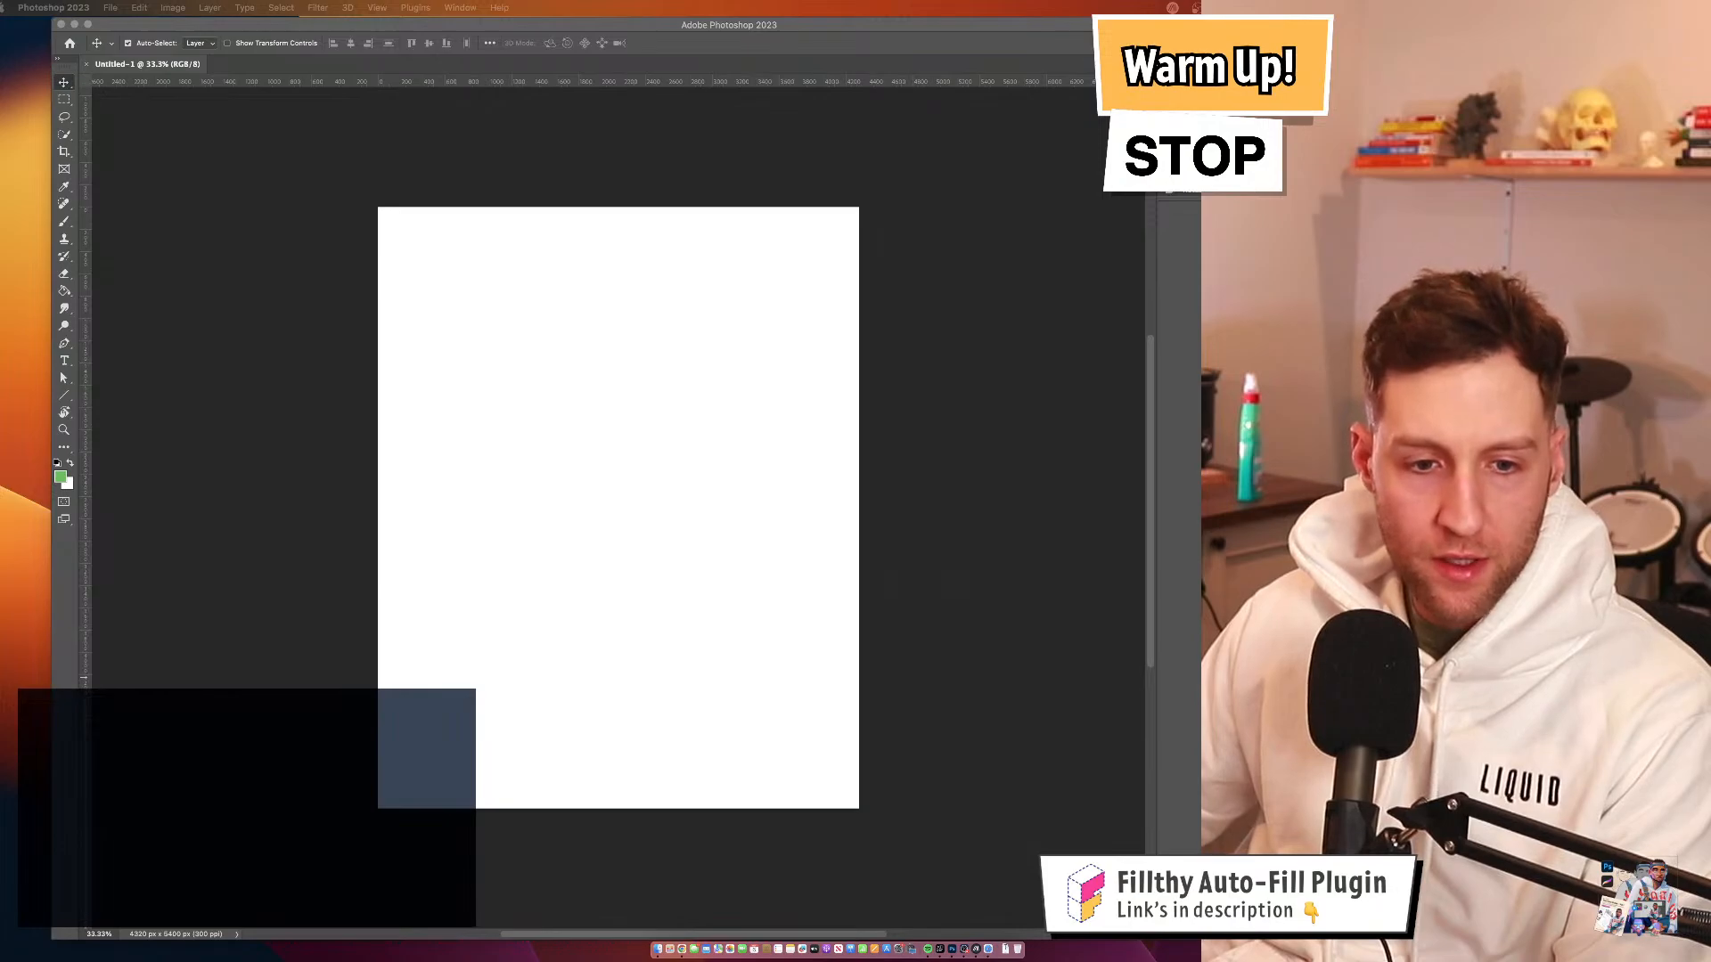
# Bring OBS Studio onto the screen and set the chat source to capture the Google Chrome YouTube Studio live chat window
pyautogui.moveTo(0, 94); pyautogui.dragTo(527, 128)
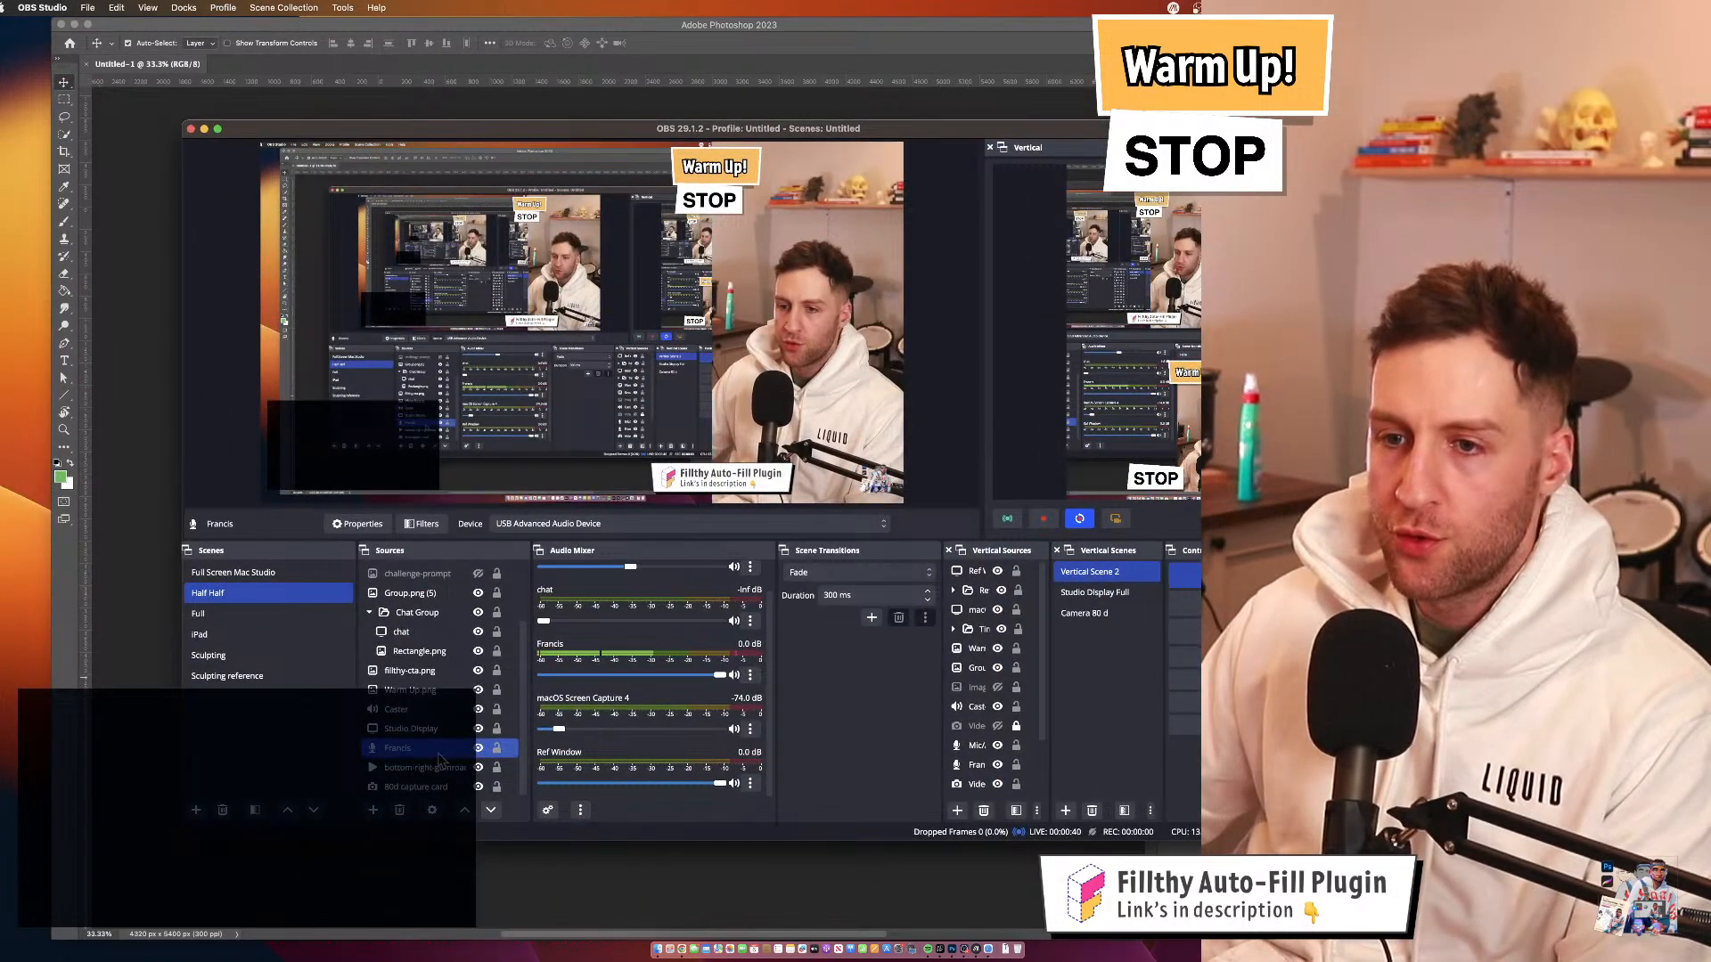
pyautogui.doubleClick(424, 634)
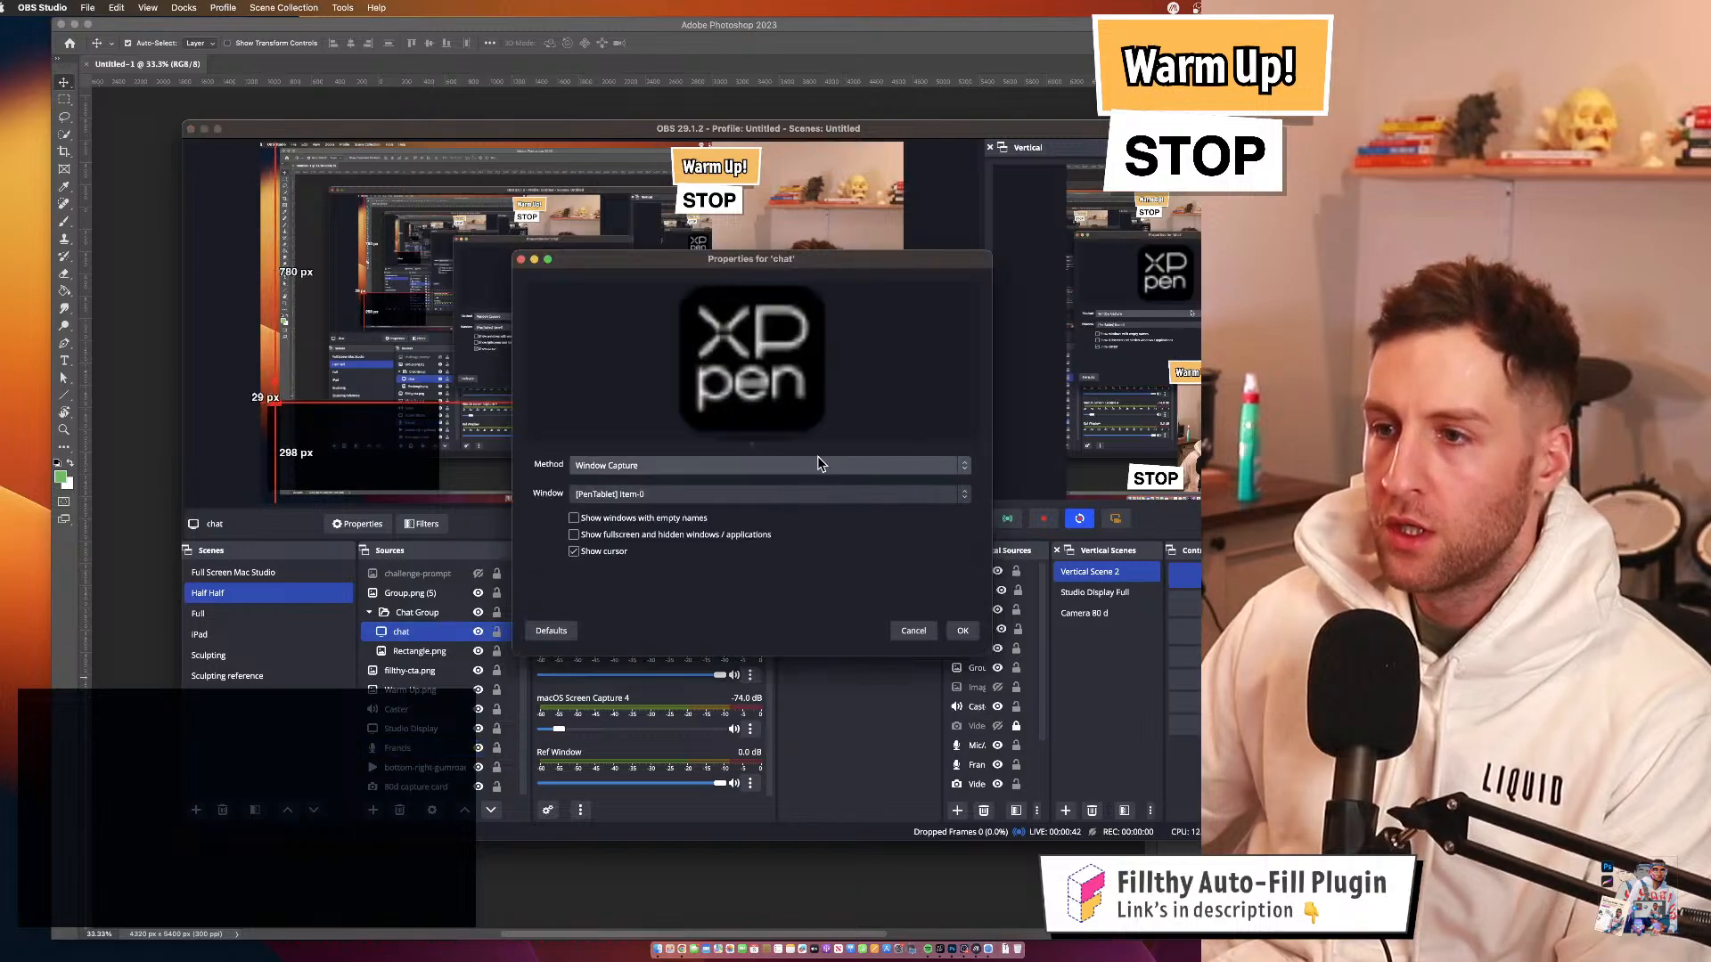
pyautogui.click(821, 463)
pyautogui.click(888, 533)
pyautogui.click(962, 495)
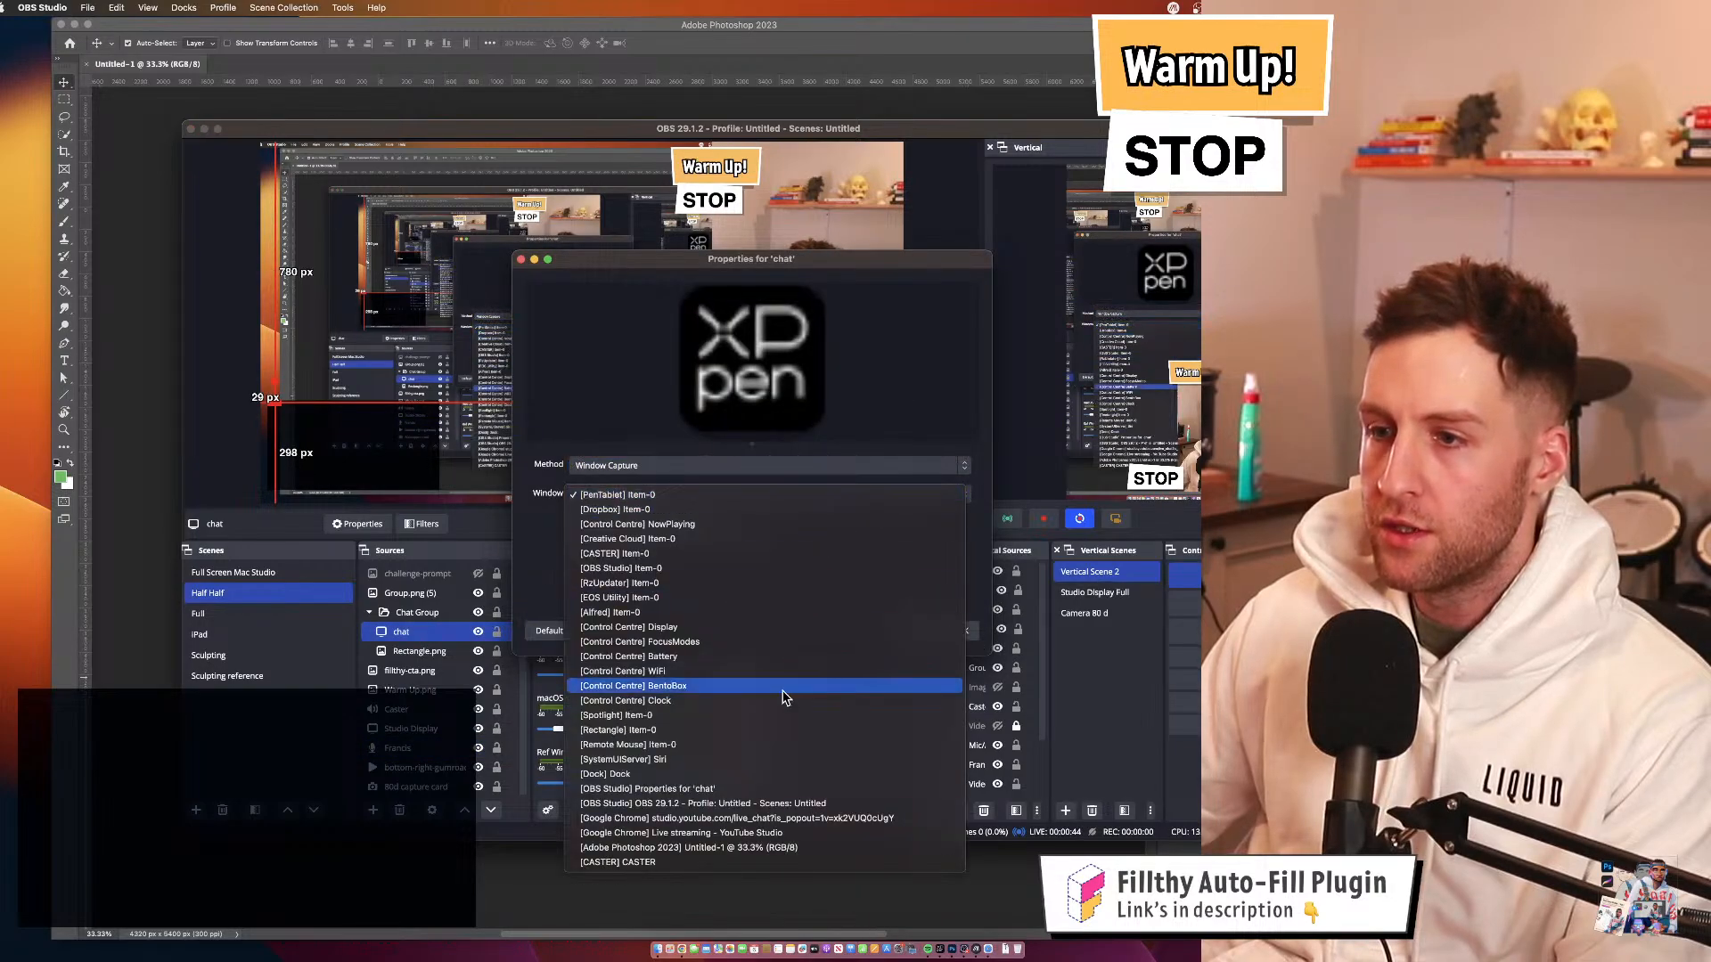
pyautogui.click(845, 819)
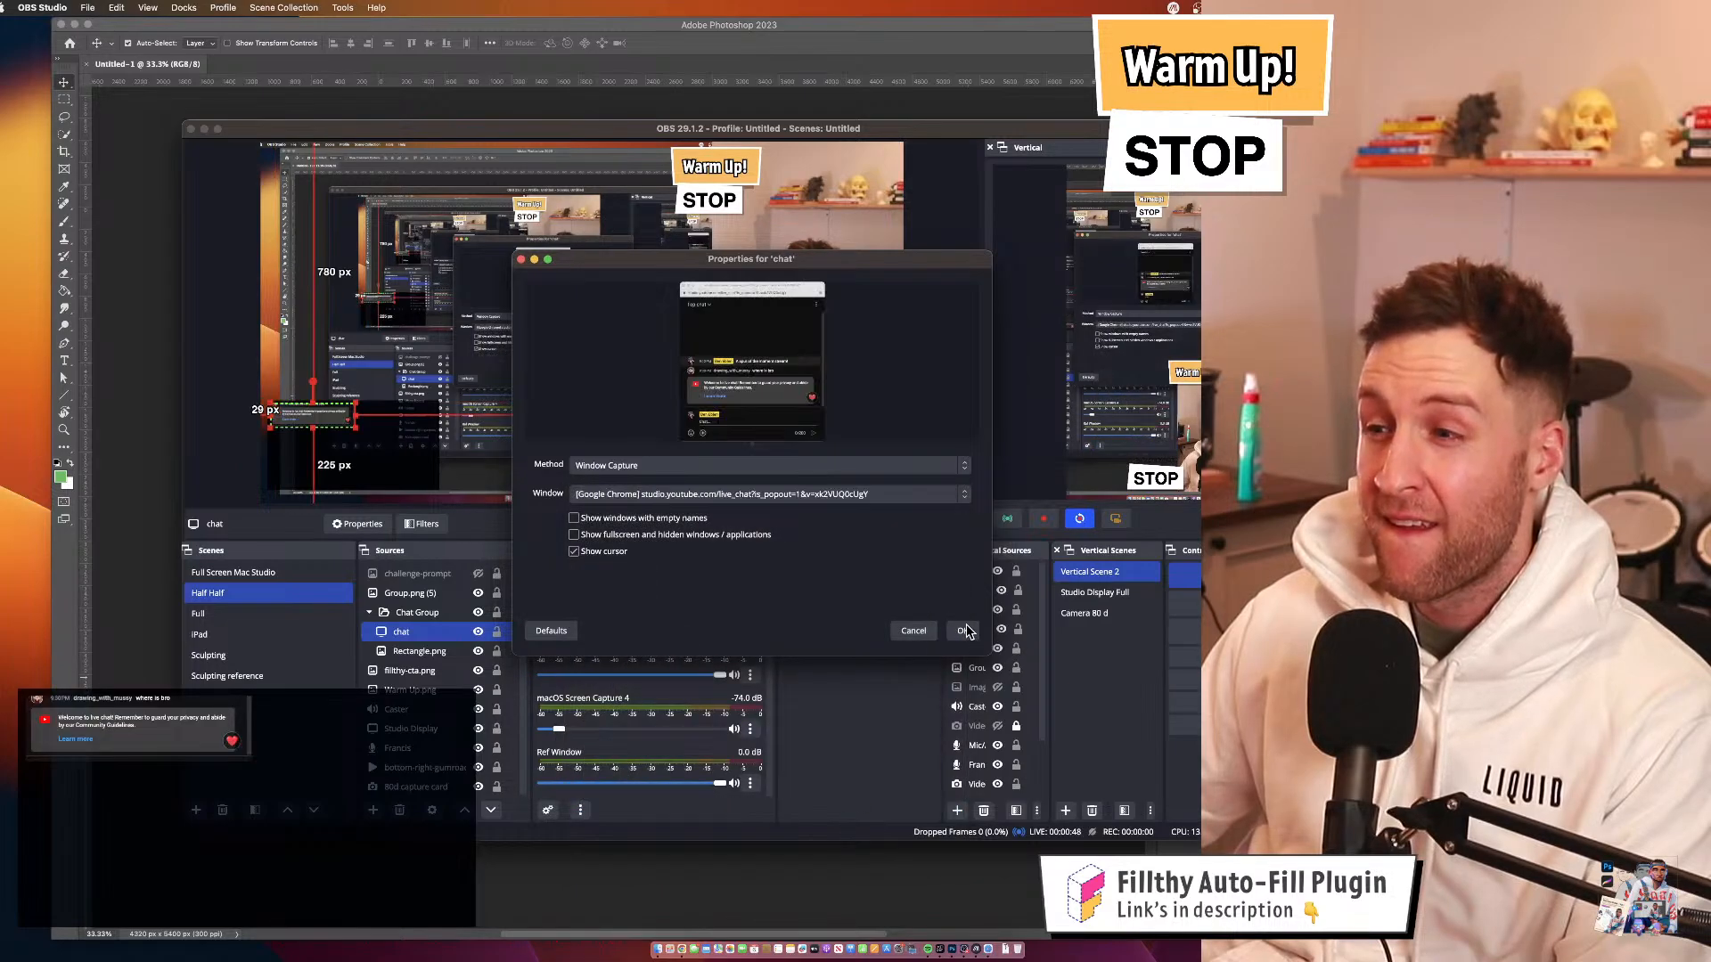
pyautogui.click(963, 631)
# Fit the chat capture to its dark overlay box in the scene preview and move the OBS window off the screen
pyautogui.click(370, 443)
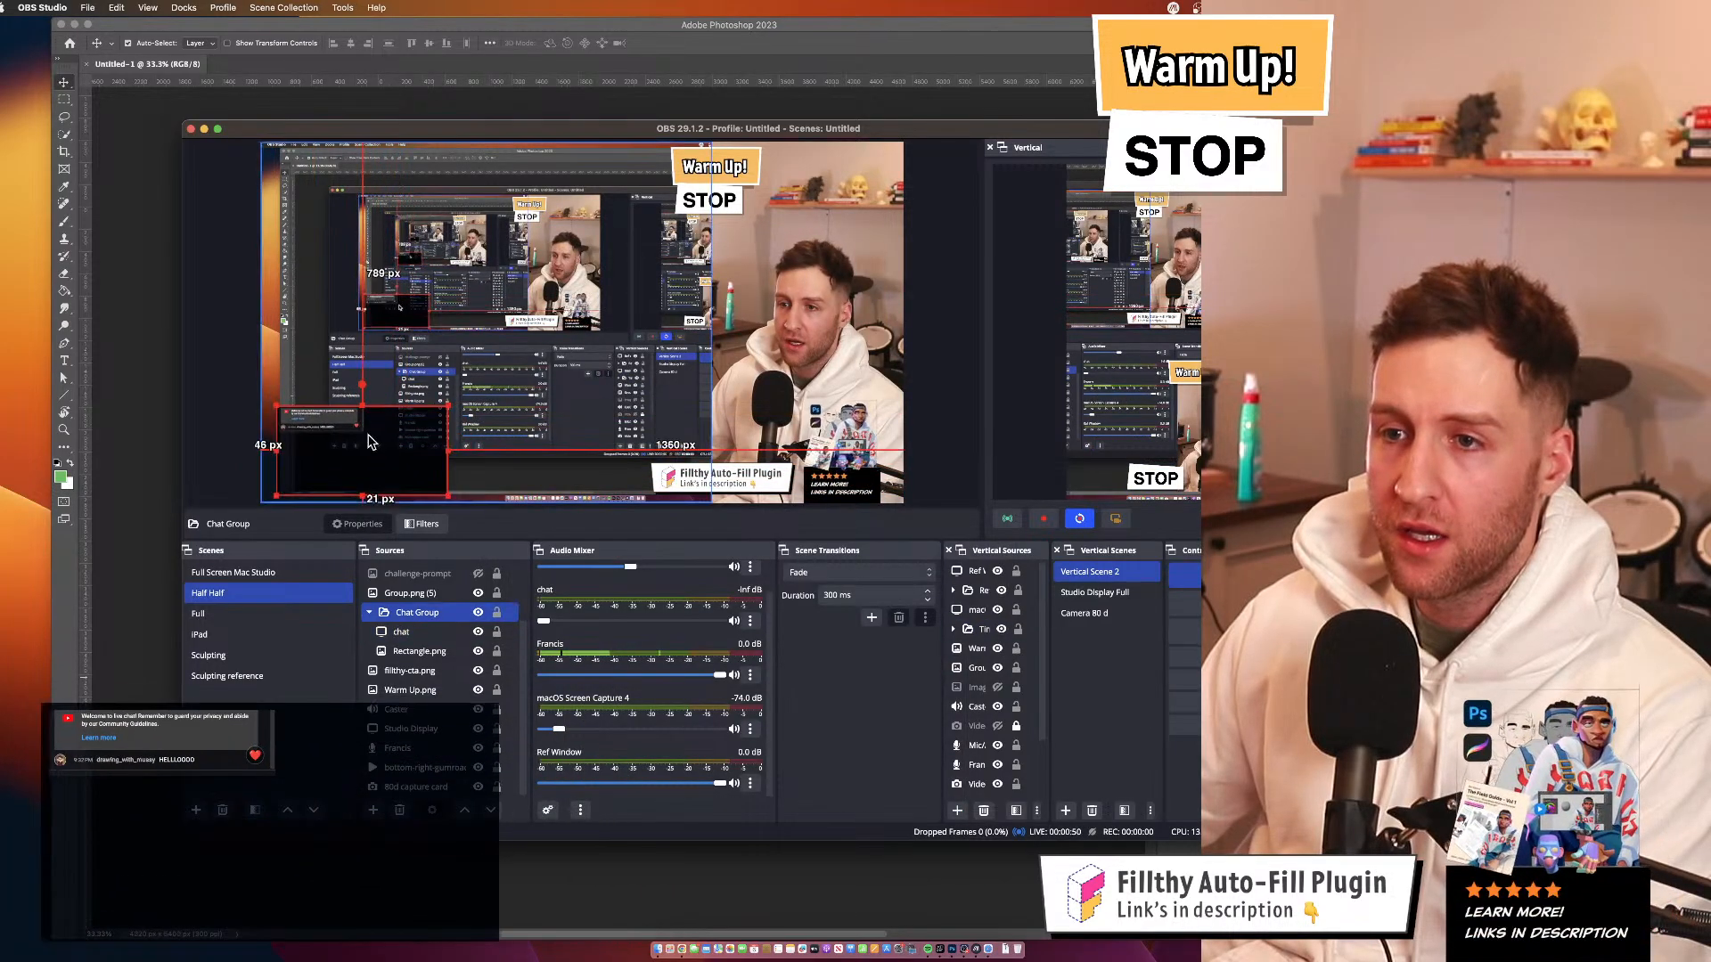
pyautogui.moveTo(372, 443)
pyautogui.mouseDown()
pyautogui.moveTo(449, 484)
pyautogui.moveTo(386, 437)
pyautogui.moveTo(382, 460)
pyautogui.moveTo(354, 403)
pyautogui.moveTo(363, 441)
pyautogui.mouseUp()
pyautogui.click(336, 425)
pyautogui.click(403, 632)
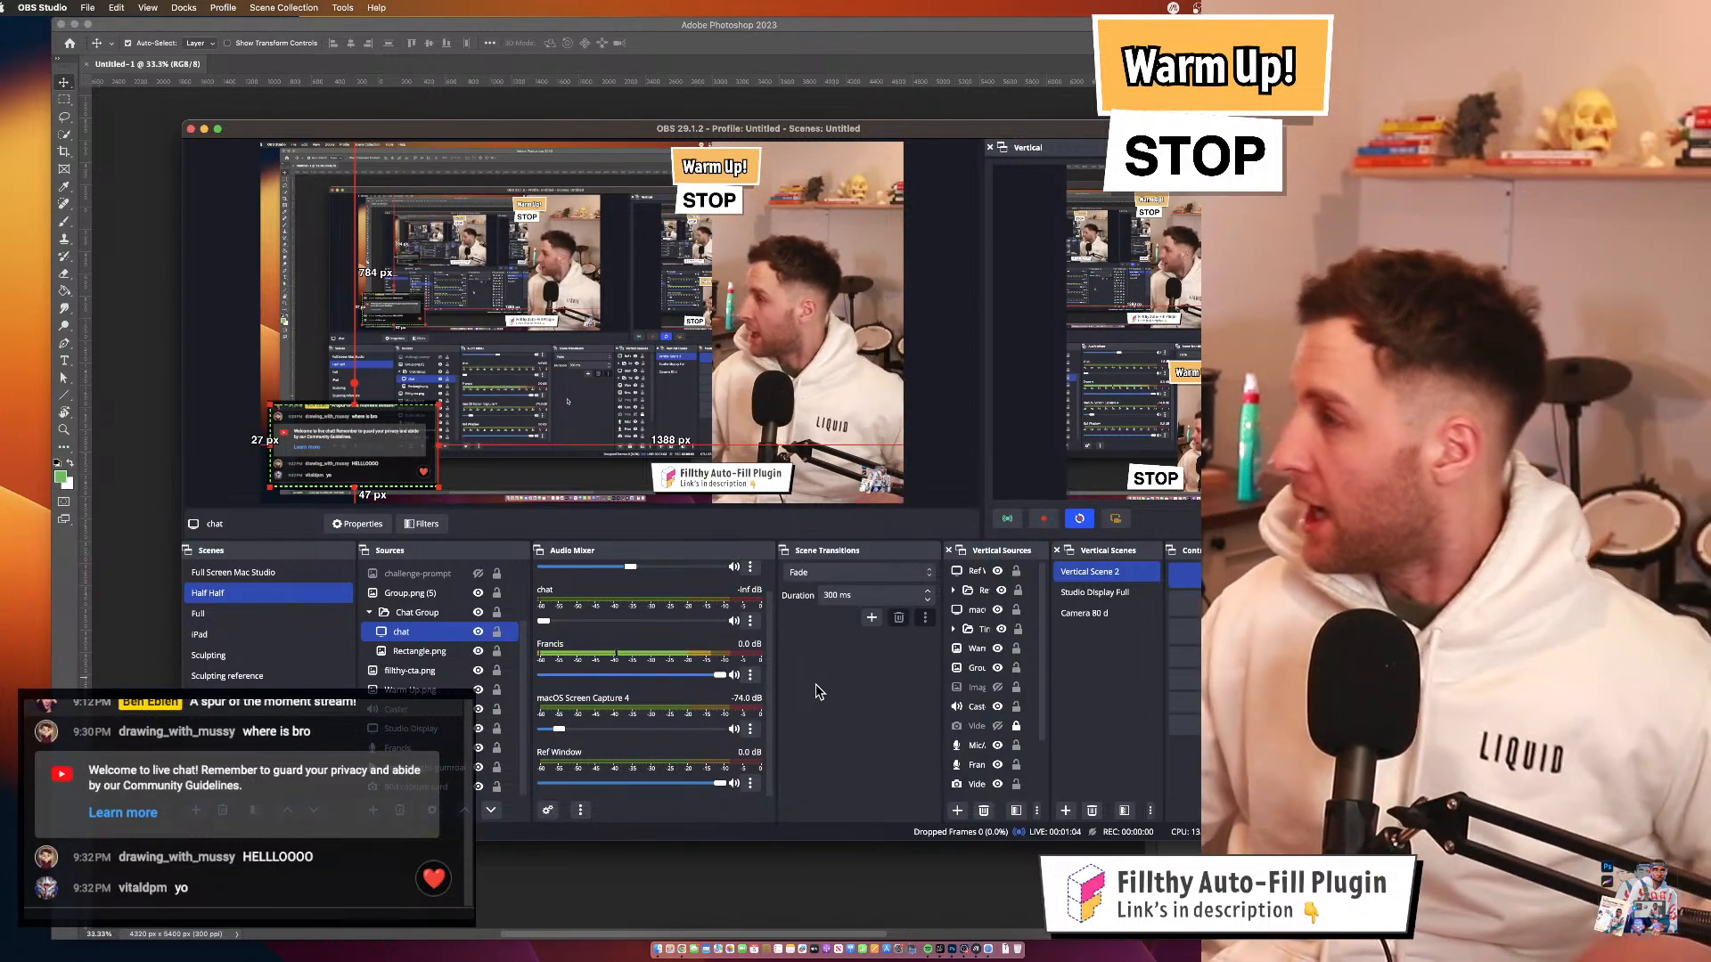
pyautogui.moveTo(789, 127); pyautogui.dragTo(0, 249)
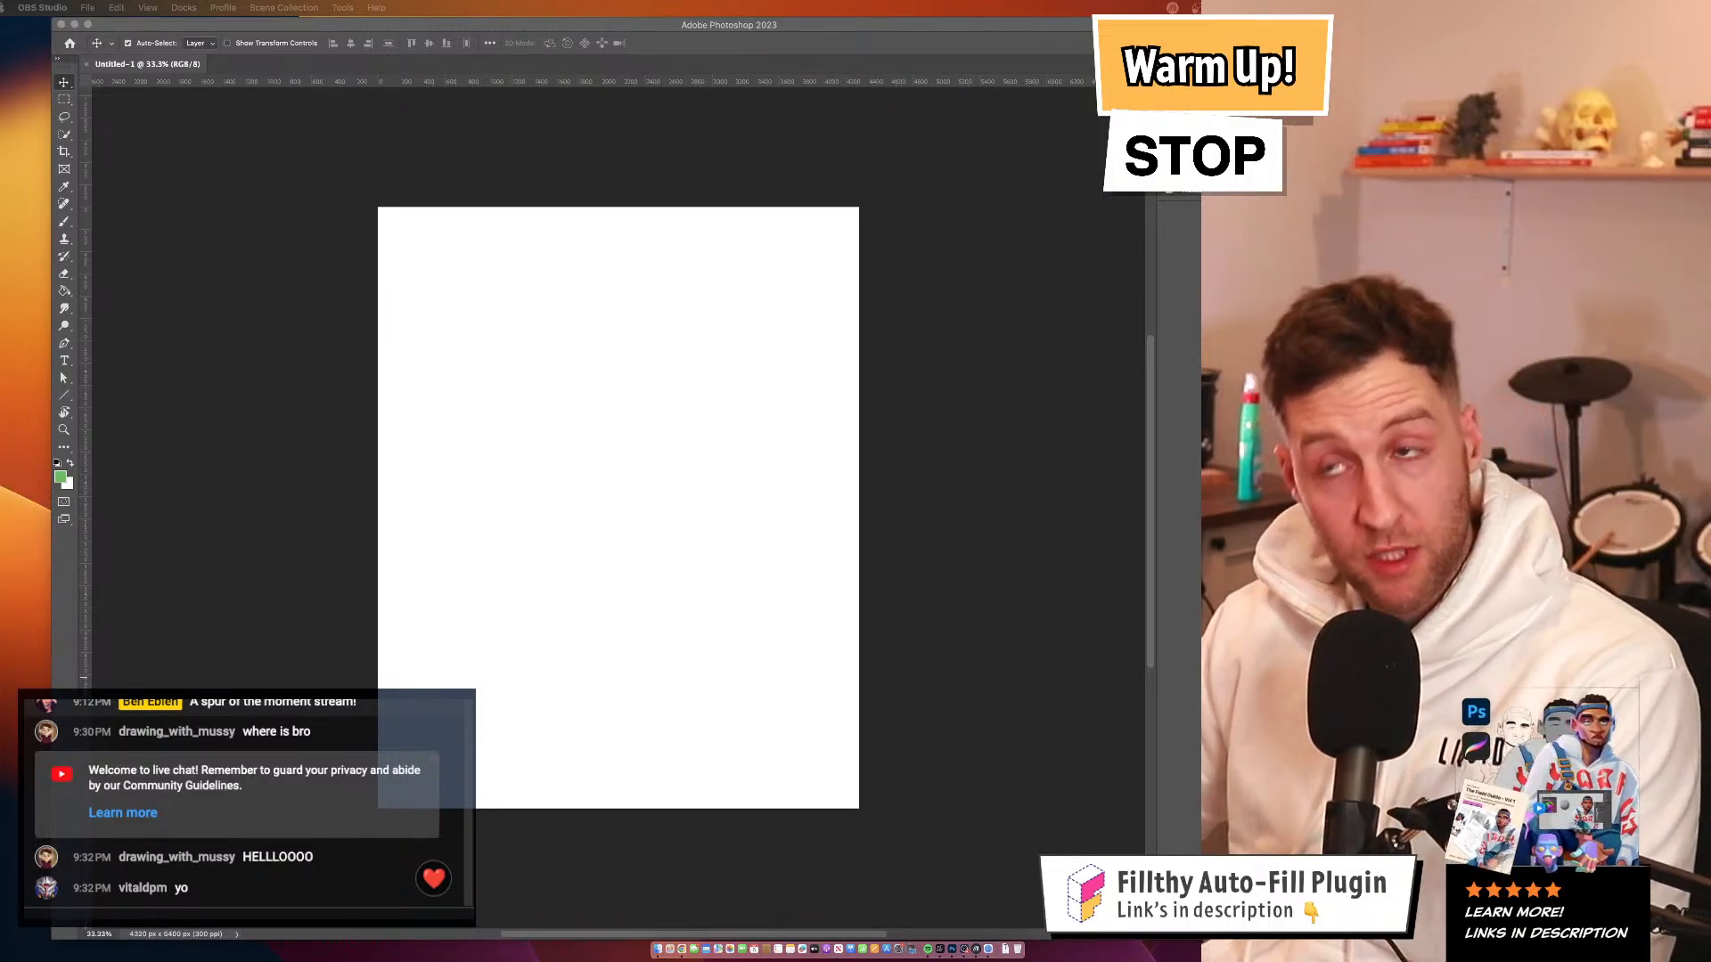
# Shift the Photoshop window aside and bring the Chrome window with the Pinterest expressions board onto the screen
pyautogui.moveTo(1105, 25); pyautogui.dragTo(1305, 25)
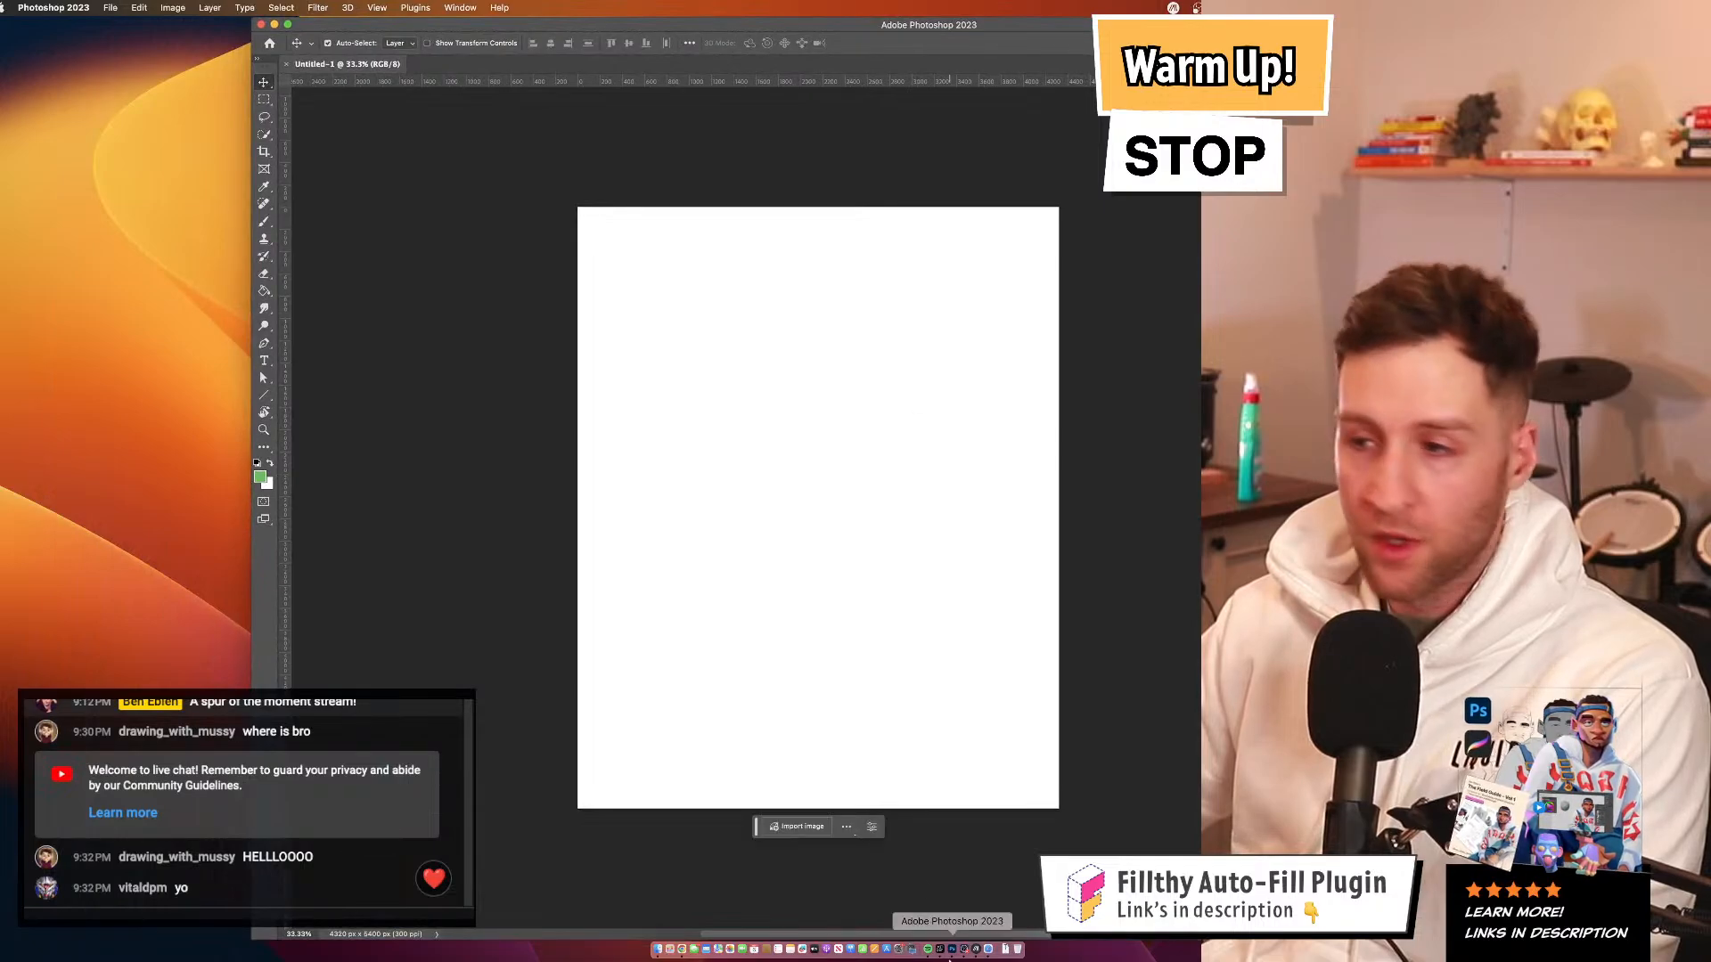
pyautogui.click(685, 950)
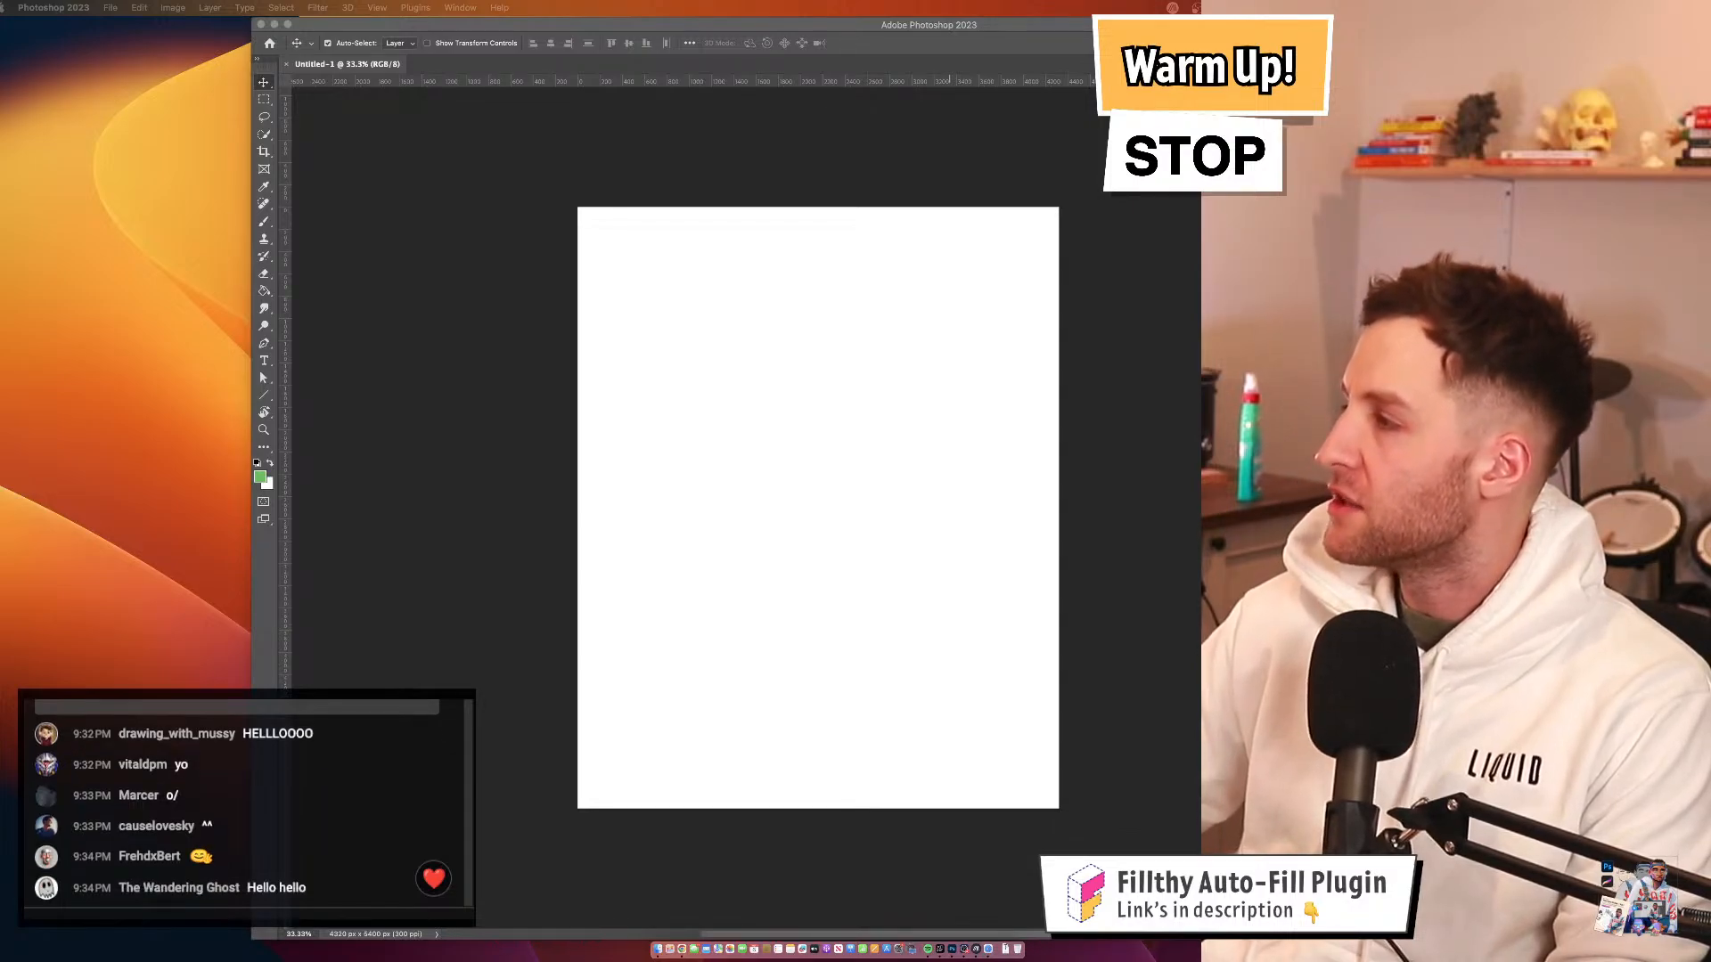
pyautogui.press('super+Tab')
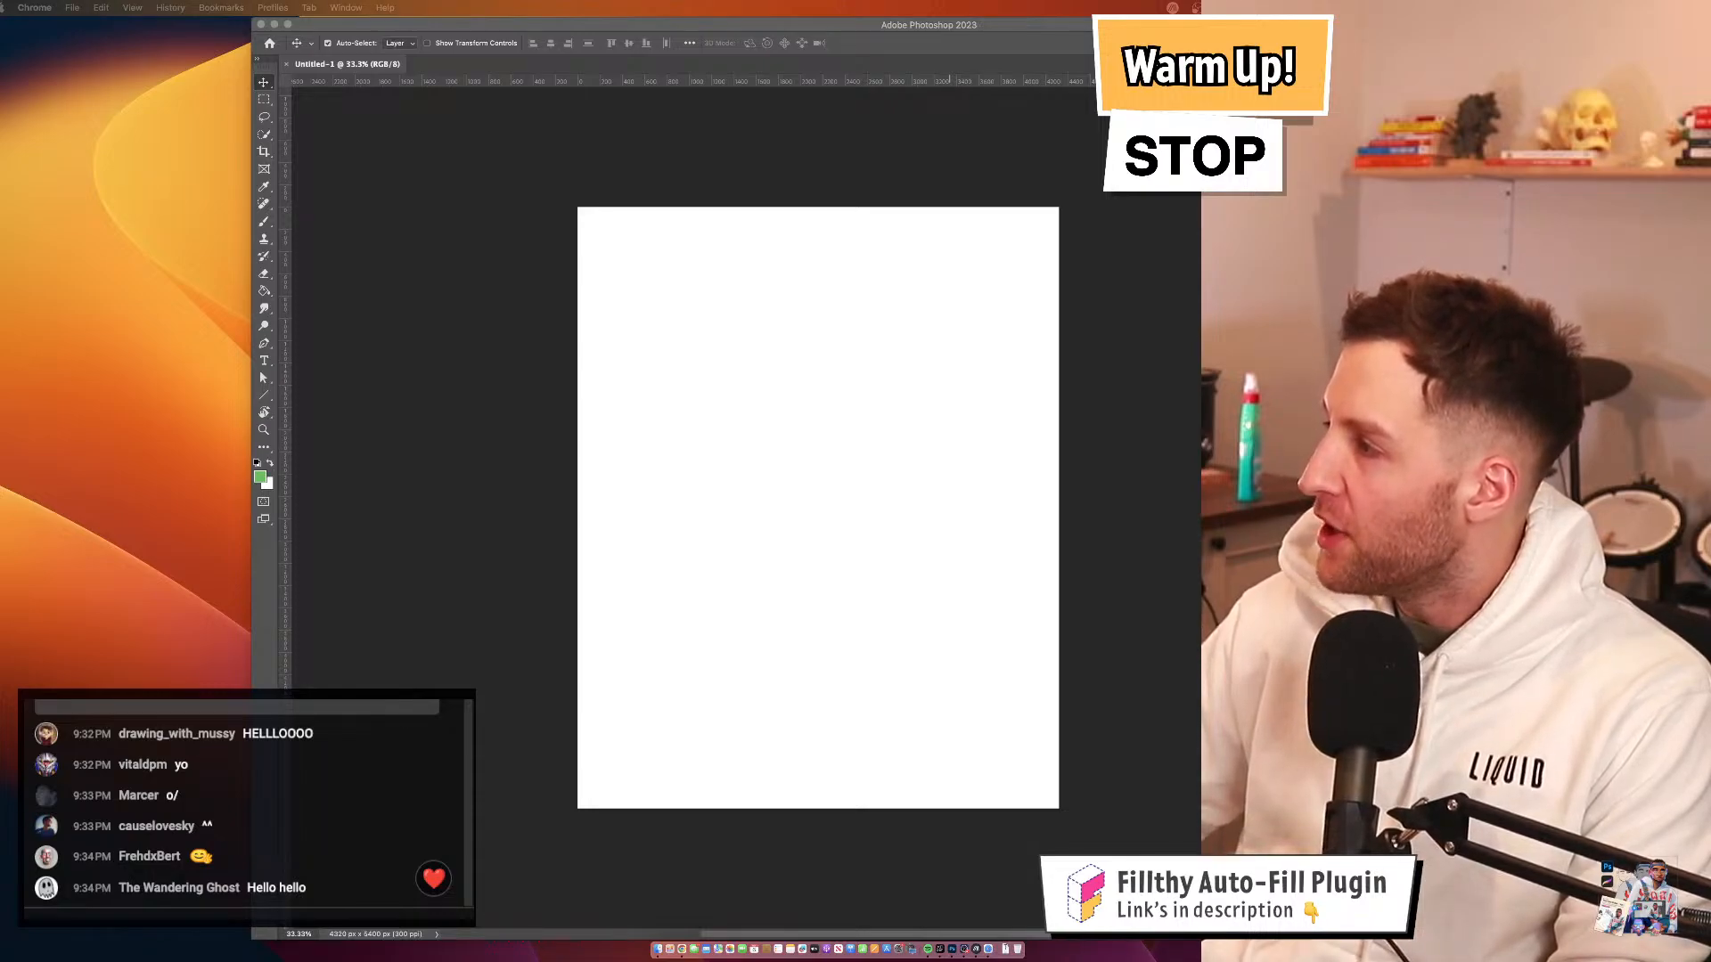
pyautogui.moveTo(1710, 303); pyautogui.dragTo(444, 36)
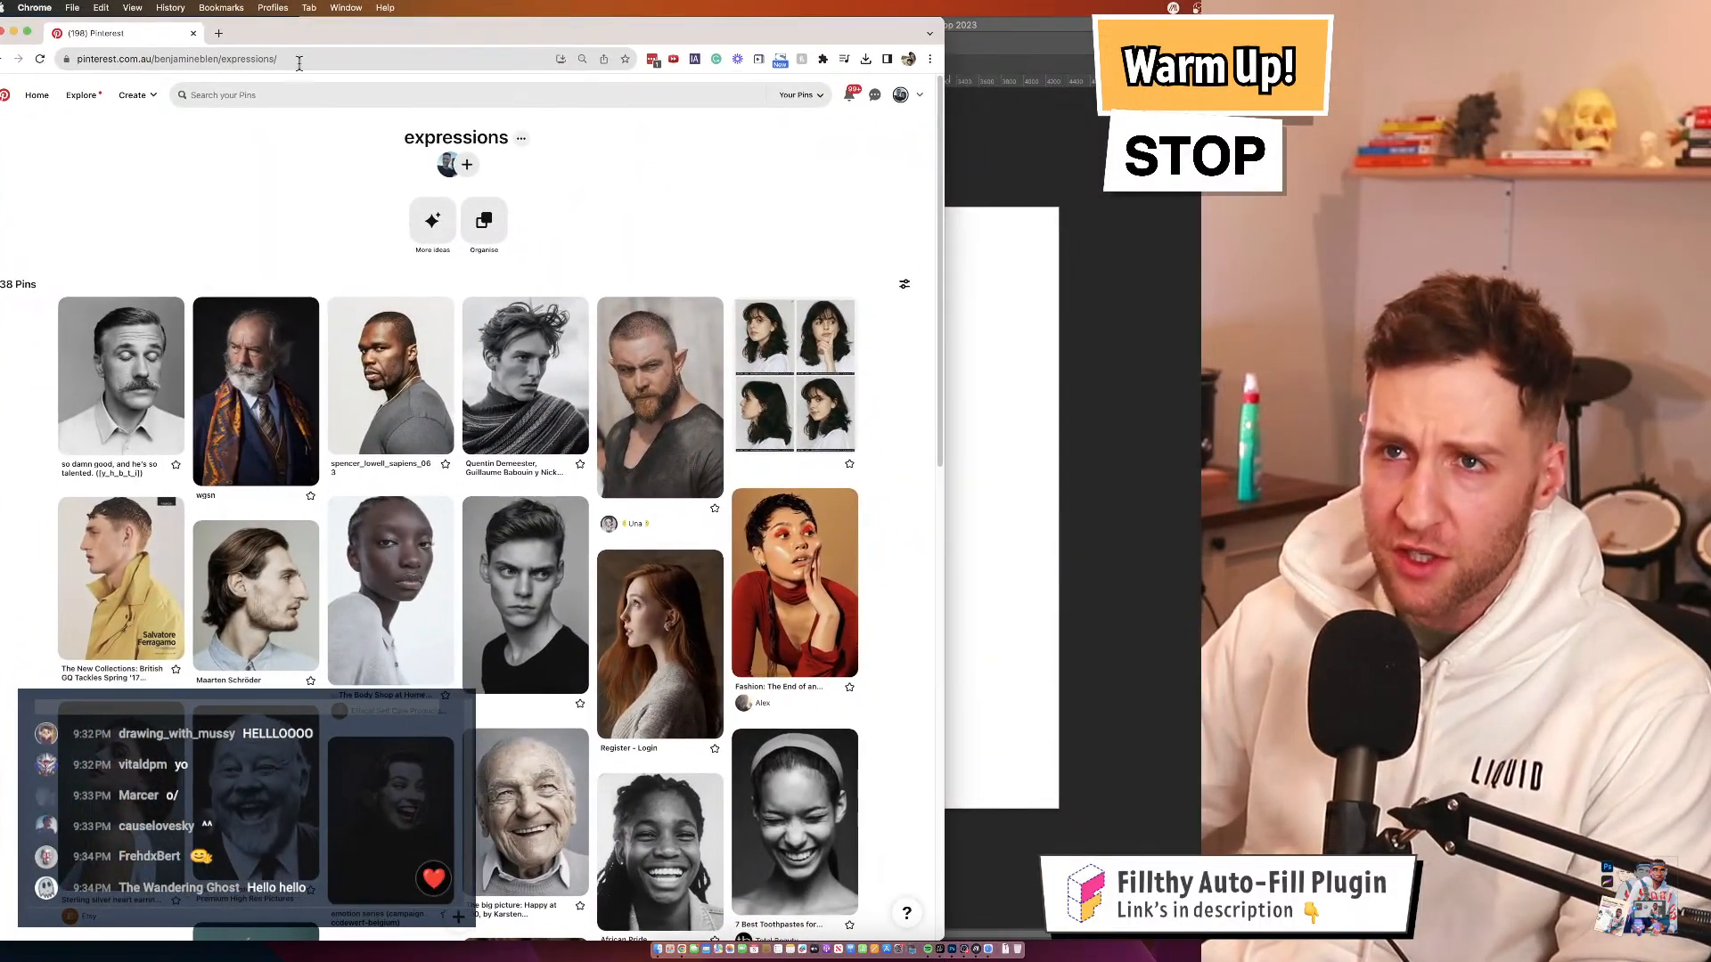
pyautogui.click(299, 63)
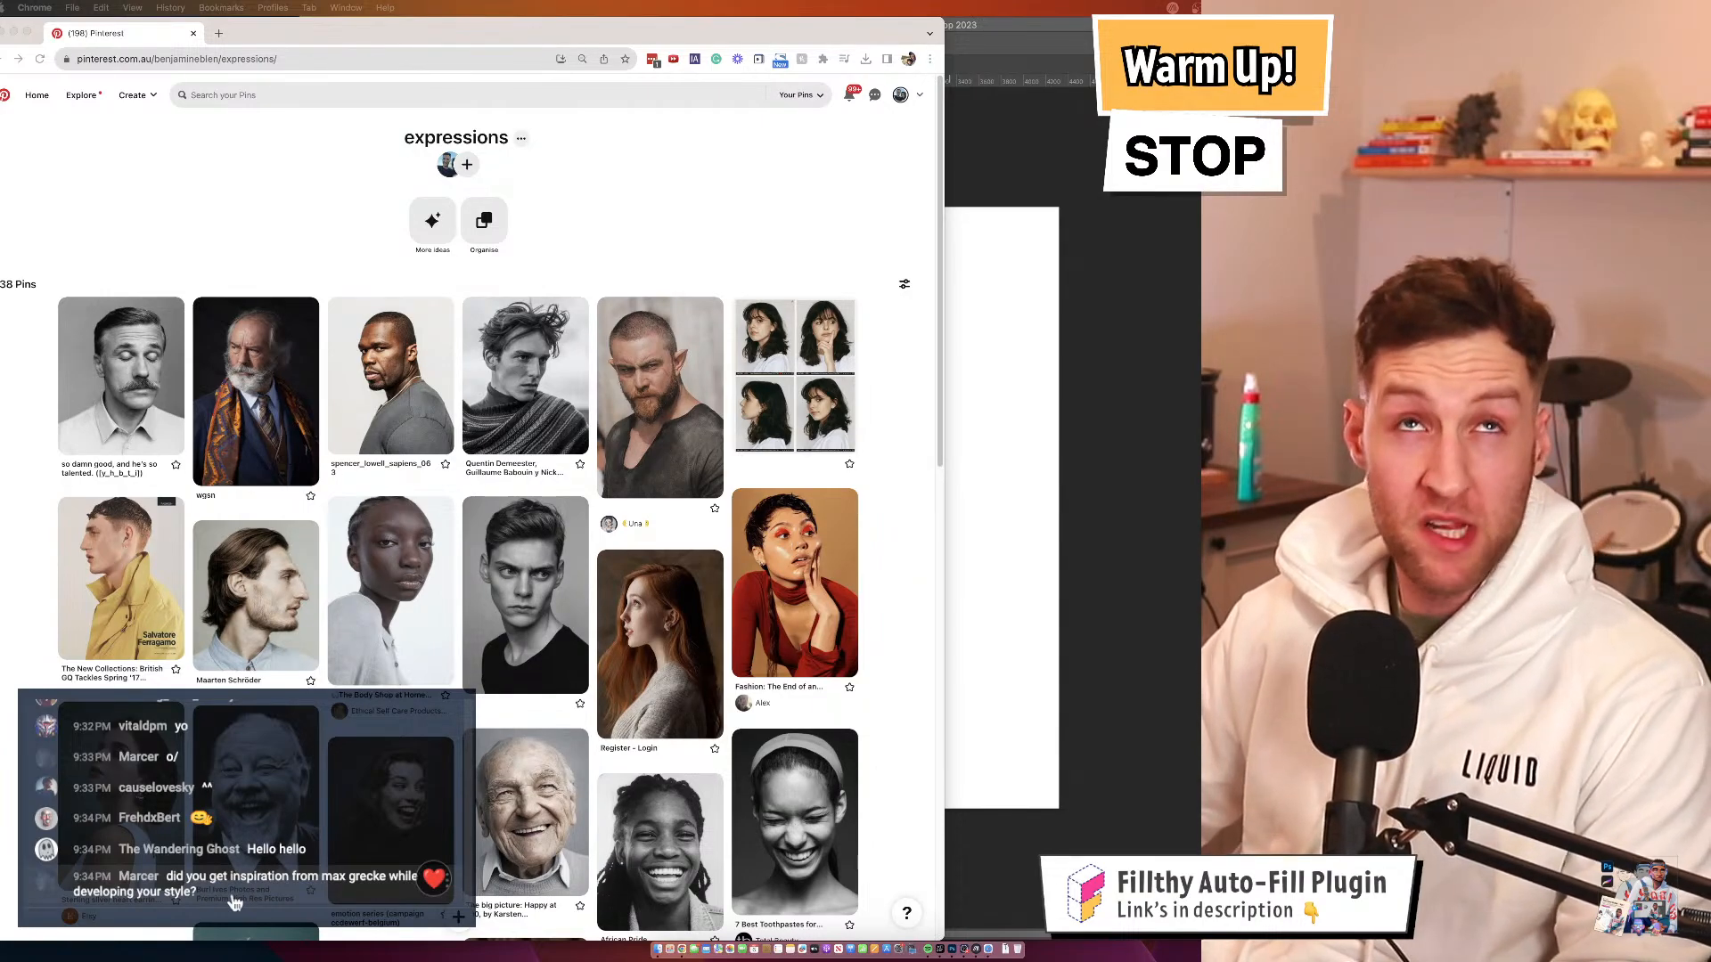
# Move and resize the Photoshop and Chrome windows so the canvas and the expressions board sit side by side
pyautogui.click(1020, 29)
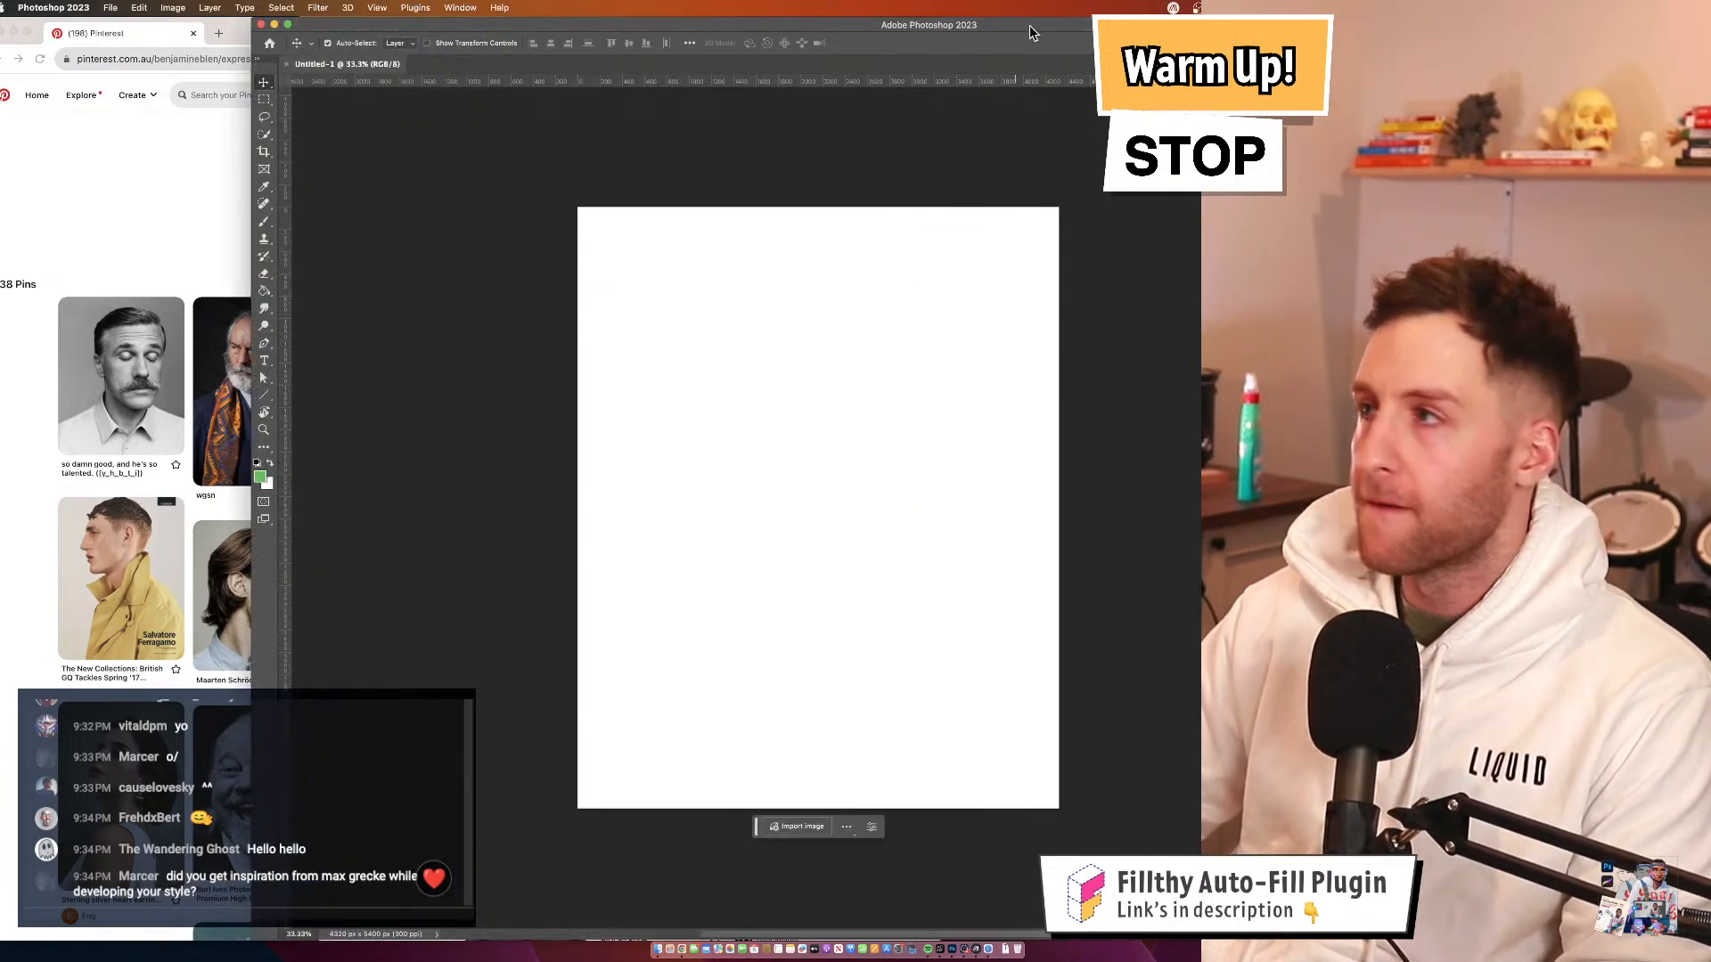
pyautogui.moveTo(1033, 32); pyautogui.dragTo(1118, 32)
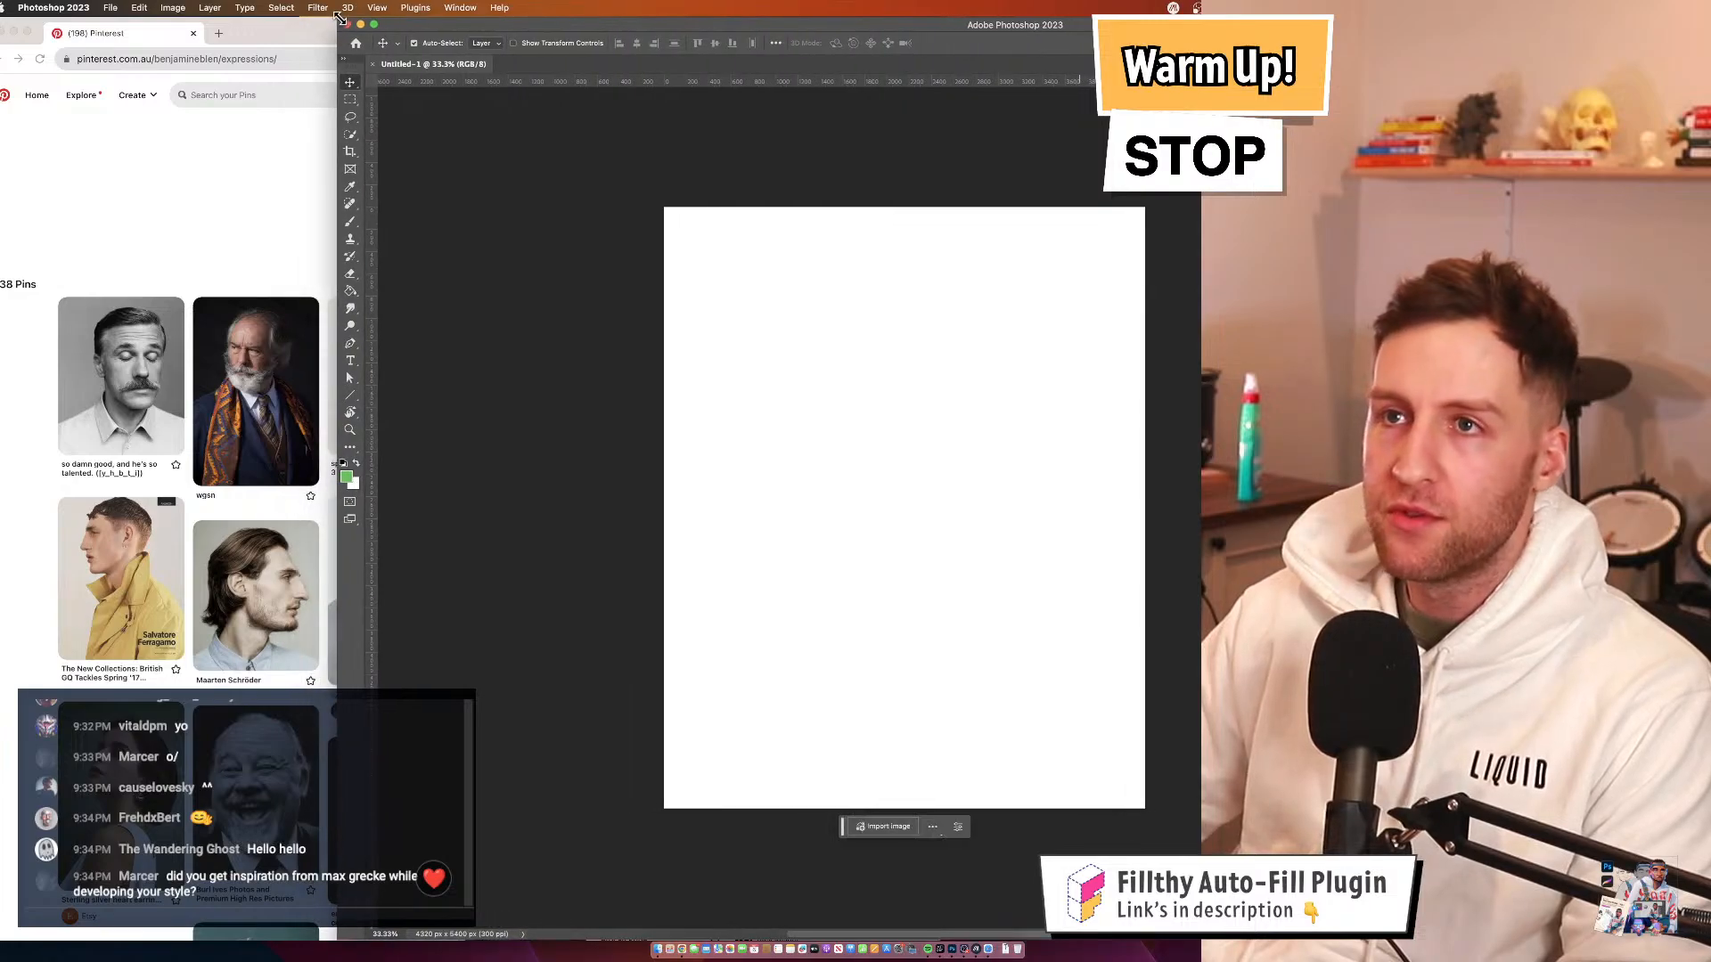
pyautogui.moveTo(339, 18); pyautogui.dragTo(565, 17)
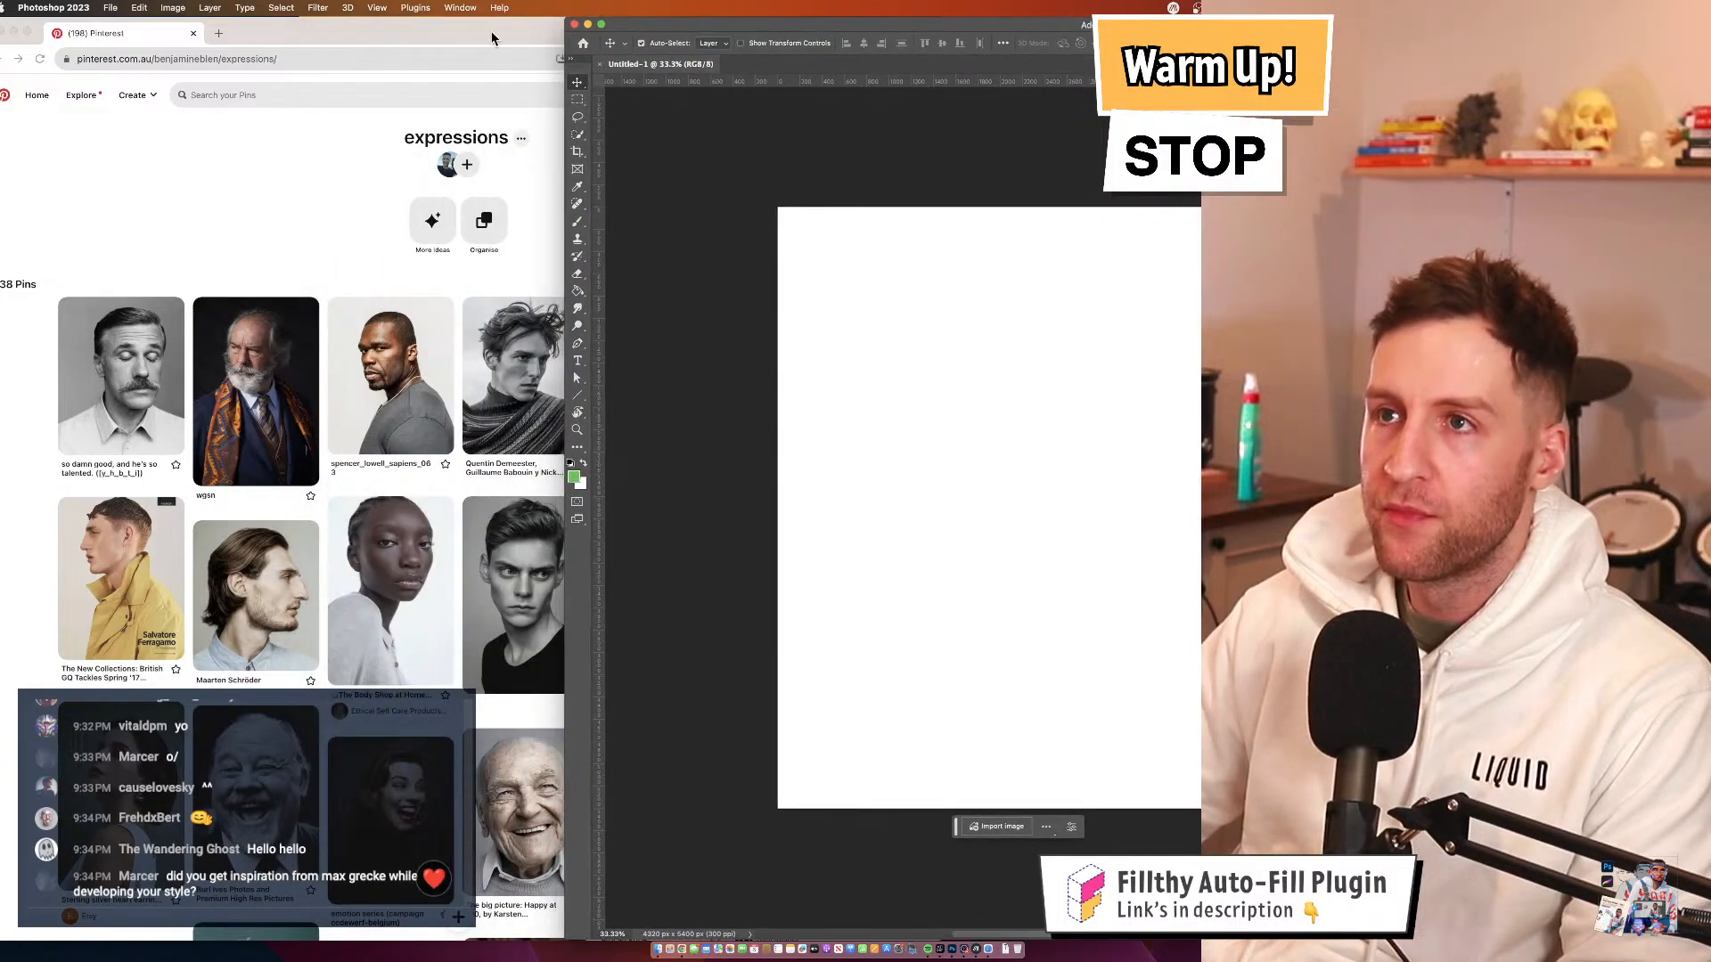
pyautogui.click(898, 30)
pyautogui.moveTo(943, 18); pyautogui.dragTo(564, 18)
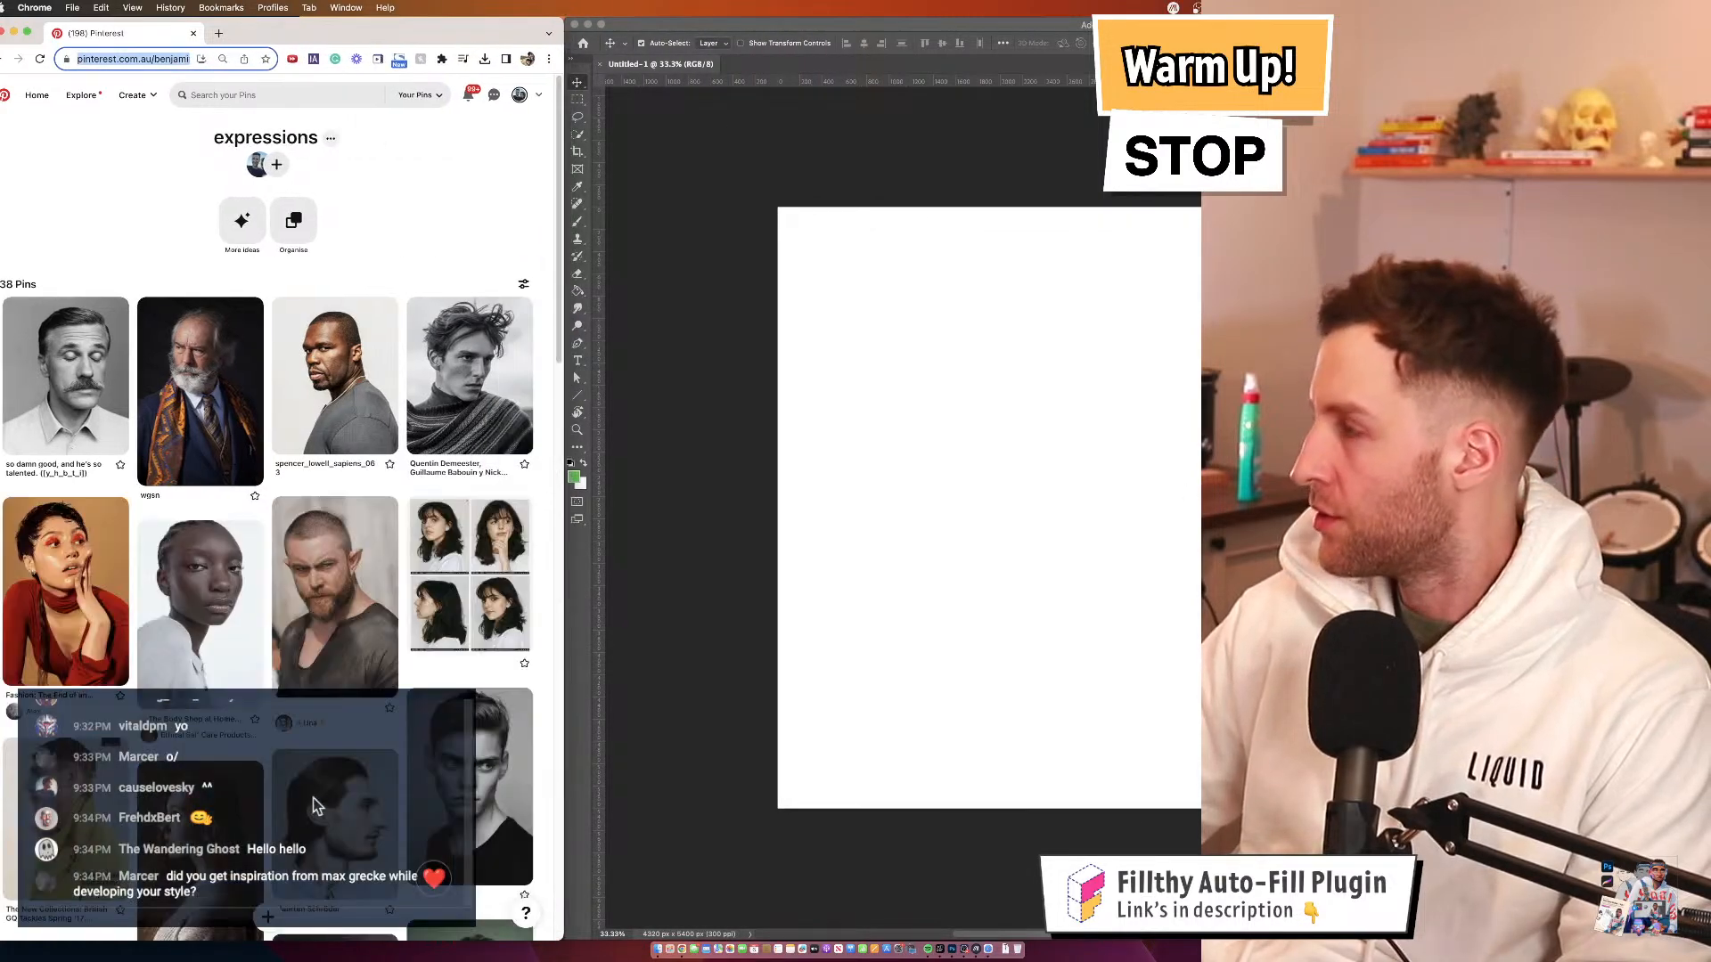
# Return to Photoshop and add a new empty layer to the blank document
pyautogui.press('super+Tab')
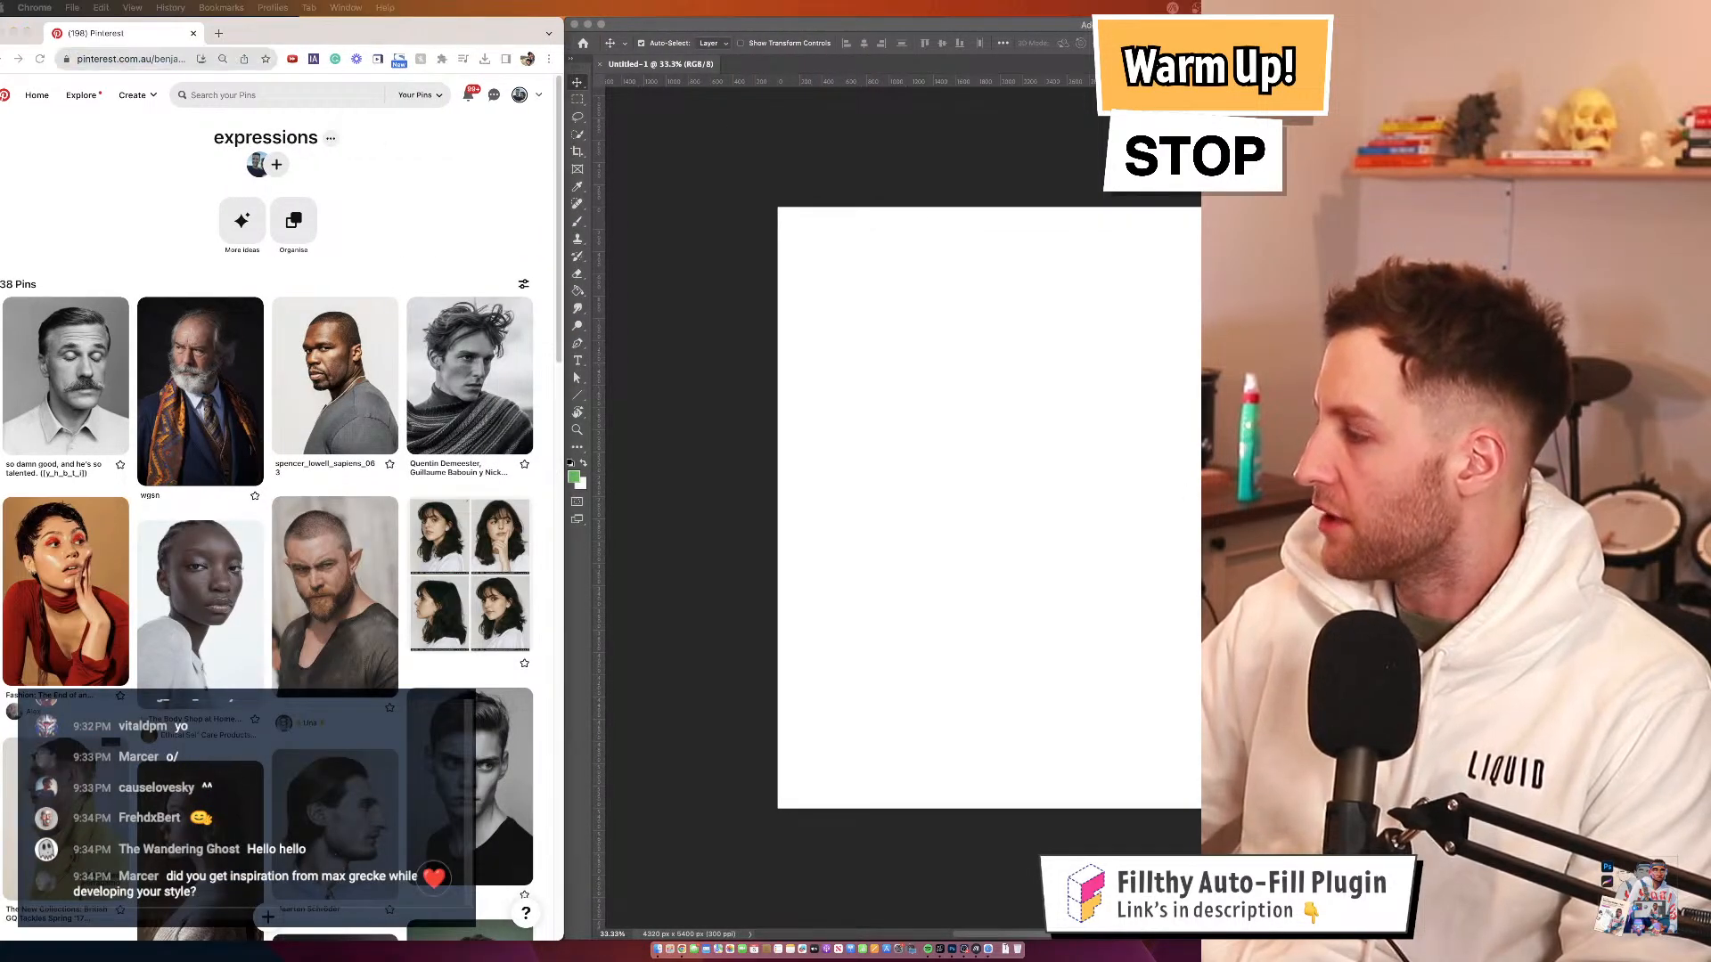
pyautogui.click(997, 279)
pyautogui.press('alt+shift+super+n')
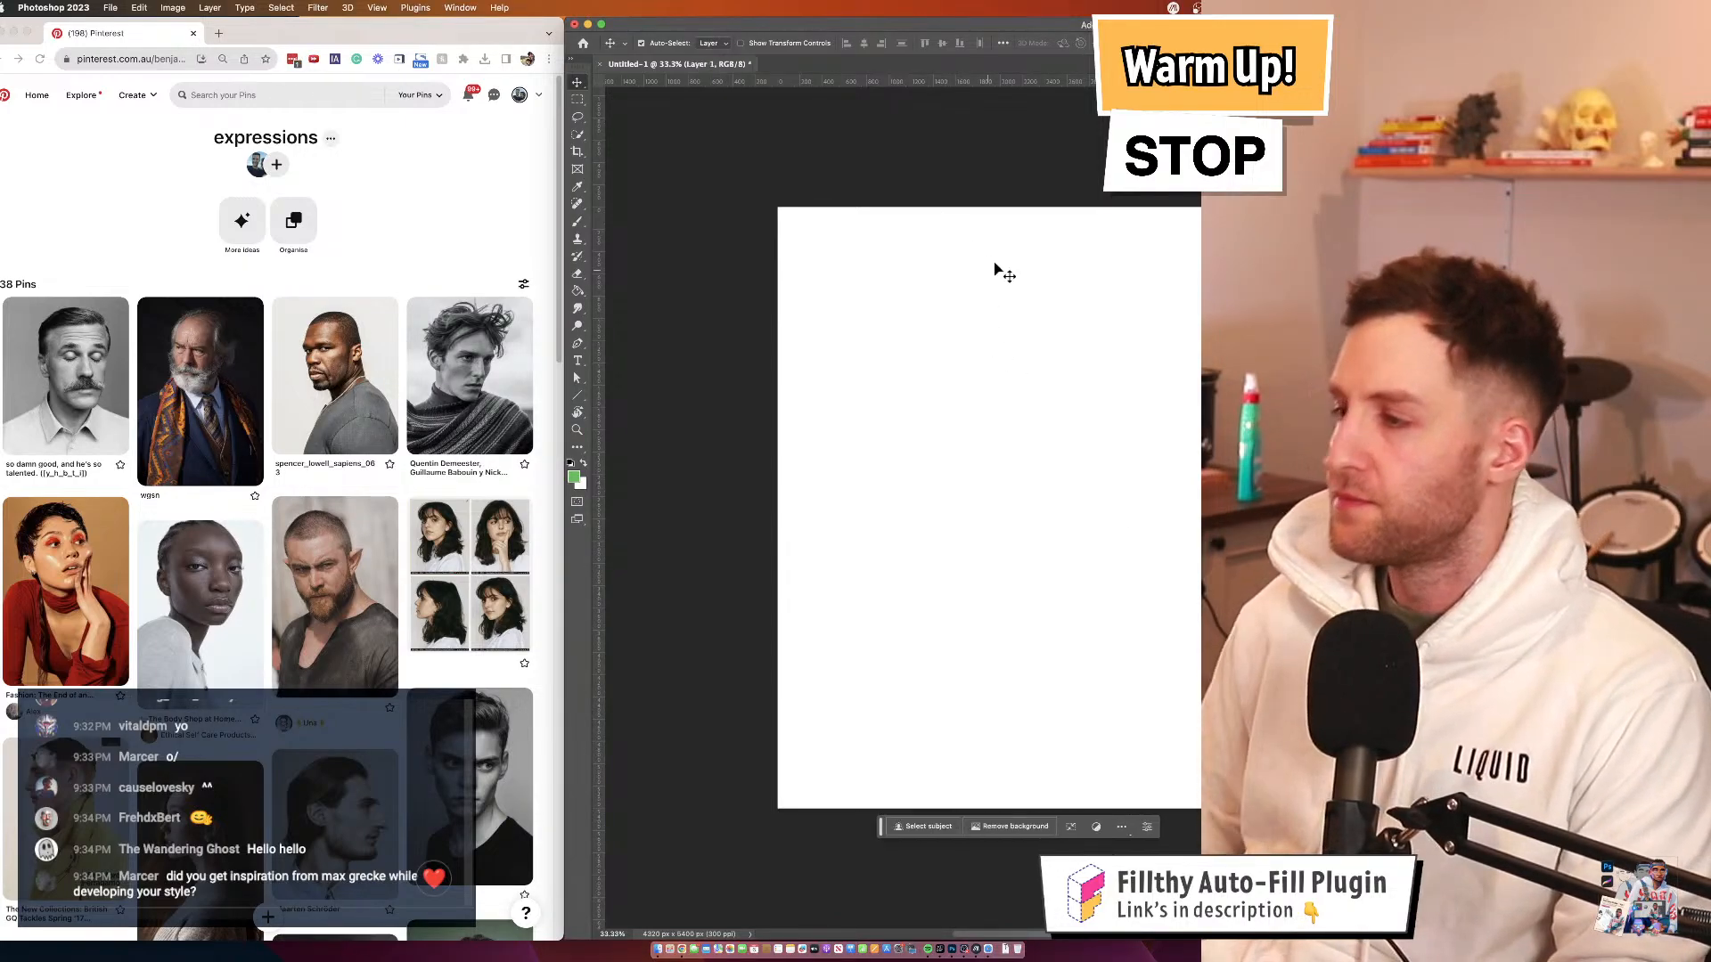
pyautogui.moveTo(1035, 357); pyautogui.dragTo(948, 289)
pyautogui.press('z')
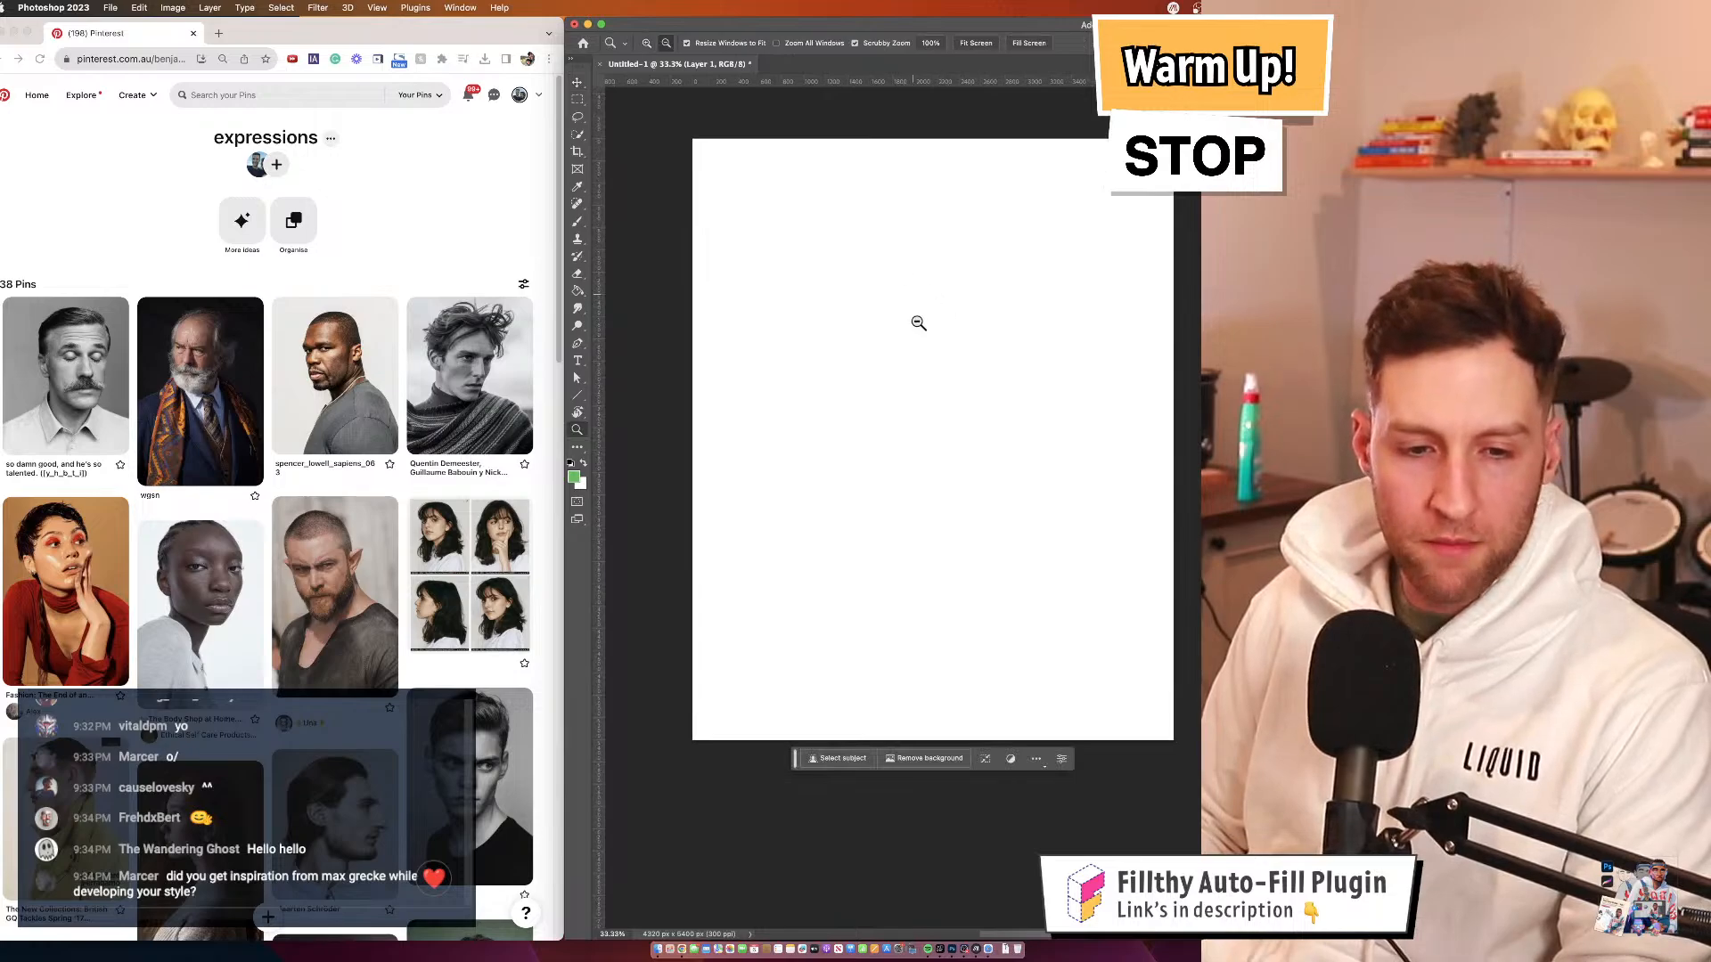
pyautogui.keyDown('alt'); pyautogui.click(942, 370); pyautogui.keyUp('alt')
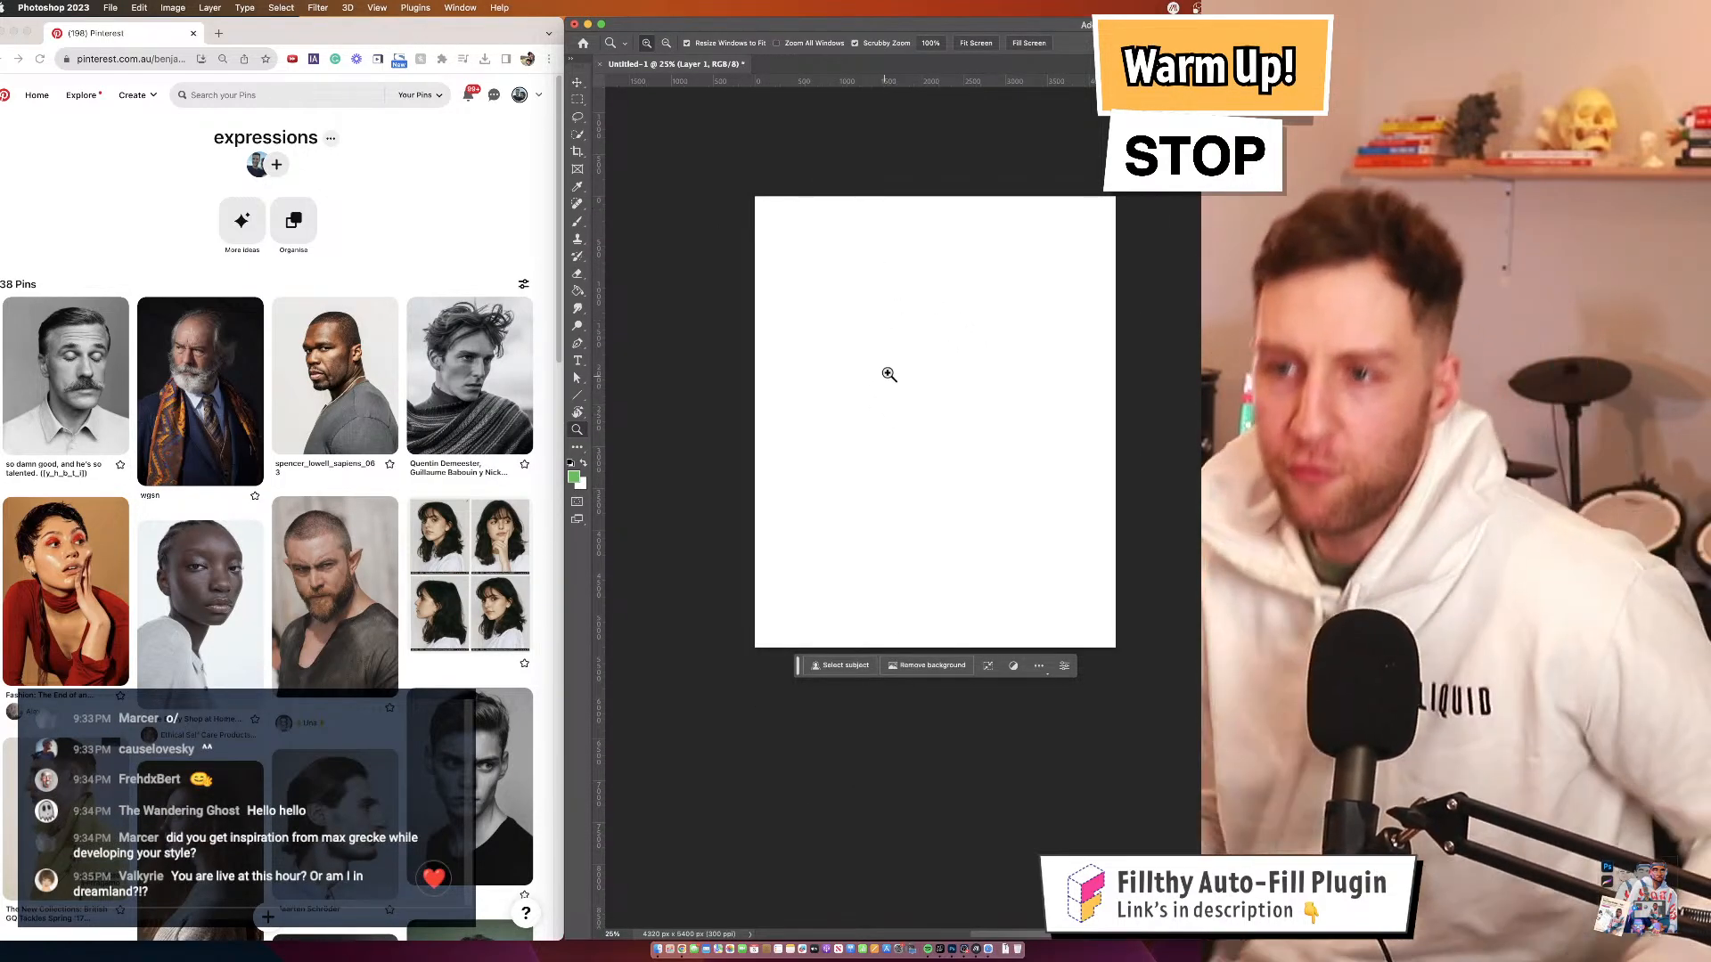
pyautogui.click(919, 391)
pyautogui.click(865, 376)
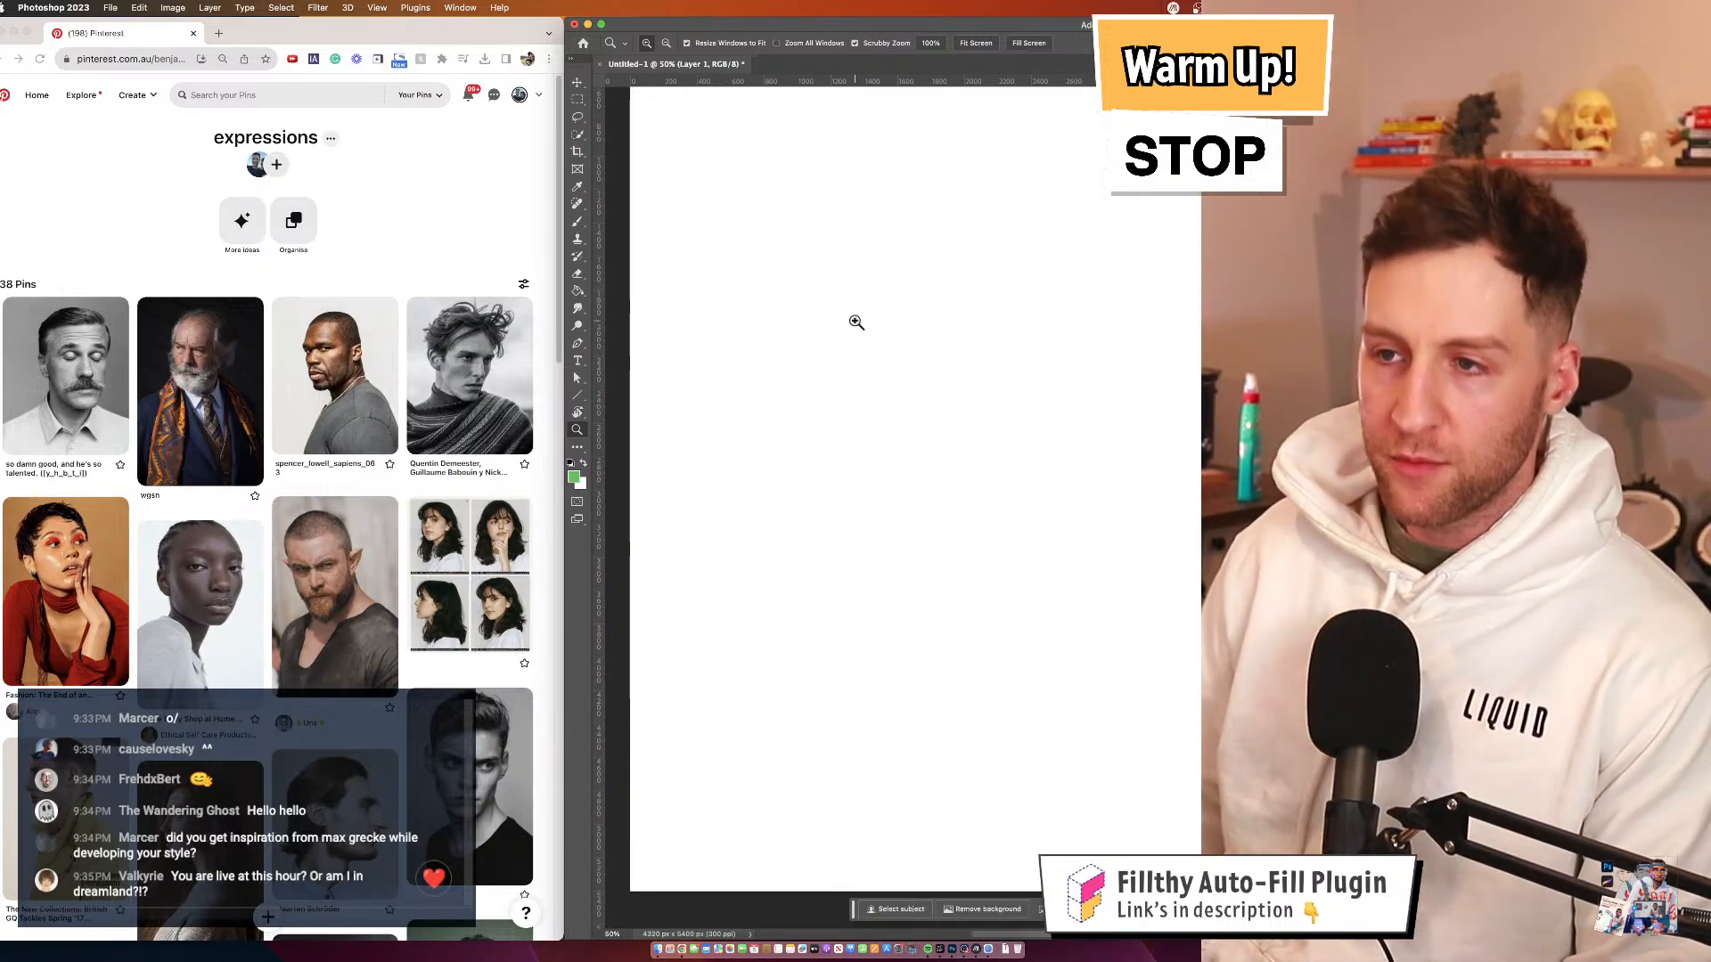
# Examine the portrait pin of the tousled-haired man in a knitted scarf and its related pins, and return to the expressions board
pyautogui.click(523, 403)
pyautogui.click(523, 402)
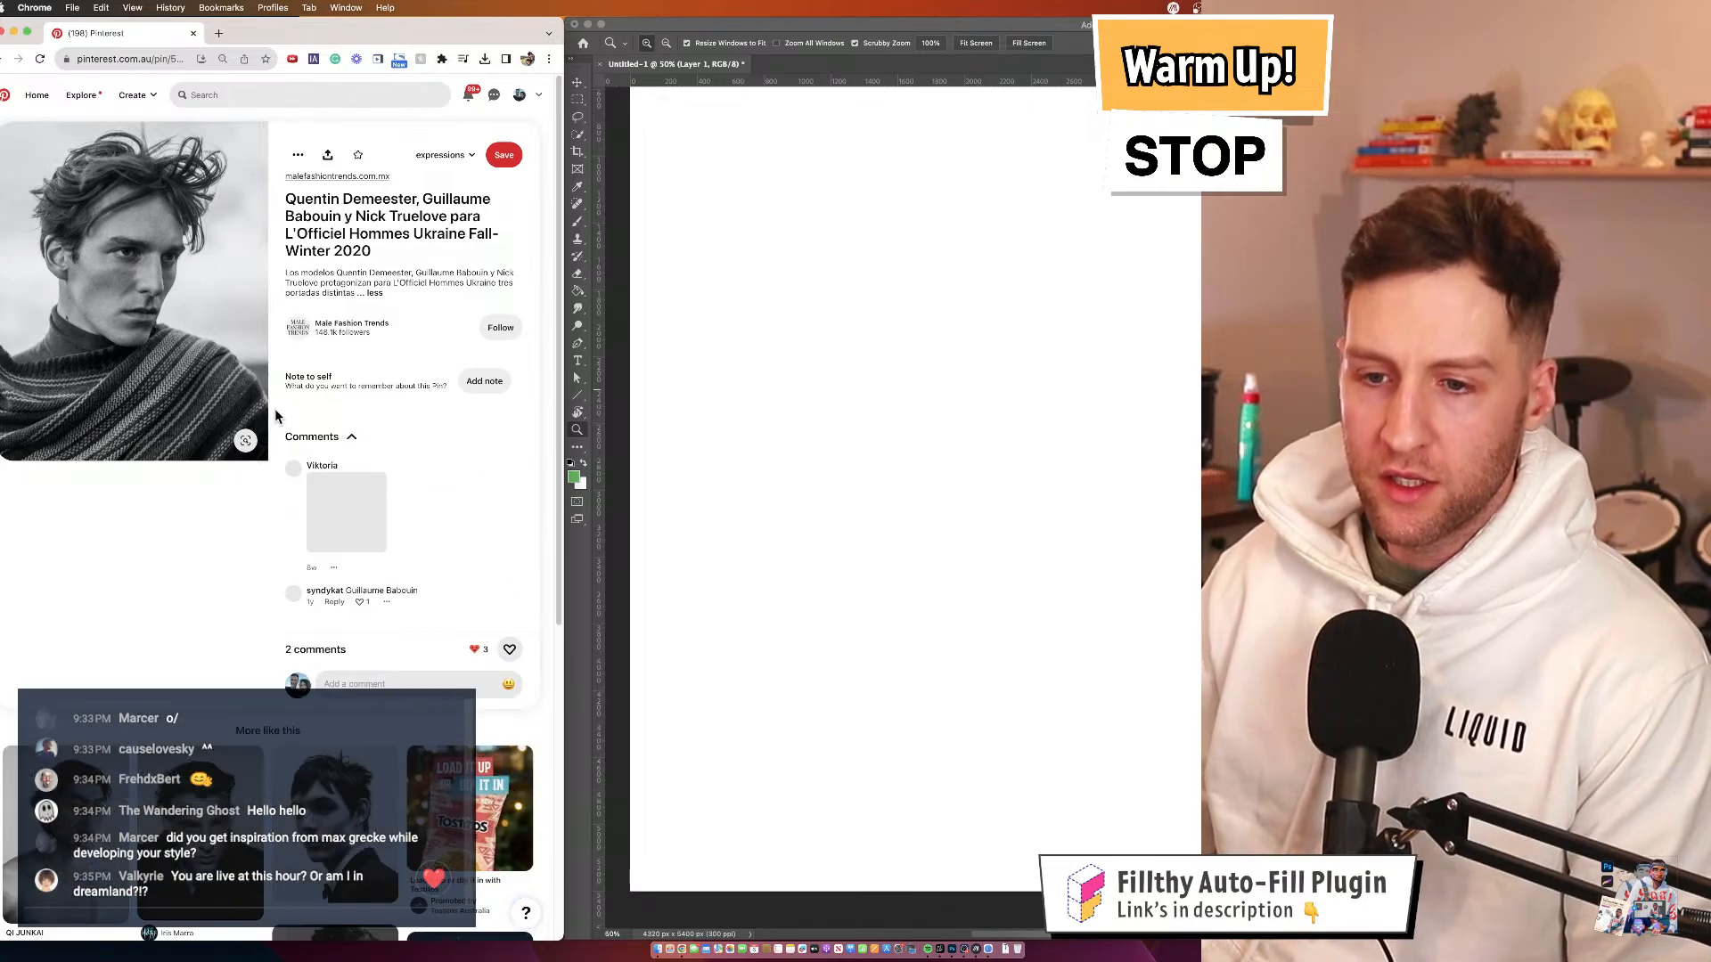
pyautogui.scroll(-3, 275, 410)
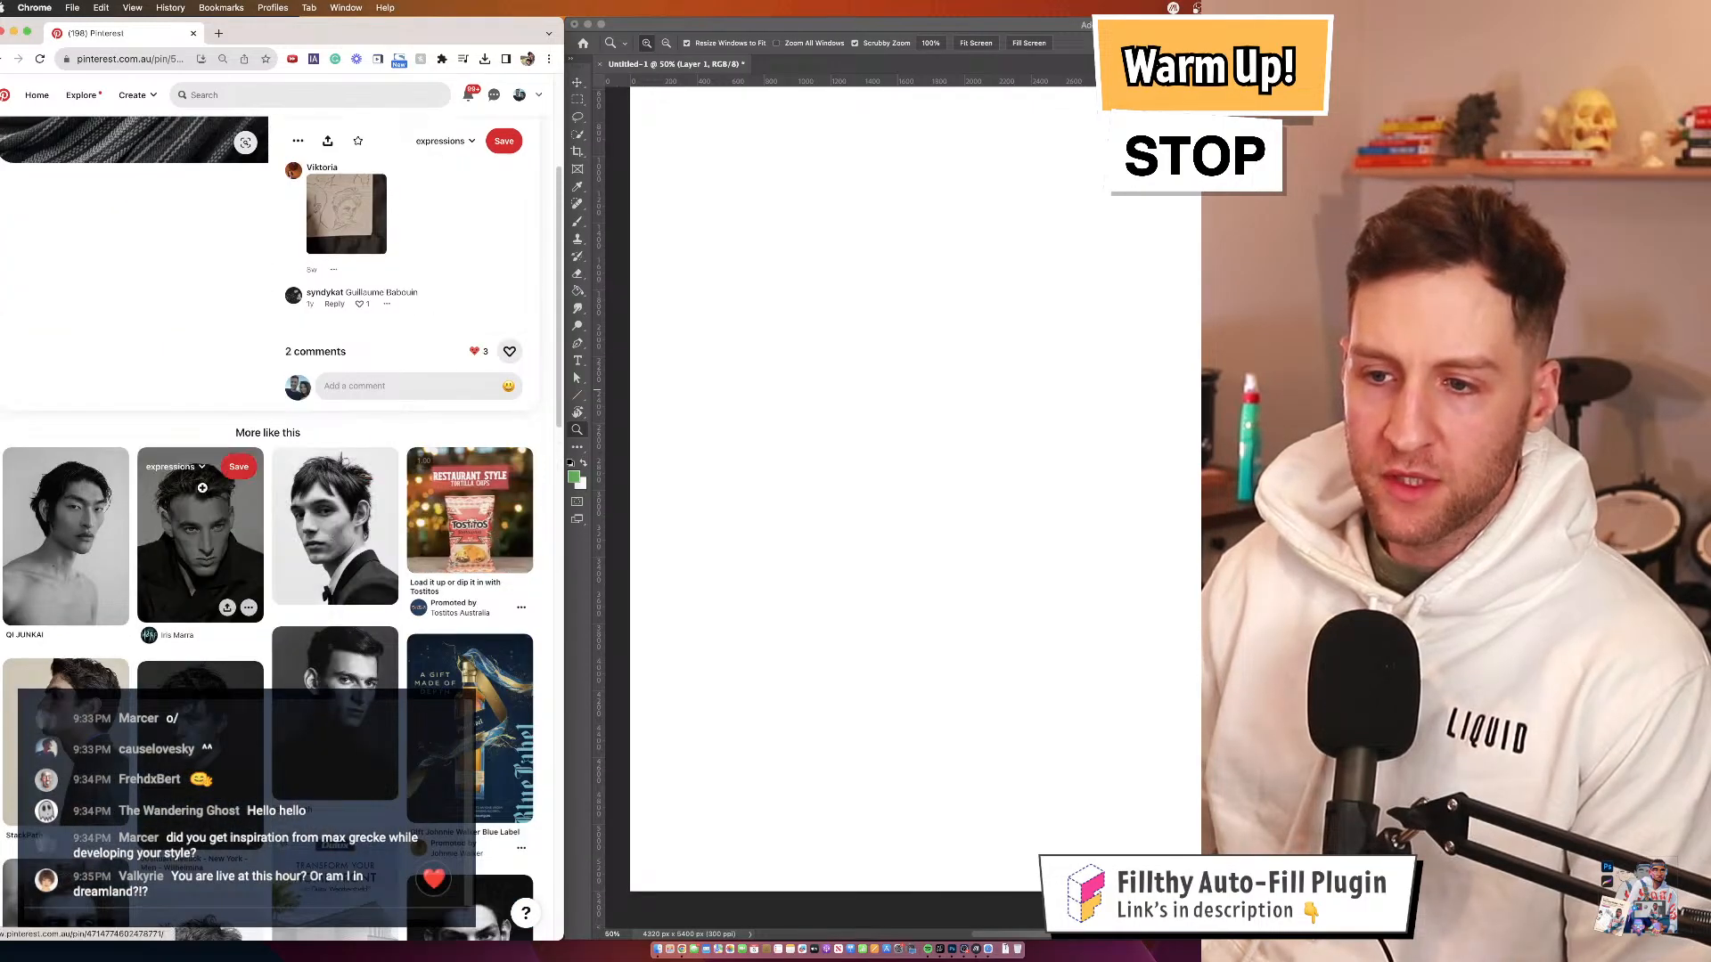
pyautogui.scroll(5, 121, 259)
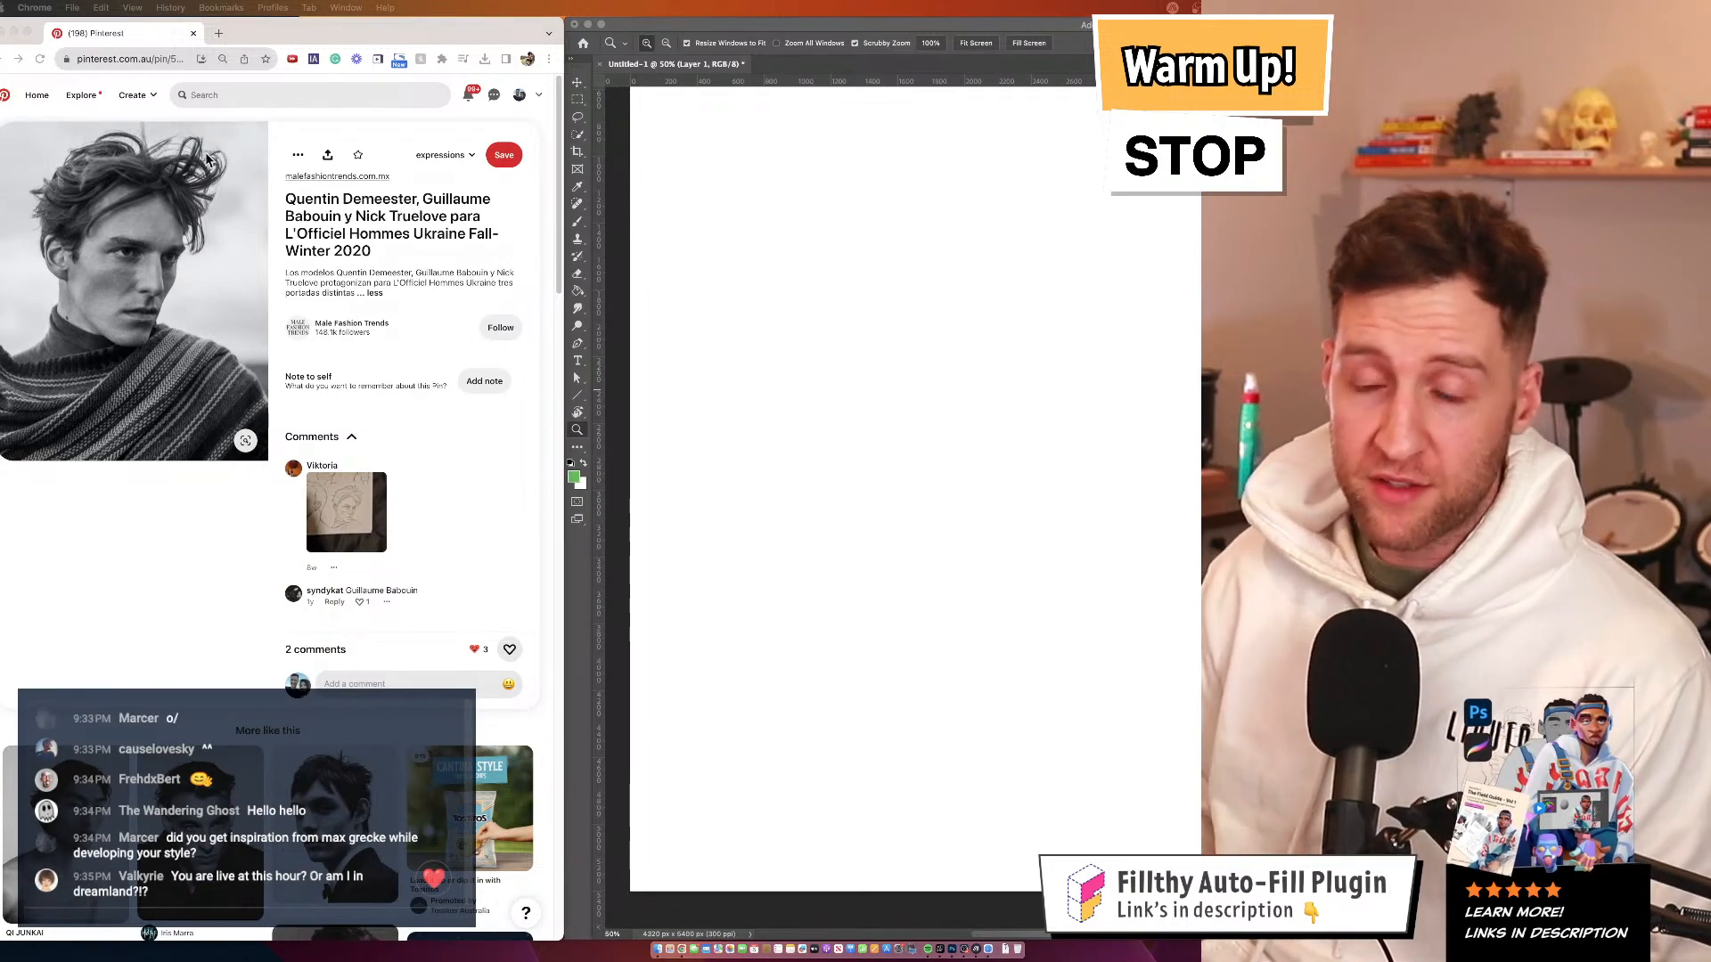
pyautogui.click(2, 60)
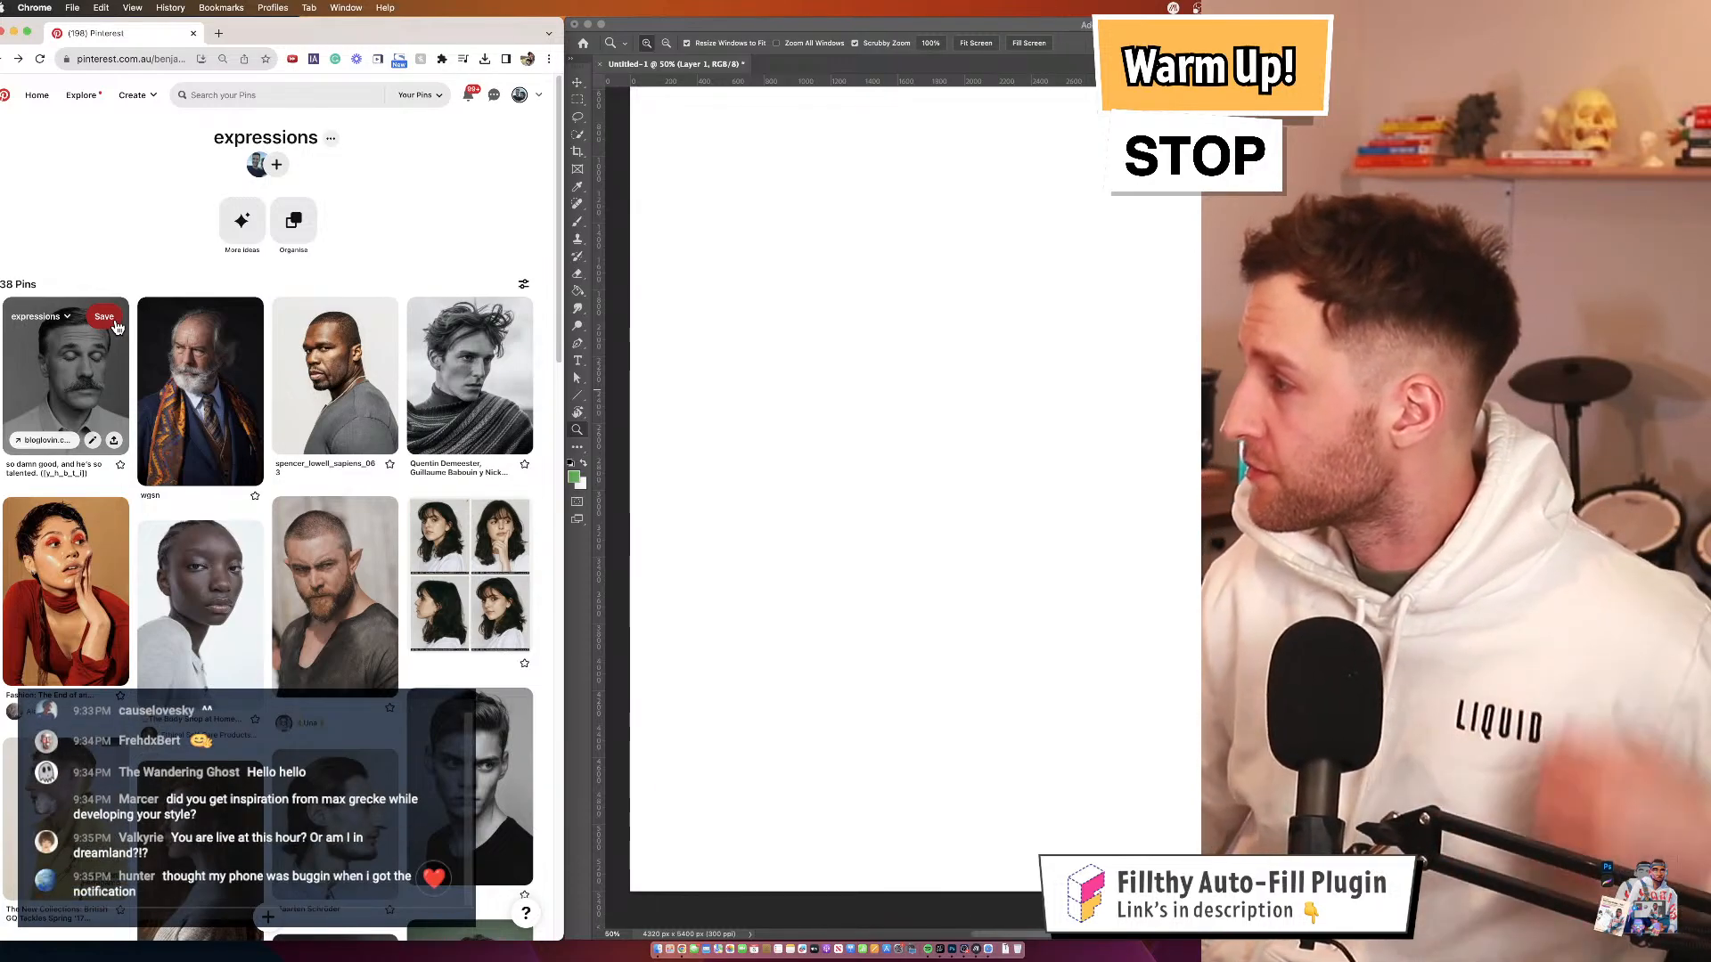
pyautogui.click(229, 803)
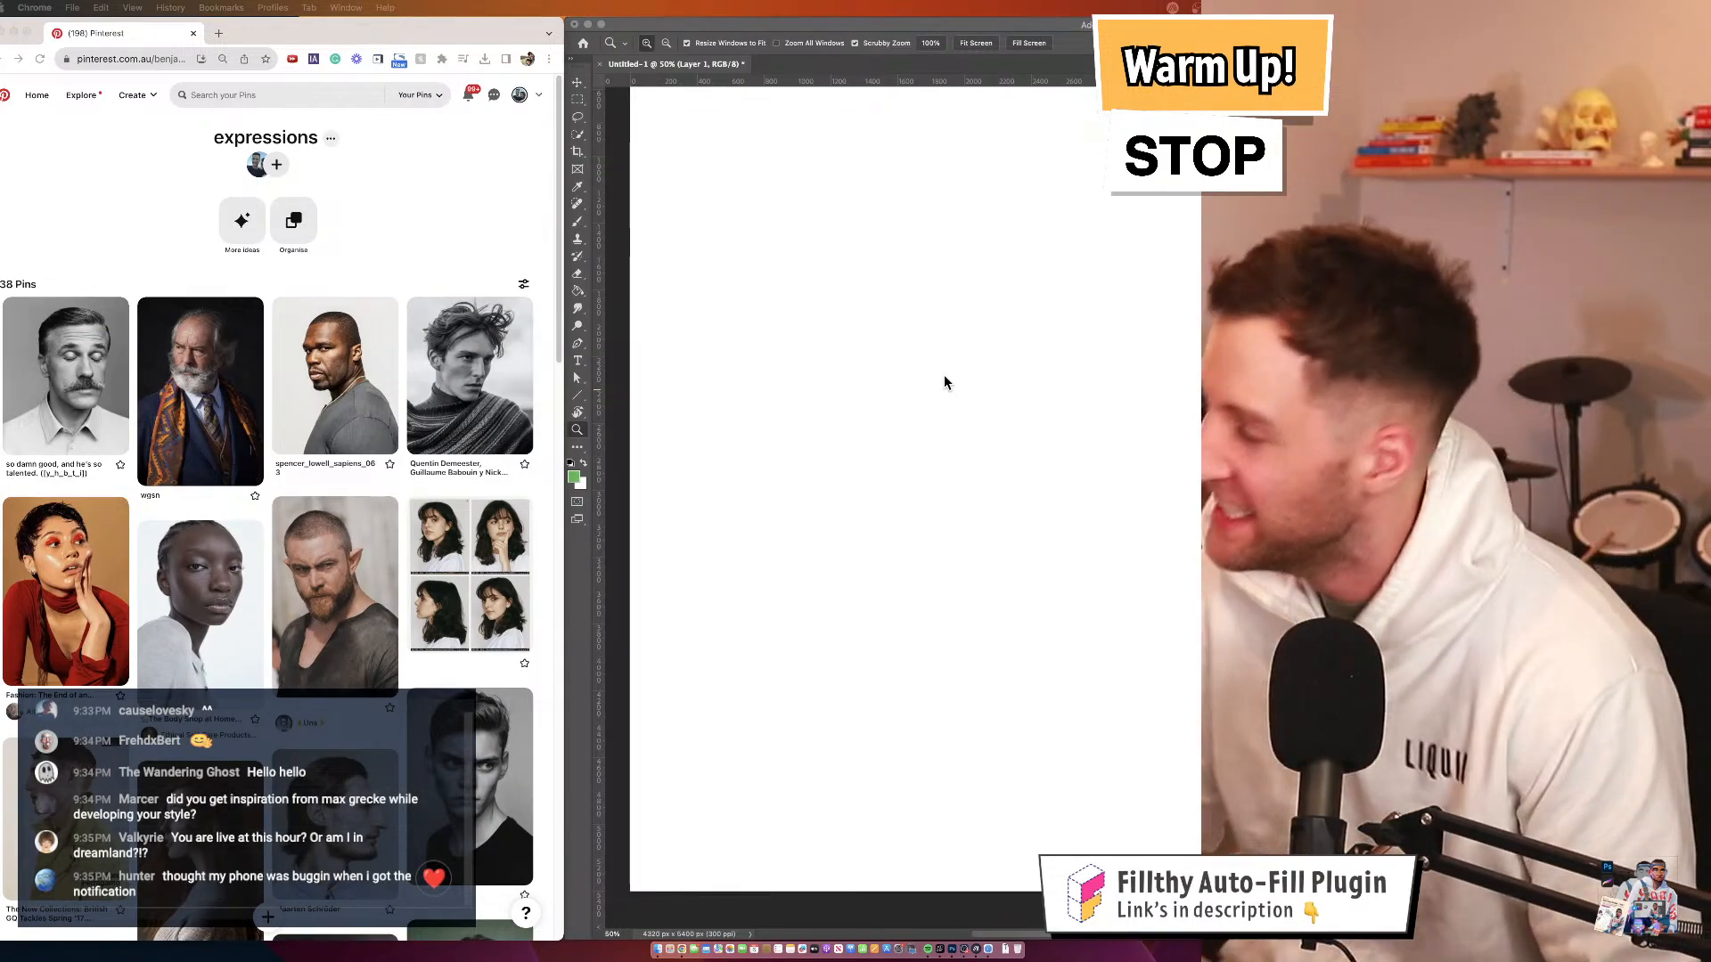
# Switch to Photoshop's Brush tool and reset the painting colours to default black and white
pyautogui.click(846, 356)
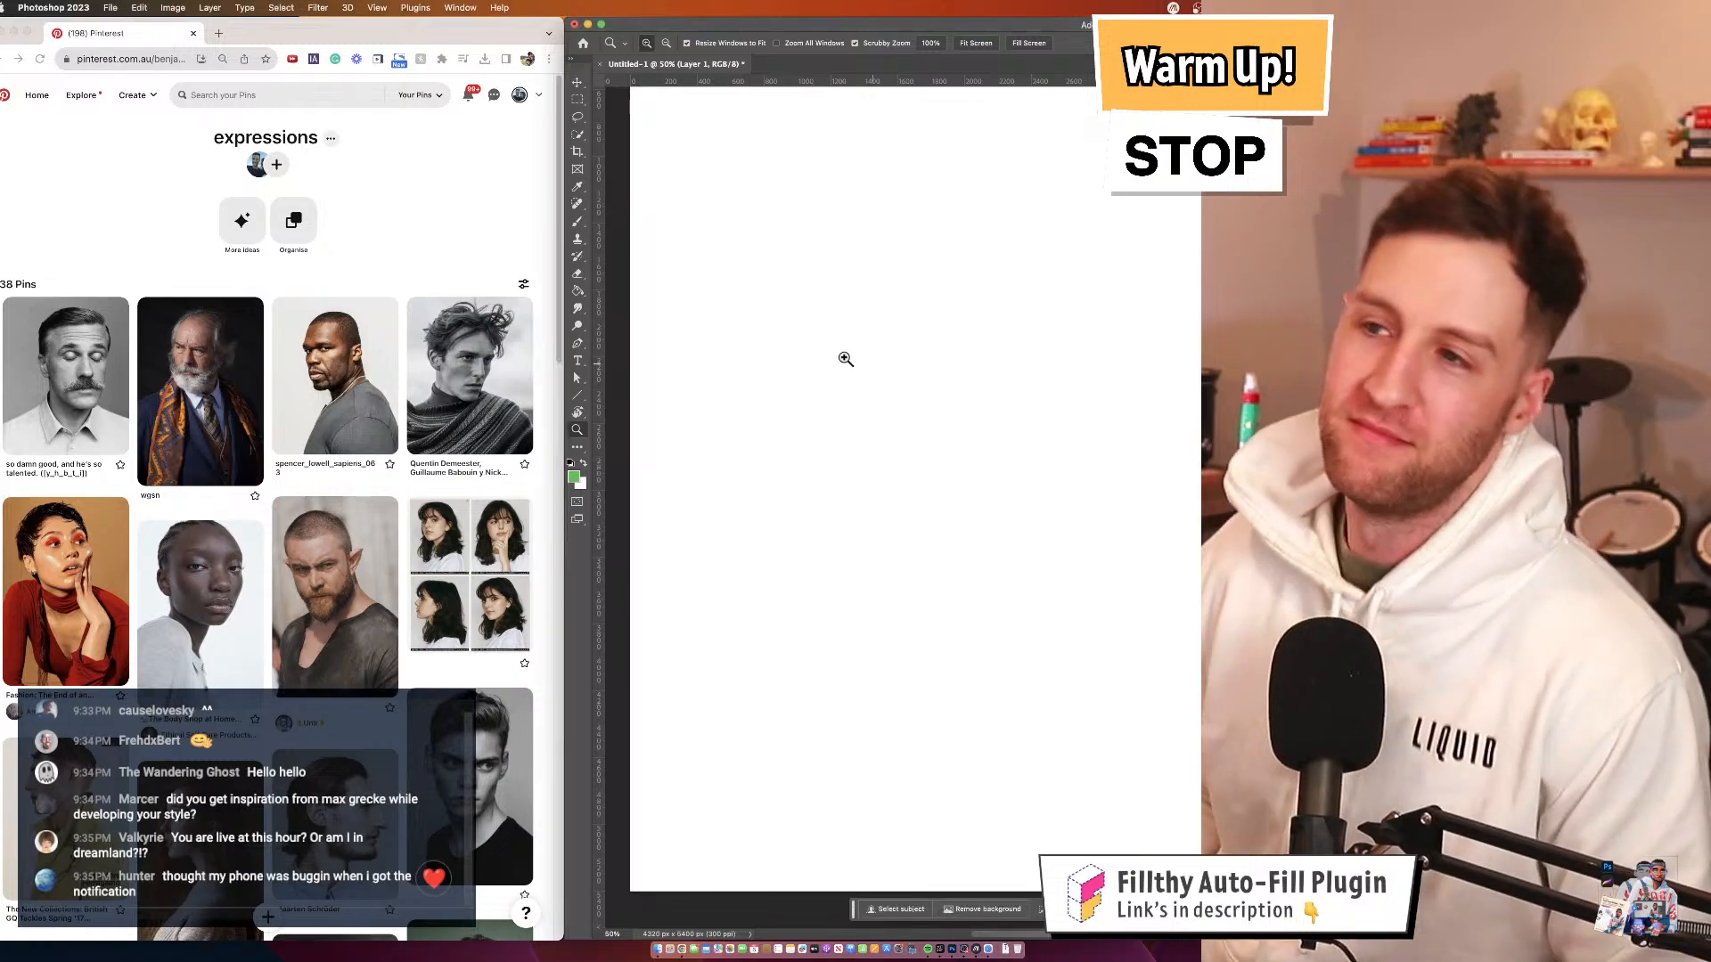
pyautogui.click(578, 221)
pyautogui.click(573, 461)
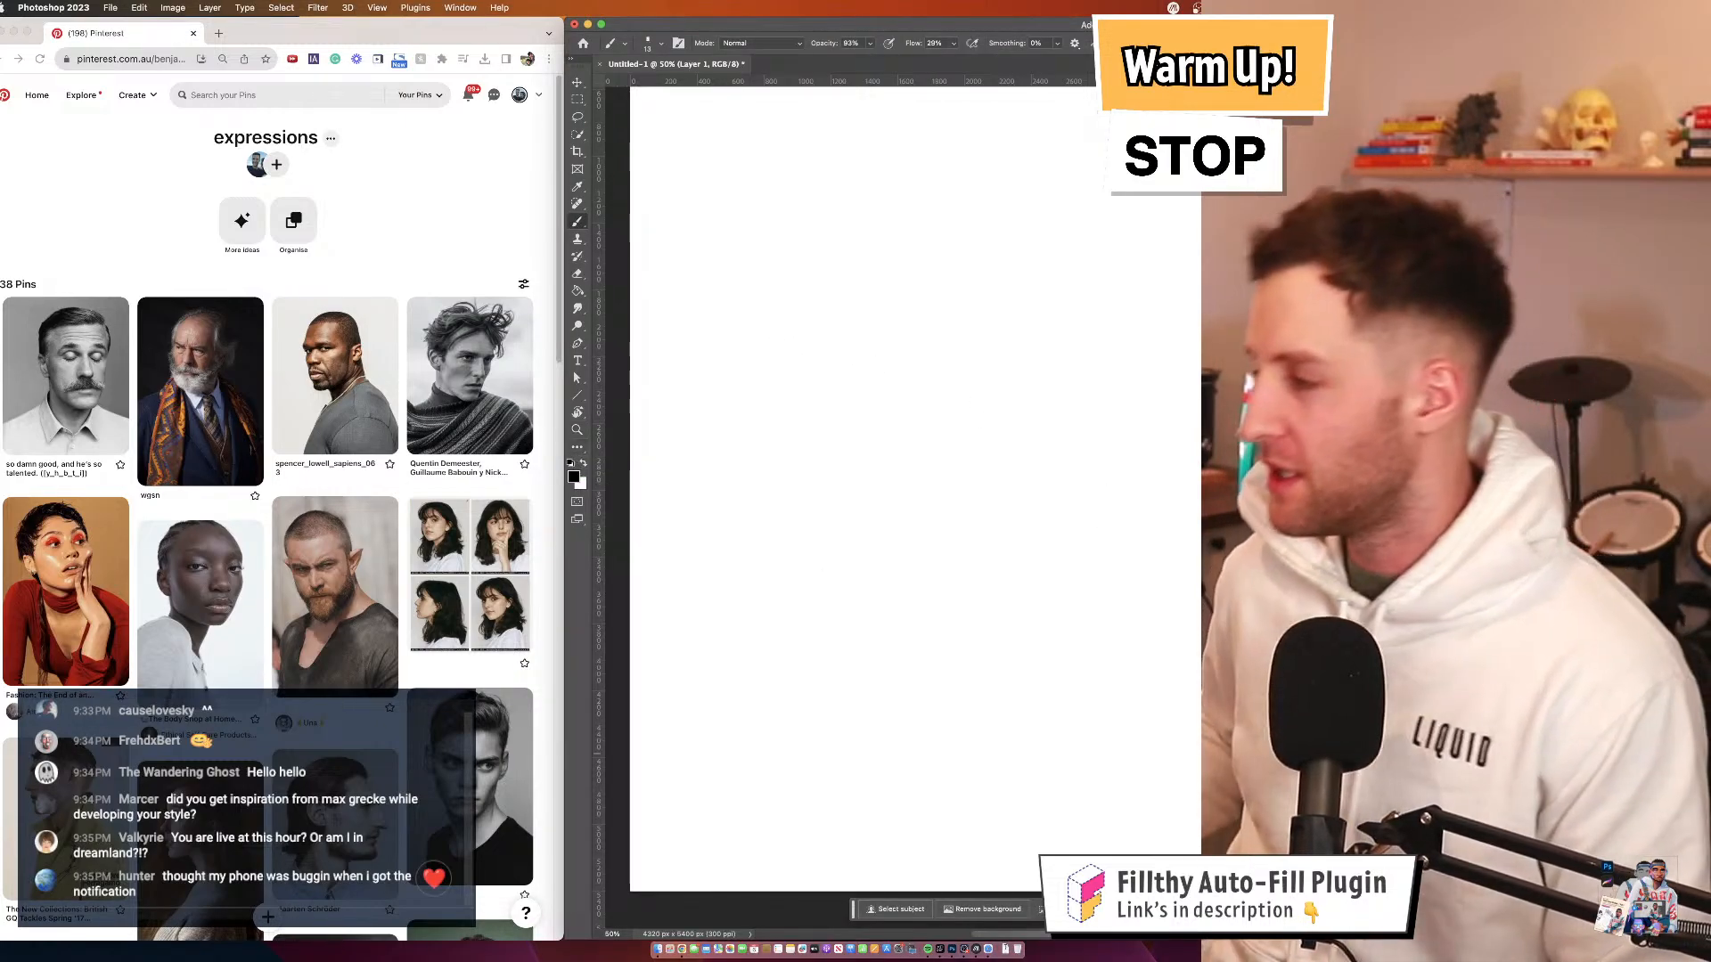
# Try a long diagonal brush stroke across the new layer and undo it
pyautogui.moveTo(909, 212)
pyautogui.mouseDown()
pyautogui.moveTo(981, 393)
pyautogui.moveTo(1141, 678)
pyautogui.mouseUp()
pyautogui.press('super+z')
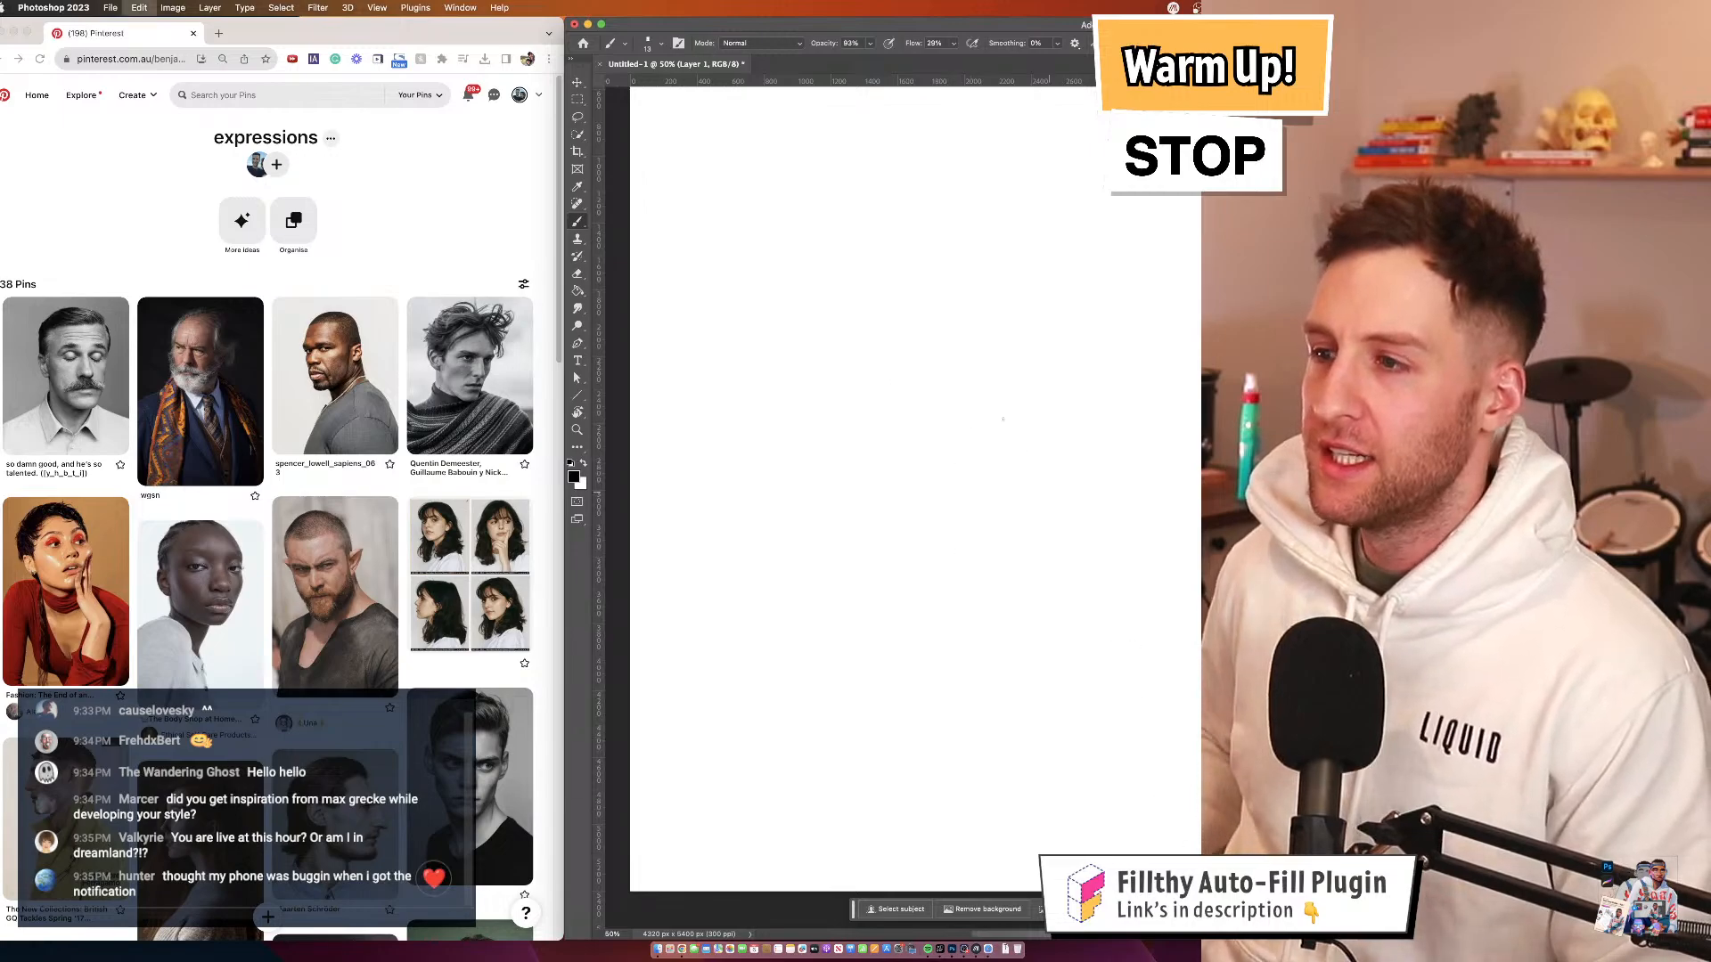
pyautogui.moveTo(870, 380)
pyautogui.mouseDown()
pyautogui.moveTo(780, 337)
pyautogui.moveTo(799, 429)
pyautogui.mouseUp()
pyautogui.press('z')
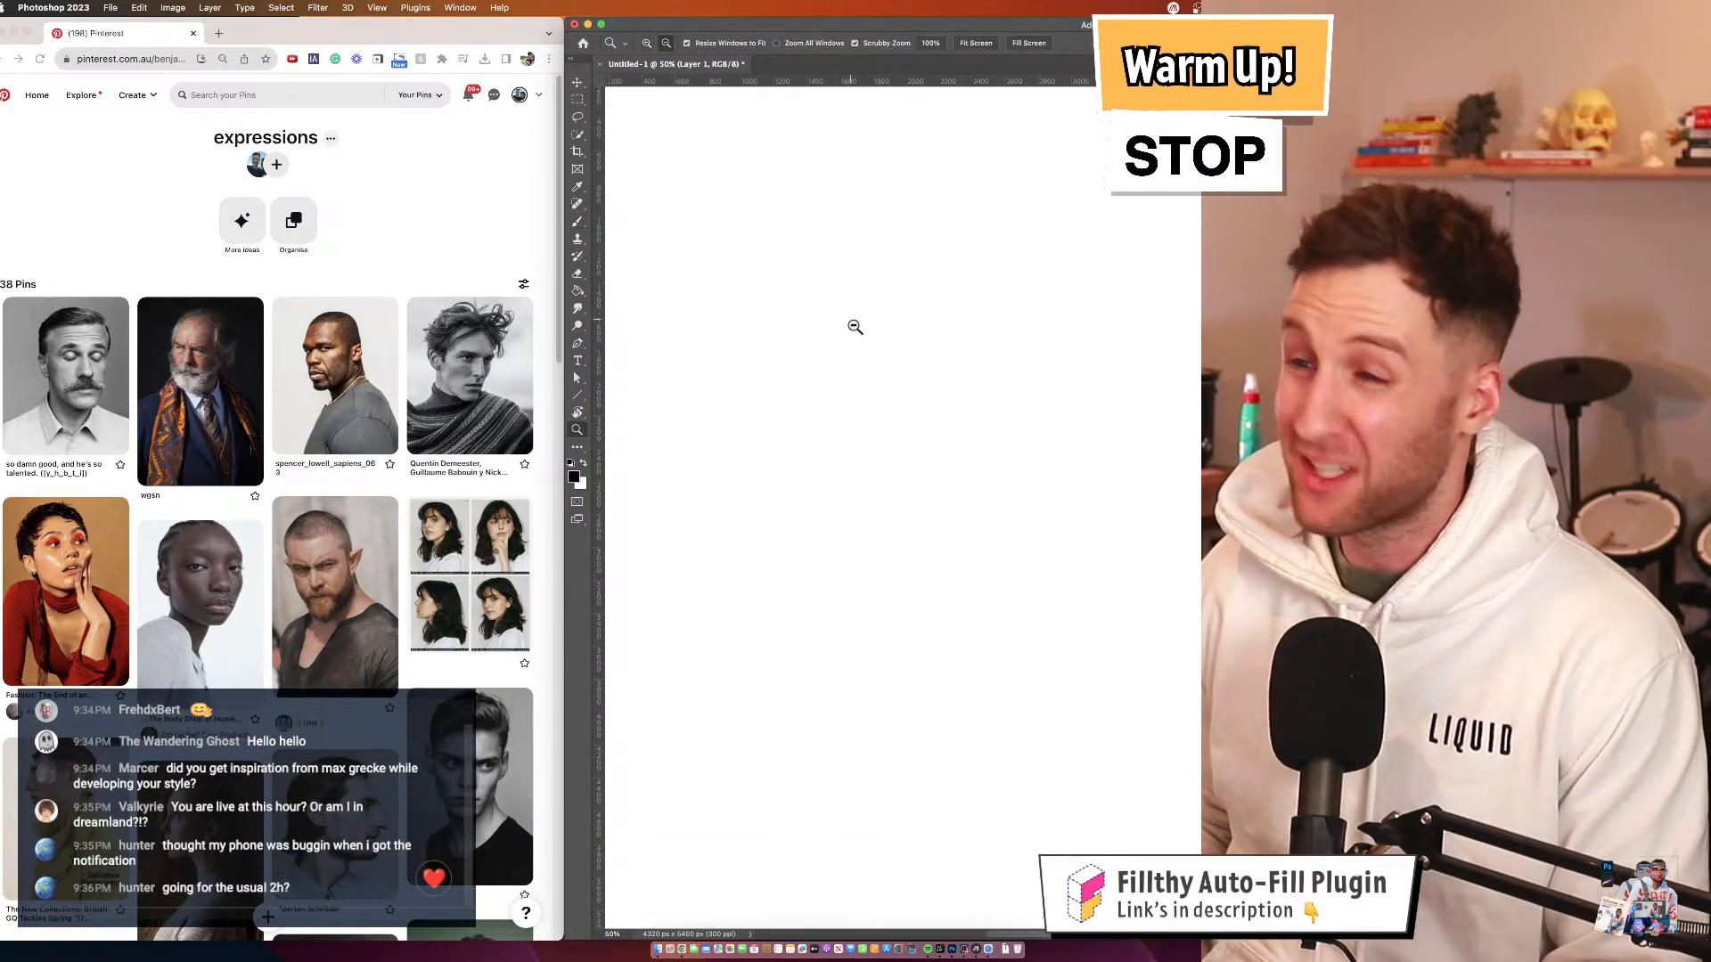
pyautogui.keyDown('alt'); pyautogui.click(855, 328); pyautogui.keyUp('alt')
pyautogui.moveTo(834, 326); pyautogui.dragTo(846, 359)
pyautogui.click(811, 315)
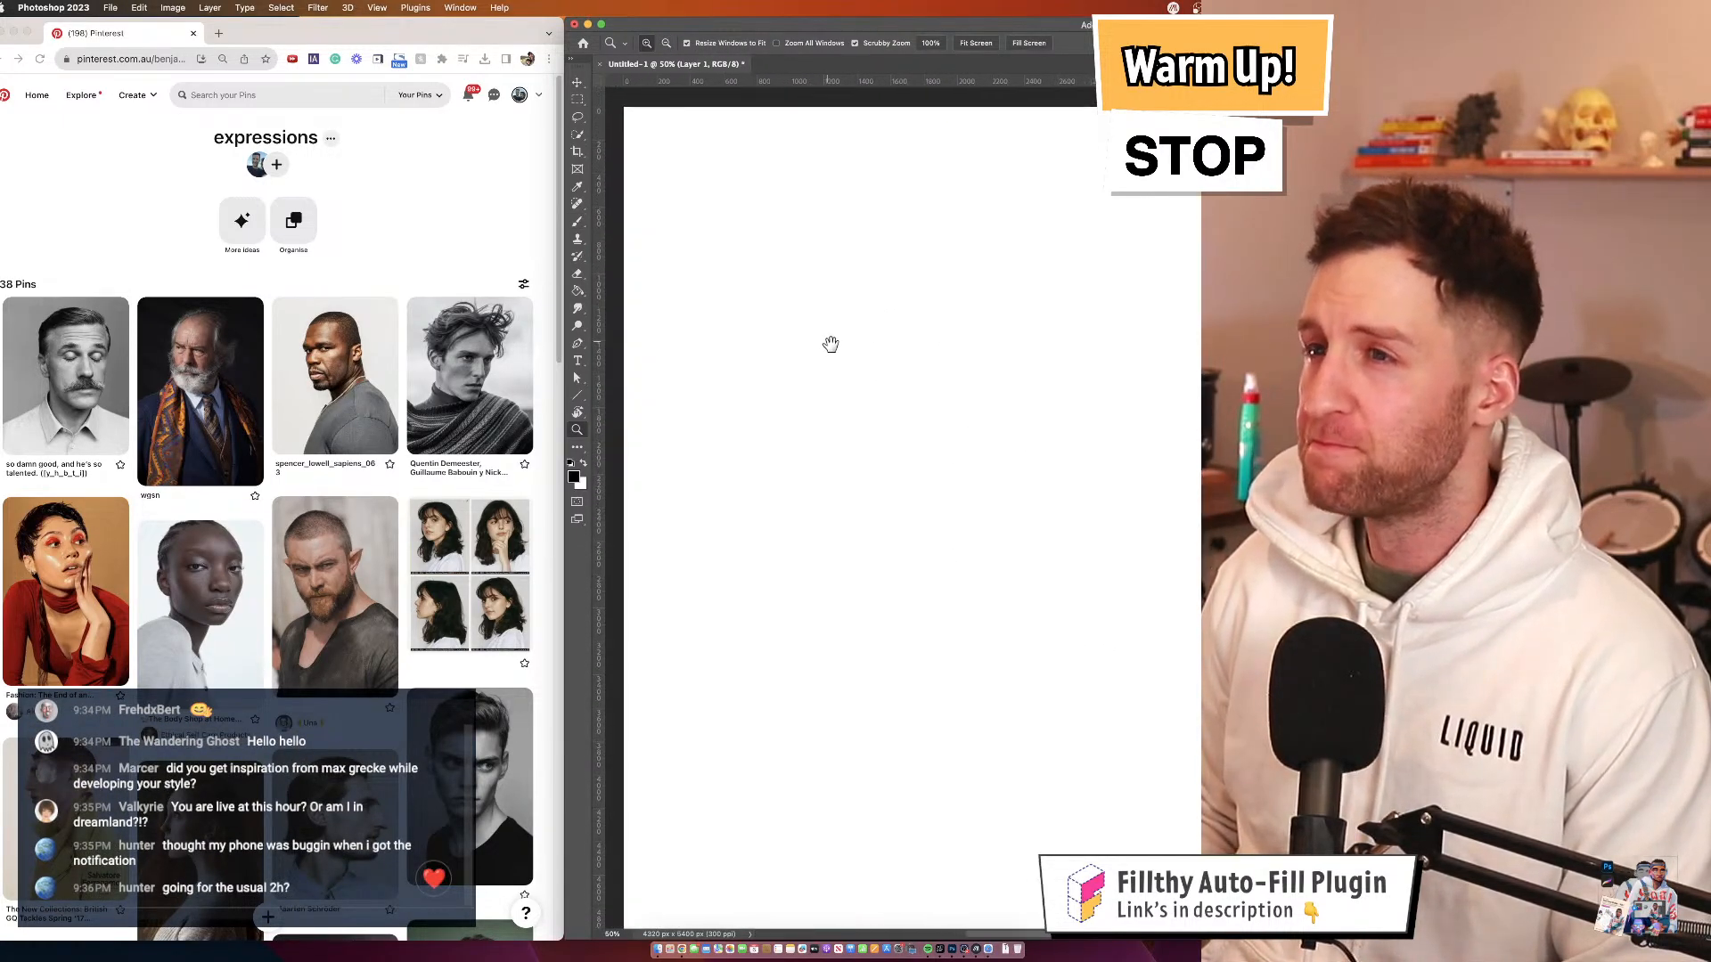
# Adjust the brush size and try out long strokes, including a wavy one, on the new layer, undoing each test stroke
pyautogui.press('b')
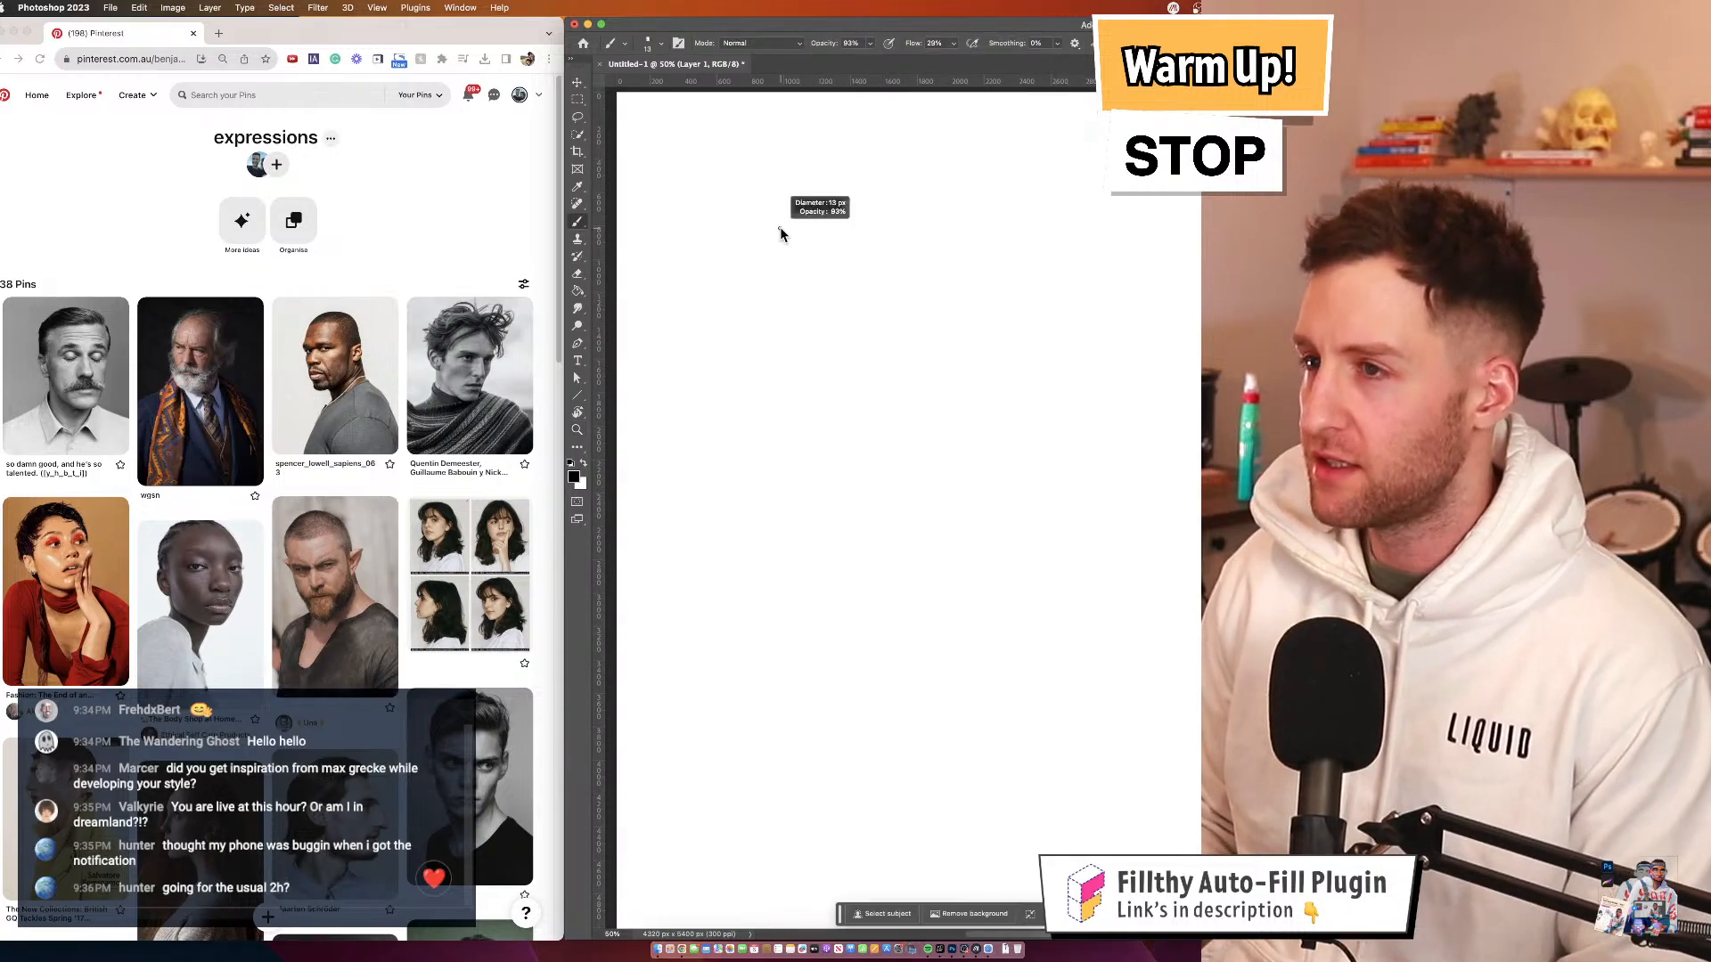
pyautogui.moveTo(768, 203); pyautogui.dragTo(1134, 651)
pyautogui.hotkey('ctrl', 'z')
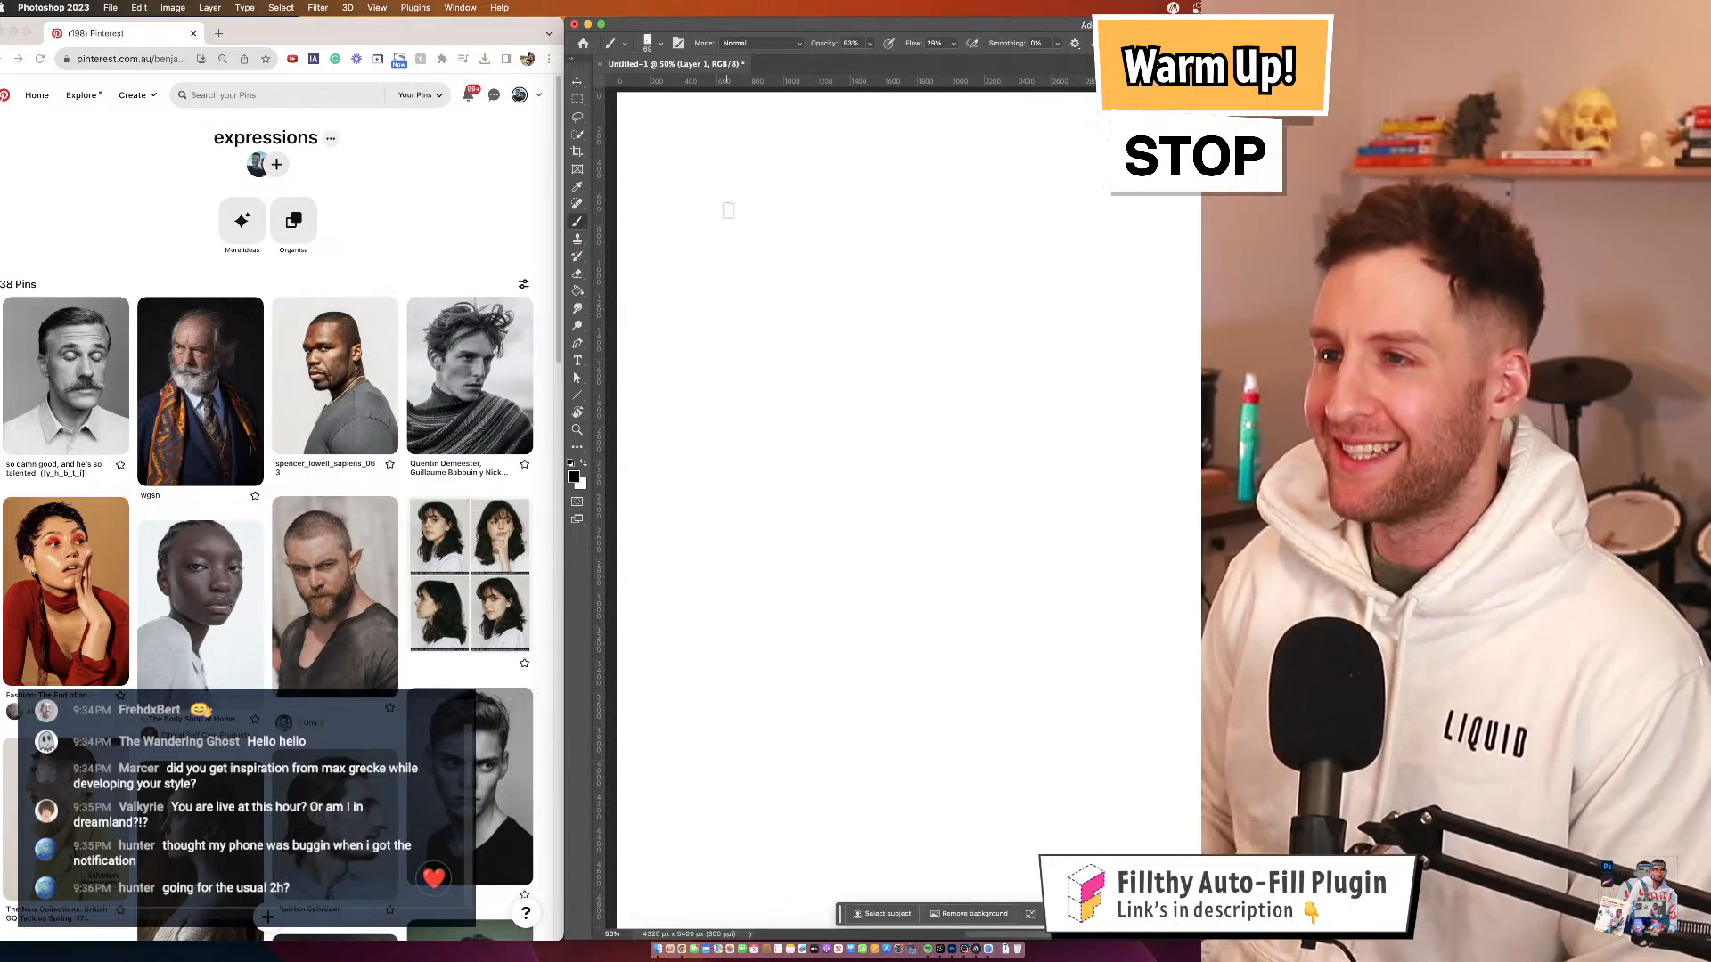
pyautogui.moveTo(842, 156)
pyautogui.mouseDown()
pyautogui.moveTo(648, 313)
pyautogui.moveTo(880, 435)
pyautogui.moveTo(973, 645)
pyautogui.moveTo(1149, 828)
pyautogui.mouseUp()
pyautogui.hotkey('ctrl', 'z')
pyautogui.moveTo(878, 257)
pyautogui.mouseDown()
pyautogui.moveTo(937, 294)
pyautogui.moveTo(1005, 509)
pyautogui.mouseUp()
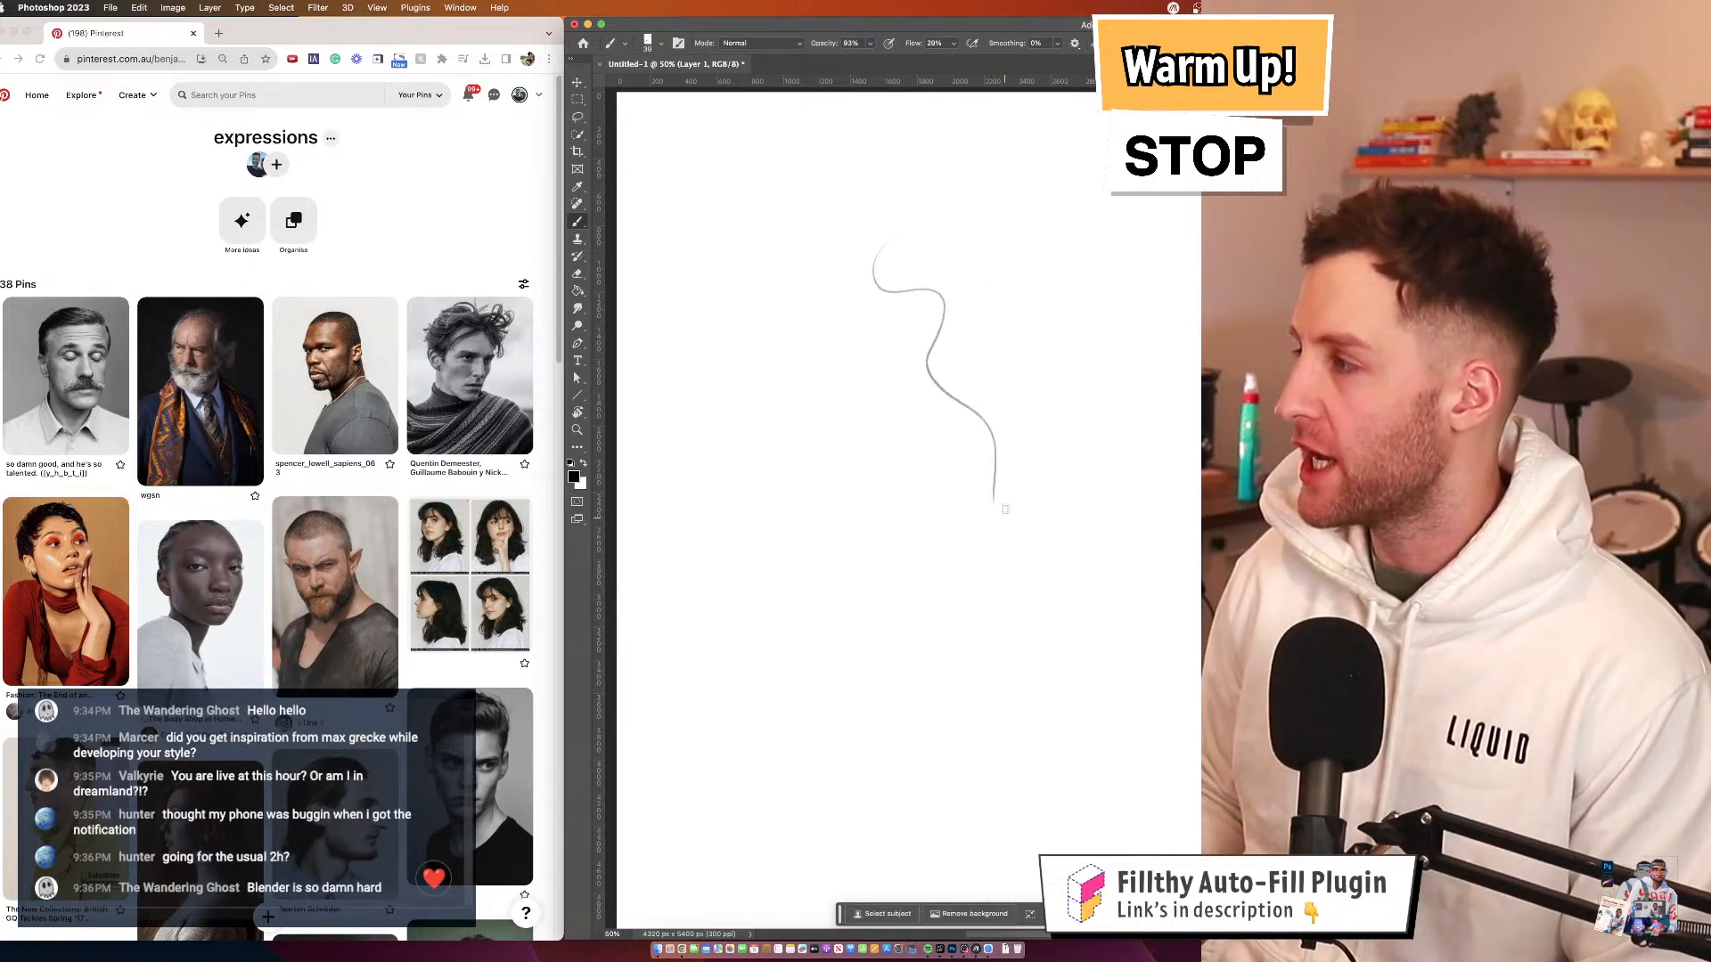
pyautogui.hscroll(-2, 897, 371)
pyautogui.hotkey('ctrl', 'z')
pyautogui.moveTo(925, 333); pyautogui.dragTo(898, 346)
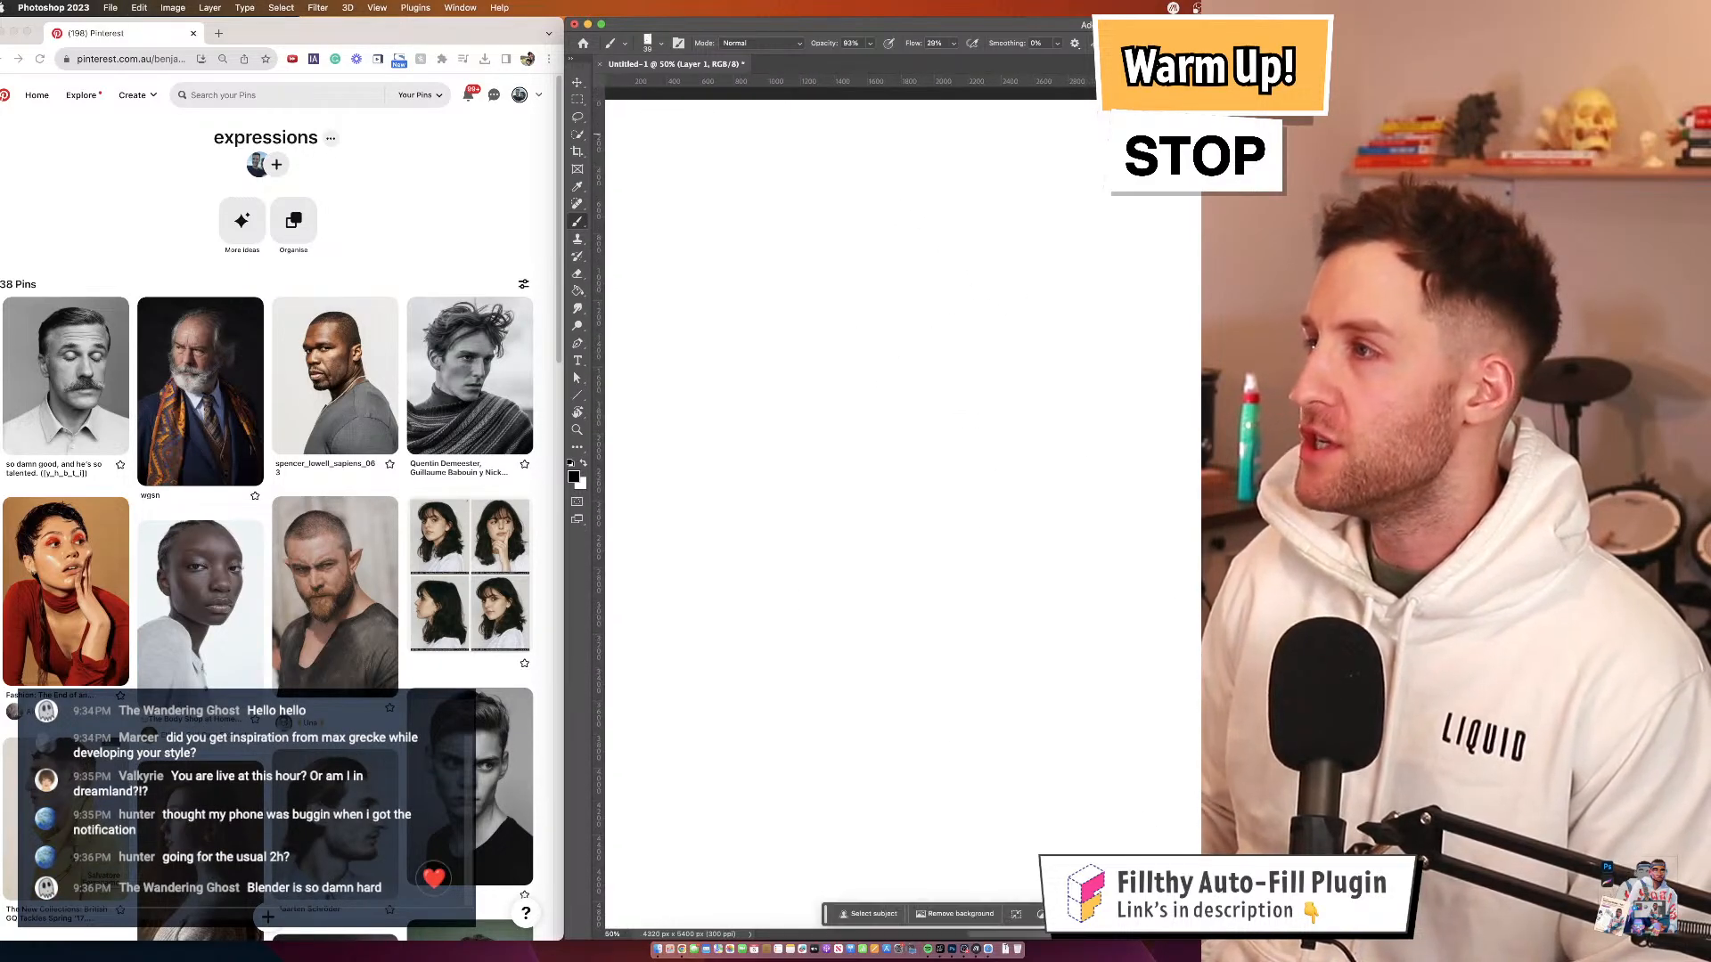
# Try a long diagonal brush stroke across the blank layer and undo it
pyautogui.moveTo(1097, 250); pyautogui.dragTo(1119, 242)
pyautogui.moveTo(764, 157); pyautogui.dragTo(1062, 647)
pyautogui.hotkey('ctrl', 'z')
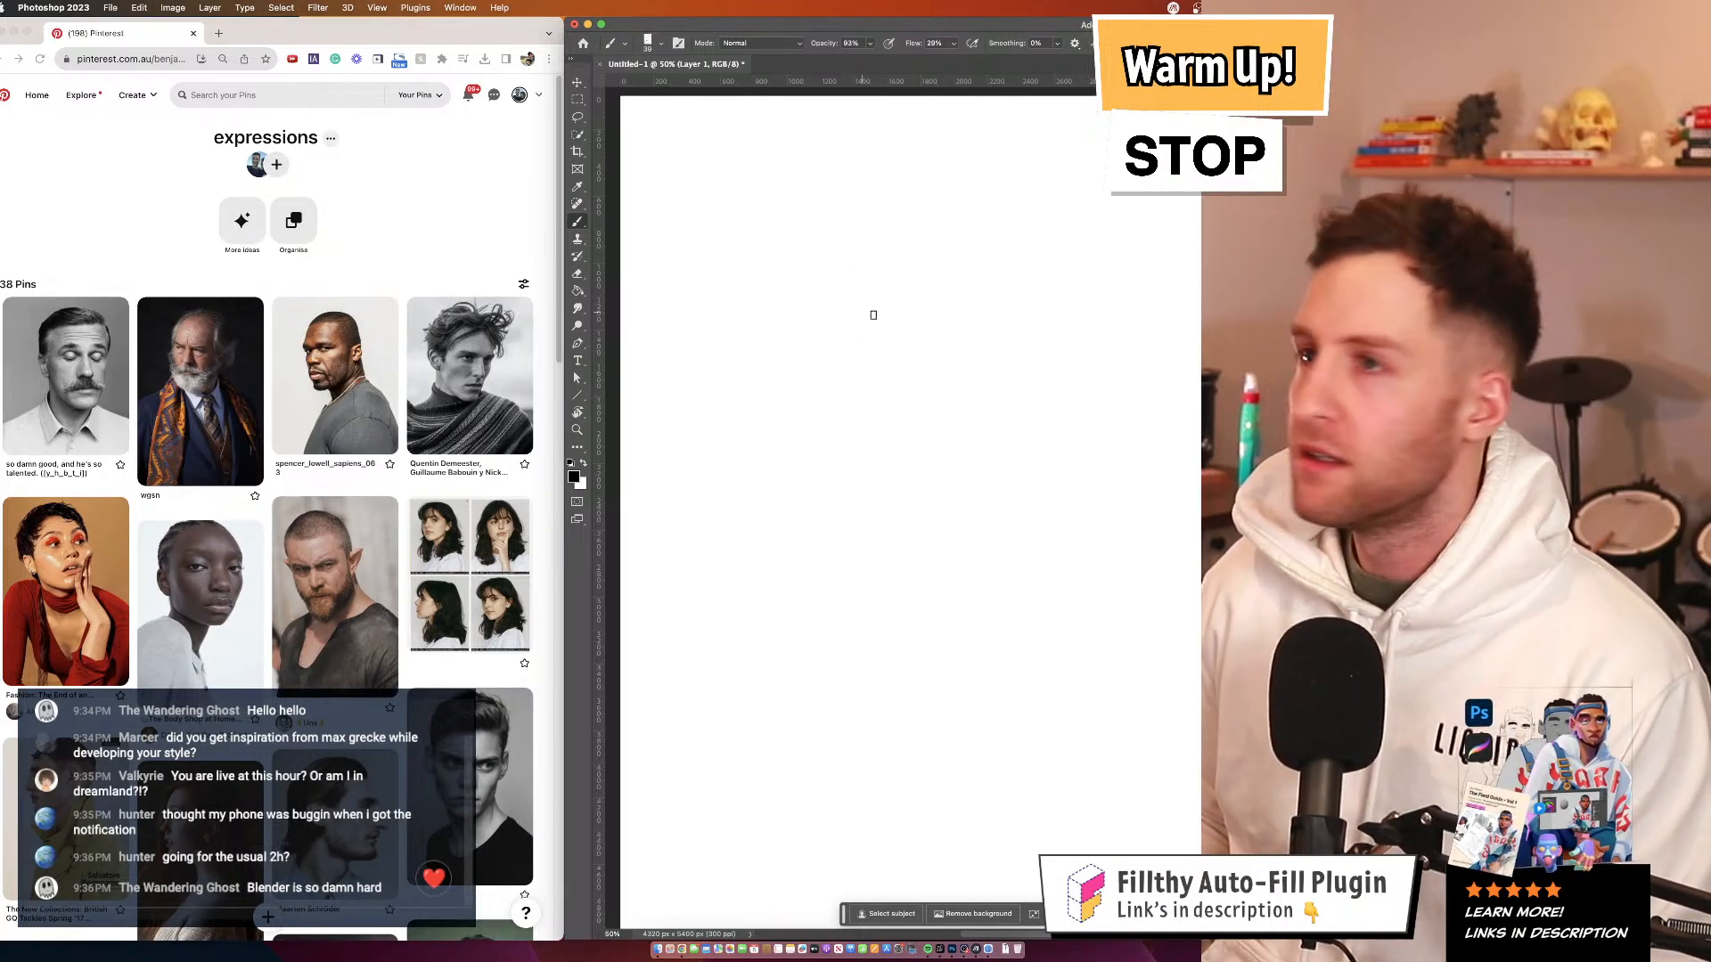
pyautogui.moveTo(832, 312); pyautogui.dragTo(821, 316)
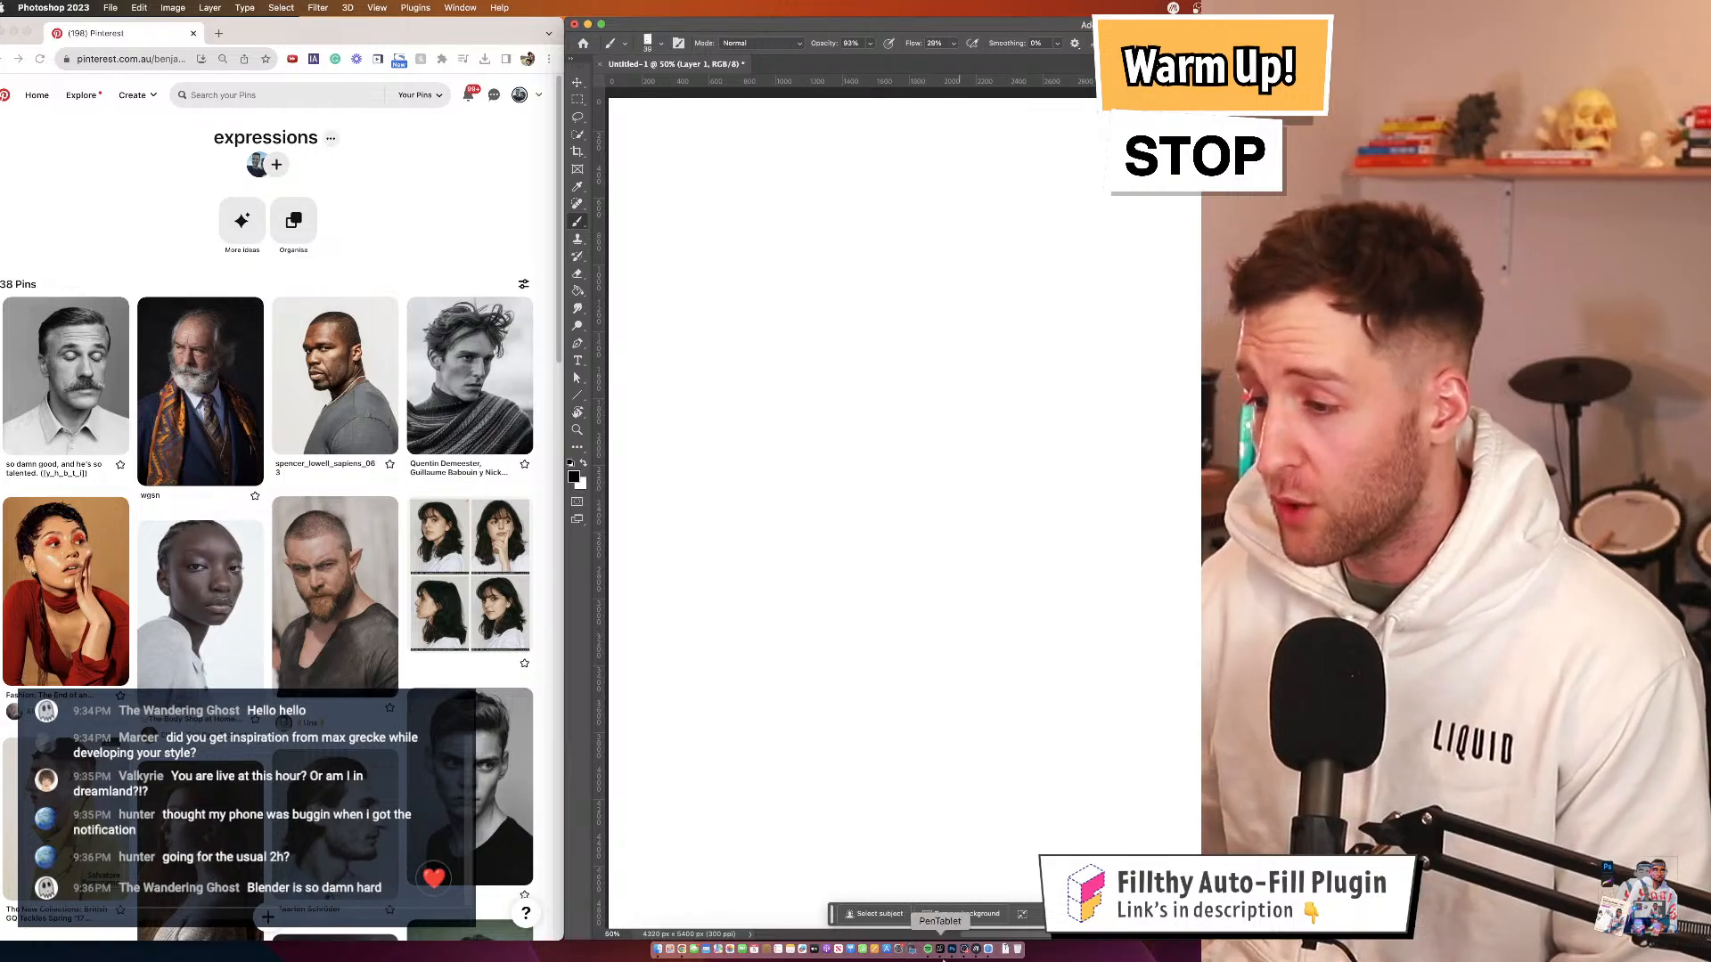
# Switch to the stream's countdown timer, set the warm-up timer to 15:00 and return to the Photoshop canvas
pyautogui.press('super+Tab')
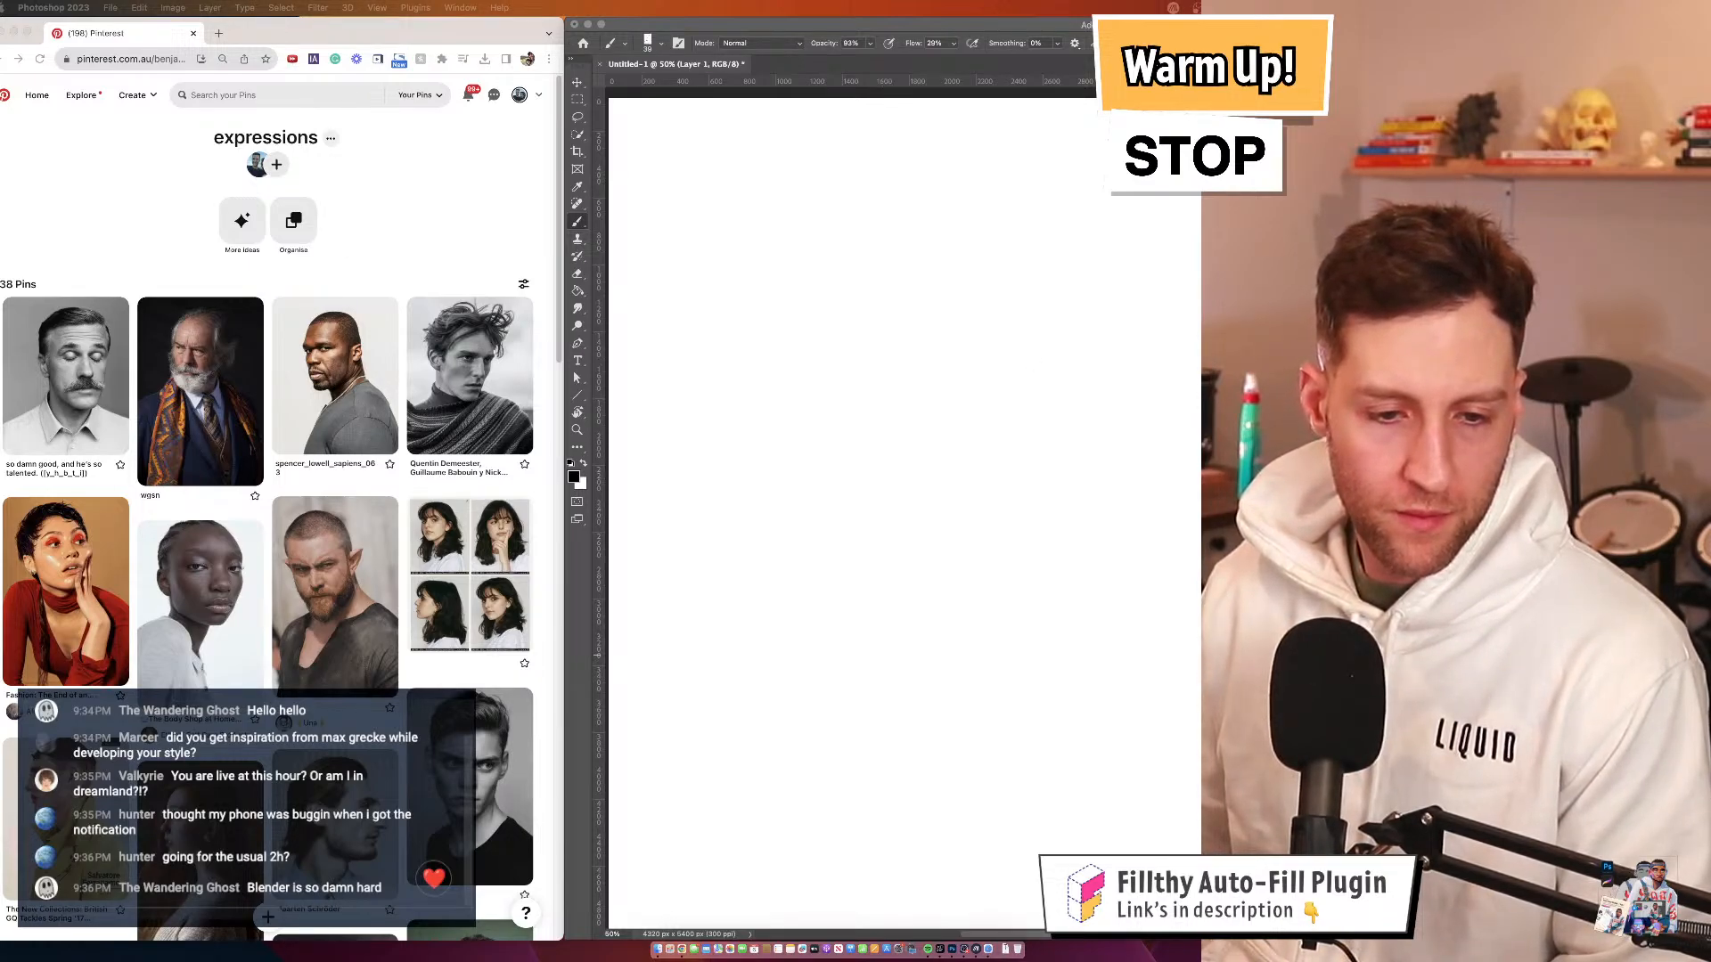
pyautogui.moveTo(446, 263); pyautogui.dragTo(1194, 338)
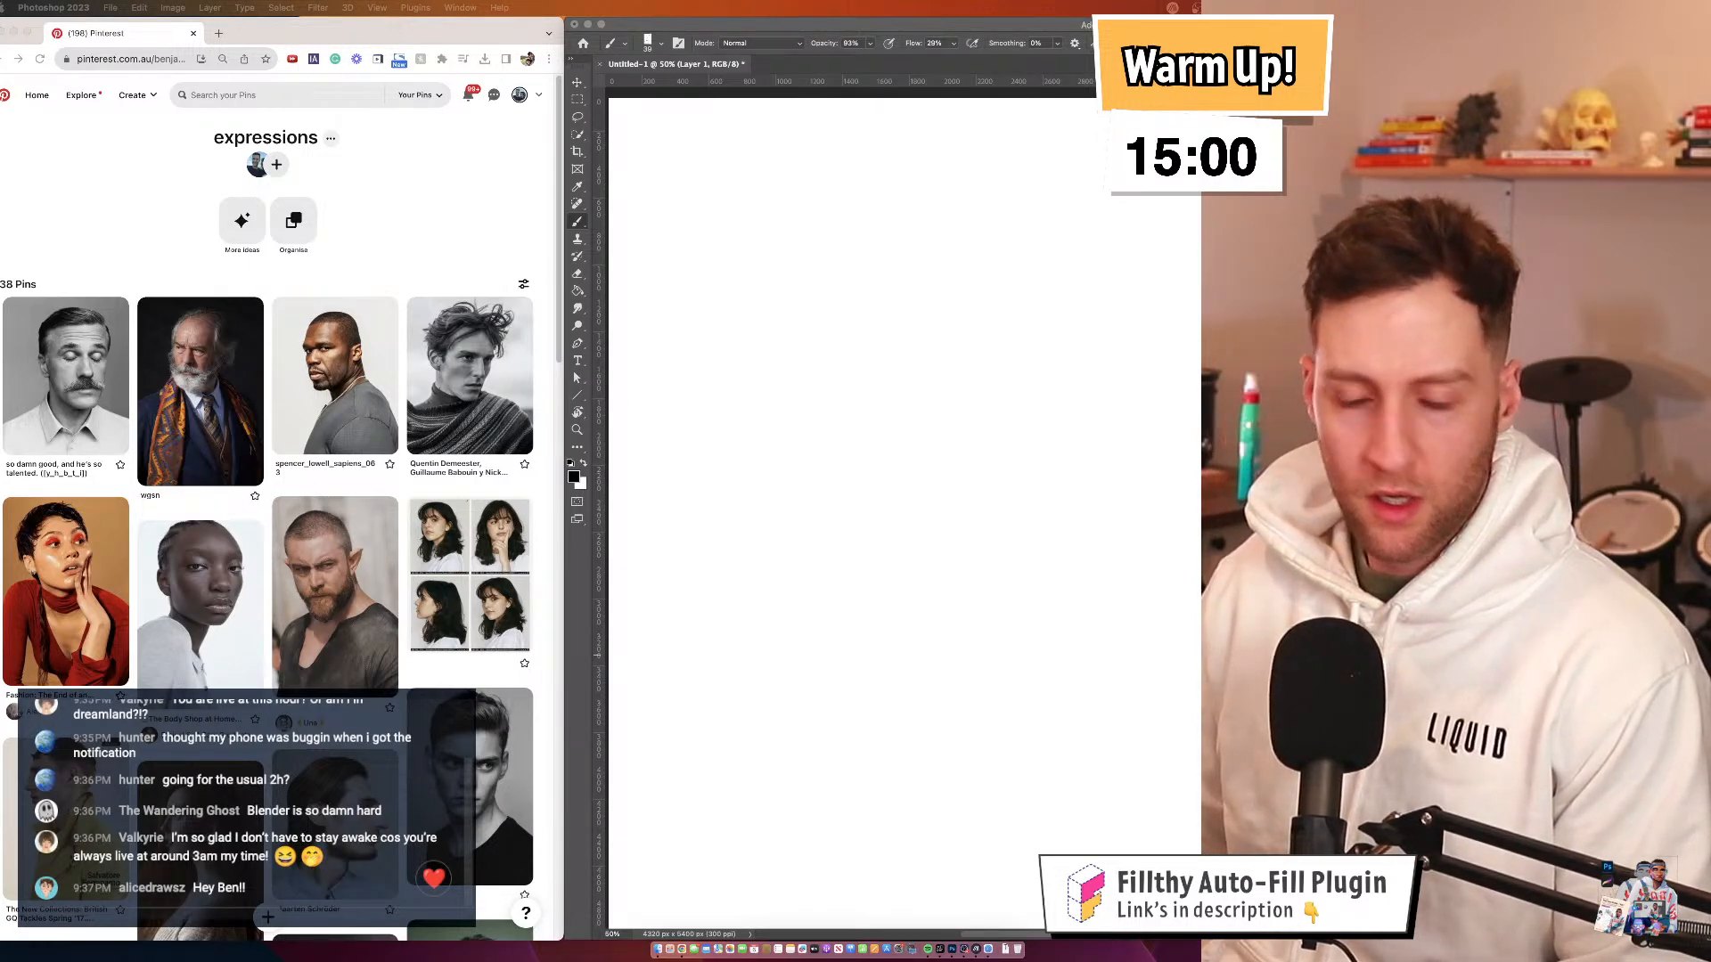
pyautogui.click(971, 353)
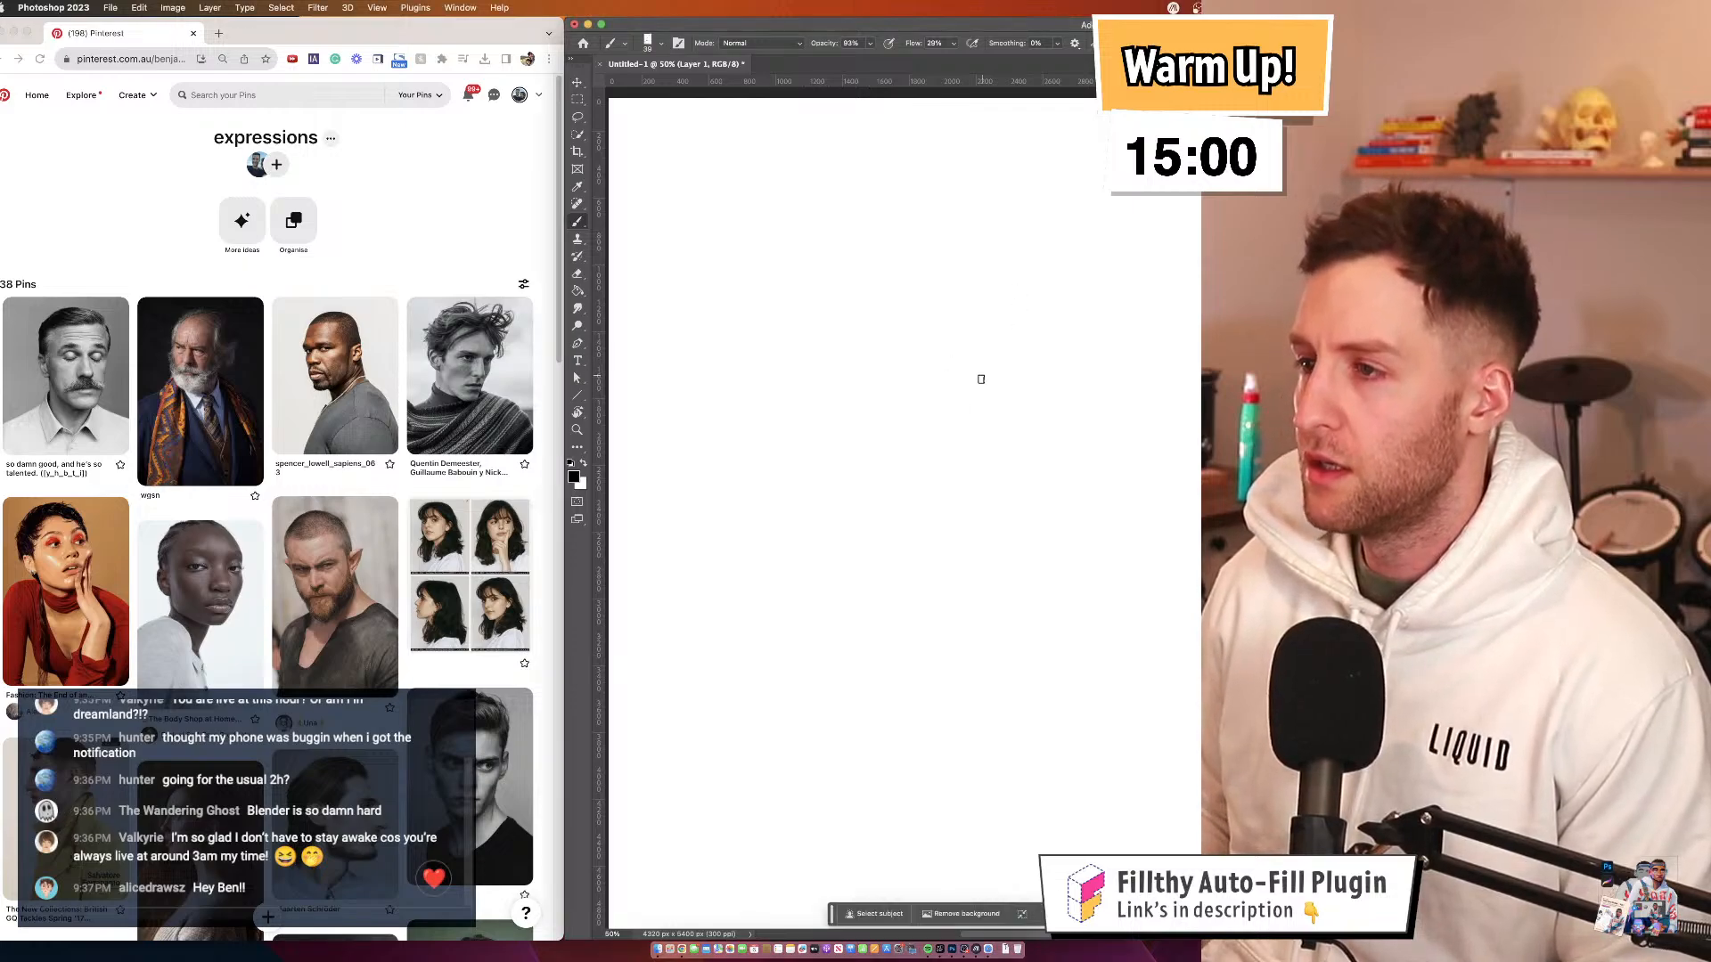
# Test two more brush strokes on the blank canvas, undoing each one
pyautogui.moveTo(987, 357)
pyautogui.mouseDown()
pyautogui.moveTo(923, 263)
pyautogui.moveTo(997, 355)
pyautogui.moveTo(975, 343)
pyautogui.mouseUp()
pyautogui.moveTo(843, 280)
pyautogui.mouseDown()
pyautogui.moveTo(932, 291)
pyautogui.moveTo(834, 294)
pyautogui.mouseUp()
pyautogui.press('super+z')
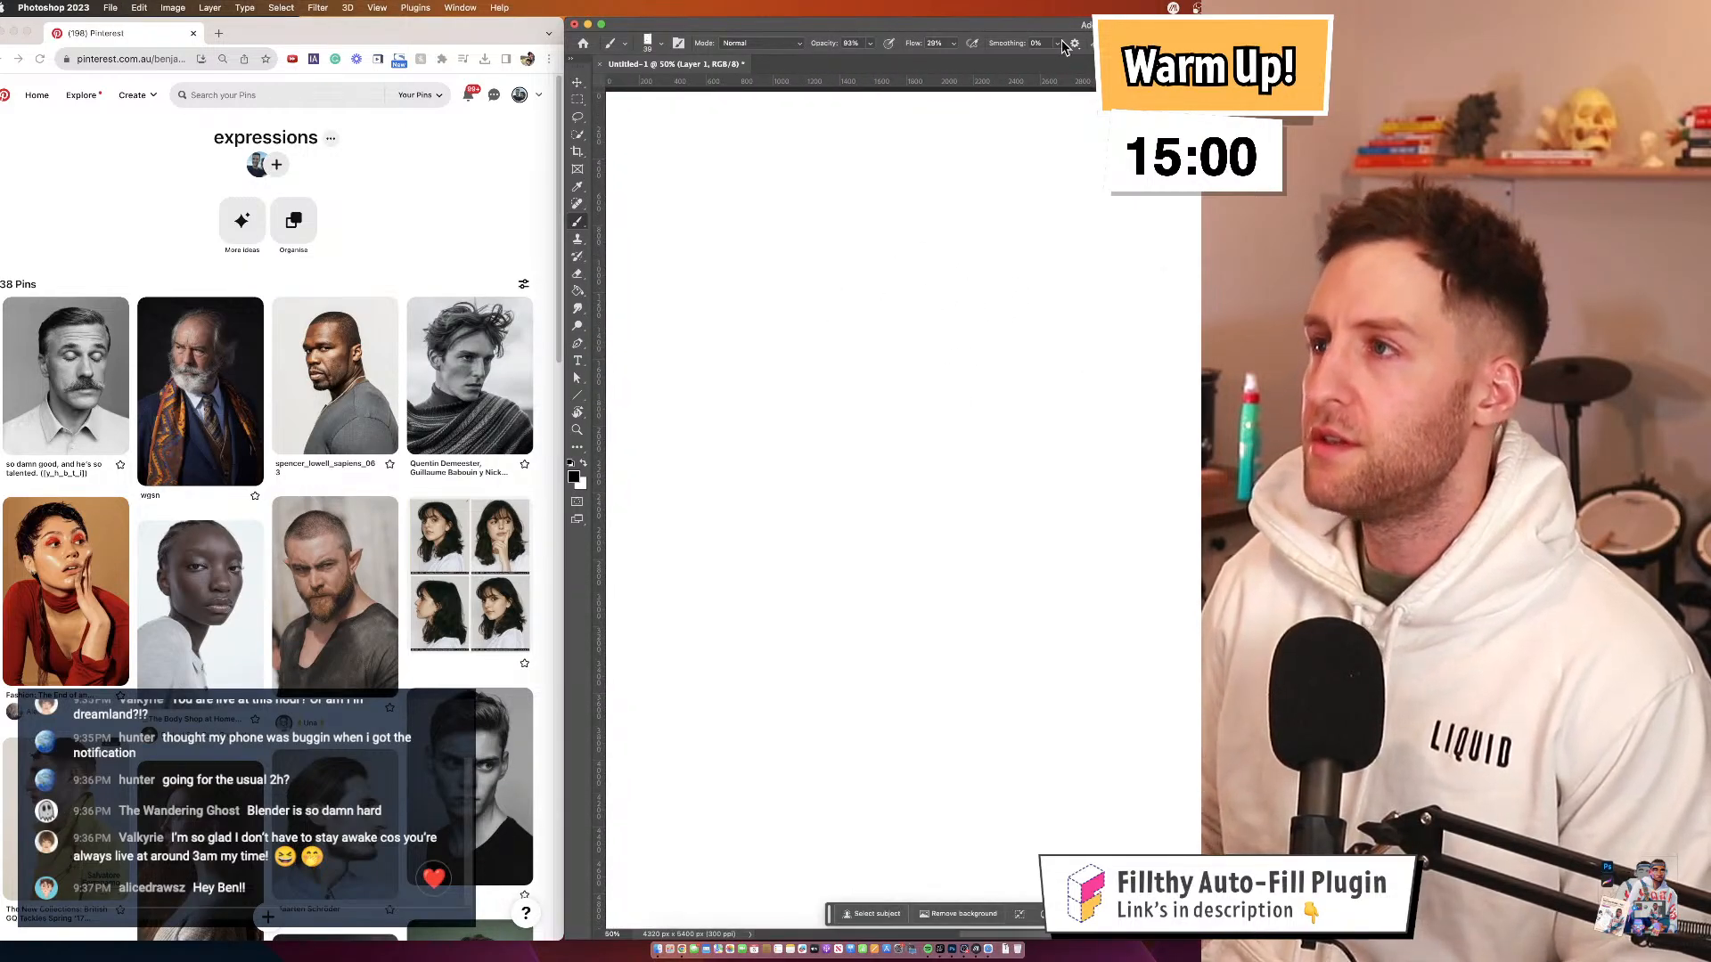
pyautogui.moveTo(946, 297); pyautogui.dragTo(921, 256)
pyautogui.moveTo(830, 253); pyautogui.dragTo(879, 219)
pyautogui.moveTo(793, 314)
pyautogui.mouseDown()
pyautogui.moveTo(1045, 784)
pyautogui.moveTo(936, 459)
pyautogui.moveTo(808, 476)
pyautogui.moveTo(1147, 627)
pyautogui.mouseUp()
pyautogui.press('super+z')
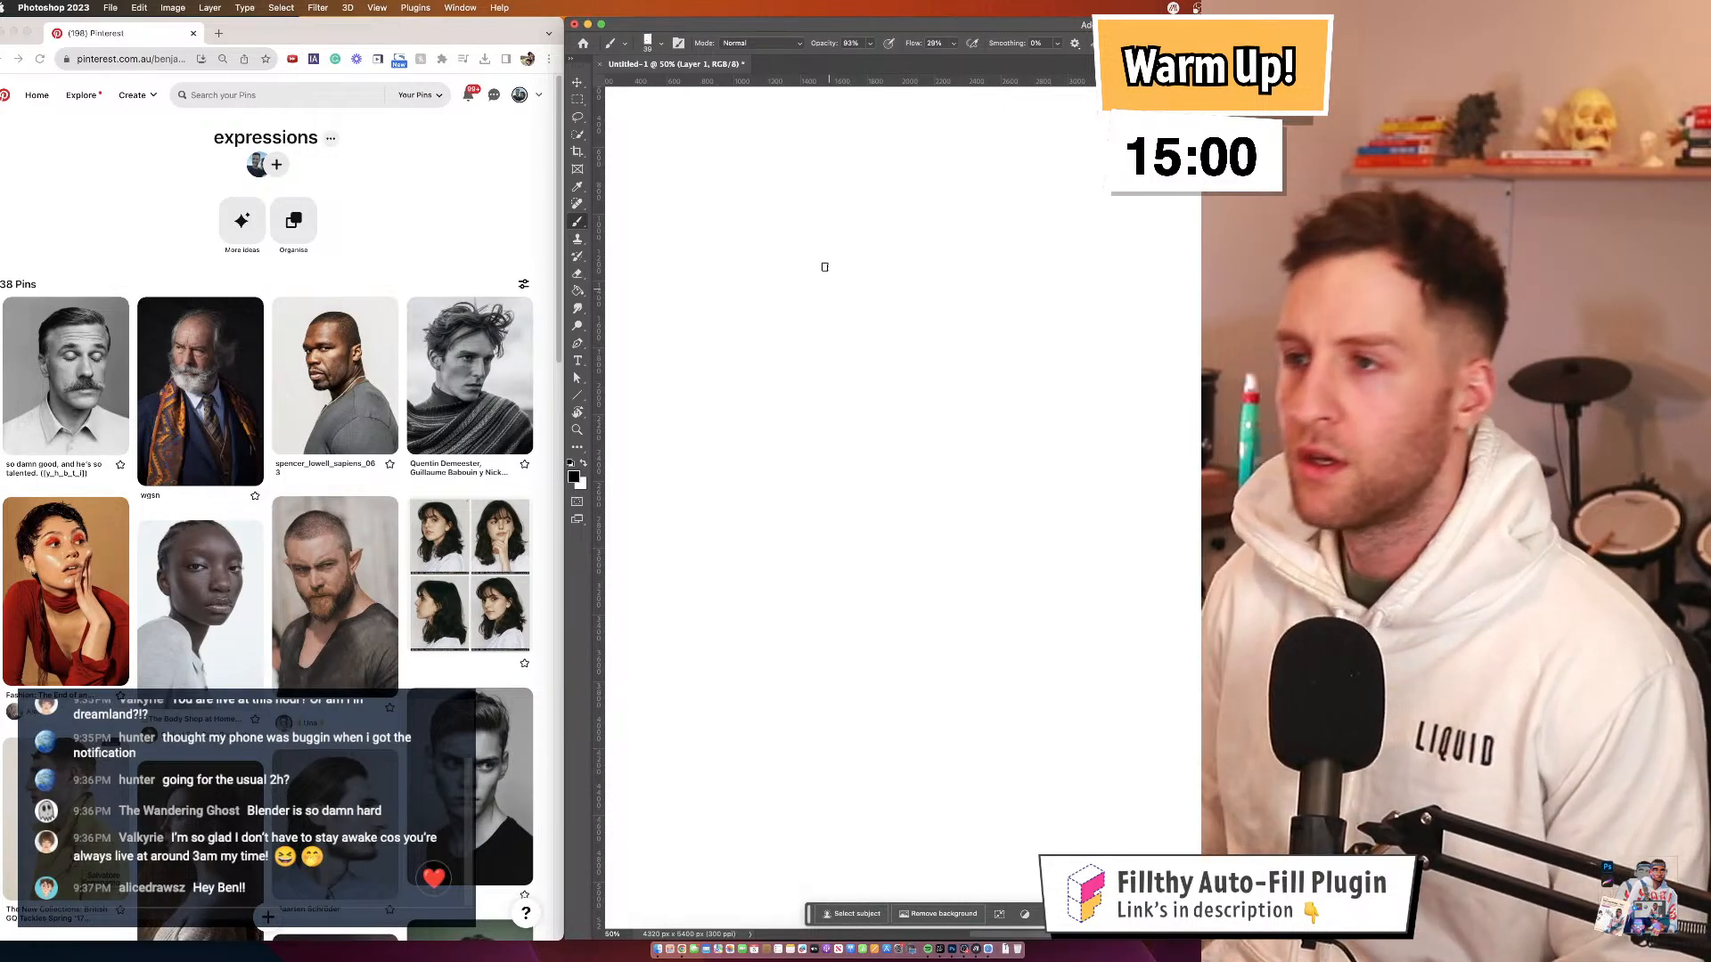
# Choose the long-skinny-line brush preset and try long diagonal strokes with it, undoing each one
pyautogui.click(660, 43)
pyautogui.click(963, 232)
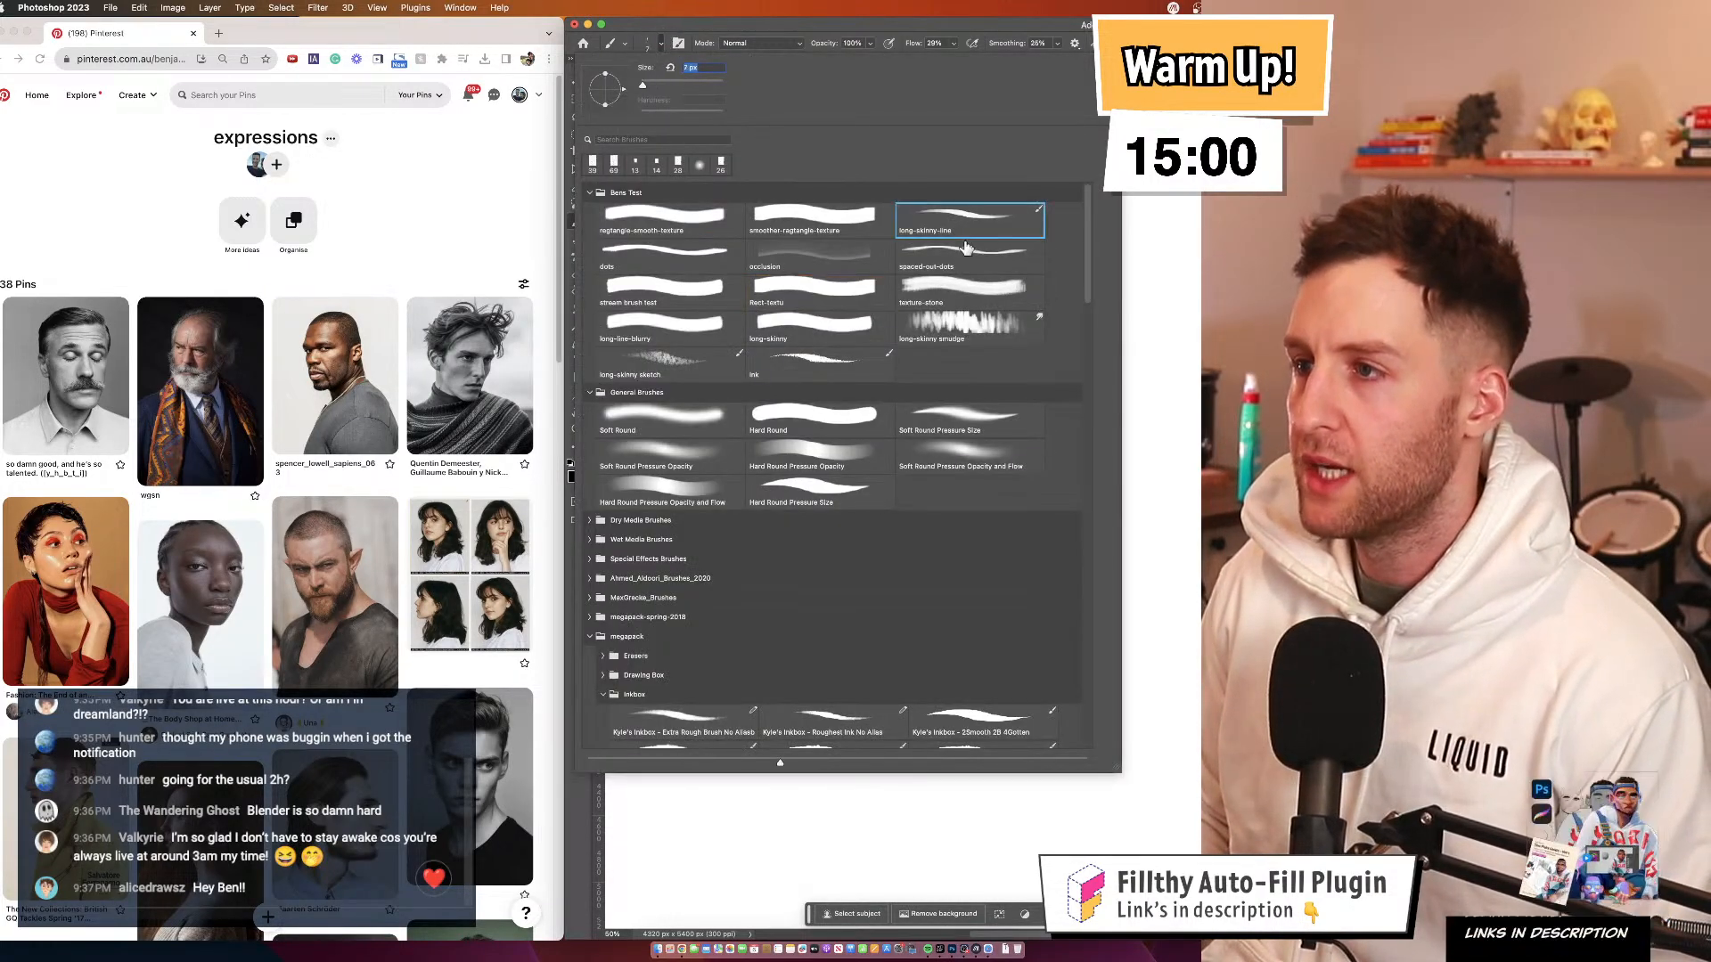
pyautogui.moveTo(1199, 278)
pyautogui.mouseDown()
pyautogui.moveTo(870, 360)
pyautogui.moveTo(965, 709)
pyautogui.mouseUp()
pyautogui.press('super+z')
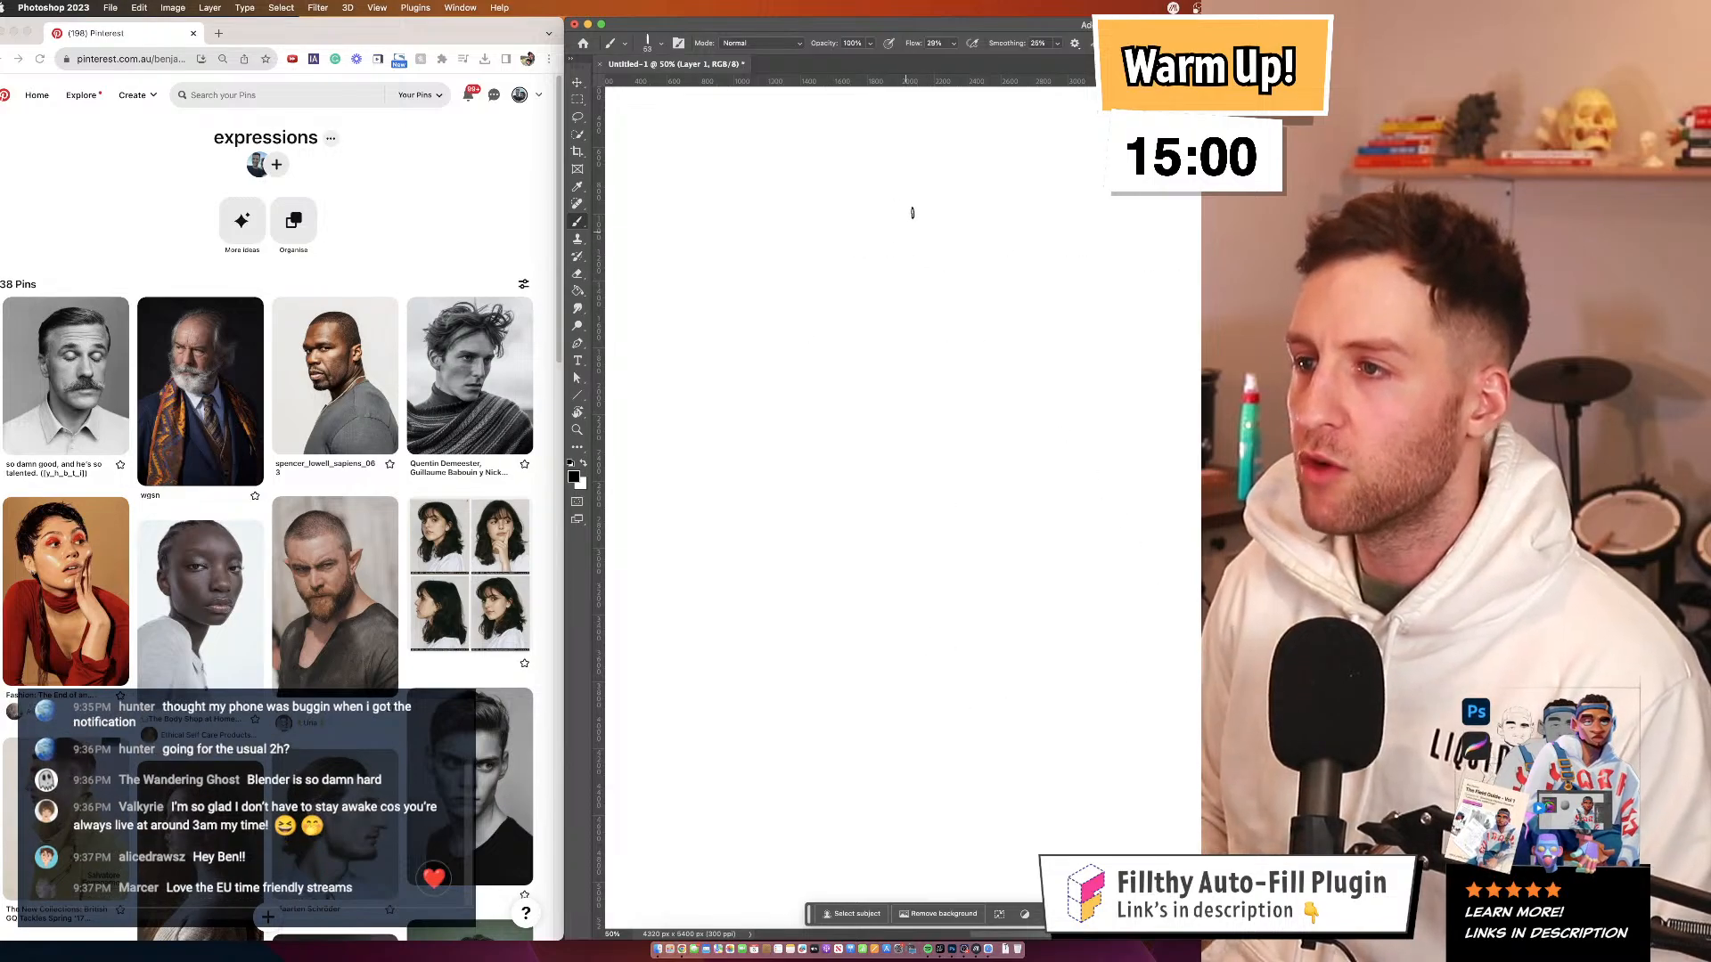
pyautogui.moveTo(879, 199)
pyautogui.mouseDown()
pyautogui.moveTo(826, 330)
pyautogui.moveTo(1125, 850)
pyautogui.mouseUp()
pyautogui.press('super+z')
pyautogui.moveTo(926, 353); pyautogui.dragTo(957, 324)
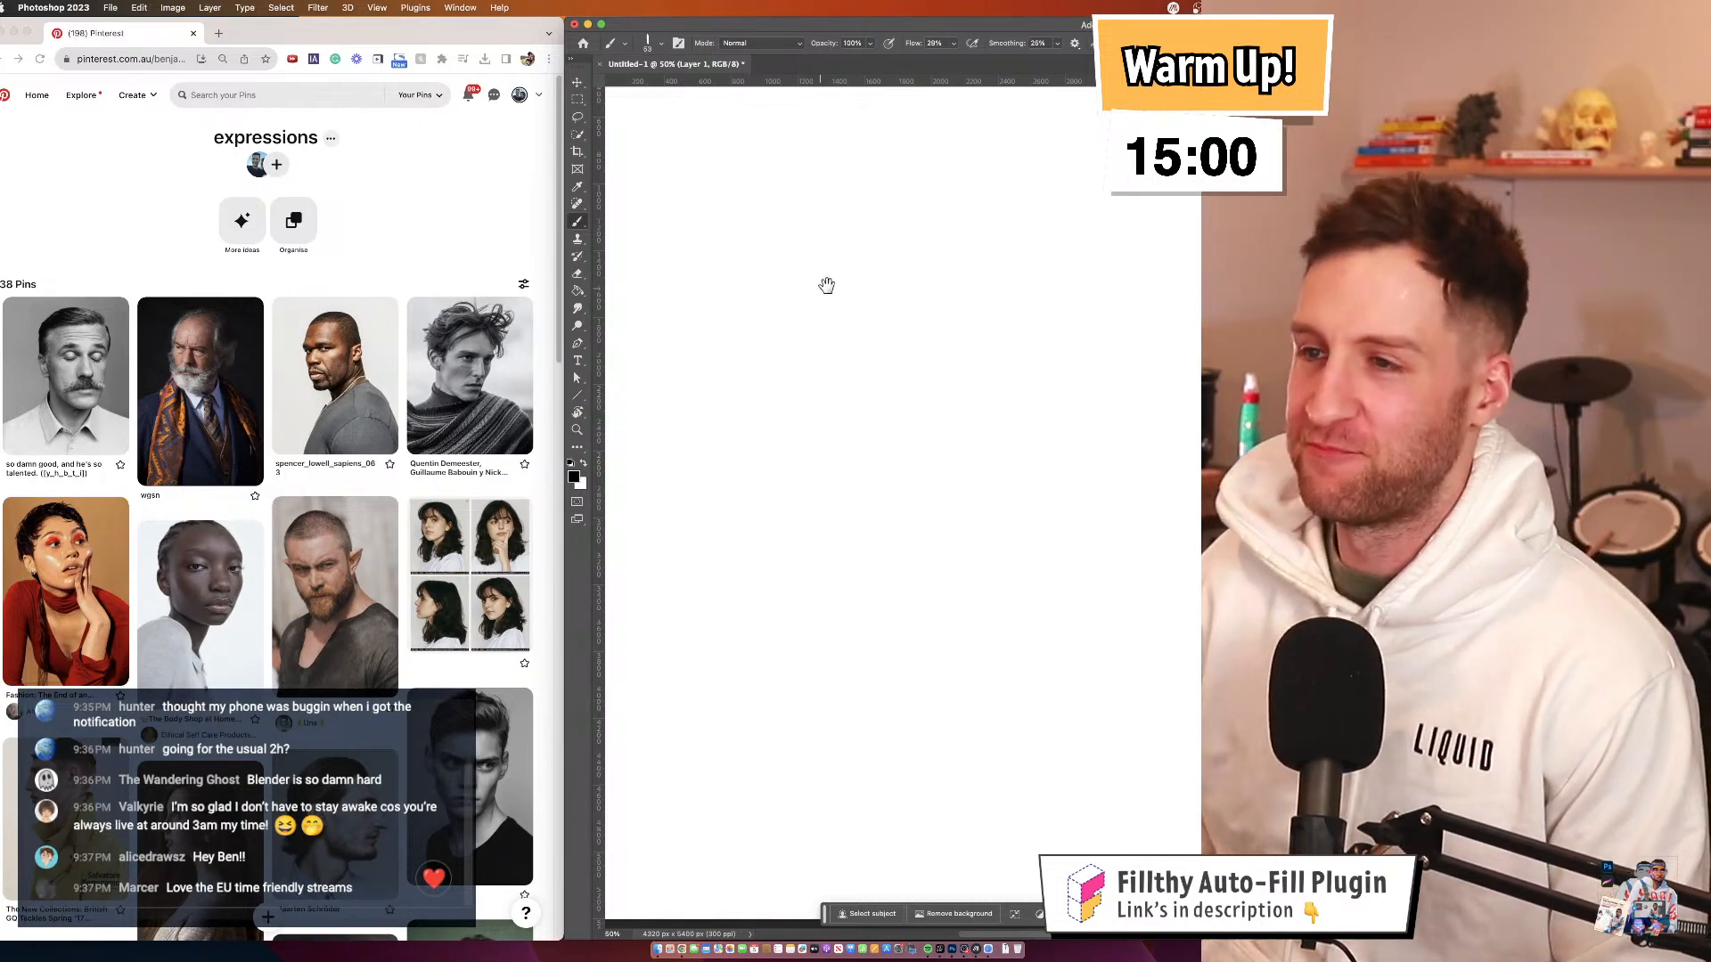
# Open the portrait pin of the tousled-haired man in a knitted scarf as the reference and return to the canvas
pyautogui.moveTo(827, 285)
pyautogui.mouseDown()
pyautogui.moveTo(849, 256)
pyautogui.moveTo(839, 237)
pyautogui.mouseUp()
pyautogui.click(496, 400)
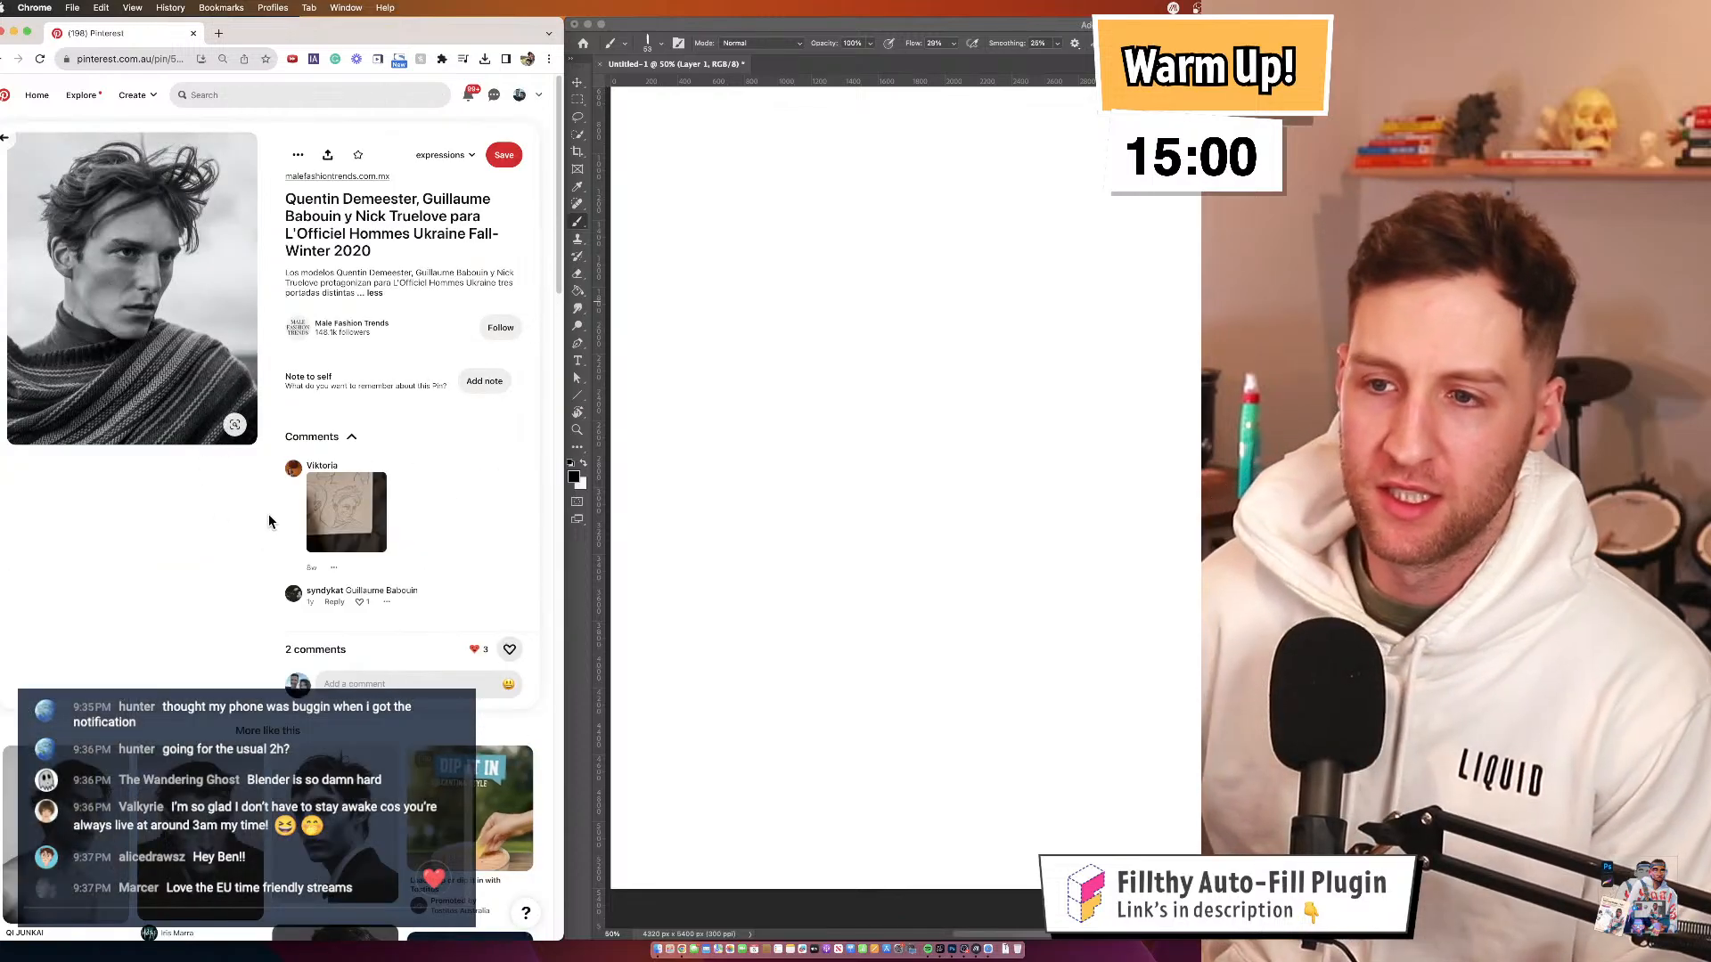
pyautogui.click(1026, 278)
pyautogui.click(1003, 350)
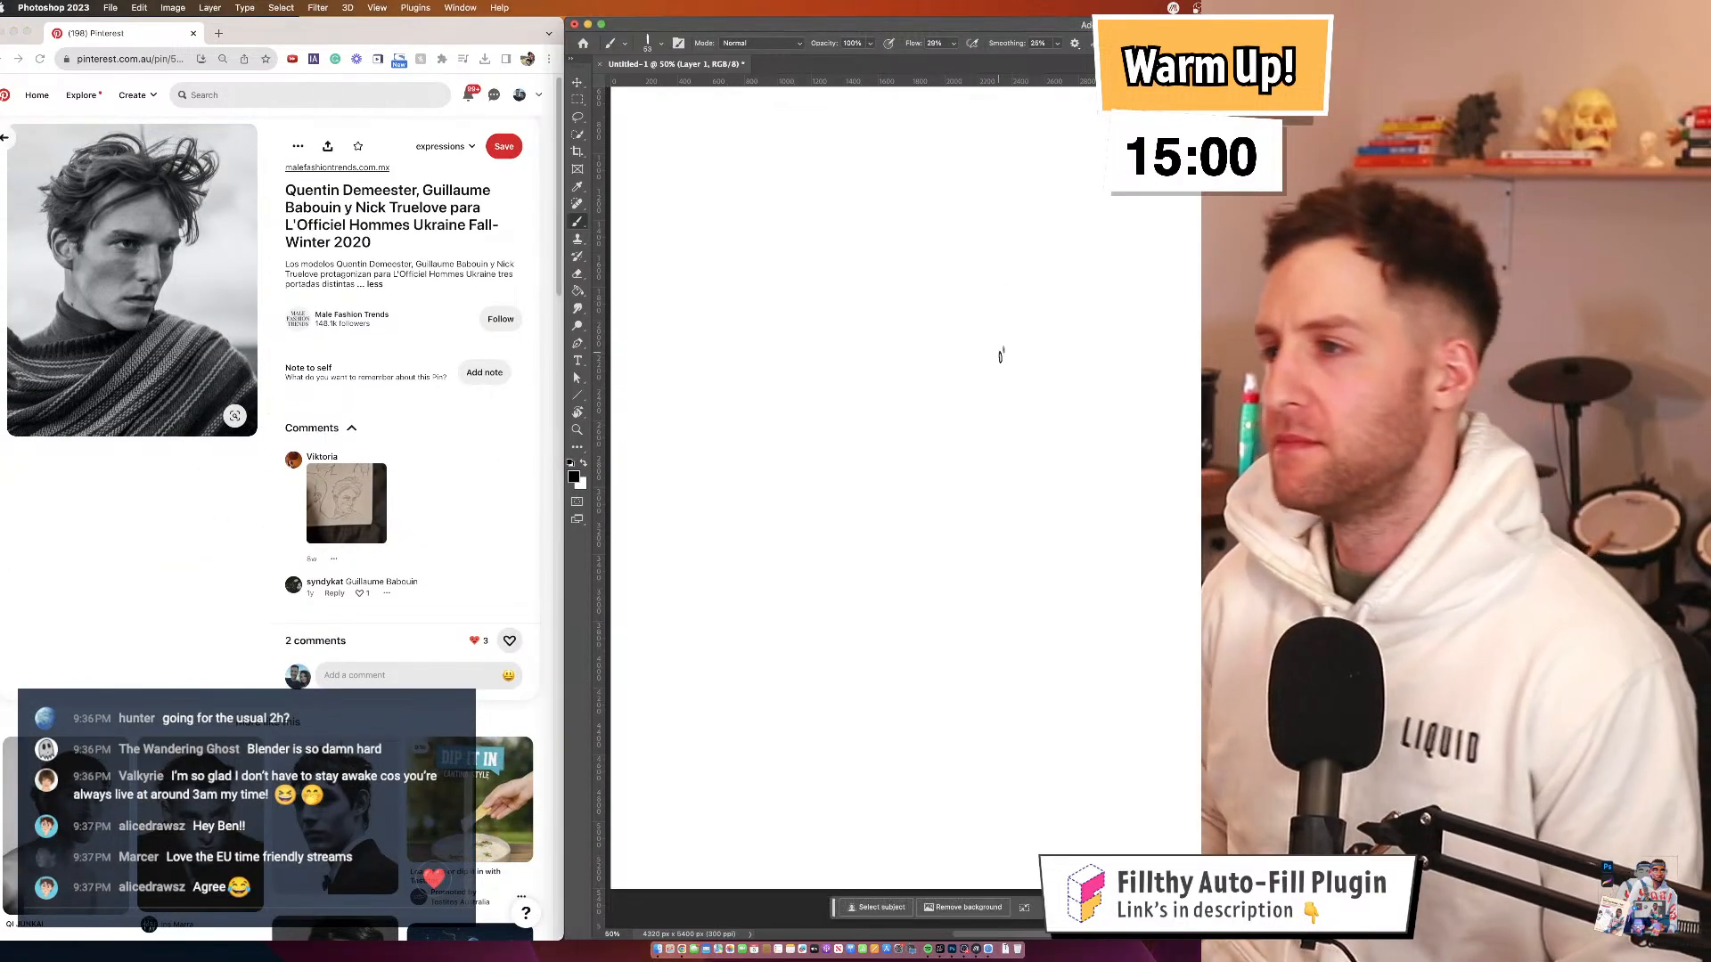
# Try long diagonal strokes with the new brush beside the opened reference, undoing each one
pyautogui.moveTo(985, 282)
pyautogui.mouseDown()
pyautogui.moveTo(997, 324)
pyautogui.moveTo(992, 309)
pyautogui.mouseUp()
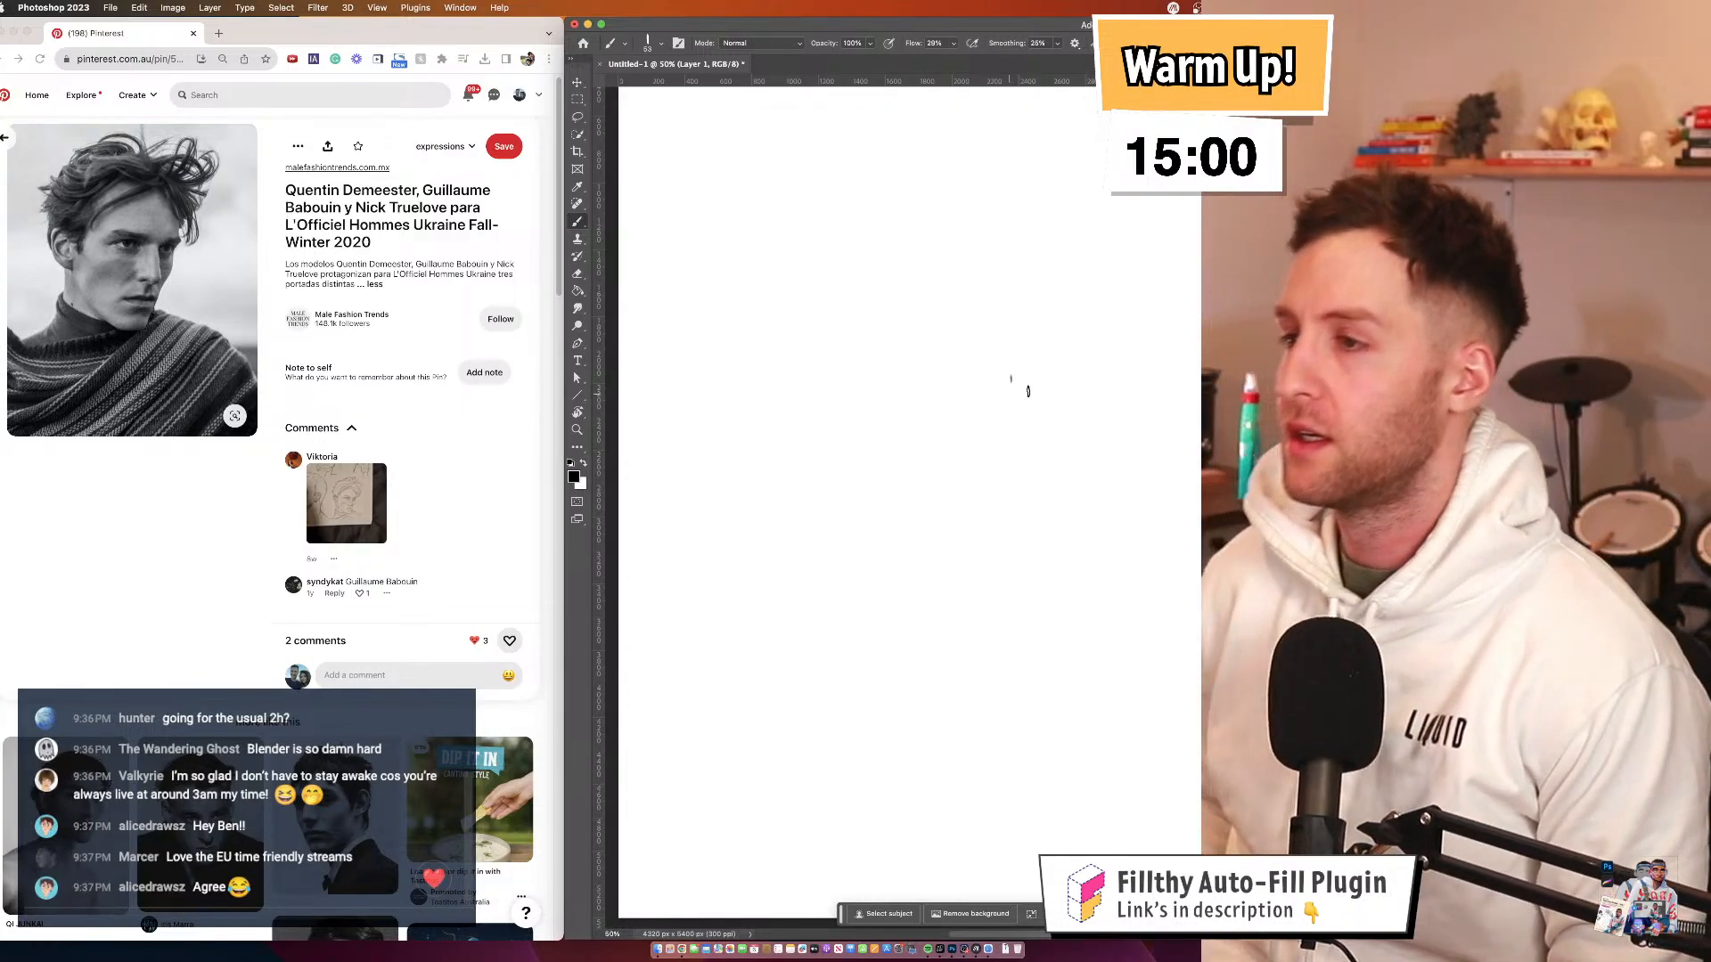
pyautogui.moveTo(856, 263); pyautogui.dragTo(1149, 740)
pyautogui.press('super+z')
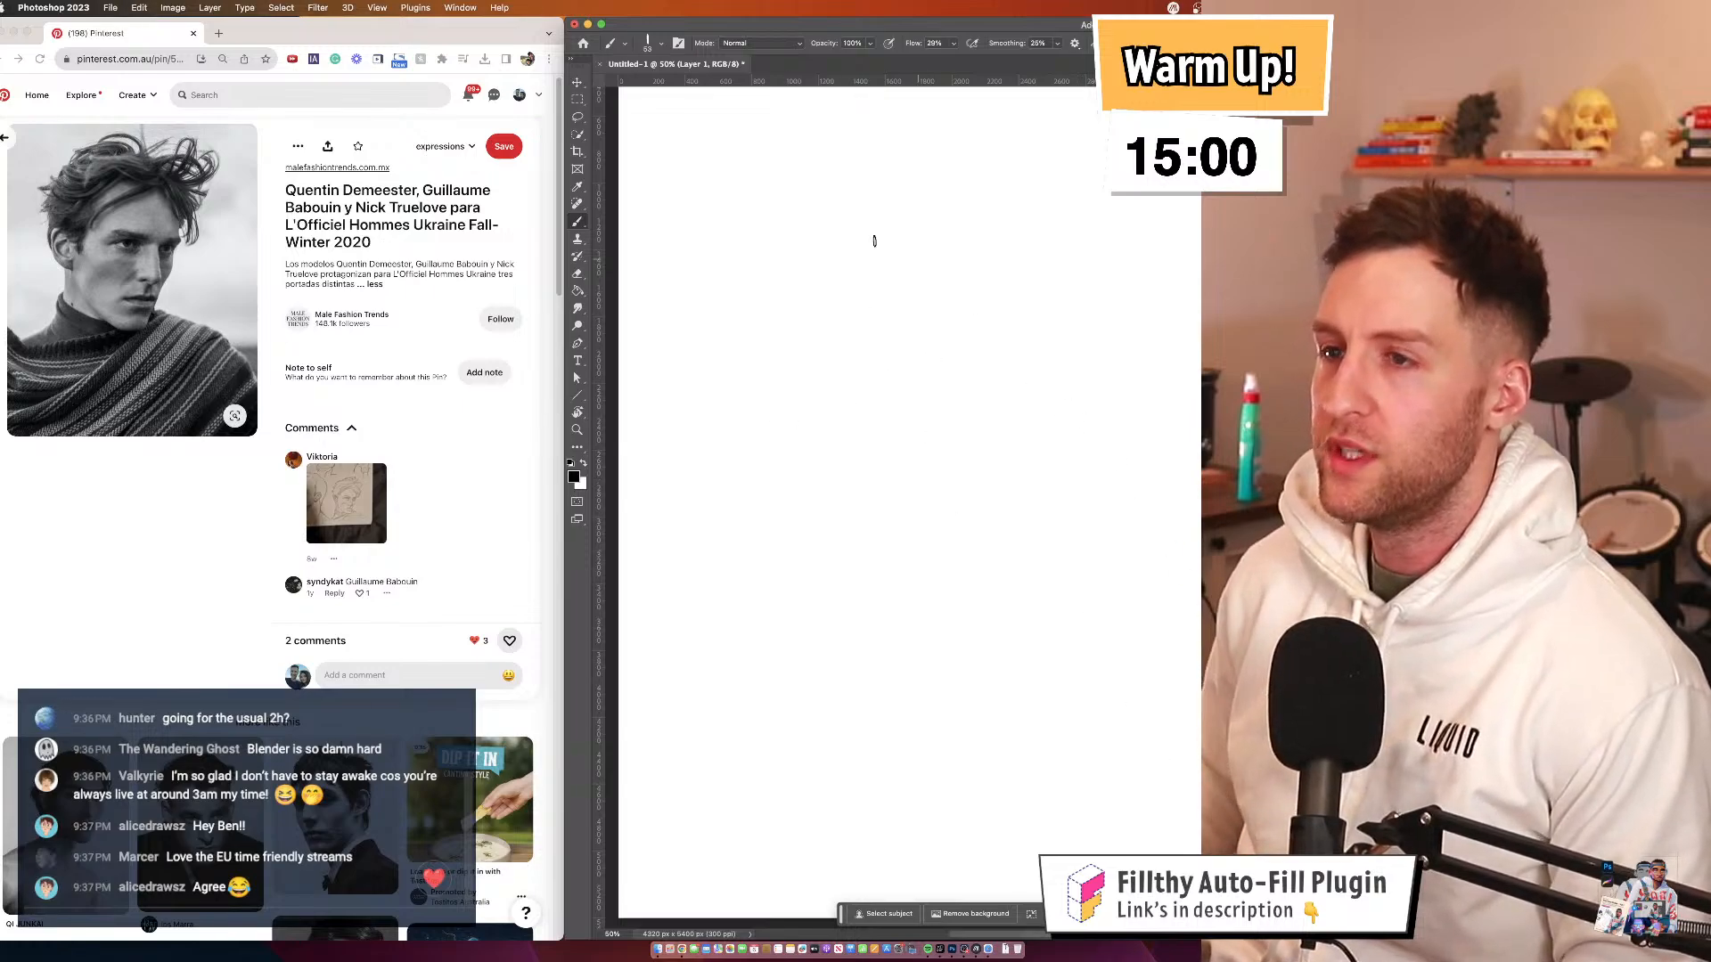
pyautogui.moveTo(890, 328)
pyautogui.mouseDown()
pyautogui.moveTo(910, 337)
pyautogui.moveTo(921, 463)
pyautogui.moveTo(926, 395)
pyautogui.moveTo(876, 387)
pyautogui.mouseUp()
pyautogui.press('z')
pyautogui.click(876, 387)
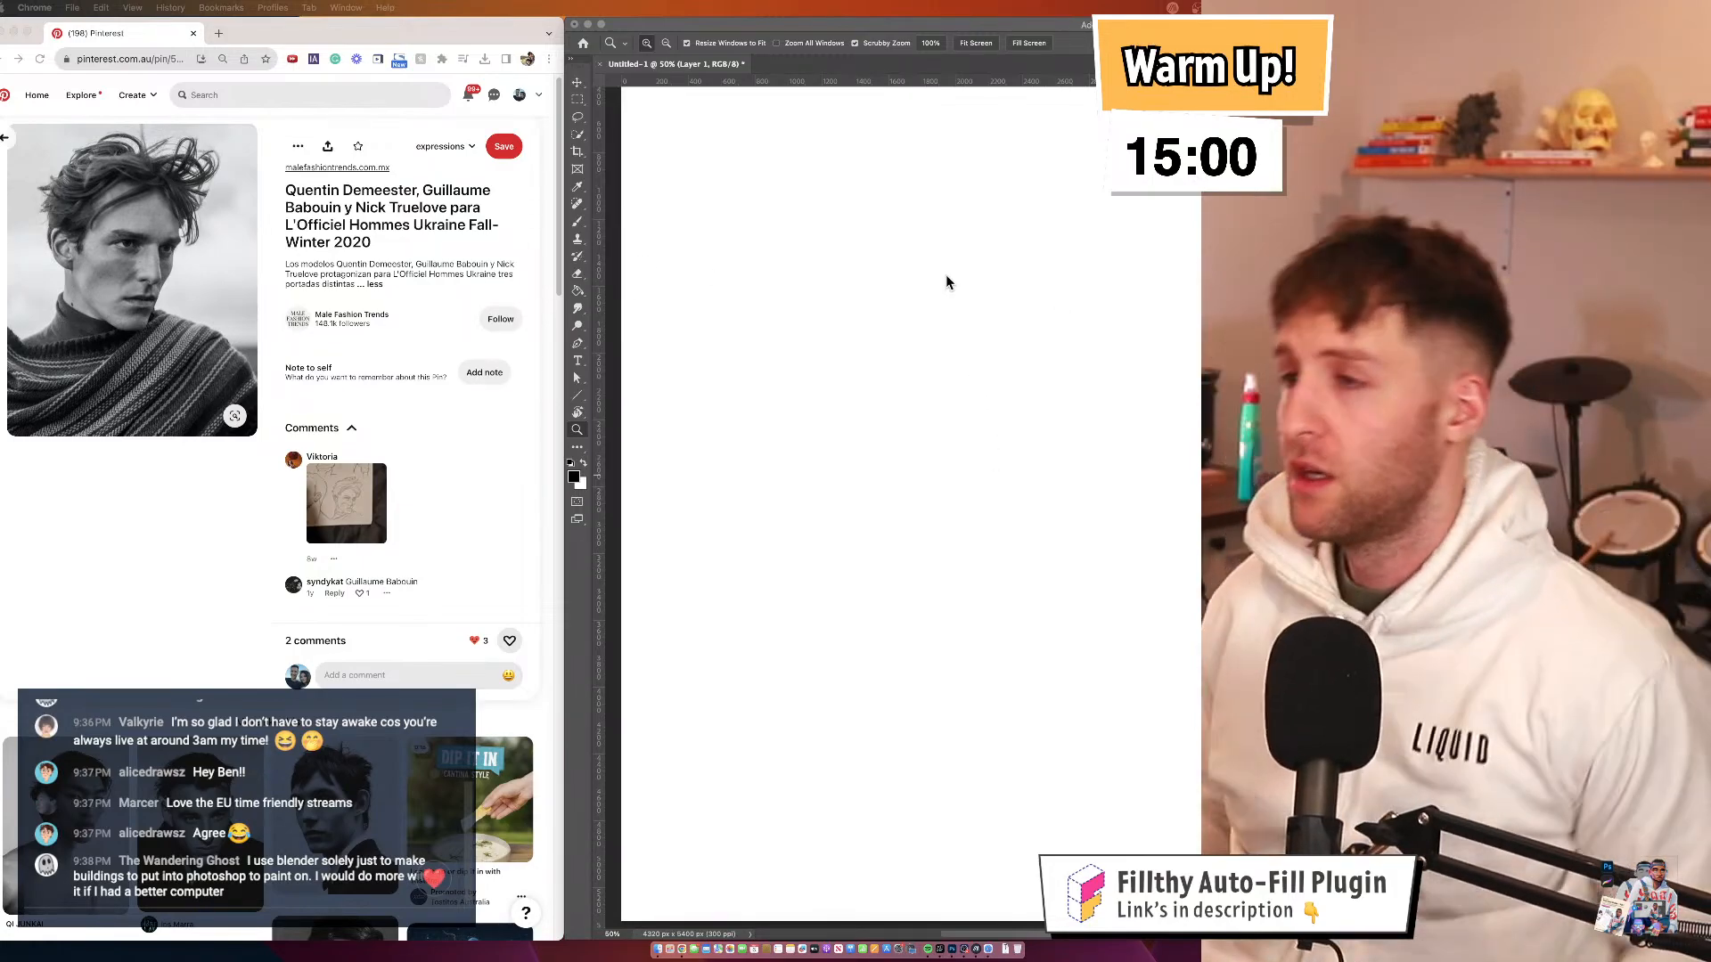
pyautogui.click(923, 313)
pyautogui.press('b')
pyautogui.moveTo(959, 204)
pyautogui.mouseDown()
pyautogui.moveTo(746, 340)
pyautogui.moveTo(1102, 721)
pyautogui.mouseUp()
pyautogui.press('super+z')
# Draw and undo a short curved test stroke, set the brush smoothing to 13% and the brush size to about 70 px
pyautogui.moveTo(936, 226); pyautogui.dragTo(964, 217)
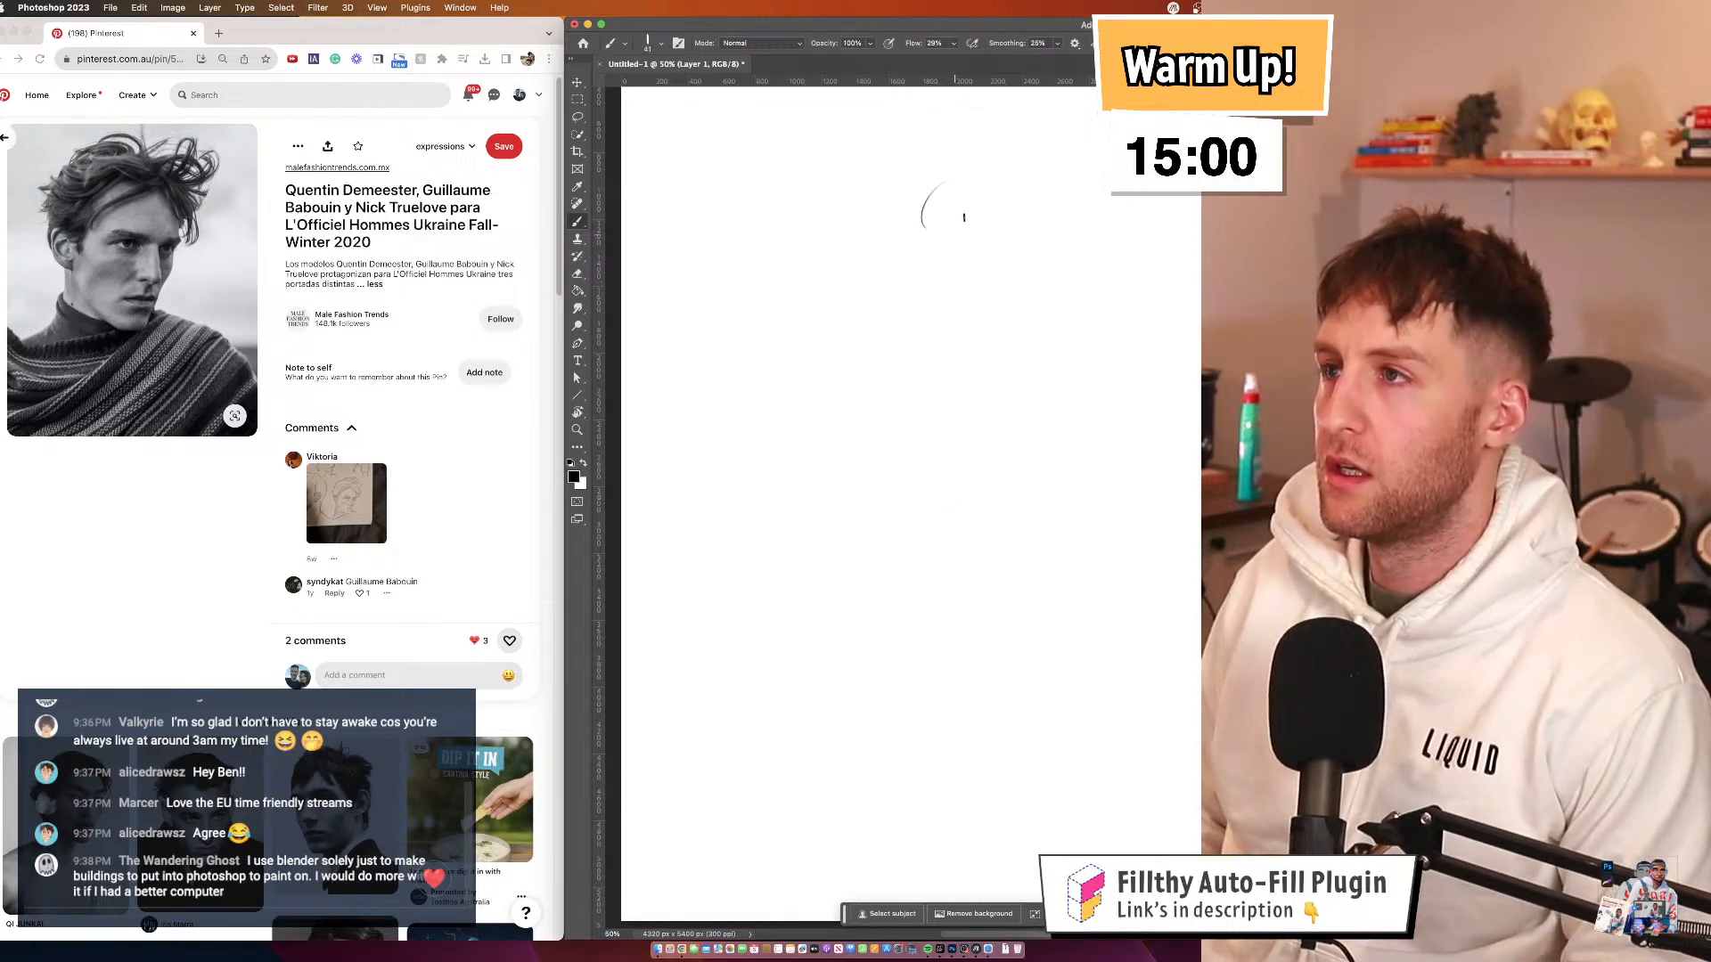
pyautogui.moveTo(1012, 46); pyautogui.dragTo(1001, 48)
pyautogui.press('super+z')
pyautogui.moveTo(877, 294)
pyautogui.mouseDown()
pyautogui.moveTo(894, 283)
pyautogui.moveTo(894, 320)
pyautogui.mouseUp()
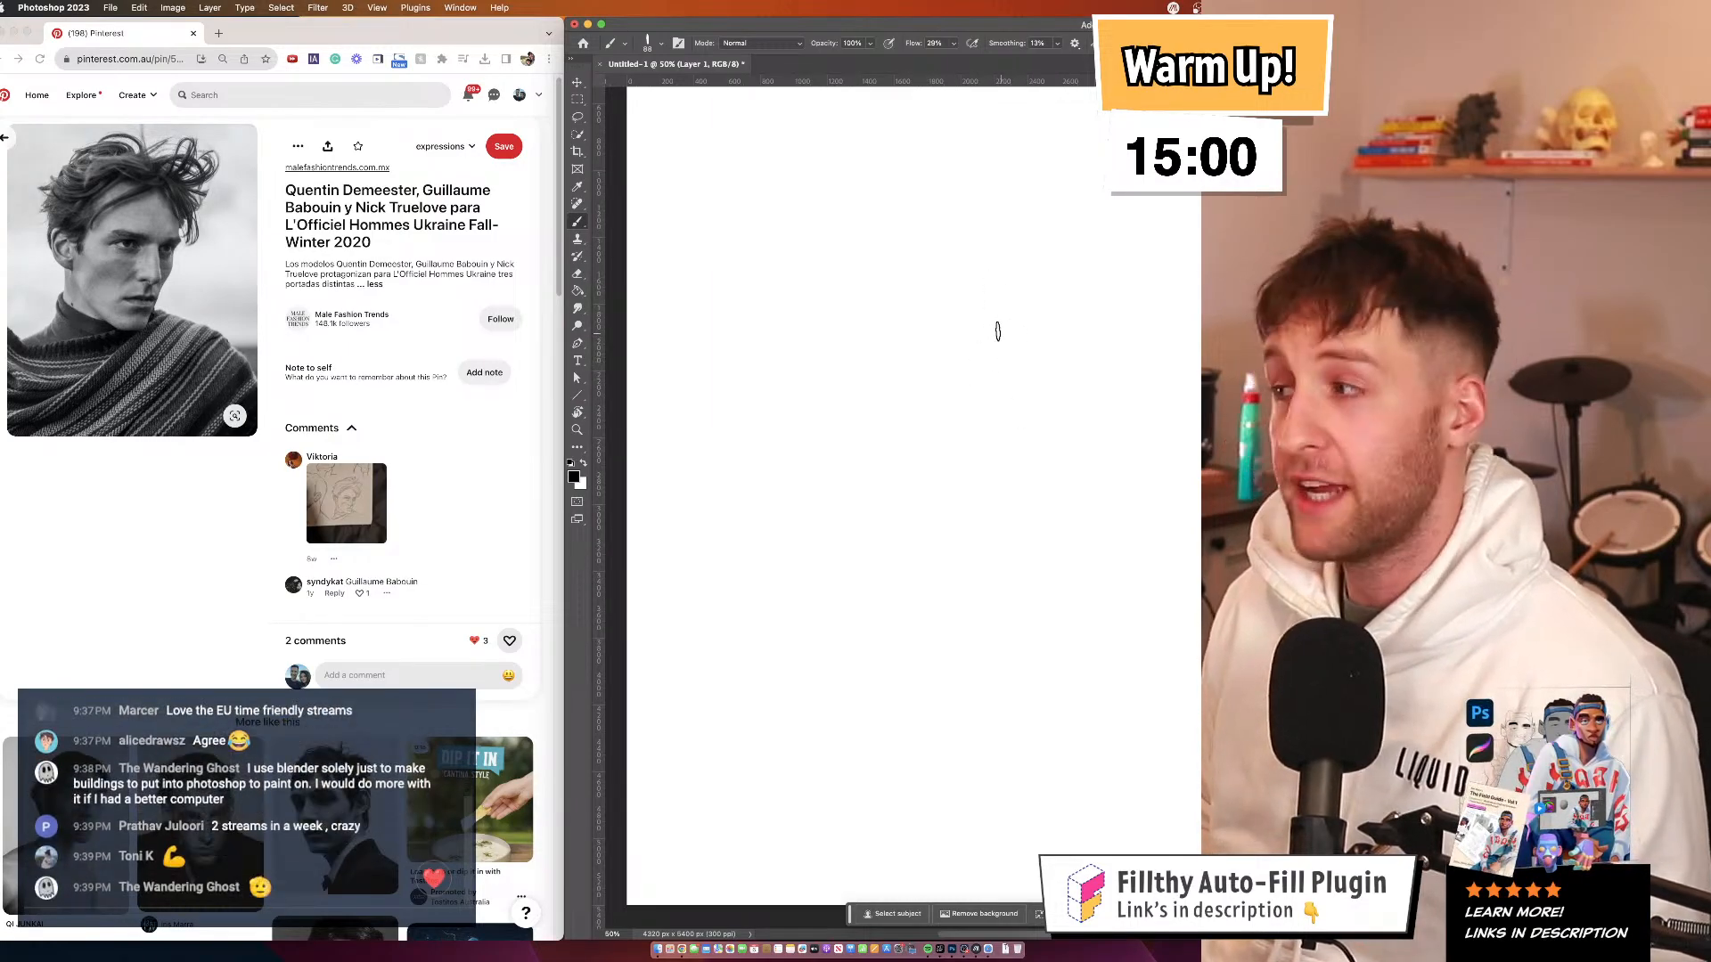
pyautogui.keyDown('ctrl'); pyautogui.keyDown('alt'); pyautogui.click(998, 338); pyautogui.keyUp('alt'); pyautogui.keyUp('ctrl')
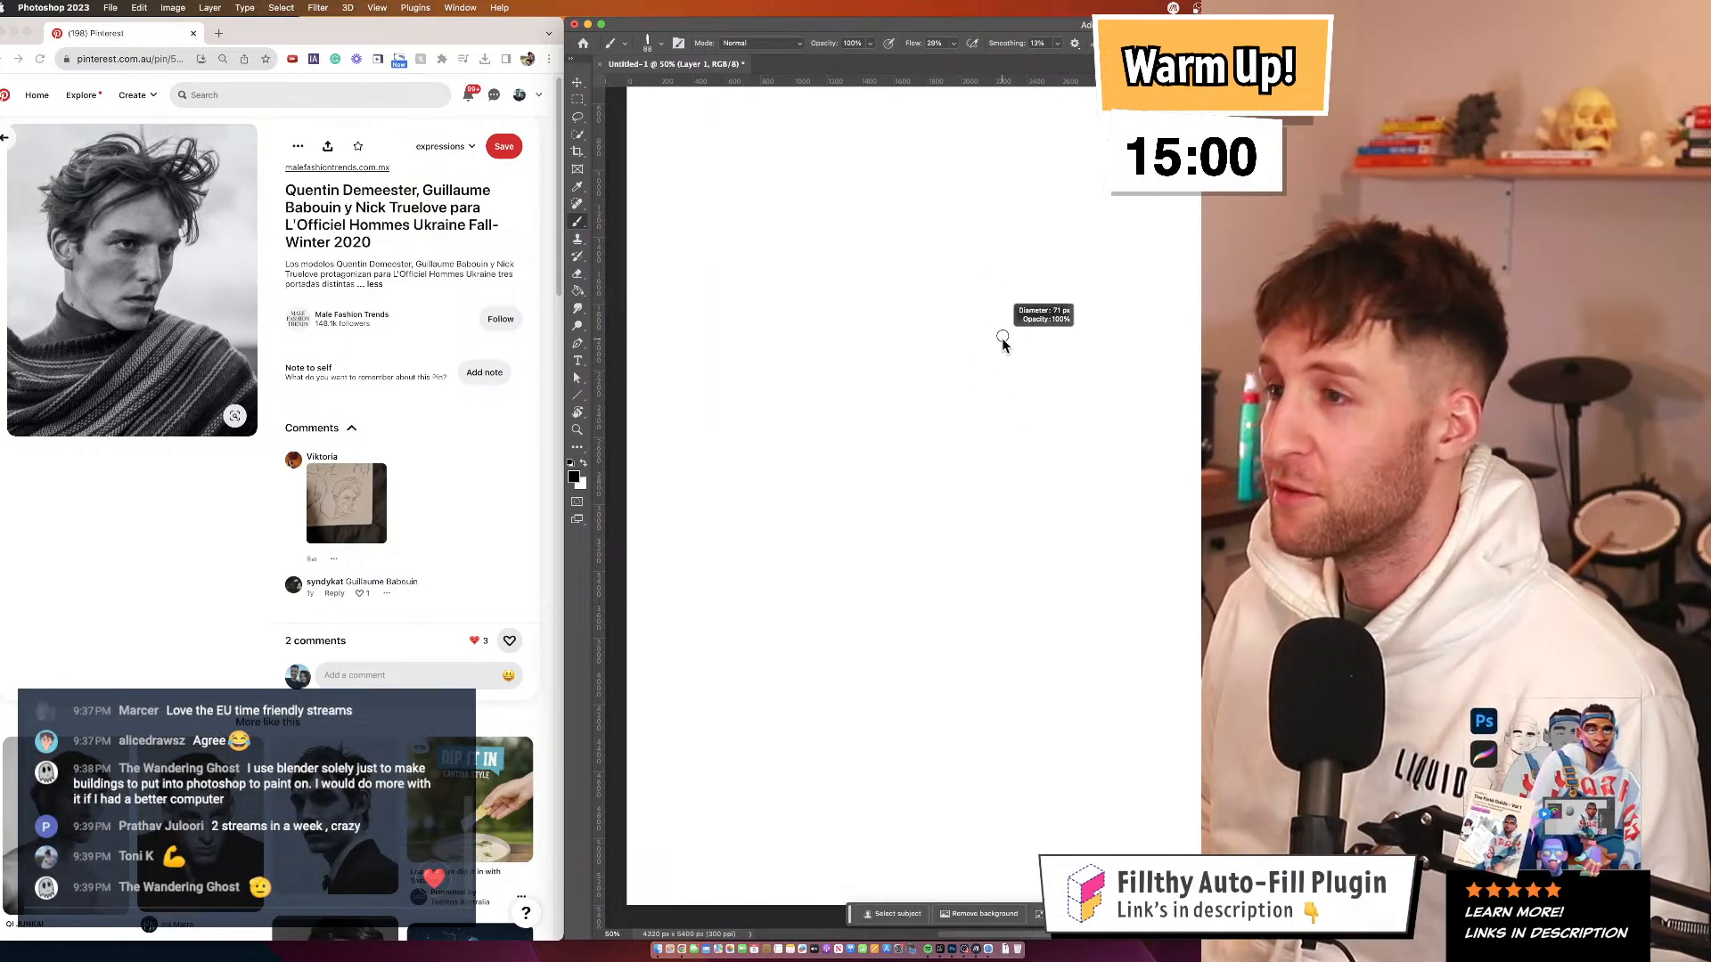
pyautogui.moveTo(976, 328); pyautogui.dragTo(974, 323)
pyautogui.moveTo(877, 252); pyautogui.dragTo(867, 251)
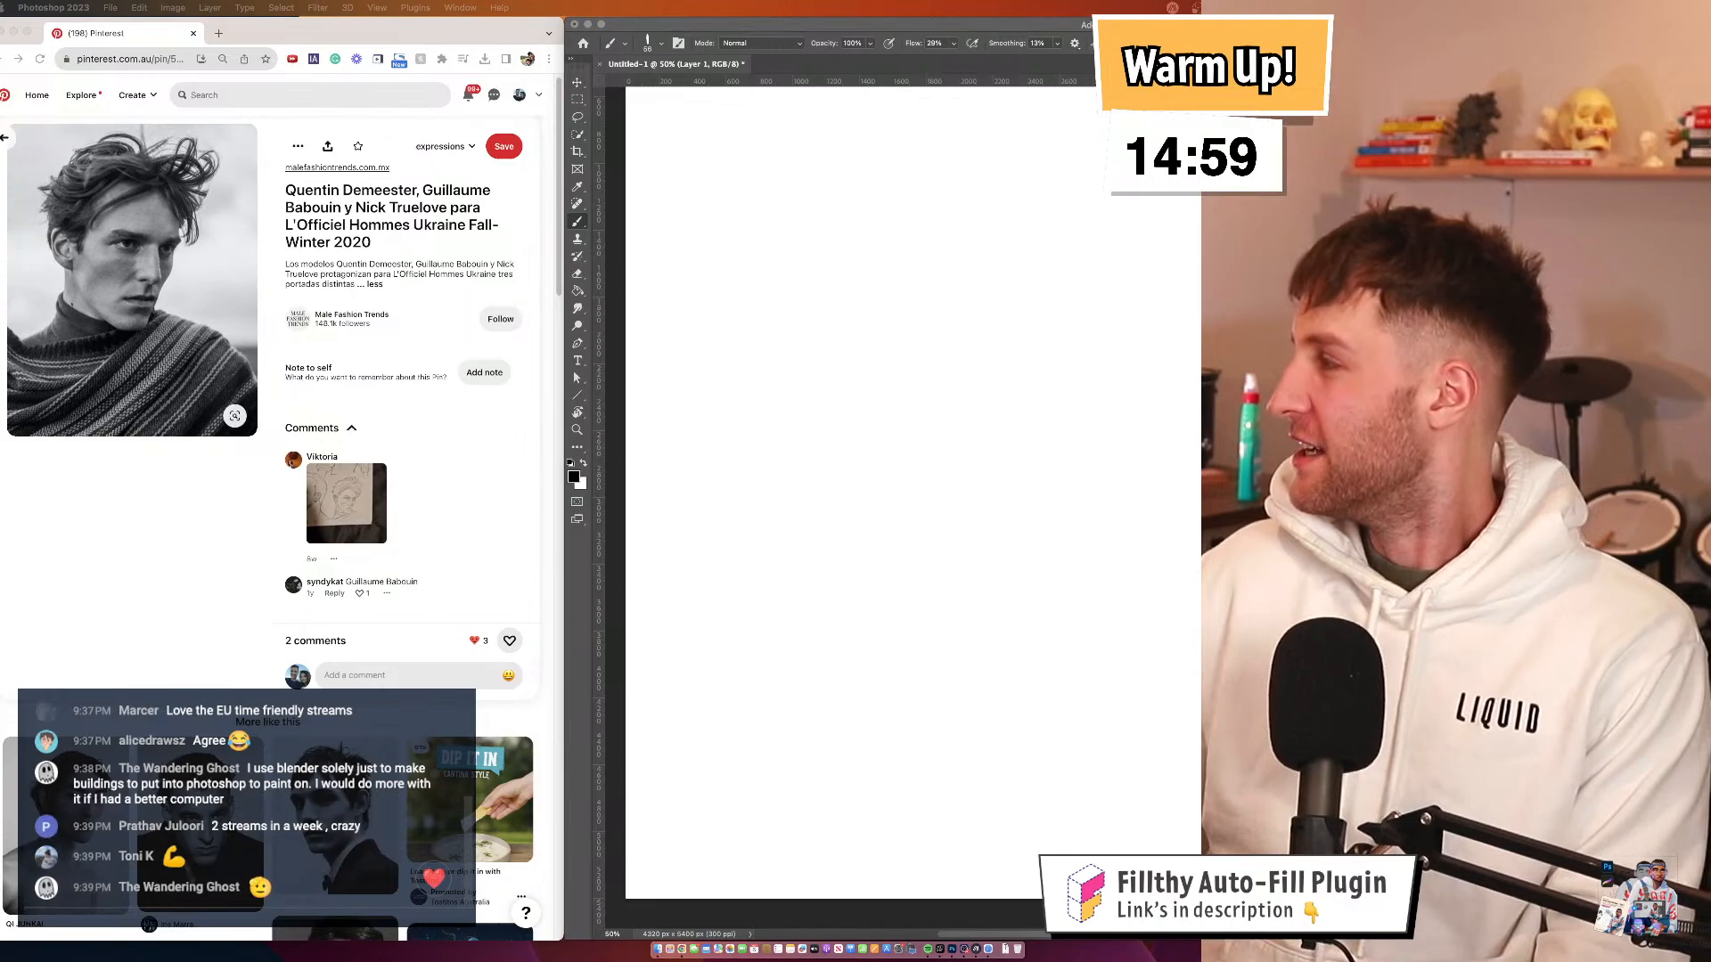
# Start the portrait sketch with an oval for the ear and a thin, wide arc for the top of the forehead
pyautogui.click(918, 374)
pyautogui.press('z')
pyautogui.click(918, 350)
pyautogui.moveTo(917, 350); pyautogui.dragTo(899, 409)
pyautogui.keyDown('alt'); pyautogui.click(912, 395); pyautogui.keyUp('alt')
pyautogui.press('b')
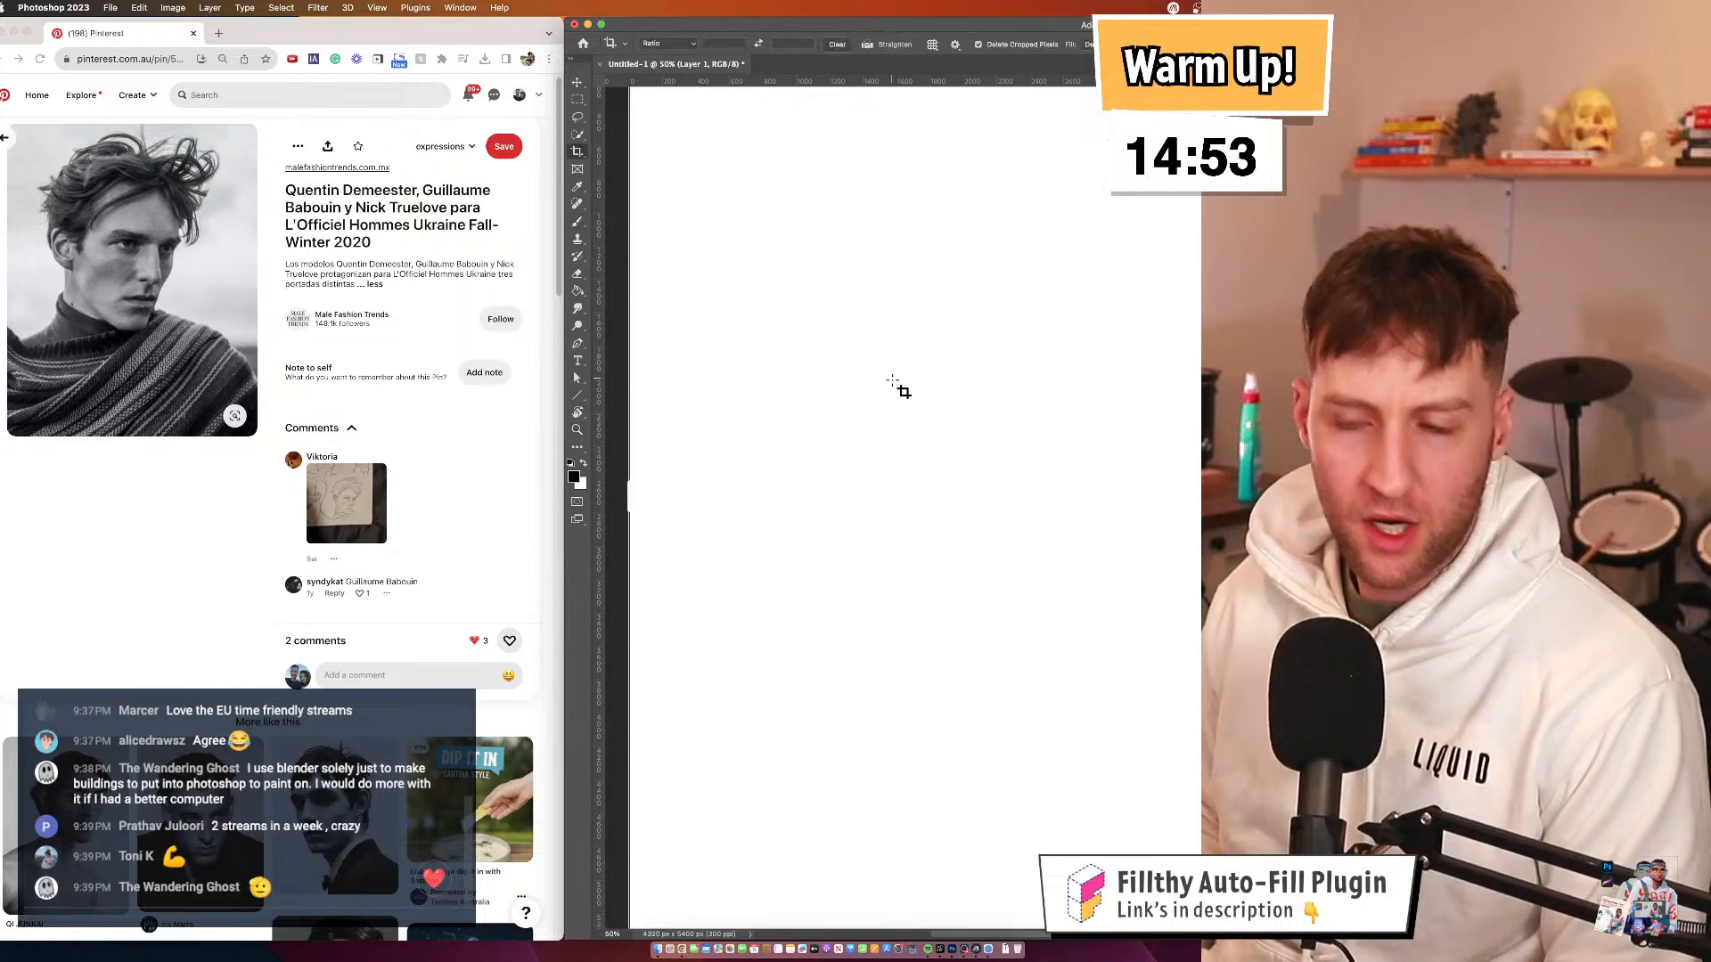
pyautogui.hscroll(3, 888, 381)
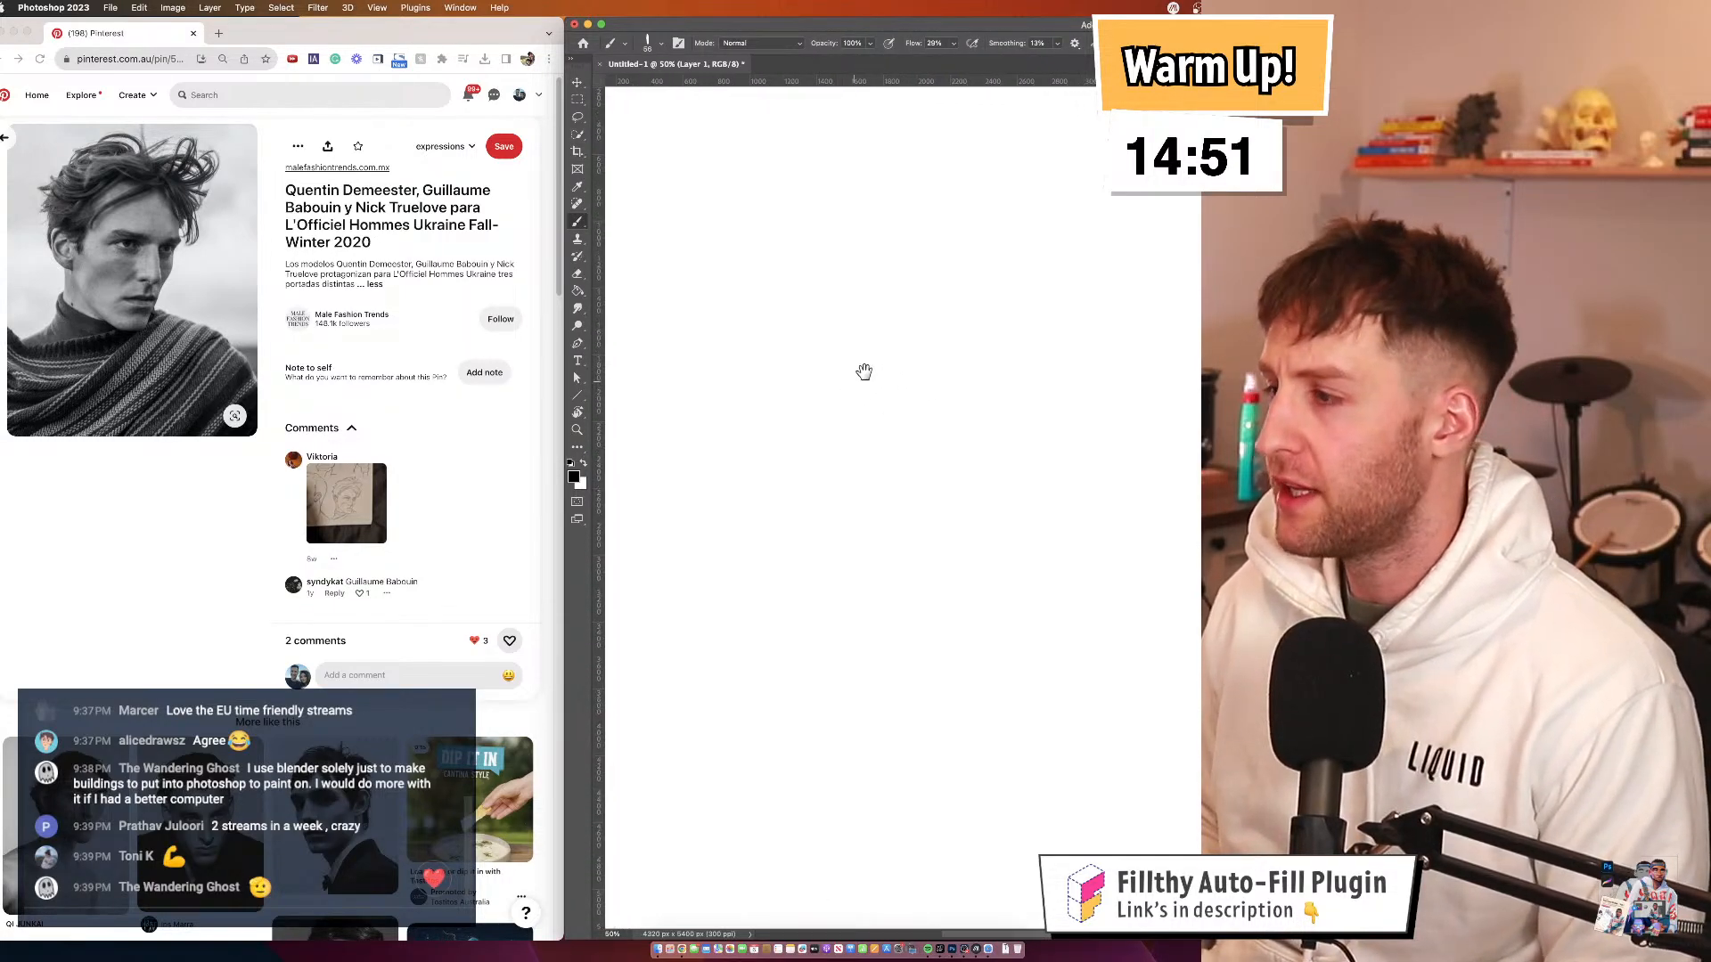
pyautogui.moveTo(796, 327); pyautogui.dragTo(740, 290)
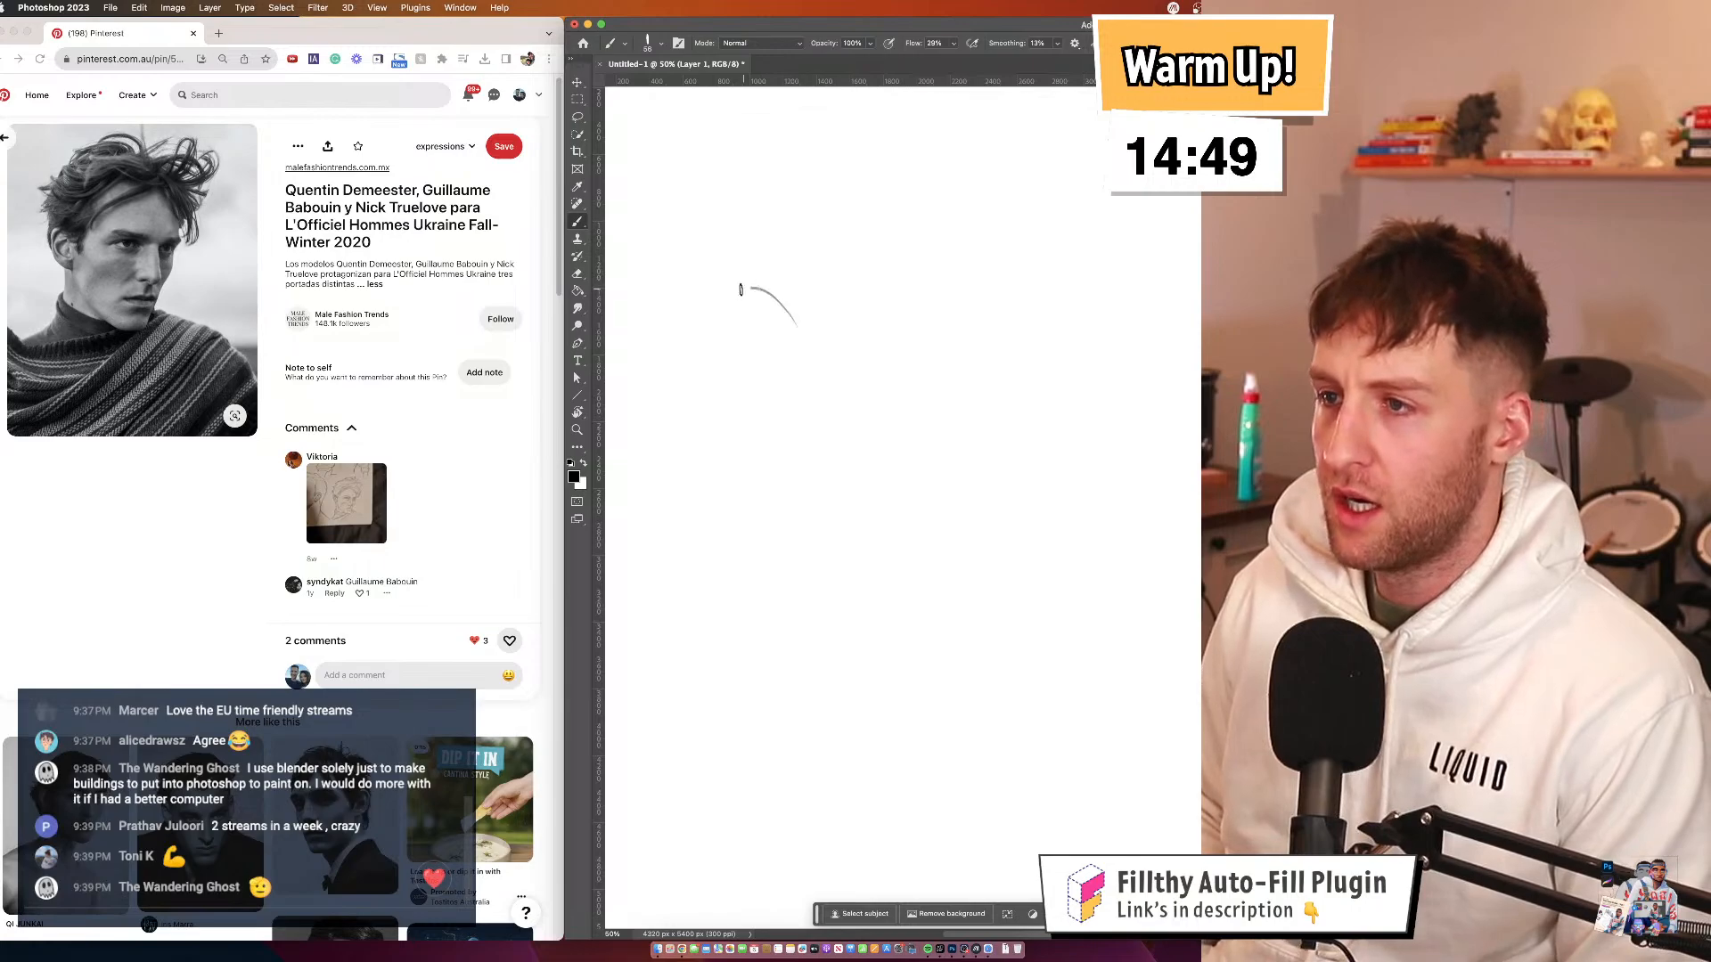
pyautogui.moveTo(734, 425); pyautogui.dragTo(796, 401)
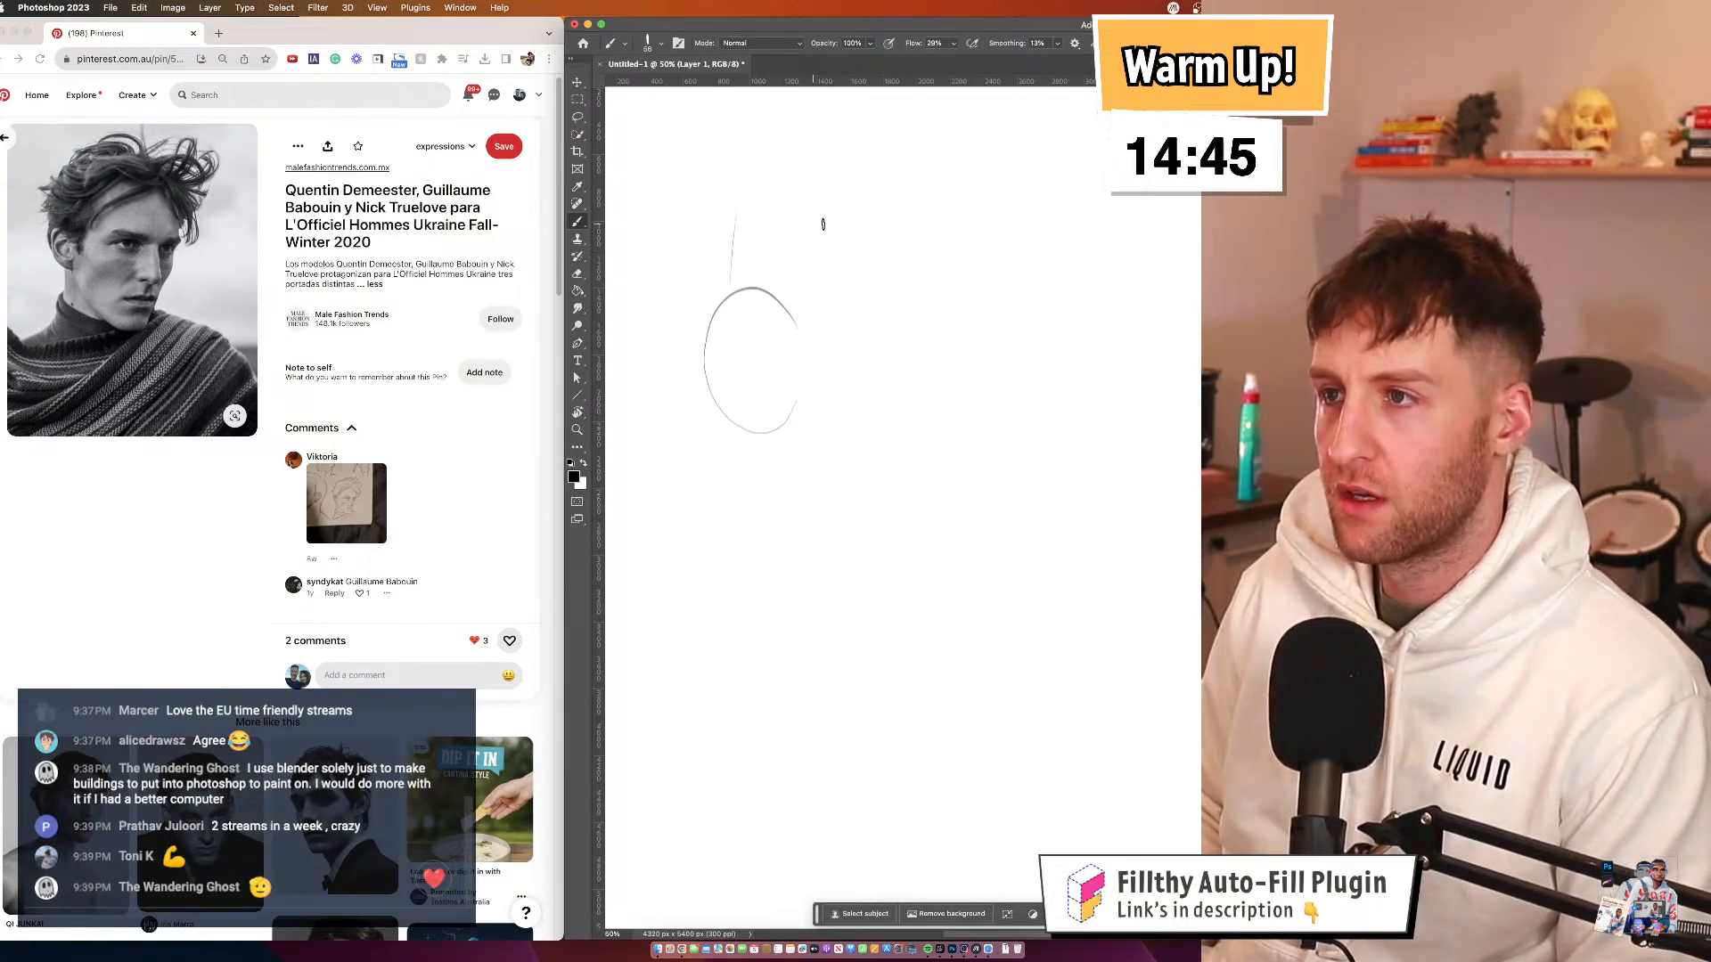
pyautogui.moveTo(723, 231)
pyautogui.mouseDown()
pyautogui.moveTo(959, 234)
pyautogui.moveTo(1015, 267)
pyautogui.mouseUp()
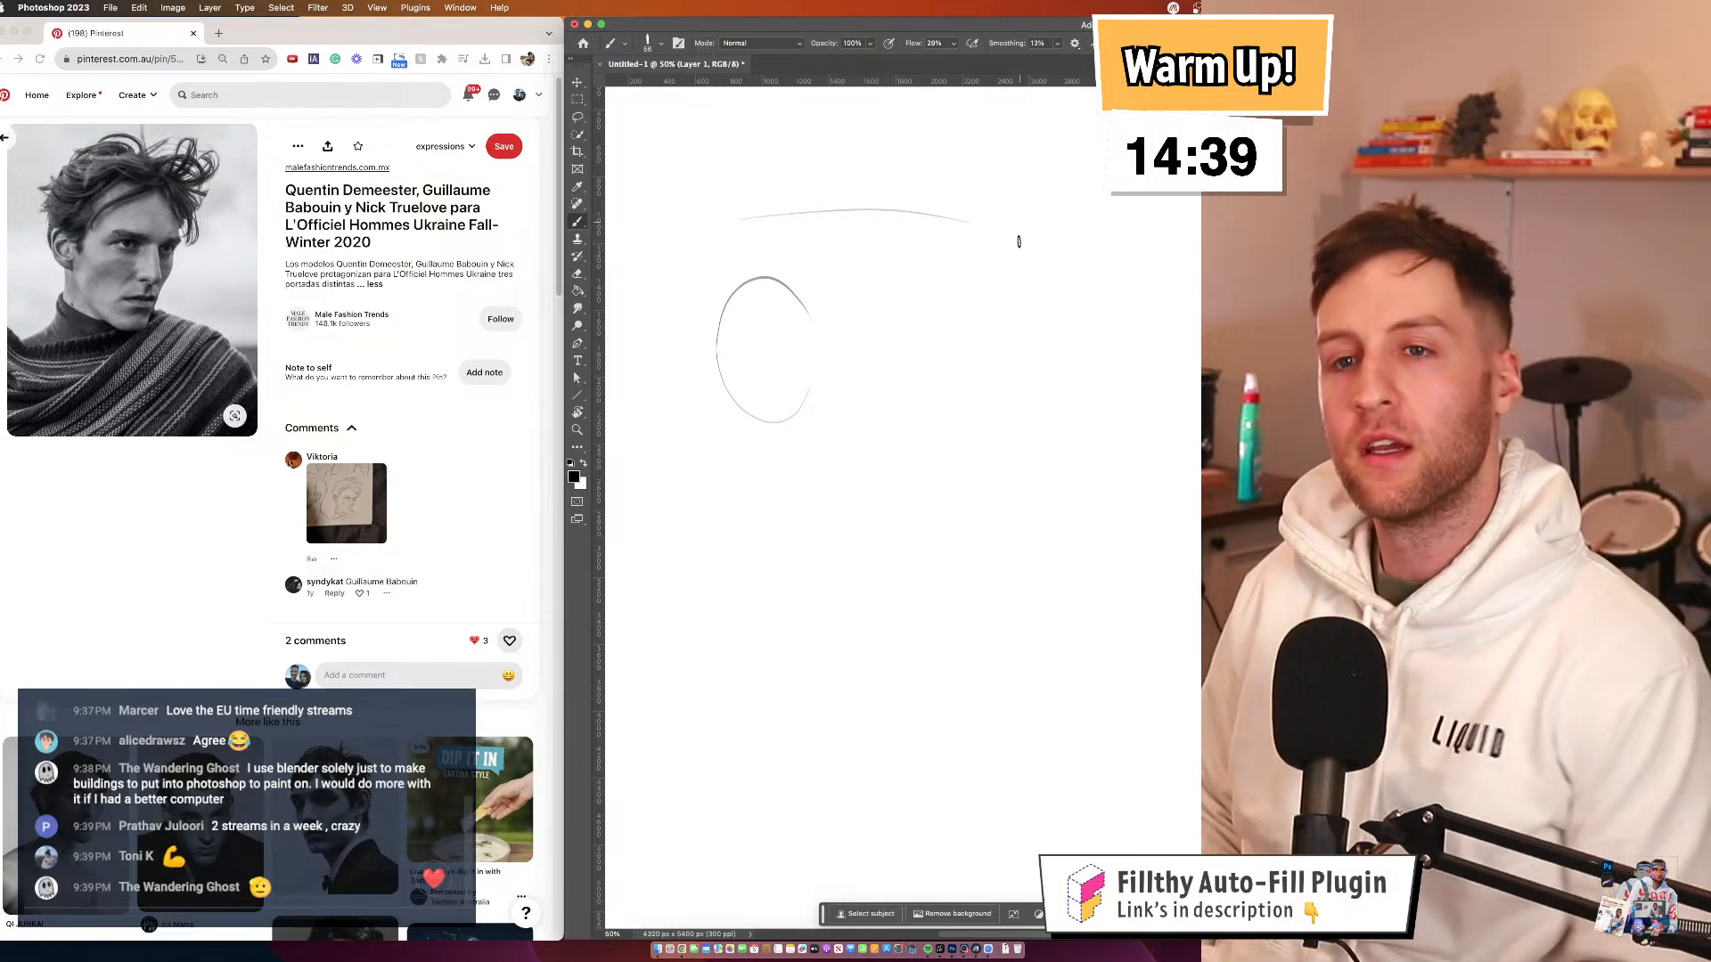
# Sketch the long slanted front contour of the face, redrawing it once, plus the short chin line and the jawline from the ear
pyautogui.moveTo(1022, 258); pyautogui.dragTo(916, 679)
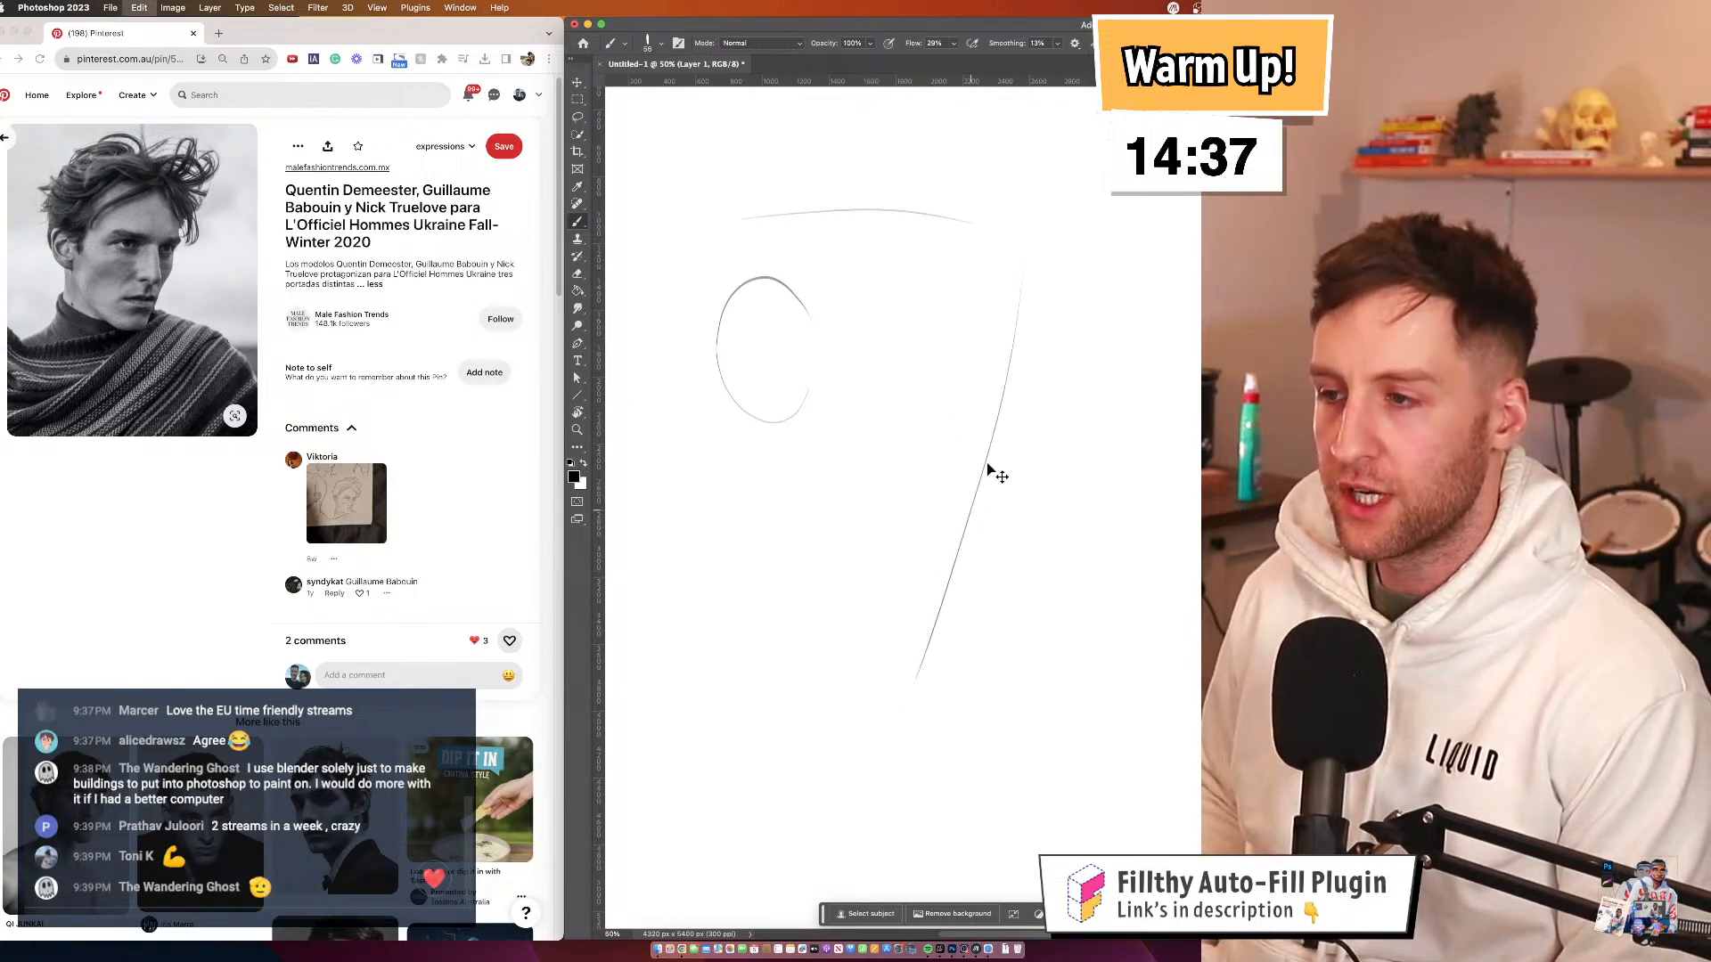
pyautogui.press('super+z')
pyautogui.moveTo(1019, 254); pyautogui.dragTo(894, 674)
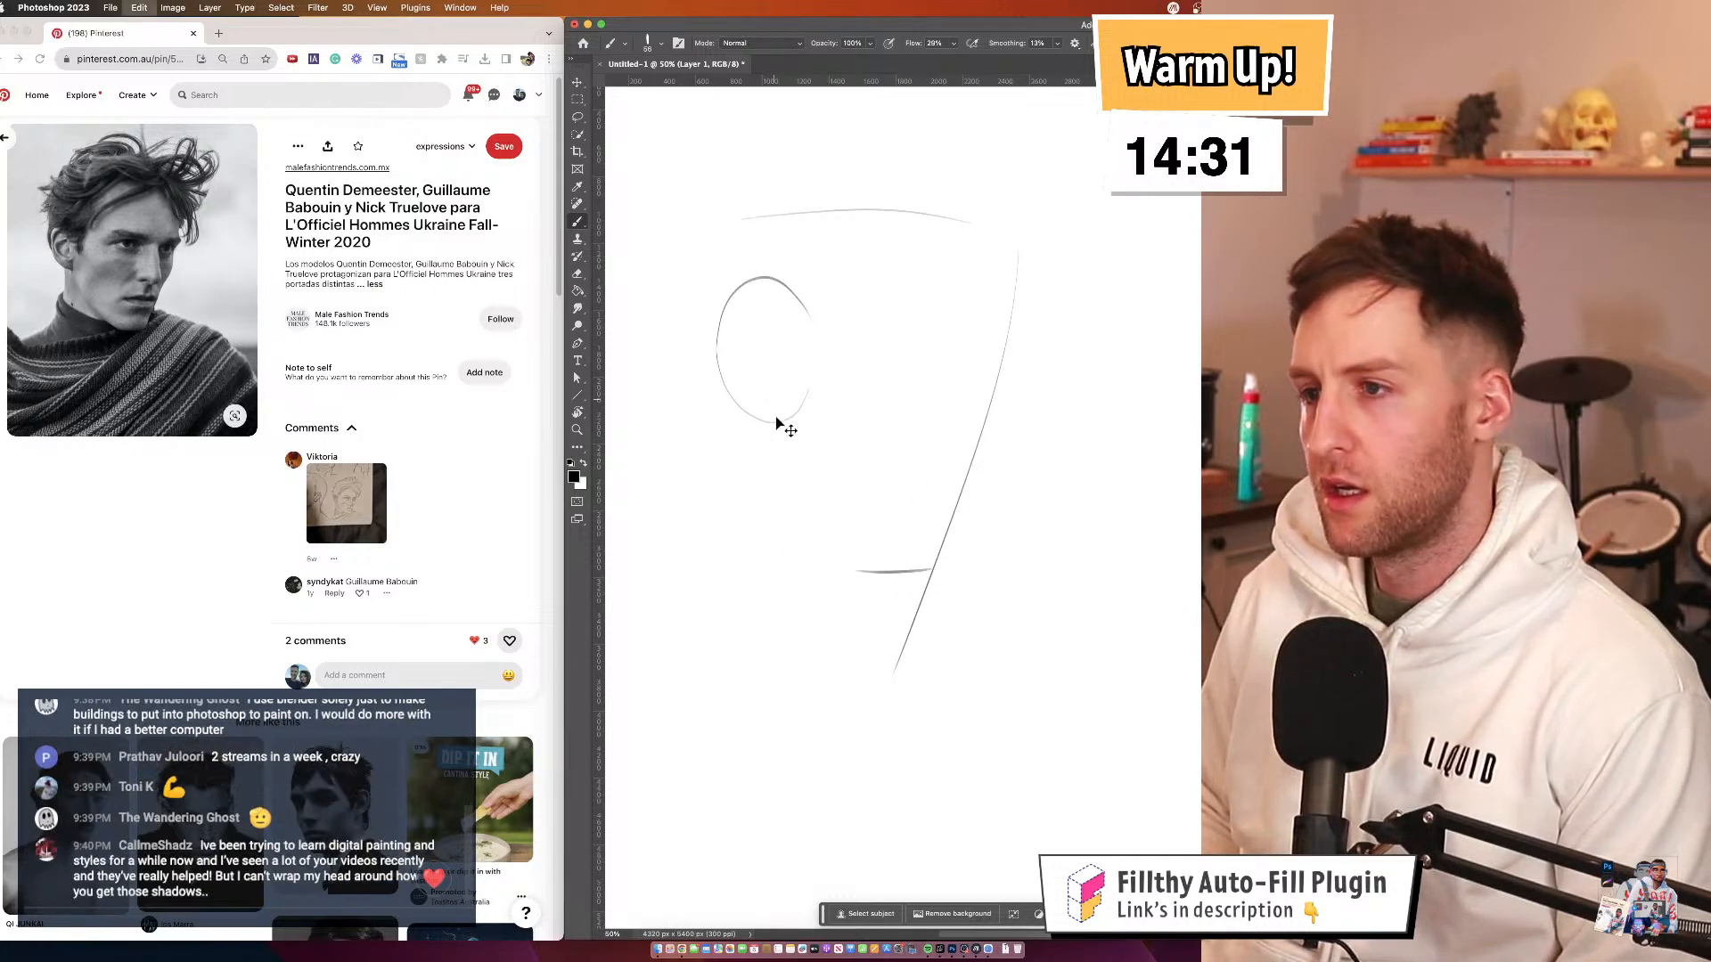
pyautogui.moveTo(772, 401)
pyautogui.mouseDown()
pyautogui.moveTo(781, 461)
pyautogui.moveTo(885, 572)
pyautogui.mouseUp()
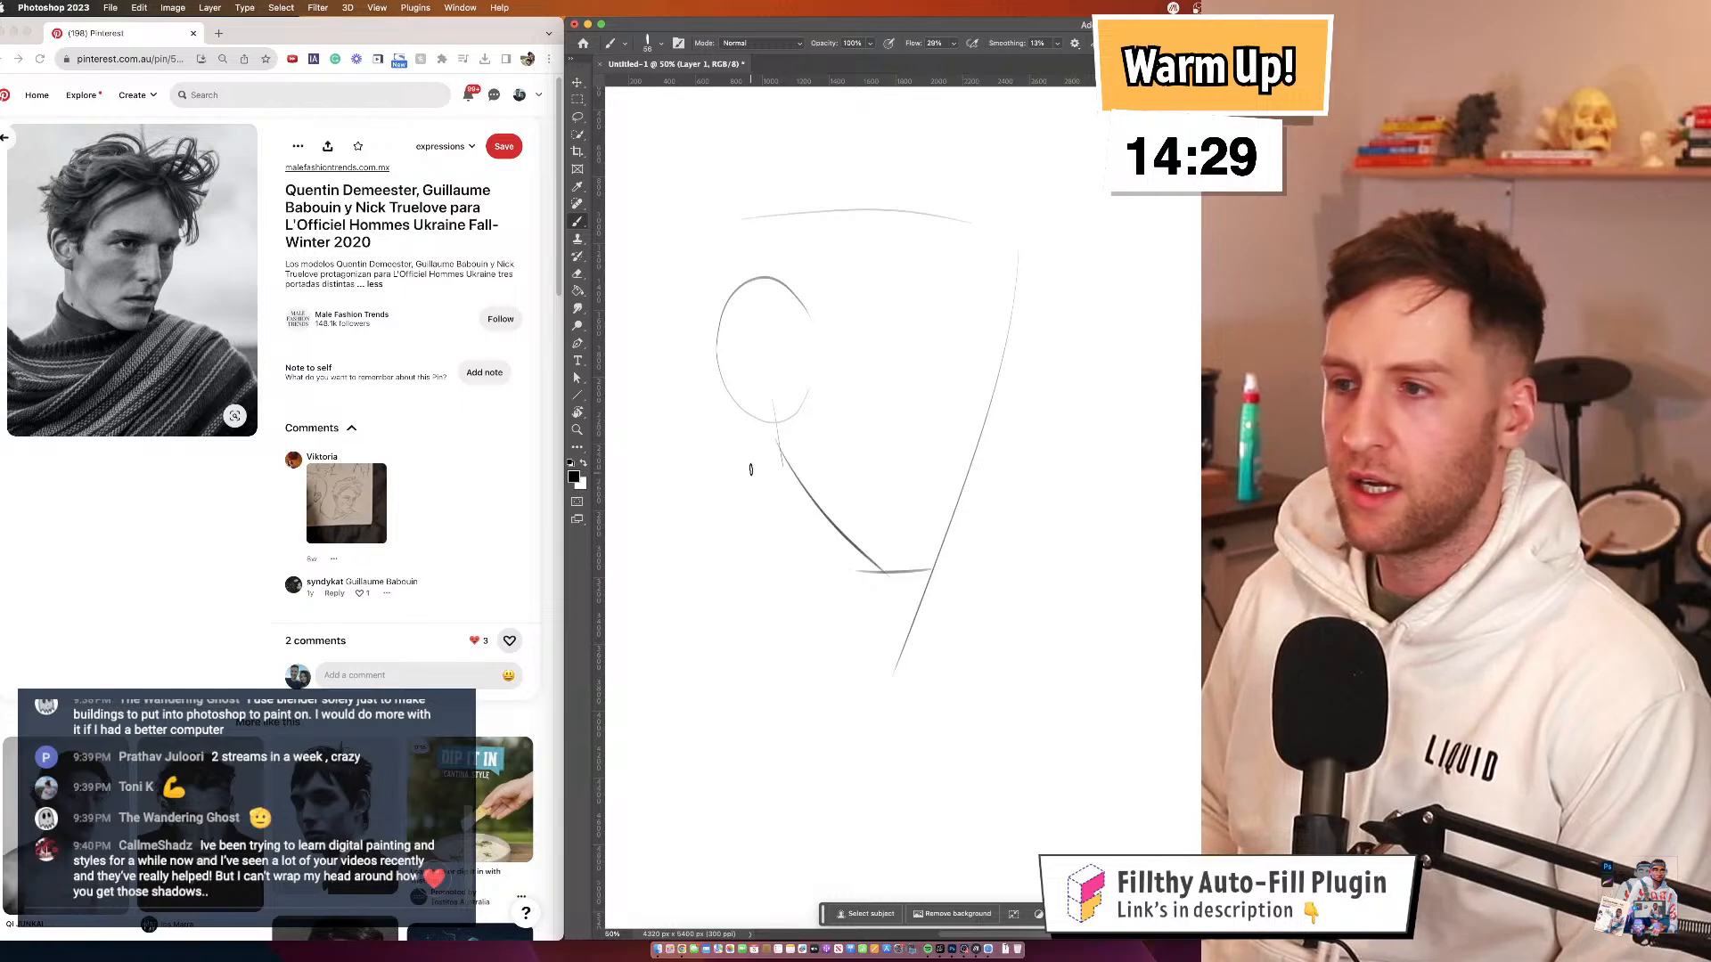
# Sketch the neck, the curved scarf collar and both shoulder lines below the jaw
pyautogui.moveTo(759, 401)
pyautogui.mouseDown()
pyautogui.moveTo(760, 548)
pyautogui.moveTo(889, 591)
pyautogui.moveTo(609, 626)
pyautogui.moveTo(778, 751)
pyautogui.moveTo(900, 621)
pyautogui.mouseUp()
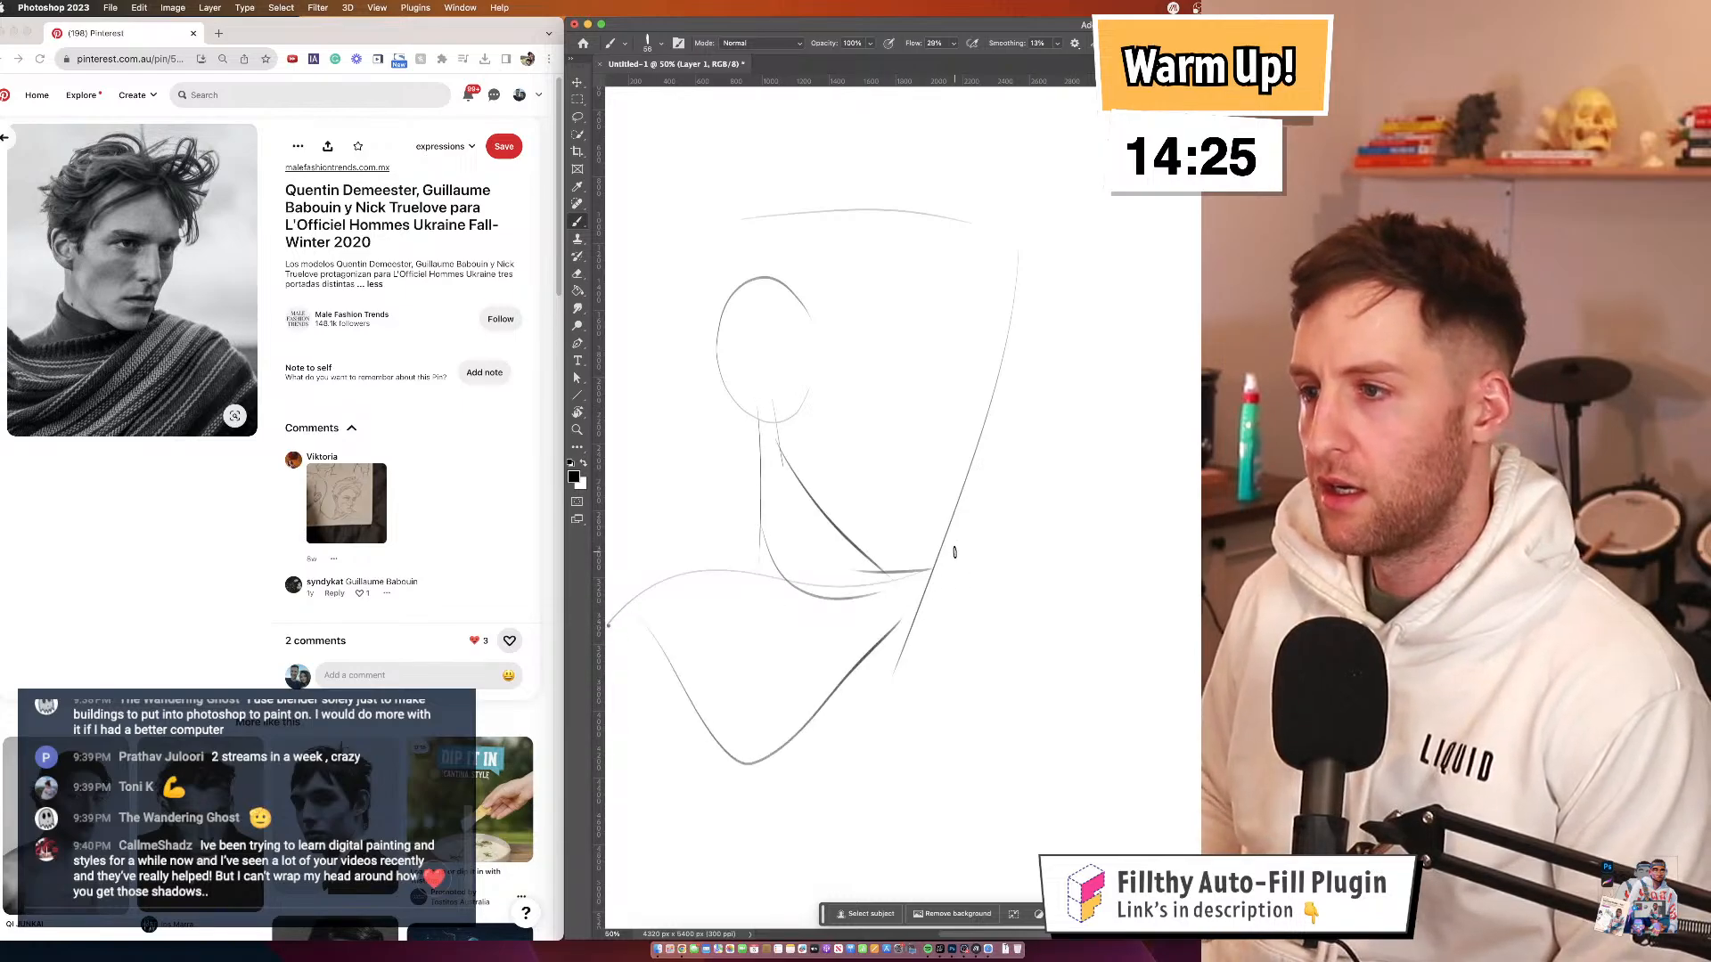
pyautogui.moveTo(946, 545); pyautogui.dragTo(1128, 708)
pyautogui.press('space')
pyautogui.moveTo(1016, 388); pyautogui.dragTo(1025, 370)
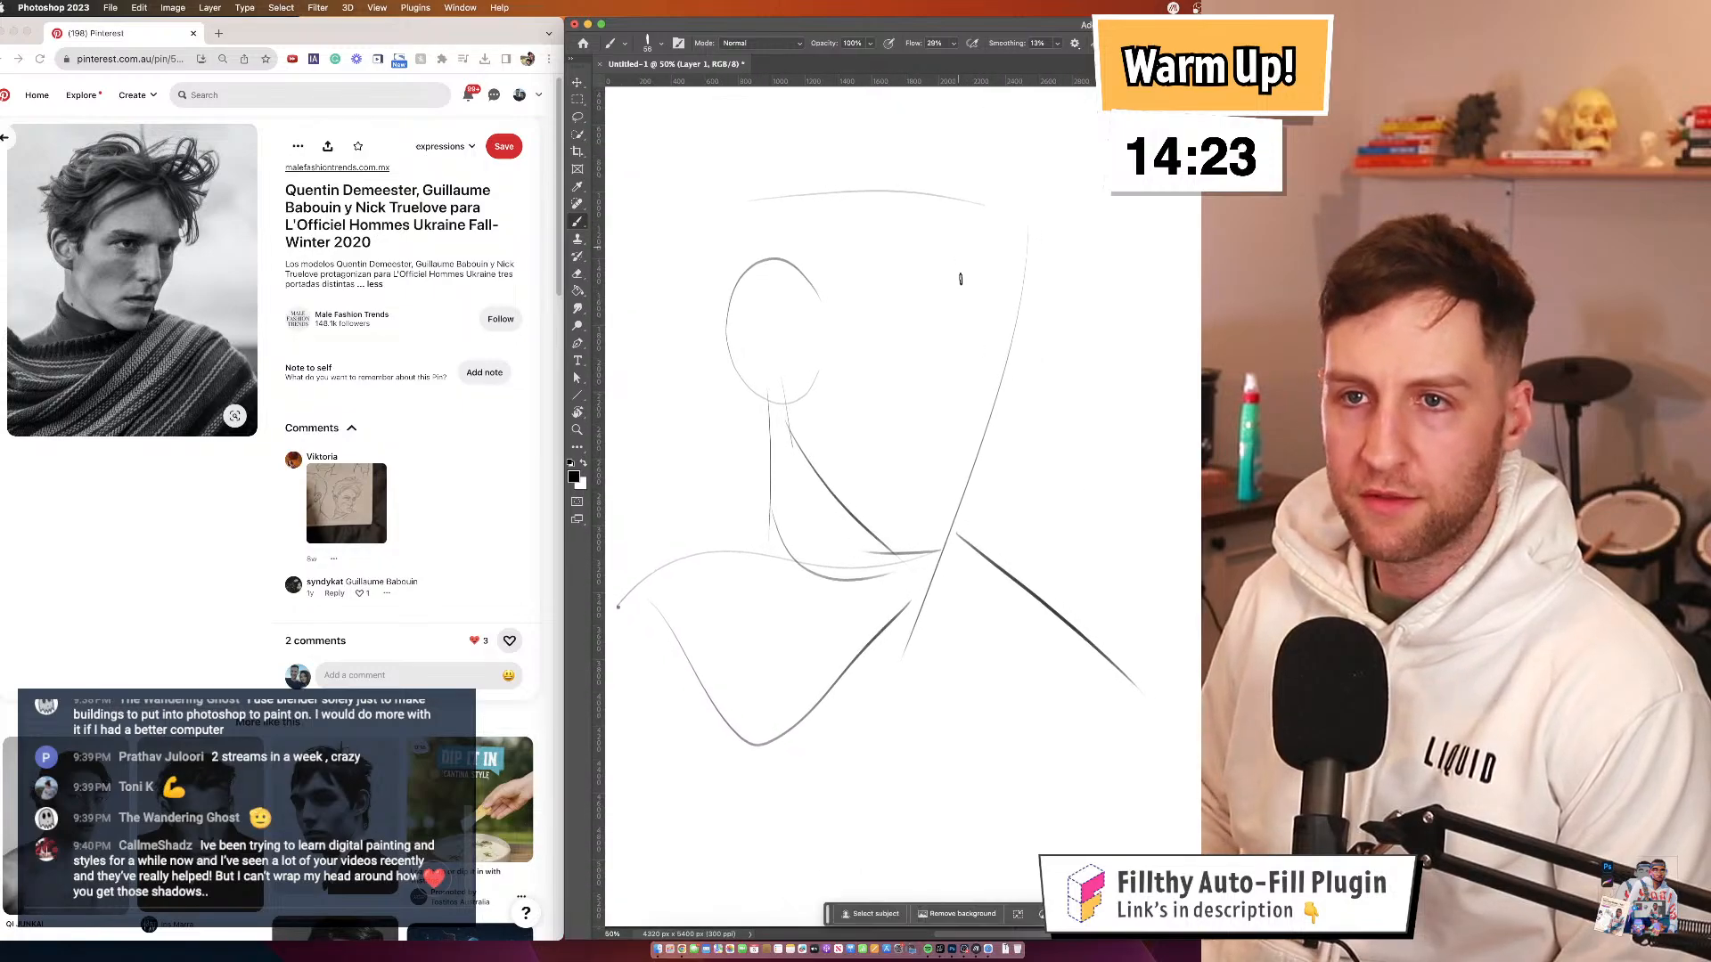
# Sketch the nose bridge, the far brow and eye area, the round near eye socket, the nostril and the line under the nose
pyautogui.moveTo(958, 308); pyautogui.dragTo(988, 477)
pyautogui.hotkey('ctrl', 'z')
pyautogui.moveTo(967, 323); pyautogui.dragTo(985, 442)
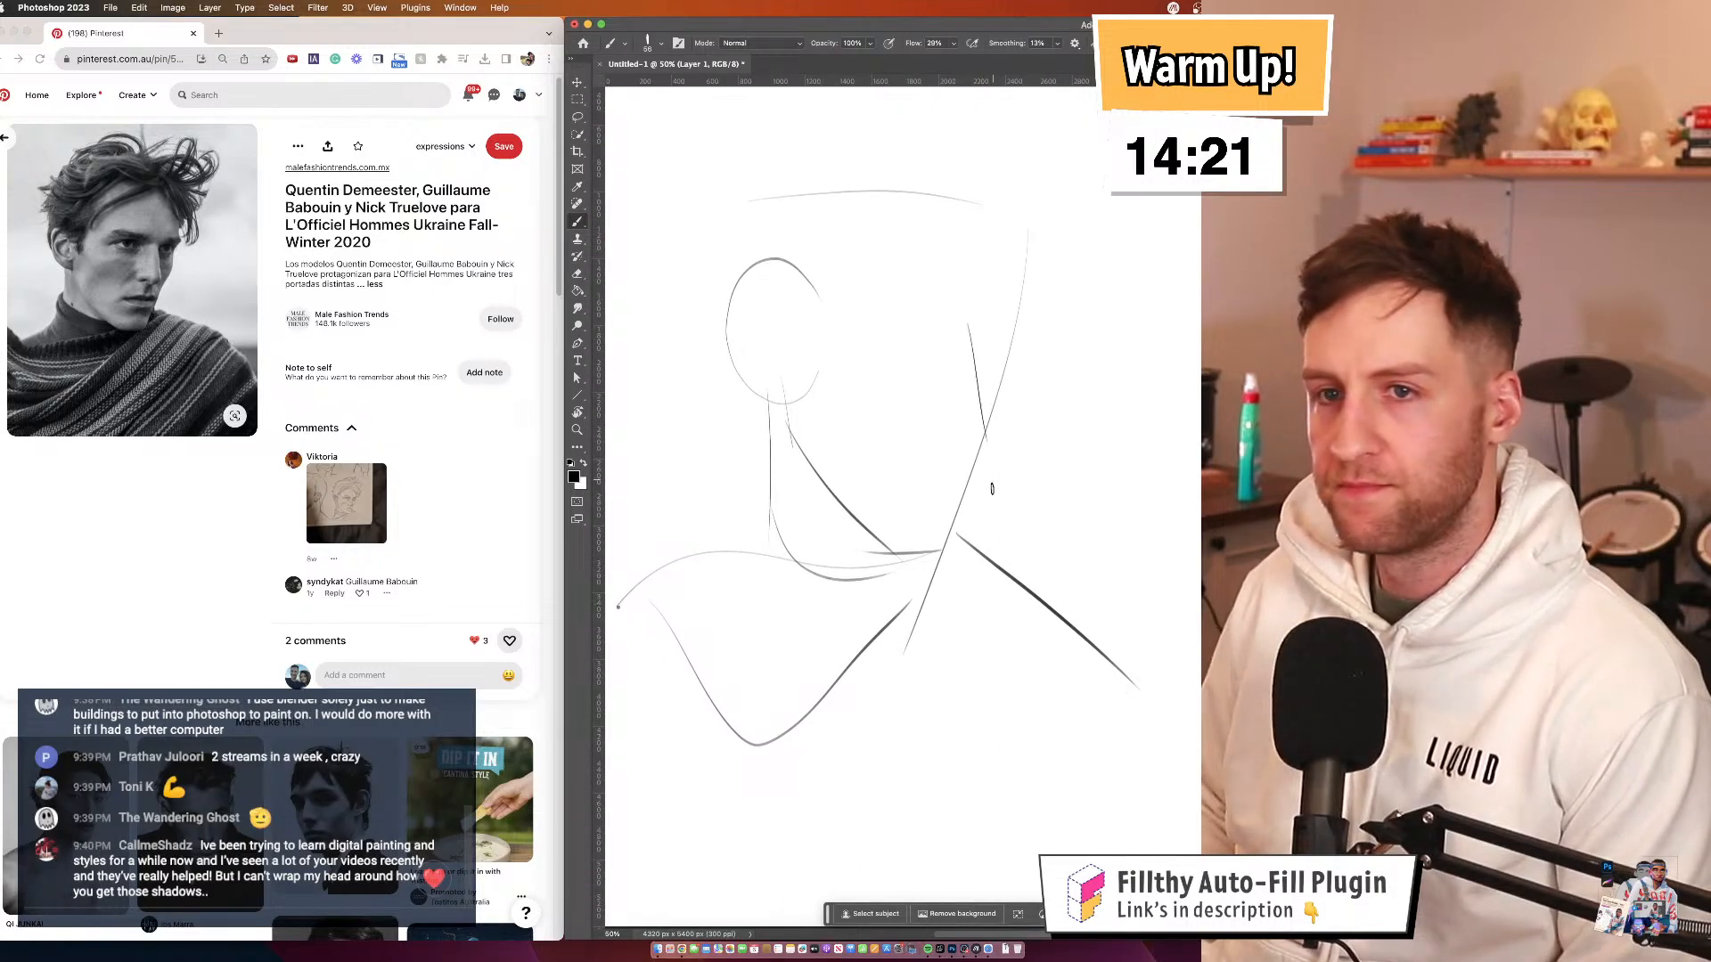
pyautogui.moveTo(971, 323)
pyautogui.mouseDown()
pyautogui.moveTo(1030, 294)
pyautogui.moveTo(1003, 383)
pyautogui.mouseUp()
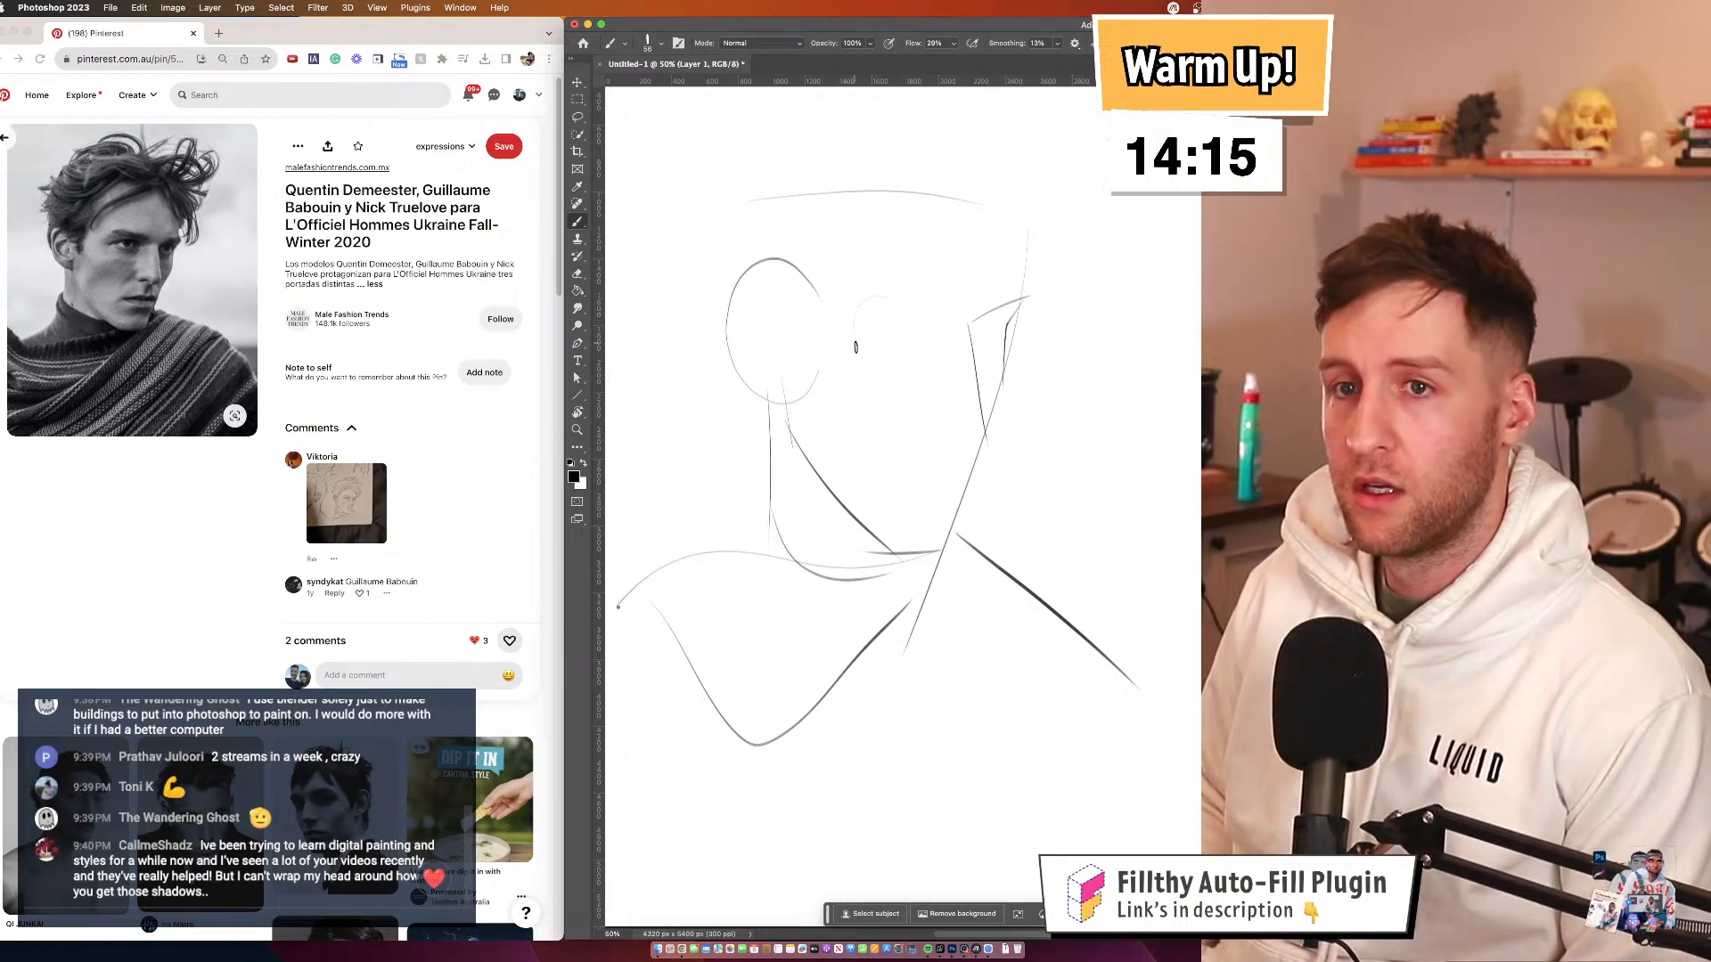
pyautogui.moveTo(857, 348)
pyautogui.mouseDown()
pyautogui.moveTo(905, 297)
pyautogui.moveTo(923, 342)
pyautogui.mouseUp()
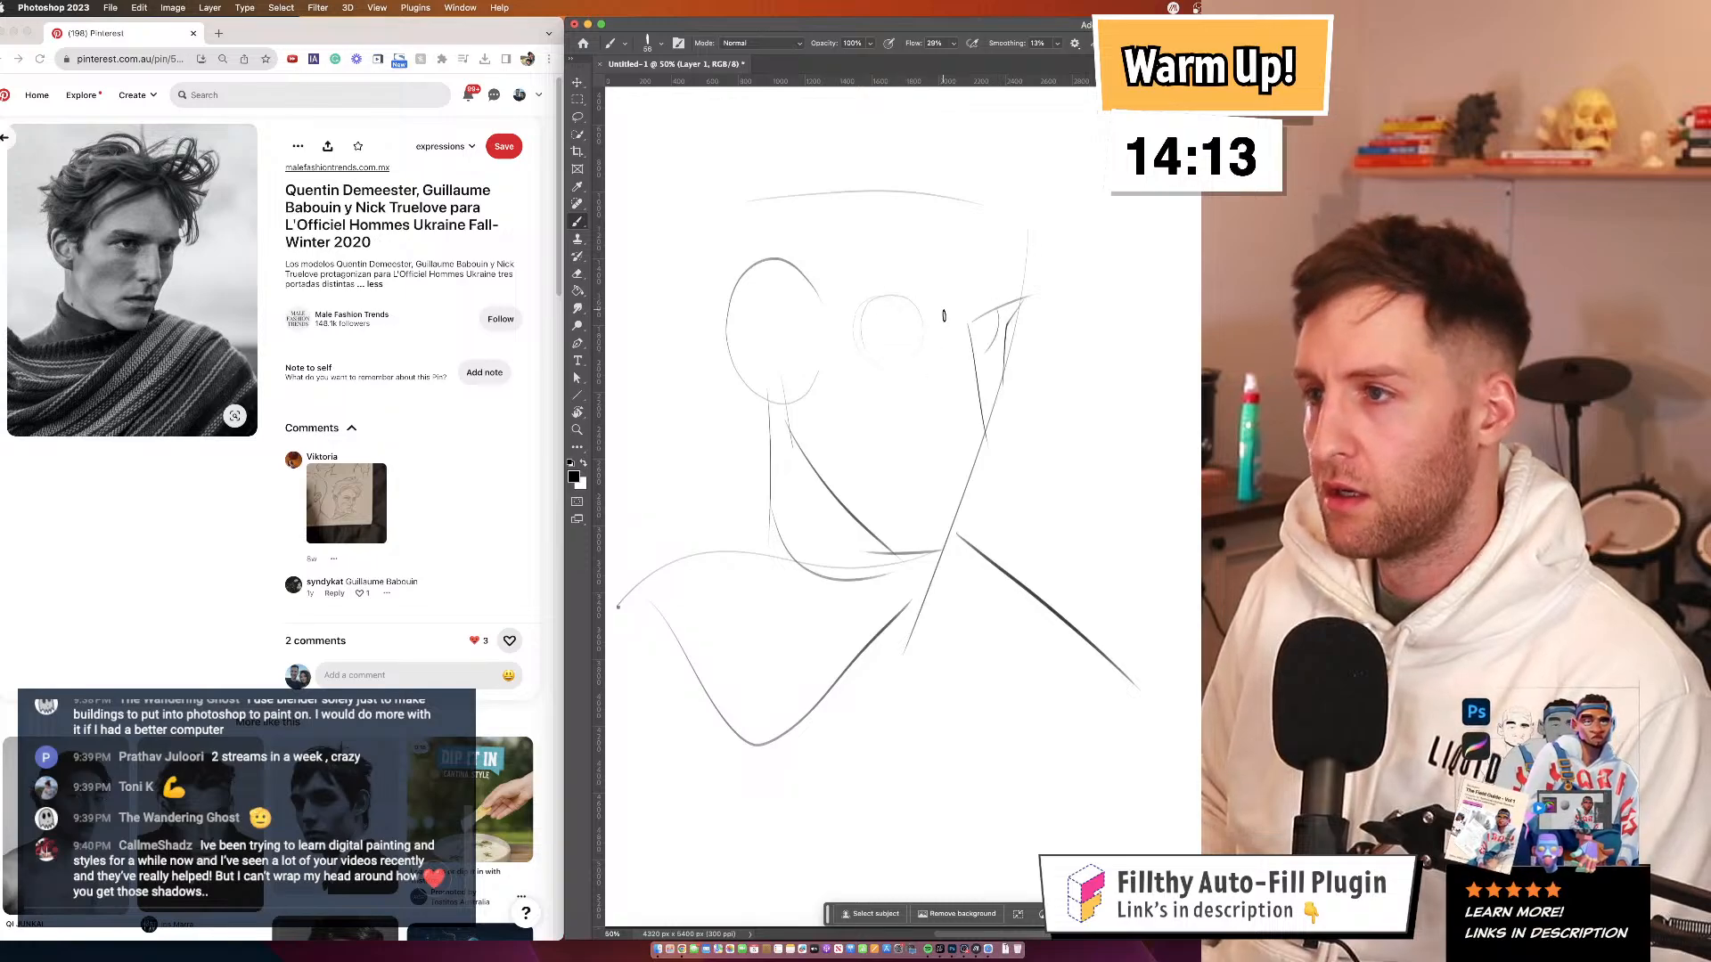
pyautogui.moveTo(924, 439)
pyautogui.mouseDown()
pyautogui.moveTo(1002, 452)
pyautogui.moveTo(942, 407)
pyautogui.mouseUp()
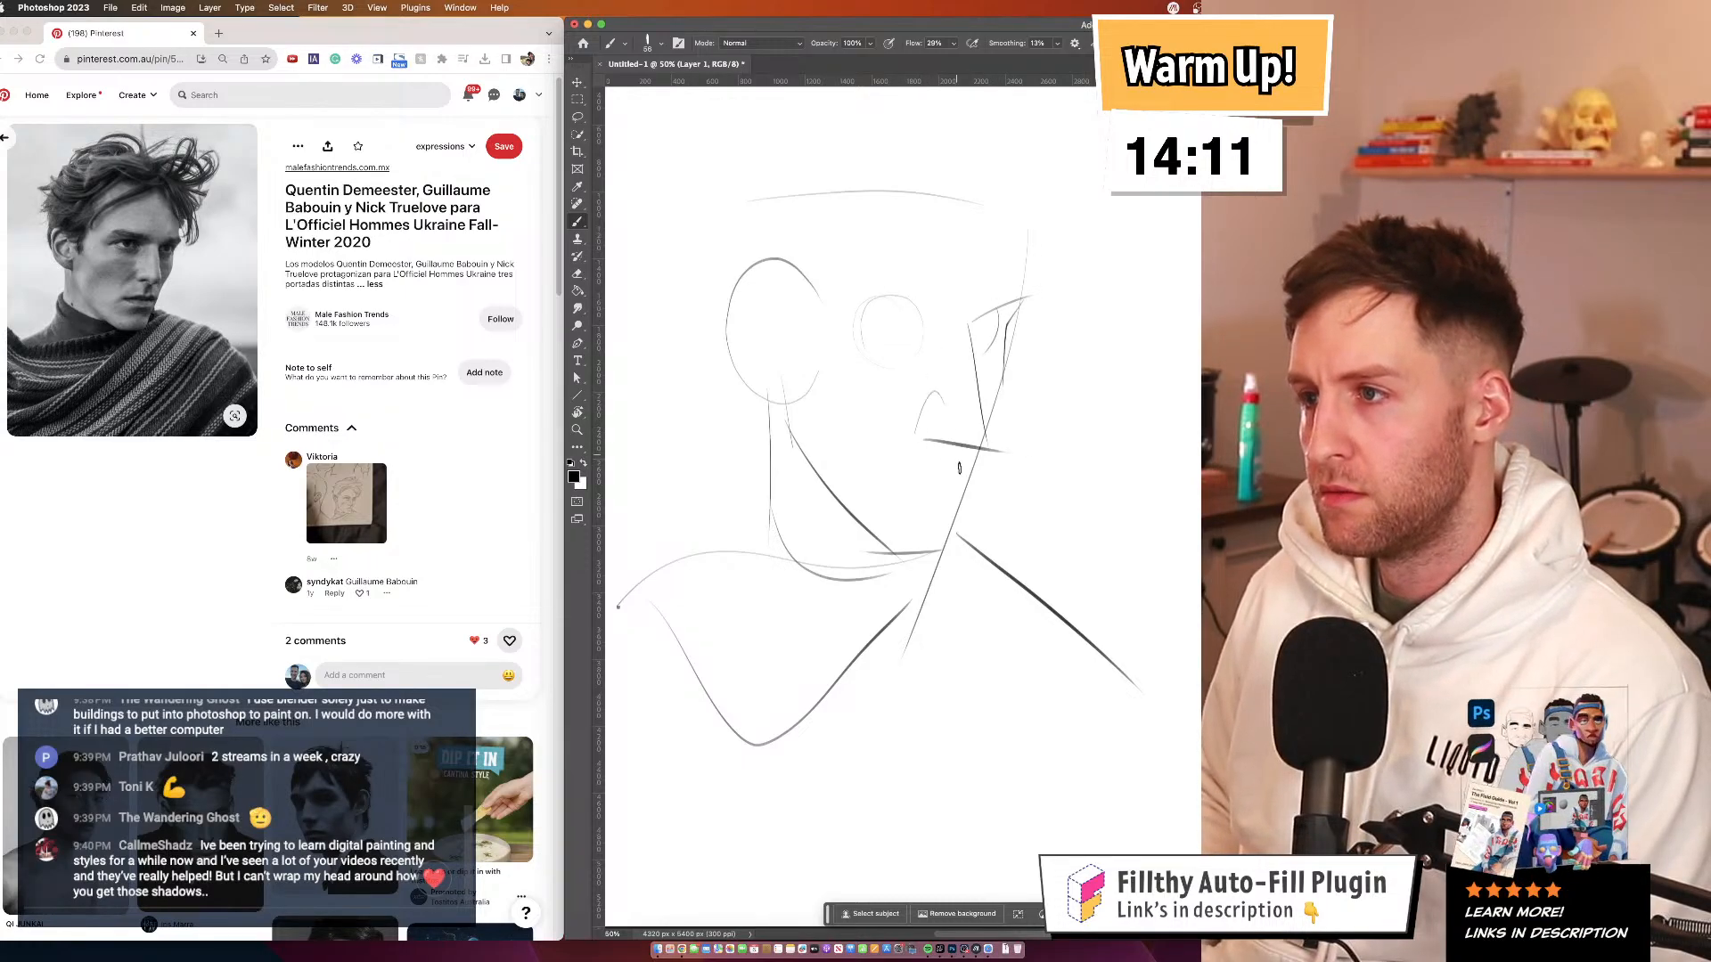
# Block in the swept hair with loose curved outlines above the forehead and behind the ear
pyautogui.moveTo(934, 189)
pyautogui.mouseDown()
pyautogui.moveTo(826, 264)
pyautogui.moveTo(1094, 132)
pyautogui.mouseUp()
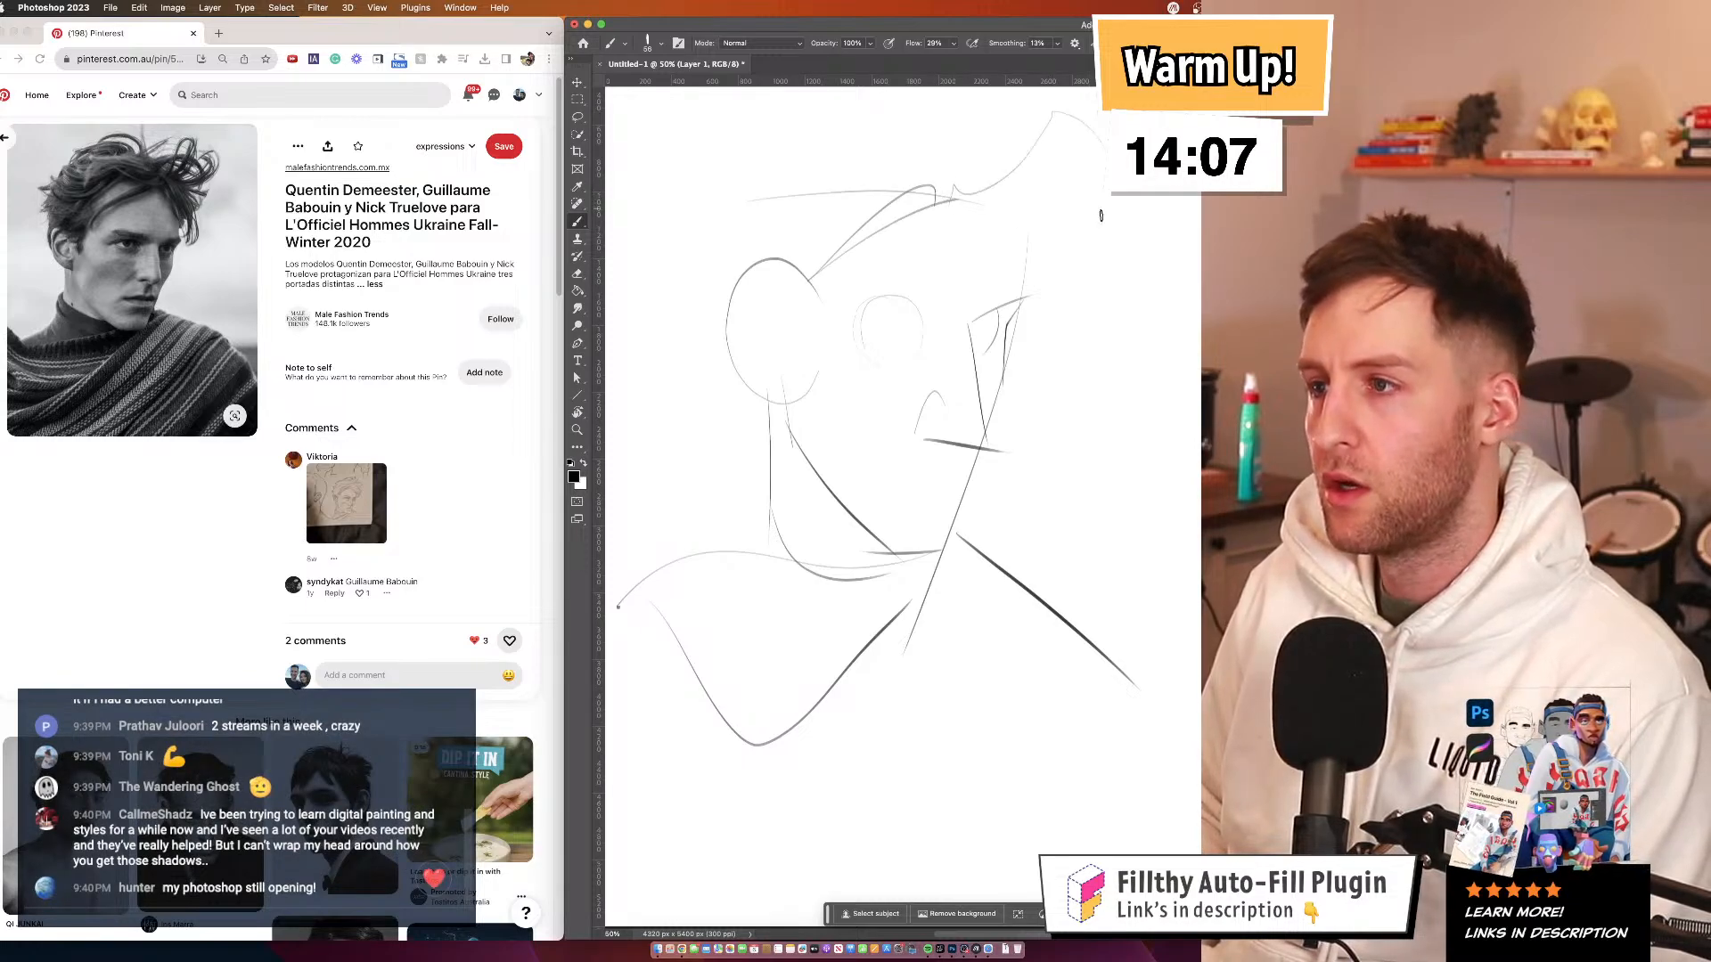
pyautogui.moveTo(955, 189)
pyautogui.mouseDown()
pyautogui.moveTo(831, 123)
pyautogui.moveTo(692, 222)
pyautogui.moveTo(766, 238)
pyautogui.moveTo(926, 192)
pyautogui.moveTo(744, 234)
pyautogui.moveTo(709, 259)
pyautogui.mouseUp()
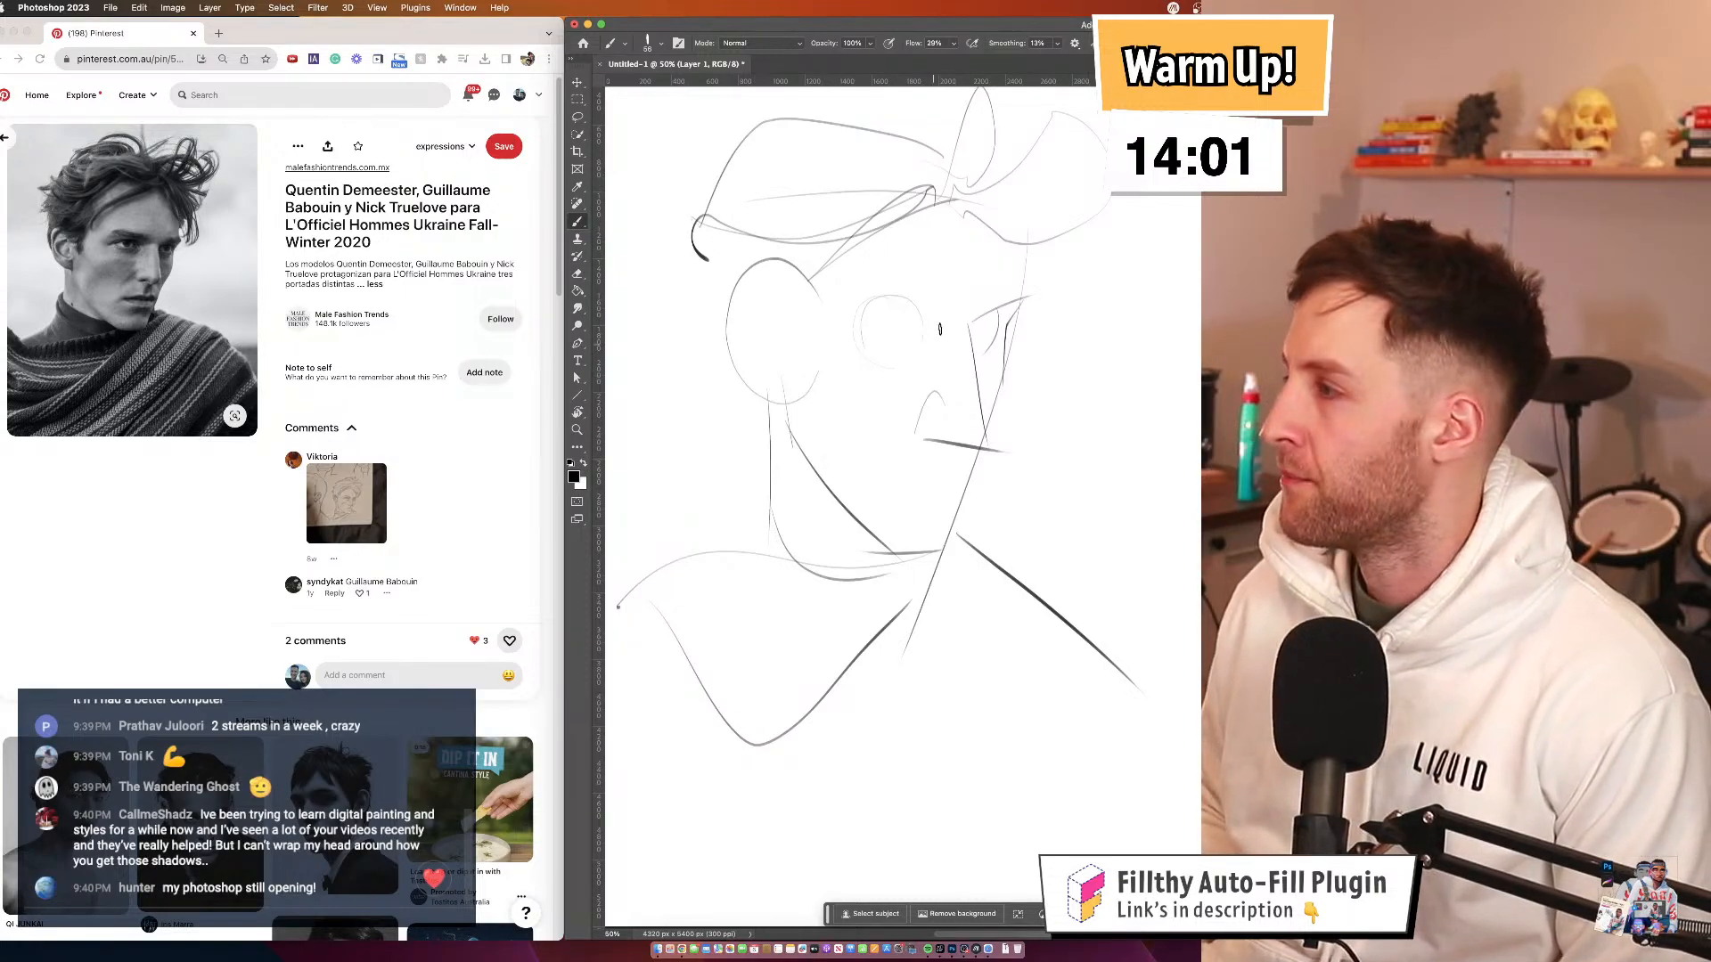
# Erase the old ear outline and redraw the ear further back on the head, redoing the curve once
pyautogui.moveTo(981, 333)
pyautogui.mouseDown()
pyautogui.moveTo(995, 335)
pyautogui.moveTo(941, 297)
pyautogui.moveTo(951, 271)
pyautogui.mouseUp()
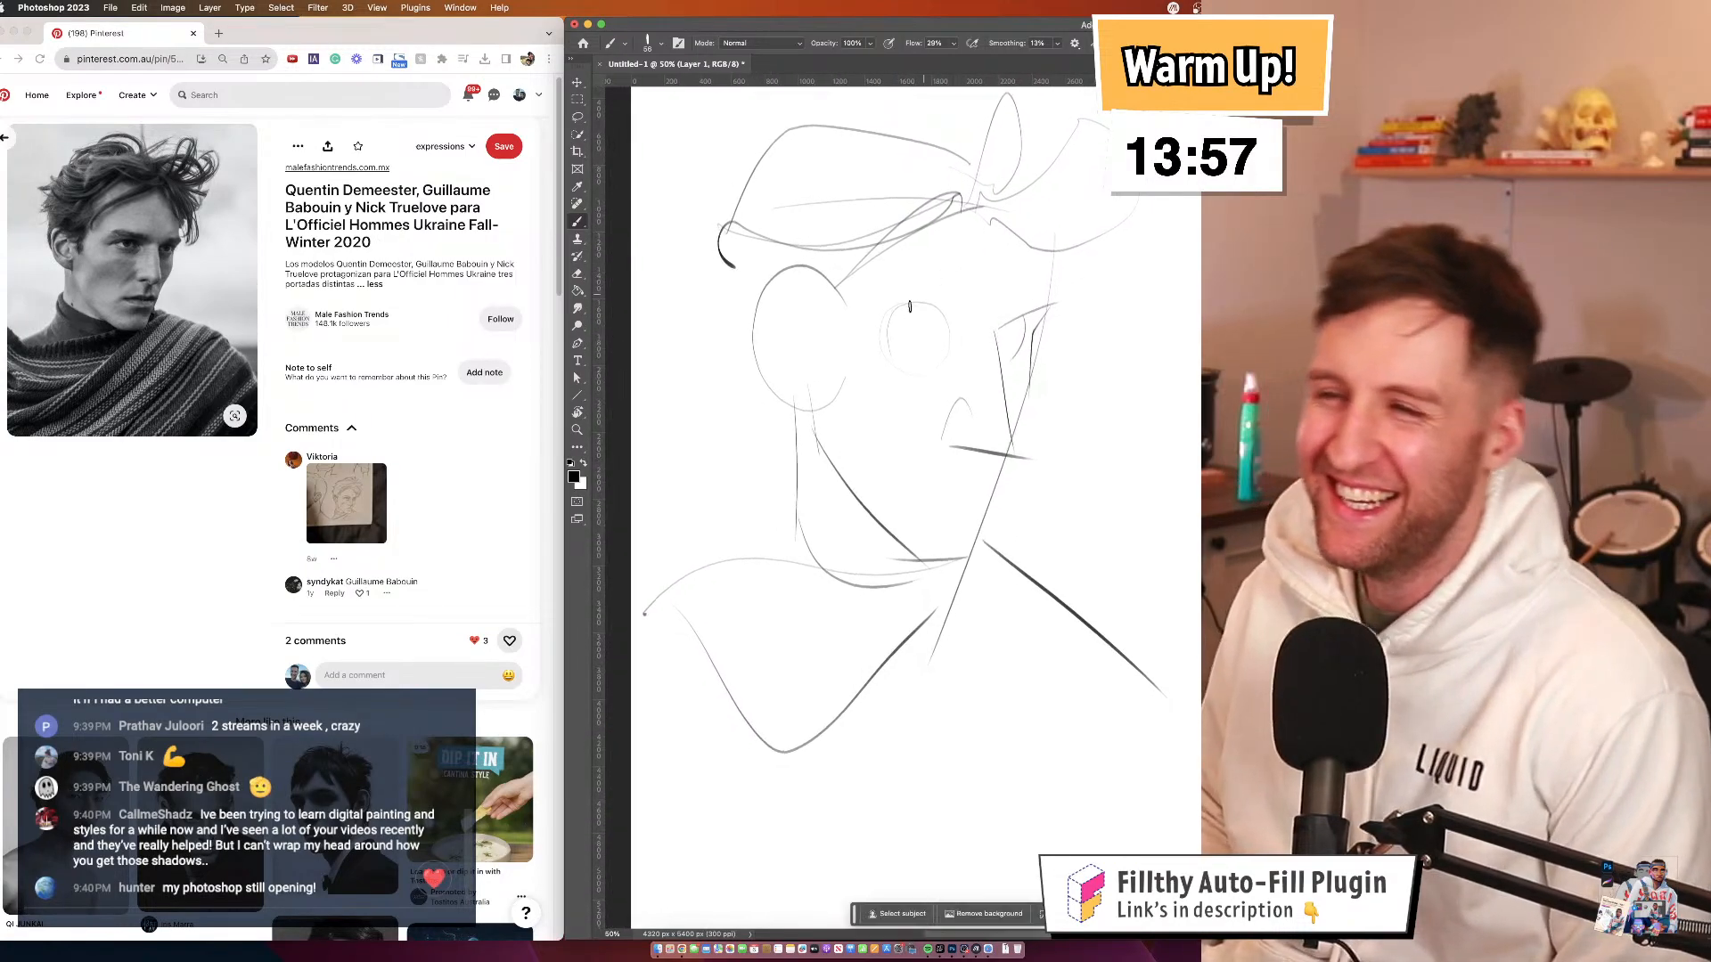
pyautogui.press('e')
pyautogui.moveTo(820, 315)
pyautogui.mouseDown()
pyautogui.moveTo(868, 306)
pyautogui.moveTo(810, 275)
pyautogui.moveTo(845, 257)
pyautogui.moveTo(823, 298)
pyautogui.moveTo(837, 275)
pyautogui.moveTo(856, 361)
pyautogui.mouseUp()
pyautogui.press('b')
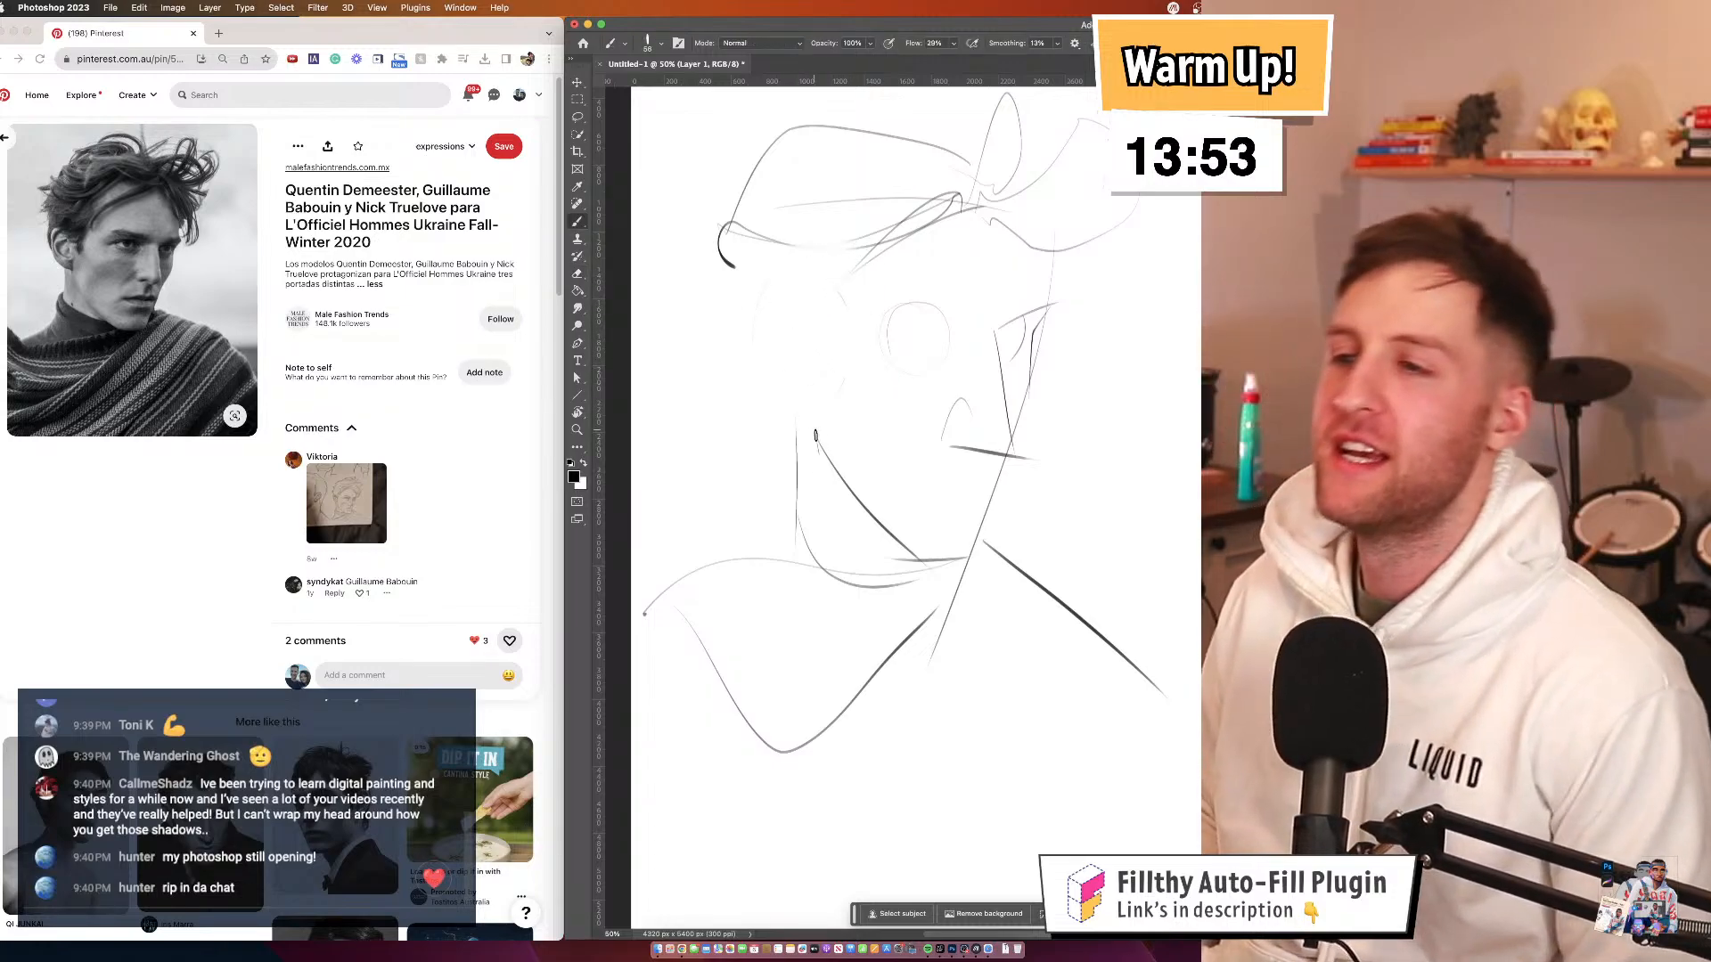
pyautogui.moveTo(800, 308); pyautogui.dragTo(813, 395)
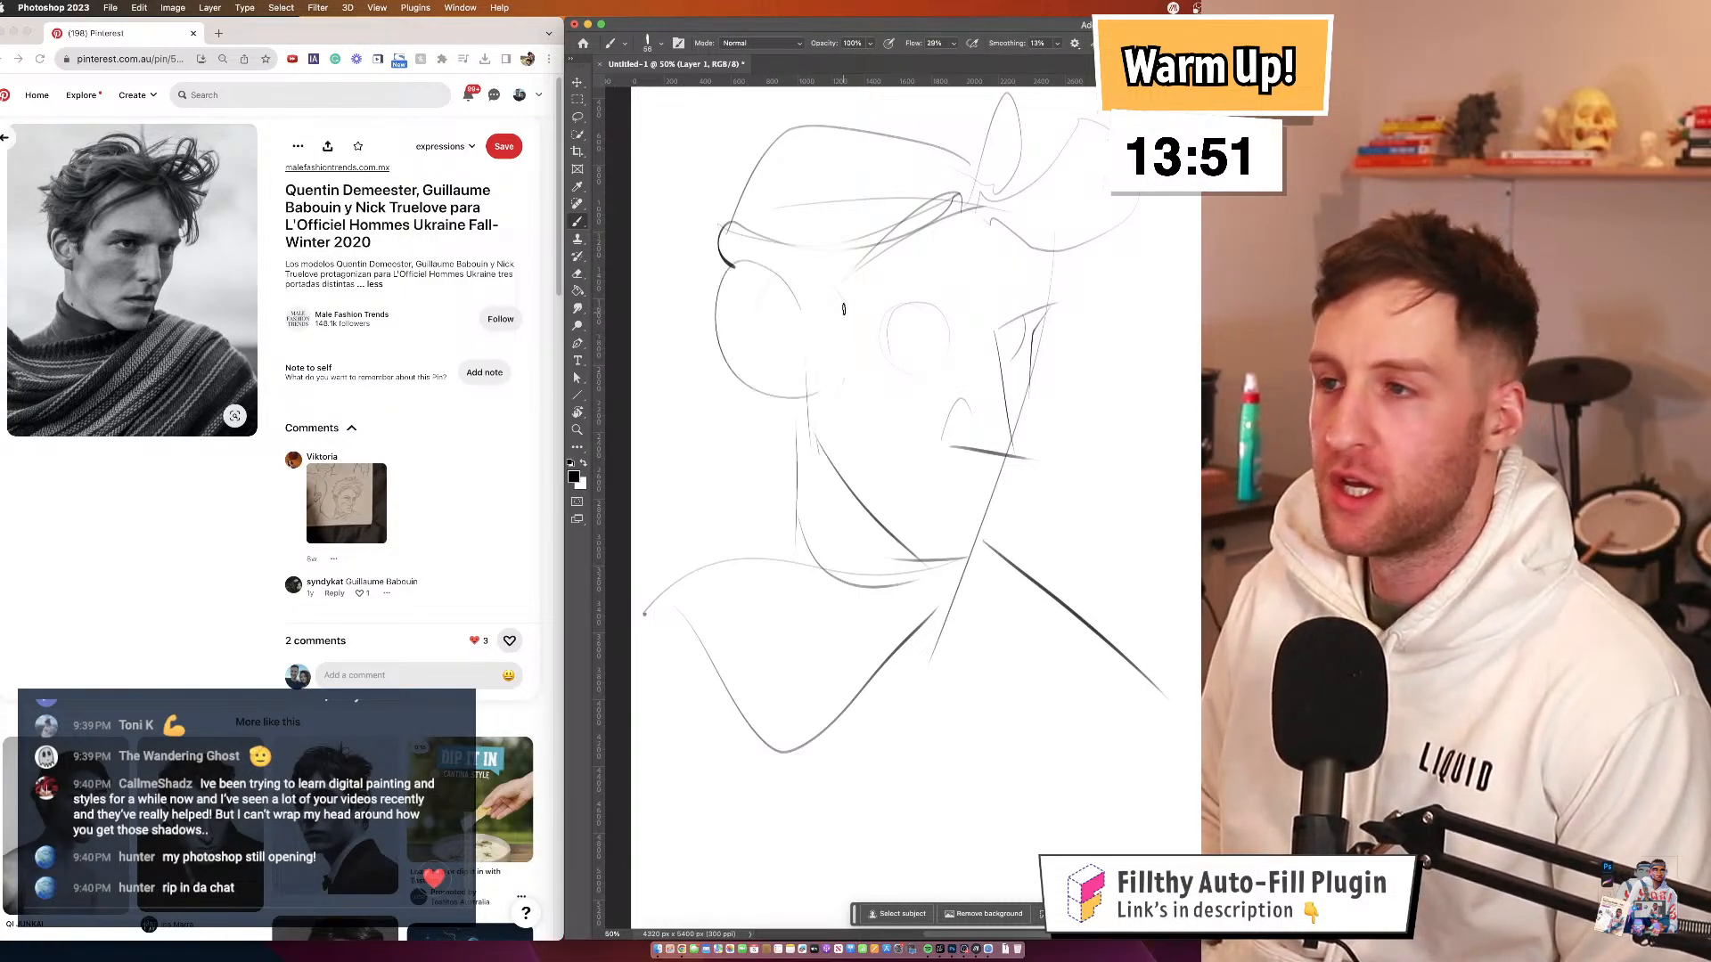
pyautogui.press('super+z')
pyautogui.moveTo(802, 324); pyautogui.dragTo(792, 395)
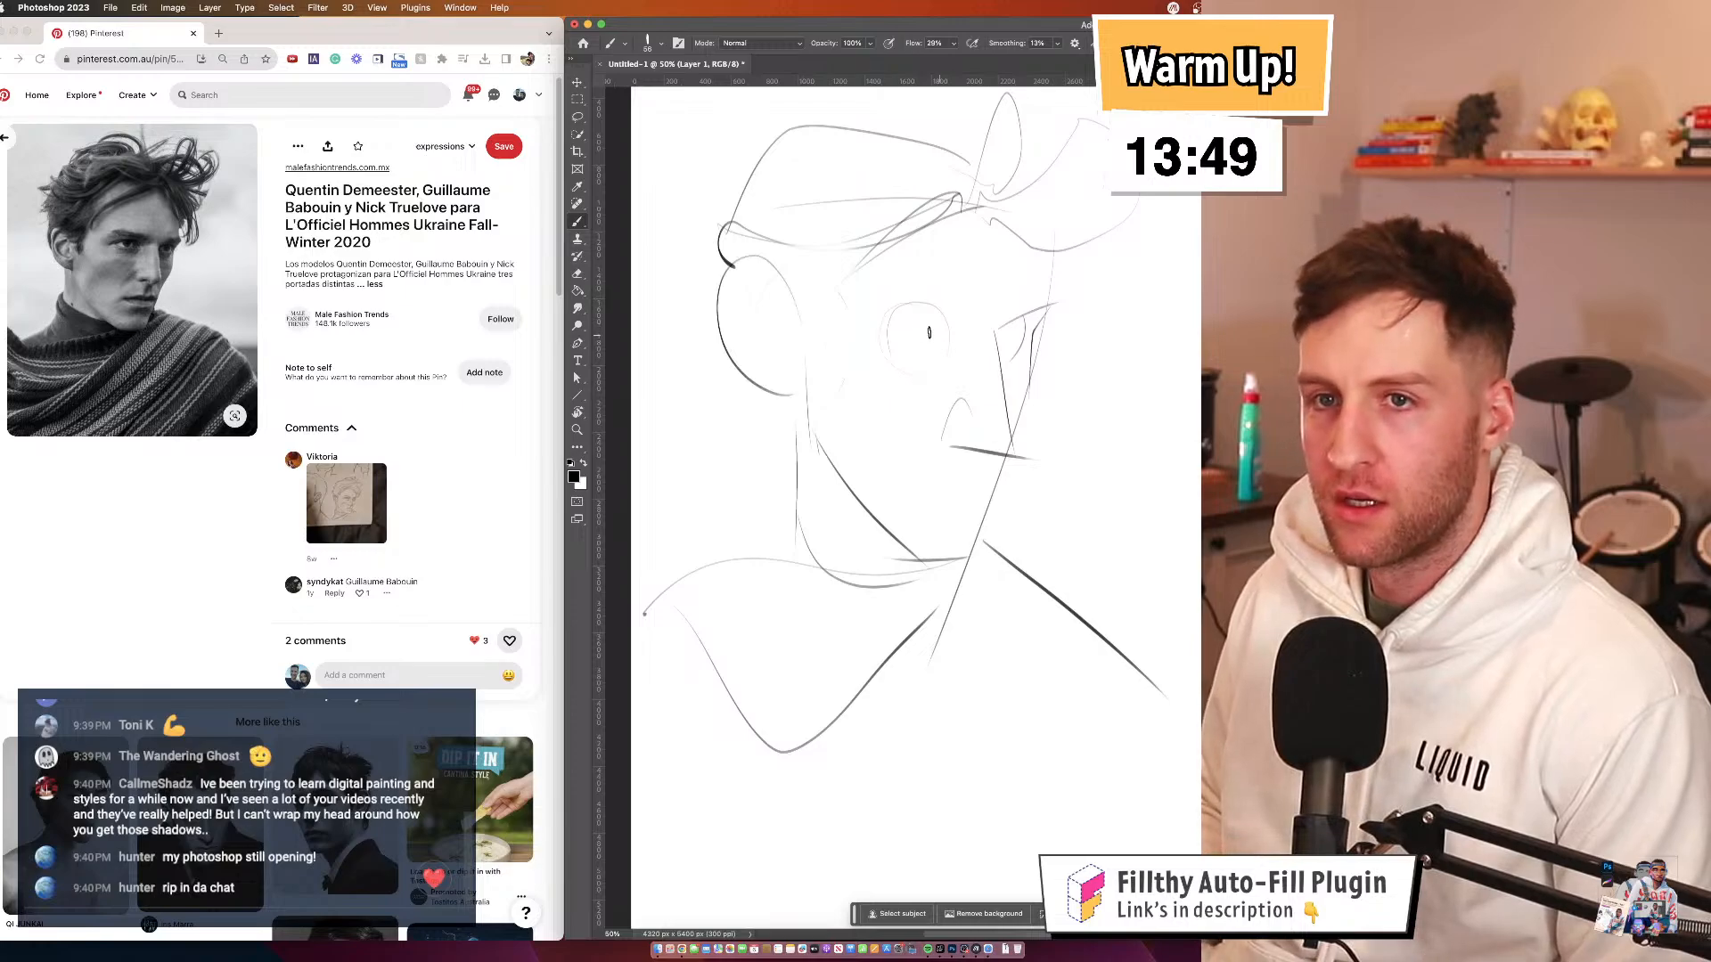
# Sketch the near brow as a line sloping down toward the nose bridge, redrawing it once
pyautogui.moveTo(877, 299); pyautogui.dragTo(984, 322)
pyautogui.press('super+z')
pyautogui.moveTo(865, 299); pyautogui.dragTo(975, 322)
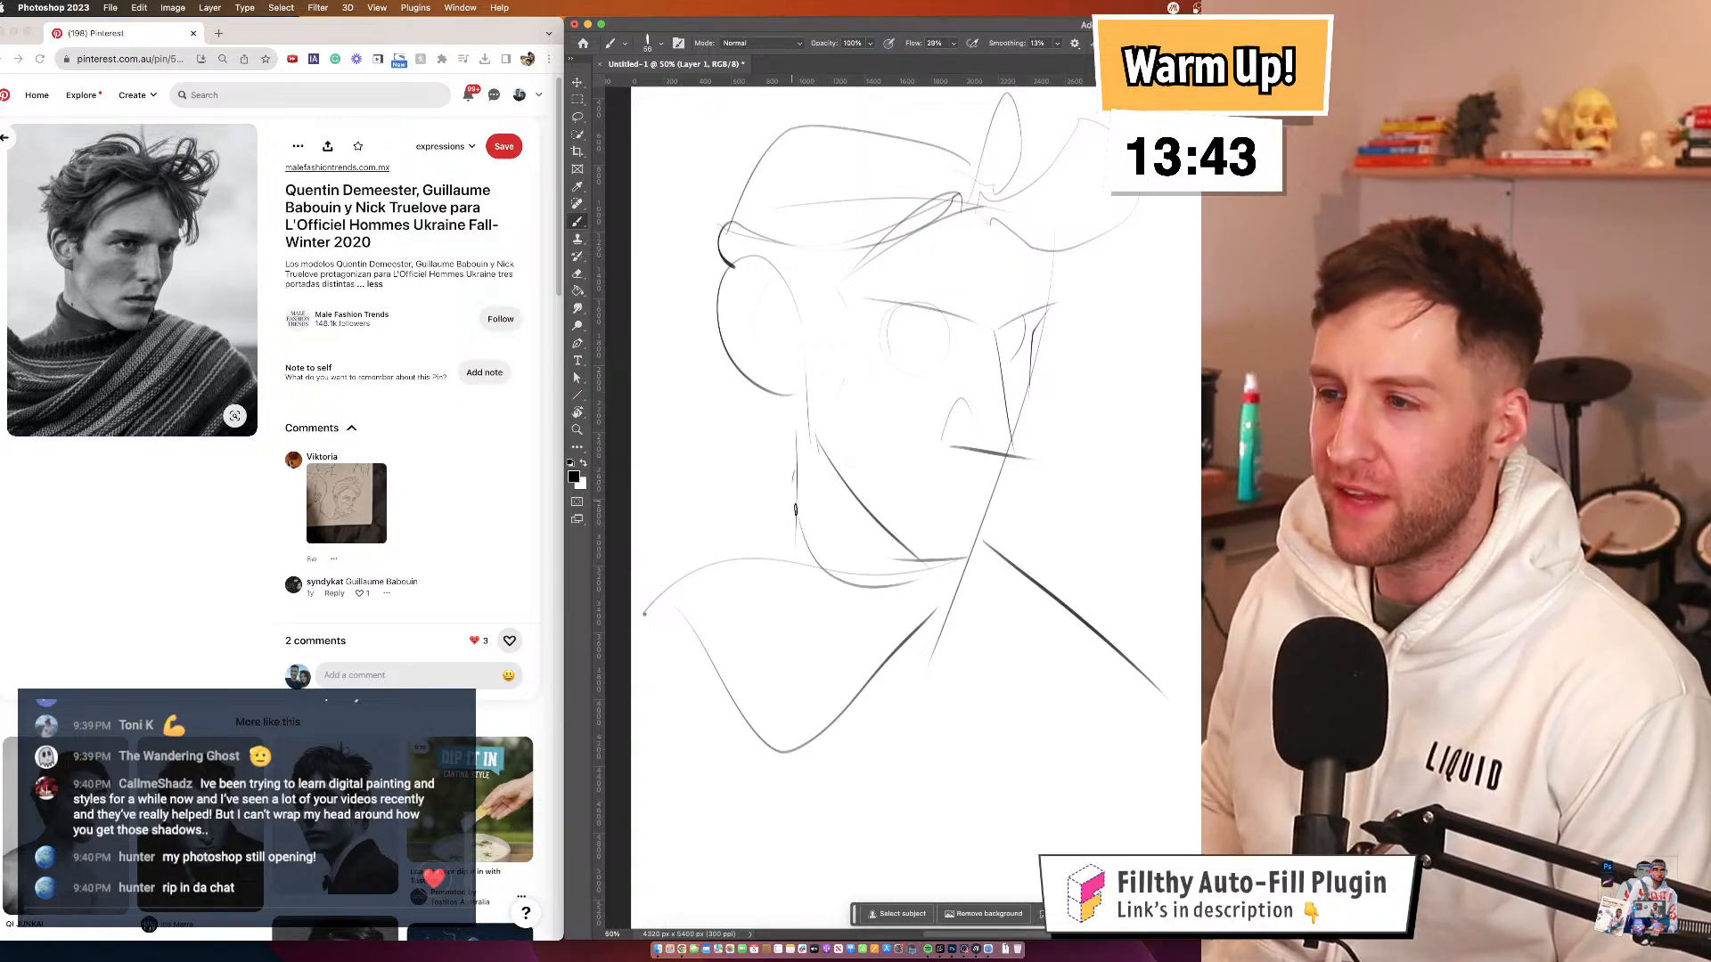
# Sketch the raised collar edge behind the neck, flowing down into the shoulder, after undoing the first attempts
pyautogui.moveTo(795, 472)
pyautogui.mouseDown()
pyautogui.moveTo(895, 553)
pyautogui.moveTo(814, 539)
pyautogui.moveTo(918, 570)
pyautogui.moveTo(826, 586)
pyautogui.mouseUp()
pyautogui.press('super+z')
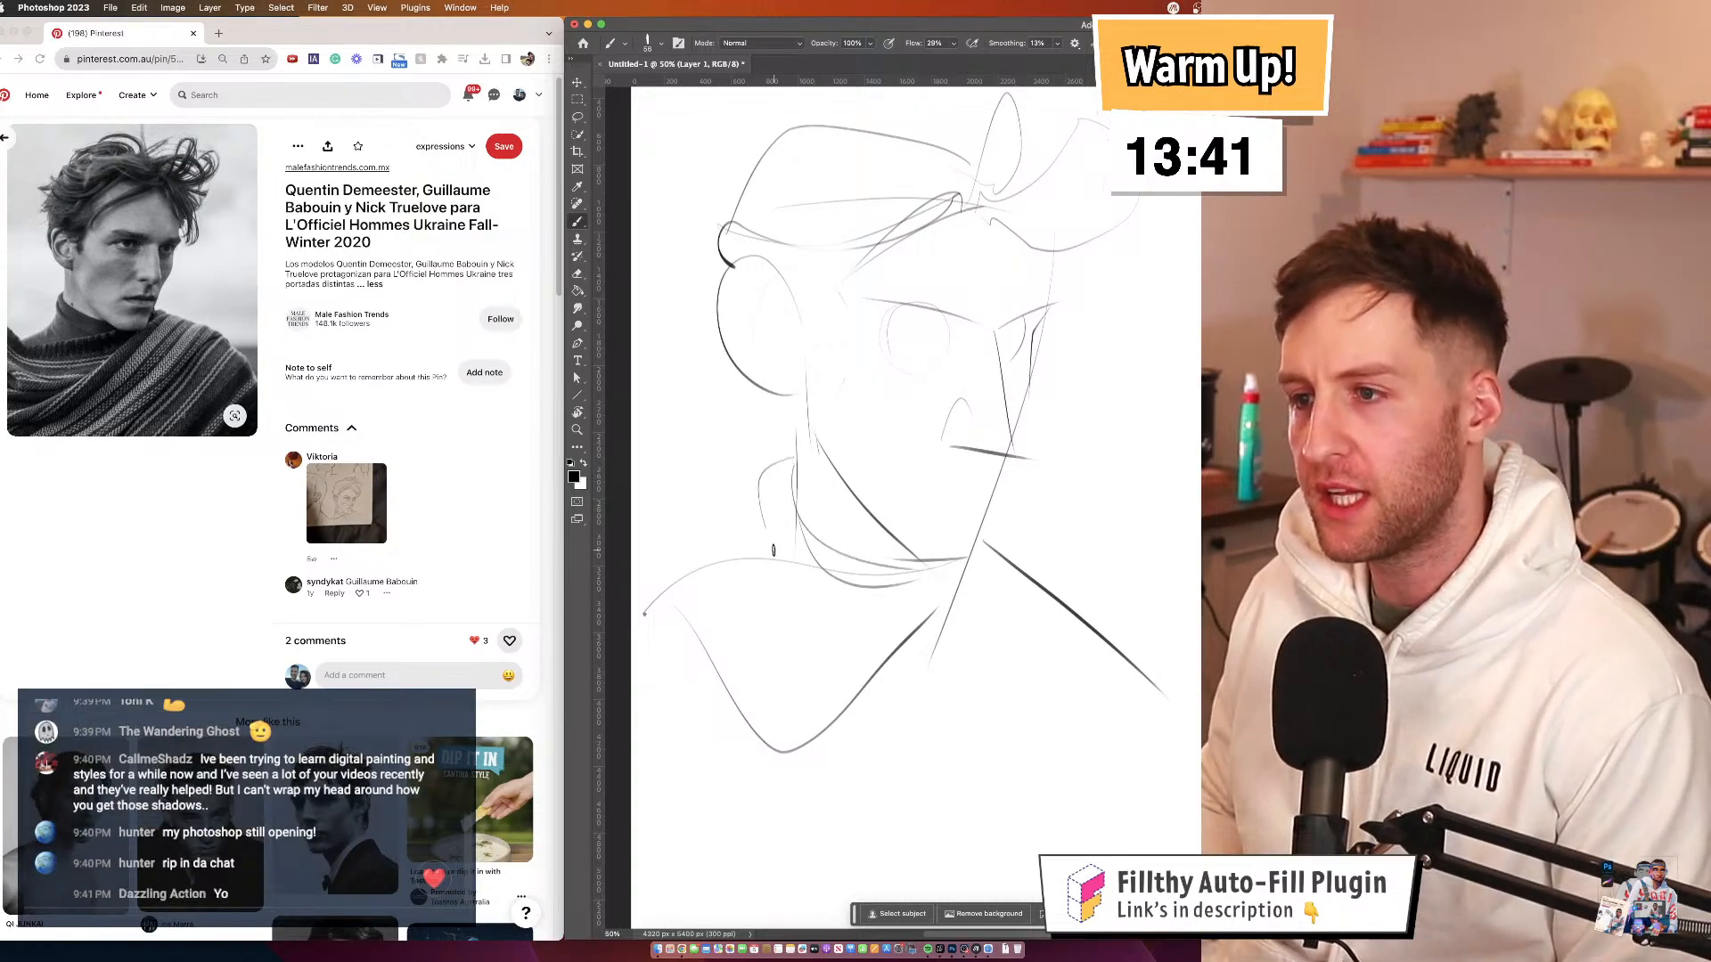
pyautogui.press('super+z')
pyautogui.moveTo(799, 458)
pyautogui.mouseDown()
pyautogui.moveTo(784, 550)
pyautogui.moveTo(783, 534)
pyautogui.moveTo(724, 571)
pyautogui.mouseUp()
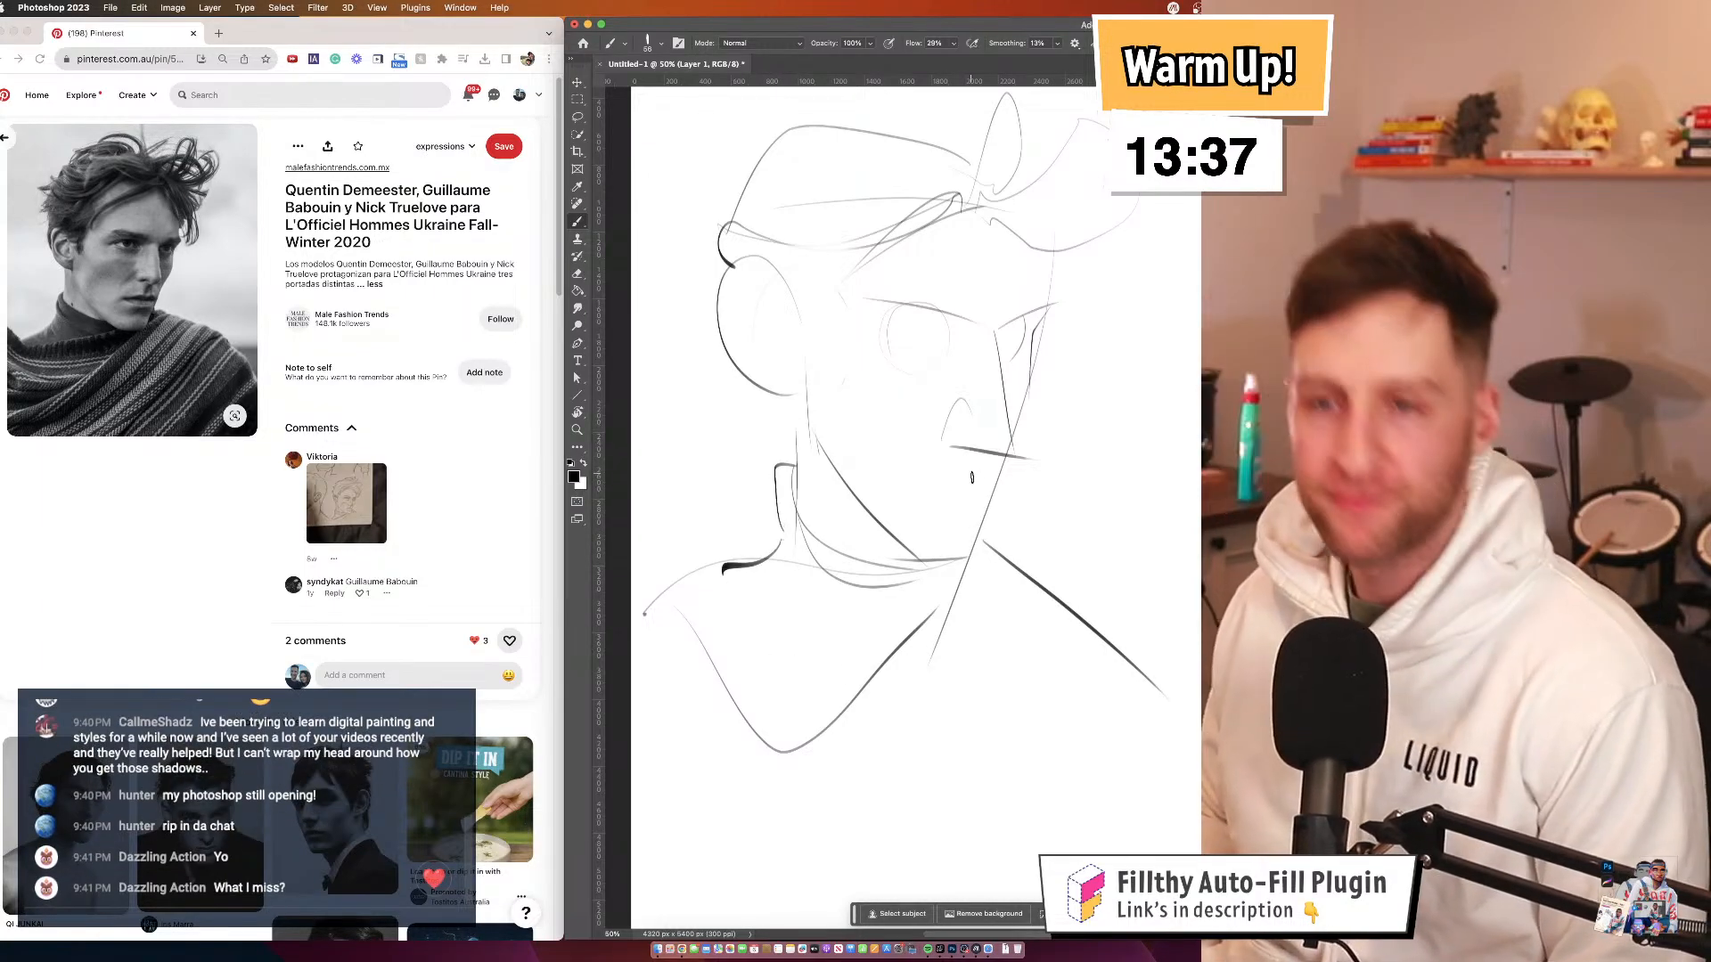
# Sketch the upper lip and the mouth line below the nose
pyautogui.moveTo(984, 489); pyautogui.dragTo(918, 492)
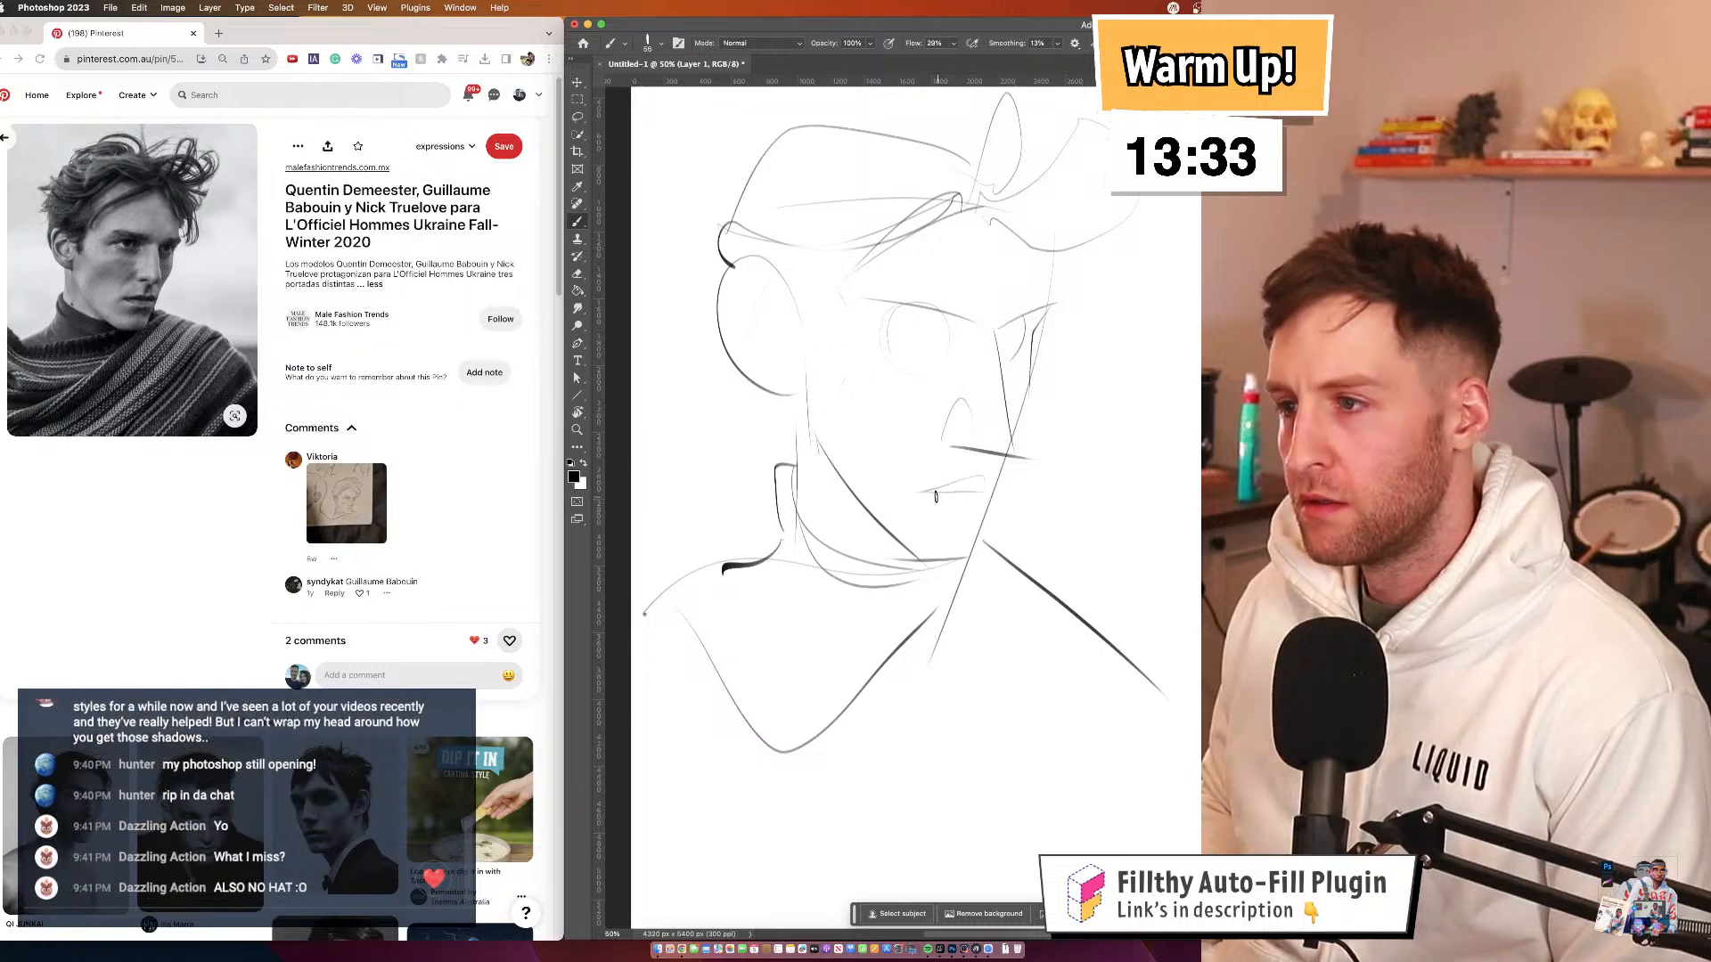
pyautogui.moveTo(982, 393); pyautogui.dragTo(1013, 406)
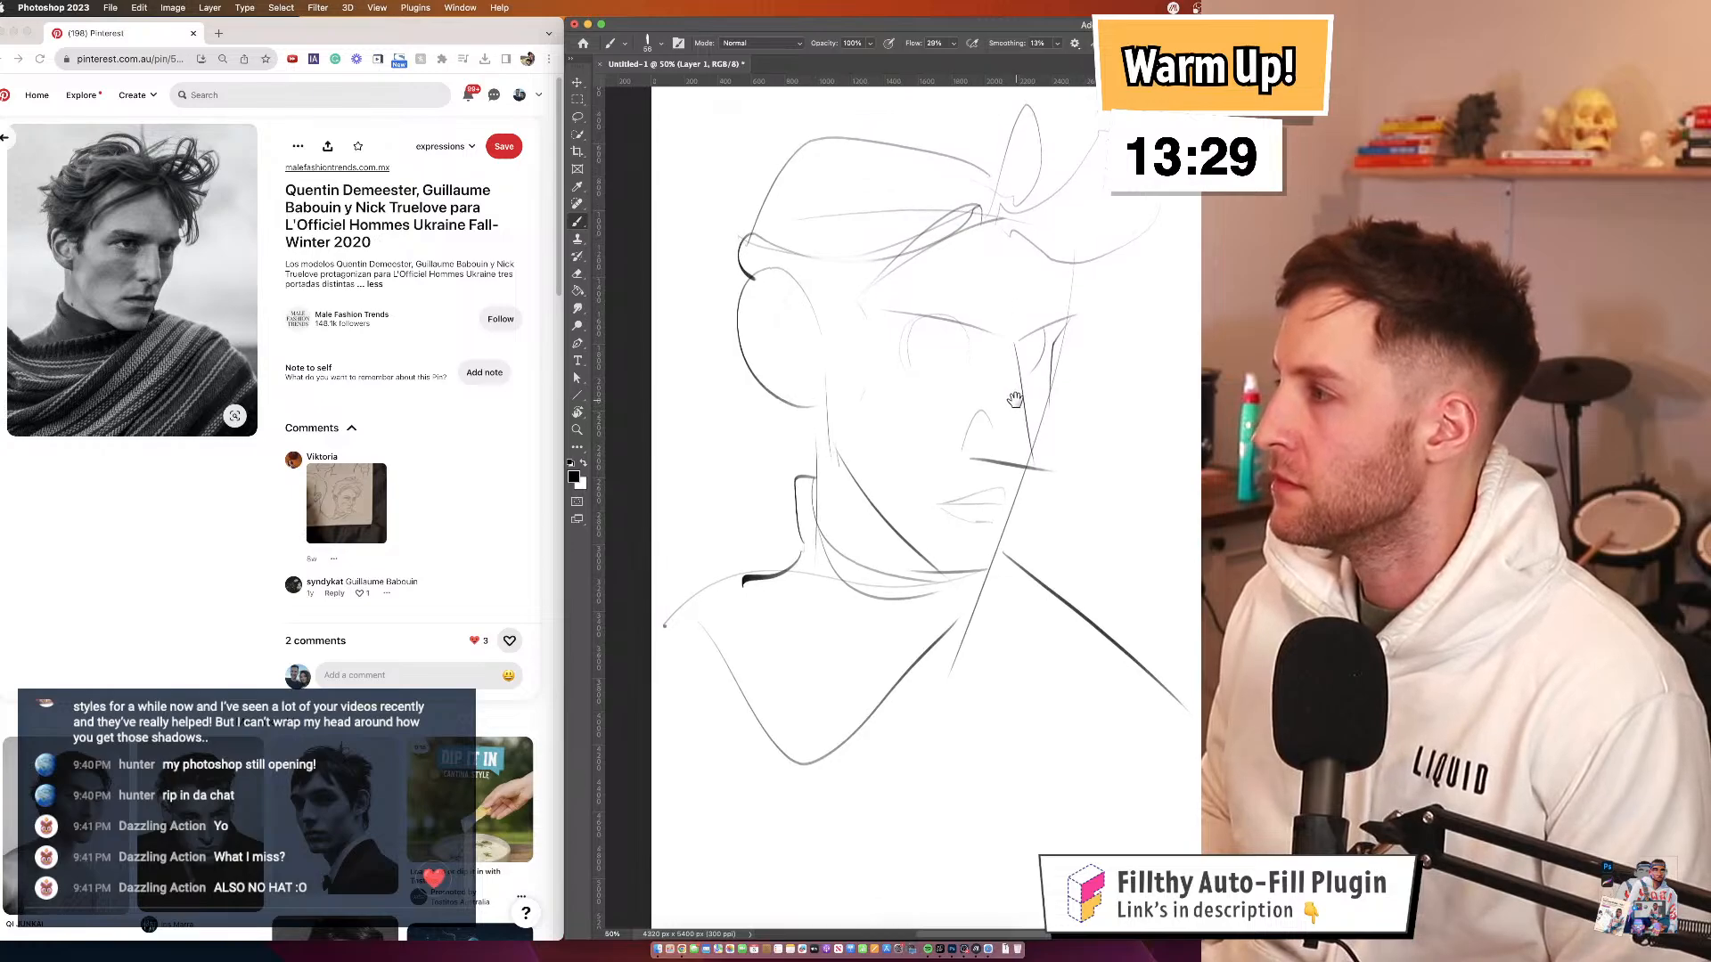
pyautogui.moveTo(1007, 494); pyautogui.dragTo(1019, 497)
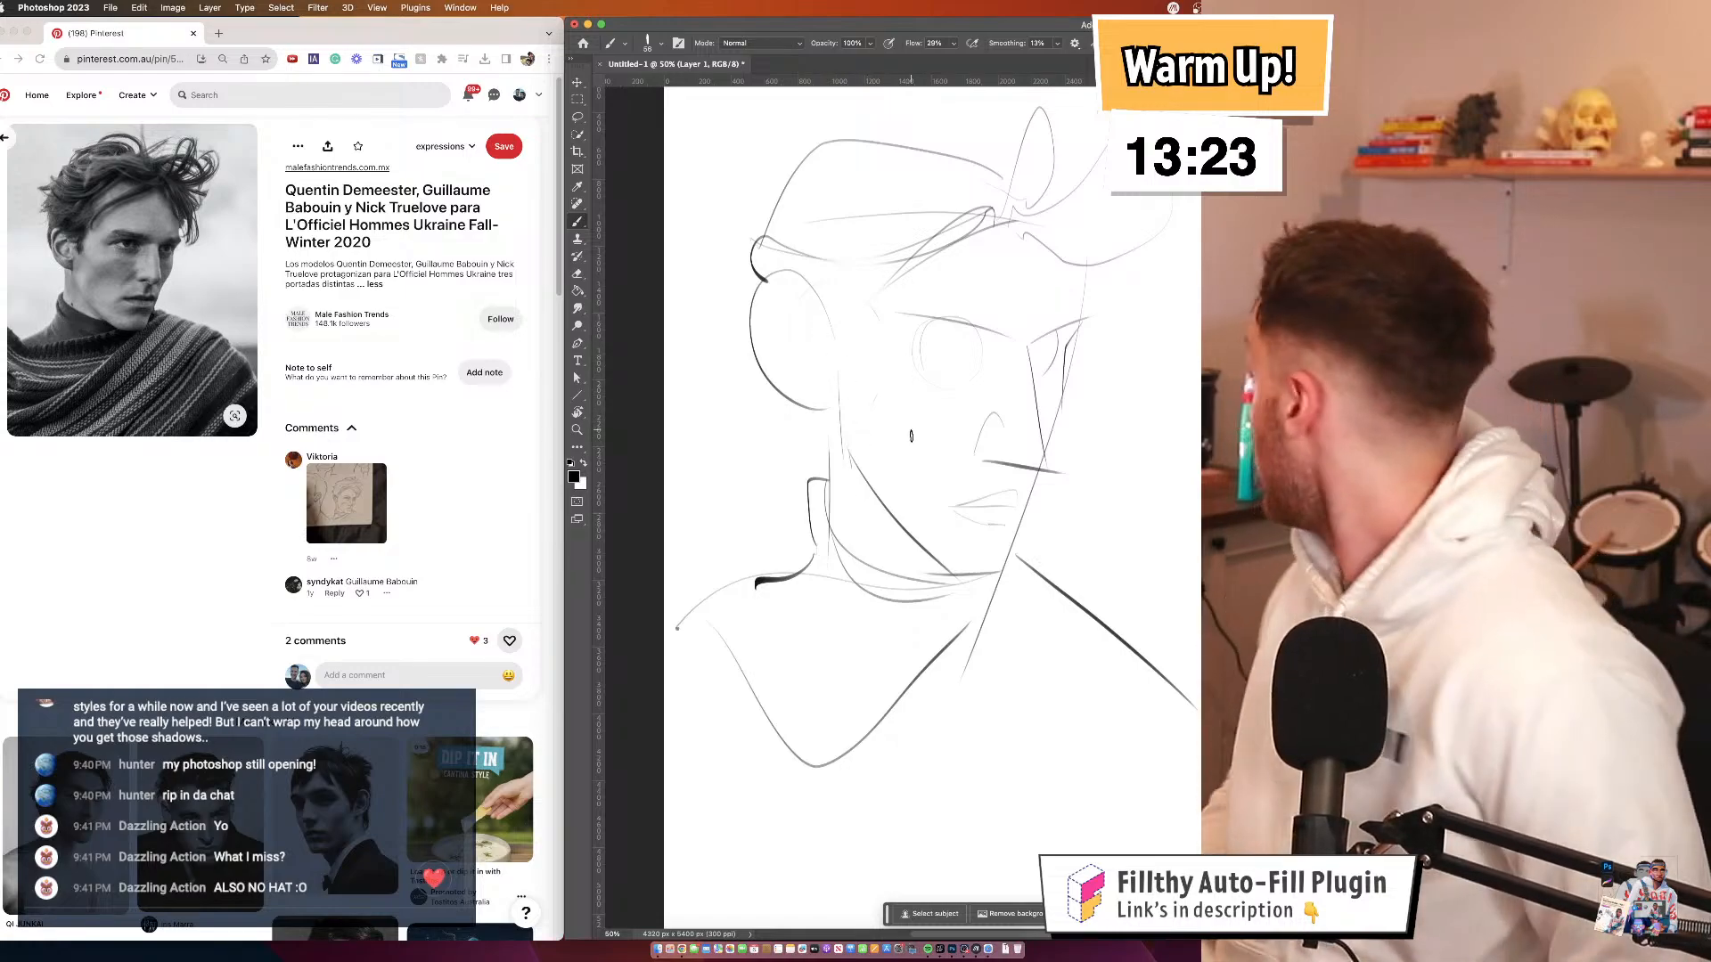
# Add loose sweeping curves to the tuft of hair hanging over the forehead
pyautogui.moveTo(965, 411)
pyautogui.mouseDown()
pyautogui.moveTo(954, 366)
pyautogui.moveTo(925, 484)
pyautogui.mouseUp()
pyautogui.moveTo(975, 283)
pyautogui.mouseDown()
pyautogui.moveTo(1083, 230)
pyautogui.moveTo(970, 310)
pyautogui.mouseUp()
pyautogui.moveTo(979, 308)
pyautogui.mouseDown()
pyautogui.moveTo(1084, 336)
pyautogui.moveTo(1108, 296)
pyautogui.mouseUp()
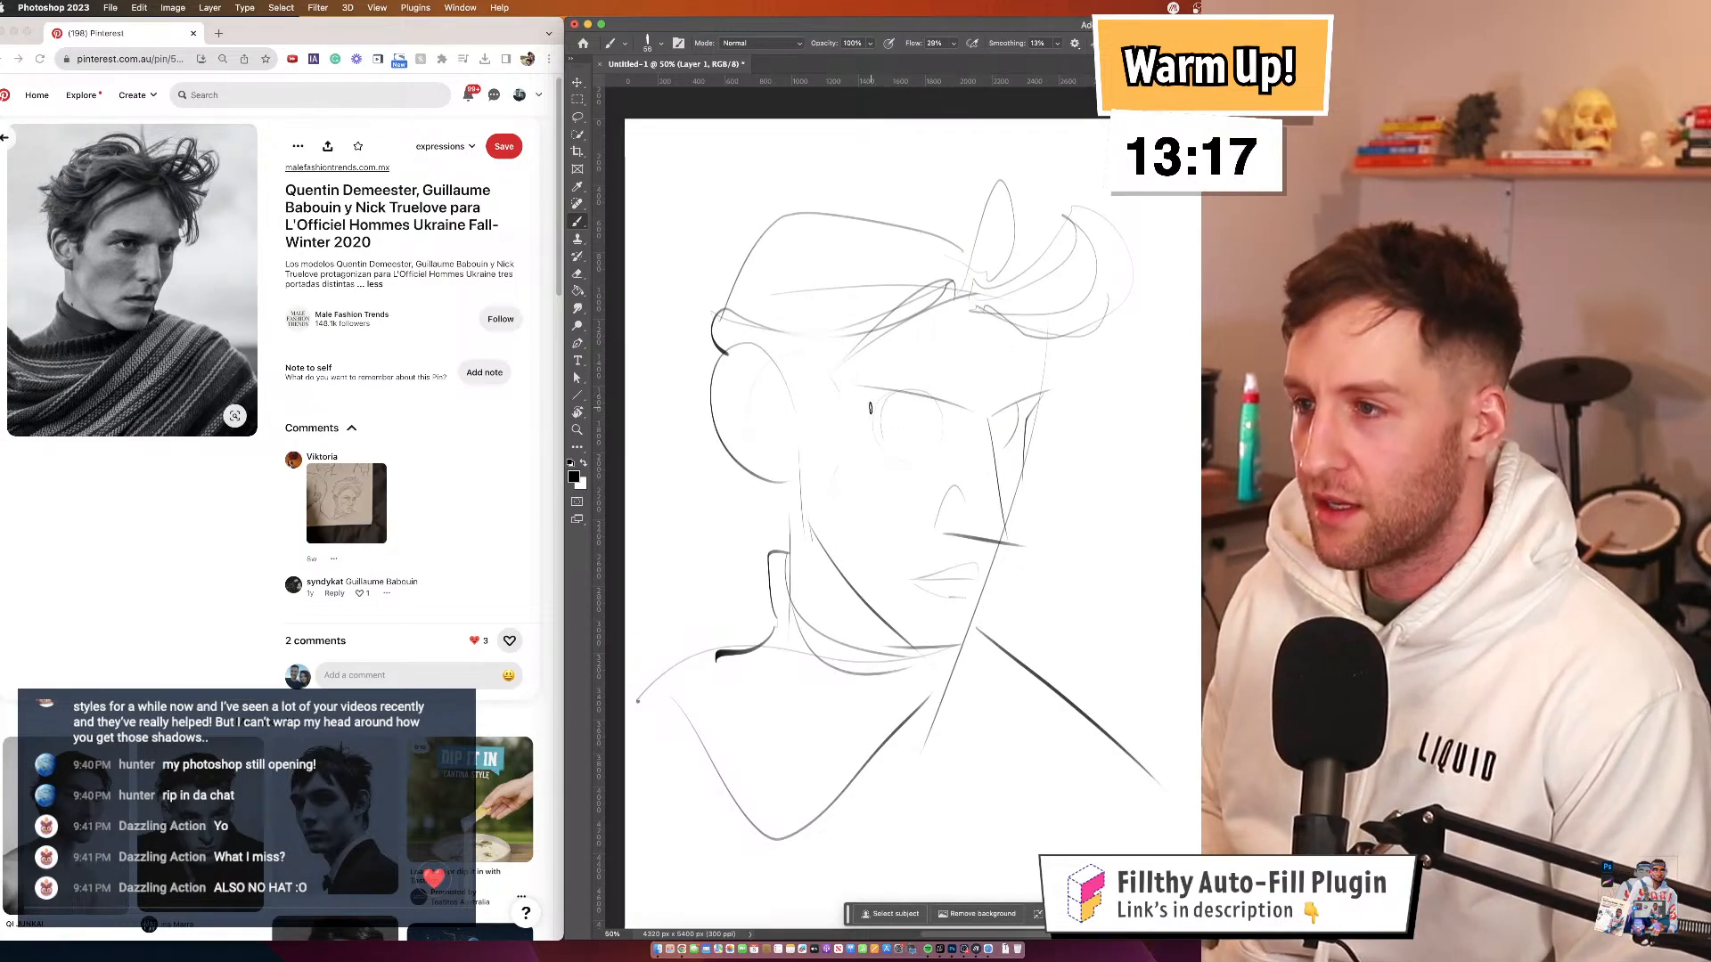
# Sketch the near upper eyelid, the contour from the ear down the cheek, and the inner ear curve
pyautogui.moveTo(870, 407); pyautogui.dragTo(971, 424)
pyautogui.press('super+z')
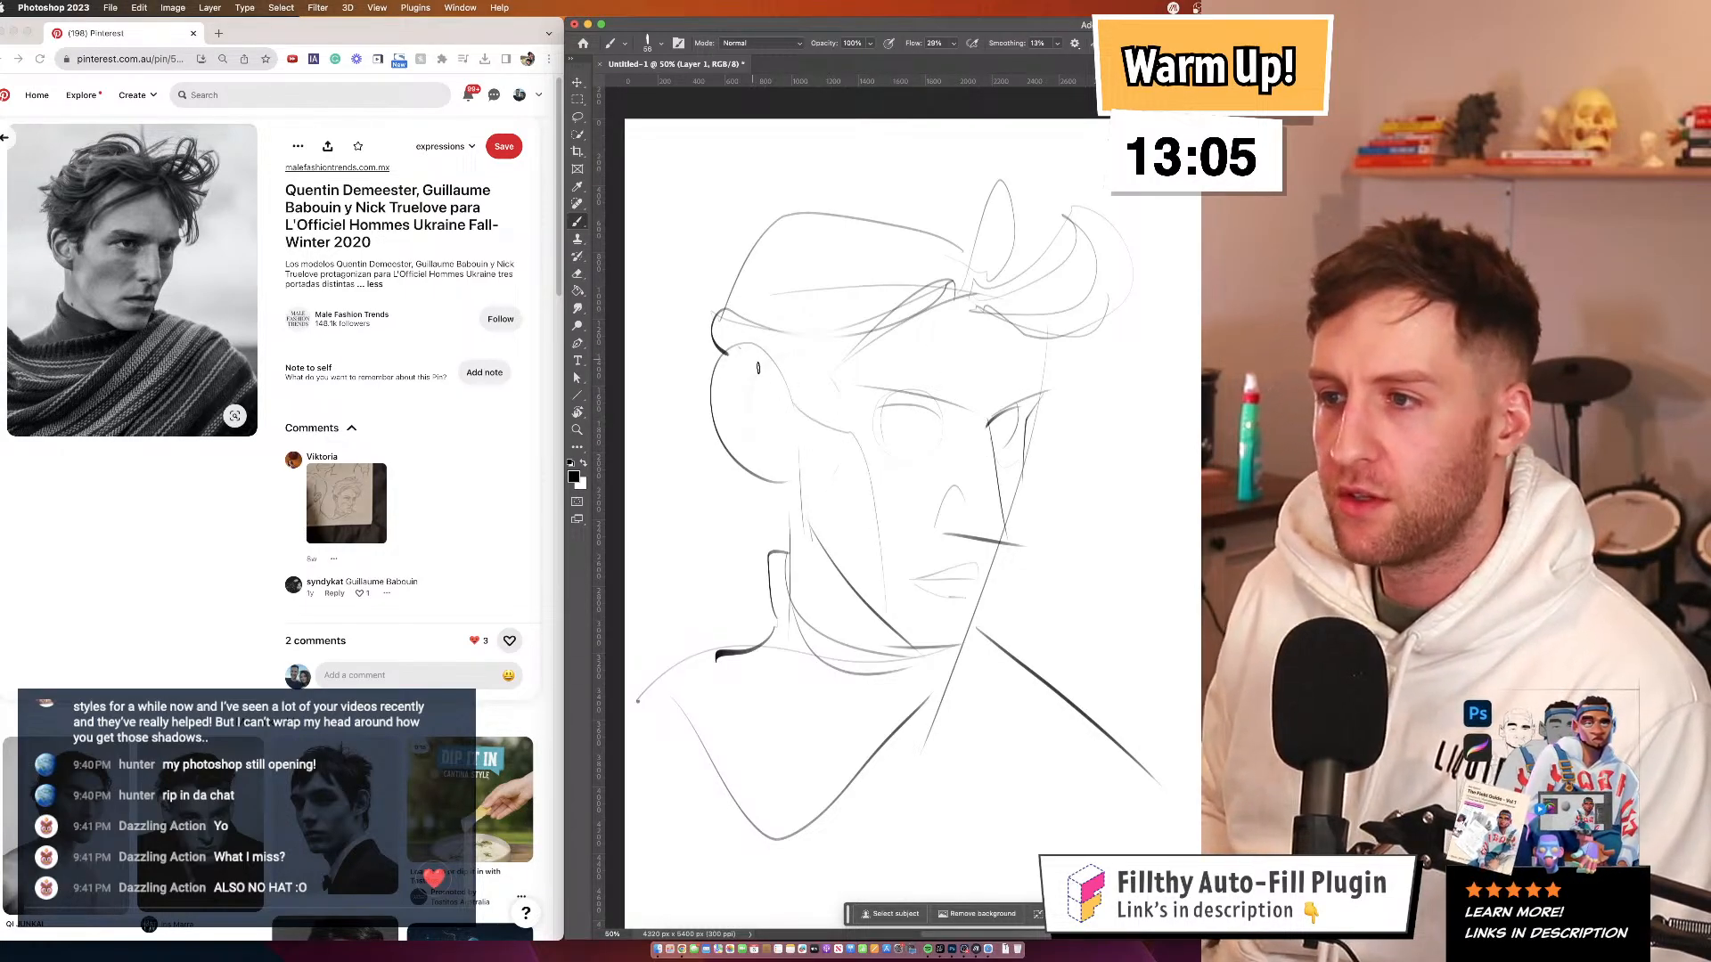
pyautogui.moveTo(767, 361); pyautogui.dragTo(774, 417)
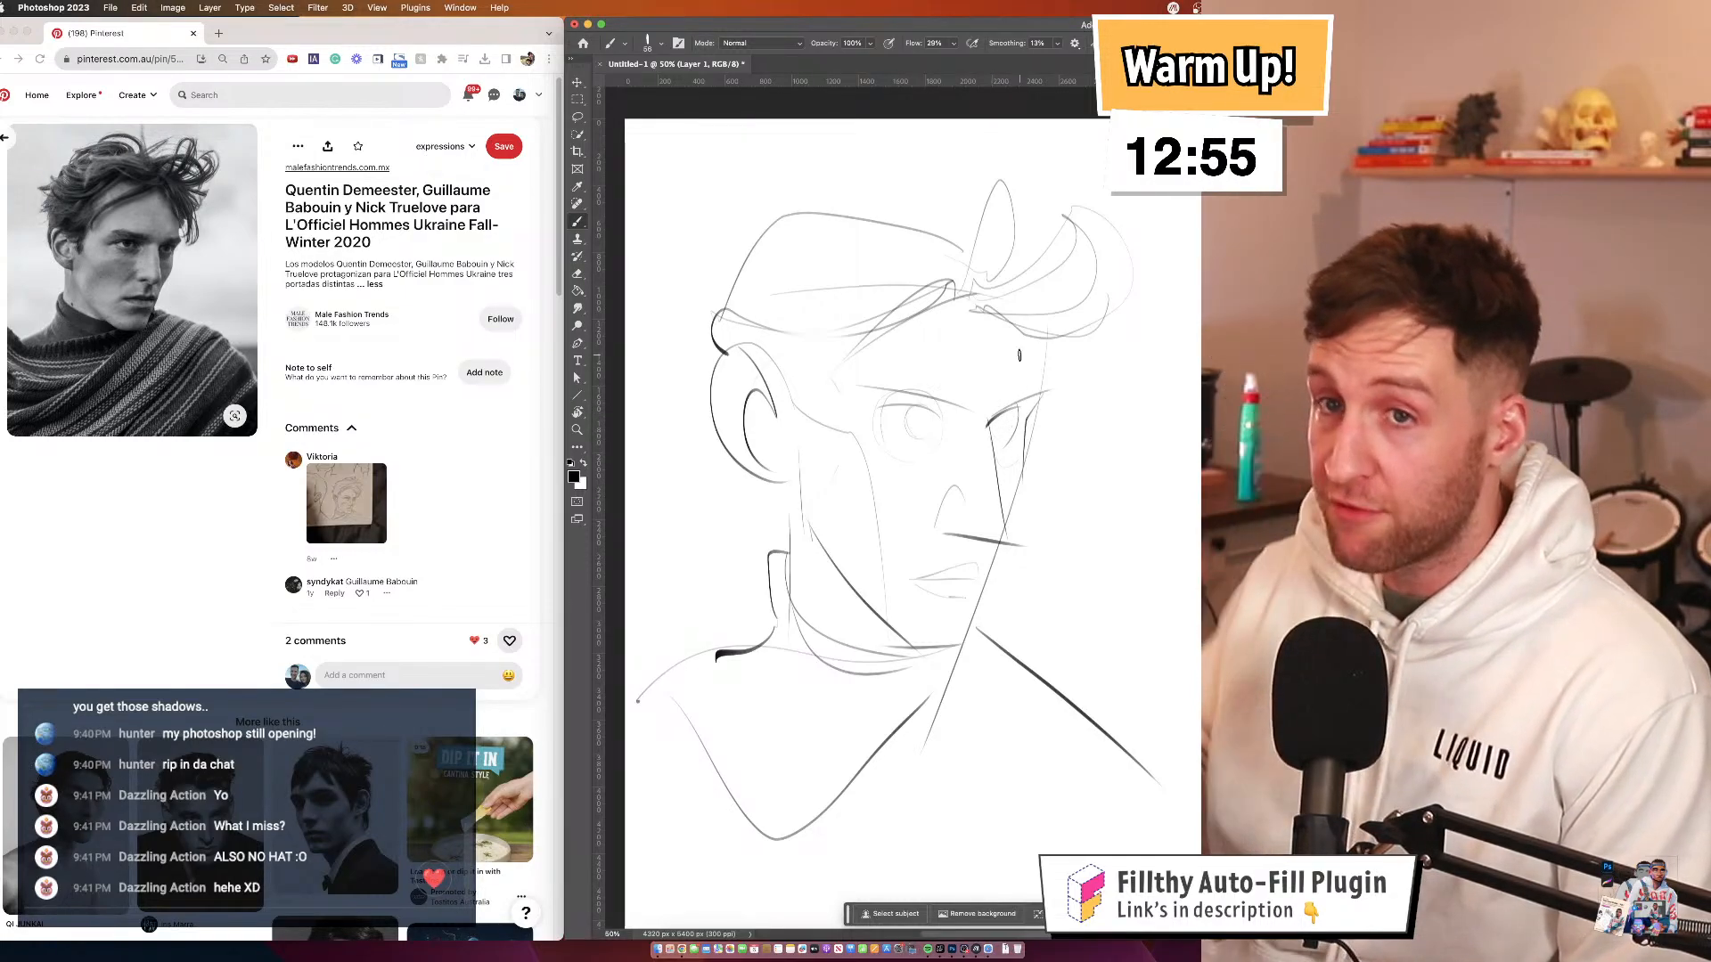
# Sketch the far eye's upper lid and the inner ends of both brows, undoing one stroke
pyautogui.moveTo(1020, 417); pyautogui.dragTo(989, 422)
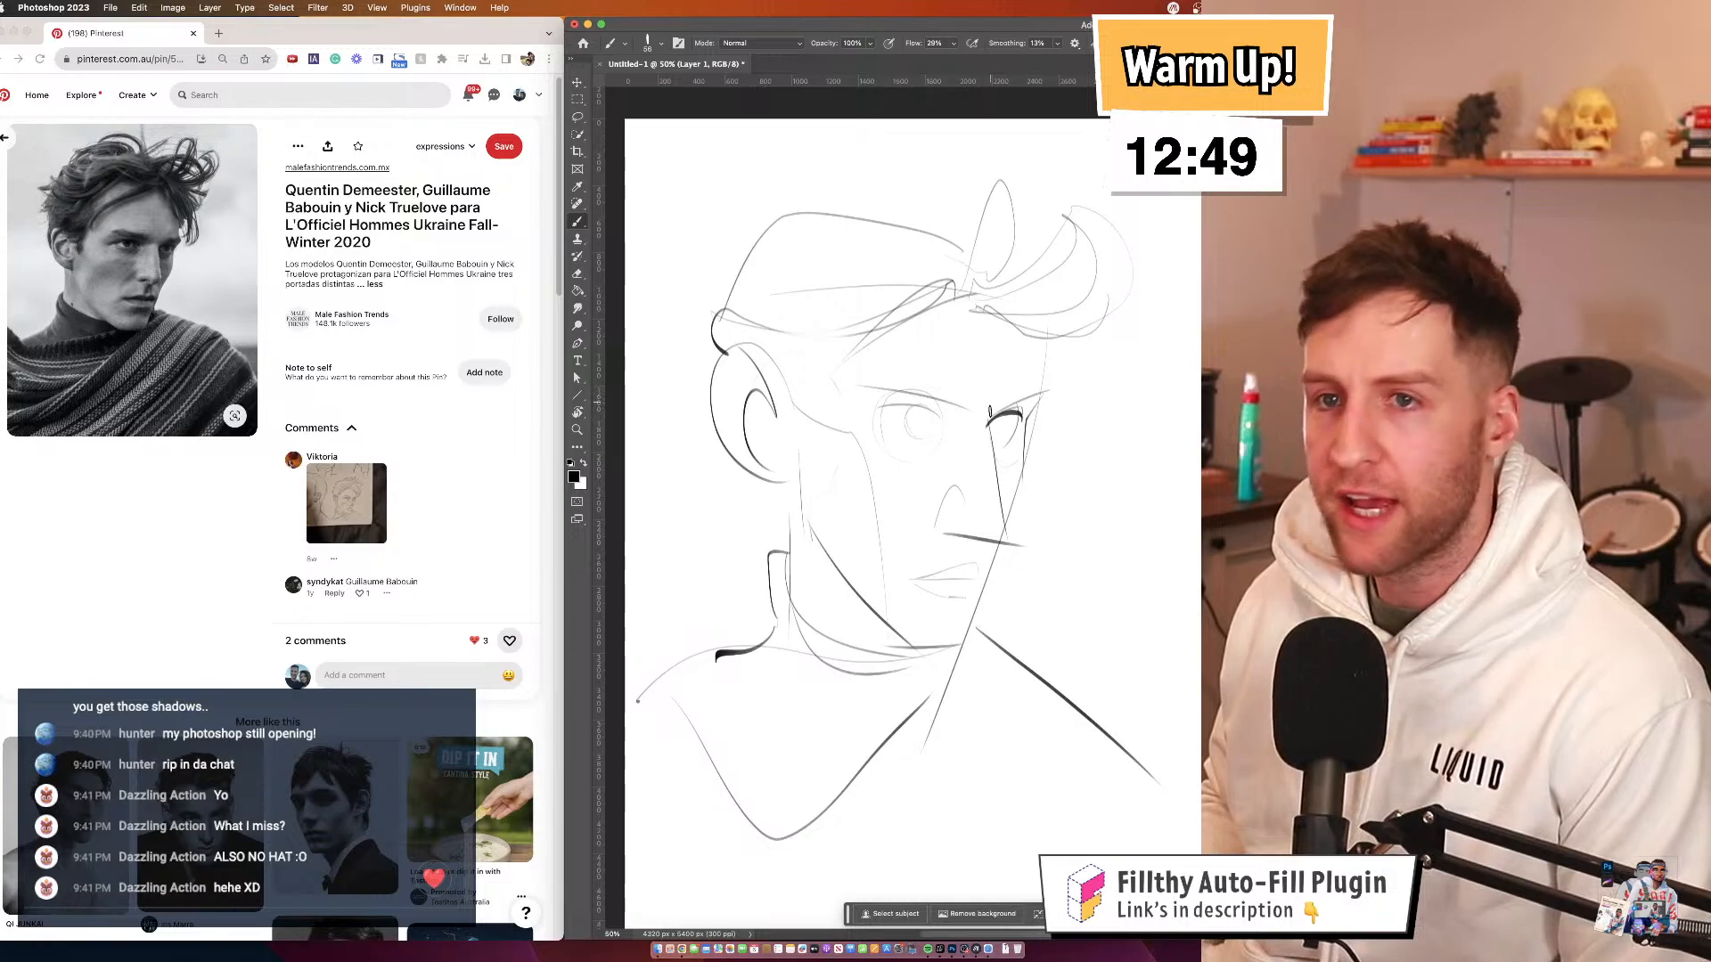
pyautogui.press('super+z')
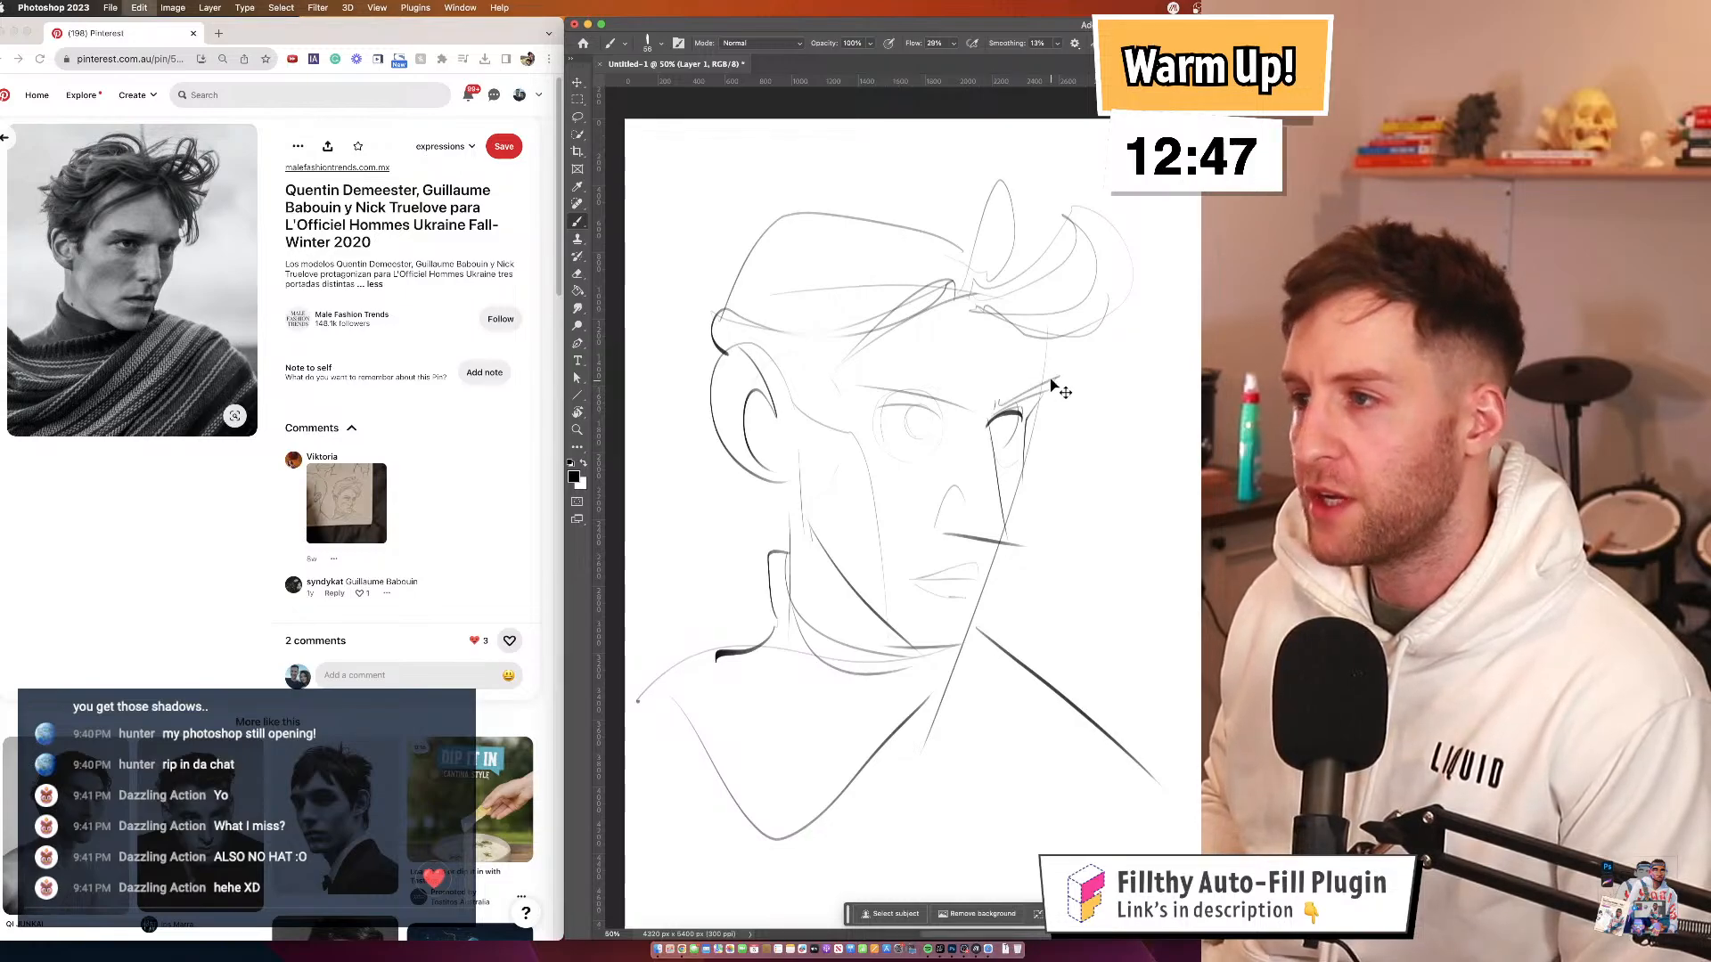
pyautogui.moveTo(1047, 395)
pyautogui.mouseDown()
pyautogui.moveTo(1046, 376)
pyautogui.moveTo(1004, 398)
pyautogui.mouseUp()
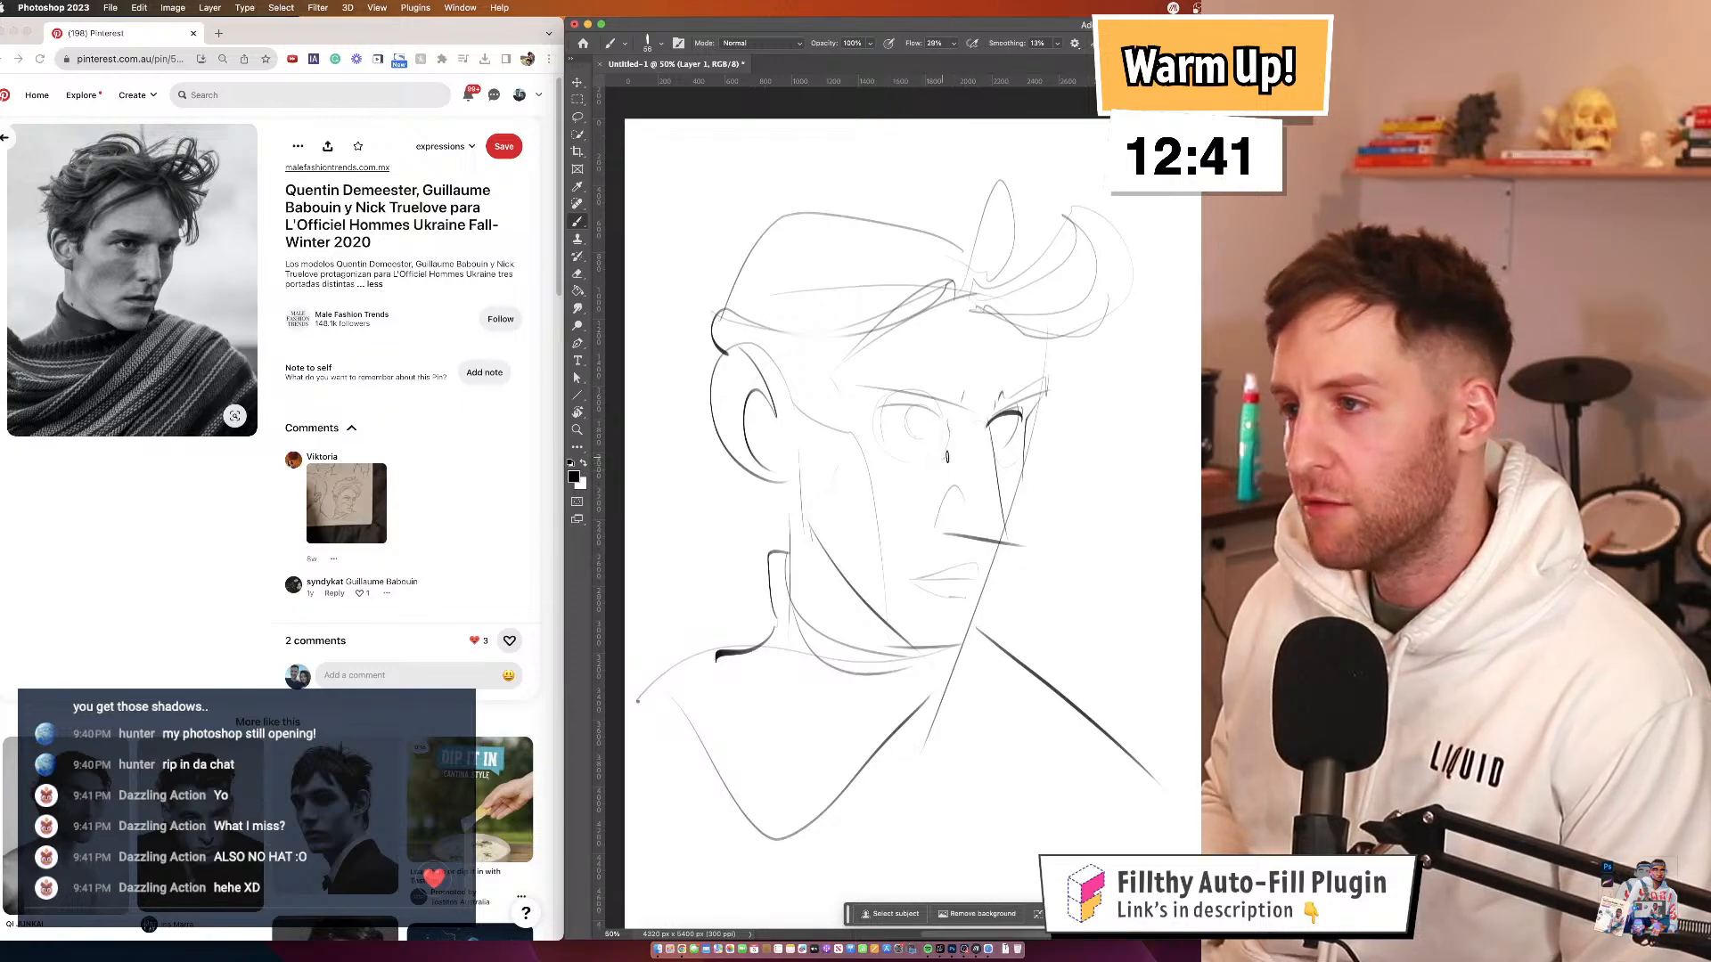
pyautogui.moveTo(1025, 400); pyautogui.dragTo(1015, 380)
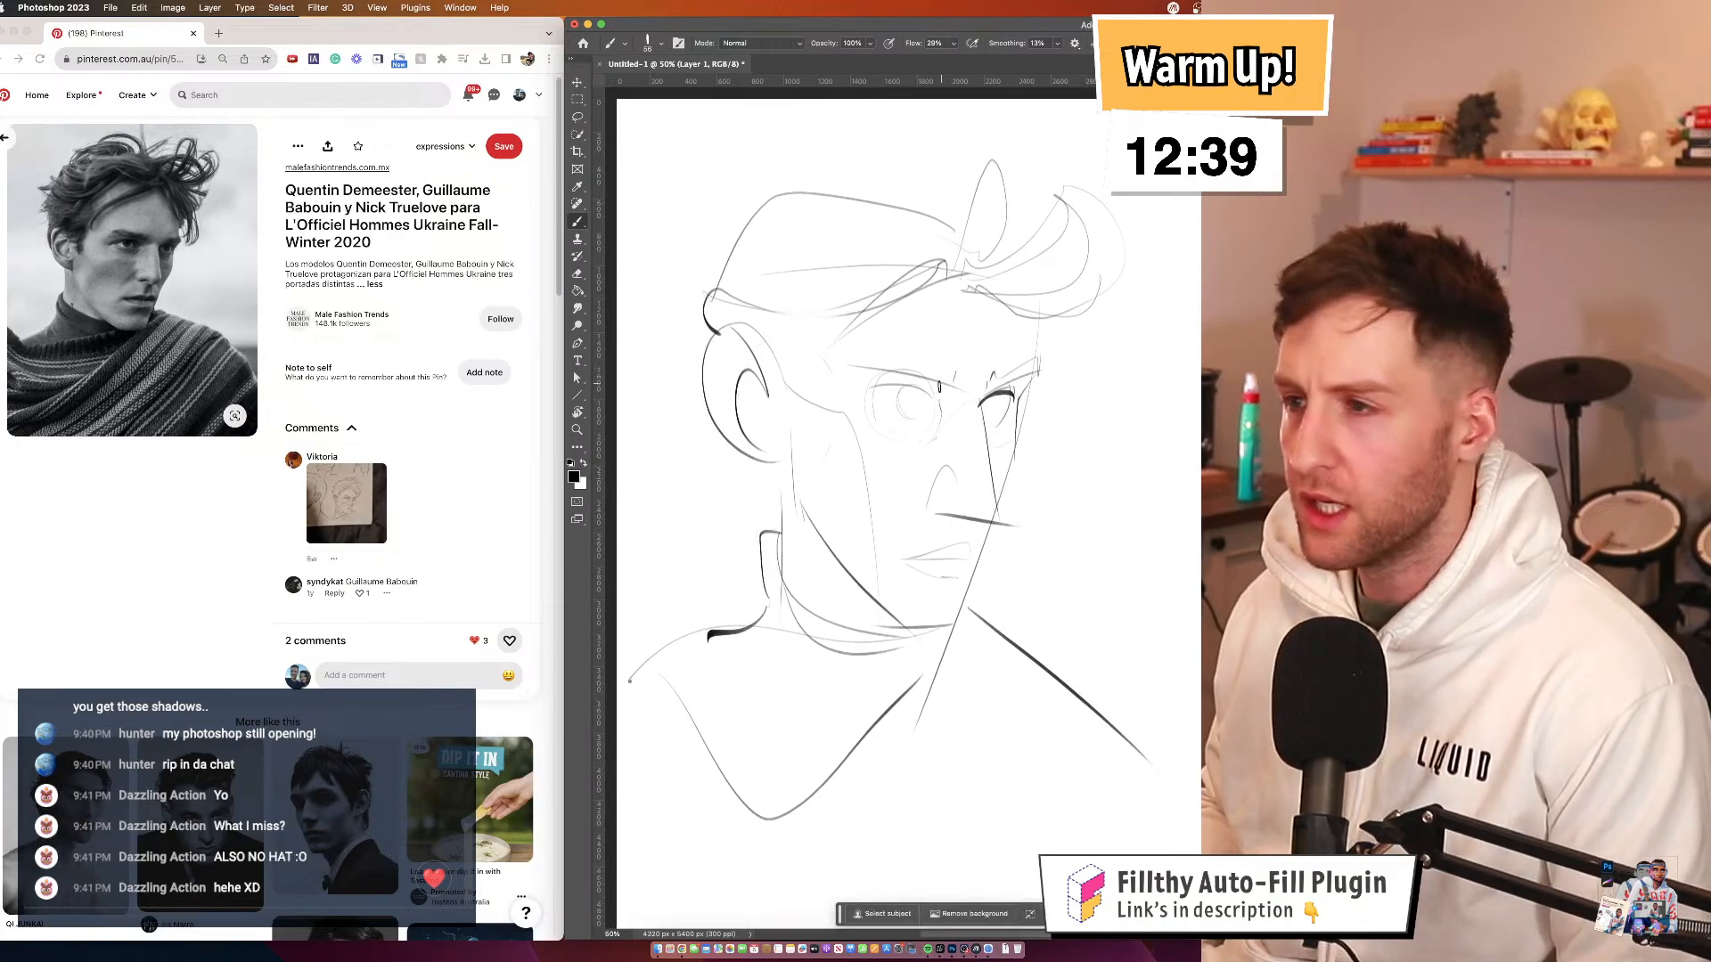
# Fade the eye and brow construction lines with the Eraser, and set the brush smoothing to 33%
pyautogui.press('e')
pyautogui.moveTo(953, 435)
pyautogui.mouseDown()
pyautogui.moveTo(1016, 367)
pyautogui.moveTo(927, 346)
pyautogui.moveTo(874, 358)
pyautogui.moveTo(984, 358)
pyautogui.mouseUp()
pyautogui.press('super+equal')
pyautogui.press('b')
pyautogui.press('super+z')
pyautogui.press('super+z')
pyautogui.moveTo(994, 45); pyautogui.dragTo(1007, 46)
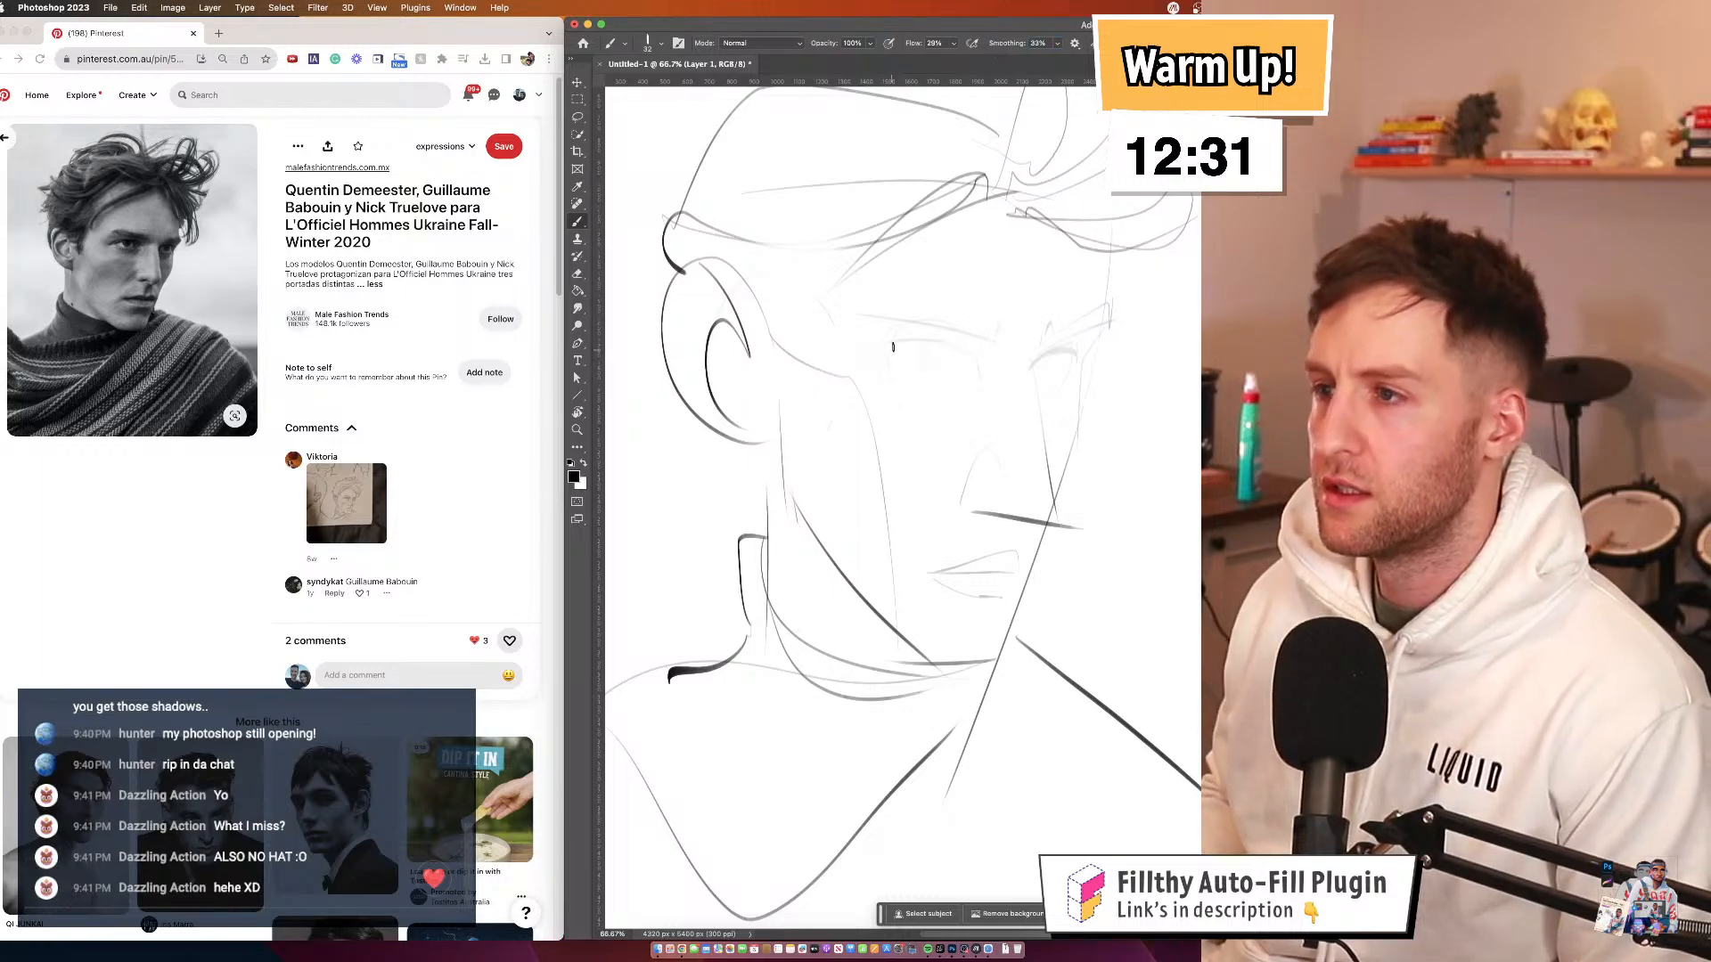
# Draw the near eye's upper lid and round iris, the nose bridge line, and the far eye's lid and iris
pyautogui.moveTo(906, 348); pyautogui.dragTo(945, 363)
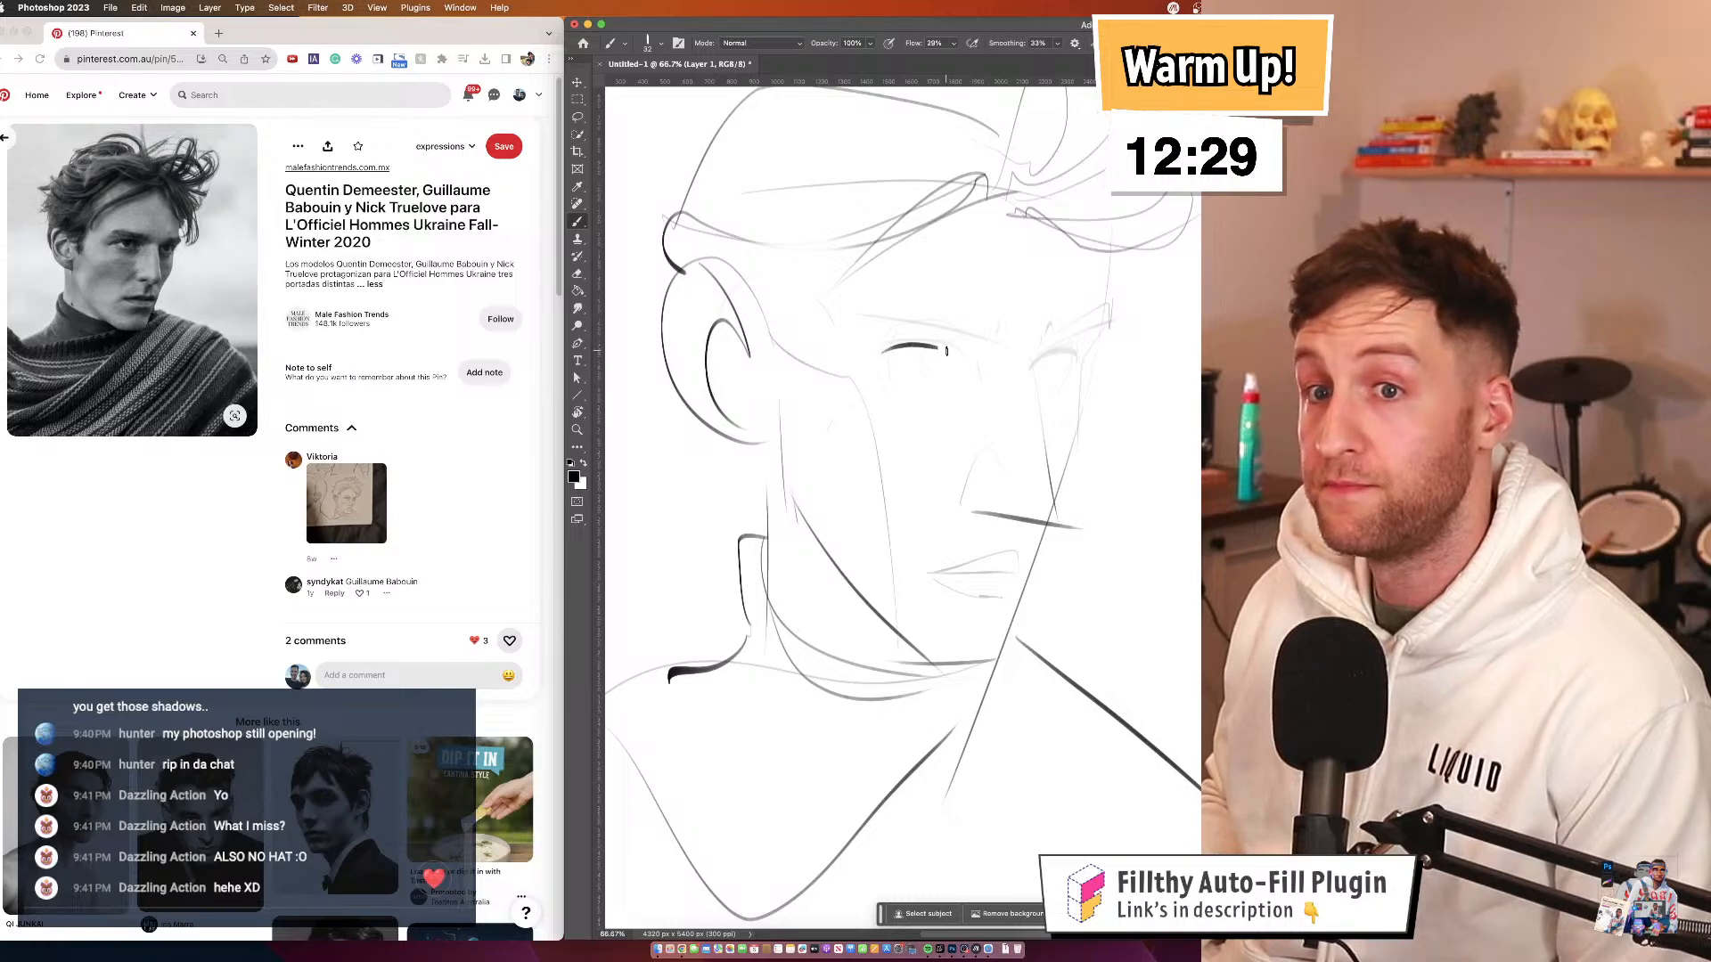
pyautogui.moveTo(974, 357); pyautogui.dragTo(917, 340)
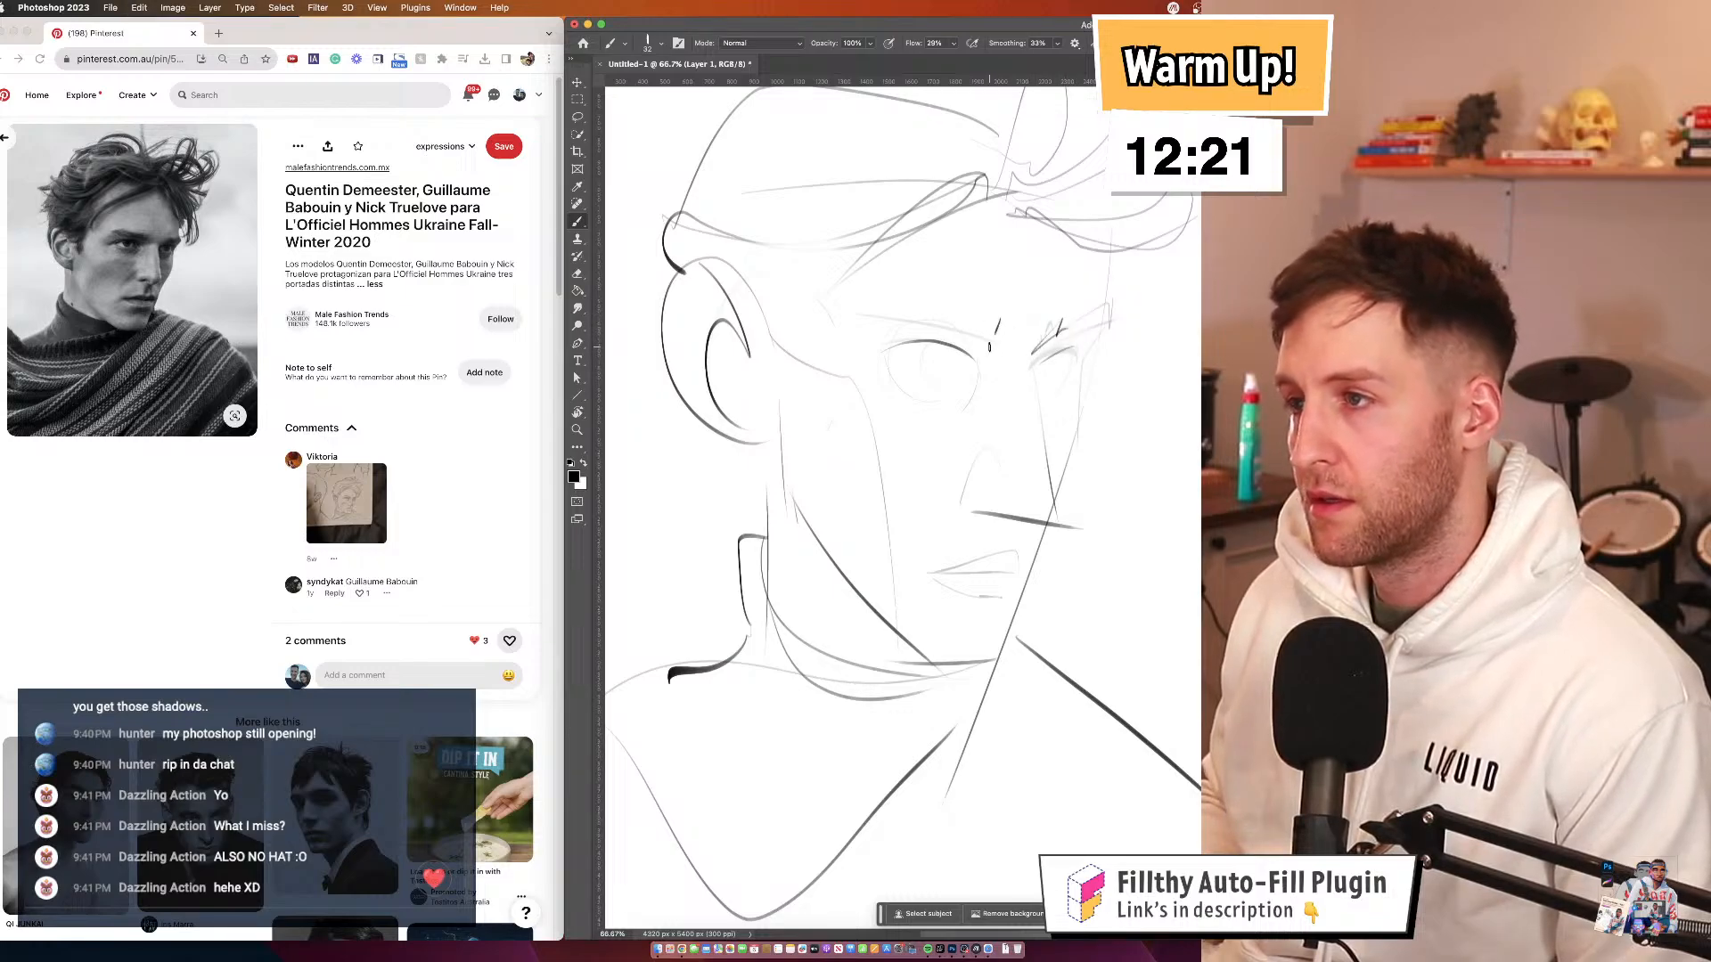
pyautogui.moveTo(1036, 355); pyautogui.dragTo(1041, 403)
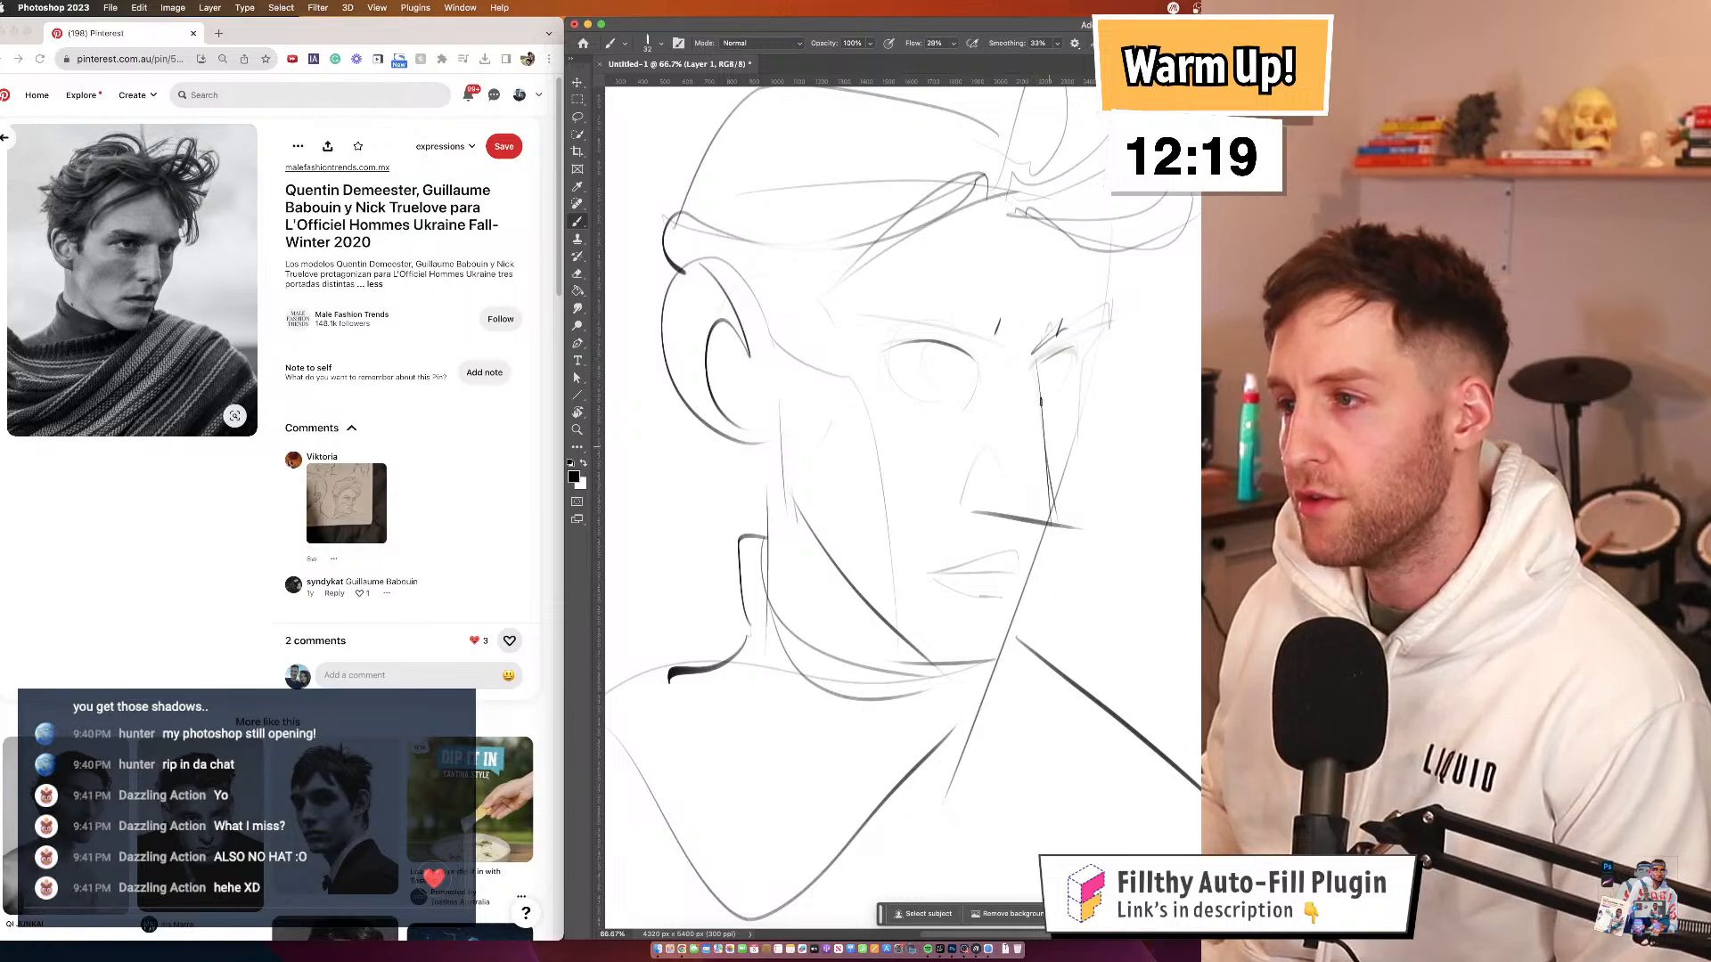
pyautogui.moveTo(941, 379)
pyautogui.mouseDown()
pyautogui.moveTo(927, 344)
pyautogui.moveTo(965, 376)
pyautogui.mouseUp()
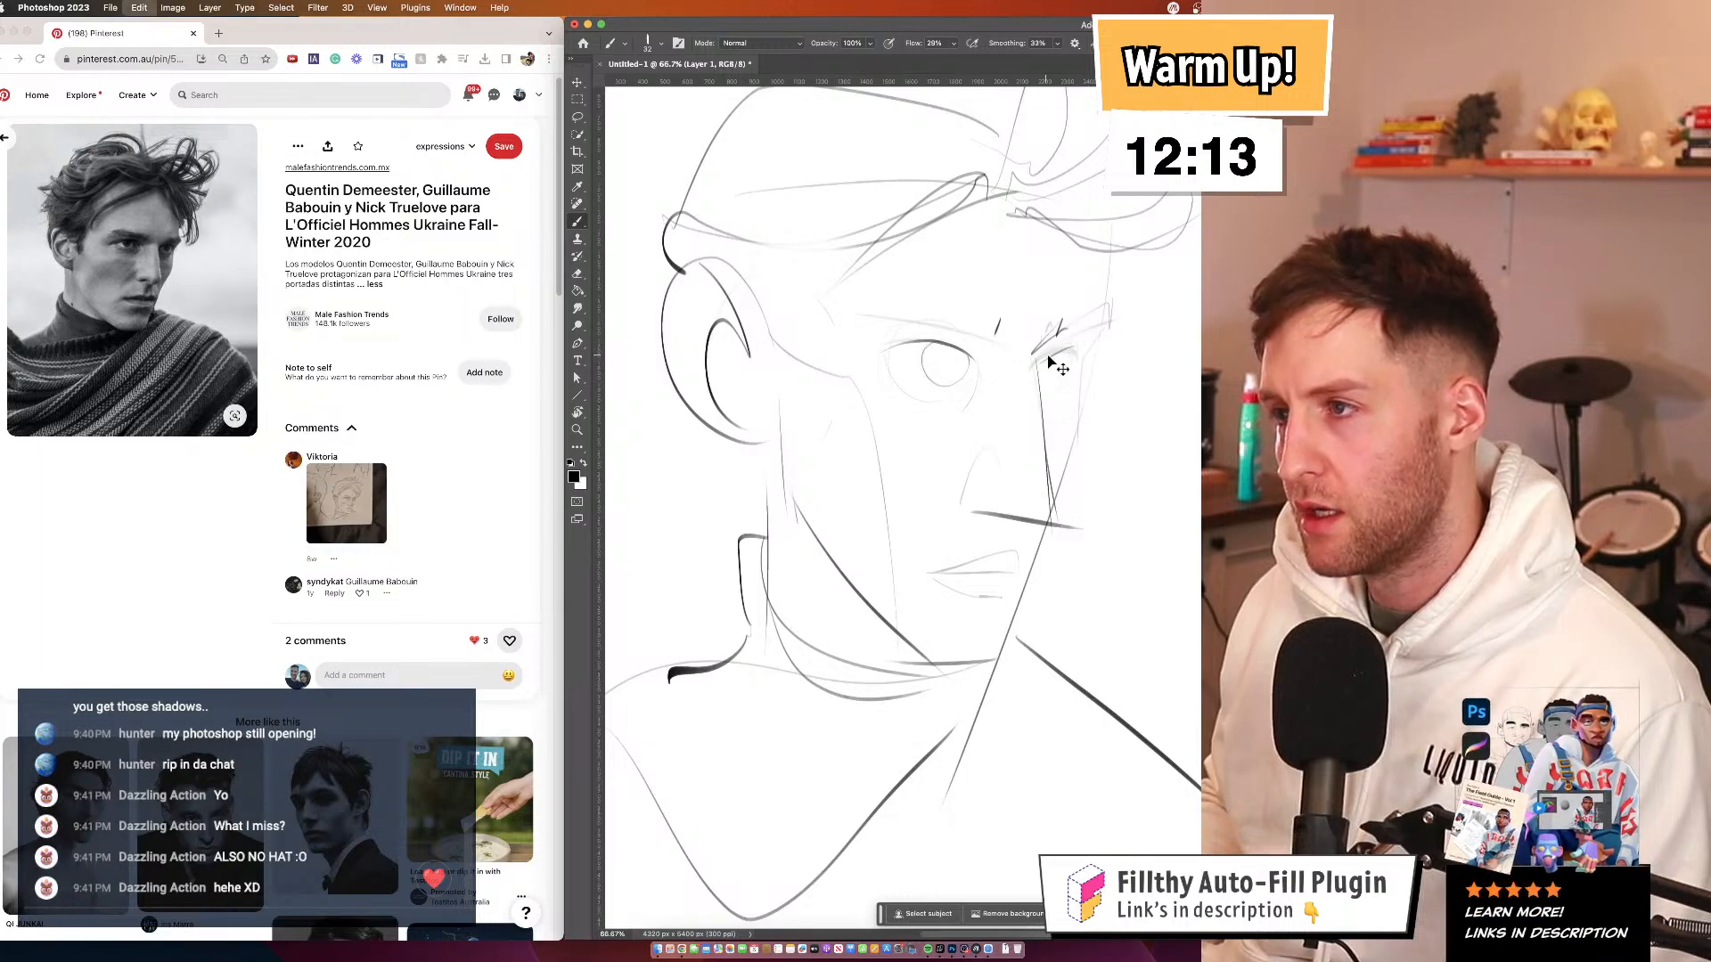
pyautogui.press('super+z')
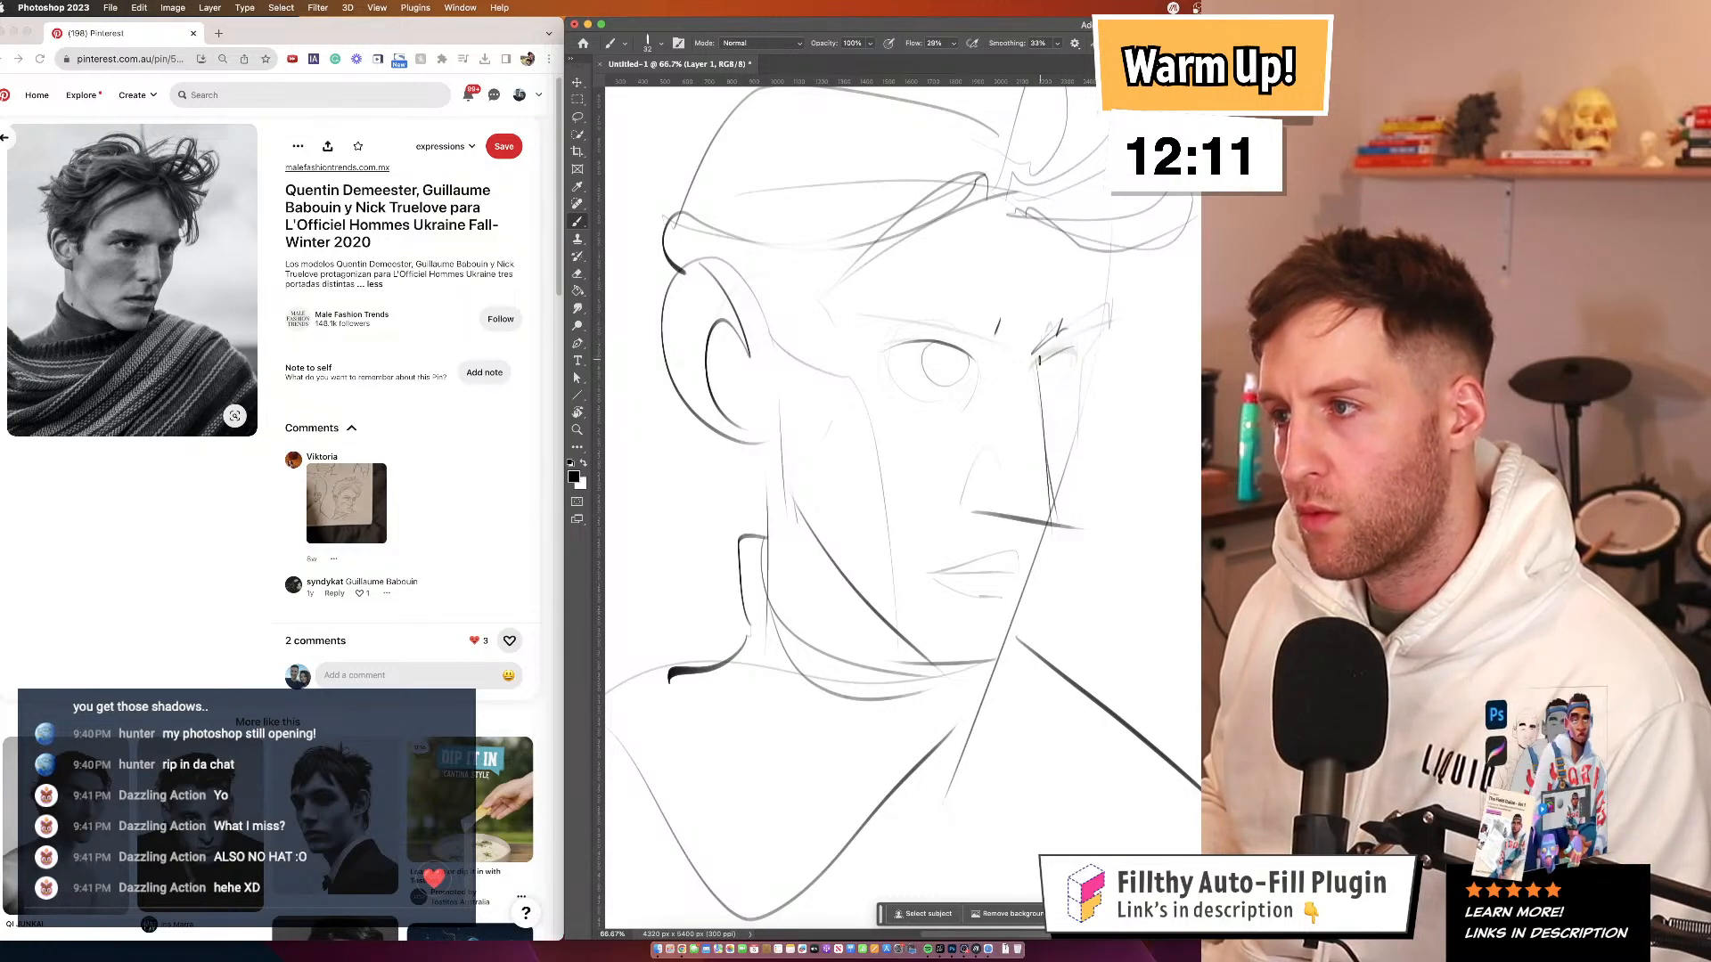
pyautogui.moveTo(1064, 352); pyautogui.dragTo(1053, 389)
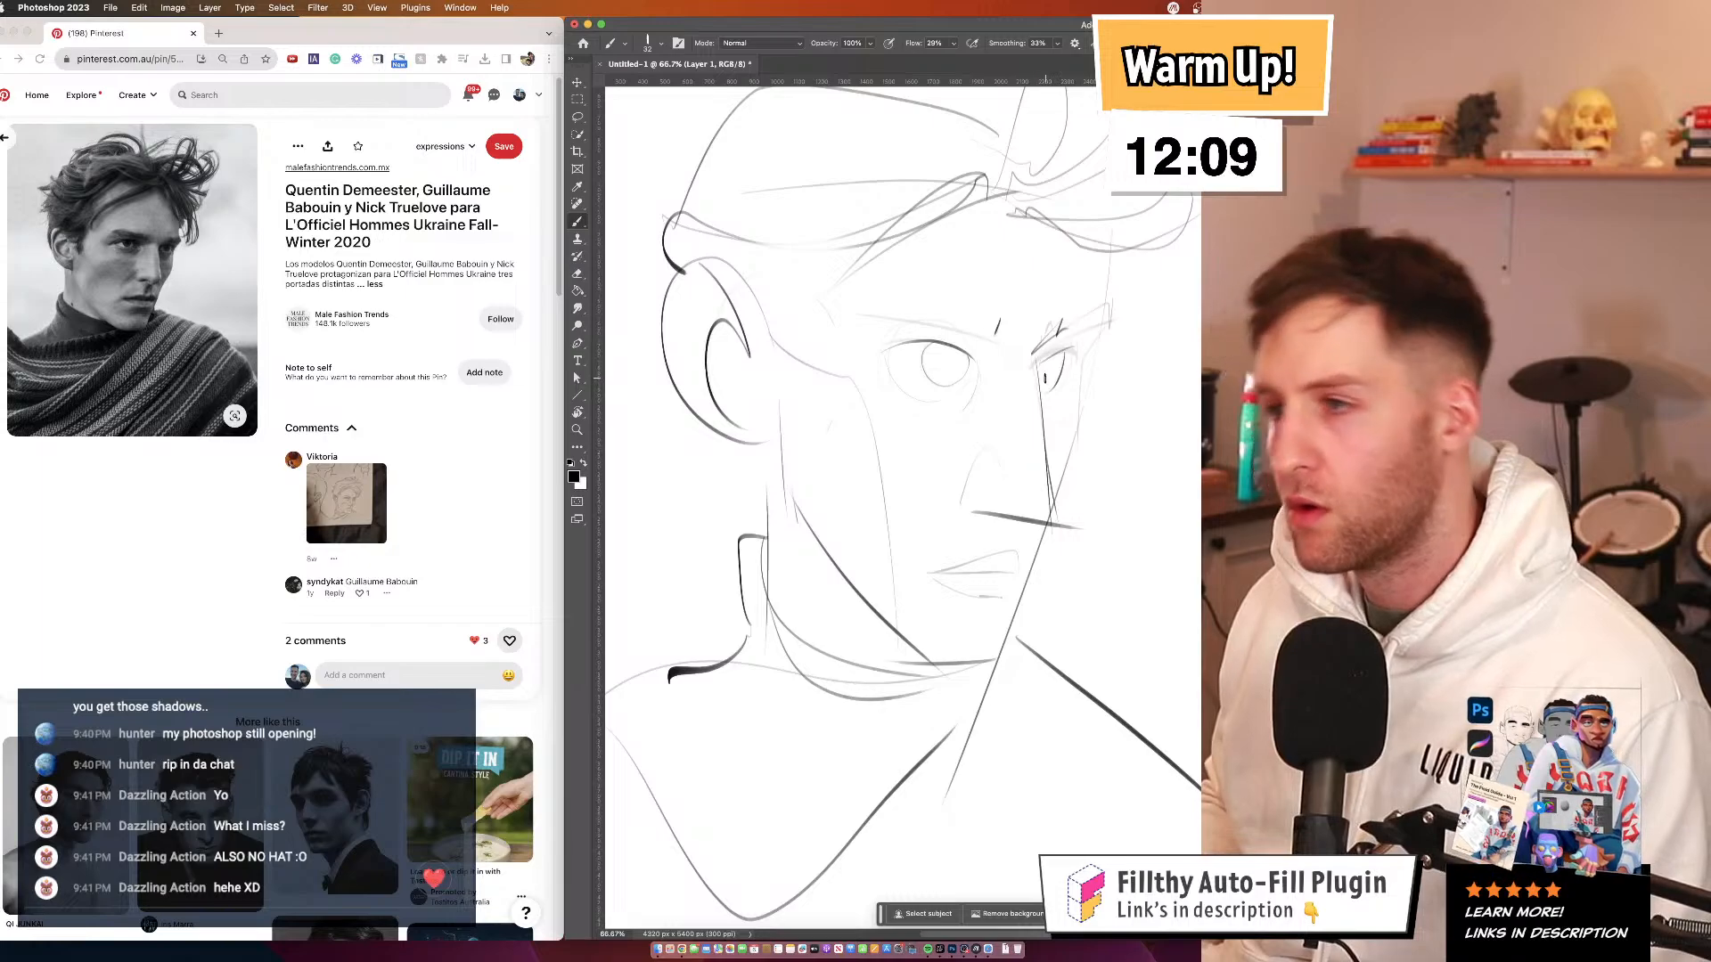
# Flip the canvas horizontally and redraw the far brow's outer edge with a dark angled stroke
pyautogui.moveTo(1151, 330)
pyautogui.mouseDown()
pyautogui.moveTo(972, 374)
pyautogui.moveTo(825, 373)
pyautogui.mouseUp()
pyautogui.press('super+shift+h')
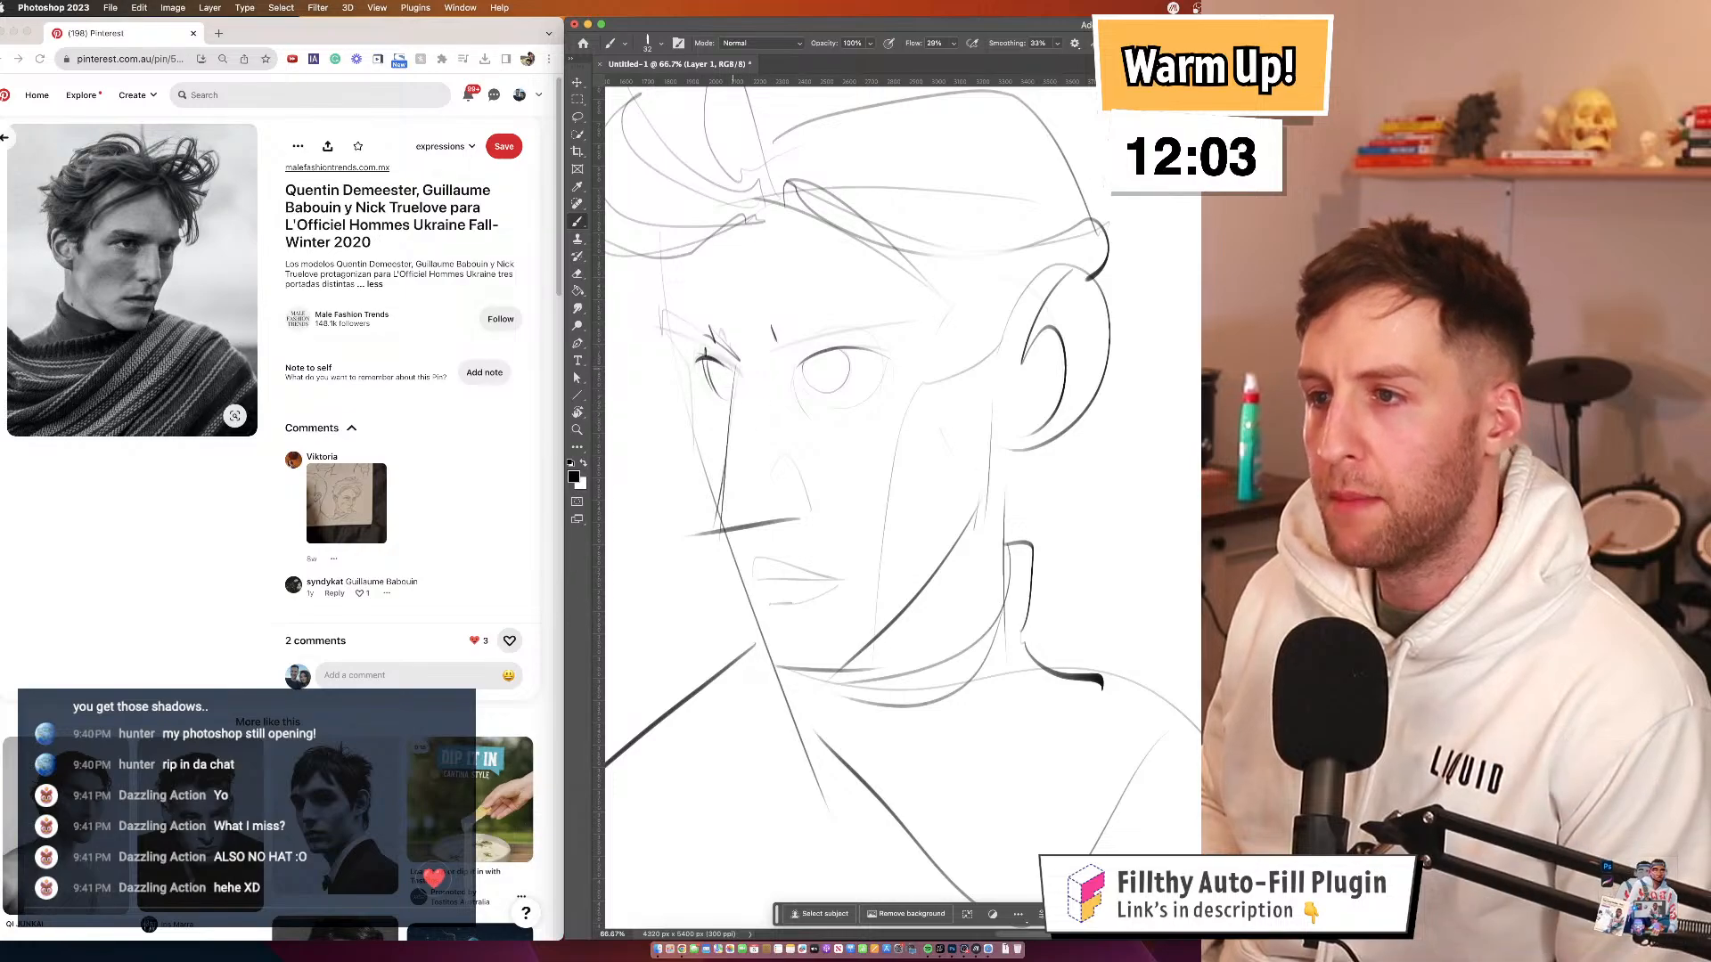
pyautogui.moveTo(713, 344)
pyautogui.mouseDown()
pyautogui.moveTo(658, 325)
pyautogui.moveTo(703, 394)
pyautogui.mouseUp()
pyautogui.press('super+z')
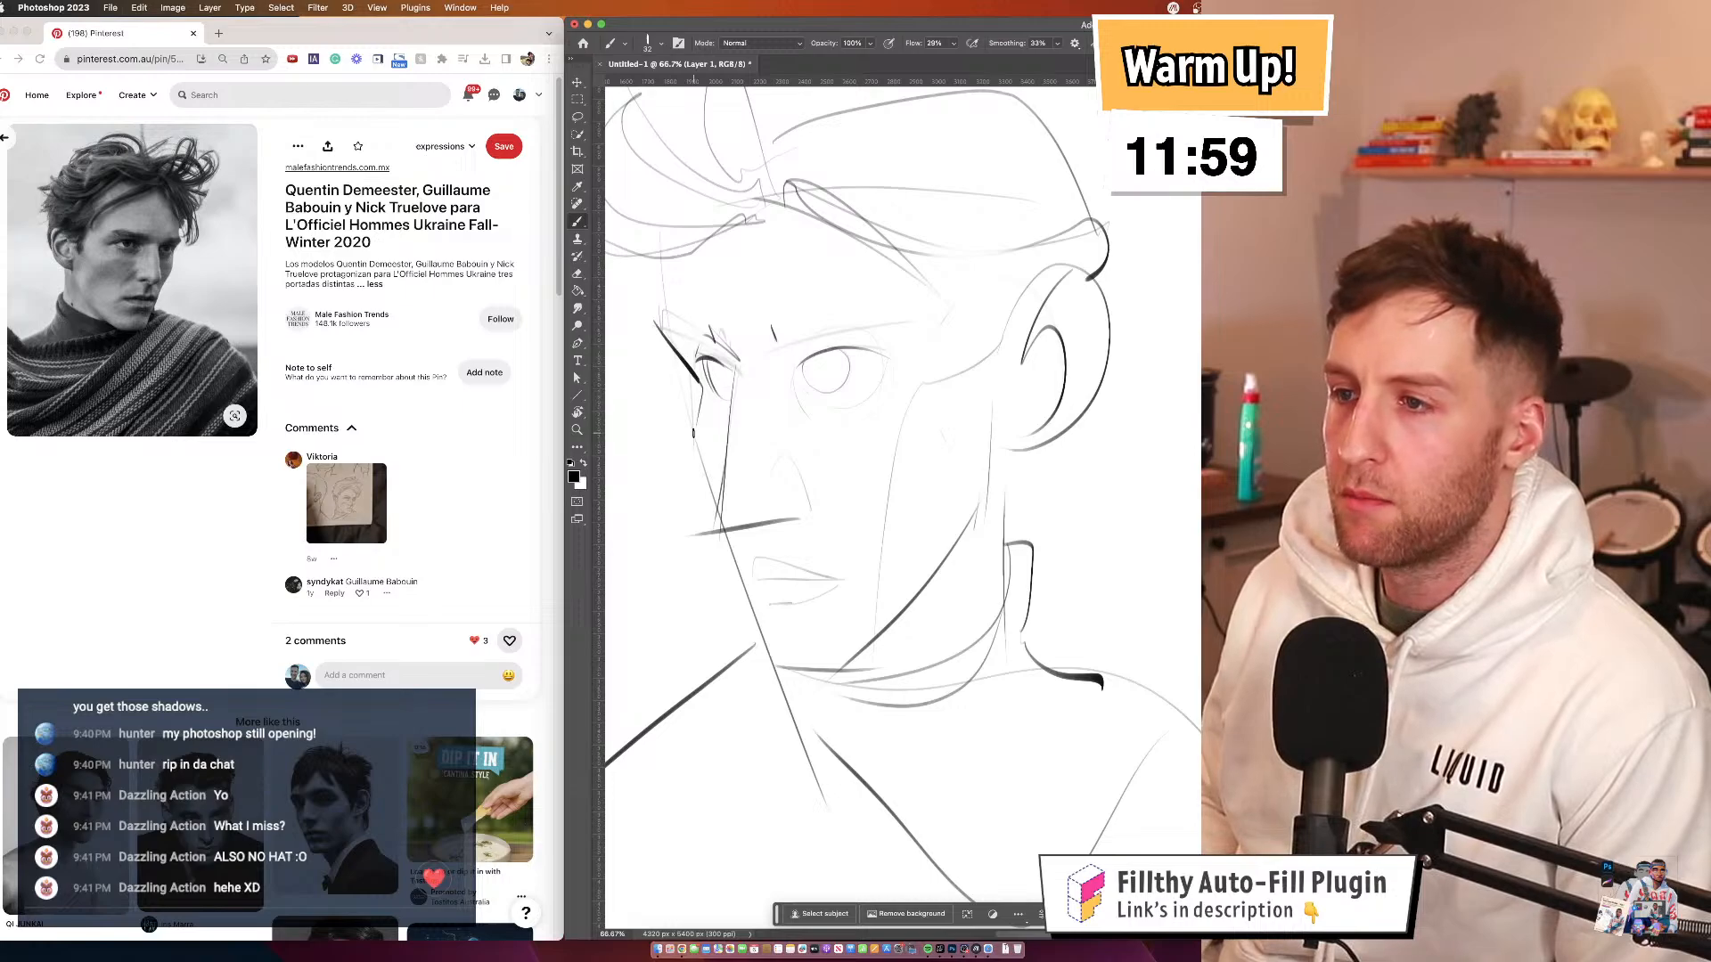
# Sketch the lower lip and the angular shadow shape under the mouth corner
pyautogui.moveTo(883, 374); pyautogui.dragTo(913, 360)
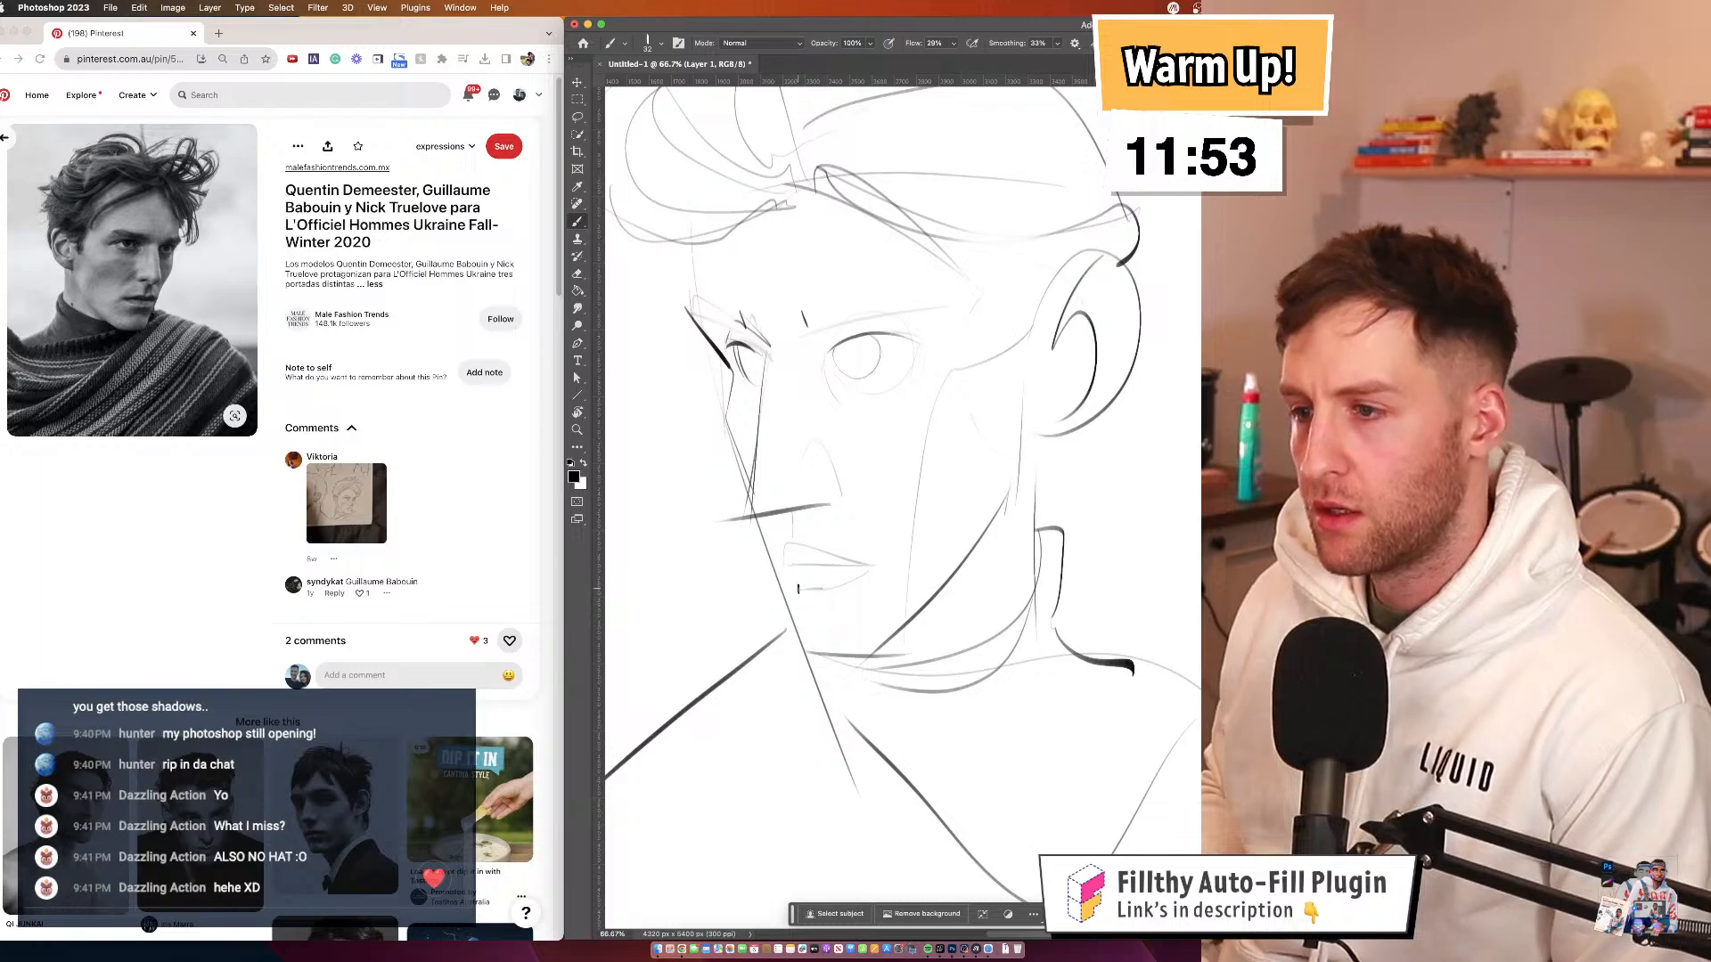
pyautogui.moveTo(870, 573); pyautogui.dragTo(853, 605)
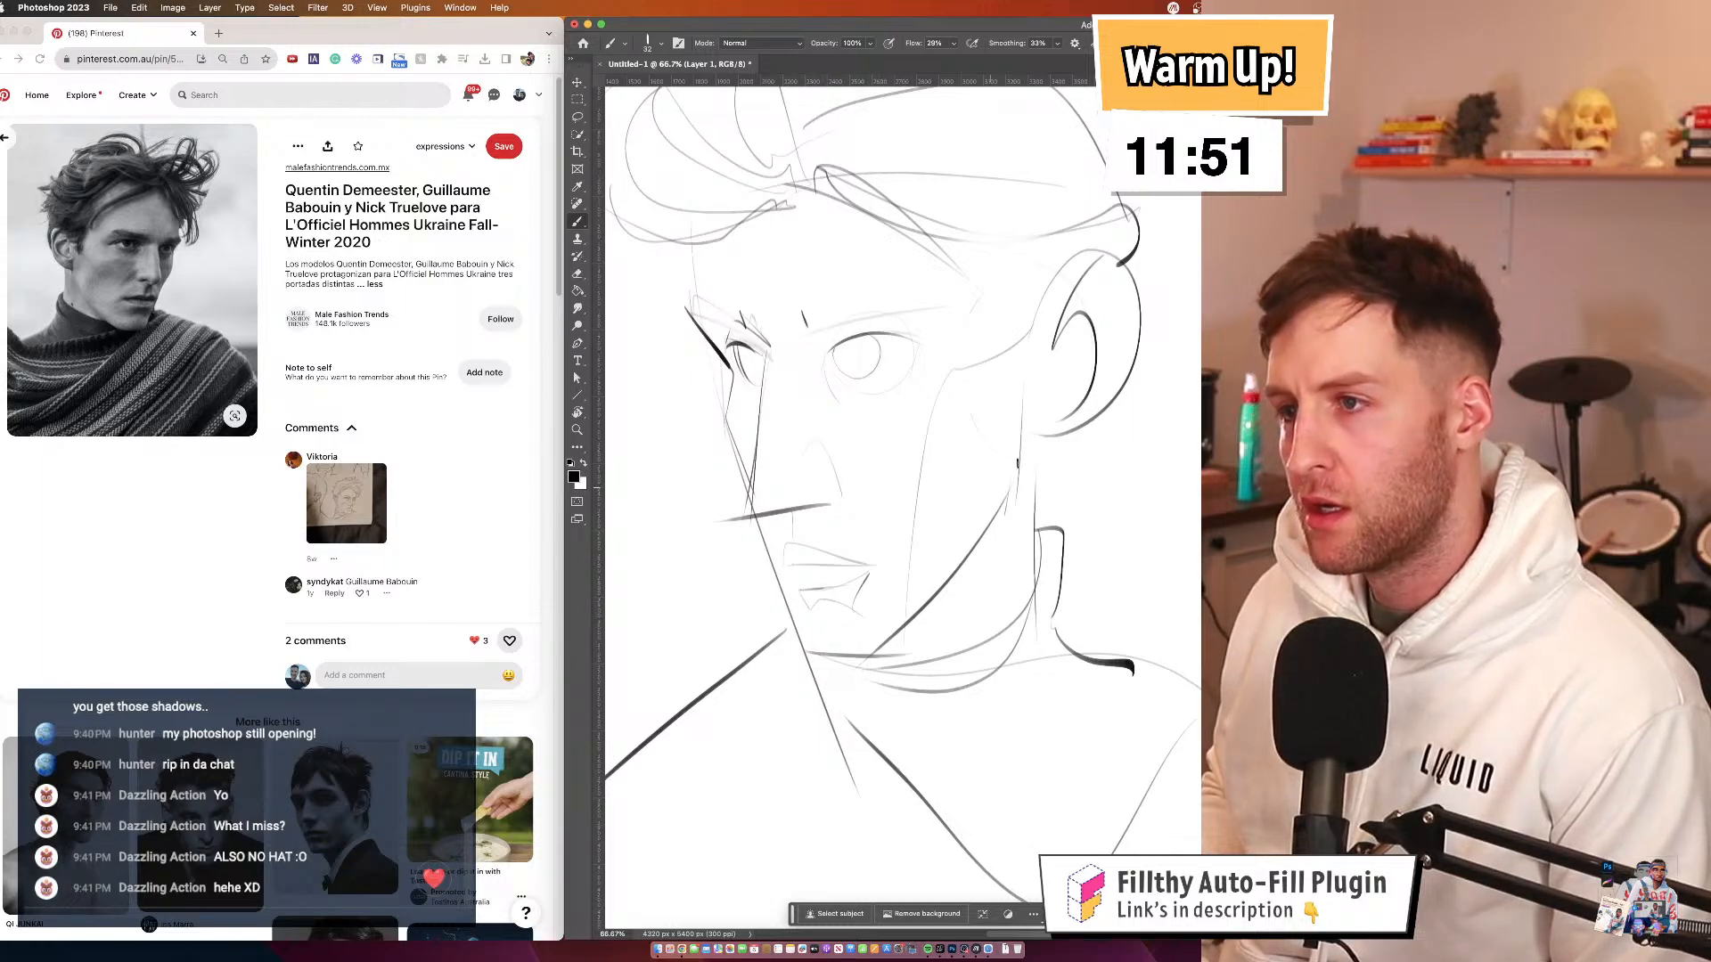
pyautogui.moveTo(974, 352); pyautogui.dragTo(1020, 382)
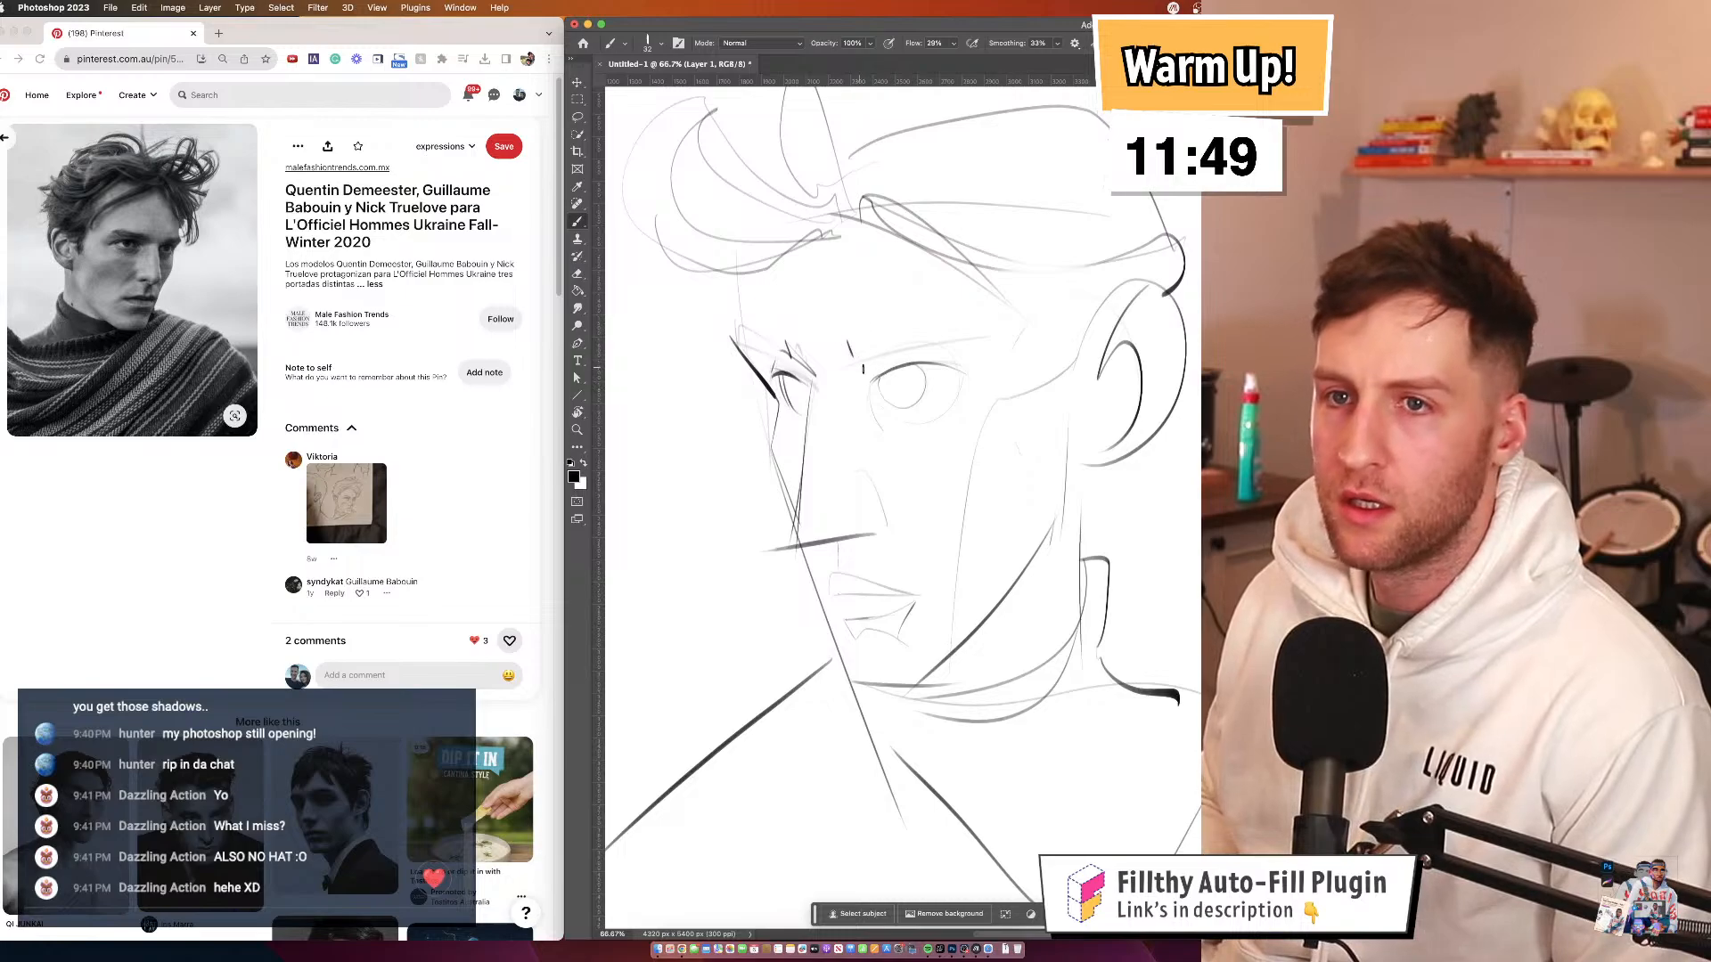
# Draw the near brow's lower edge as a firm slanted line with its angled outer and inner ends
pyautogui.moveTo(846, 368); pyautogui.dragTo(969, 337)
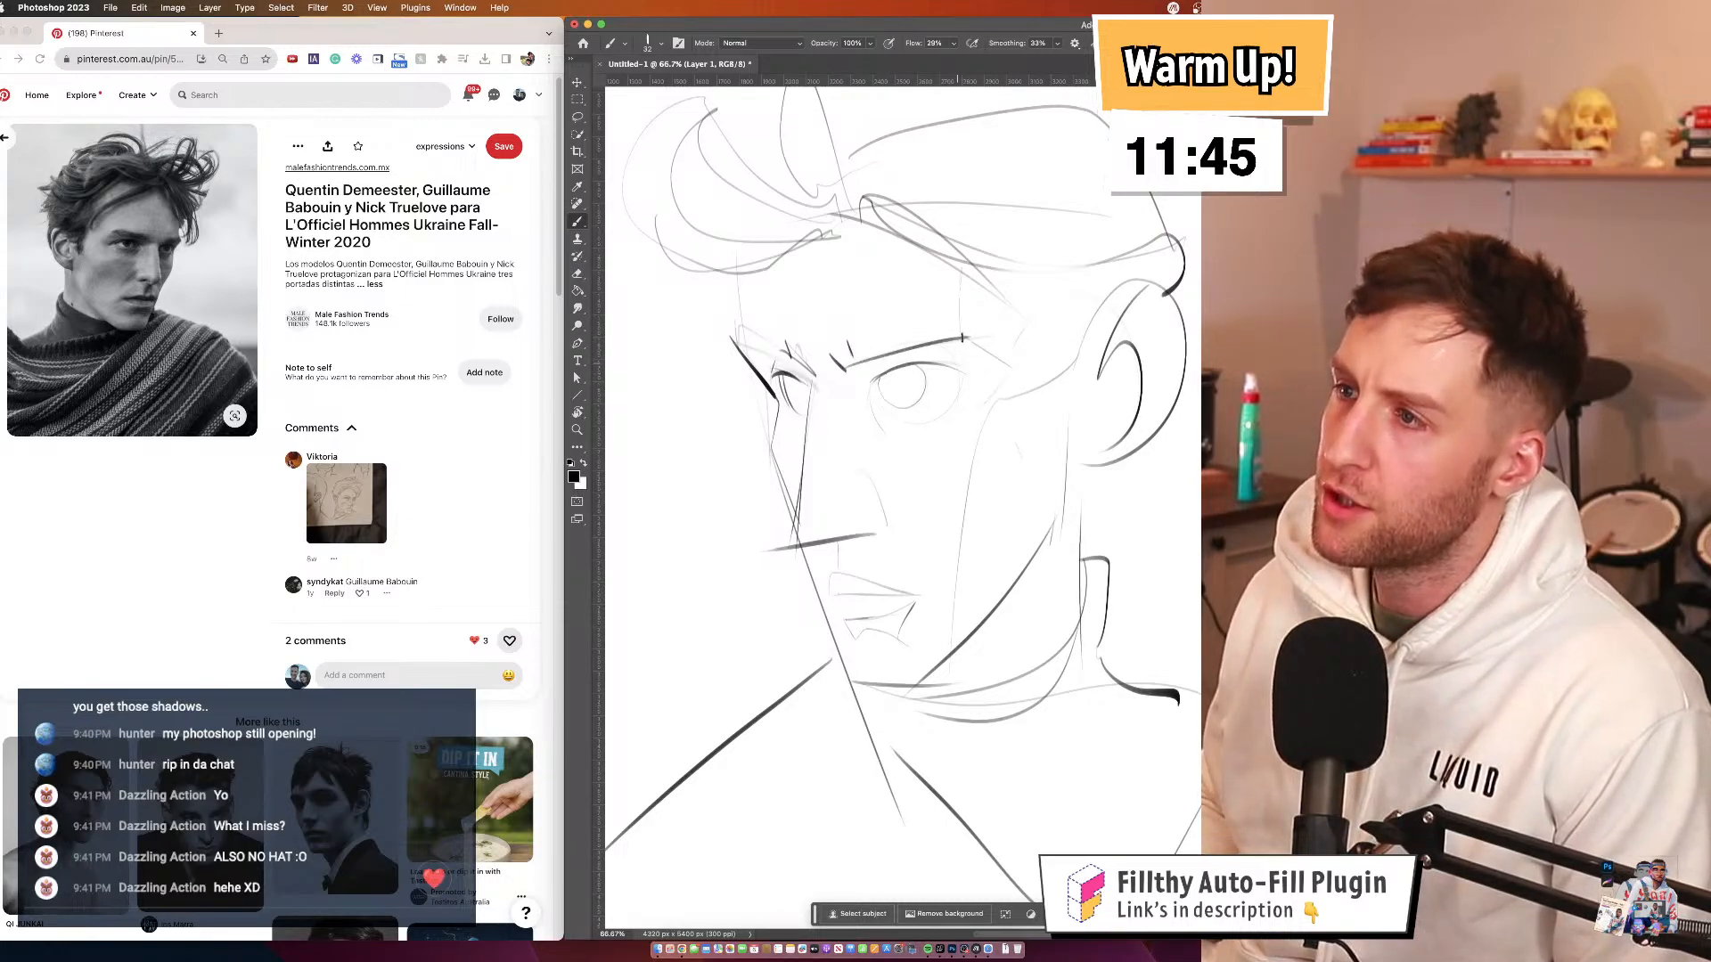
pyautogui.moveTo(957, 310); pyautogui.dragTo(851, 353)
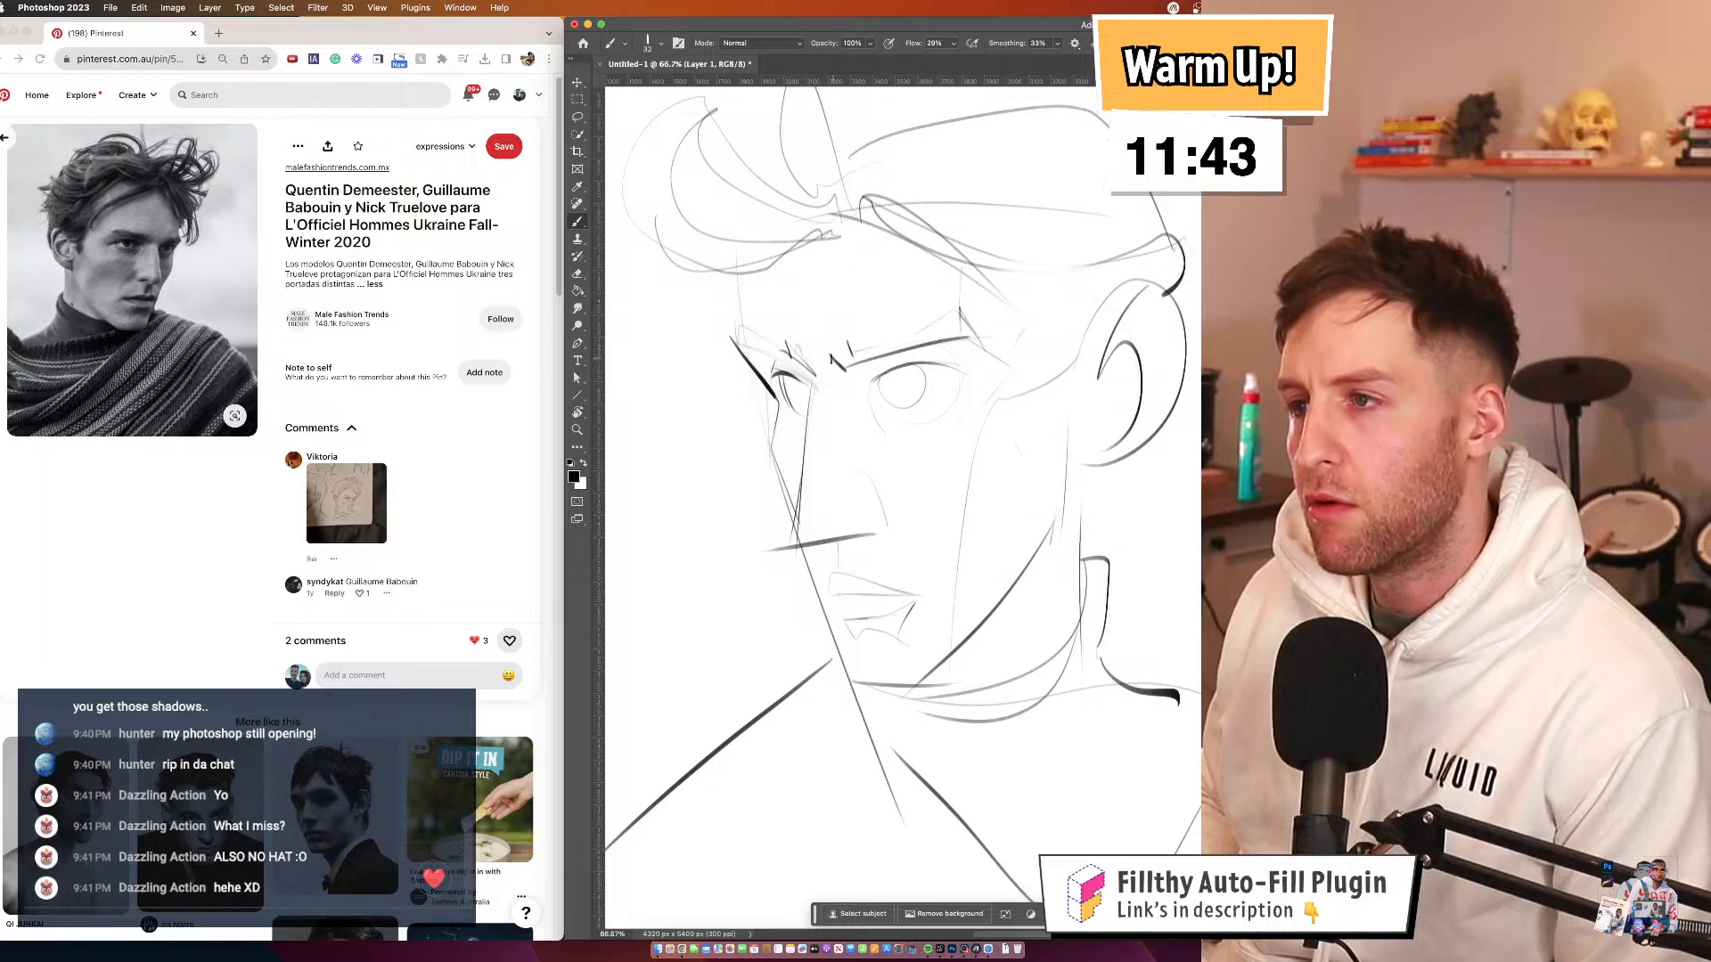
pyautogui.moveTo(1054, 322)
pyautogui.mouseDown()
pyautogui.moveTo(981, 333)
pyautogui.moveTo(947, 385)
pyautogui.moveTo(906, 351)
pyautogui.moveTo(821, 332)
pyautogui.moveTo(866, 360)
pyautogui.mouseUp()
# Sketch the nostril wing above the nose base line, and thicken both upper eyelids with bold curved strokes
pyautogui.click(821, 331)
pyautogui.click(868, 361)
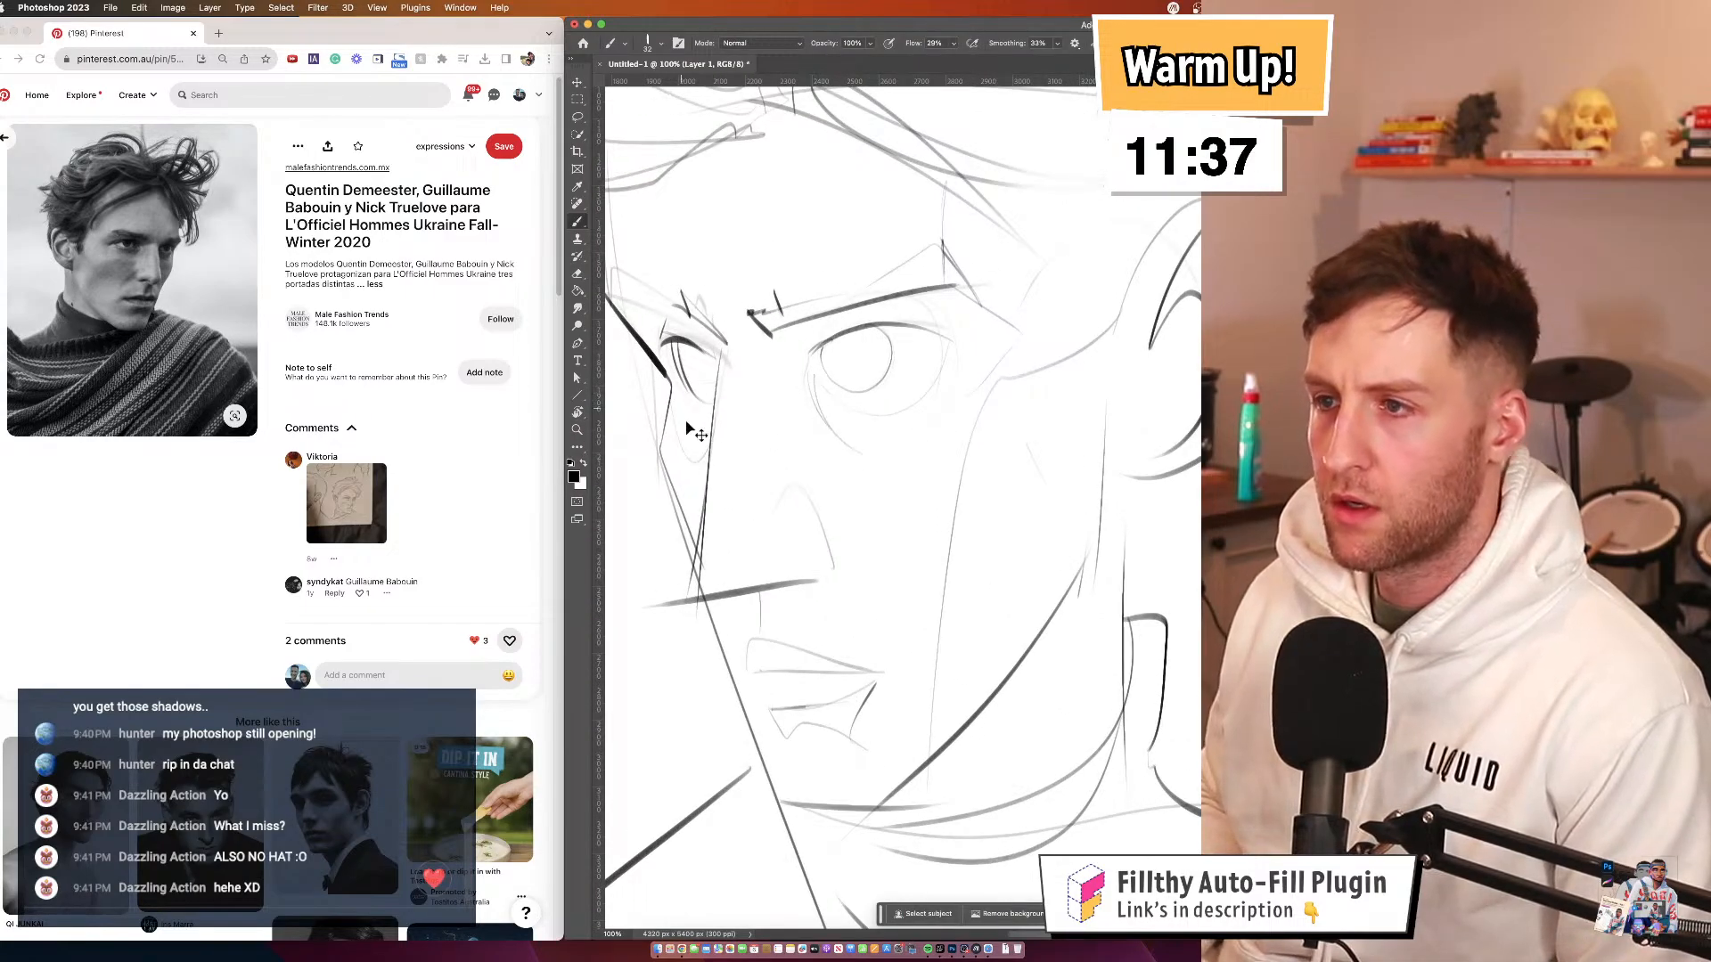
pyautogui.hscroll(-3, 775, 455)
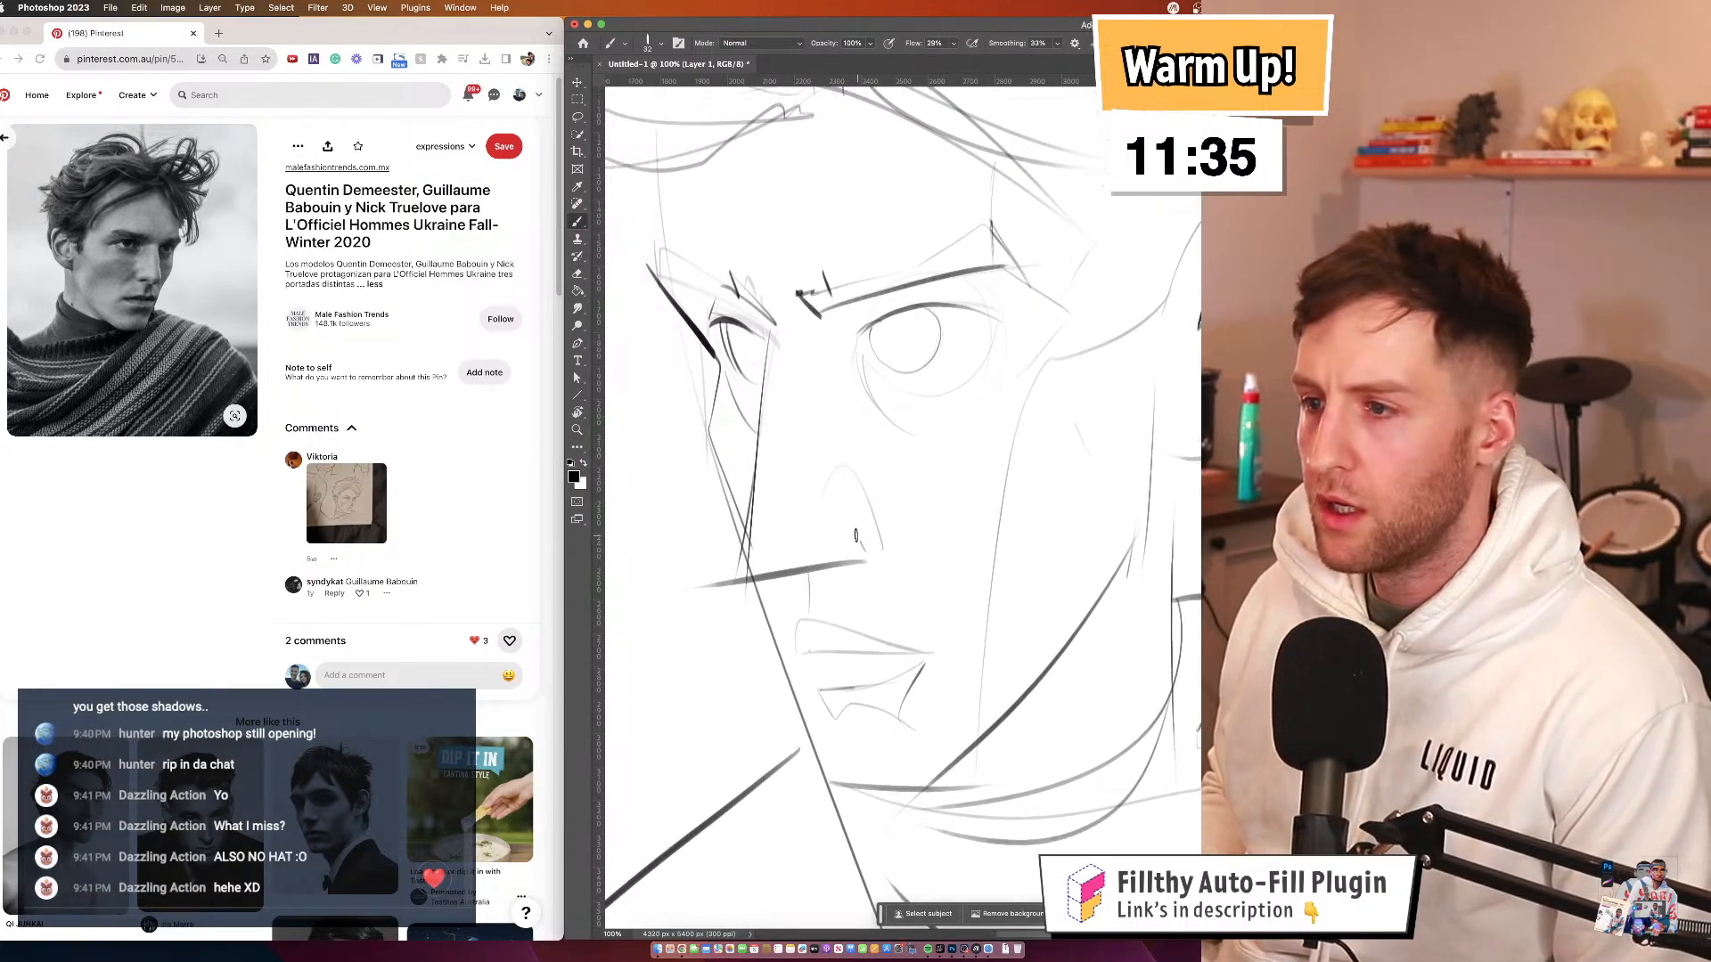
pyautogui.press('z')
pyautogui.moveTo(1002, 524)
pyautogui.mouseDown()
pyautogui.moveTo(934, 505)
pyautogui.moveTo(1027, 496)
pyautogui.mouseUp()
pyautogui.moveTo(1010, 267)
pyautogui.mouseDown()
pyautogui.moveTo(1043, 378)
pyautogui.moveTo(941, 357)
pyautogui.moveTo(883, 380)
pyautogui.mouseUp()
pyautogui.press('b')
pyautogui.press('super+z')
pyautogui.moveTo(1001, 374)
pyautogui.mouseDown()
pyautogui.moveTo(954, 356)
pyautogui.moveTo(871, 386)
pyautogui.mouseUp()
pyautogui.moveTo(716, 382); pyautogui.dragTo(772, 379)
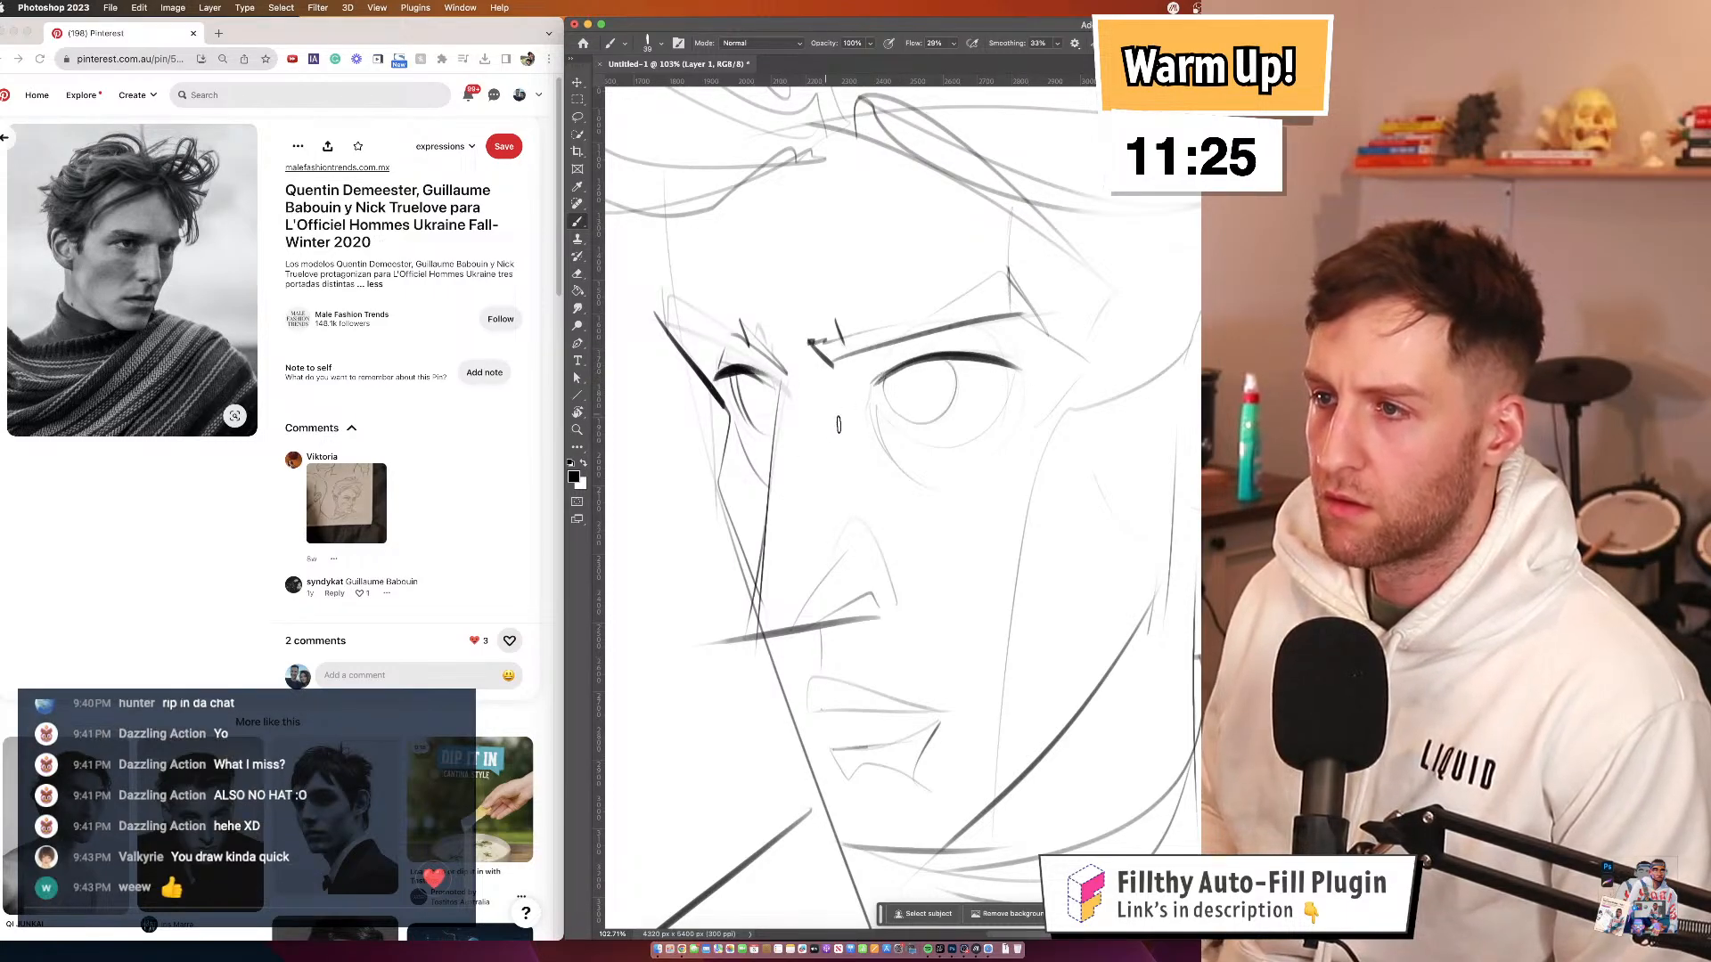
# Flip the canvas back horizontally and draw a bold scarf collar curve across the neck below the jaw
pyautogui.moveTo(949, 446); pyautogui.dragTo(890, 511)
pyautogui.press('super+shift+h')
pyautogui.keyDown('alt'); pyautogui.click(967, 476); pyautogui.keyUp('alt')
pyautogui.keyDown('alt'); pyautogui.click(966, 481); pyautogui.keyUp('alt')
pyautogui.moveTo(946, 452); pyautogui.dragTo(941, 360)
pyautogui.press('b')
pyautogui.moveTo(945, 505)
pyautogui.mouseDown()
pyautogui.moveTo(939, 561)
pyautogui.moveTo(740, 533)
pyautogui.mouseUp()
pyautogui.press('e')
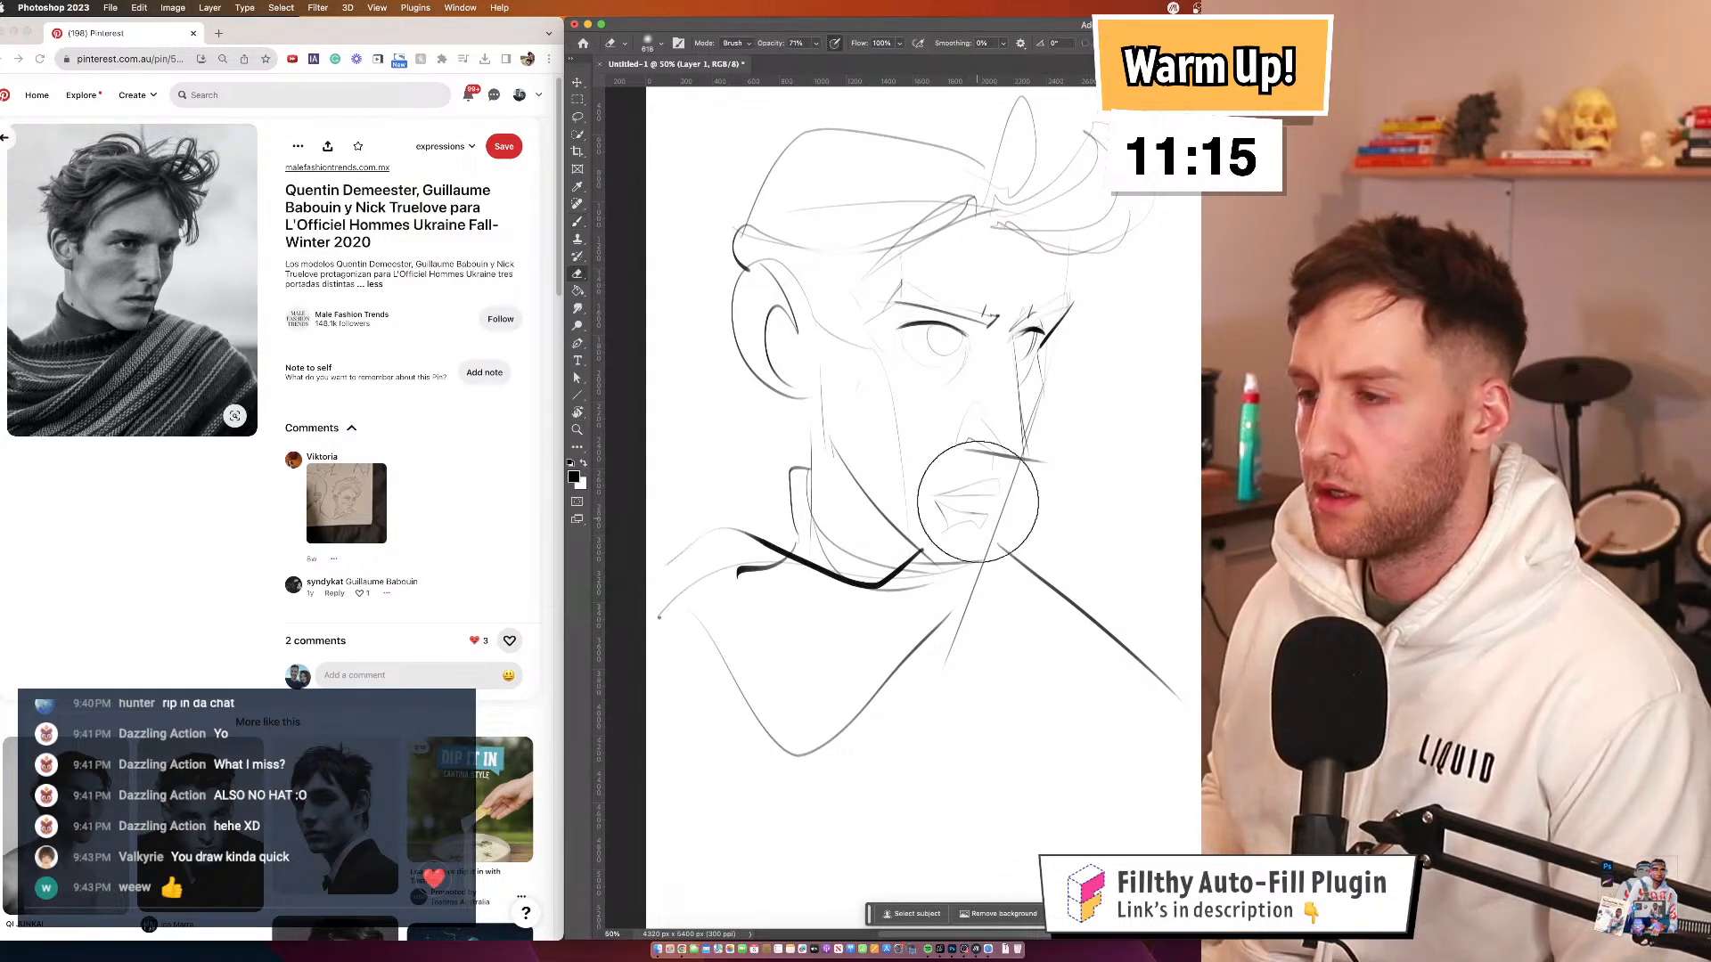
# Lighten the bold scarf collar curve and the shoulder line with the Eraser
pyautogui.moveTo(917, 538)
pyautogui.mouseDown()
pyautogui.moveTo(1043, 582)
pyautogui.moveTo(947, 533)
pyautogui.moveTo(777, 692)
pyautogui.moveTo(1092, 693)
pyautogui.mouseUp()
pyautogui.press('z')
pyautogui.click(999, 495)
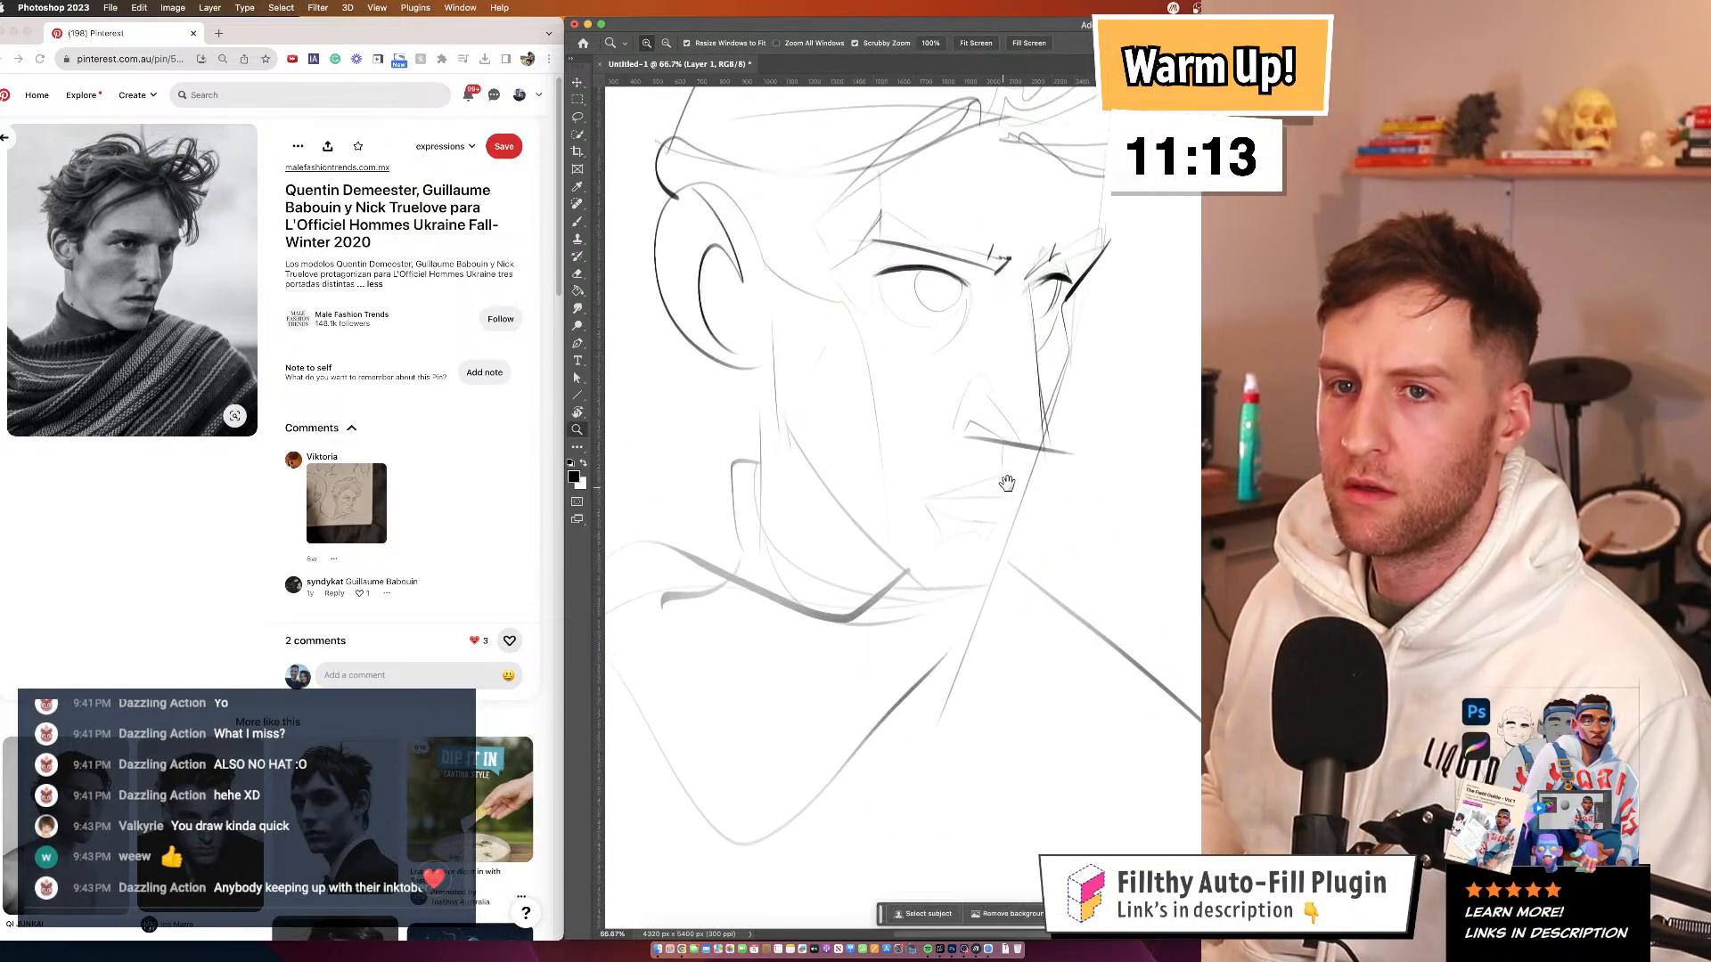
pyautogui.moveTo(1007, 485); pyautogui.dragTo(1076, 481)
pyautogui.press('b')
pyautogui.press('z')
pyautogui.click(1006, 281)
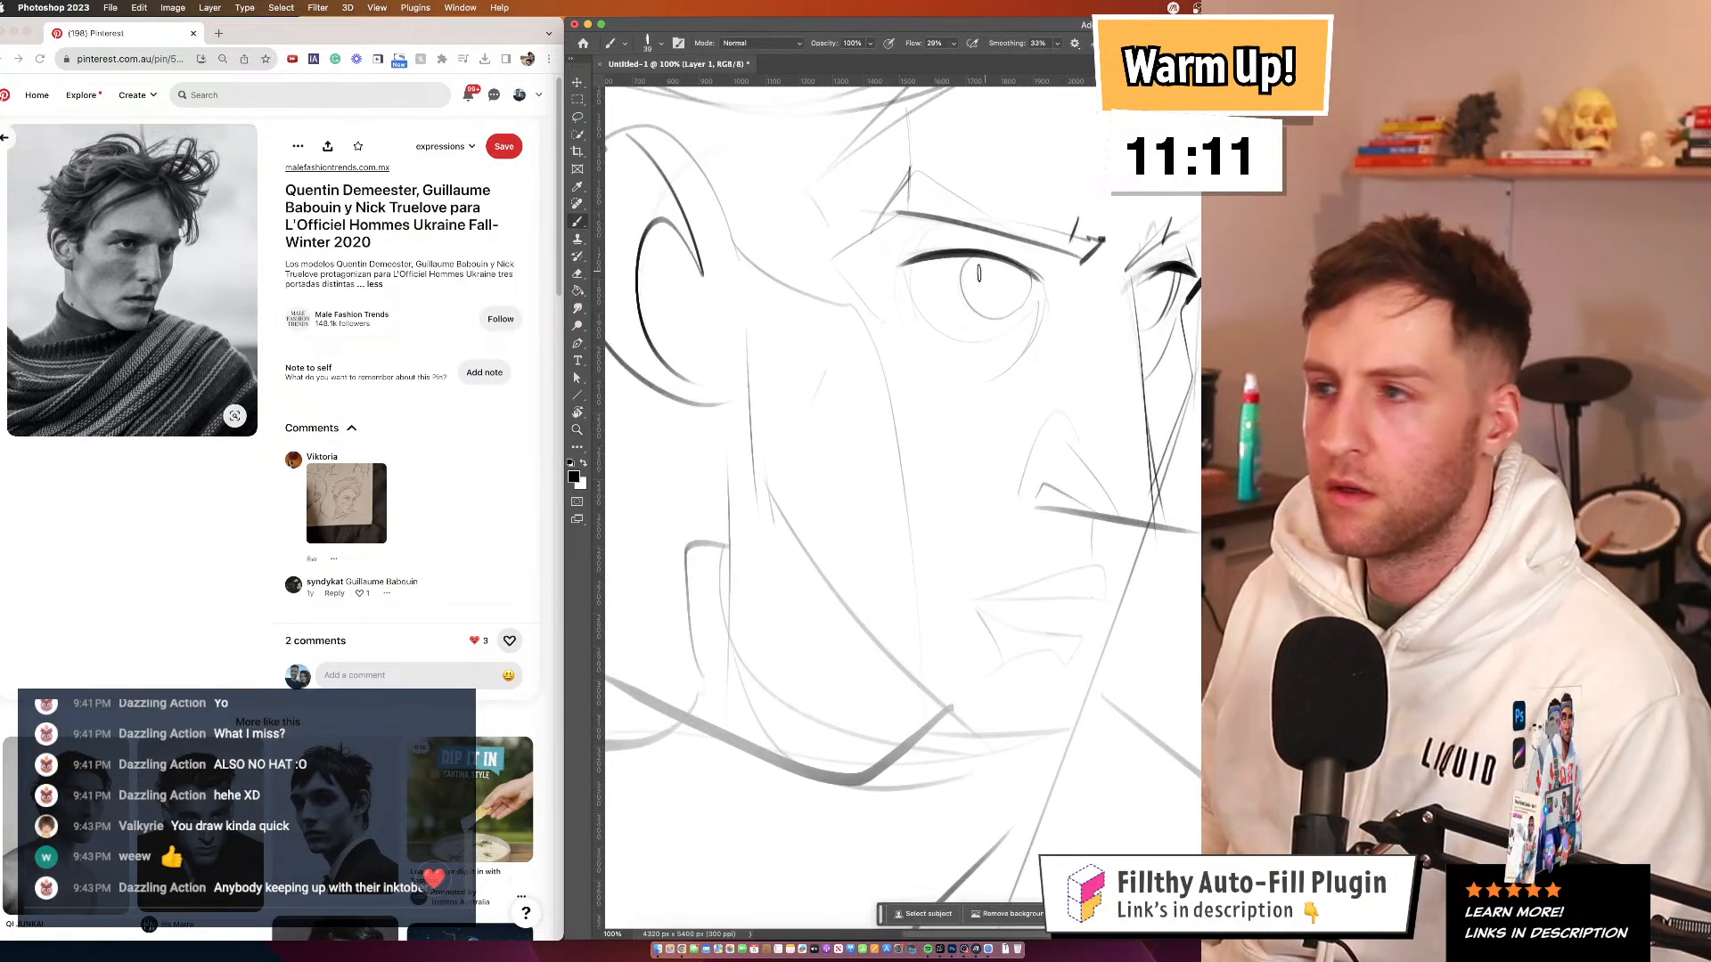
pyautogui.press('b')
pyautogui.moveTo(961, 260)
pyautogui.mouseDown()
pyautogui.moveTo(971, 310)
pyautogui.moveTo(1011, 311)
pyautogui.moveTo(967, 295)
pyautogui.moveTo(995, 313)
pyautogui.moveTo(1028, 284)
pyautogui.moveTo(981, 310)
pyautogui.moveTo(971, 261)
pyautogui.moveTo(997, 297)
pyautogui.moveTo(1025, 283)
pyautogui.moveTo(999, 265)
pyautogui.moveTo(964, 277)
pyautogui.moveTo(1015, 291)
pyautogui.mouseUp()
pyautogui.hotkey('ctrl', 'z')
pyautogui.keyDown('alt'); pyautogui.click(967, 410); pyautogui.keyUp('alt')
pyautogui.keyDown('alt'); pyautogui.click(967, 410); pyautogui.keyUp('alt')
pyautogui.moveTo(951, 456); pyautogui.dragTo(947, 455)
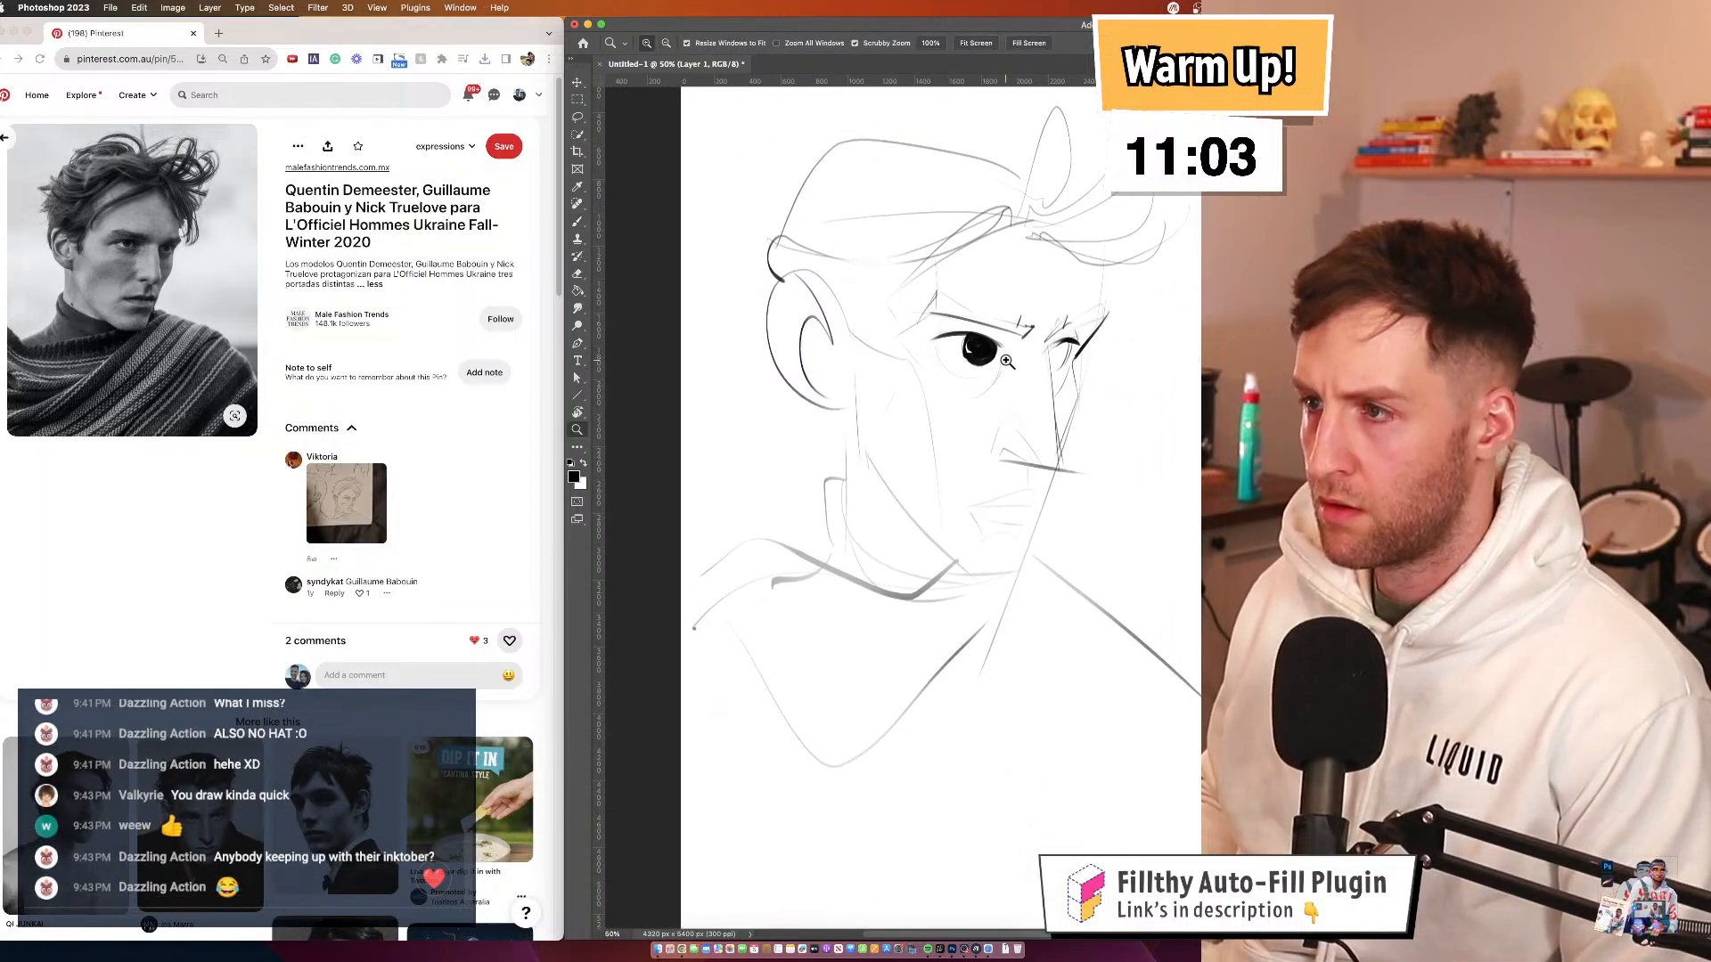
pyautogui.click(1007, 356)
pyautogui.click(1006, 355)
pyautogui.moveTo(1016, 356); pyautogui.dragTo(999, 326)
pyautogui.keyDown('alt'); pyautogui.click(996, 380); pyautogui.keyUp('alt')
pyautogui.press('super+z')
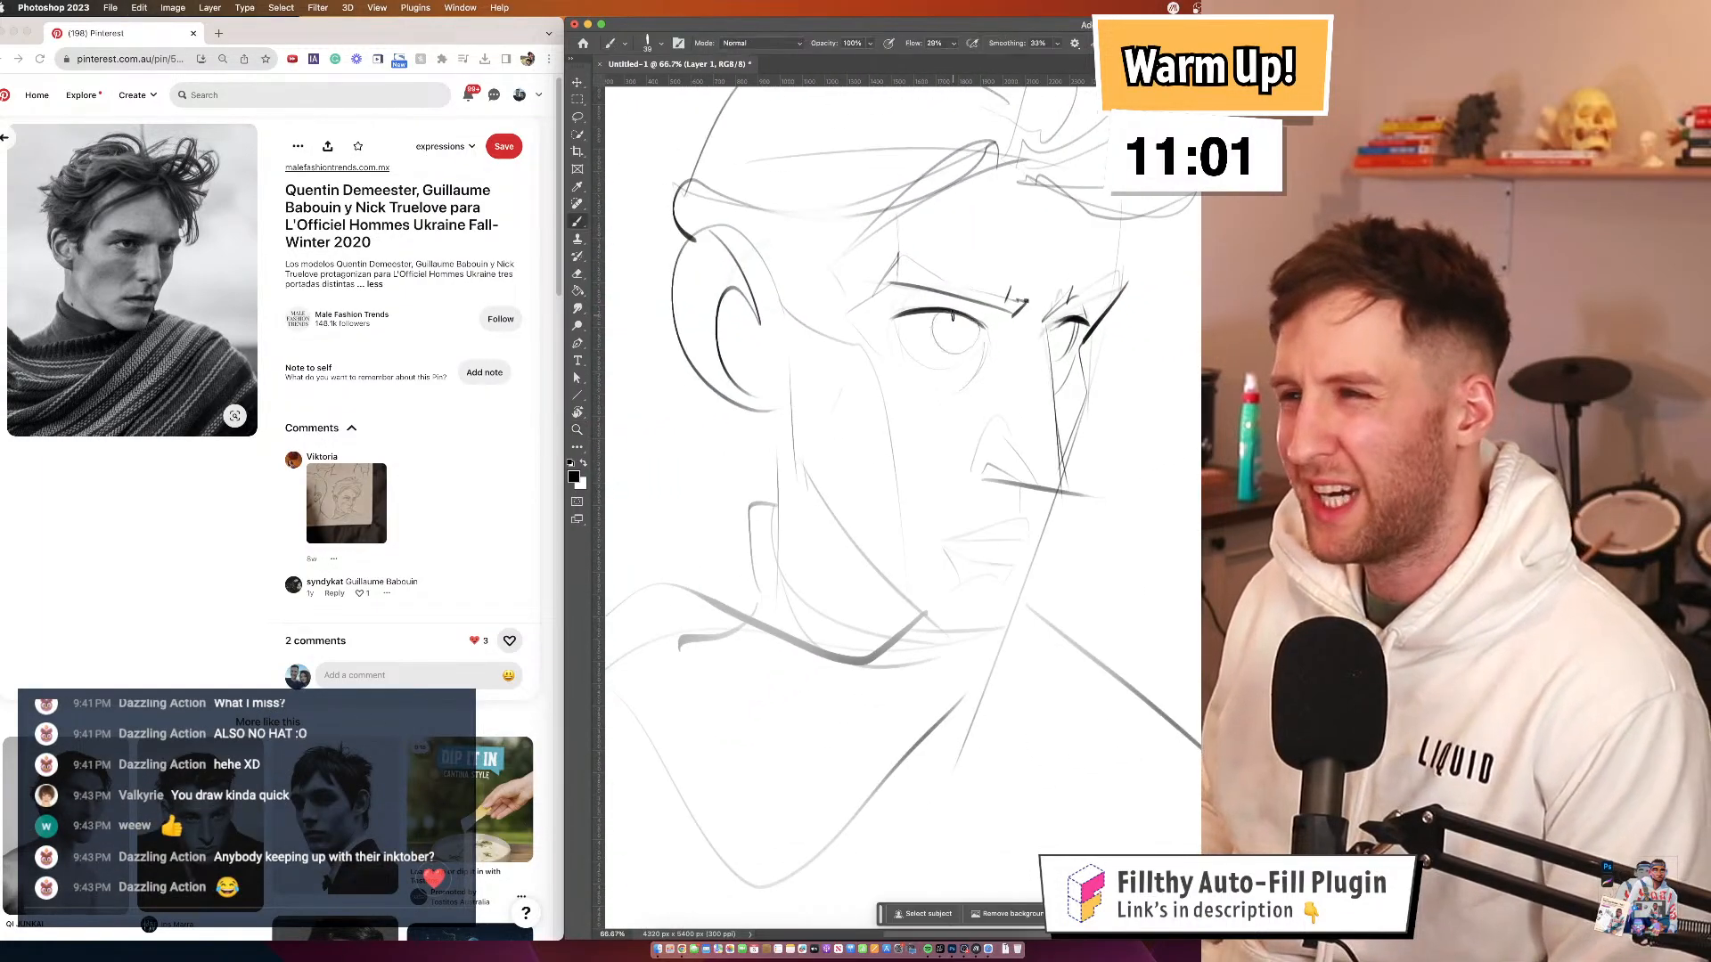
pyautogui.press('super+z')
pyautogui.press('super+shift+z')
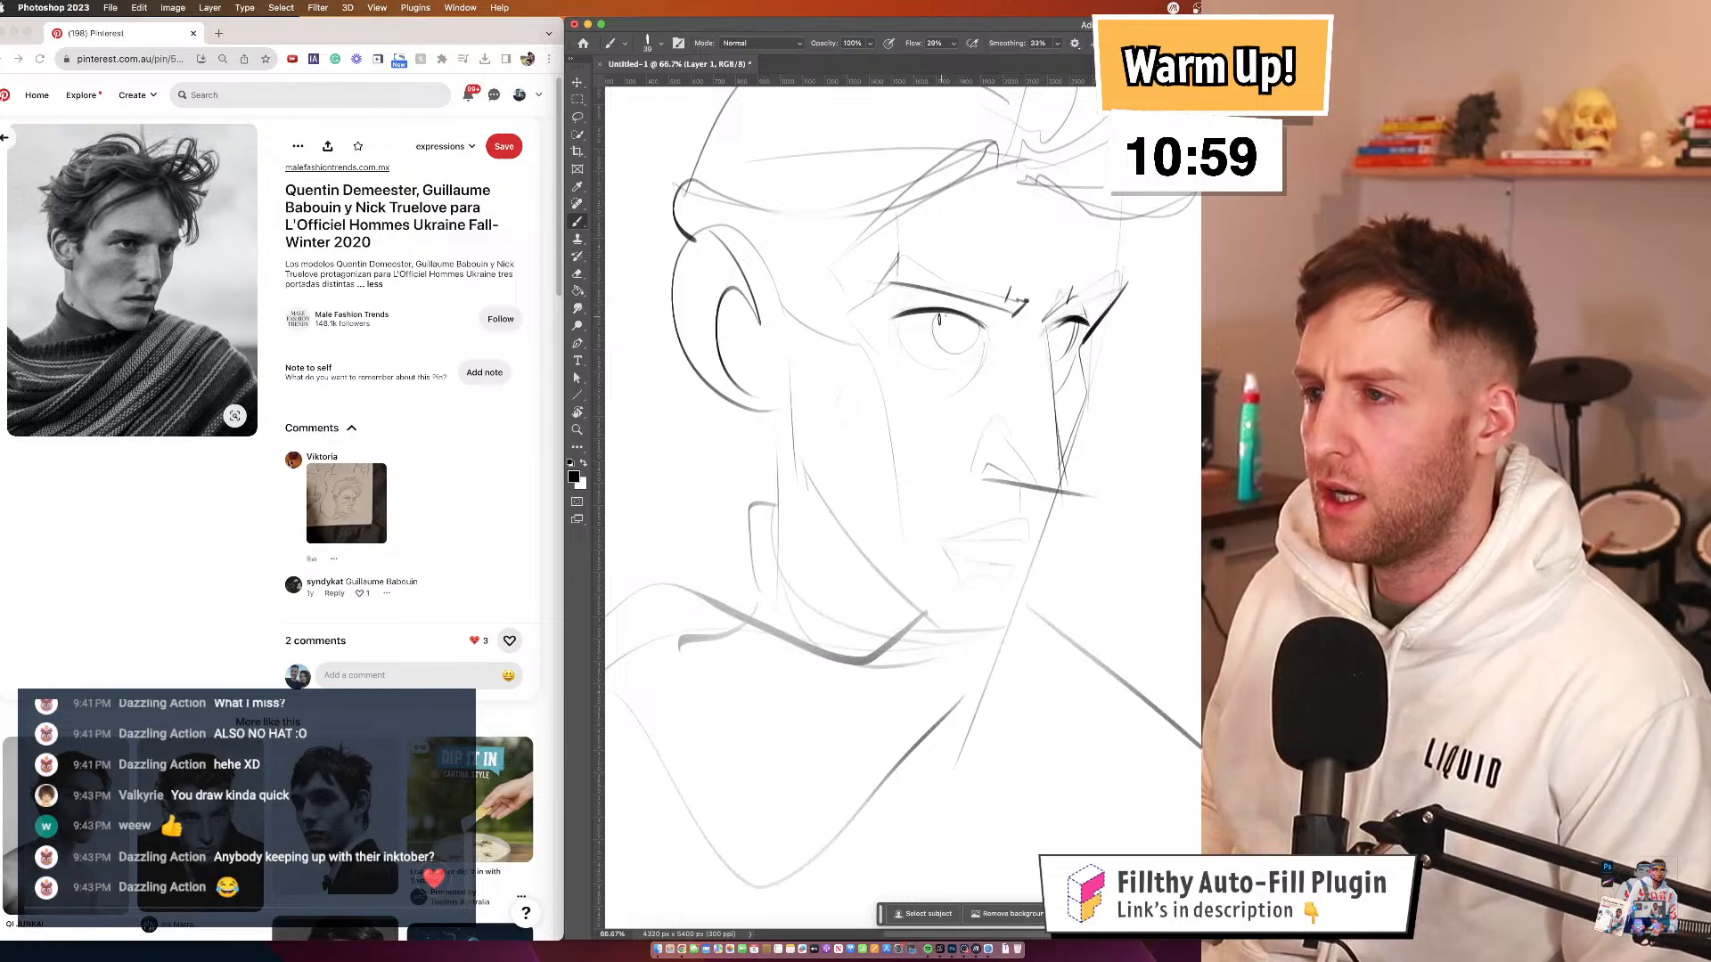
# Fill in solid dark irises beneath the upper eyelids of both eyes
pyautogui.moveTo(943, 320); pyautogui.dragTo(962, 333)
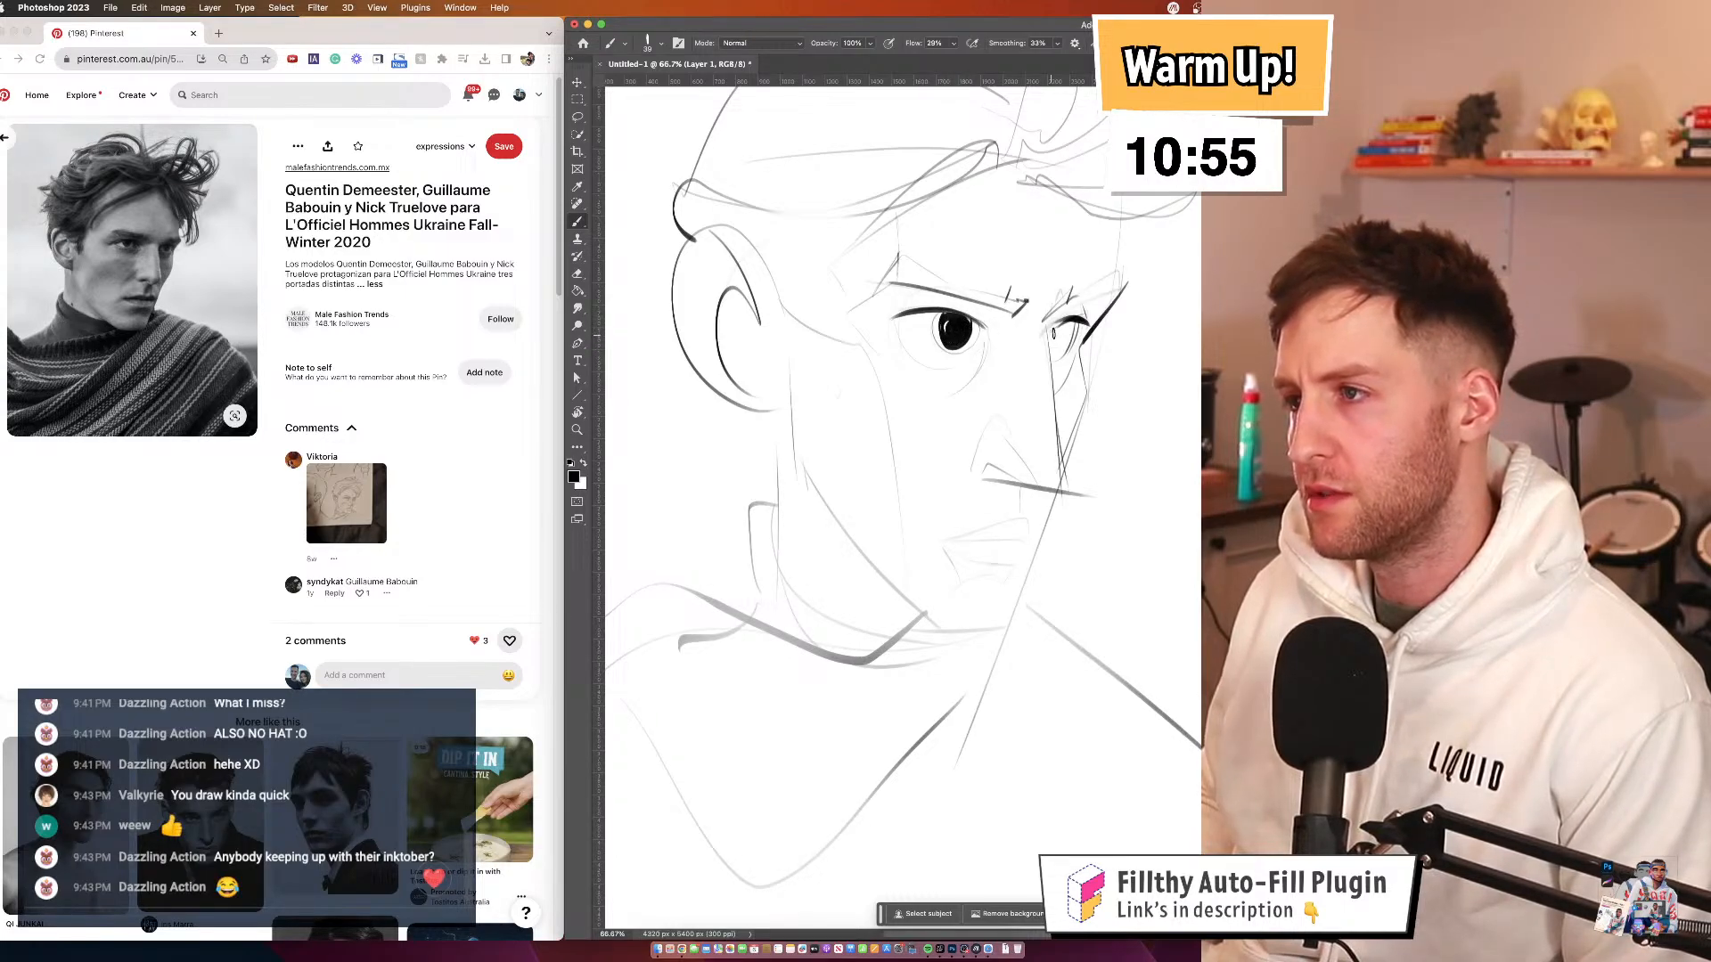
pyautogui.moveTo(1067, 323); pyautogui.dragTo(1055, 342)
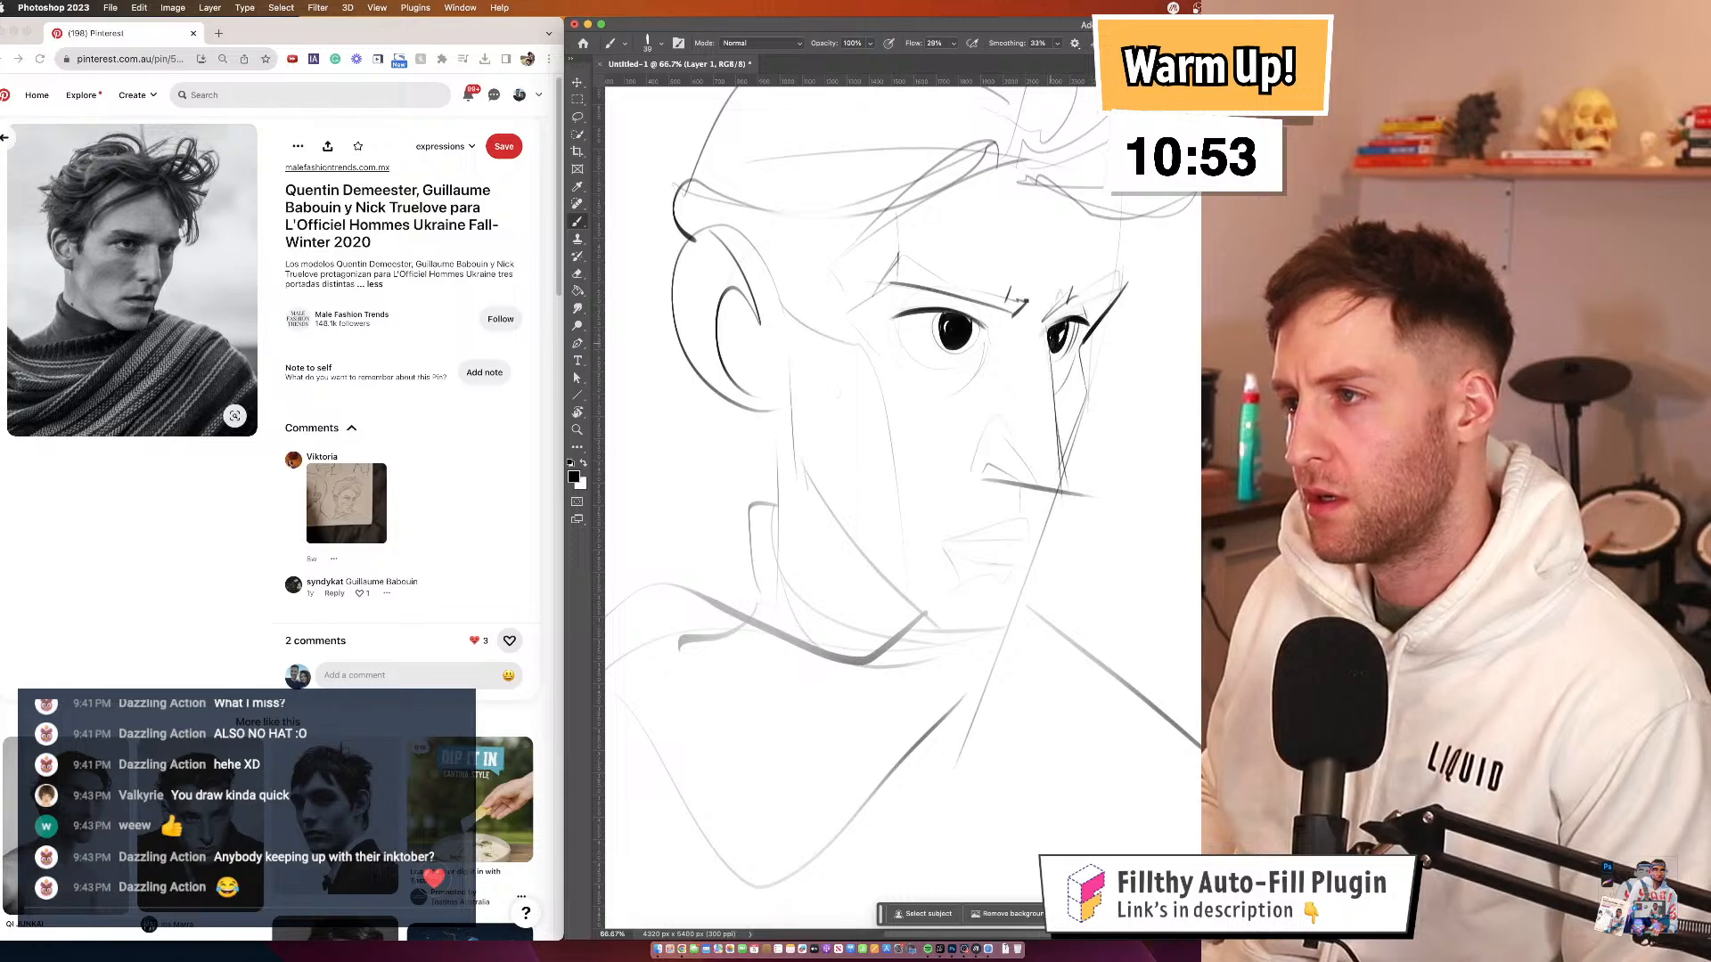
pyautogui.moveTo(1164, 324); pyautogui.dragTo(1144, 300)
# Darken the nostril with a bold stroke and define the far brow with short angled strokes
pyautogui.moveTo(991, 450); pyautogui.dragTo(984, 450)
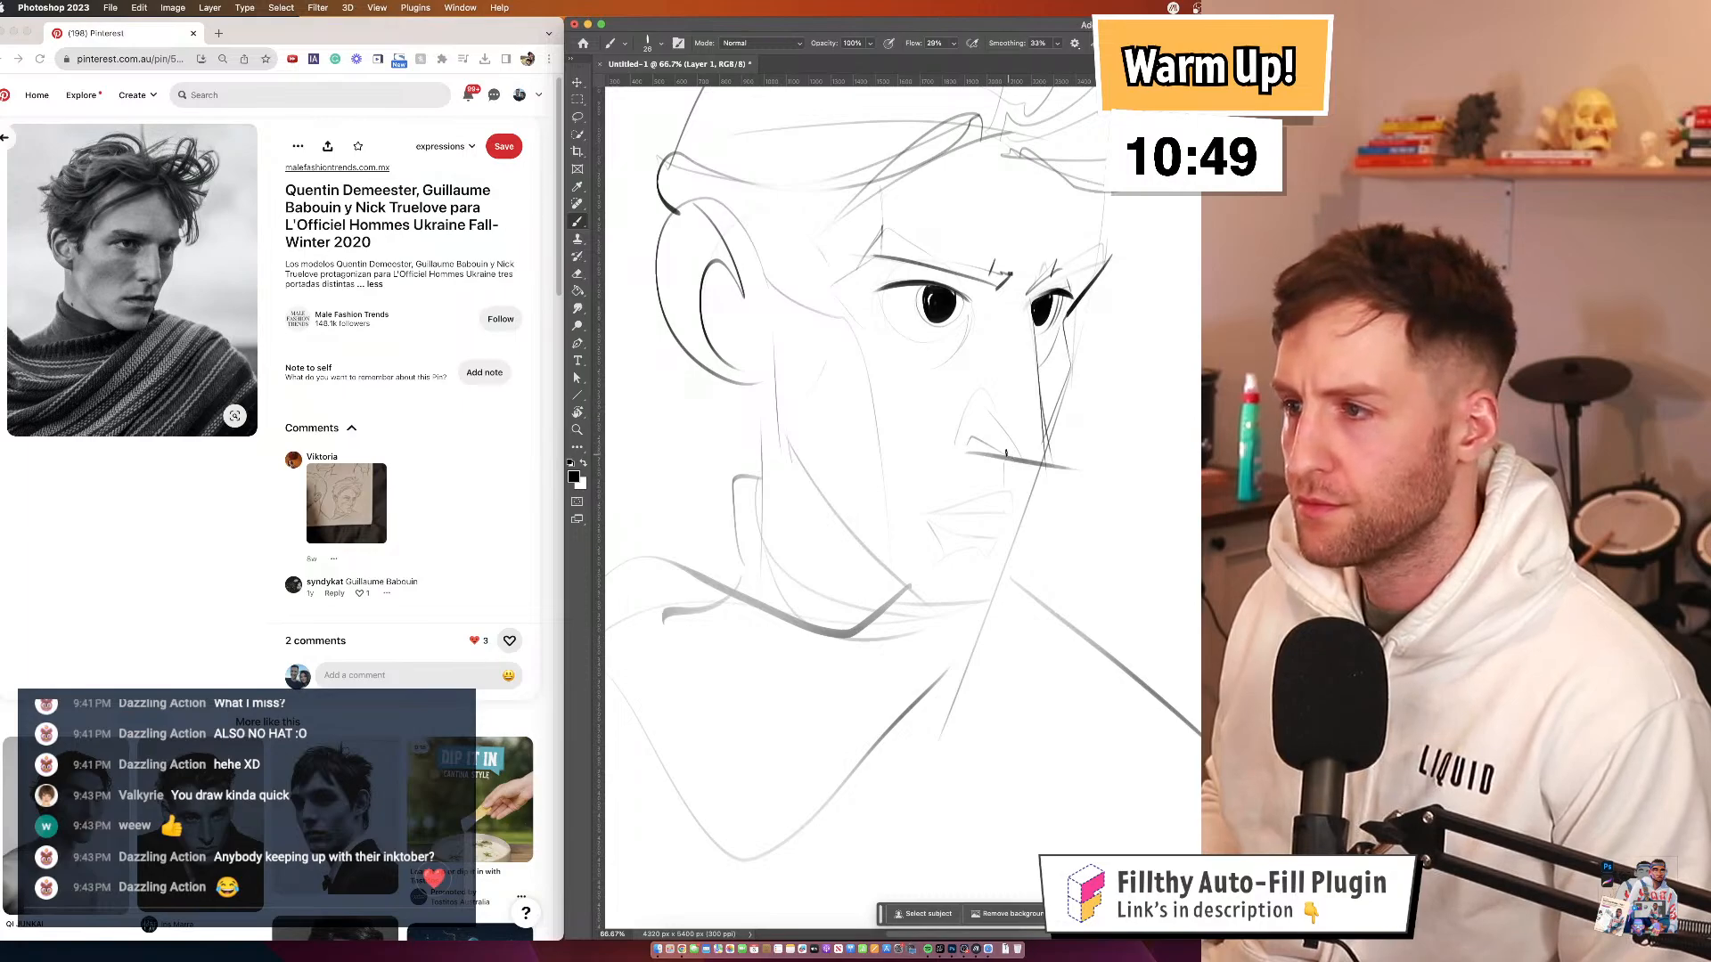
pyautogui.moveTo(965, 456); pyautogui.dragTo(966, 437)
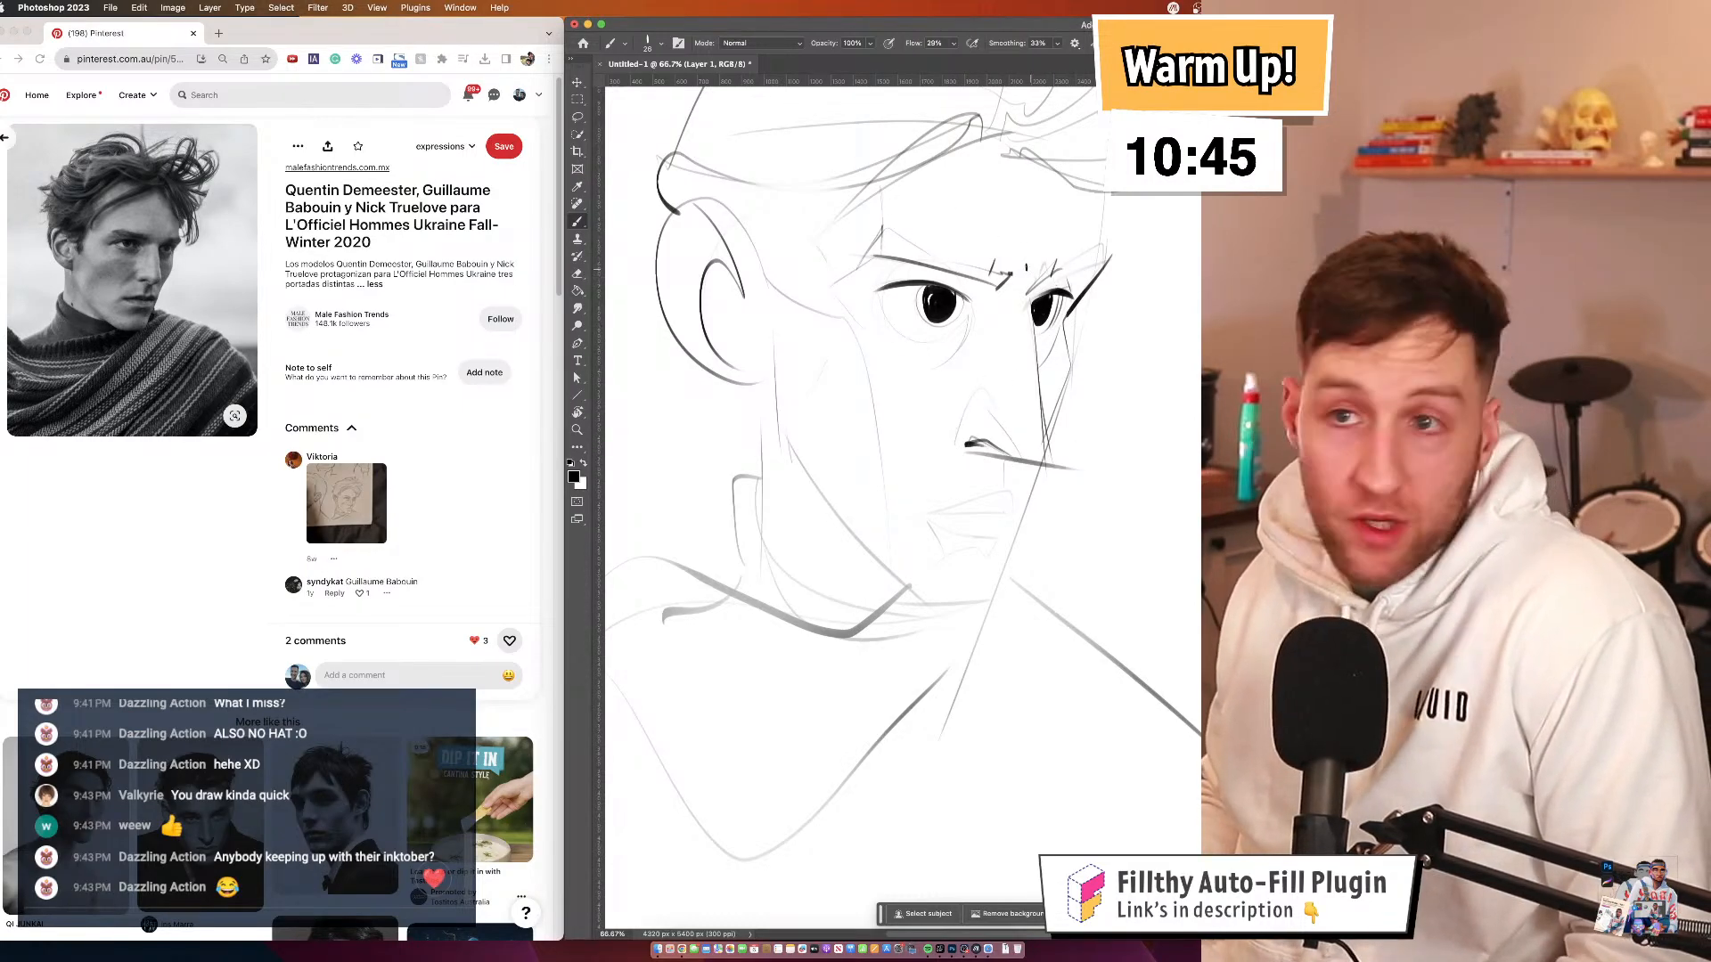
pyautogui.moveTo(1049, 267); pyautogui.dragTo(1099, 249)
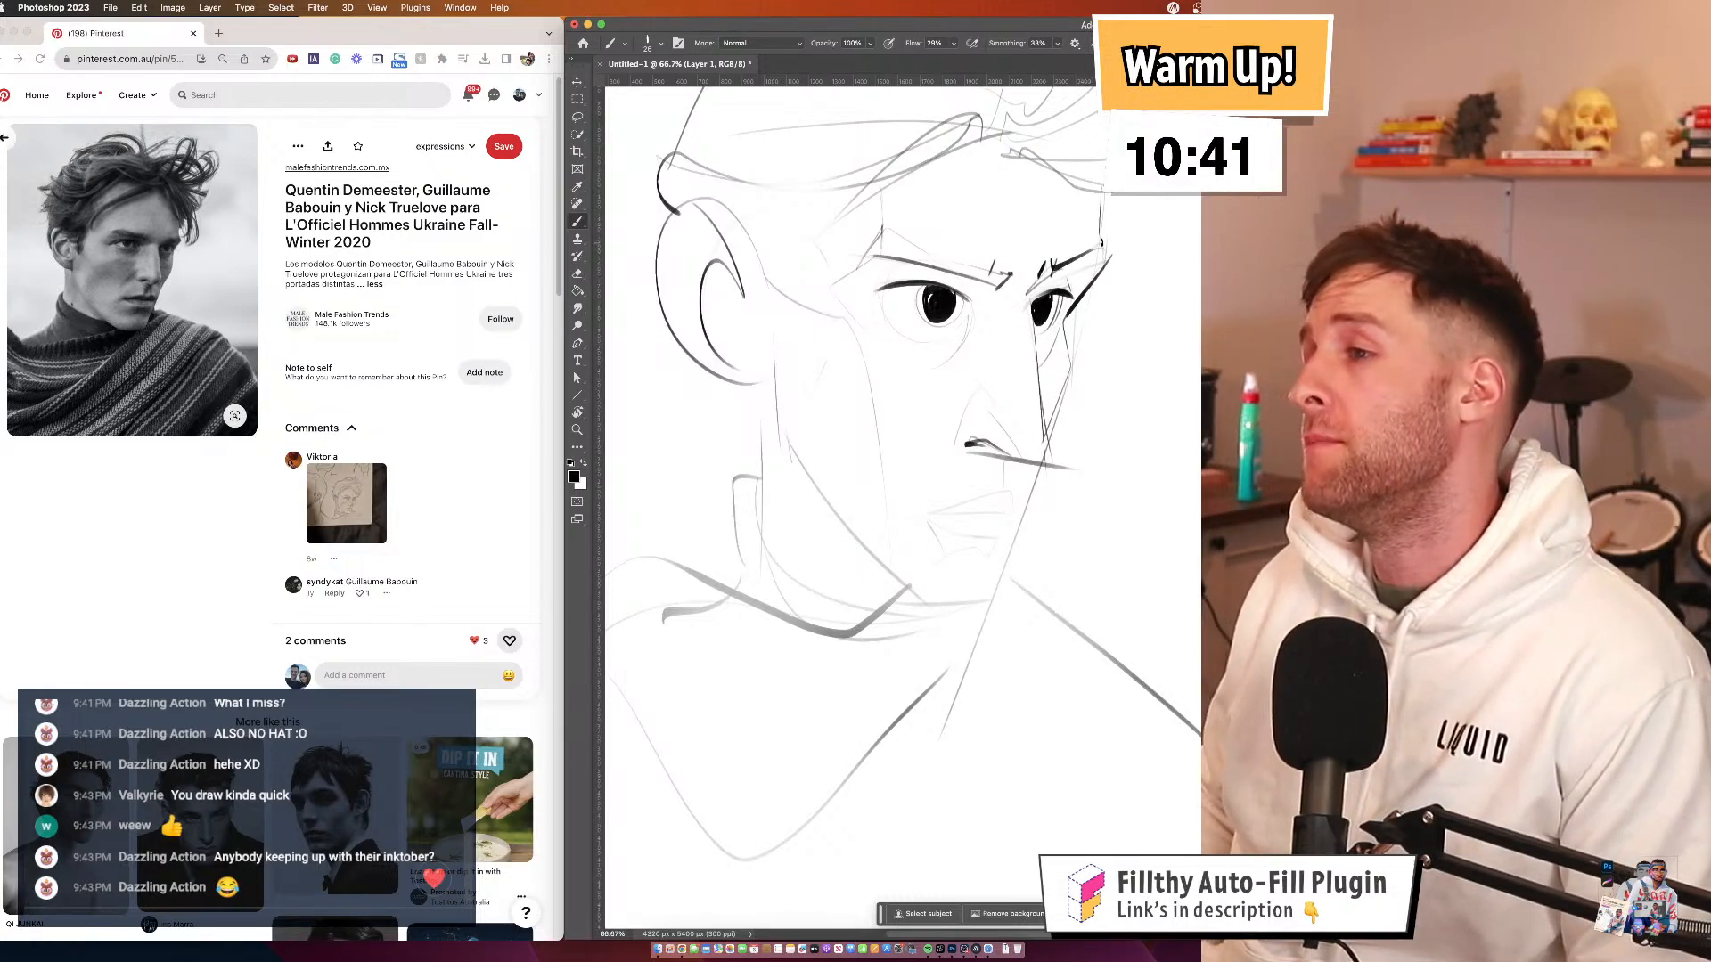
# Draw bold contour lines for the far side of the forehead above the brow and the far cheekbone
pyautogui.moveTo(1142, 294); pyautogui.dragTo(1131, 330)
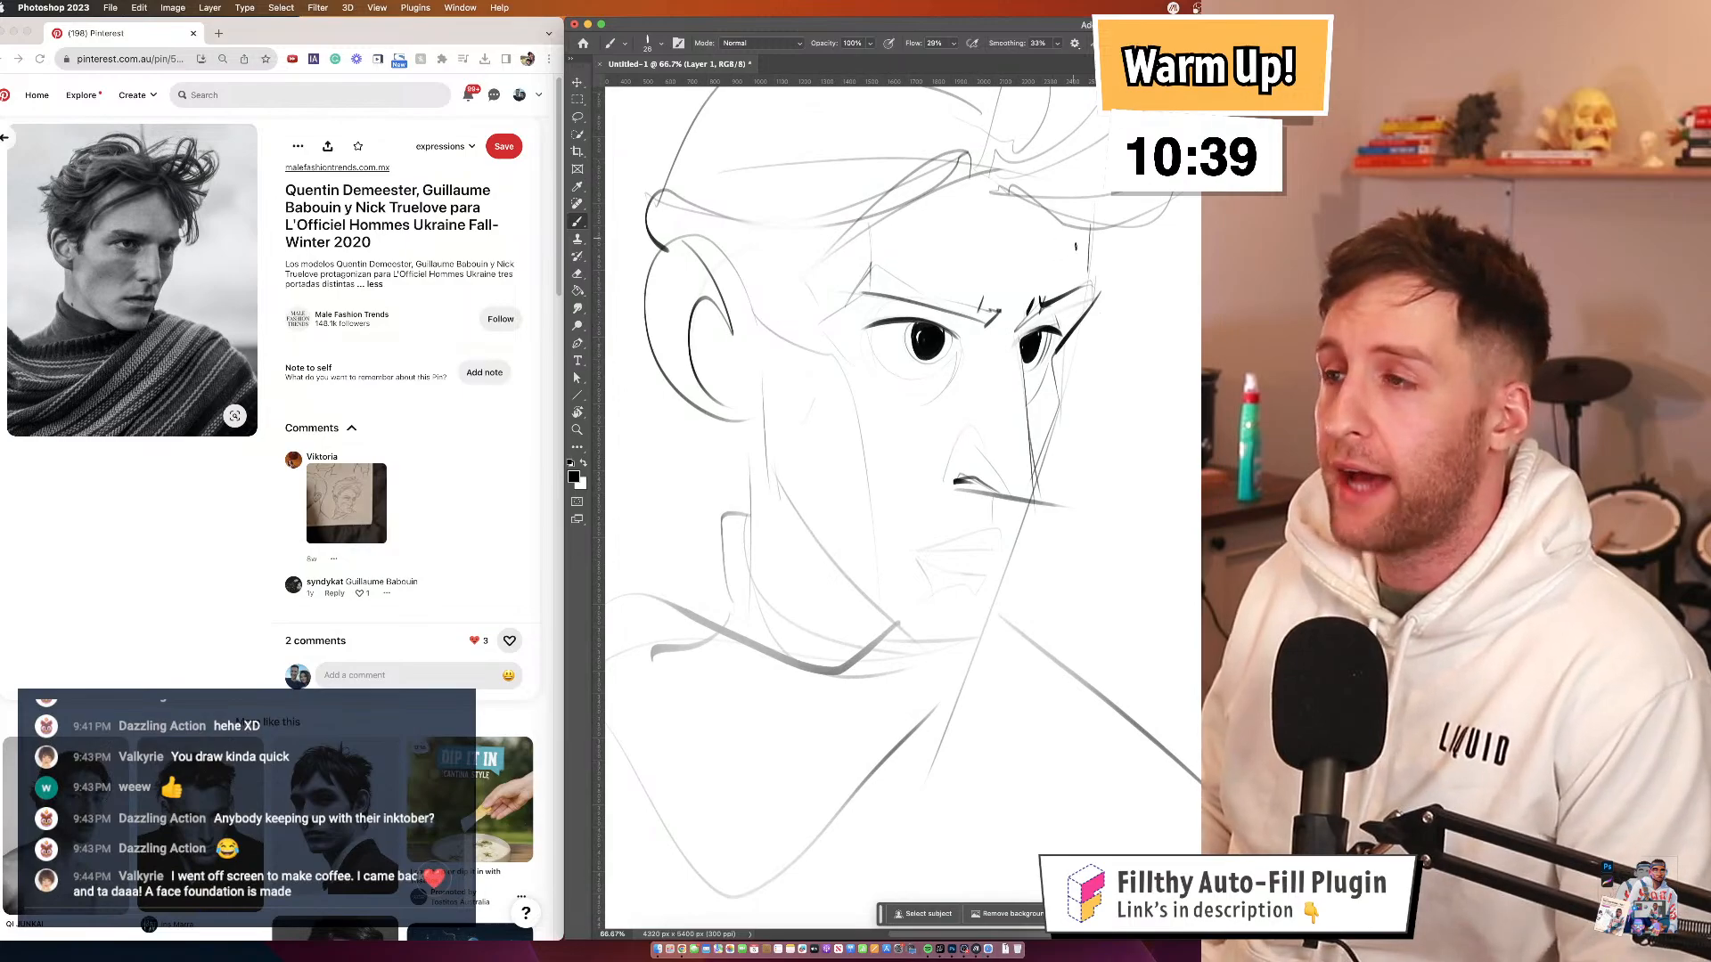
pyautogui.press('super+z')
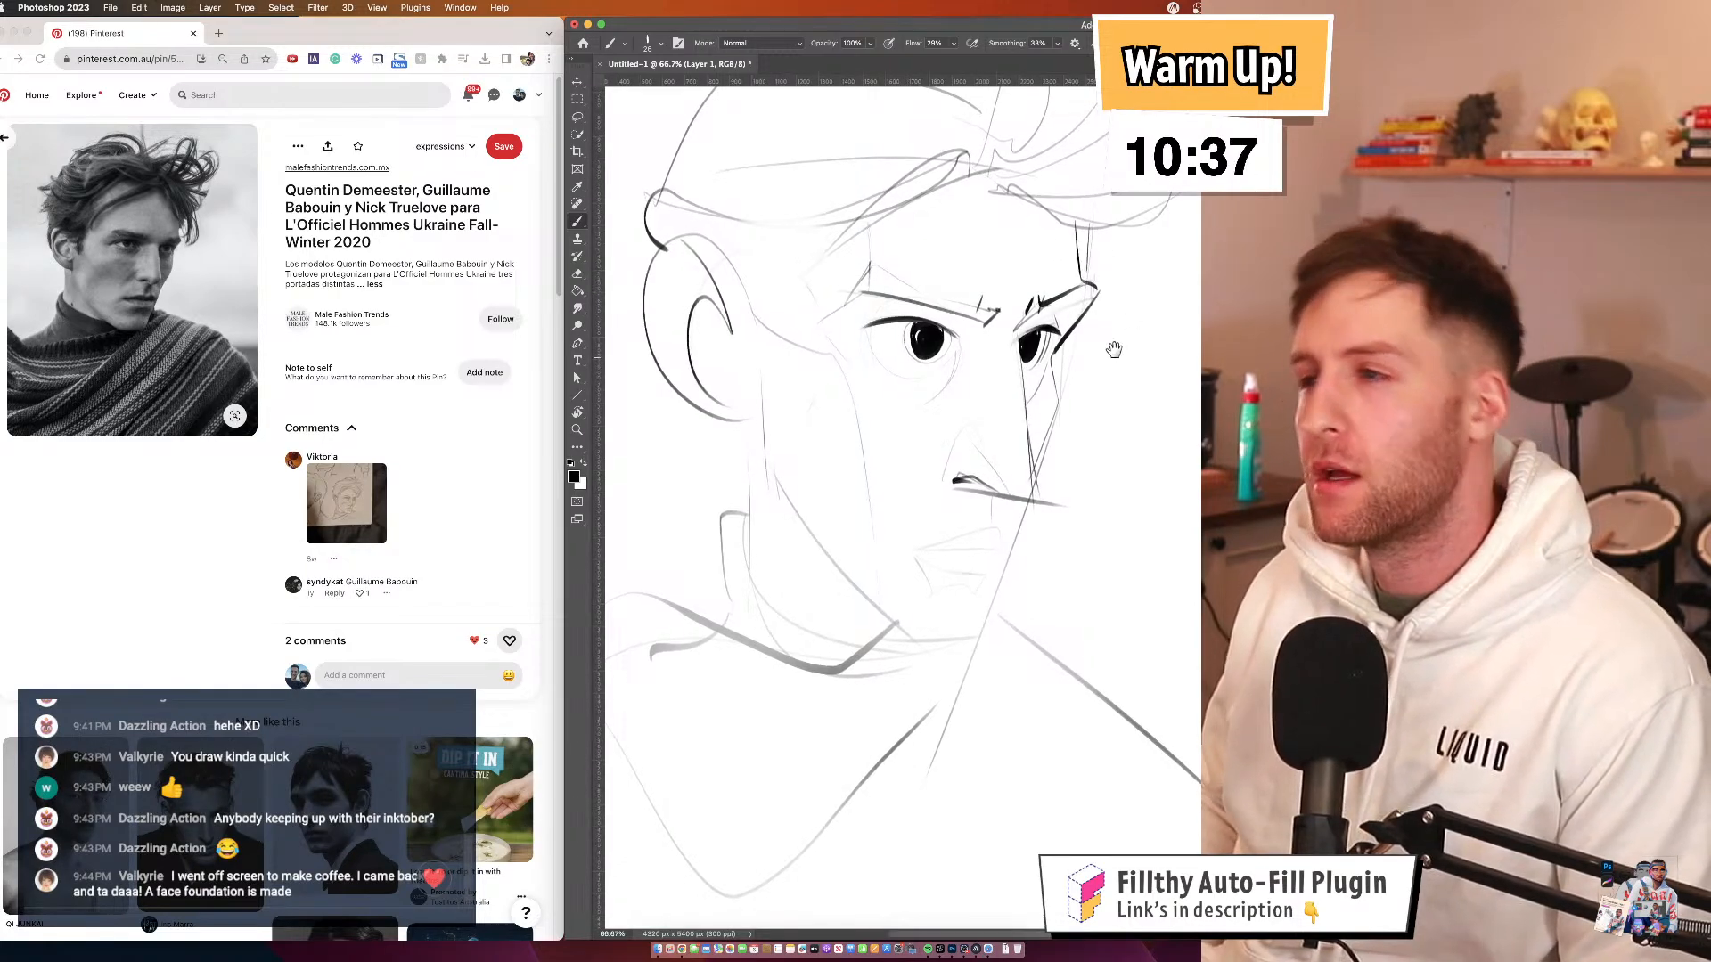
pyautogui.moveTo(1113, 350); pyautogui.dragTo(1101, 333)
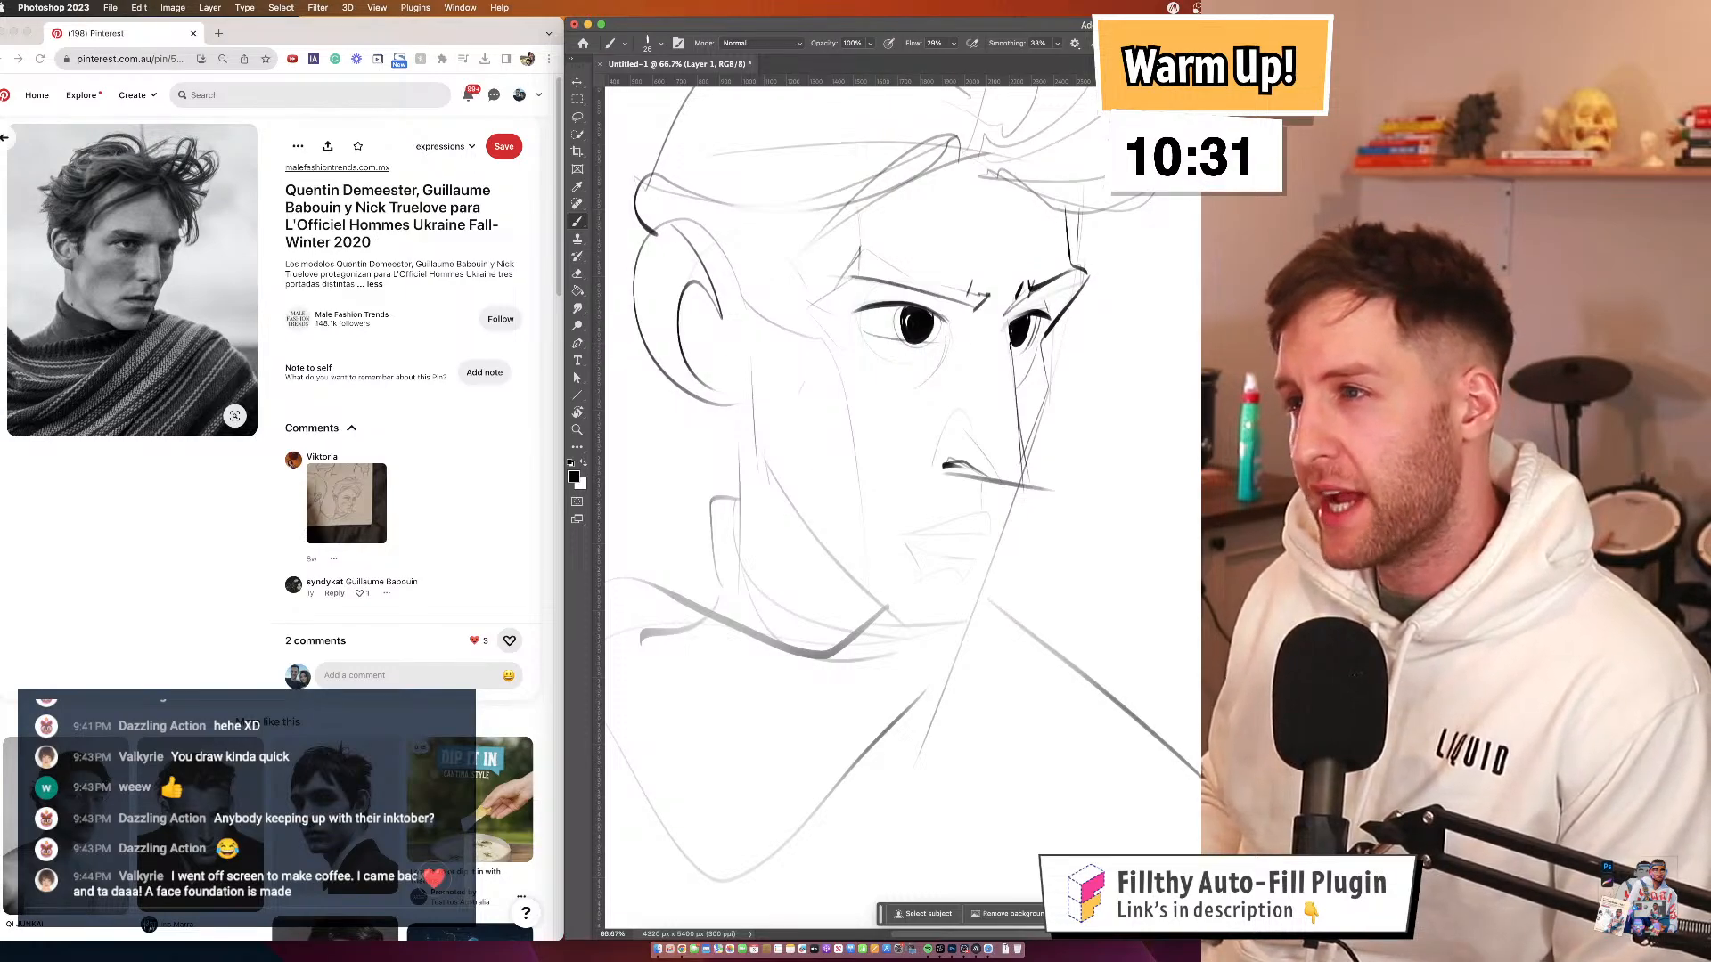
pyautogui.moveTo(1062, 396); pyautogui.dragTo(1059, 398)
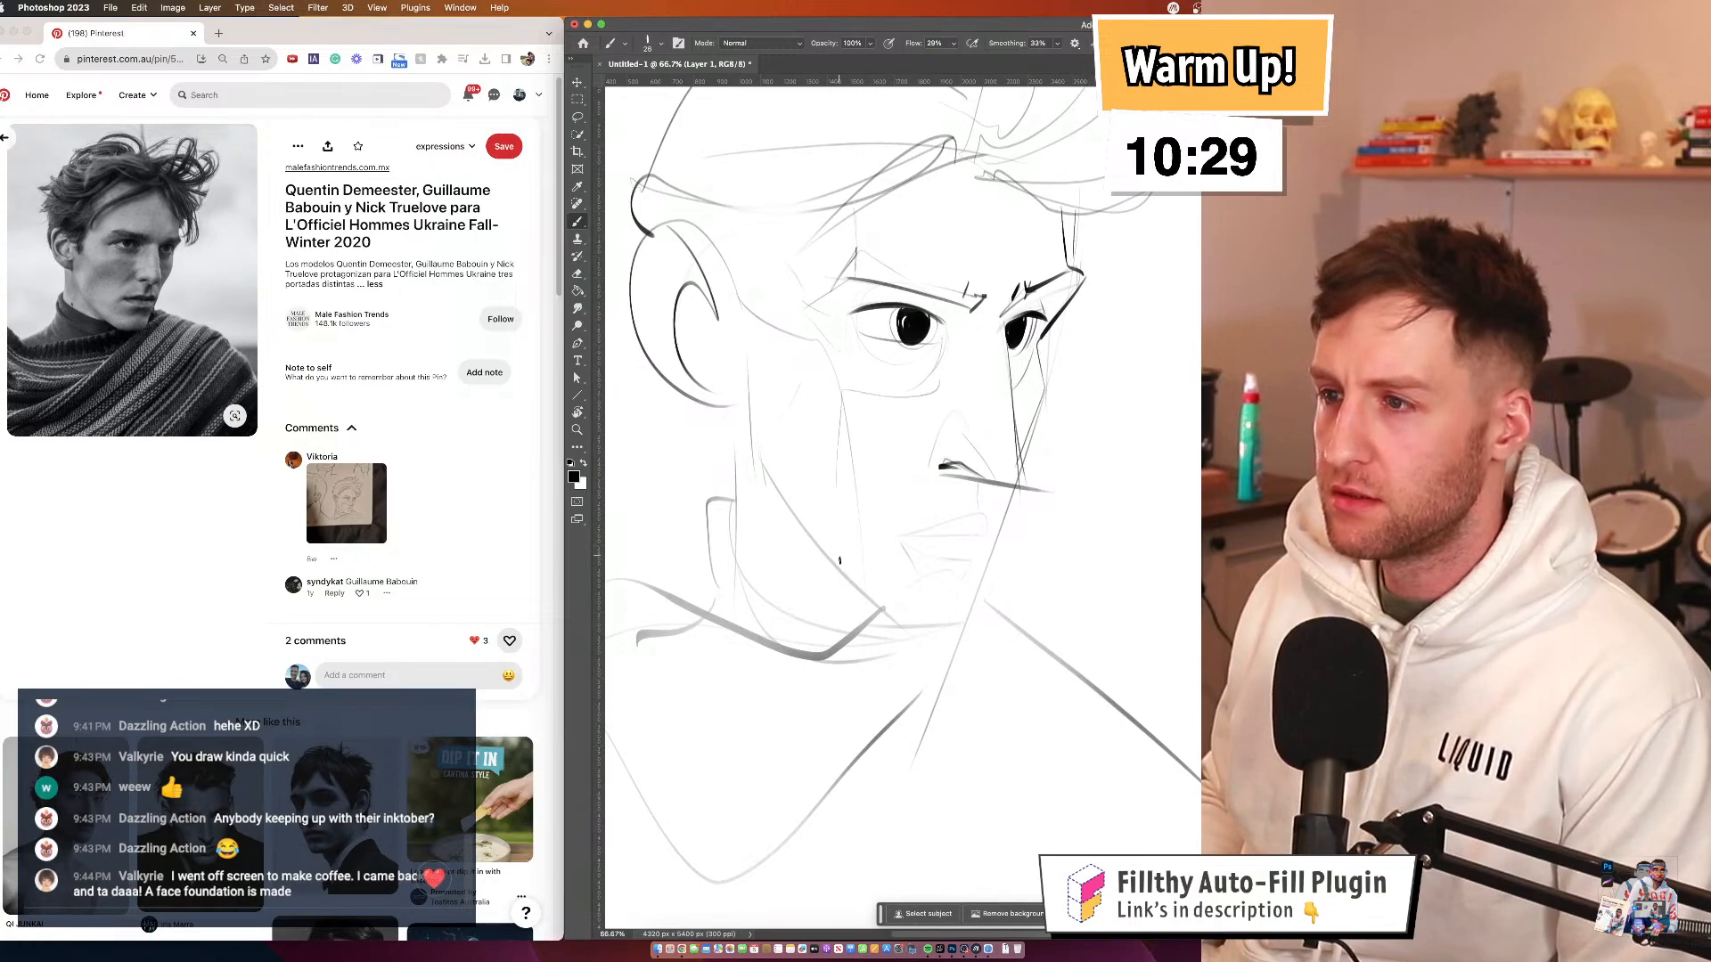
pyautogui.moveTo(1051, 331); pyautogui.dragTo(1044, 389)
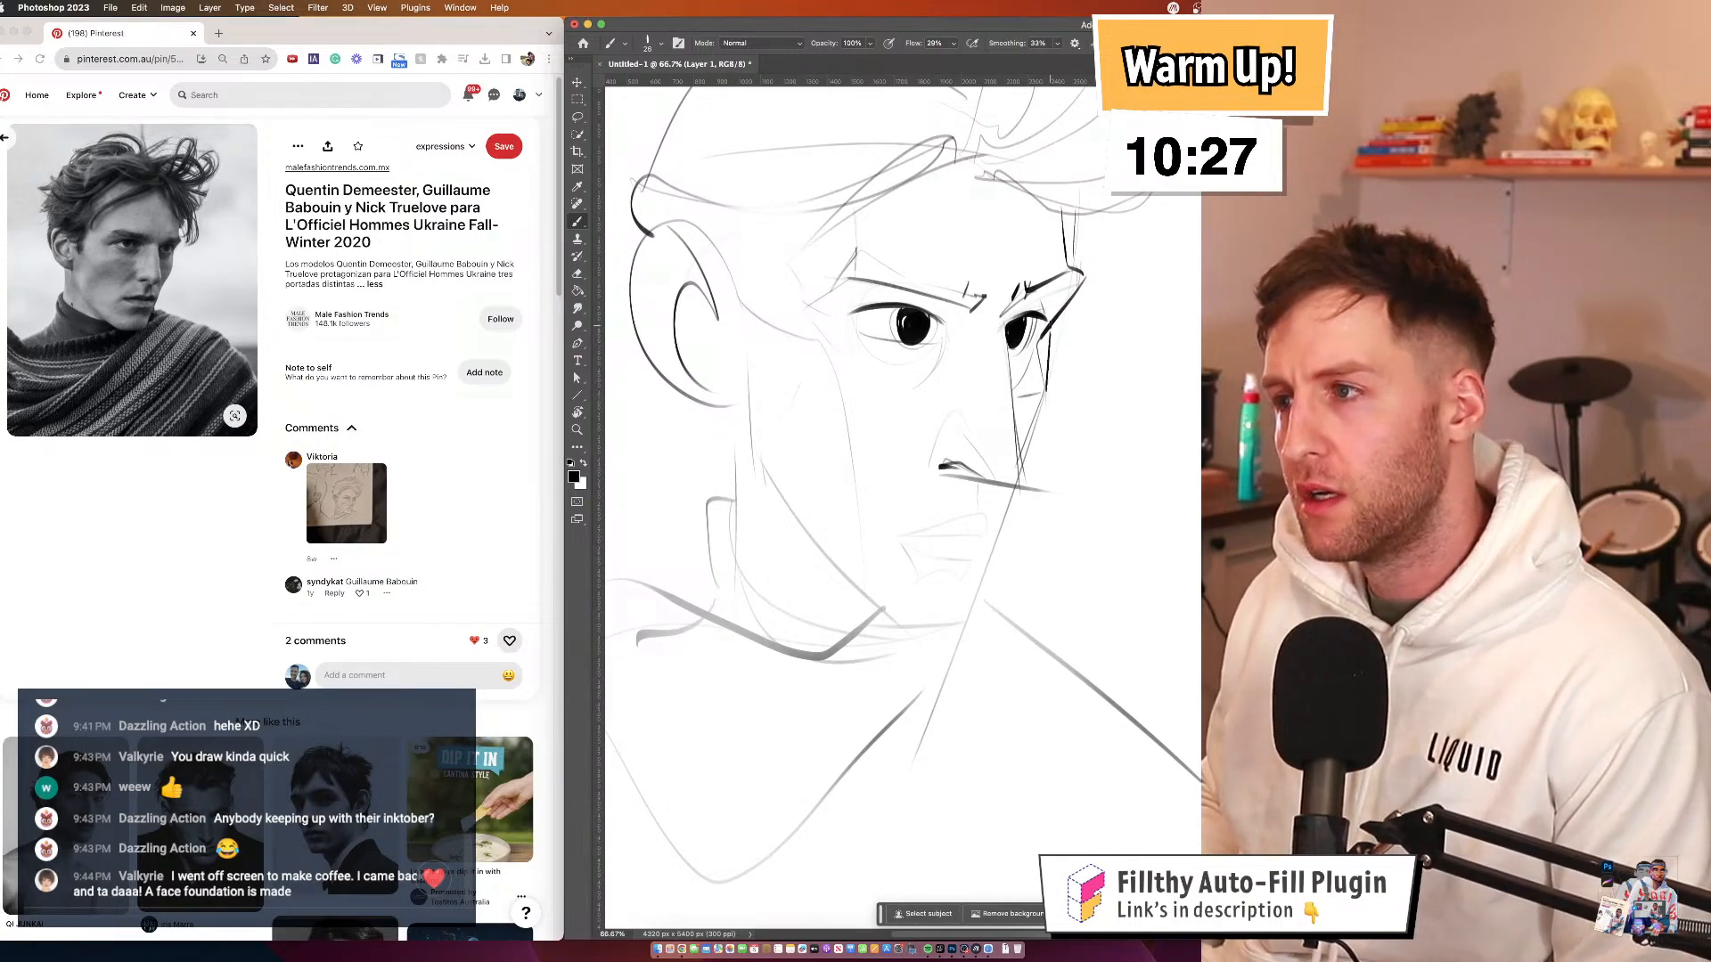
# Draw the parting line between the lips with a dark accent at each mouth corner
pyautogui.moveTo(1135, 326); pyautogui.dragTo(1120, 294)
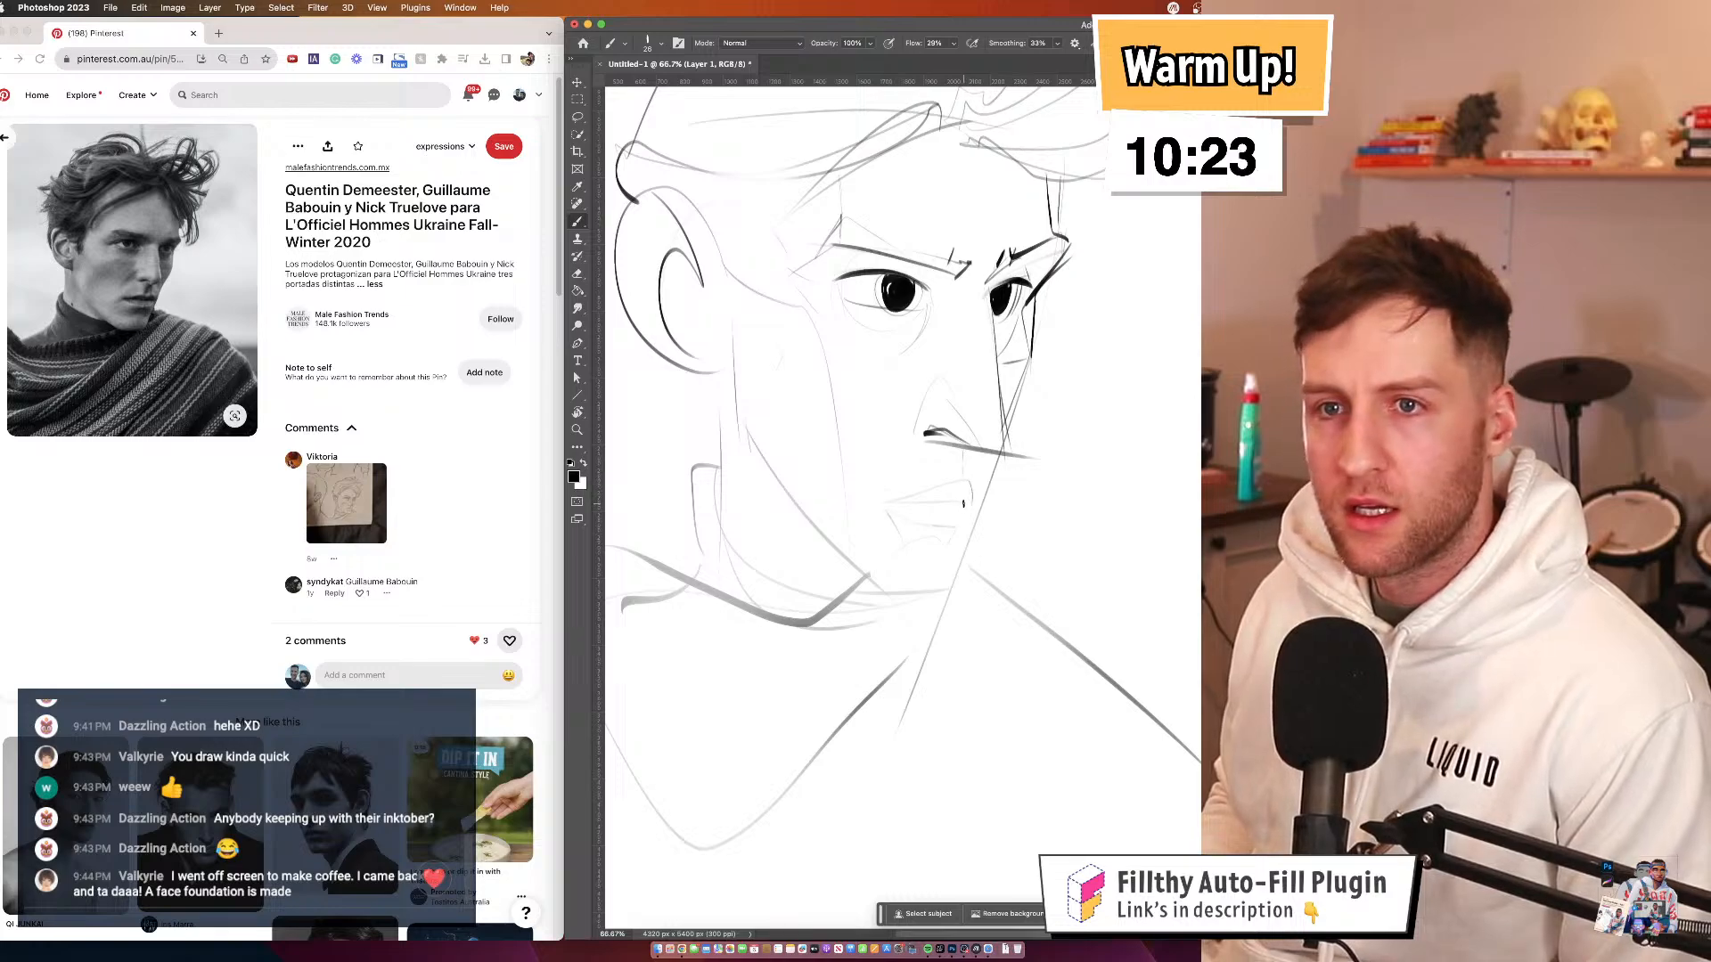
pyautogui.press('super+z')
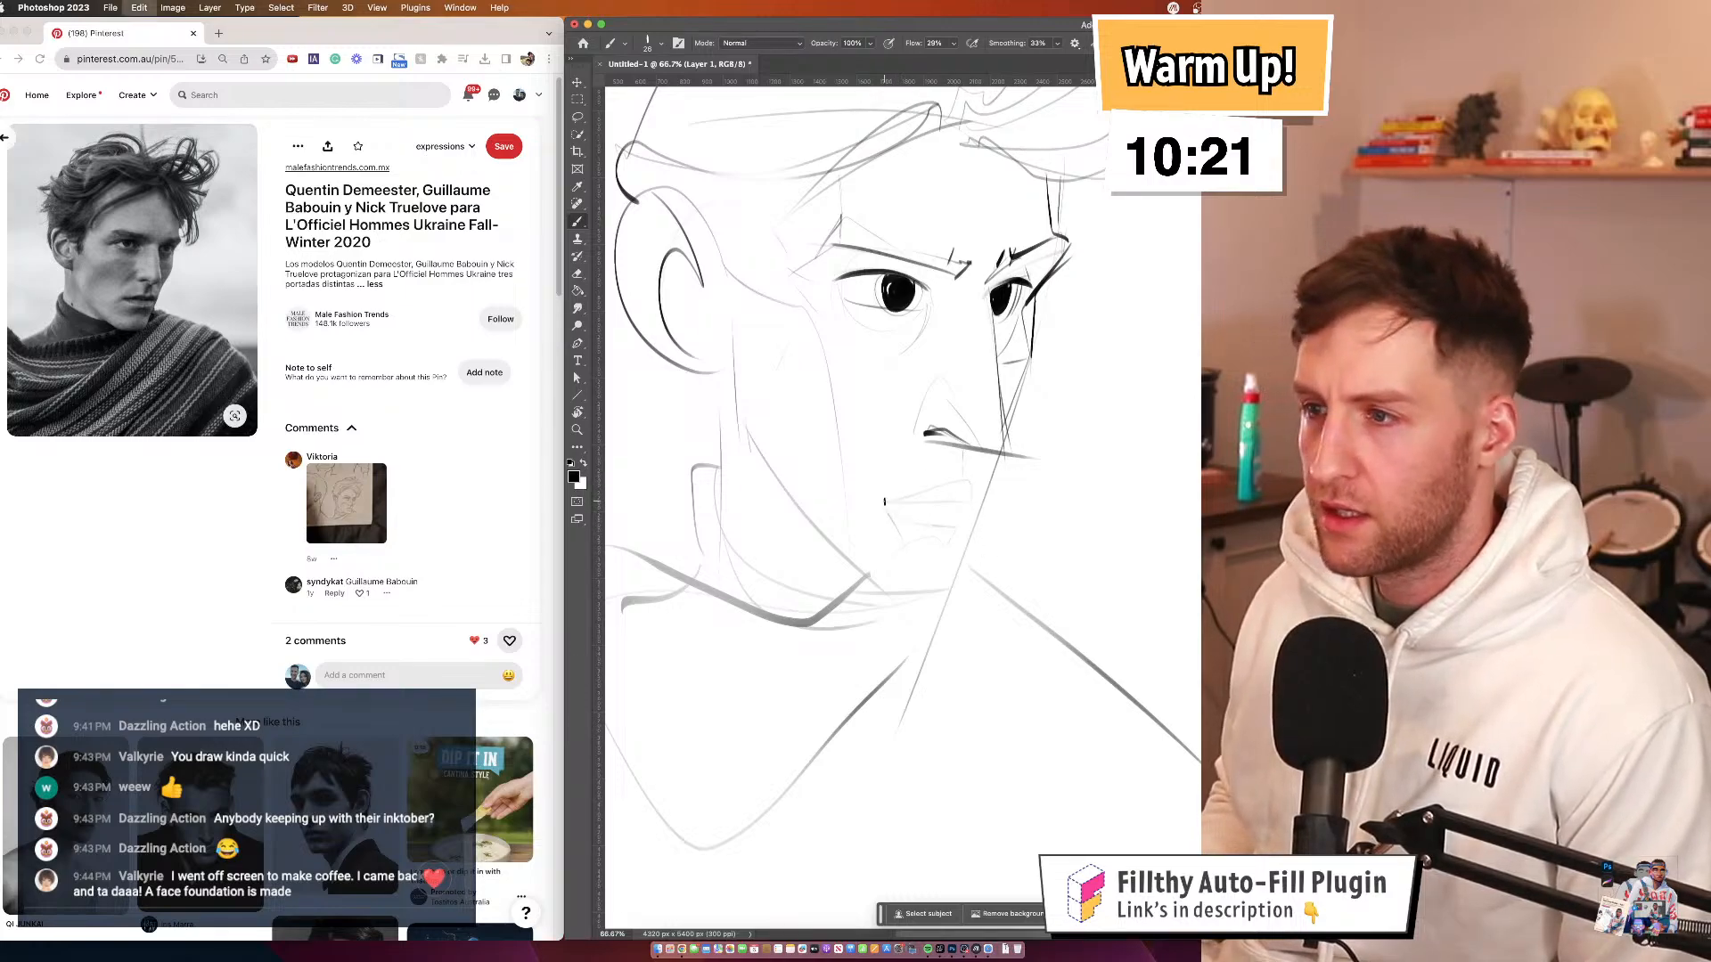
pyautogui.moveTo(878, 503); pyautogui.dragTo(959, 506)
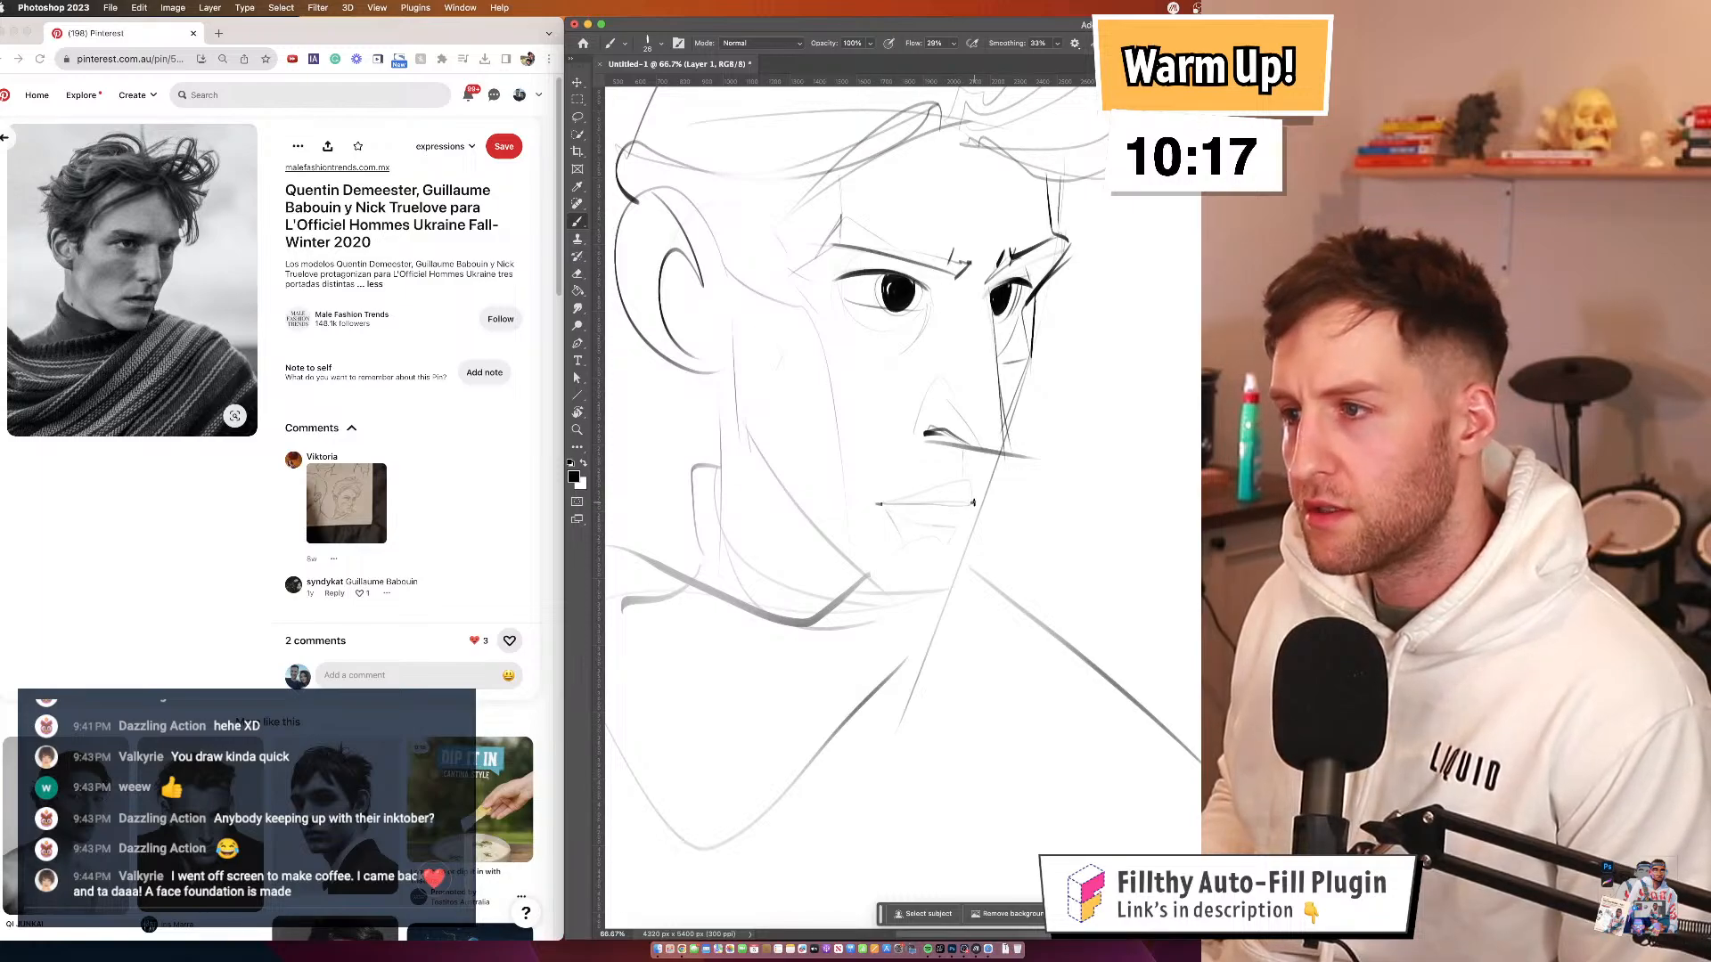
pyautogui.moveTo(972, 481)
pyautogui.mouseDown()
pyautogui.moveTo(881, 503)
pyautogui.moveTo(942, 529)
pyautogui.mouseUp()
pyautogui.moveTo(1045, 428); pyautogui.dragTo(1074, 468)
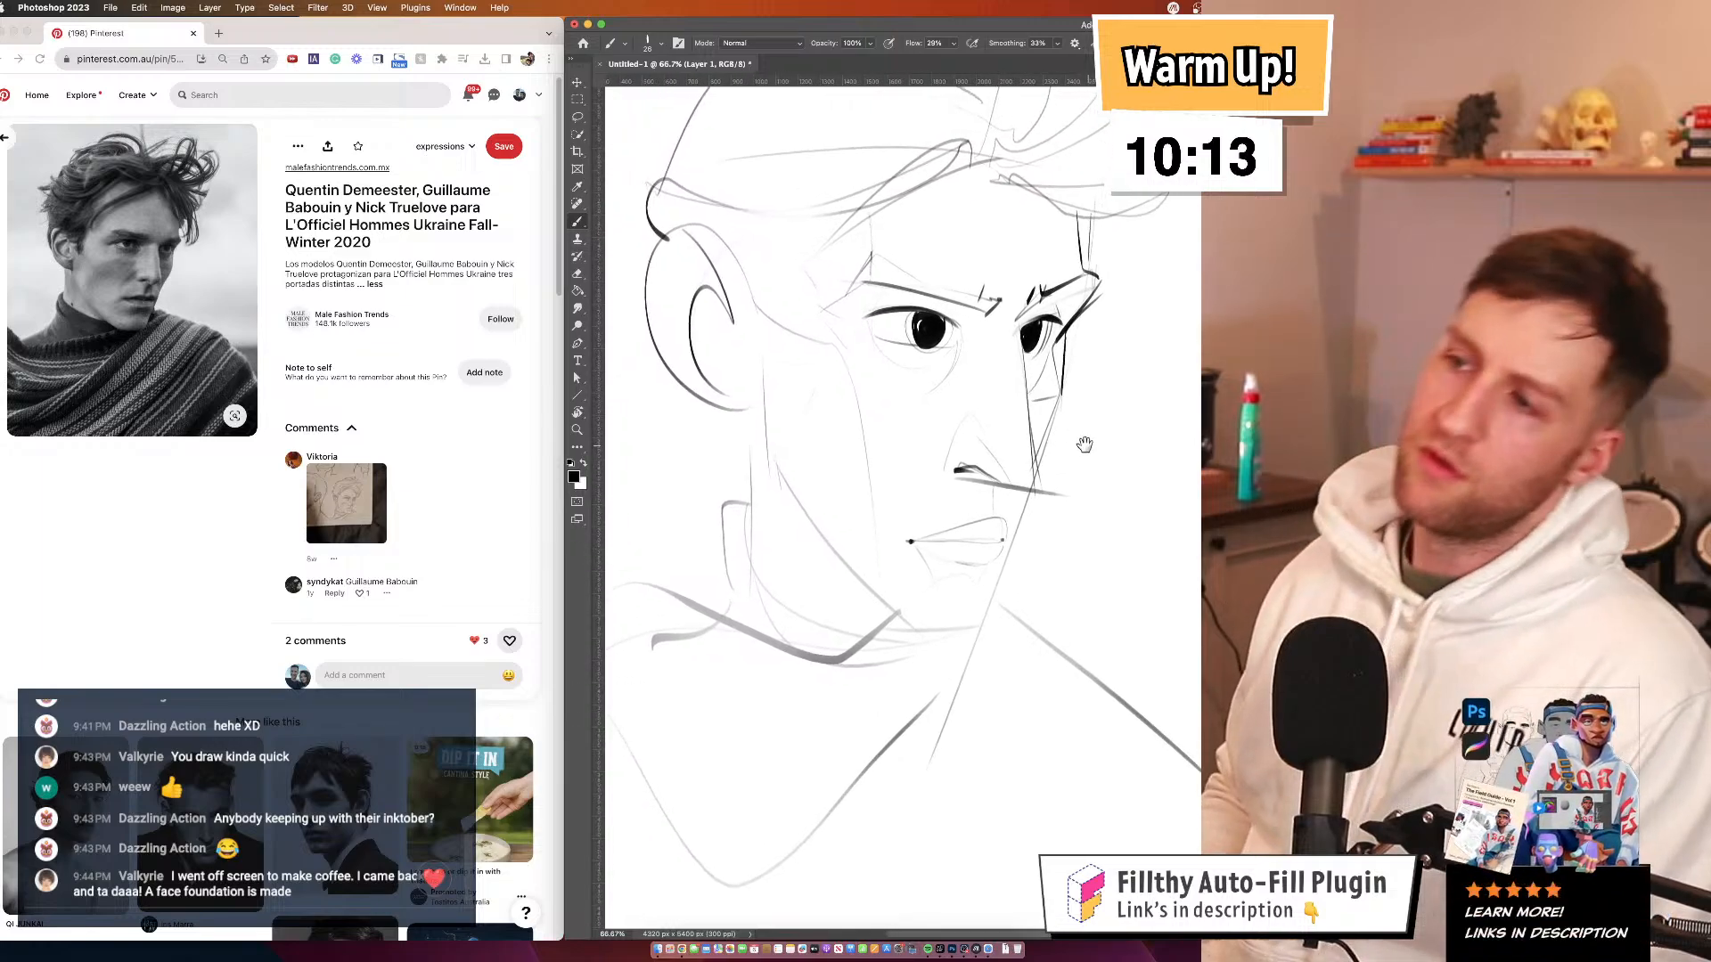
pyautogui.press('[')
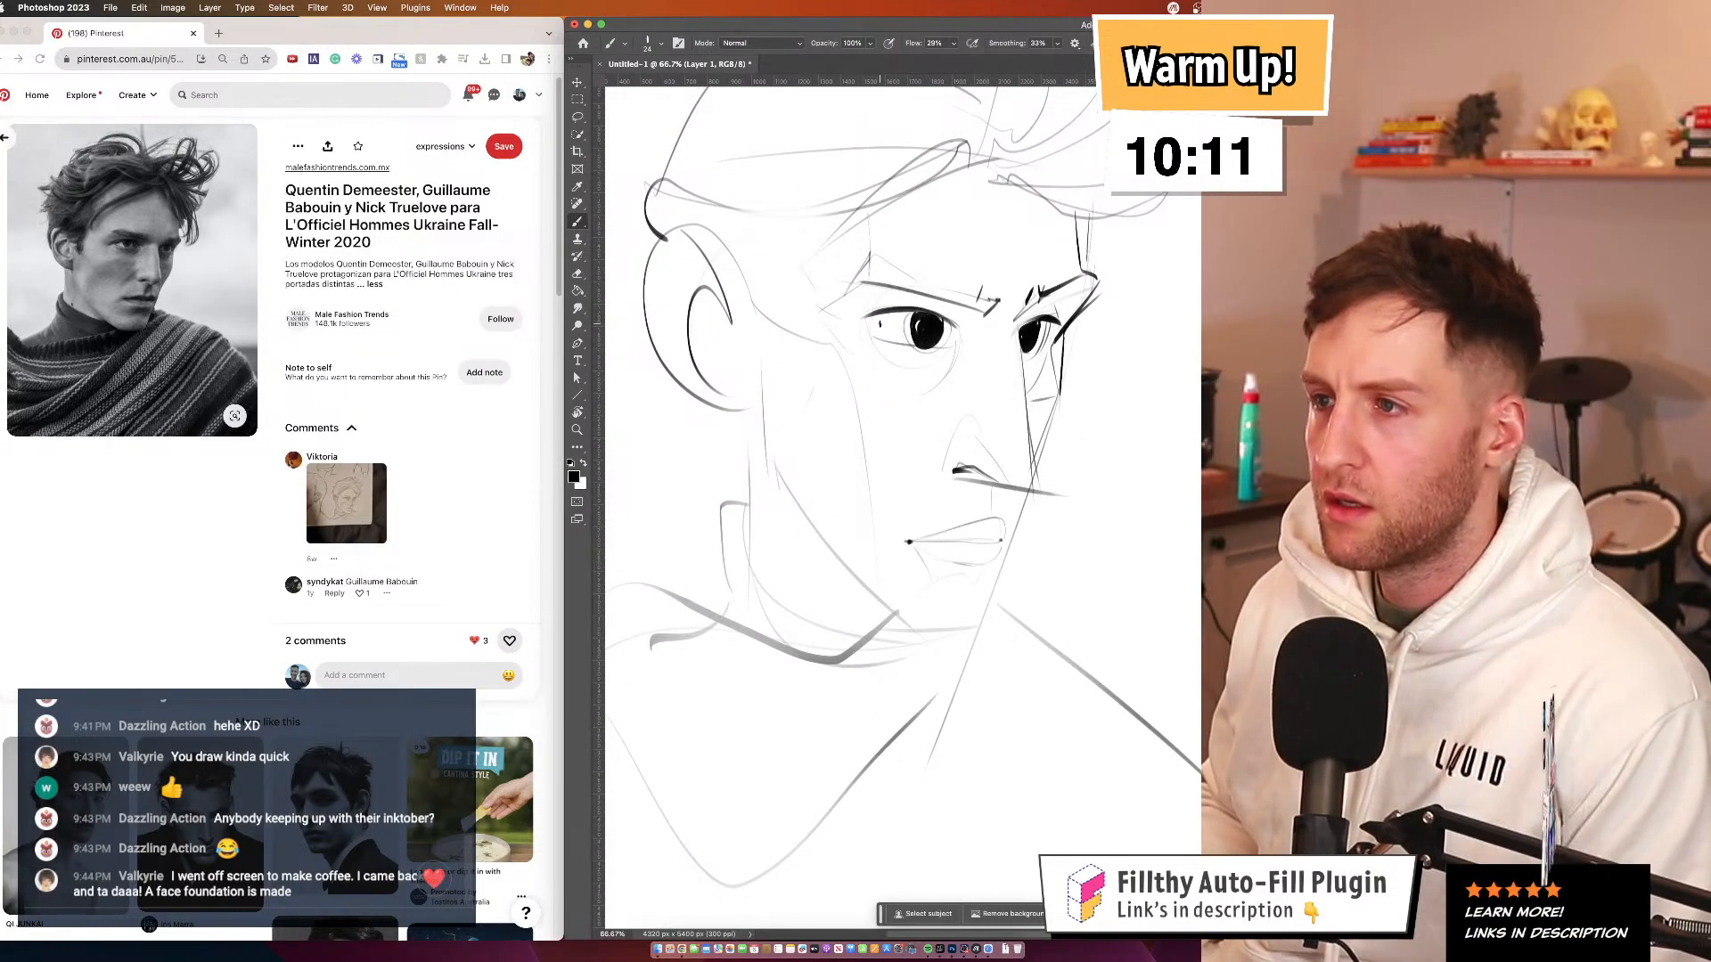
pyautogui.moveTo(909, 346); pyautogui.dragTo(871, 316)
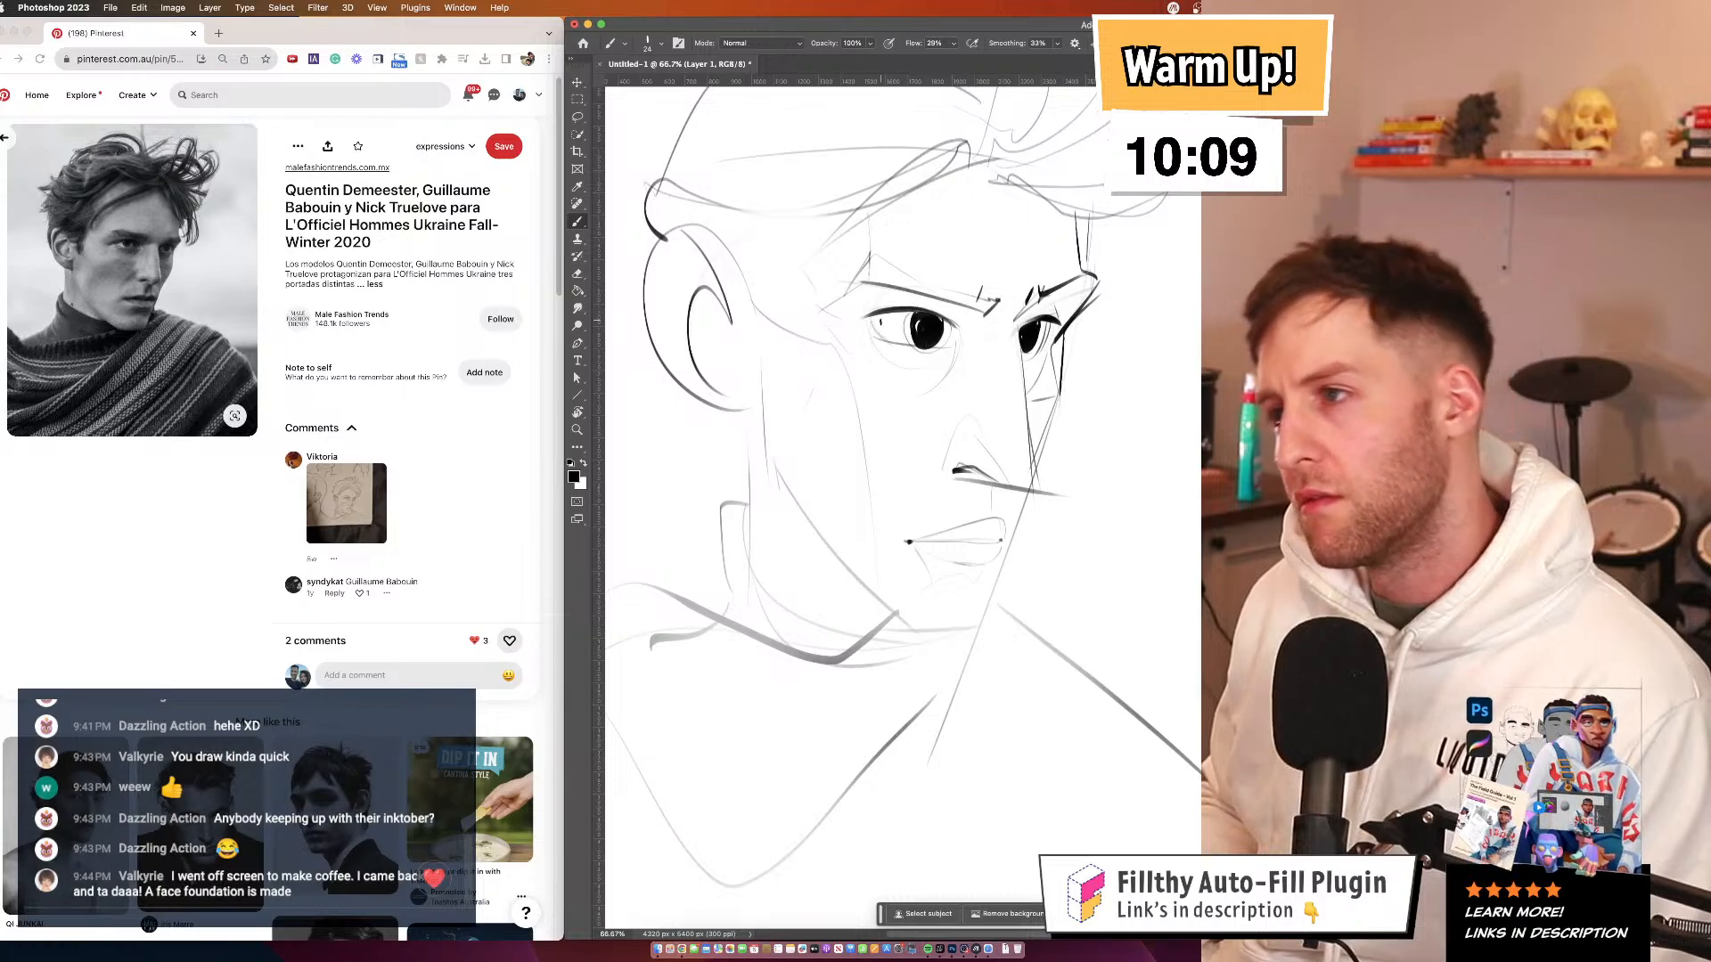
pyautogui.press(']')
pyautogui.press(']')
pyautogui.press('super+z')
pyautogui.moveTo(927, 310); pyautogui.dragTo(872, 313)
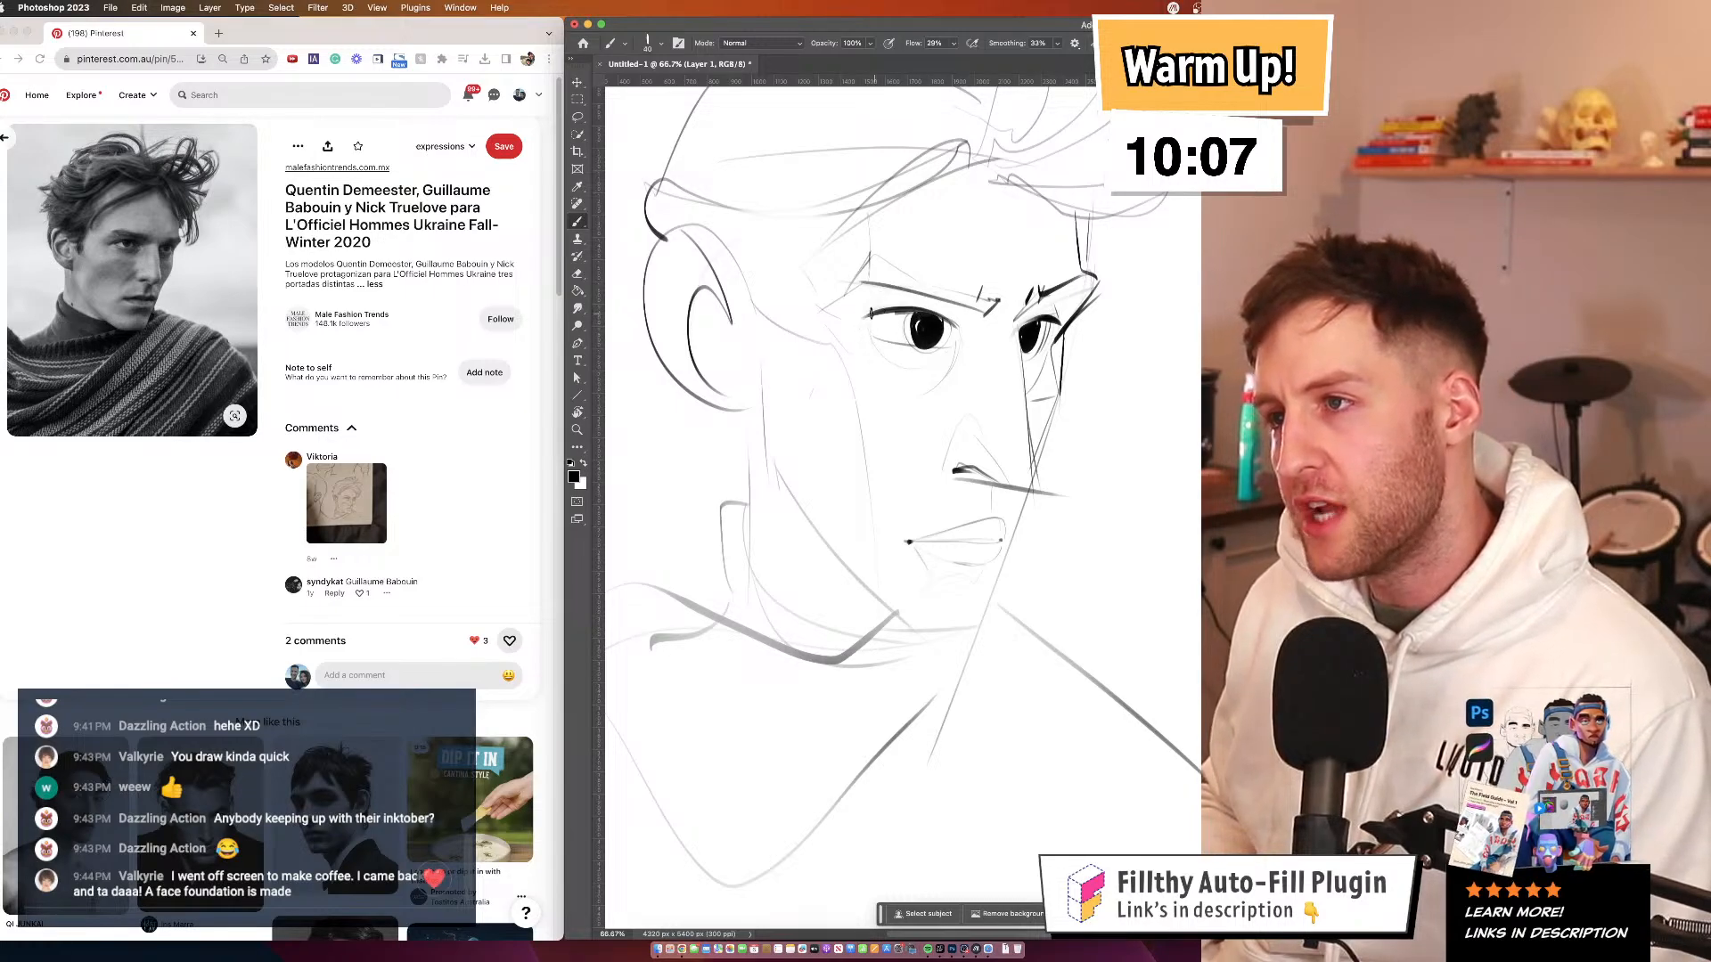
pyautogui.press('super+z')
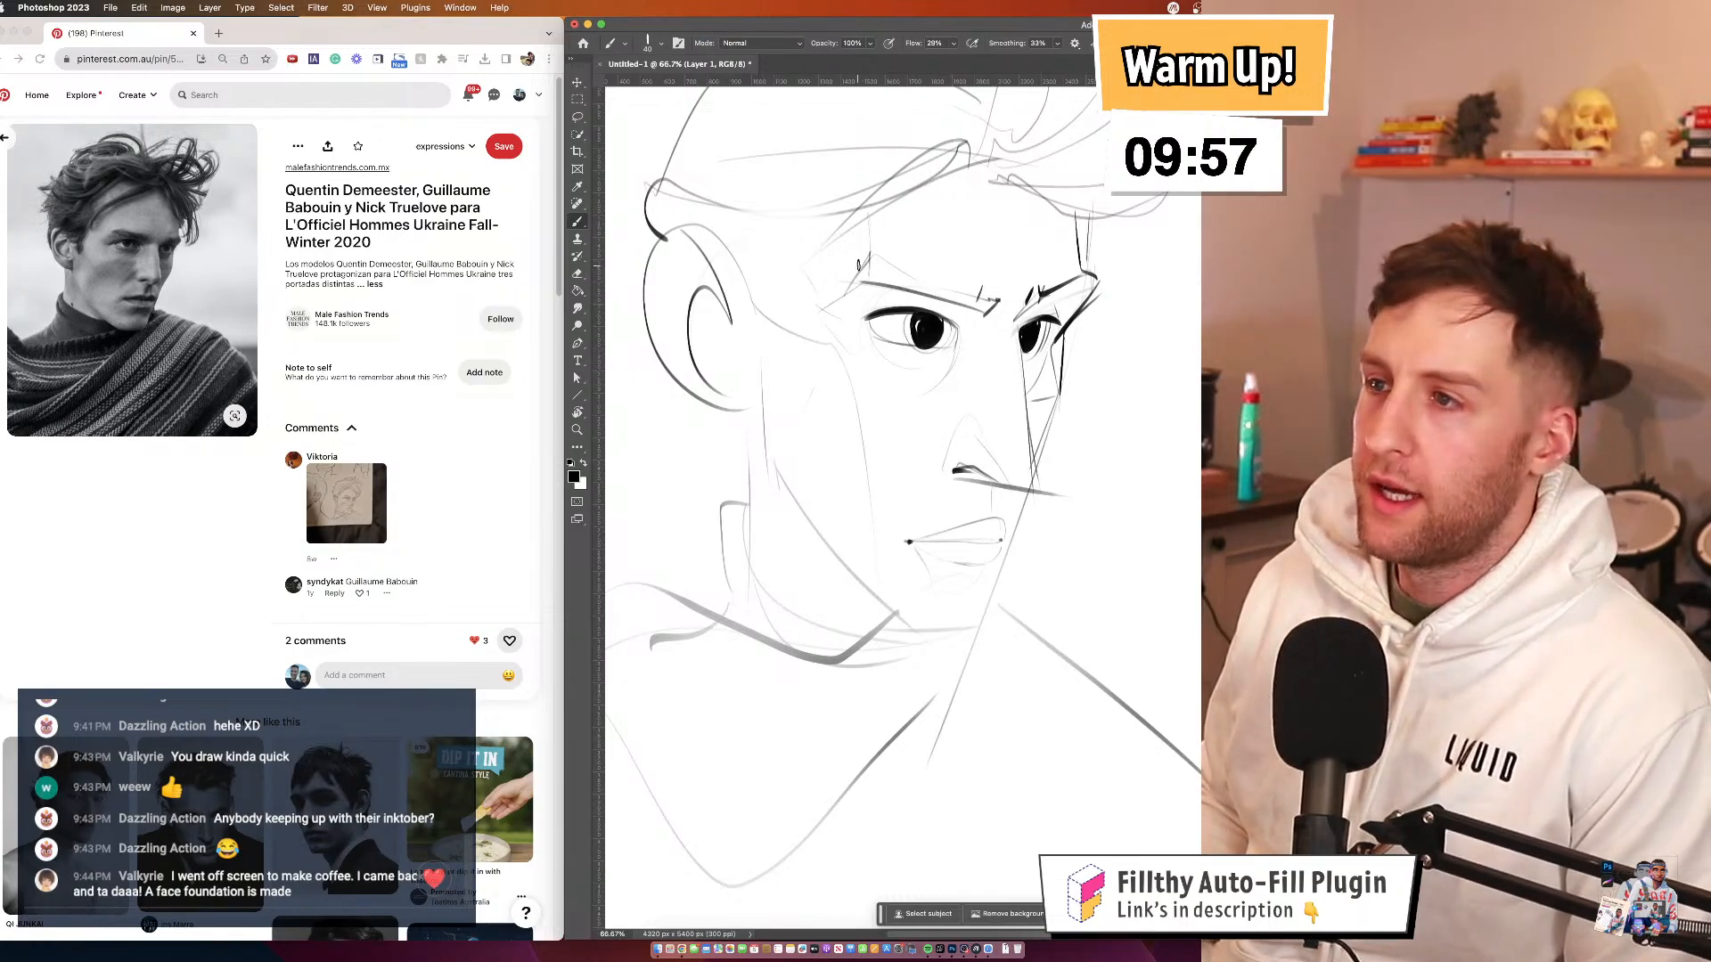
# Accent both ends of the near brow with bold strokes, and outline the pointed nostril wing and nose base
pyautogui.moveTo(869, 259); pyautogui.dragTo(1010, 309)
pyautogui.press('super+z')
pyautogui.press('super+z')
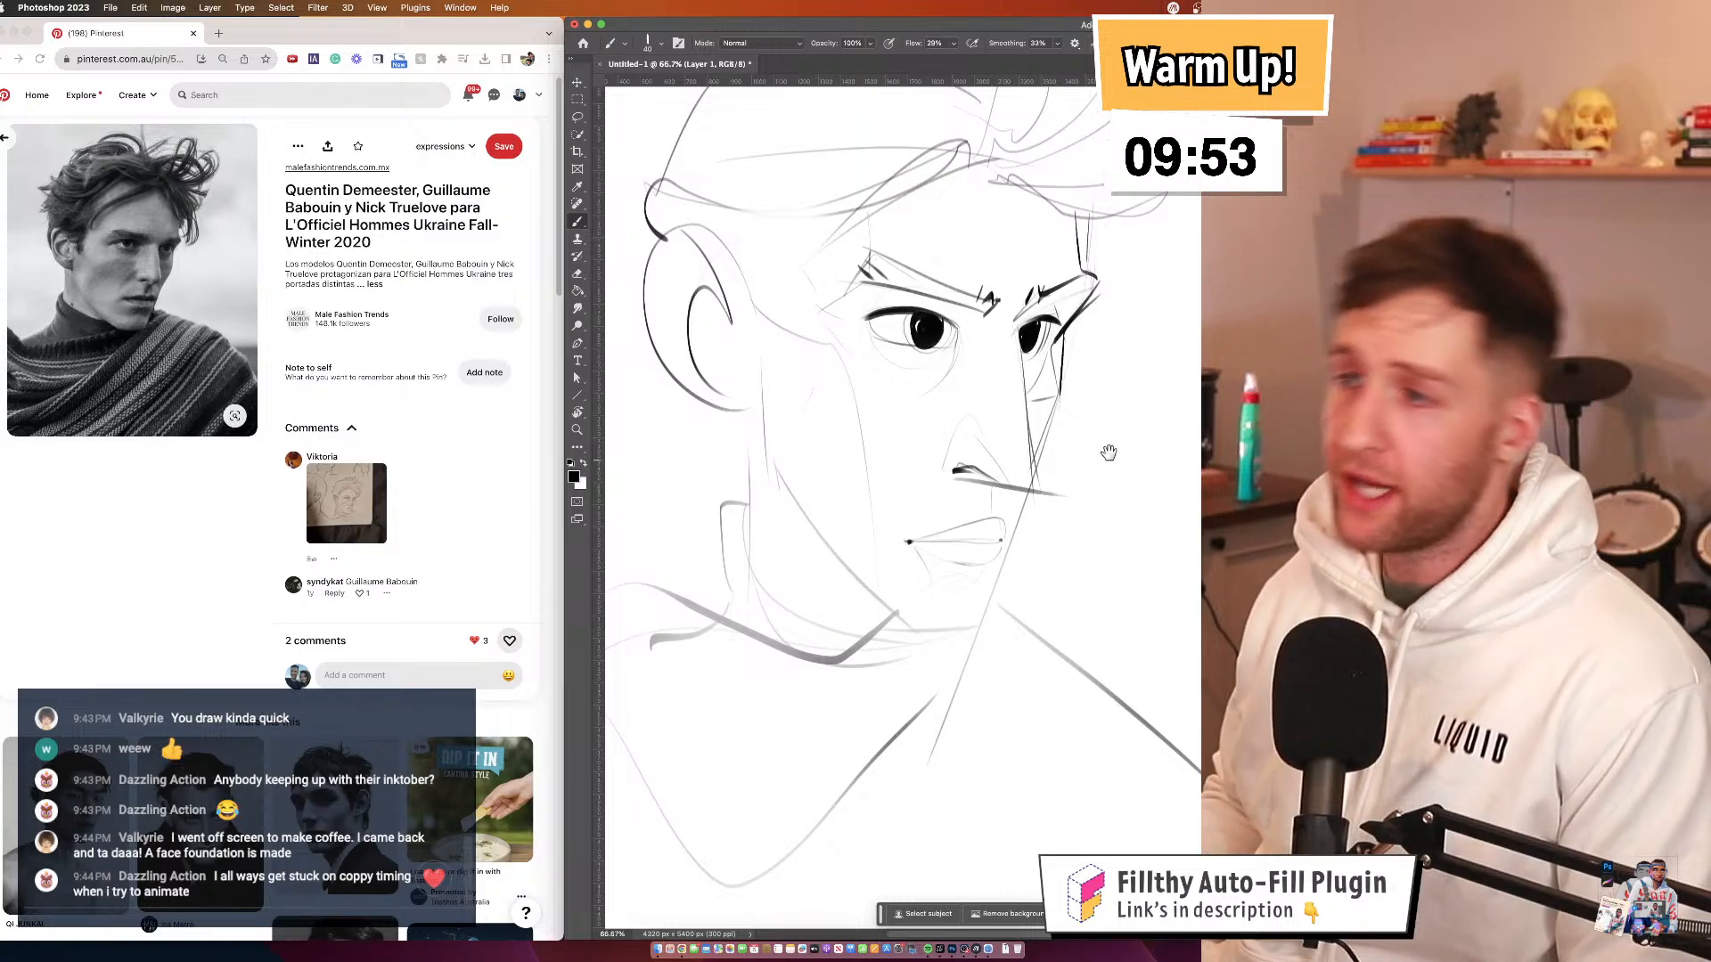
pyautogui.moveTo(1108, 450)
pyautogui.mouseDown()
pyautogui.moveTo(1096, 424)
pyautogui.moveTo(986, 481)
pyautogui.mouseUp()
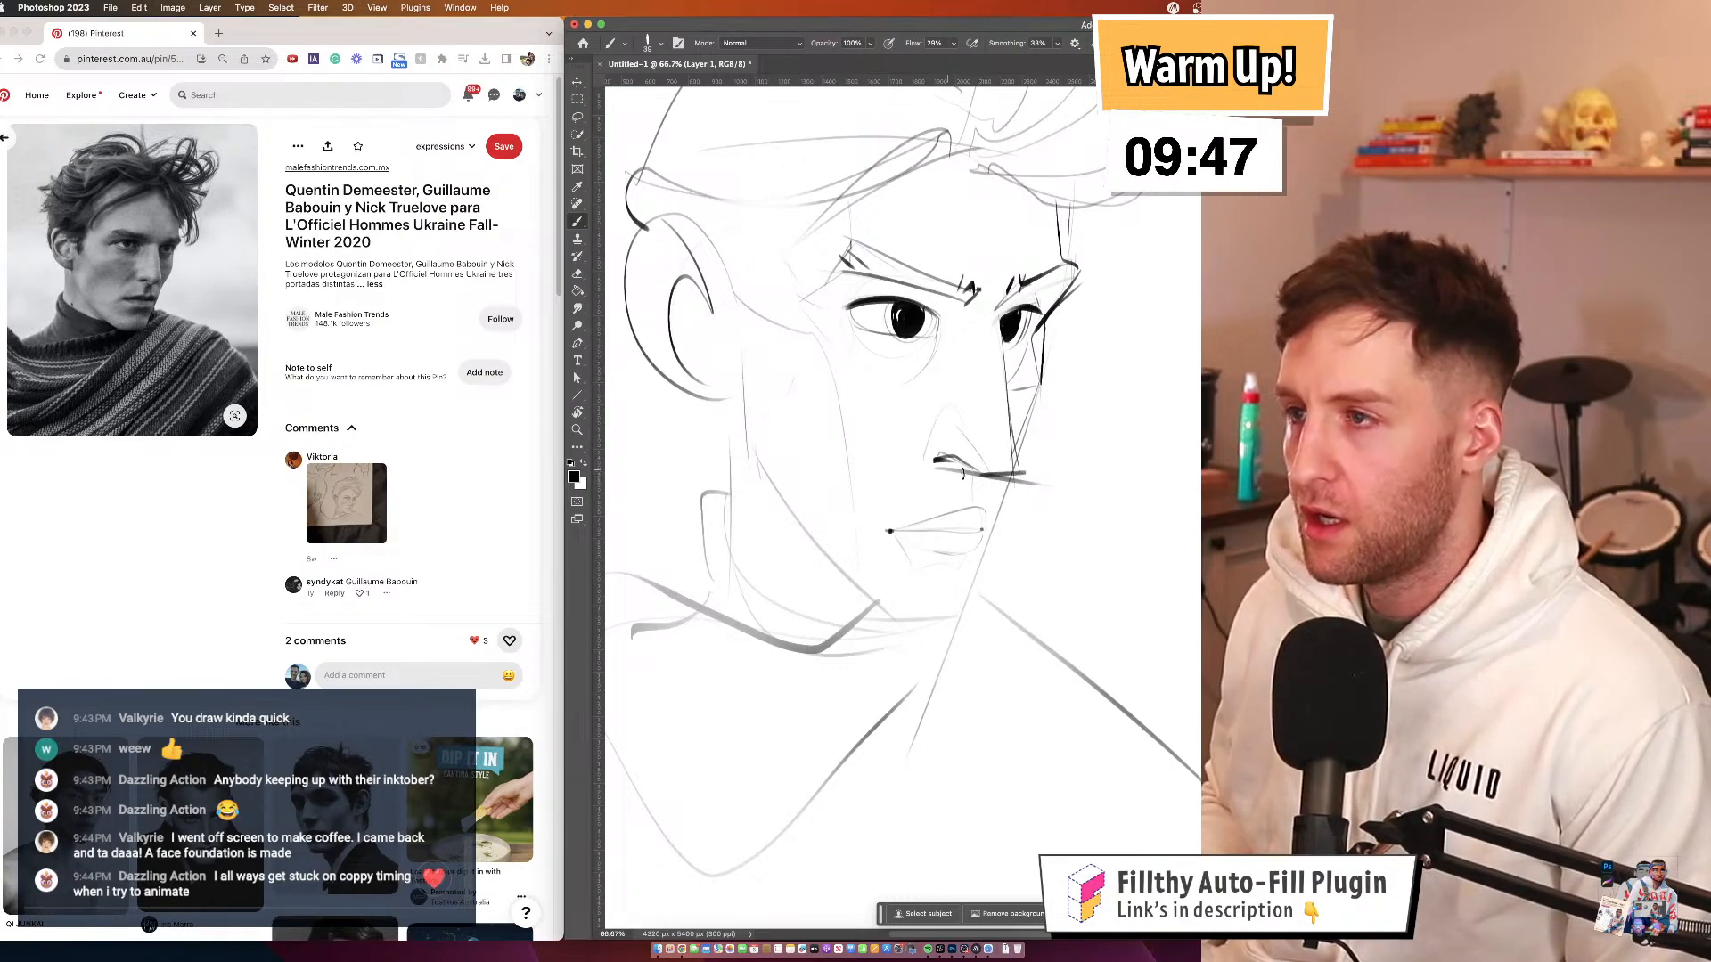
pyautogui.moveTo(949, 462)
pyautogui.mouseDown()
pyautogui.moveTo(922, 360)
pyautogui.moveTo(901, 359)
pyautogui.mouseUp()
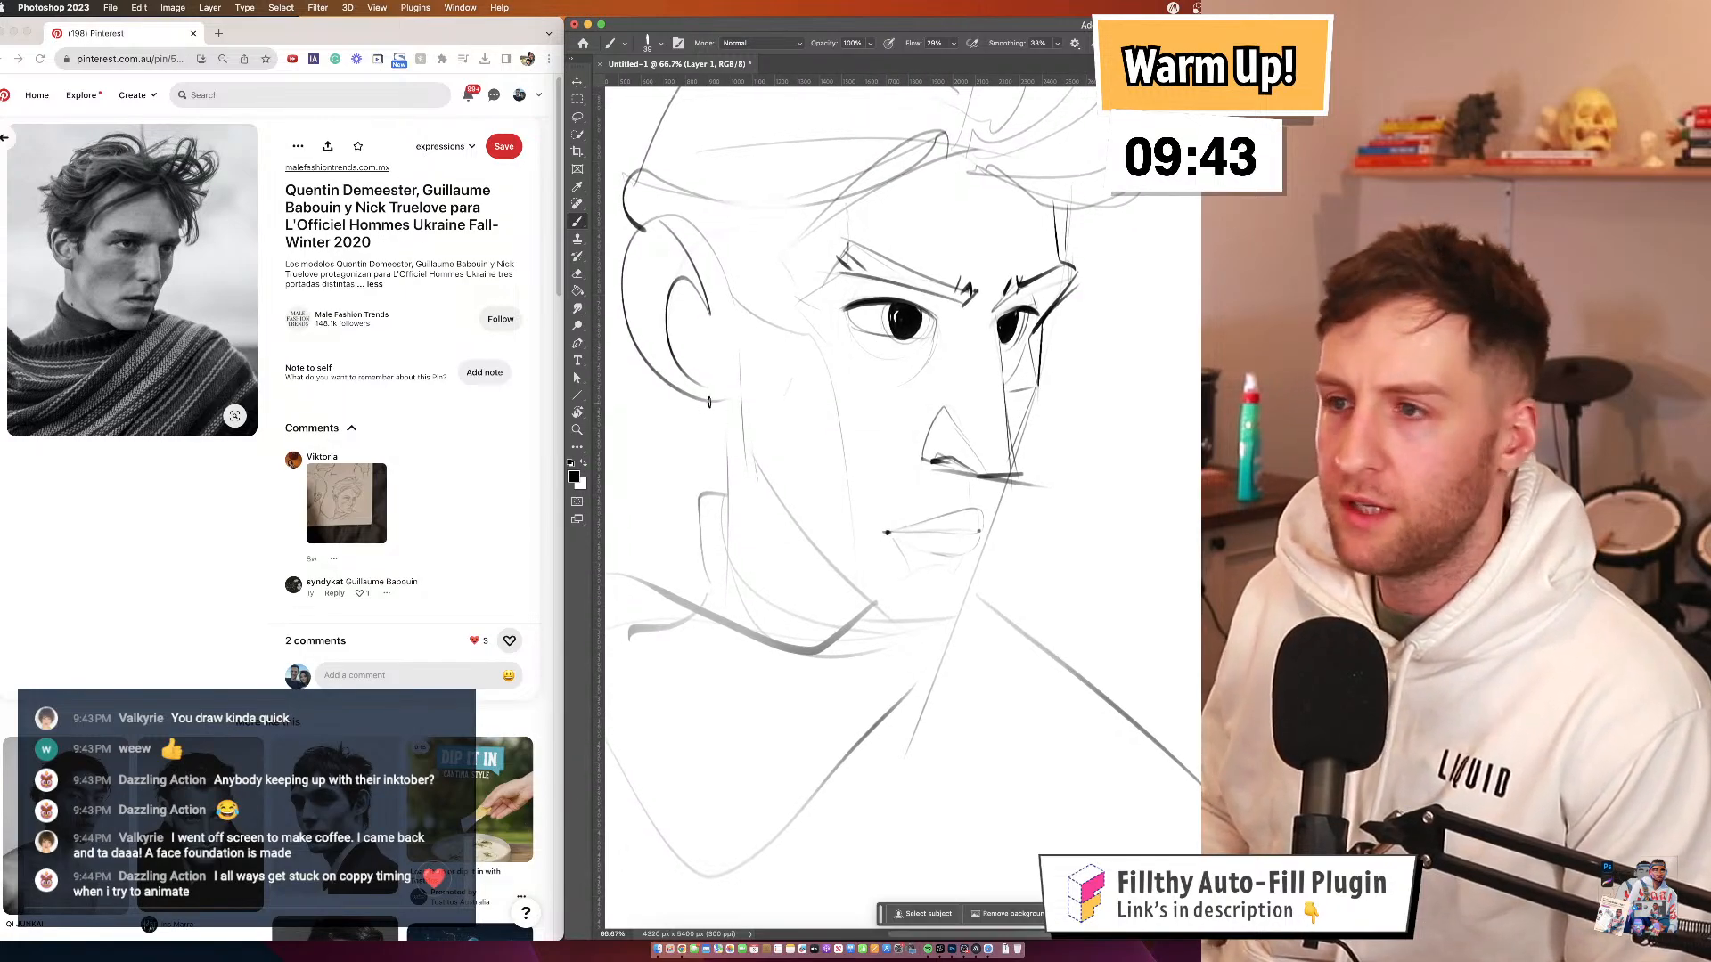
# Draw the neck line below the ear and a thick jawline slanting down toward the chin
pyautogui.moveTo(726, 402); pyautogui.dragTo(738, 565)
pyautogui.moveTo(741, 398)
pyautogui.mouseDown()
pyautogui.moveTo(757, 478)
pyautogui.moveTo(859, 598)
pyautogui.mouseUp()
pyautogui.moveTo(1060, 570); pyautogui.dragTo(961, 552)
pyautogui.moveTo(960, 554); pyautogui.dragTo(931, 544)
pyautogui.moveTo(944, 473)
pyautogui.mouseDown()
pyautogui.moveTo(982, 475)
pyautogui.moveTo(813, 425)
pyautogui.moveTo(874, 458)
pyautogui.moveTo(897, 428)
pyautogui.moveTo(916, 442)
pyautogui.moveTo(904, 491)
pyautogui.mouseUp()
# Erase the eyelids and dark irises of both eyes, keeping the brows
pyautogui.press('e')
pyautogui.moveTo(1075, 450)
pyautogui.mouseDown()
pyautogui.moveTo(1036, 464)
pyautogui.moveTo(1012, 441)
pyautogui.moveTo(1031, 481)
pyautogui.mouseUp()
pyautogui.press('z')
pyautogui.click(955, 418)
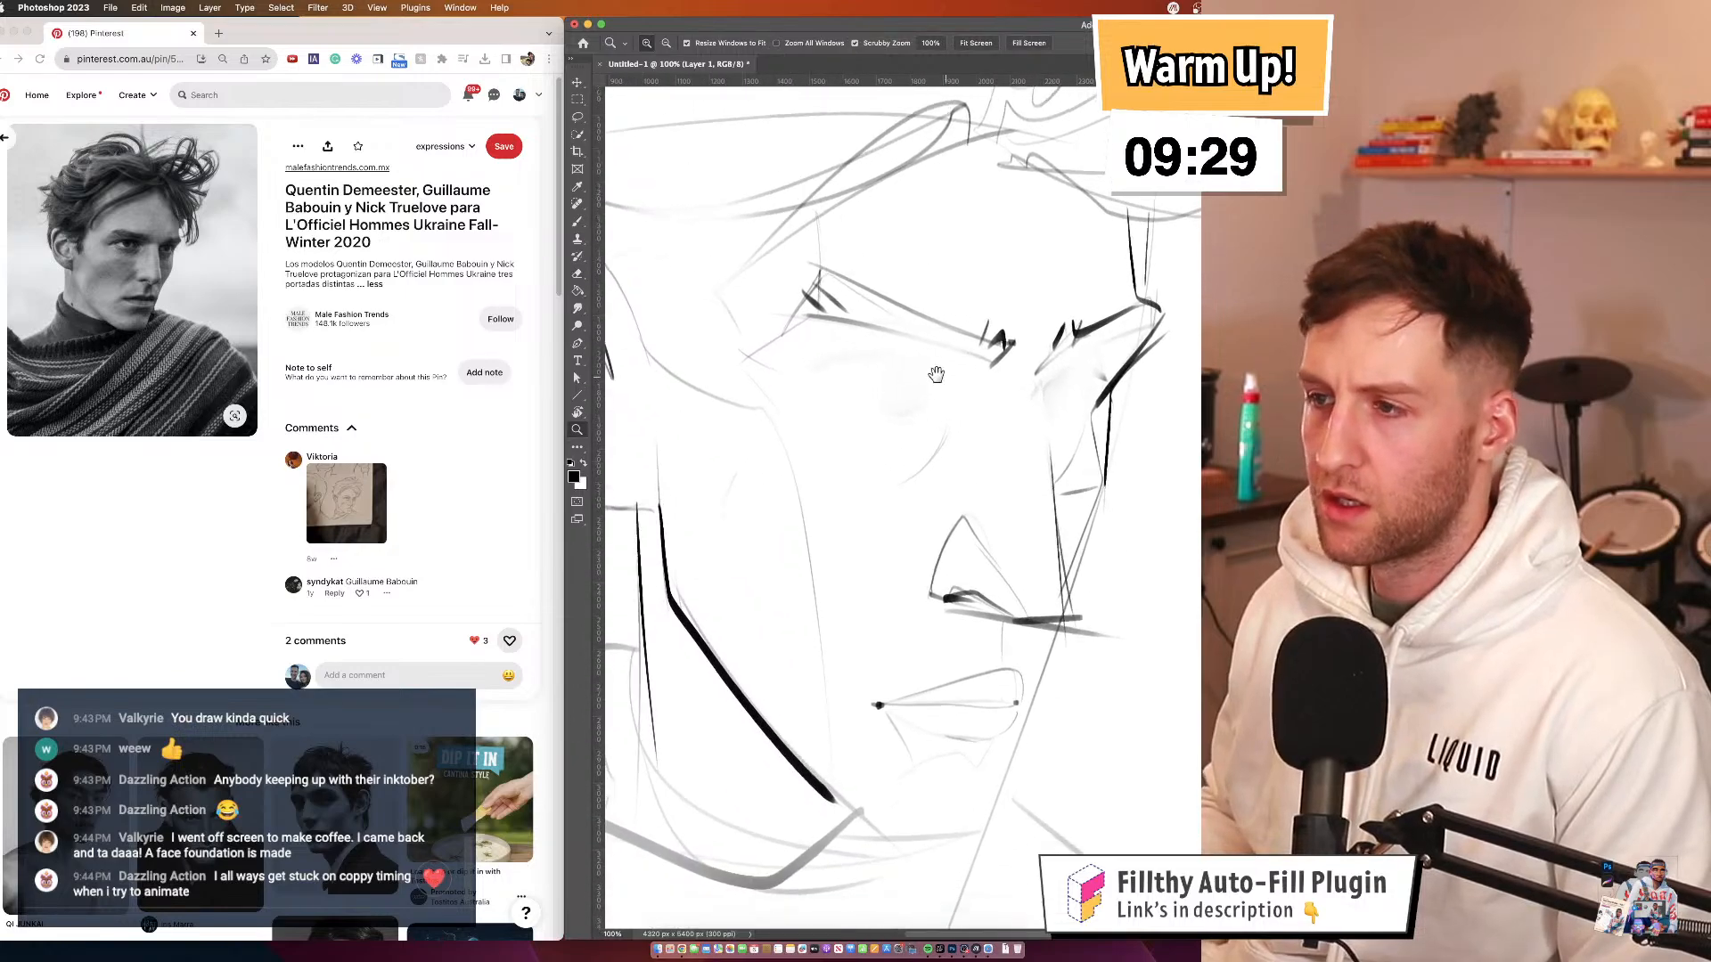
# Redraw the near eyeball as a thin circle and the far eyeball as a curved line
pyautogui.press('b')
pyautogui.moveTo(814, 393); pyautogui.dragTo(961, 390)
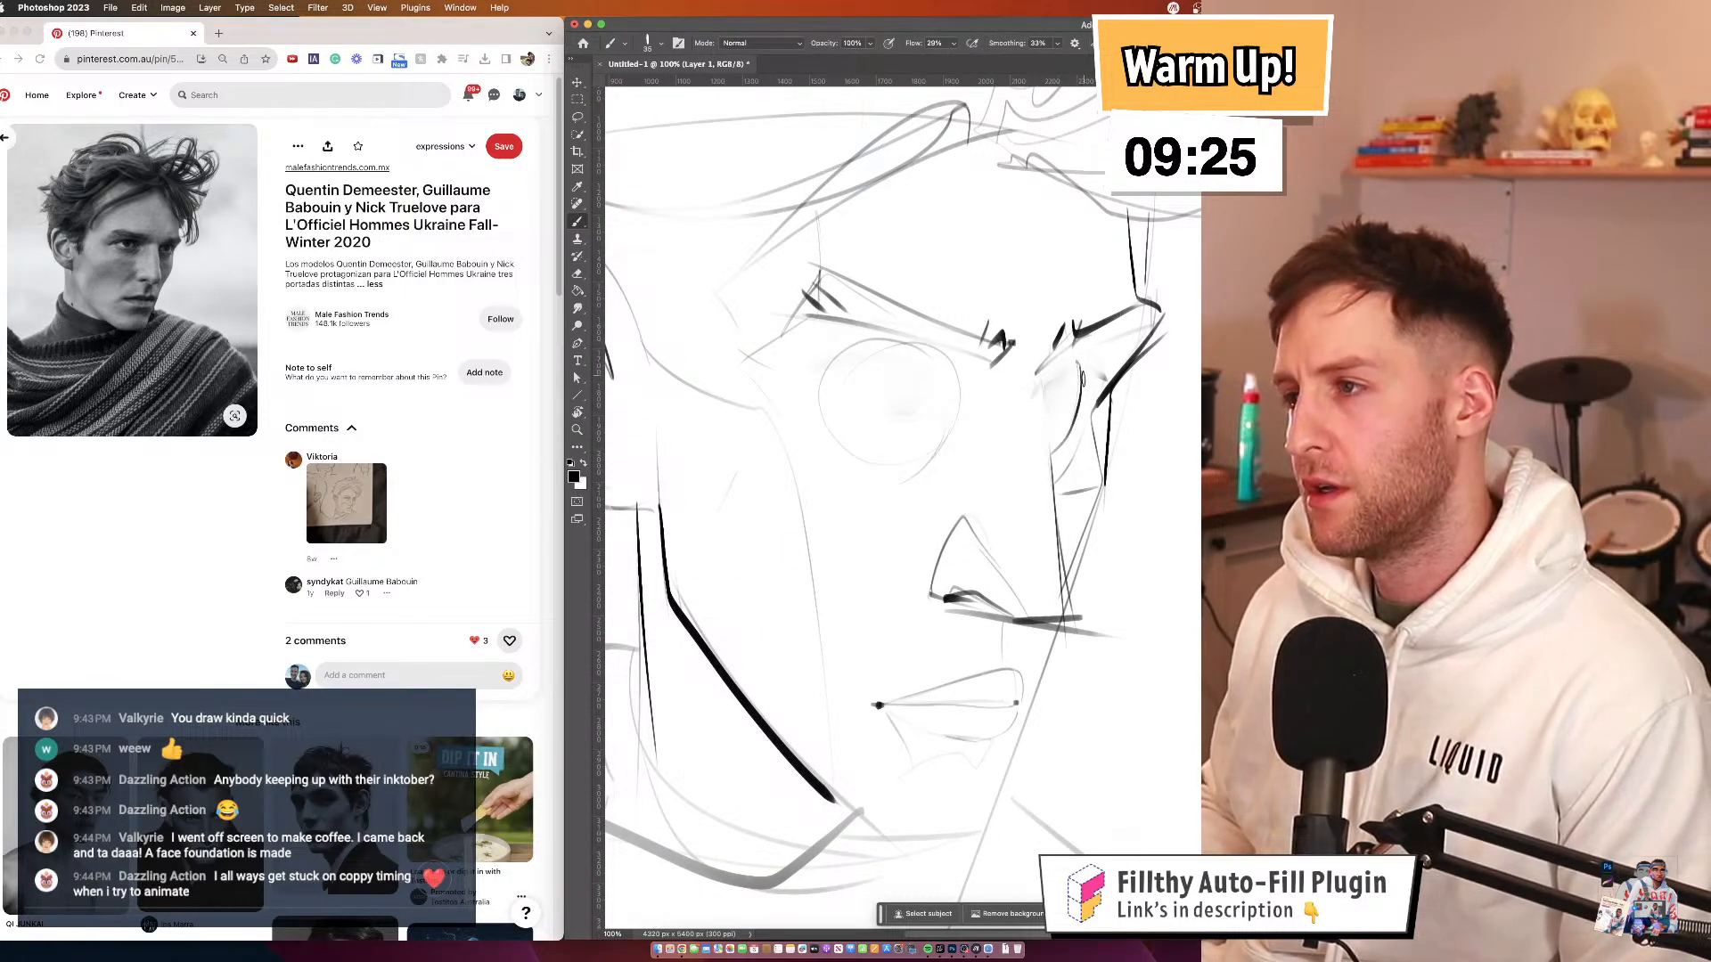
pyautogui.press('z')
pyautogui.moveTo(1081, 369)
pyautogui.mouseDown()
pyautogui.moveTo(1064, 455)
pyautogui.moveTo(927, 392)
pyautogui.moveTo(891, 350)
pyautogui.mouseUp()
# Flip the canvas horizontally to check the portrait and frame the eyes
pyautogui.press('super+minus')
pyautogui.press('super+minus')
pyautogui.press('super+minus')
pyautogui.press('super+minus')
pyautogui.press('super+equal')
pyautogui.press('super+equal')
pyautogui.press('super+shift+h')
pyautogui.click(927, 398)
pyautogui.click(927, 398)
pyautogui.click(927, 399)
pyautogui.click(845, 459)
pyautogui.keyDown('alt'); pyautogui.click(867, 448); pyautogui.keyUp('alt')
pyautogui.keyDown('alt'); pyautogui.click(870, 447); pyautogui.keyUp('alt')
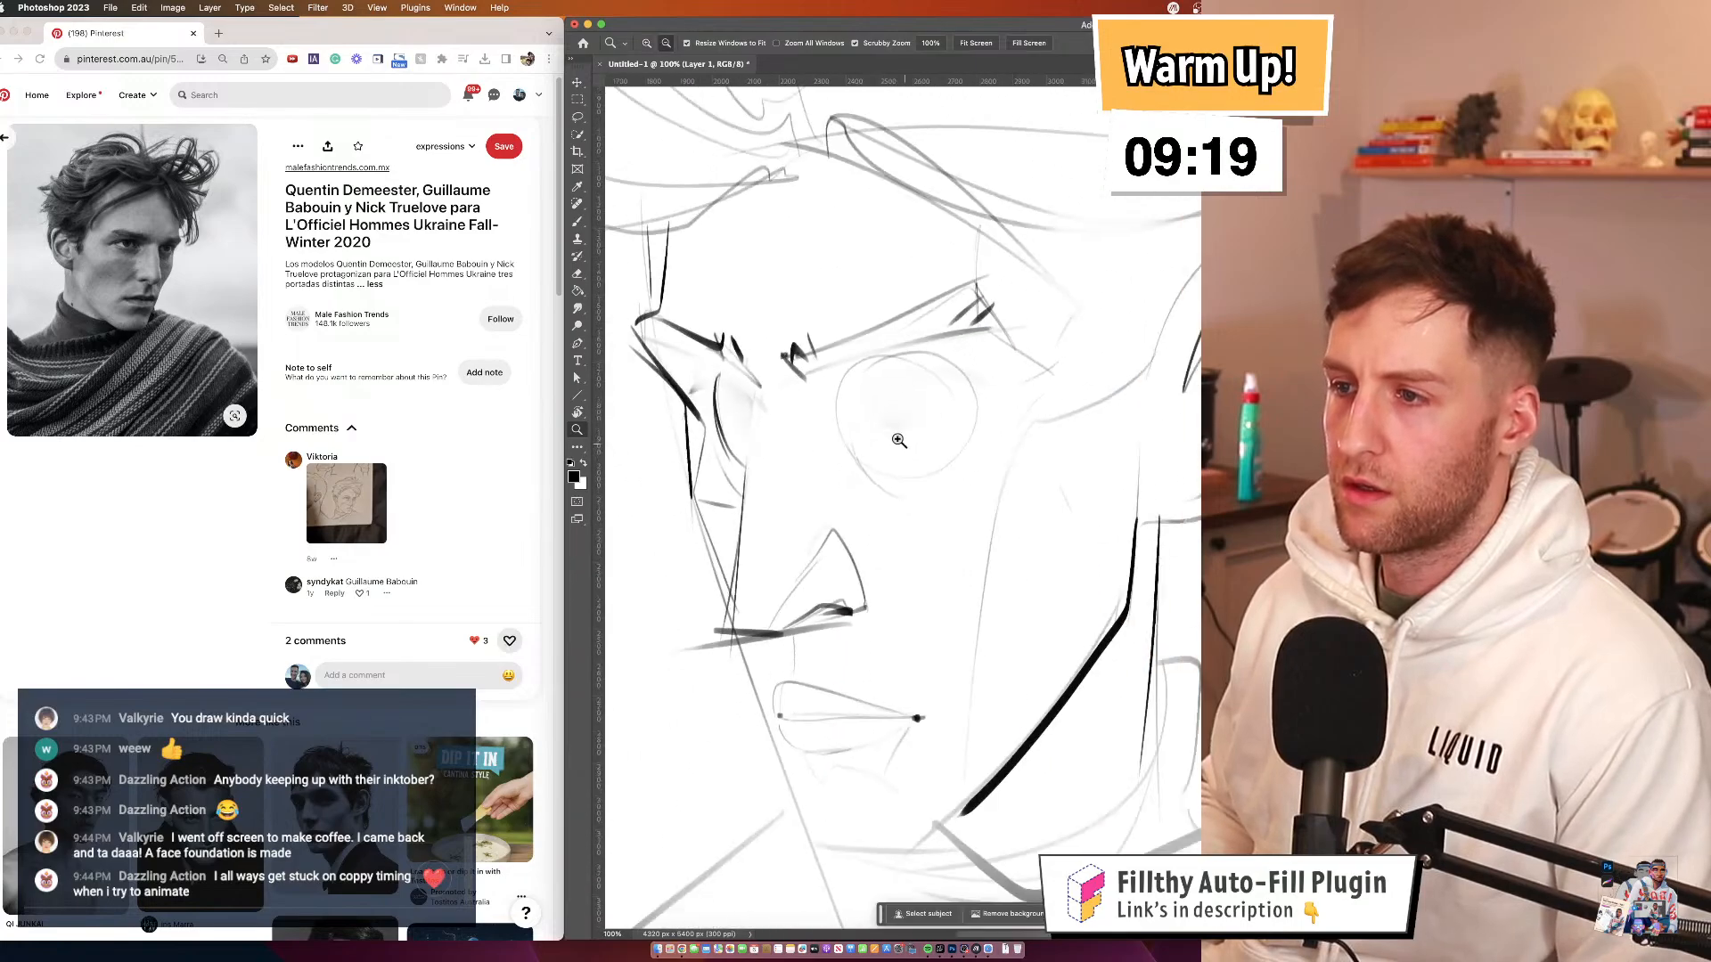
# Draw thick curved upper eyelids over the near and far eyeballs
pyautogui.press('b')
pyautogui.scroll(-2, 891, 428)
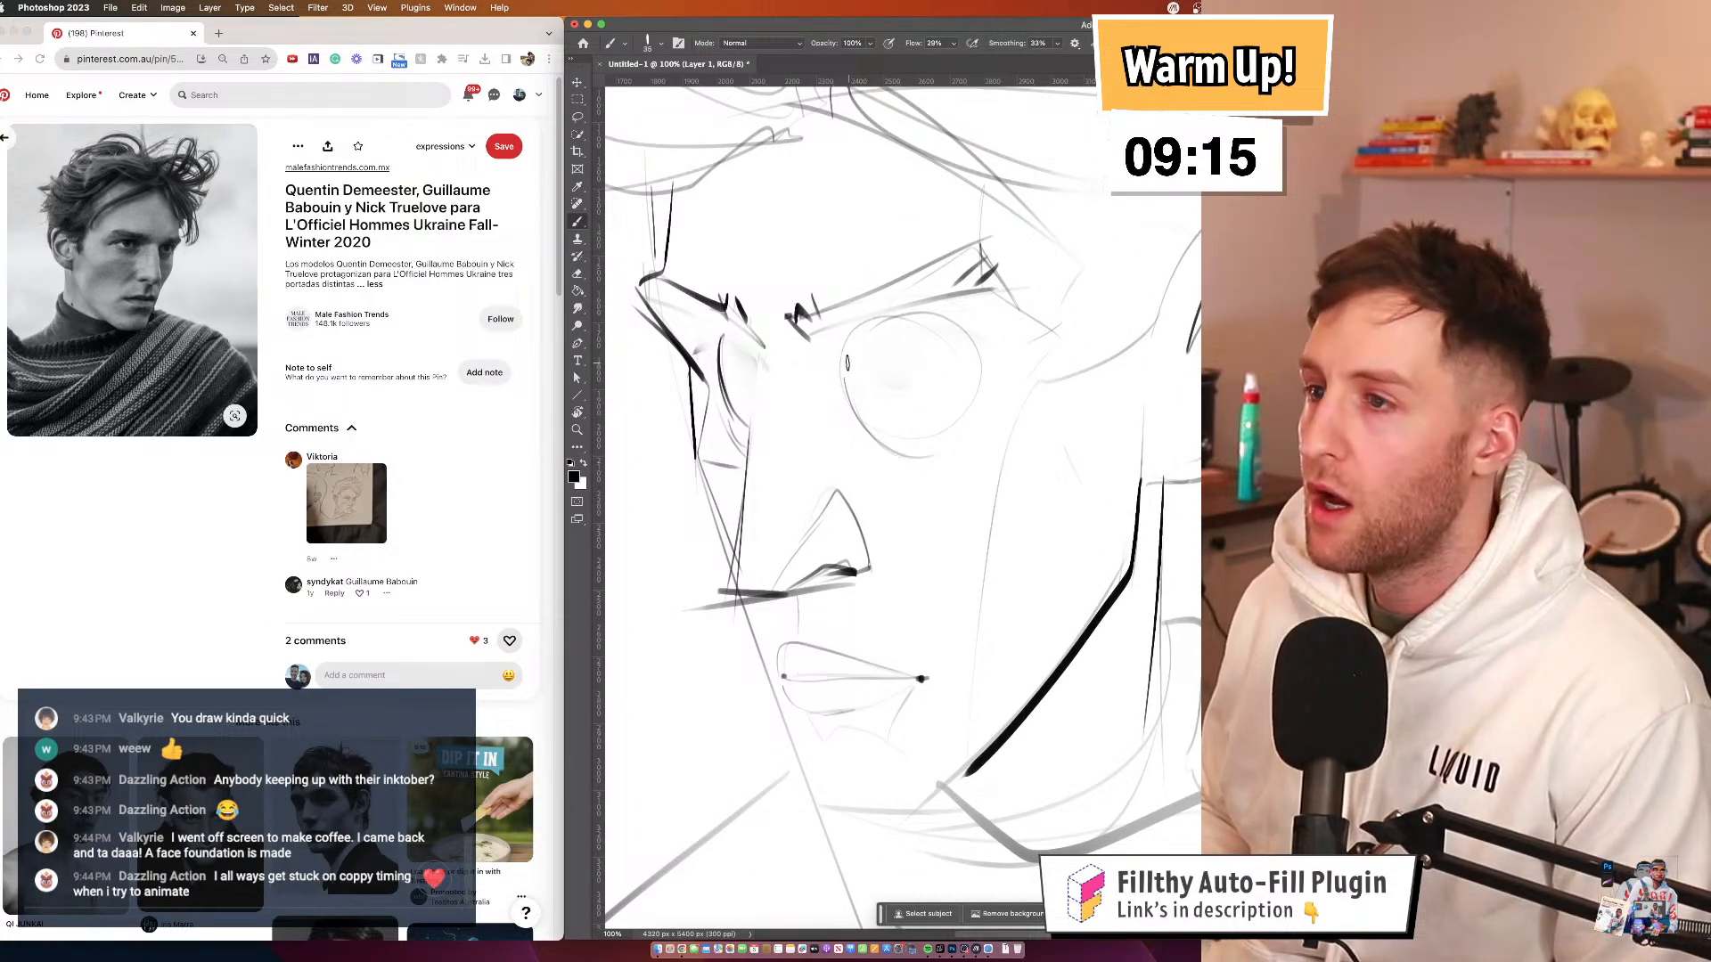
pyautogui.moveTo(848, 354)
pyautogui.mouseDown()
pyautogui.moveTo(995, 371)
pyautogui.moveTo(931, 335)
pyautogui.mouseUp()
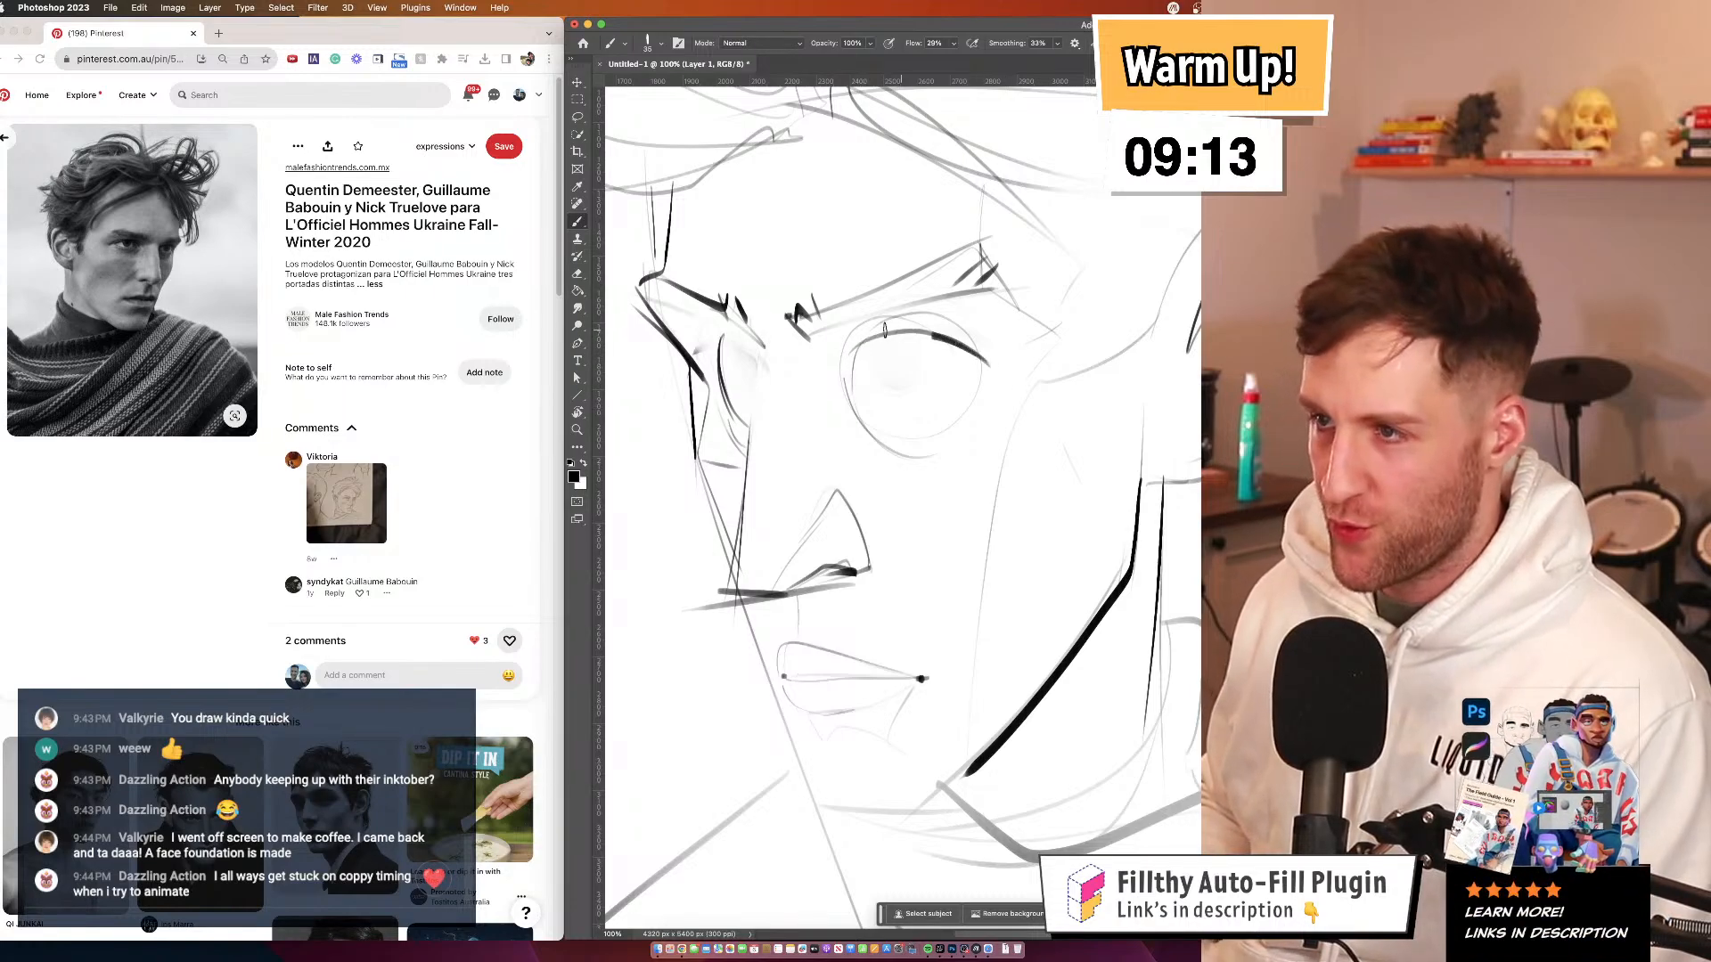
pyautogui.moveTo(718, 360)
pyautogui.mouseDown()
pyautogui.moveTo(763, 354)
pyautogui.moveTo(770, 370)
pyautogui.moveTo(761, 356)
pyautogui.mouseUp()
pyautogui.press('super+z')
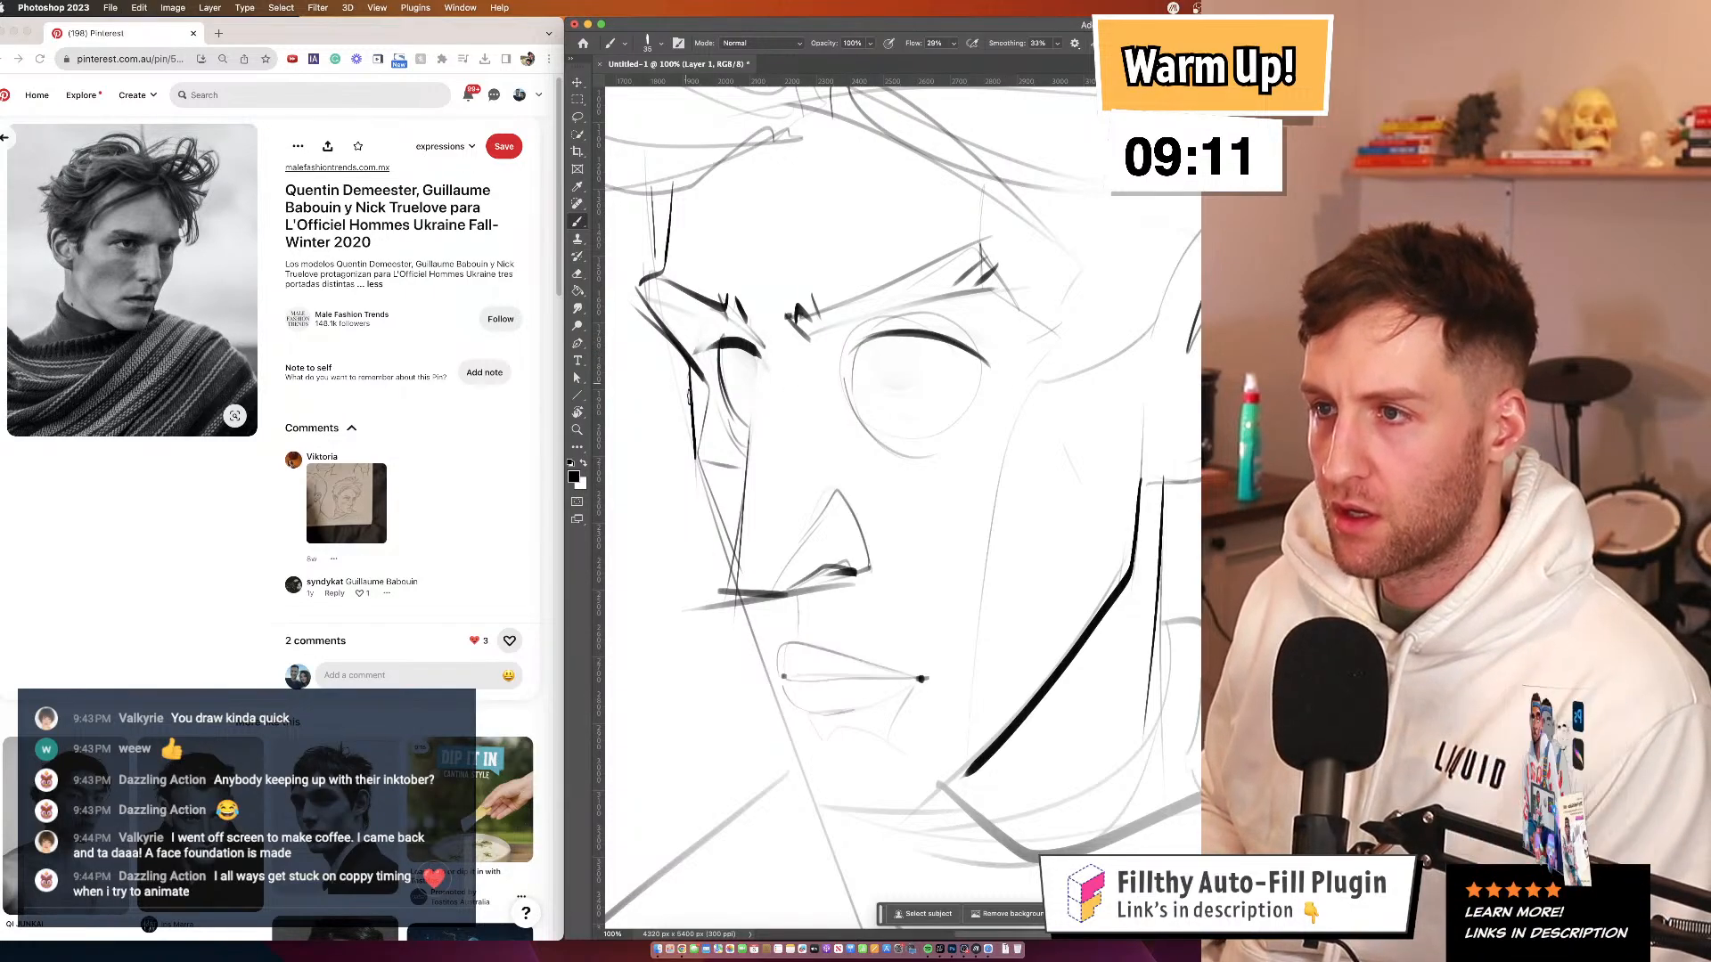
pyautogui.press('super+z')
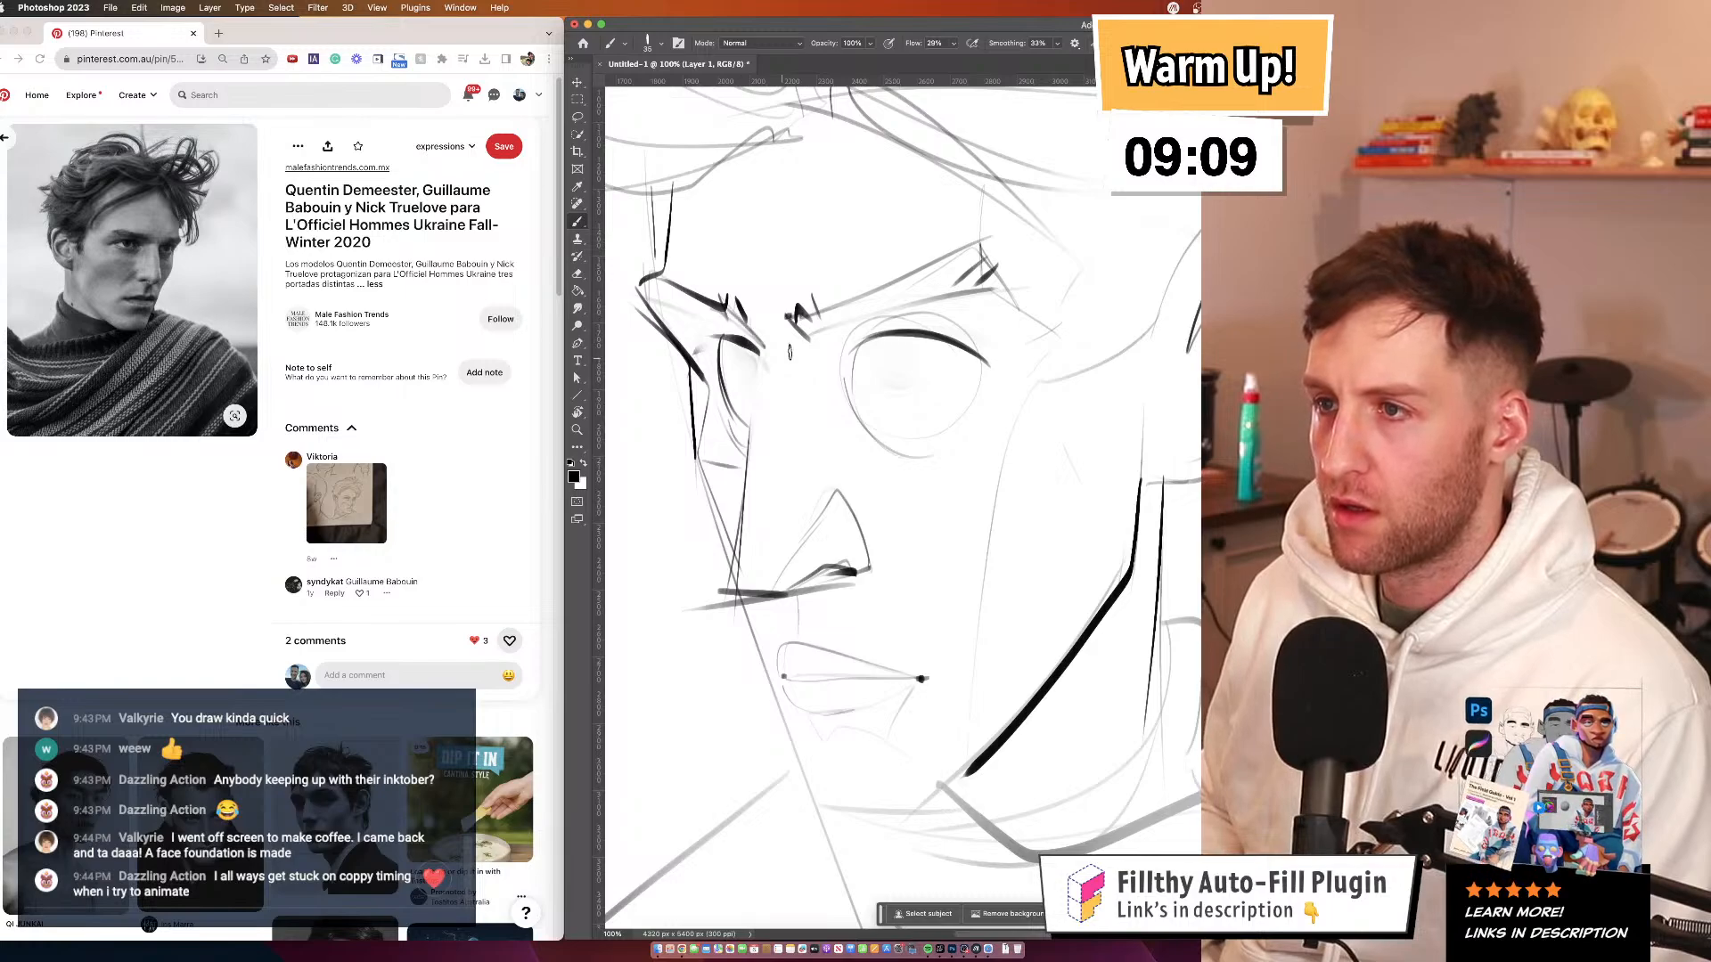
# Sketch thin iris outlines just beneath the upper eyelids of both eyes and check the whole portrait
pyautogui.moveTo(943, 369); pyautogui.dragTo(941, 372)
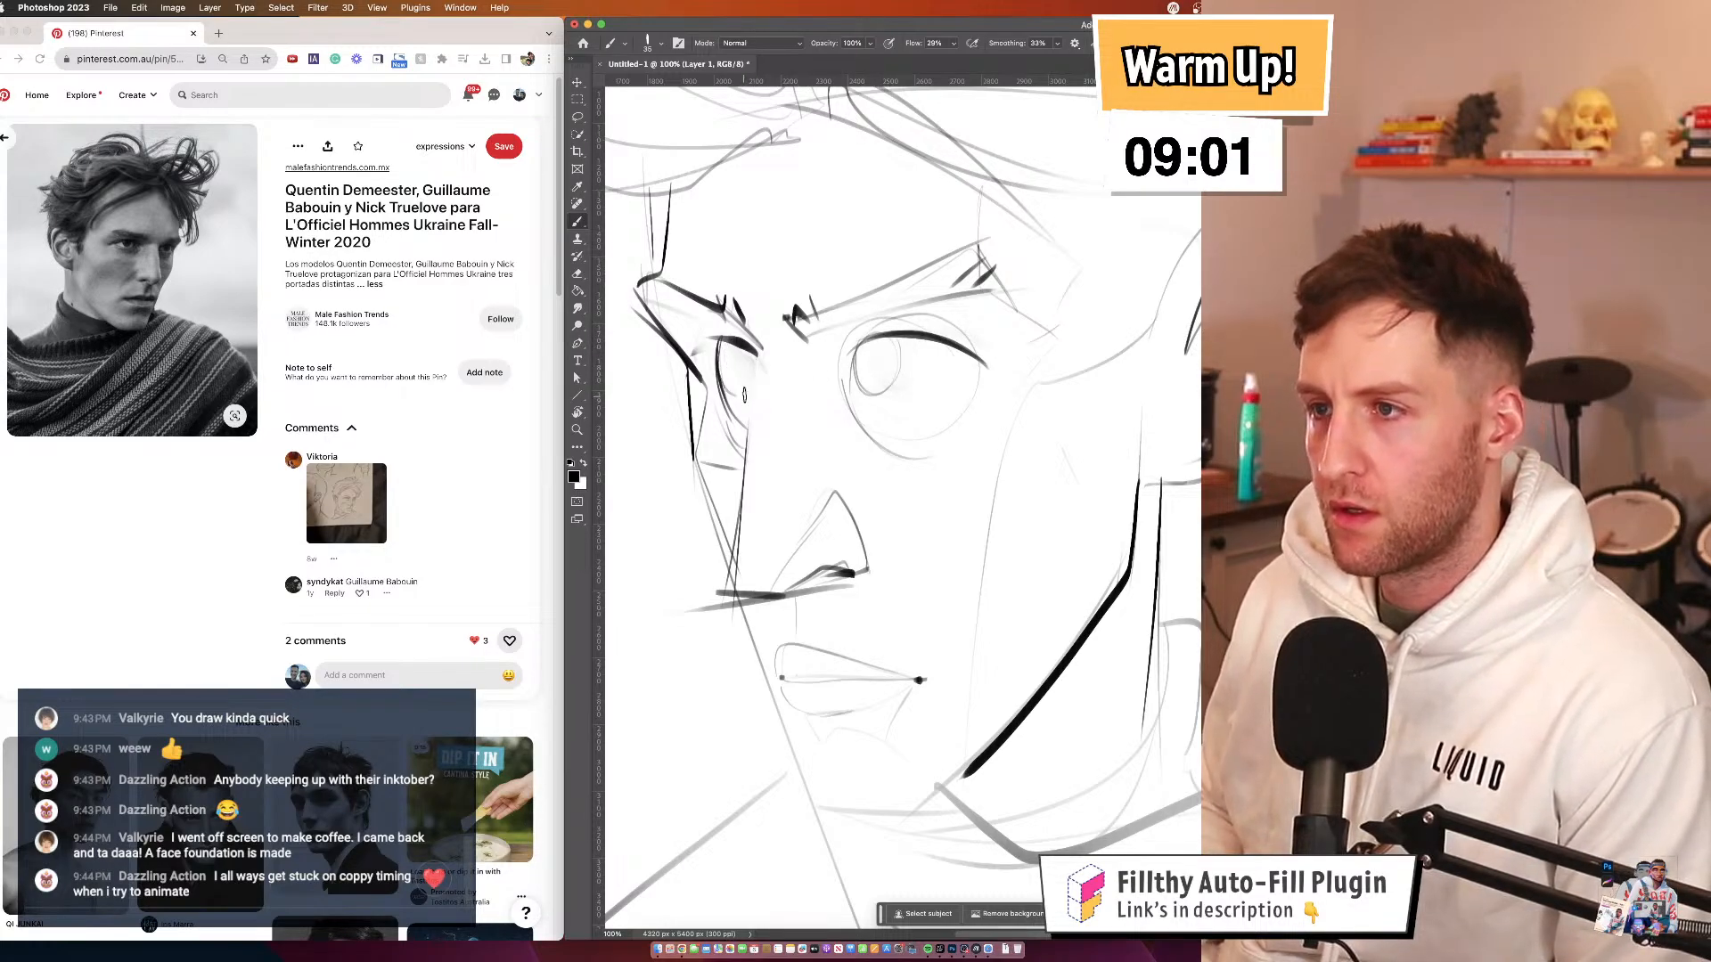
pyautogui.moveTo(720, 367); pyautogui.dragTo(752, 356)
pyautogui.press('z')
pyautogui.keyDown('alt'); pyautogui.click(966, 383); pyautogui.keyUp('alt')
pyautogui.keyDown('alt'); pyautogui.click(971, 401); pyautogui.keyUp('alt')
pyautogui.keyDown('alt'); pyautogui.click(997, 441); pyautogui.keyUp('alt')
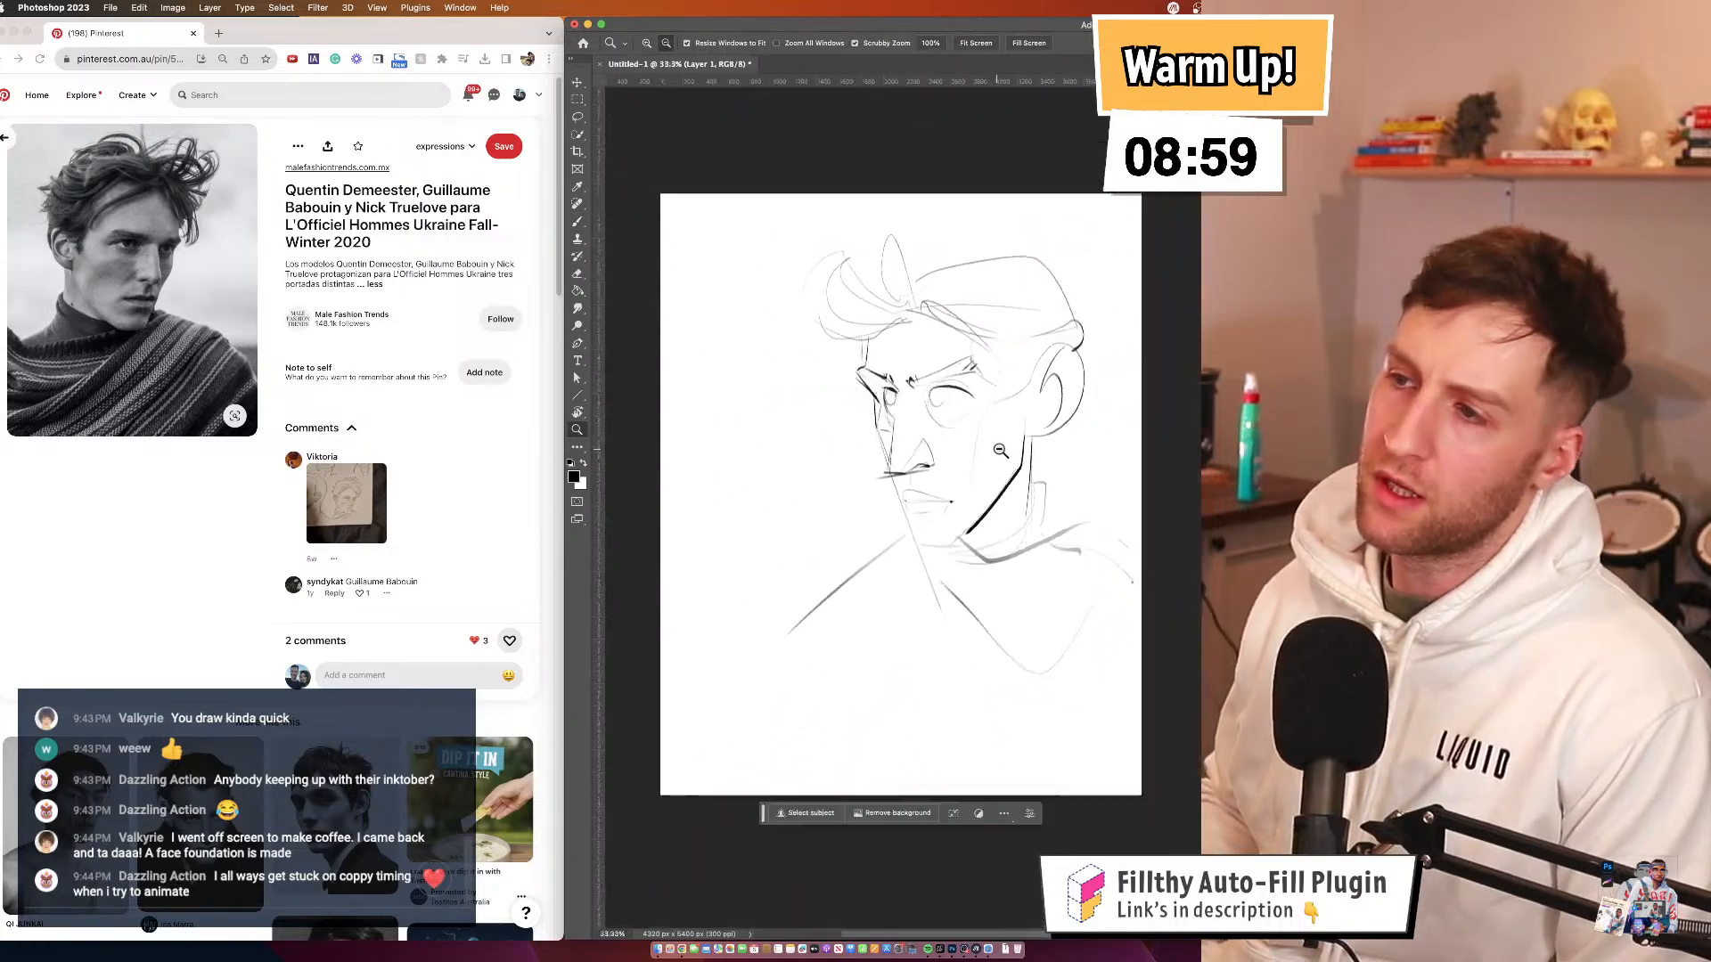
# Draw a thin lower eyelid line across the near eyeball to its outer corner and darken the far eye's upper lid
pyautogui.keyDown('alt'); pyautogui.click(998, 445); pyautogui.keyUp('alt')
pyautogui.click(946, 418)
pyautogui.click(946, 419)
pyautogui.click(945, 419)
pyautogui.click(944, 419)
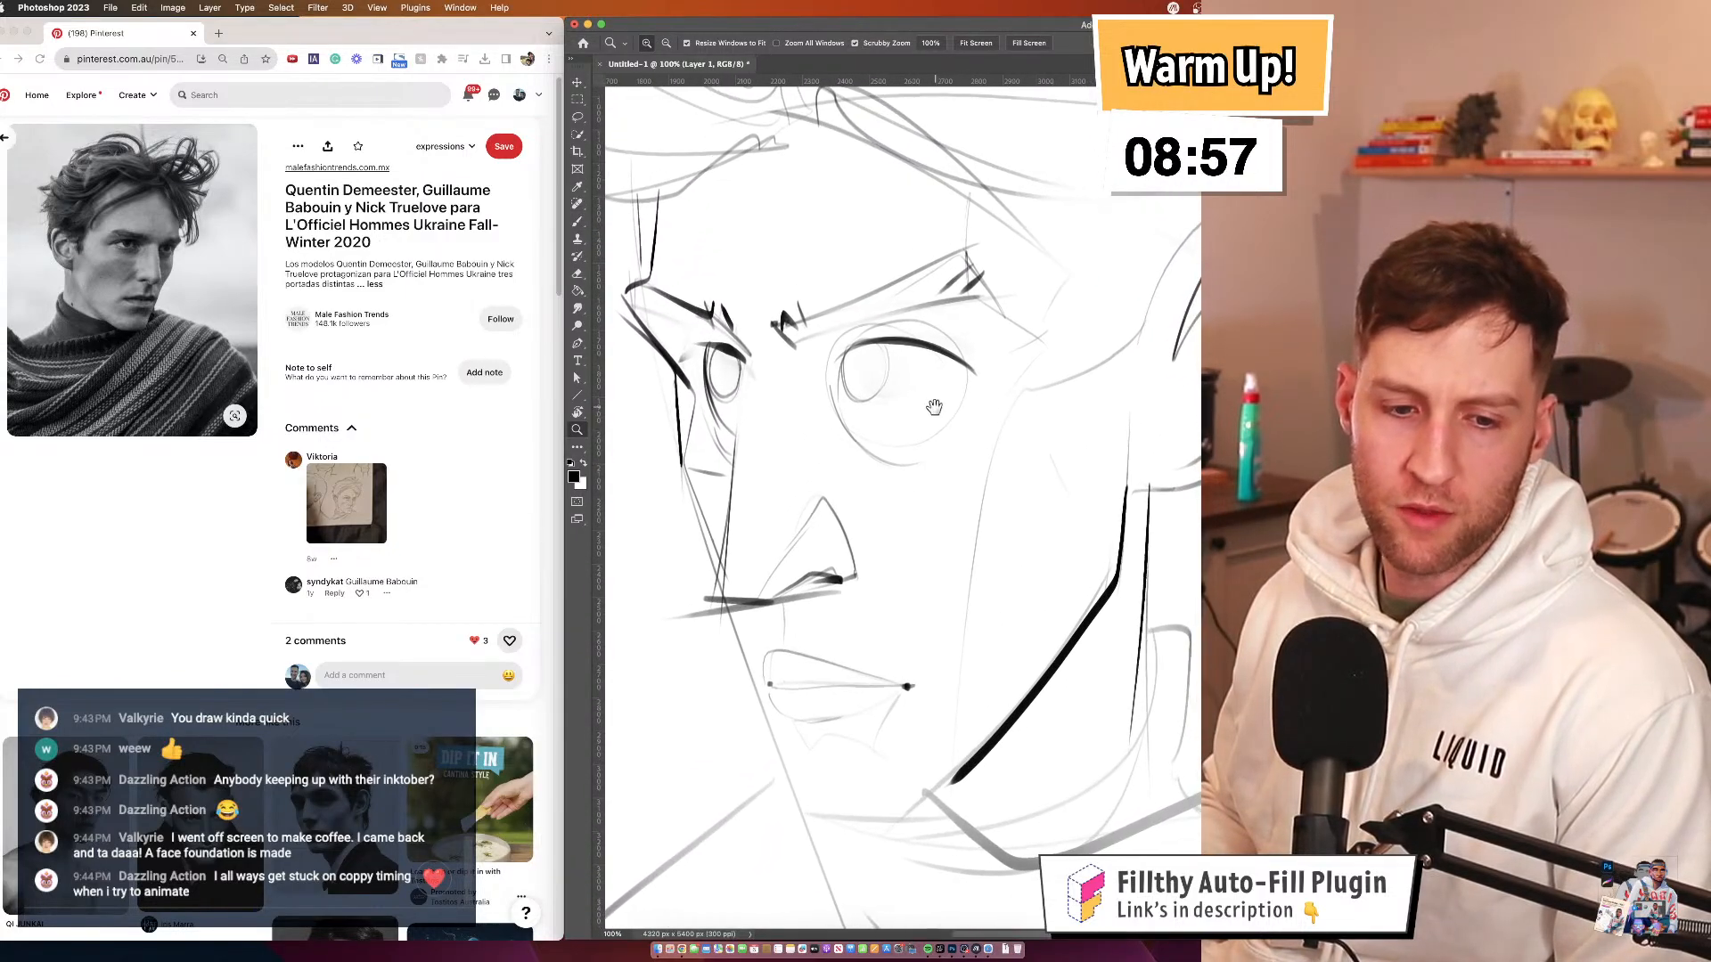
pyautogui.press('b')
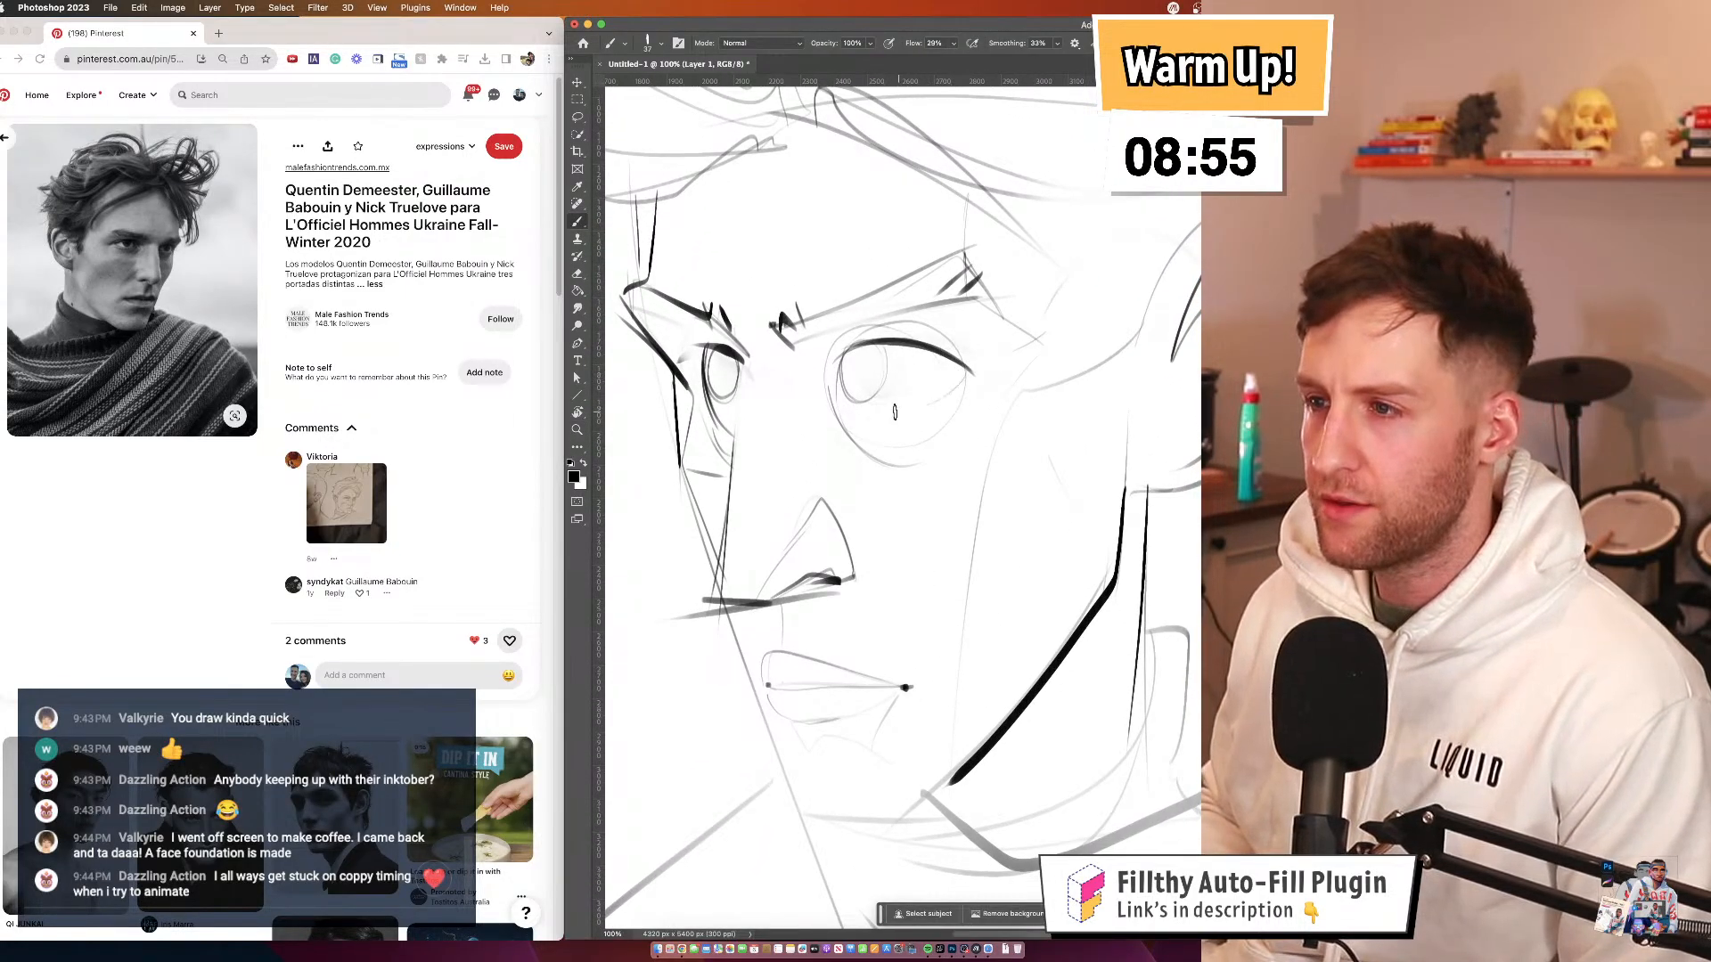
pyautogui.moveTo(844, 403); pyautogui.dragTo(954, 404)
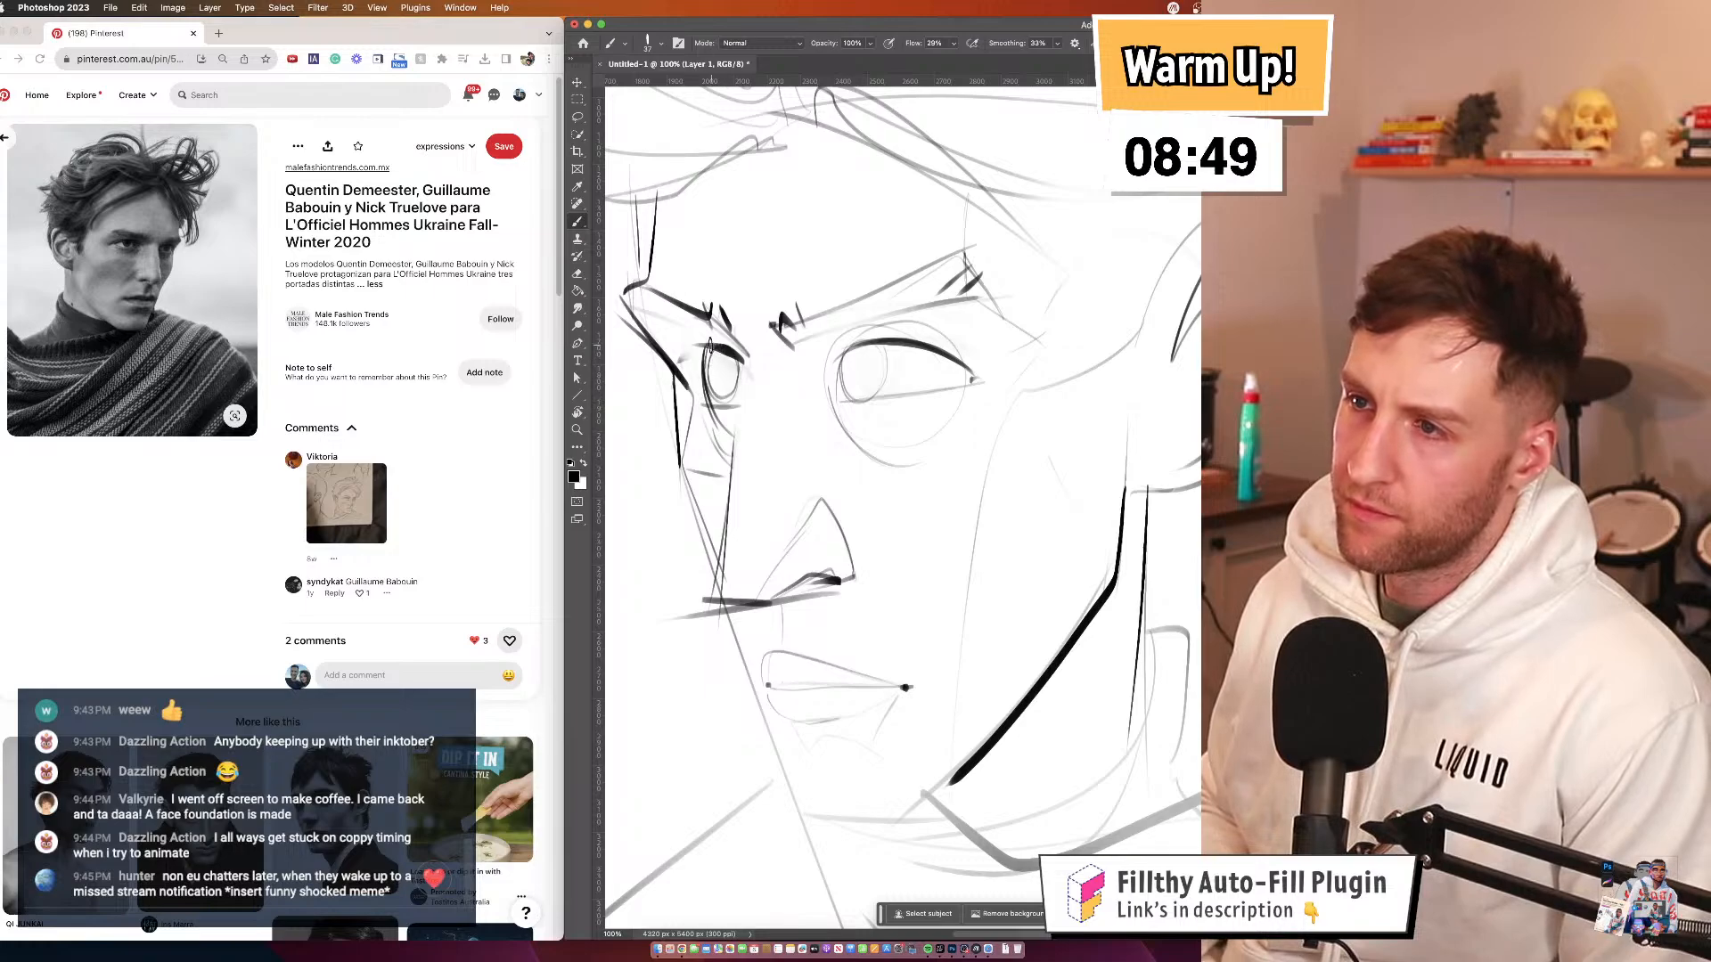
pyautogui.moveTo(707, 345); pyautogui.dragTo(745, 359)
# Ink a dark line down the nose bridge from the far eye's inner corner and continue it from the nose base to the chin
pyautogui.moveTo(994, 446); pyautogui.dragTo(1008, 443)
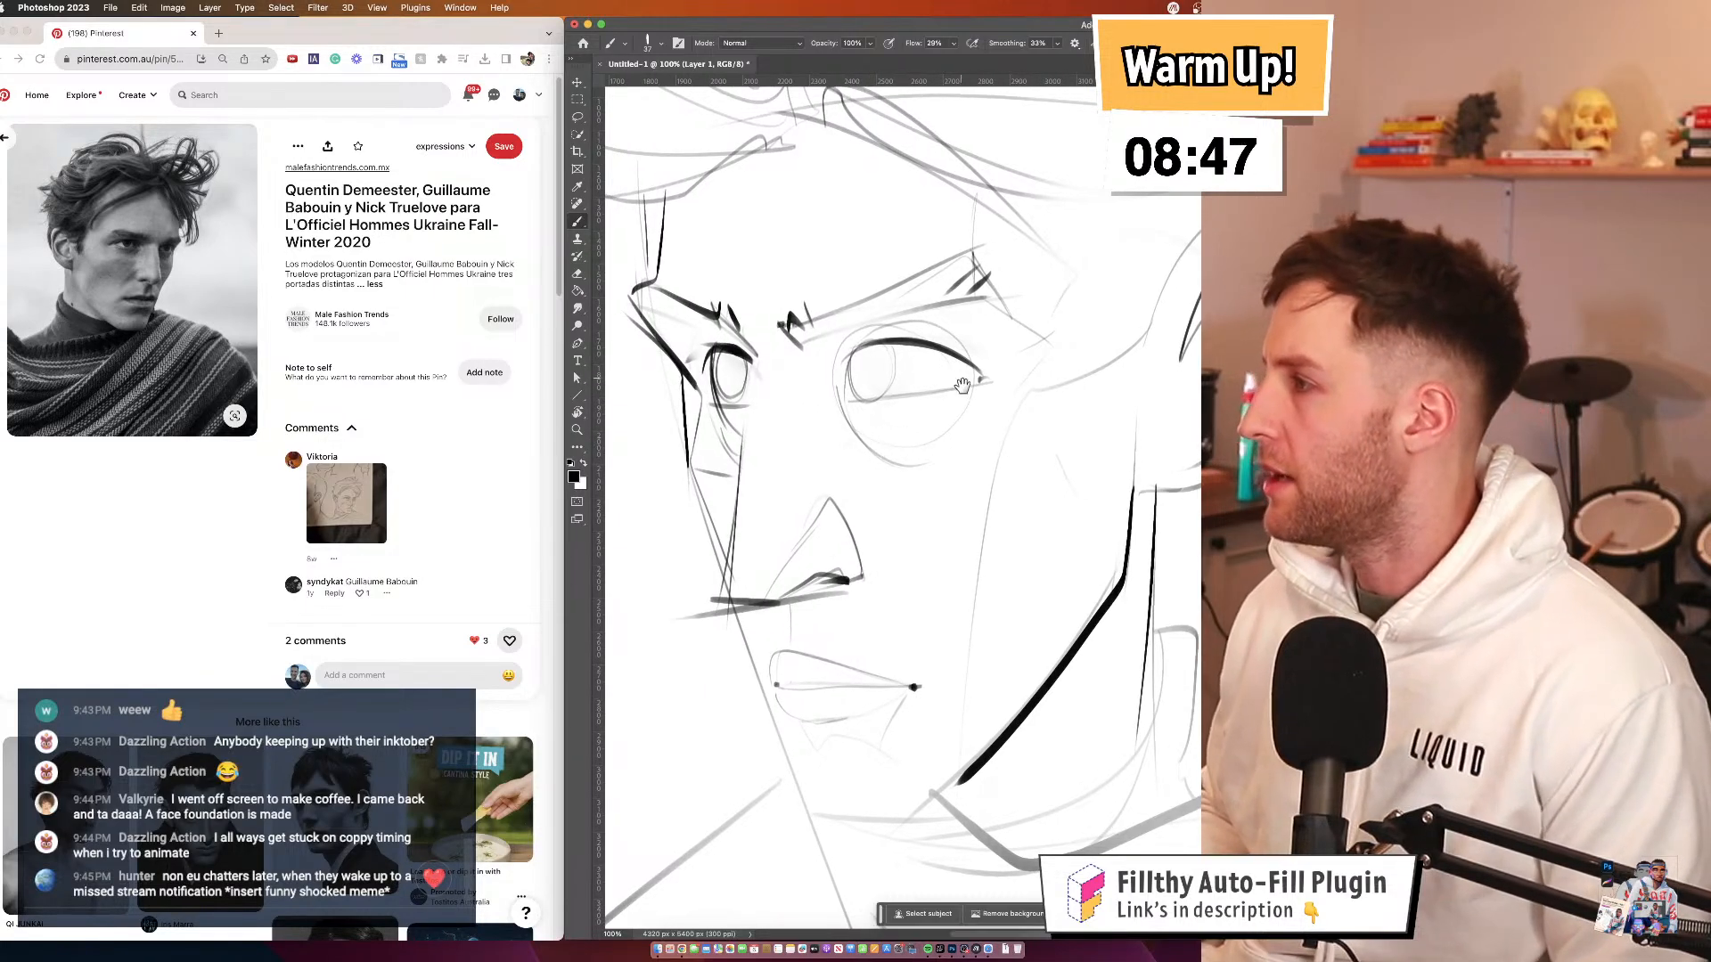
pyautogui.moveTo(967, 375)
pyautogui.mouseDown()
pyautogui.moveTo(944, 378)
pyautogui.moveTo(1002, 345)
pyautogui.mouseUp()
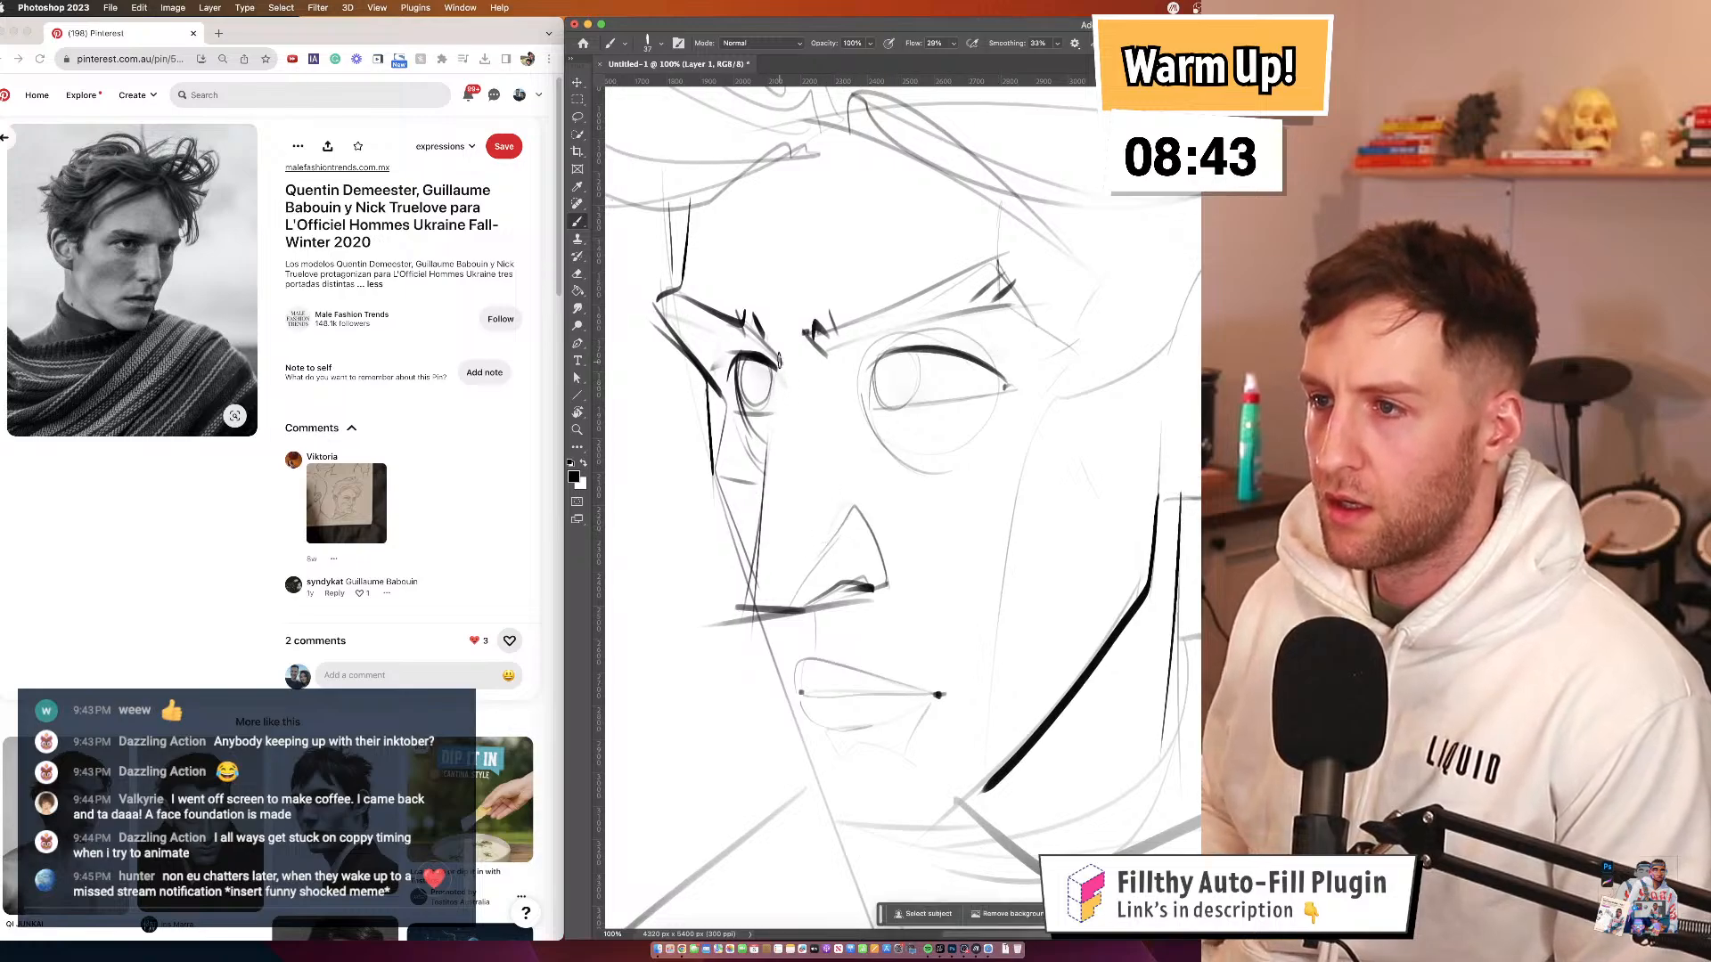
pyautogui.moveTo(780, 358); pyautogui.dragTo(756, 574)
pyautogui.moveTo(928, 594); pyautogui.dragTo(887, 391)
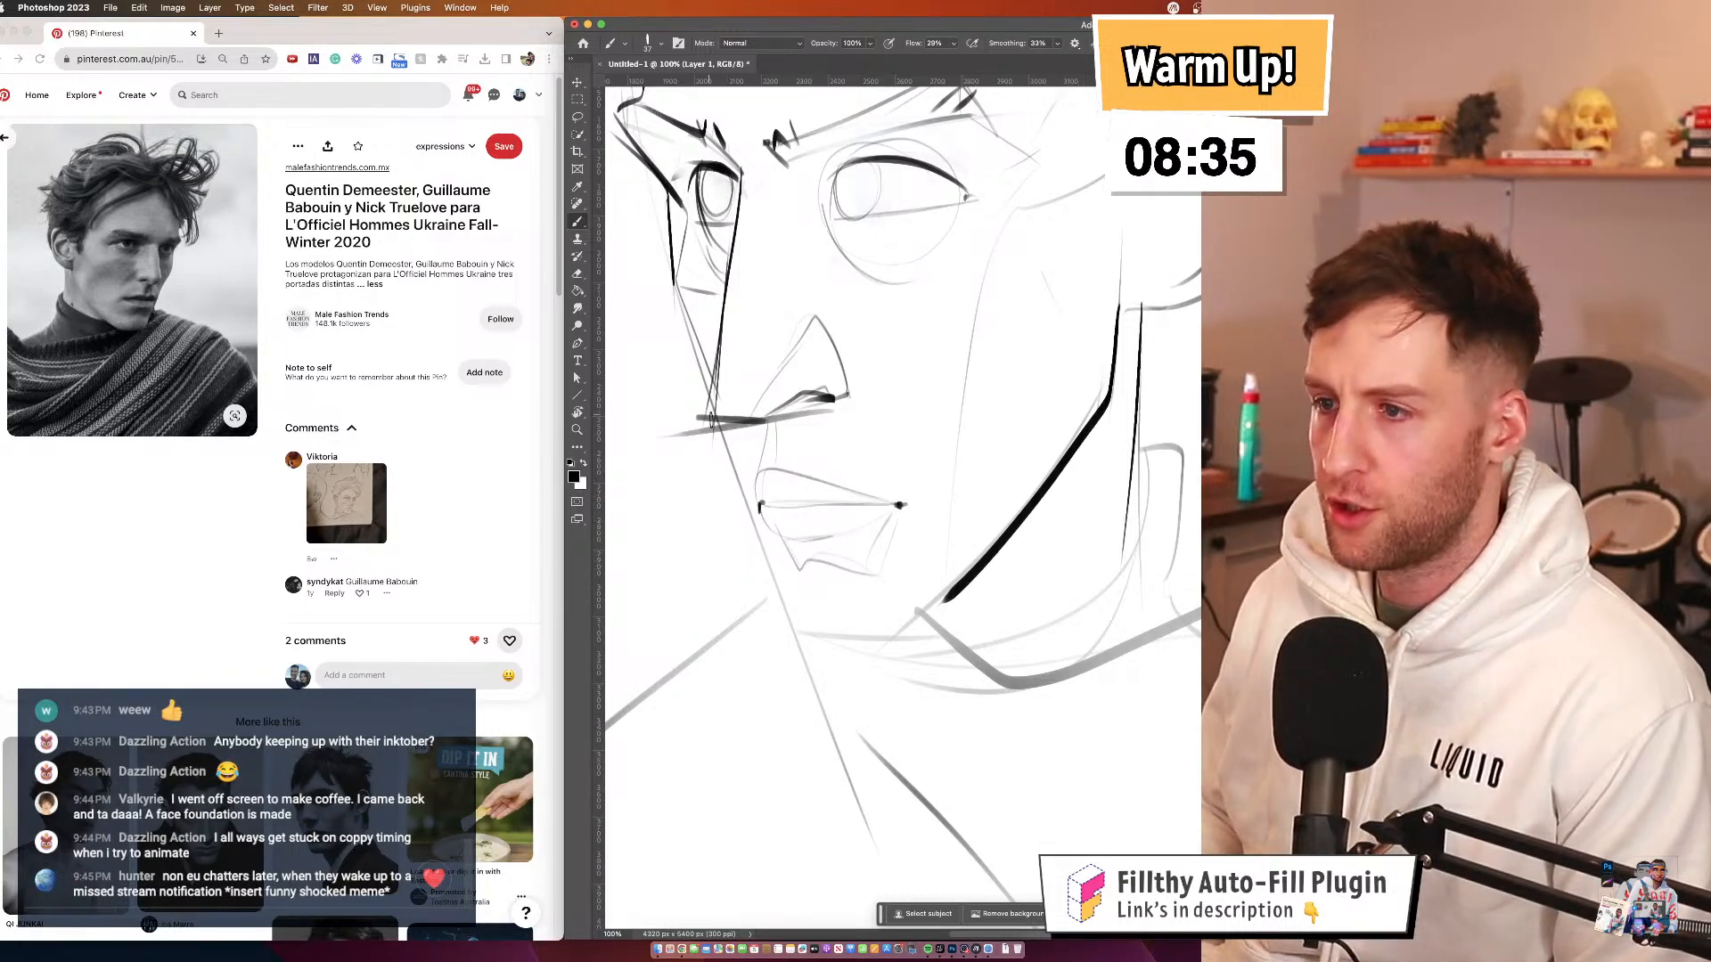
pyautogui.moveTo(711, 419); pyautogui.dragTo(807, 642)
pyautogui.press('super+z')
pyautogui.moveTo(717, 420); pyautogui.dragTo(803, 639)
pyautogui.moveTo(902, 147); pyautogui.dragTo(905, 280)
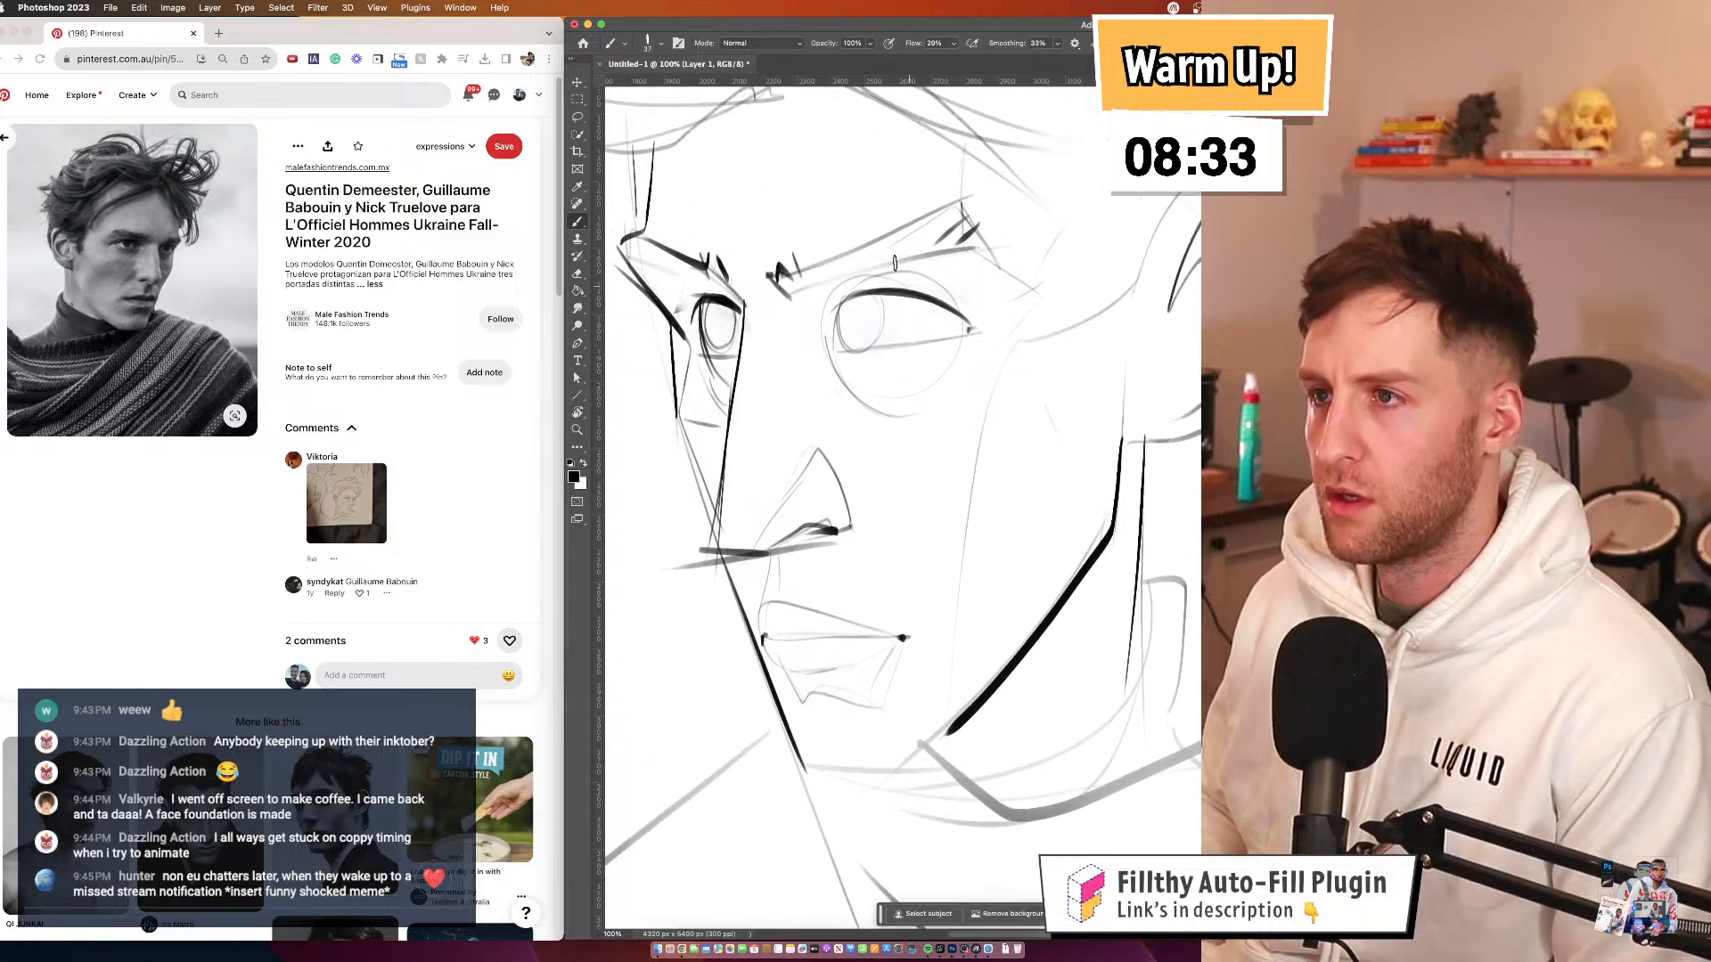
# Fill the irises of both eyes solid black and check the whole portrait
pyautogui.moveTo(873, 337)
pyautogui.mouseDown()
pyautogui.moveTo(835, 330)
pyautogui.moveTo(857, 303)
pyautogui.moveTo(863, 352)
pyautogui.moveTo(872, 290)
pyautogui.moveTo(845, 344)
pyautogui.mouseUp()
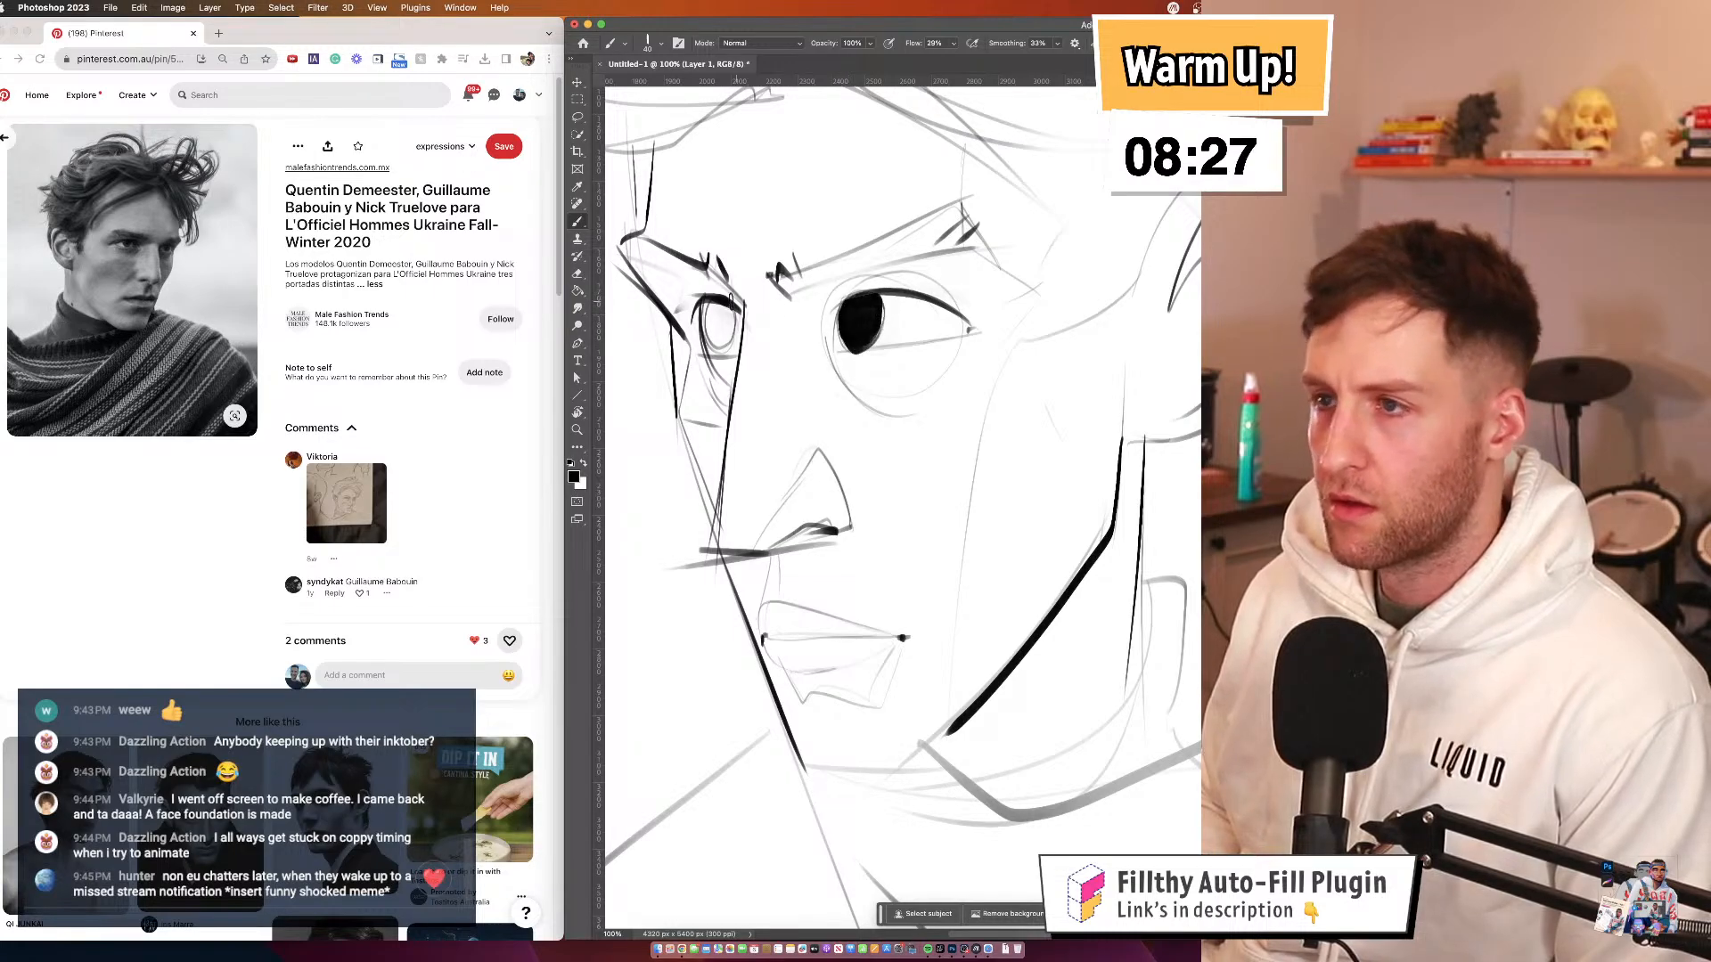
pyautogui.moveTo(710, 306)
pyautogui.mouseDown()
pyautogui.moveTo(733, 311)
pyautogui.moveTo(714, 351)
pyautogui.moveTo(716, 334)
pyautogui.mouseUp()
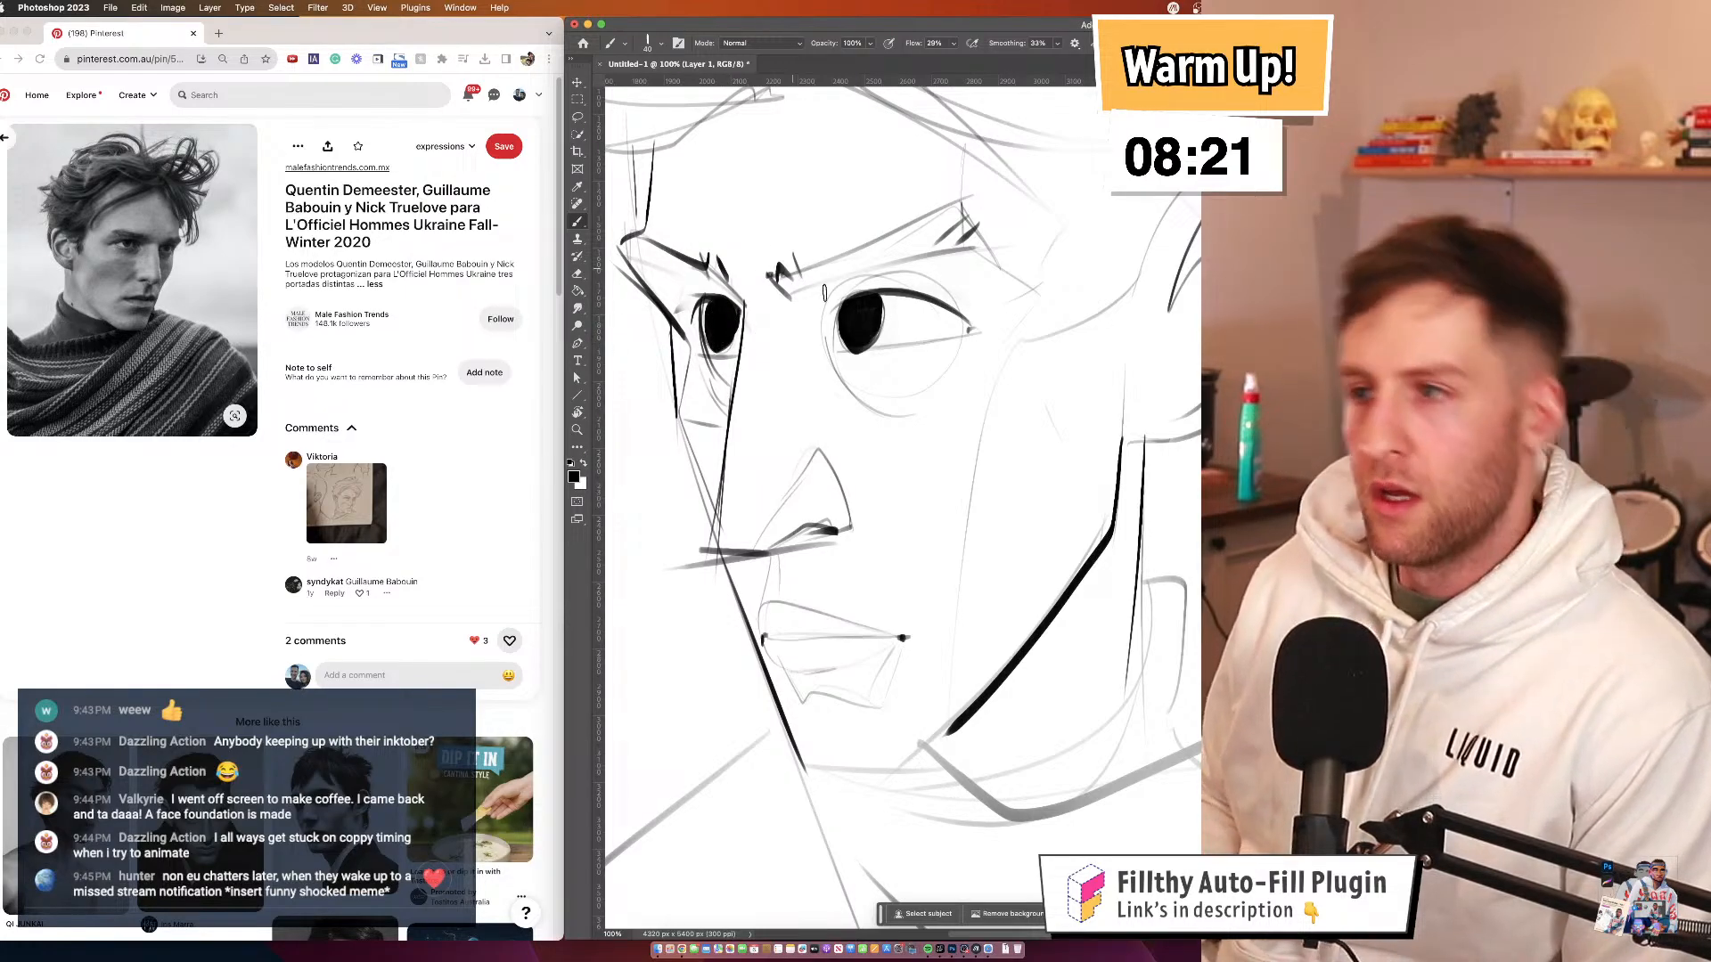
pyautogui.moveTo(995, 397); pyautogui.dragTo(989, 387)
pyautogui.hotkey('alt', 'space')
pyautogui.keyDown('alt'); pyautogui.click(983, 401); pyautogui.keyUp('alt')
pyautogui.keyDown('alt'); pyautogui.click(983, 401); pyautogui.keyUp('alt')
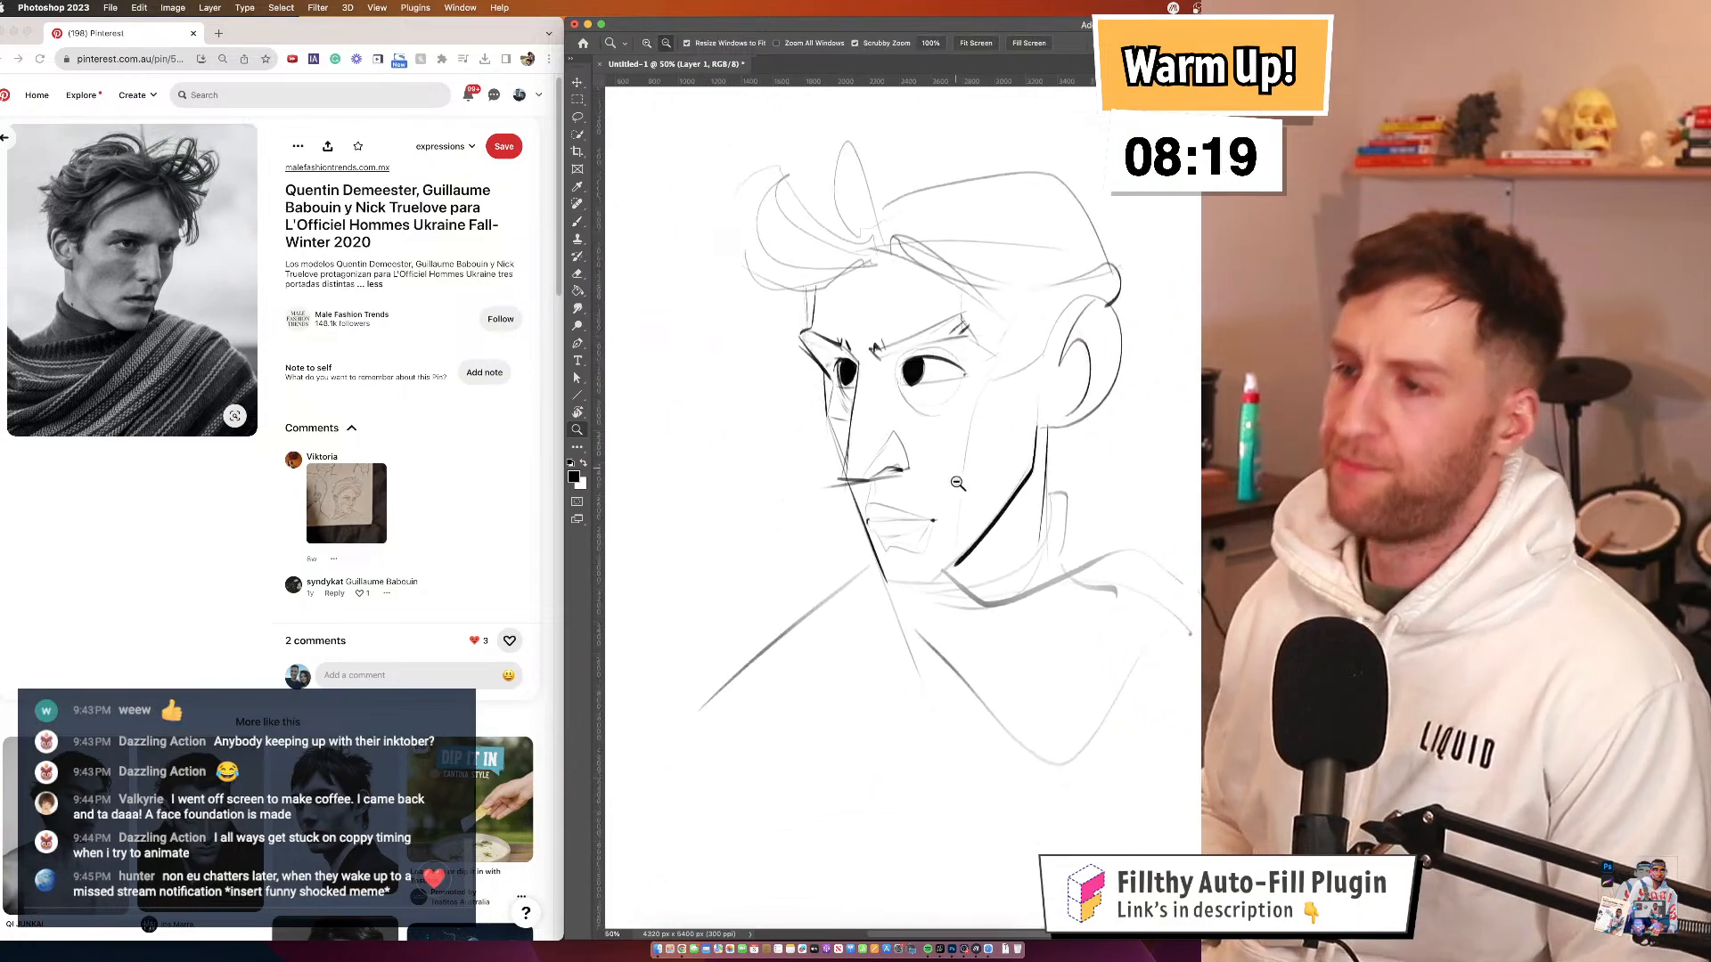
pyautogui.keyDown('alt'); pyautogui.click(967, 401); pyautogui.keyUp('alt')
# Flip the canvas horizontally and frame the blackened eyes
pyautogui.keyDown('super'); pyautogui.click(945, 399); pyautogui.keyUp('super')
pyautogui.keyDown('super'); pyautogui.click(945, 399); pyautogui.keyUp('super')
pyautogui.press('super+shift+h')
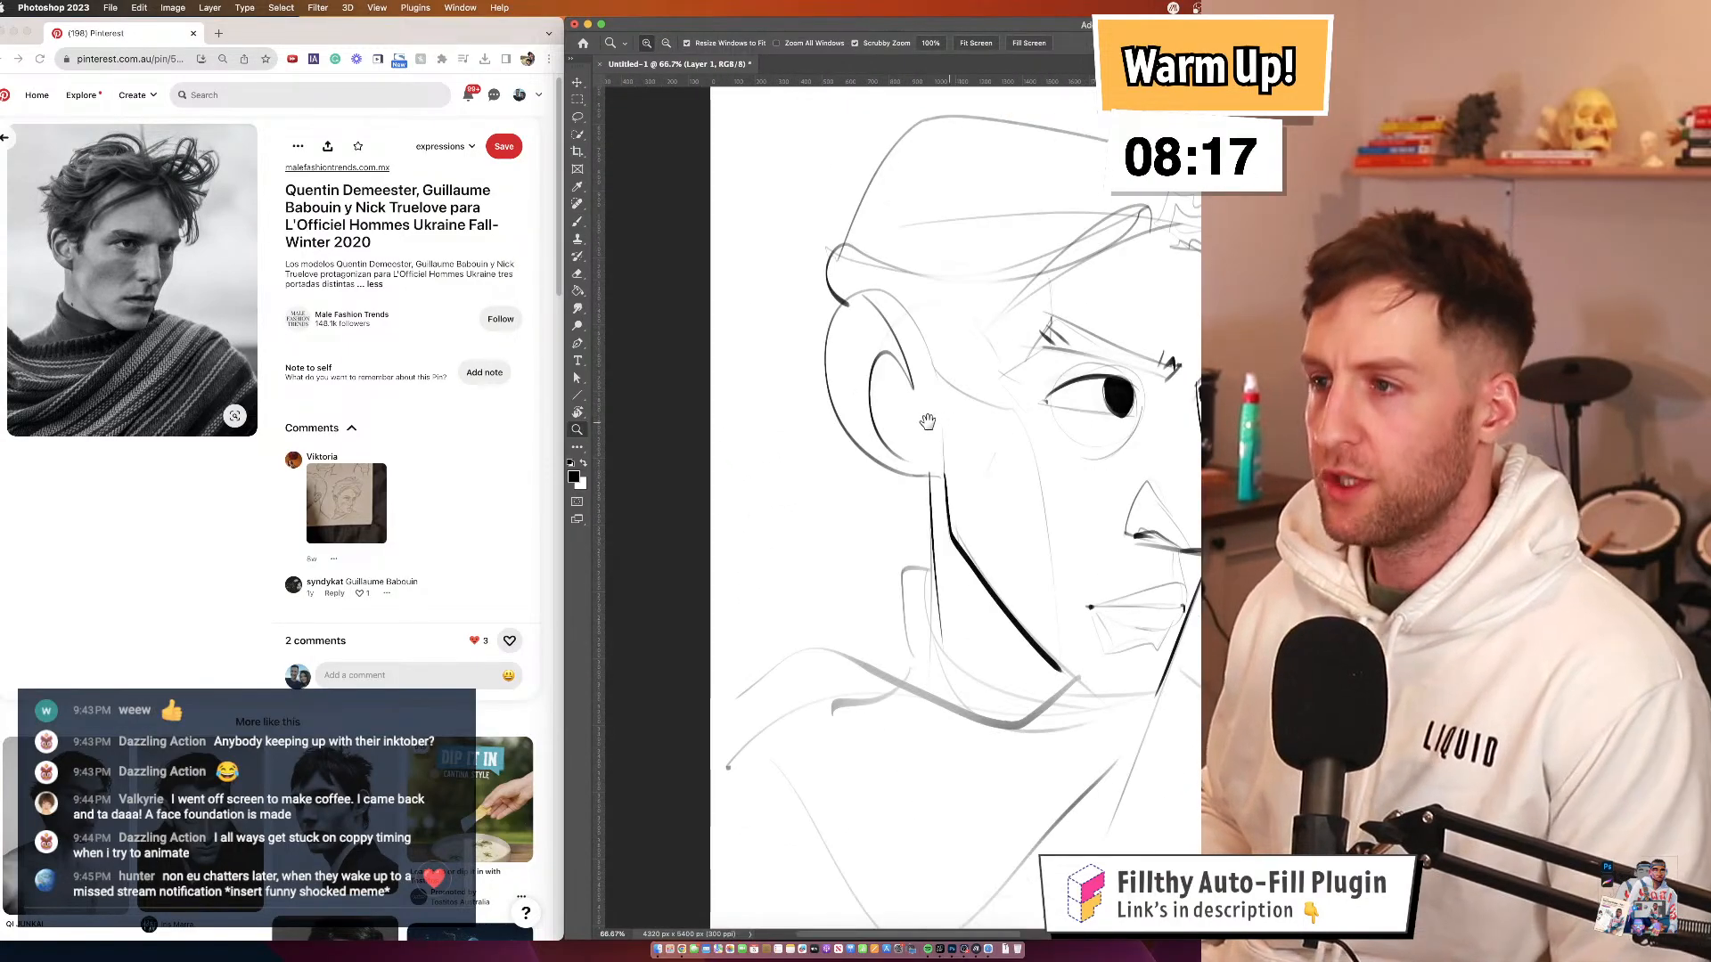
pyautogui.moveTo(1033, 375); pyautogui.dragTo(848, 351)
pyautogui.keyDown('super'); pyautogui.click(848, 351); pyautogui.keyUp('super')
# Lasso the near eye's black iris, shift it slightly toward the outer corner and deselect it
pyautogui.click(577, 118)
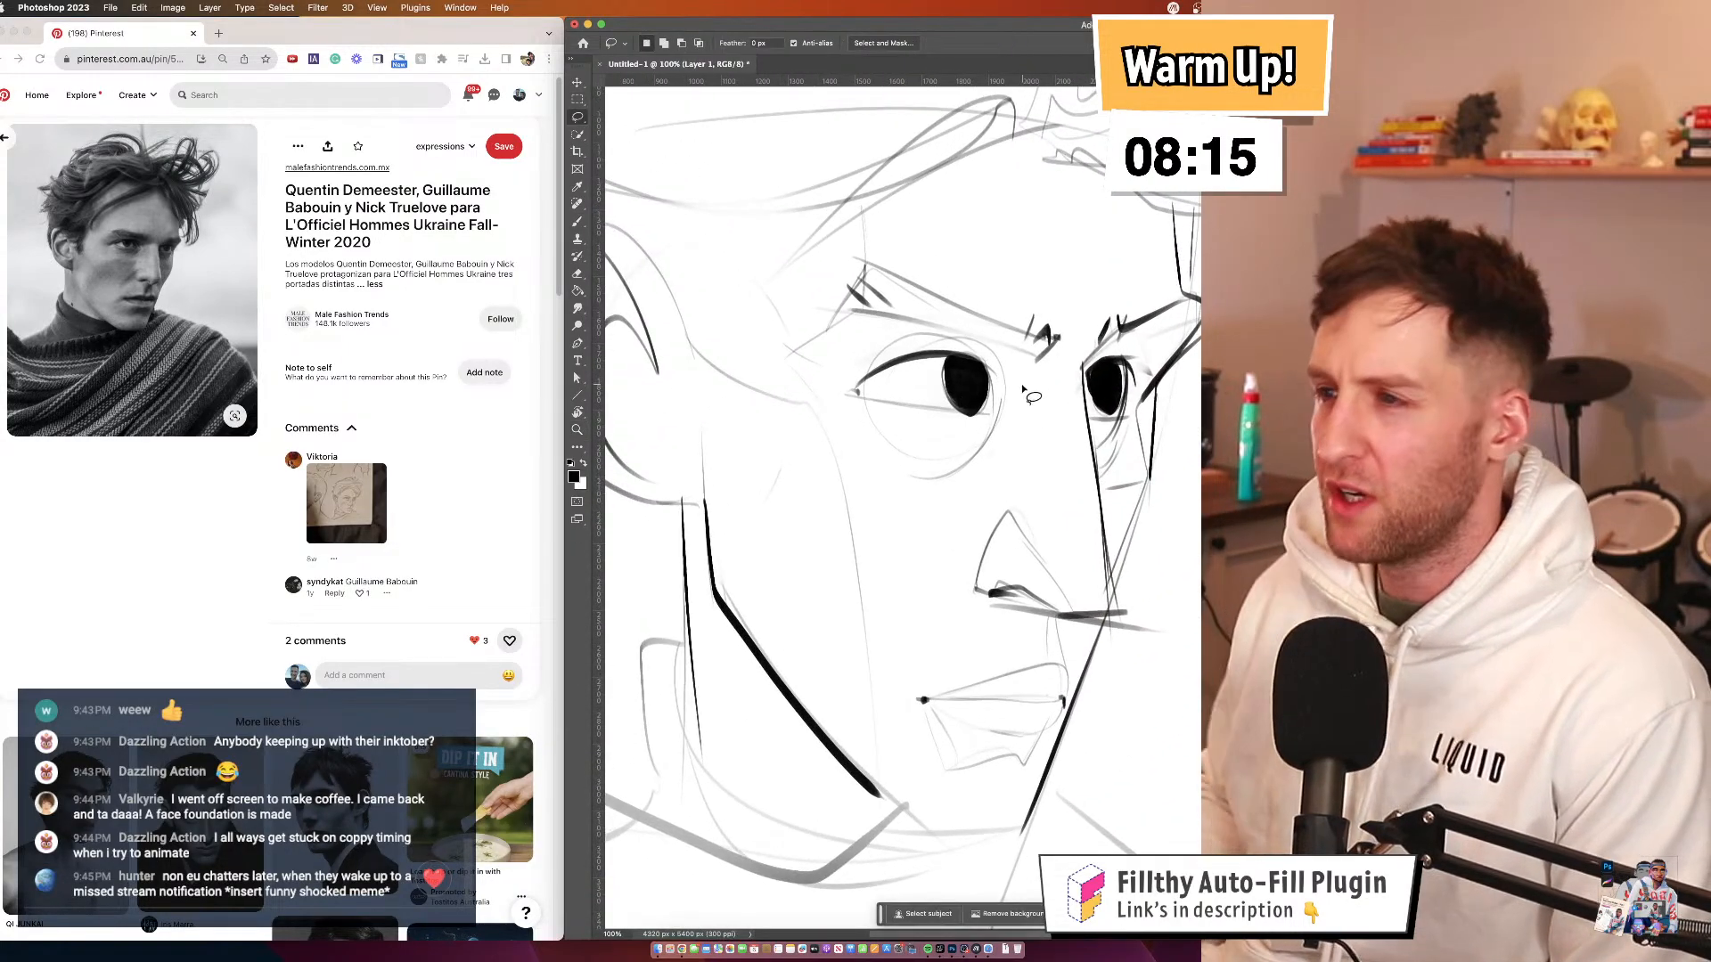
pyautogui.moveTo(989, 383)
pyautogui.mouseDown()
pyautogui.moveTo(918, 464)
pyautogui.moveTo(945, 337)
pyautogui.moveTo(980, 385)
pyautogui.moveTo(967, 377)
pyautogui.mouseUp()
pyautogui.press('super+d')
# Draw bold curved hair strokes sweeping from the front parting over the temple and back of the head, with an arched tuft on the crown
pyautogui.press('x')
pyautogui.press('z')
pyautogui.moveTo(1060, 405); pyautogui.dragTo(938, 409)
pyautogui.click(939, 409)
pyautogui.press('b')
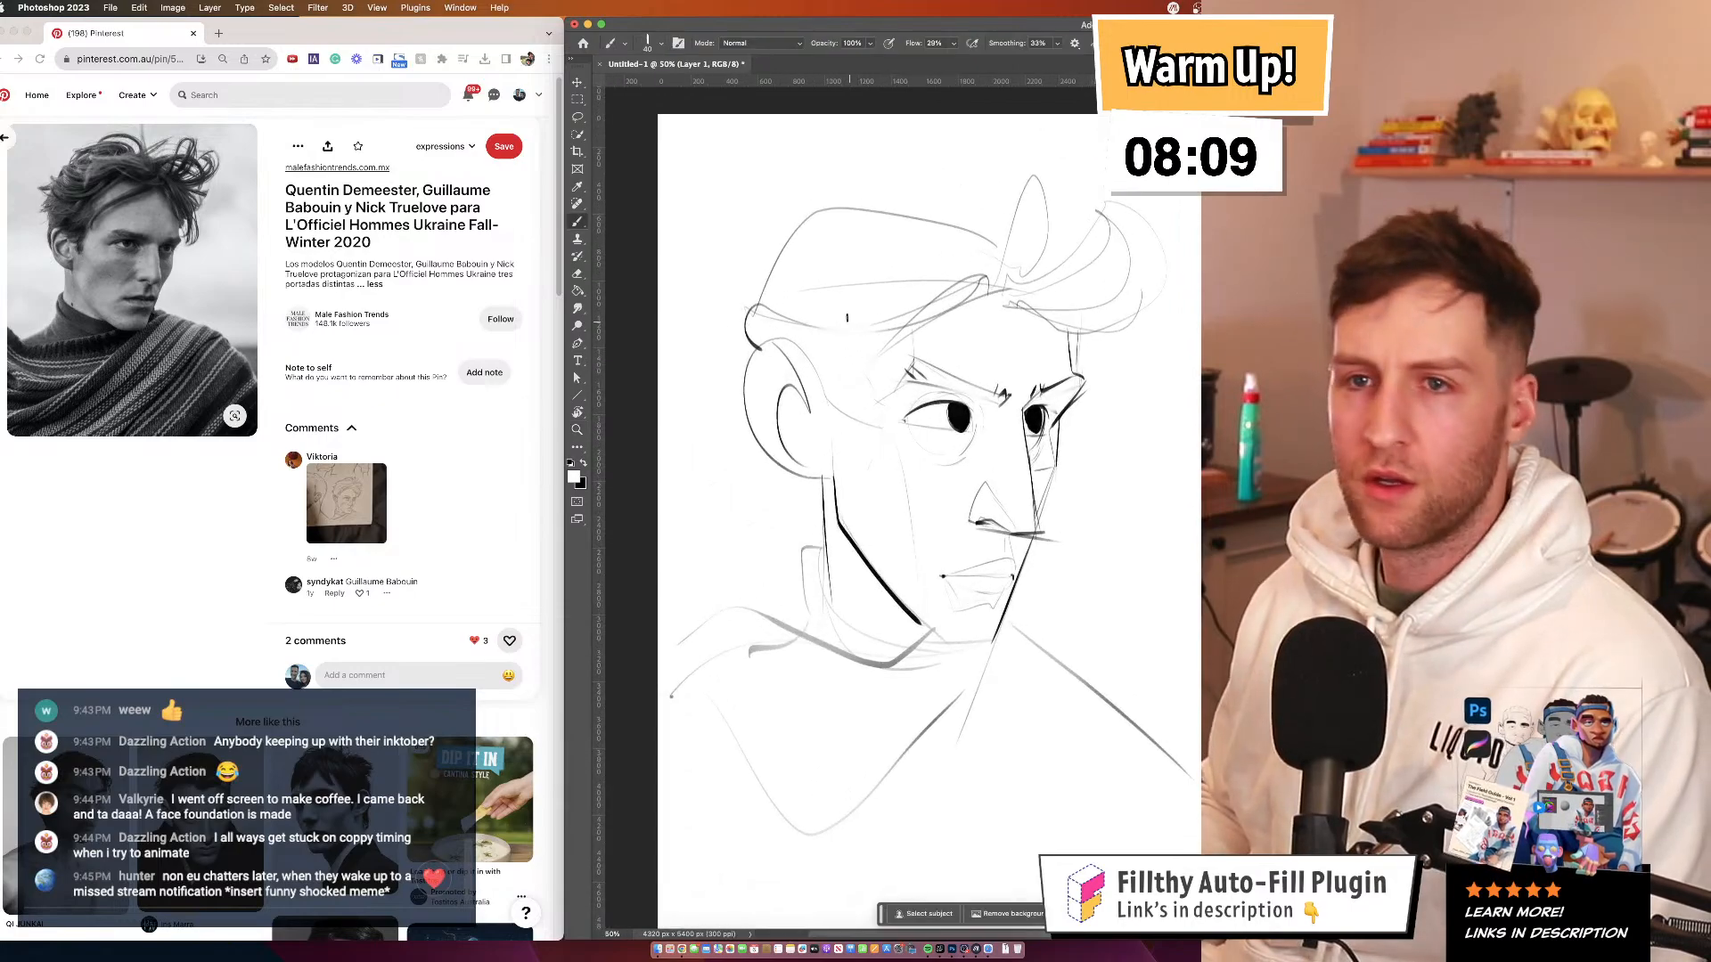
pyautogui.press('super+z')
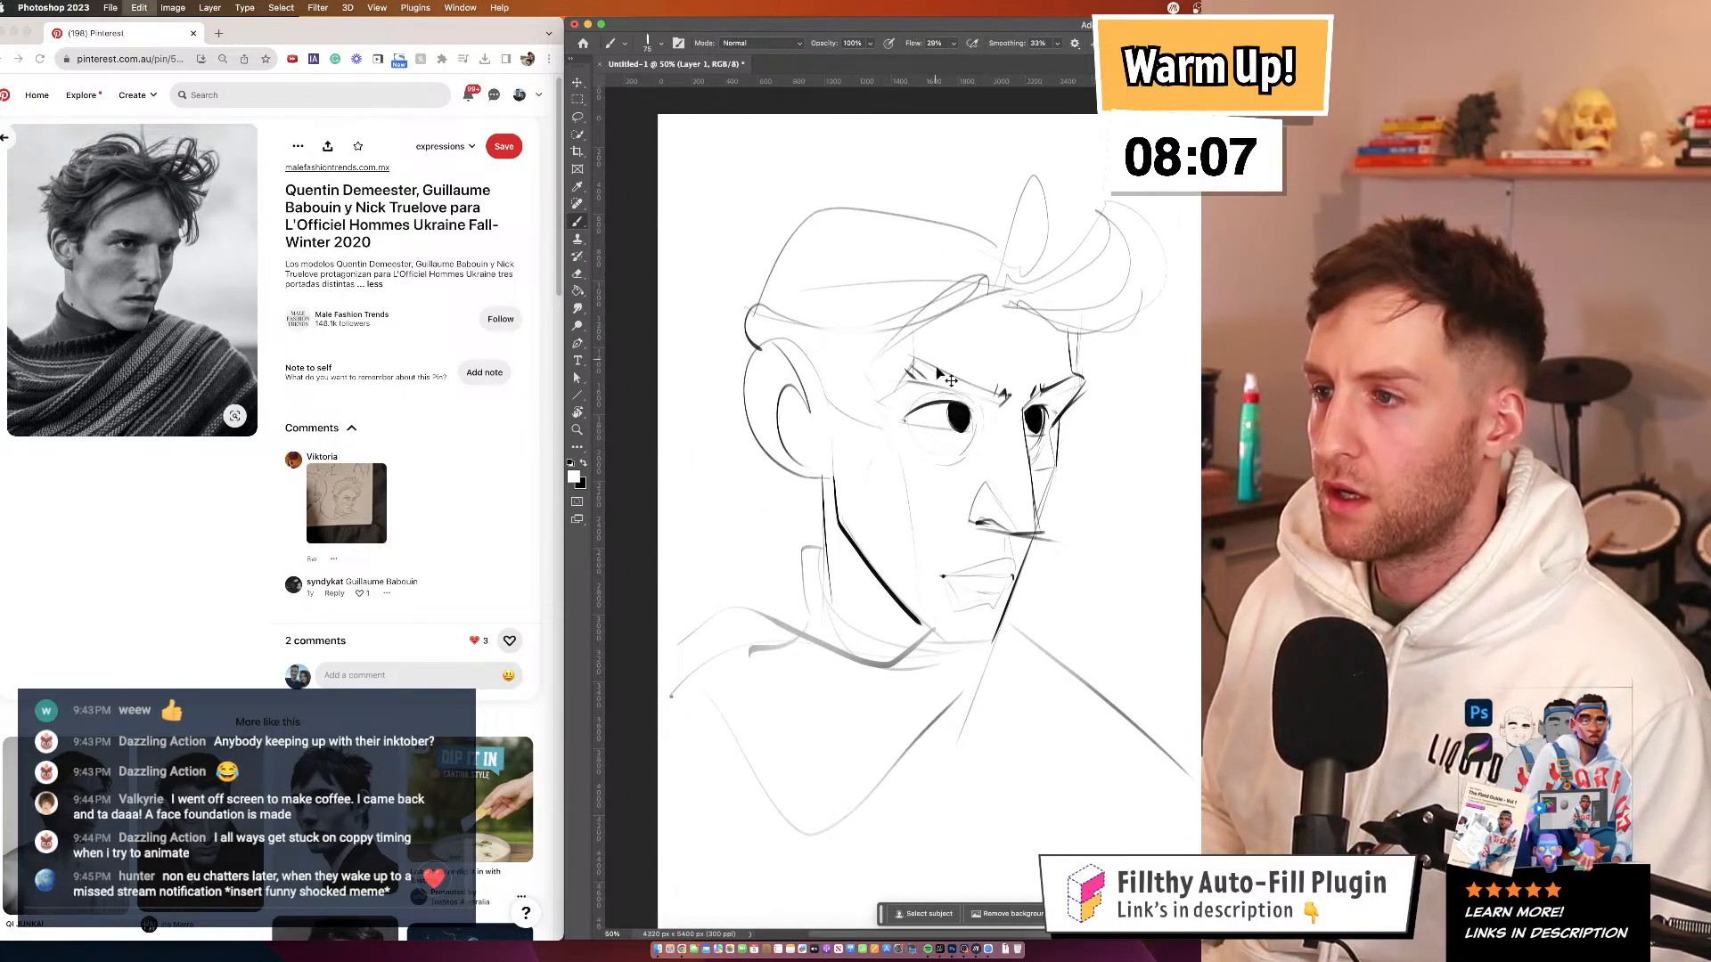
pyautogui.moveTo(995, 300); pyautogui.dragTo(835, 368)
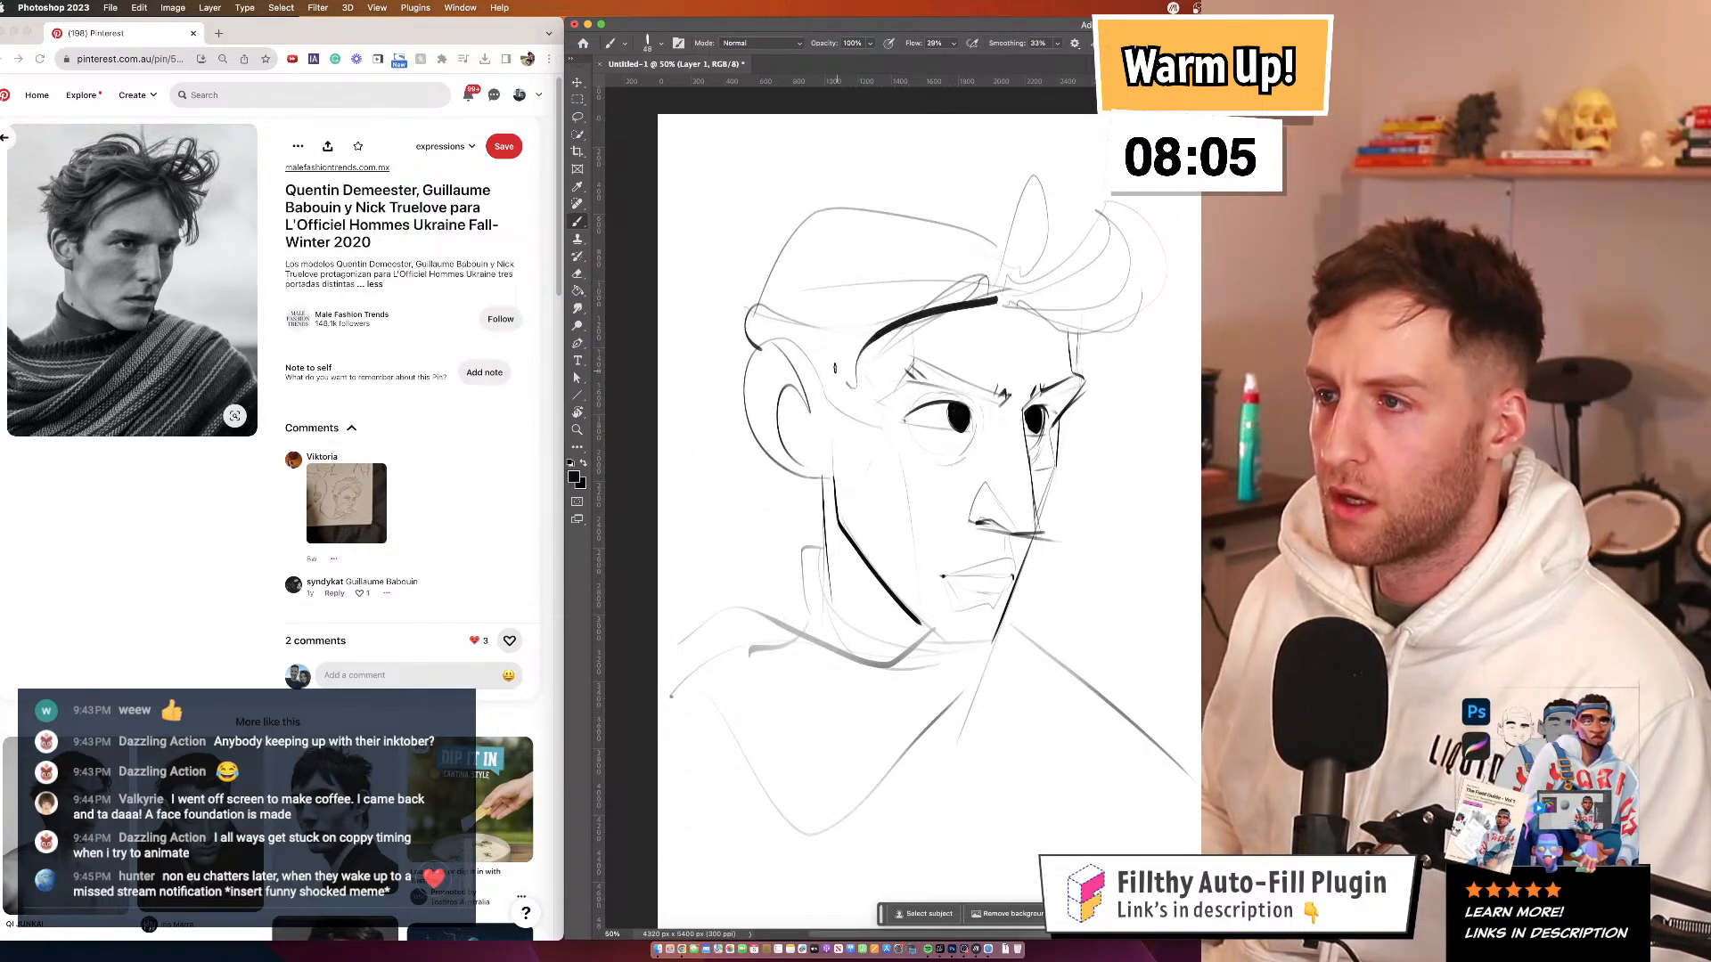
pyautogui.press('super+z')
pyautogui.moveTo(1007, 289); pyautogui.dragTo(862, 425)
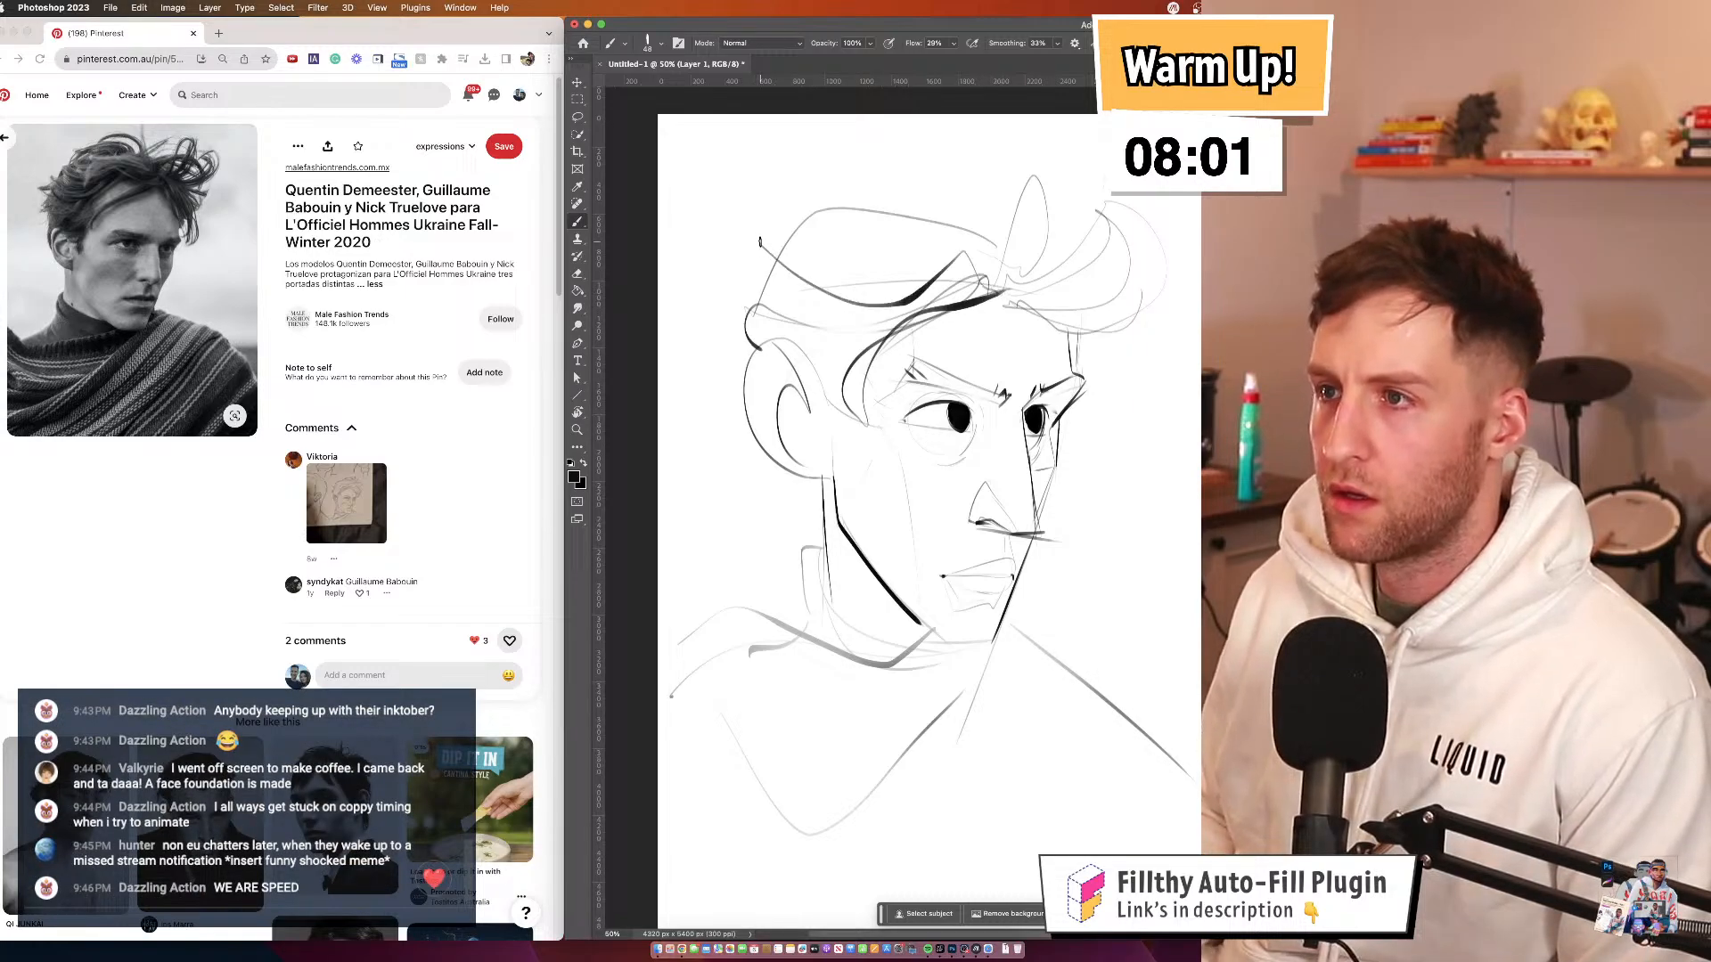
pyautogui.press('super+z')
pyautogui.moveTo(923, 175); pyautogui.dragTo(835, 237)
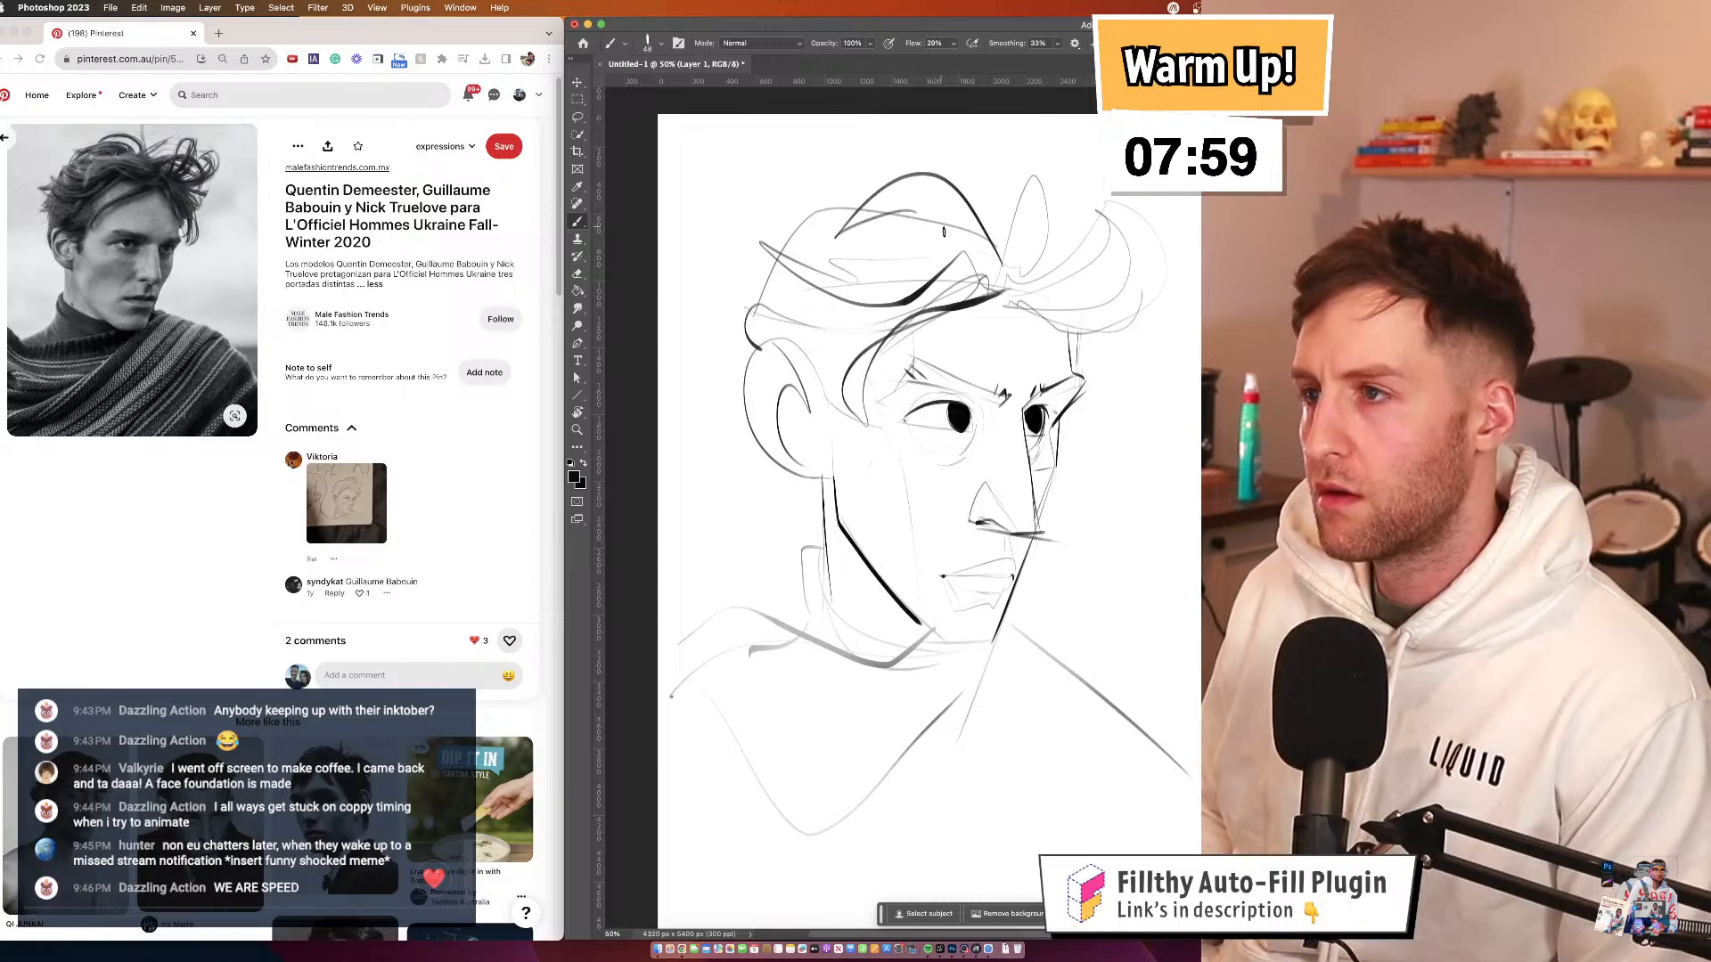
pyautogui.moveTo(997, 282)
pyautogui.mouseDown()
pyautogui.moveTo(1112, 207)
pyautogui.moveTo(1061, 278)
pyautogui.moveTo(995, 278)
pyautogui.mouseUp()
# Thicken the jawline from the earlobe to the chin and darken the line between the lips
pyautogui.moveTo(805, 414)
pyautogui.mouseDown()
pyautogui.moveTo(767, 342)
pyautogui.moveTo(811, 468)
pyautogui.mouseUp()
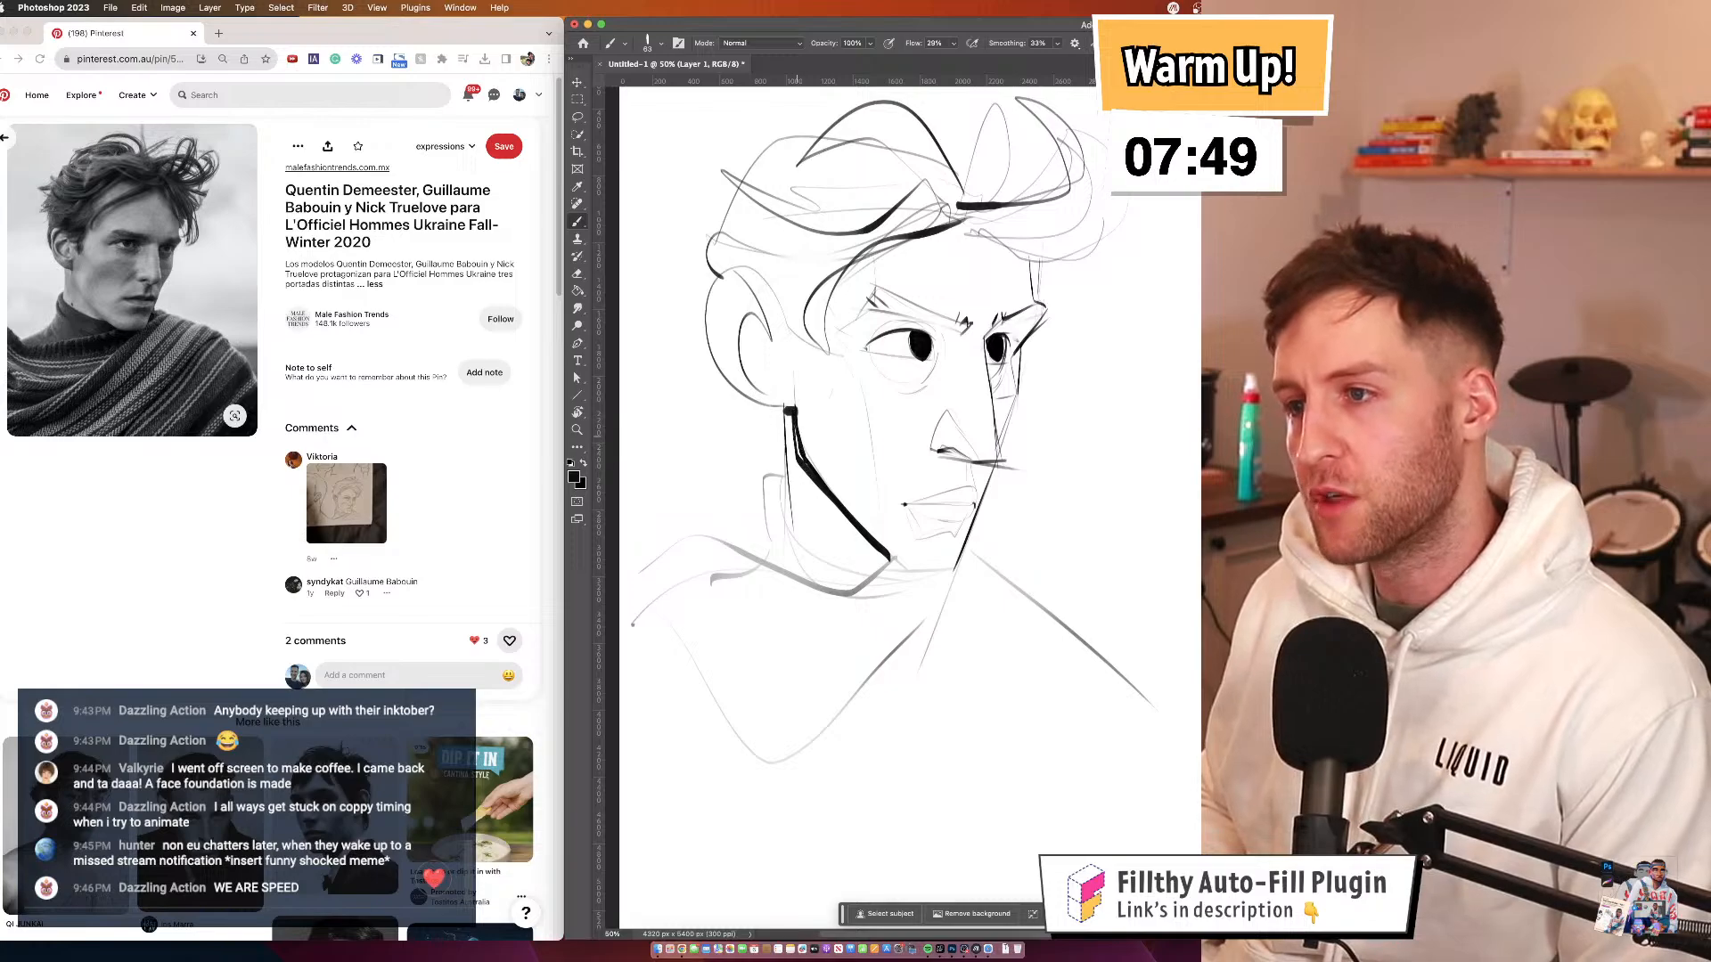
pyautogui.hscroll(1, 814, 465)
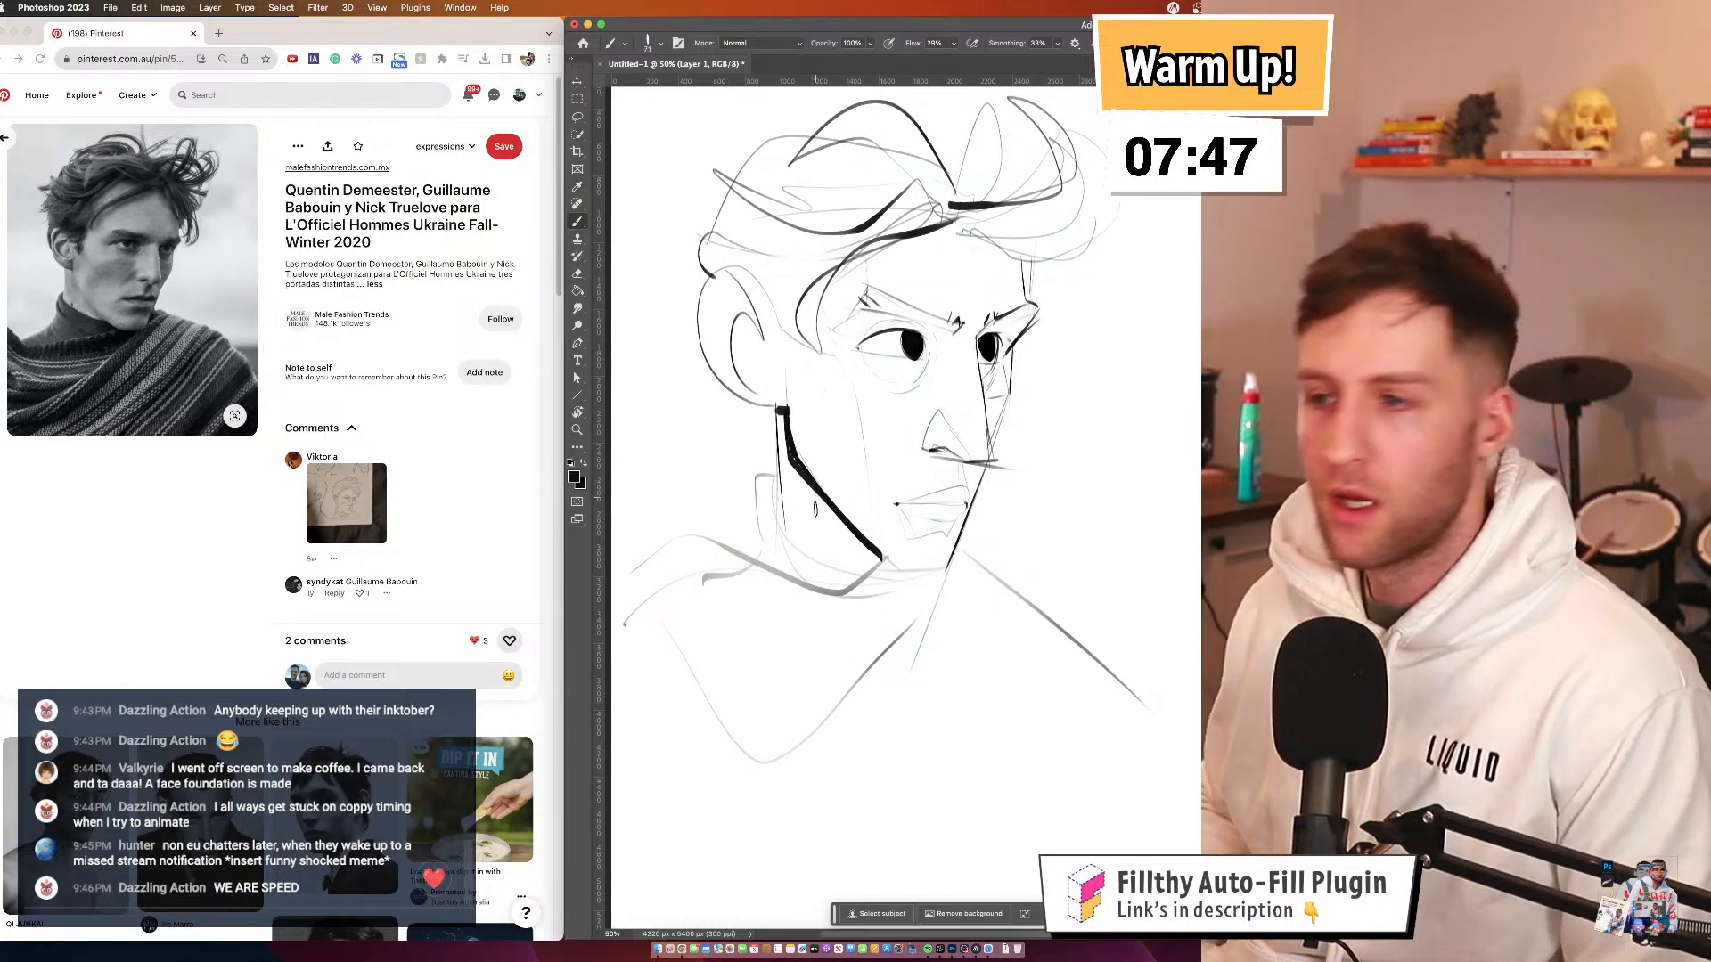
pyautogui.scroll(2, 1014, 446)
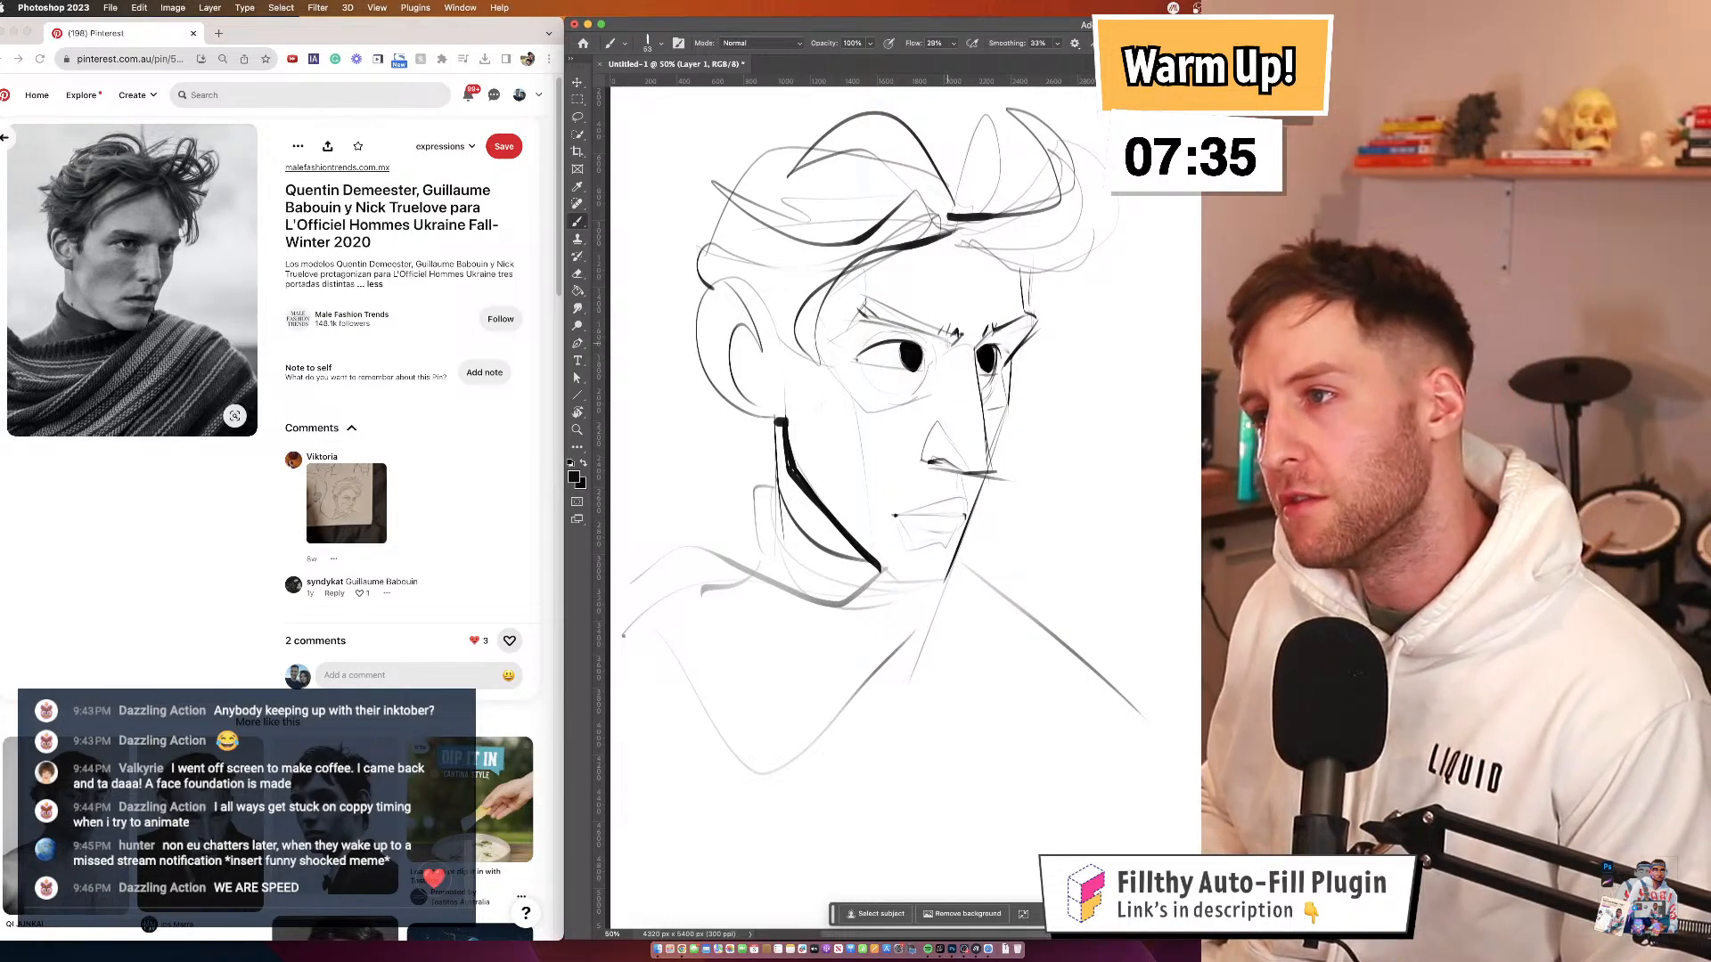
pyautogui.moveTo(980, 464); pyautogui.dragTo(935, 378)
pyautogui.moveTo(896, 435); pyautogui.dragTo(921, 434)
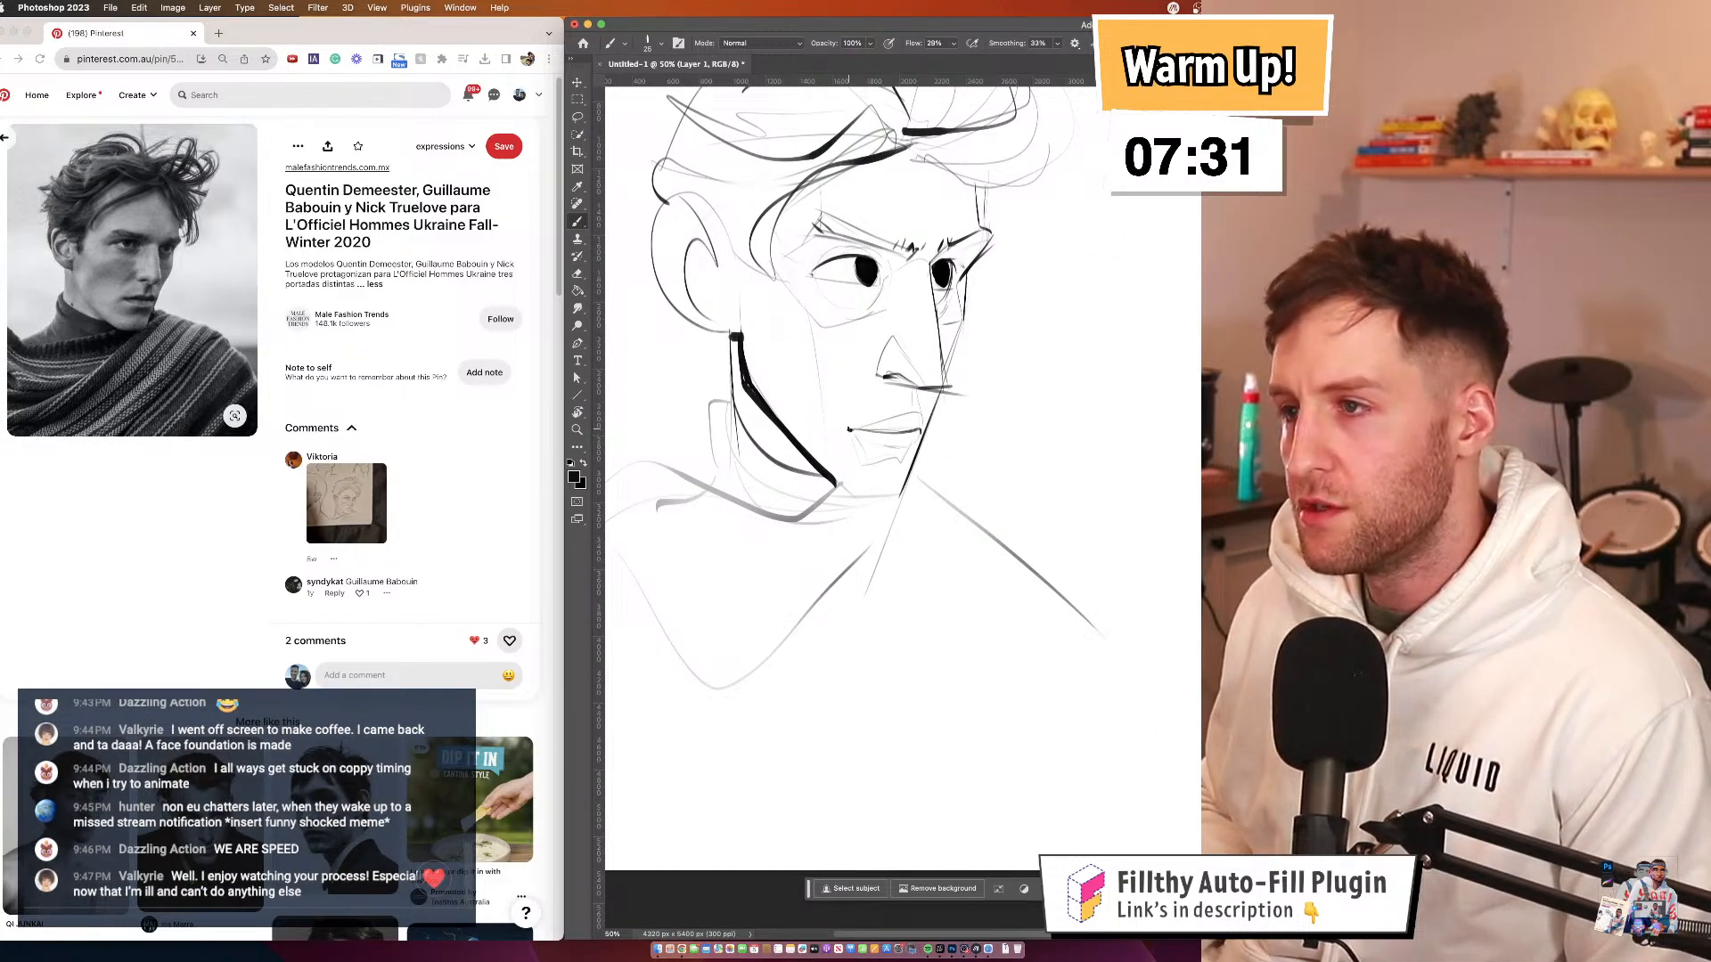
# Draw a thick stroke along the ear's upper inner edge and short dark marks just in front of the ear
pyautogui.moveTo(1064, 359)
pyautogui.mouseDown()
pyautogui.moveTo(1070, 340)
pyautogui.moveTo(1070, 355)
pyautogui.mouseUp()
pyautogui.moveTo(691, 248)
pyautogui.mouseDown()
pyautogui.moveTo(729, 244)
pyautogui.moveTo(720, 260)
pyautogui.mouseUp()
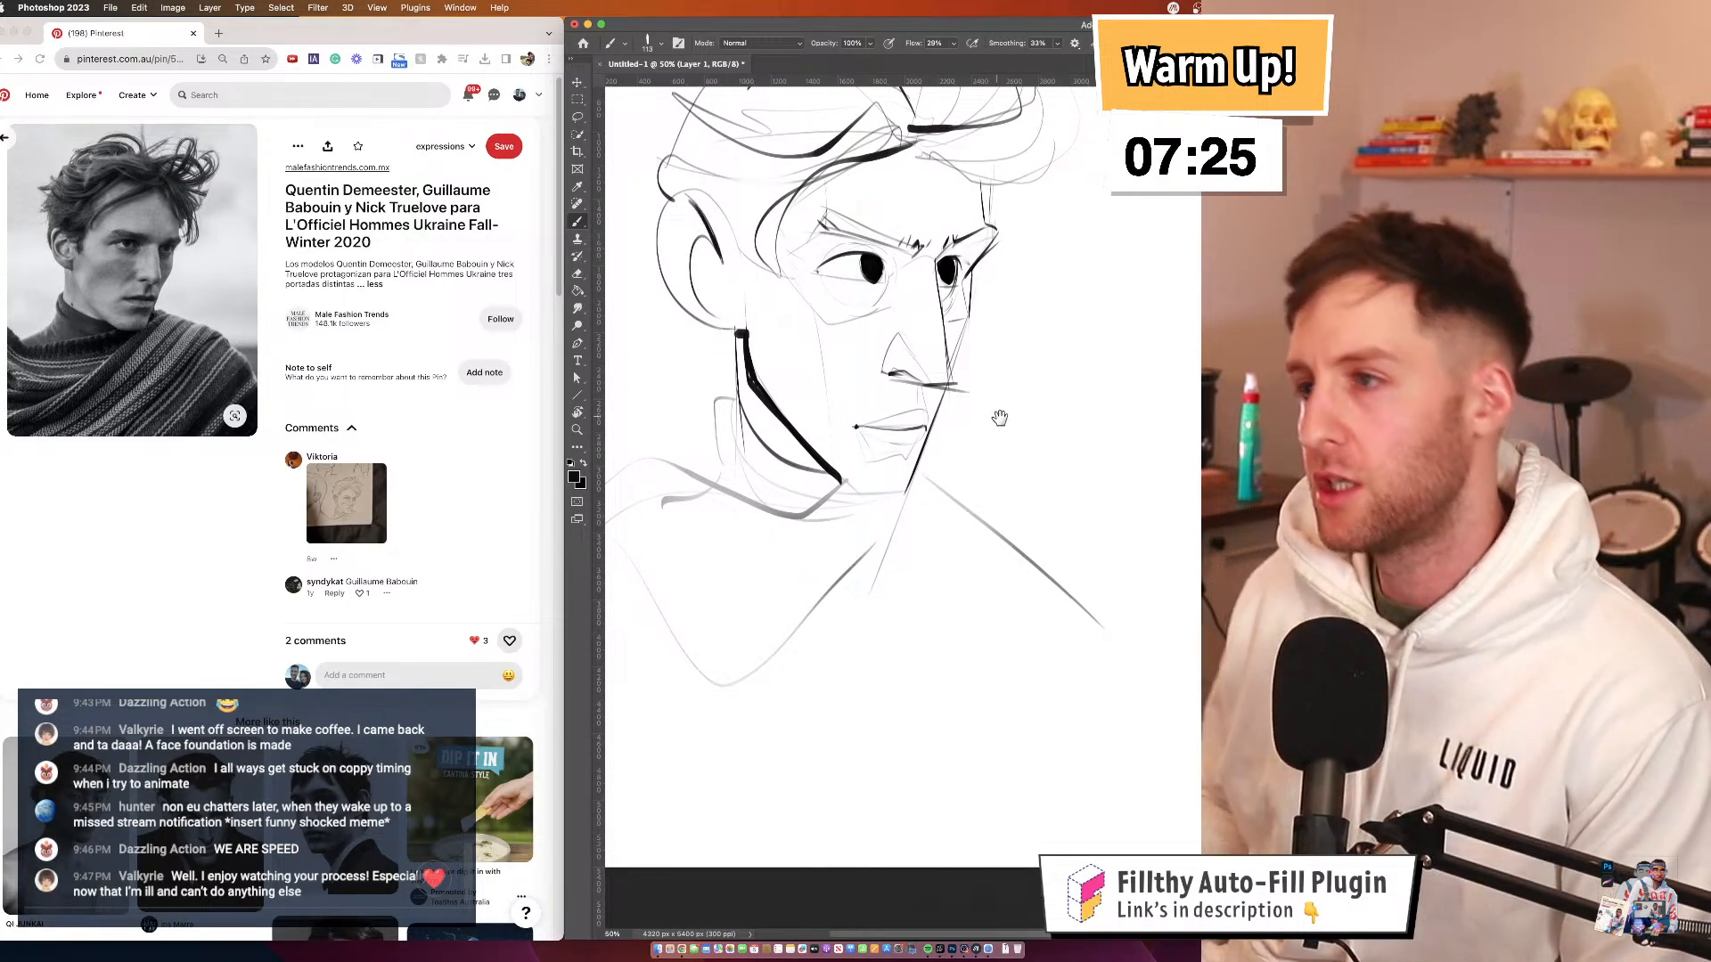
pyautogui.moveTo(1001, 416); pyautogui.dragTo(1022, 466)
pyautogui.moveTo(1019, 351); pyautogui.dragTo(1025, 394)
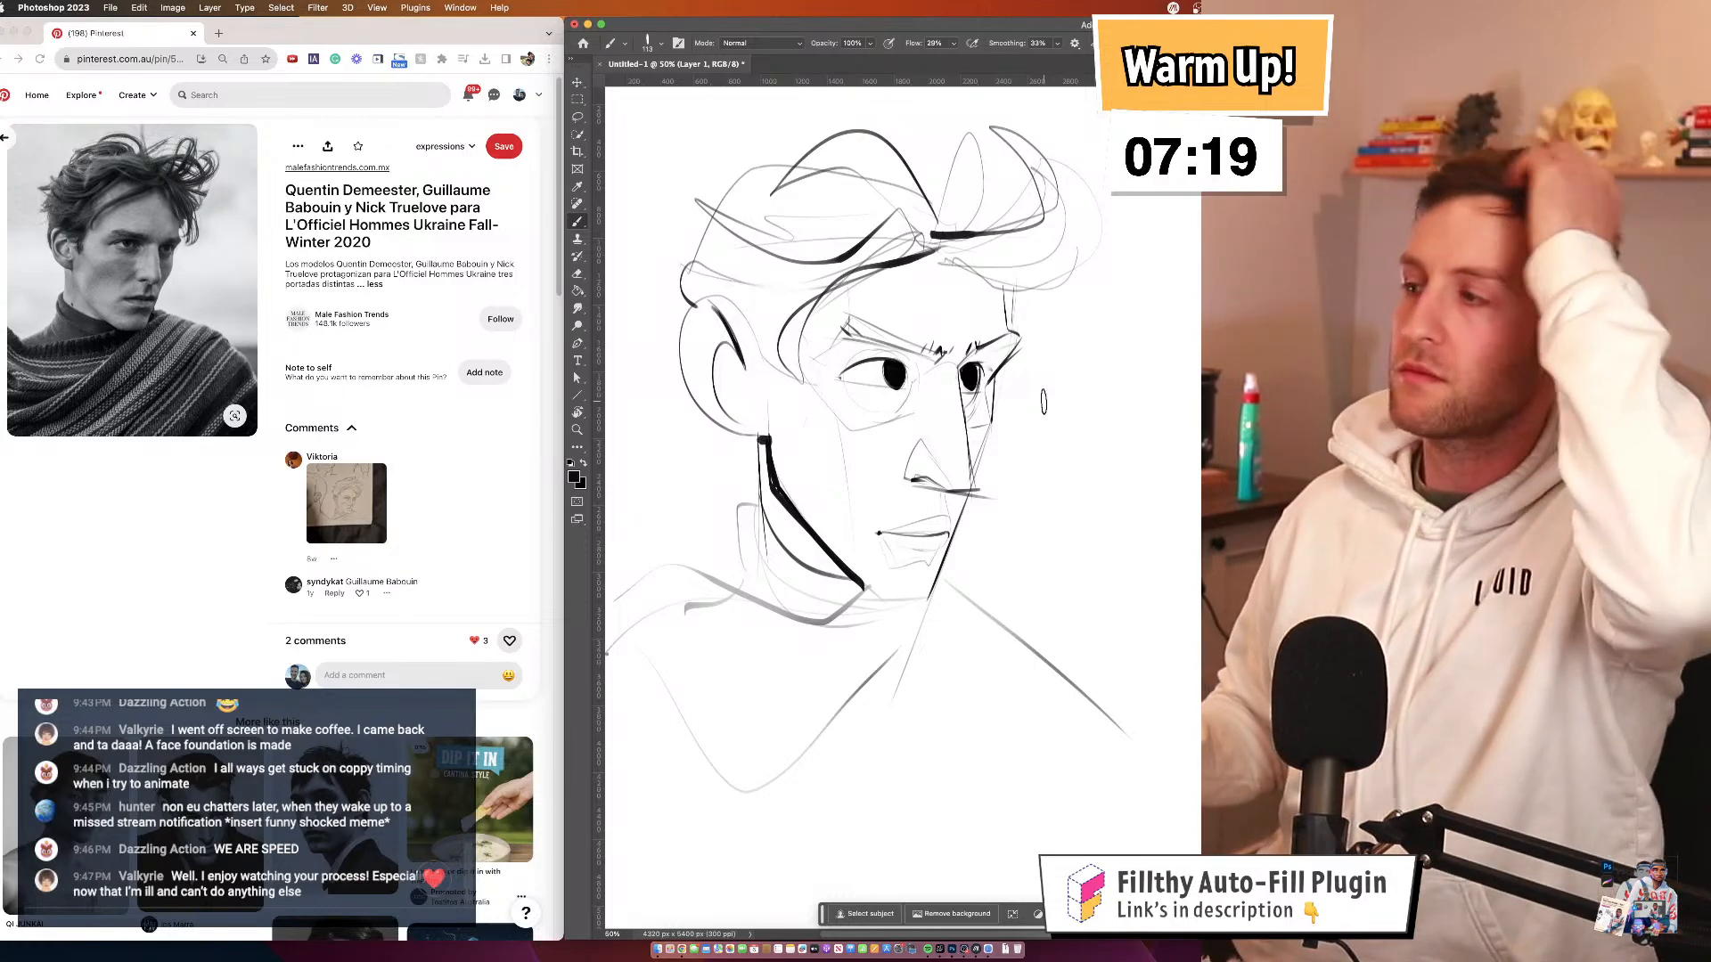
pyautogui.moveTo(998, 352); pyautogui.dragTo(1036, 362)
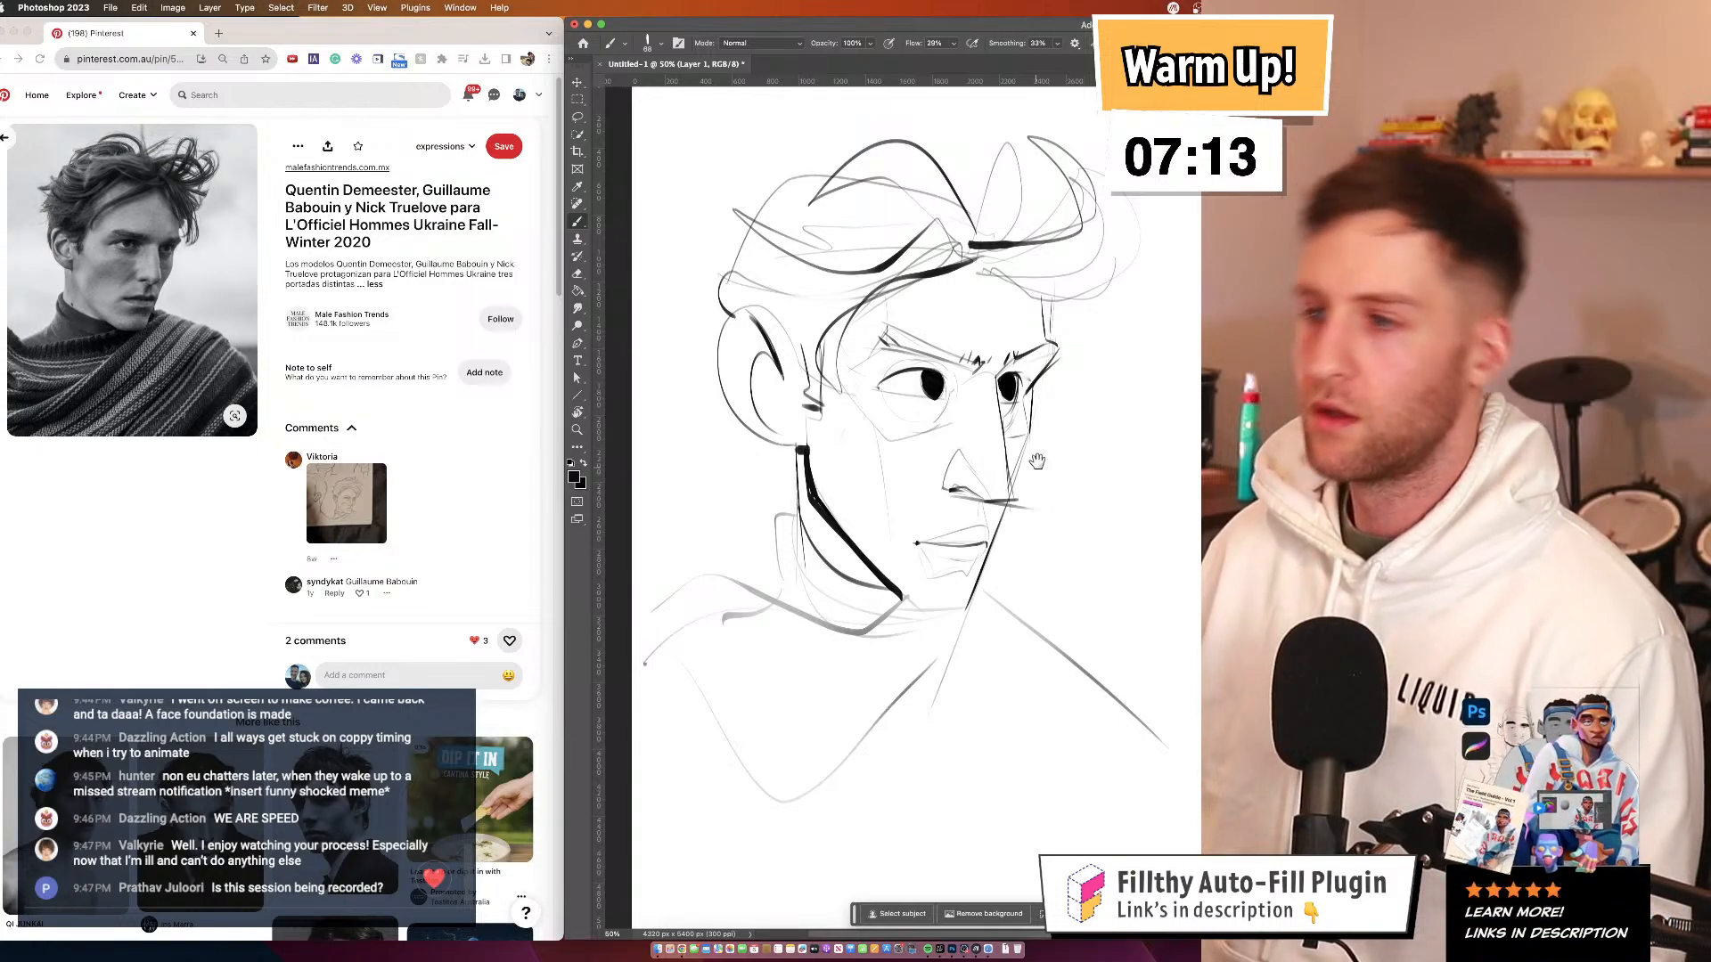
# Outline the turtleneck collar behind the jaw and ink the ear's outer contour with a thick line joining the jaw
pyautogui.moveTo(1038, 461); pyautogui.dragTo(1053, 447)
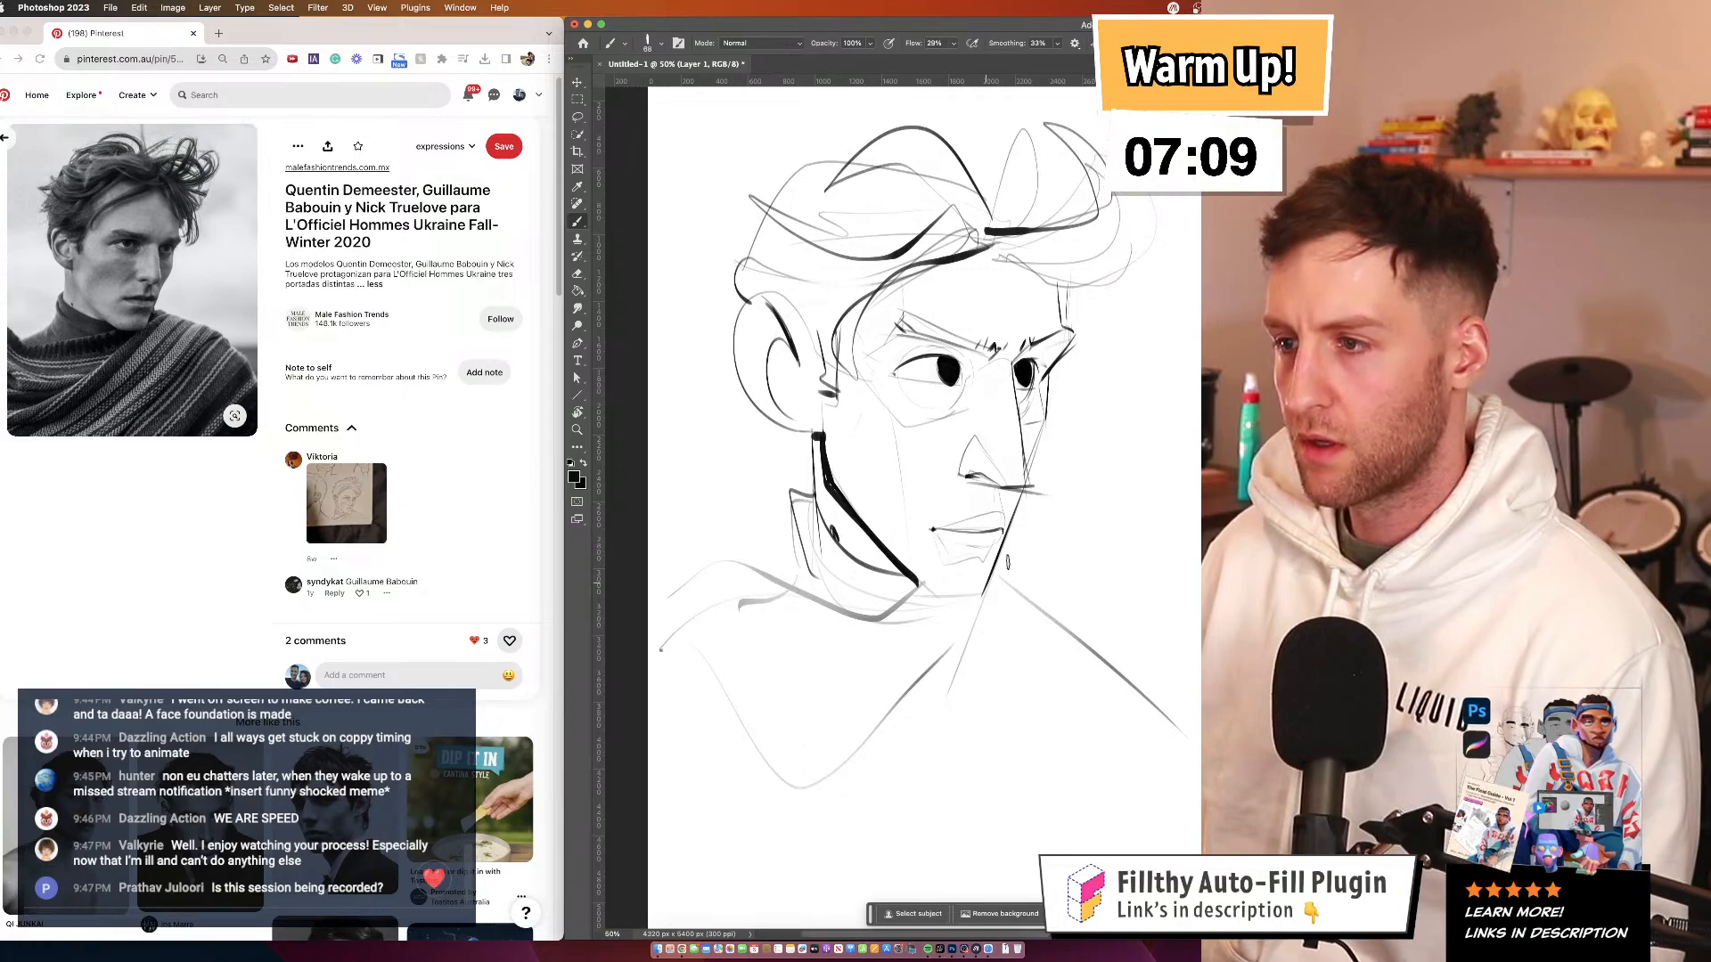
pyautogui.moveTo(1007, 562); pyautogui.dragTo(1003, 564)
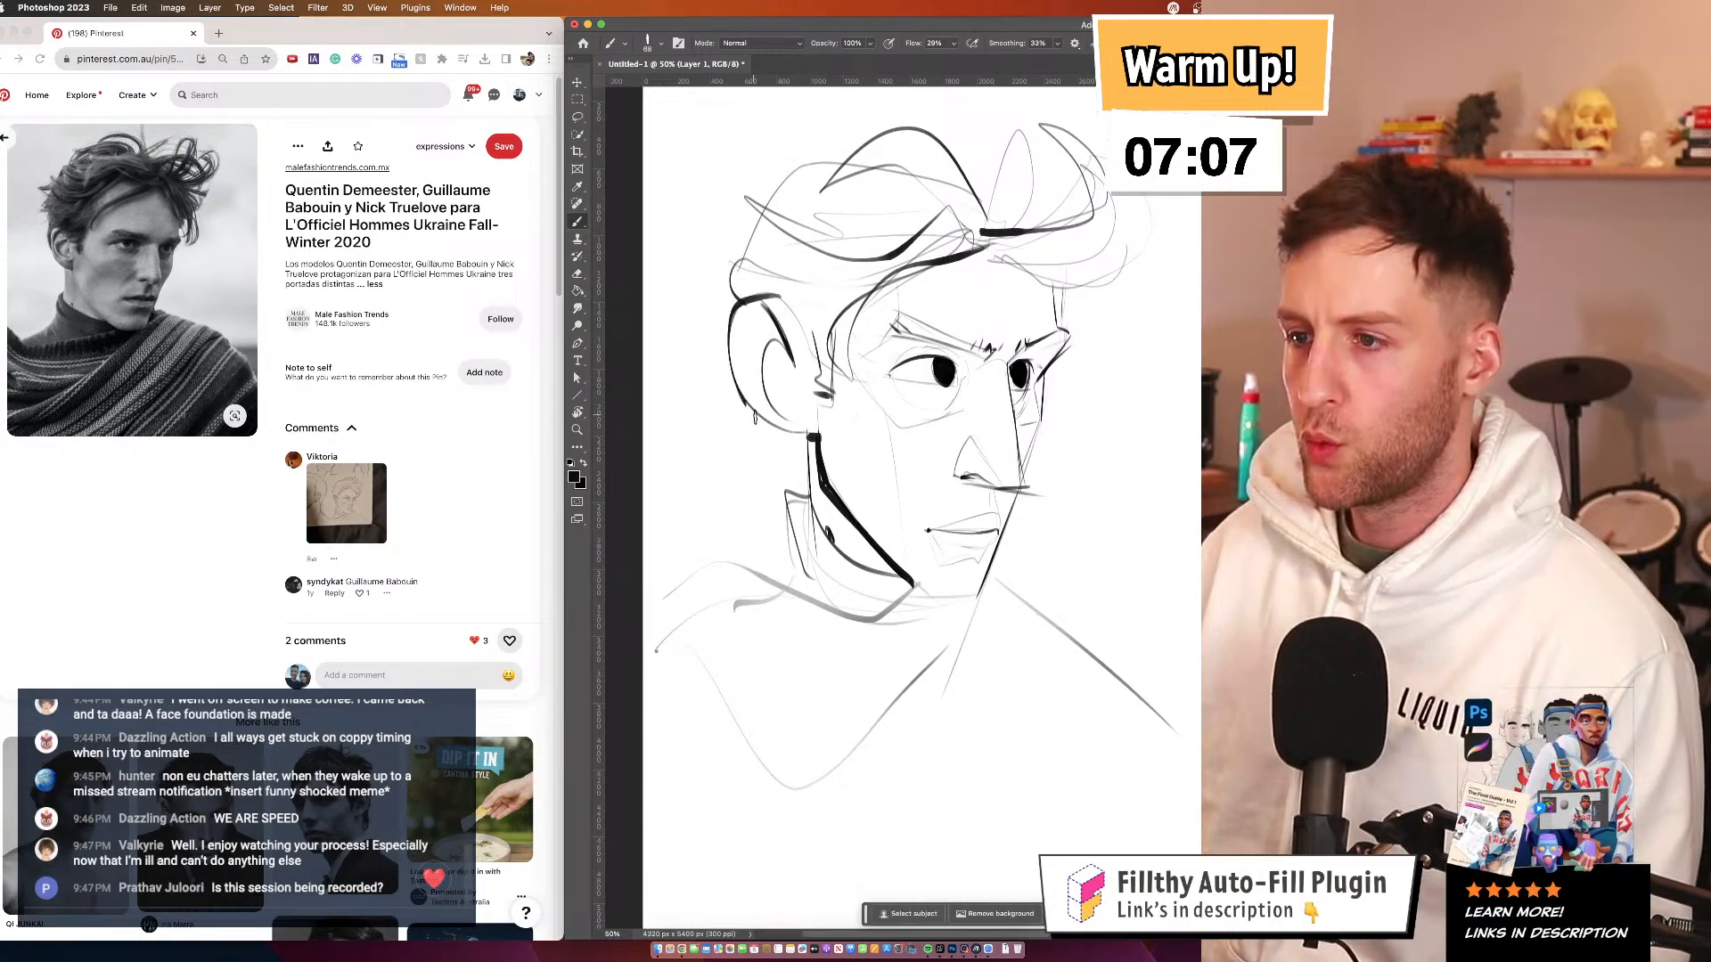
pyautogui.moveTo(1055, 446); pyautogui.dragTo(1034, 467)
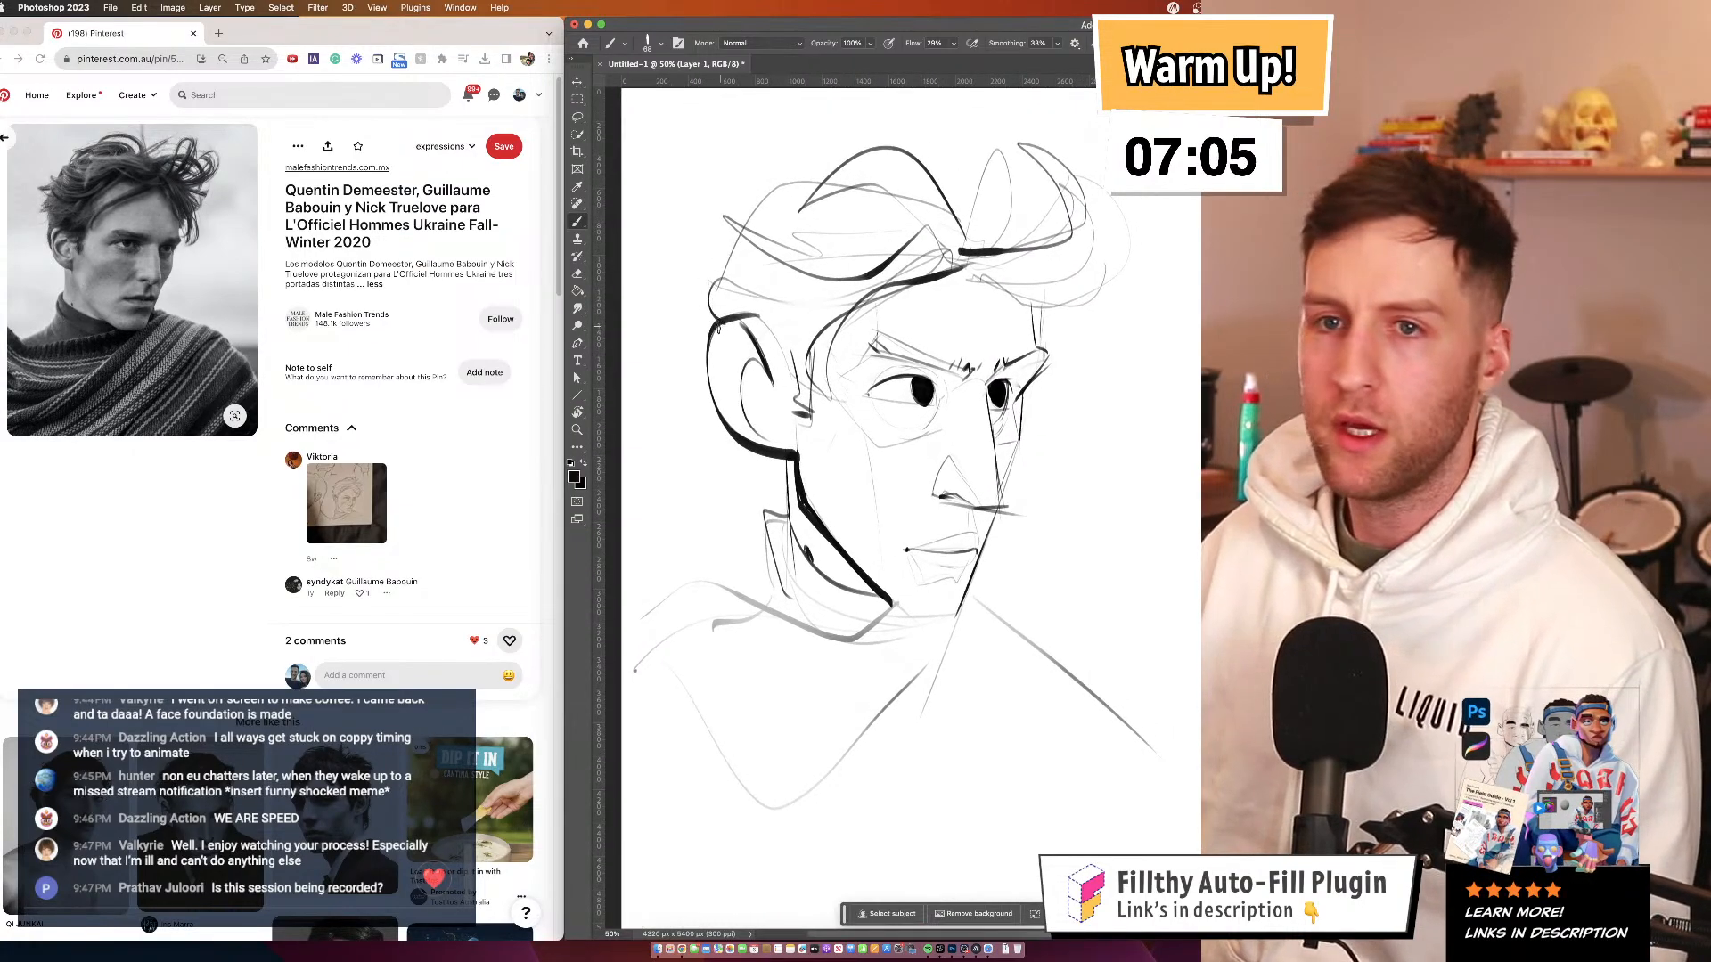
# Add dark hair strokes above the ear, over the crown and in the front forelock
pyautogui.moveTo(729, 251); pyautogui.dragTo(874, 301)
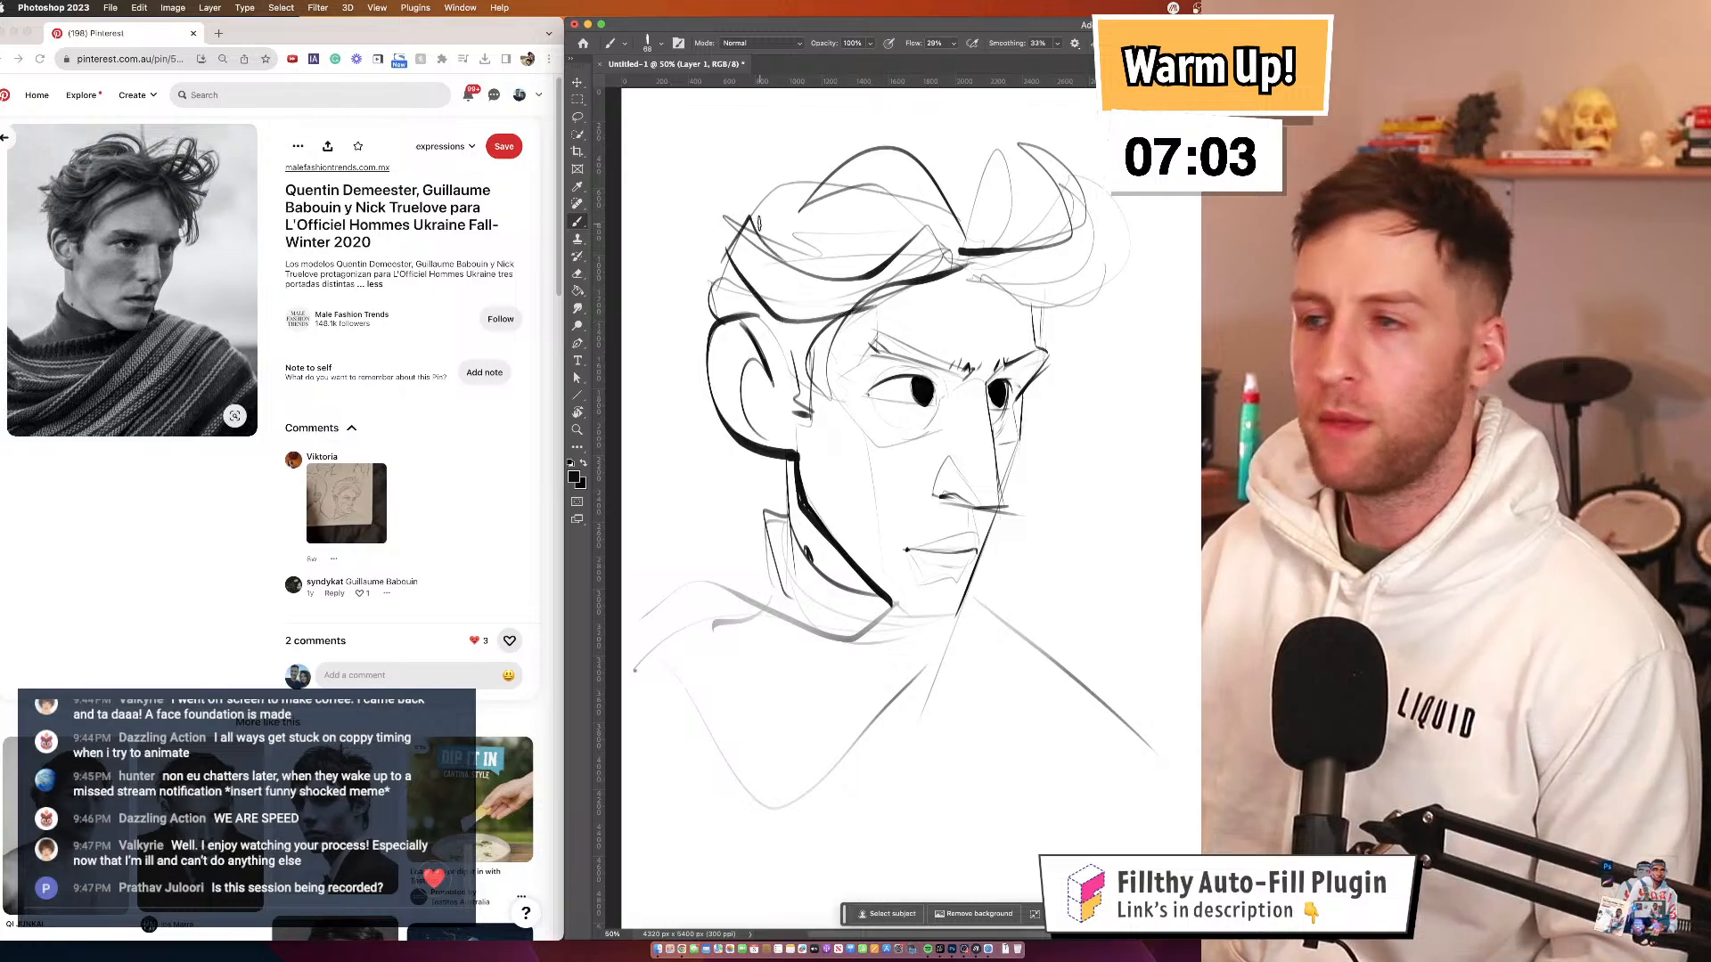
pyautogui.moveTo(1147, 269); pyautogui.dragTo(1145, 225)
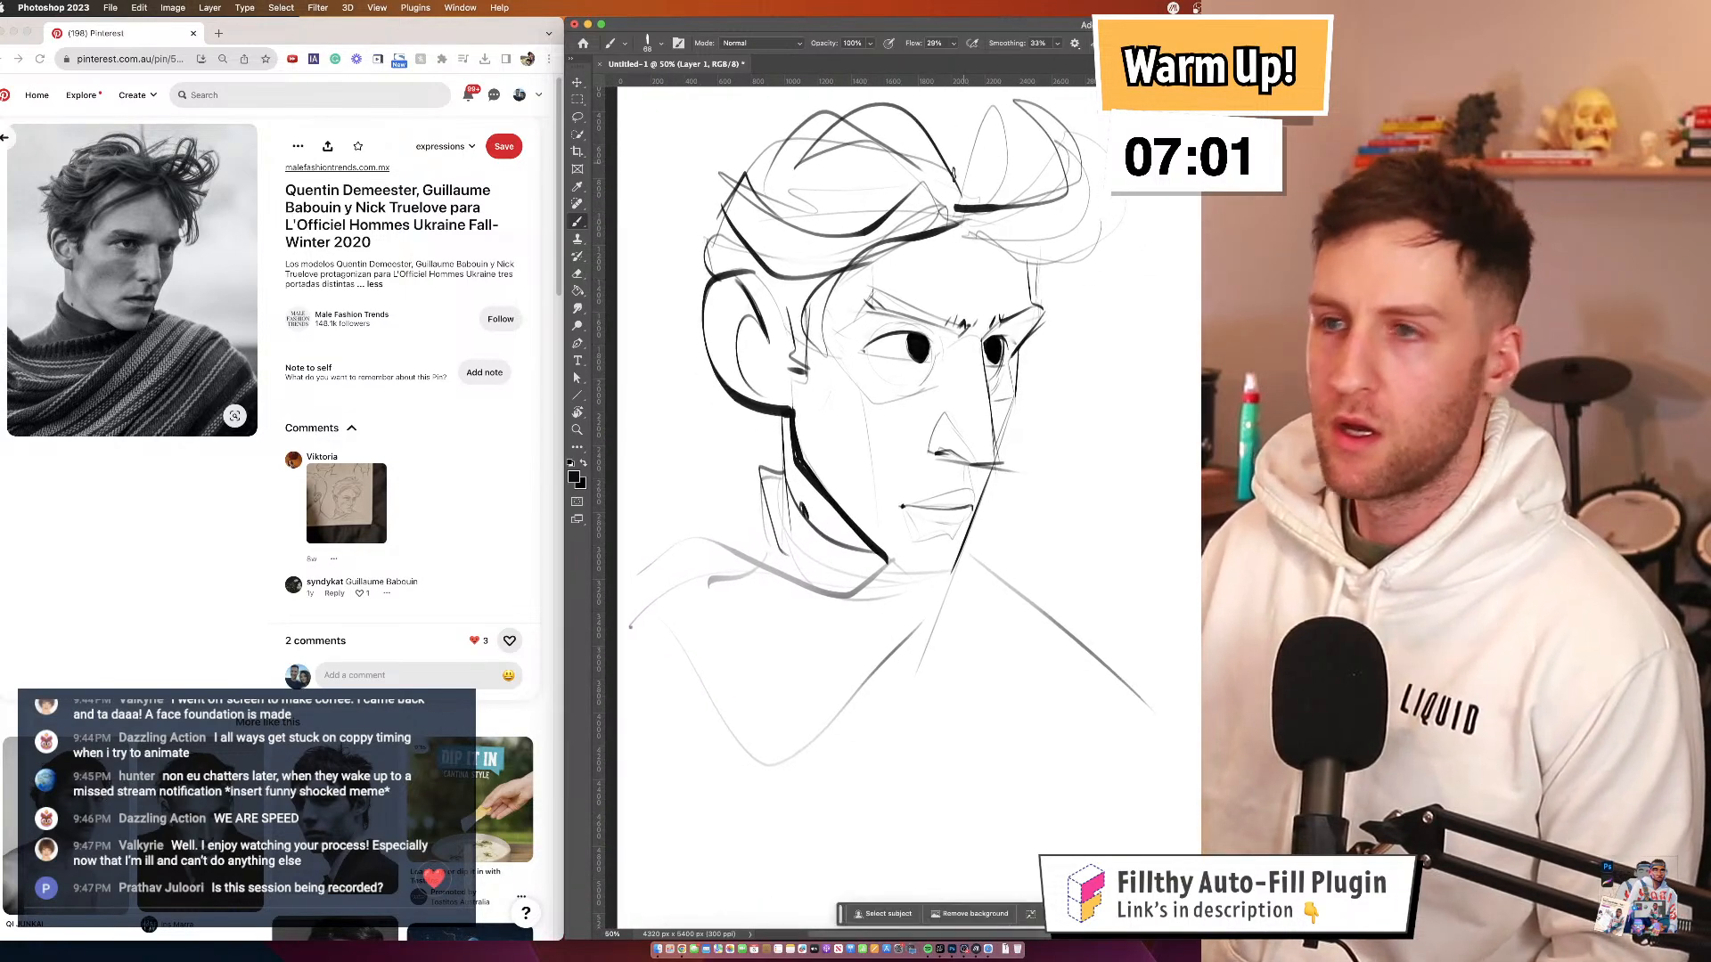
pyautogui.moveTo(1107, 403); pyautogui.dragTo(1087, 347)
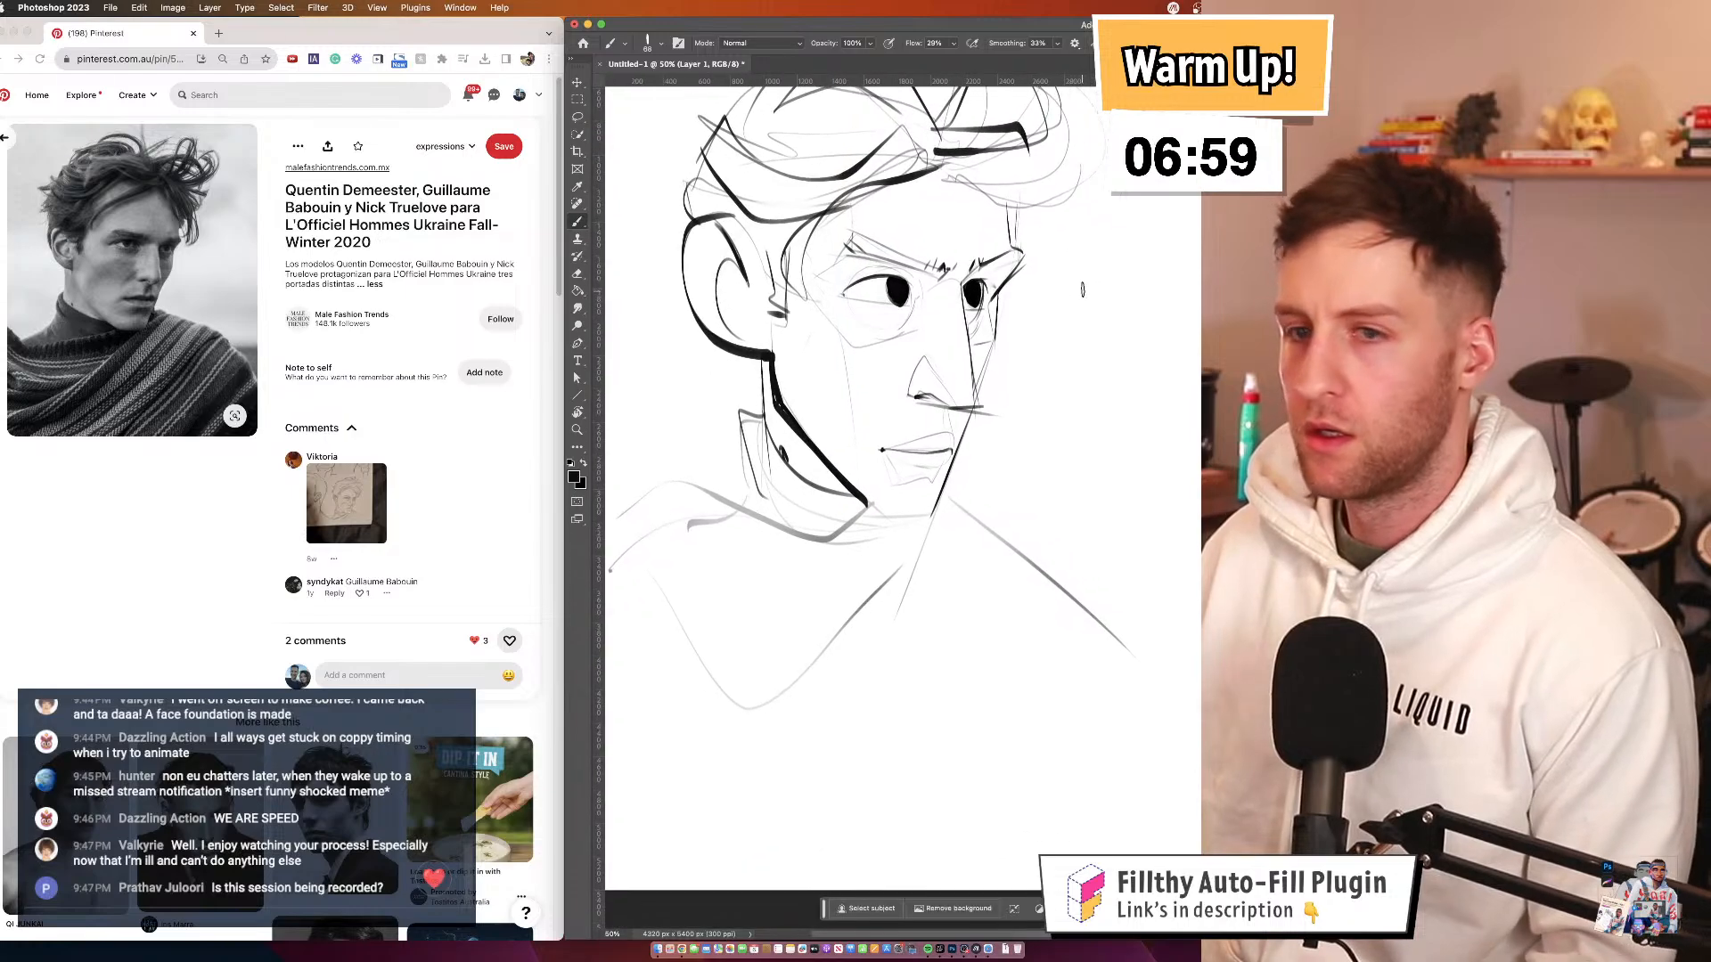
# Erase the far eye's black iris to clear the space beneath its upper lid
pyautogui.press('e')
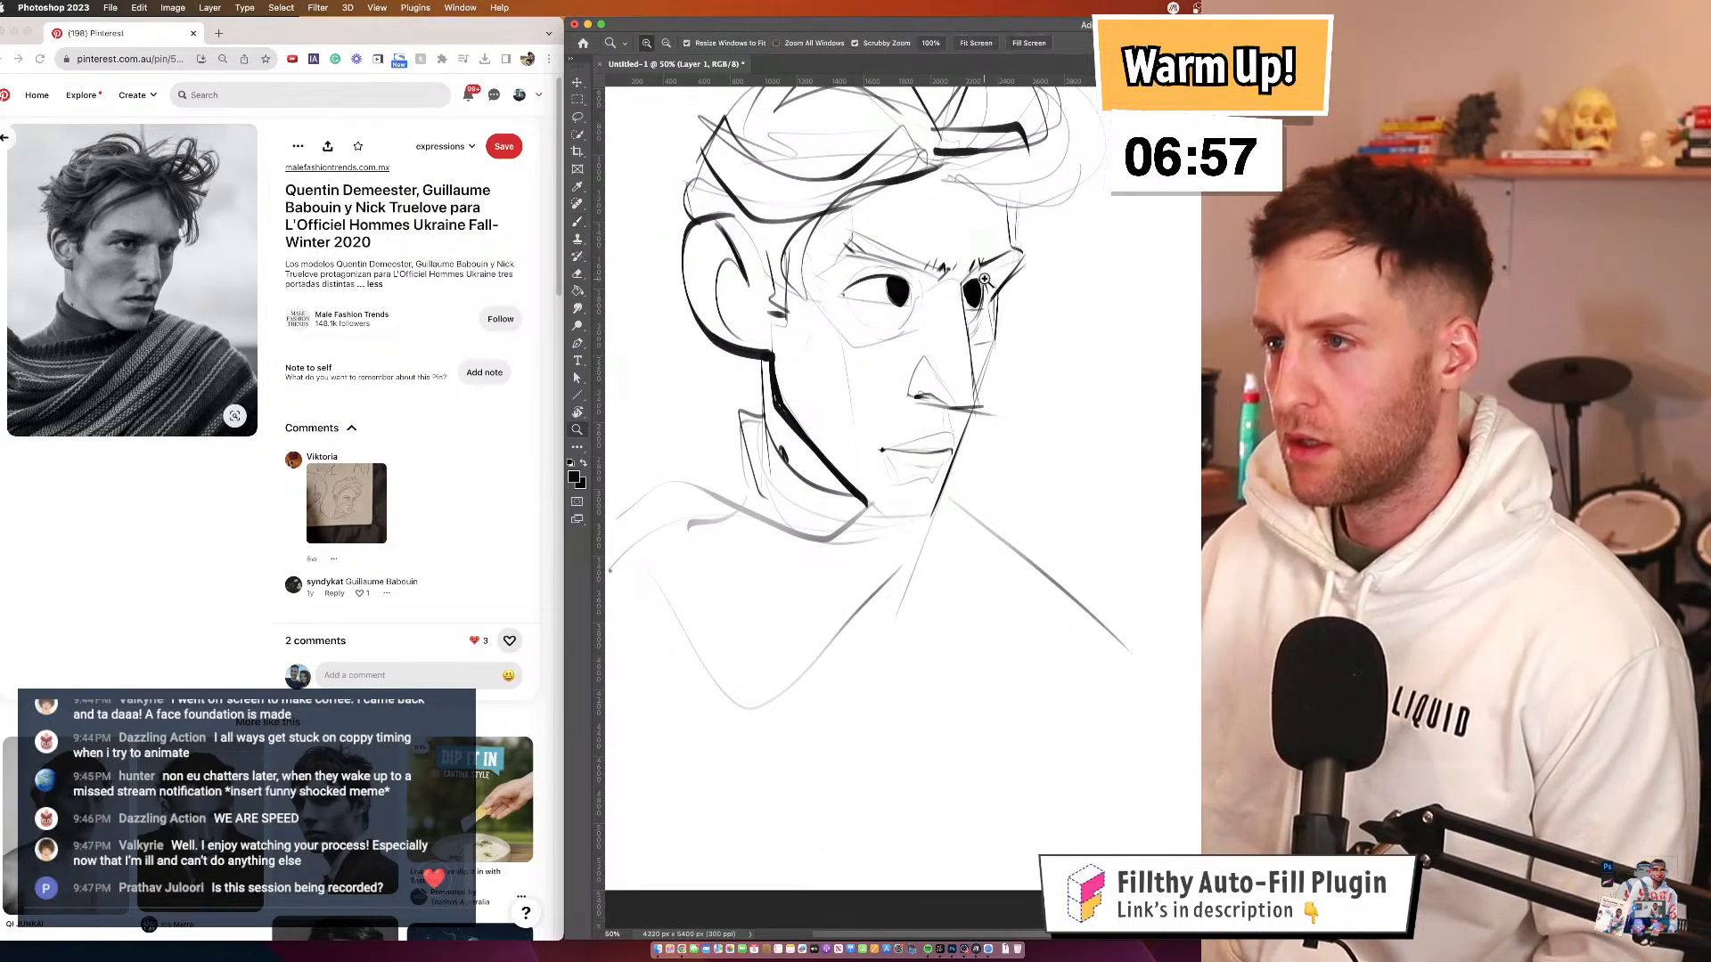
pyautogui.scroll(1, 989, 303)
pyautogui.moveTo(978, 288)
pyautogui.mouseDown()
pyautogui.moveTo(982, 339)
pyautogui.moveTo(1112, 305)
pyautogui.moveTo(1146, 324)
pyautogui.moveTo(1113, 425)
pyautogui.mouseUp()
pyautogui.press('z')
pyautogui.press('b')
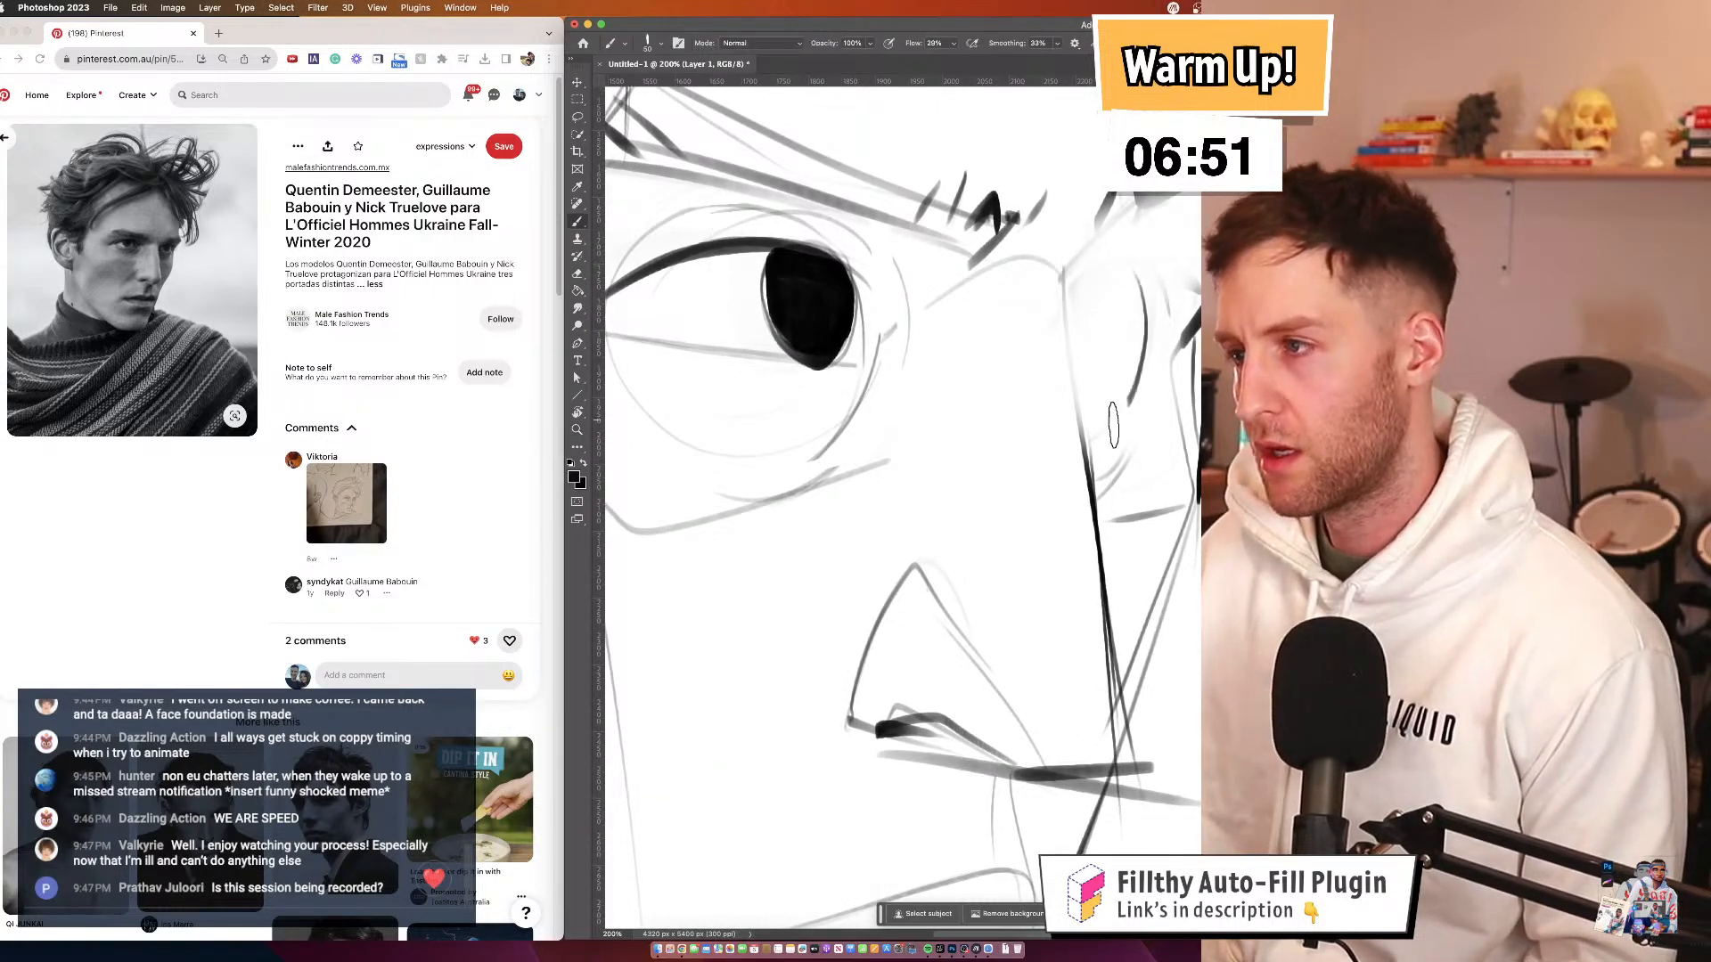
# Redraw the far eye's curved upper lid and extend the dark nose-bridge line up to its inner corner
pyautogui.moveTo(1152, 298)
pyautogui.mouseDown()
pyautogui.moveTo(1128, 266)
pyautogui.moveTo(1067, 294)
pyautogui.moveTo(1074, 363)
pyautogui.moveTo(1144, 280)
pyautogui.moveTo(1108, 266)
pyautogui.moveTo(1057, 330)
pyautogui.mouseUp()
pyautogui.moveTo(1060, 262); pyautogui.dragTo(1084, 428)
pyautogui.moveTo(1056, 281); pyautogui.dragTo(1152, 199)
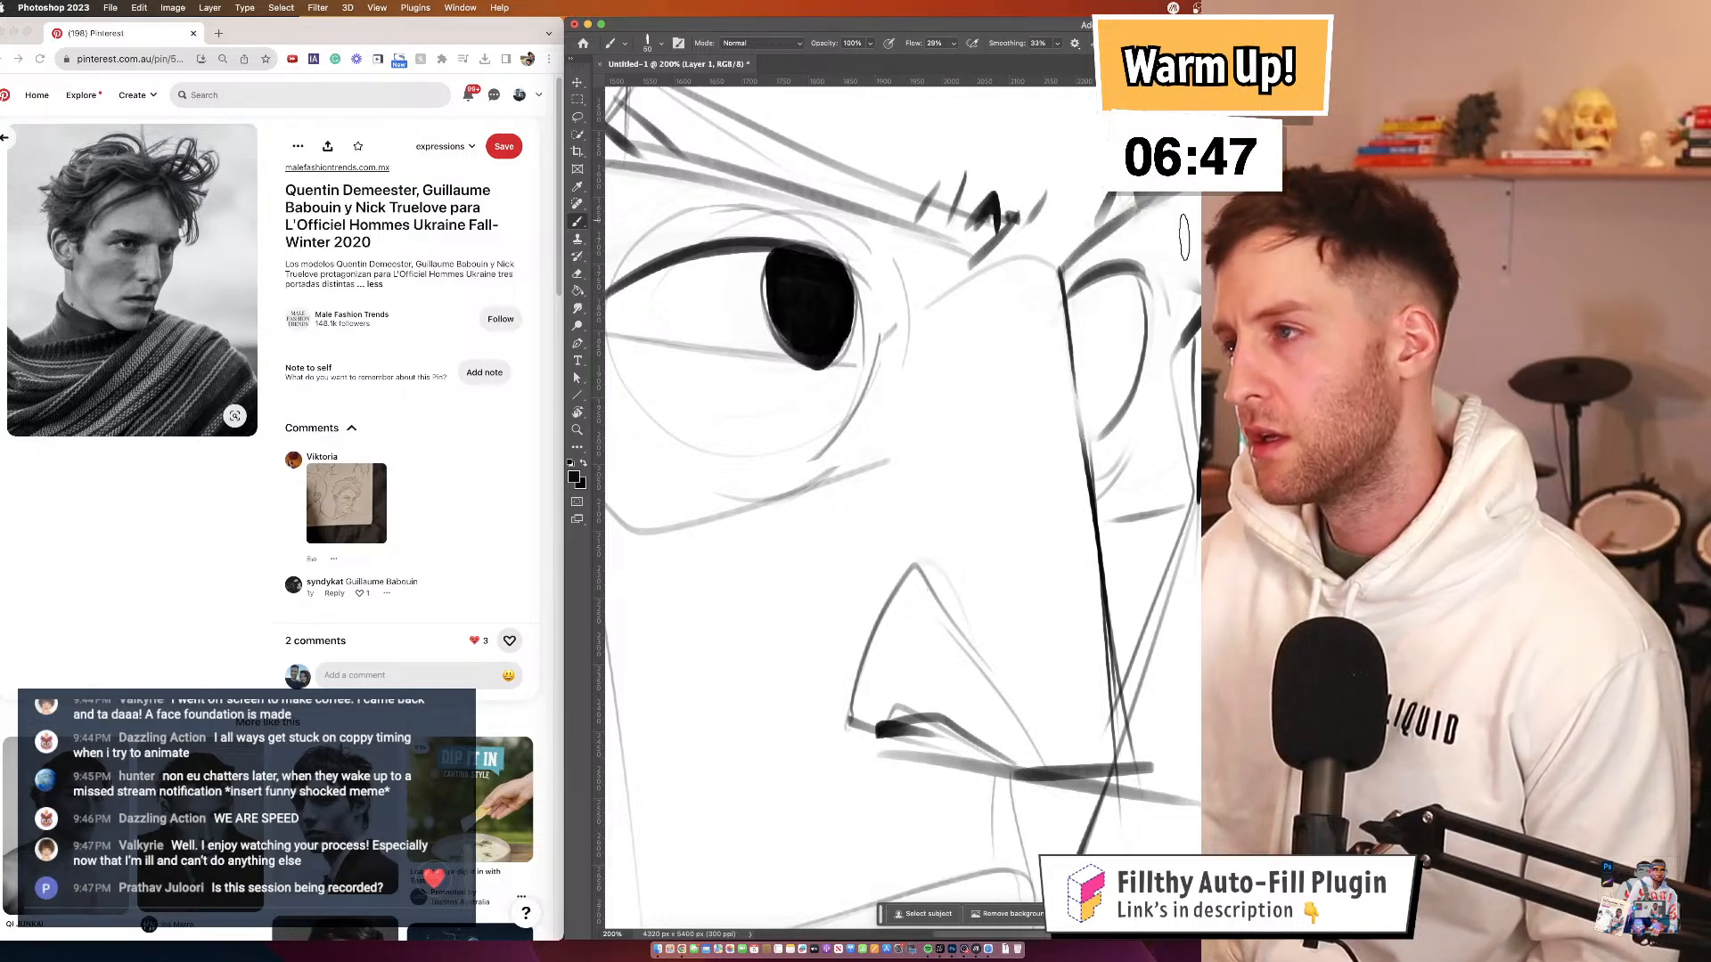
# Outline a narrow oval iris beneath the far eye's upper lid with a smaller brush and fill it solid black
pyautogui.moveTo(1167, 332)
pyautogui.mouseDown()
pyautogui.moveTo(1088, 394)
pyautogui.moveTo(1161, 318)
pyautogui.mouseUp()
pyautogui.press('[')
pyautogui.press('[')
pyautogui.press('[')
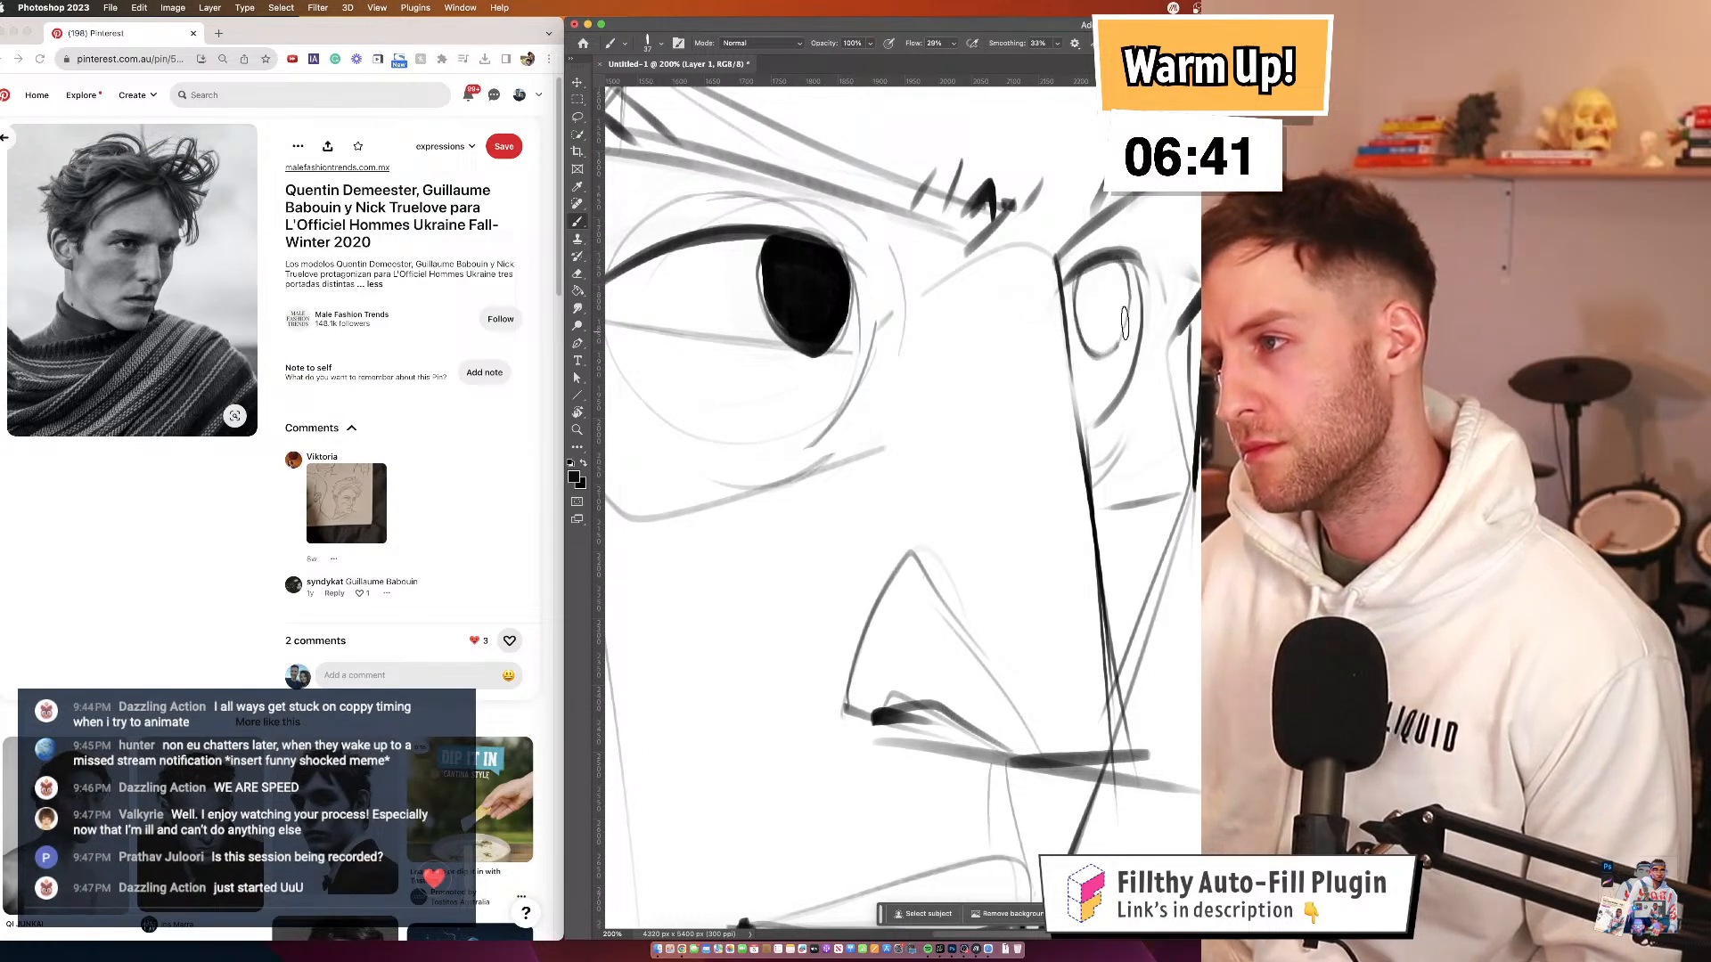
pyautogui.moveTo(1067, 307)
pyautogui.mouseDown()
pyautogui.moveTo(1093, 365)
pyautogui.moveTo(1125, 309)
pyautogui.moveTo(1089, 261)
pyautogui.moveTo(1085, 335)
pyautogui.mouseUp()
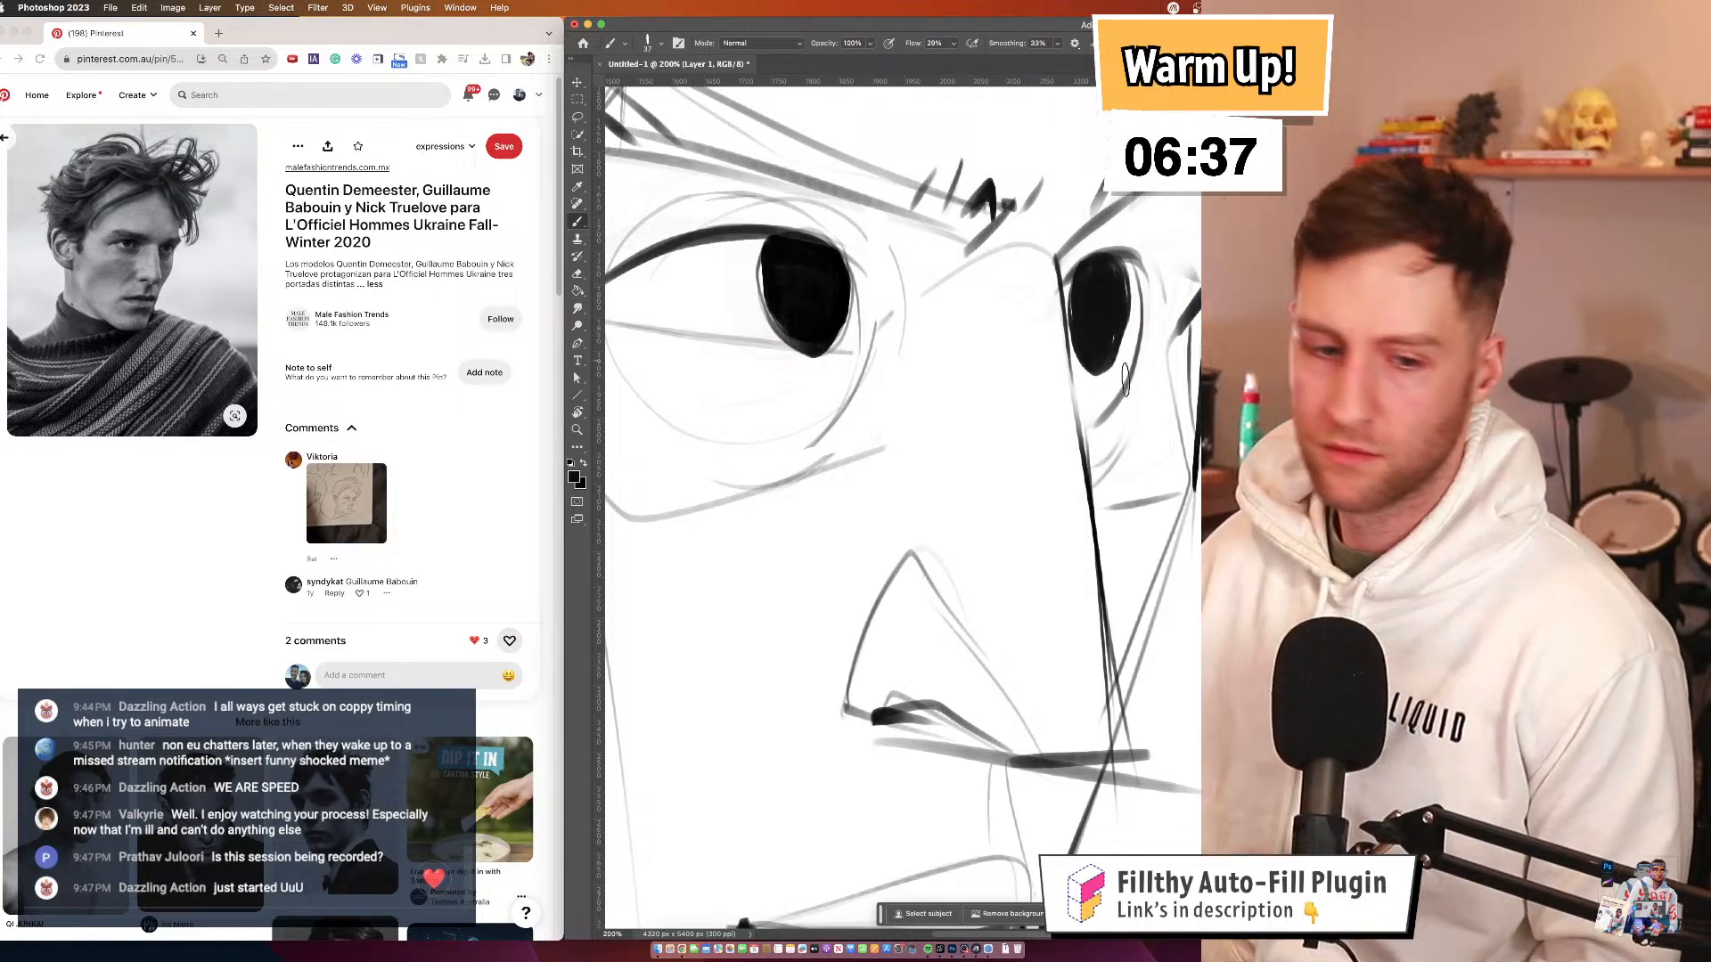
# Erase the lower tip of the far eye's iris and soften the nose-bridge line beside it
pyautogui.press('z')
pyautogui.moveTo(1110, 407)
pyautogui.mouseDown()
pyautogui.moveTo(1049, 447)
pyautogui.moveTo(1145, 456)
pyautogui.mouseUp()
pyautogui.press('b')
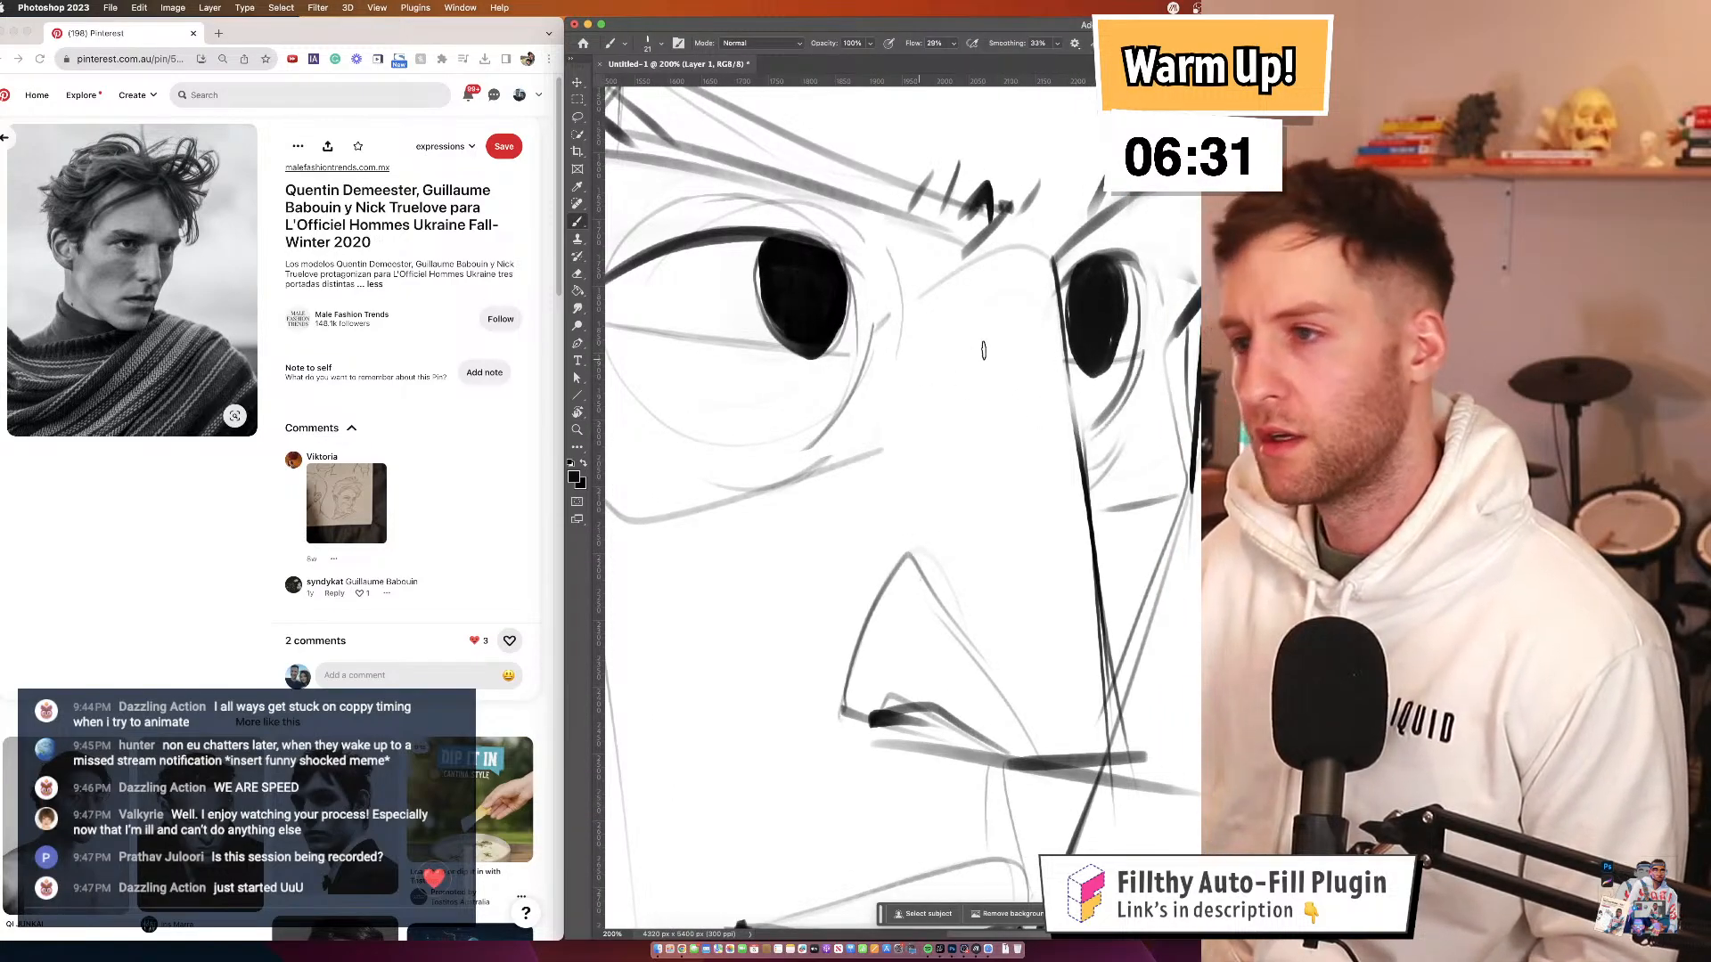
pyautogui.press('e')
pyautogui.moveTo(1117, 384)
pyautogui.keyDown('ctrl'); pyautogui.keyDown('alt'); pyautogui.mouseDown()
pyautogui.moveTo(1008, 390)
pyautogui.moveTo(1074, 374)
pyautogui.moveTo(1098, 400)
pyautogui.moveTo(1124, 394)
pyautogui.moveTo(1098, 486)
pyautogui.mouseUp(); pyautogui.keyUp('alt'); pyautogui.keyUp('ctrl')
pyautogui.press('z')
pyautogui.keyDown('alt'); pyautogui.click(1155, 422); pyautogui.keyUp('alt')
pyautogui.moveTo(1156, 422)
pyautogui.mouseDown()
pyautogui.moveTo(1077, 375)
pyautogui.moveTo(1080, 392)
pyautogui.mouseUp()
# Flip the canvas horizontally and darken the far eye's upper lid at its inner corner
pyautogui.press('shift+super+h')
pyautogui.moveTo(1051, 334); pyautogui.dragTo(987, 322)
pyautogui.click(961, 314)
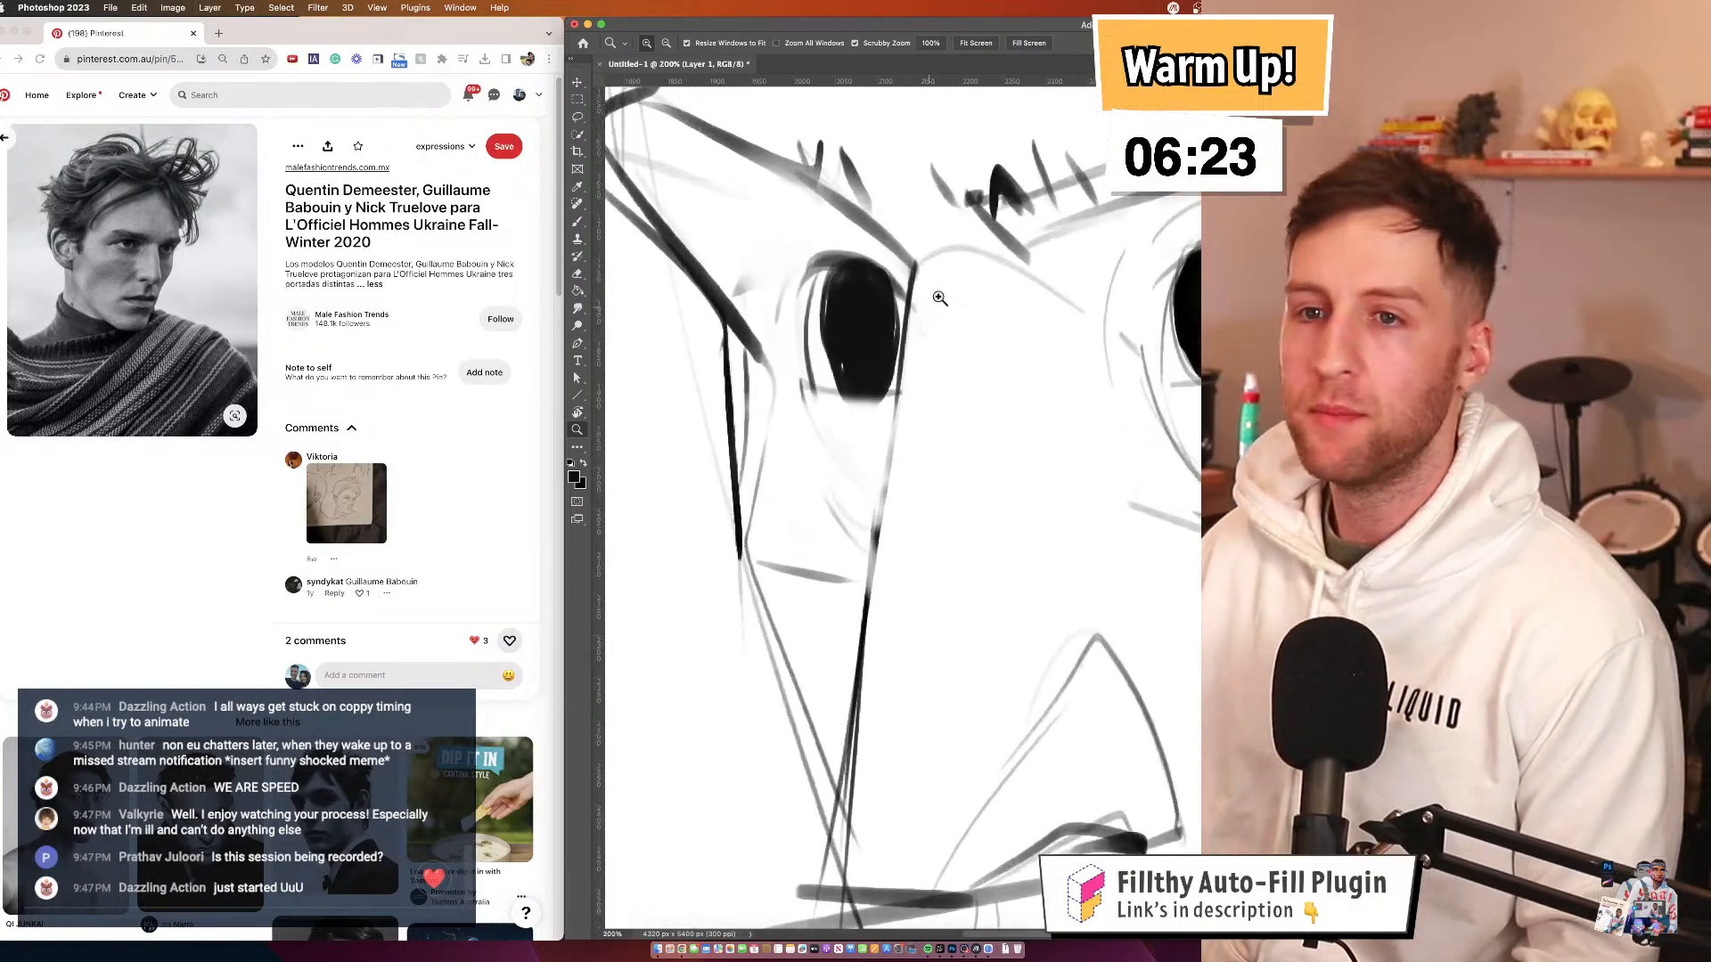
pyautogui.click(961, 313)
pyautogui.press('b')
pyautogui.moveTo(896, 263)
pyautogui.mouseDown()
pyautogui.moveTo(780, 276)
pyautogui.moveTo(901, 268)
pyautogui.mouseUp()
# Extend the far eye's thick upper lid with a short outer line hooking down beside the iris, undoing the first attempt
pyautogui.press('z')
pyautogui.keyDown('alt'); pyautogui.click(928, 370); pyautogui.keyUp('alt')
pyautogui.keyDown('alt'); pyautogui.click(928, 374); pyautogui.keyUp('alt')
pyautogui.keyDown('alt'); pyautogui.click(928, 376); pyautogui.keyUp('alt')
pyautogui.keyDown('alt'); pyautogui.click(930, 378); pyautogui.keyUp('alt')
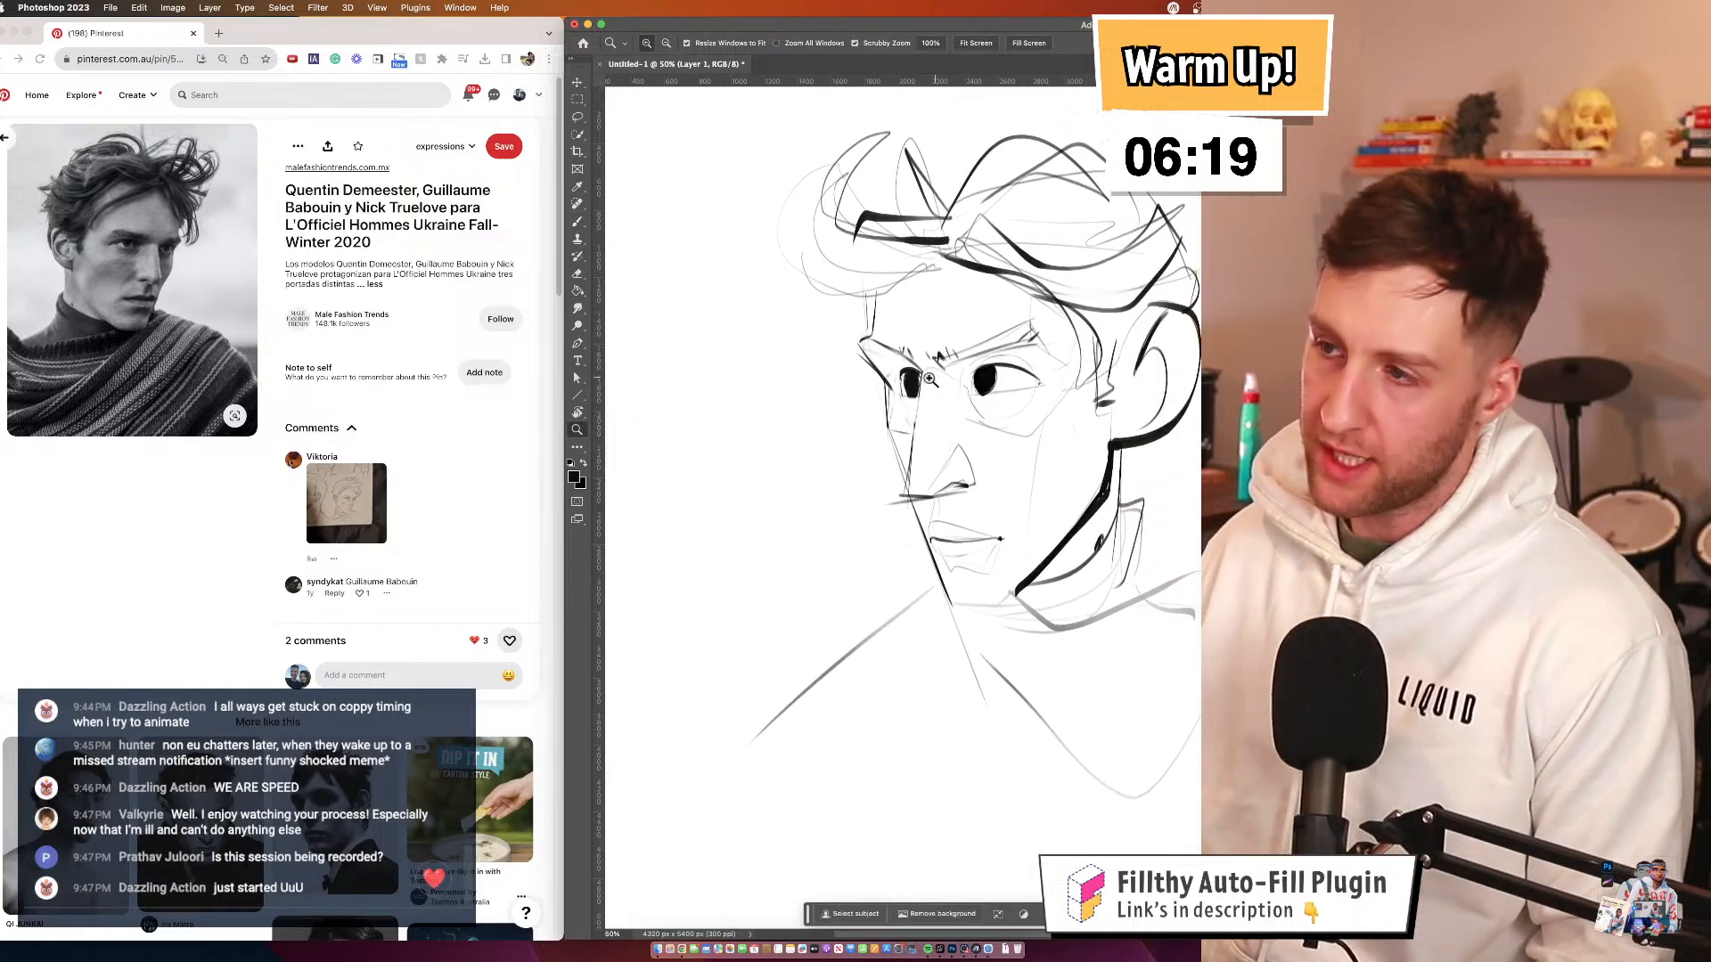
pyautogui.click(929, 378)
pyautogui.click(929, 377)
pyautogui.click(930, 378)
pyautogui.click(930, 377)
pyautogui.press('b')
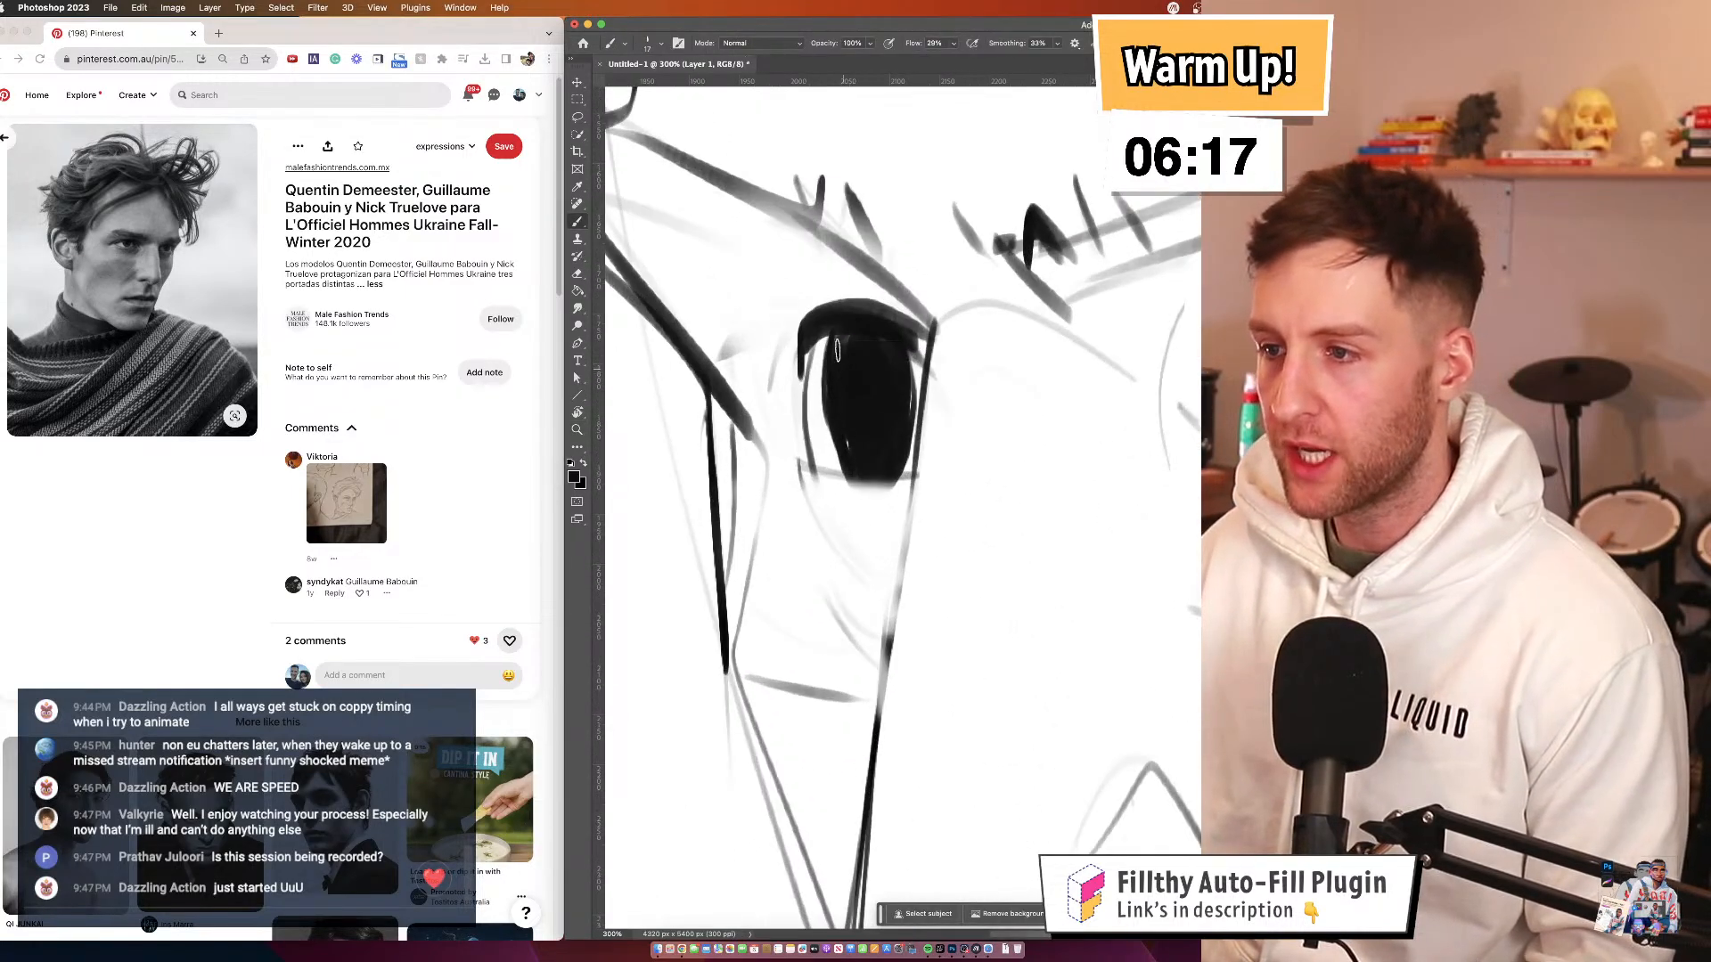
pyautogui.moveTo(814, 335); pyautogui.dragTo(815, 481)
pyautogui.press('super+z')
pyautogui.moveTo(800, 334); pyautogui.dragTo(799, 401)
# Round out the lower edge of the near eye's iris with solid black
pyautogui.press('z')
pyautogui.moveTo(943, 370)
pyautogui.mouseDown()
pyautogui.moveTo(851, 373)
pyautogui.moveTo(913, 373)
pyautogui.moveTo(894, 384)
pyautogui.mouseUp()
pyautogui.press('b')
pyautogui.moveTo(1168, 412)
pyautogui.mouseDown()
pyautogui.moveTo(1182, 434)
pyautogui.moveTo(1151, 465)
pyautogui.moveTo(1178, 392)
pyautogui.moveTo(1165, 451)
pyautogui.mouseUp()
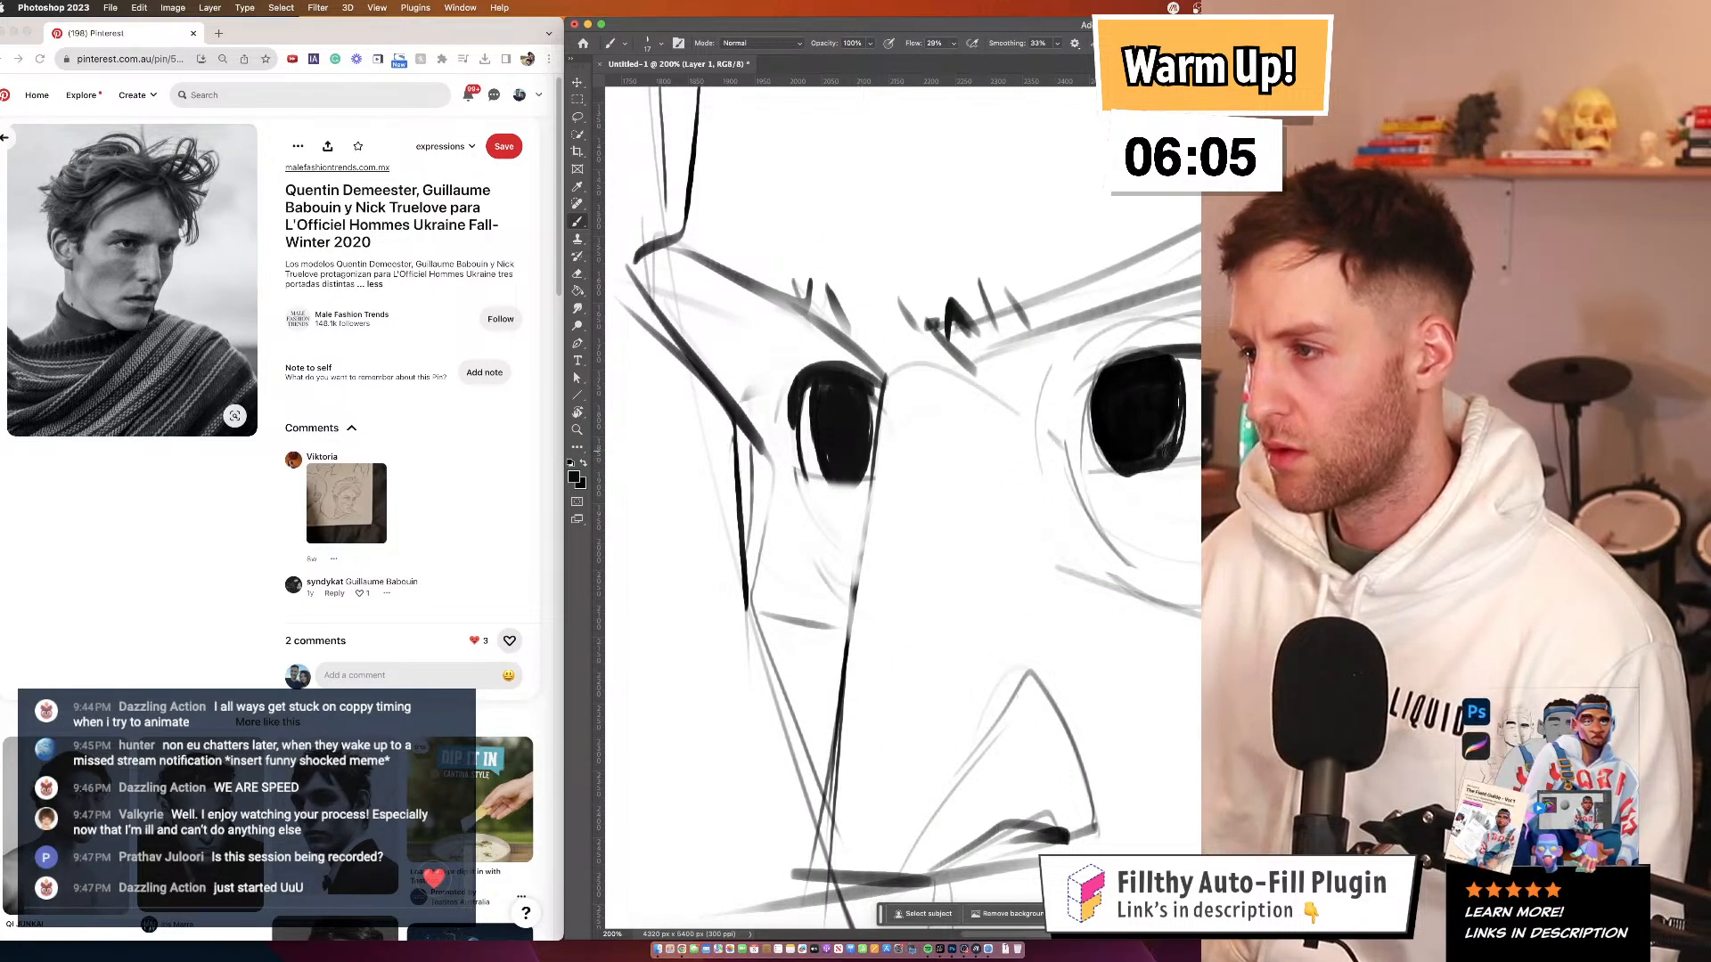
# Touch up the dark line between the lips
pyautogui.press('z')
pyautogui.moveTo(1036, 405); pyautogui.dragTo(975, 406)
pyautogui.moveTo(975, 406); pyautogui.dragTo(843, 406)
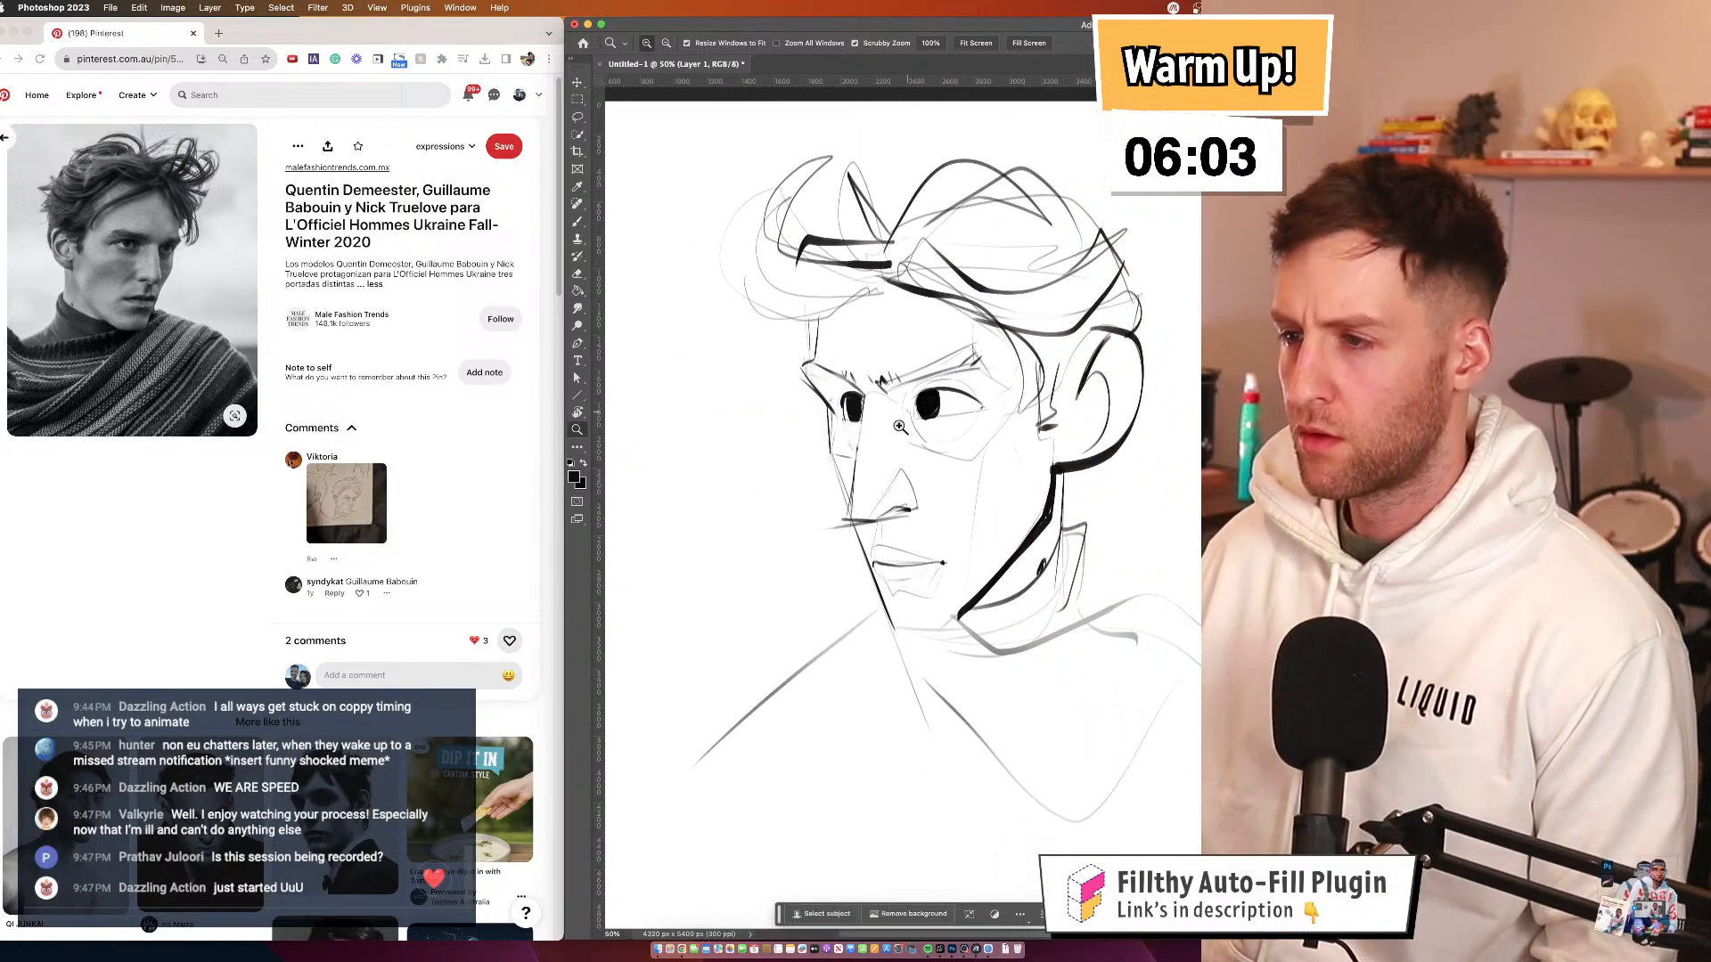
pyautogui.moveTo(902, 456); pyautogui.dragTo(934, 458)
pyautogui.moveTo(933, 458)
pyautogui.mouseDown()
pyautogui.moveTo(935, 483)
pyautogui.moveTo(812, 272)
pyautogui.mouseUp()
pyautogui.press('b')
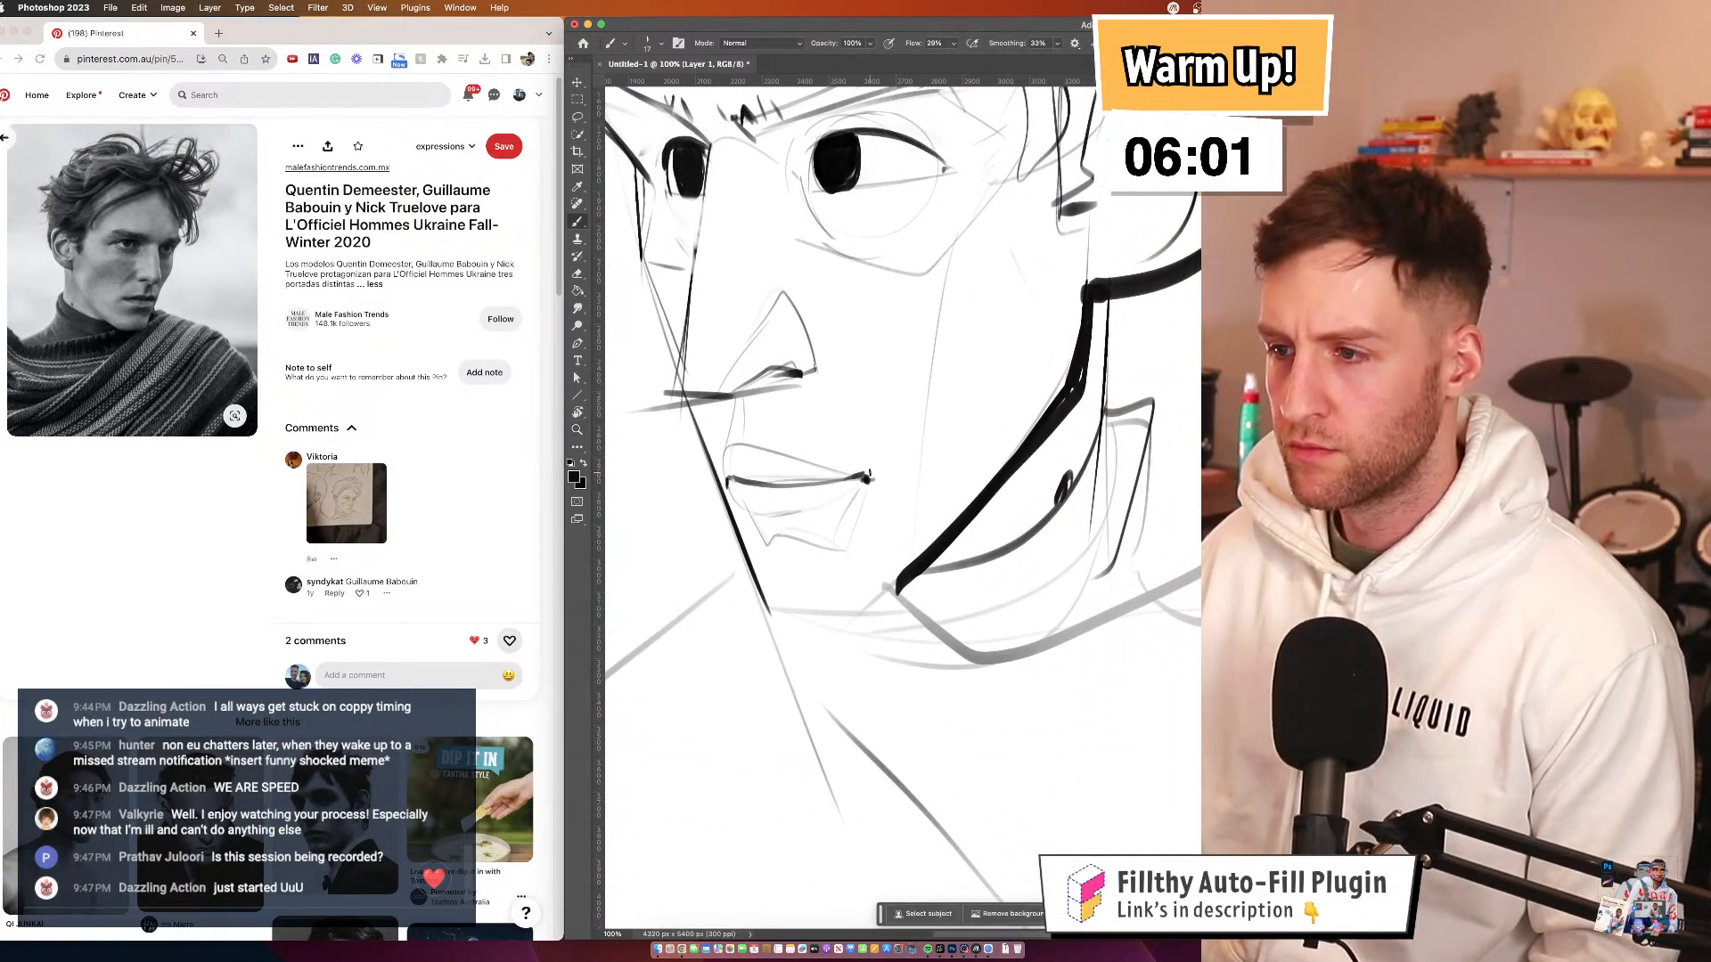
pyautogui.moveTo(774, 489)
pyautogui.mouseDown()
pyautogui.moveTo(884, 481)
pyautogui.moveTo(860, 436)
pyautogui.moveTo(777, 437)
pyautogui.mouseUp()
pyautogui.press('z')
pyautogui.moveTo(958, 495); pyautogui.dragTo(880, 480)
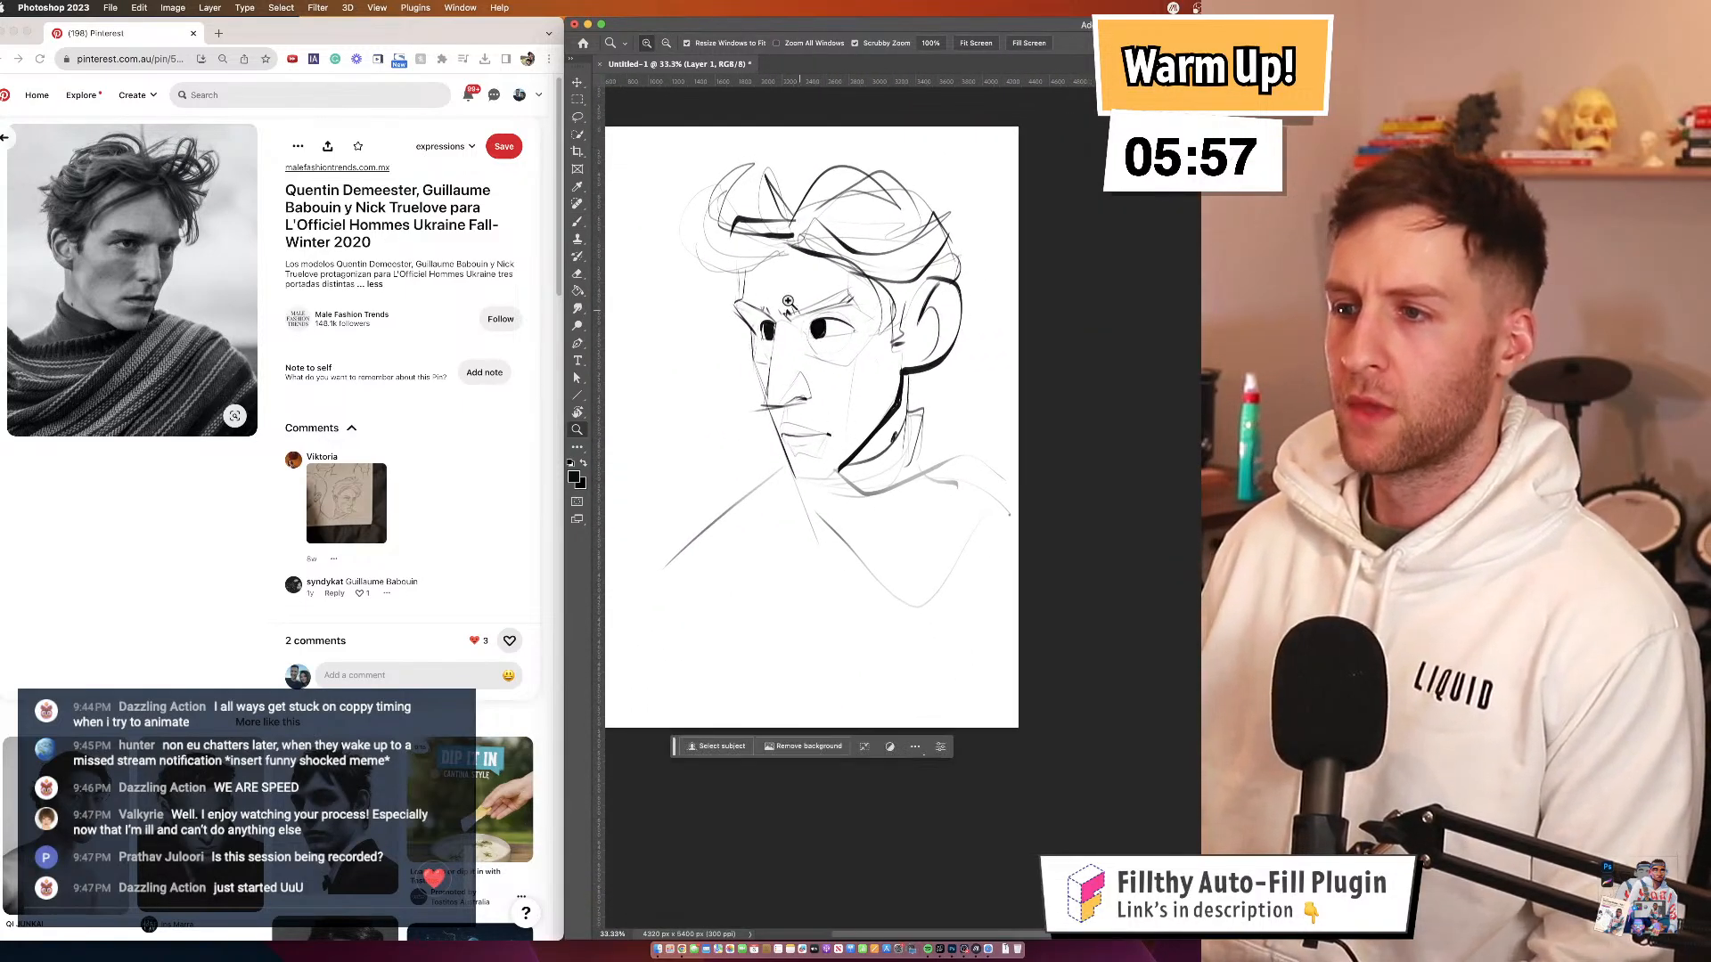
# Ink the near eyebrow as a bold angular outline with a raised outer peak, undoing the strokes that miss
pyautogui.click(750, 305)
pyautogui.press('b')
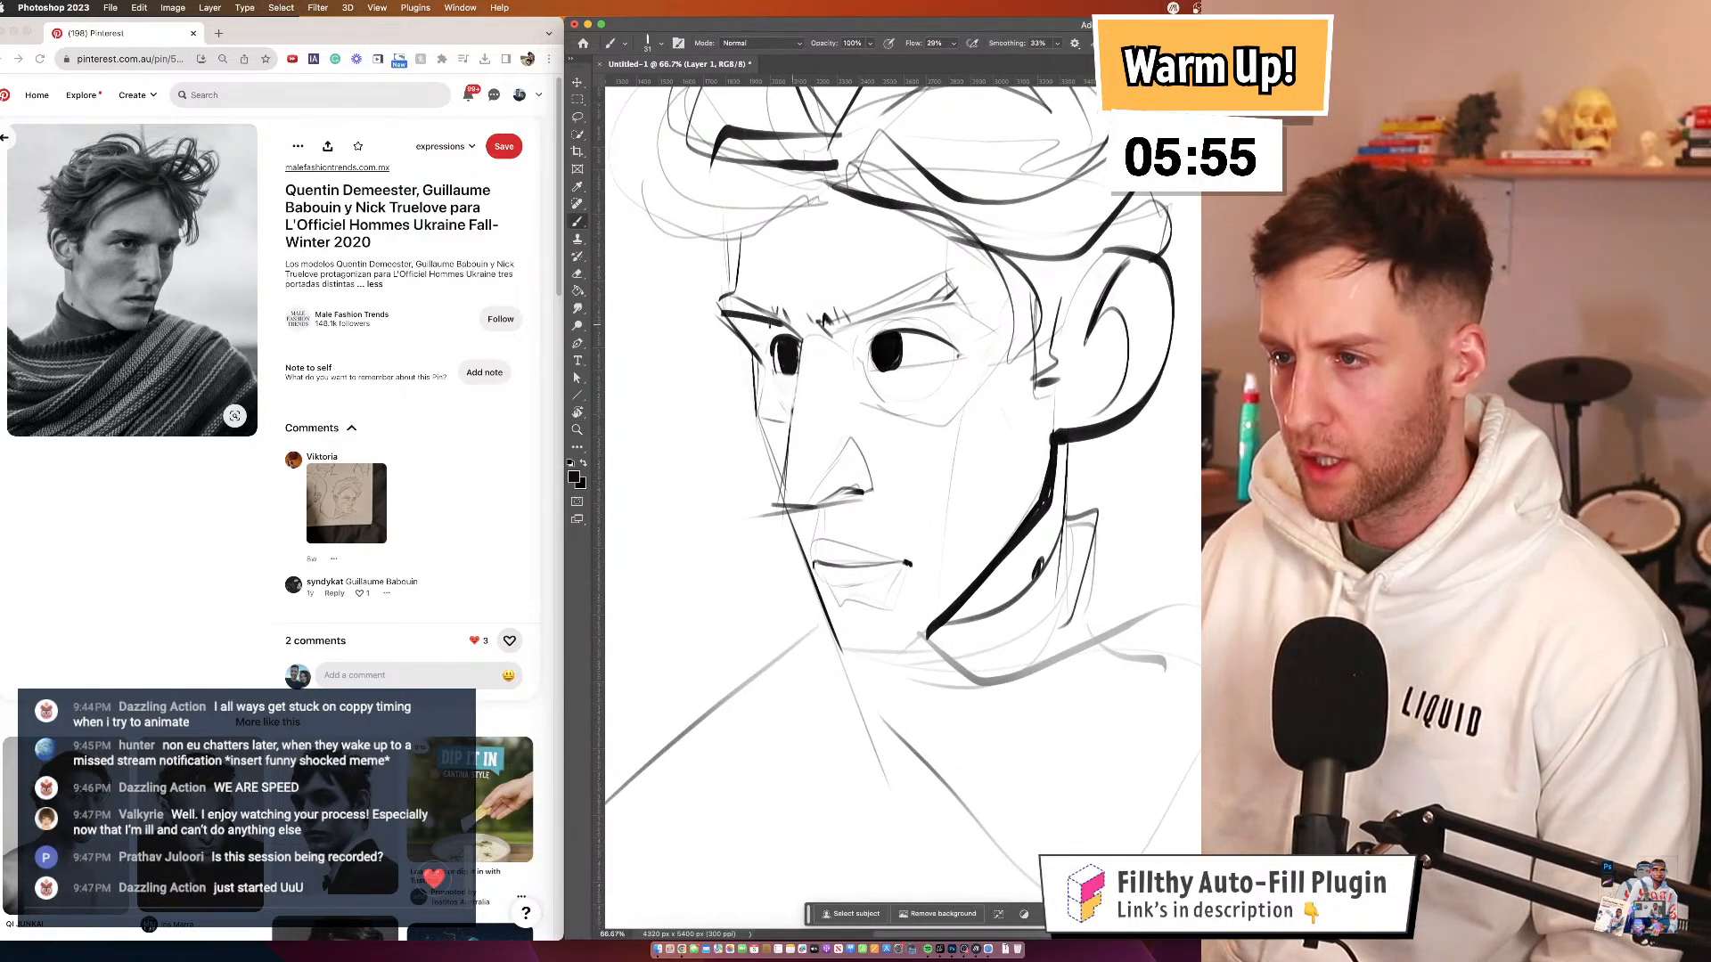
pyautogui.press('super+z')
pyautogui.press('super+z')
pyautogui.press('super+z')
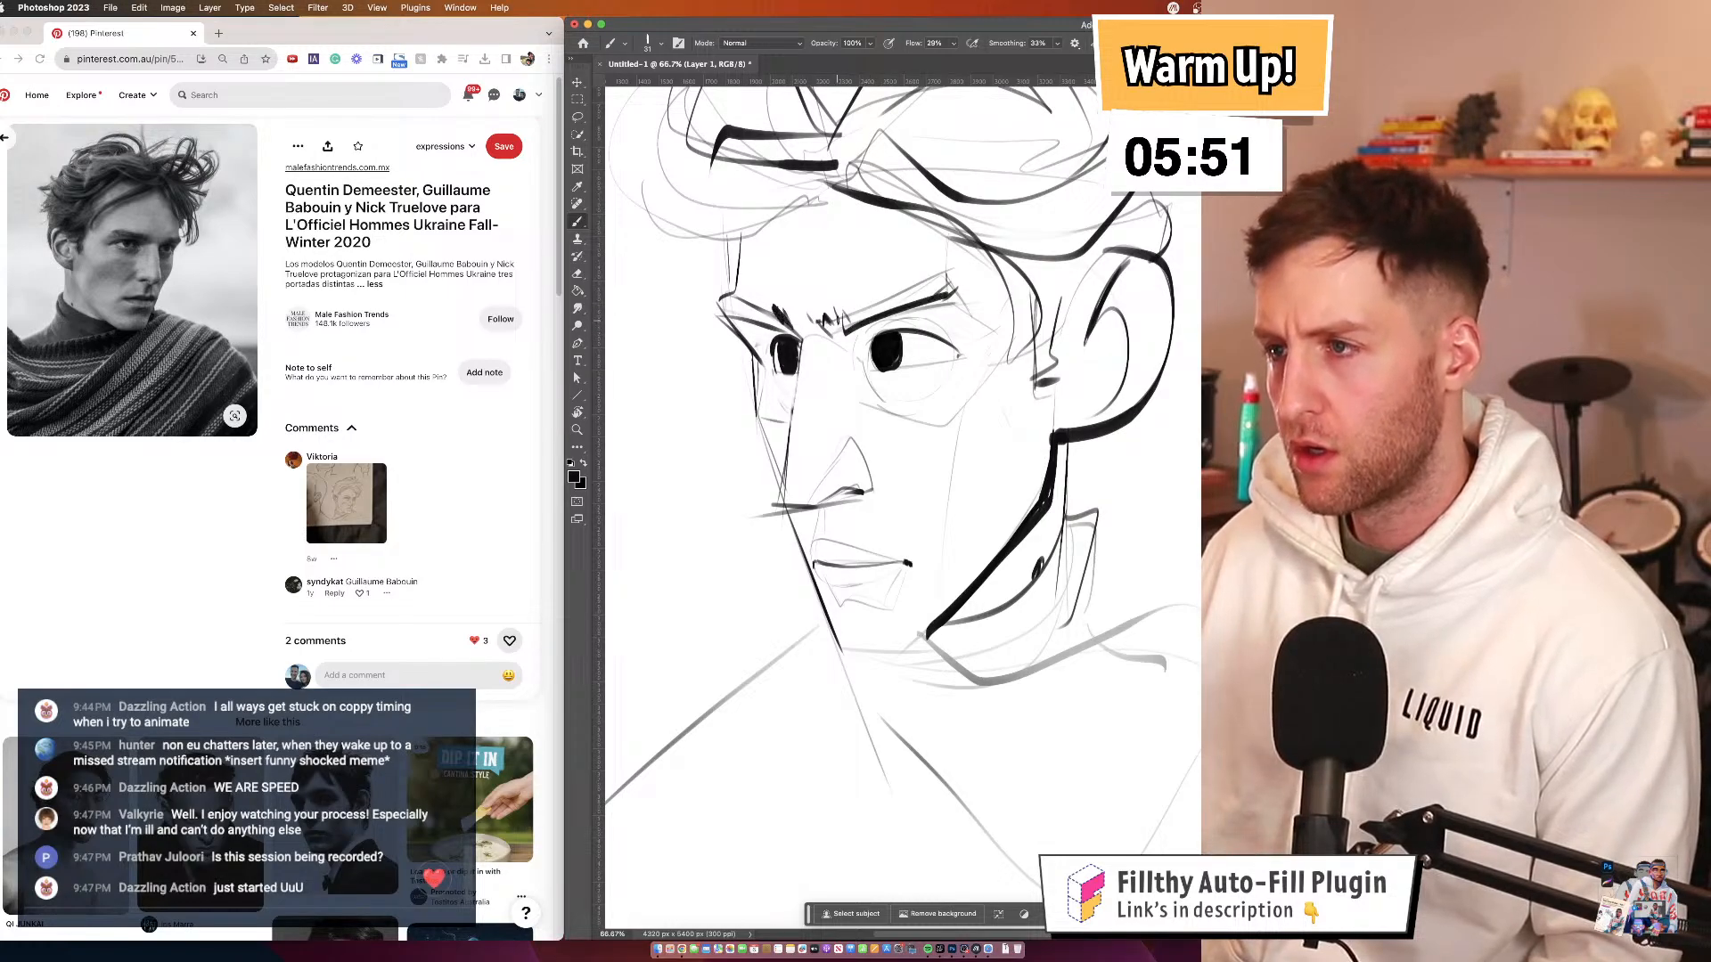
pyautogui.keyDown('alt'); pyautogui.click(964, 533); pyautogui.keyUp('alt')
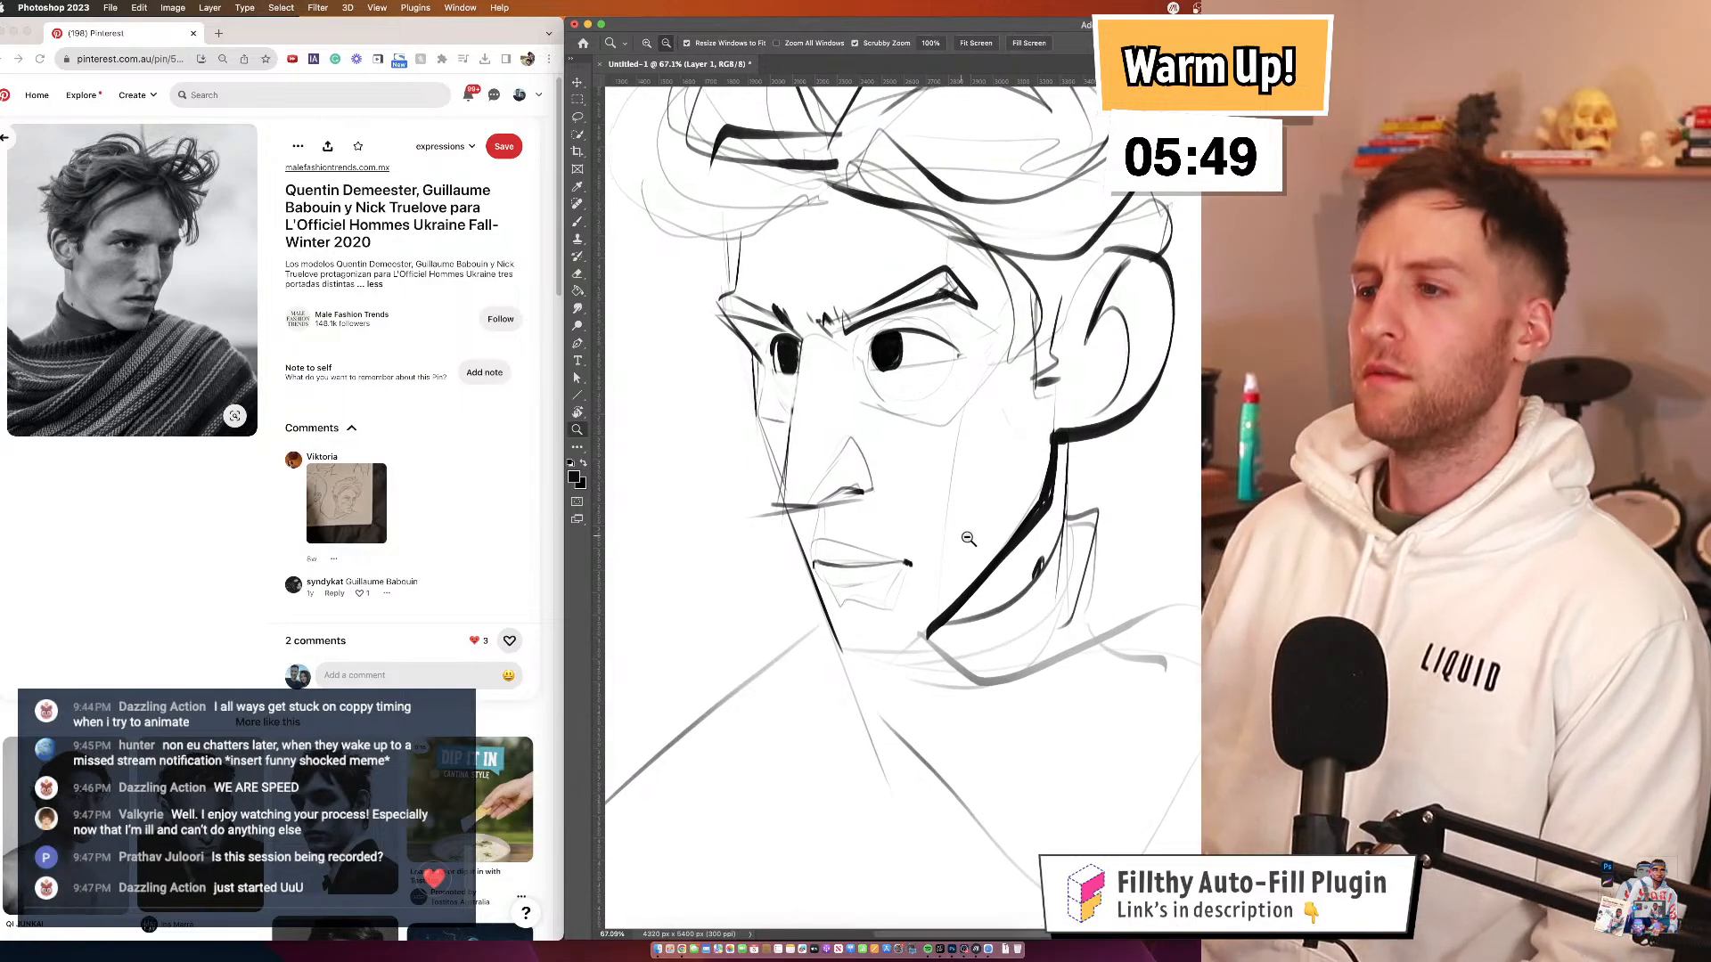
pyautogui.keyDown('alt'); pyautogui.click(962, 533); pyautogui.keyUp('alt')
pyautogui.keyDown('alt'); pyautogui.click(955, 524); pyautogui.keyUp('alt')
# Flip the canvas horizontally again to check the face's proportions
pyautogui.click(906, 518)
pyautogui.click(905, 518)
pyautogui.click(905, 518)
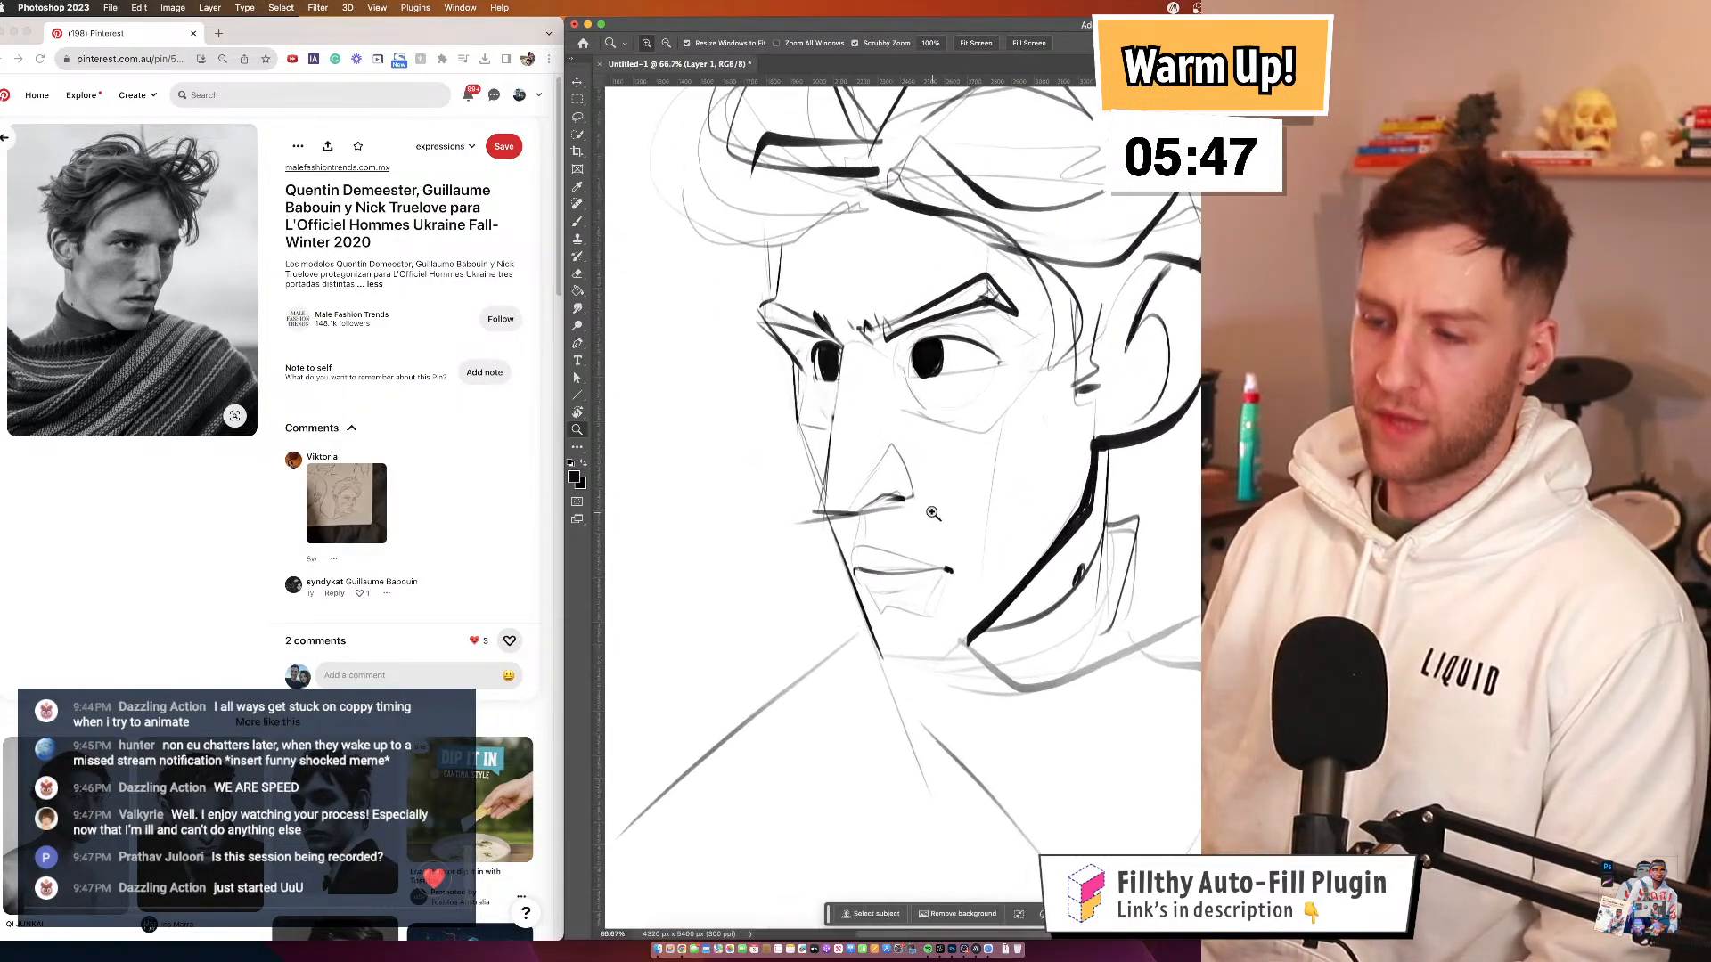
pyautogui.press('super+shift+h')
pyautogui.moveTo(974, 432); pyautogui.dragTo(816, 372)
pyautogui.keyDown('alt'); pyautogui.click(938, 414); pyautogui.keyUp('alt')
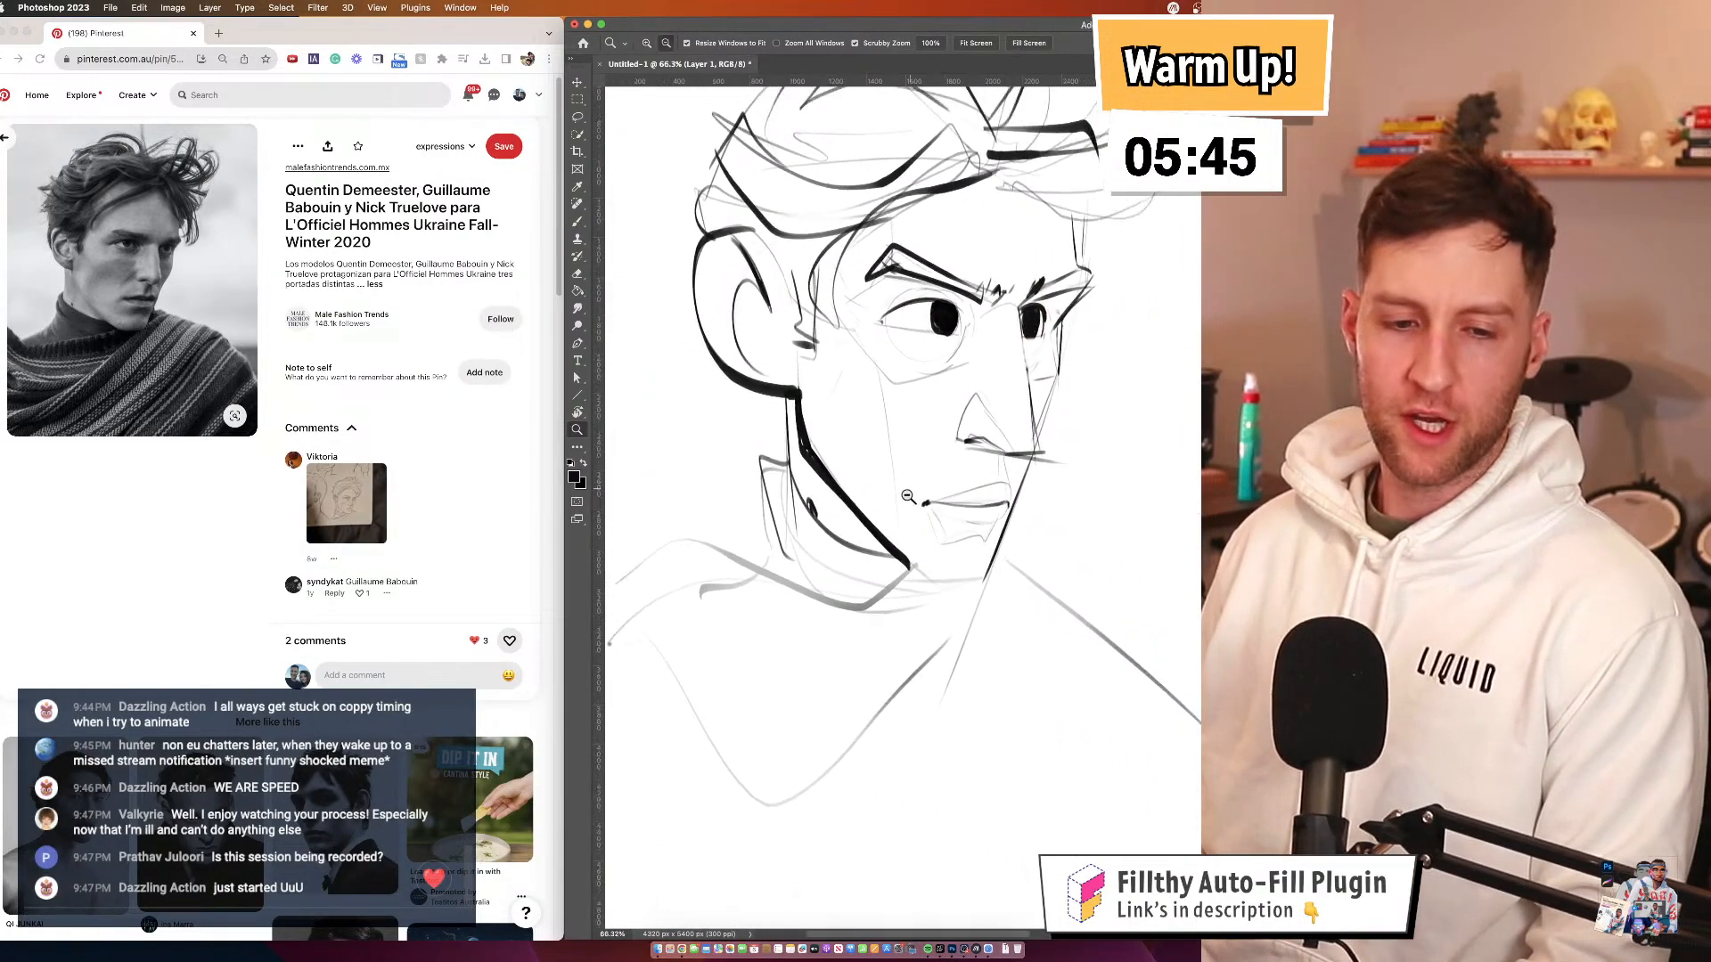
pyautogui.moveTo(938, 413); pyautogui.dragTo(911, 426)
pyautogui.click(910, 378)
pyautogui.click(910, 378)
pyautogui.click(910, 378)
pyautogui.moveTo(912, 355); pyautogui.dragTo(874, 420)
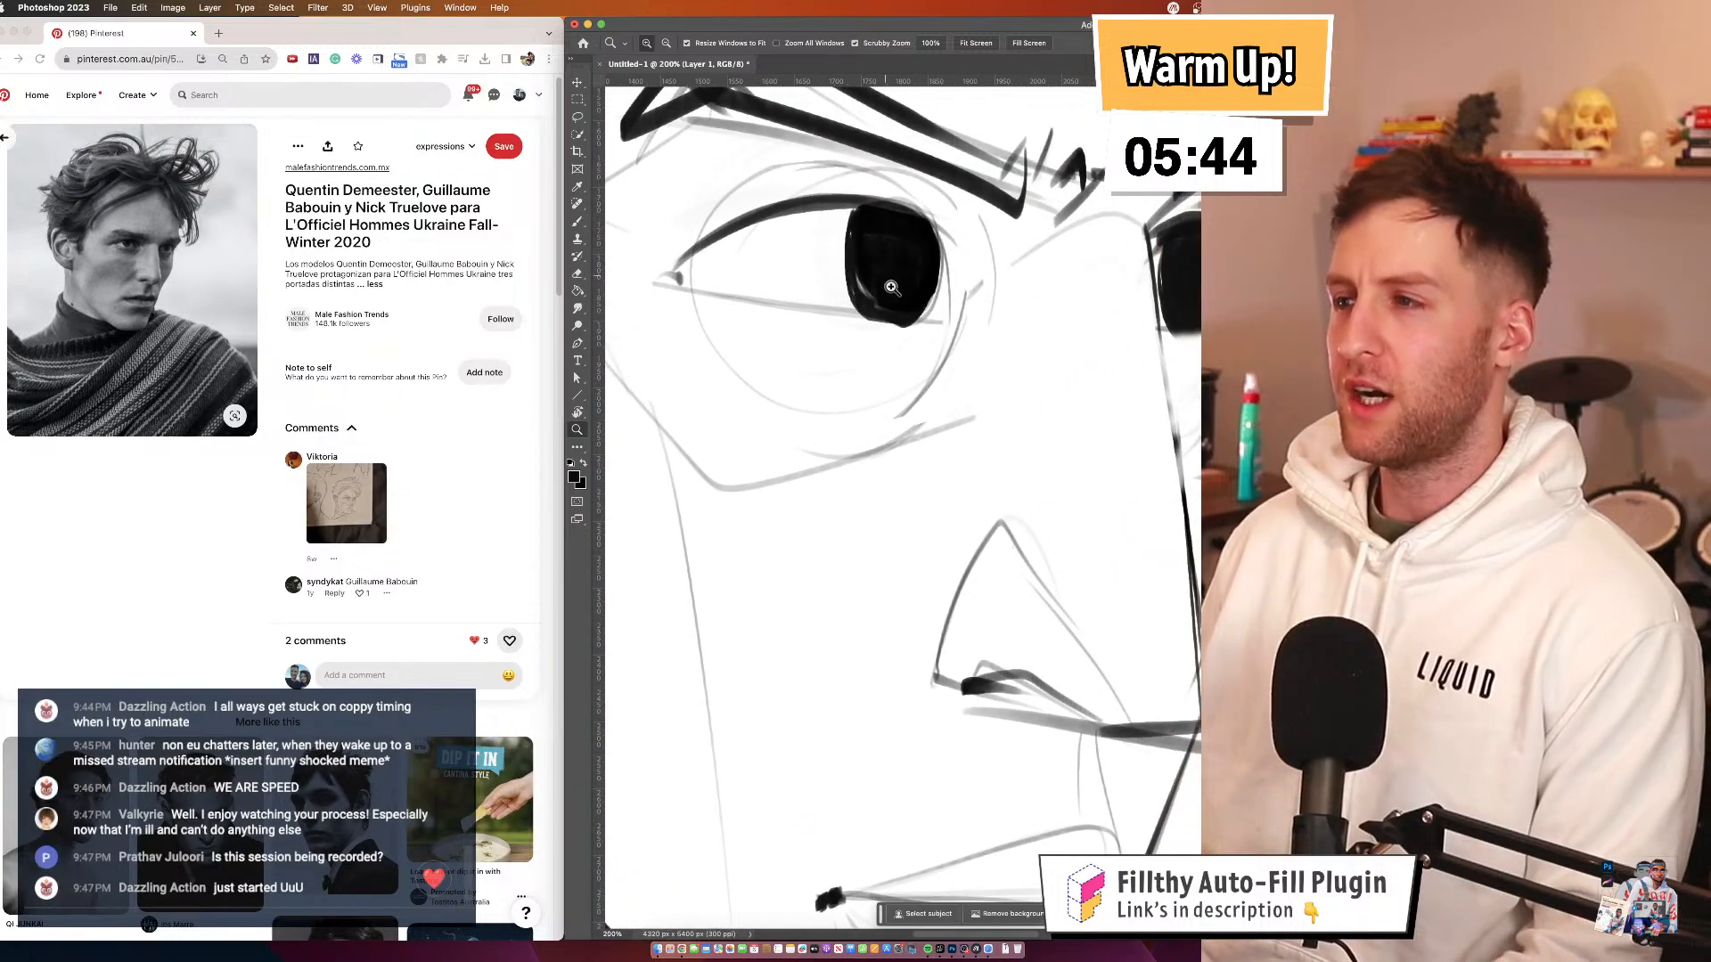
pyautogui.keyDown('alt'); pyautogui.click(916, 341); pyautogui.keyUp('alt')
pyautogui.moveTo(916, 340); pyautogui.dragTo(908, 391)
# Lasso the near eye's black iris, delete it and clear the selection
pyautogui.press('b')
pyautogui.click(577, 119)
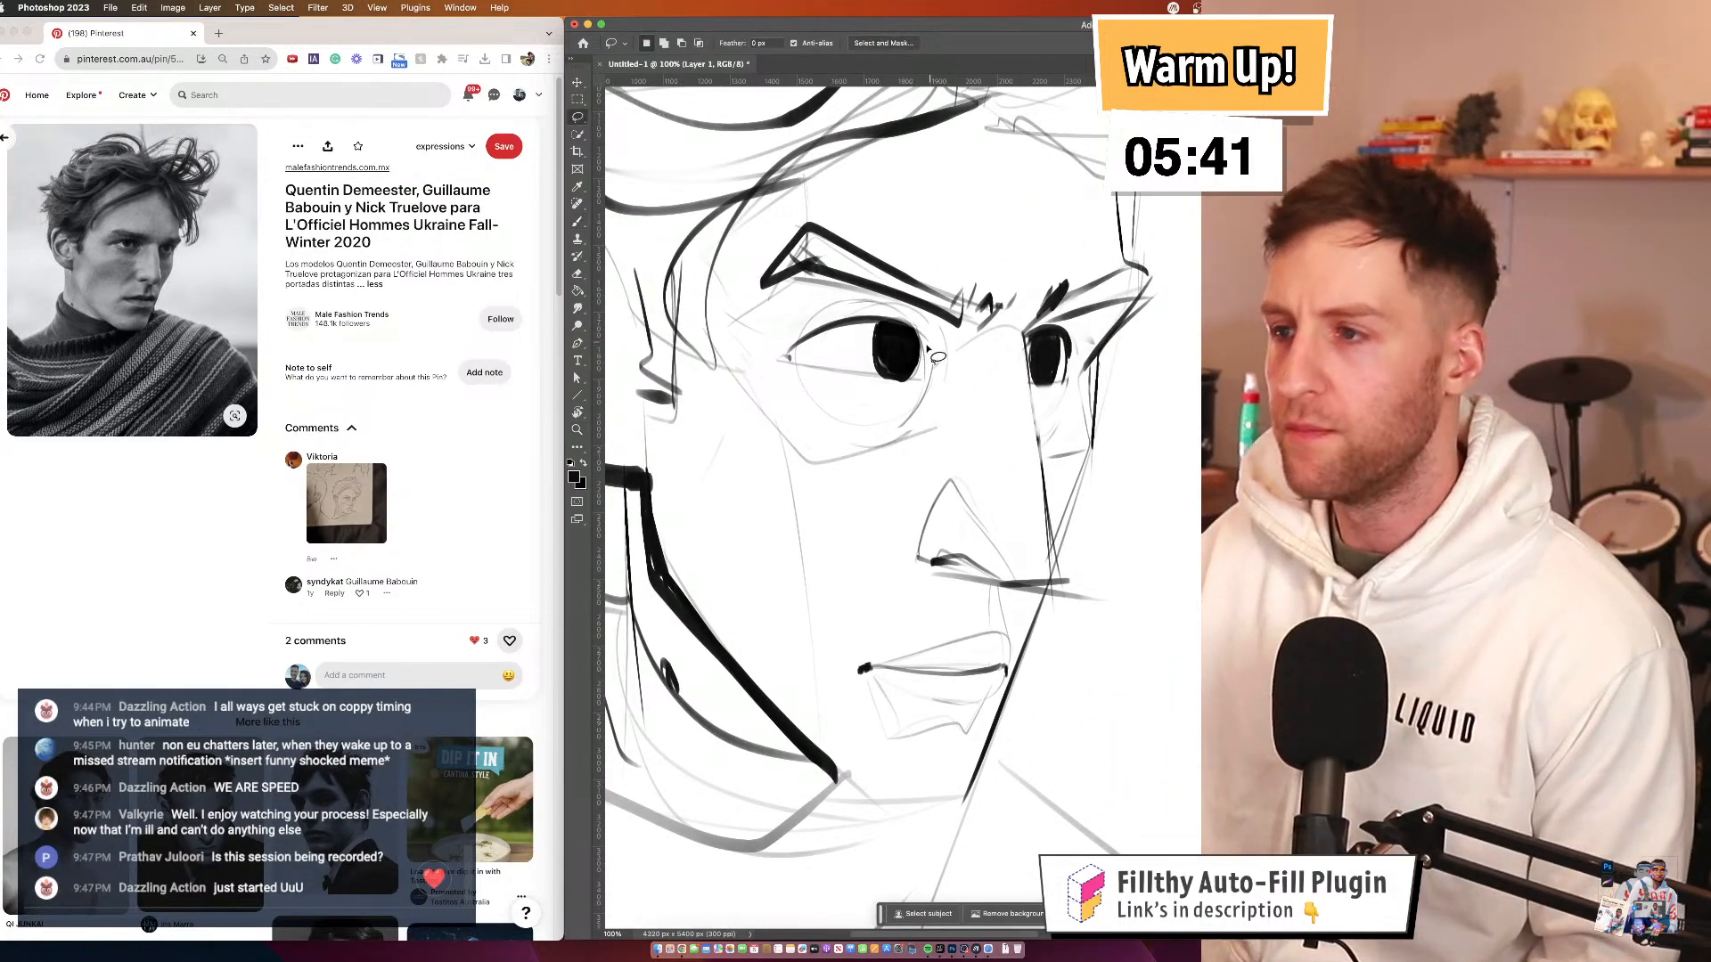
pyautogui.moveTo(873, 322)
pyautogui.mouseDown()
pyautogui.moveTo(923, 365)
pyautogui.moveTo(882, 378)
pyautogui.moveTo(868, 337)
pyautogui.moveTo(899, 303)
pyautogui.moveTo(925, 350)
pyautogui.mouseUp()
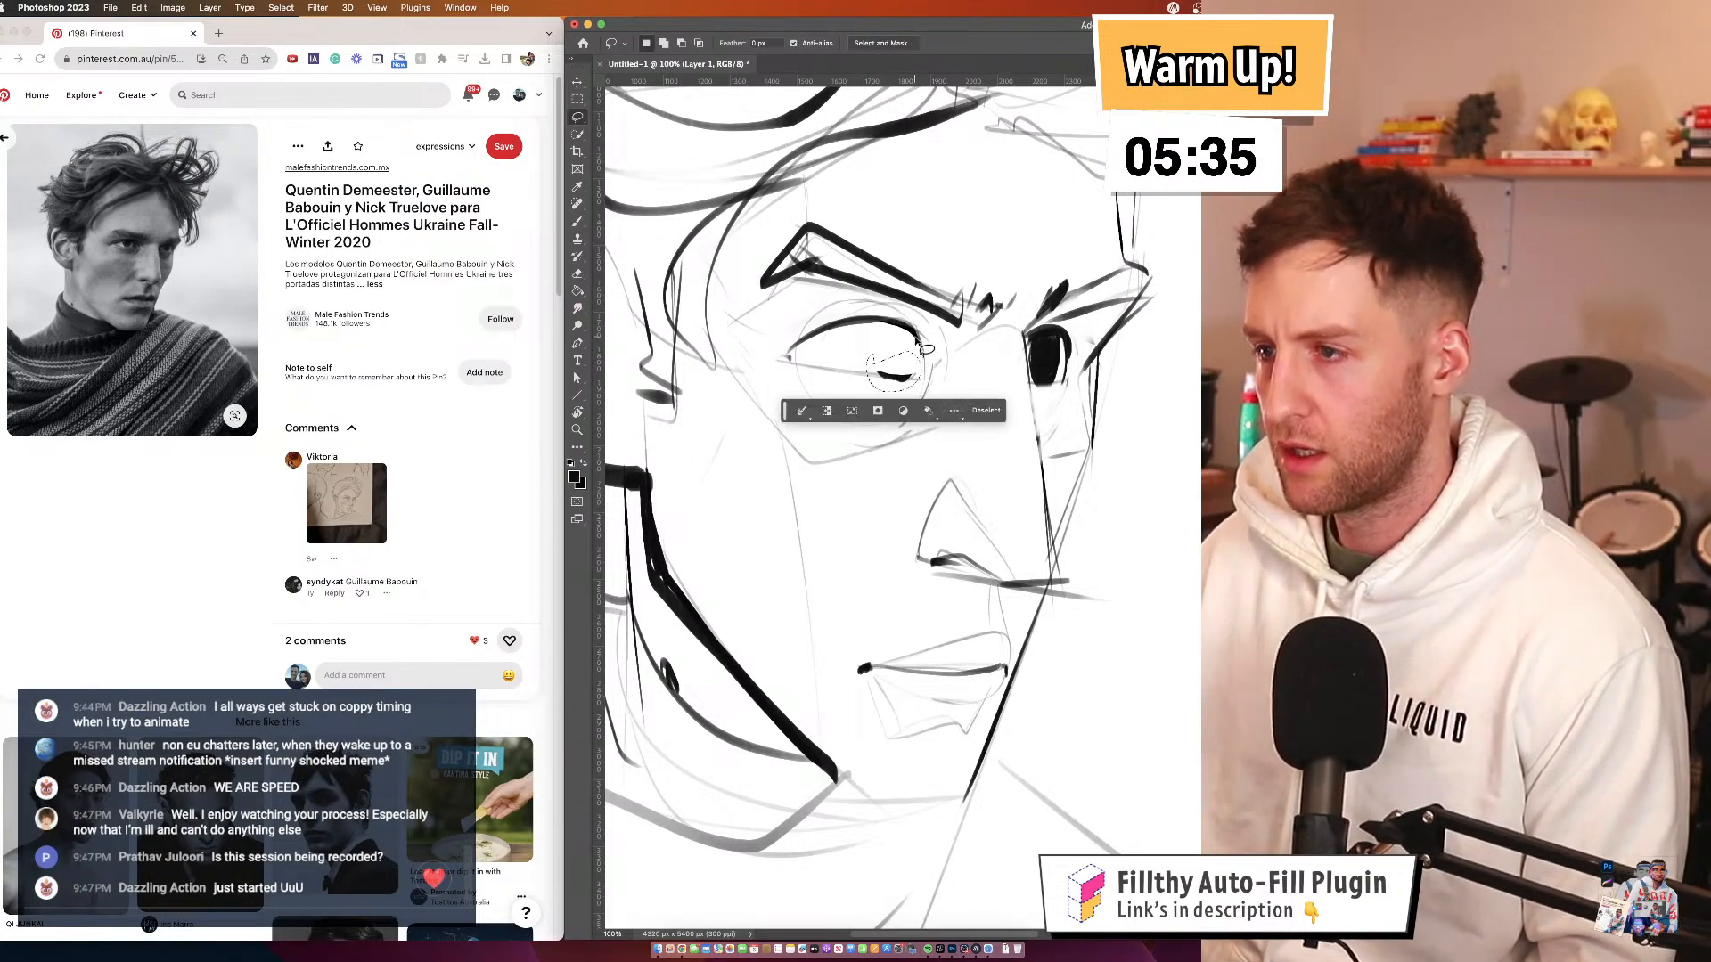
pyautogui.hotkey('ctrl', 'd')
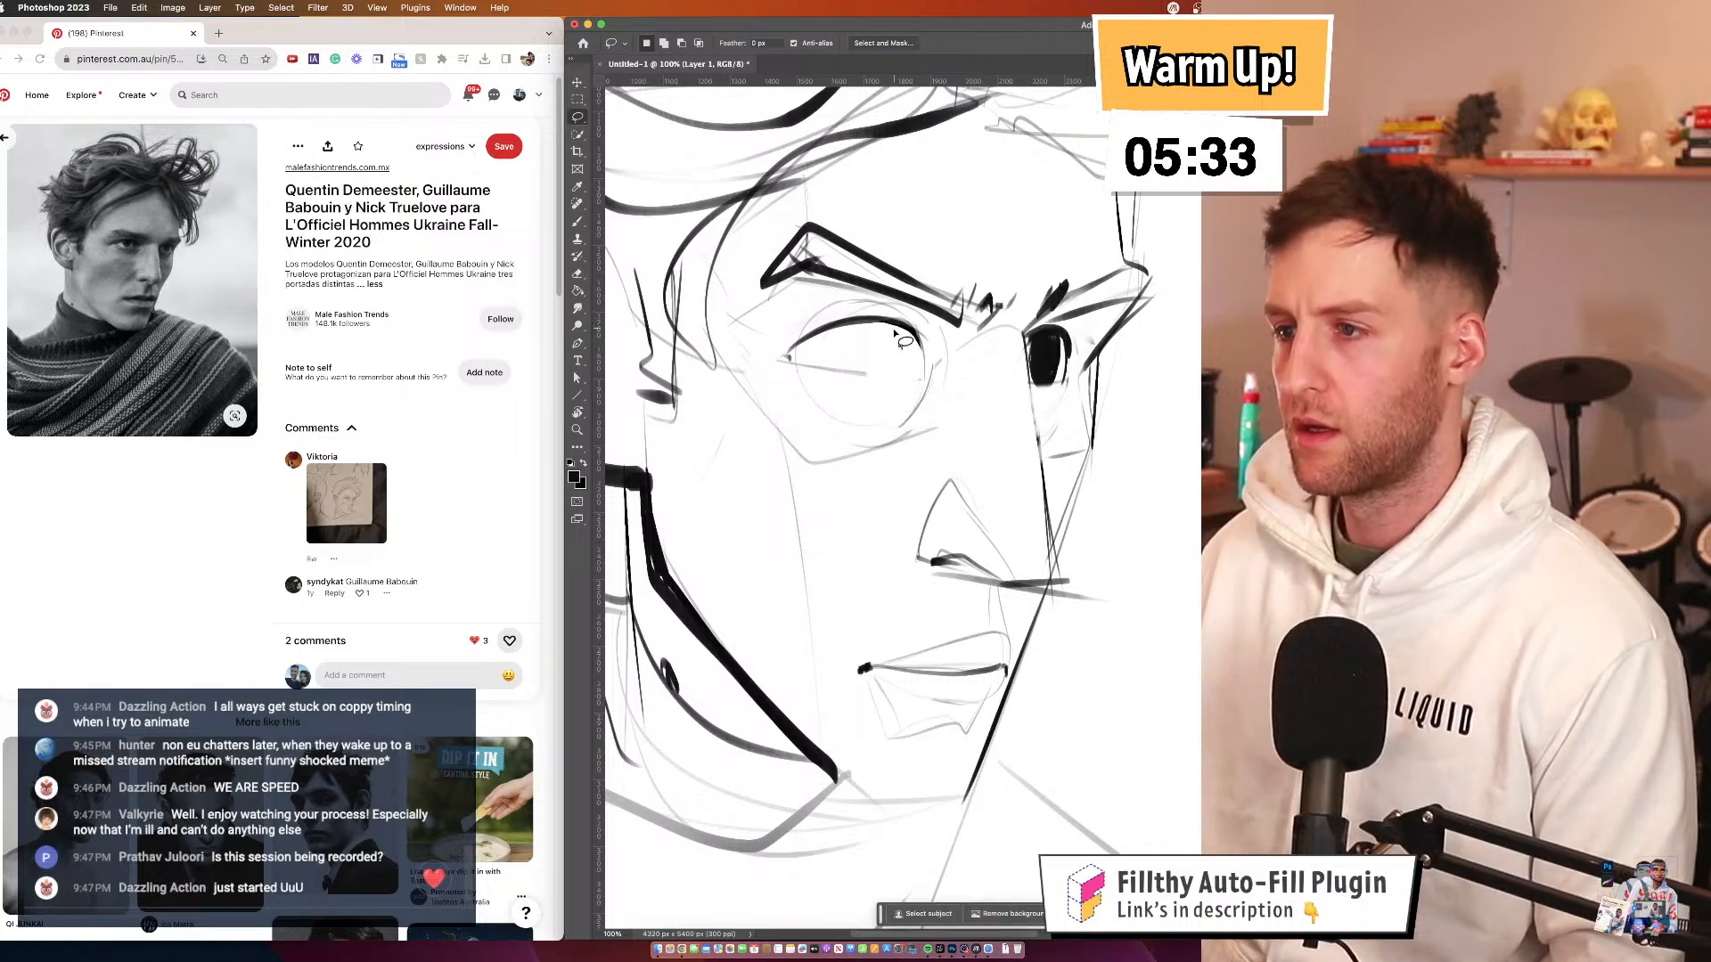
# Sketch a larger oval iris outline hanging from the near eye's upper lid, undoing the small first circle
pyautogui.press('b')
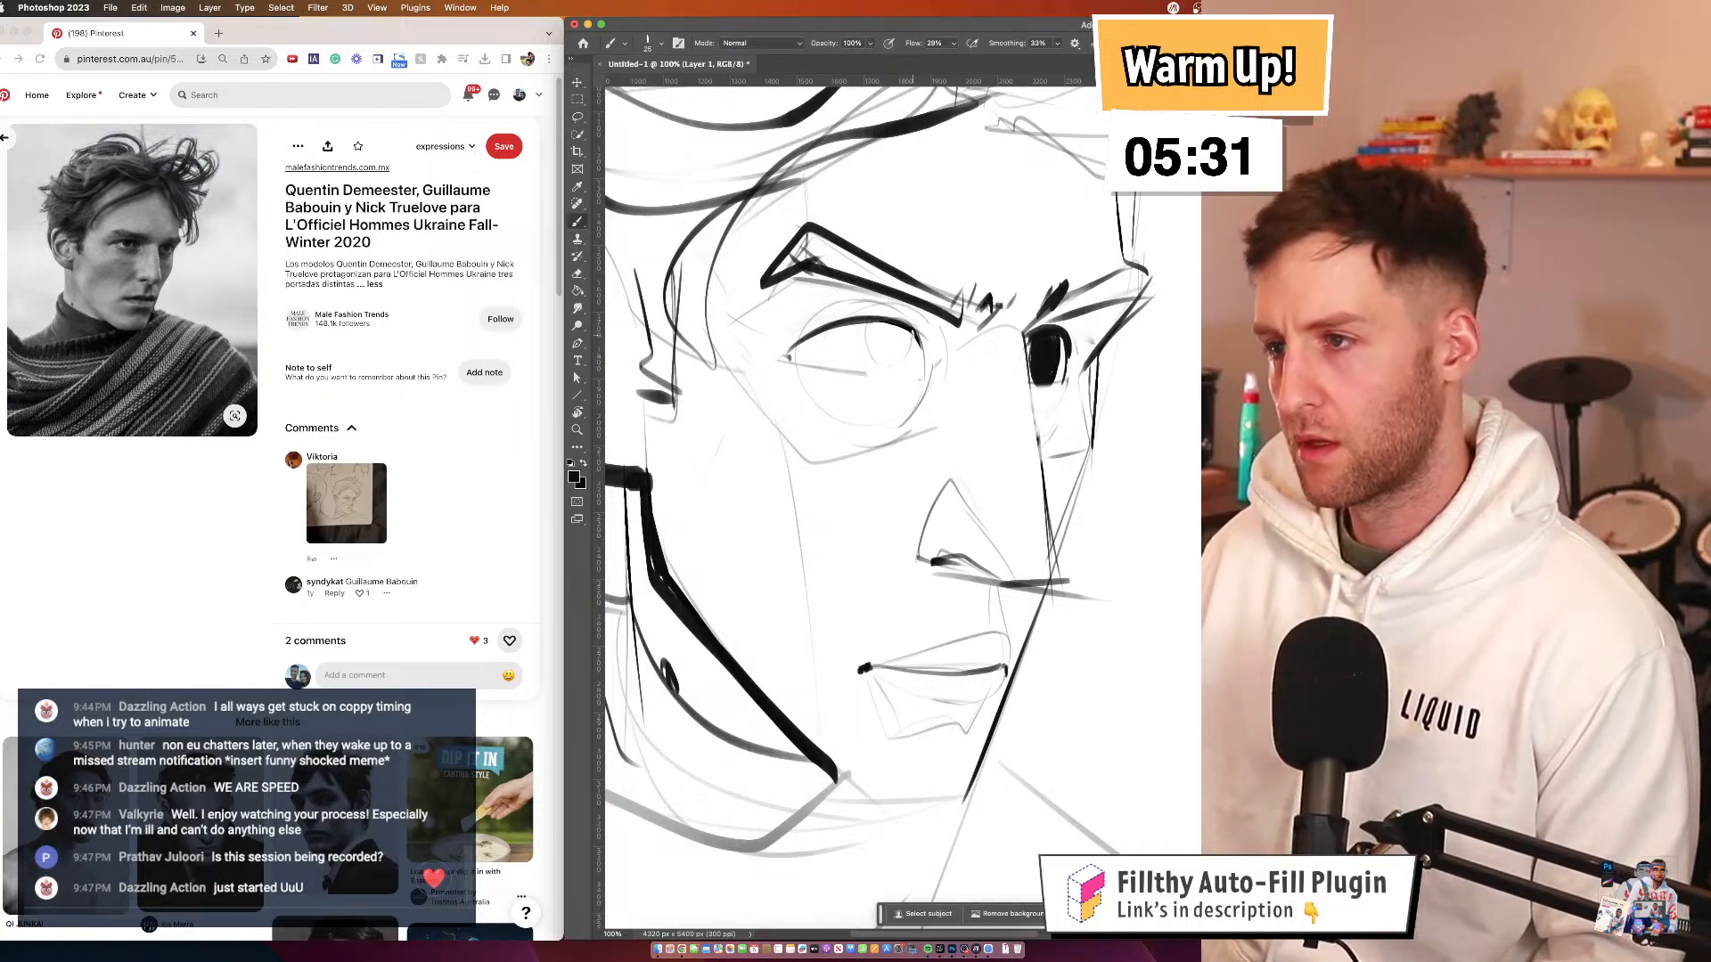
pyautogui.hotkey('ctrl', 'z')
pyautogui.hotkey('ctrl', 'z')
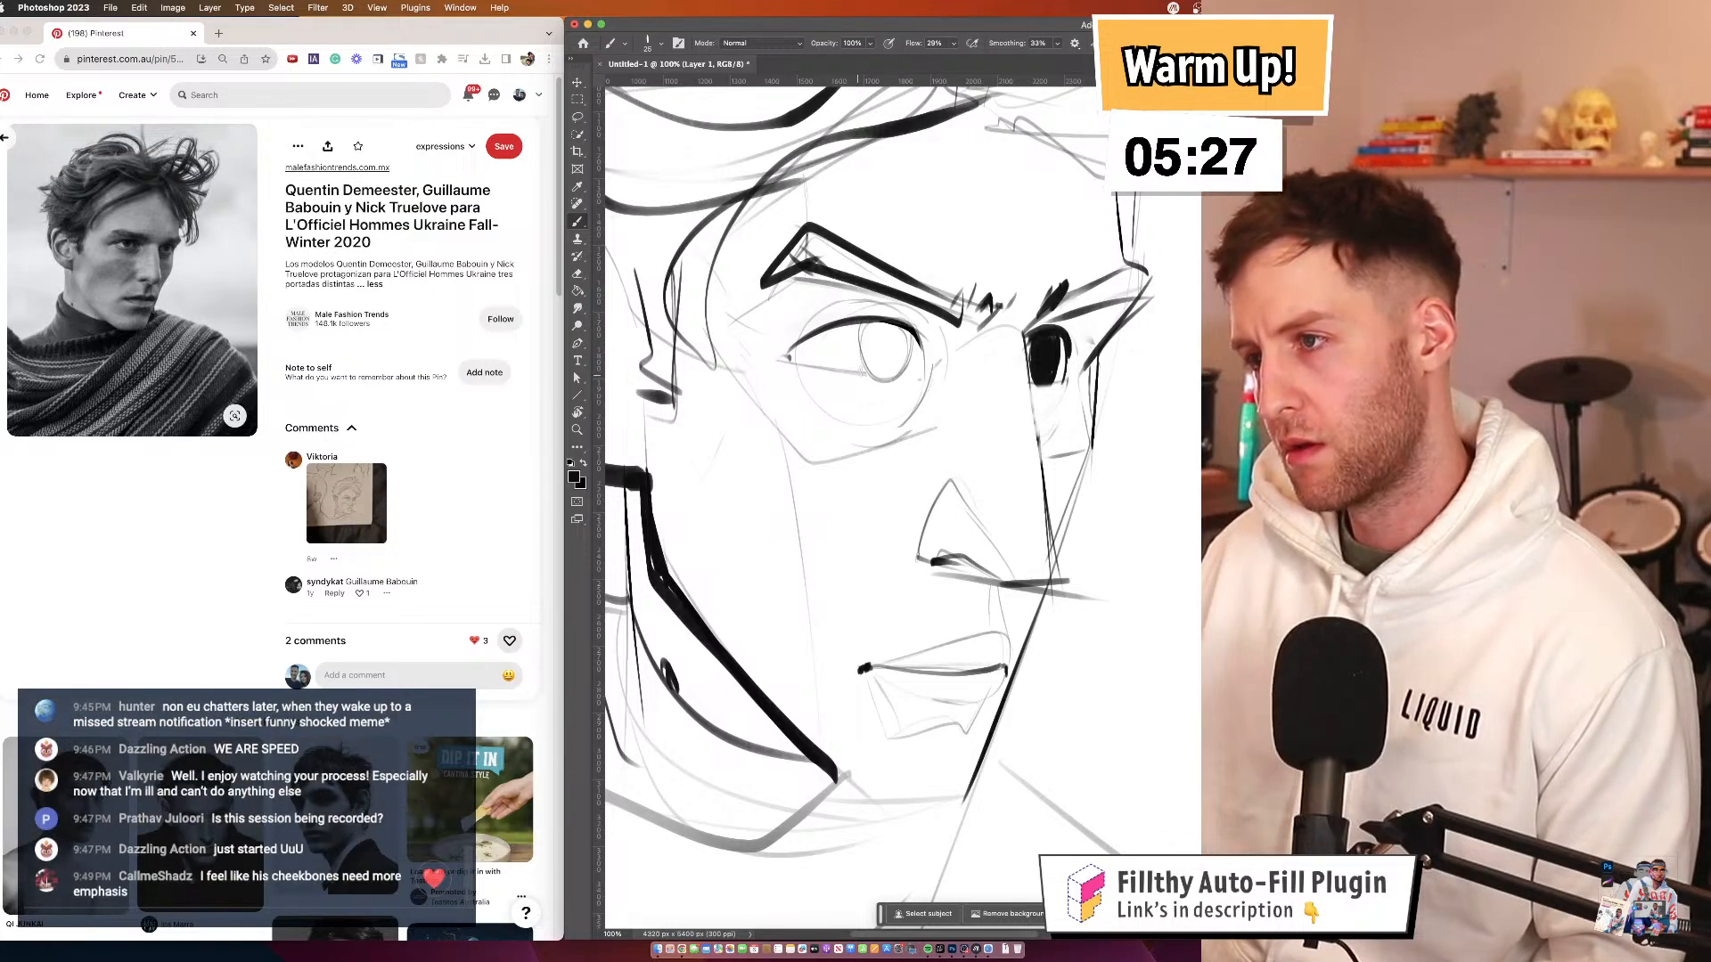
pyautogui.press('z')
pyautogui.keyDown('alt'); pyautogui.click(863, 393); pyautogui.keyUp('alt')
pyautogui.keyDown('alt'); pyautogui.click(863, 393); pyautogui.keyUp('alt')
pyautogui.keyDown('alt'); pyautogui.click(863, 392); pyautogui.keyUp('alt')
pyautogui.keyDown('alt'); pyautogui.click(863, 392); pyautogui.keyUp('alt')
pyautogui.click(867, 390)
pyautogui.click(866, 390)
pyautogui.click(866, 389)
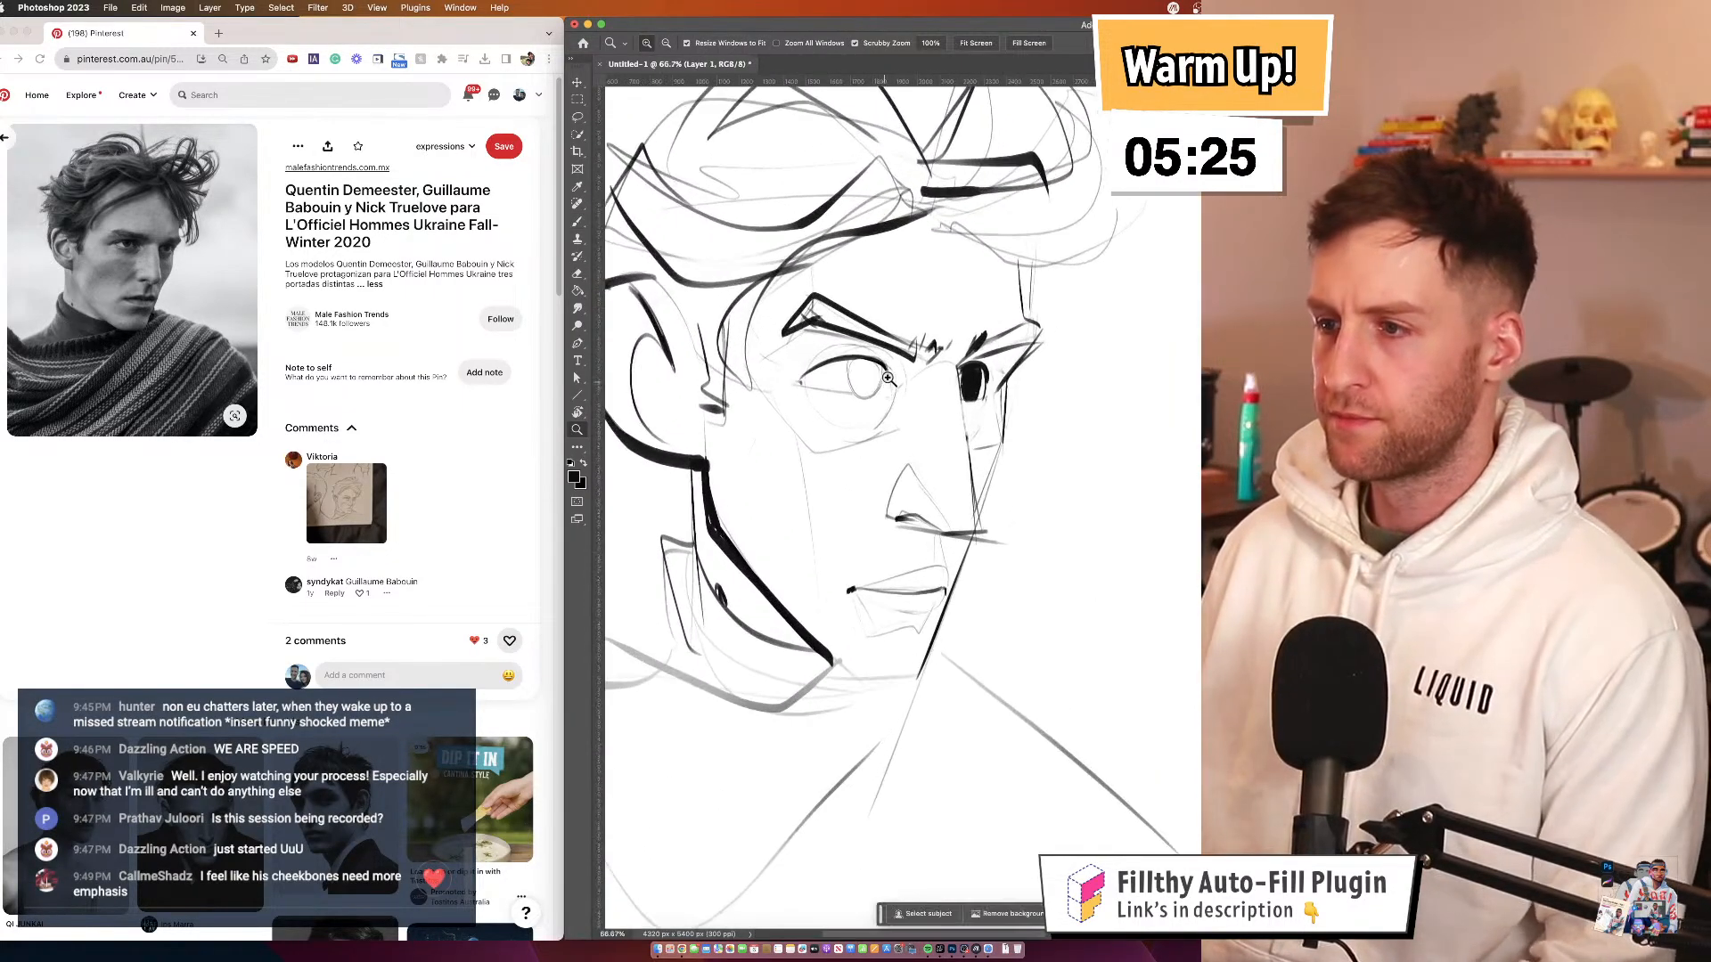
# Fill the near eye's new oval iris solid black
pyautogui.press('b')
pyautogui.moveTo(865, 386); pyautogui.dragTo(910, 372)
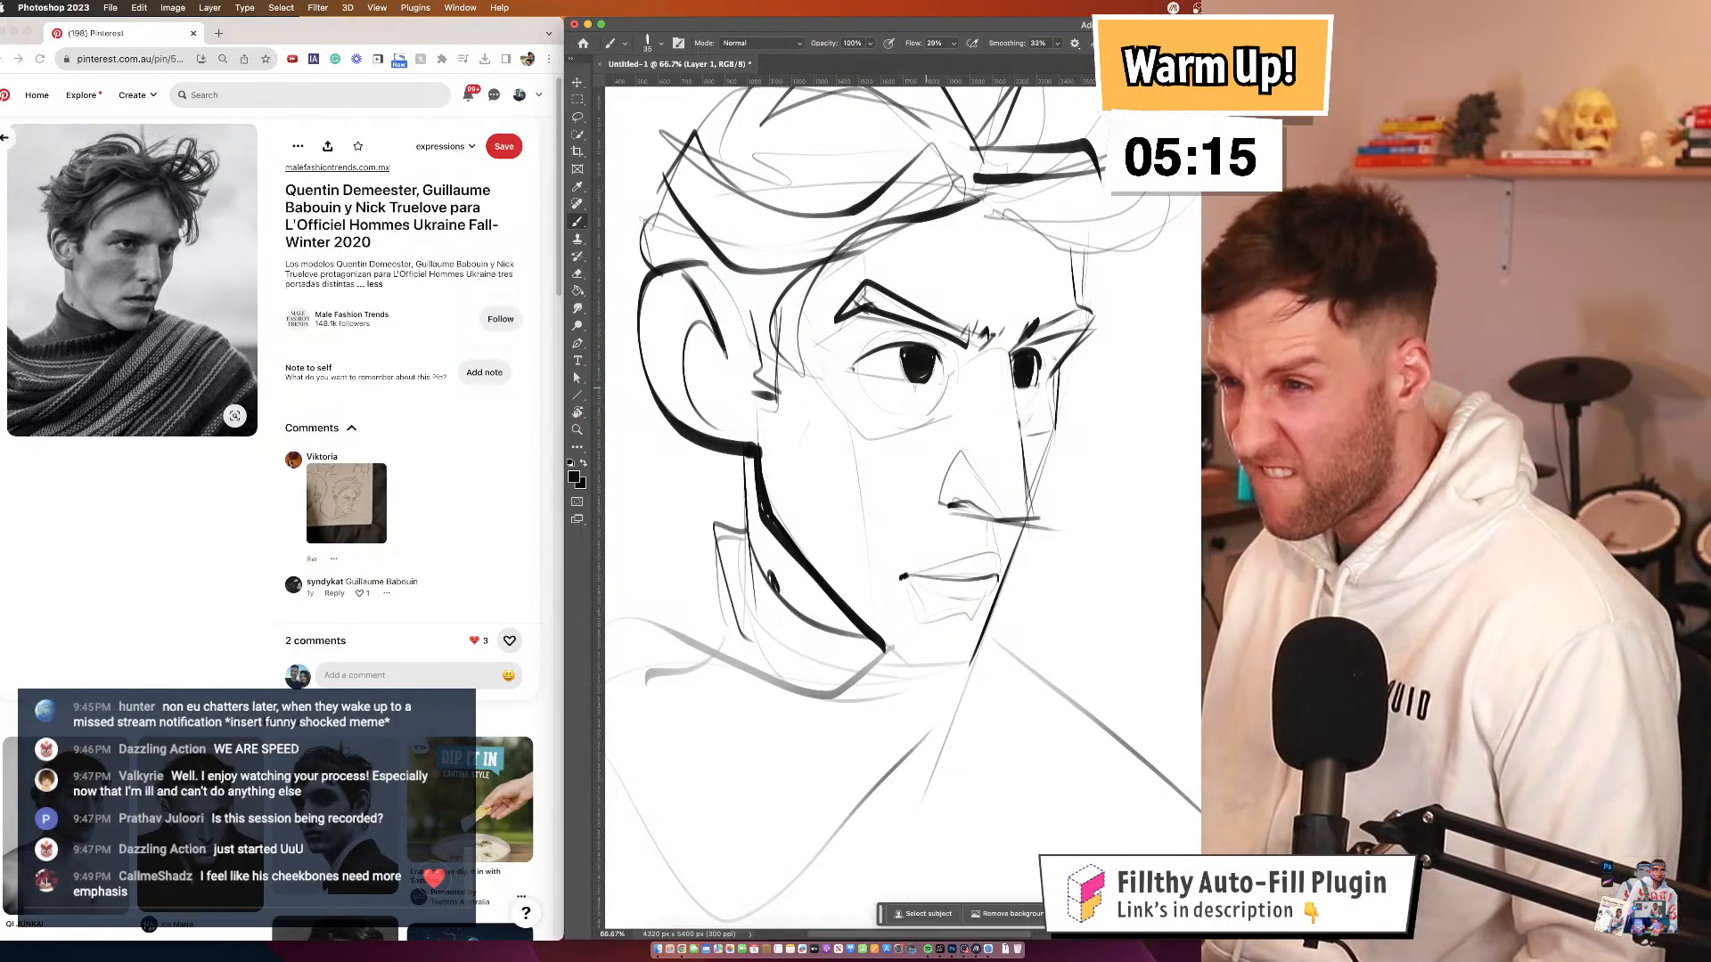
# Ink the chin's bottom edge from the jaw corner to the front of the face and thicken the jaw line with black
pyautogui.moveTo(1070, 283); pyautogui.dragTo(1010, 182)
pyautogui.press('[')
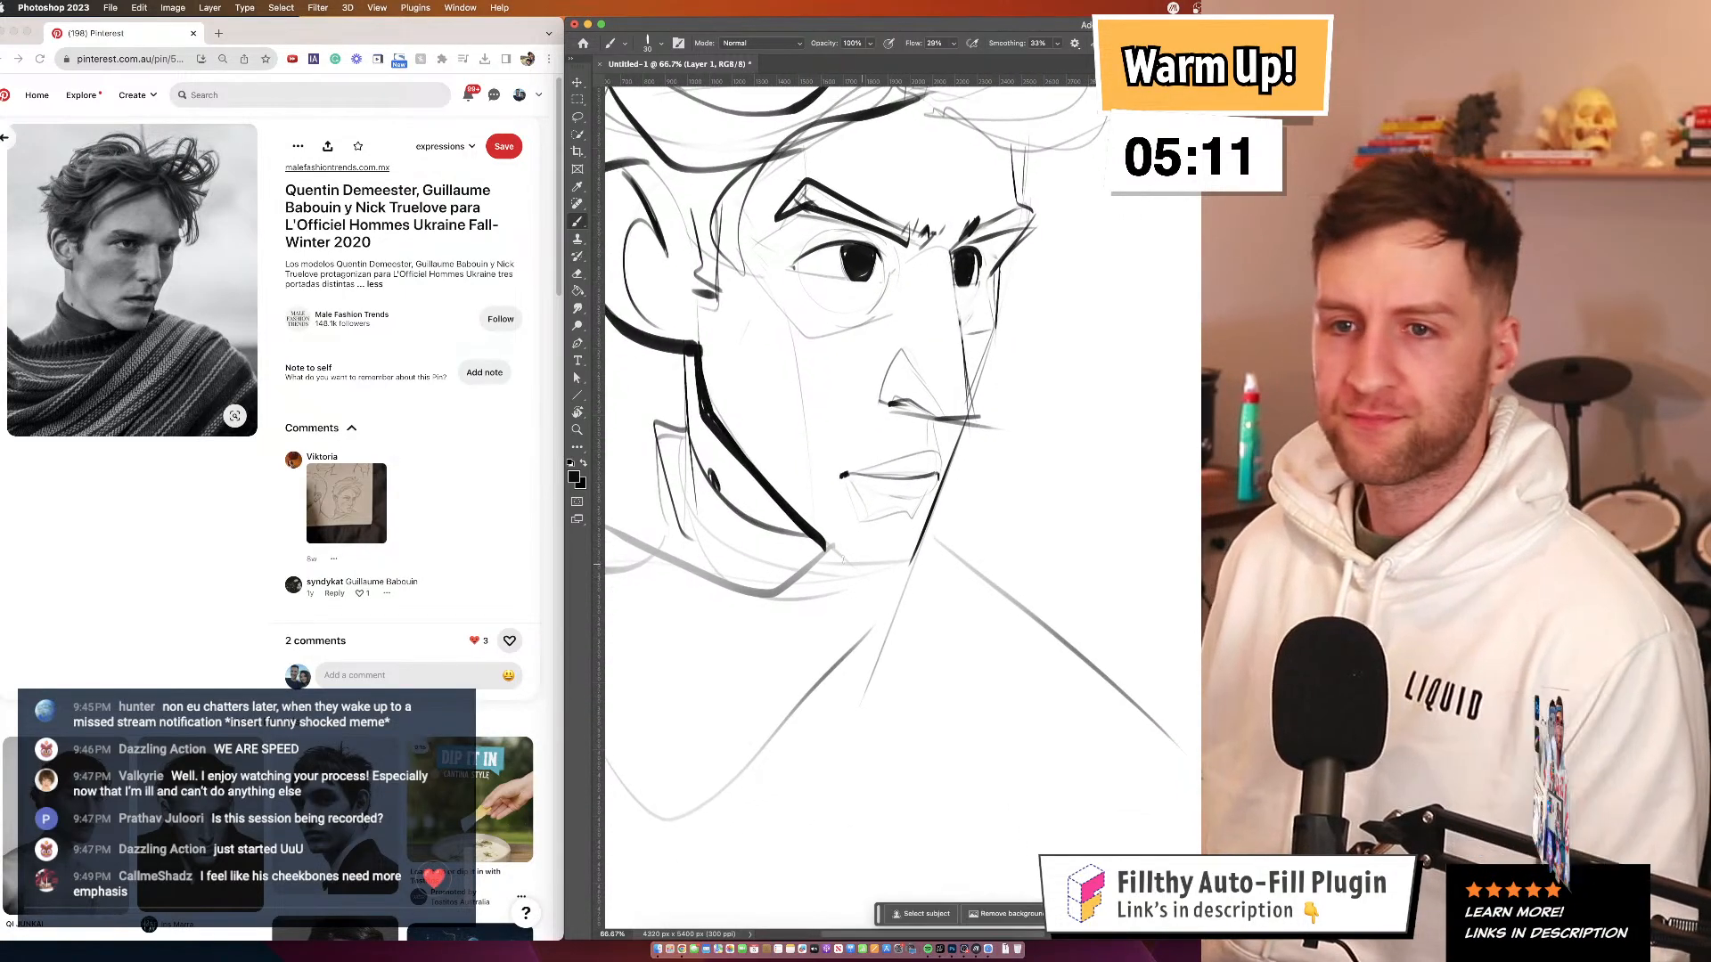
pyautogui.moveTo(895, 562); pyautogui.dragTo(912, 561)
pyautogui.moveTo(946, 505); pyautogui.dragTo(1052, 493)
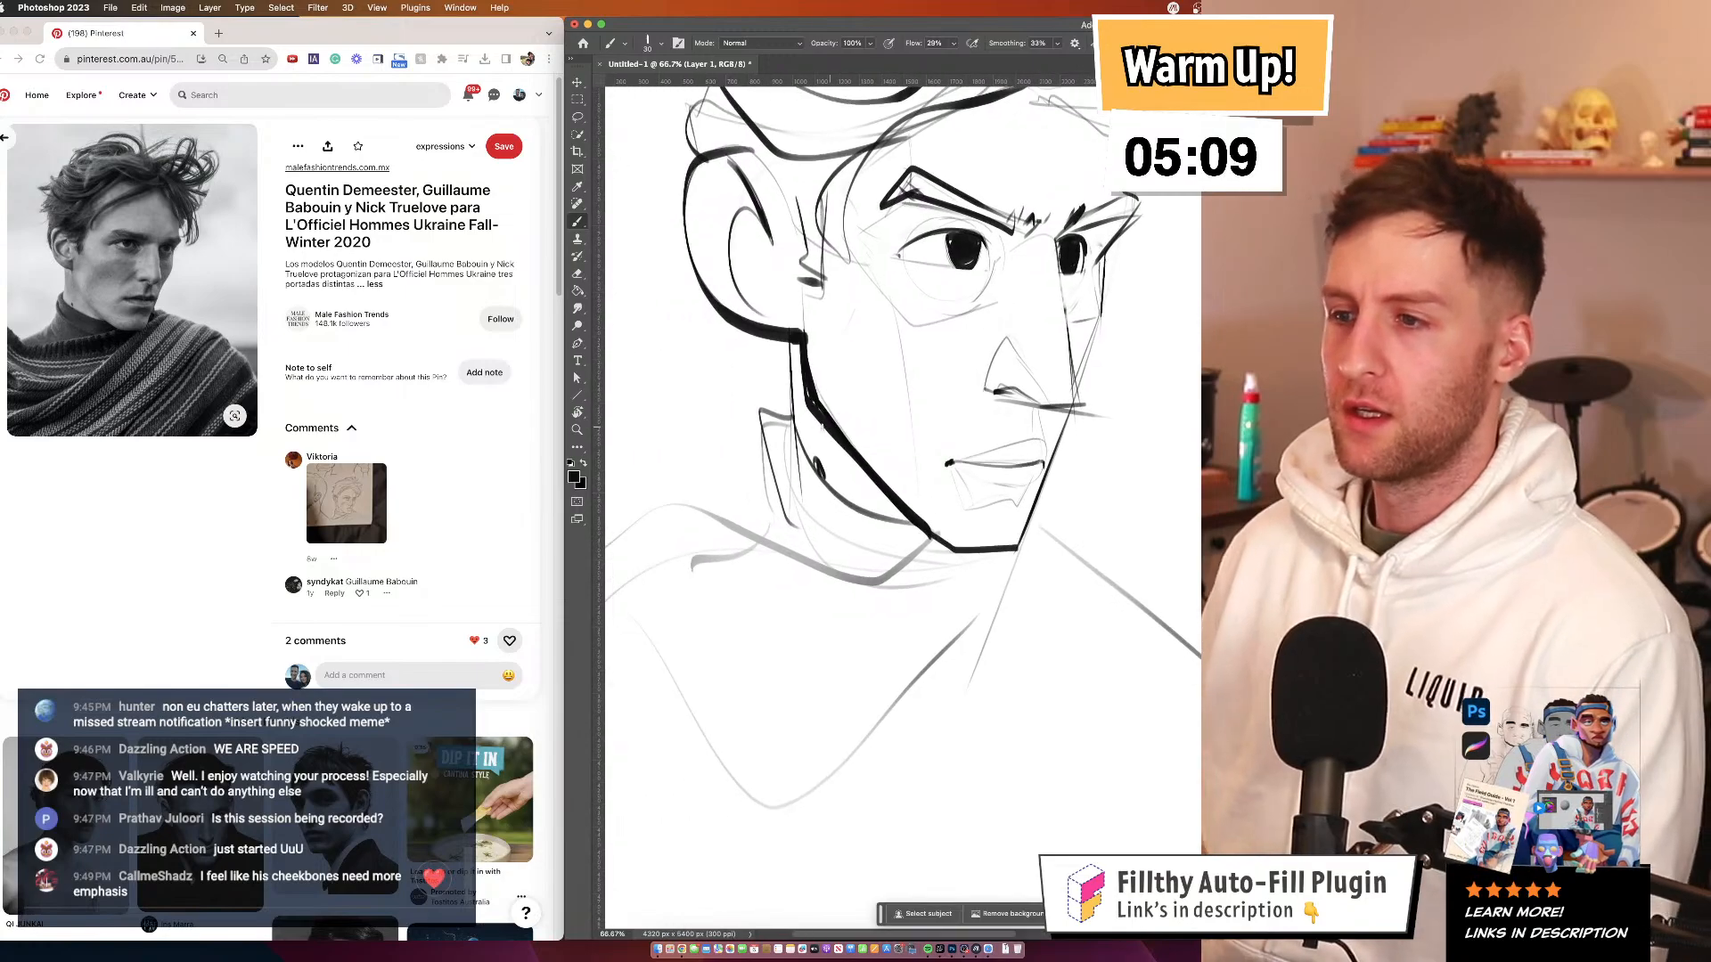
pyautogui.moveTo(814, 433)
pyautogui.mouseDown()
pyautogui.moveTo(880, 522)
pyautogui.moveTo(916, 519)
pyautogui.mouseUp()
pyautogui.press('z')
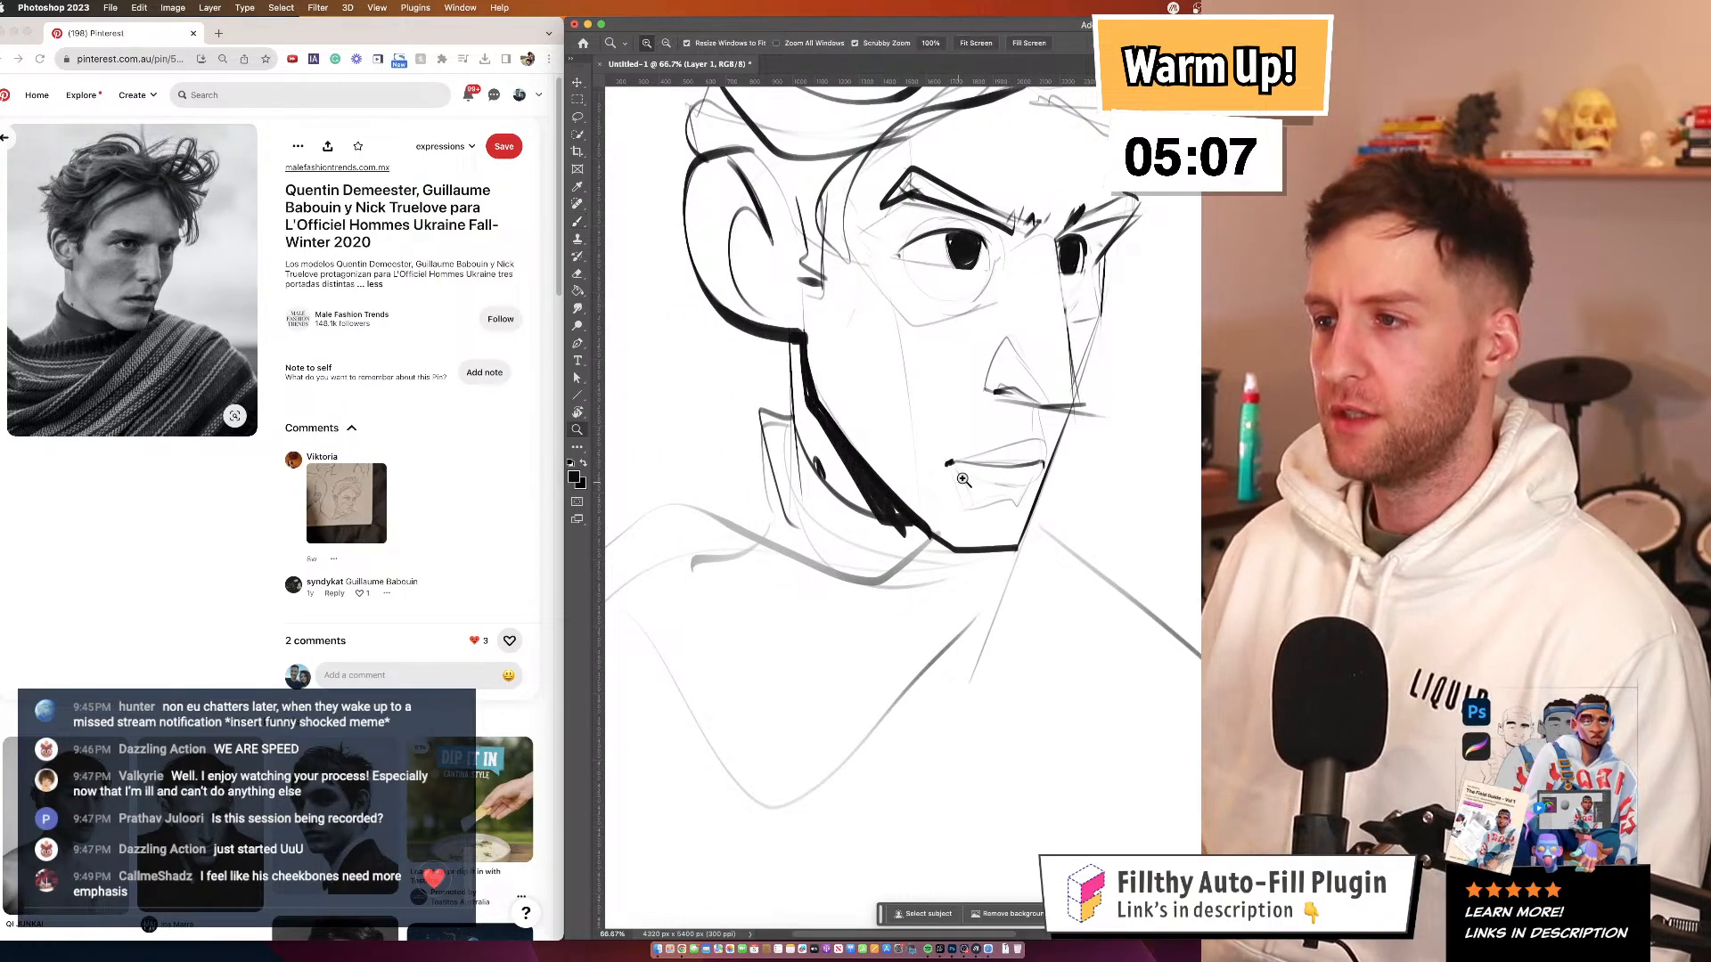
# Ink the neck line down from the jaw corner and outline the draped garment's folds across the shoulders and chest
pyautogui.keyDown('alt'); pyautogui.click(980, 575); pyautogui.keyUp('alt')
pyautogui.keyDown('alt'); pyautogui.click(980, 581); pyautogui.keyUp('alt')
pyautogui.moveTo(998, 583)
pyautogui.mouseDown()
pyautogui.moveTo(900, 374)
pyautogui.moveTo(1025, 499)
pyautogui.mouseUp()
pyautogui.click(953, 382)
pyautogui.press('b')
pyautogui.moveTo(916, 441)
pyautogui.mouseDown()
pyautogui.moveTo(851, 545)
pyautogui.moveTo(679, 562)
pyautogui.moveTo(1069, 682)
pyautogui.mouseUp()
pyautogui.moveTo(1040, 476)
pyautogui.mouseDown()
pyautogui.moveTo(983, 629)
pyautogui.moveTo(763, 672)
pyautogui.moveTo(795, 694)
pyautogui.moveTo(1106, 539)
pyautogui.mouseUp()
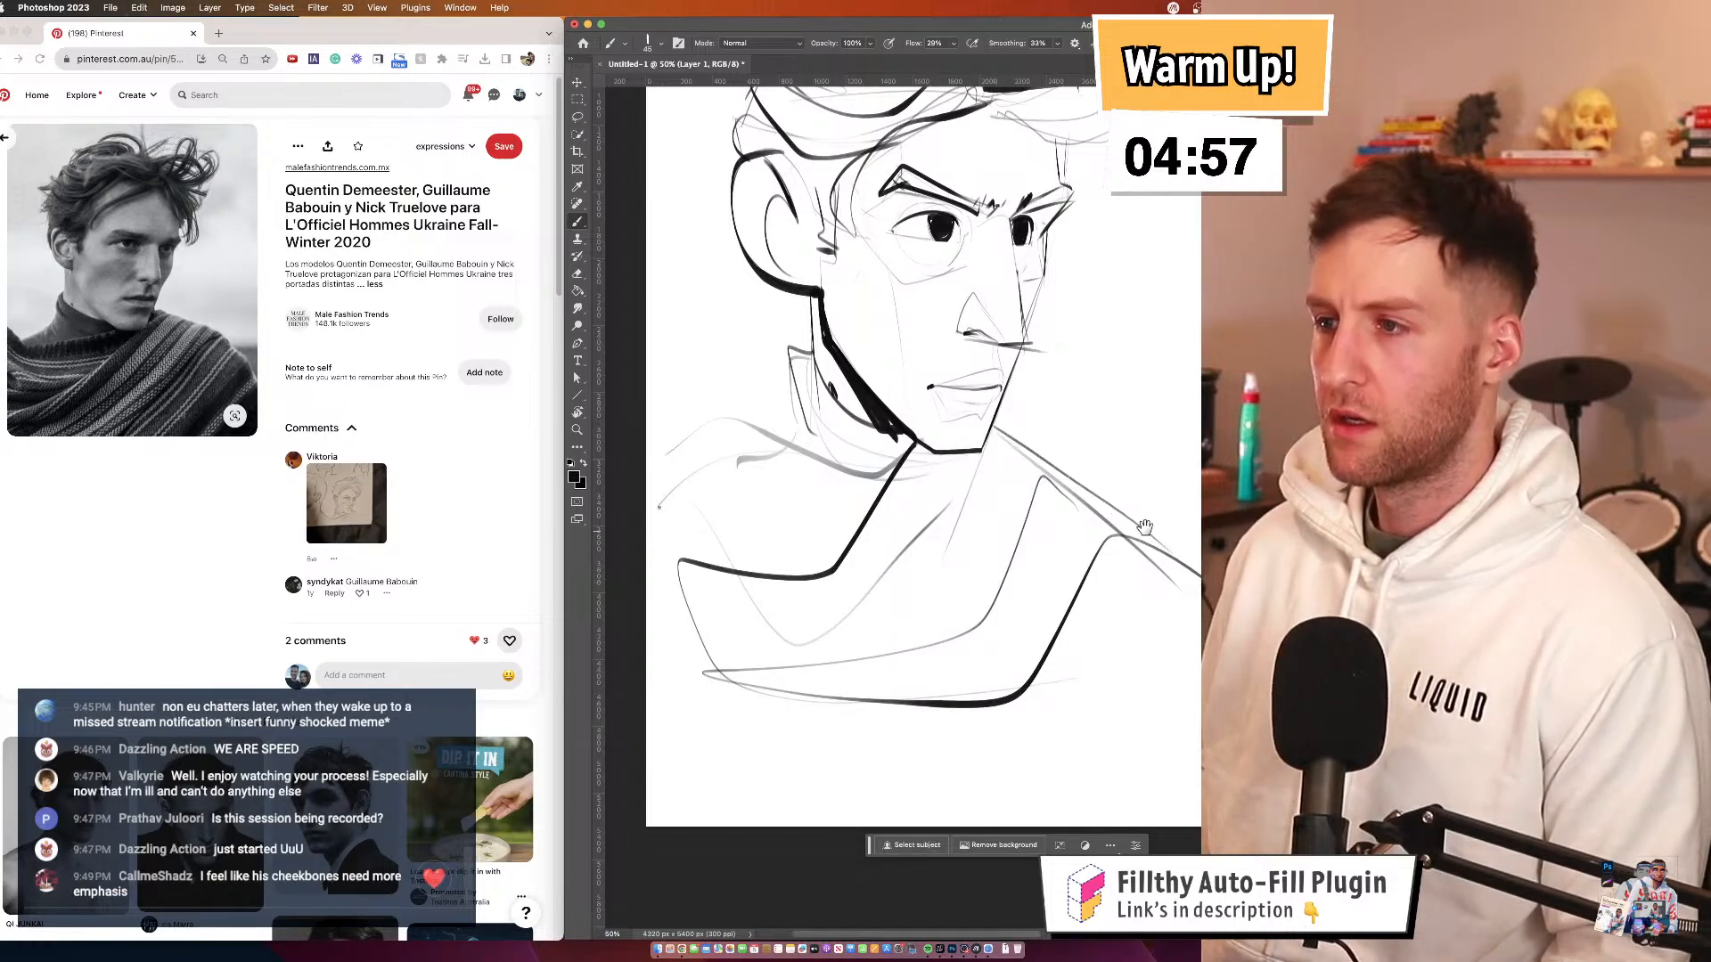
# Add dark strokes inside the upper ear and erase the faint construction lines around the eyes and far cheek
pyautogui.moveTo(1049, 439)
pyautogui.mouseDown()
pyautogui.moveTo(1072, 556)
pyautogui.moveTo(1054, 596)
pyautogui.mouseUp()
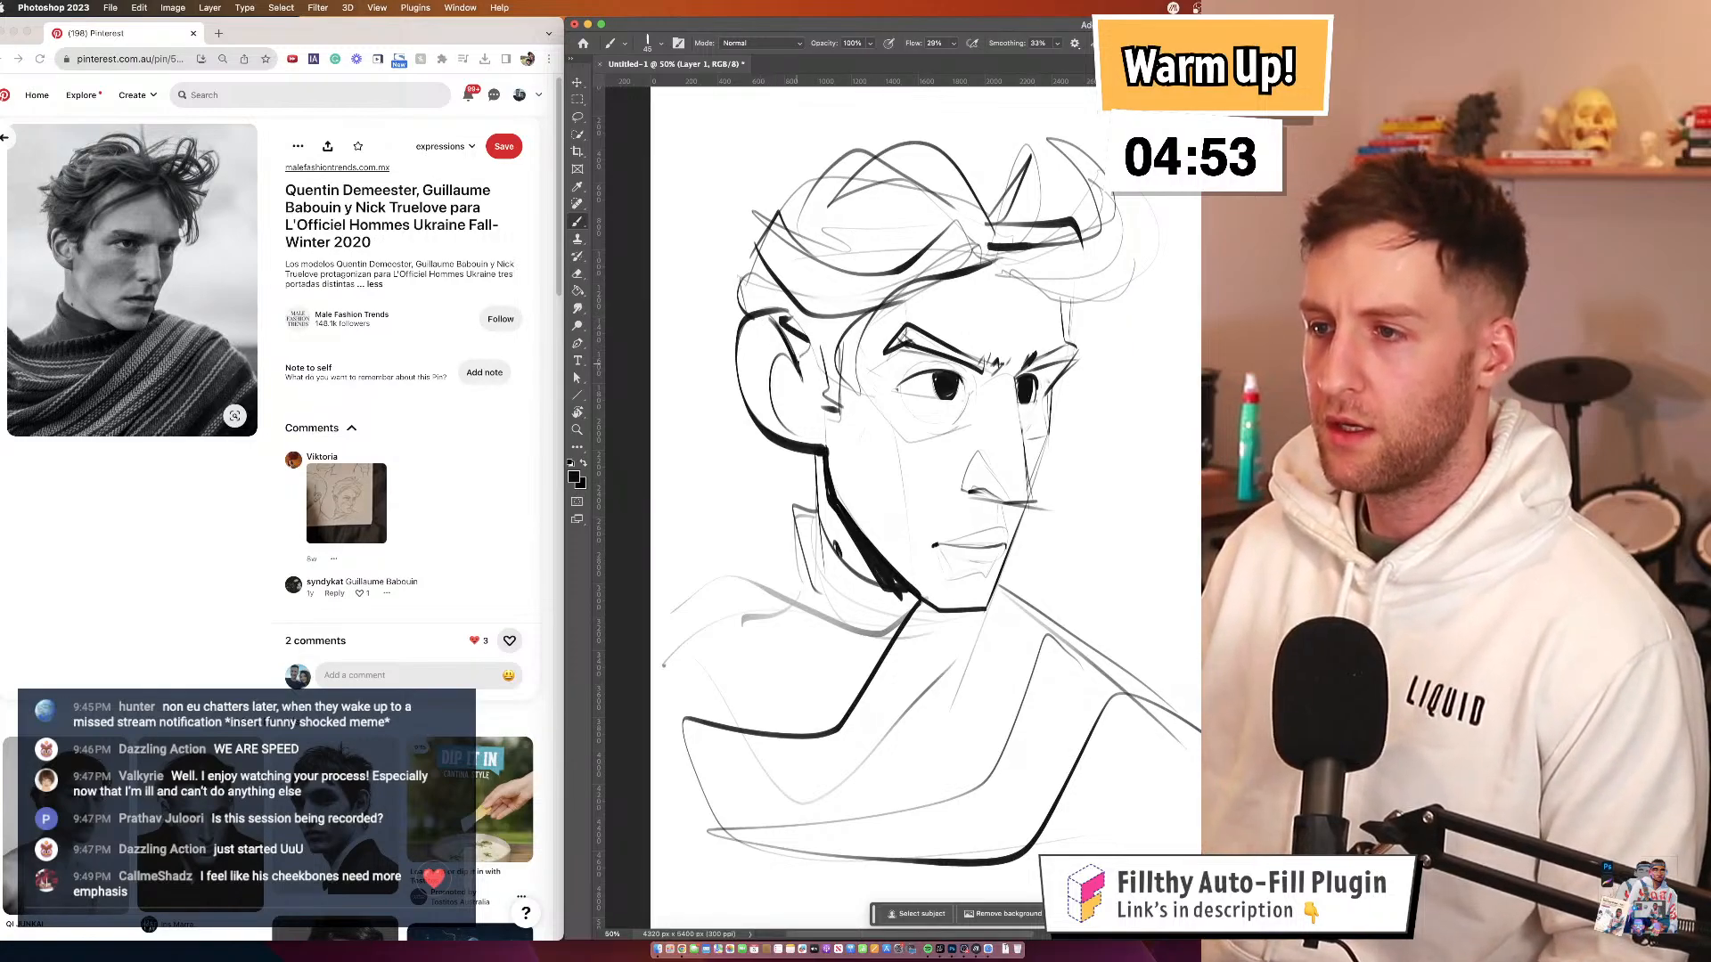
pyautogui.moveTo(947, 374)
pyautogui.mouseDown()
pyautogui.moveTo(857, 305)
pyautogui.moveTo(891, 371)
pyautogui.mouseUp()
pyautogui.press('e')
pyautogui.moveTo(997, 365)
pyautogui.mouseDown()
pyautogui.moveTo(979, 366)
pyautogui.moveTo(1013, 363)
pyautogui.moveTo(1022, 313)
pyautogui.moveTo(994, 392)
pyautogui.mouseUp()
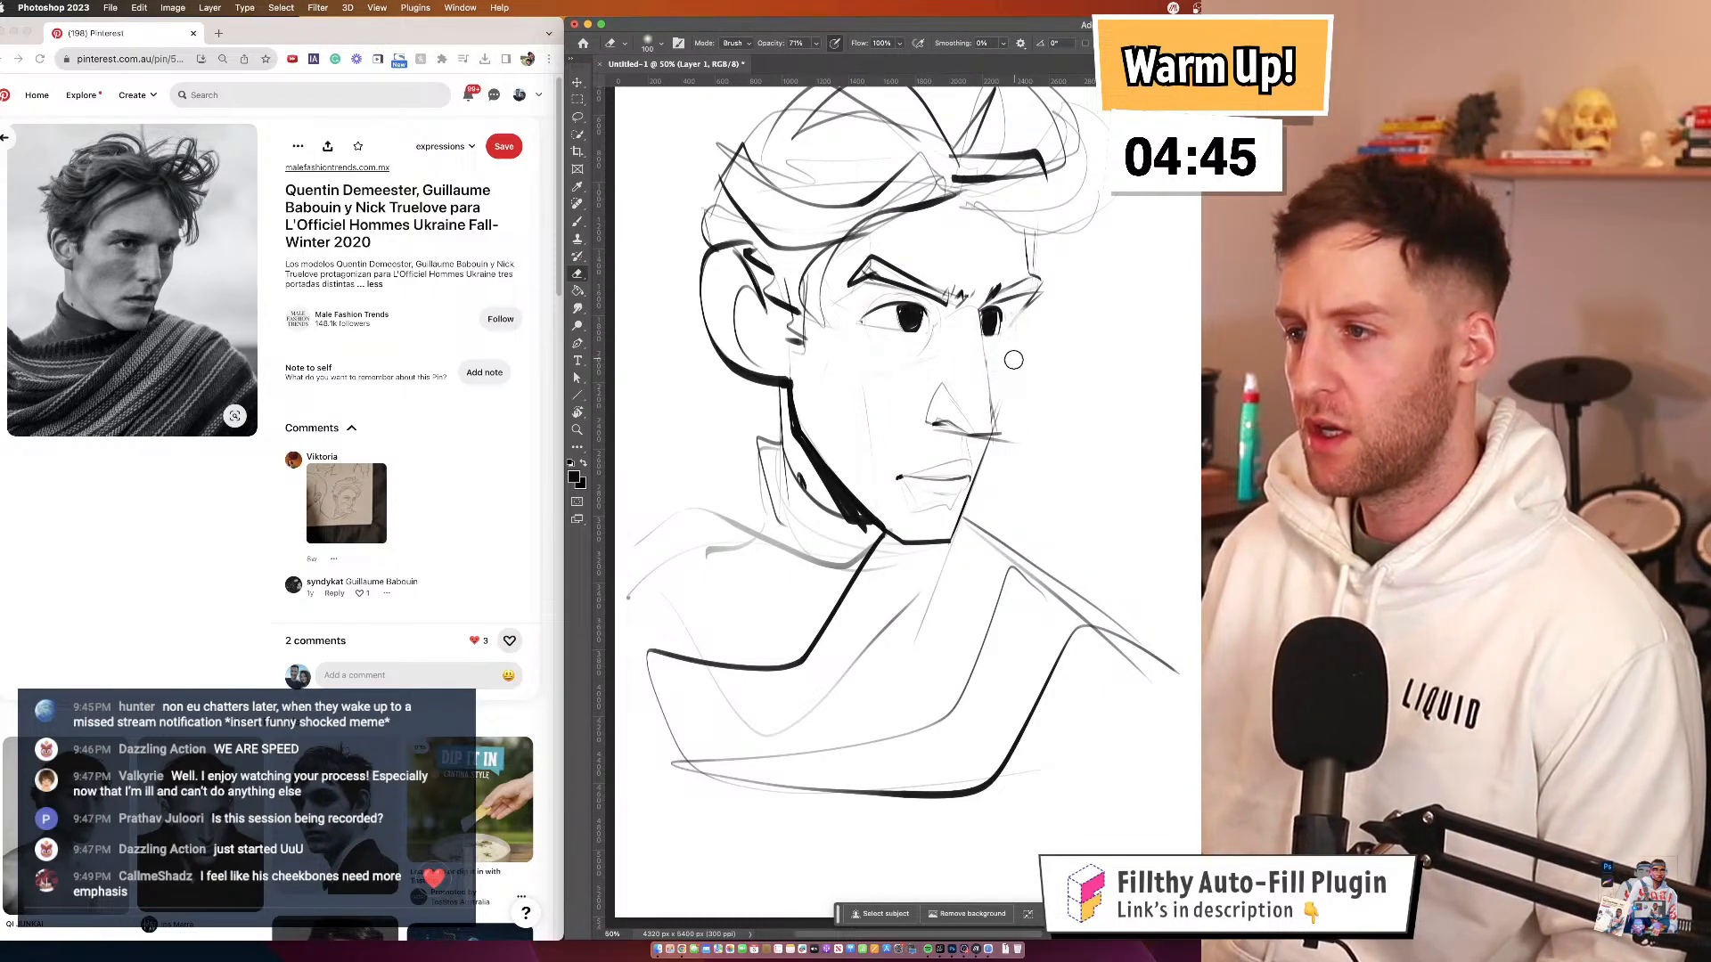
# Erase the far eye's outer lid line and redraw it as a short curve beside the iris
pyautogui.press('b')
pyautogui.scroll(5, 998, 303)
pyautogui.press('e')
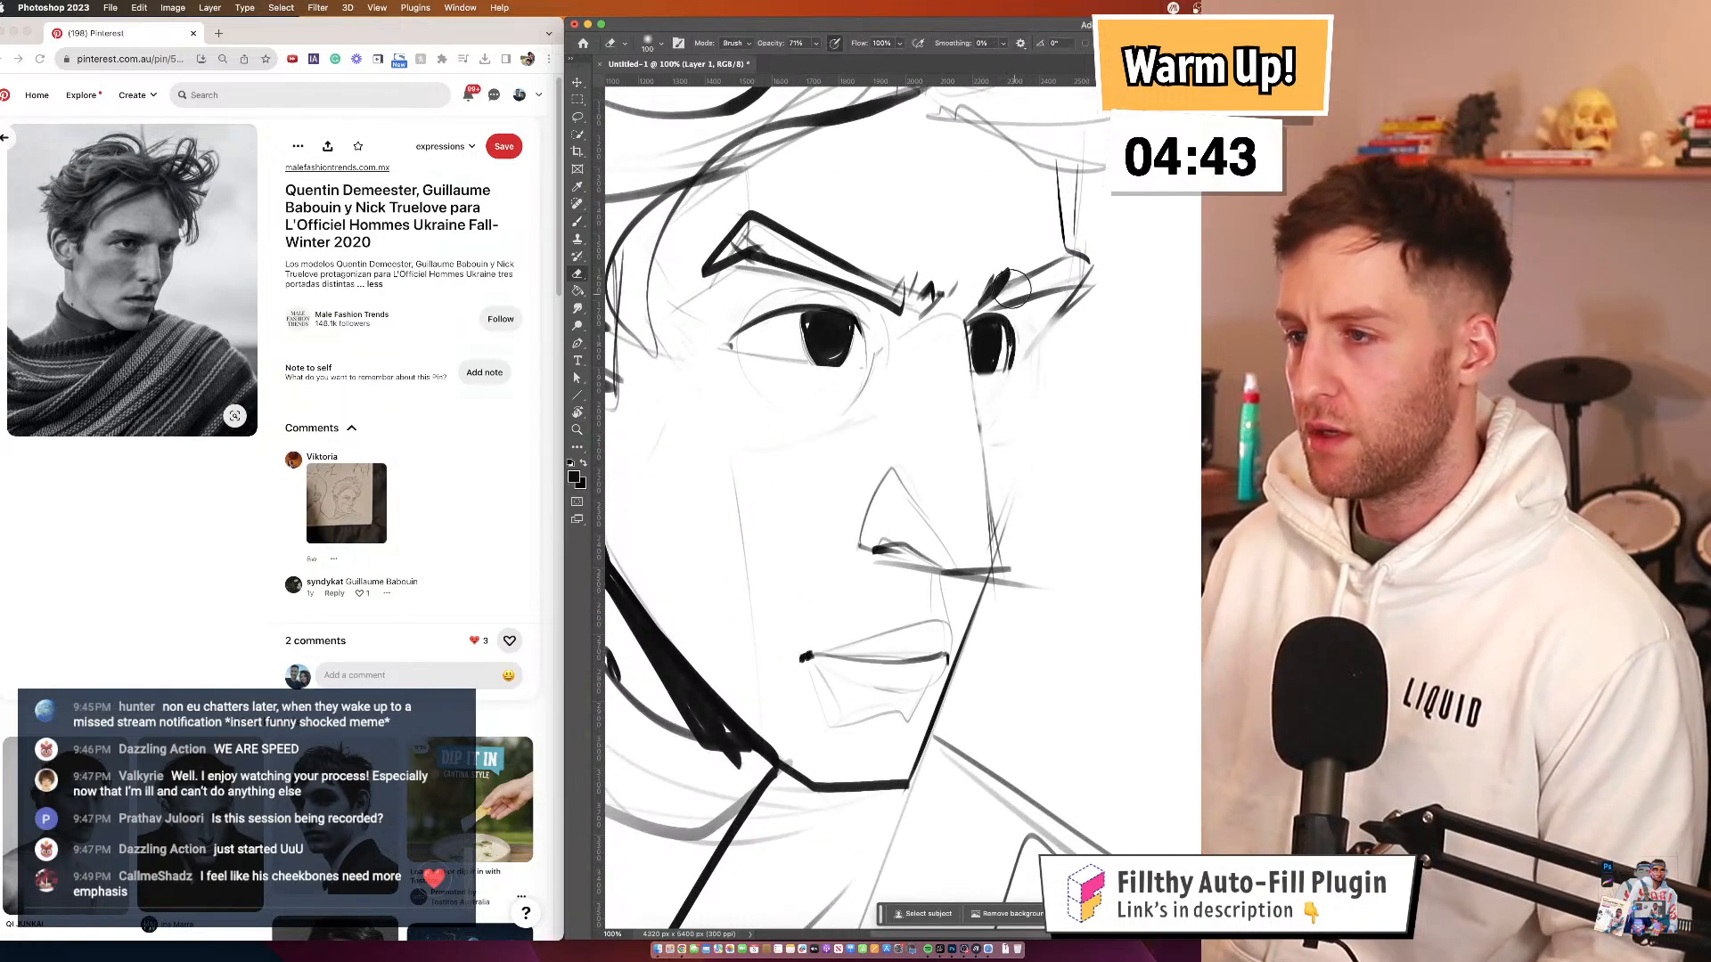
pyautogui.moveTo(1018, 319); pyautogui.dragTo(998, 367)
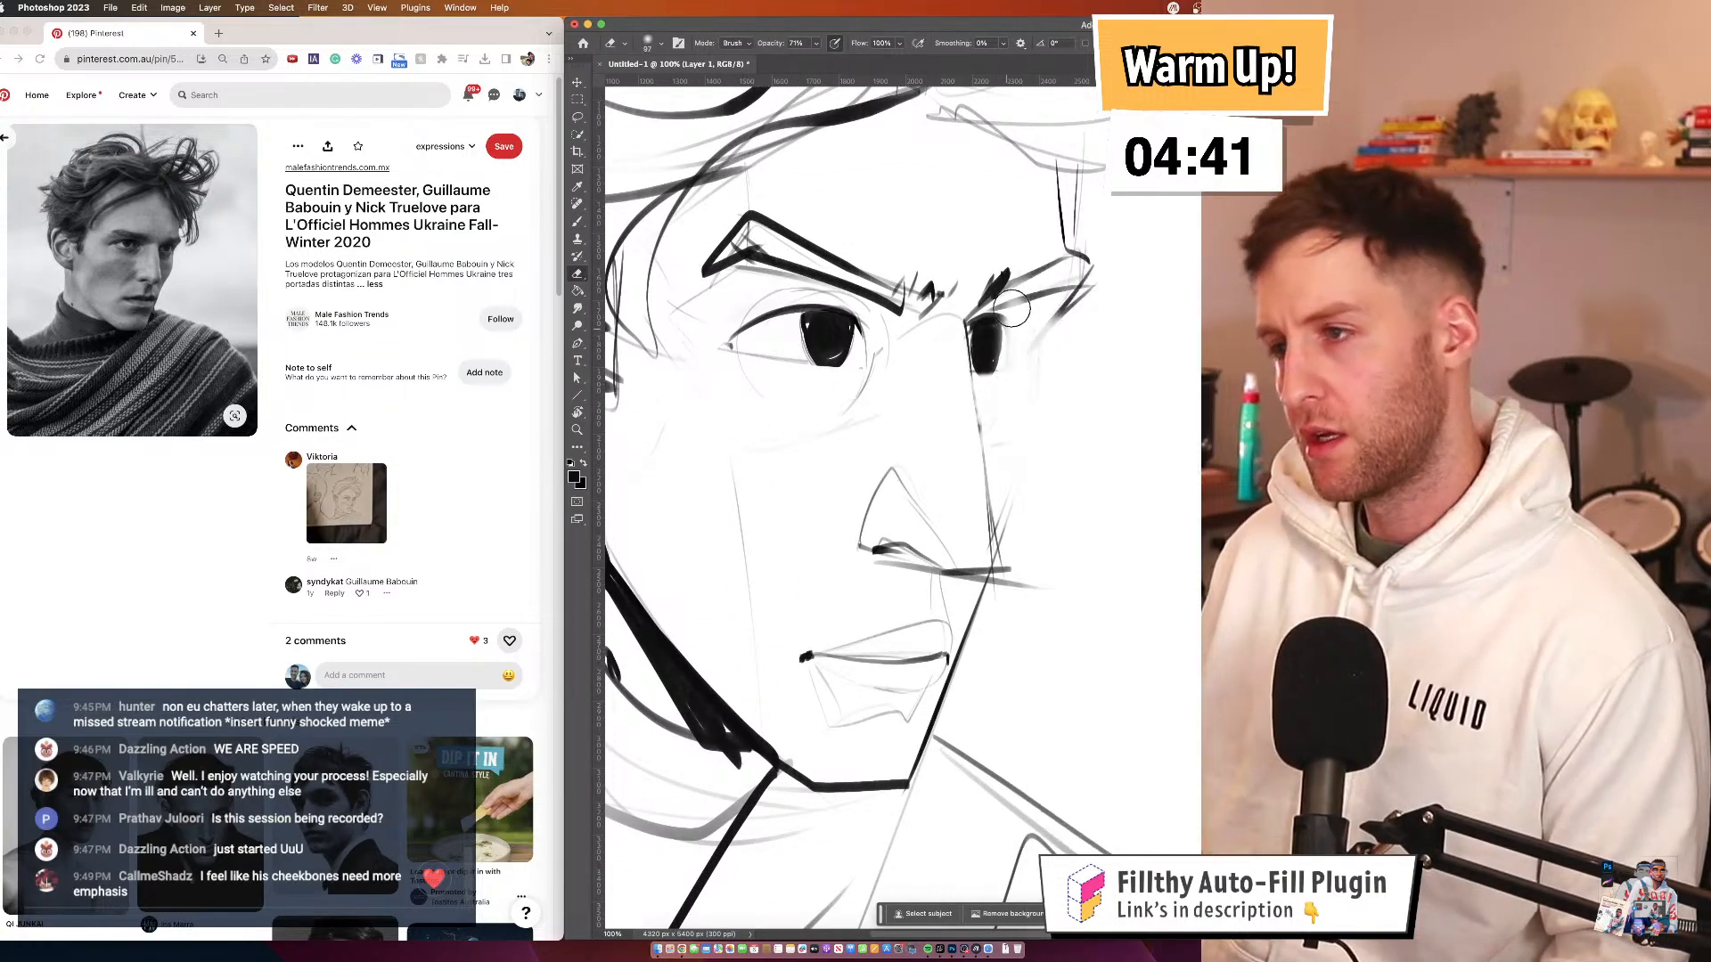
pyautogui.press('b')
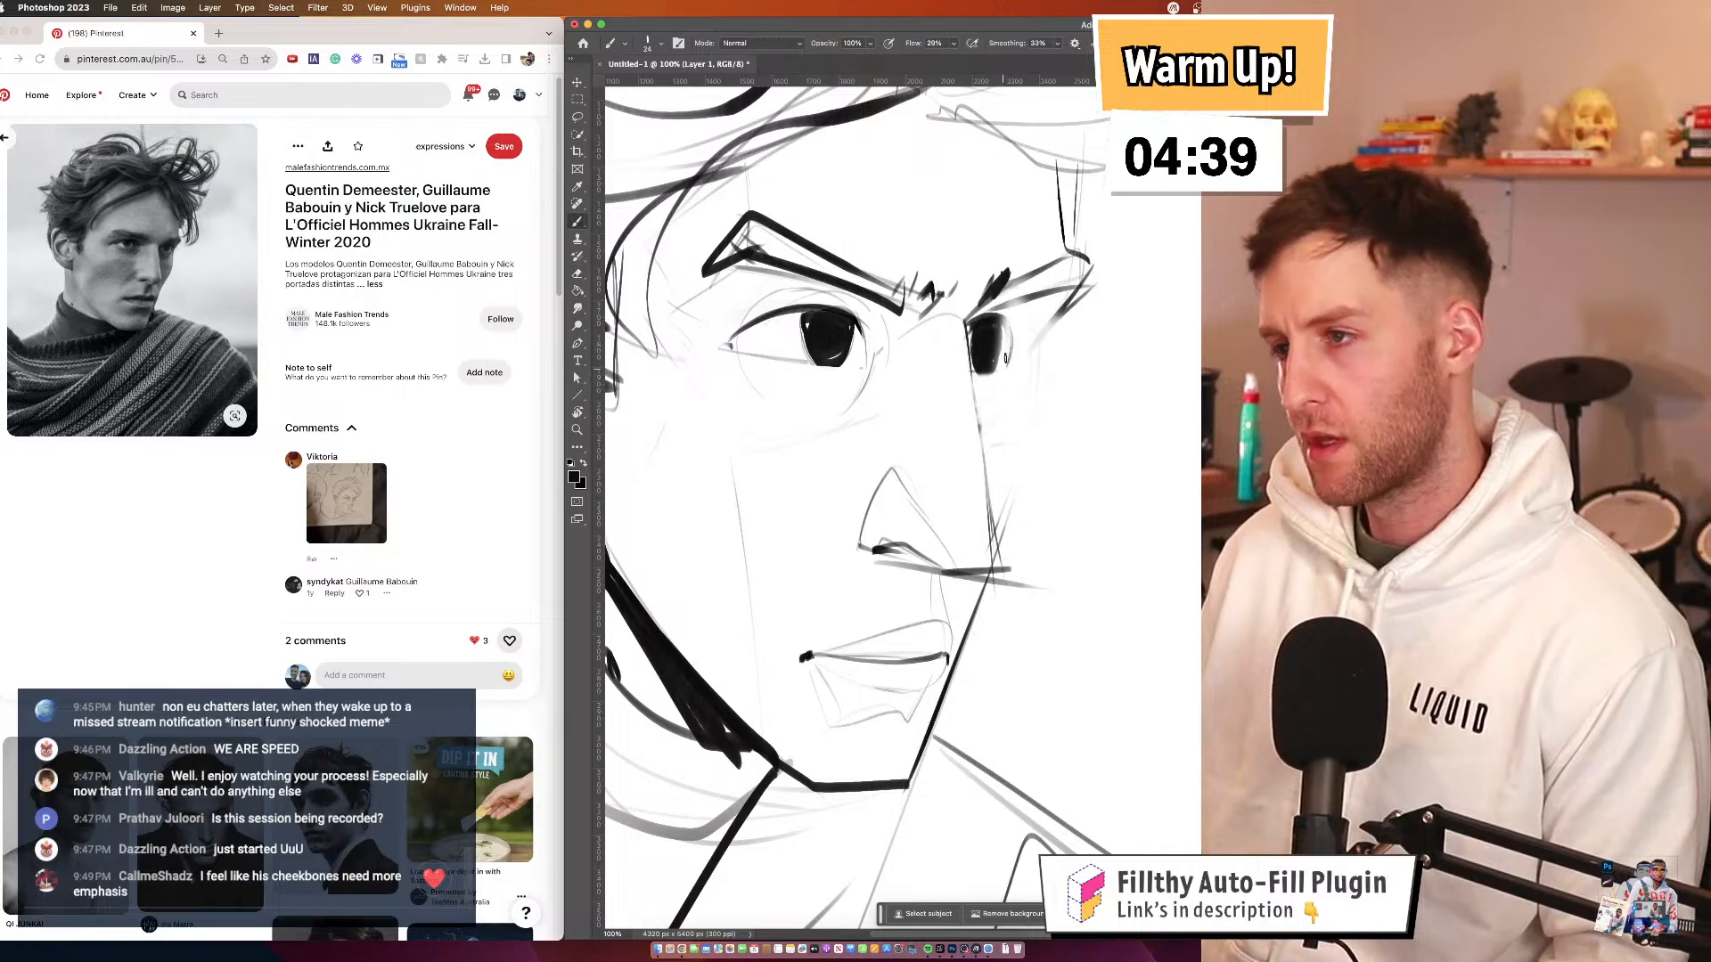
pyautogui.moveTo(1063, 364); pyautogui.dragTo(1072, 341)
pyautogui.moveTo(1090, 278); pyautogui.dragTo(1058, 419)
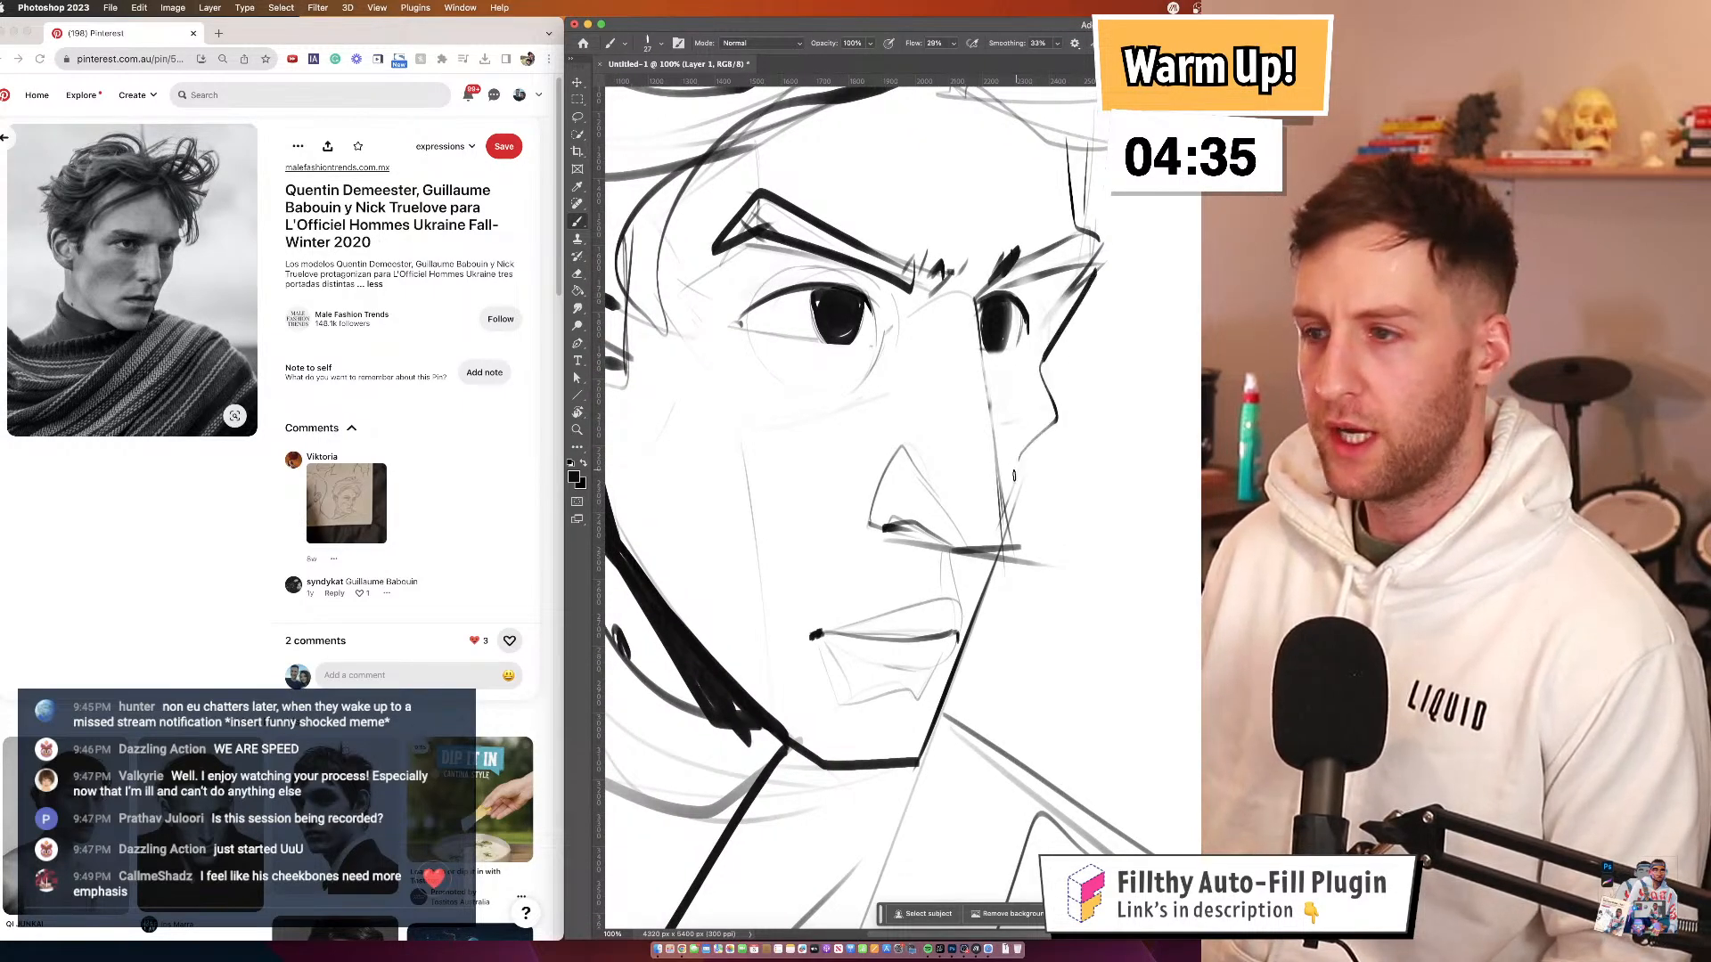
pyautogui.moveTo(1014, 476); pyautogui.dragTo(999, 584)
pyautogui.press('super+z')
pyautogui.moveTo(1094, 272)
pyautogui.mouseDown()
pyautogui.moveTo(1116, 458)
pyautogui.moveTo(982, 630)
pyautogui.mouseUp()
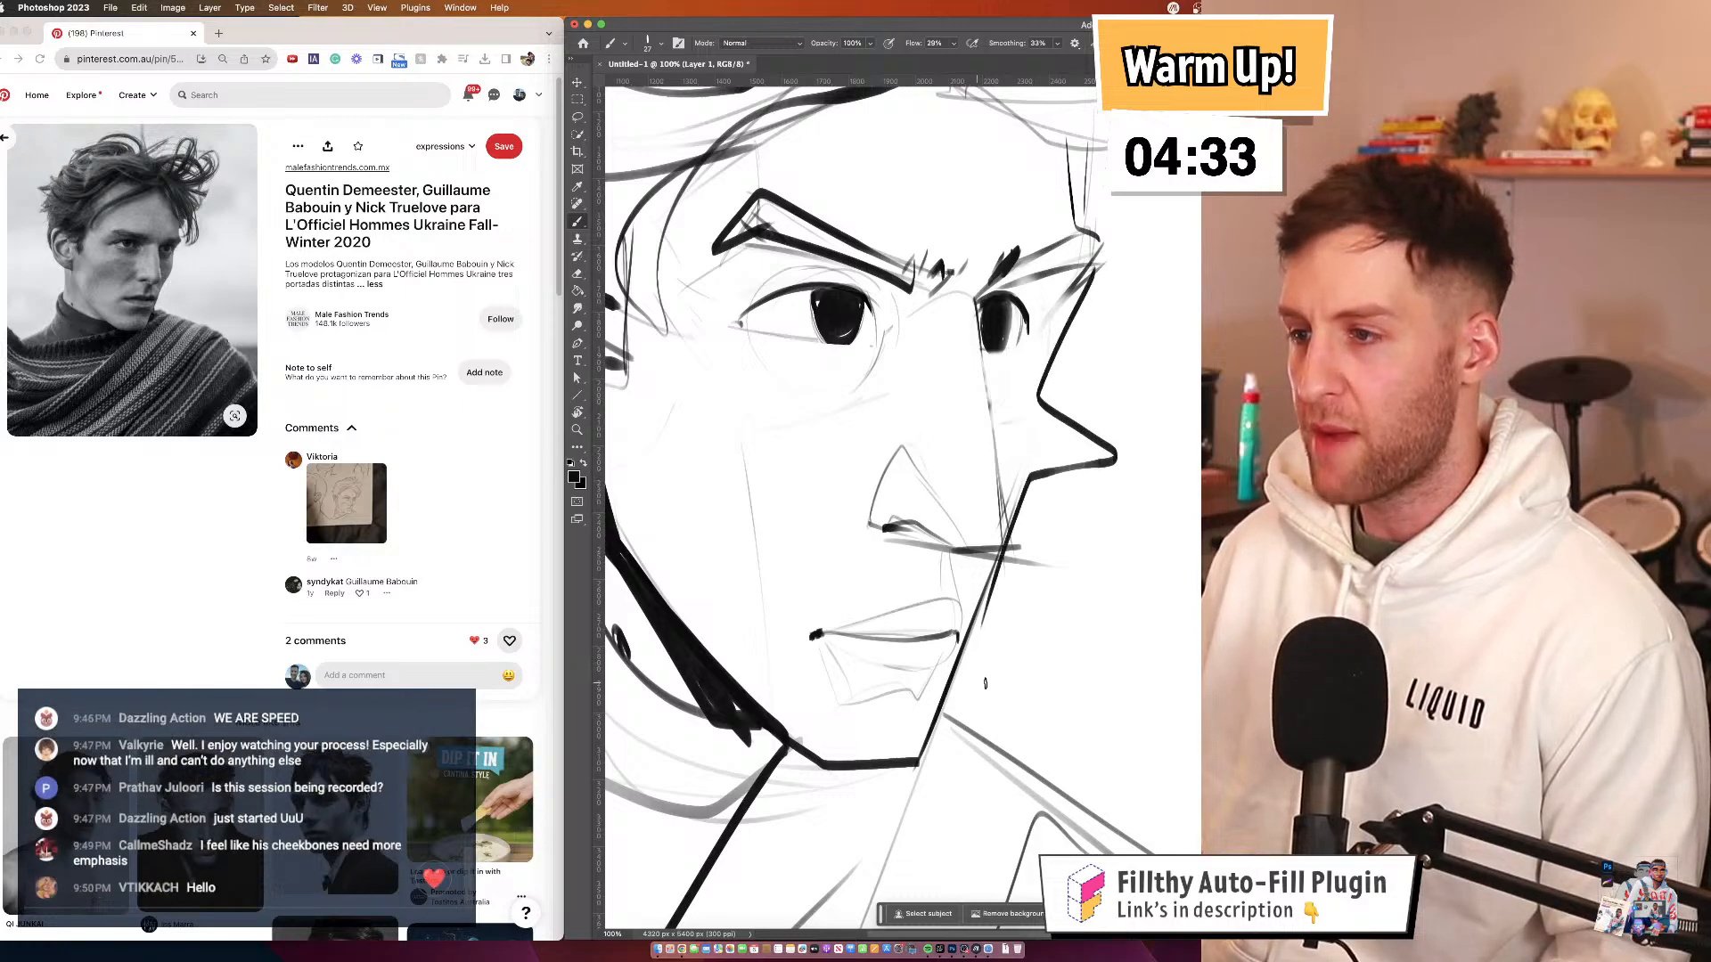
pyautogui.moveTo(1126, 367); pyautogui.dragTo(1149, 349)
pyautogui.press('super+z')
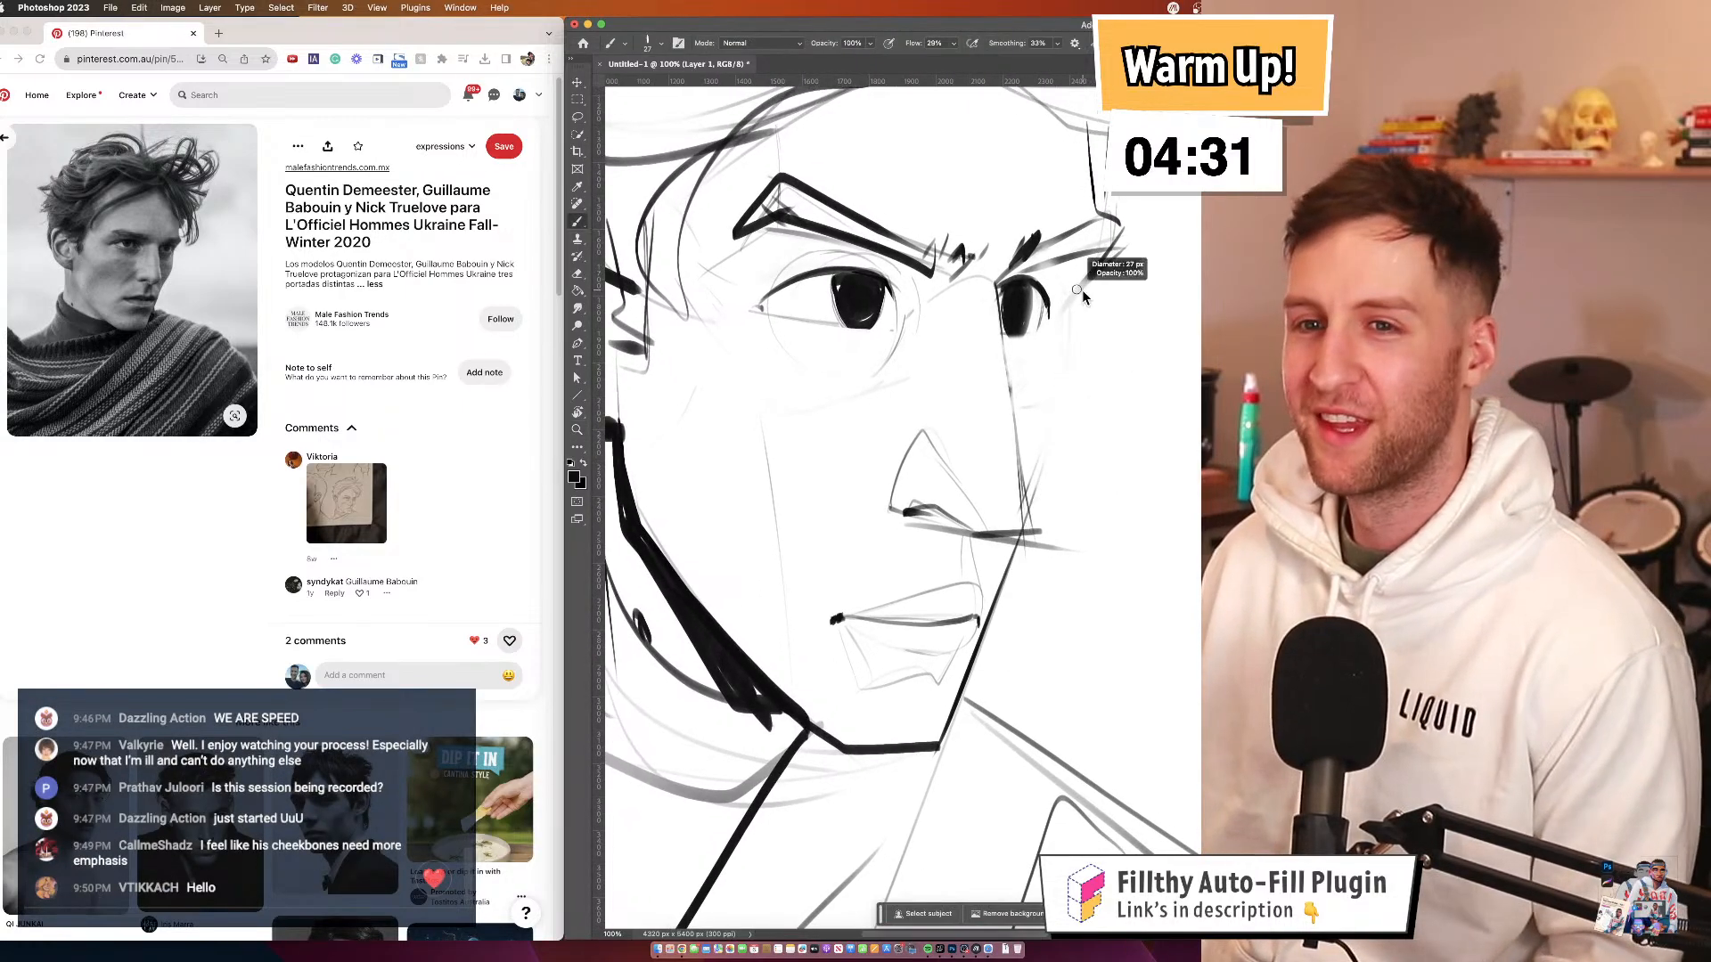
pyautogui.moveTo(1118, 243)
pyautogui.mouseDown()
pyautogui.moveTo(1061, 344)
pyautogui.moveTo(1071, 436)
pyautogui.mouseUp()
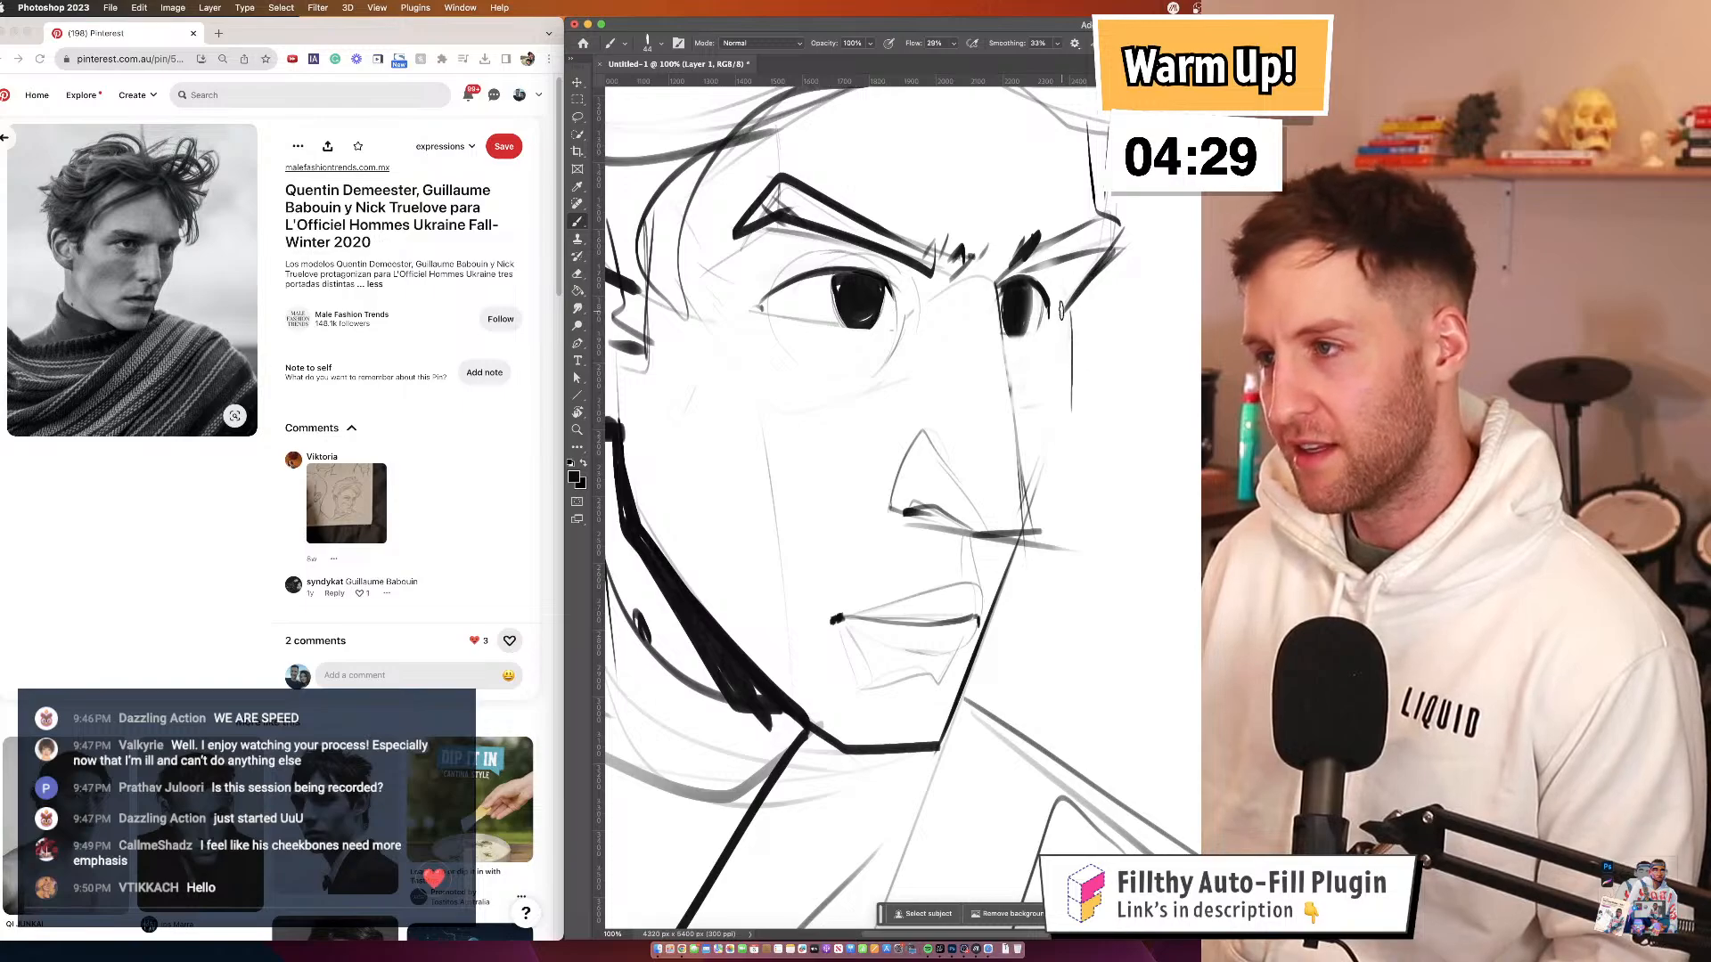
pyautogui.press('super+z')
pyautogui.moveTo(1062, 310); pyautogui.dragTo(1077, 430)
pyautogui.press('super+z')
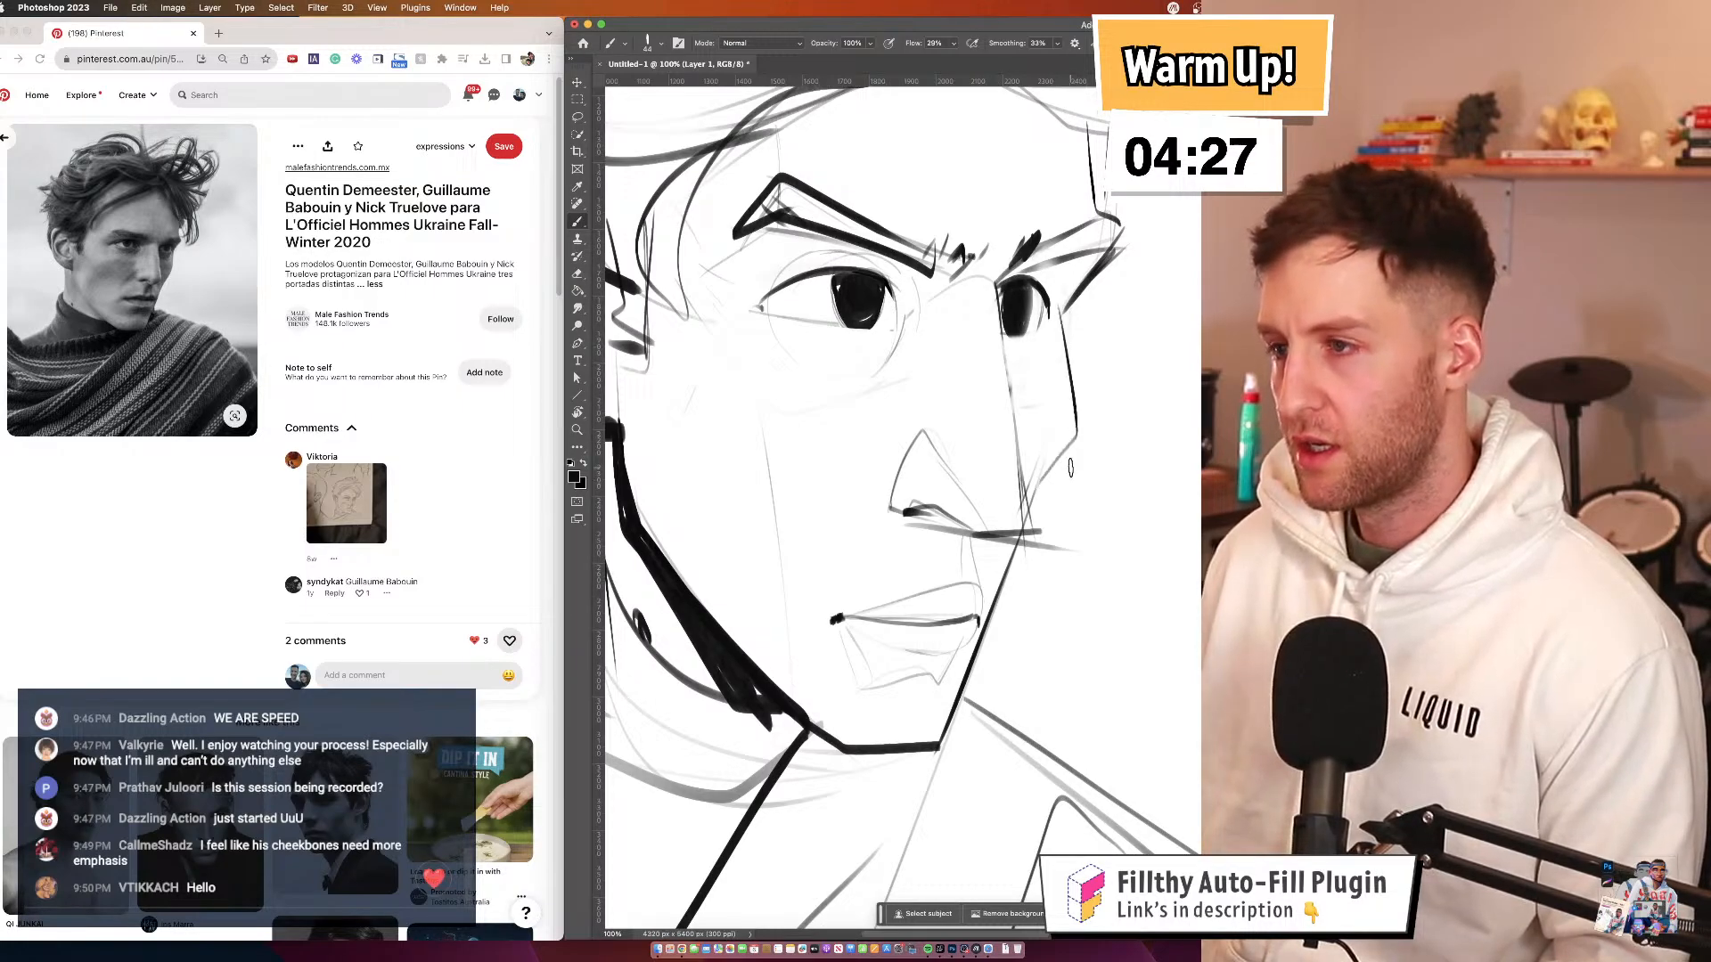
pyautogui.press('super+z')
pyautogui.press('super+z')
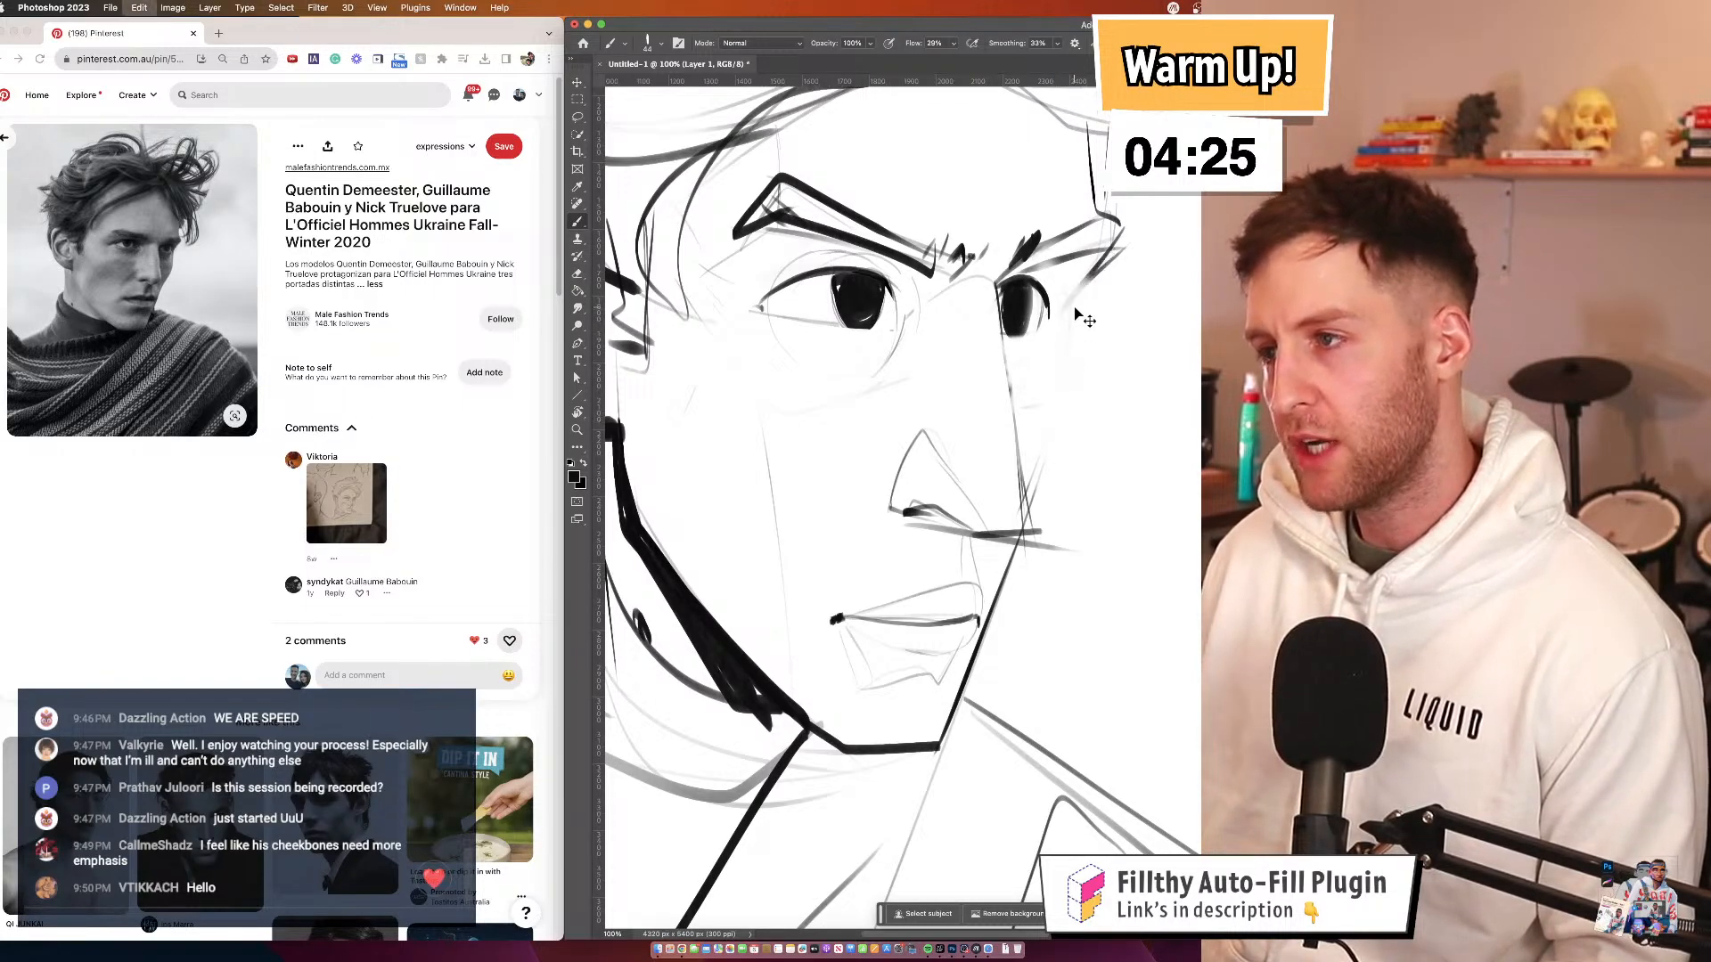
pyautogui.press('super+z')
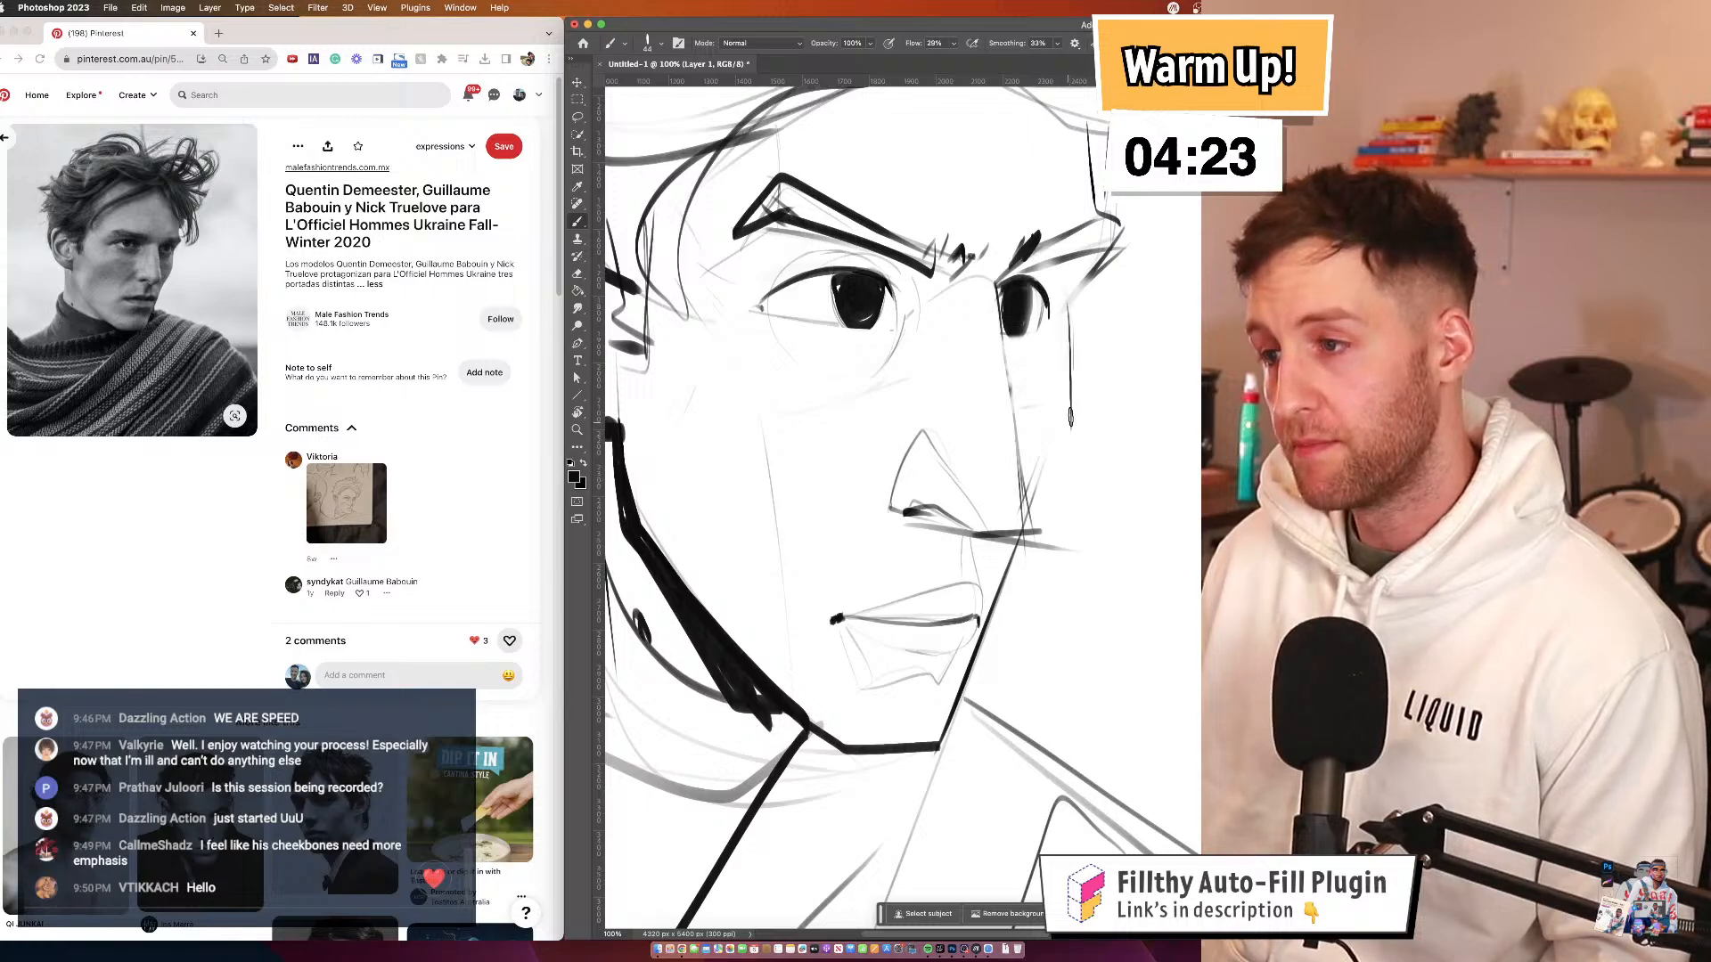
# Ink the far cheek contour from beside the eye down to the front jaw line, and flip the canvas view horizontally
pyautogui.moveTo(1071, 417); pyautogui.dragTo(980, 659)
pyautogui.press('z')
pyautogui.moveTo(1121, 402)
pyautogui.mouseDown()
pyautogui.moveTo(1083, 498)
pyautogui.moveTo(1061, 465)
pyautogui.moveTo(1055, 387)
pyautogui.moveTo(1071, 427)
pyautogui.moveTo(1040, 435)
pyautogui.moveTo(1057, 462)
pyautogui.moveTo(828, 397)
pyautogui.mouseUp()
pyautogui.click(1058, 453)
pyautogui.press('super+shift+h')
pyautogui.press('super+1')
pyautogui.press('b')
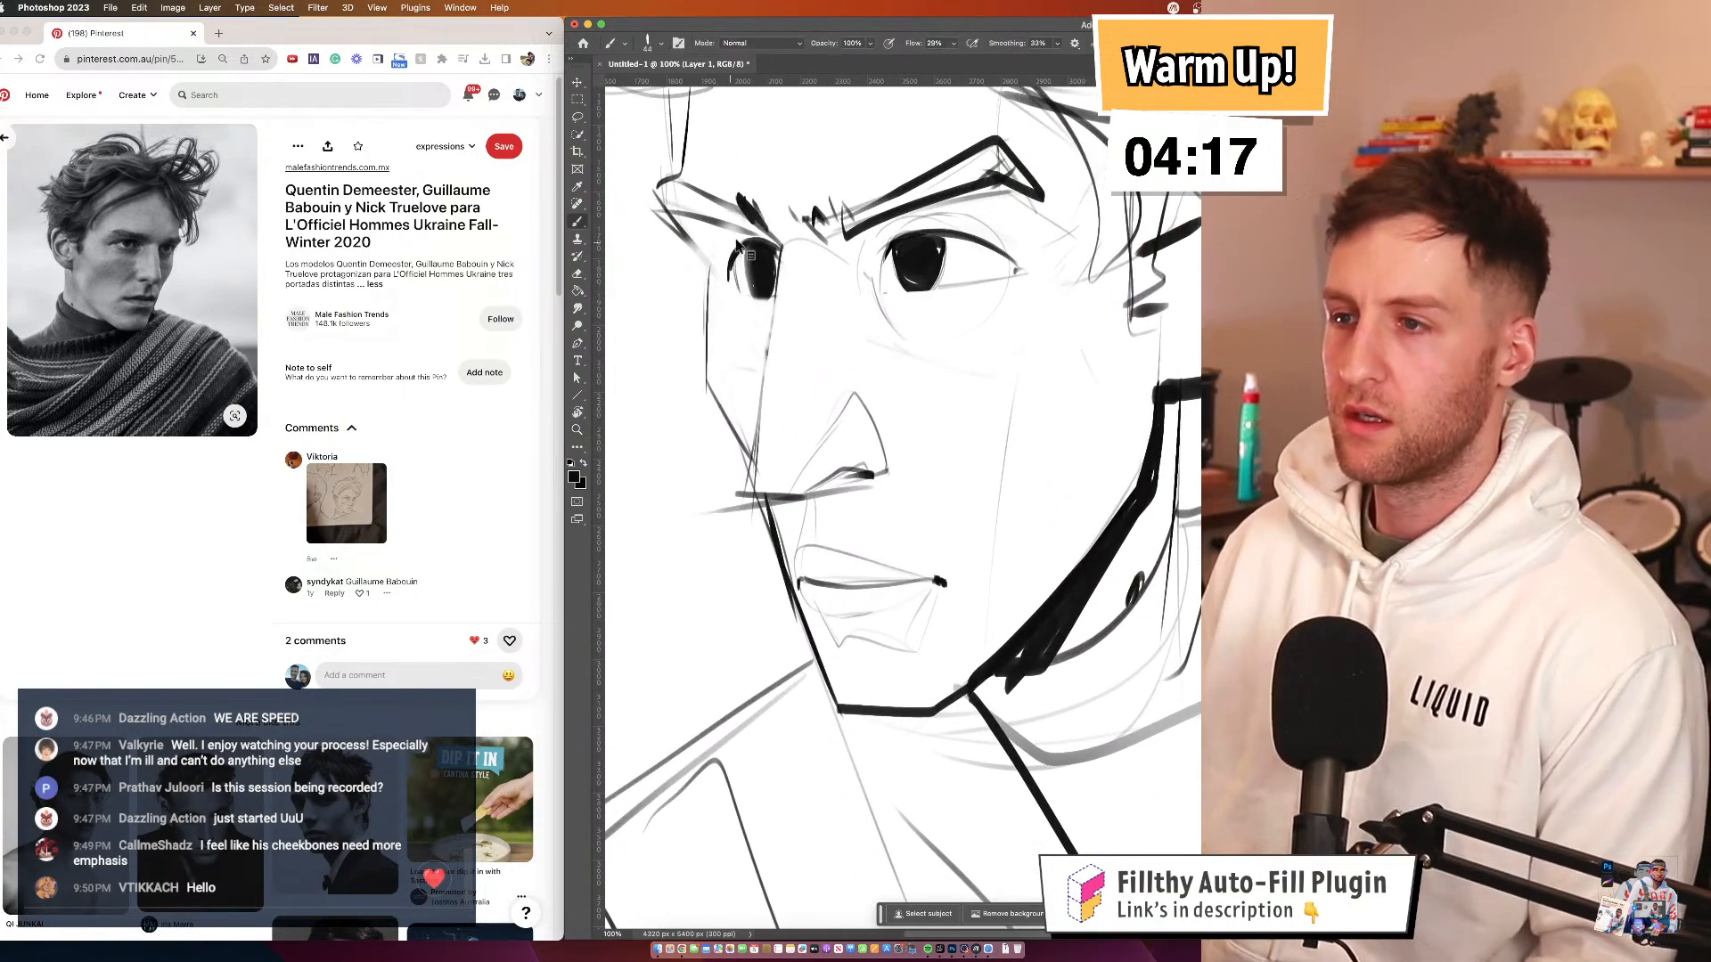
# Thicken the outer corner of the far brow and the brow-bone edge below it with black strokes
pyautogui.moveTo(655, 194)
pyautogui.mouseDown()
pyautogui.moveTo(713, 271)
pyautogui.moveTo(655, 203)
pyautogui.moveTo(682, 203)
pyautogui.mouseUp()
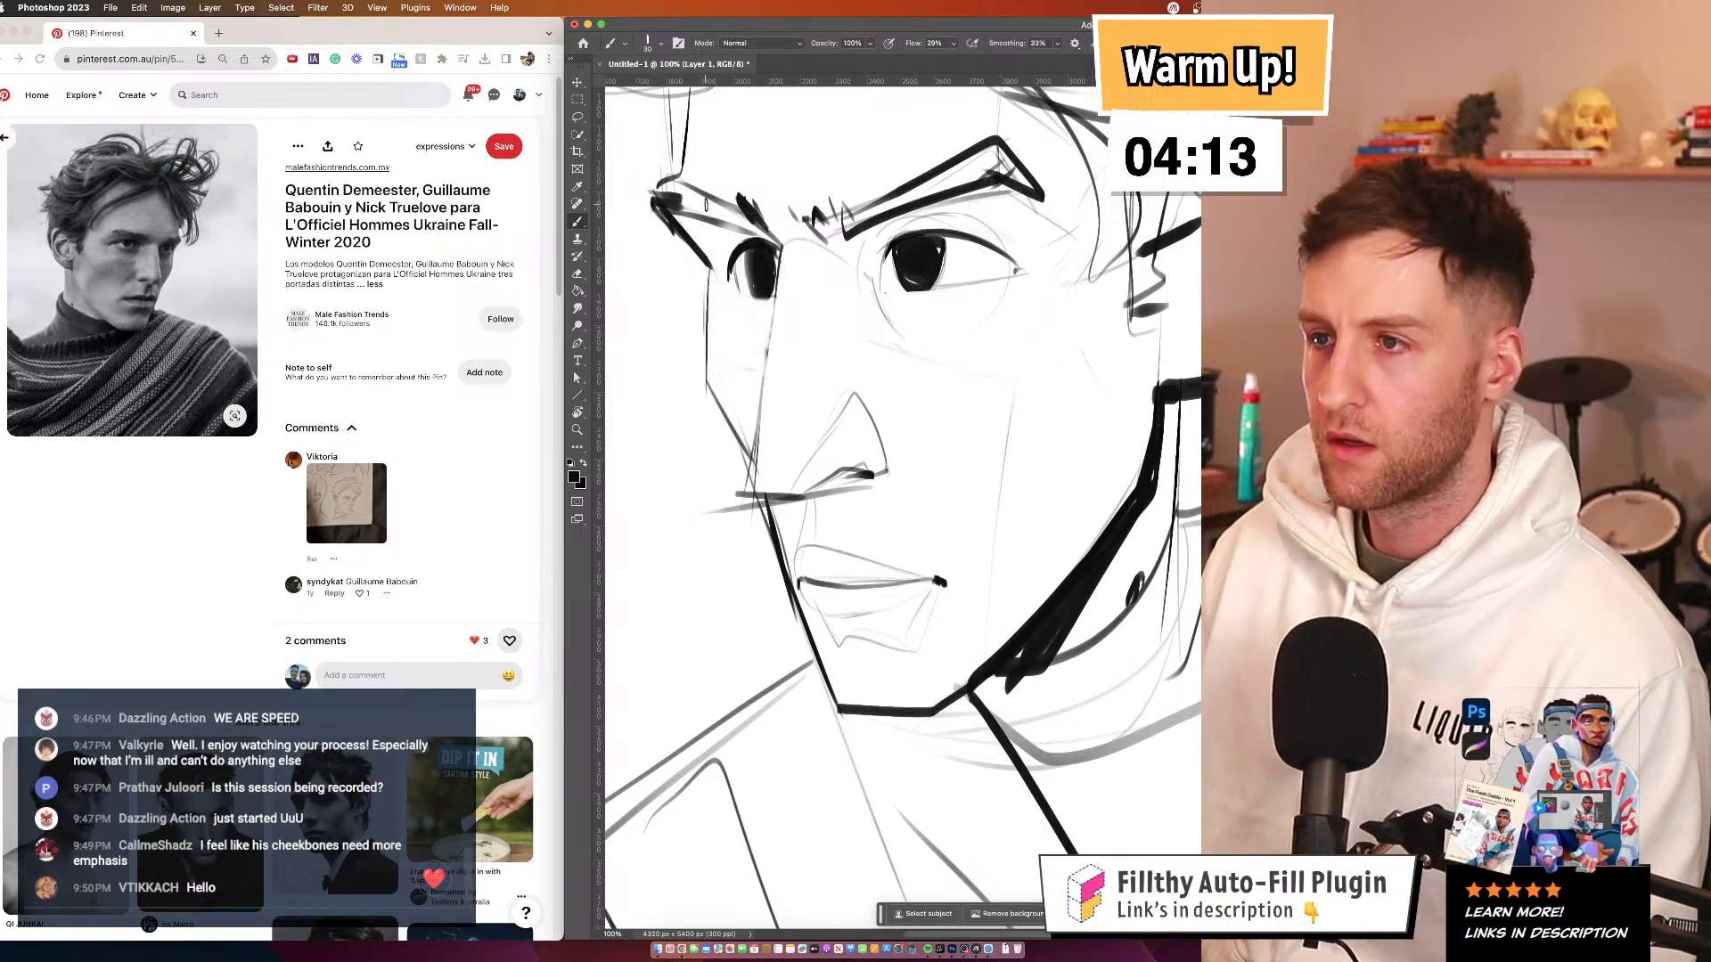
pyautogui.press('z')
pyautogui.keyDown('alt'); pyautogui.click(918, 356); pyautogui.keyUp('alt')
pyautogui.keyDown('alt'); pyautogui.click(918, 356); pyautogui.keyUp('alt')
pyautogui.keyDown('alt'); pyautogui.click(918, 356); pyautogui.keyUp('alt')
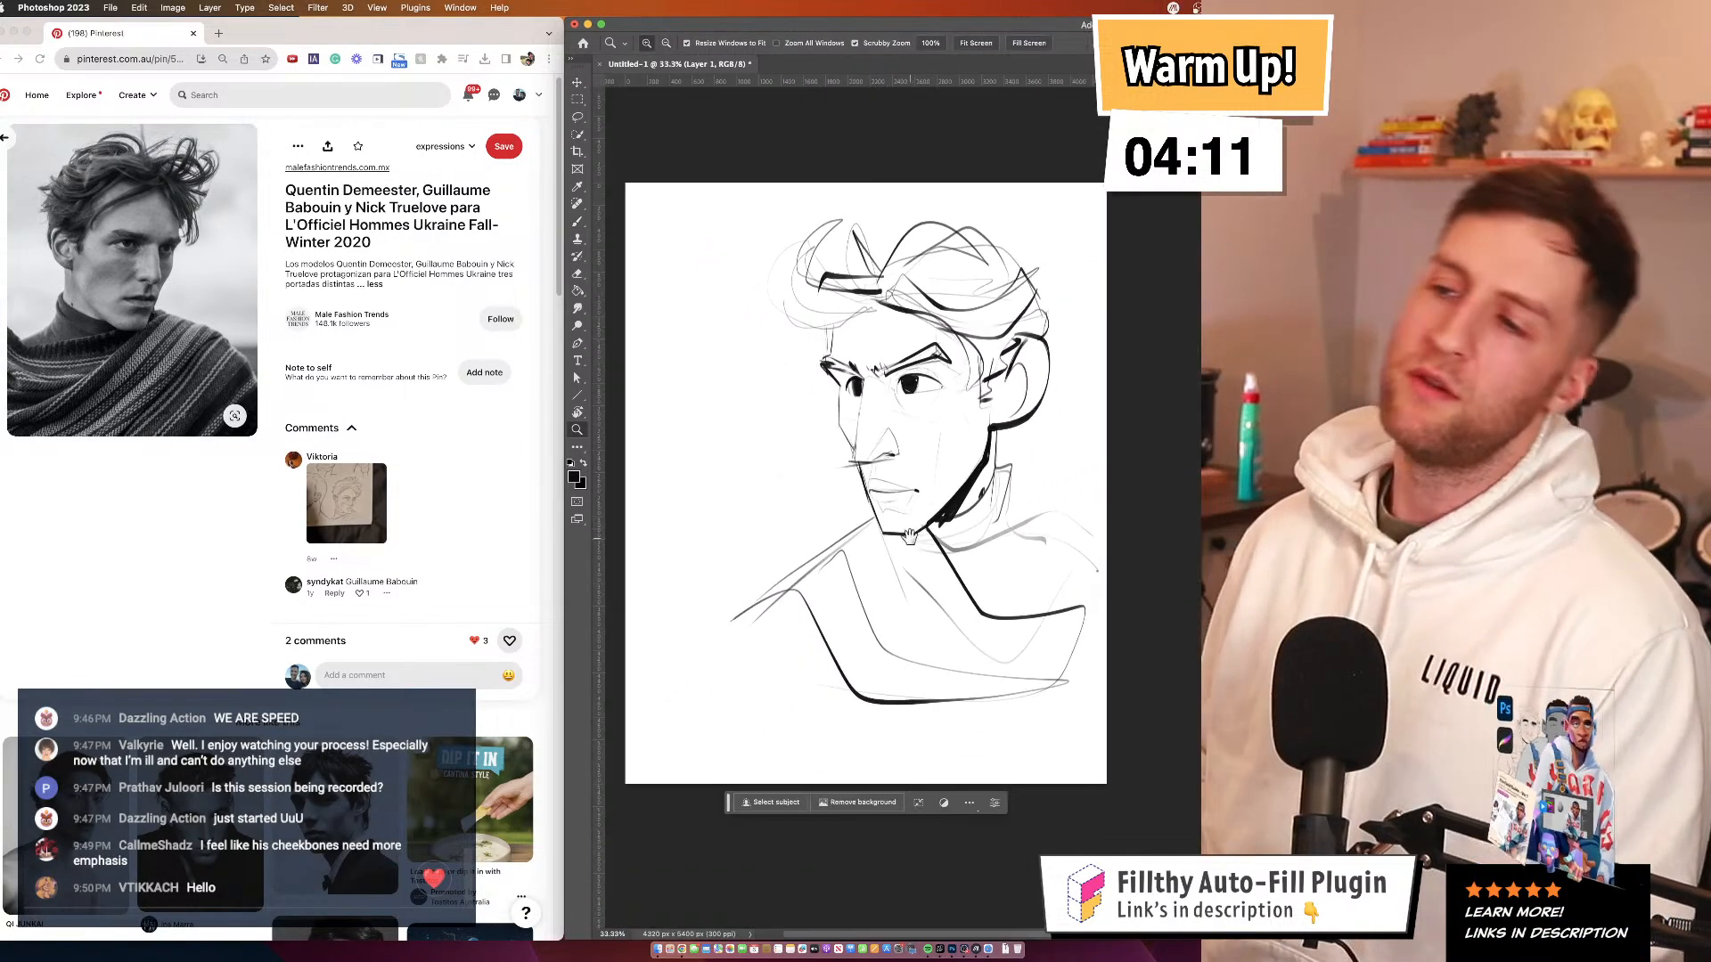
# Define the tip of the nose with short thin strokes where the bridge meets the nose's base
pyautogui.click(884, 390)
pyautogui.click(890, 394)
pyautogui.click(889, 394)
pyautogui.click(889, 395)
pyautogui.press('b')
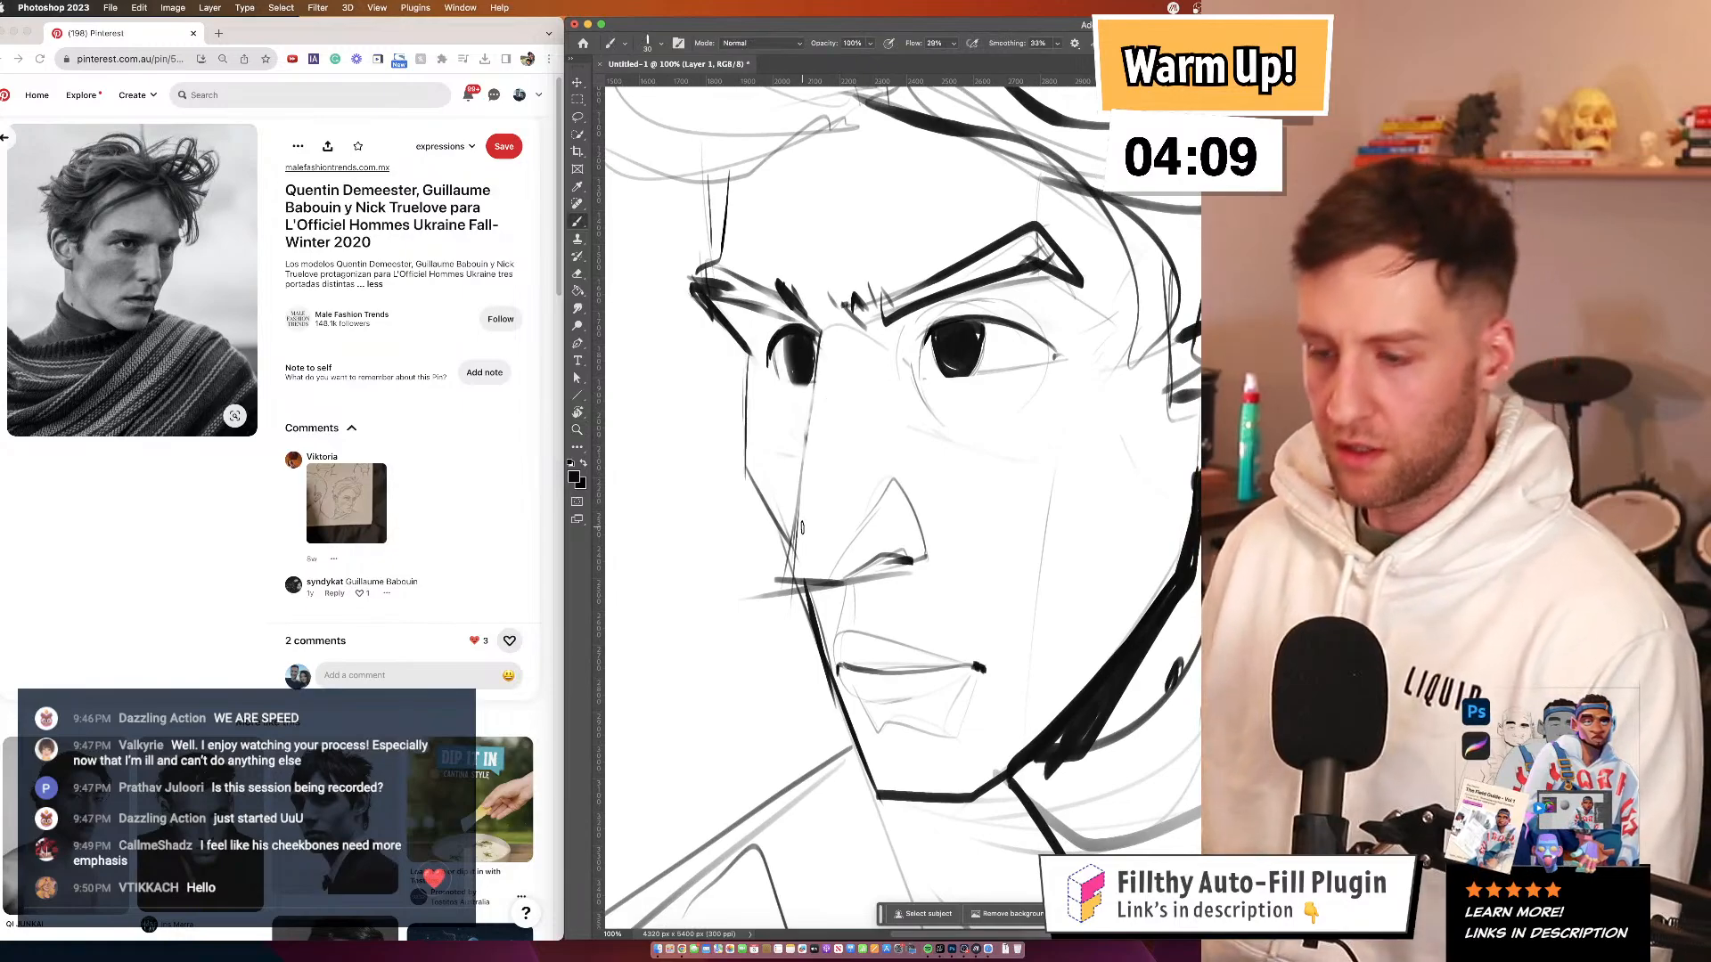
pyautogui.moveTo(805, 536); pyautogui.dragTo(809, 536)
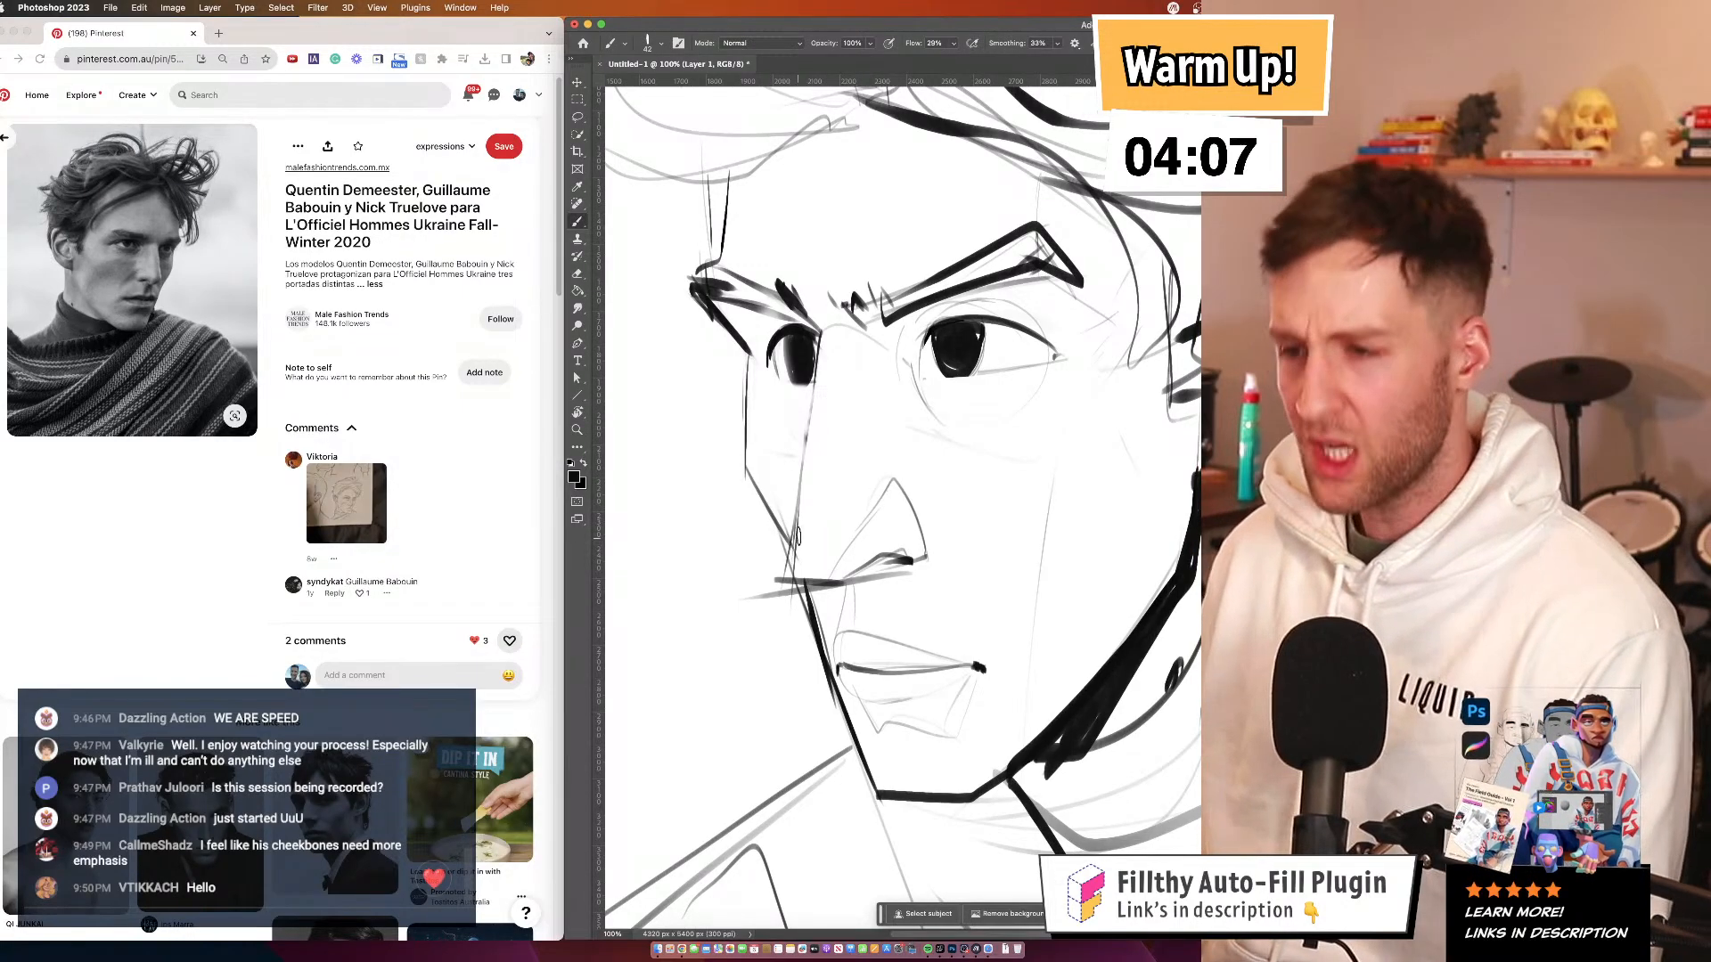
pyautogui.moveTo(792, 568); pyautogui.dragTo(832, 573)
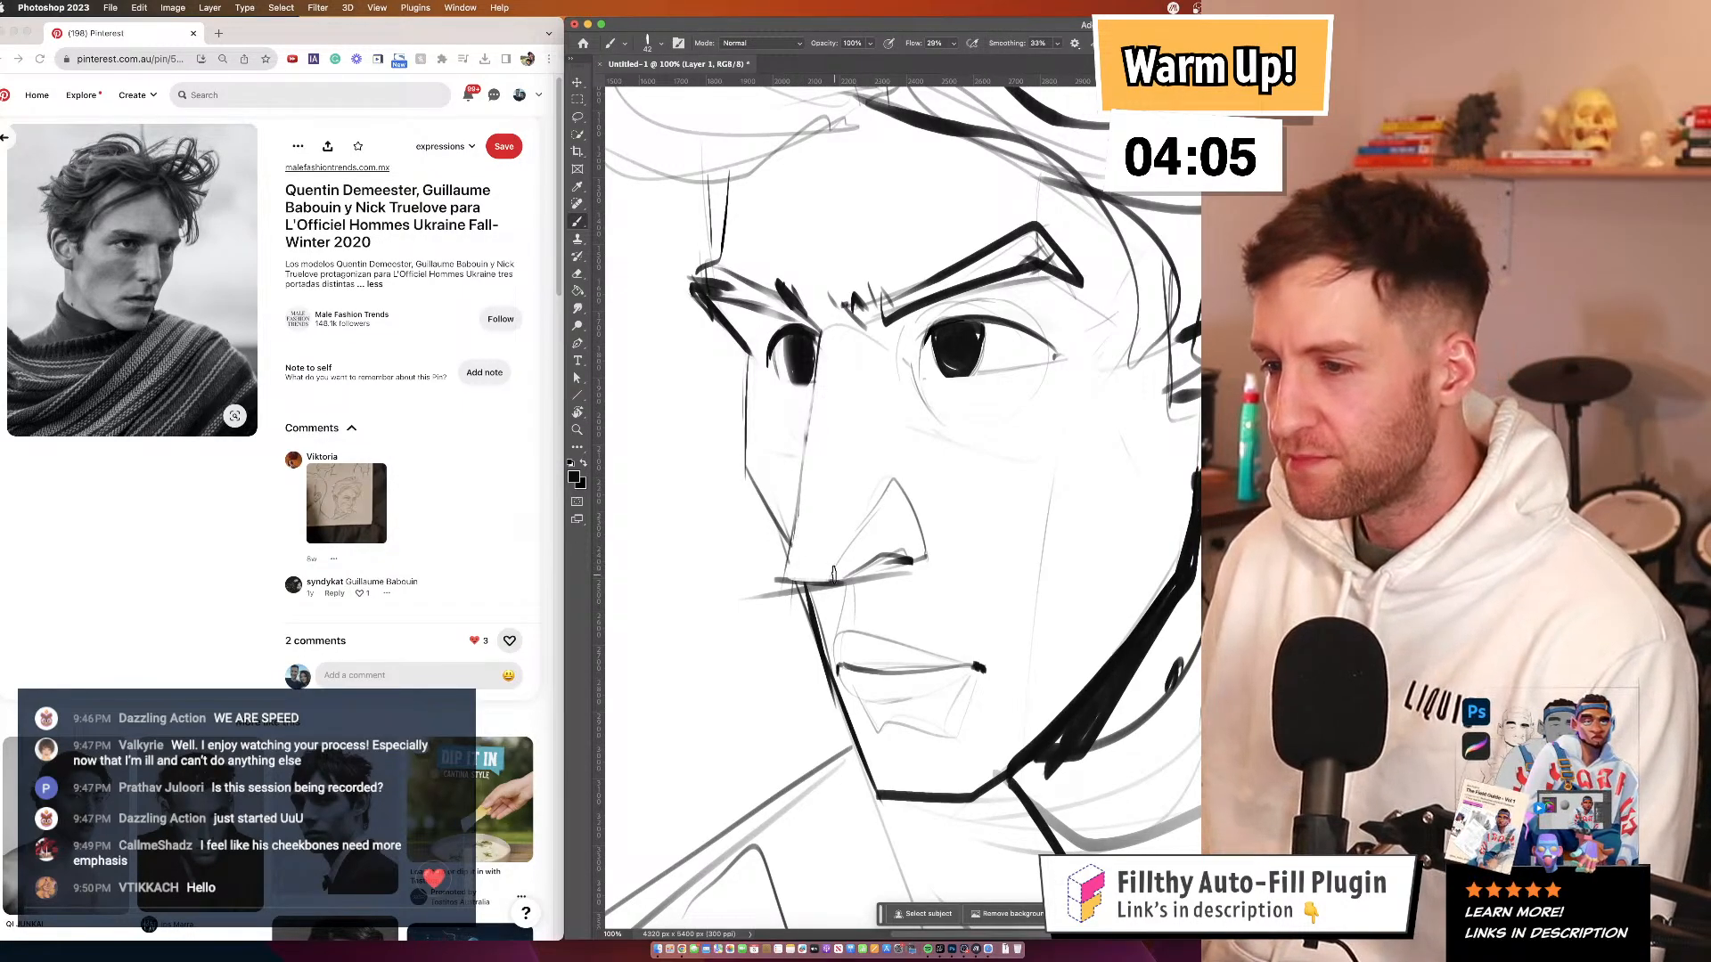
# Ink the forehead edge from the hairline down to the outer end of the far brow
pyautogui.moveTo(742, 239); pyautogui.dragTo(756, 278)
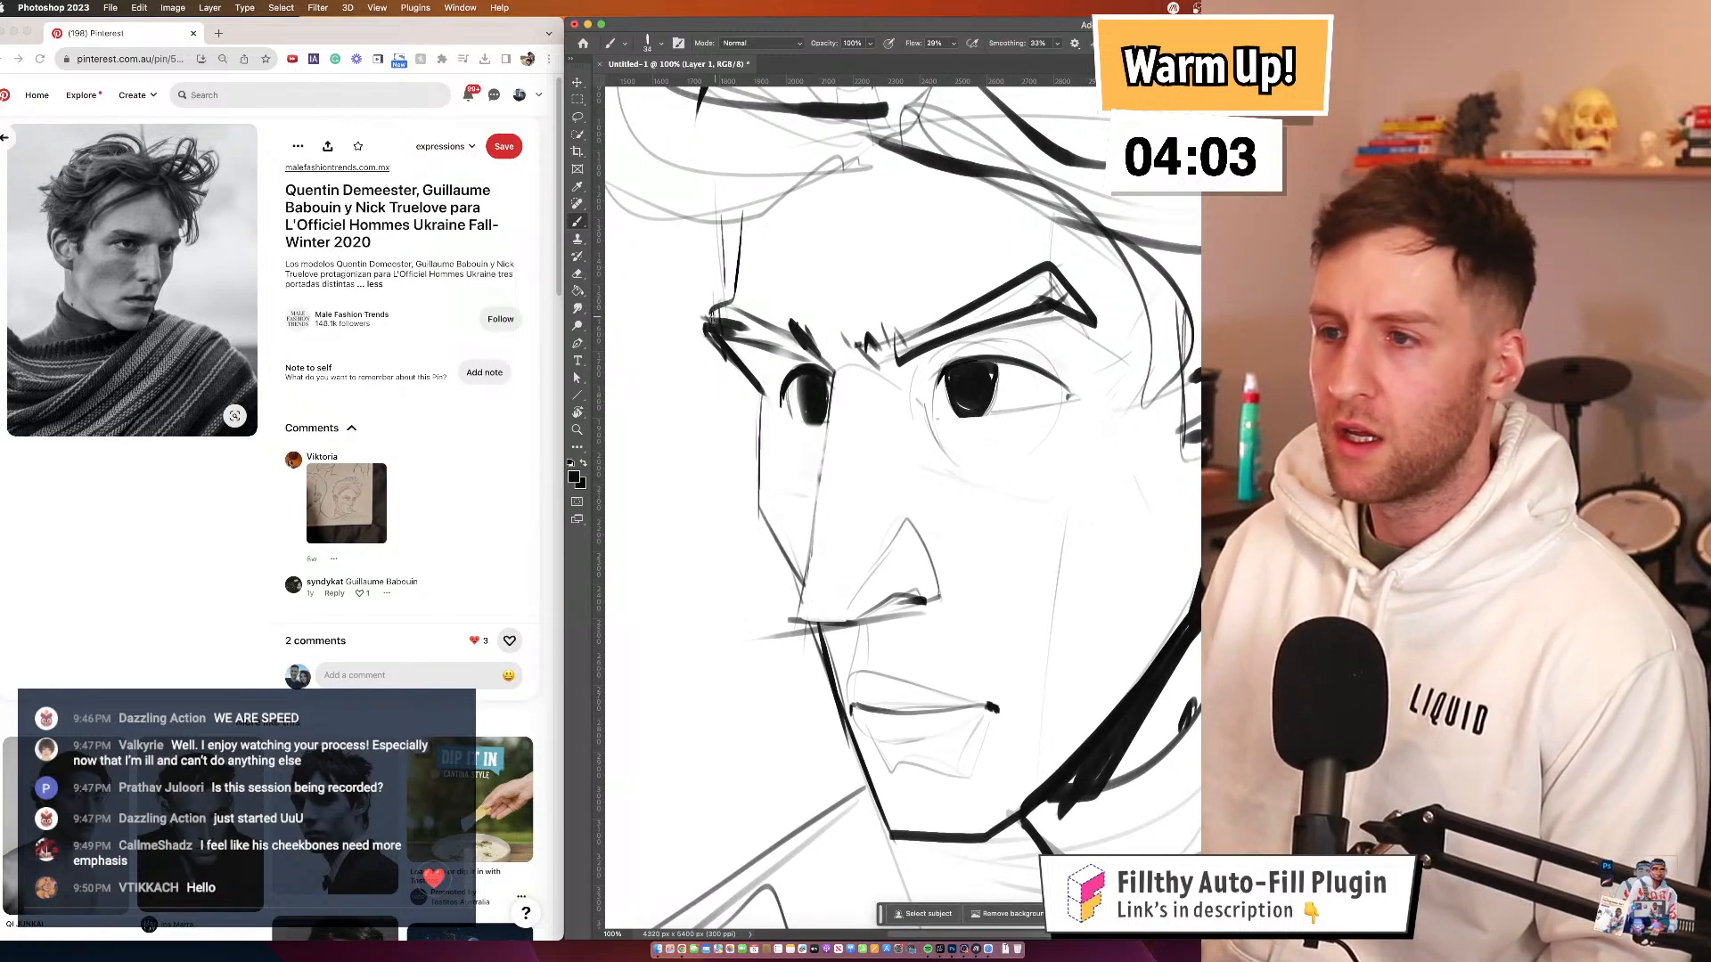
pyautogui.moveTo(732, 208); pyautogui.dragTo(730, 304)
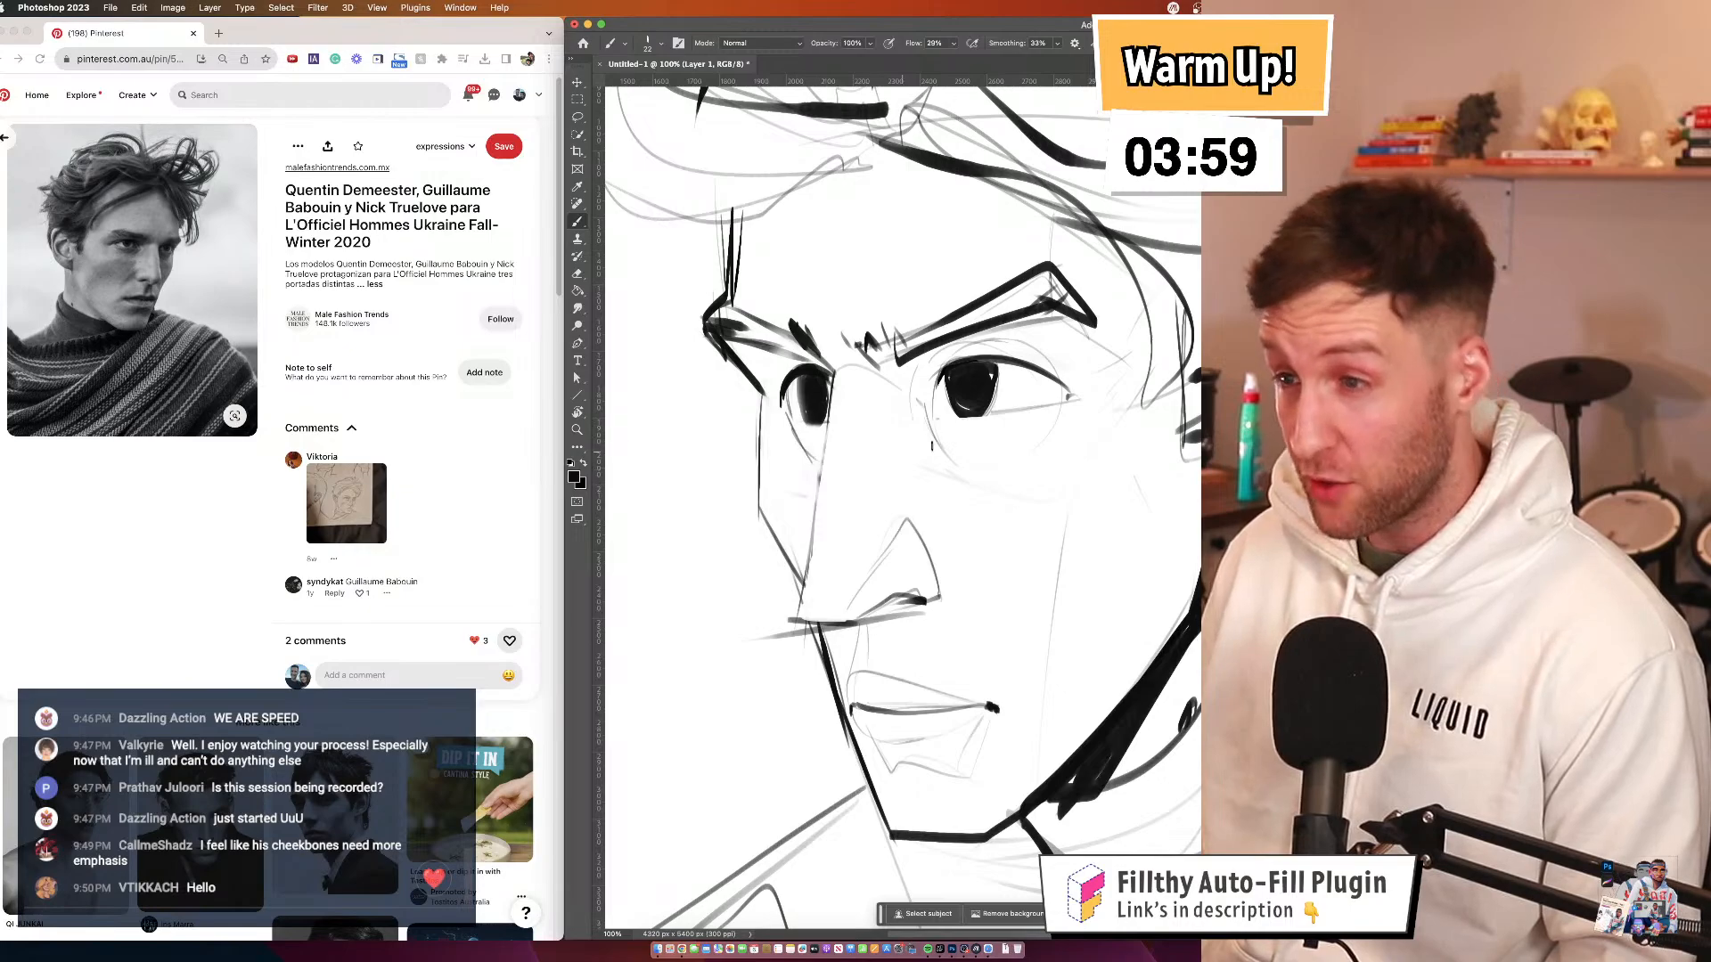
# Sketch thin cheekbone plane lines below the far eye and across the near cheek
pyautogui.moveTo(816, 470); pyautogui.dragTo(804, 429)
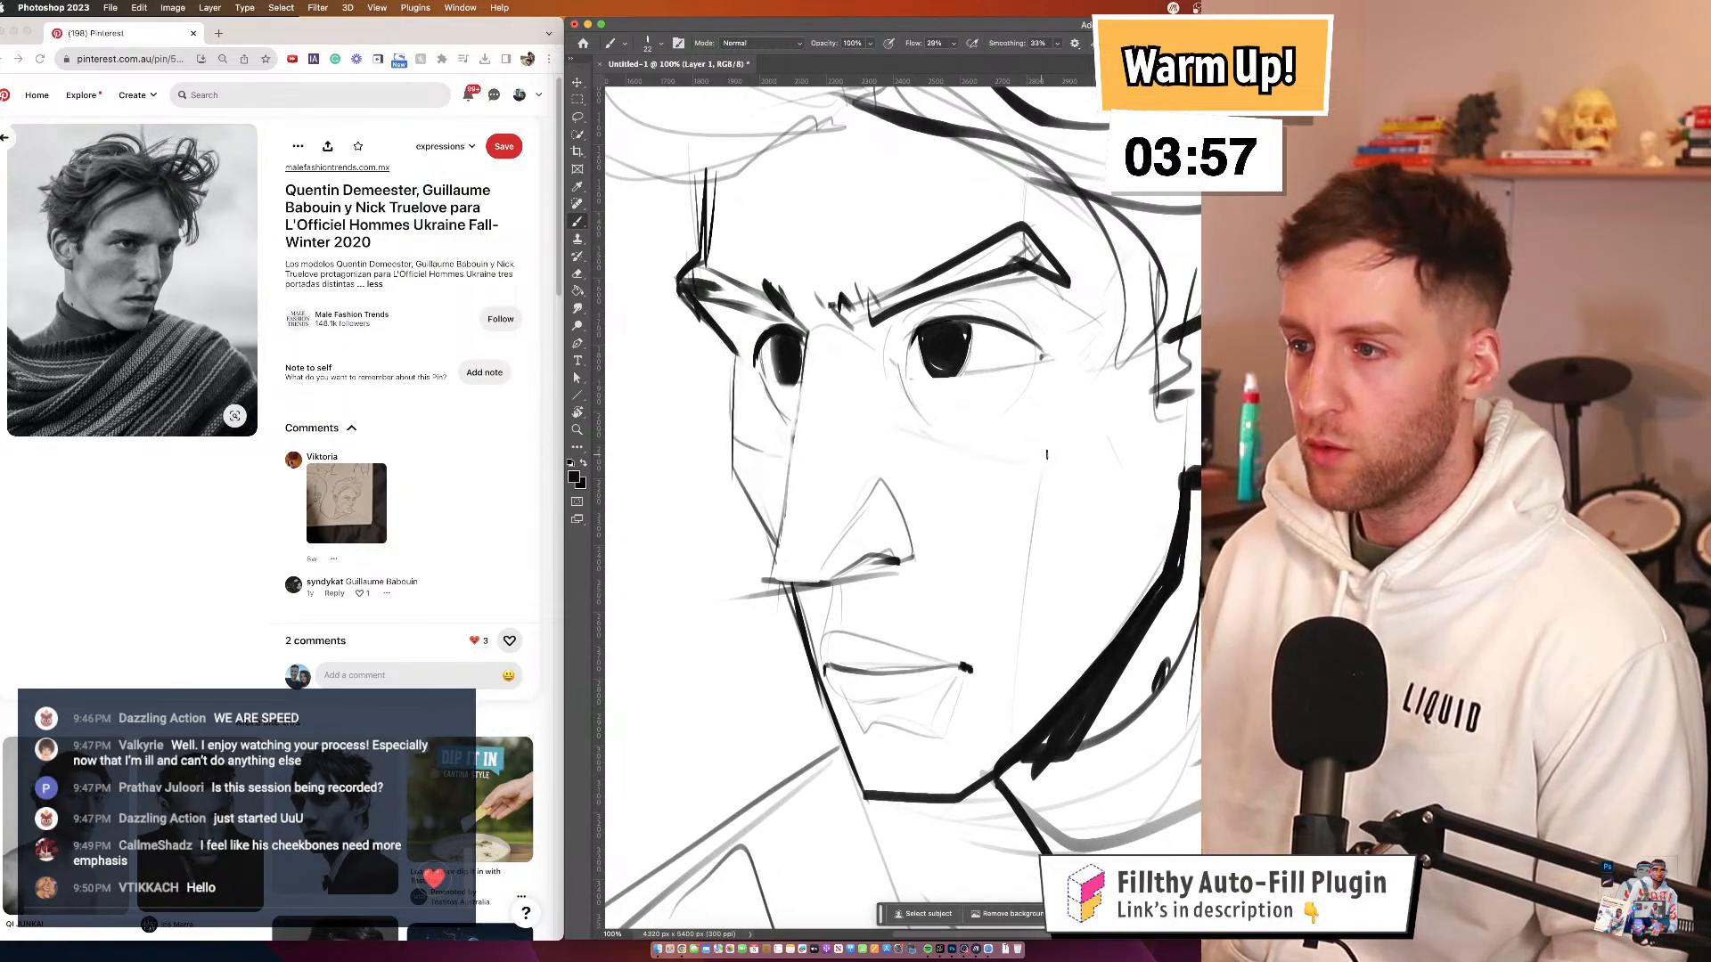
pyautogui.moveTo(907, 458)
pyautogui.mouseDown()
pyautogui.moveTo(1042, 466)
pyautogui.moveTo(1007, 581)
pyautogui.mouseUp()
pyautogui.press('z')
pyautogui.moveTo(986, 392); pyautogui.dragTo(922, 405)
pyautogui.moveTo(977, 461); pyautogui.dragTo(929, 450)
pyautogui.click(929, 450)
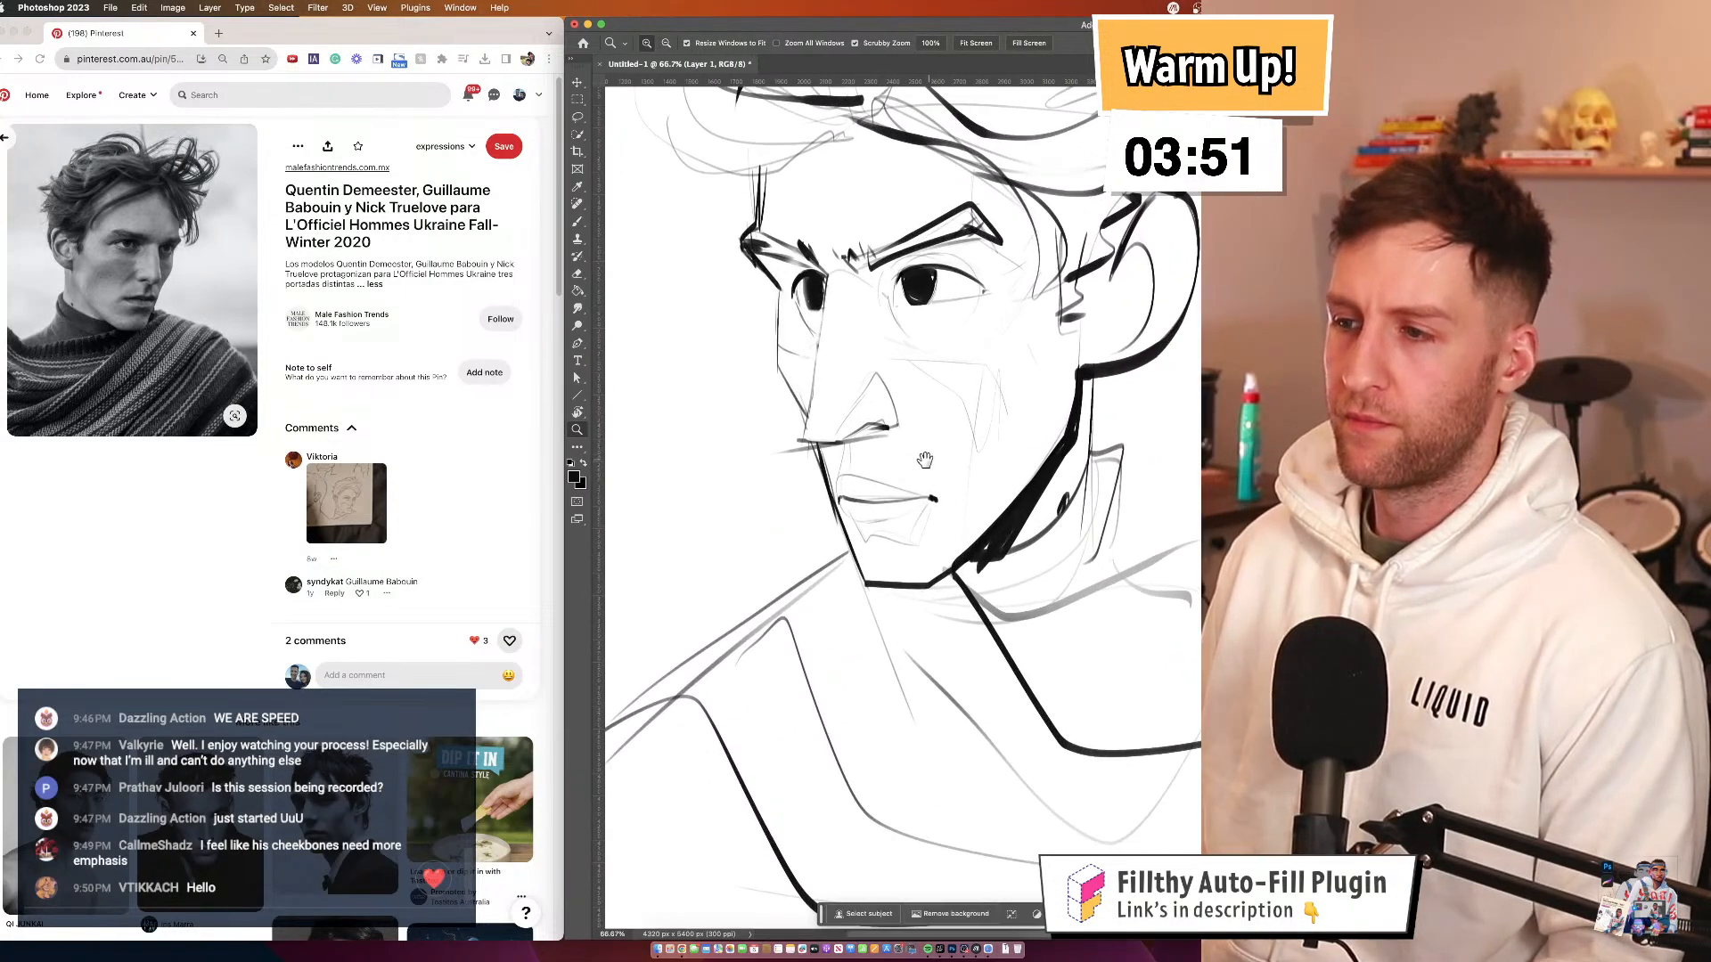
pyautogui.press('b')
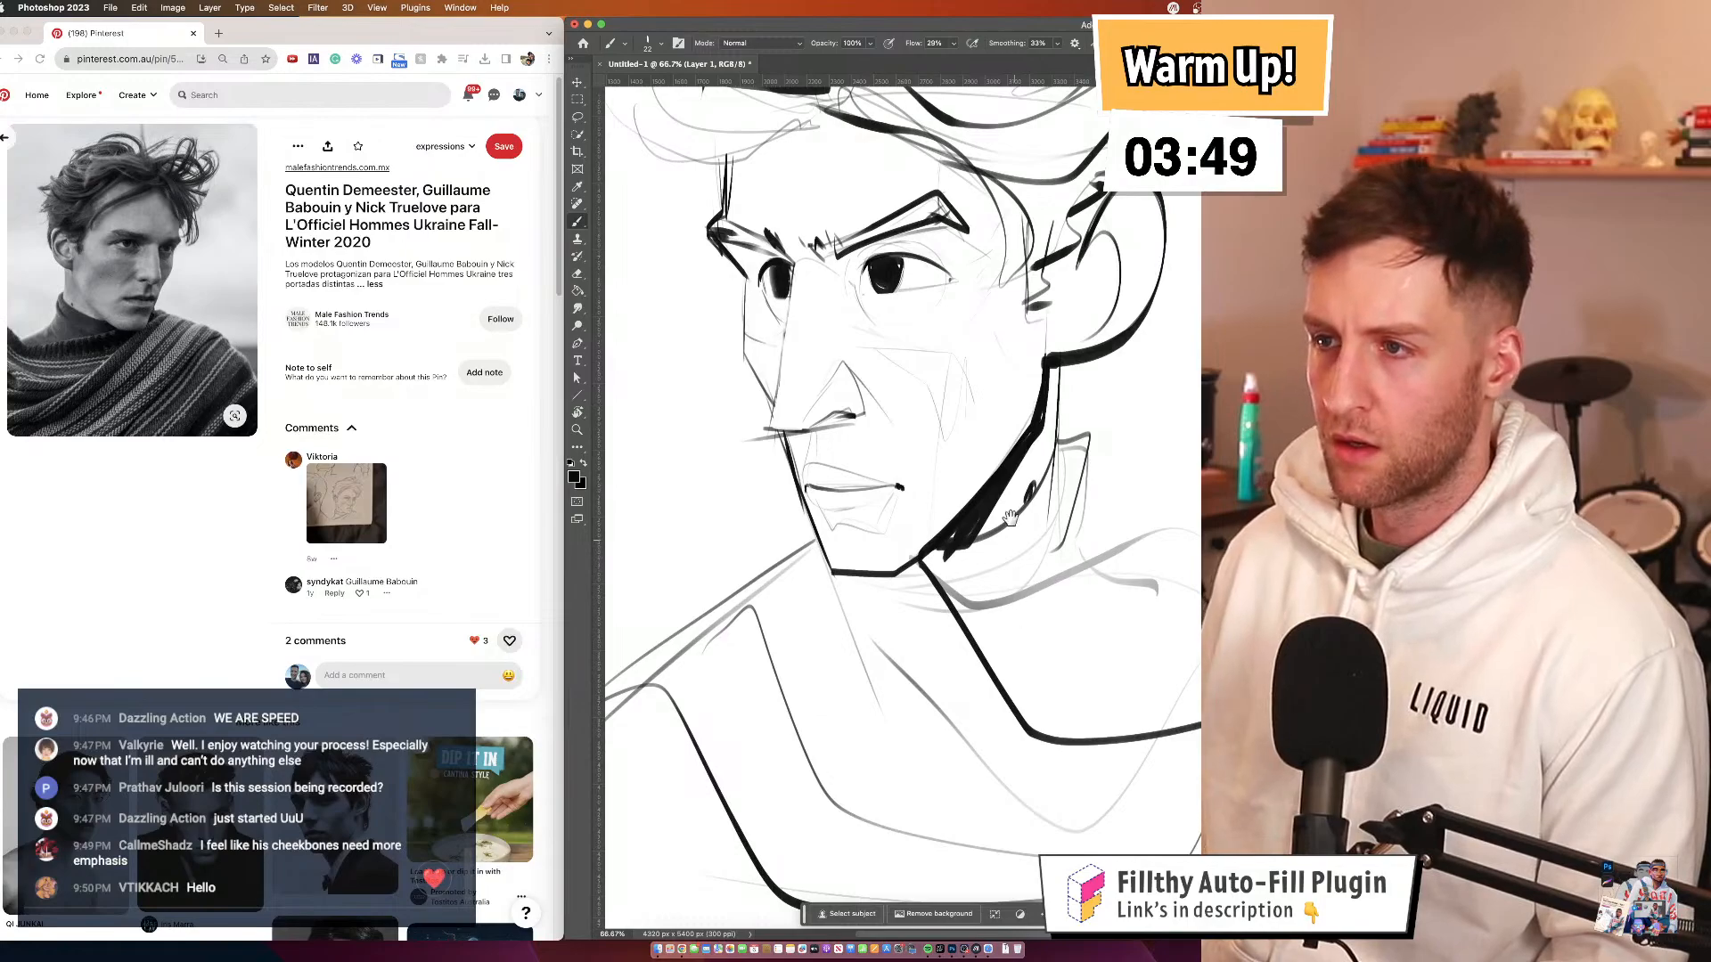
# Ink the back of the neck into the shoulder and draw a thick curved collar line ending in a small jagged fold
pyautogui.moveTo(1008, 517); pyautogui.dragTo(973, 489)
pyautogui.press('z')
pyautogui.keyDown('alt'); pyautogui.click(931, 498); pyautogui.keyUp('alt')
pyautogui.keyDown('alt'); pyautogui.click(930, 497); pyautogui.keyUp('alt')
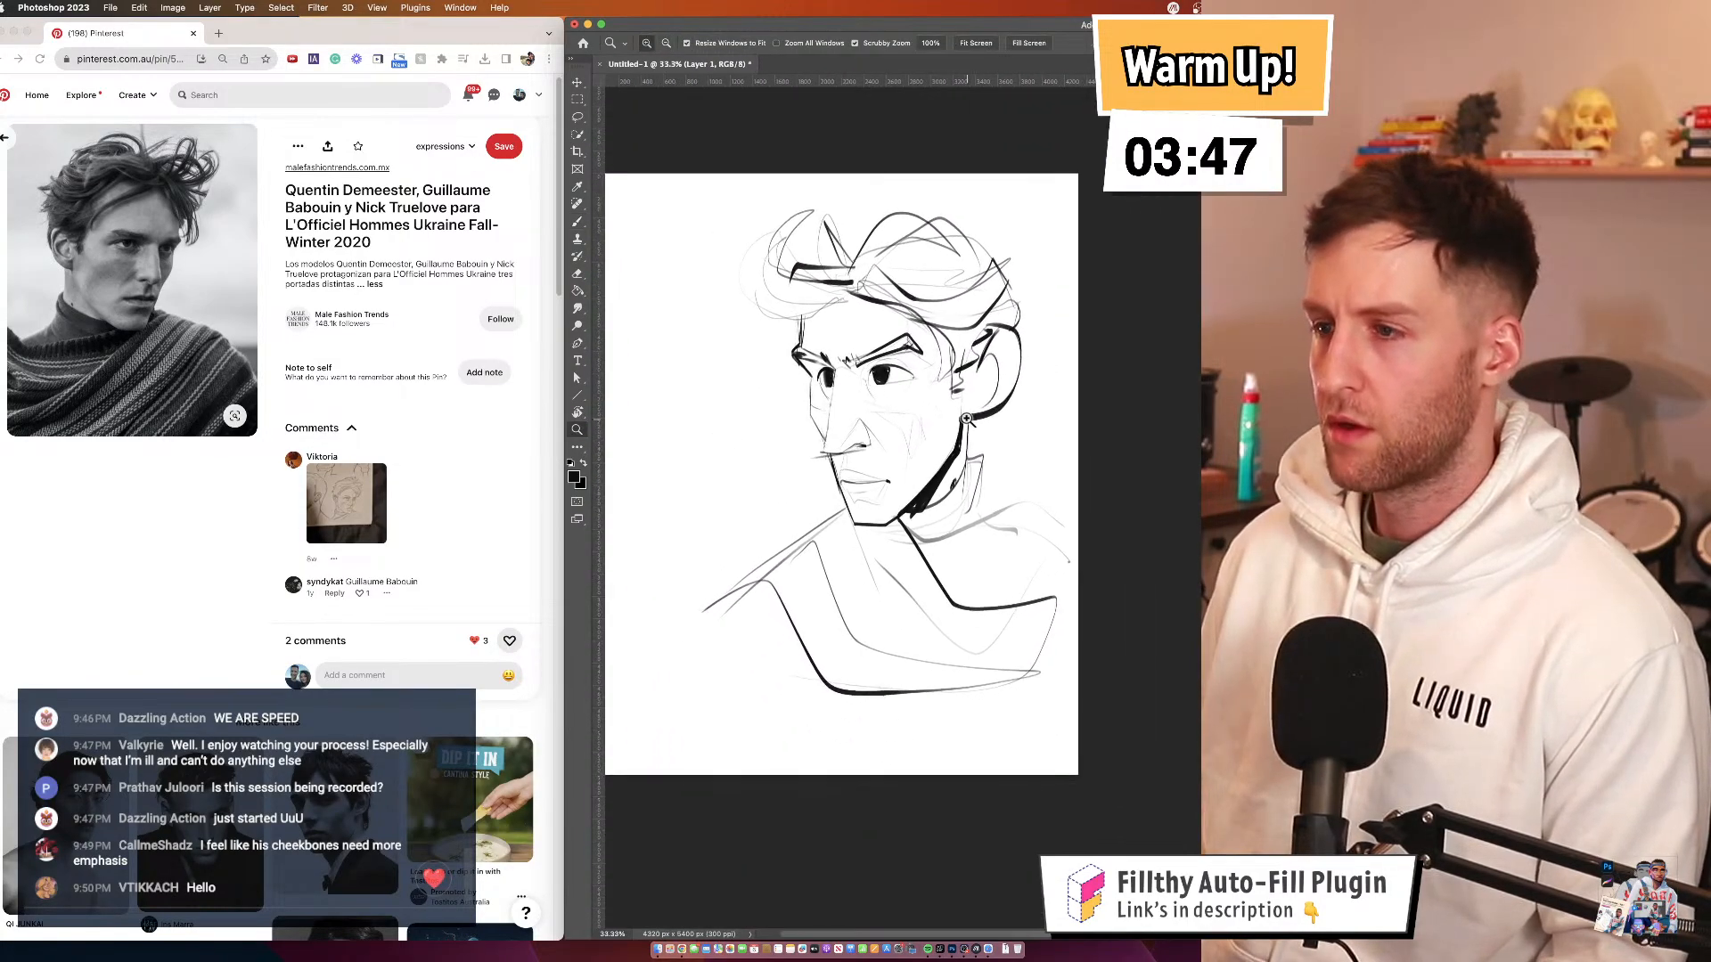
pyautogui.click(995, 405)
pyautogui.press('b')
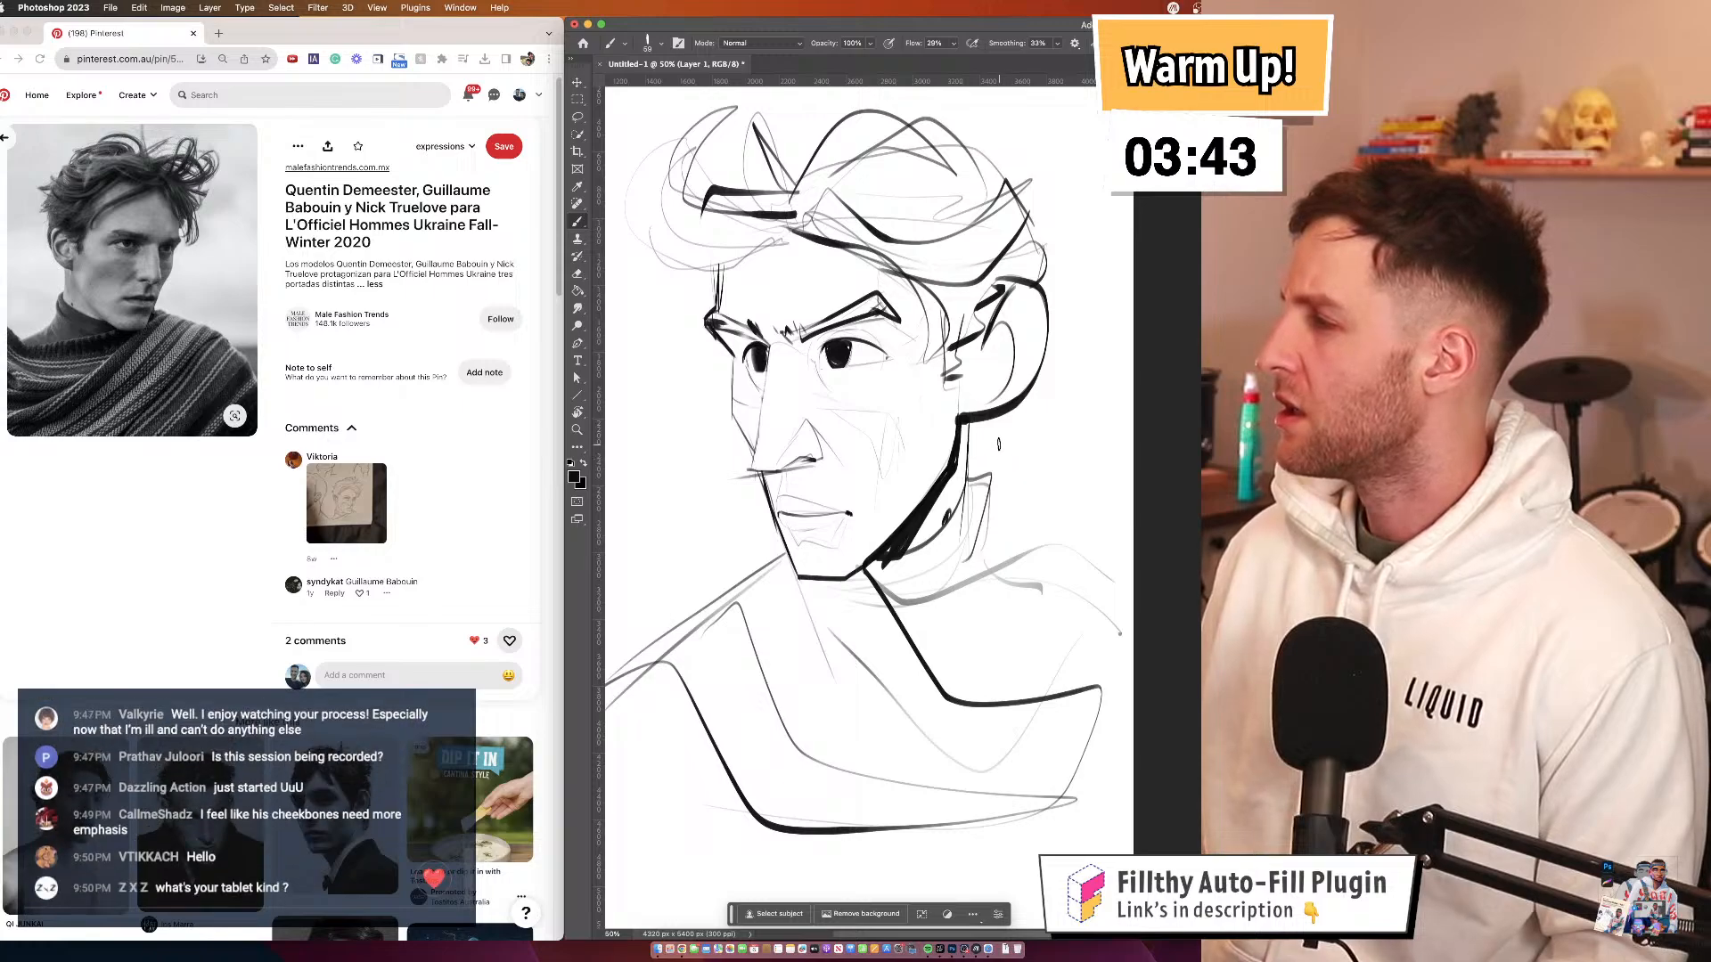
pyautogui.moveTo(981, 430)
pyautogui.mouseDown()
pyautogui.moveTo(953, 373)
pyautogui.moveTo(974, 476)
pyautogui.moveTo(1036, 486)
pyautogui.mouseUp()
pyautogui.press('super+z')
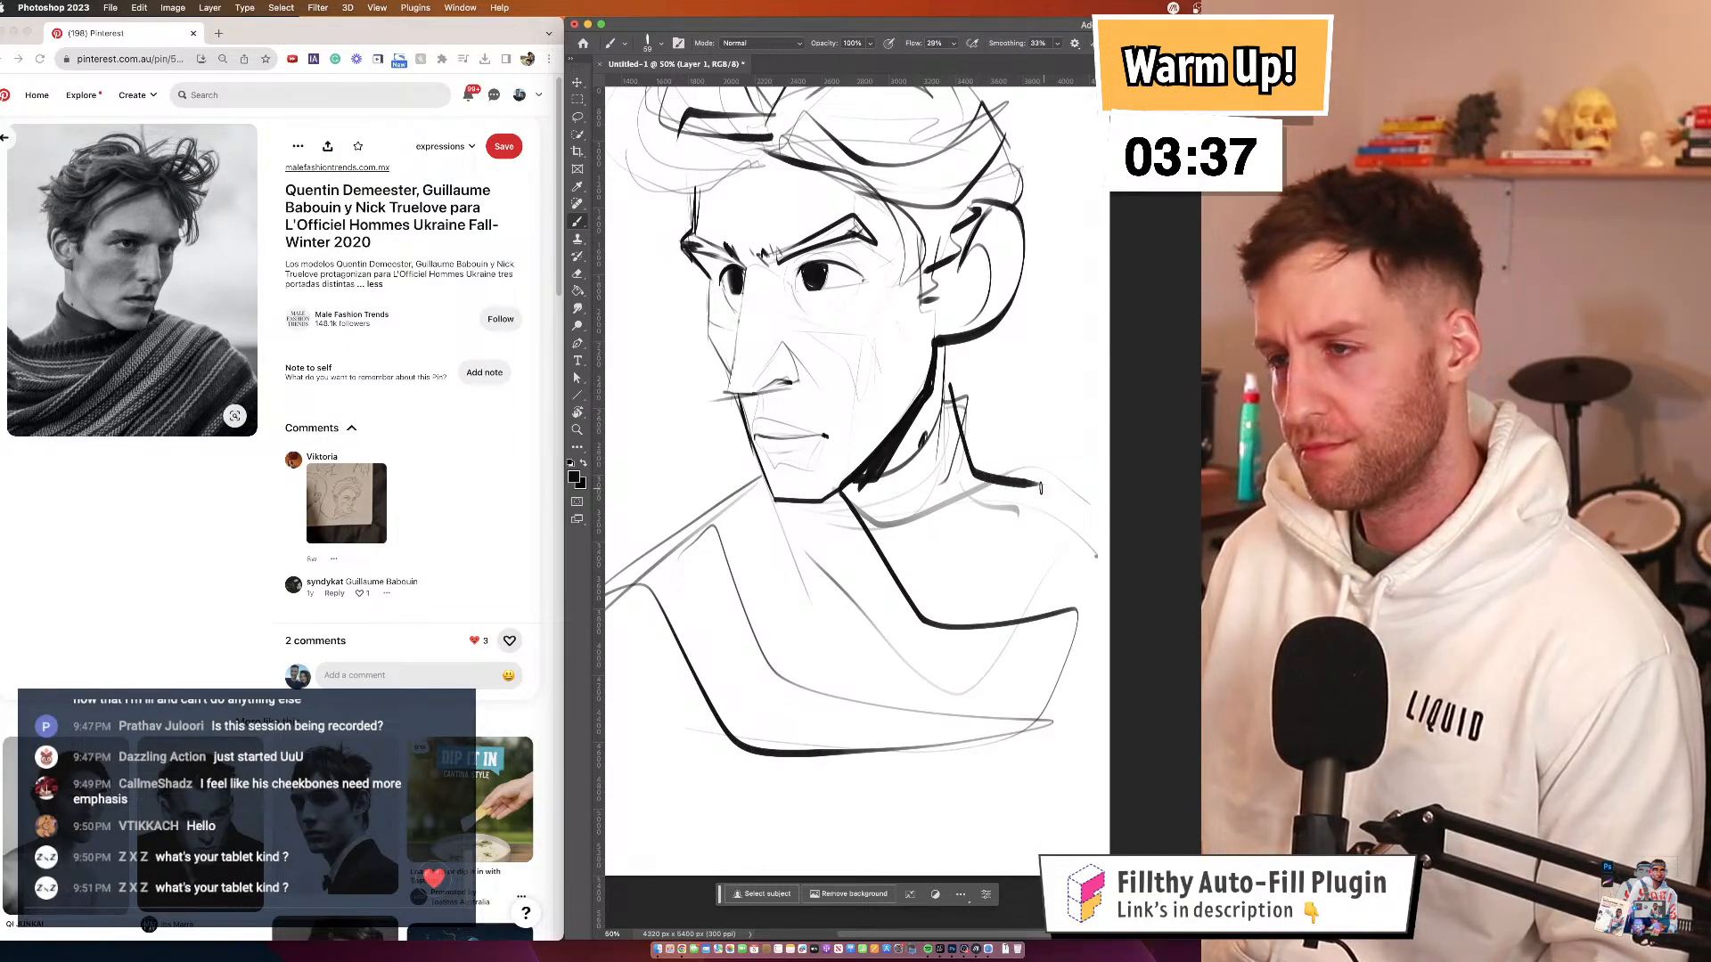
pyautogui.moveTo(877, 535); pyautogui.dragTo(1067, 473)
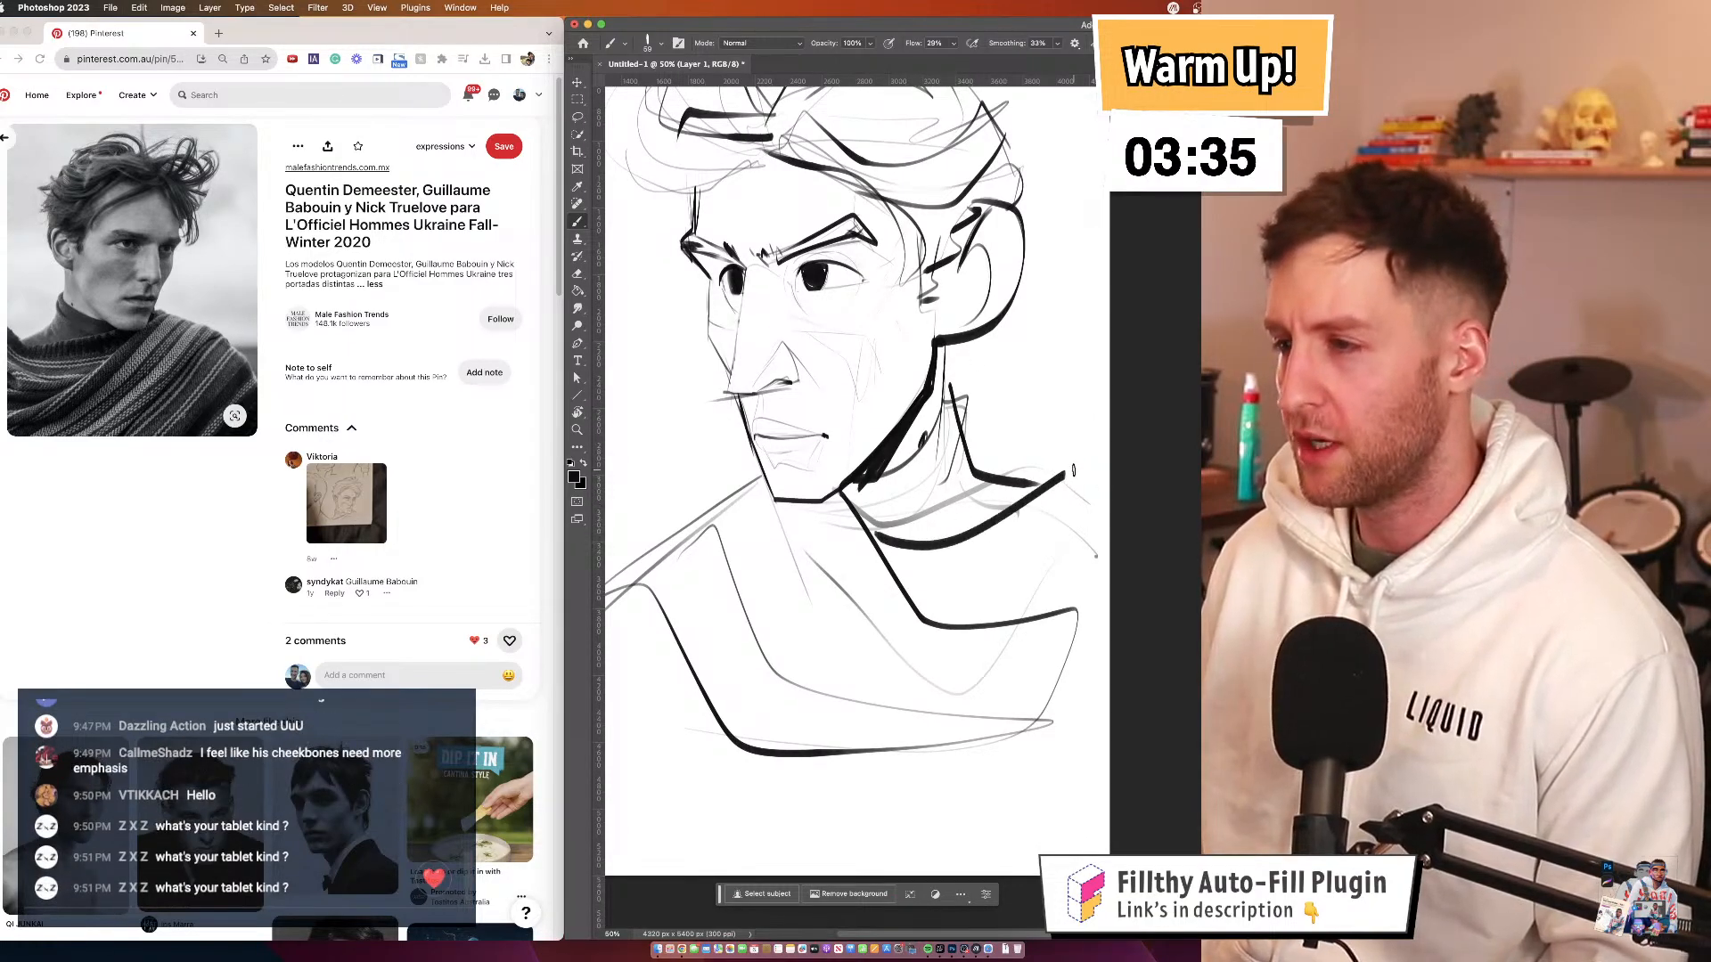
pyautogui.moveTo(983, 392); pyautogui.dragTo(1043, 394)
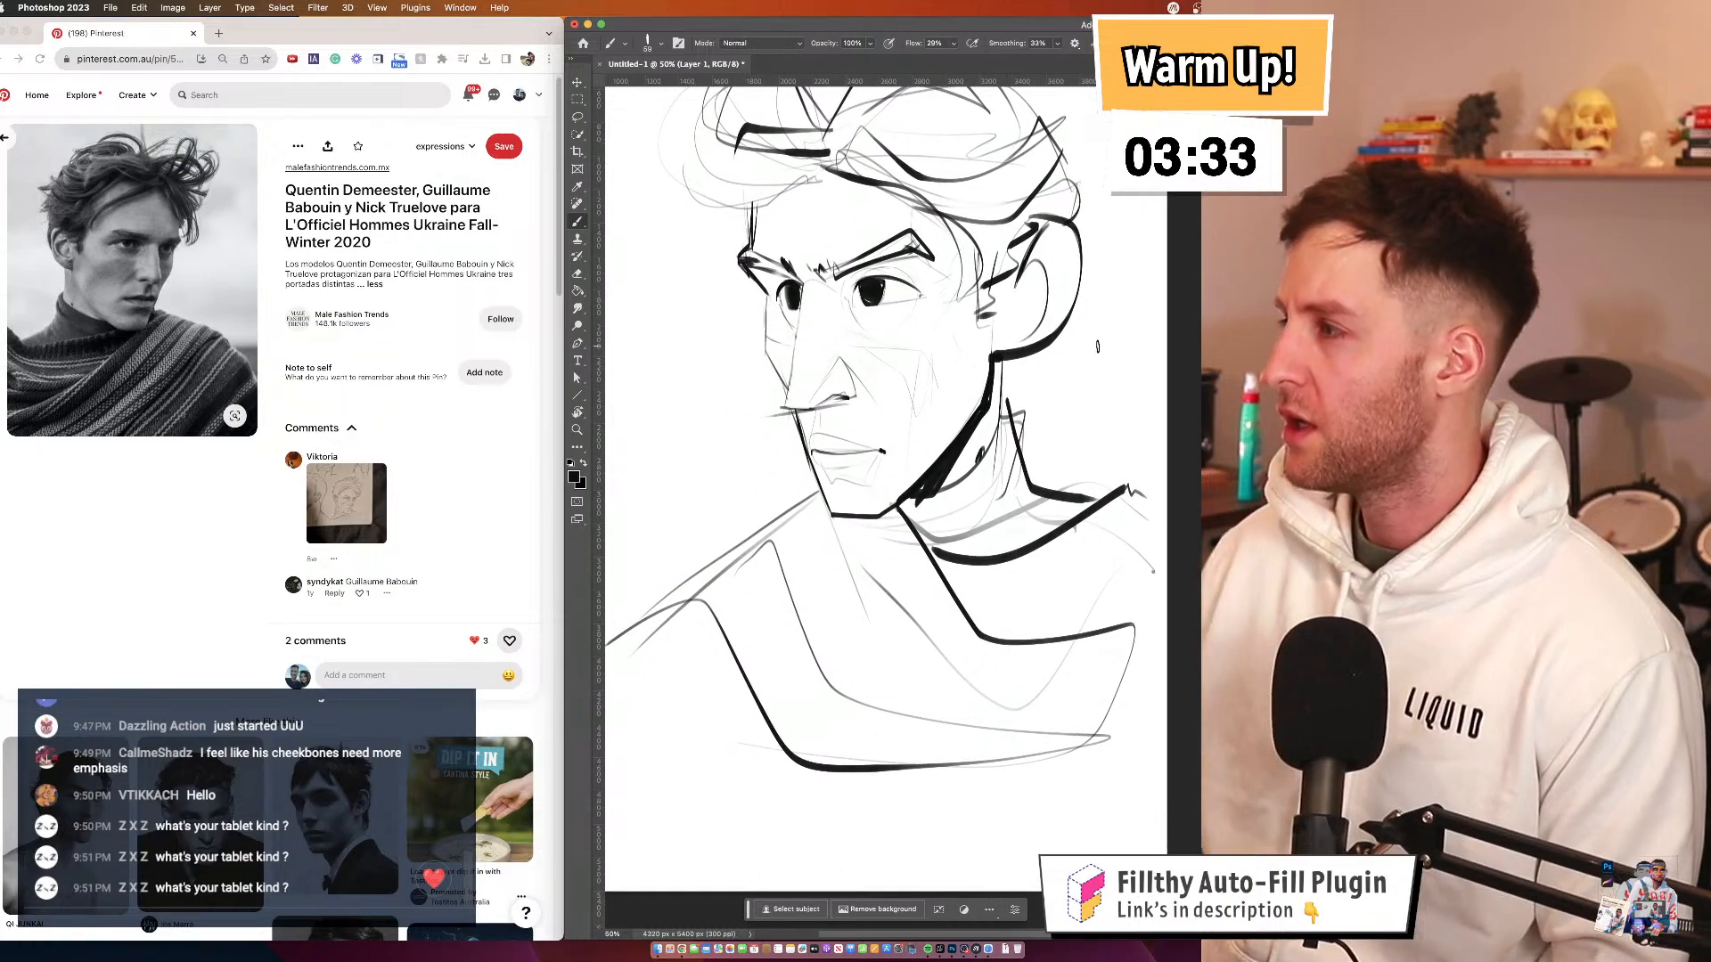
pyautogui.click(328, 889)
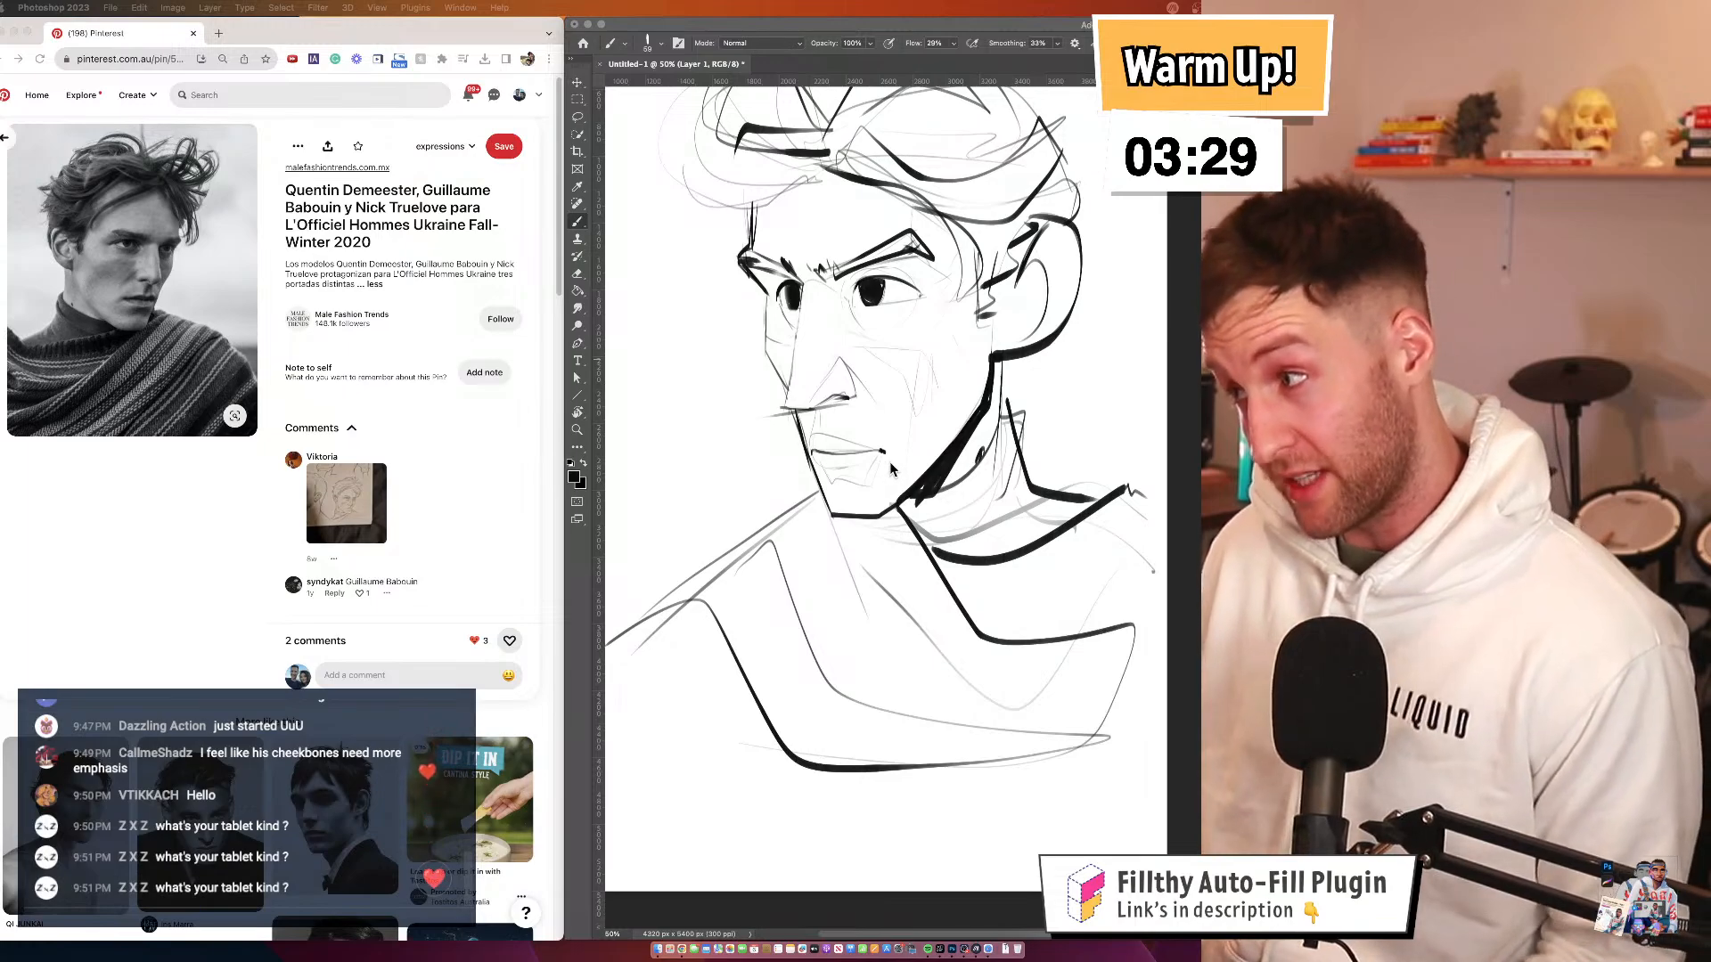
pyautogui.click(956, 445)
# Darken both brows, the furrow between them and the eyes with short black strokes
pyautogui.moveTo(754, 263); pyautogui.dragTo(789, 270)
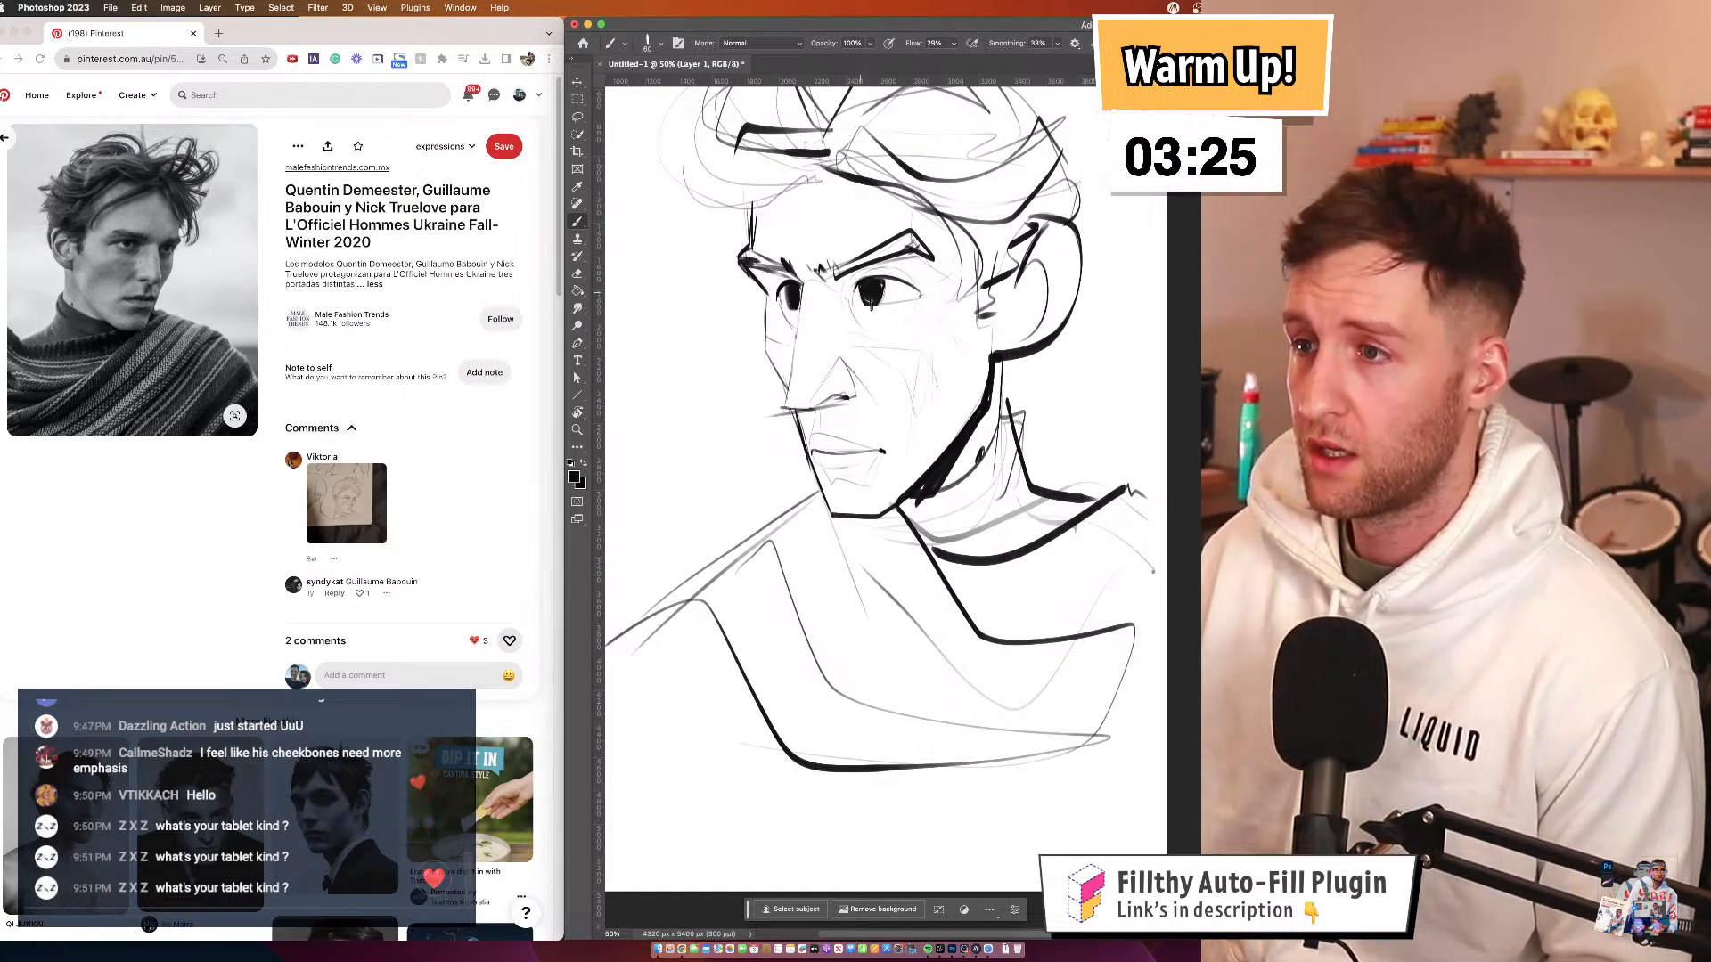
pyautogui.moveTo(899, 419); pyautogui.dragTo(909, 469)
pyautogui.moveTo(790, 339); pyautogui.dragTo(860, 342)
pyautogui.moveTo(921, 420); pyautogui.dragTo(887, 411)
pyautogui.moveTo(780, 304); pyautogui.dragTo(780, 306)
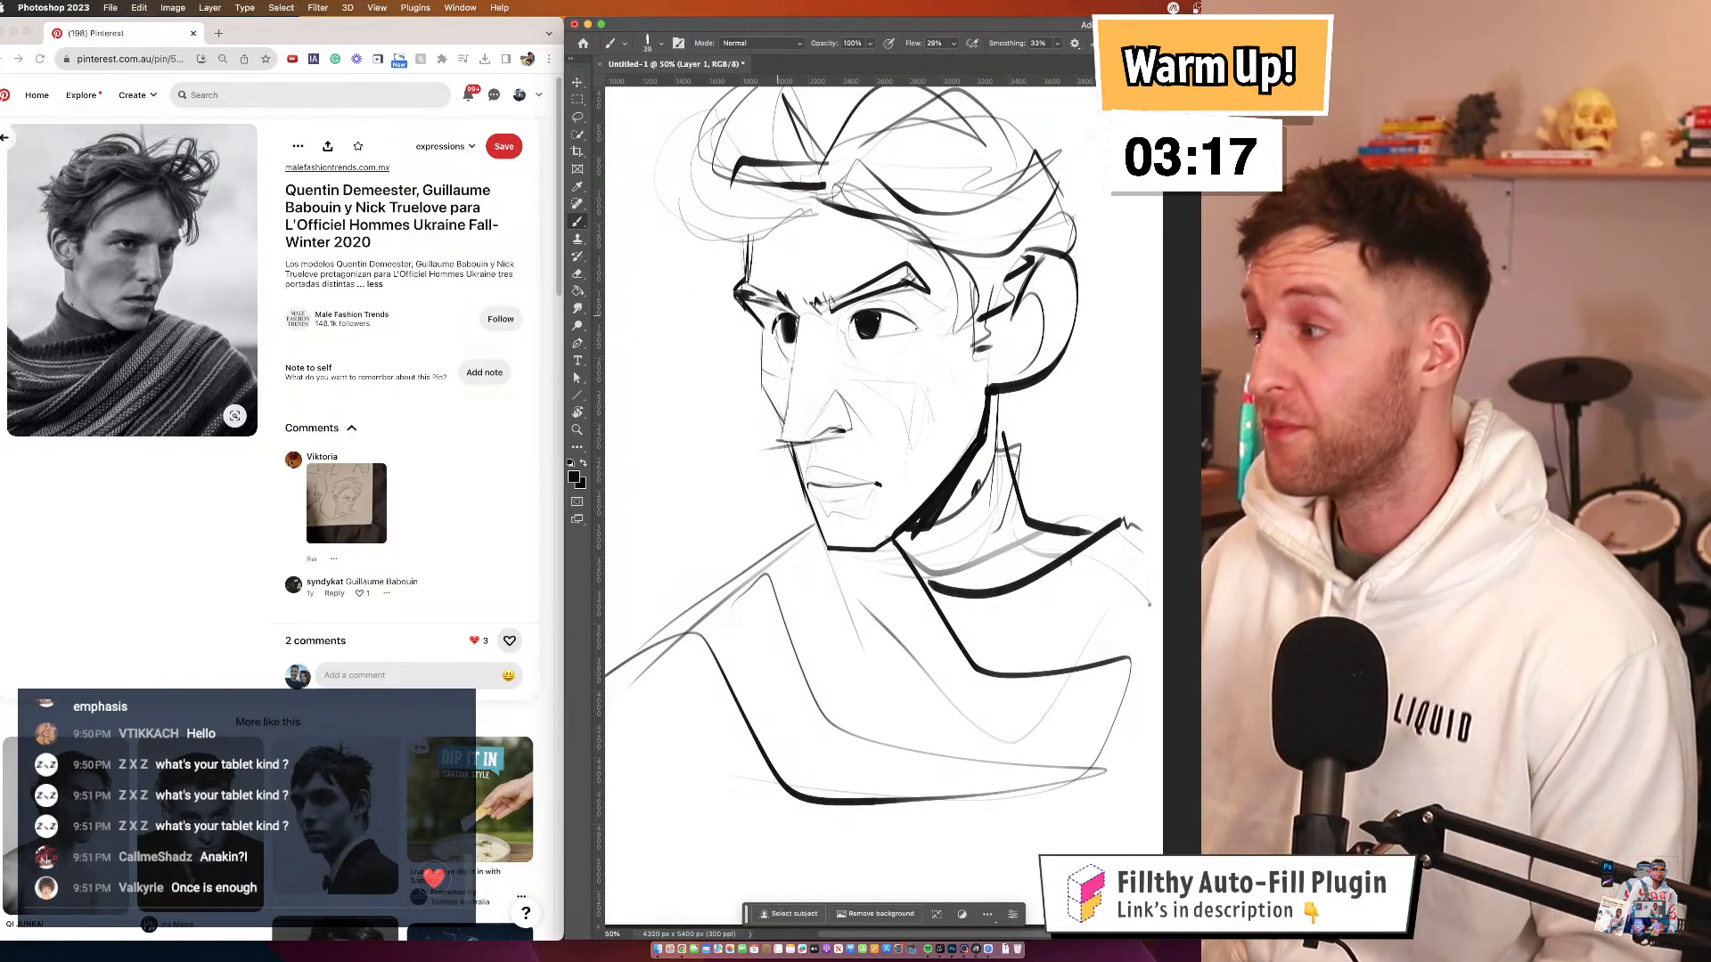
pyautogui.moveTo(873, 503)
pyautogui.mouseDown()
pyautogui.moveTo(892, 587)
pyautogui.moveTo(855, 491)
pyautogui.moveTo(828, 502)
pyautogui.moveTo(848, 465)
pyautogui.moveTo(894, 520)
pyautogui.mouseUp()
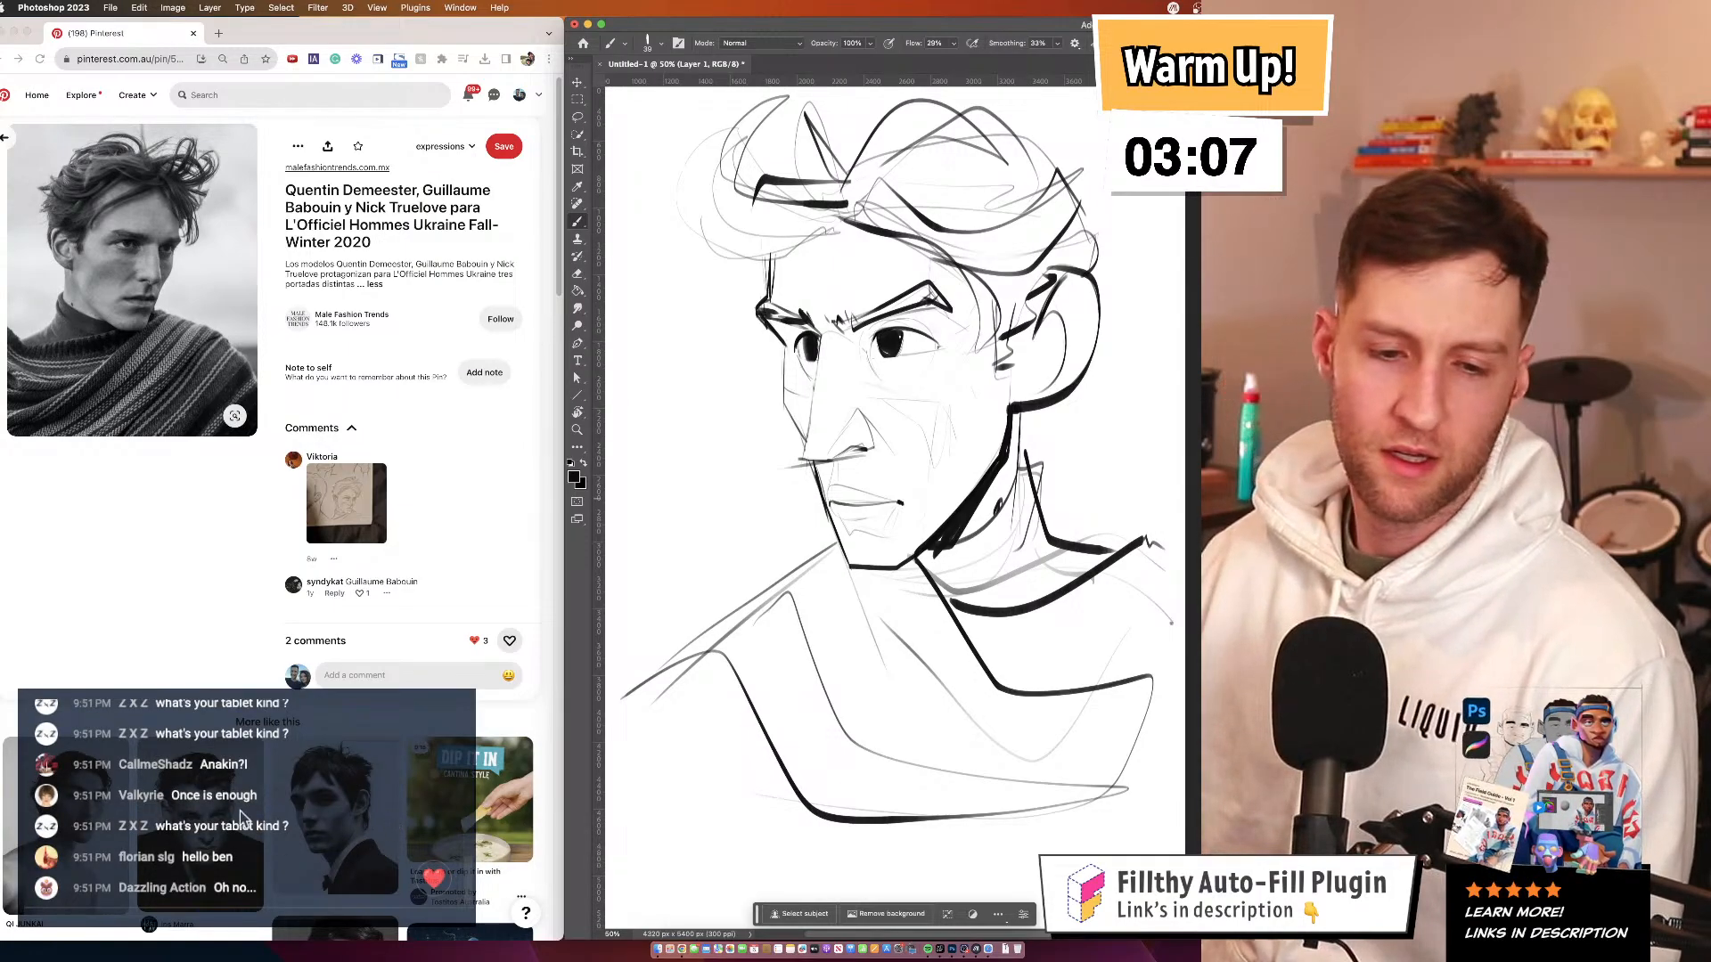
pyautogui.moveTo(768, 309); pyautogui.dragTo(902, 302)
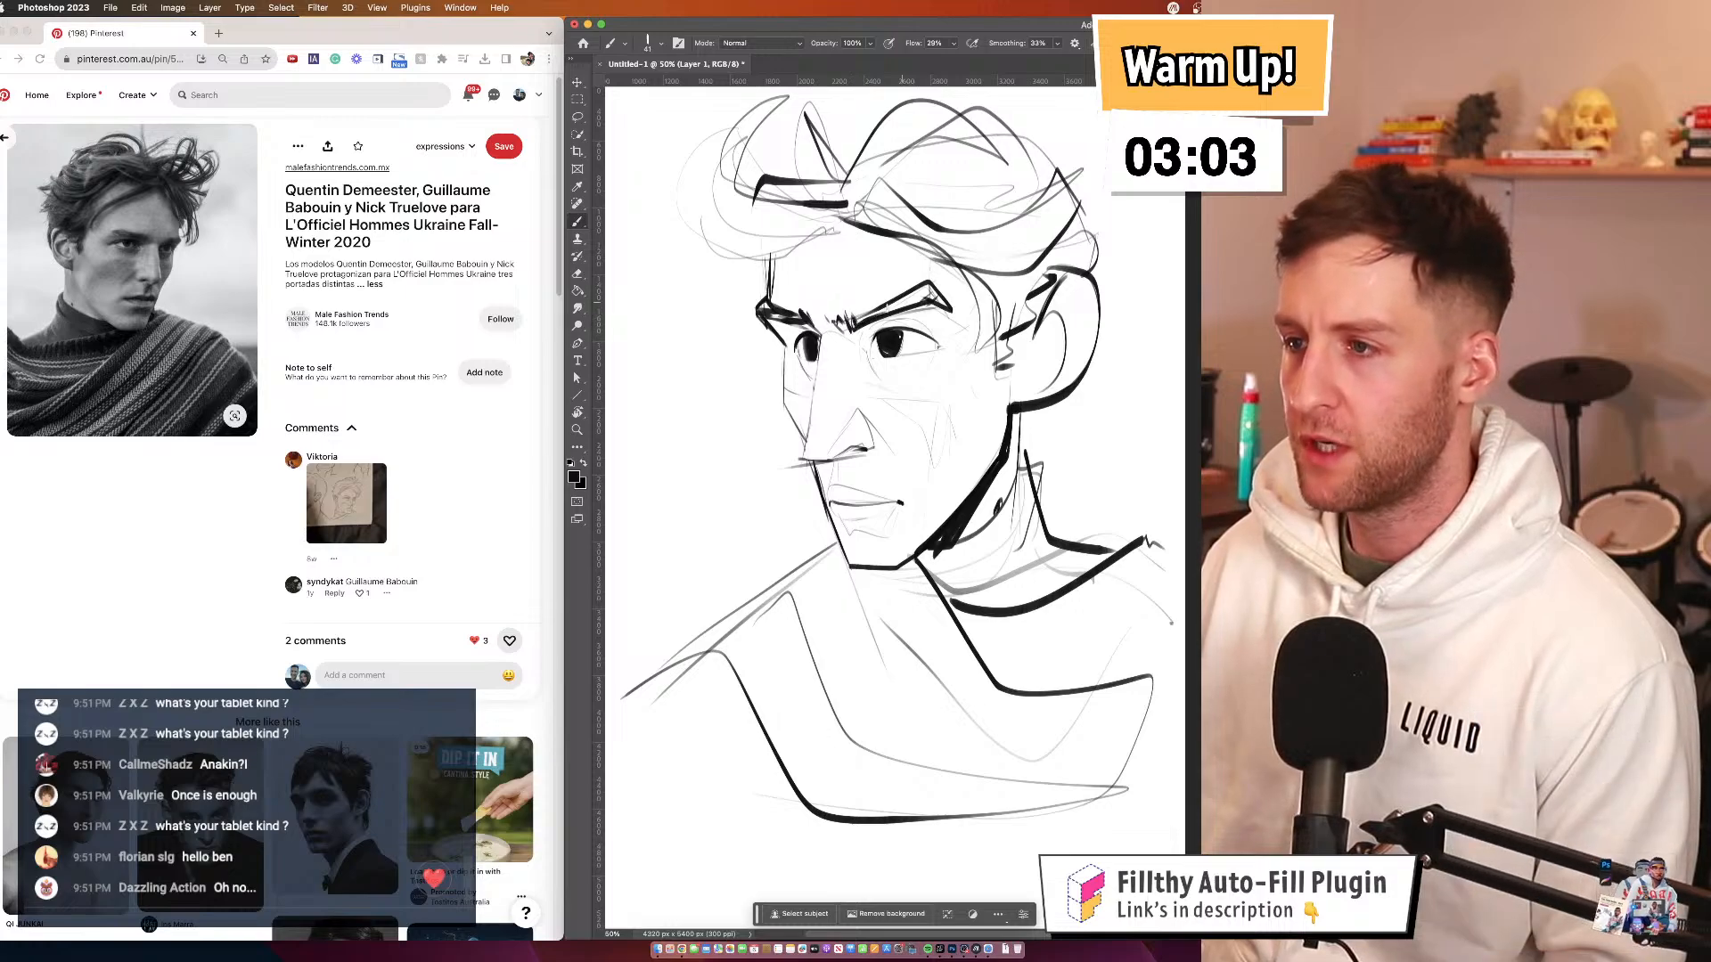
pyautogui.moveTo(805, 330); pyautogui.dragTo(784, 313)
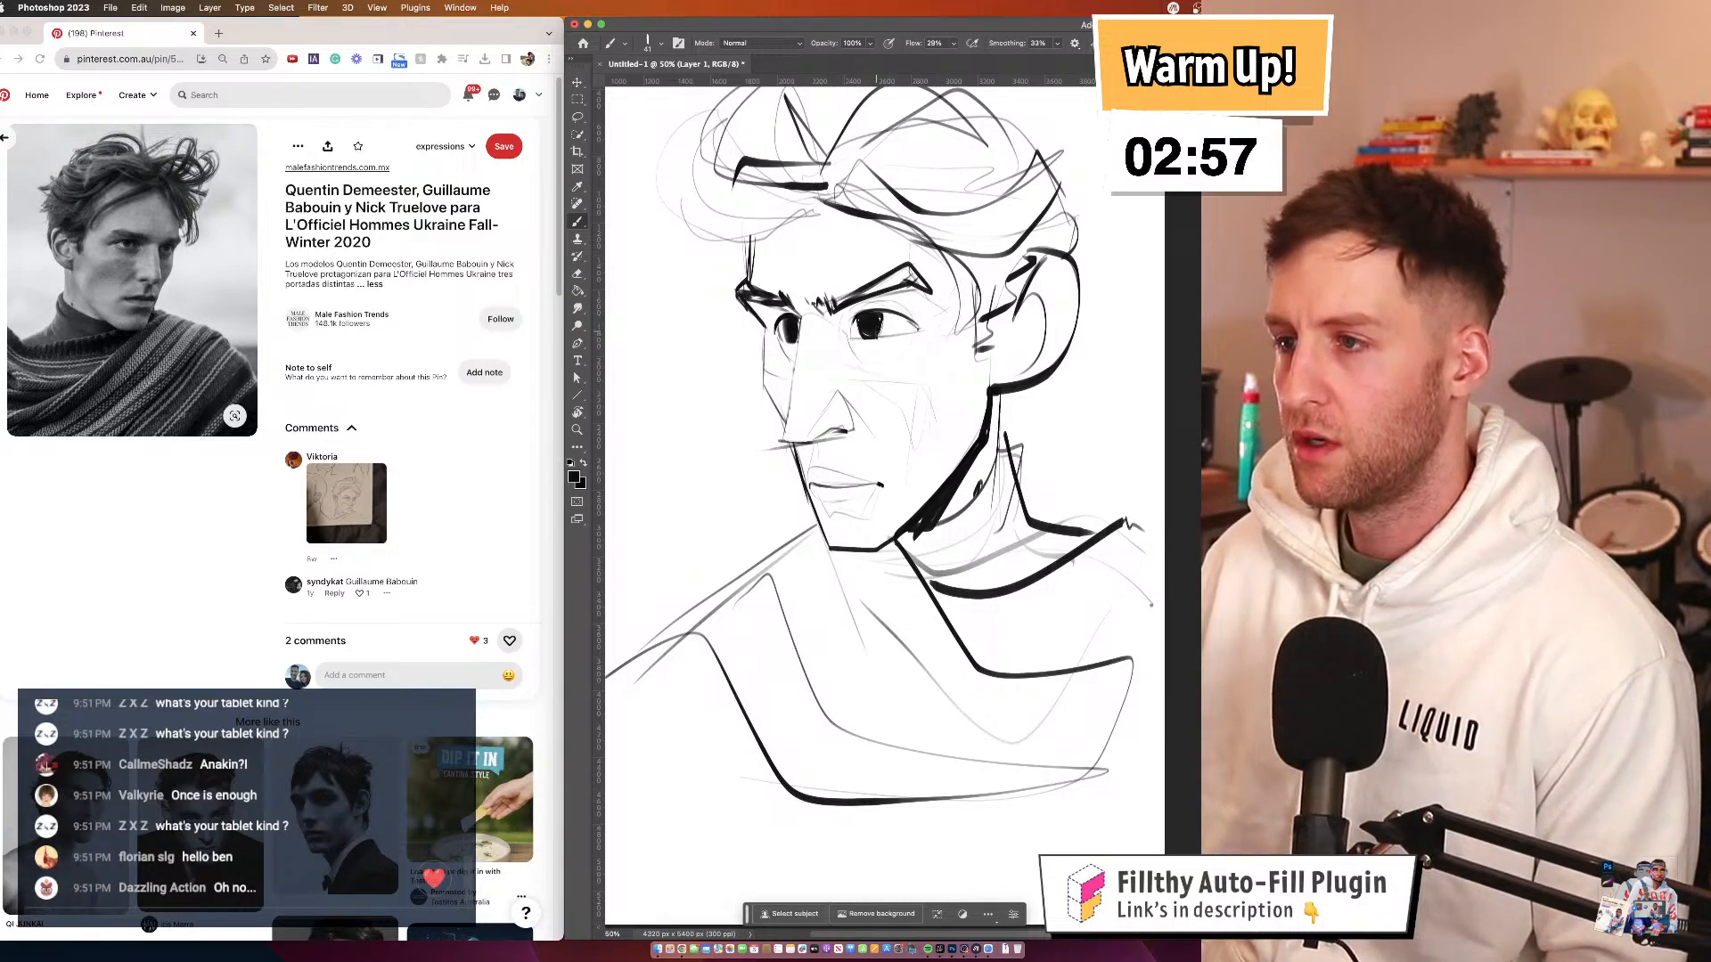
# Ink bold strokes along the front quiff, the lock above the forehead and the top of the hair
pyautogui.moveTo(851, 328)
pyautogui.mouseDown()
pyautogui.moveTo(882, 328)
pyautogui.moveTo(906, 361)
pyautogui.mouseUp()
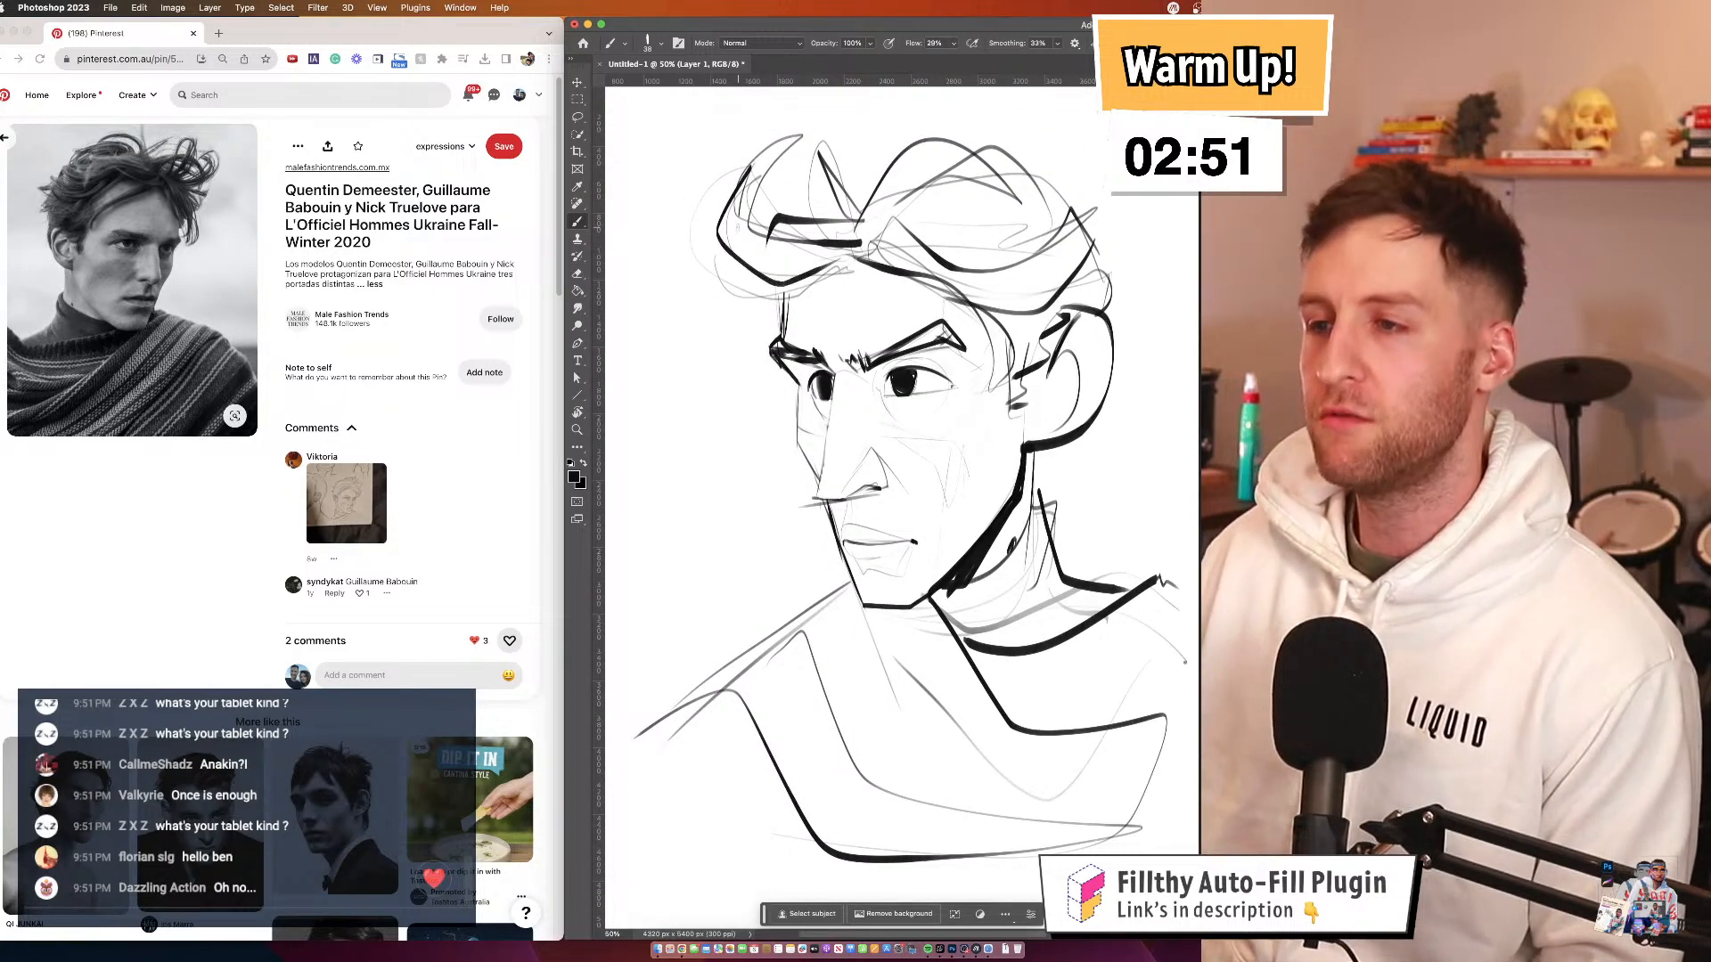
pyautogui.moveTo(740, 218); pyautogui.dragTo(848, 268)
pyautogui.moveTo(721, 252); pyautogui.dragTo(784, 317)
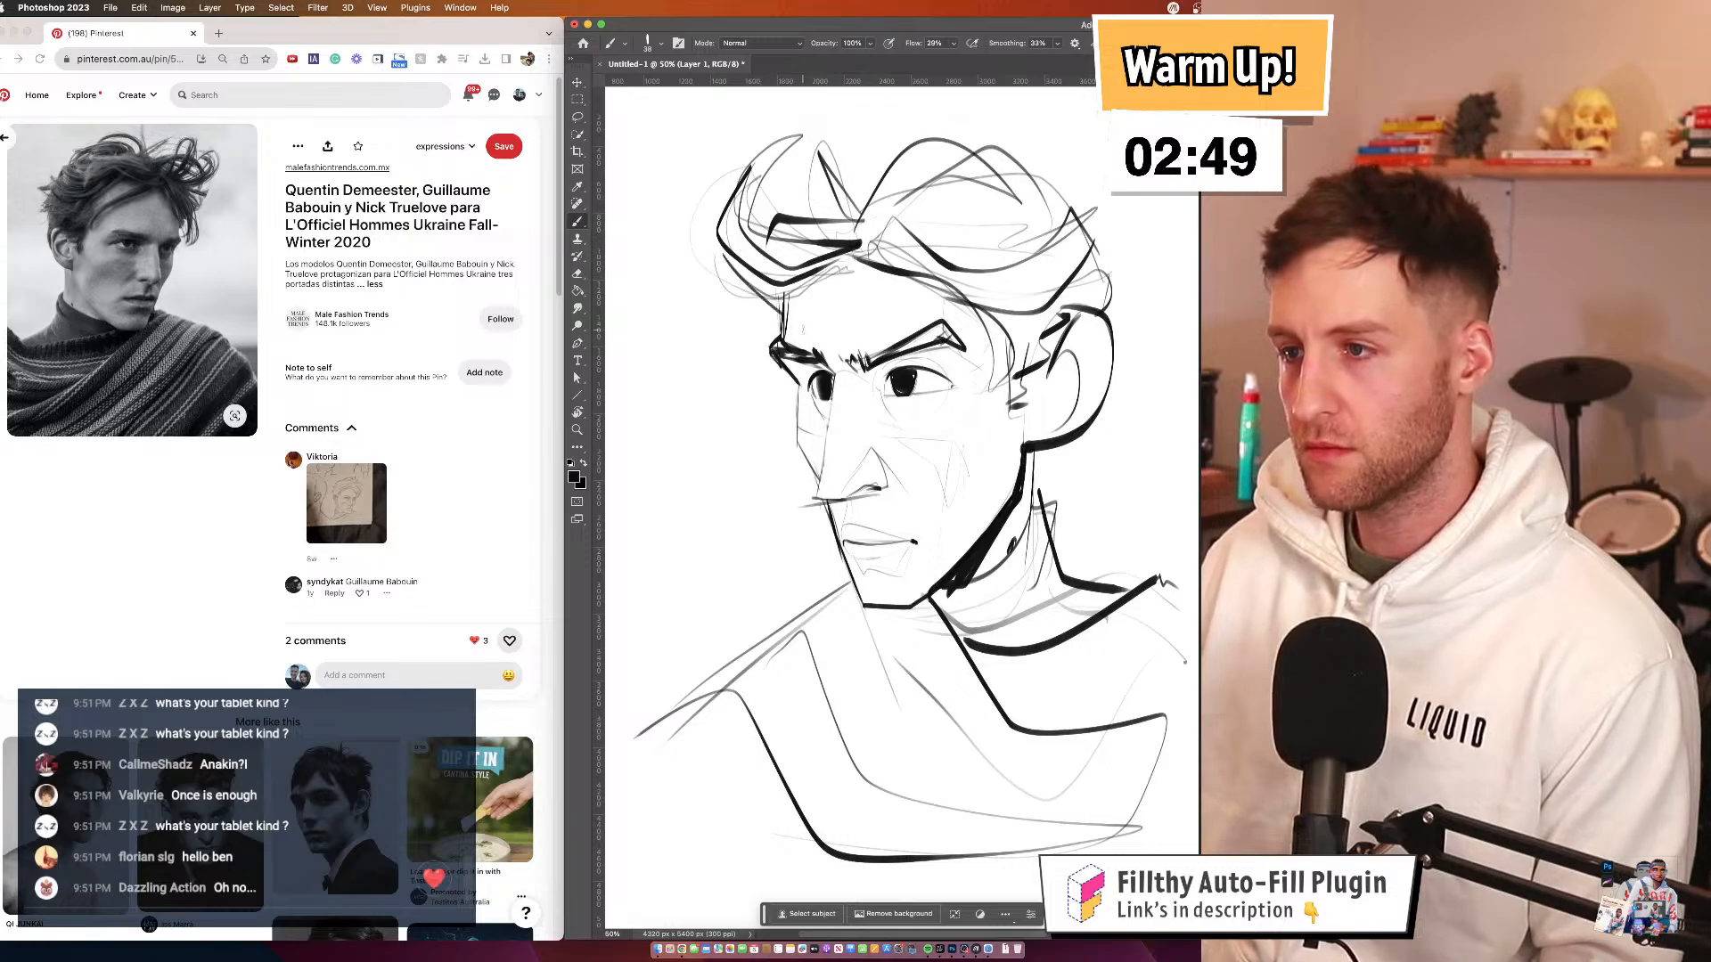
pyautogui.moveTo(958, 312); pyautogui.dragTo(939, 314)
pyautogui.moveTo(851, 196)
pyautogui.mouseDown()
pyautogui.moveTo(960, 150)
pyautogui.moveTo(998, 194)
pyautogui.mouseUp()
pyautogui.moveTo(847, 223); pyautogui.dragTo(970, 155)
# Thicken the upper end of the jaw line just below the ear with black
pyautogui.moveTo(948, 274)
pyautogui.mouseDown()
pyautogui.moveTo(938, 224)
pyautogui.moveTo(877, 148)
pyautogui.mouseUp()
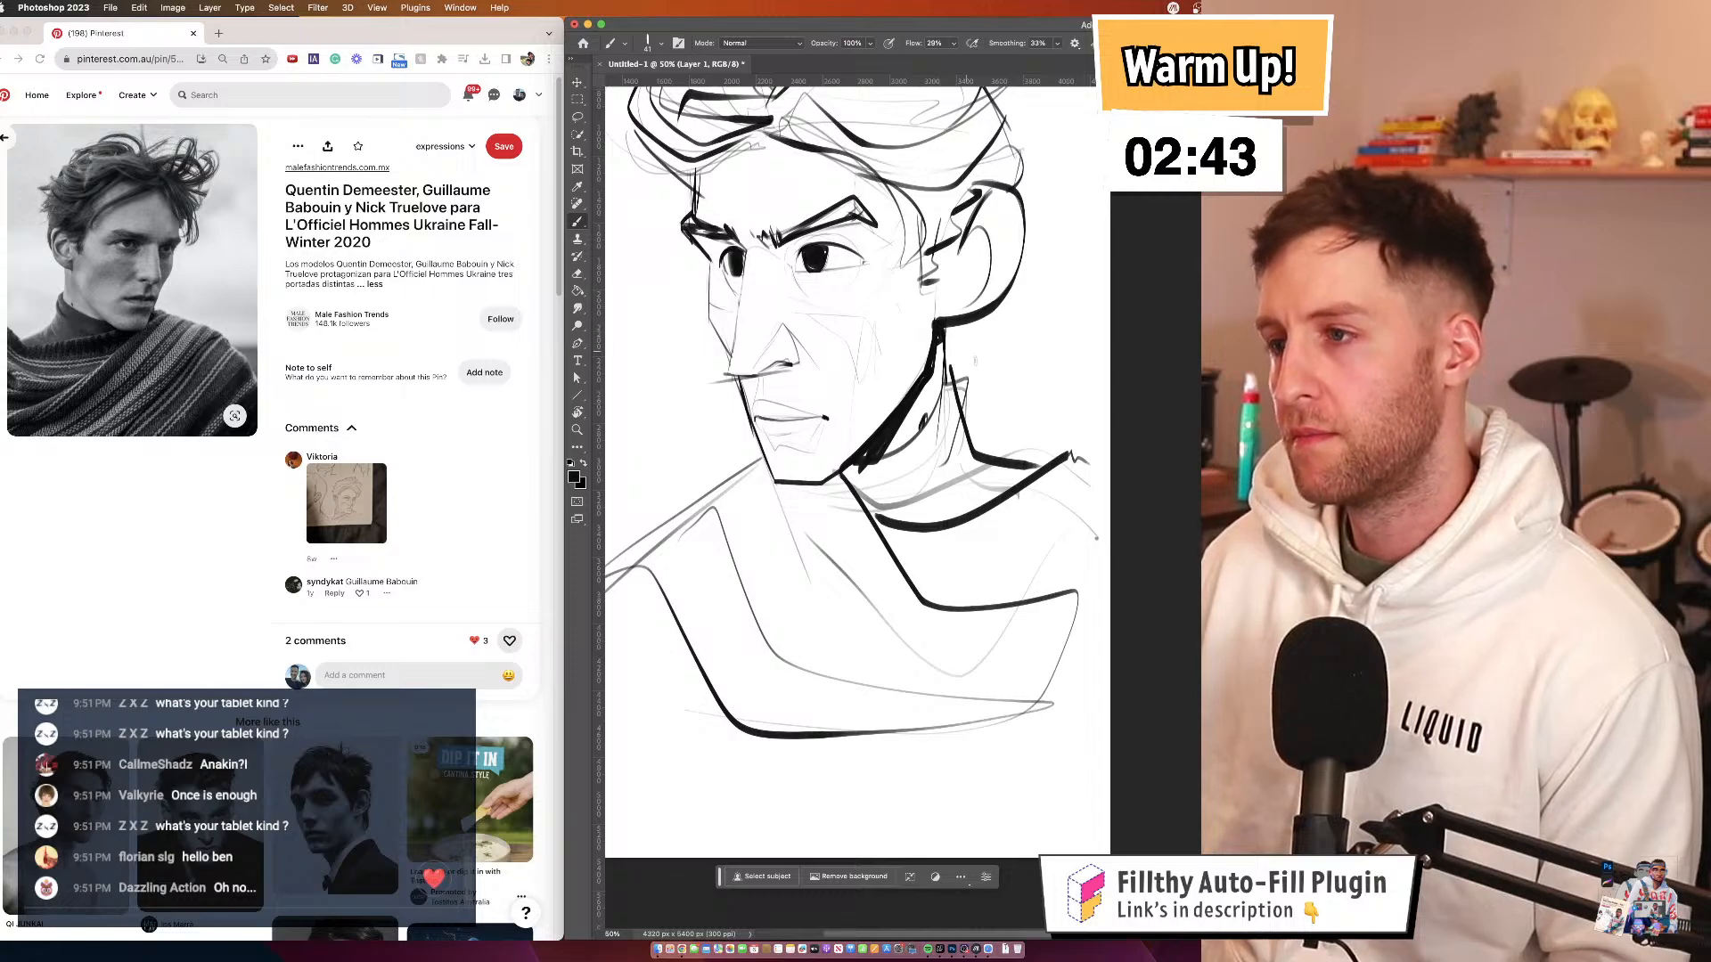
pyautogui.moveTo(935, 359); pyautogui.dragTo(962, 346)
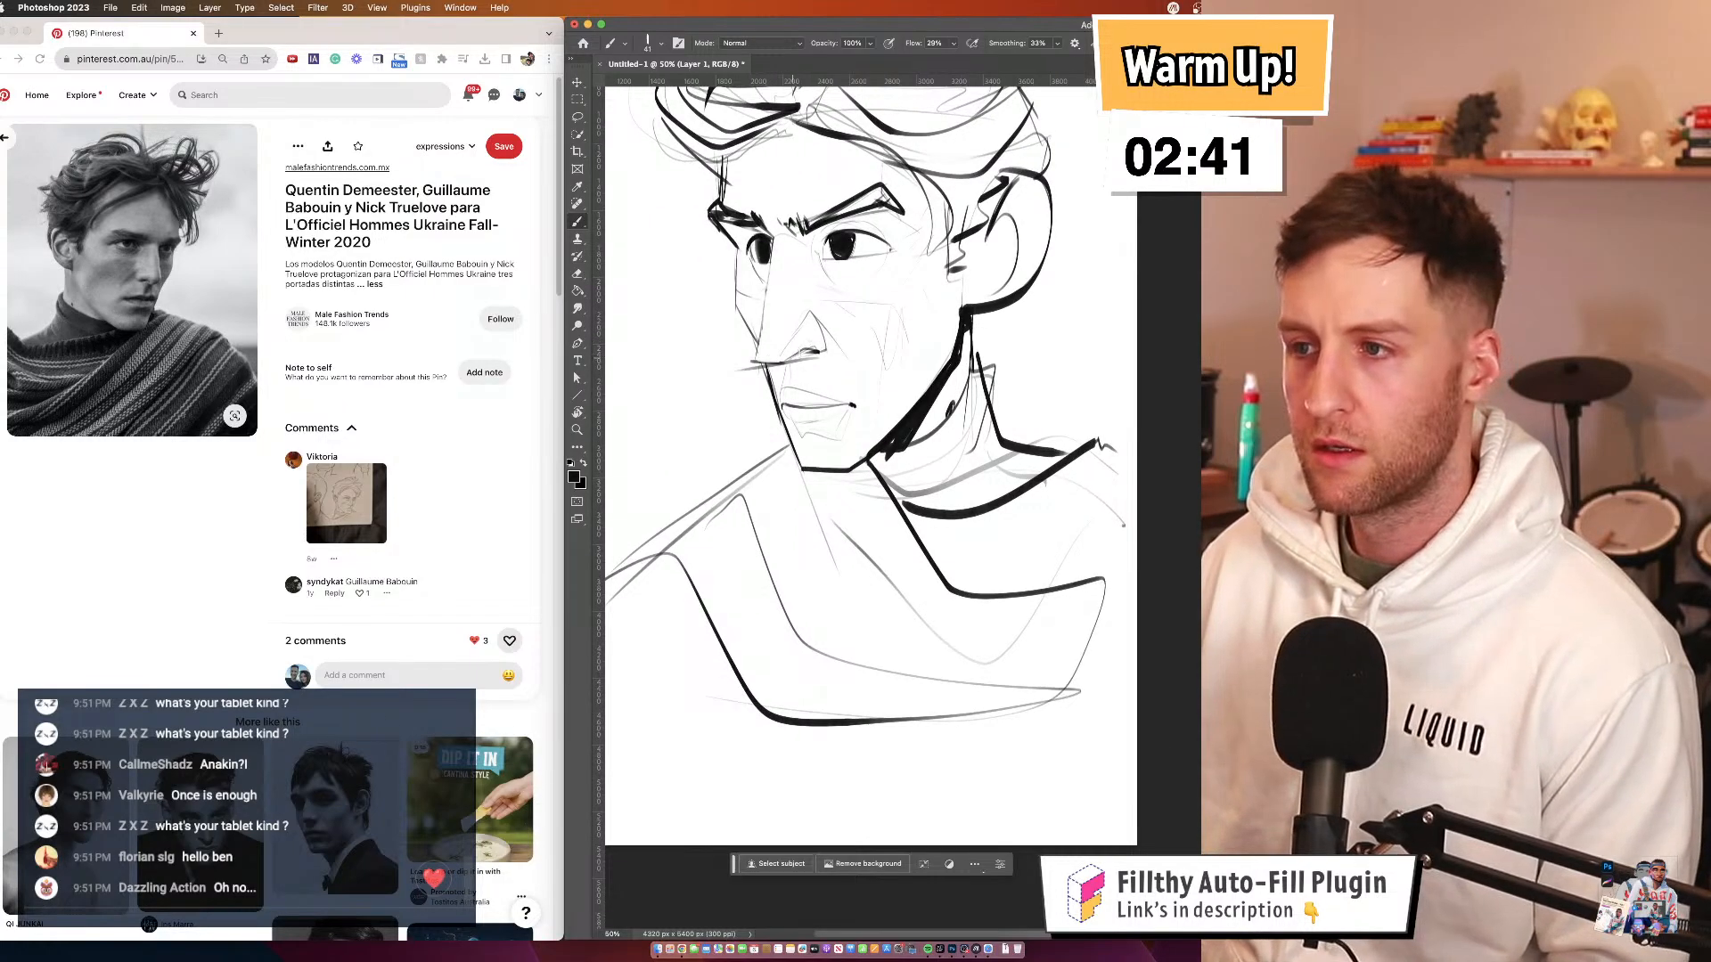
pyautogui.press('z')
pyautogui.keyDown('alt'); pyautogui.click(908, 340); pyautogui.keyUp('alt')
pyautogui.keyDown('alt'); pyautogui.click(907, 346); pyautogui.keyUp('alt')
pyautogui.moveTo(890, 495); pyautogui.dragTo(847, 502)
# Fill the nostril with black and flip the canvas view horizontally
pyautogui.click(791, 375)
pyautogui.click(791, 375)
pyautogui.press('b')
pyautogui.moveTo(791, 374)
pyautogui.mouseDown()
pyautogui.moveTo(819, 440)
pyautogui.moveTo(927, 431)
pyautogui.moveTo(910, 434)
pyautogui.mouseUp()
pyautogui.press('super+f')
pyautogui.moveTo(907, 356); pyautogui.dragTo(693, 374)
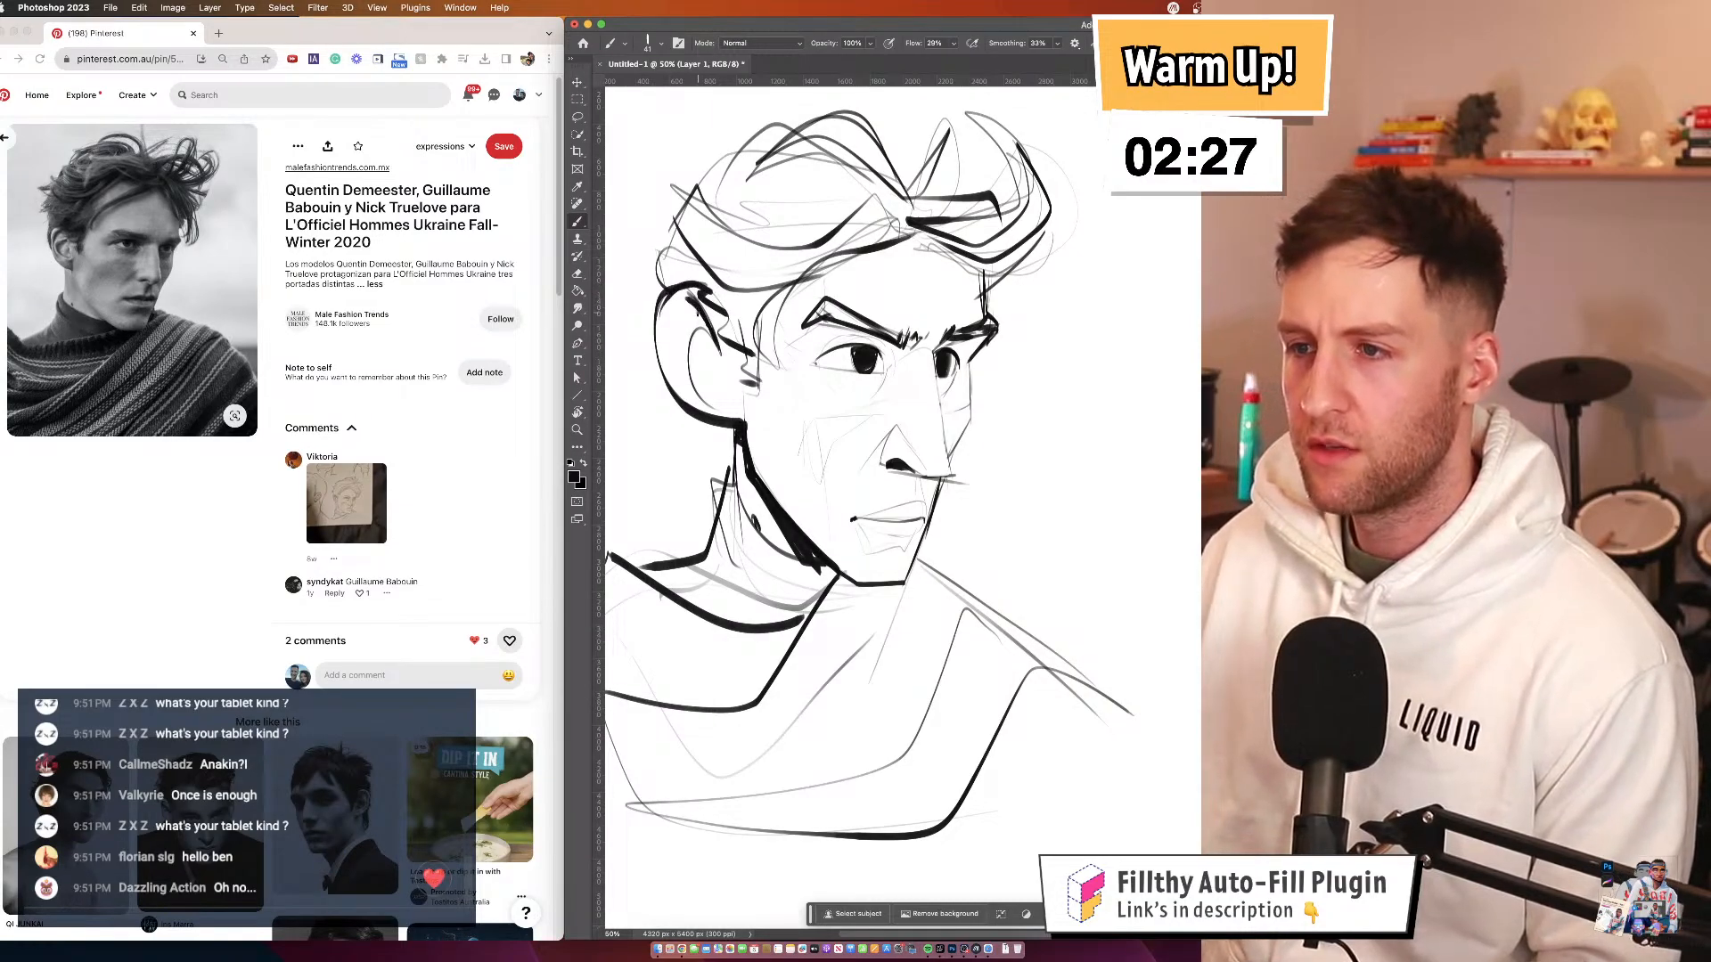
# Ink the near cheek's plane line down to the mouth corner, and thicken the ear outline and the line under the nose
pyautogui.moveTo(856, 428); pyautogui.dragTo(886, 352)
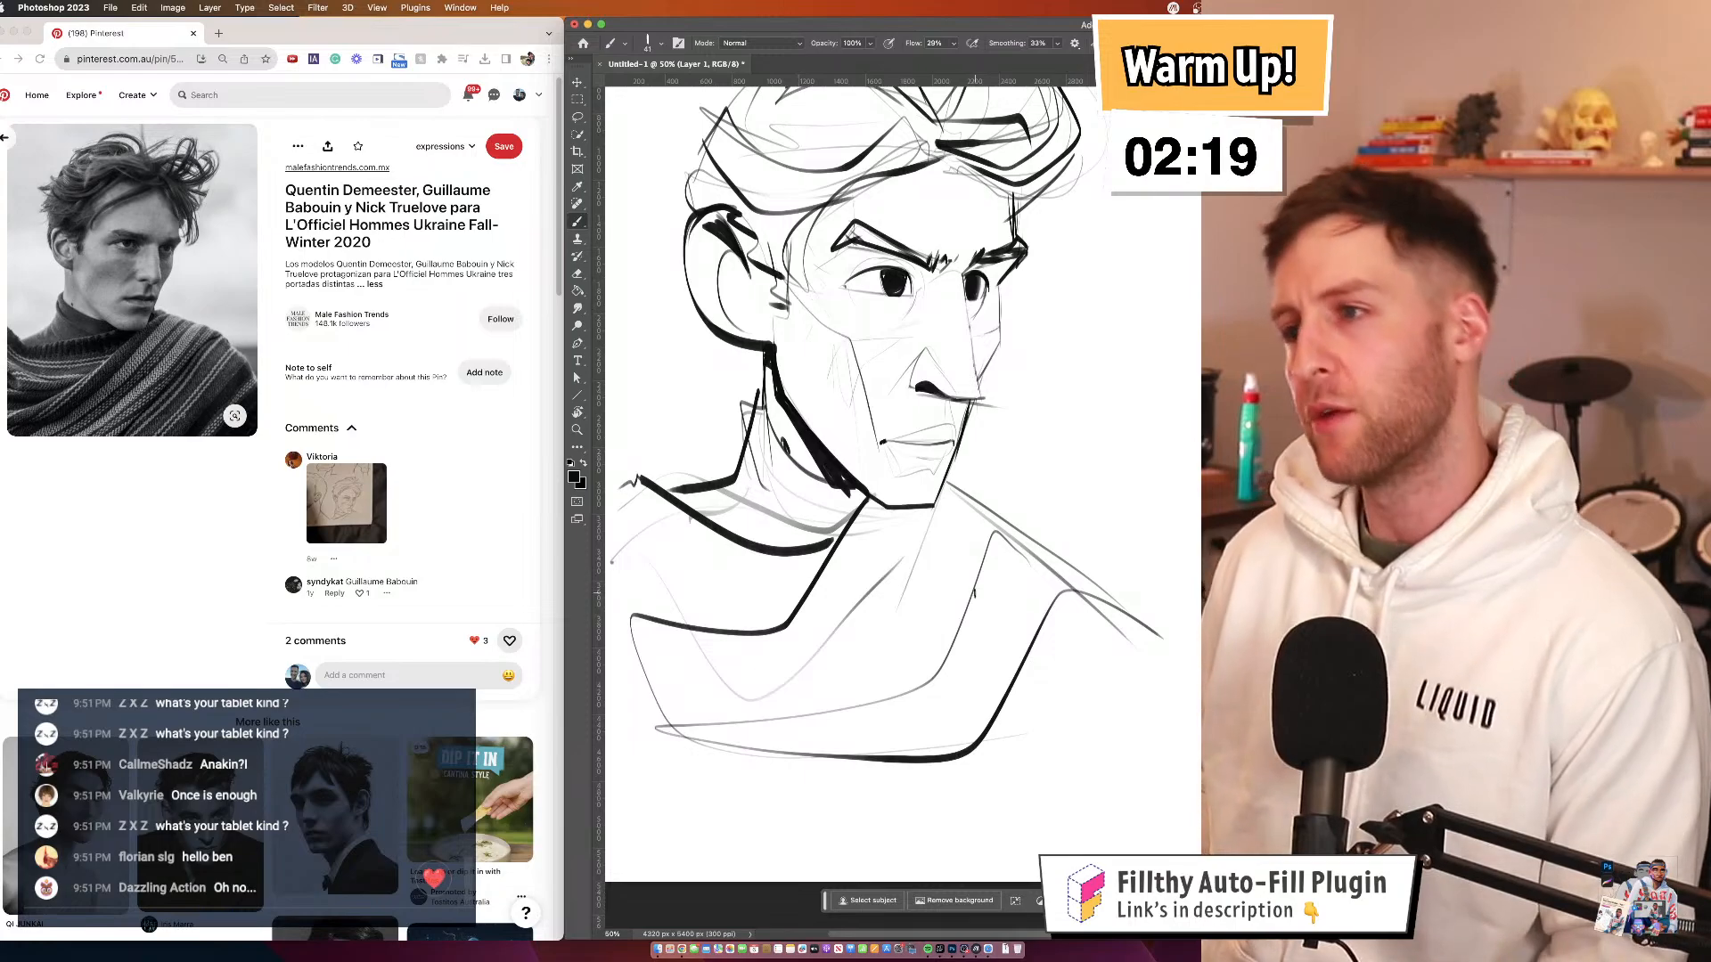
pyautogui.moveTo(959, 508)
pyautogui.mouseDown()
pyautogui.moveTo(966, 489)
pyautogui.moveTo(952, 538)
pyautogui.mouseUp()
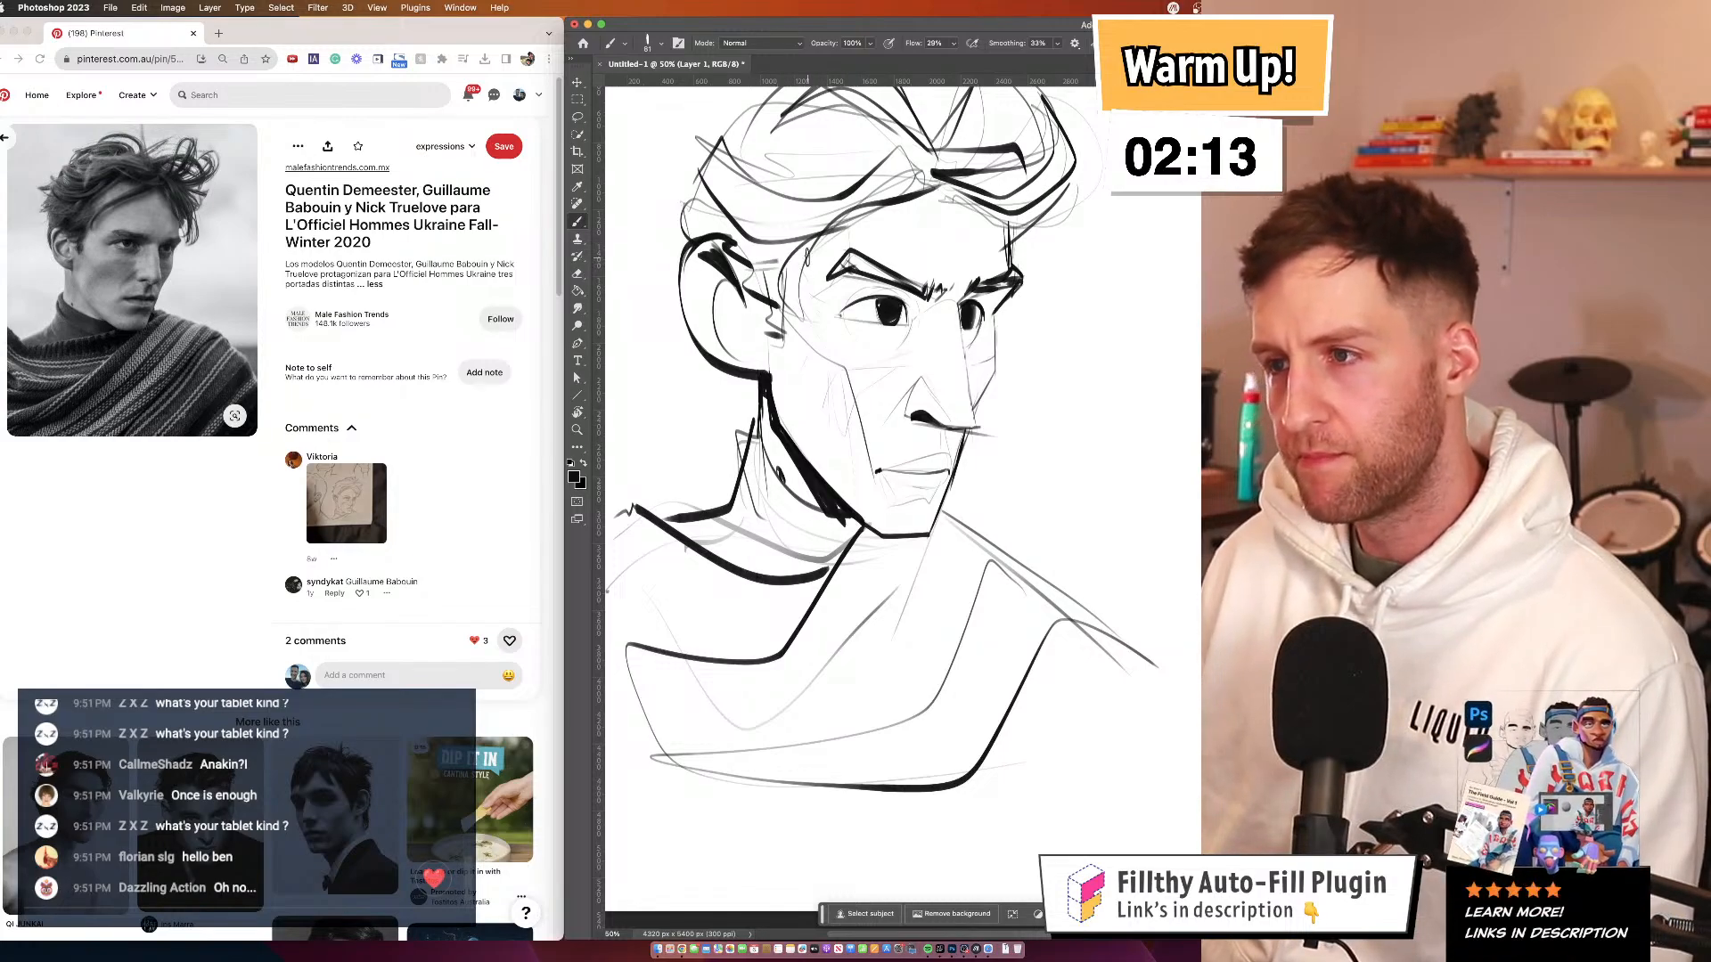
pyautogui.moveTo(915, 367); pyautogui.dragTo(915, 351)
pyautogui.keyDown('alt'); pyautogui.click(852, 414); pyautogui.keyUp('alt')
pyautogui.keyDown('alt'); pyautogui.click(856, 471); pyautogui.keyUp('alt')
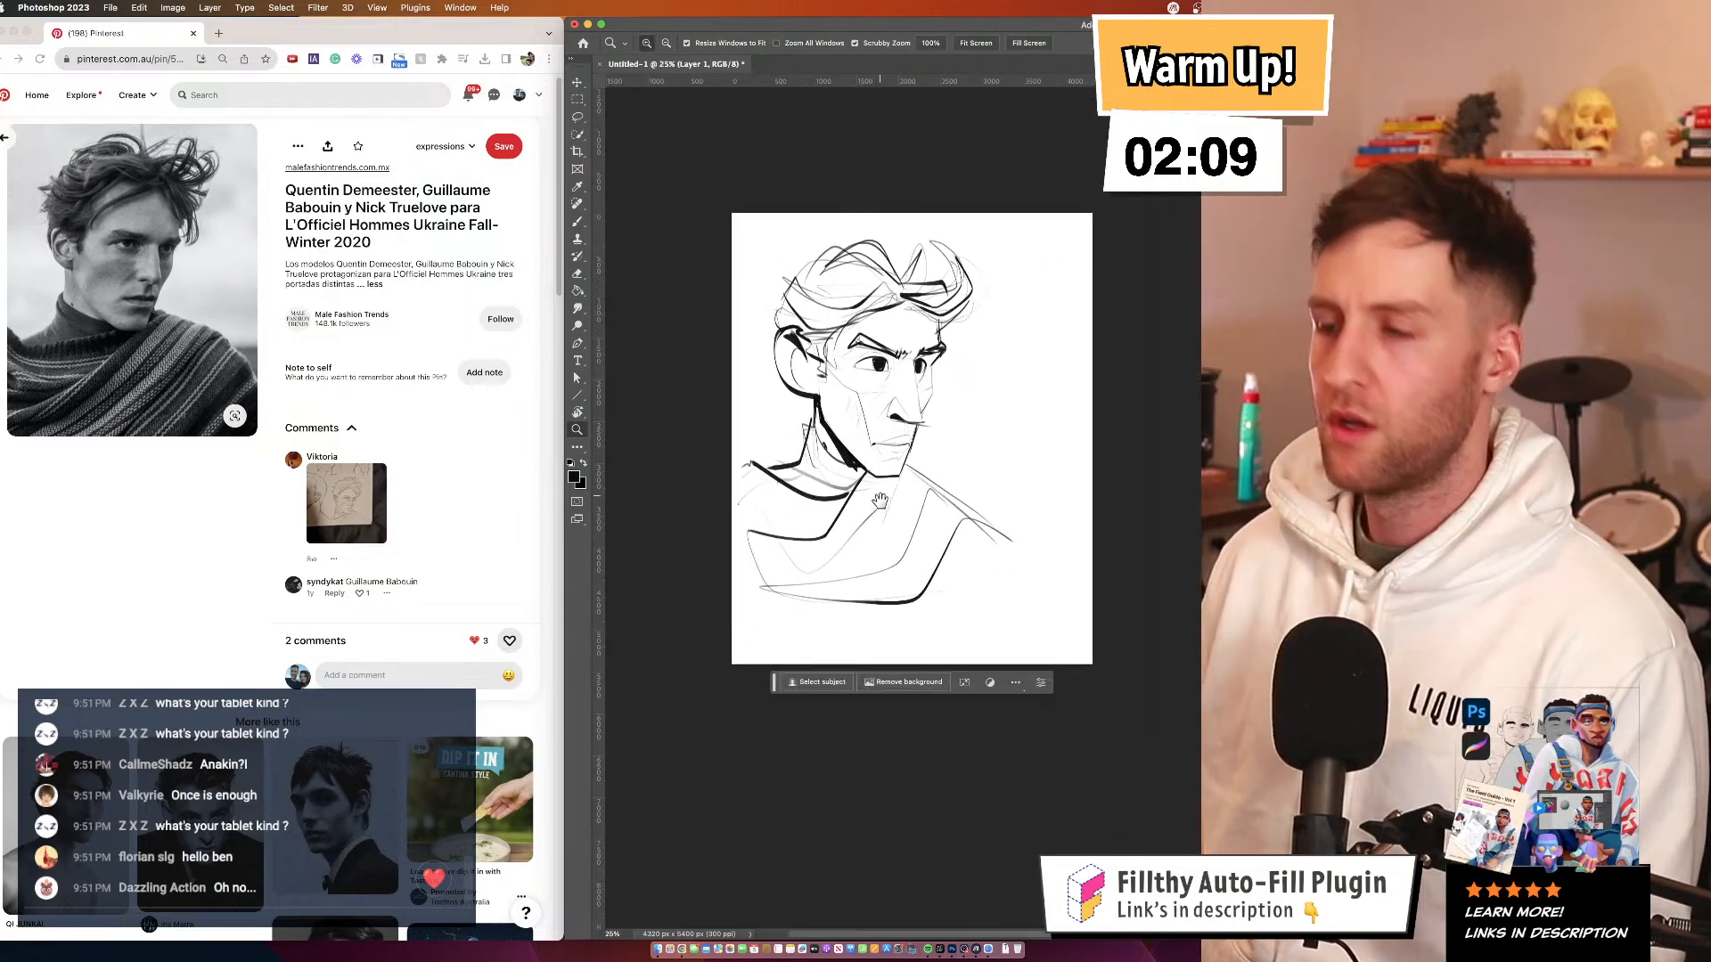
pyautogui.moveTo(878, 500); pyautogui.dragTo(868, 506)
pyautogui.keyDown('super'); pyautogui.click(881, 410); pyautogui.keyUp('super')
pyautogui.moveTo(879, 409); pyautogui.dragTo(875, 419)
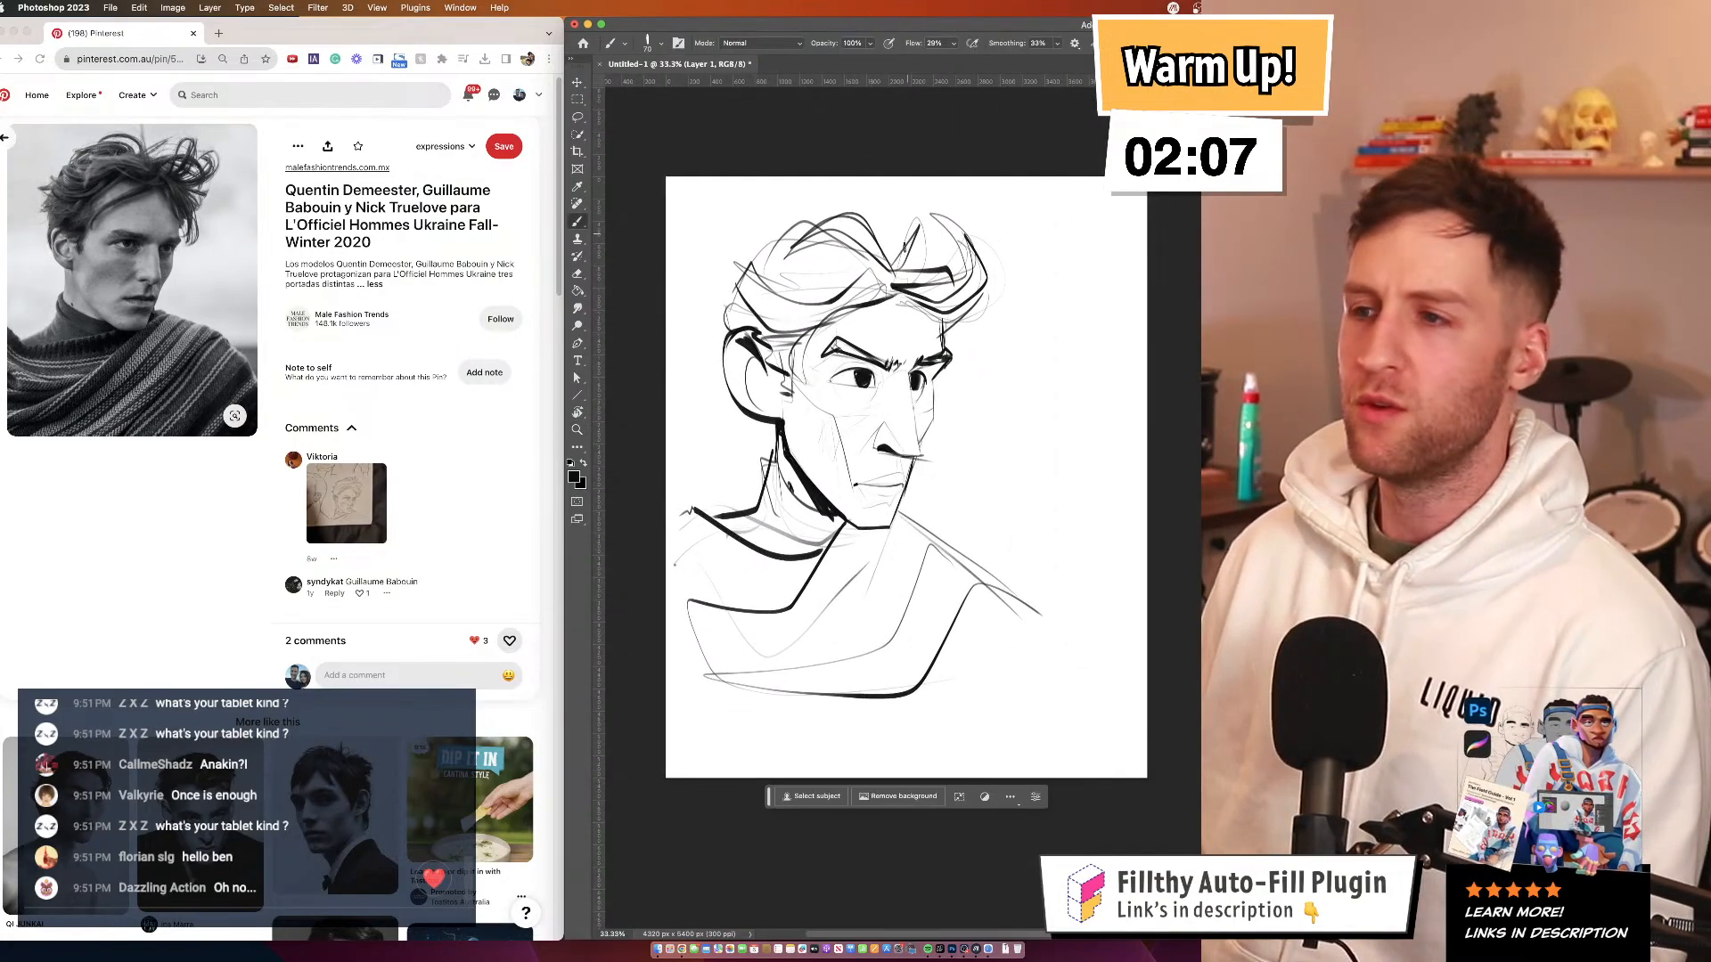
# Ink a pointed tuft of hair rising above the front quiff
pyautogui.moveTo(917, 191); pyautogui.dragTo(925, 265)
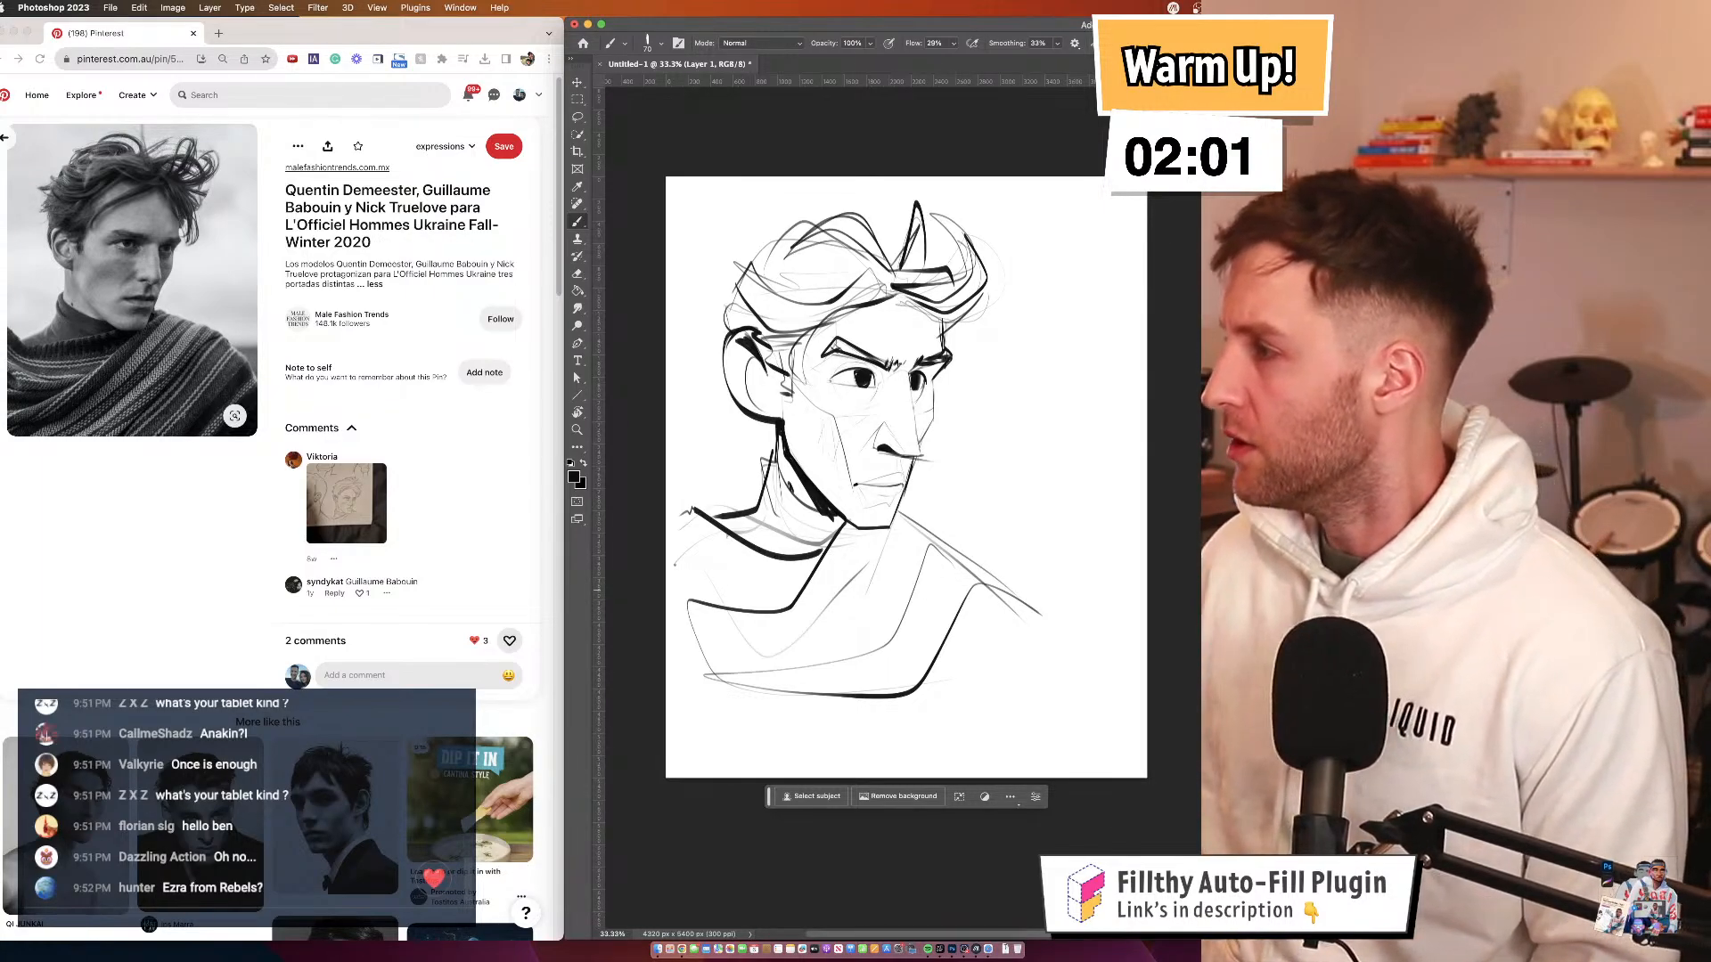
pyautogui.moveTo(1087, 352); pyautogui.dragTo(1119, 366)
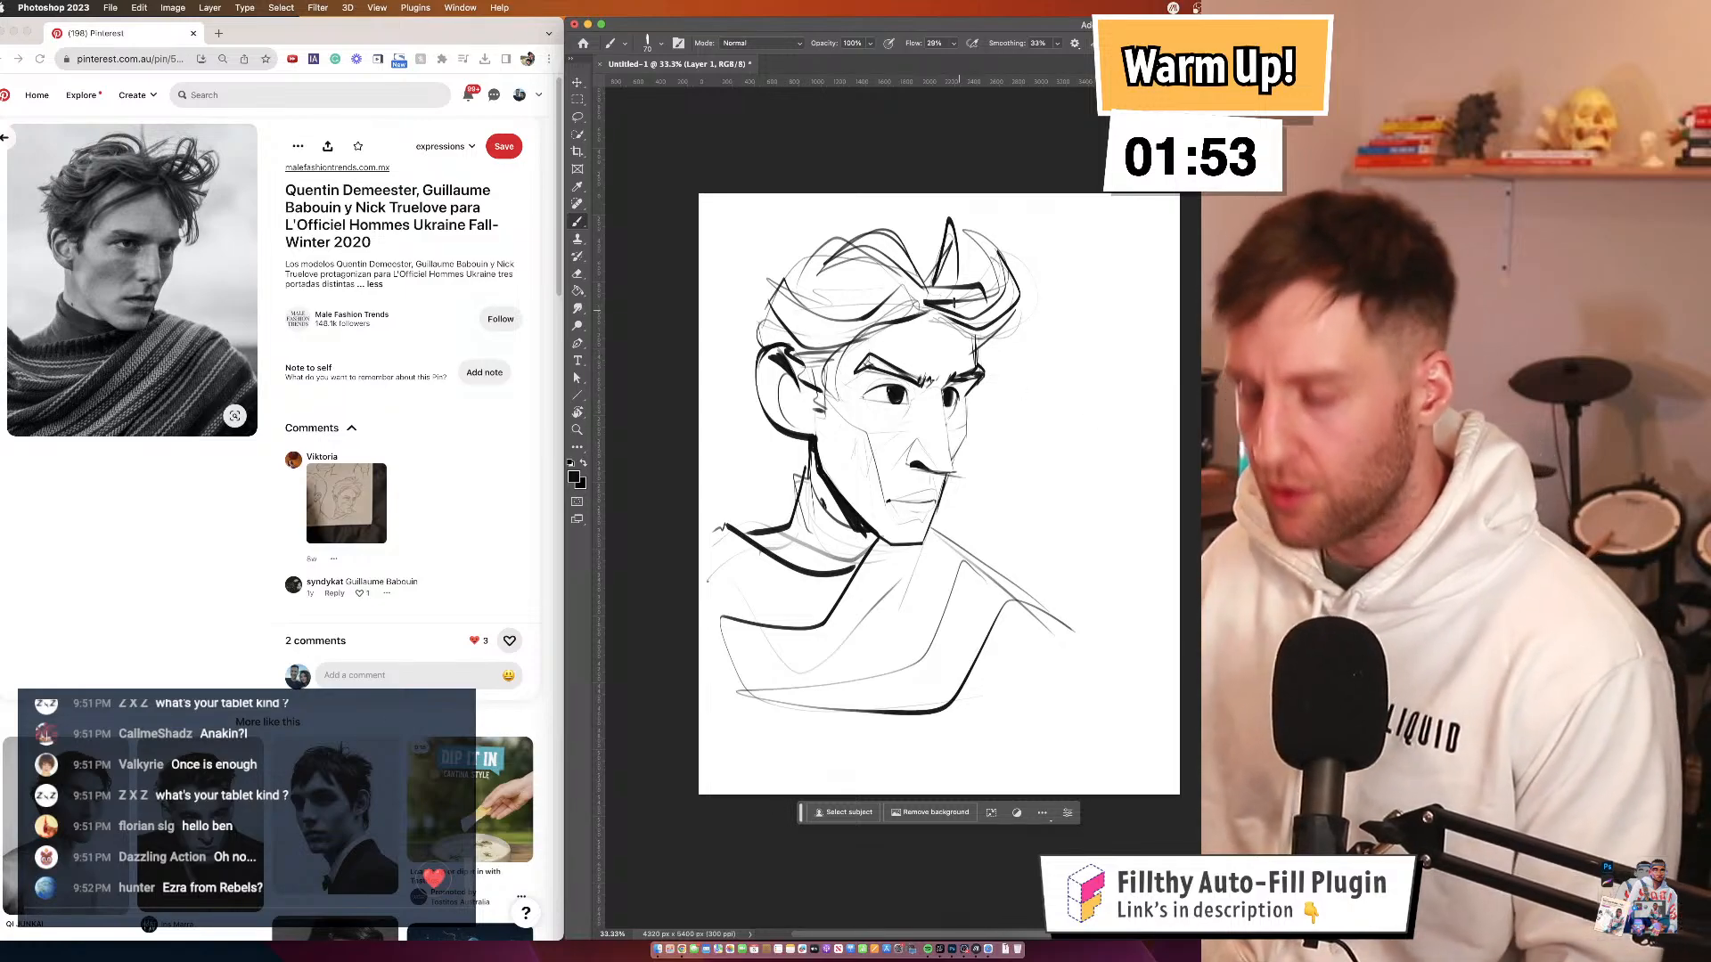
pyautogui.moveTo(937, 372); pyautogui.dragTo(940, 363)
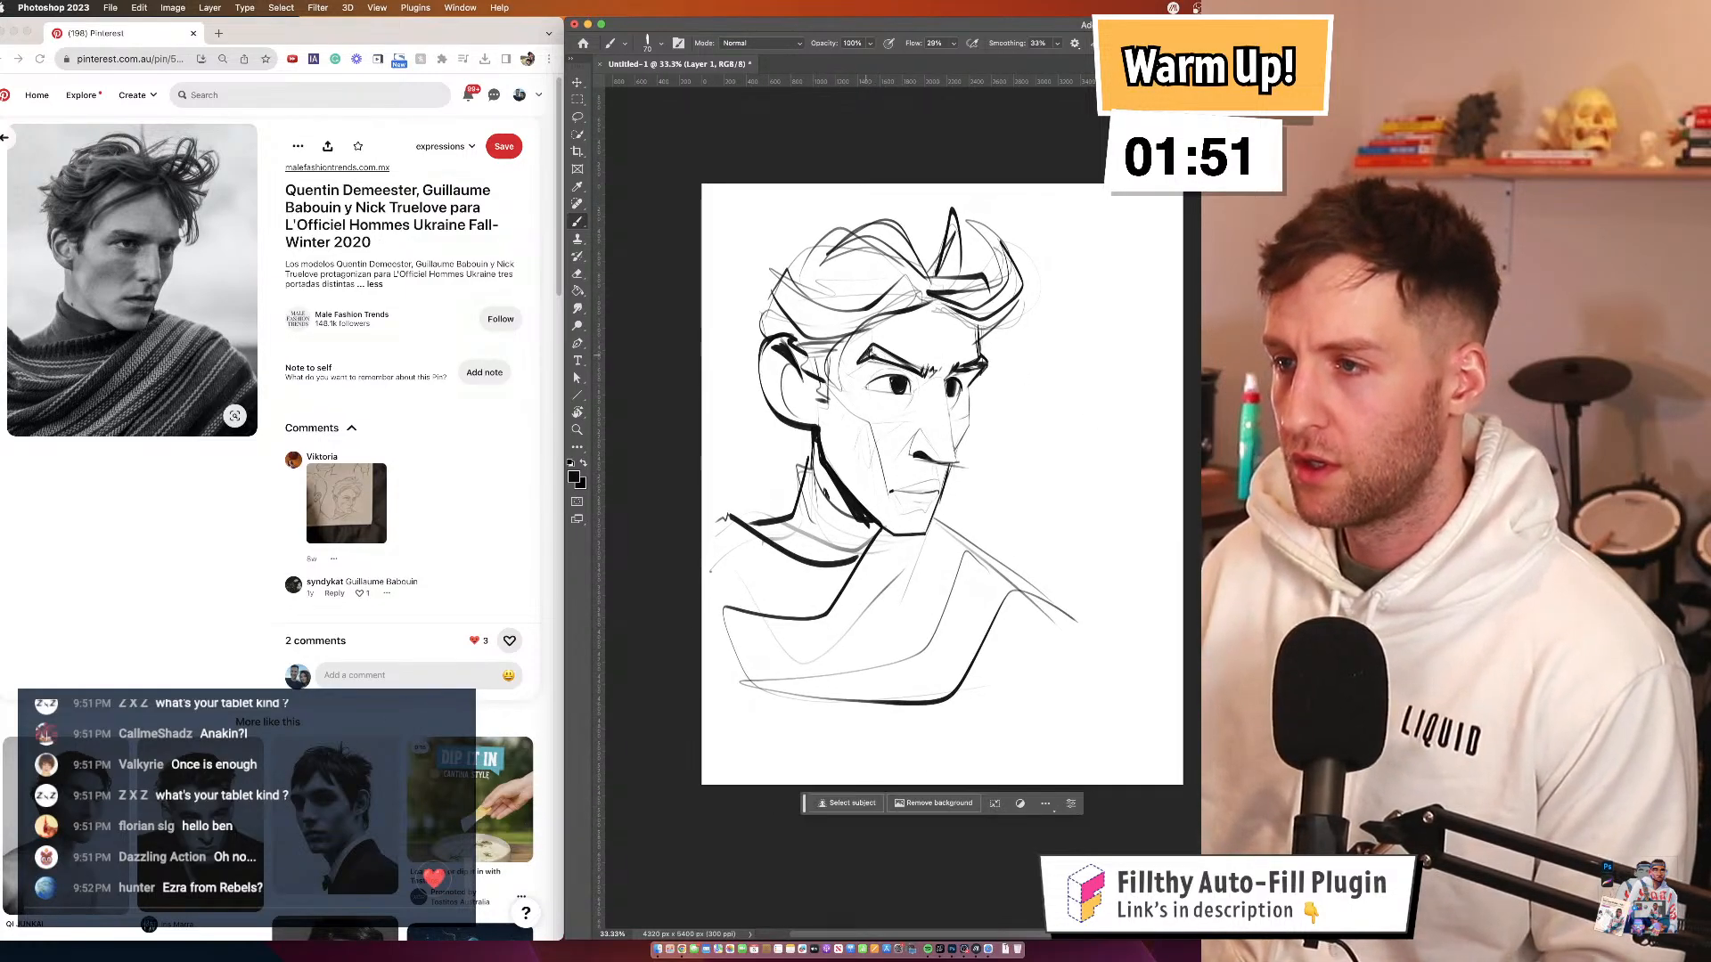
# Set the brush smoothing to 0% and thicken the near eyebrow with solid black strokes
pyautogui.moveTo(1017, 45); pyautogui.dragTo(978, 51)
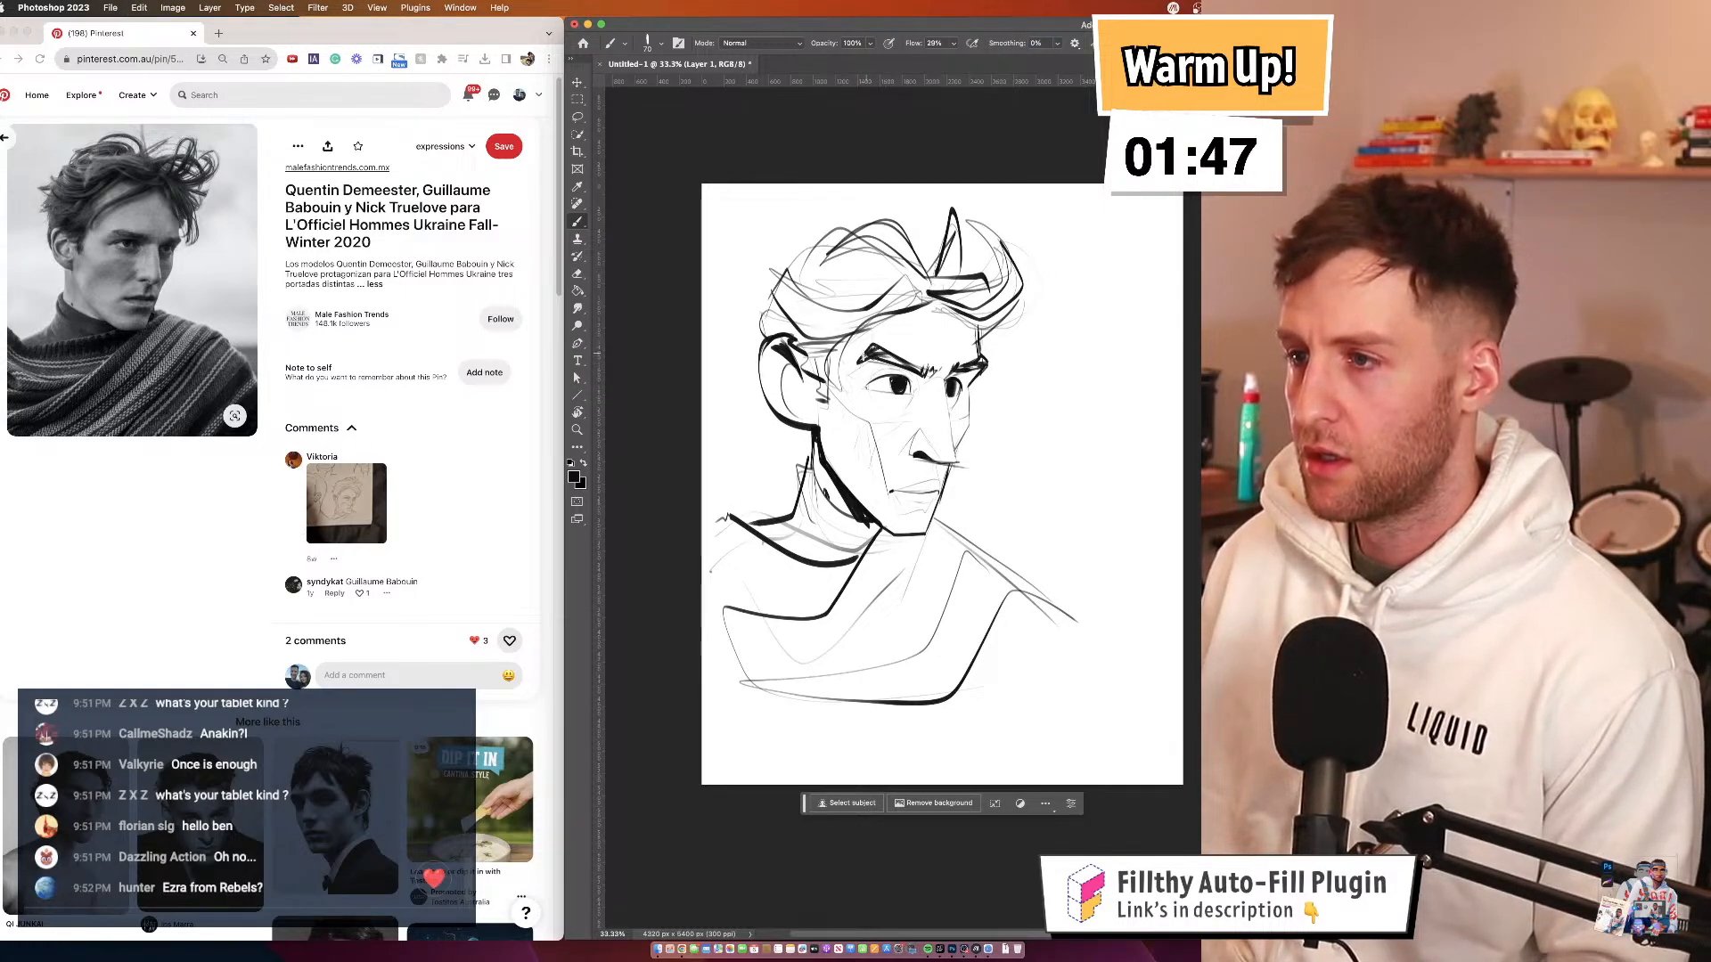
pyautogui.moveTo(866, 353); pyautogui.dragTo(895, 359)
pyautogui.press('super+z')
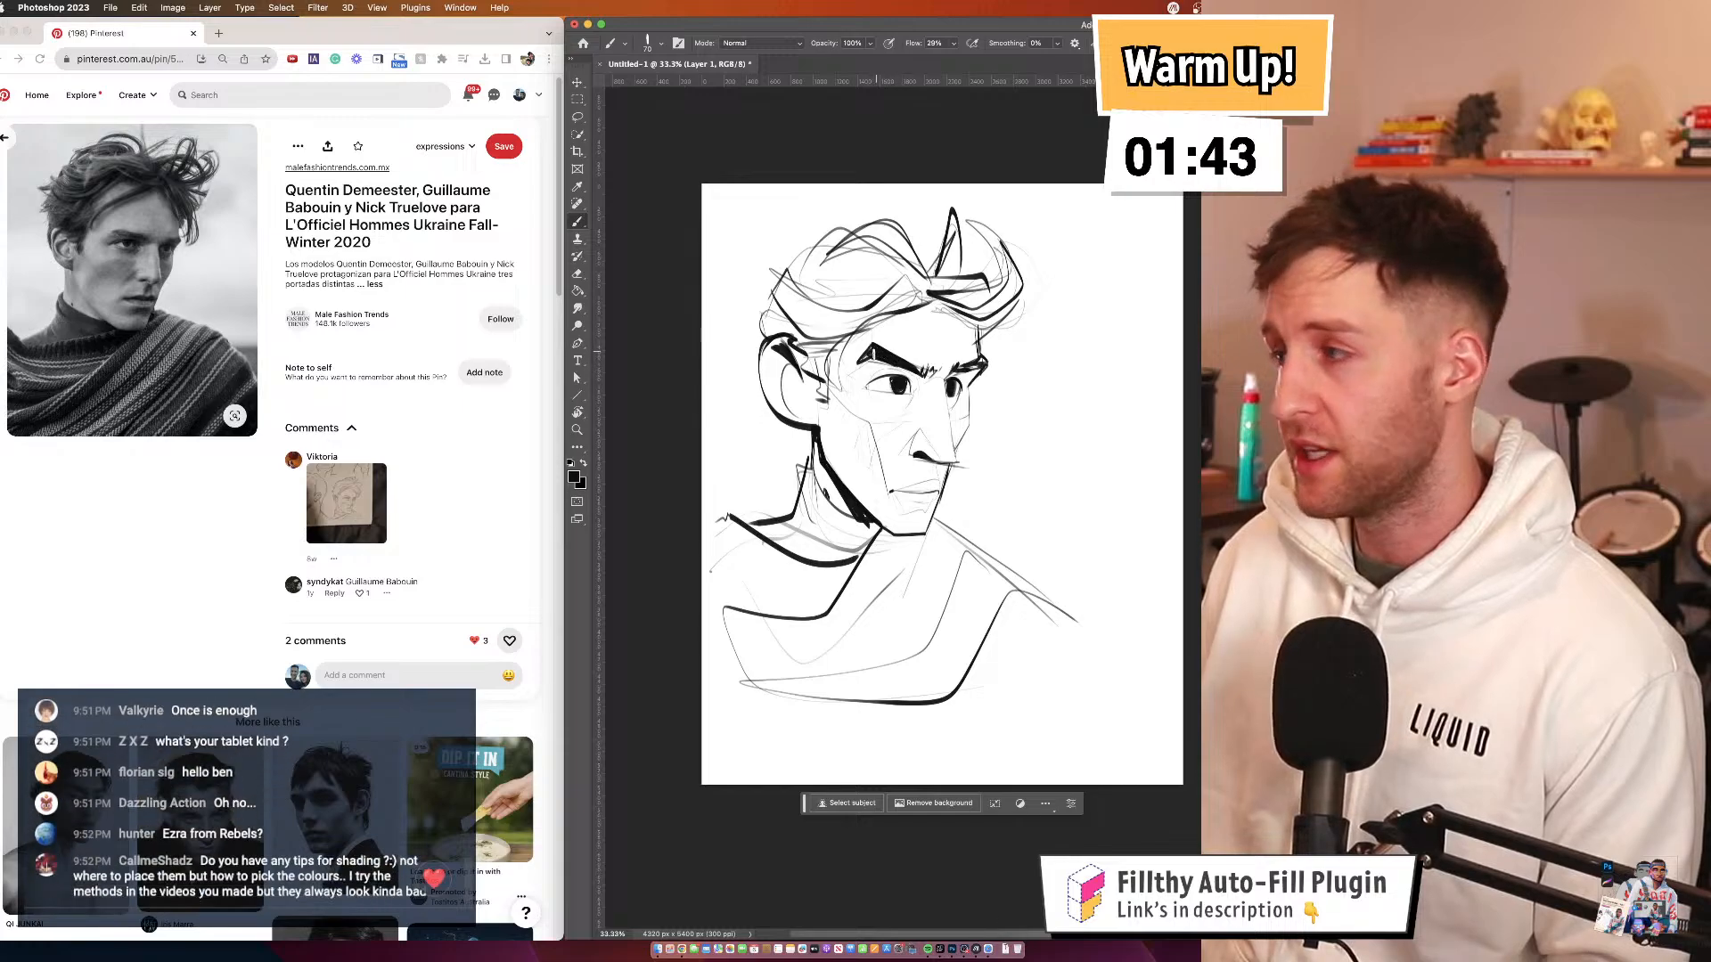
pyautogui.moveTo(939, 347); pyautogui.dragTo(925, 344)
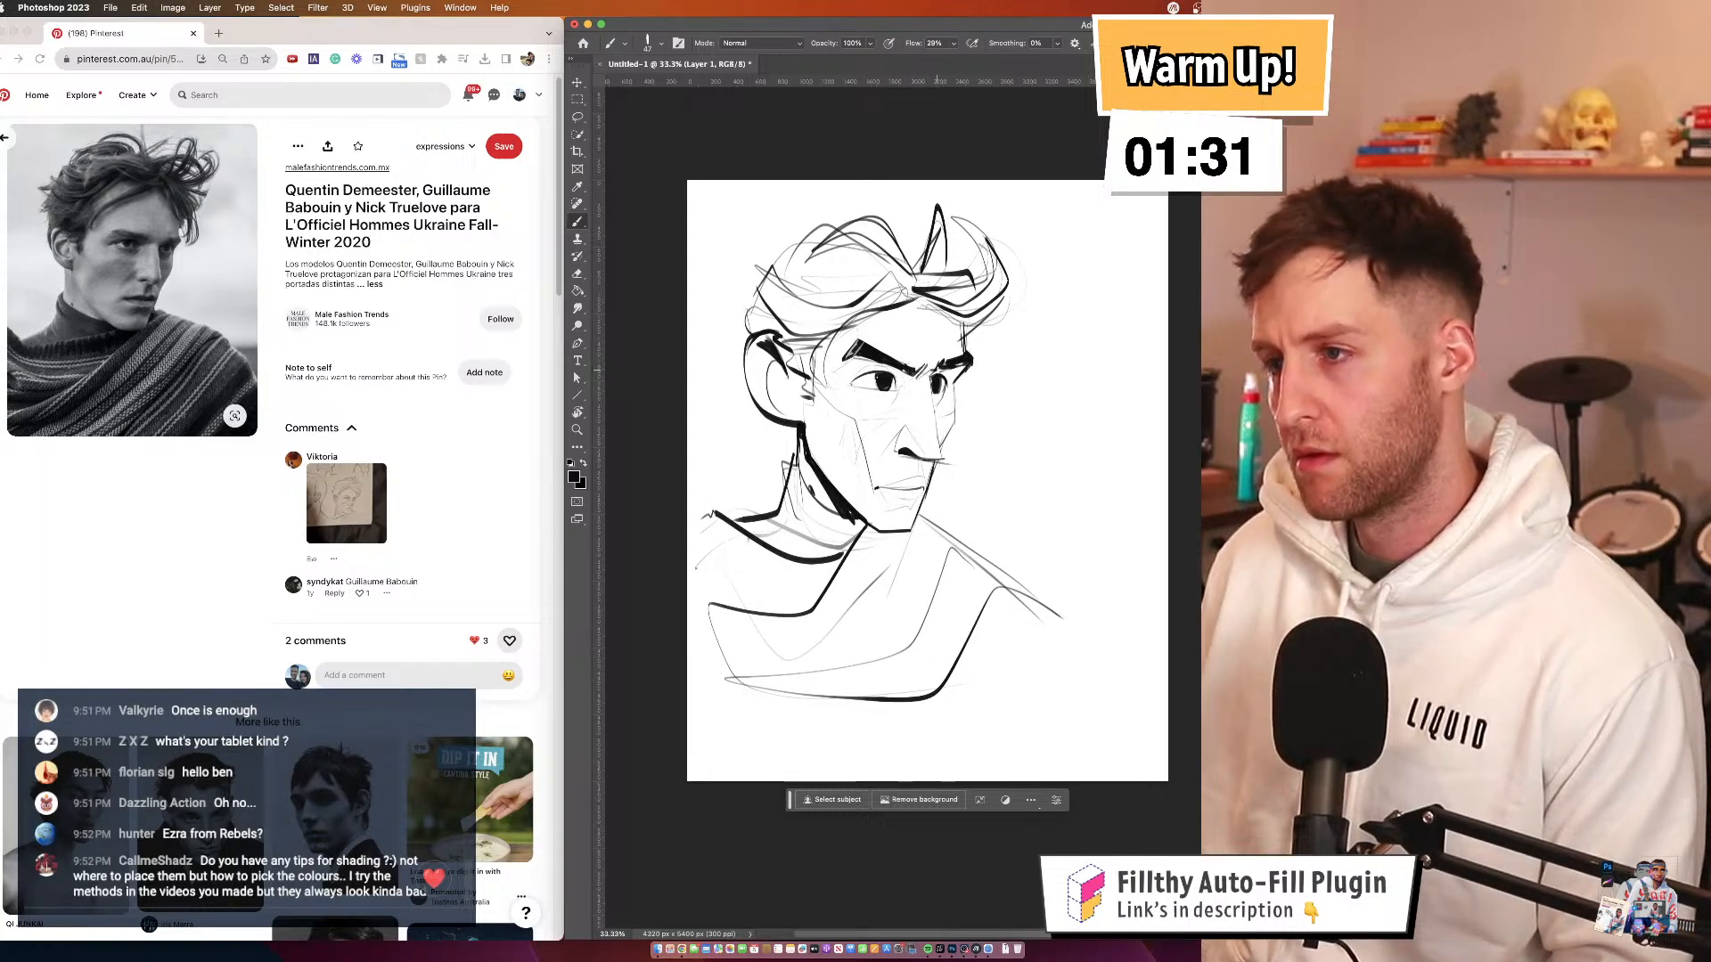
pyautogui.moveTo(945, 337); pyautogui.dragTo(894, 316)
pyautogui.press('super+z')
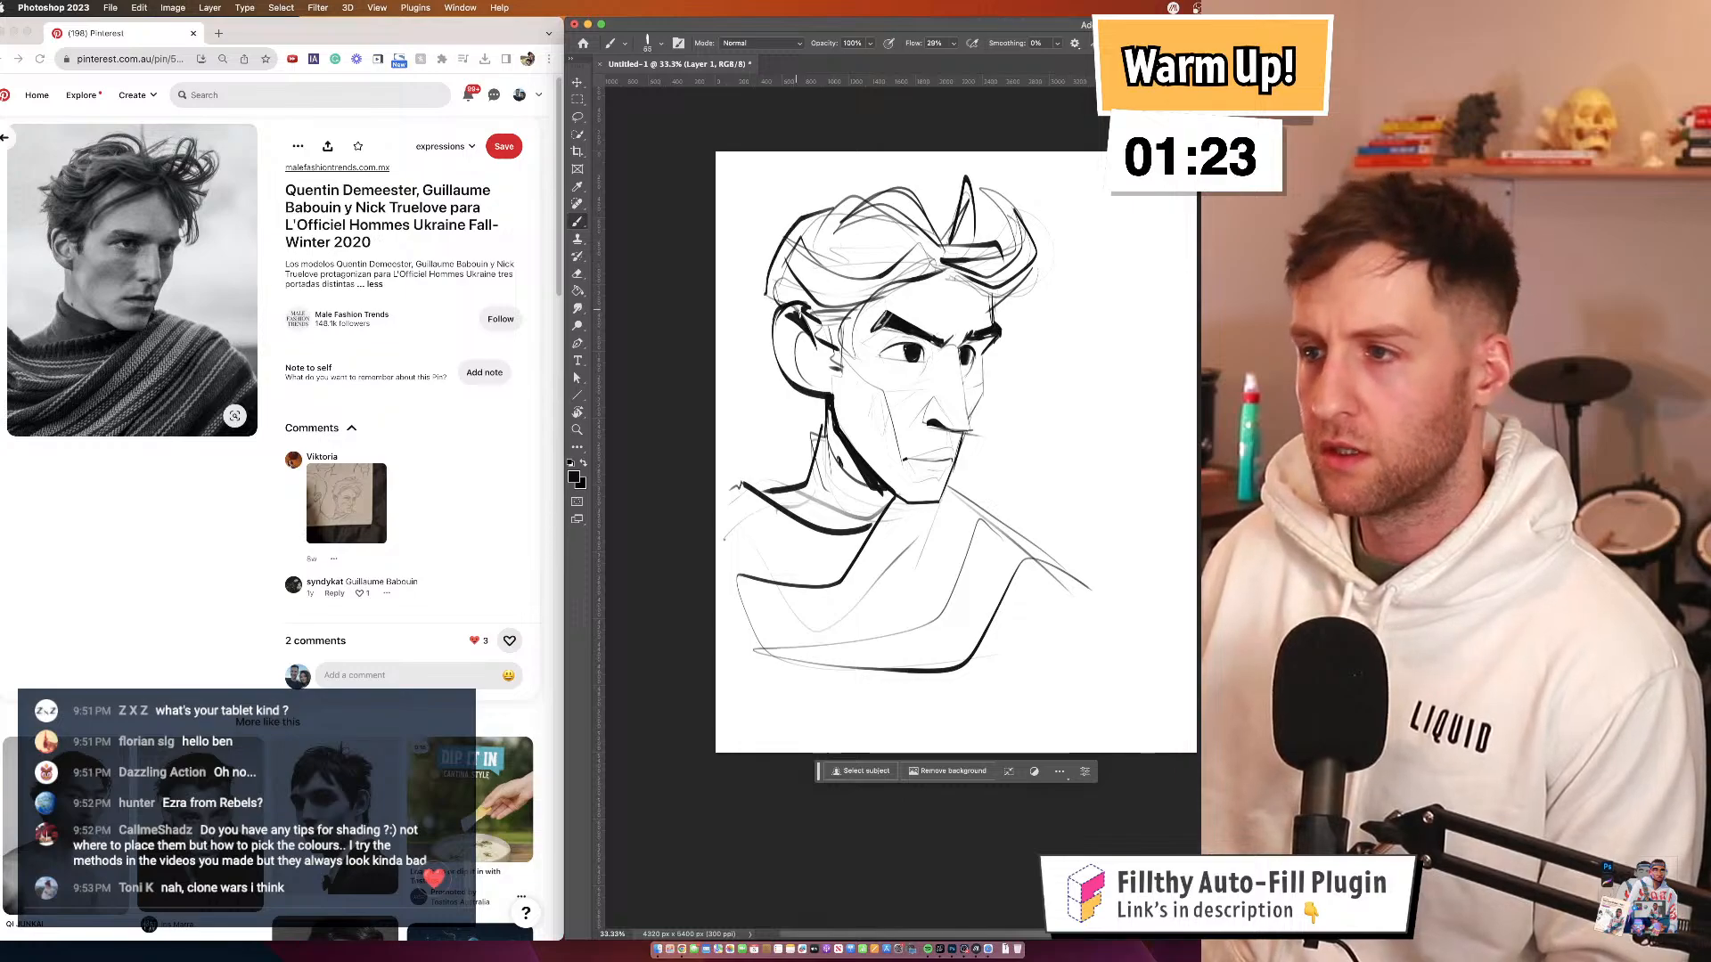
# Ink the back contour of the hair with a pointed tuft, and darken the hairline down to the far brow
pyautogui.moveTo(784, 287)
pyautogui.mouseDown()
pyautogui.moveTo(747, 288)
pyautogui.moveTo(833, 192)
pyautogui.mouseUp()
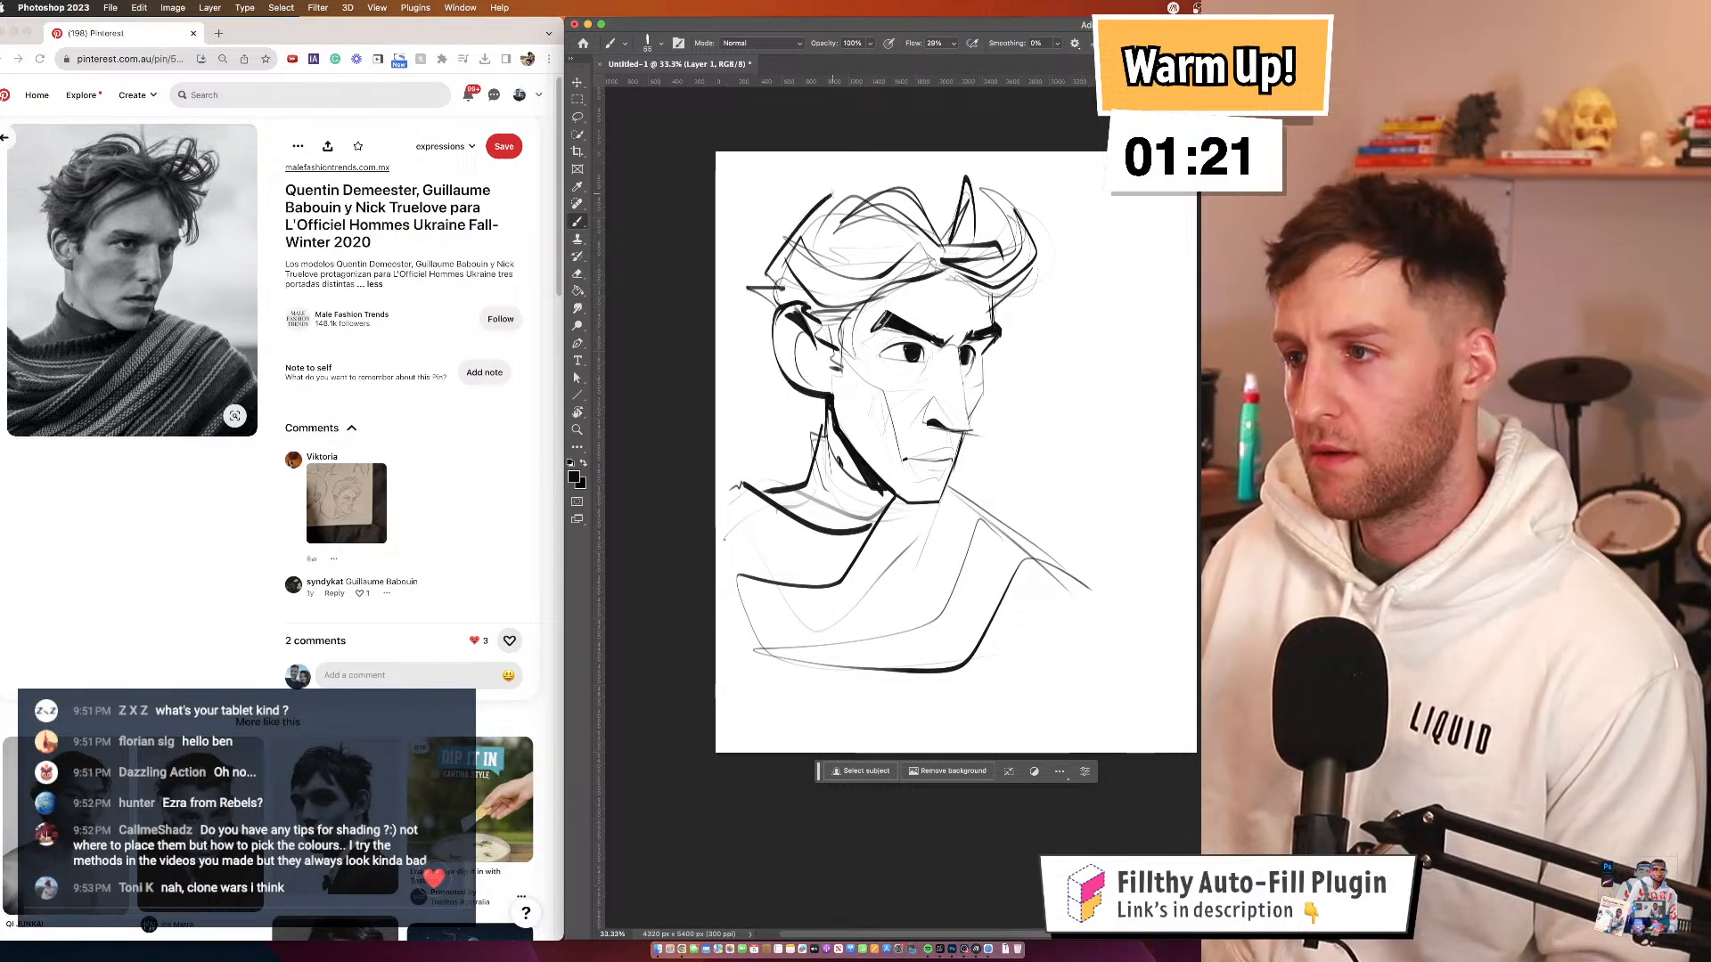
pyautogui.moveTo(948, 301); pyautogui.dragTo(928, 276)
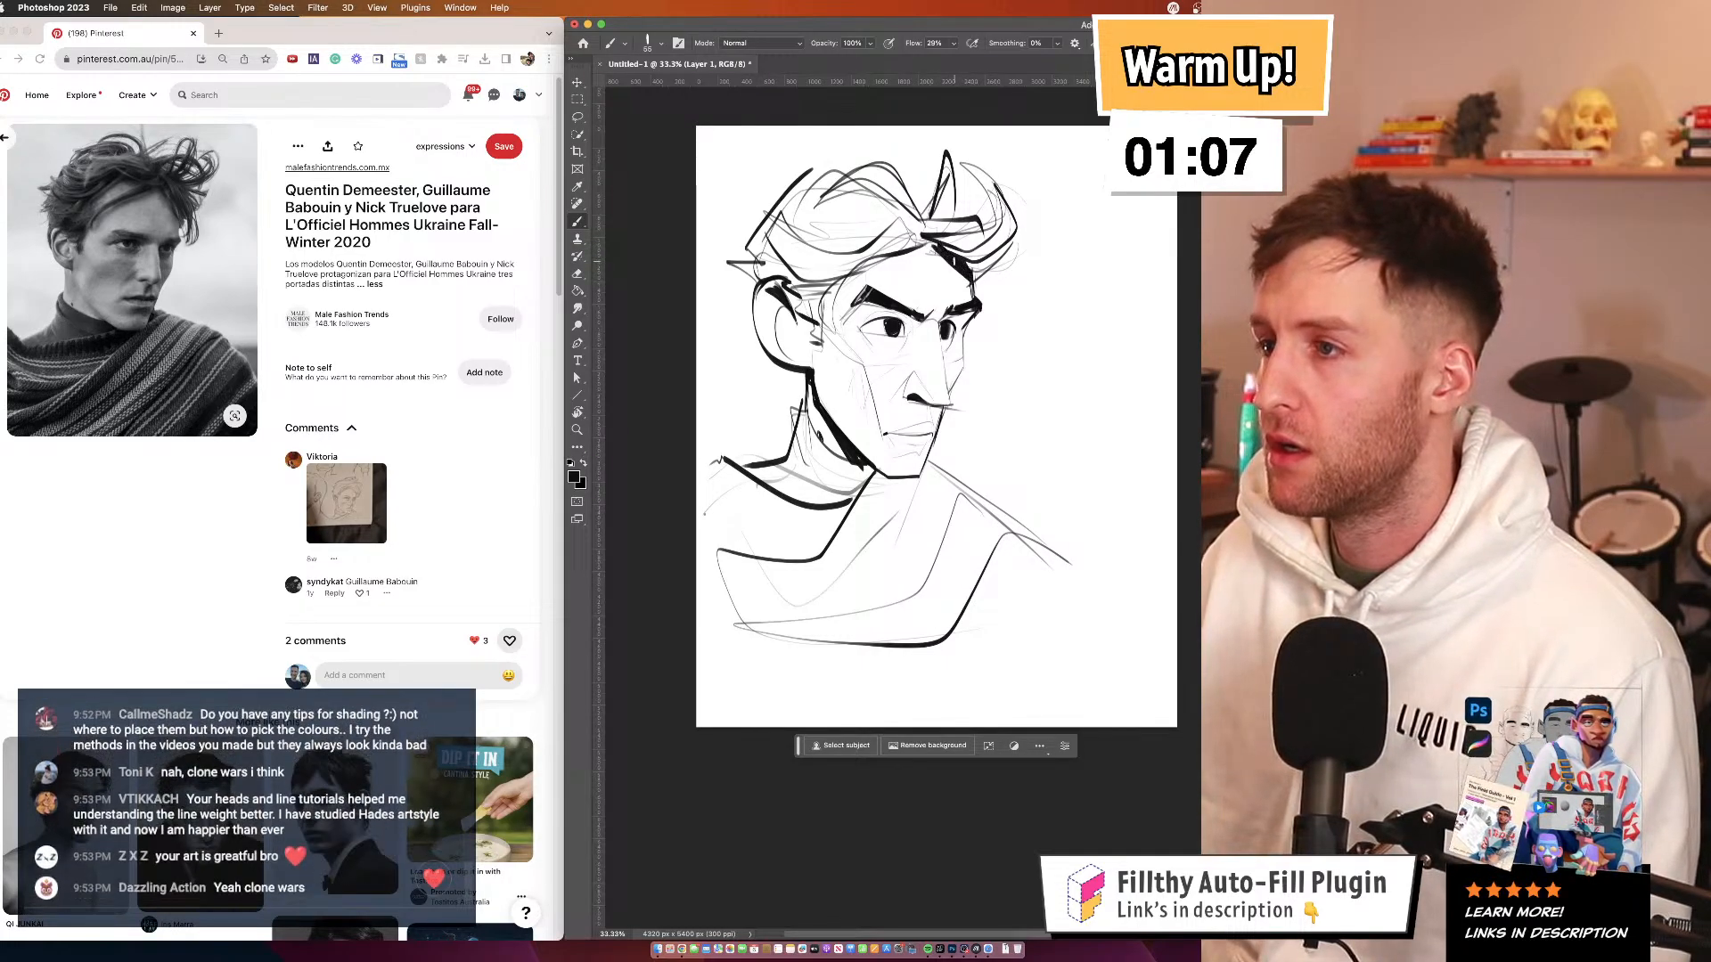
pyautogui.moveTo(1004, 274); pyautogui.dragTo(1006, 318)
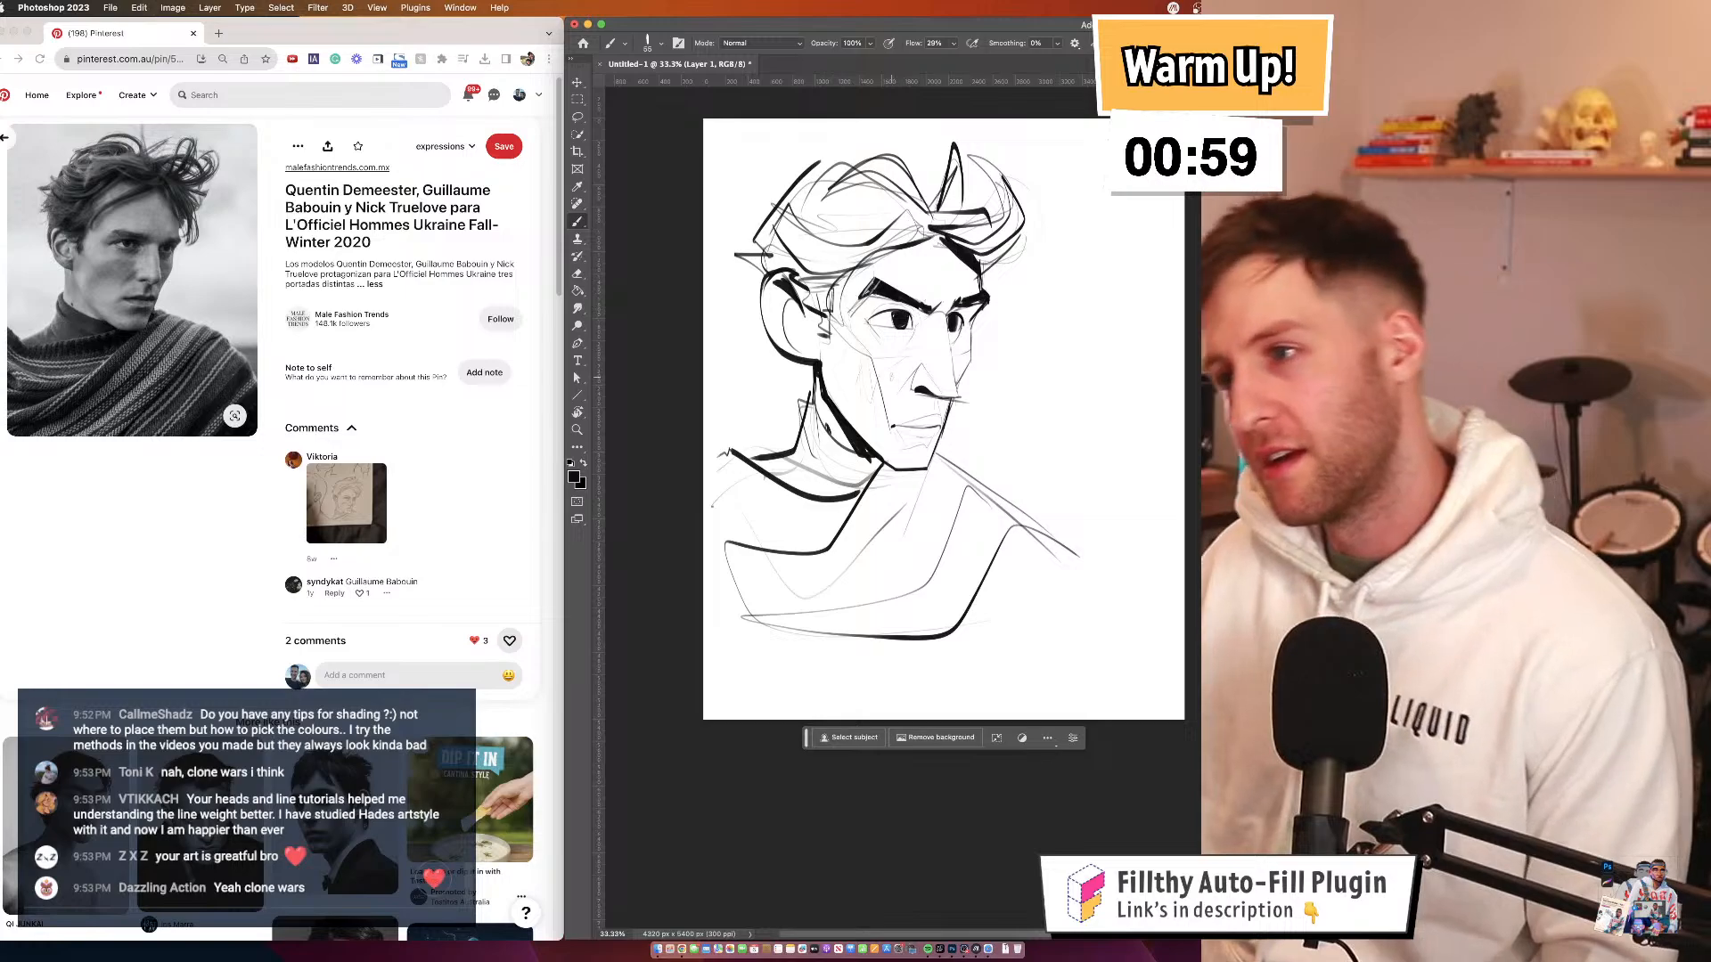
# Fill in the black shadow under the jaw and touch up the near cheek and mouth corner
pyautogui.moveTo(812, 406); pyautogui.dragTo(869, 461)
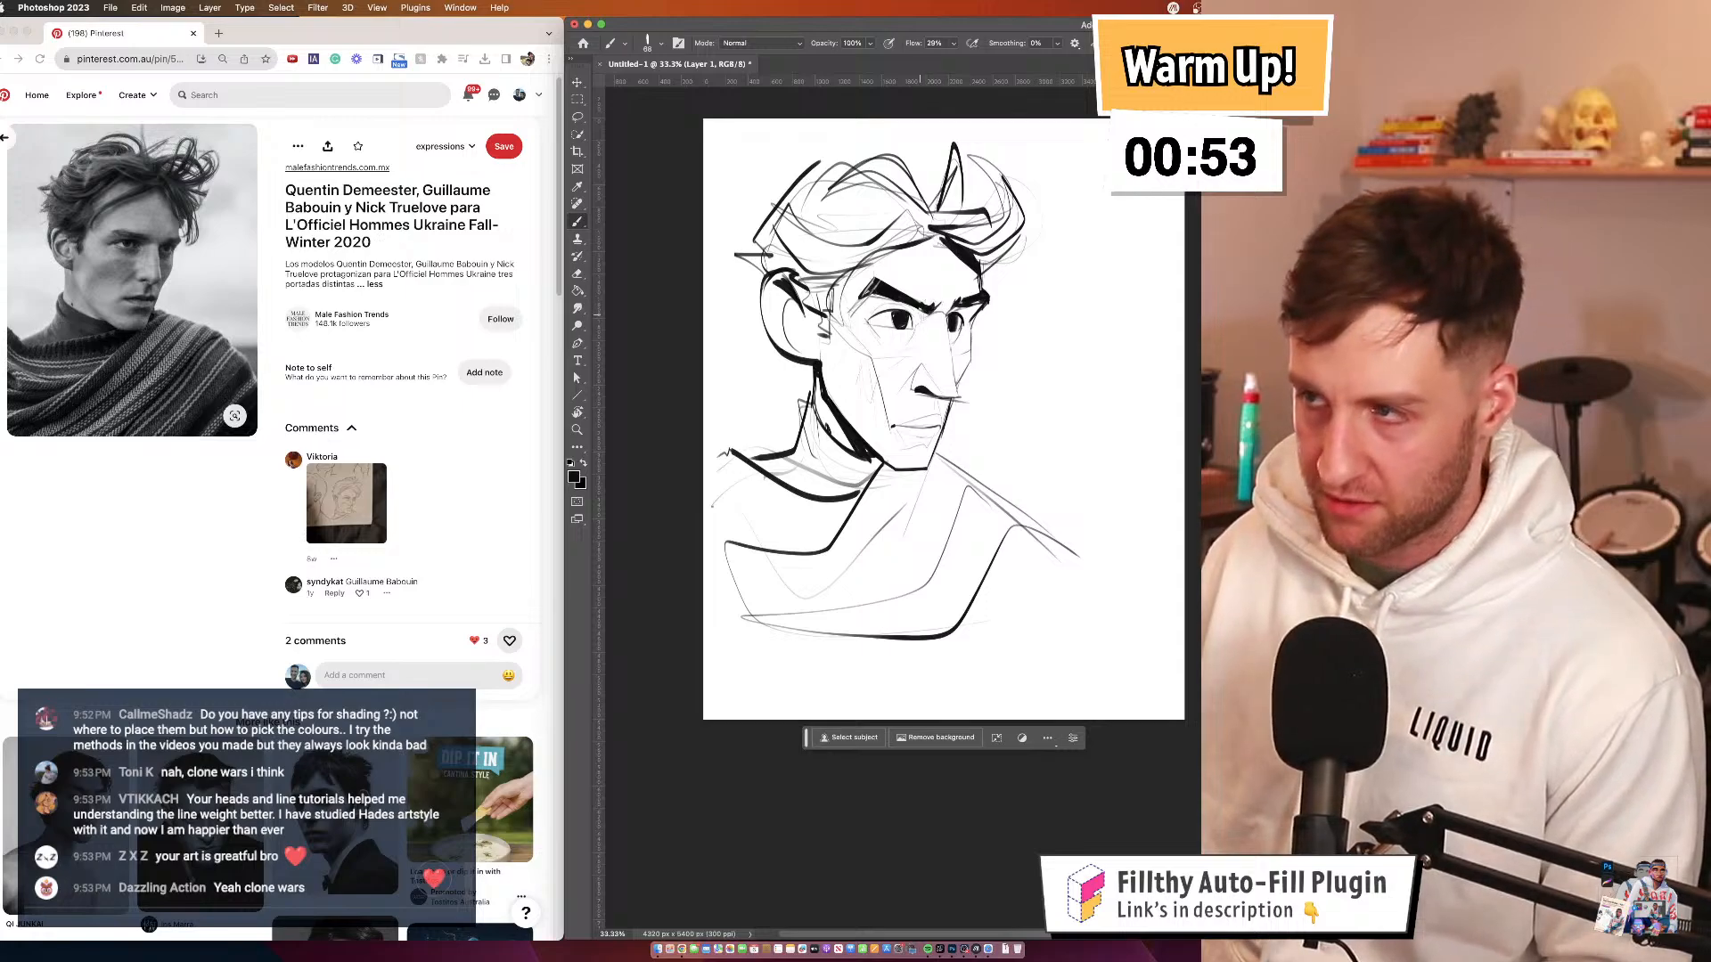
pyautogui.moveTo(892, 436); pyautogui.dragTo(888, 437)
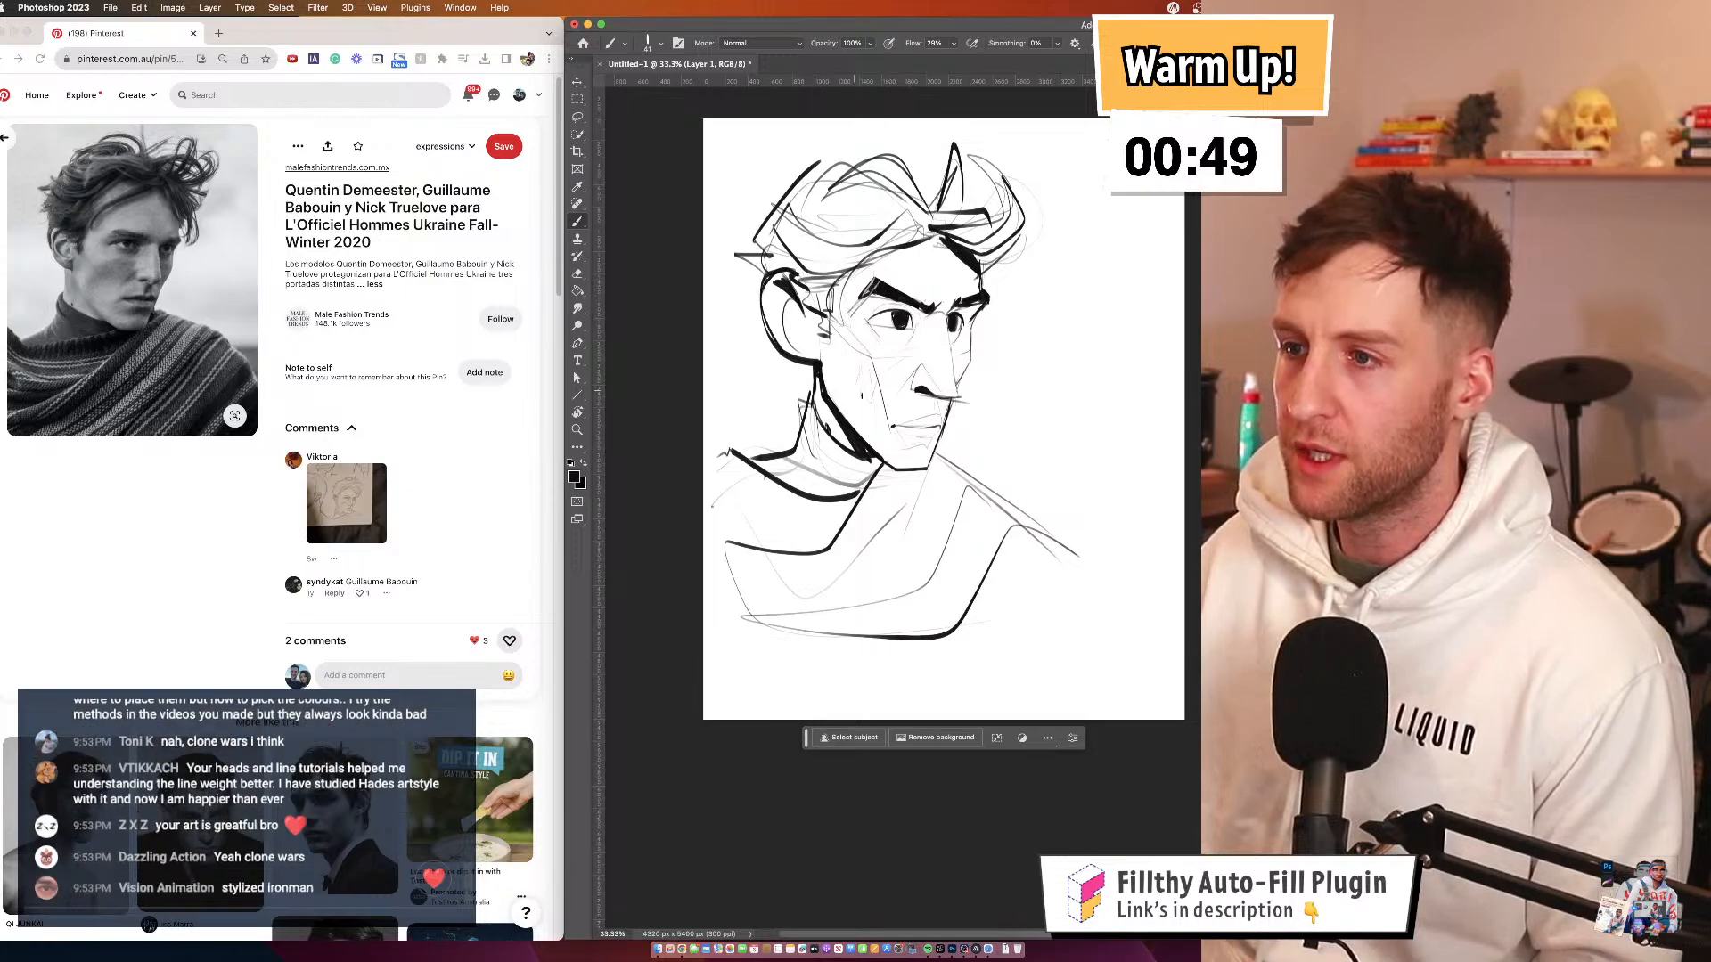
pyautogui.moveTo(865, 362); pyautogui.dragTo(869, 359)
pyautogui.moveTo(955, 425); pyautogui.dragTo(924, 429)
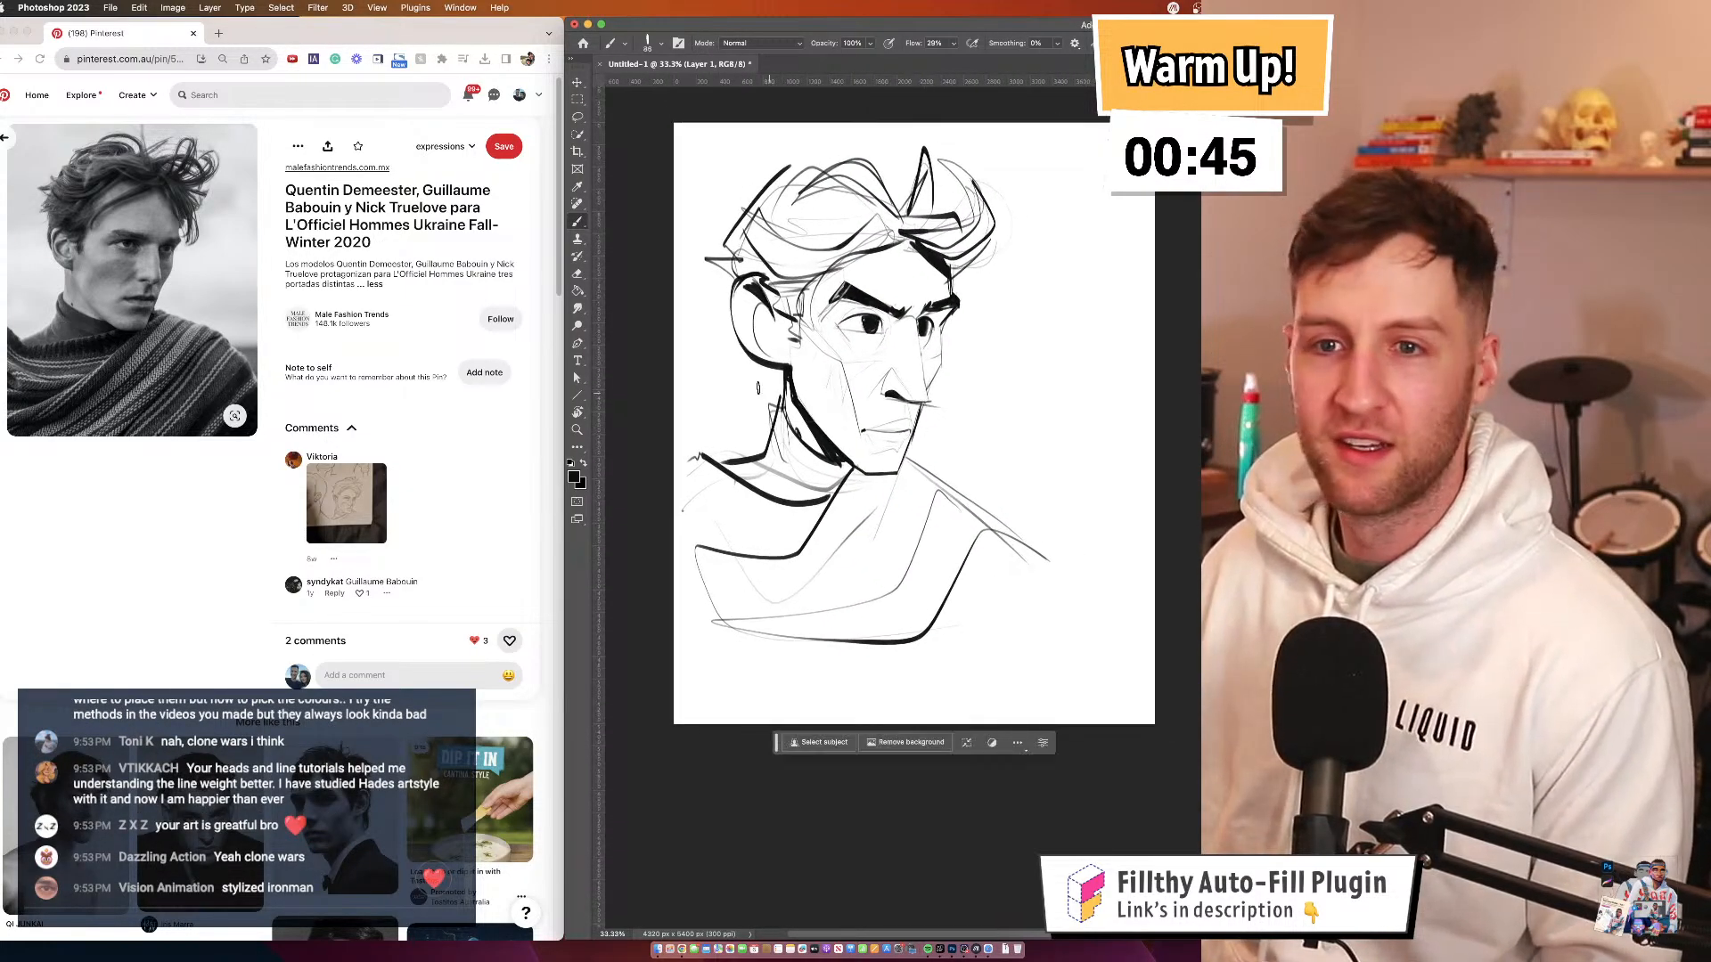
# Draw short zigzag ribbing strokes across the fold below the turtleneck collar
pyautogui.moveTo(688, 483)
pyautogui.mouseDown()
pyautogui.moveTo(756, 528)
pyautogui.moveTo(831, 511)
pyautogui.mouseUp()
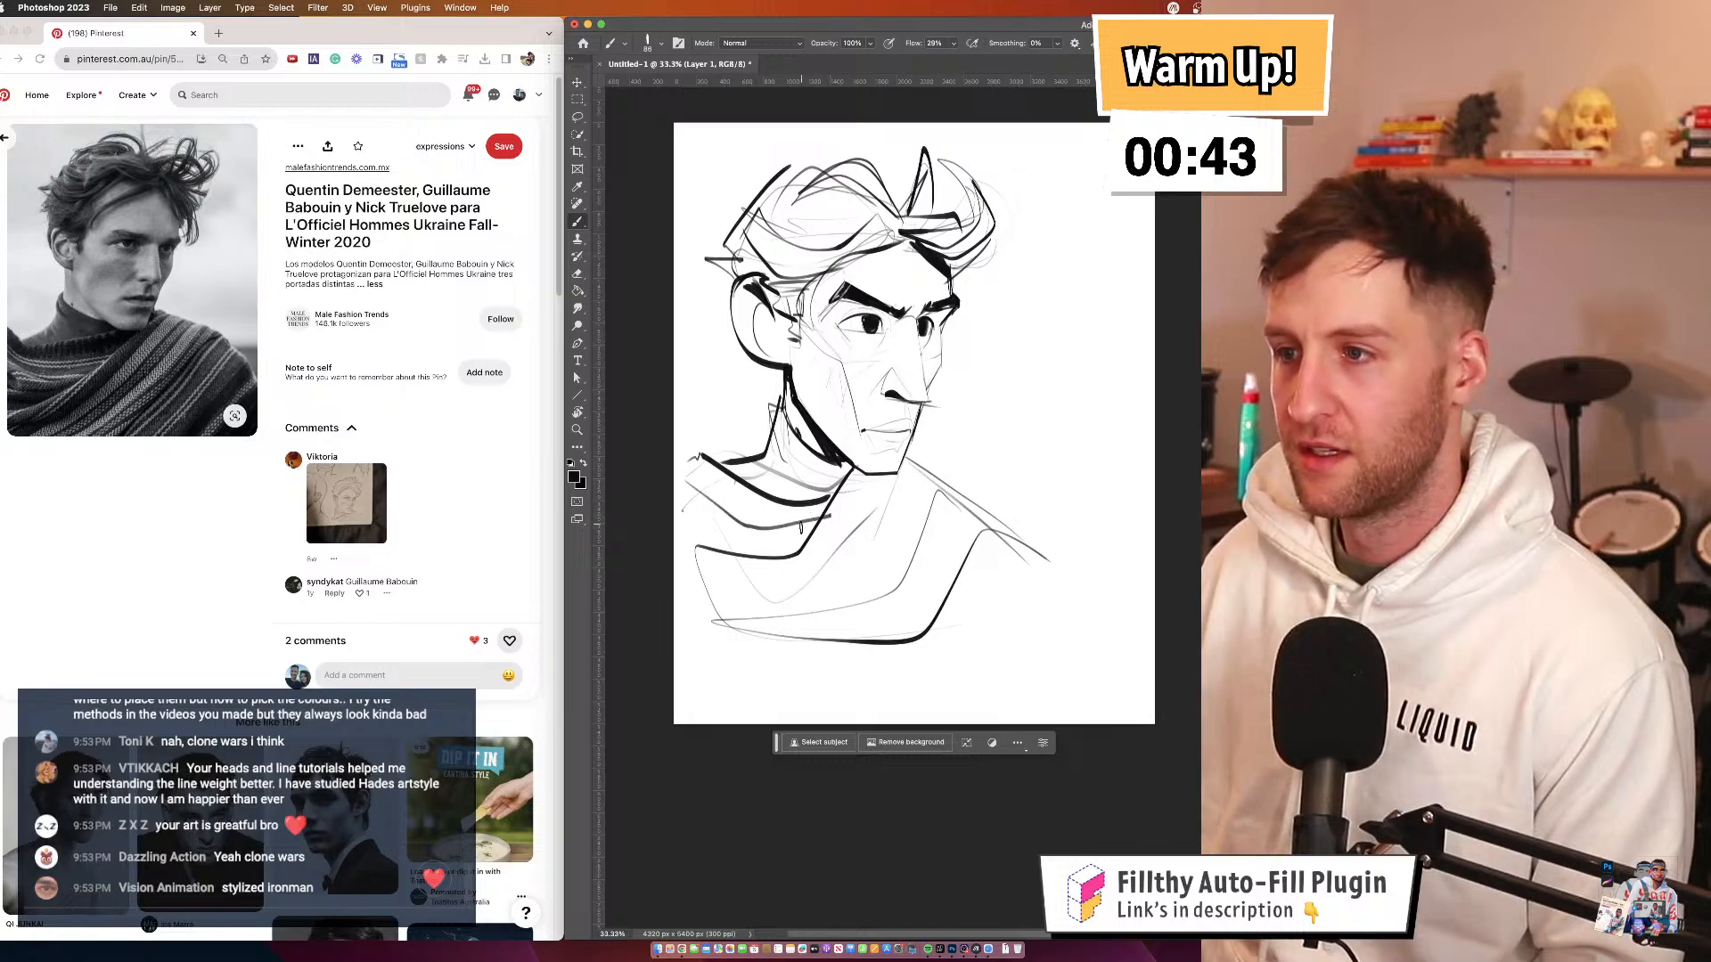
pyautogui.press('super+z')
pyautogui.moveTo(685, 471)
pyautogui.mouseDown()
pyautogui.moveTo(770, 539)
pyautogui.moveTo(808, 545)
pyautogui.moveTo(756, 535)
pyautogui.mouseUp()
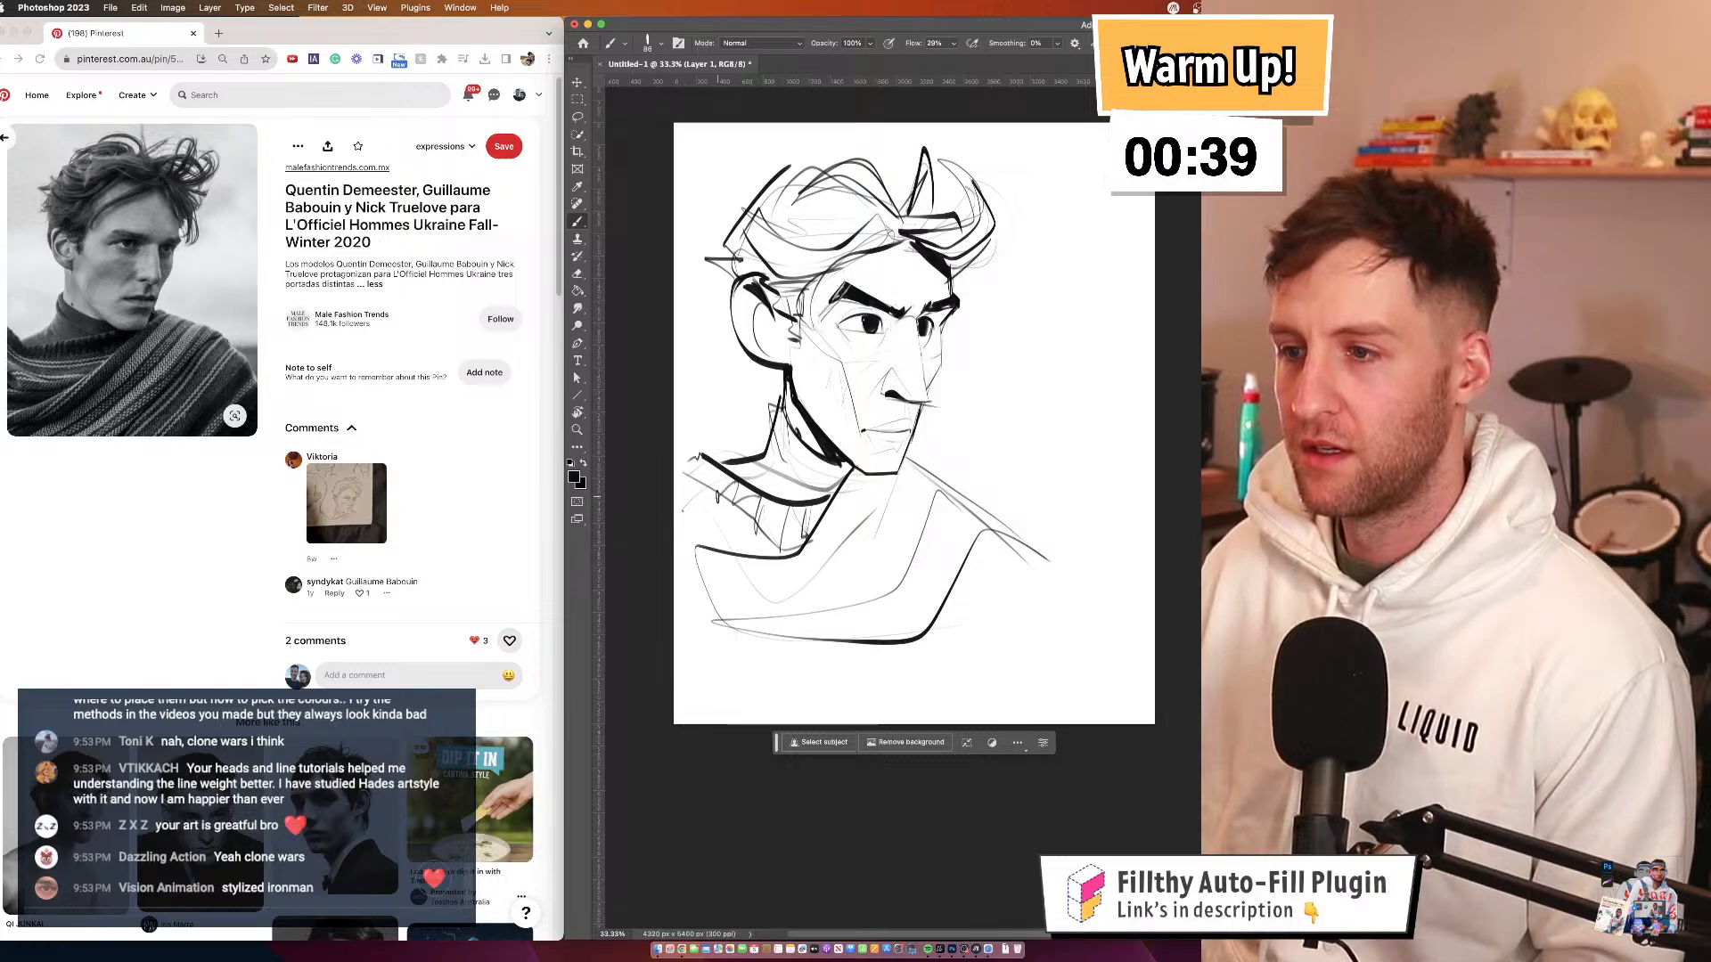
pyautogui.moveTo(858, 482); pyautogui.dragTo(889, 459)
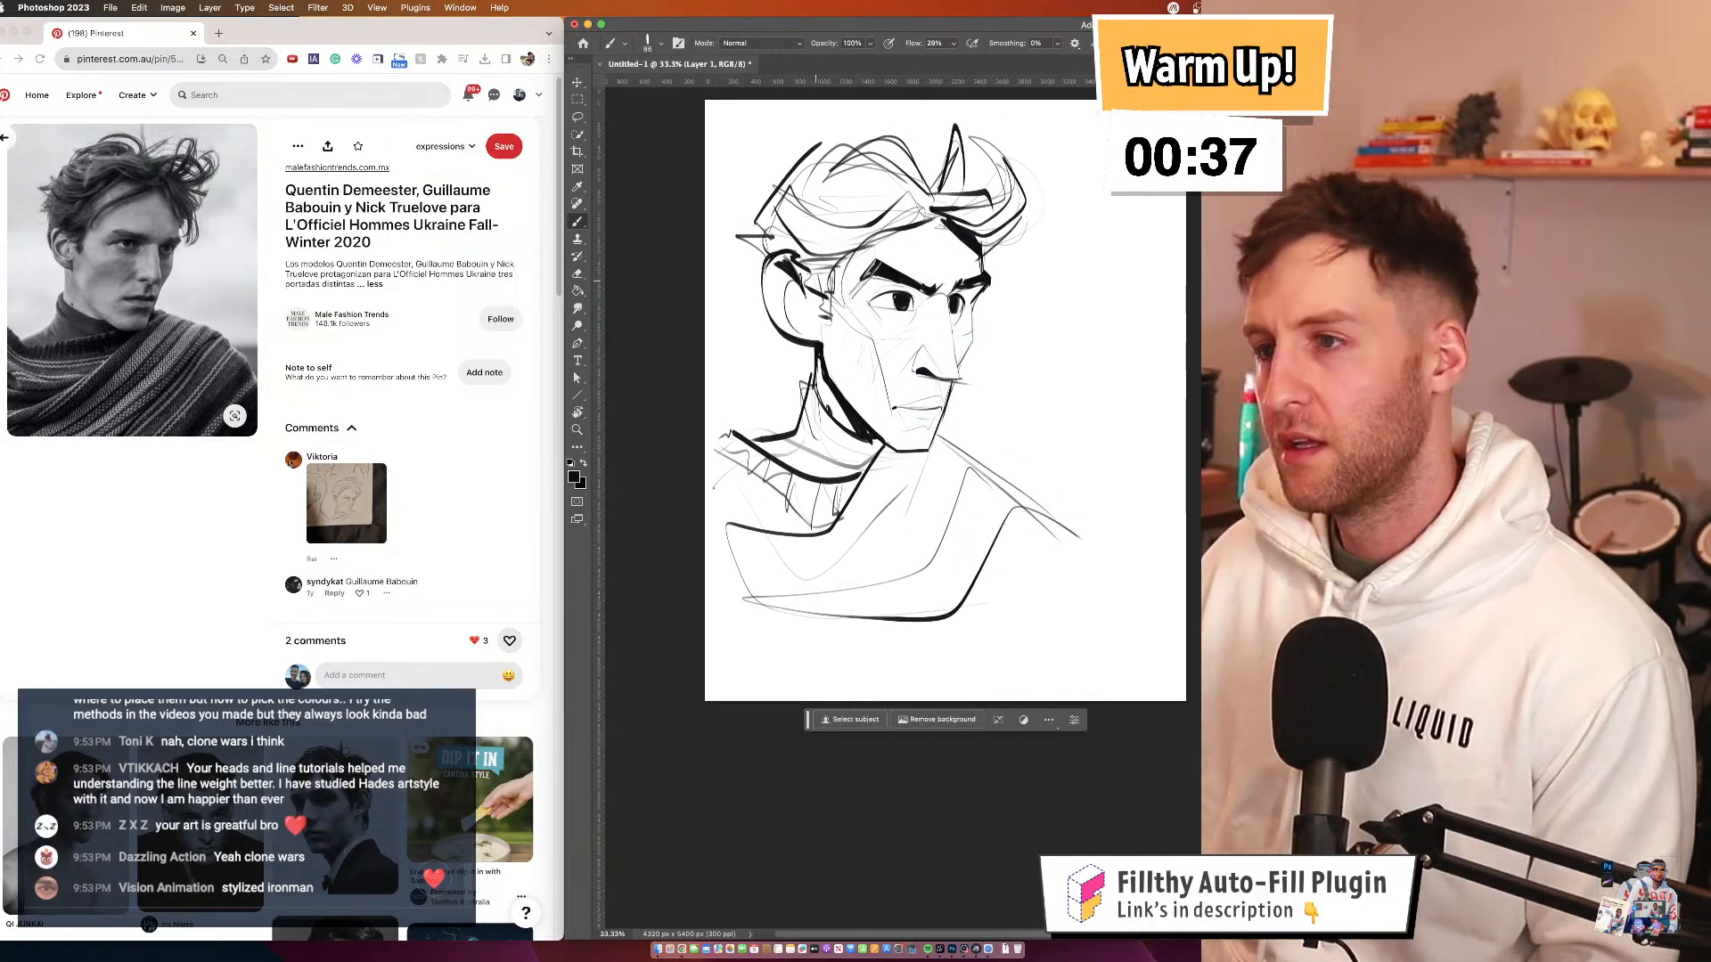
# Draw thin, curved loose strands of hair falling from the quiff past the far temple
pyautogui.moveTo(1030, 371); pyautogui.dragTo(1012, 380)
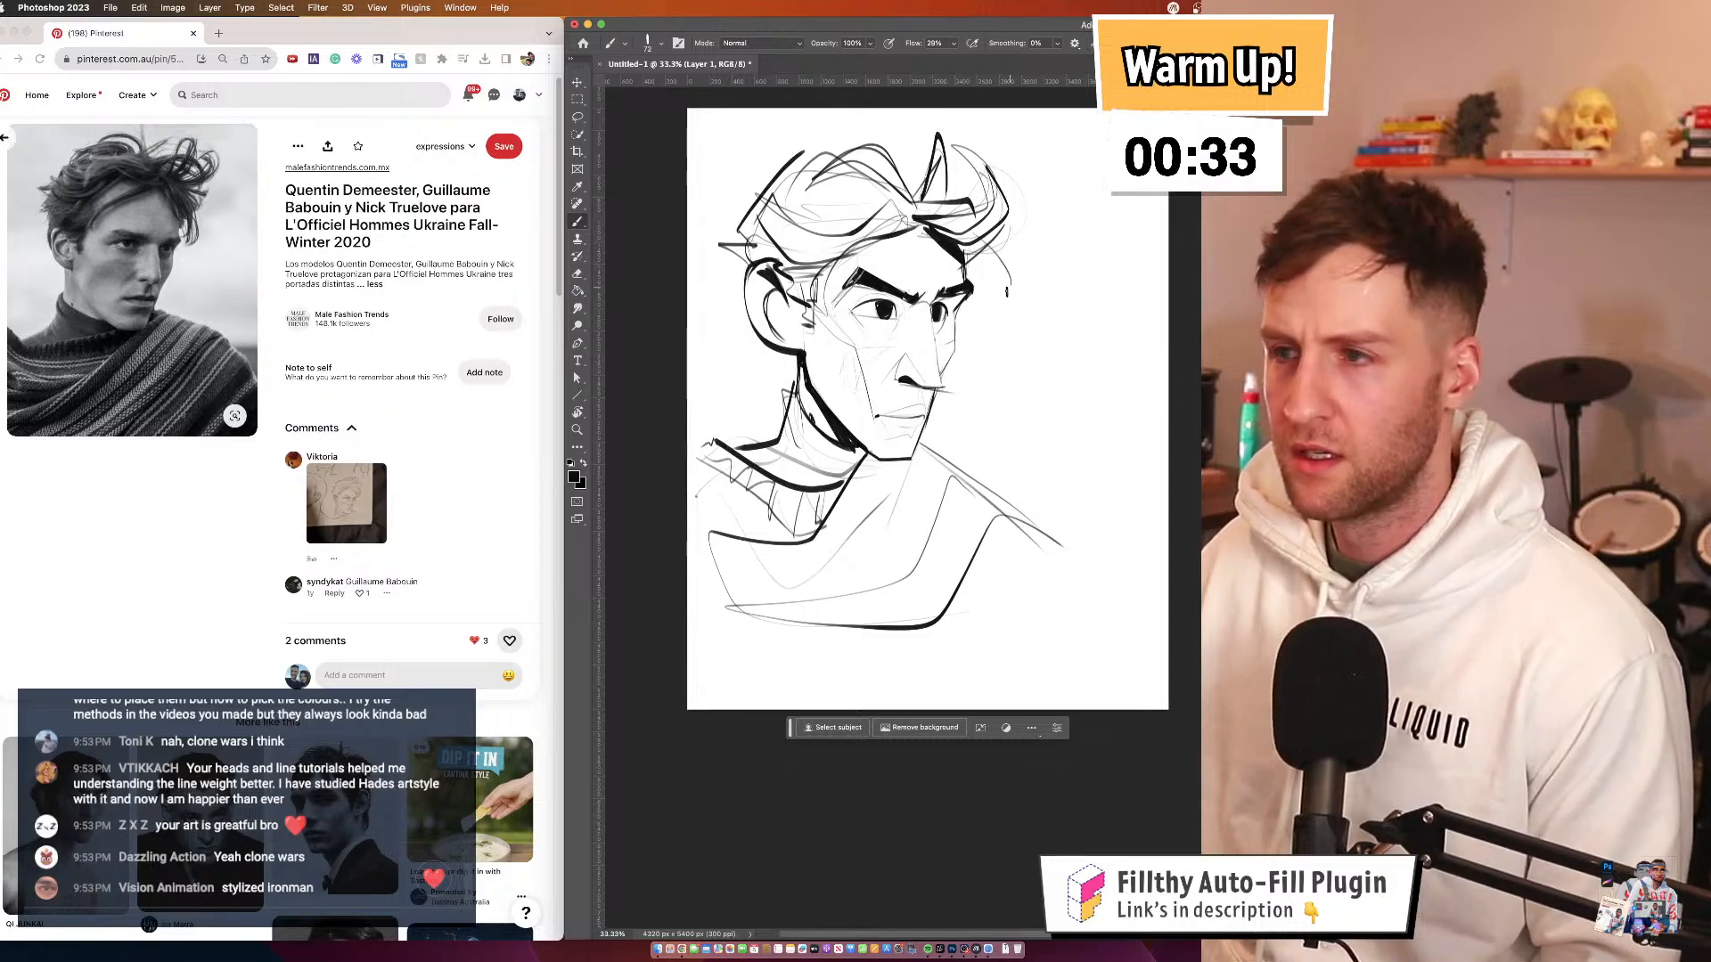
pyautogui.press('super+z')
pyautogui.moveTo(973, 237); pyautogui.dragTo(993, 318)
pyautogui.moveTo(968, 248); pyautogui.dragTo(987, 323)
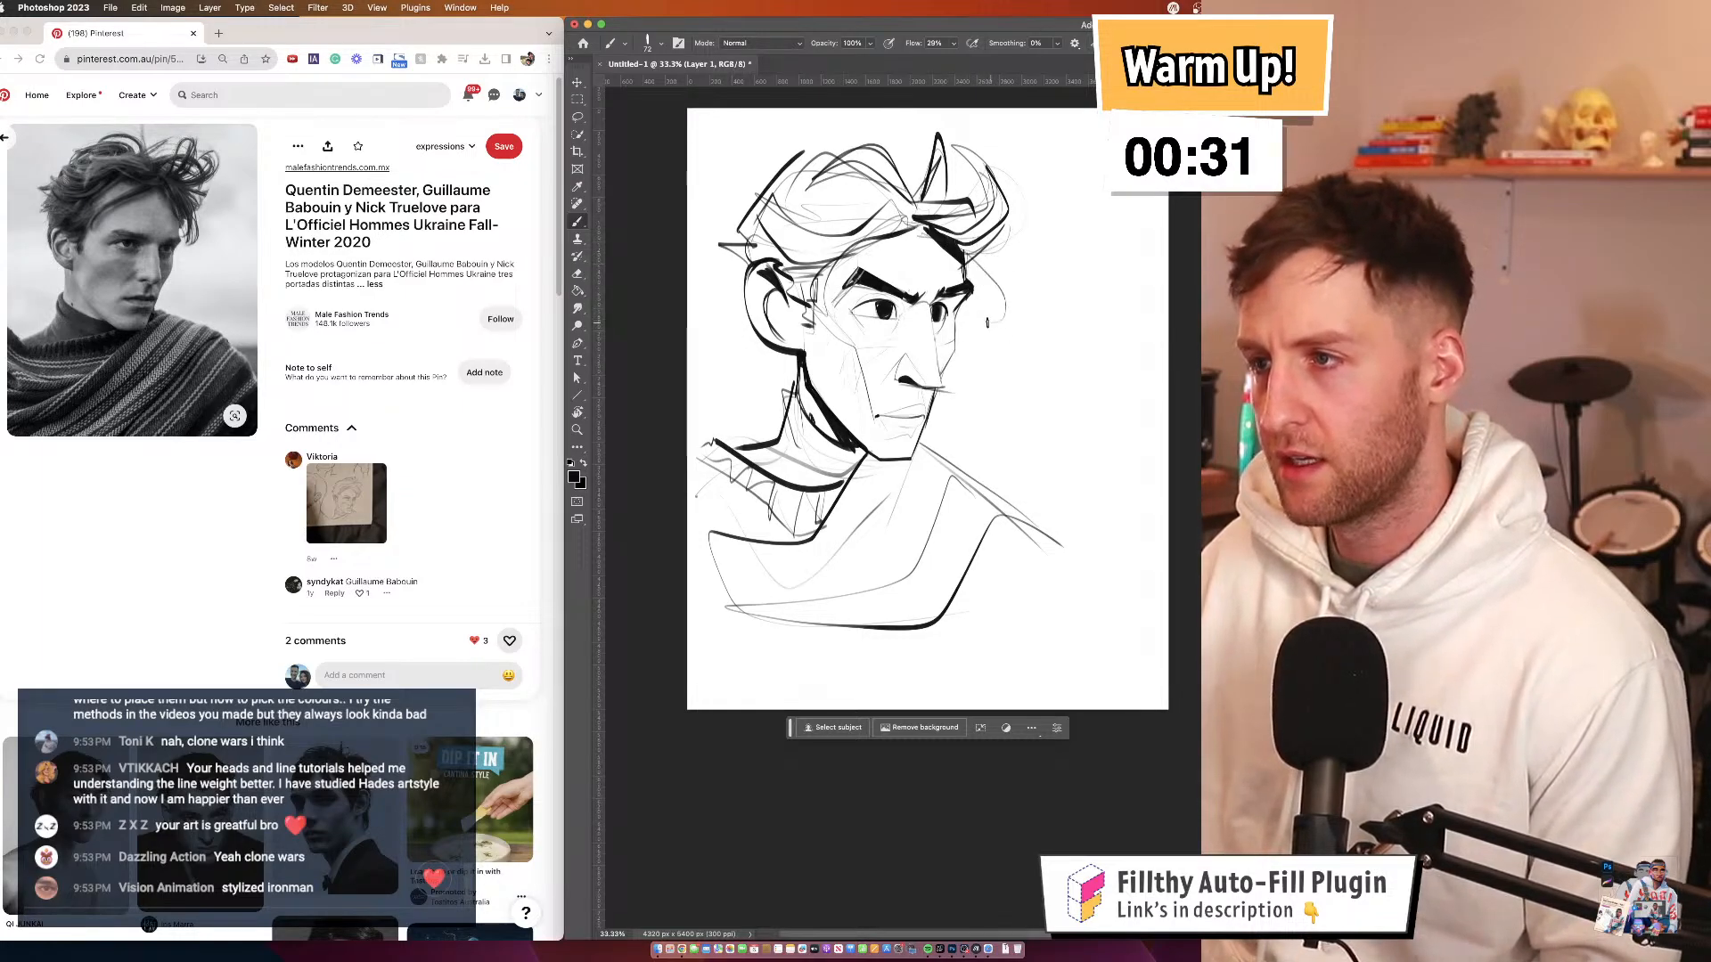
pyautogui.press('super+z')
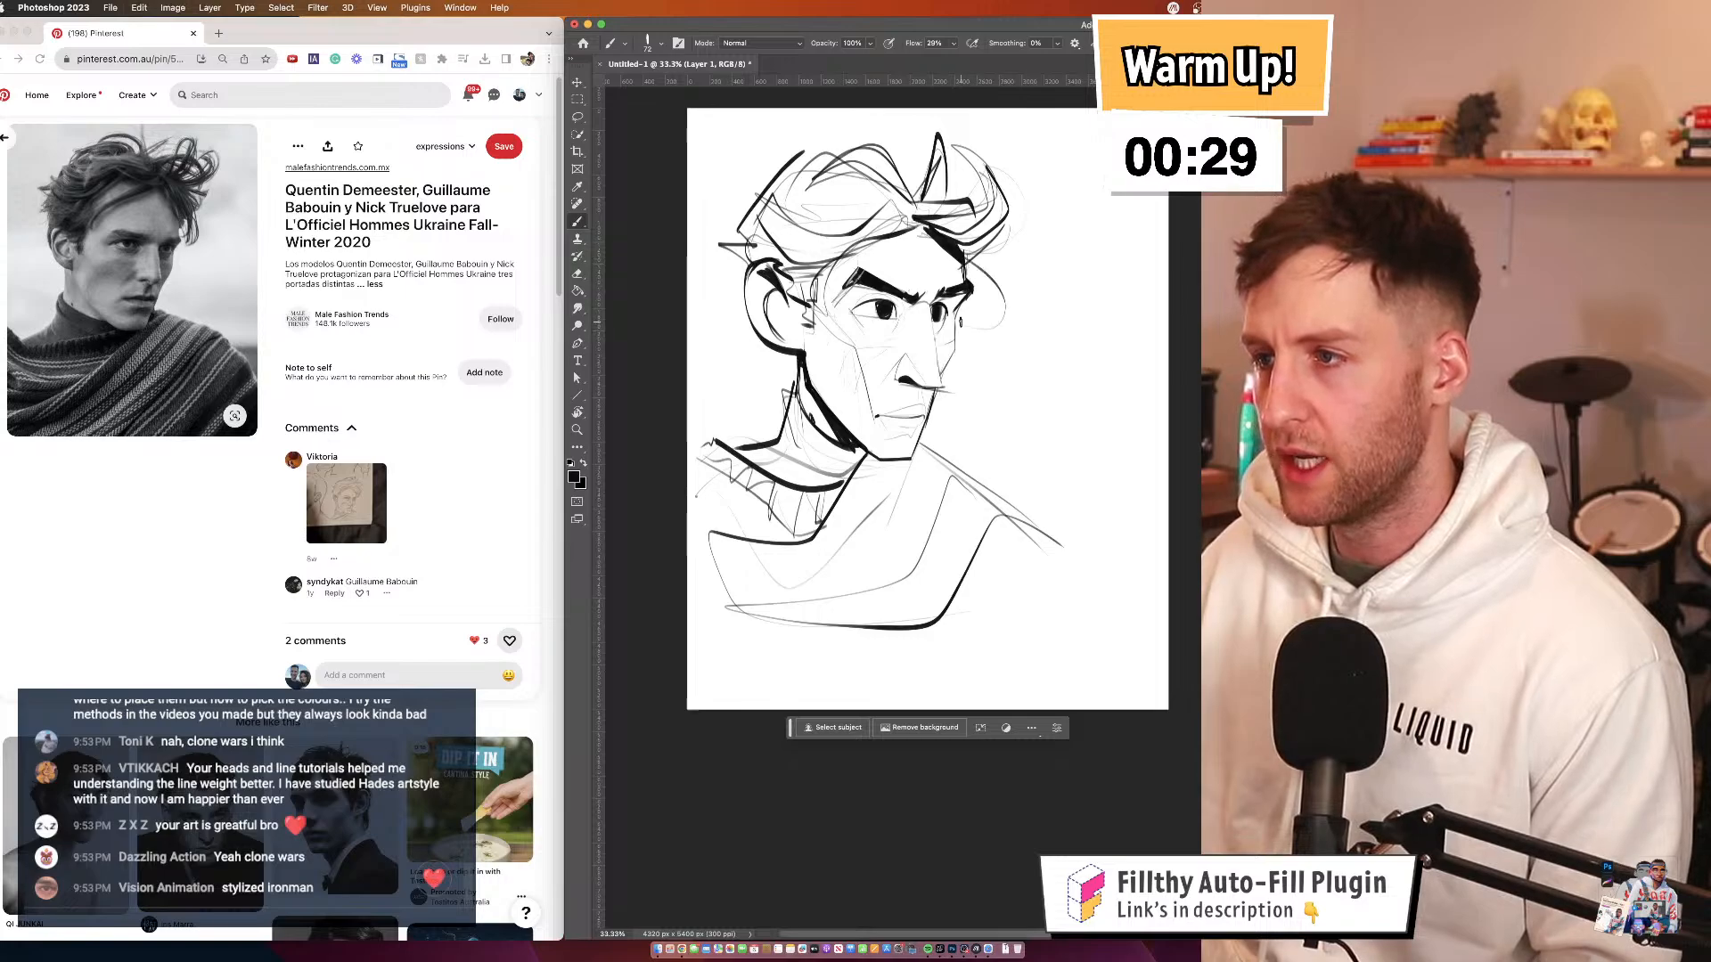
pyautogui.moveTo(967, 256); pyautogui.dragTo(1000, 312)
pyautogui.moveTo(1010, 459); pyautogui.dragTo(963, 448)
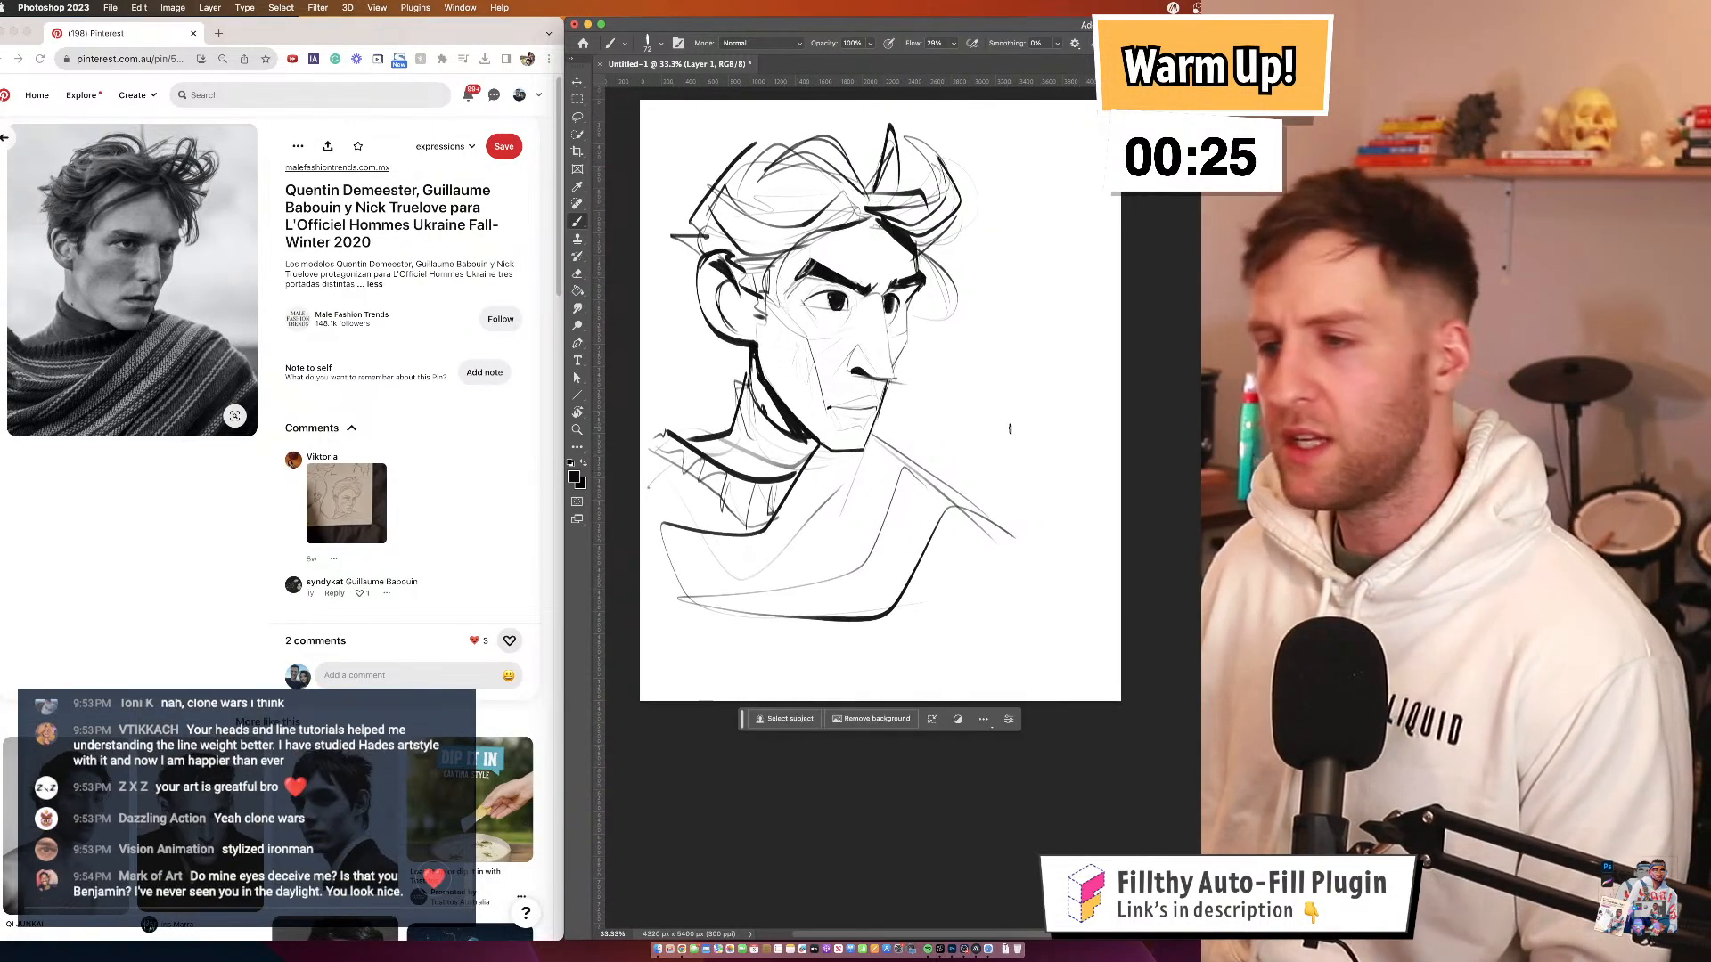
# Flip the canvas view horizontally and undo the last three brush strokes
pyautogui.press('shift+super+h')
pyautogui.moveTo(1114, 374)
pyautogui.mouseDown()
pyautogui.moveTo(822, 418)
pyautogui.moveTo(827, 341)
pyautogui.moveTo(845, 335)
pyautogui.moveTo(821, 362)
pyautogui.moveTo(853, 343)
pyautogui.mouseUp()
pyautogui.click(849, 329)
pyautogui.press('super+z')
pyautogui.press('super+z')
pyautogui.press('super+z')
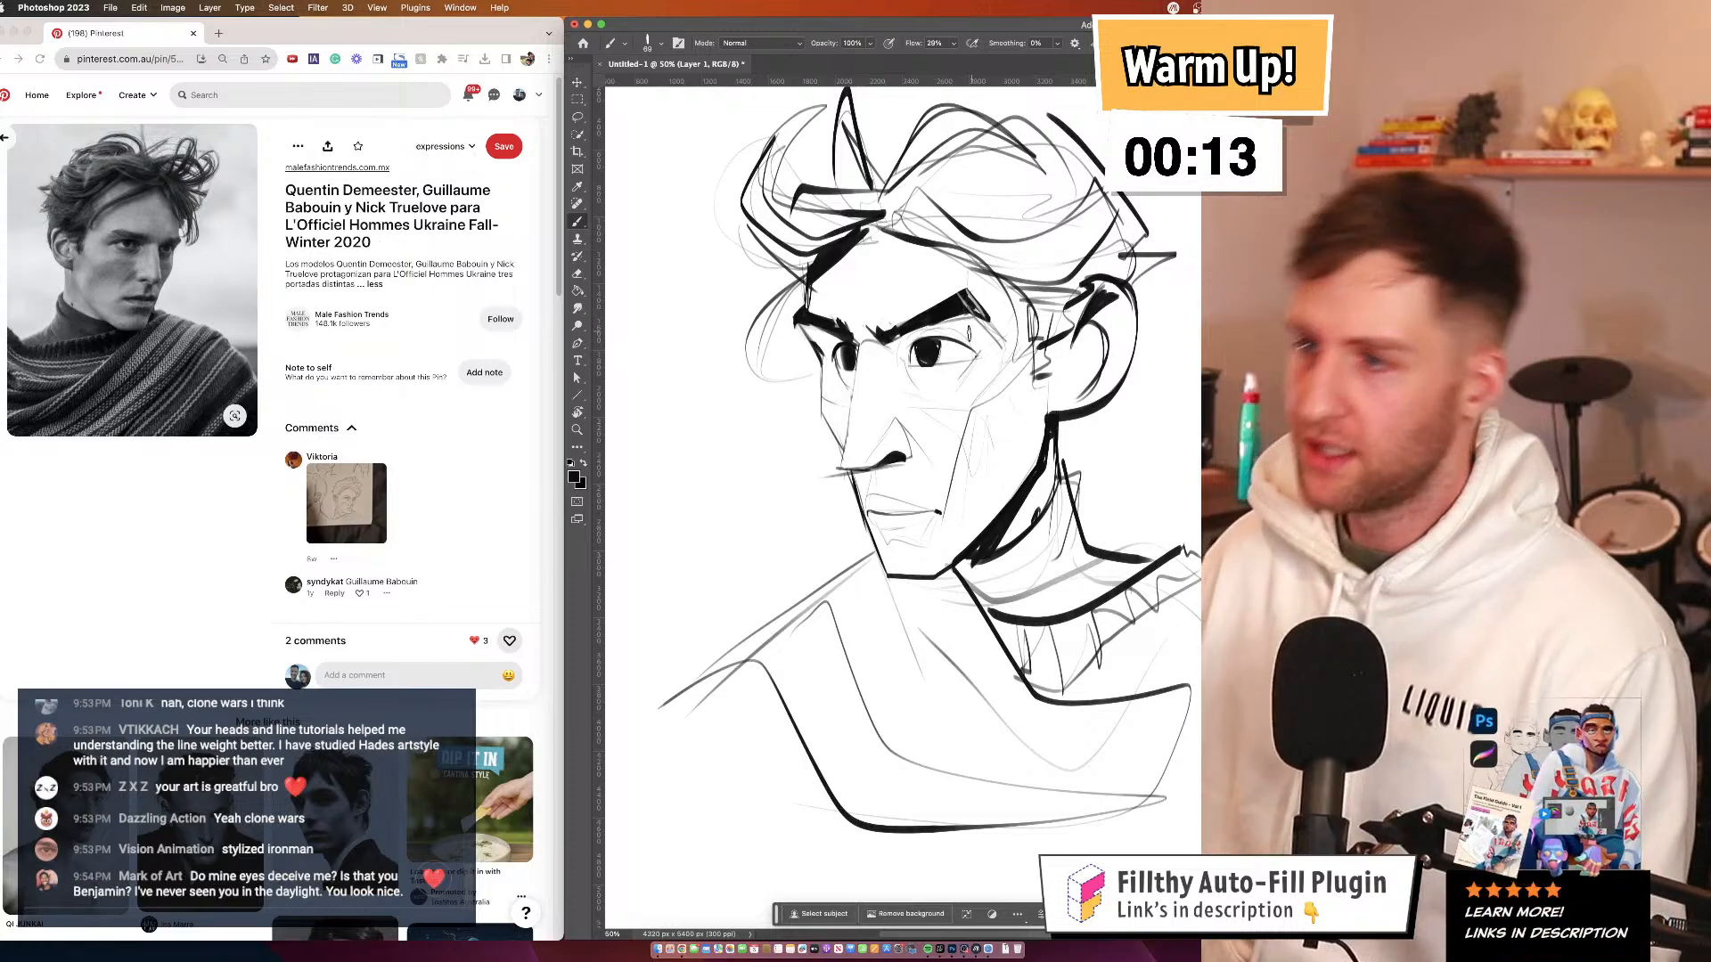
pyautogui.moveTo(937, 306); pyautogui.dragTo(842, 269)
pyautogui.keyDown('alt'); pyautogui.click(917, 420); pyautogui.keyUp('alt')
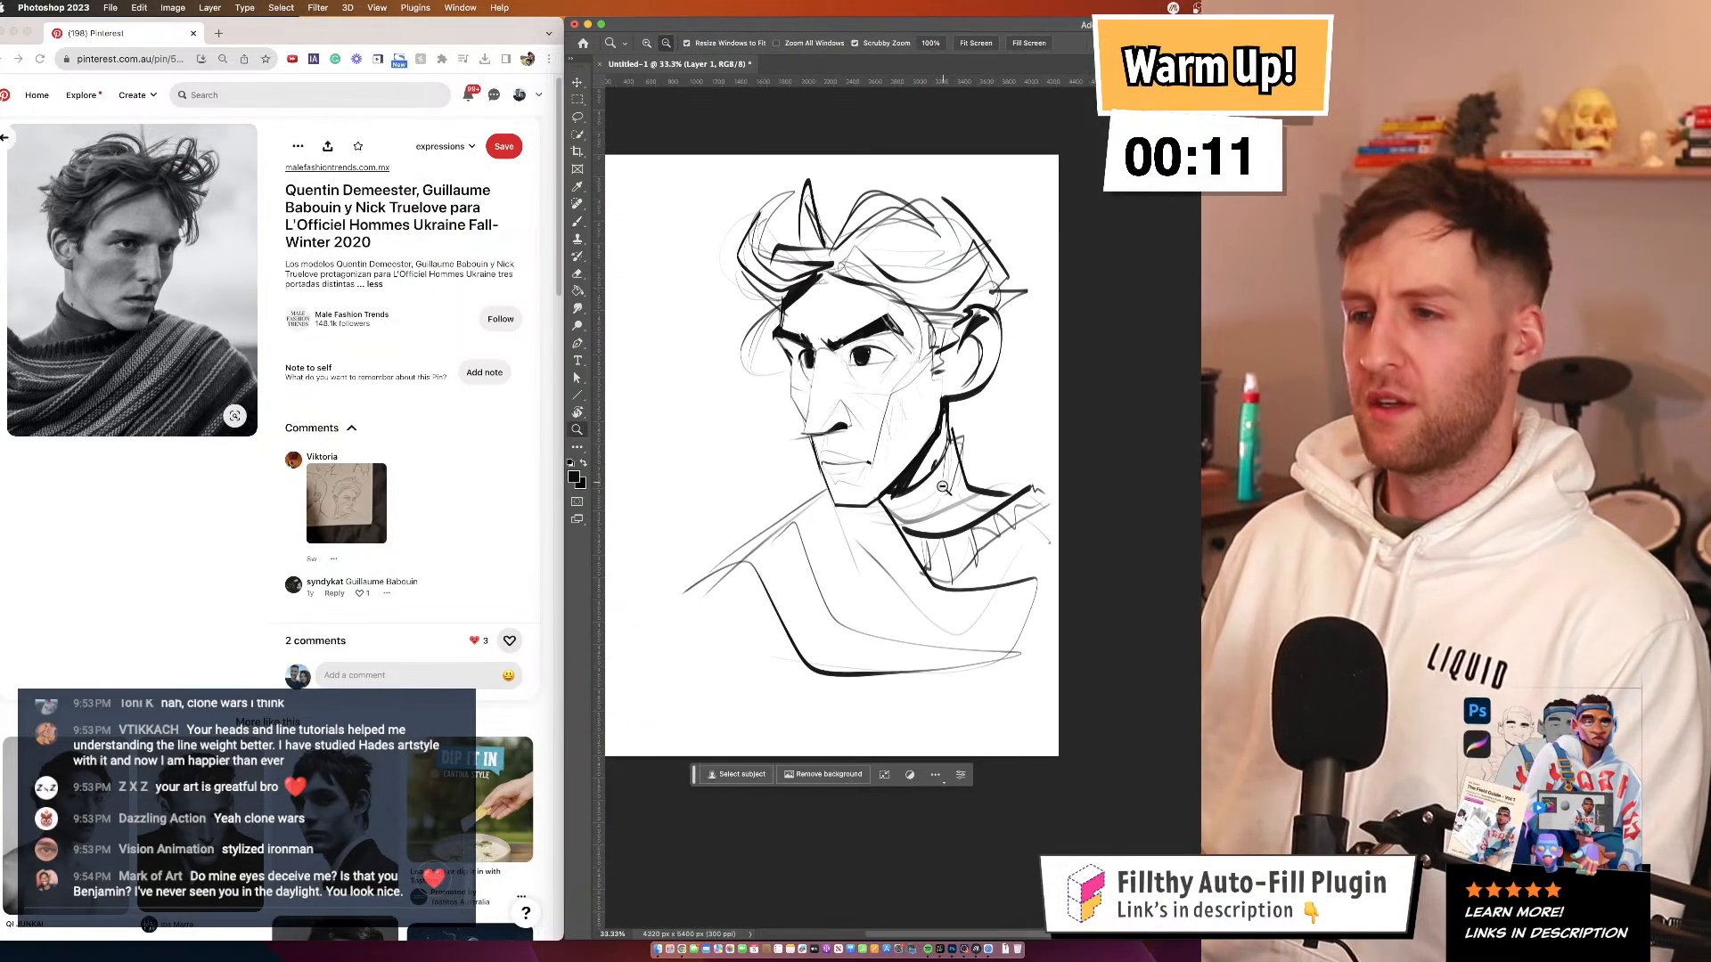
pyautogui.moveTo(923, 486); pyautogui.dragTo(946, 460)
pyautogui.click(874, 477)
pyautogui.keyDown('alt'); pyautogui.click(891, 456); pyautogui.keyUp('alt')
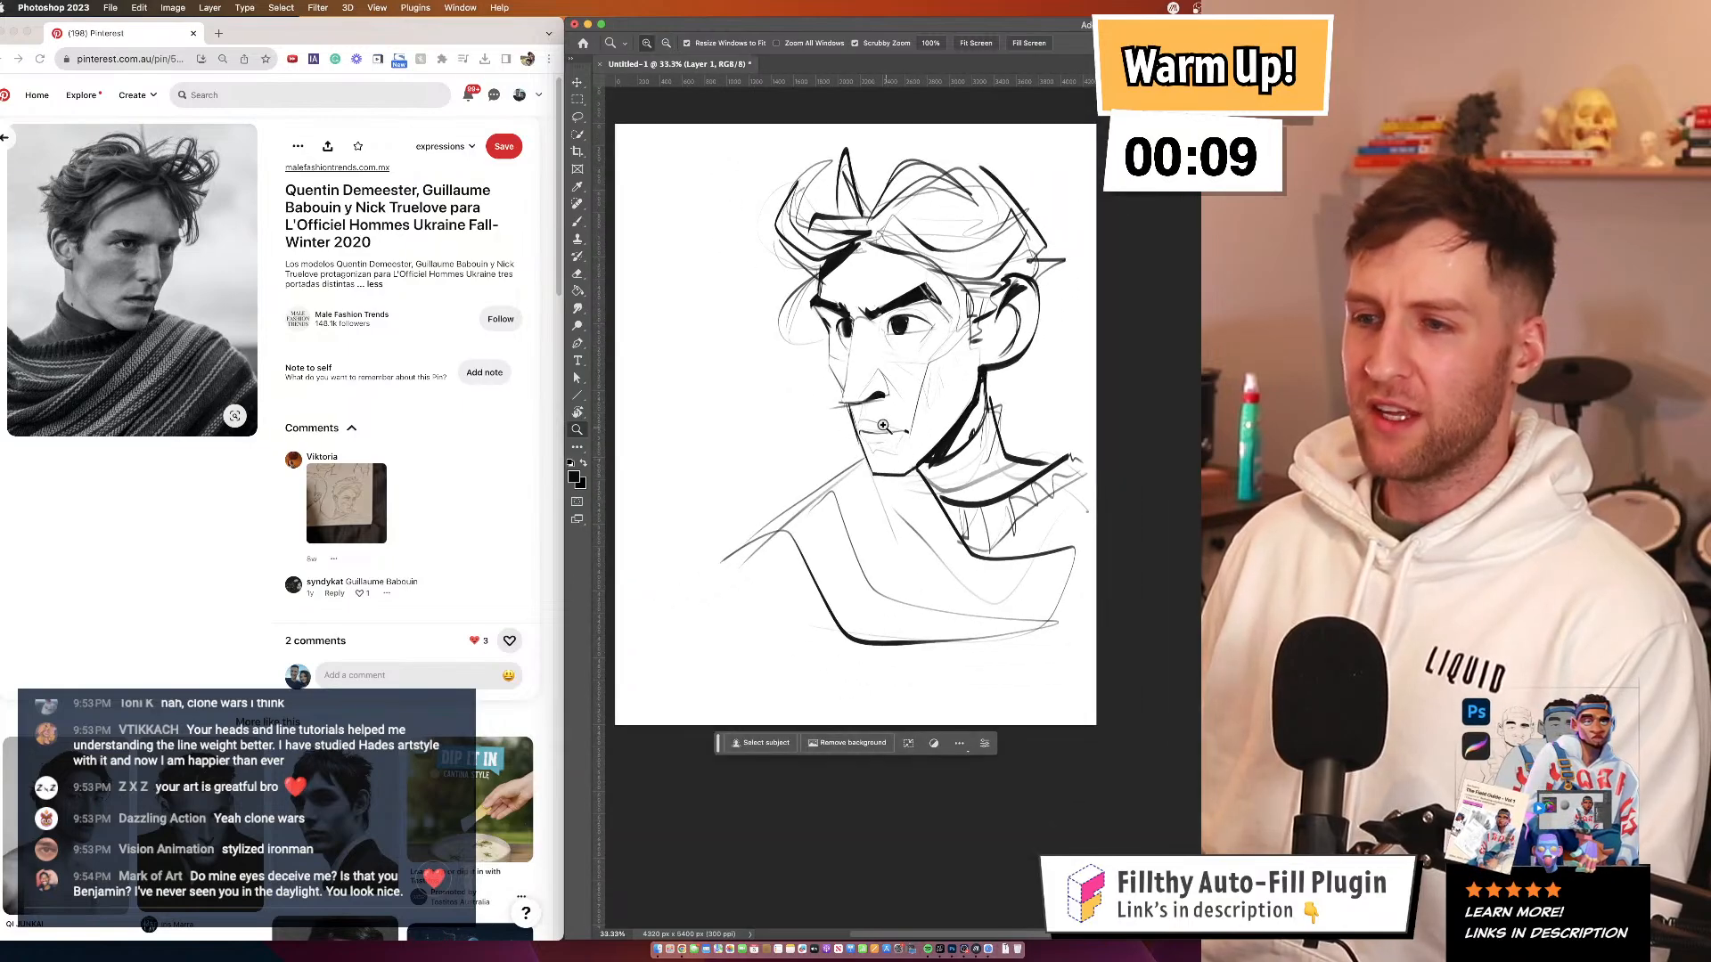
# Redraw the upper lip contour above the mouth line with a thin black stroke
pyautogui.click(892, 427)
pyautogui.click(892, 427)
pyautogui.click(892, 427)
pyautogui.press('b')
pyautogui.rightClick(840, 424)
pyautogui.press('Escape')
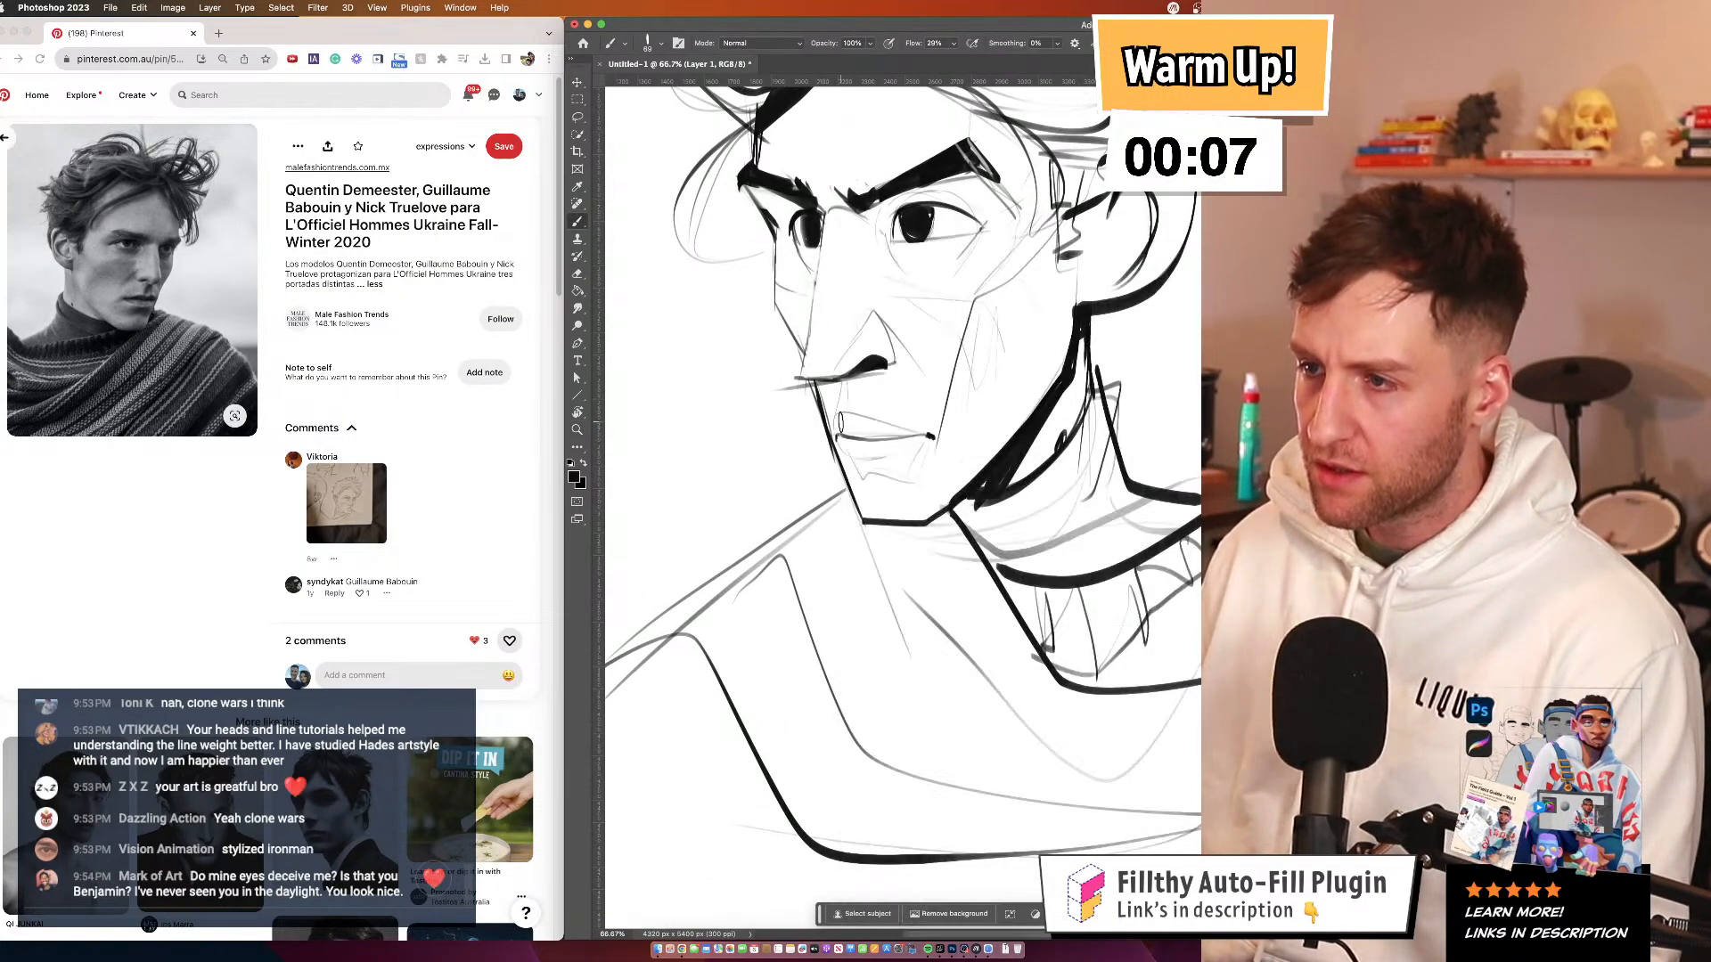
pyautogui.moveTo(844, 411); pyautogui.dragTo(883, 429)
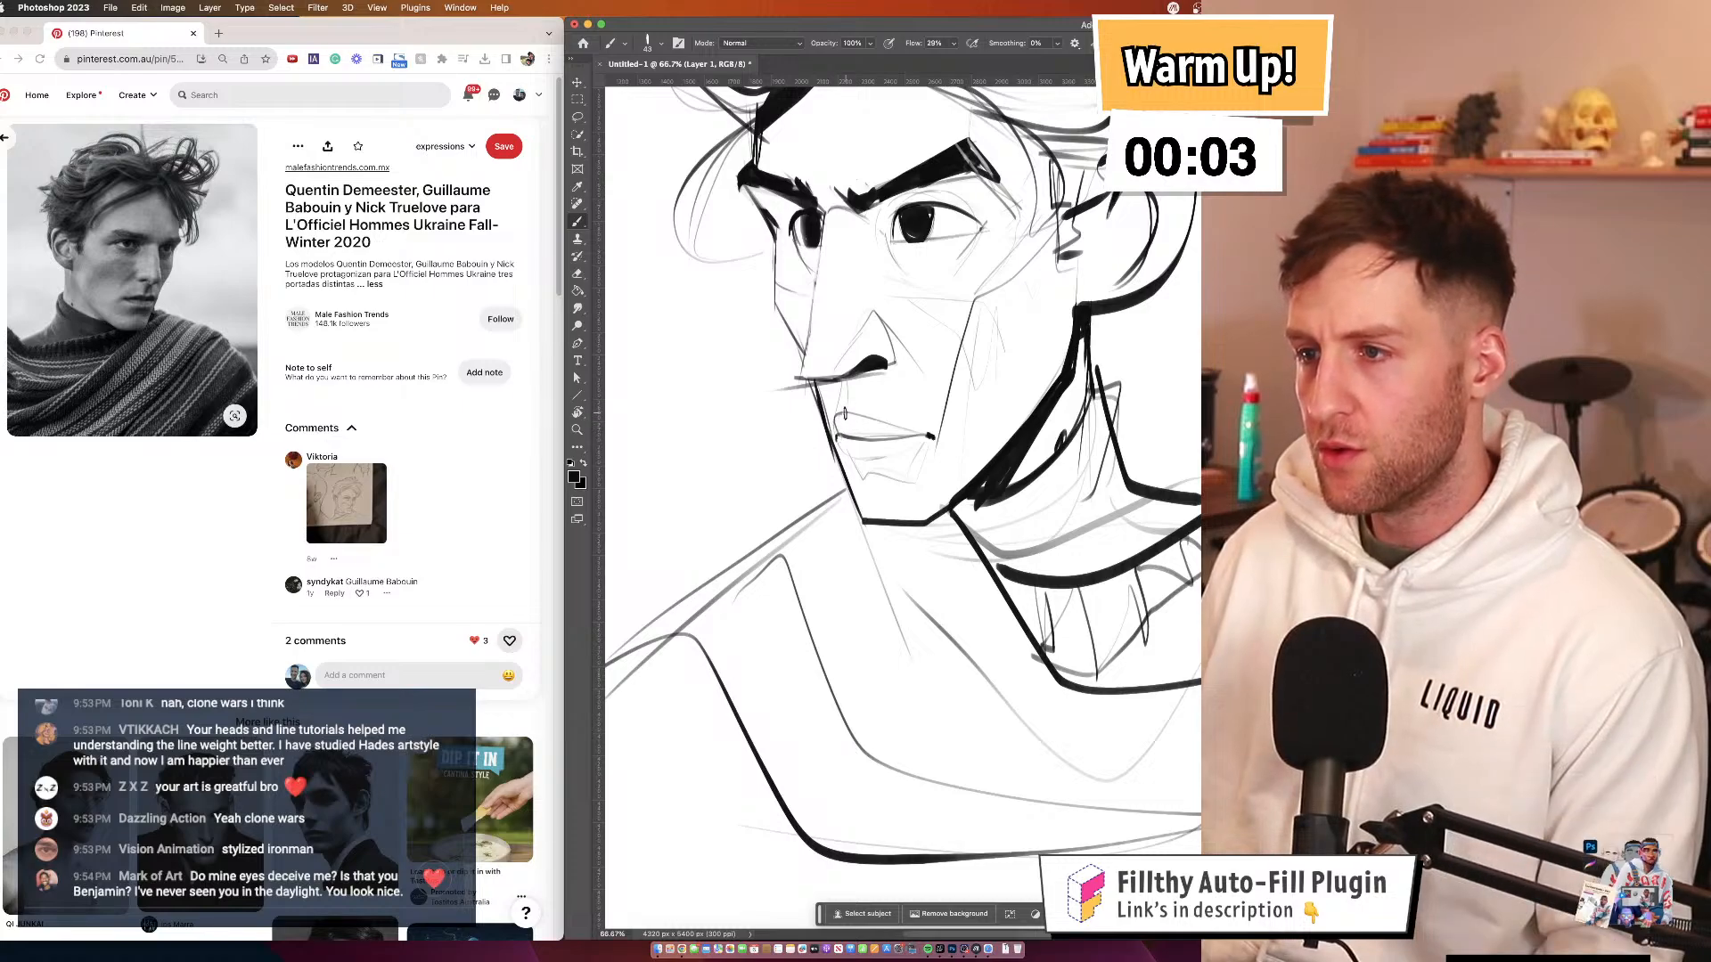
pyautogui.press('super+z')
pyautogui.moveTo(858, 423)
pyautogui.mouseDown()
pyautogui.moveTo(962, 511)
pyautogui.moveTo(920, 545)
pyautogui.moveTo(880, 534)
pyautogui.mouseUp()
# Flip the canvas view horizontally back to its original orientation and bring the whole portrait into view
pyautogui.press('z')
pyautogui.keyDown('alt'); pyautogui.click(905, 408); pyautogui.keyUp('alt')
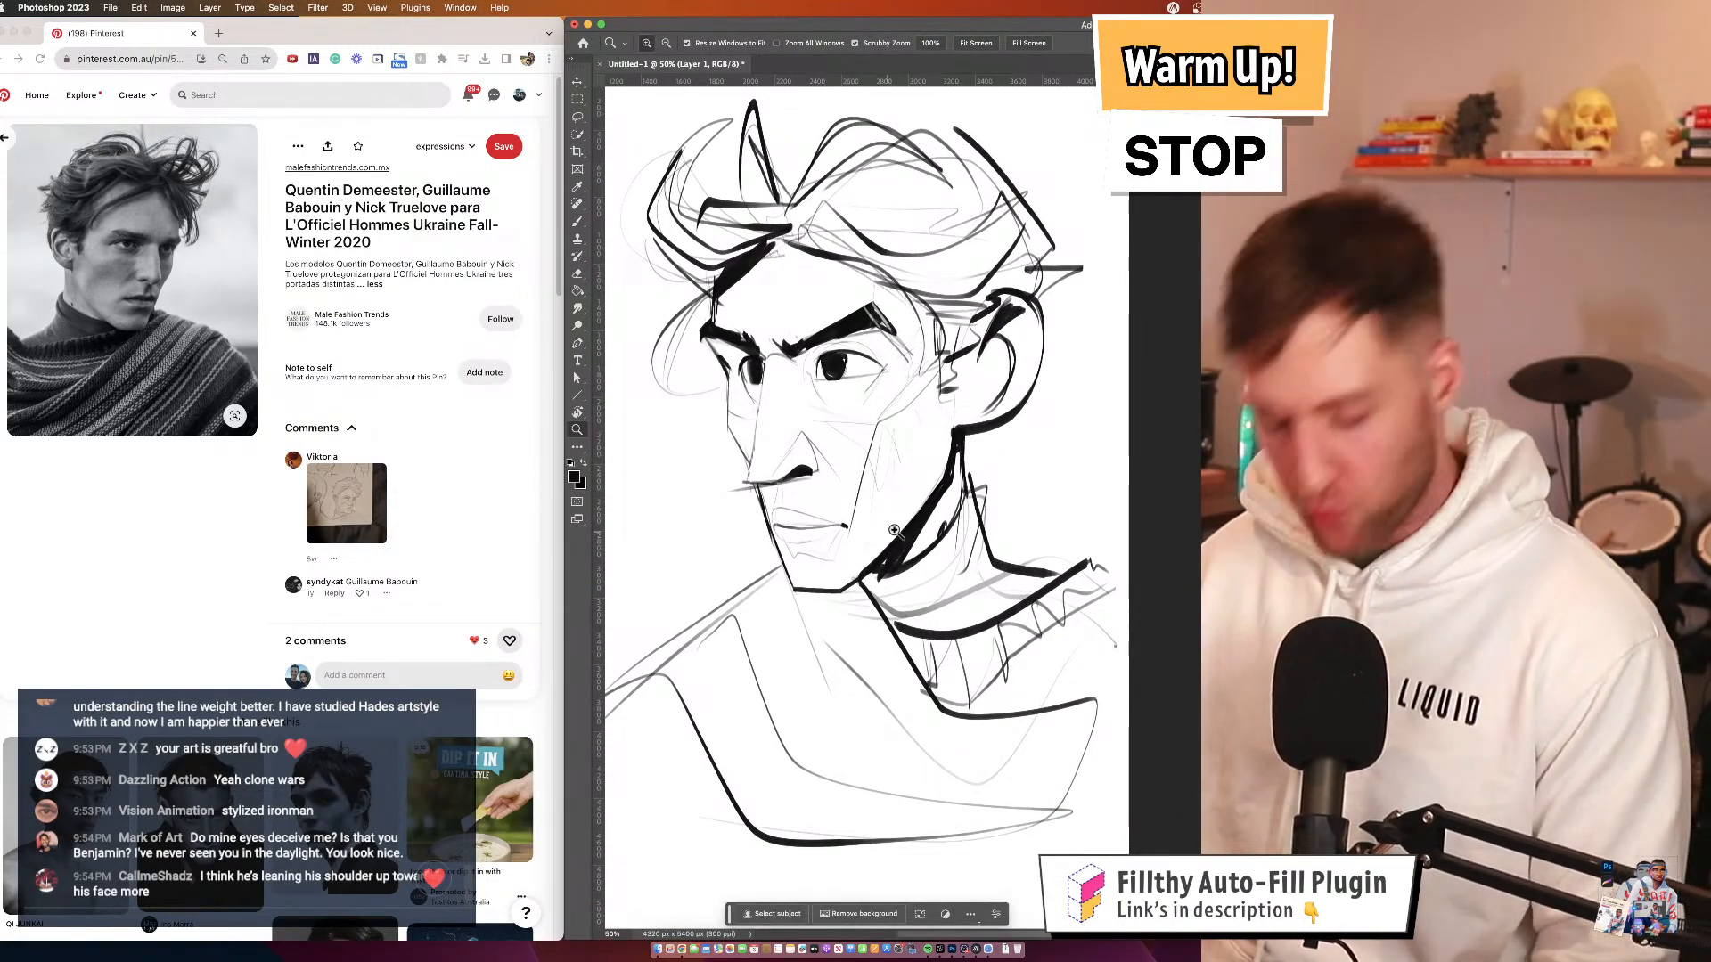
pyautogui.keyDown('alt'); pyautogui.click(934, 540); pyautogui.keyUp('alt')
pyautogui.keyDown('alt'); pyautogui.click(934, 540); pyautogui.keyUp('alt')
pyautogui.moveTo(852, 527); pyautogui.dragTo(866, 493)
pyautogui.click(894, 495)
pyautogui.press('super+shift+h')
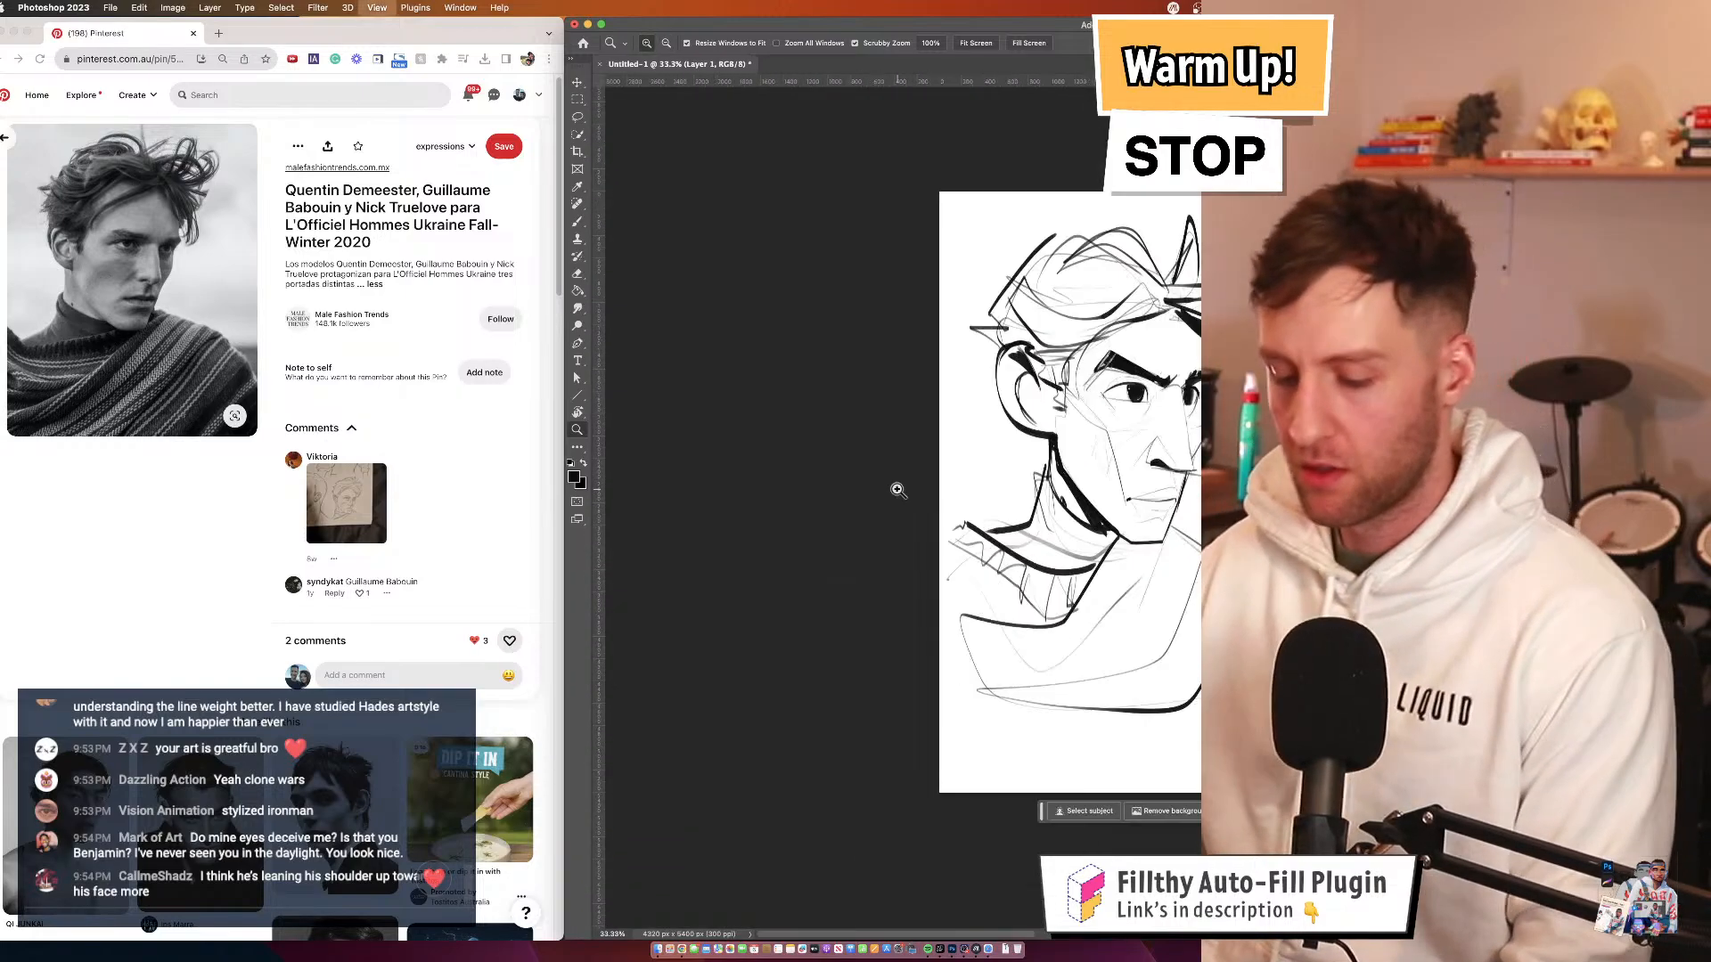
pyautogui.moveTo(1337, 429); pyautogui.dragTo(1206, 429)
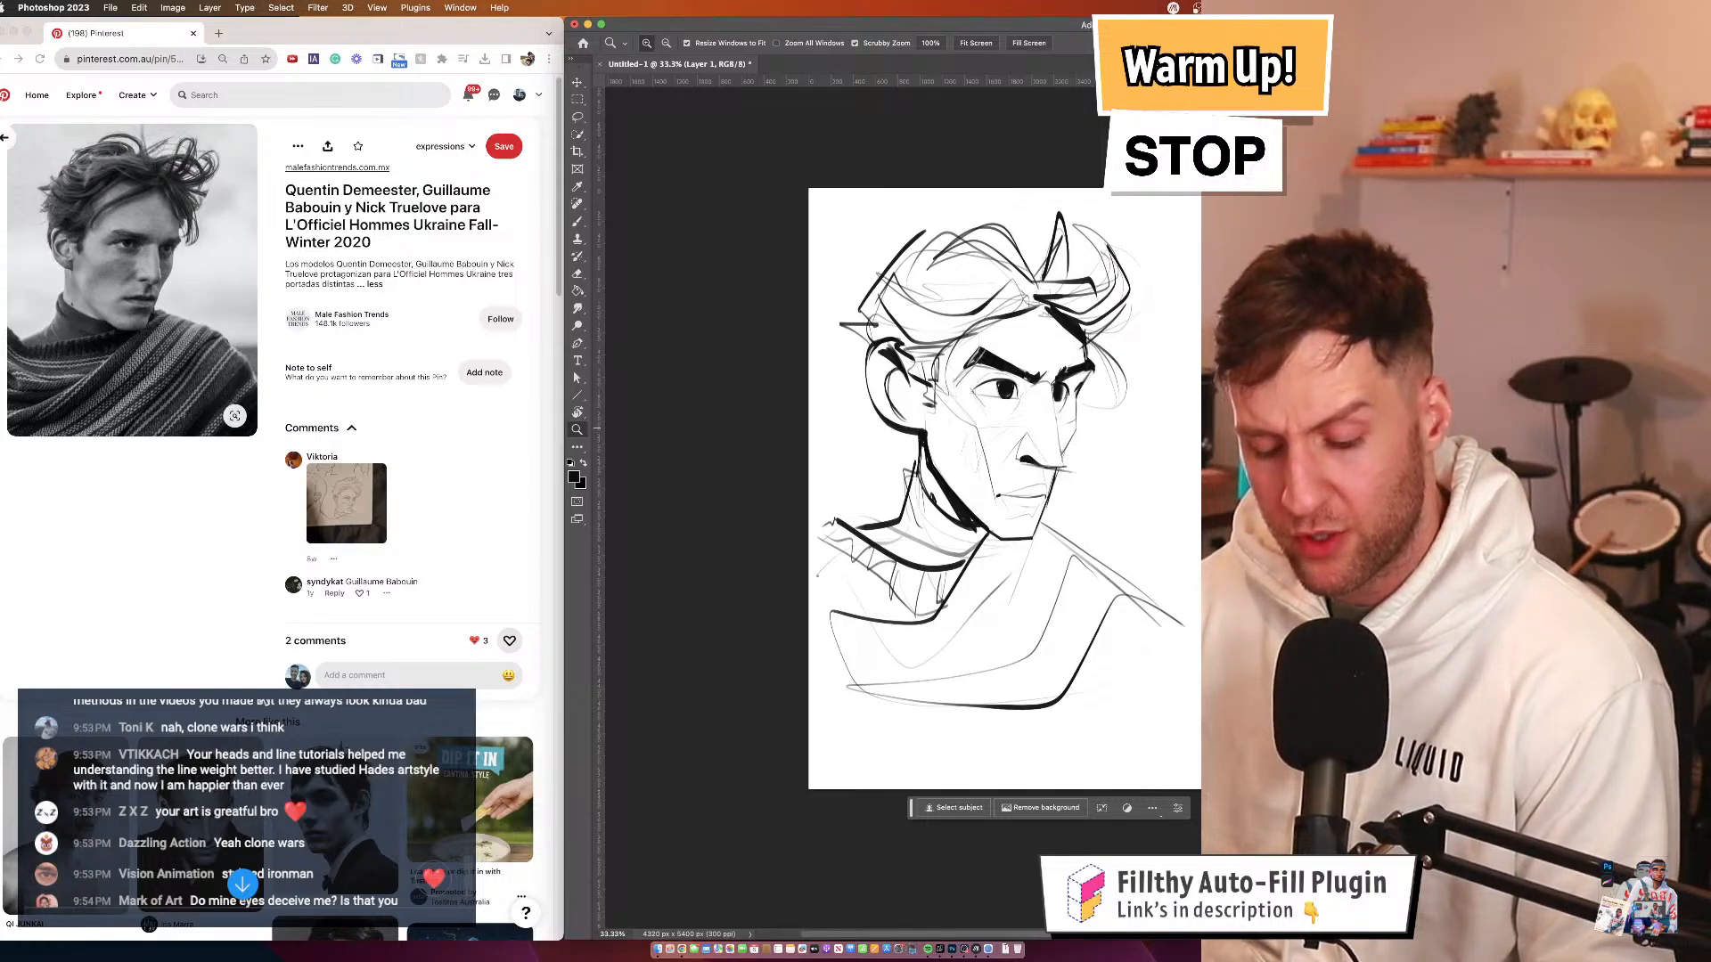
# Examine the finished portrait up close, checking the eyes, brows, nose and hair against the reference photo
pyautogui.click(1001, 396)
pyautogui.keyDown('alt'); pyautogui.click(994, 392); pyautogui.keyUp('alt')
pyautogui.keyDown('alt'); pyautogui.click(994, 392); pyautogui.keyUp('alt')
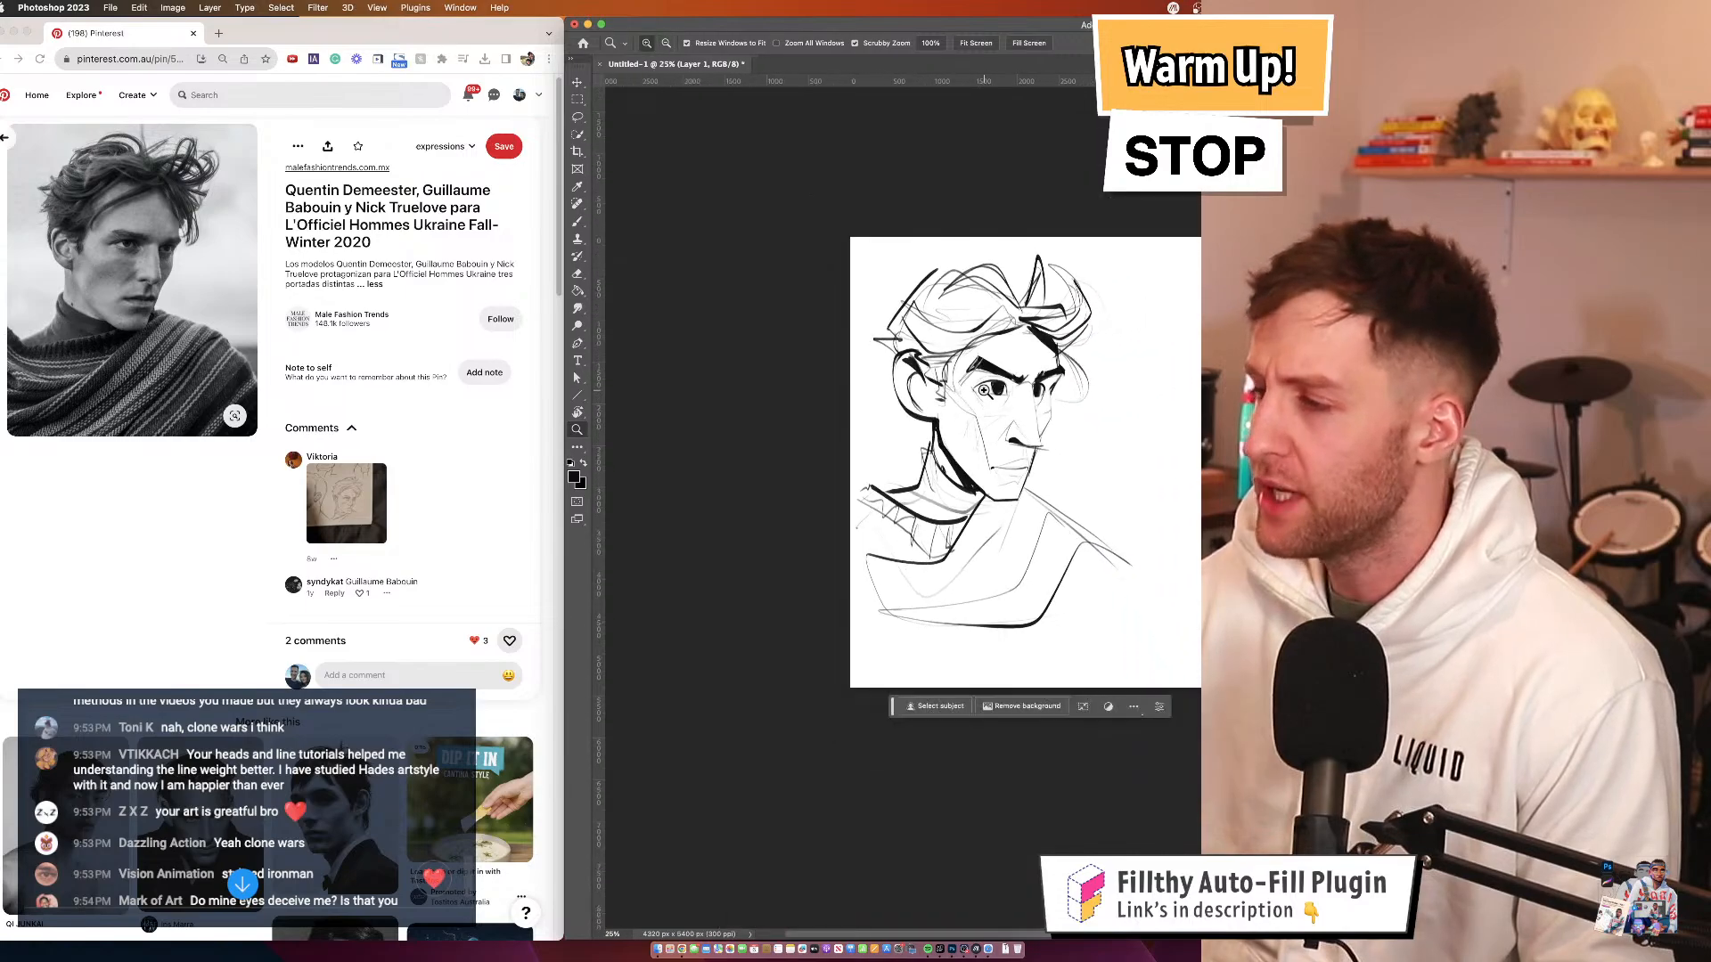
pyautogui.click(997, 387)
pyautogui.click(996, 387)
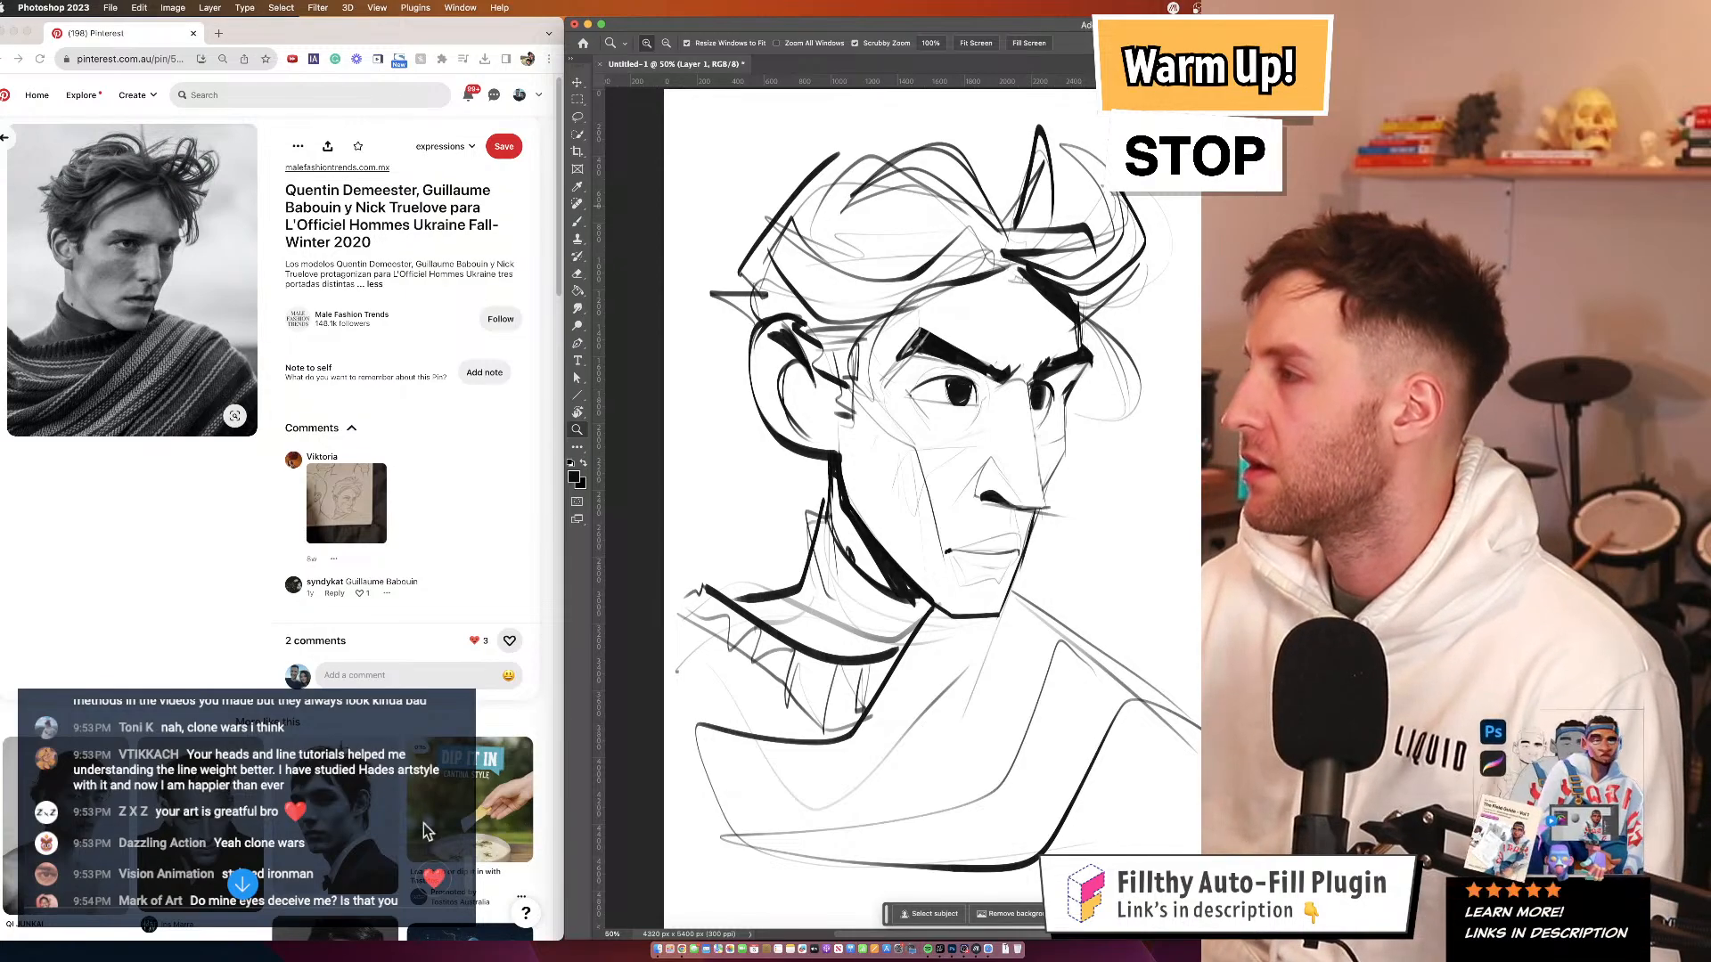
pyautogui.click(930, 356)
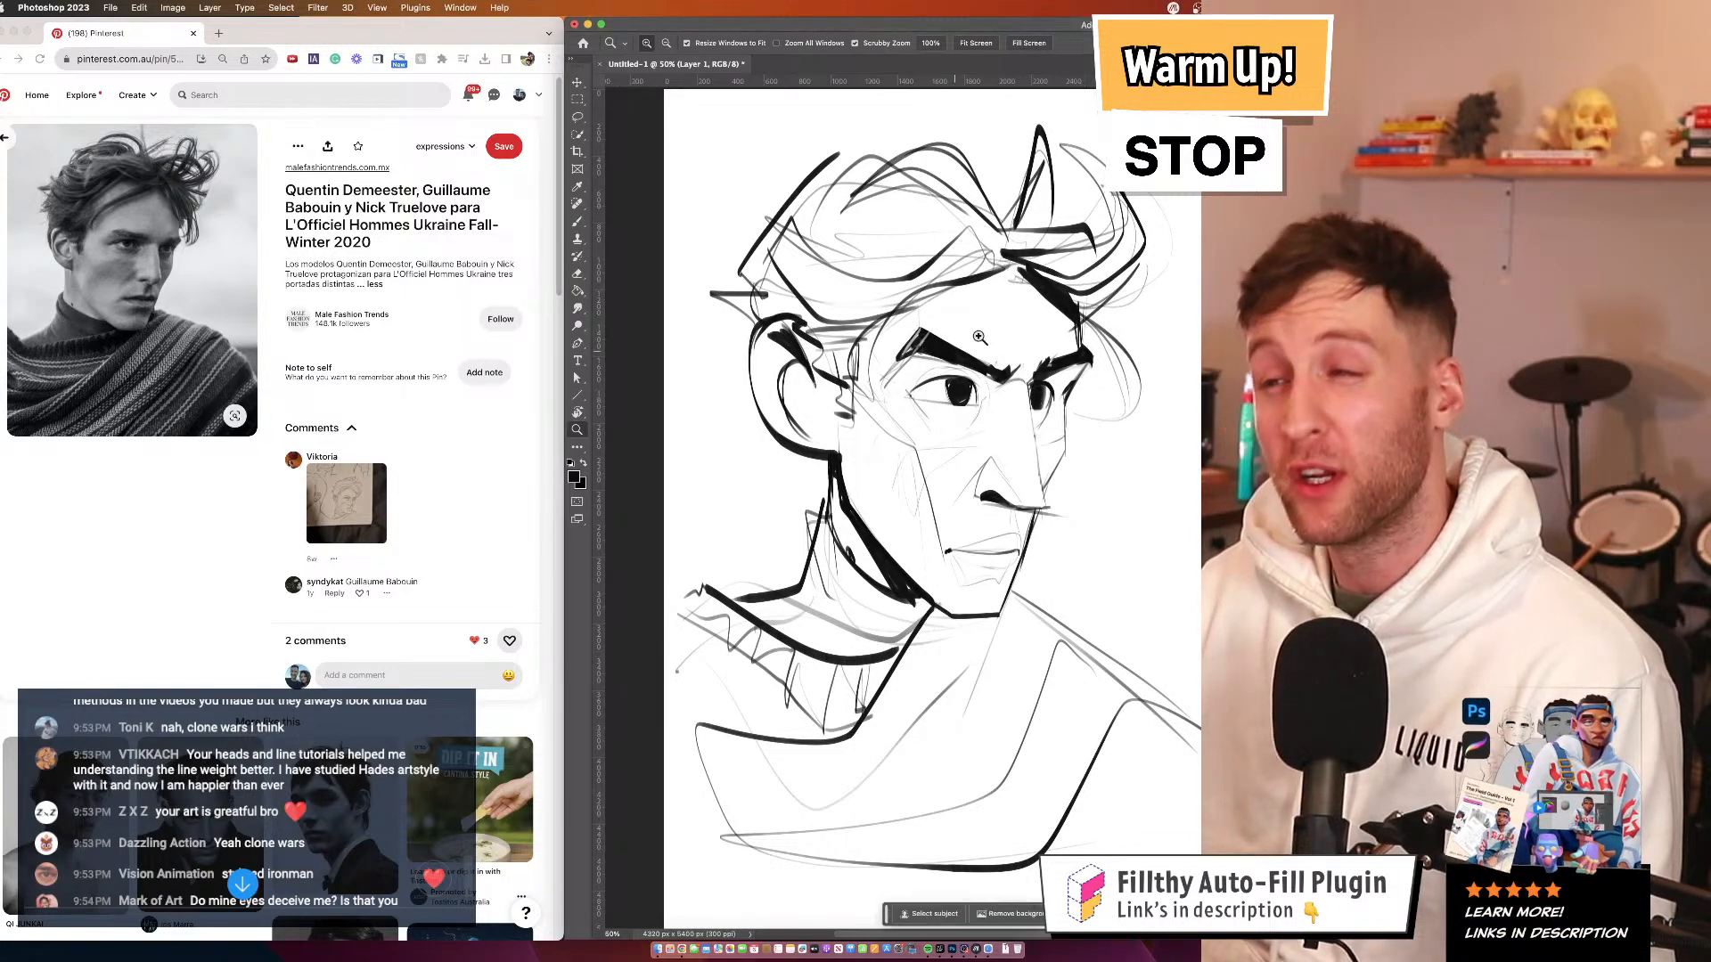
pyautogui.moveTo(945, 381); pyautogui.dragTo(955, 393)
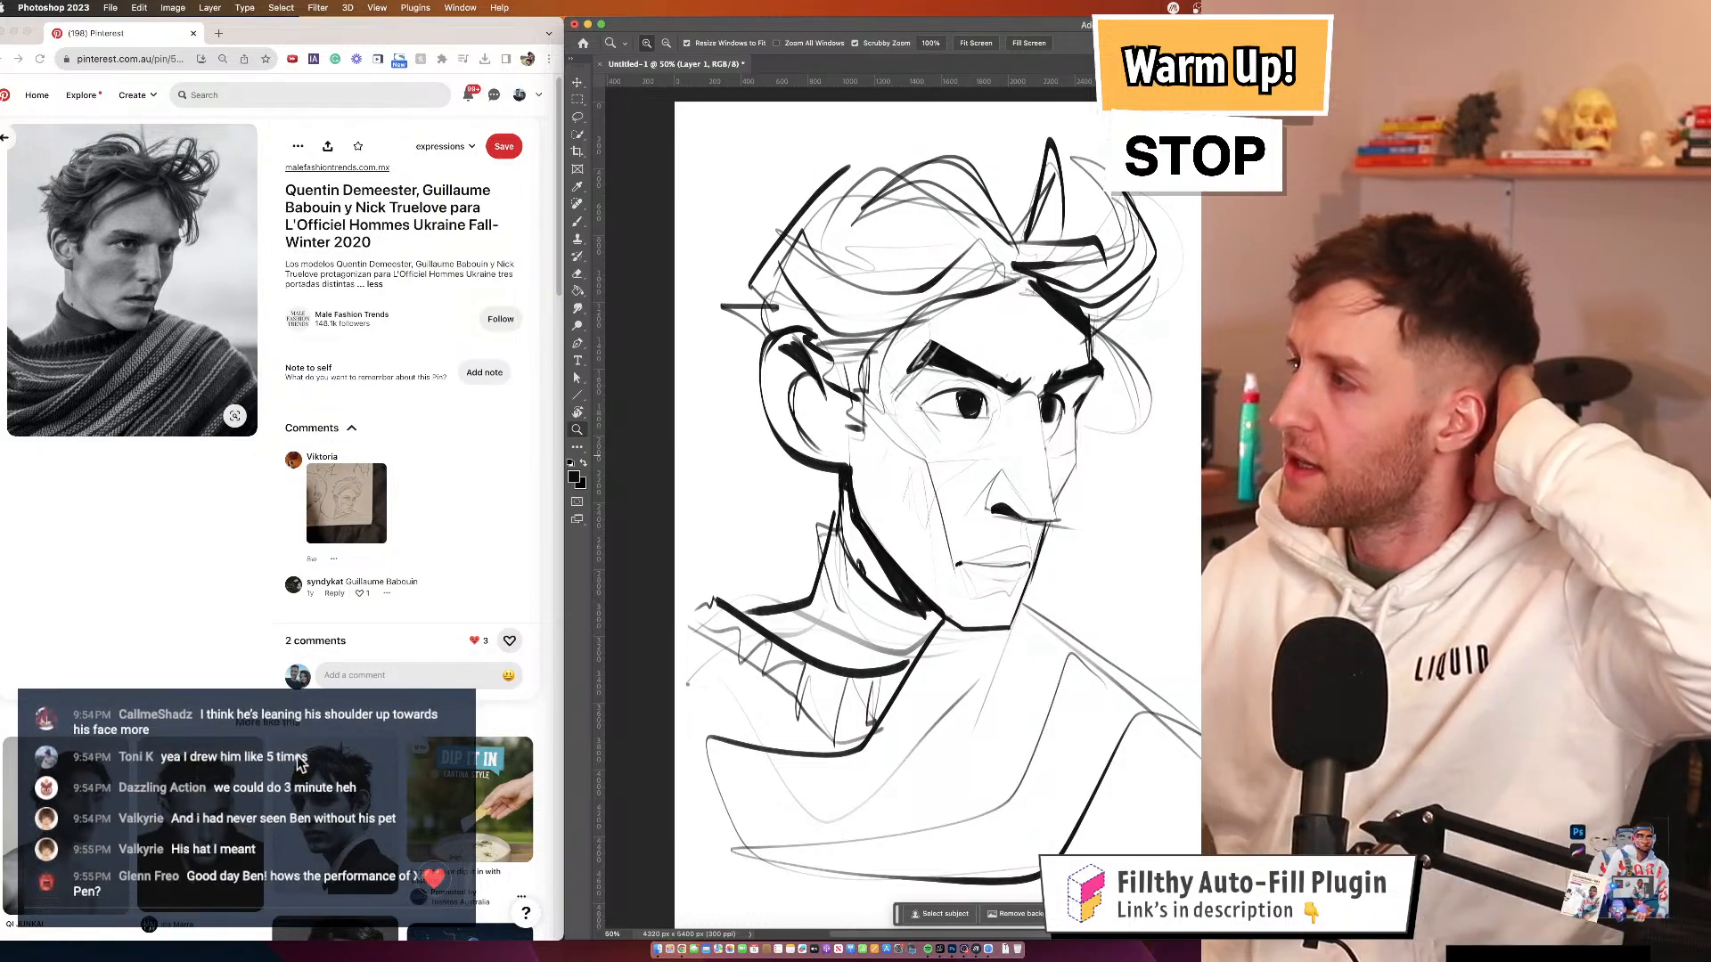
pyautogui.scroll(3, 298, 764)
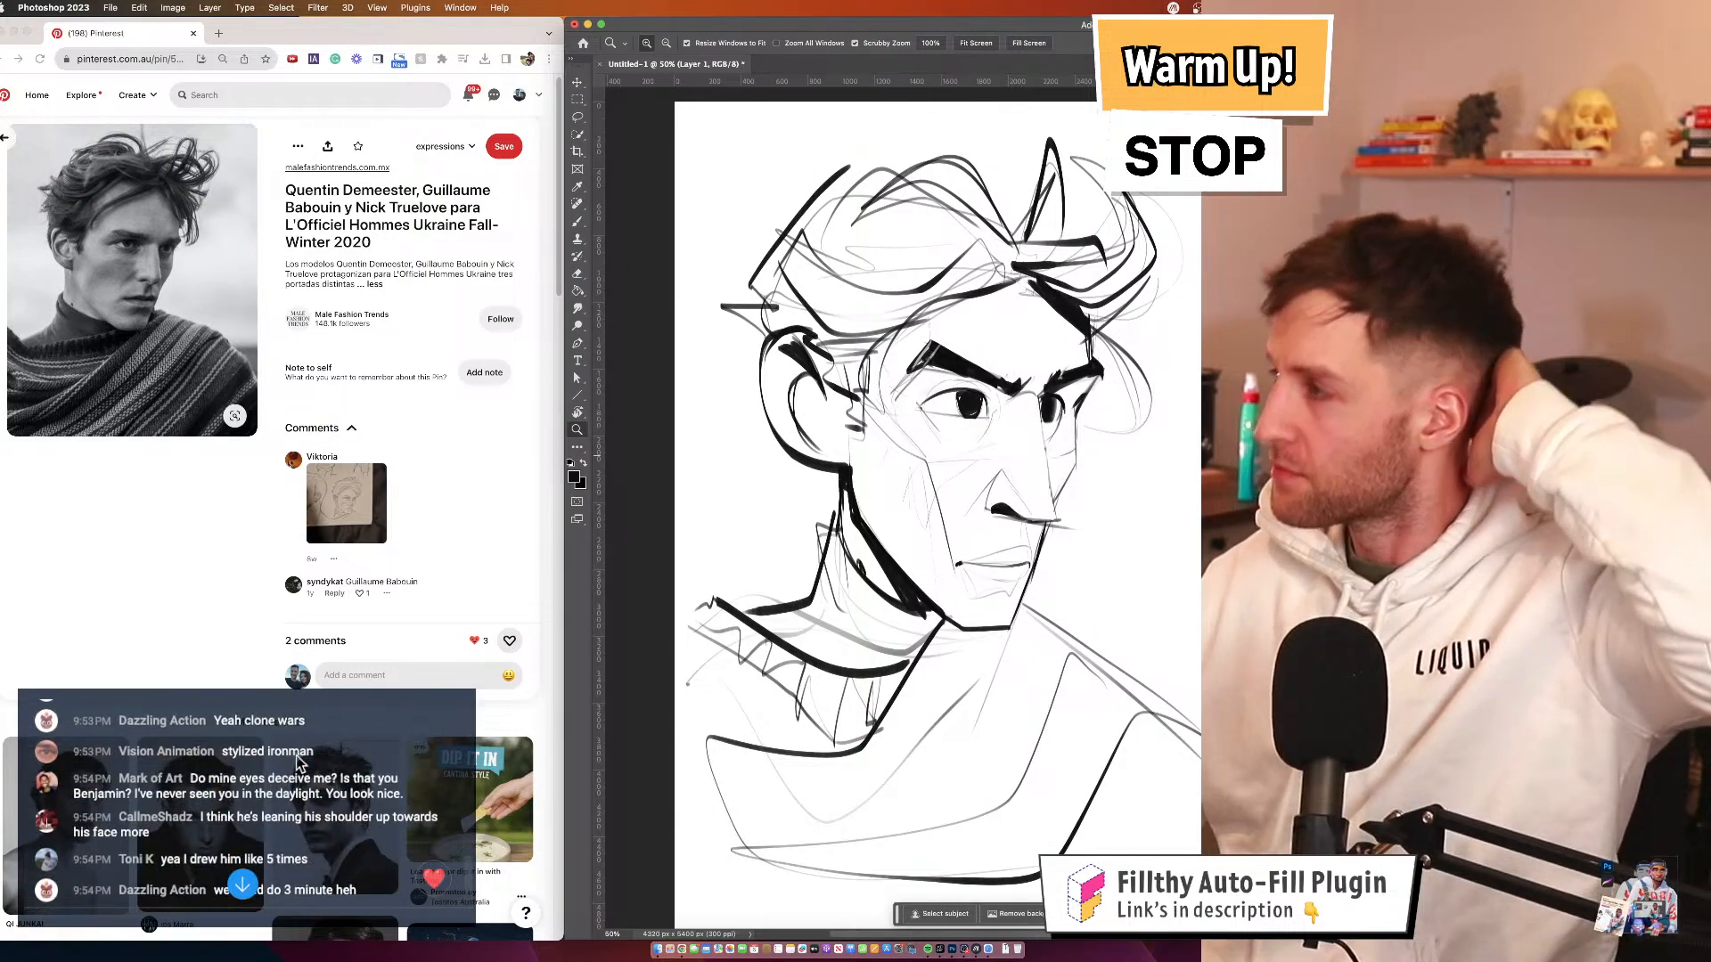
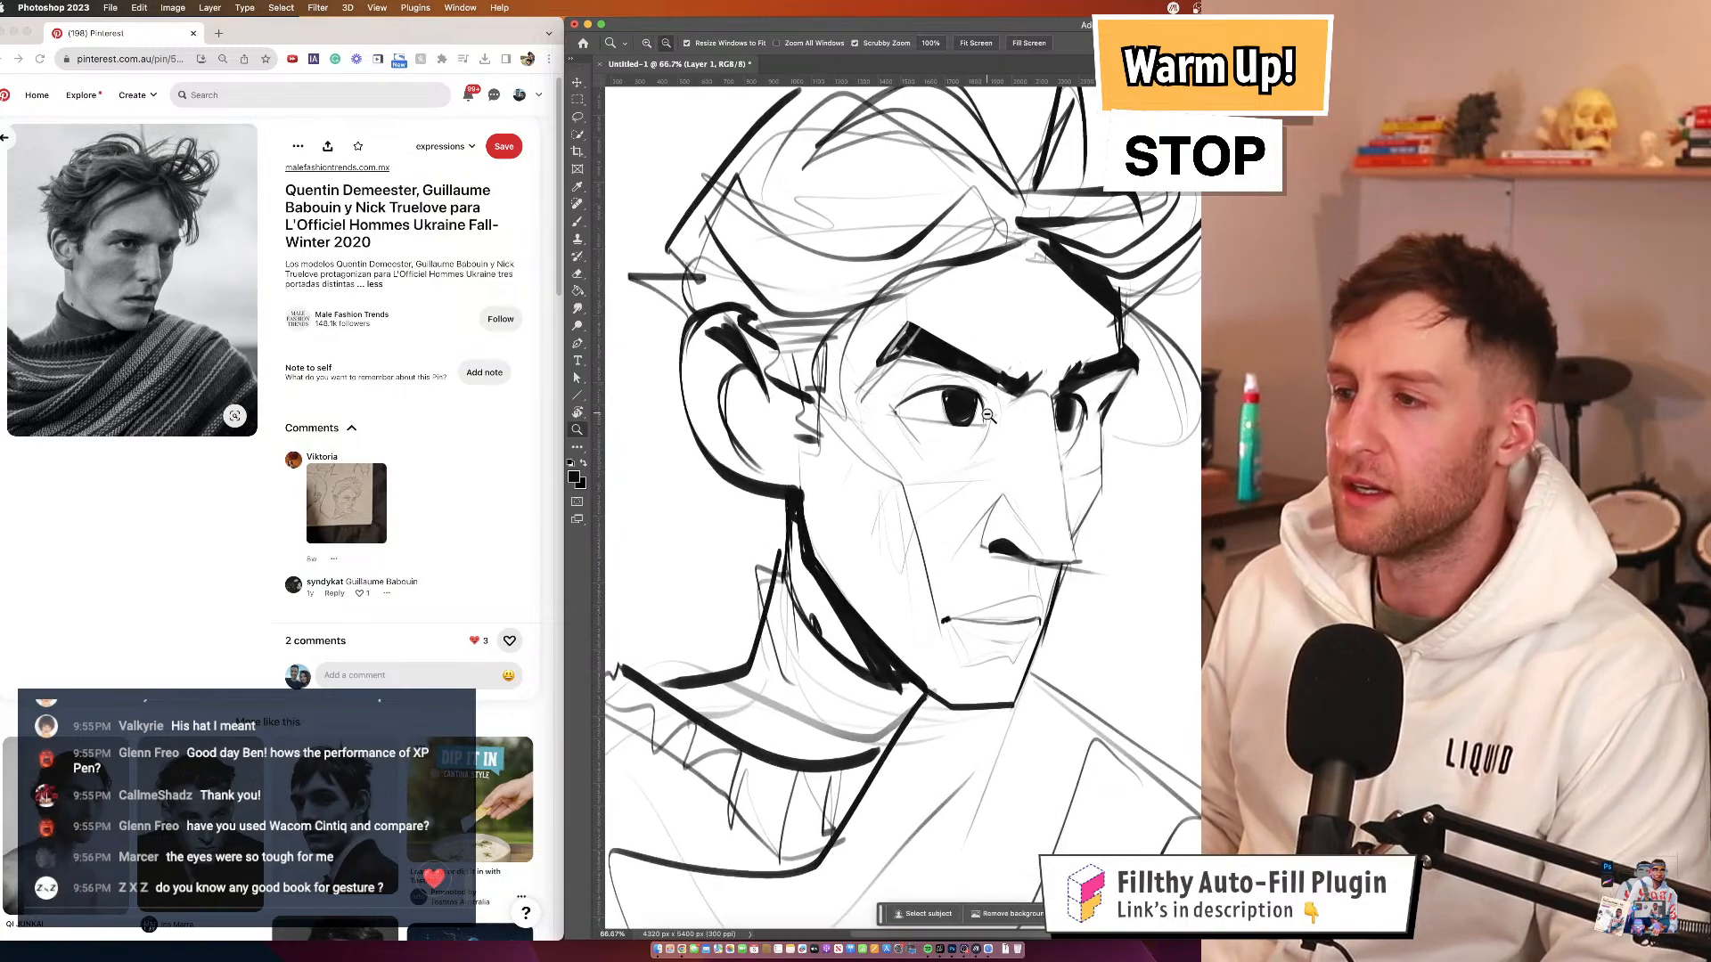
pyautogui.moveTo(996, 393)
pyautogui.mouseDown()
pyautogui.moveTo(874, 406)
pyautogui.moveTo(907, 479)
pyautogui.moveTo(943, 497)
pyautogui.moveTo(1001, 480)
pyautogui.mouseUp()
pyautogui.click(875, 411)
pyautogui.click(875, 411)
pyautogui.click(915, 399)
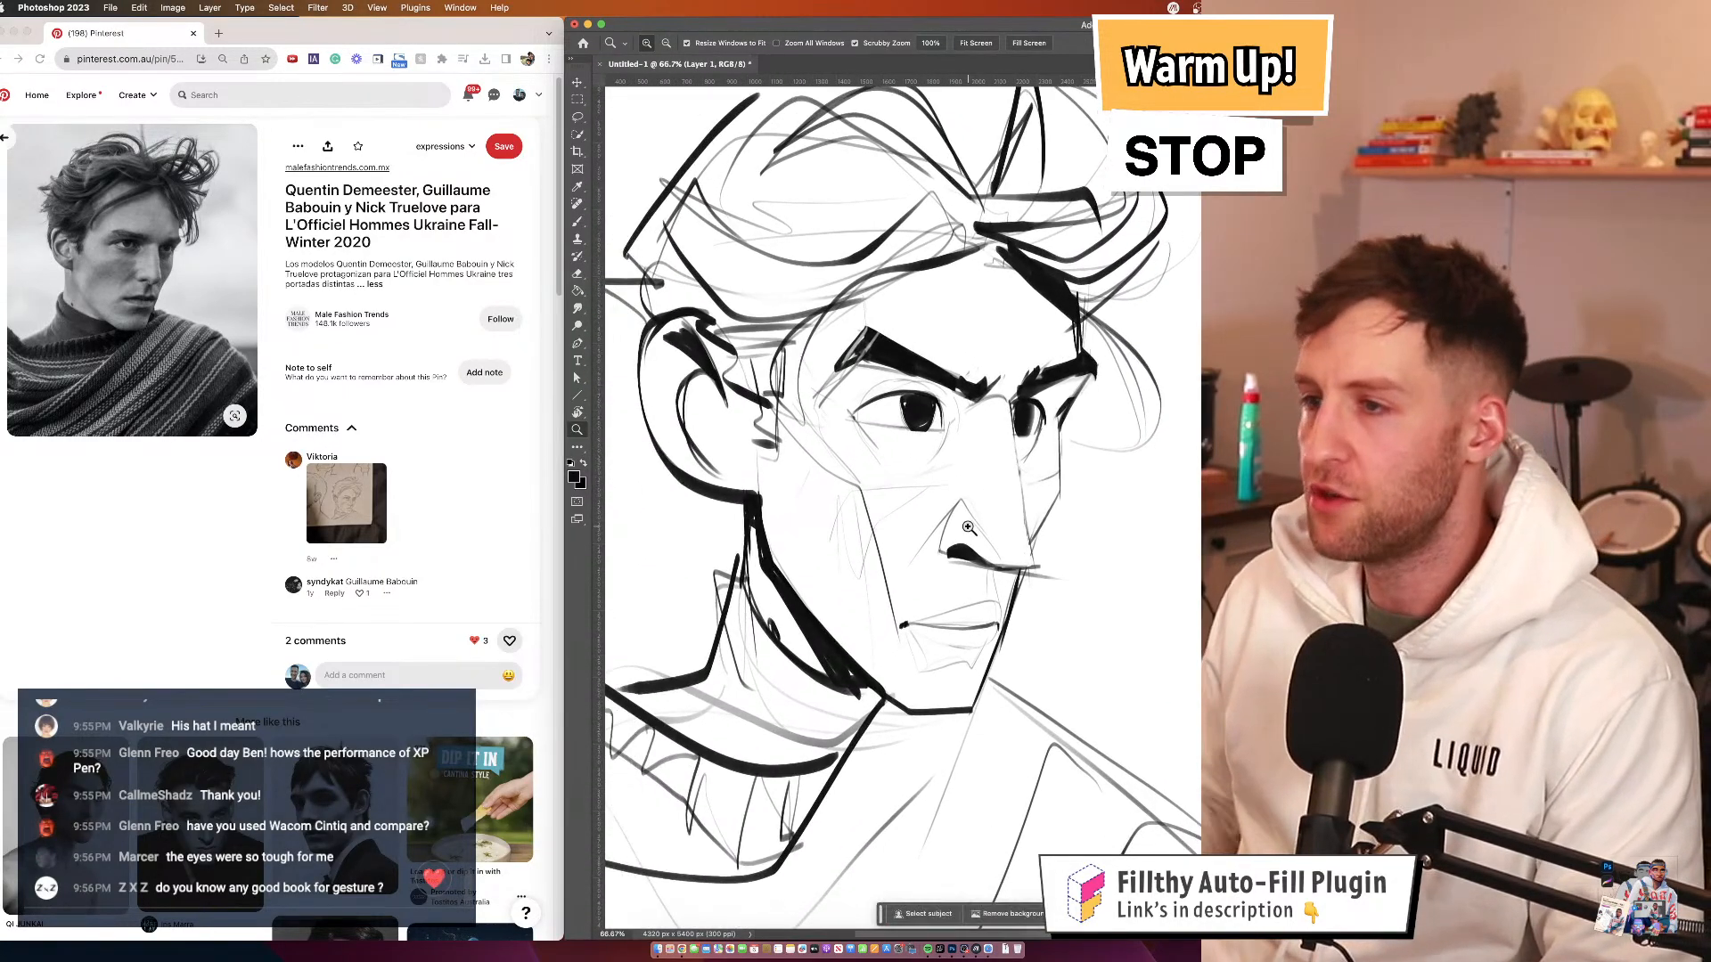
# Scale the finished portrait to 62.73% and move it into the upper-right area of the canvas
pyautogui.keyDown('alt'); pyautogui.click(931, 442); pyautogui.keyUp('alt')
pyautogui.keyDown('alt'); pyautogui.click(931, 441); pyautogui.keyUp('alt')
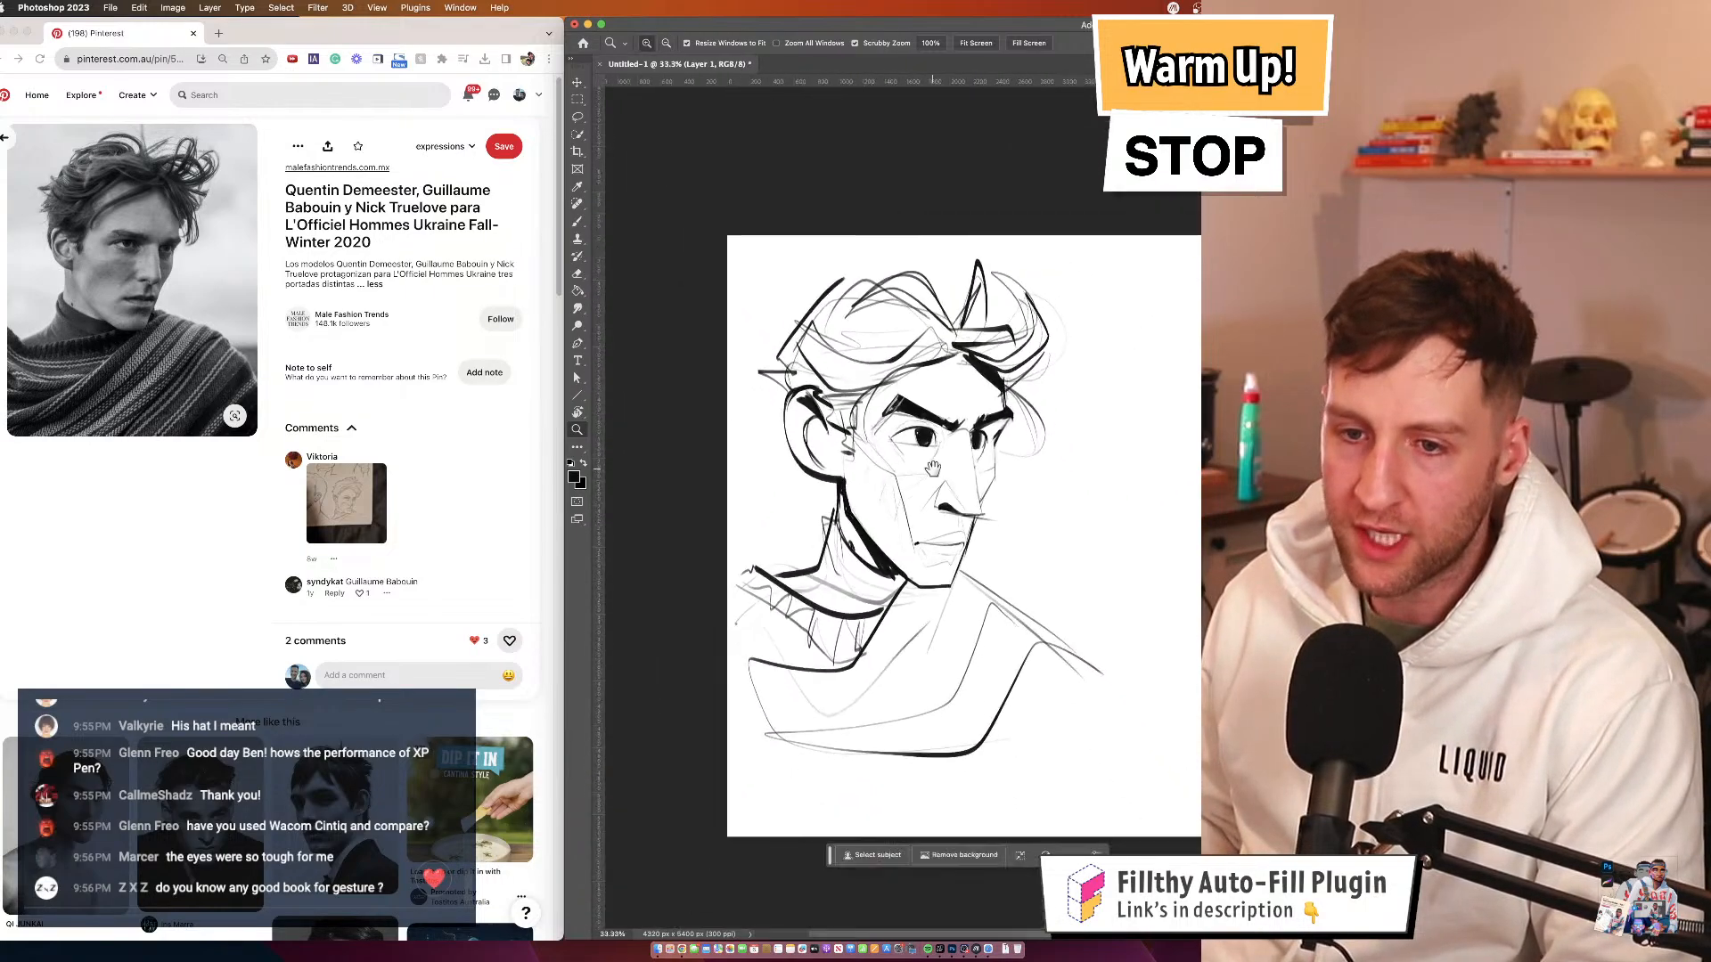
pyautogui.press('c')
pyautogui.press('Escape')
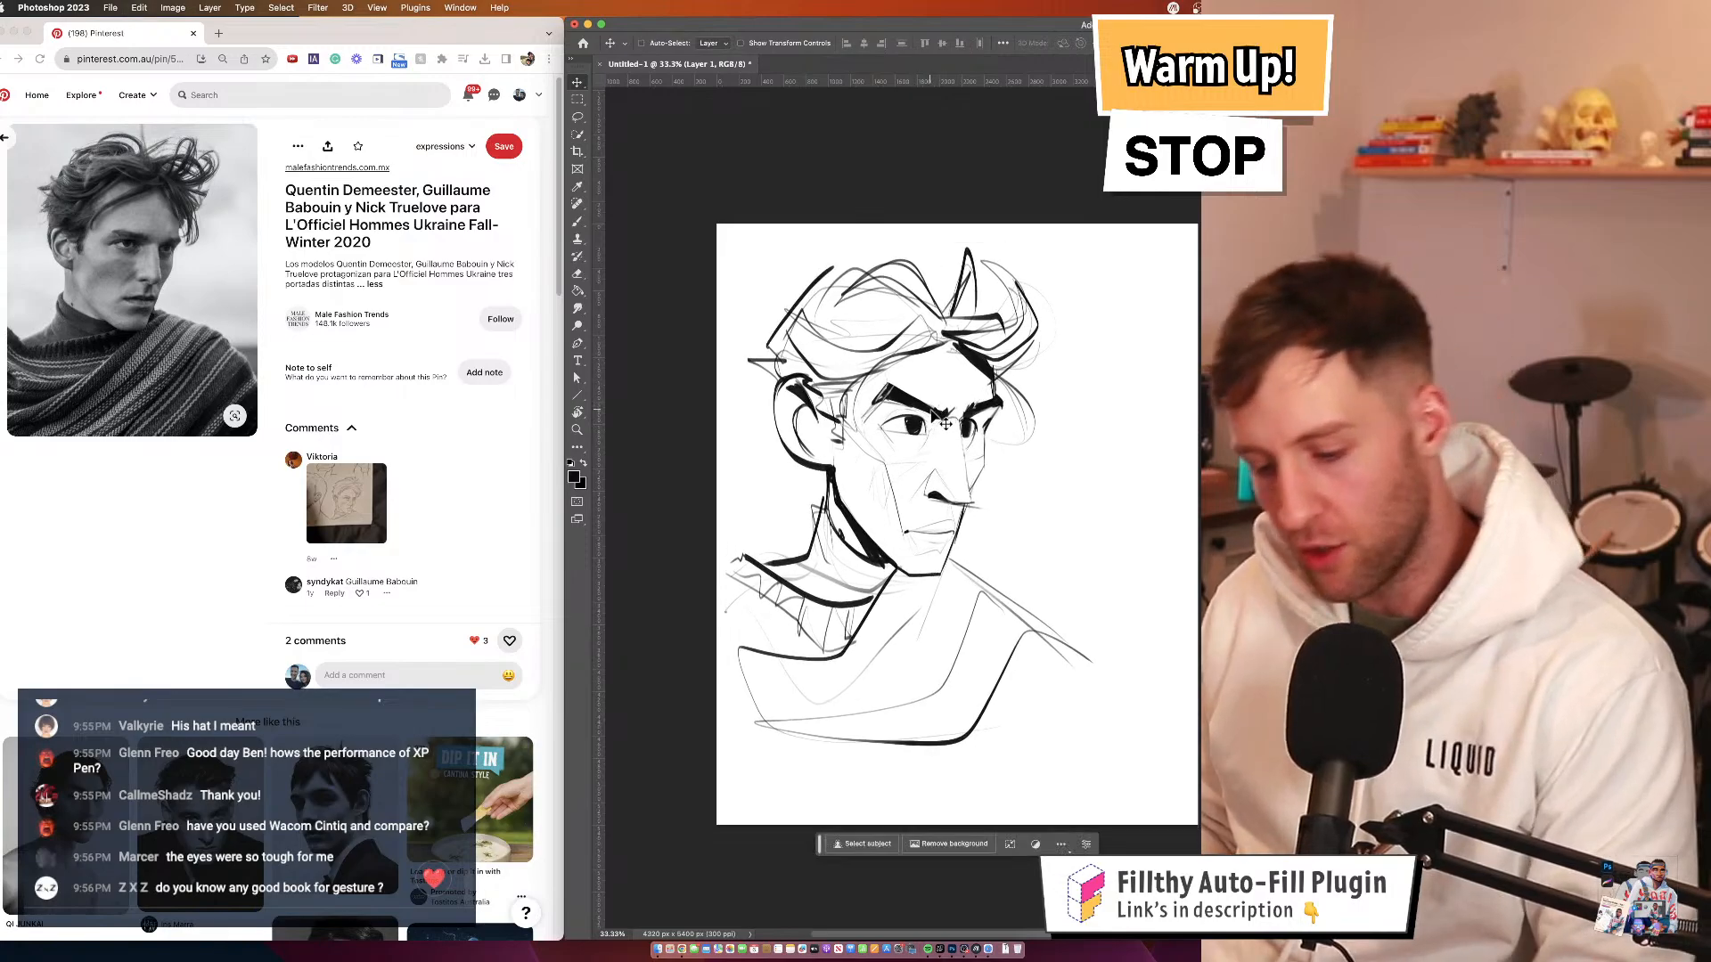
pyautogui.hotkey('ctrl', 't')
pyautogui.moveTo(1093, 248); pyautogui.dragTo(1024, 340)
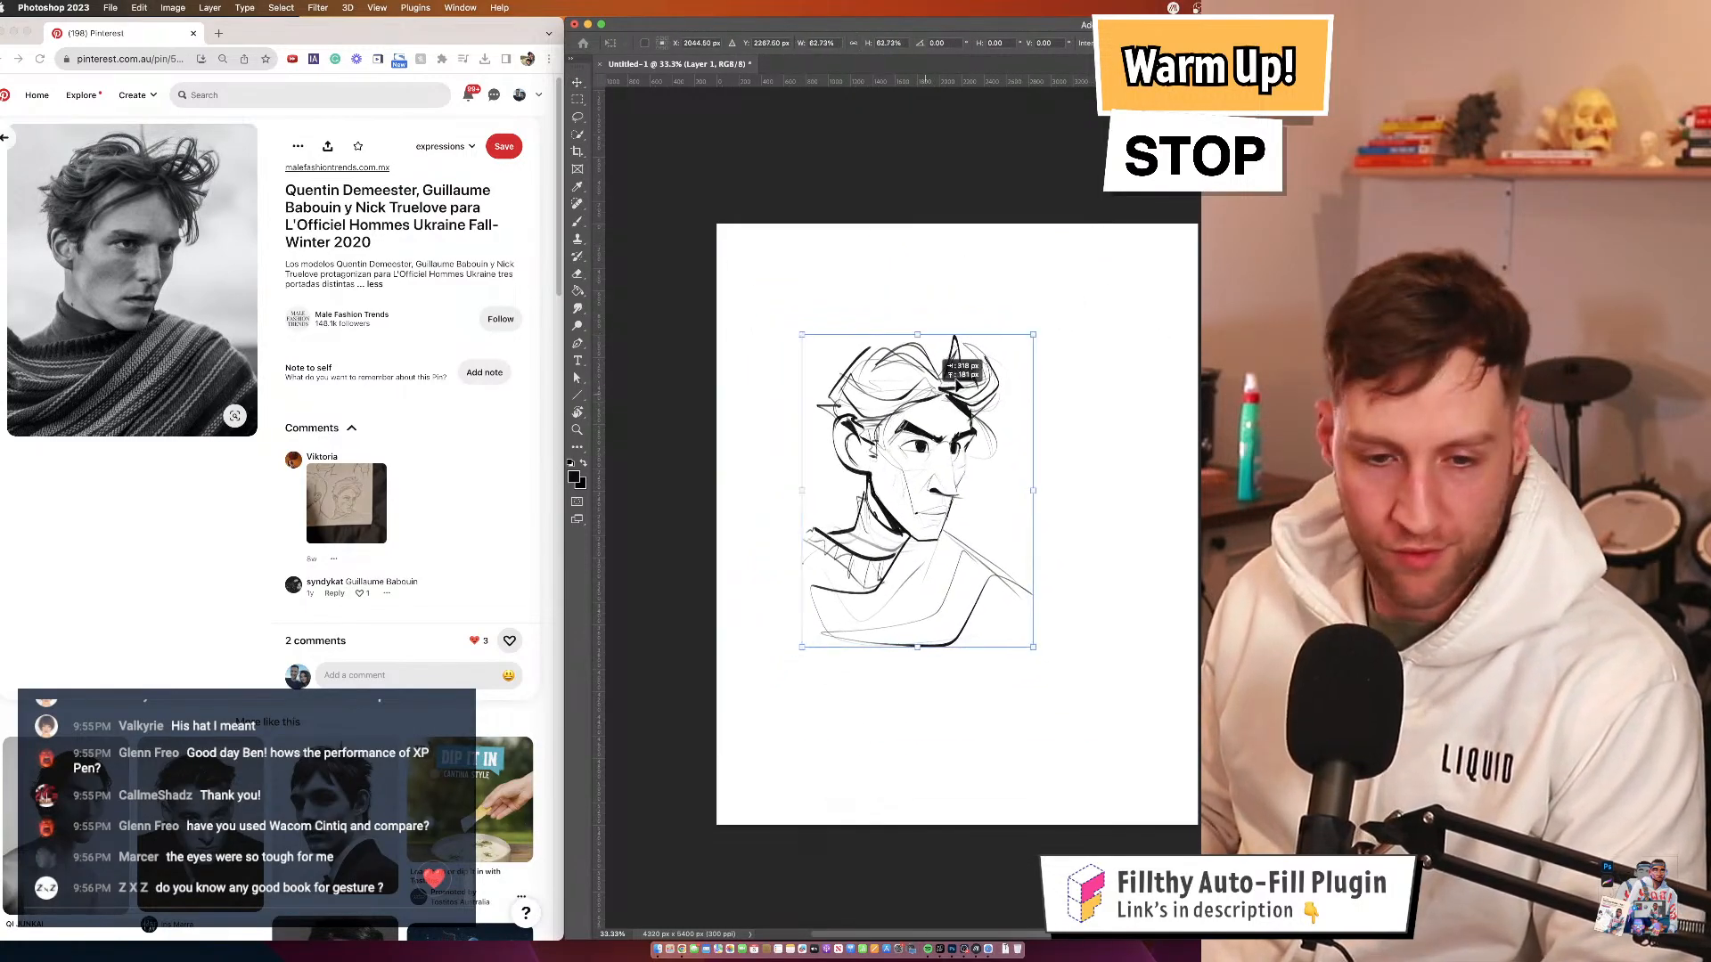
pyautogui.moveTo(892, 424); pyautogui.dragTo(999, 366)
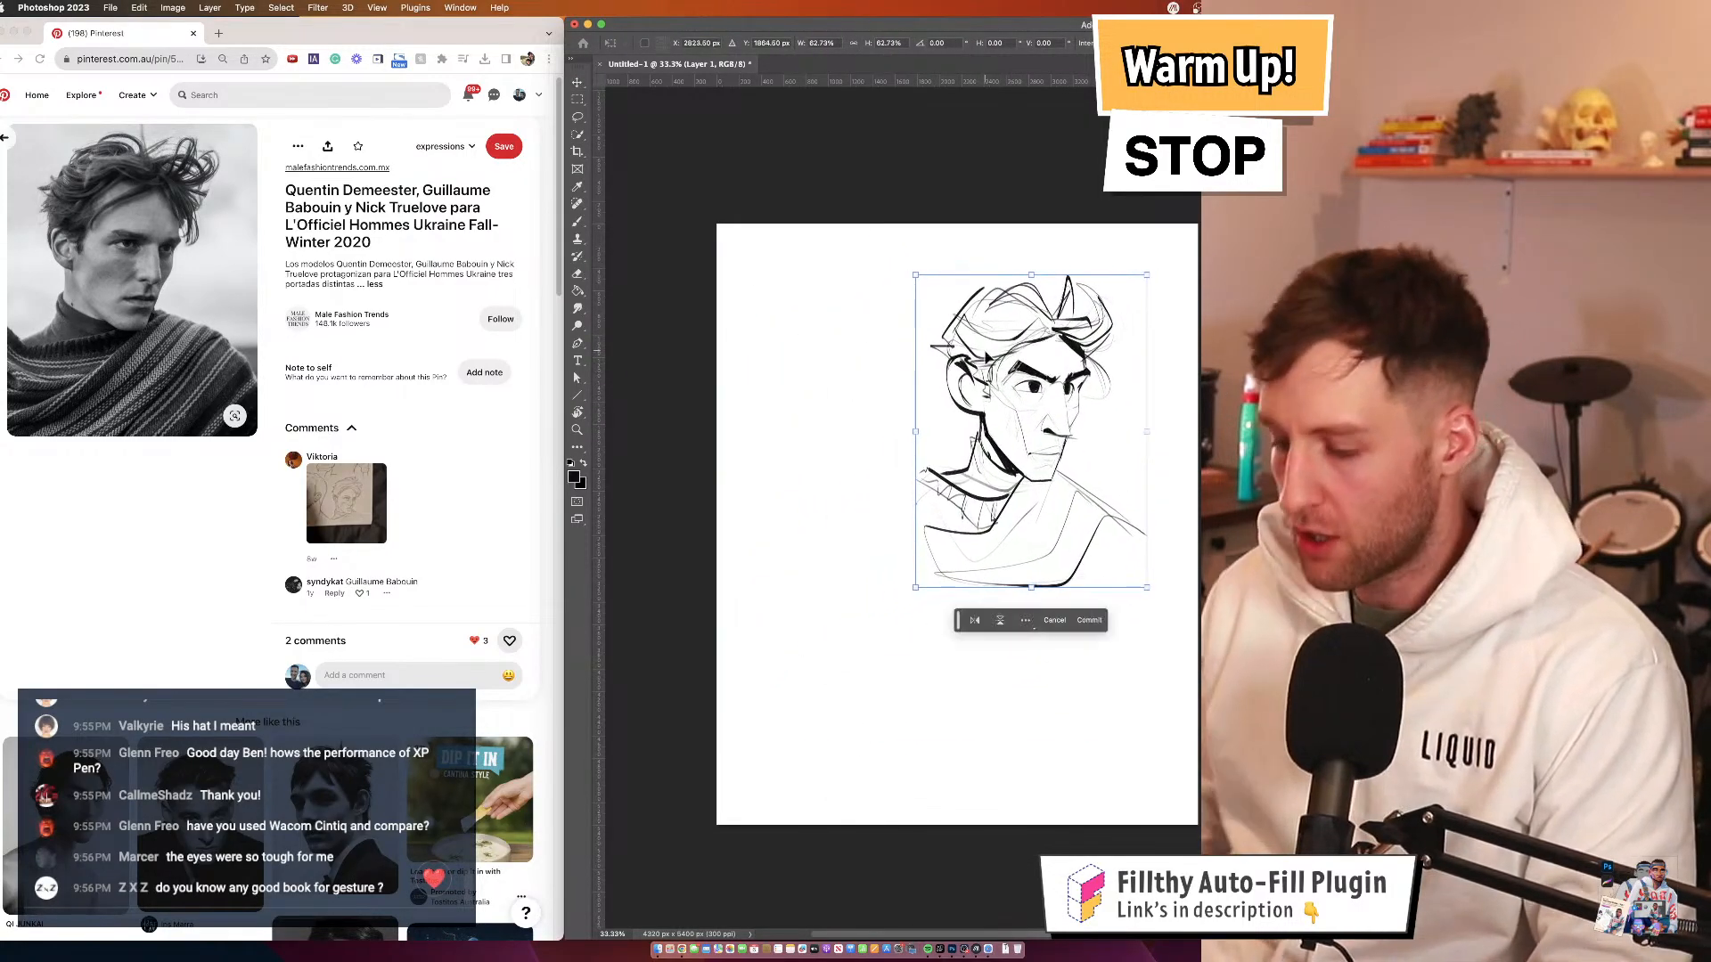
pyautogui.press('Return')
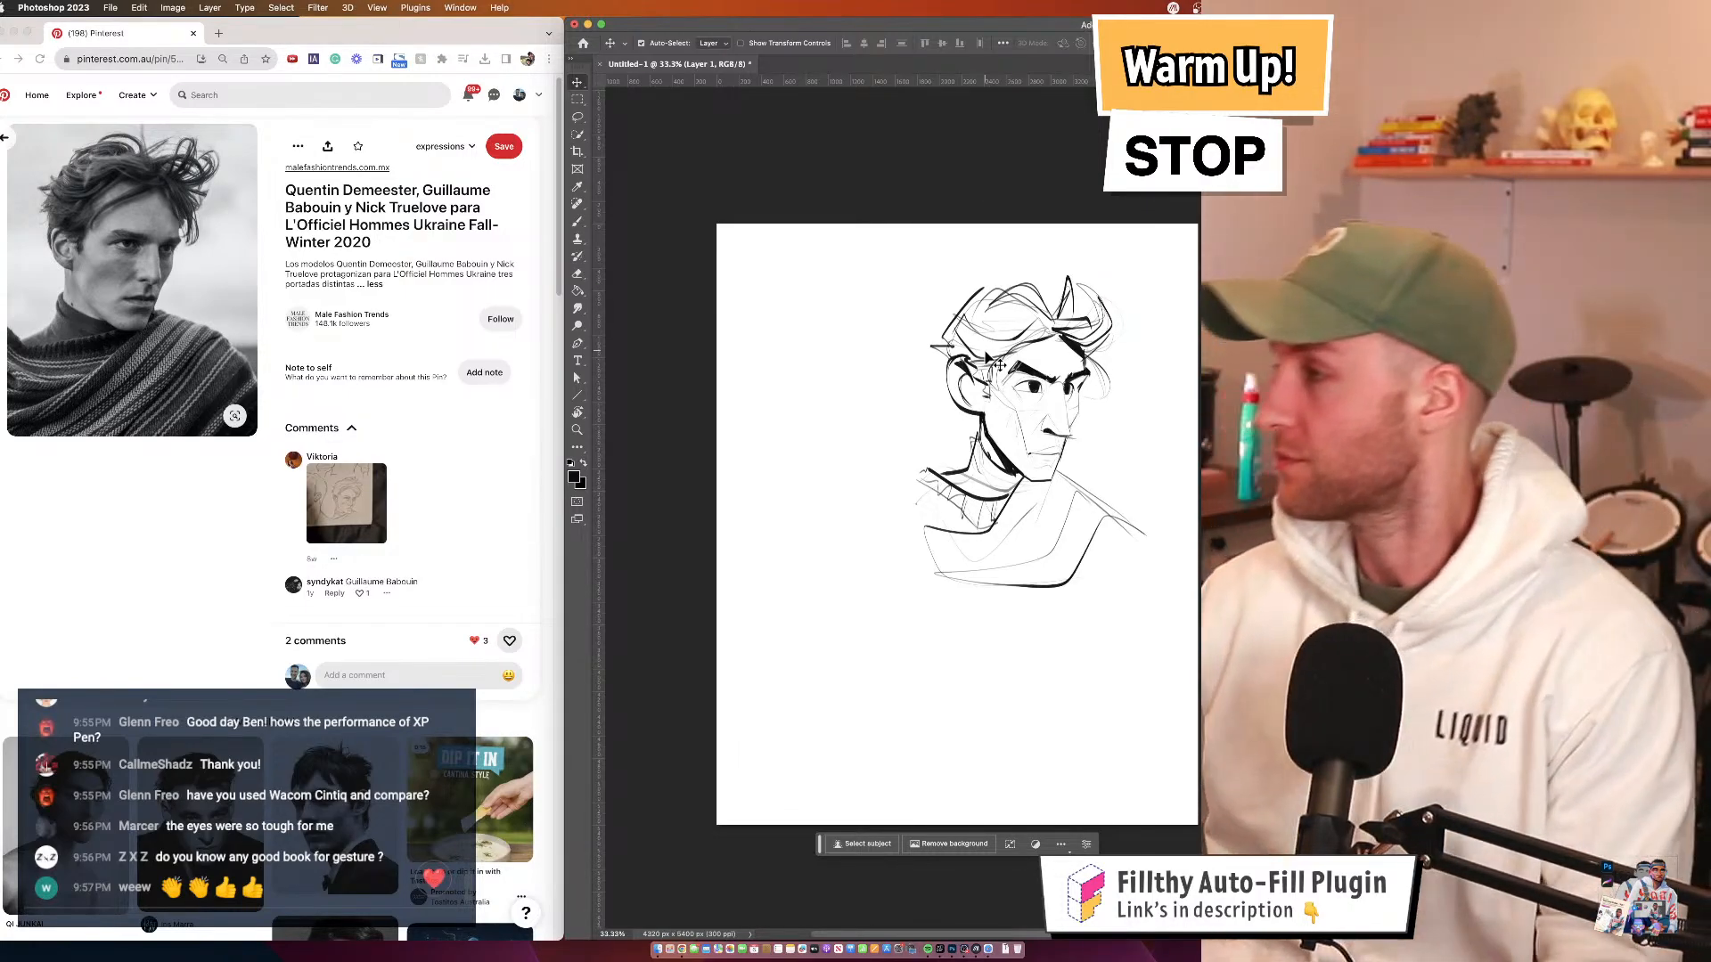
pyautogui.click(1111, 422)
pyautogui.press('z')
pyautogui.keyDown('alt'); pyautogui.click(1001, 369); pyautogui.keyUp('alt')
pyautogui.click(1013, 382)
pyautogui.click(1013, 385)
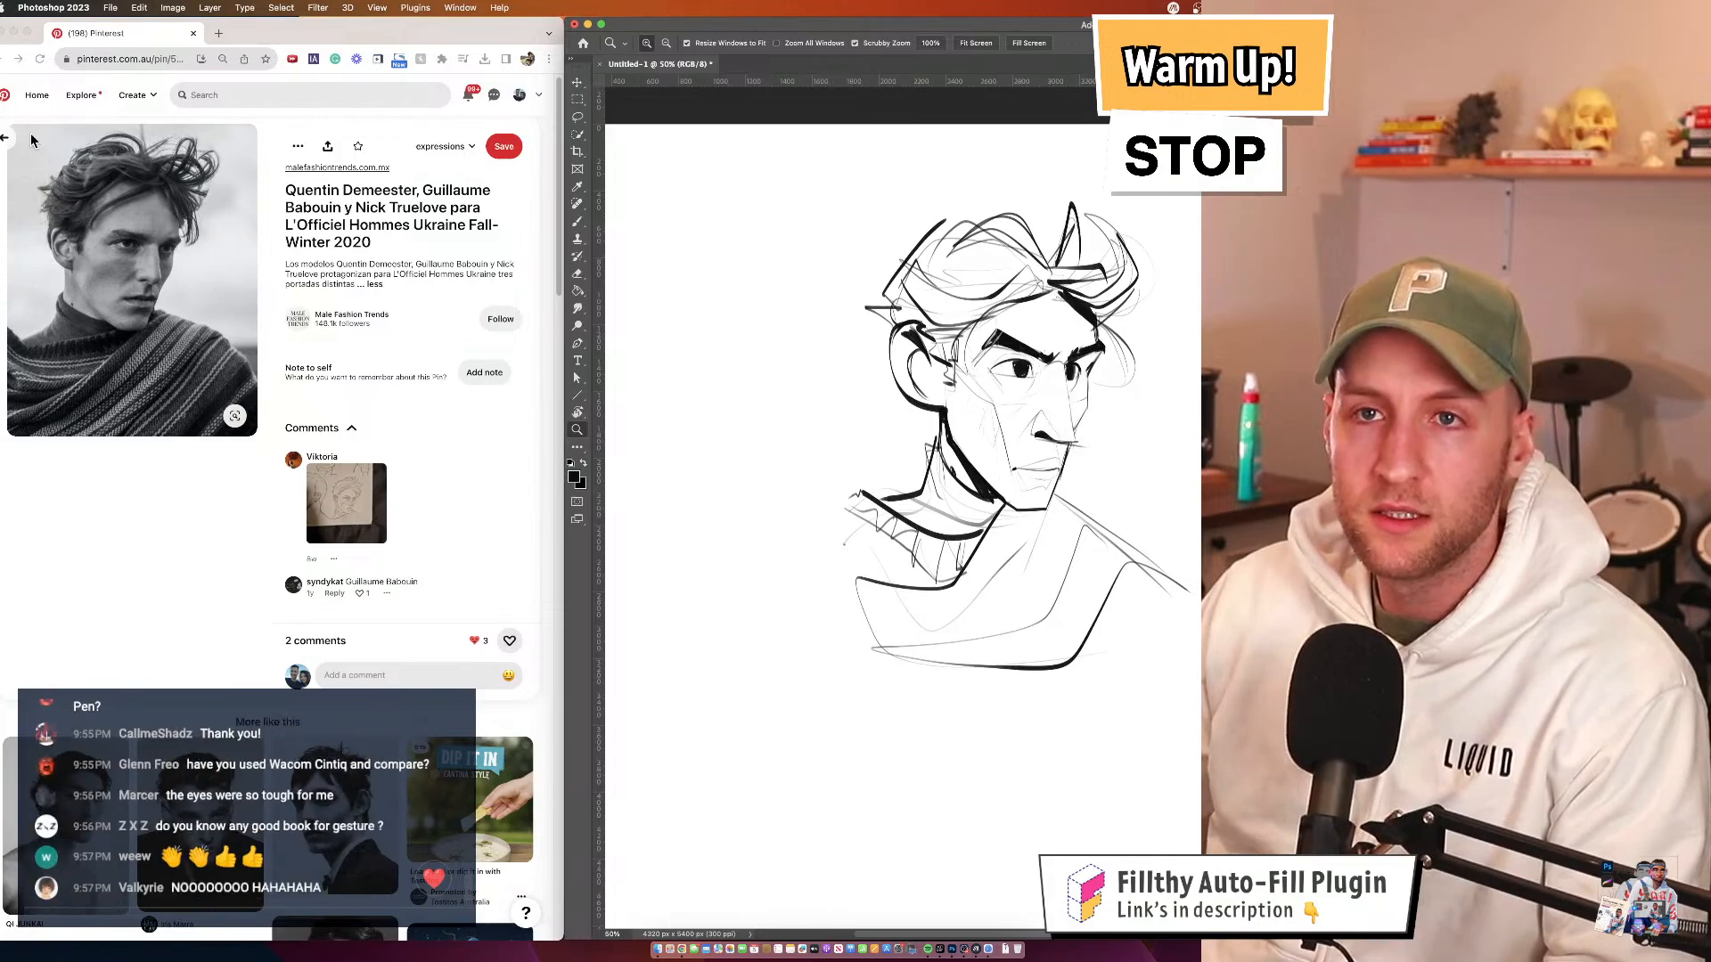
# Switch to Pinterest in Chrome, return to the expressions board and open the pin of the bearded man with elf ears
pyautogui.click(5, 138)
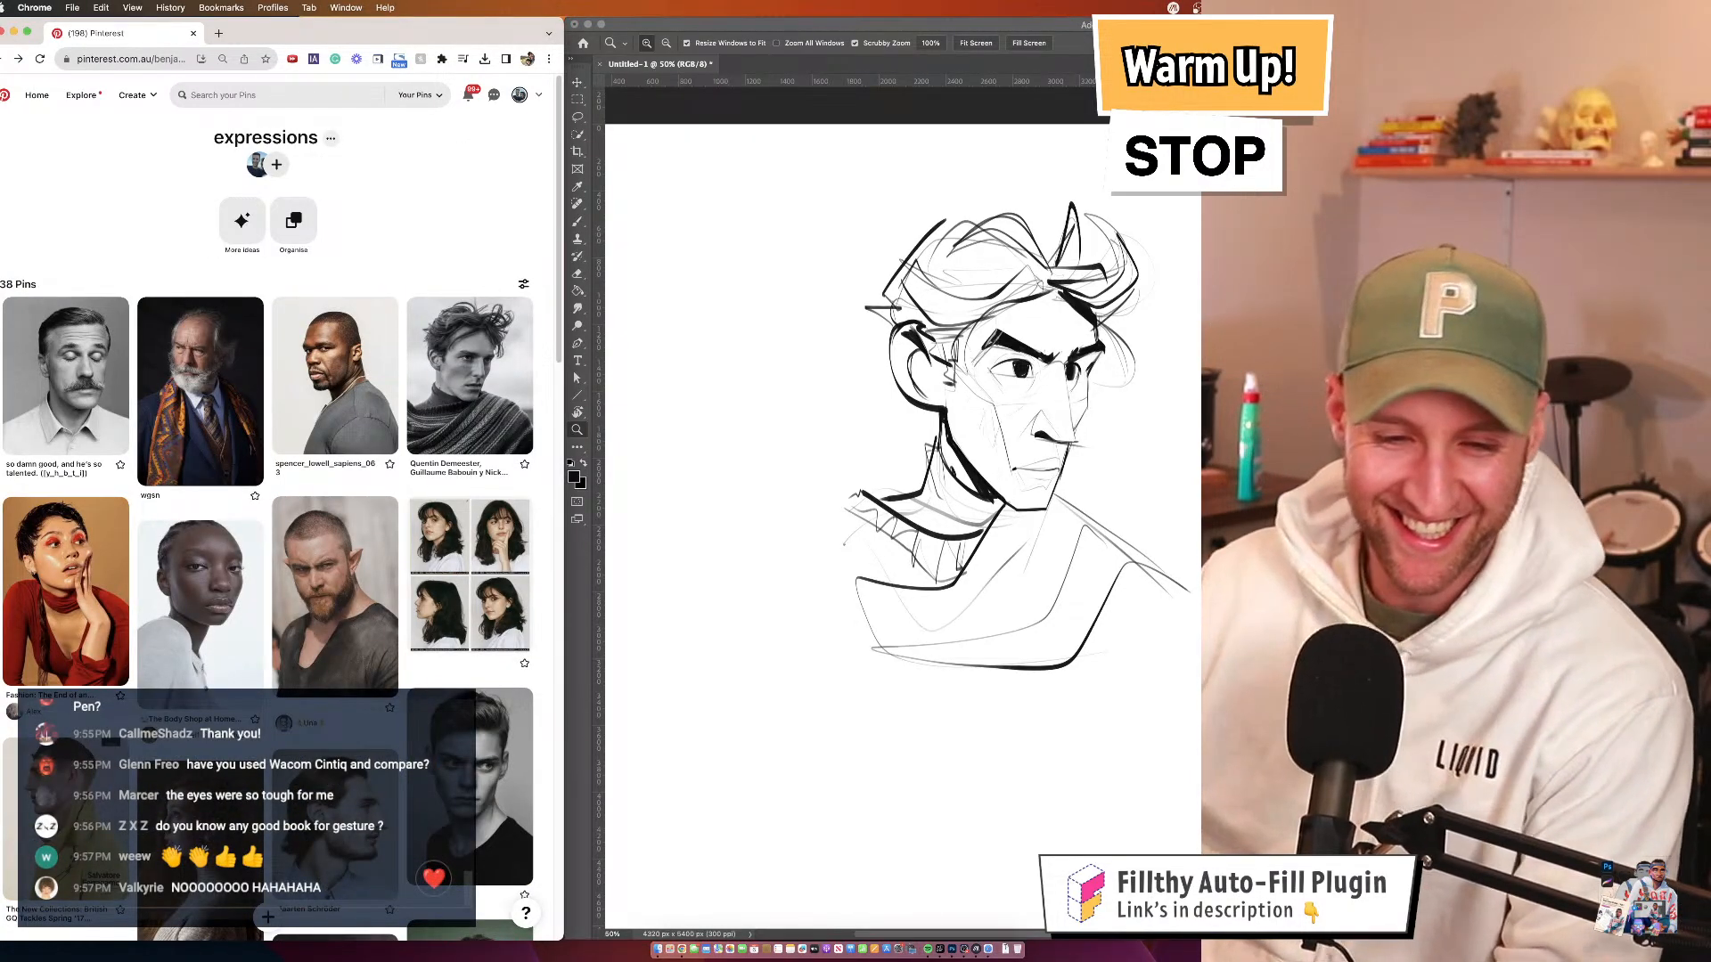
pyautogui.moveTo(238, 482)
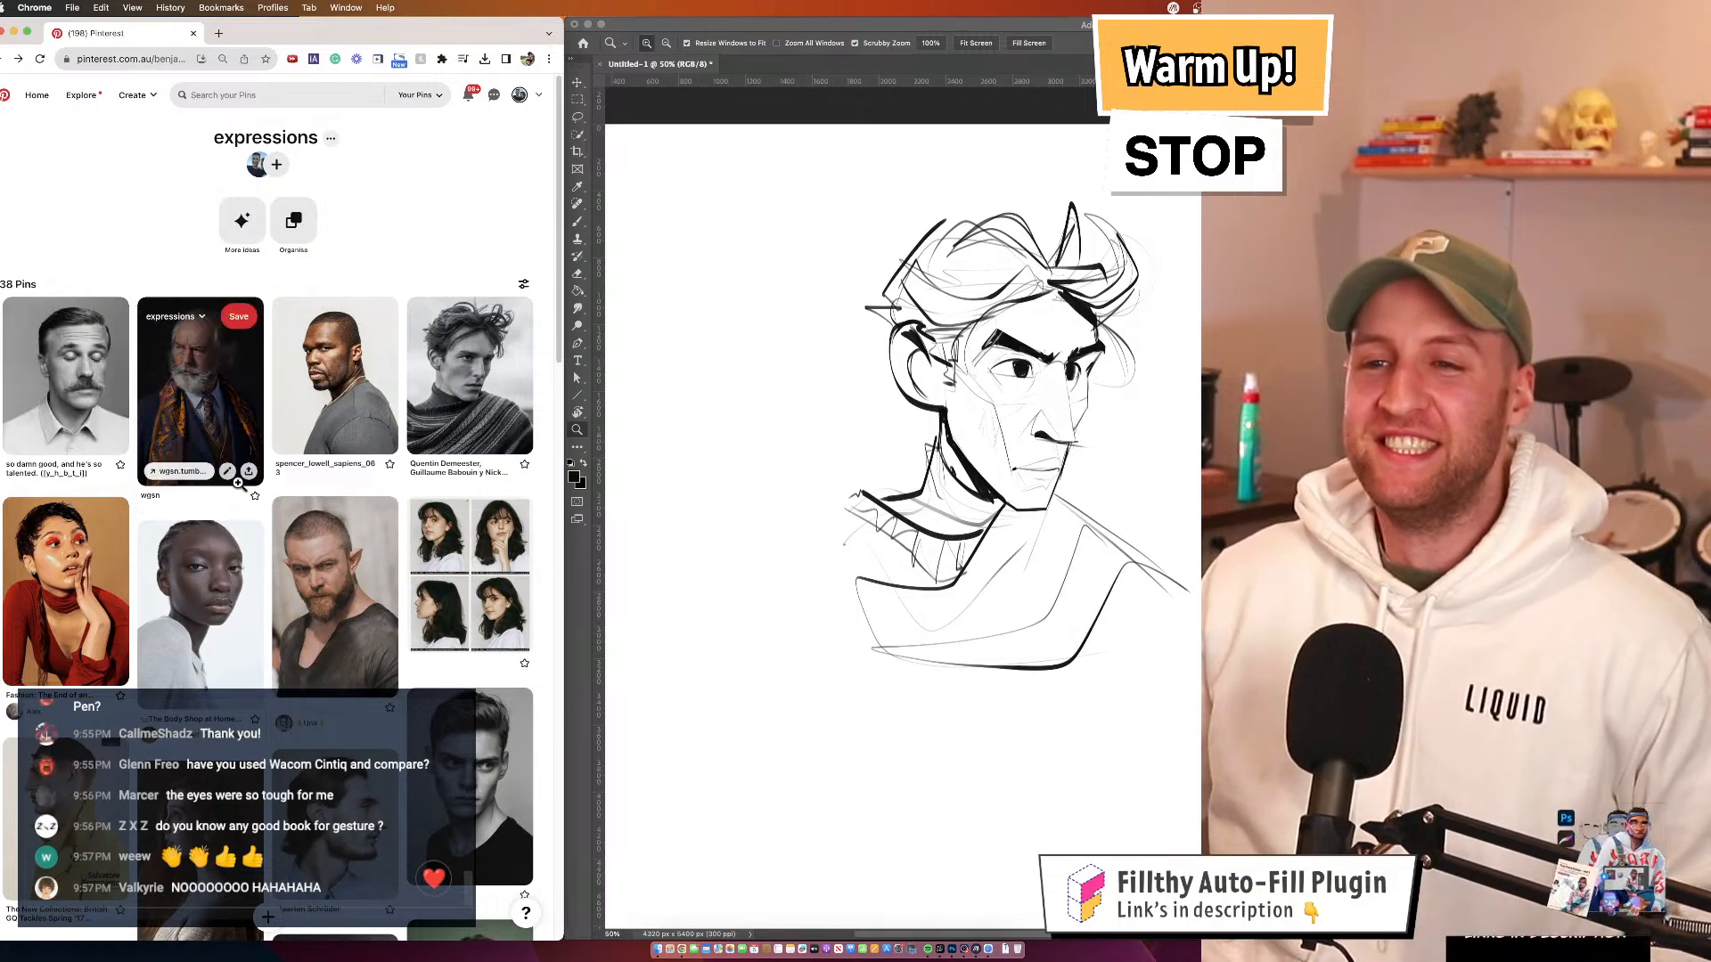
pyautogui.scroll(-1, 254, 478)
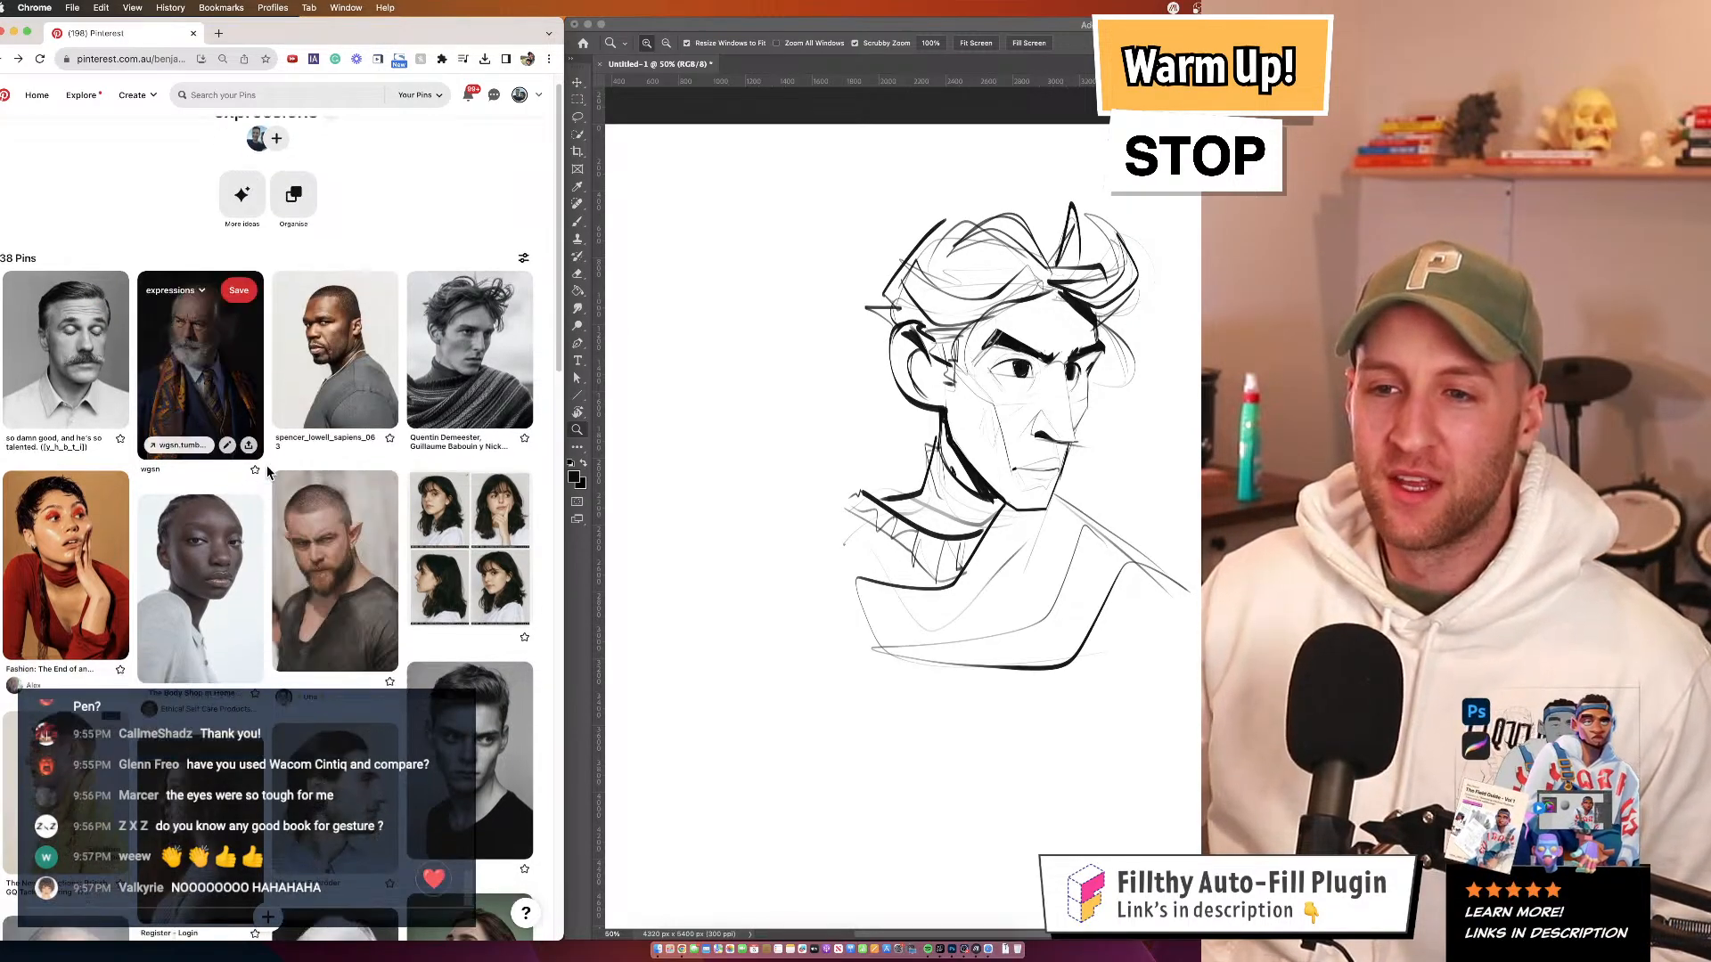
pyautogui.scroll(-1, 267, 472)
pyautogui.click(332, 504)
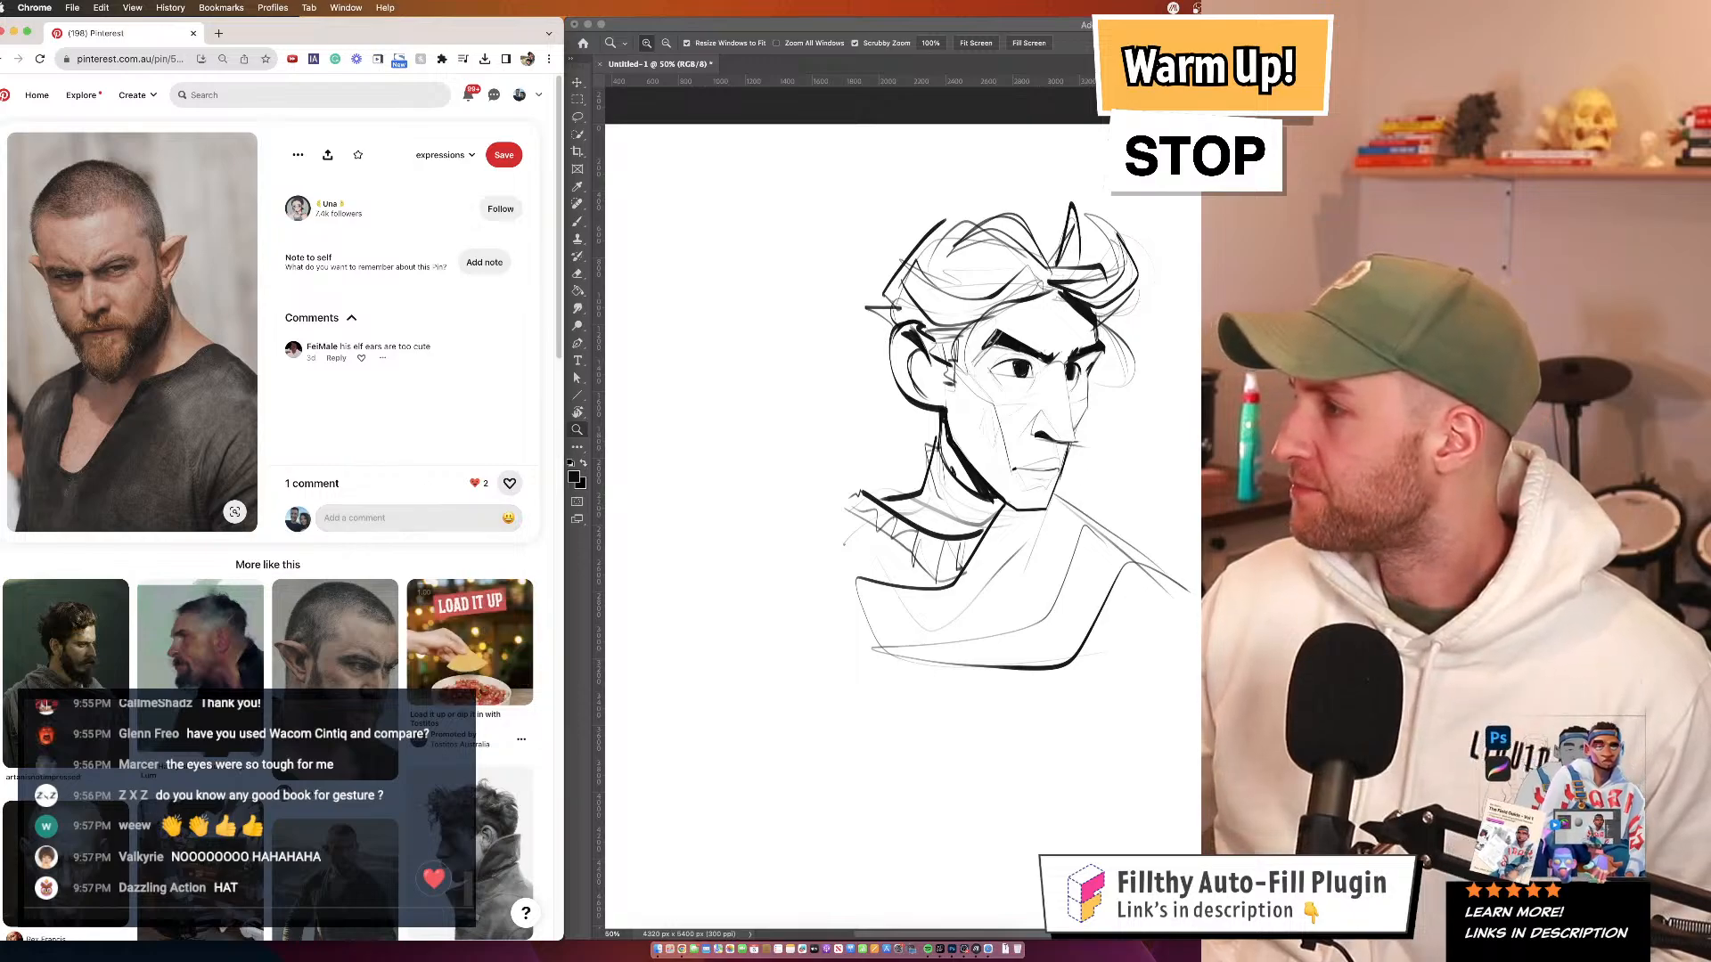
# Switch back to Photoshop and add a new empty layer above the first portrait's layer
pyautogui.click(1144, 355)
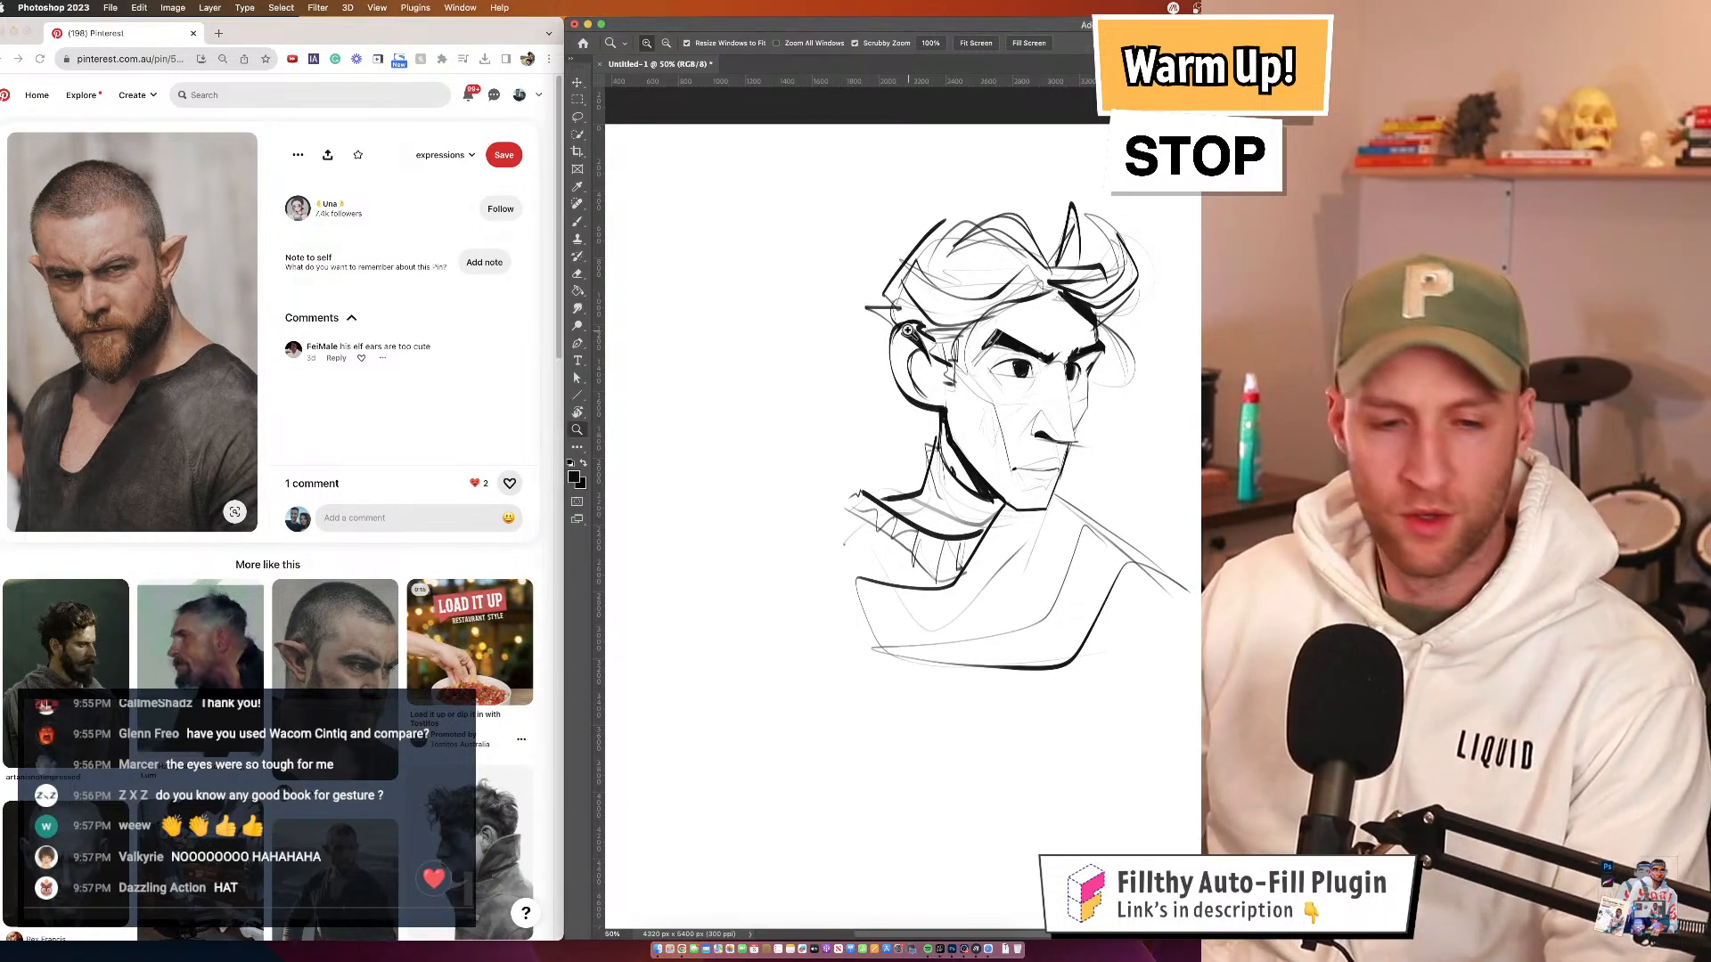
pyautogui.moveTo(925, 334); pyautogui.dragTo(966, 336)
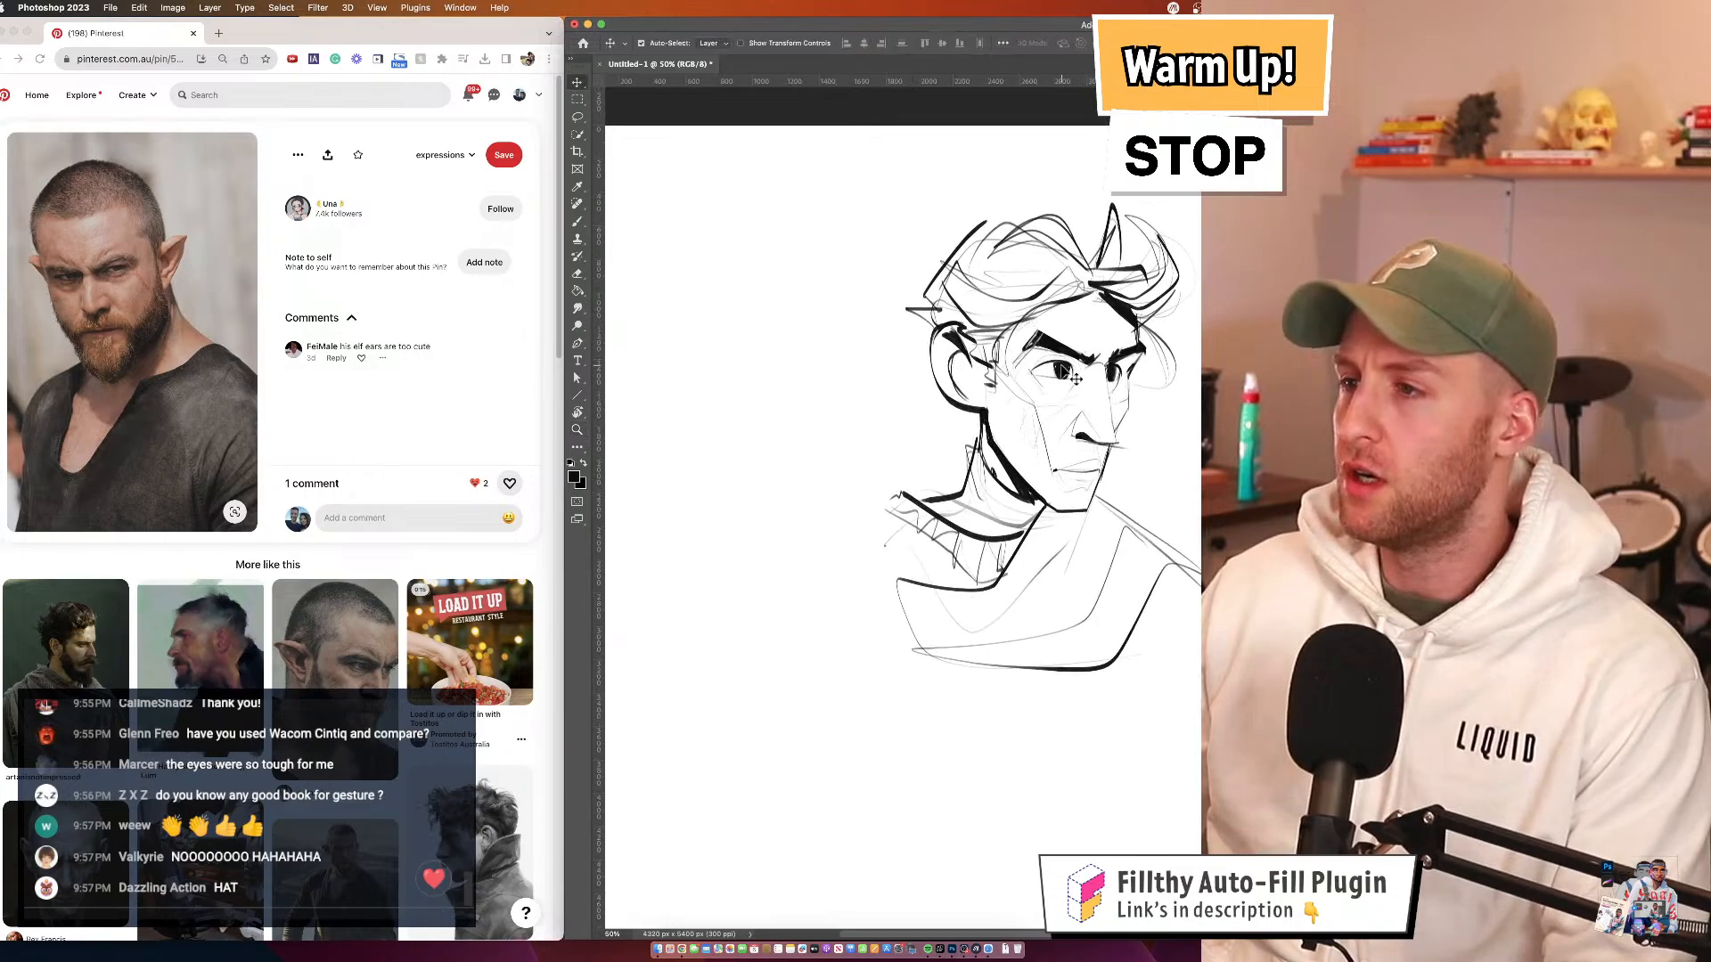
pyautogui.moveTo(1063, 368)
pyautogui.mouseDown()
pyautogui.moveTo(1197, 335)
pyautogui.moveTo(1140, 334)
pyautogui.moveTo(1057, 369)
pyautogui.mouseUp()
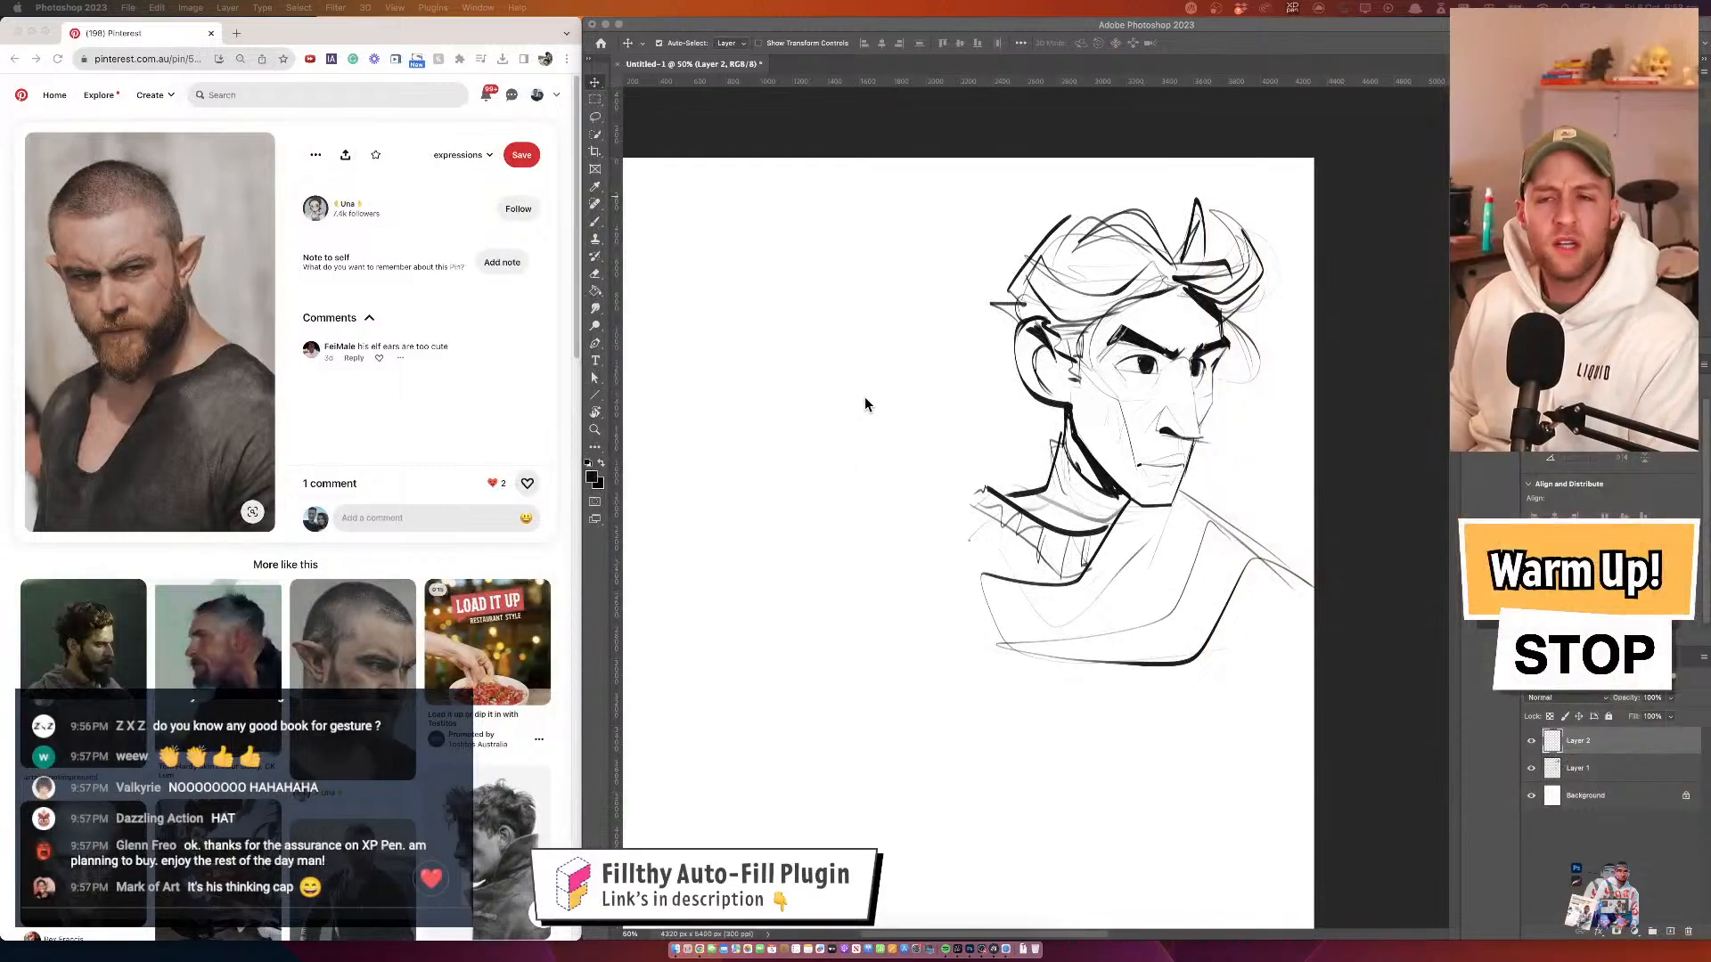
pyautogui.click(458, 43)
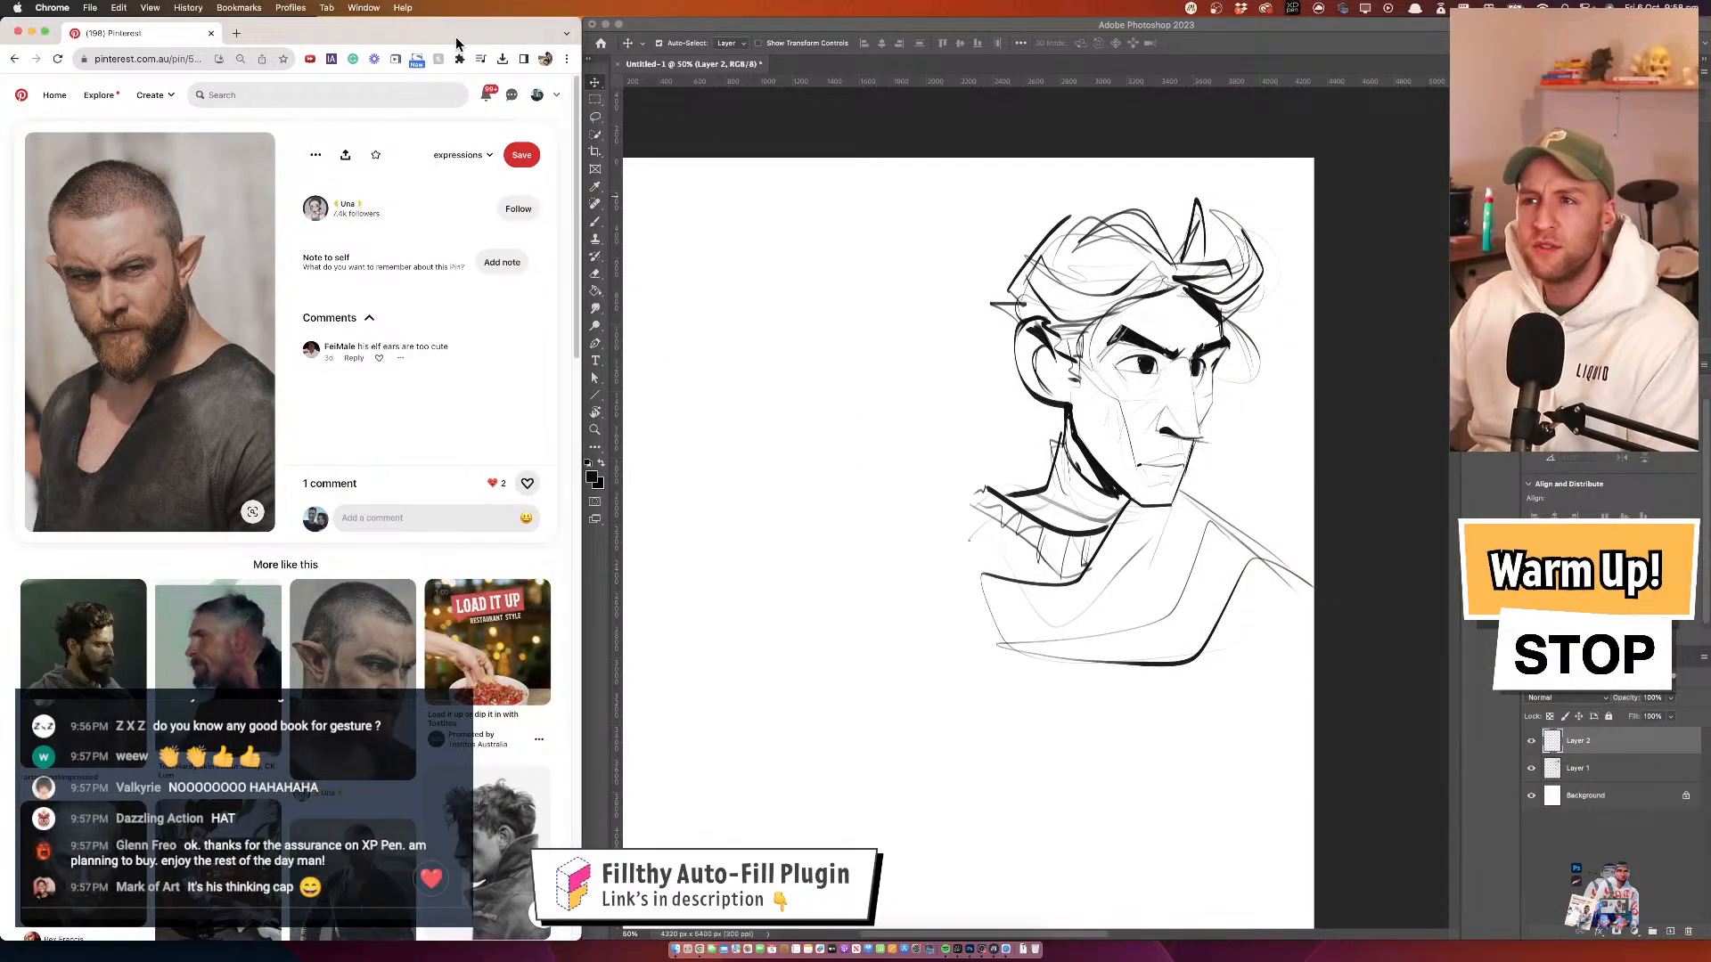
pyautogui.click(933, 463)
pyautogui.press('z')
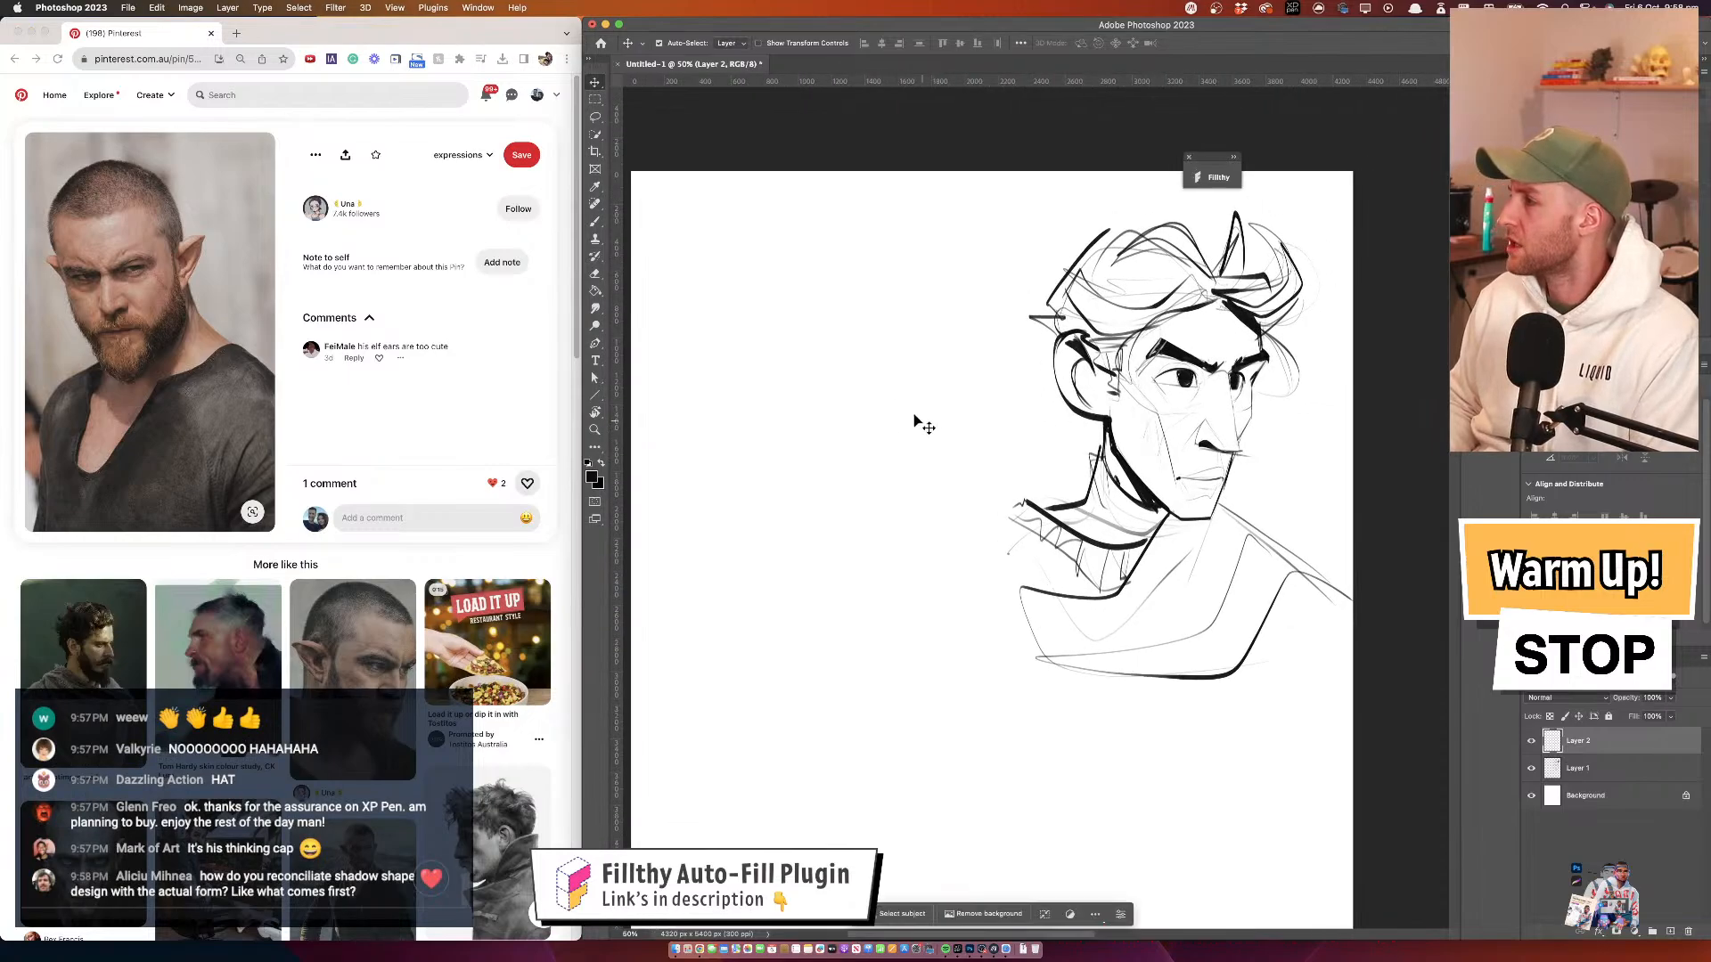
# Set up the Brush tool with a thinner tip for sketching in the blank area beside the first portrait
pyautogui.click(909, 418)
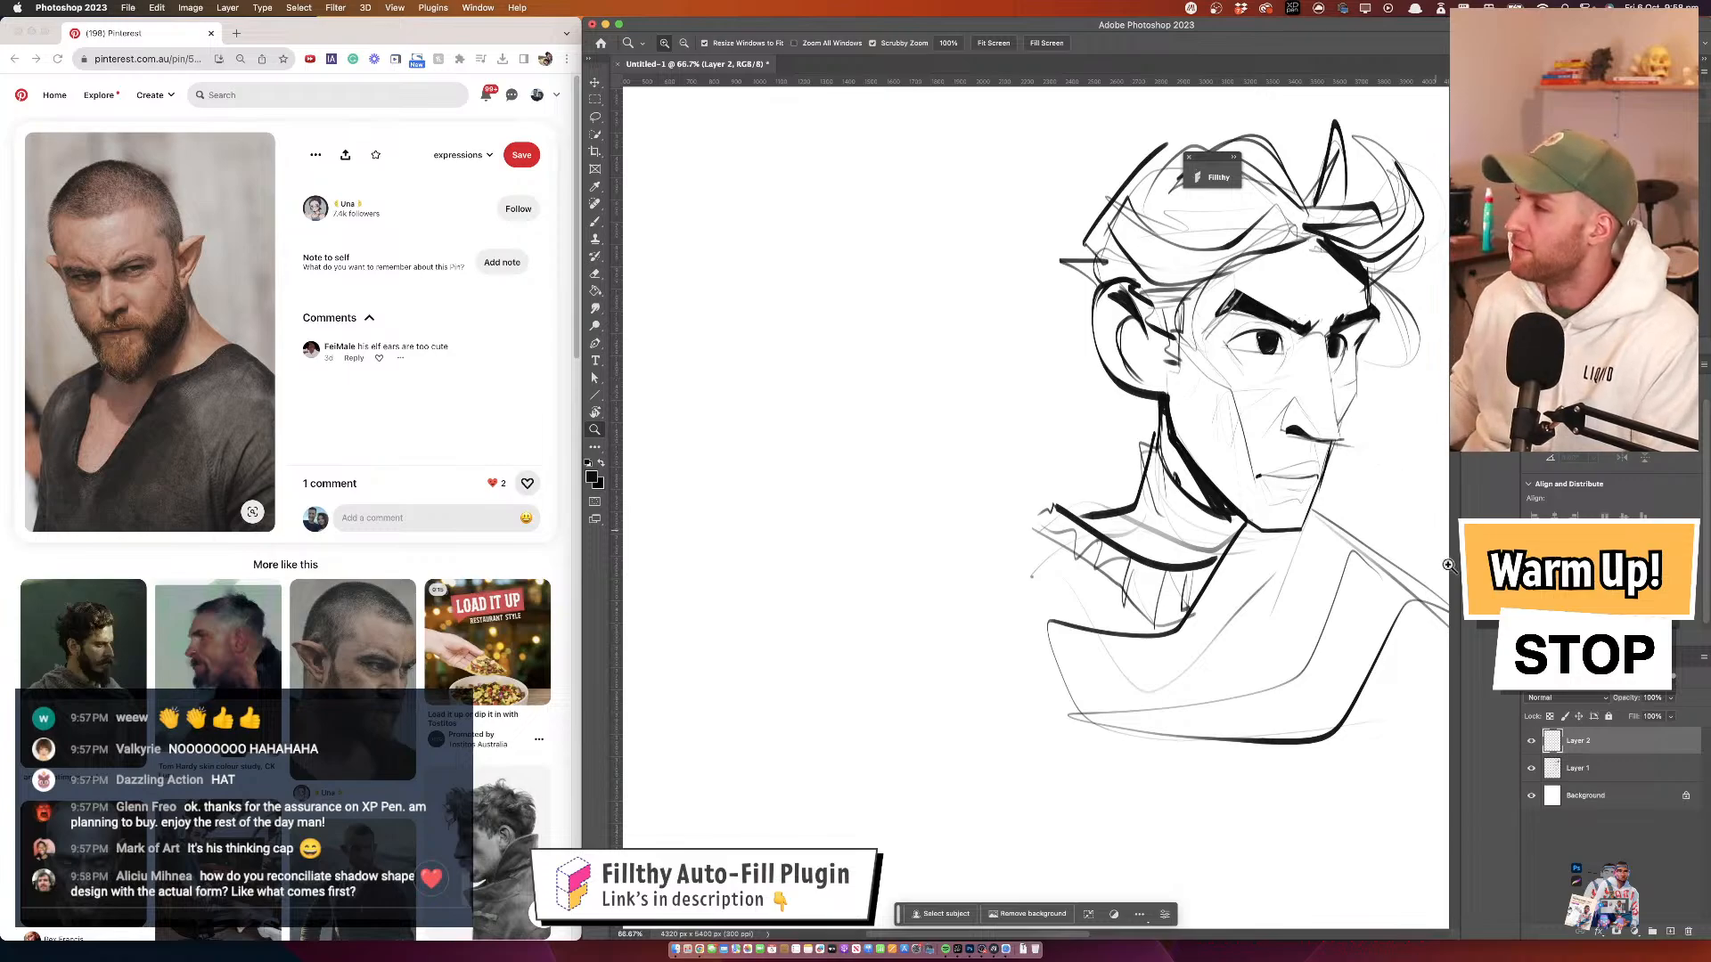
pyautogui.click(951, 329)
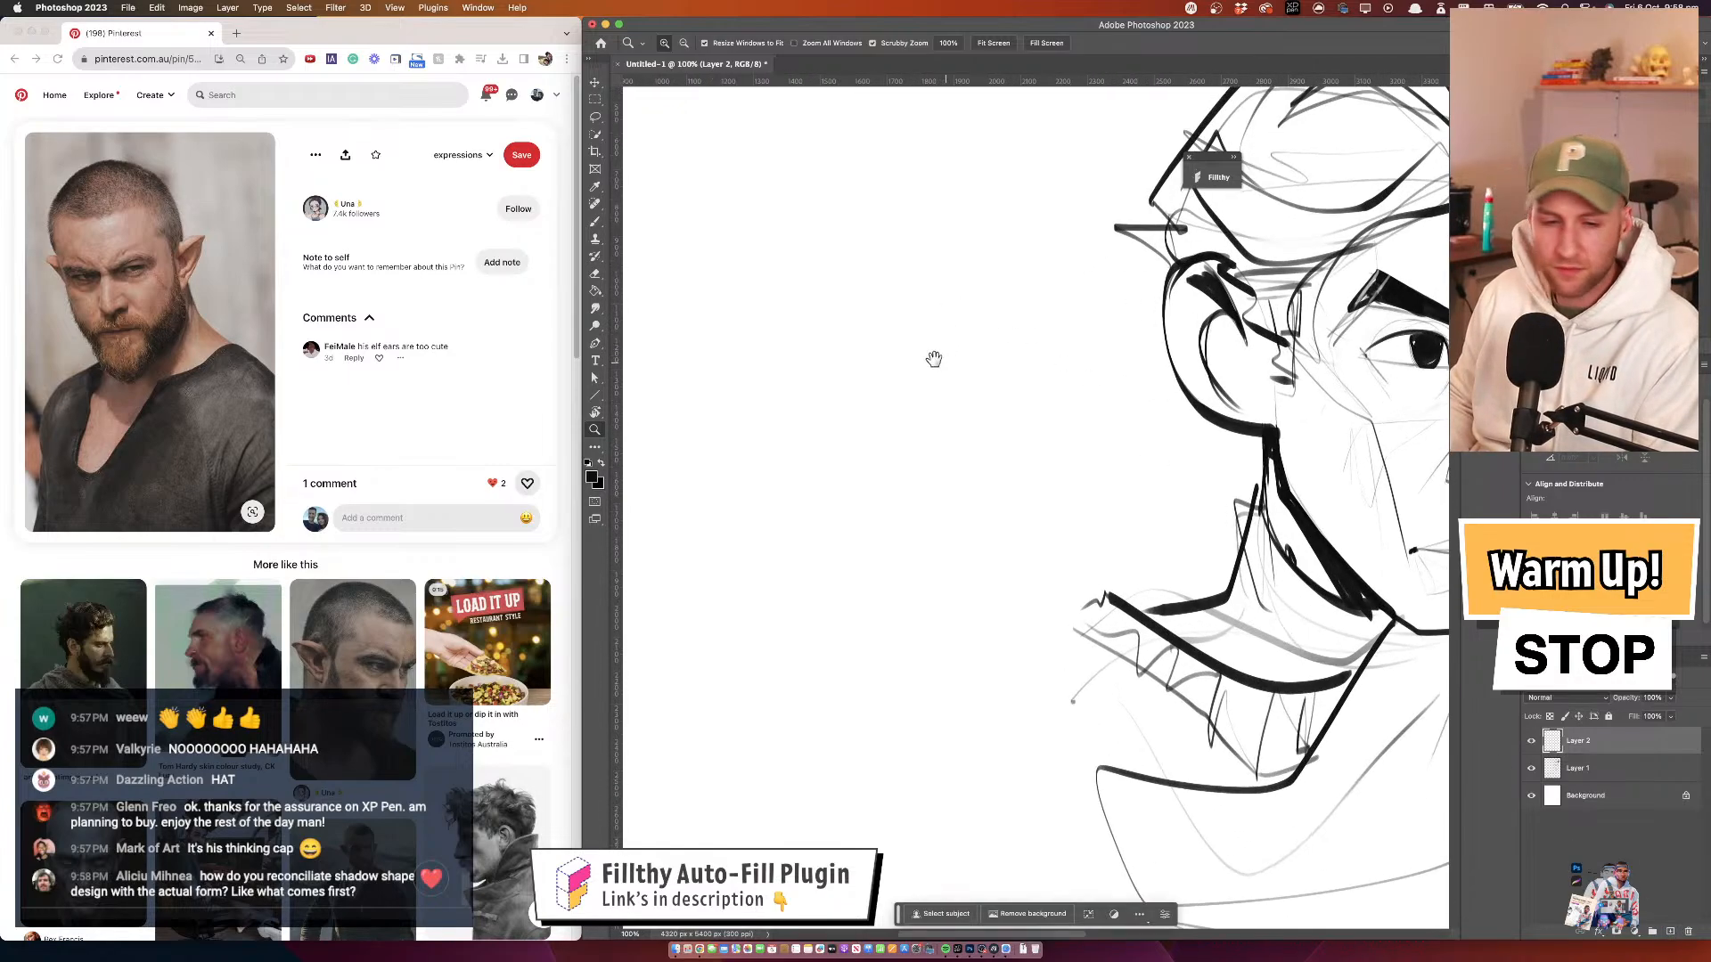
pyautogui.moveTo(932, 359)
pyautogui.mouseDown()
pyautogui.moveTo(844, 399)
pyautogui.moveTo(844, 360)
pyautogui.moveTo(913, 359)
pyautogui.mouseUp()
pyautogui.keyDown('alt'); pyautogui.click(845, 360); pyautogui.keyUp('alt')
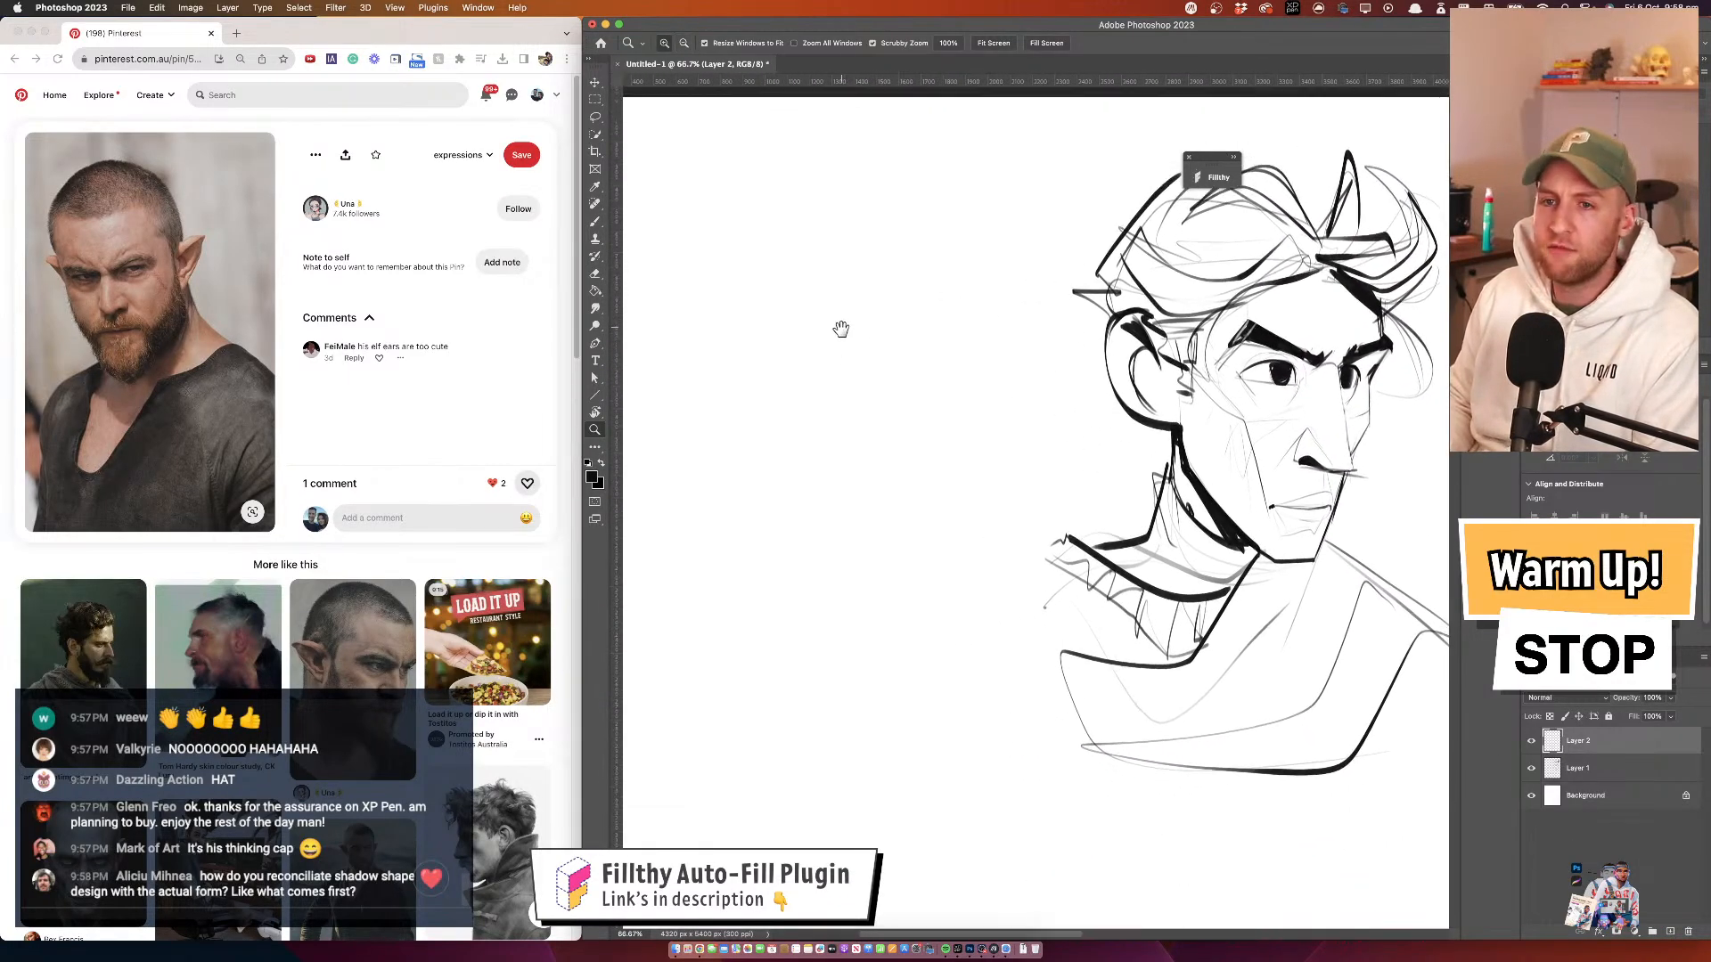
pyautogui.press('b')
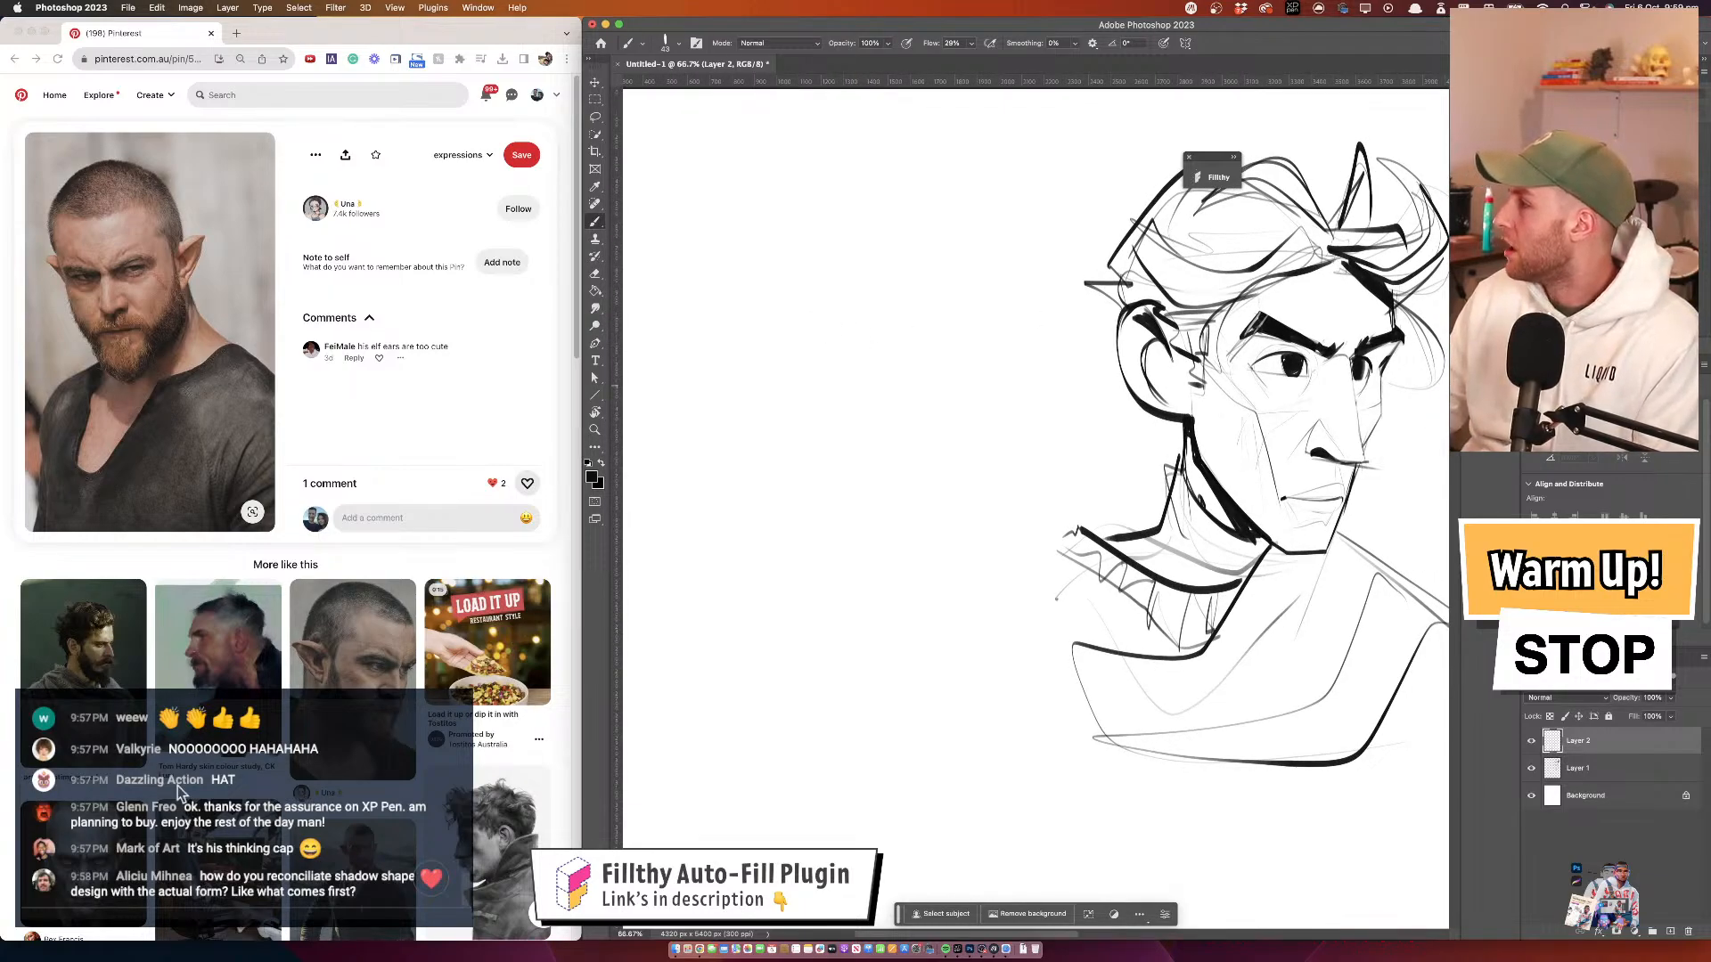
pyautogui.press('super+Tab')
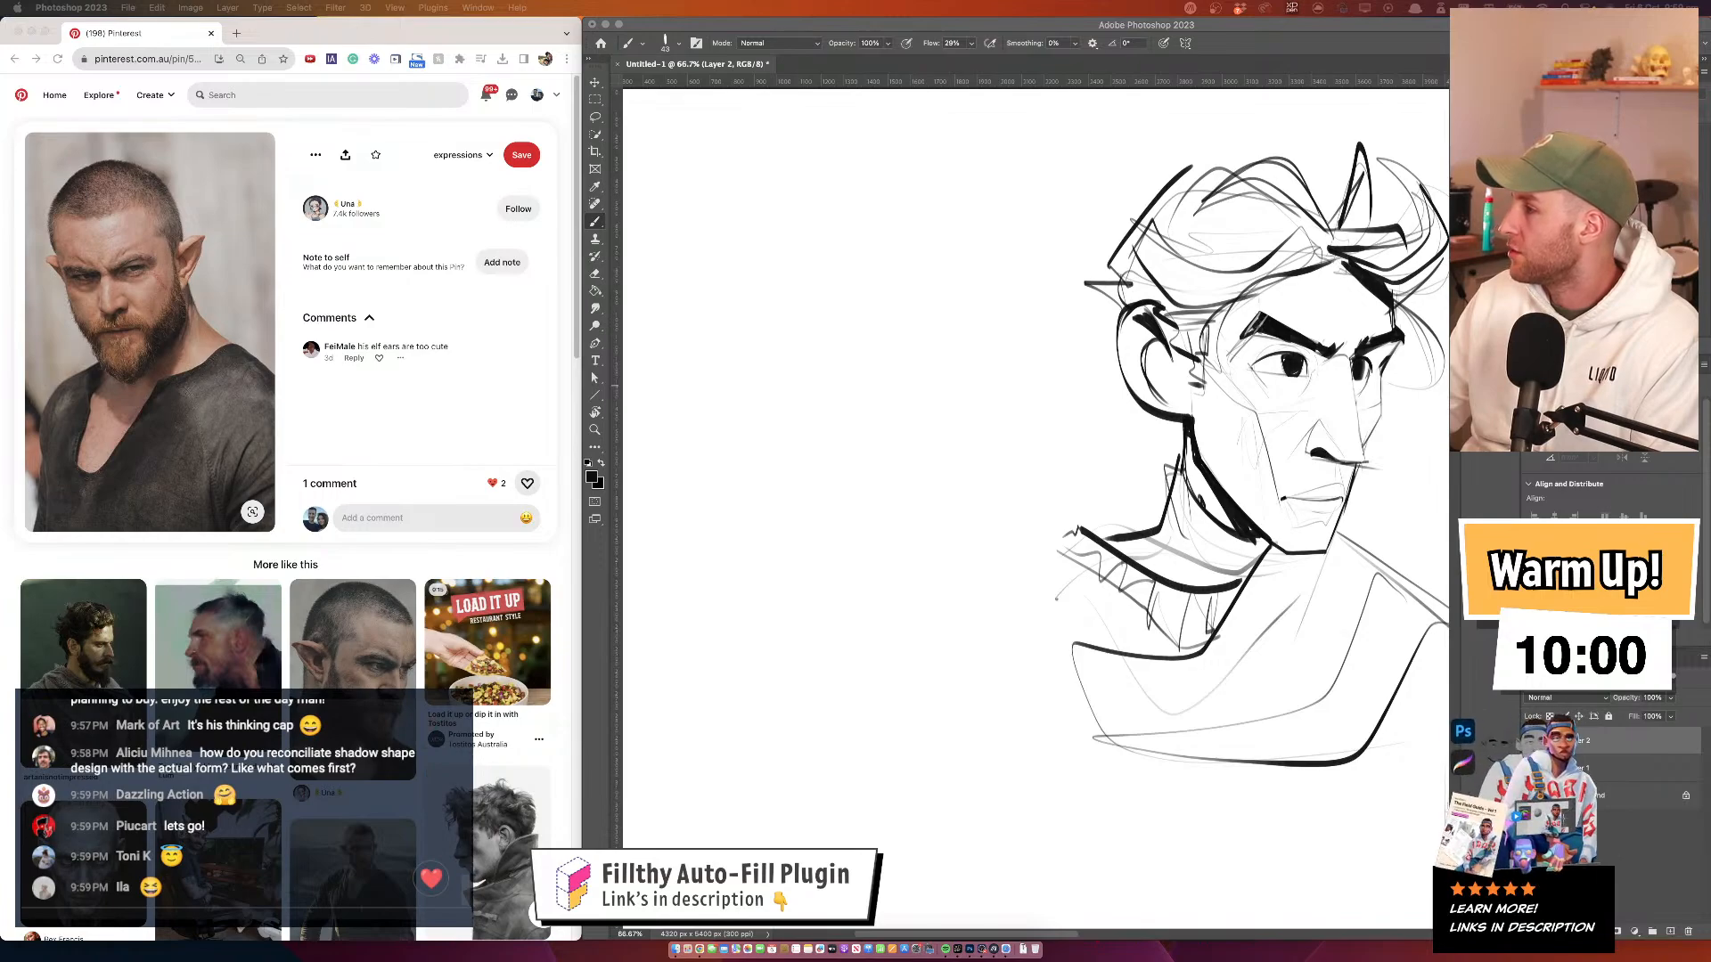
pyautogui.click(882, 330)
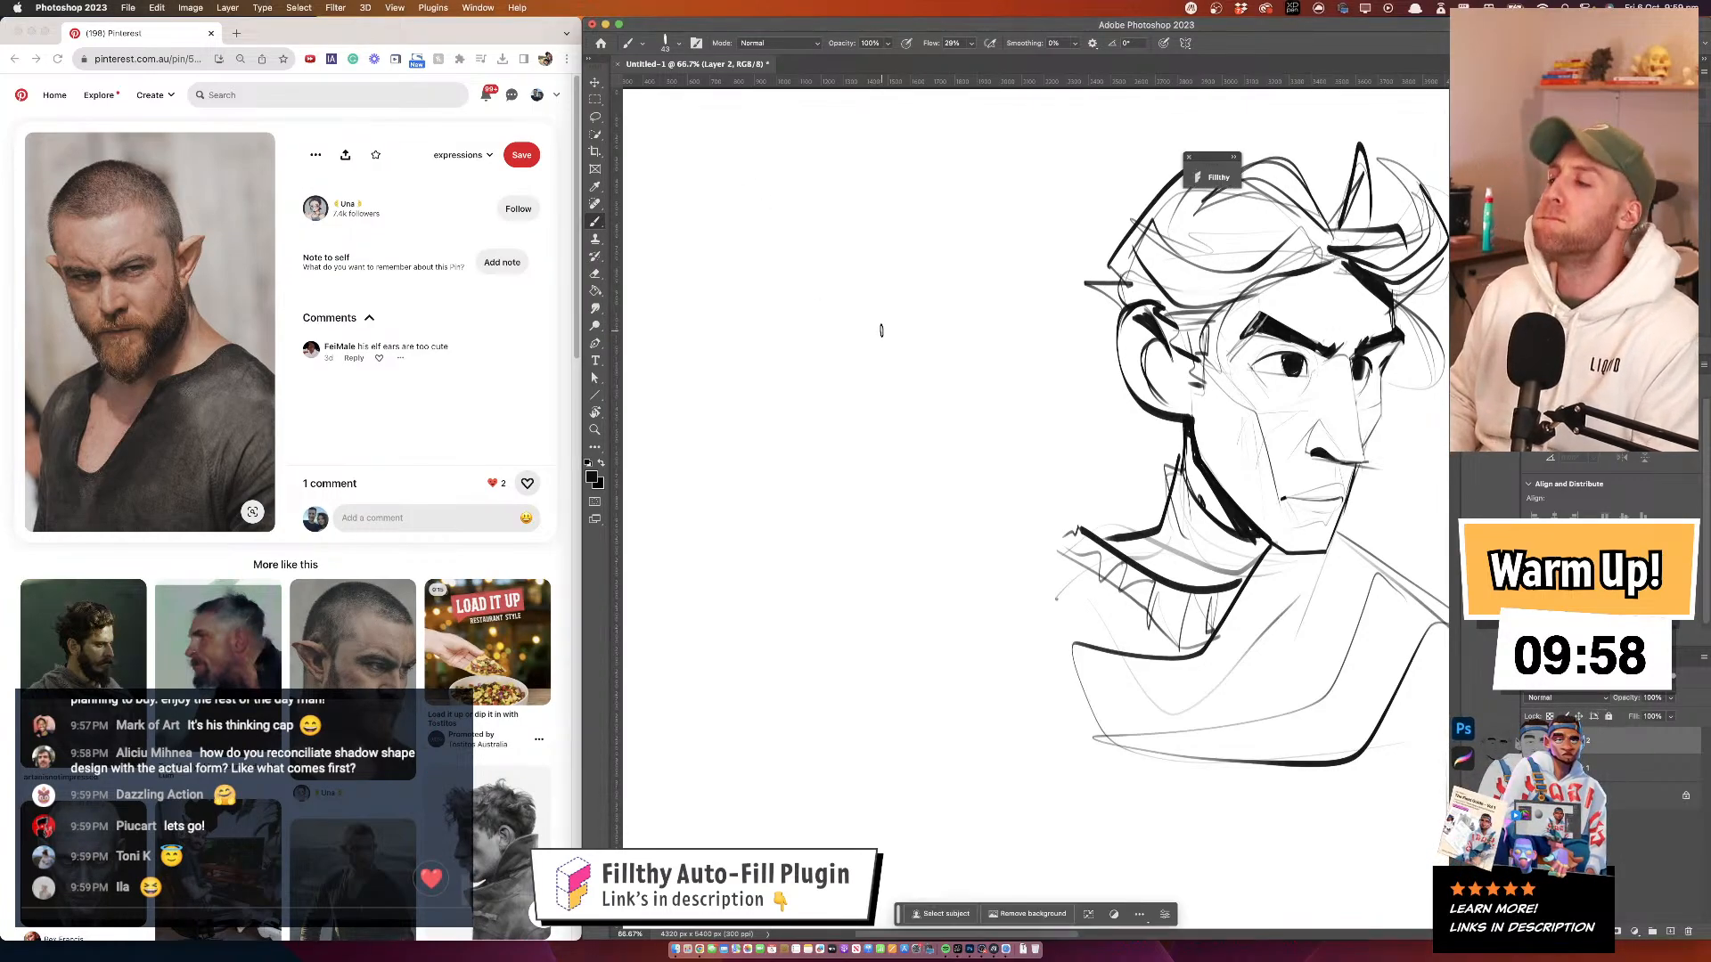
pyautogui.moveTo(814, 236); pyautogui.dragTo(811, 242)
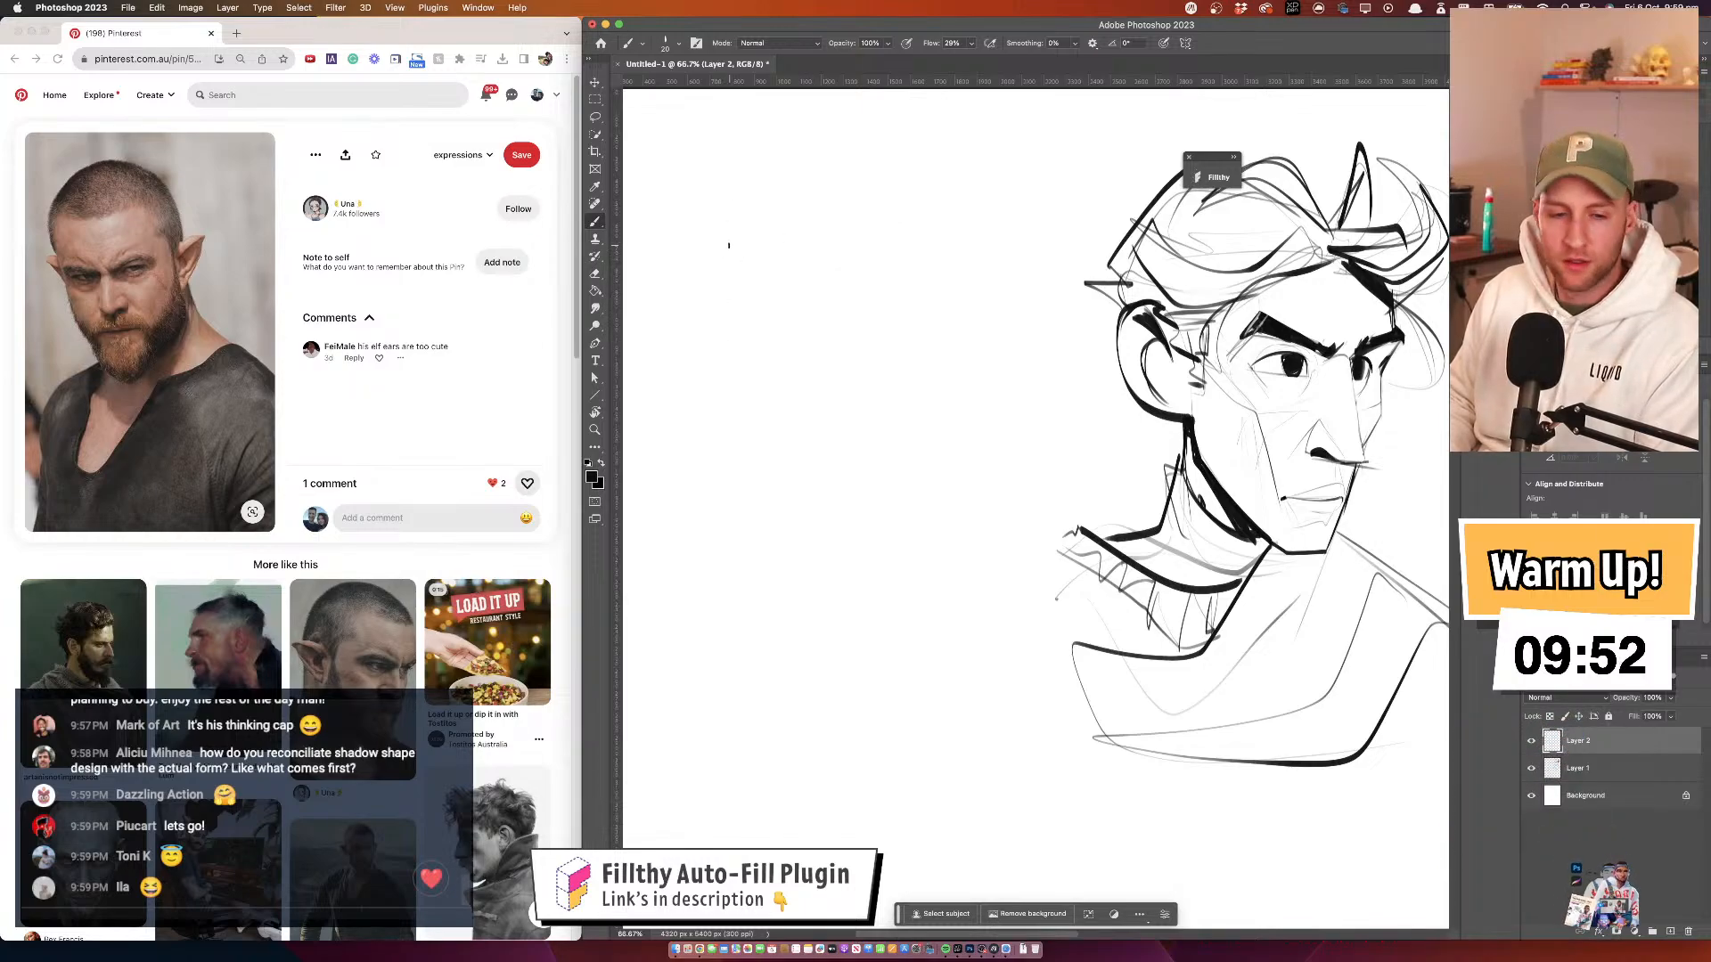
# Sketch the bearded man's head outline in faint lines, with a rounded skull, straight cheek sides and angled jaw lines meeting at the chin
pyautogui.moveTo(729, 245); pyautogui.dragTo(783, 542)
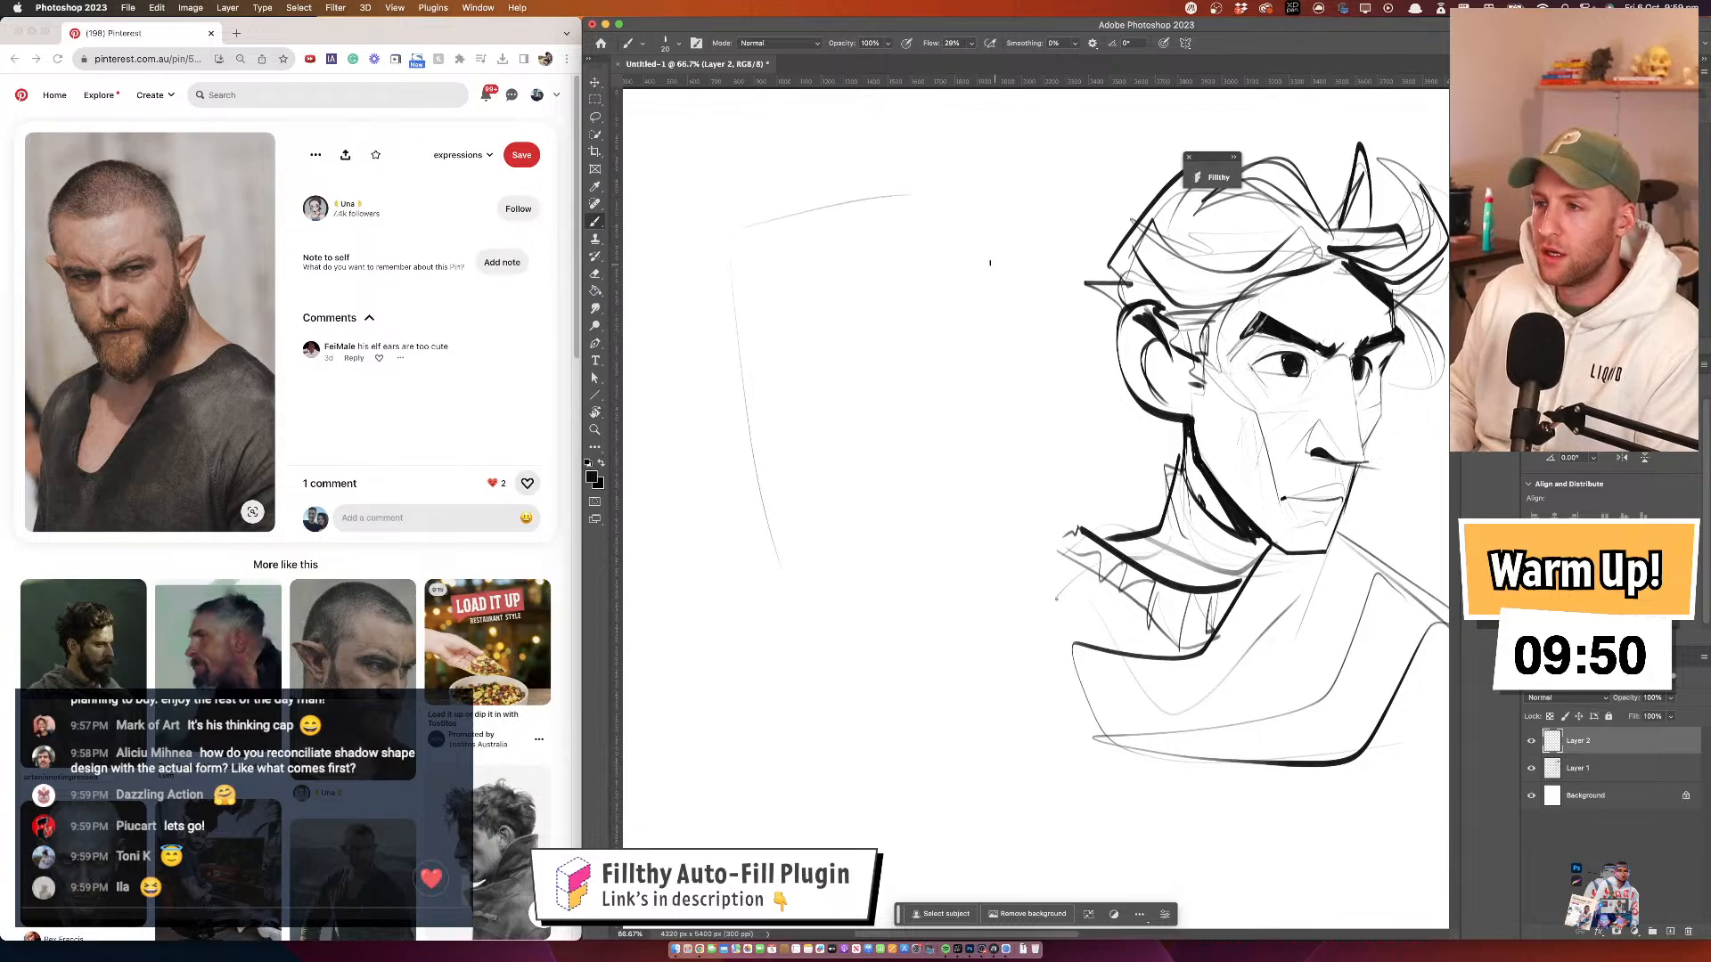
pyautogui.hotkey('ctrl', 'z')
pyautogui.moveTo(912, 225)
pyautogui.mouseDown()
pyautogui.moveTo(753, 187)
pyautogui.moveTo(681, 322)
pyautogui.moveTo(757, 572)
pyautogui.mouseUp()
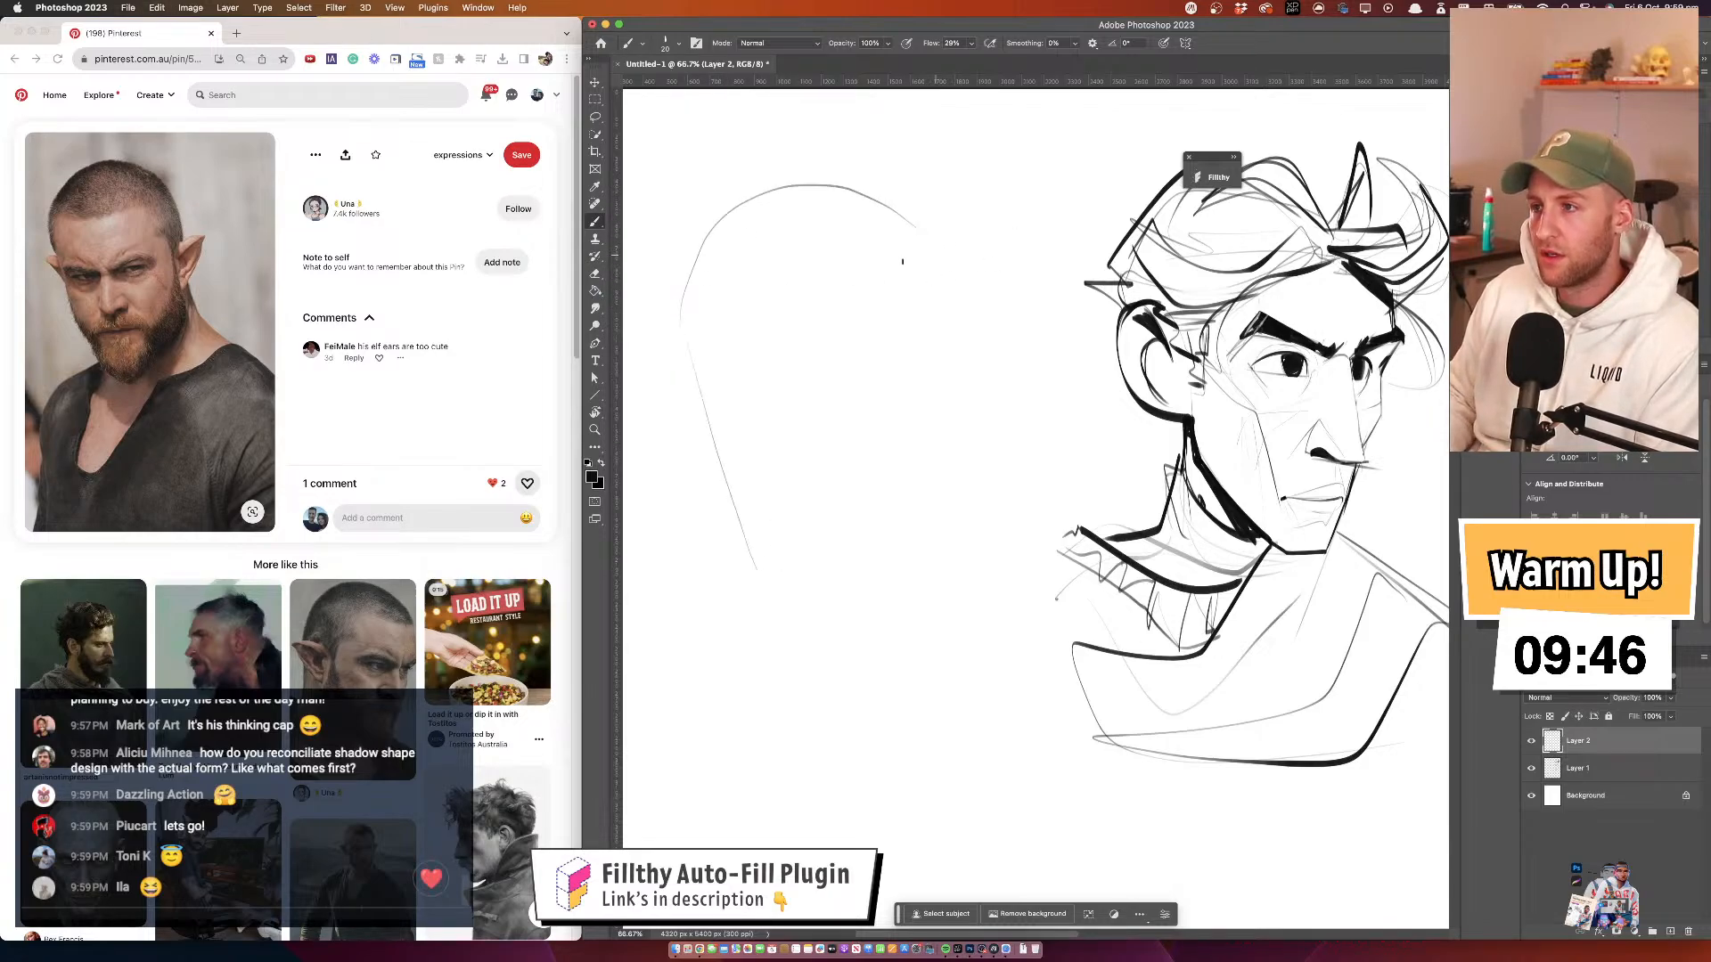
pyautogui.hotkey('ctrl', 'z')
pyautogui.moveTo(952, 254); pyautogui.dragTo(964, 526)
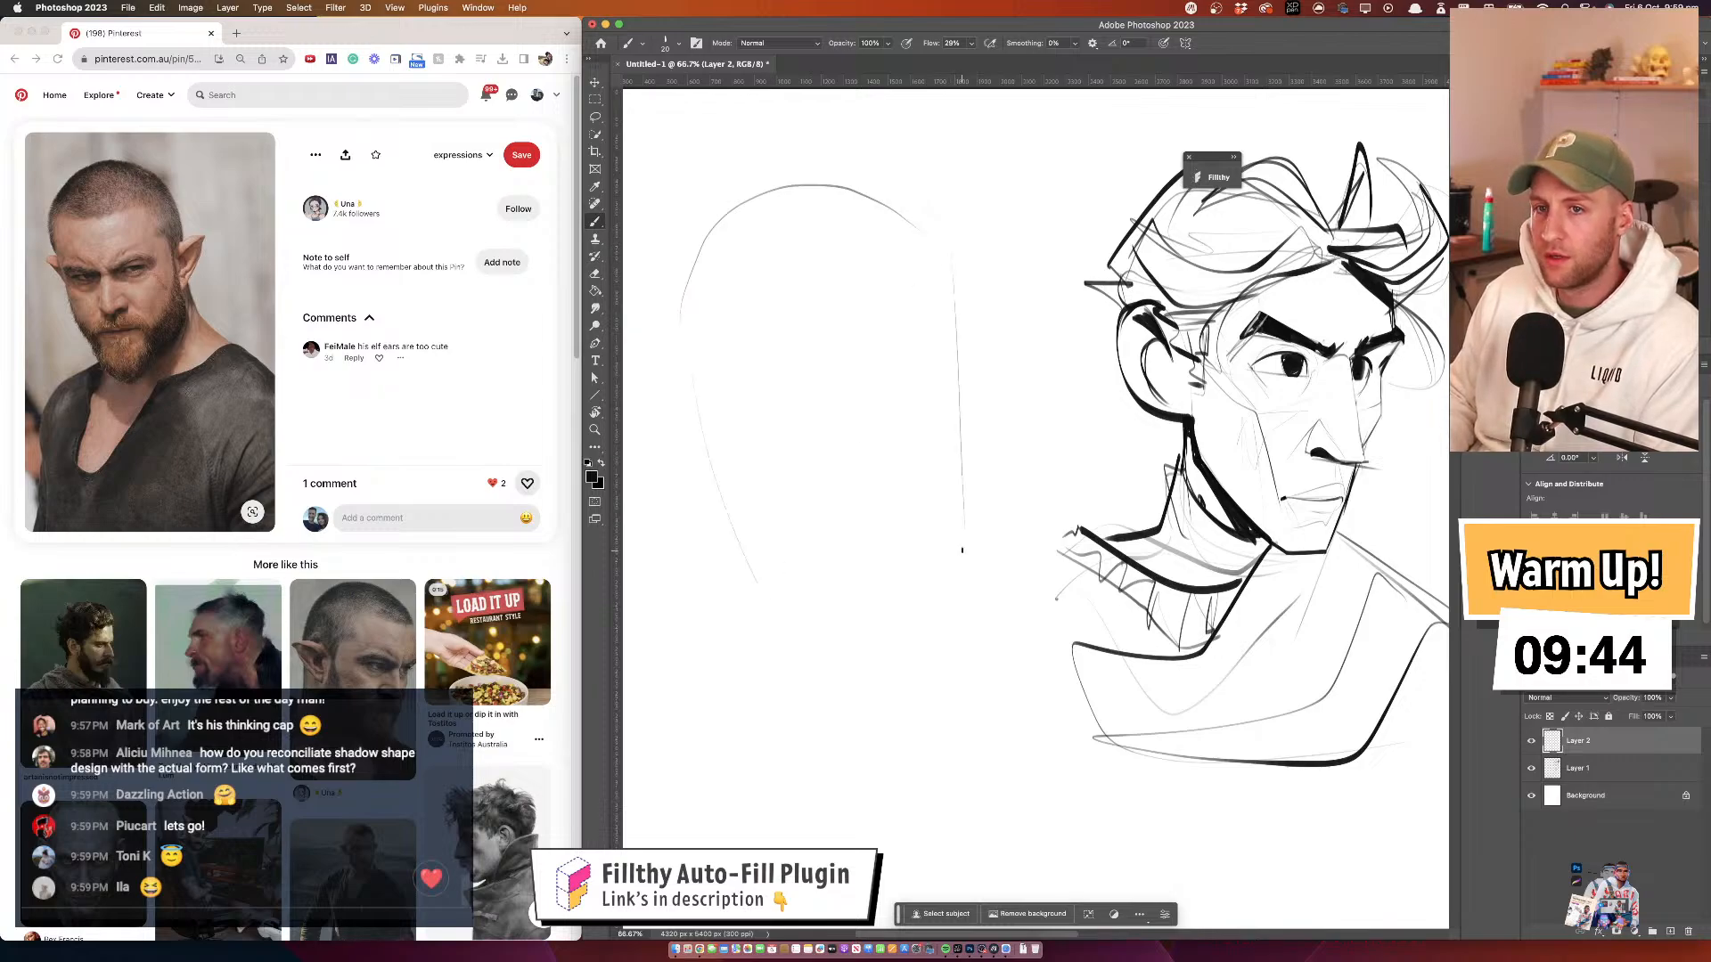
pyautogui.moveTo(745, 576); pyautogui.dragTo(843, 636)
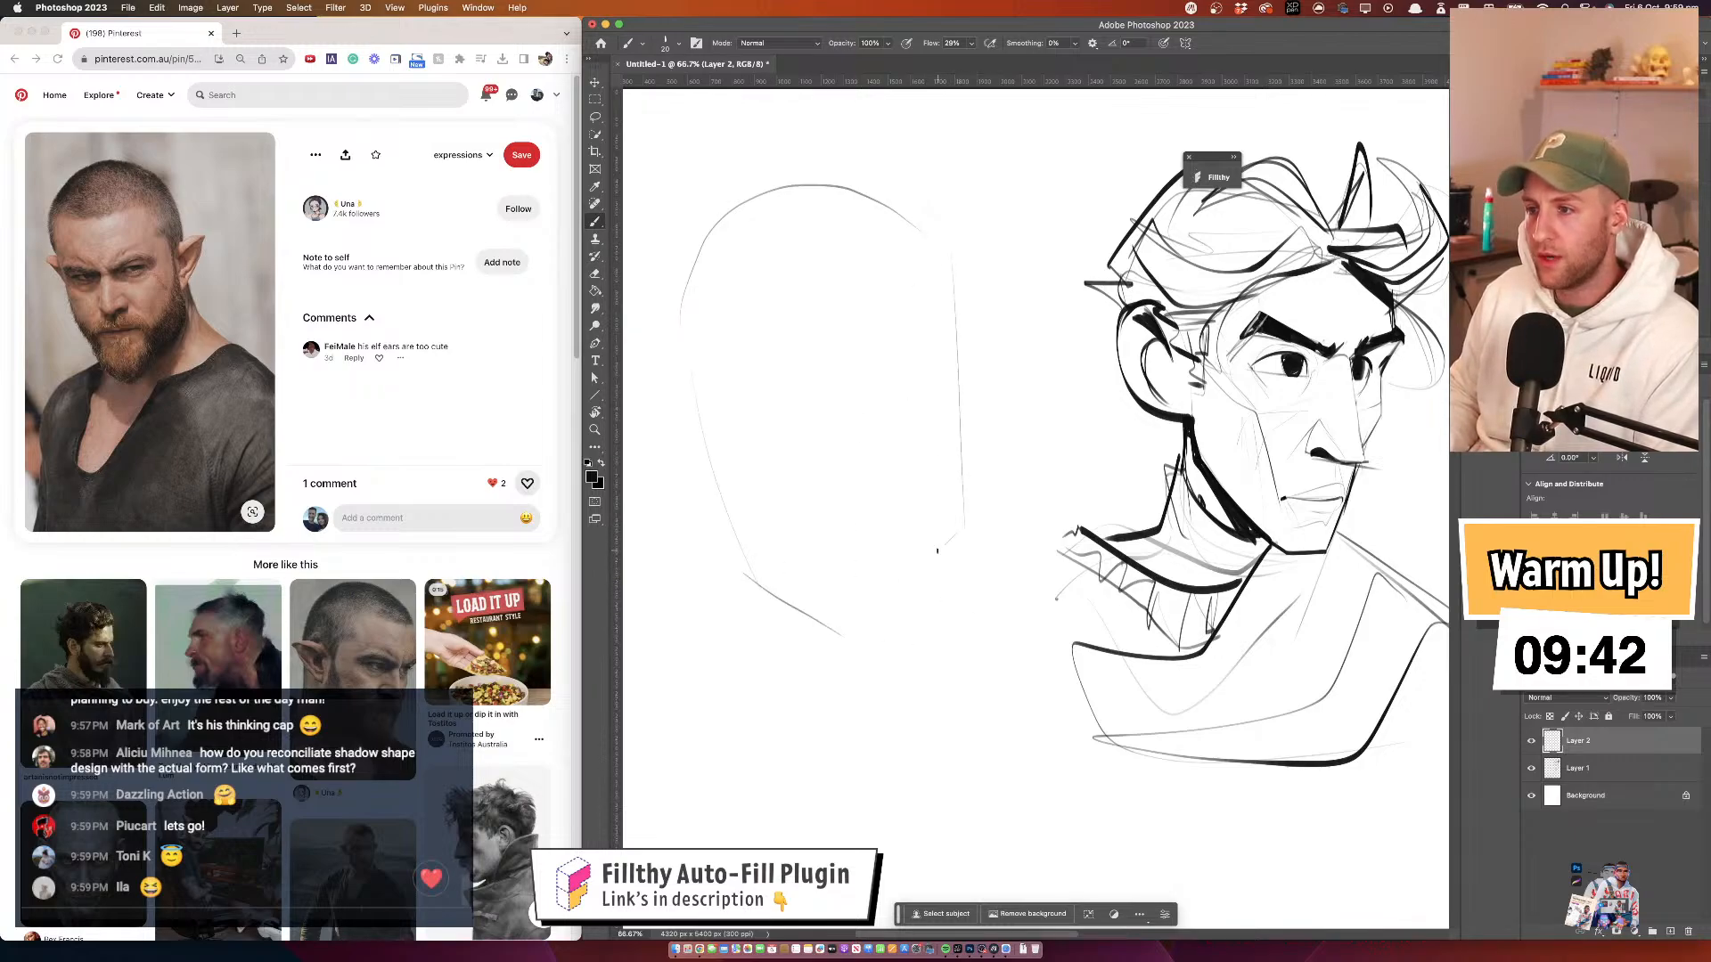
pyautogui.moveTo(938, 551); pyautogui.dragTo(818, 637)
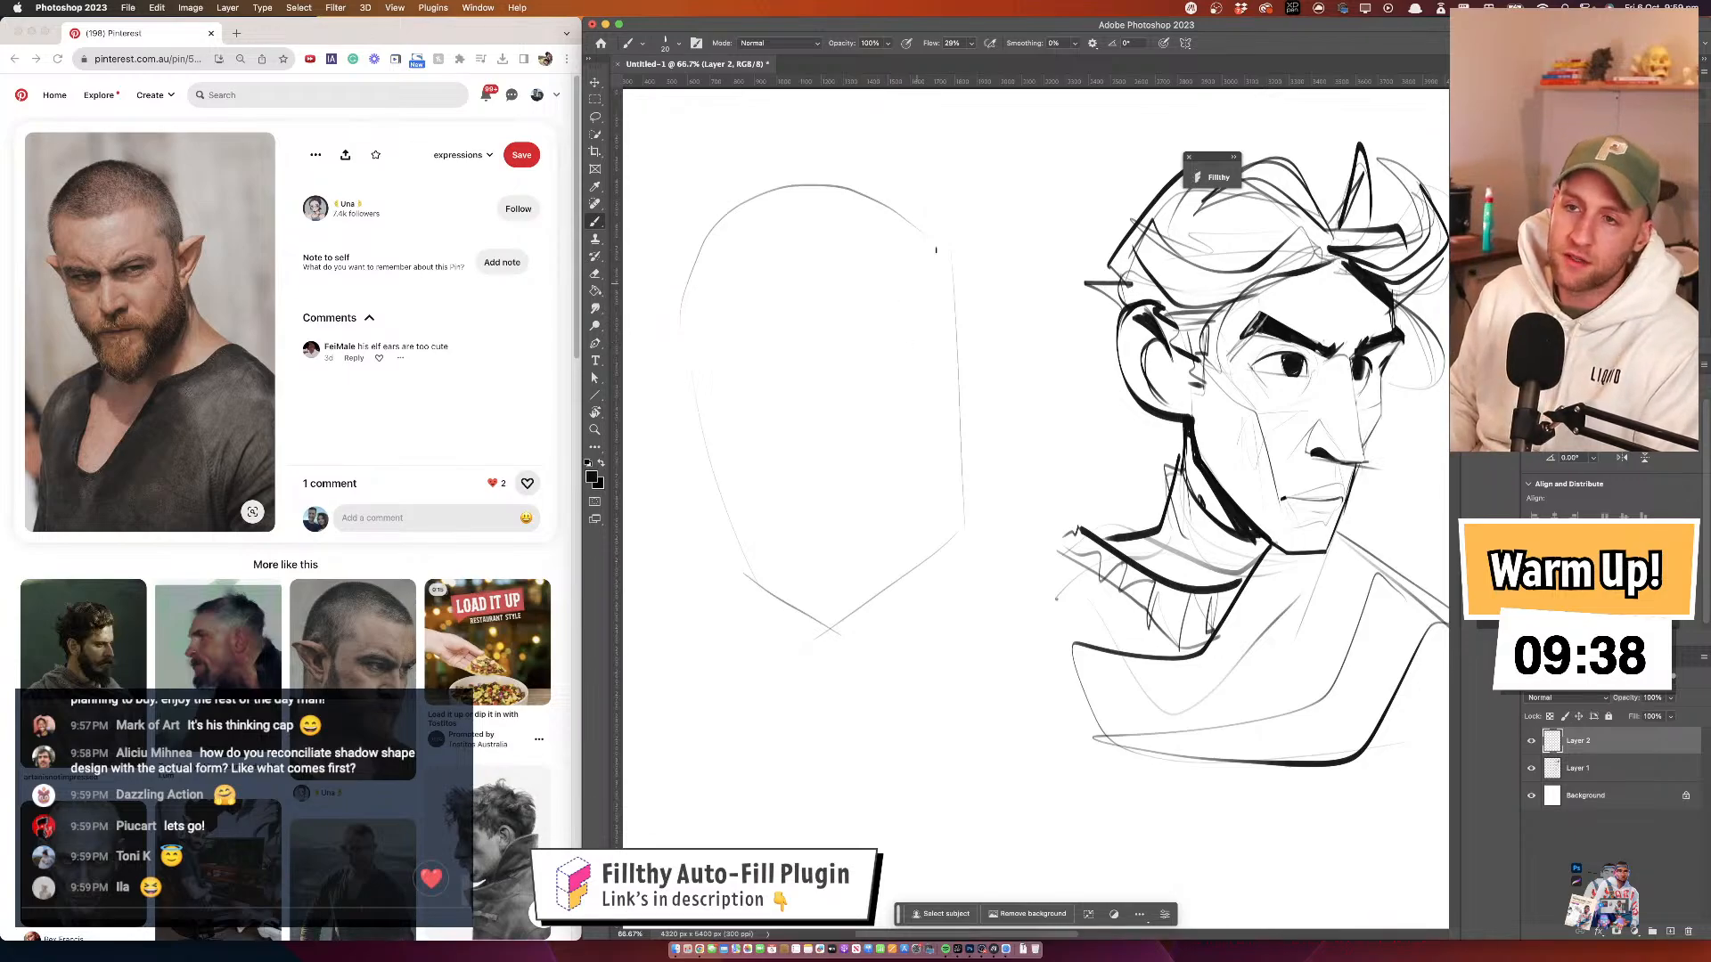
# Sketch the two pointed ears, the side plane of the head and brow lines angling down toward the nose bridge
pyautogui.moveTo(953, 308)
pyautogui.mouseDown()
pyautogui.moveTo(1061, 224)
pyautogui.moveTo(1056, 354)
pyautogui.moveTo(964, 437)
pyautogui.mouseUp()
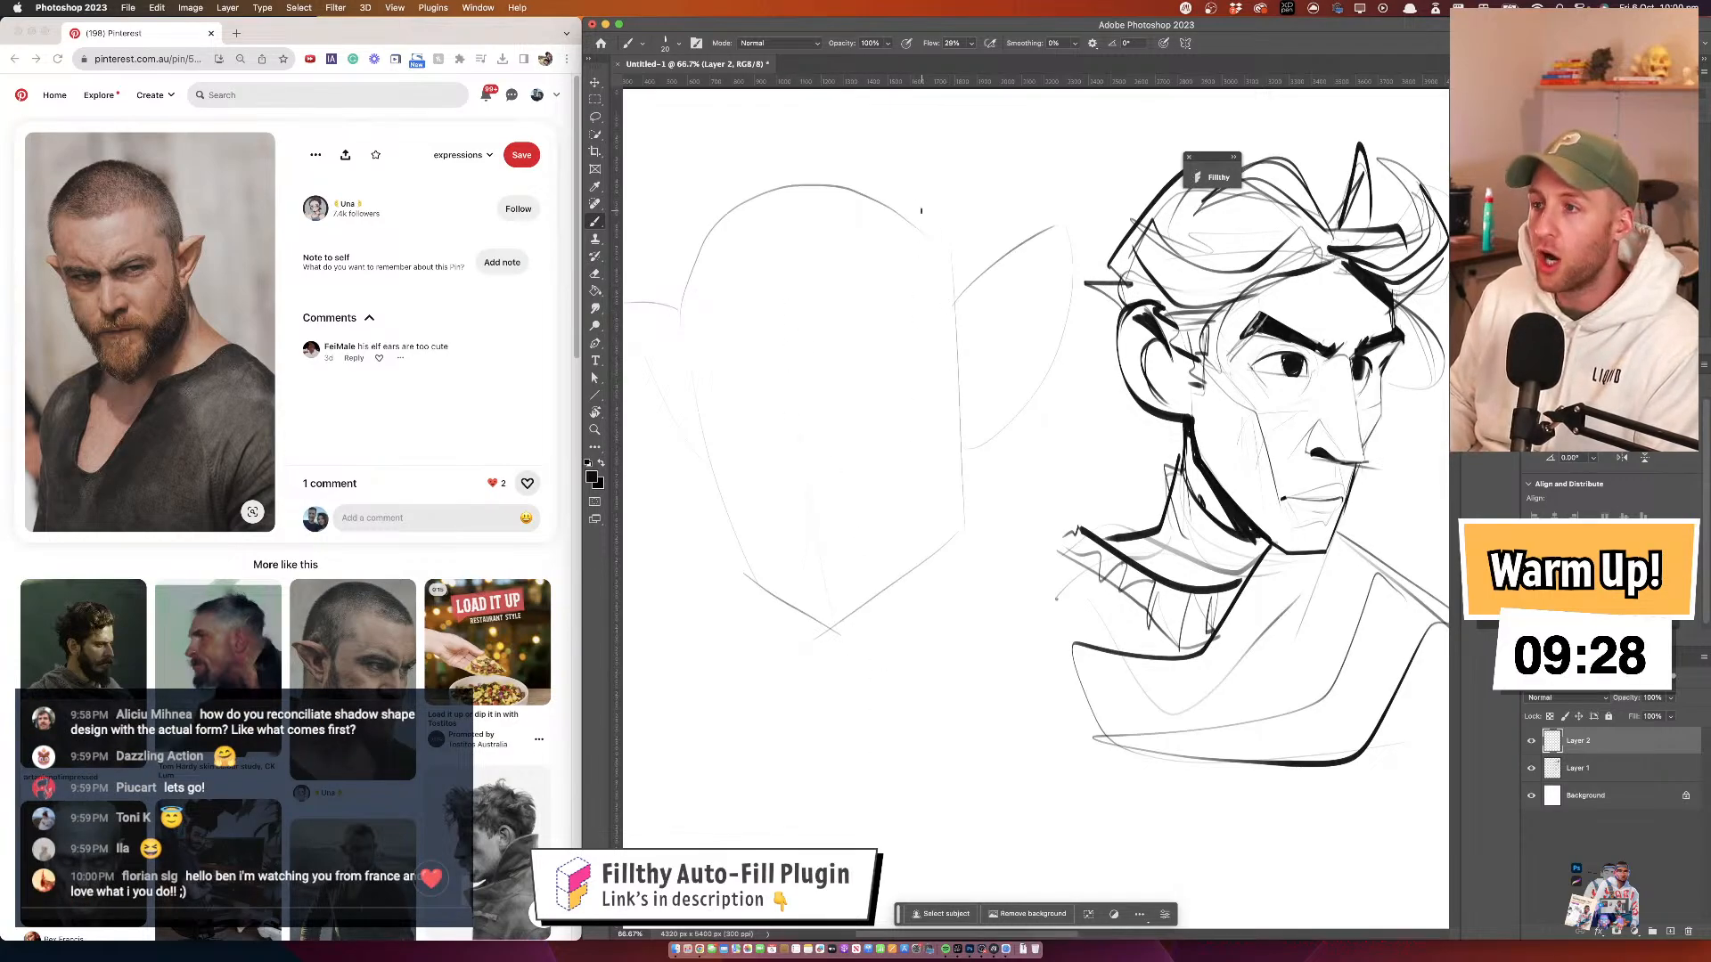
pyautogui.moveTo(893, 258); pyautogui.dragTo(889, 365)
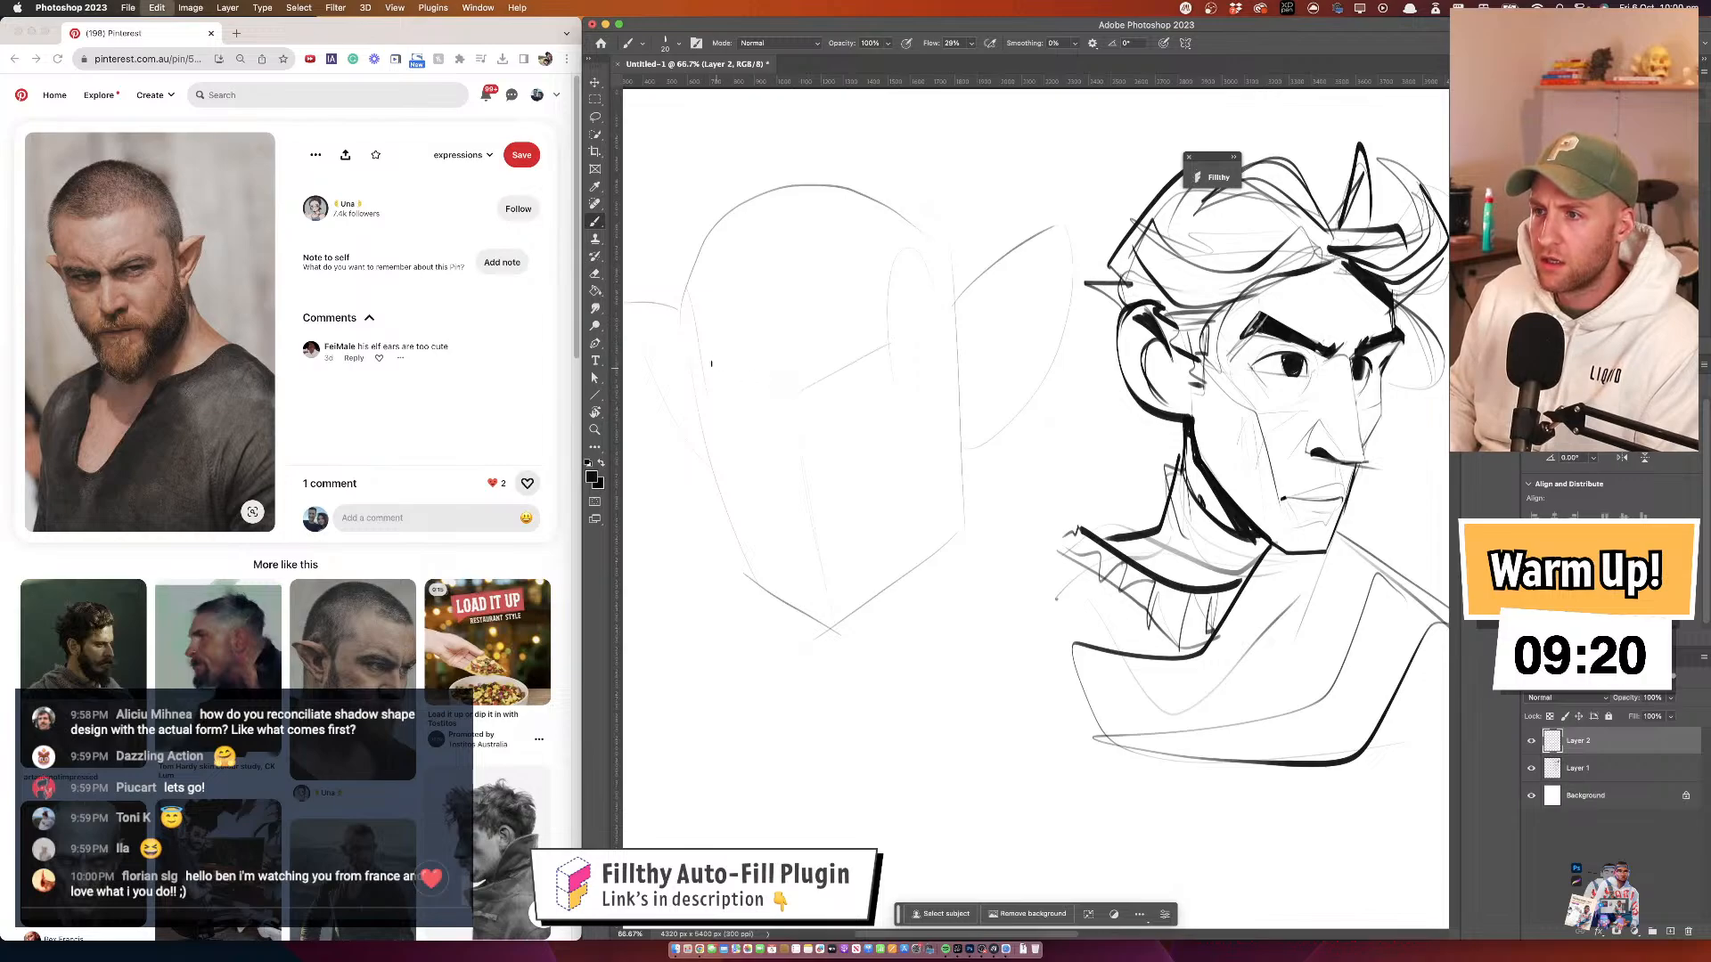
pyautogui.moveTo(708, 358); pyautogui.dragTo(793, 392)
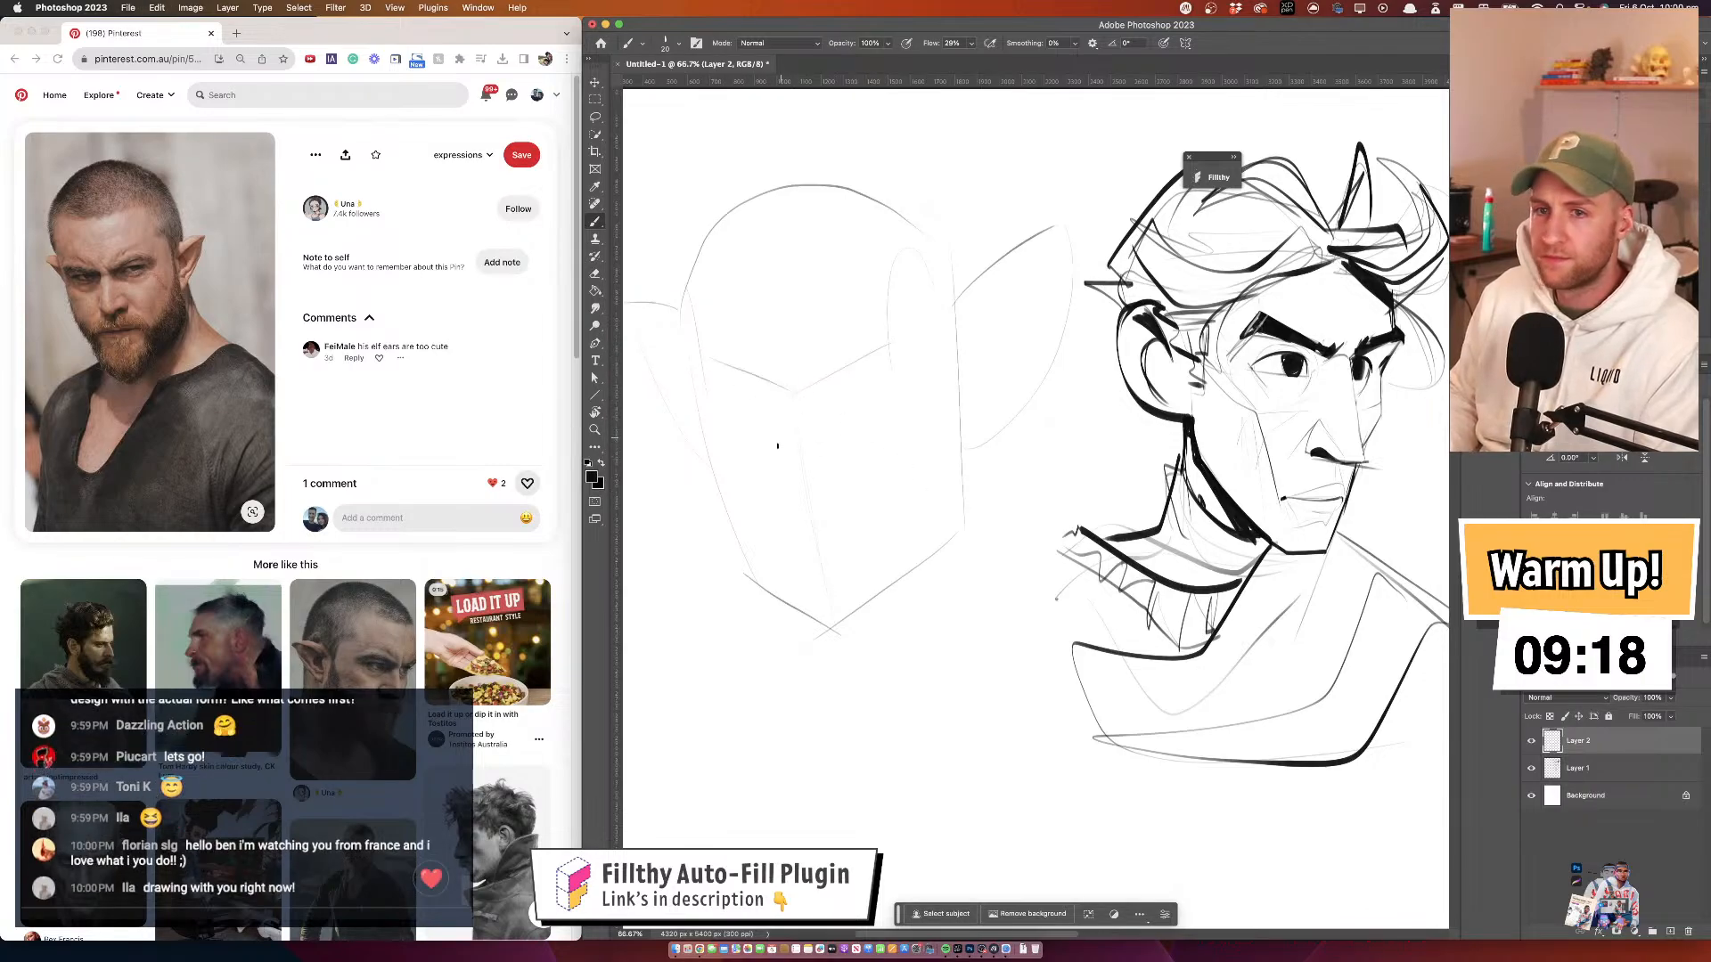
# Rough in the nose, moustache and beard edges with faint strokes, undoing the last two strokes
pyautogui.moveTo(807, 503)
pyautogui.mouseDown()
pyautogui.moveTo(858, 458)
pyautogui.moveTo(813, 454)
pyautogui.mouseUp()
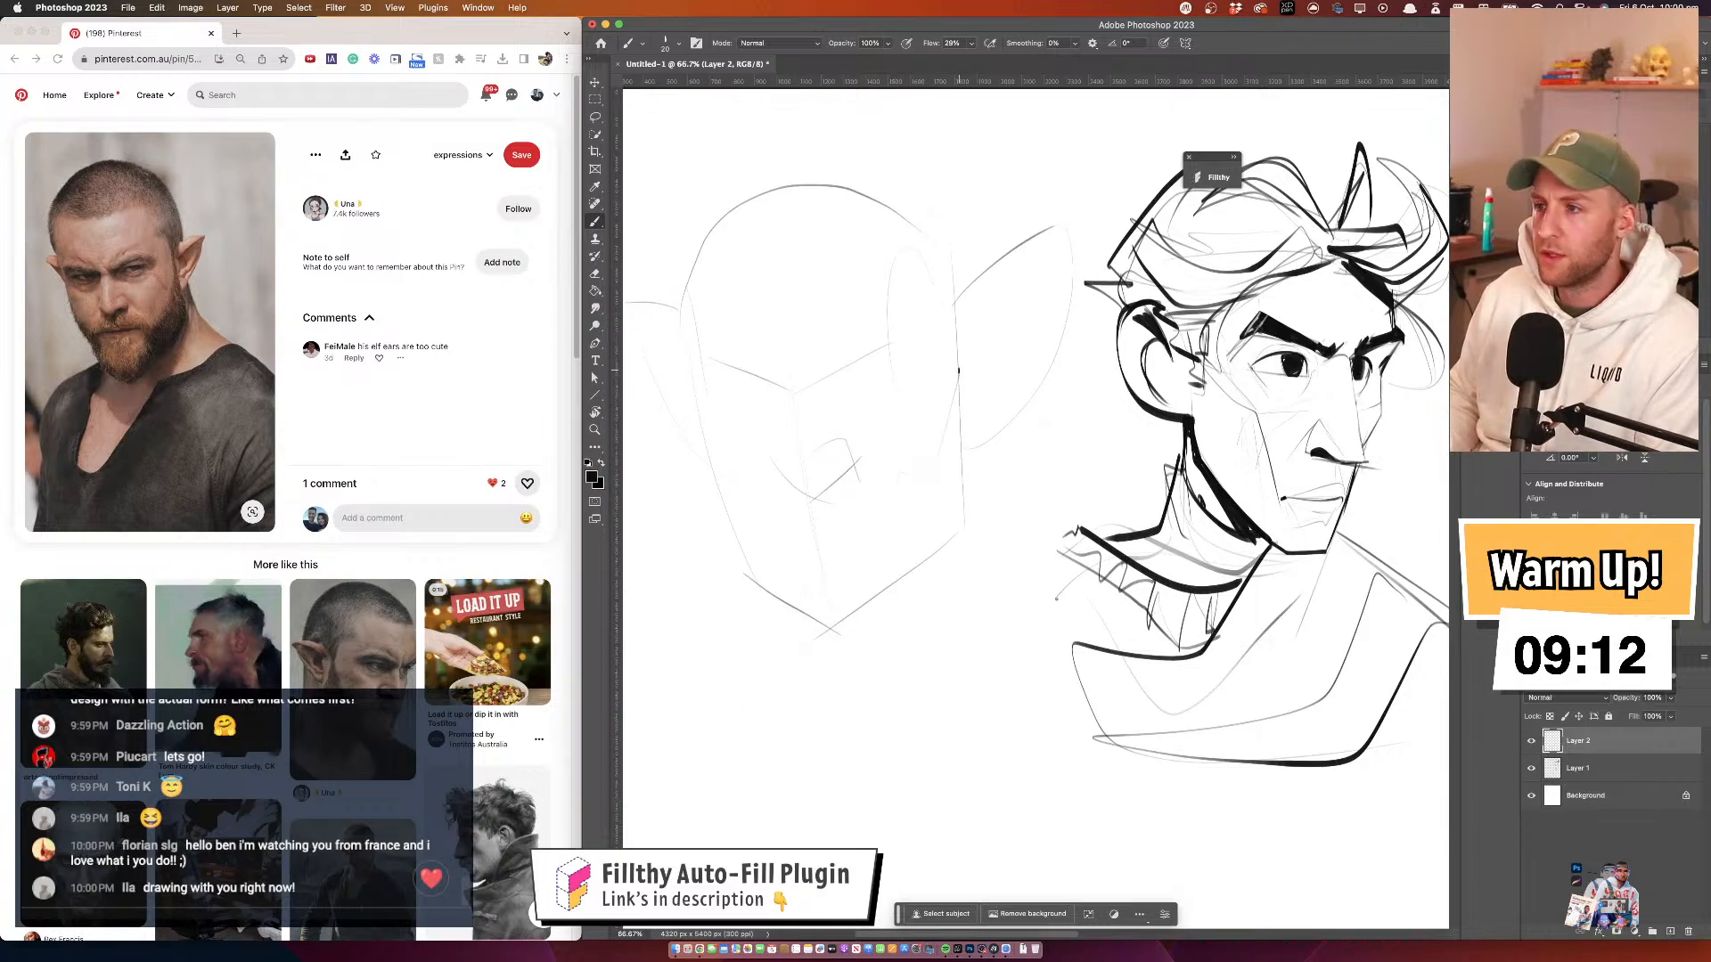
pyautogui.moveTo(781, 488); pyautogui.dragTo(766, 523)
pyautogui.moveTo(689, 413)
pyautogui.mouseDown()
pyautogui.moveTo(736, 517)
pyautogui.moveTo(782, 504)
pyautogui.moveTo(736, 590)
pyautogui.mouseUp()
pyautogui.press('super+z')
pyautogui.press('super+z')
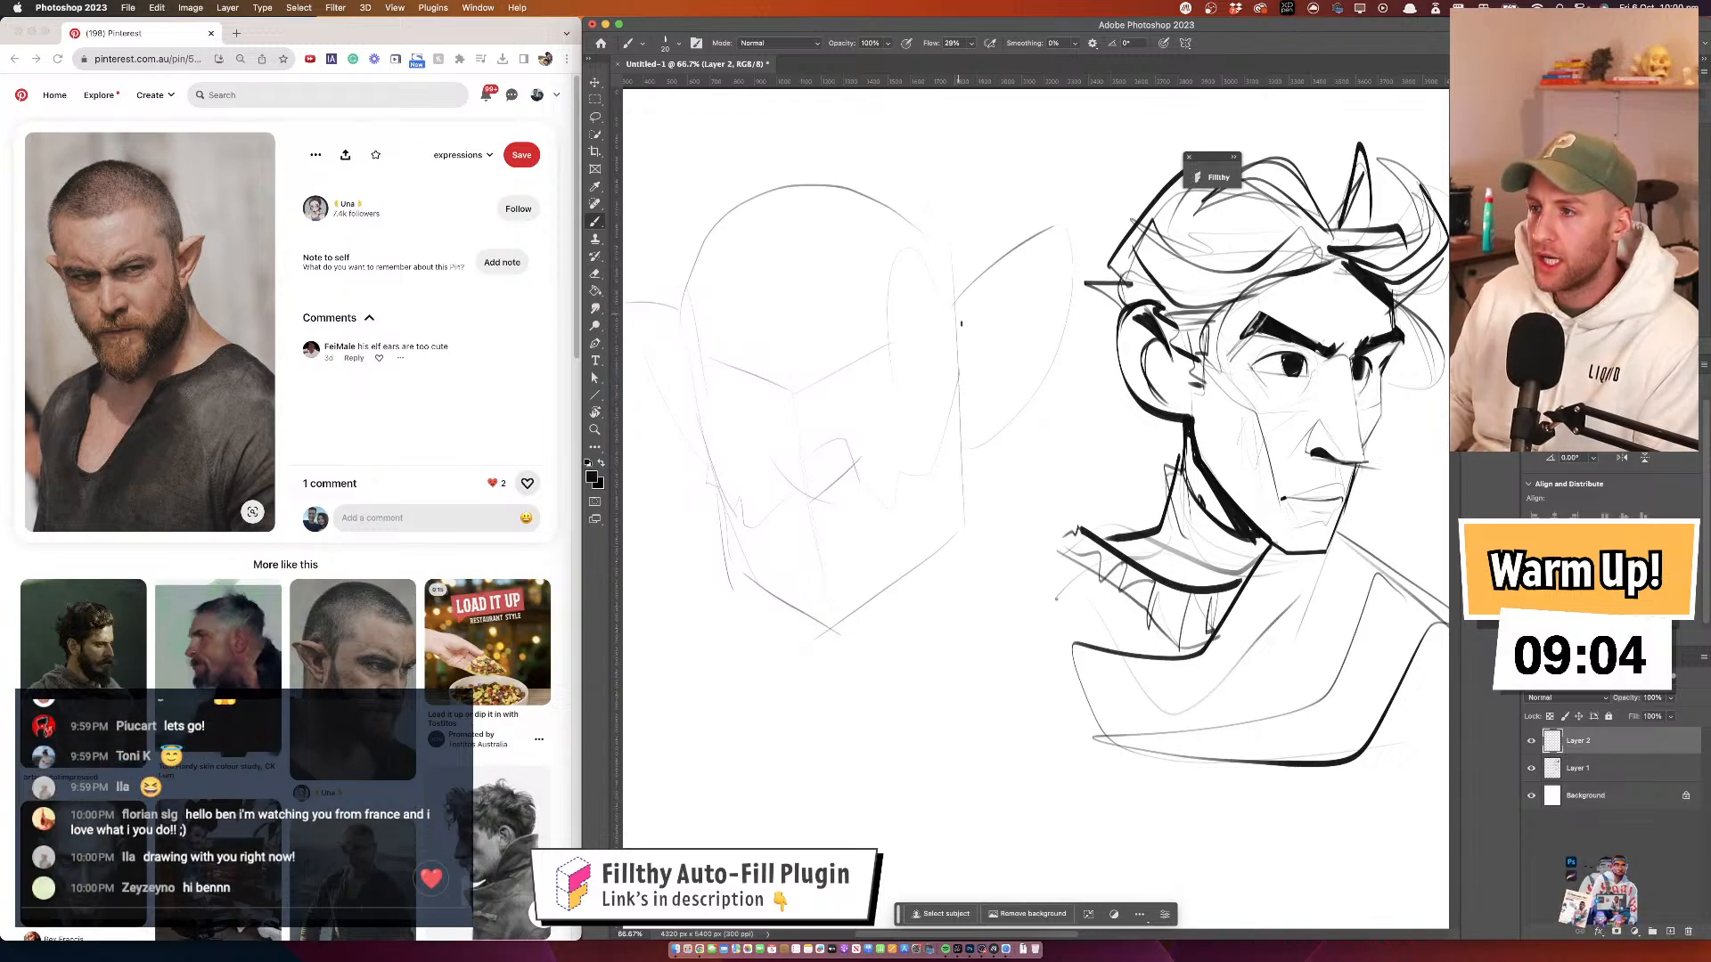
# Sketch the bearded man's neck sides and sloping shoulder lines below the jaw, undoing one misplaced shoulder stroke
pyautogui.moveTo(973, 399); pyautogui.dragTo(1106, 650)
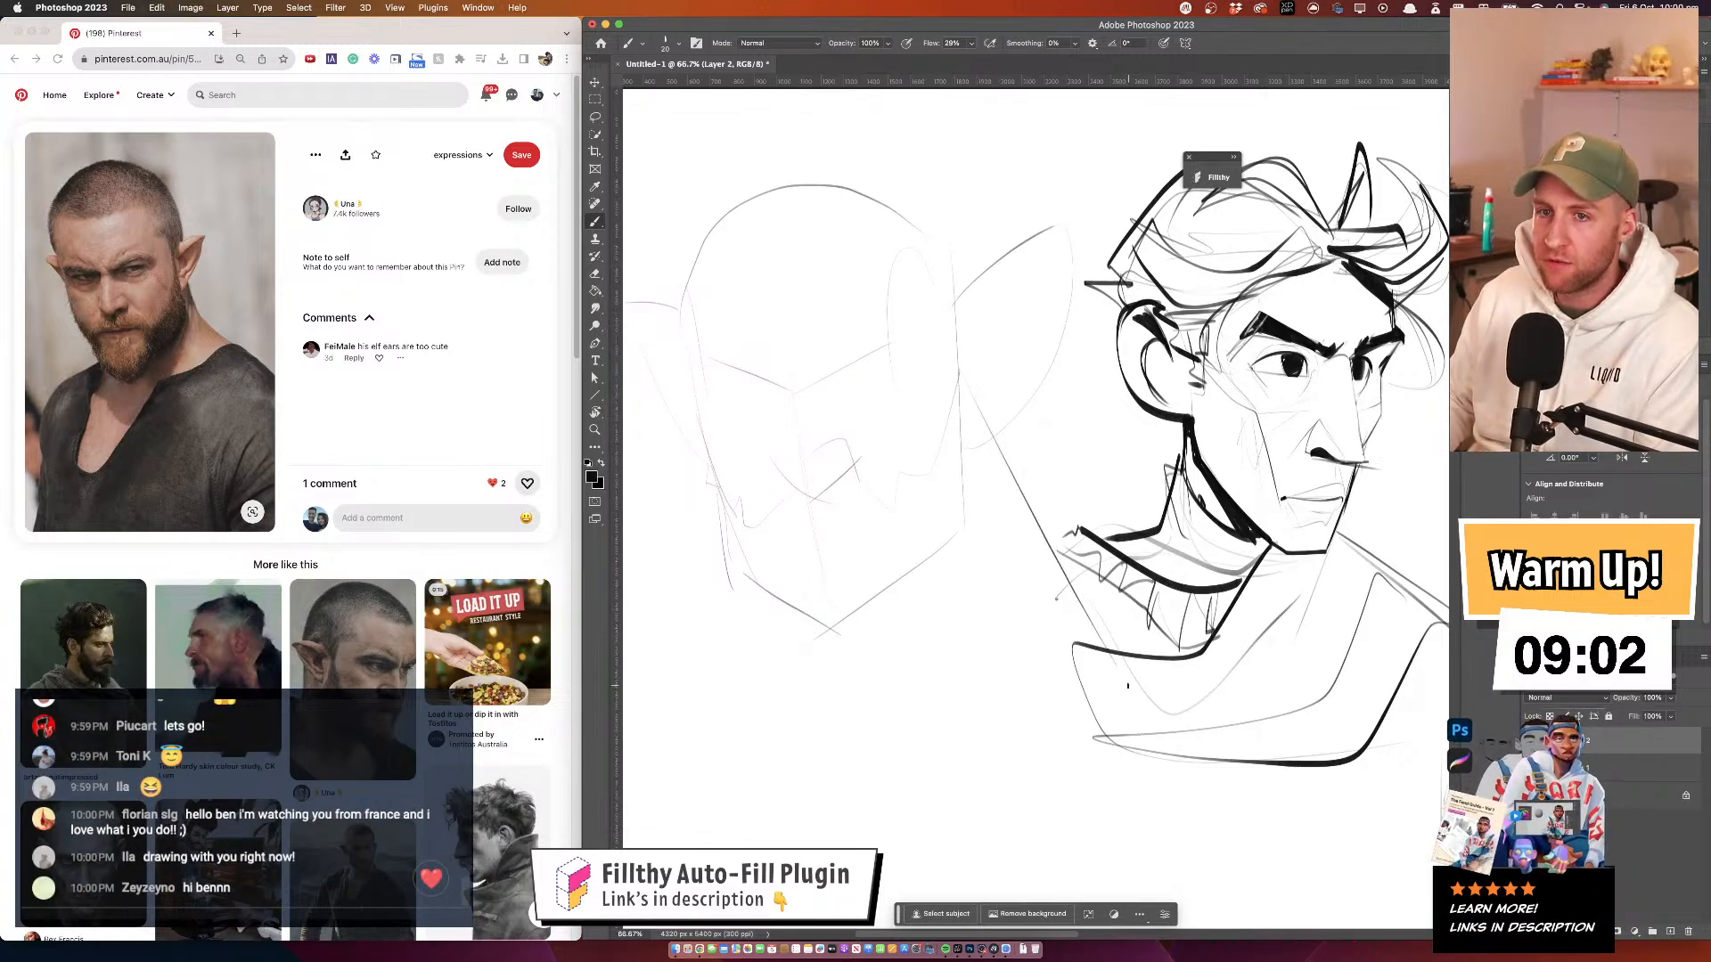
pyautogui.moveTo(757, 617); pyautogui.dragTo(713, 722)
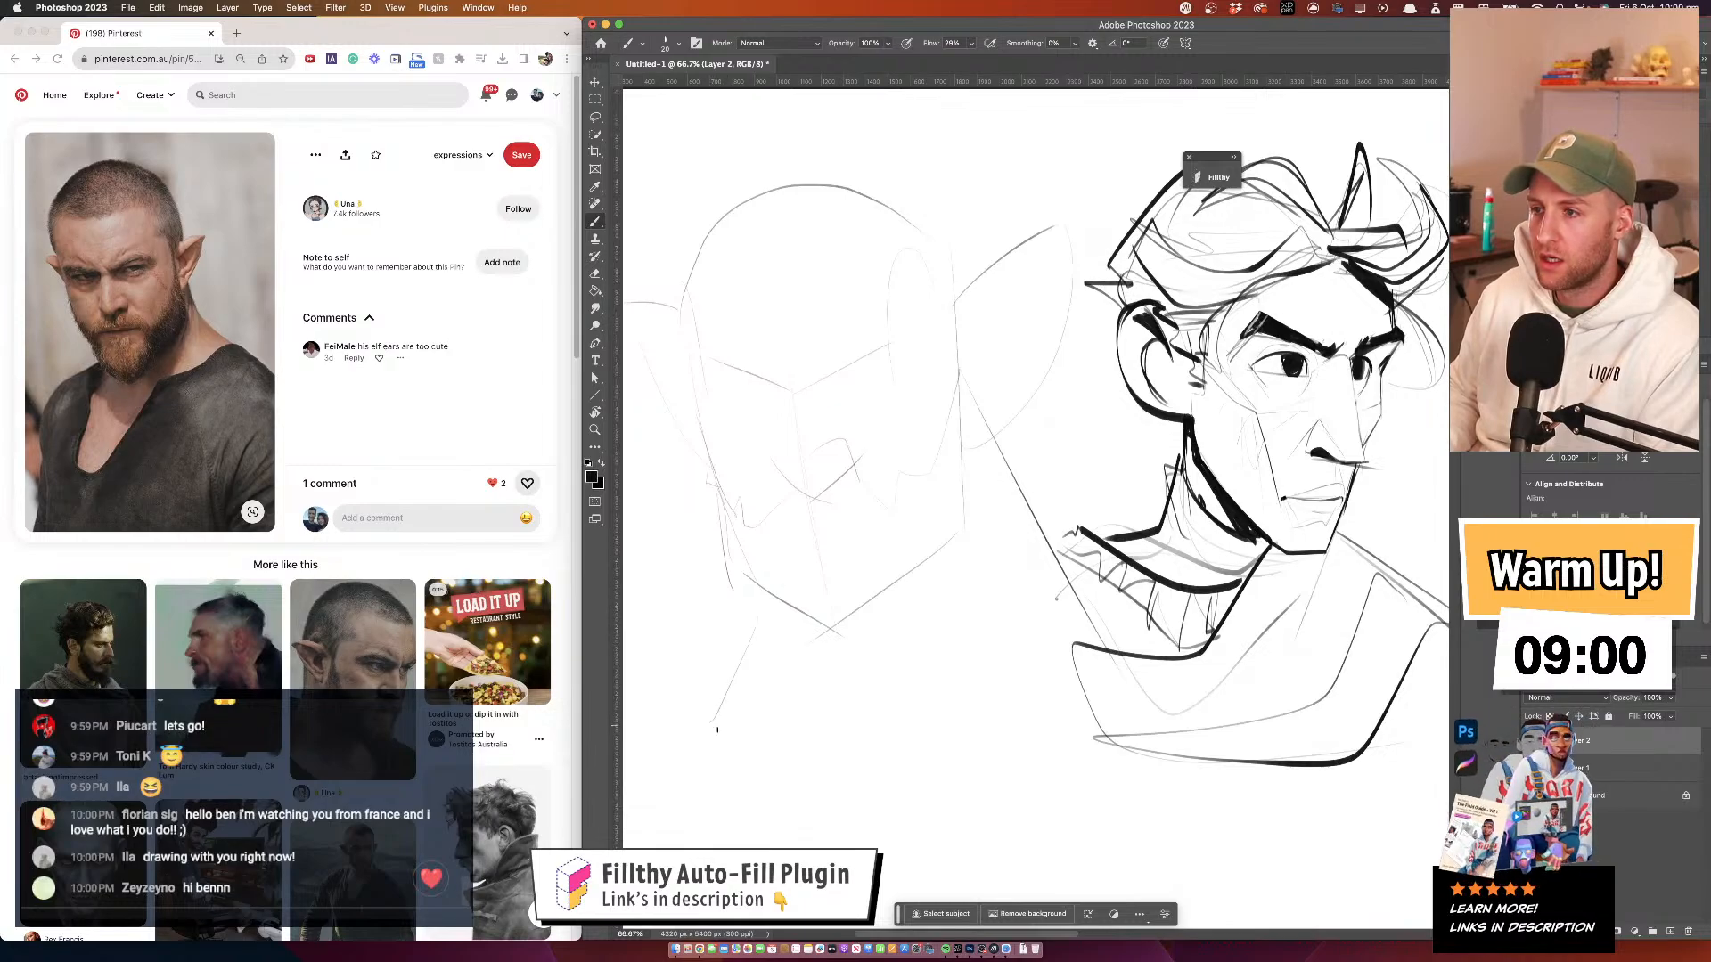
pyautogui.moveTo(1060, 615); pyautogui.dragTo(1270, 704)
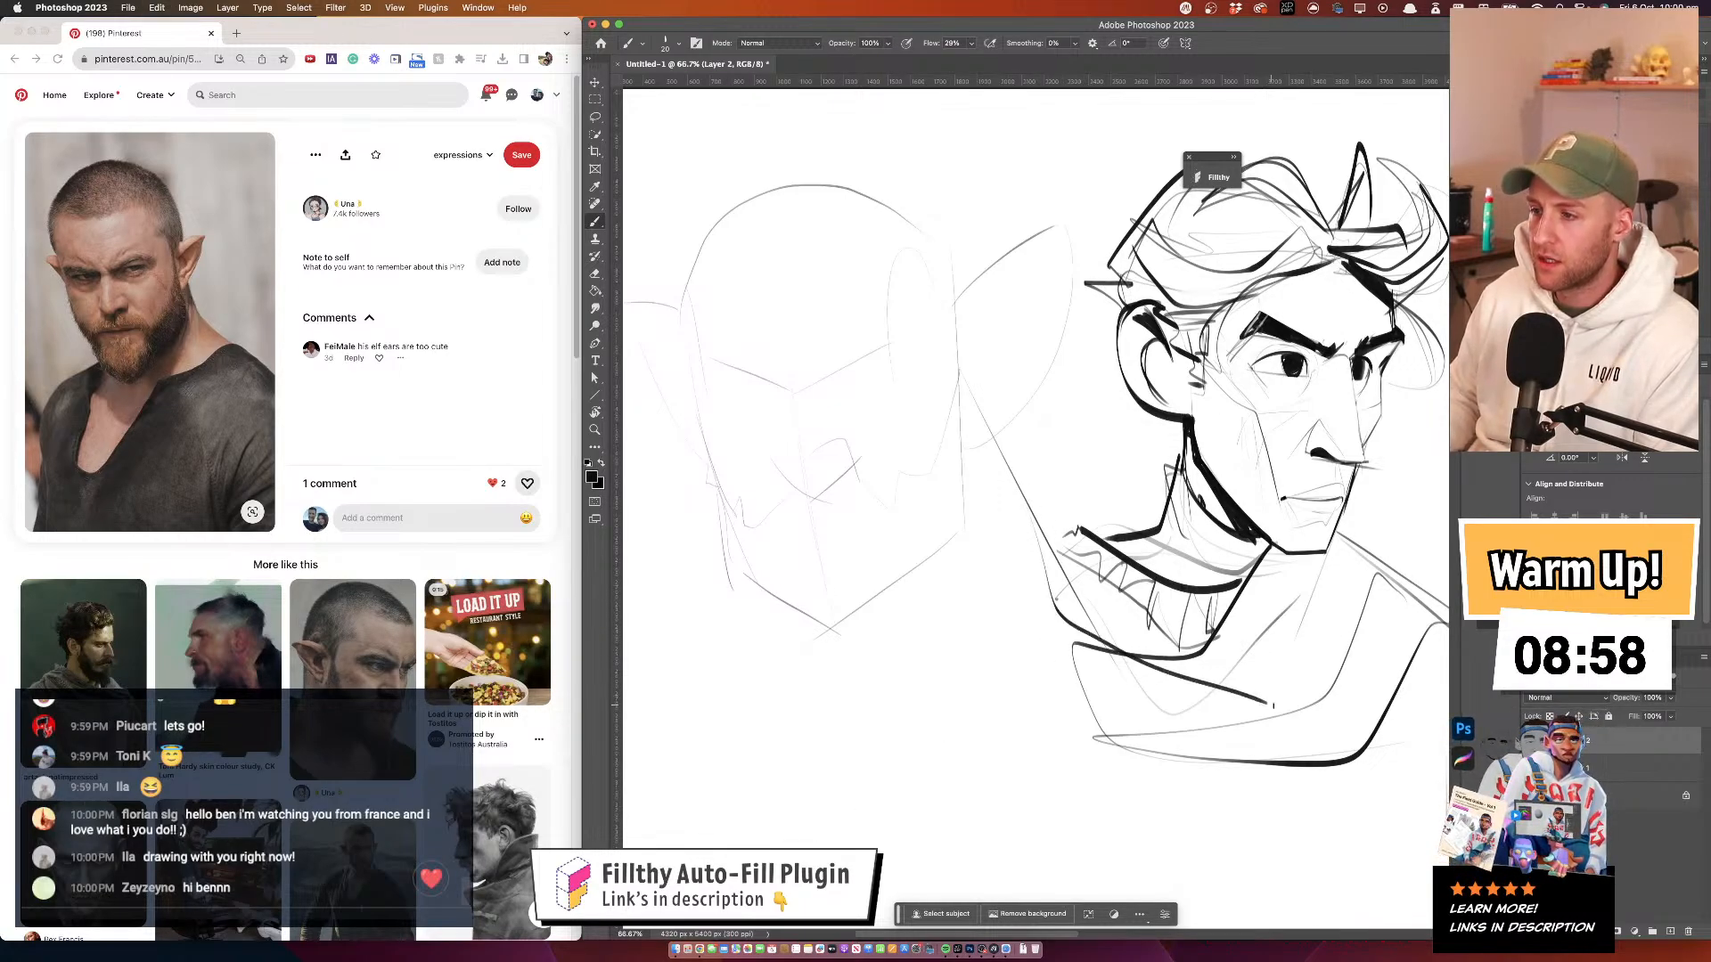
pyautogui.hotkey('ctrl', 'z')
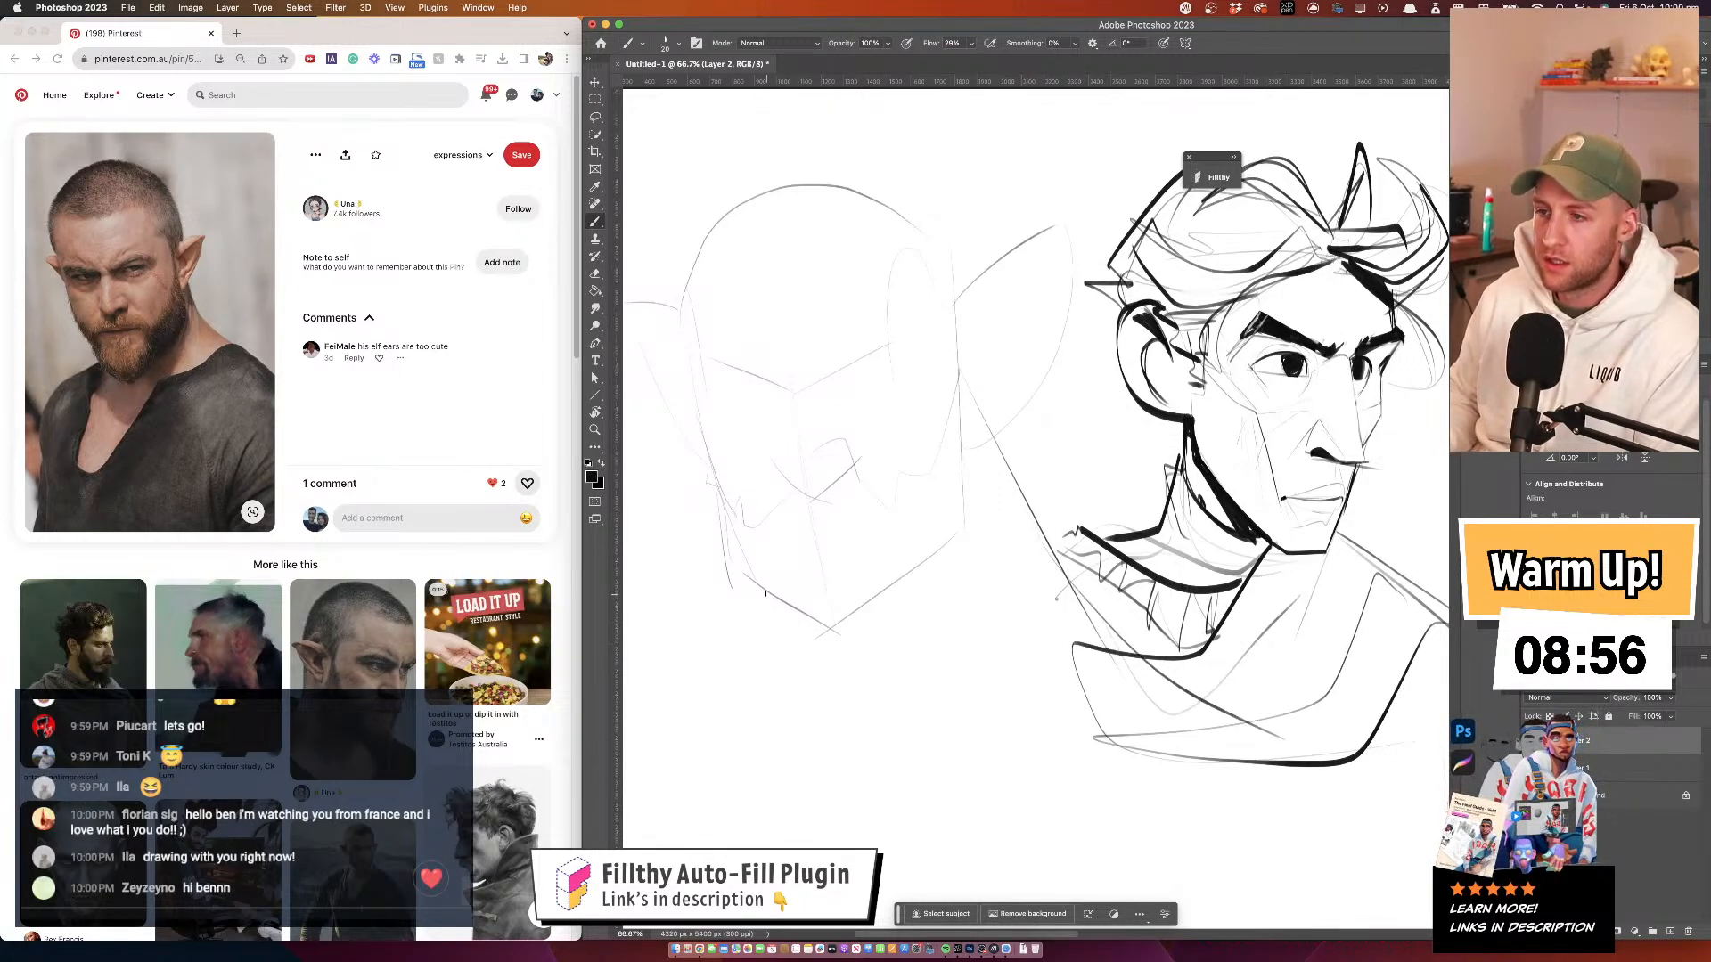
pyautogui.moveTo(760, 597)
pyautogui.mouseDown()
pyautogui.moveTo(736, 692)
pyautogui.moveTo(660, 776)
pyautogui.mouseUp()
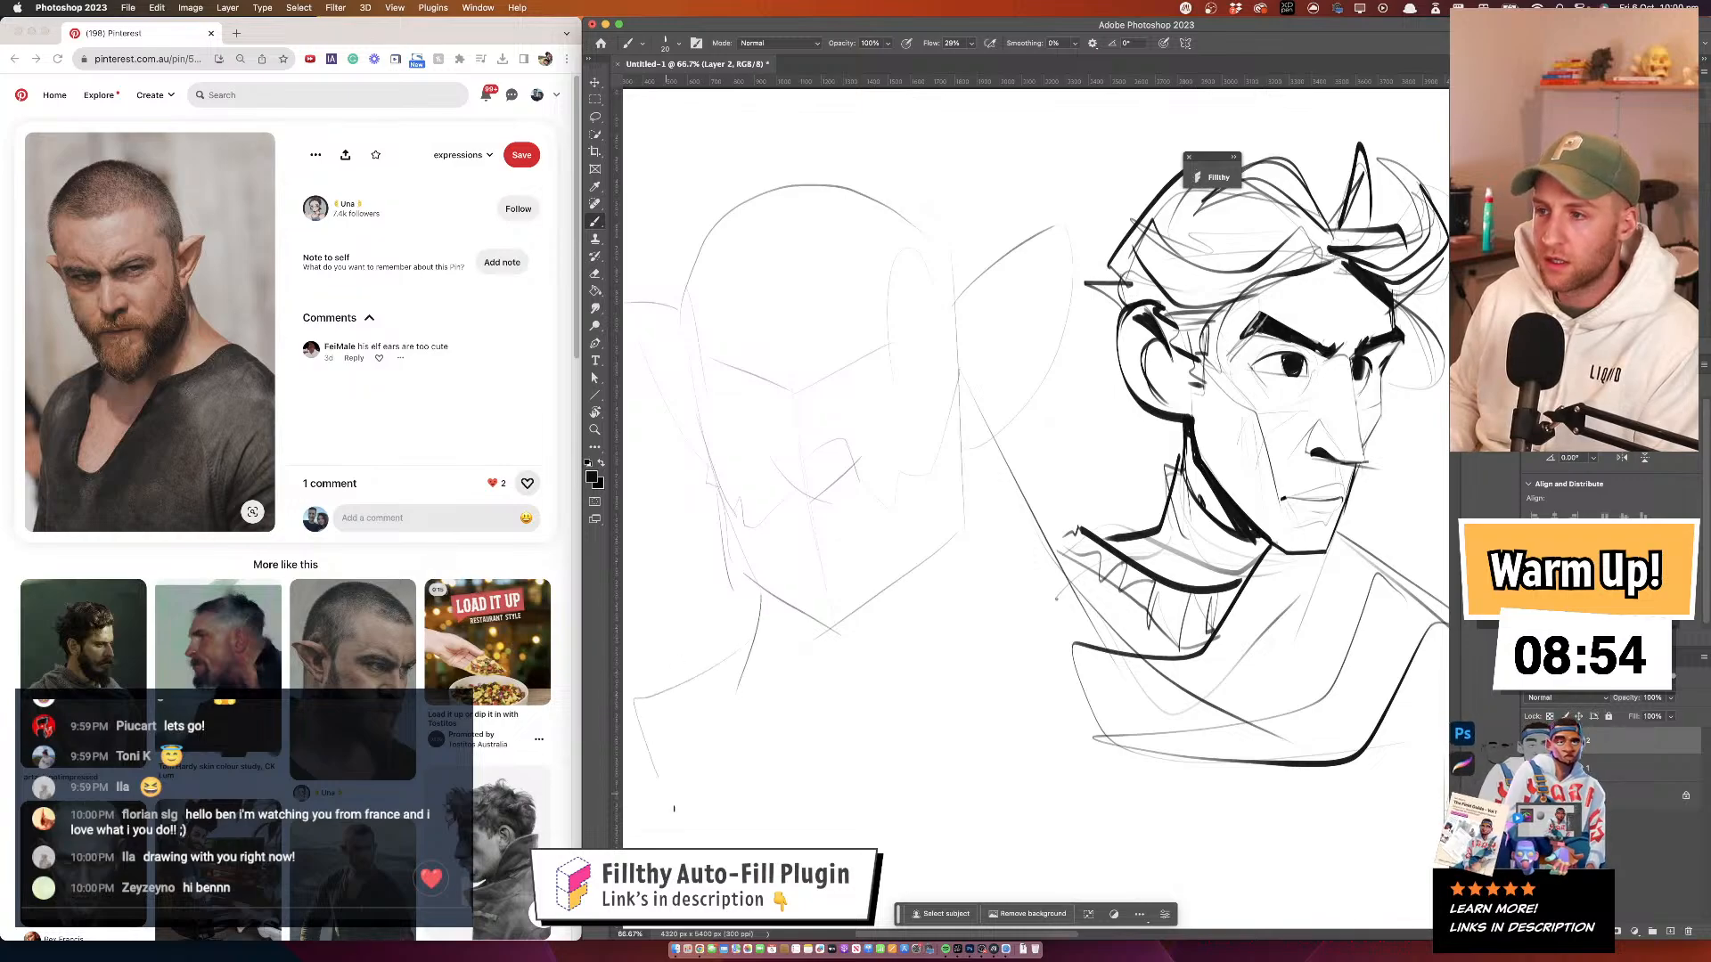
pyautogui.moveTo(1105, 657); pyautogui.dragTo(878, 902)
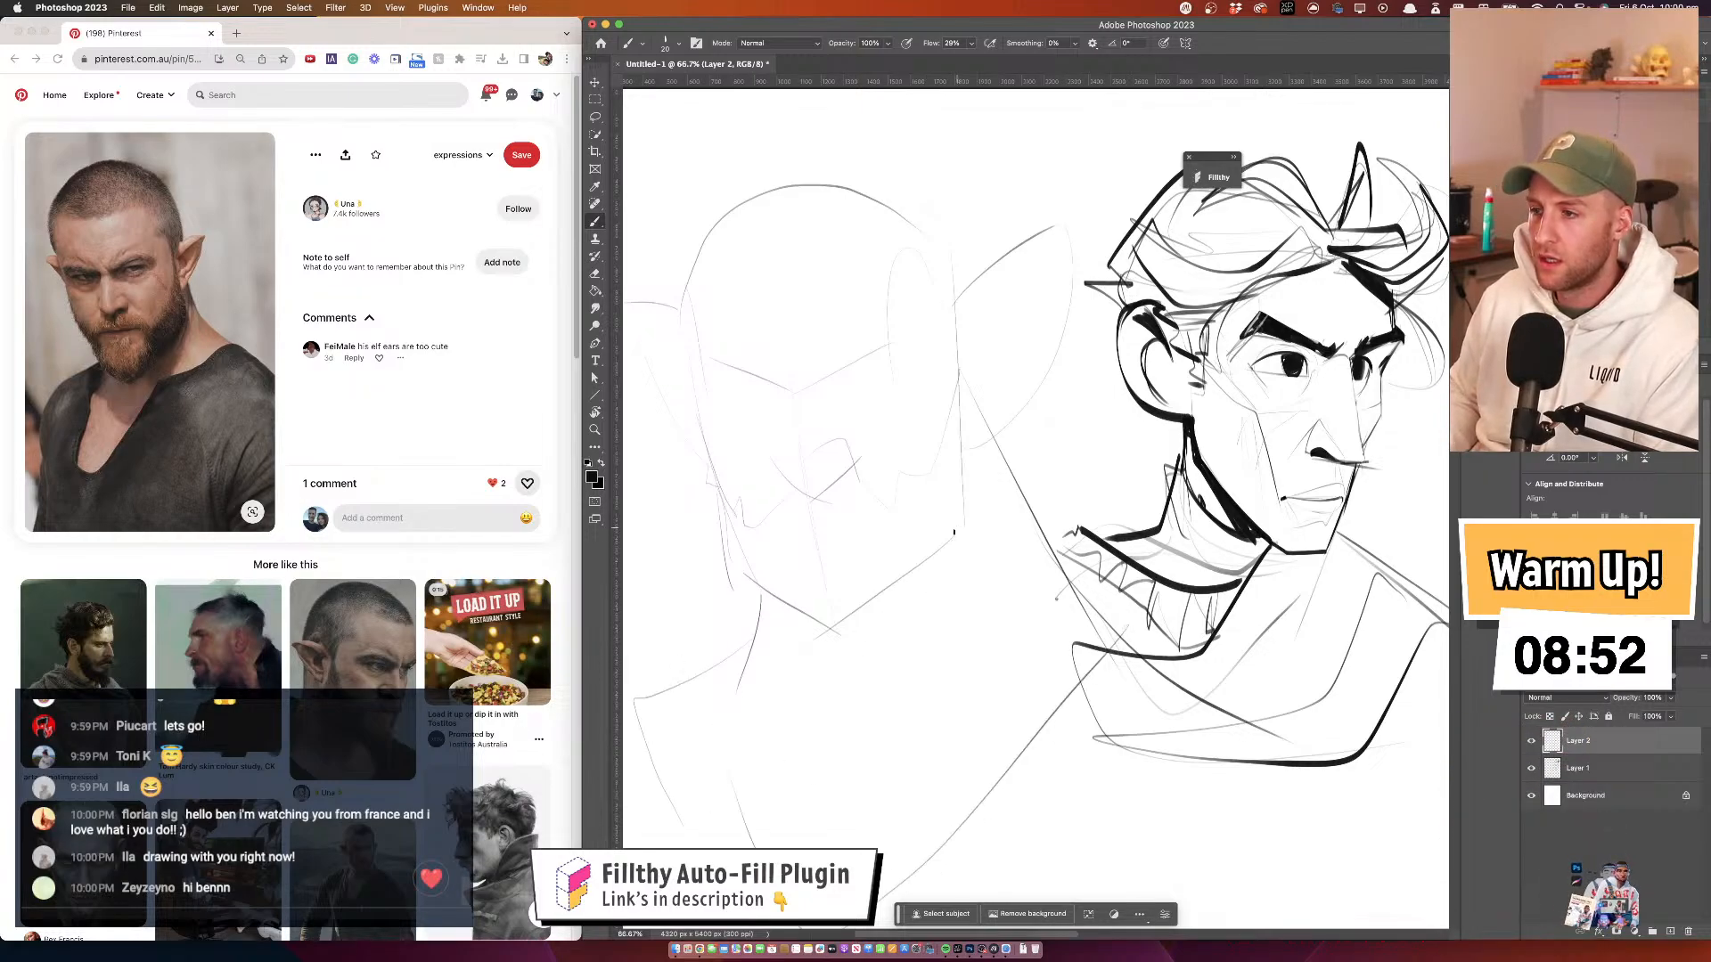
# Sketch the shirt's neckline across the chest with a small notch at the centre, undoing the first stroke
pyautogui.moveTo(928, 652)
pyautogui.mouseDown()
pyautogui.moveTo(901, 769)
pyautogui.moveTo(883, 780)
pyautogui.moveTo(1178, 734)
pyautogui.mouseUp()
pyautogui.press('super+z')
pyautogui.moveTo(704, 760); pyautogui.dragTo(980, 787)
# Add a crease at the nose bridge, the temple hairline and the near ear's pointed tip and curved lobe
pyautogui.moveTo(972, 437)
pyautogui.mouseDown()
pyautogui.moveTo(1028, 372)
pyautogui.moveTo(1071, 370)
pyautogui.moveTo(1057, 396)
pyautogui.mouseUp()
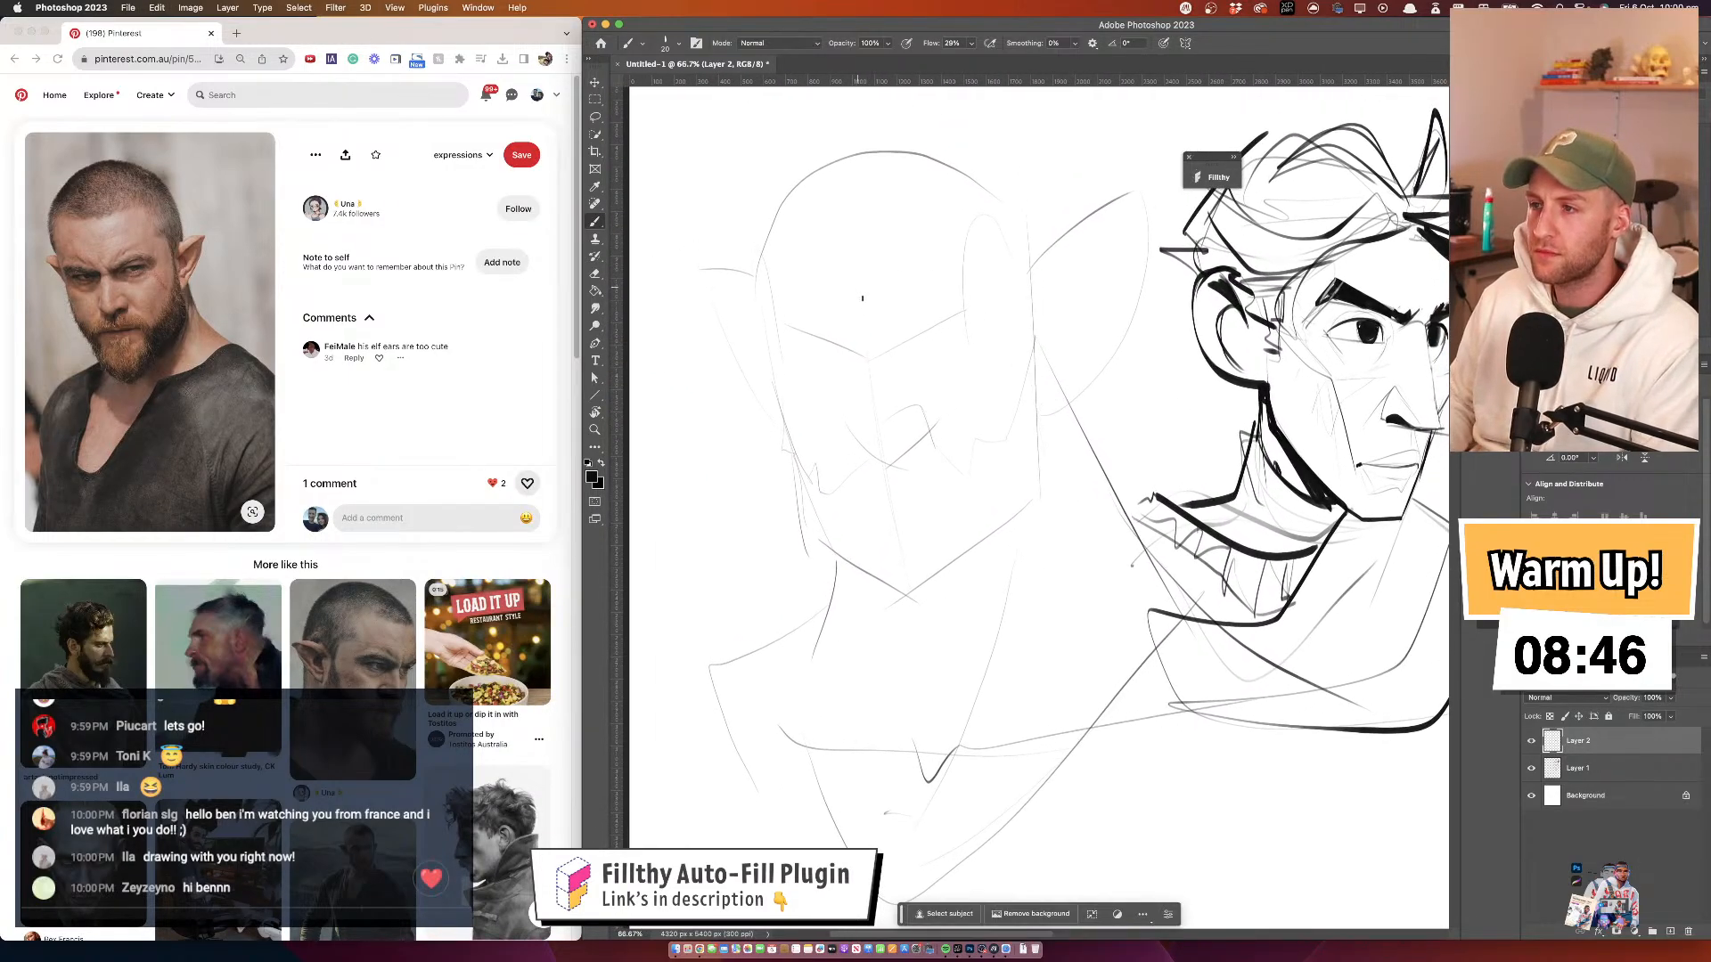
pyautogui.moveTo(868, 329); pyautogui.dragTo(894, 360)
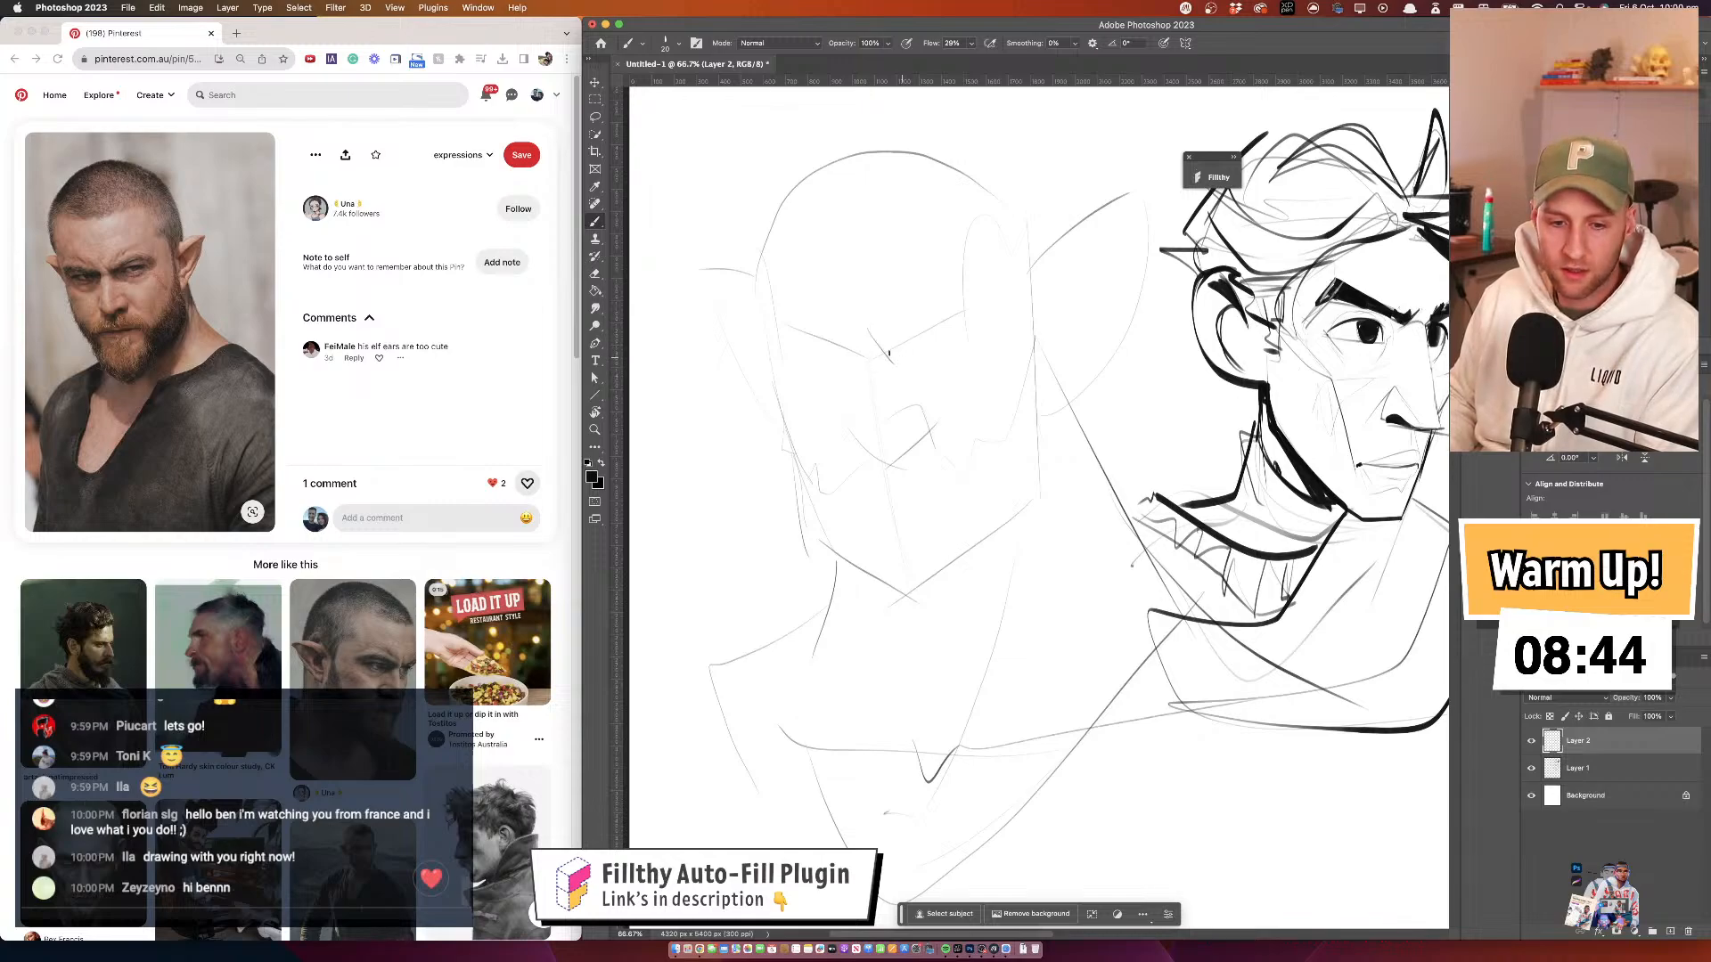
pyautogui.hotkey('ctrl', 'z')
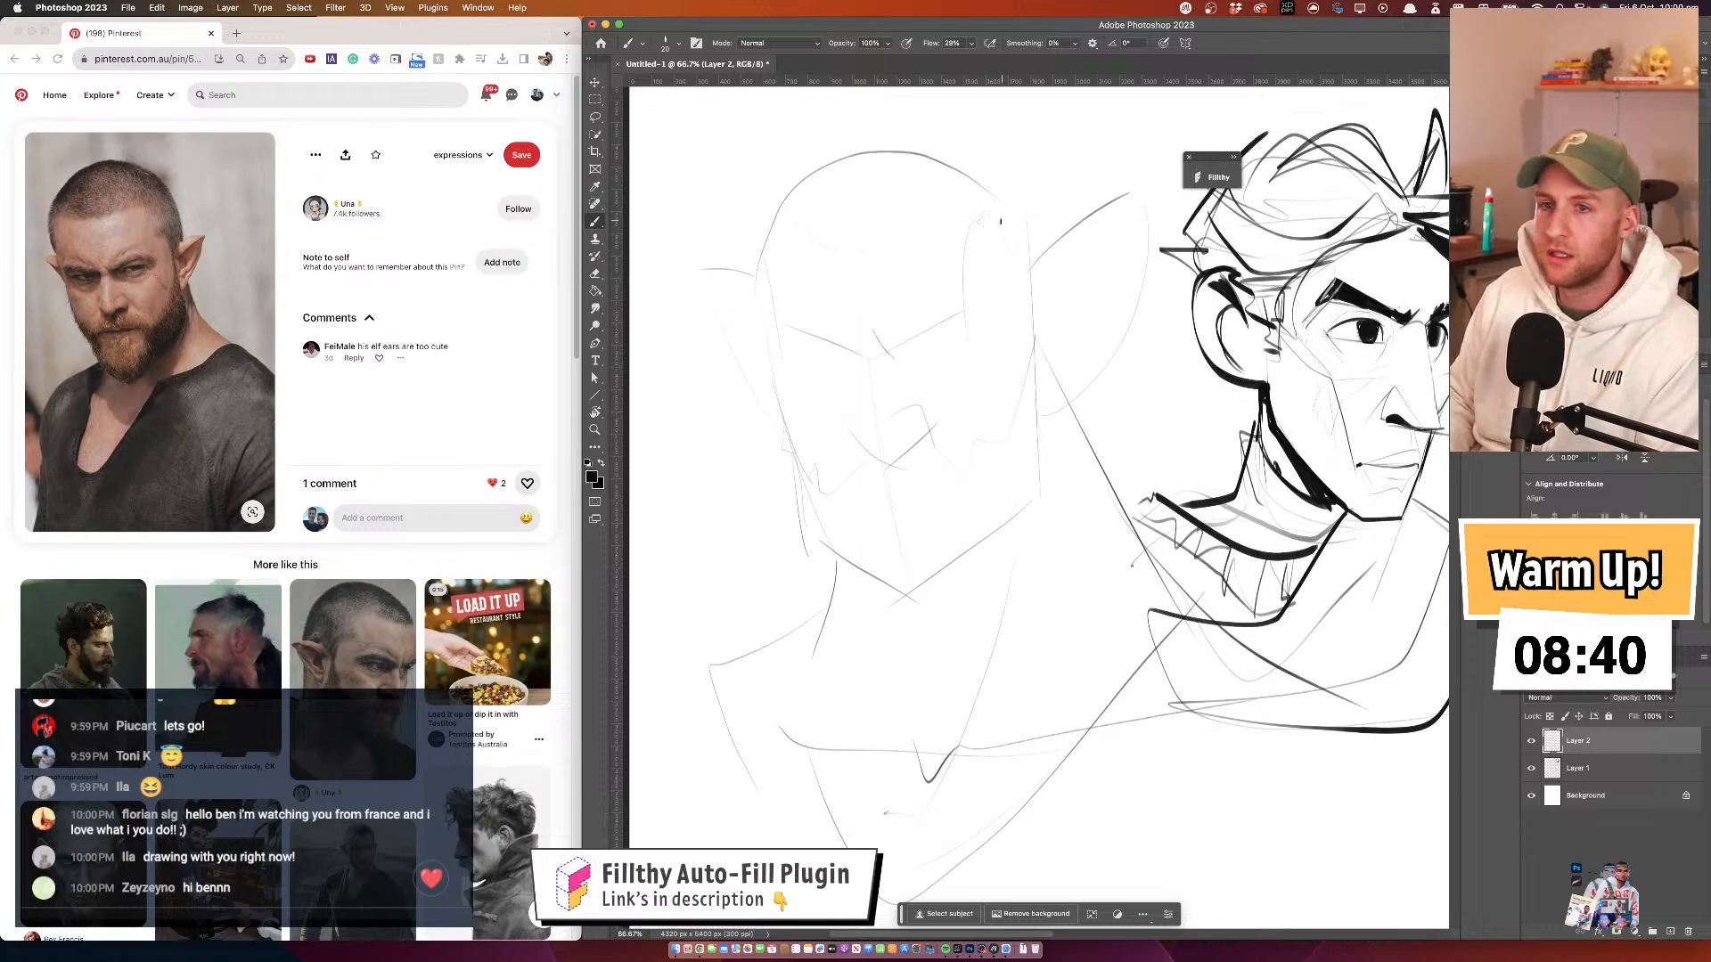
pyautogui.moveTo(1001, 224); pyautogui.dragTo(1032, 300)
pyautogui.moveTo(1139, 190)
pyautogui.mouseDown()
pyautogui.moveTo(1037, 348)
pyautogui.moveTo(1046, 330)
pyautogui.moveTo(1039, 406)
pyautogui.mouseUp()
# Redraw the far pointed ear with a longer outer edge and a sharper tip, undoing unwanted strokes along the way
pyautogui.moveTo(718, 275); pyautogui.dragTo(774, 375)
pyautogui.press('super+z')
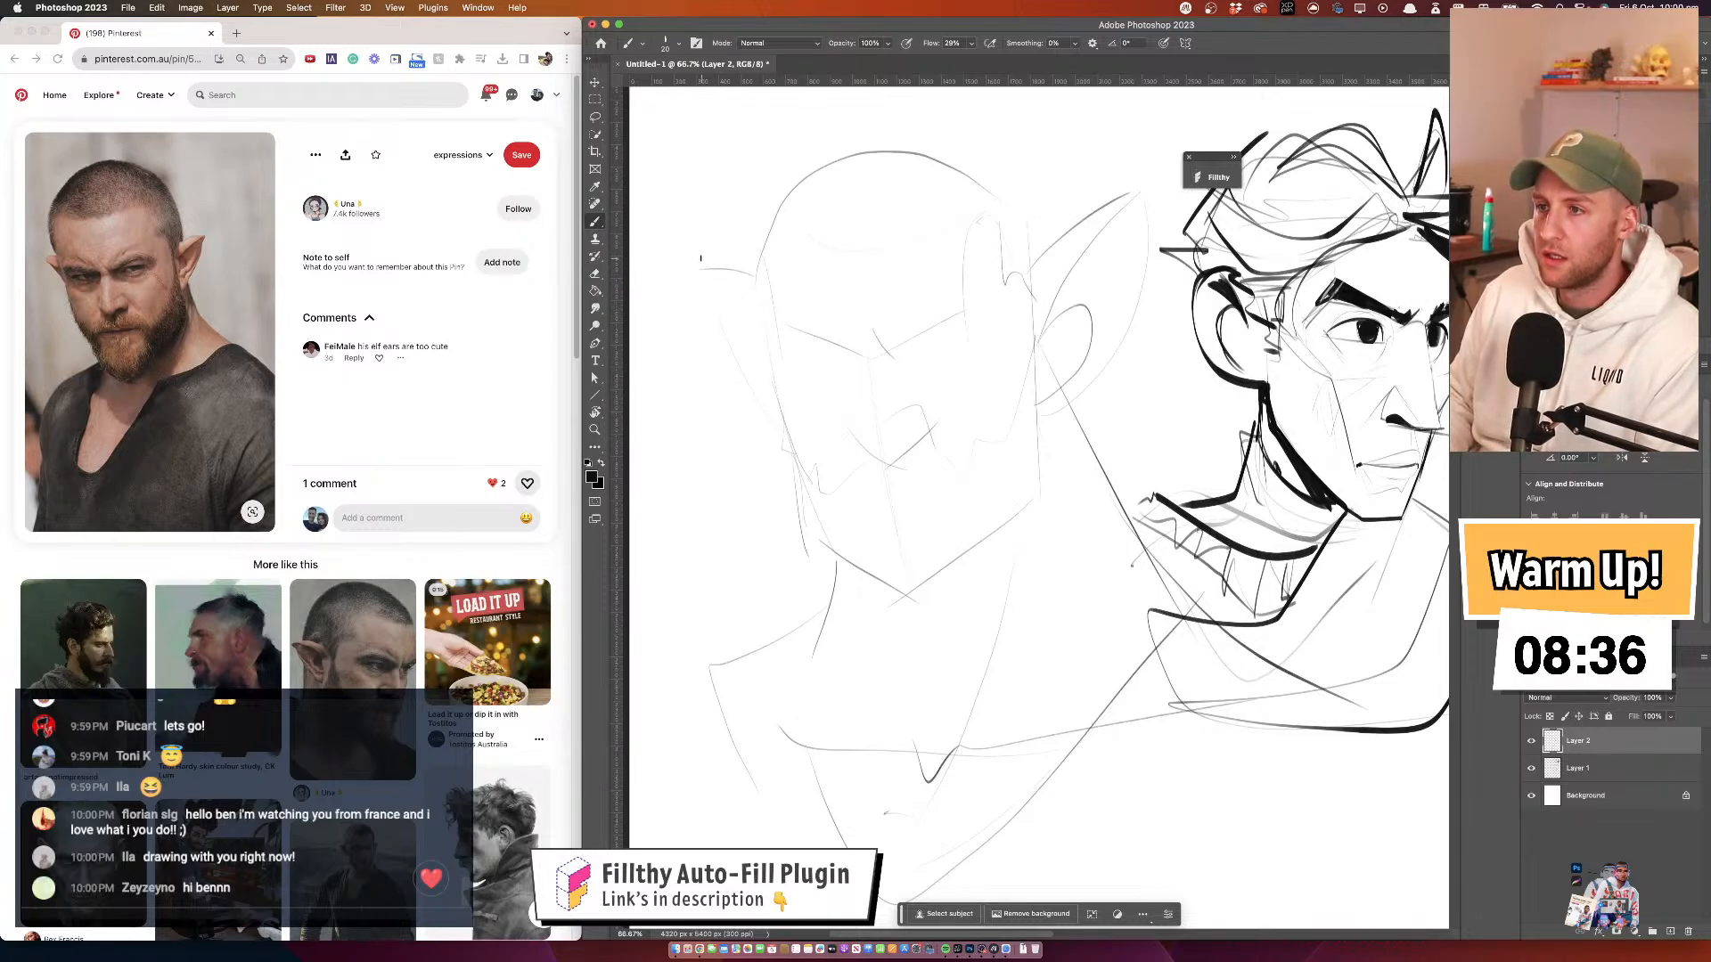
pyautogui.moveTo(703, 261); pyautogui.dragTo(777, 371)
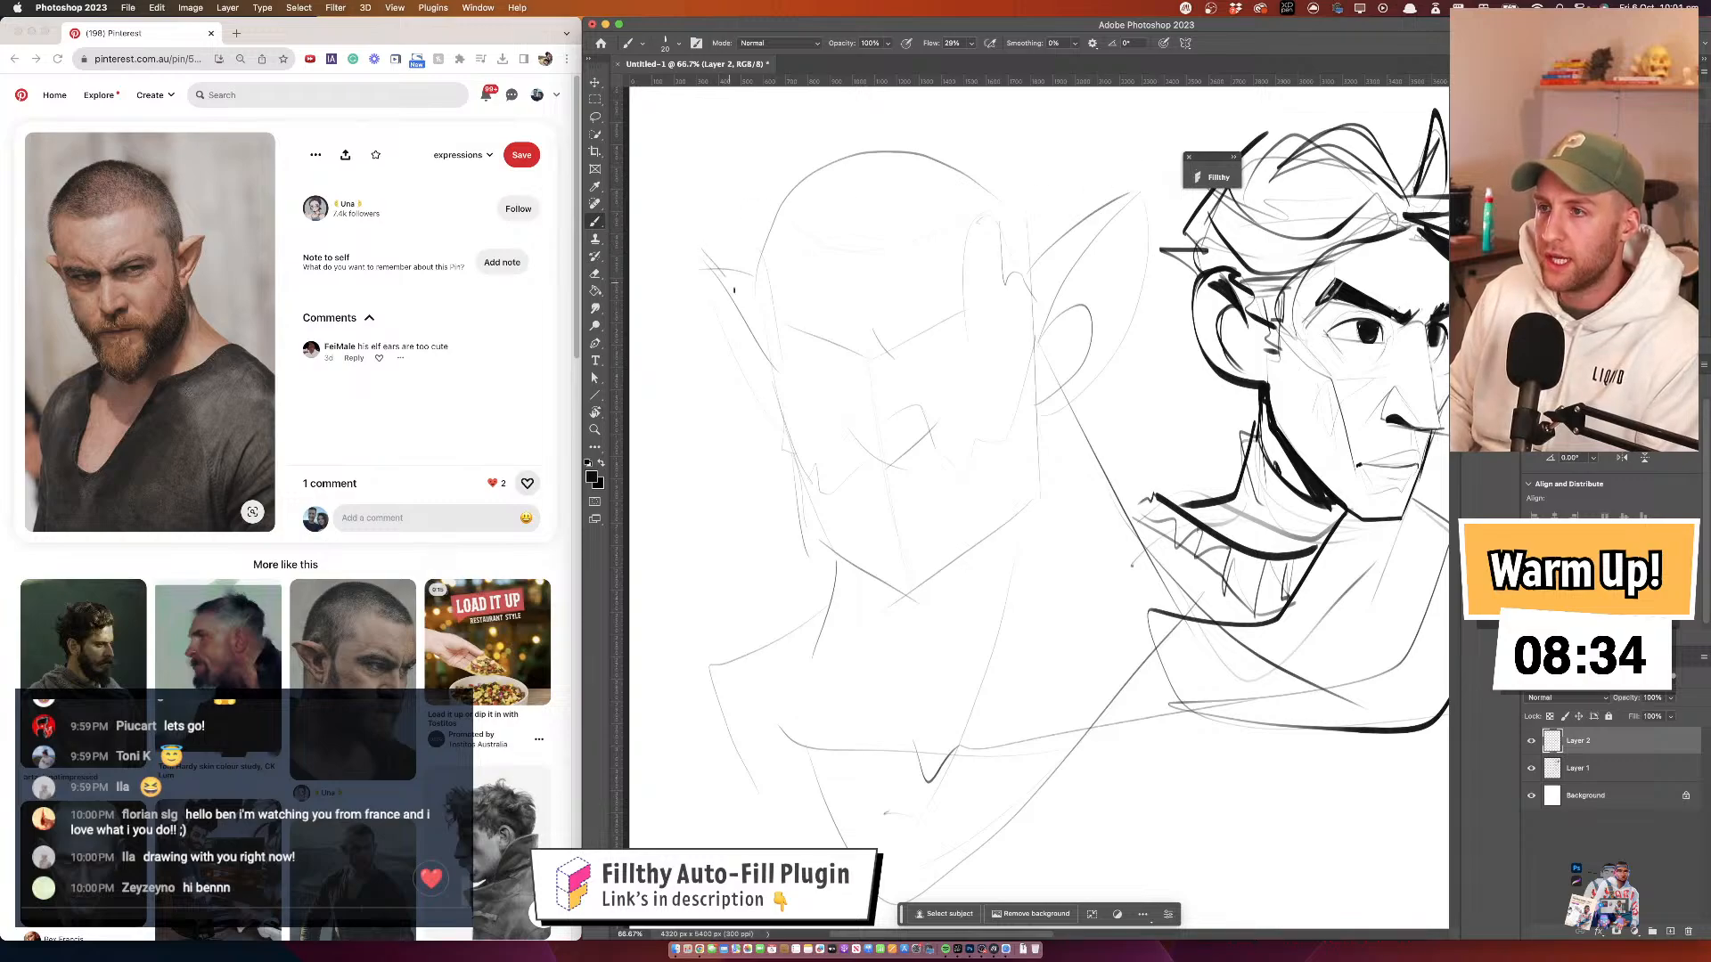
pyautogui.moveTo(702, 254); pyautogui.dragTo(775, 244)
pyautogui.press('super+z')
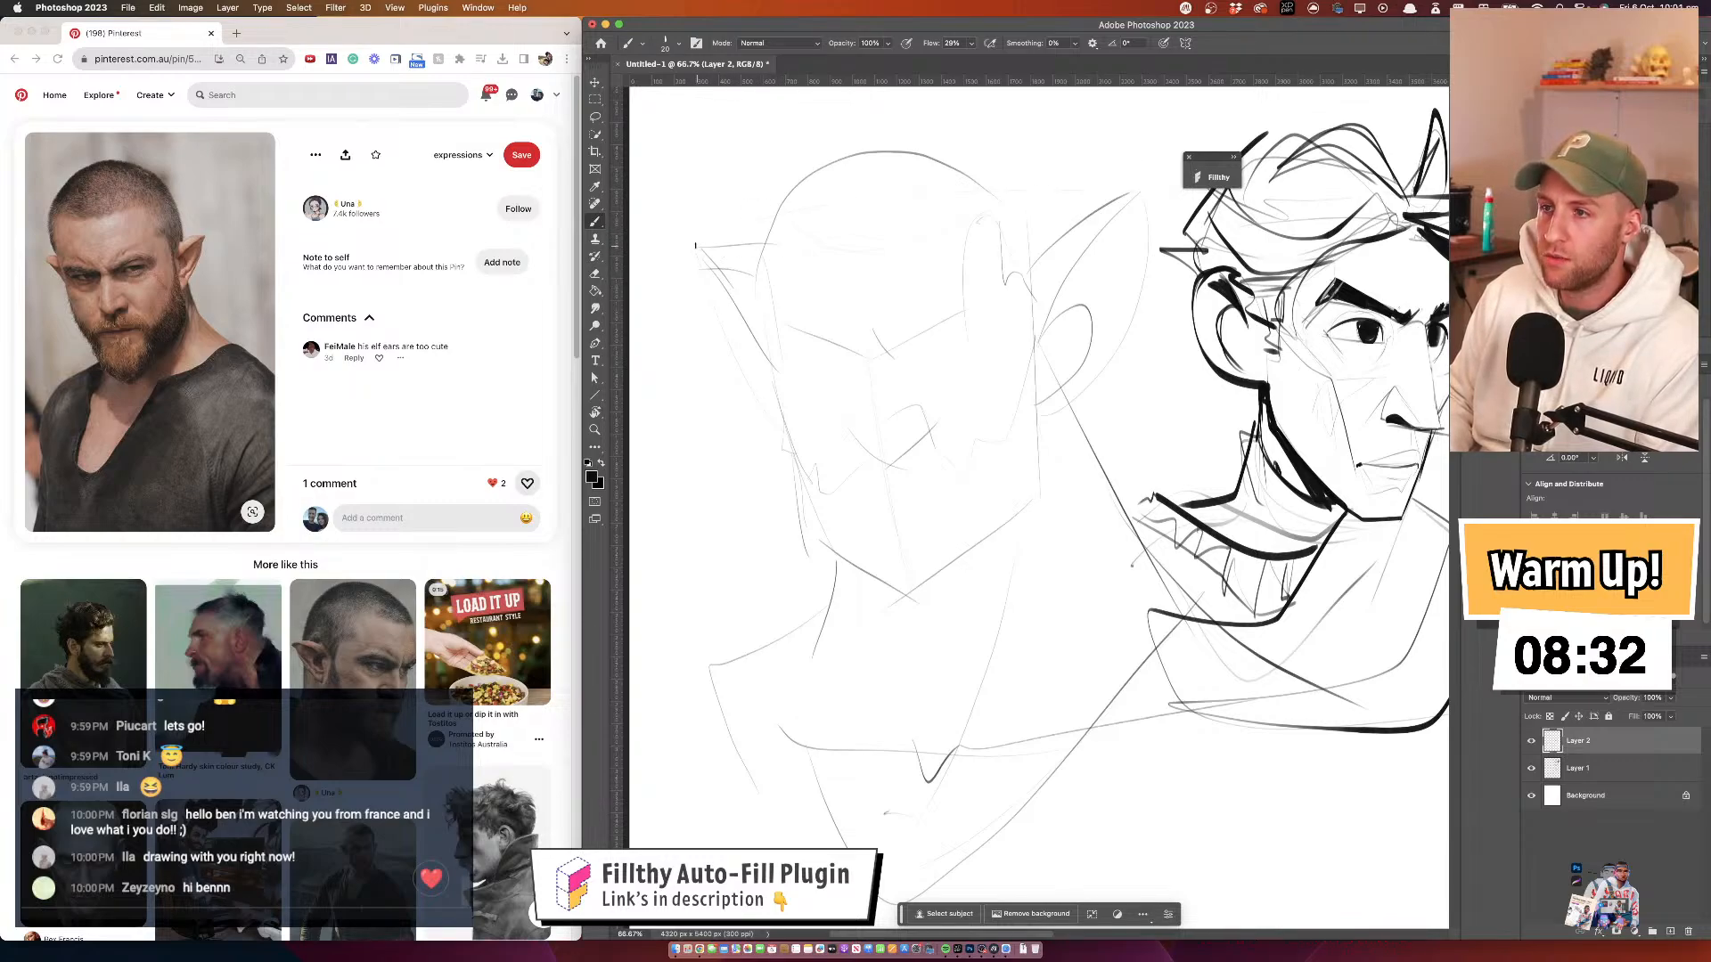
pyautogui.press('super+z')
pyautogui.press('super+z')
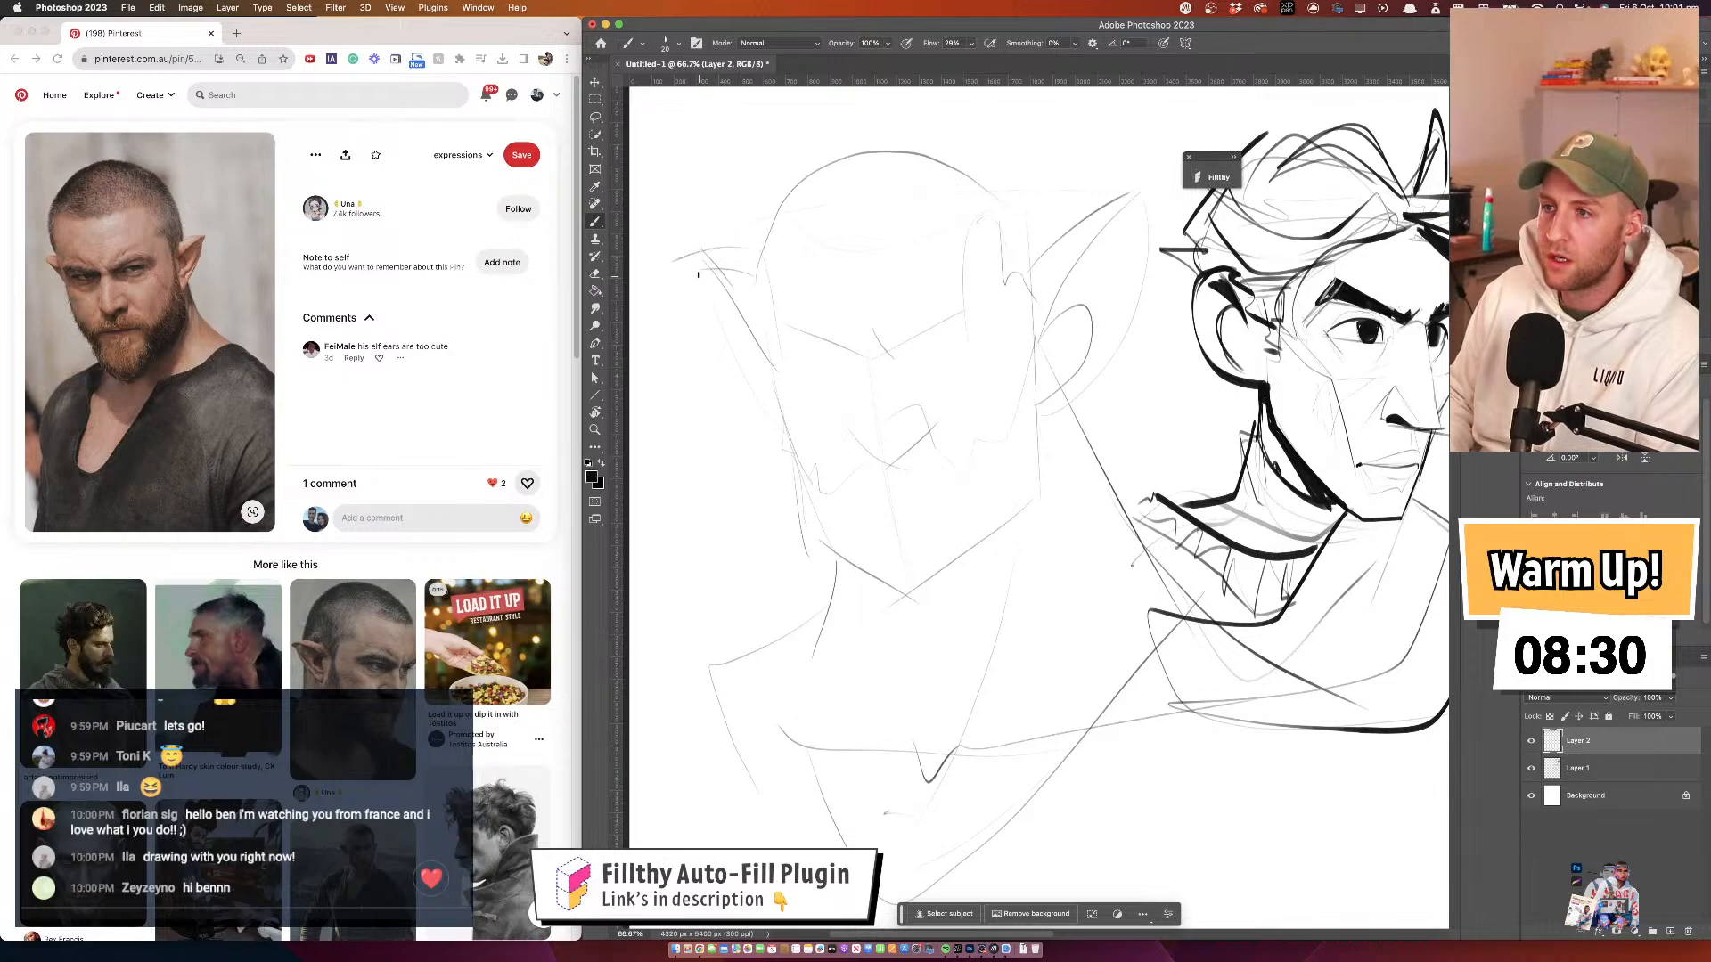
pyautogui.moveTo(691, 253); pyautogui.dragTo(783, 435)
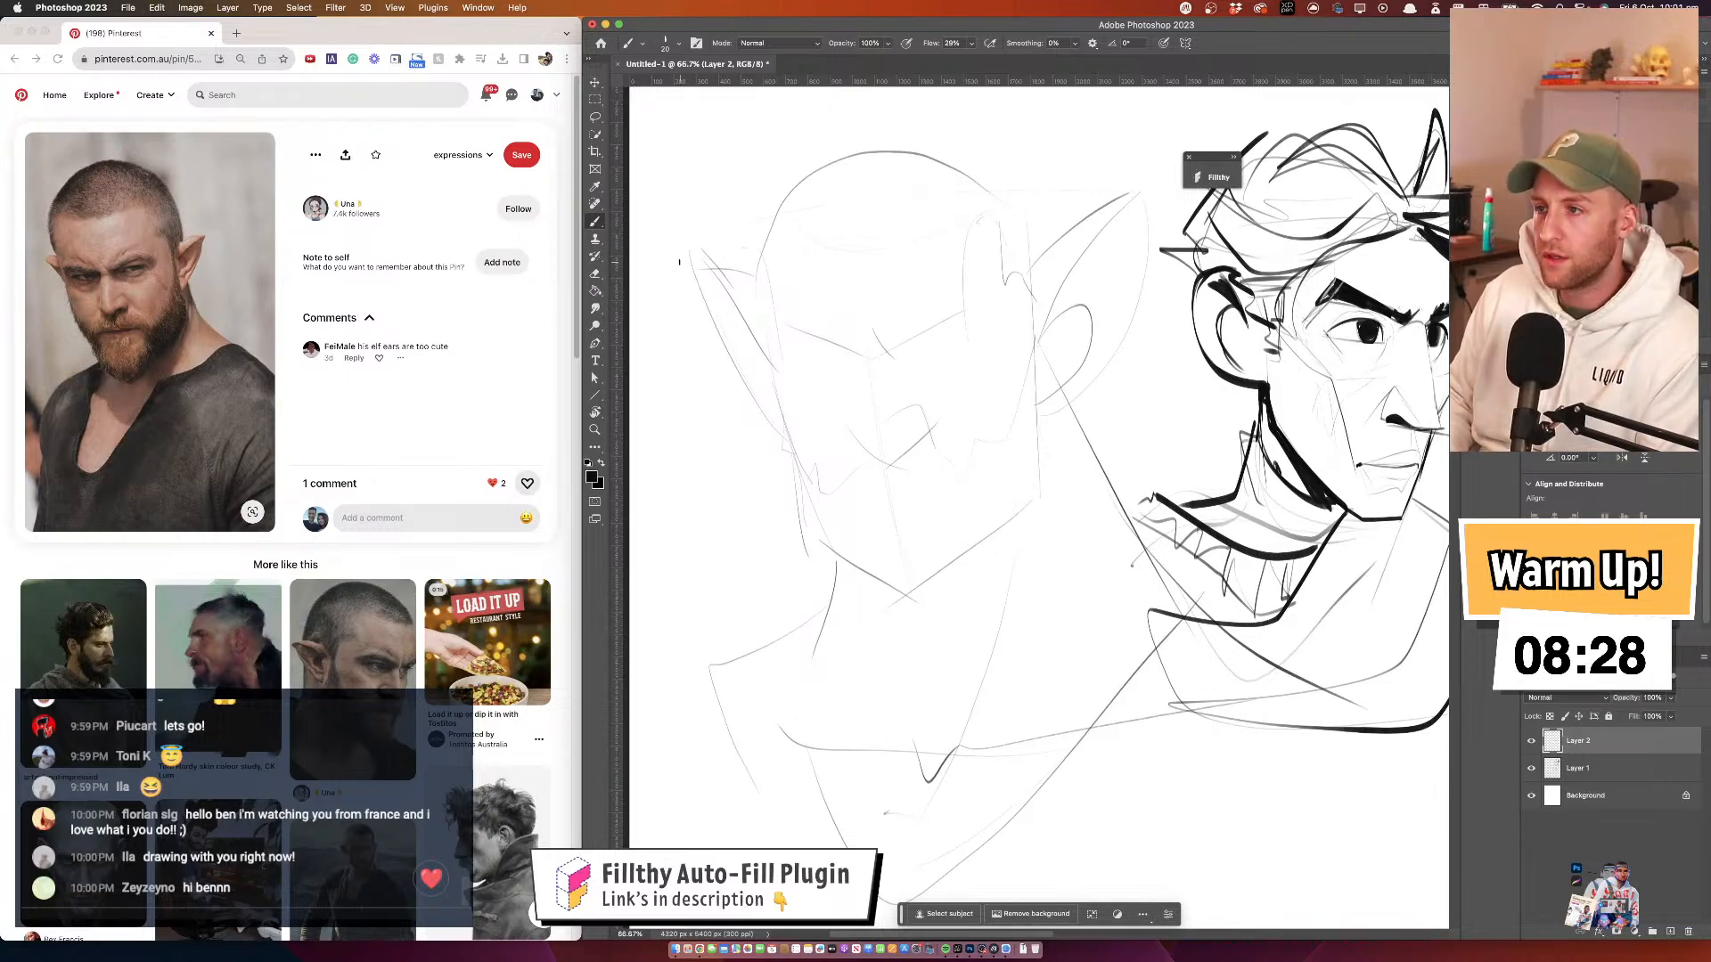
pyautogui.moveTo(693, 253); pyautogui.dragTo(762, 258)
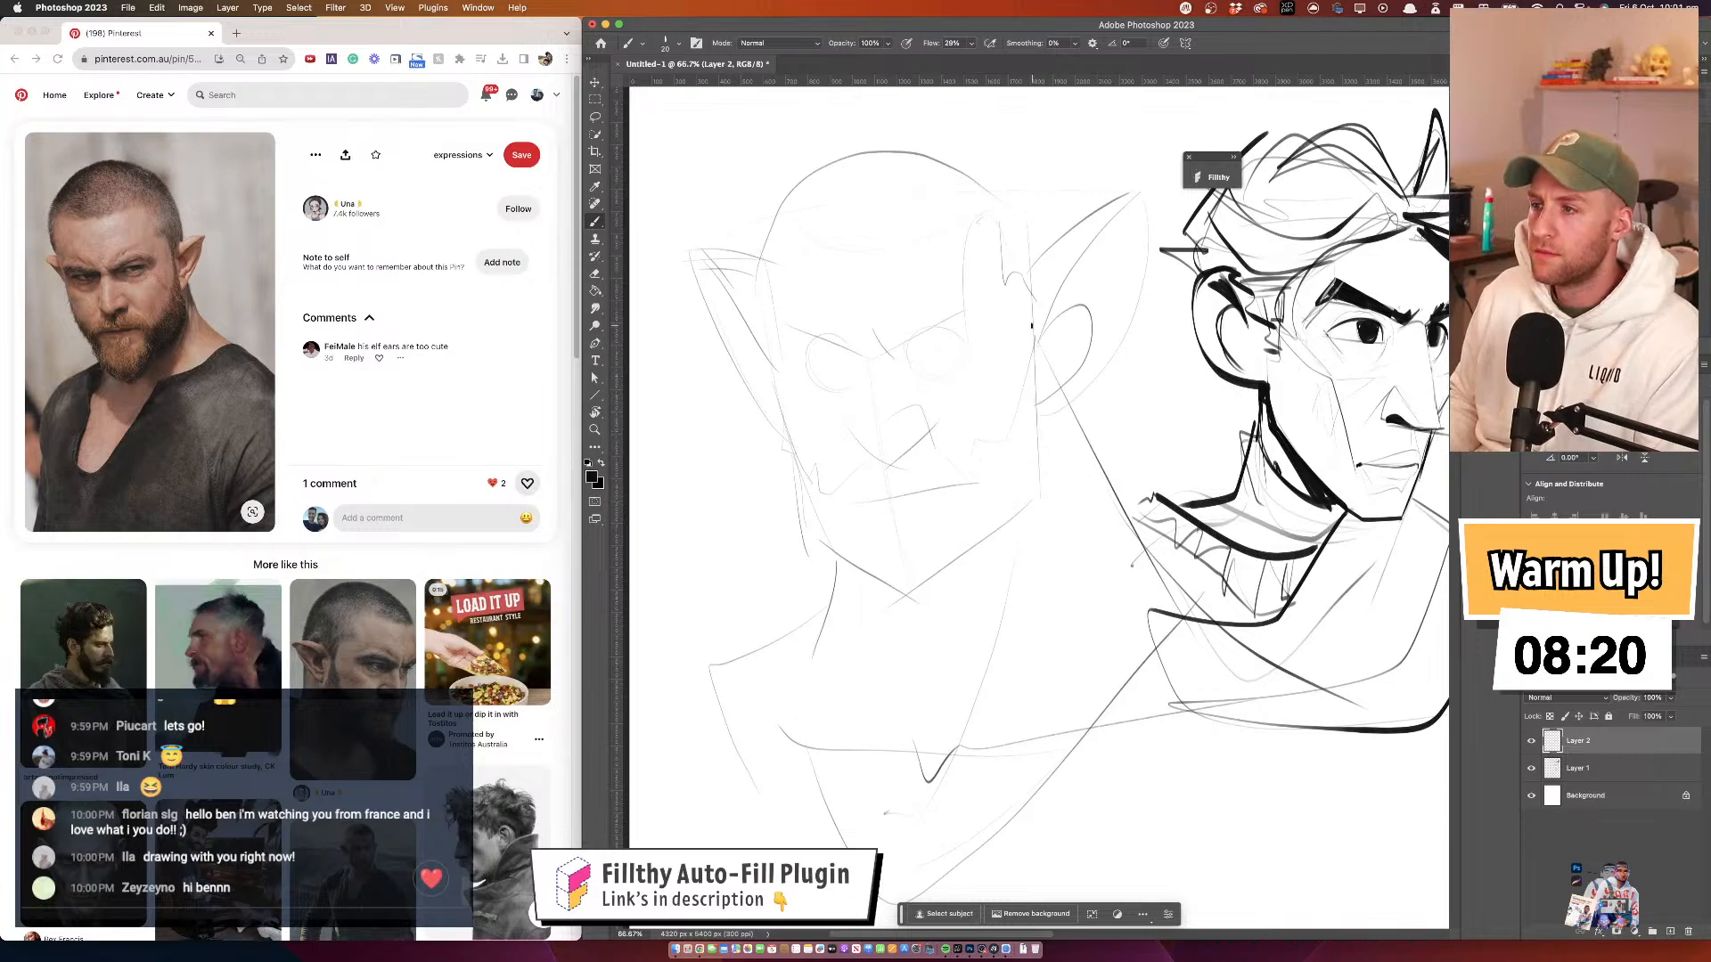
# Sketch the beard's outer edge along the near cheek and darken its angled lower edge beneath the chin
pyautogui.moveTo(1034, 329); pyautogui.dragTo(1058, 554)
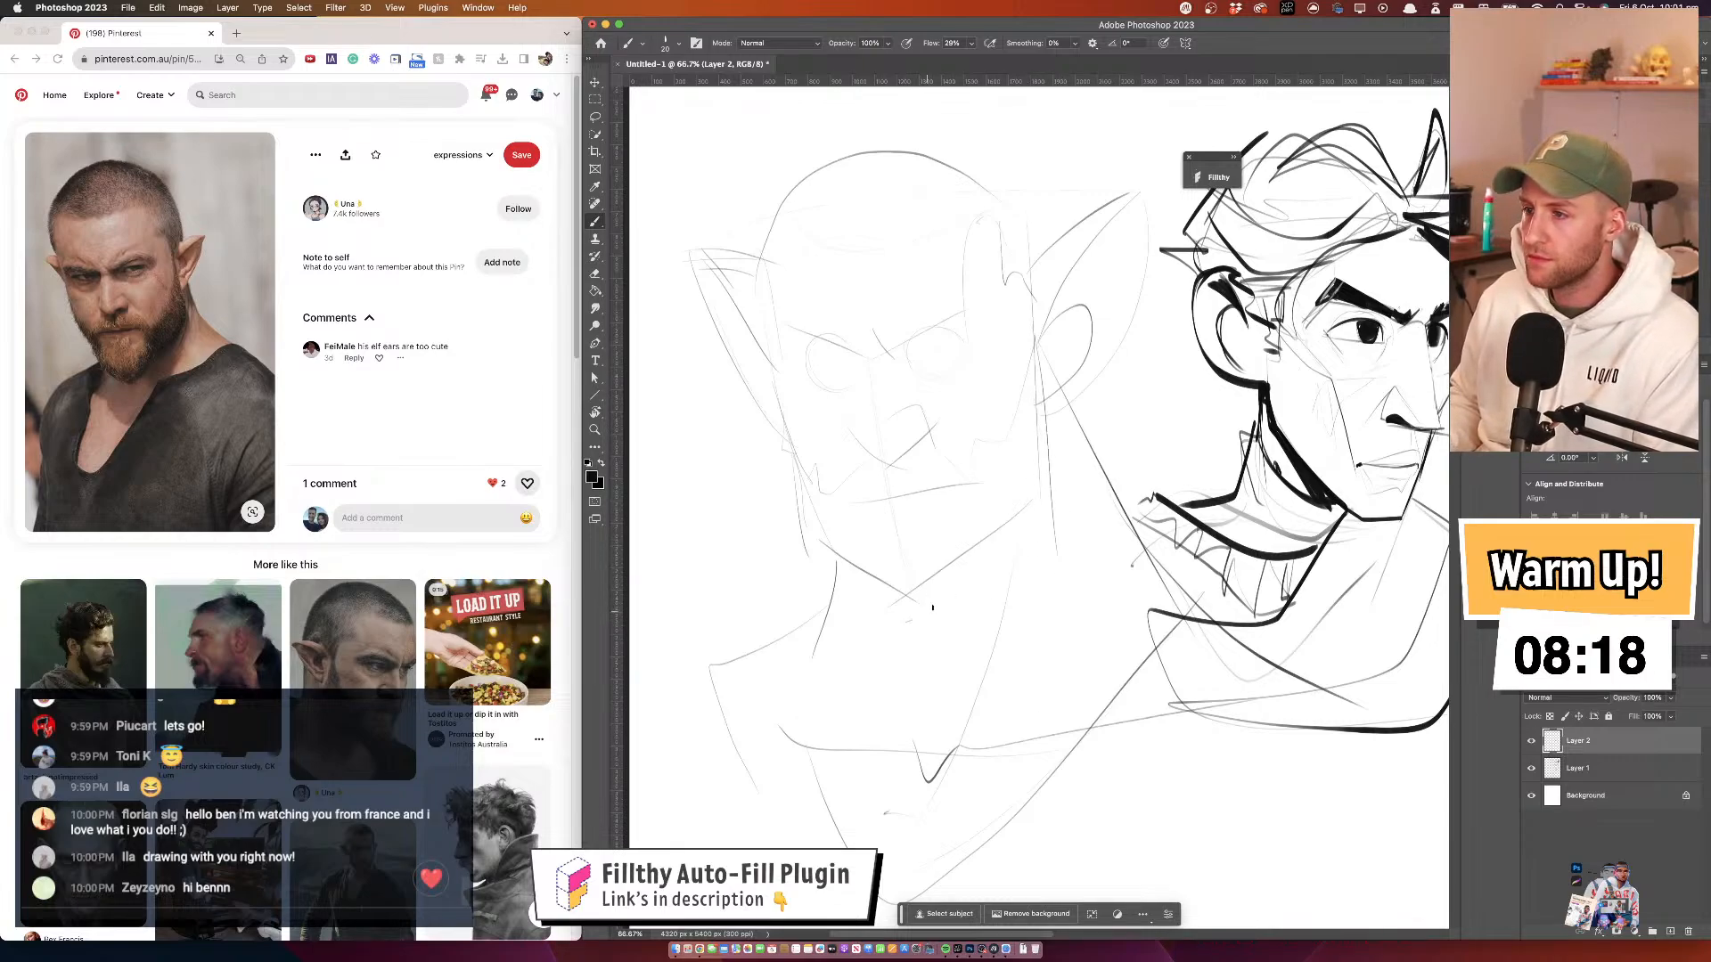
pyautogui.moveTo(915, 618)
pyautogui.mouseDown()
pyautogui.moveTo(1067, 524)
pyautogui.moveTo(927, 631)
pyautogui.mouseUp()
pyautogui.press('super+z')
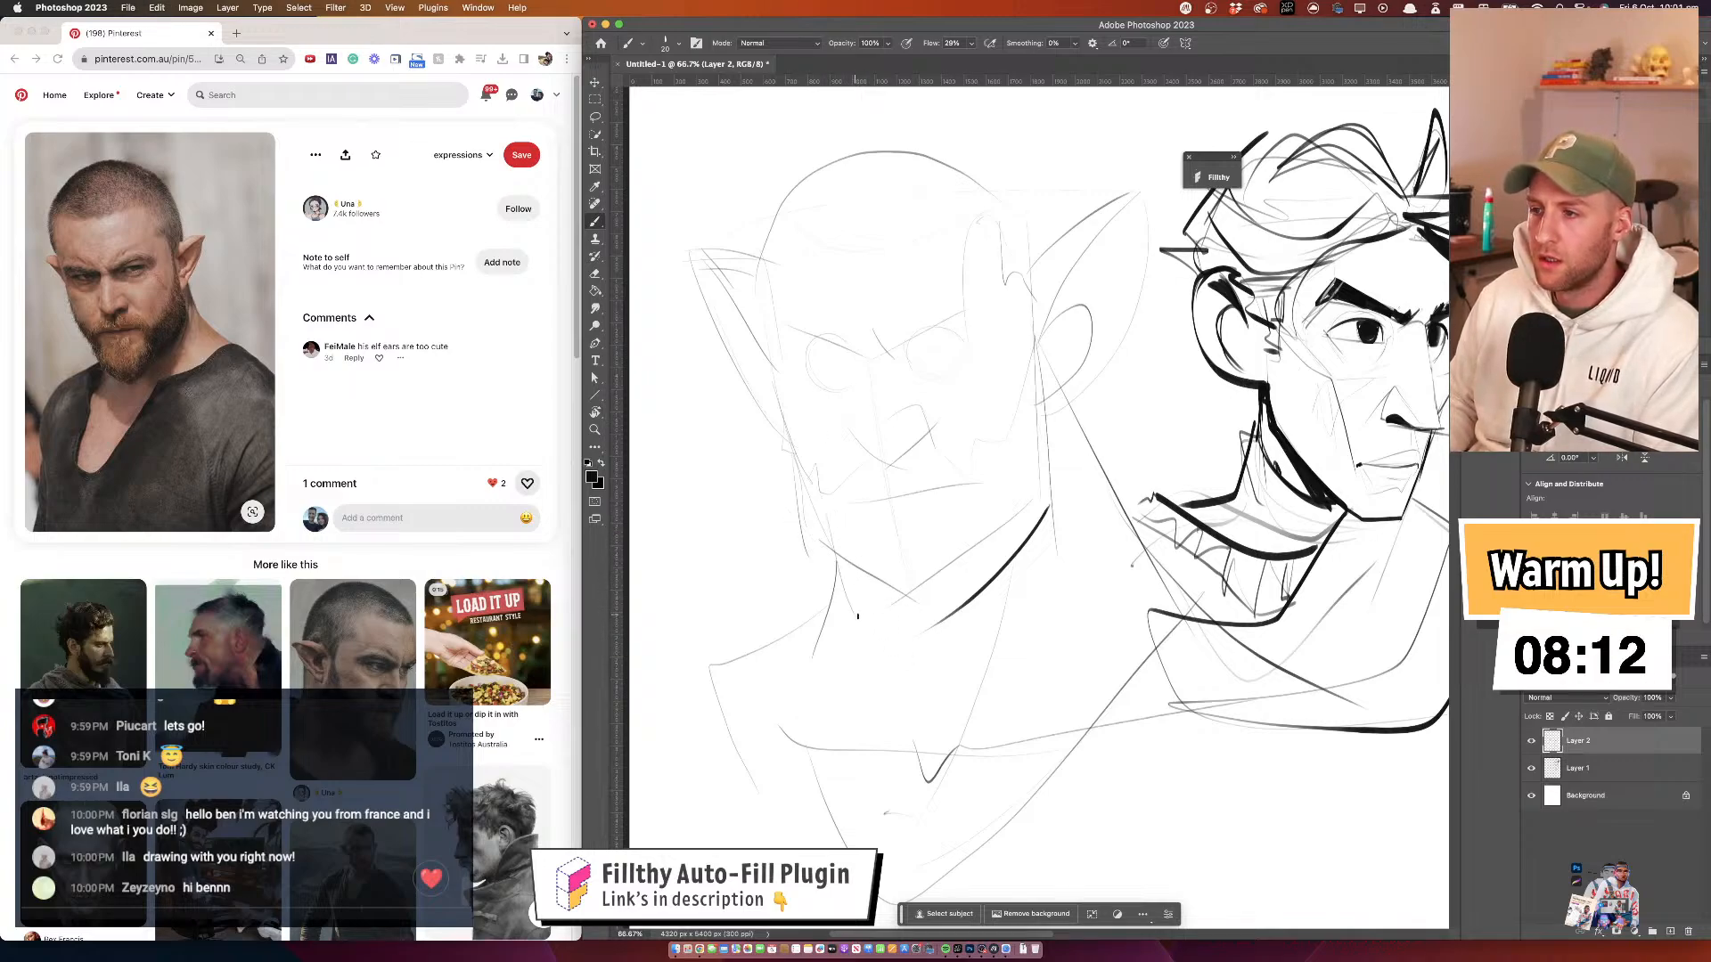
pyautogui.moveTo(844, 595); pyautogui.dragTo(965, 638)
pyautogui.moveTo(1000, 530); pyautogui.dragTo(951, 638)
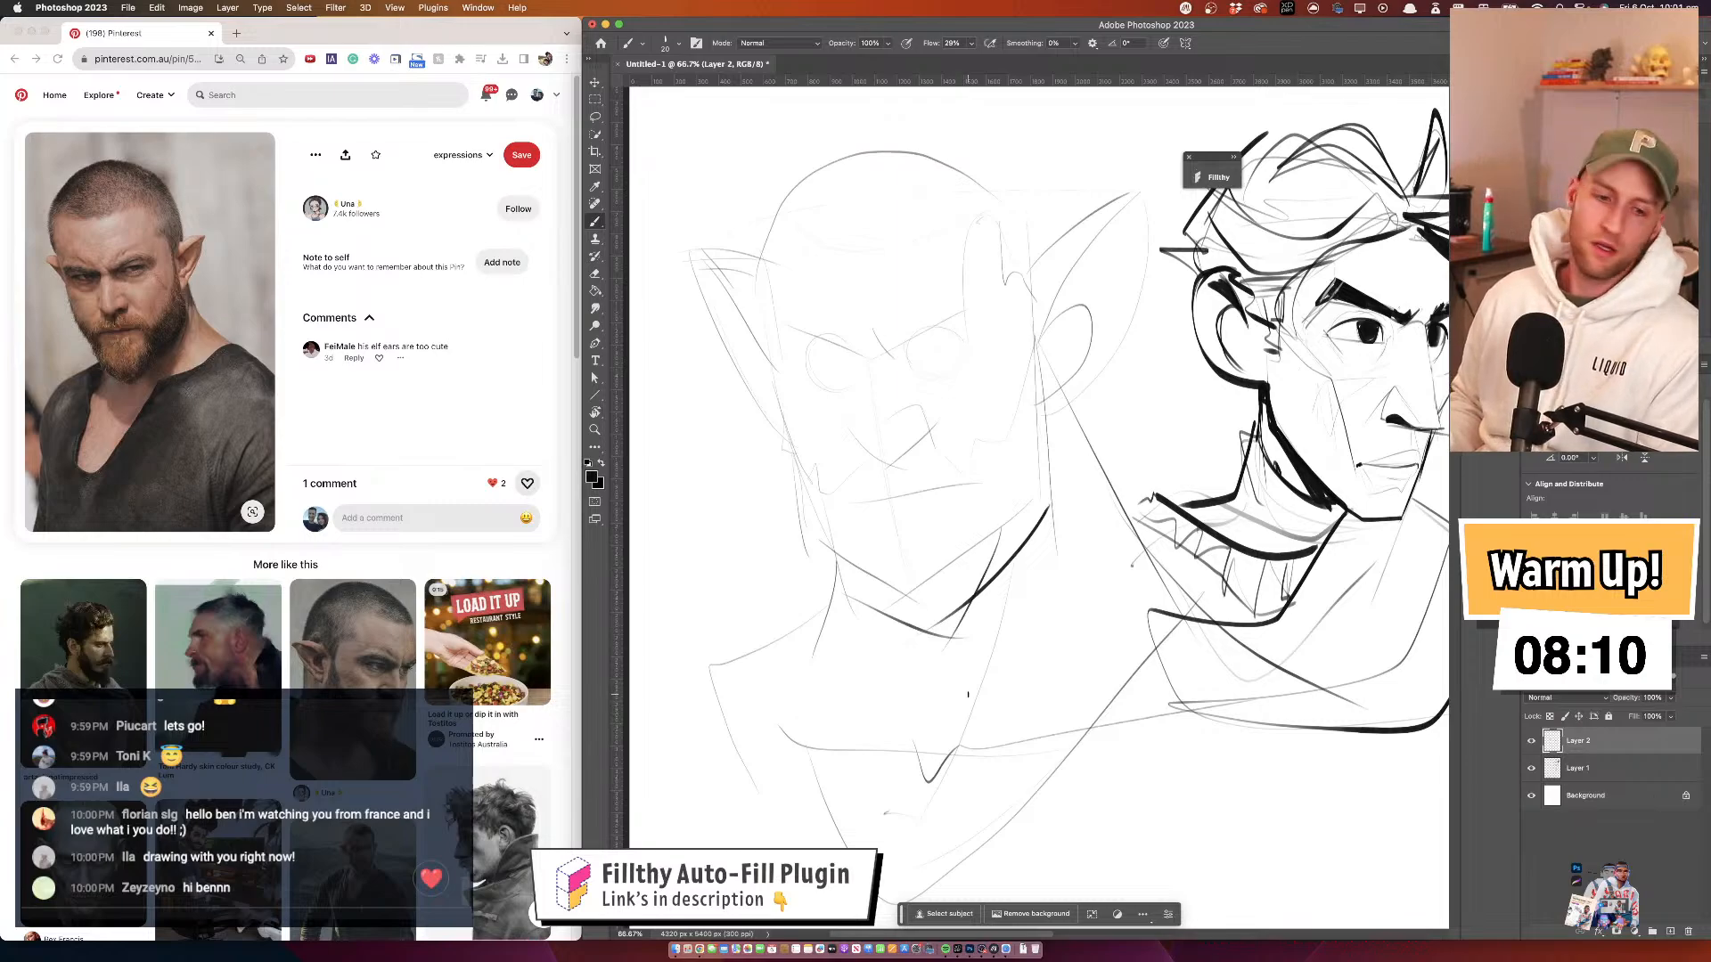
# Sketch the irises, upper eyelid lines and eye sockets beneath the angry slanted brows, and outline the nose
pyautogui.moveTo(967, 558); pyautogui.dragTo(963, 556)
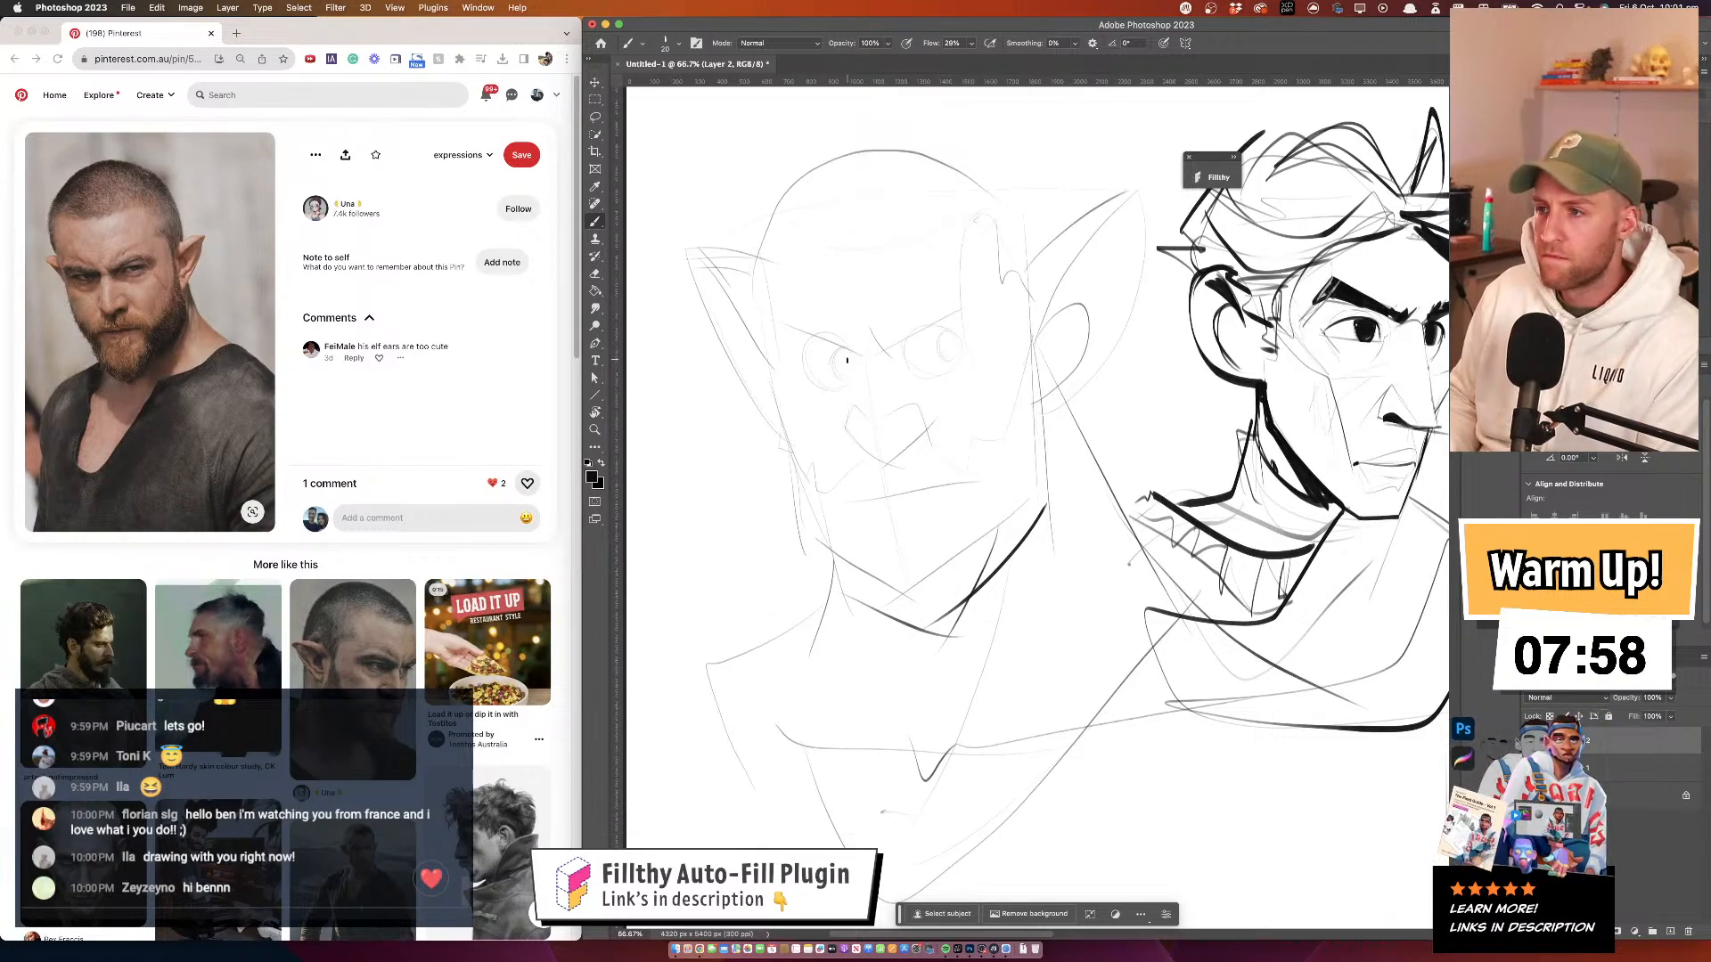
pyautogui.moveTo(802, 361)
pyautogui.mouseDown()
pyautogui.moveTo(986, 348)
pyautogui.moveTo(899, 347)
pyautogui.moveTo(973, 339)
pyautogui.mouseUp()
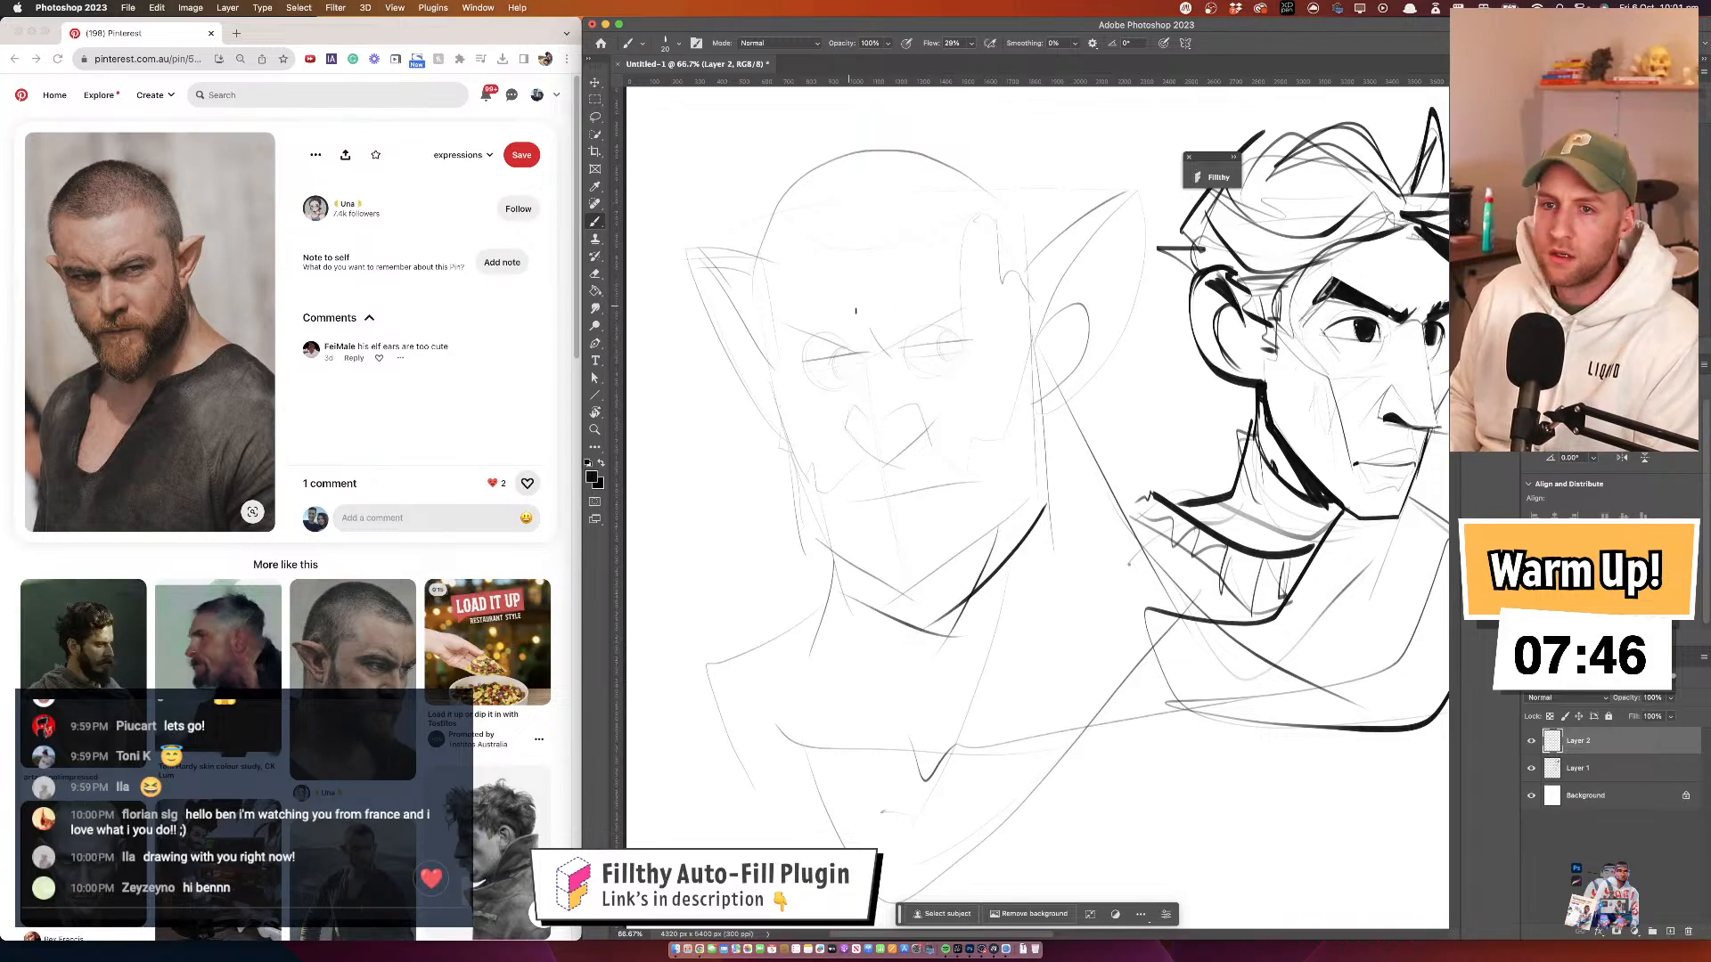
pyautogui.moveTo(889, 349); pyautogui.dragTo(965, 286)
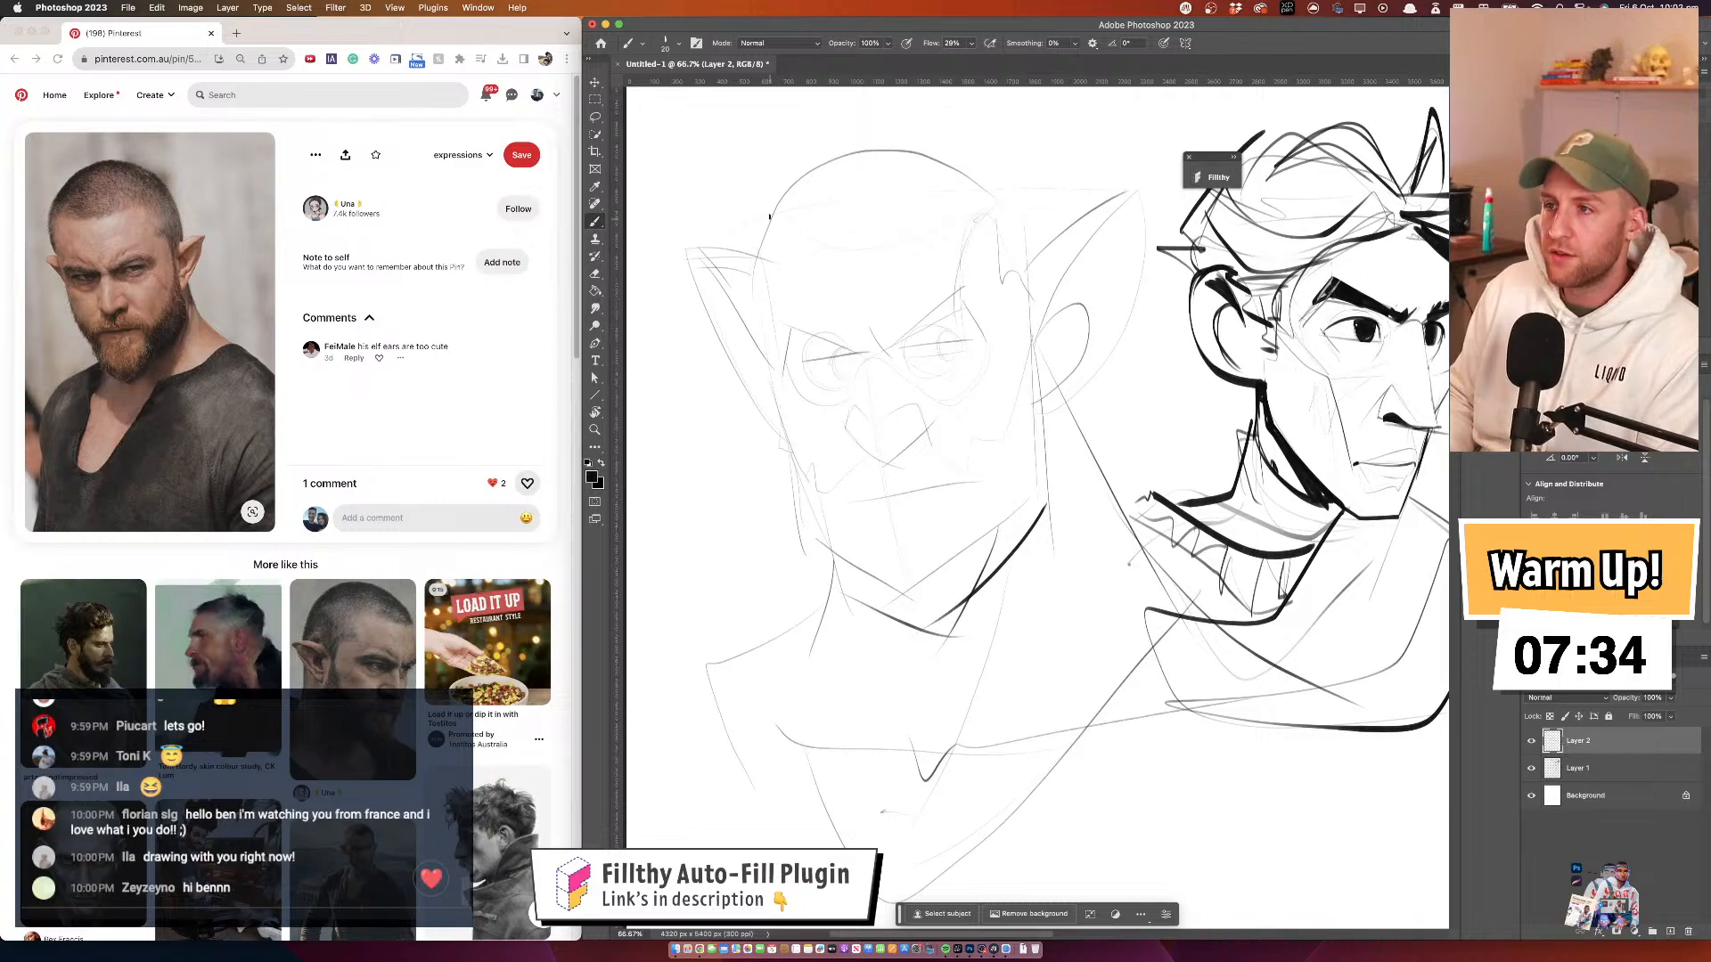
# Rework the contour of the forehead and temple on the far side of the face, undoing unwanted strokes
pyautogui.moveTo(770, 204); pyautogui.dragTo(779, 319)
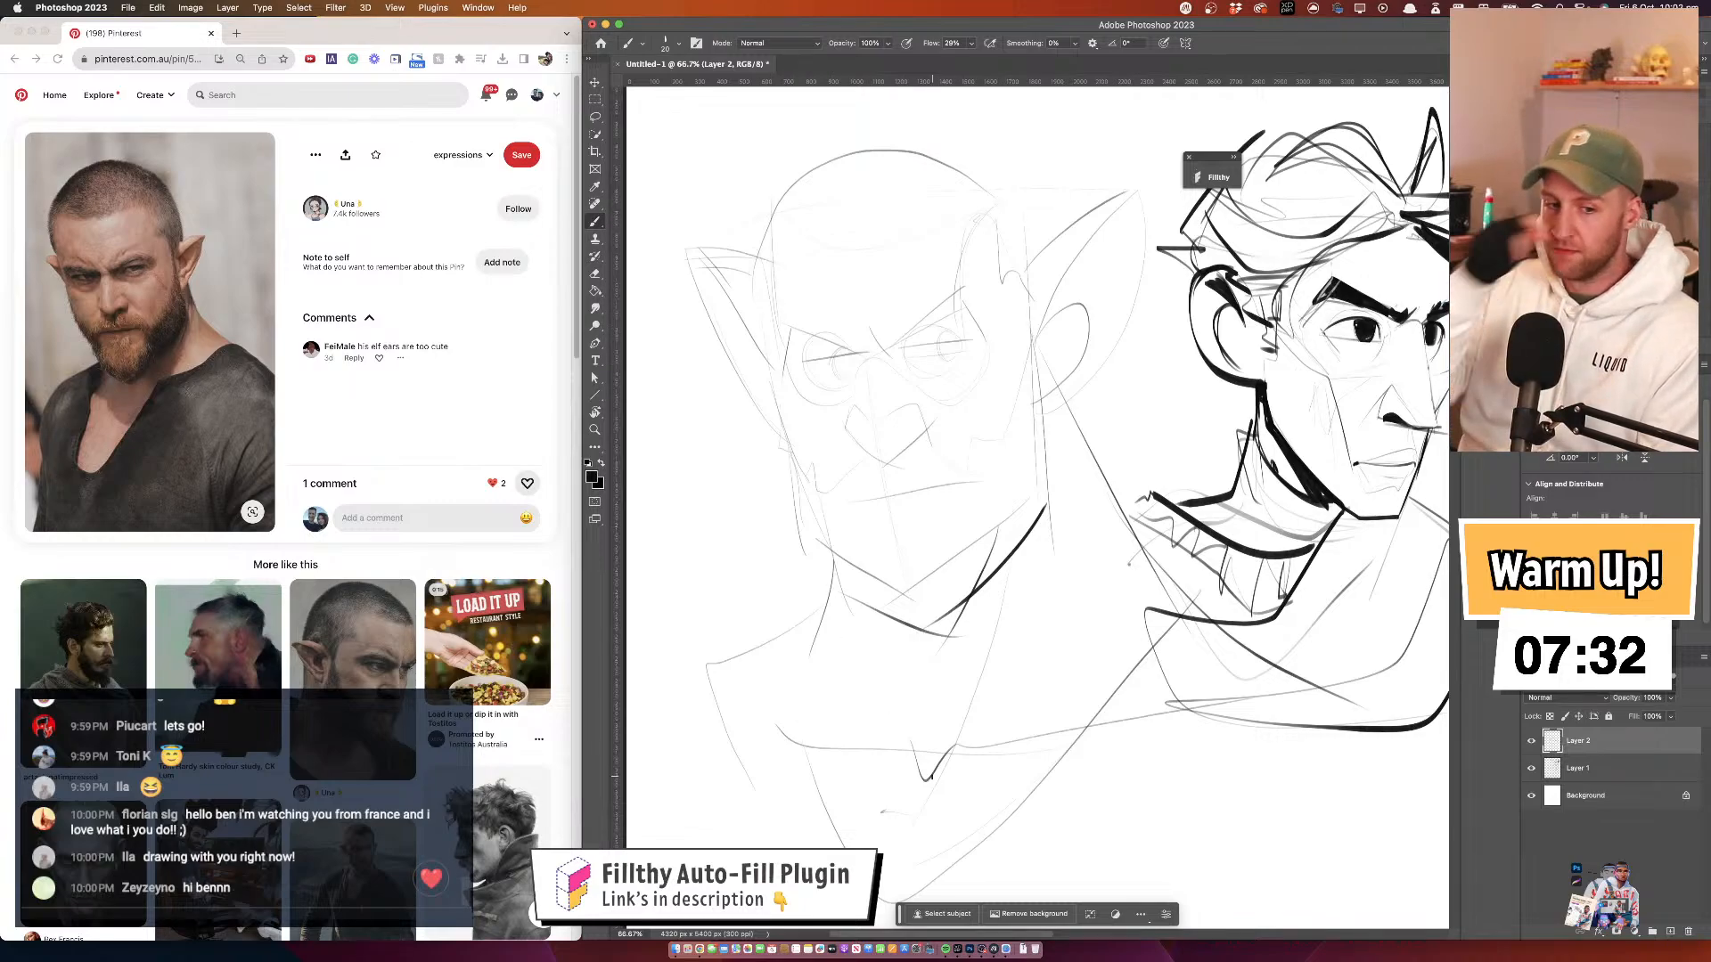
pyautogui.press('super+z')
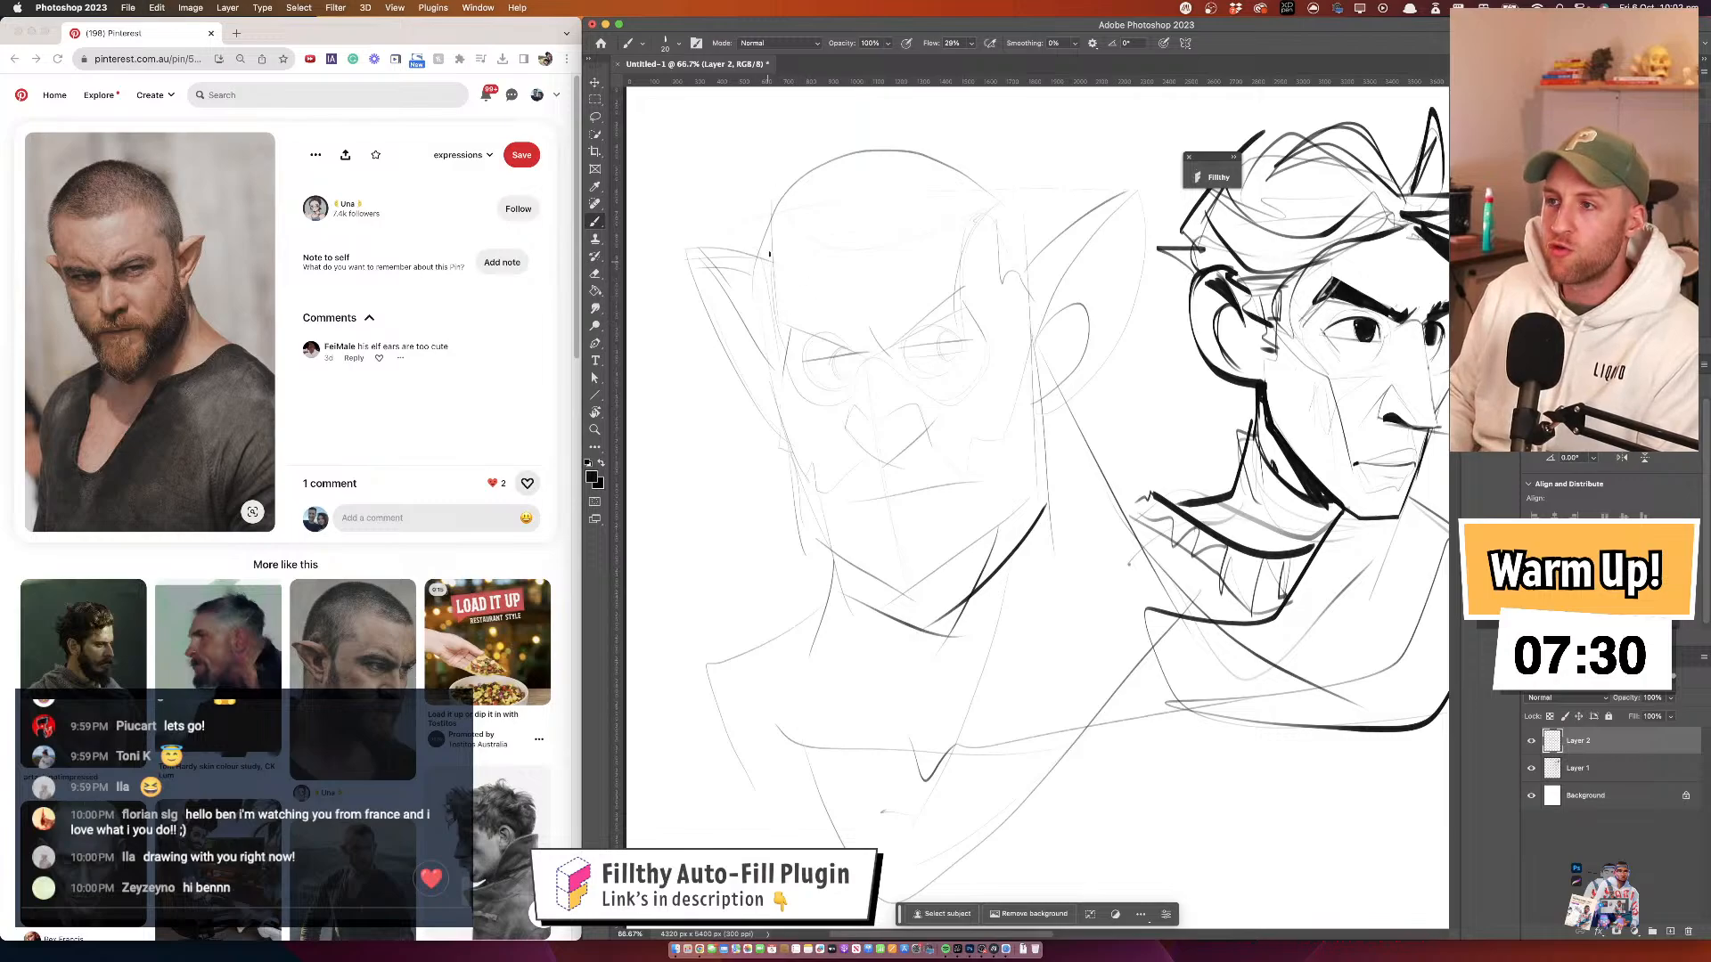
pyautogui.moveTo(771, 203); pyautogui.dragTo(785, 359)
pyautogui.press('super+z')
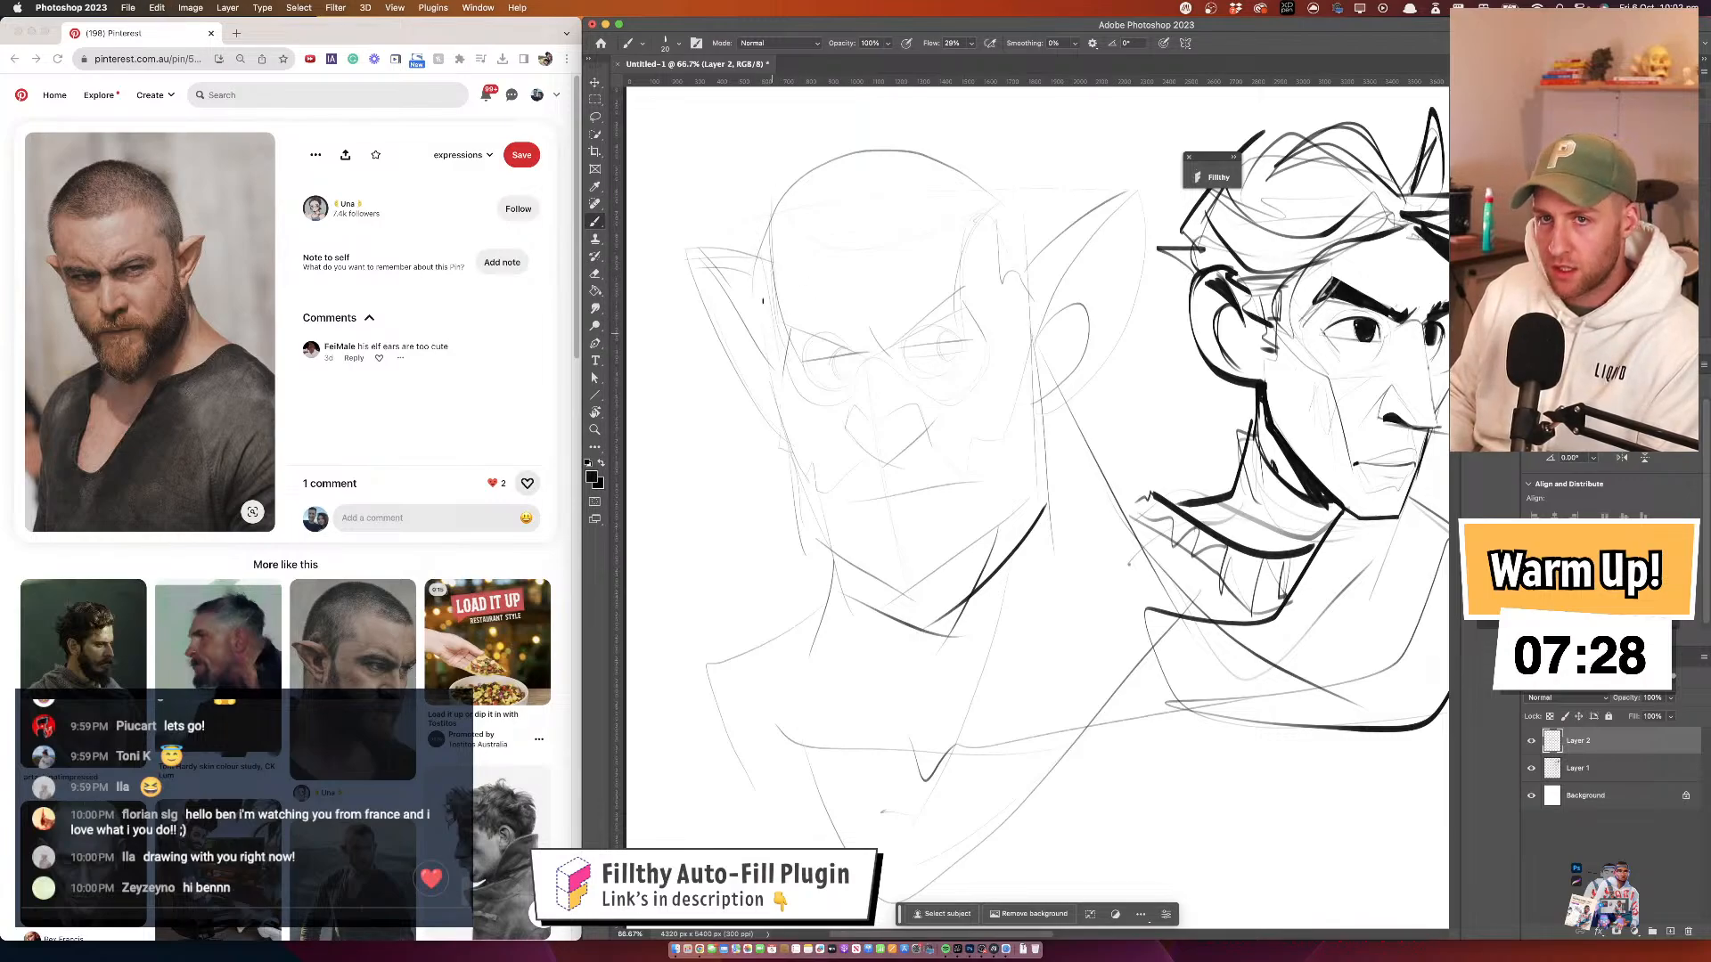
pyautogui.moveTo(758, 252); pyautogui.dragTo(785, 390)
pyautogui.press('super+z')
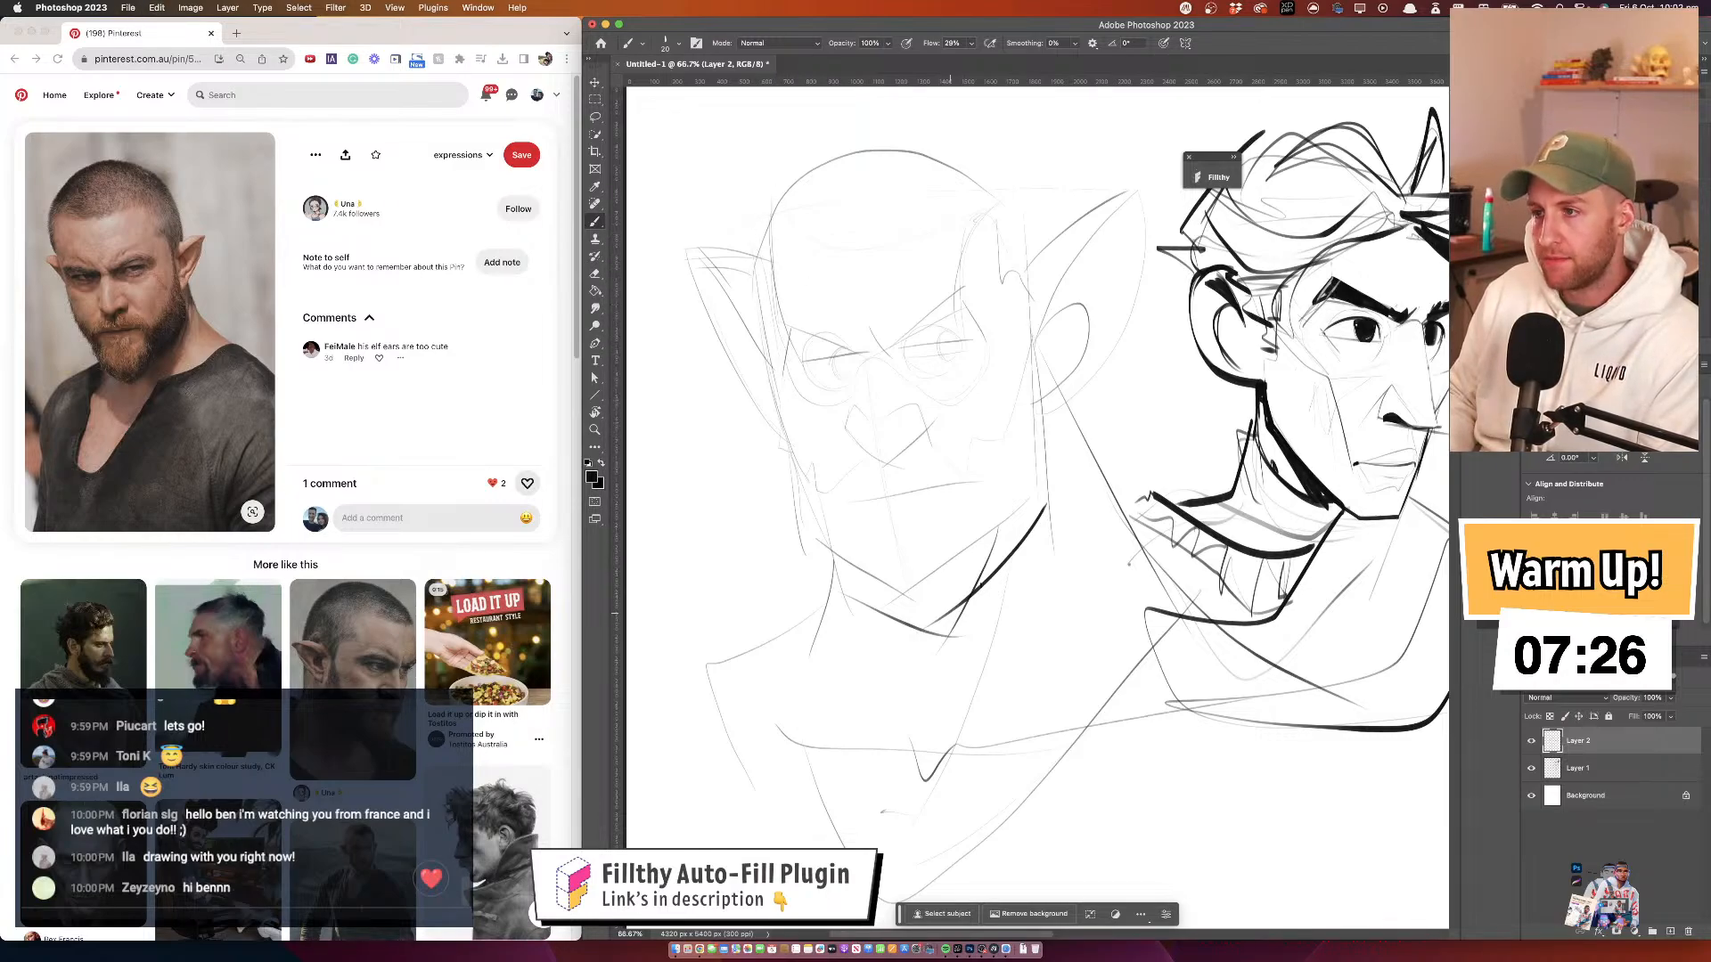
# Enlarge the brush tip slightly and draw a darker line down the far side of the nose bridge
pyautogui.press(']')
pyautogui.press(']')
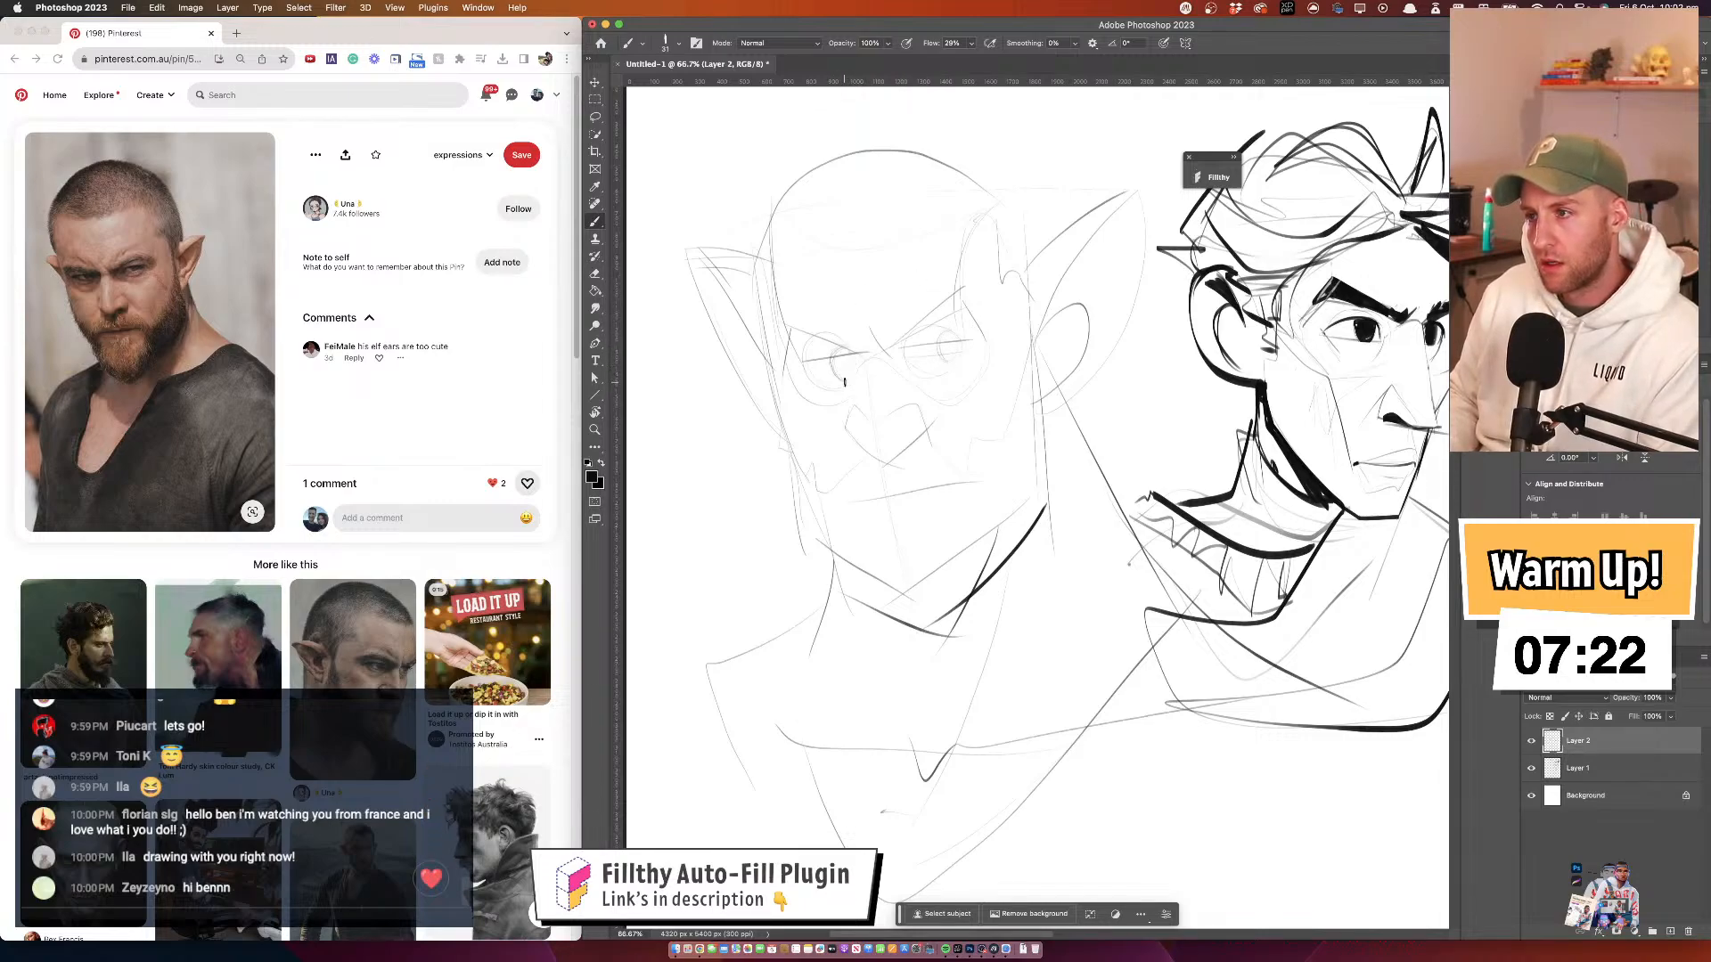
pyautogui.press('[')
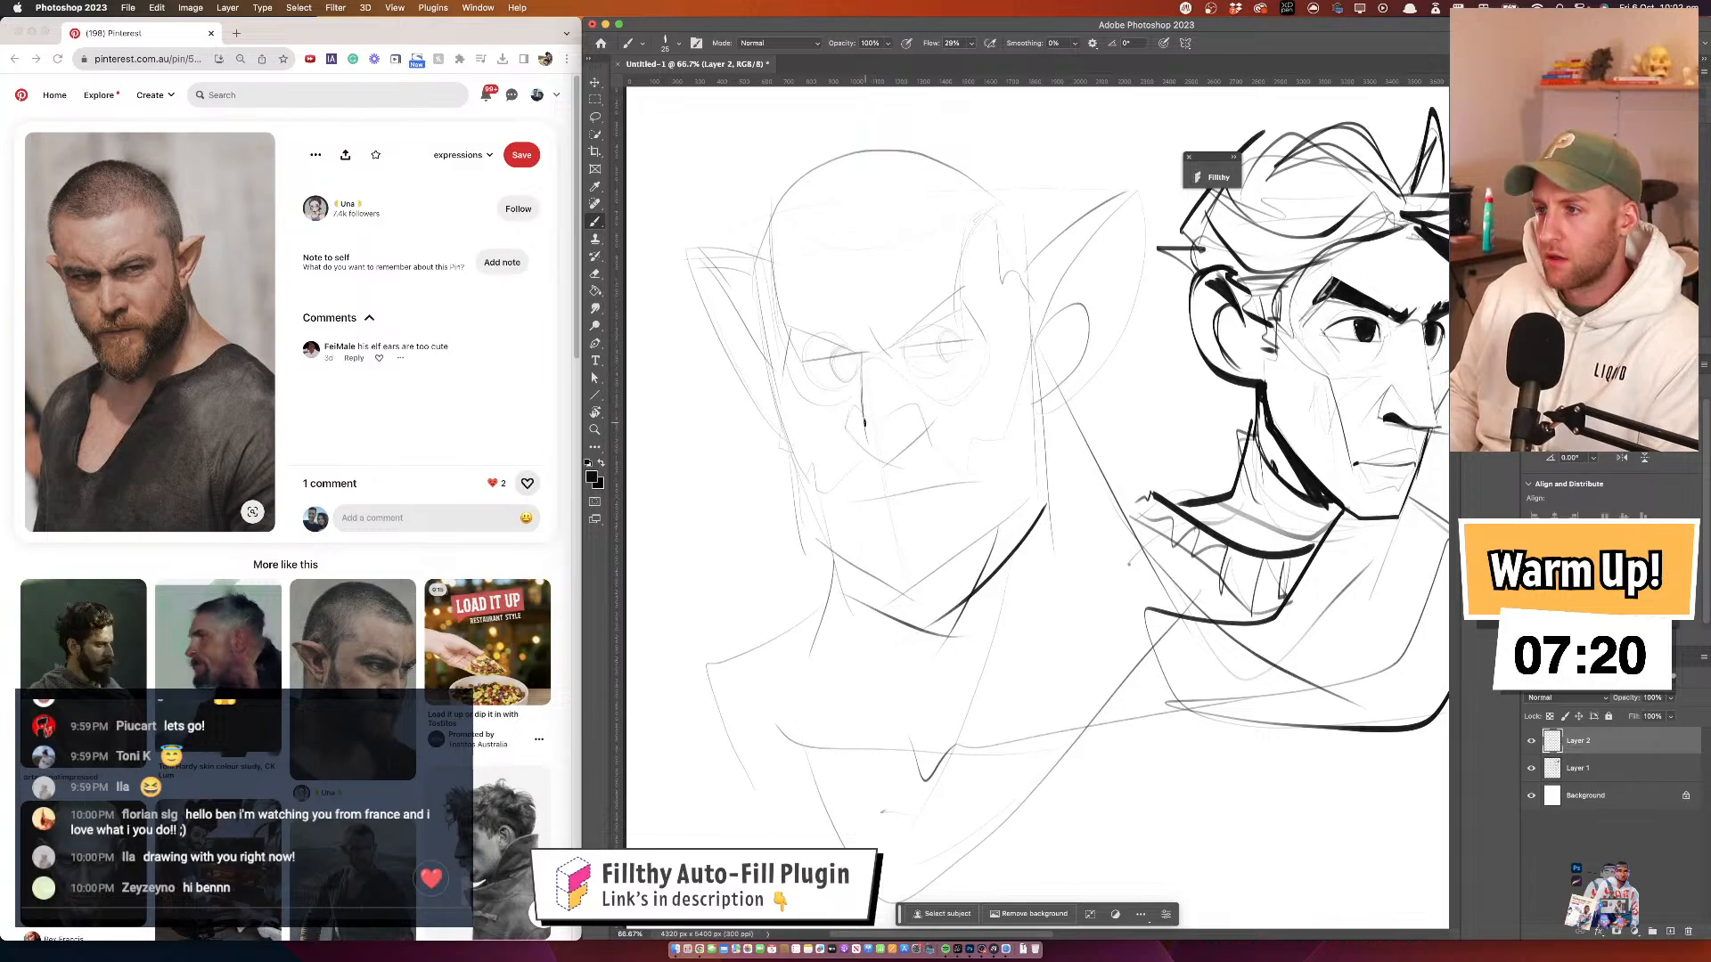
pyautogui.moveTo(861, 350); pyautogui.dragTo(863, 395)
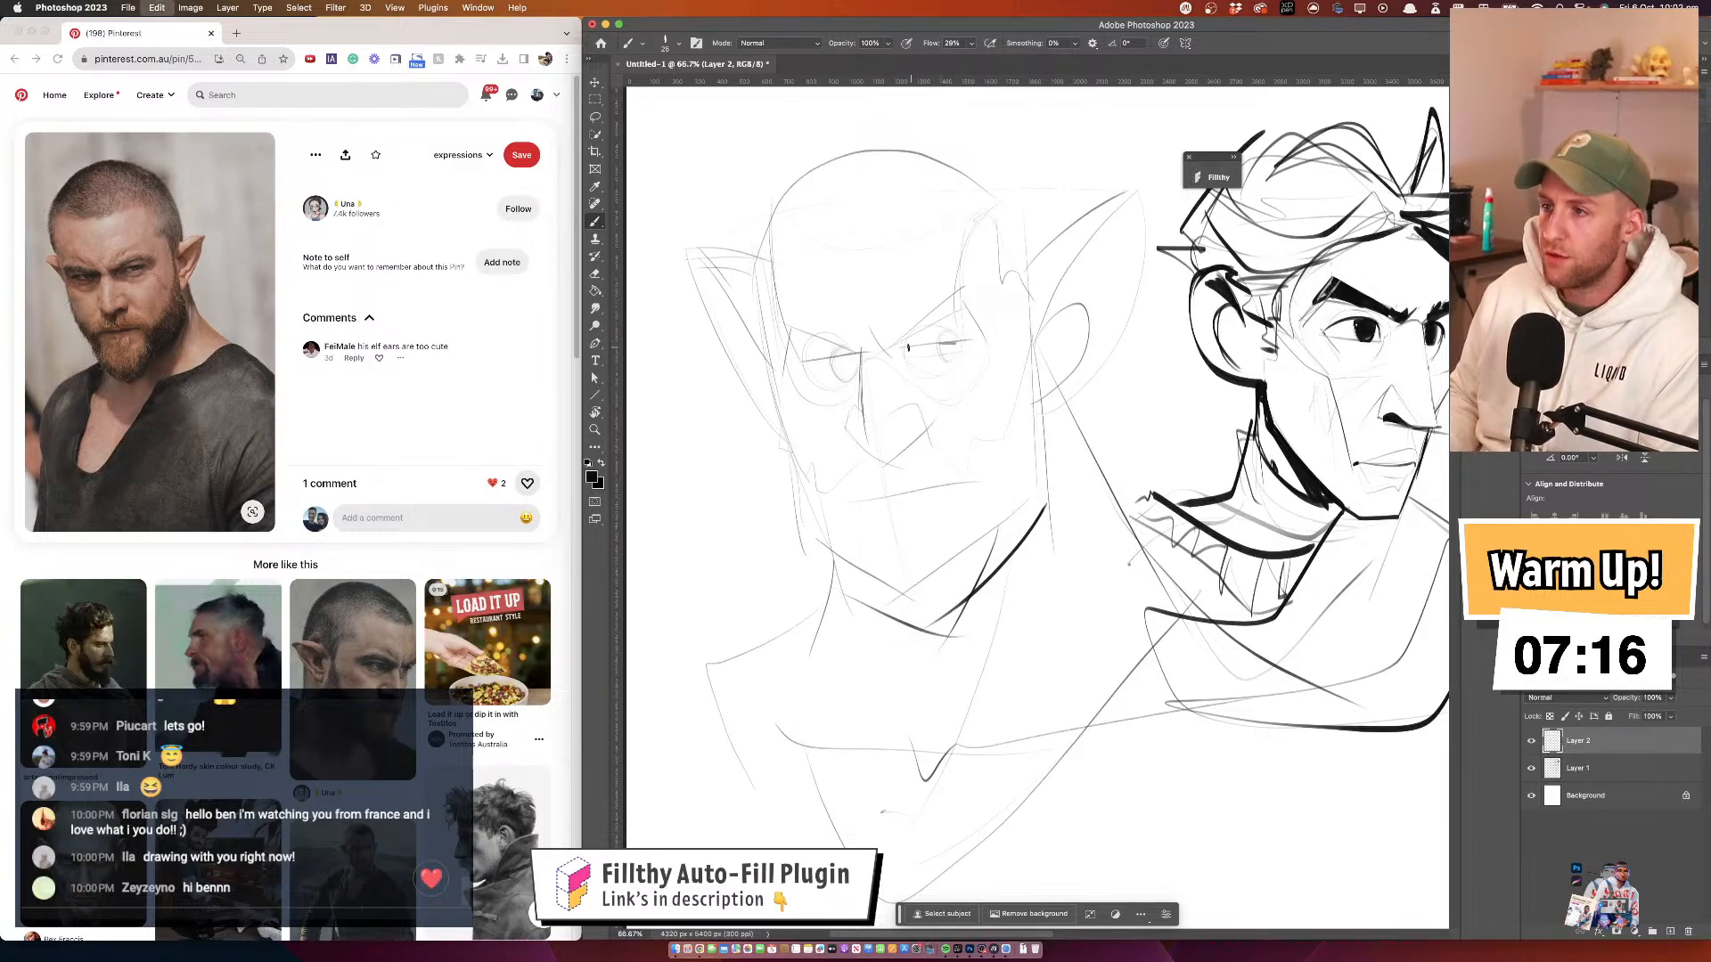
# Draw darker upper eyelid lines on both eyes and fill the irises with solid black
pyautogui.press('super+z')
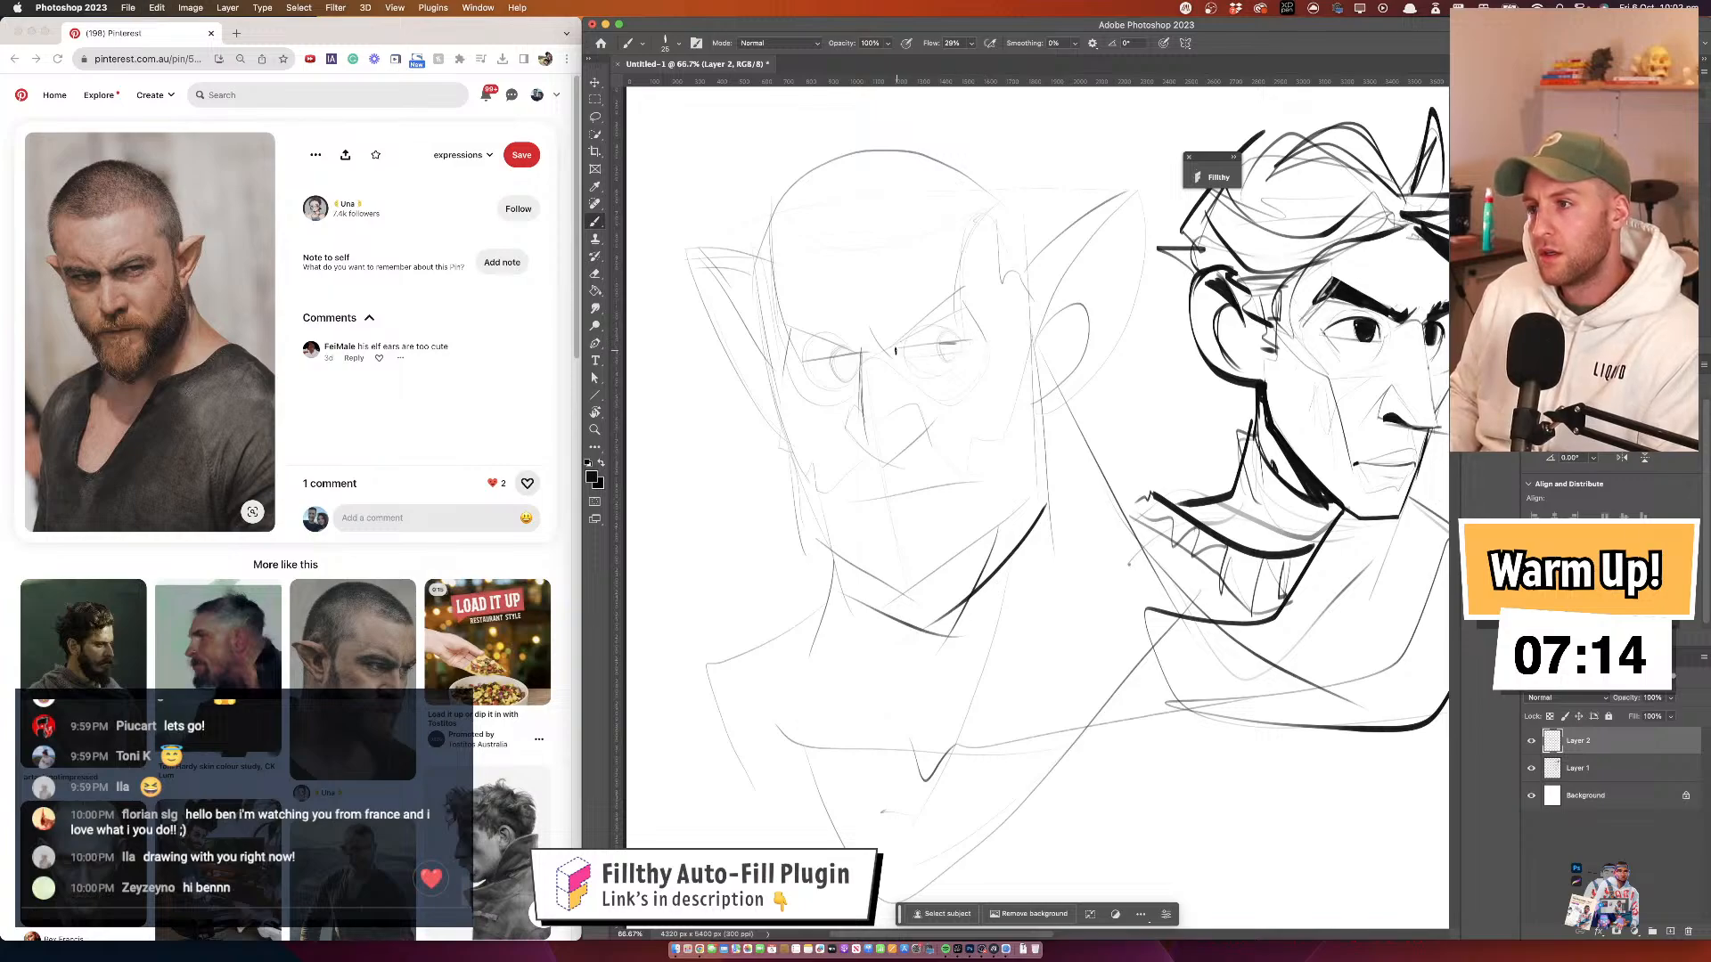
pyautogui.moveTo(897, 348); pyautogui.dragTo(970, 341)
pyautogui.press('super+z')
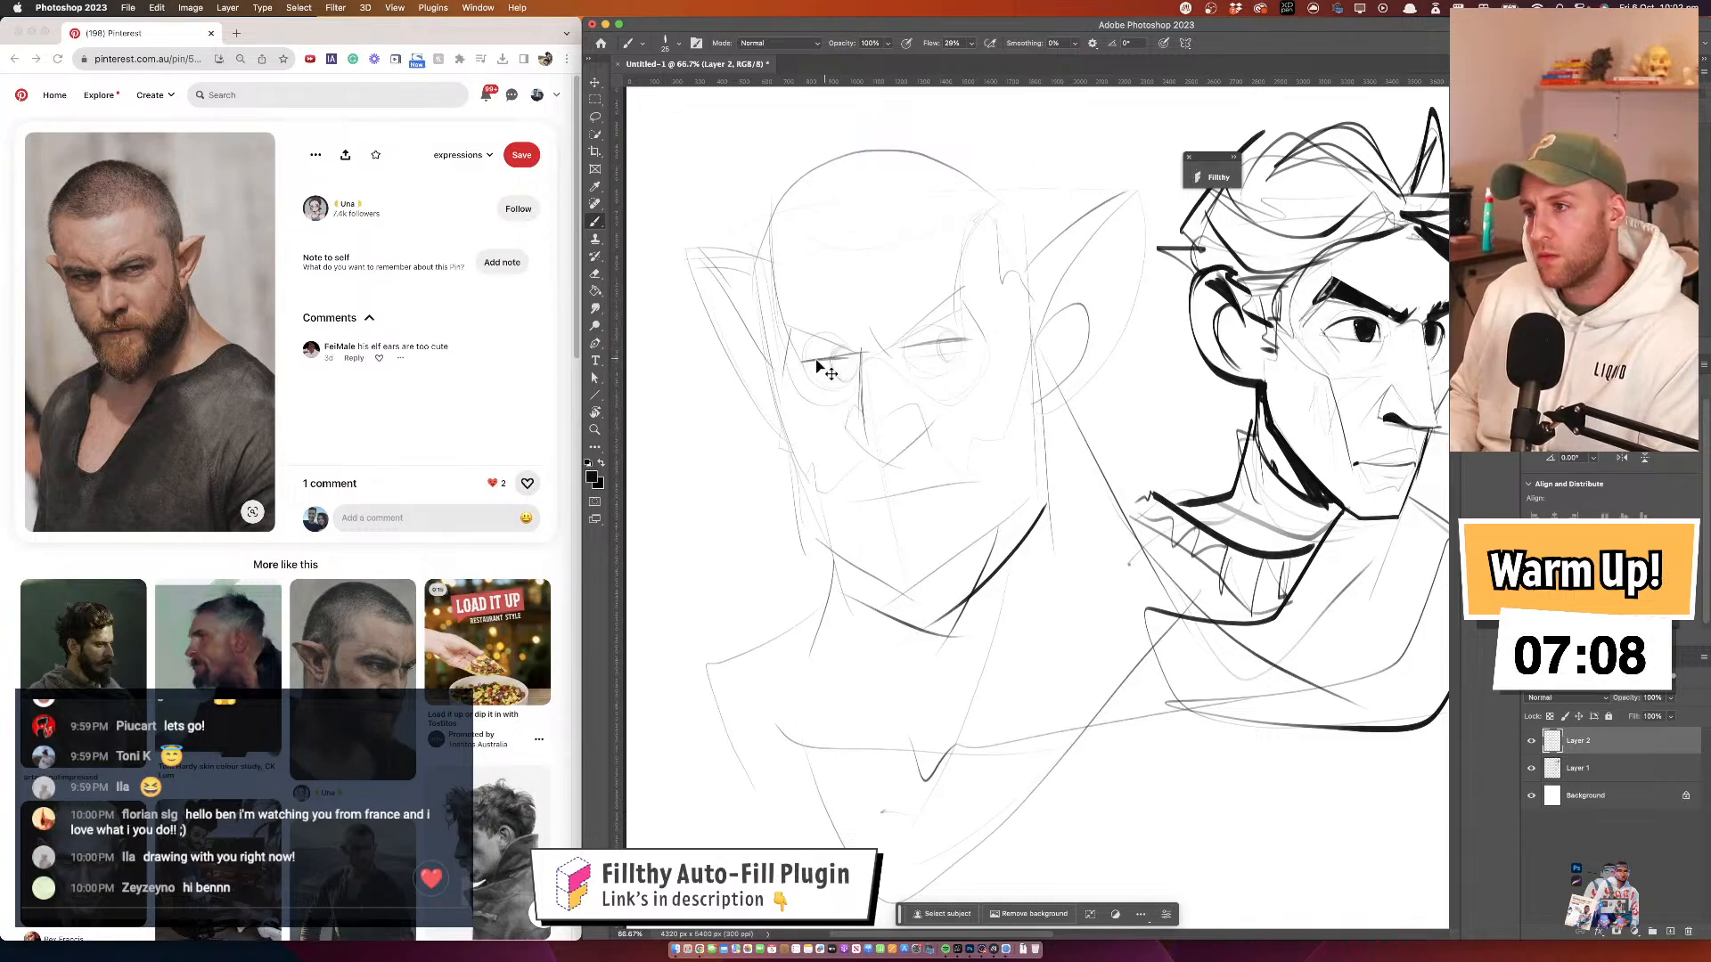
pyautogui.moveTo(801, 362); pyautogui.dragTo(863, 353)
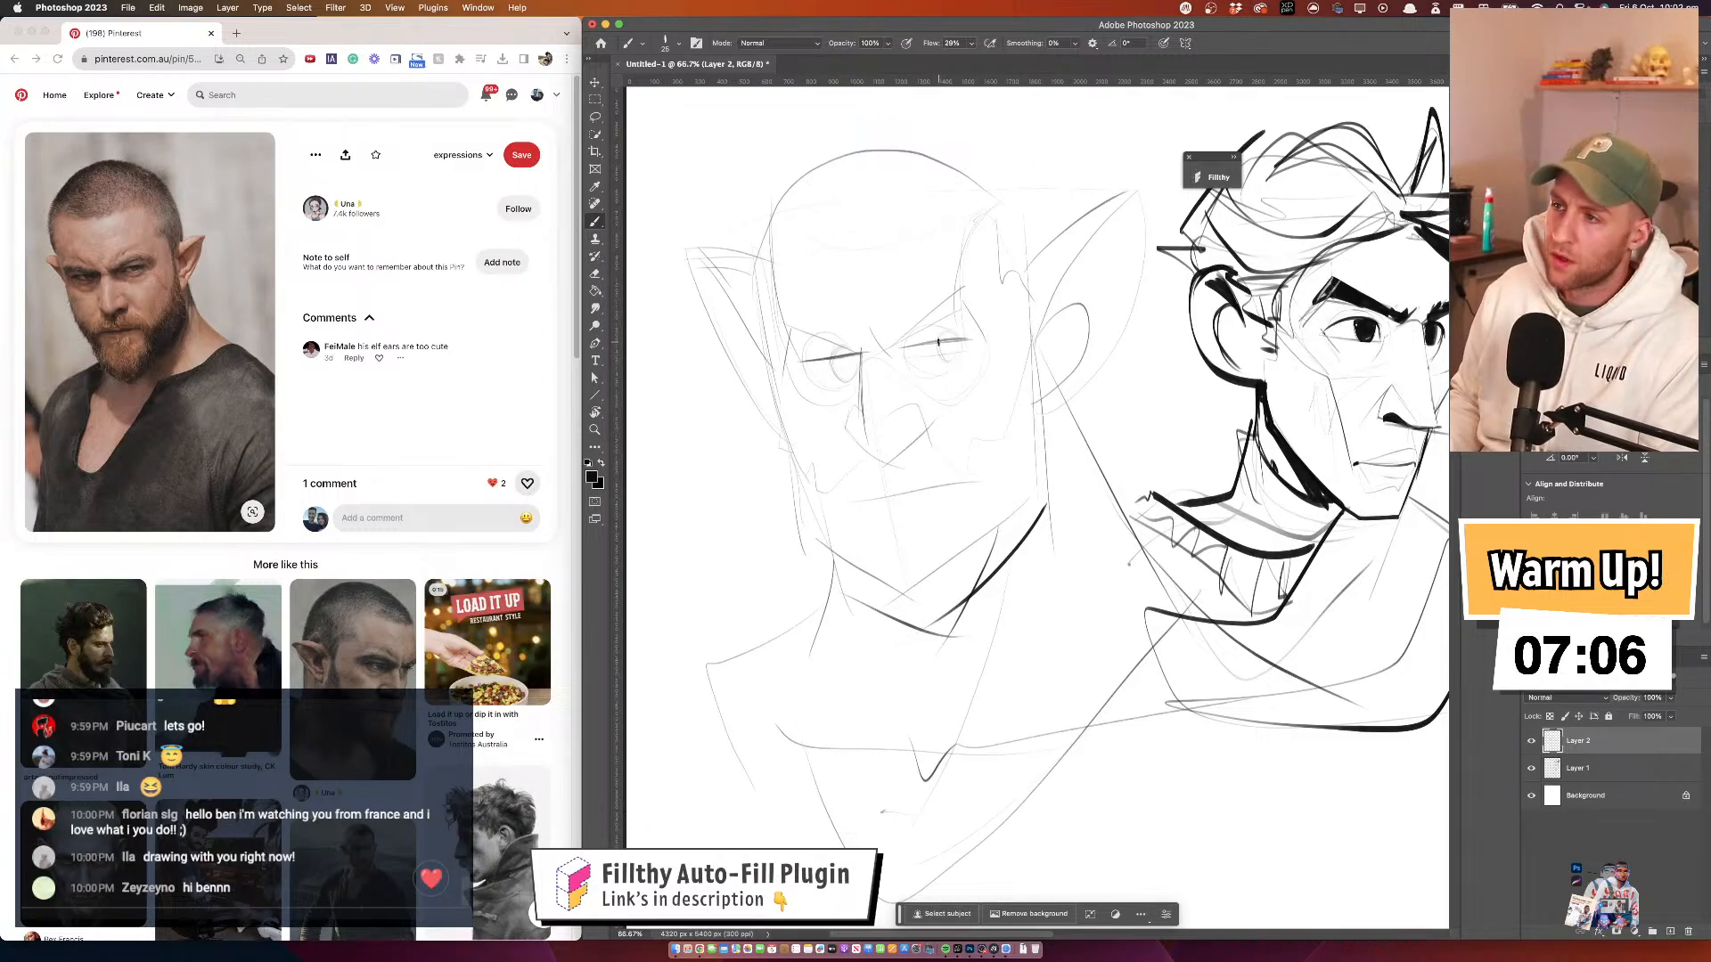
pyautogui.moveTo(943, 344); pyautogui.dragTo(952, 348)
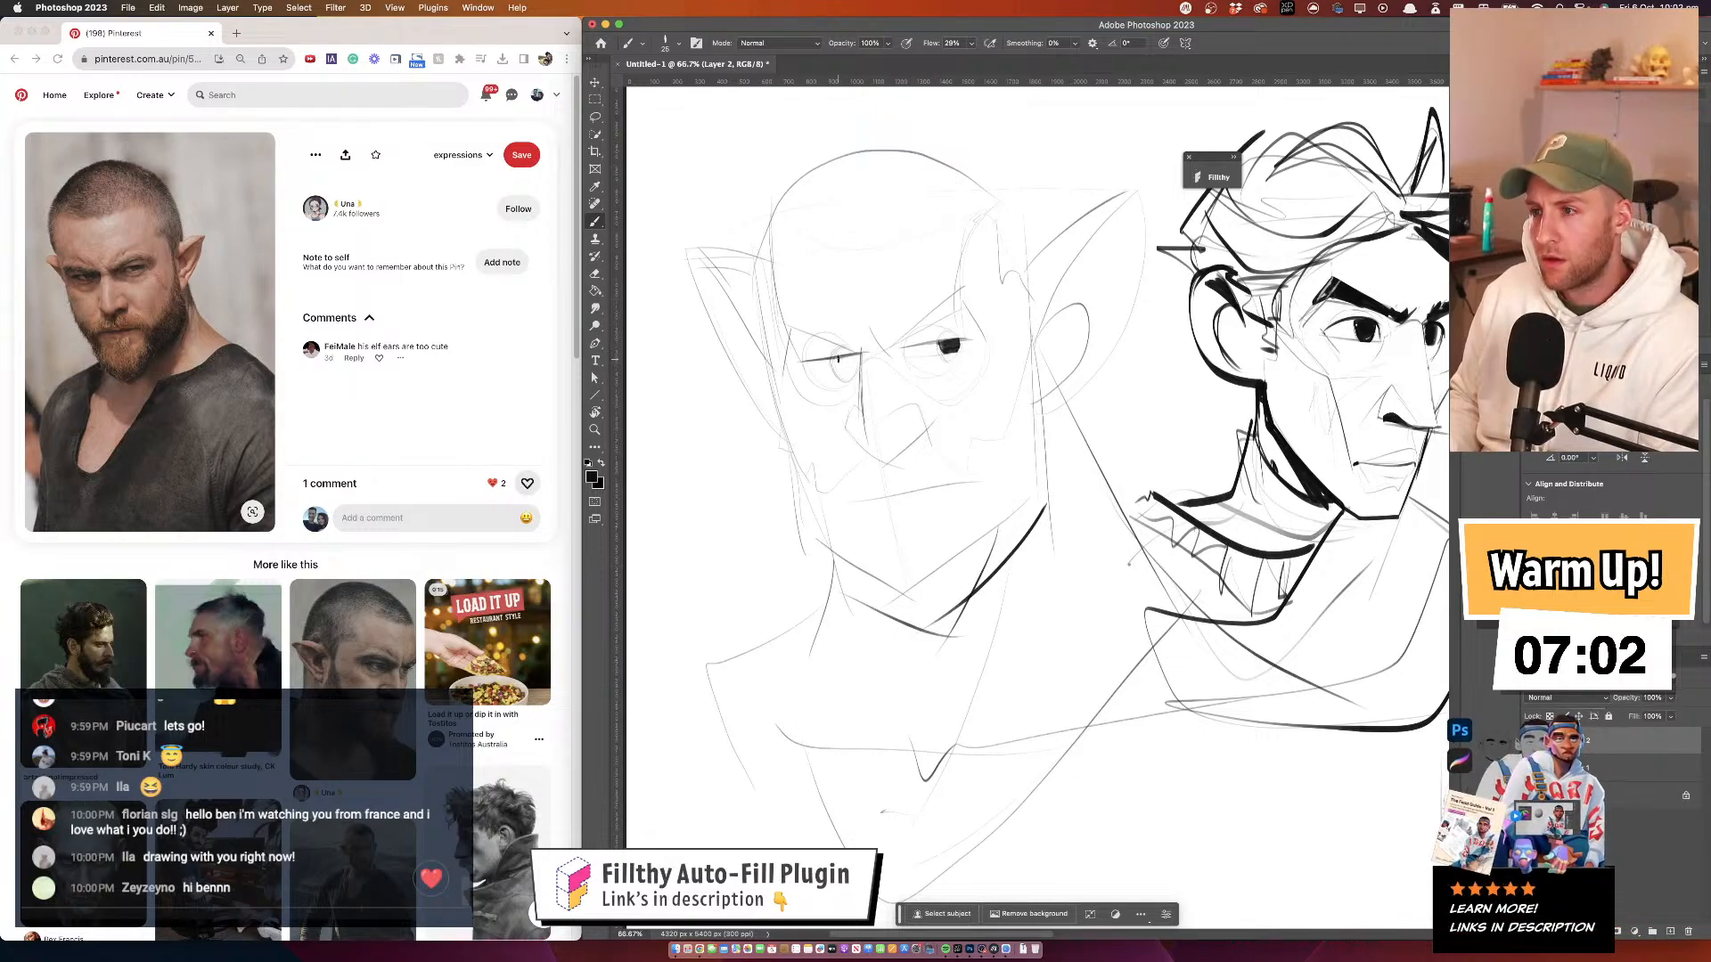
pyautogui.moveTo(838, 358); pyautogui.dragTo(849, 362)
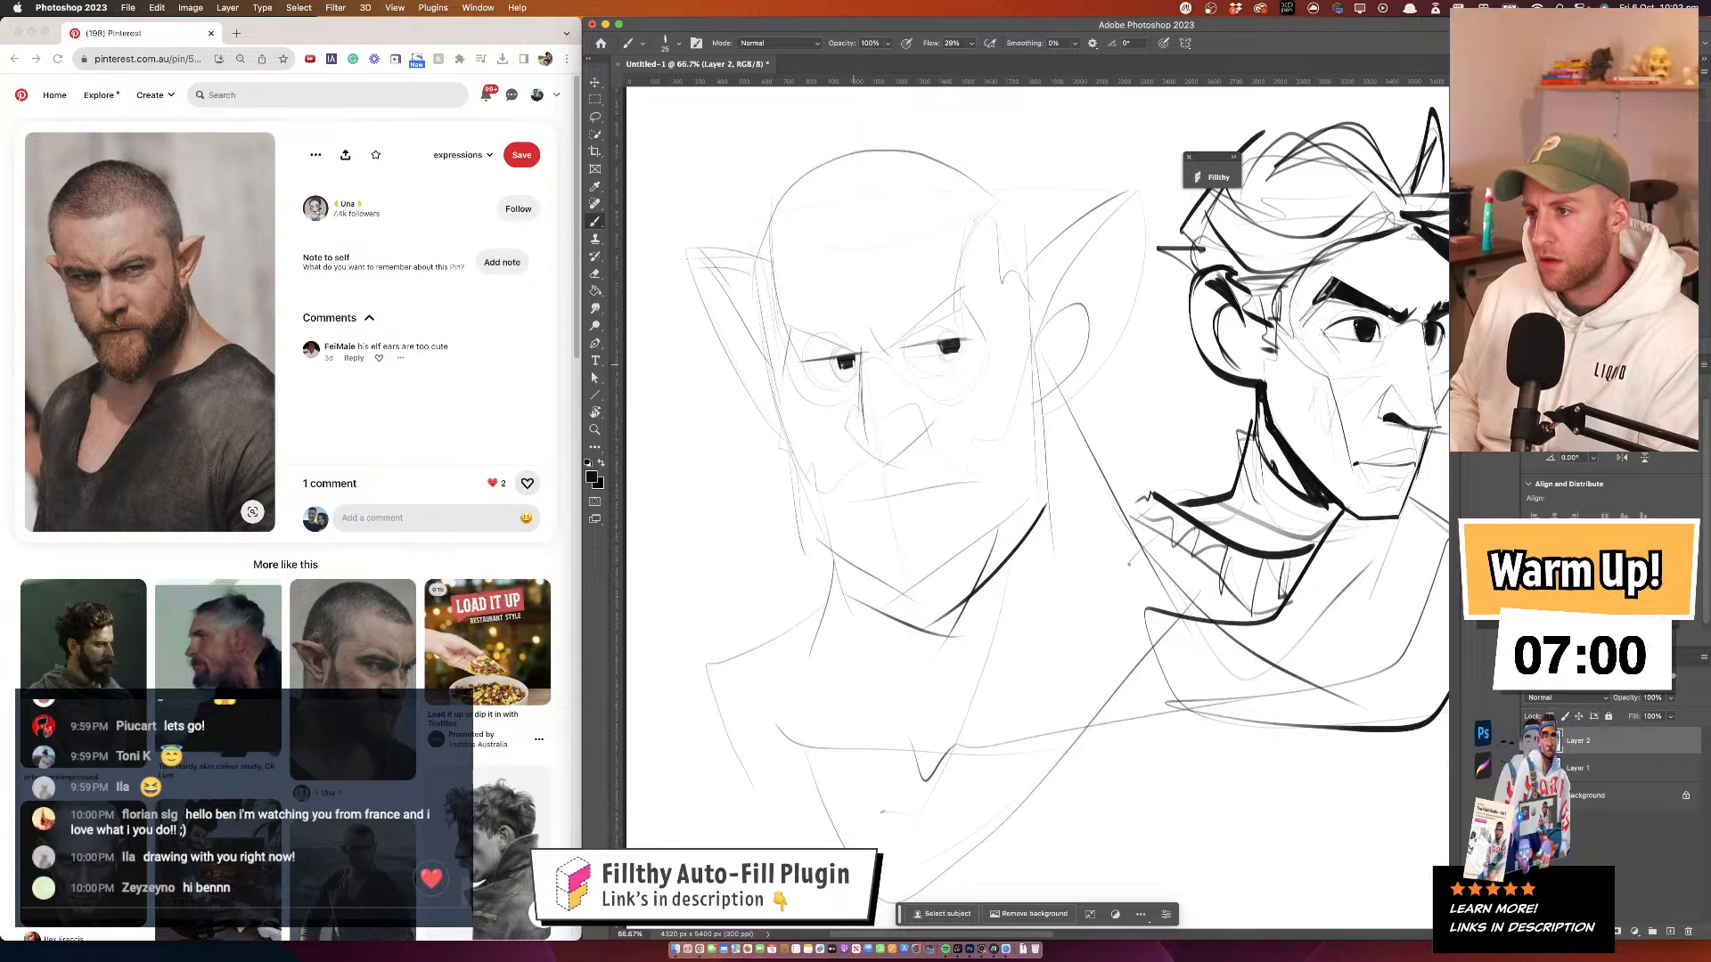
# Strengthen the inner brow crease, skull top, hairline and near side of the head down to the beard
pyautogui.moveTo(941, 295); pyautogui.dragTo(934, 292)
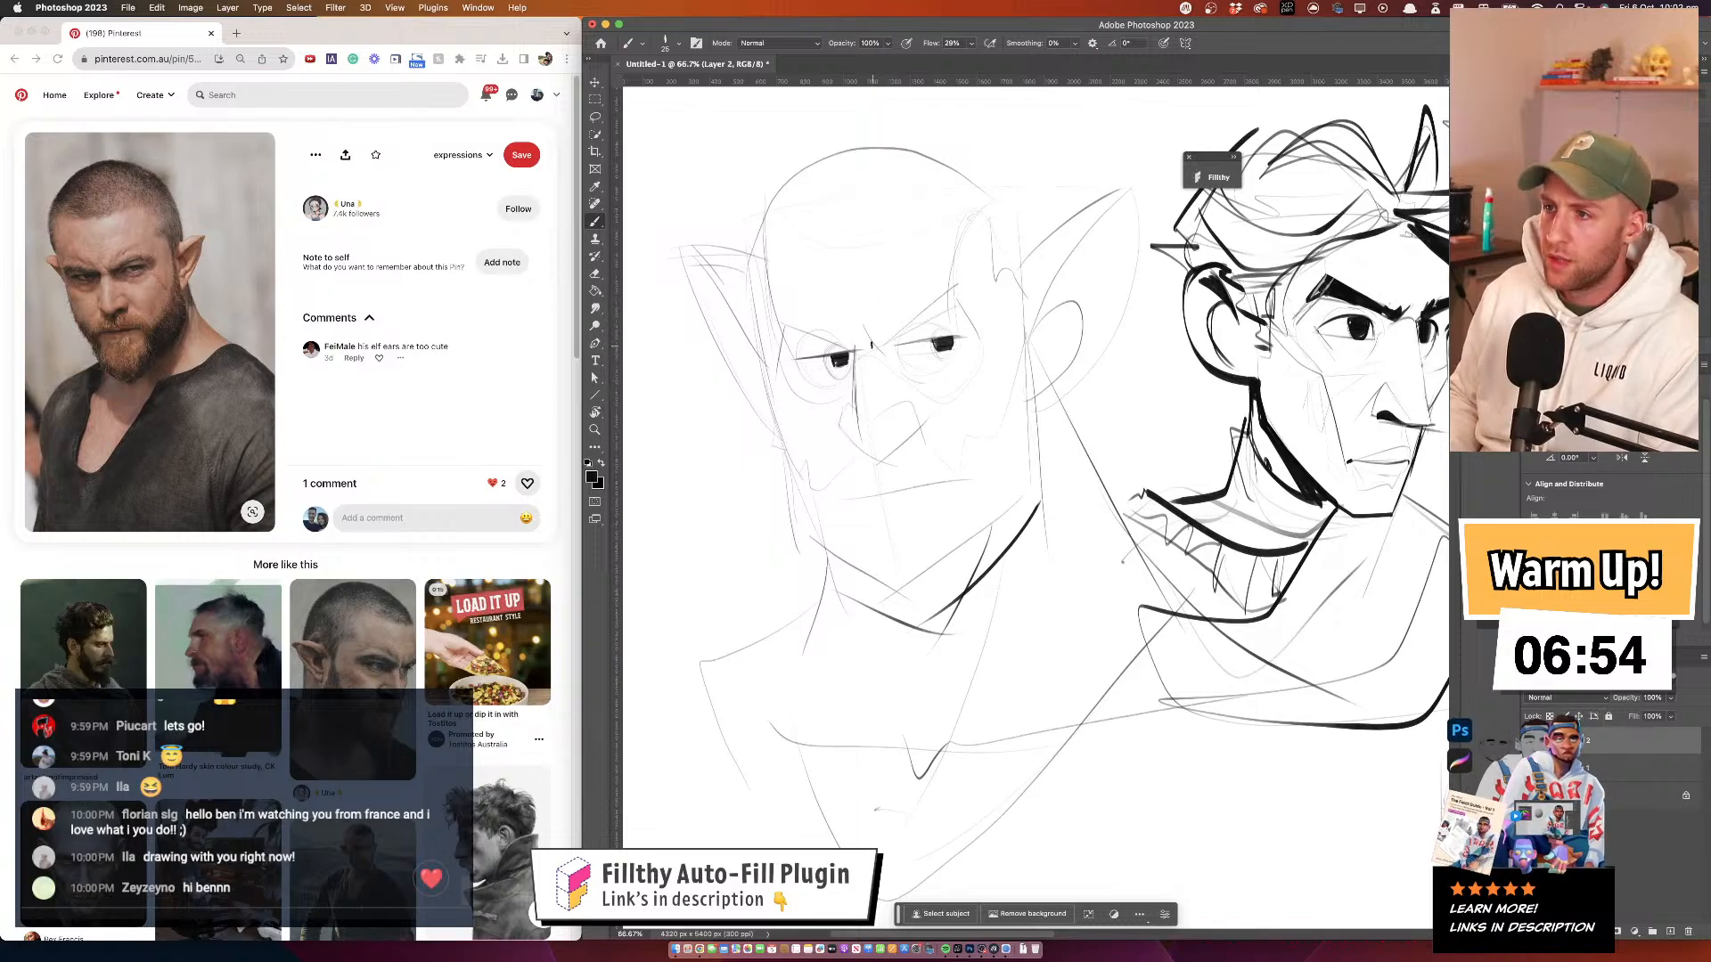
pyautogui.moveTo(813, 312); pyautogui.dragTo(845, 343)
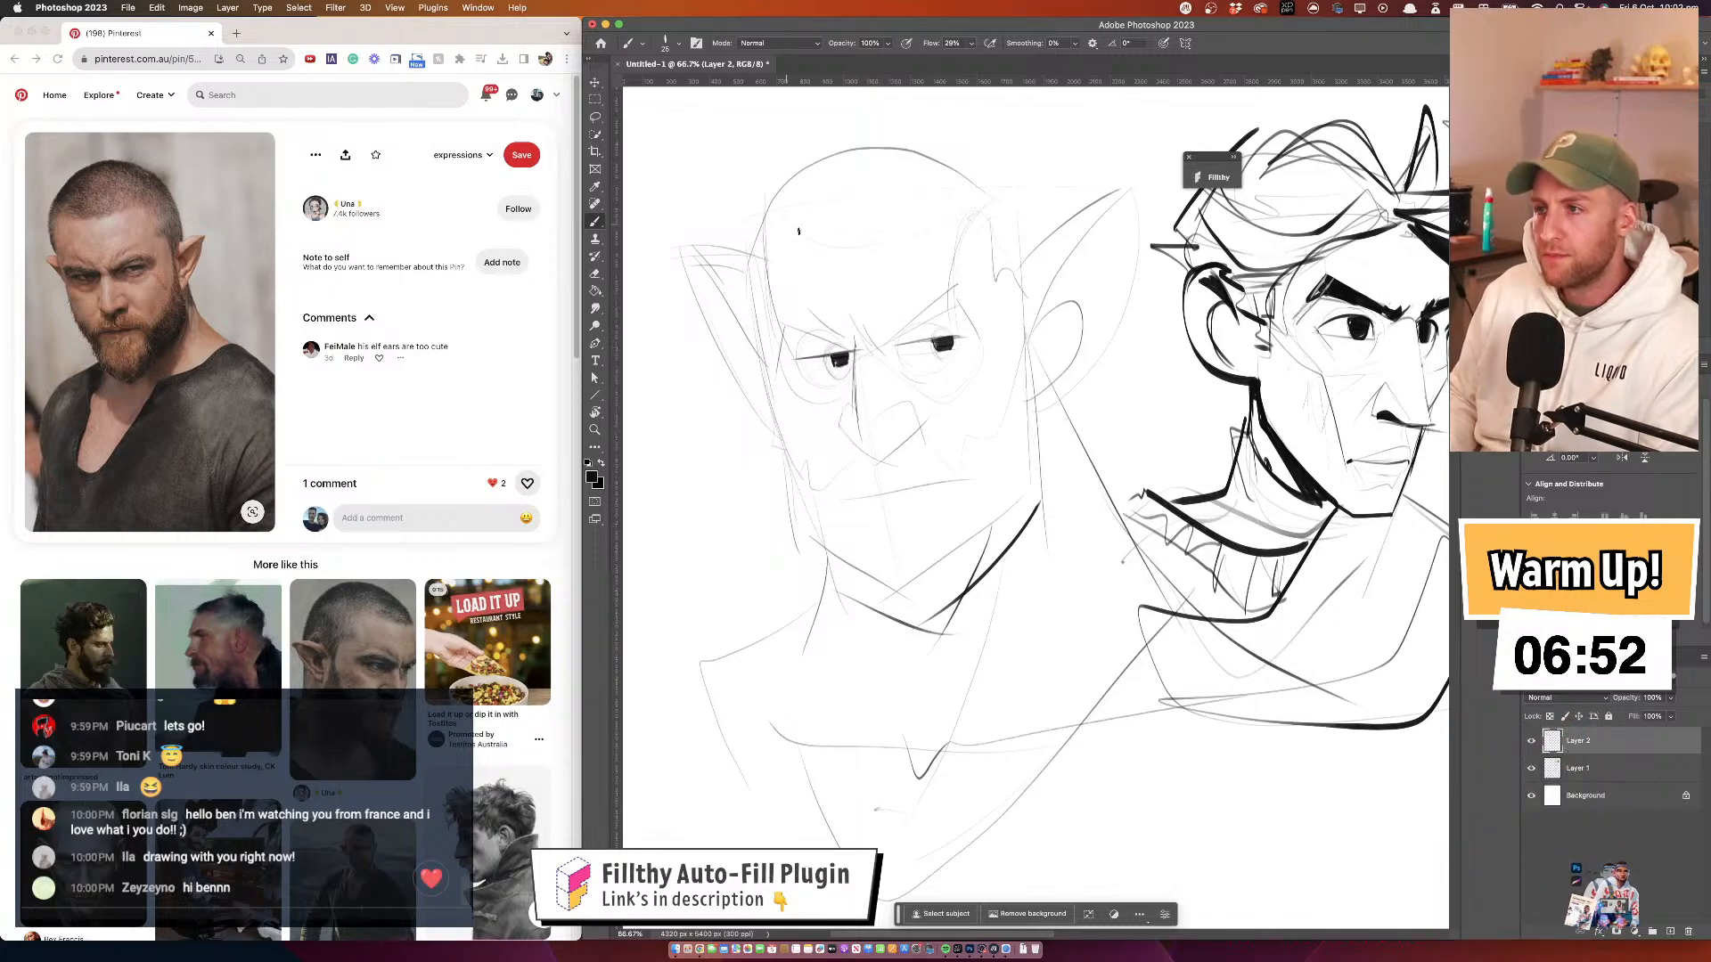
pyautogui.moveTo(768, 251)
pyautogui.mouseDown()
pyautogui.moveTo(995, 186)
pyautogui.moveTo(1018, 206)
pyautogui.moveTo(816, 177)
pyautogui.moveTo(753, 243)
pyautogui.mouseUp()
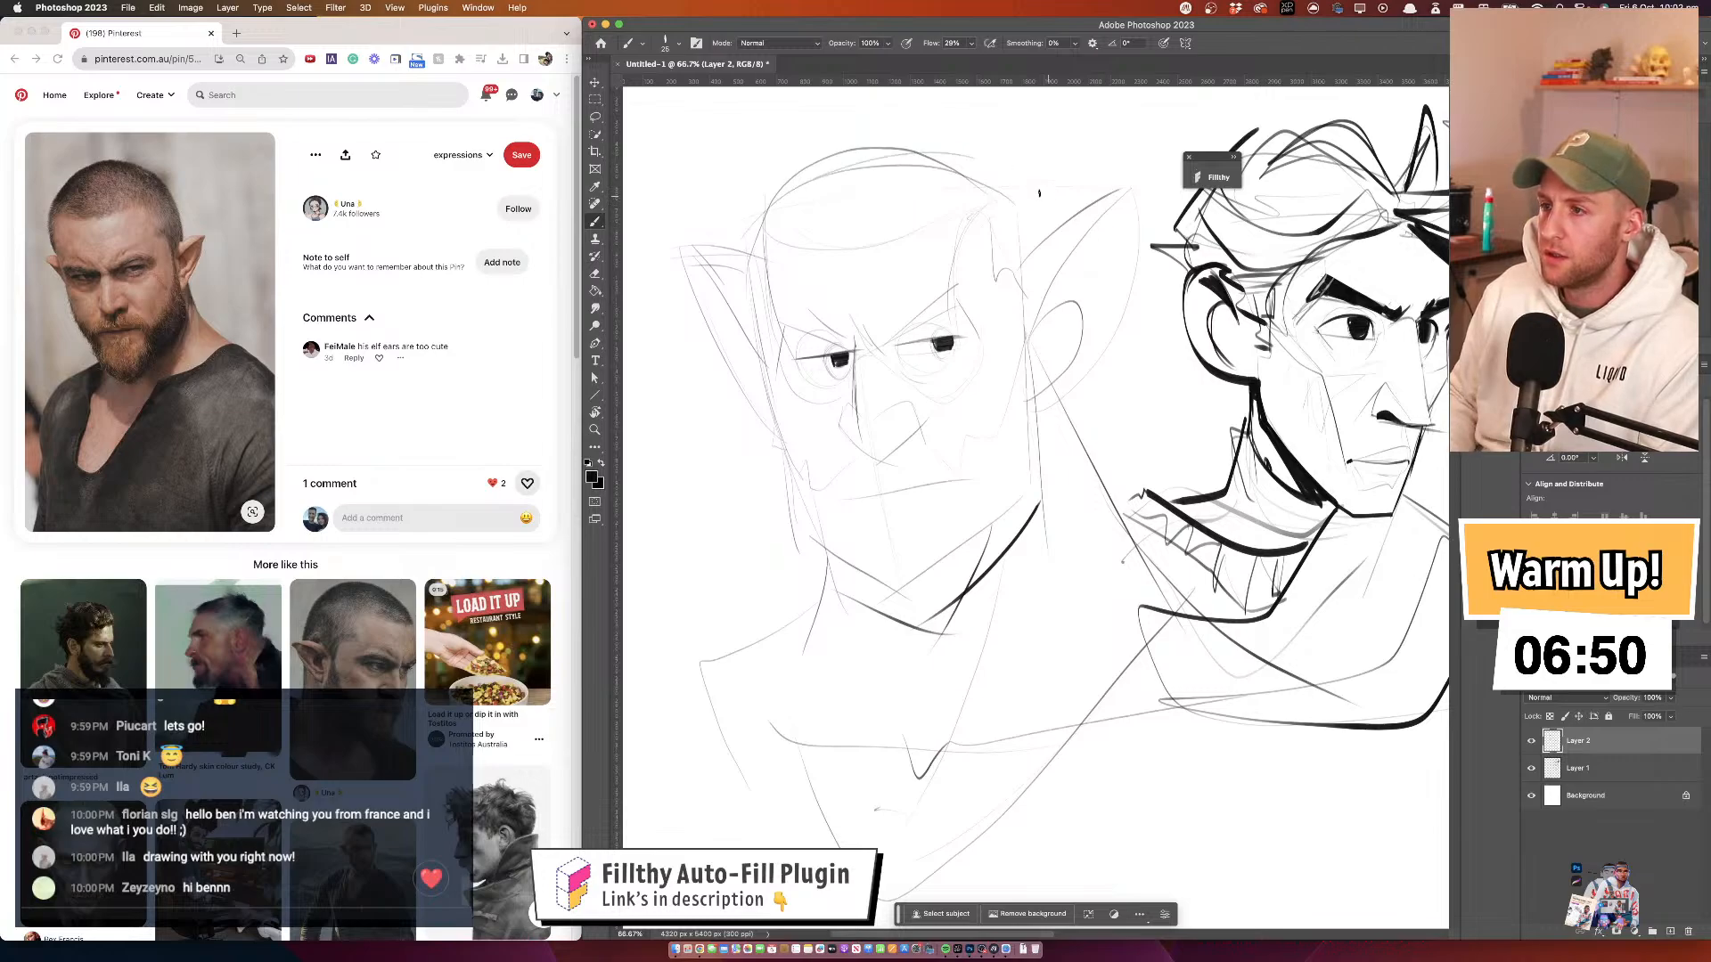
pyautogui.moveTo(1016, 194); pyautogui.dragTo(1031, 264)
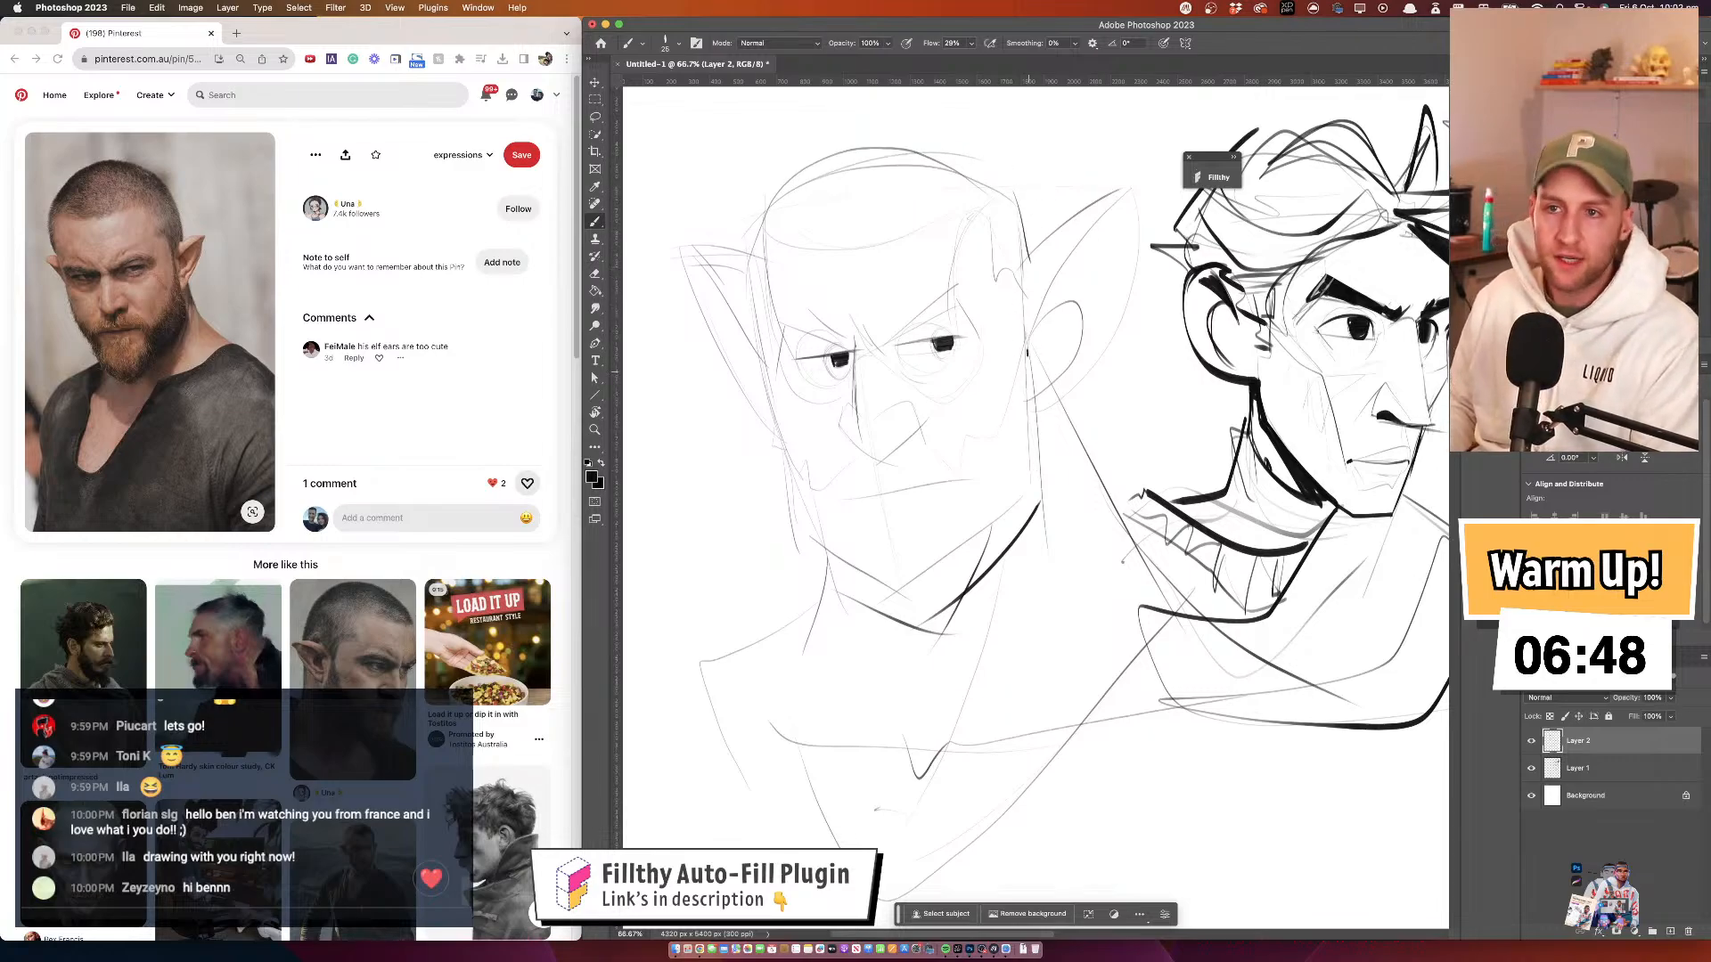
pyautogui.moveTo(1029, 371); pyautogui.dragTo(1036, 371)
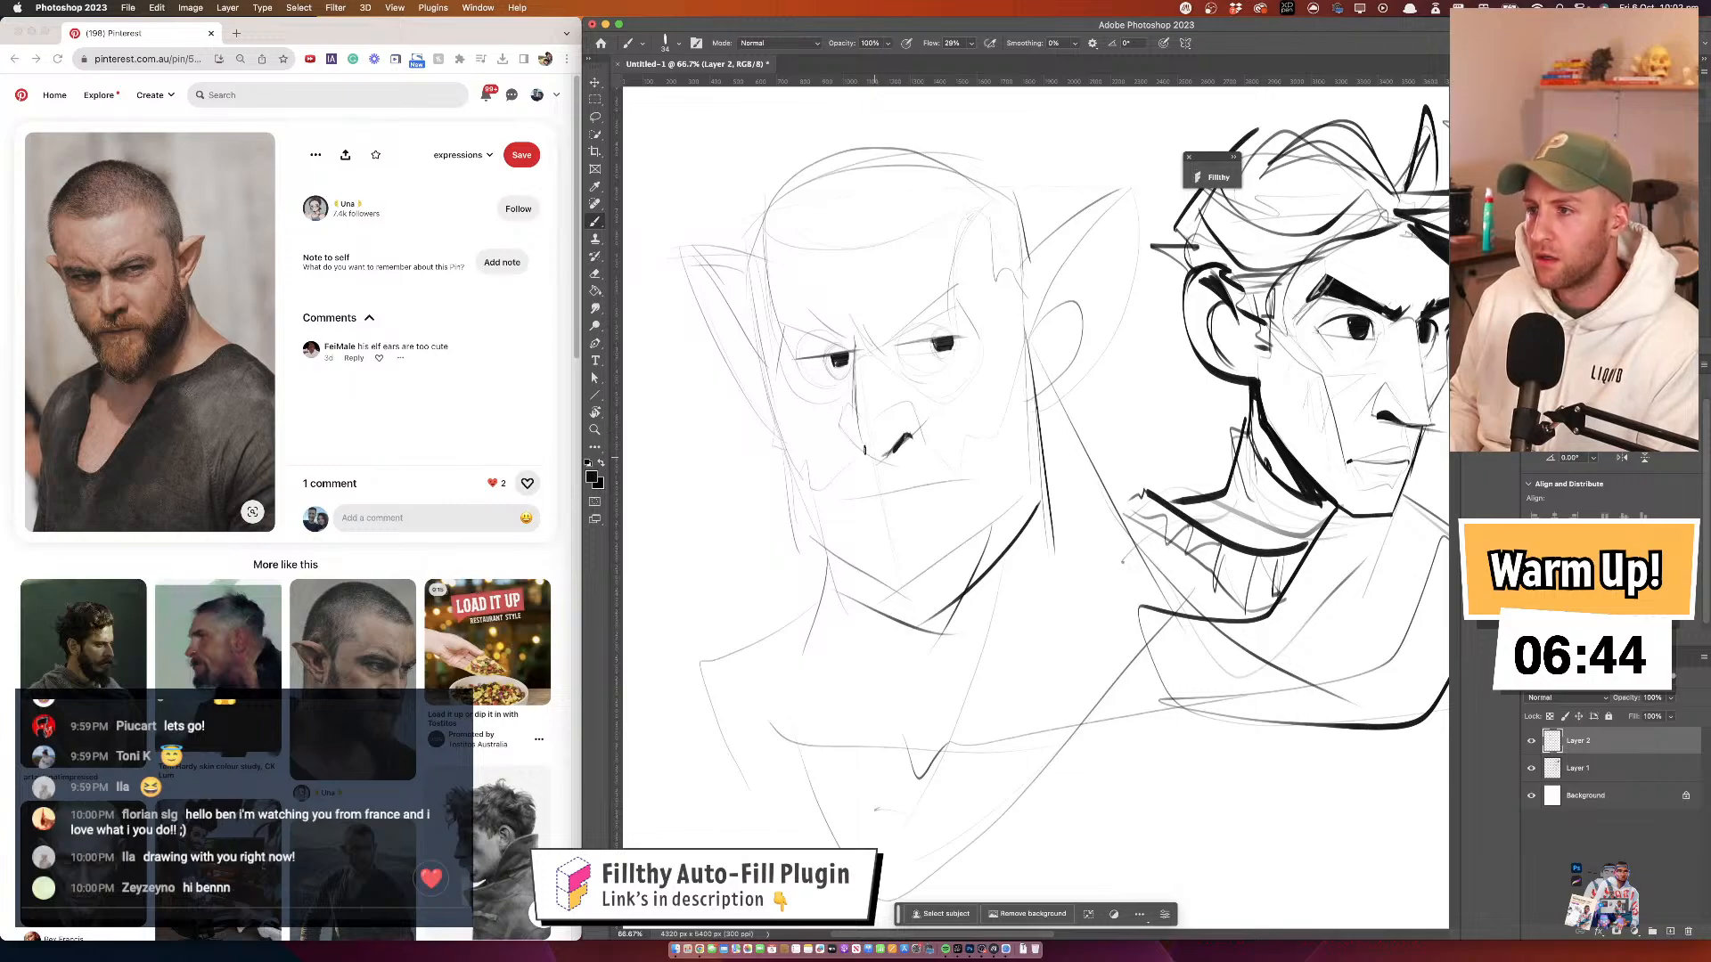
# Undo the extra stroke beside the nose tip and darken the near eye's slanted brow line
pyautogui.press('super+z')
pyautogui.moveTo(948, 330); pyautogui.dragTo(953, 283)
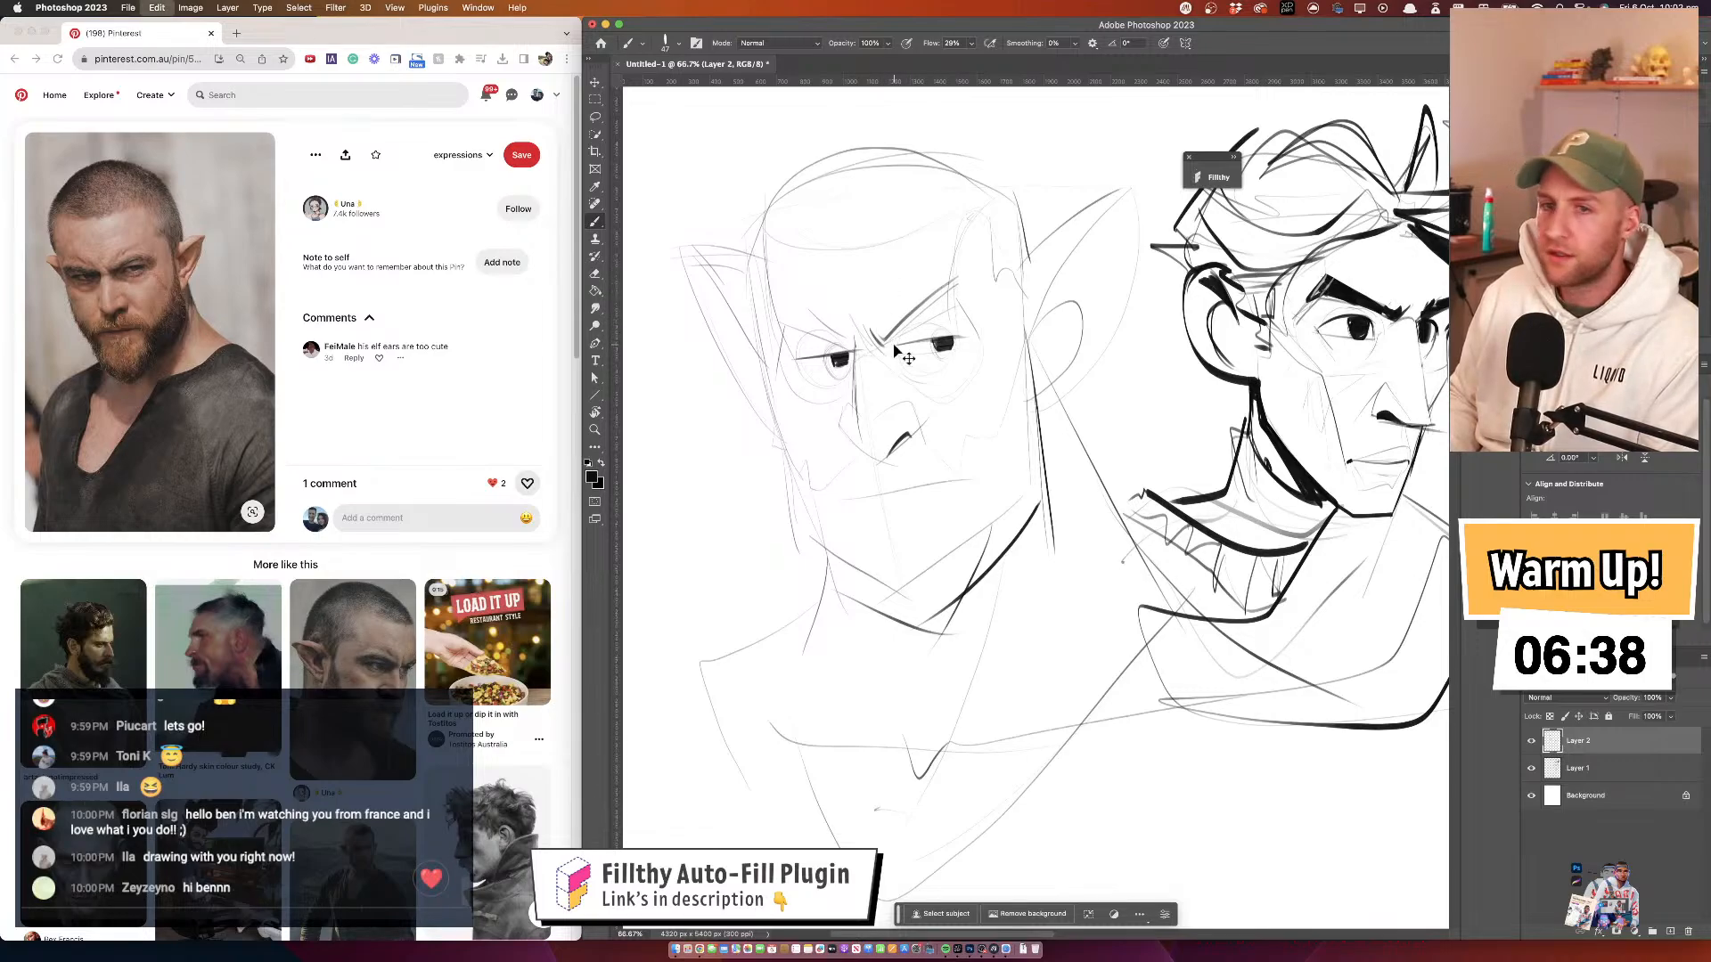
# Undo the last stroke and erase both pupils from the elf man's face sketch
pyautogui.press('super+z')
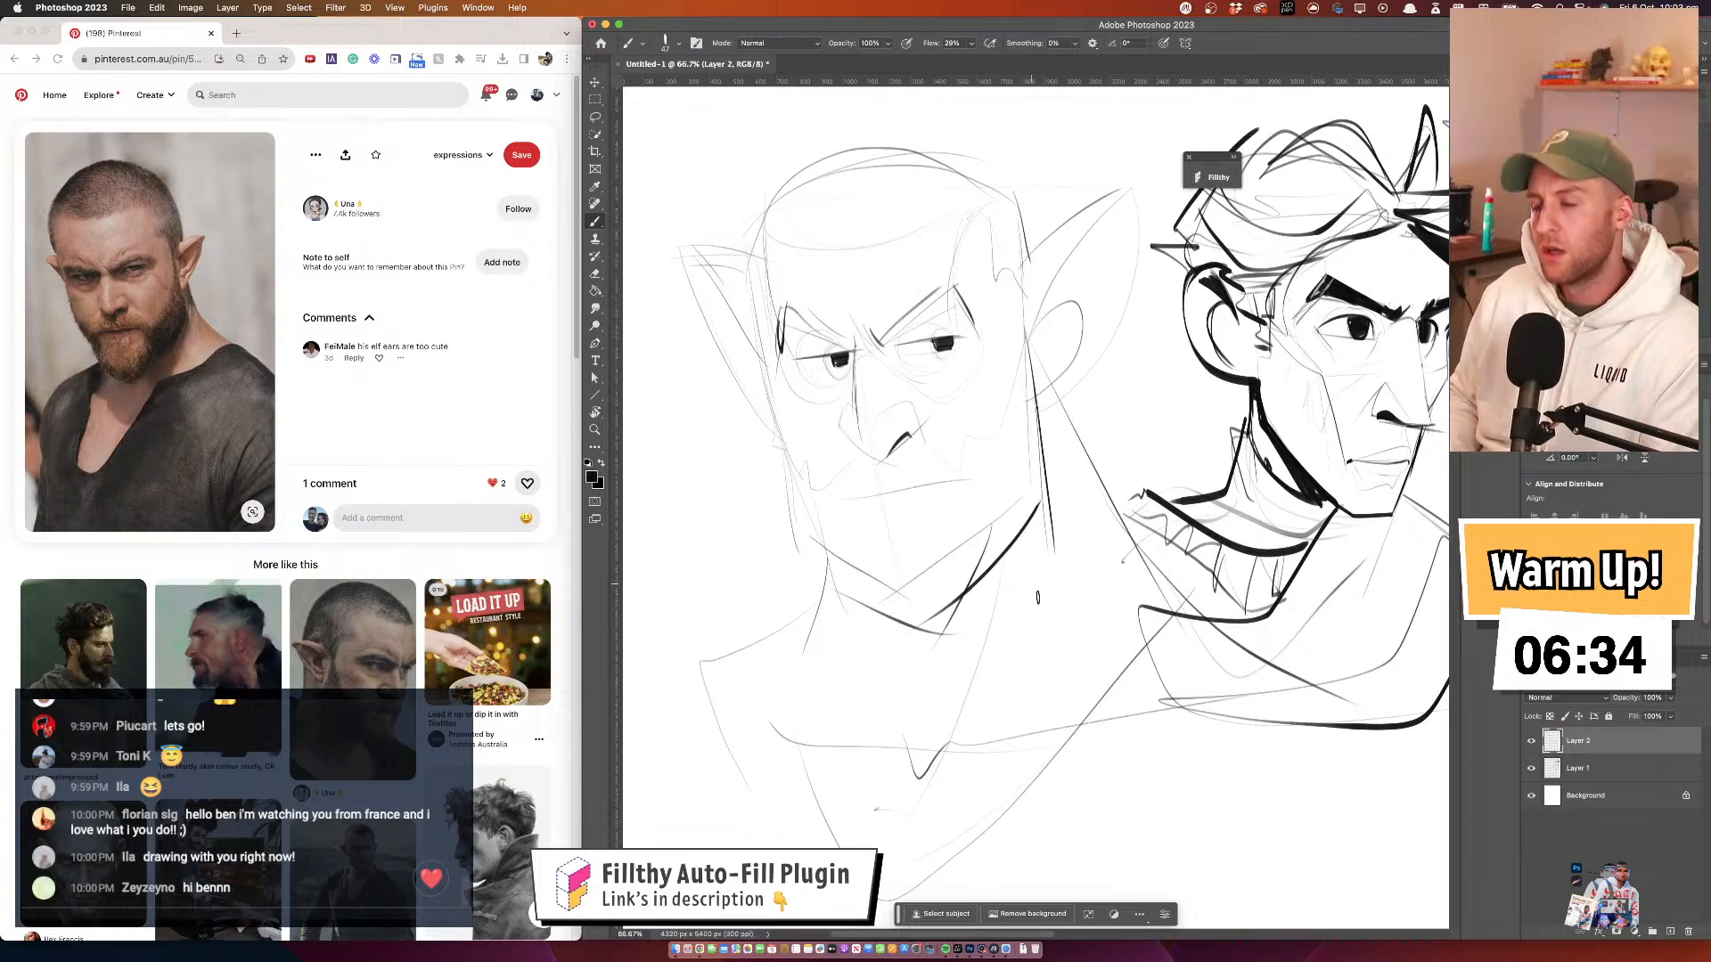
pyautogui.moveTo(1004, 450); pyautogui.dragTo(993, 454)
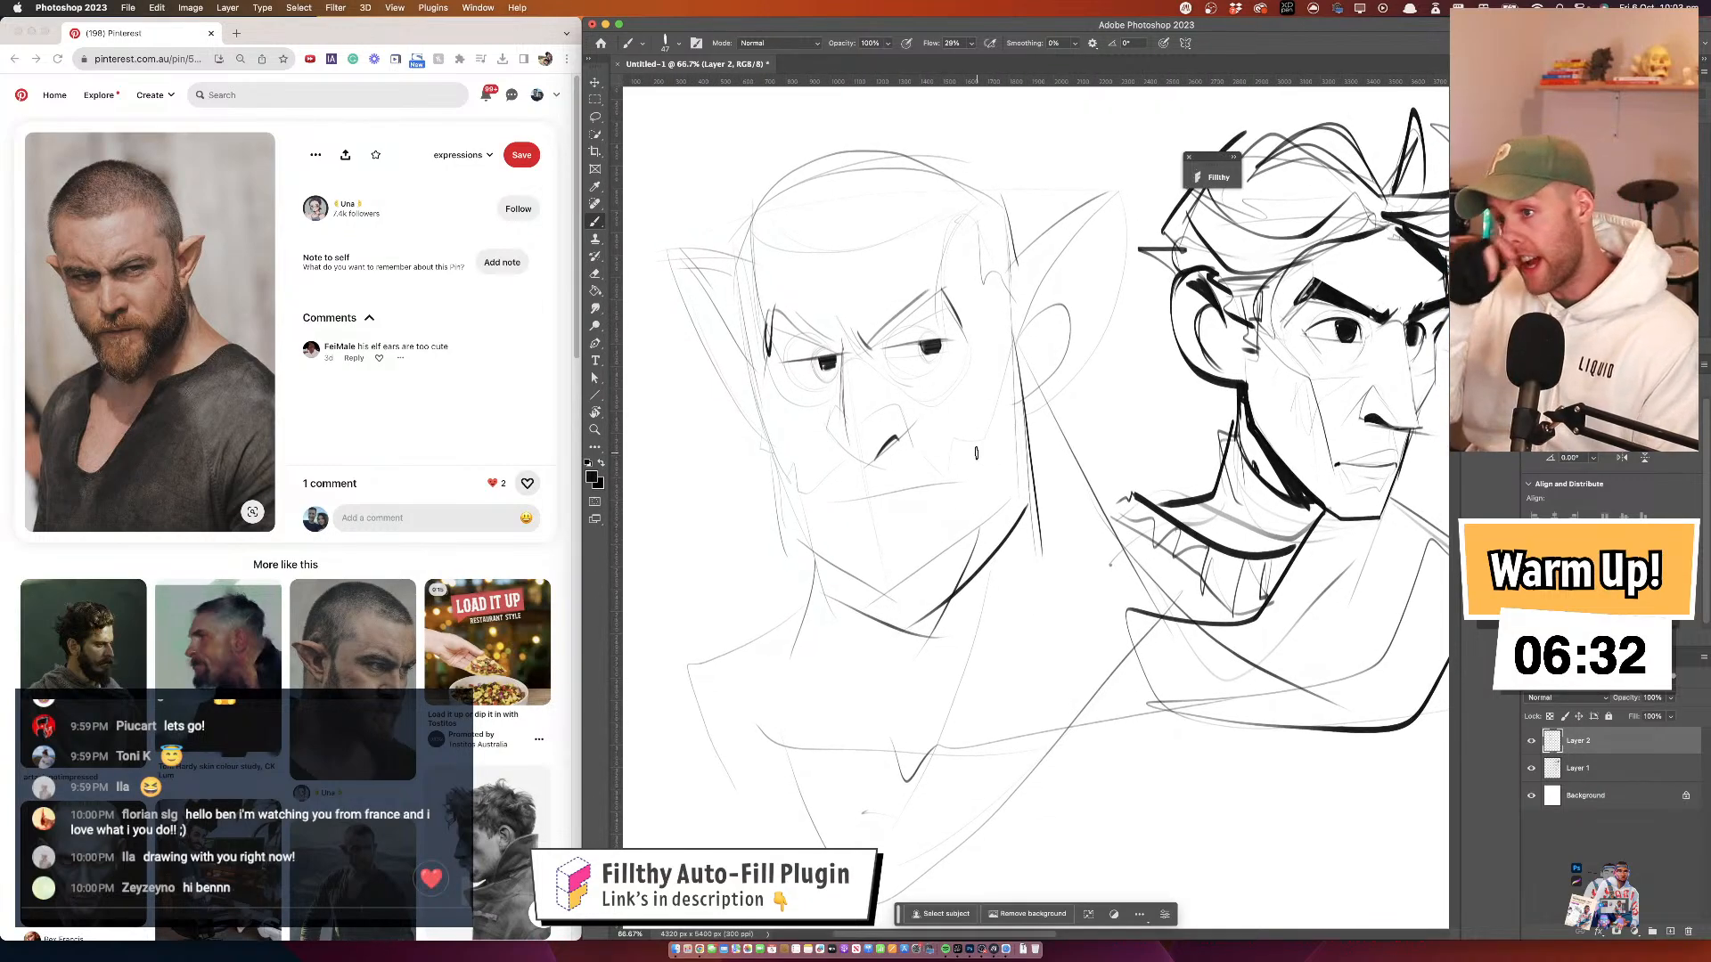
pyautogui.press('e')
pyautogui.moveTo(927, 349); pyautogui.dragTo(922, 354)
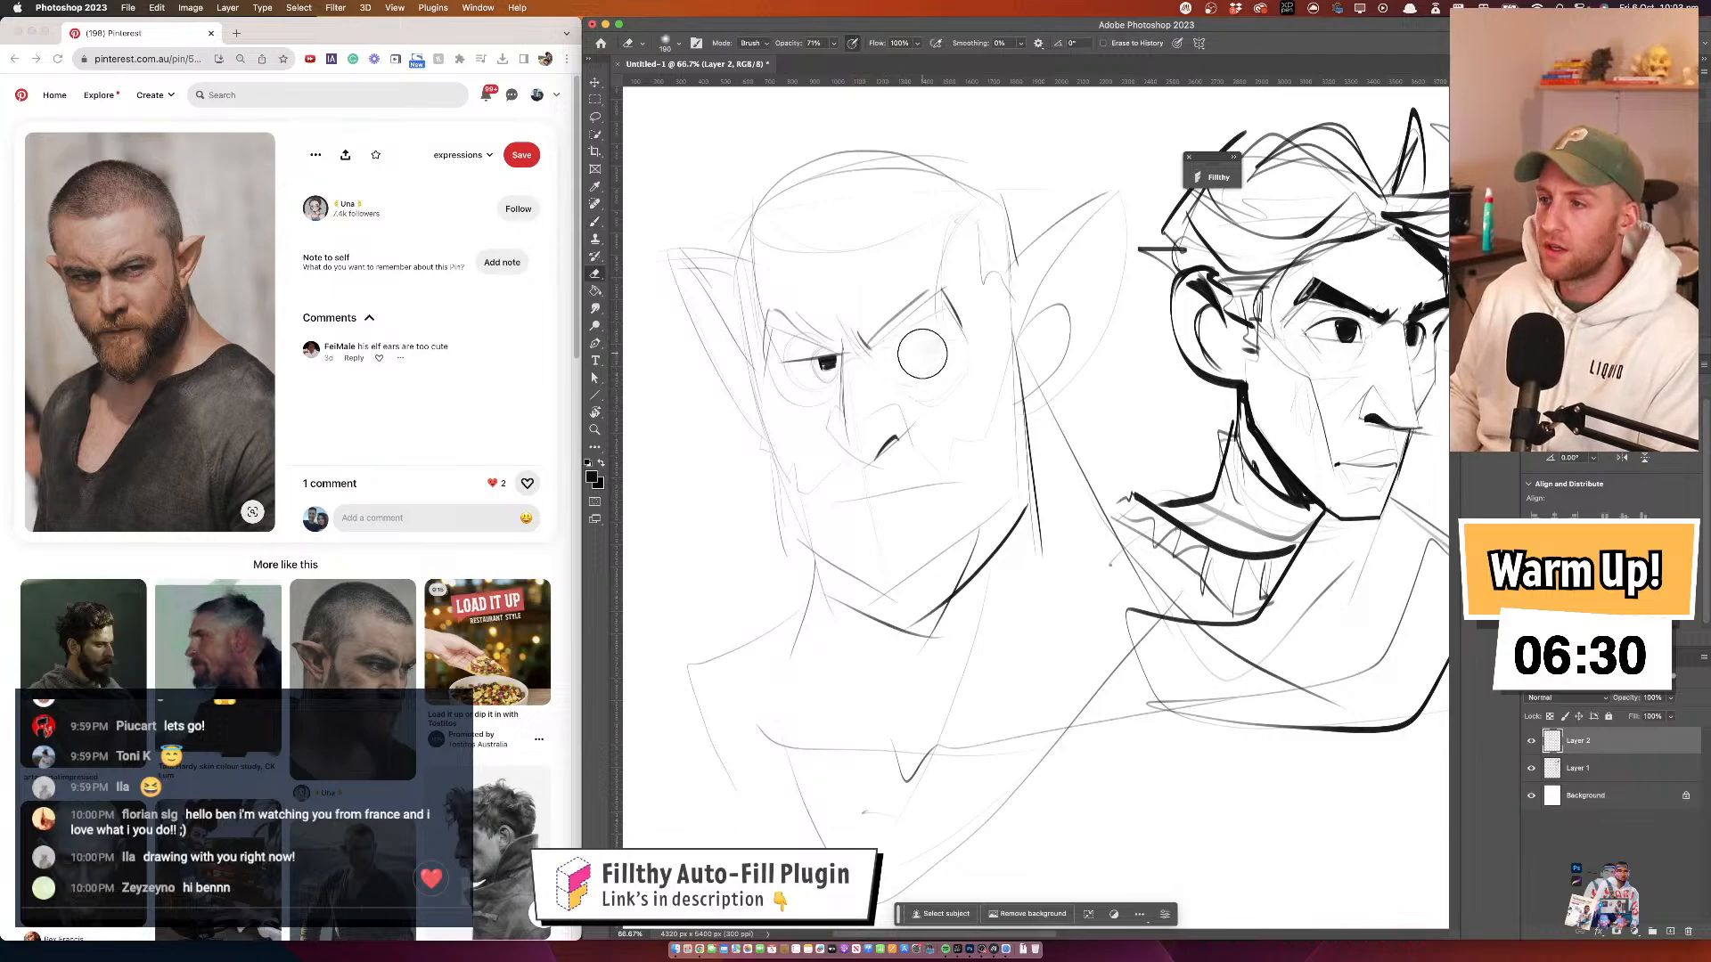
pyautogui.moveTo(814, 371); pyautogui.dragTo(783, 374)
pyautogui.press('z')
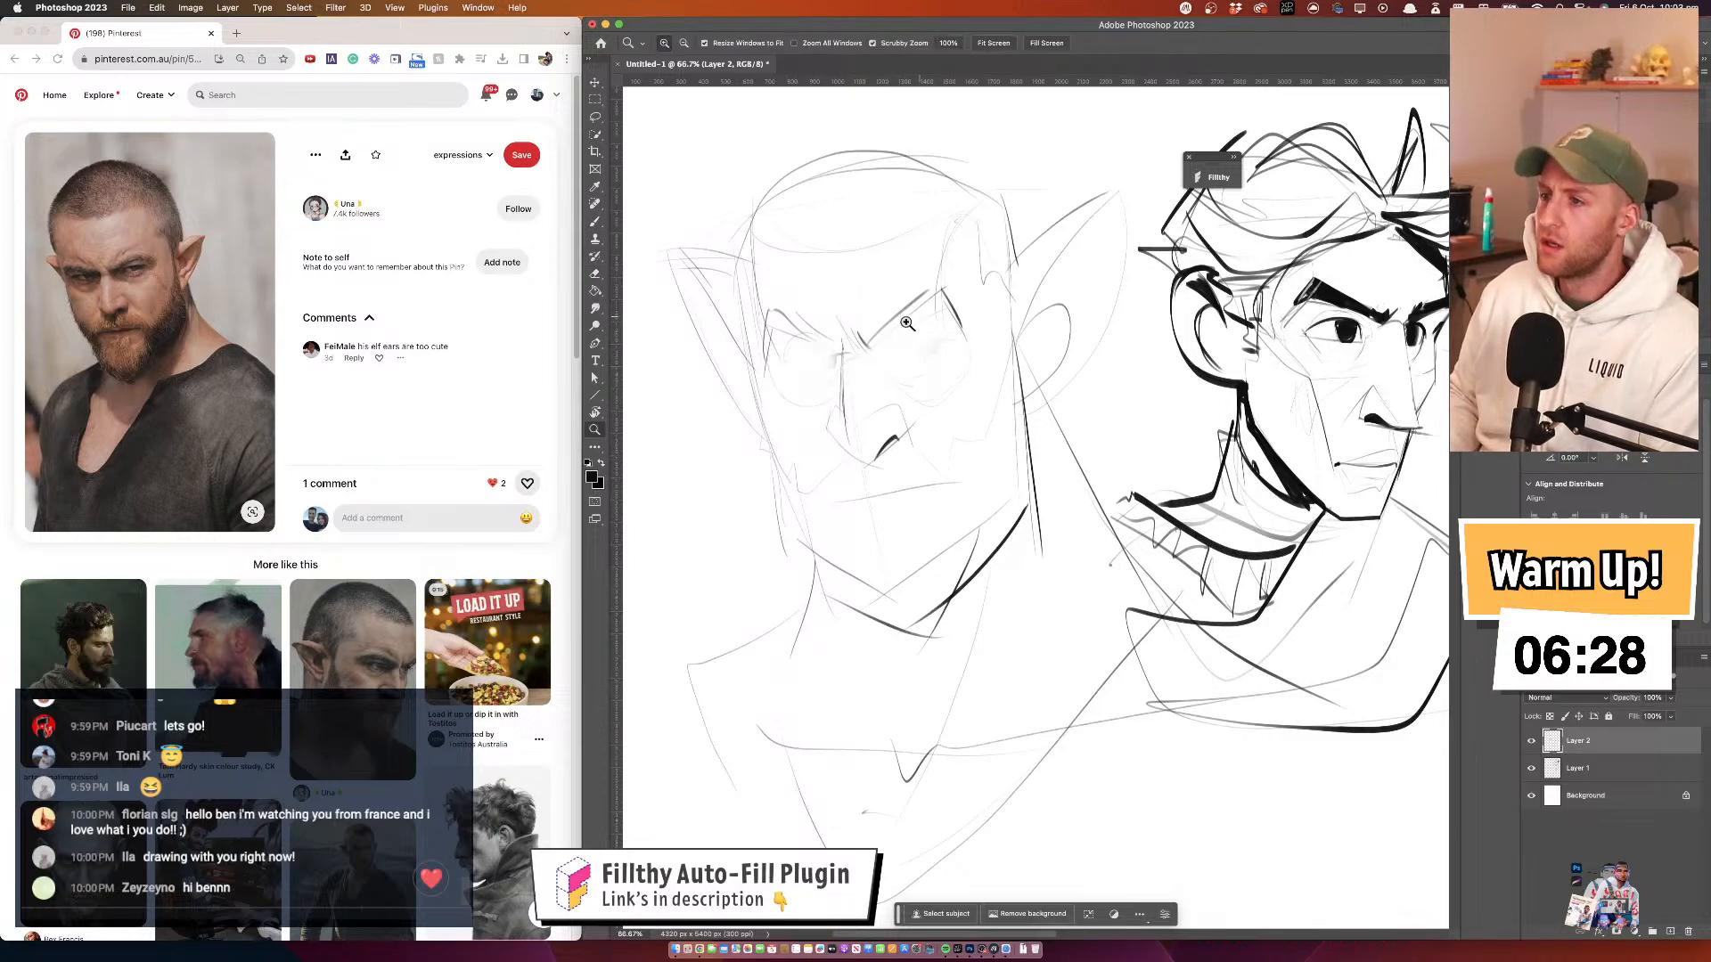
pyautogui.moveTo(906, 323); pyautogui.dragTo(1039, 309)
pyautogui.moveTo(1053, 371)
pyautogui.mouseDown()
pyautogui.moveTo(990, 385)
pyautogui.moveTo(1062, 359)
pyautogui.mouseUp()
pyautogui.press('e')
pyautogui.press('z')
pyautogui.click(1045, 348)
pyautogui.press('b')
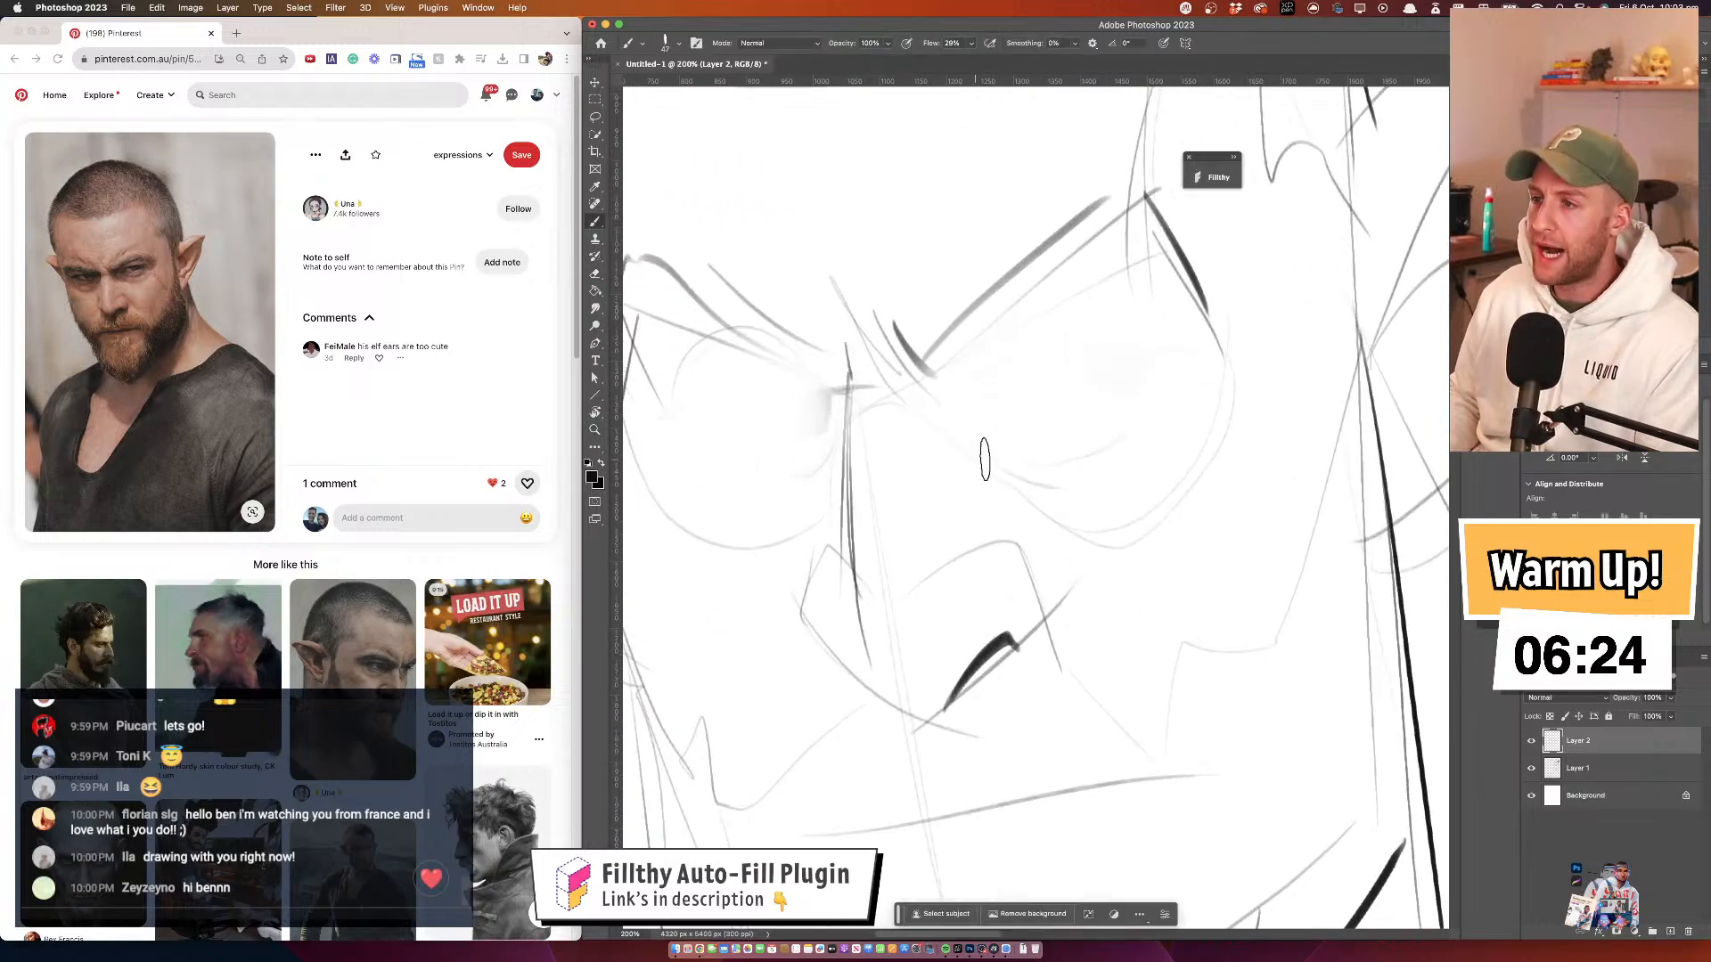
pyautogui.moveTo(820, 440)
pyautogui.mouseDown()
pyautogui.moveTo(1037, 515)
pyautogui.moveTo(1246, 336)
pyautogui.moveTo(1234, 296)
pyautogui.mouseUp()
pyautogui.press('super+z')
pyautogui.moveTo(836, 481)
pyautogui.mouseDown()
pyautogui.moveTo(693, 551)
pyautogui.moveTo(626, 366)
pyautogui.mouseUp()
pyautogui.press('z')
pyautogui.keyDown('alt'); pyautogui.click(966, 397); pyautogui.keyUp('alt')
pyautogui.moveTo(984, 428); pyautogui.dragTo(985, 464)
pyautogui.press('super+z')
# Darken the angry slanted brow lines and the outer corners of both eye sockets
pyautogui.press('b')
pyautogui.moveTo(1052, 337); pyautogui.dragTo(1076, 225)
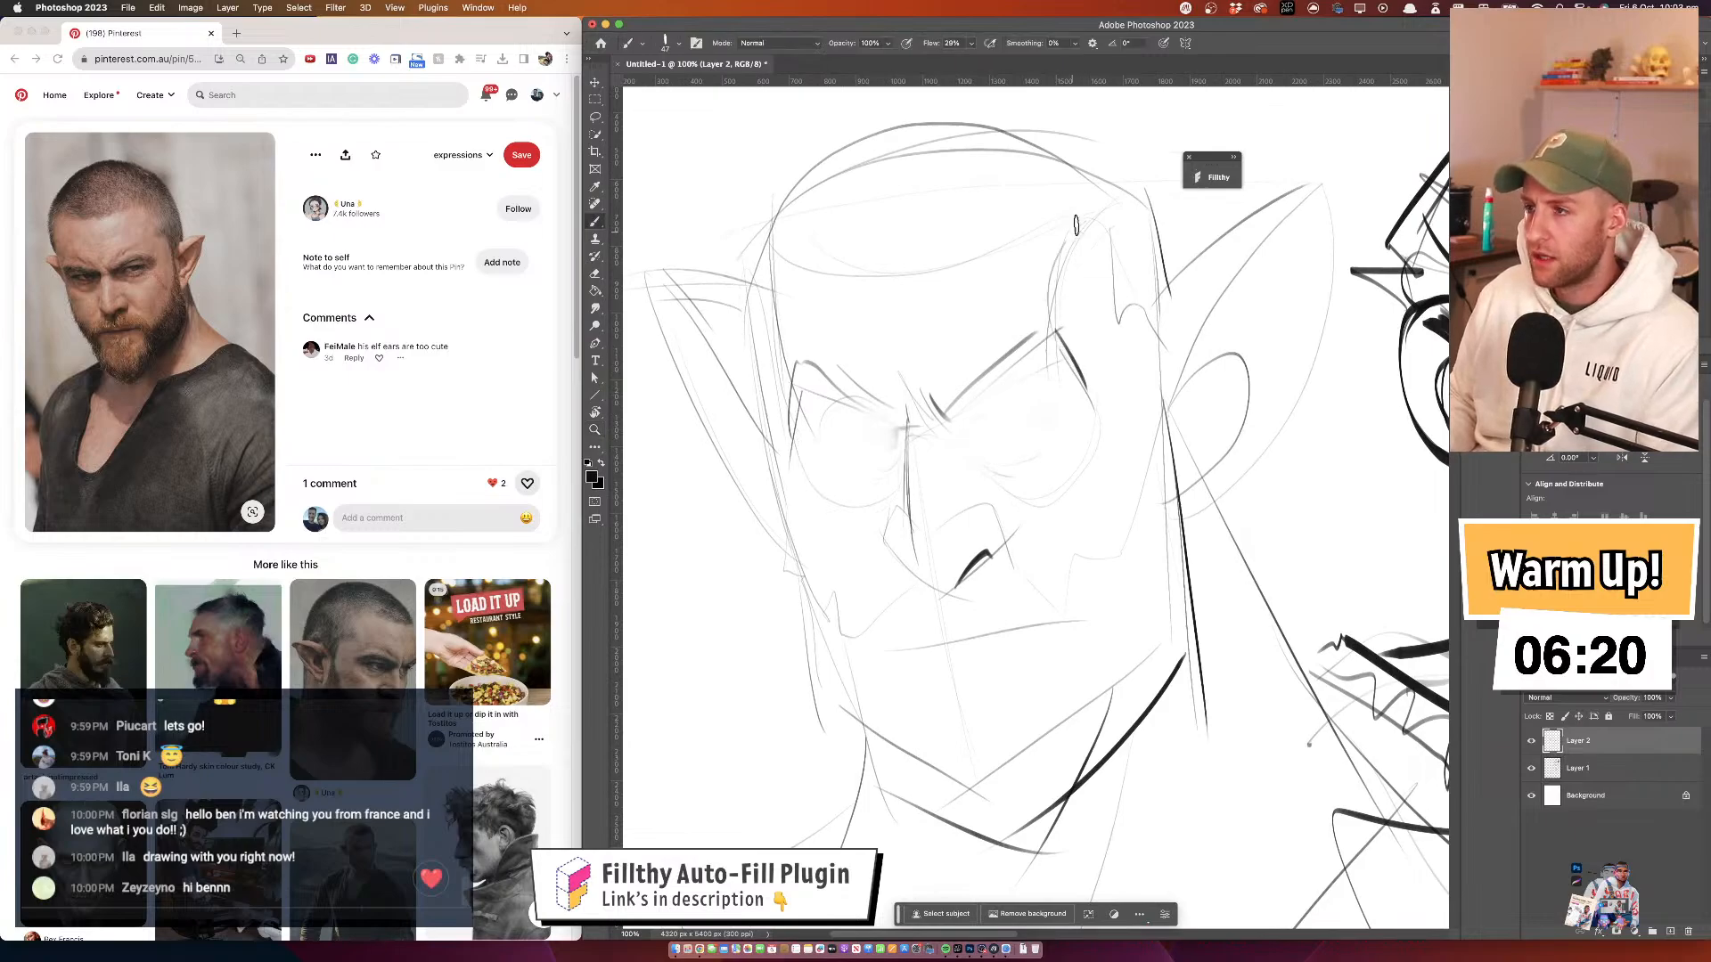
pyautogui.press('super+z')
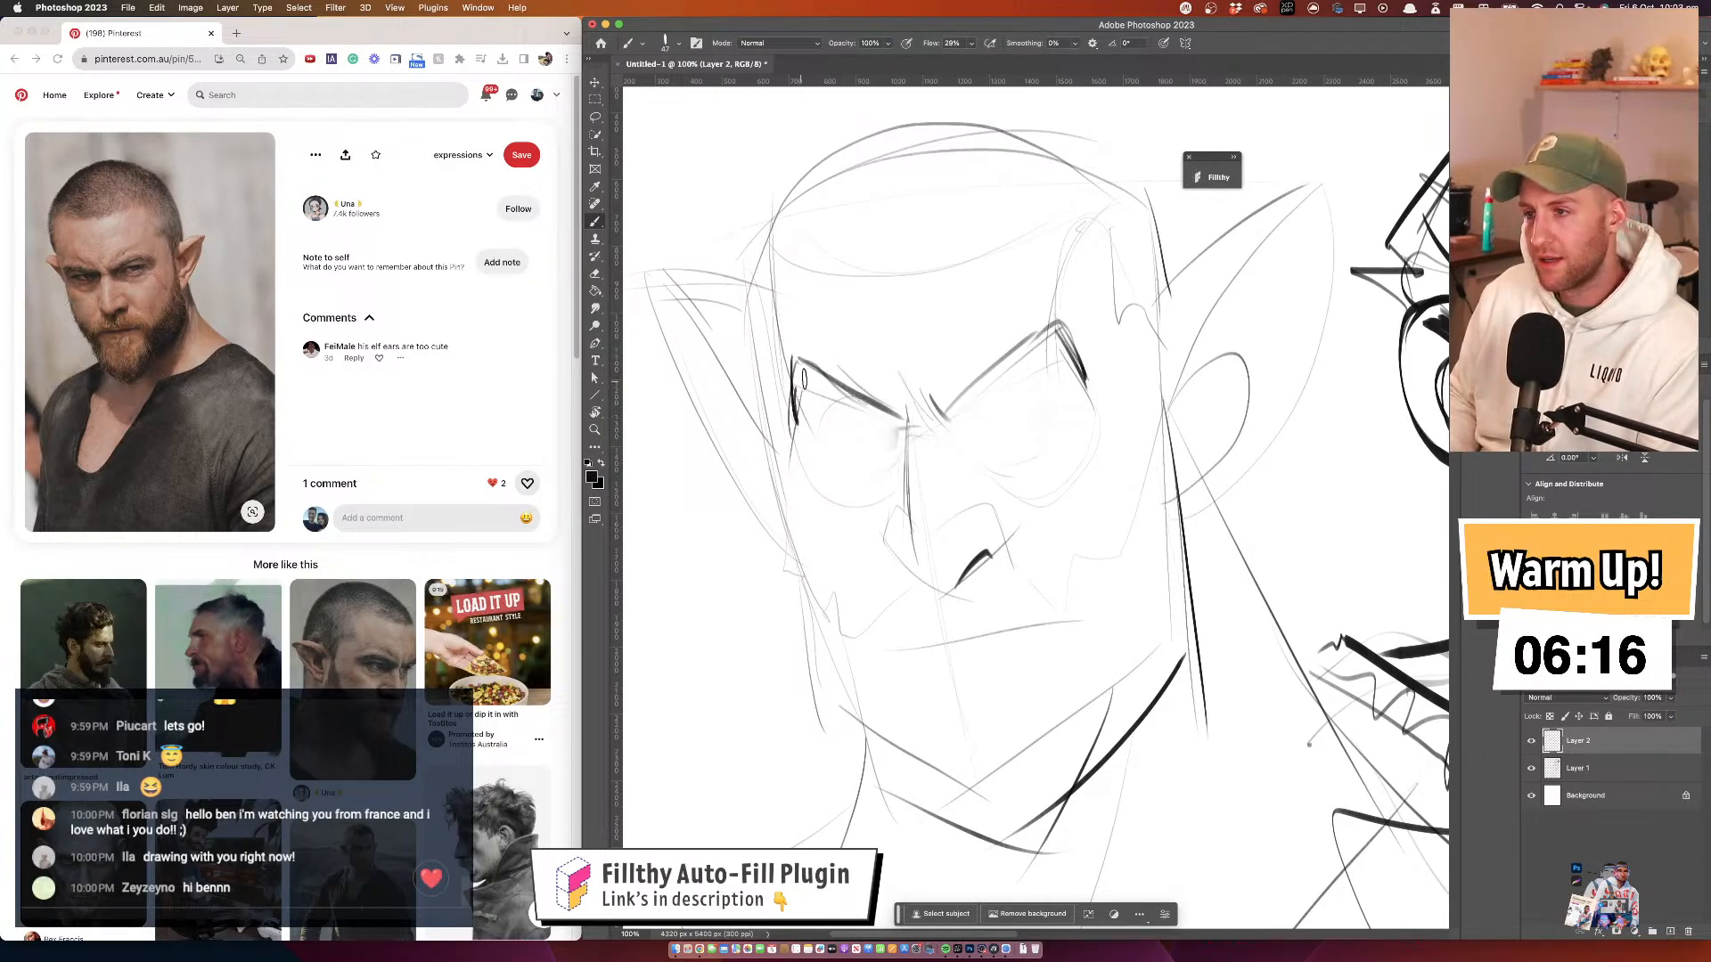
pyautogui.hscroll(2, 968, 413)
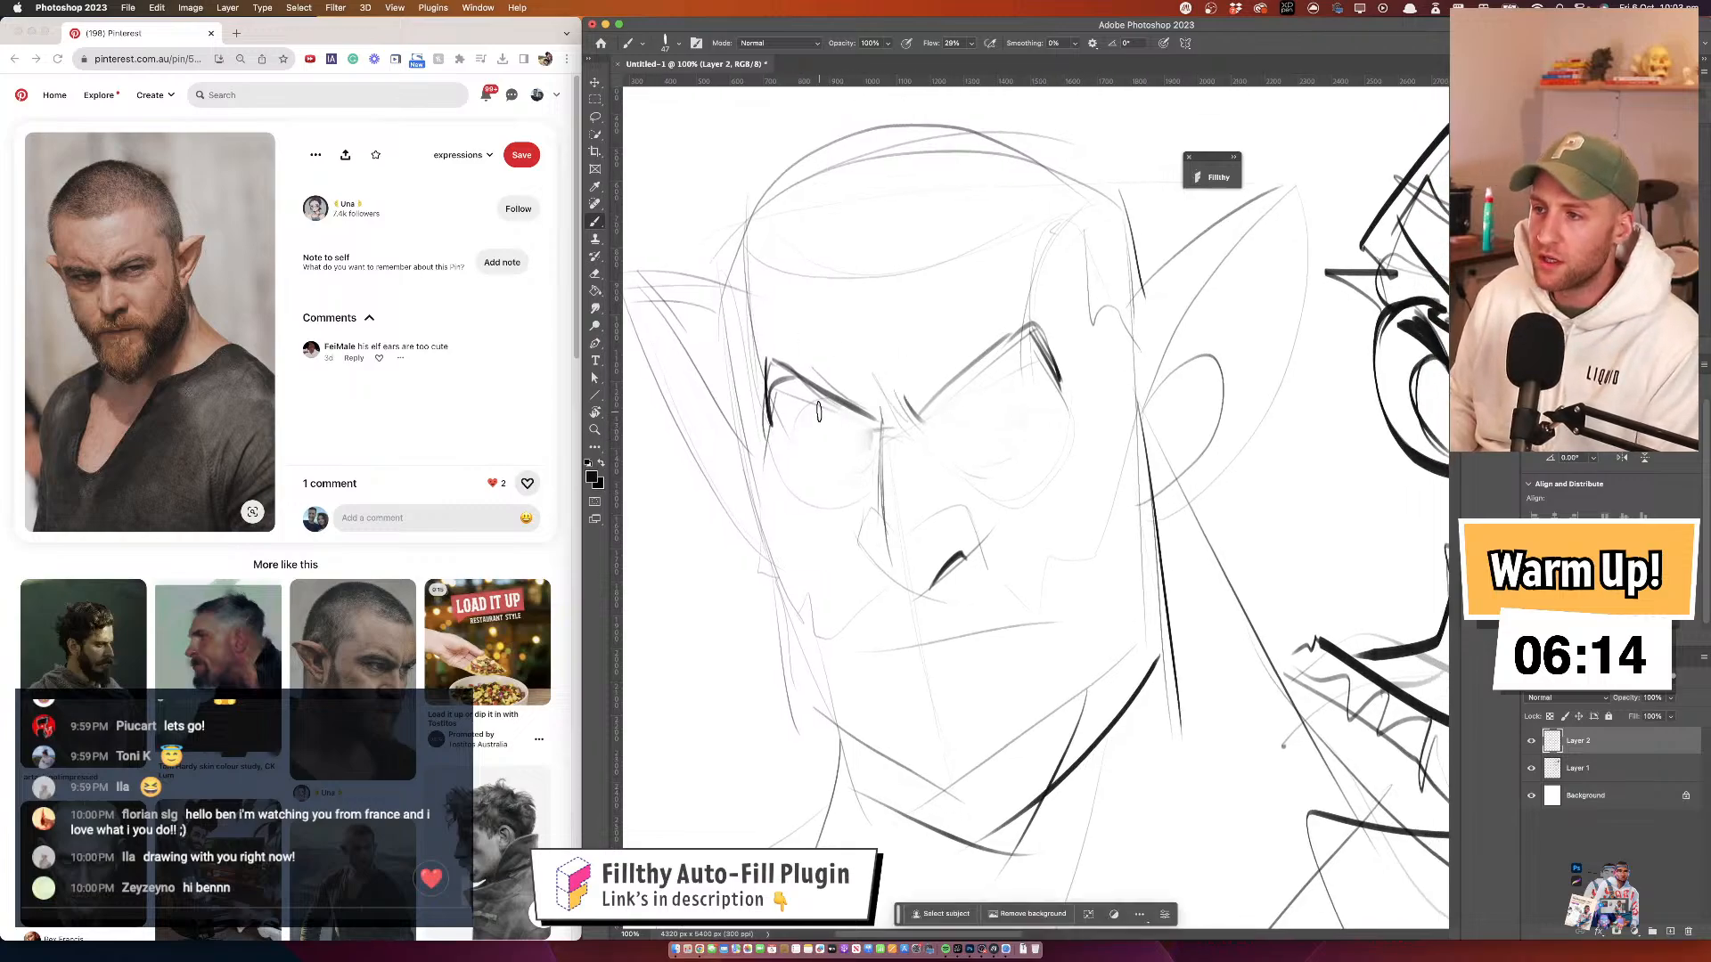
# Redraw the eyes with rounded eyeball outlines beneath the slanted brows
pyautogui.press('super+z')
pyautogui.moveTo(815, 409)
pyautogui.mouseDown()
pyautogui.moveTo(818, 464)
pyautogui.moveTo(846, 426)
pyautogui.moveTo(857, 479)
pyautogui.mouseUp()
pyautogui.moveTo(813, 412); pyautogui.dragTo(831, 478)
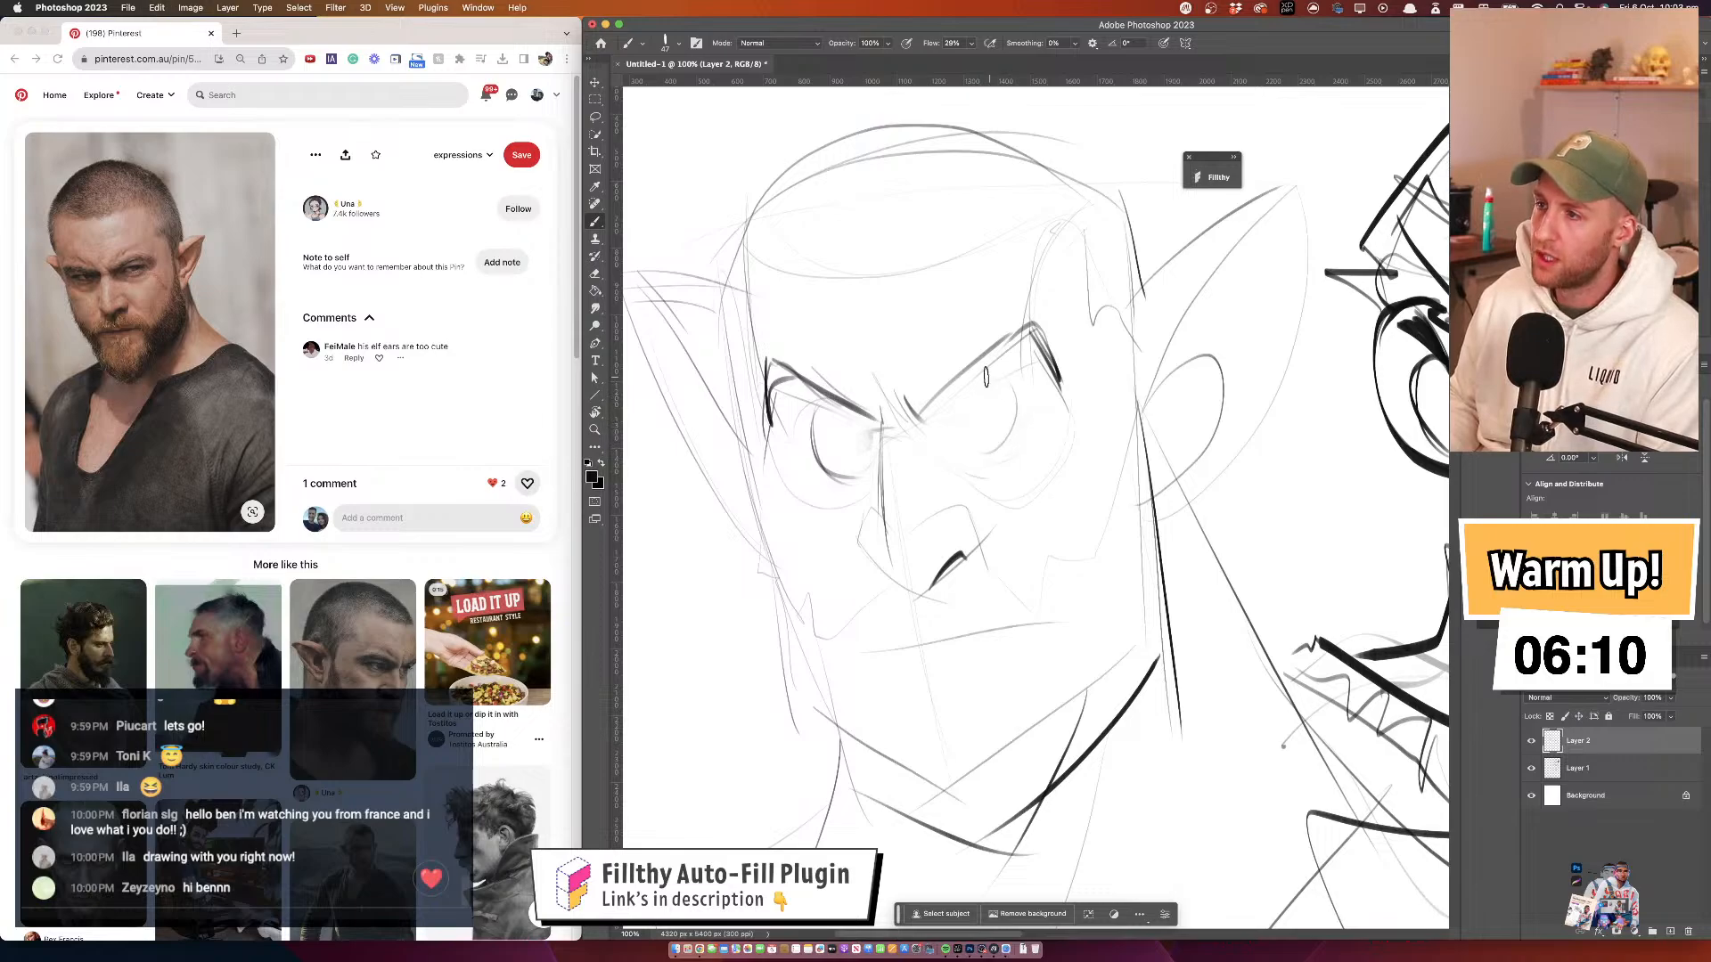
pyautogui.moveTo(965, 384)
pyautogui.mouseDown()
pyautogui.moveTo(976, 459)
pyautogui.moveTo(1019, 386)
pyautogui.mouseUp()
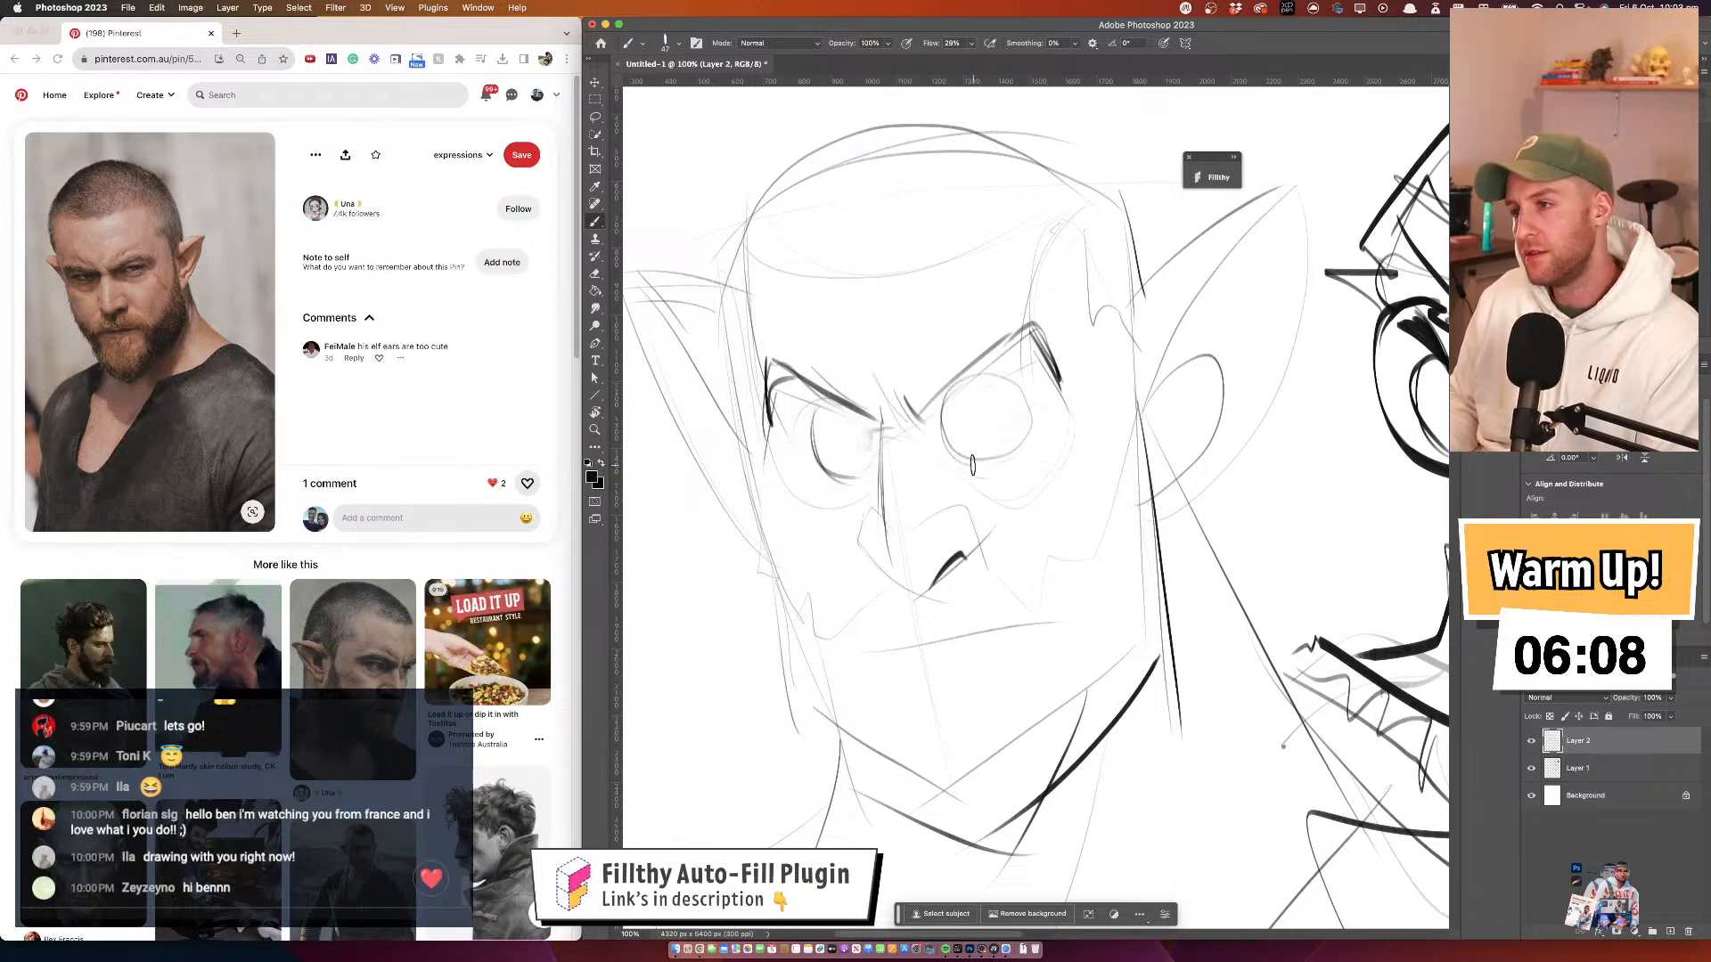
# Draw the curved folds running down from both sides of the nose around the mouth
pyautogui.scroll(-3, 1069, 365)
pyautogui.hscroll(3, 1069, 365)
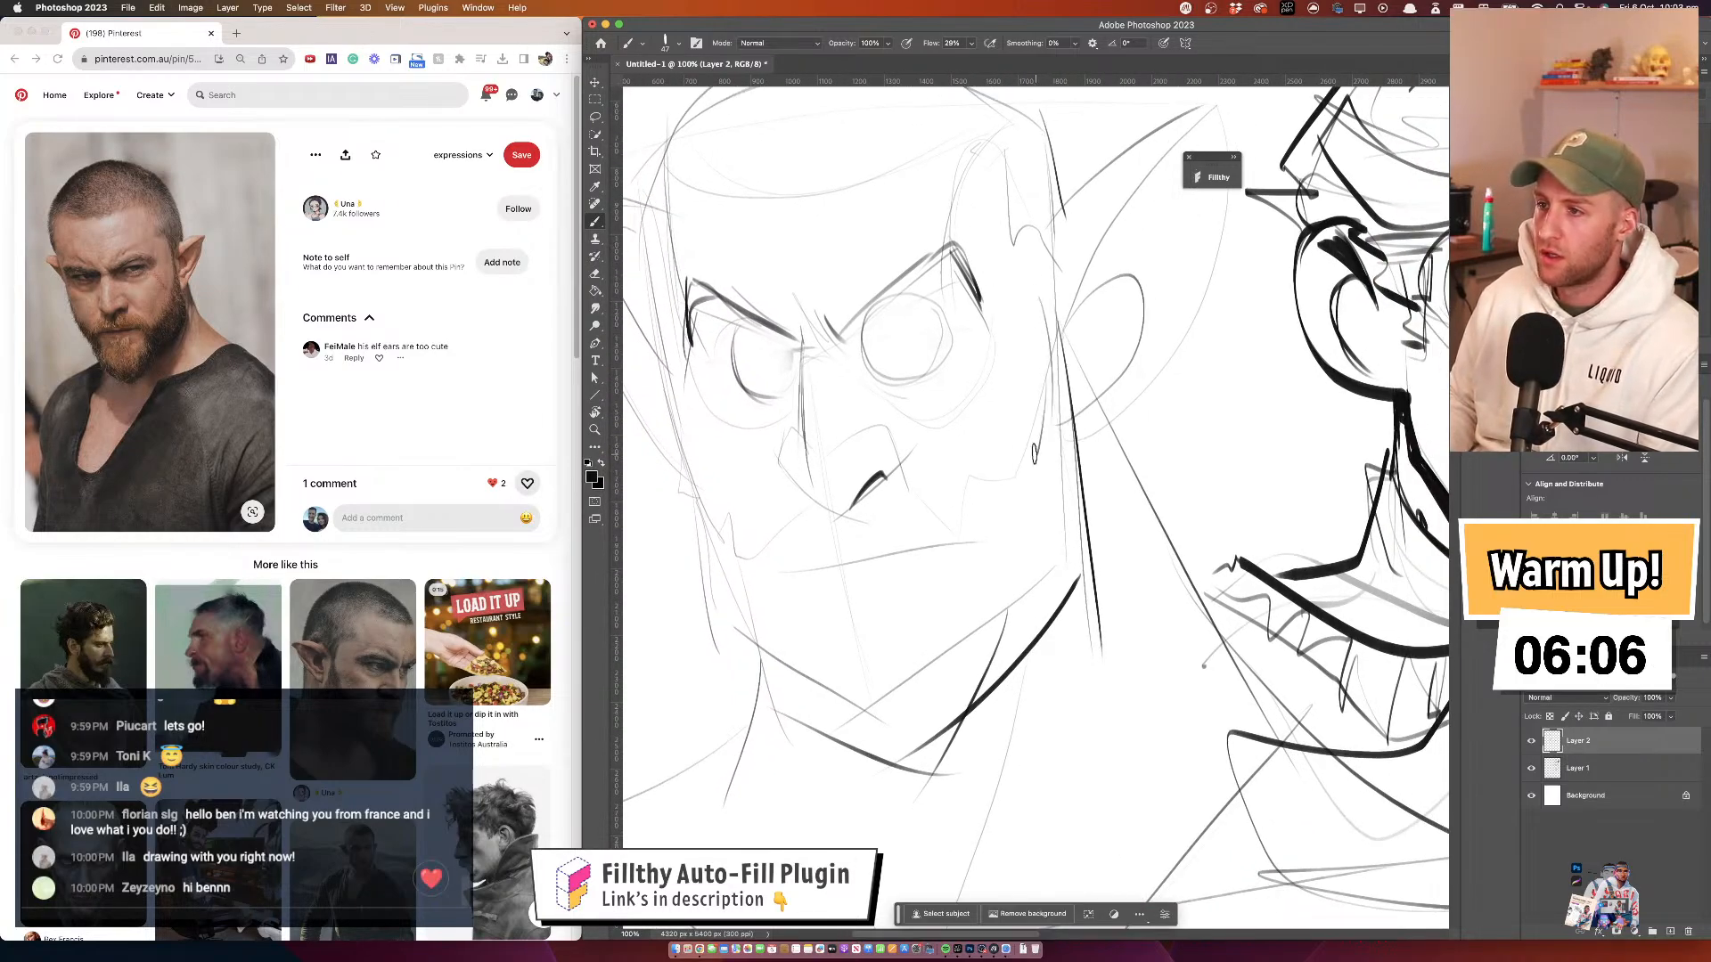
pyautogui.hscroll(-3, 918, 472)
pyautogui.scroll(1, 918, 473)
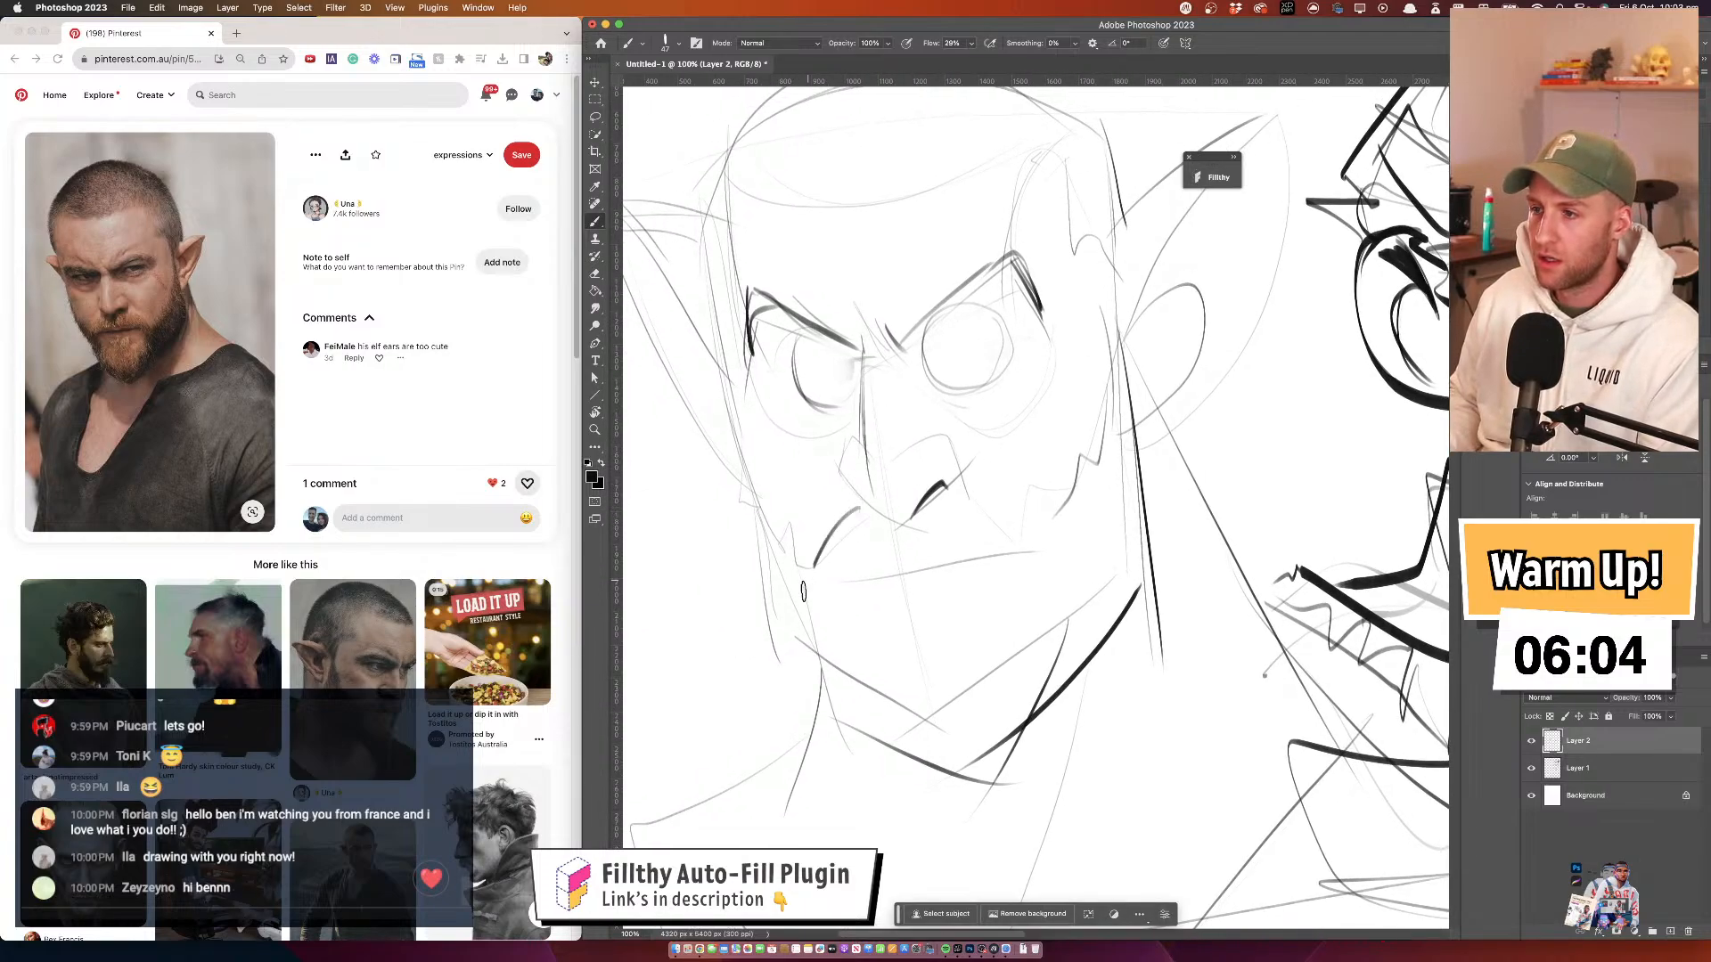
pyautogui.scroll(2, 966, 373)
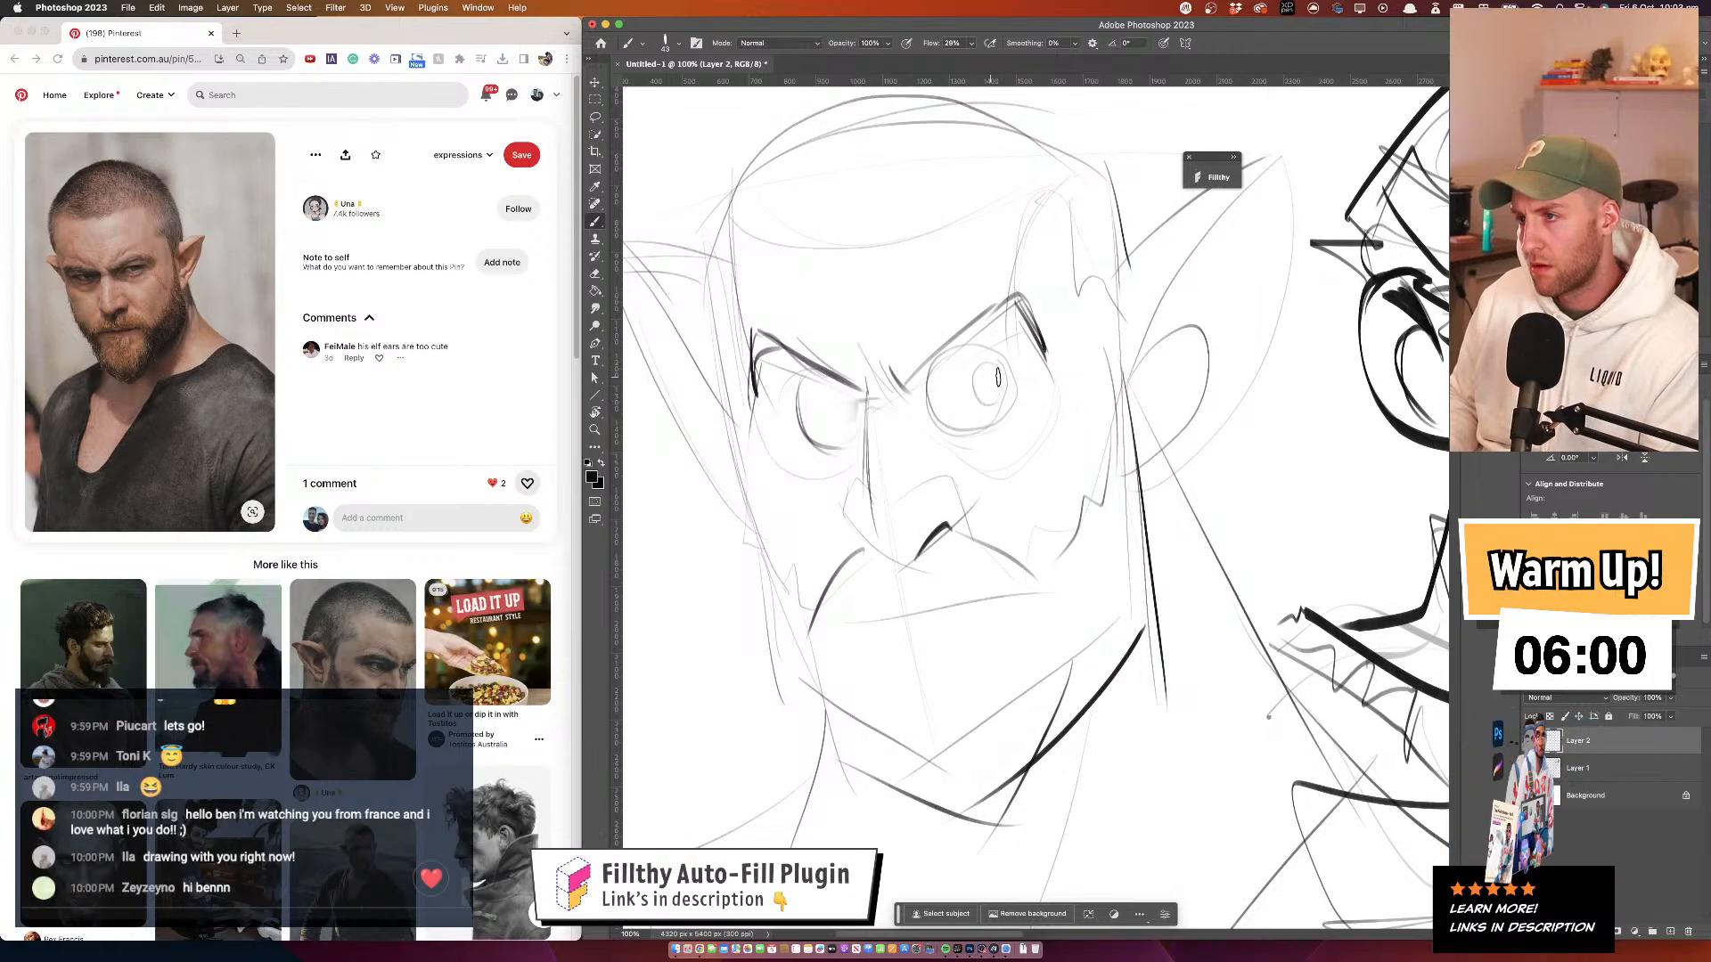
# Draw a dark upper eyelid and fill an oval black pupil in each eye
pyautogui.moveTo(1002, 364); pyautogui.dragTo(851, 417)
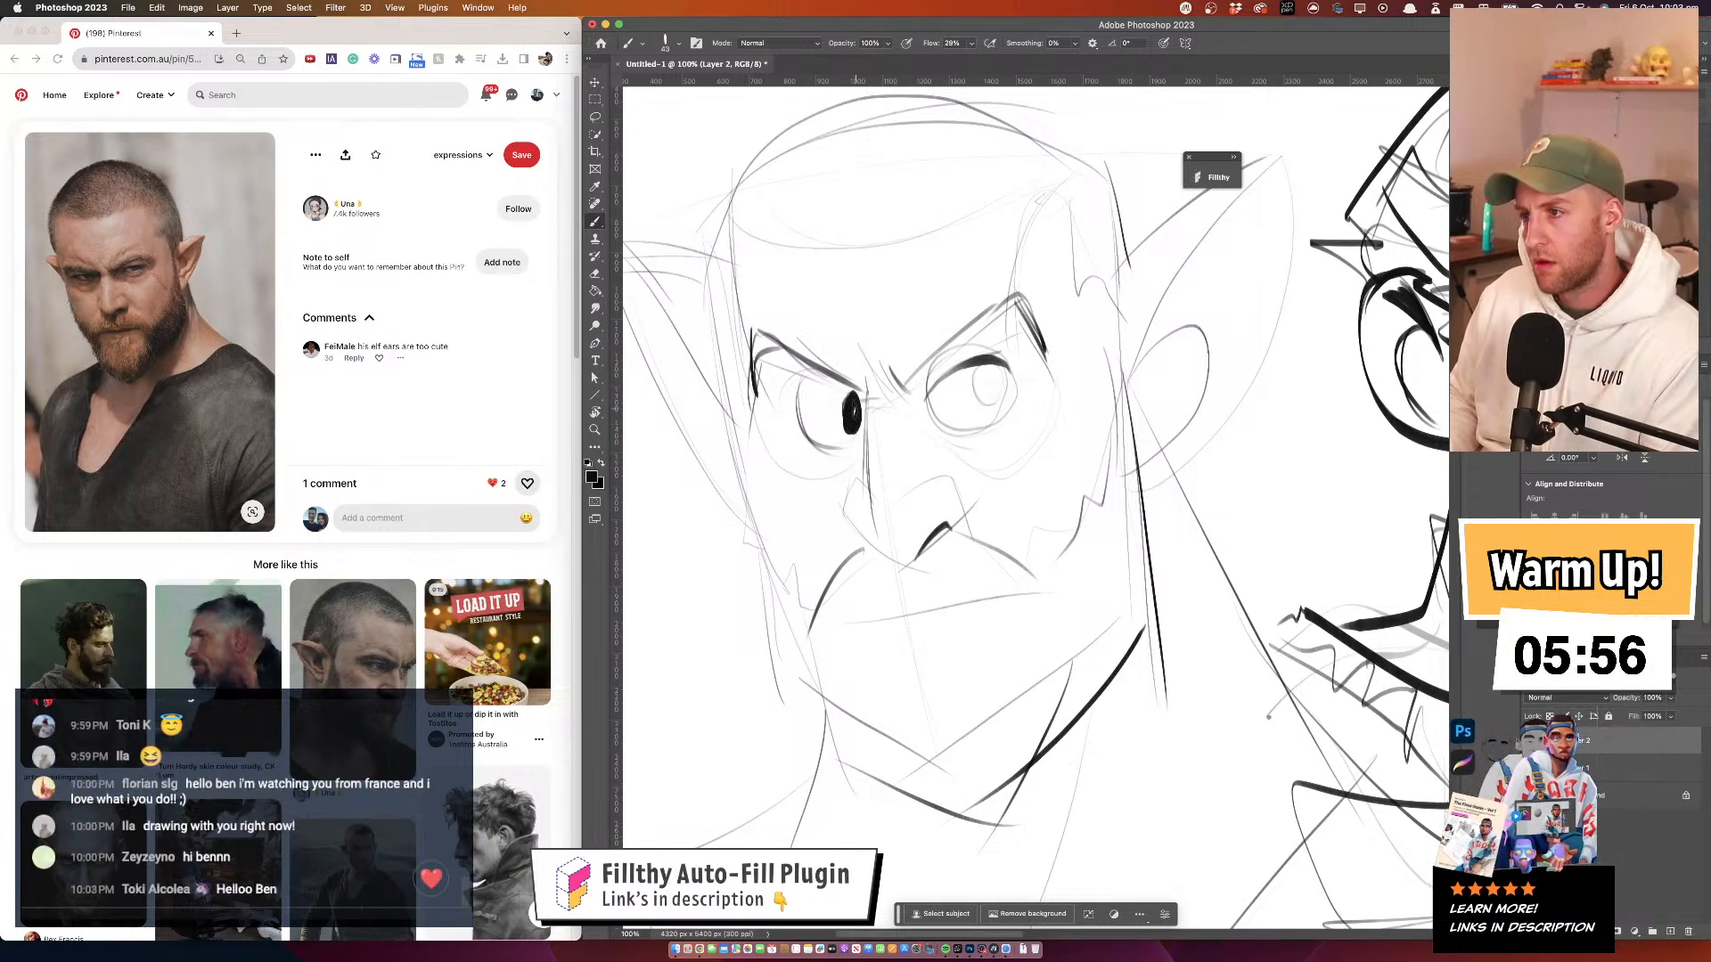
pyautogui.moveTo(986, 369); pyautogui.dragTo(993, 383)
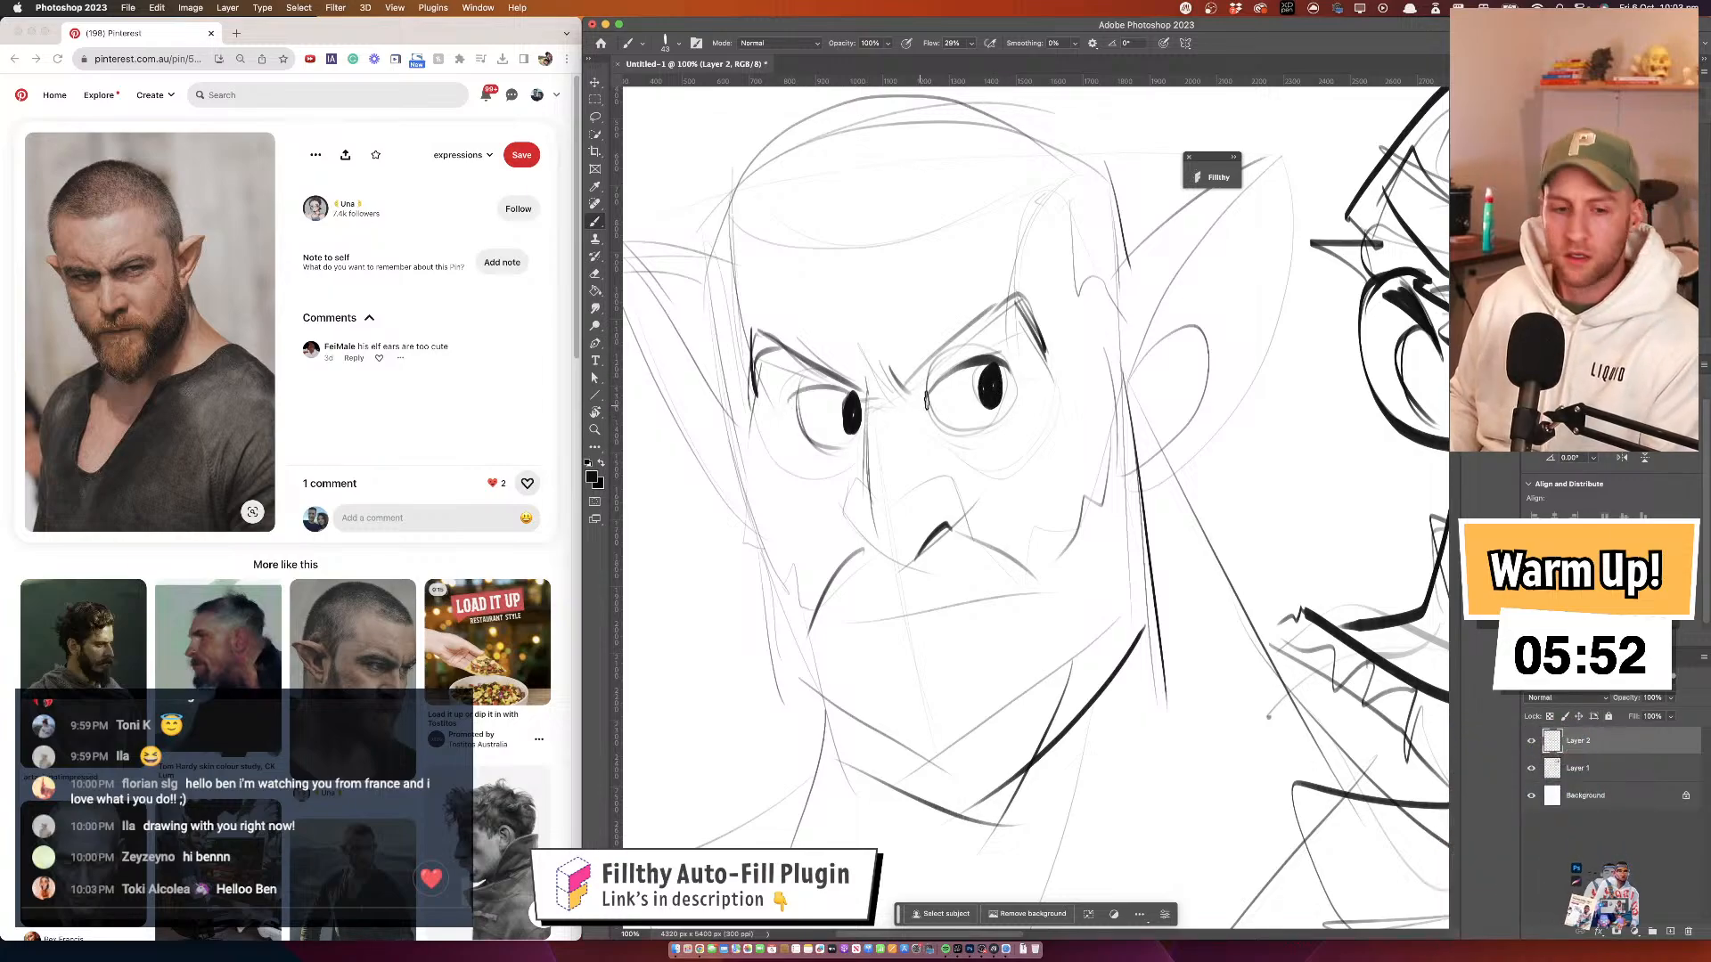
pyautogui.moveTo(937, 370); pyautogui.dragTo(930, 360)
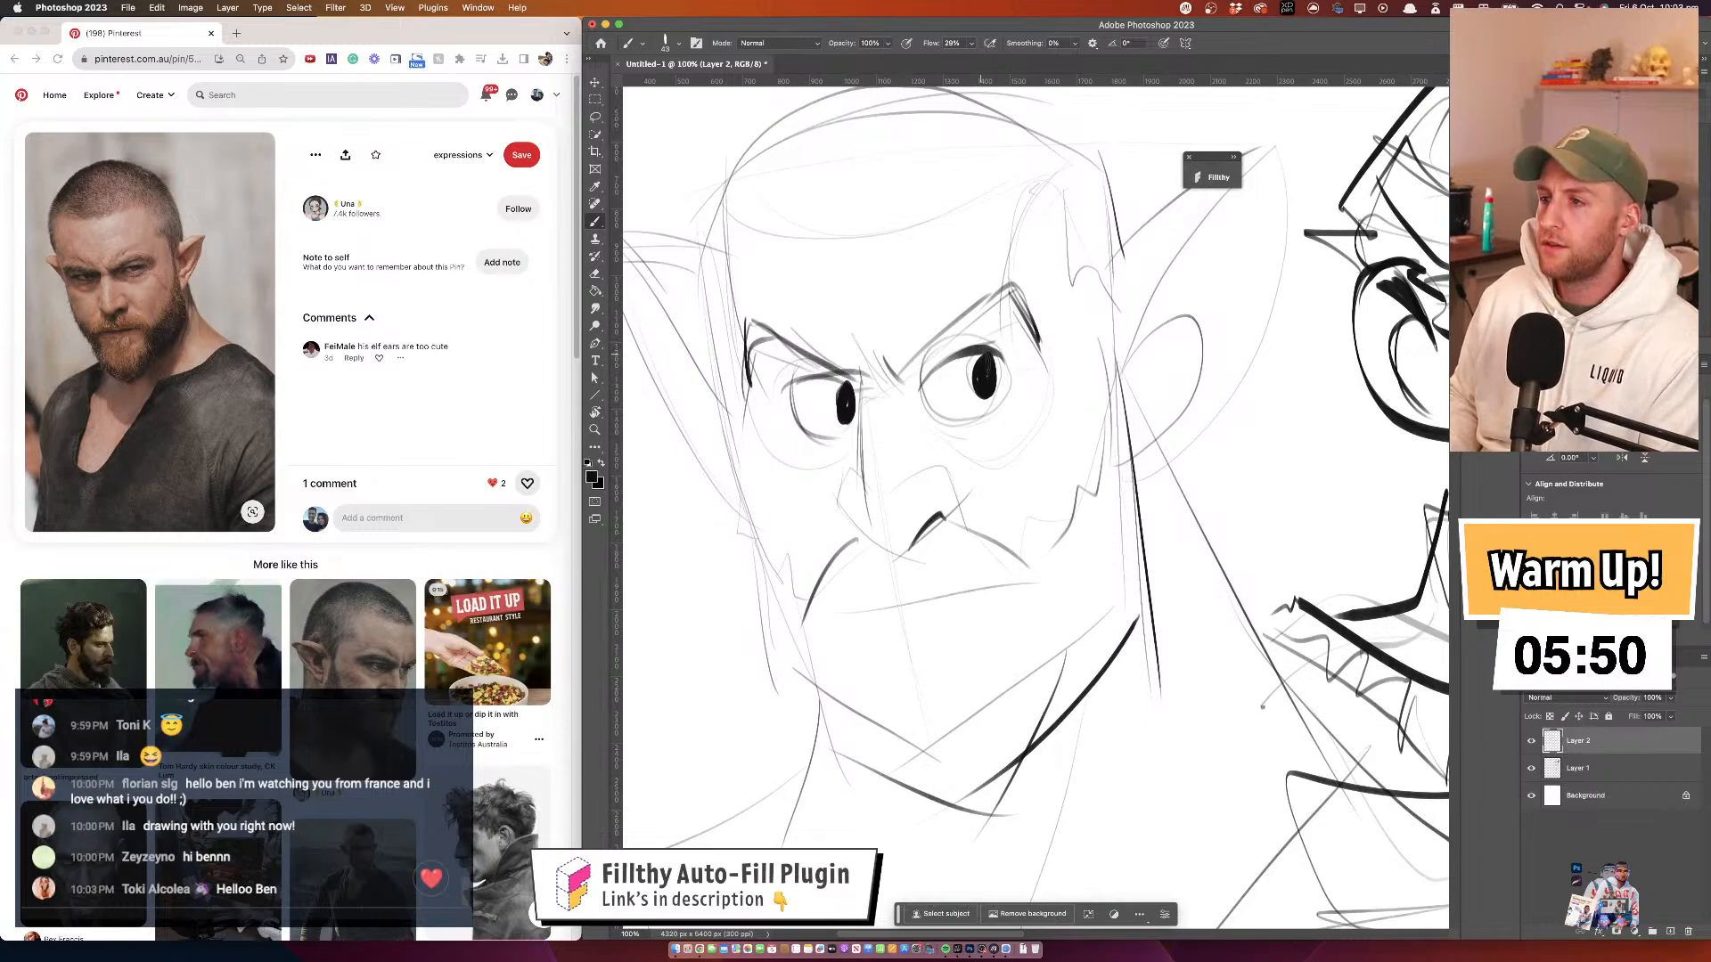
pyautogui.press('super+z')
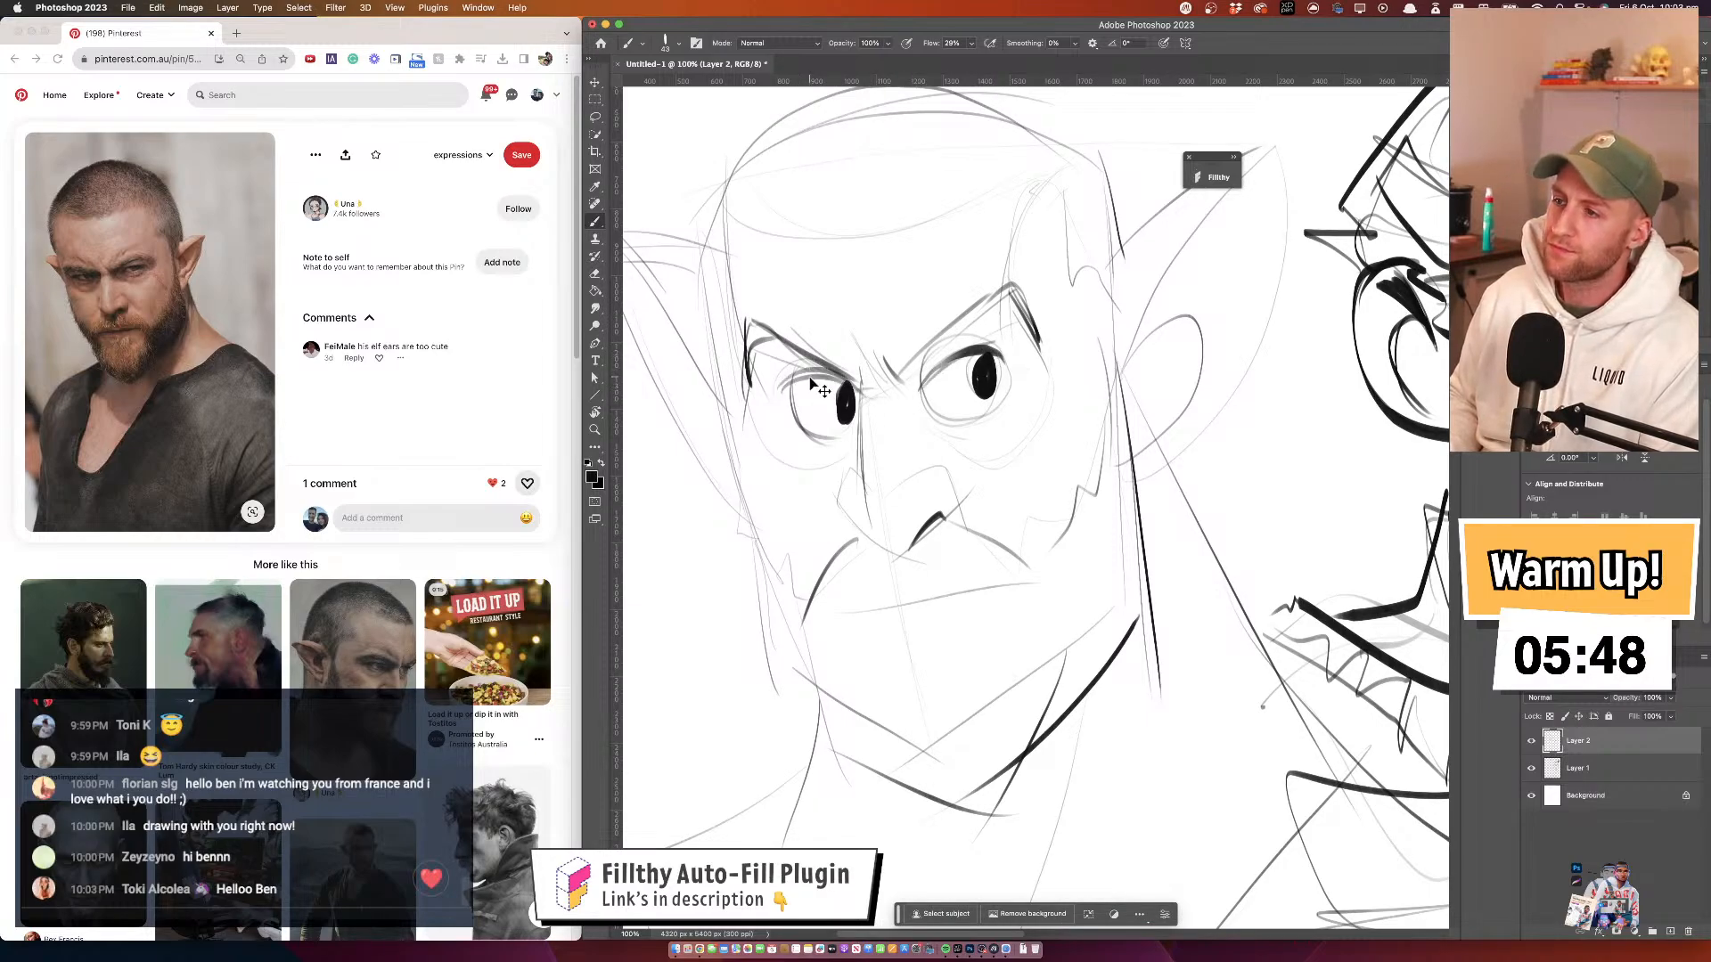
pyautogui.press('super+z')
pyautogui.moveTo(792, 383); pyautogui.dragTo(849, 383)
pyautogui.press('super+z')
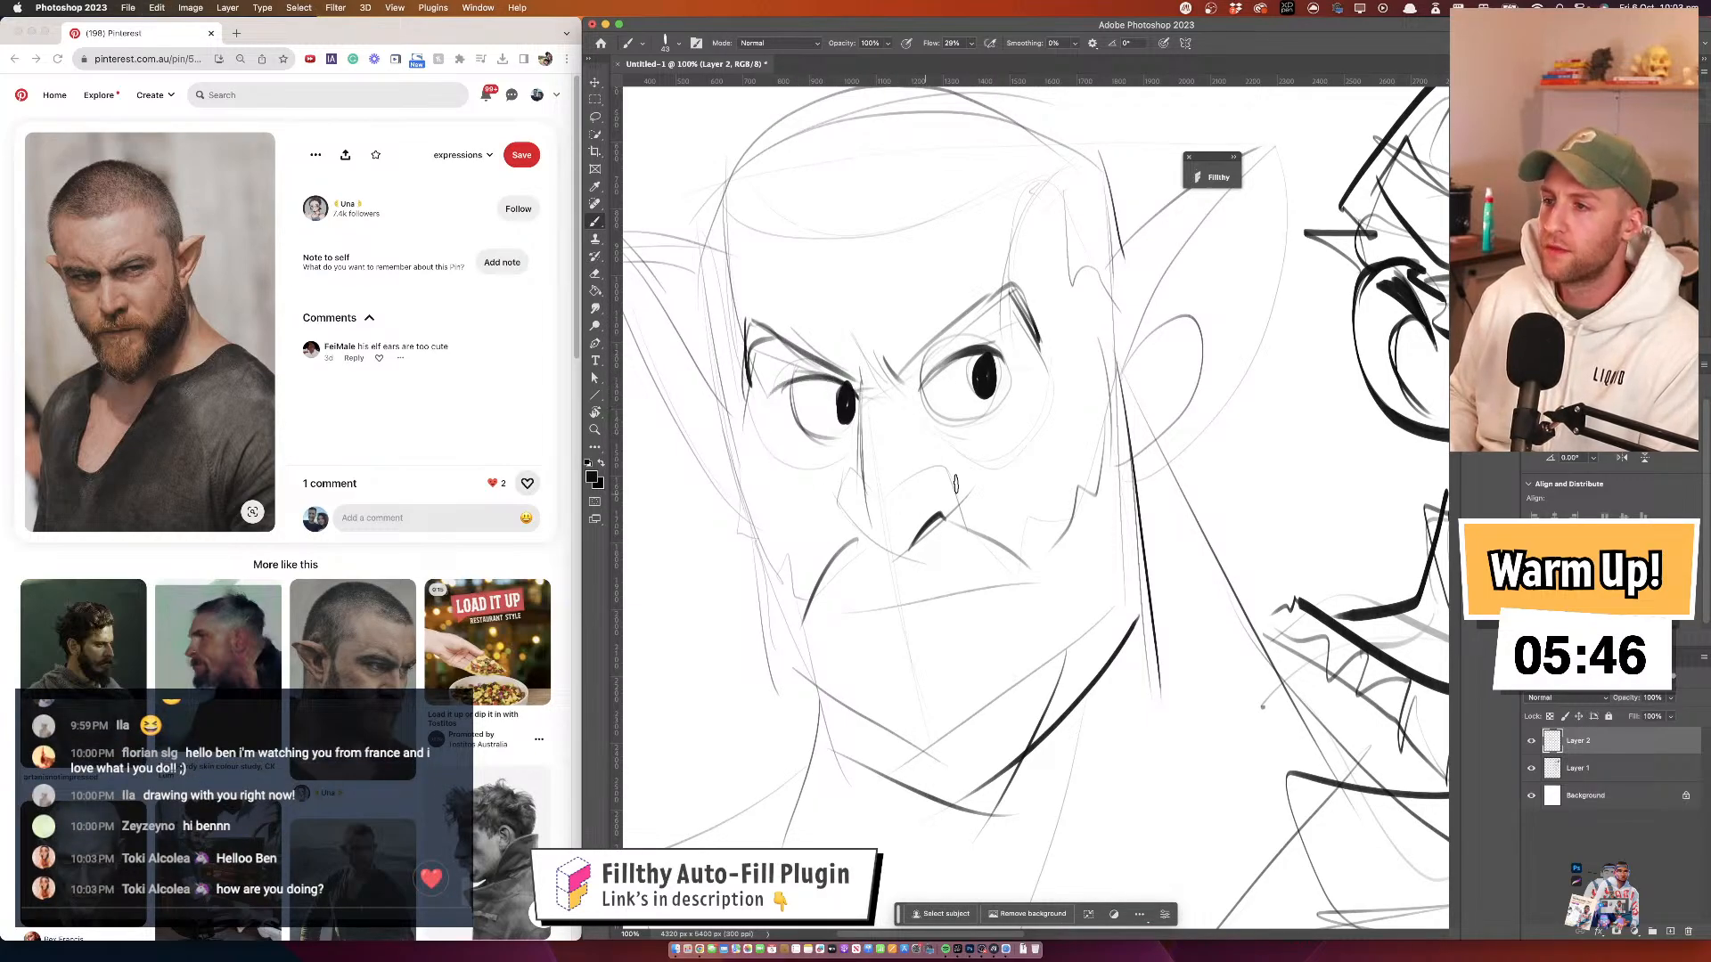
# Flip the whole canvas horizontally to check the sketch in mirror view
pyautogui.moveTo(1001, 419); pyautogui.dragTo(997, 418)
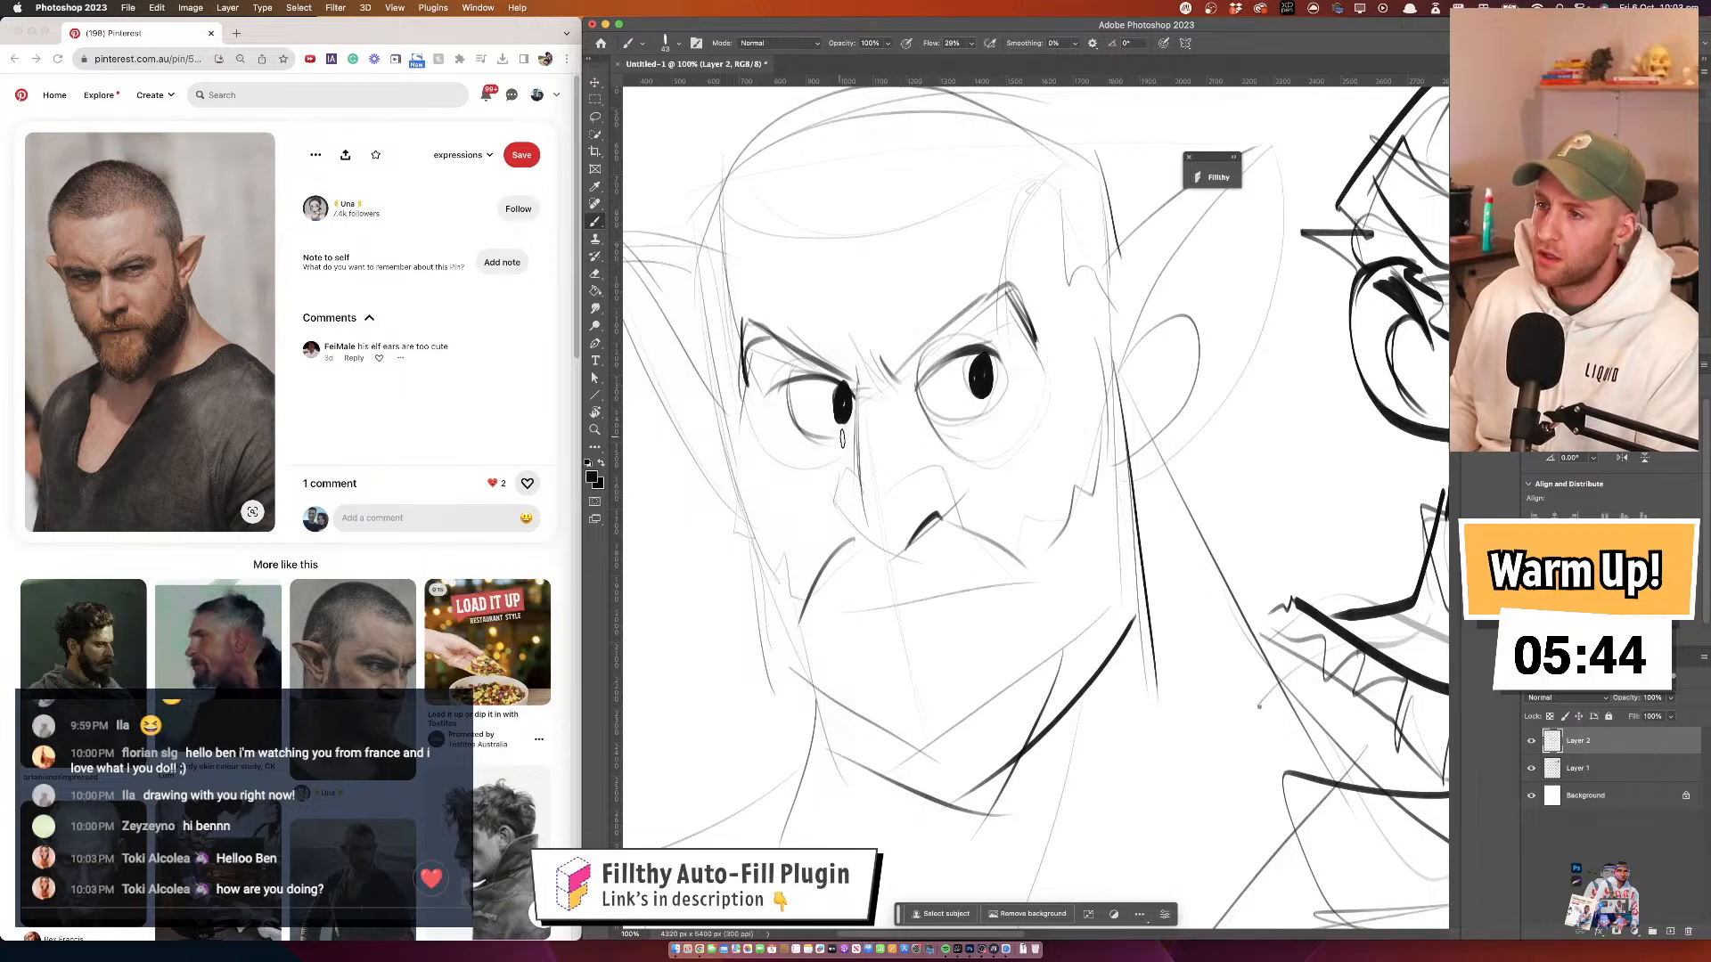
pyautogui.moveTo(901, 397); pyautogui.dragTo(842, 399)
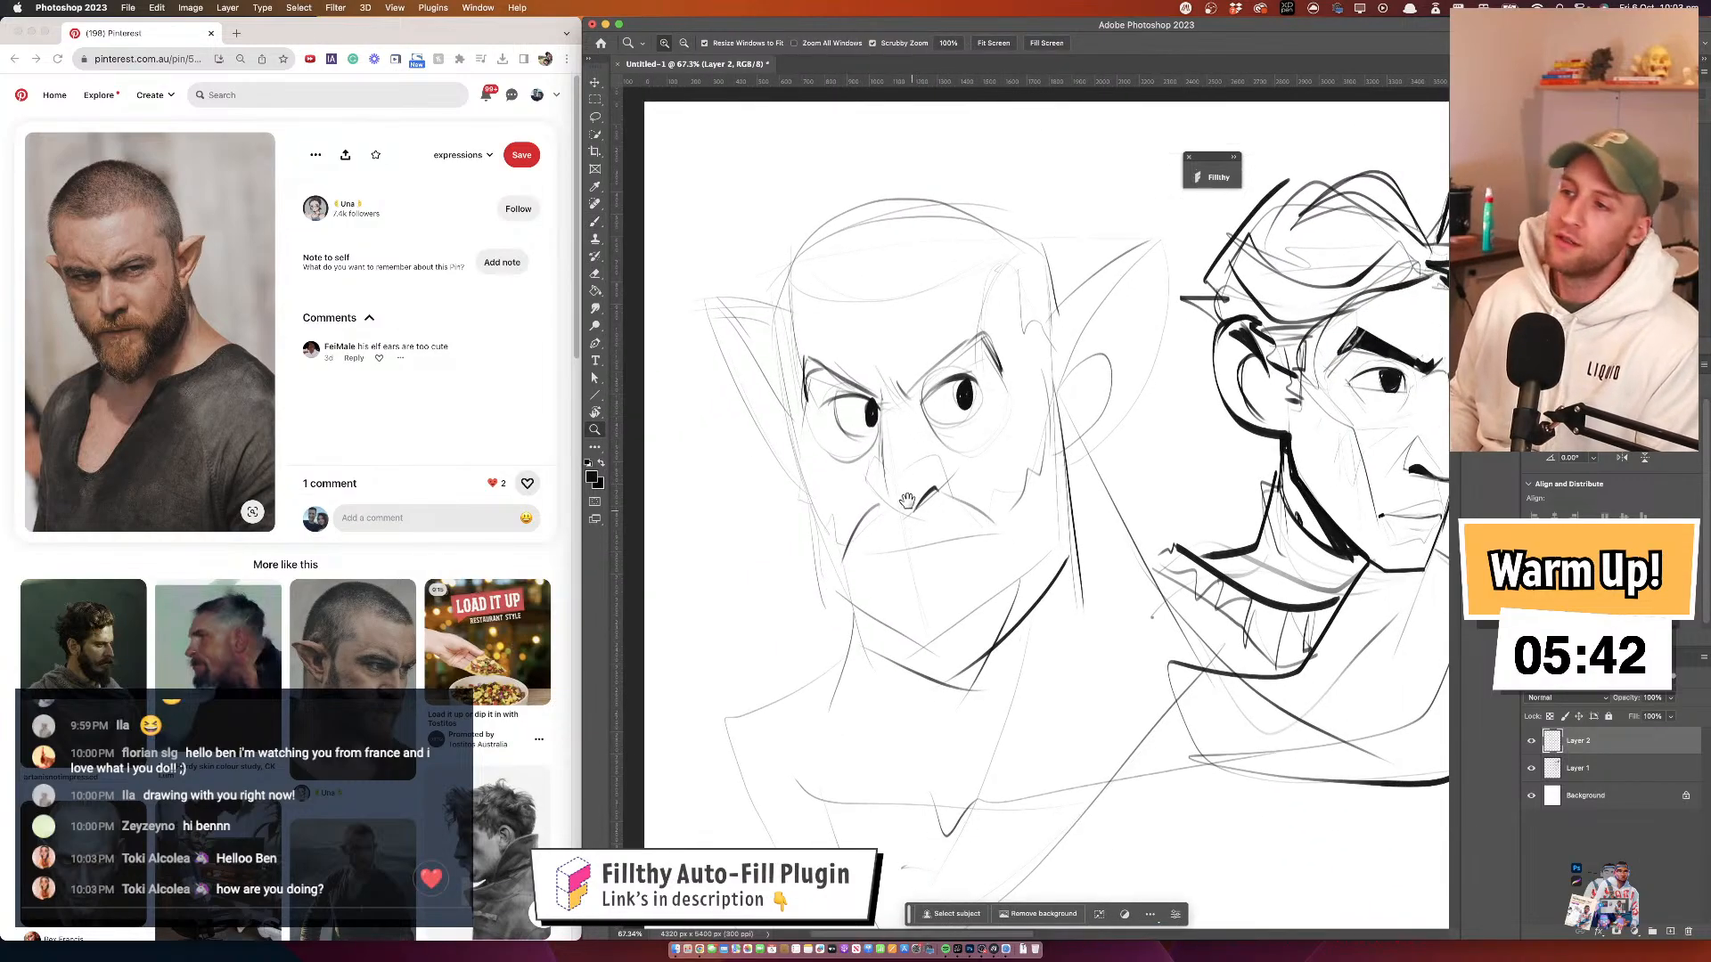
pyautogui.moveTo(904, 504); pyautogui.dragTo(959, 522)
pyautogui.press('super+shift+h')
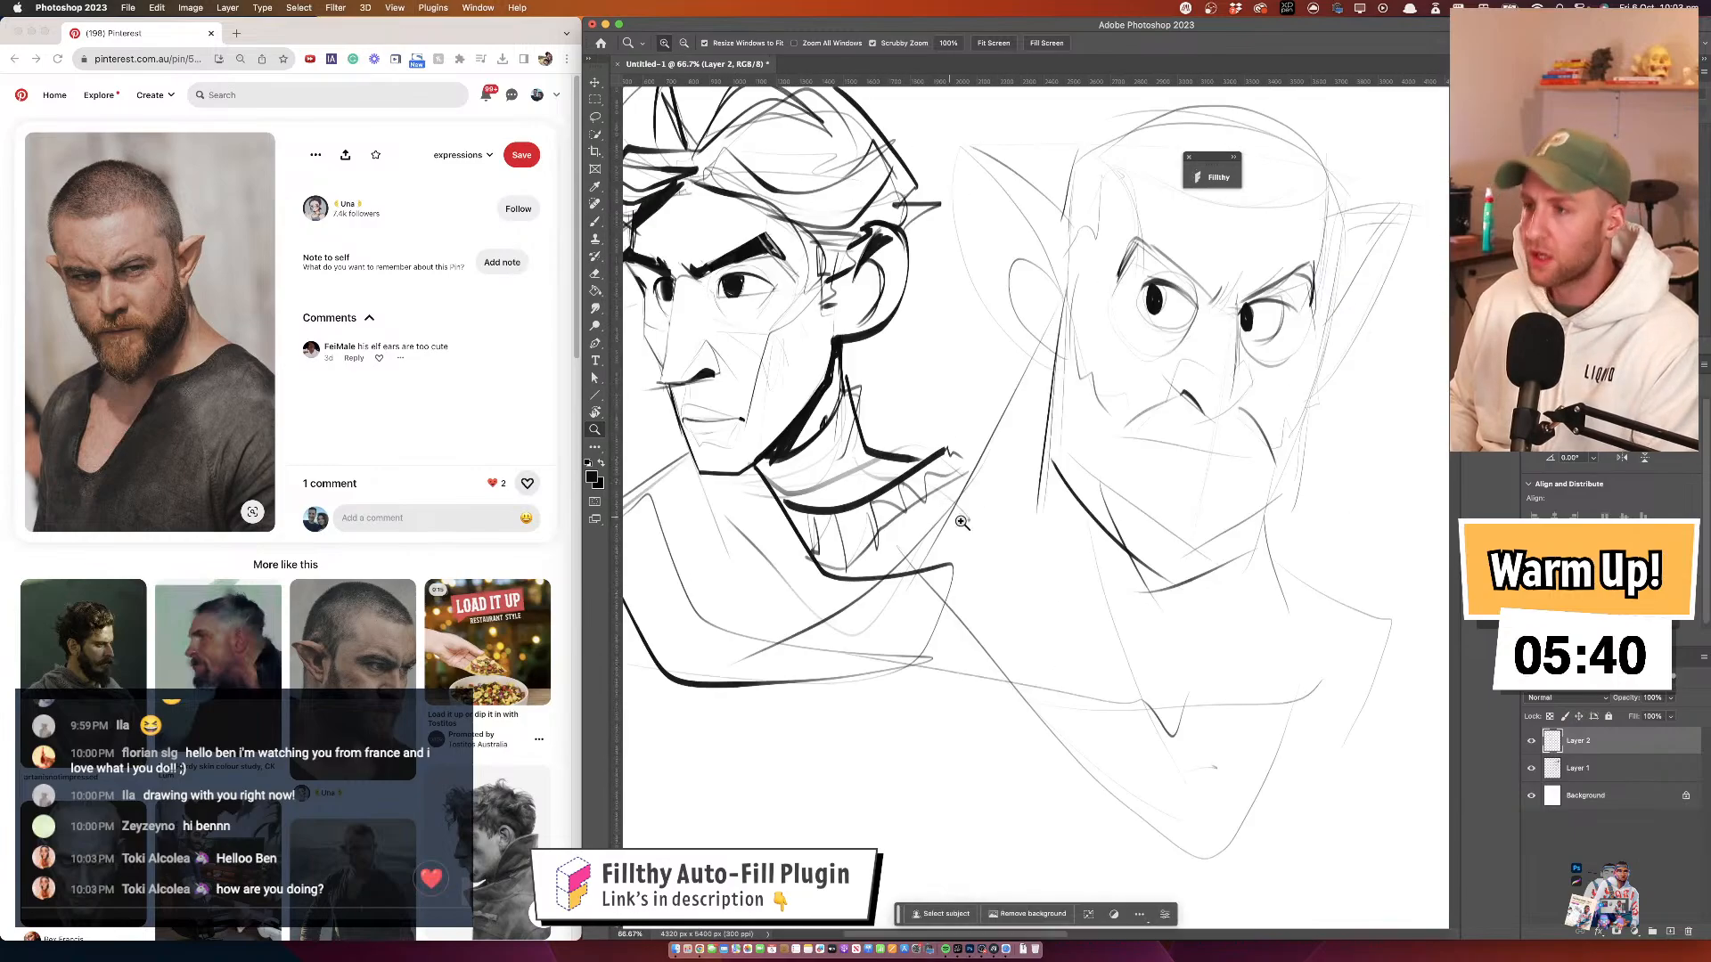
# Draw thick contour strokes along the crown and the near side of the elf's head
pyautogui.moveTo(944, 418); pyautogui.dragTo(752, 485)
pyautogui.click(935, 298)
pyautogui.moveTo(944, 330)
pyautogui.mouseDown()
pyautogui.moveTo(1016, 368)
pyautogui.moveTo(963, 294)
pyautogui.mouseUp()
pyautogui.moveTo(888, 225)
pyautogui.mouseDown()
pyautogui.moveTo(974, 171)
pyautogui.moveTo(1096, 142)
pyautogui.mouseUp()
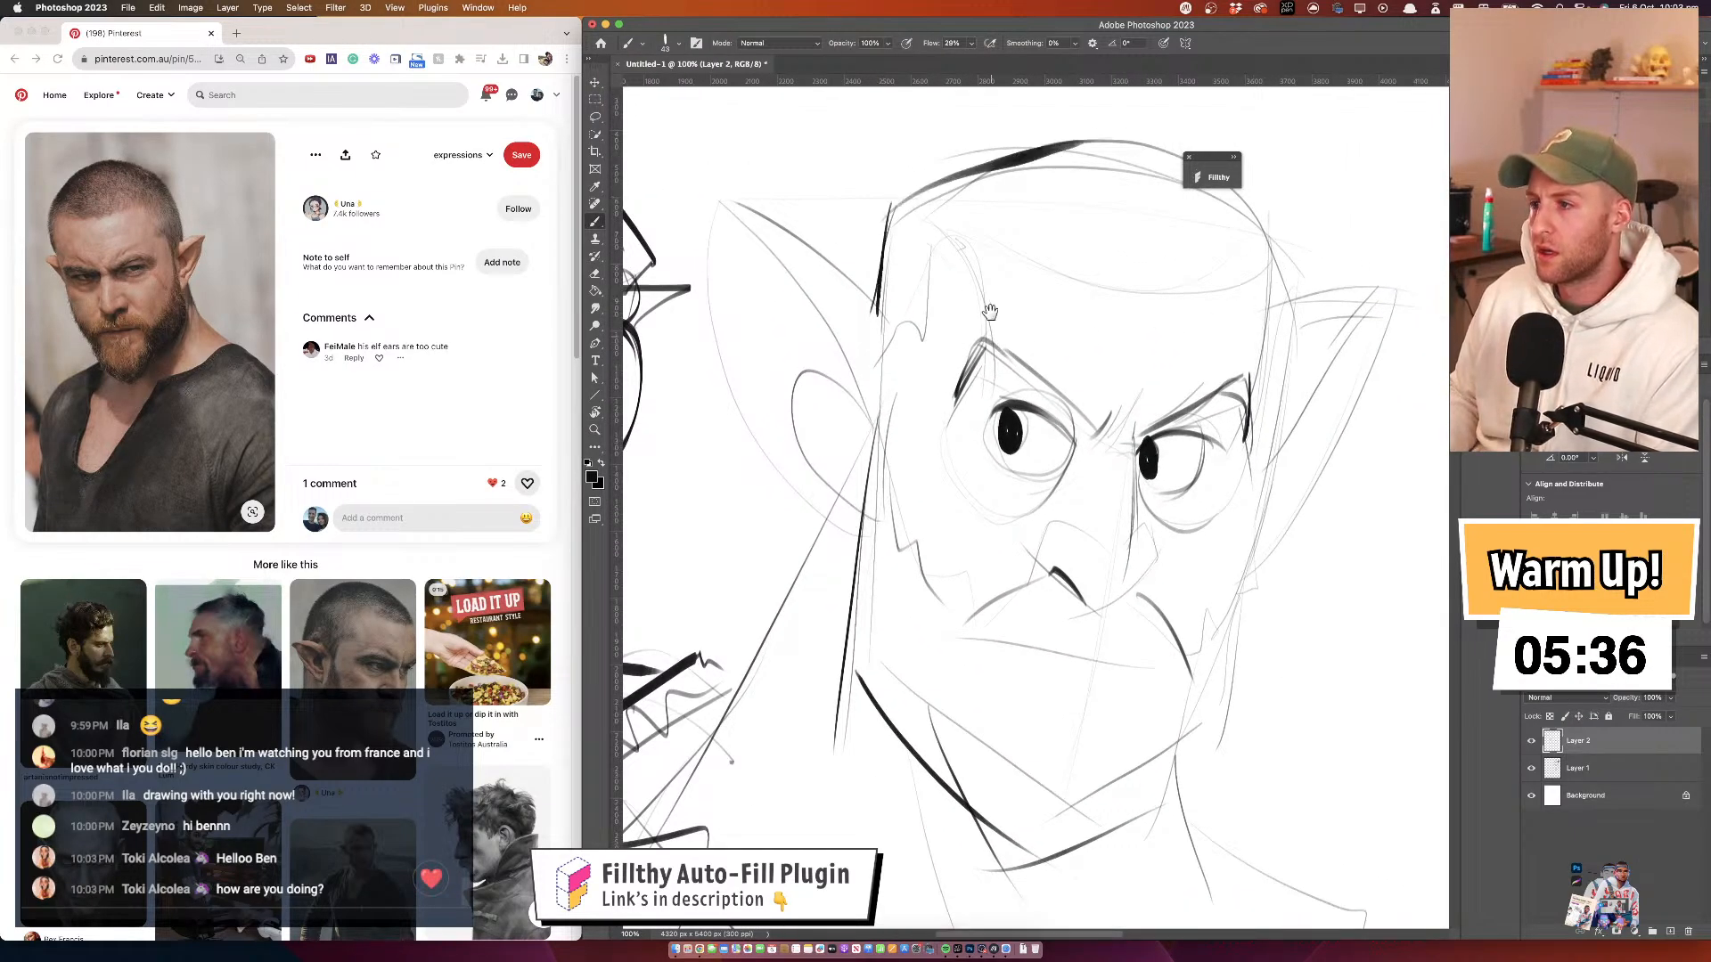
# Strengthen the neck line and draw the near ear's lower edge with a solid black shadow beneath the lobe
pyautogui.moveTo(989, 312); pyautogui.dragTo(1047, 147)
pyautogui.moveTo(884, 349); pyautogui.dragTo(743, 601)
pyautogui.moveTo(844, 234); pyautogui.dragTo(749, 319)
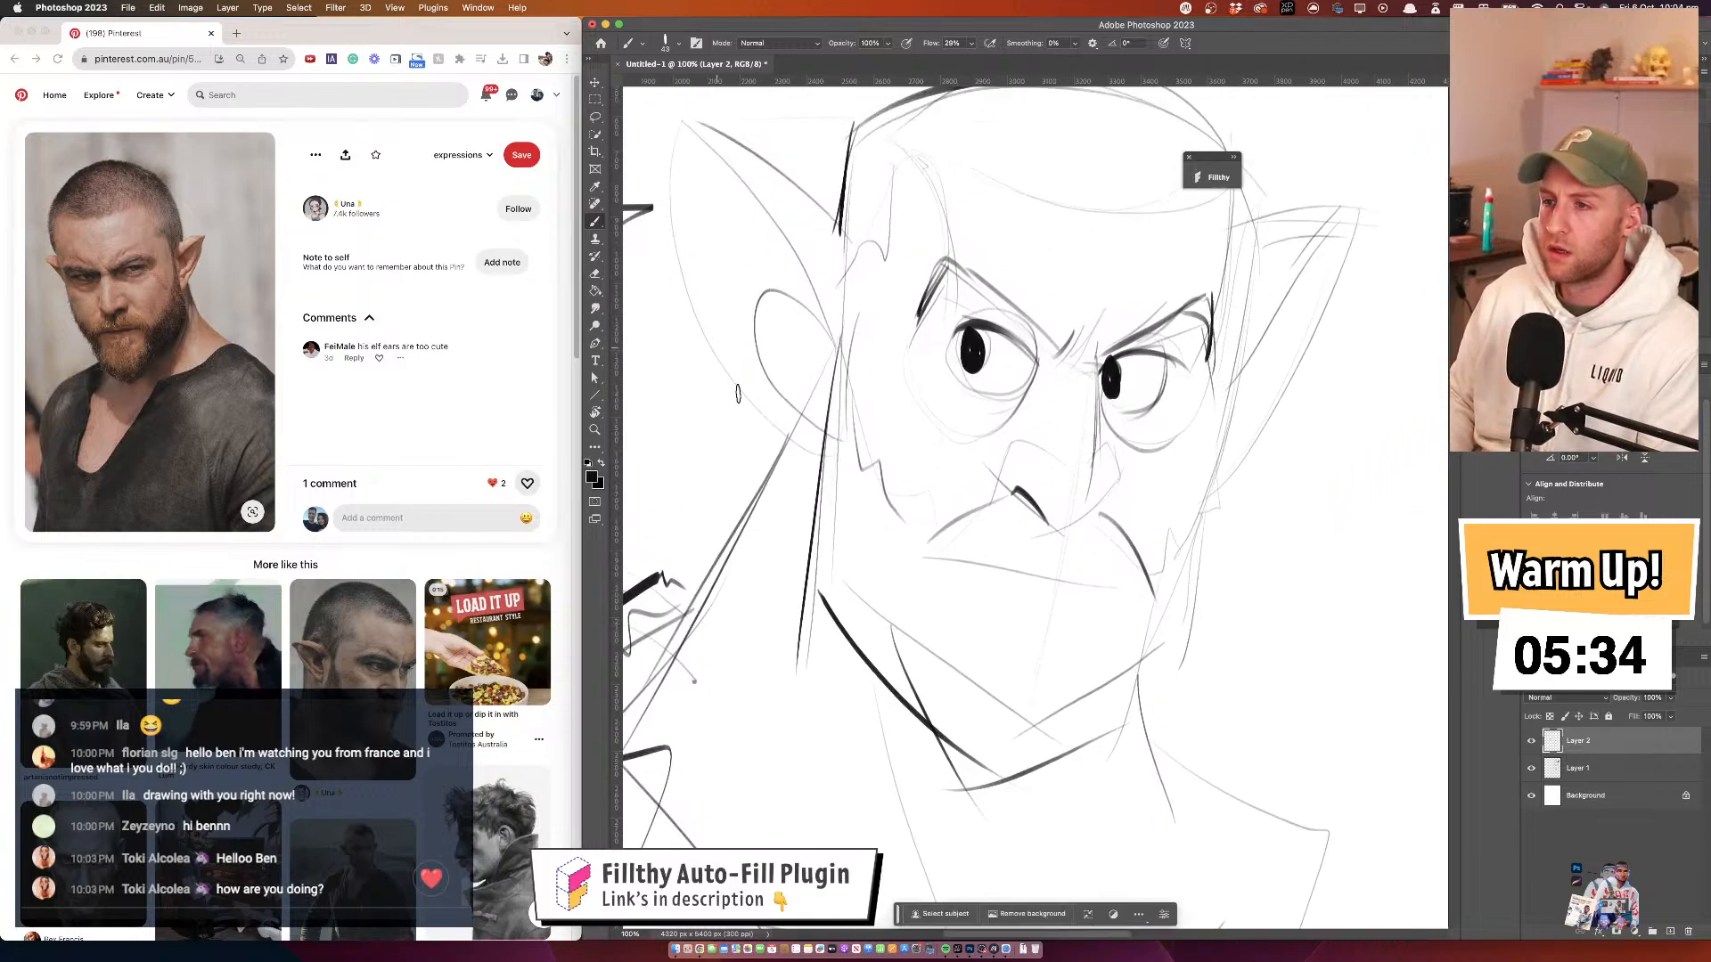
pyautogui.moveTo(738, 394); pyautogui.dragTo(853, 465)
pyautogui.press('super+z')
pyautogui.moveTo(739, 382)
pyautogui.mouseDown()
pyautogui.moveTo(848, 461)
pyautogui.moveTo(825, 476)
pyautogui.mouseUp()
pyautogui.press('super+z')
# Draw a dark contour line down the far side of the head beside the brow
pyautogui.press('z')
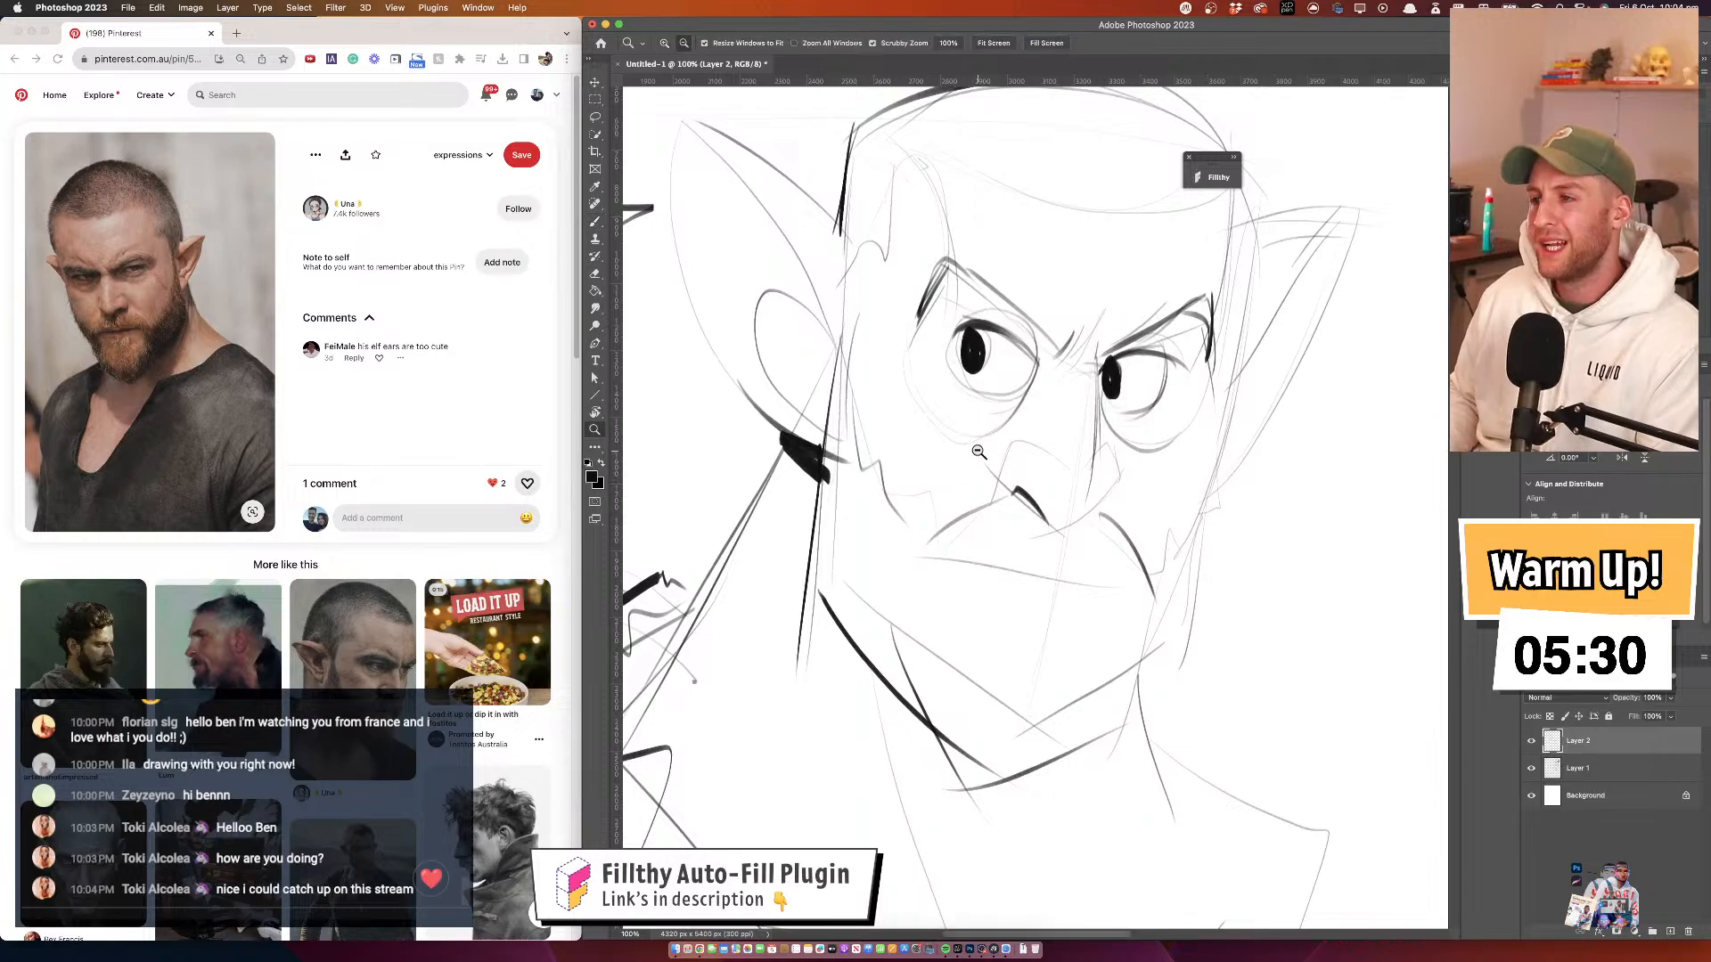
pyautogui.keyDown('alt'); pyautogui.click(978, 451); pyautogui.keyUp('alt')
pyautogui.moveTo(1016, 418); pyautogui.dragTo(1011, 376)
pyautogui.click(996, 337)
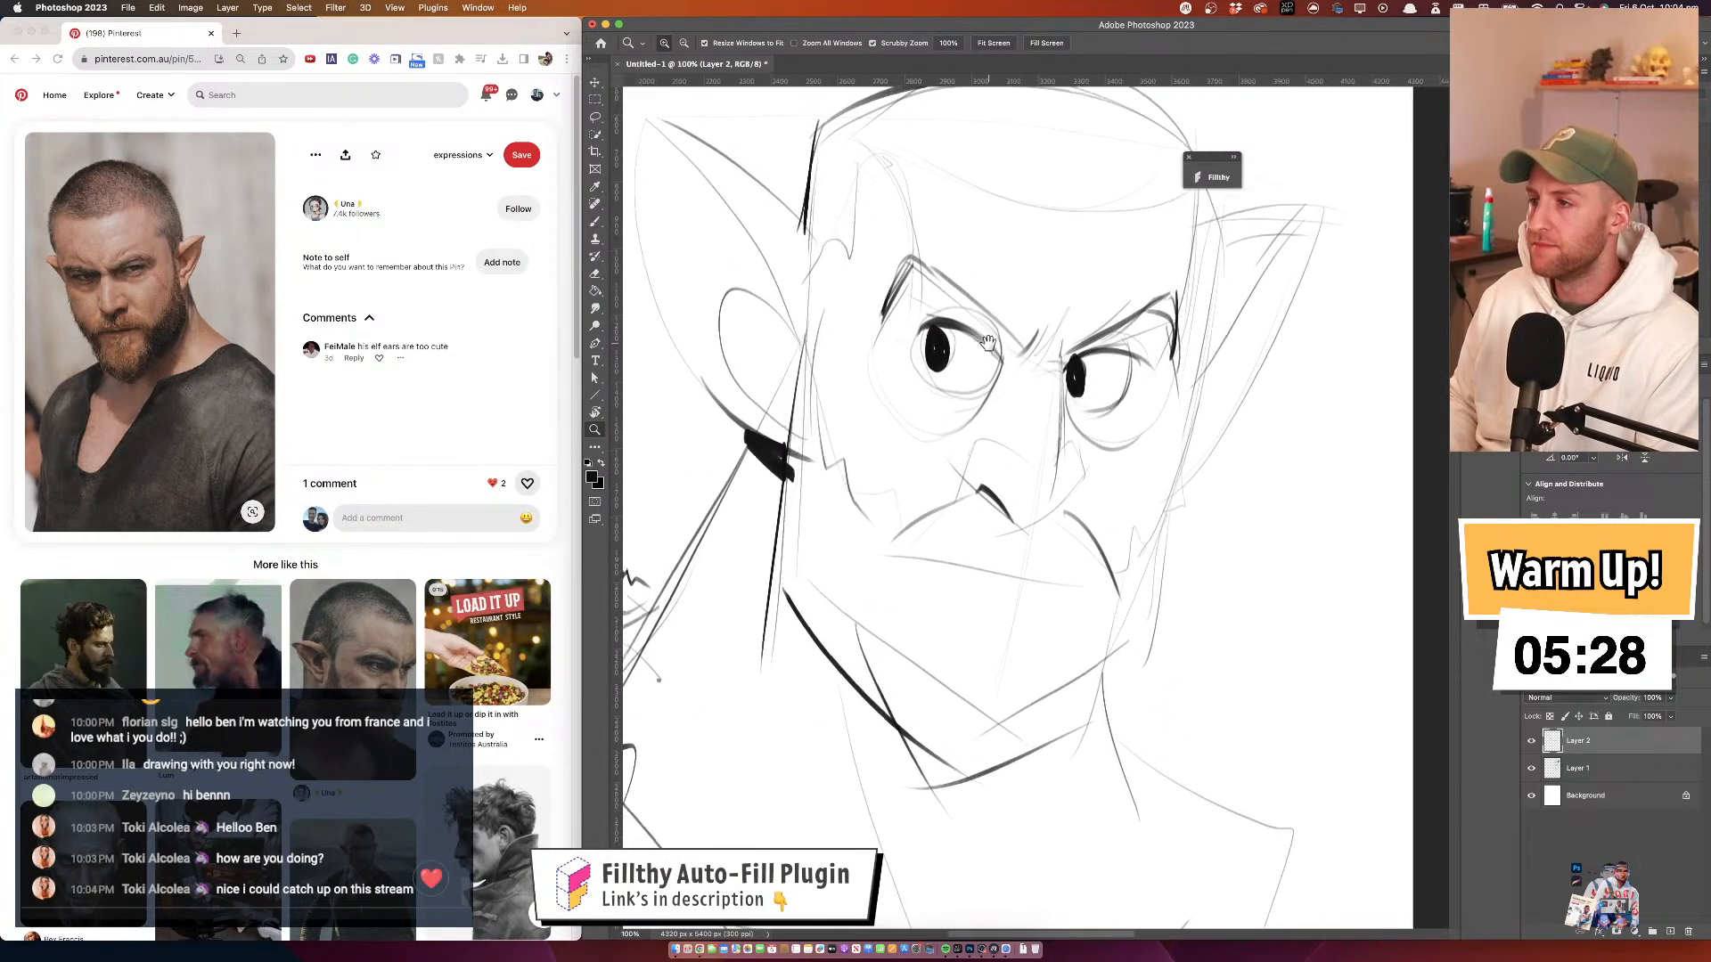
pyautogui.press('b')
pyautogui.moveTo(1217, 235)
pyautogui.mouseDown()
pyautogui.moveTo(1188, 253)
pyautogui.moveTo(1165, 426)
pyautogui.mouseUp()
pyautogui.press('super+z')
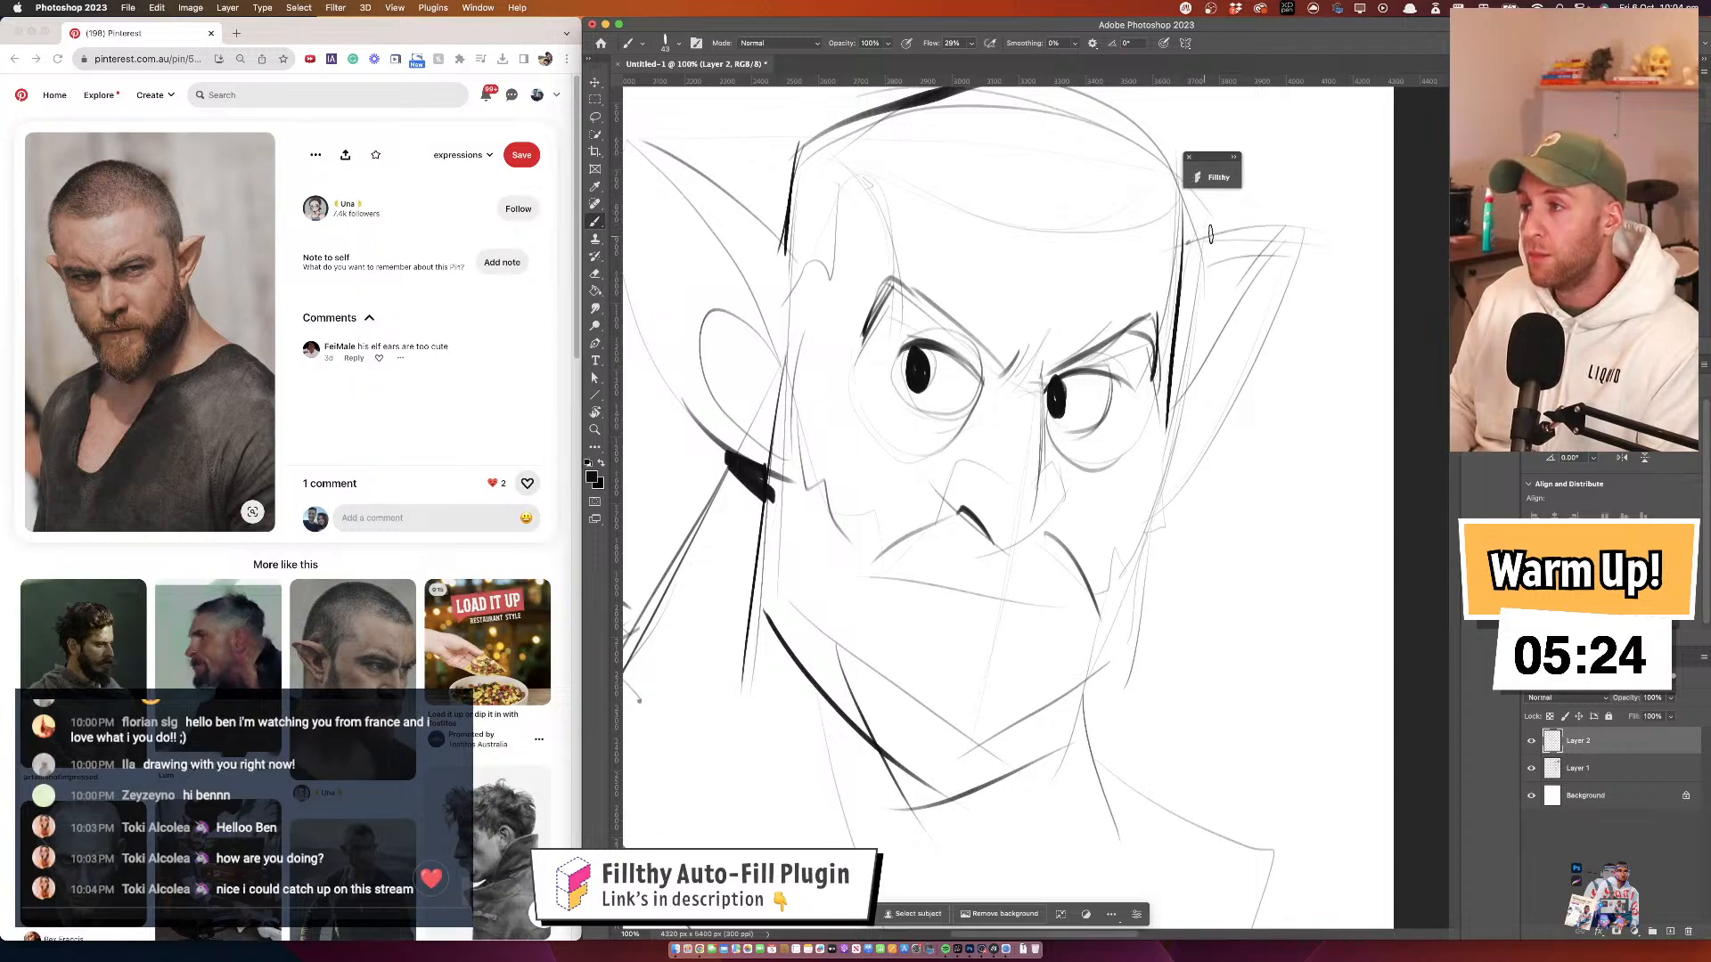
# Draw the upper edge of the far pointed ear and darken the far curve of the crown
pyautogui.moveTo(1192, 244); pyautogui.dragTo(1320, 214)
pyautogui.scroll(4, 1220, 332)
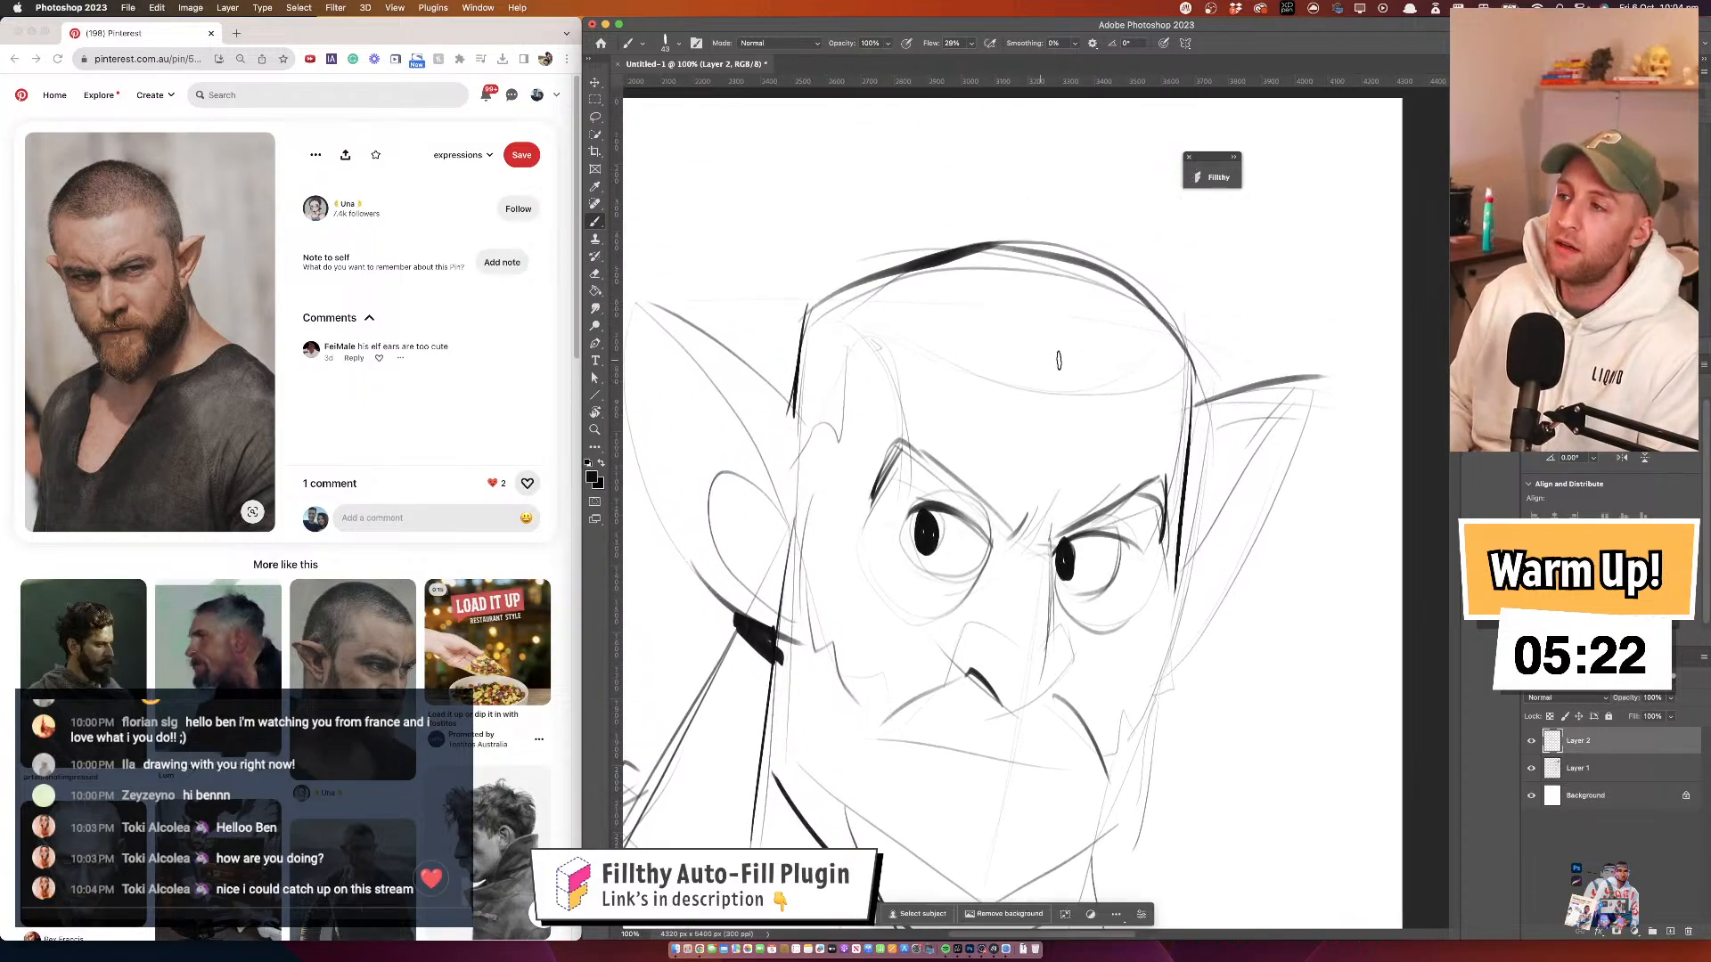
# Draw the near ear's upper edge as a heavy line that thickens towards the head
pyautogui.moveTo(1153, 299); pyautogui.dragTo(1138, 155)
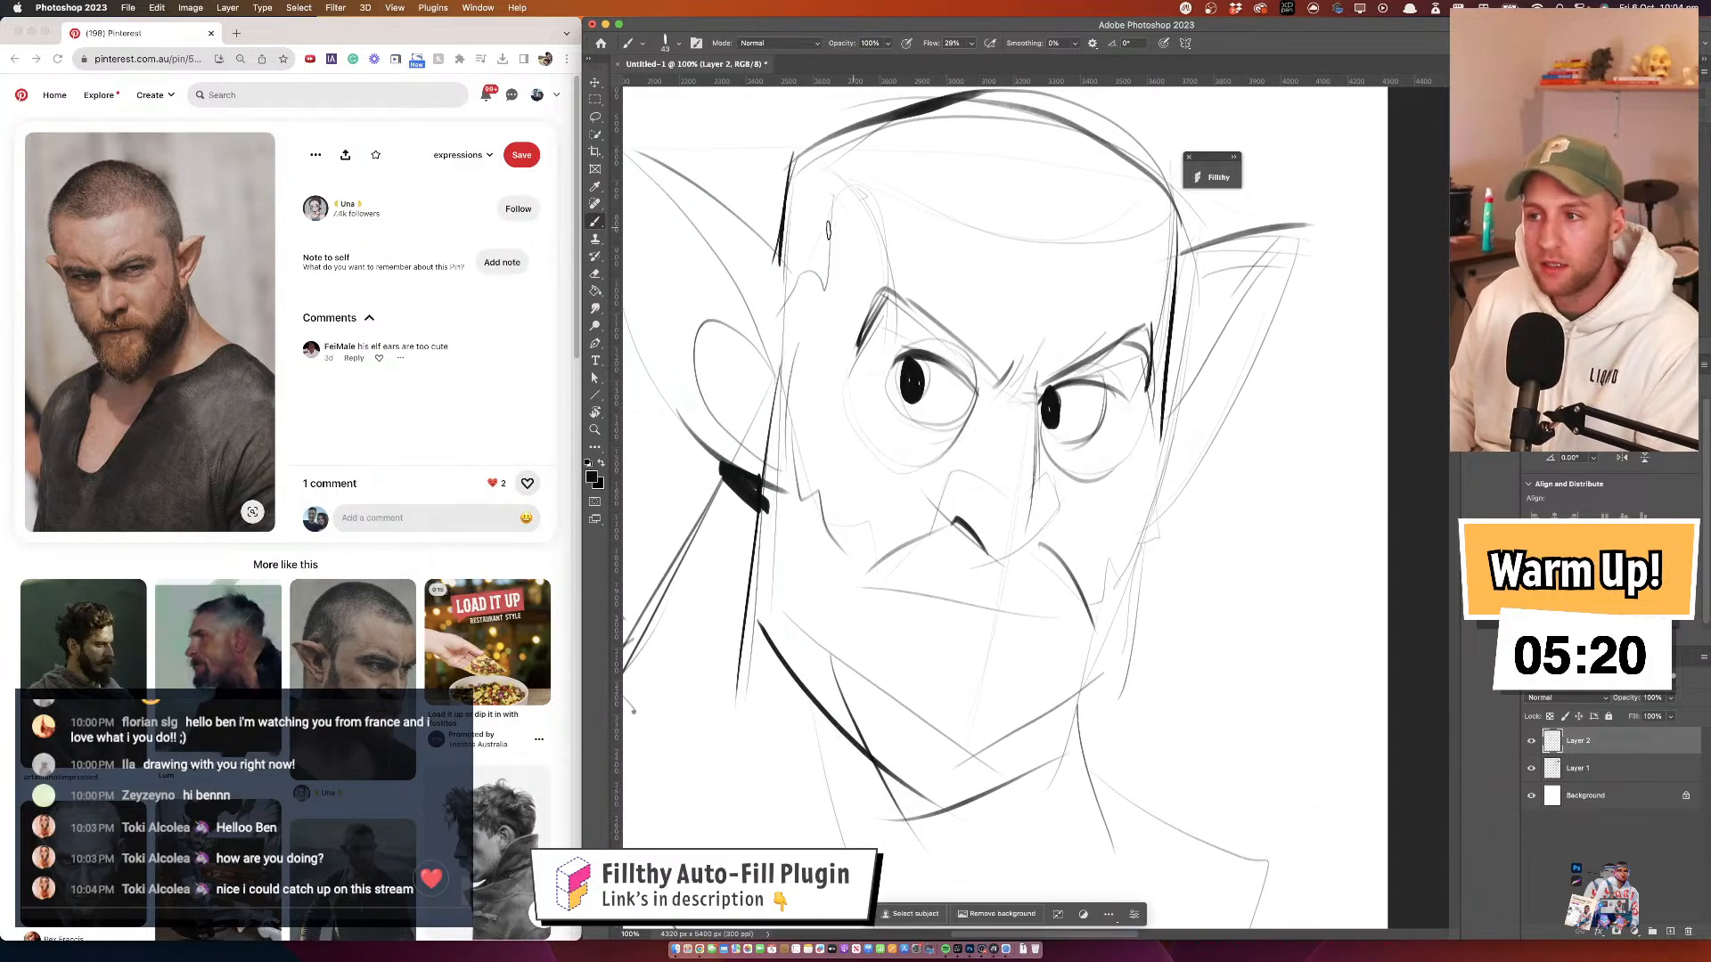
pyautogui.moveTo(844, 296); pyautogui.dragTo(966, 396)
pyautogui.moveTo(792, 305)
pyautogui.mouseDown()
pyautogui.moveTo(905, 519)
pyautogui.moveTo(893, 466)
pyautogui.mouseUp()
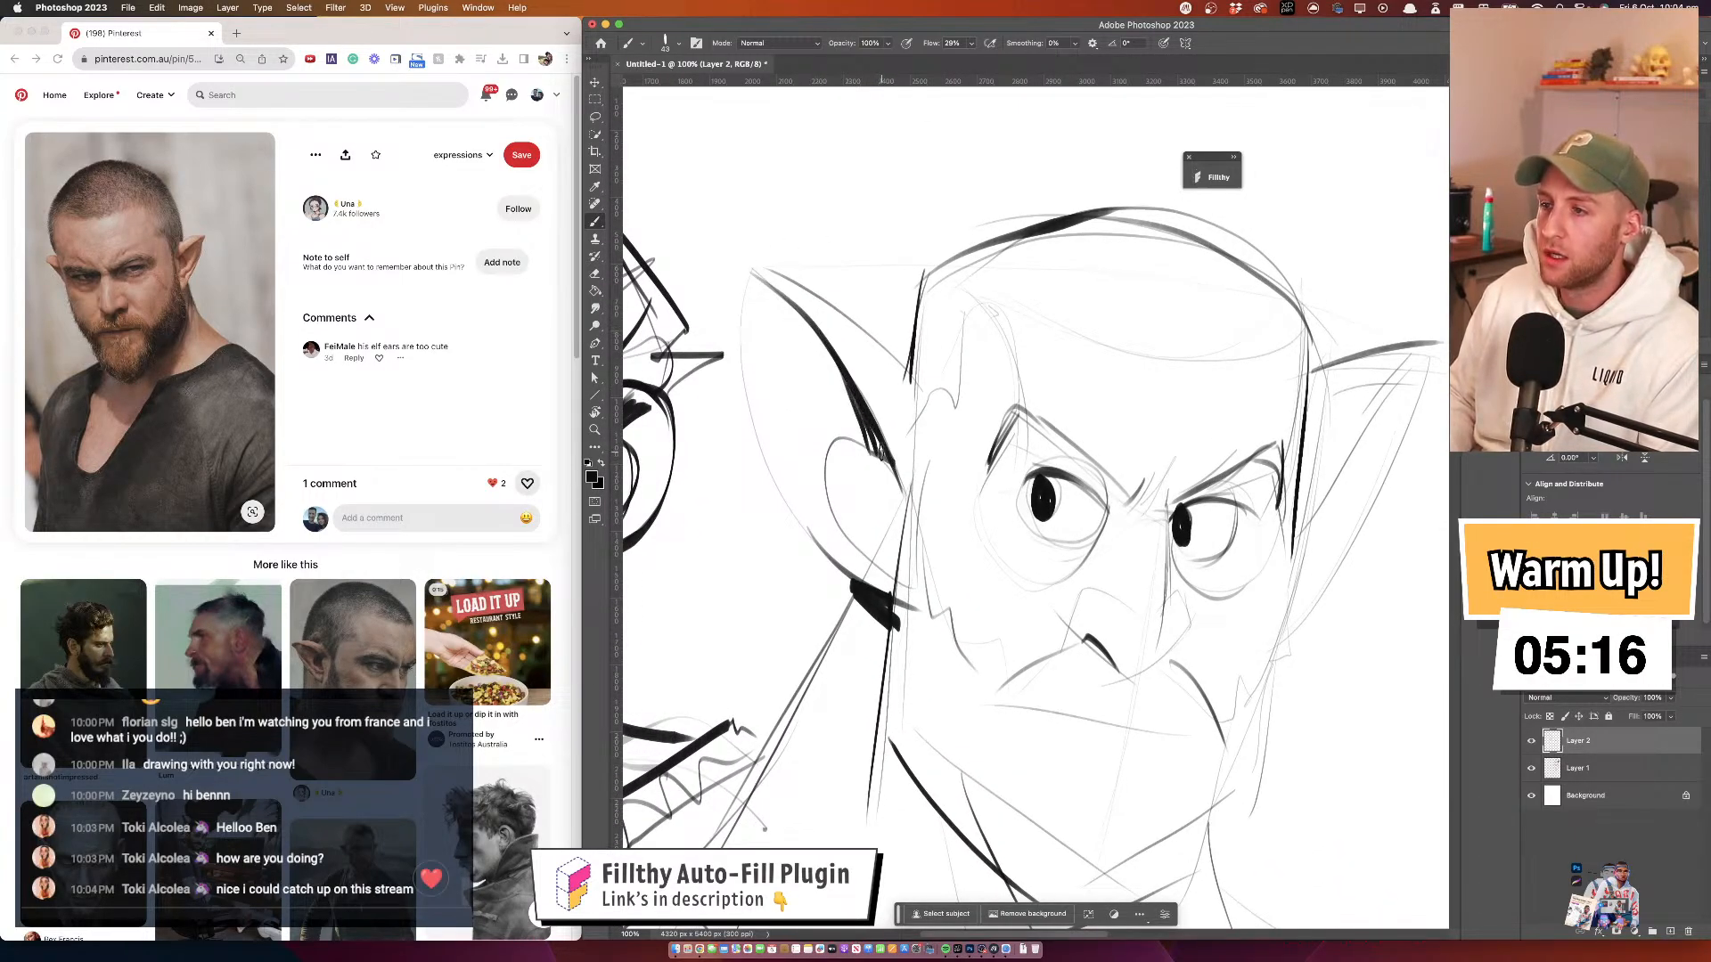
# Draw the far ear's lower edge from its pointed tip back to the head
pyautogui.moveTo(1250, 361); pyautogui.dragTo(1114, 347)
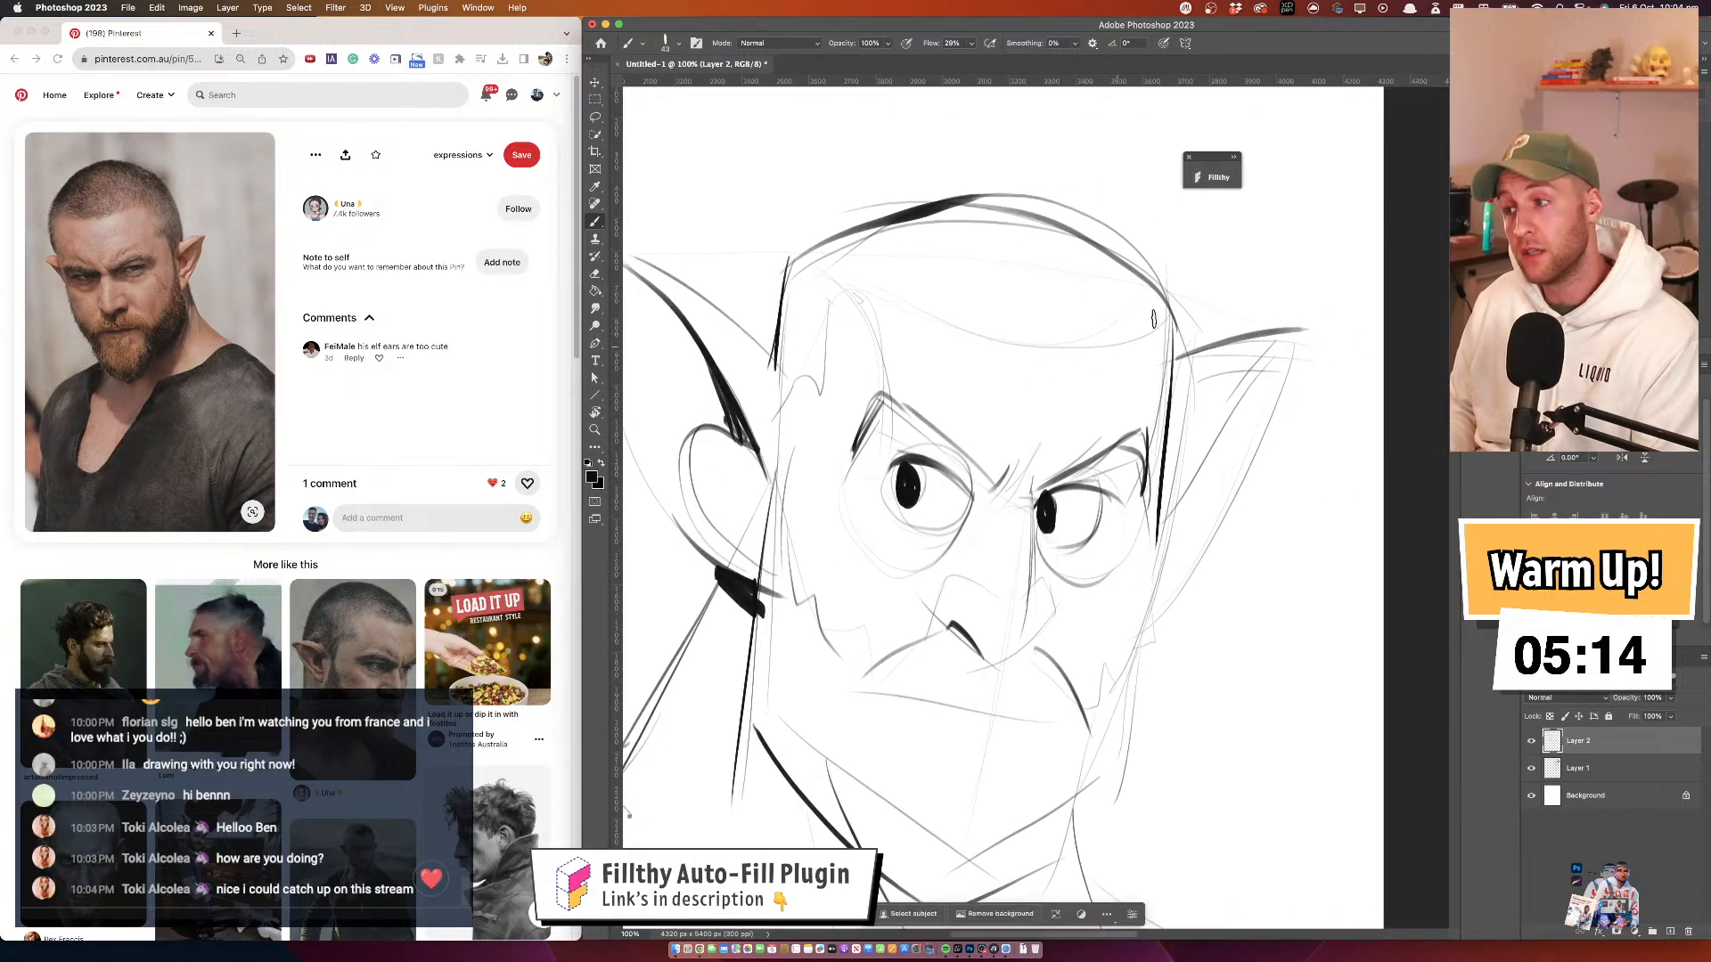
pyautogui.moveTo(1306, 335); pyautogui.dragTo(1157, 518)
pyautogui.press('super+z')
pyautogui.moveTo(1306, 335); pyautogui.dragTo(1156, 518)
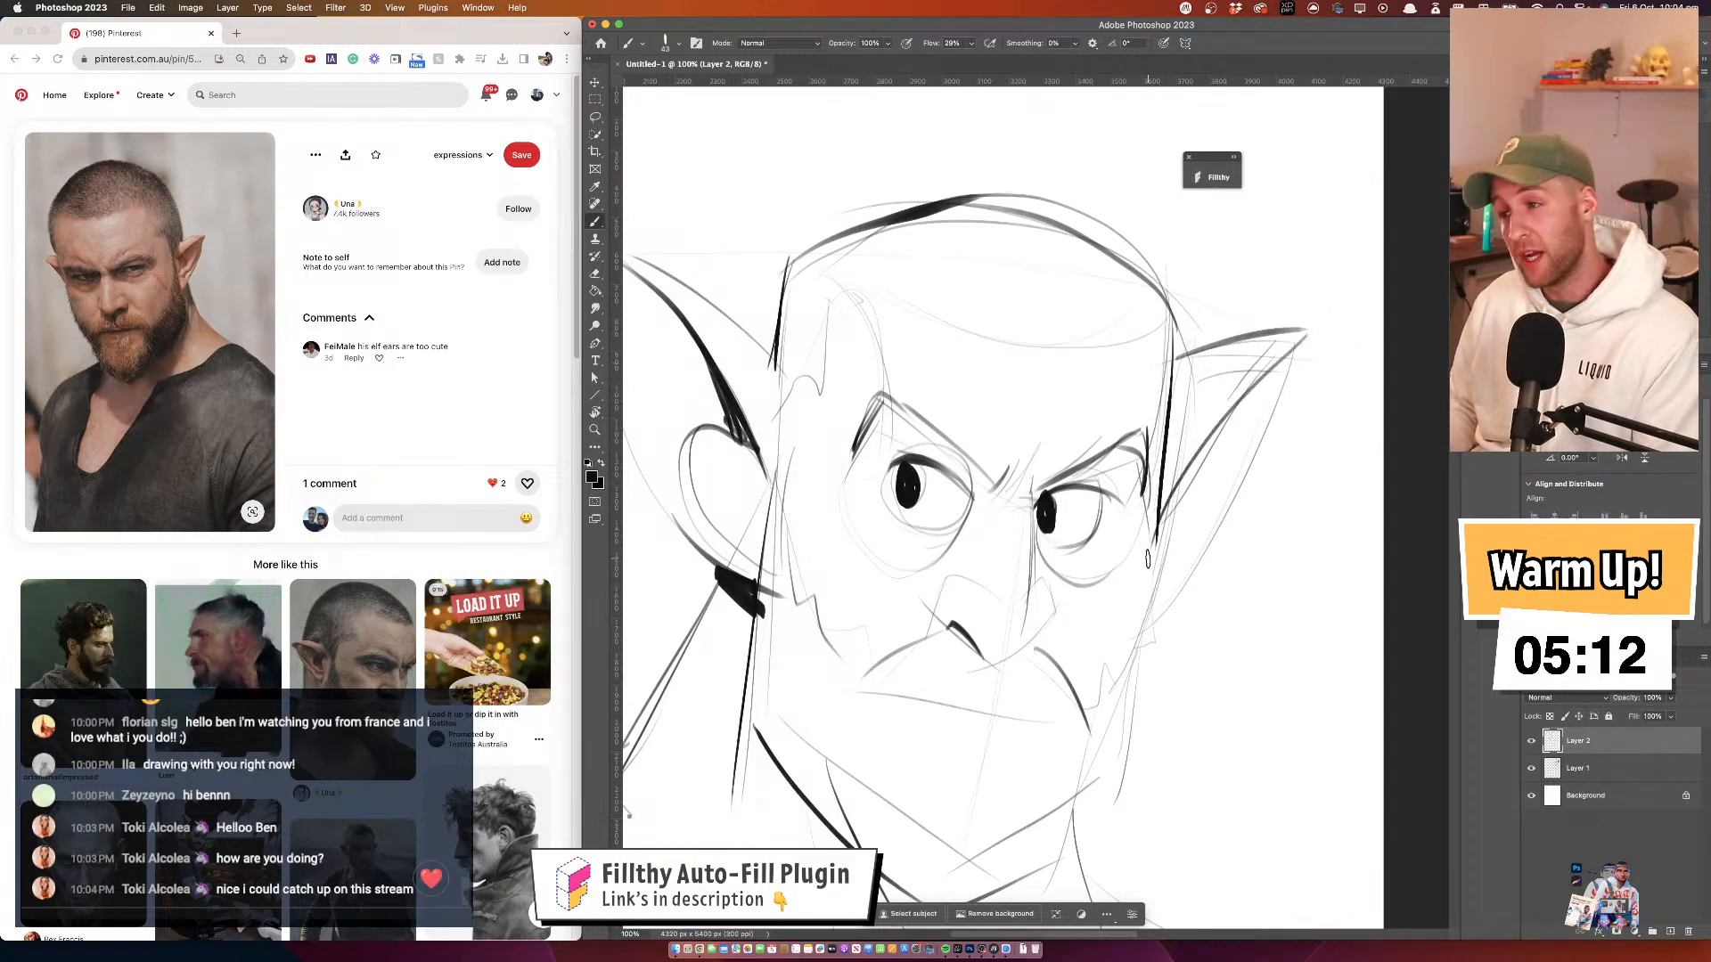
# Sketch the small angular crease between the mouth and the chin, redoing unsatisfactory strokes
pyautogui.moveTo(1197, 415)
pyautogui.mouseDown()
pyautogui.moveTo(1256, 312)
pyautogui.moveTo(1253, 273)
pyautogui.mouseUp()
pyautogui.moveTo(1065, 419); pyautogui.dragTo(1063, 377)
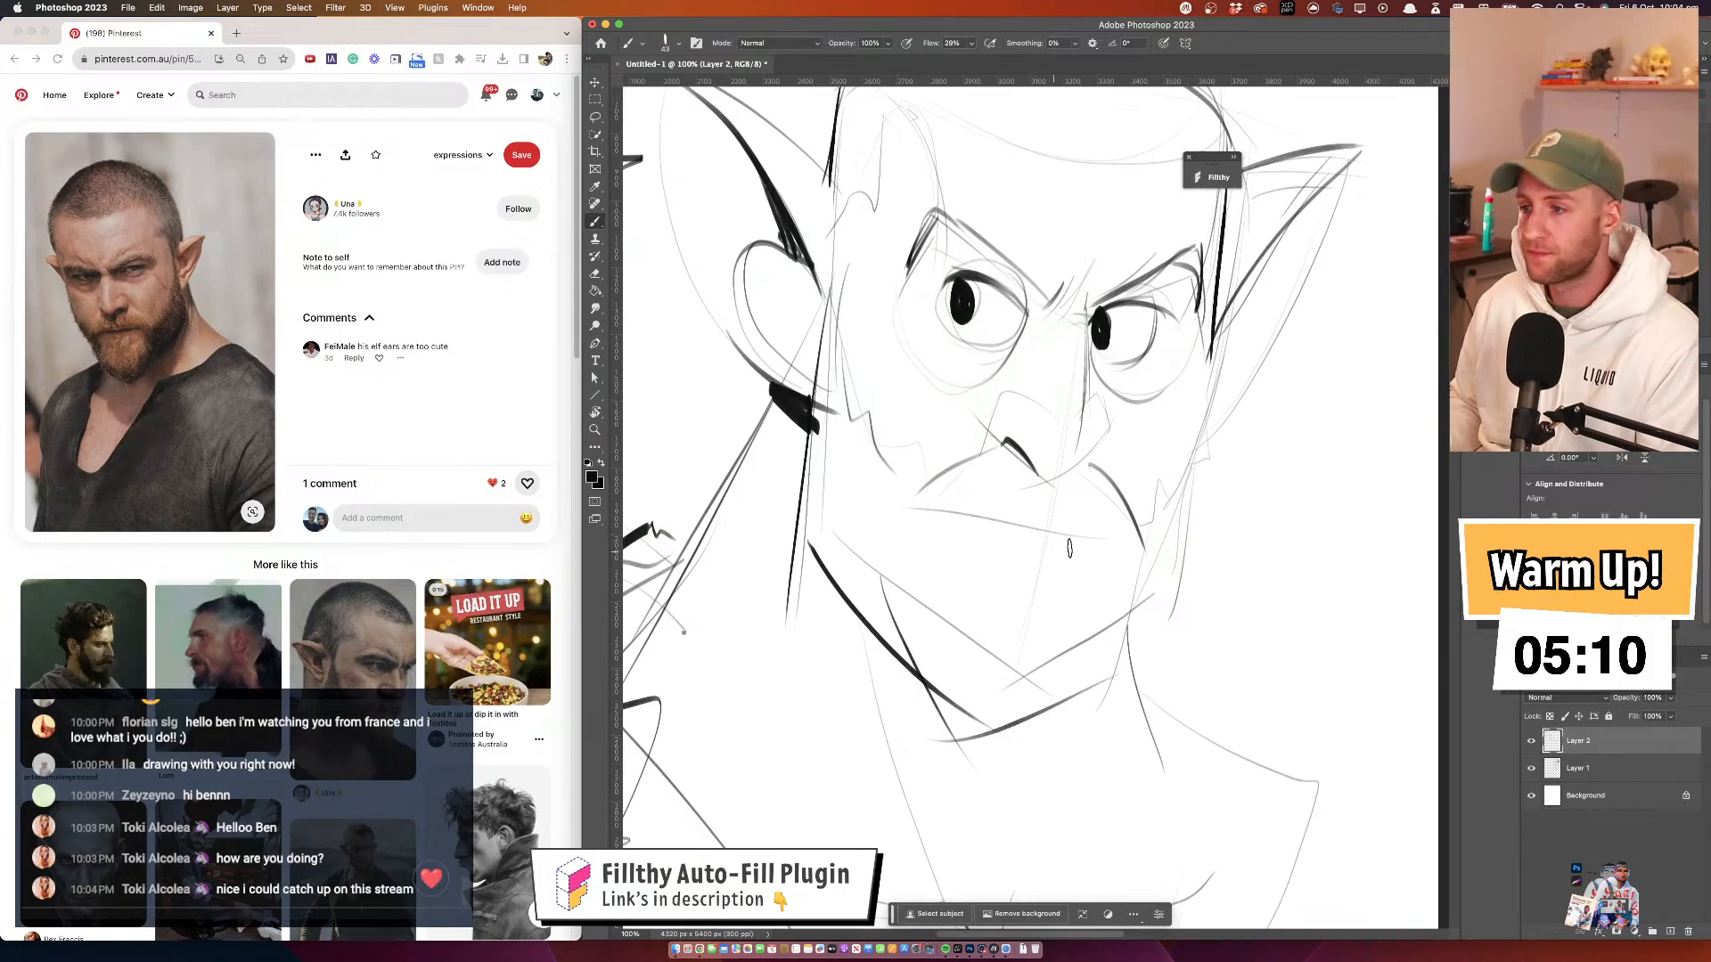
pyautogui.moveTo(1062, 551)
pyautogui.mouseDown()
pyautogui.moveTo(1035, 574)
pyautogui.moveTo(1053, 607)
pyautogui.mouseUp()
pyautogui.press('super+z')
pyautogui.moveTo(992, 556)
pyautogui.mouseDown()
pyautogui.moveTo(1071, 589)
pyautogui.moveTo(1047, 545)
pyautogui.moveTo(1068, 588)
pyautogui.mouseUp()
pyautogui.press('super+z')
pyautogui.moveTo(1068, 589); pyautogui.dragTo(1016, 579)
# Draw the jagged beard edge beside the mouth and darken the face contour in front of the near ear
pyautogui.moveTo(992, 472)
pyautogui.mouseDown()
pyautogui.moveTo(1024, 499)
pyautogui.moveTo(926, 524)
pyautogui.mouseUp()
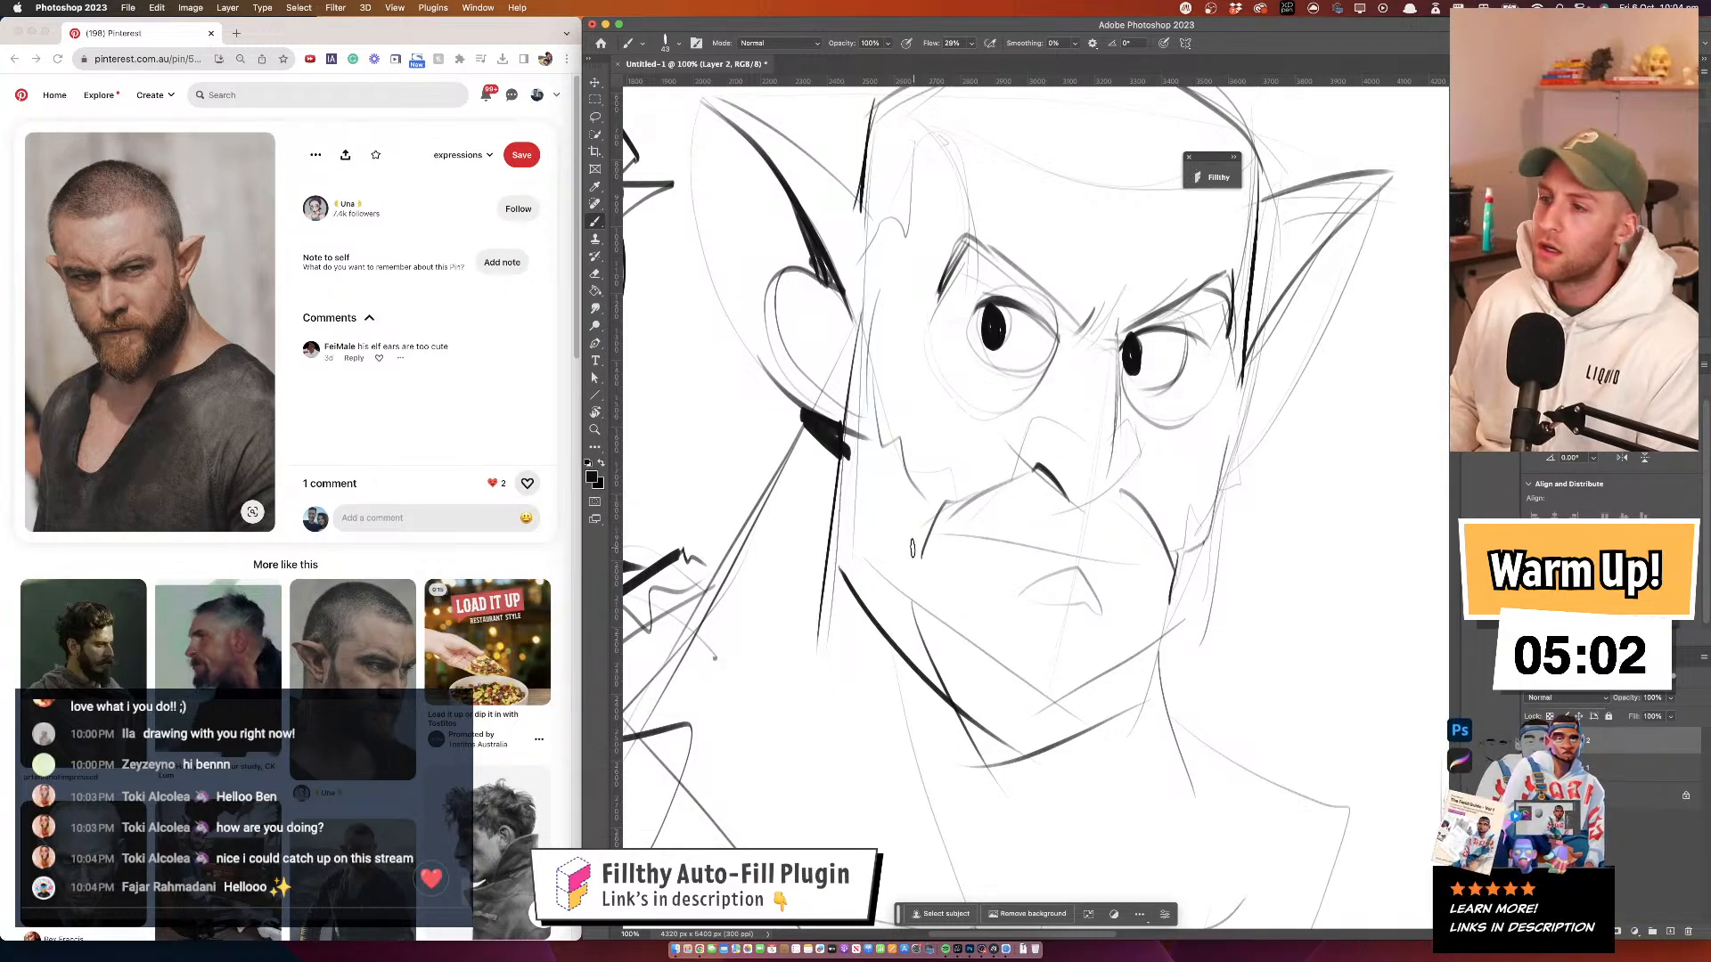
pyautogui.moveTo(915, 546); pyautogui.dragTo(900, 450)
pyautogui.moveTo(1055, 414); pyautogui.dragTo(1080, 397)
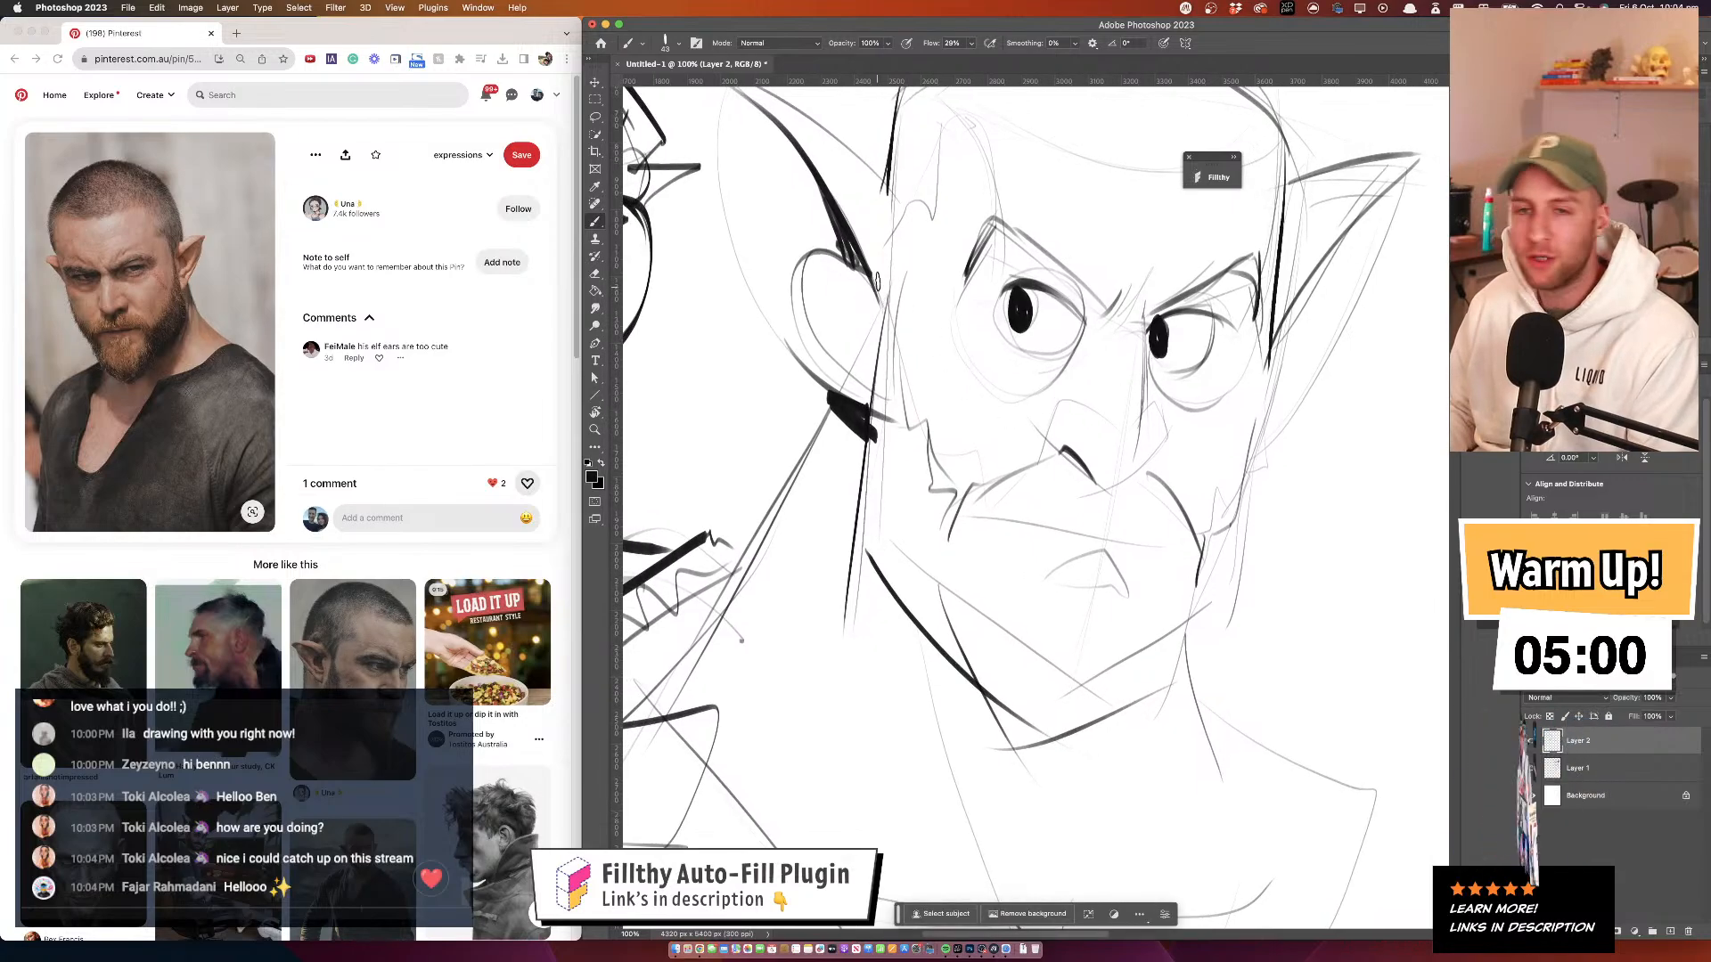
pyautogui.moveTo(910, 229); pyautogui.dragTo(906, 464)
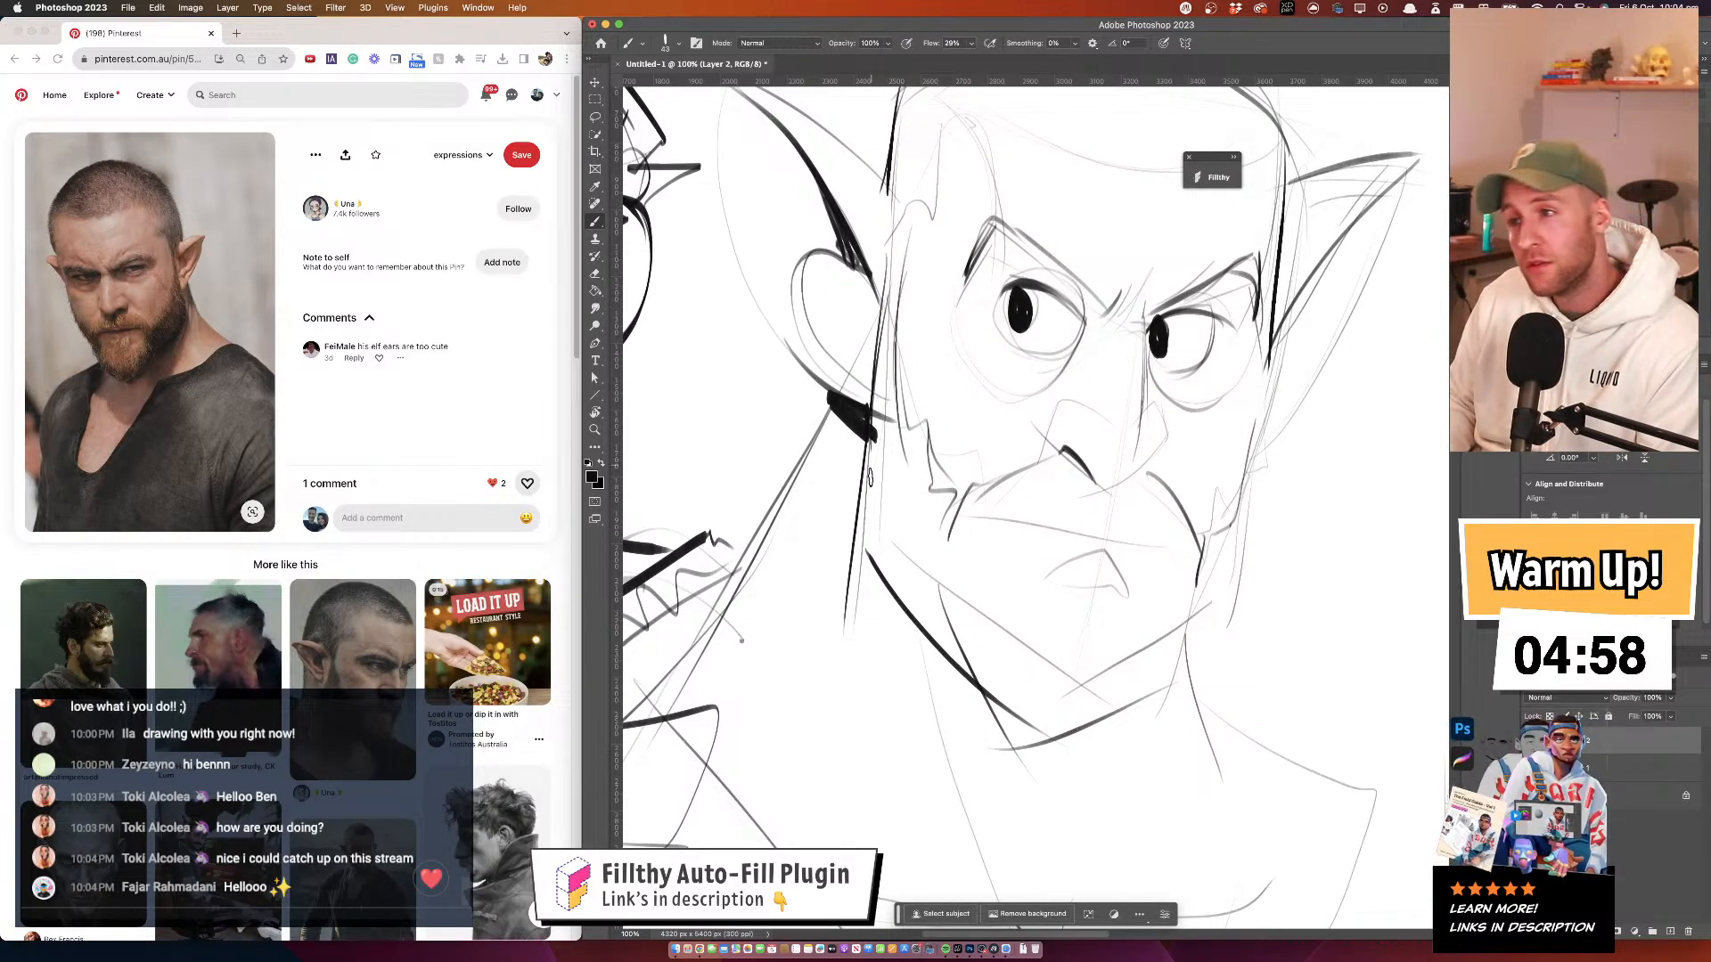
# Darken the face contour below the near ear and thicken the jawline on both sides of the chin
pyautogui.moveTo(875, 328); pyautogui.dragTo(854, 526)
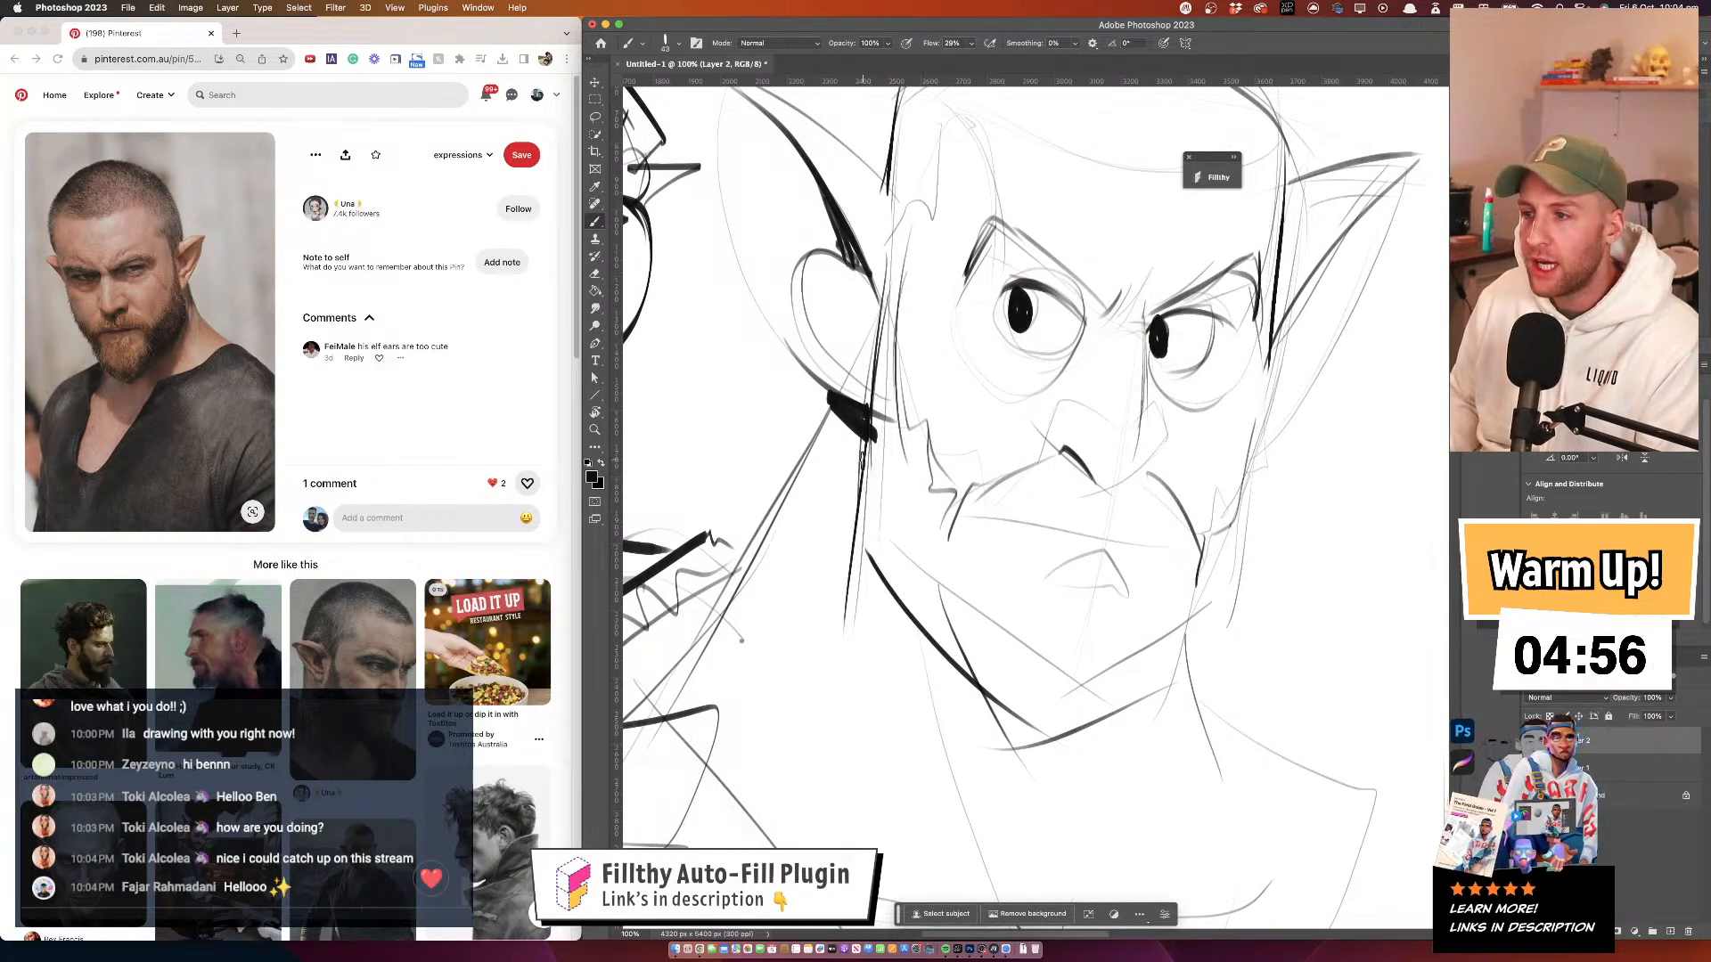
pyautogui.moveTo(869, 397); pyautogui.dragTo(846, 575)
pyautogui.moveTo(1160, 660); pyautogui.dragTo(1050, 629)
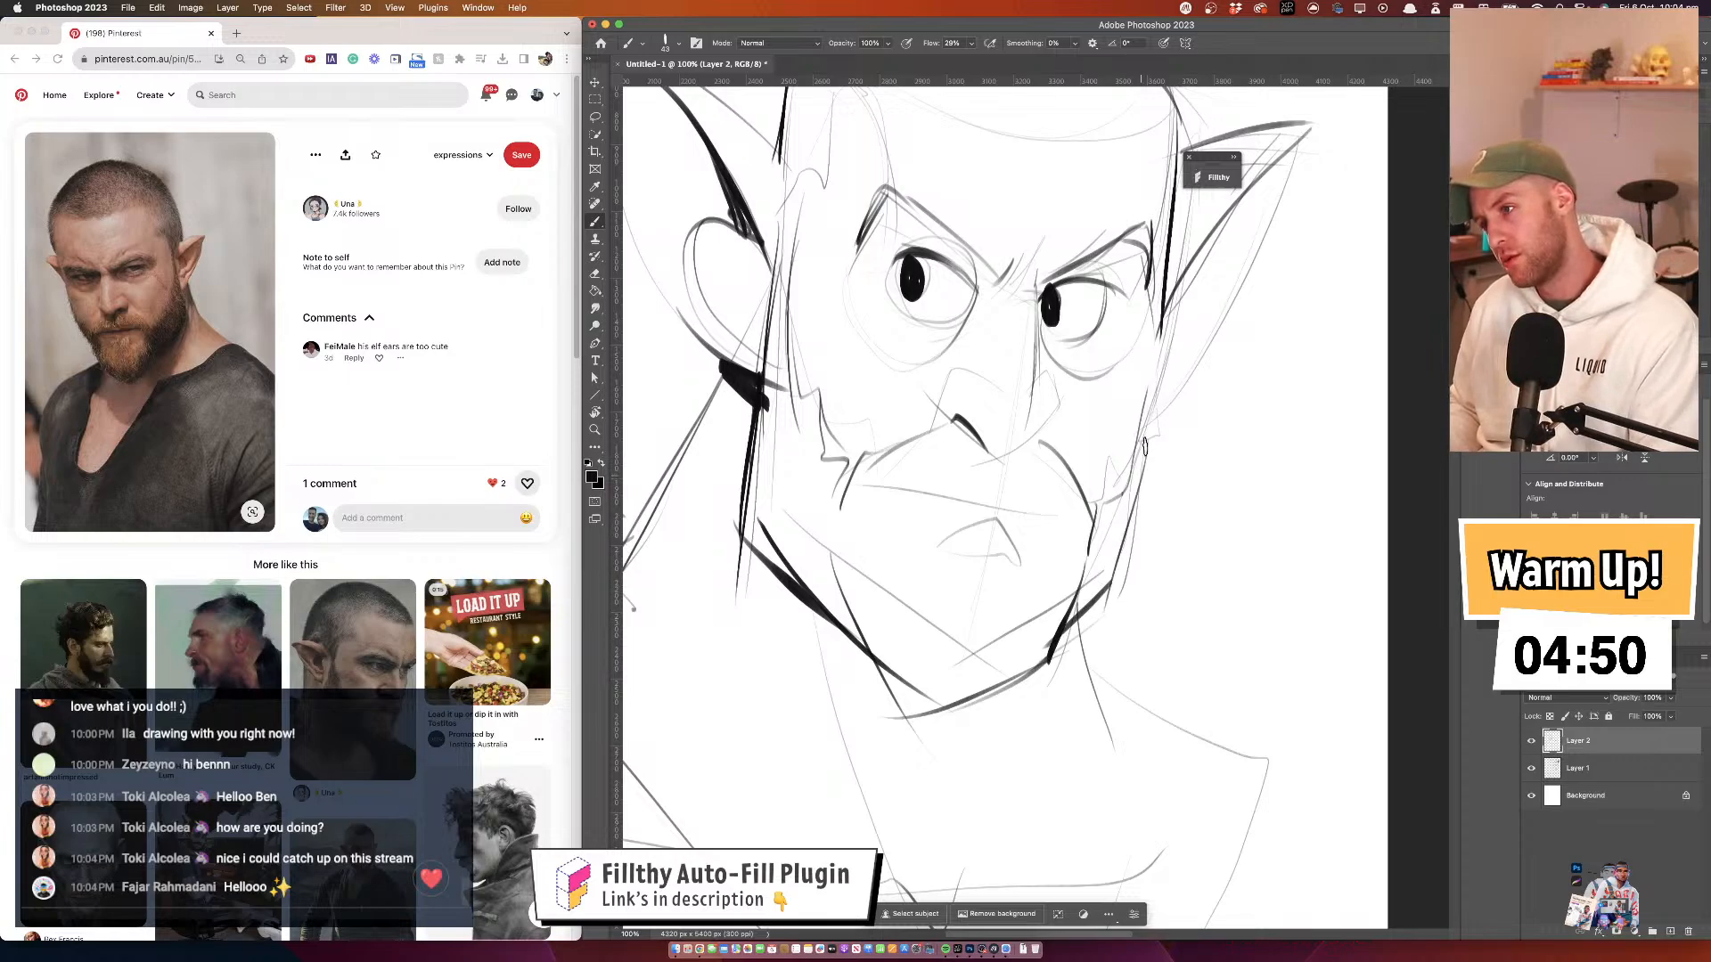
# Fade both existing eyebrow outlines and the frown lines between them with the Eraser
pyautogui.press('z')
pyautogui.keyDown('alt'); pyautogui.click(1099, 455); pyautogui.keyUp('alt')
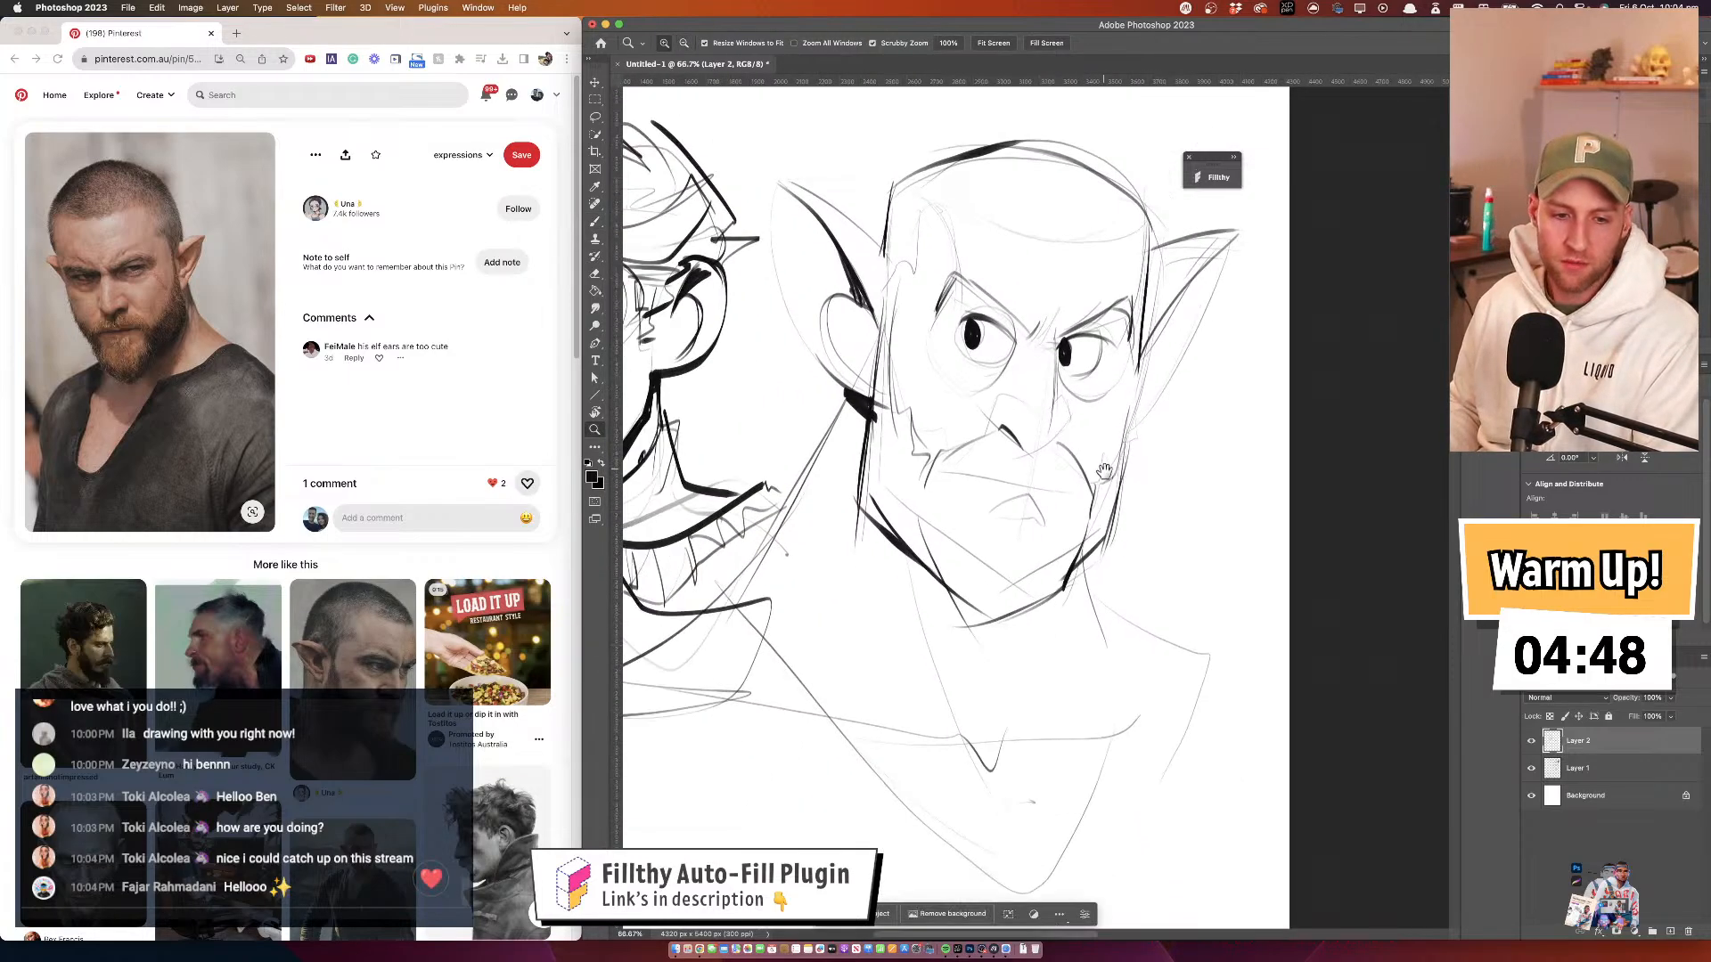
pyautogui.moveTo(1106, 468)
pyautogui.mouseDown()
pyautogui.moveTo(1089, 415)
pyautogui.moveTo(1105, 445)
pyautogui.moveTo(1043, 459)
pyautogui.mouseUp()
pyautogui.click(1047, 407)
pyautogui.press('b')
pyautogui.press('e')
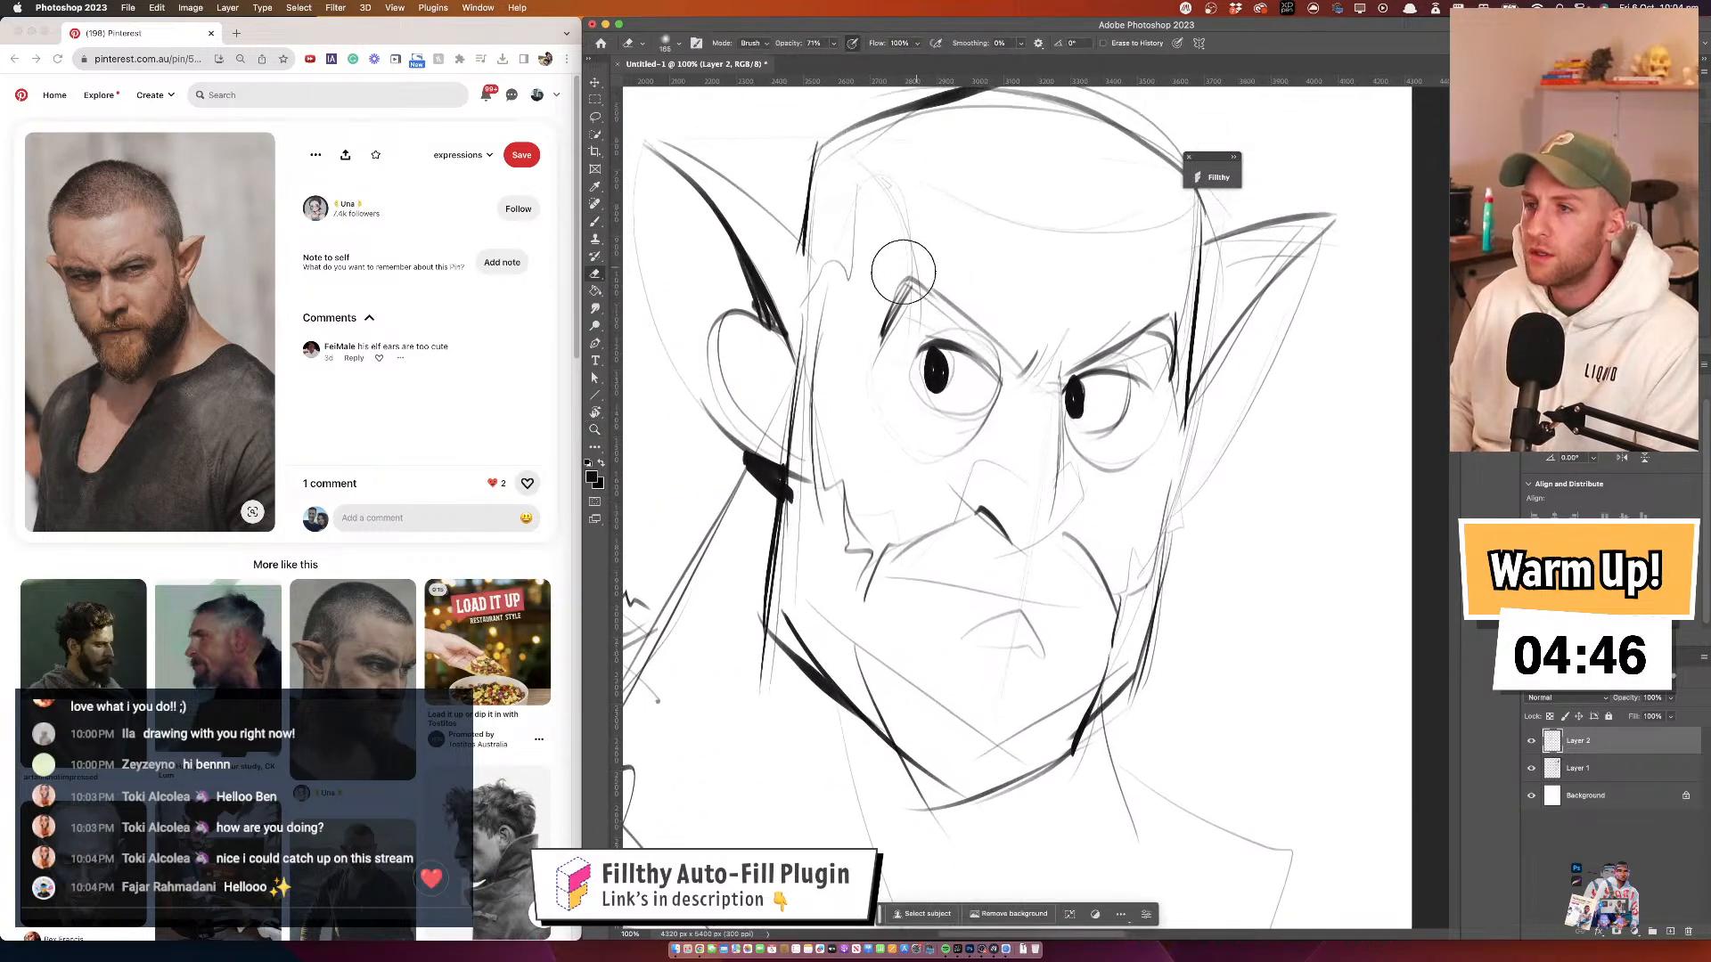
pyautogui.moveTo(901, 271); pyautogui.dragTo(870, 345)
pyautogui.moveTo(917, 279)
pyautogui.mouseDown()
pyautogui.moveTo(1215, 306)
pyautogui.moveTo(1194, 343)
pyautogui.mouseUp()
# Redraw the near eyebrow as two parallel edges slanting down towards the nose, with an angled outer end
pyautogui.press('z')
pyautogui.keyDown('alt'); pyautogui.click(1035, 324); pyautogui.keyUp('alt')
pyautogui.keyDown('alt'); pyautogui.click(1034, 324); pyautogui.keyUp('alt')
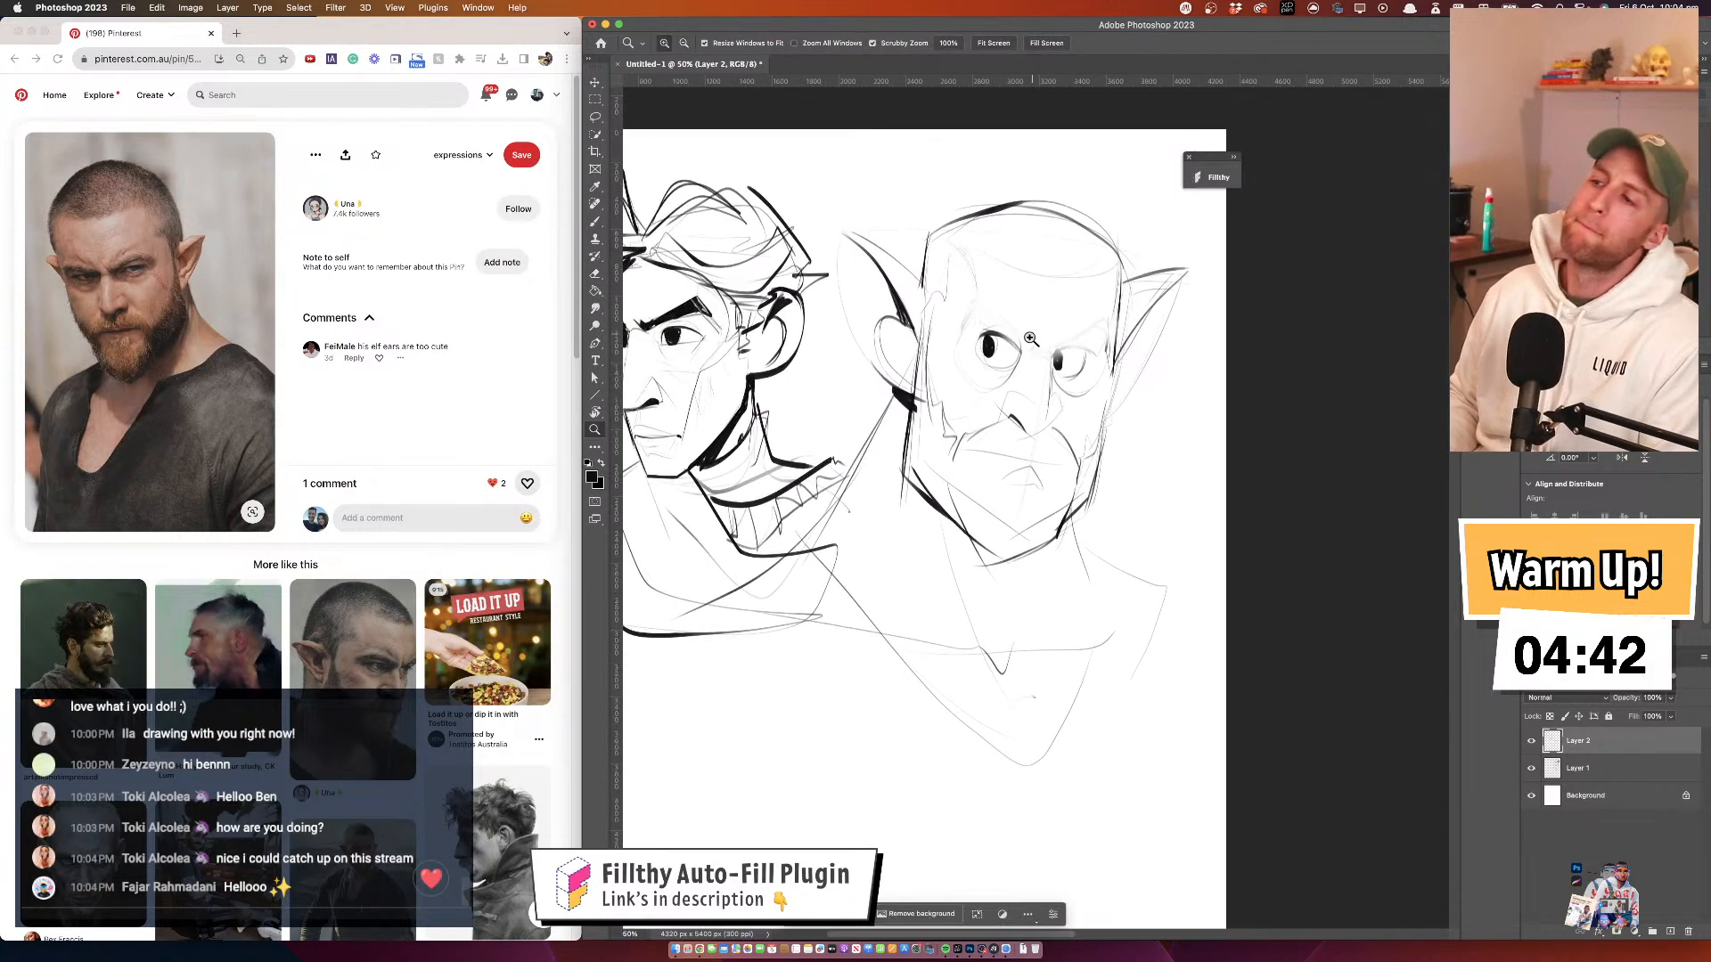
pyautogui.click(1023, 333)
pyautogui.click(1023, 333)
pyautogui.click(1023, 333)
pyautogui.moveTo(1045, 349); pyautogui.dragTo(1080, 403)
pyautogui.press('b')
pyautogui.moveTo(887, 305); pyautogui.dragTo(878, 306)
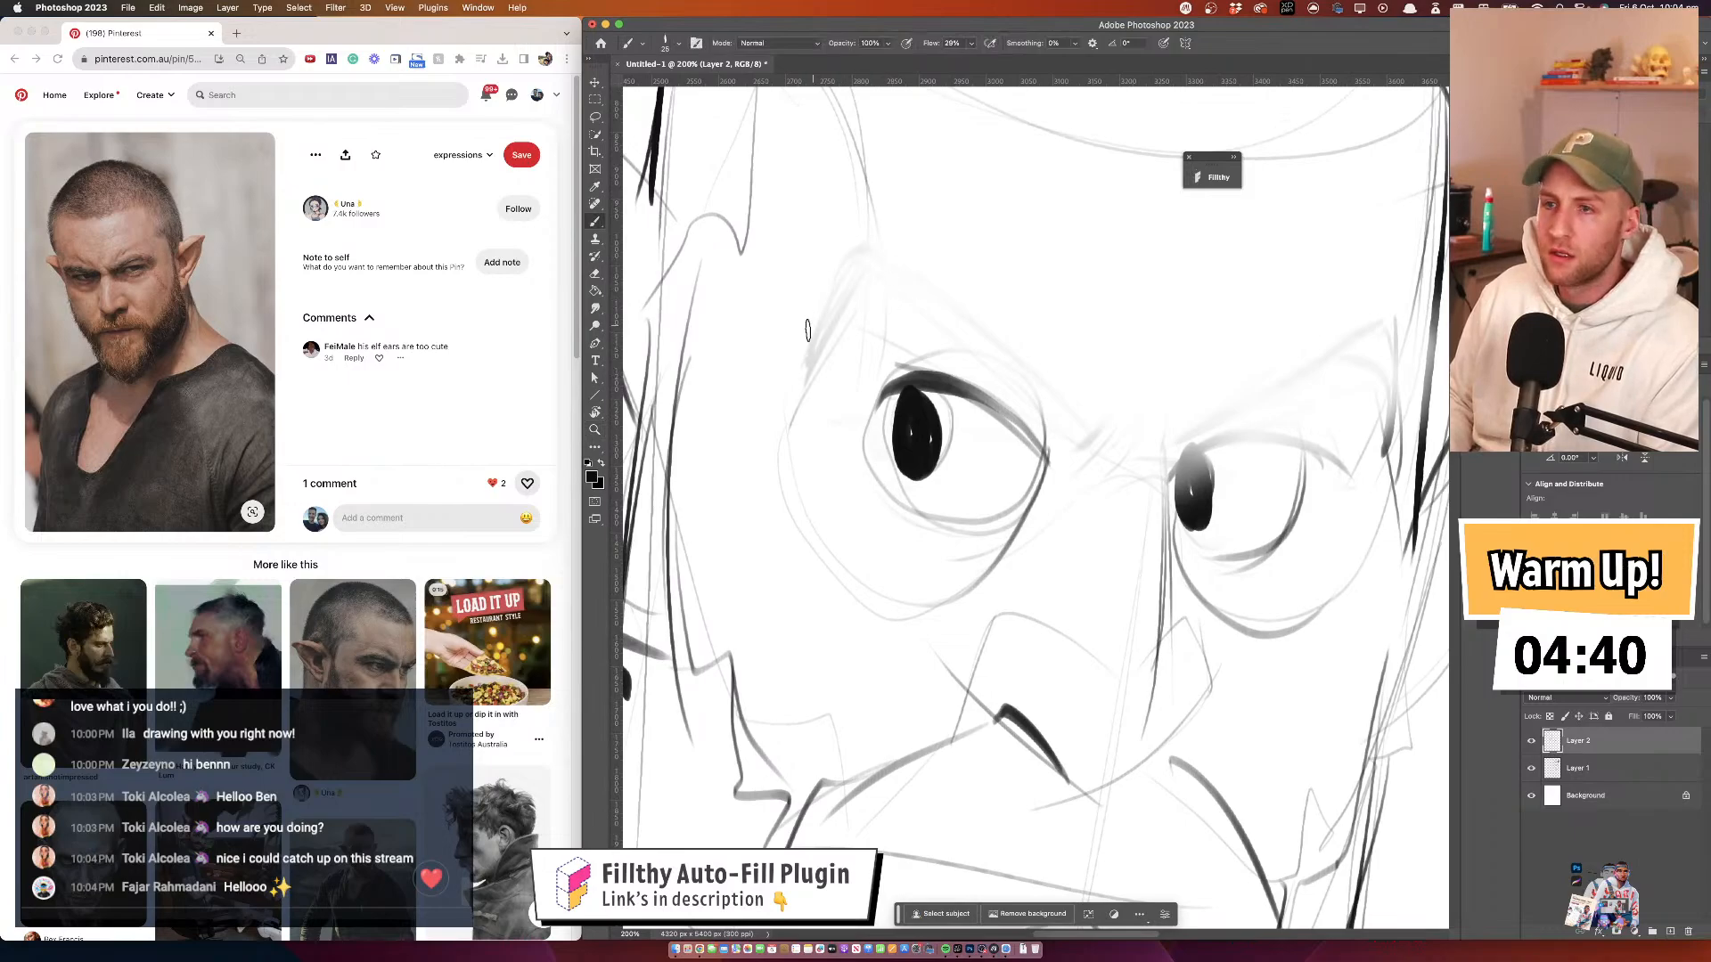
pyautogui.moveTo(805, 349); pyautogui.dragTo(894, 243)
pyautogui.press('super+z')
pyautogui.moveTo(818, 330)
pyautogui.mouseDown()
pyautogui.moveTo(871, 274)
pyautogui.moveTo(972, 270)
pyautogui.moveTo(1121, 412)
pyautogui.mouseUp()
pyautogui.moveTo(891, 291); pyautogui.dragTo(1134, 450)
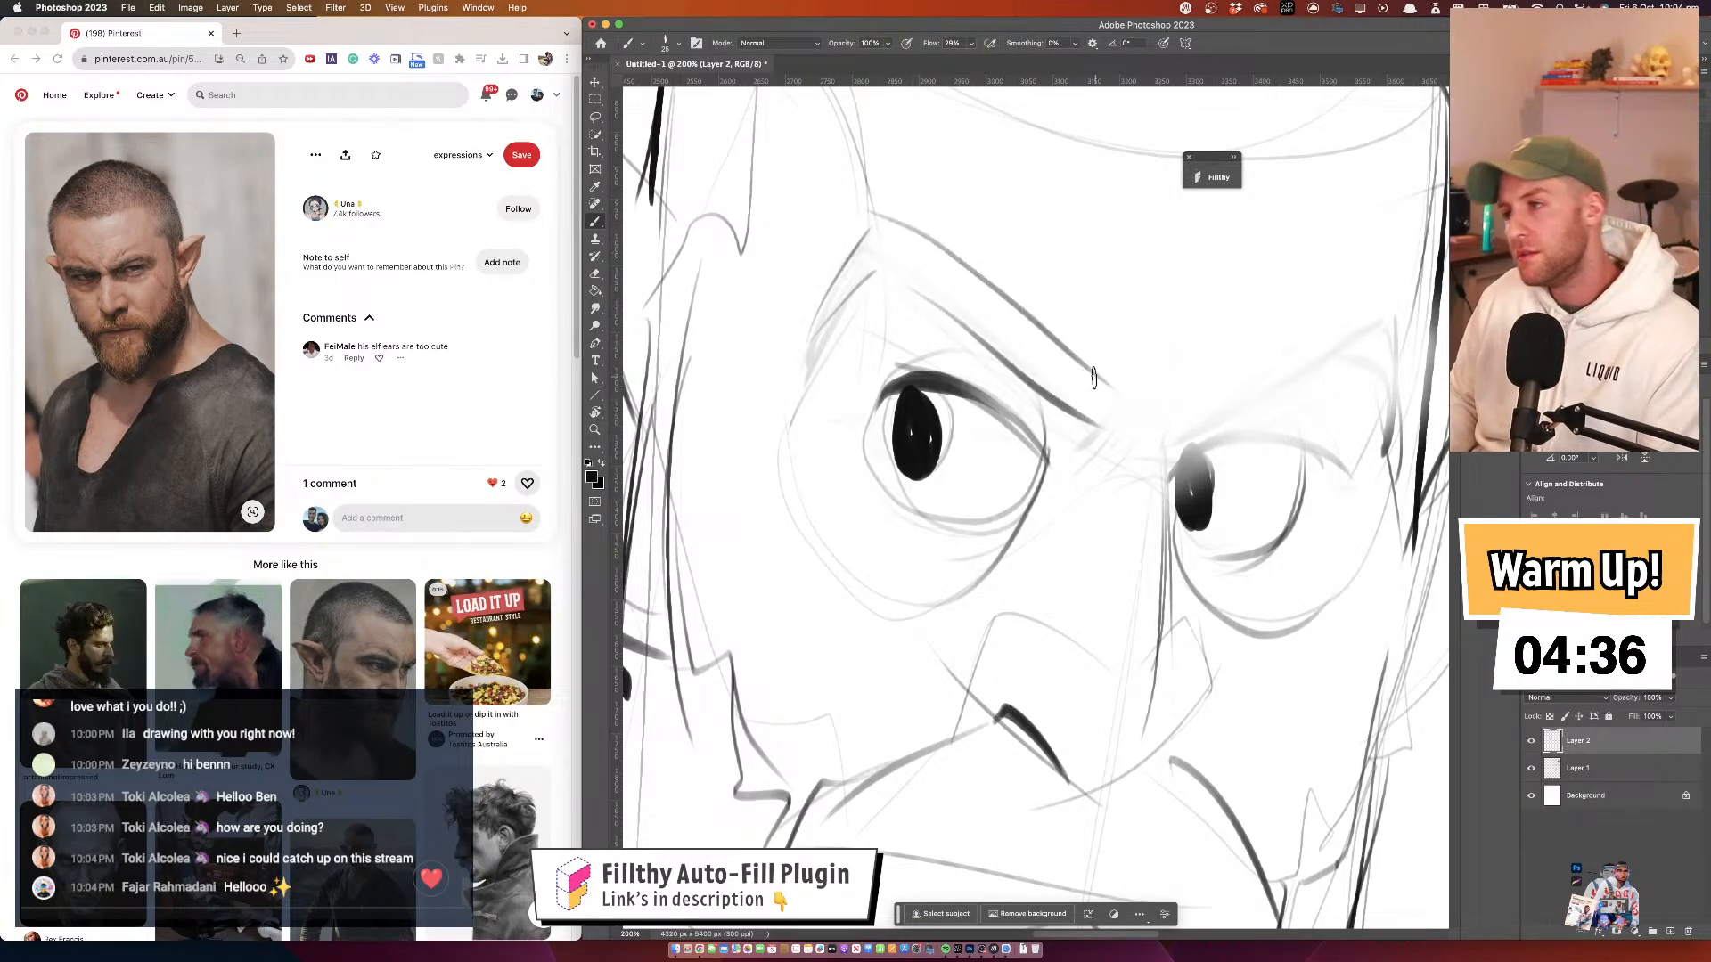
# Close off the near eyebrow's inner end and shade it with short dark strokes
pyautogui.moveTo(1166, 393)
pyautogui.mouseDown()
pyautogui.moveTo(983, 346)
pyautogui.moveTo(988, 402)
pyautogui.mouseUp()
pyautogui.press('super+z')
pyautogui.keyDown('super'); pyautogui.click(988, 358); pyautogui.keyUp('super')
pyautogui.click(979, 399)
pyautogui.click(865, 326)
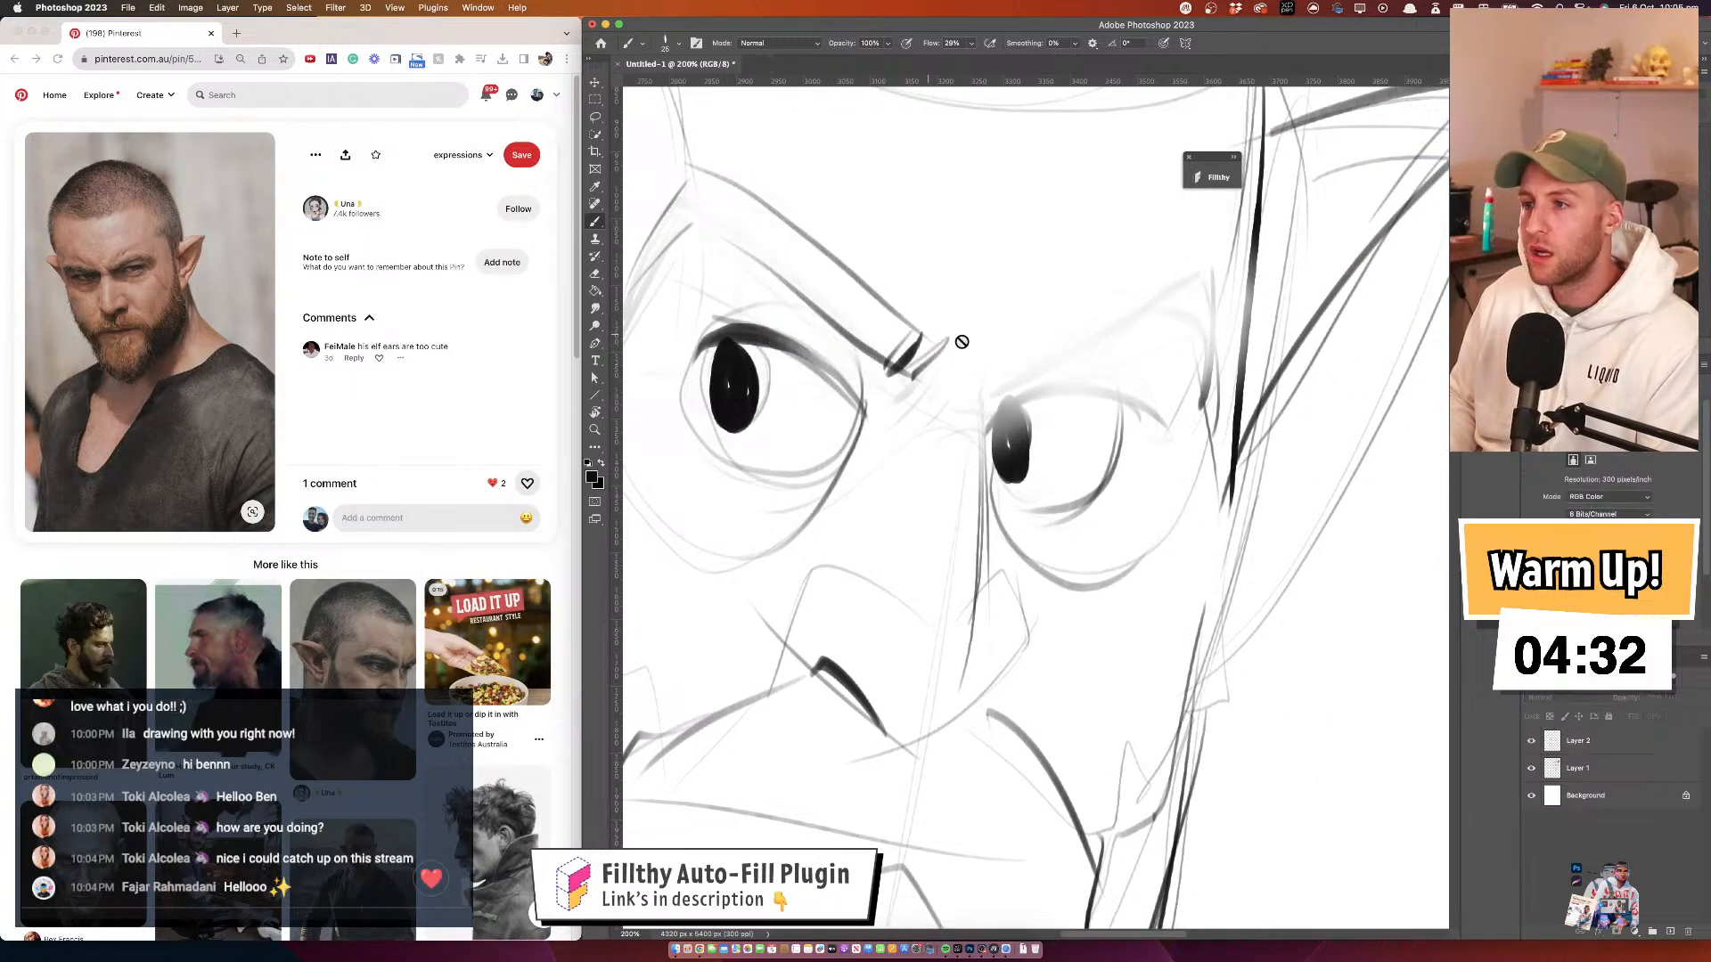
# Reselect Layer 2 and draw the short frown crease above the nose bridge beside the far eye
pyautogui.press('v')
pyautogui.click(1625, 743)
pyautogui.press('b')
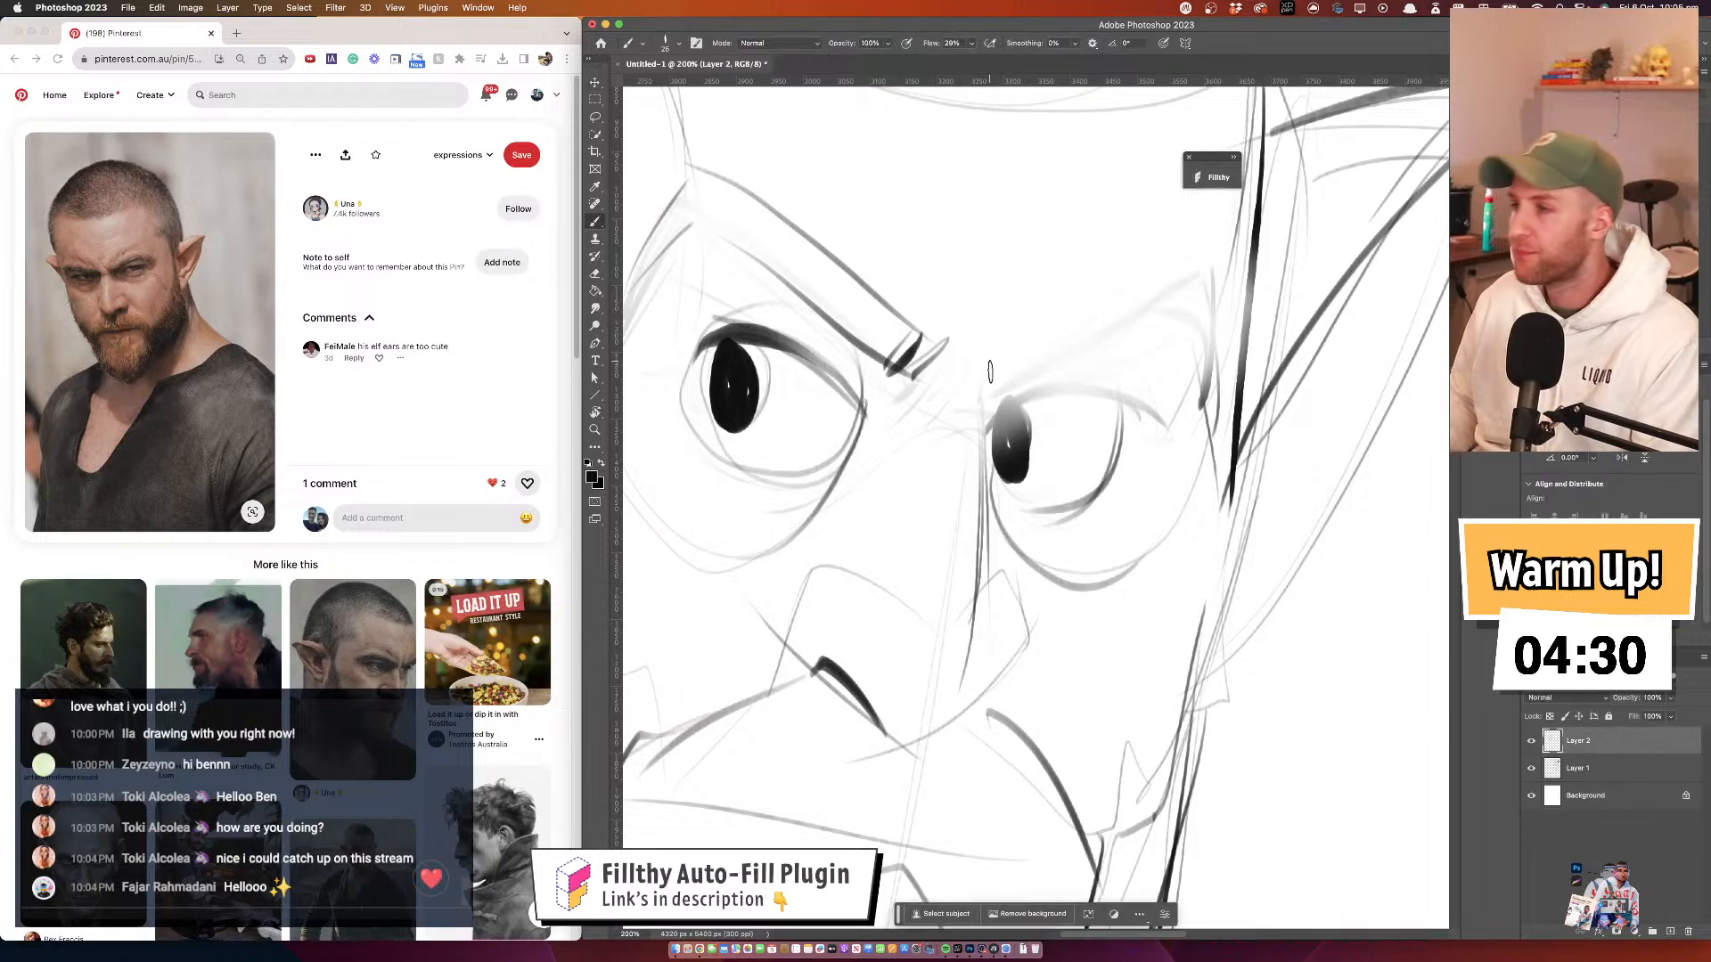
pyautogui.moveTo(991, 342); pyautogui.dragTo(973, 404)
pyautogui.press('super+z')
pyautogui.moveTo(994, 340); pyautogui.dragTo(970, 407)
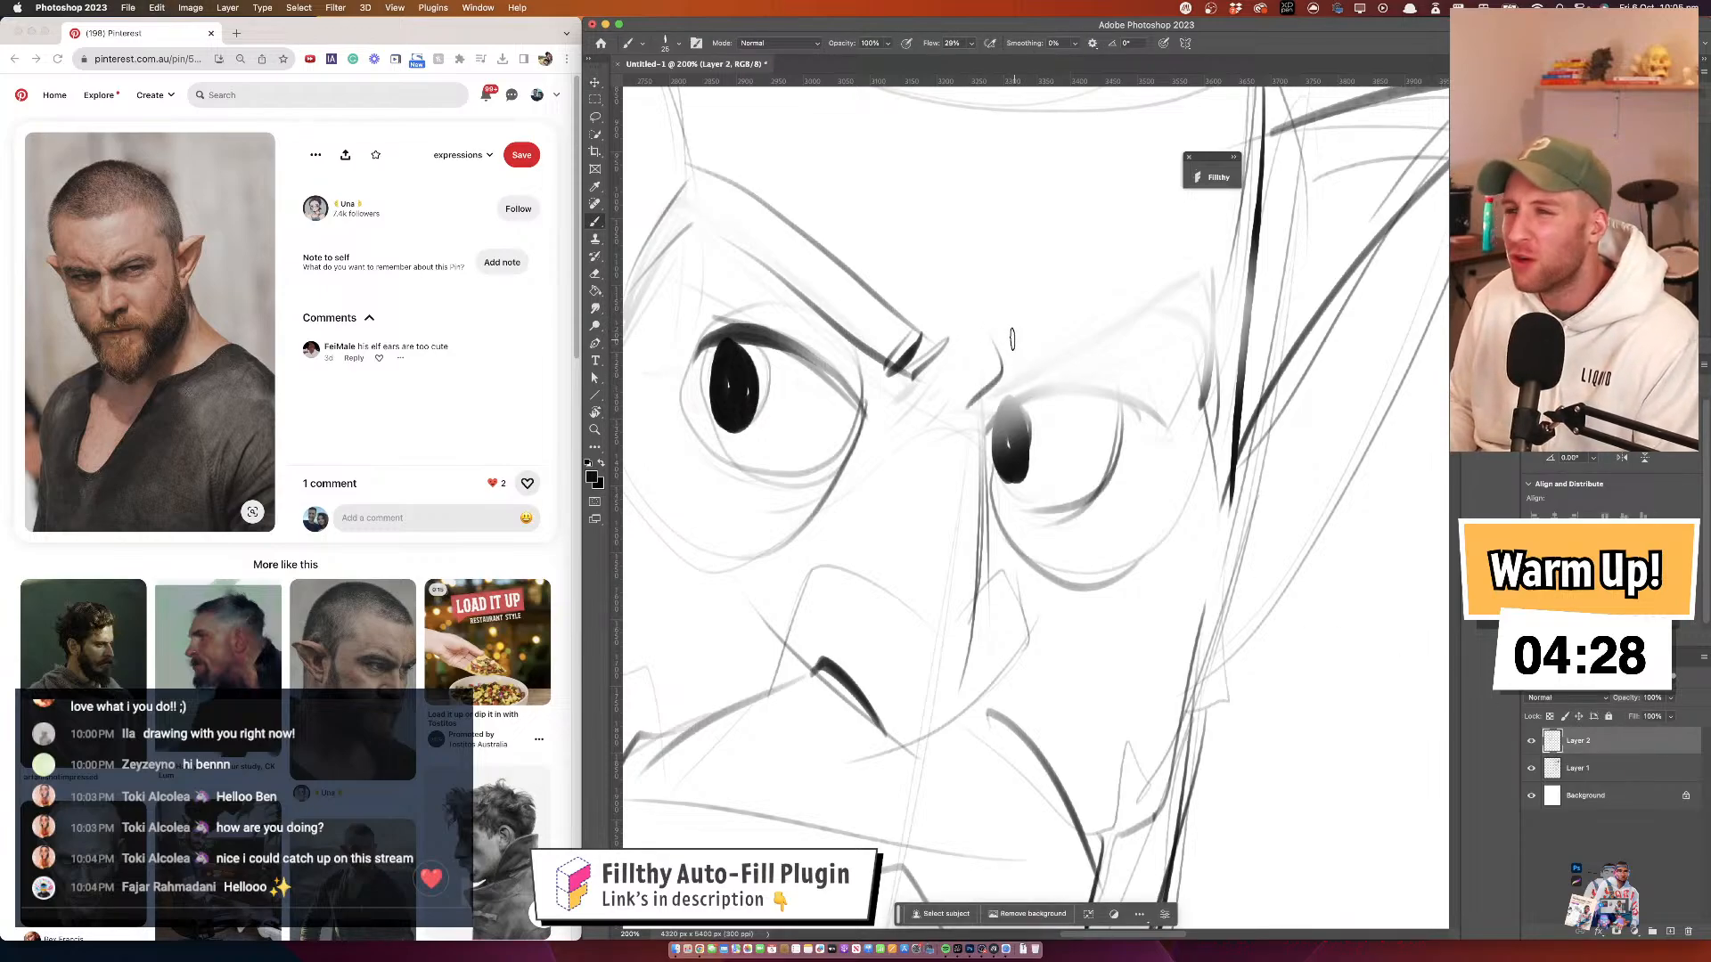
# Redraw the far eyebrow's outline from its inner end up to the outer edge of the face and back
pyautogui.moveTo(1012, 338)
pyautogui.mouseDown()
pyautogui.moveTo(996, 394)
pyautogui.moveTo(1203, 234)
pyautogui.mouseUp()
pyautogui.press('super+z')
pyautogui.press('super+z')
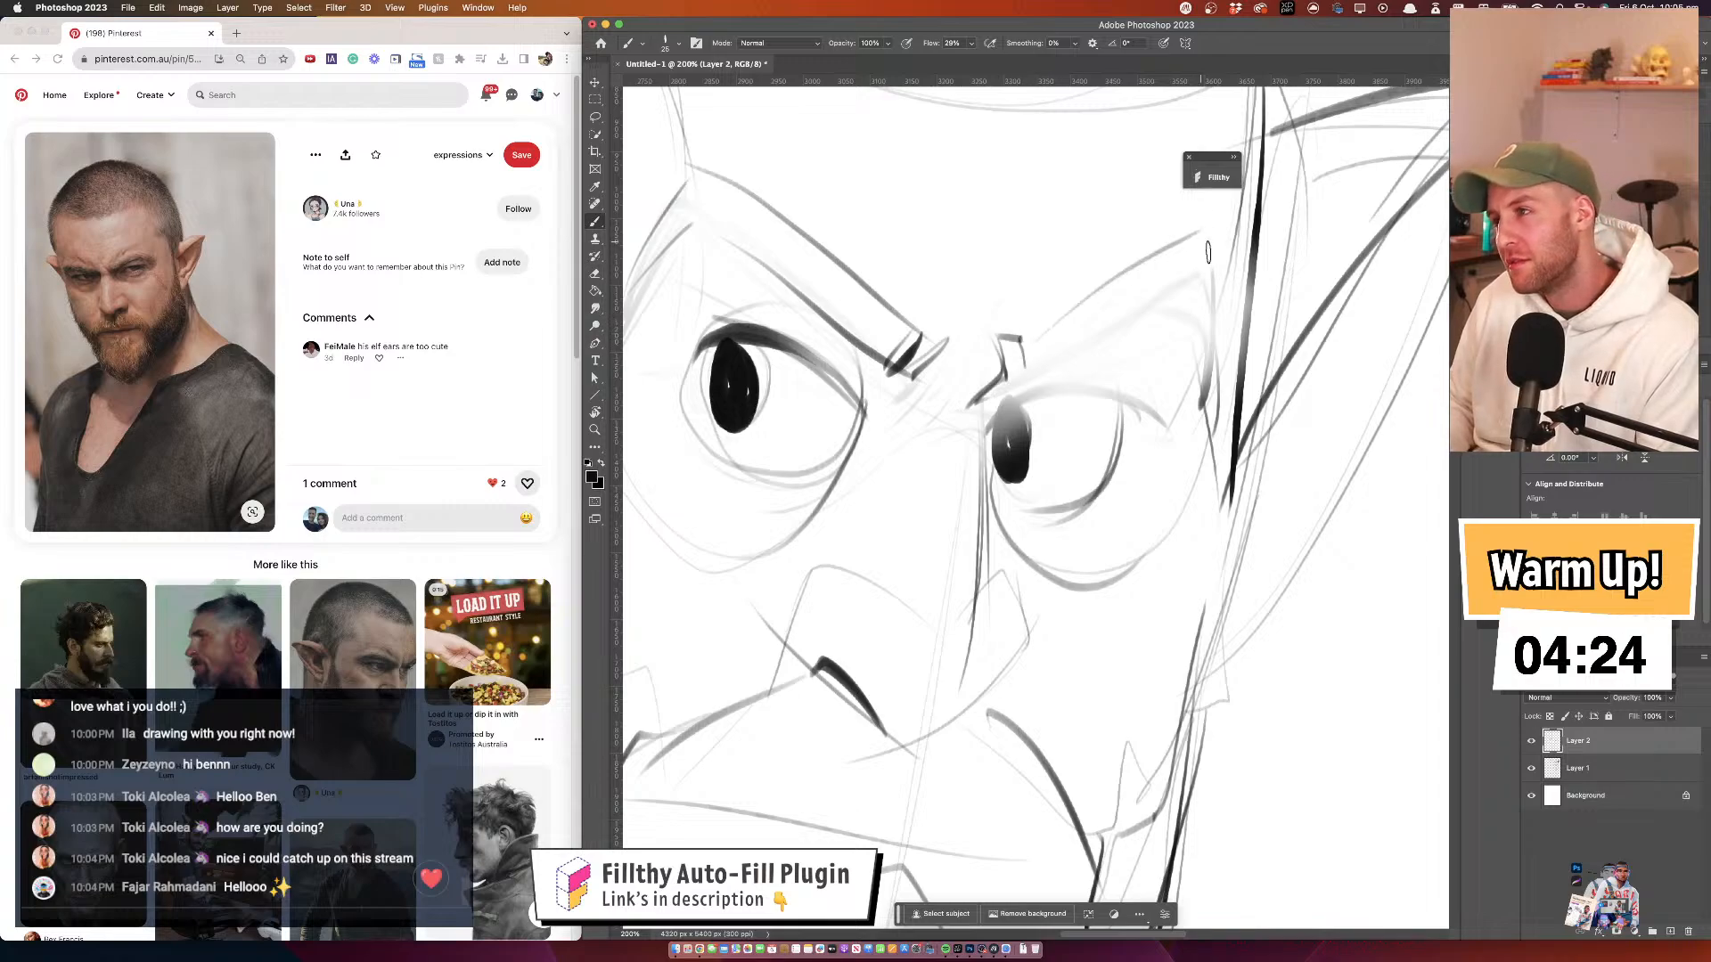
pyautogui.moveTo(1213, 335); pyautogui.dragTo(1212, 347)
pyautogui.moveTo(1201, 274); pyautogui.dragTo(975, 408)
# Flip the canvas horizontally to show the portrait mirrored
pyautogui.press('z')
pyautogui.keyDown('alt'); pyautogui.click(1016, 433); pyautogui.keyUp('alt')
pyautogui.keyDown('alt'); pyautogui.click(1015, 433); pyautogui.keyUp('alt')
pyautogui.keyDown('alt'); pyautogui.click(1016, 432); pyautogui.keyUp('alt')
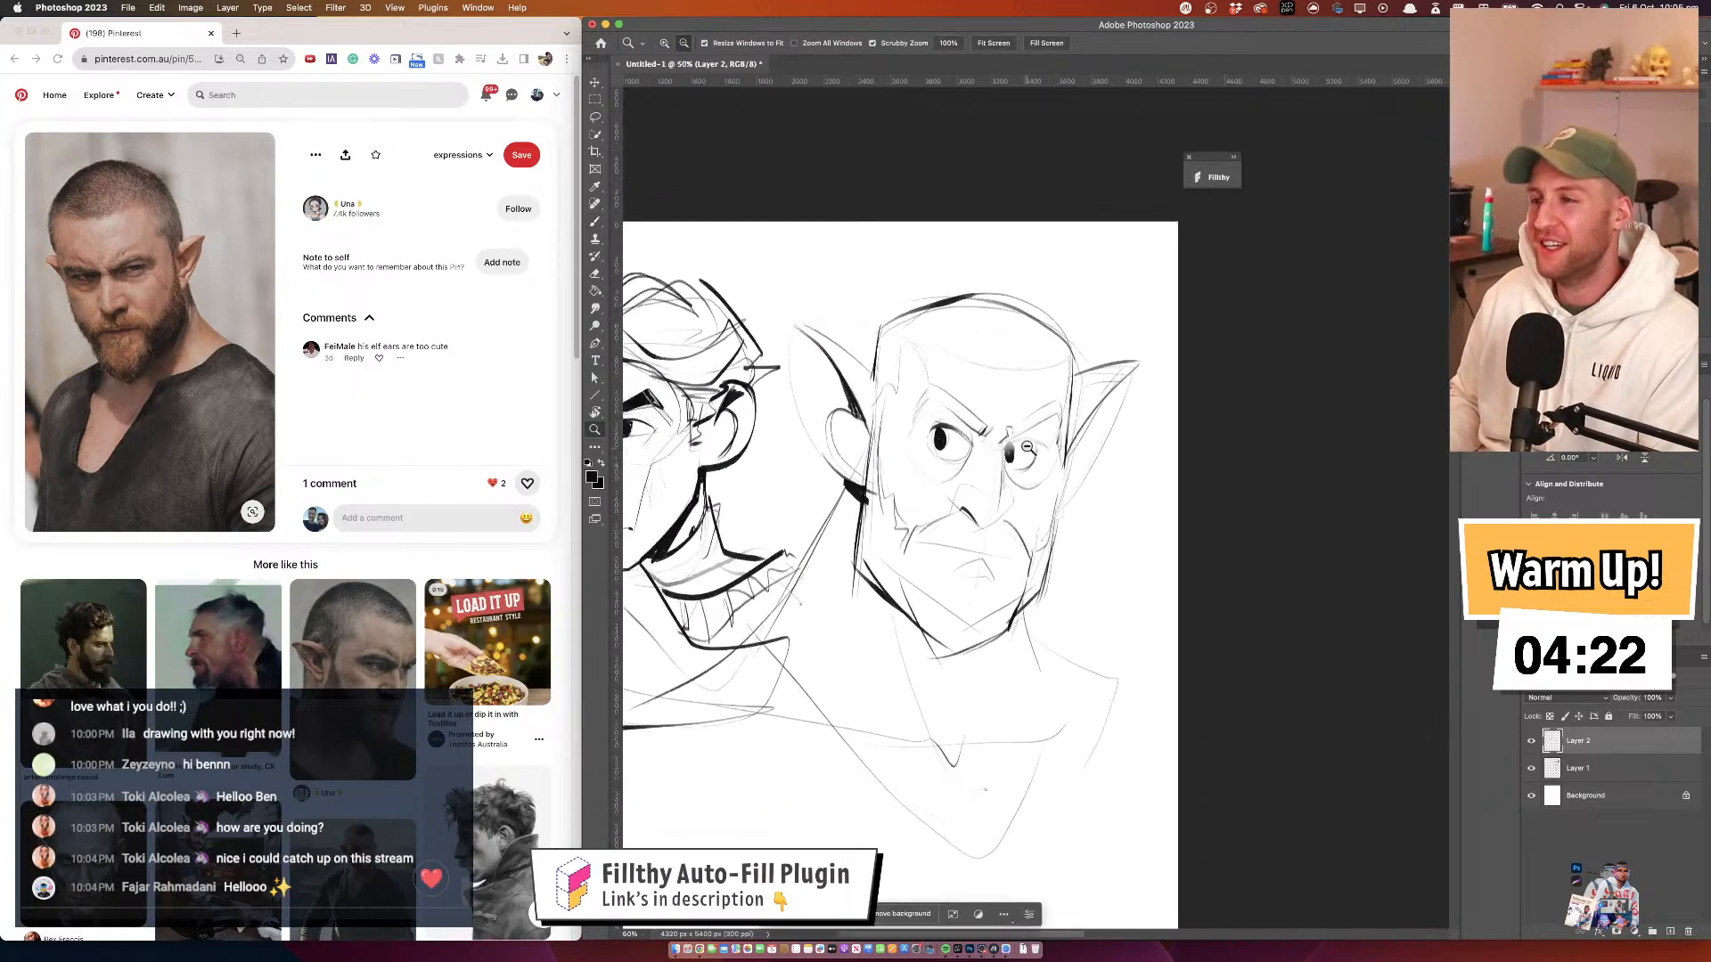
pyautogui.keyDown('alt'); pyautogui.click(1014, 422); pyautogui.keyUp('alt')
pyautogui.click(1014, 423)
pyautogui.press('f')
pyautogui.moveTo(1082, 401)
pyautogui.mouseDown()
pyautogui.moveTo(983, 407)
pyautogui.moveTo(900, 378)
pyautogui.mouseUp()
pyautogui.click(908, 380)
pyautogui.click(910, 380)
pyautogui.press('b')
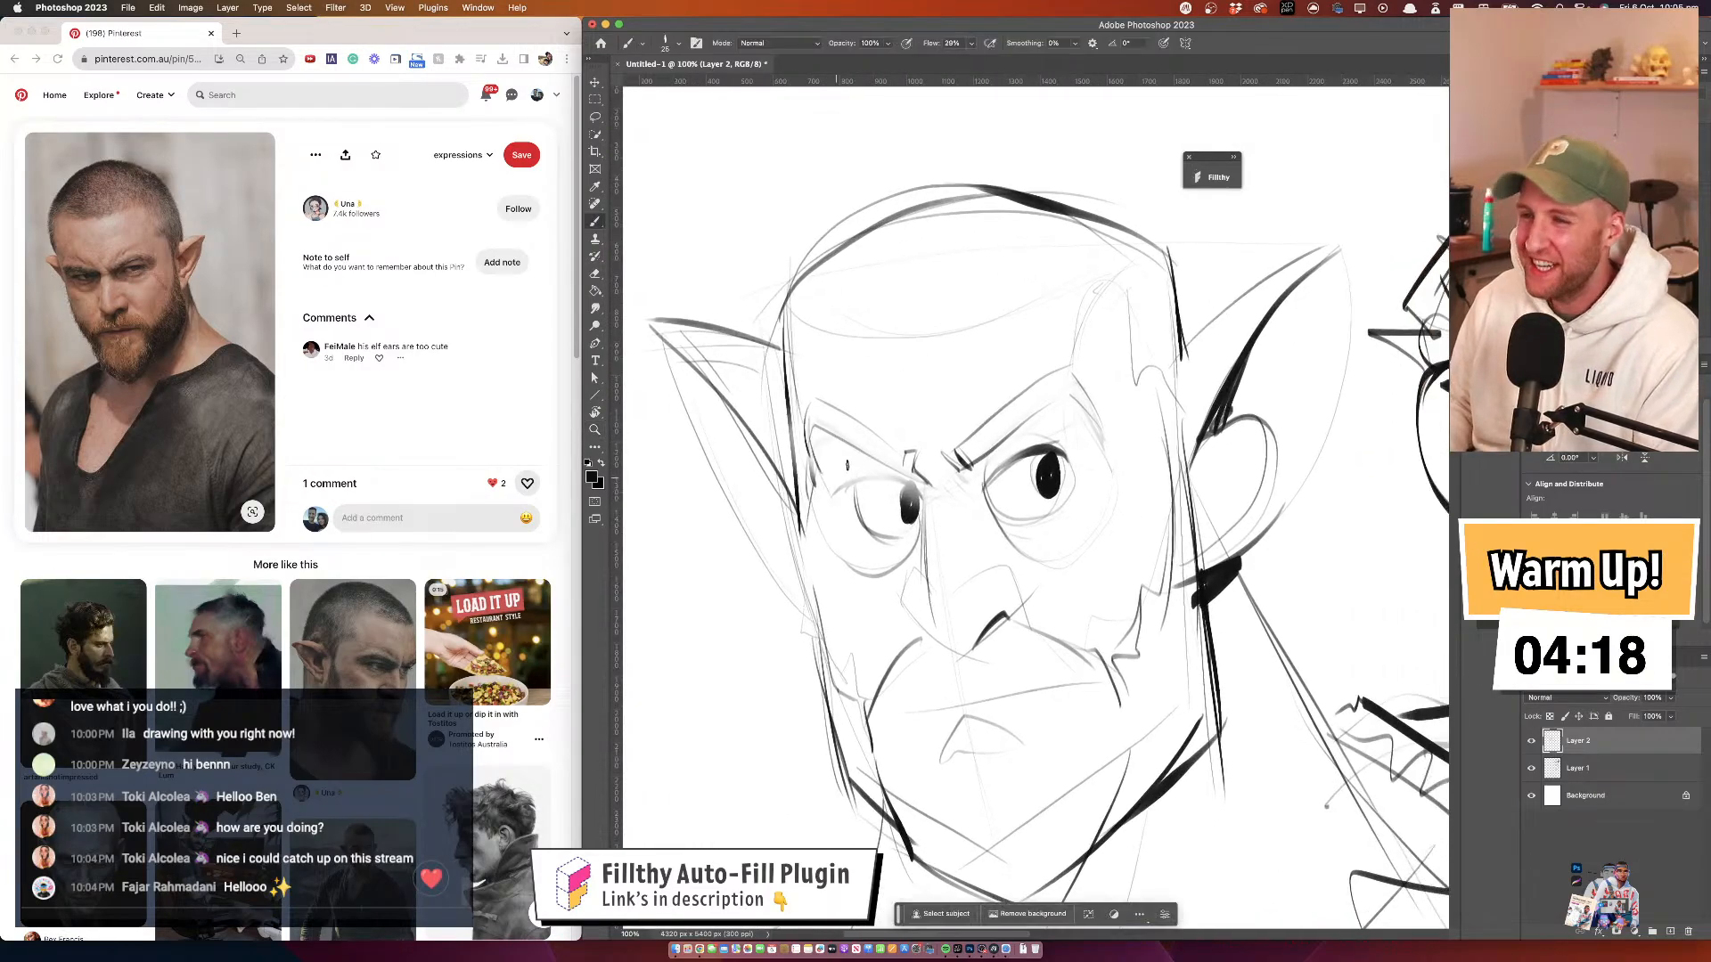
# Strengthen the upper edges of the far and near eyebrows
pyautogui.press('z')
pyautogui.click(876, 432)
pyautogui.press('b')
pyautogui.moveTo(741, 366); pyautogui.dragTo(913, 469)
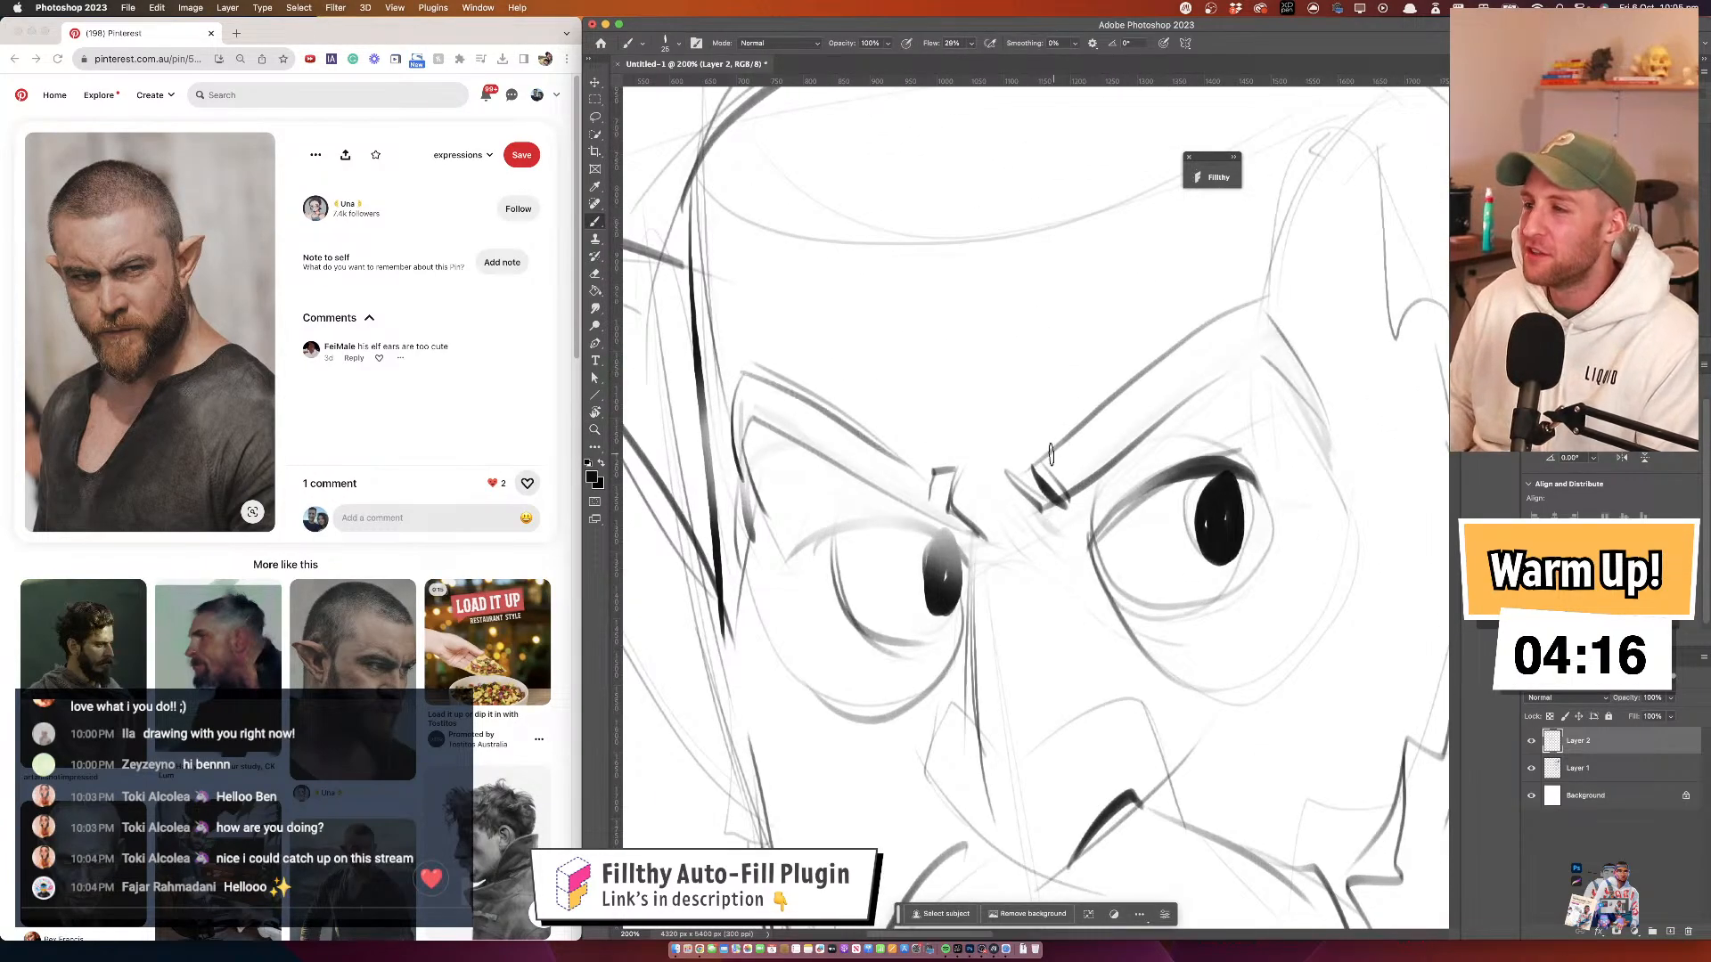
pyautogui.moveTo(1051, 455); pyautogui.dragTo(1270, 287)
pyautogui.scroll(-5, 859, 405)
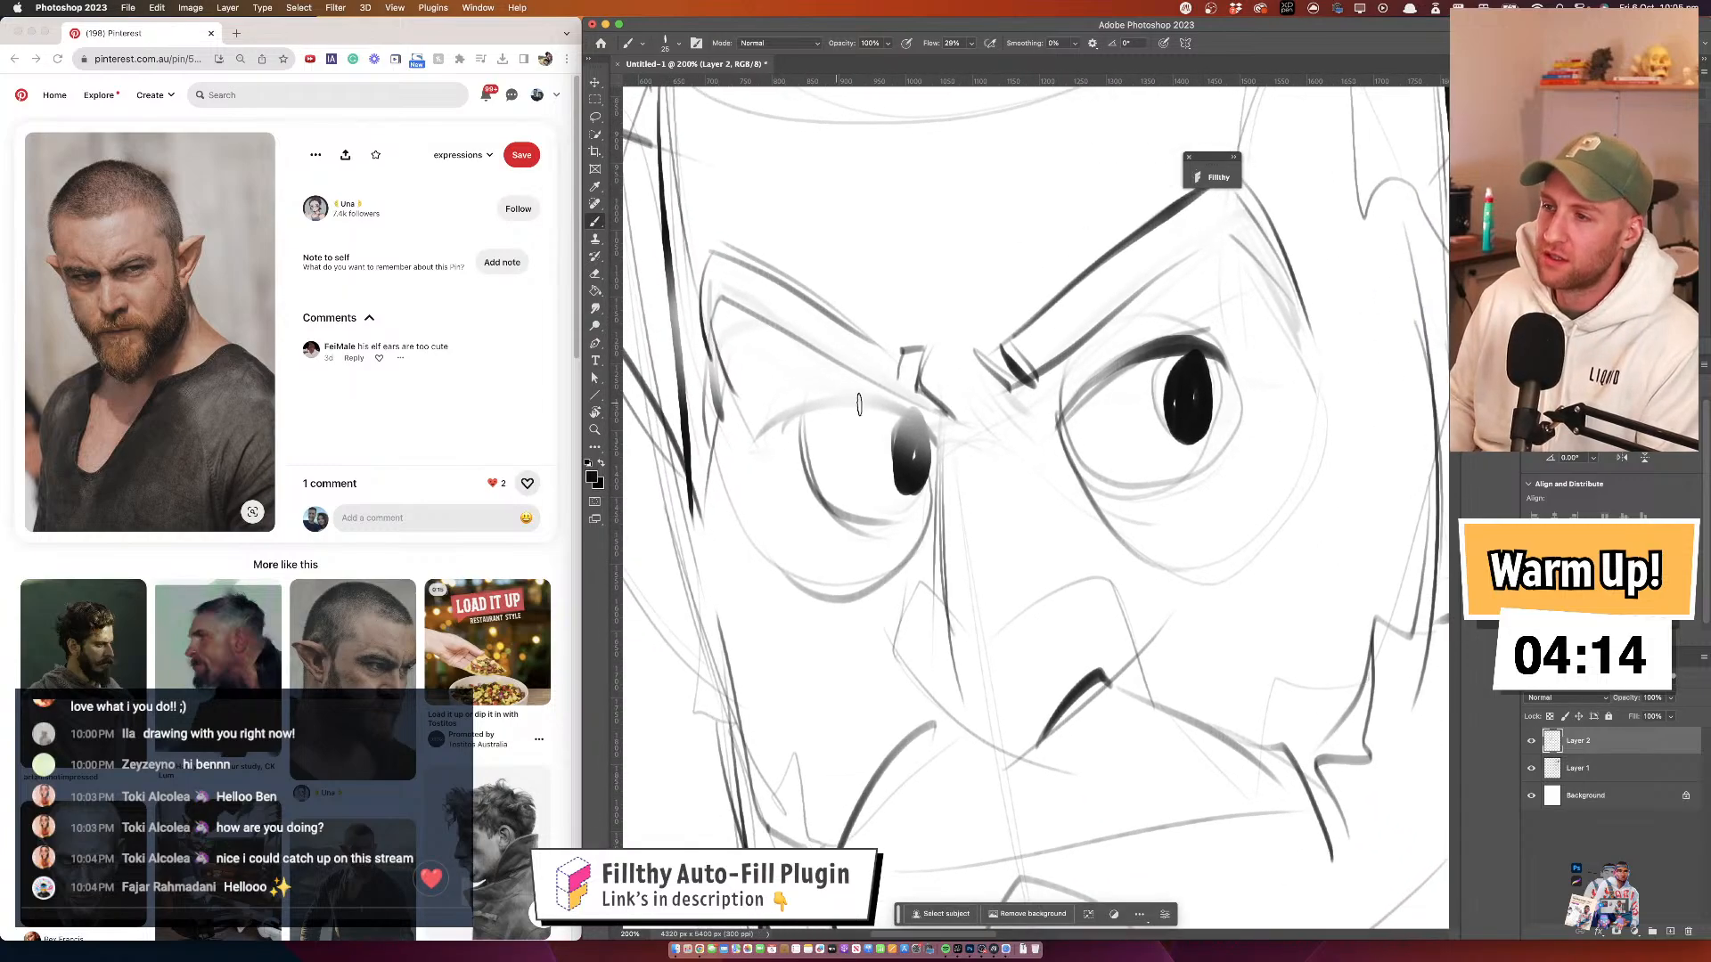
# Darken the far eye's upper lid and outer corner, and add crease lines below the far eyebrow's outer end
pyautogui.press('super+z')
pyautogui.moveTo(910, 420)
pyautogui.mouseDown()
pyautogui.moveTo(805, 408)
pyautogui.moveTo(932, 455)
pyautogui.moveTo(821, 401)
pyautogui.moveTo(796, 414)
pyautogui.mouseUp()
pyautogui.moveTo(1088, 382); pyautogui.dragTo(1054, 435)
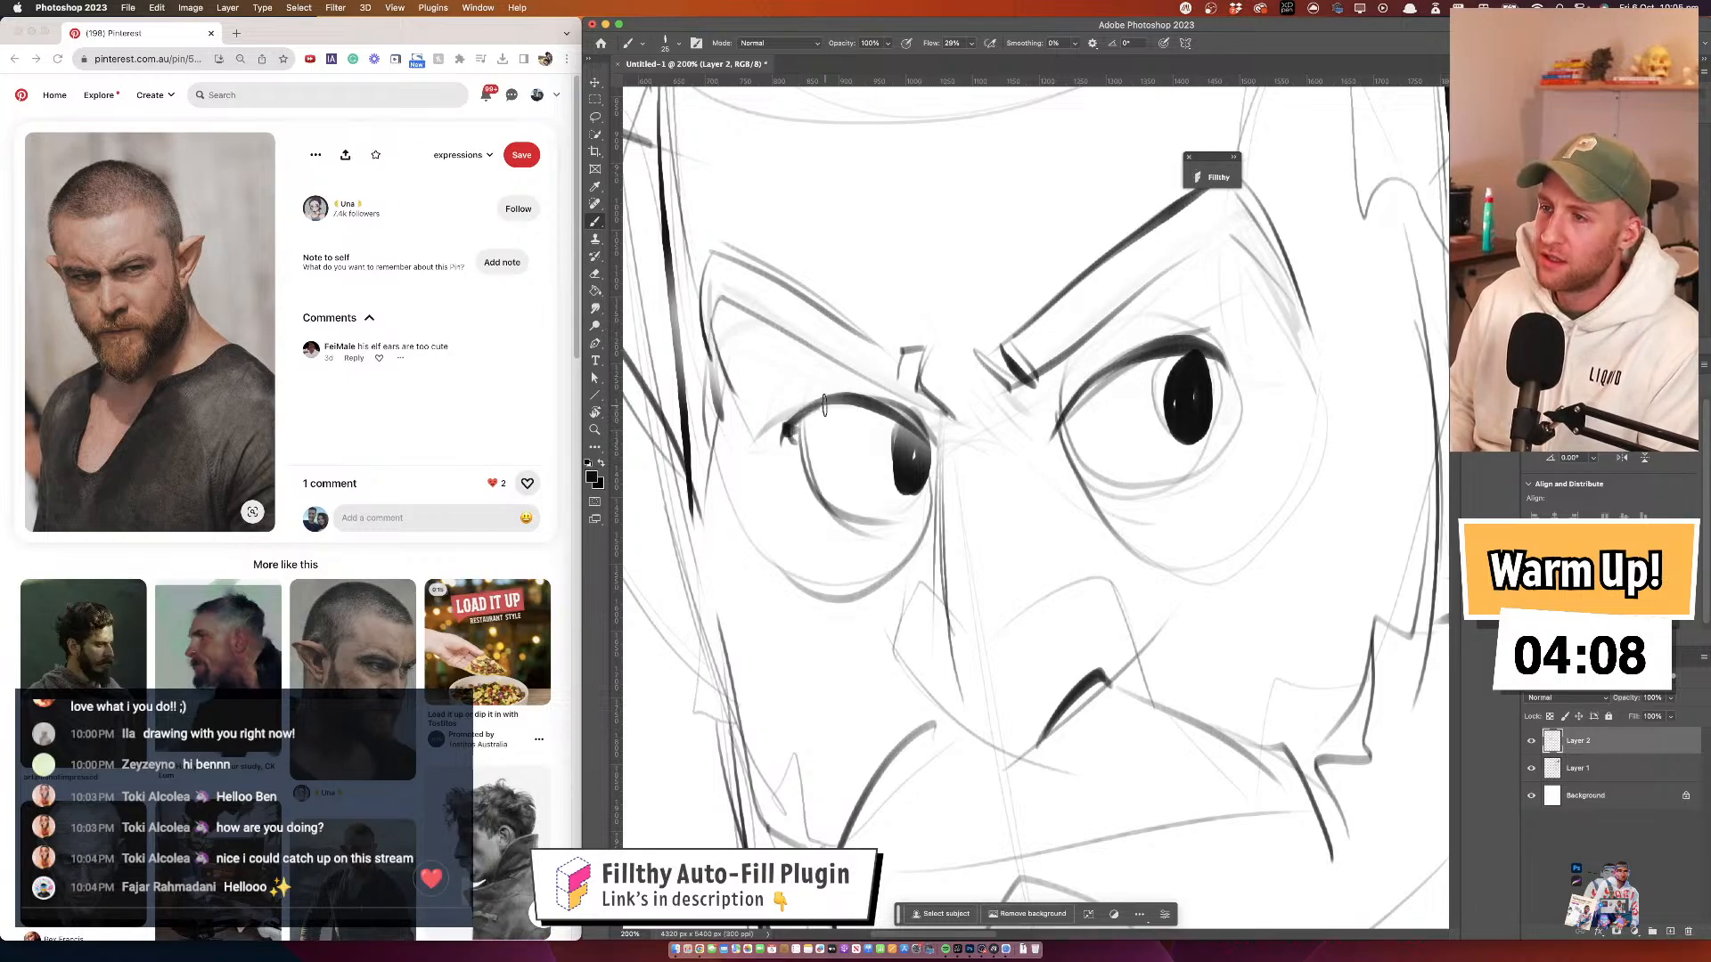
pyautogui.moveTo(827, 467); pyautogui.dragTo(852, 491)
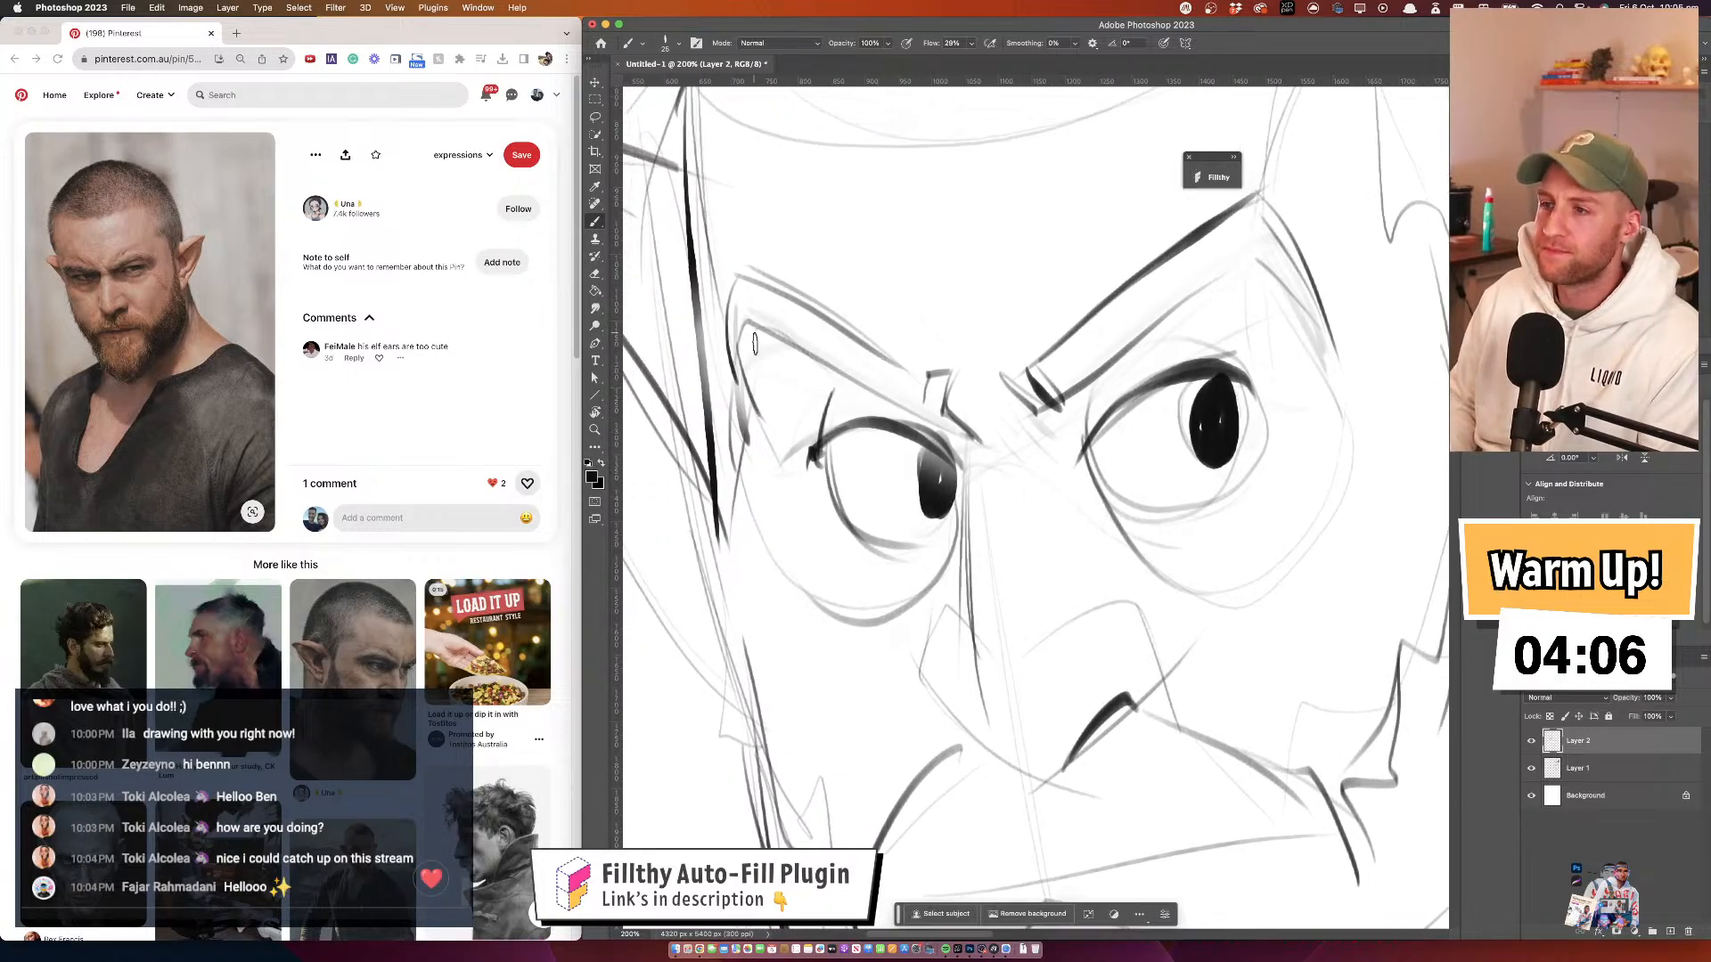
pyautogui.moveTo(756, 331); pyautogui.dragTo(804, 448)
pyautogui.moveTo(748, 373)
pyautogui.mouseDown()
pyautogui.moveTo(786, 460)
pyautogui.moveTo(753, 431)
pyautogui.moveTo(782, 552)
pyautogui.mouseUp()
# Draw the slanted mouth line below the nose and accent both mouth corners with small dark marks
pyautogui.press('z')
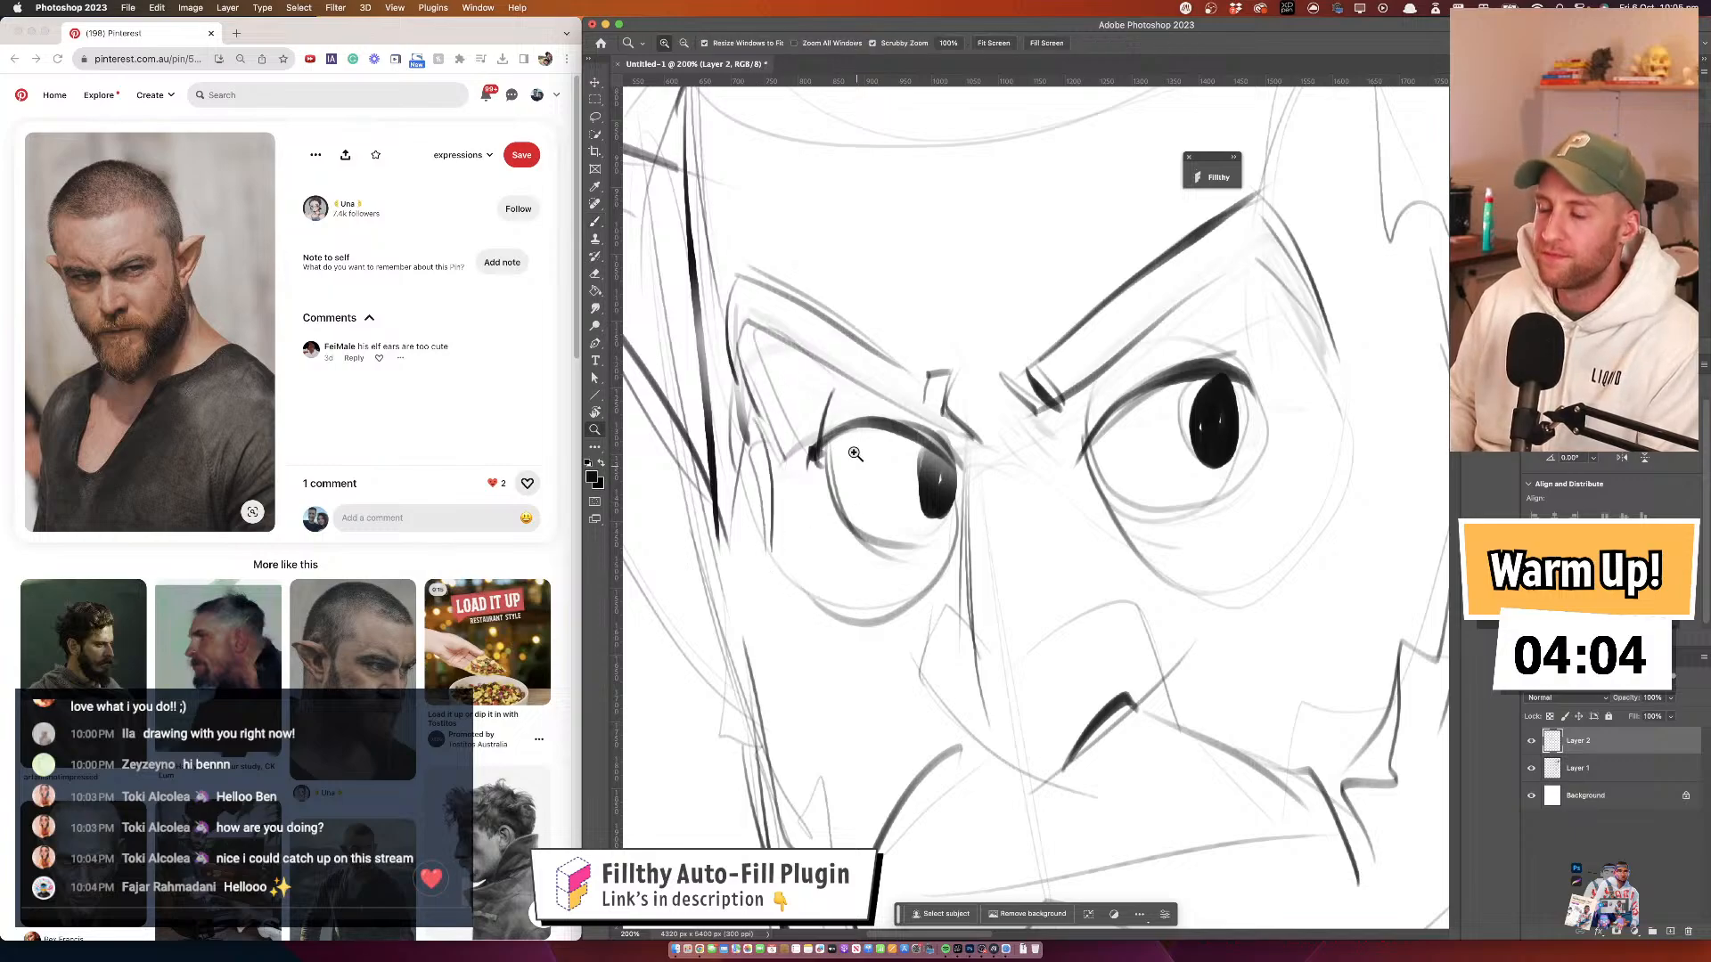
pyautogui.keyDown('alt'); pyautogui.click(819, 450); pyautogui.keyUp('alt')
pyautogui.keyDown('alt'); pyautogui.click(819, 450); pyautogui.keyUp('alt')
pyautogui.moveTo(921, 546)
pyautogui.mouseDown()
pyautogui.moveTo(870, 470)
pyautogui.moveTo(839, 526)
pyautogui.mouseUp()
pyautogui.click(902, 515)
pyautogui.press('b')
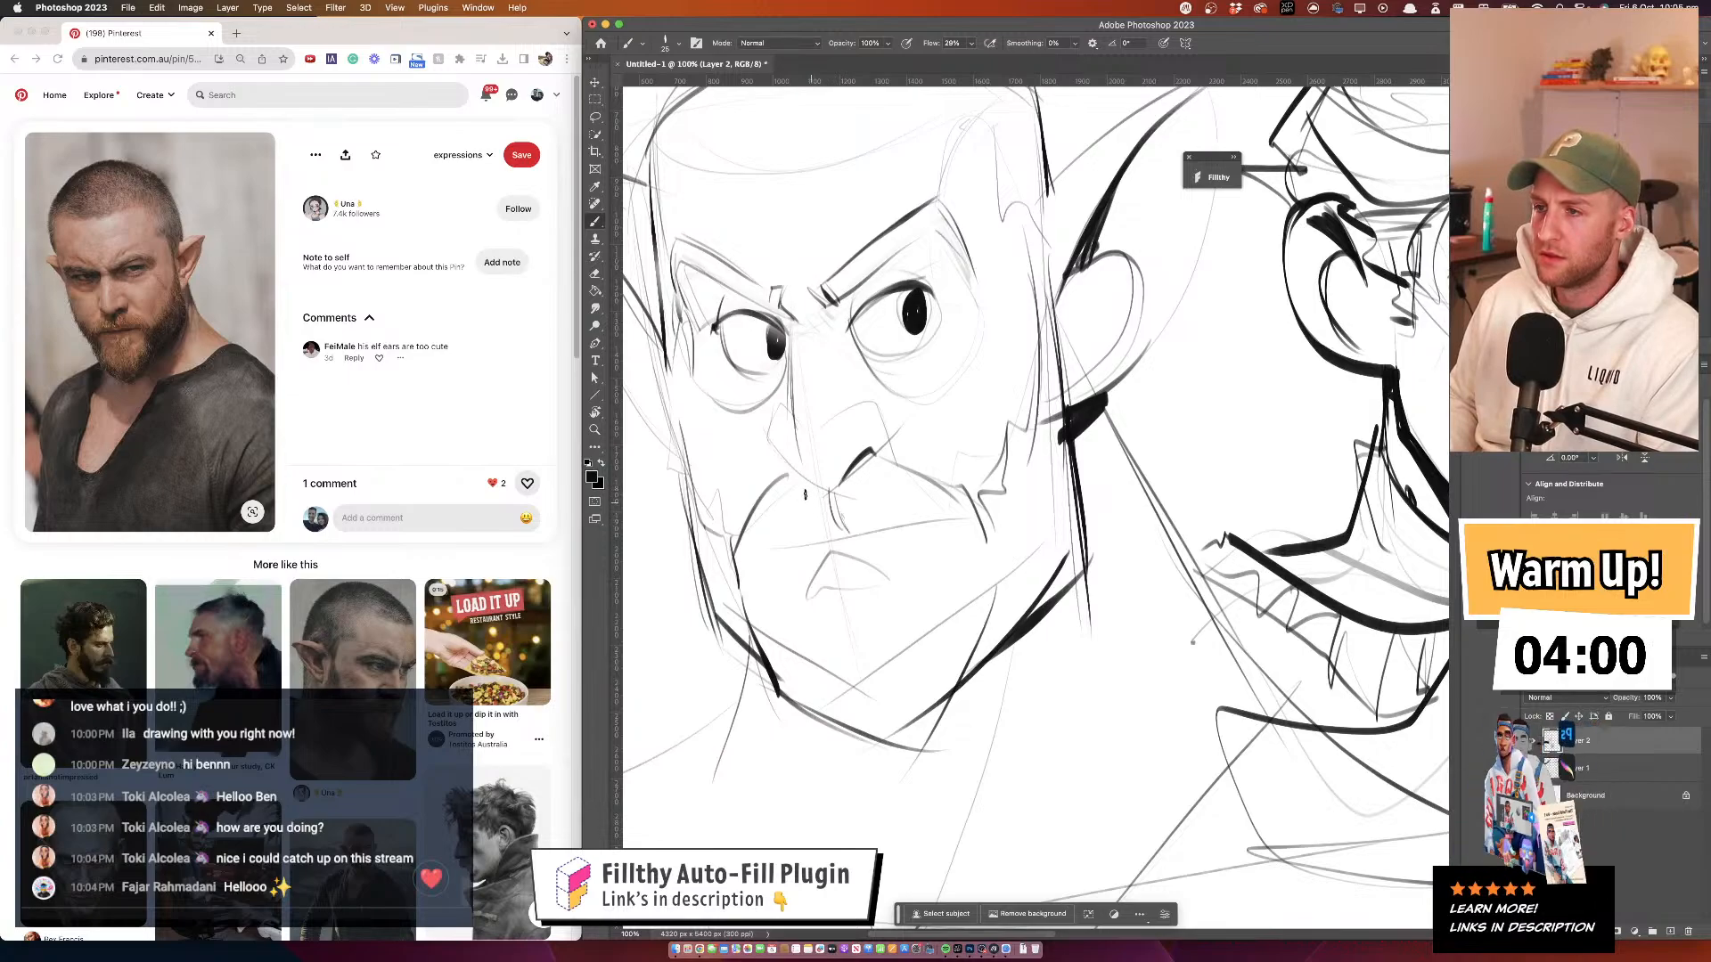
pyautogui.moveTo(848, 531); pyautogui.dragTo(960, 512)
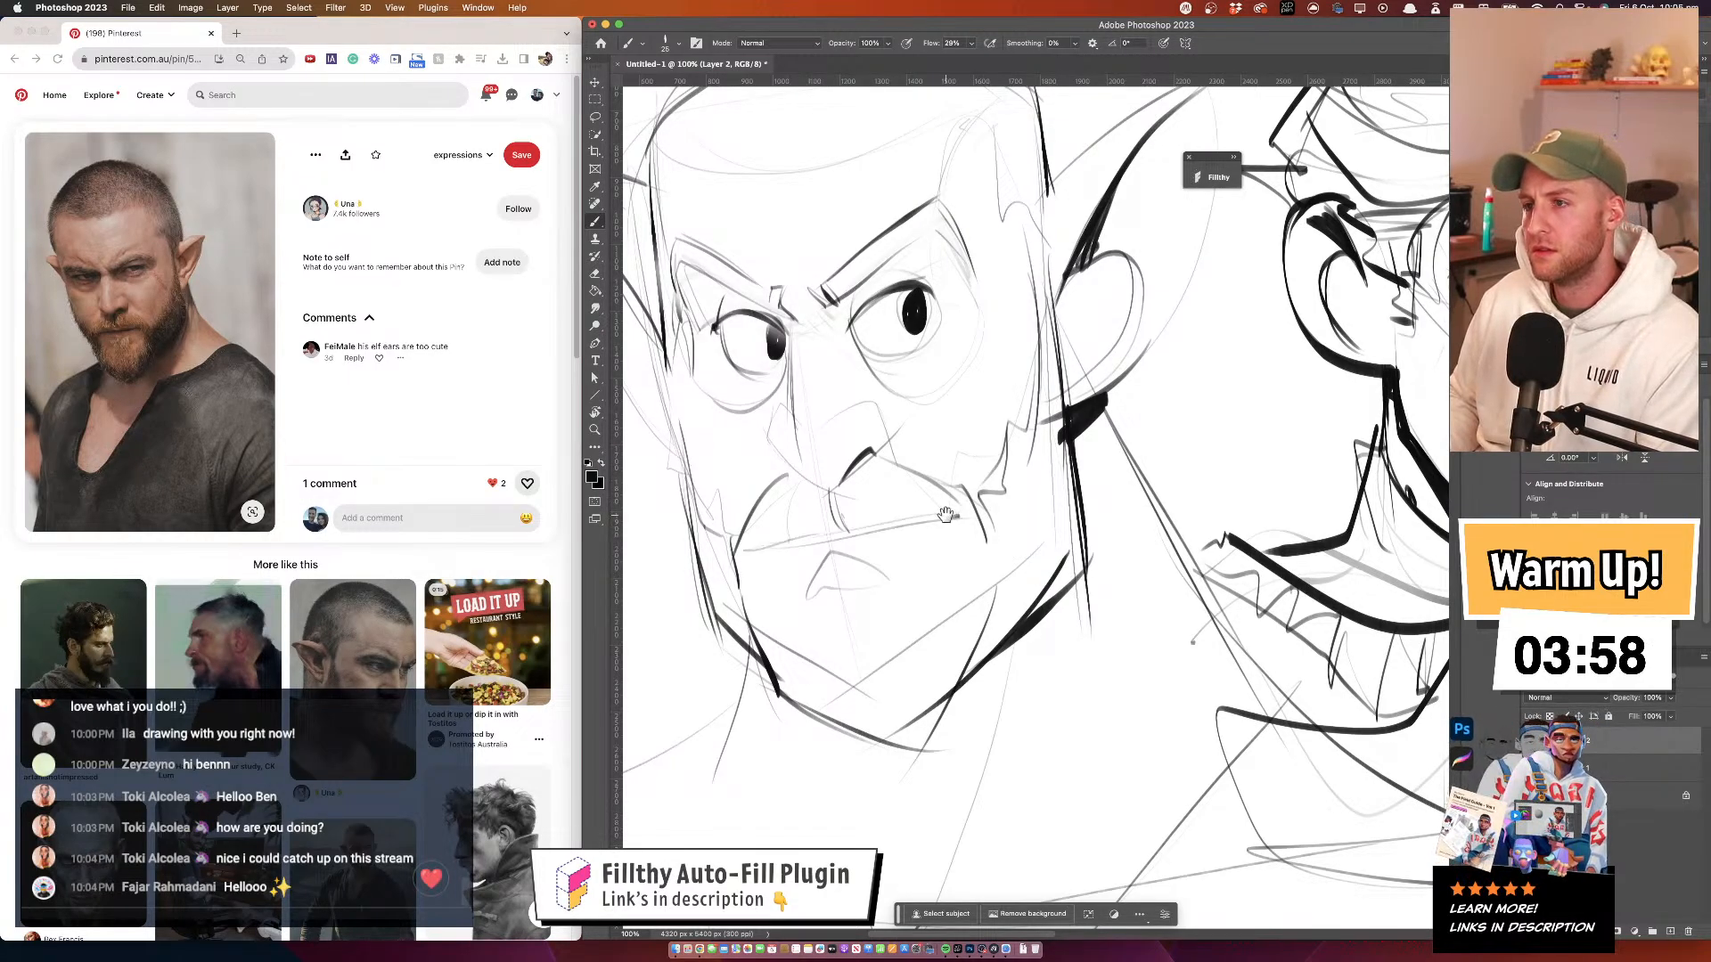
pyautogui.scroll(-2, 953, 499)
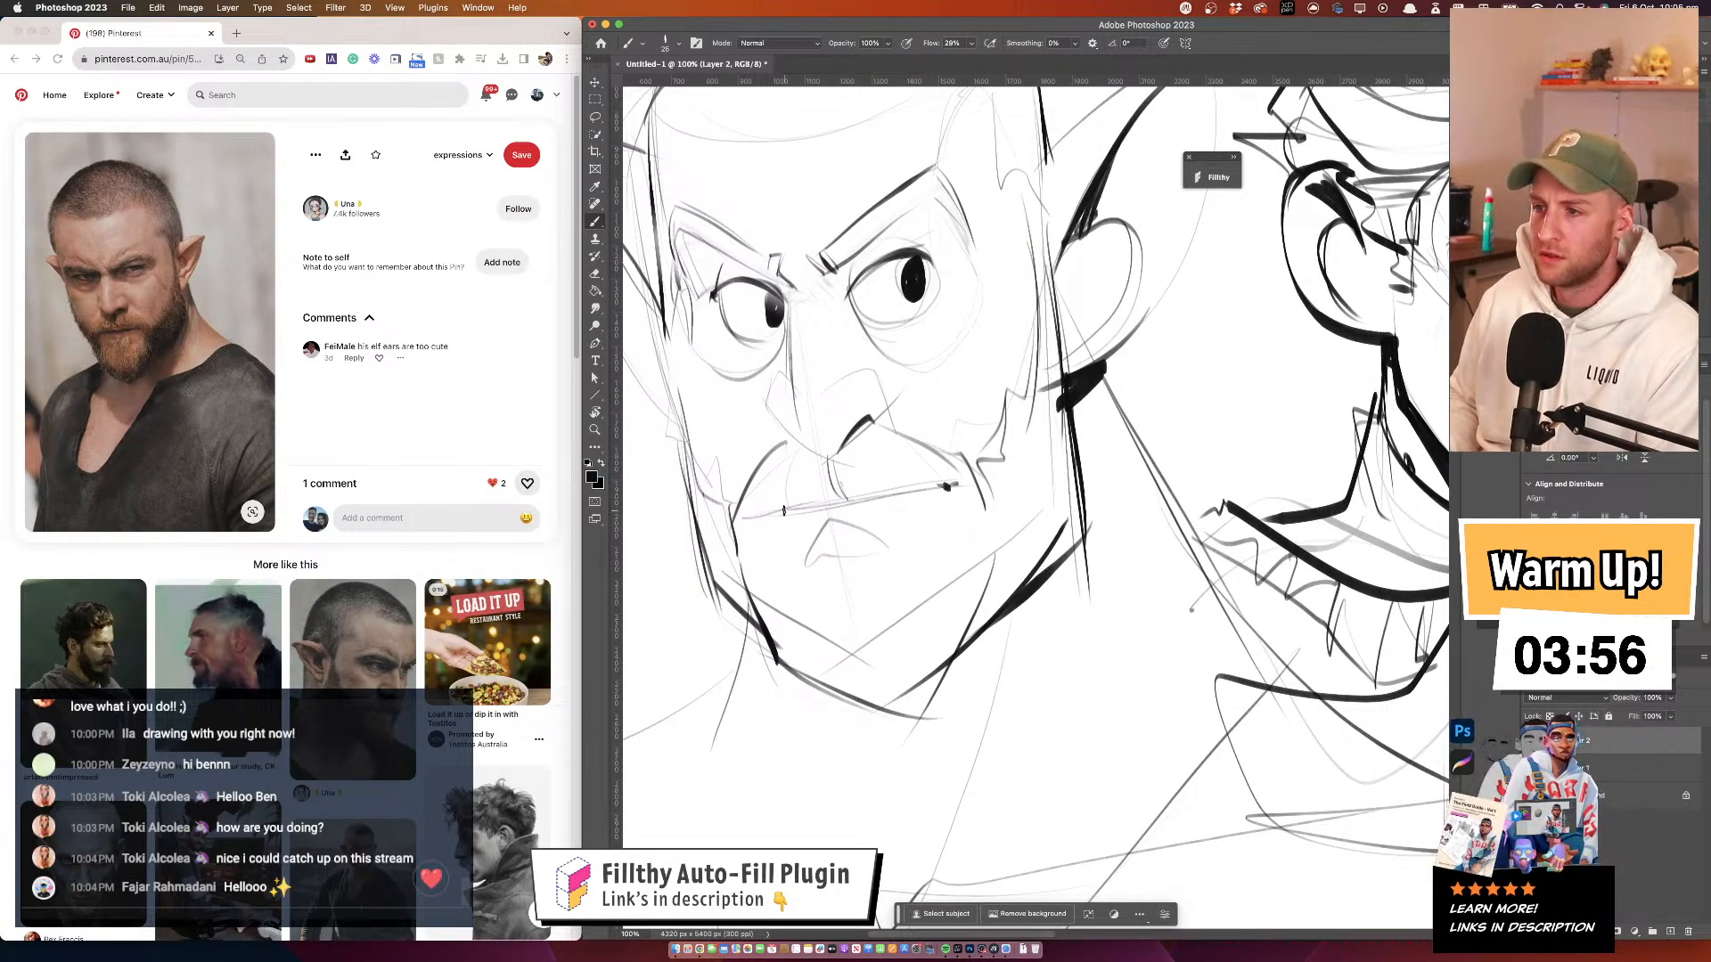
pyautogui.moveTo(766, 513); pyautogui.dragTo(768, 520)
# Darken the far side of the face contour and draw a heavy neck line down from the jaw
pyautogui.keyDown('alt'); pyautogui.click(936, 461); pyautogui.keyUp('alt')
pyautogui.keyDown('alt'); pyautogui.click(935, 462); pyautogui.keyUp('alt')
pyautogui.moveTo(932, 437)
pyautogui.mouseDown()
pyautogui.moveTo(937, 377)
pyautogui.moveTo(909, 351)
pyautogui.moveTo(903, 396)
pyautogui.mouseUp()
pyautogui.click(789, 315)
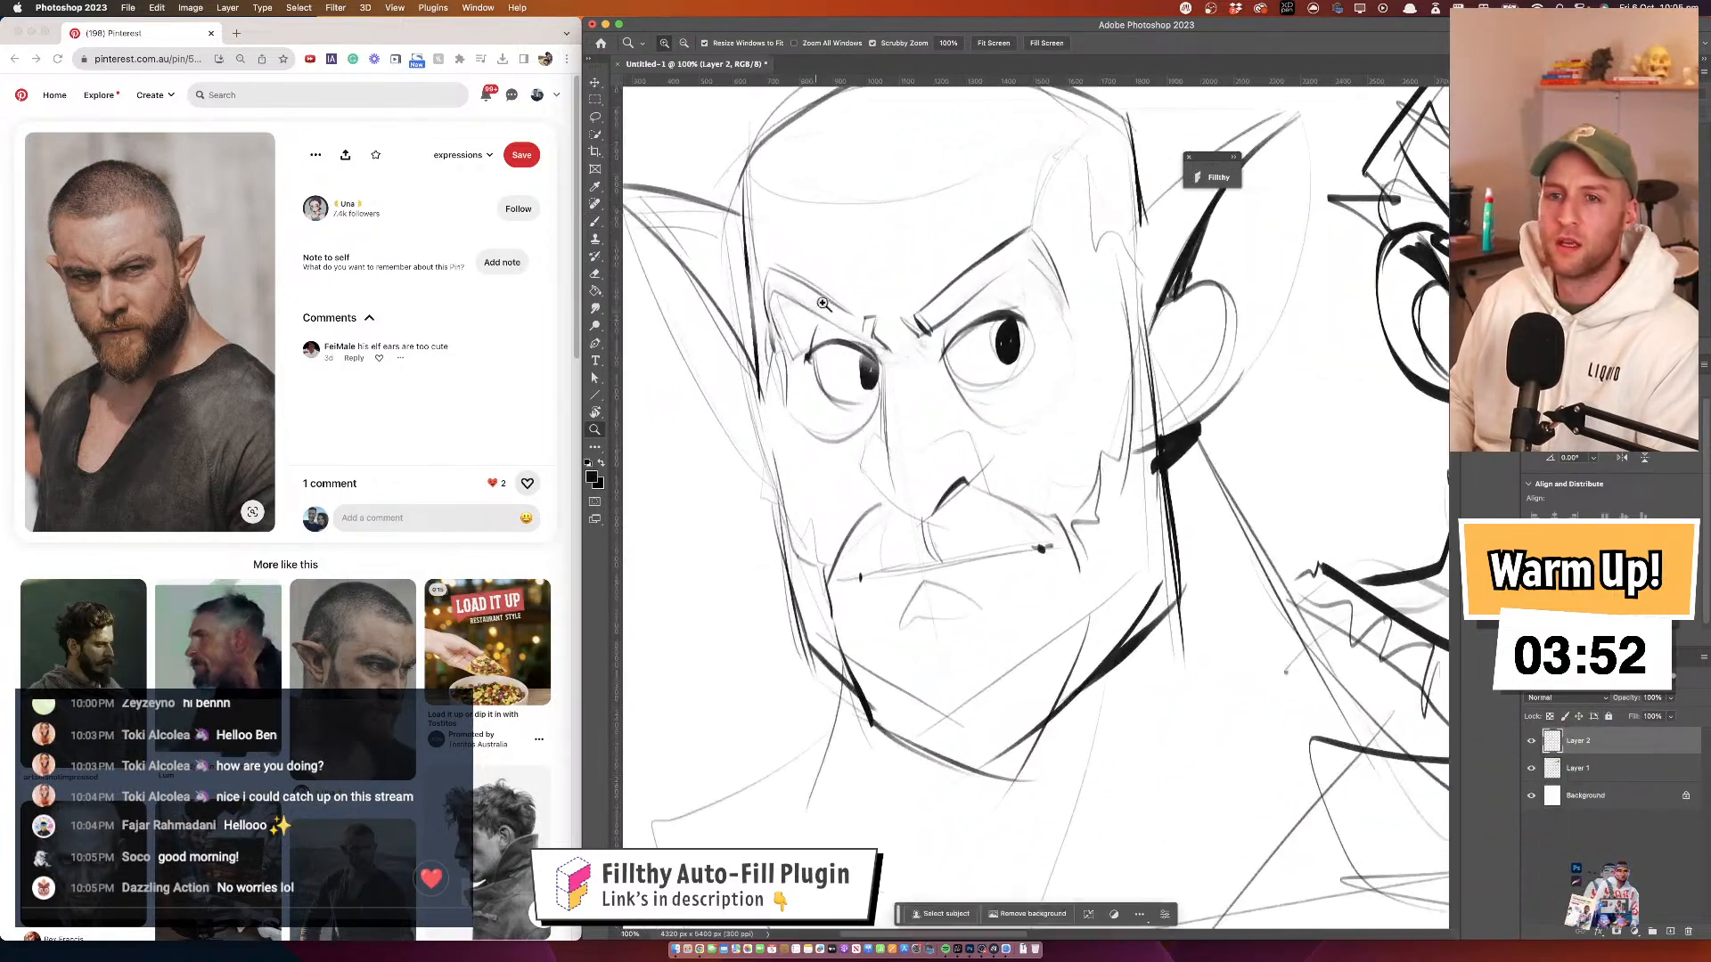
pyautogui.press('b')
pyautogui.moveTo(784, 338)
pyautogui.mouseDown()
pyautogui.moveTo(769, 283)
pyautogui.moveTo(791, 553)
pyautogui.moveTo(758, 486)
pyautogui.mouseUp()
pyautogui.moveTo(811, 628); pyautogui.dragTo(756, 734)
# Fill the near and far eyebrows with thick black strokes
pyautogui.press('z')
pyautogui.moveTo(980, 461)
pyautogui.mouseDown()
pyautogui.moveTo(837, 460)
pyautogui.moveTo(942, 460)
pyautogui.mouseUp()
pyautogui.click(942, 461)
pyautogui.press('b')
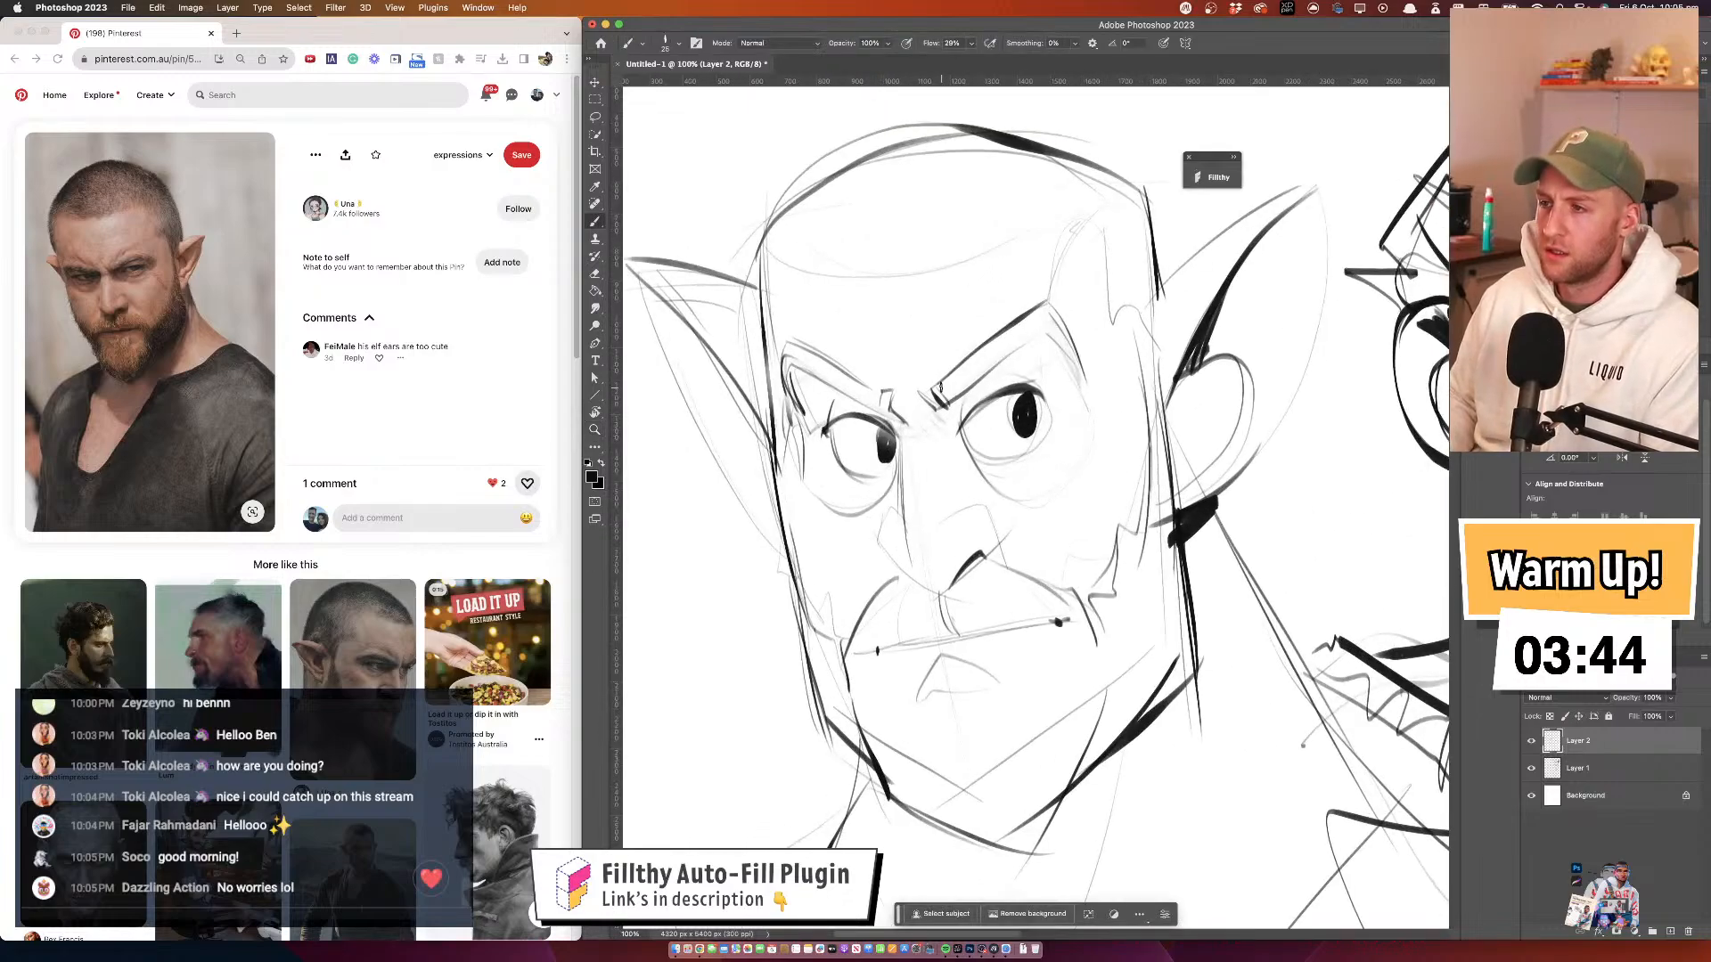
pyautogui.moveTo(943, 385)
pyautogui.mouseDown()
pyautogui.moveTo(1033, 318)
pyautogui.moveTo(978, 374)
pyautogui.moveTo(1052, 319)
pyautogui.moveTo(1073, 342)
pyautogui.moveTo(1047, 308)
pyautogui.moveTo(1015, 330)
pyautogui.moveTo(1071, 351)
pyautogui.moveTo(1035, 306)
pyautogui.moveTo(1057, 279)
pyautogui.mouseUp()
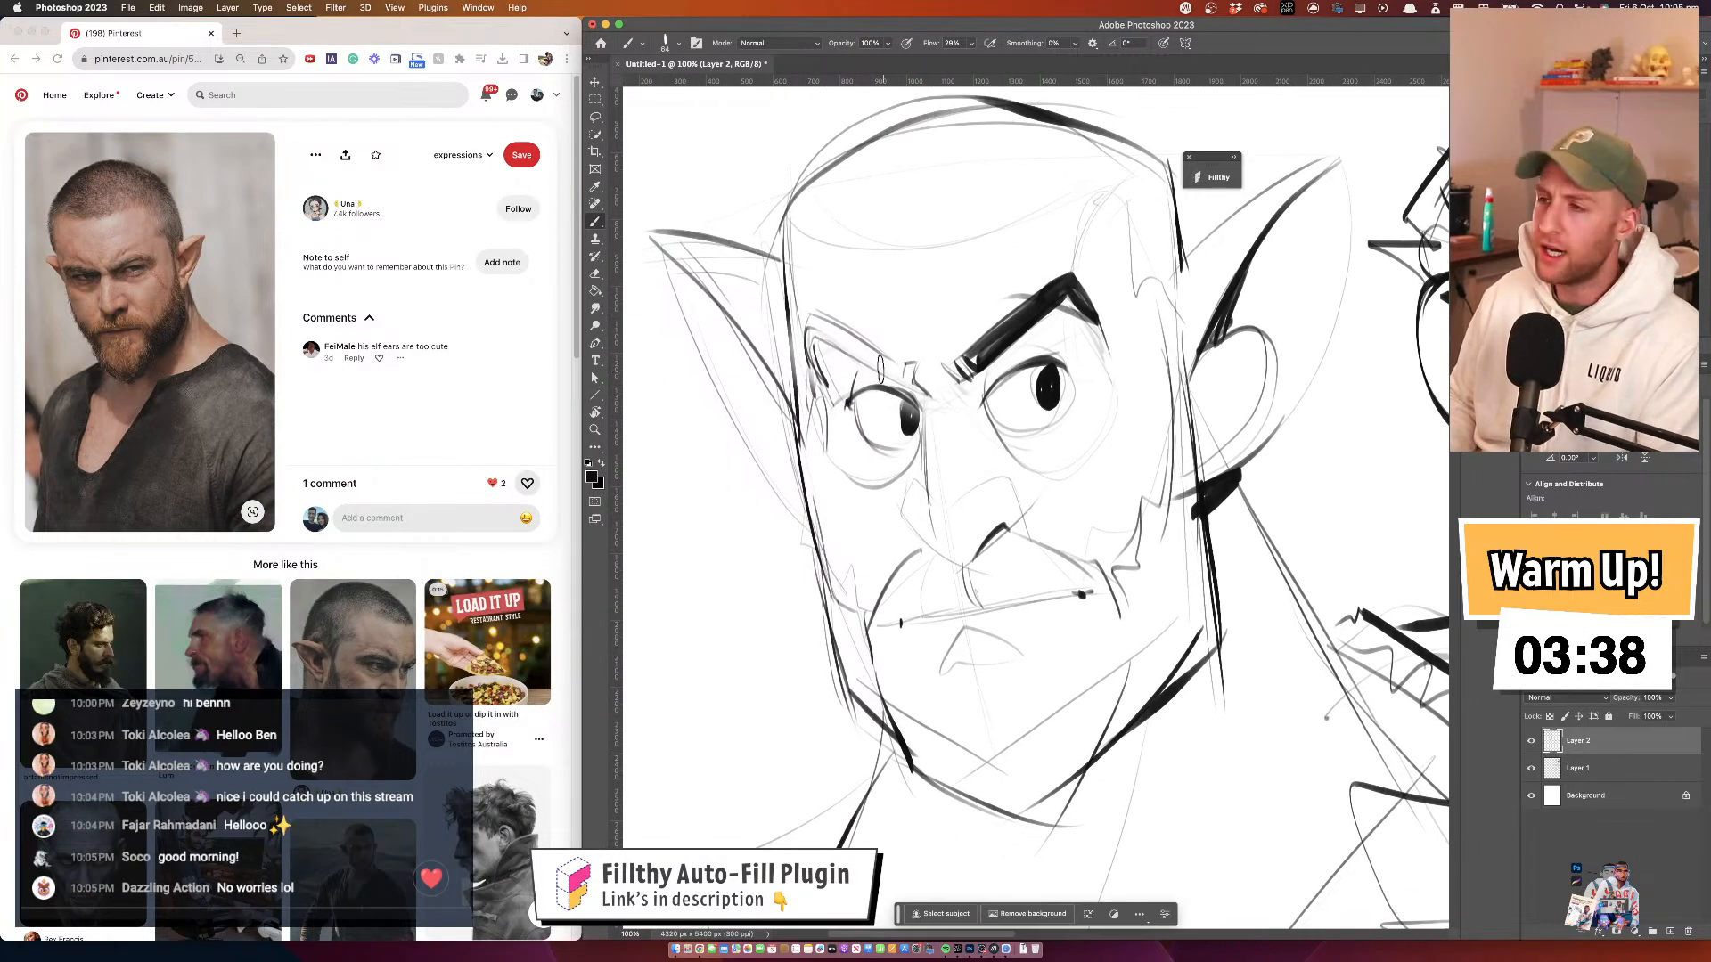
pyautogui.moveTo(891, 369)
pyautogui.mouseDown()
pyautogui.moveTo(811, 322)
pyautogui.moveTo(828, 325)
pyautogui.moveTo(809, 366)
pyautogui.mouseUp()
pyautogui.moveTo(812, 336); pyautogui.dragTo(819, 380)
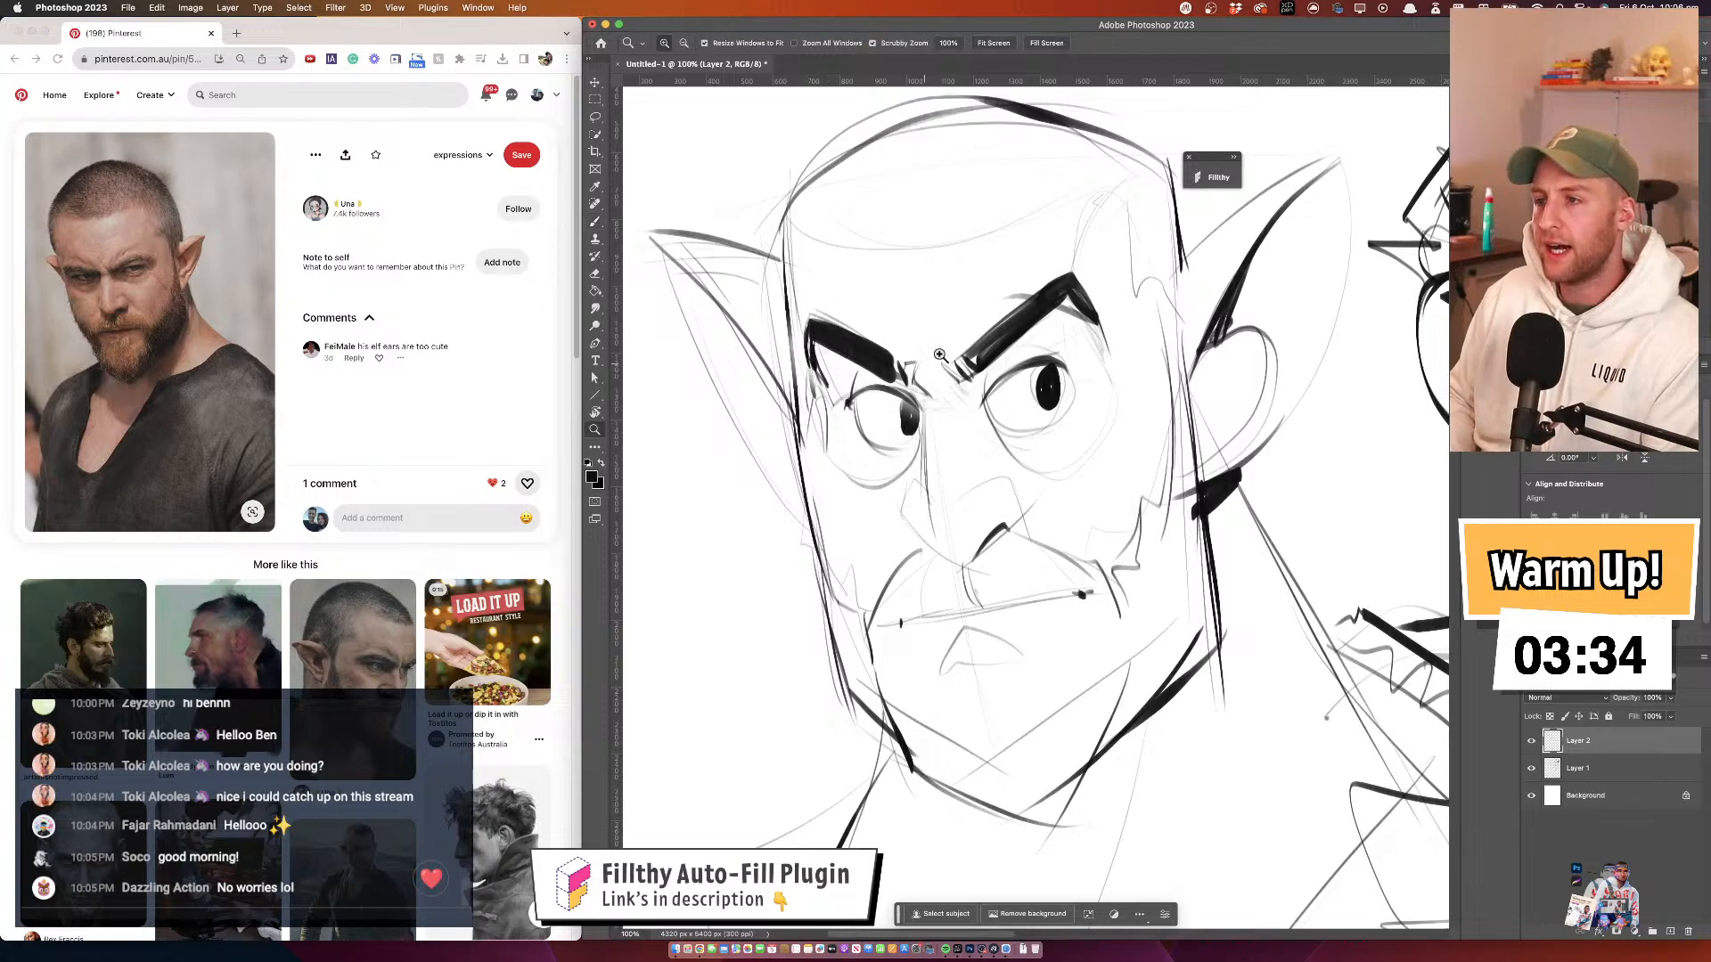
# Clean up the stray lines between the eyebrows with the Eraser
pyautogui.keyDown('alt'); pyautogui.click(966, 321); pyautogui.keyUp('alt')
pyautogui.keyDown('alt'); pyautogui.click(966, 321); pyautogui.keyUp('alt')
pyautogui.keyDown('alt'); pyautogui.click(967, 323); pyautogui.keyUp('alt')
pyautogui.click(904, 336)
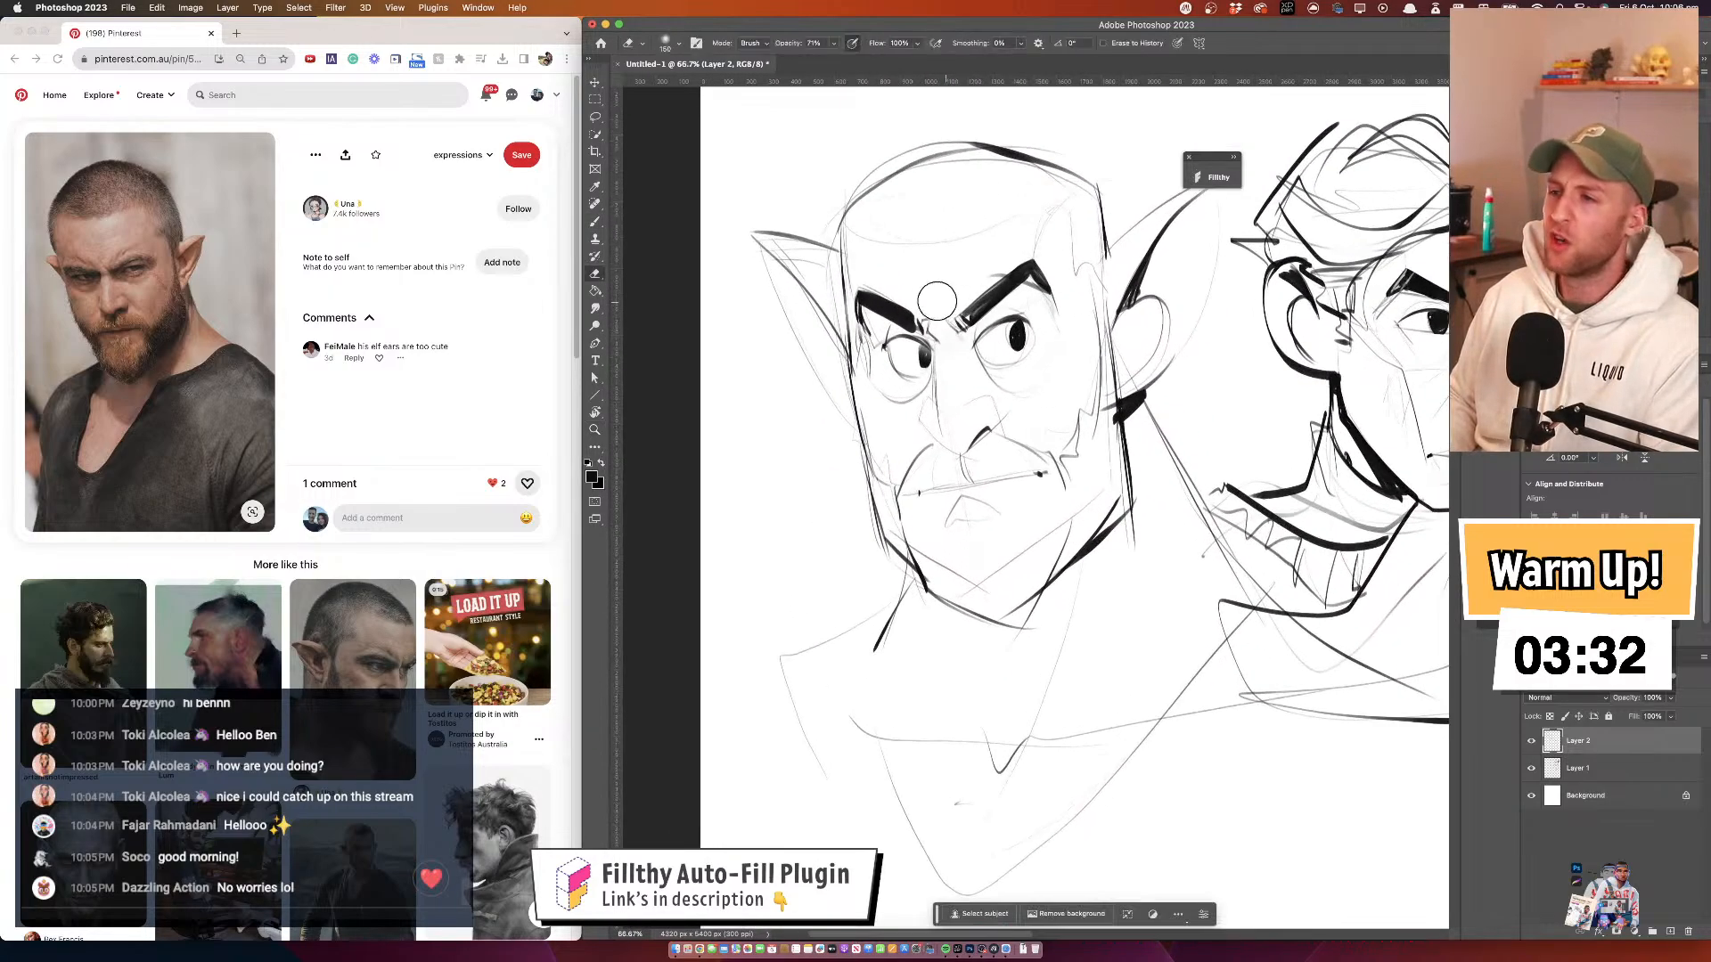
pyautogui.press('e')
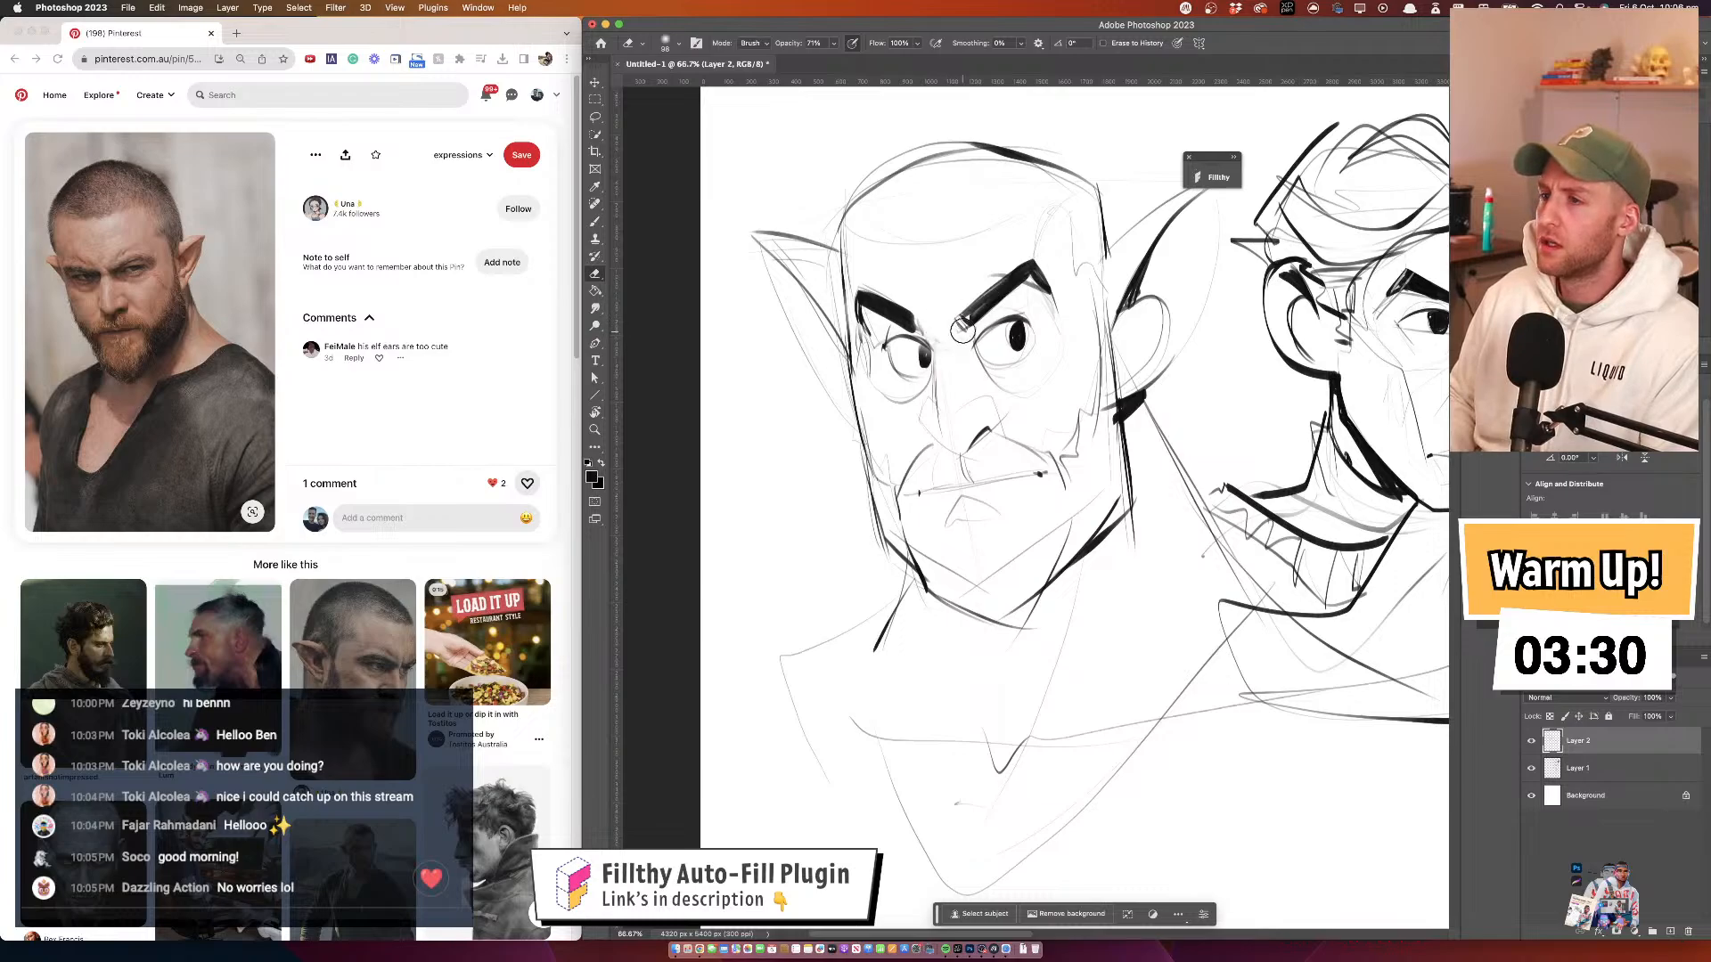
# Redraw the frown crease at the far eyebrow's inner end and ink the nose's underside as a heavy V shape
pyautogui.press('b')
pyautogui.click(949, 323)
pyautogui.click(949, 322)
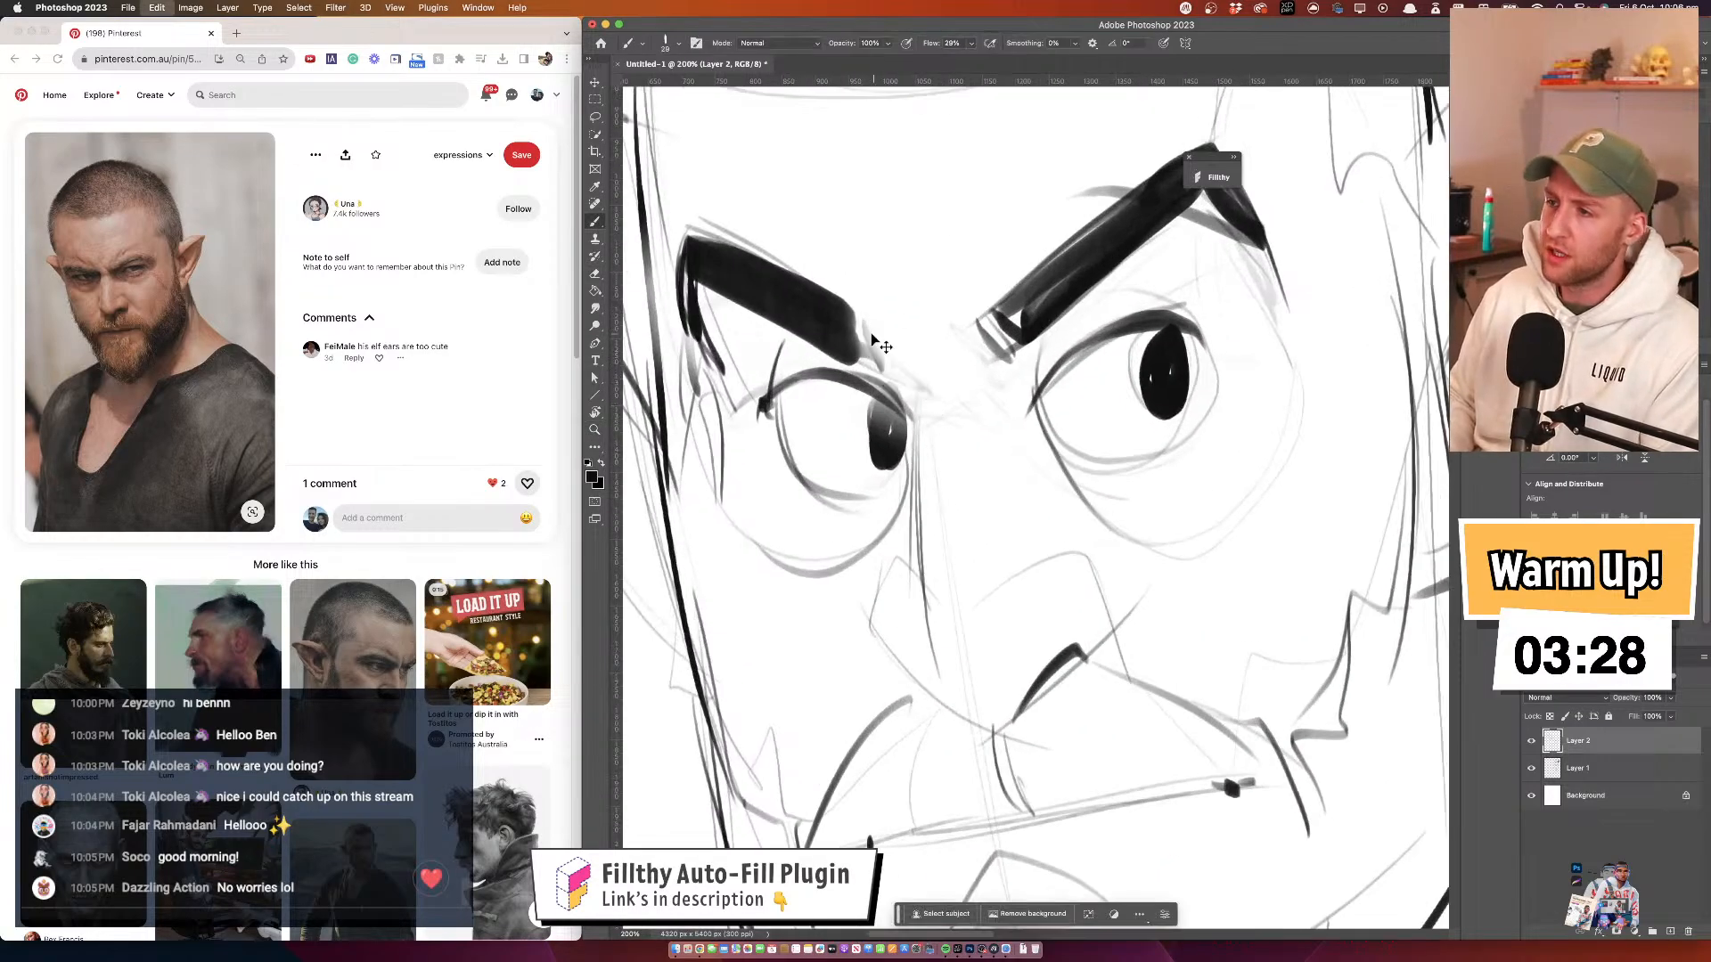
pyautogui.moveTo(863, 312); pyautogui.dragTo(916, 382)
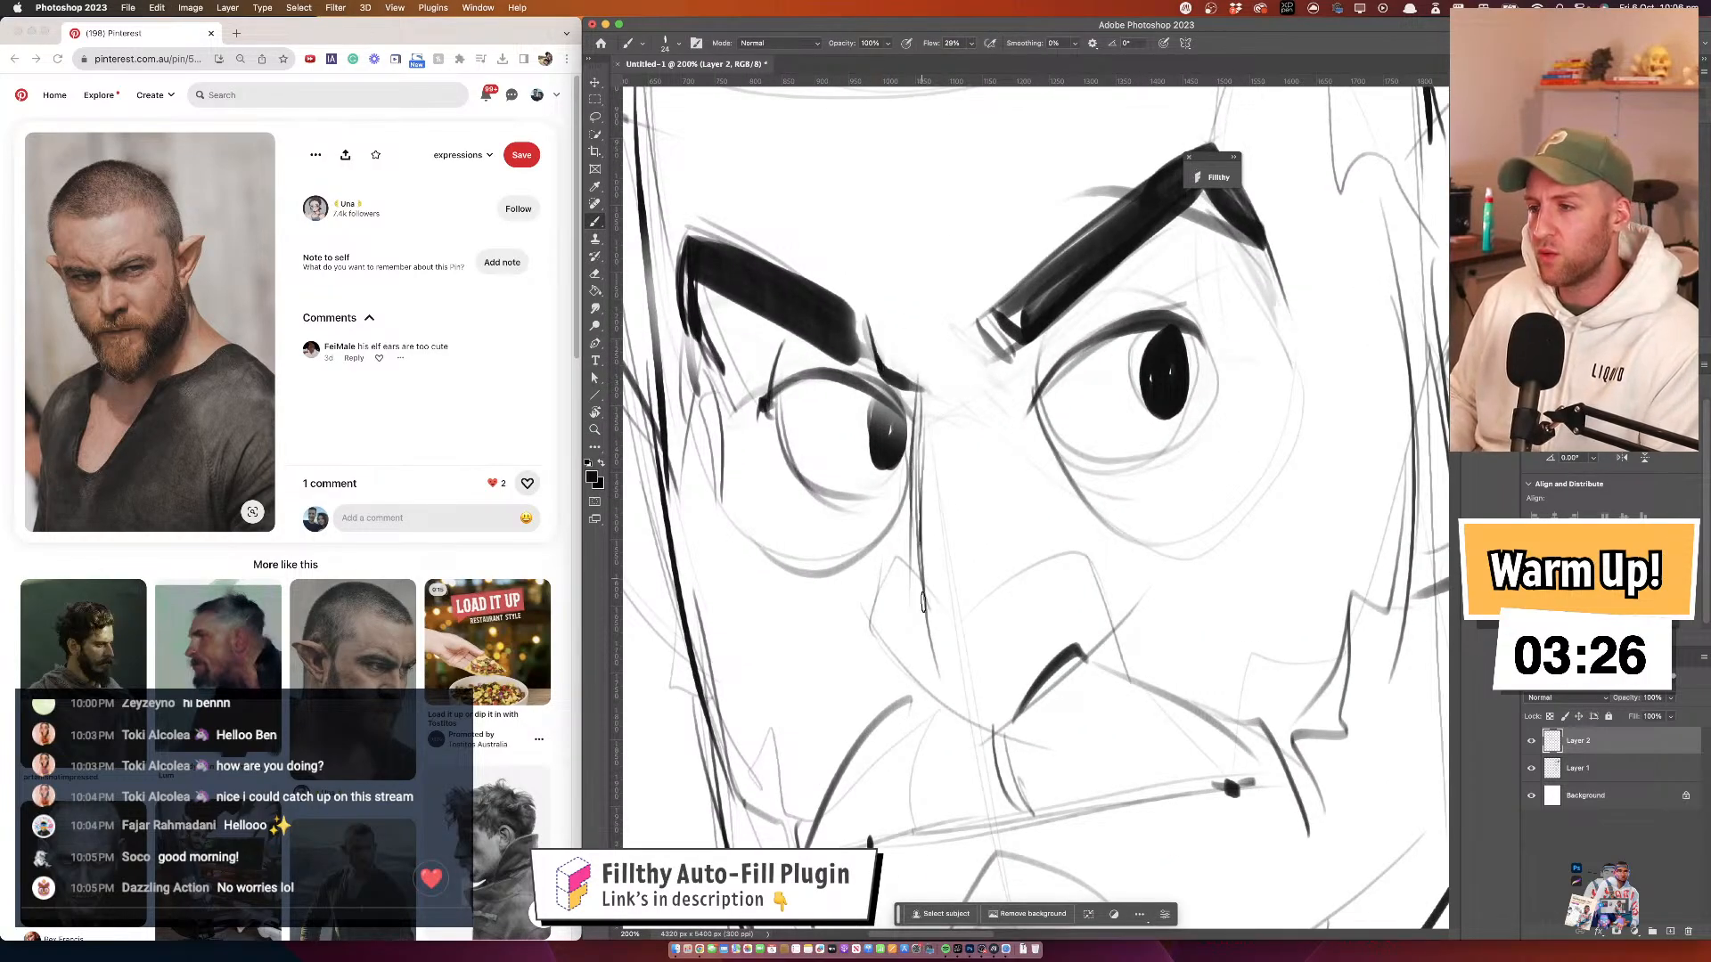
pyautogui.moveTo(878, 631)
pyautogui.mouseDown()
pyautogui.moveTo(1005, 740)
pyautogui.moveTo(1123, 613)
pyautogui.mouseUp()
# Redraw the cheek fold from the near nostril down past the mouth corner as a darker line
pyautogui.press('z')
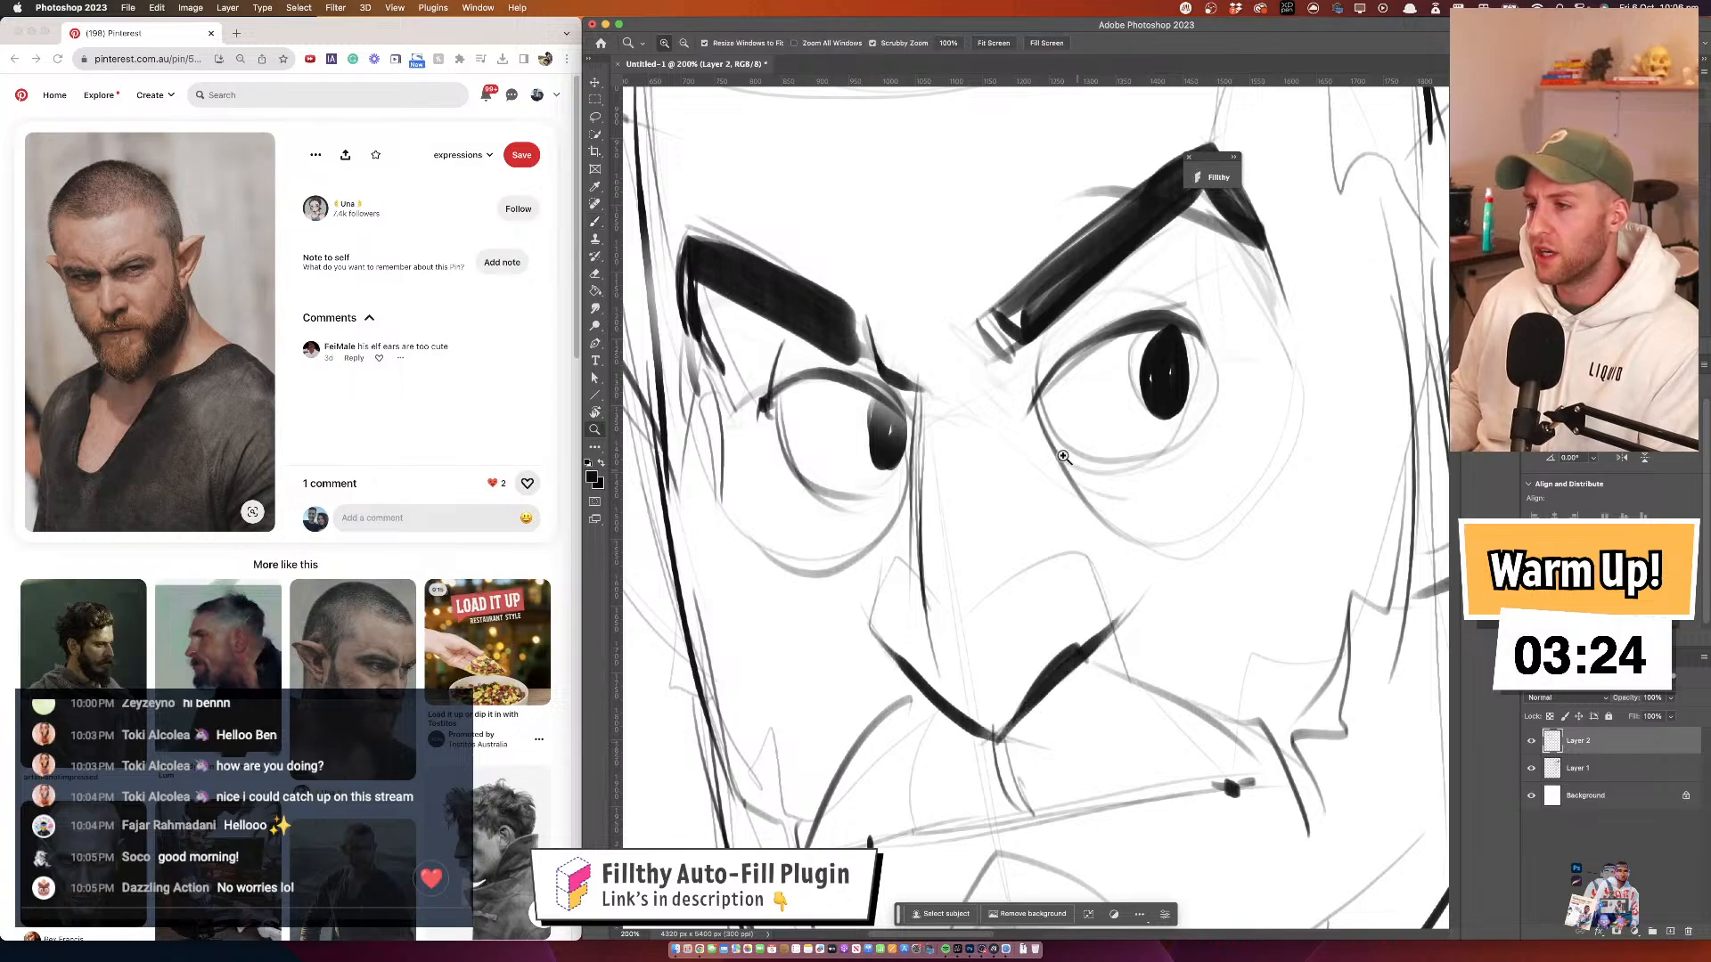
pyautogui.keyDown('alt'); pyautogui.click(1025, 435); pyautogui.keyUp('alt')
pyautogui.keyDown('alt'); pyautogui.click(1016, 446); pyautogui.keyUp('alt')
pyautogui.moveTo(1024, 449); pyautogui.dragTo(916, 333)
pyautogui.click(914, 337)
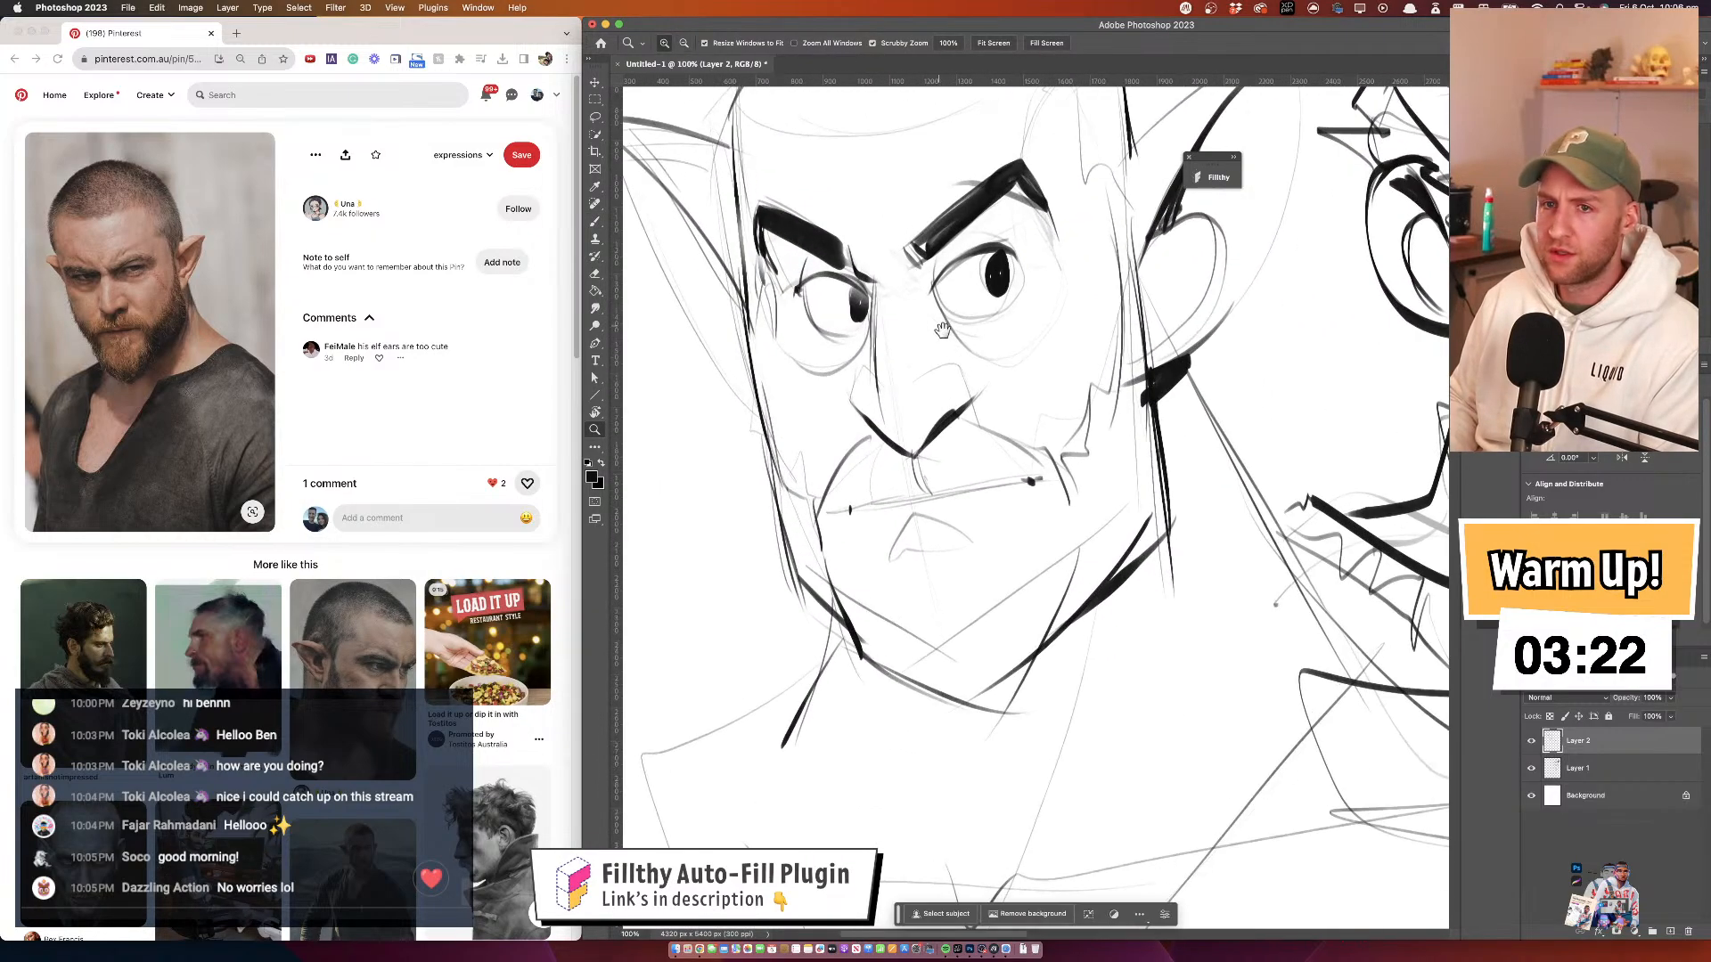
pyautogui.press('b')
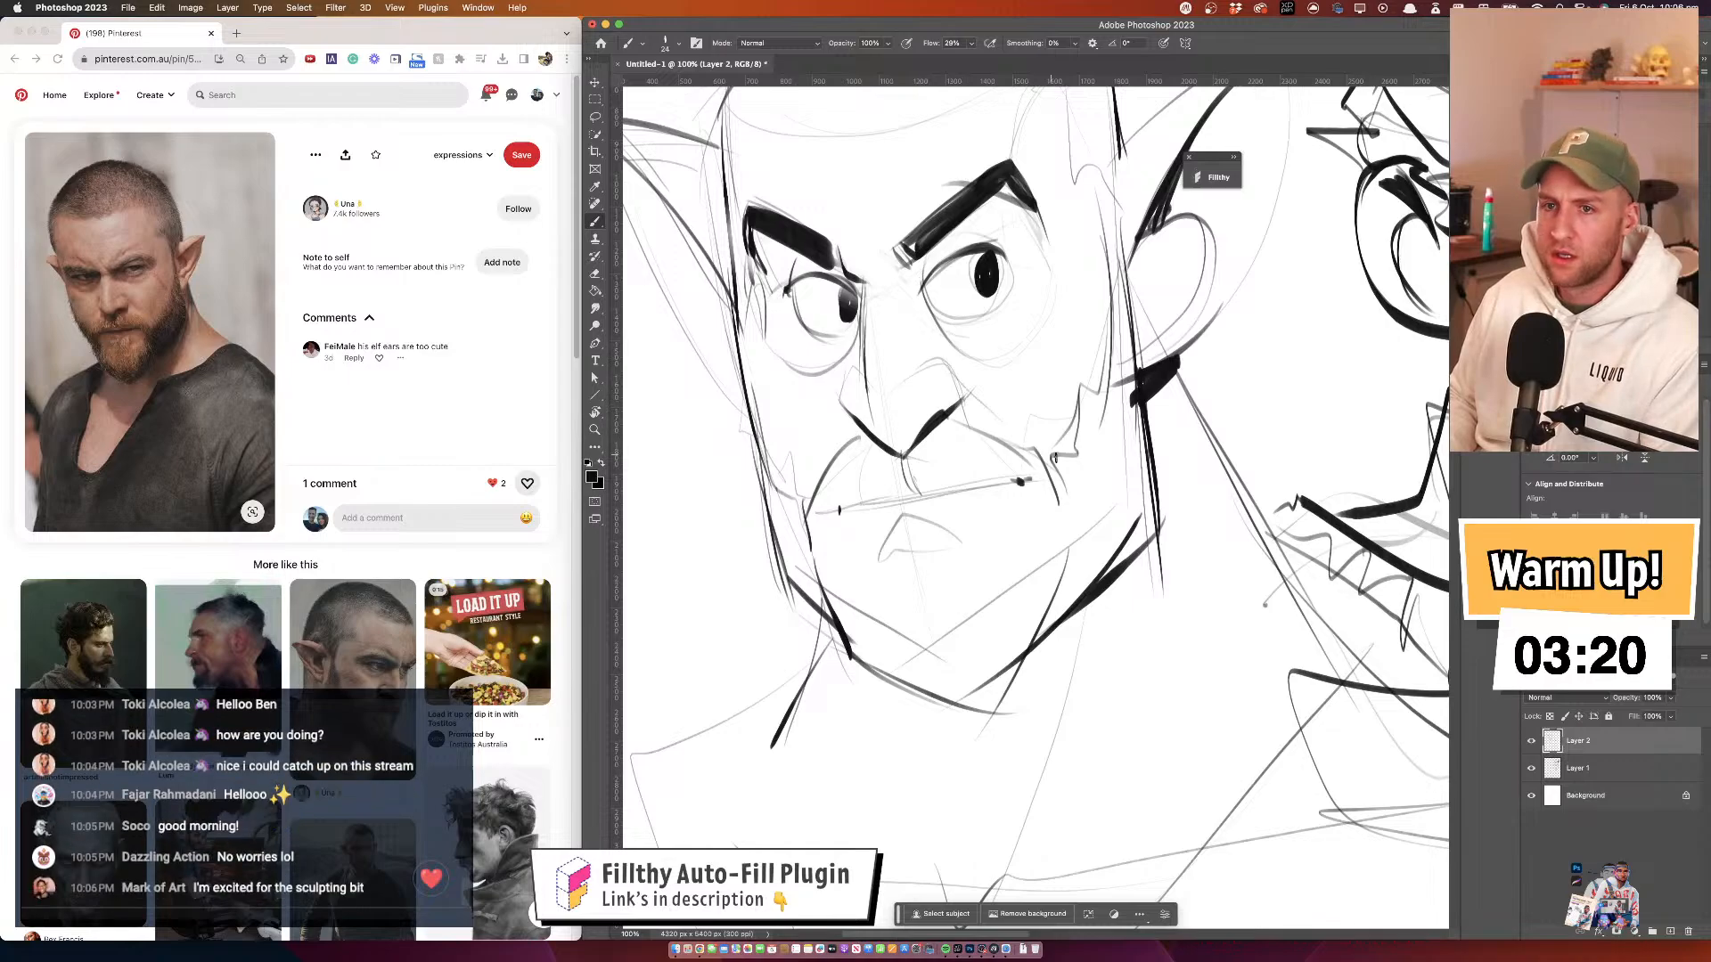
pyautogui.press('super+z')
pyautogui.moveTo(998, 410); pyautogui.dragTo(1058, 487)
pyautogui.moveTo(1029, 340); pyautogui.dragTo(966, 370)
# Retouch the lid and inner-corner lines of both eyes with short brush strokes
pyautogui.moveTo(779, 312); pyautogui.dragTo(732, 312)
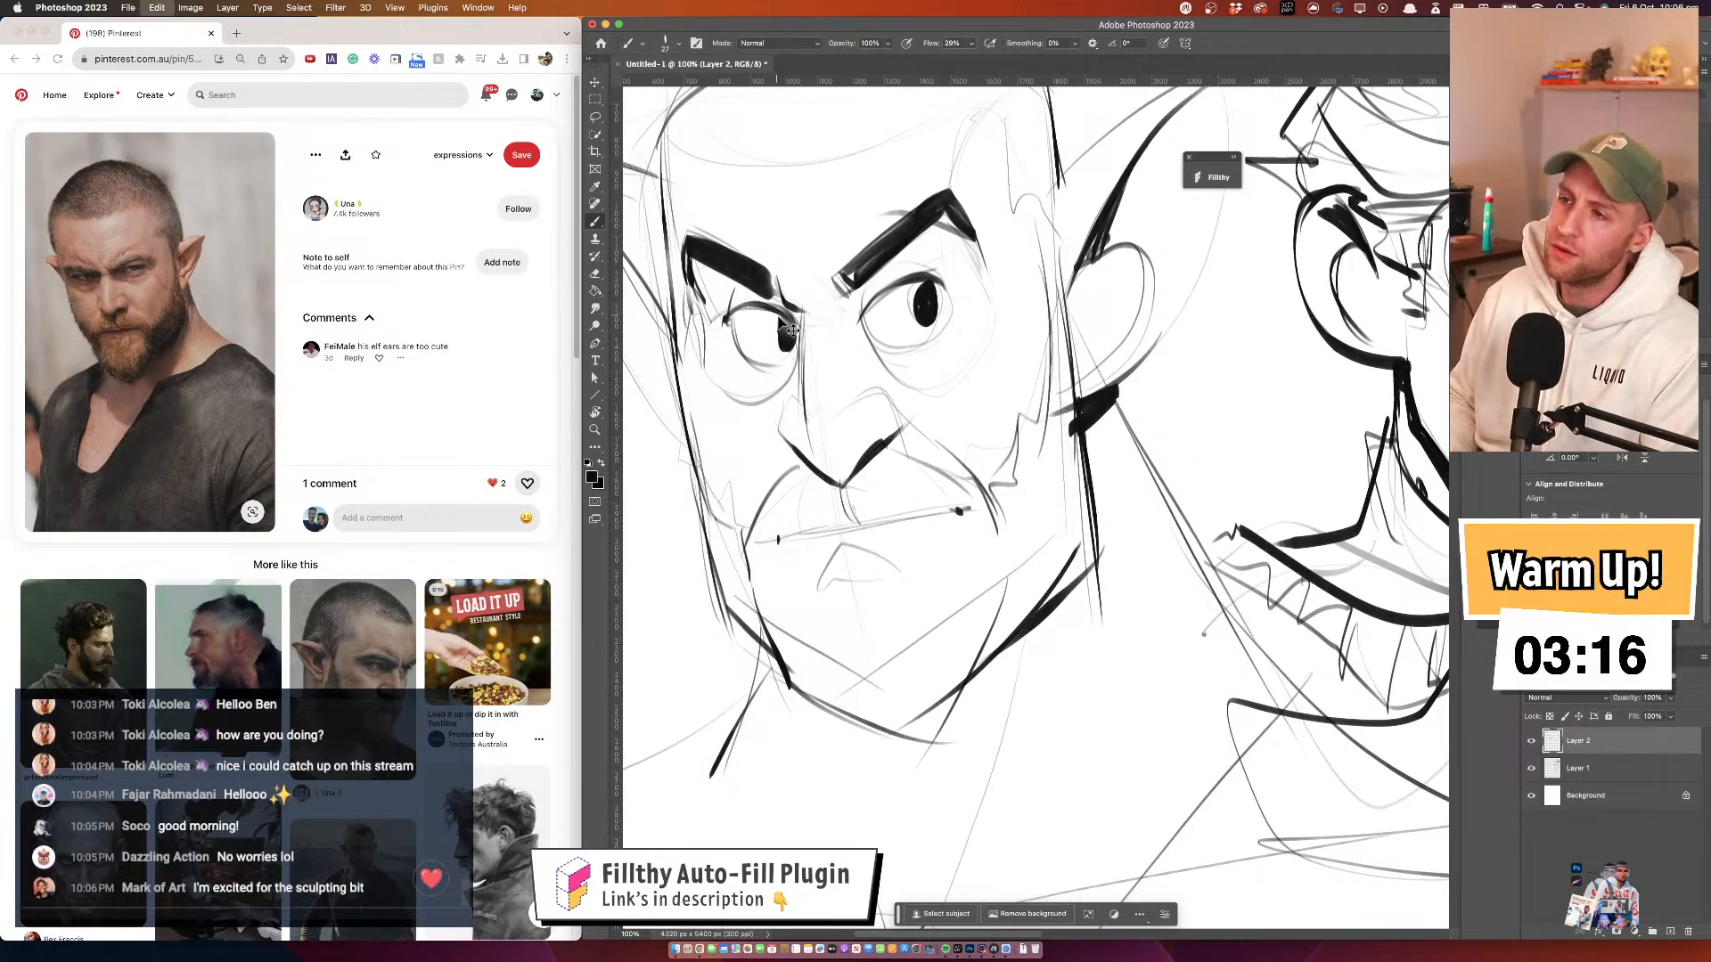
pyautogui.press('super+z')
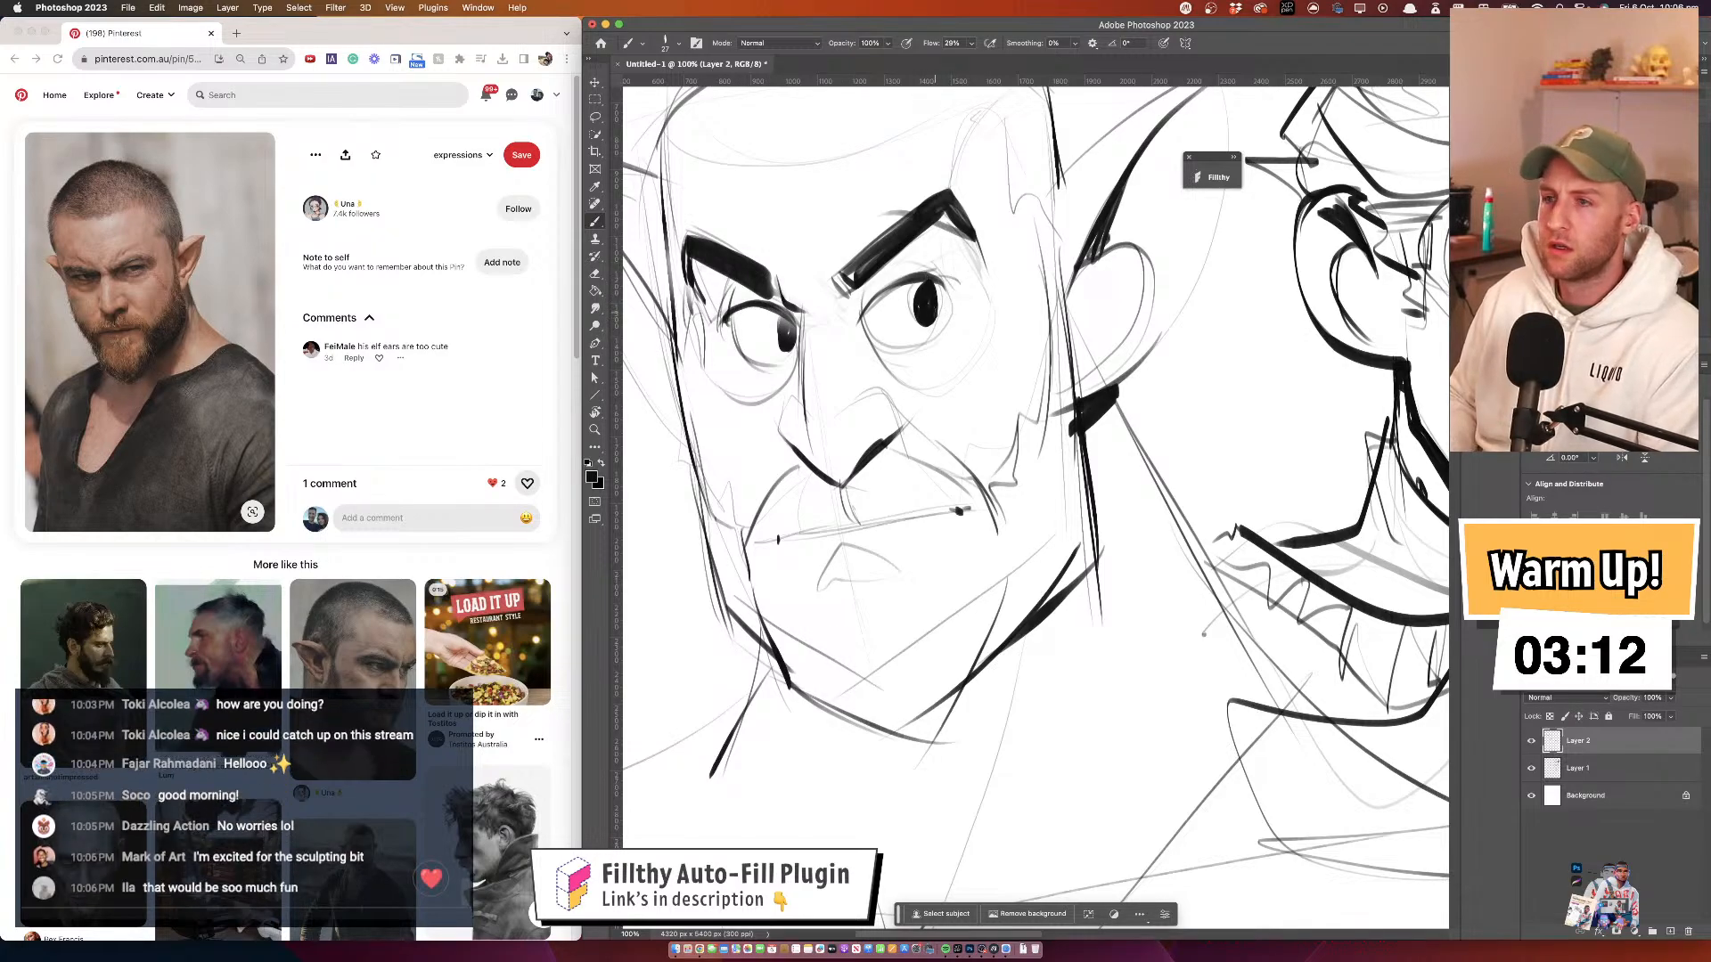
pyautogui.moveTo(935, 313); pyautogui.dragTo(942, 315)
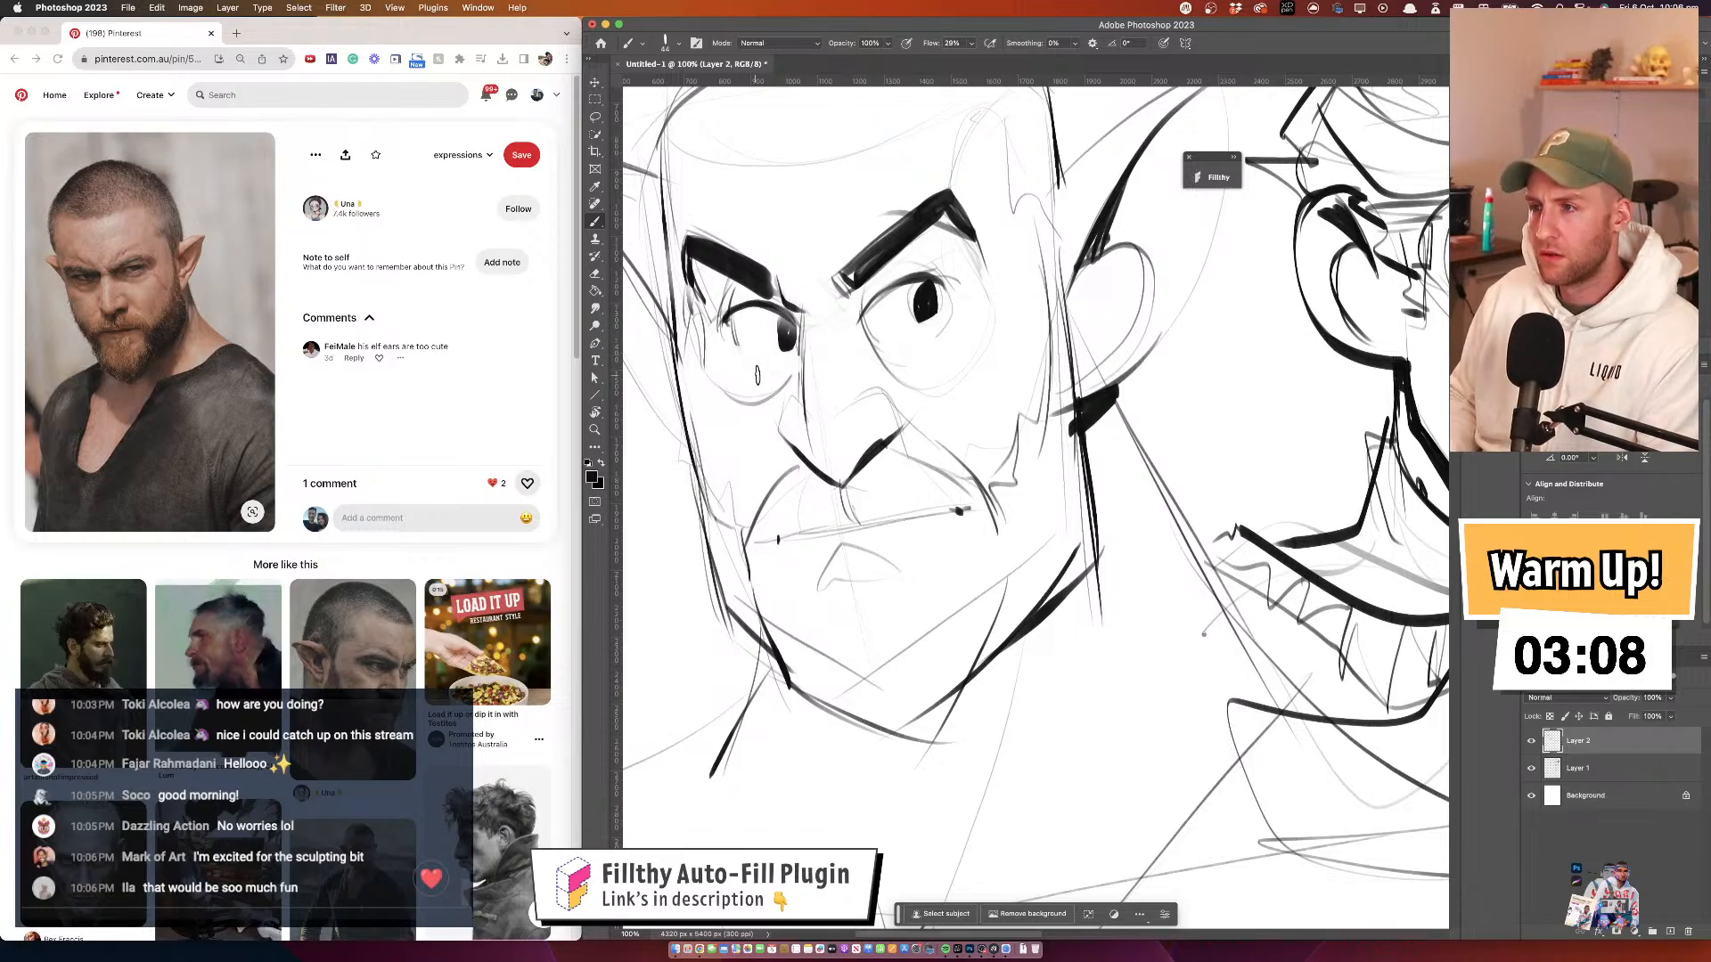
pyautogui.moveTo(966, 303)
pyautogui.mouseDown()
pyautogui.moveTo(999, 326)
pyautogui.moveTo(930, 324)
pyautogui.moveTo(977, 336)
pyautogui.mouseUp()
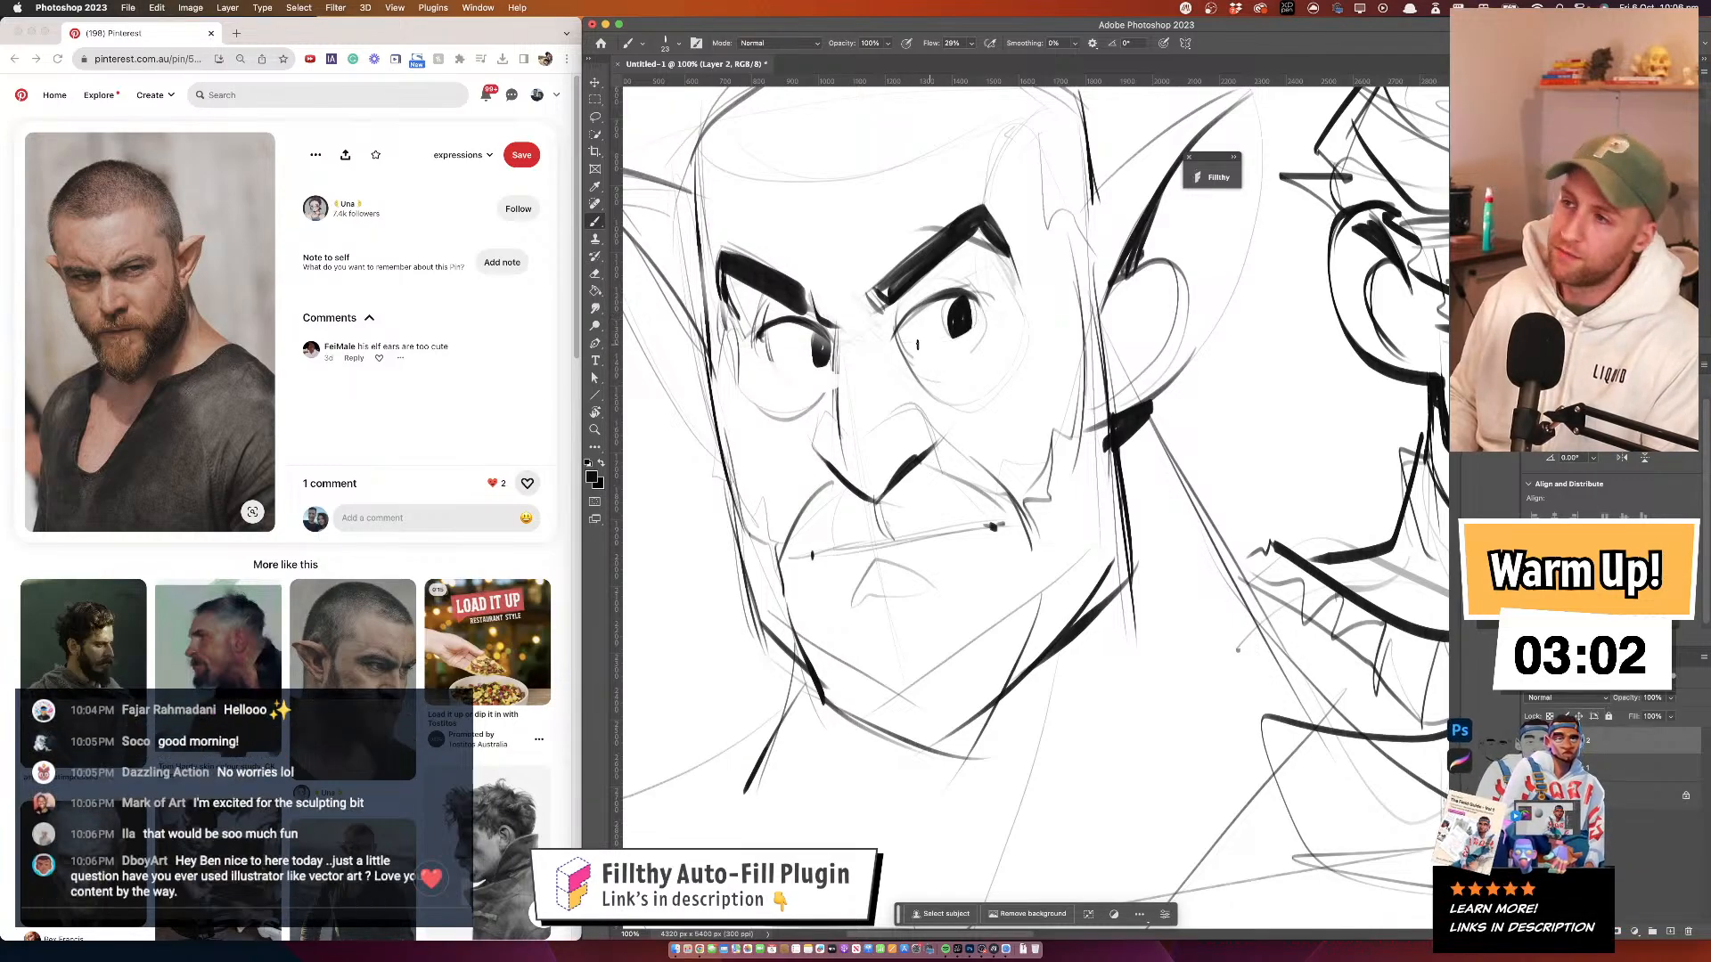
# Fade the elf head's existing line work to light grey with broad Eraser passes as a base for cleaner lines
pyautogui.press('z')
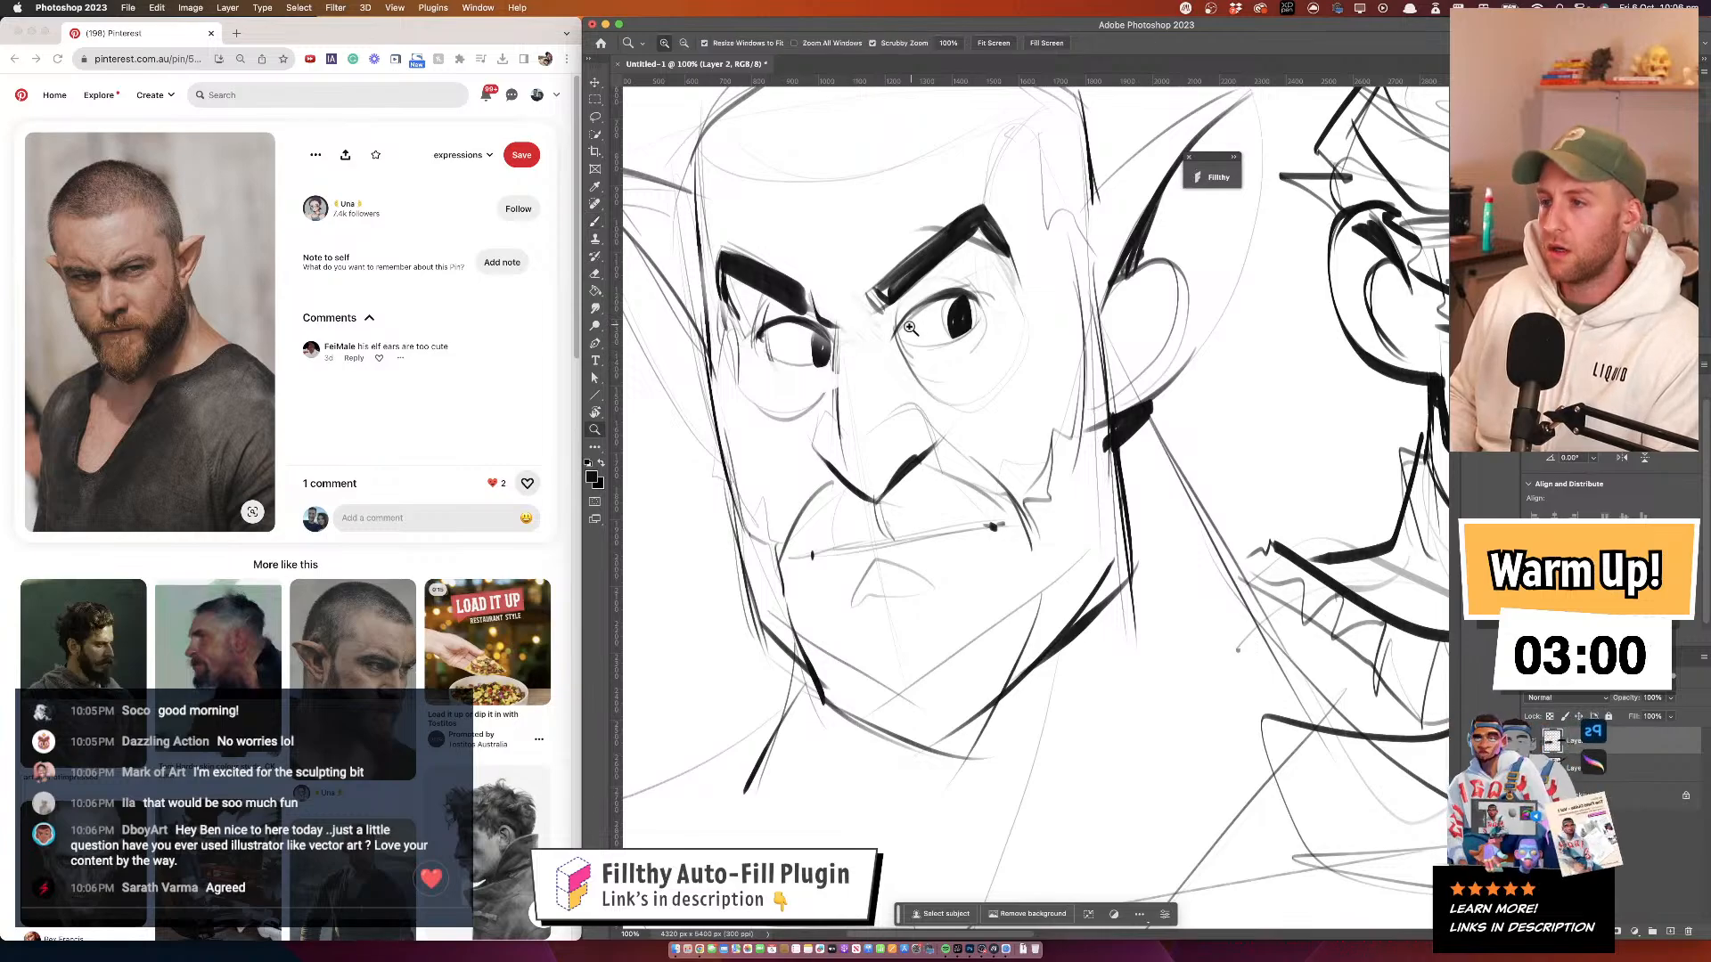
pyautogui.keyDown('alt'); pyautogui.click(911, 332); pyautogui.keyUp('alt')
pyautogui.keyDown('alt'); pyautogui.click(914, 370); pyautogui.keyUp('alt')
pyautogui.keyDown('alt'); pyautogui.click(909, 390); pyautogui.keyUp('alt')
pyautogui.keyDown('alt'); pyautogui.click(900, 395); pyautogui.keyUp('alt')
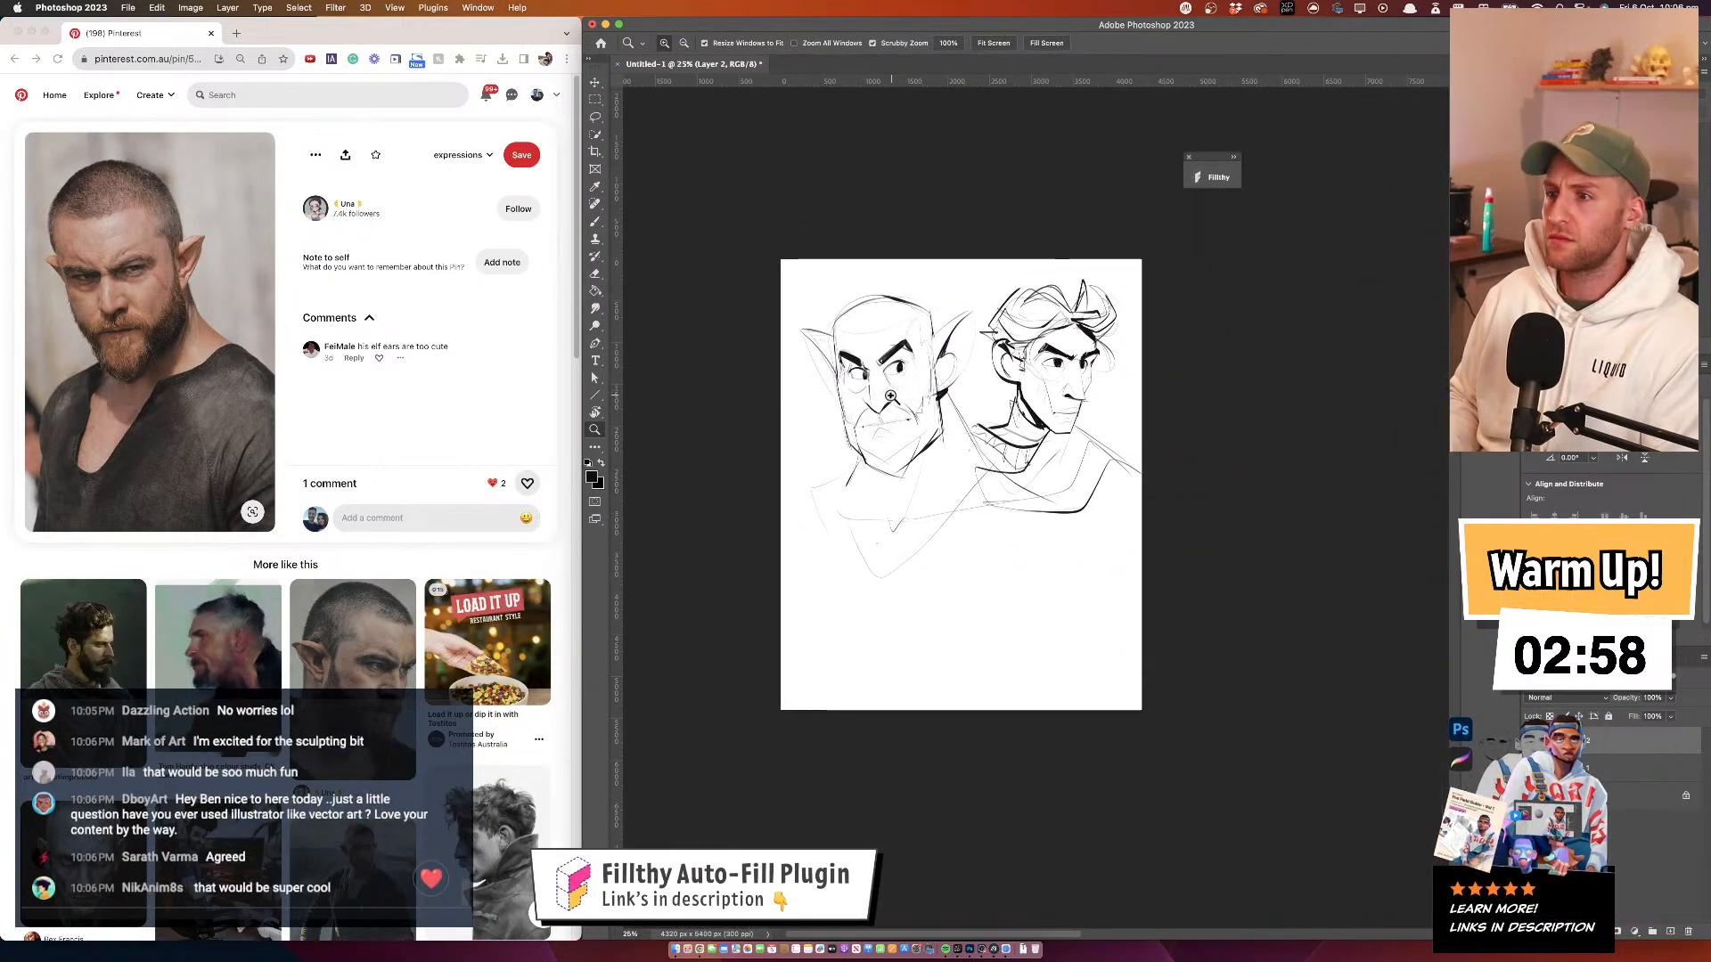
pyautogui.click(890, 395)
pyautogui.press('b')
pyautogui.press('e')
pyautogui.moveTo(939, 378)
pyautogui.mouseDown()
pyautogui.moveTo(1027, 370)
pyautogui.moveTo(971, 376)
pyautogui.mouseUp()
pyautogui.moveTo(845, 407); pyautogui.dragTo(932, 407)
pyautogui.moveTo(829, 374)
pyautogui.mouseDown()
pyautogui.moveTo(942, 426)
pyautogui.moveTo(810, 565)
pyautogui.moveTo(981, 286)
pyautogui.moveTo(937, 406)
pyautogui.mouseUp()
# Flip the canvas horizontally and redraw the far side of the face from temple to lower cheek as a dark line
pyautogui.press('super+shift+h')
pyautogui.moveTo(1274, 325)
pyautogui.mouseDown()
pyautogui.moveTo(1016, 324)
pyautogui.moveTo(1188, 276)
pyautogui.mouseUp()
pyautogui.press('z')
pyautogui.click(1039, 326)
pyautogui.click(1029, 326)
pyautogui.press('b')
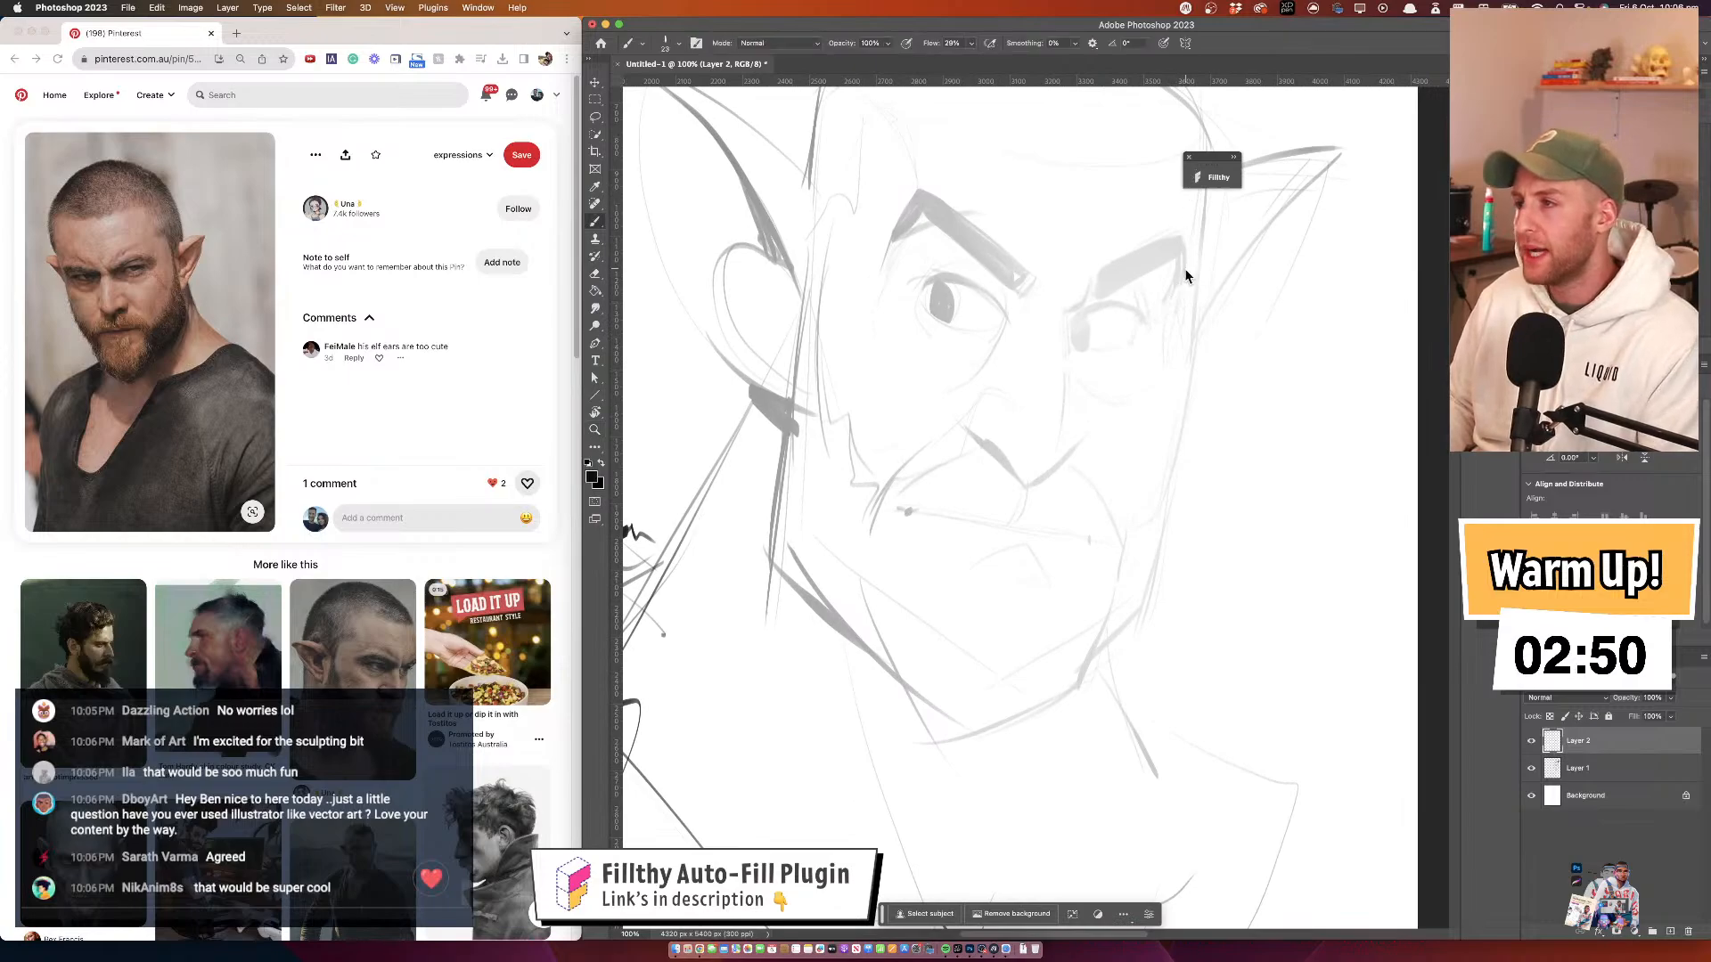
pyautogui.moveTo(1191, 167); pyautogui.dragTo(1194, 401)
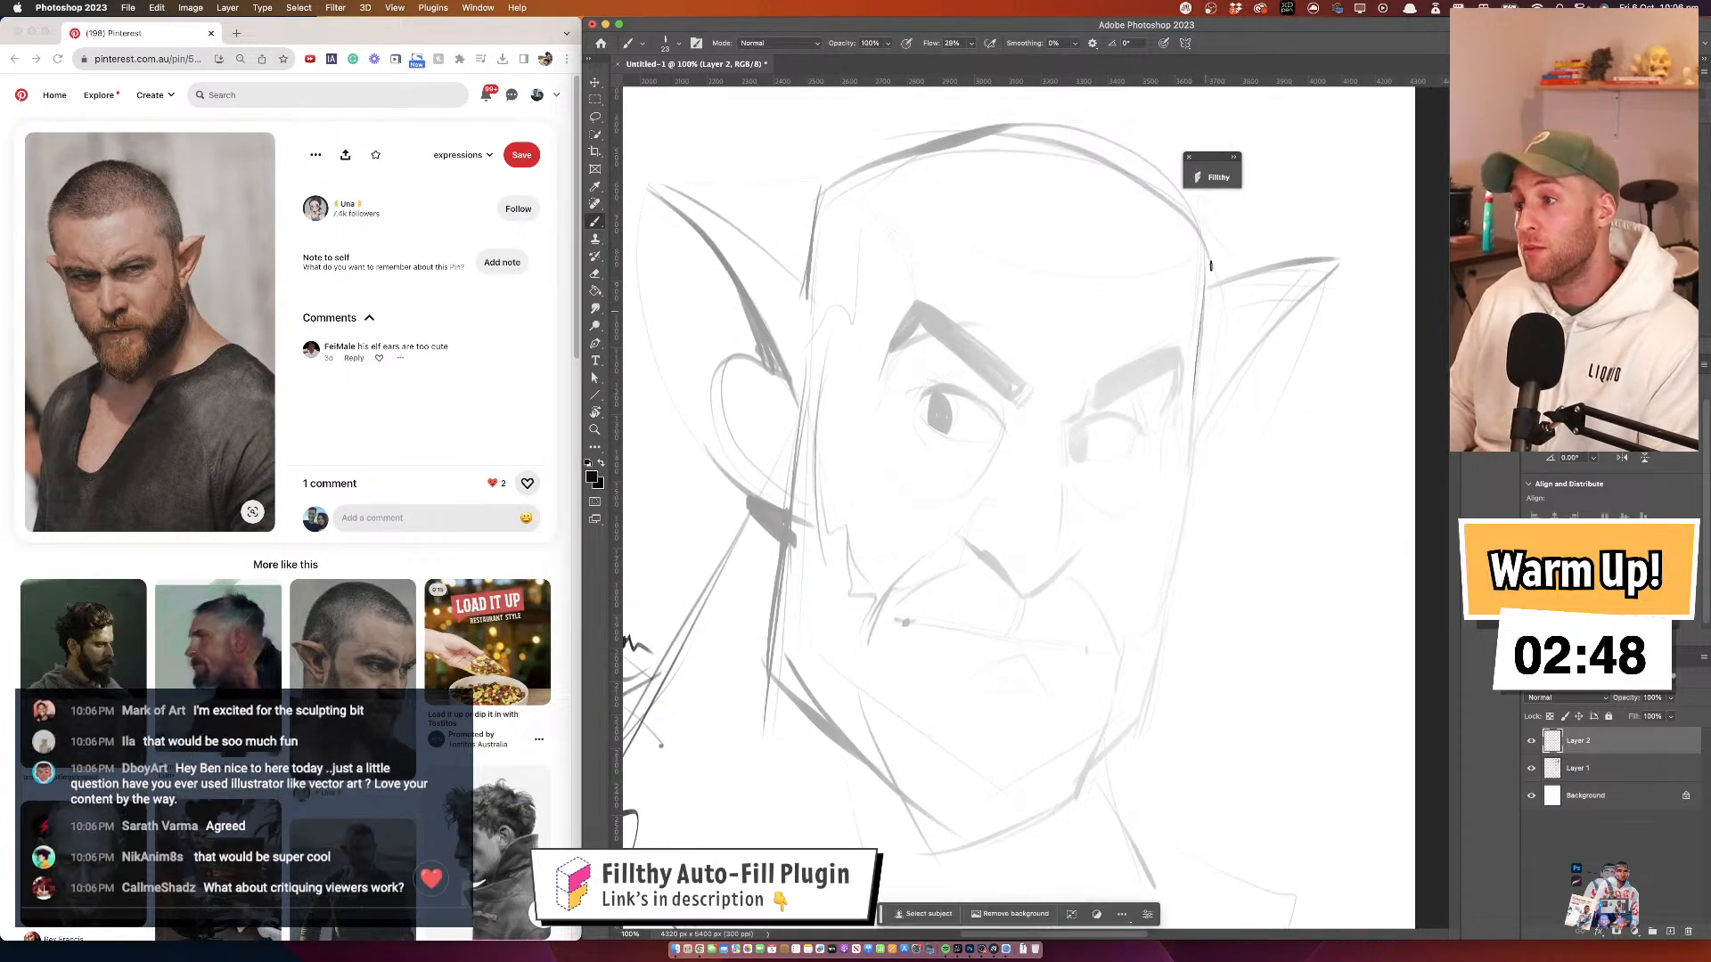
pyautogui.moveTo(1207, 265); pyautogui.dragTo(1187, 445)
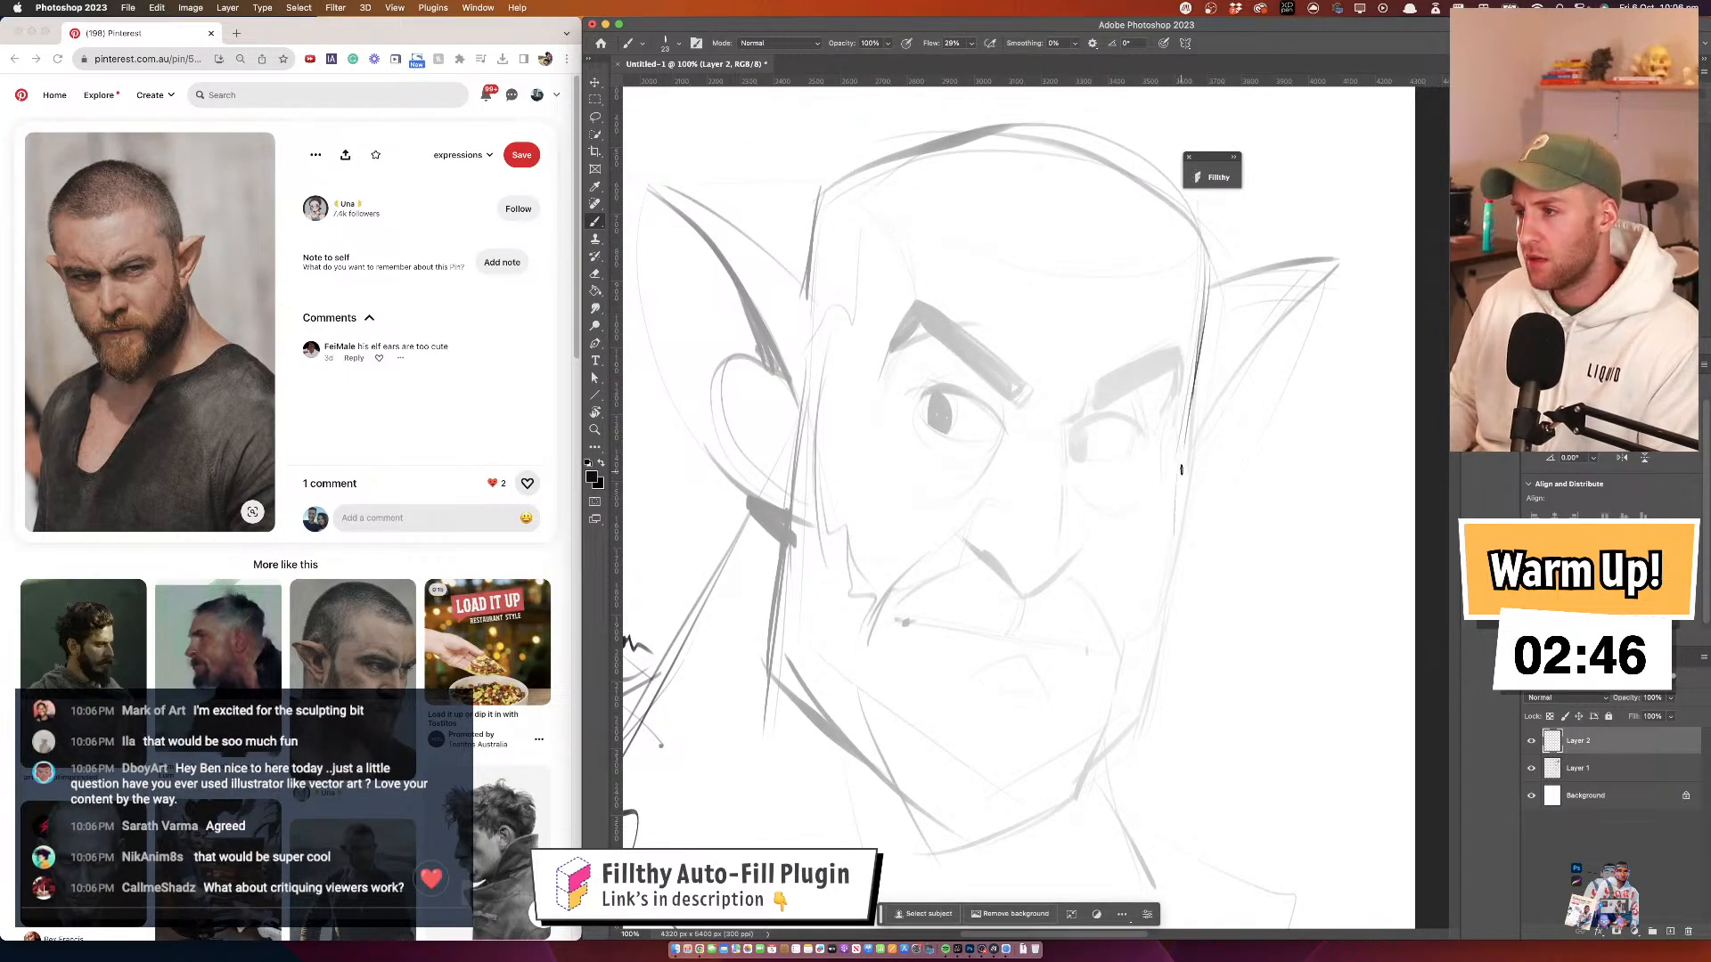
pyautogui.press('super+z')
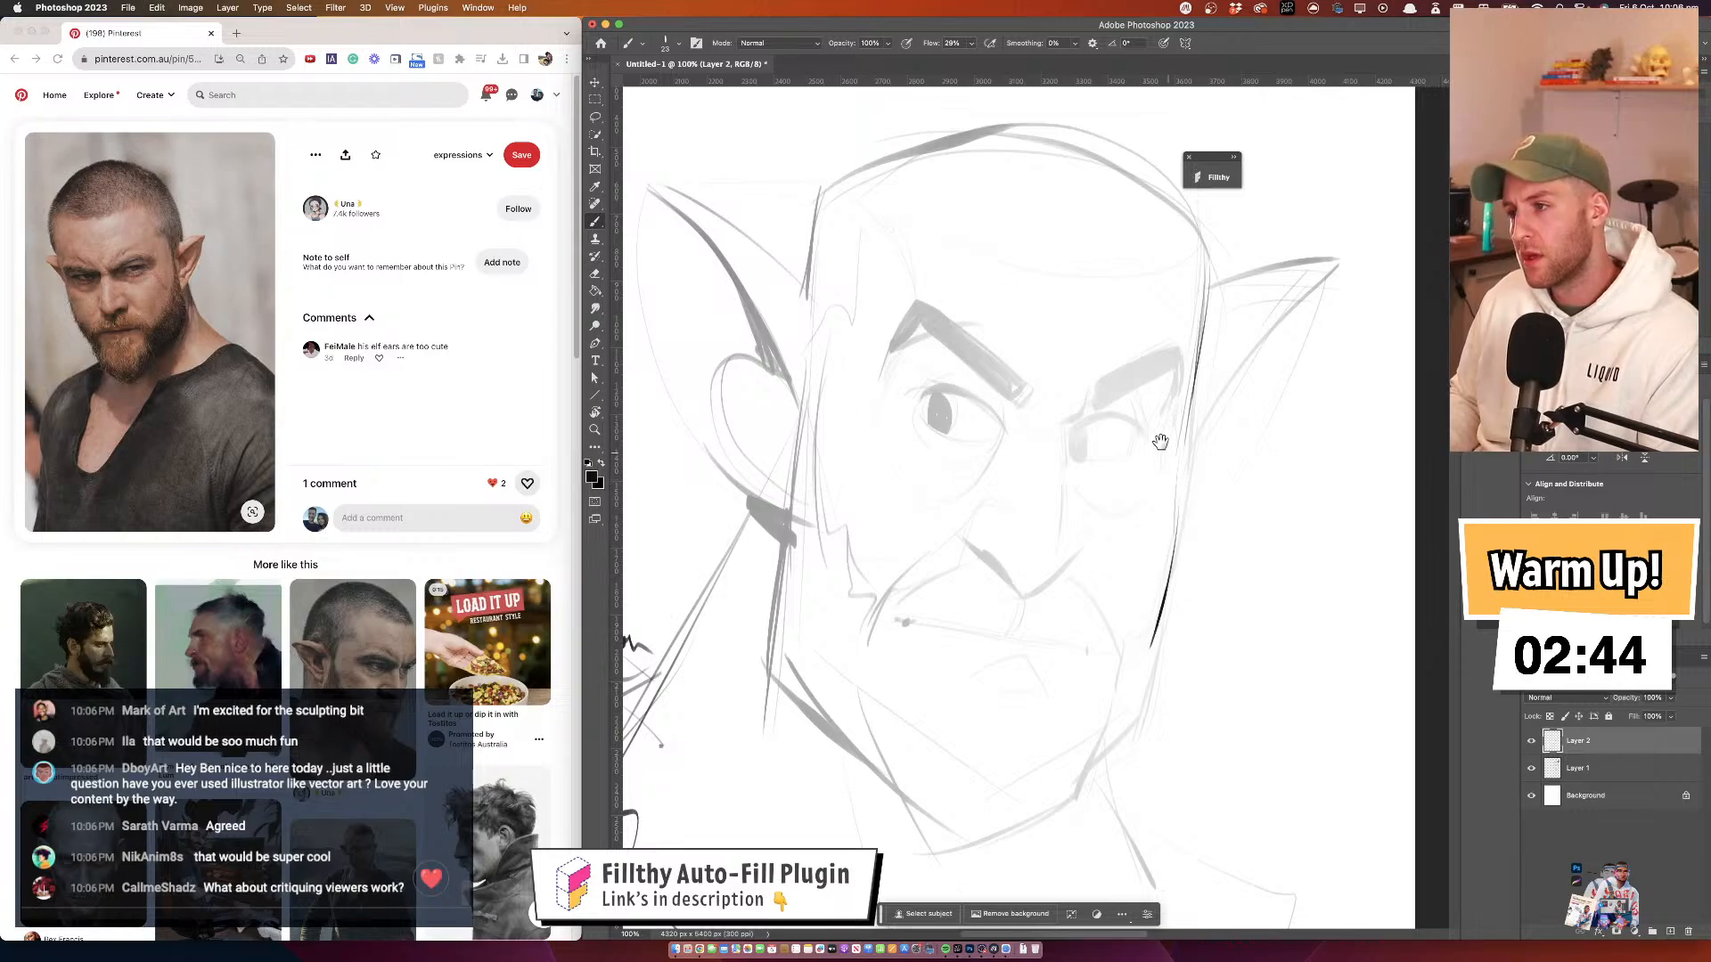
pyautogui.moveTo(1160, 442); pyautogui.dragTo(1152, 431)
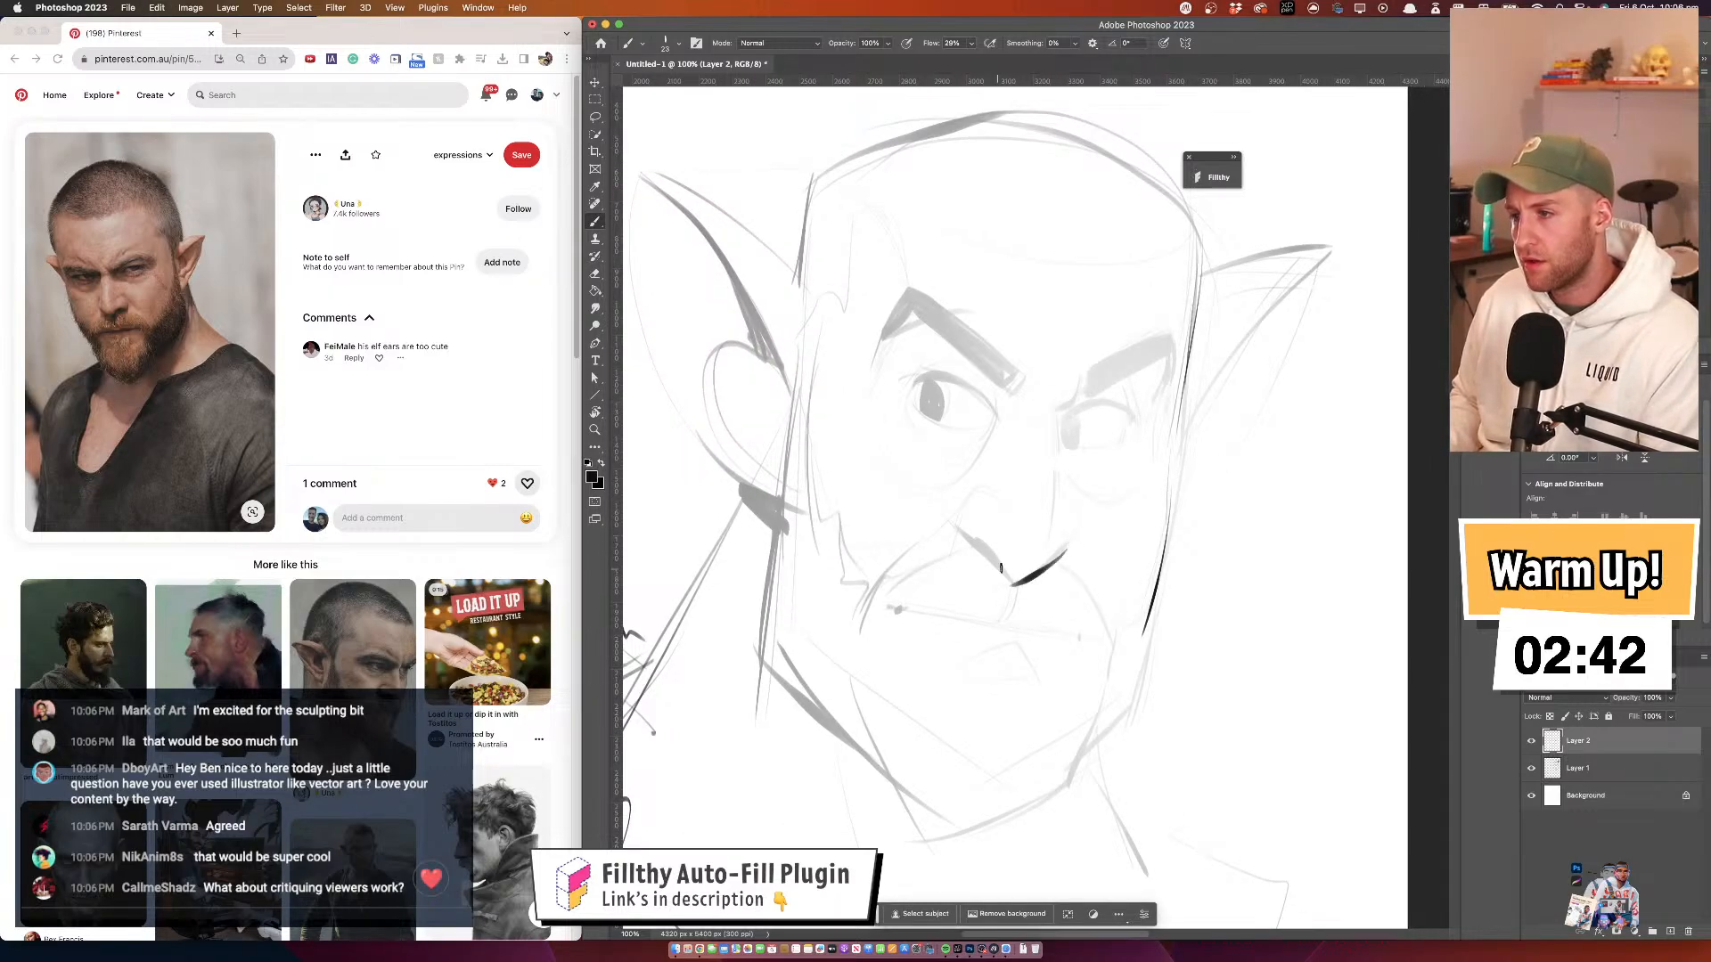
# Ink the nose's underside over the faded V shape and curve the line up around the near nostril
pyautogui.press('super+z')
pyautogui.moveTo(994, 551); pyautogui.dragTo(1010, 580)
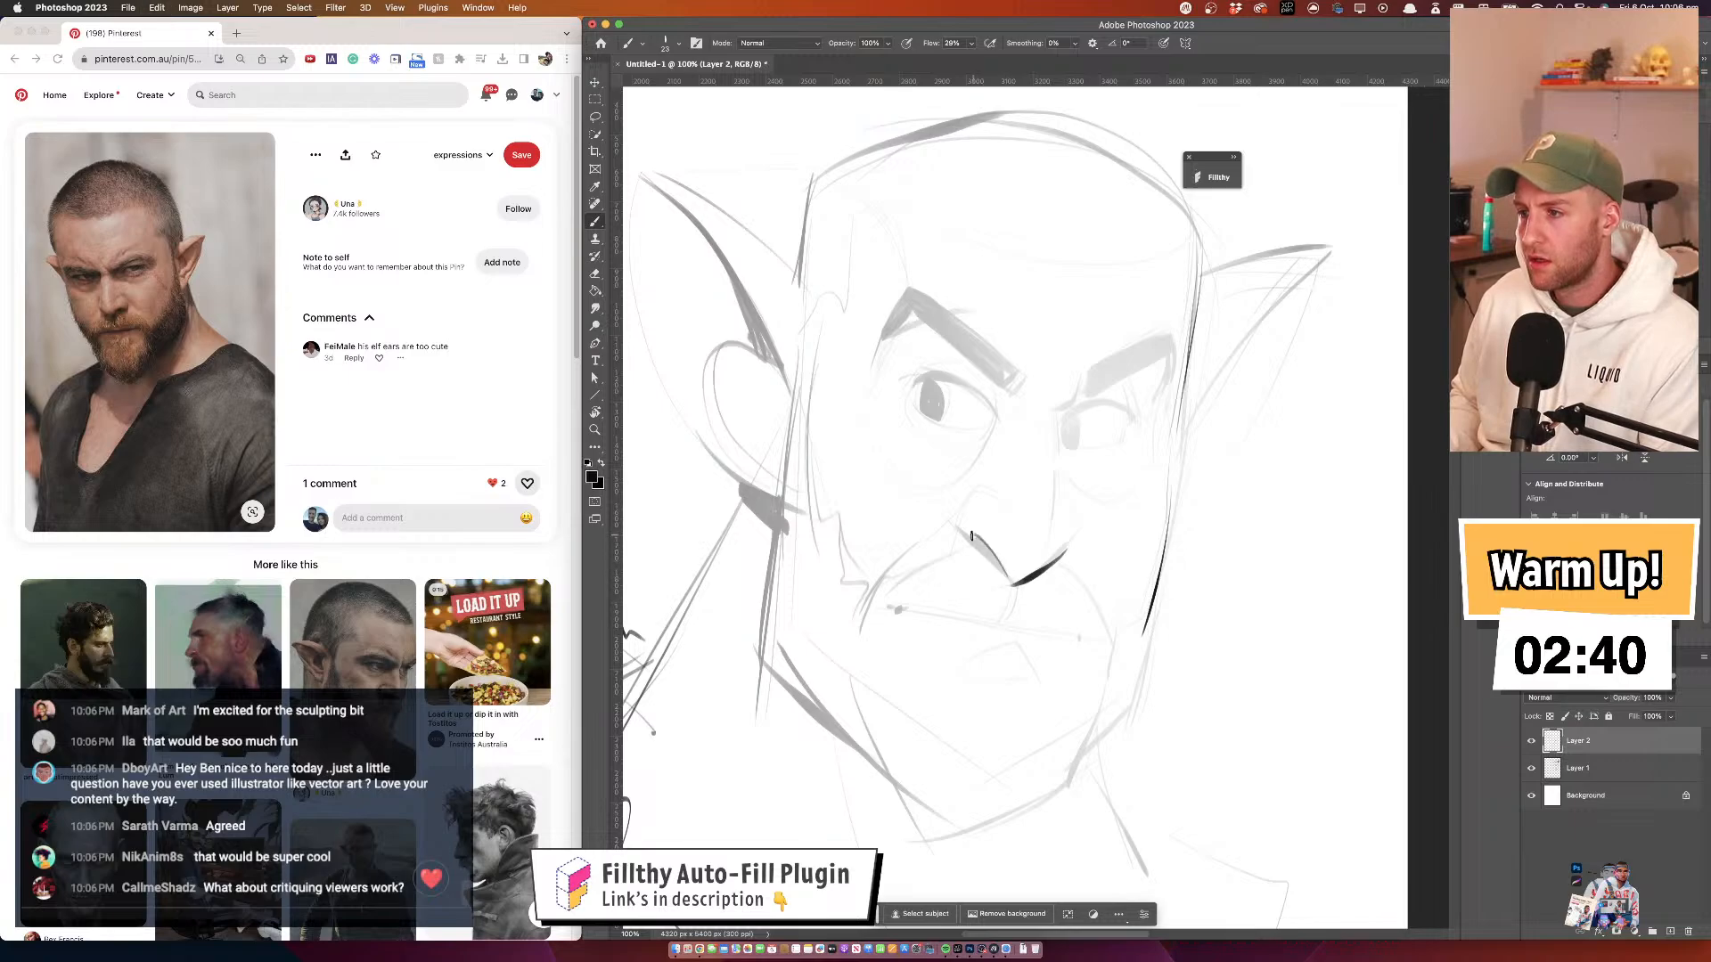
pyautogui.hscroll(2, 1028, 445)
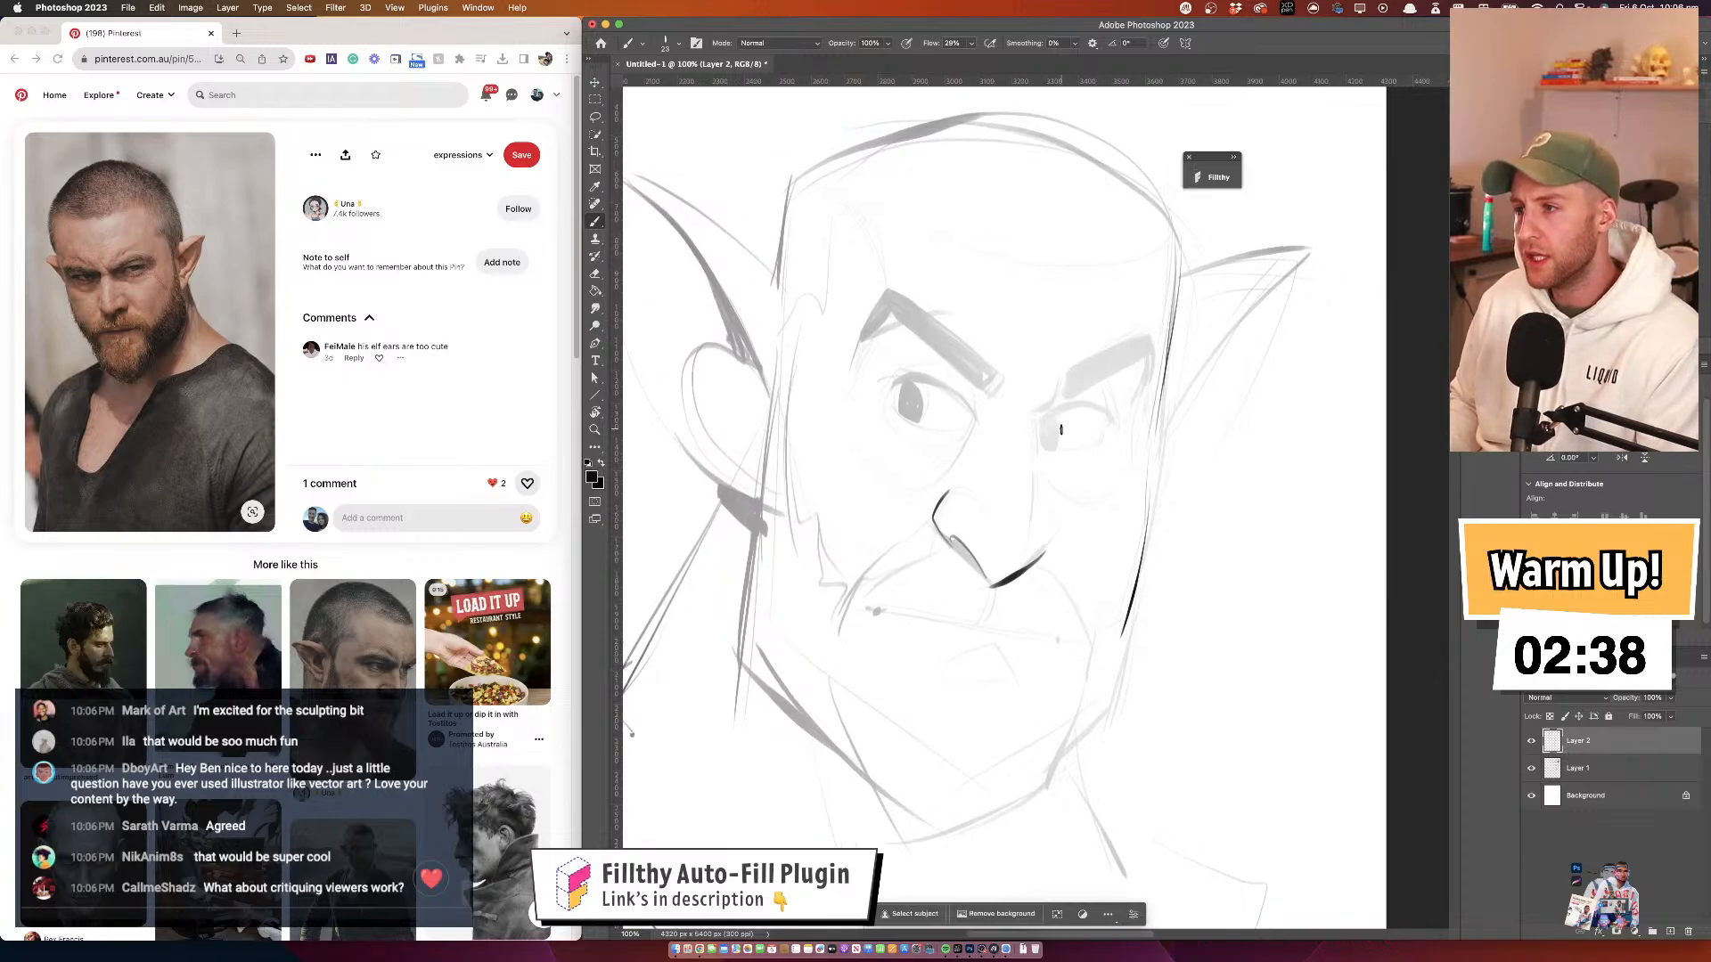
# Redraw the upper lids and iris edges of both eyes with thin dark lines
pyautogui.moveTo(1055, 424)
pyautogui.mouseDown()
pyautogui.moveTo(1057, 448)
pyautogui.moveTo(1105, 423)
pyautogui.mouseUp()
pyautogui.press('super+z')
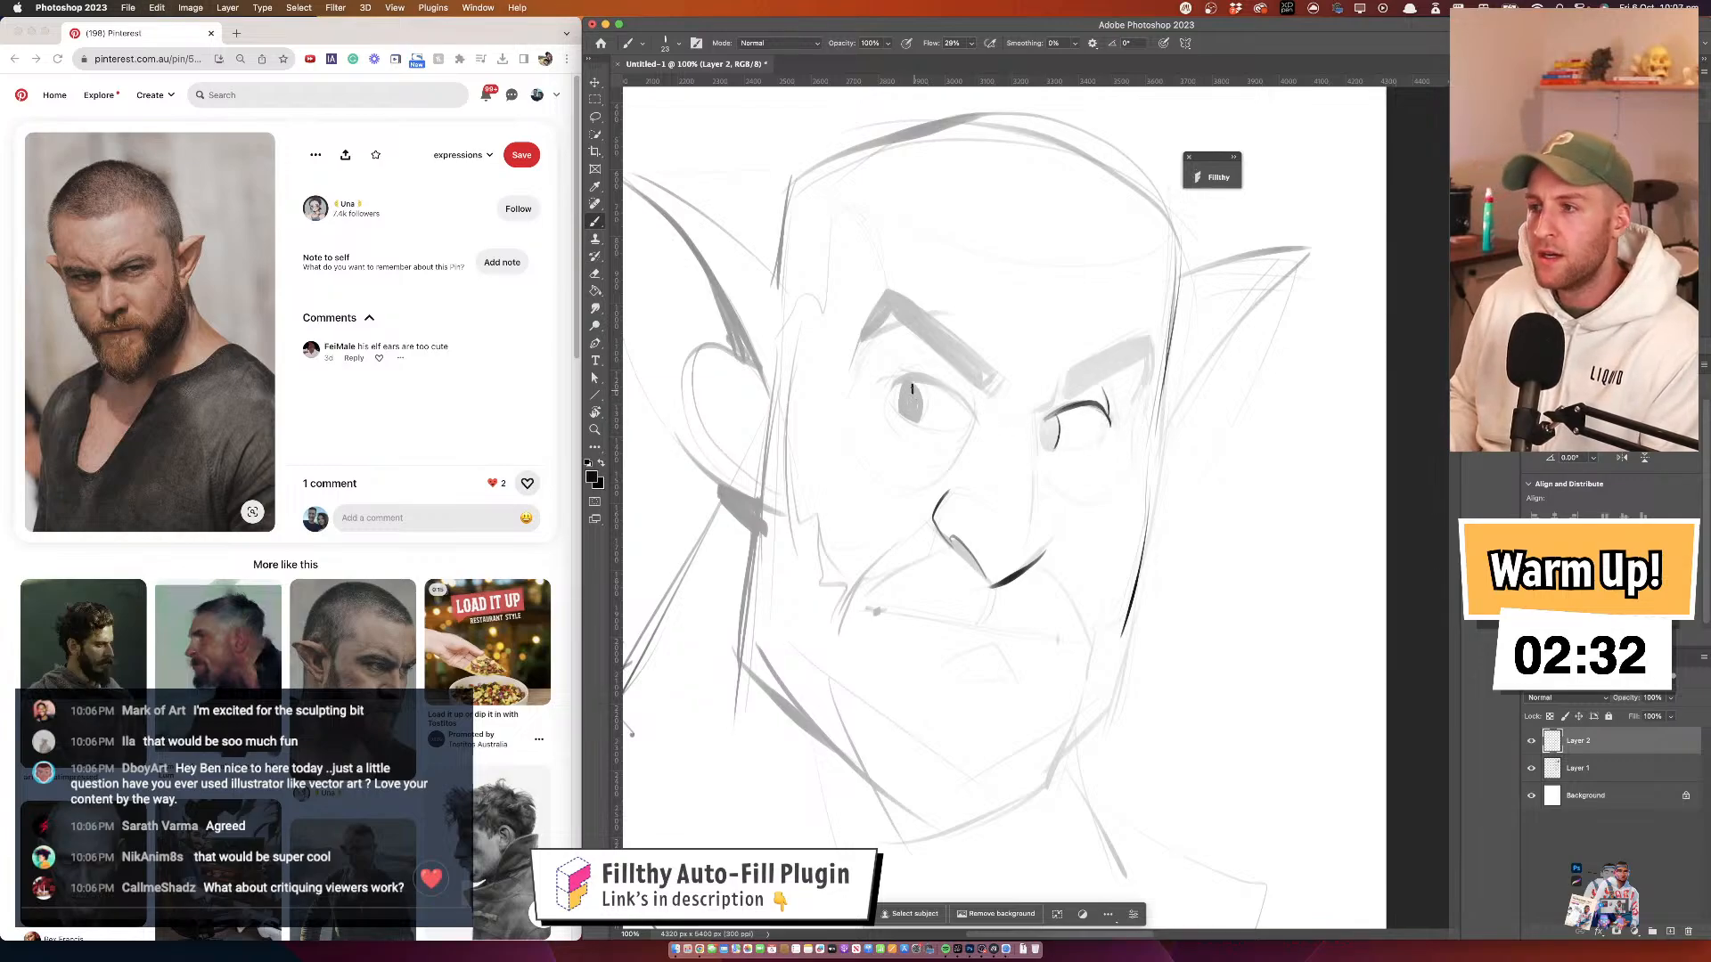
pyautogui.moveTo(912, 389); pyautogui.dragTo(920, 385)
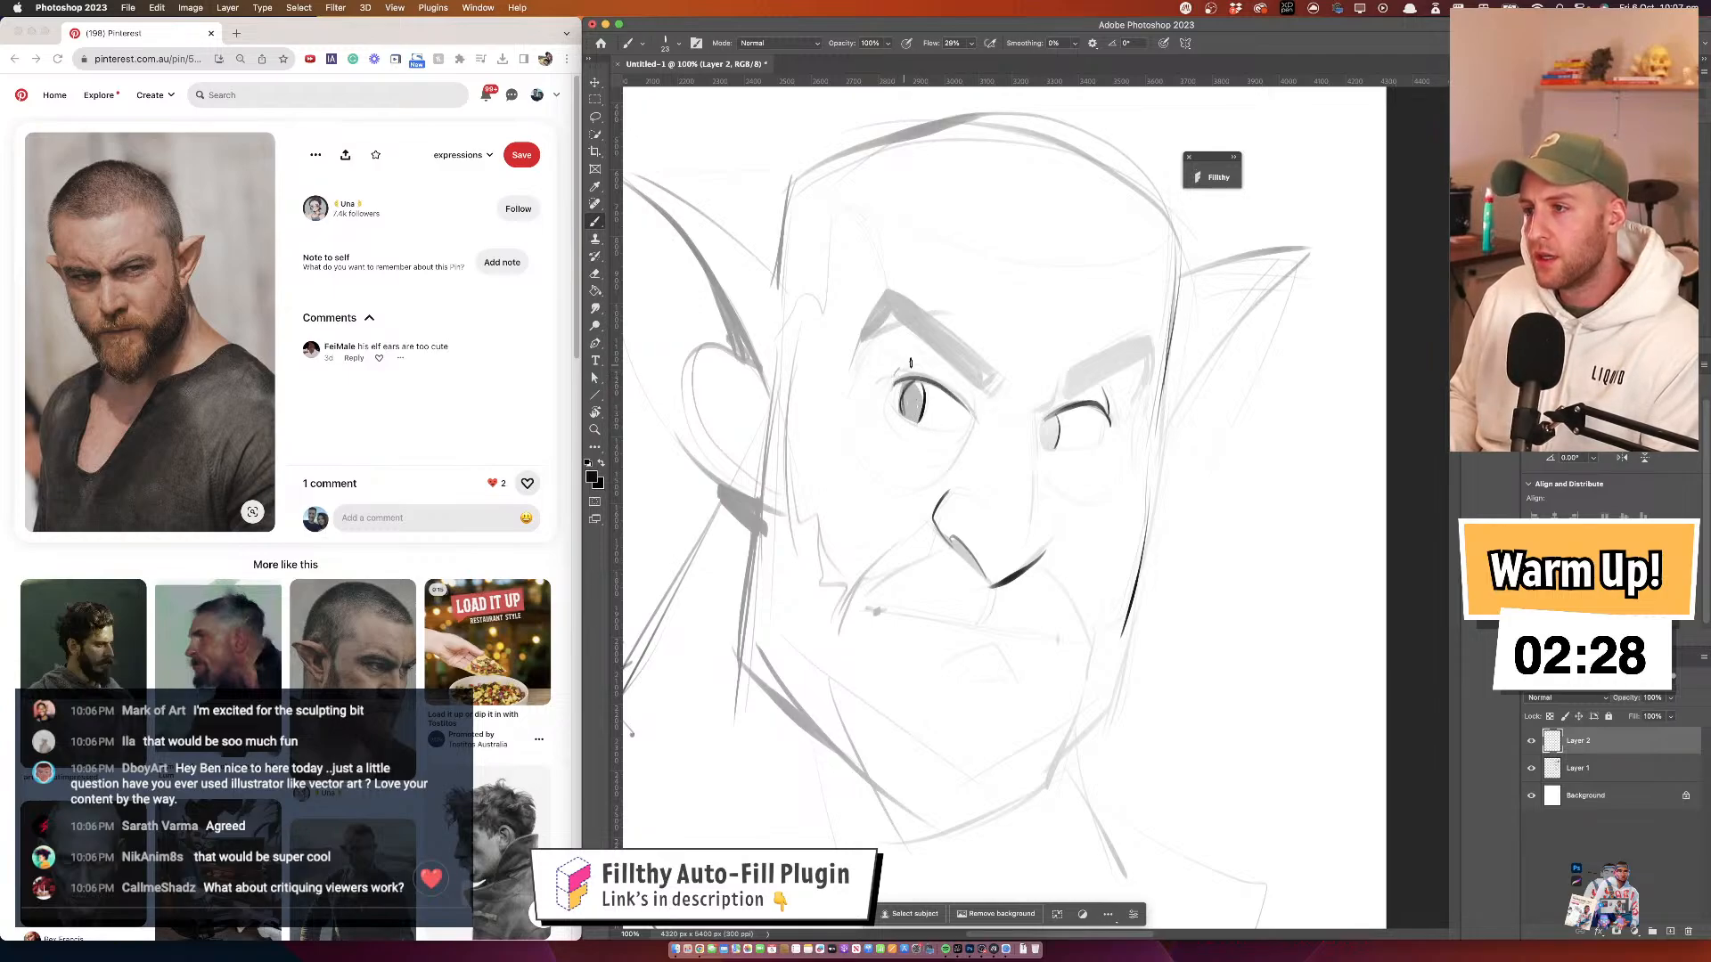
pyautogui.moveTo(872, 335); pyautogui.dragTo(858, 361)
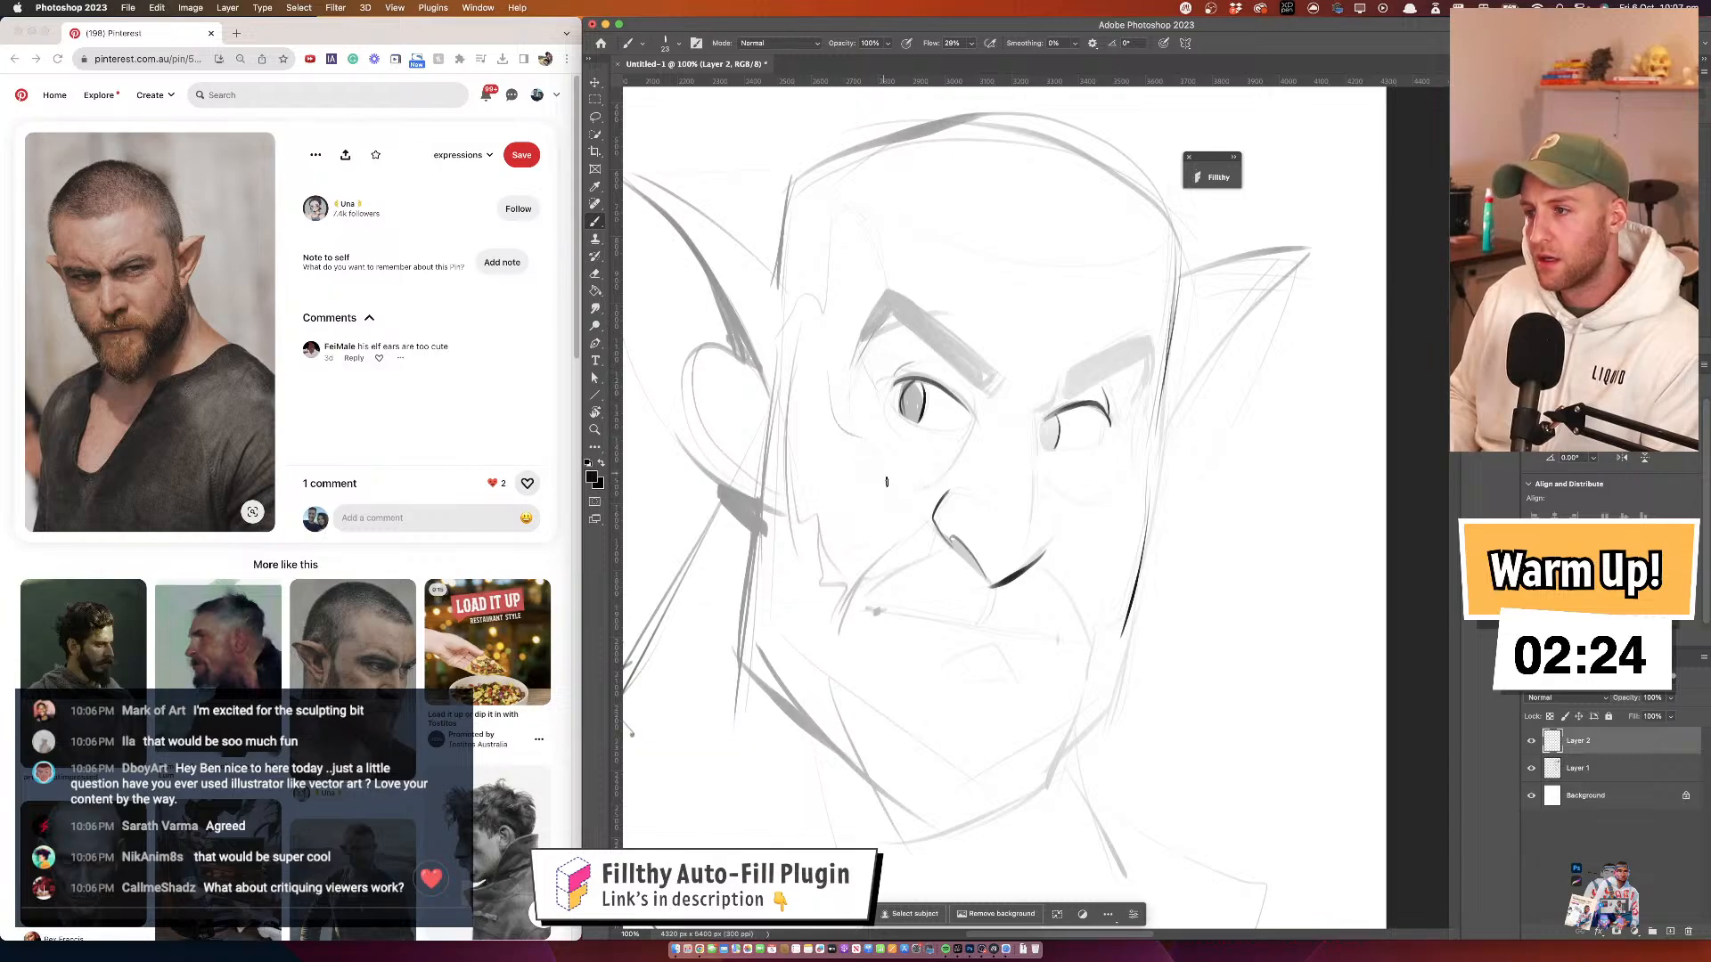
# Rework the far cheek line with Brush and Eraser, adding a small notch at the cheek and curving it down to the jaw
pyautogui.moveTo(1051, 491)
pyautogui.mouseDown()
pyautogui.moveTo(1027, 480)
pyautogui.moveTo(1077, 637)
pyautogui.mouseUp()
pyautogui.moveTo(1120, 486); pyautogui.dragTo(1072, 655)
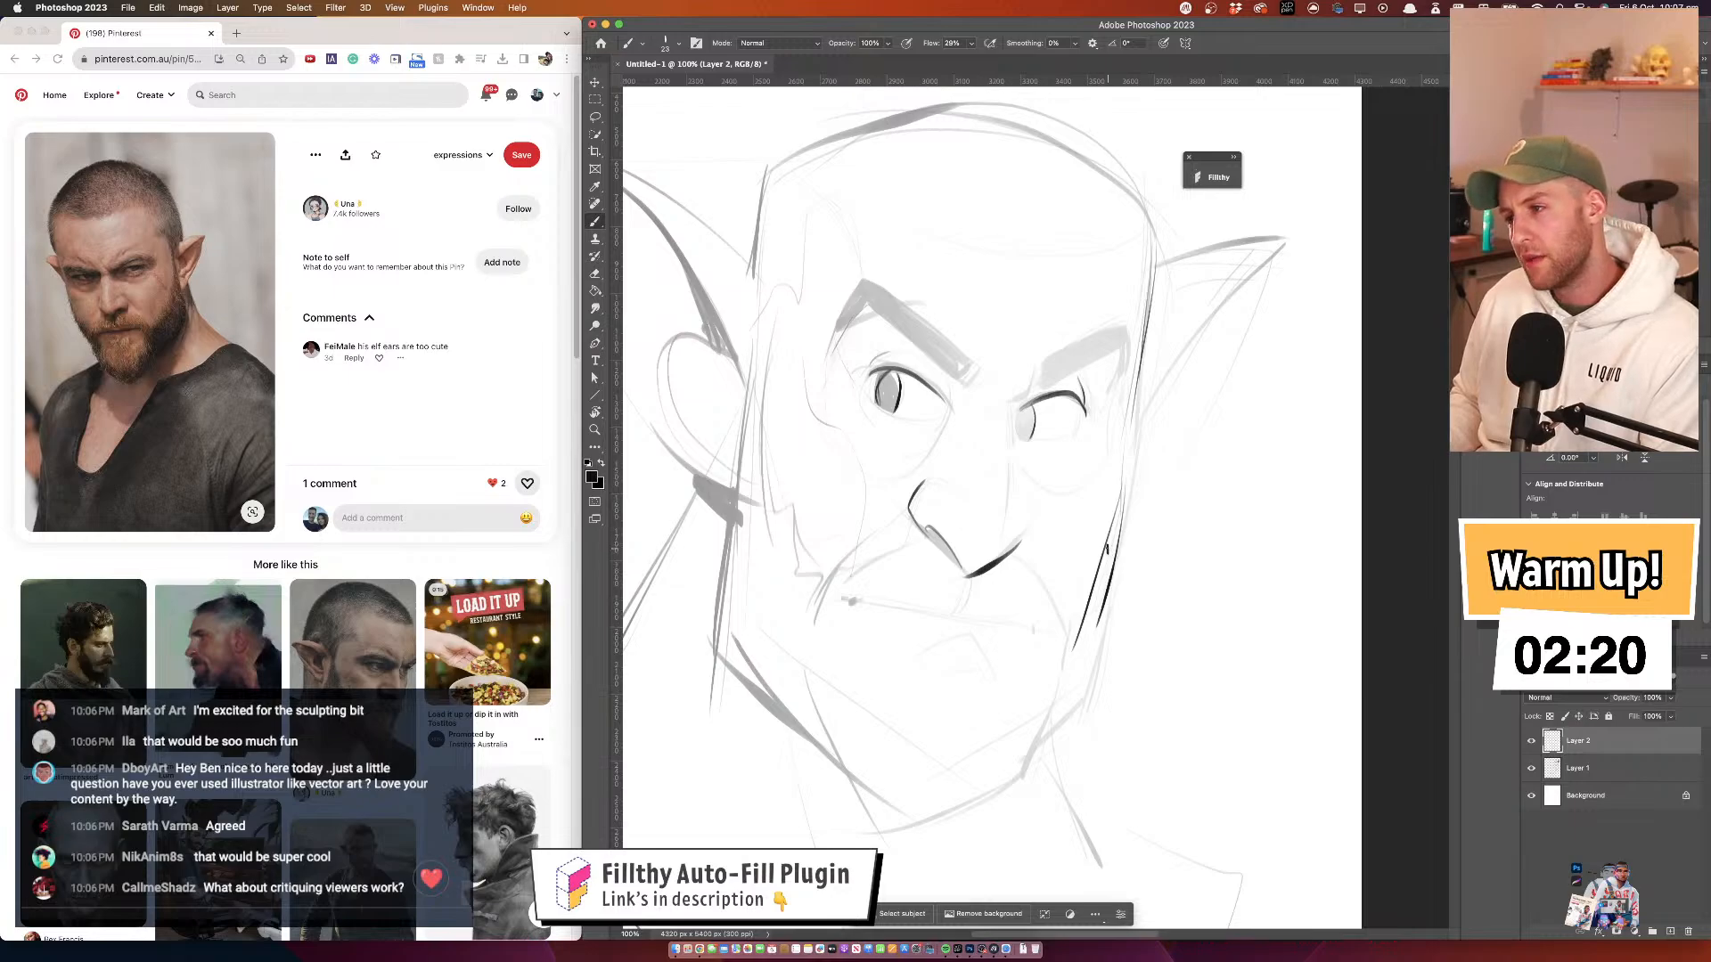
pyautogui.moveTo(1109, 546); pyautogui.dragTo(1068, 661)
pyautogui.press('super+z')
pyautogui.press('e')
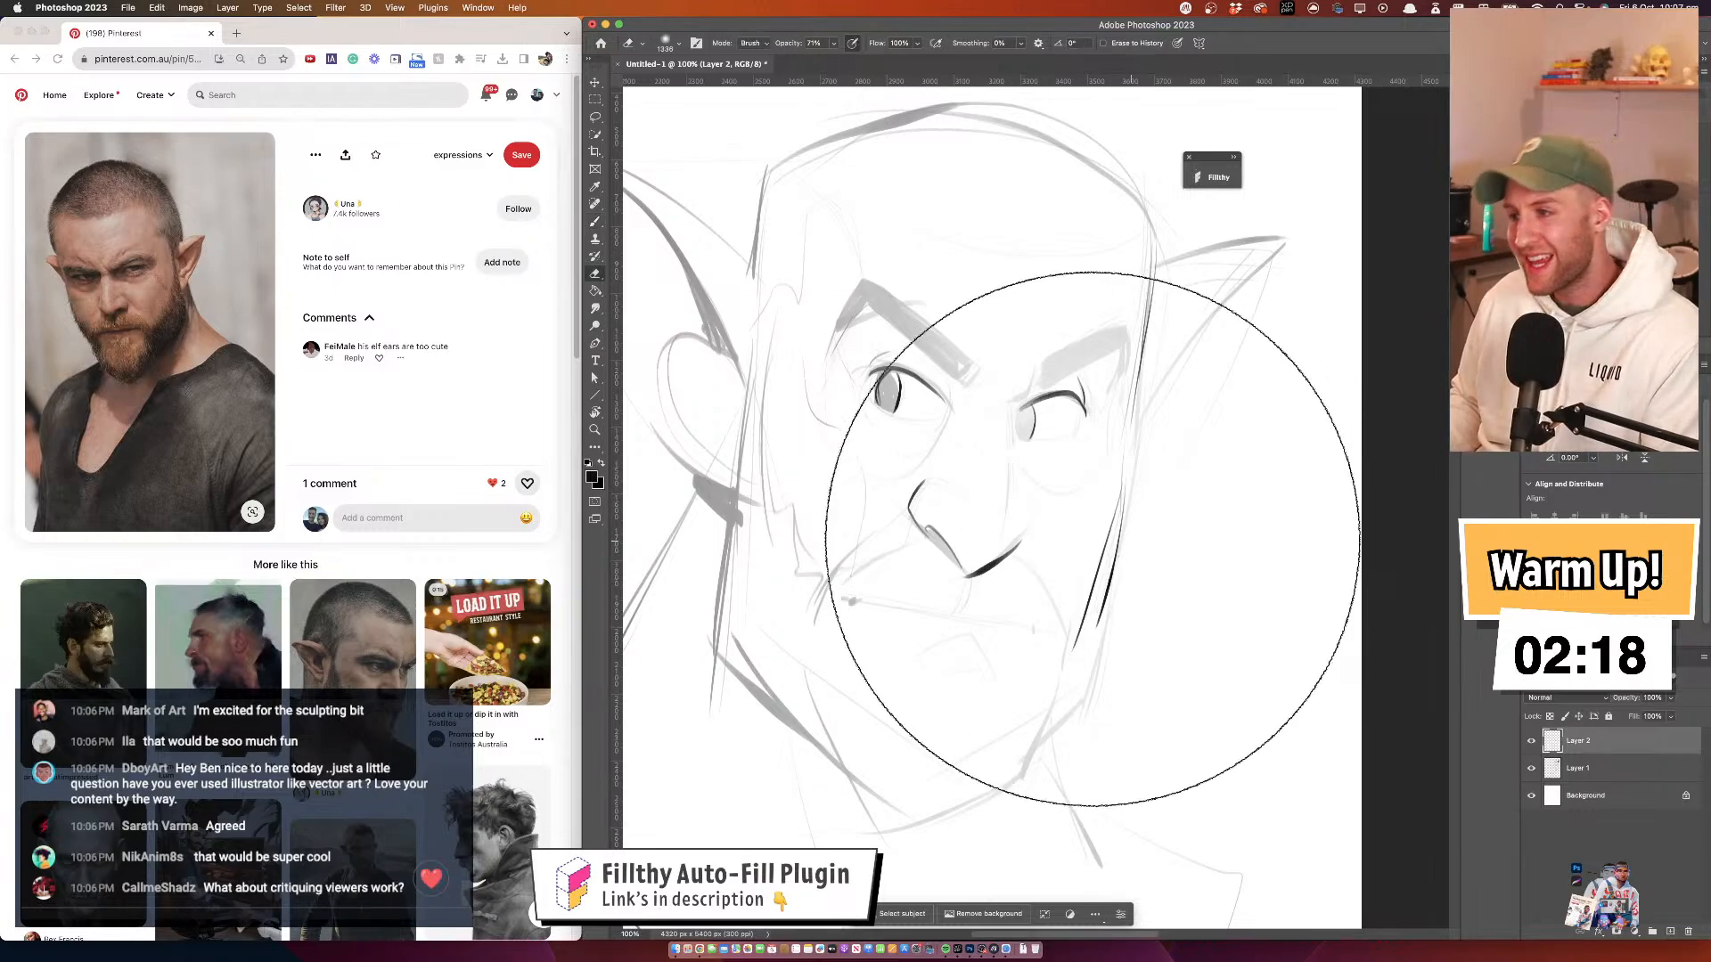
pyautogui.moveTo(1126, 541)
pyautogui.mouseDown()
pyautogui.moveTo(955, 507)
pyautogui.moveTo(1079, 547)
pyautogui.moveTo(1108, 496)
pyautogui.moveTo(1103, 535)
pyautogui.moveTo(1123, 537)
pyautogui.mouseUp()
pyautogui.press('b')
pyautogui.moveTo(1074, 661); pyautogui.dragTo(1111, 526)
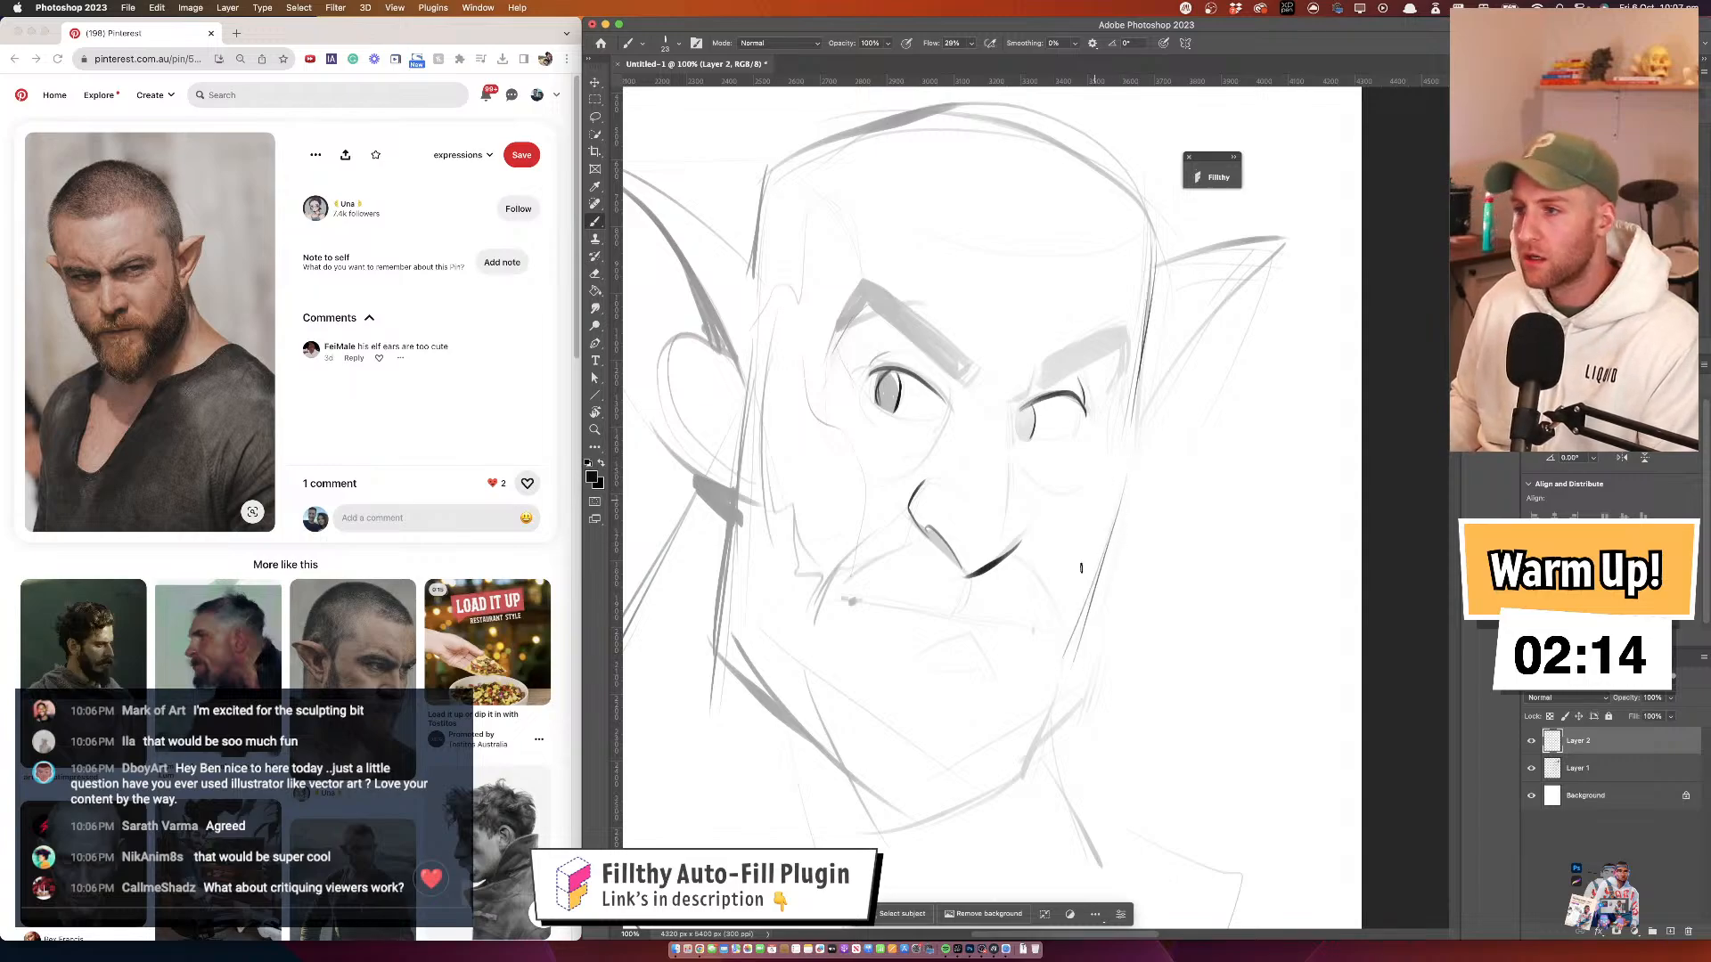
pyautogui.press('super+z')
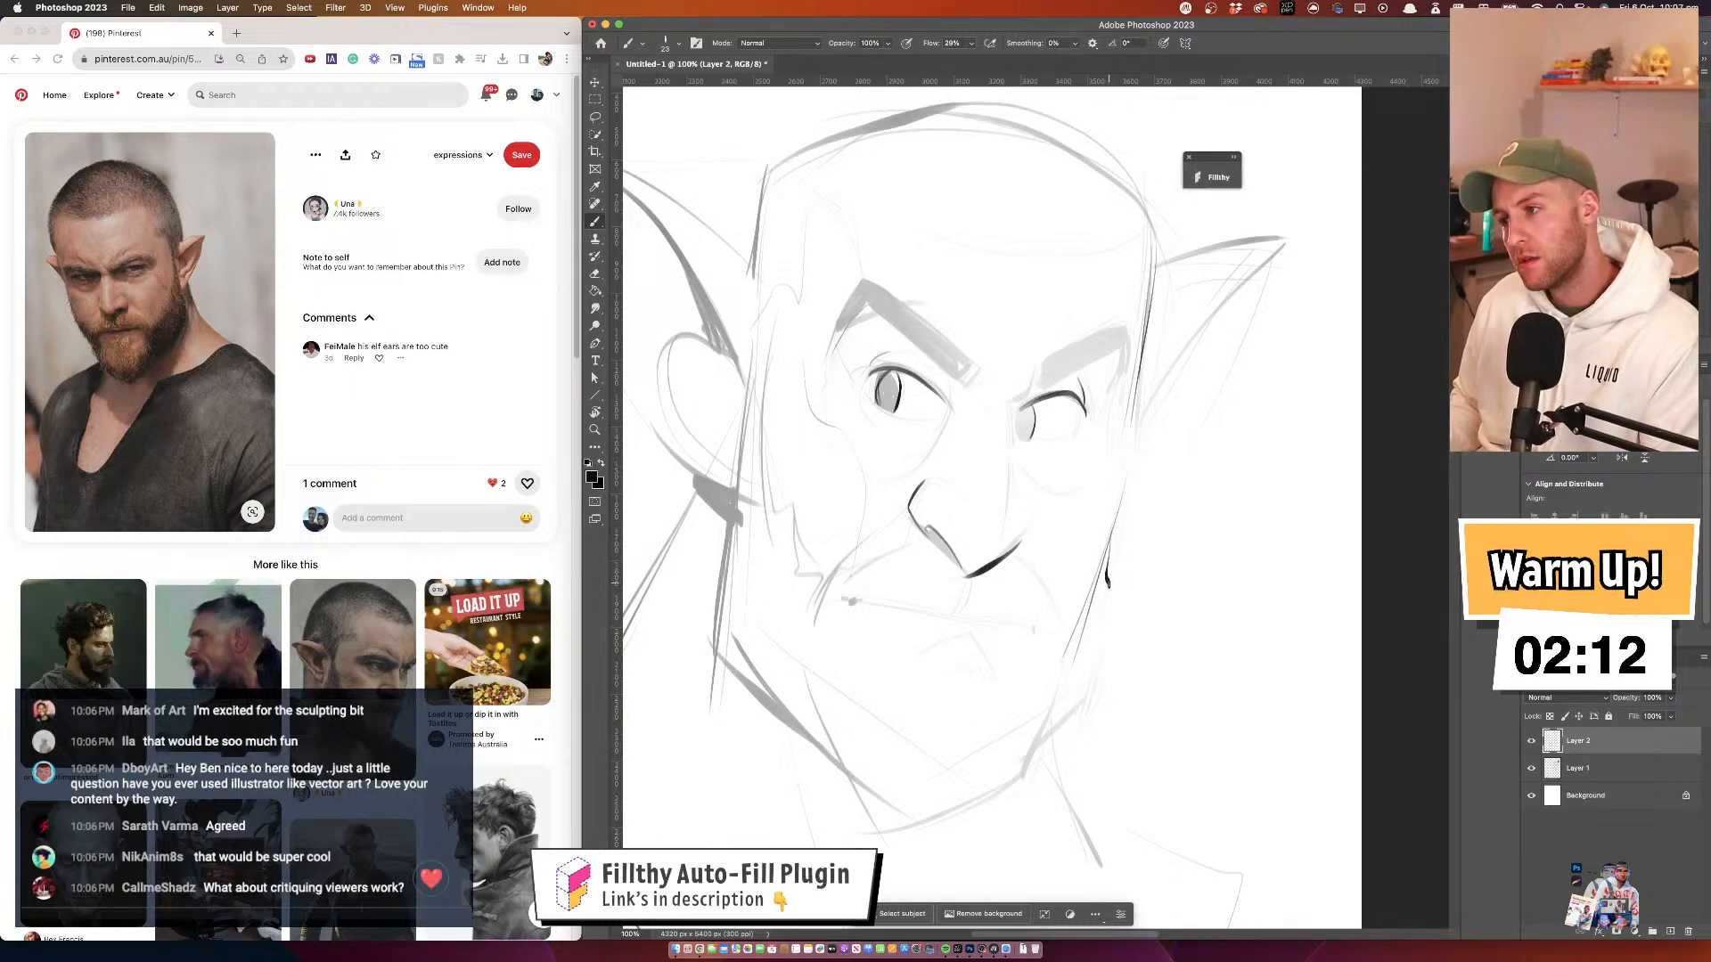
pyautogui.moveTo(1108, 584); pyautogui.dragTo(1069, 718)
# Fade the thick near jaw line below the ear with the Eraser
pyautogui.moveTo(1156, 508); pyautogui.dragTo(1245, 375)
pyautogui.press('e')
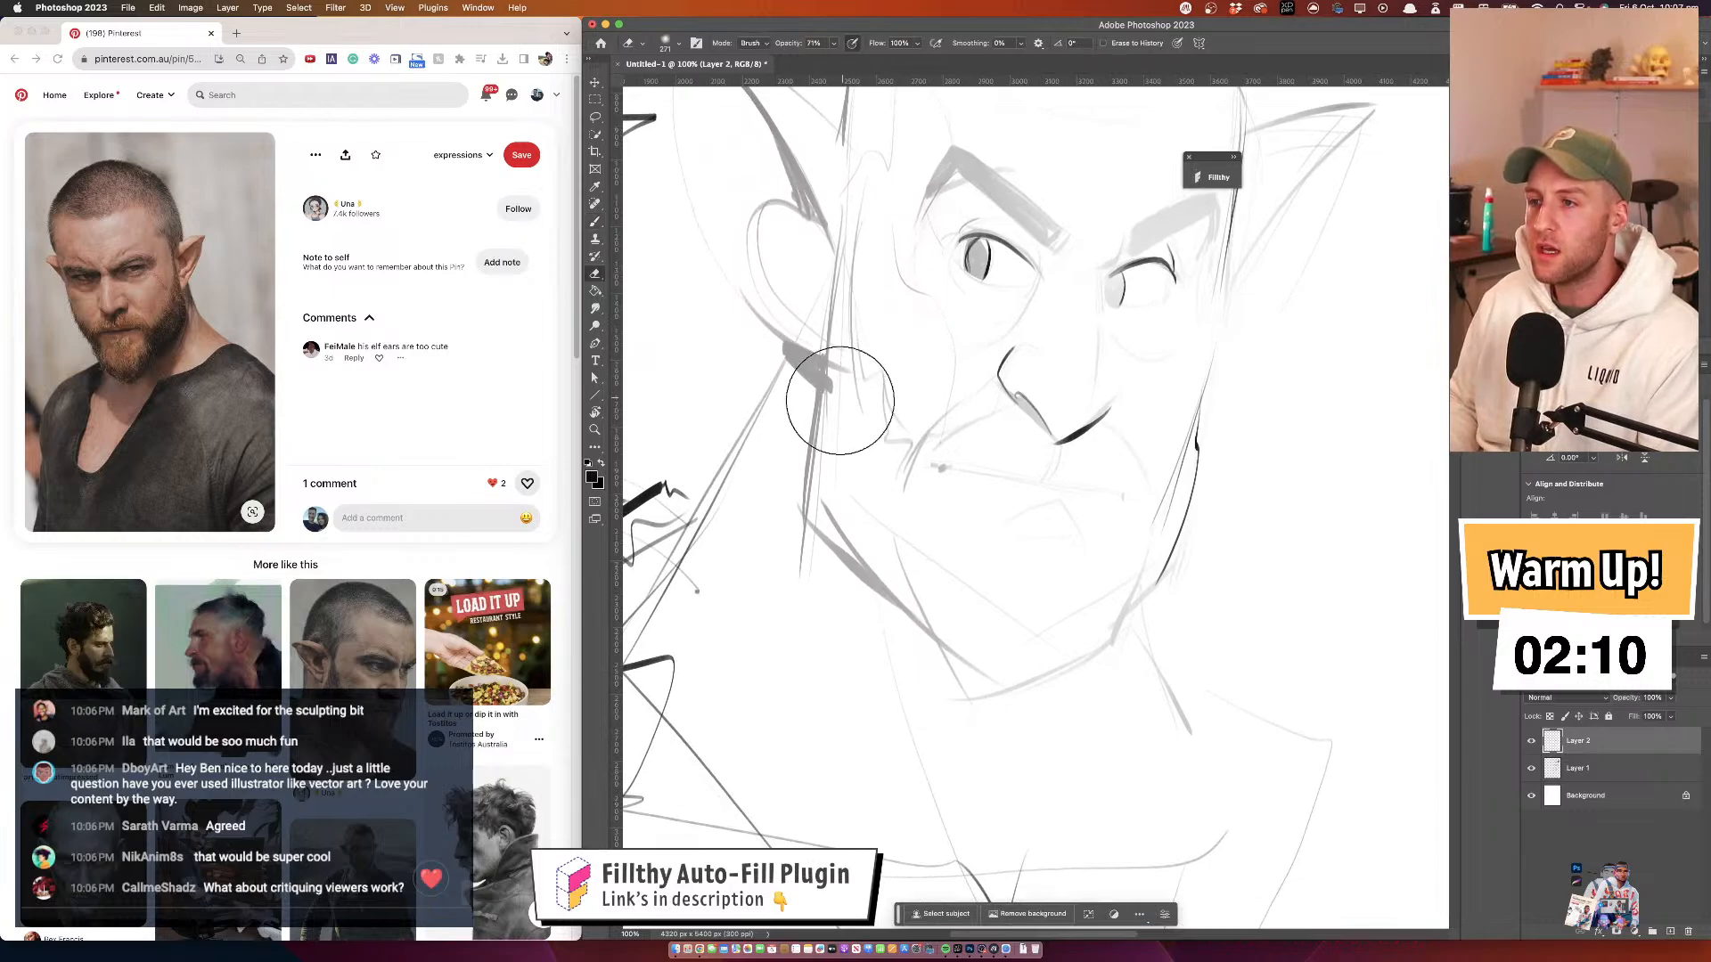
pyautogui.moveTo(840, 401)
pyautogui.mouseDown()
pyautogui.moveTo(893, 620)
pyautogui.moveTo(802, 477)
pyautogui.moveTo(966, 562)
pyautogui.mouseUp()
# Redraw the near jaw from below the ear to the beard and round the chin up to the far cheek
pyautogui.press('b')
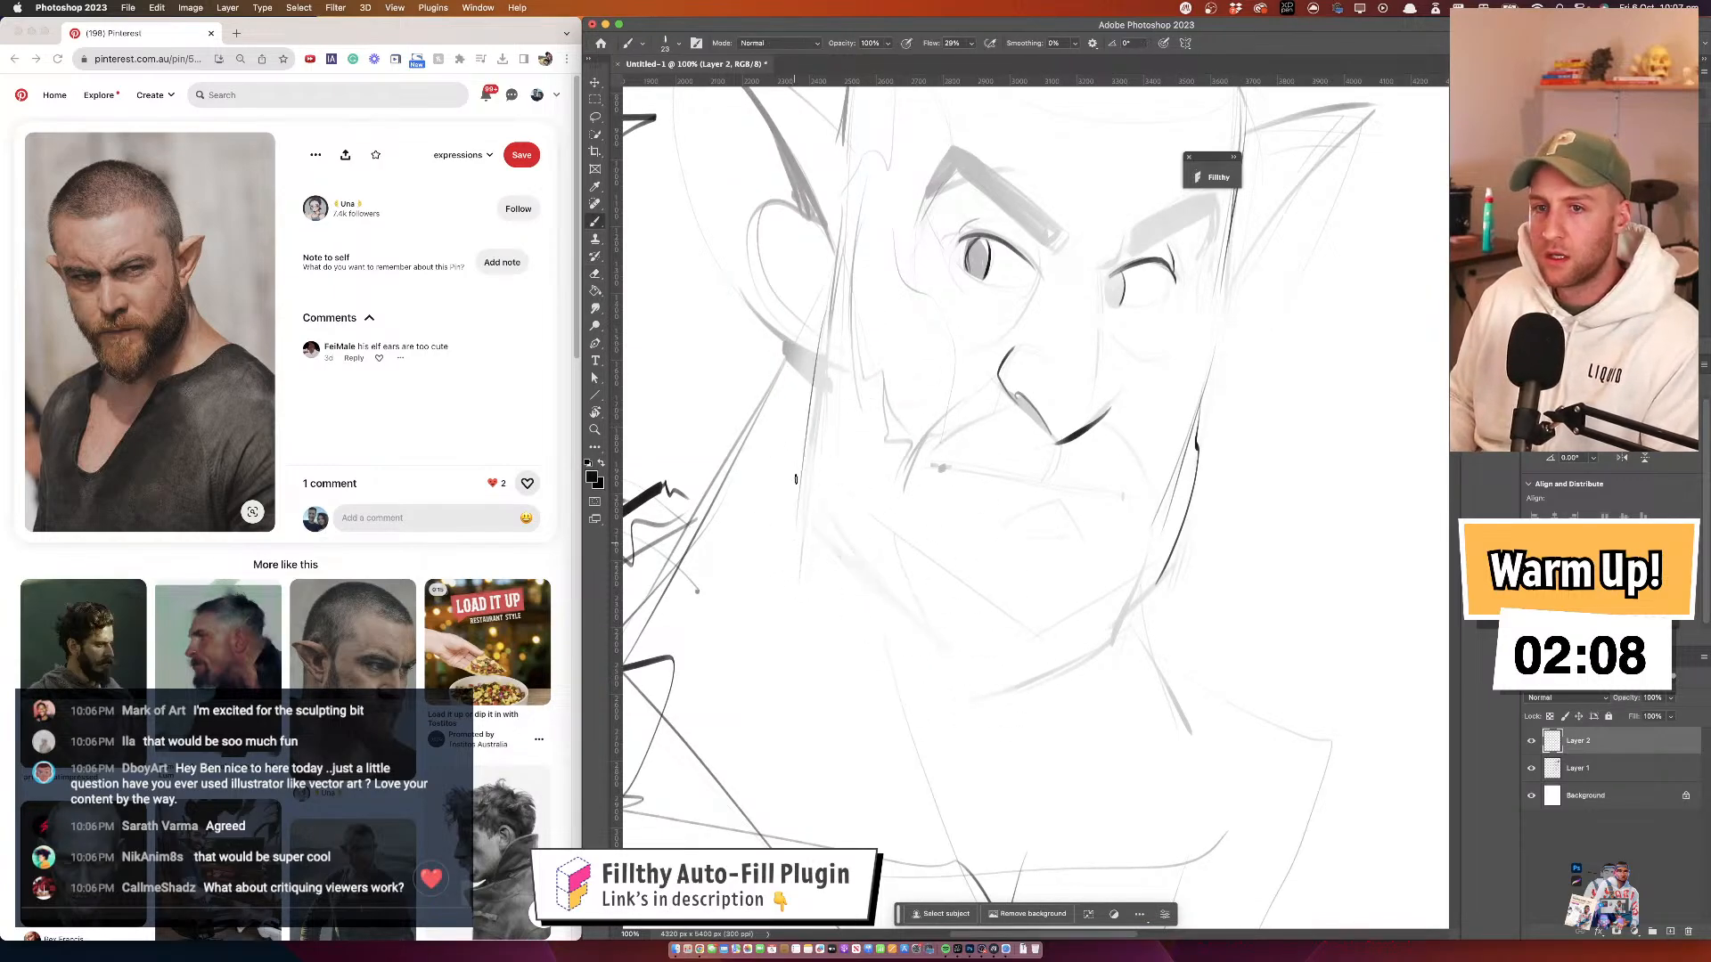
pyautogui.moveTo(813, 374); pyautogui.dragTo(789, 511)
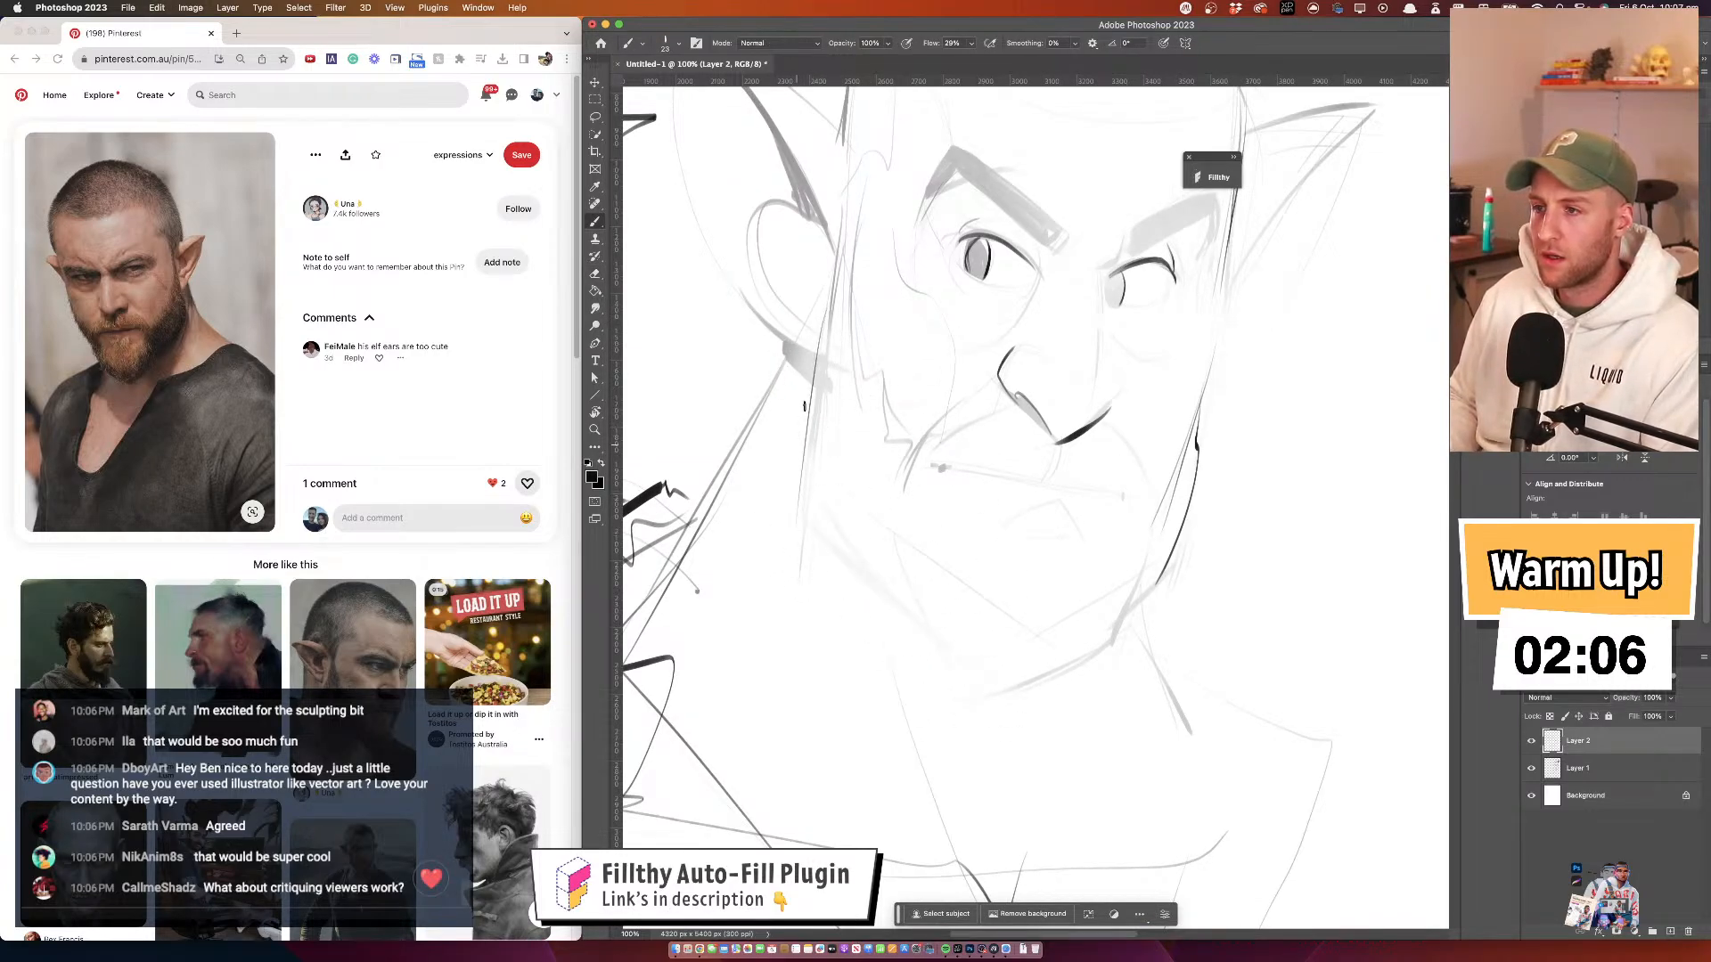
pyautogui.moveTo(770, 497)
pyautogui.mouseDown()
pyautogui.moveTo(895, 608)
pyautogui.moveTo(909, 670)
pyautogui.moveTo(1120, 626)
pyautogui.mouseUp()
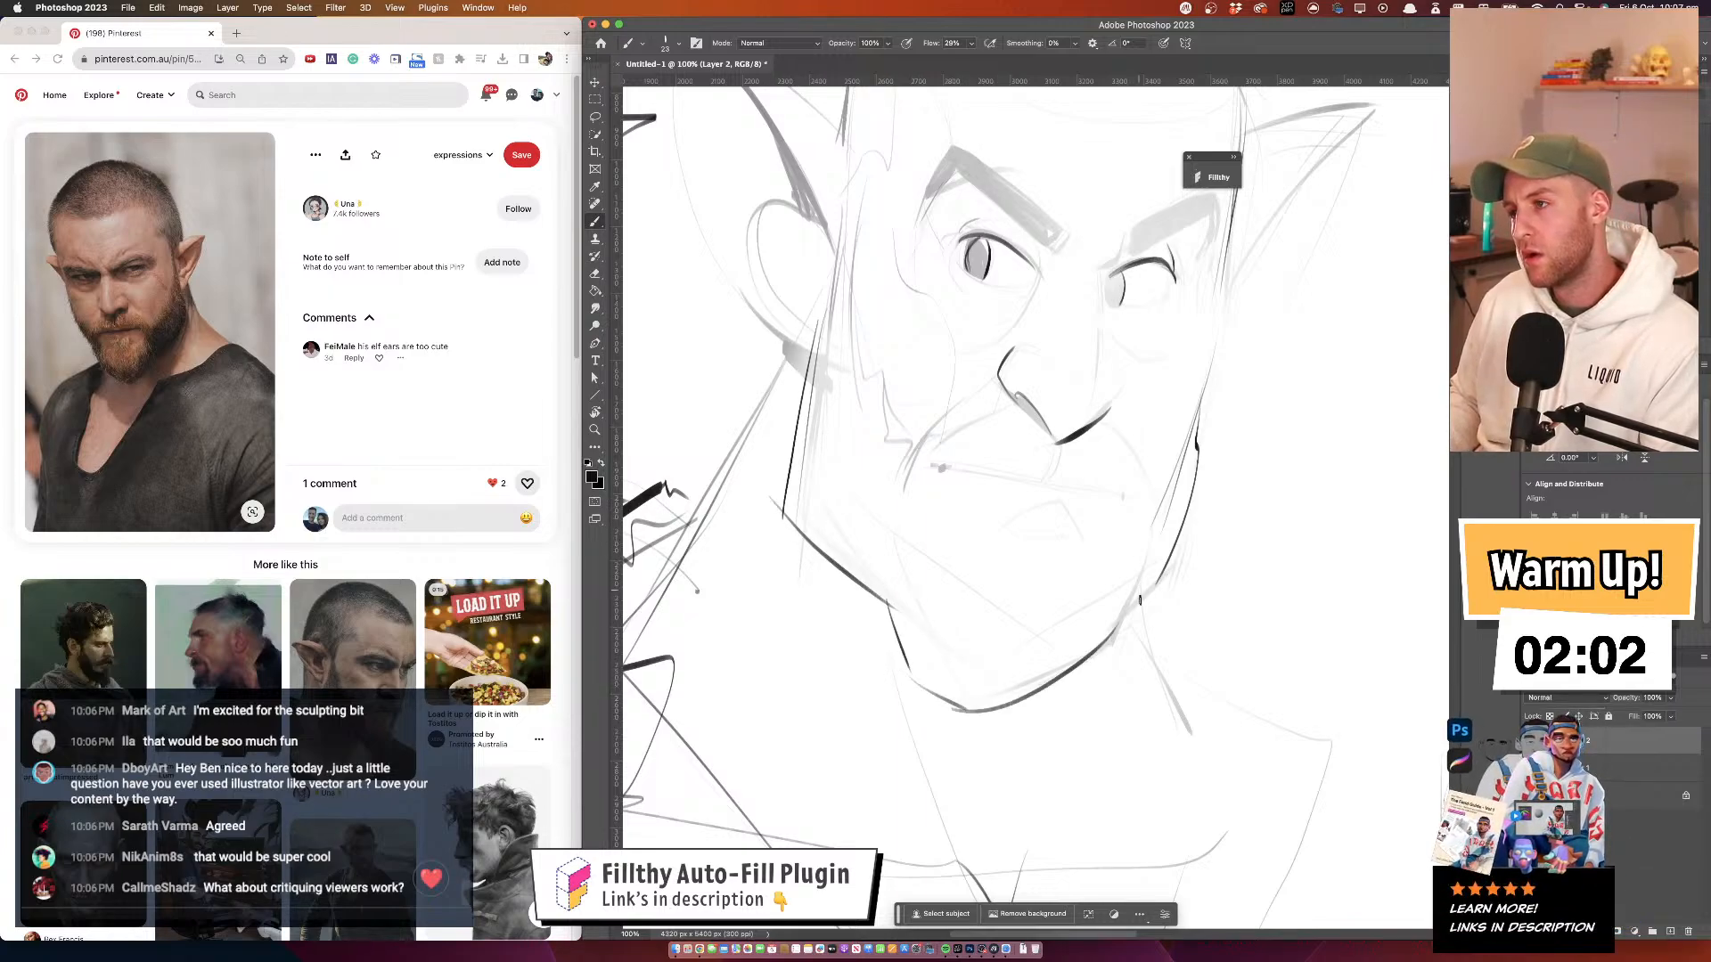
pyautogui.press('super+z')
pyautogui.moveTo(1158, 528)
pyautogui.mouseDown()
pyautogui.moveTo(1076, 692)
pyautogui.moveTo(989, 720)
pyautogui.mouseUp()
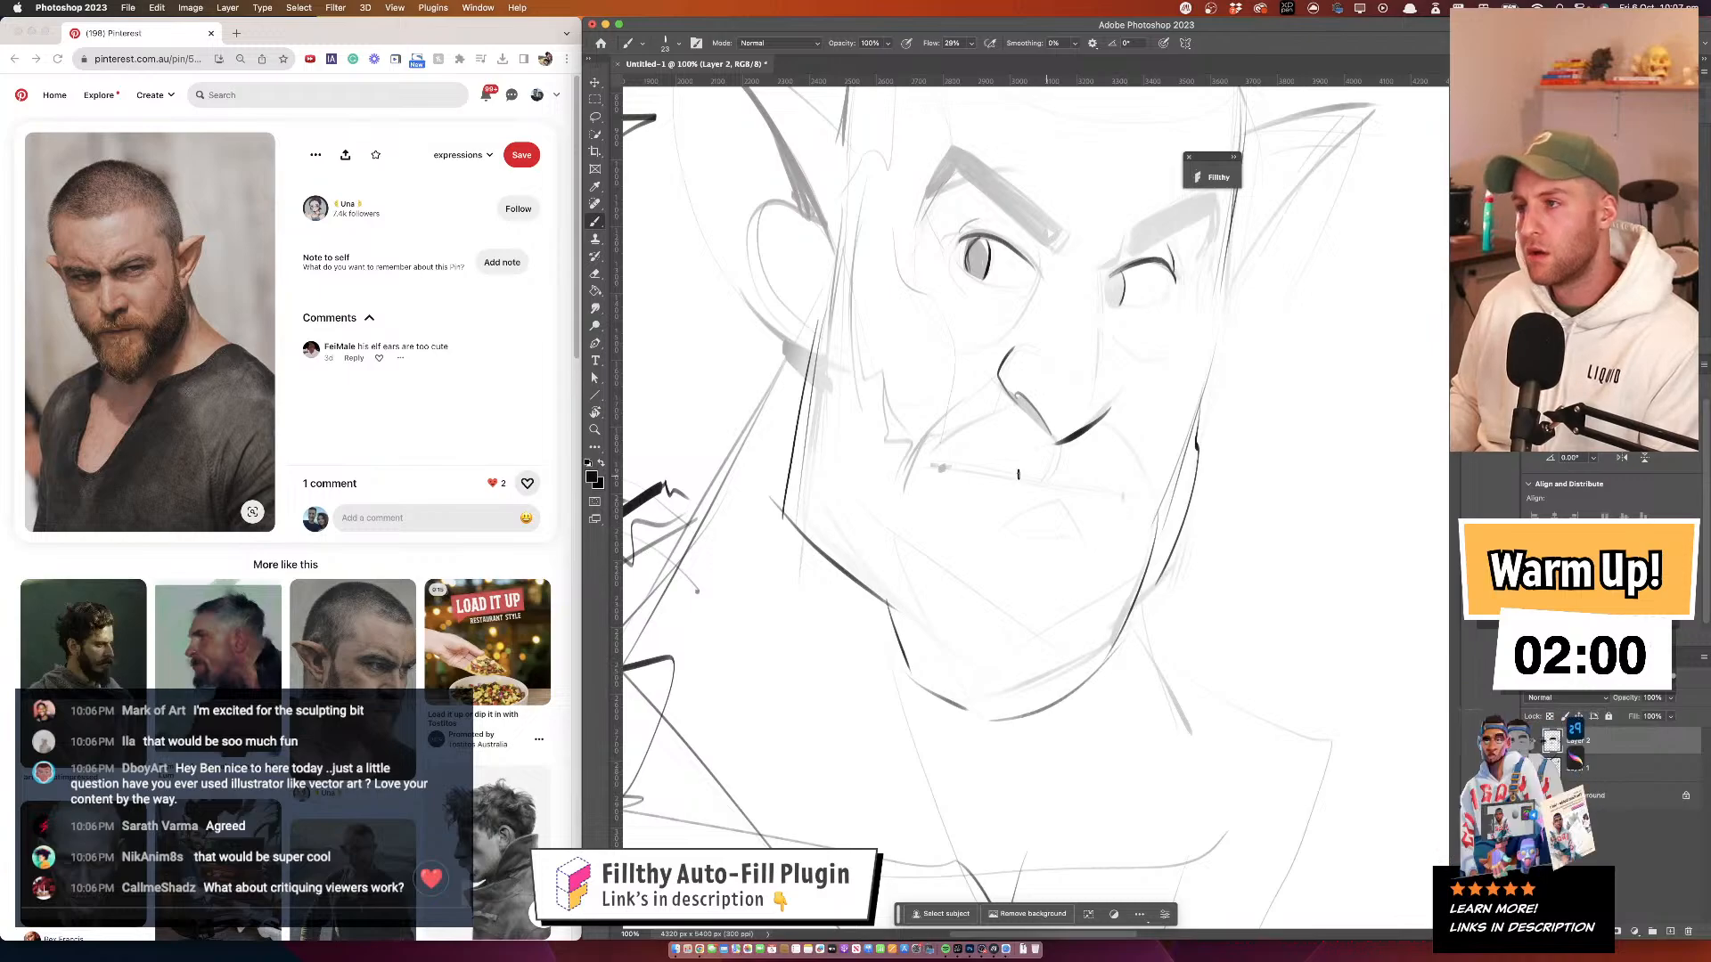
# Sketch angular beard and moustache edges beneath both mouth corners with light lines
pyautogui.moveTo(893, 488)
pyautogui.mouseDown()
pyautogui.moveTo(895, 634)
pyautogui.moveTo(934, 568)
pyautogui.moveTo(927, 487)
pyautogui.mouseUp()
pyautogui.moveTo(1100, 539); pyautogui.dragTo(1150, 519)
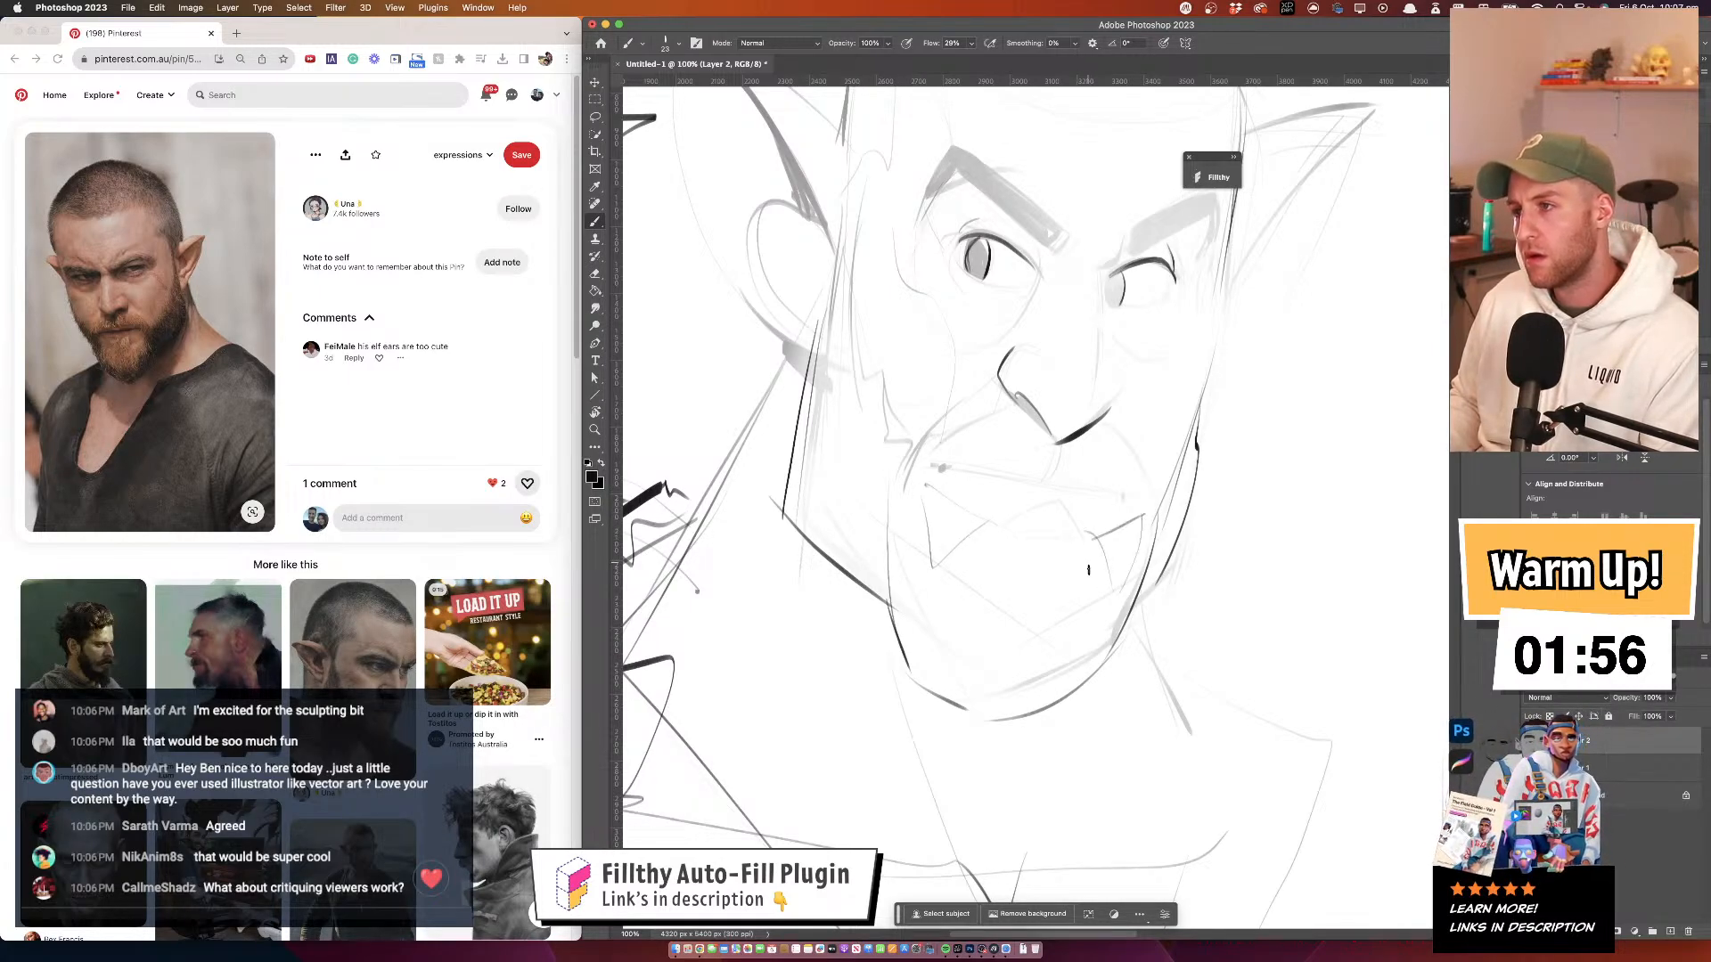
pyautogui.keyDown('alt'); pyautogui.click(998, 554); pyautogui.keyUp('alt')
pyautogui.keyDown('alt'); pyautogui.click(997, 554); pyautogui.keyUp('alt')
pyautogui.keyDown('alt'); pyautogui.click(997, 554); pyautogui.keyUp('alt')
pyautogui.moveTo(990, 591); pyautogui.dragTo(961, 587)
pyautogui.click(966, 485)
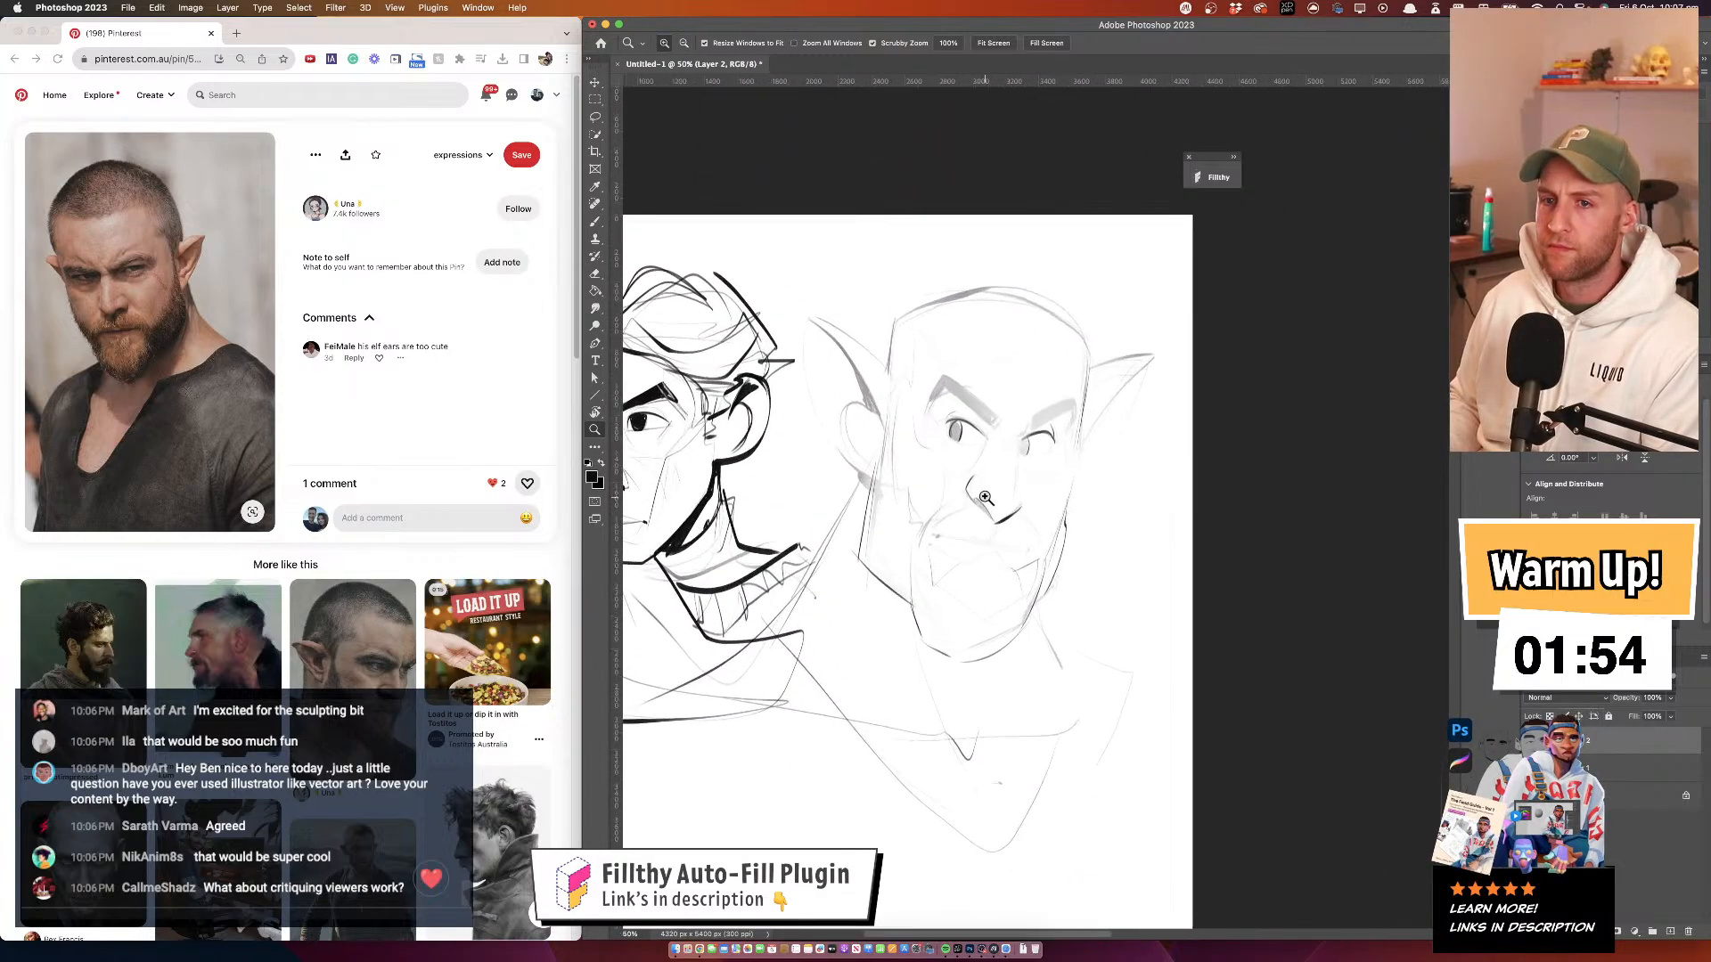
# Ink the nose bridge as a long line and mark the frown crease at the far eyebrow's inner end
pyautogui.click(985, 491)
pyautogui.click(996, 442)
pyautogui.moveTo(1009, 450); pyautogui.dragTo(1067, 525)
pyautogui.press('b')
pyautogui.moveTo(1085, 415); pyautogui.dragTo(1100, 378)
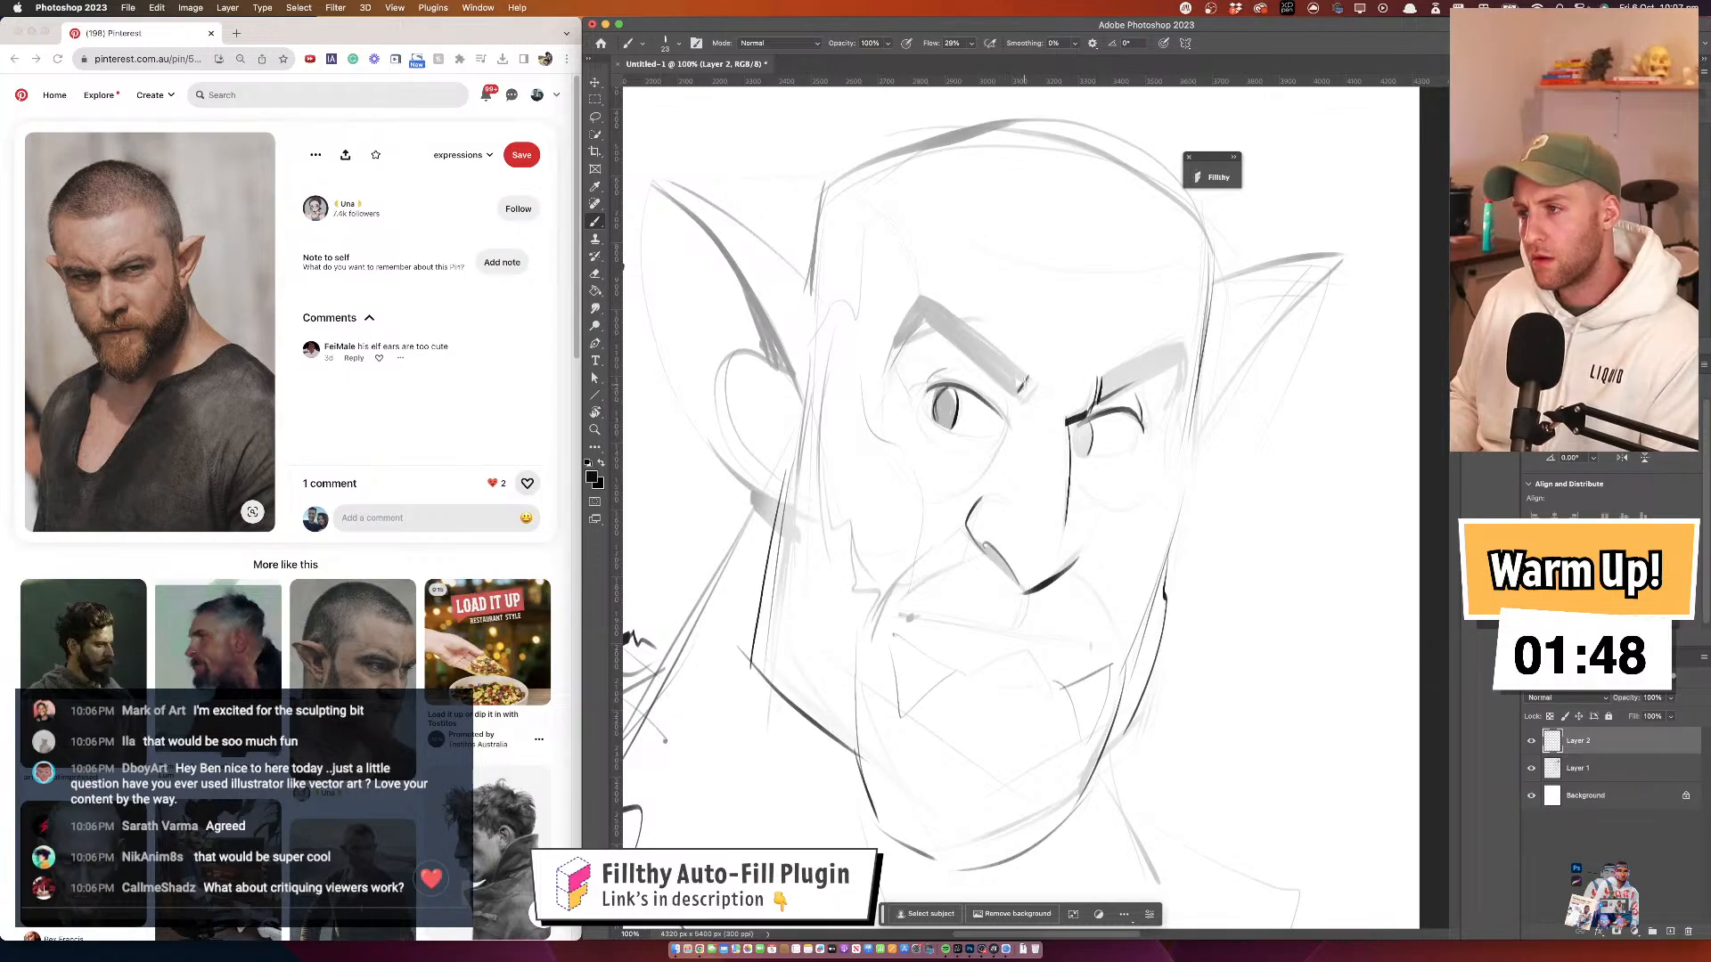
# Outline both eyebrows with angular contours, adding short frown ticks at the near eyebrow's inner end
pyautogui.moveTo(1032, 396); pyautogui.dragTo(1009, 403)
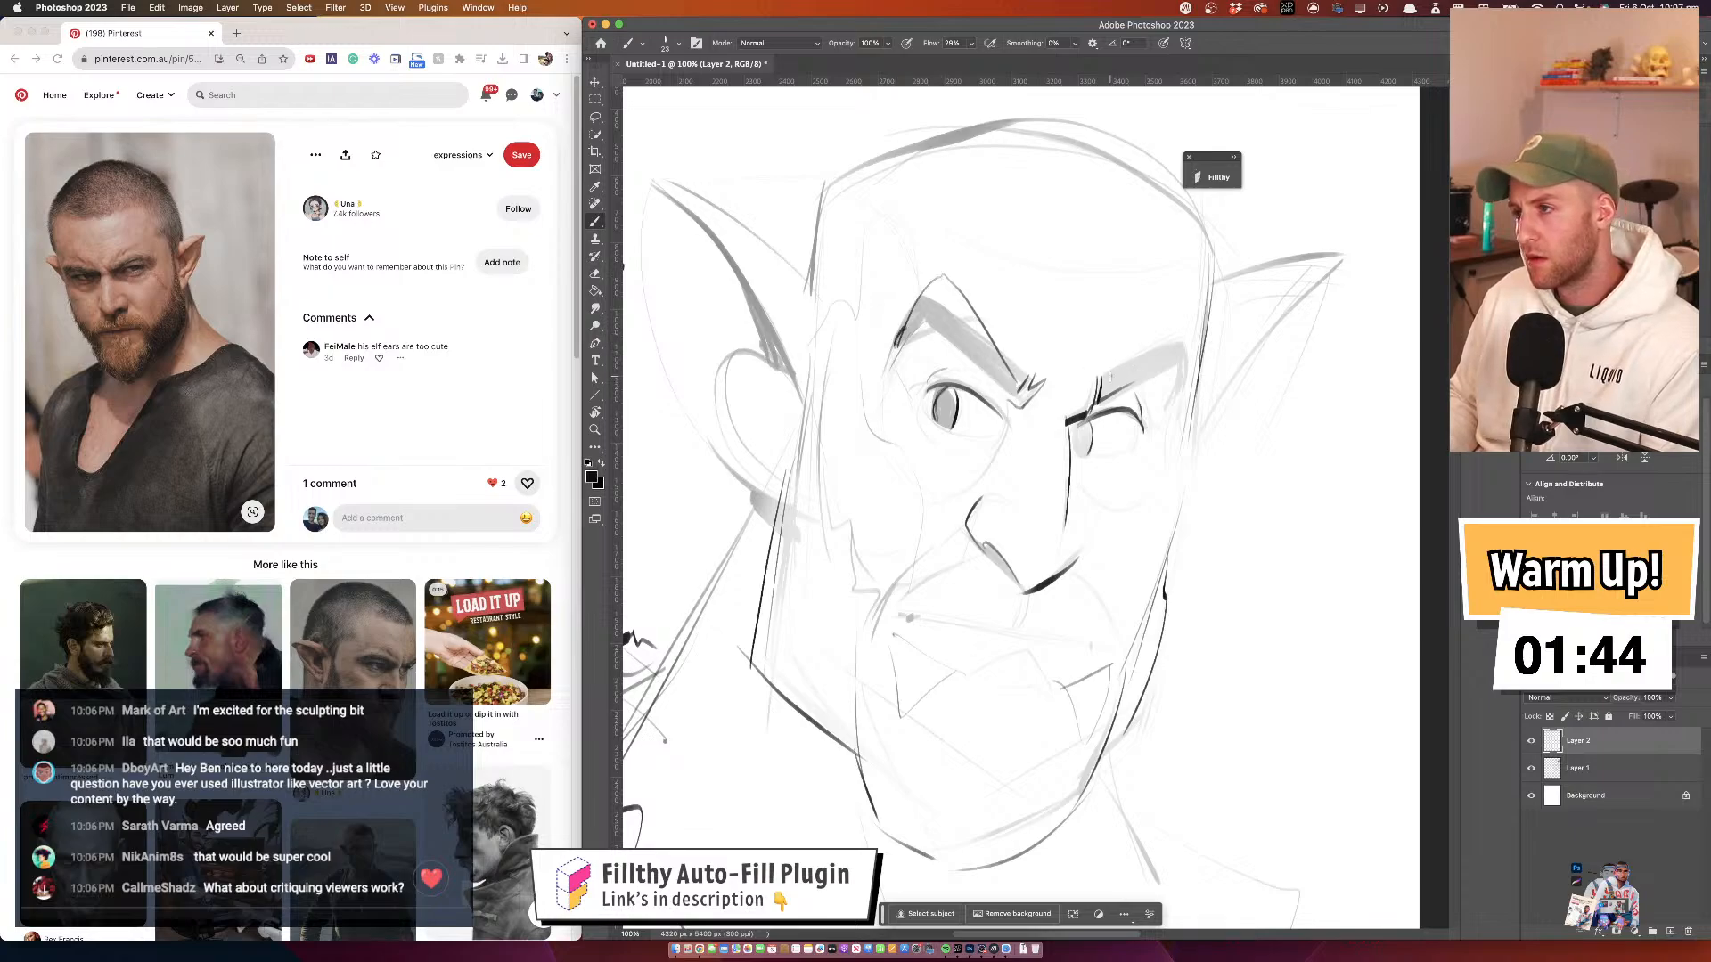
pyautogui.moveTo(1107, 377)
pyautogui.mouseDown()
pyautogui.moveTo(1181, 324)
pyautogui.moveTo(1127, 383)
pyautogui.mouseUp()
pyautogui.moveTo(1194, 331); pyautogui.dragTo(1231, 310)
# Ink the near ear's upper edge as a thick line from the tip down to the head
pyautogui.moveTo(801, 218)
pyautogui.mouseDown()
pyautogui.moveTo(834, 254)
pyautogui.moveTo(720, 195)
pyautogui.moveTo(770, 212)
pyautogui.moveTo(888, 319)
pyautogui.mouseUp()
pyautogui.press('super+z')
pyautogui.moveTo(1271, 366)
pyautogui.mouseDown()
pyautogui.moveTo(1130, 348)
pyautogui.moveTo(1113, 536)
pyautogui.mouseUp()
# Strengthen the far side of the face from the temple down to the cheek with a darker line
pyautogui.moveTo(1012, 309); pyautogui.dragTo(1115, 289)
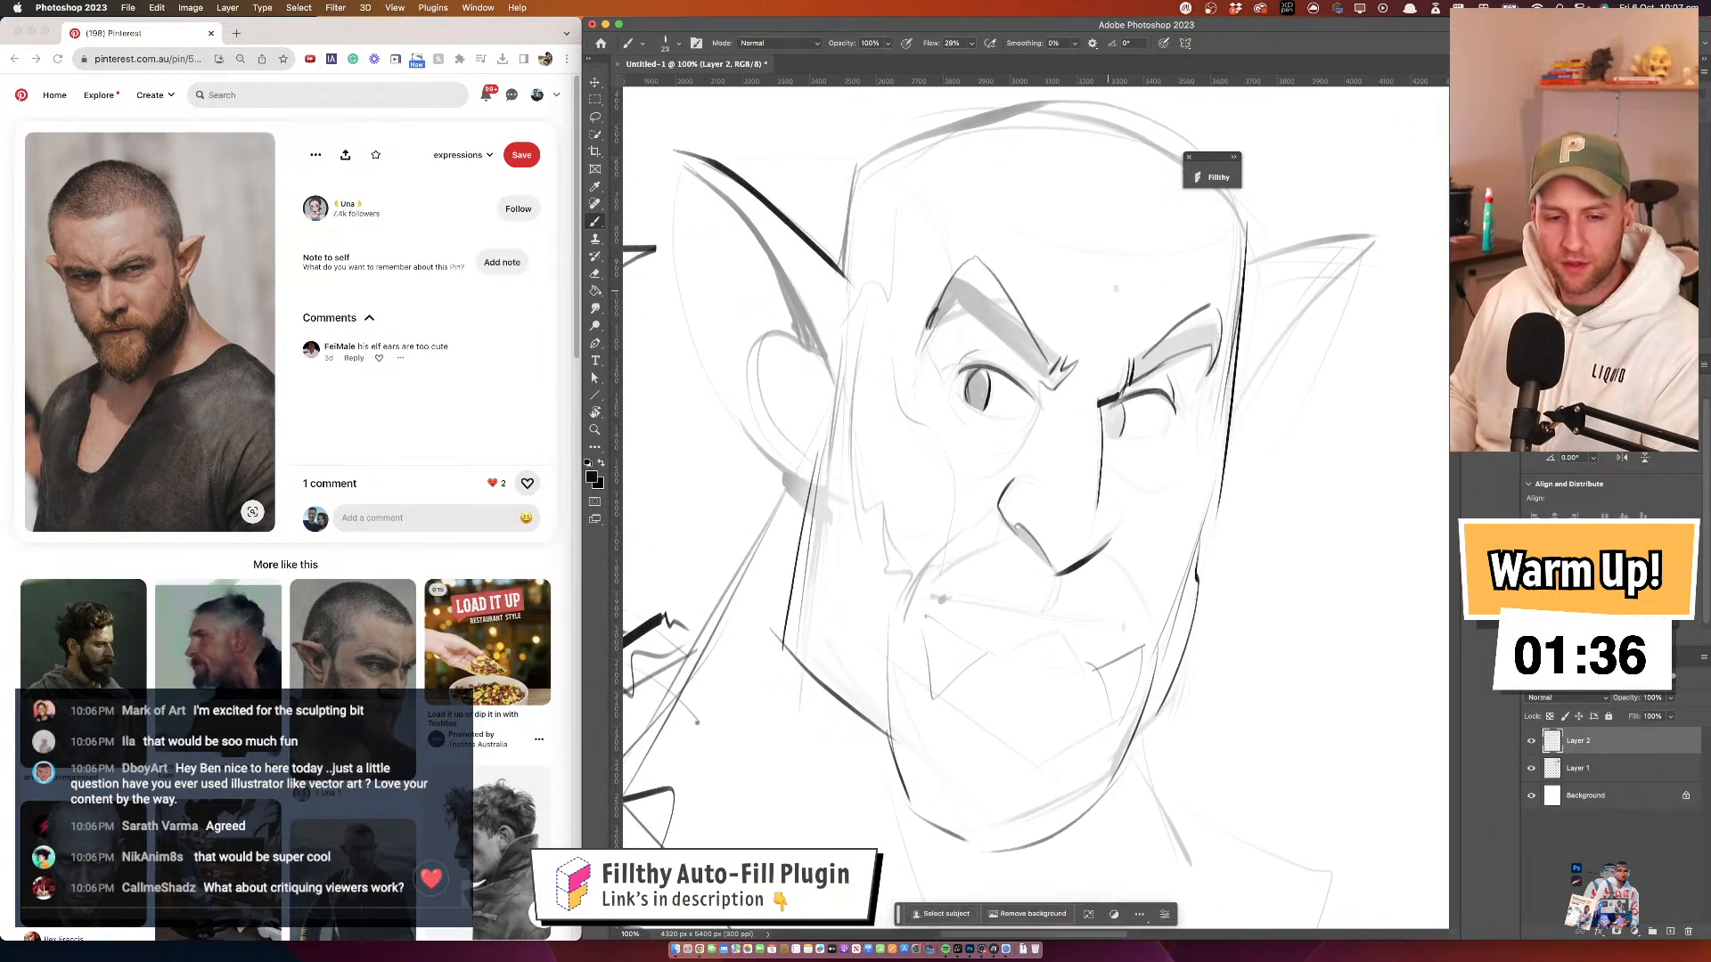
pyautogui.press('super+z')
pyautogui.moveTo(1241, 249); pyautogui.dragTo(1194, 561)
pyautogui.moveTo(1174, 438); pyautogui.dragTo(1163, 421)
# Flip the canvas back to its original orientation and ink the far nostril wing down into the nose's underside
pyautogui.press('super+minus')
pyautogui.press('super+minus')
pyautogui.moveTo(1076, 538); pyautogui.dragTo(995, 481)
pyautogui.press('super+shift+h')
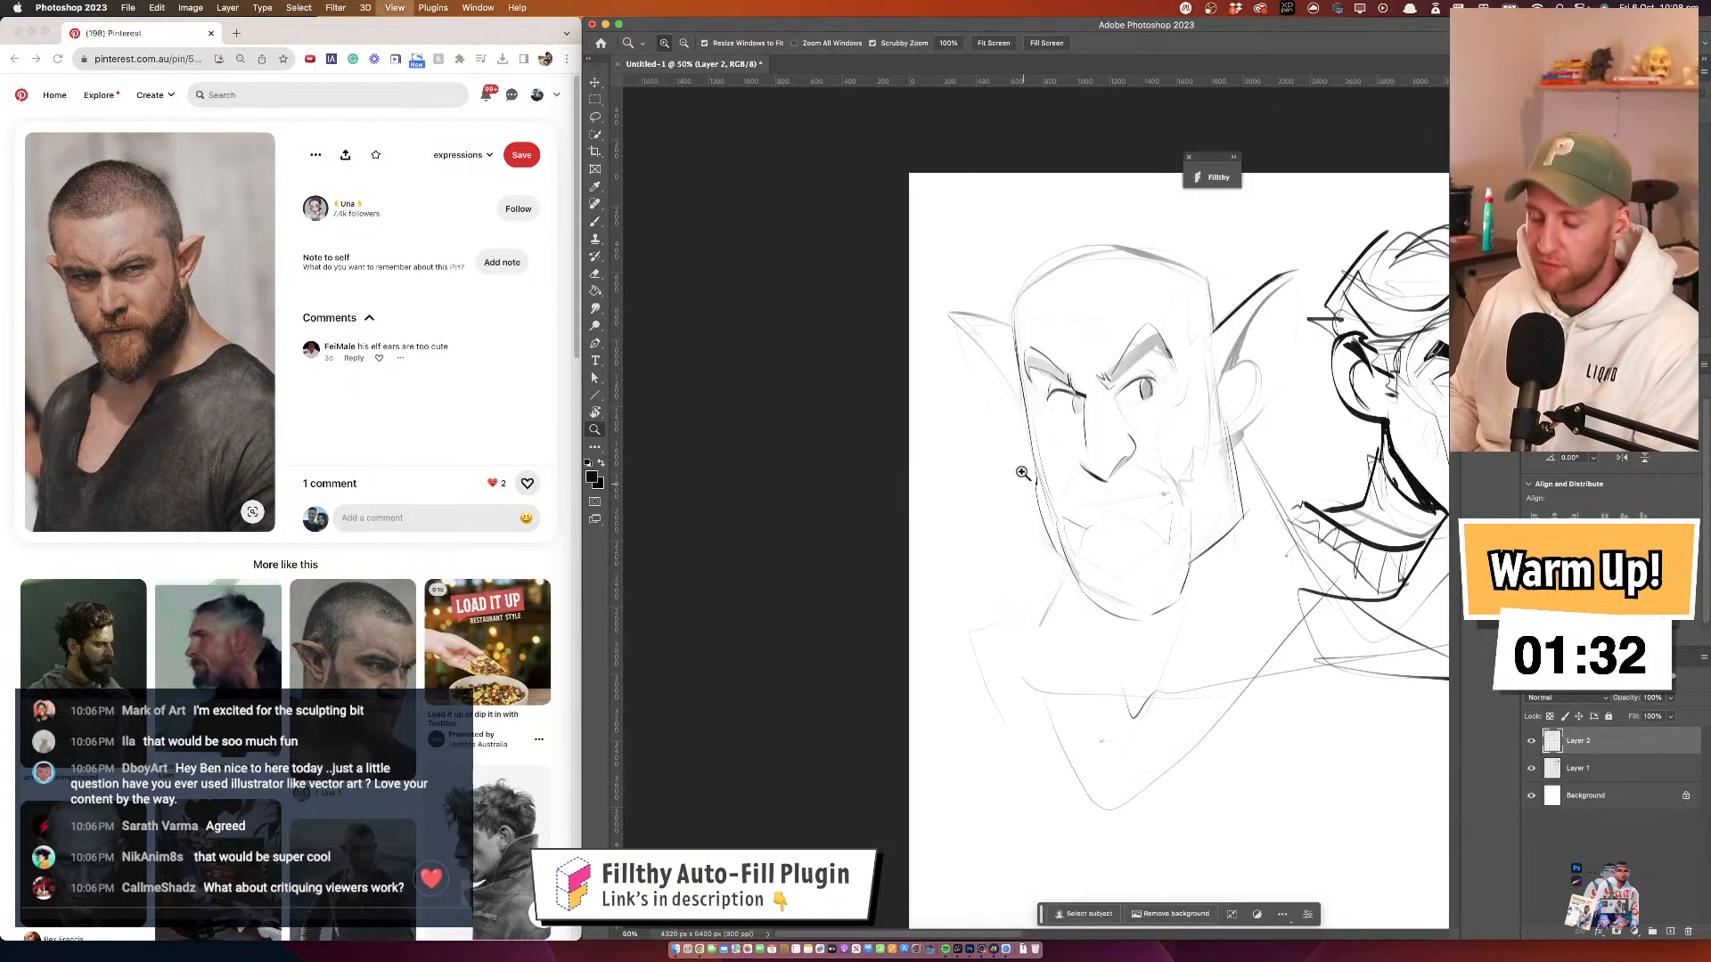
pyautogui.moveTo(1126, 431)
pyautogui.mouseDown()
pyautogui.moveTo(1000, 436)
pyautogui.moveTo(777, 390)
pyautogui.mouseUp()
pyautogui.press('super+plus')
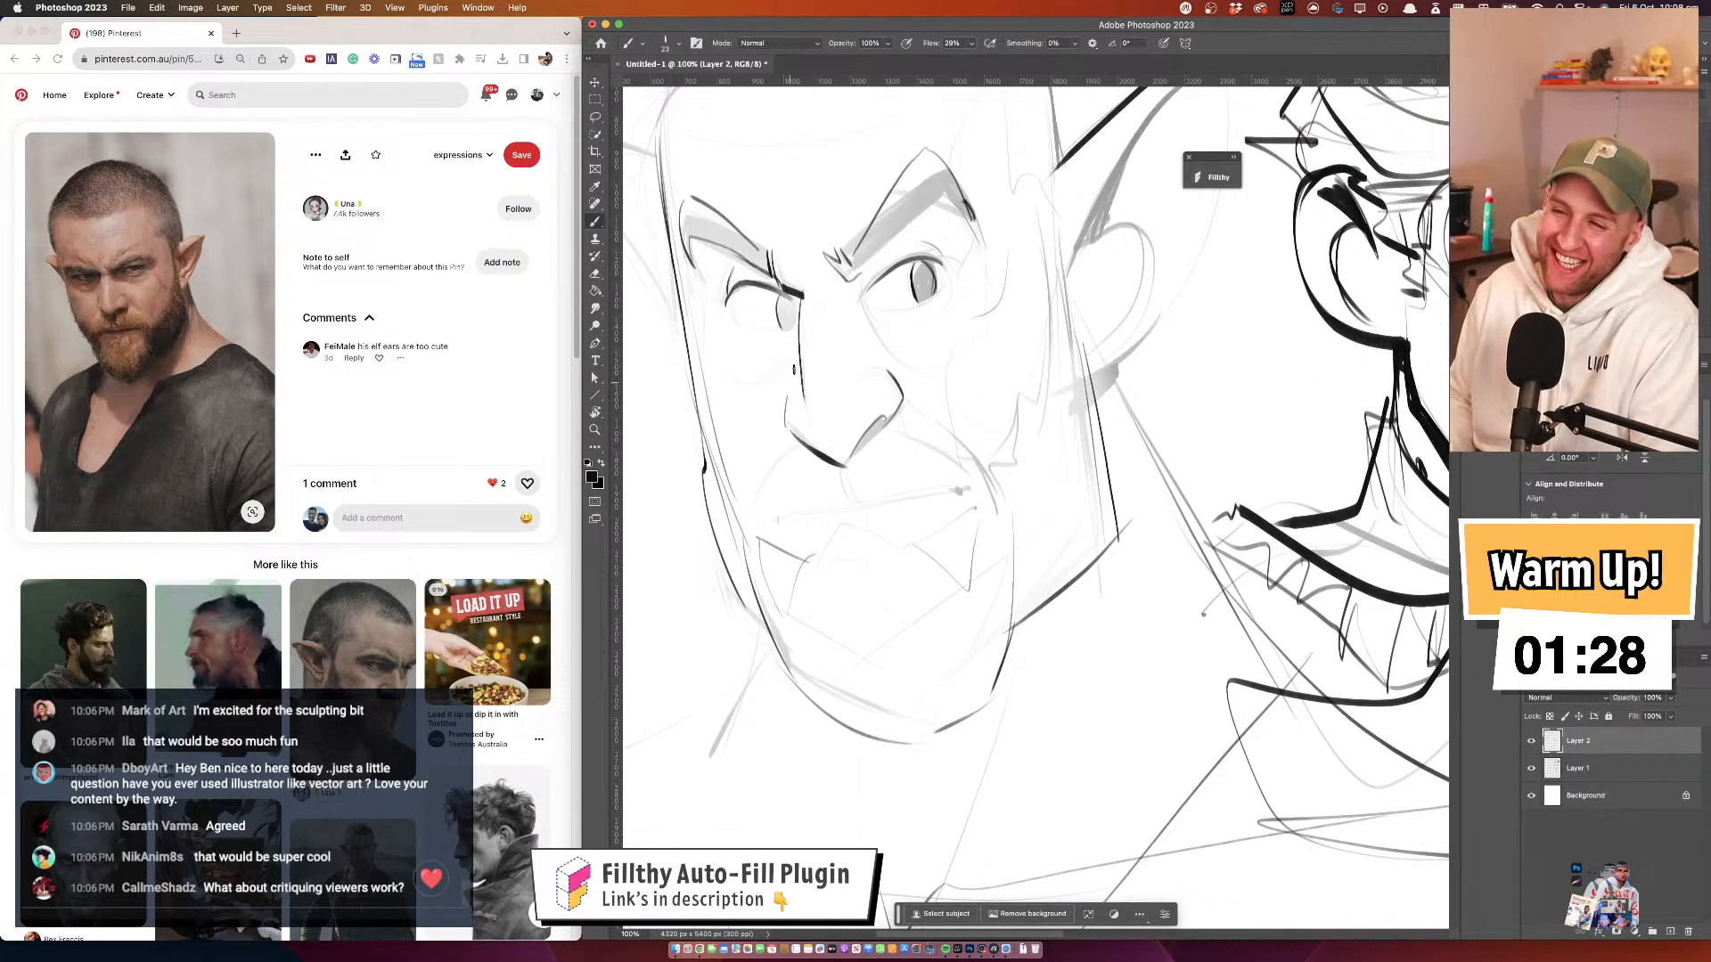
pyautogui.moveTo(873, 417); pyautogui.dragTo(936, 552)
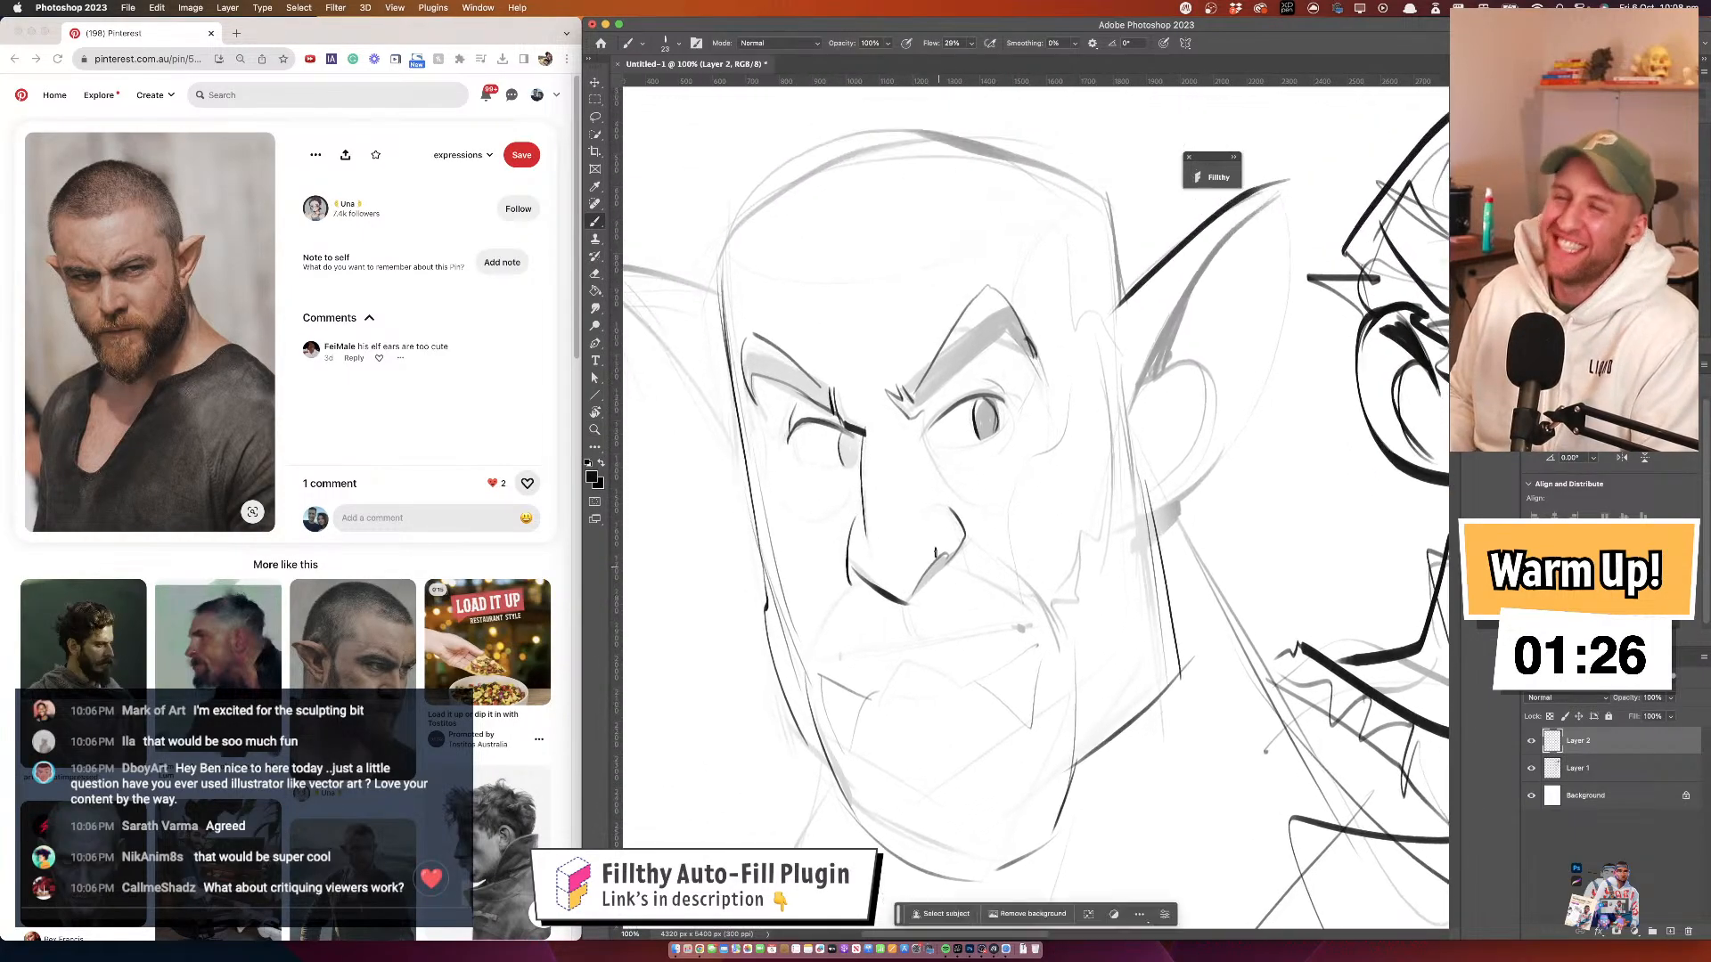
# Draw the near ear's inner edge as a curved line from the tip down to the side of the head
pyautogui.moveTo(1120, 258); pyautogui.dragTo(1095, 290)
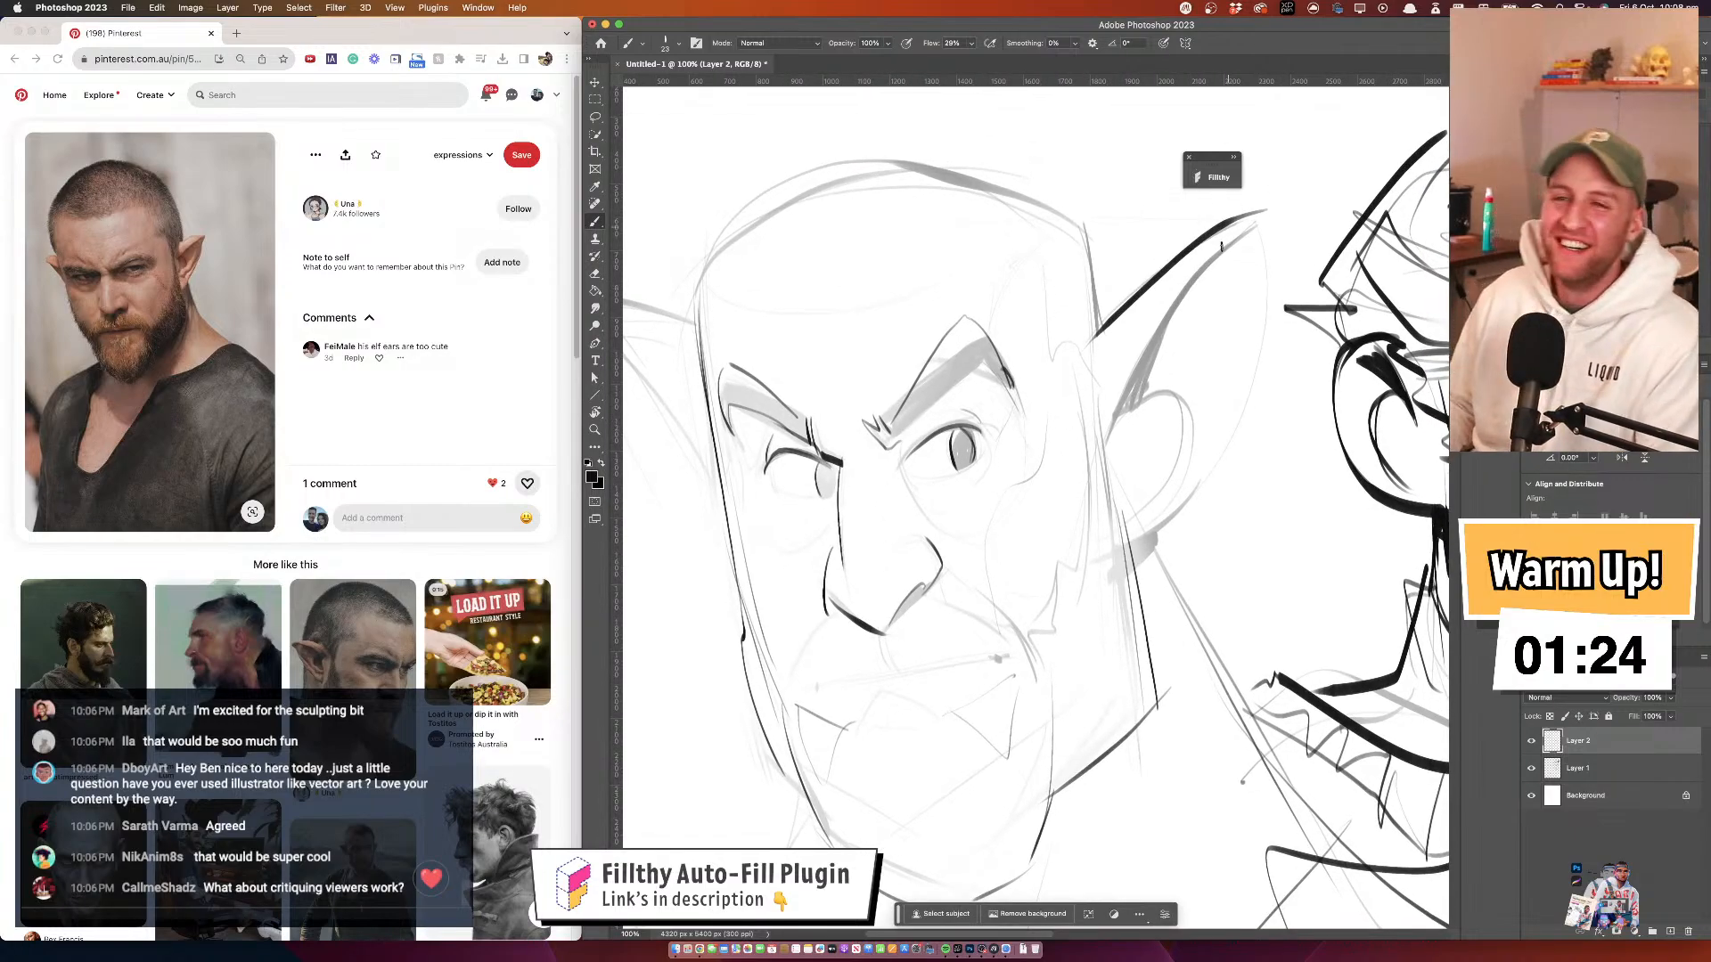
pyautogui.moveTo(1198, 278); pyautogui.dragTo(1130, 421)
pyautogui.press('super+z')
pyautogui.moveTo(1242, 230); pyautogui.dragTo(1096, 432)
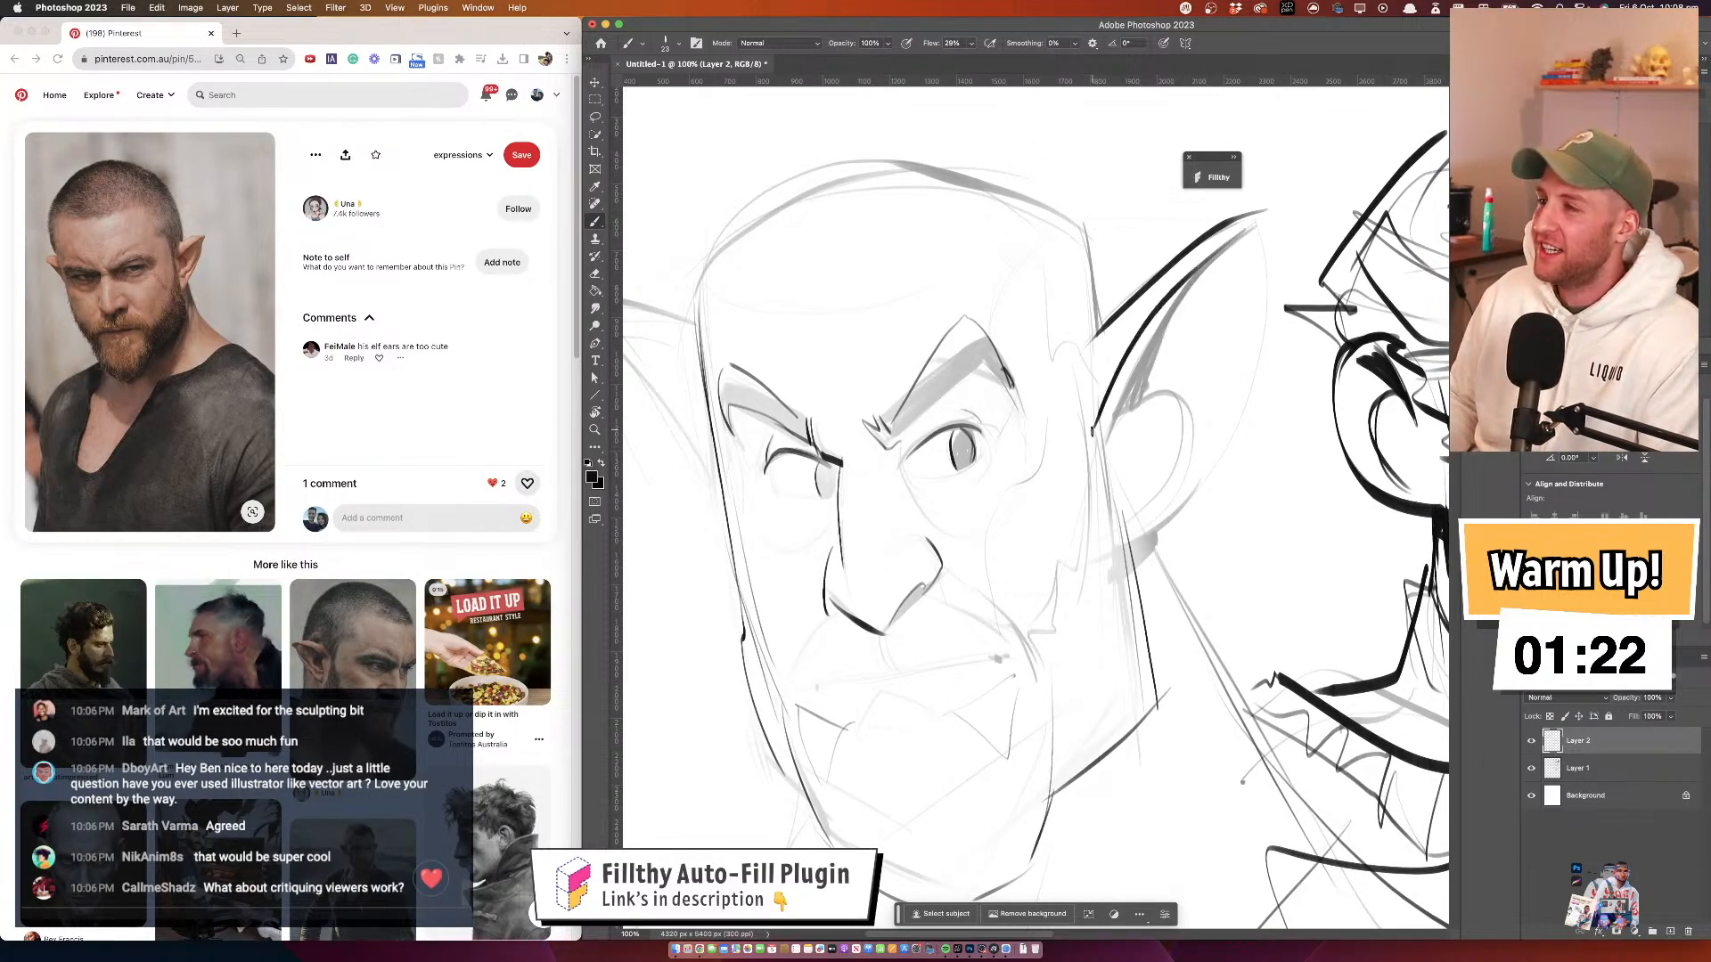
# Ink the near ear's inner shading line and its rounded outer edge from the tip down to the lobe
pyautogui.press('super+z')
pyautogui.moveTo(1230, 241); pyautogui.dragTo(1105, 415)
pyautogui.press('super+z')
pyautogui.moveTo(1254, 223)
pyautogui.mouseDown()
pyautogui.moveTo(1106, 437)
pyautogui.moveTo(1210, 450)
pyautogui.mouseUp()
pyautogui.moveTo(1020, 338); pyautogui.dragTo(1138, 339)
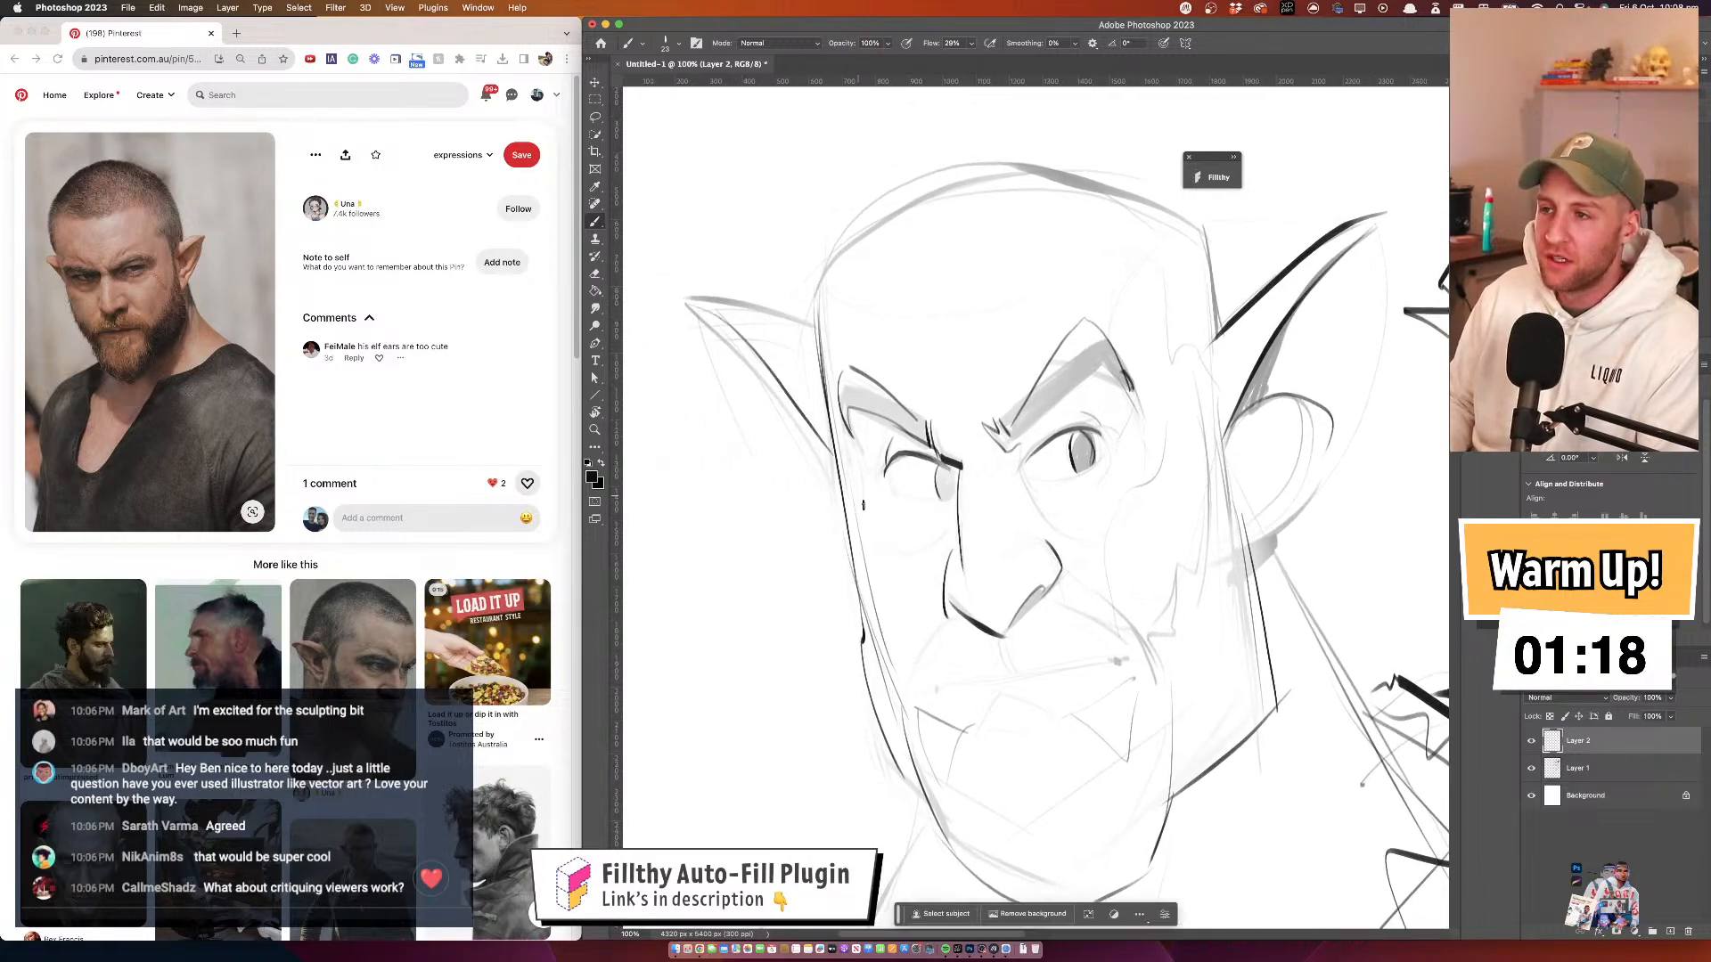
pyautogui.moveTo(952, 374); pyautogui.dragTo(782, 374)
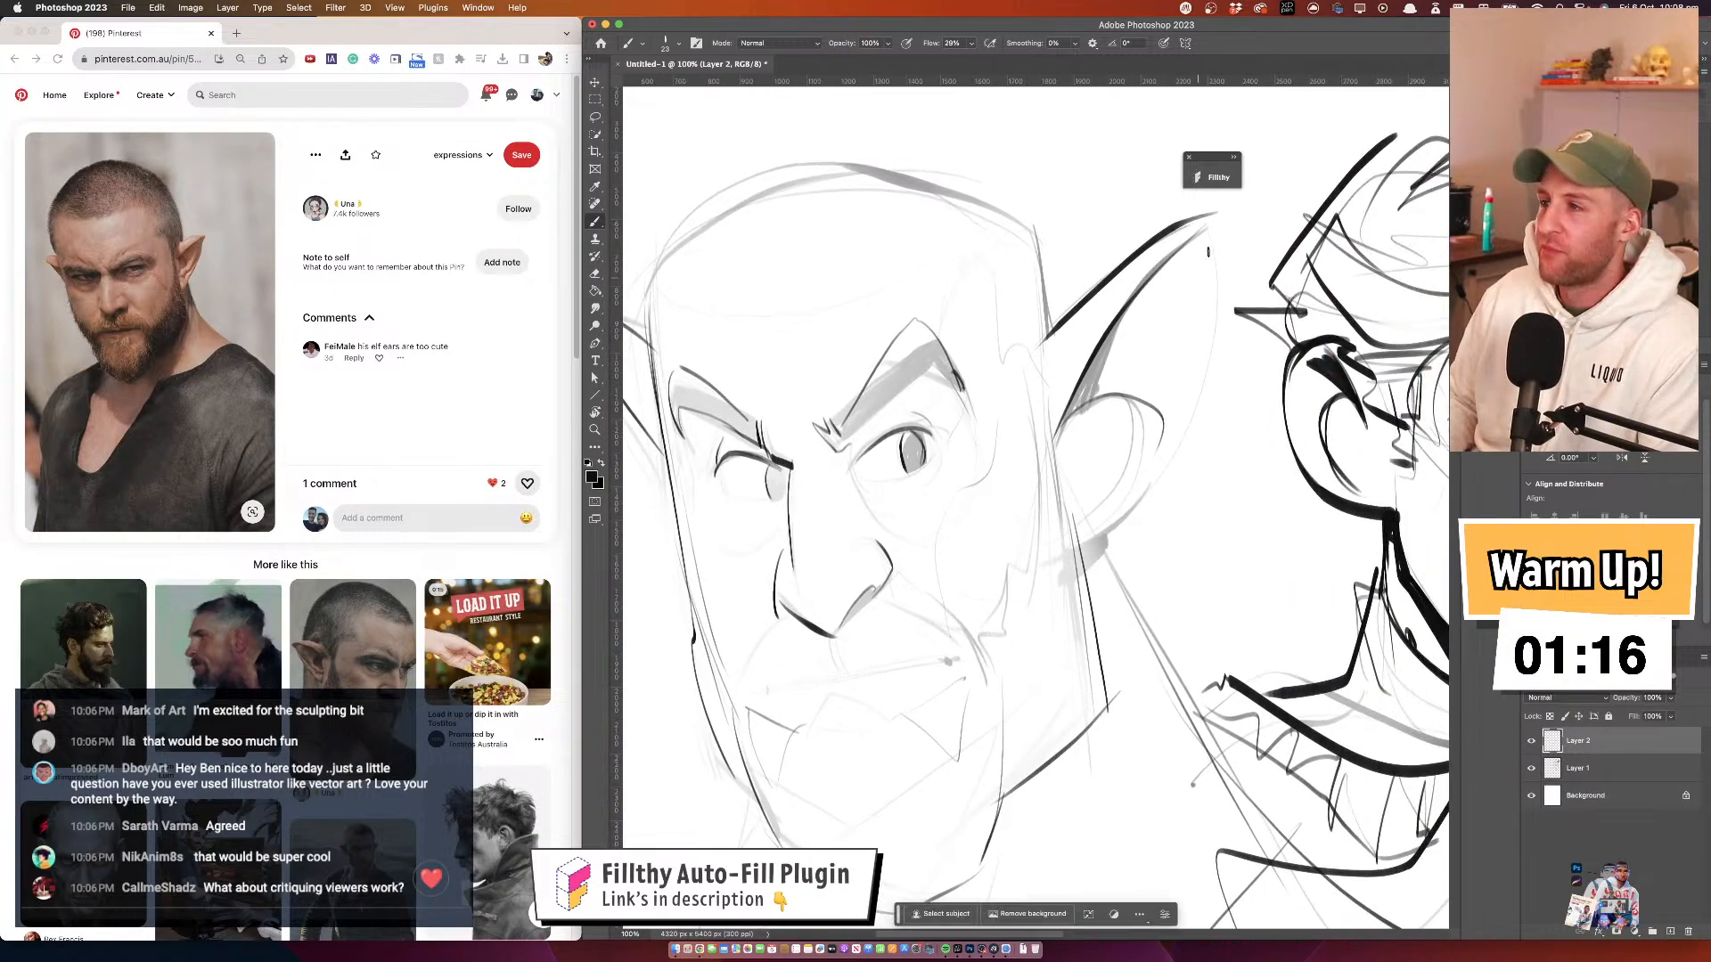
pyautogui.moveTo(1213, 221); pyautogui.dragTo(1158, 495)
pyautogui.press('super+z')
pyautogui.moveTo(1215, 212); pyautogui.dragTo(1151, 497)
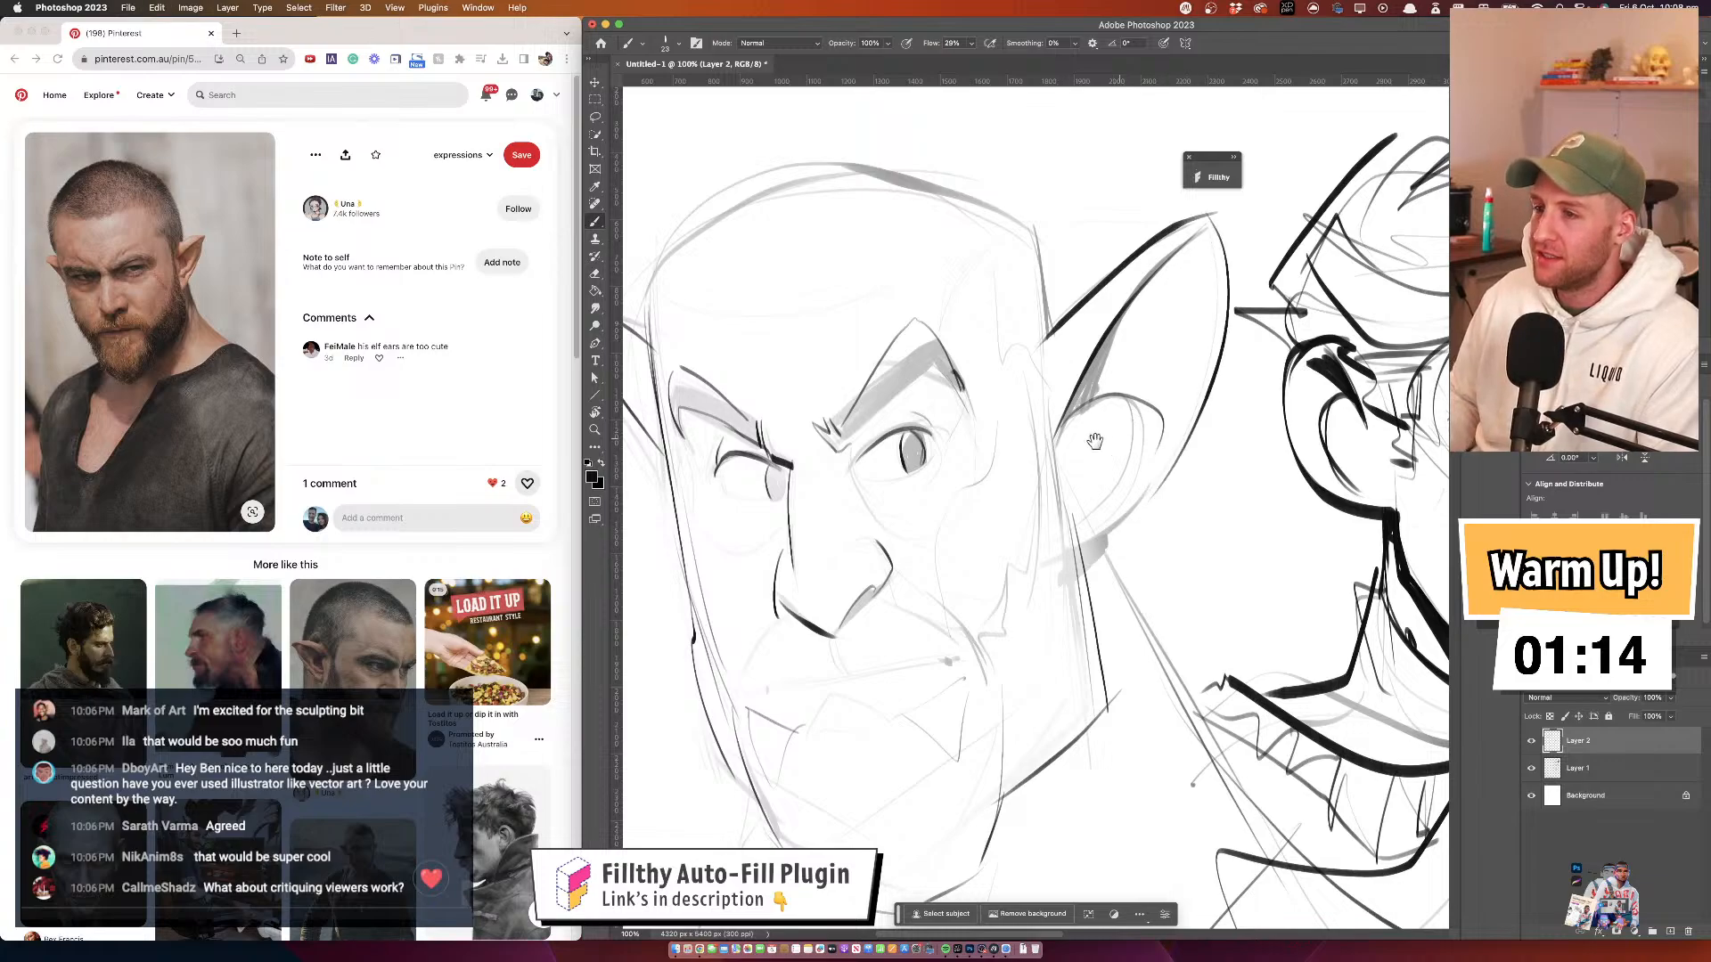
# Ink the near nostril's underside and strengthen the near eye's upper lid and the frown creases between the brows
pyautogui.moveTo(1095, 443); pyautogui.dragTo(1149, 255)
pyautogui.moveTo(898, 440); pyautogui.dragTo(943, 382)
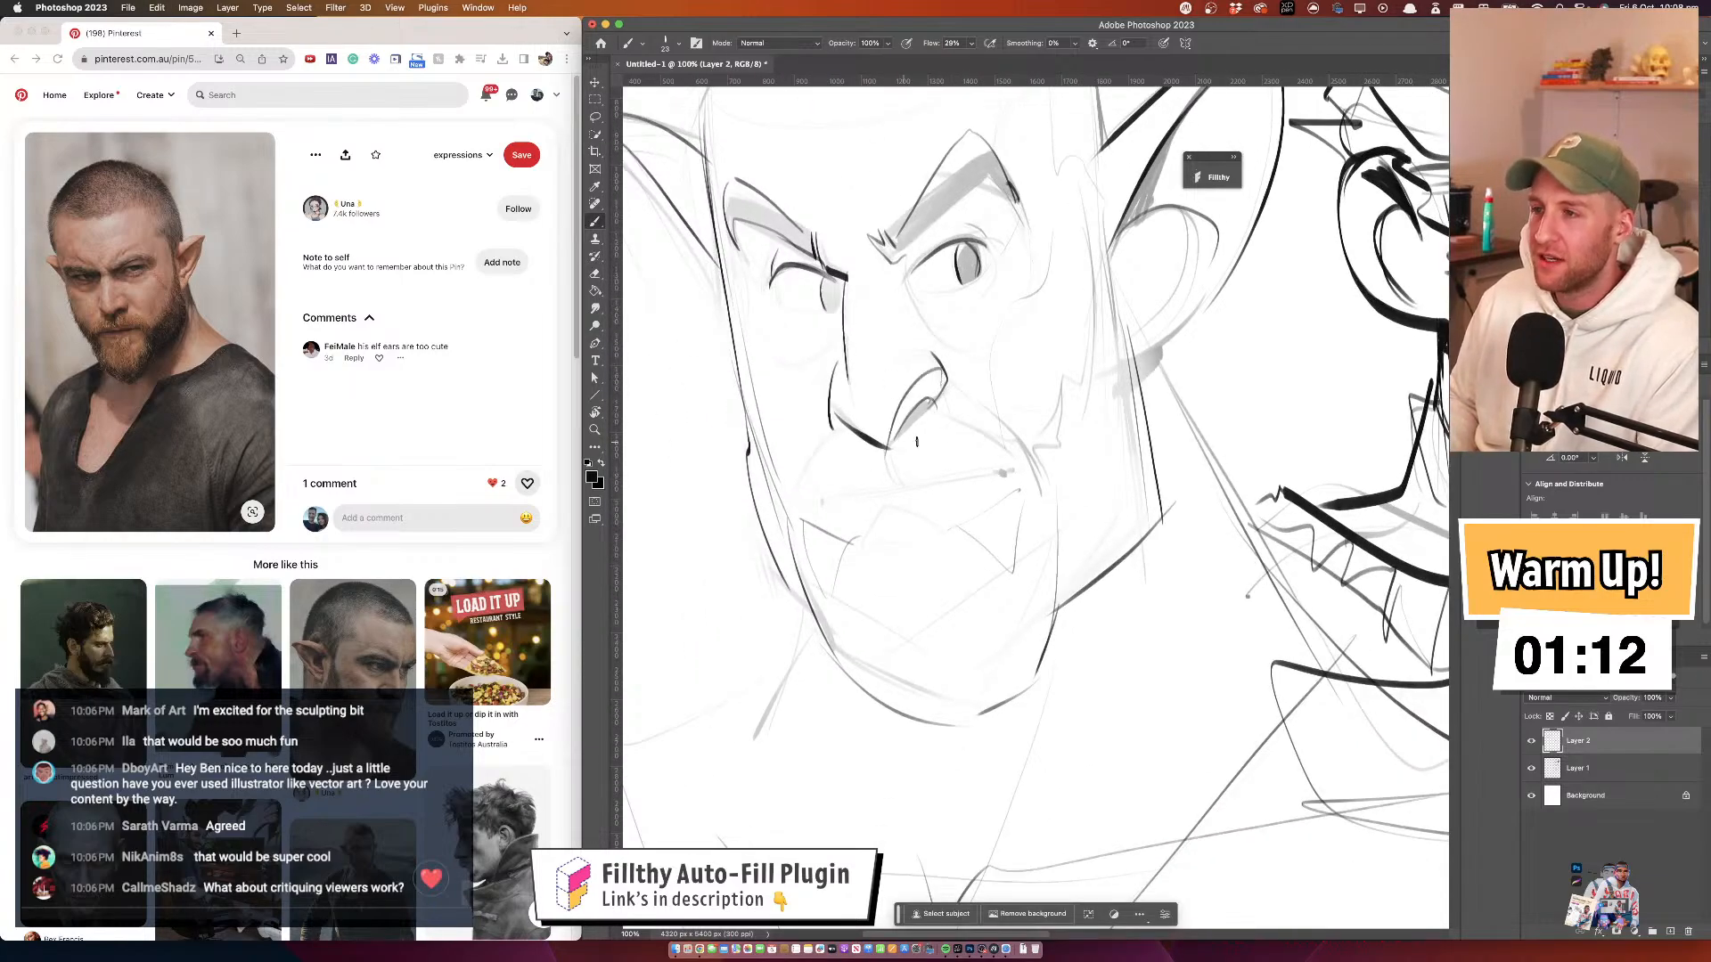
pyautogui.press('super+z')
pyautogui.moveTo(889, 447)
pyautogui.mouseDown()
pyautogui.moveTo(935, 368)
pyautogui.moveTo(934, 438)
pyautogui.mouseUp()
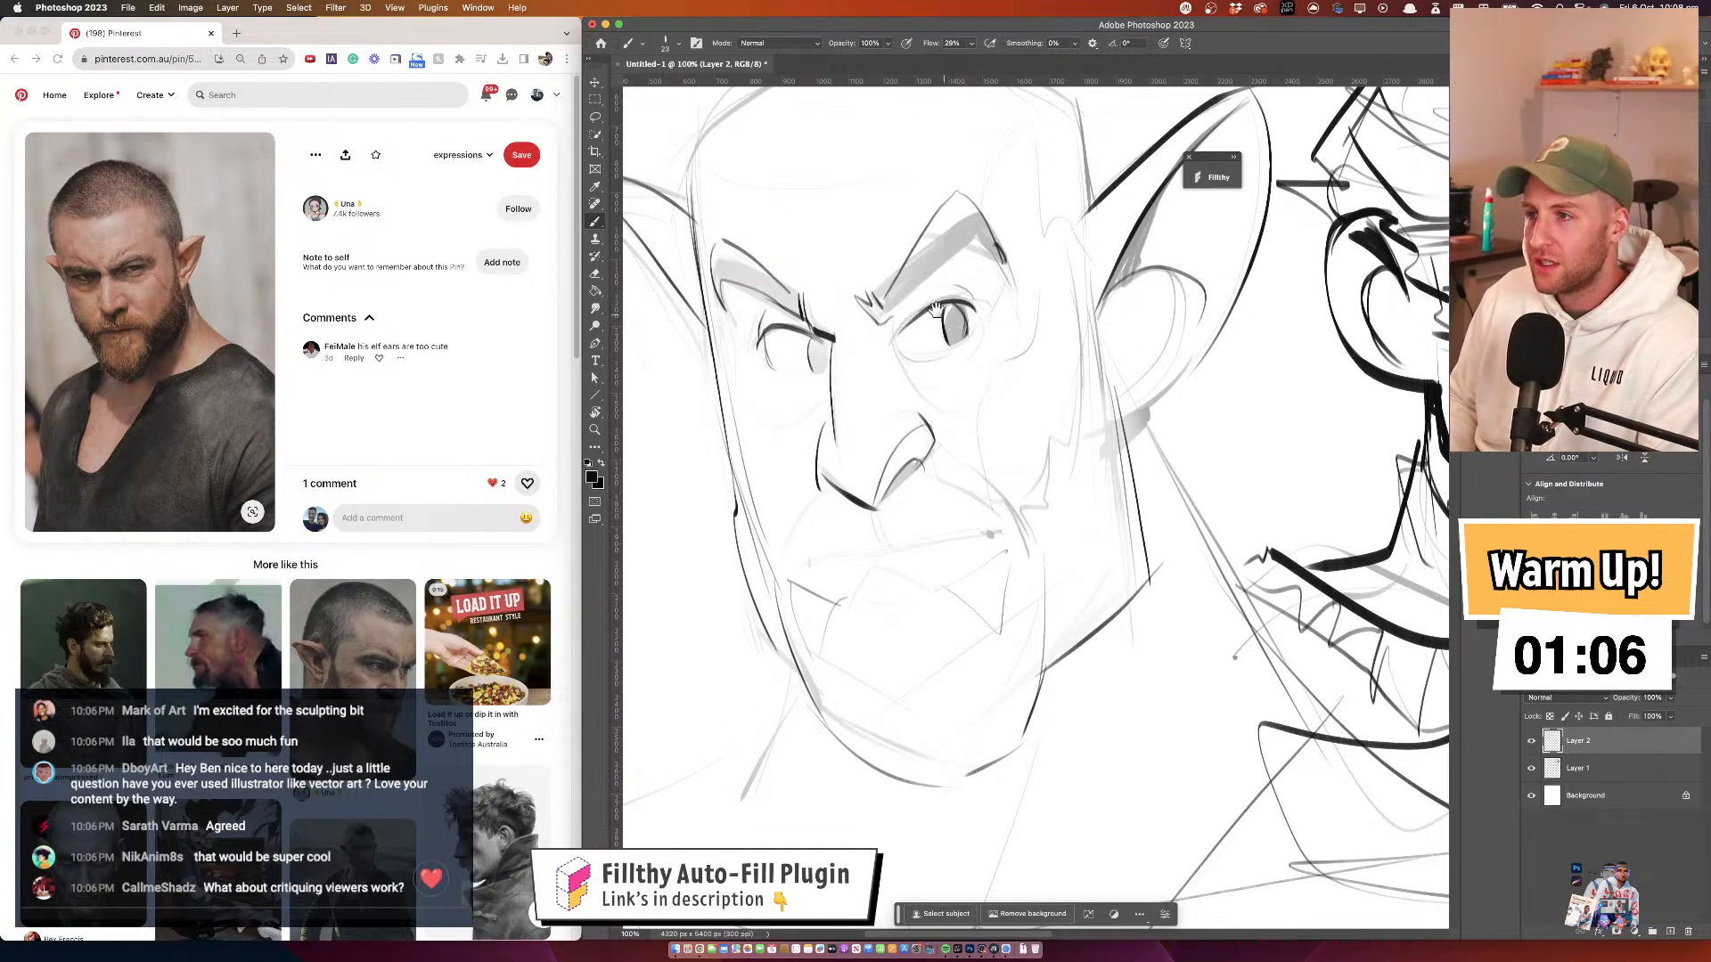
pyautogui.moveTo(935, 307); pyautogui.dragTo(958, 324)
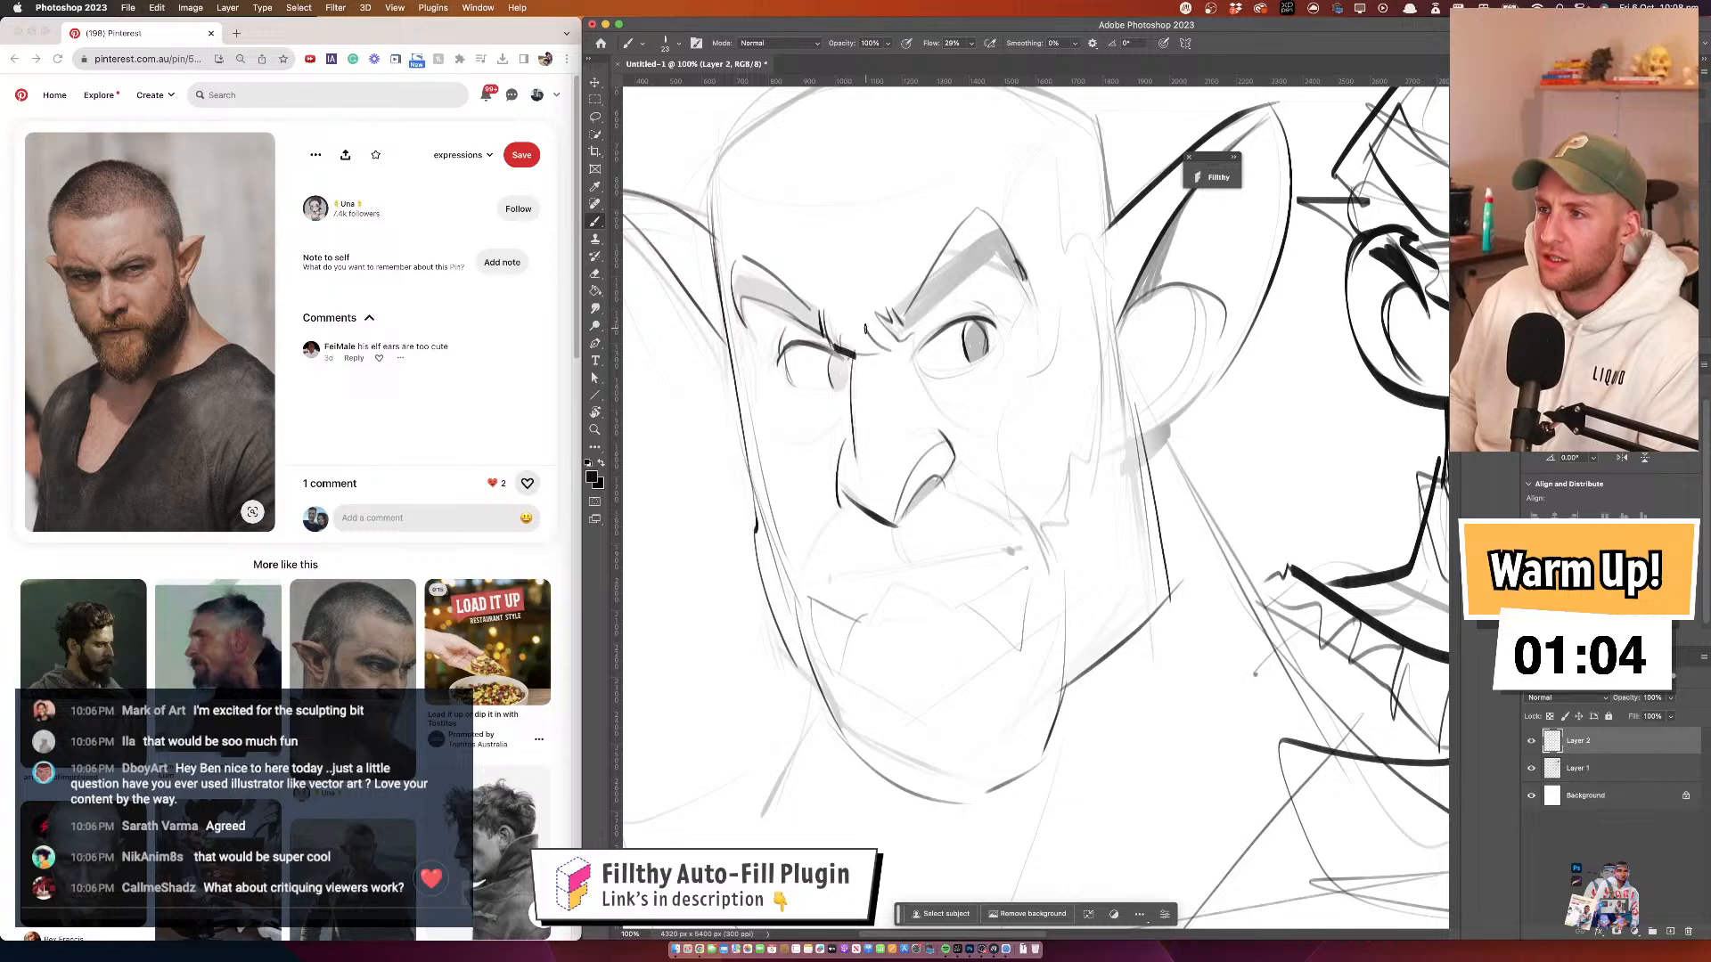
# Ink the cheek fold from the near nostril down past the mouth and mark the far corner of the mouth
pyautogui.moveTo(1045, 403); pyautogui.dragTo(987, 300)
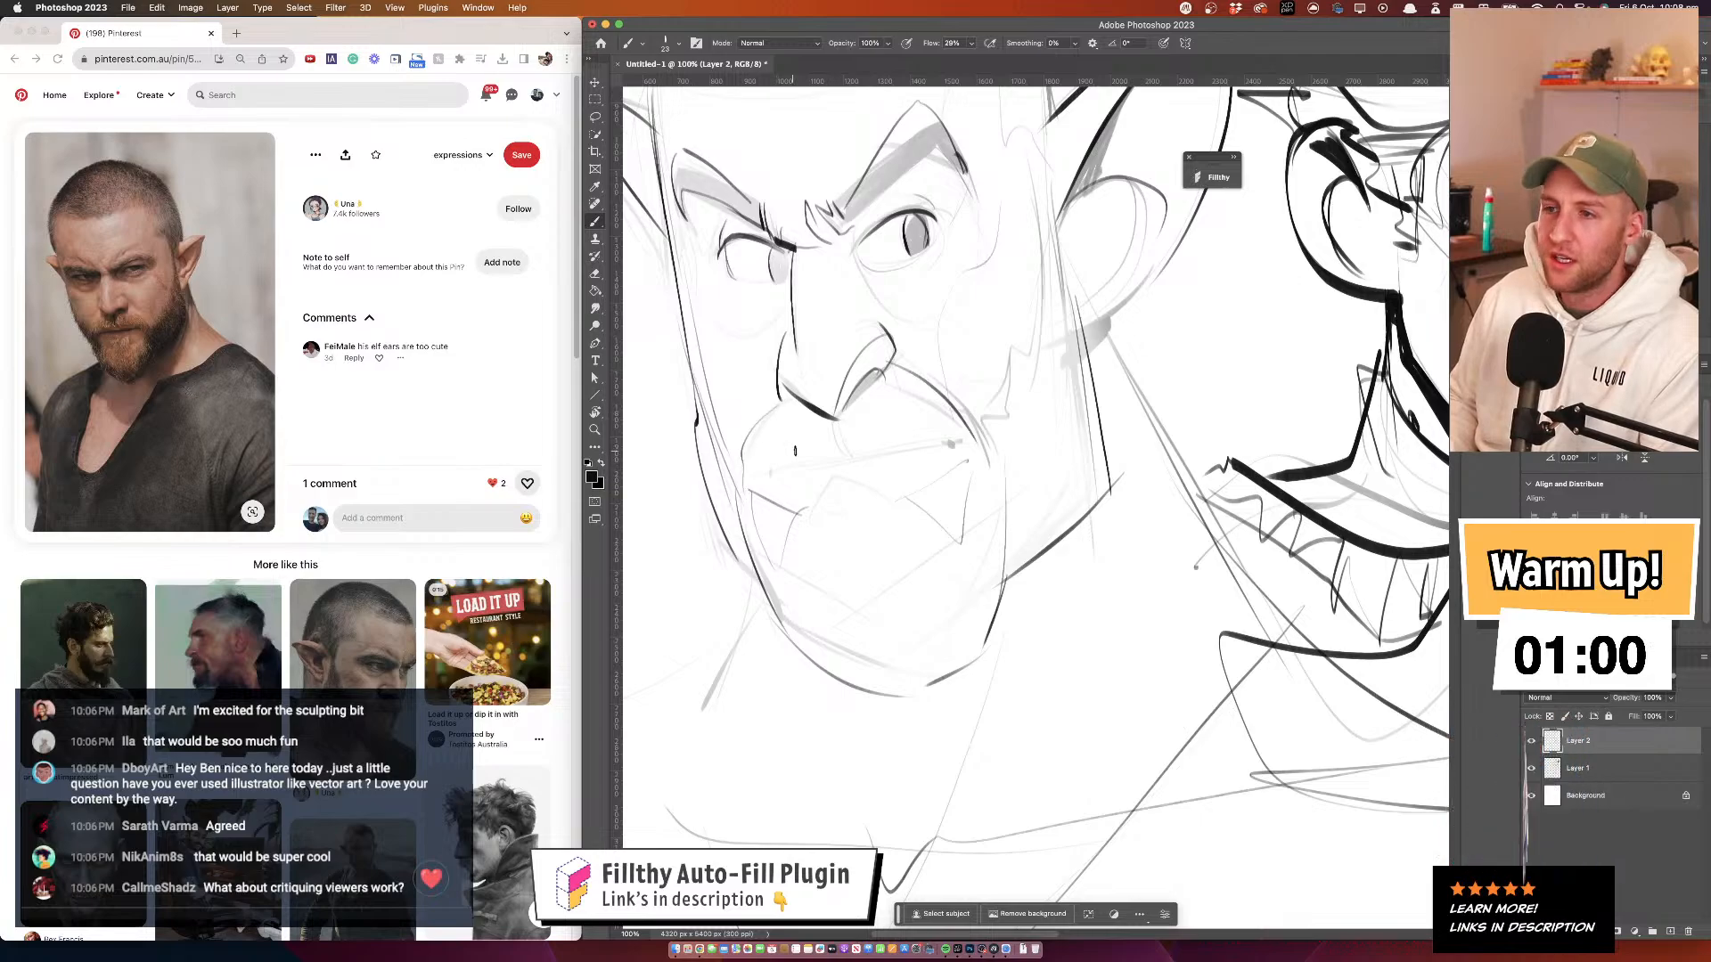
pyautogui.moveTo(791, 487); pyautogui.dragTo(805, 522)
pyautogui.moveTo(967, 460); pyautogui.dragTo(915, 493)
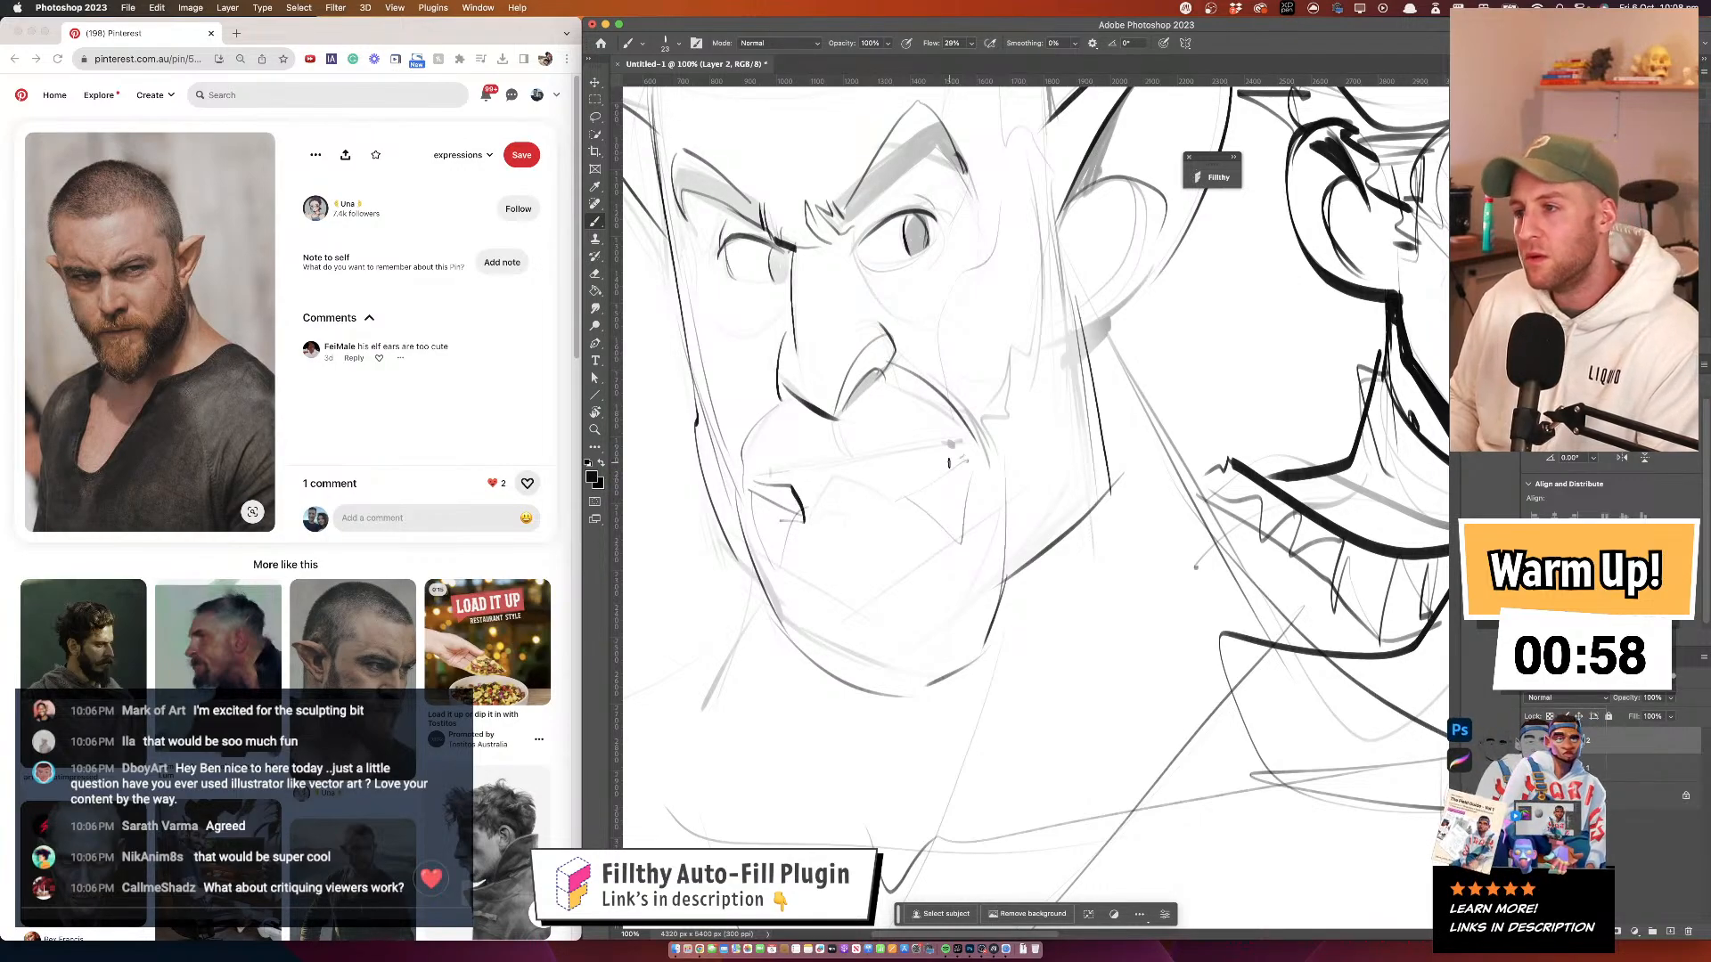
pyautogui.moveTo(953, 377); pyautogui.dragTo(985, 422)
# Erase the near ear and redraw it as a longer pointed ear stretching farther out from the head
pyautogui.keyDown('alt'); pyautogui.keyDown('super'); pyautogui.click(991, 403); pyautogui.keyUp('super'); pyautogui.keyUp('alt')
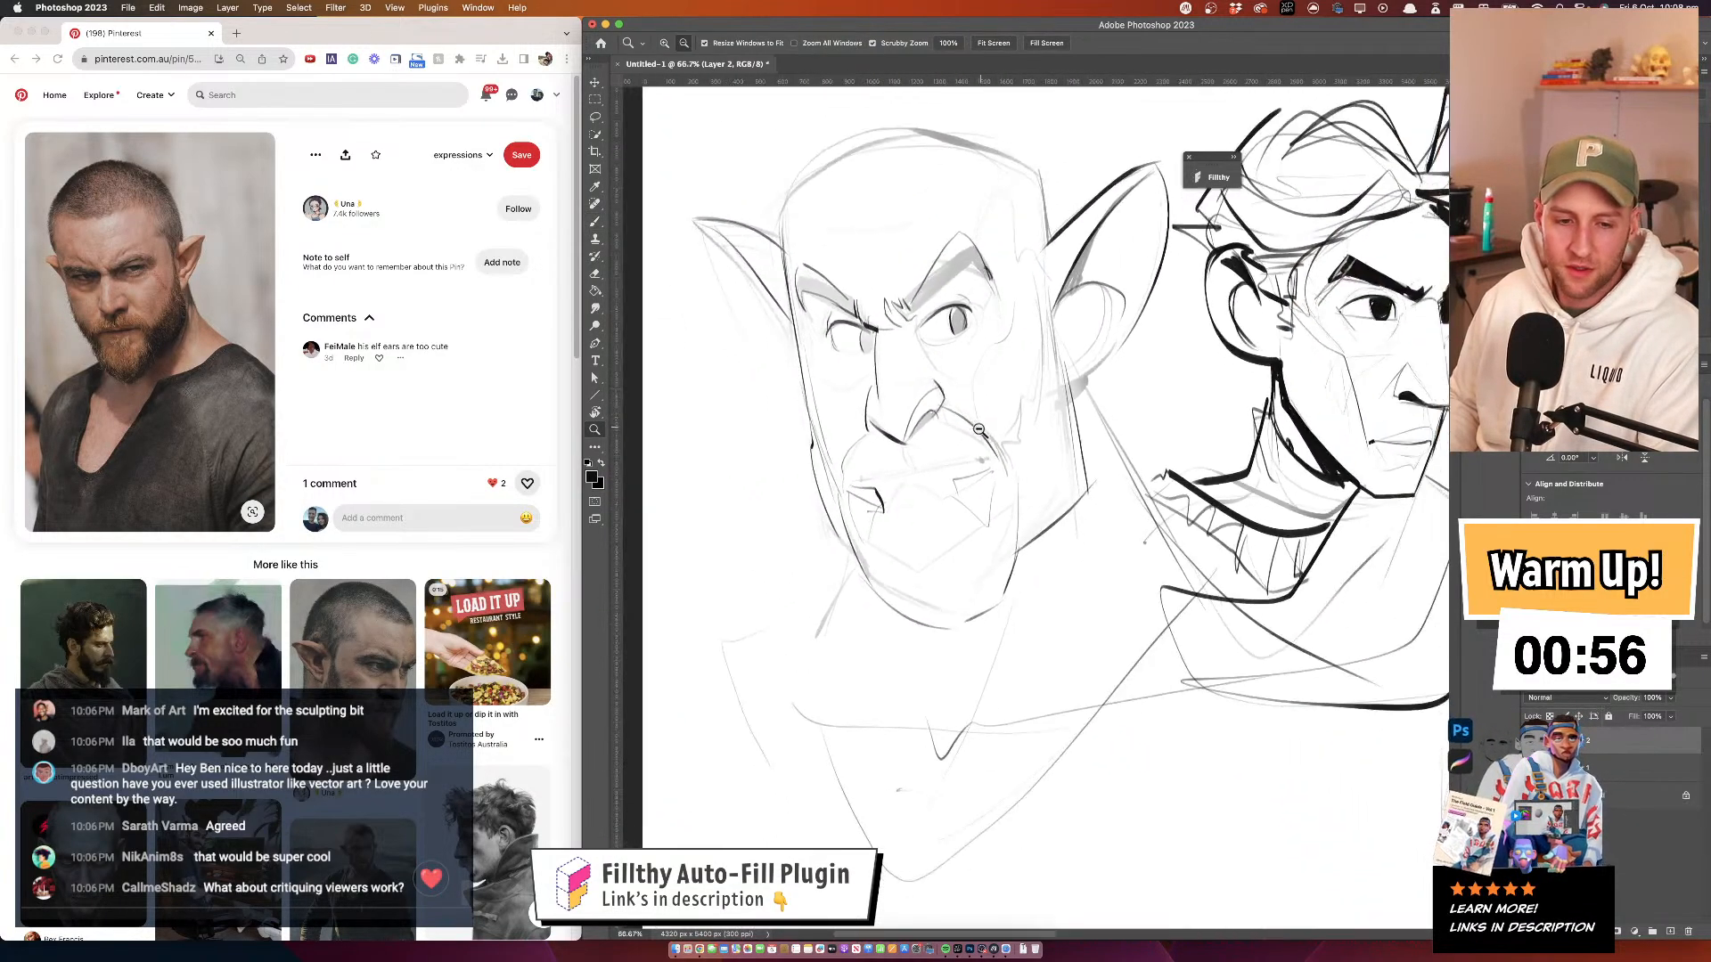
pyautogui.keyDown('alt'); pyautogui.keyDown('super'); pyautogui.click(984, 404); pyautogui.keyUp('super'); pyautogui.keyUp('alt')
pyautogui.keyDown('super'); pyautogui.click(973, 312); pyautogui.keyUp('super')
pyautogui.moveTo(973, 312); pyautogui.dragTo(954, 331)
pyautogui.press('e')
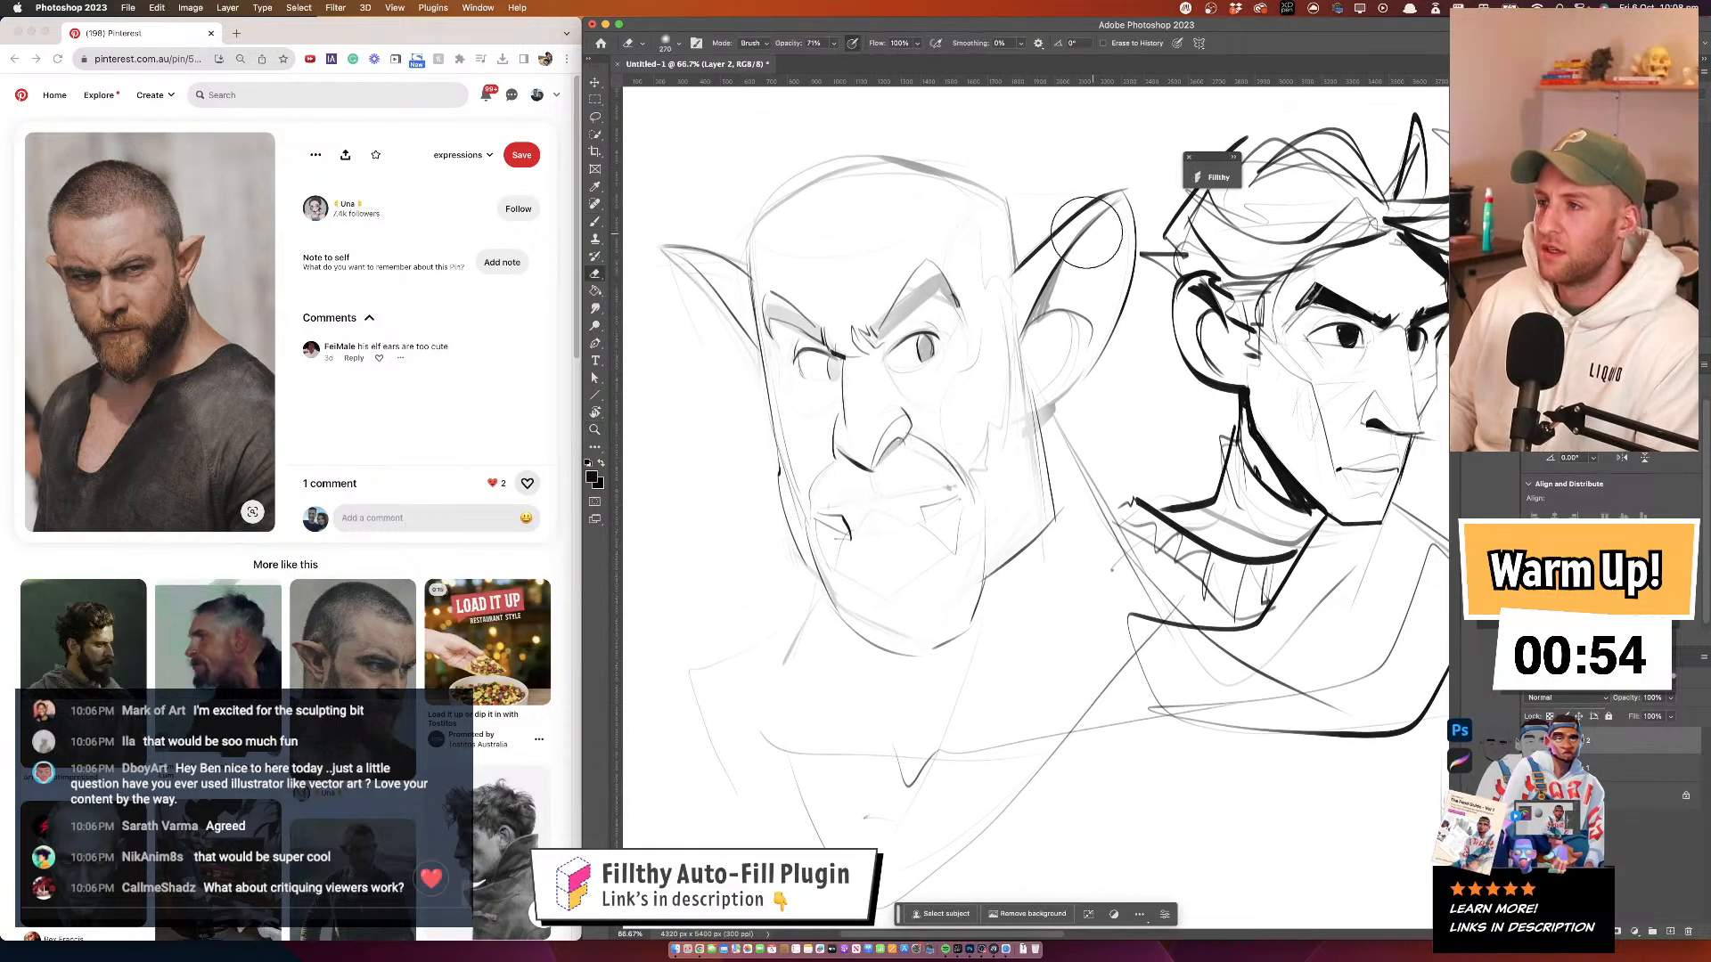
pyautogui.moveTo(1076, 278)
pyautogui.mouseDown()
pyautogui.moveTo(1101, 212)
pyautogui.moveTo(1062, 229)
pyautogui.moveTo(1123, 325)
pyautogui.moveTo(1137, 259)
pyautogui.mouseUp()
pyautogui.moveTo(1091, 258)
pyautogui.mouseDown()
pyautogui.moveTo(1071, 263)
pyautogui.moveTo(1067, 371)
pyautogui.moveTo(1111, 222)
pyautogui.mouseUp()
pyautogui.press('b')
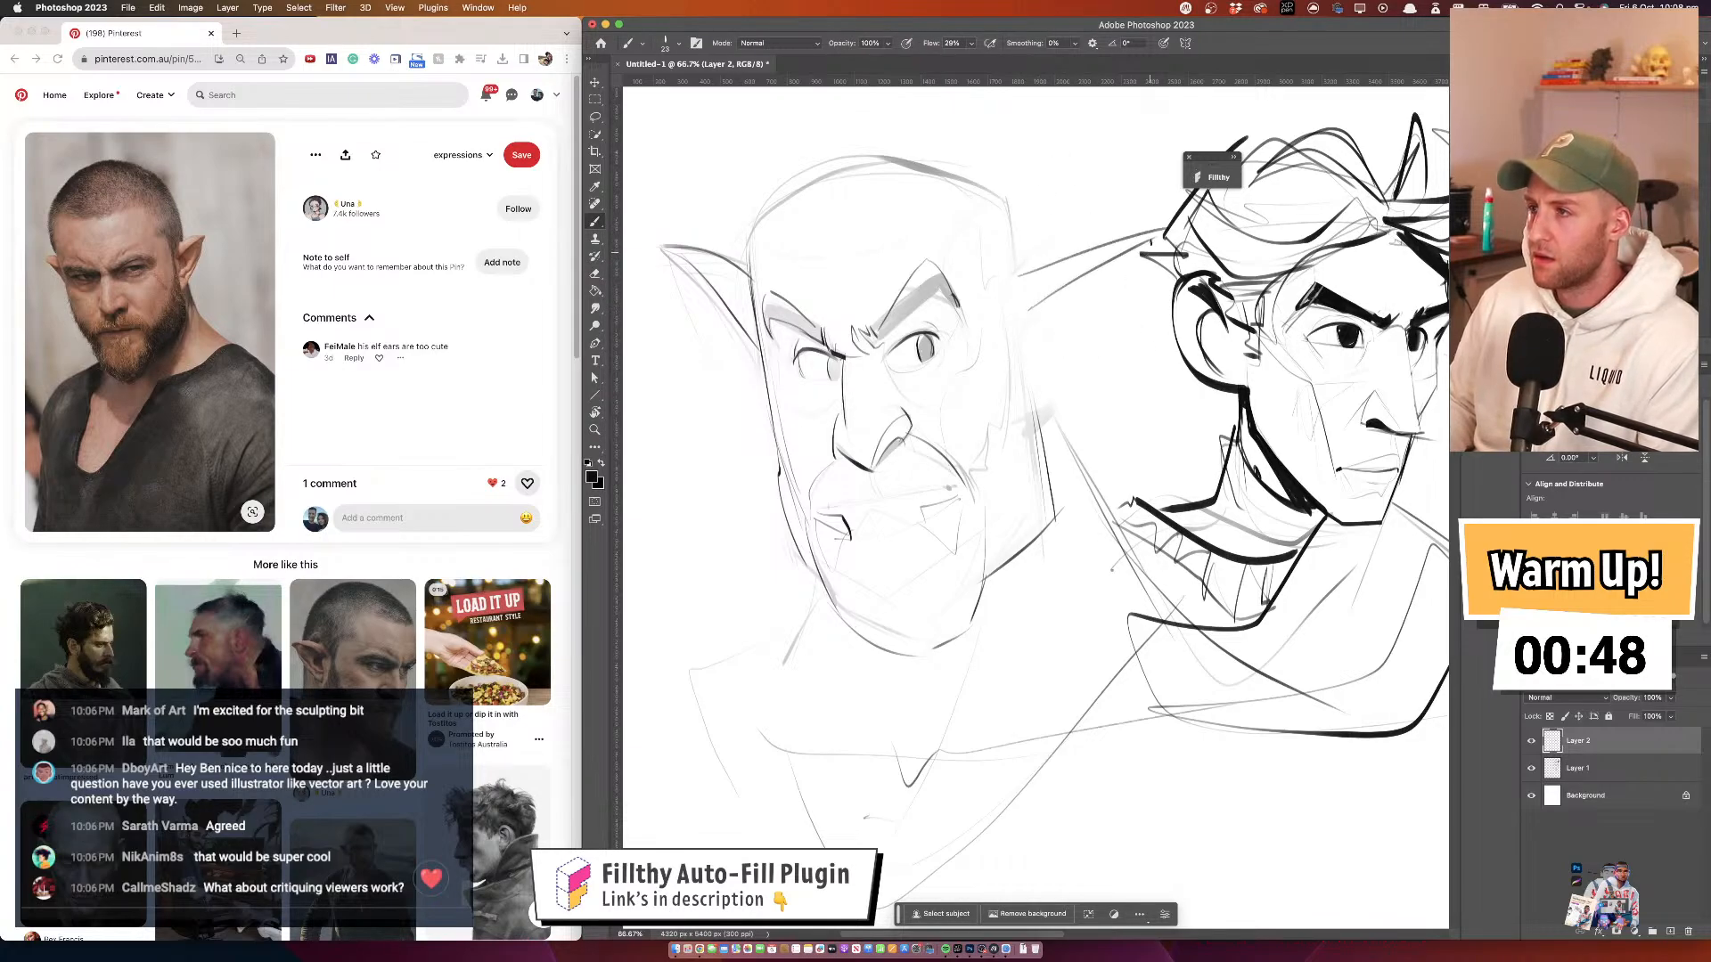
pyautogui.moveTo(1149, 237); pyautogui.dragTo(1058, 389)
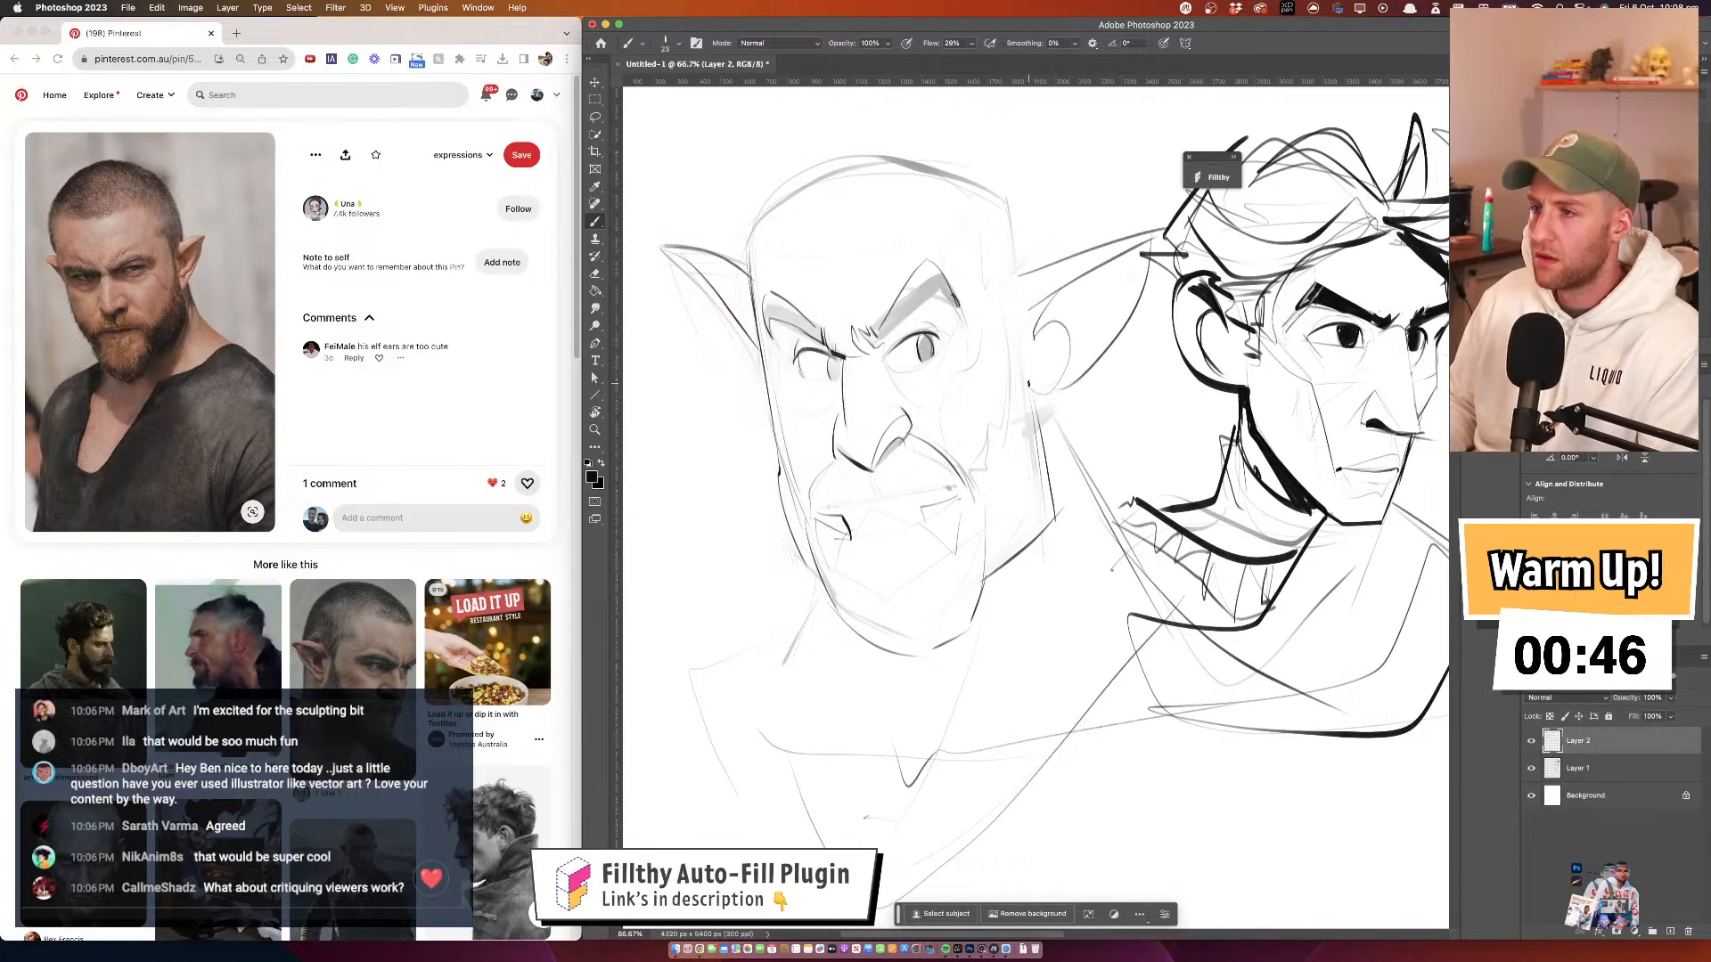
# Erase the pointed far ear back to the side of the head
pyautogui.press('e')
pyautogui.moveTo(720, 264); pyautogui.dragTo(688, 271)
pyautogui.moveTo(708, 268)
pyautogui.mouseDown()
pyautogui.moveTo(683, 229)
pyautogui.moveTo(717, 323)
pyautogui.mouseUp()
pyautogui.press('space')
pyautogui.moveTo(835, 311); pyautogui.dragTo(850, 294)
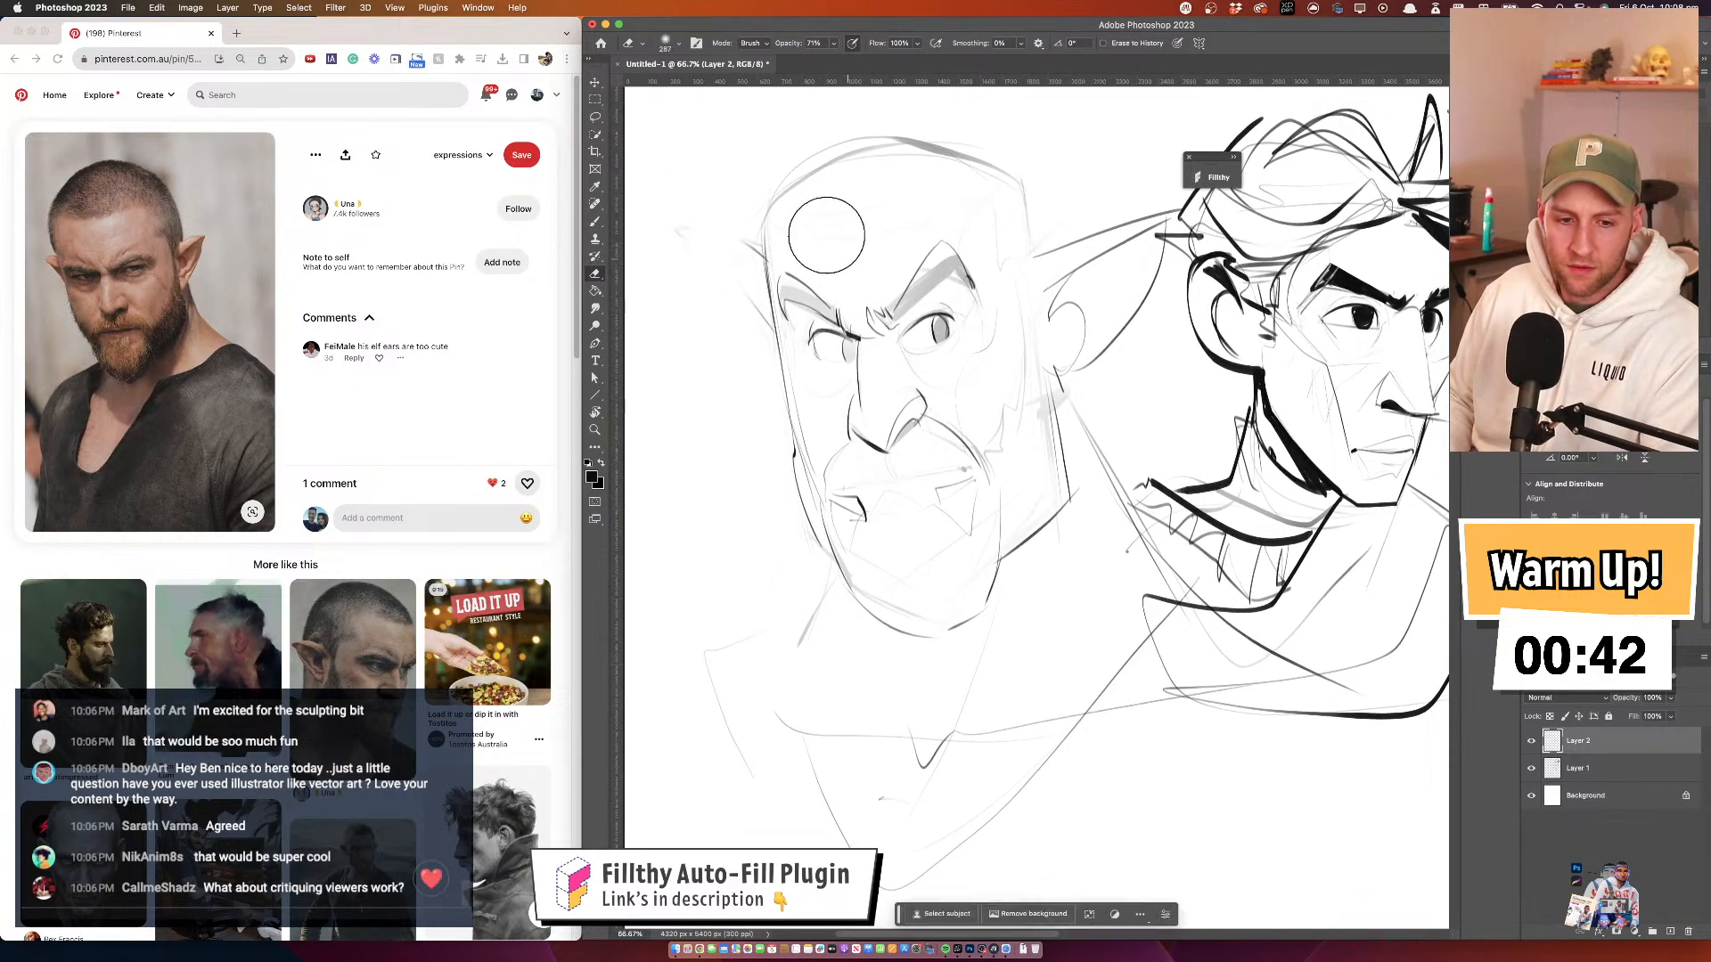
# Redraw the far ear as a lower pointed ear with a nearly flat upper edge
pyautogui.press('b')
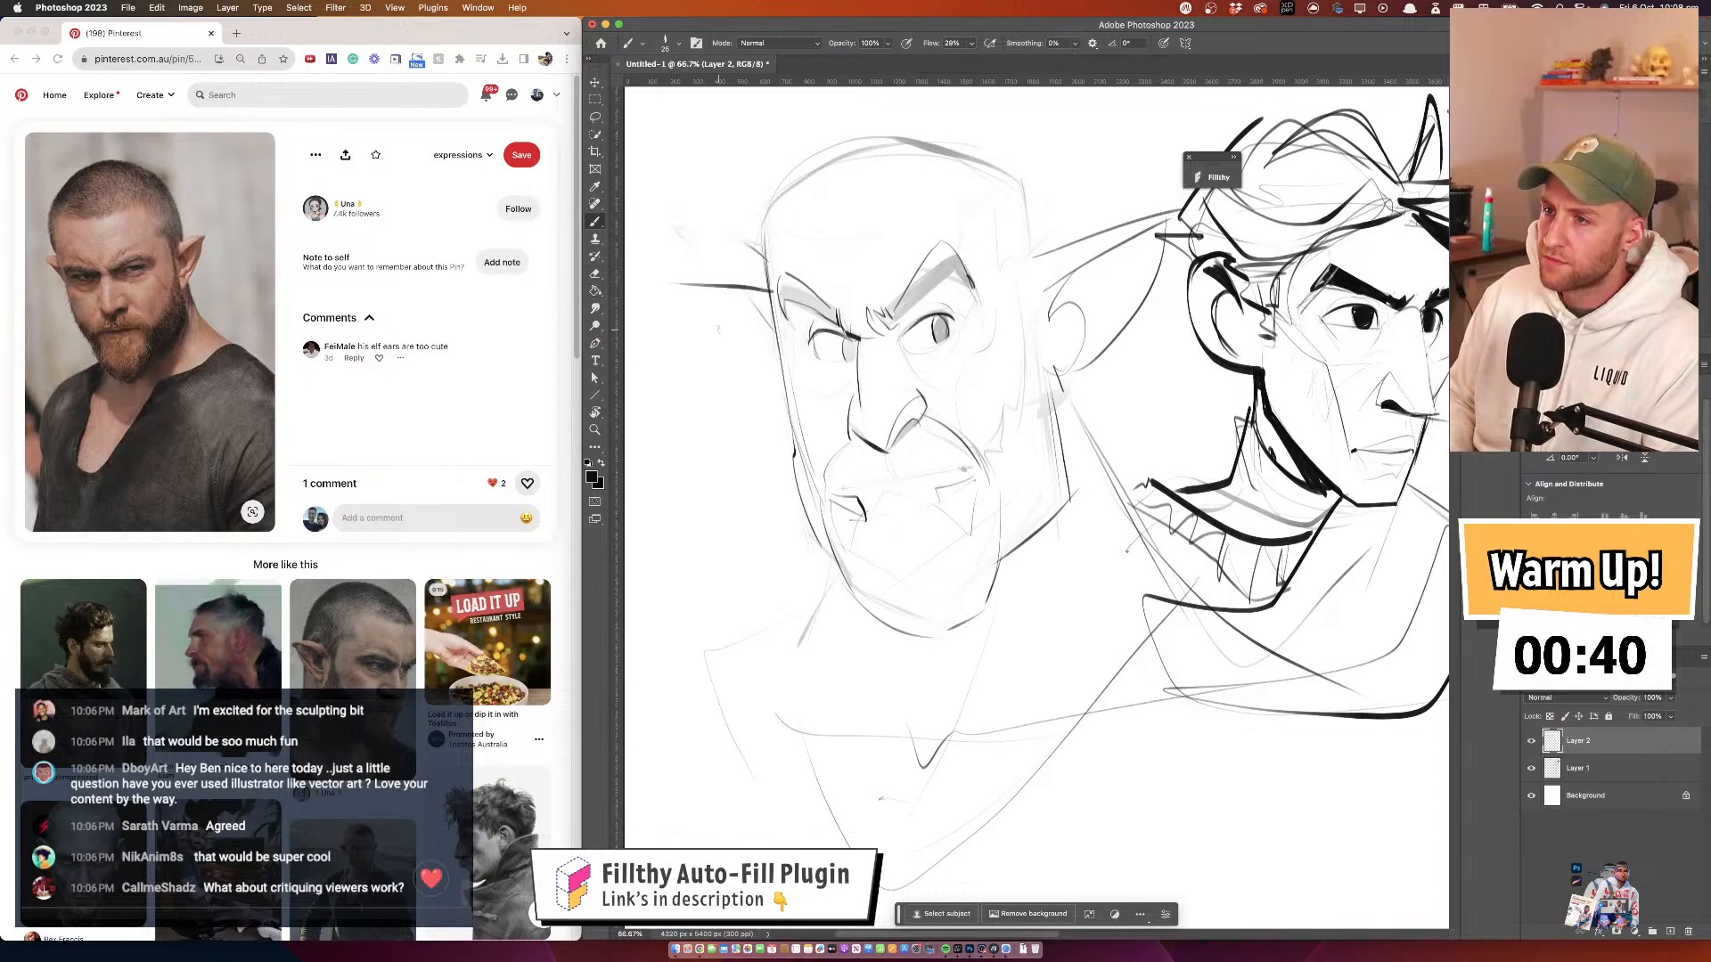
pyautogui.moveTo(683, 285); pyautogui.dragTo(790, 432)
pyautogui.press('super+z')
pyautogui.moveTo(683, 287)
pyautogui.mouseDown()
pyautogui.moveTo(804, 392)
pyautogui.moveTo(680, 287)
pyautogui.moveTo(792, 404)
pyautogui.moveTo(781, 351)
pyautogui.moveTo(811, 359)
pyautogui.mouseUp()
pyautogui.press('super+z')
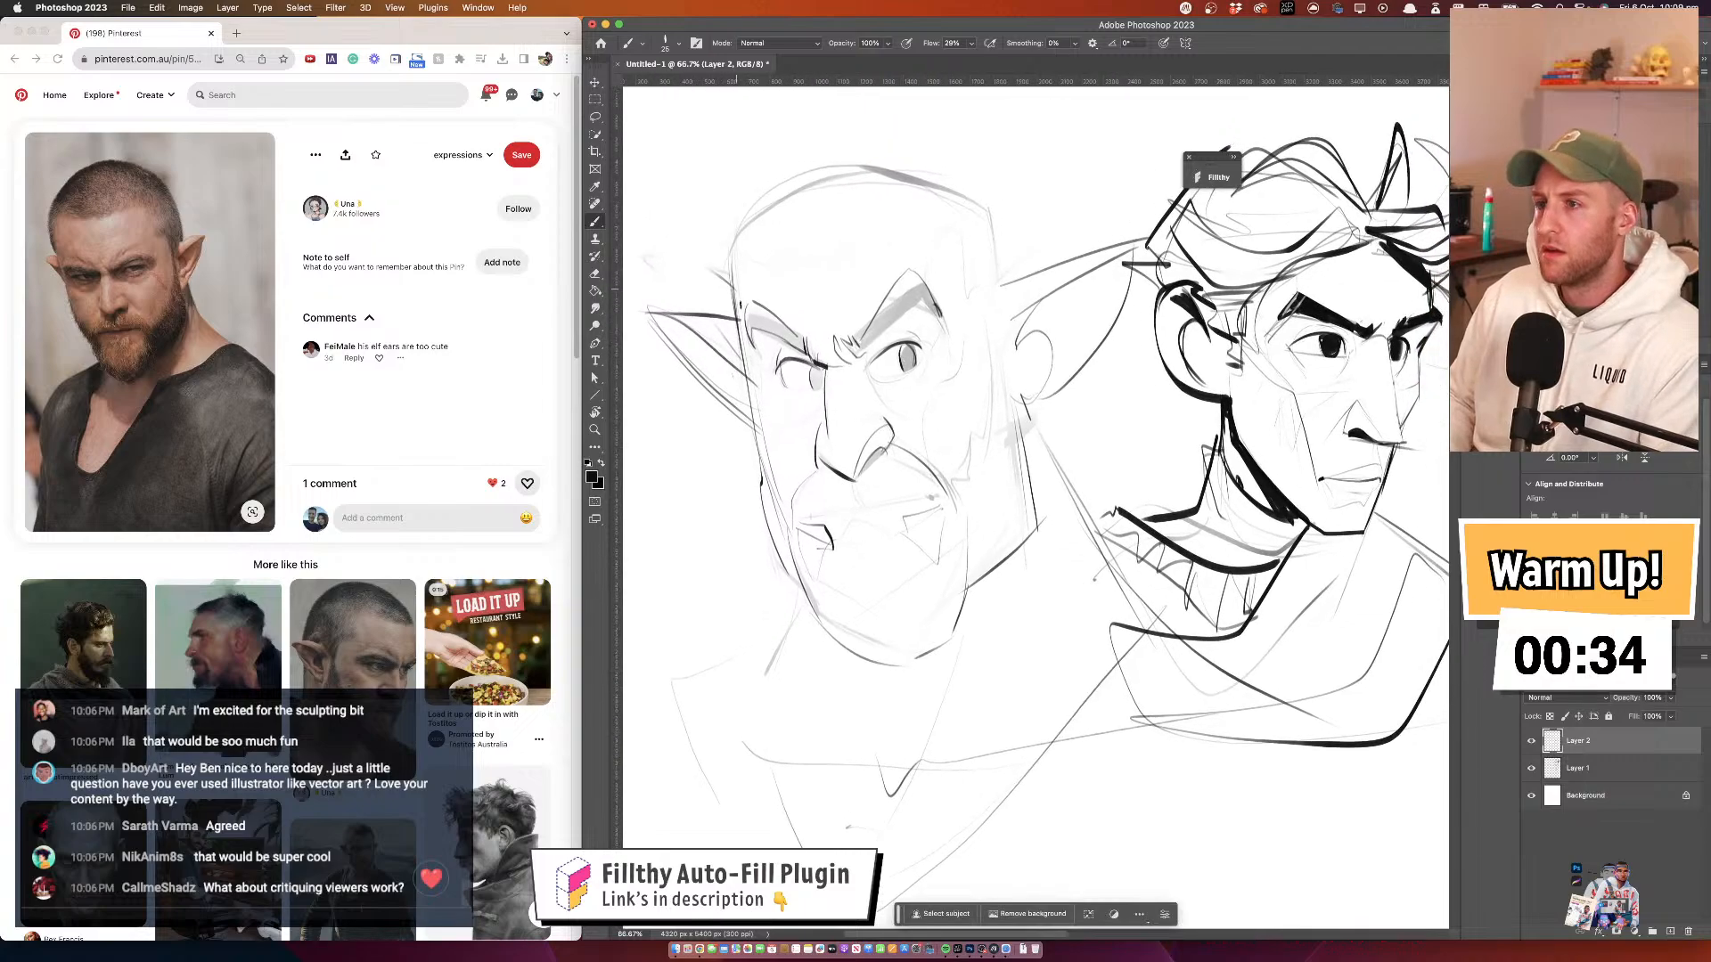
# Ink the skull outline from the far temple over the crown to the near temple and sketch the hairline
pyautogui.moveTo(735, 239)
pyautogui.mouseDown()
pyautogui.moveTo(747, 392)
pyautogui.moveTo(736, 312)
pyautogui.mouseUp()
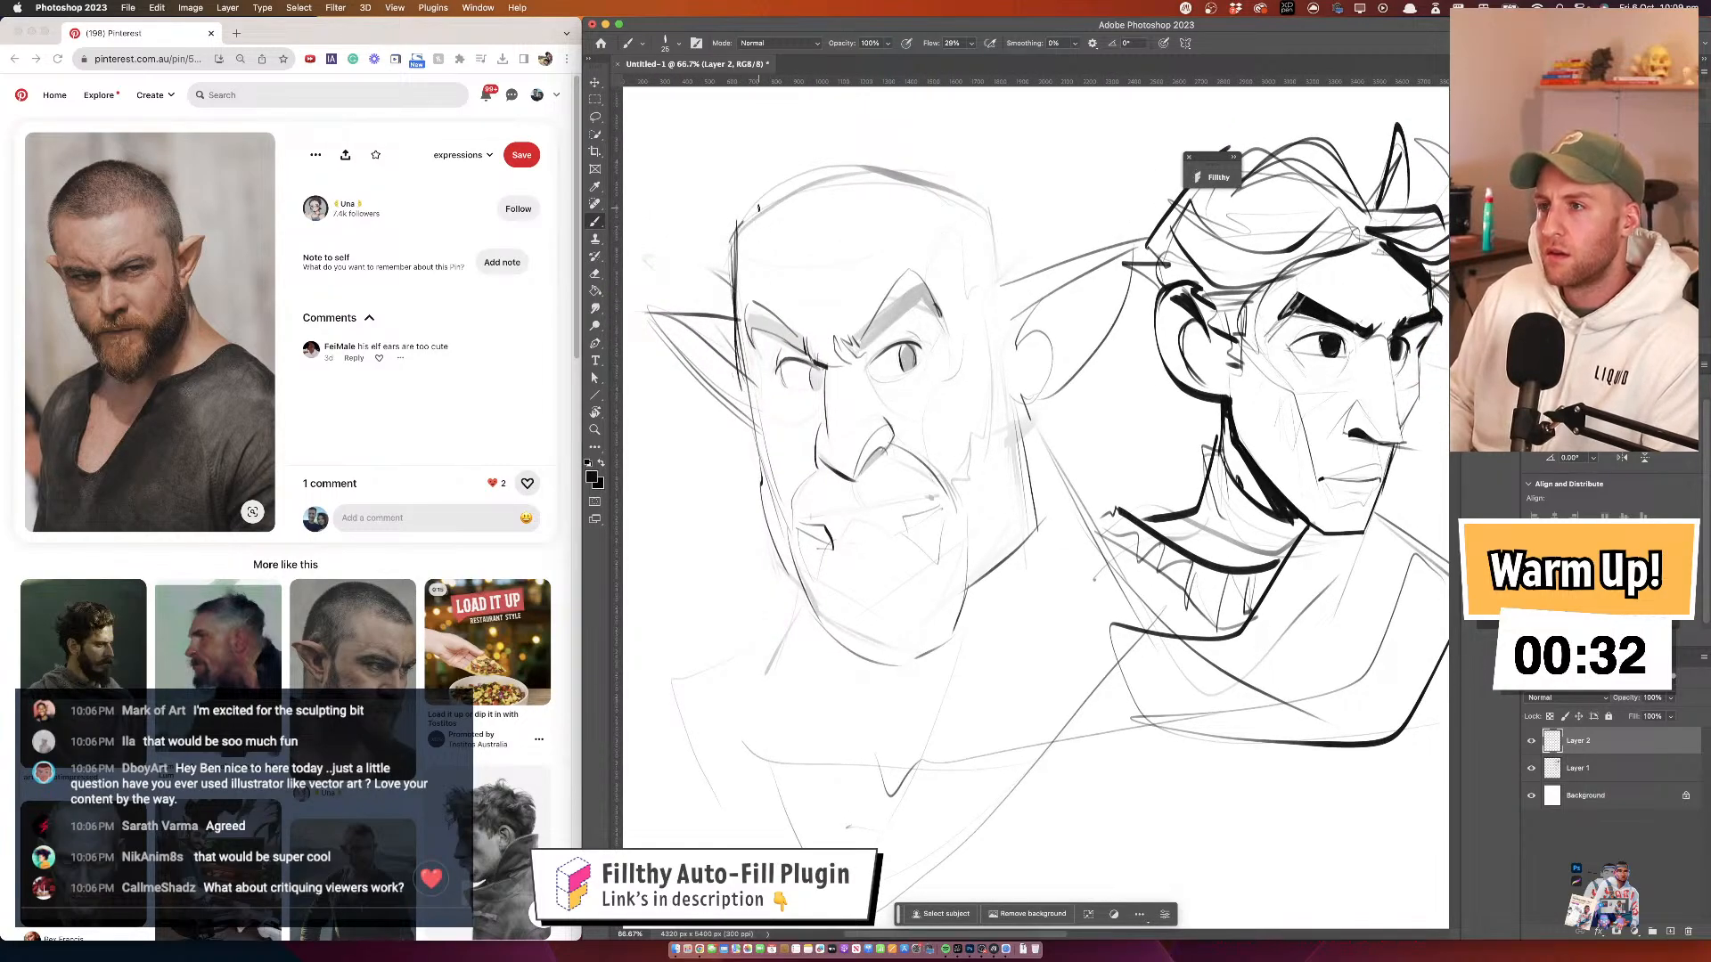
pyautogui.moveTo(869, 157)
pyautogui.mouseDown()
pyautogui.moveTo(736, 223)
pyautogui.moveTo(813, 250)
pyautogui.moveTo(964, 227)
pyautogui.moveTo(976, 263)
pyautogui.mouseUp()
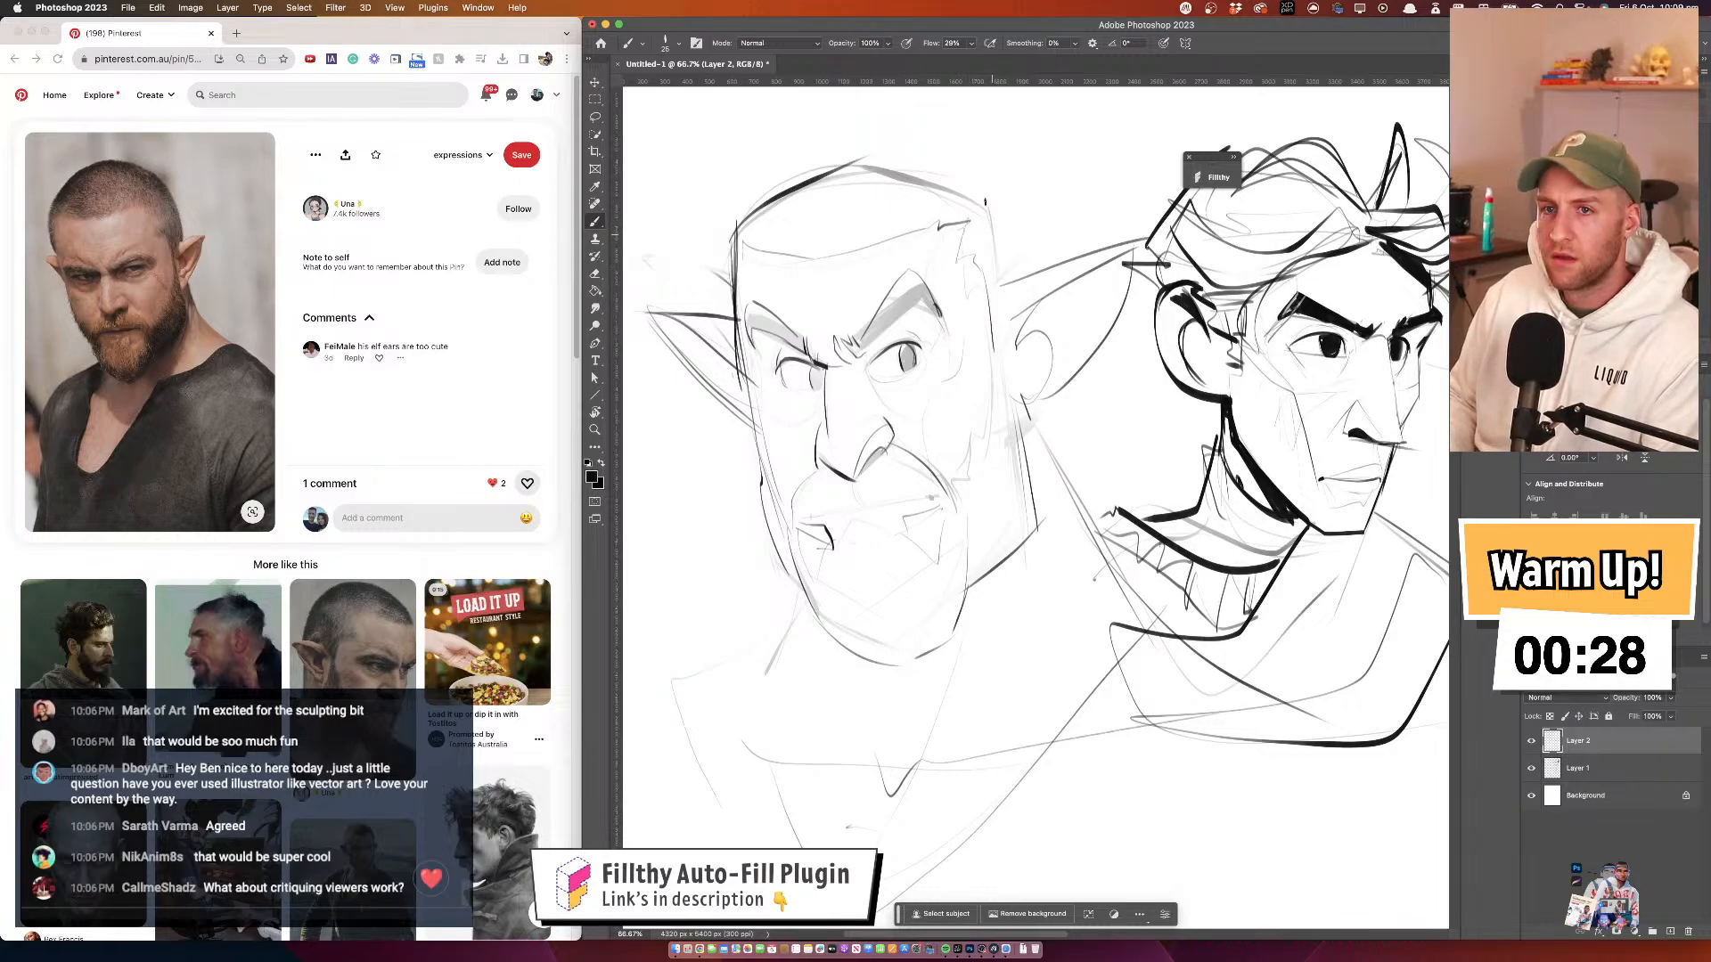
pyautogui.press('super+z')
pyautogui.press('super+z')
pyautogui.moveTo(989, 203); pyautogui.dragTo(1014, 292)
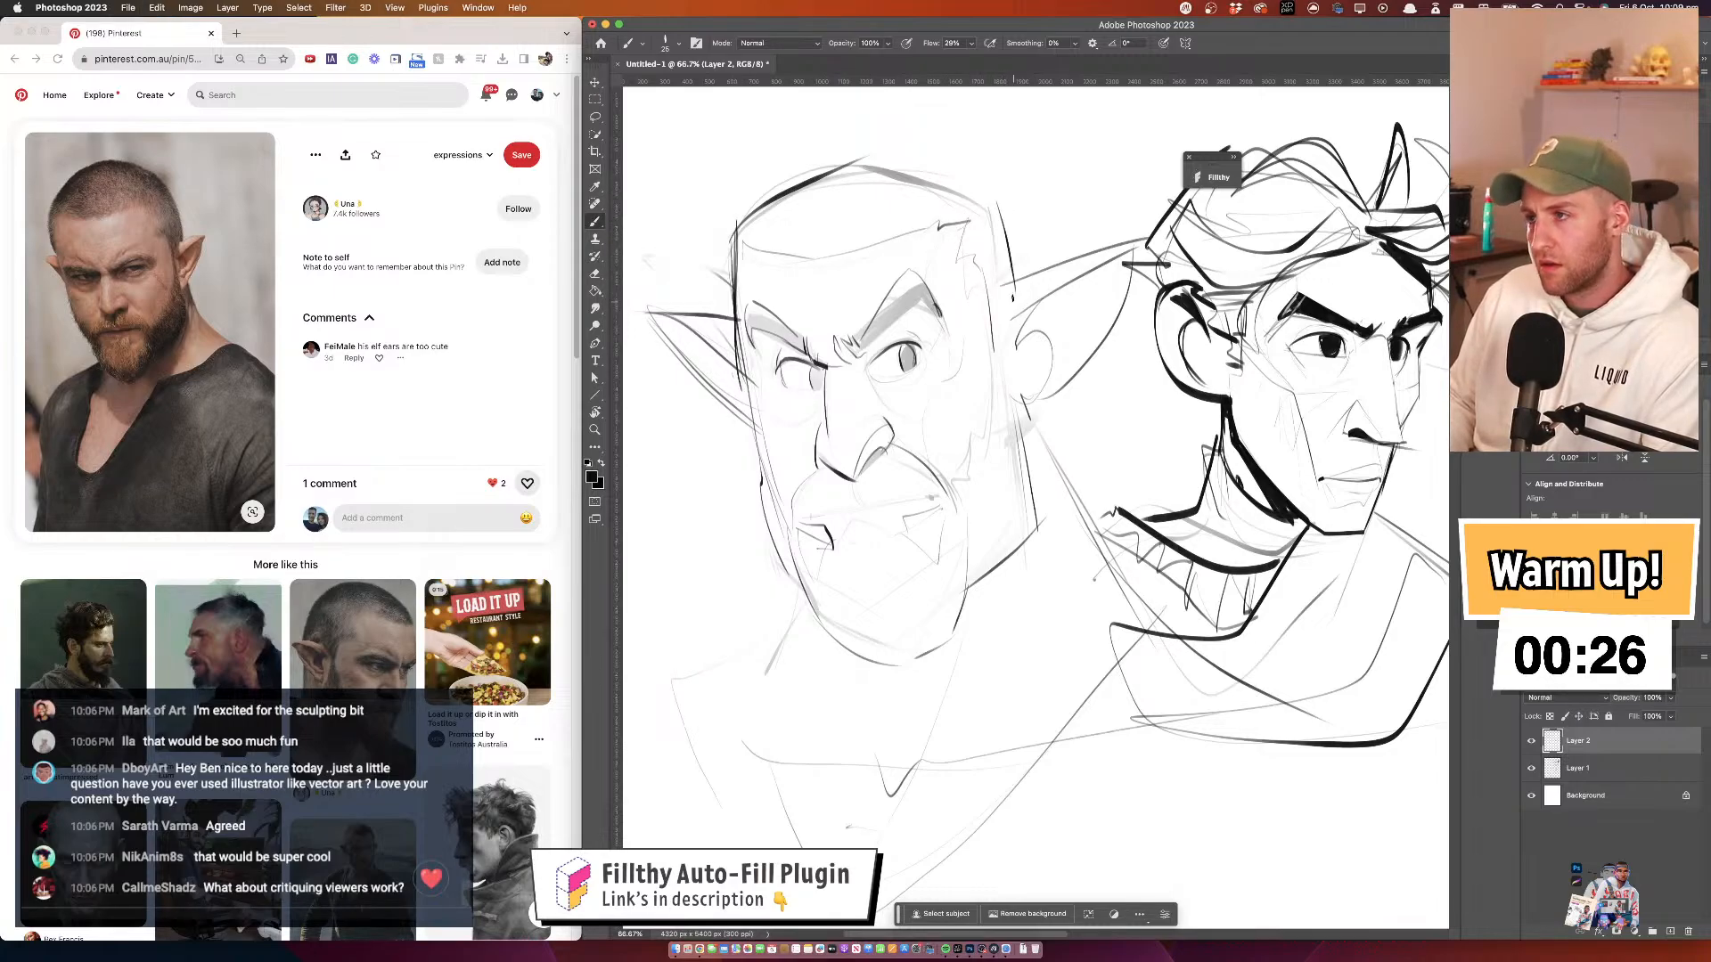
pyautogui.moveTo(999, 210); pyautogui.dragTo(887, 170)
# Paint both pupils solid black
pyautogui.moveTo(1061, 211); pyautogui.dragTo(1036, 124)
pyautogui.moveTo(884, 265)
pyautogui.mouseDown()
pyautogui.moveTo(882, 283)
pyautogui.moveTo(887, 259)
pyautogui.mouseUp()
pyautogui.press('super+z')
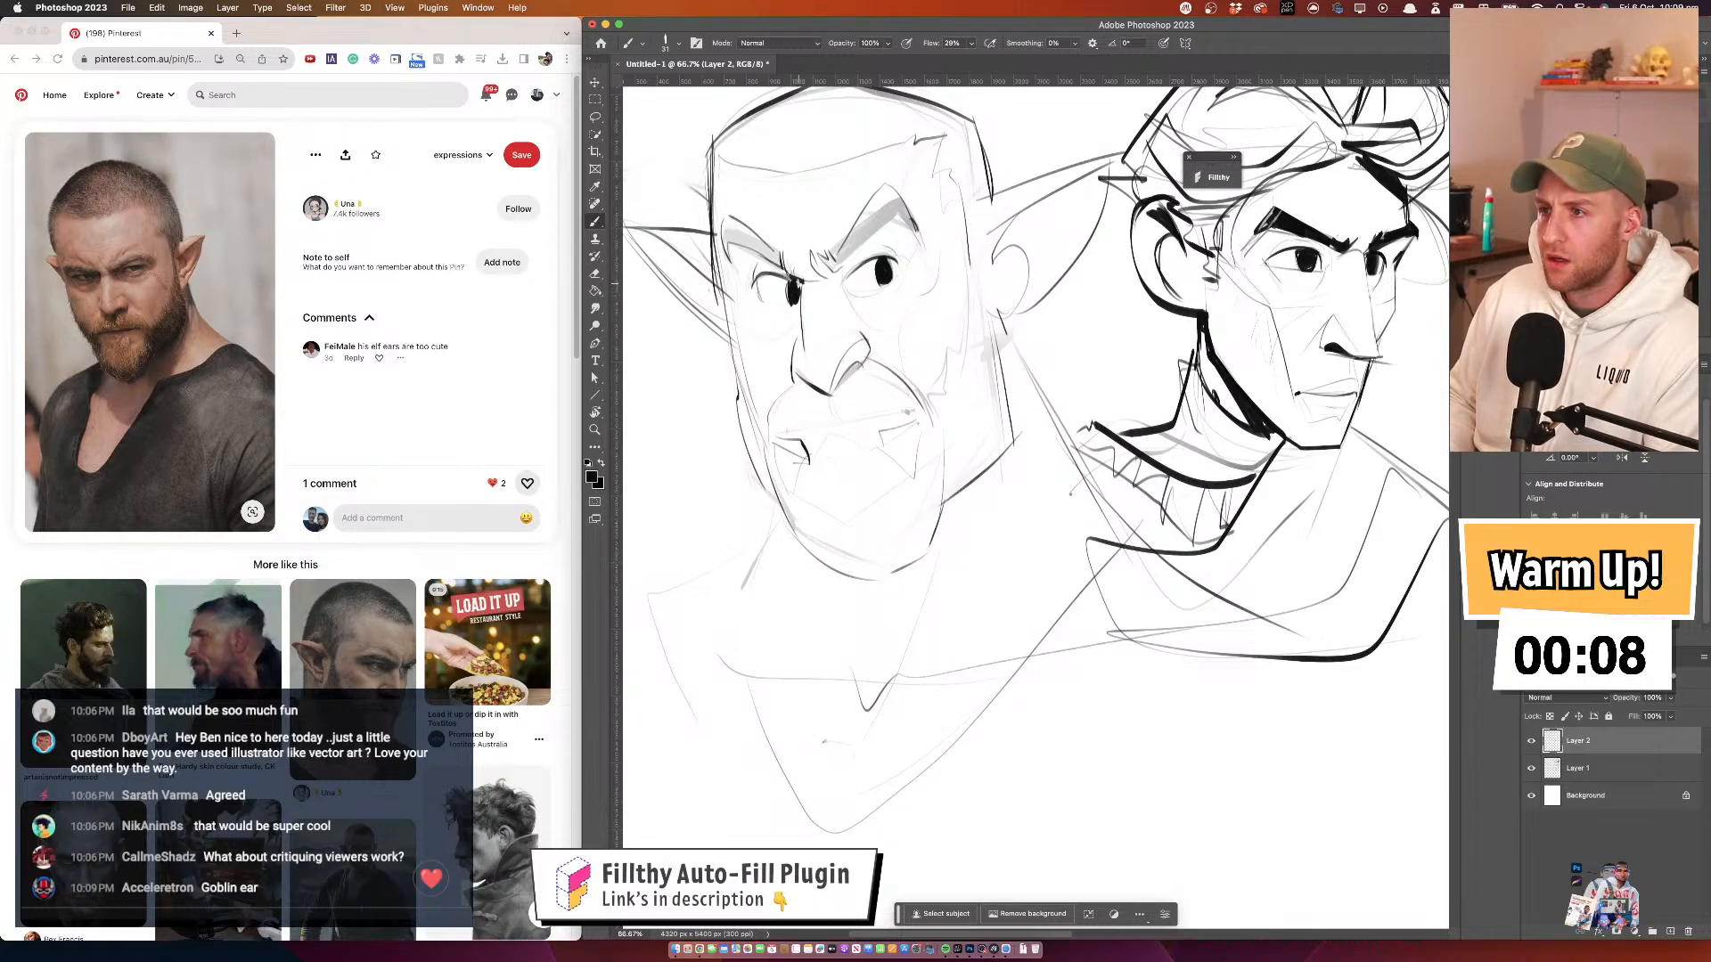
# Ink the mouth as a slanted line and thicken its near corner
pyautogui.moveTo(1009, 300); pyautogui.dragTo(951, 283)
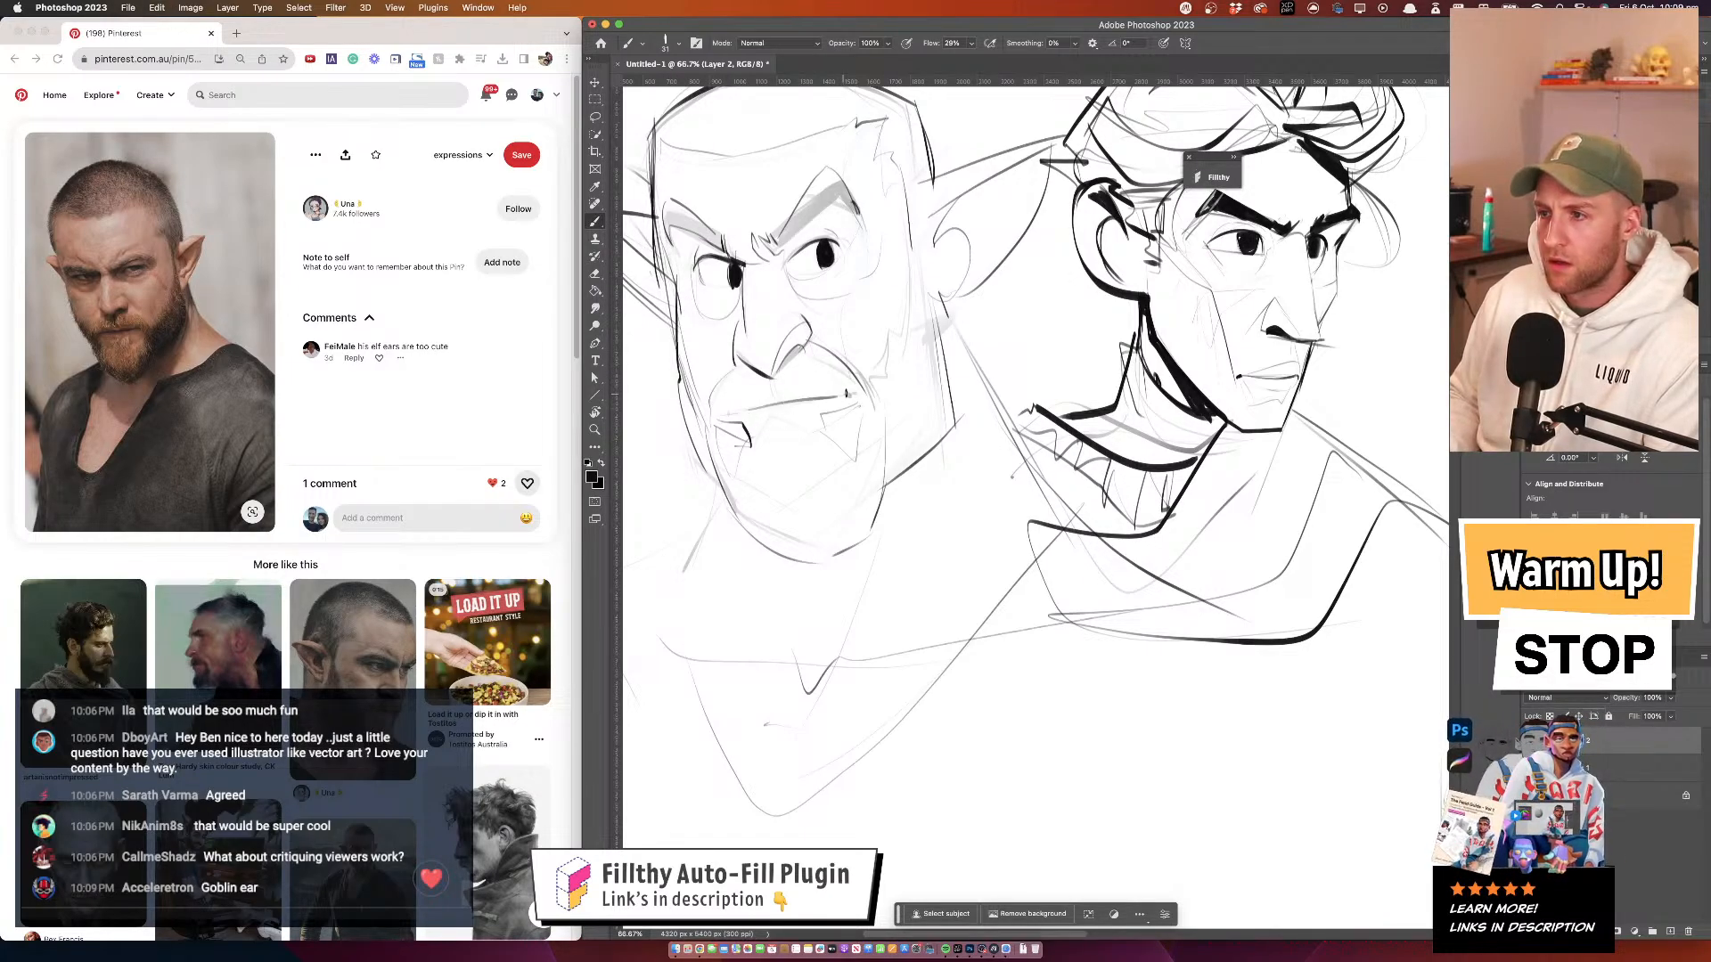
pyautogui.press('z')
pyautogui.moveTo(923, 367); pyautogui.dragTo(898, 374)
pyautogui.moveTo(906, 421); pyautogui.dragTo(935, 468)
pyautogui.click(959, 488)
pyautogui.scroll(-2, 958, 488)
pyautogui.press('b')
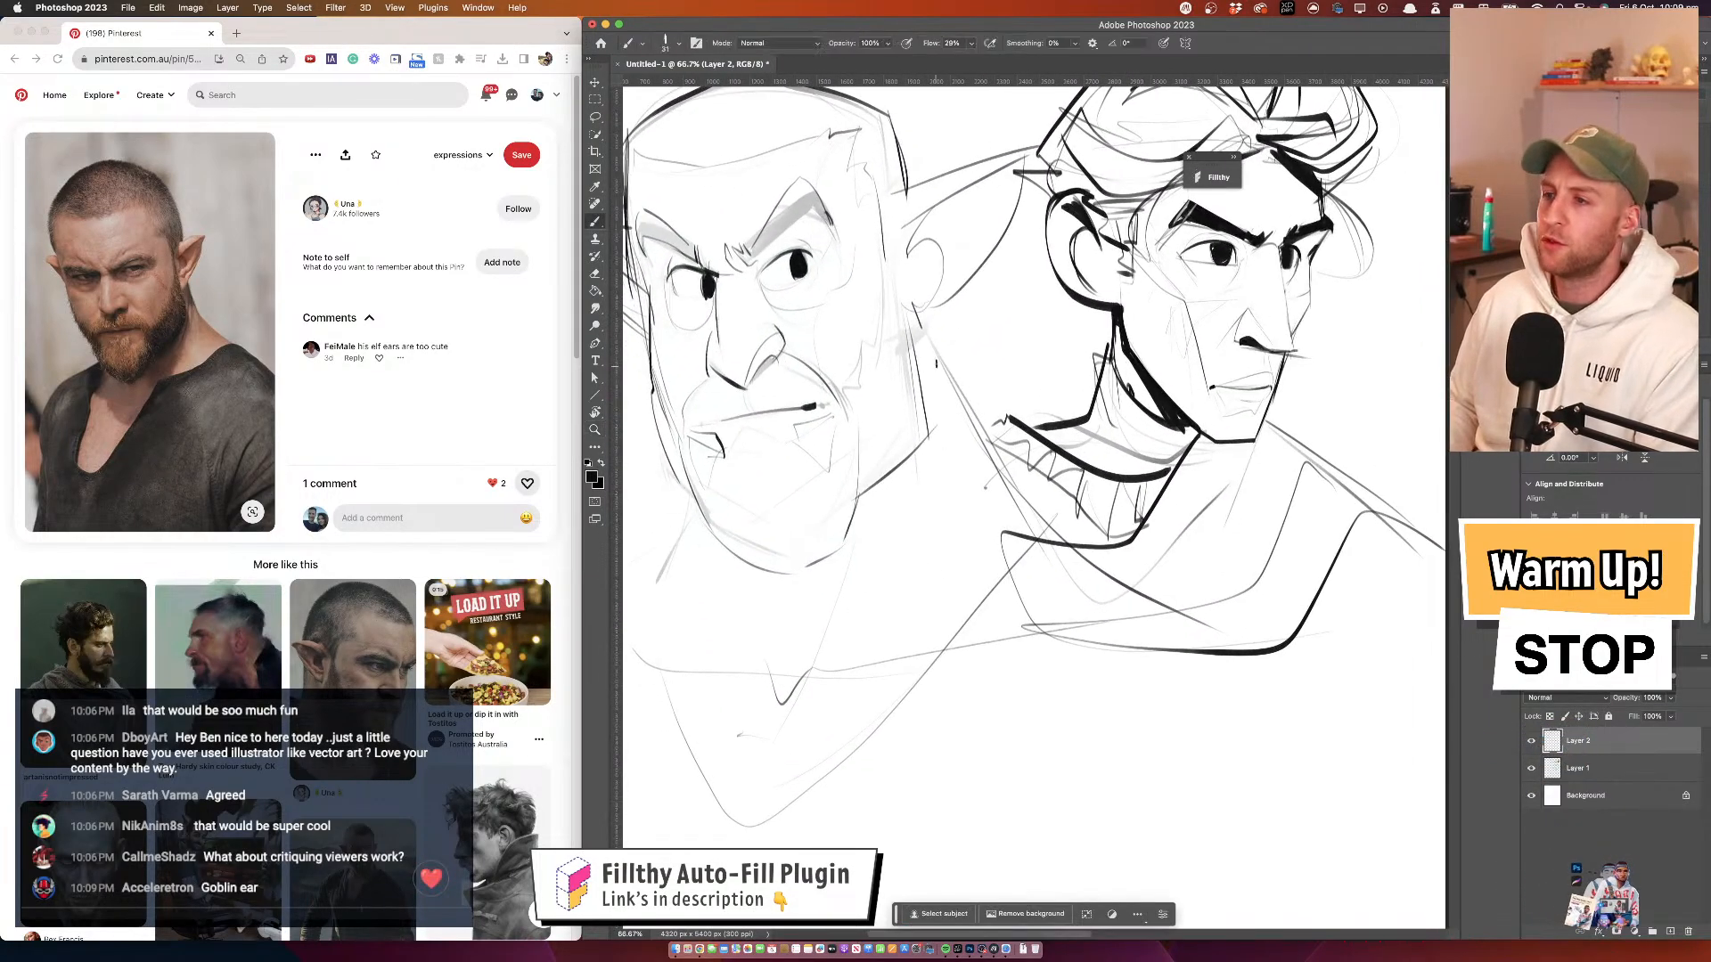
# Ink the near eyebrow's lower edge up to its outer end with a darker line
pyautogui.moveTo(937, 405); pyautogui.dragTo(1045, 470)
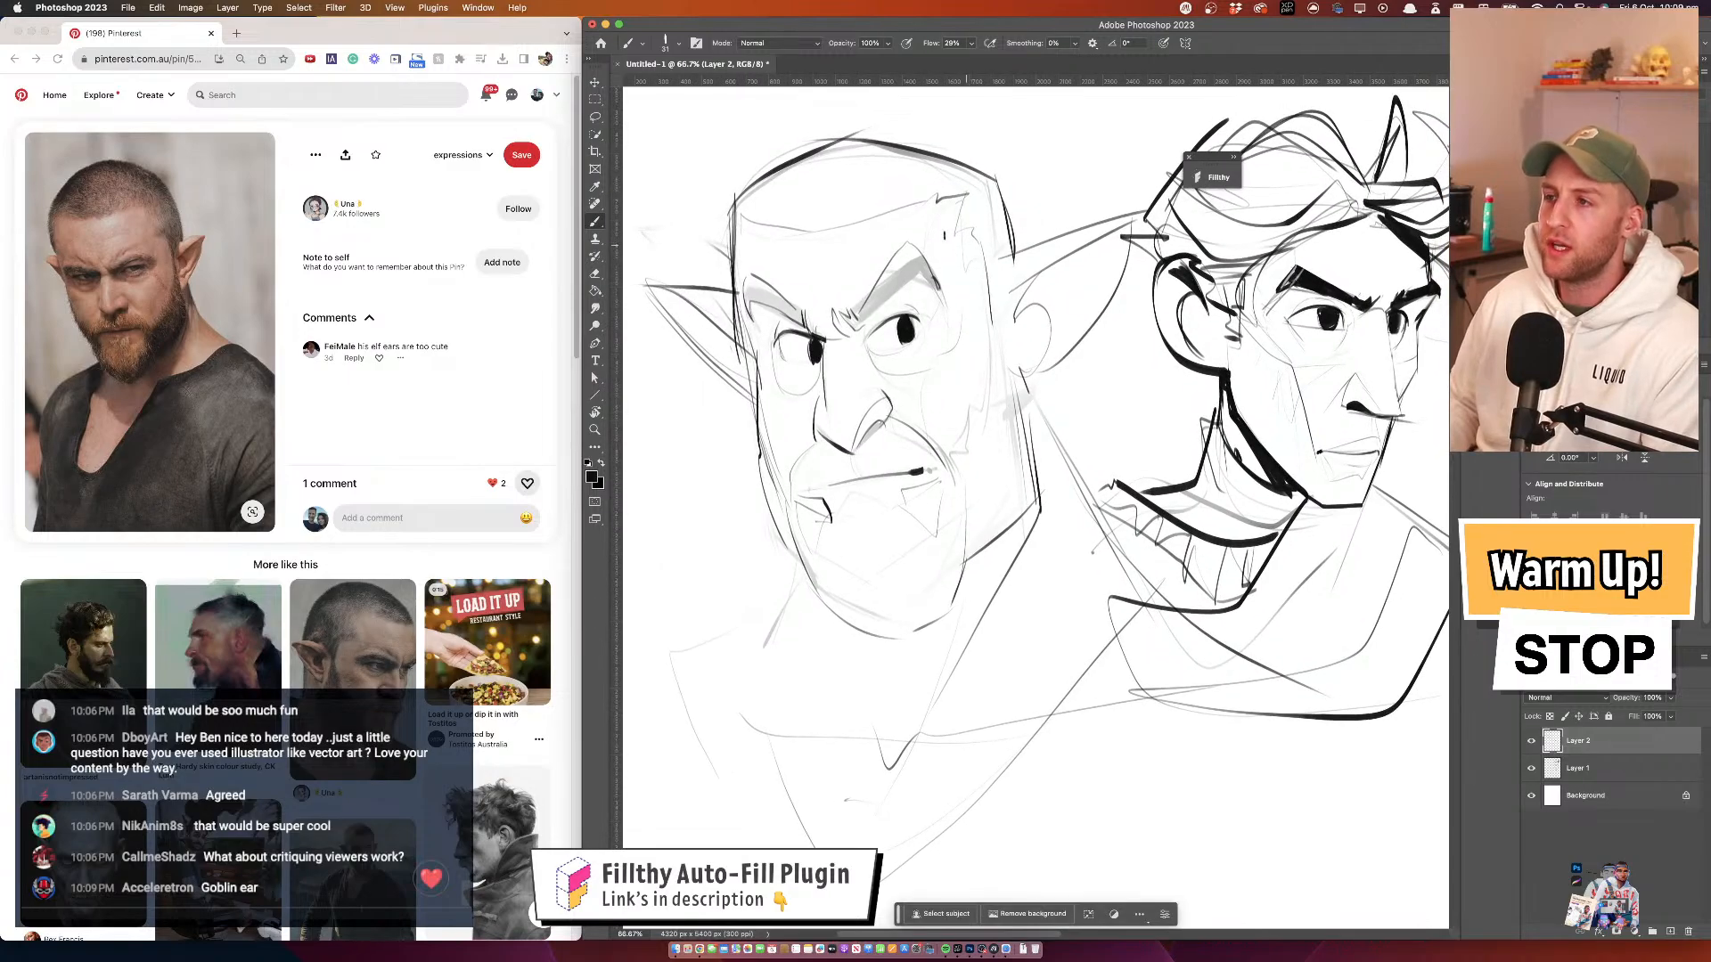
pyautogui.moveTo(861, 322); pyautogui.dragTo(940, 271)
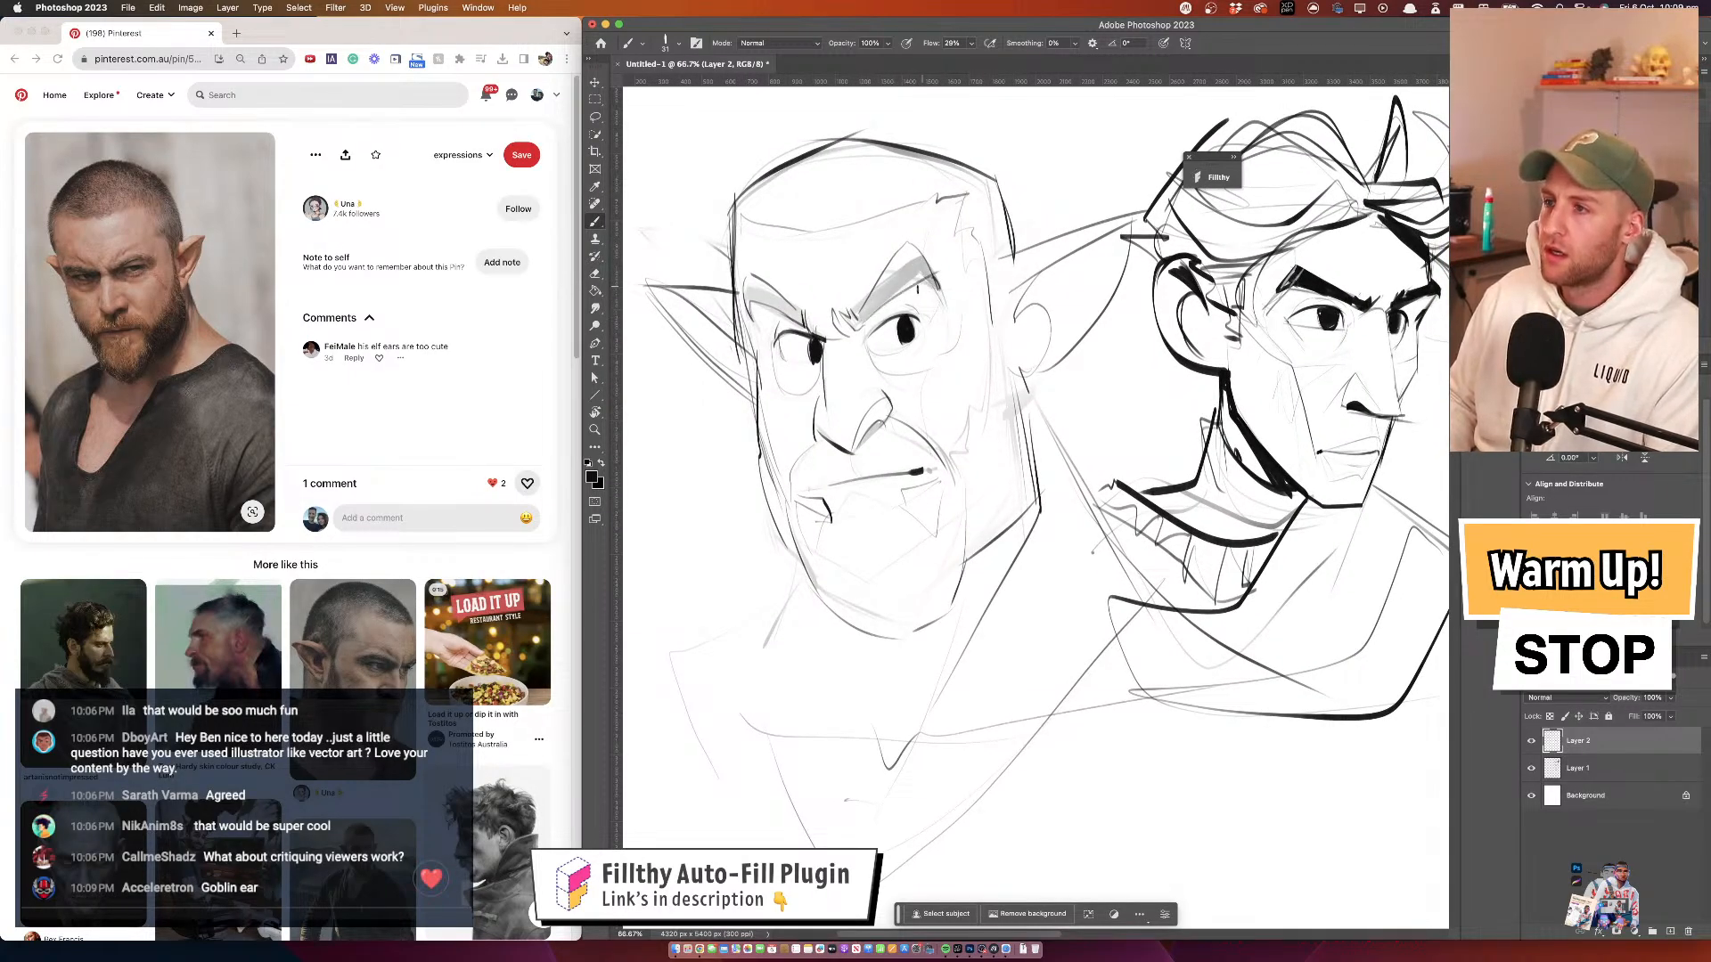
pyautogui.press('super+z')
pyautogui.moveTo(863, 320); pyautogui.dragTo(941, 270)
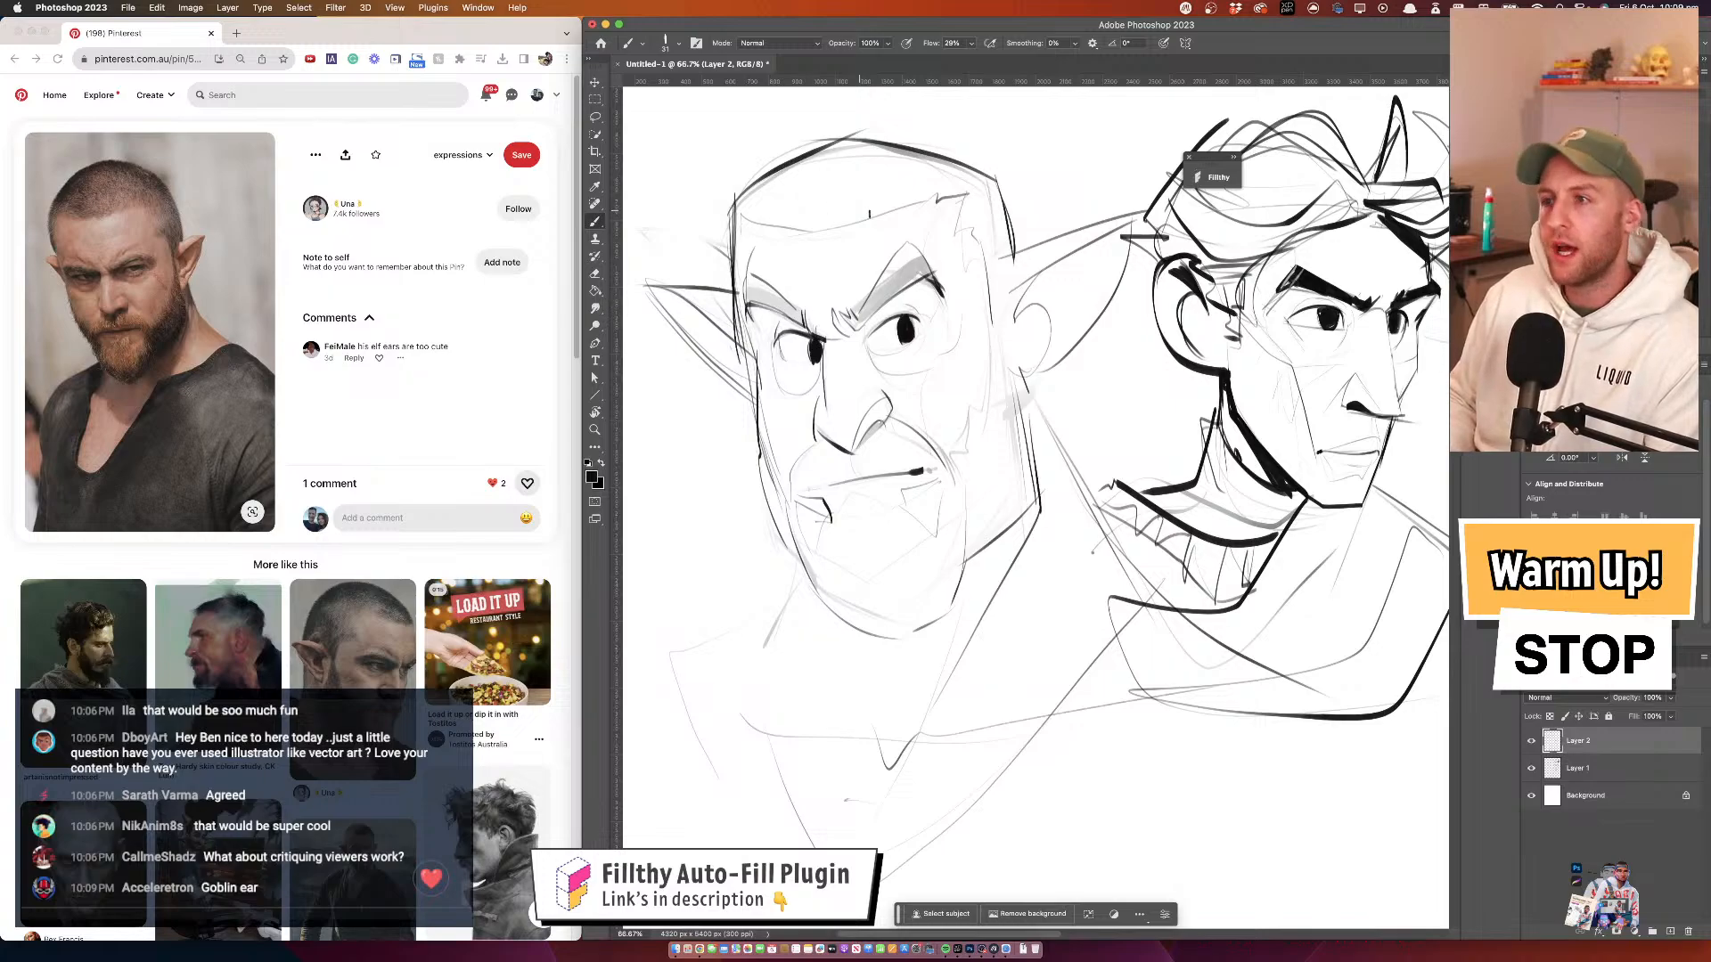
pyautogui.press('z')
pyautogui.keyDown('alt'); pyautogui.click(892, 350); pyautogui.keyUp('alt')
pyautogui.keyDown('alt'); pyautogui.click(891, 365); pyautogui.keyUp('alt')
pyautogui.moveTo(879, 556); pyautogui.dragTo(836, 523)
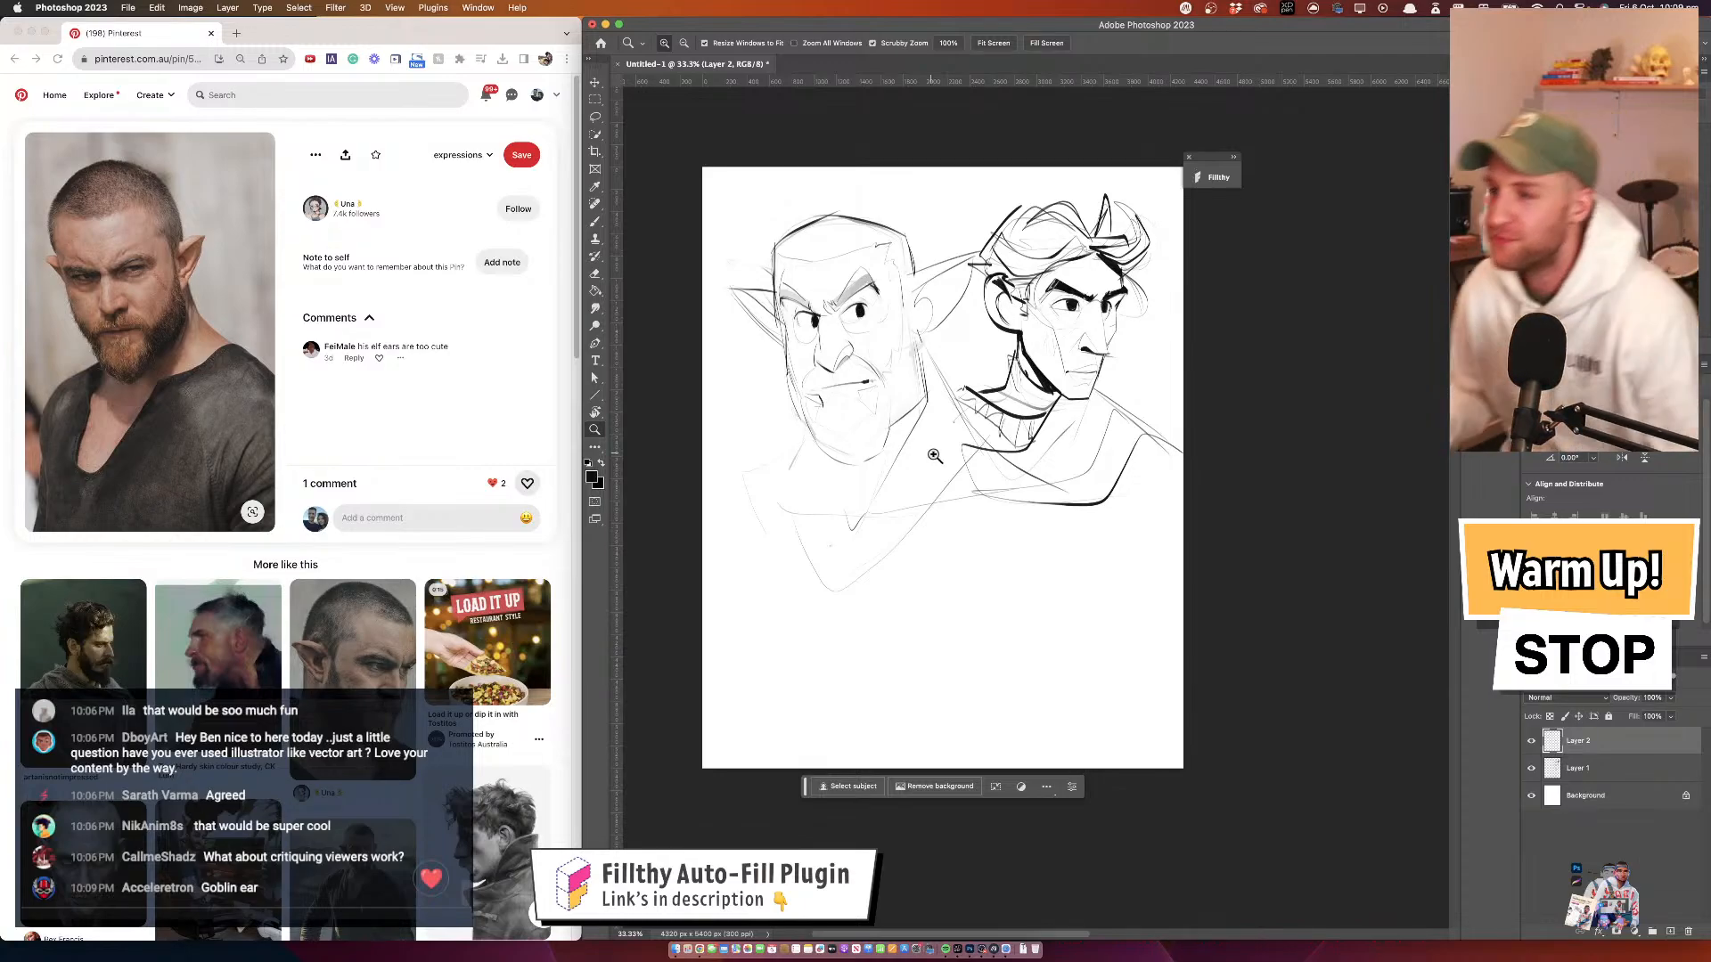
pyautogui.click(795, 335)
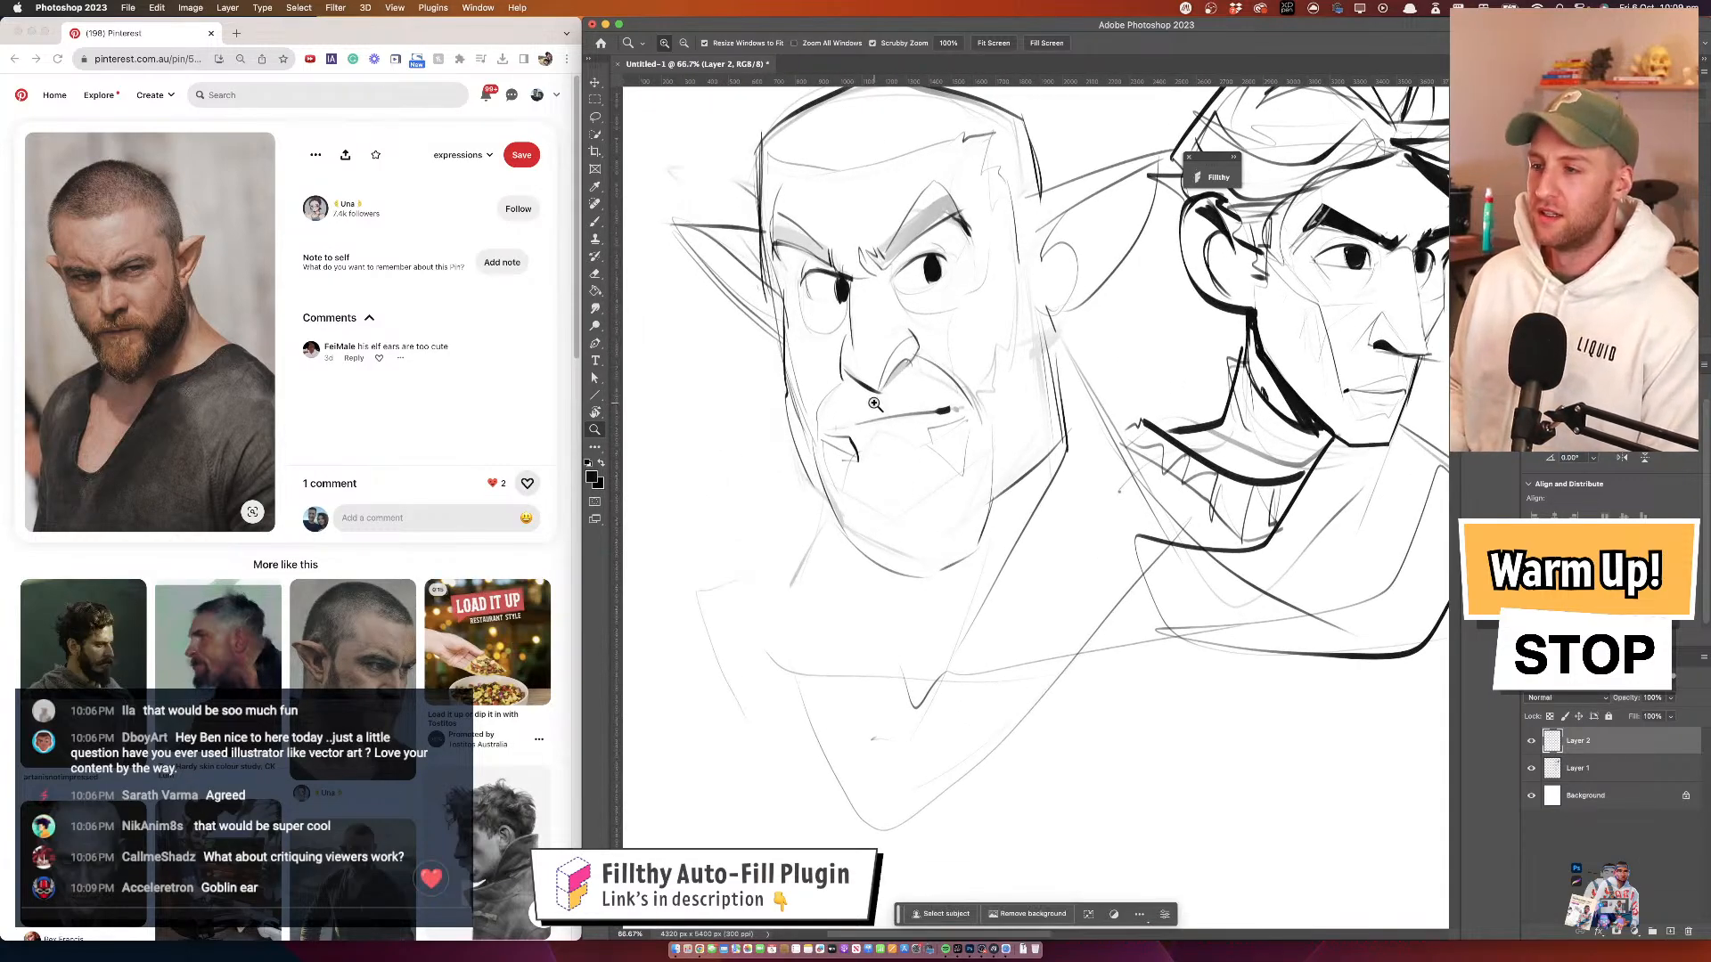
pyautogui.press('b')
pyautogui.moveTo(966, 375); pyautogui.dragTo(959, 375)
# Scale the elf portrait down to about 82% and reposition it beside the other portrait
pyautogui.press('v')
pyautogui.moveTo(915, 270)
pyautogui.mouseDown()
pyautogui.moveTo(928, 258)
pyautogui.moveTo(905, 273)
pyautogui.mouseUp()
pyautogui.hotkey('ctrl', 't')
pyautogui.moveTo(1358, 451); pyautogui.dragTo(1244, 456)
pyautogui.moveTo(1024, 406); pyautogui.dragTo(960, 304)
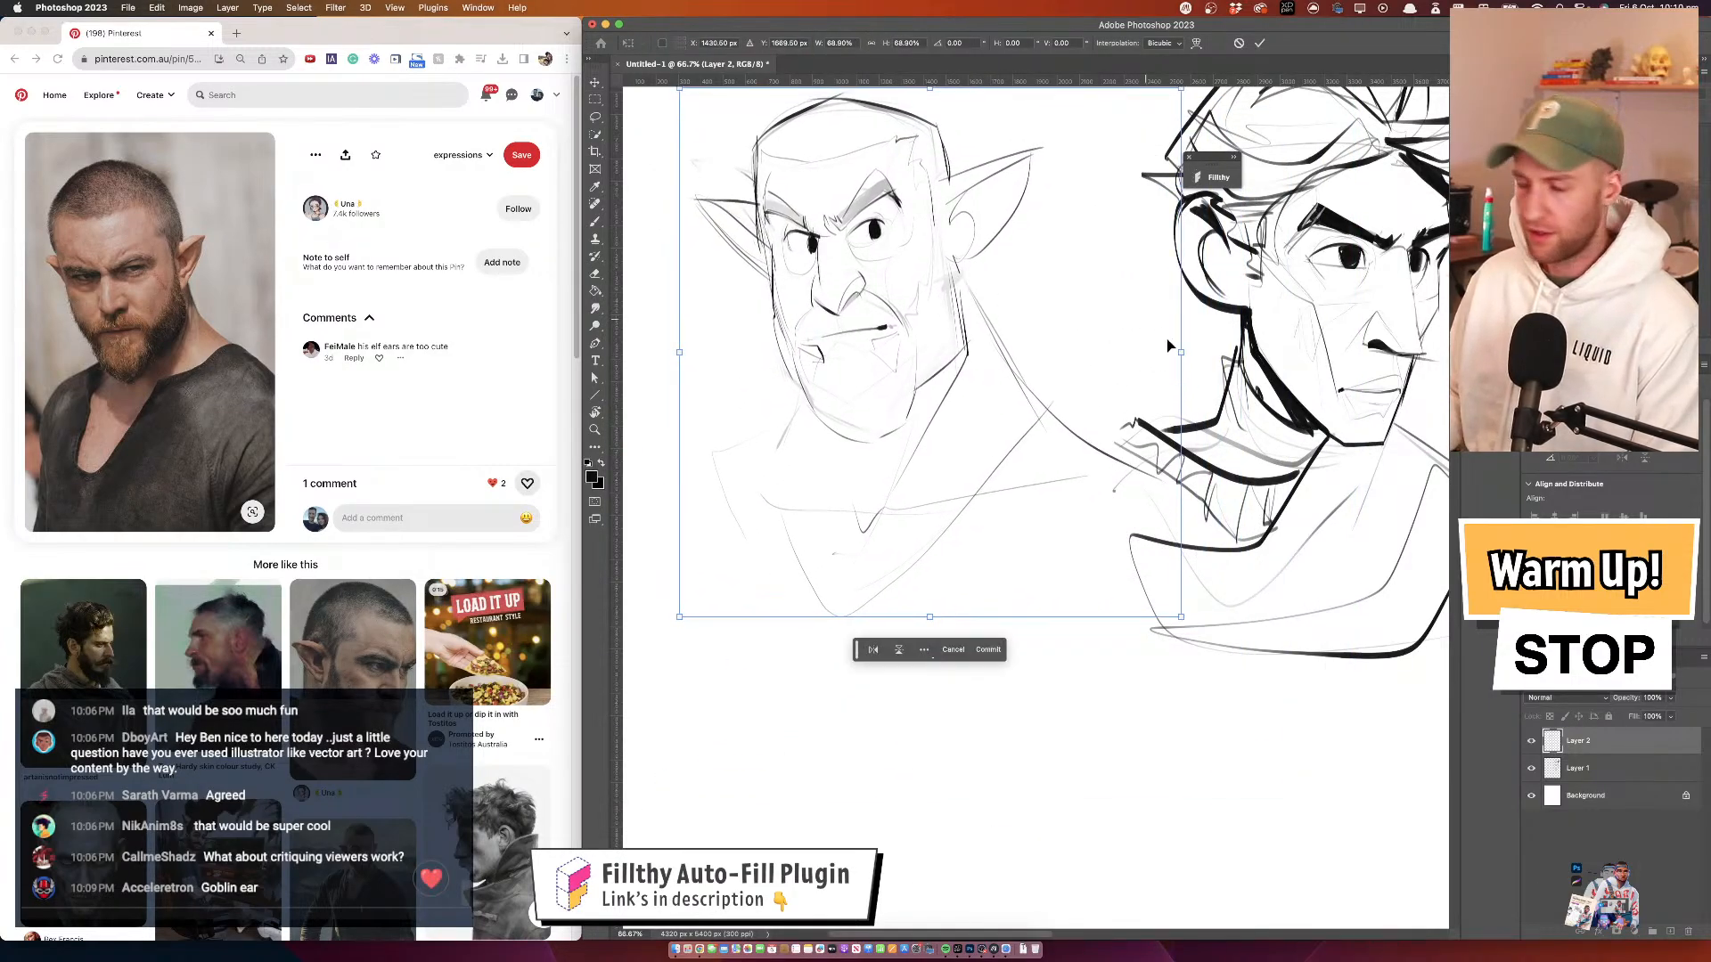
pyautogui.moveTo(1183, 355); pyautogui.dragTo(1228, 354)
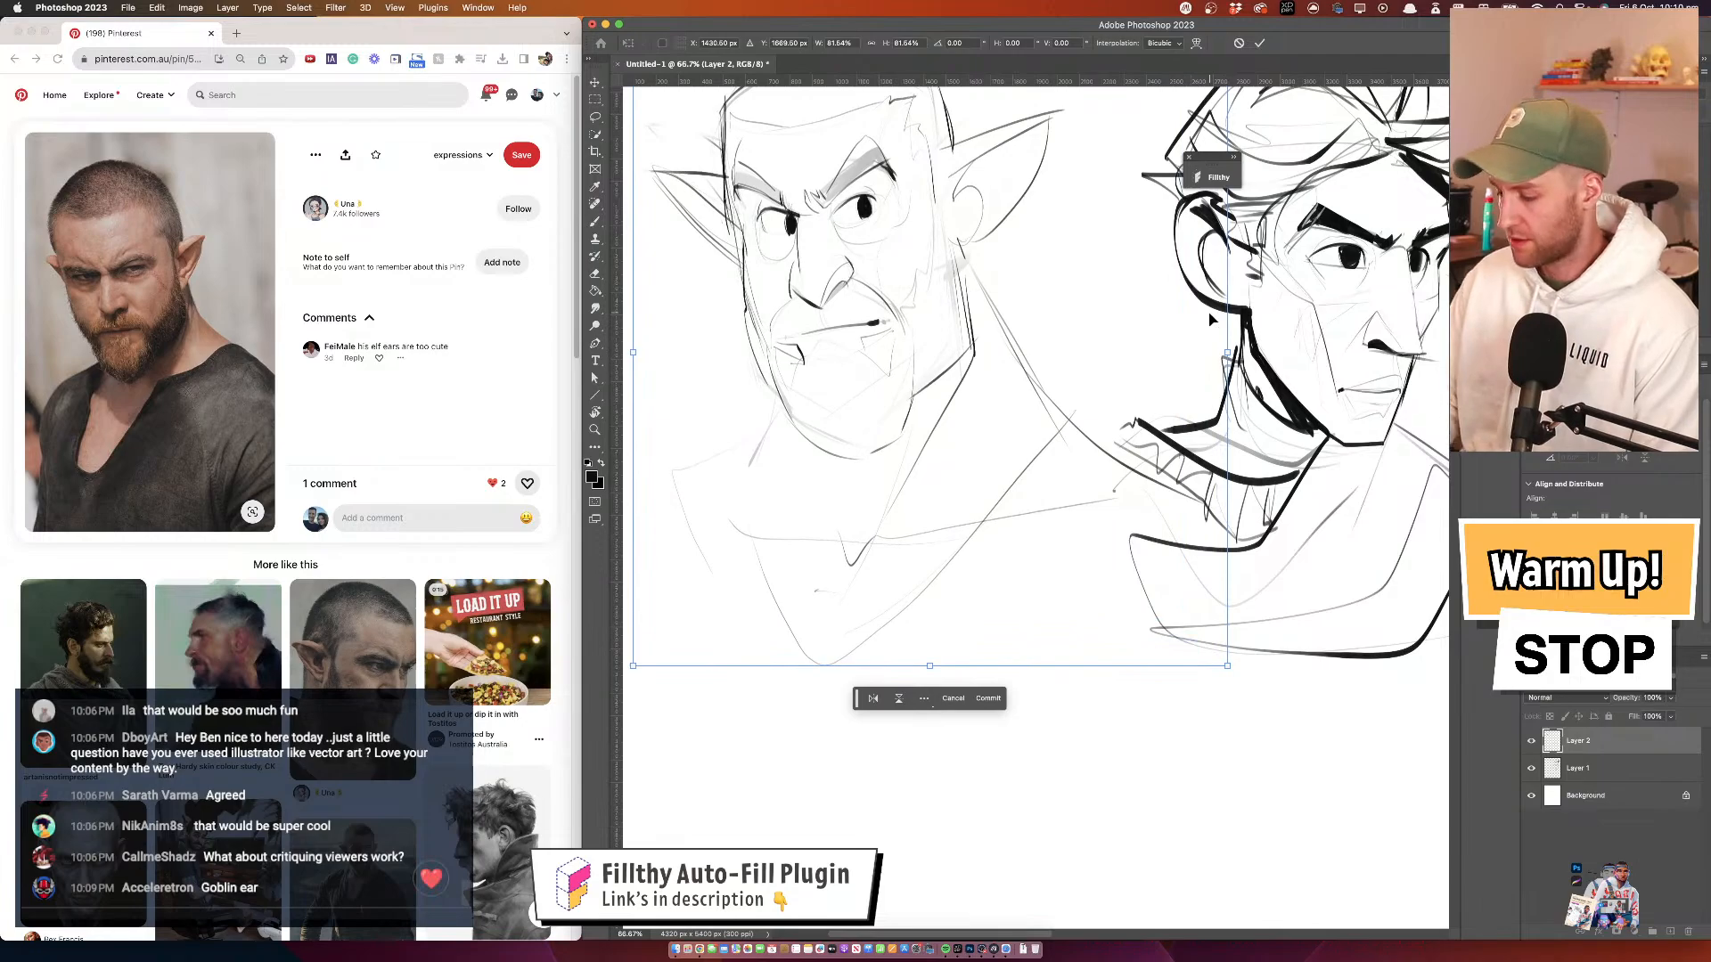
pyautogui.press('Return')
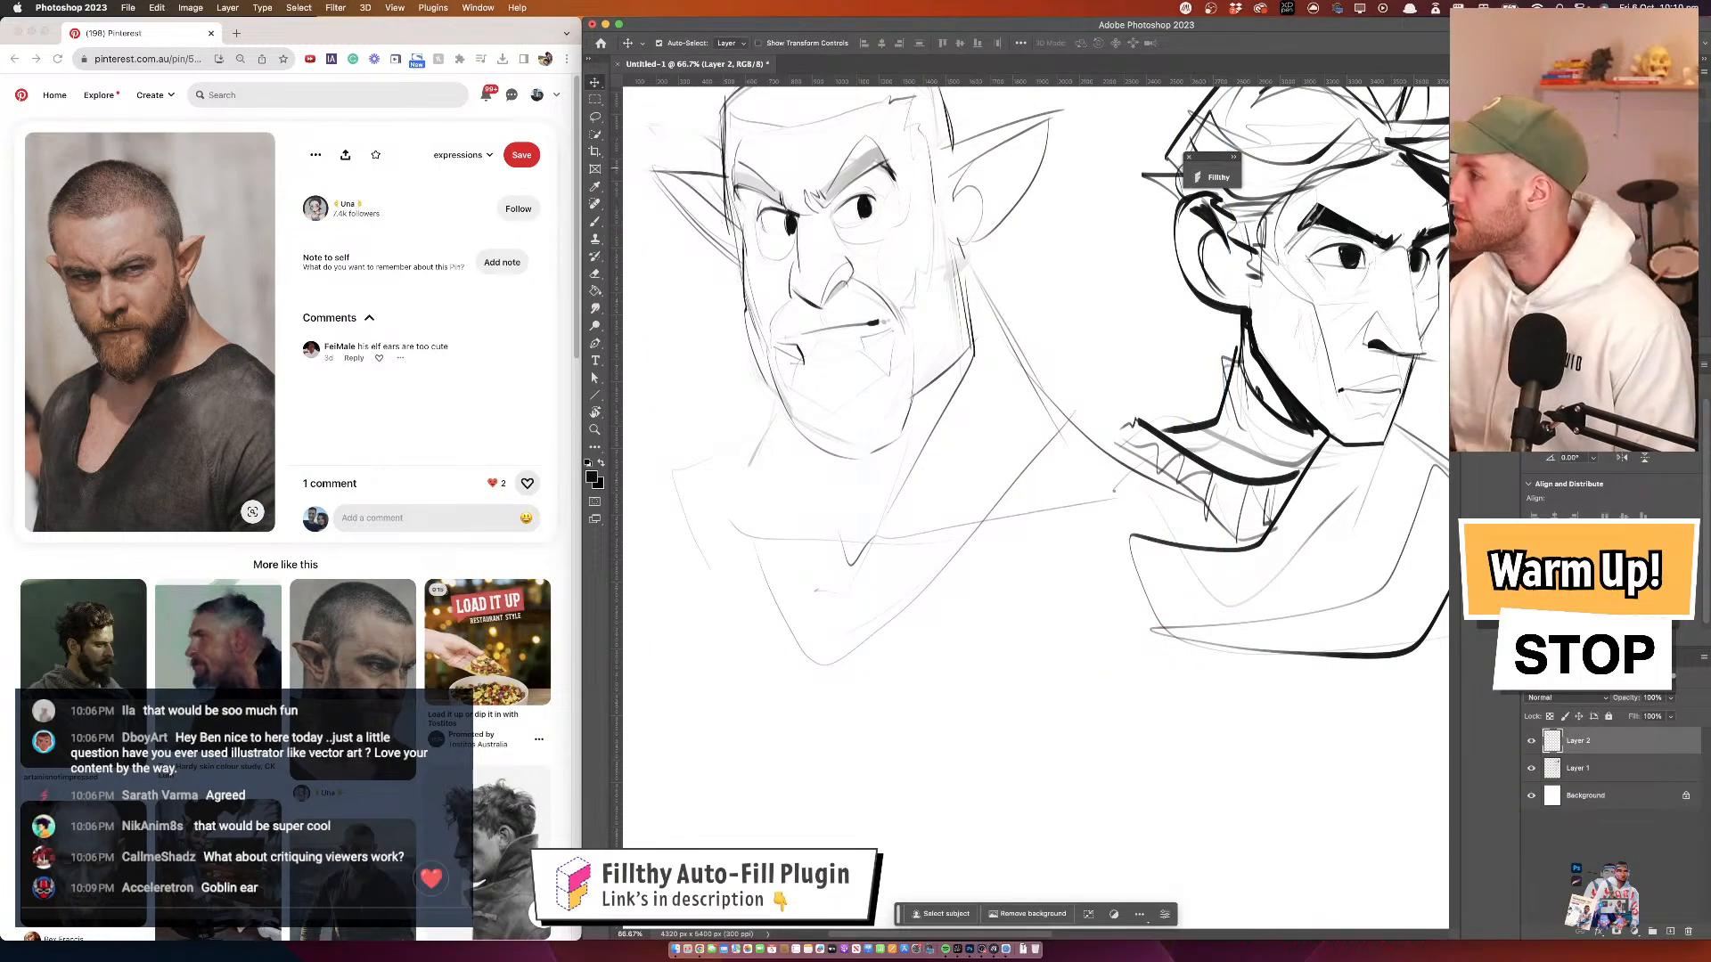
pyautogui.scroll(5, 294, 768)
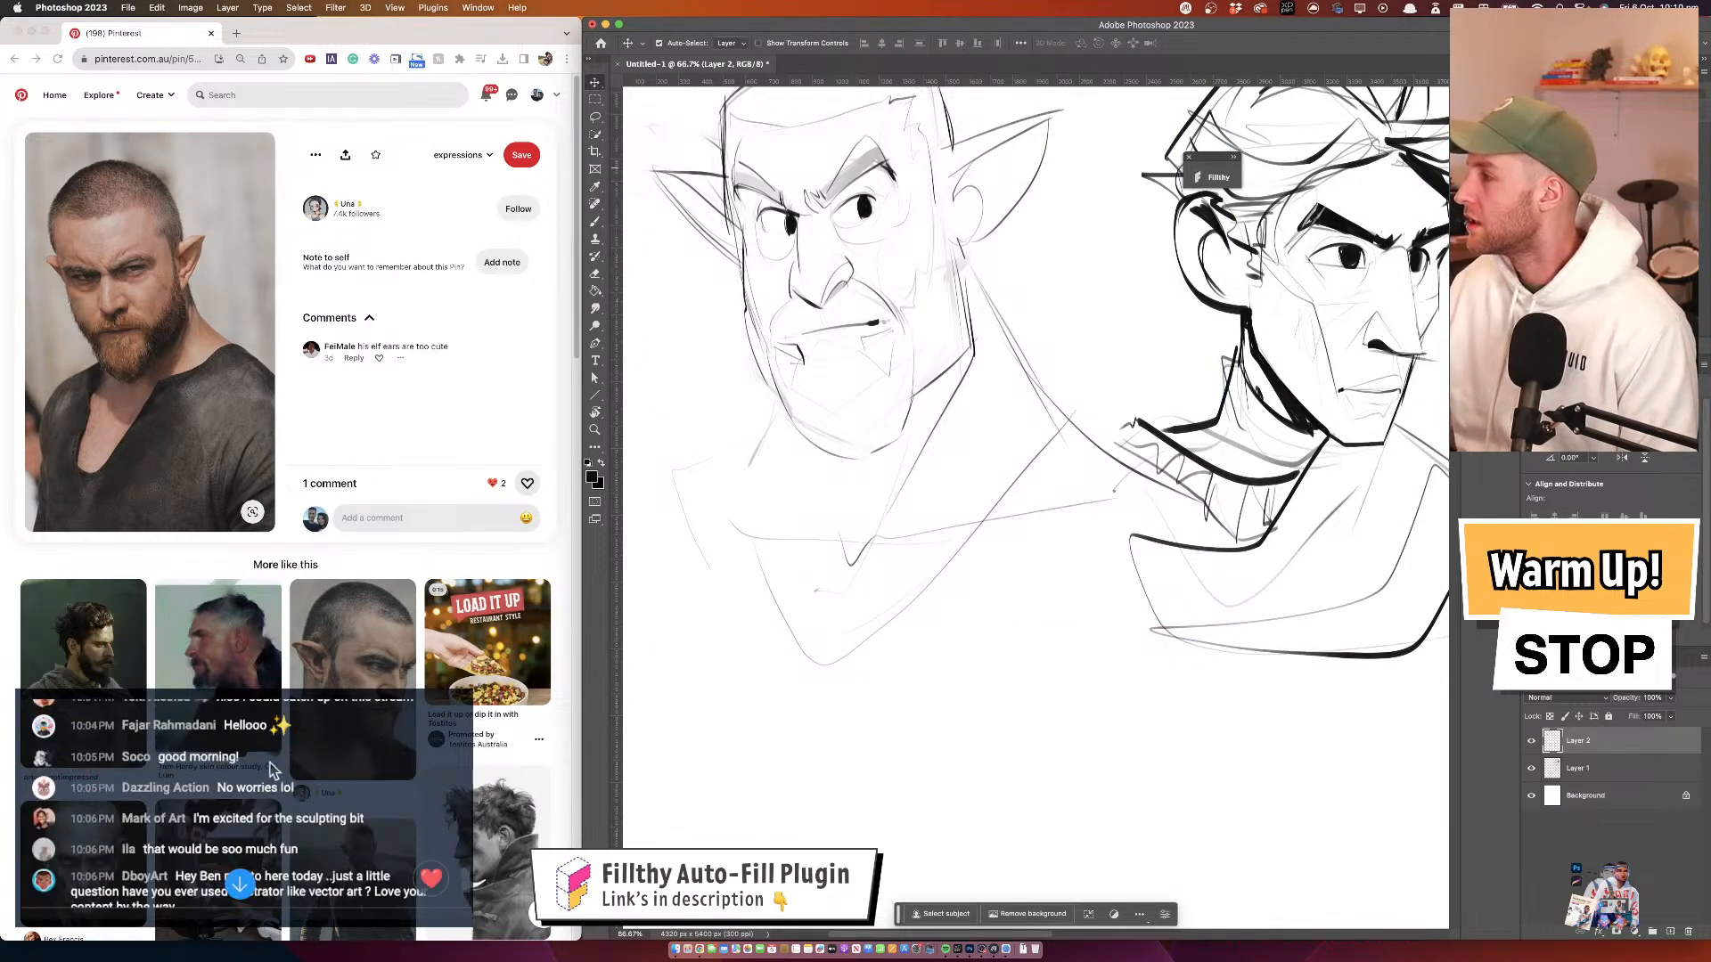
pyautogui.scroll(3, 264, 769)
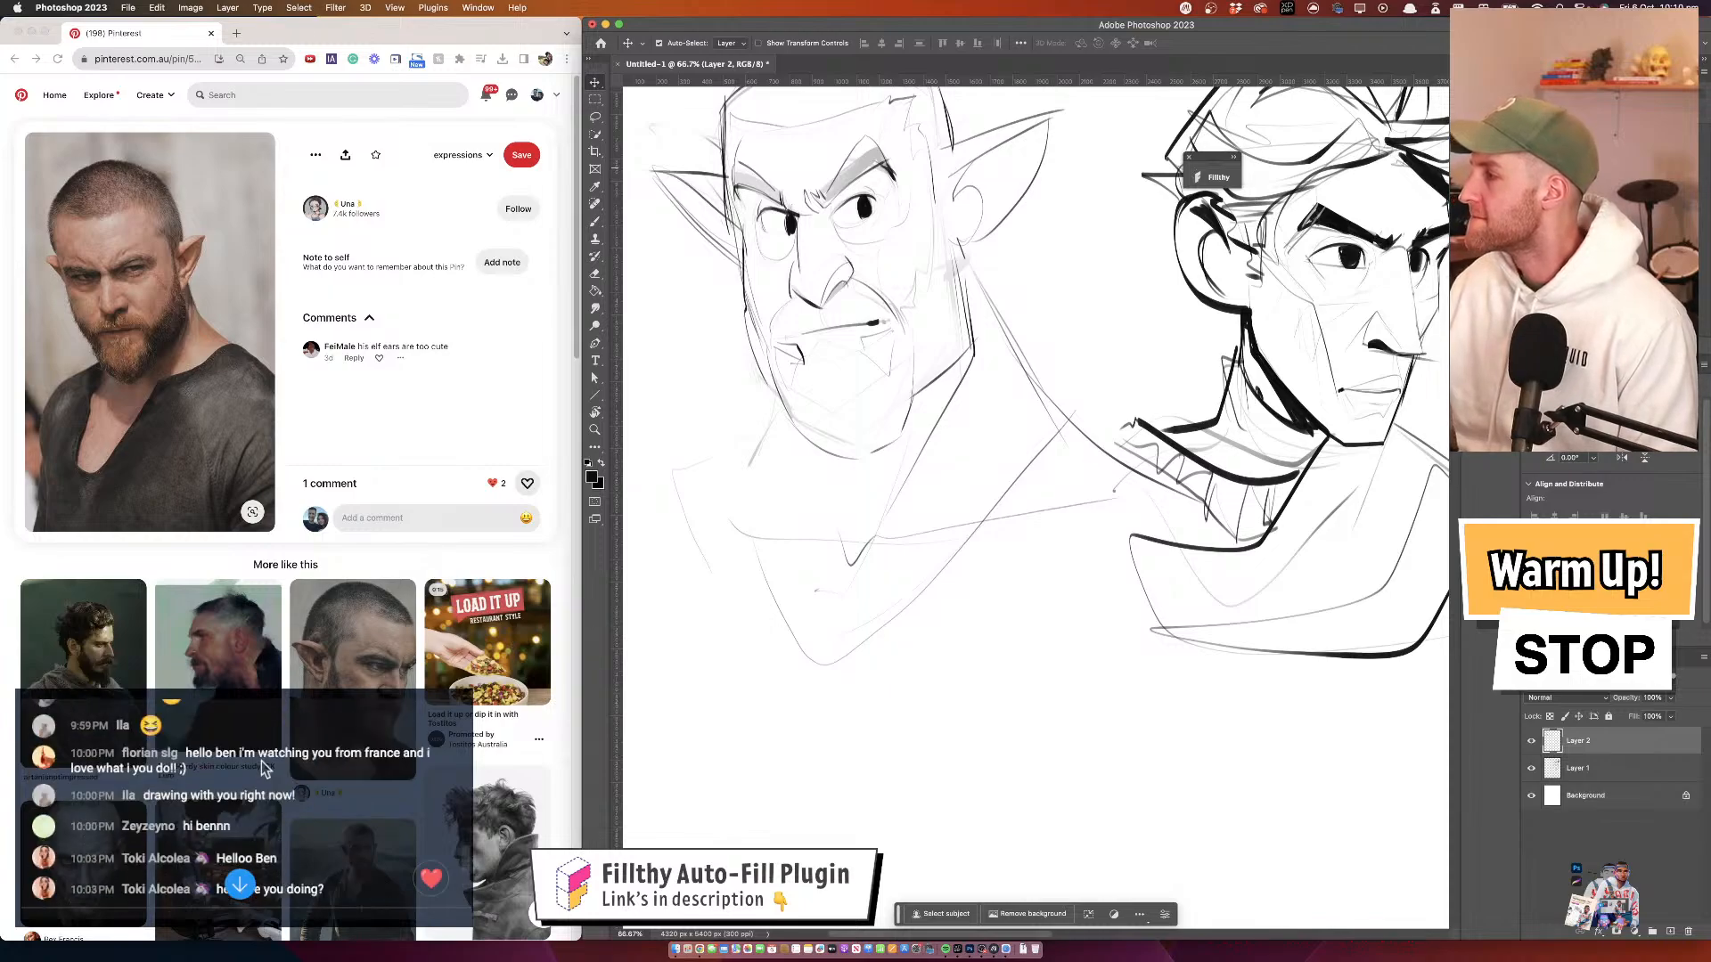
pyautogui.scroll(1, 264, 768)
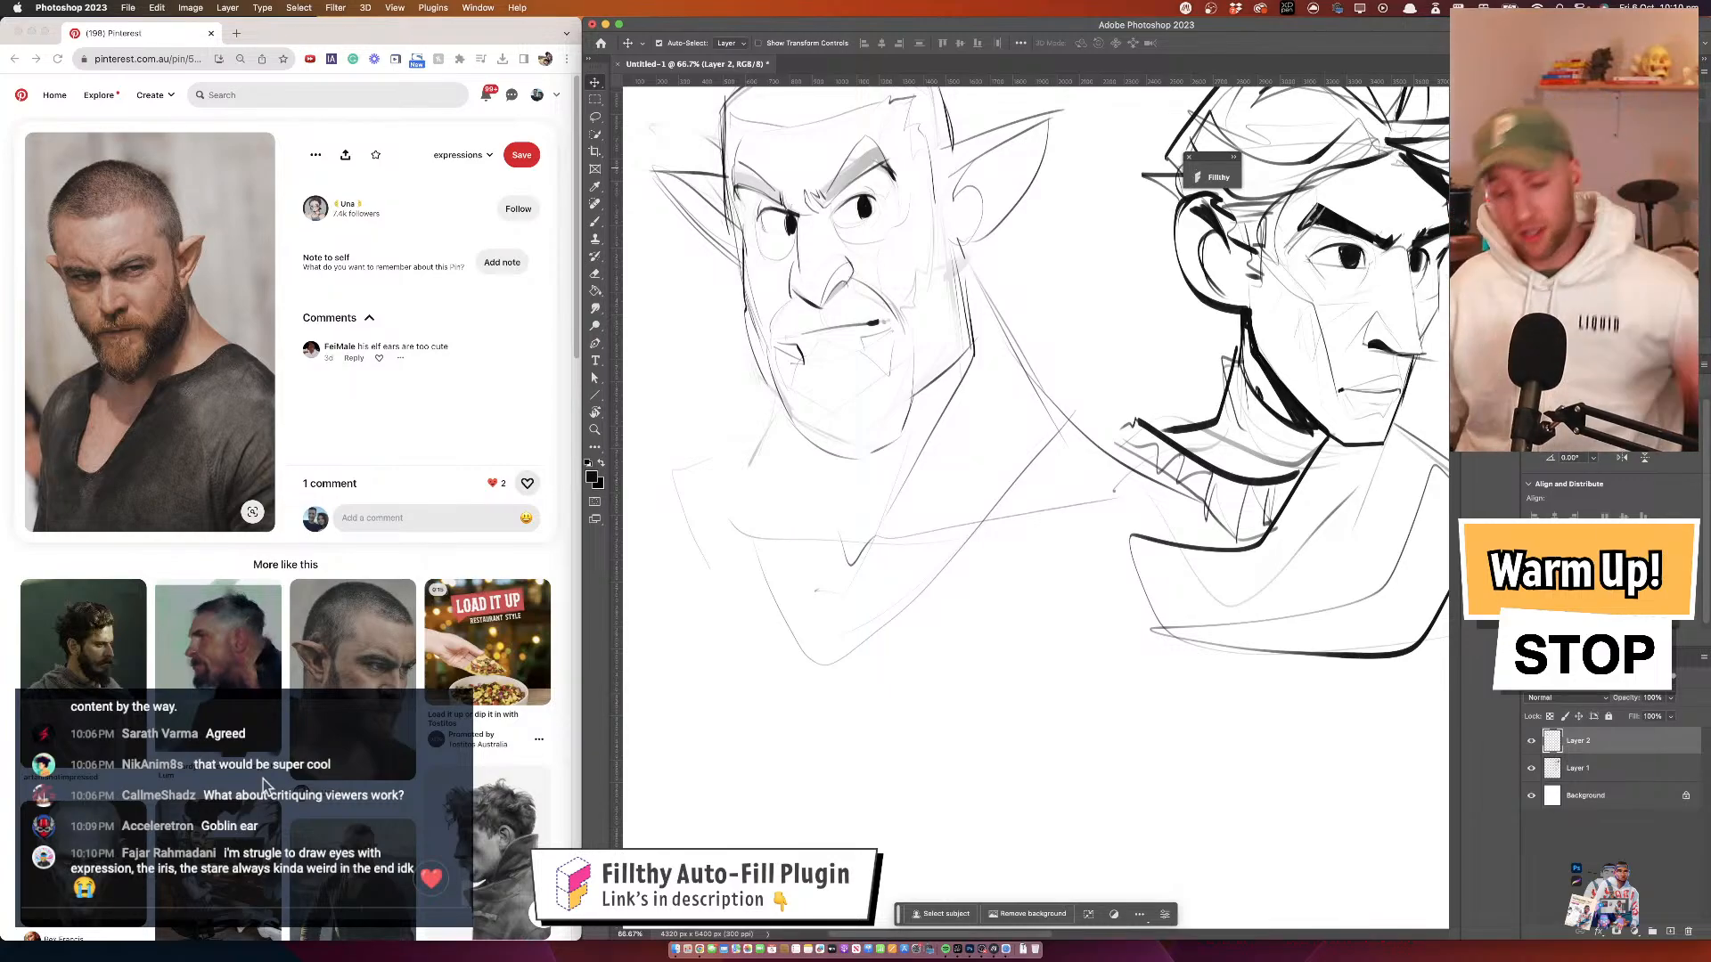
# Thicken the jawline with darker strokes on the far cheek and from the near jaw corner to the chin
pyautogui.press('b')
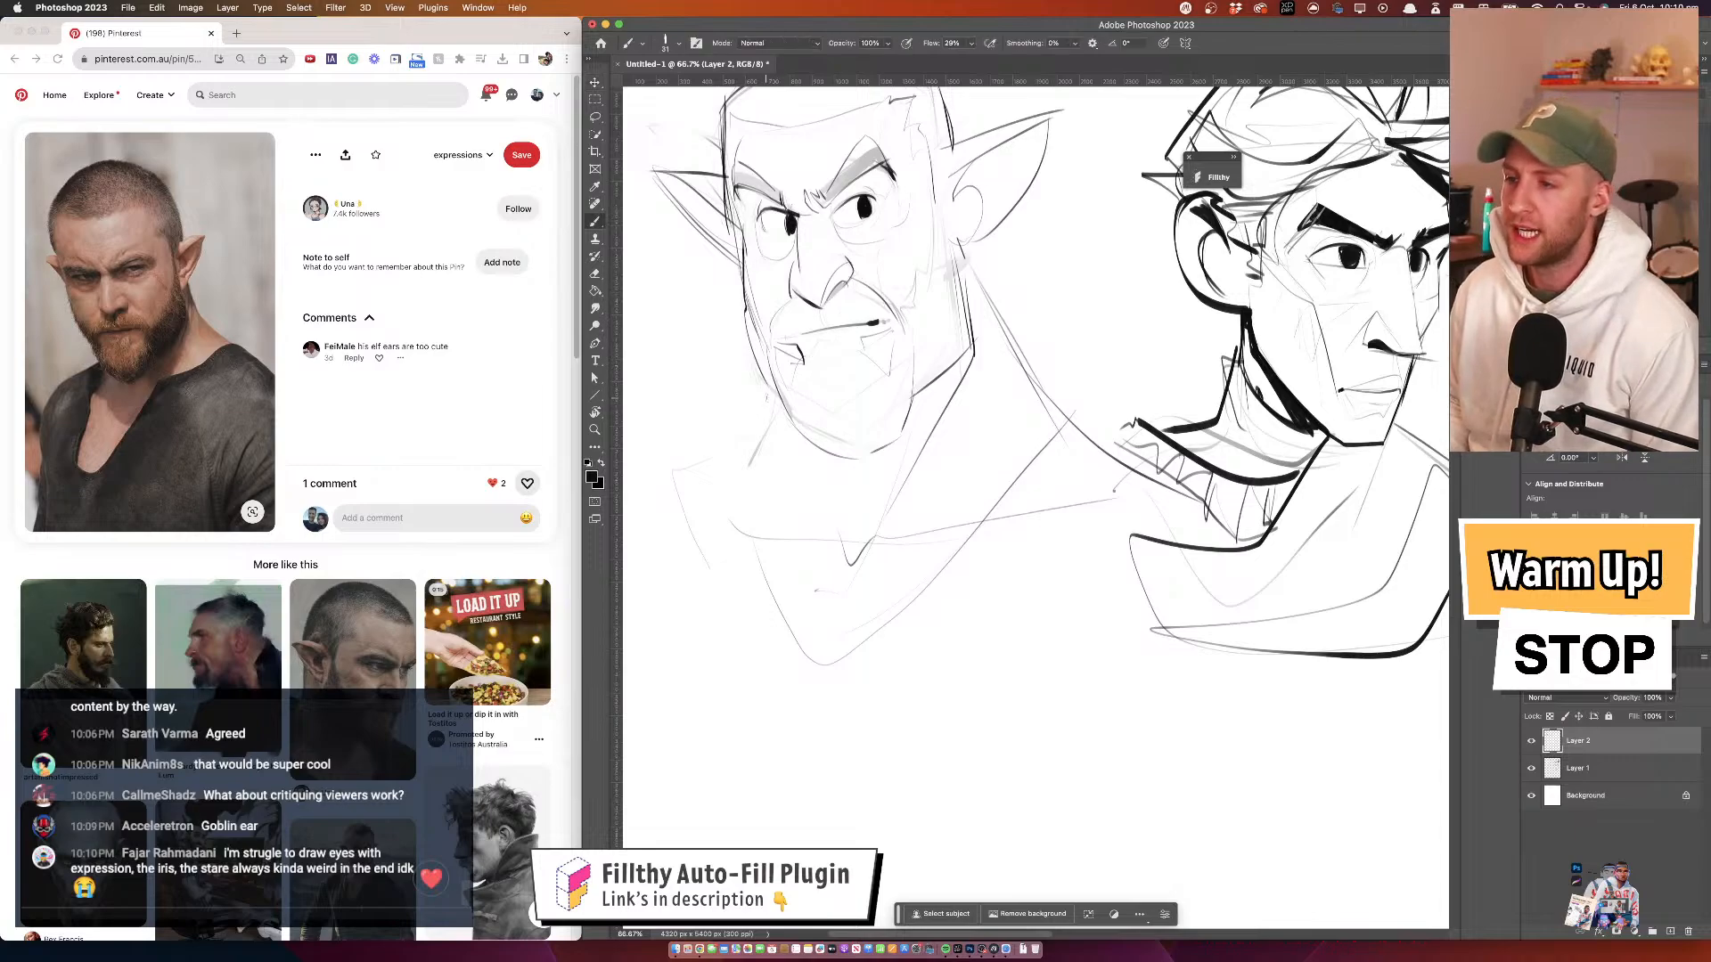
pyautogui.press('super+z')
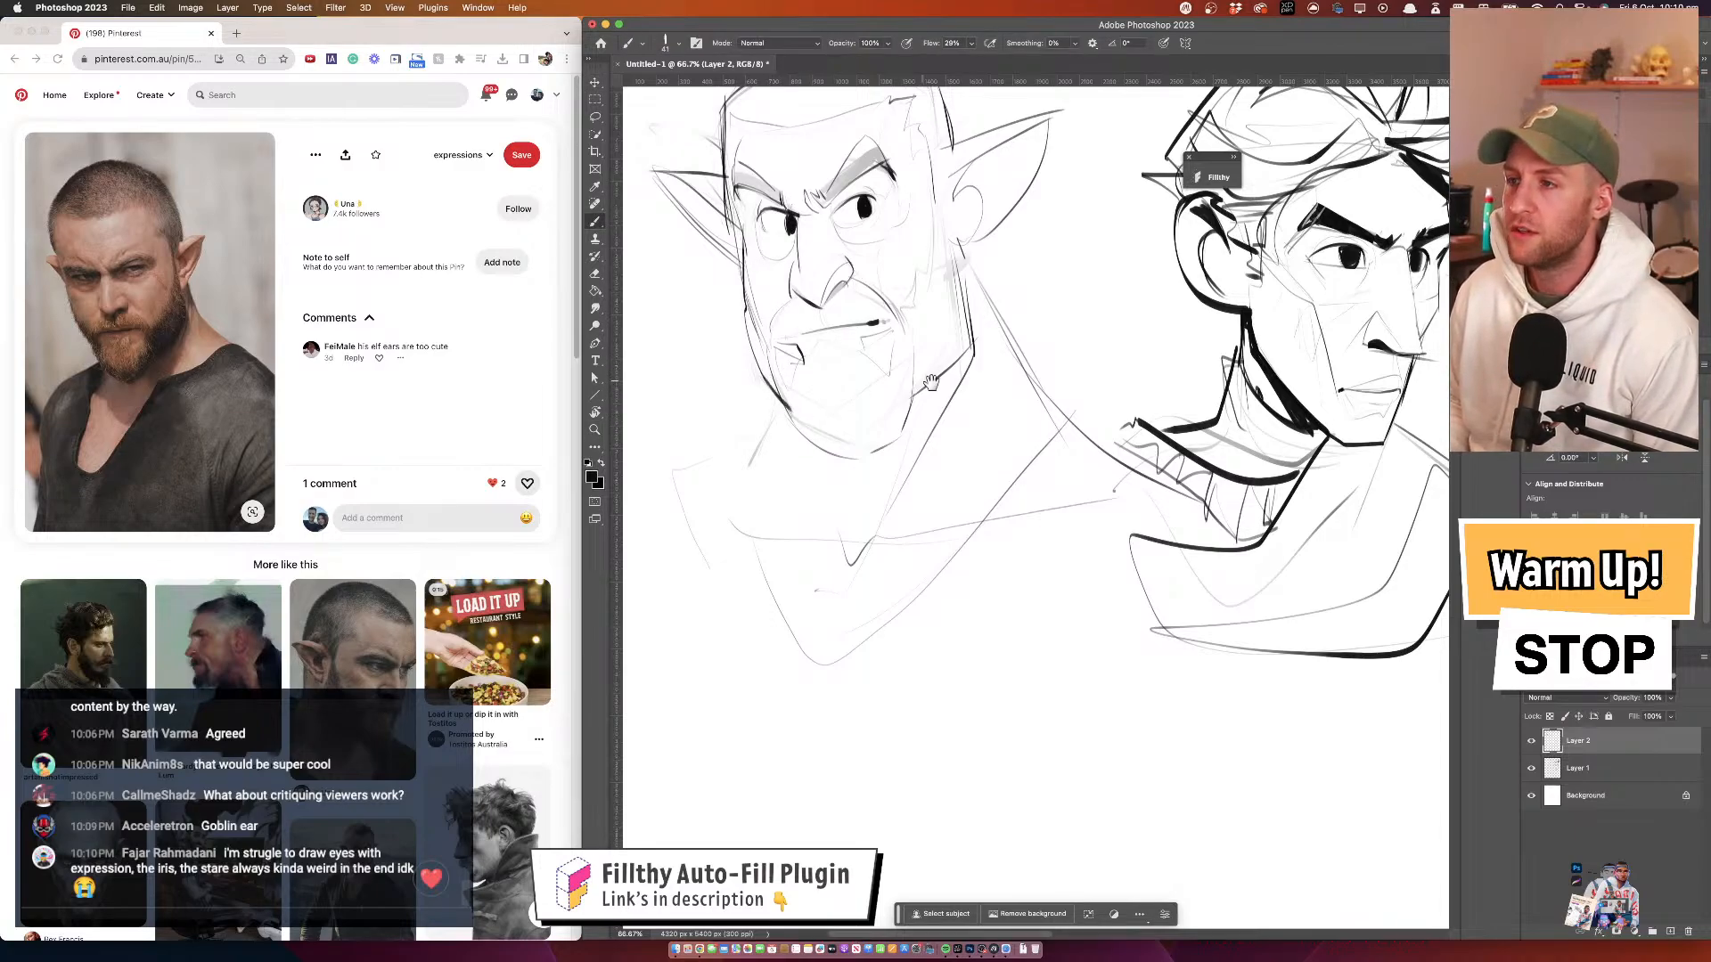
pyautogui.moveTo(930, 381); pyautogui.dragTo(894, 449)
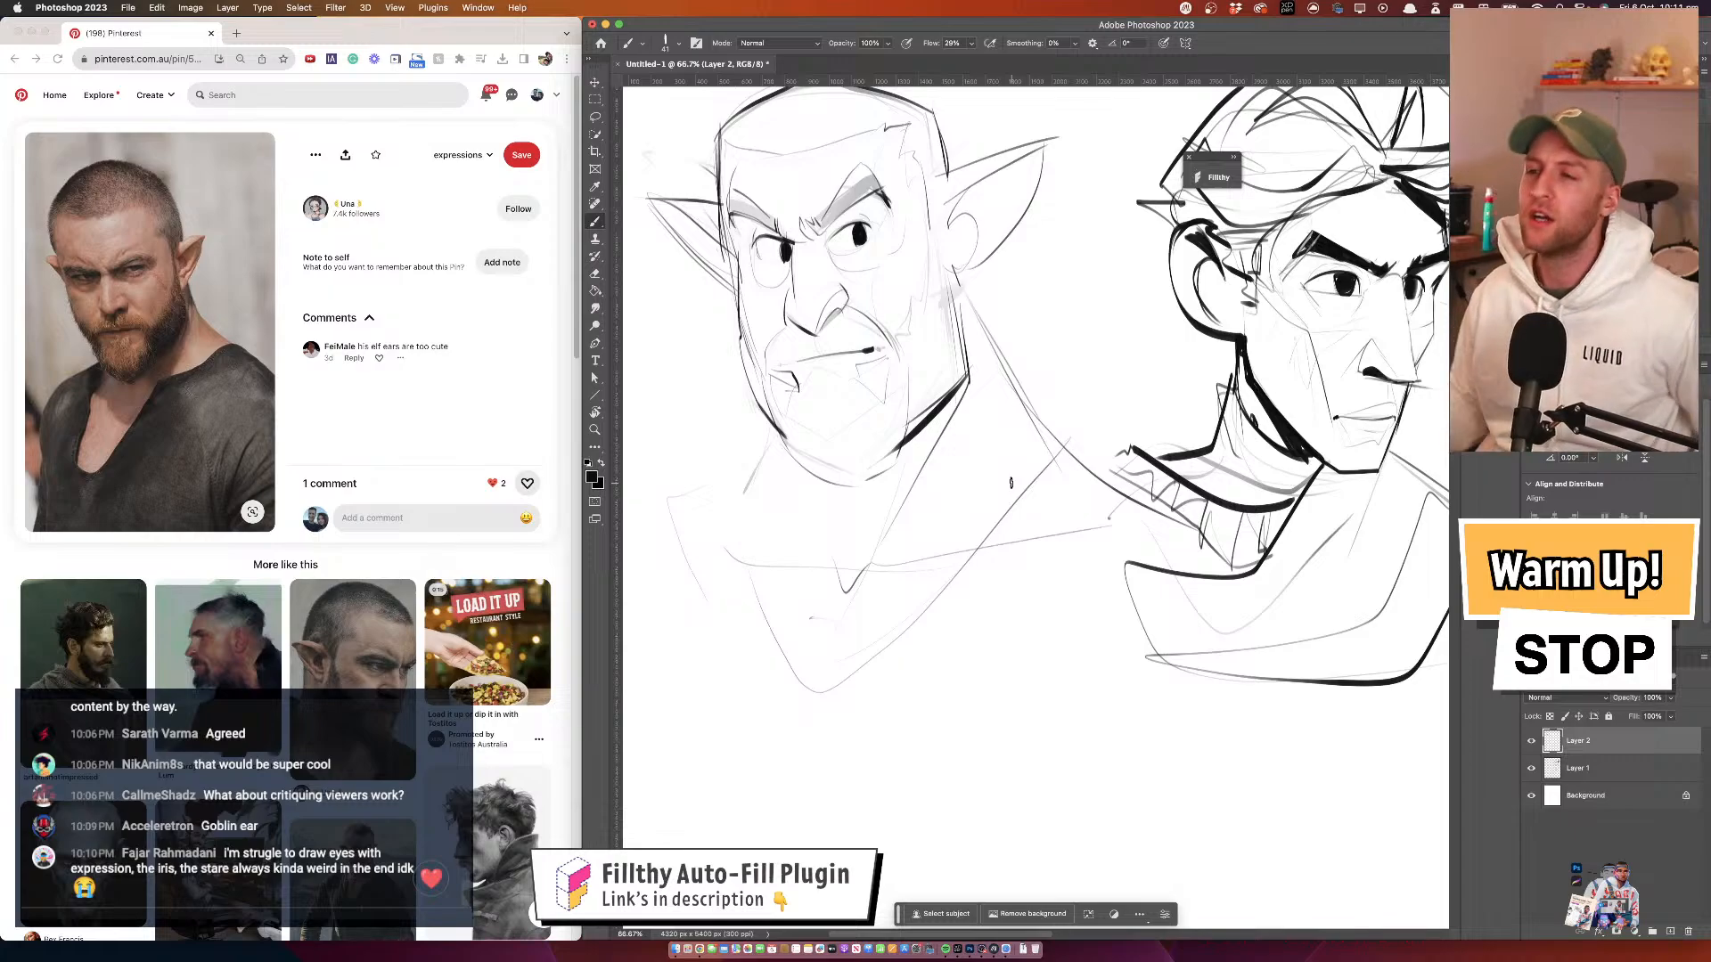
# Erase the solid black irises from both eyes of the elf portrait, fading the dark upper lid lines with them
pyautogui.moveTo(899, 254); pyautogui.dragTo(928, 280)
pyautogui.keyDown('alt'); pyautogui.click(880, 251); pyautogui.keyUp('alt')
pyautogui.keyDown('super'); pyautogui.click(879, 250); pyautogui.keyUp('super')
pyautogui.keyDown('super'); pyautogui.click(880, 251); pyautogui.keyUp('super')
pyautogui.keyDown('super'); pyautogui.click(880, 251); pyautogui.keyUp('super')
pyautogui.keyDown('super'); pyautogui.click(851, 272); pyautogui.keyUp('super')
pyautogui.keyDown('alt'); pyautogui.click(919, 310); pyautogui.keyUp('alt')
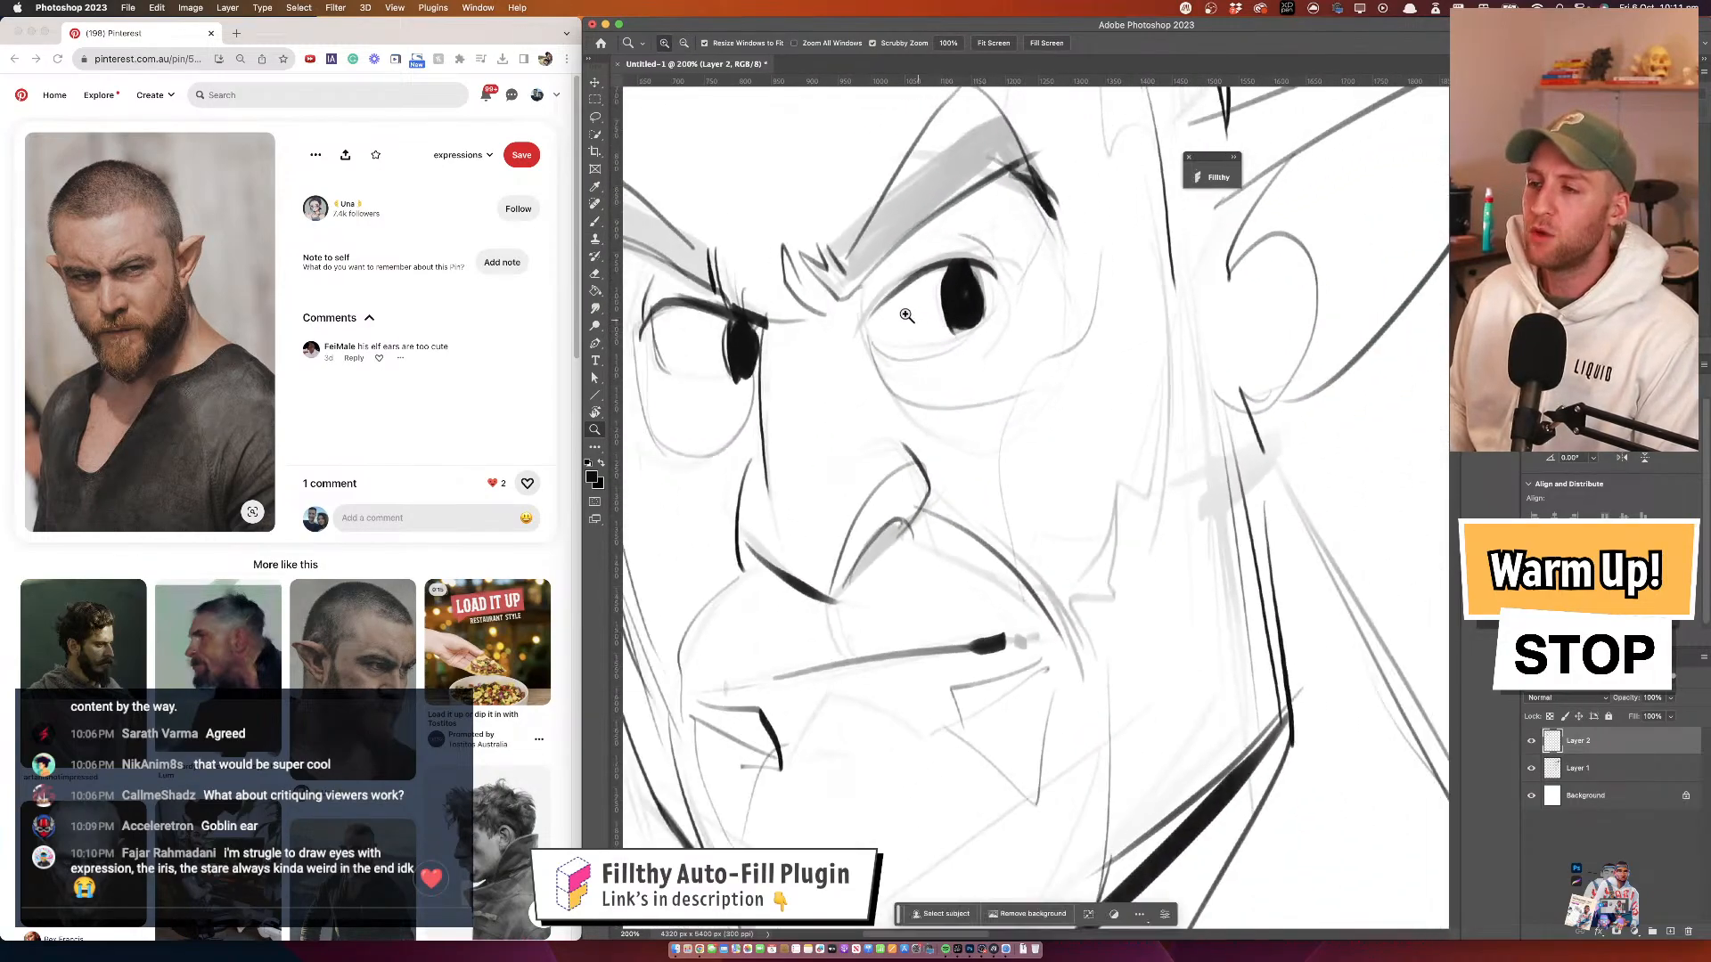
pyautogui.moveTo(880, 339); pyautogui.dragTo(829, 344)
pyautogui.moveTo(840, 338)
pyautogui.mouseDown()
pyautogui.moveTo(951, 314)
pyautogui.moveTo(800, 332)
pyautogui.moveTo(852, 324)
pyautogui.moveTo(836, 316)
pyautogui.mouseUp()
pyautogui.moveTo(940, 344); pyautogui.dragTo(899, 362)
pyautogui.moveTo(990, 290)
pyautogui.mouseDown()
pyautogui.moveTo(1035, 287)
pyautogui.moveTo(1031, 342)
pyautogui.moveTo(1004, 362)
pyautogui.moveTo(1001, 285)
pyautogui.mouseUp()
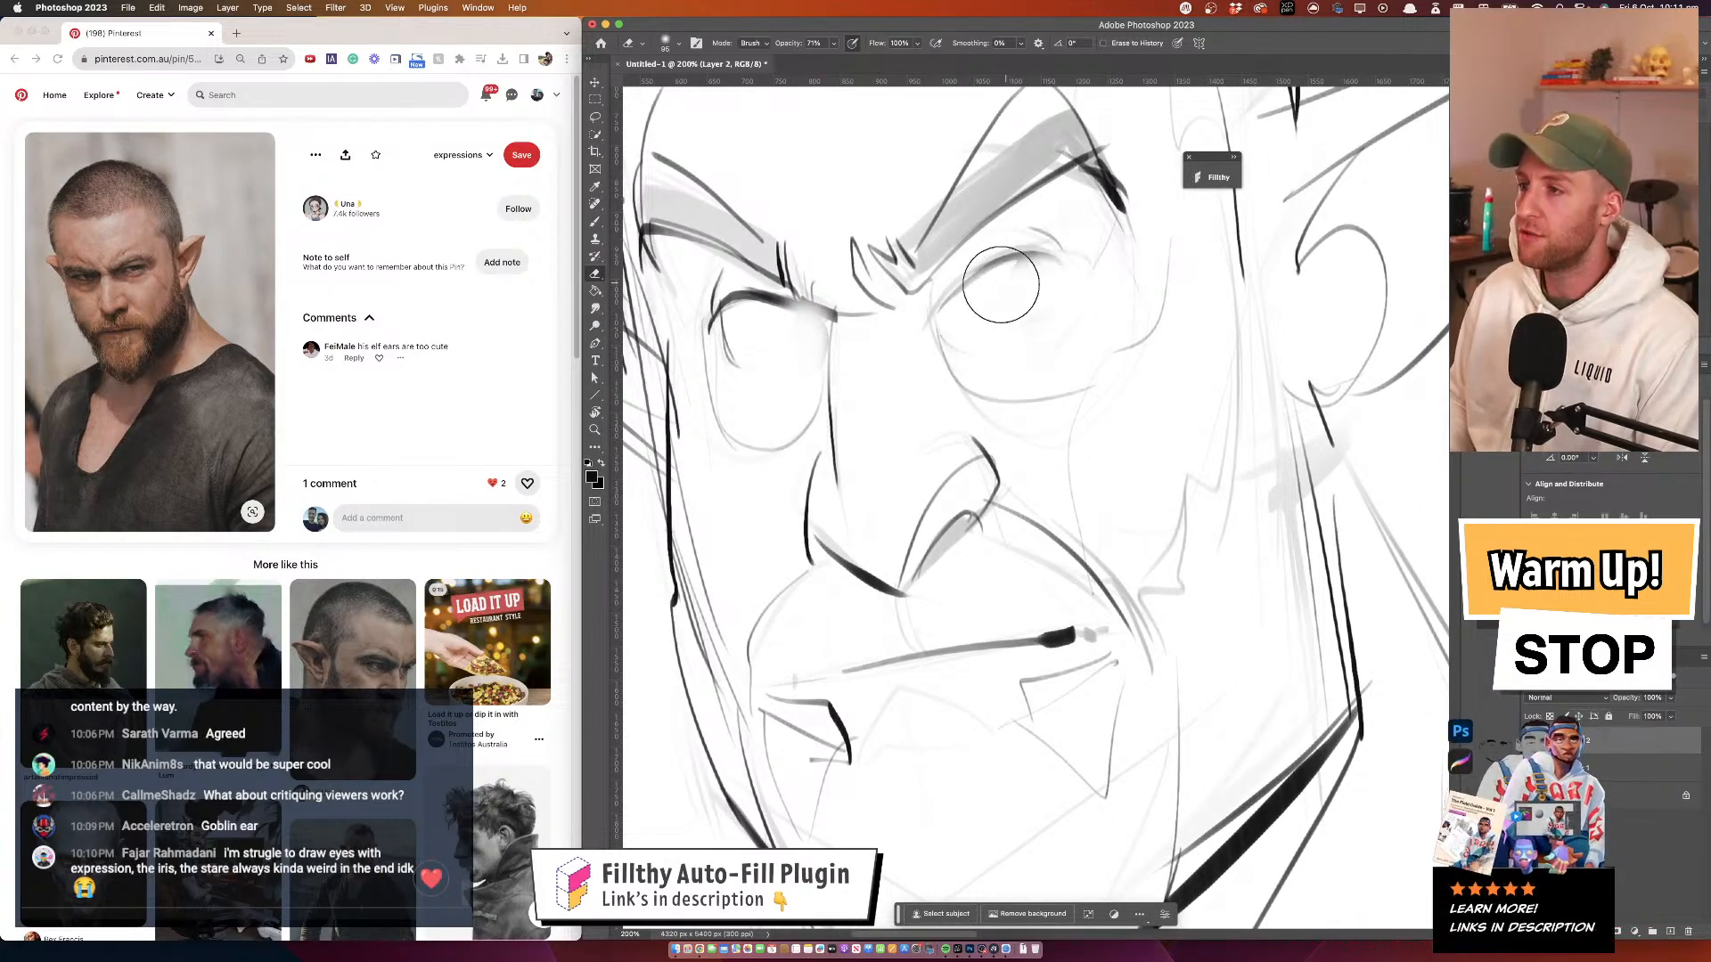
# Sketch a round eyeball outline inside the near eye socket with a smaller brush, reworking the circle tighter
pyautogui.press('z')
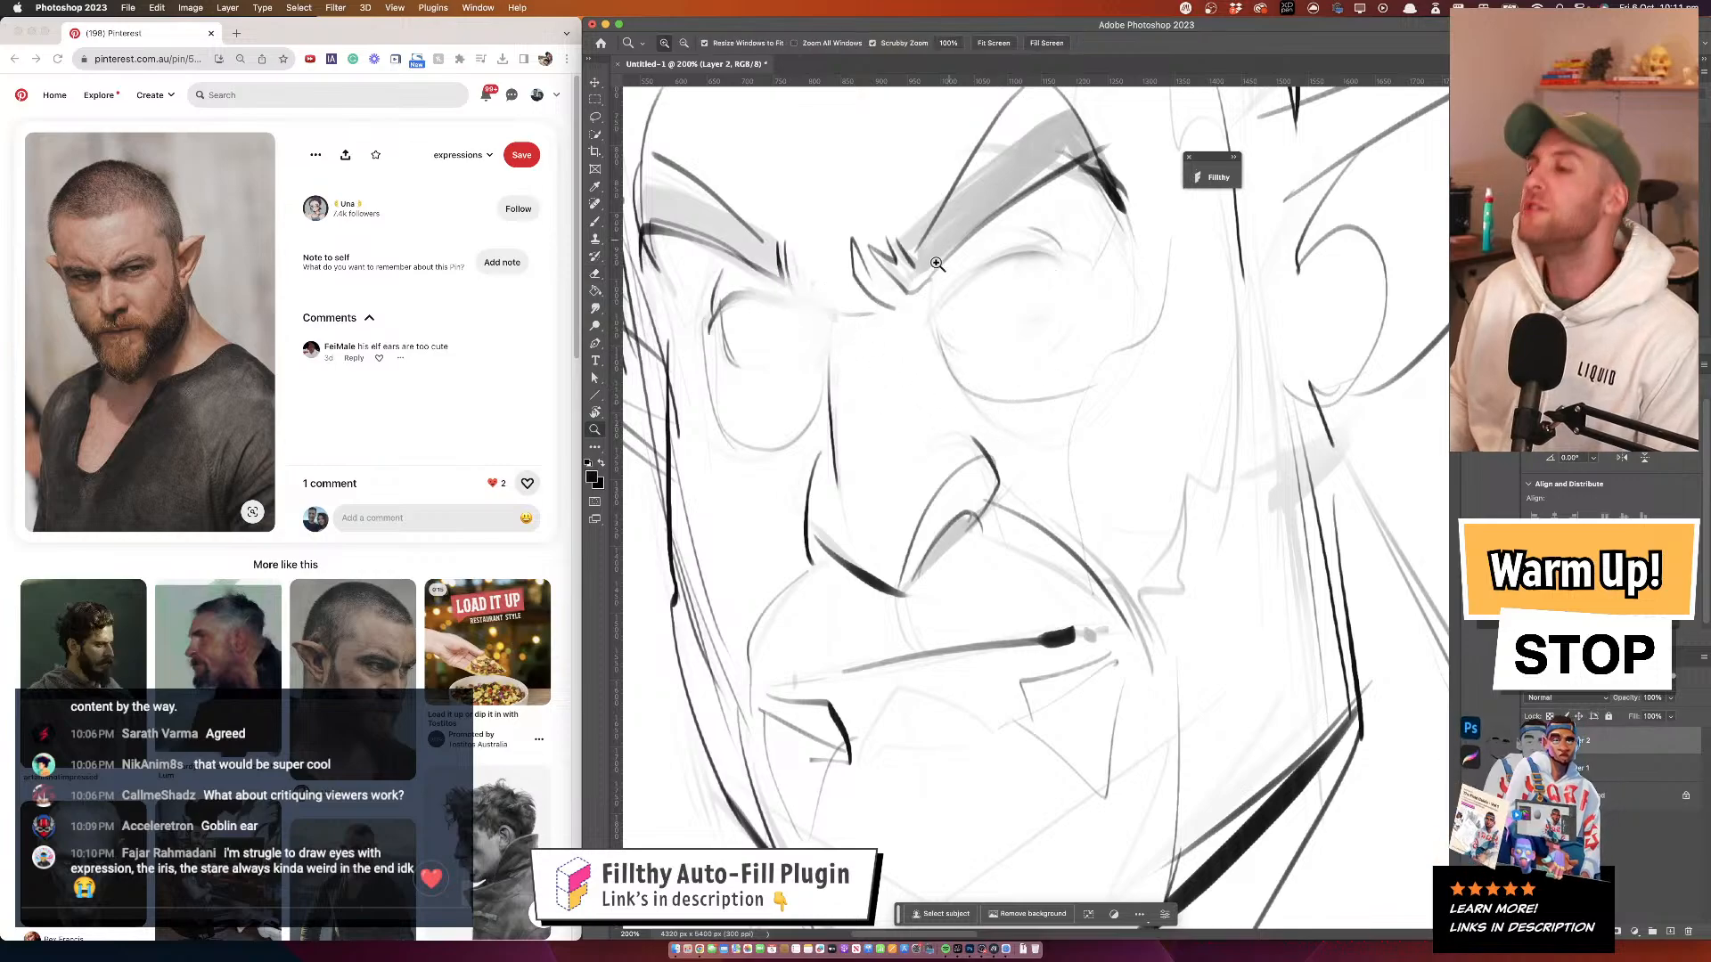
pyautogui.keyDown('alt'); pyautogui.click(940, 277); pyautogui.keyUp('alt')
pyautogui.moveTo(946, 317)
pyautogui.mouseDown()
pyautogui.moveTo(909, 288)
pyautogui.moveTo(918, 318)
pyautogui.moveTo(1105, 246)
pyautogui.mouseUp()
pyautogui.click(918, 318)
pyautogui.click(918, 318)
pyautogui.click(917, 318)
pyautogui.keyDown('alt'); pyautogui.click(1066, 309); pyautogui.keyUp('alt')
pyautogui.moveTo(1070, 312)
pyautogui.mouseDown()
pyautogui.moveTo(1005, 354)
pyautogui.moveTo(973, 342)
pyautogui.moveTo(1048, 415)
pyautogui.mouseUp()
pyautogui.press('b')
pyautogui.press('[')
pyautogui.press('[')
pyautogui.press('[')
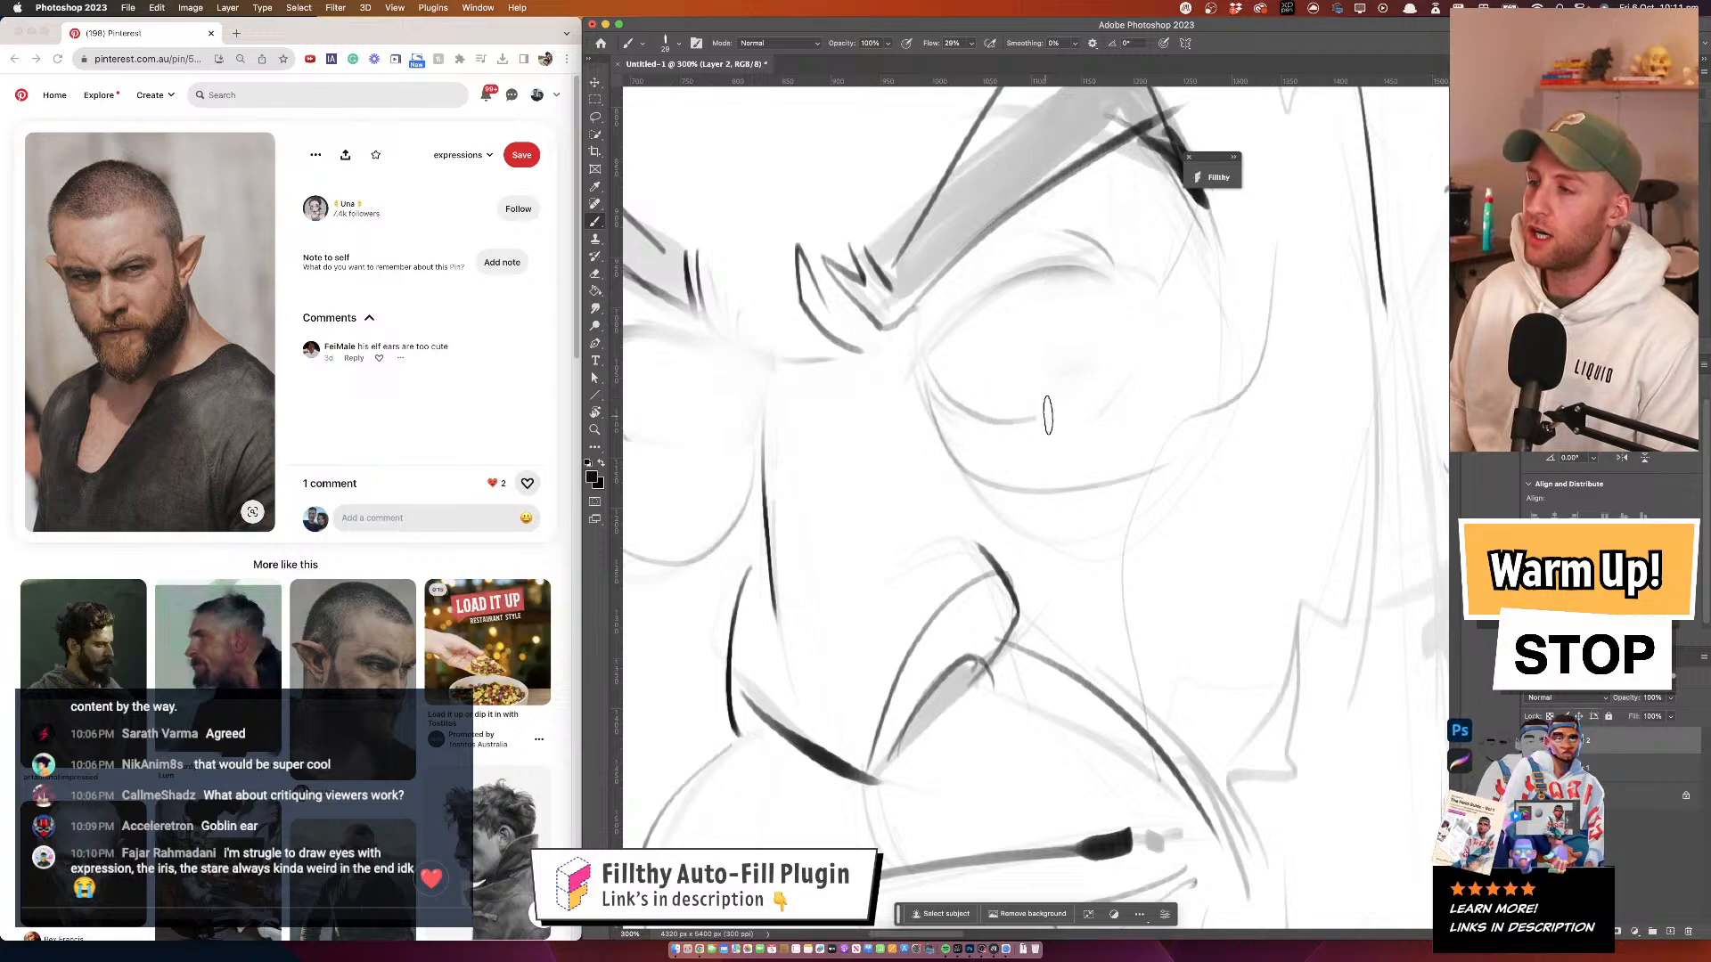
pyautogui.press('super+z')
pyautogui.moveTo(1060, 210)
pyautogui.mouseDown()
pyautogui.moveTo(916, 356)
pyautogui.moveTo(1198, 271)
pyautogui.moveTo(980, 219)
pyautogui.mouseUp()
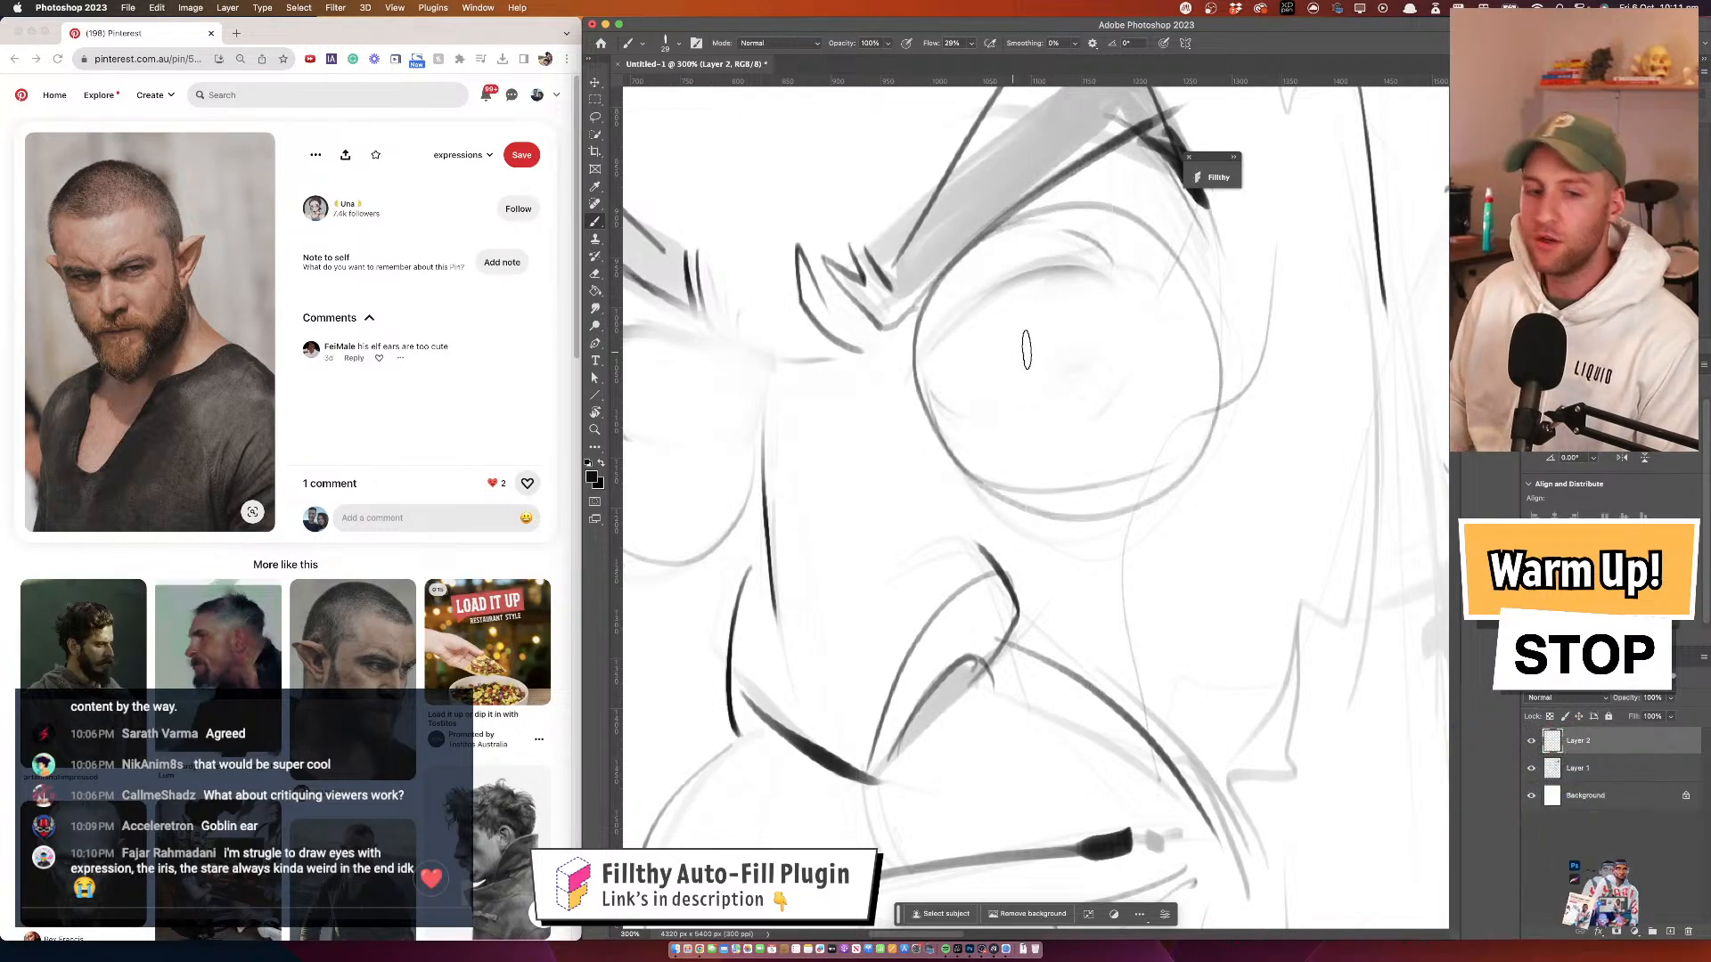
pyautogui.moveTo(1059, 325)
pyautogui.mouseDown()
pyautogui.moveTo(1096, 318)
pyautogui.moveTo(1074, 320)
pyautogui.mouseUp()
pyautogui.press('super+z')
pyautogui.moveTo(1118, 225)
pyautogui.mouseDown()
pyautogui.moveTo(969, 238)
pyautogui.moveTo(944, 392)
pyautogui.moveTo(1067, 441)
pyautogui.mouseUp()
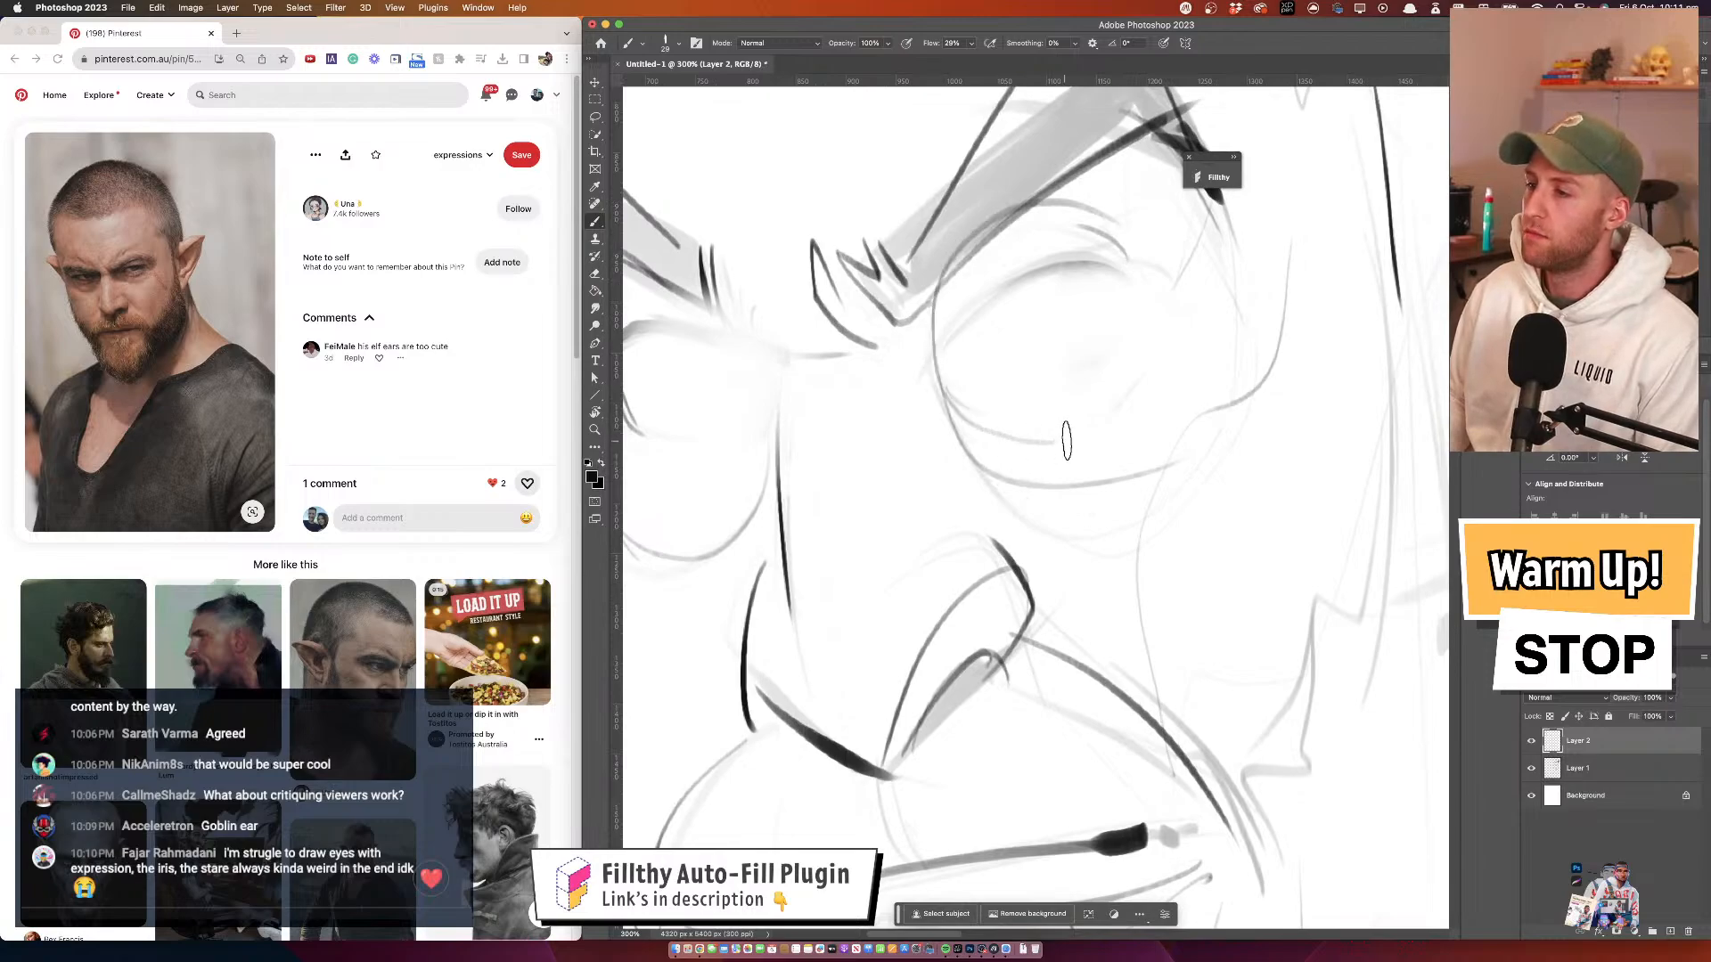
pyautogui.moveTo(1150, 372)
pyautogui.mouseDown()
pyautogui.moveTo(1145, 255)
pyautogui.moveTo(1107, 216)
pyautogui.mouseUp()
pyautogui.moveTo(1125, 231)
pyautogui.mouseDown()
pyautogui.moveTo(1147, 378)
pyautogui.moveTo(1209, 365)
pyautogui.mouseUp()
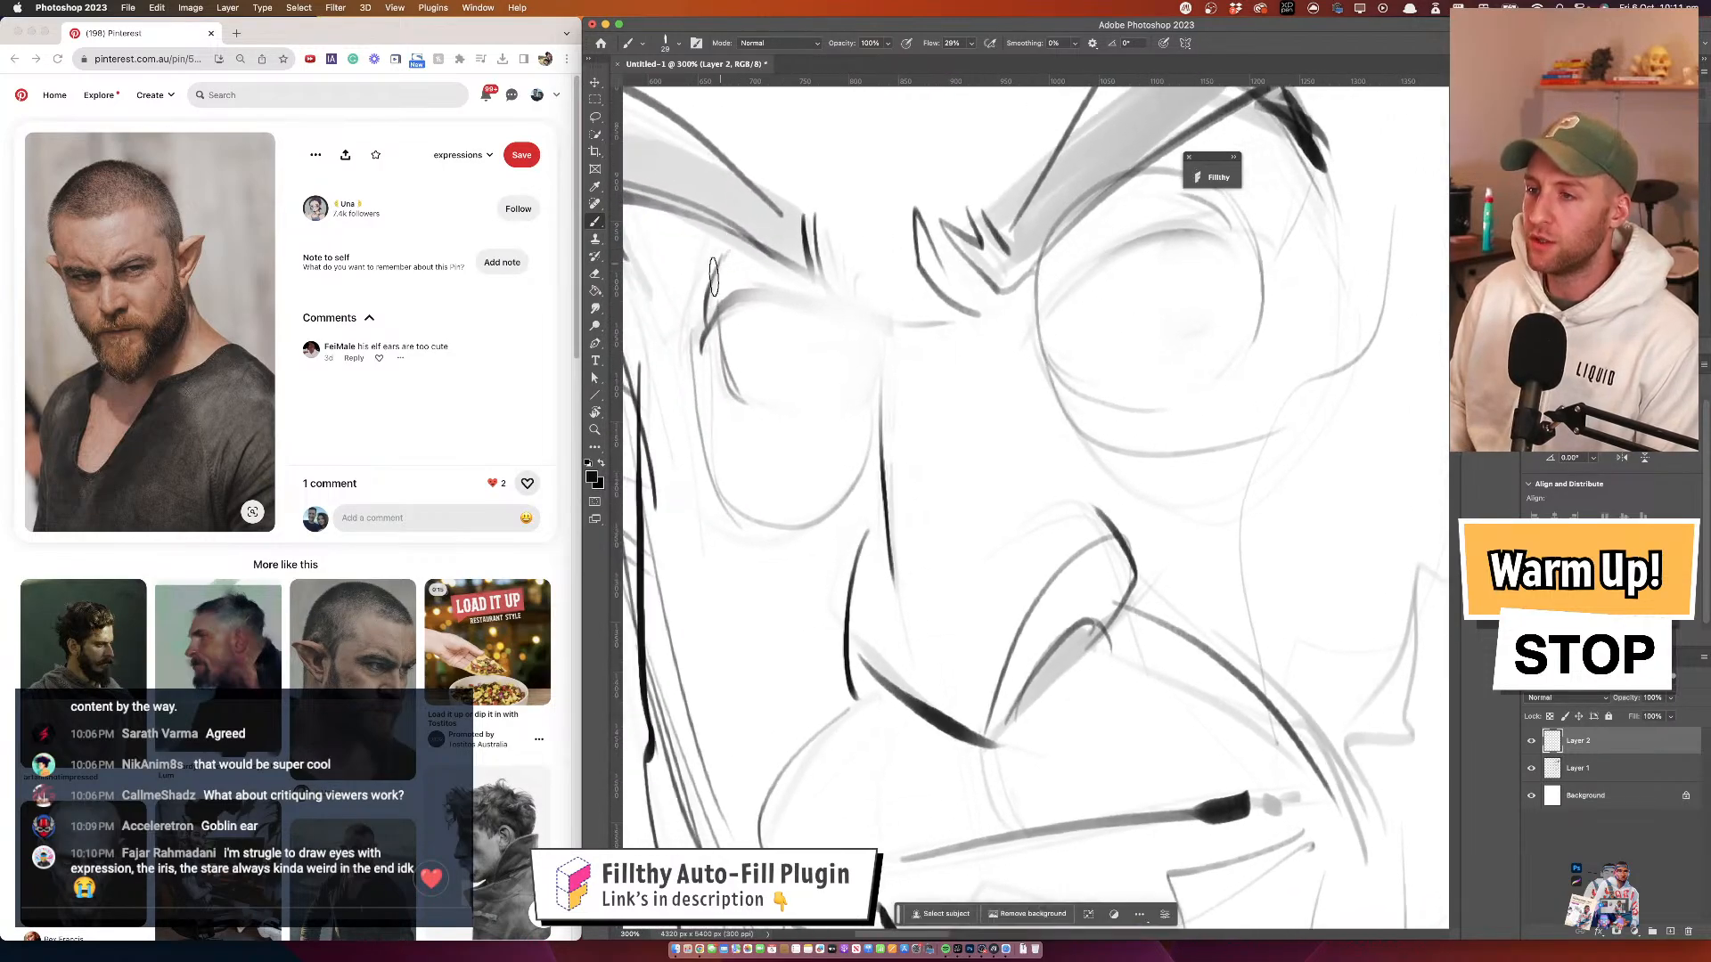
# Sketch the far eye's rounded lower outline and flip the canvas horizontally
pyautogui.moveTo(878, 362)
pyautogui.mouseDown()
pyautogui.moveTo(900, 371)
pyautogui.moveTo(885, 378)
pyautogui.mouseUp()
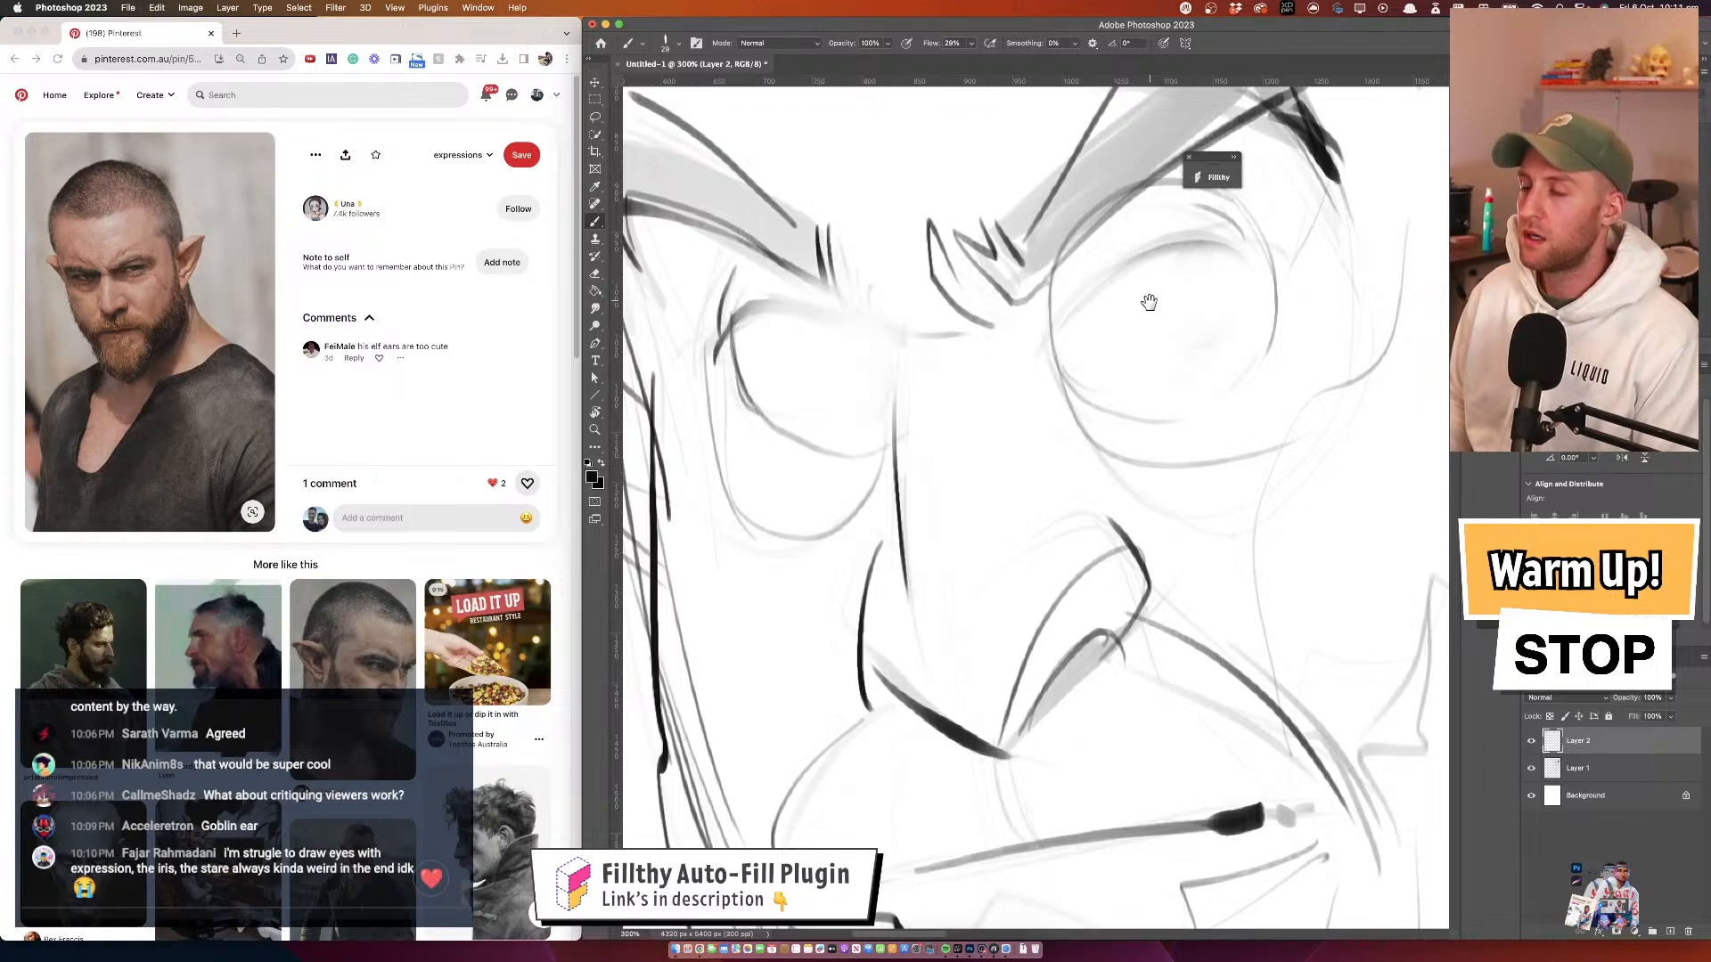
pyautogui.moveTo(1150, 303); pyautogui.dragTo(1061, 320)
pyautogui.press('z')
pyautogui.keyDown('alt'); pyautogui.click(957, 343); pyautogui.keyUp('alt')
pyautogui.keyDown('alt'); pyautogui.click(958, 390); pyautogui.keyUp('alt')
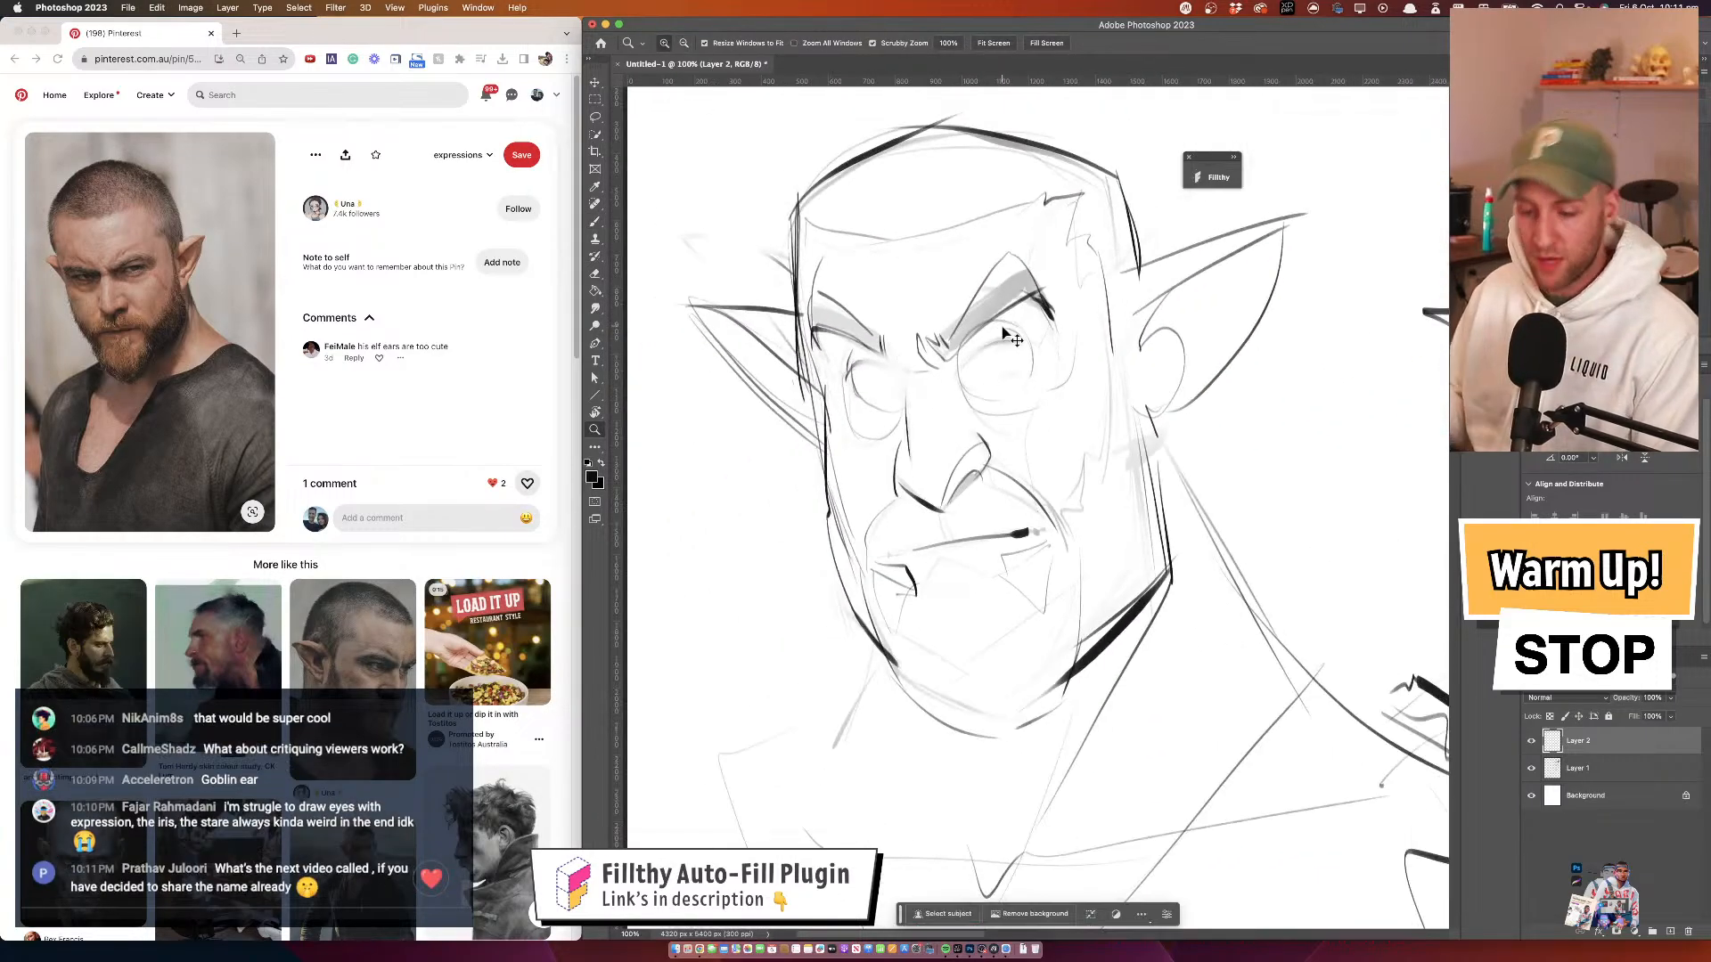
pyautogui.press('super+shift+h')
pyautogui.moveTo(975, 390); pyautogui.dragTo(908, 373)
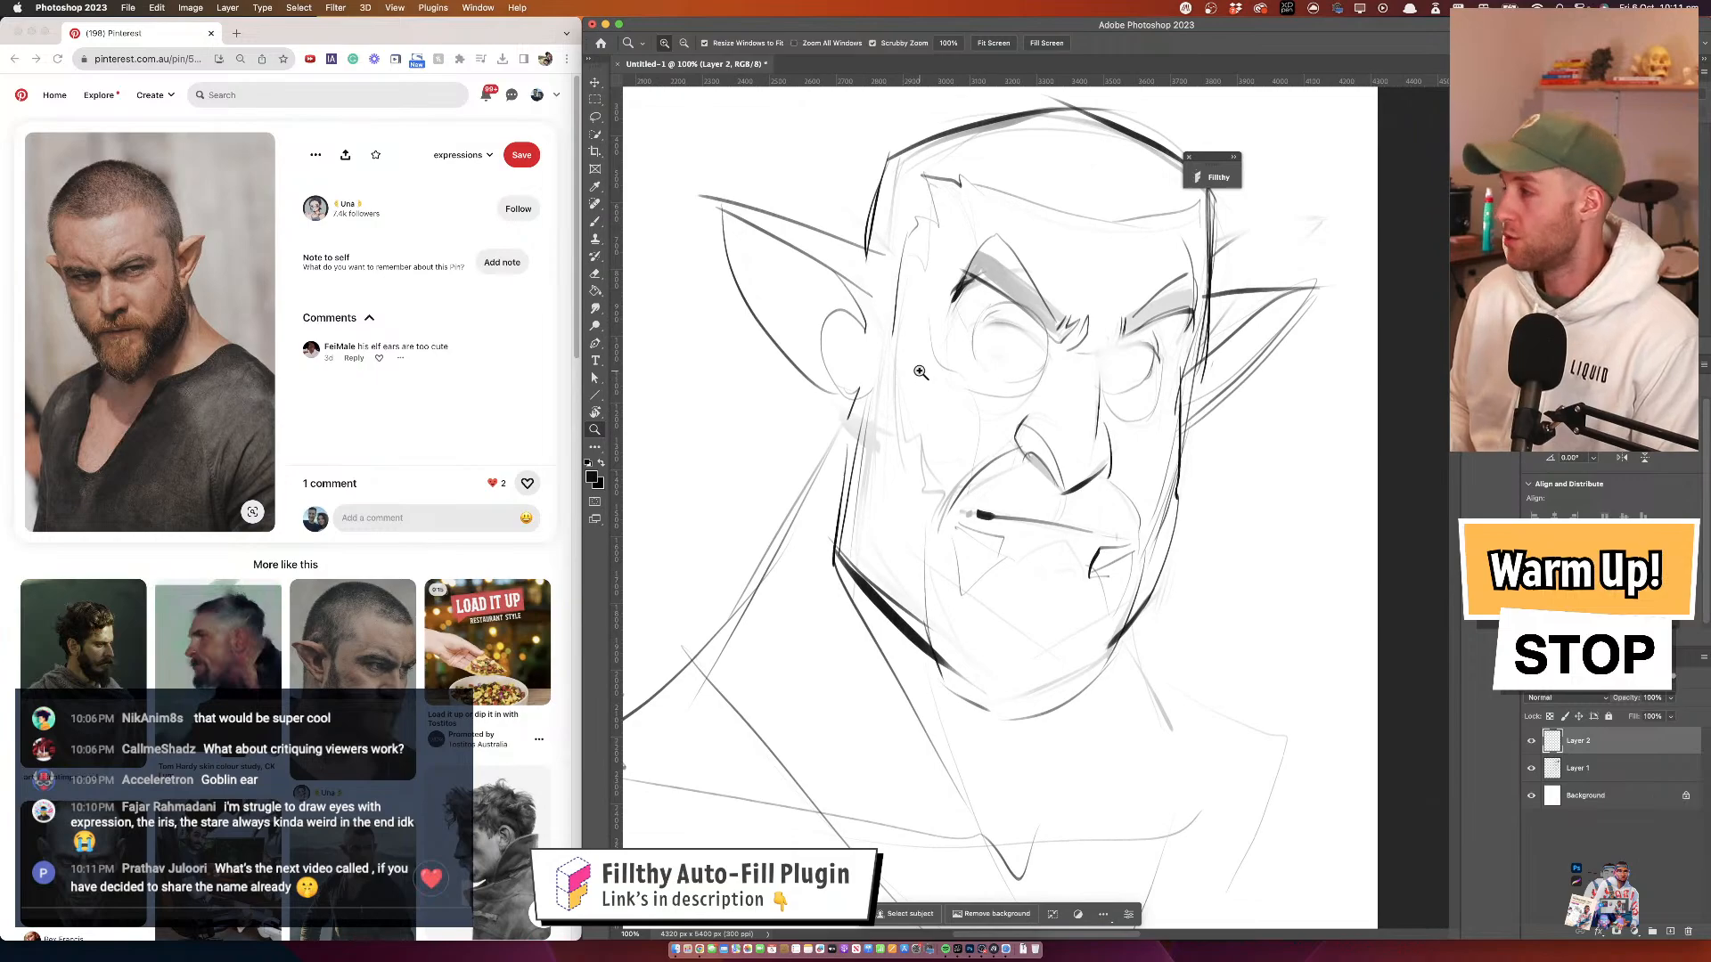
# Try flattened oval irises low in both eyes for a downward gaze
pyautogui.click(1037, 331)
pyautogui.click(1039, 334)
pyautogui.click(1047, 338)
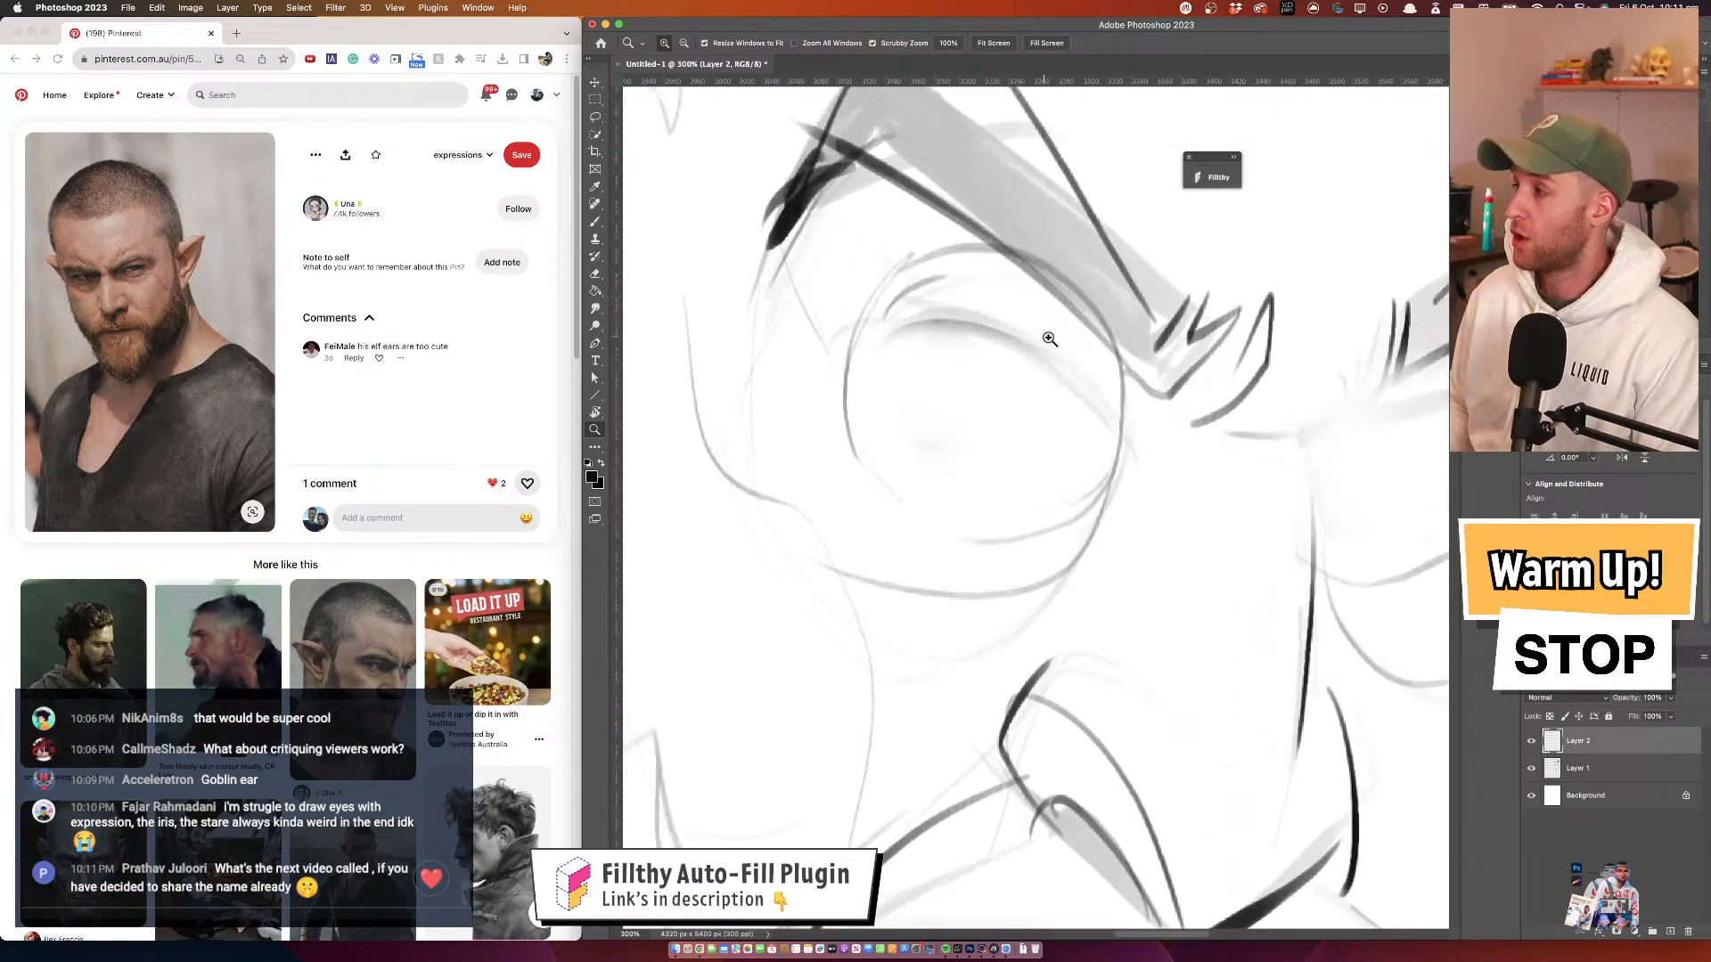
pyautogui.moveTo(994, 298); pyautogui.dragTo(828, 238)
pyautogui.press('b')
pyautogui.moveTo(798, 330); pyautogui.dragTo(784, 317)
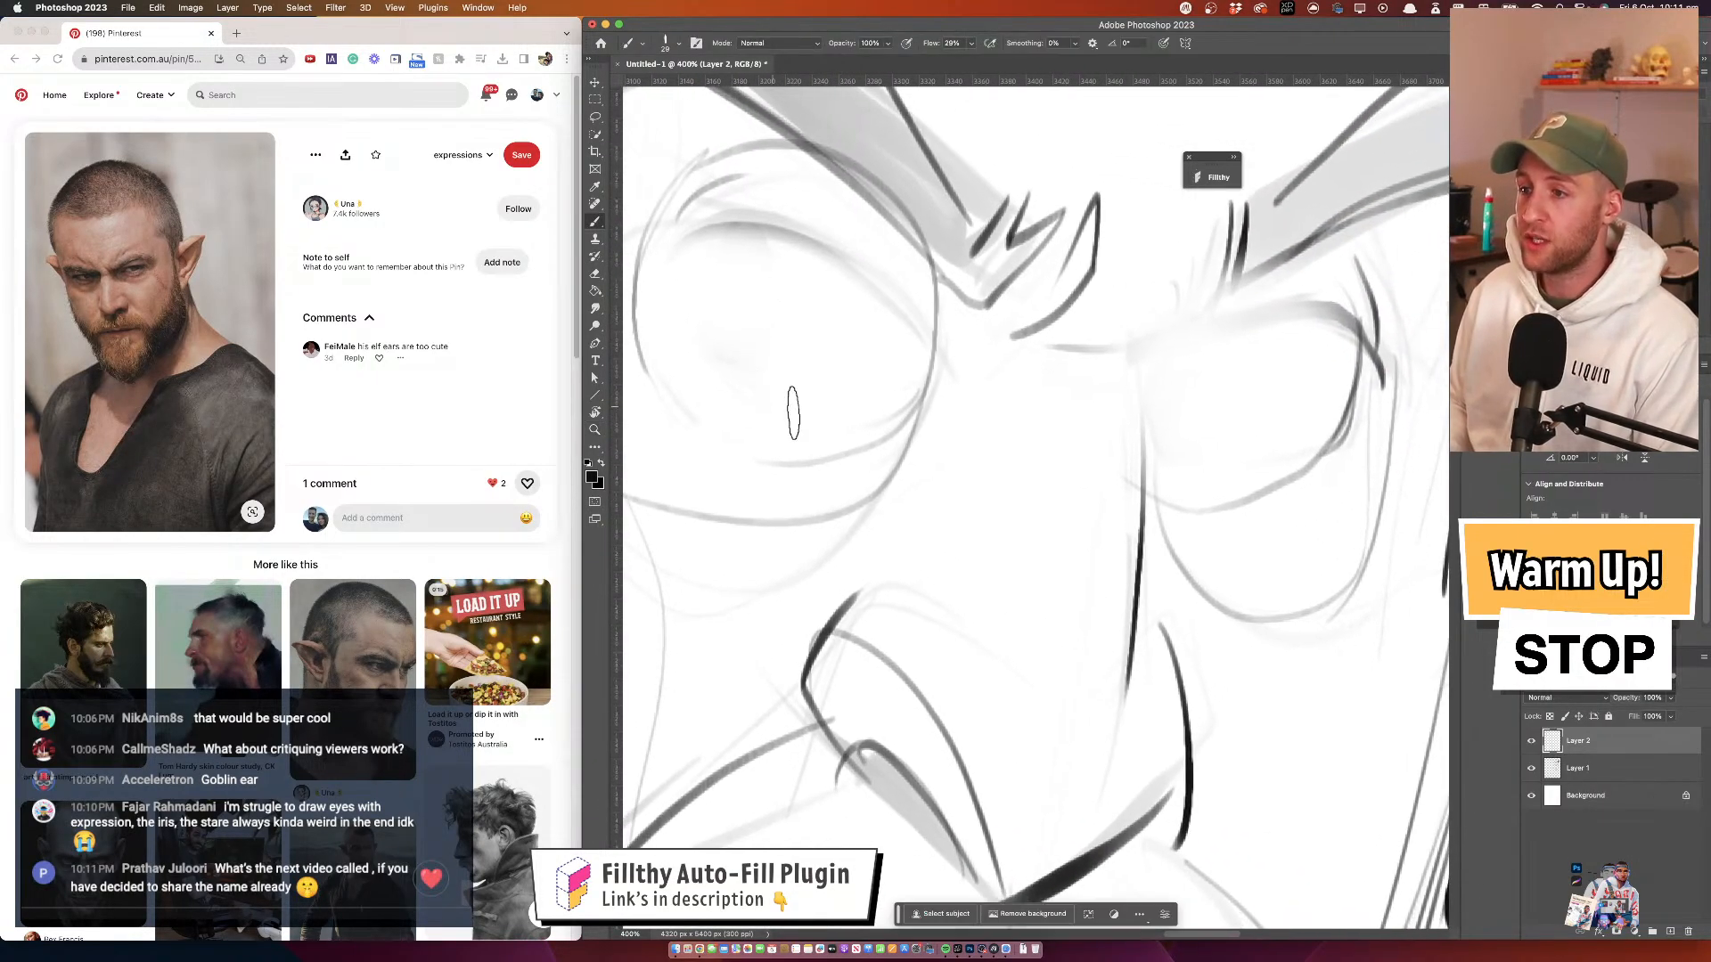
pyautogui.moveTo(711, 422)
pyautogui.mouseDown()
pyautogui.moveTo(852, 412)
pyautogui.moveTo(793, 387)
pyautogui.mouseUp()
pyautogui.press('z')
pyautogui.keyDown('alt'); pyautogui.click(882, 385); pyautogui.keyUp('alt')
pyautogui.keyDown('alt'); pyautogui.click(887, 386); pyautogui.keyUp('alt')
pyautogui.keyDown('alt'); pyautogui.click(888, 386); pyautogui.keyUp('alt')
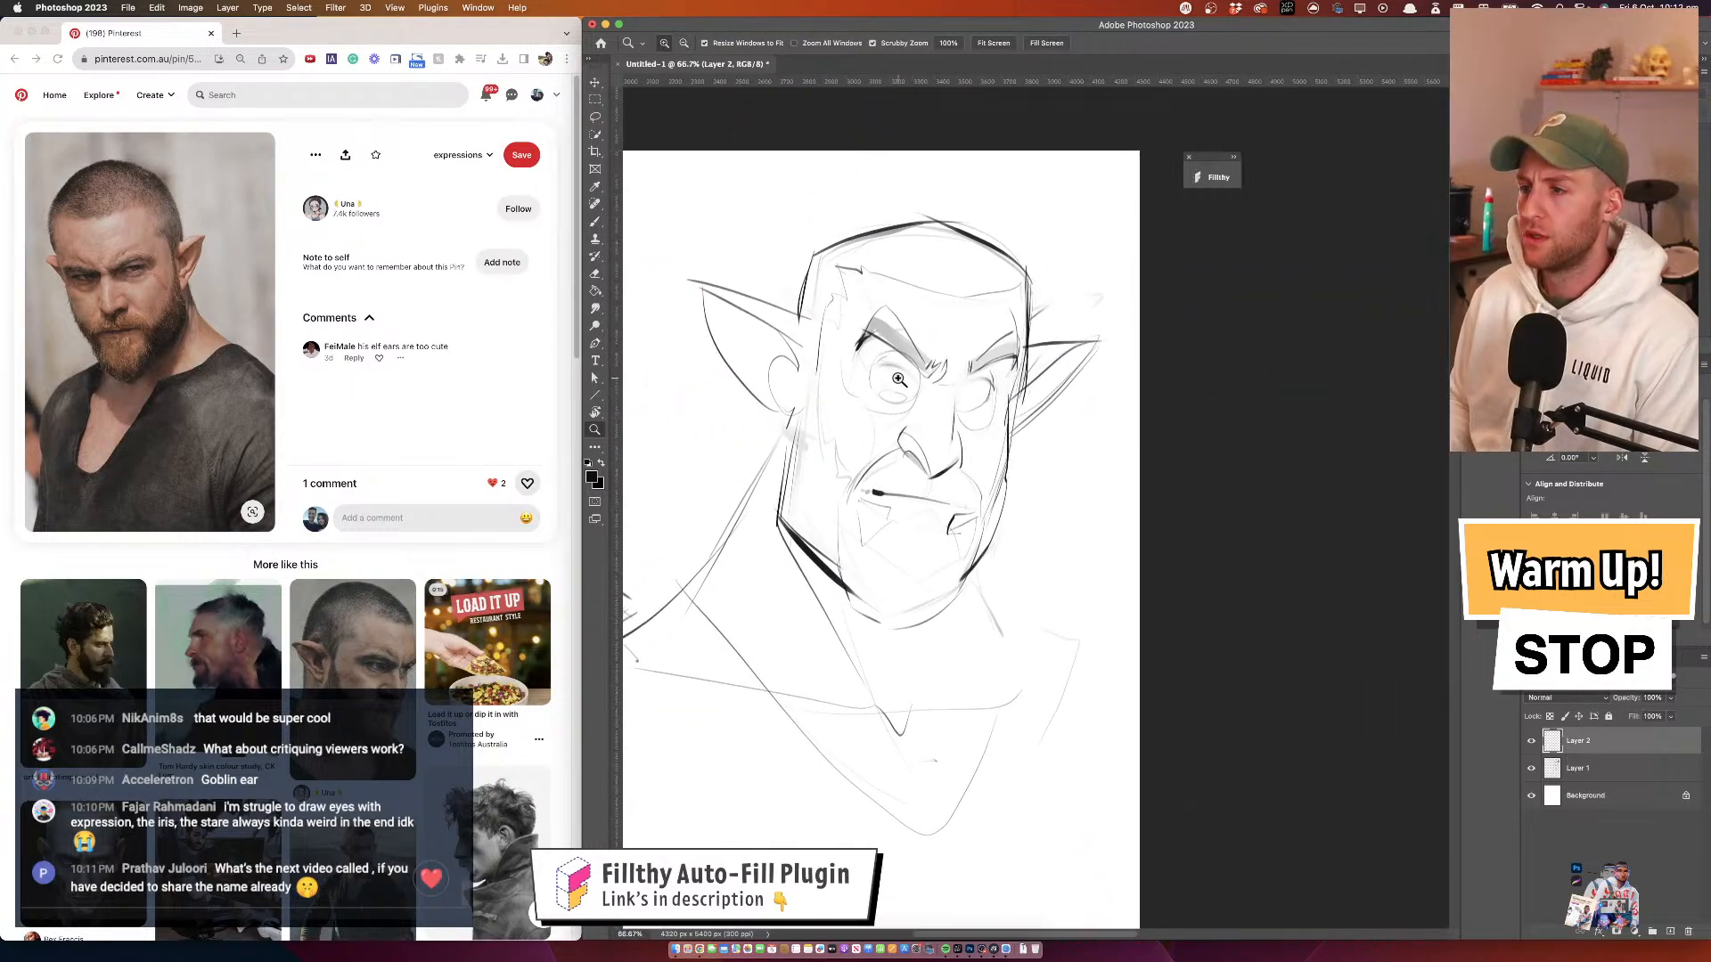
pyautogui.moveTo(899, 381)
pyautogui.mouseDown()
pyautogui.moveTo(879, 412)
pyautogui.moveTo(926, 439)
pyautogui.mouseUp()
pyautogui.press('super+z')
pyautogui.press('b')
pyautogui.moveTo(1126, 453)
pyautogui.mouseDown()
pyautogui.moveTo(1083, 461)
pyautogui.moveTo(1098, 448)
pyautogui.mouseUp()
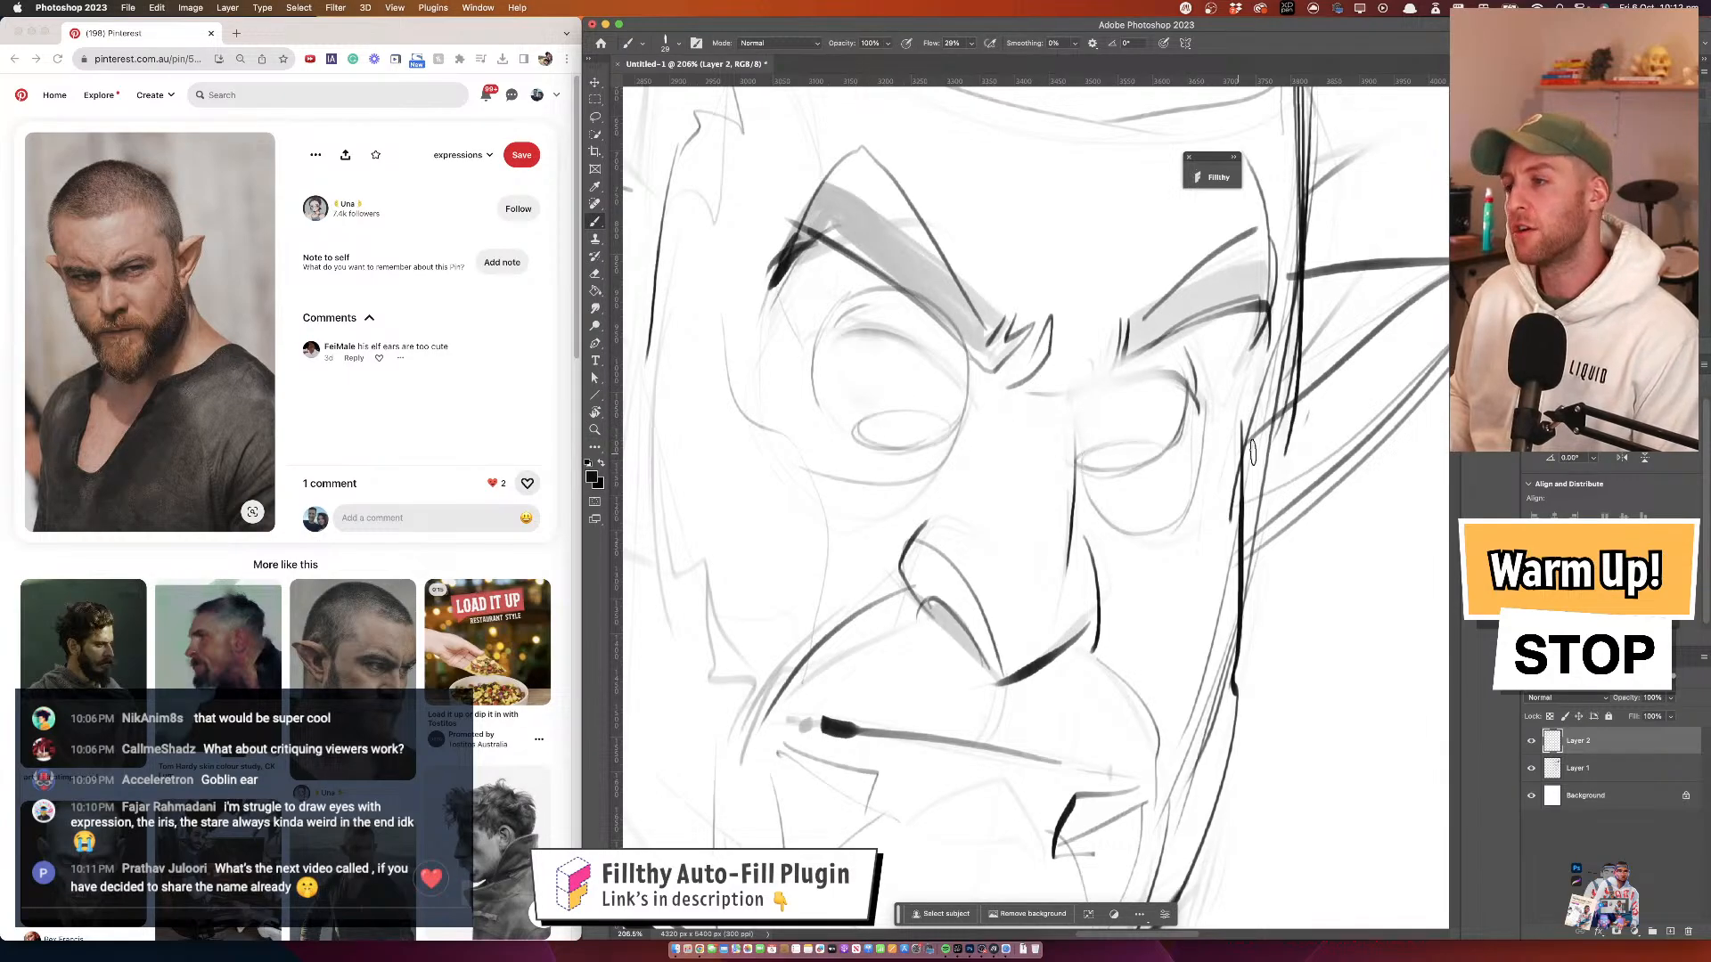
pyautogui.moveTo(1261, 493); pyautogui.dragTo(1217, 369)
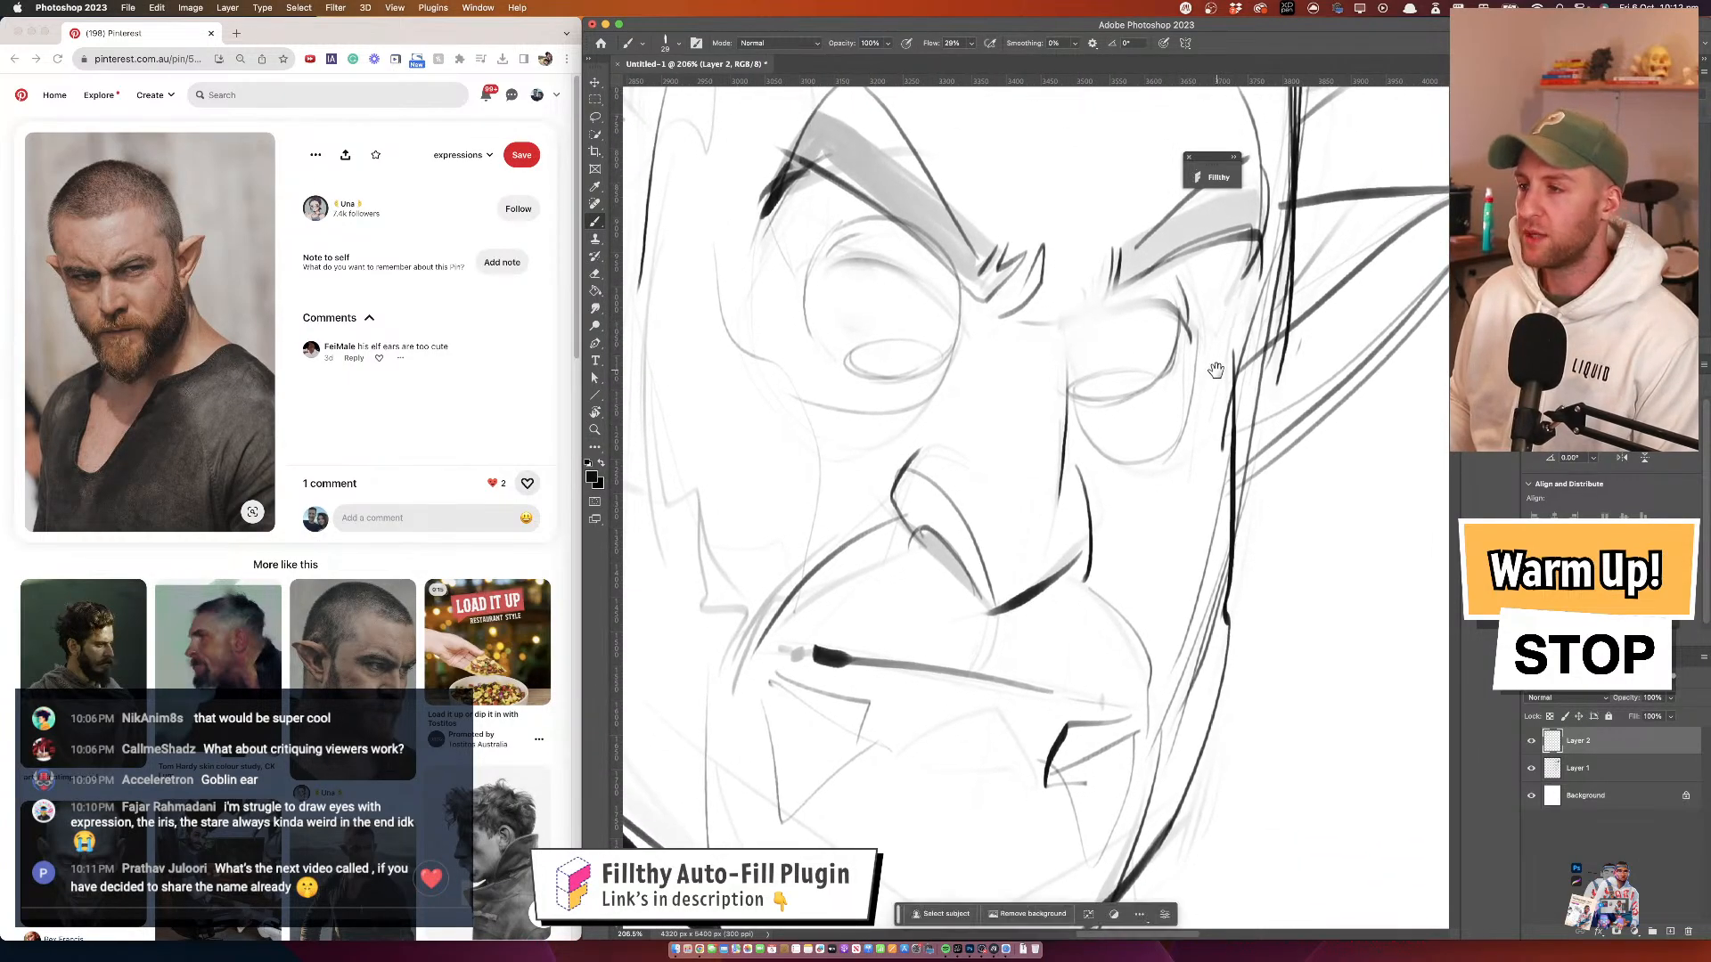
# Undo the far eye's low iris and try a tilted oval iris in its place
pyautogui.press('super+z')
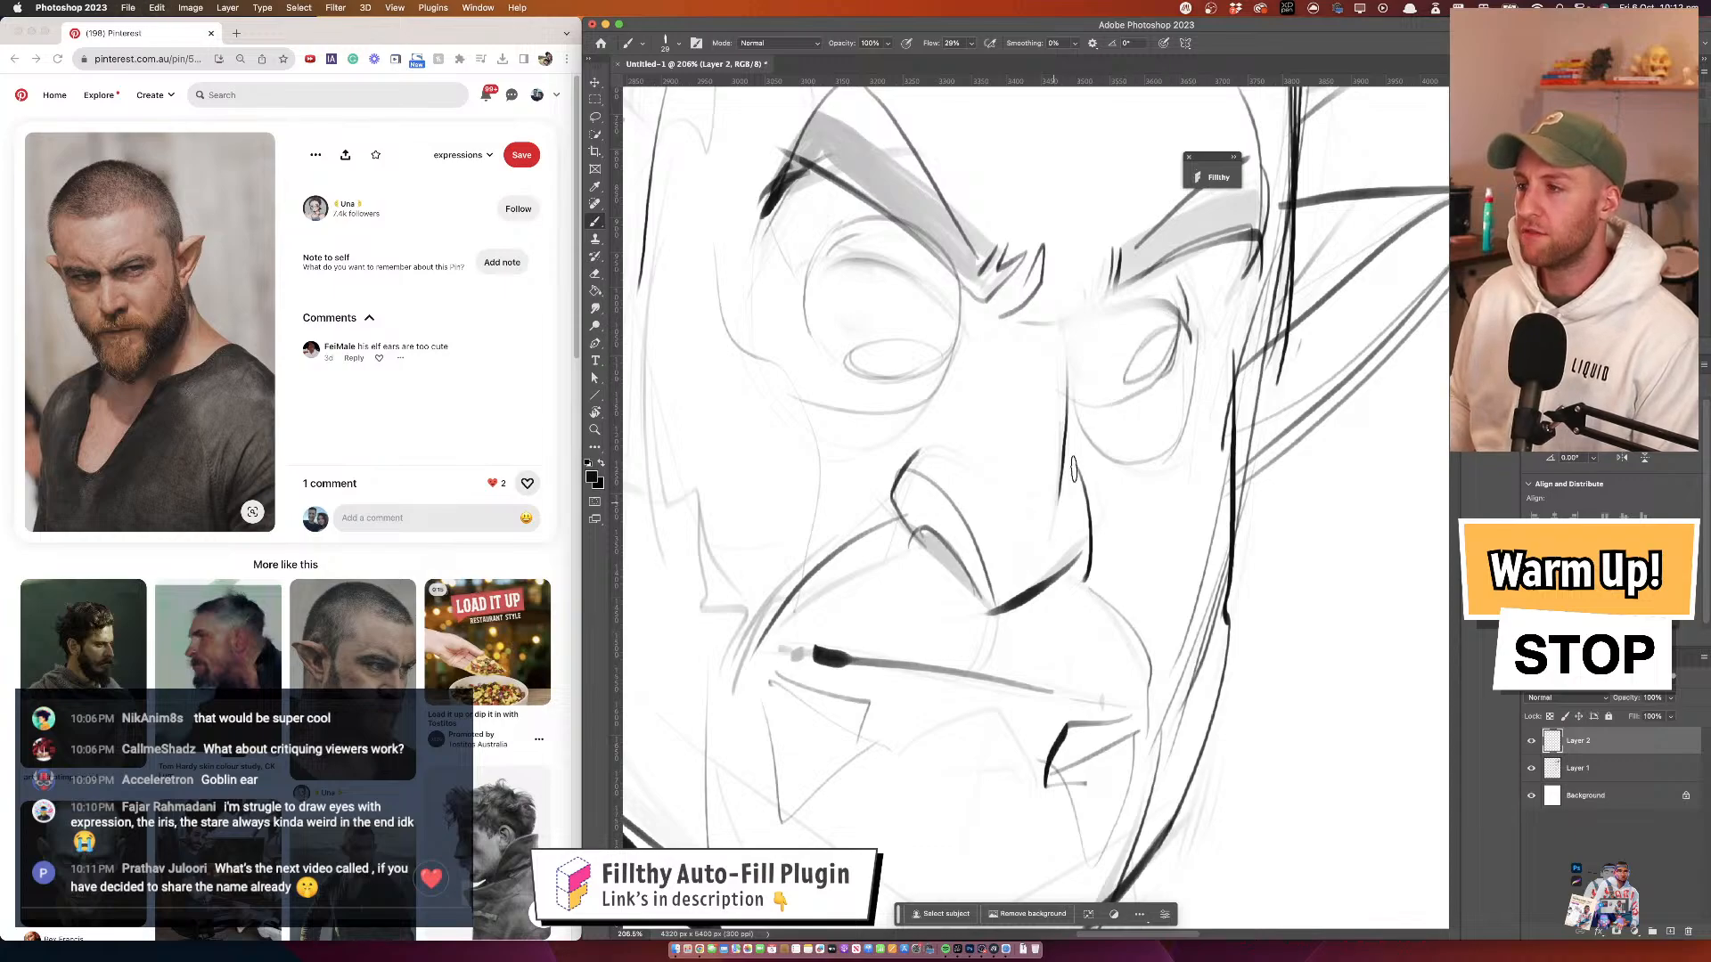
pyautogui.moveTo(1151, 344)
pyautogui.mouseDown()
pyautogui.moveTo(1125, 392)
pyautogui.moveTo(1158, 370)
pyautogui.mouseUp()
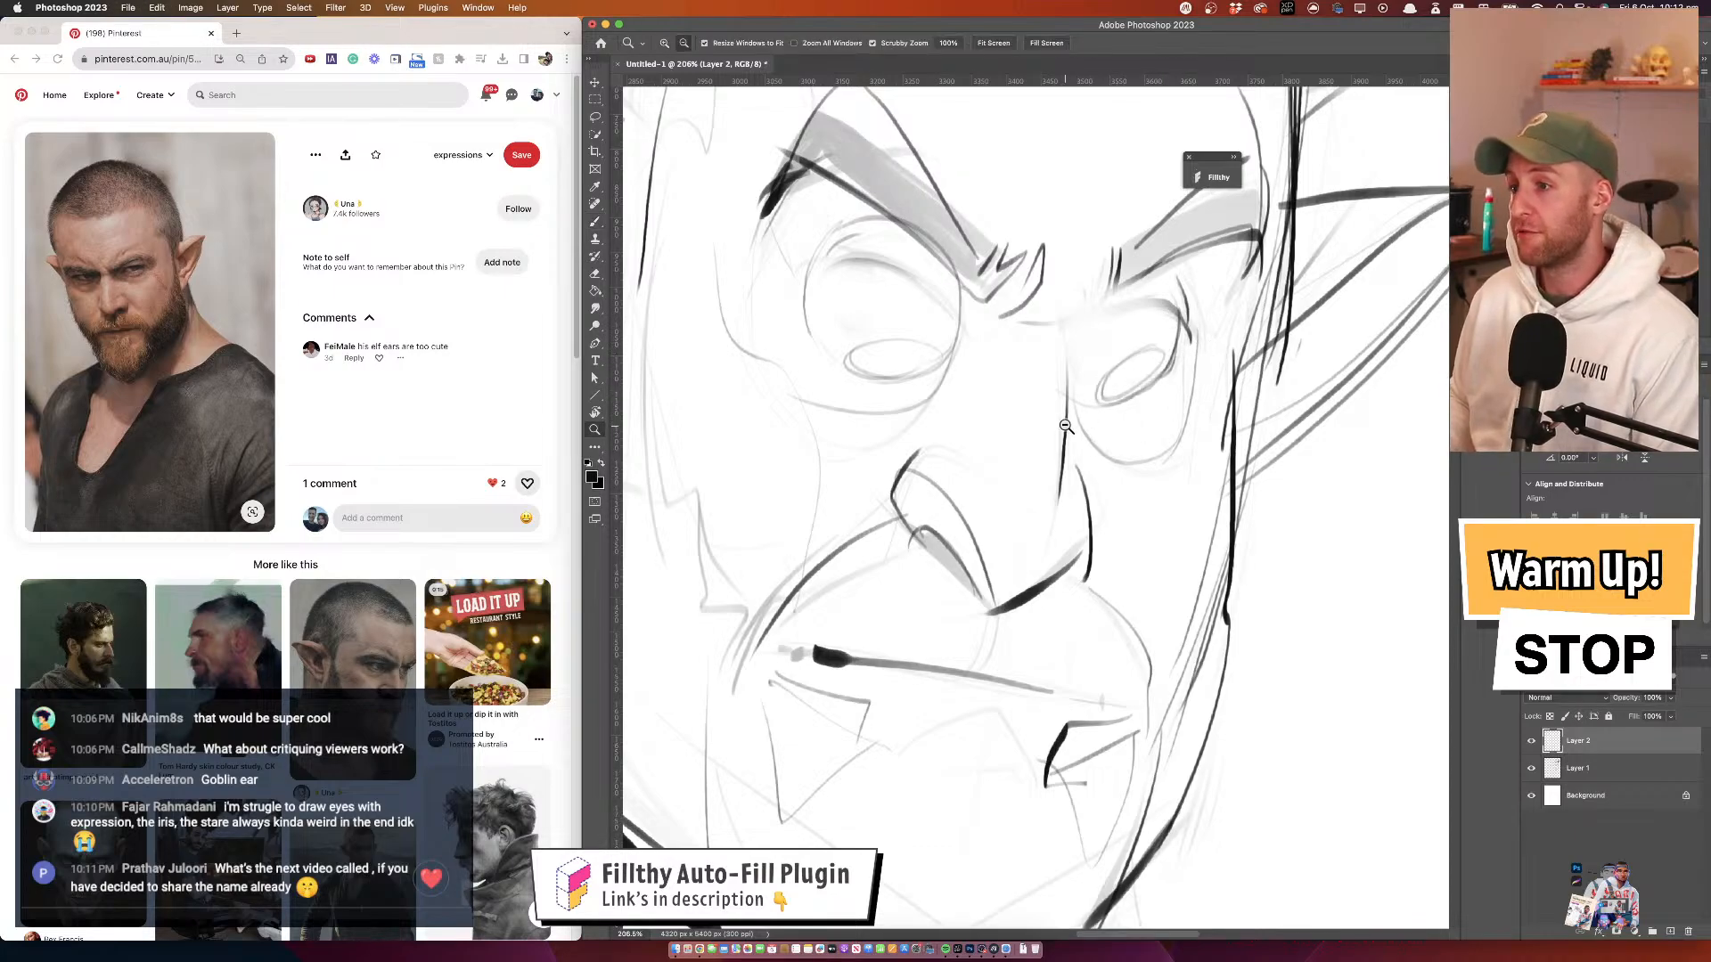
pyautogui.moveTo(1066, 429); pyautogui.dragTo(1121, 435)
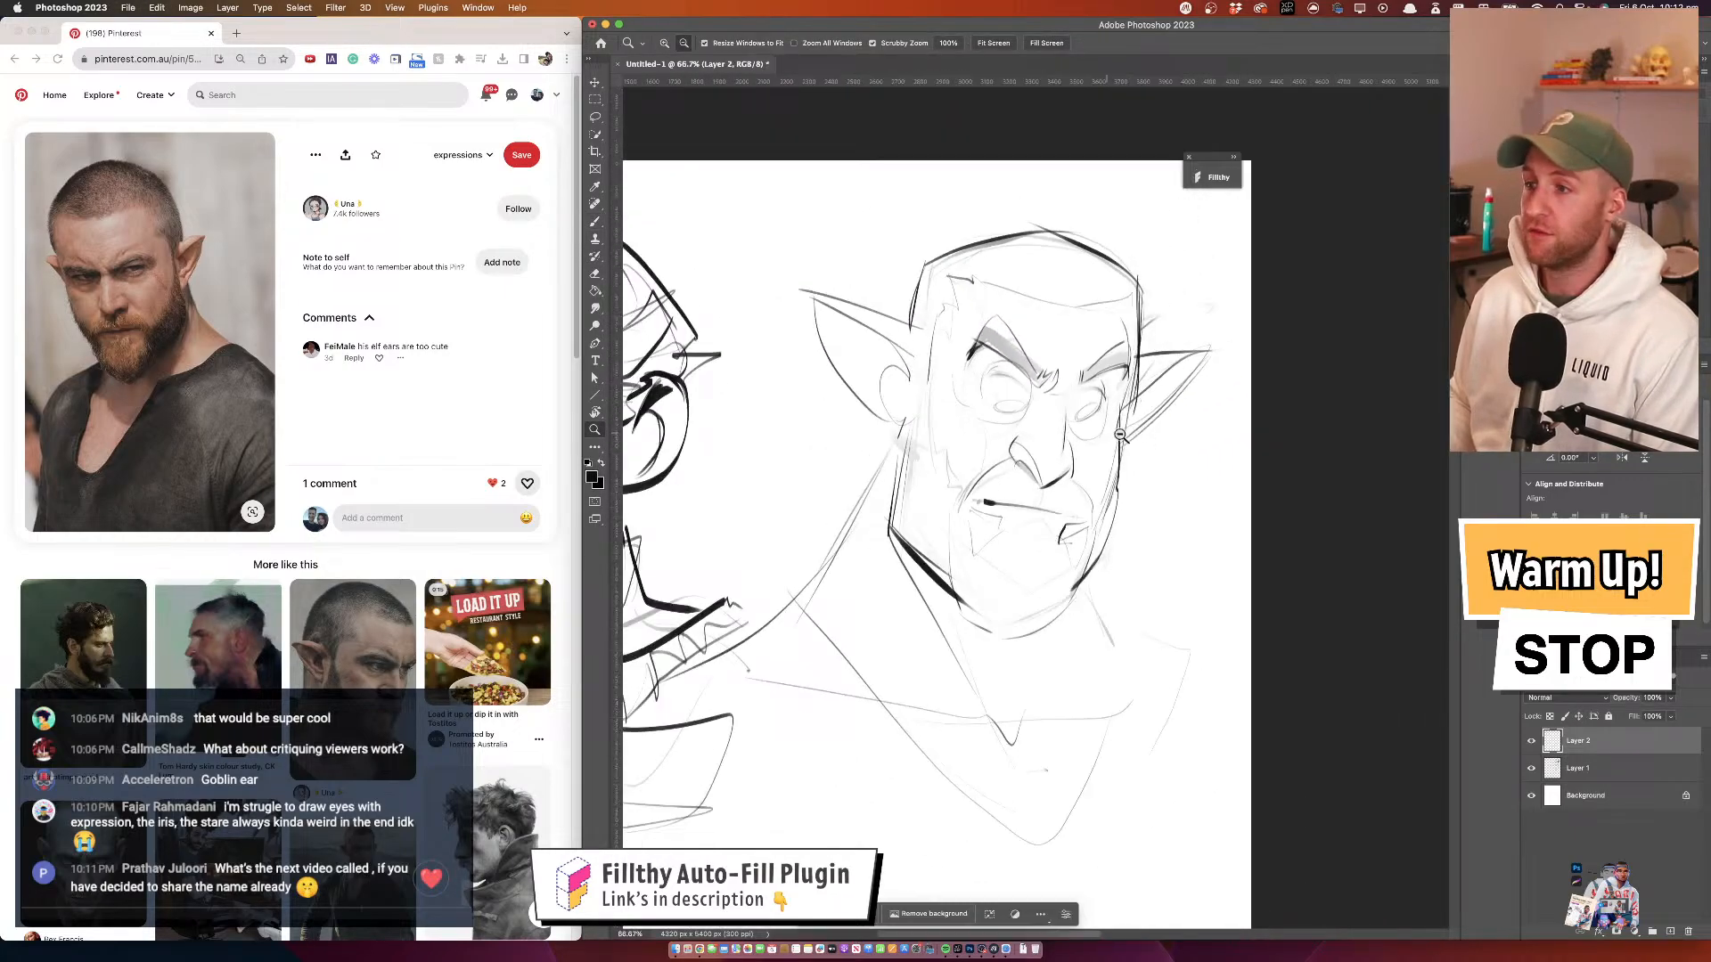
pyautogui.click(1050, 378)
pyautogui.click(1054, 380)
pyautogui.click(1058, 383)
# Try an upright oval iris toward the outer side of the near eye
pyautogui.moveTo(754, 385)
pyautogui.mouseDown()
pyautogui.moveTo(749, 500)
pyautogui.moveTo(704, 419)
pyautogui.mouseUp()
pyautogui.moveTo(1197, 479)
pyautogui.mouseDown()
pyautogui.moveTo(1148, 529)
pyautogui.moveTo(1195, 478)
pyautogui.mouseUp()
pyautogui.press('super+space')
pyautogui.keyDown('alt'); pyautogui.click(1130, 419); pyautogui.keyUp('alt')
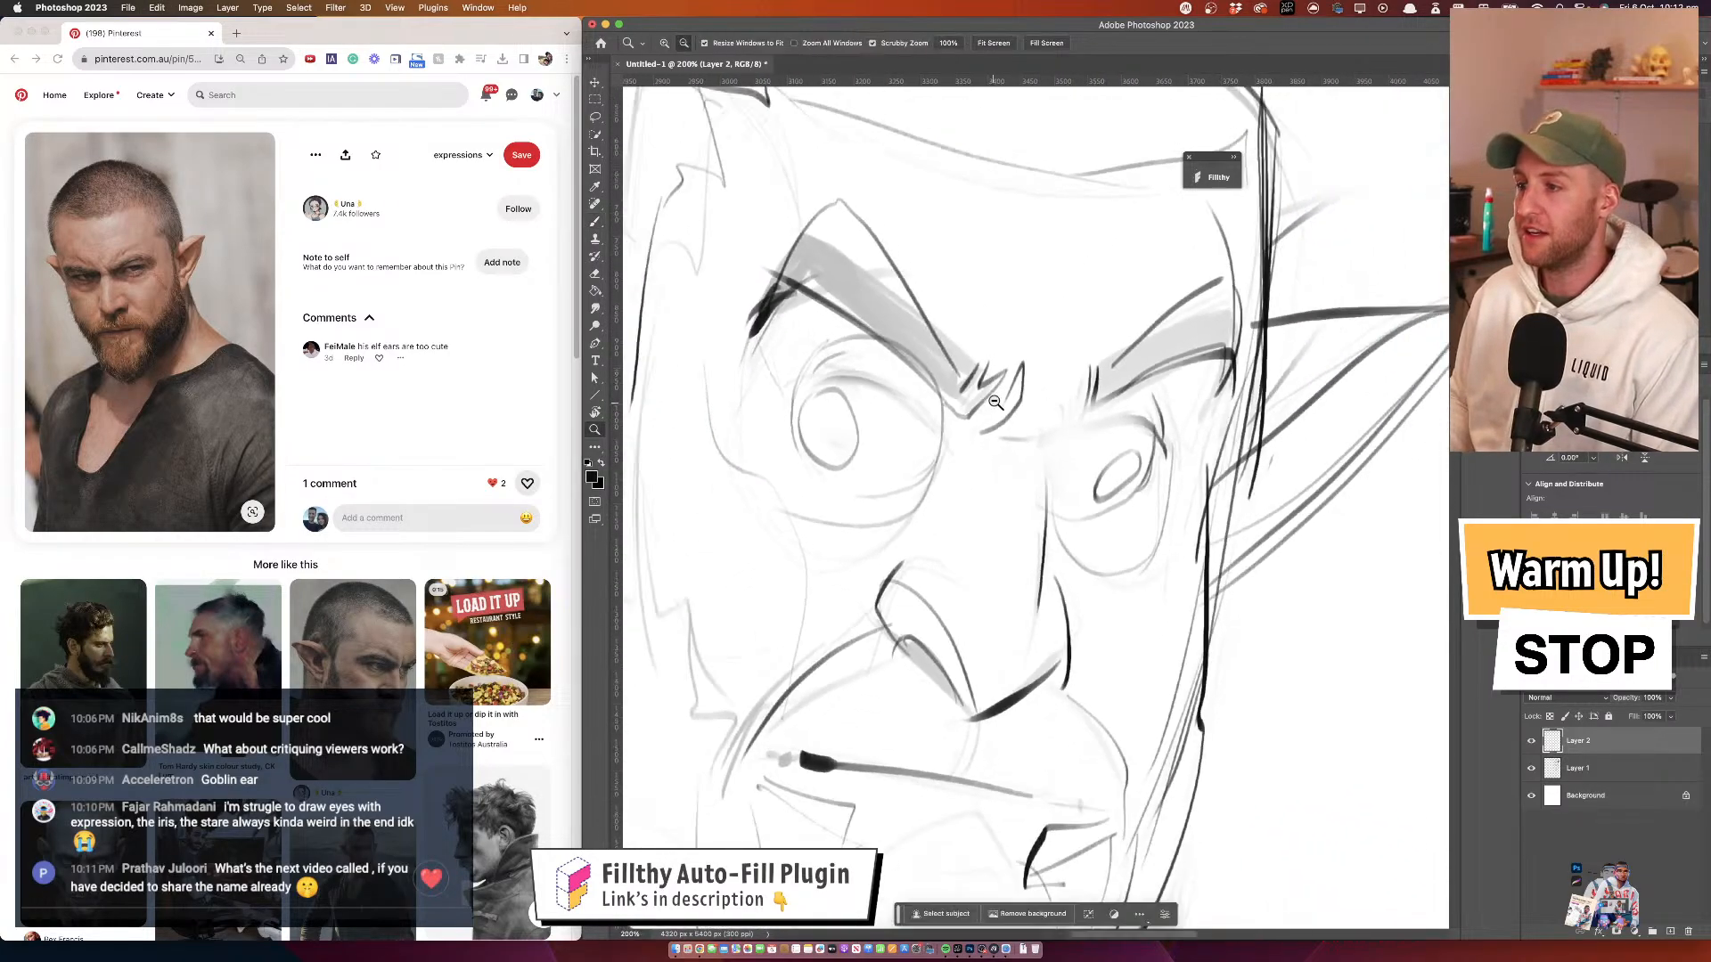
pyautogui.keyDown('alt'); pyautogui.click(1128, 415); pyautogui.keyUp('alt')
pyautogui.keyDown('alt'); pyautogui.click(1126, 410); pyautogui.keyUp('alt')
# Doodle loose round shapes above the head and on the forehead, and undo them
pyautogui.moveTo(1112, 343); pyautogui.dragTo(1125, 230)
pyautogui.click(1053, 306)
pyautogui.click(1052, 307)
pyautogui.click(1054, 305)
pyautogui.keyDown('alt'); pyautogui.click(1070, 401); pyautogui.keyUp('alt')
pyautogui.keyDown('alt'); pyautogui.click(1068, 403); pyautogui.keyUp('alt')
pyautogui.keyDown('alt'); pyautogui.click(1068, 402); pyautogui.keyUp('alt')
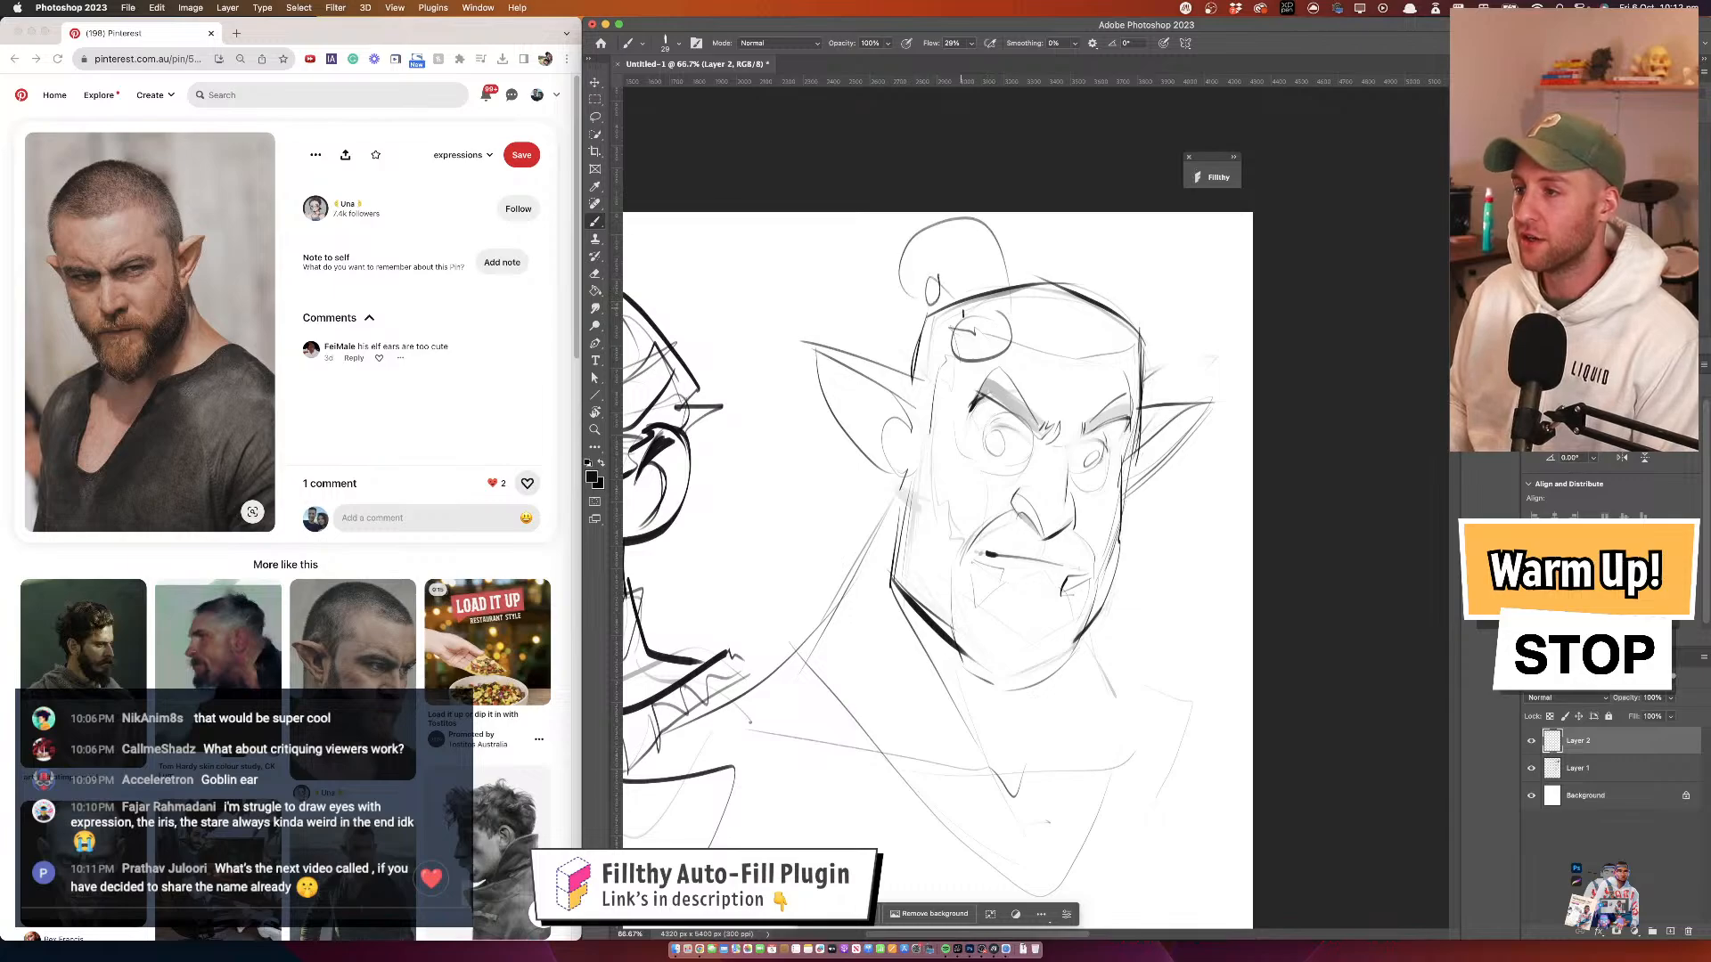
pyautogui.press('super+space')
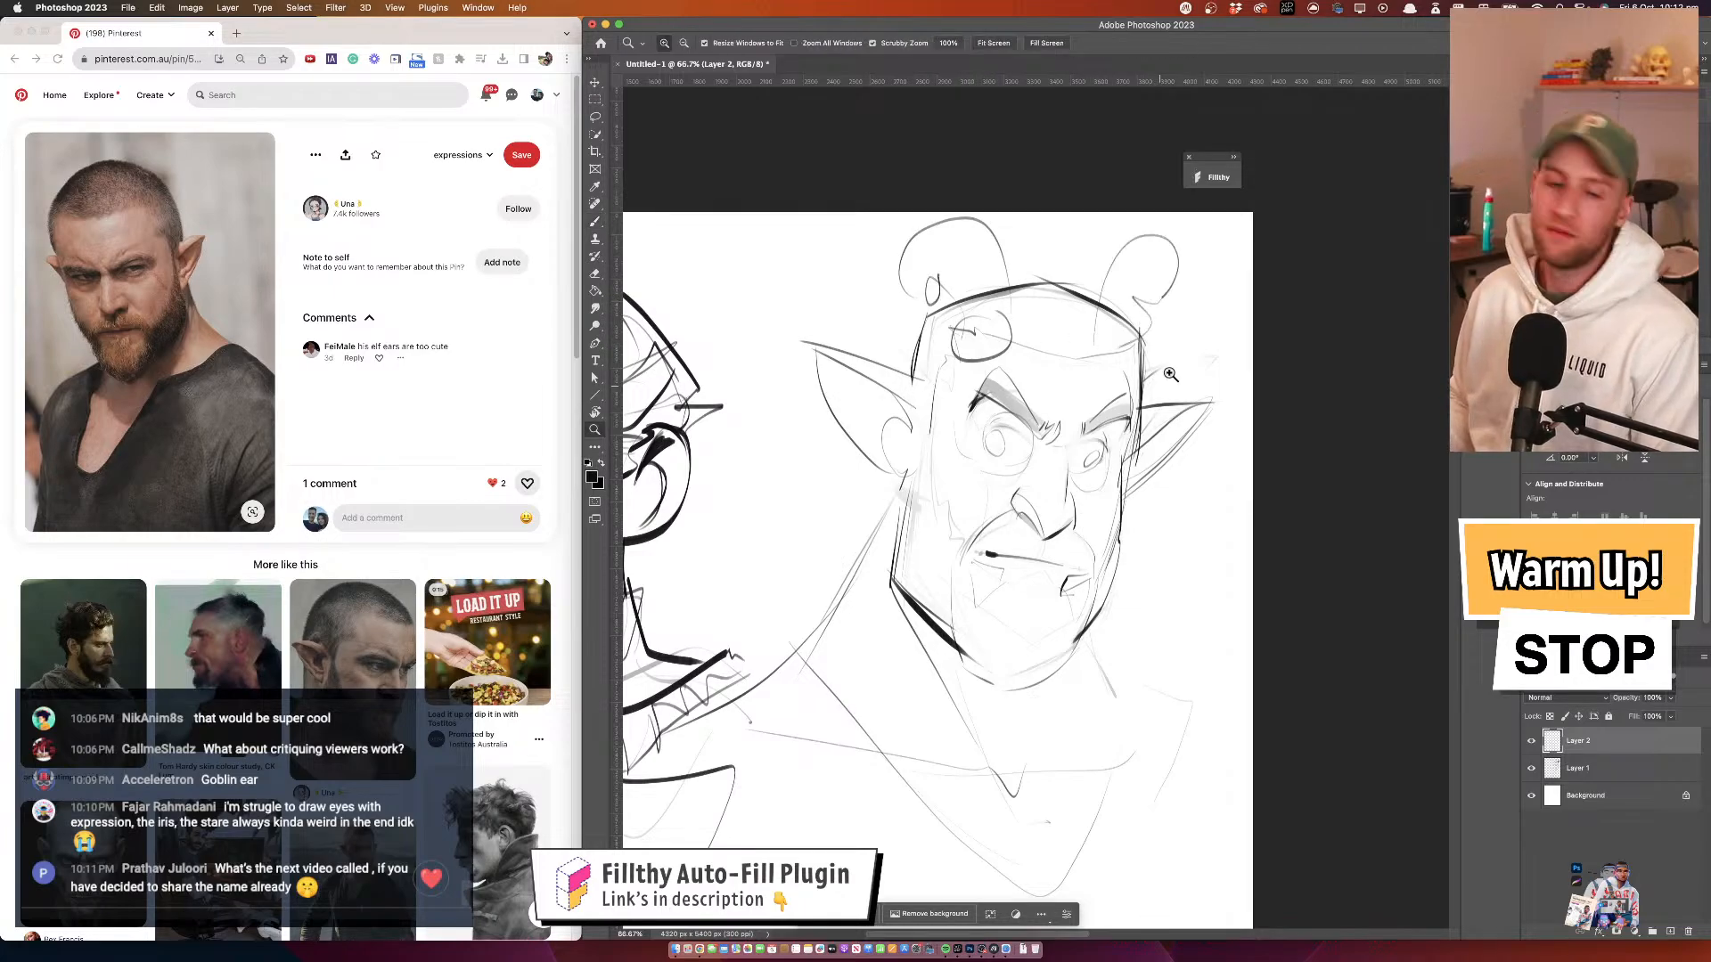
pyautogui.press('super+z')
pyautogui.press('super+z')
pyautogui.press('super+z')
# Try a sideways gaze with irises at the near eye's outer edge and the far eye's inner edge, and undo them
pyautogui.keyDown('super'); pyautogui.click(1012, 438); pyautogui.keyUp('super')
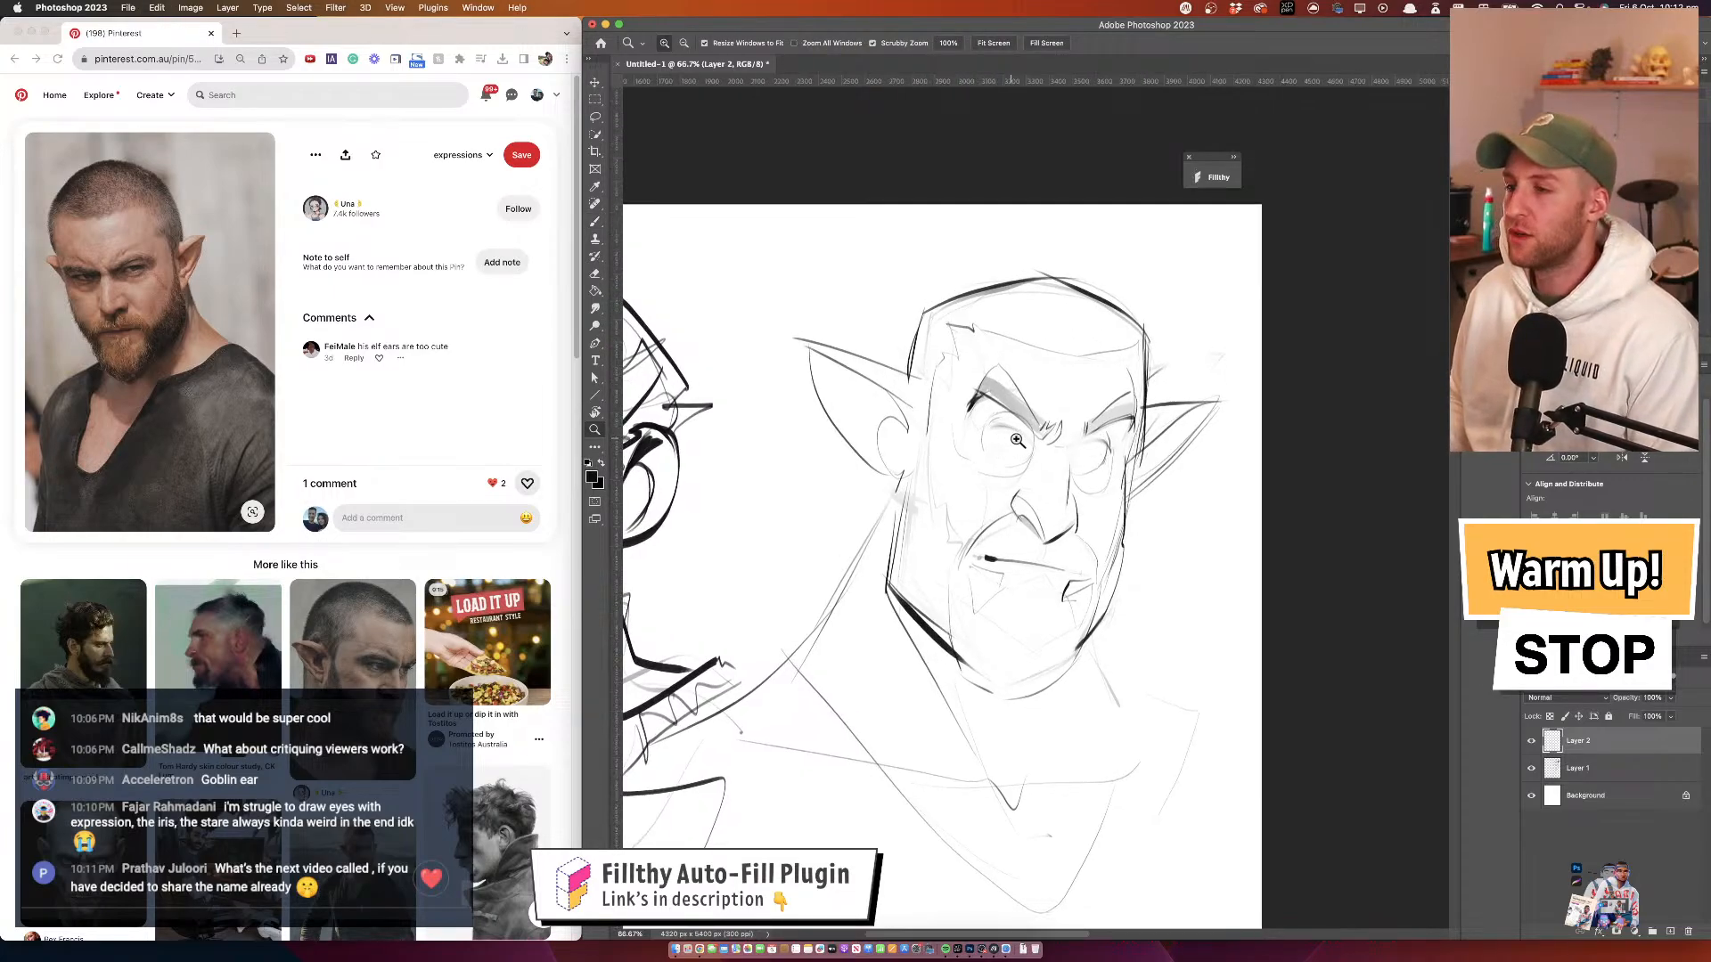
pyautogui.moveTo(1014, 438)
pyautogui.mouseDown()
pyautogui.moveTo(886, 390)
pyautogui.moveTo(925, 422)
pyautogui.mouseUp()
pyautogui.keyDown('super'); pyautogui.click(892, 396); pyautogui.keyUp('super')
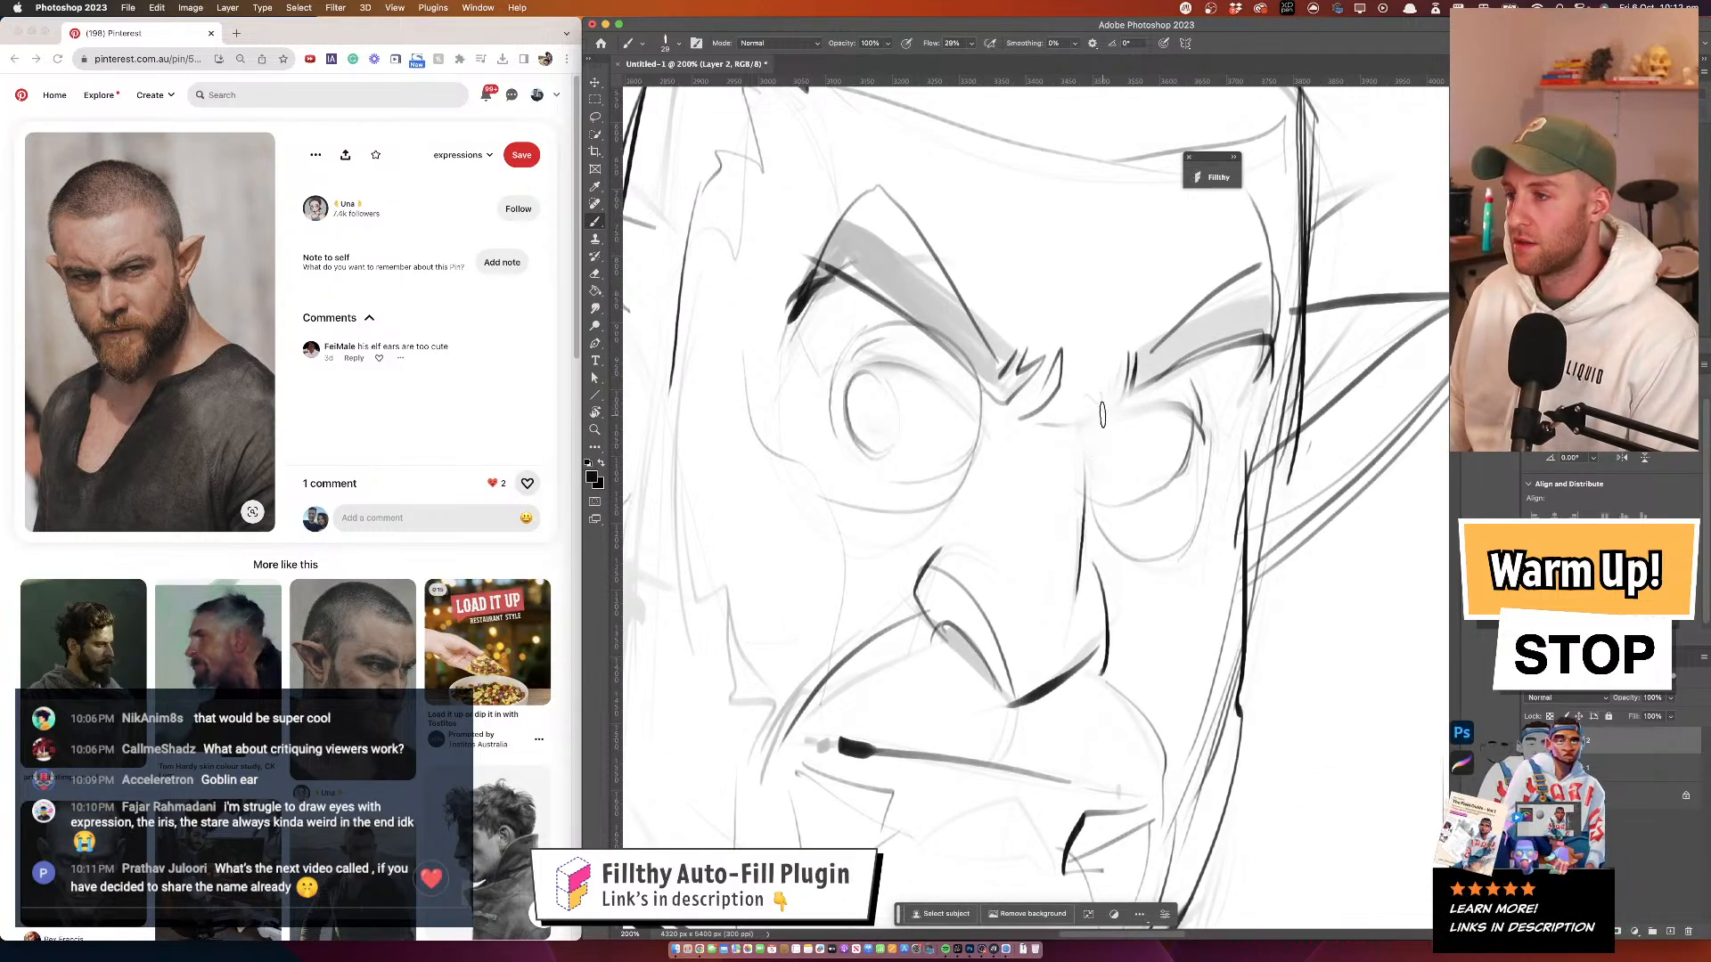
pyautogui.press('super+z')
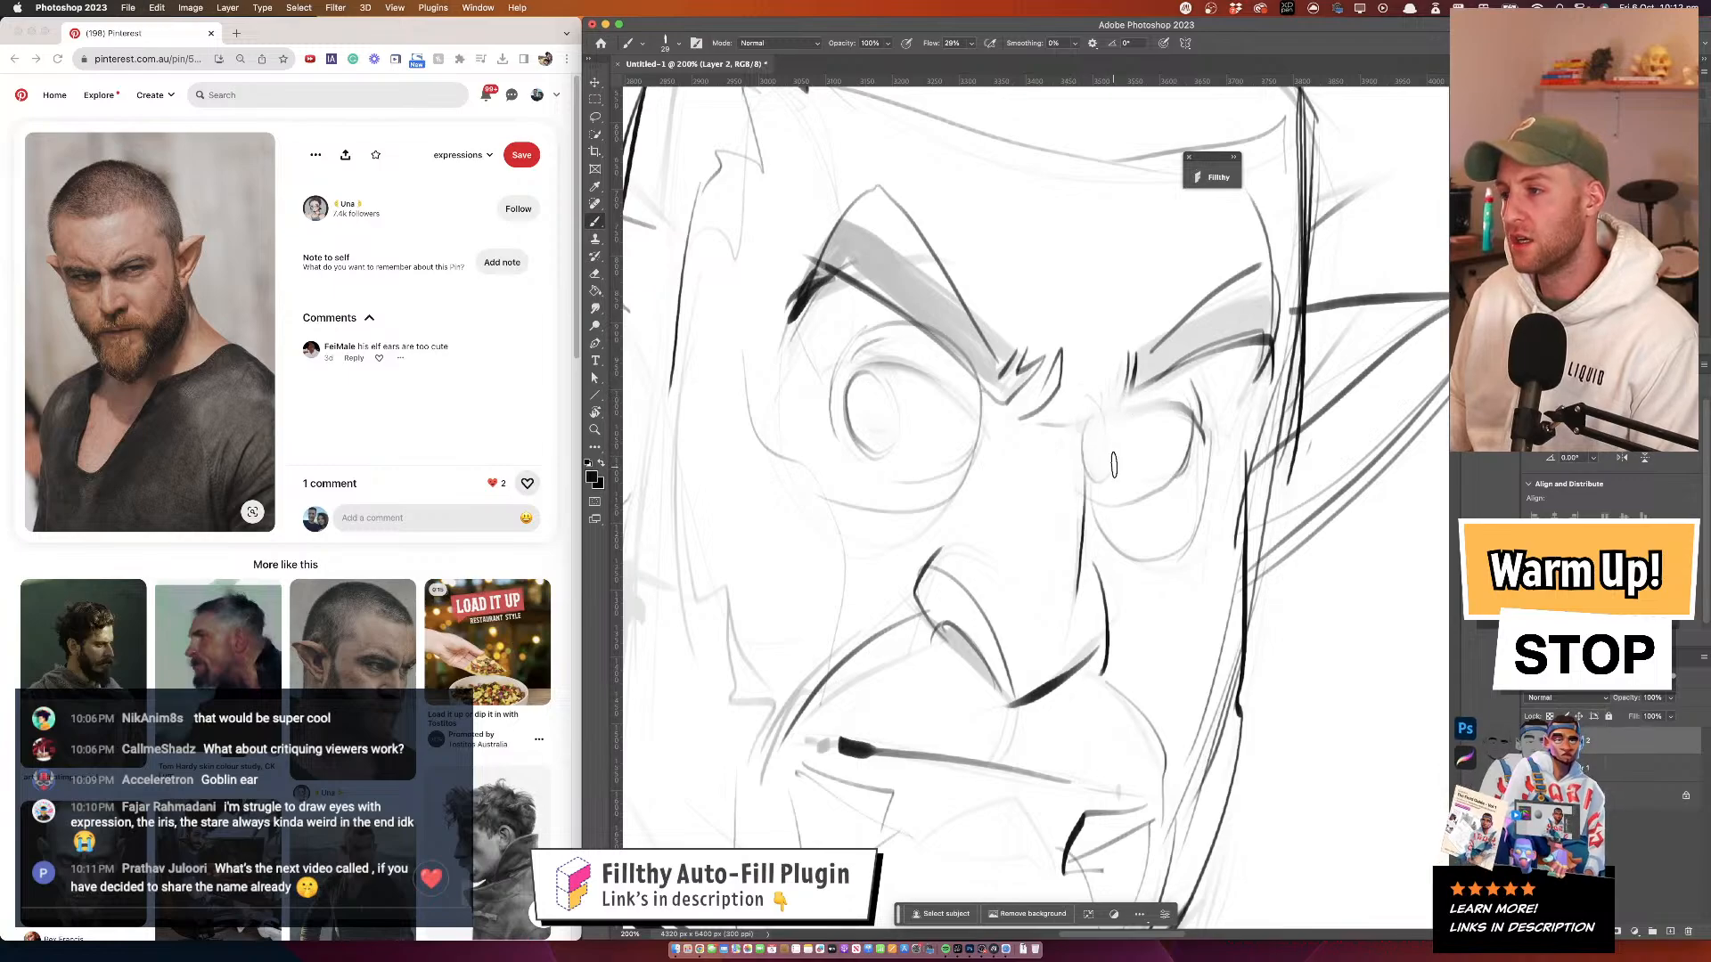
pyautogui.moveTo(1087, 387)
pyautogui.mouseDown()
pyautogui.moveTo(1125, 534)
pyautogui.moveTo(1188, 417)
pyautogui.mouseUp()
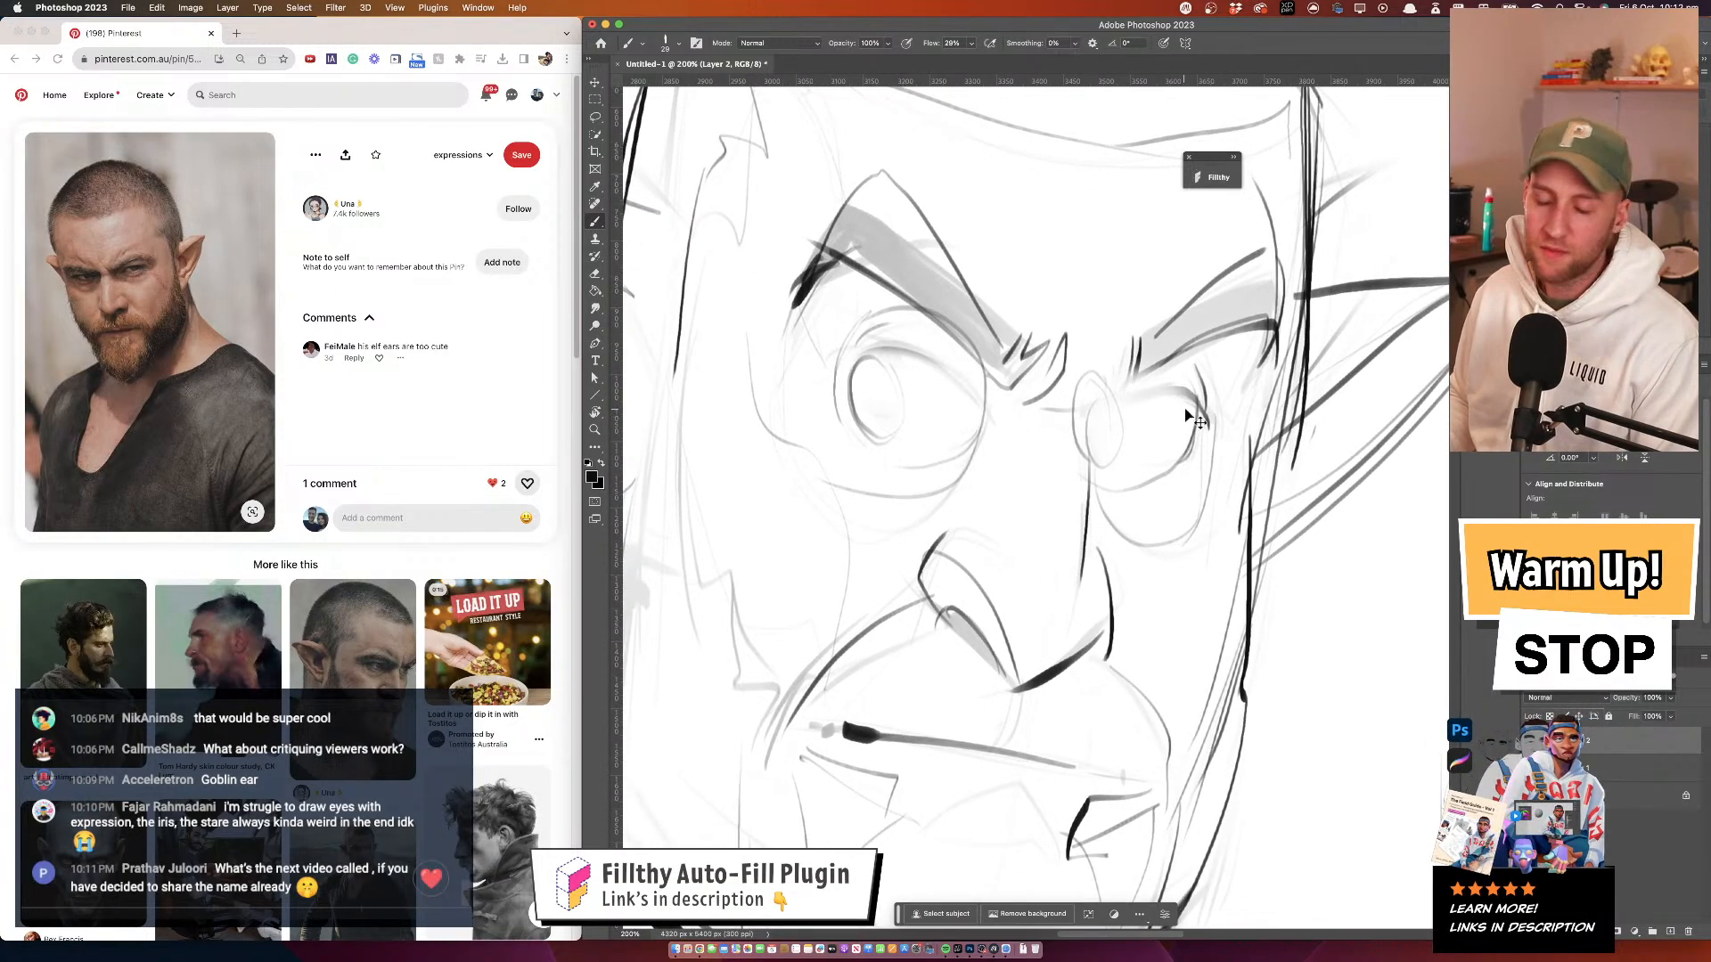
pyautogui.press('super+z')
pyautogui.press('super+z')
pyautogui.press('super+z')
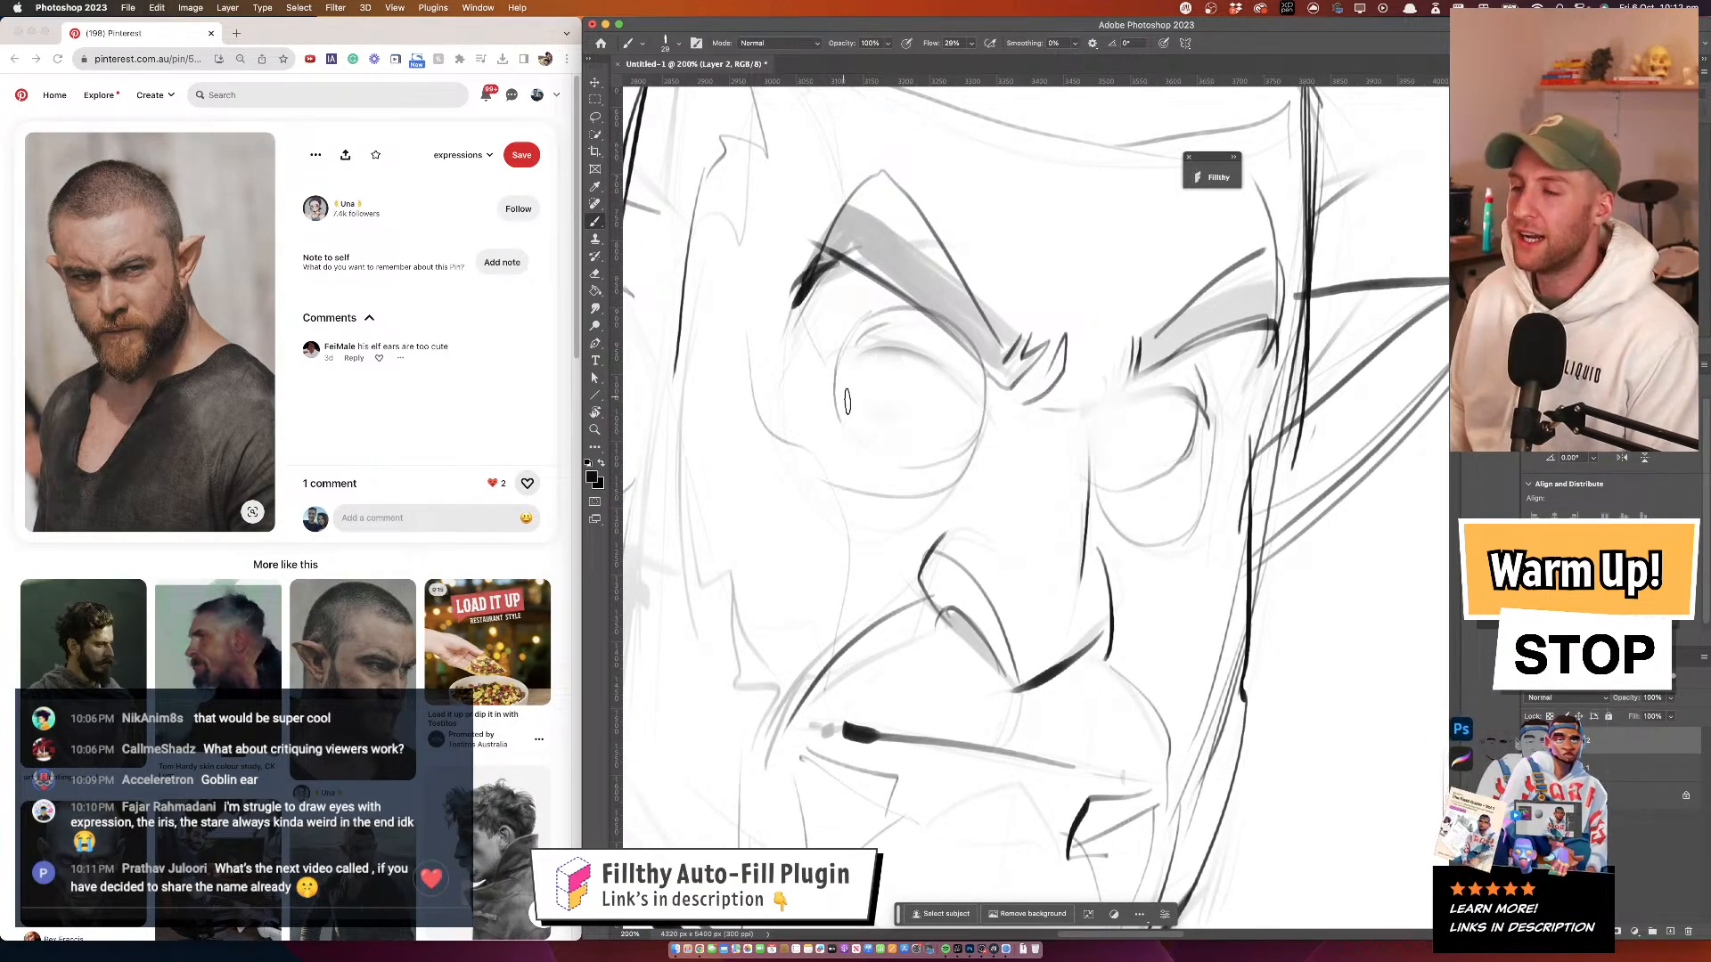
pyautogui.press('super+z')
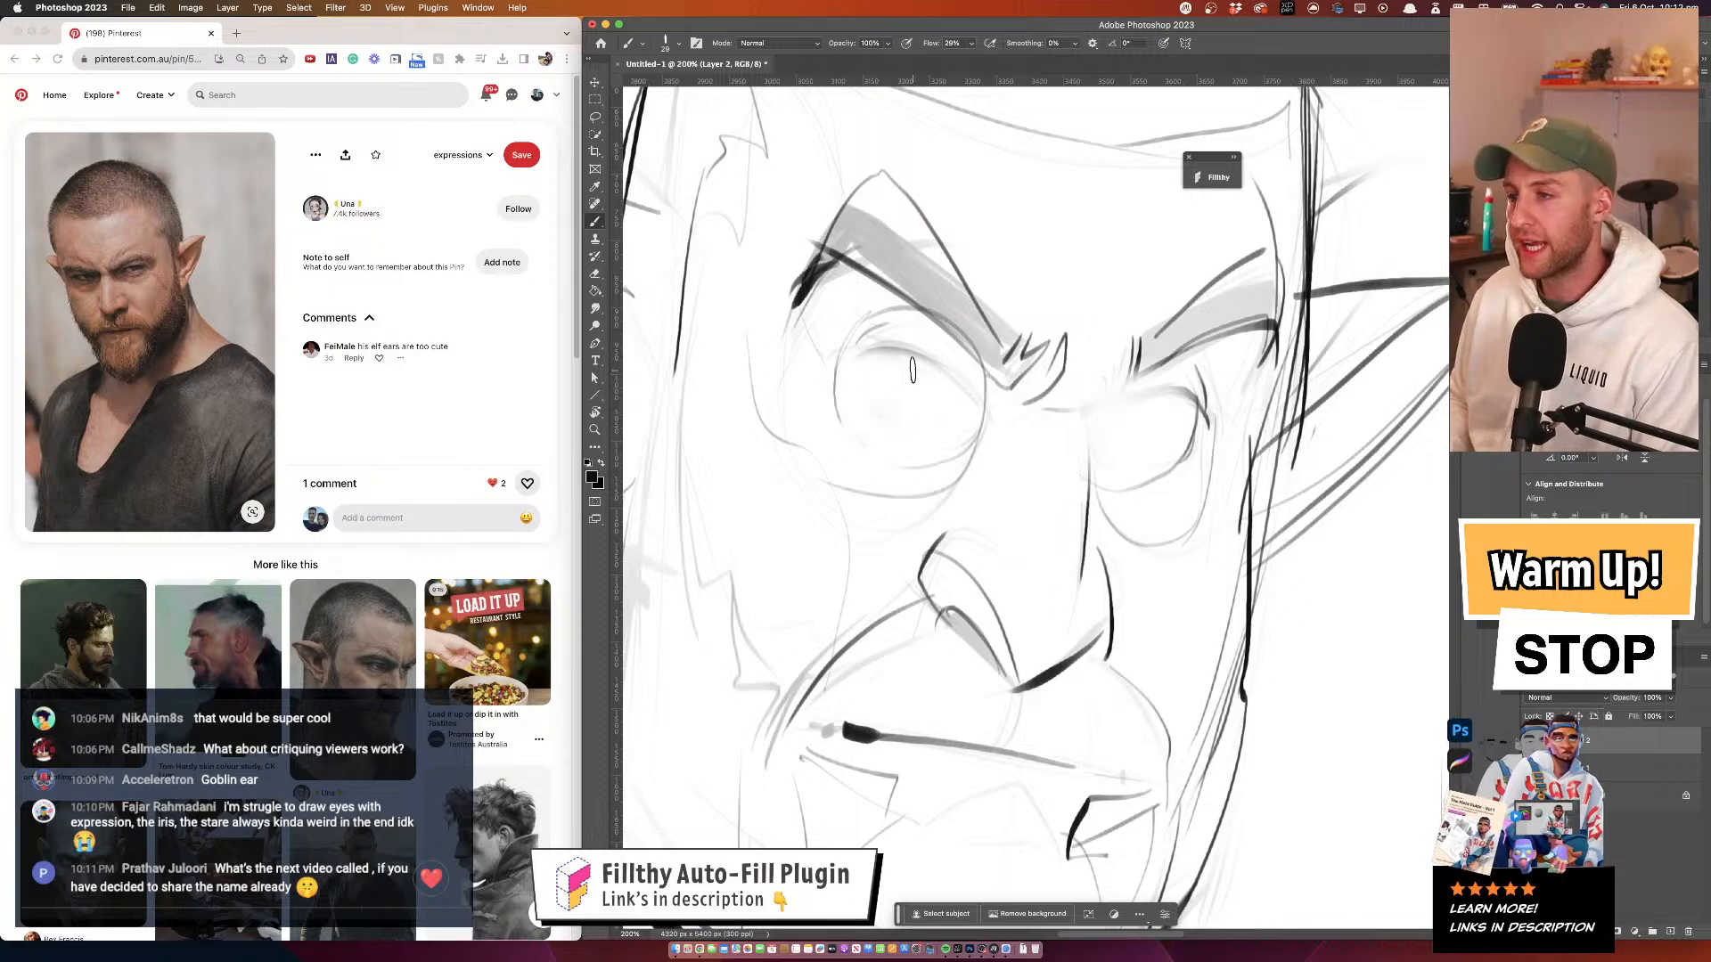
# Try round irises in the middle of both eyeballs for a straight-ahead stare
pyautogui.moveTo(939, 434); pyautogui.dragTo(931, 426)
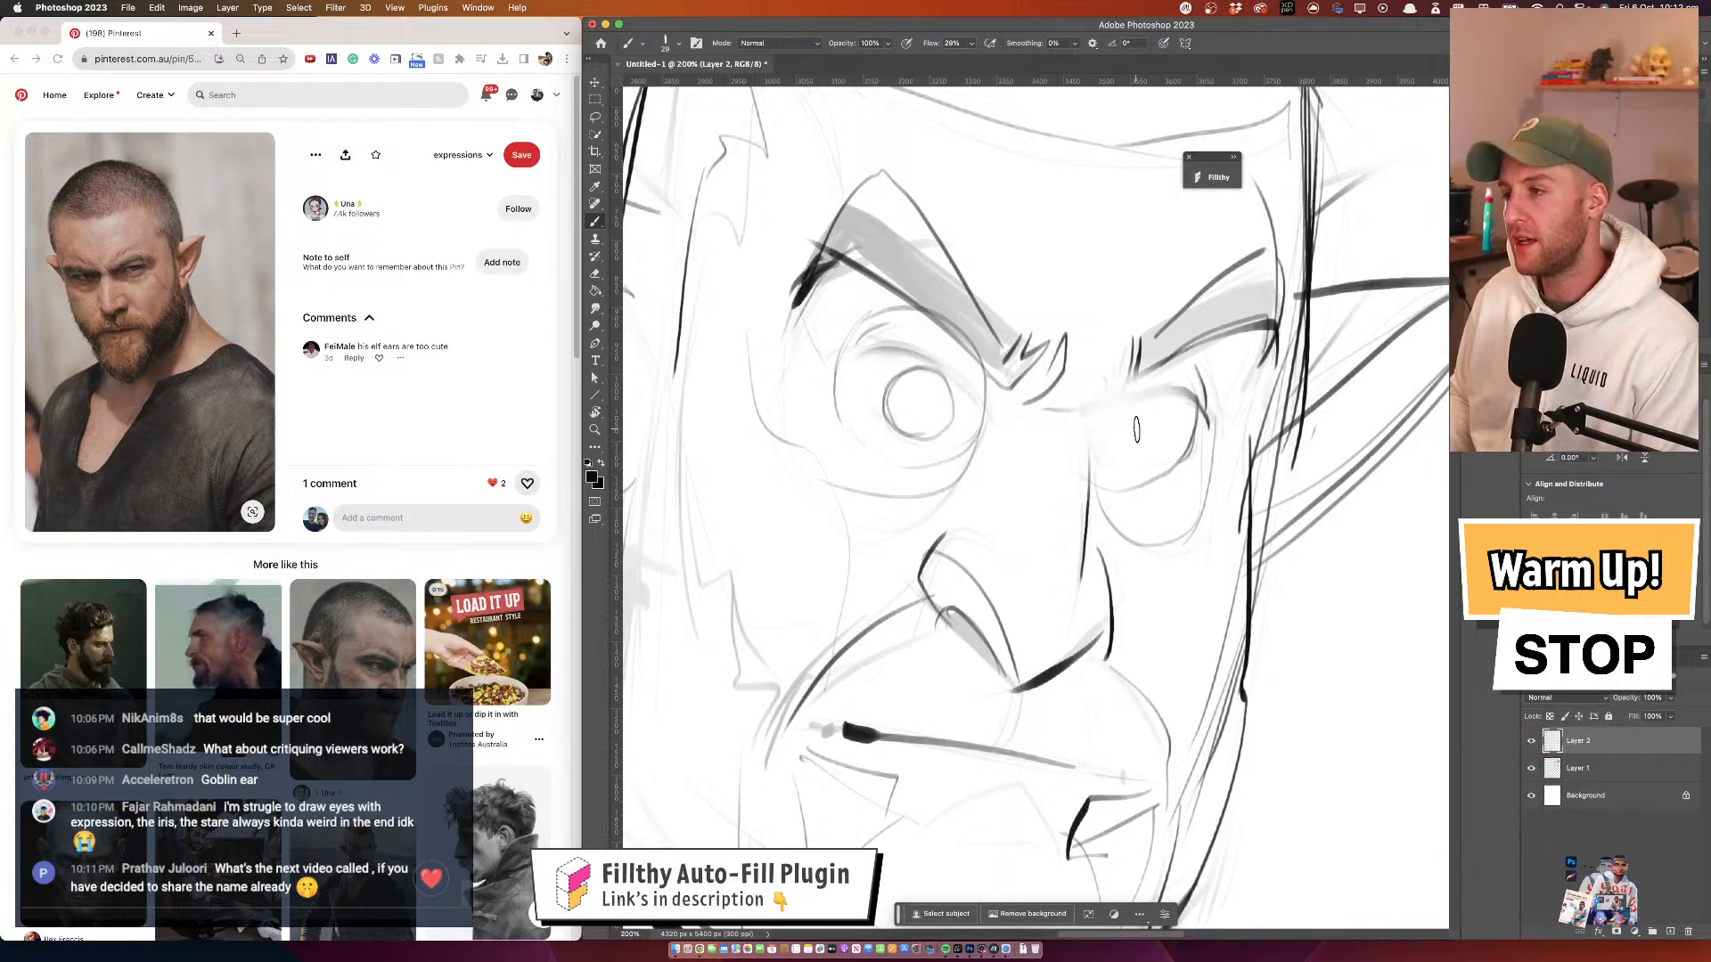
pyautogui.press('z')
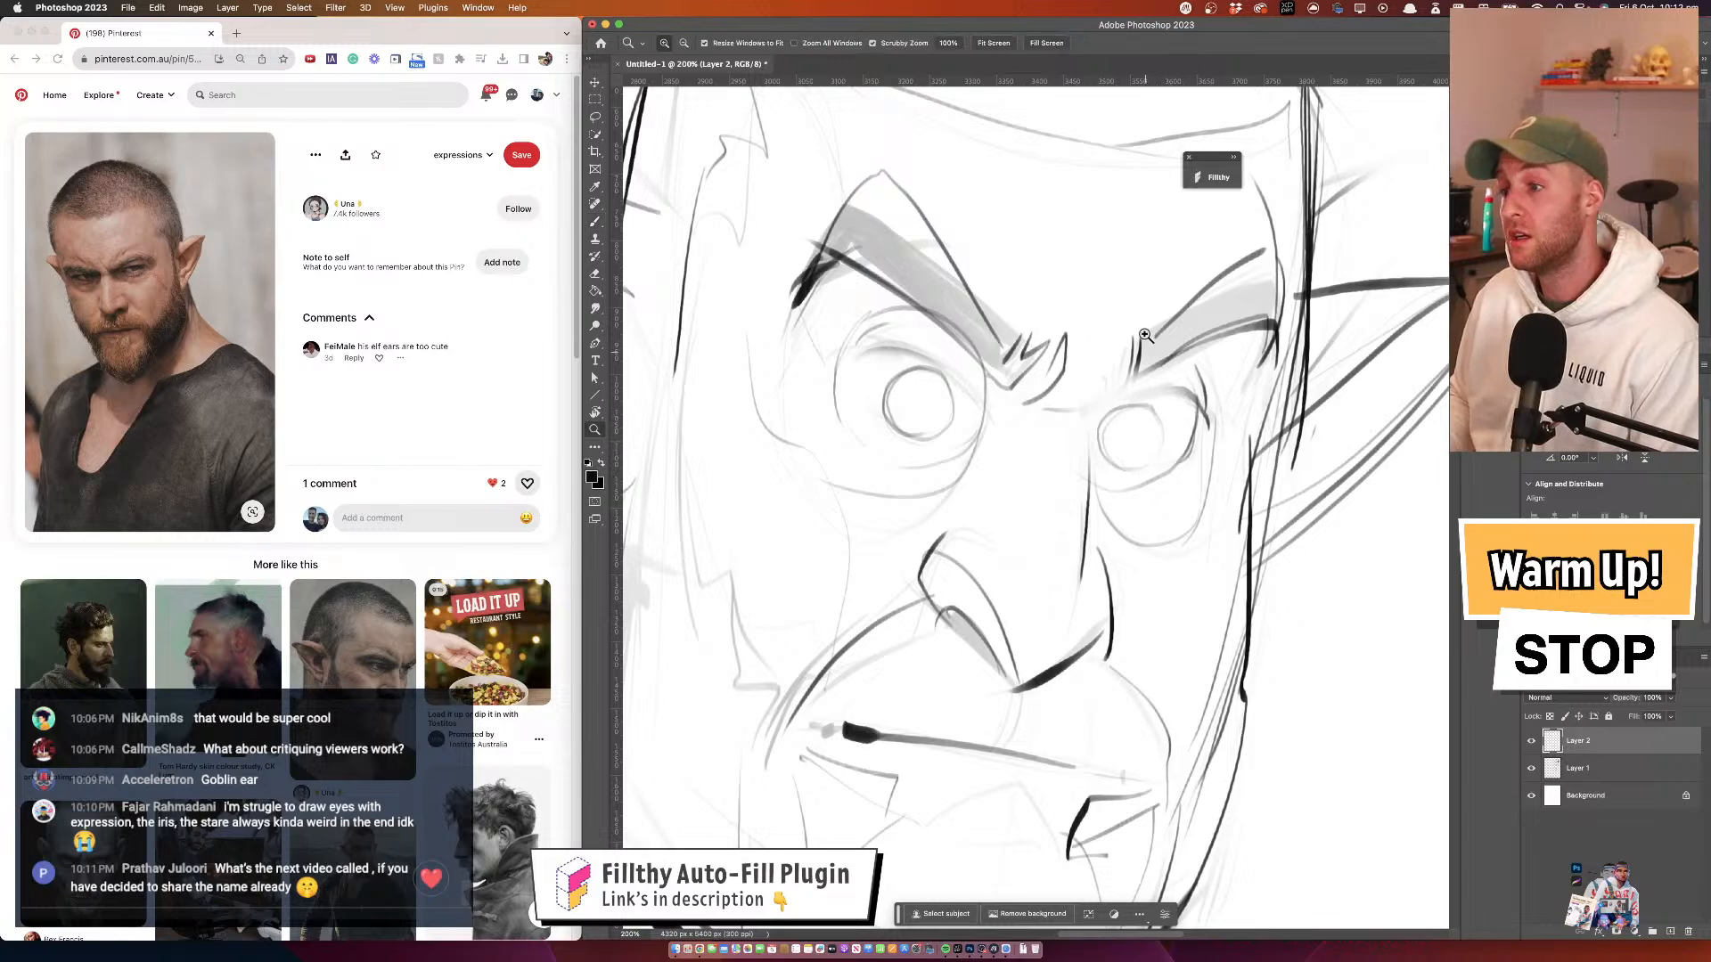
pyautogui.moveTo(1091, 343); pyautogui.dragTo(989, 365)
pyautogui.moveTo(1101, 339); pyautogui.dragTo(1166, 304)
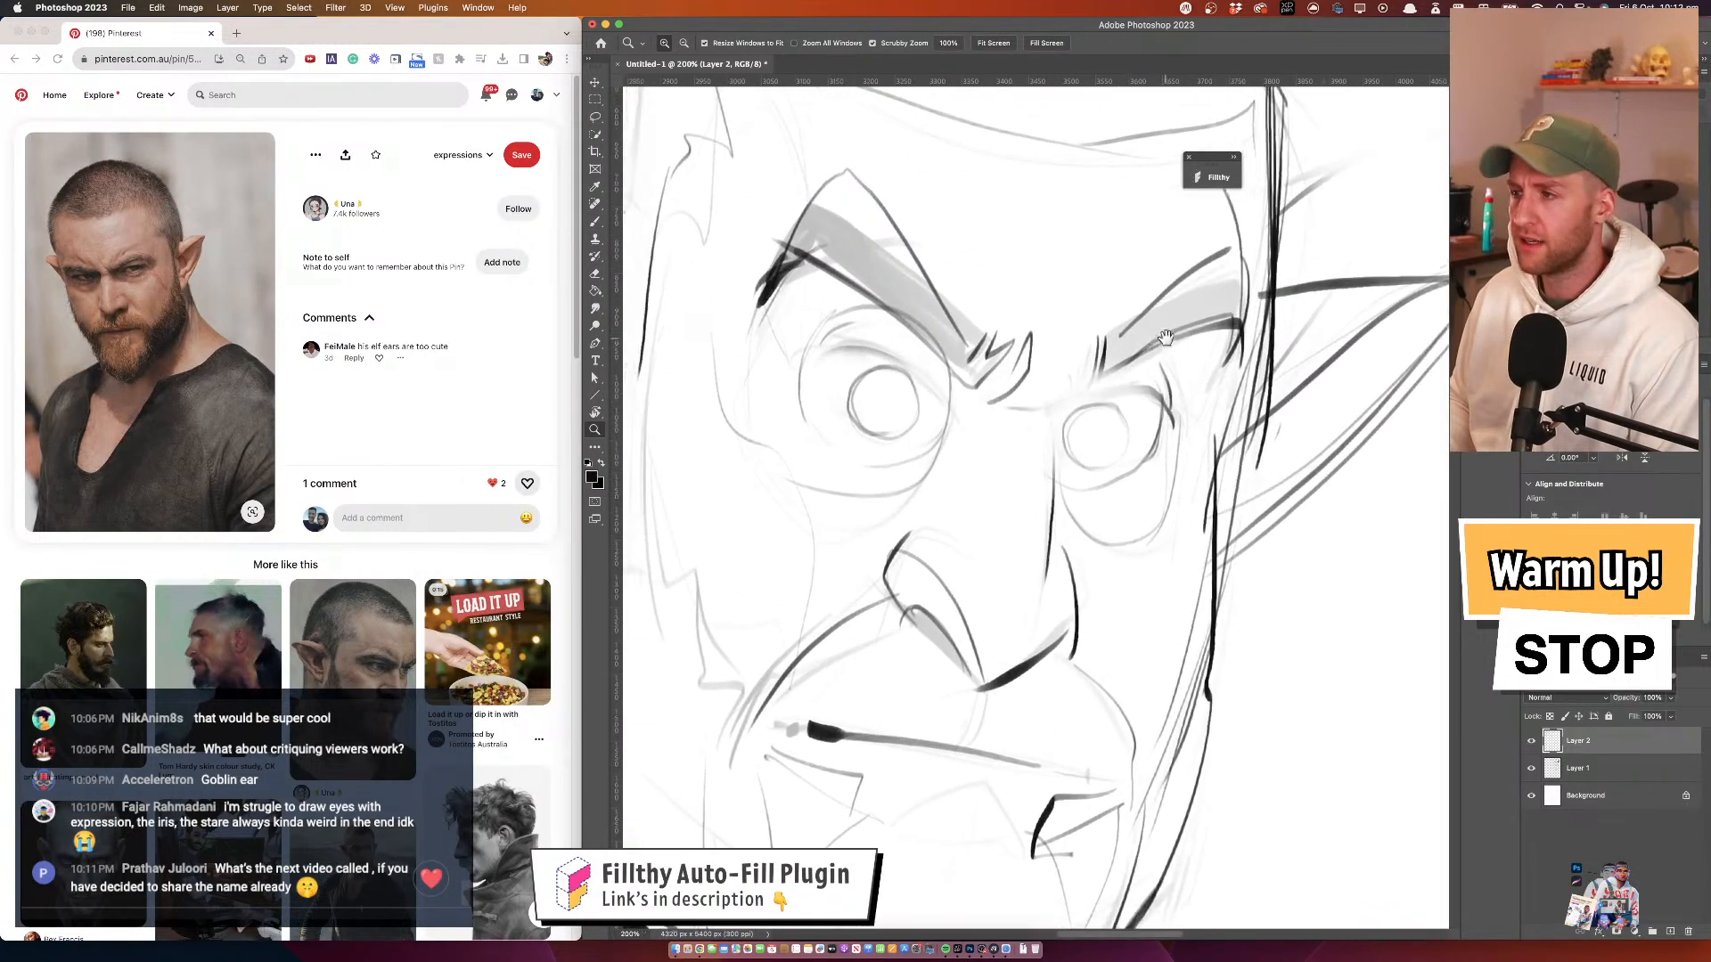
# Undo the centred iris circles in both eyes, back to the empty eyeballs
pyautogui.press('b')
pyautogui.moveTo(1172, 420)
pyautogui.mouseDown()
pyautogui.moveTo(1169, 397)
pyautogui.moveTo(1039, 411)
pyautogui.mouseUp()
pyautogui.press('super+z')
pyautogui.moveTo(1159, 388)
pyautogui.mouseDown()
pyautogui.moveTo(1066, 404)
pyautogui.moveTo(1046, 430)
pyautogui.moveTo(1157, 391)
pyautogui.moveTo(1119, 382)
pyautogui.moveTo(1064, 414)
pyautogui.moveTo(1104, 367)
pyautogui.moveTo(1050, 403)
pyautogui.moveTo(1054, 472)
pyautogui.moveTo(1085, 331)
pyautogui.mouseUp()
pyautogui.press('super+z')
pyautogui.press('super+z')
pyautogui.press('super+z')
pyautogui.press('super+z')
pyautogui.press('super+z')
pyautogui.press('super+z')
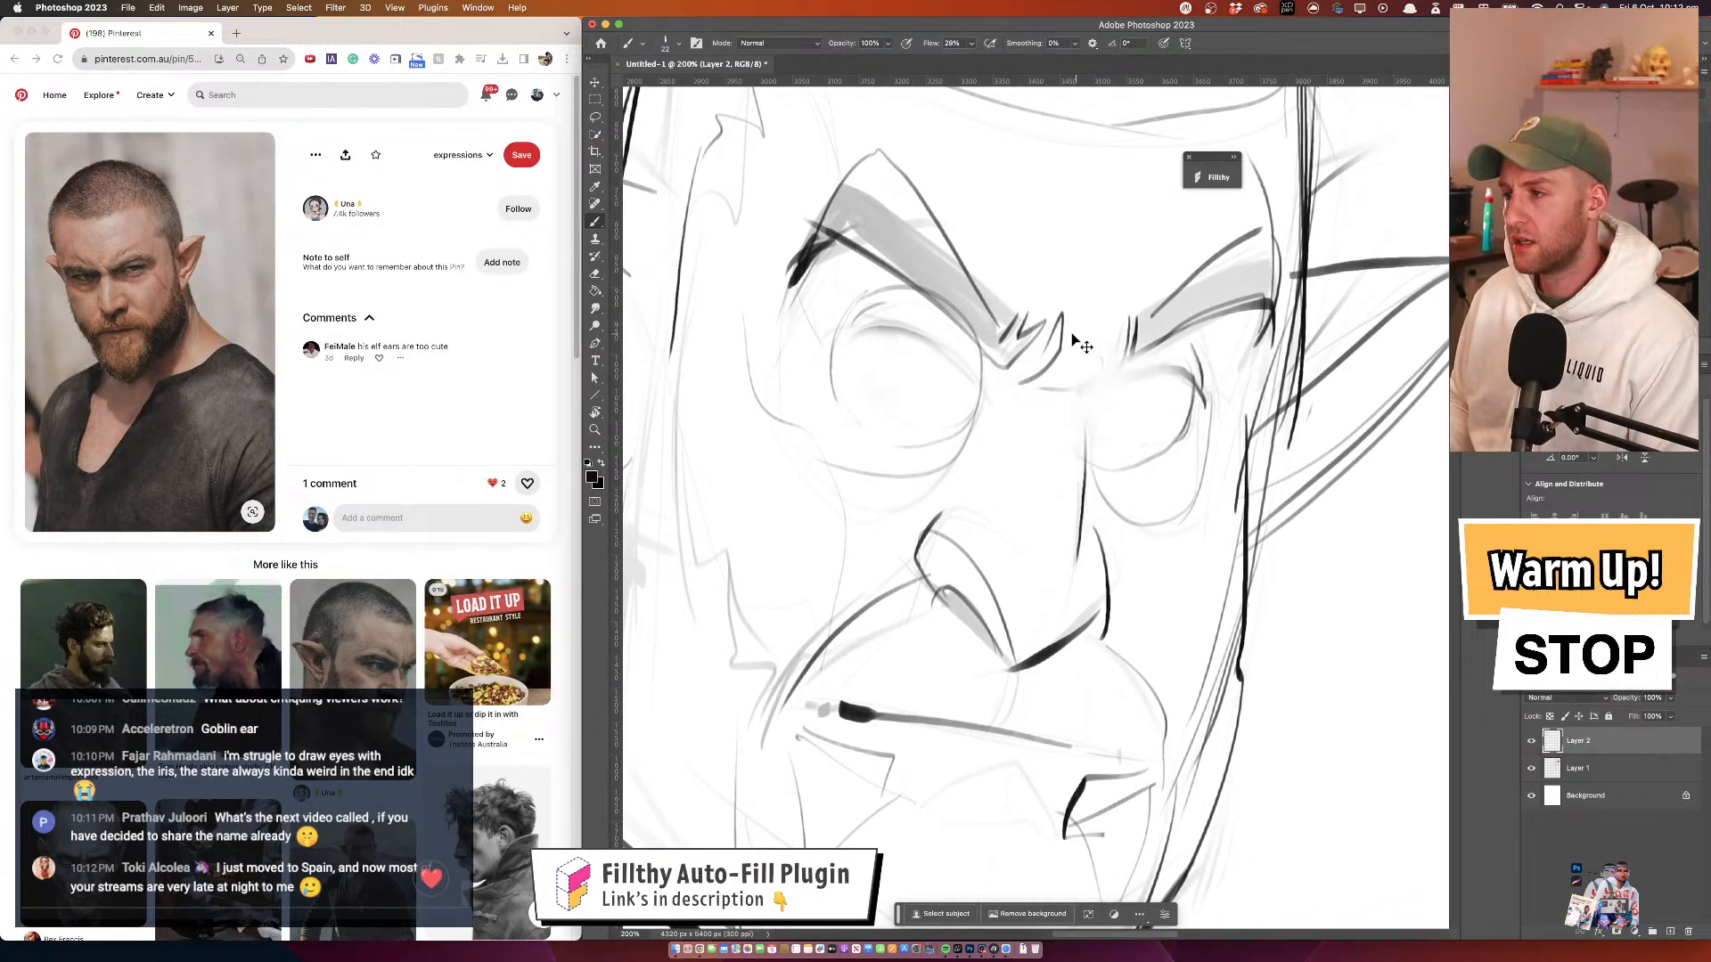
# Sketch a small oval iris high toward the outer side of the near eye and check it against the whole portrait
pyautogui.moveTo(877, 298); pyautogui.dragTo(835, 381)
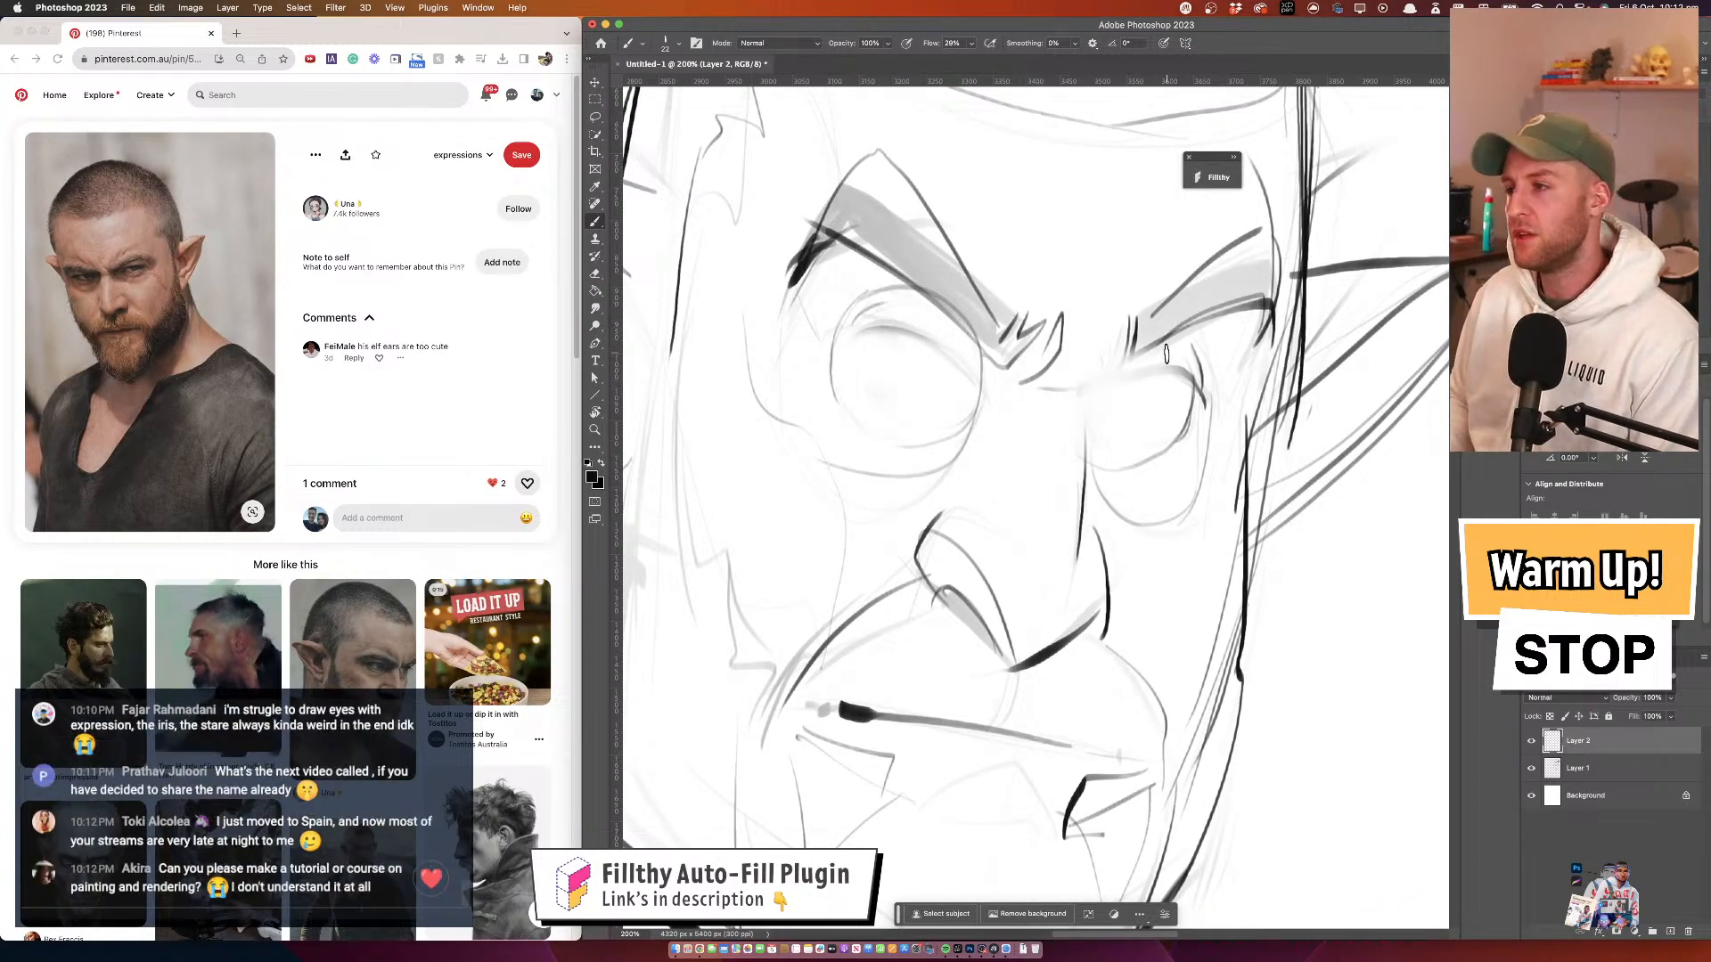
pyautogui.keyDown('alt'); pyautogui.keyDown('super'); pyautogui.click(1102, 319); pyautogui.keyUp('super'); pyautogui.keyUp('alt')
pyautogui.keyDown('super'); pyautogui.click(1104, 334); pyautogui.keyUp('super')
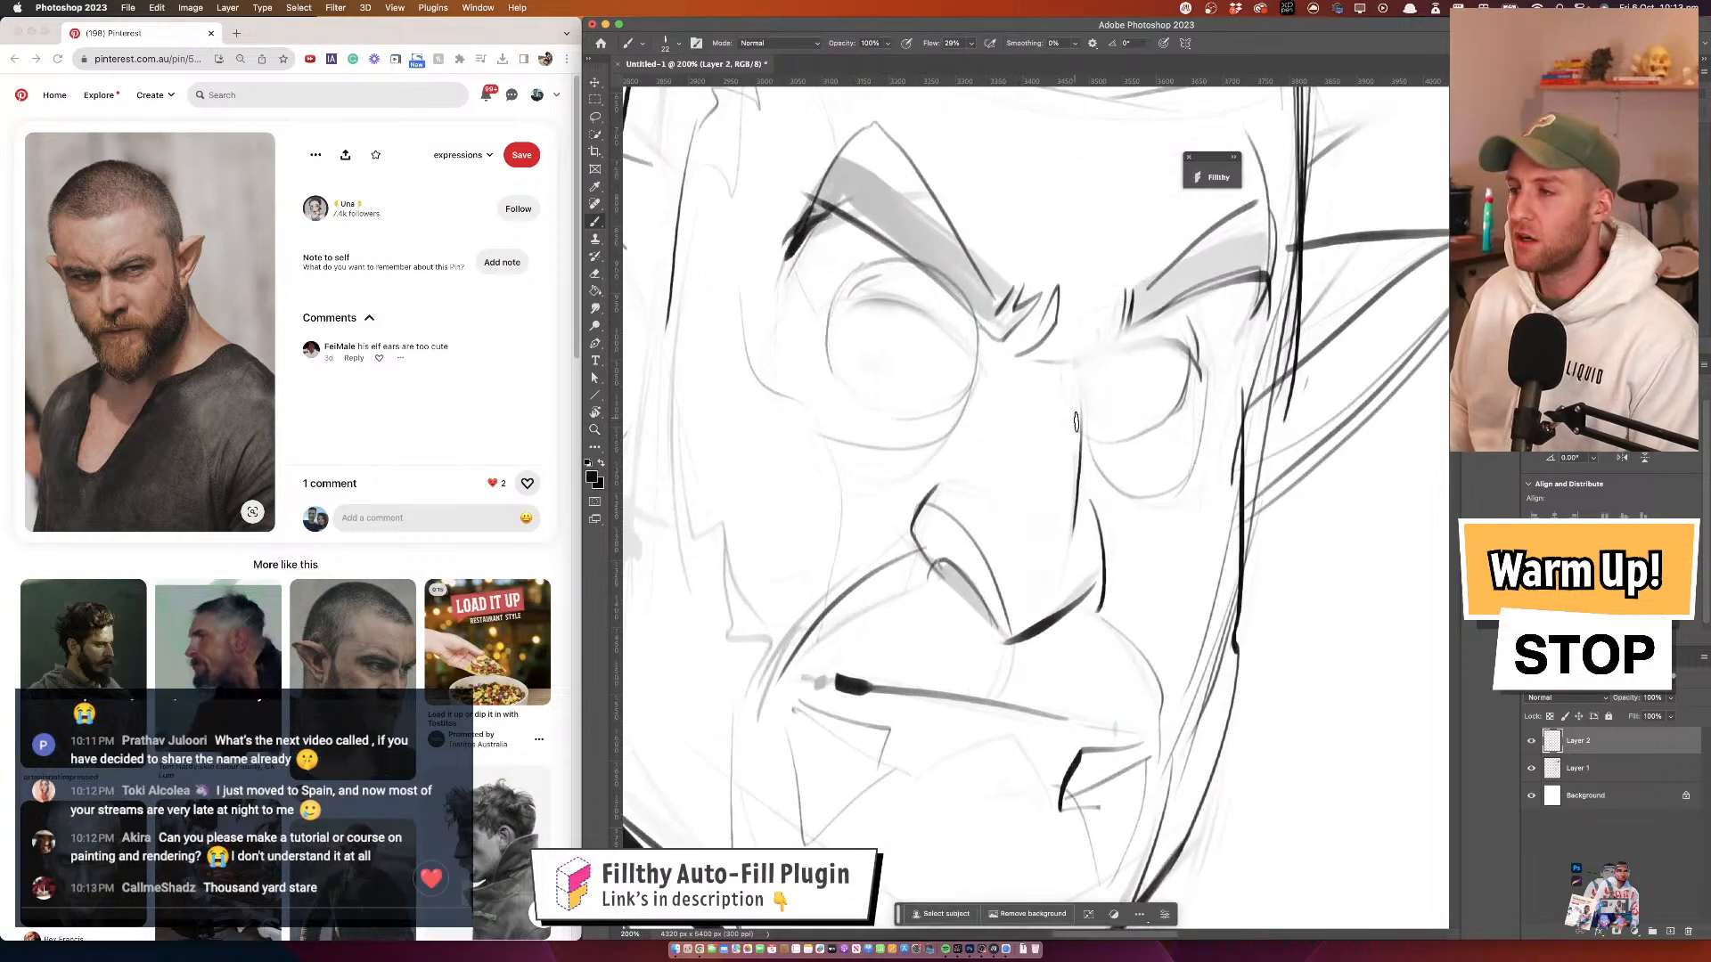
pyautogui.scroll(5, 1076, 424)
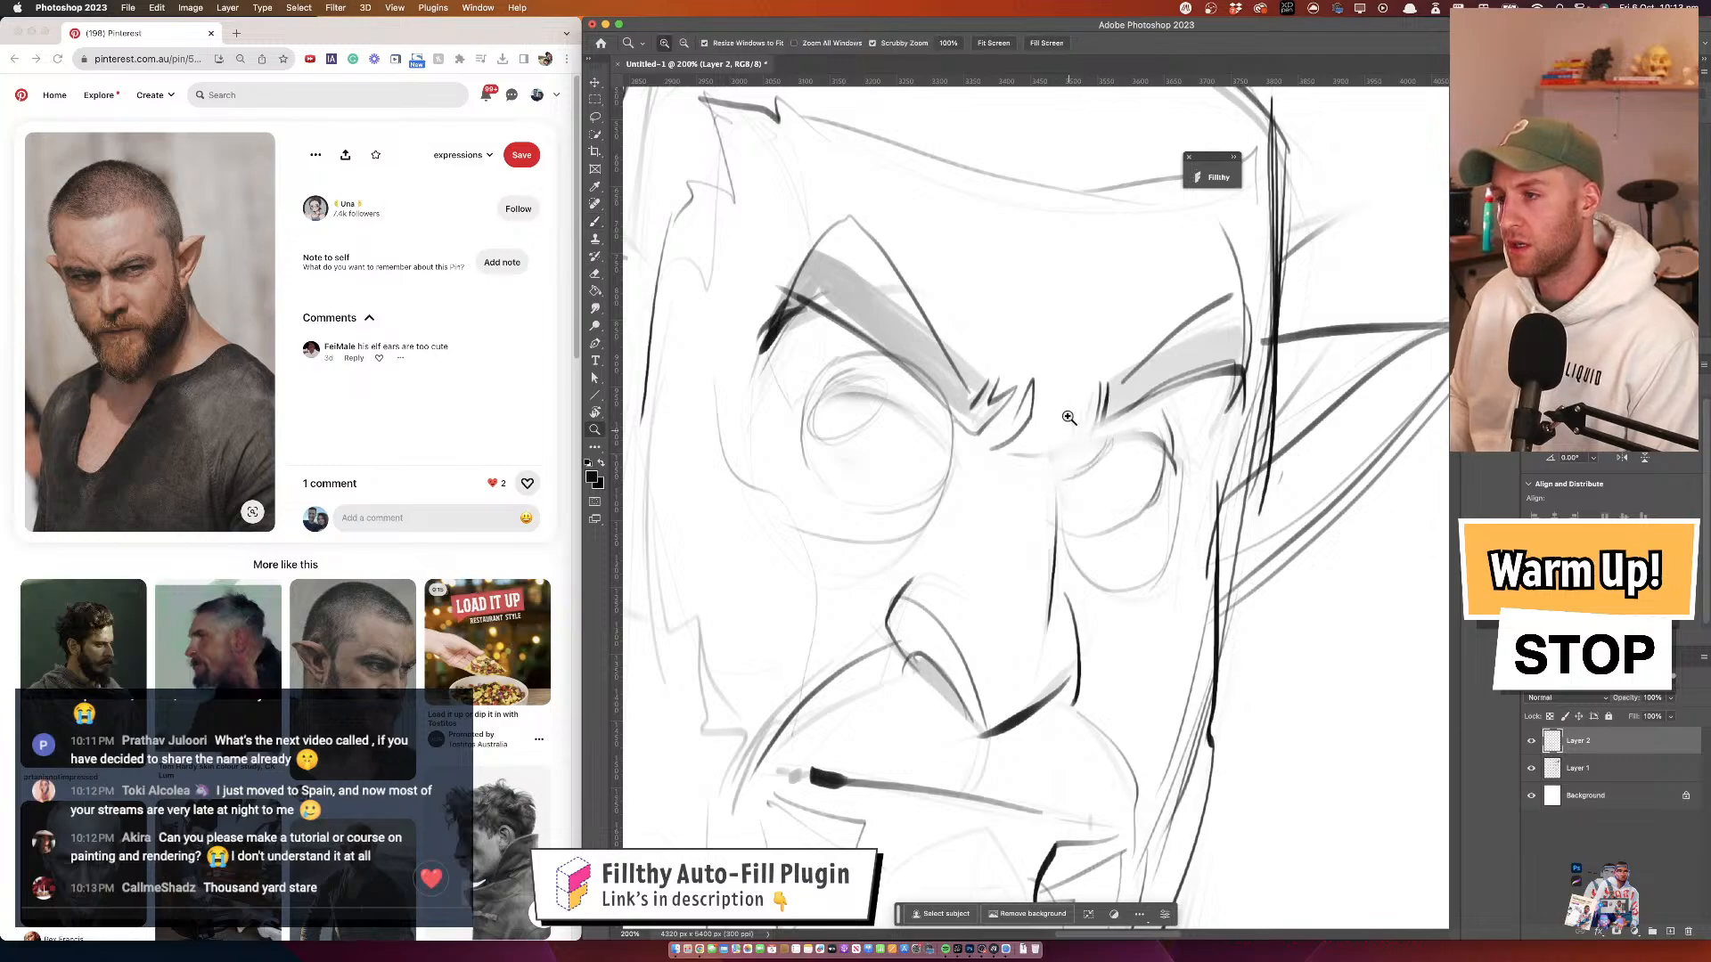
pyautogui.keyDown('super'); pyautogui.click(1048, 330); pyautogui.keyUp('super')
pyautogui.keyDown('alt'); pyautogui.keyDown('super'); pyautogui.click(1050, 357); pyautogui.keyUp('super'); pyautogui.keyUp('alt')
pyautogui.keyDown('alt'); pyautogui.keyDown('super'); pyautogui.click(1050, 359); pyautogui.keyUp('super'); pyautogui.keyUp('alt')
pyautogui.keyDown('alt'); pyautogui.keyDown('super'); pyautogui.click(1050, 361); pyautogui.keyUp('super'); pyautogui.keyUp('alt')
pyautogui.keyDown('alt'); pyautogui.keyDown('super'); pyautogui.click(1050, 361); pyautogui.keyUp('super'); pyautogui.keyUp('alt')
pyautogui.click(1050, 384)
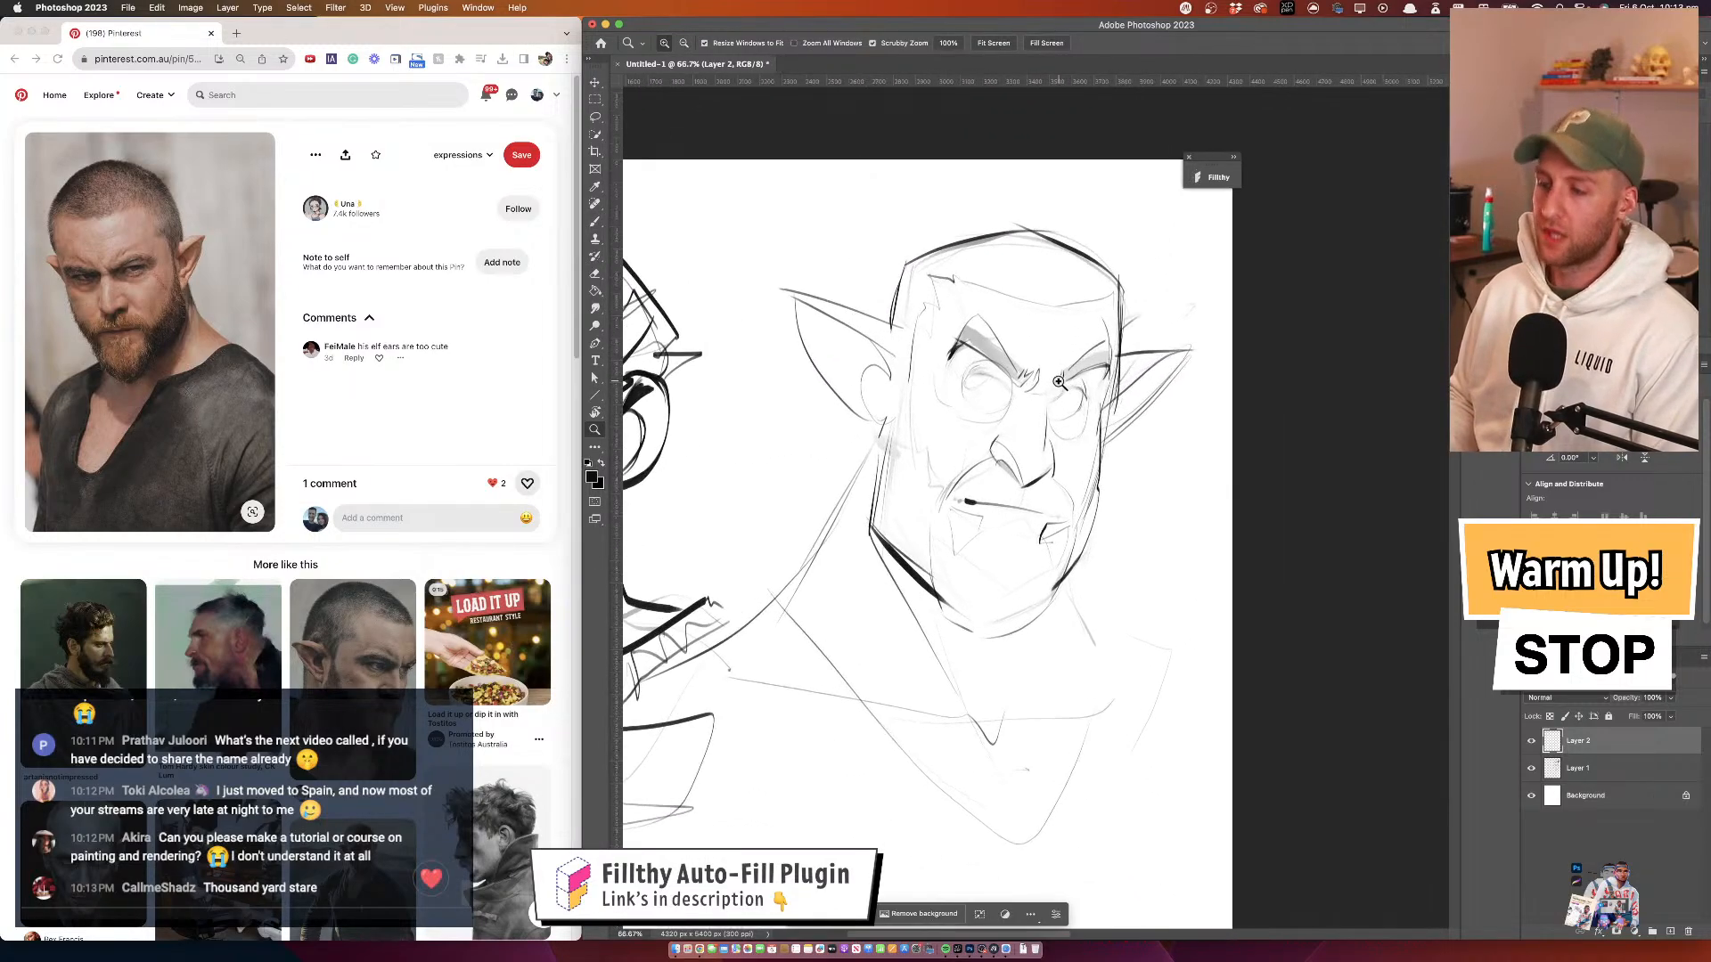
# Mirror the canvas view and sketch the far eye's upper eyelid line sloping down toward the nose bridge
pyautogui.press('super+shift+h')
pyautogui.moveTo(1087, 419)
pyautogui.mouseDown()
pyautogui.moveTo(1050, 436)
pyautogui.moveTo(1113, 415)
pyautogui.mouseUp()
pyautogui.keyDown('super'); pyautogui.click(1051, 393); pyautogui.keyUp('super')
pyautogui.keyDown('super'); pyautogui.click(1051, 393); pyautogui.keyUp('super')
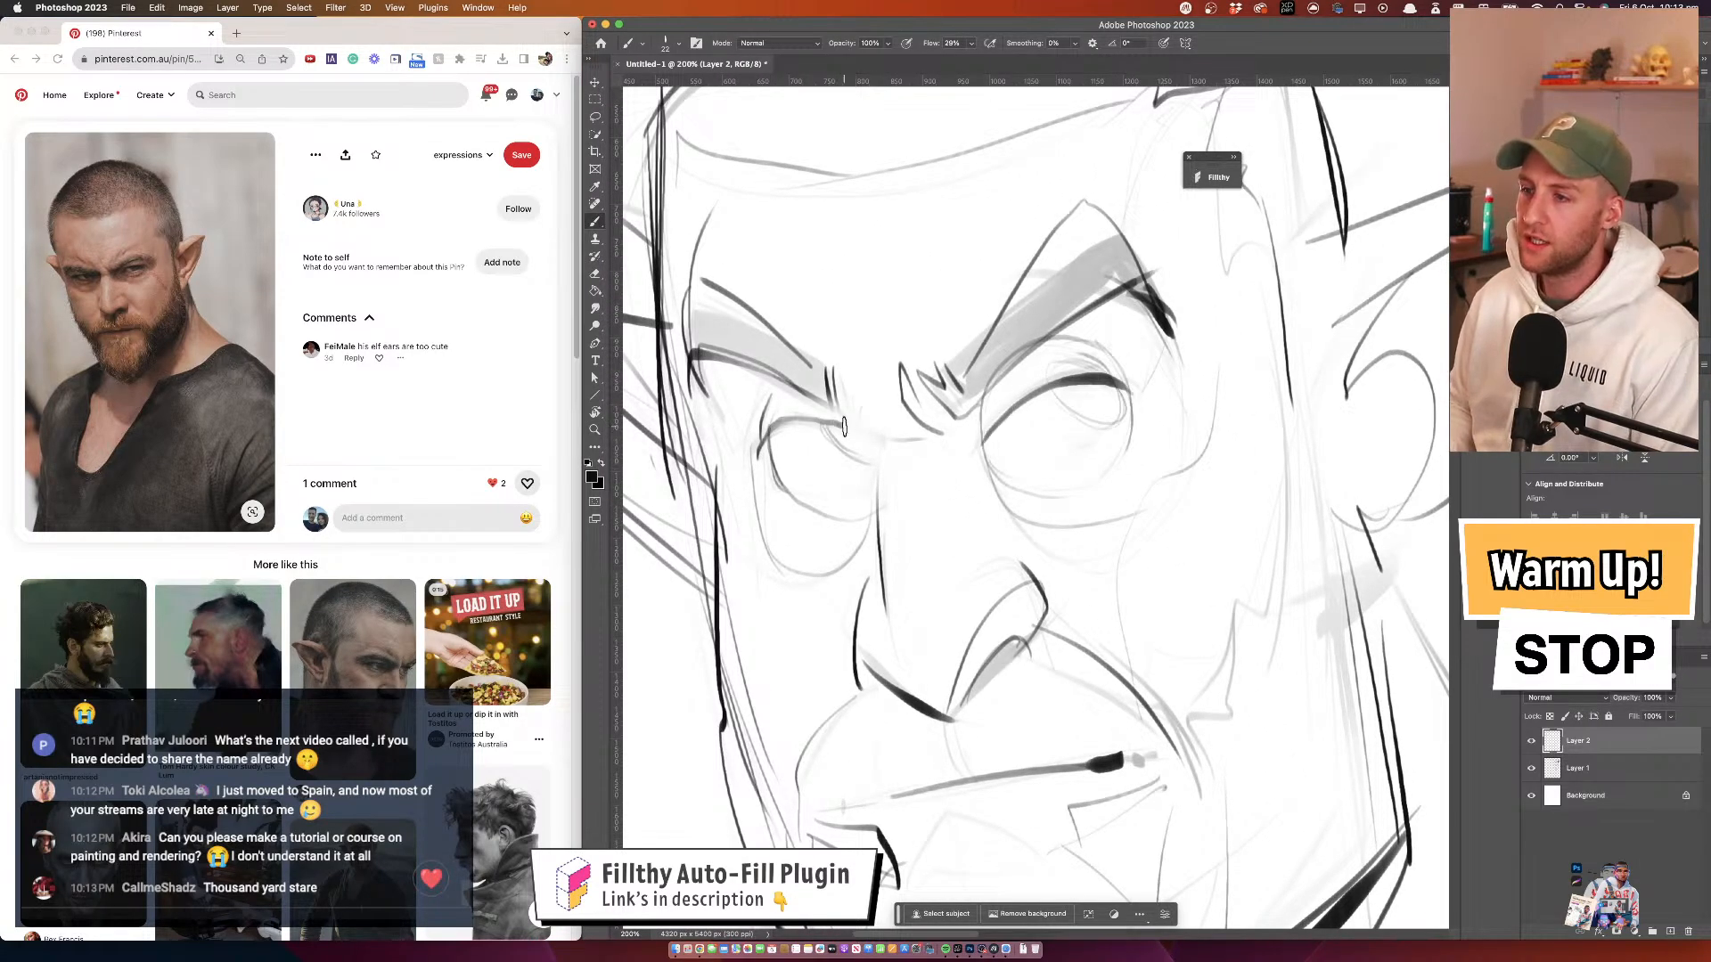
pyautogui.moveTo(844, 426); pyautogui.dragTo(879, 451)
pyautogui.press('super+z')
pyautogui.moveTo(773, 426); pyautogui.dragTo(829, 424)
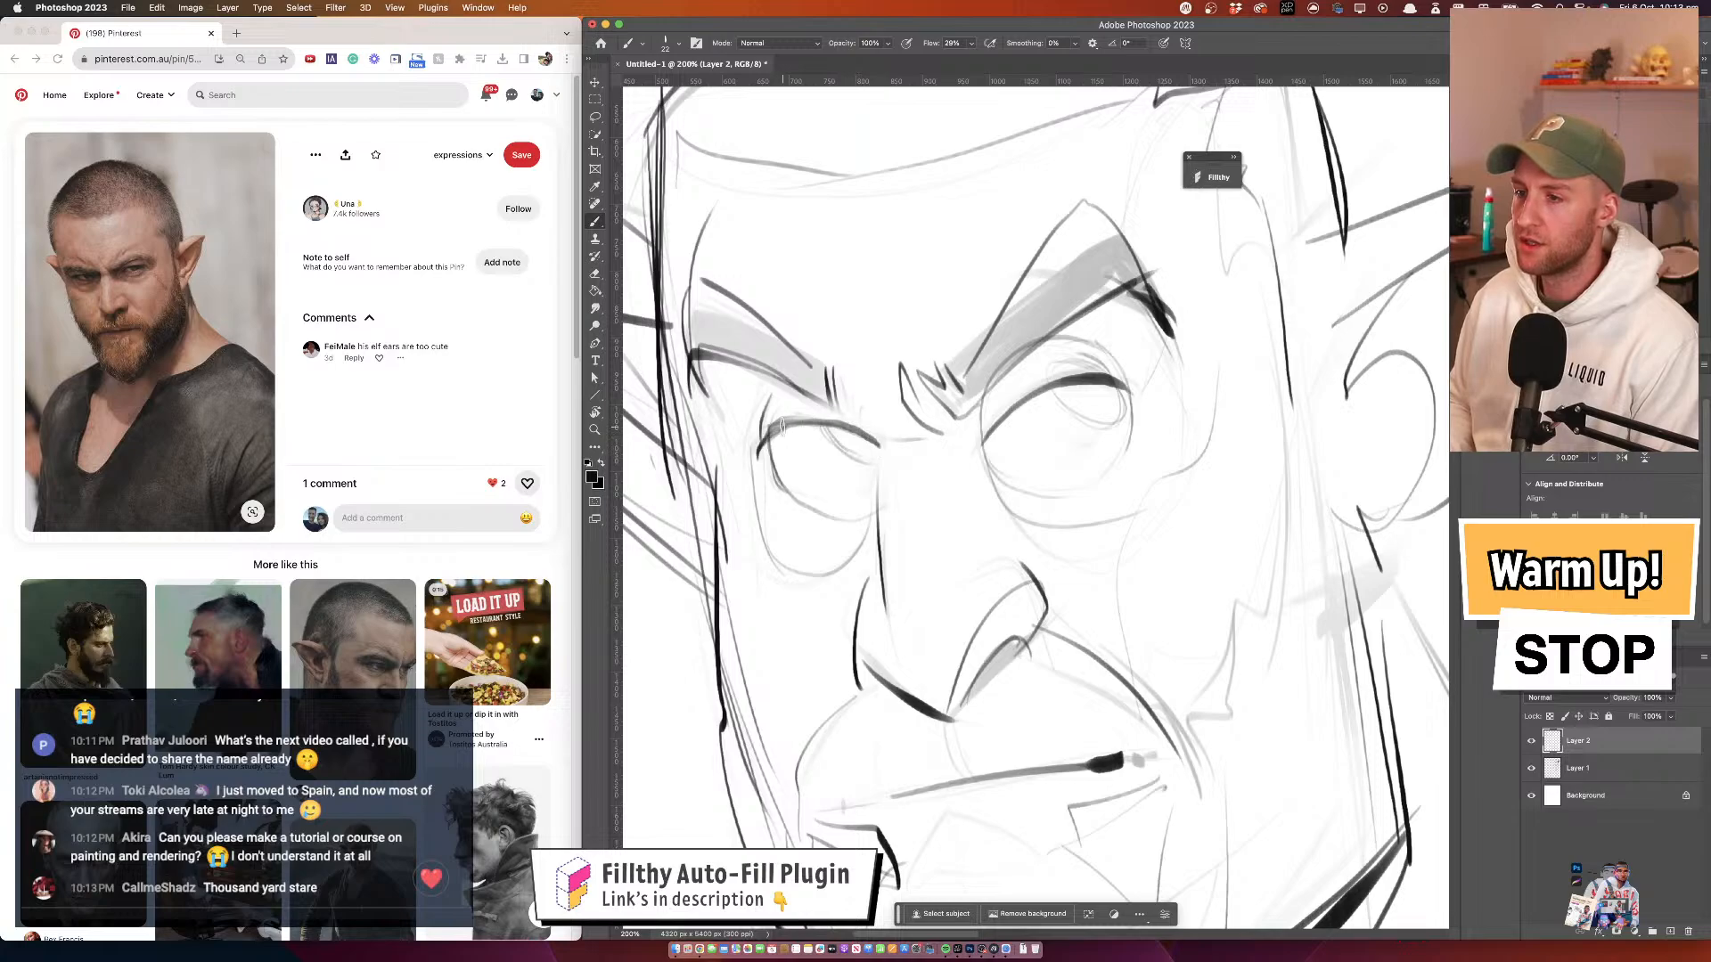
# Erase the near eye's heavy shaded brow and redraw it as a raised, arched outline with a forehead crease above it
pyautogui.moveTo(961, 375); pyautogui.dragTo(917, 402)
pyautogui.press('e')
pyautogui.moveTo(1125, 278)
pyautogui.mouseDown()
pyautogui.moveTo(910, 351)
pyautogui.moveTo(943, 366)
pyautogui.moveTo(1059, 314)
pyautogui.mouseUp()
pyautogui.press('b')
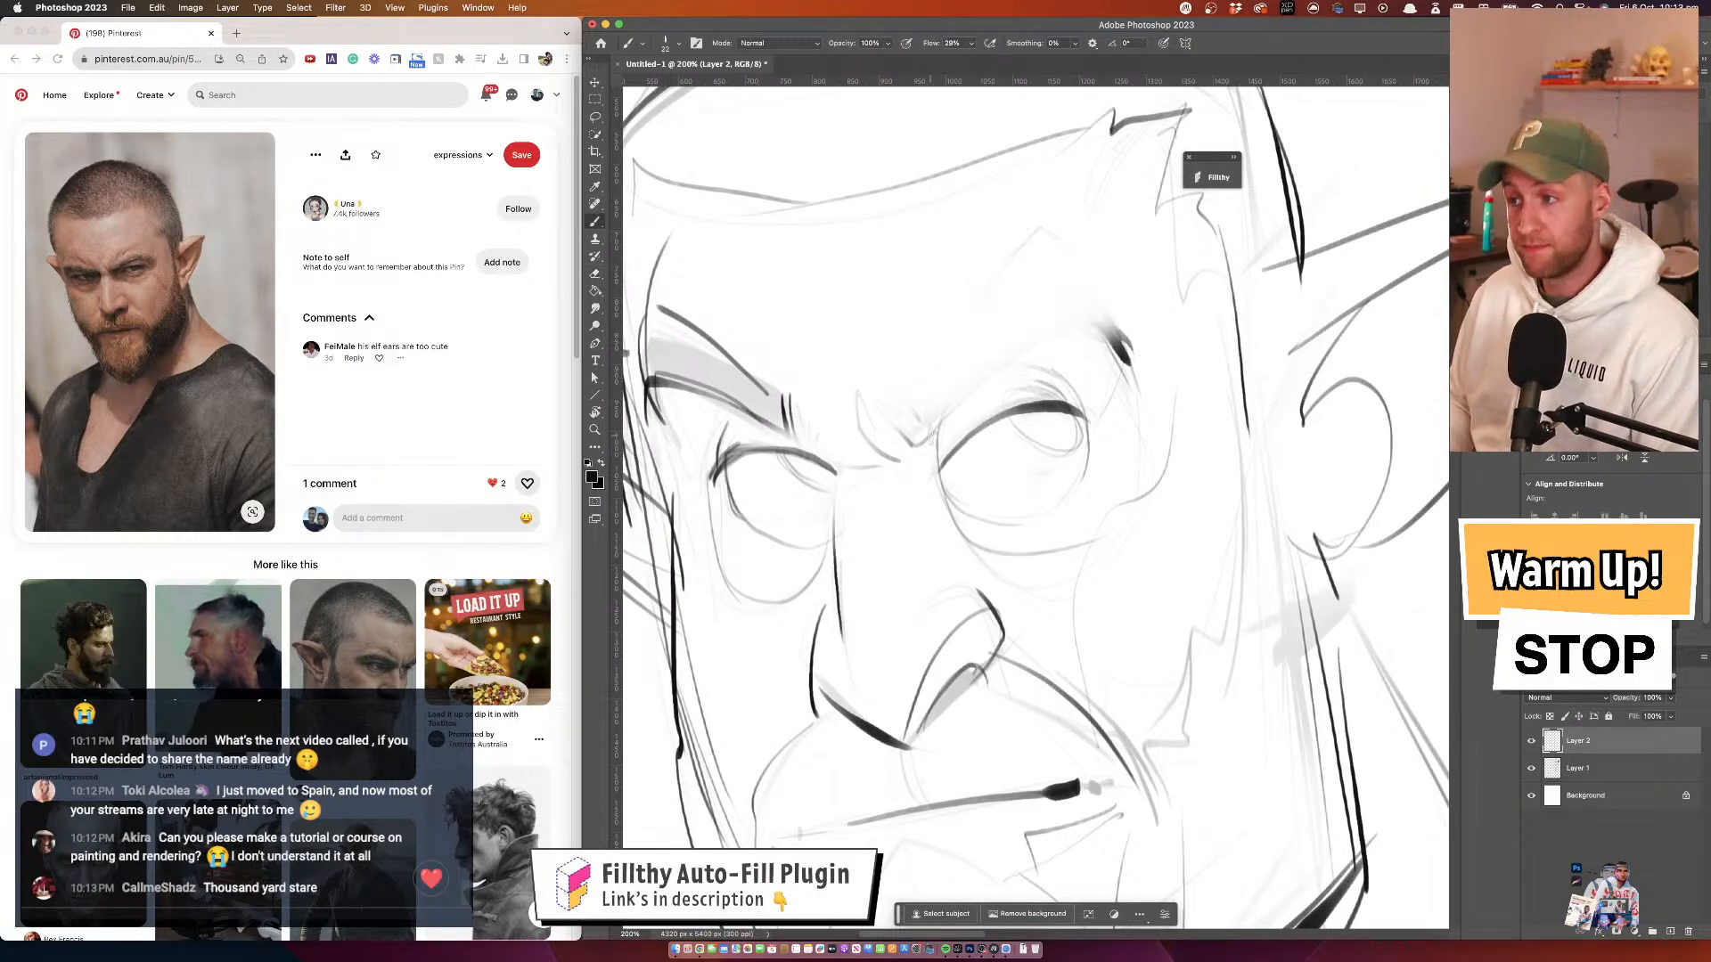
pyautogui.moveTo(1097, 229)
pyautogui.mouseDown()
pyautogui.moveTo(1029, 208)
pyautogui.moveTo(908, 413)
pyautogui.mouseUp()
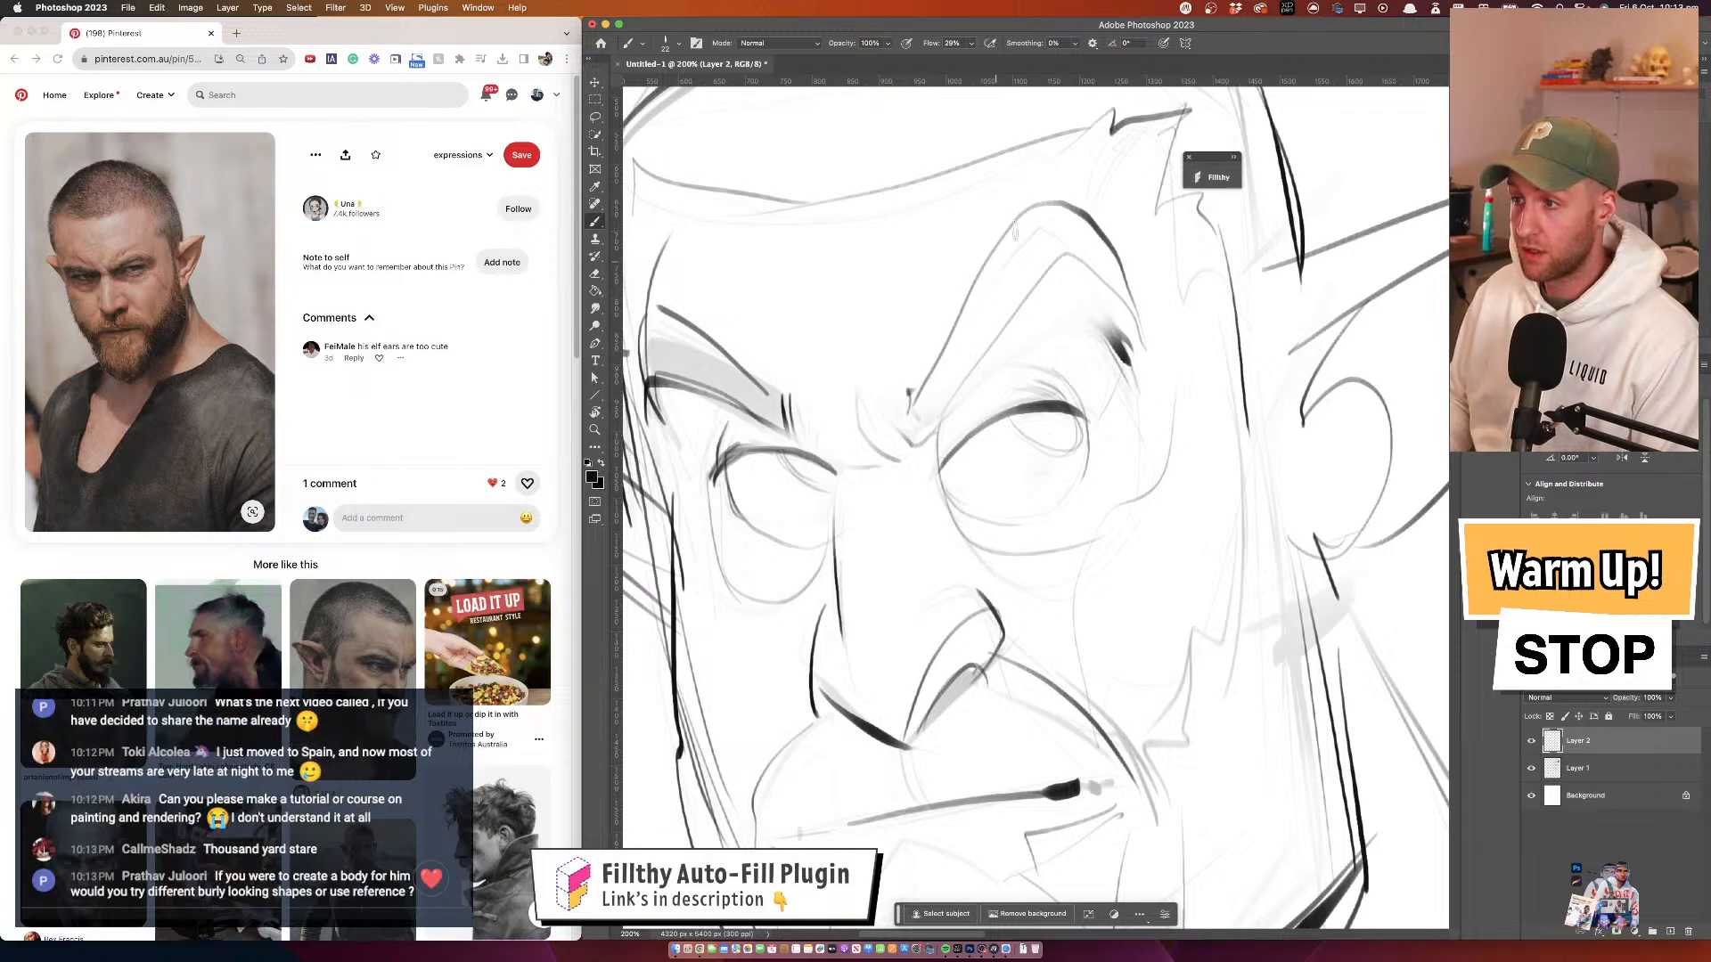
pyautogui.moveTo(961, 248)
pyautogui.mouseDown()
pyautogui.moveTo(1078, 152)
pyautogui.moveTo(1105, 169)
pyautogui.mouseUp()
# Soften the near eye's iris sketch and fill it in as a dark oval under the upper eyelid
pyautogui.press('z')
pyautogui.keyDown('alt'); pyautogui.click(1039, 426); pyautogui.keyUp('alt')
pyautogui.keyDown('alt'); pyautogui.click(1039, 426); pyautogui.keyUp('alt')
pyautogui.moveTo(1041, 426)
pyautogui.mouseDown()
pyautogui.moveTo(1023, 418)
pyautogui.moveTo(1047, 341)
pyautogui.mouseUp()
pyautogui.click(1025, 380)
pyautogui.click(1025, 379)
pyautogui.press('e')
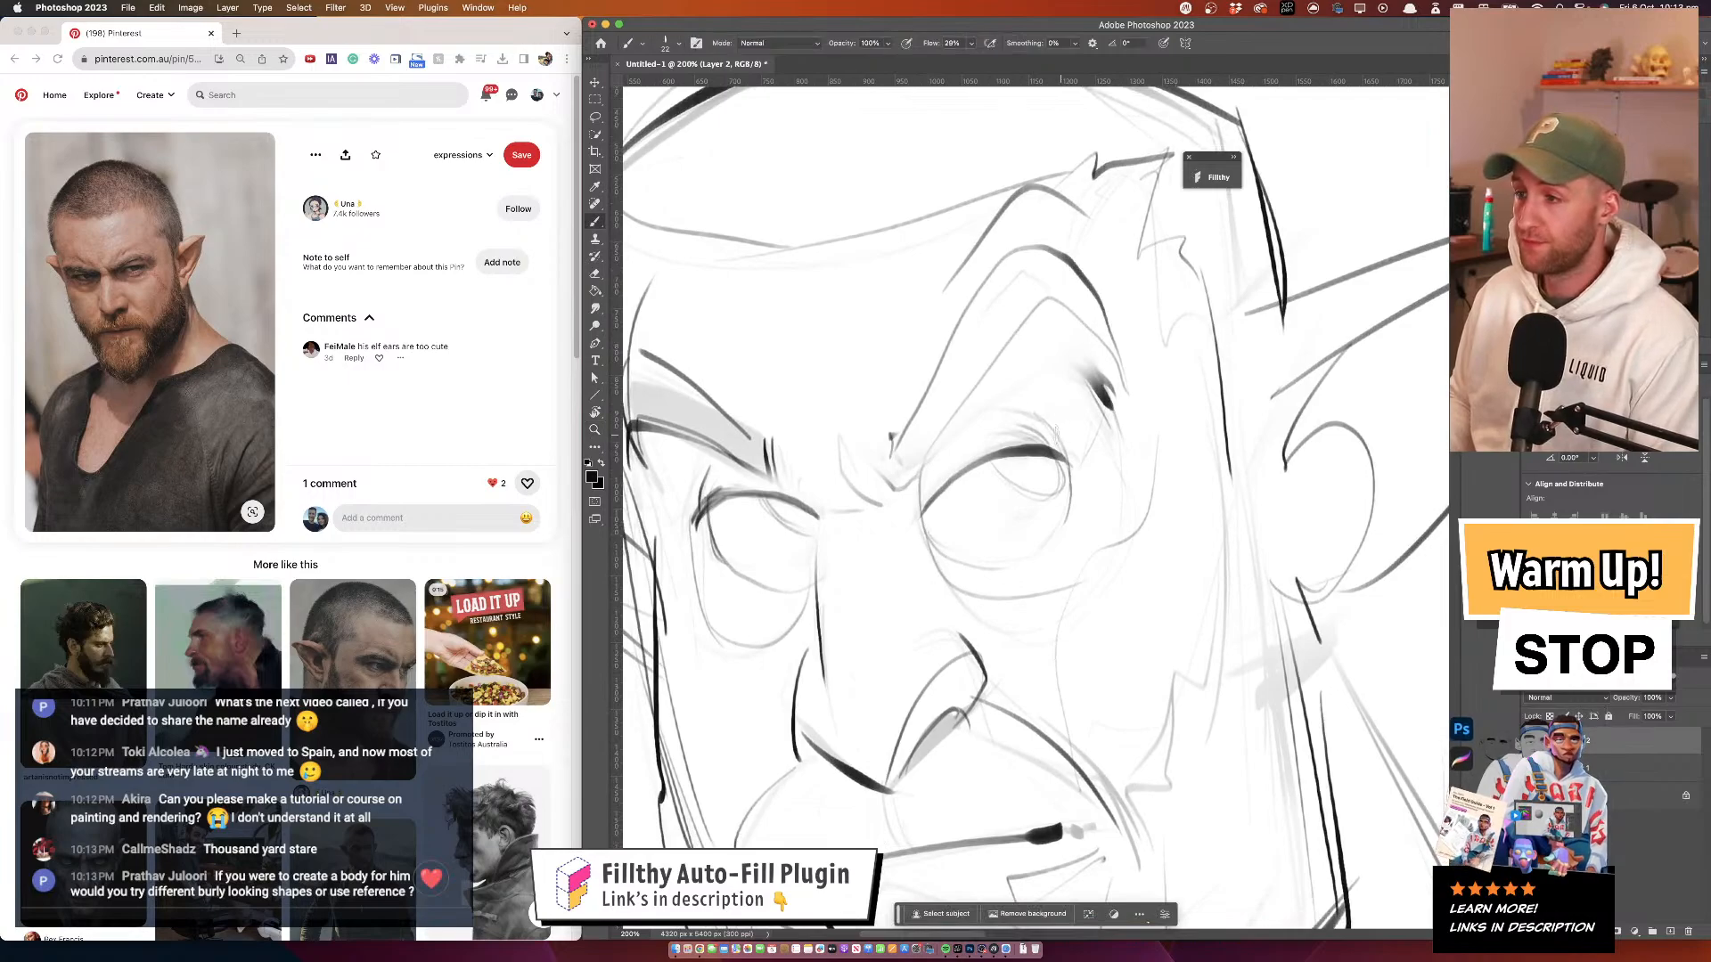
pyautogui.moveTo(1053, 422)
pyautogui.mouseDown()
pyautogui.moveTo(997, 466)
pyautogui.moveTo(1051, 484)
pyautogui.moveTo(1037, 454)
pyautogui.moveTo(1000, 457)
pyautogui.moveTo(1039, 468)
pyautogui.mouseUp()
pyautogui.press('b')
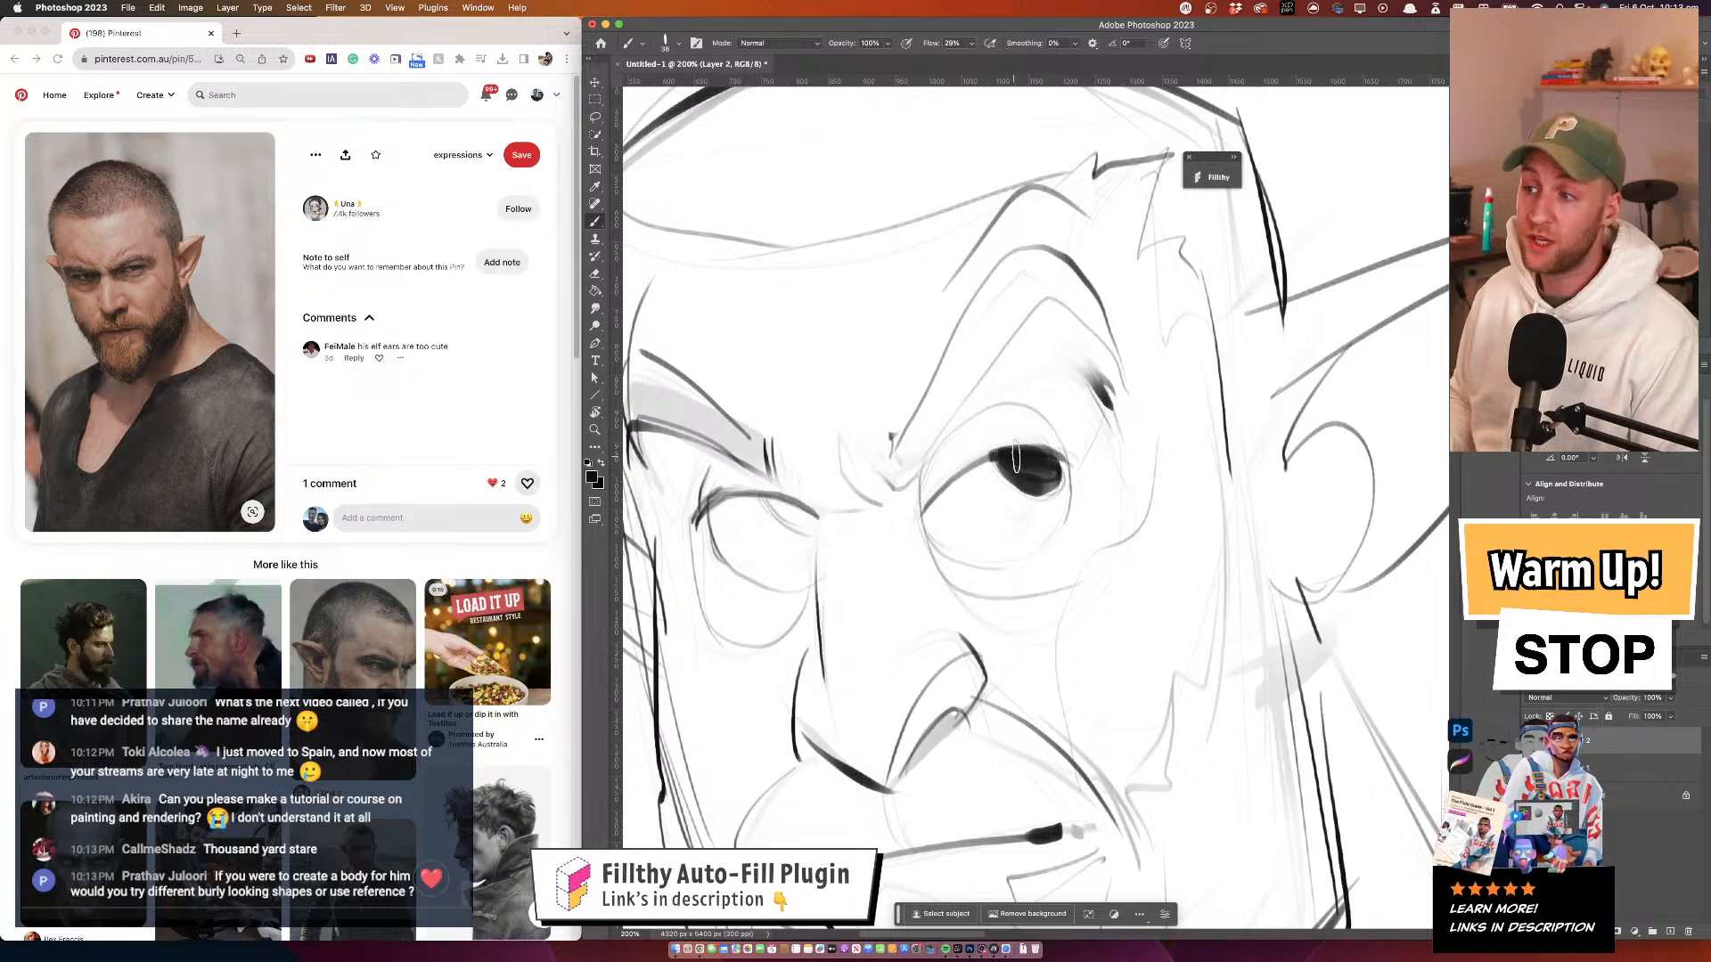
# Paint the far eye's iris solid black at its inner corner, thicken its upper lid, and extend the near iris outward
pyautogui.moveTo(1018, 385); pyautogui.dragTo(1045, 300)
pyautogui.moveTo(891, 413); pyautogui.dragTo(880, 414)
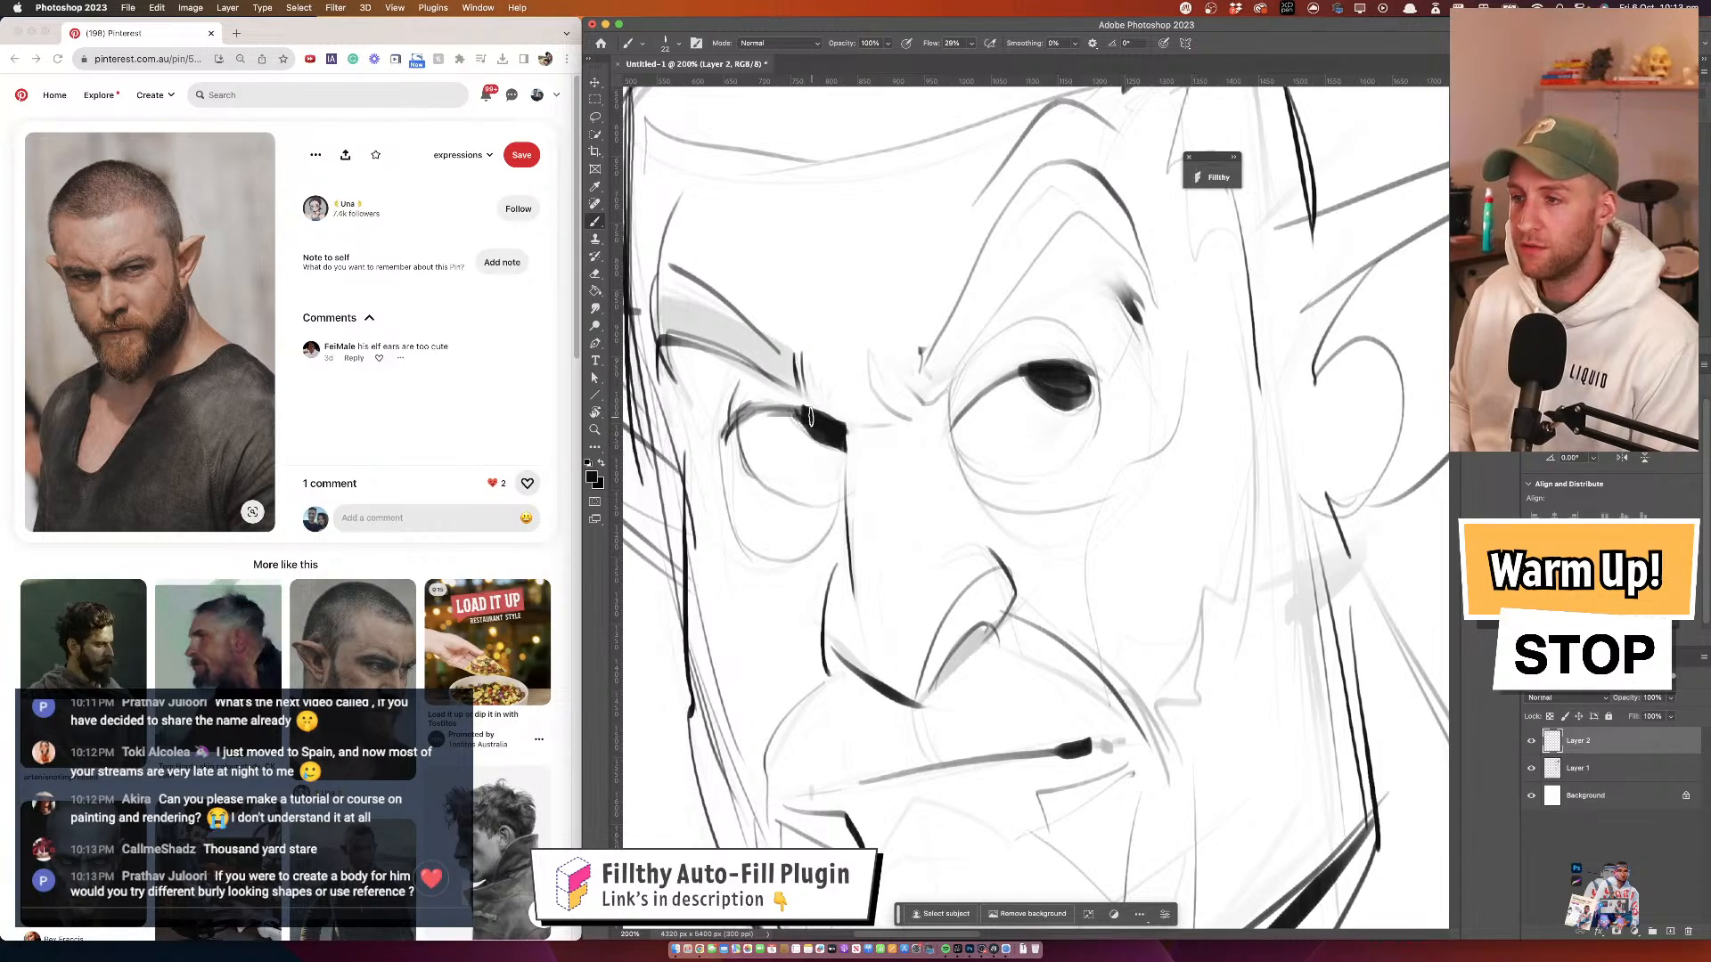
pyautogui.moveTo(809, 415); pyautogui.dragTo(722, 417)
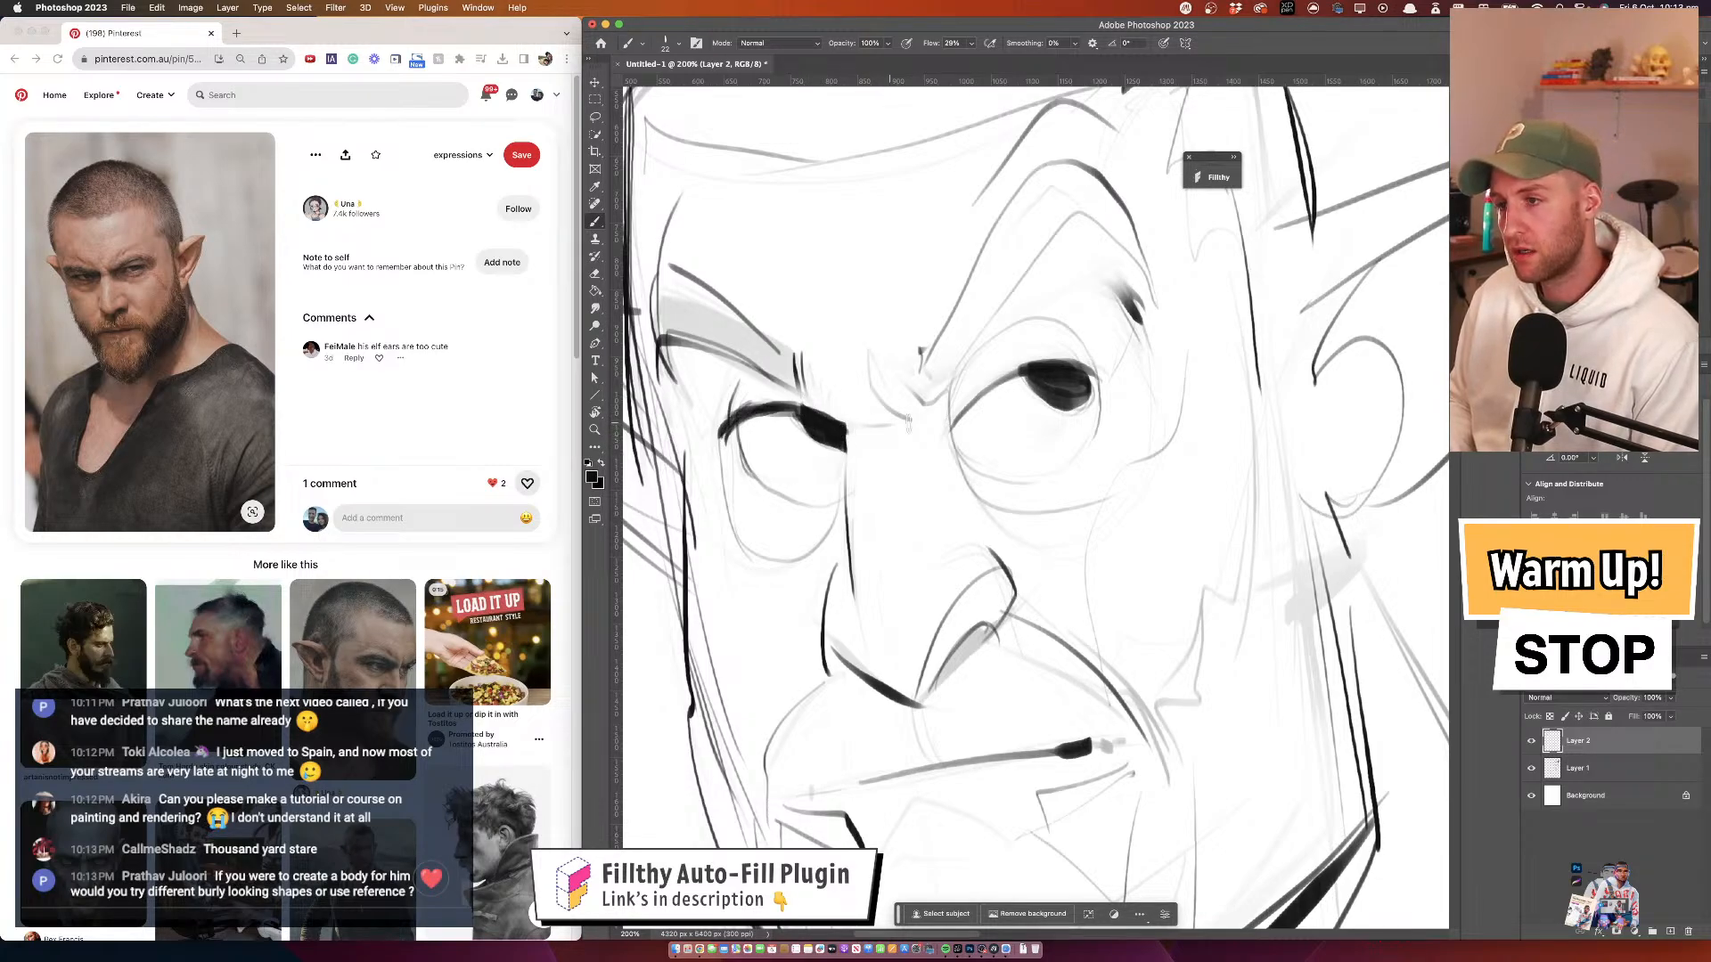
pyautogui.moveTo(1075, 323); pyautogui.dragTo(1118, 254)
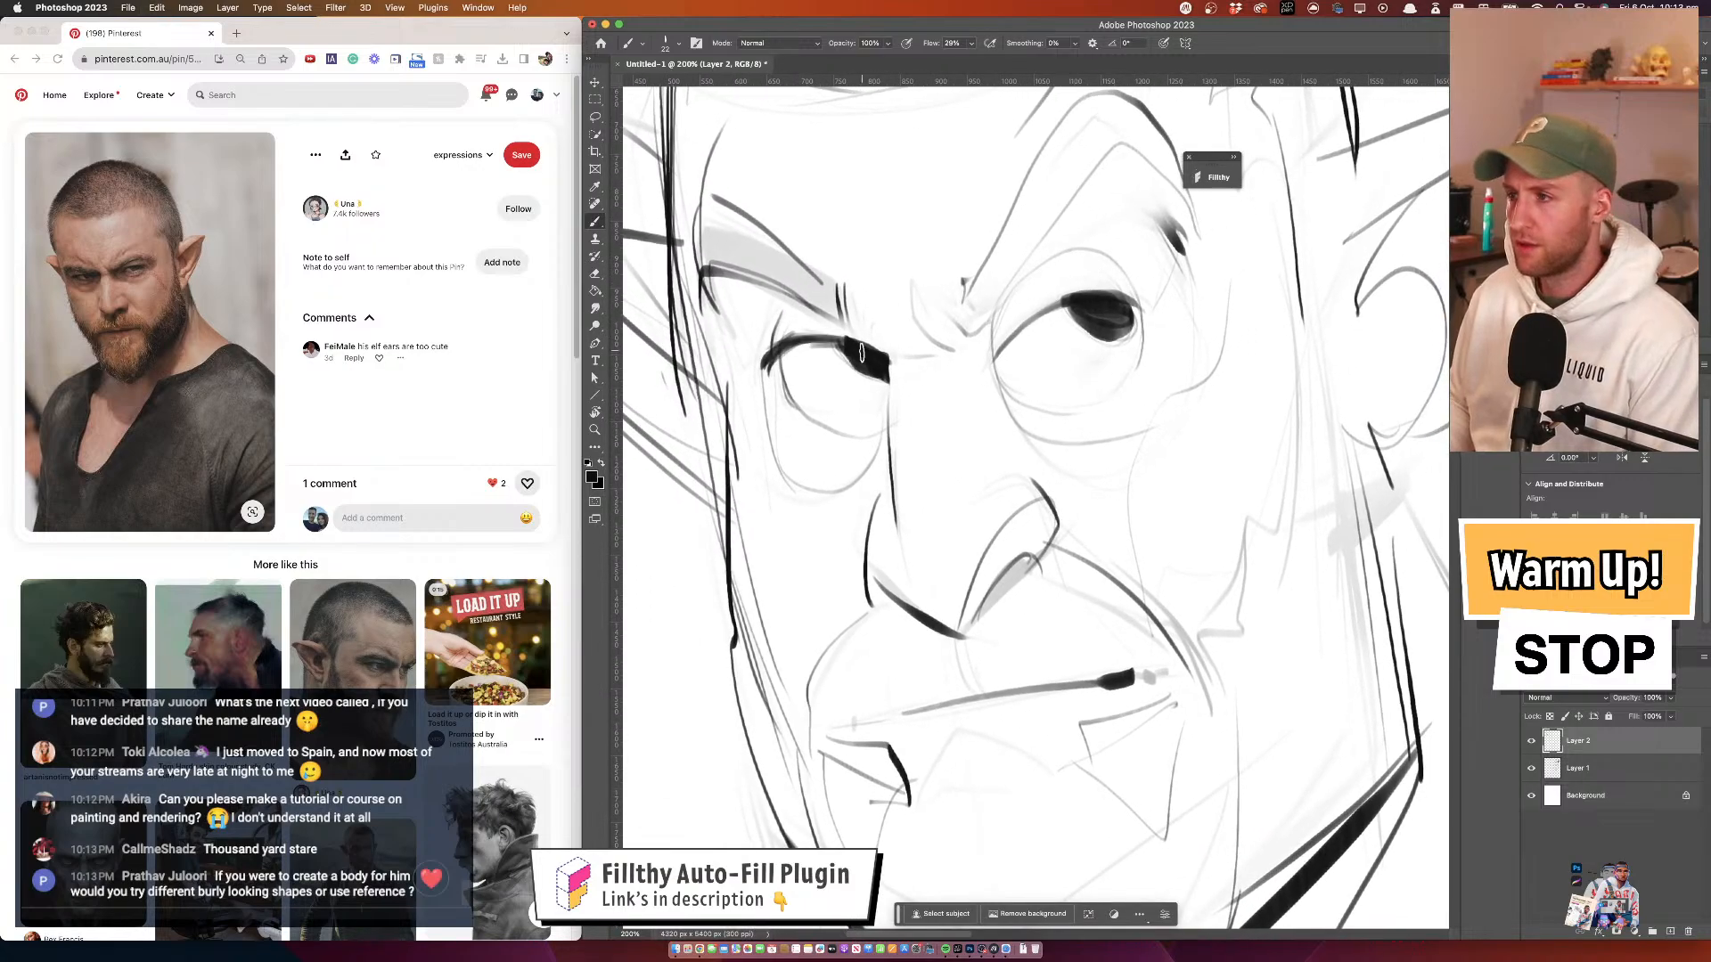
pyautogui.press('super+z')
pyautogui.moveTo(843, 340)
pyautogui.mouseDown()
pyautogui.moveTo(896, 387)
pyautogui.moveTo(885, 431)
pyautogui.mouseUp()
pyautogui.press('super+z')
pyautogui.press('super+z')
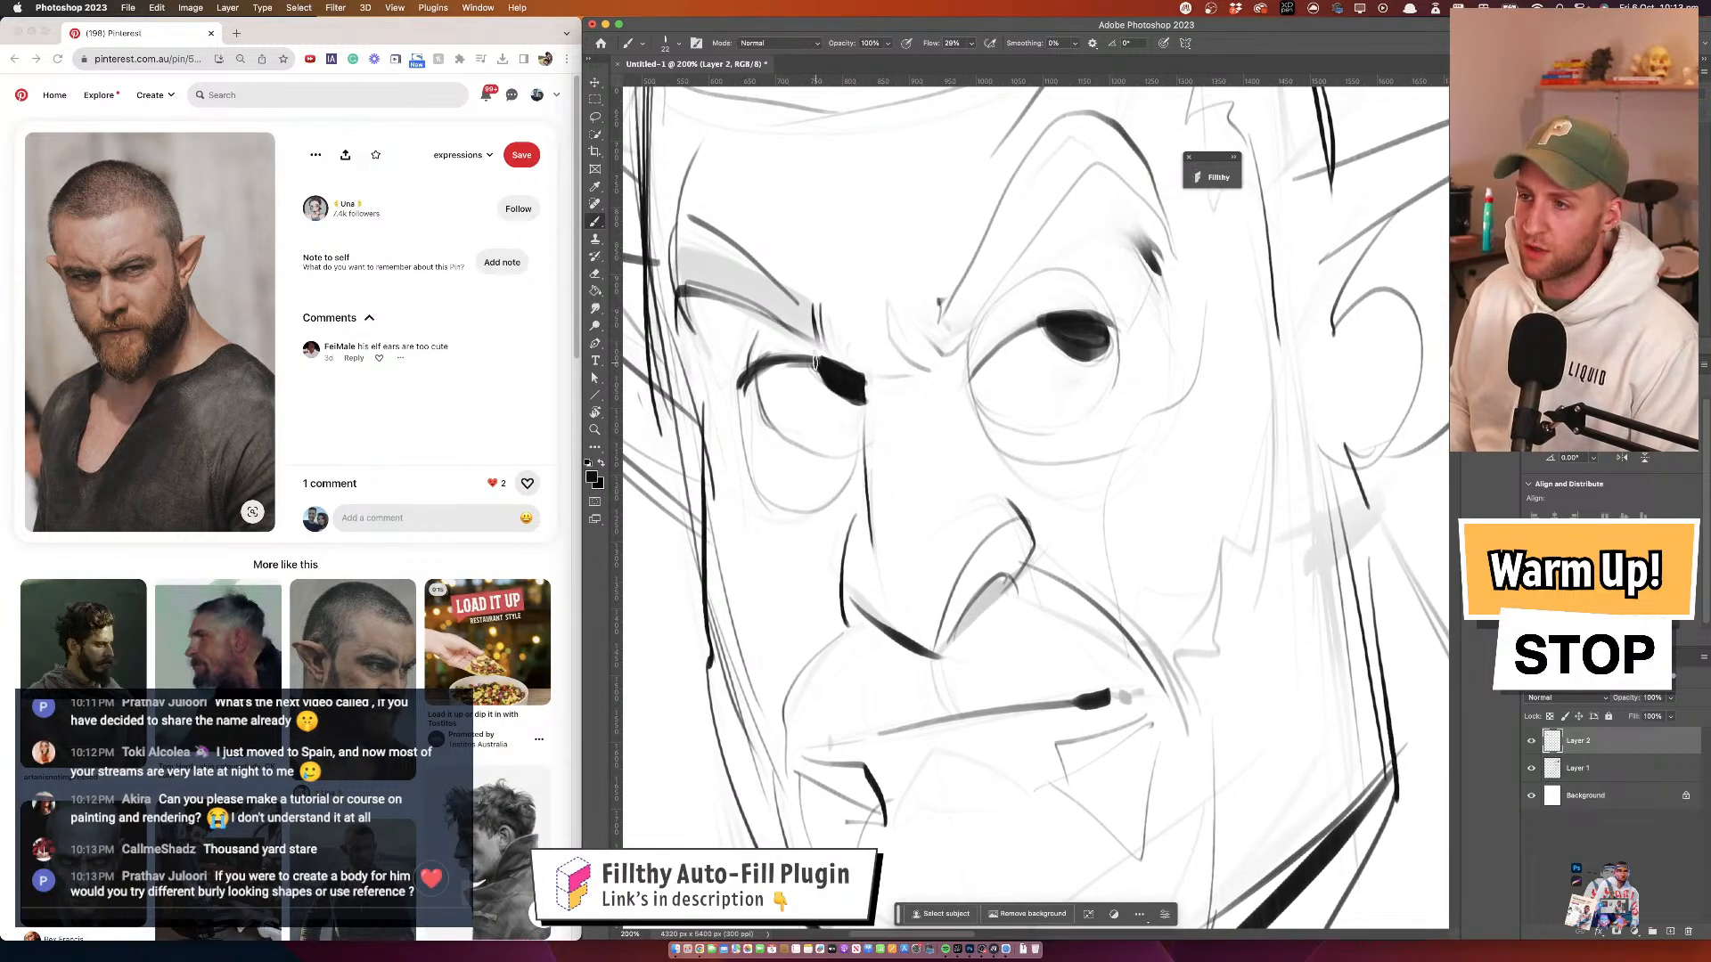
pyautogui.press('super+z')
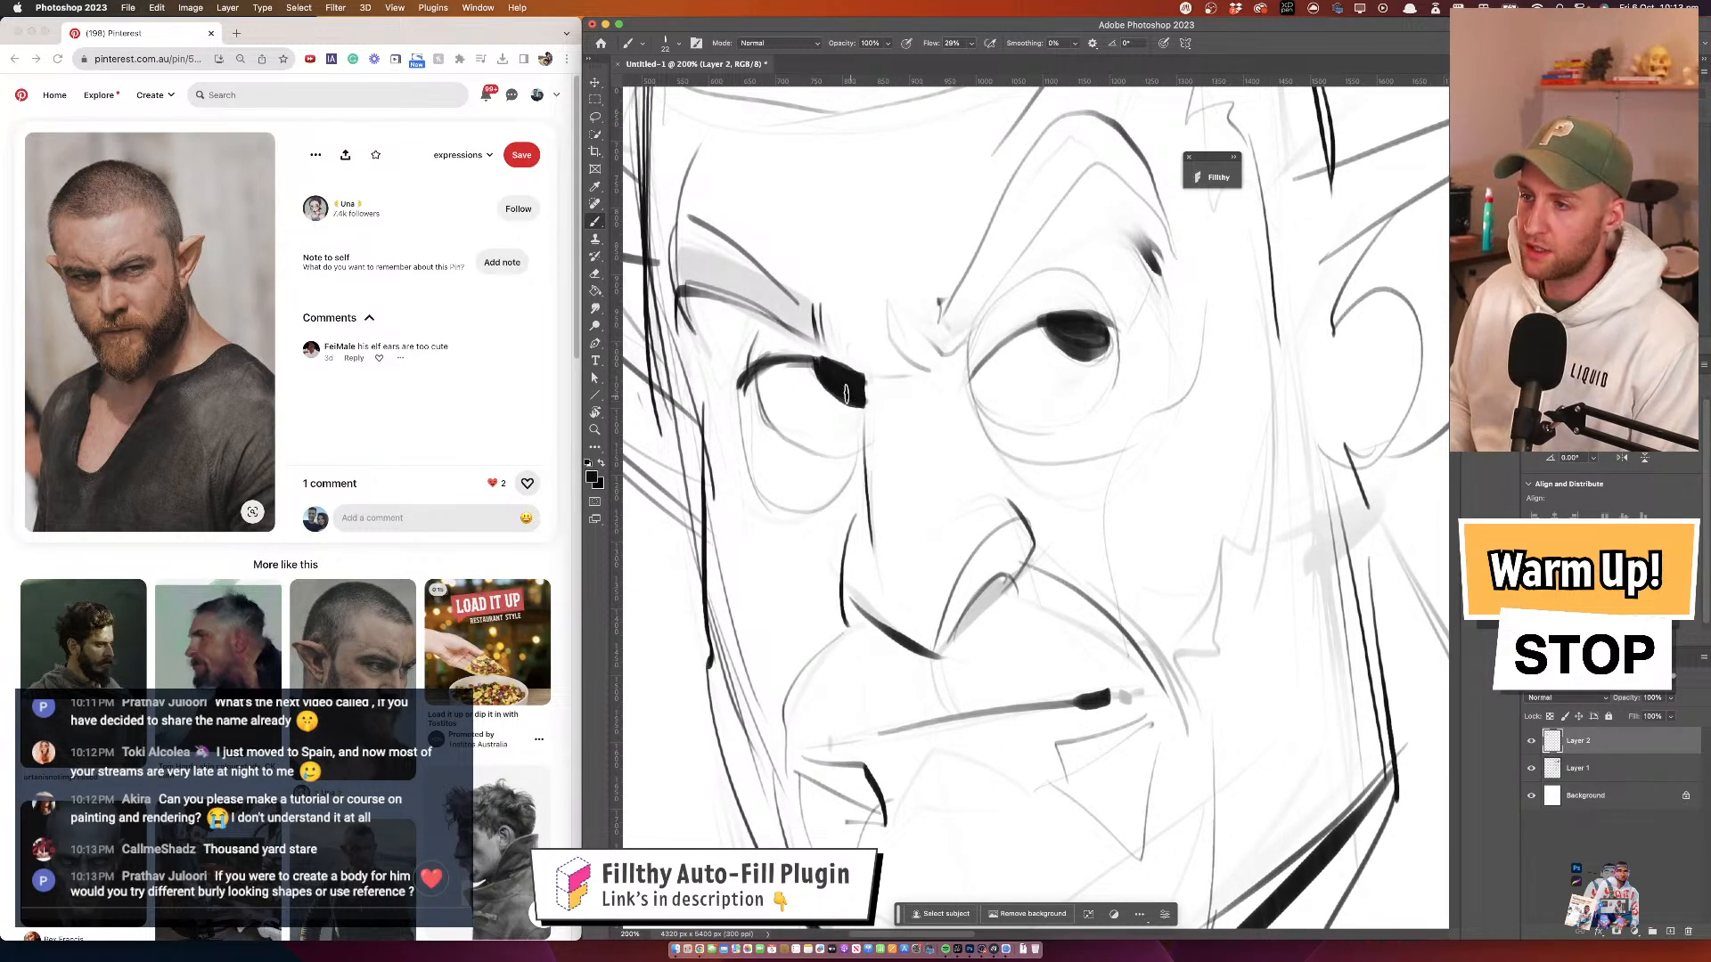
pyautogui.press('super+z')
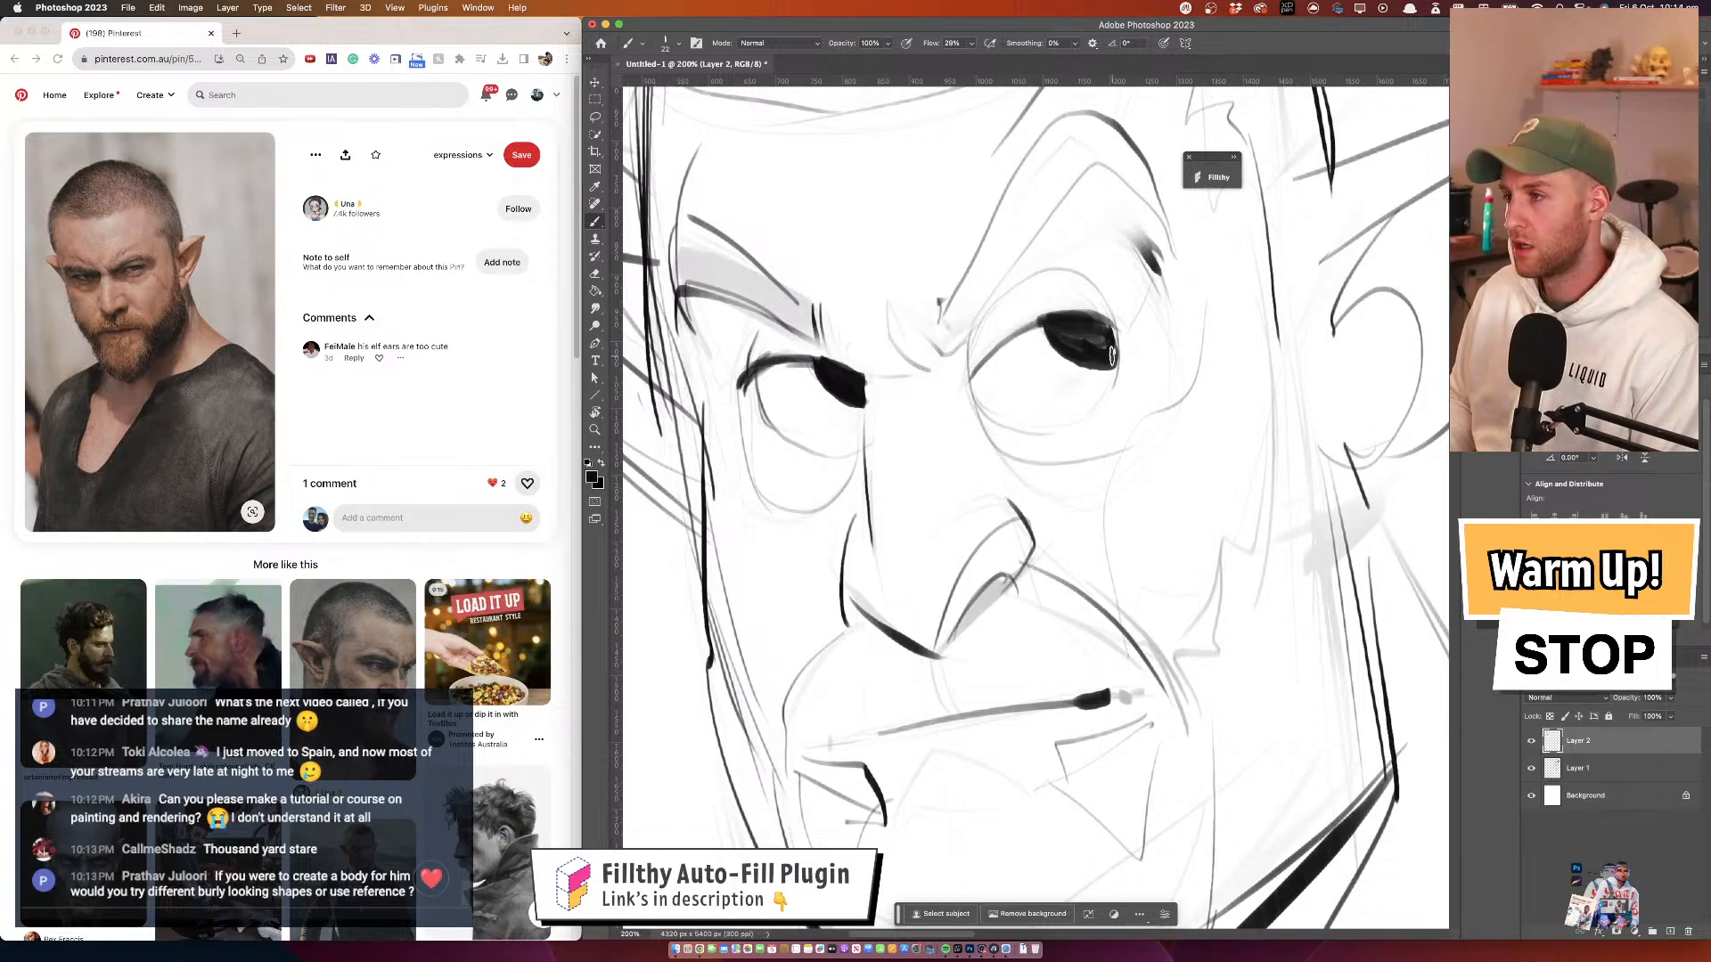
# Draw a curved eyelid crease arching over the near eye, redoing the stroke until it follows the eyeball
pyautogui.keyDown('alt'); pyautogui.click(1089, 342); pyautogui.keyUp('alt')
pyautogui.keyDown('alt'); pyautogui.click(1089, 341); pyautogui.keyUp('alt')
pyautogui.keyDown('alt'); pyautogui.click(1088, 342); pyautogui.keyUp('alt')
pyautogui.moveTo(1103, 385)
pyautogui.mouseDown()
pyautogui.moveTo(1097, 436)
pyautogui.moveTo(909, 401)
pyautogui.mouseUp()
pyautogui.keyDown('super'); pyautogui.click(1073, 337); pyautogui.keyUp('super')
pyautogui.keyDown('super'); pyautogui.click(1073, 336); pyautogui.keyUp('super')
pyautogui.keyDown('super'); pyautogui.click(1073, 337); pyautogui.keyUp('super')
pyautogui.keyDown('super'); pyautogui.click(1073, 337); pyautogui.keyUp('super')
pyautogui.press('super+z')
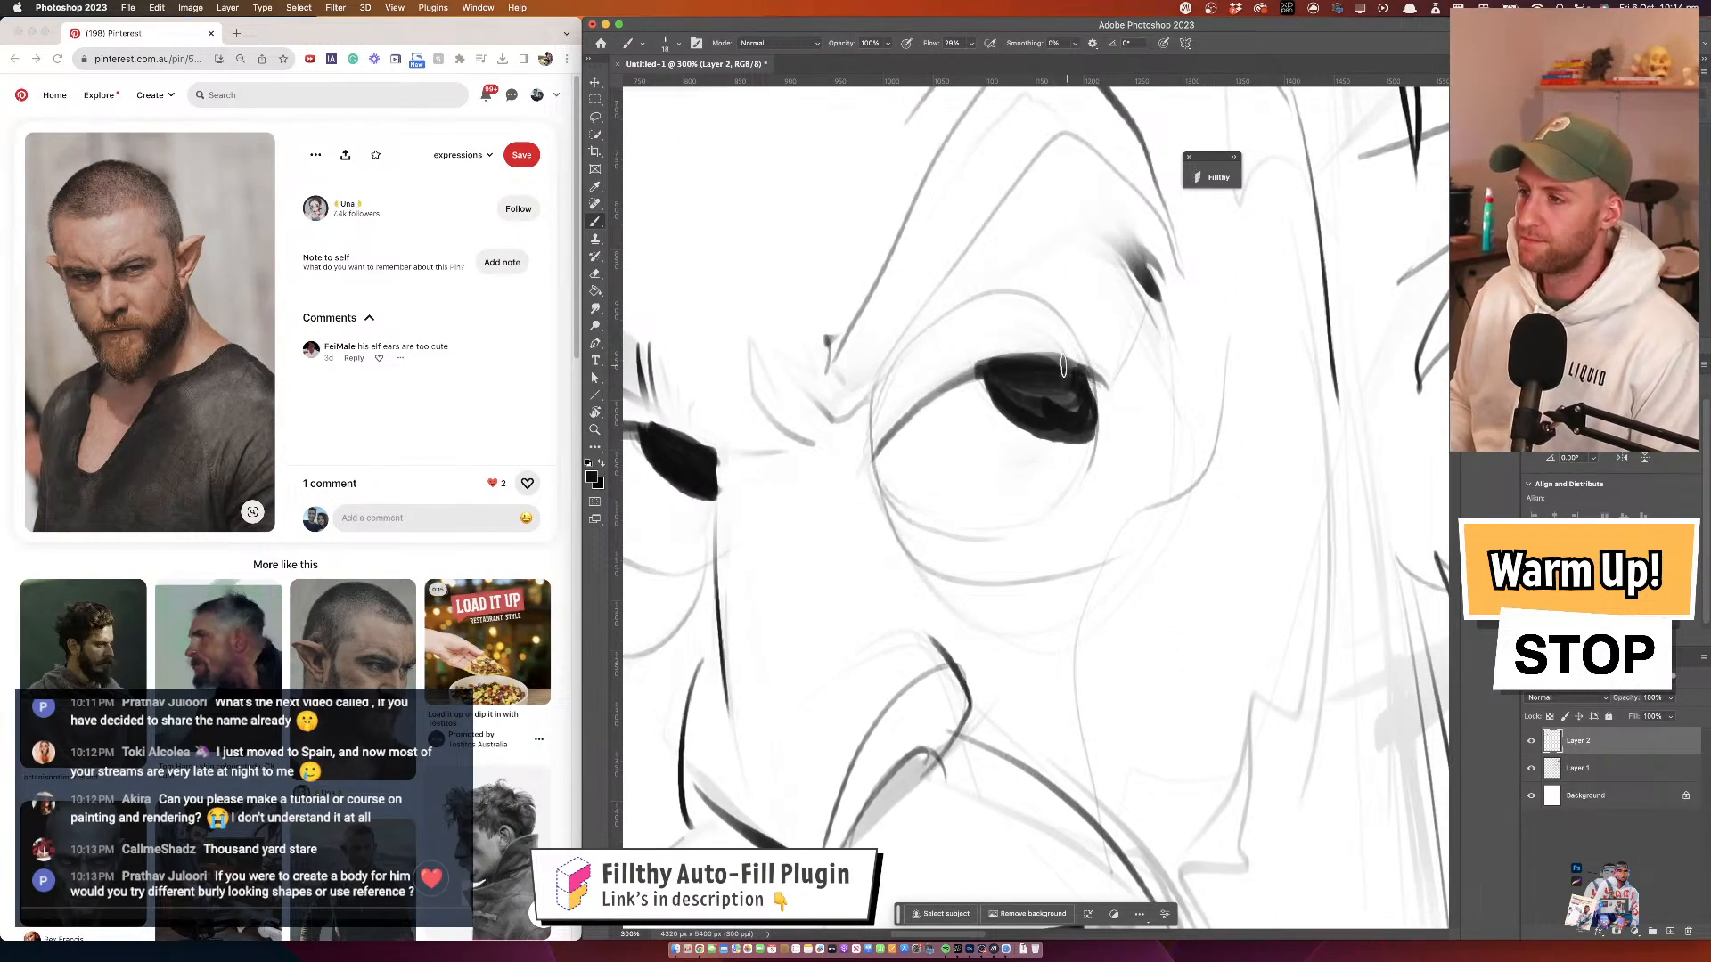
pyautogui.moveTo(1063, 366)
pyautogui.mouseDown()
pyautogui.moveTo(936, 424)
pyautogui.moveTo(1034, 358)
pyautogui.moveTo(873, 427)
pyautogui.moveTo(1159, 400)
pyautogui.moveTo(960, 303)
pyautogui.mouseUp()
pyautogui.press('super+z')
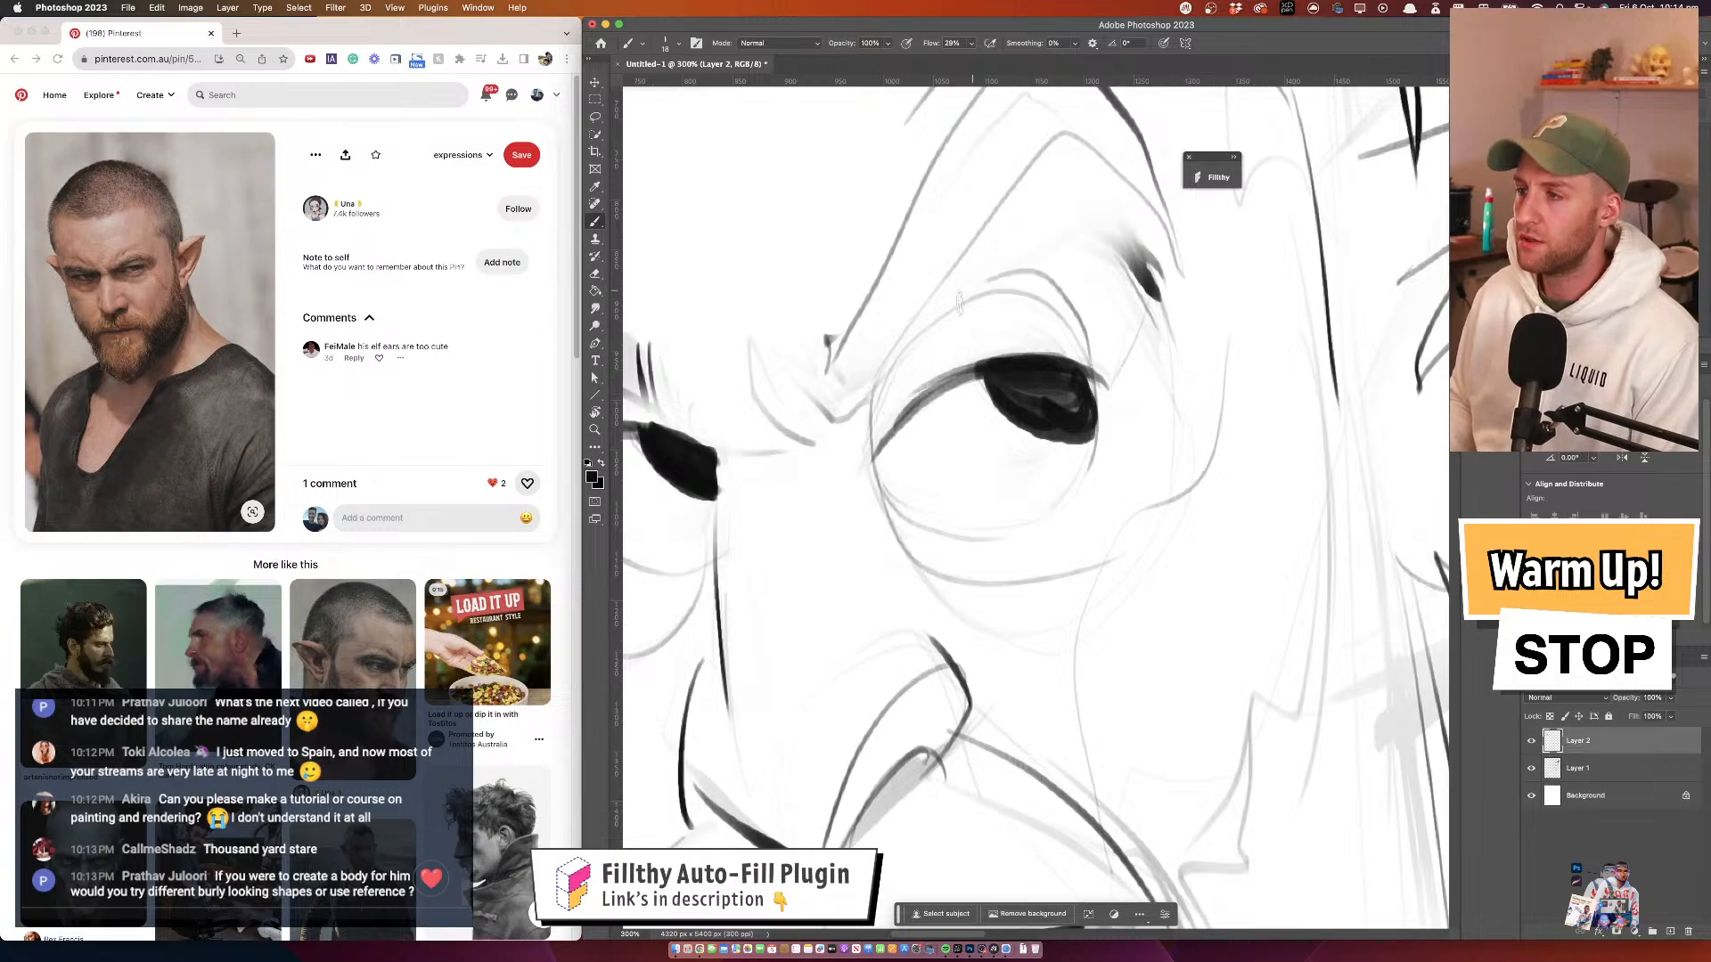
pyautogui.press('super+z')
pyautogui.moveTo(1107, 384)
pyautogui.mouseDown()
pyautogui.moveTo(1080, 294)
pyautogui.moveTo(894, 348)
pyautogui.mouseUp()
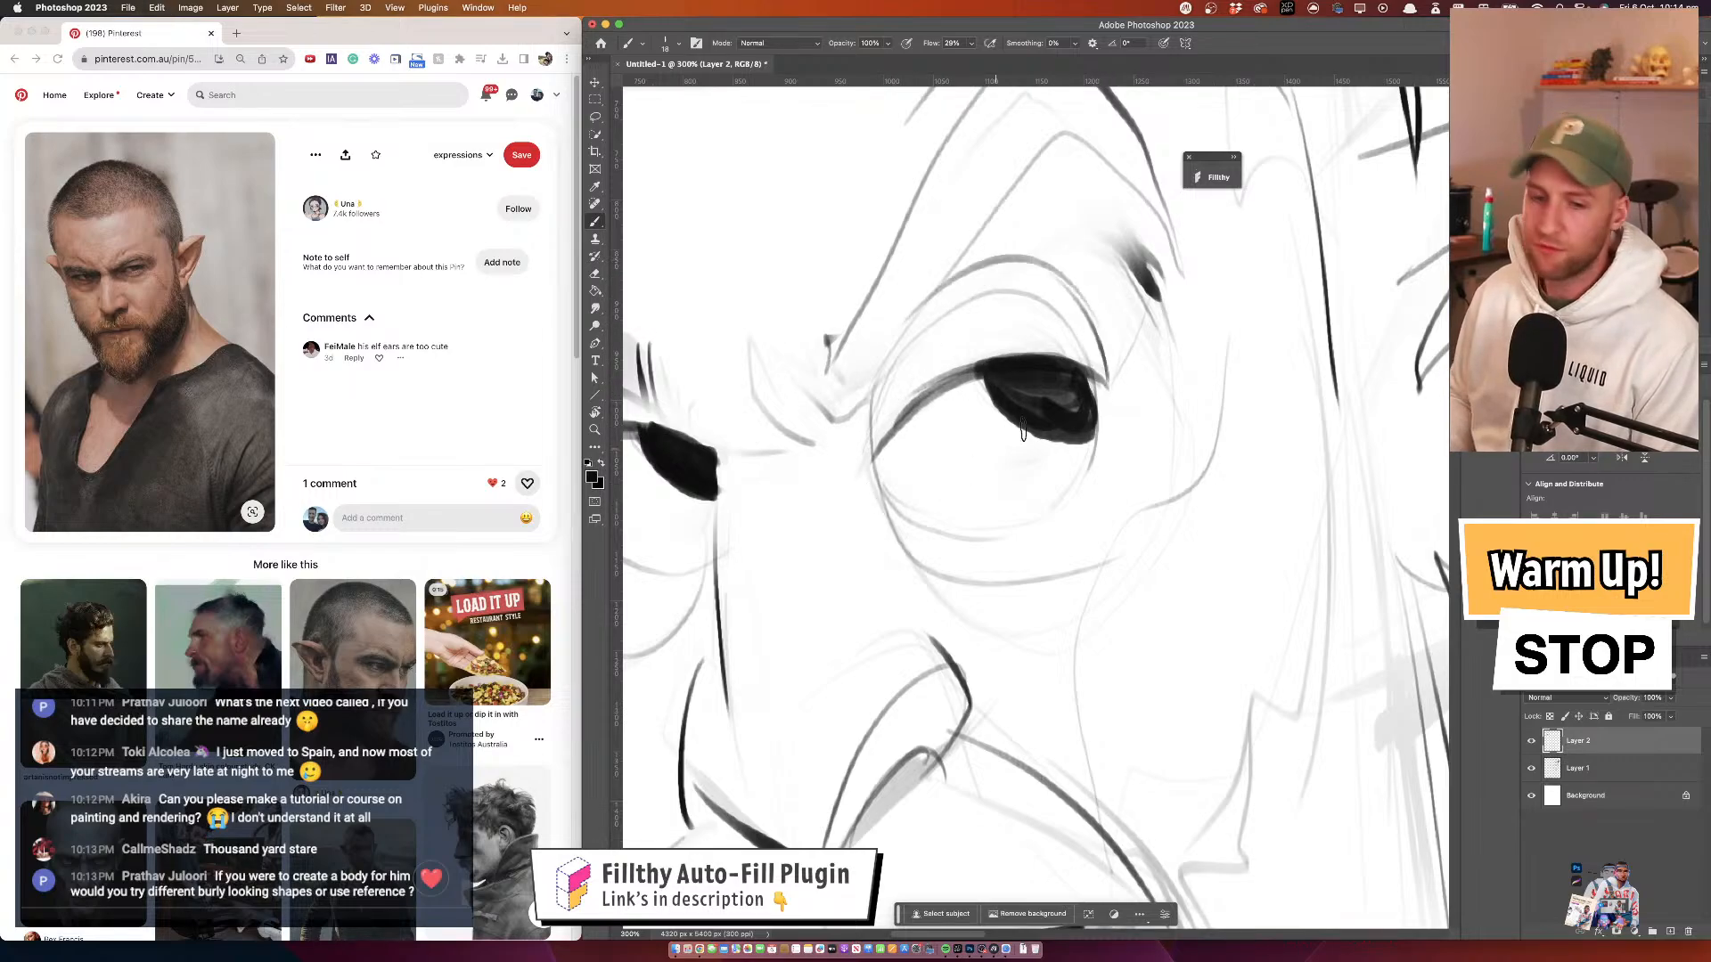
# Flip the canvas view back to its original orientation and review the new gaze on the whole portrait
pyautogui.keyDown('alt'); pyautogui.click(1018, 416); pyautogui.keyUp('alt')
pyautogui.keyDown('alt'); pyautogui.click(1019, 416); pyautogui.keyUp('alt')
pyautogui.keyDown('alt'); pyautogui.click(1019, 416); pyautogui.keyUp('alt')
pyautogui.keyDown('alt'); pyautogui.click(1018, 416); pyautogui.keyUp('alt')
pyautogui.moveTo(1057, 435); pyautogui.dragTo(955, 393)
pyautogui.click(1050, 409)
pyautogui.press('super+shift+h')
pyautogui.hscroll(-3, 996, 386)
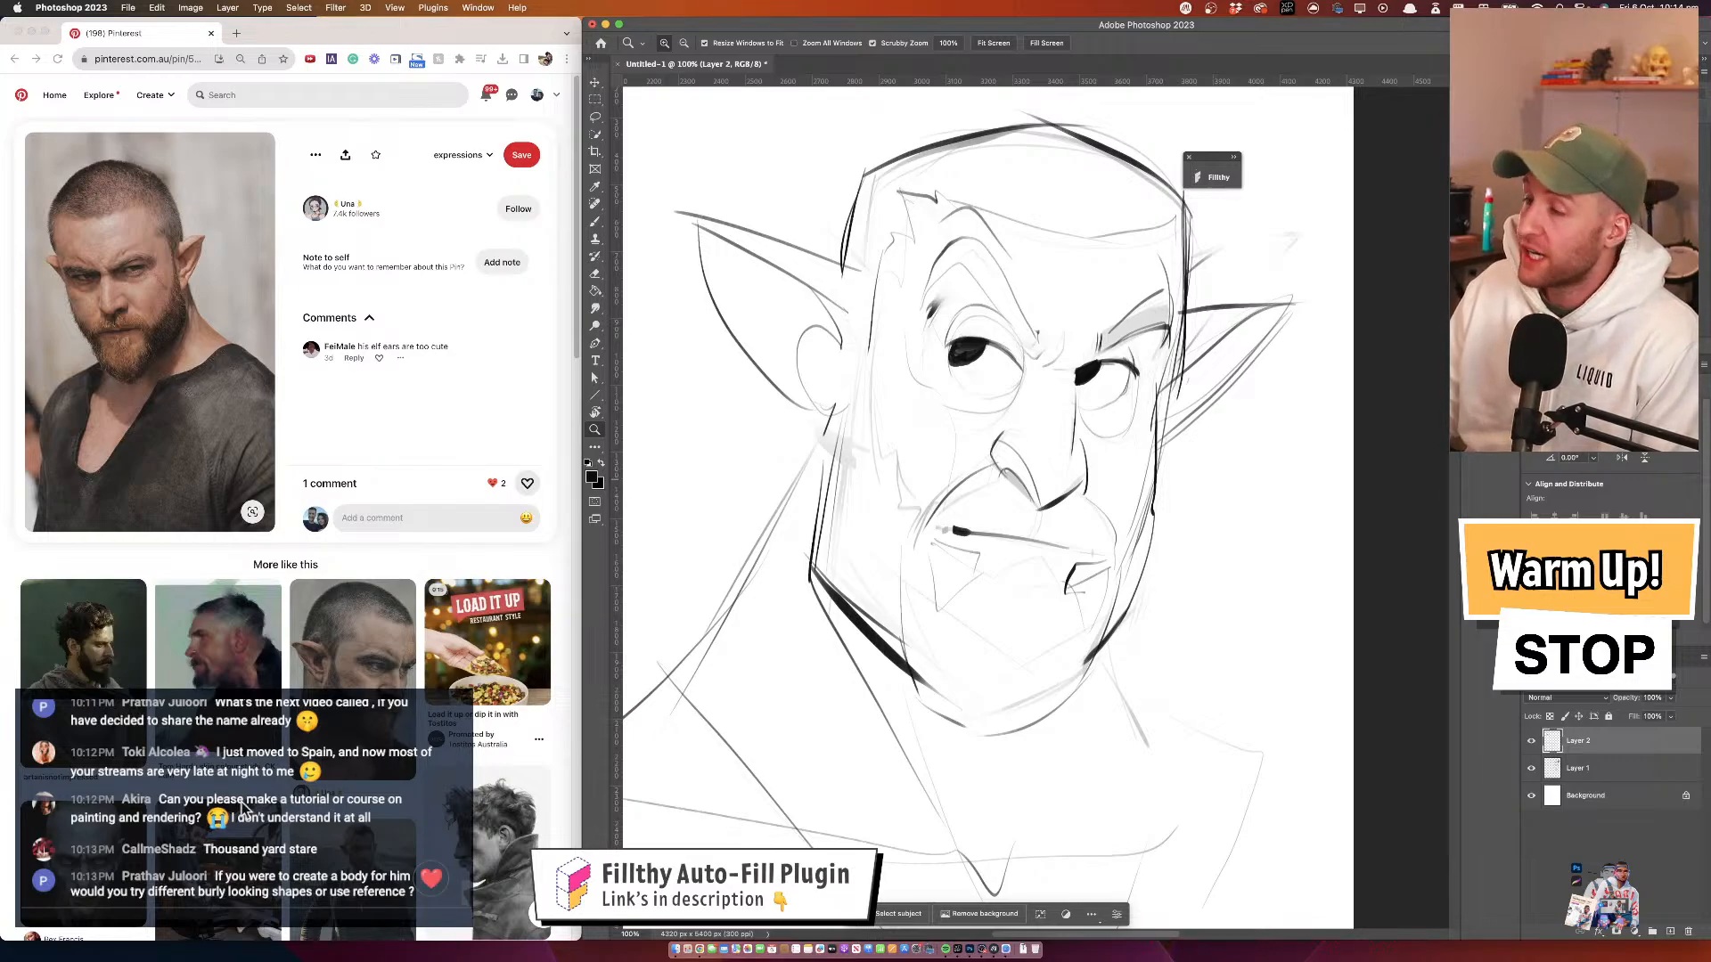
pyautogui.scroll(1, 243, 804)
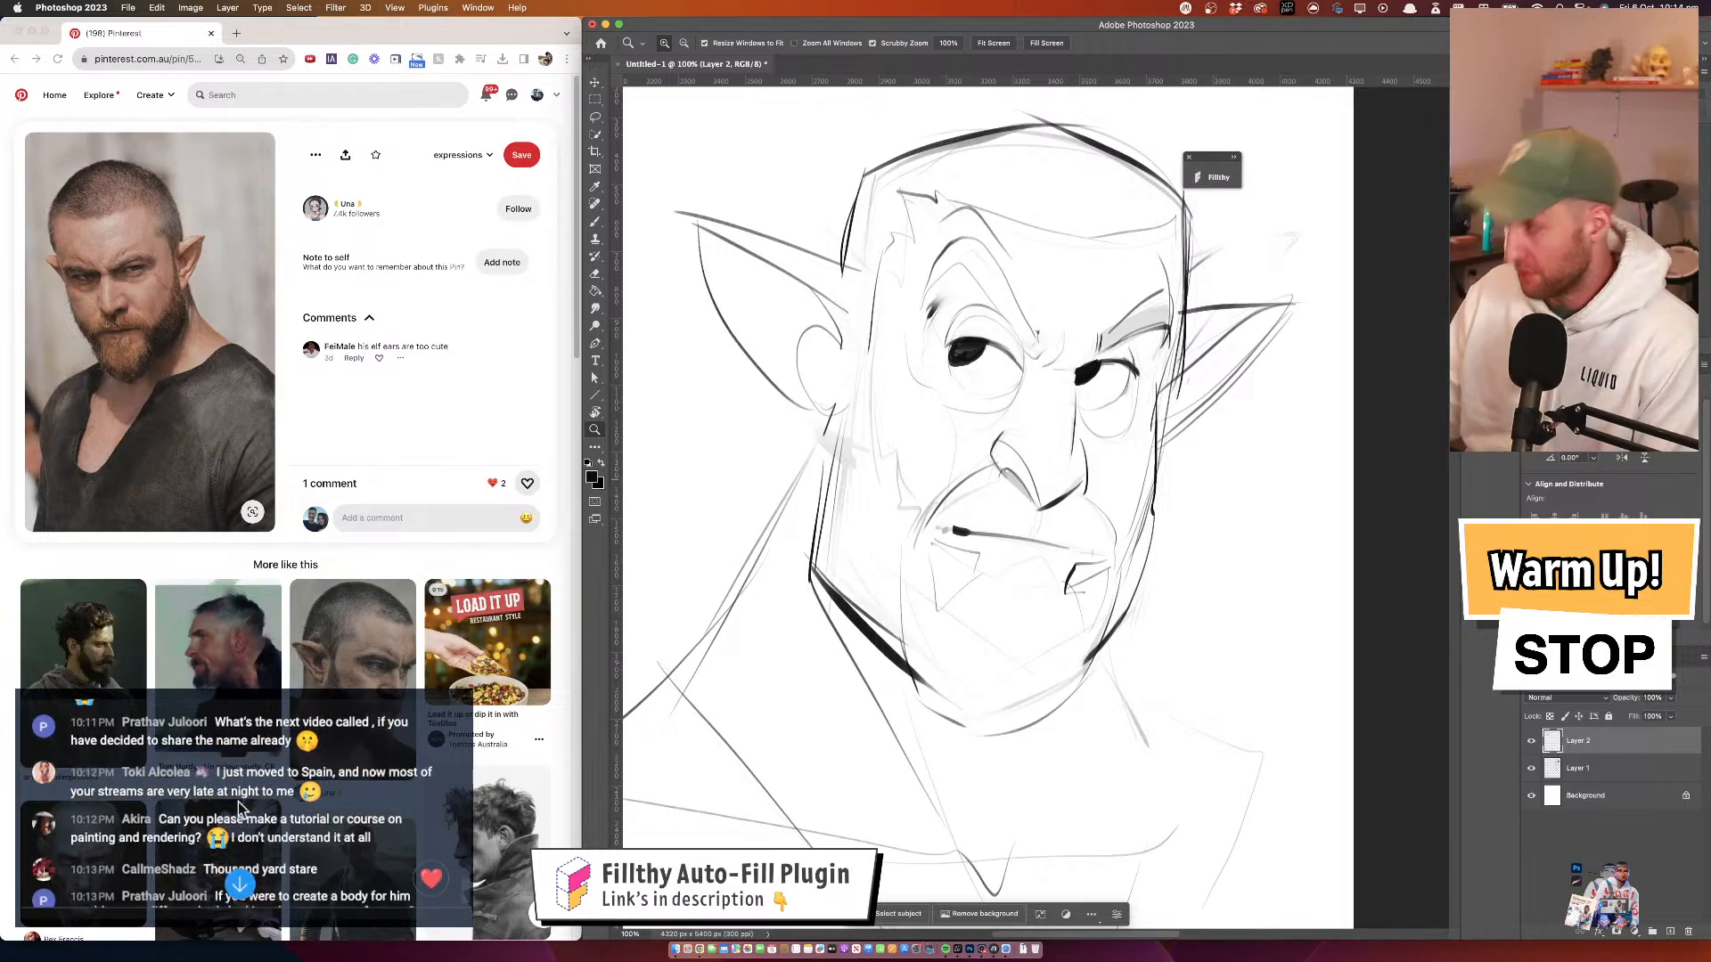
pyautogui.scroll(-1, 239, 806)
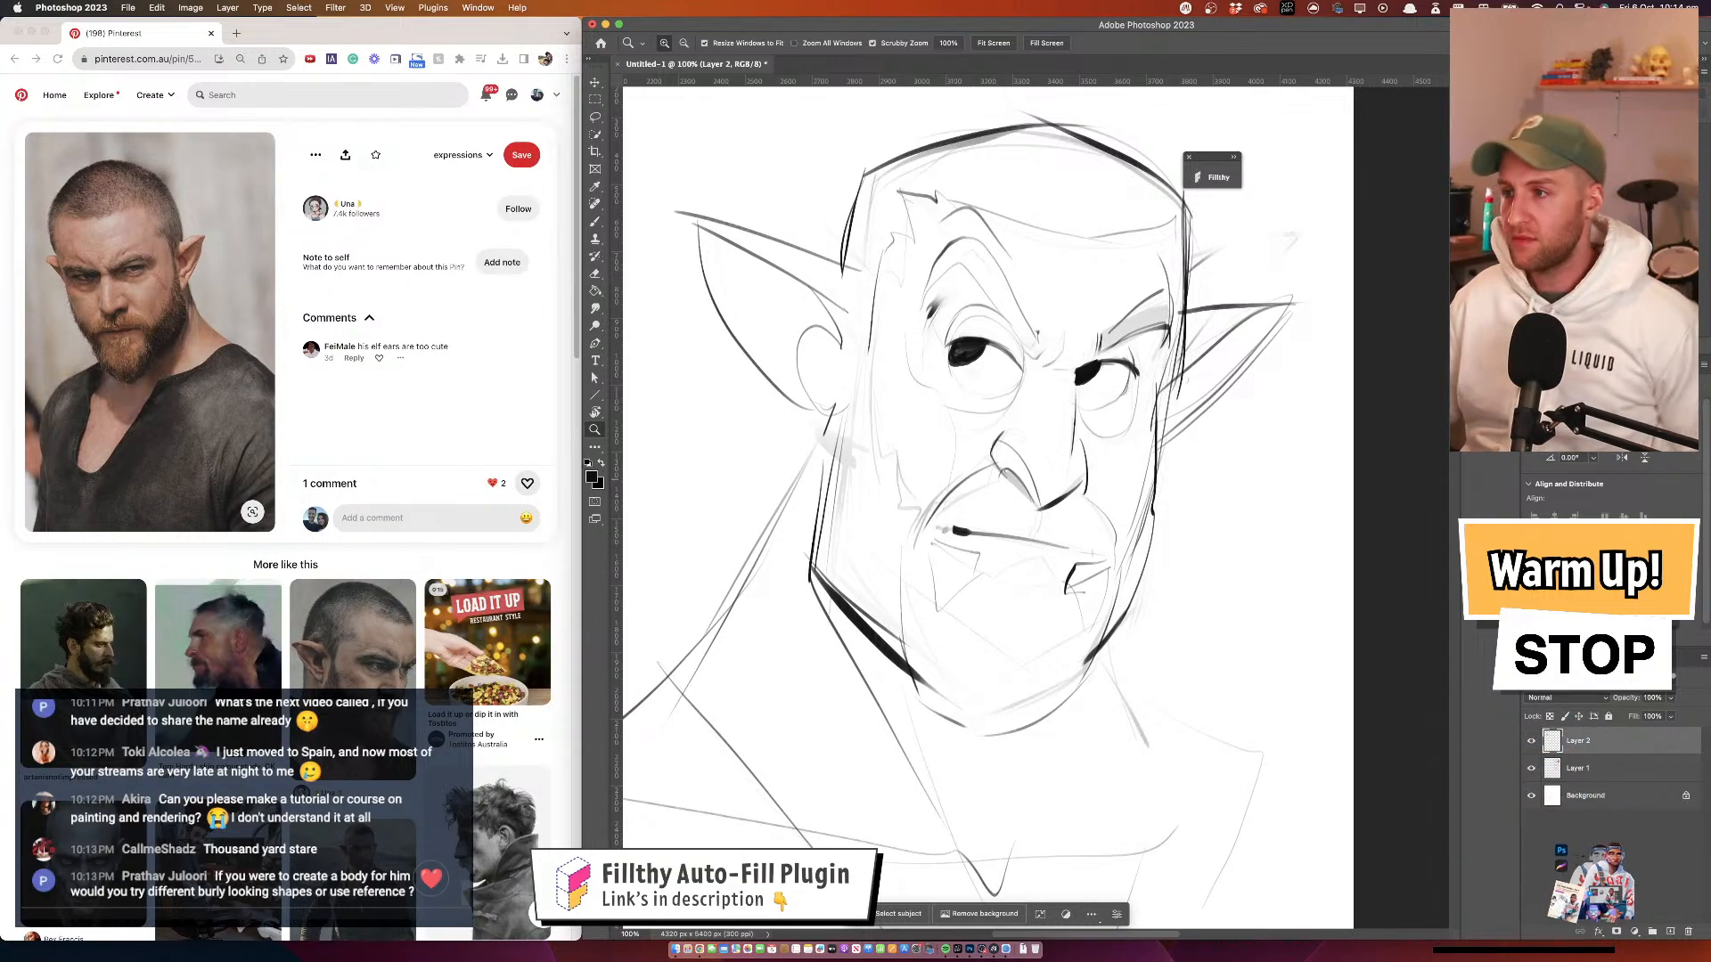
# Sketch light jagged strokes along the near side of the jaw below the ear and compare both portraits
pyautogui.press('b')
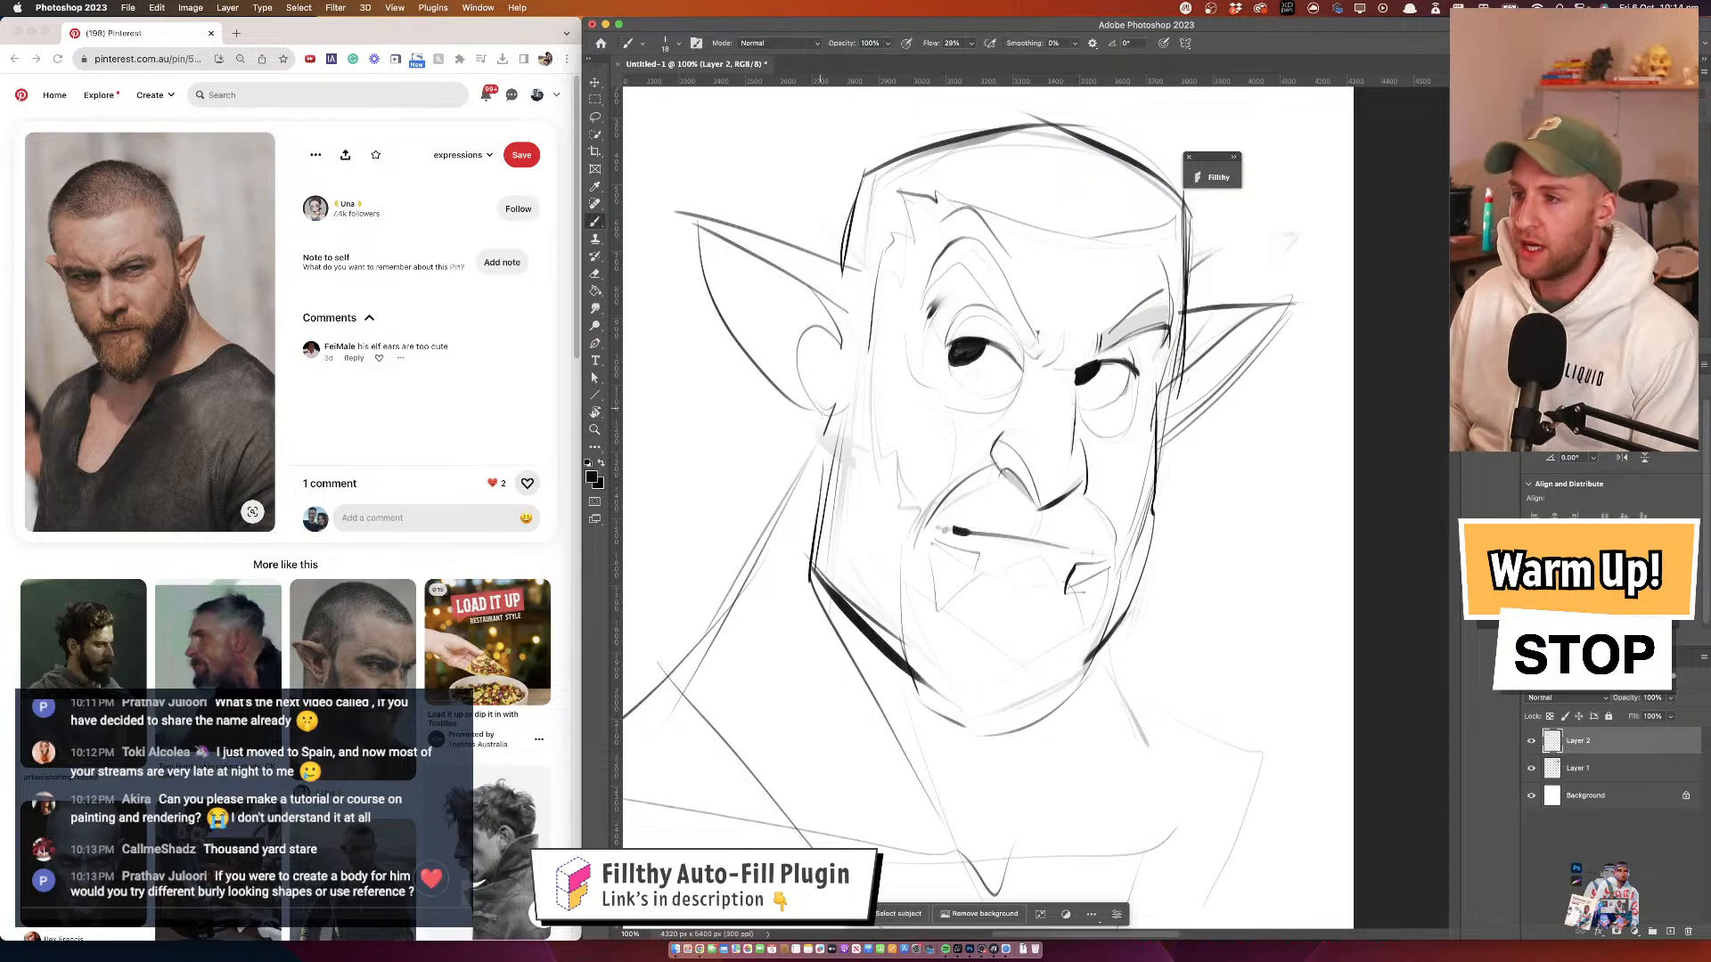
pyautogui.press('super+z')
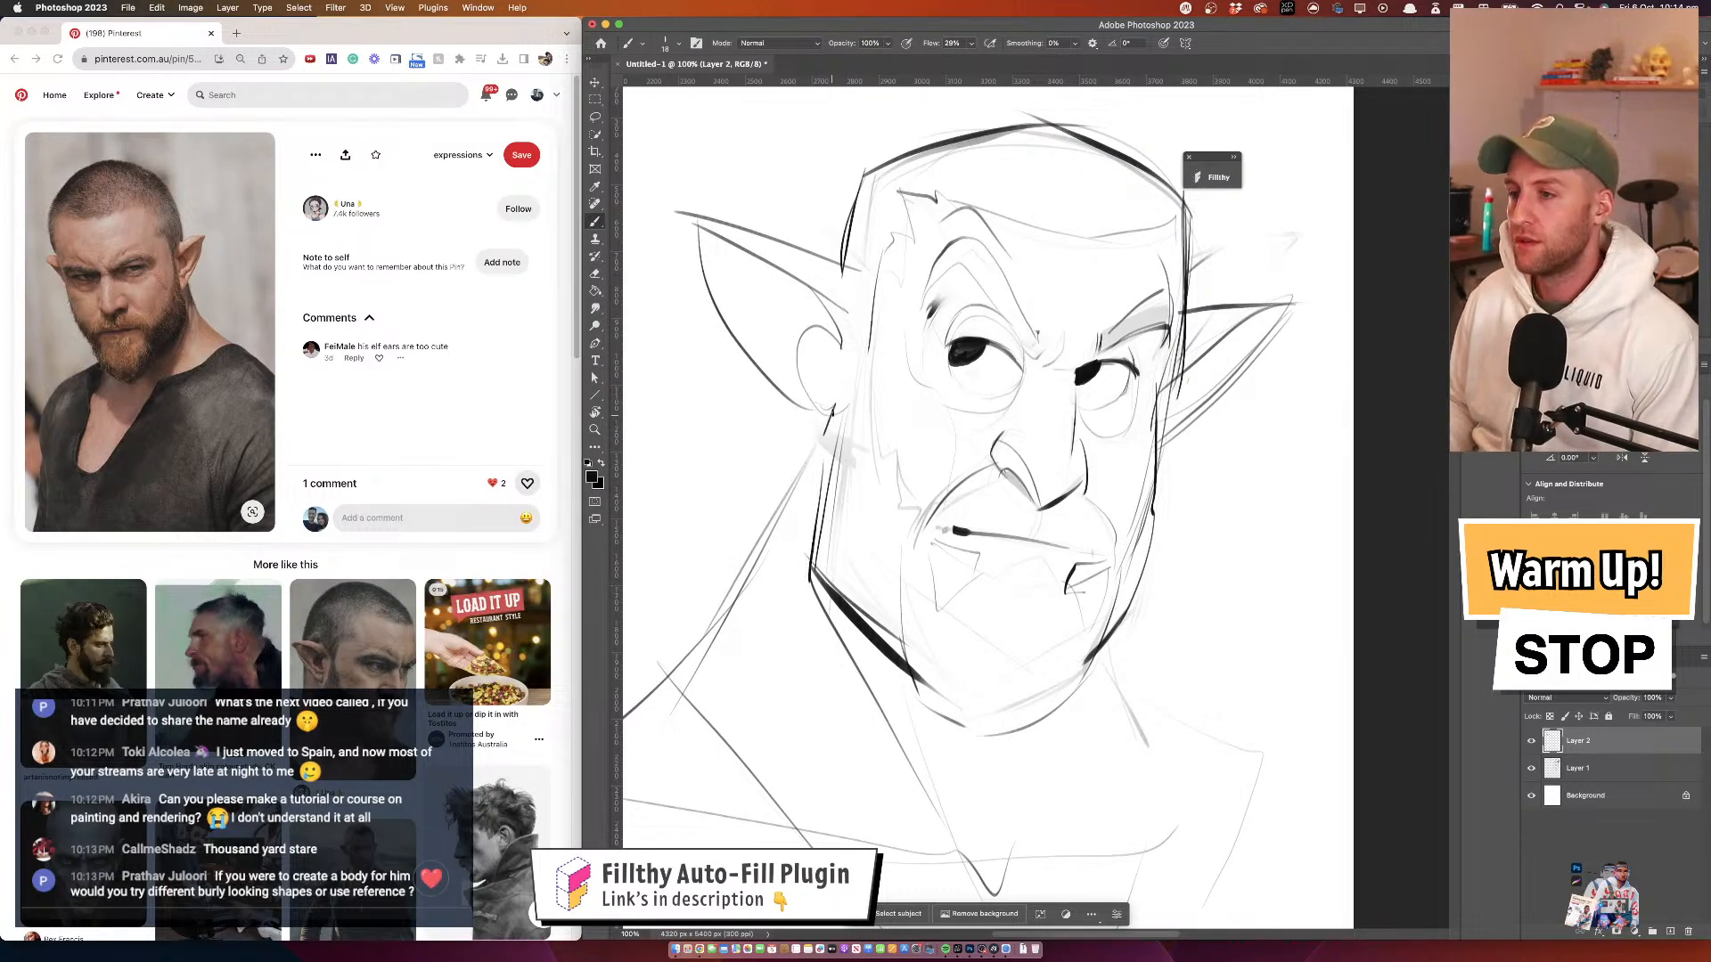
pyautogui.press('z')
pyautogui.keyDown('alt'); pyautogui.click(967, 383); pyautogui.keyUp('alt')
pyautogui.keyDown('alt'); pyautogui.click(967, 384); pyautogui.keyUp('alt')
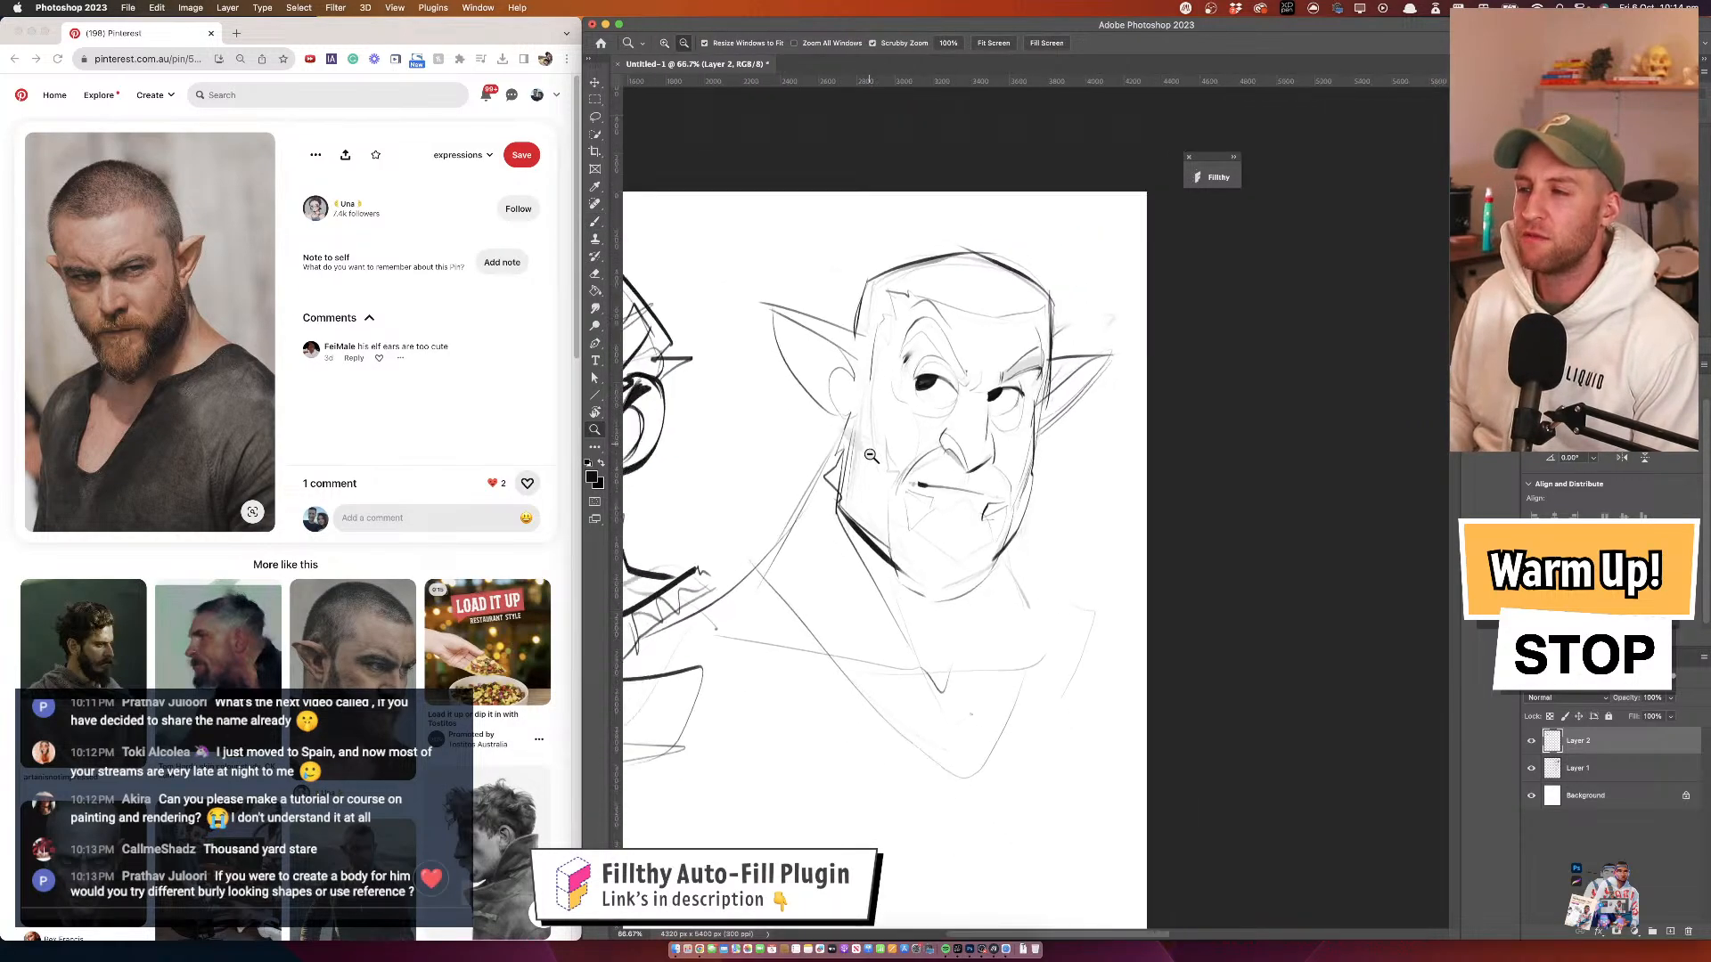
pyautogui.keyDown('alt'); pyautogui.click(971, 390); pyautogui.keyUp('alt')
pyautogui.moveTo(869, 433)
pyautogui.mouseDown()
pyautogui.moveTo(969, 408)
pyautogui.moveTo(954, 383)
pyautogui.mouseUp()
pyautogui.click(970, 408)
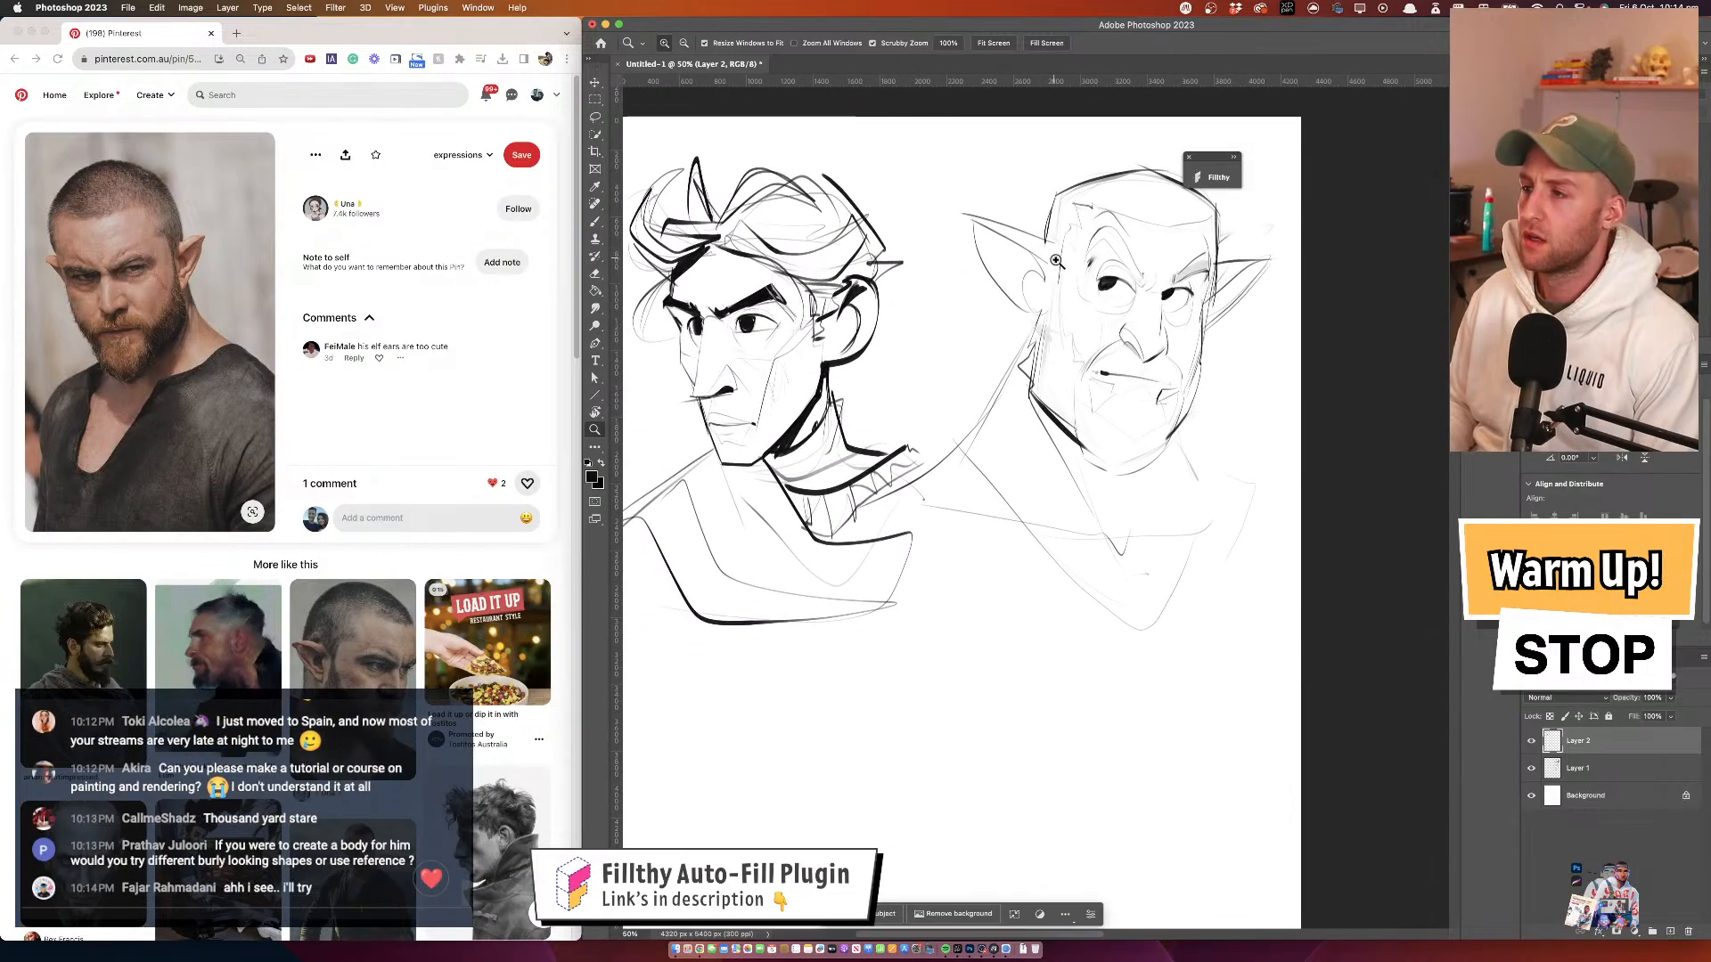
# Add a thick black accent inside the near ear where it joins the head and check it against both portraits
pyautogui.click(1057, 263)
pyautogui.click(1057, 263)
pyautogui.press('b')
pyautogui.moveTo(1010, 259); pyautogui.dragTo(1010, 262)
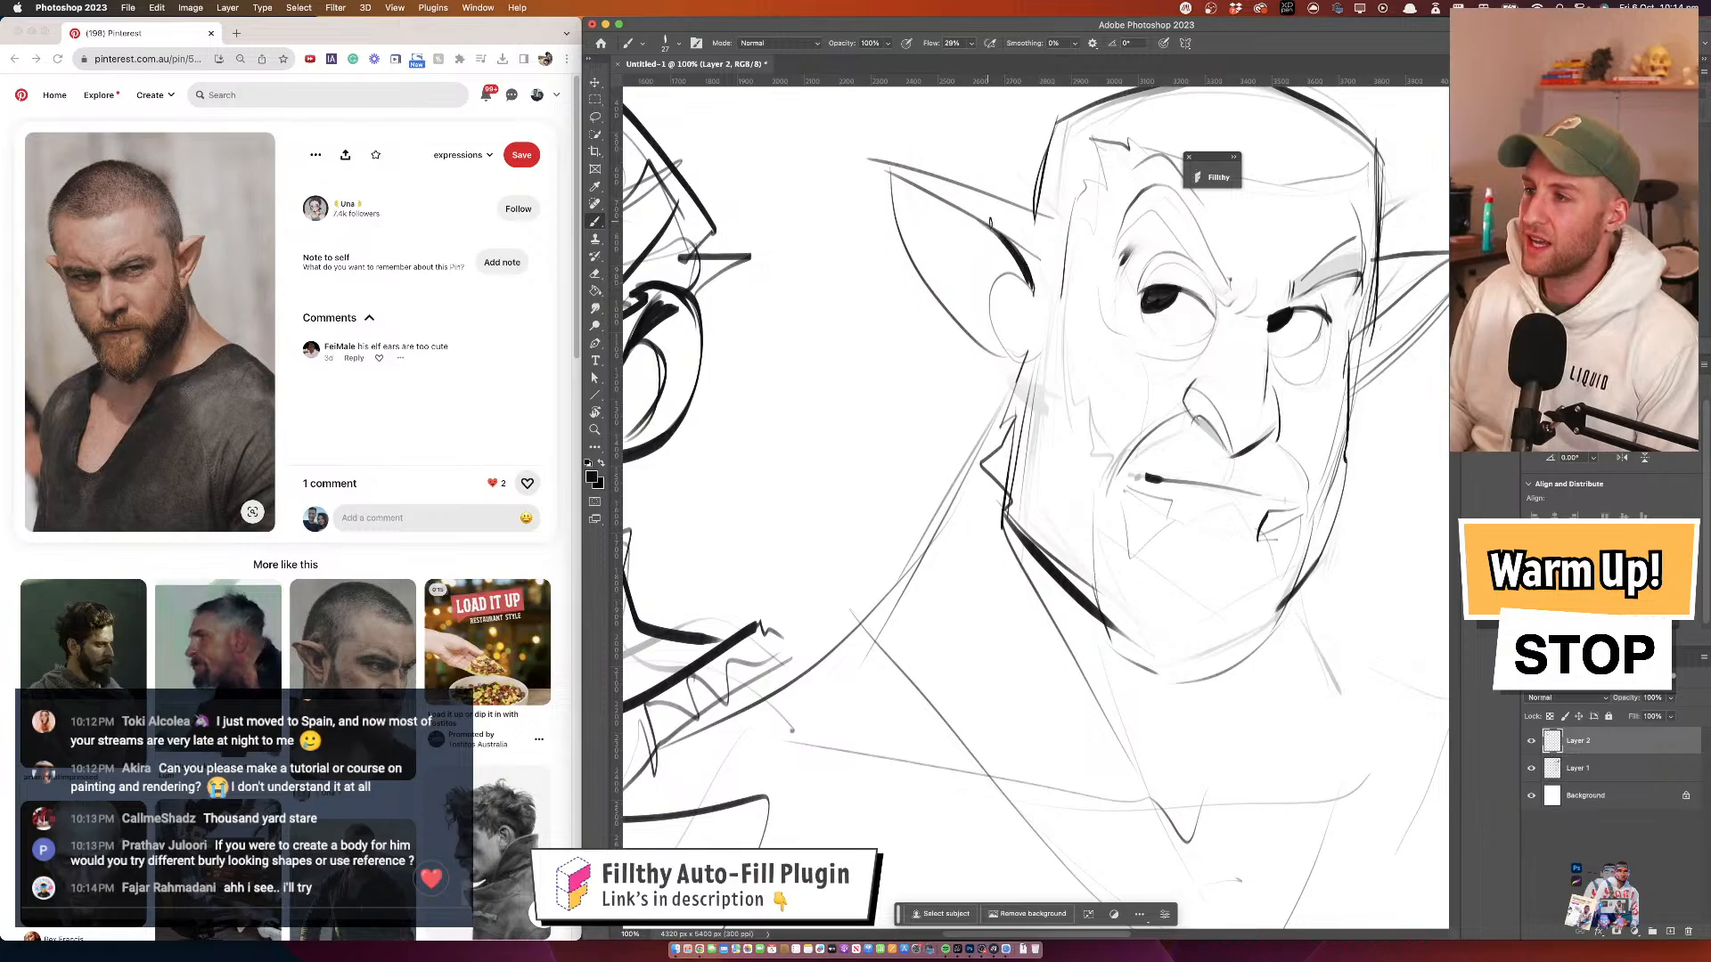
pyautogui.press('z')
pyautogui.moveTo(984, 302)
pyautogui.mouseDown()
pyautogui.moveTo(1004, 352)
pyautogui.moveTo(1061, 340)
pyautogui.mouseUp()
pyautogui.keyDown('alt'); pyautogui.click(1048, 239); pyautogui.keyUp('alt')
pyautogui.keyDown('alt'); pyautogui.click(1048, 238); pyautogui.keyUp('alt')
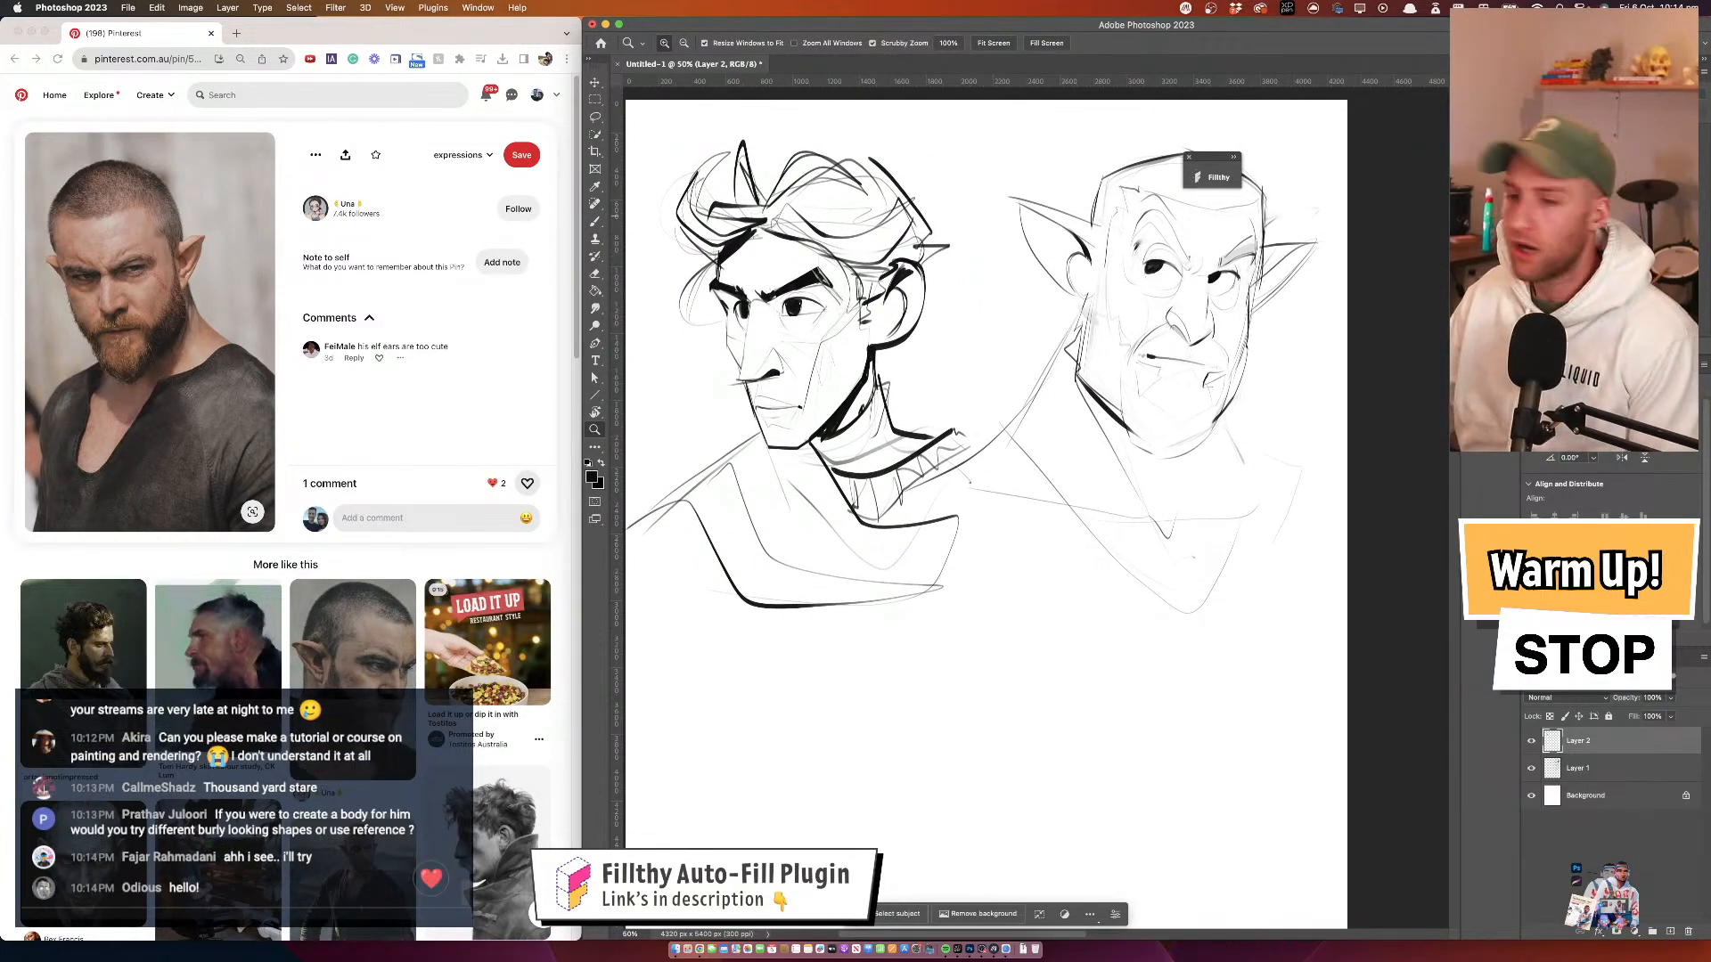
# Switch to Pinterest in Chrome, preview the moustached man's pin from the expressions board, and return to the board
pyautogui.click(24, 59)
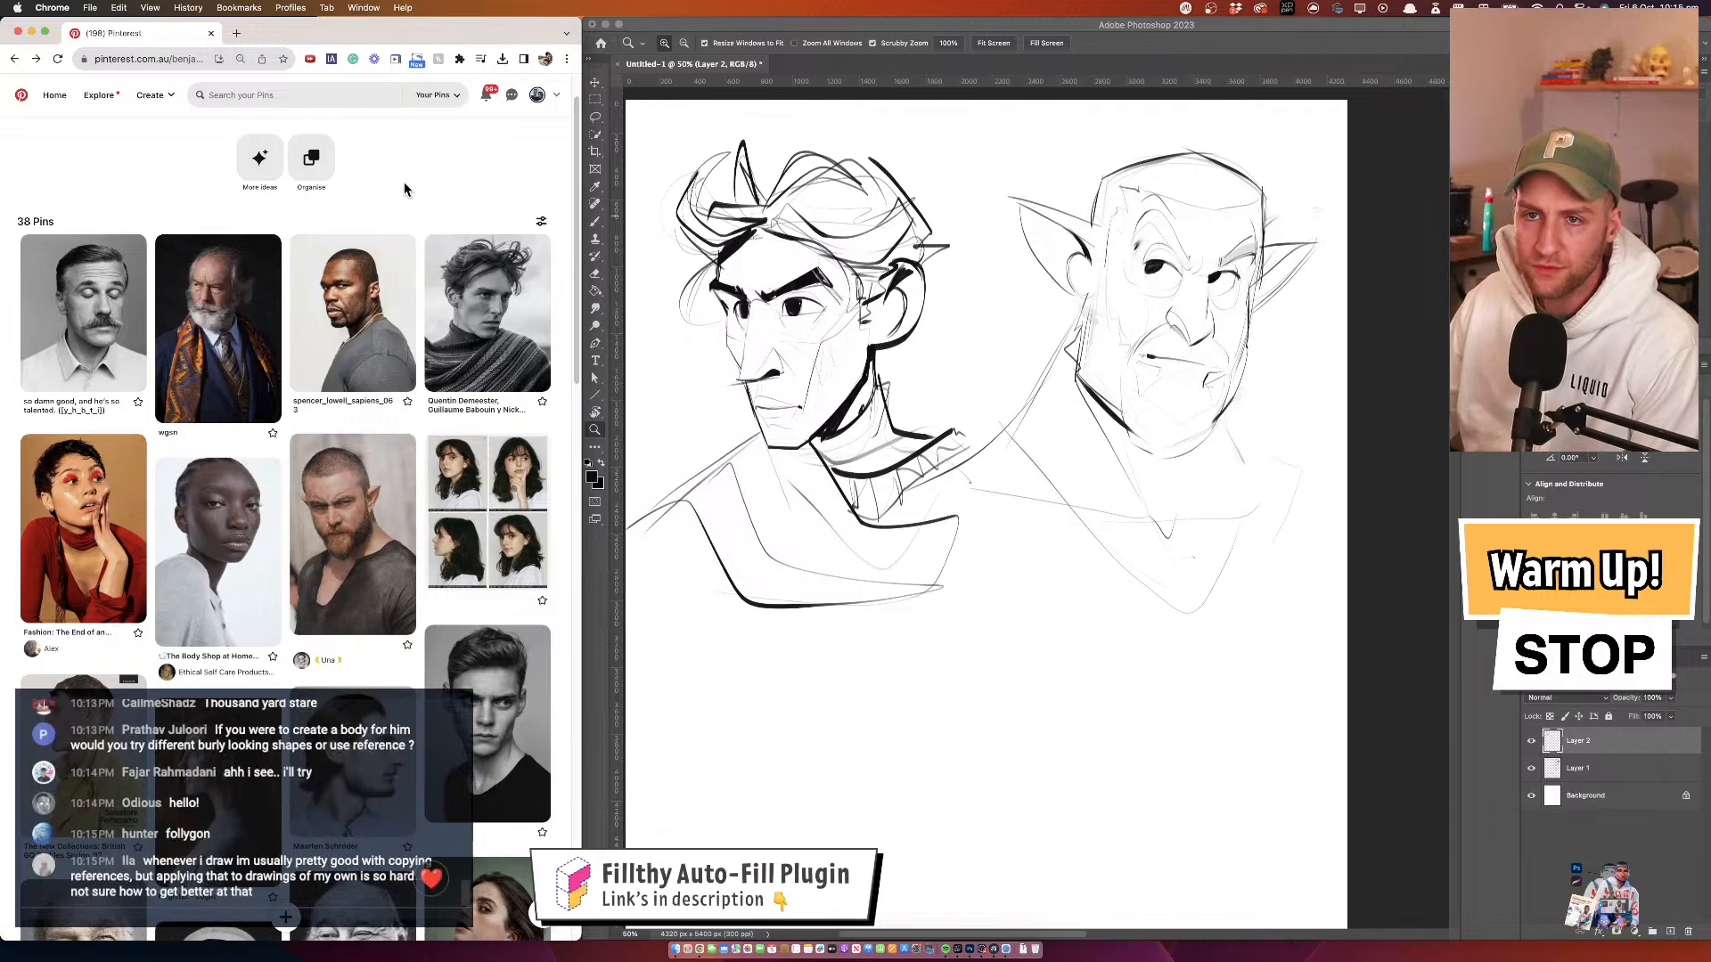
pyautogui.click(109, 335)
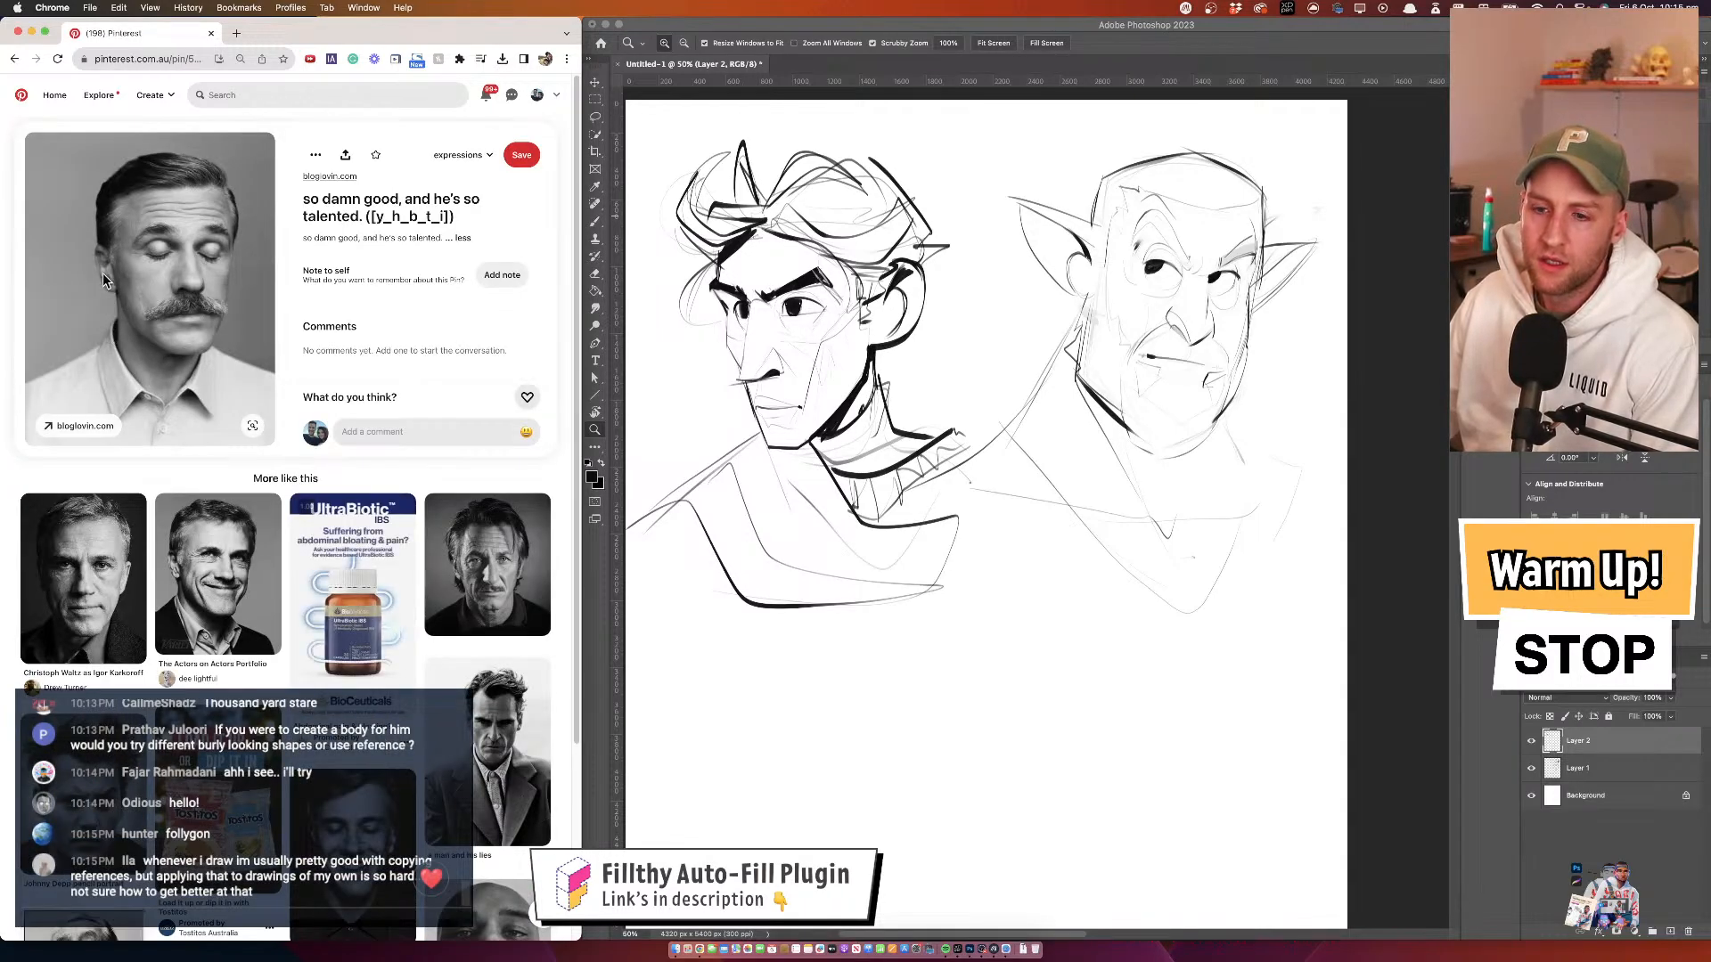
pyautogui.click(14, 58)
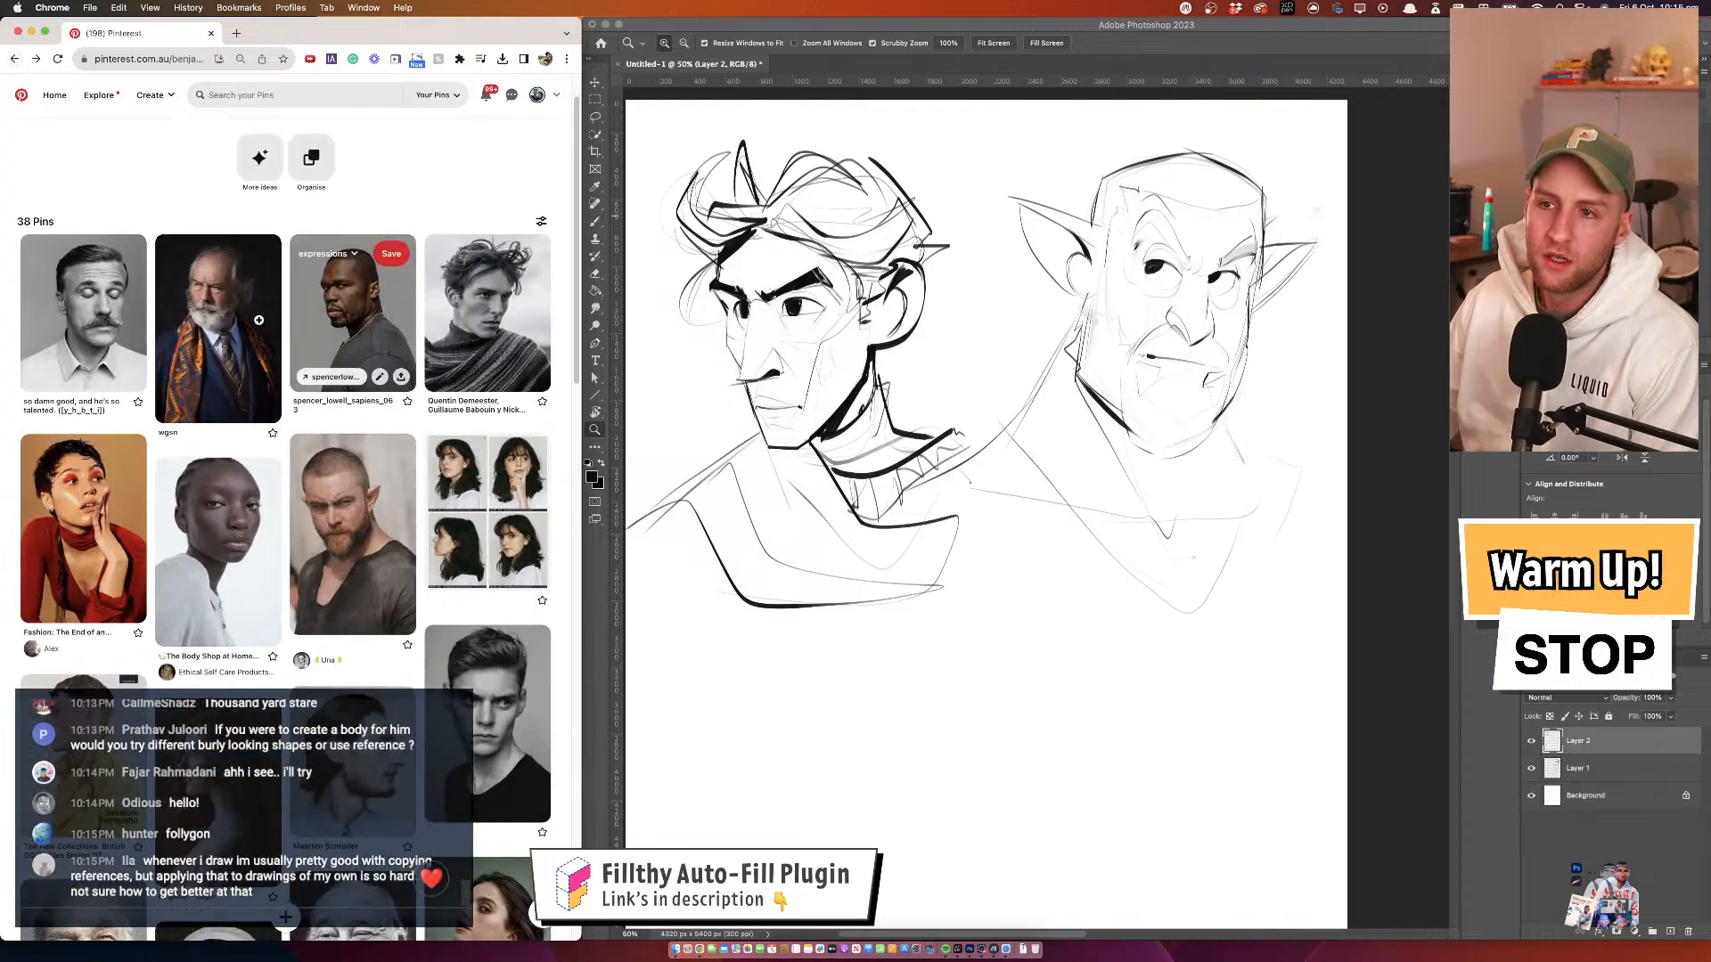
# Browse the expressions board for the next reference and open the portrait of the white-bearded man in an orange patterned scarf
pyautogui.scroll(-5, 254, 320)
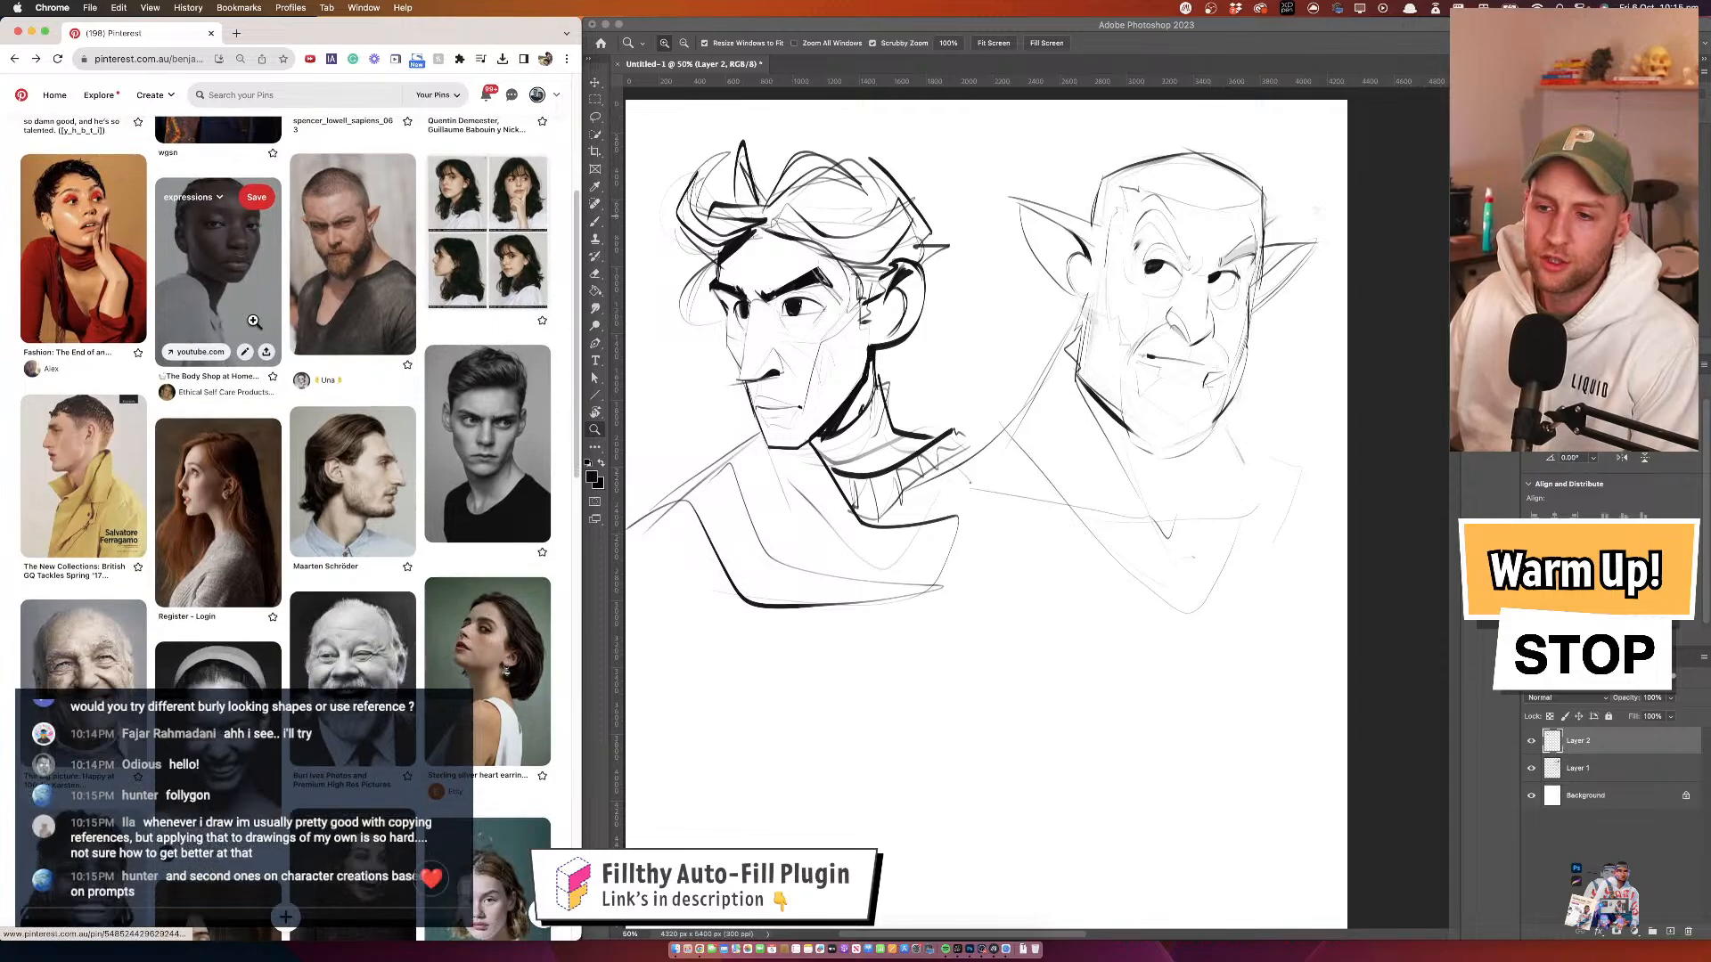
pyautogui.scroll(-5, 253, 319)
pyautogui.scroll(-5, 253, 319)
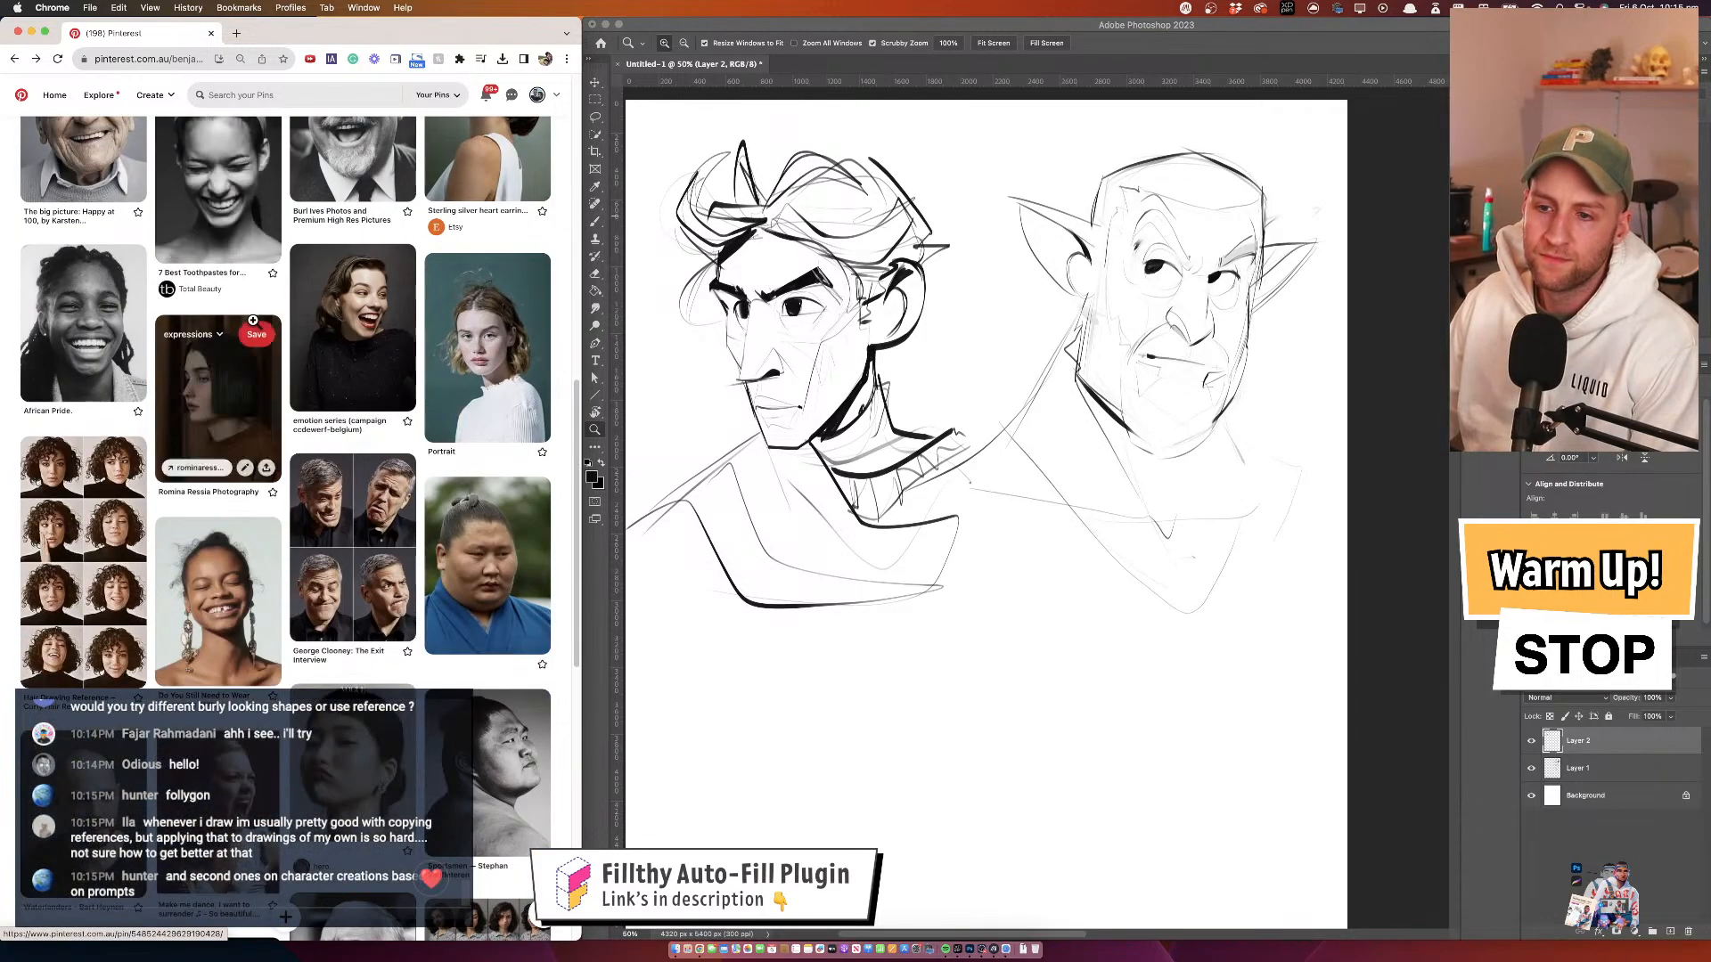
pyautogui.scroll(-8, 253, 320)
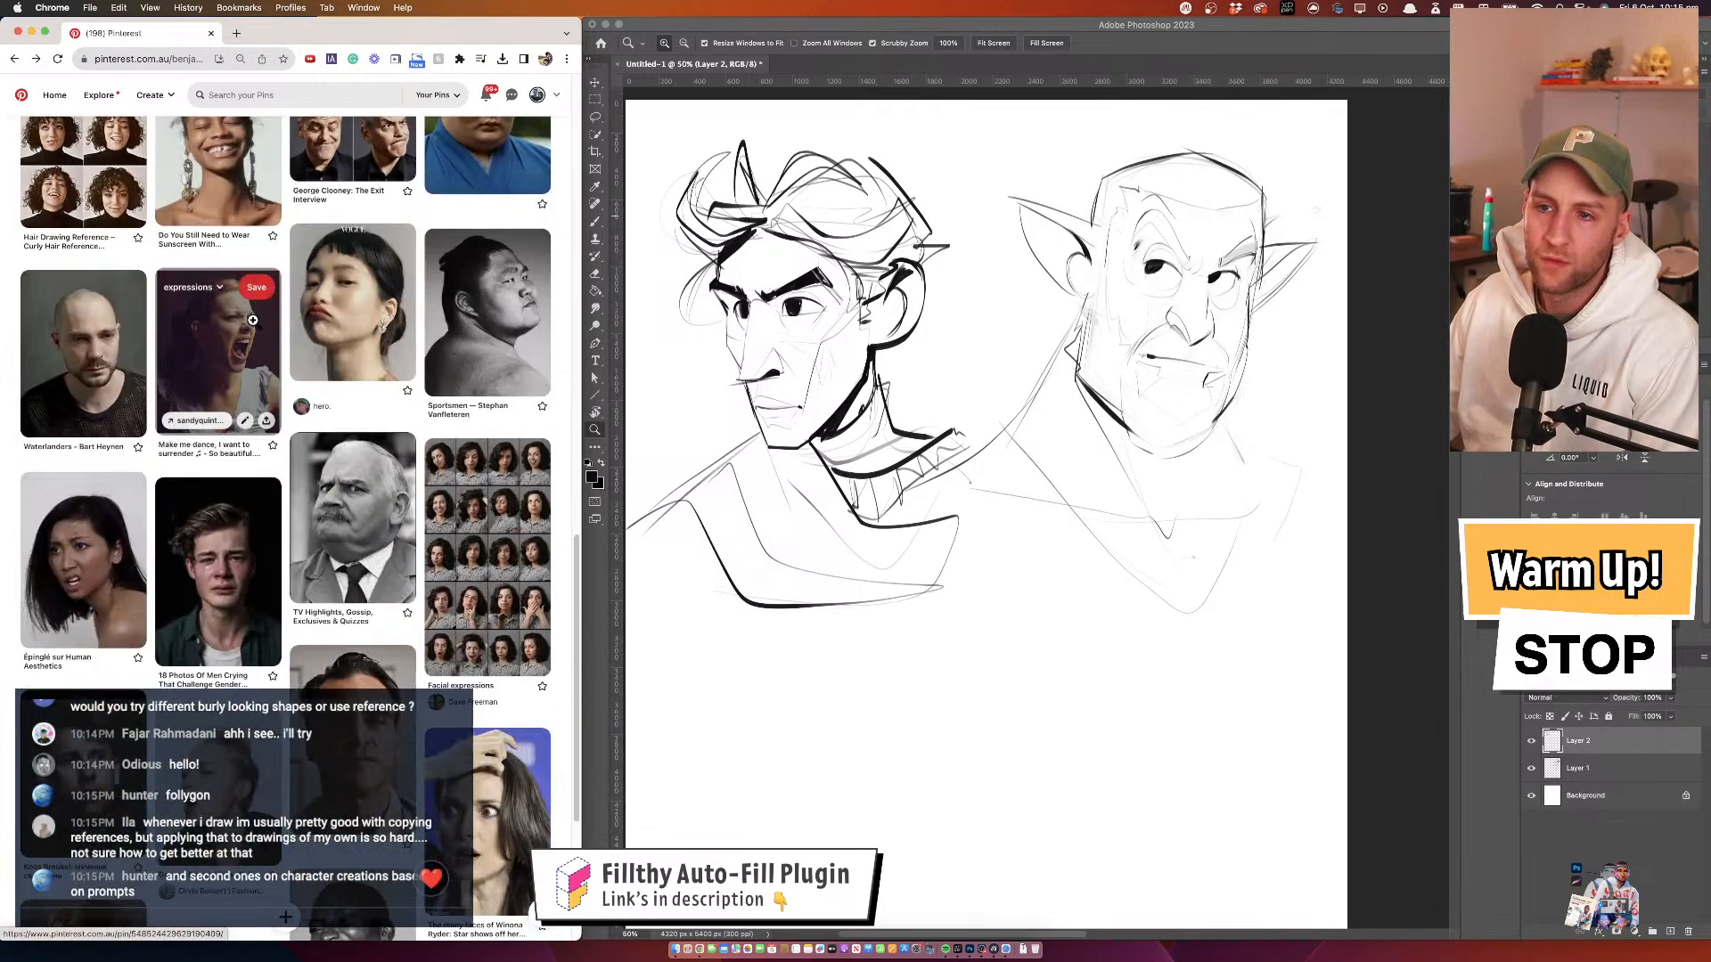
pyautogui.scroll(-6, 253, 320)
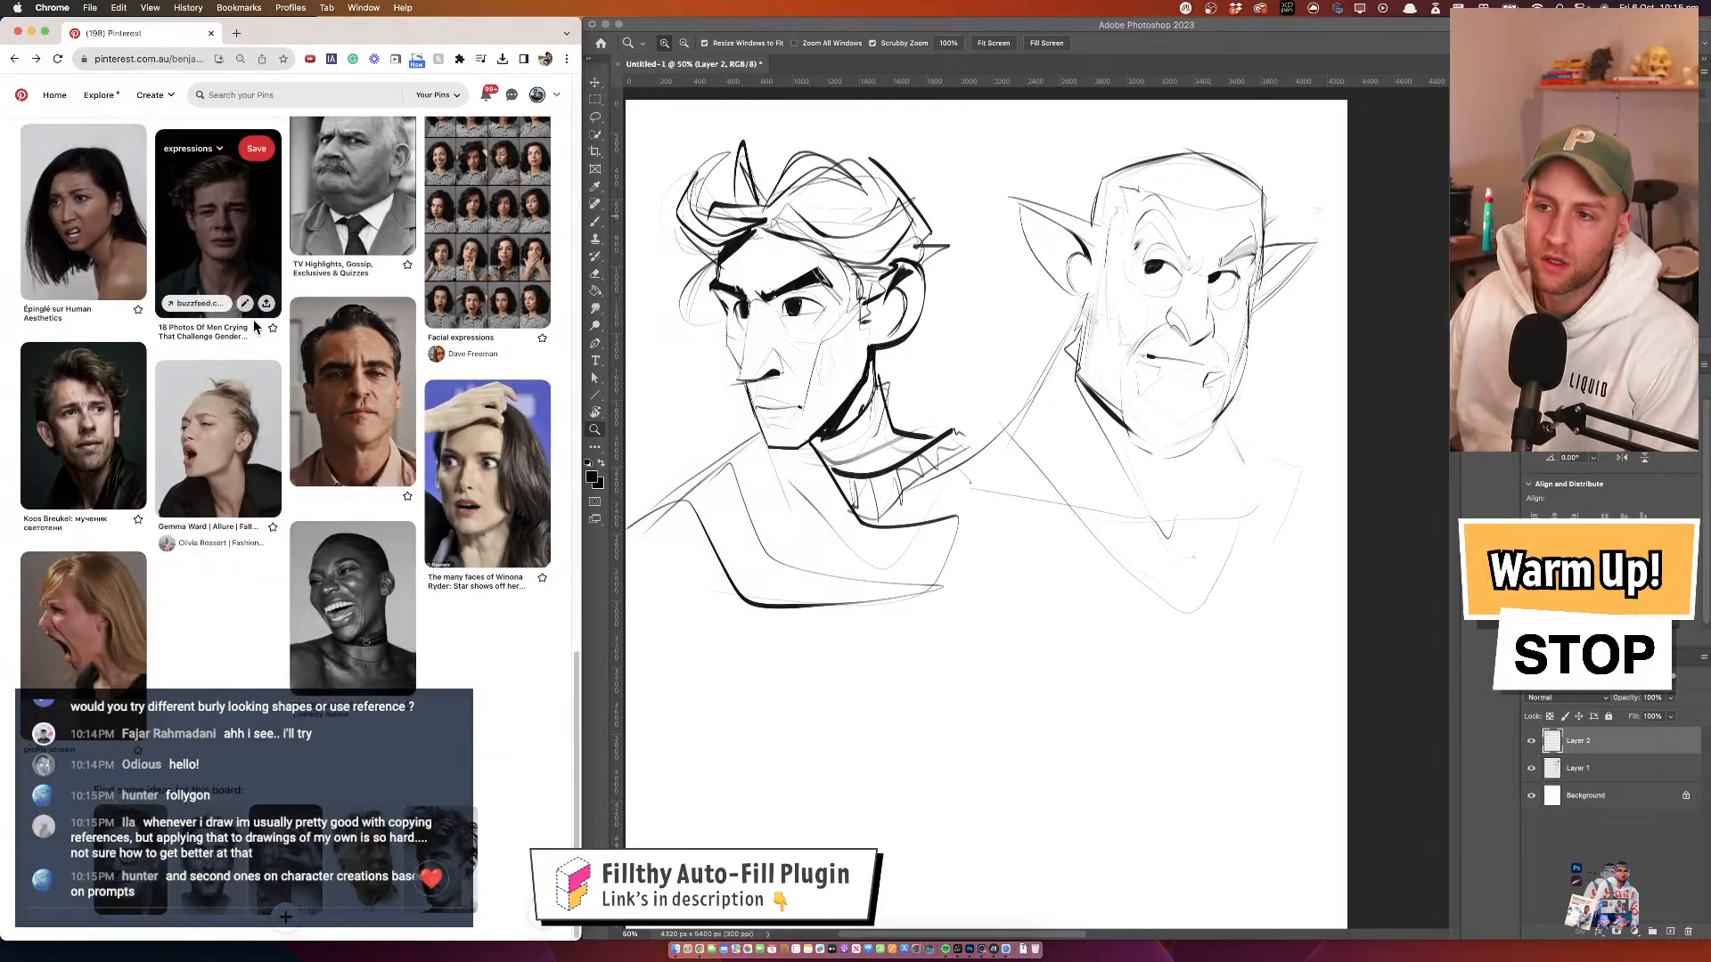
pyautogui.scroll(20, 257, 323)
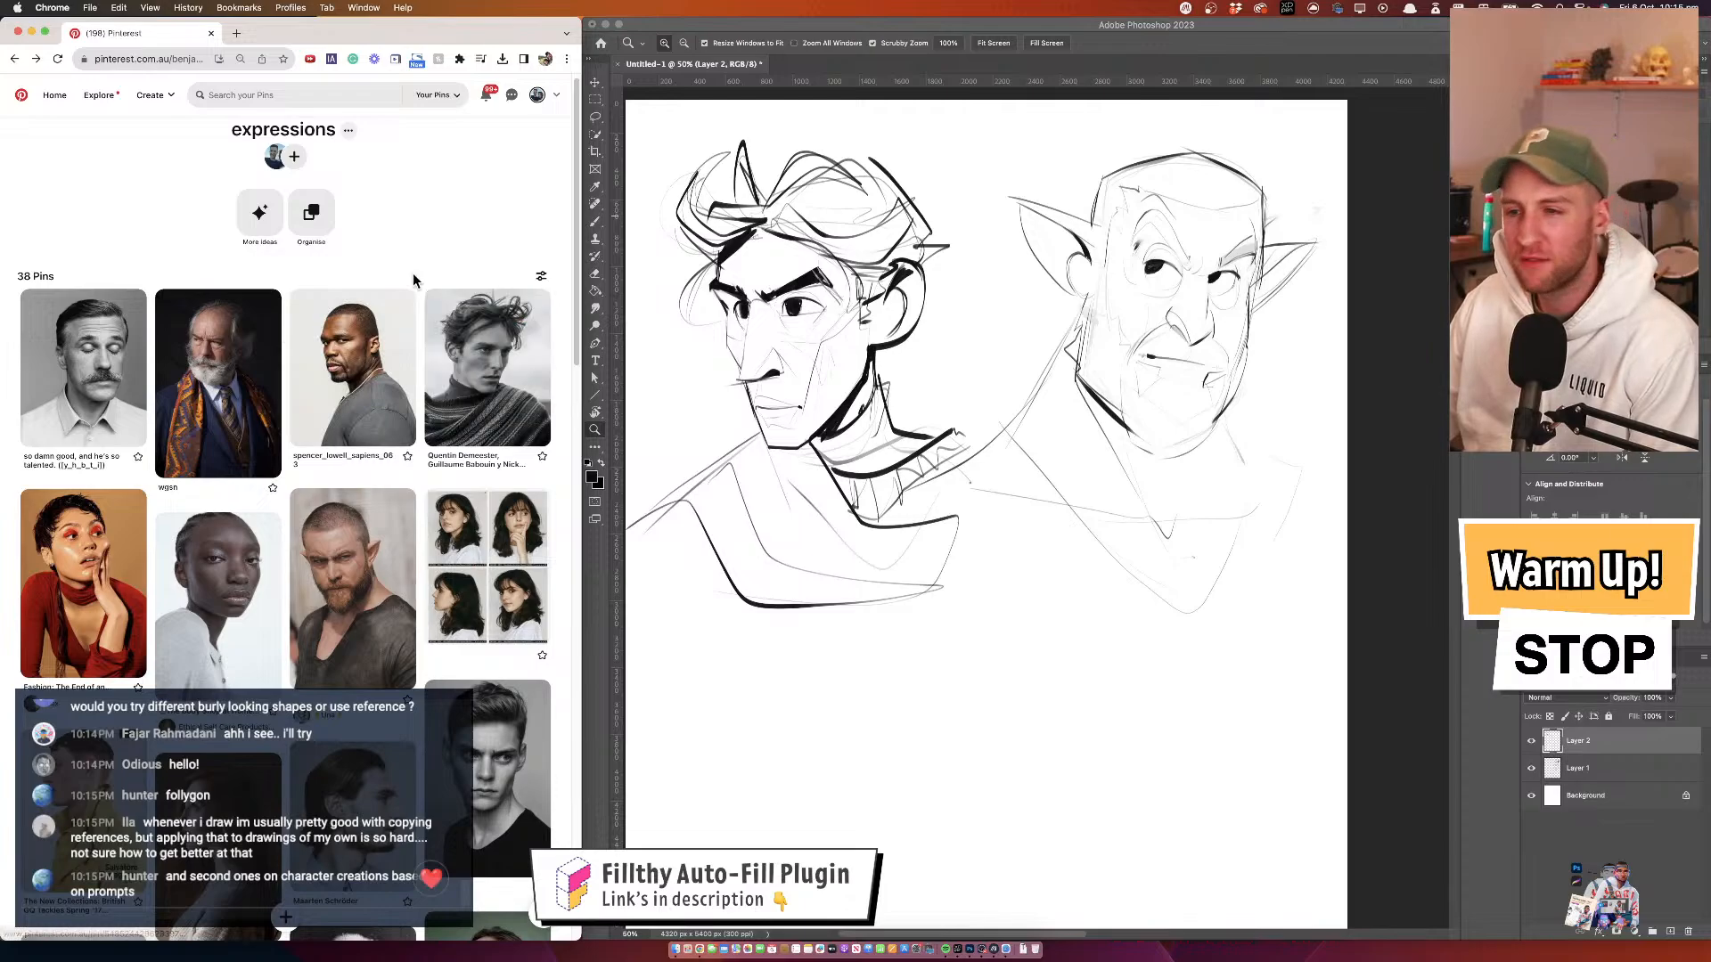
pyautogui.scroll(-3, 415, 282)
pyautogui.scroll(-2, 414, 275)
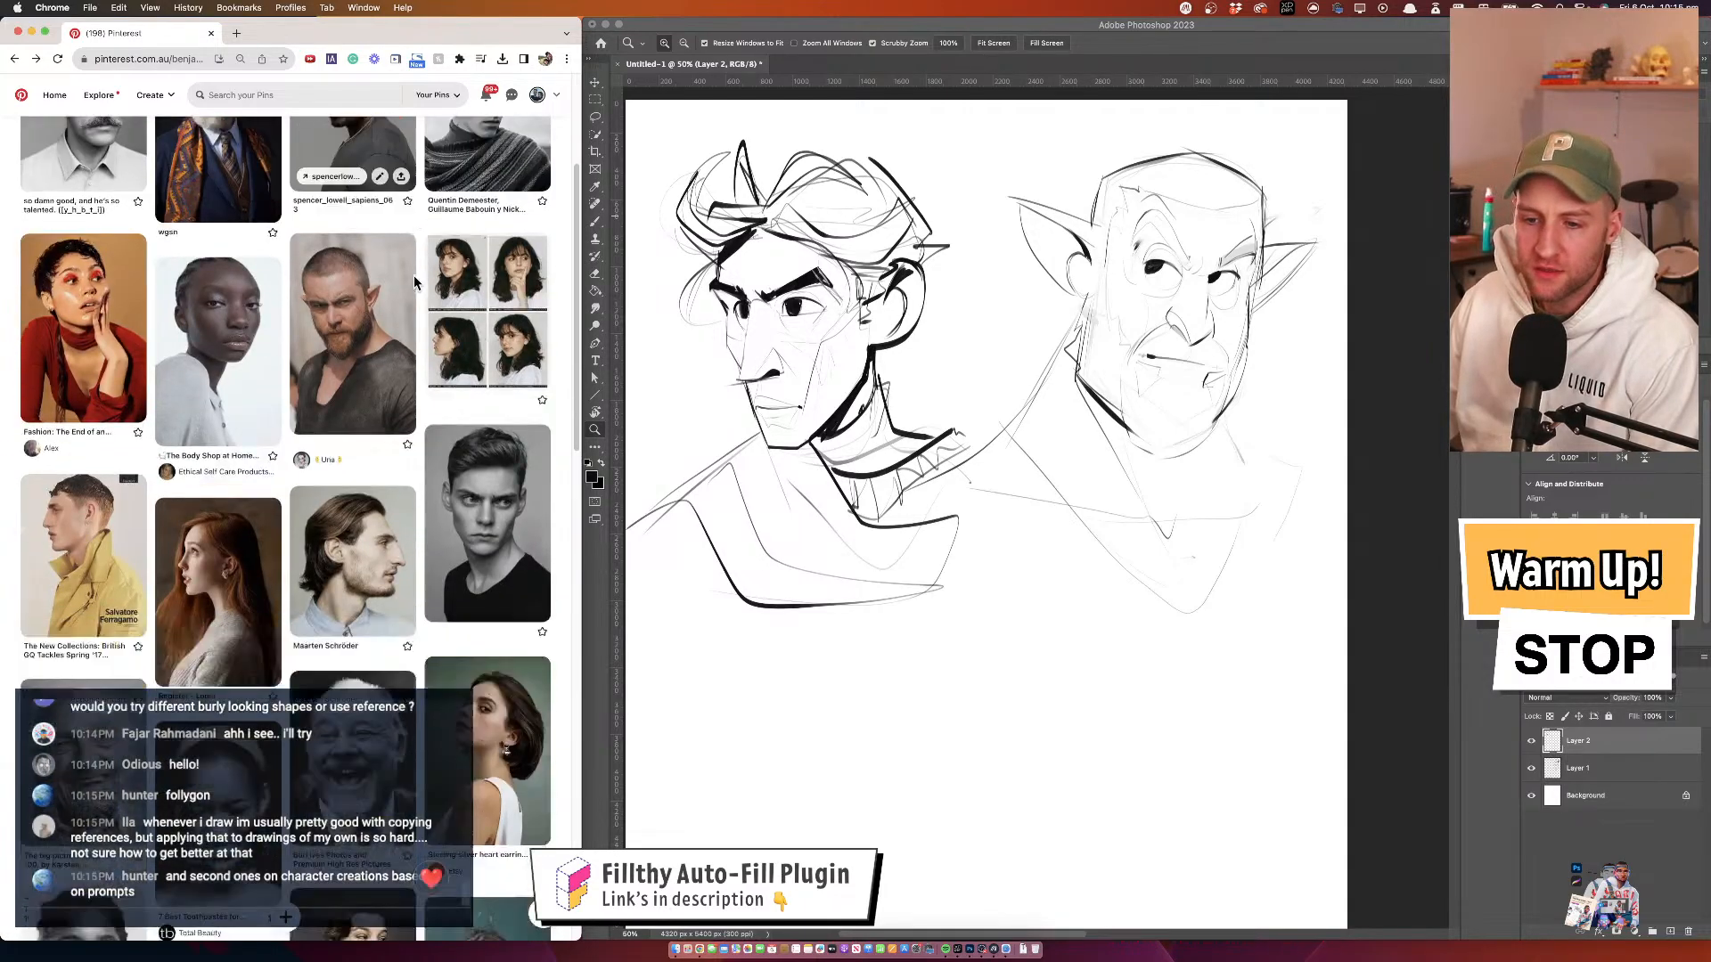
pyautogui.scroll(5, 414, 277)
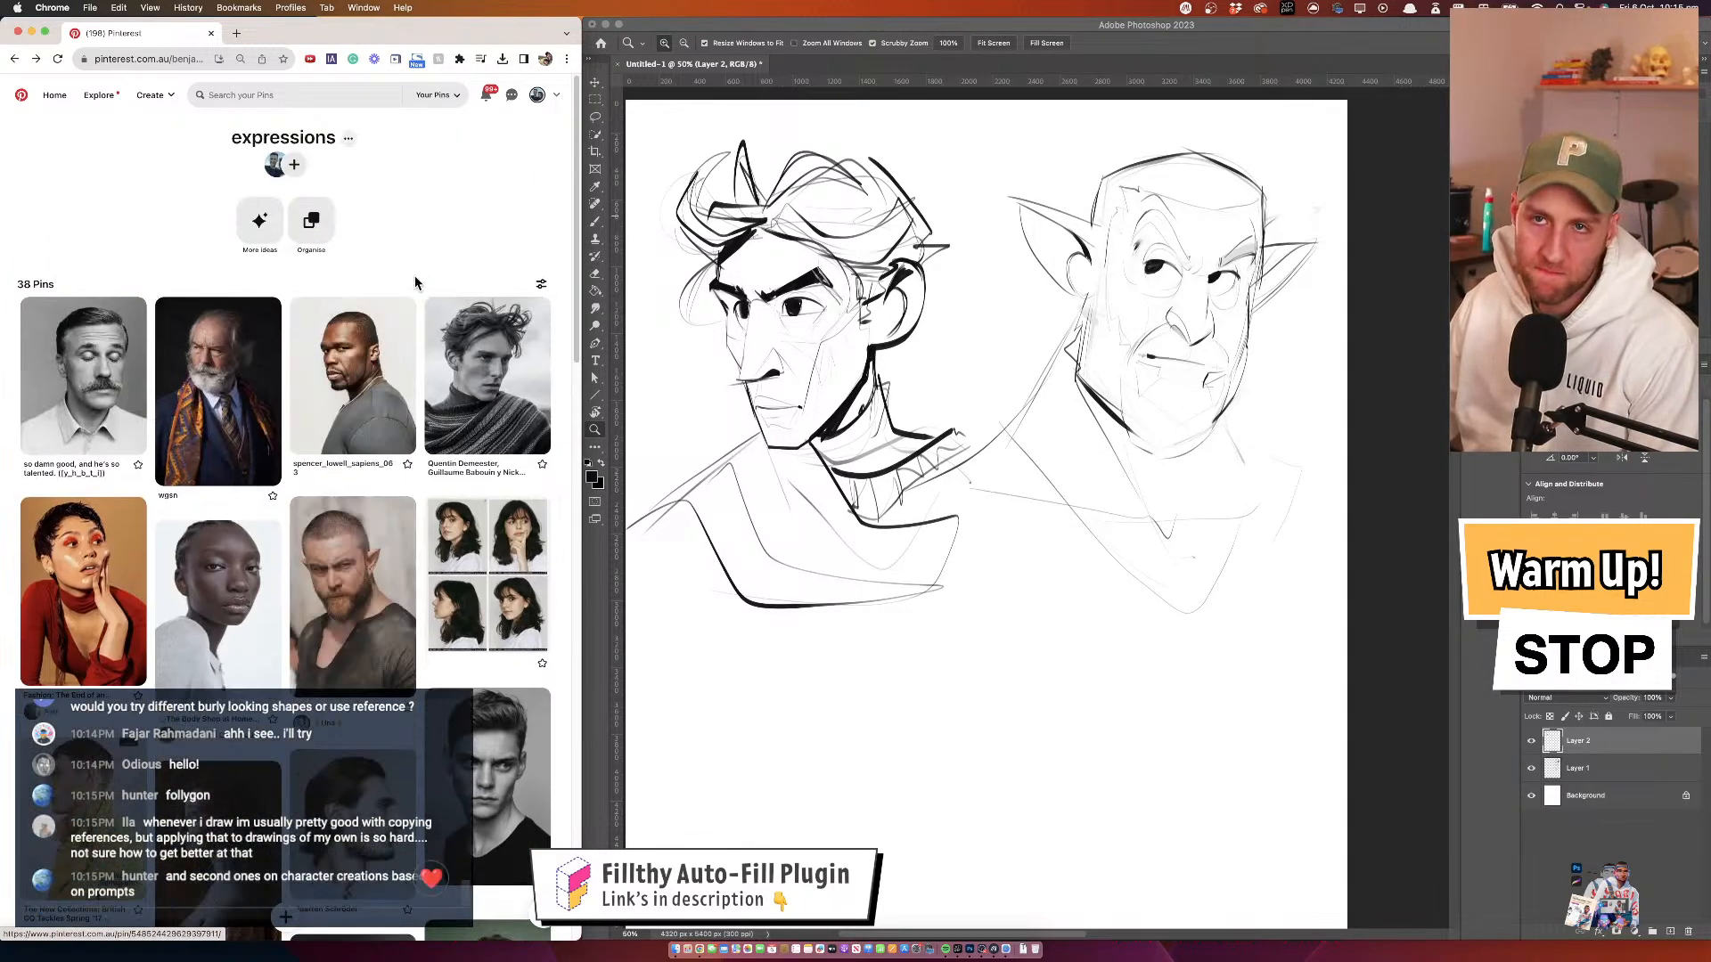
pyautogui.click(209, 339)
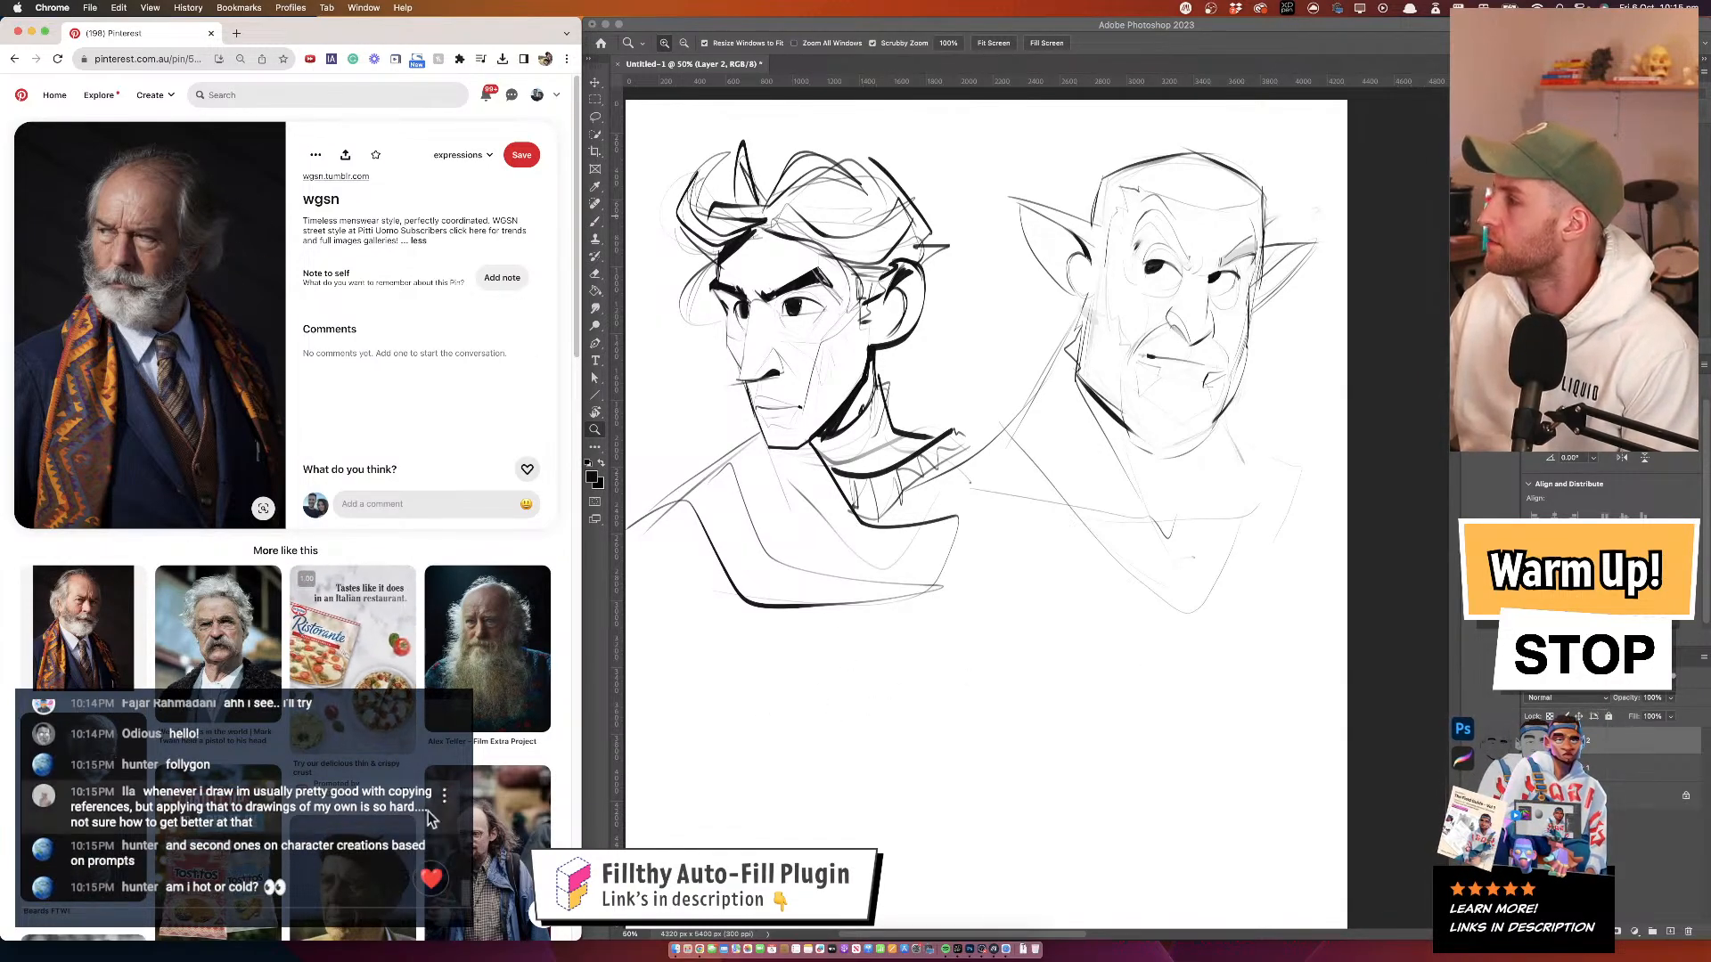
pyautogui.scroll(2, 313, 837)
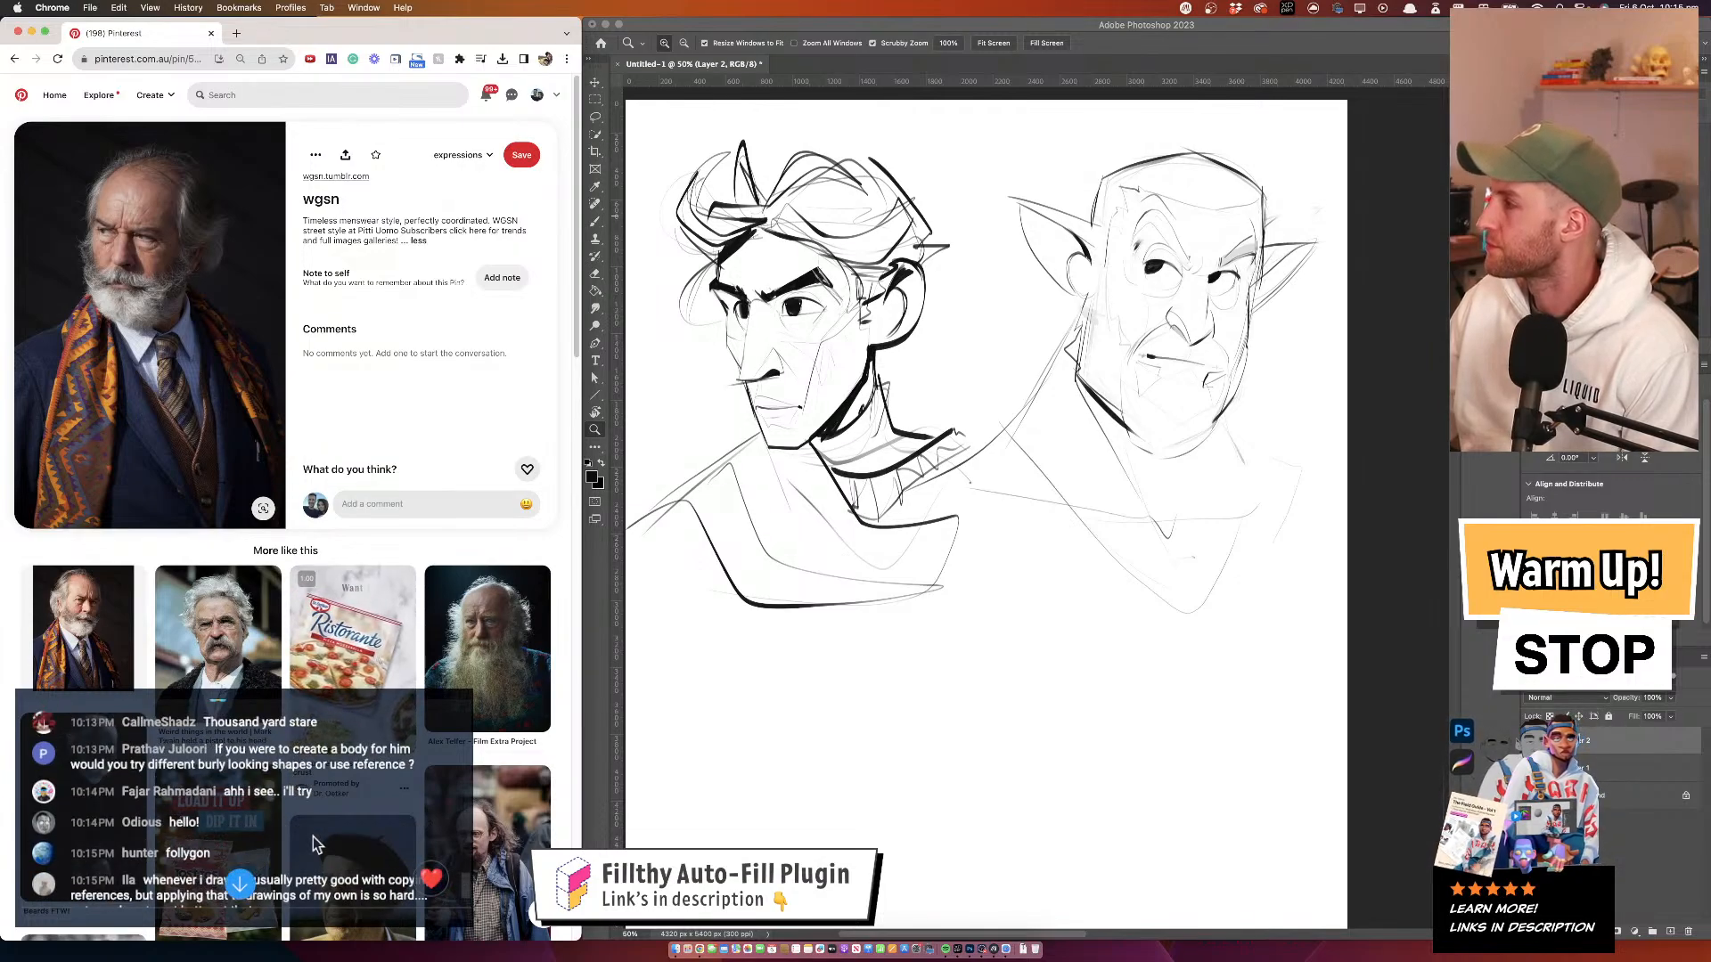
pyautogui.scroll(2, 313, 836)
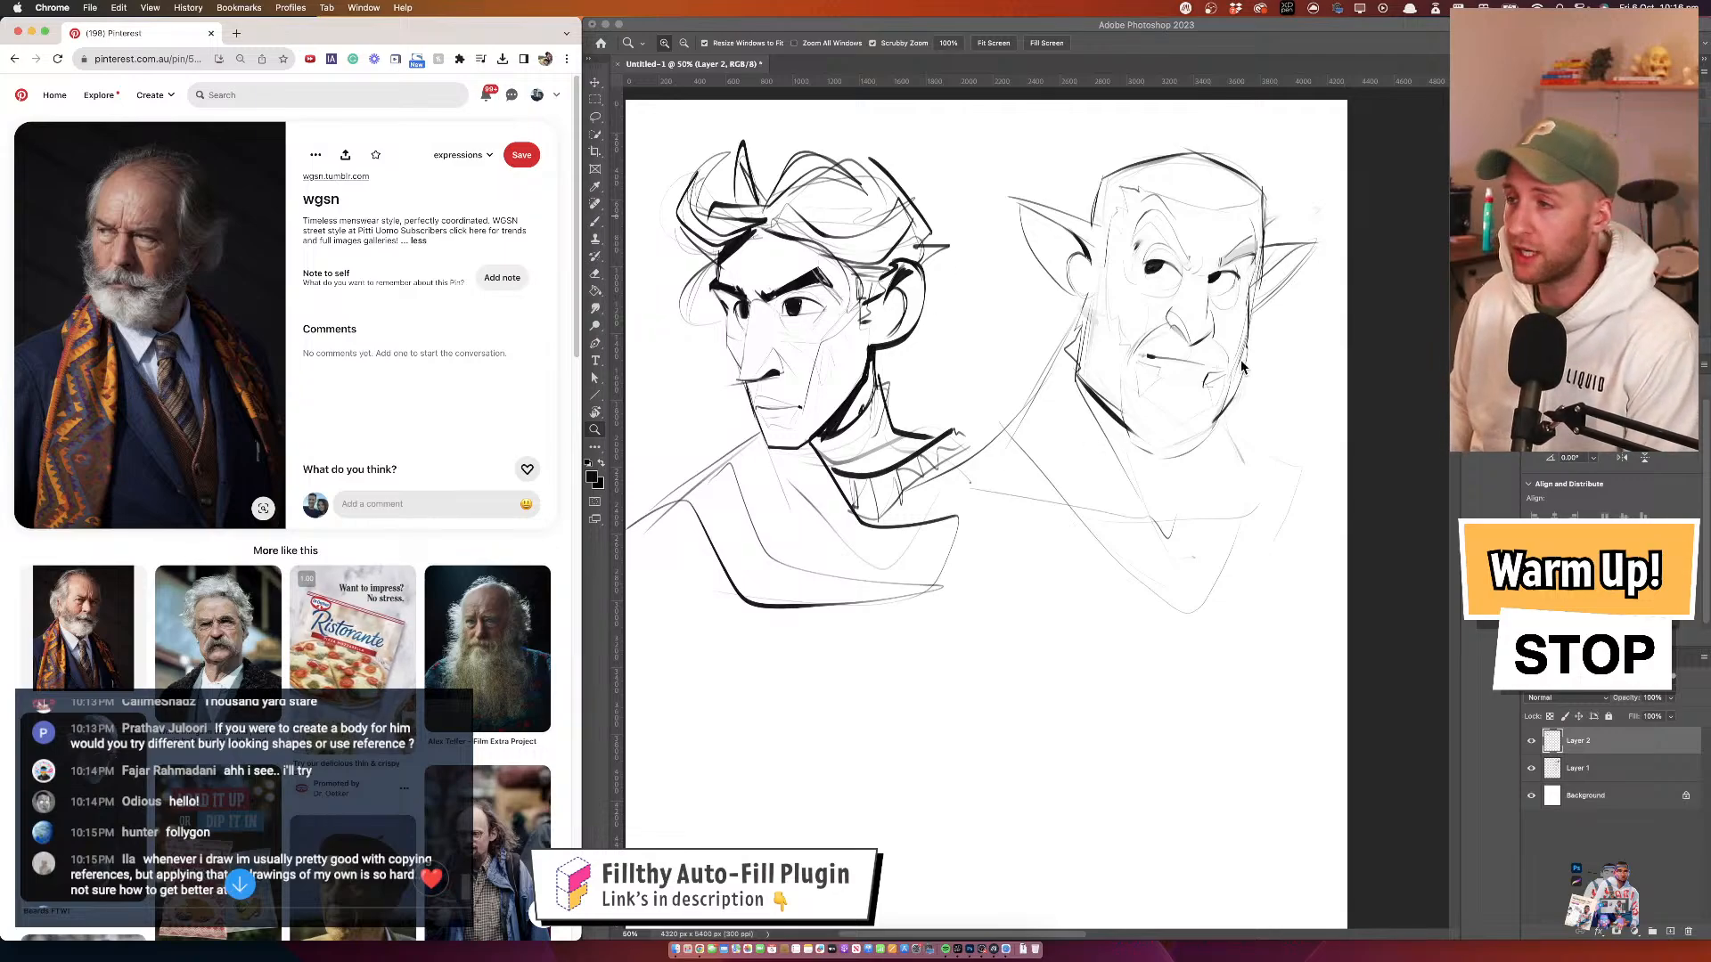
# Sketch the elf man's broad shoulders and torso sides tapering to a point, with a curved chest centre line and a small oval beside them
pyautogui.click(1186, 408)
pyautogui.moveTo(1084, 367)
pyautogui.mouseDown()
pyautogui.moveTo(992, 328)
pyautogui.moveTo(977, 299)
pyautogui.moveTo(931, 373)
pyautogui.moveTo(960, 617)
pyautogui.mouseUp()
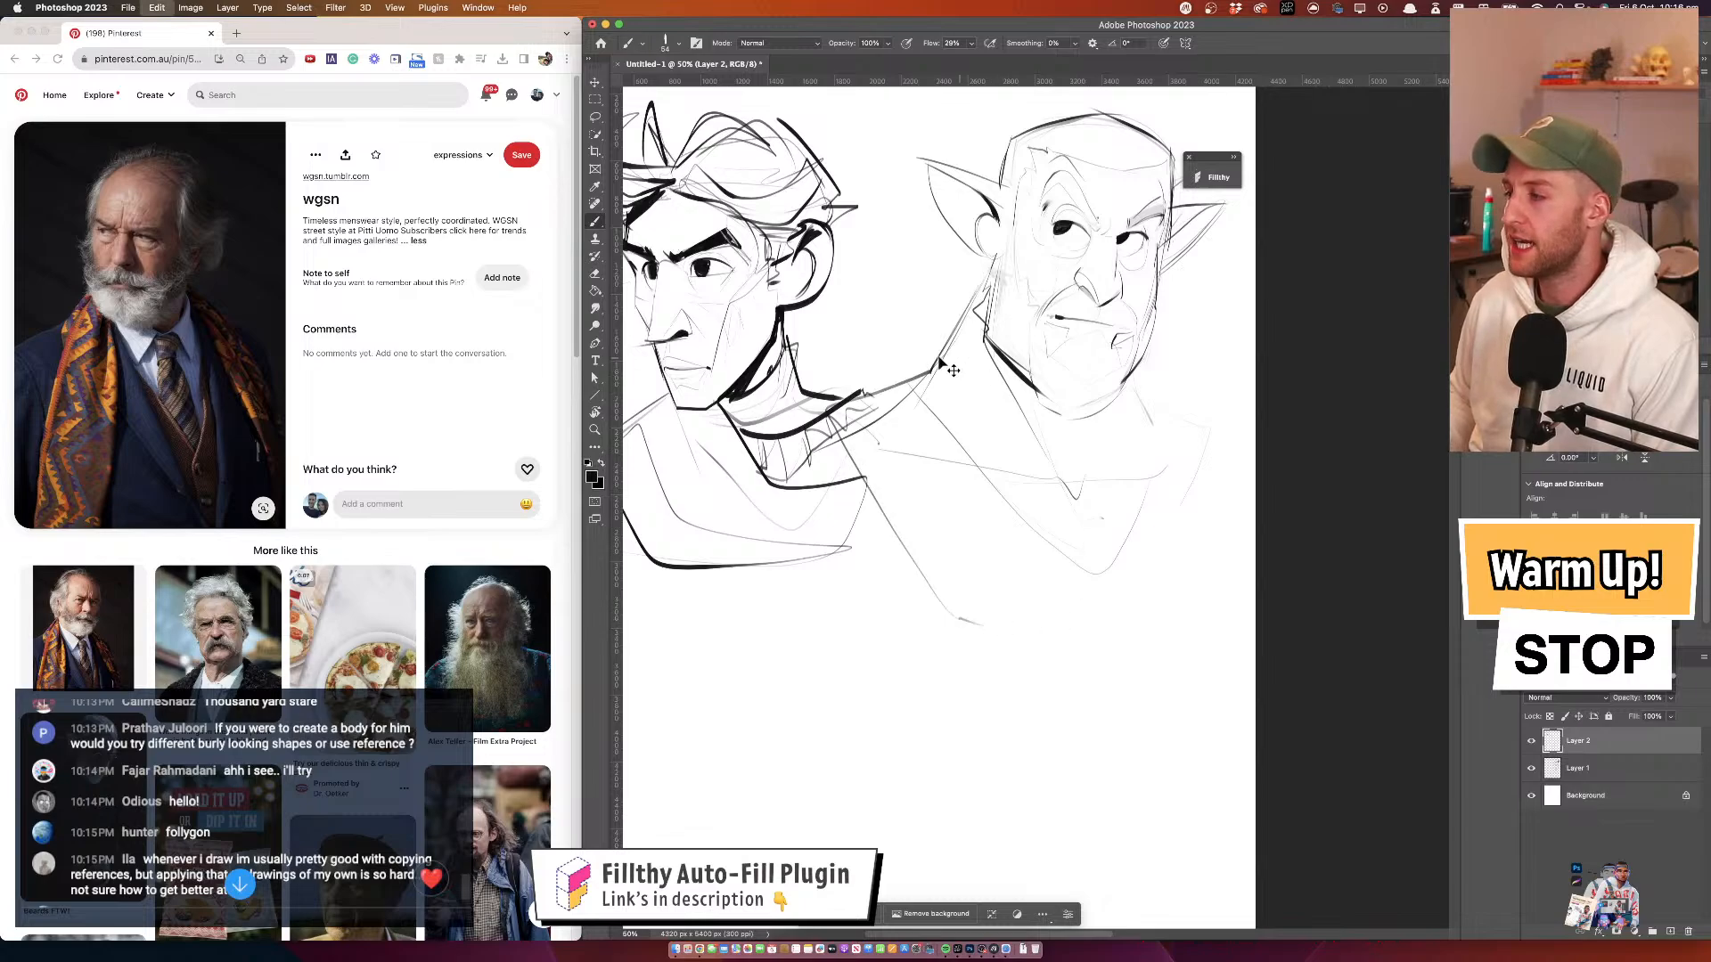
pyautogui.press('super+z')
pyautogui.moveTo(959, 340)
pyautogui.mouseDown()
pyautogui.moveTo(1011, 696)
pyautogui.moveTo(1091, 708)
pyautogui.moveTo(1225, 458)
pyautogui.mouseUp()
pyautogui.moveTo(1138, 373); pyautogui.dragTo(1232, 517)
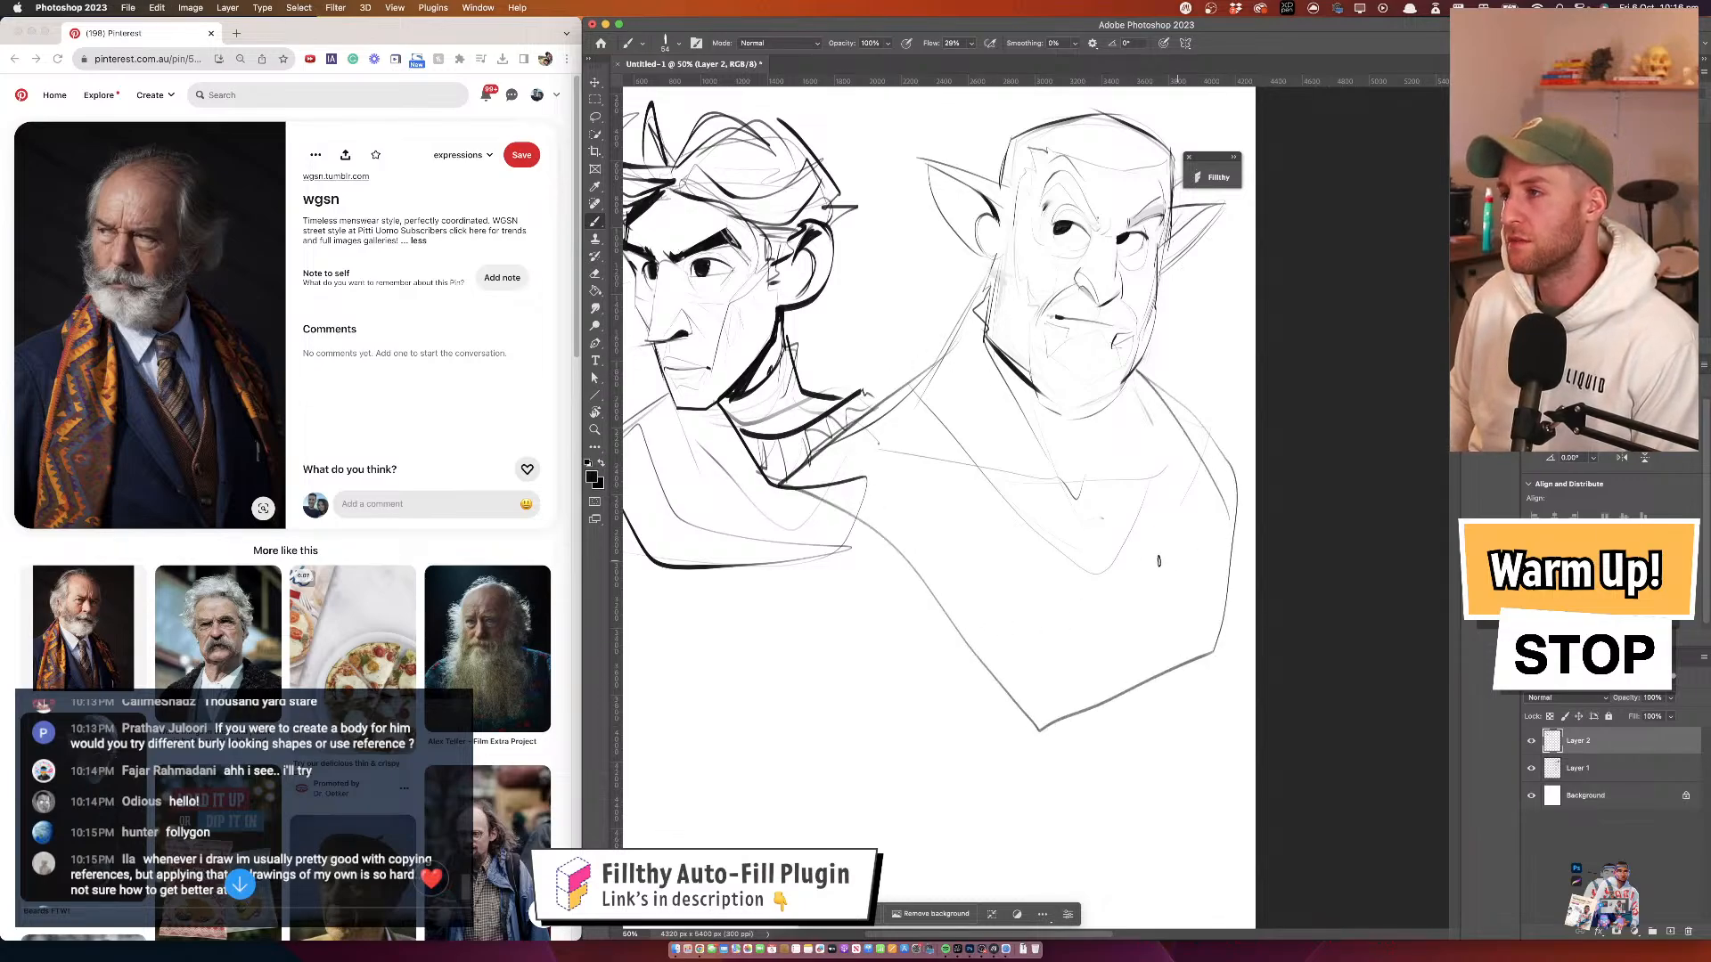
pyautogui.moveTo(1083, 409)
pyautogui.mouseDown()
pyautogui.moveTo(1075, 602)
pyautogui.moveTo(1033, 725)
pyautogui.mouseUp()
pyautogui.moveTo(959, 655); pyautogui.dragTo(960, 658)
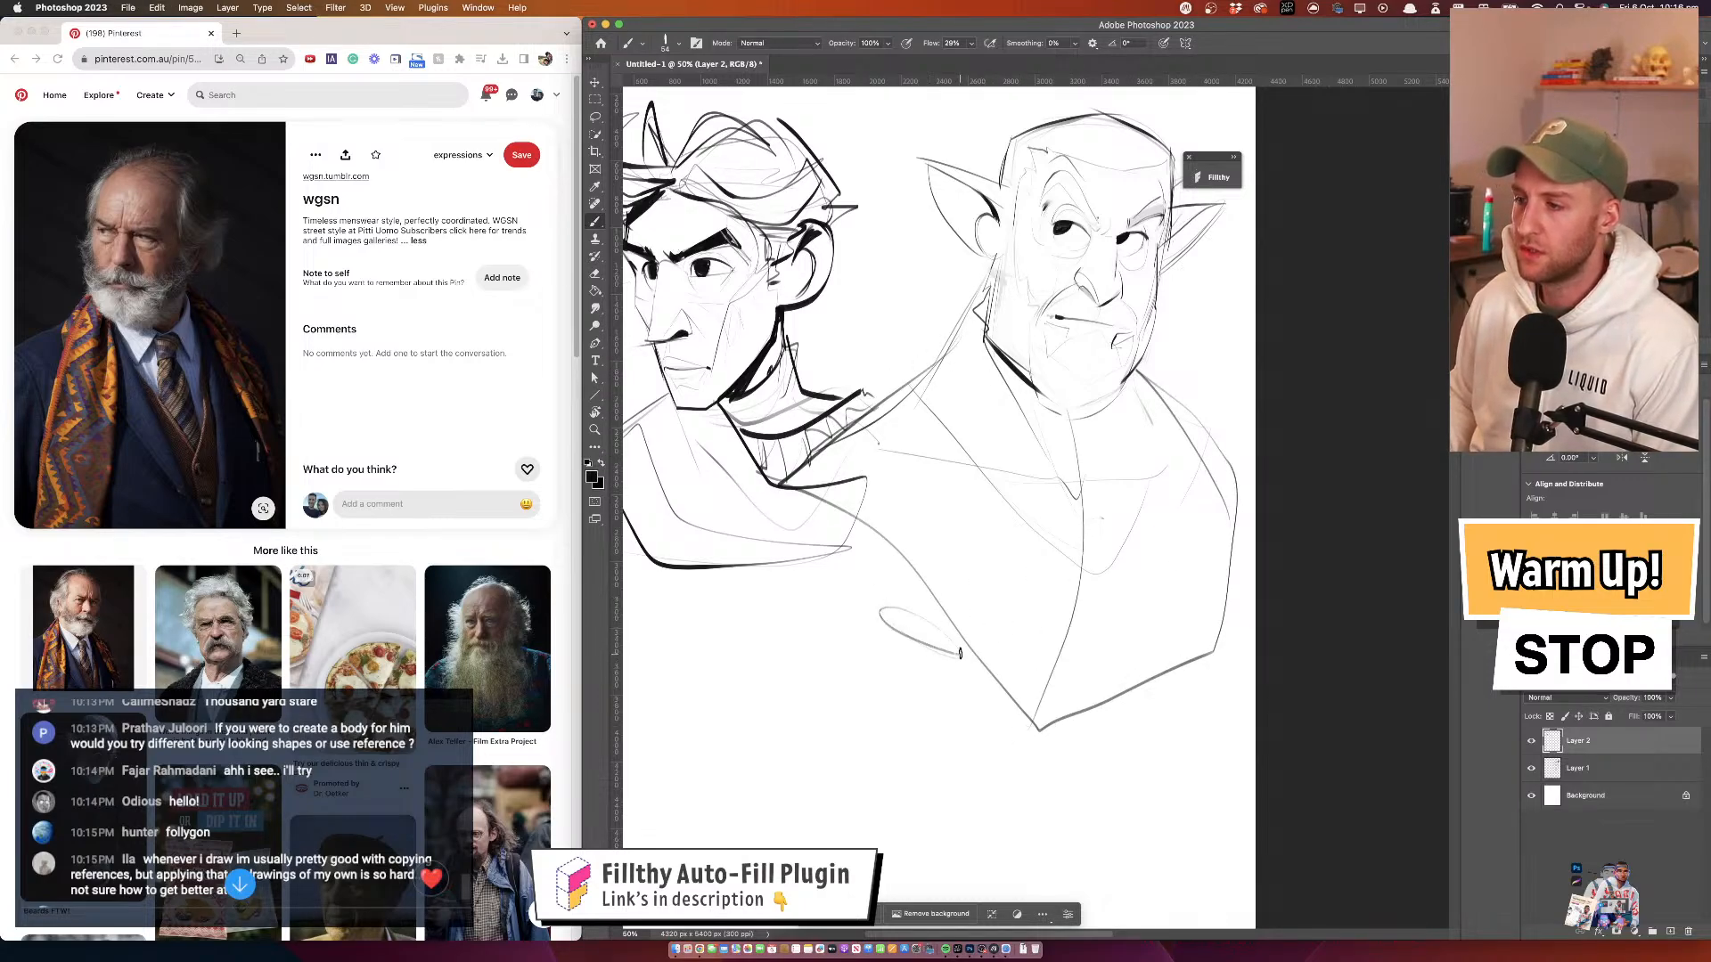
# Sketch a wide sweeping outline beneath the elf man's torso, with dark accents at its far end, a second centre line and a faint curve below
pyautogui.moveTo(779, 507)
pyautogui.mouseDown()
pyautogui.moveTo(1050, 742)
pyautogui.moveTo(1221, 669)
pyautogui.moveTo(1244, 603)
pyautogui.moveTo(1082, 734)
pyautogui.moveTo(1222, 599)
pyautogui.moveTo(1146, 659)
pyautogui.moveTo(1205, 640)
pyautogui.mouseUp()
pyautogui.moveTo(1164, 439); pyautogui.dragTo(1125, 371)
pyautogui.press('super+z')
pyautogui.press('super+z')
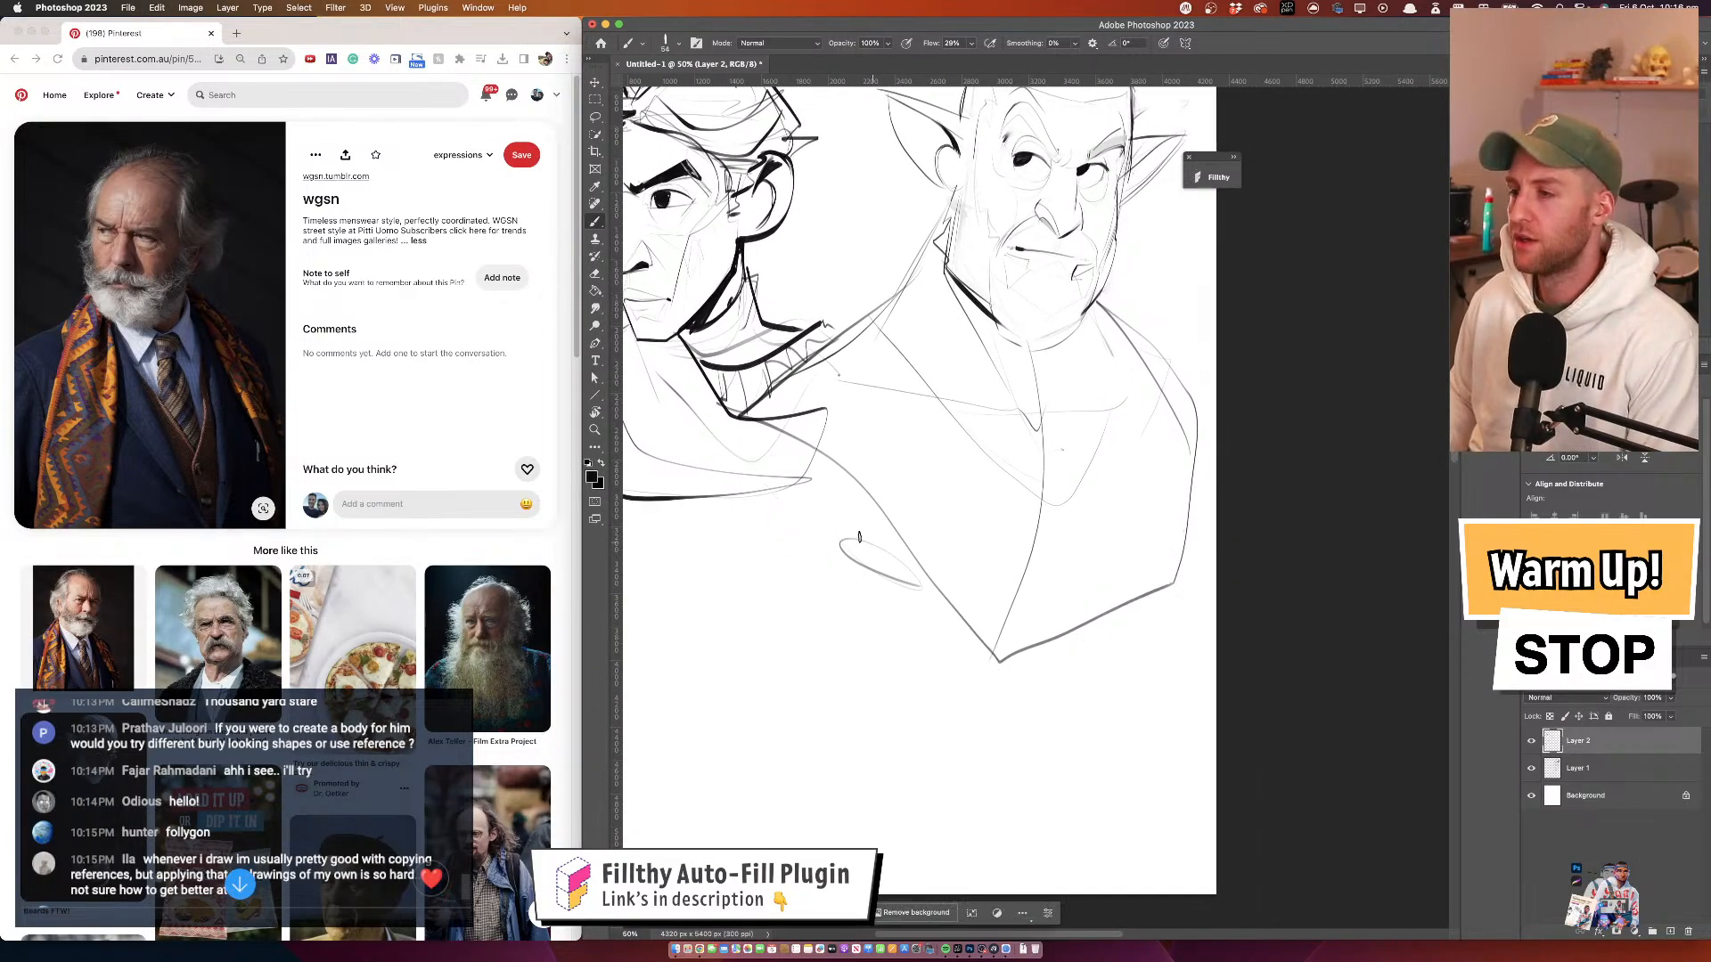
pyautogui.moveTo(742, 477)
pyautogui.mouseDown()
pyautogui.moveTo(841, 619)
pyautogui.moveTo(1004, 684)
pyautogui.moveTo(1256, 628)
pyautogui.mouseUp()
pyautogui.moveTo(1225, 486); pyautogui.dragTo(1087, 700)
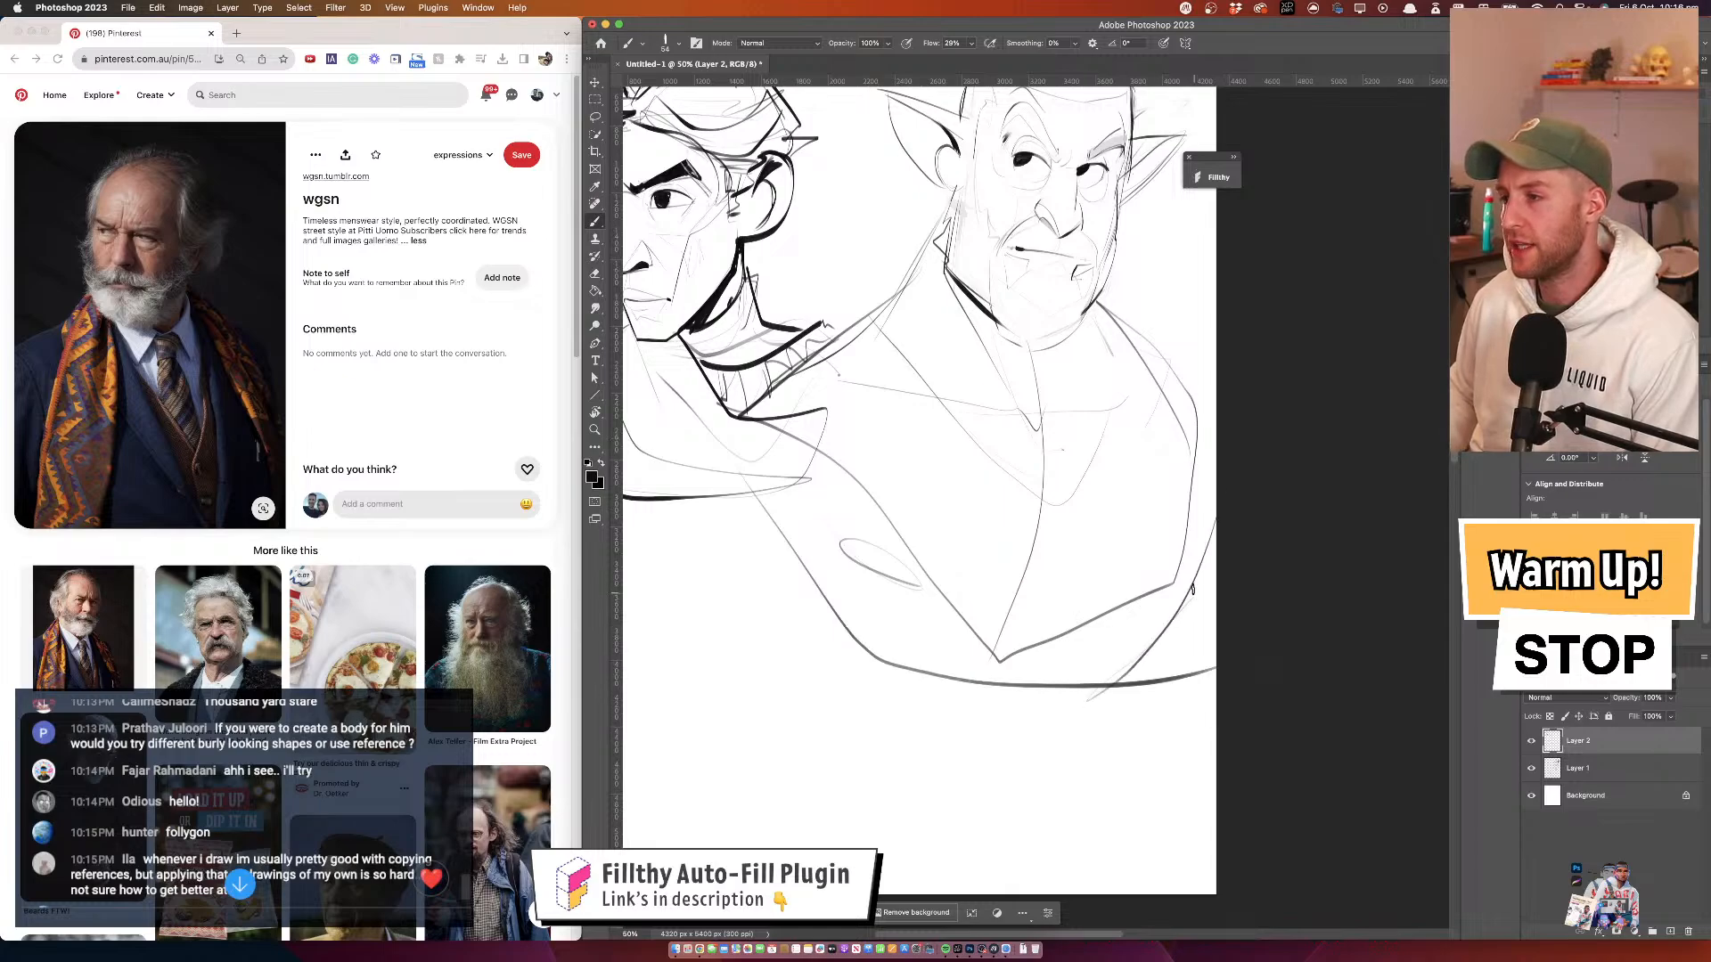
pyautogui.moveTo(1201, 556); pyautogui.dragTo(1174, 599)
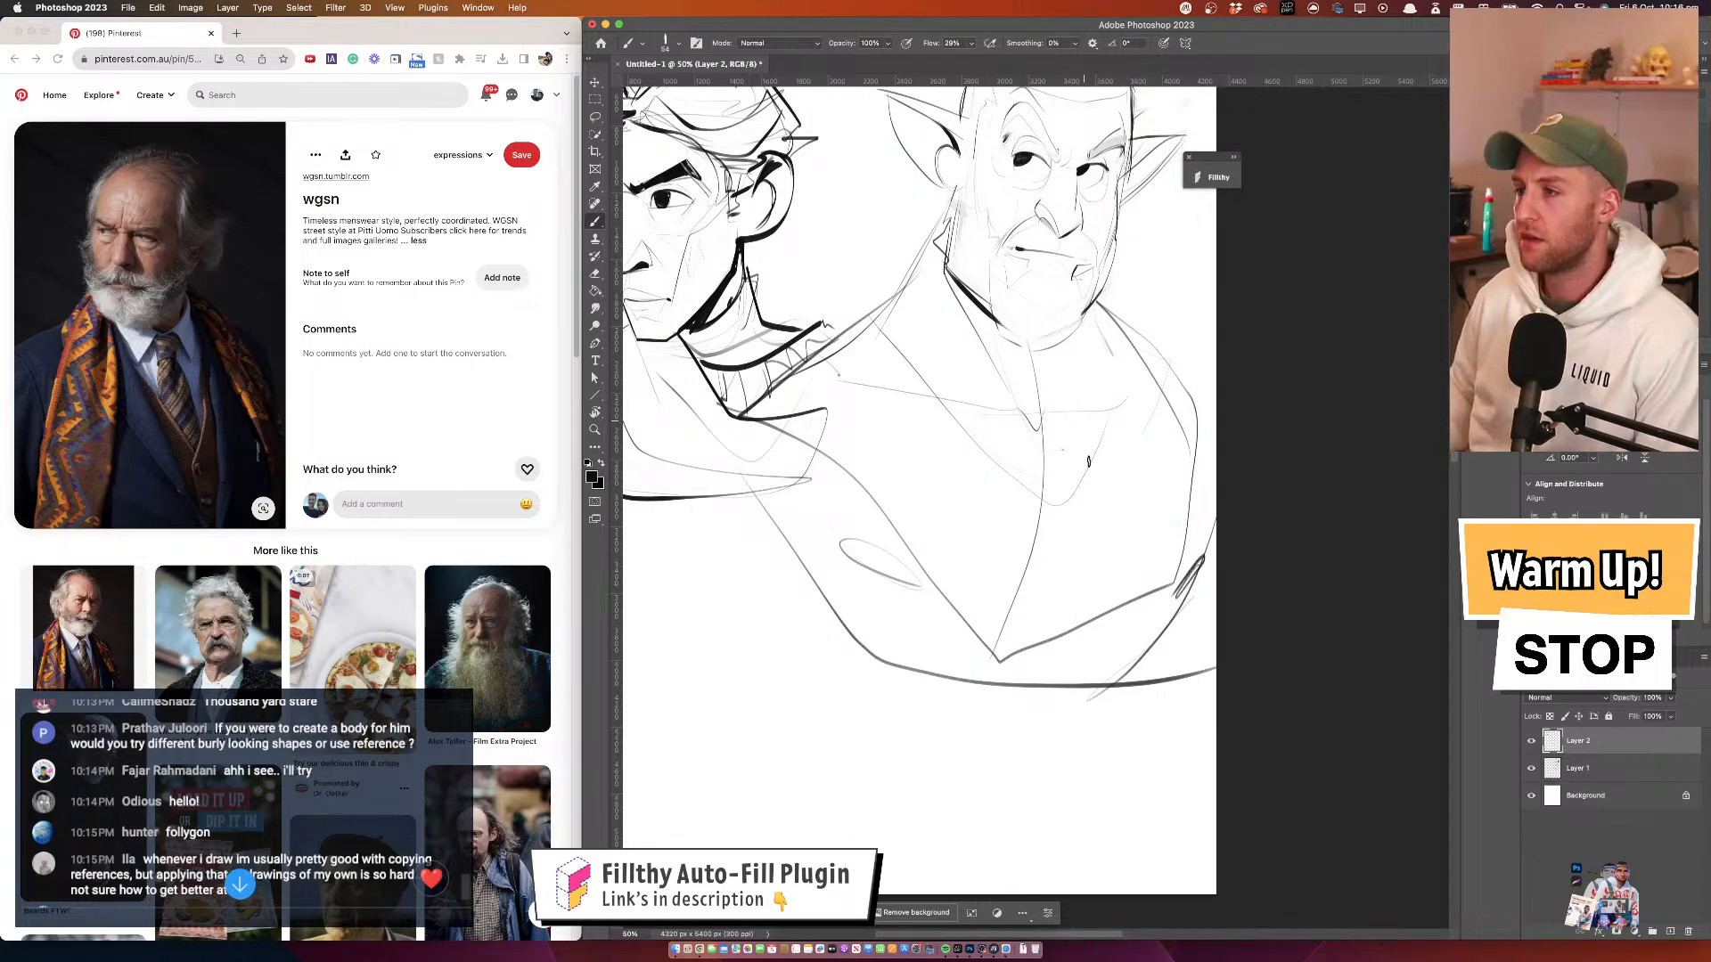
pyautogui.moveTo(1058, 459); pyautogui.dragTo(1032, 684)
pyautogui.moveTo(869, 677); pyautogui.dragTo(891, 753)
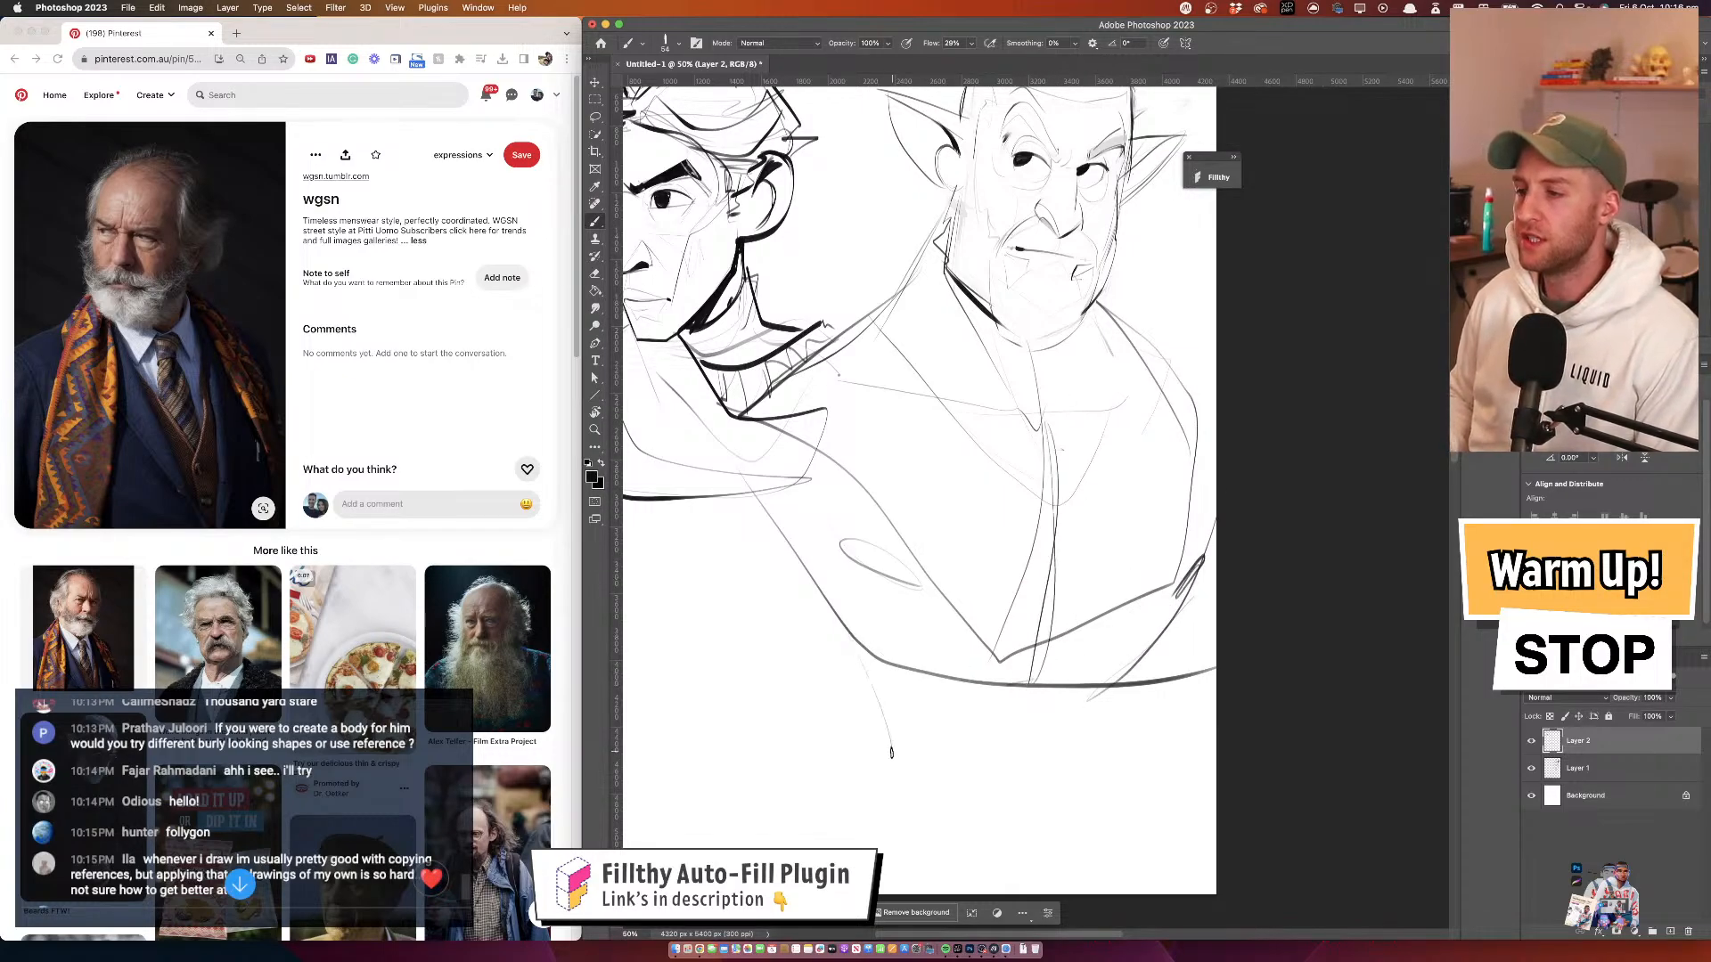
# Try a bulky arm outline below the younger man's shoulder and undo its strokes
pyautogui.moveTo(711, 582)
pyautogui.mouseDown()
pyautogui.moveTo(763, 732)
pyautogui.moveTo(867, 832)
pyautogui.mouseUp()
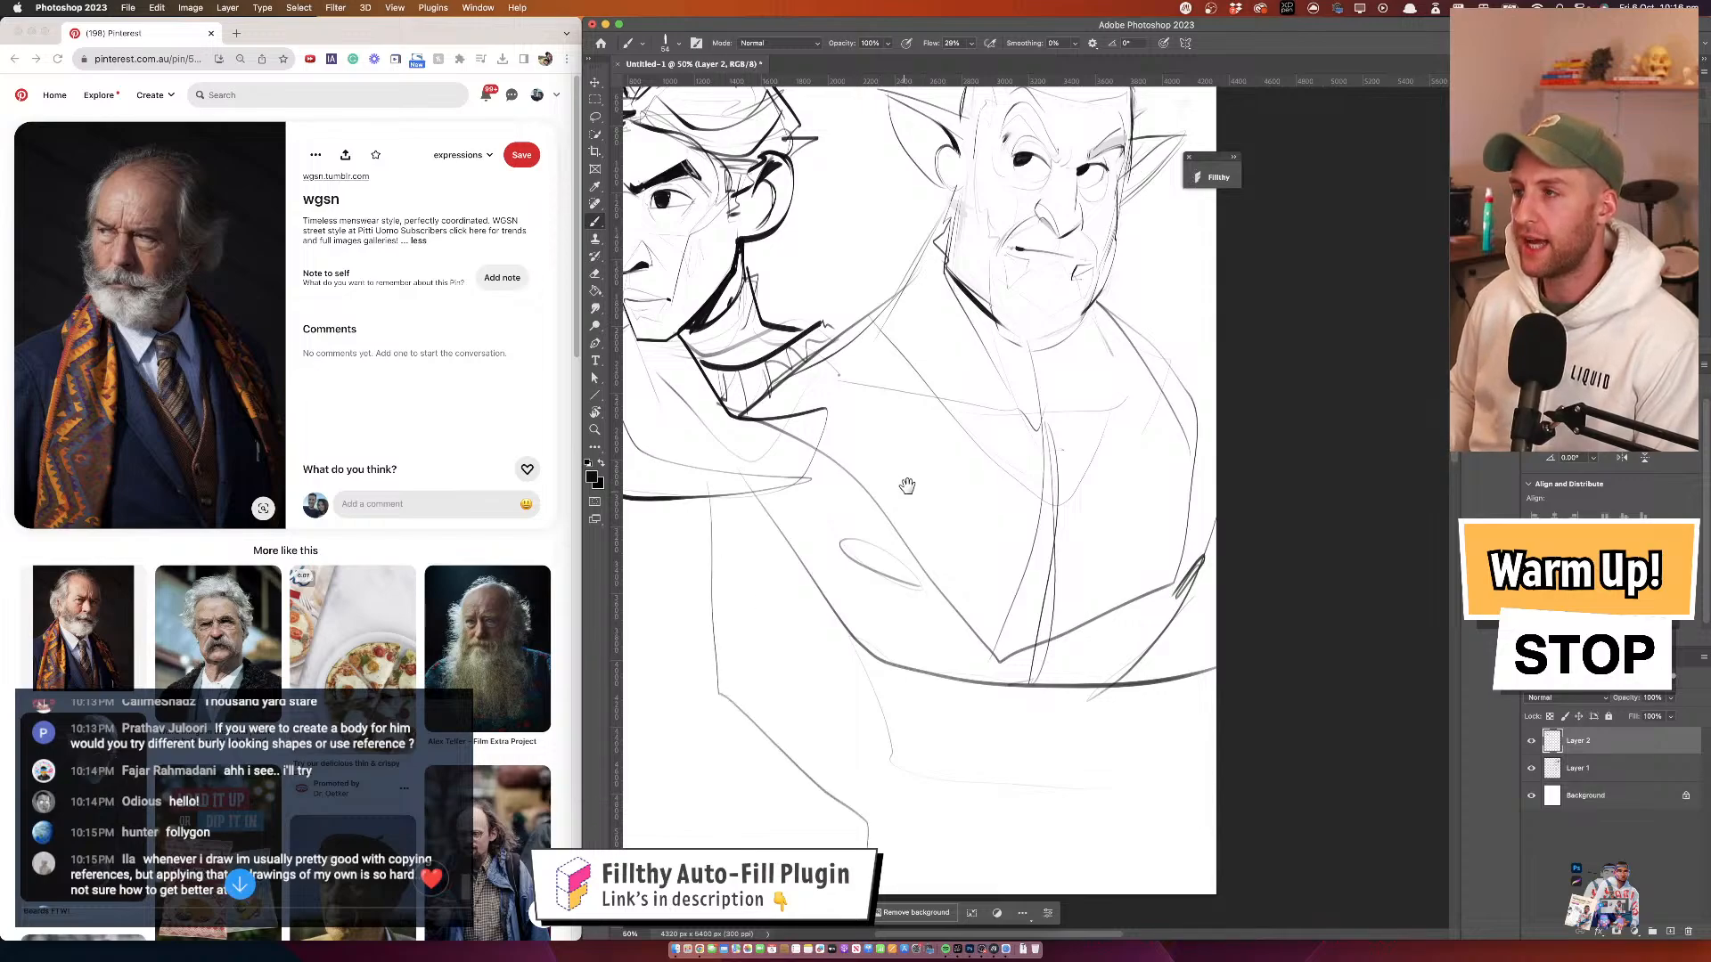
pyautogui.moveTo(907, 484); pyautogui.dragTo(940, 402)
pyautogui.press('super+z')
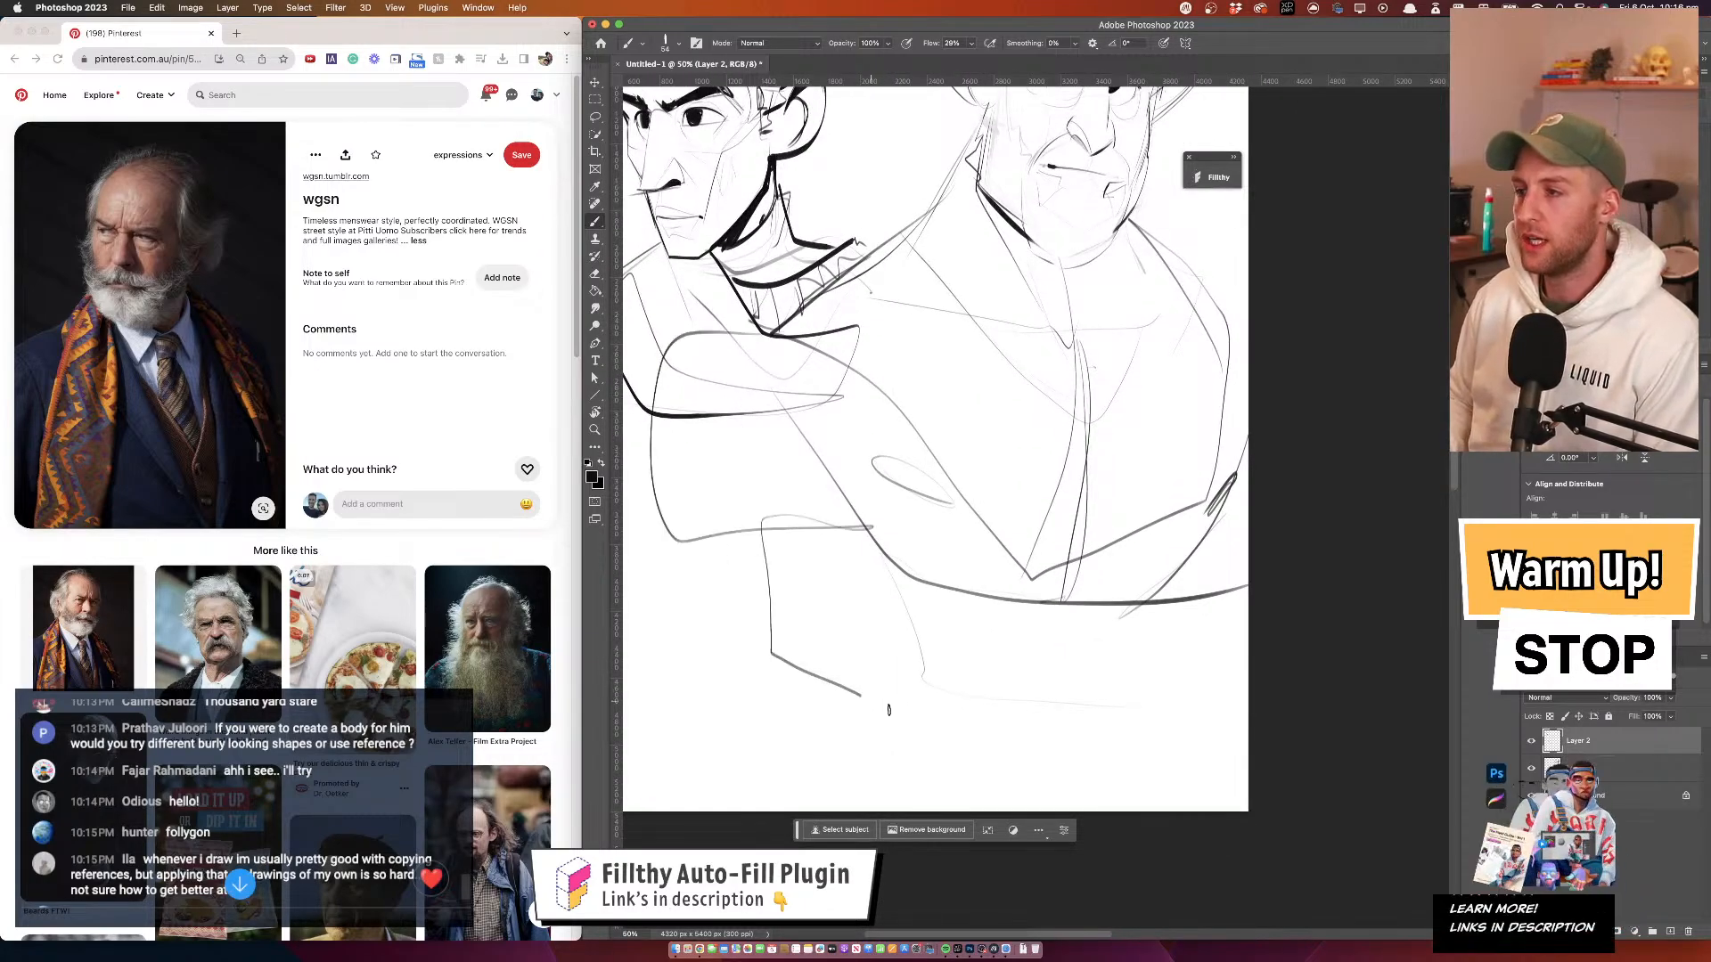
pyautogui.press('z')
pyautogui.keyDown('alt'); pyautogui.click(1016, 498); pyautogui.keyUp('alt')
pyautogui.moveTo(1022, 507); pyautogui.dragTo(1010, 534)
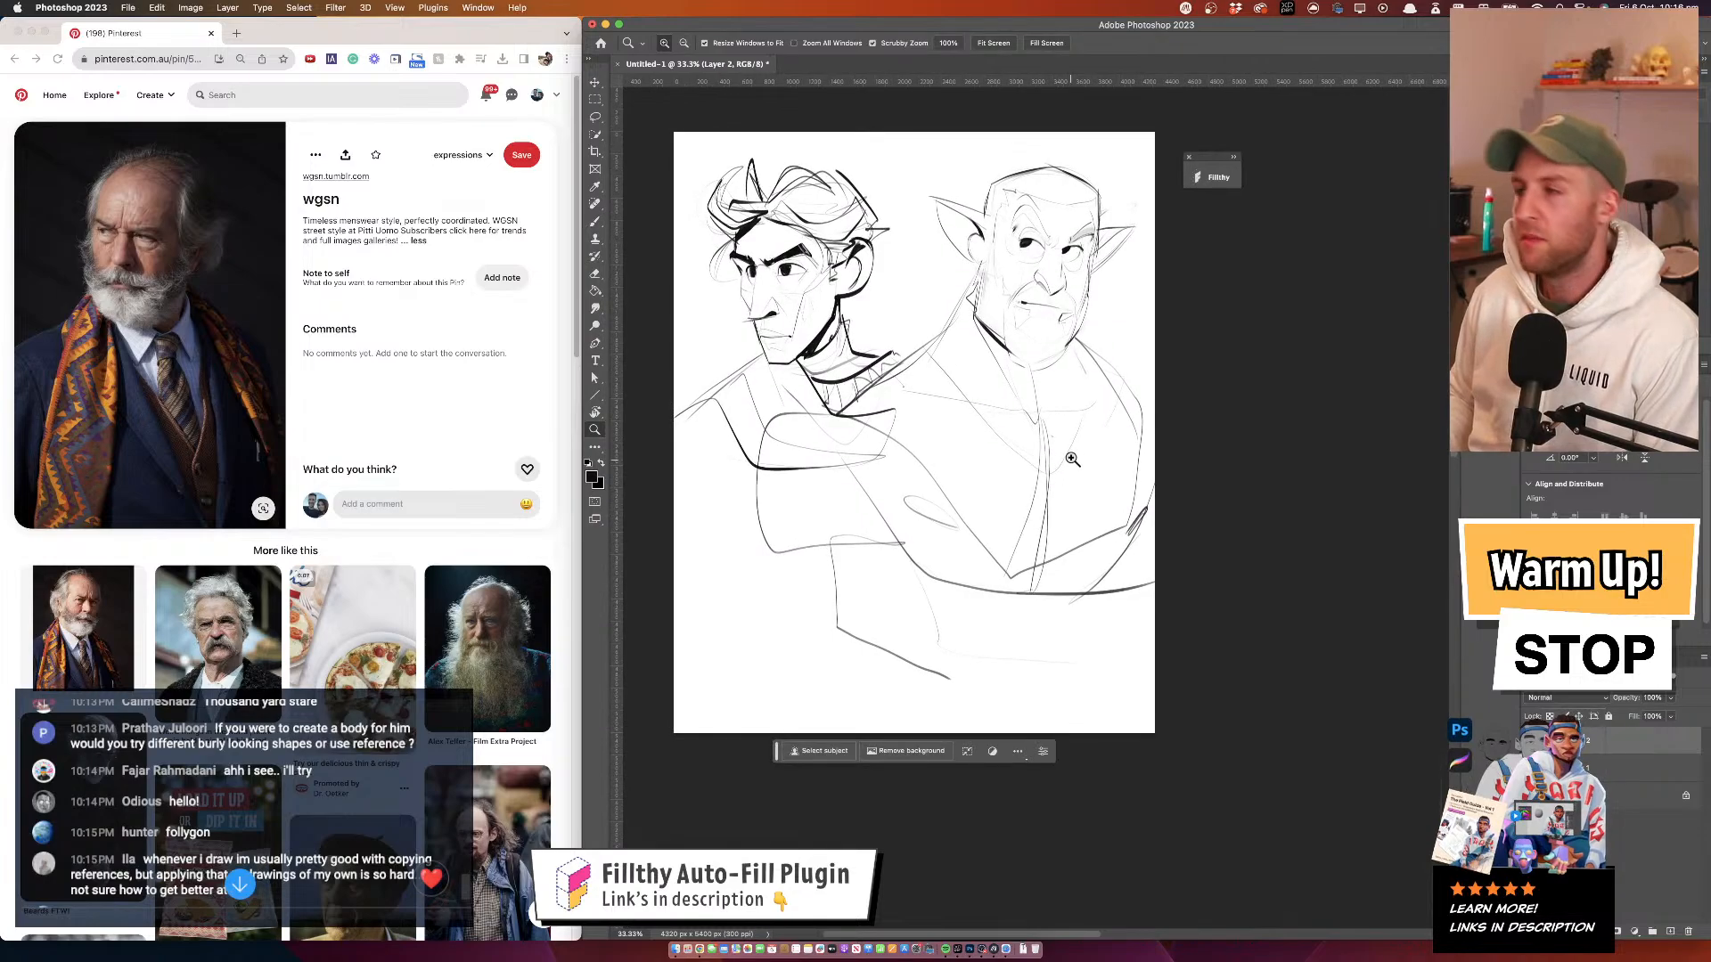
pyautogui.press('super+z')
pyautogui.press('super+z')
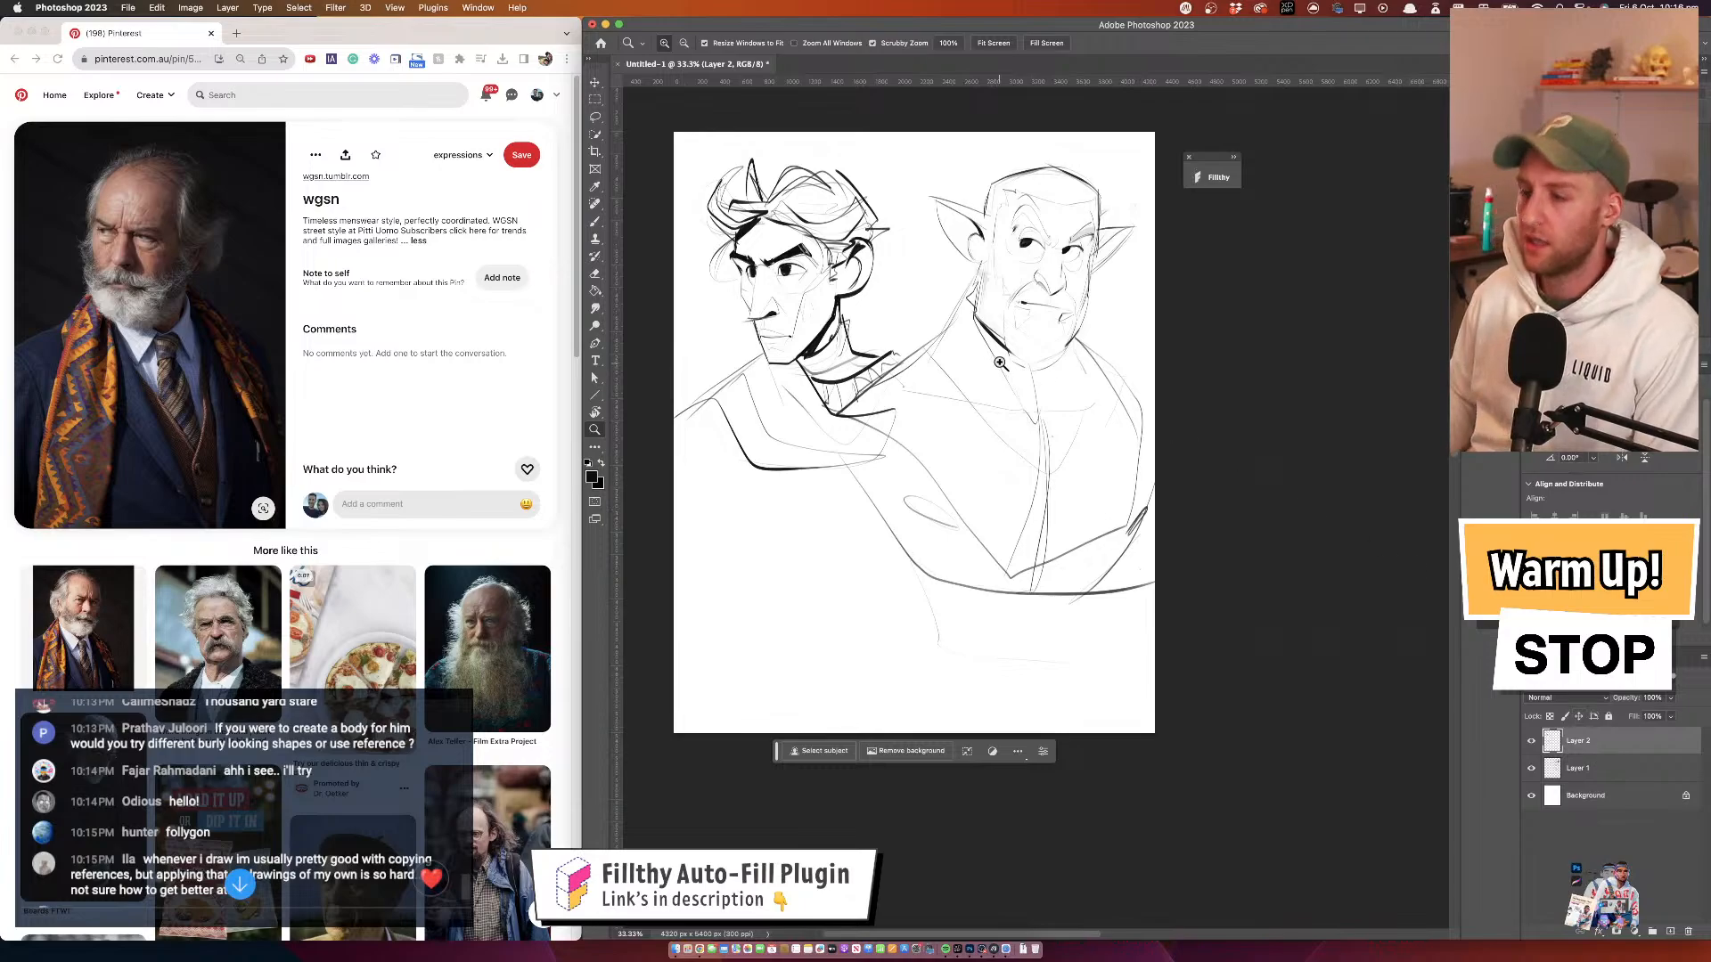
pyautogui.hotkey('ctrl', 't')
pyautogui.moveTo(1018, 324); pyautogui.dragTo(1067, 334)
pyautogui.press('Escape')
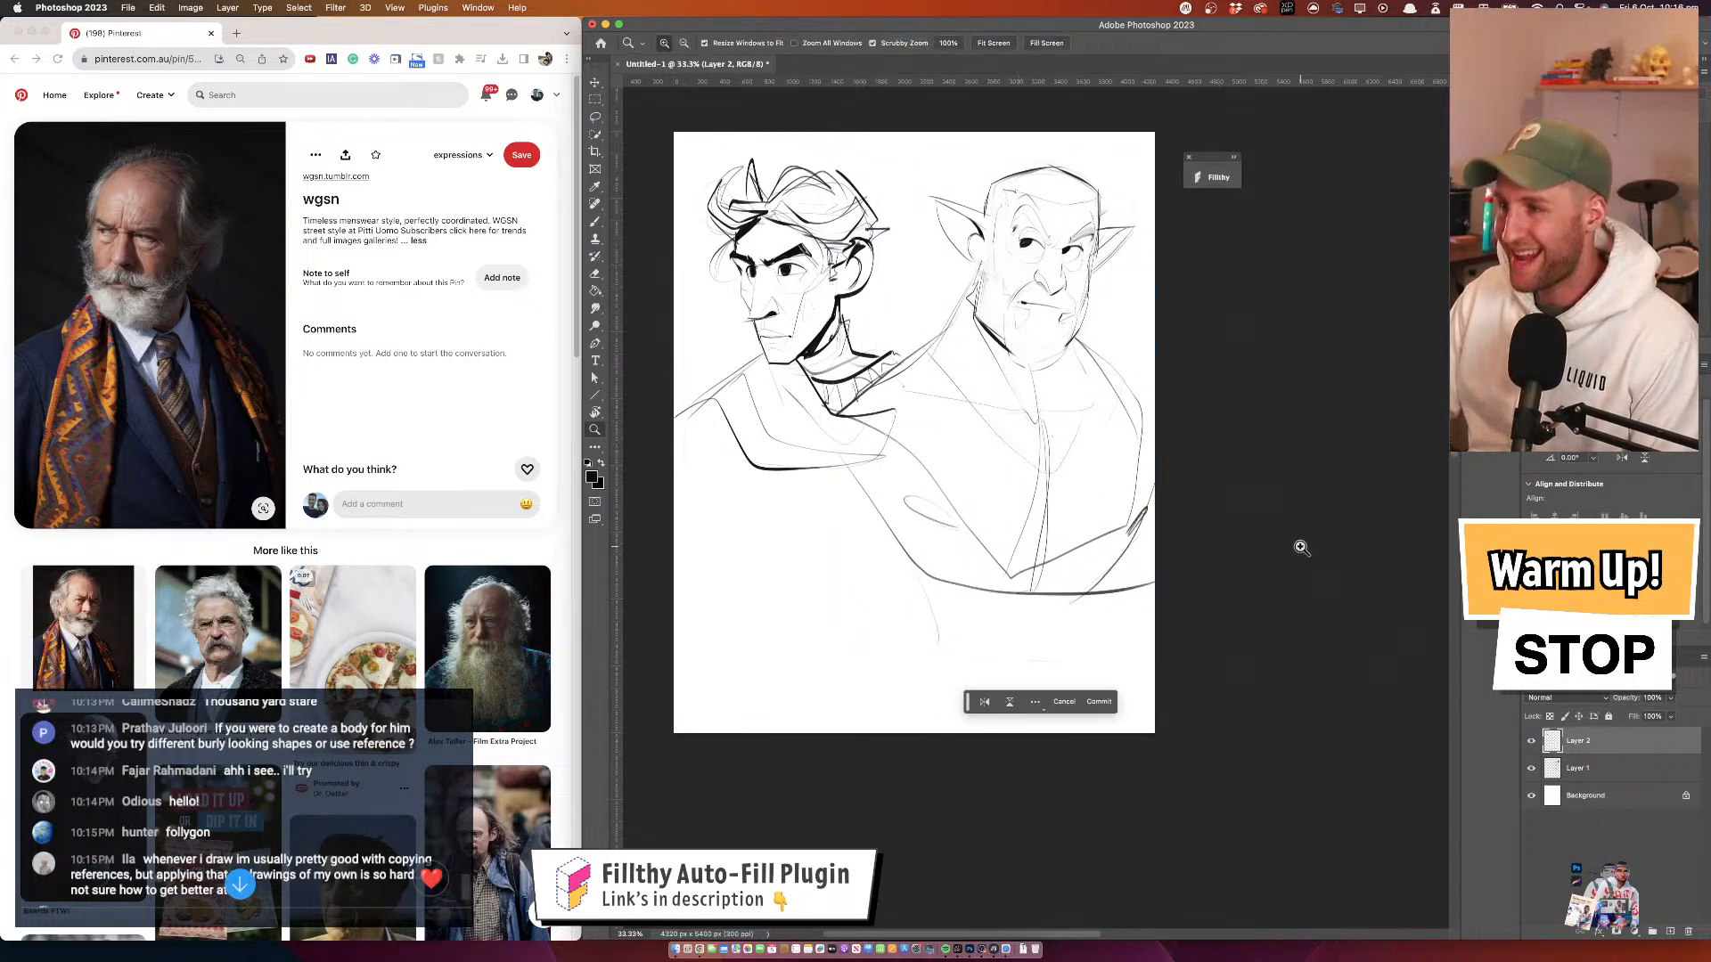
# Select Layer 1 together with Layer 2, scale both portraits down and move them to the lower part of the canvas
pyautogui.keyDown('shift'); pyautogui.click(1600, 771); pyautogui.keyUp('shift')
pyautogui.hotkey('ctrl', 't')
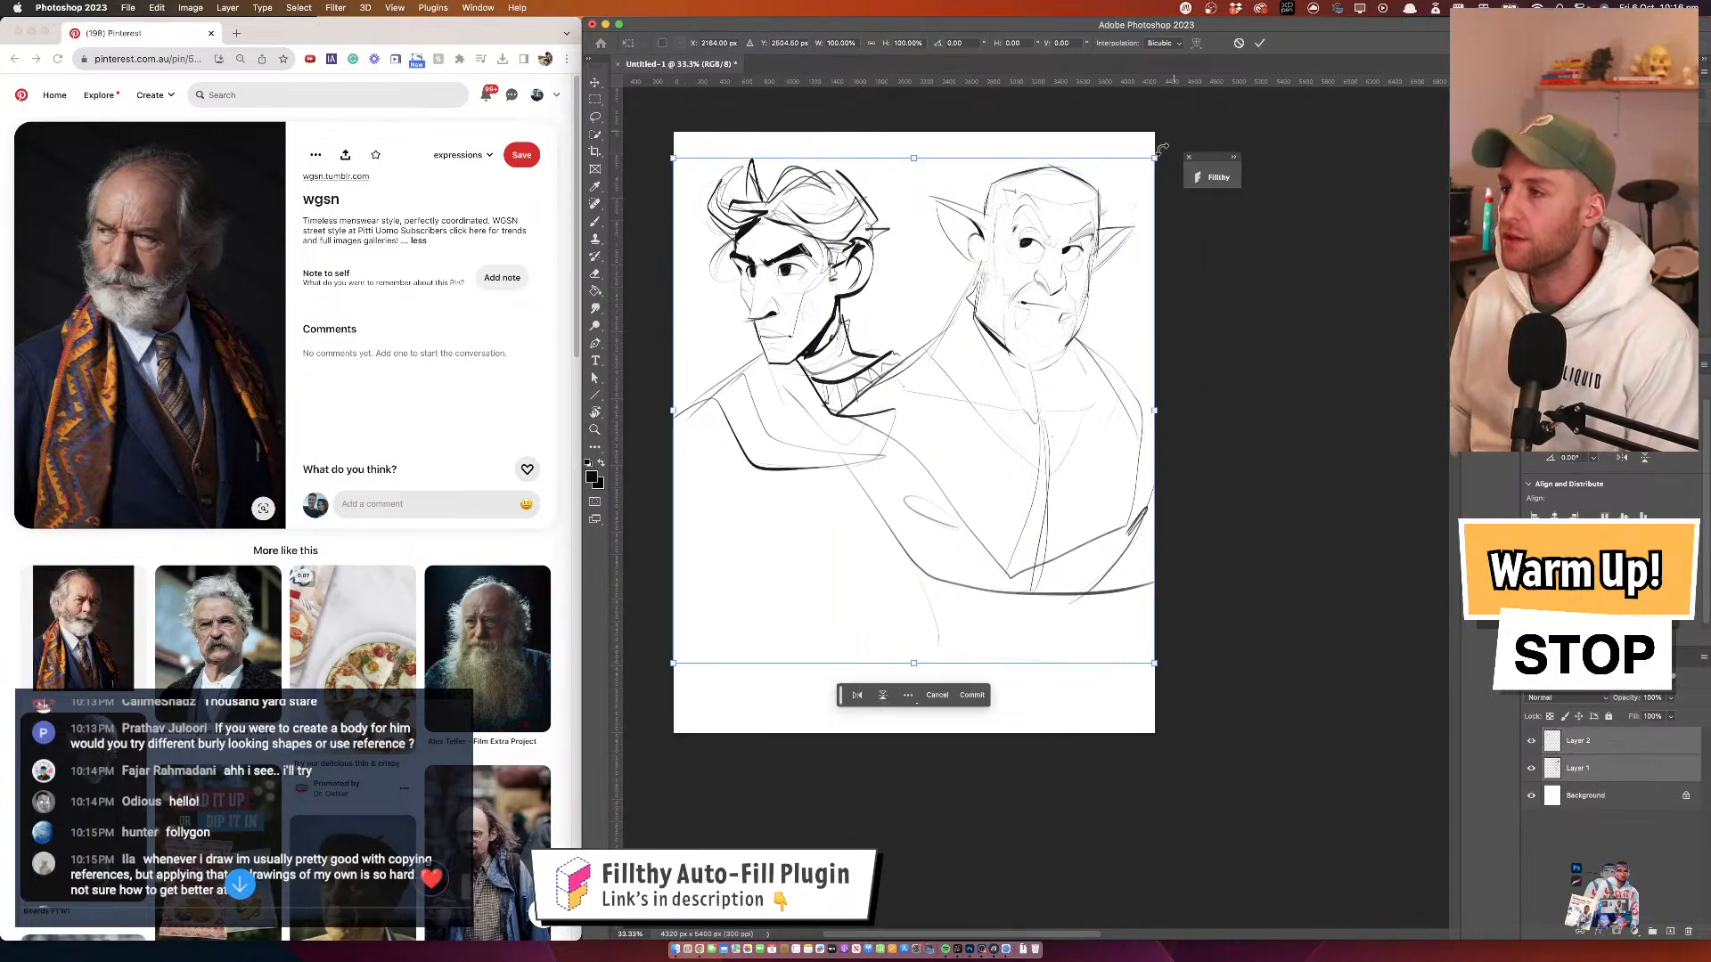
pyautogui.moveTo(1155, 134); pyautogui.dragTo(1042, 264)
pyautogui.moveTo(928, 394); pyautogui.dragTo(961, 489)
pyautogui.press('Return')
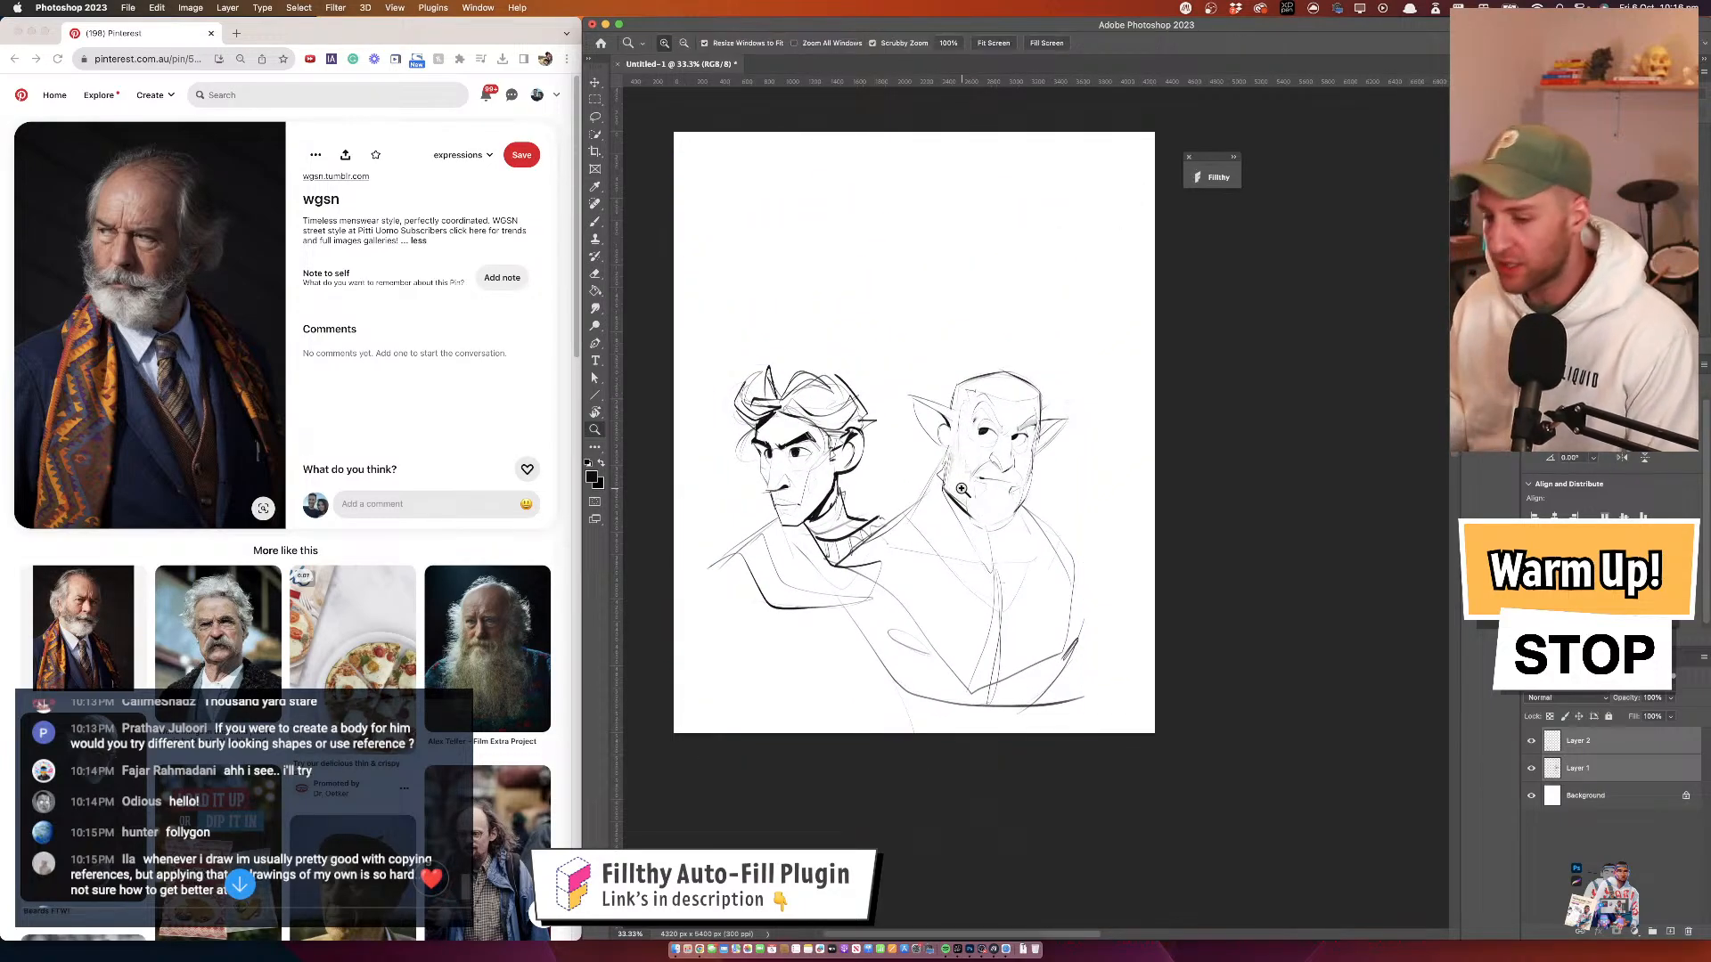
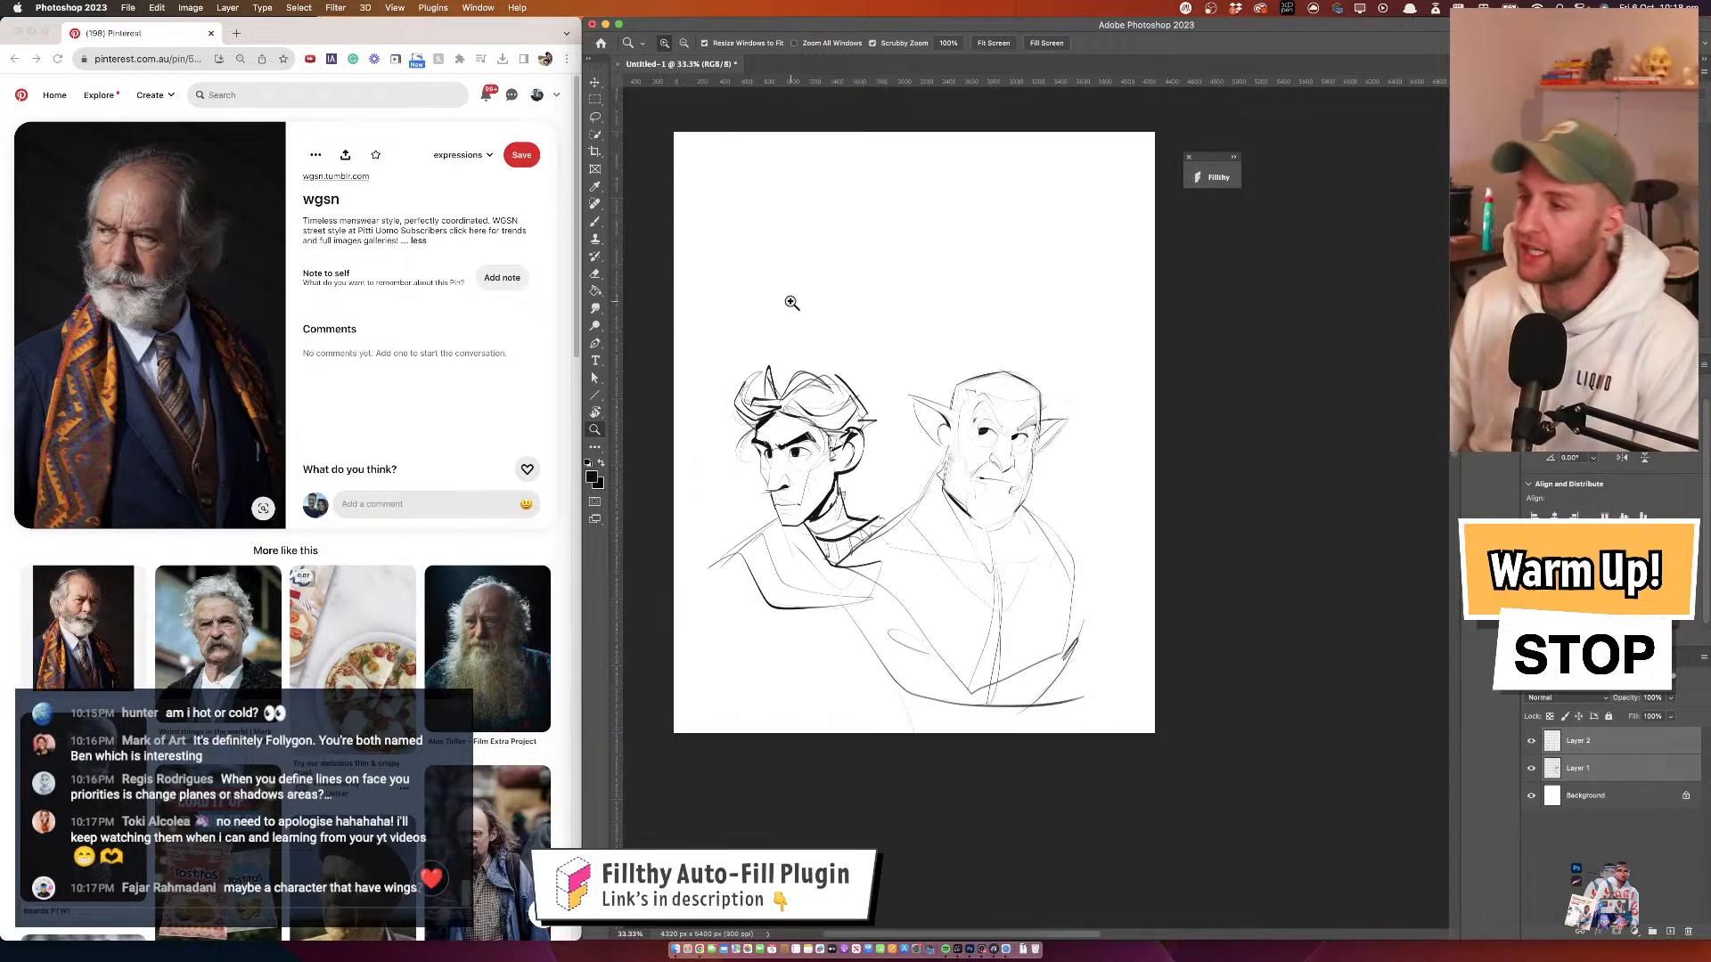
# Sketch loose curled ram-like horns on both sides of the elf man's forehead on Layer 2 with the Brush tool
pyautogui.click(1020, 426)
pyautogui.click(1595, 740)
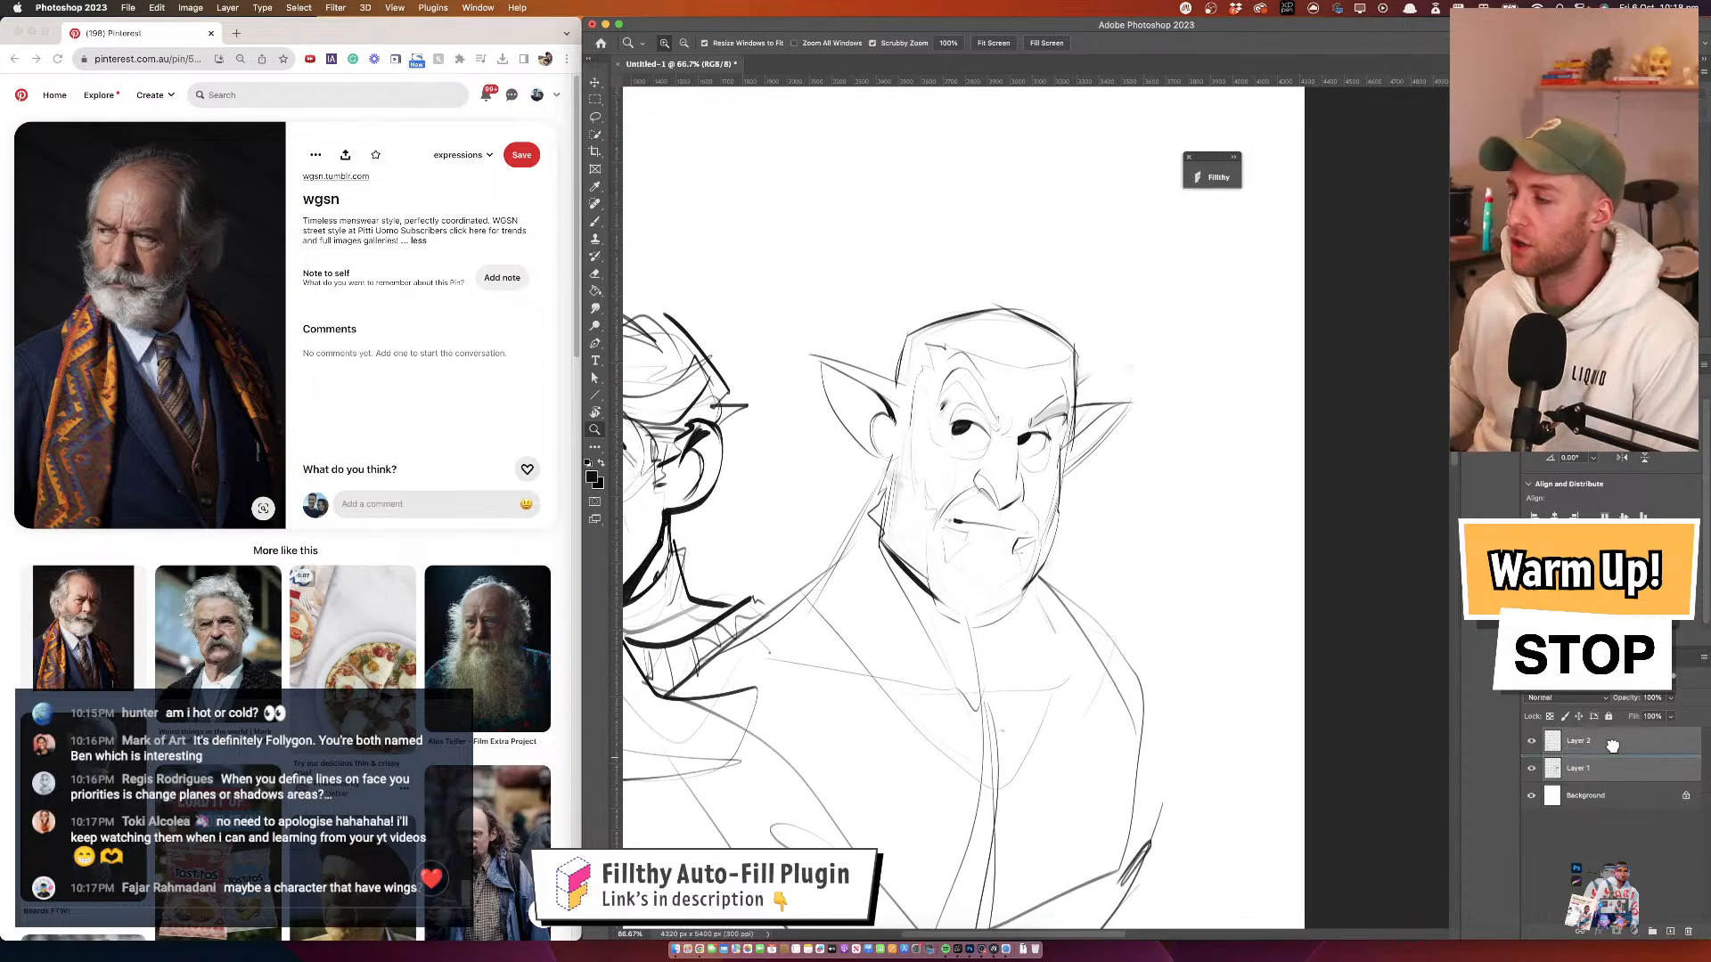
pyautogui.press('b')
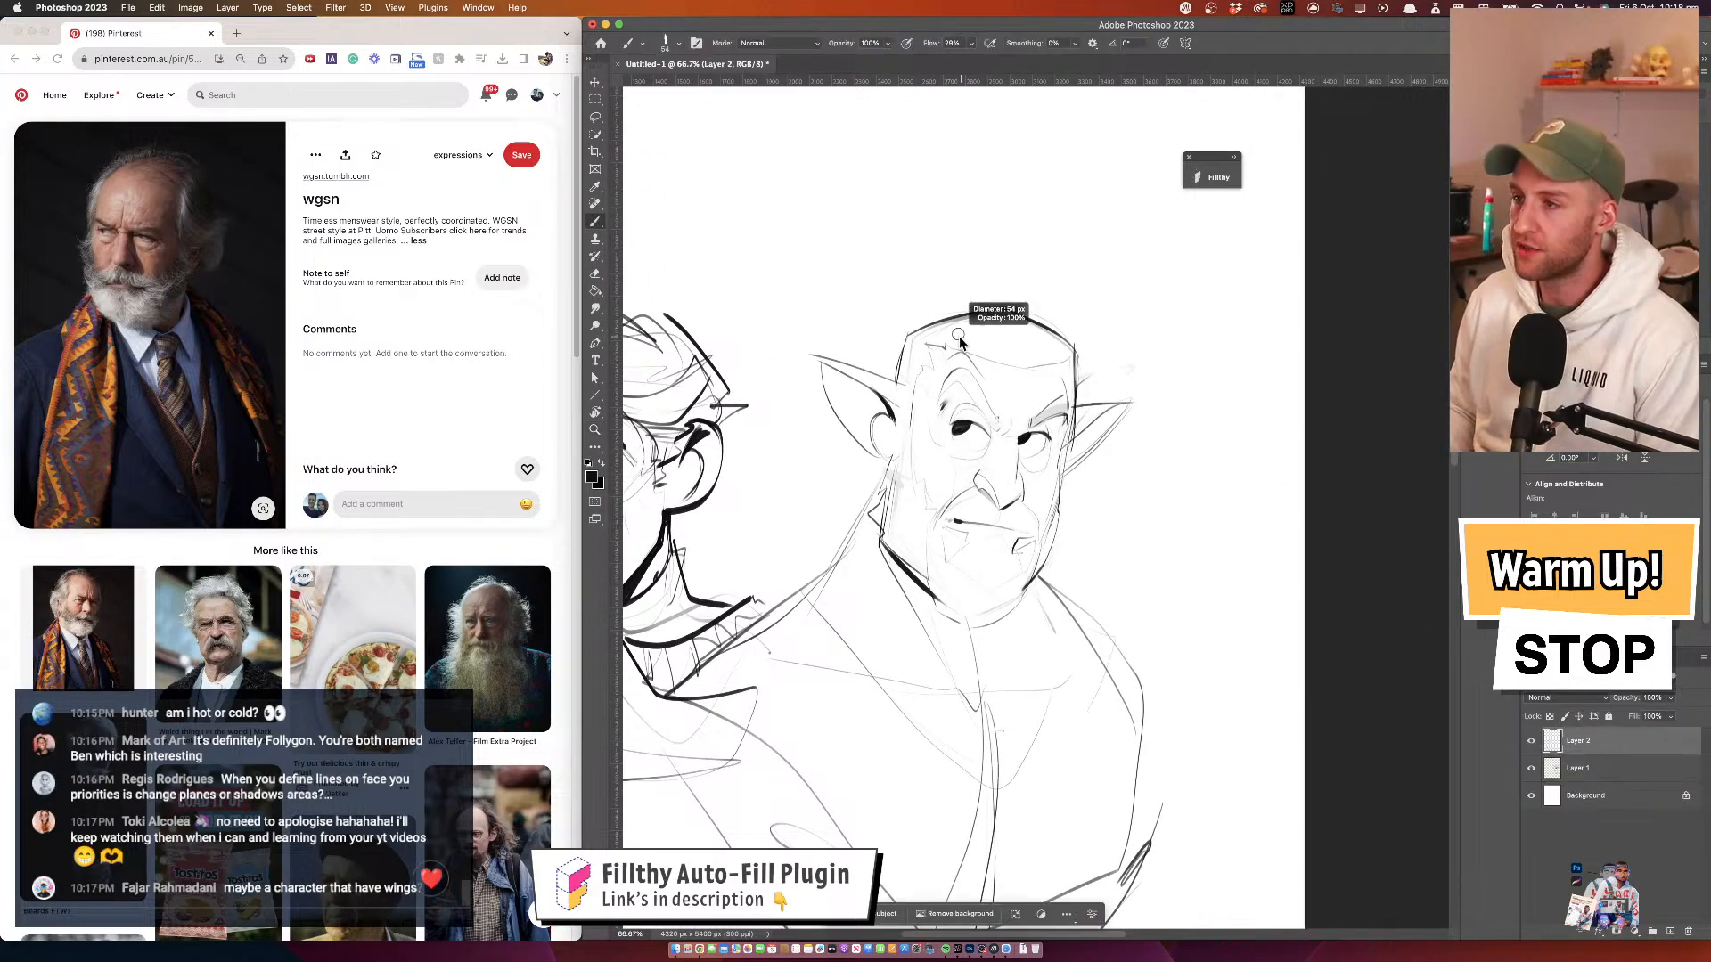
pyautogui.moveTo(930, 314)
pyautogui.mouseDown()
pyautogui.moveTo(961, 266)
pyautogui.moveTo(908, 261)
pyautogui.moveTo(891, 330)
pyautogui.mouseUp()
pyautogui.moveTo(885, 253)
pyautogui.mouseDown()
pyautogui.moveTo(836, 286)
pyautogui.moveTo(844, 313)
pyautogui.moveTo(852, 280)
pyautogui.moveTo(887, 315)
pyautogui.moveTo(868, 318)
pyautogui.moveTo(888, 253)
pyautogui.moveTo(965, 331)
pyautogui.moveTo(902, 303)
pyautogui.moveTo(933, 358)
pyautogui.moveTo(980, 341)
pyautogui.moveTo(927, 333)
pyautogui.moveTo(949, 356)
pyautogui.moveTo(988, 333)
pyautogui.moveTo(967, 324)
pyautogui.moveTo(942, 349)
pyautogui.mouseUp()
pyautogui.moveTo(1042, 332)
pyautogui.mouseDown()
pyautogui.moveTo(1052, 364)
pyautogui.moveTo(1095, 255)
pyautogui.moveTo(1064, 289)
pyautogui.moveTo(1088, 340)
pyautogui.moveTo(1164, 329)
pyautogui.moveTo(1171, 274)
pyautogui.moveTo(1114, 346)
pyautogui.mouseUp()
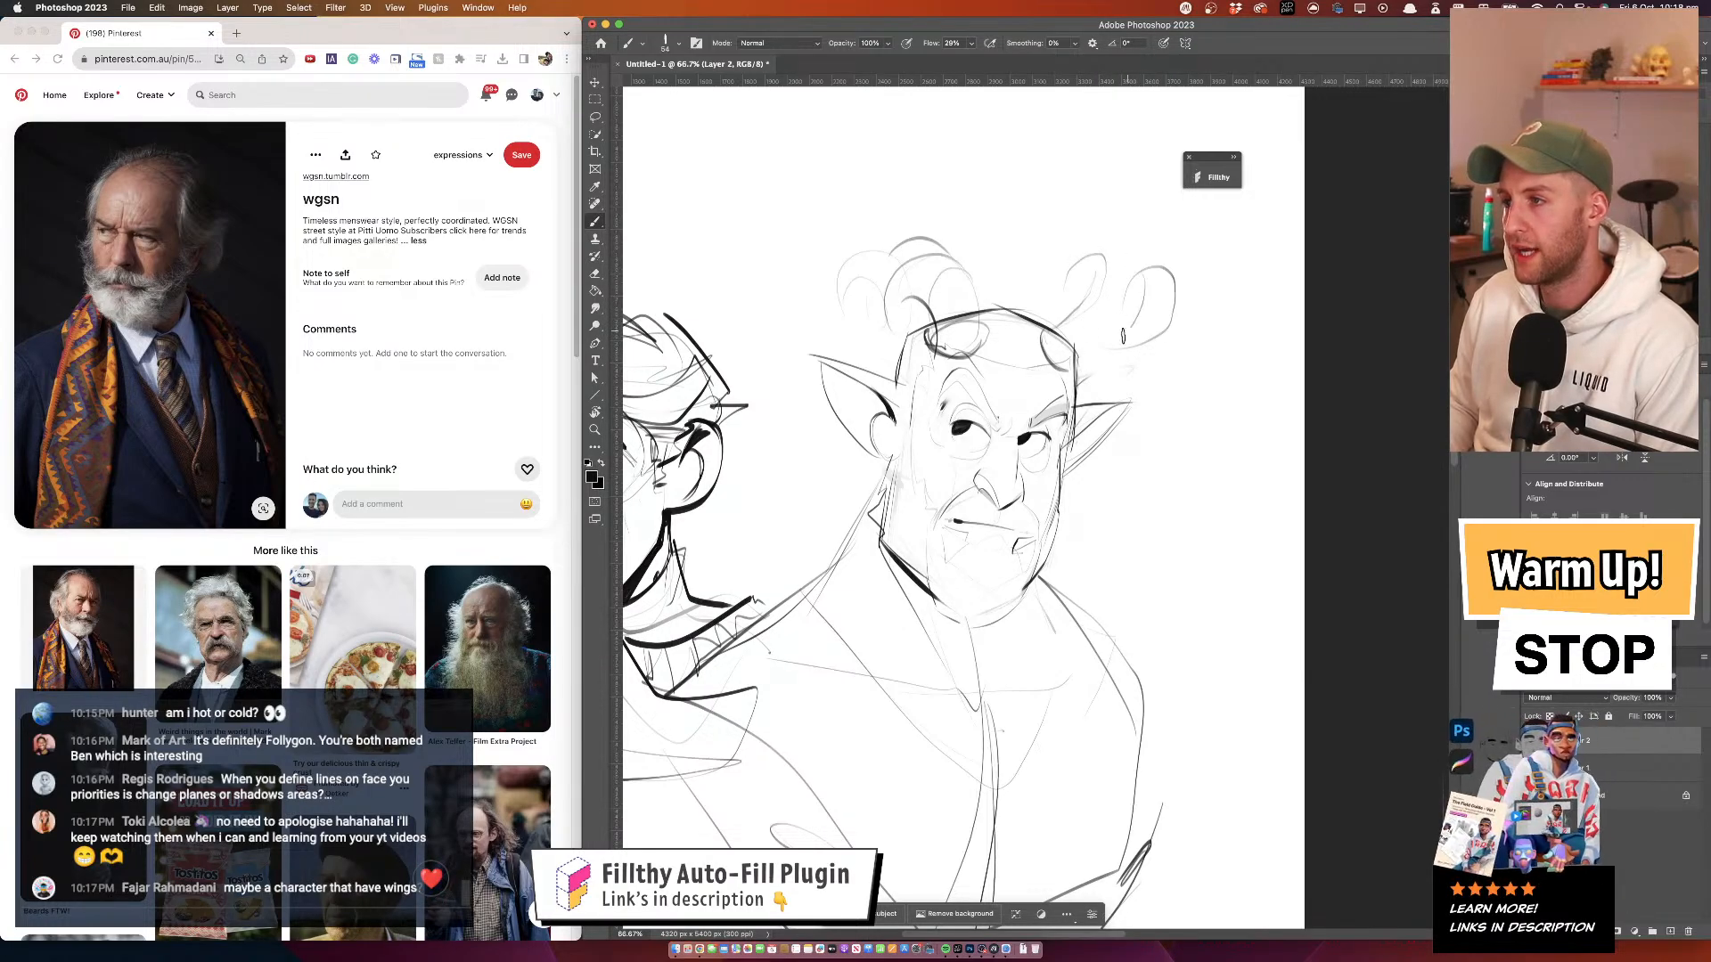
pyautogui.moveTo(1067, 269); pyautogui.dragTo(1143, 299)
pyautogui.moveTo(1060, 367); pyautogui.dragTo(1140, 305)
pyautogui.moveTo(1073, 256)
pyautogui.mouseDown()
pyautogui.moveTo(1074, 319)
pyautogui.moveTo(1148, 326)
pyautogui.moveTo(1152, 303)
pyautogui.moveTo(1149, 357)
pyautogui.moveTo(1226, 303)
pyautogui.mouseUp()
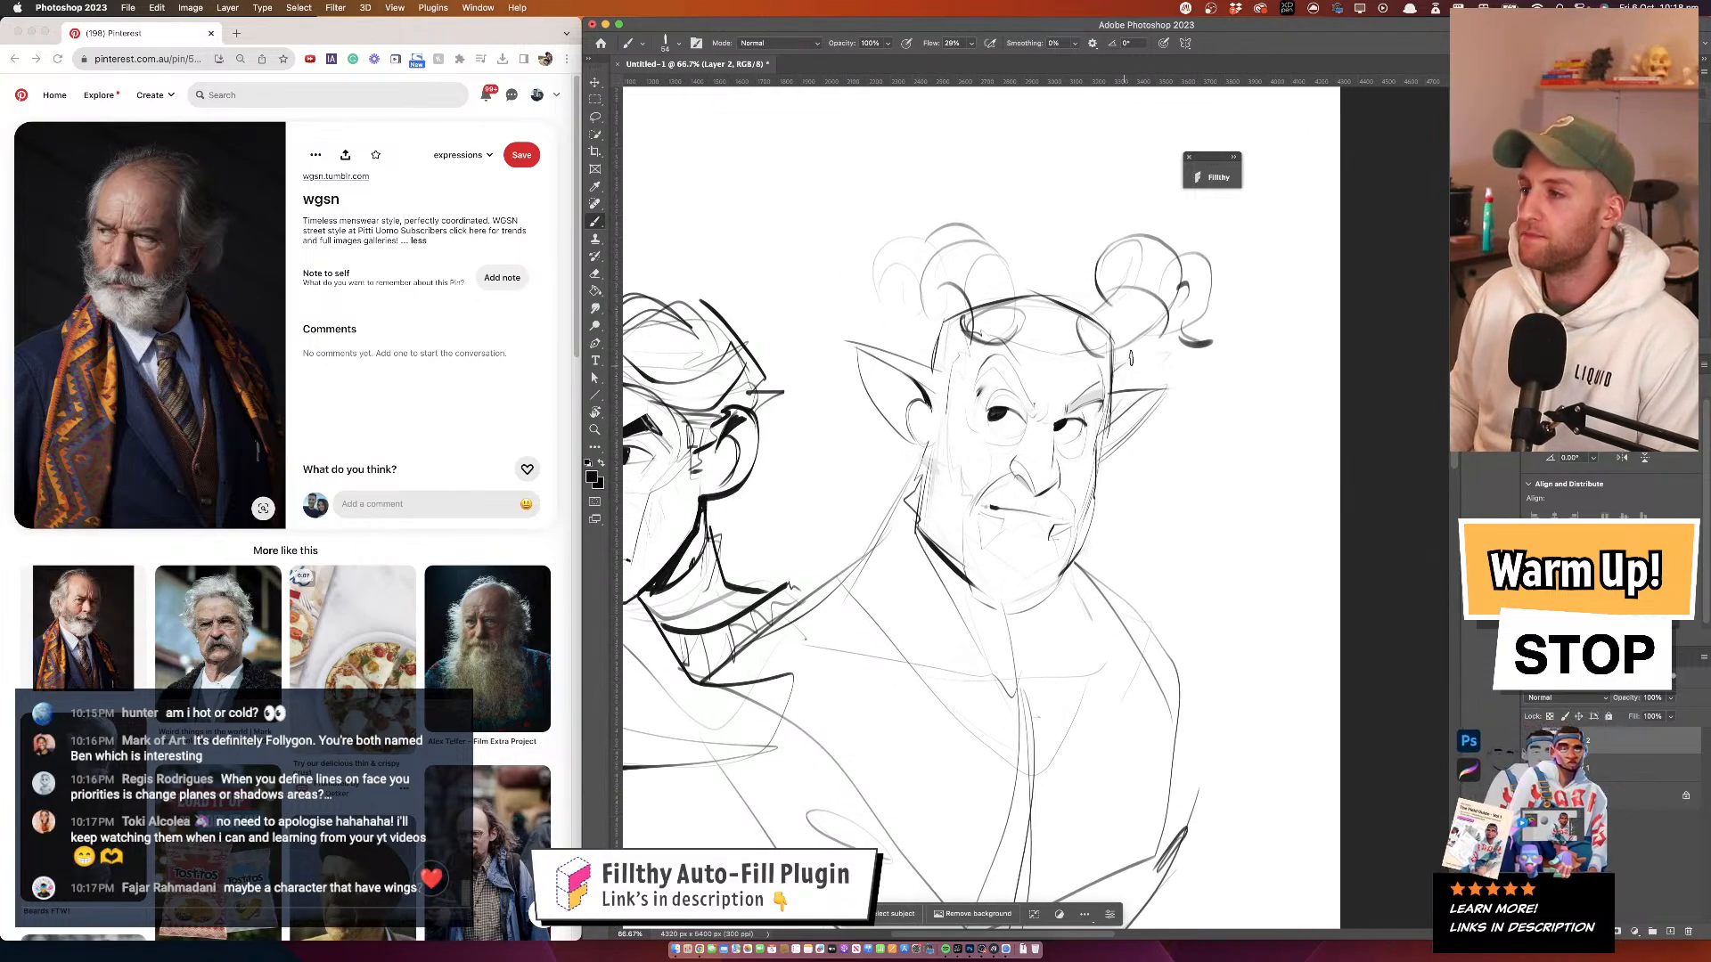
pyautogui.moveTo(1161, 477); pyautogui.dragTo(1132, 432)
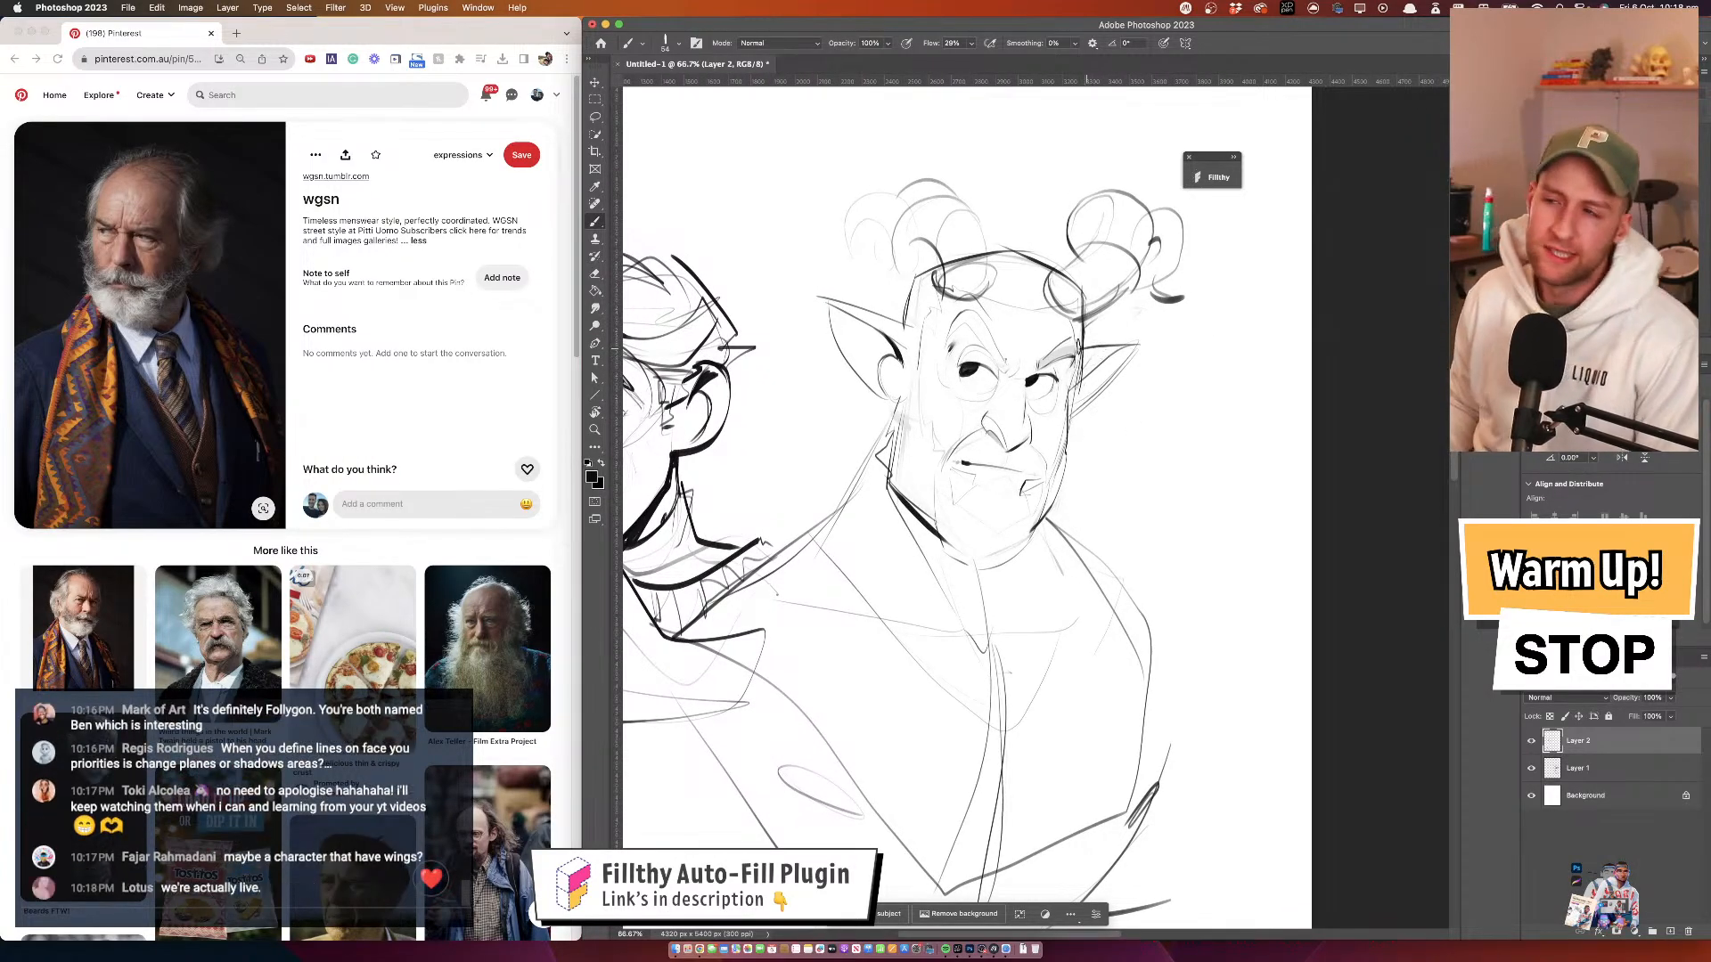
# Undo all the curled horn strokes above the elf man's head
pyautogui.press('super+z')
pyautogui.press('super+z')
pyautogui.press('super+z')
pyautogui.press('super+z')
pyautogui.press('super+z')
pyautogui.press('super+z')
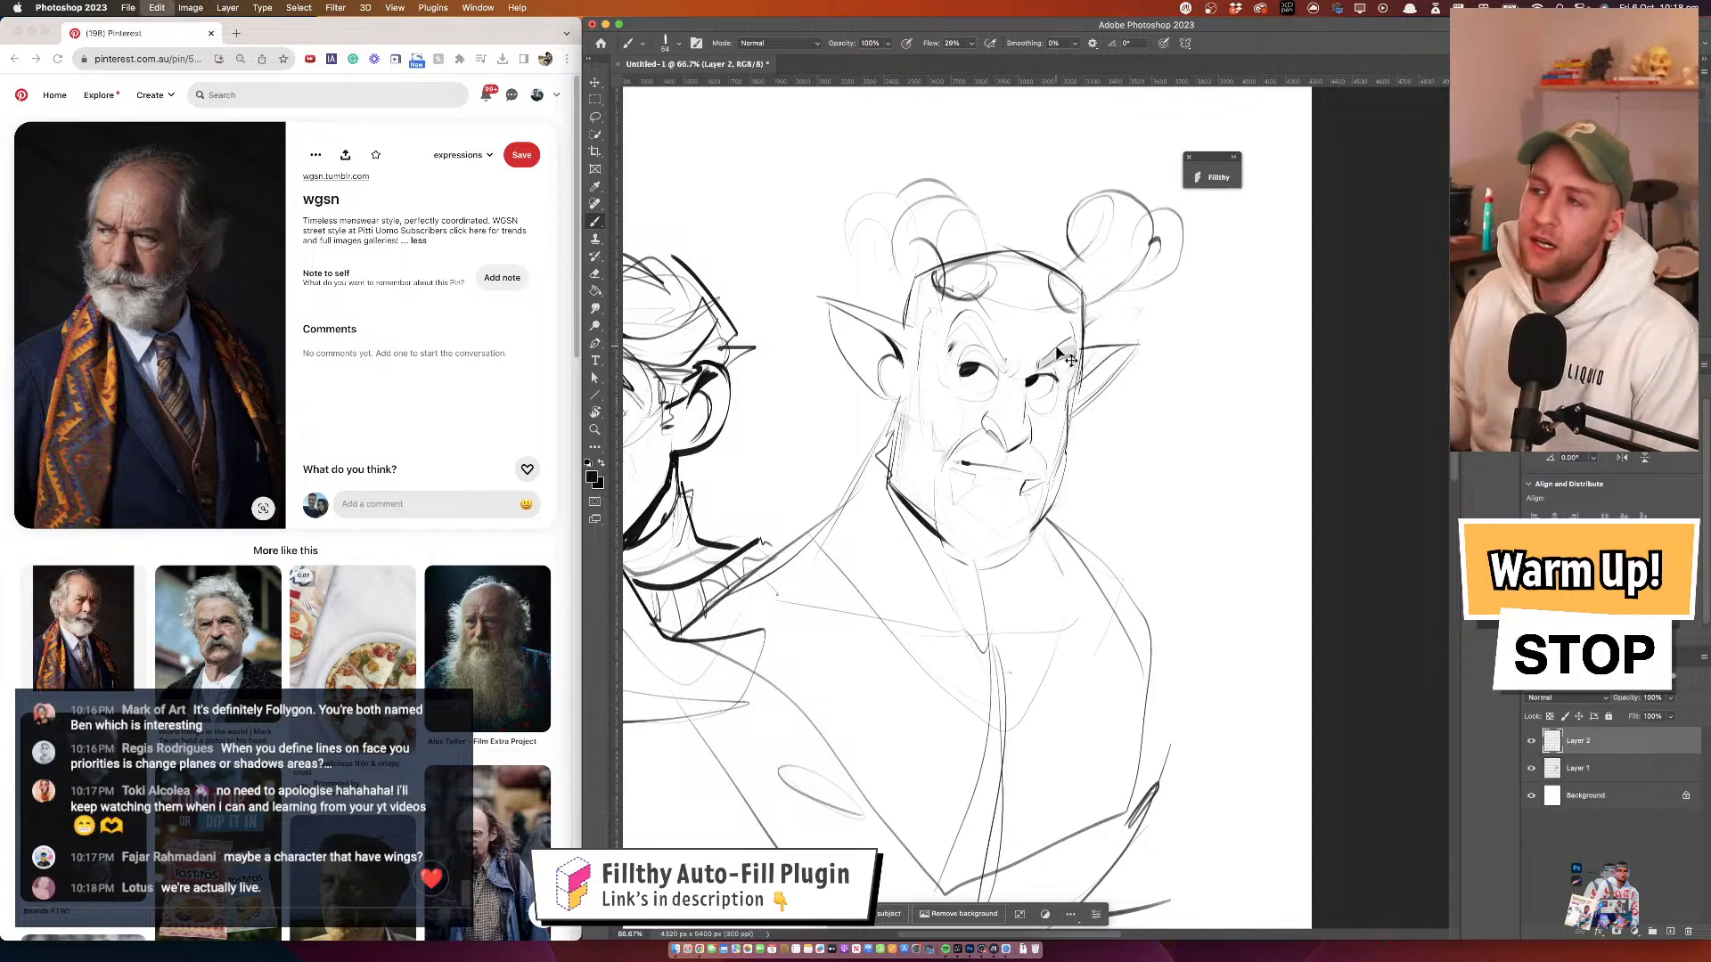
pyautogui.press('super+z')
pyautogui.press('super+z')
pyautogui.press('super+z')
pyautogui.press('super+z')
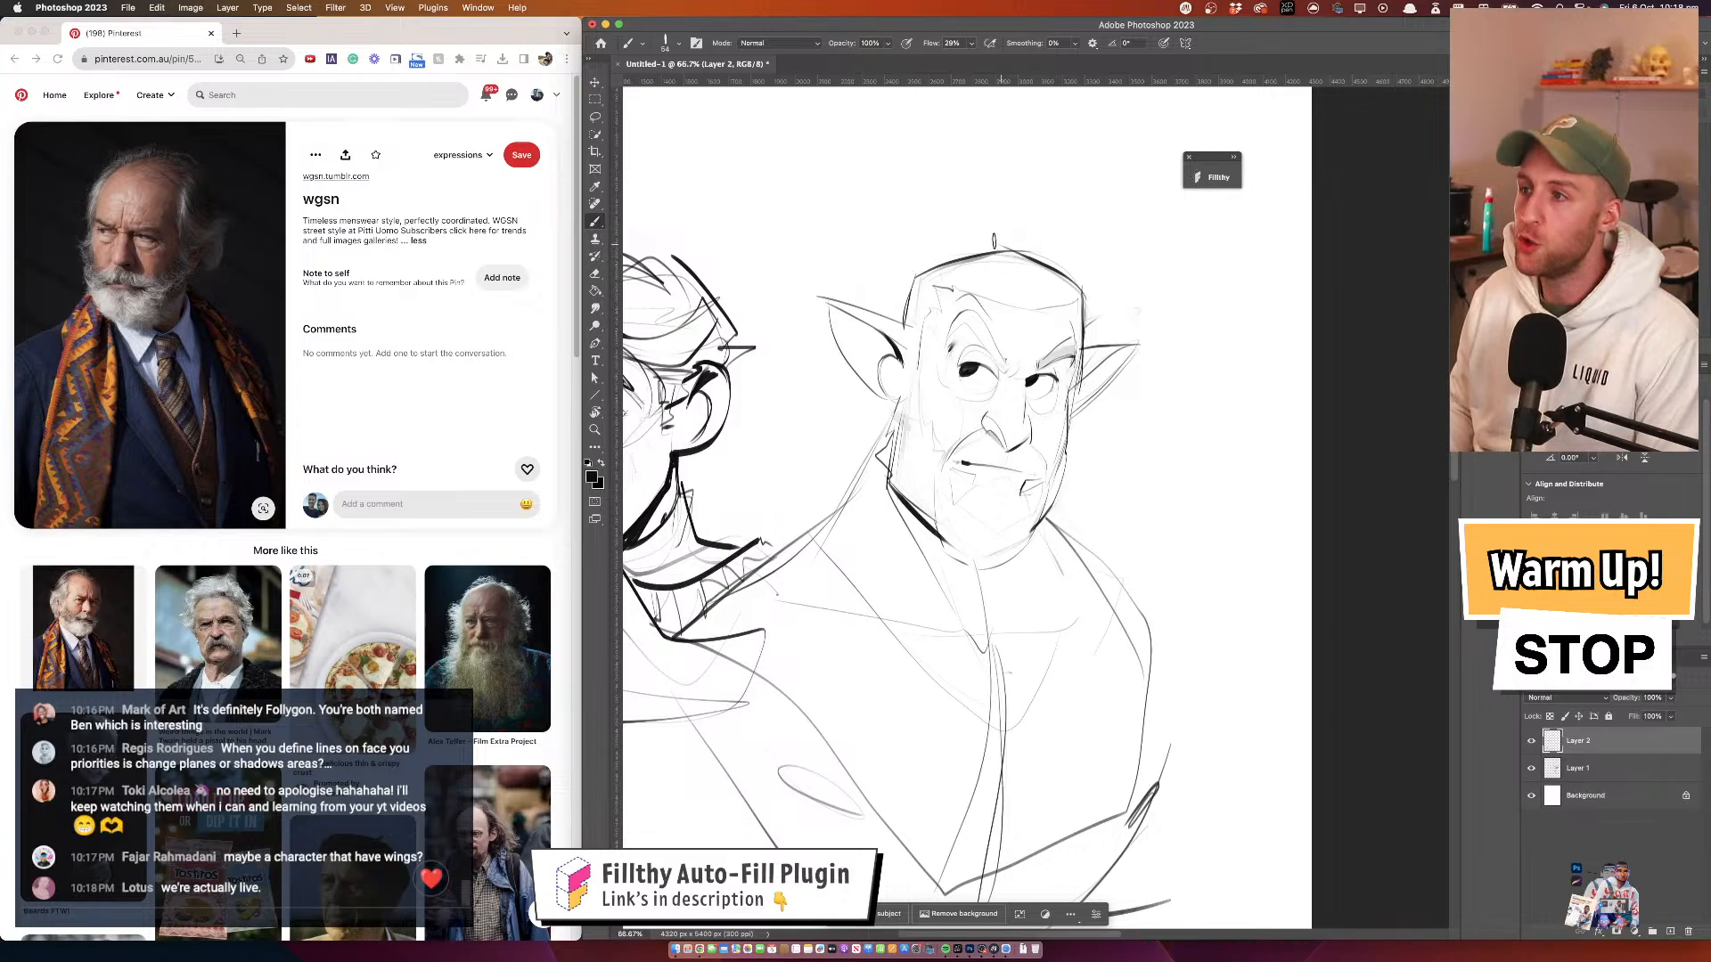
# Sketch a separate curved horn study above the near ear, with an elliptical base and a line along its form
pyautogui.press('super+equal')
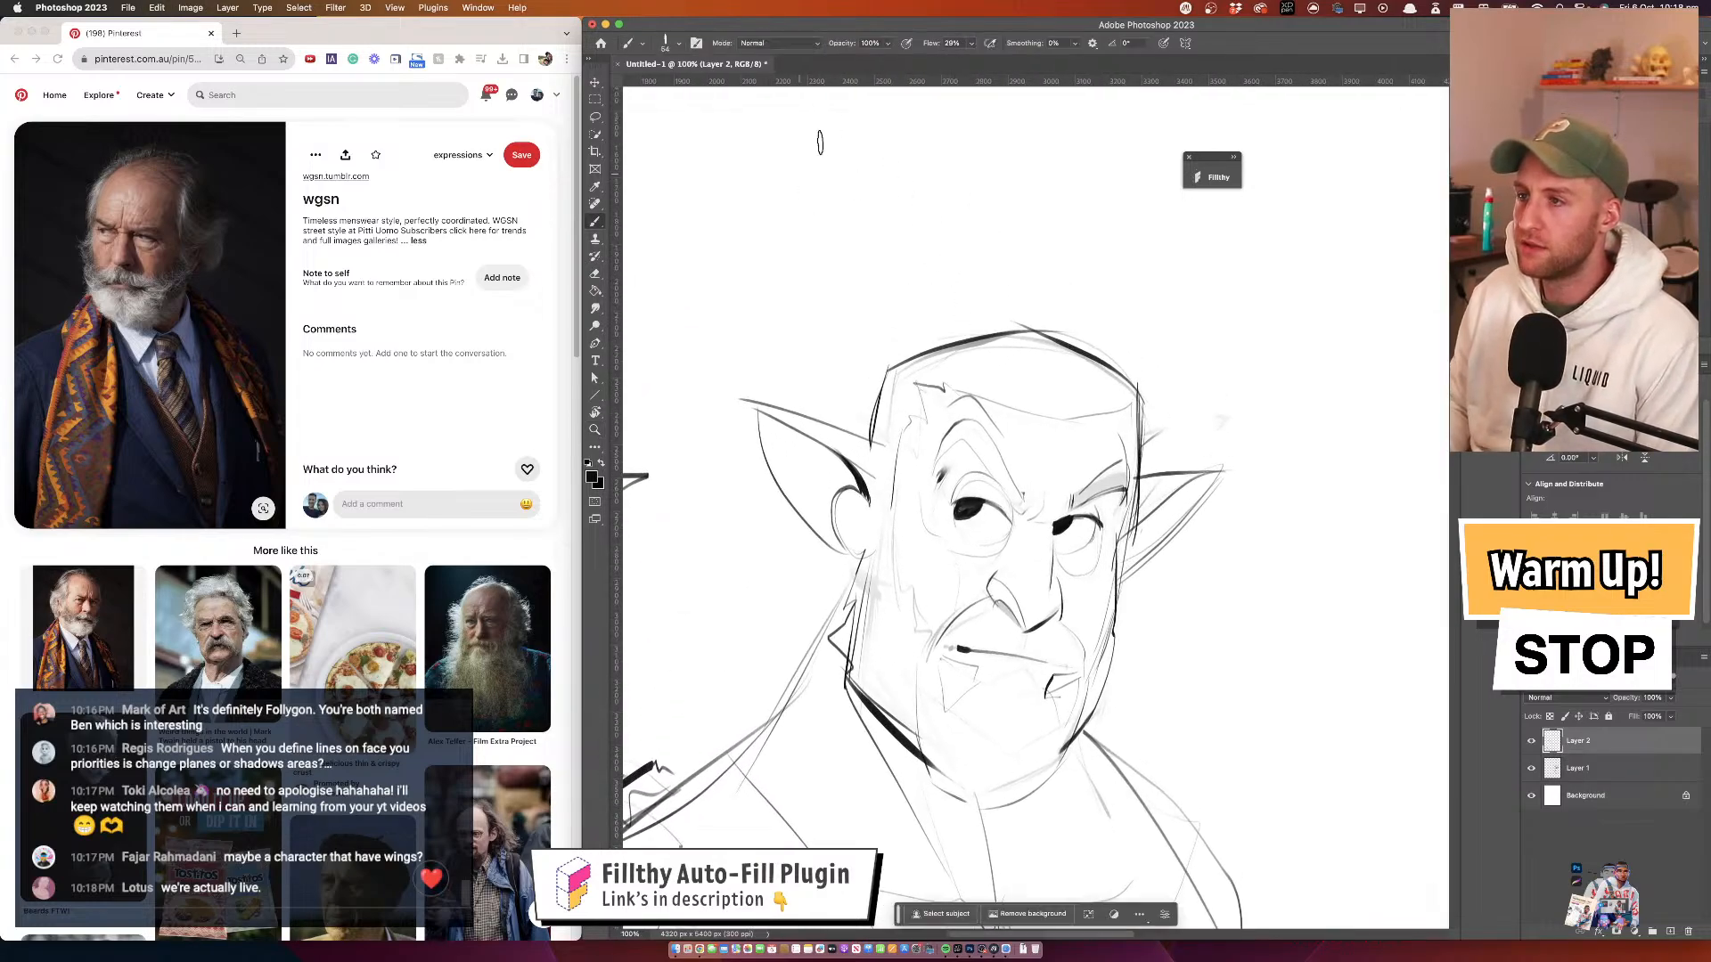
pyautogui.moveTo(818, 145); pyautogui.dragTo(776, 339)
pyautogui.moveTo(878, 165)
pyautogui.mouseDown()
pyautogui.moveTo(827, 243)
pyautogui.moveTo(834, 305)
pyautogui.mouseUp()
pyautogui.moveTo(813, 149); pyautogui.dragTo(884, 183)
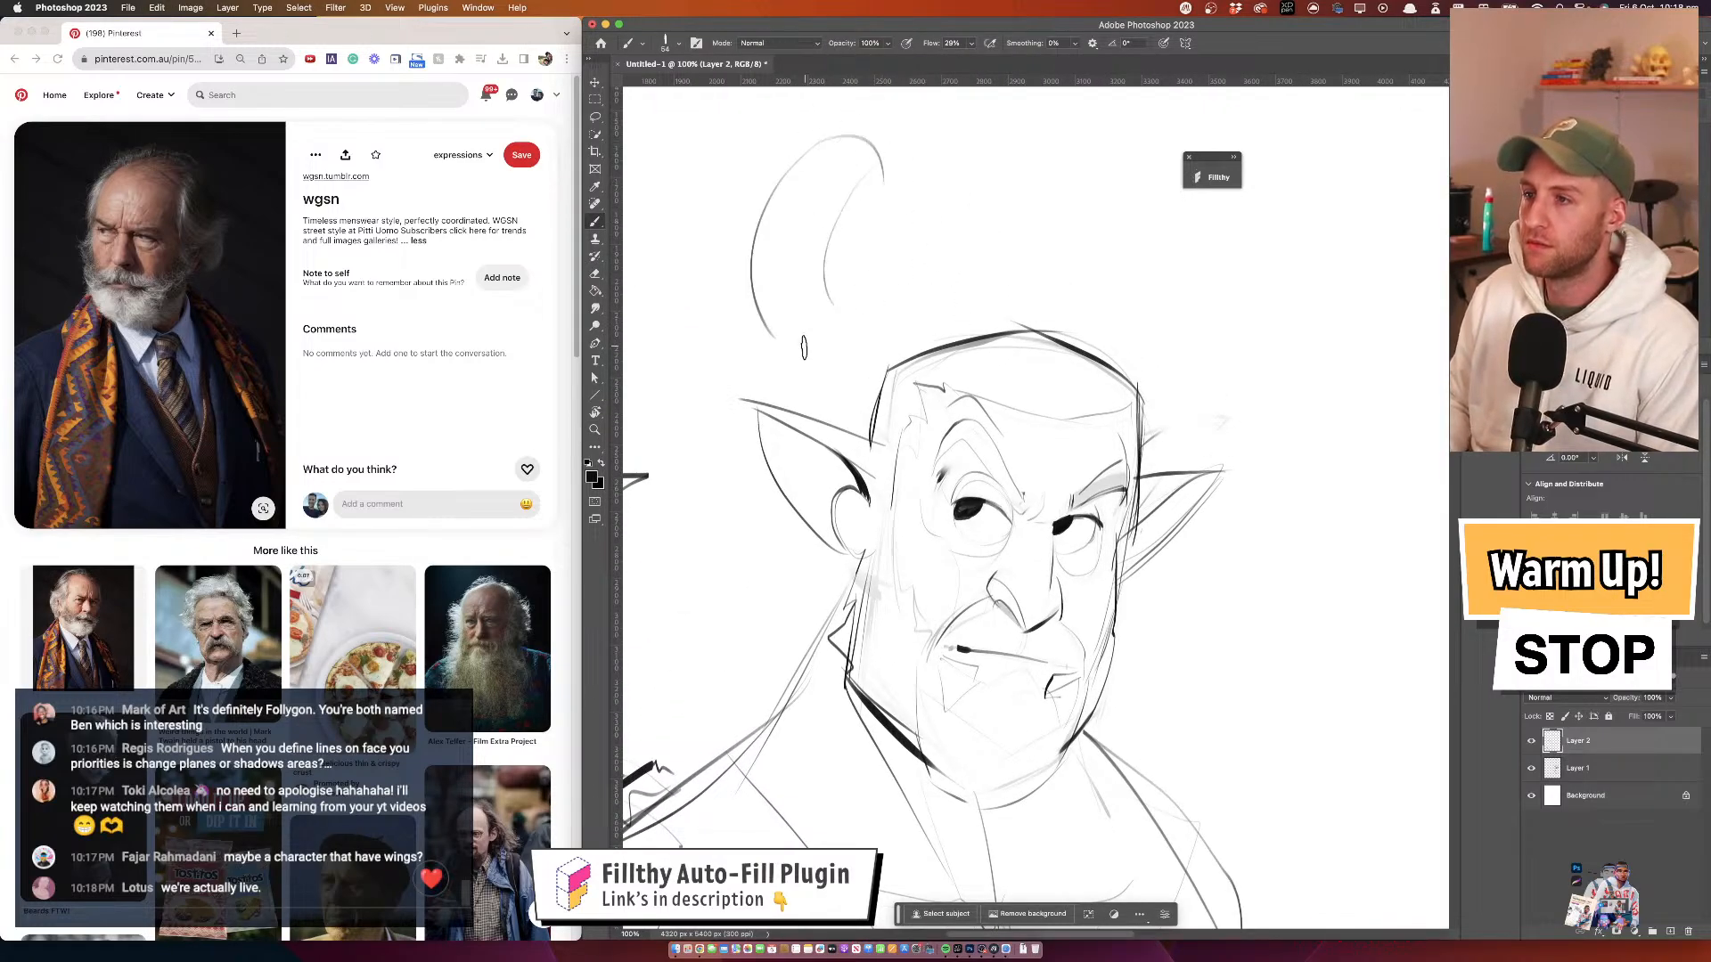
pyautogui.moveTo(818, 304)
pyautogui.mouseDown()
pyautogui.moveTo(779, 344)
pyautogui.moveTo(816, 305)
pyautogui.moveTo(799, 203)
pyautogui.moveTo(869, 151)
pyautogui.mouseUp()
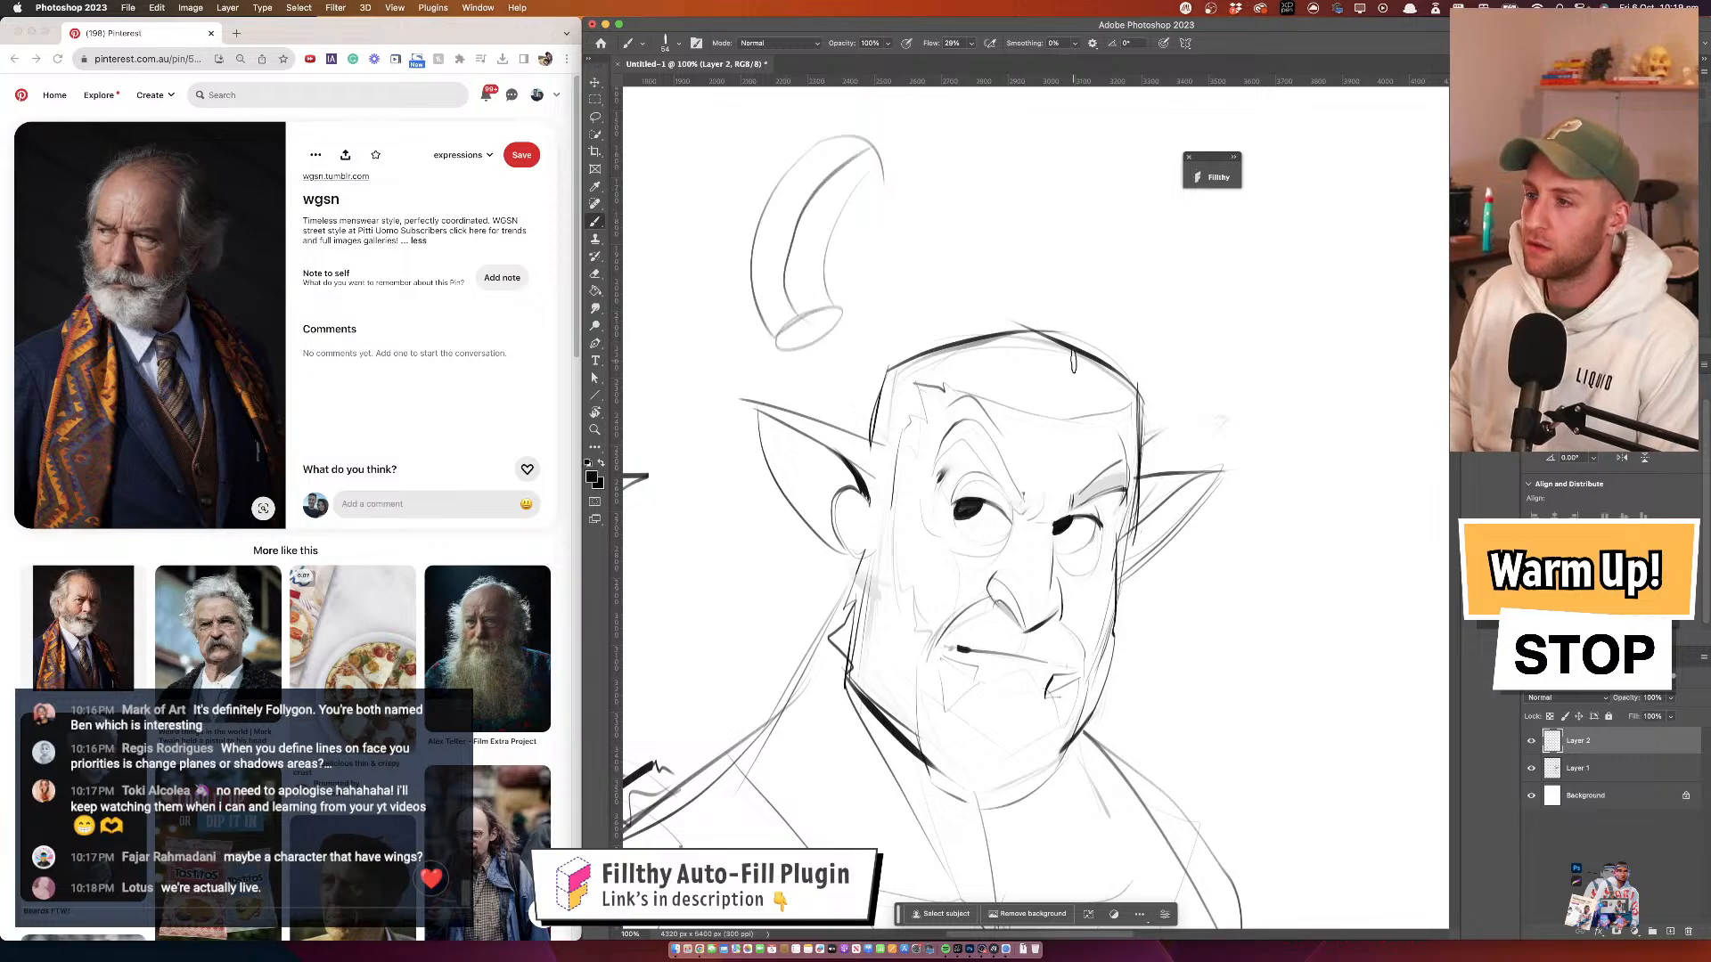
# Sketch the first long curve of the near horn rising from the forehead and undo the extra guide strokes across the head
pyautogui.moveTo(969, 396)
pyautogui.mouseDown()
pyautogui.moveTo(1007, 303)
pyautogui.moveTo(927, 203)
pyautogui.mouseUp()
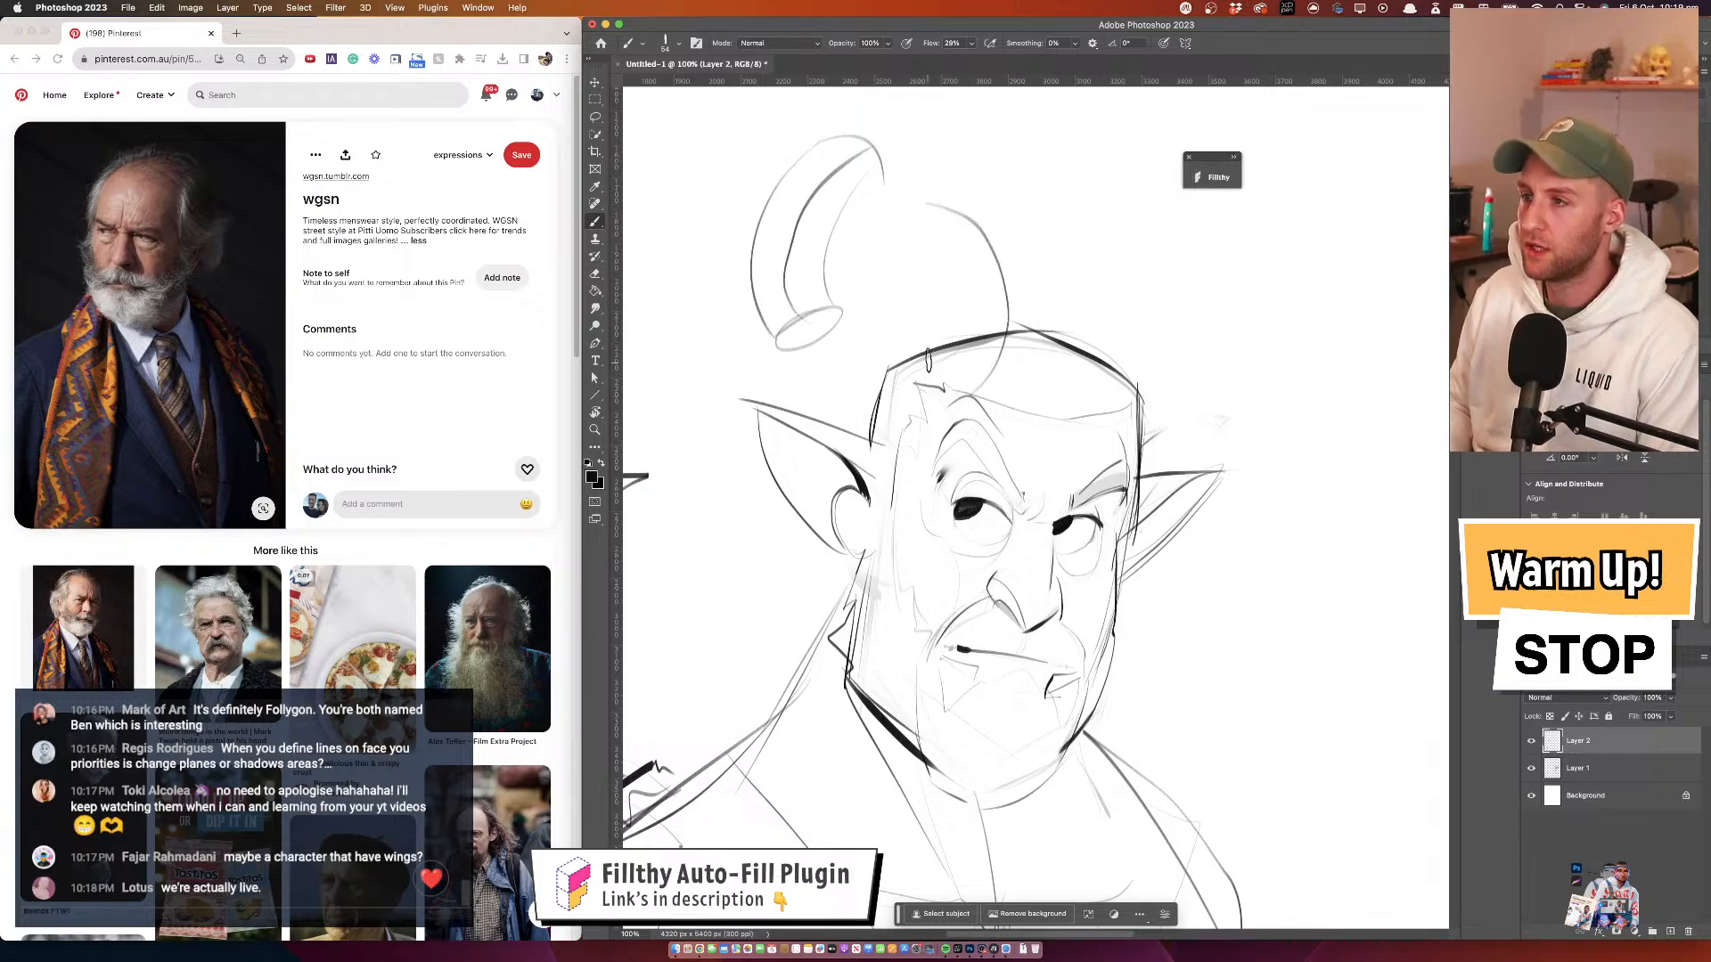
pyautogui.moveTo(933, 367)
pyautogui.mouseDown()
pyautogui.moveTo(980, 421)
pyautogui.moveTo(1012, 385)
pyautogui.moveTo(943, 372)
pyautogui.moveTo(981, 418)
pyautogui.moveTo(970, 374)
pyautogui.moveTo(938, 392)
pyautogui.moveTo(1146, 397)
pyautogui.moveTo(1056, 444)
pyautogui.moveTo(1124, 468)
pyautogui.moveTo(1032, 396)
pyautogui.moveTo(888, 364)
pyautogui.mouseUp()
pyautogui.press('super+z')
pyautogui.press('super+z')
pyautogui.press('super+z')
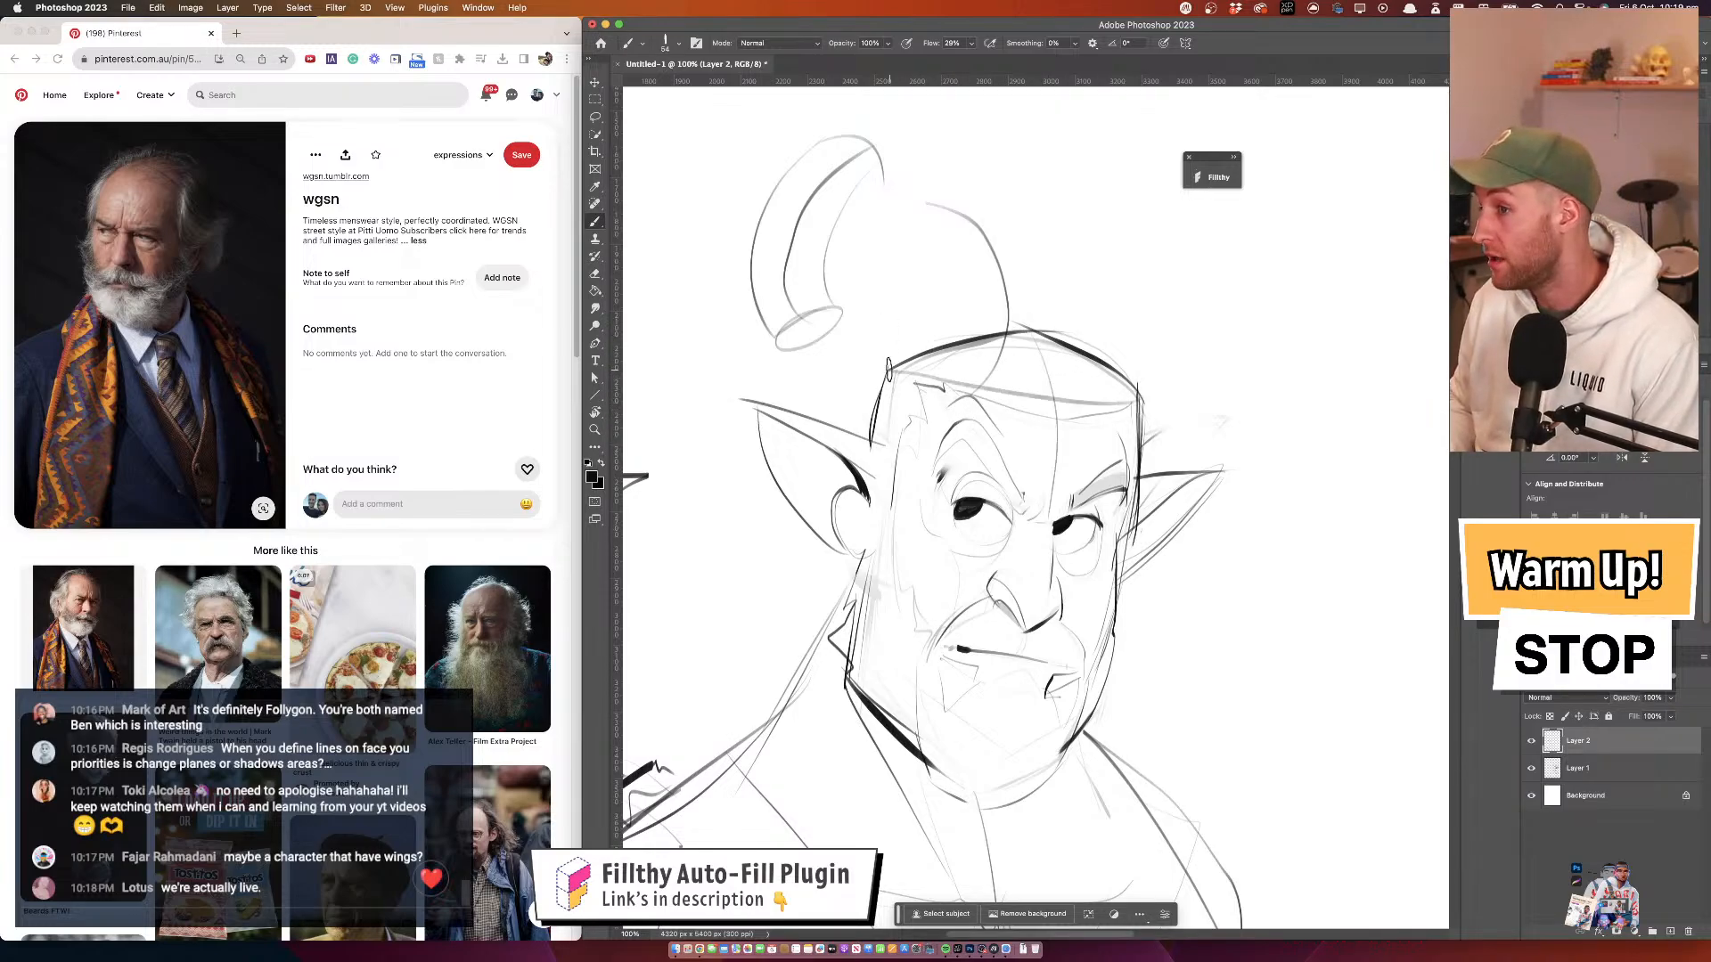
pyautogui.press('super+z')
# Mark the horn bases with rounded shapes on the near and far sides of the elf man's forehead
pyautogui.moveTo(1137, 399)
pyautogui.mouseDown()
pyautogui.moveTo(890, 372)
pyautogui.moveTo(931, 423)
pyautogui.moveTo(920, 474)
pyautogui.moveTo(1142, 459)
pyautogui.mouseUp()
pyautogui.moveTo(985, 385)
pyautogui.mouseDown()
pyautogui.moveTo(914, 410)
pyautogui.moveTo(980, 441)
pyautogui.moveTo(995, 398)
pyautogui.mouseUp()
pyautogui.moveTo(1110, 390)
pyautogui.mouseDown()
pyautogui.moveTo(1144, 432)
pyautogui.moveTo(1107, 435)
pyautogui.mouseUp()
pyautogui.press('super+z')
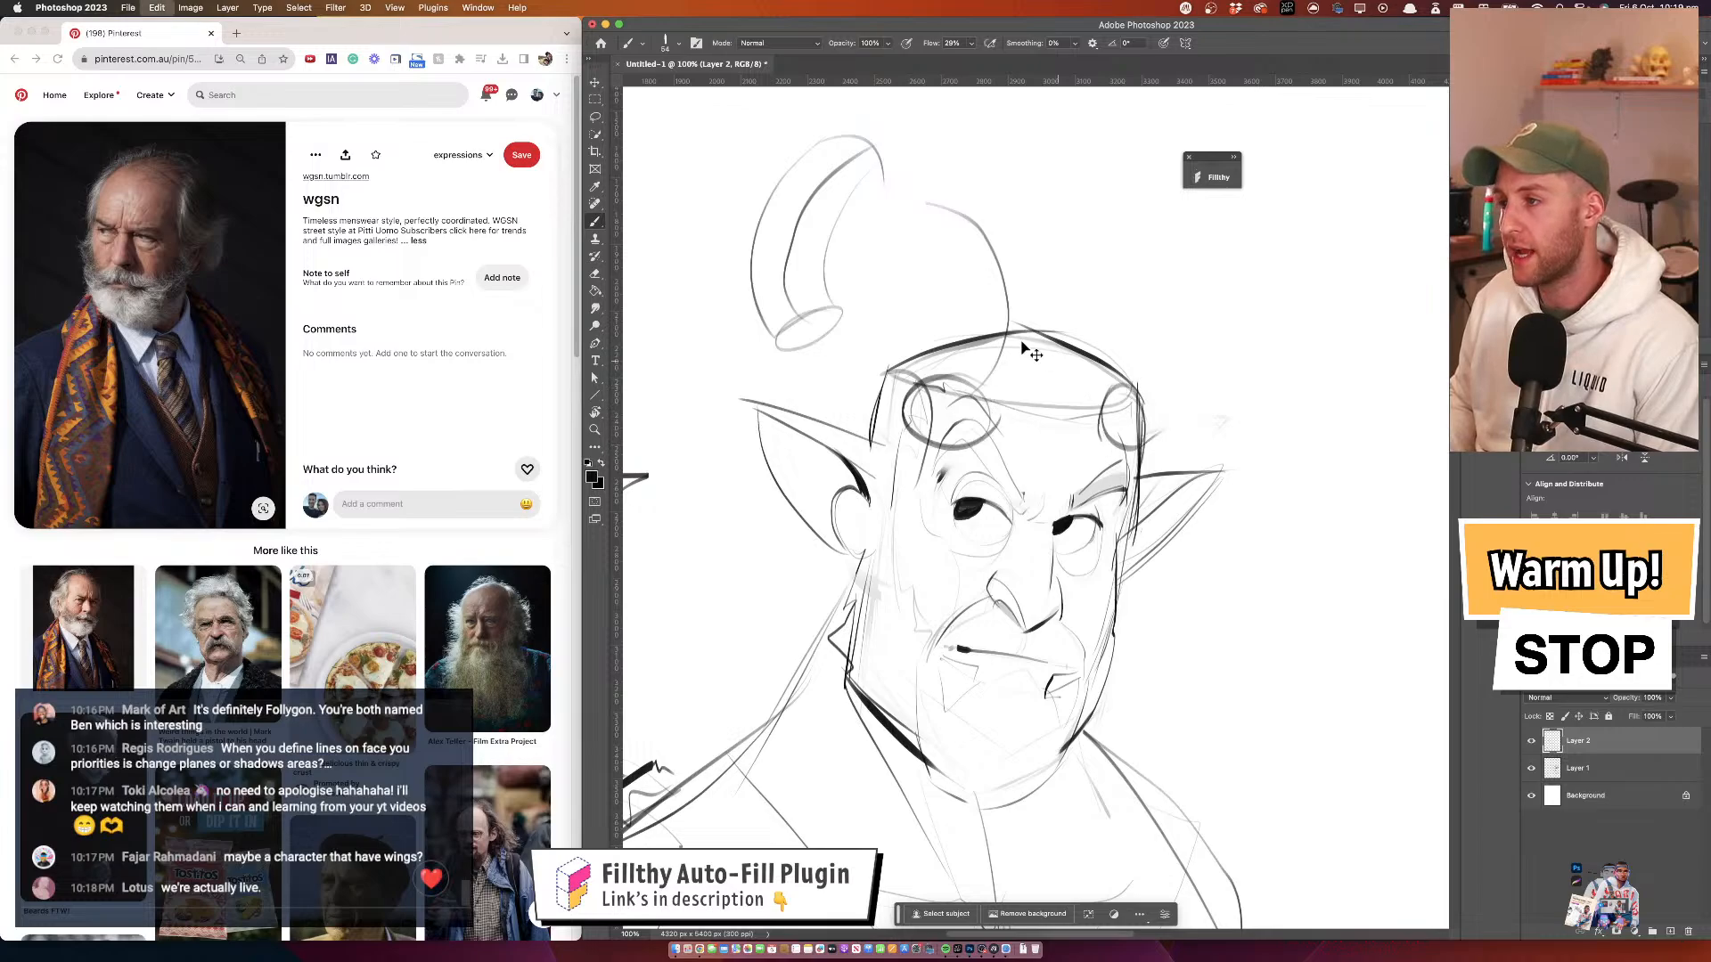
# Reinforce the horn bases and draw both curved horns rising from them to pointed tips
pyautogui.moveTo(931, 371); pyautogui.dragTo(987, 415)
pyautogui.moveTo(1119, 386)
pyautogui.mouseDown()
pyautogui.moveTo(1139, 428)
pyautogui.moveTo(1114, 385)
pyautogui.moveTo(1119, 456)
pyautogui.moveTo(1123, 393)
pyautogui.moveTo(1102, 431)
pyautogui.moveTo(1139, 439)
pyautogui.moveTo(1115, 388)
pyautogui.moveTo(1105, 459)
pyautogui.mouseUp()
pyautogui.press('super+z')
pyautogui.moveTo(909, 385)
pyautogui.mouseDown()
pyautogui.moveTo(947, 268)
pyautogui.moveTo(908, 214)
pyautogui.moveTo(1000, 240)
pyautogui.moveTo(997, 425)
pyautogui.mouseUp()
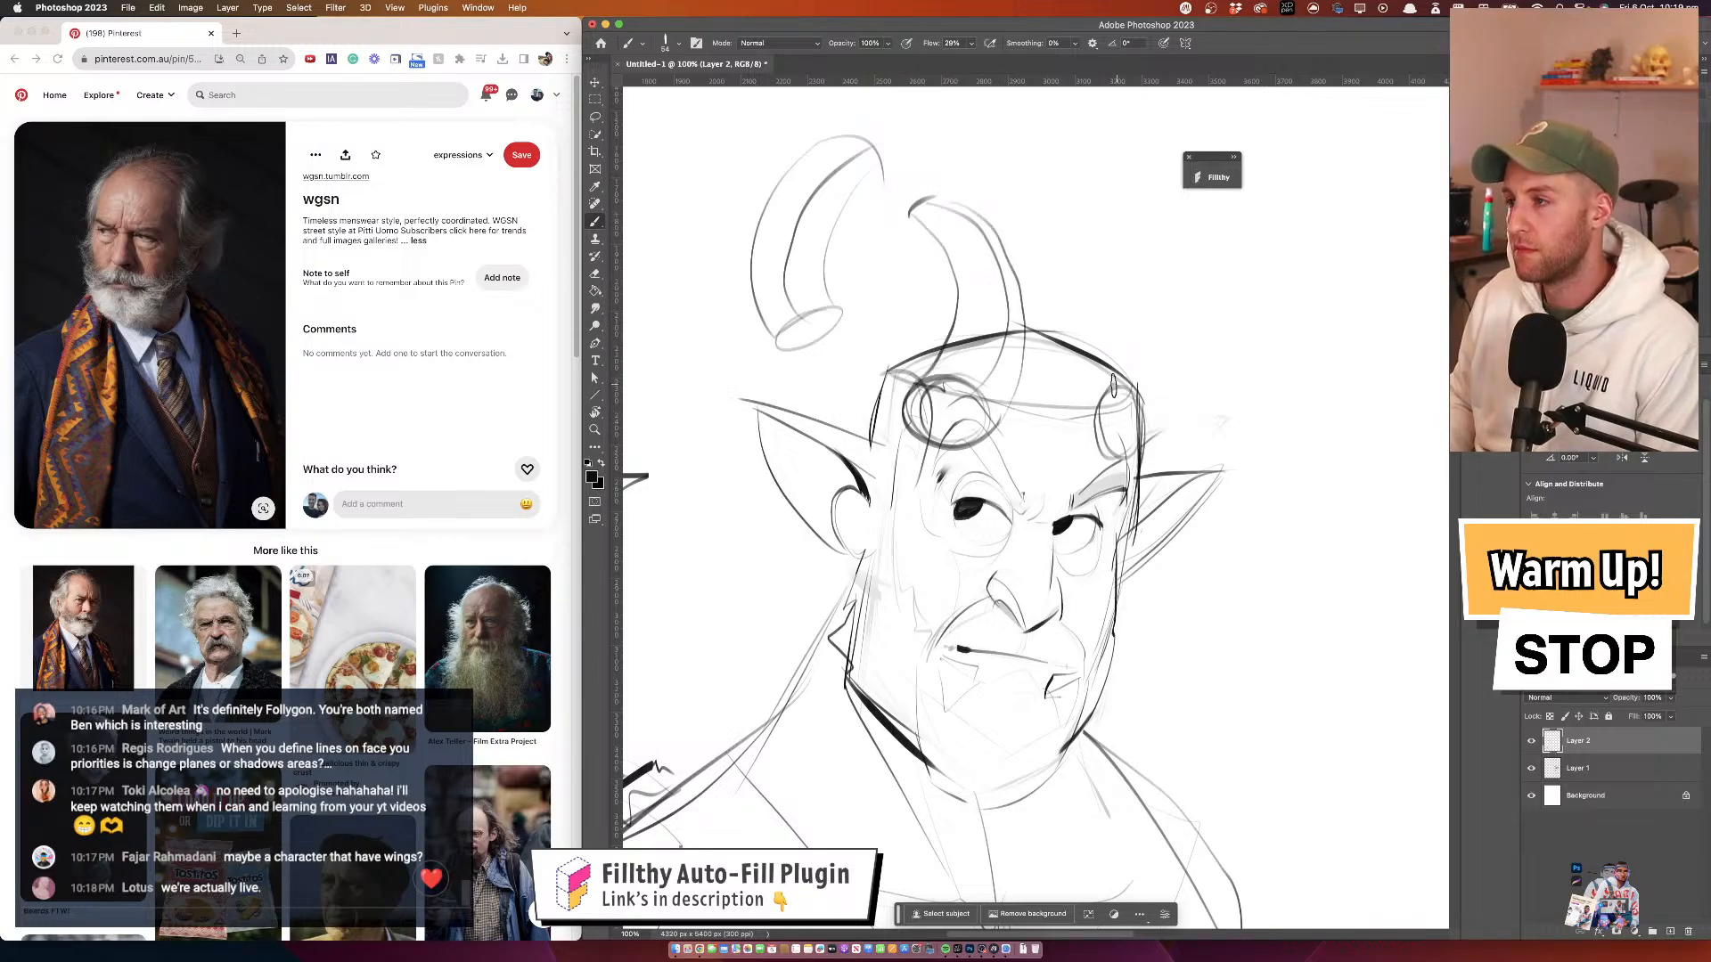
pyautogui.moveTo(1113, 386)
pyautogui.mouseDown()
pyautogui.moveTo(1209, 267)
pyautogui.moveTo(1224, 391)
pyautogui.moveTo(1138, 464)
pyautogui.mouseUp()
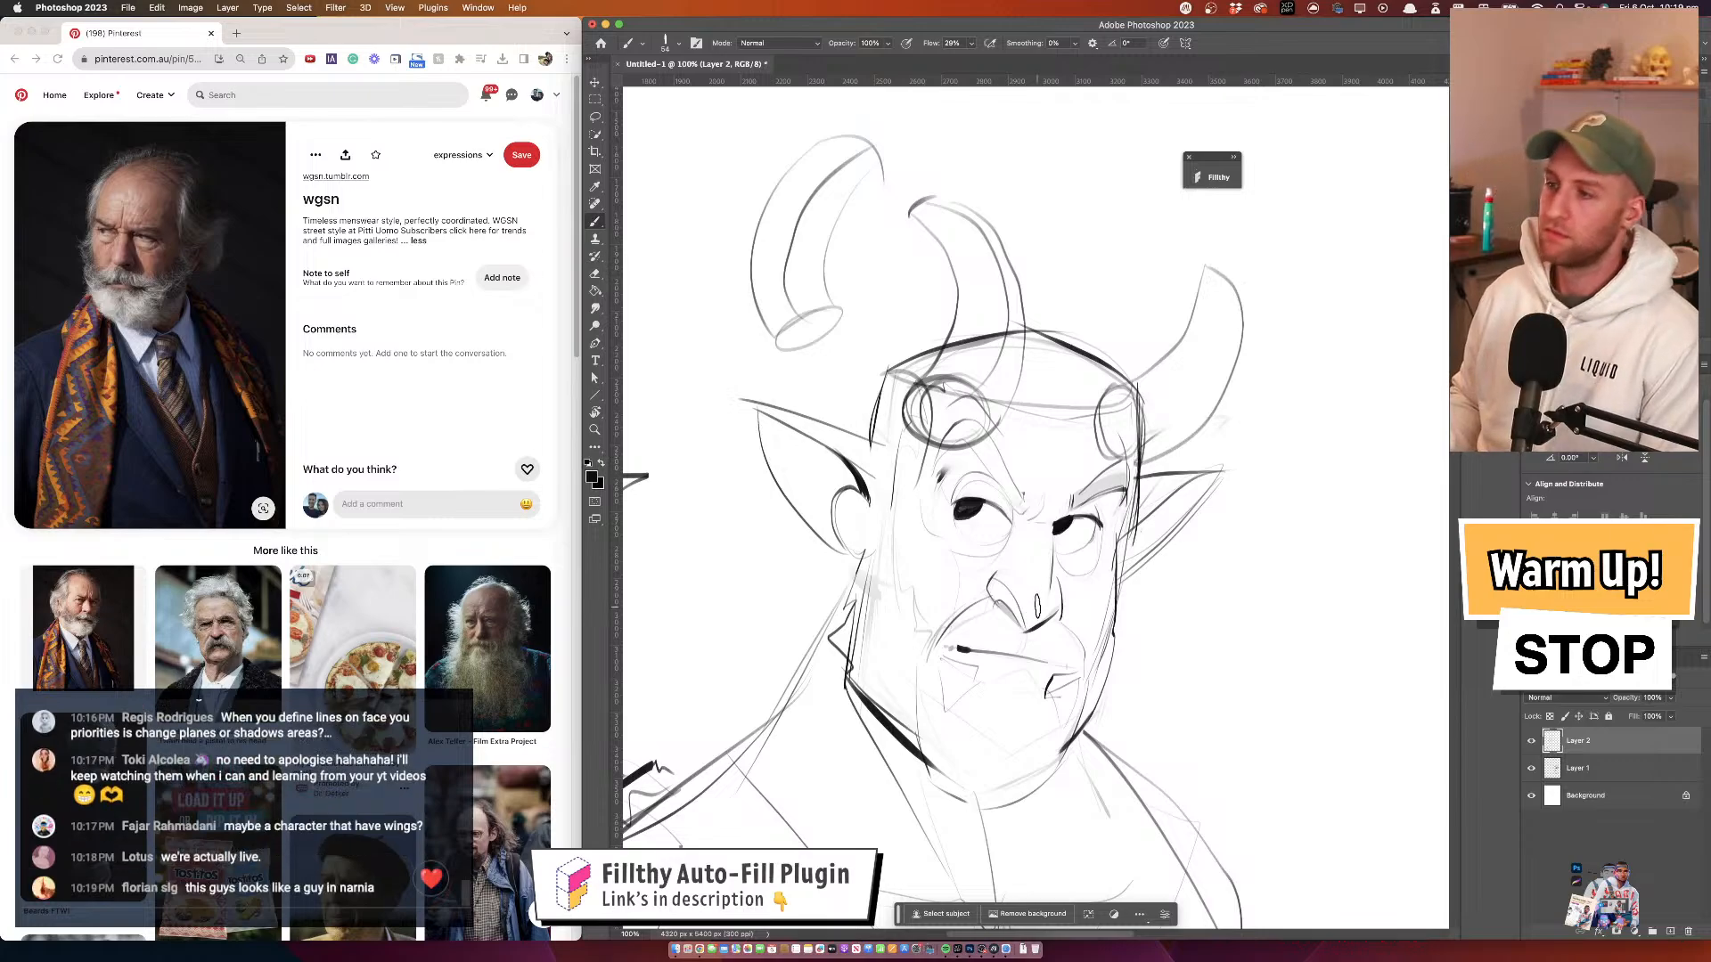
# Review the horned elf man beside the younger man at 50% zoom and undo the latest horn strokes
pyautogui.moveTo(1039, 599); pyautogui.dragTo(1036, 545)
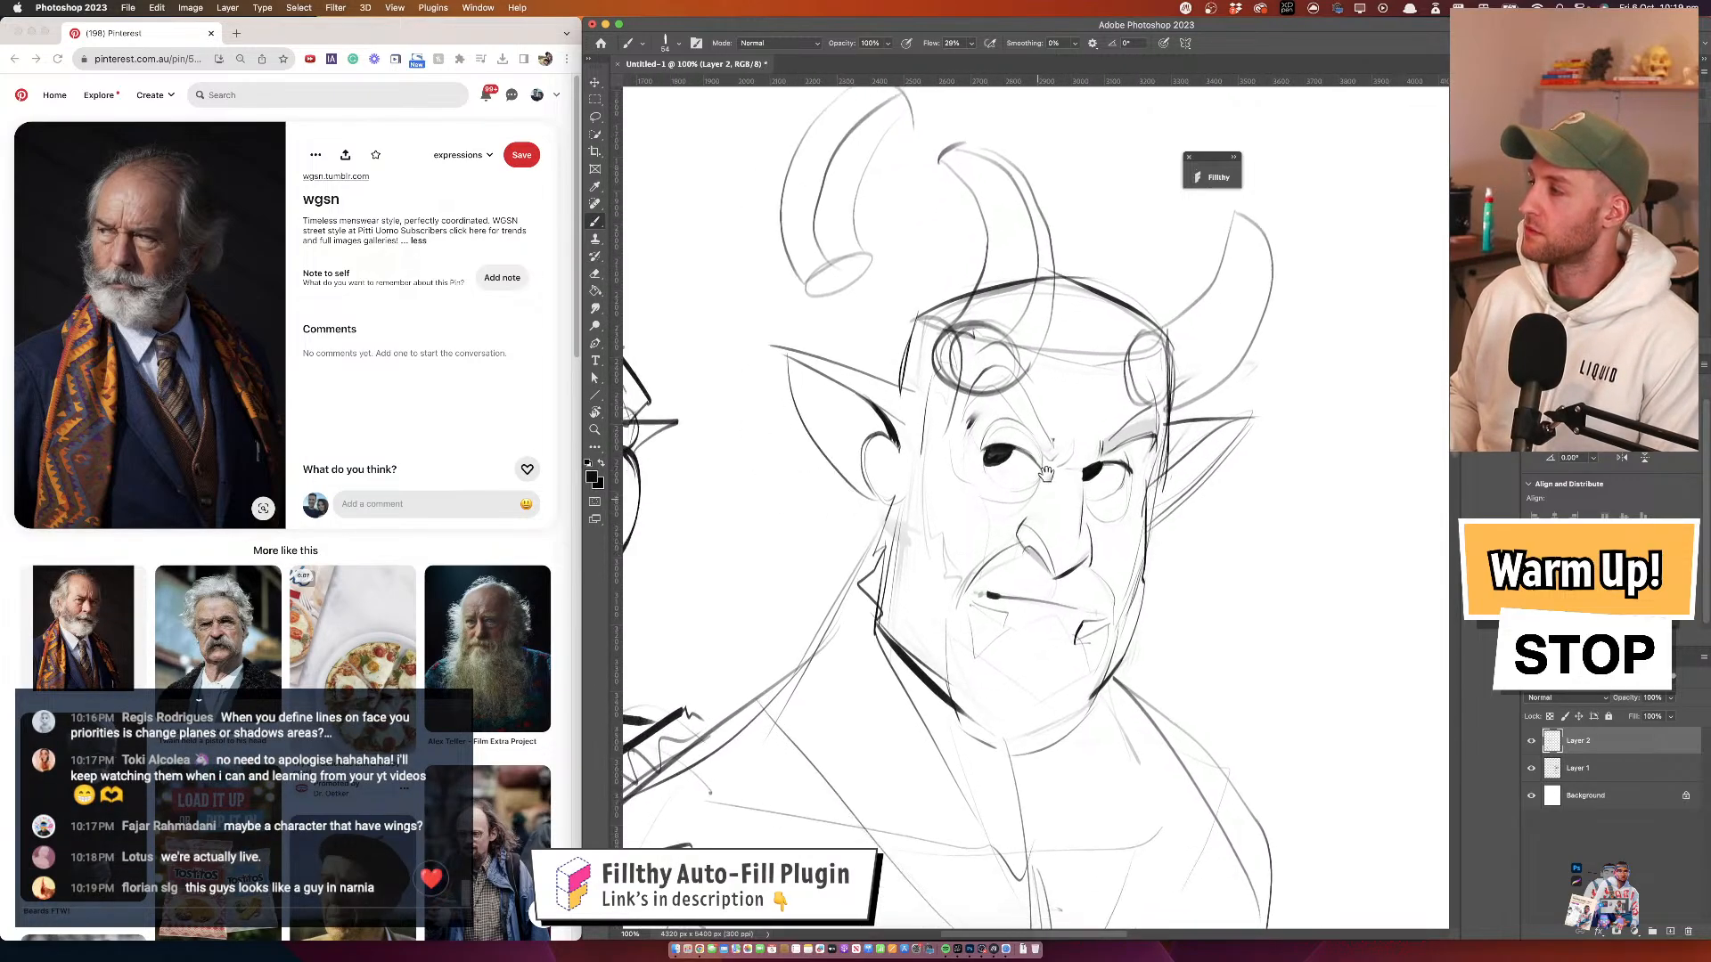
pyautogui.keyDown('alt'); pyautogui.click(1067, 434); pyautogui.keyUp('alt')
pyautogui.keyDown('alt'); pyautogui.click(1066, 435); pyautogui.keyUp('alt')
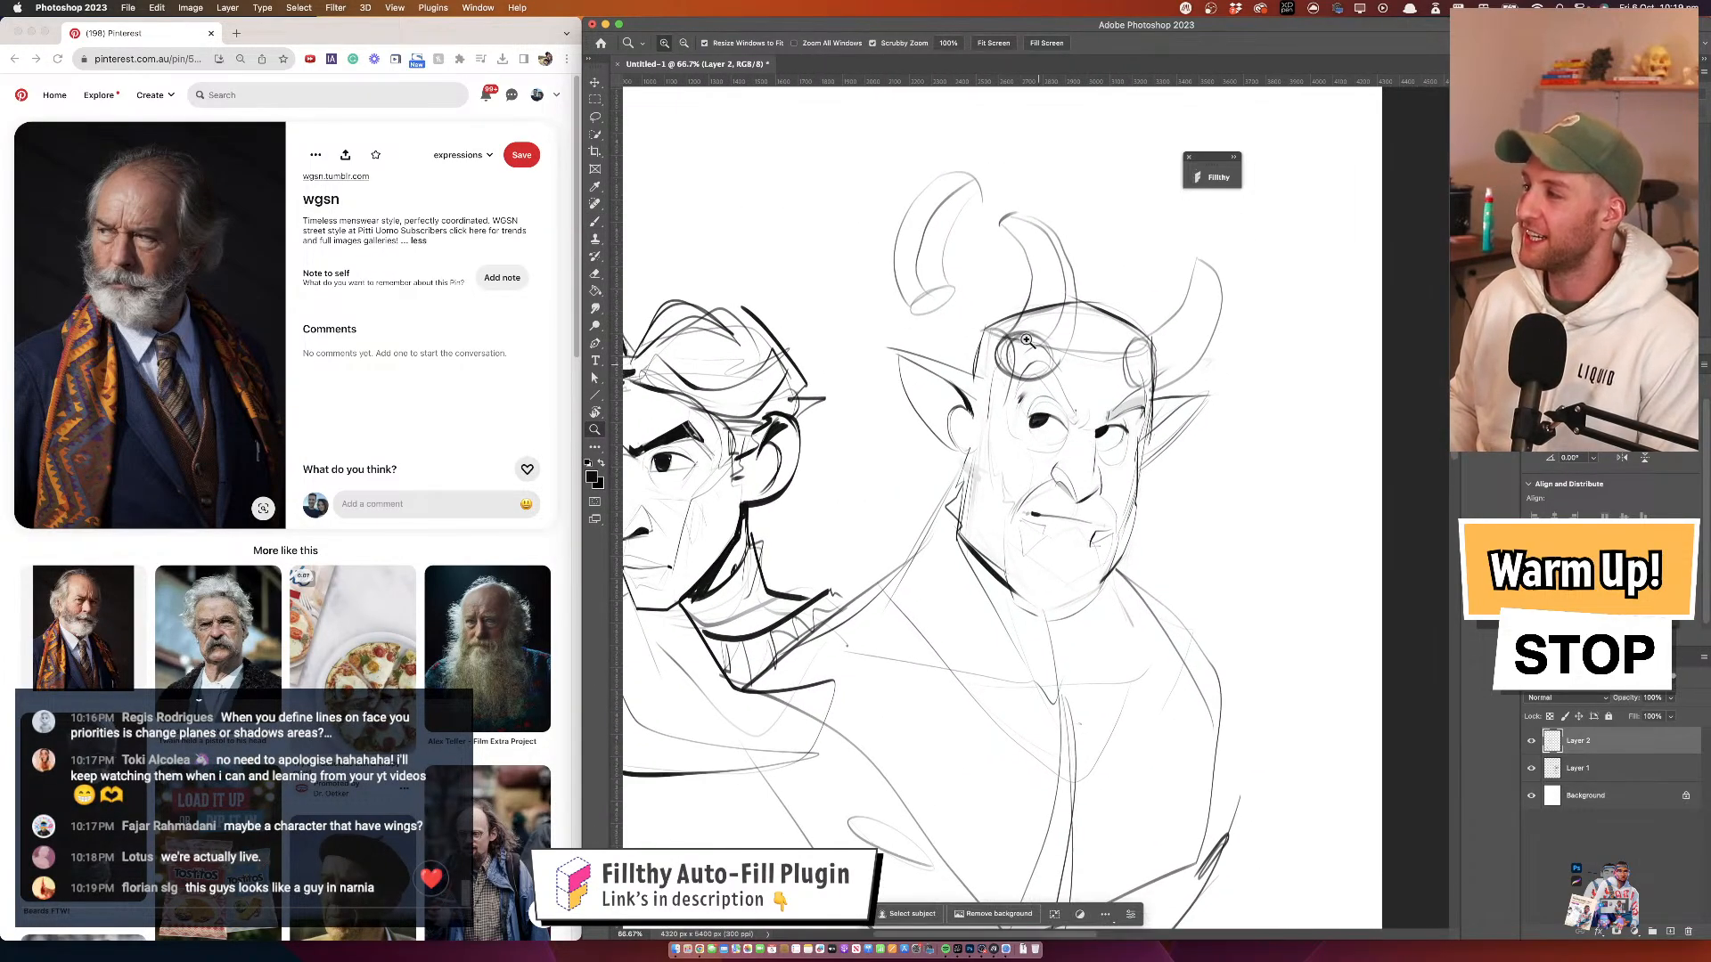
pyautogui.keyDown('alt'); pyautogui.click(1070, 453); pyautogui.keyUp('alt')
pyautogui.press('super+z')
pyautogui.press('super+z')
pyautogui.press('super+z')
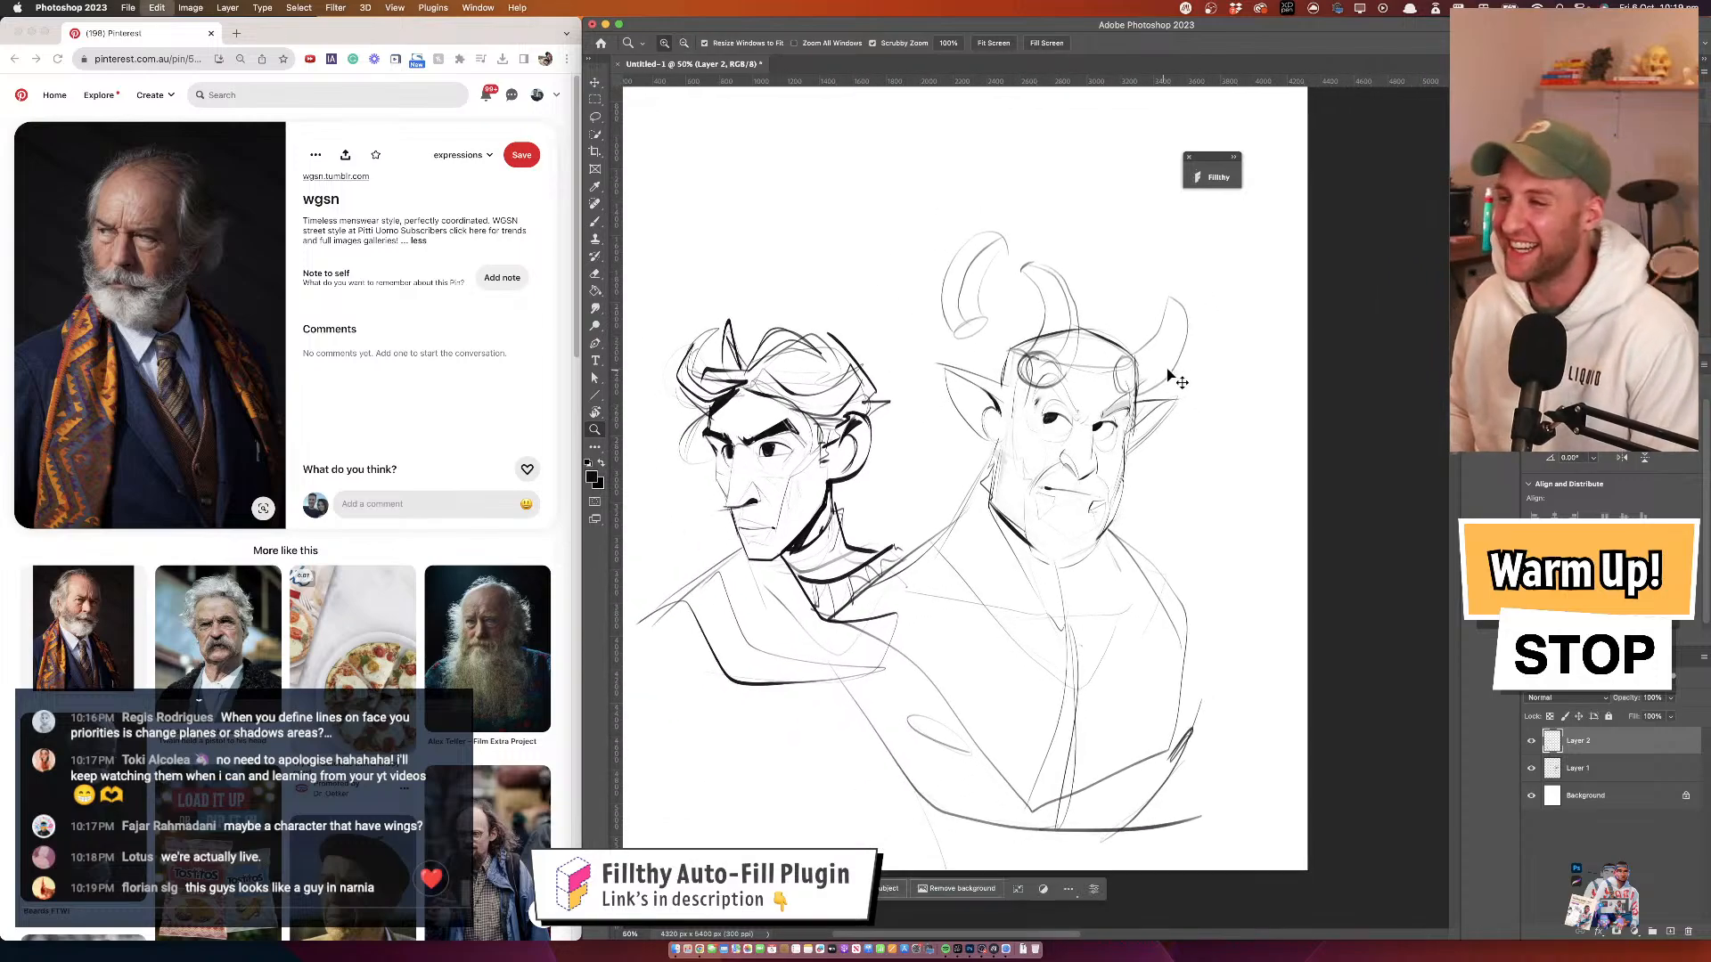
# Undo the elf man's curved horns and their guide strokes back to the bare head
pyautogui.press('super+z')
pyautogui.press('super+z')
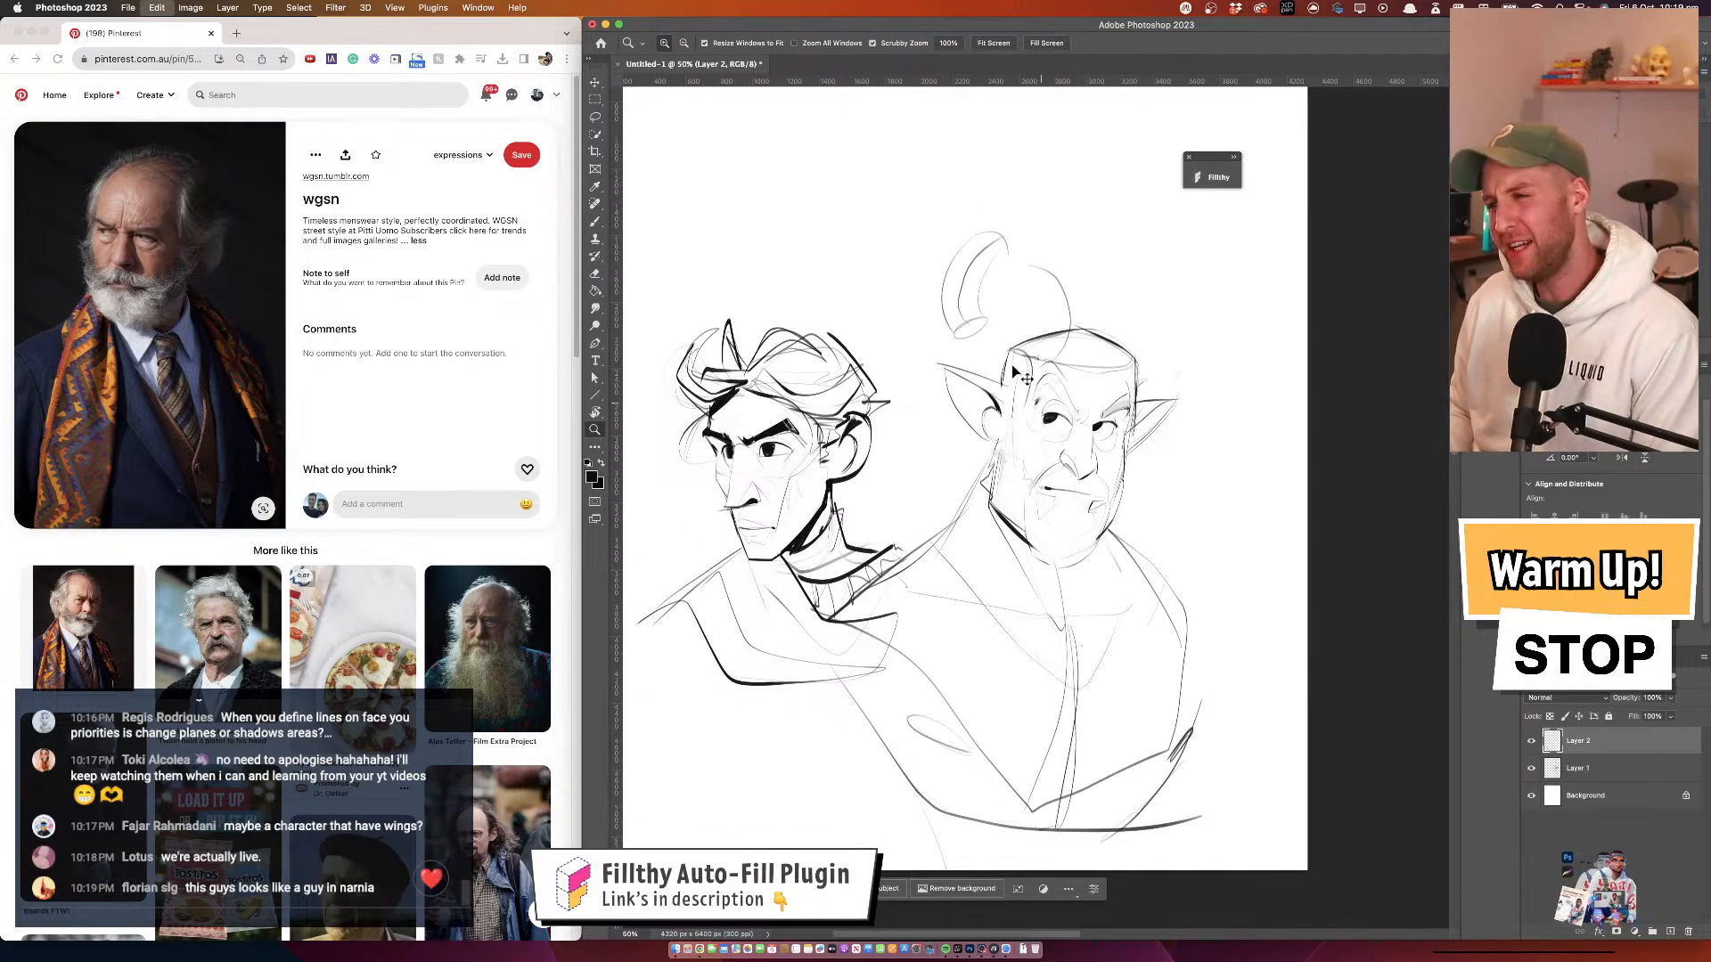
pyautogui.press('super+z')
pyautogui.press('super+z')
pyautogui.press('super+z')
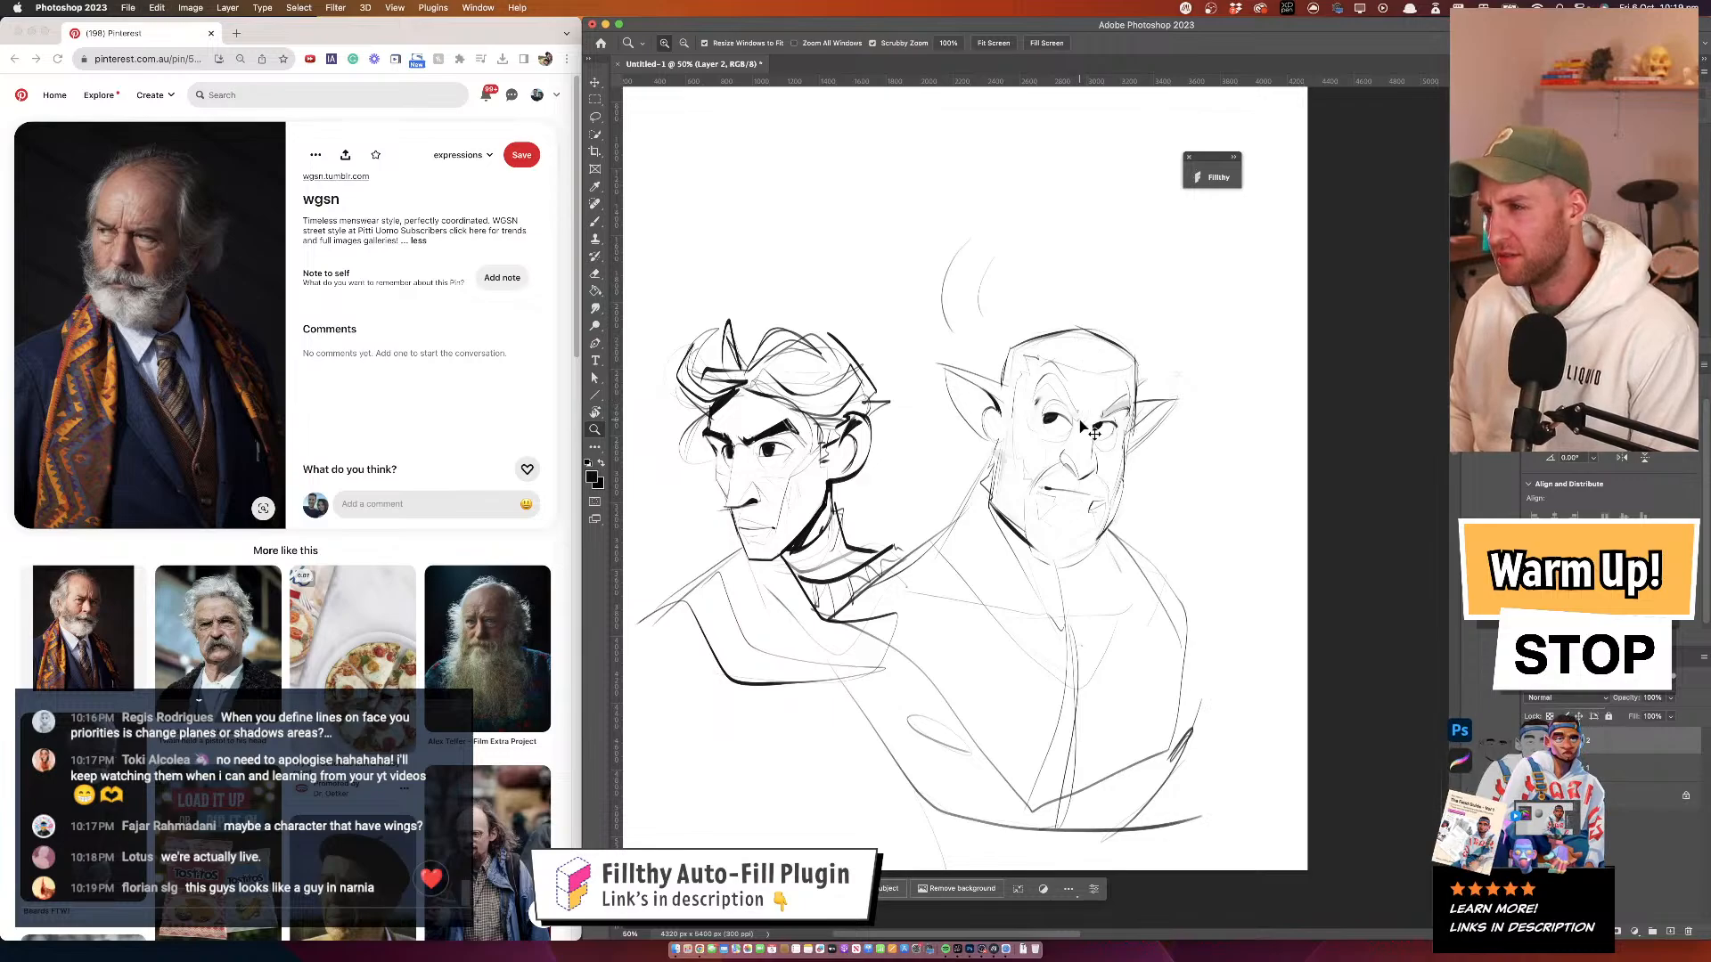
pyautogui.press('super+z')
pyautogui.moveTo(937, 250); pyautogui.dragTo(1032, 428)
pyautogui.click(986, 359)
# Add a new layer and sketch a large head circle with a curved facial centre line in the empty space above the portraits
pyautogui.click(1671, 931)
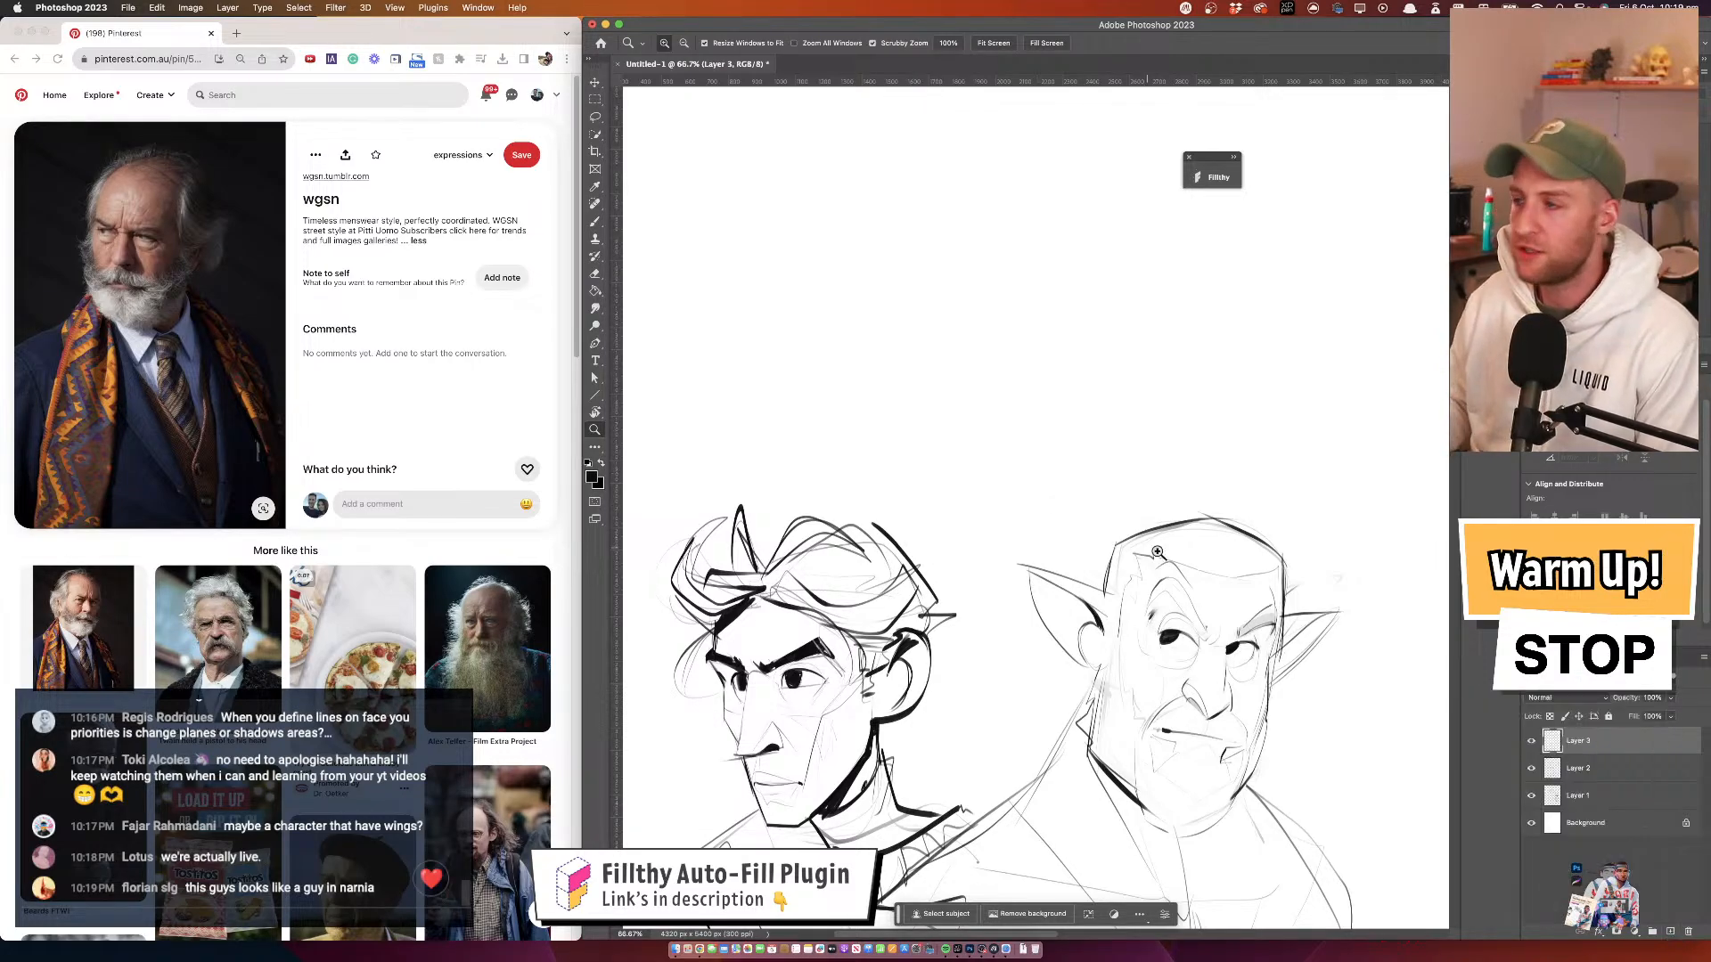
pyautogui.scroll(3, 1131, 436)
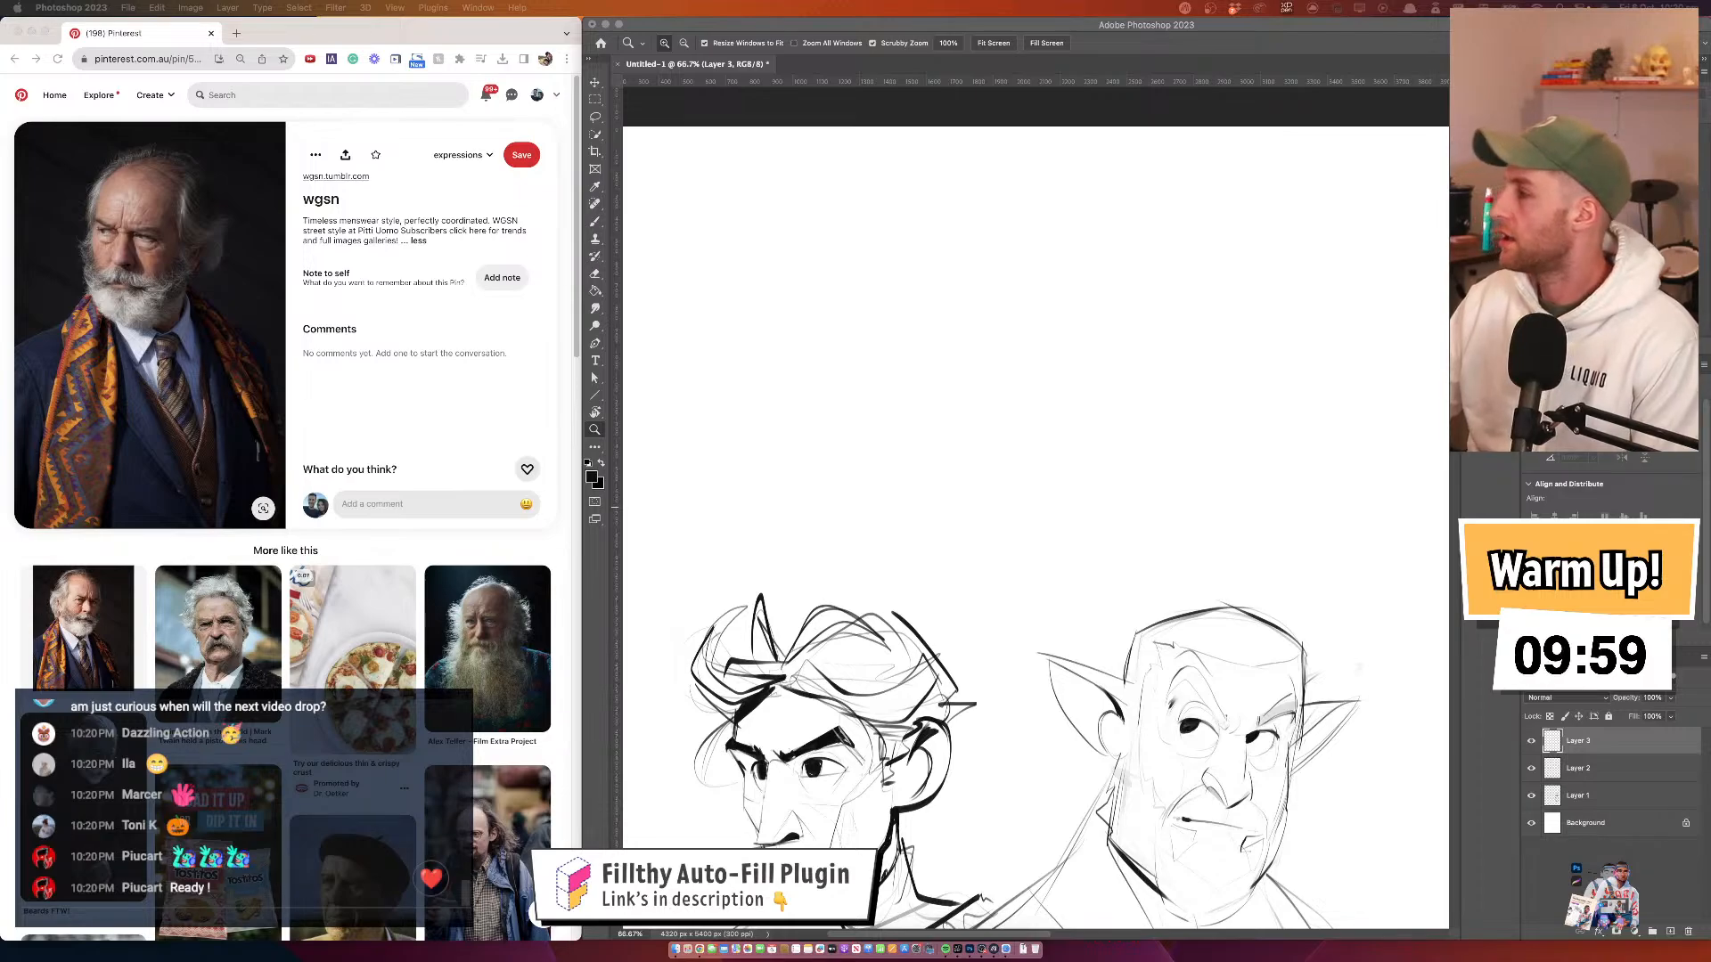
pyautogui.click(963, 282)
pyautogui.scroll(2, 953, 323)
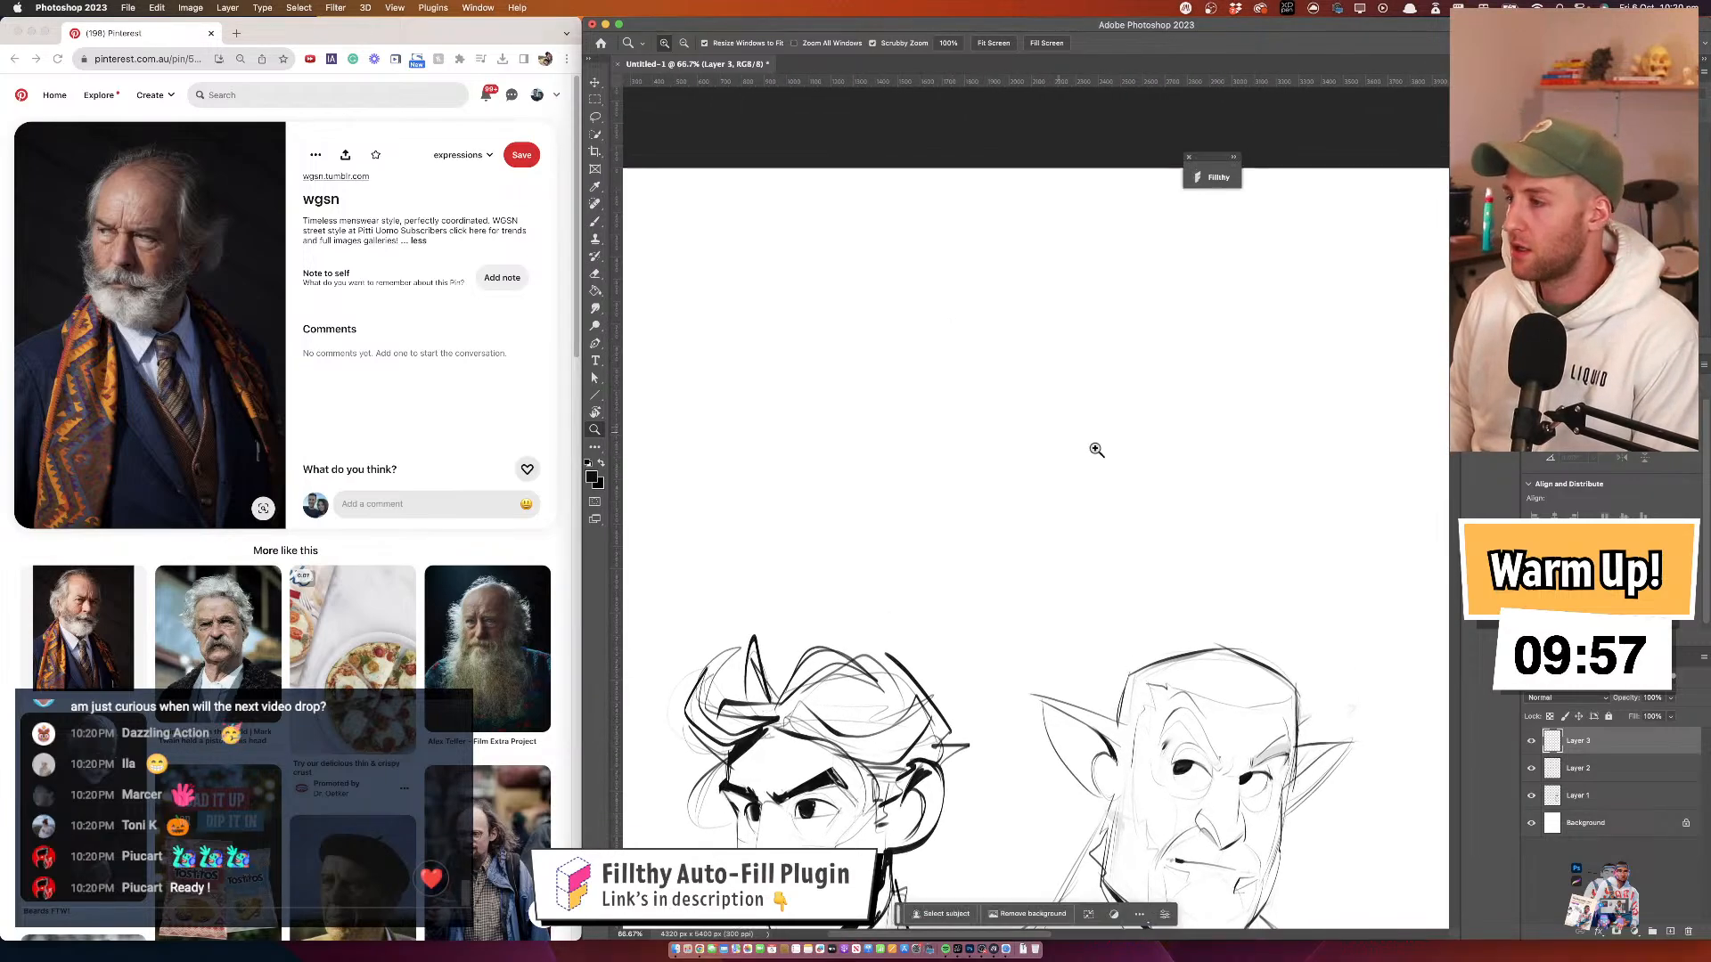
pyautogui.press('b')
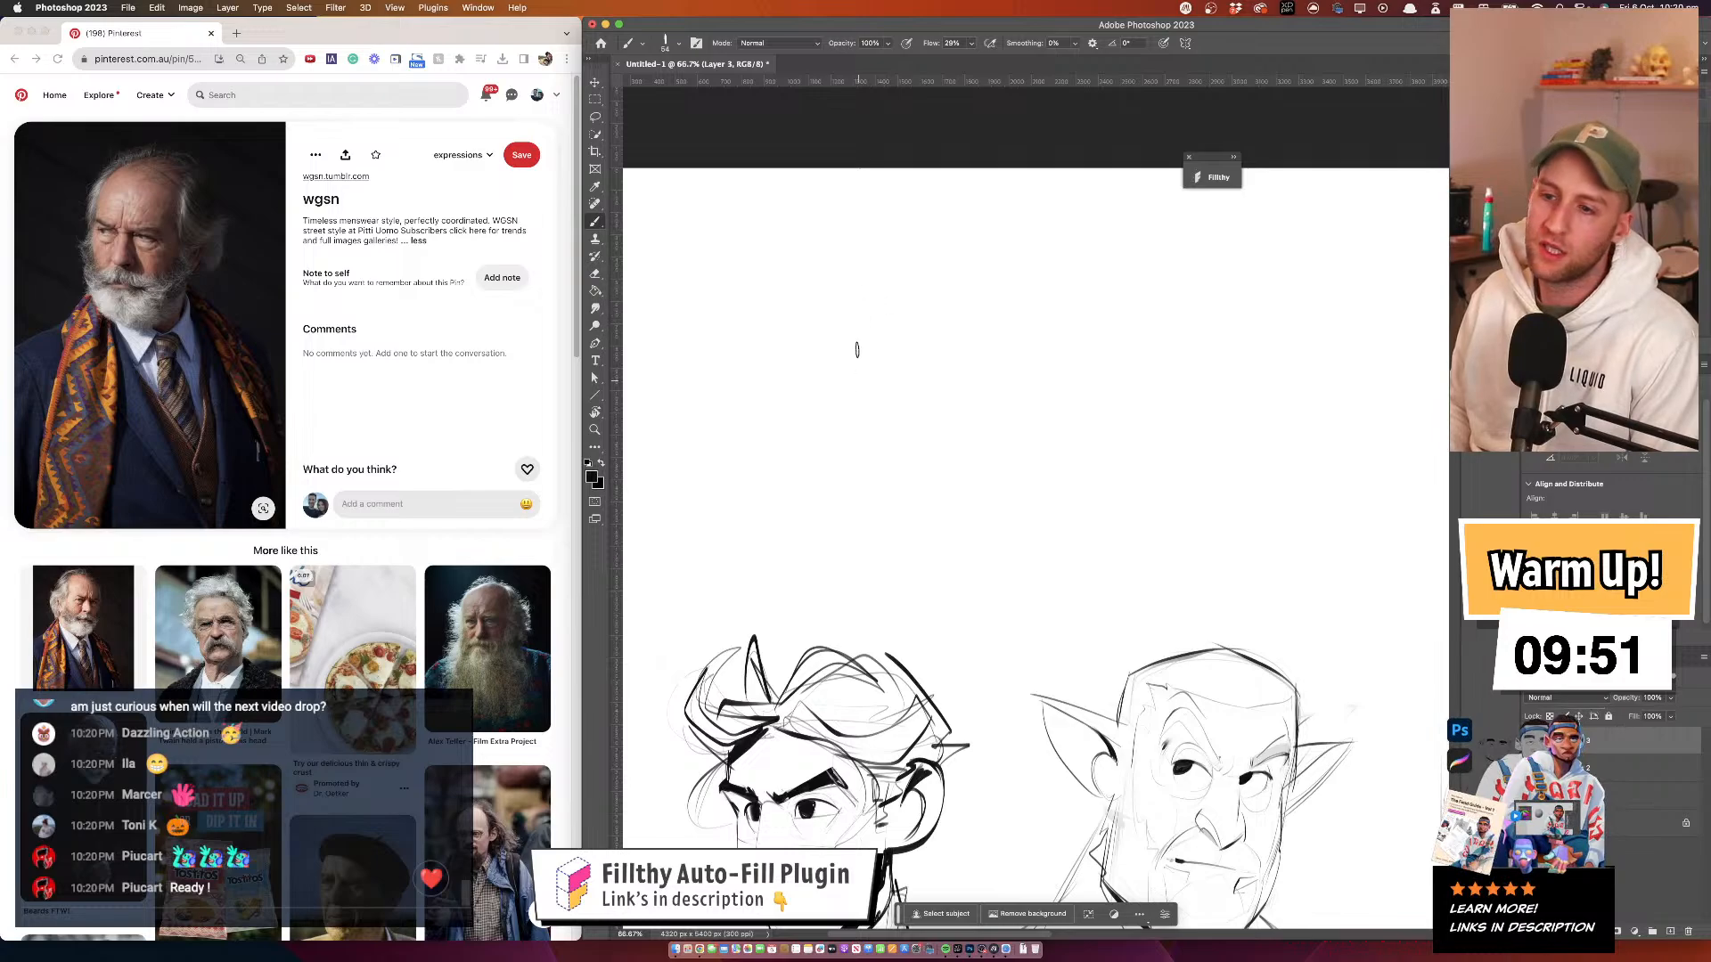
pyautogui.moveTo(833, 287)
pyautogui.mouseDown()
pyautogui.moveTo(819, 328)
pyautogui.moveTo(853, 495)
pyautogui.moveTo(1061, 470)
pyautogui.moveTo(1058, 279)
pyautogui.moveTo(840, 275)
pyautogui.moveTo(874, 443)
pyautogui.moveTo(922, 535)
pyautogui.mouseUp()
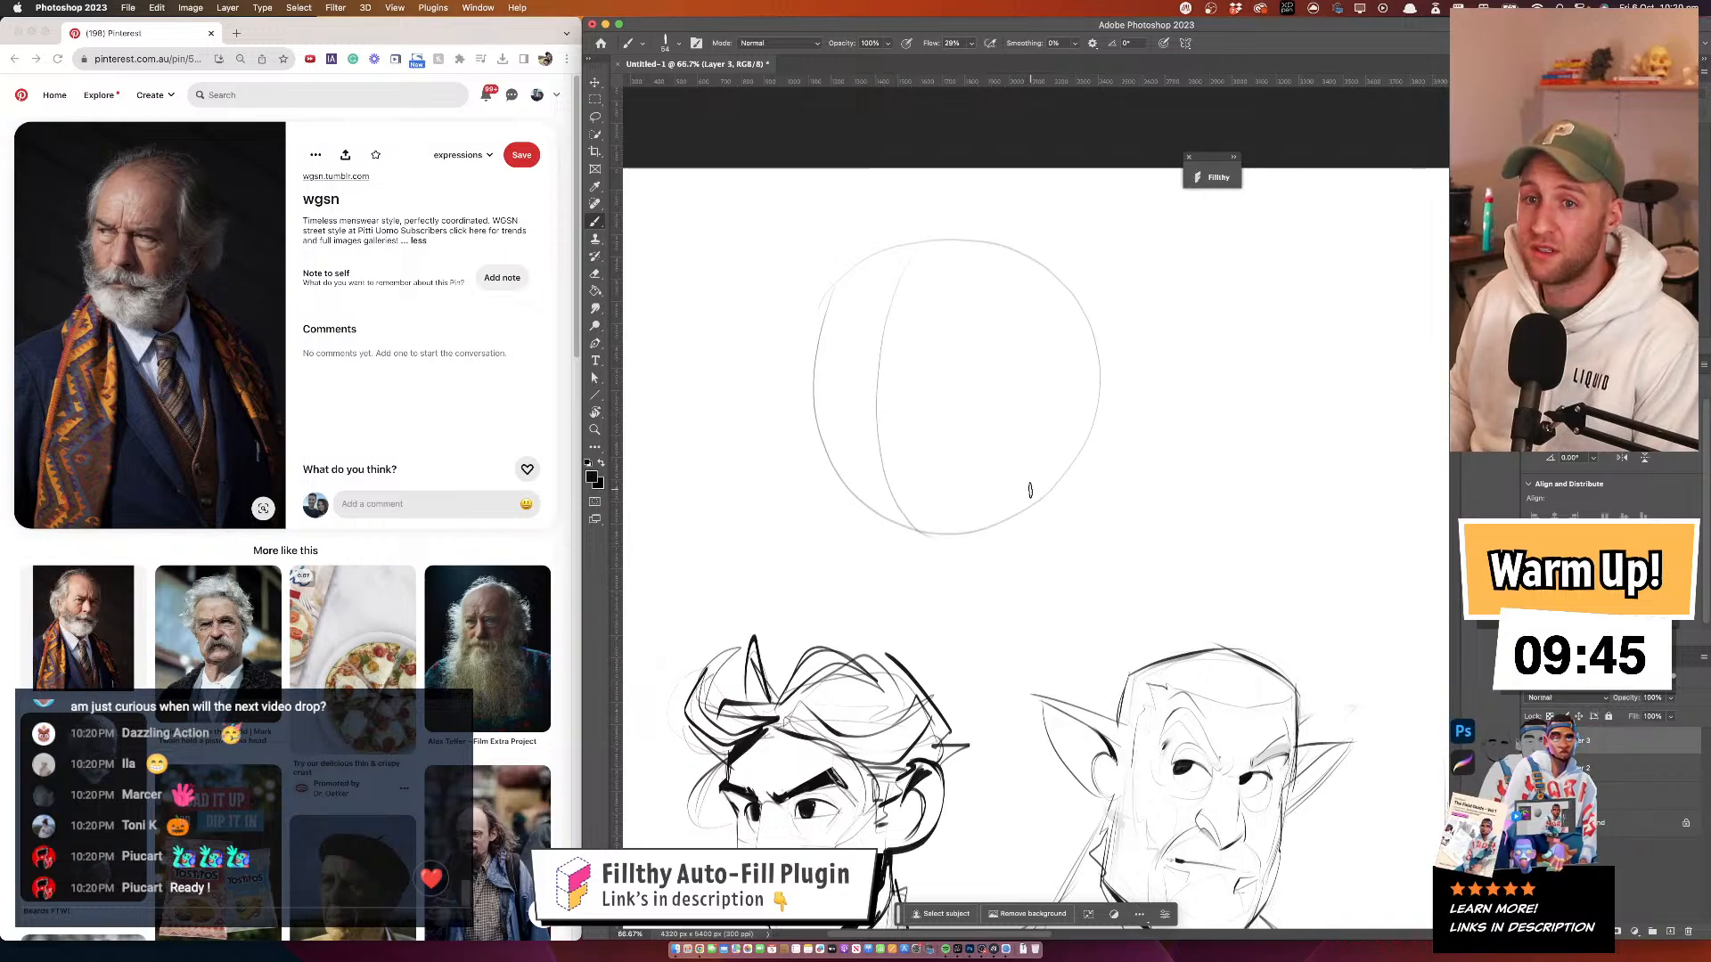
# Block in the broad beard curve beneath the head circle and the light outlines of the ear, head side and hair
pyautogui.moveTo(781, 400)
pyautogui.mouseDown()
pyautogui.moveTo(772, 518)
pyautogui.moveTo(895, 601)
pyautogui.moveTo(1070, 521)
pyautogui.mouseUp()
pyautogui.moveTo(1058, 441); pyautogui.dragTo(1085, 456)
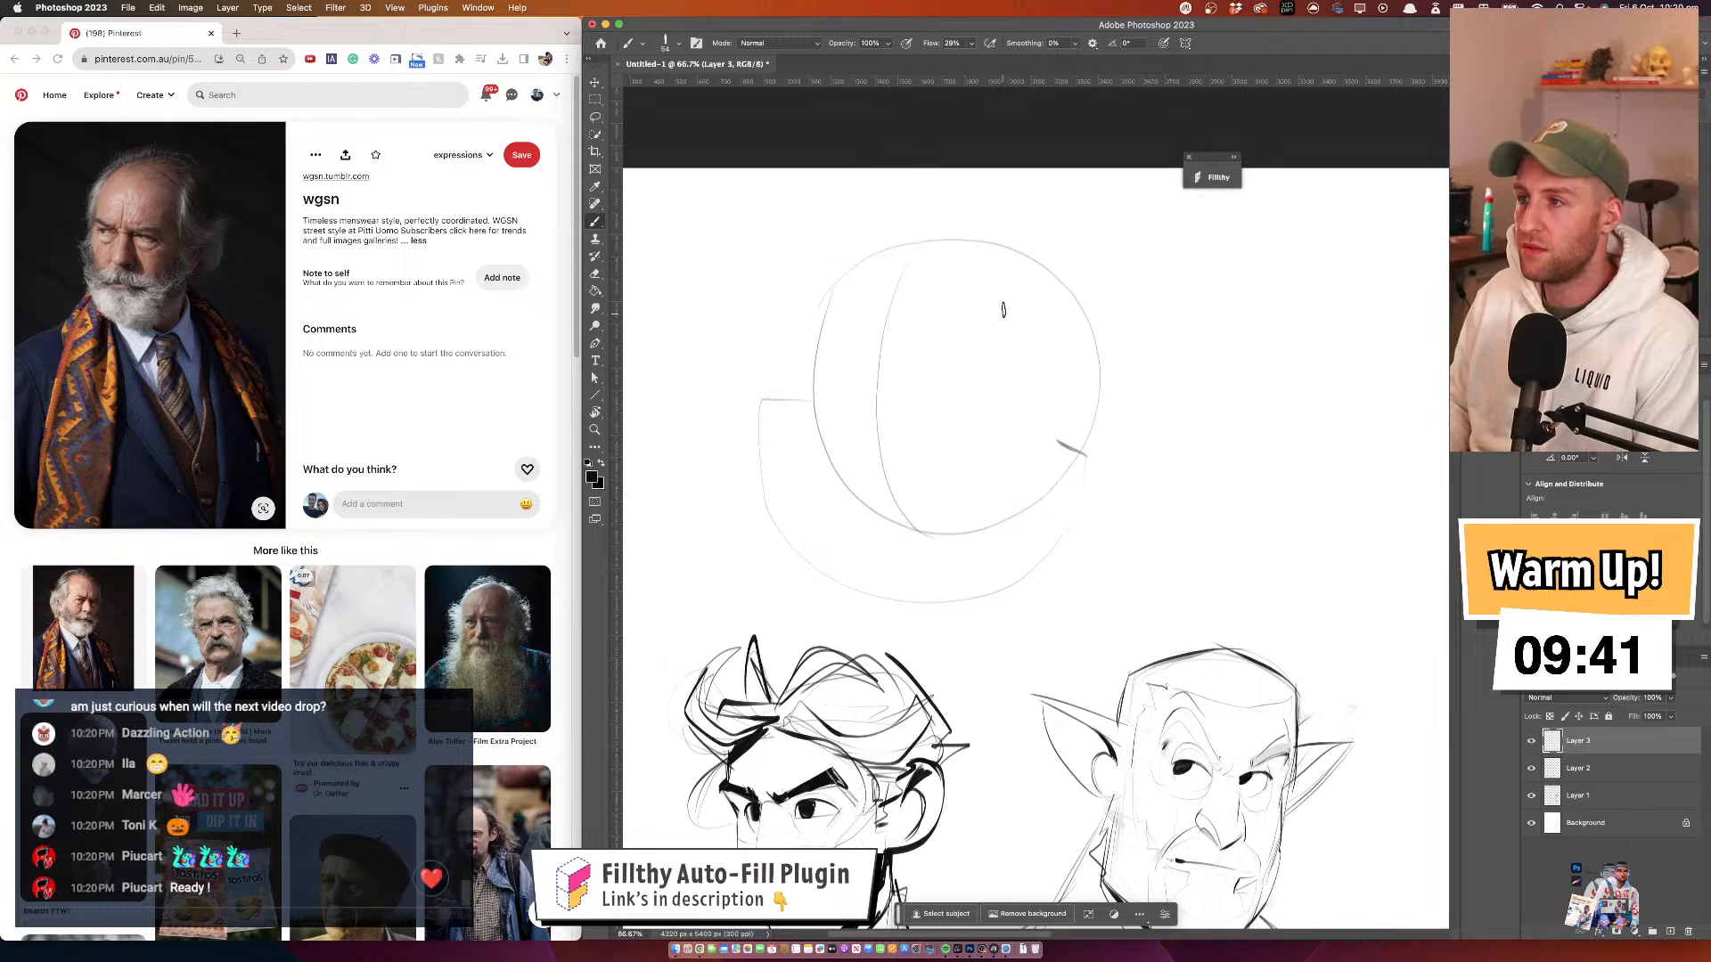
pyautogui.moveTo(1093, 288)
pyautogui.mouseDown()
pyautogui.moveTo(1184, 321)
pyautogui.moveTo(1053, 394)
pyautogui.mouseUp()
pyautogui.moveTo(1072, 237)
pyautogui.mouseDown()
pyautogui.moveTo(916, 225)
pyautogui.moveTo(800, 286)
pyautogui.moveTo(812, 333)
pyautogui.moveTo(802, 401)
pyautogui.mouseUp()
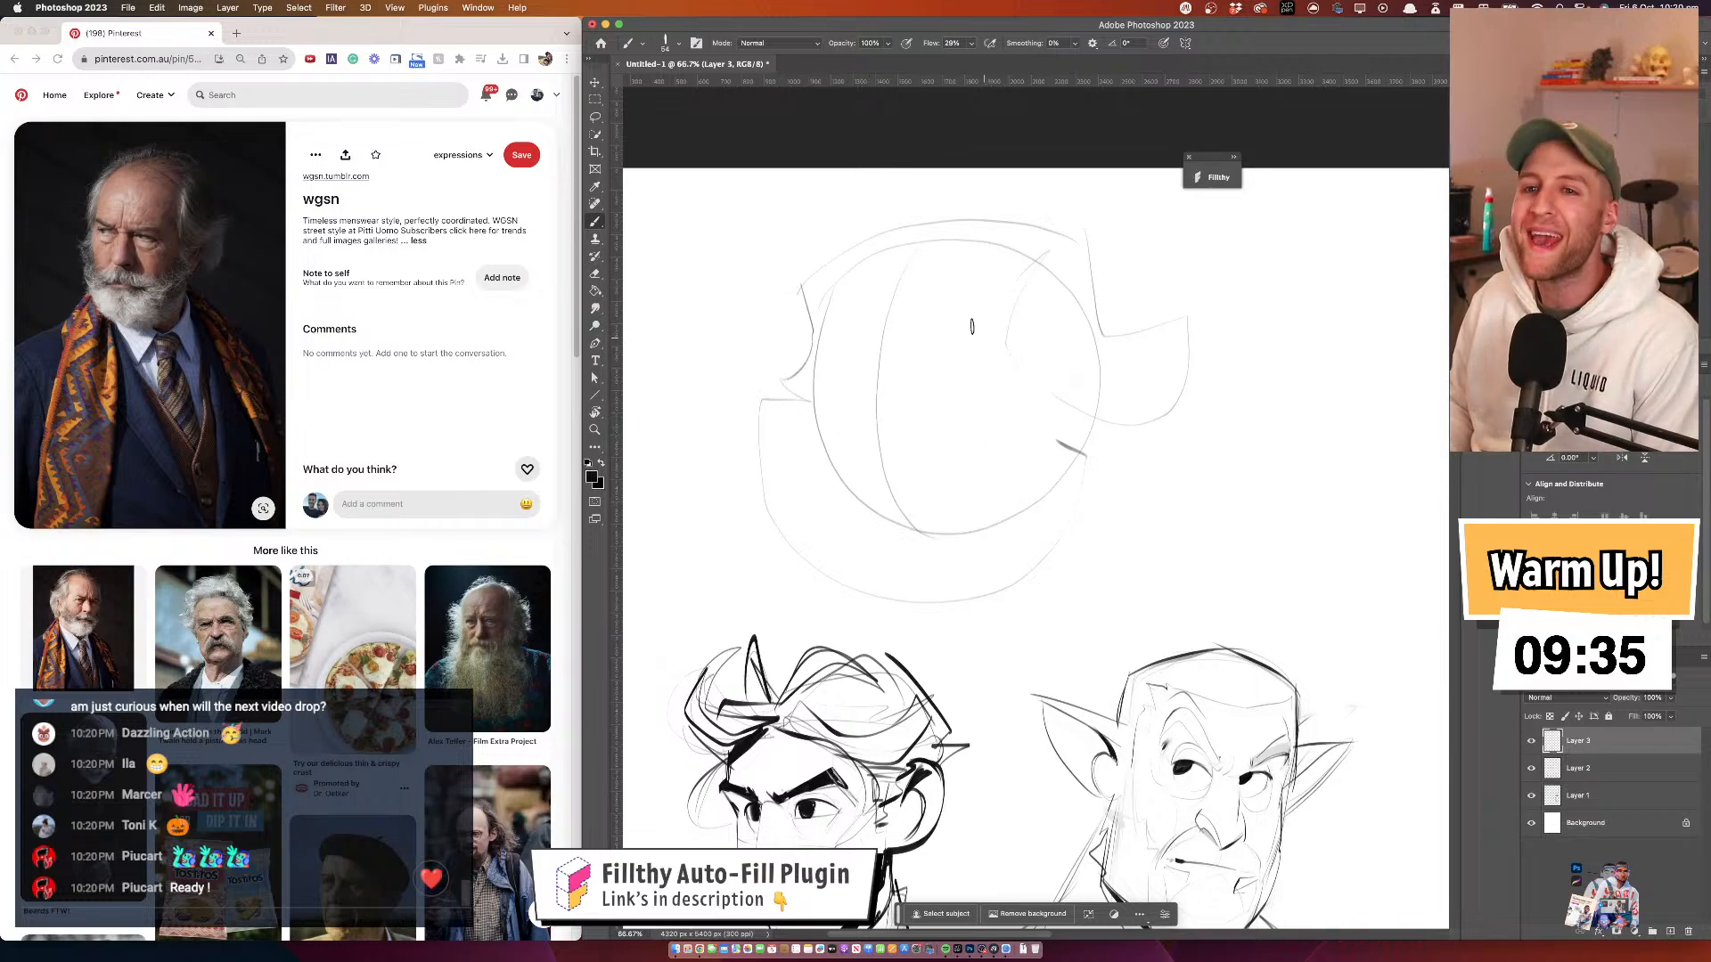
# Sketch round guides for both eyes and reinforce the upper far edge of the bearded man's head
pyautogui.moveTo(966, 336)
pyautogui.mouseDown()
pyautogui.moveTo(930, 375)
pyautogui.moveTo(971, 416)
pyautogui.mouseUp()
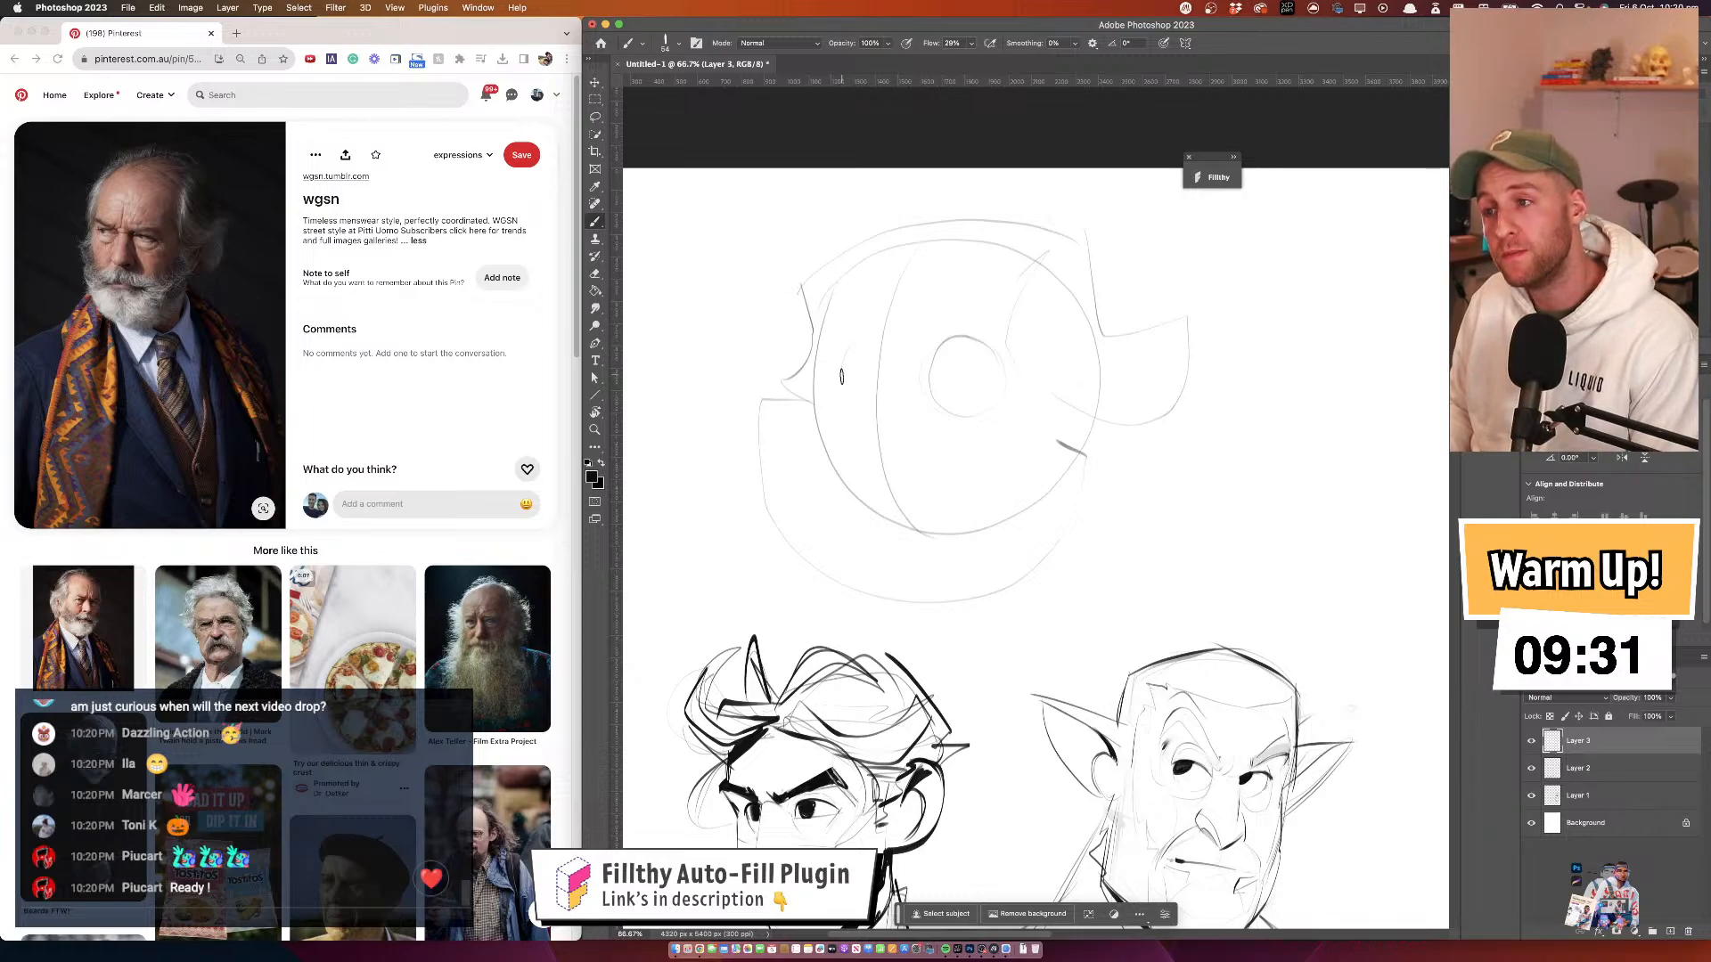
pyautogui.moveTo(873, 334); pyautogui.dragTo(842, 380)
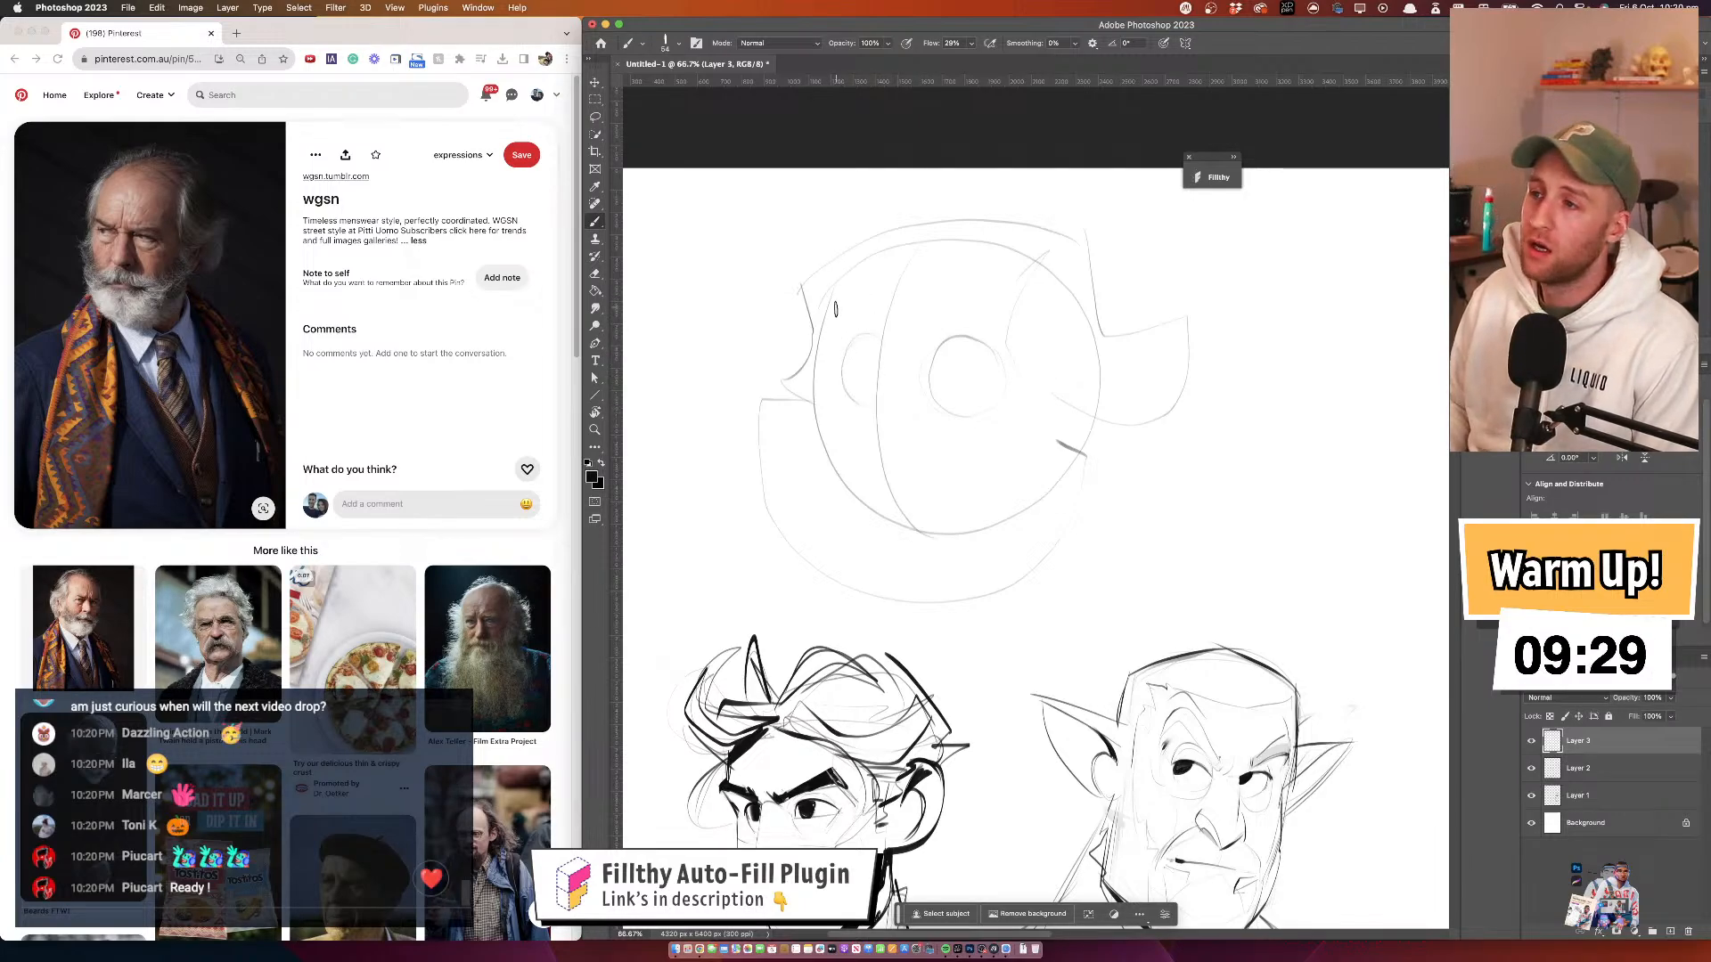
pyautogui.moveTo(846, 272); pyautogui.dragTo(889, 236)
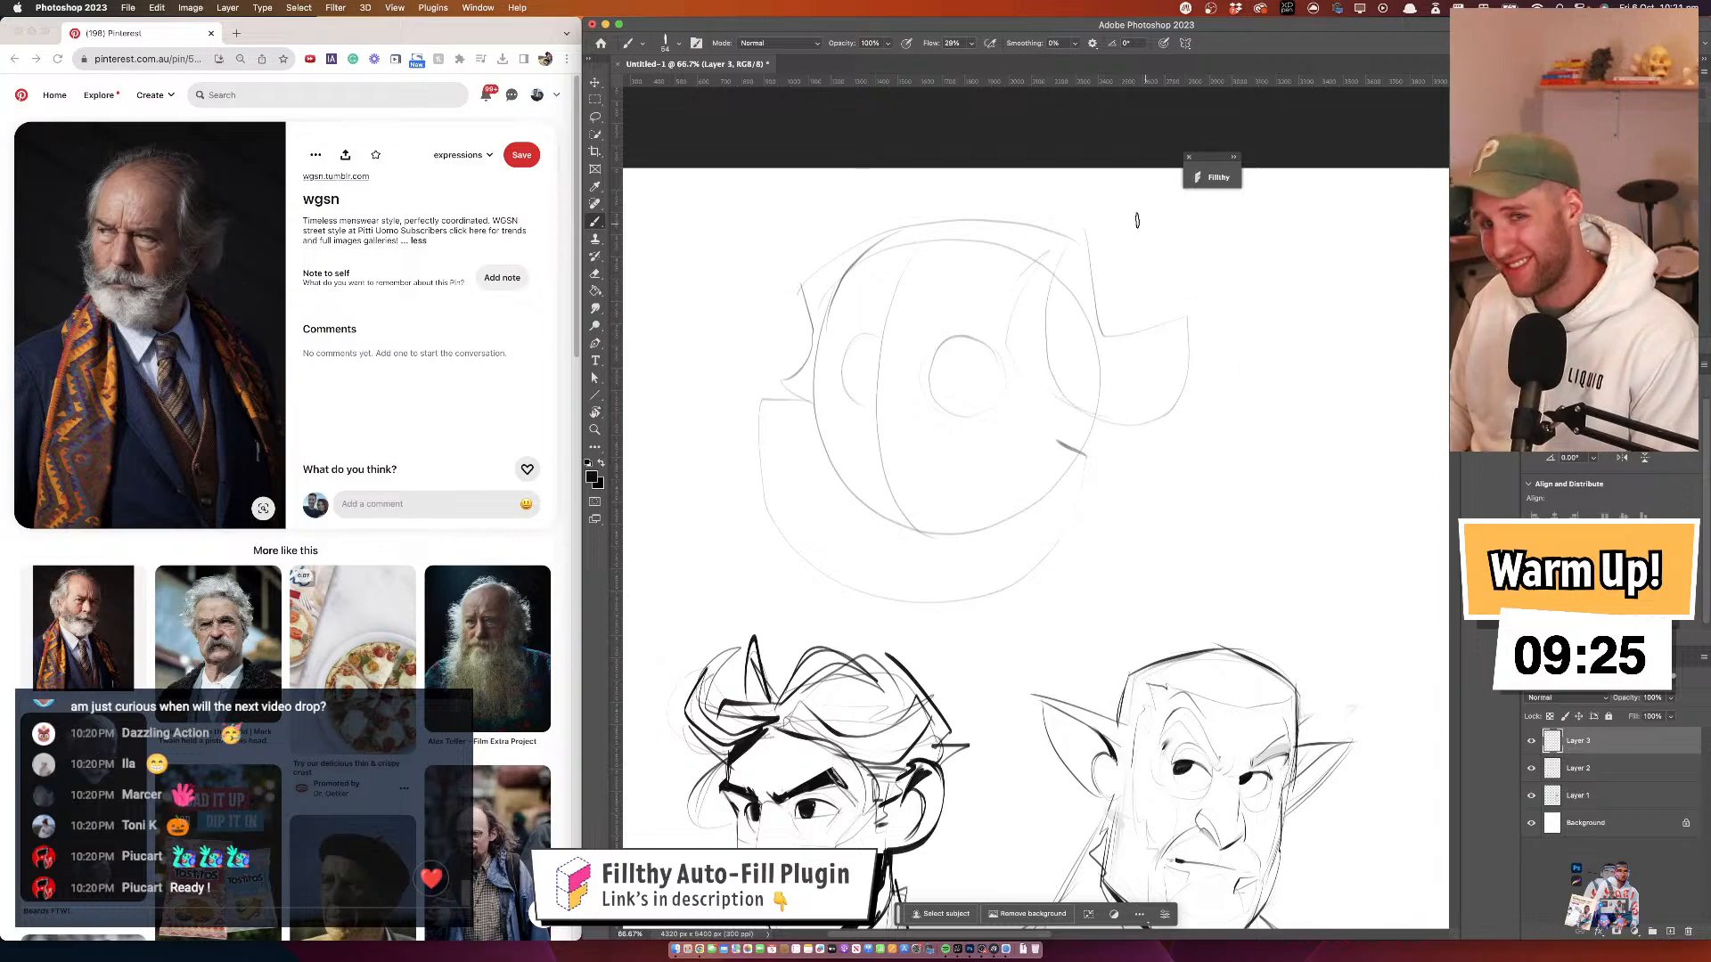
# Define the hair beside the ear and the inner ear, and draw the neck lines meeting in a pointed collar
pyautogui.moveTo(1121, 232); pyautogui.dragTo(1174, 477)
pyautogui.moveTo(1137, 385)
pyautogui.mouseDown()
pyautogui.moveTo(1174, 448)
pyautogui.moveTo(1071, 540)
pyautogui.moveTo(989, 668)
pyautogui.mouseUp()
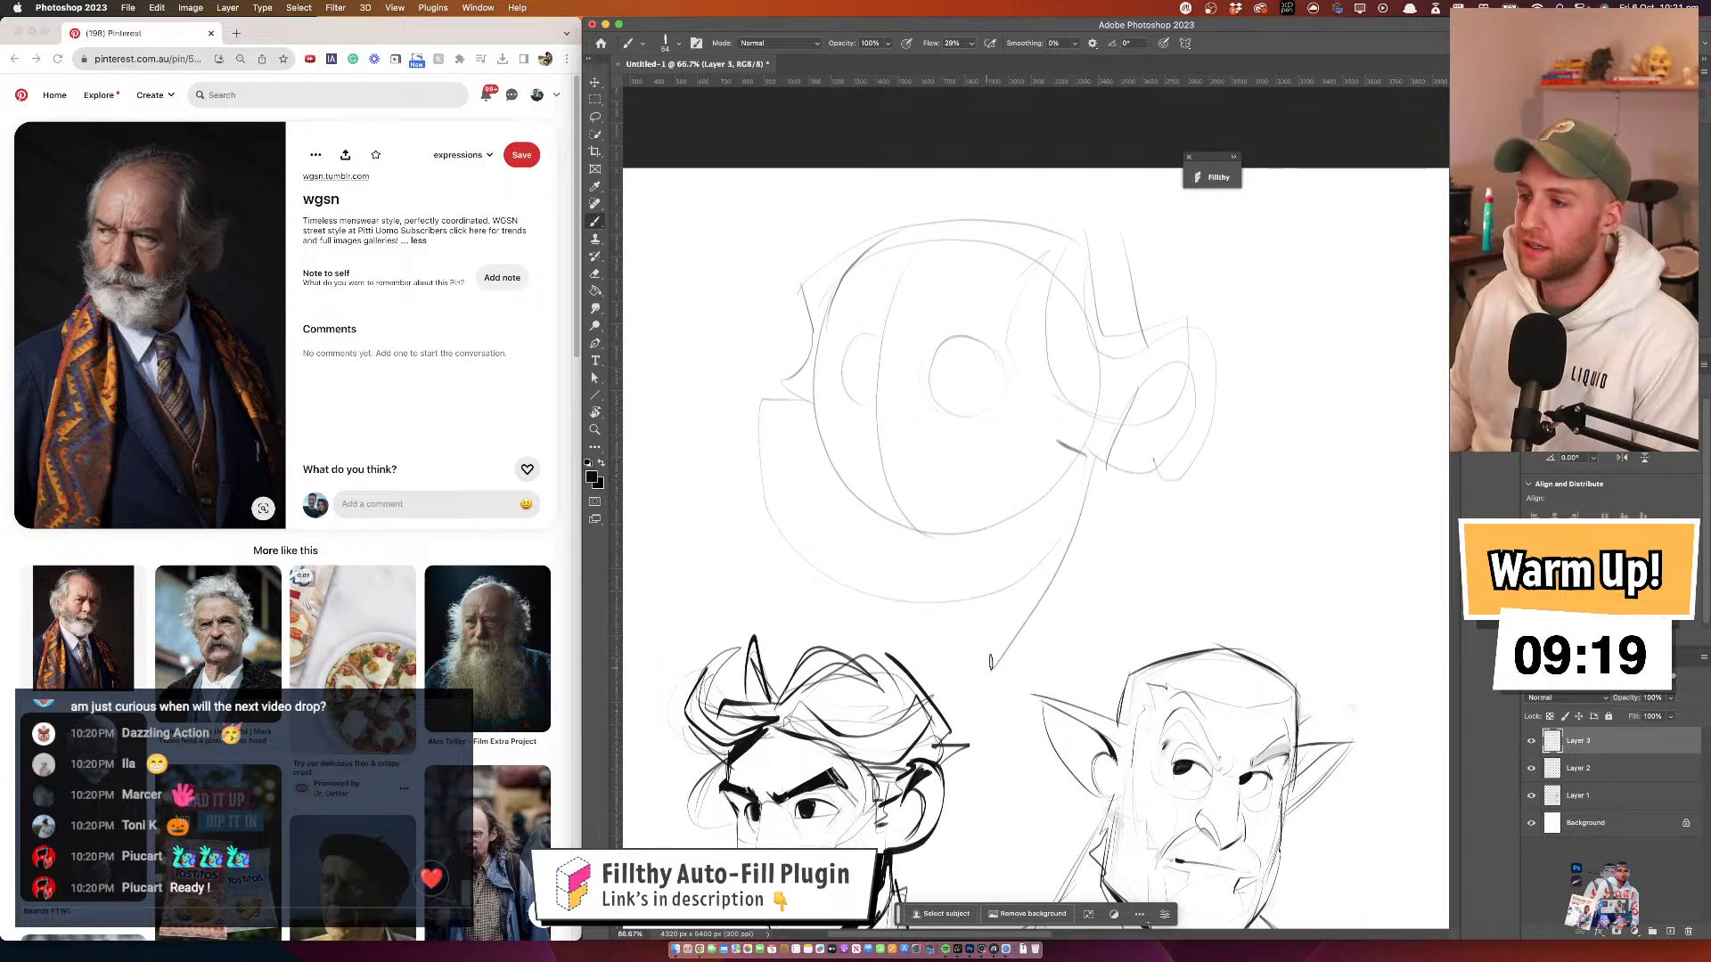
pyautogui.moveTo(863, 588)
pyautogui.mouseDown()
pyautogui.moveTo(954, 664)
pyautogui.moveTo(1032, 659)
pyautogui.moveTo(1121, 613)
pyautogui.mouseUp()
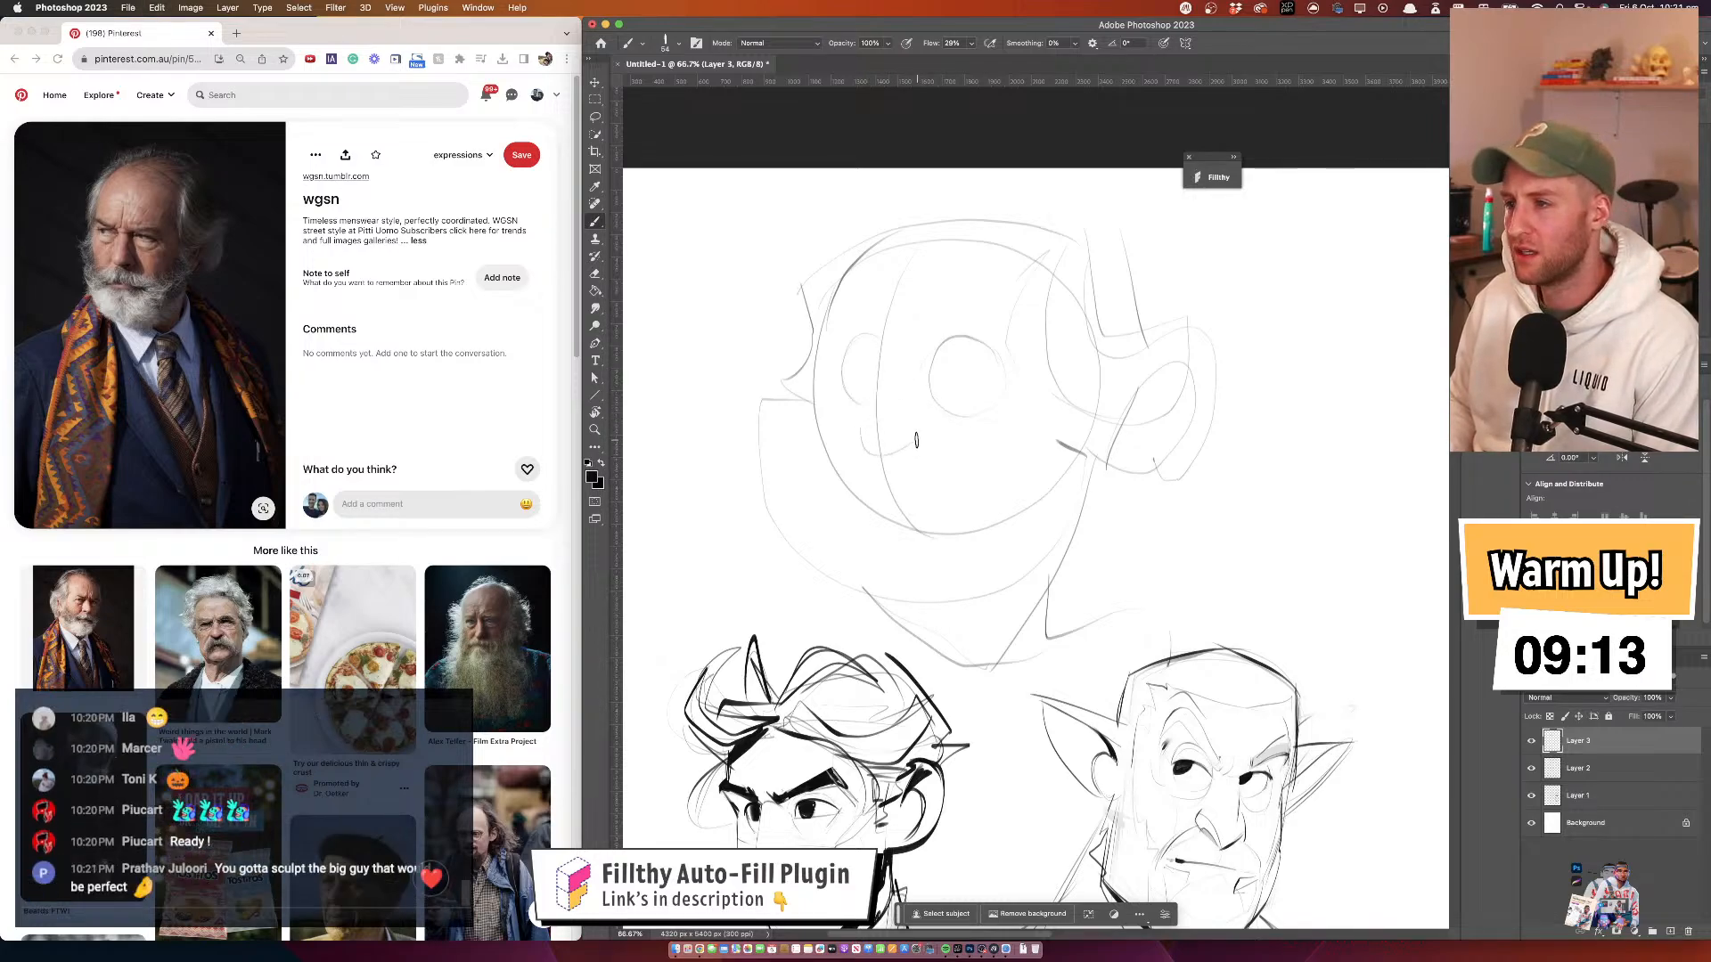
# Sketch the rounded nose, arched eyebrows and sweeping moustache on the bearded man's face
pyautogui.moveTo(861, 455); pyautogui.dragTo(918, 446)
pyautogui.moveTo(885, 376); pyautogui.dragTo(861, 455)
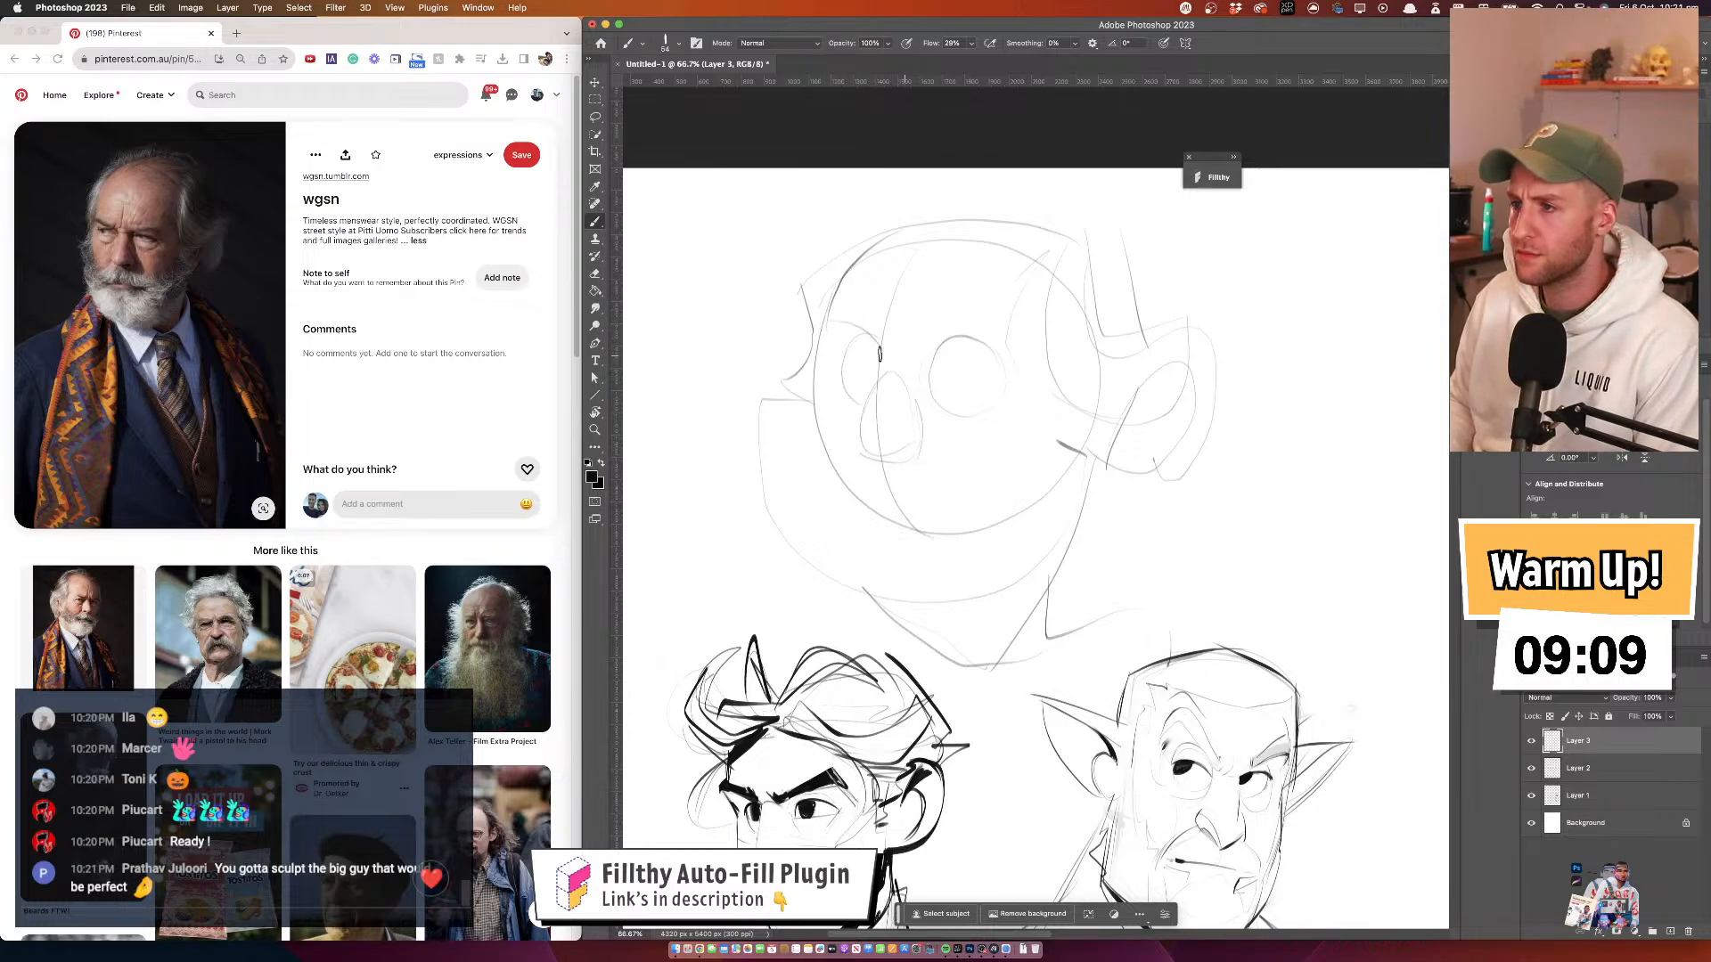
pyautogui.moveTo(915, 354); pyautogui.dragTo(1014, 360)
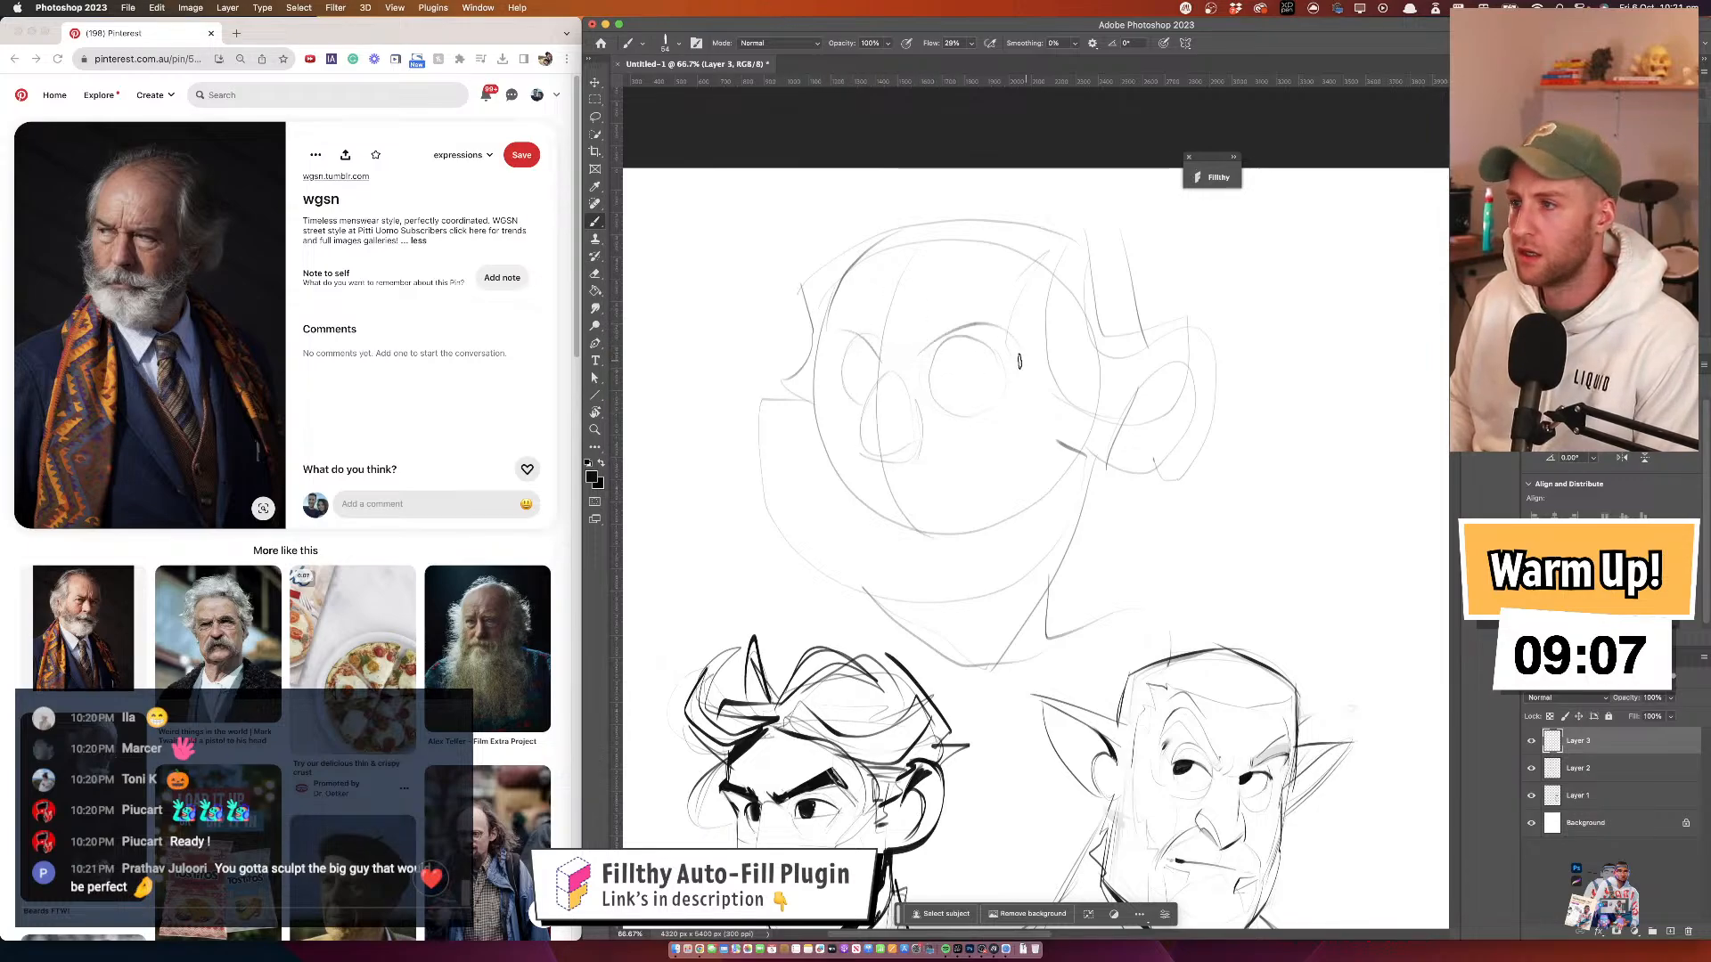
pyautogui.moveTo(913, 352); pyautogui.dragTo(1014, 366)
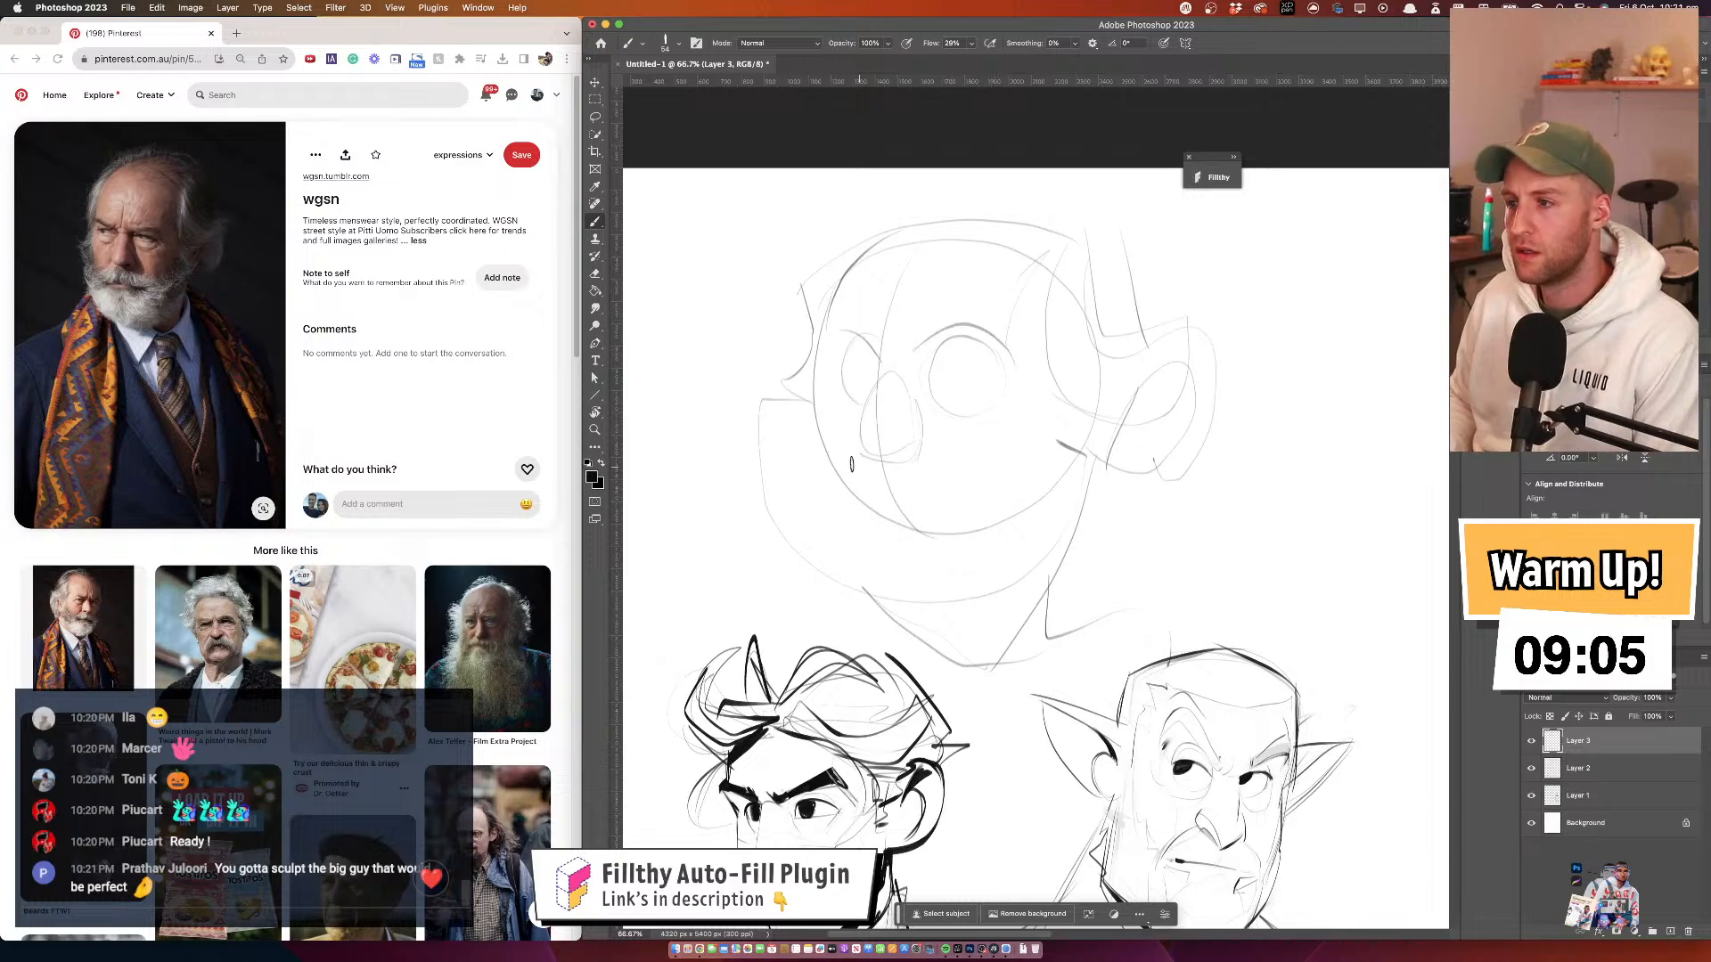
pyautogui.moveTo(921, 448); pyautogui.dragTo(961, 472)
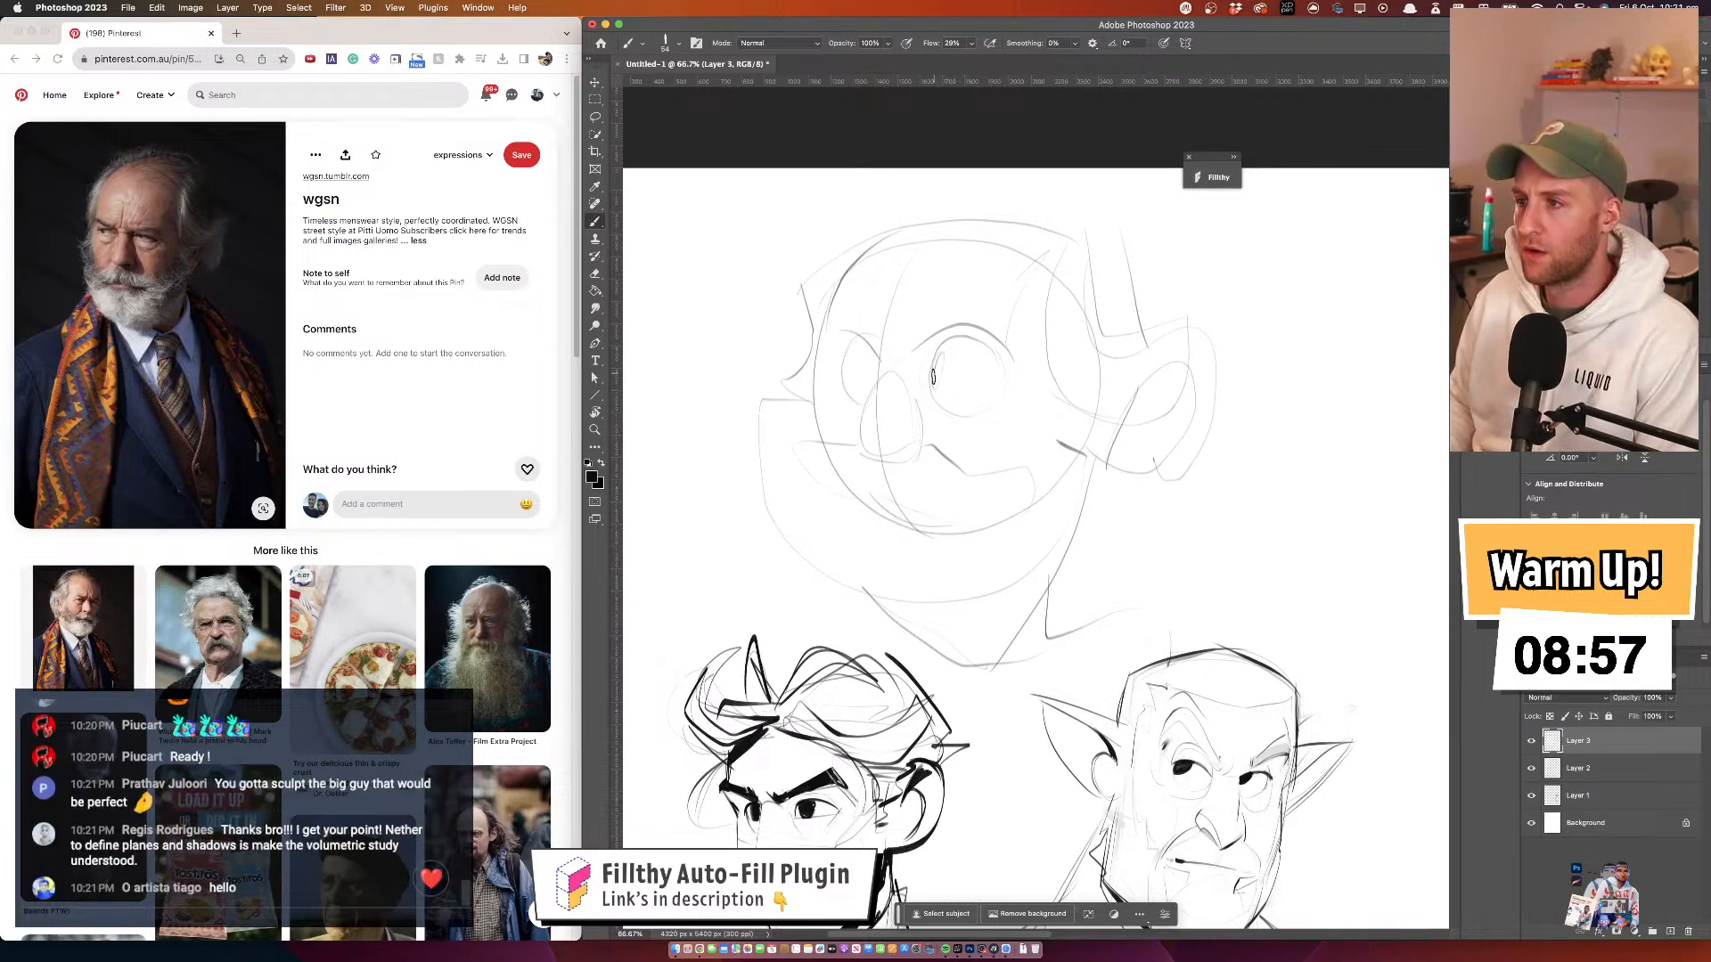
# Fill in both pupils with a frown crease between the brows, and outline the hair rising above the forehead with a resized brush
pyautogui.moveTo(941, 356)
pyautogui.mouseDown()
pyautogui.moveTo(932, 400)
pyautogui.moveTo(938, 347)
pyautogui.moveTo(845, 364)
pyautogui.moveTo(845, 345)
pyautogui.moveTo(846, 388)
pyautogui.moveTo(847, 366)
pyautogui.moveTo(937, 385)
pyautogui.mouseUp()
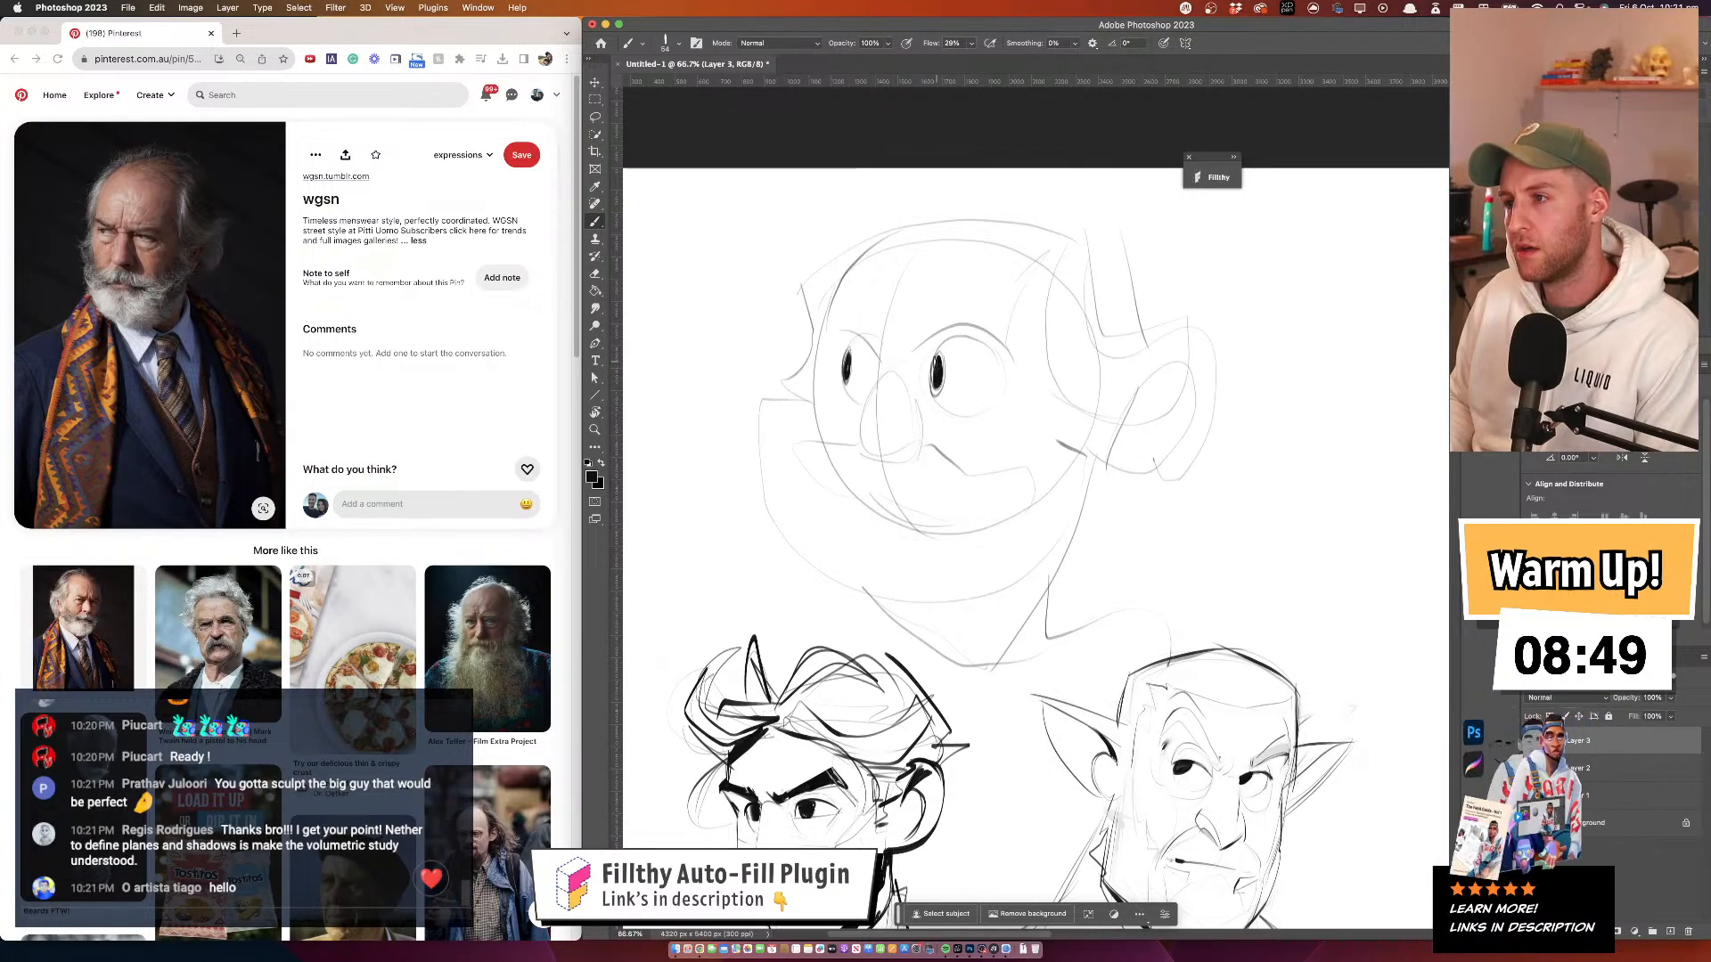
pyautogui.moveTo(1012, 371)
pyautogui.mouseDown()
pyautogui.moveTo(990, 337)
pyautogui.moveTo(880, 317)
pyautogui.moveTo(886, 275)
pyautogui.moveTo(802, 303)
pyautogui.moveTo(836, 348)
pyautogui.mouseUp()
pyautogui.scroll(1, 987, 342)
pyautogui.press('[')
pyautogui.press('[')
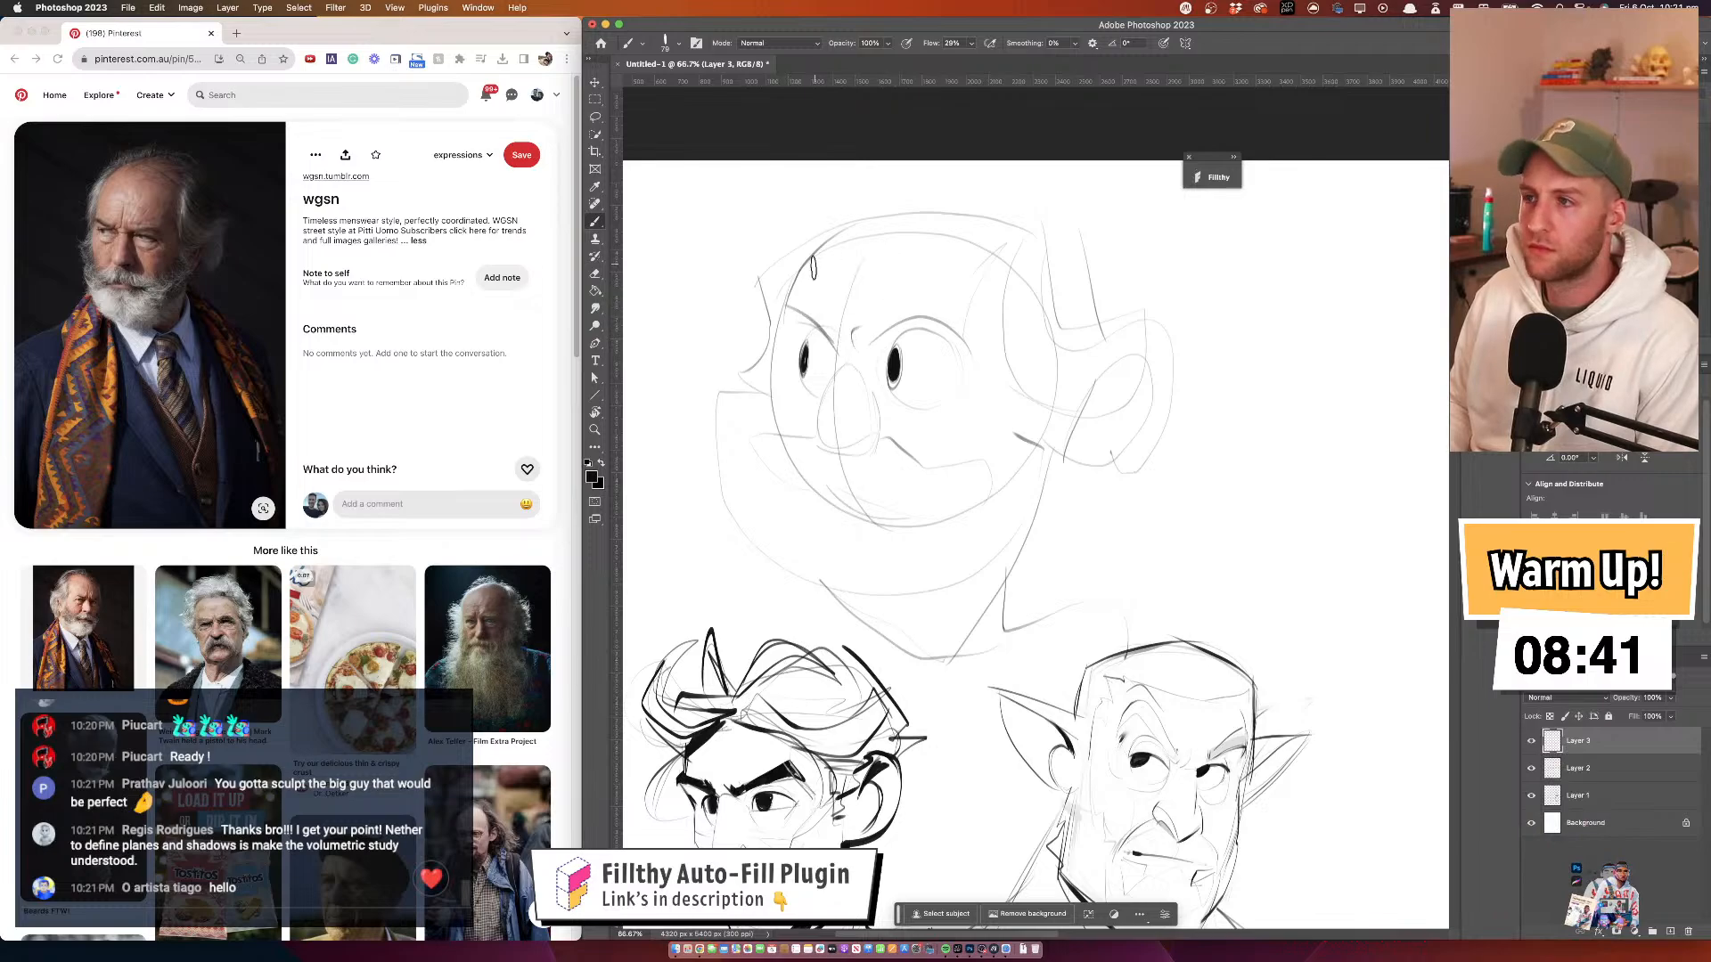
pyautogui.moveTo(926, 185)
pyautogui.mouseDown()
pyautogui.moveTo(777, 233)
pyautogui.moveTo(773, 311)
pyautogui.mouseUp()
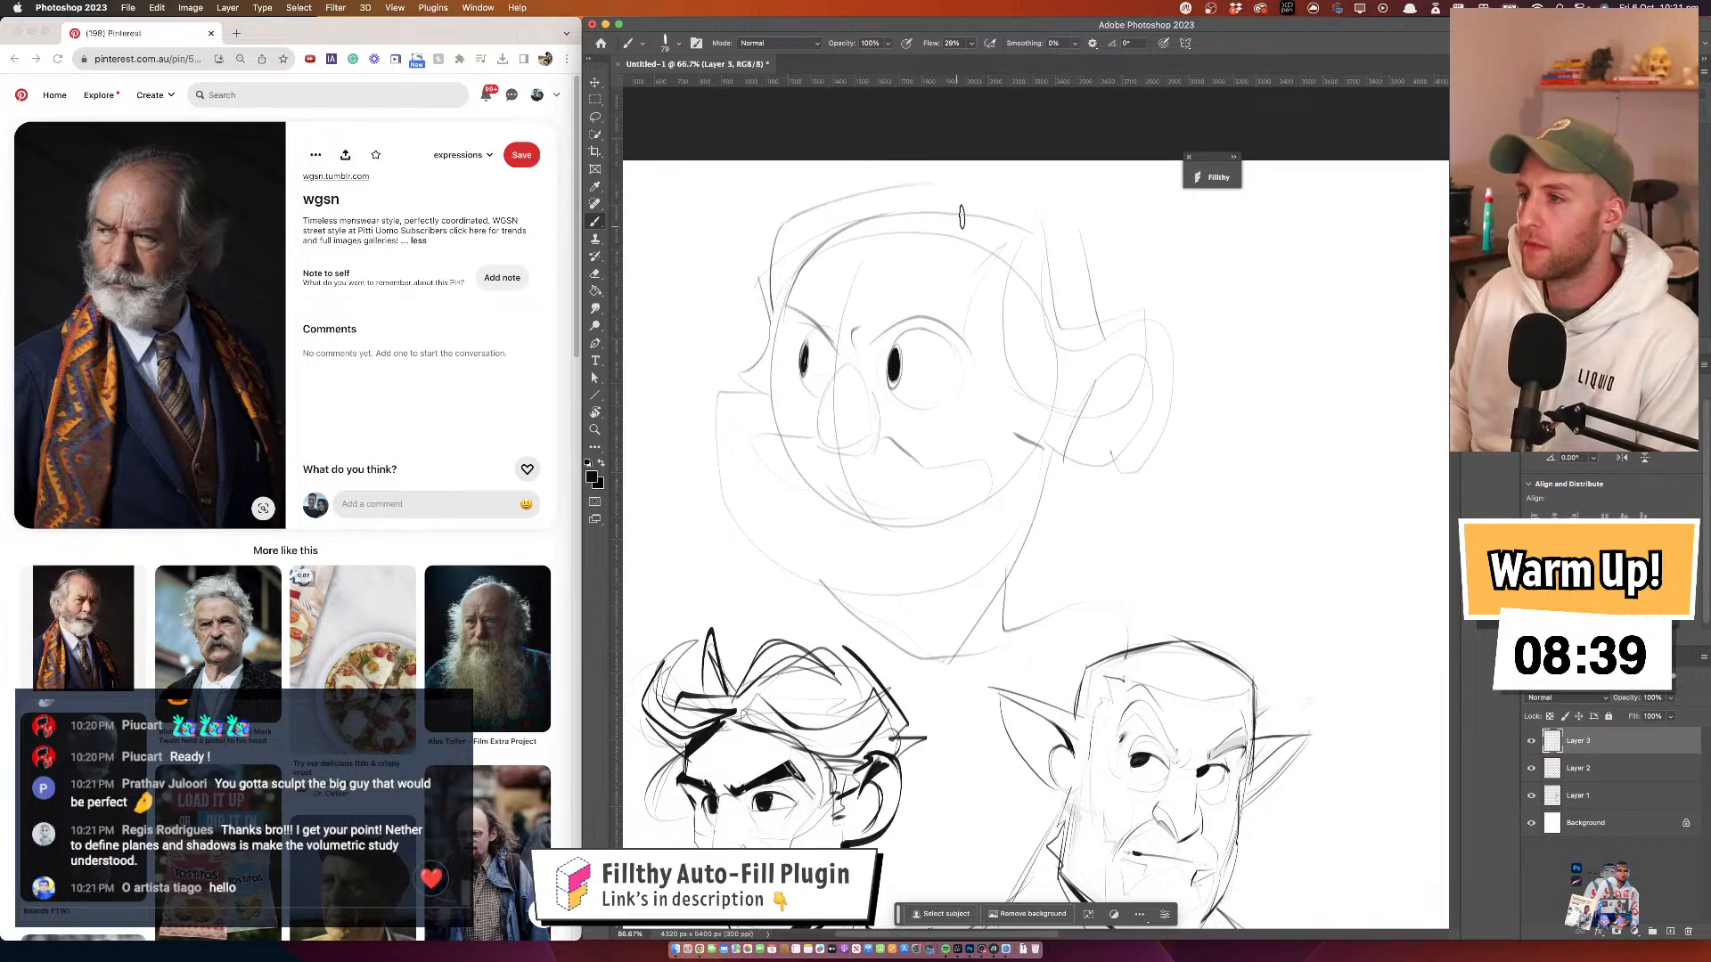
# Draw the nostril under the nose and short mouth lines below the moustache
pyautogui.moveTo(950, 360); pyautogui.dragTo(952, 347)
pyautogui.moveTo(864, 429); pyautogui.dragTo(842, 428)
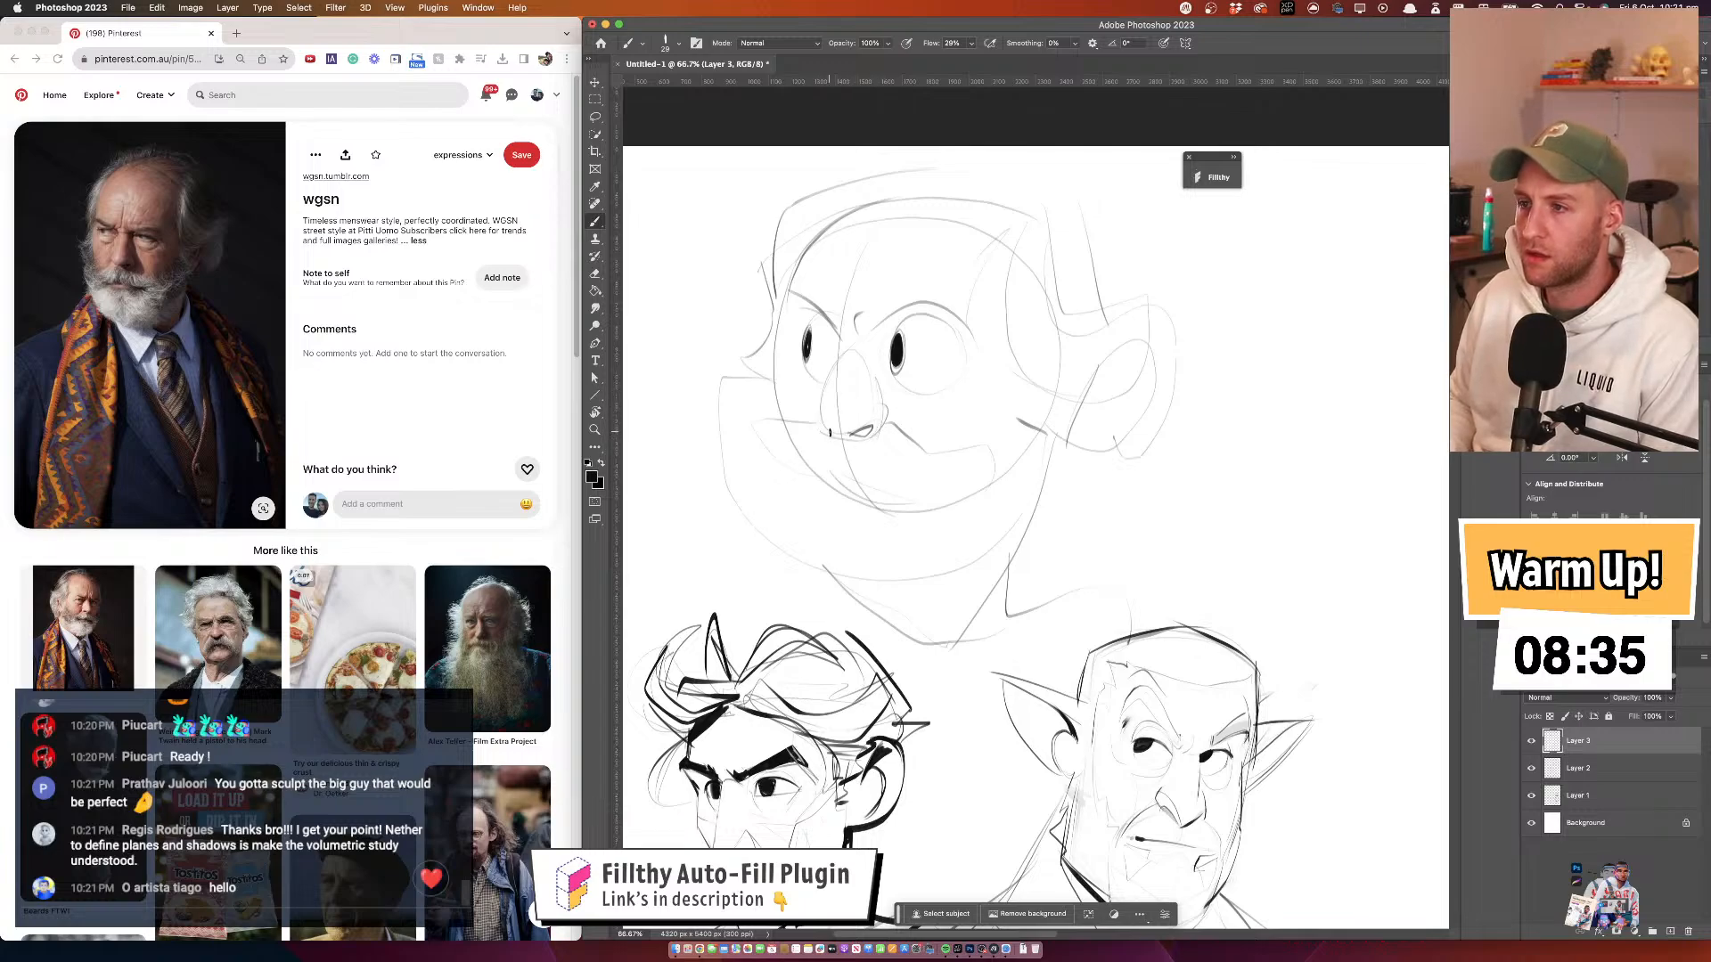
pyautogui.moveTo(853, 464)
pyautogui.mouseDown()
pyautogui.moveTo(882, 482)
pyautogui.moveTo(868, 487)
pyautogui.mouseUp()
pyautogui.moveTo(918, 385); pyautogui.dragTo(896, 395)
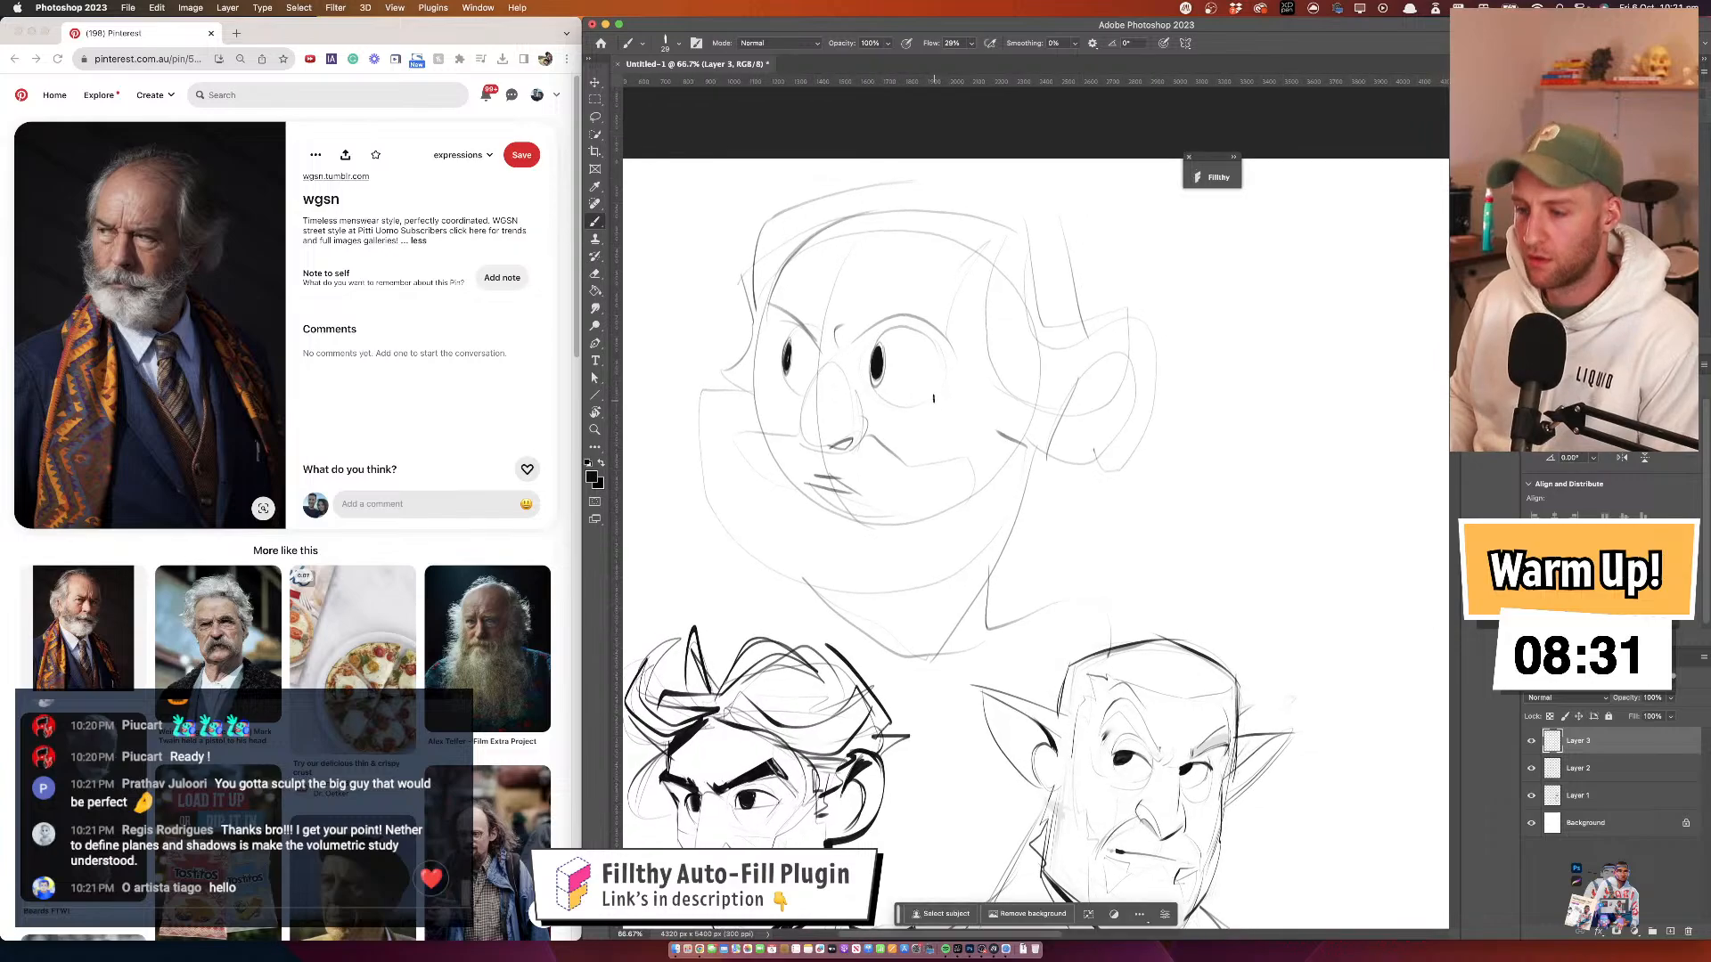
# Flip the canvas view horizontally, round out the back of the hair and darken the neck line below the ear
pyautogui.press('super+shift+h')
pyautogui.moveTo(1052, 358)
pyautogui.mouseDown()
pyautogui.moveTo(775, 362)
pyautogui.moveTo(851, 391)
pyautogui.mouseUp()
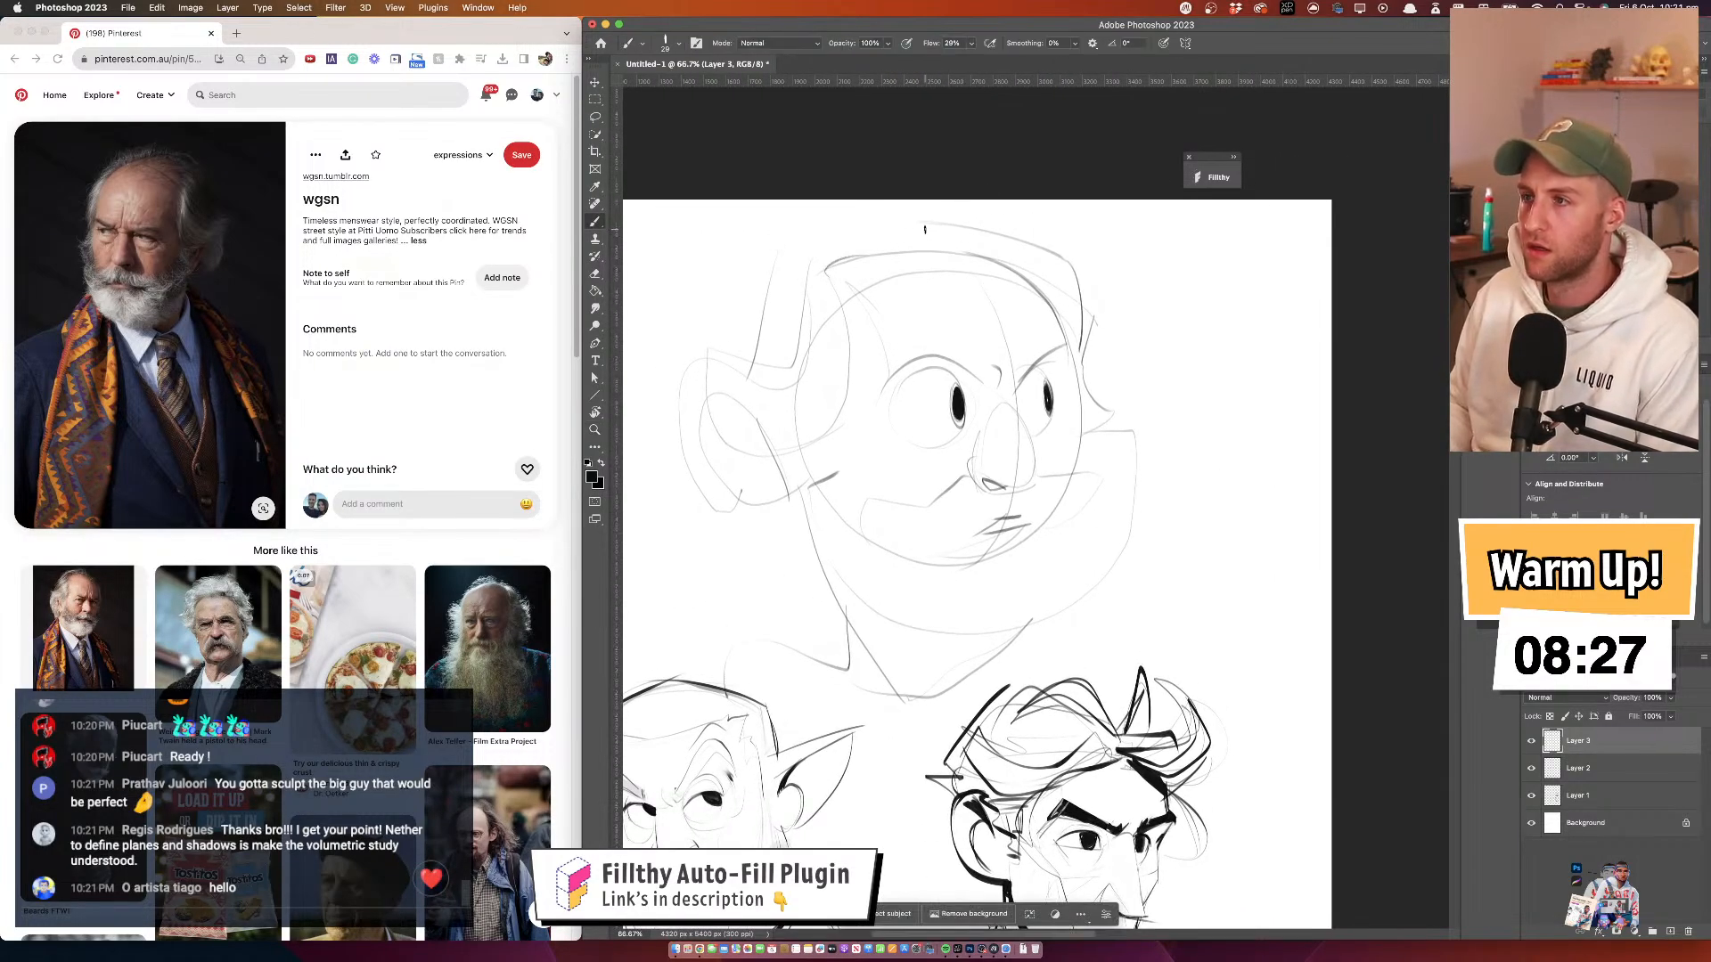
pyautogui.moveTo(909, 219); pyautogui.dragTo(734, 338)
pyautogui.moveTo(802, 495); pyautogui.dragTo(847, 669)
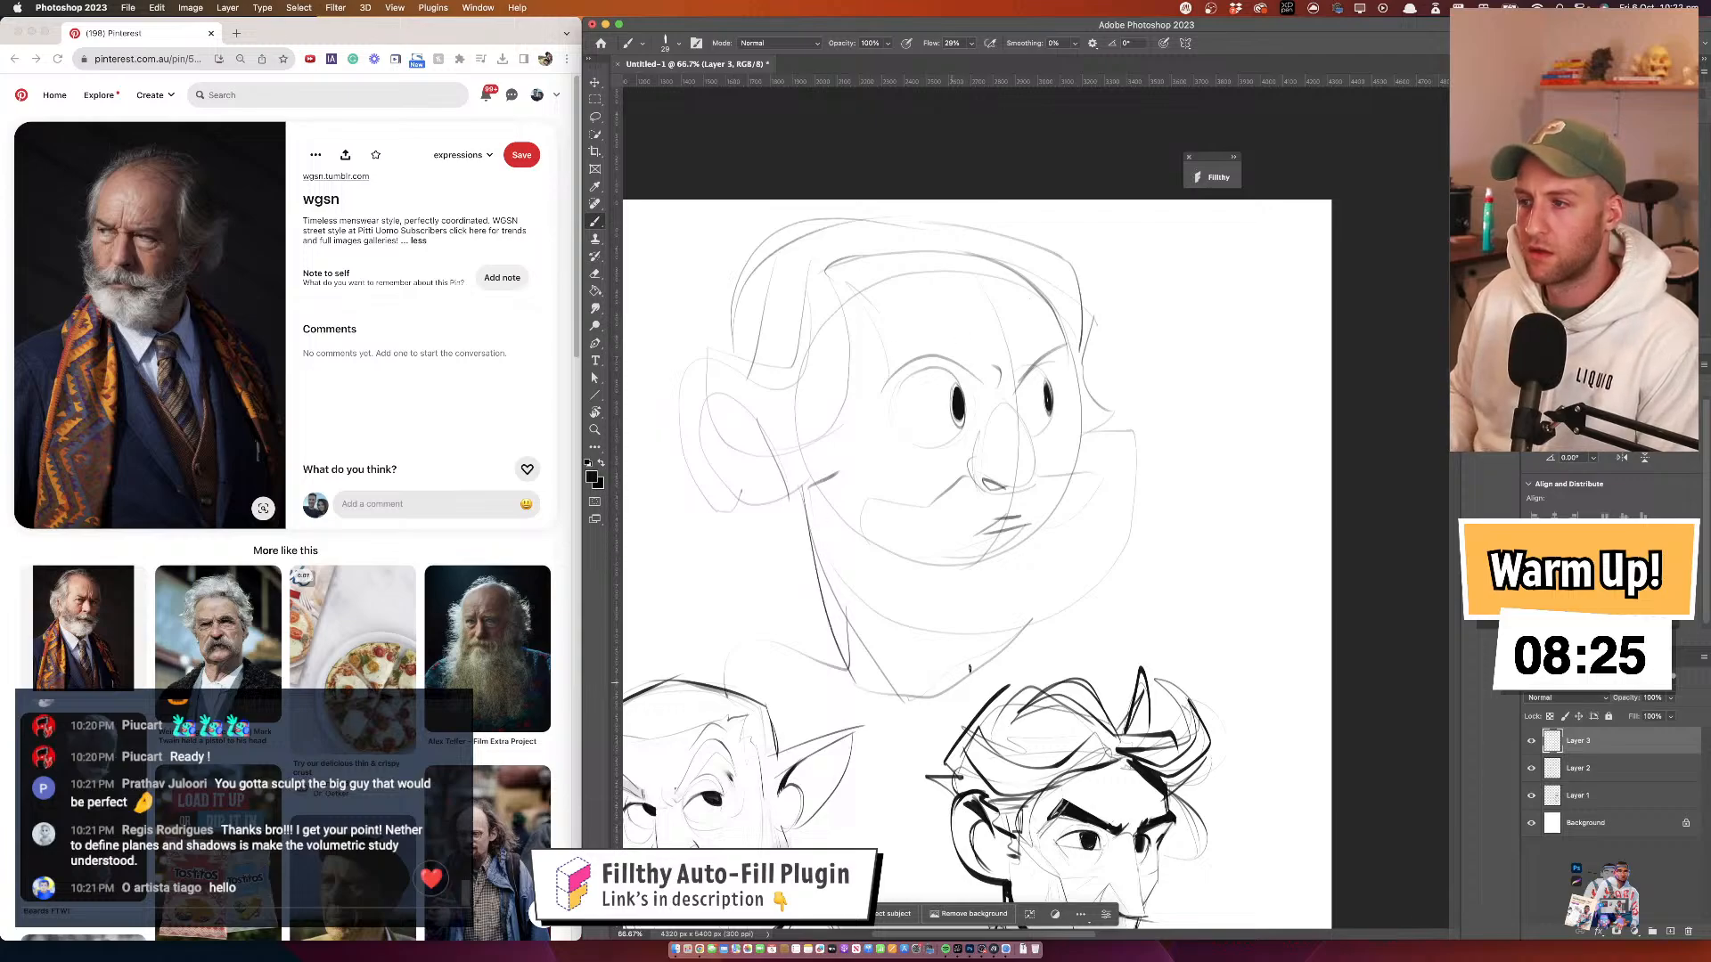
pyautogui.moveTo(989, 436)
pyautogui.mouseDown()
pyautogui.moveTo(979, 474)
pyautogui.moveTo(979, 369)
pyautogui.mouseUp()
# Draw the upper and lower eyelids of both eyes and define the far brow and cheek contour
pyautogui.keyDown('super'); pyautogui.click(965, 428); pyautogui.keyUp('super')
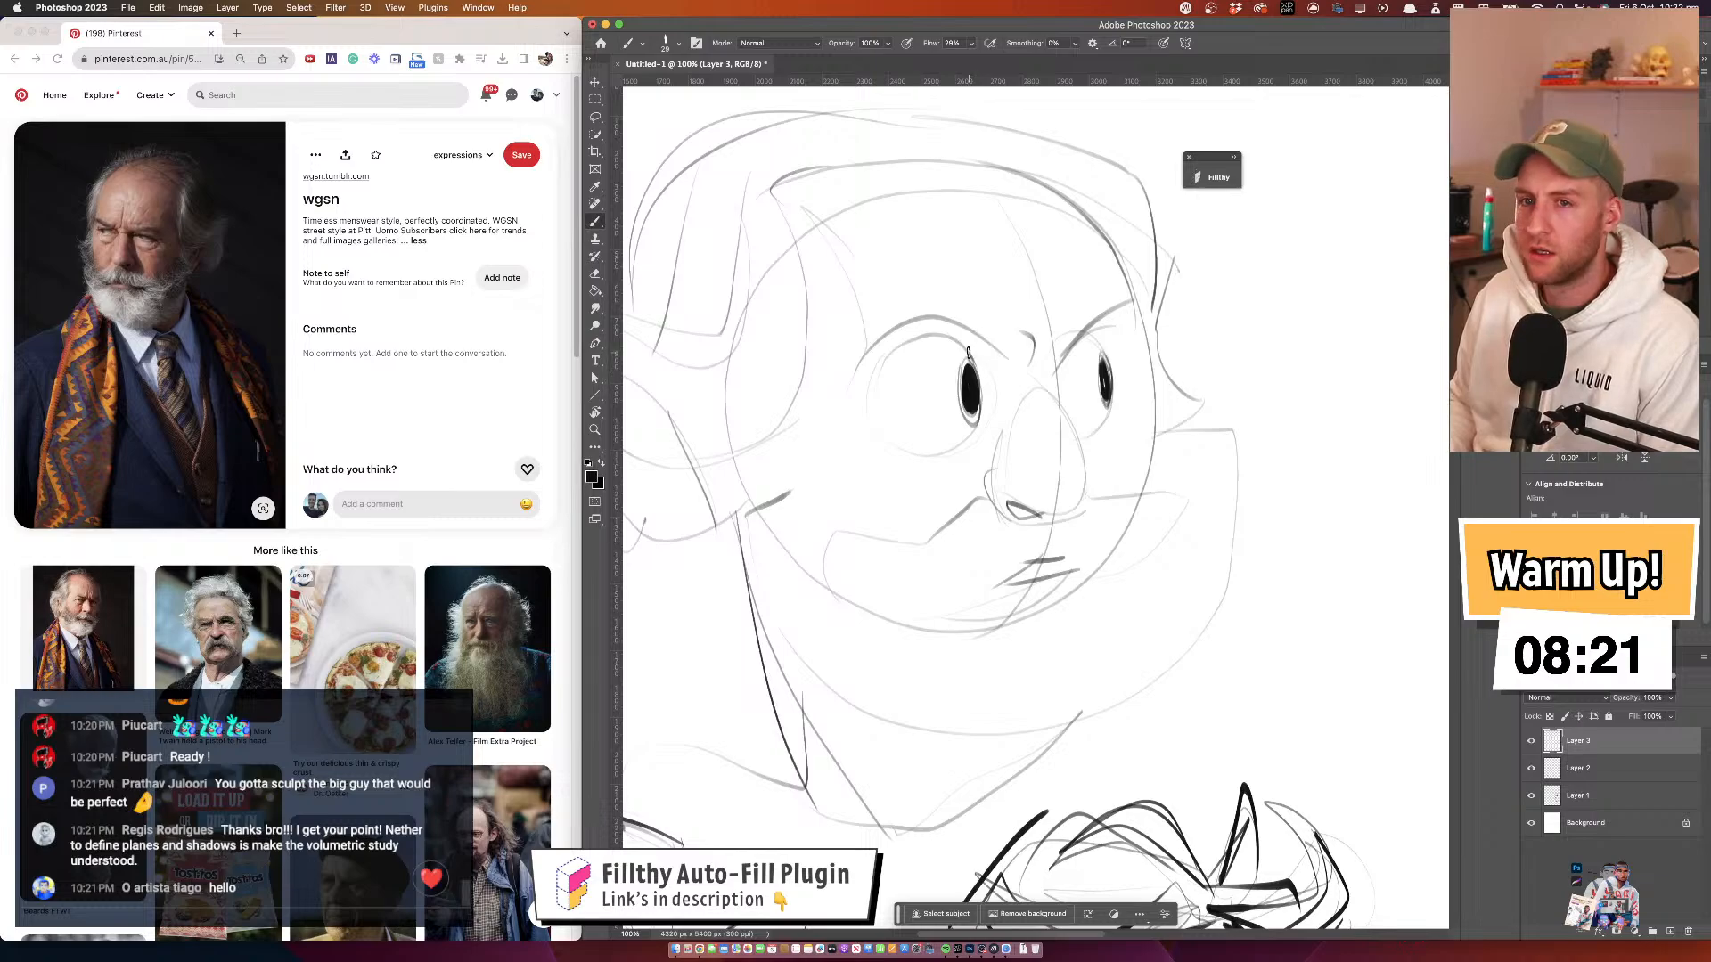
pyautogui.moveTo(897, 369); pyautogui.dragTo(878, 399)
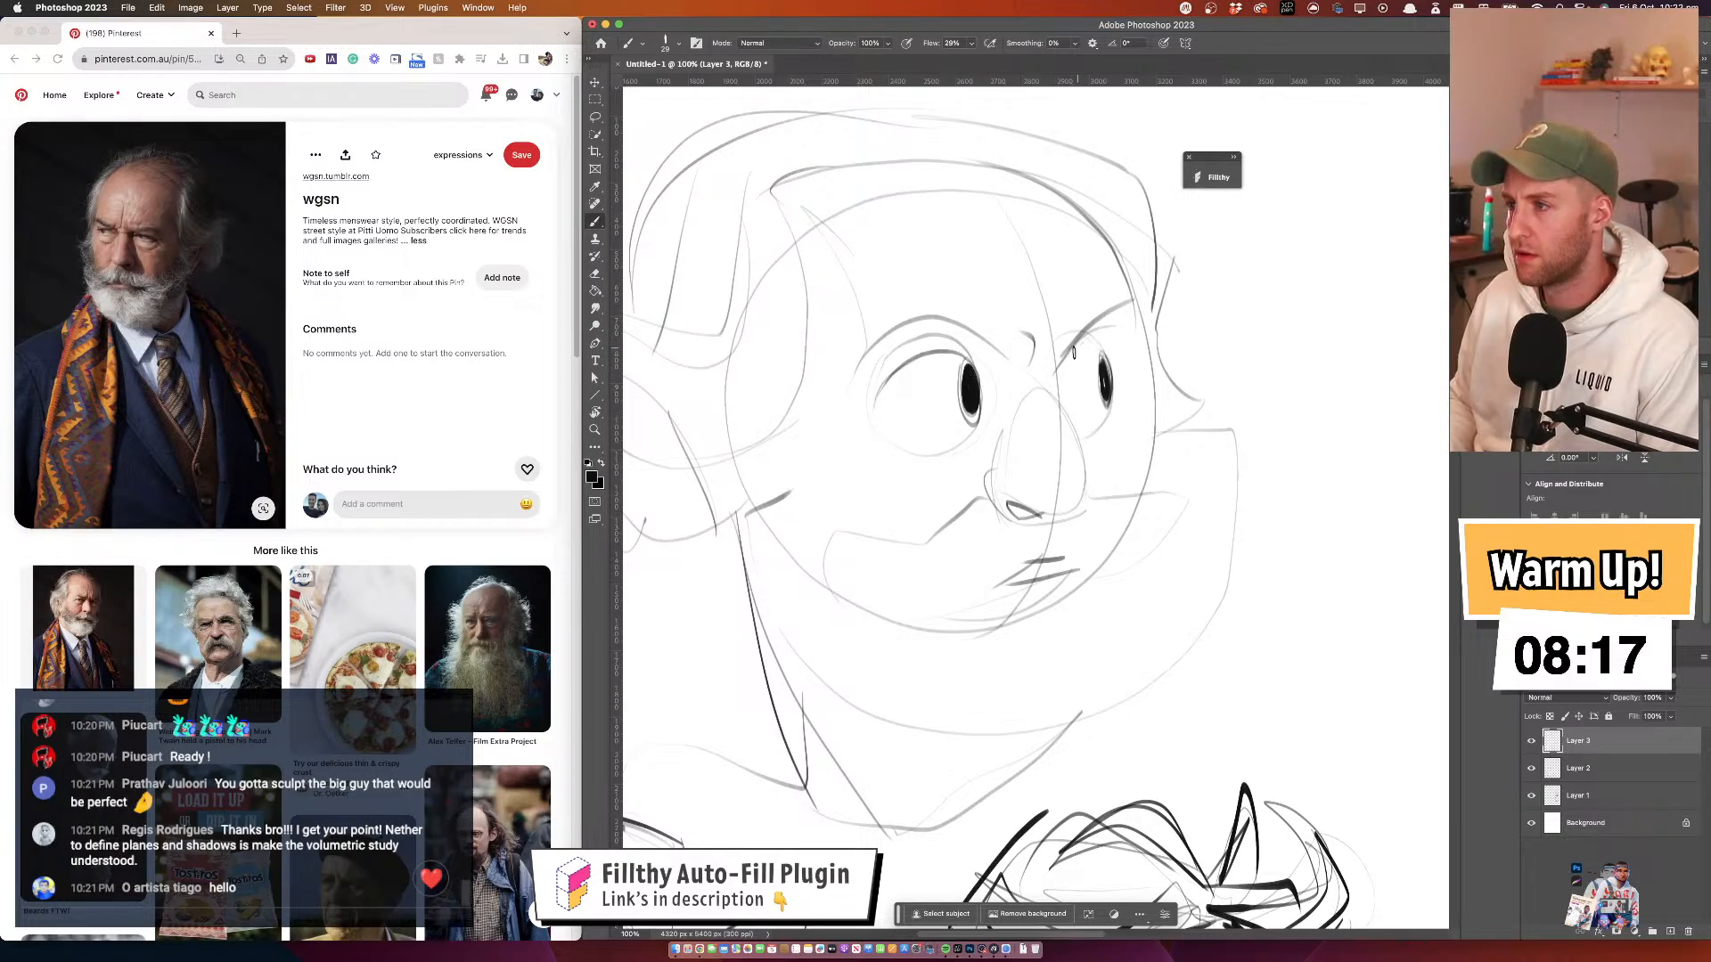
pyautogui.moveTo(1090, 341); pyautogui.dragTo(1109, 374)
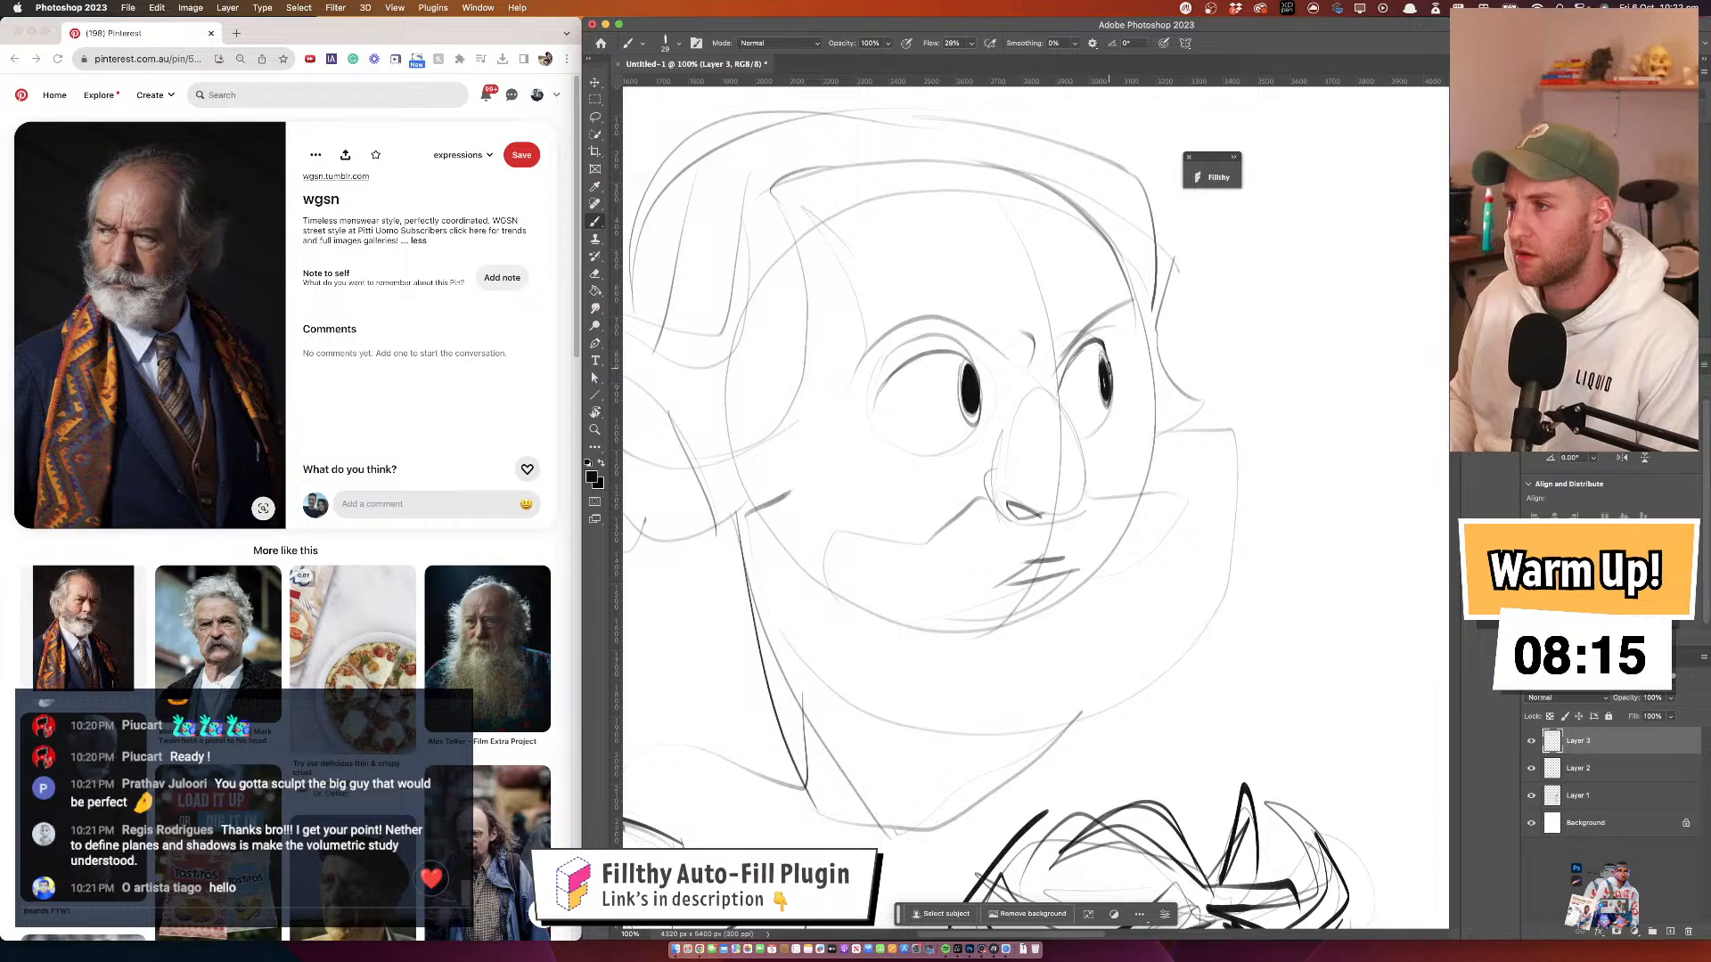
pyautogui.moveTo(862, 410); pyautogui.dragTo(962, 408)
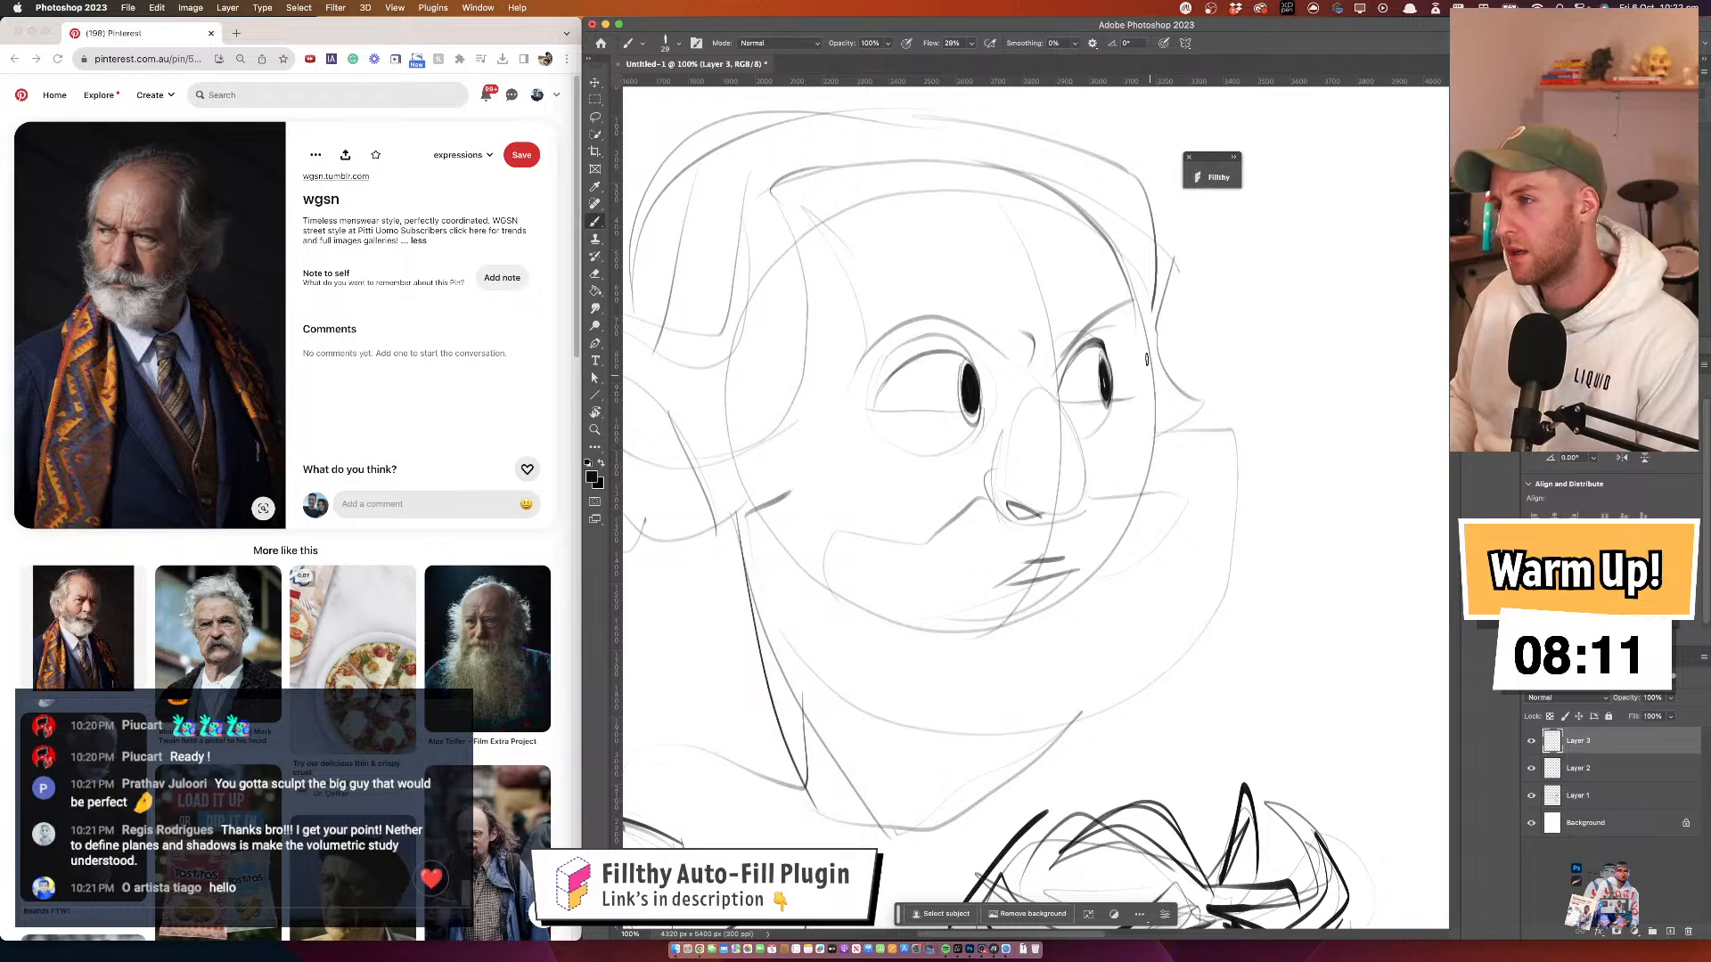
pyautogui.moveTo(1138, 293)
pyautogui.mouseDown()
pyautogui.moveTo(1139, 383)
pyautogui.moveTo(1163, 416)
pyautogui.moveTo(1131, 534)
pyautogui.mouseUp()
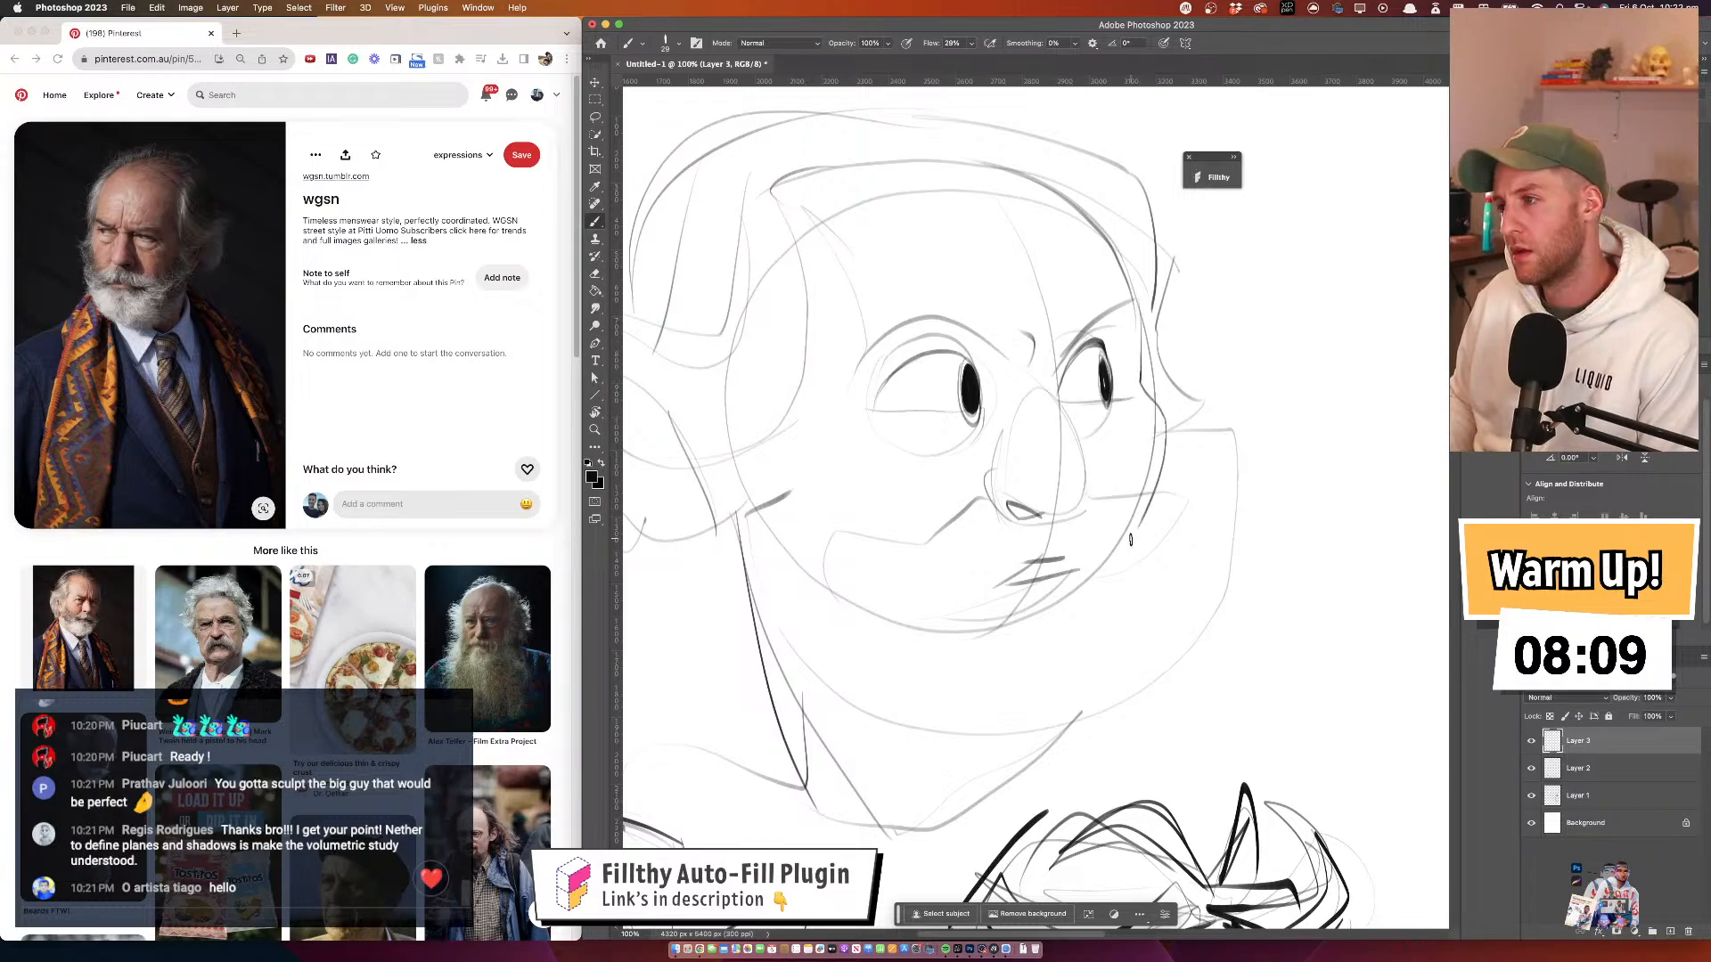
# Flip the canvas view back and darken the far eyebrow with a resized brush, undoing the trial stroke over the near brow
pyautogui.moveTo(1184, 315); pyautogui.dragTo(1176, 290)
pyautogui.press('super+f')
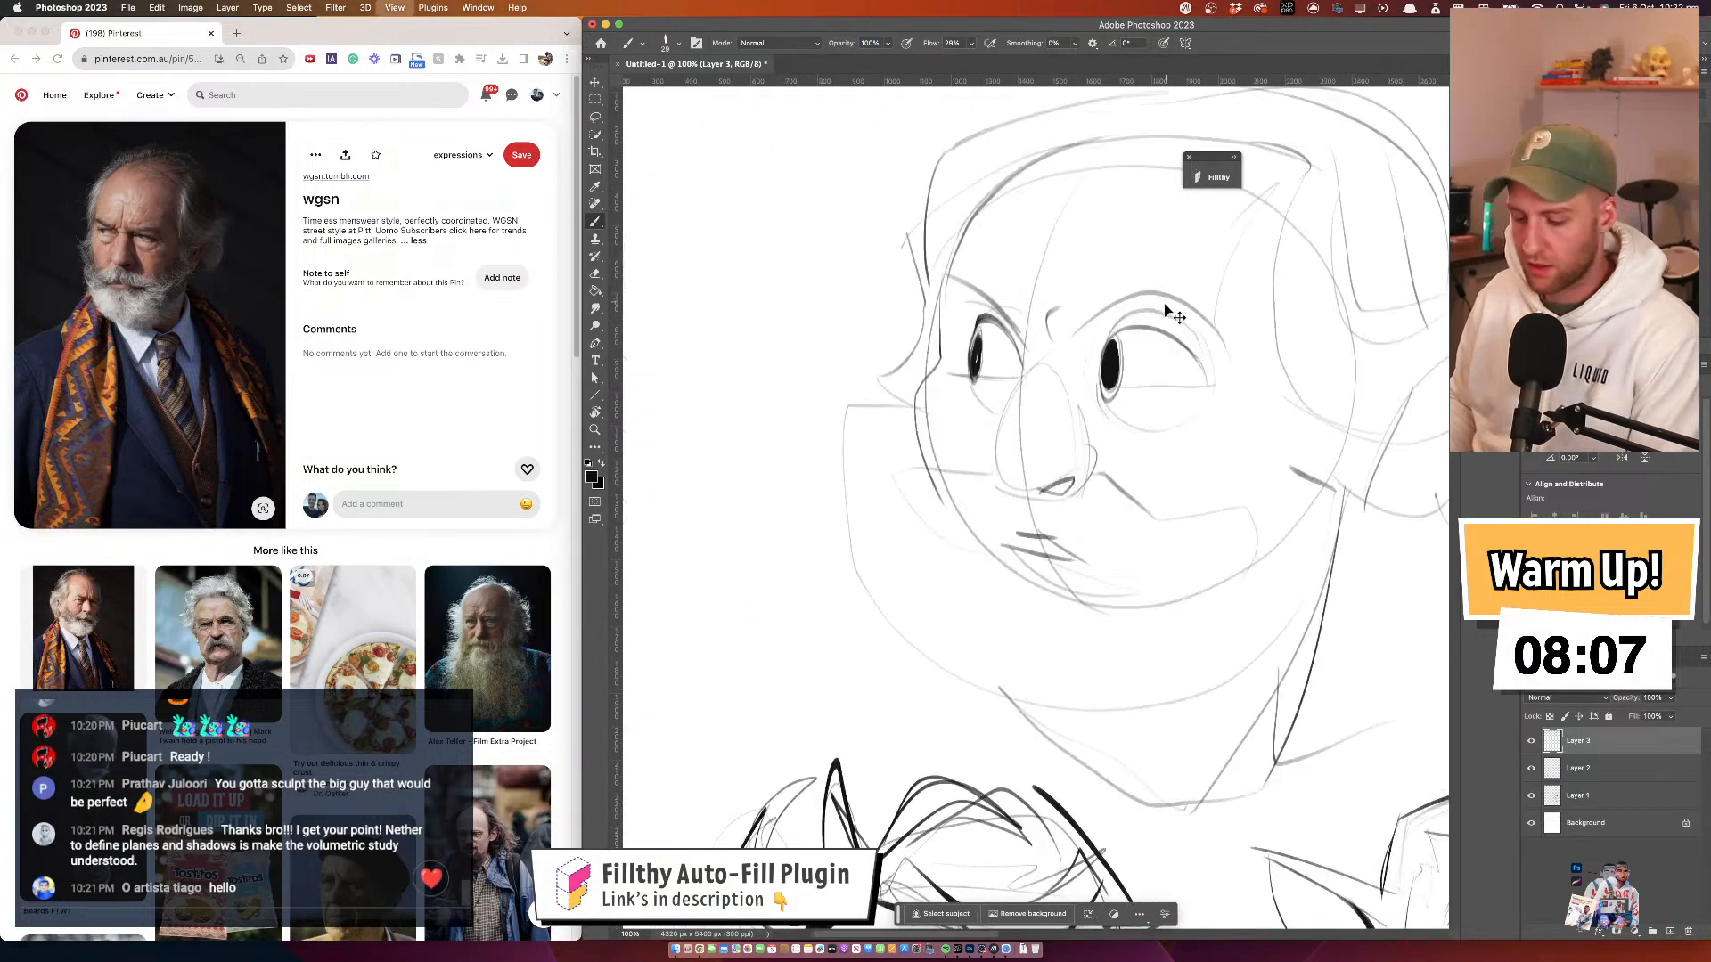
pyautogui.moveTo(980, 314); pyautogui.dragTo(788, 318)
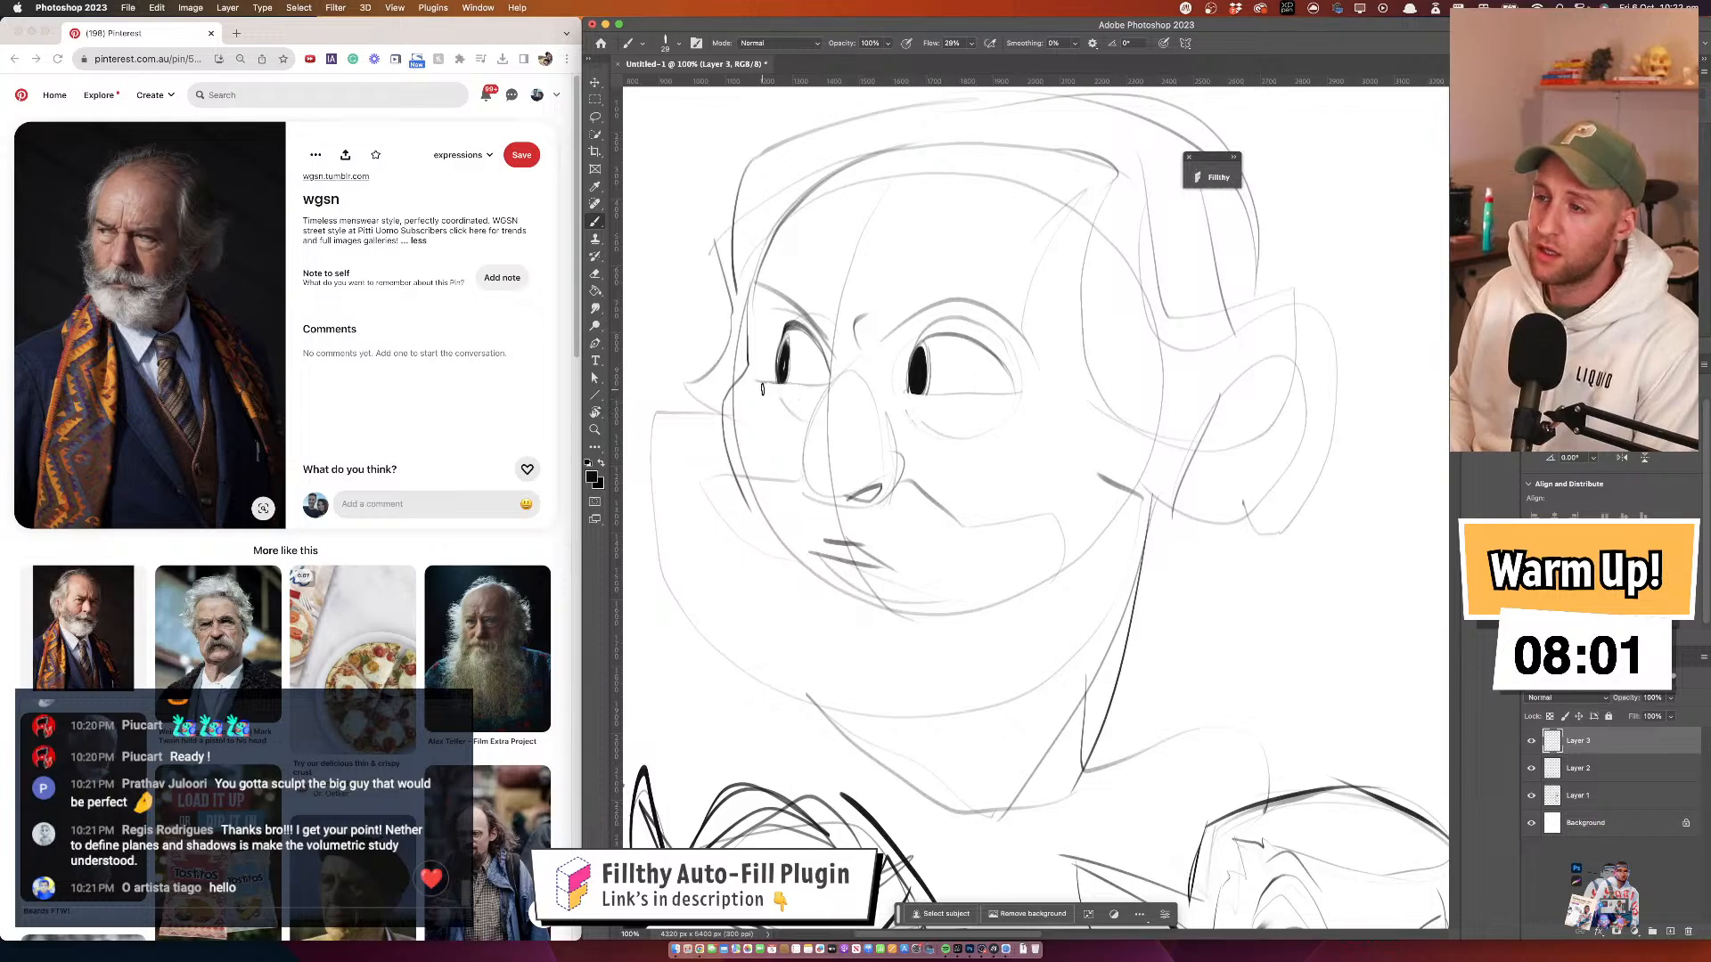
pyautogui.moveTo(886, 330); pyautogui.dragTo(959, 280)
pyautogui.press('super+z')
pyautogui.press('[')
pyautogui.press('[')
pyautogui.press('[')
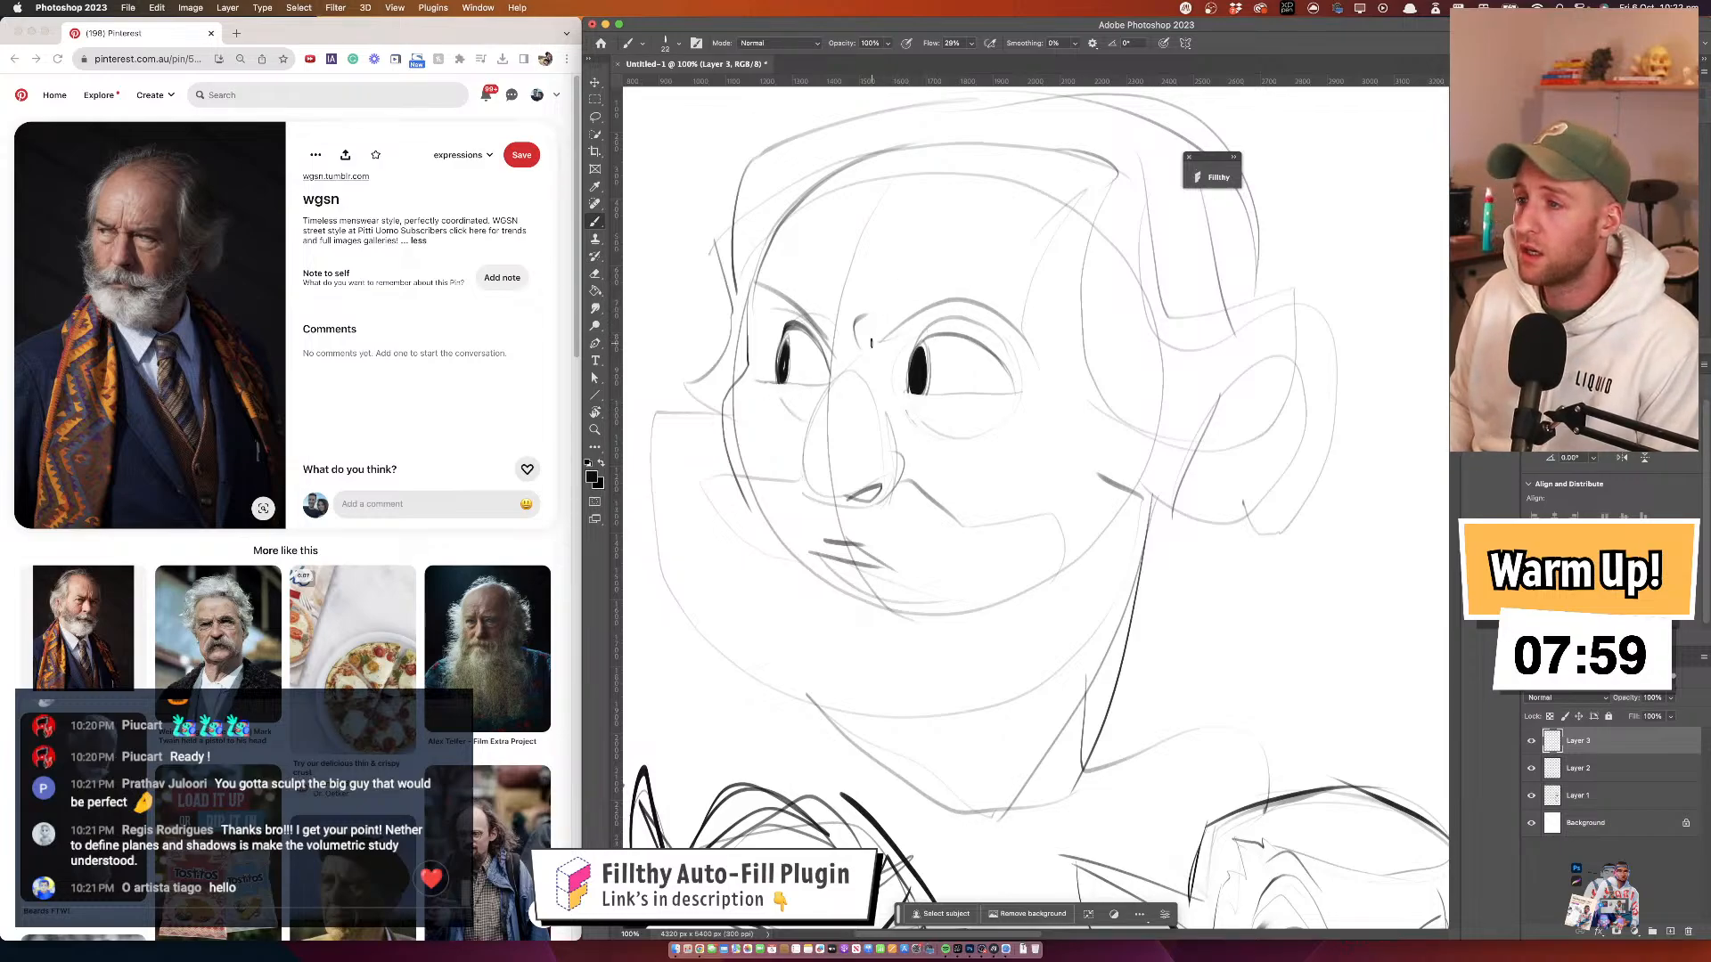
pyautogui.press(']')
pyautogui.press(']')
pyautogui.press(']')
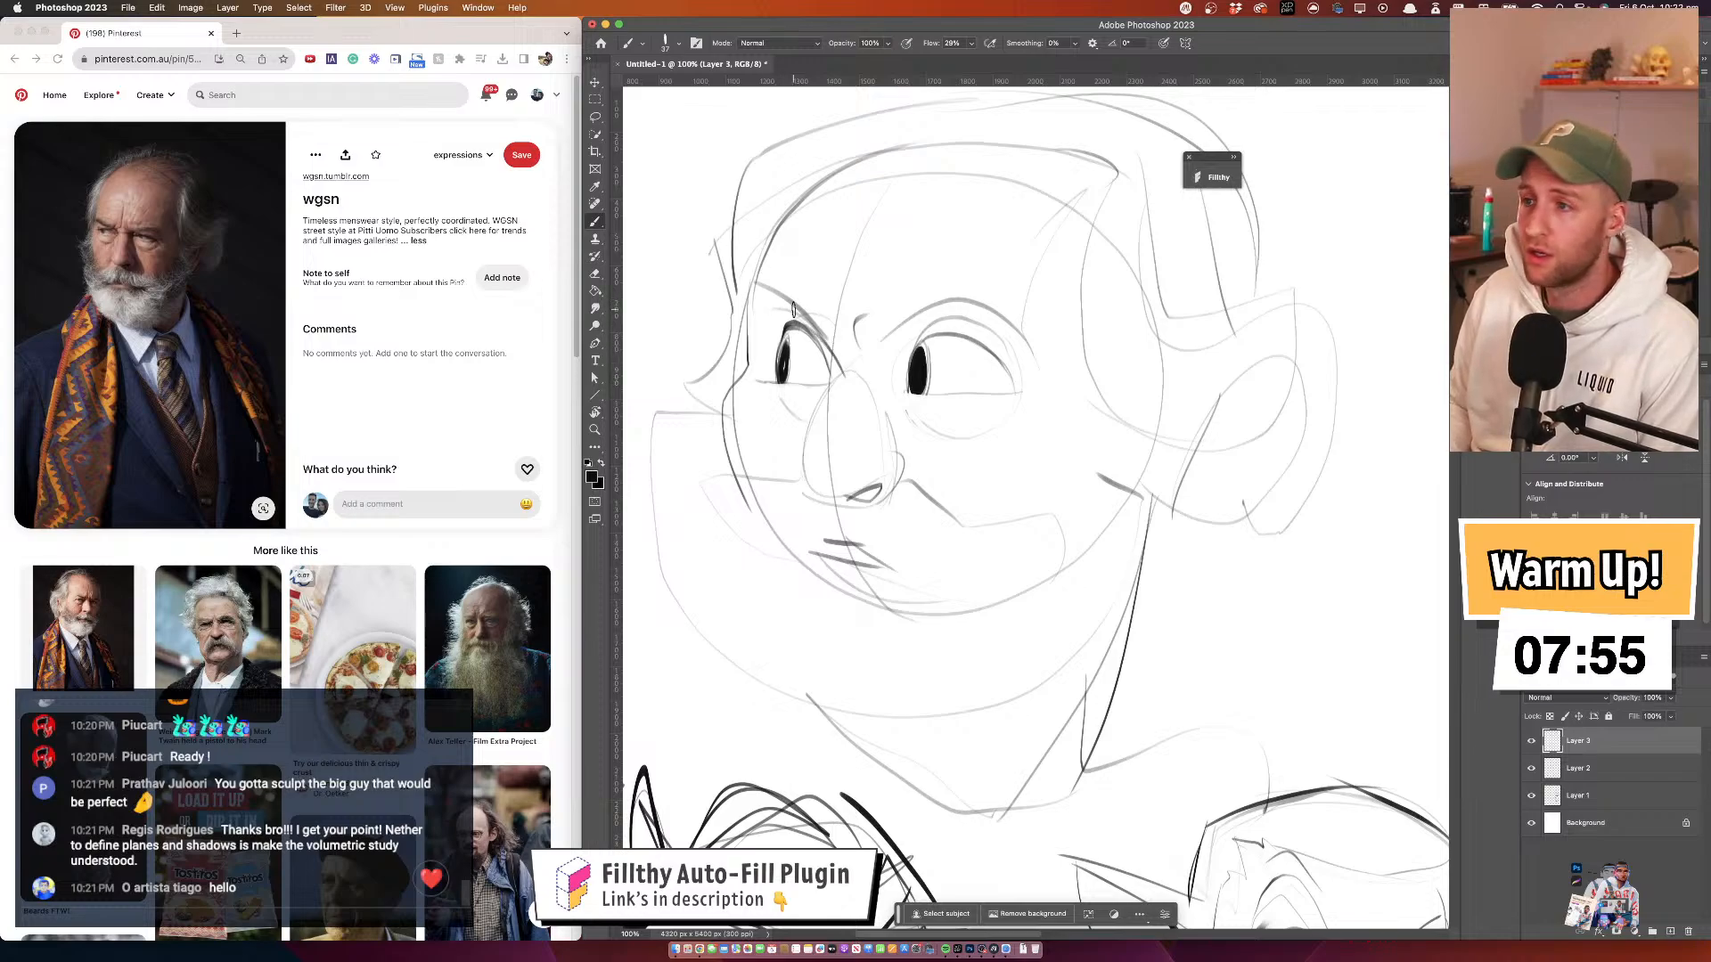
pyautogui.hscroll(3, 829, 321)
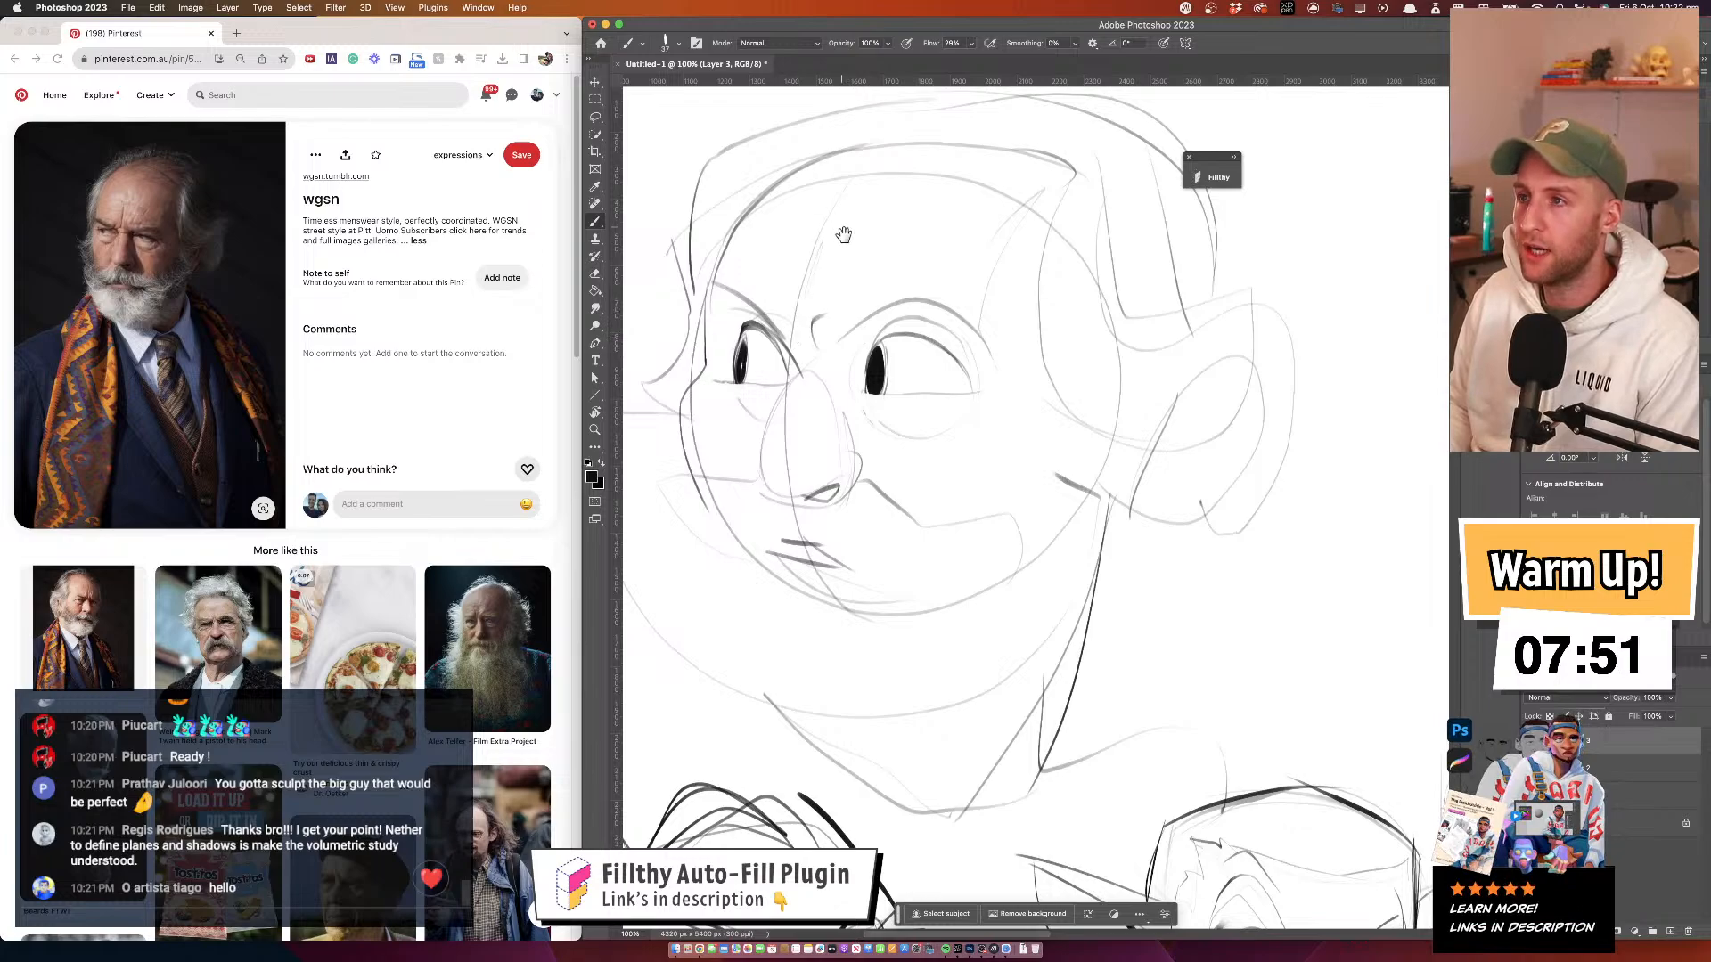
# Darken the moustache's lower edge and add a small sideburn corner on the cheek in front of the ear
pyautogui.scroll(3, 846, 230)
pyautogui.hscroll(1, 847, 230)
pyautogui.moveTo(767, 224)
pyautogui.mouseDown()
pyautogui.moveTo(769, 261)
pyautogui.moveTo(855, 249)
pyautogui.mouseUp()
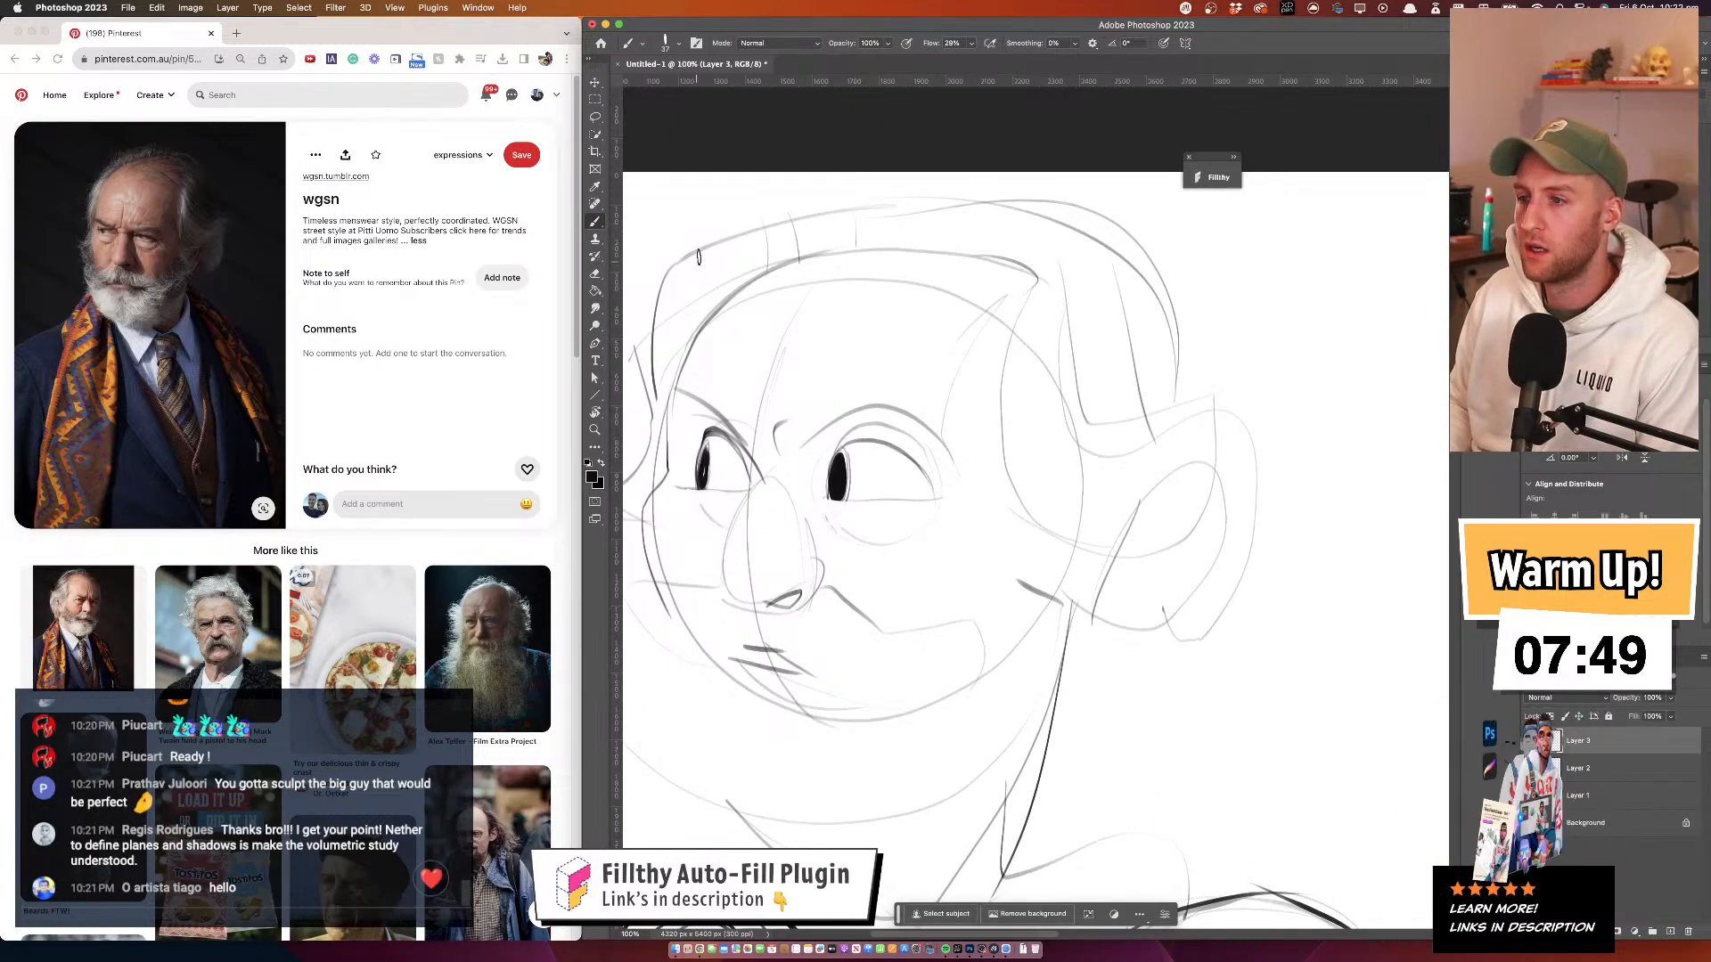
pyautogui.moveTo(918, 374); pyautogui.dragTo(941, 338)
pyautogui.keyDown('alt'); pyautogui.keyDown('super'); pyautogui.click(941, 374); pyautogui.keyUp('super'); pyautogui.keyUp('alt')
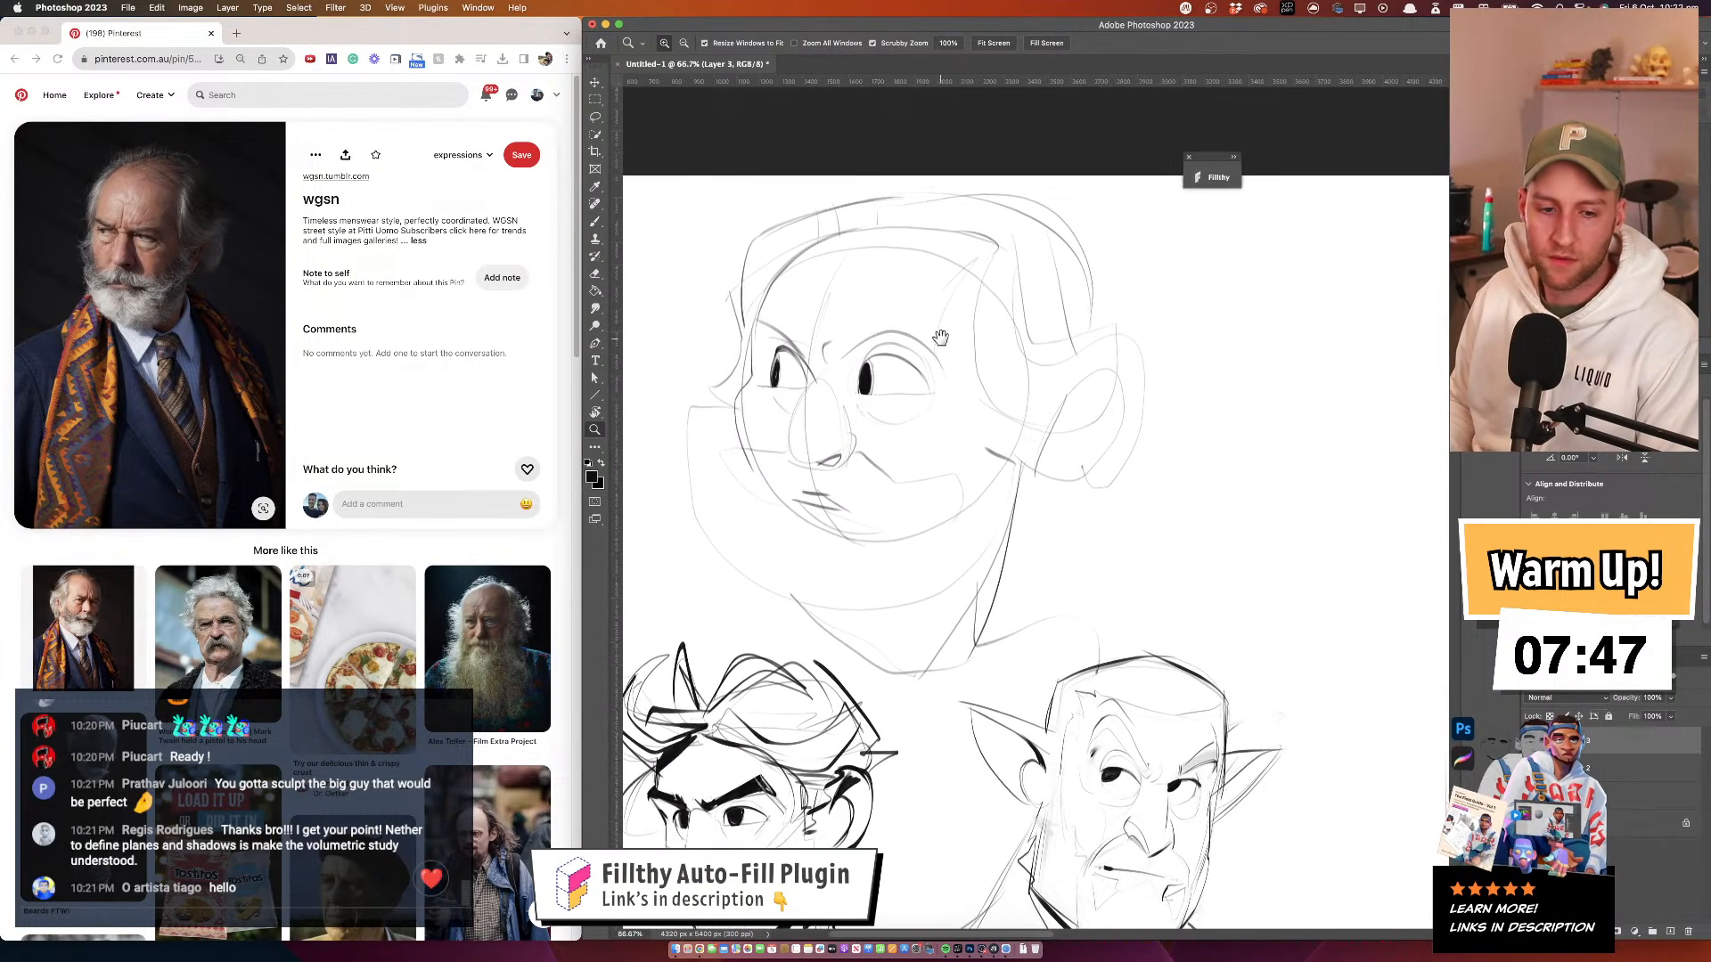
pyautogui.keyDown('super'); pyautogui.click(918, 378); pyautogui.keyUp('super')
pyautogui.moveTo(729, 471); pyautogui.dragTo(880, 363)
pyautogui.moveTo(834, 377); pyautogui.dragTo(780, 382)
pyautogui.moveTo(1032, 417)
pyautogui.mouseDown()
pyautogui.moveTo(896, 394)
pyautogui.moveTo(988, 399)
pyautogui.moveTo(1080, 328)
pyautogui.mouseUp()
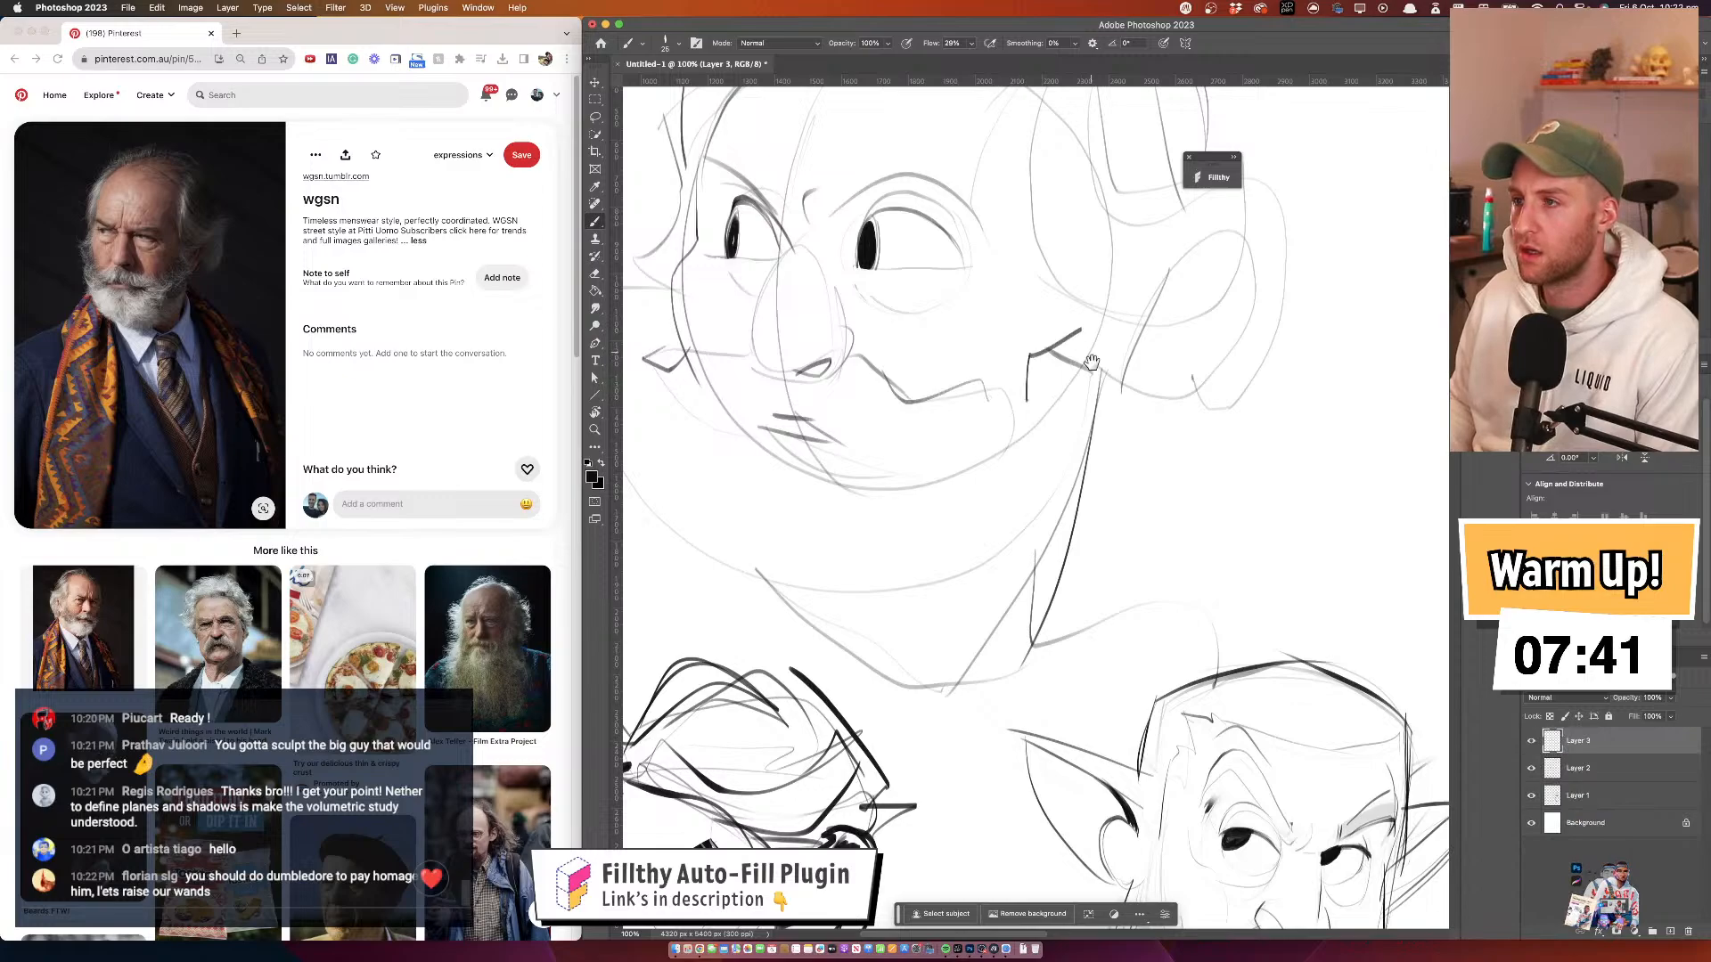
# Rework the far tip of the moustache with short curved strokes, undoing the unwanted trial lines
pyautogui.moveTo(1099, 443); pyautogui.dragTo(1114, 407)
pyautogui.moveTo(1113, 325)
pyautogui.mouseDown()
pyautogui.moveTo(1185, 504)
pyautogui.moveTo(815, 607)
pyautogui.moveTo(668, 435)
pyautogui.mouseUp()
pyautogui.press('super+z')
pyautogui.press('super+z')
pyautogui.moveTo(859, 394); pyautogui.dragTo(925, 362)
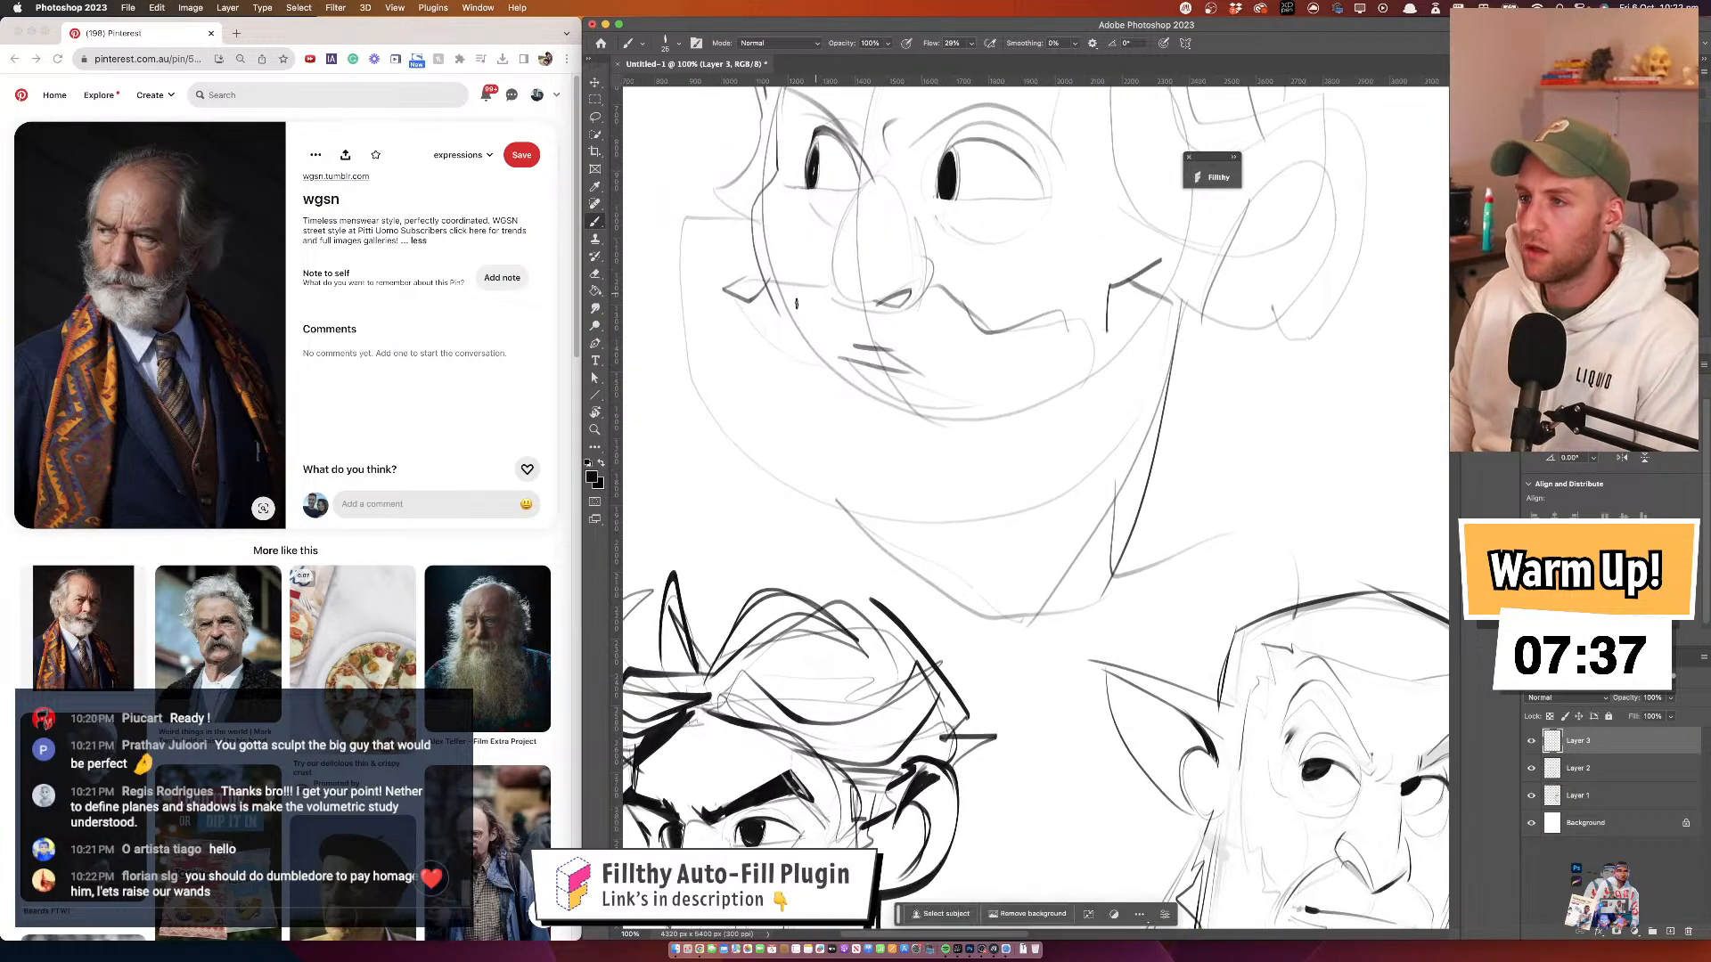
pyautogui.moveTo(729, 296); pyautogui.dragTo(739, 296)
pyautogui.moveTo(701, 241)
pyautogui.mouseDown()
pyautogui.moveTo(694, 487)
pyautogui.moveTo(747, 287)
pyautogui.mouseUp()
pyautogui.press('super+z')
pyautogui.press('super+z')
# Outline the beard from the far cheek down around the chin and up towards the ear, replacing an undone first attempt
pyautogui.moveTo(685, 379)
pyautogui.mouseDown()
pyautogui.moveTo(711, 464)
pyautogui.moveTo(1086, 579)
pyautogui.mouseUp()
pyautogui.press('super+z')
pyautogui.moveTo(679, 474)
pyautogui.mouseDown()
pyautogui.moveTo(757, 559)
pyautogui.moveTo(956, 638)
pyautogui.moveTo(1158, 522)
pyautogui.moveTo(1186, 337)
pyautogui.mouseUp()
# Darken the outer contour of the ear and draw angled, frowning eyebrows above both eyes
pyautogui.press('z')
pyautogui.keyDown('alt'); pyautogui.click(1141, 456); pyautogui.keyUp('alt')
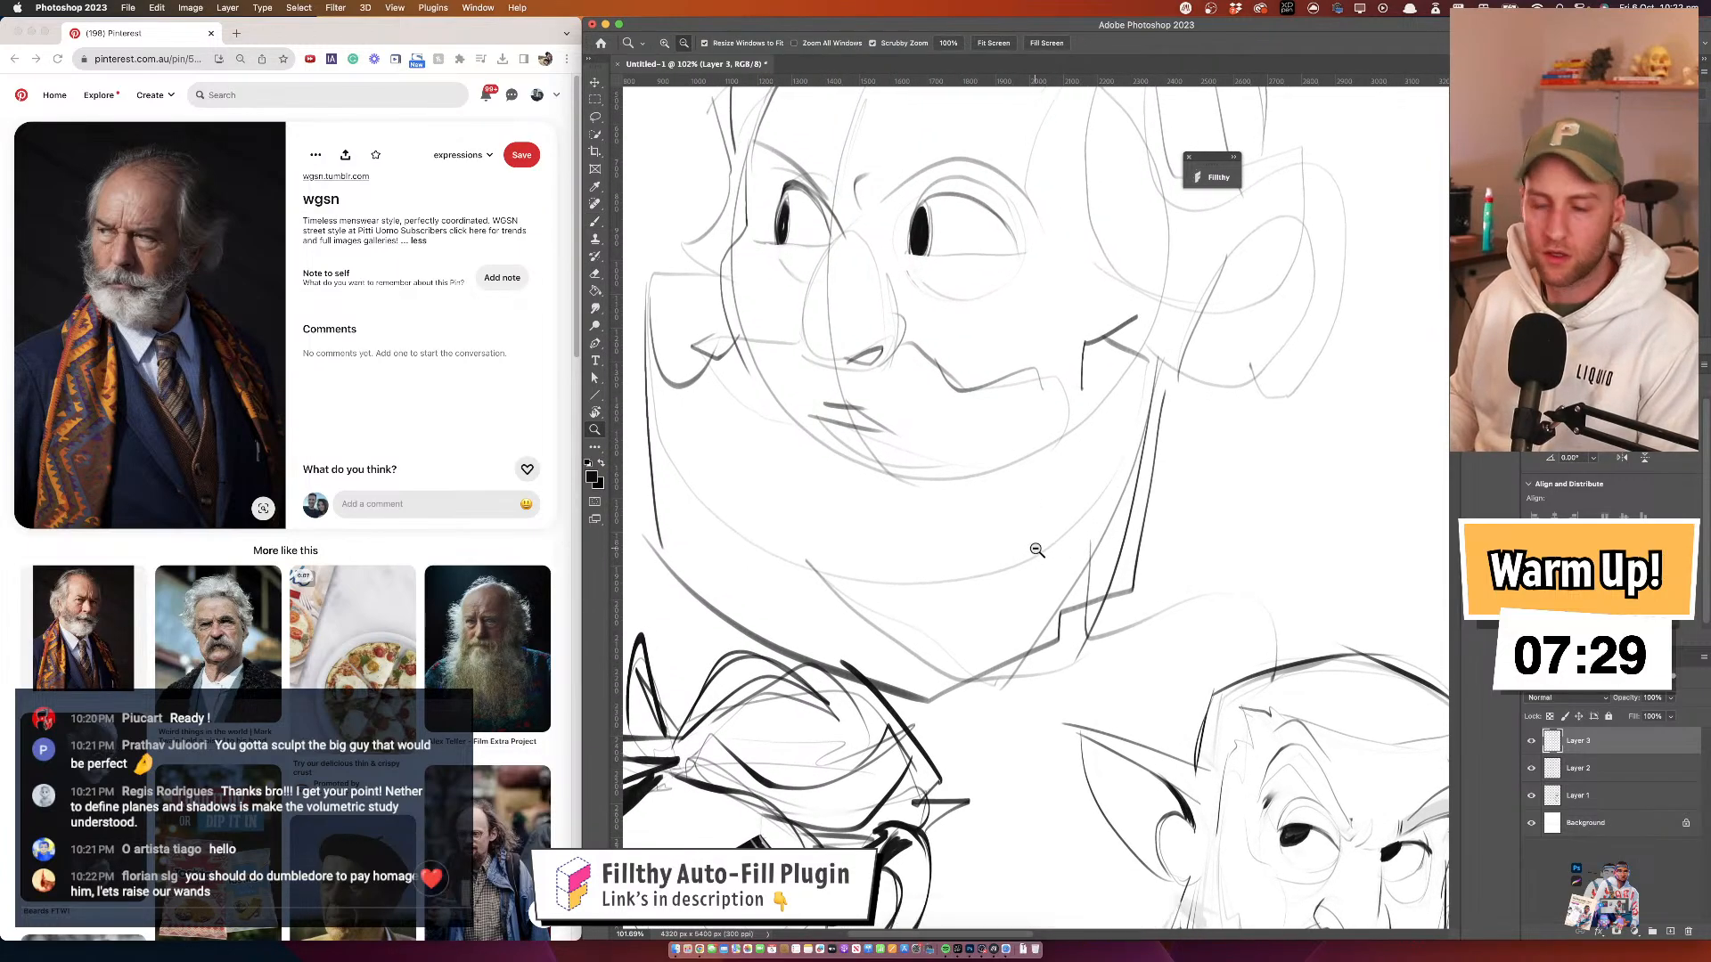
pyautogui.keyDown('alt'); pyautogui.click(1040, 556); pyautogui.keyUp('alt')
pyautogui.click(1051, 465)
pyautogui.moveTo(1078, 465); pyautogui.dragTo(1013, 440)
pyautogui.press('b')
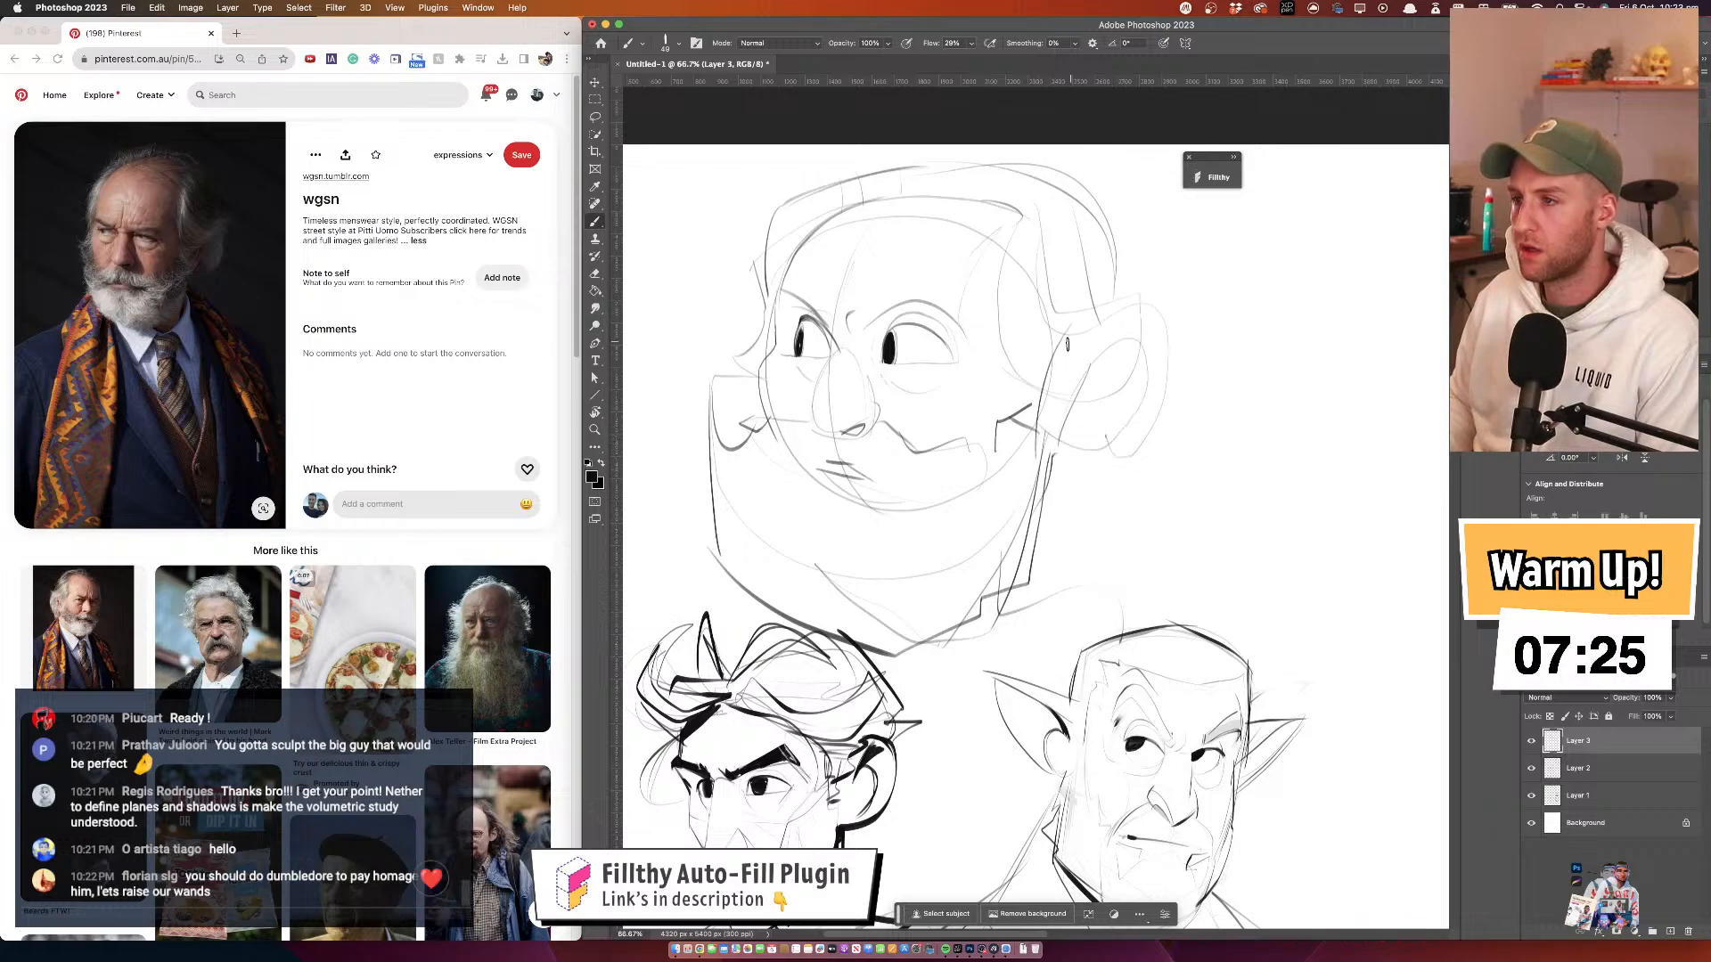
pyautogui.moveTo(1067, 345); pyautogui.dragTo(1051, 462)
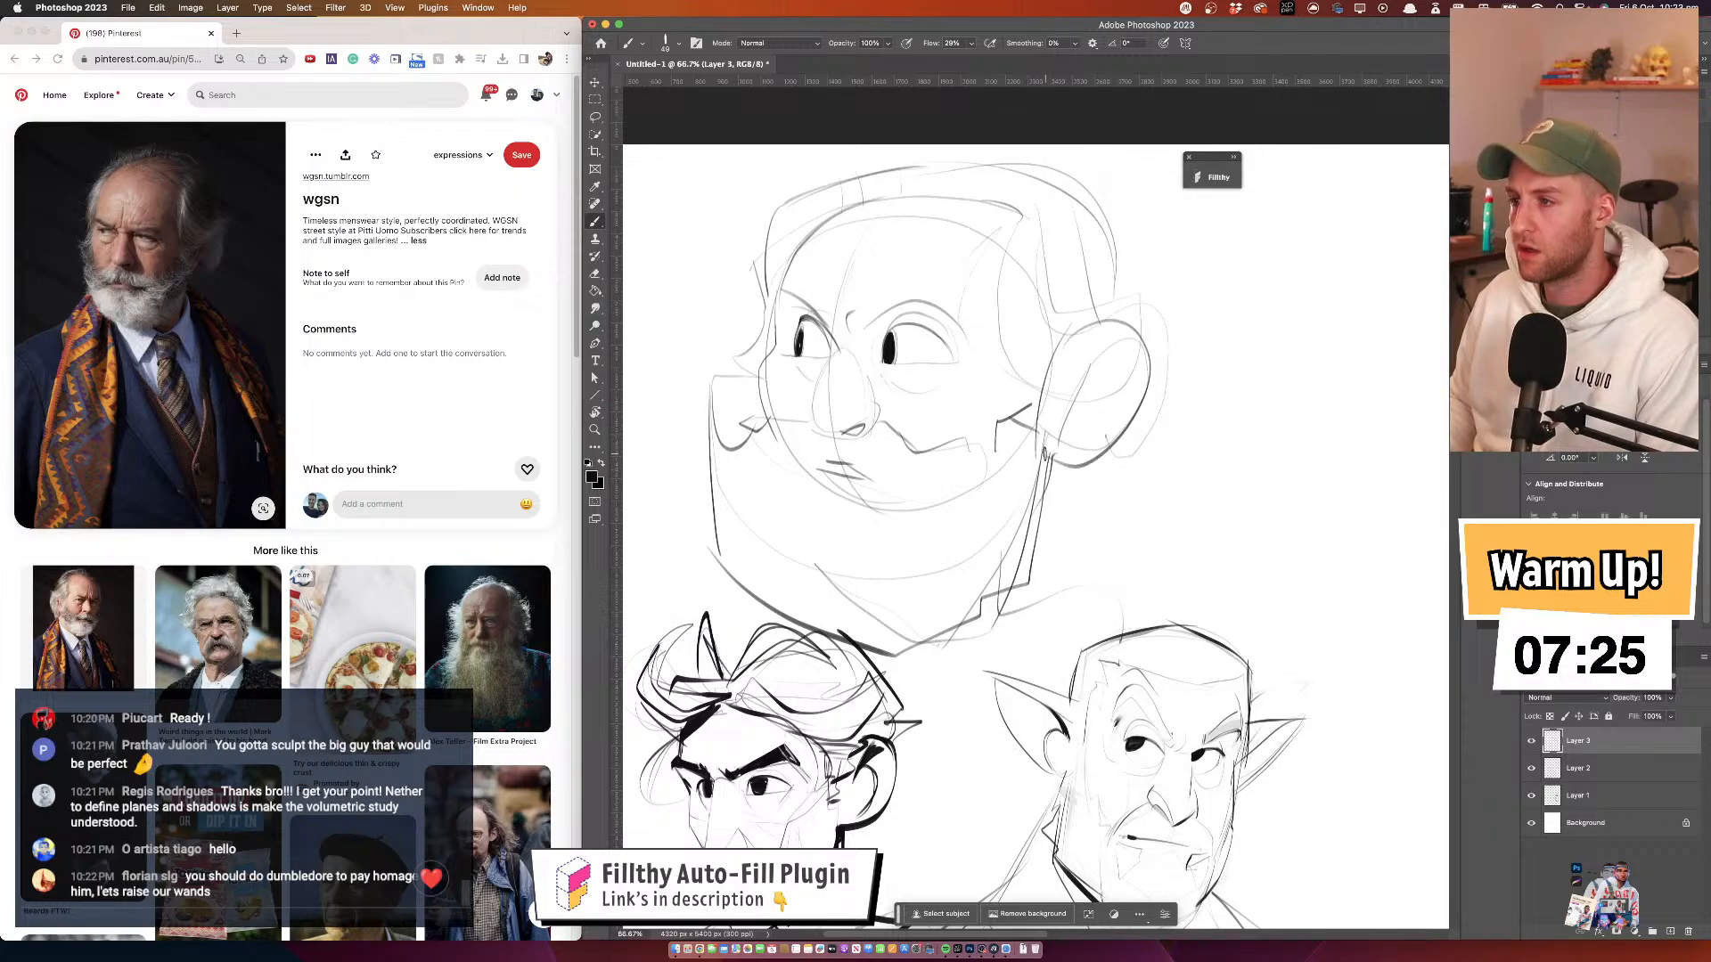
pyautogui.click(883, 301)
pyautogui.moveTo(883, 301)
pyautogui.mouseDown()
pyautogui.moveTo(917, 355)
pyautogui.moveTo(918, 310)
pyautogui.moveTo(968, 289)
pyautogui.moveTo(1050, 358)
pyautogui.moveTo(1001, 316)
pyautogui.moveTo(848, 344)
pyautogui.mouseUp()
pyautogui.moveTo(739, 306)
pyautogui.mouseDown()
pyautogui.moveTo(829, 344)
pyautogui.moveTo(920, 219)
pyautogui.mouseUp()
pyautogui.moveTo(811, 356)
pyautogui.mouseDown()
pyautogui.moveTo(900, 392)
pyautogui.moveTo(918, 462)
pyautogui.mouseUp()
# Erase the far face contour beside the eye and try redrawing it from the brow downwards, undoing the trial strokes
pyautogui.press('e')
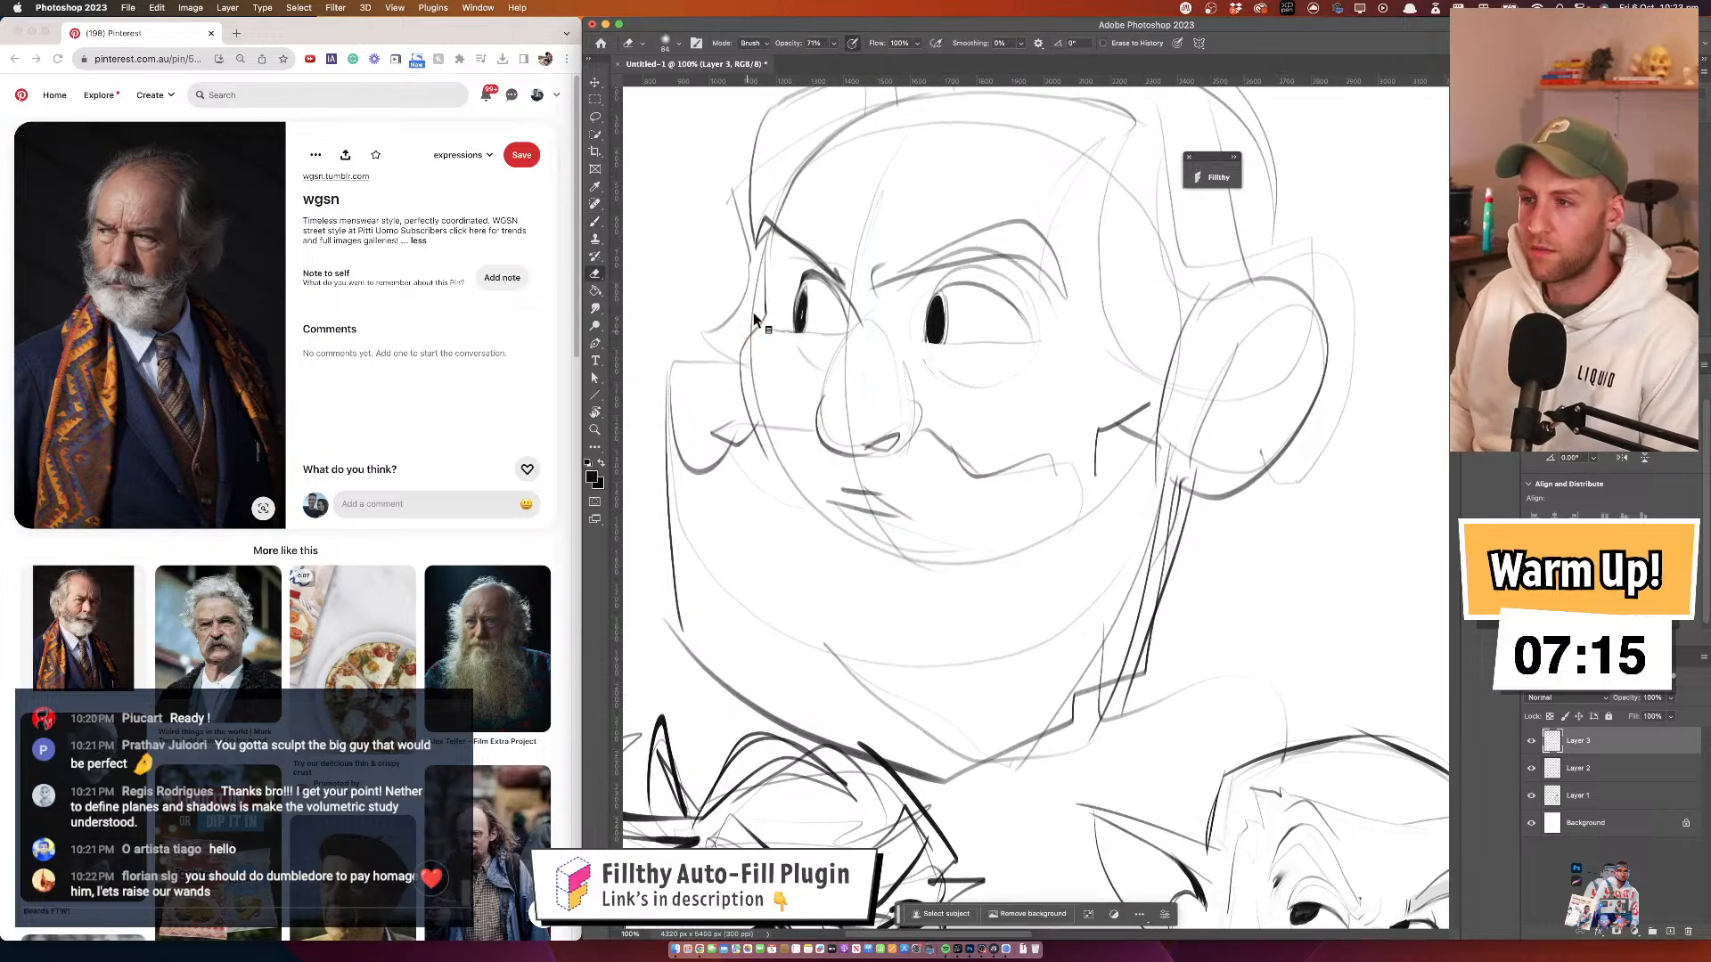
pyautogui.moveTo(754, 319); pyautogui.dragTo(758, 435)
pyautogui.press('b')
pyautogui.moveTo(753, 288)
pyautogui.mouseDown()
pyautogui.moveTo(758, 440)
pyautogui.moveTo(749, 328)
pyautogui.mouseUp()
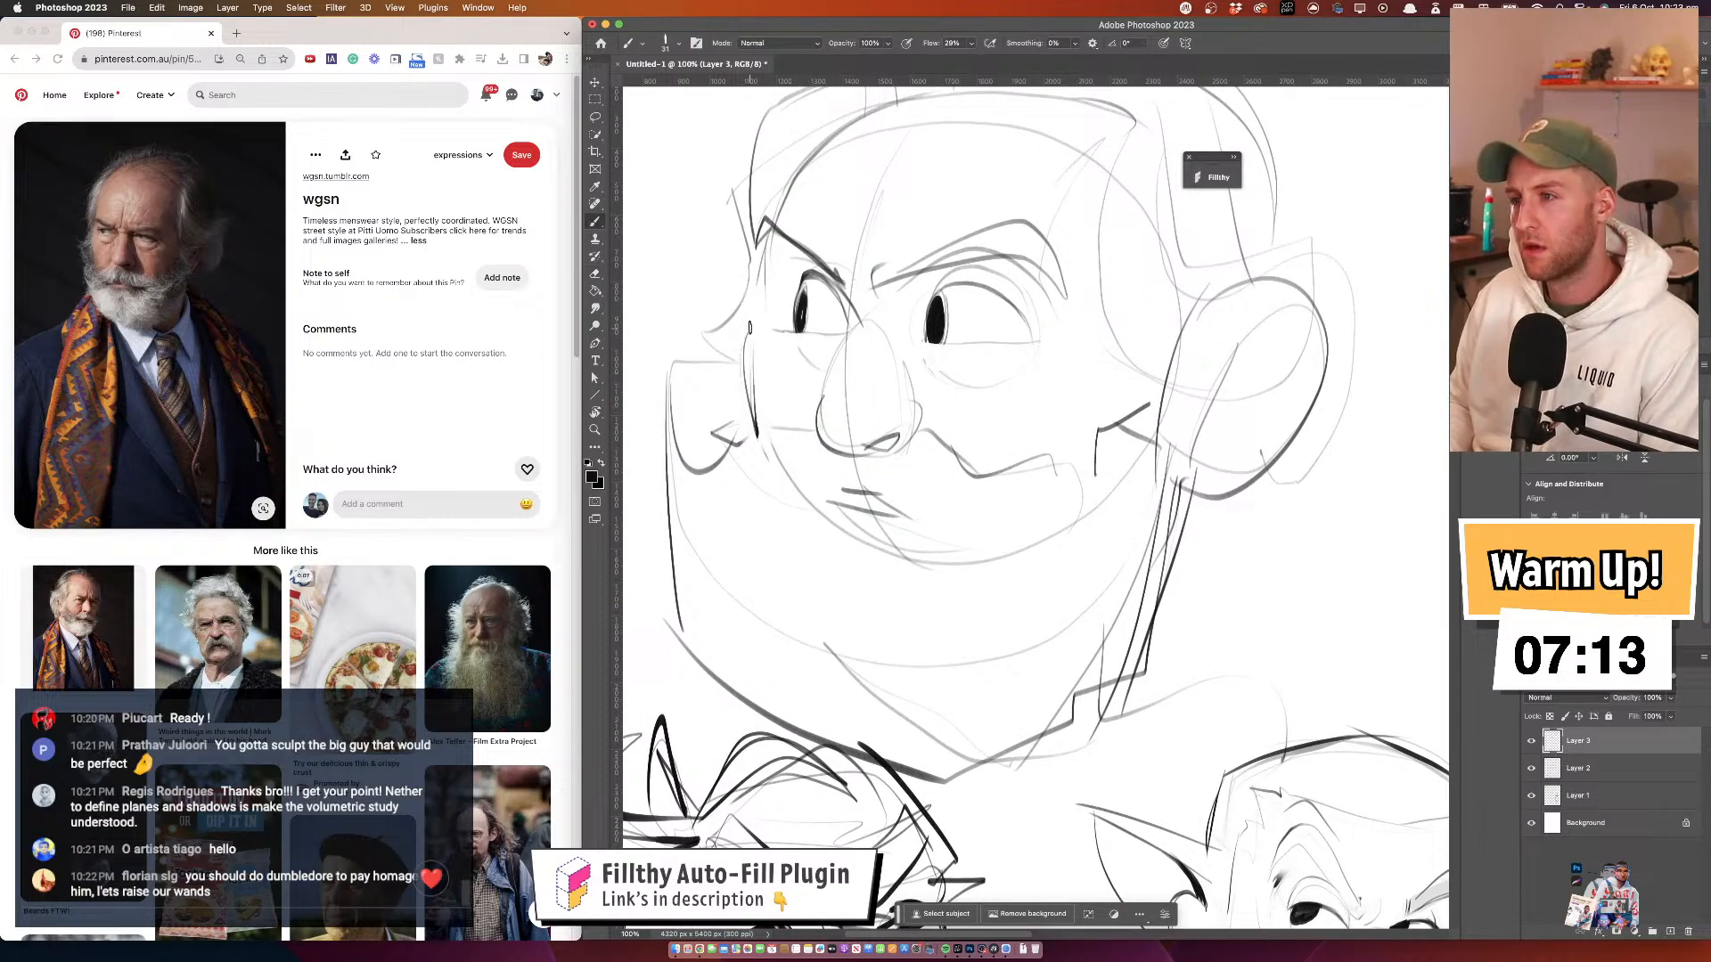
pyautogui.press('super+z')
pyautogui.moveTo(765, 230); pyautogui.dragTo(755, 346)
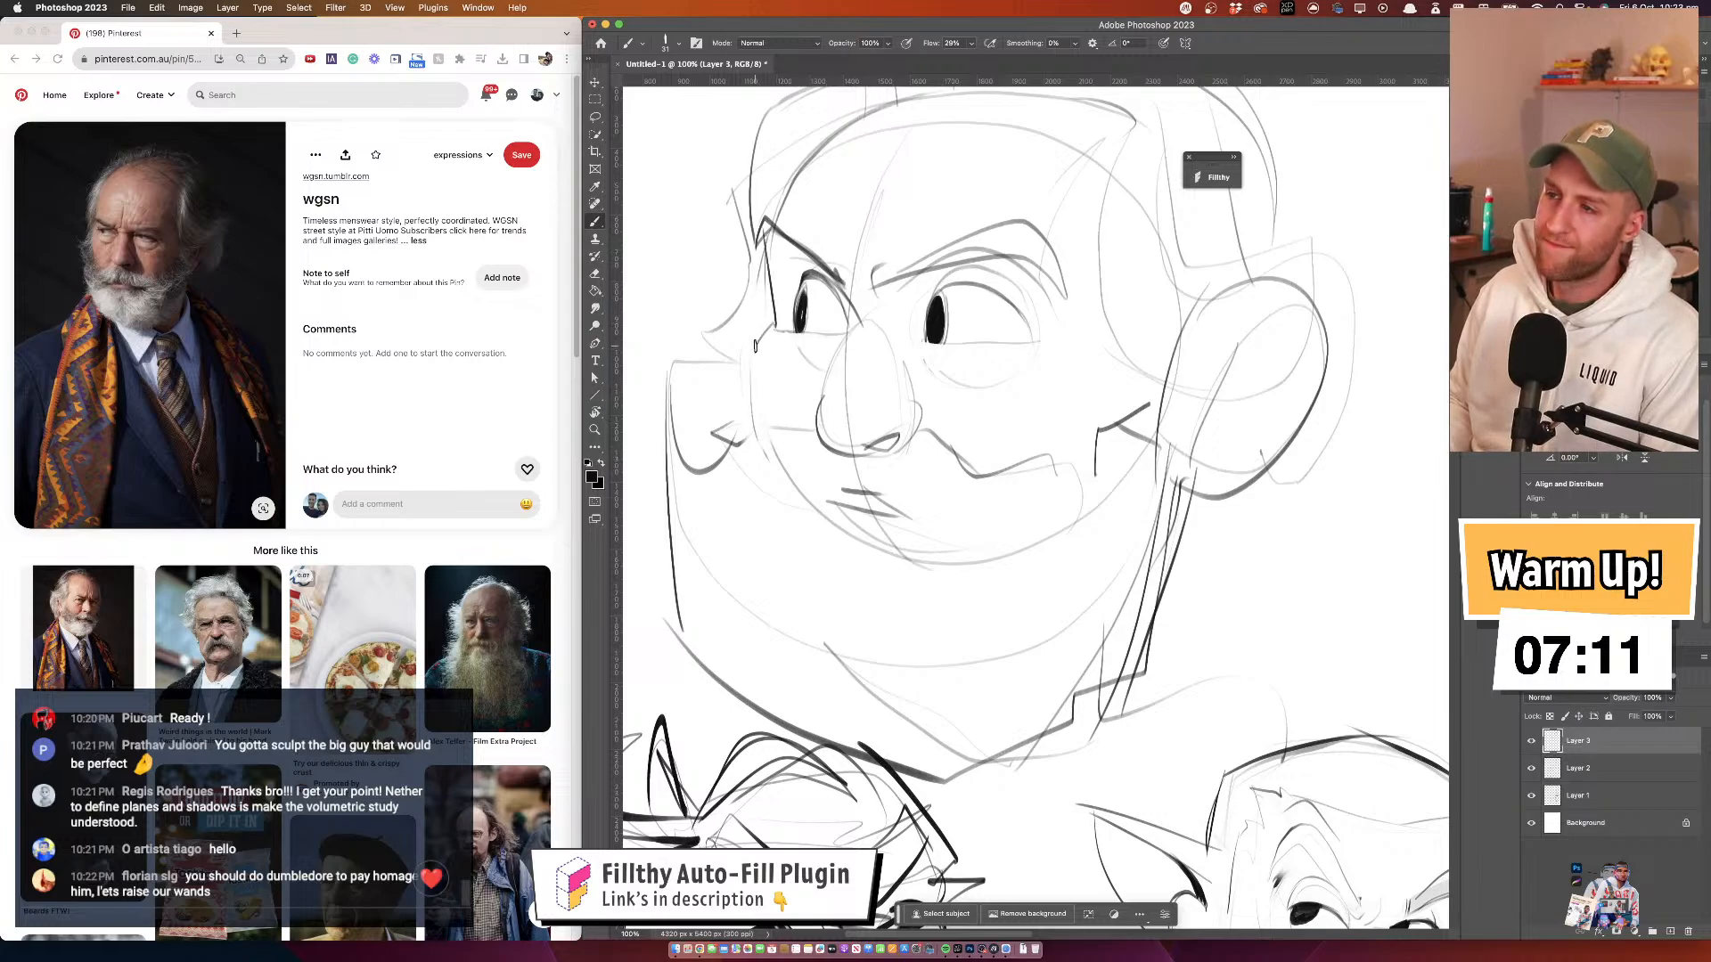
pyautogui.press('super+z')
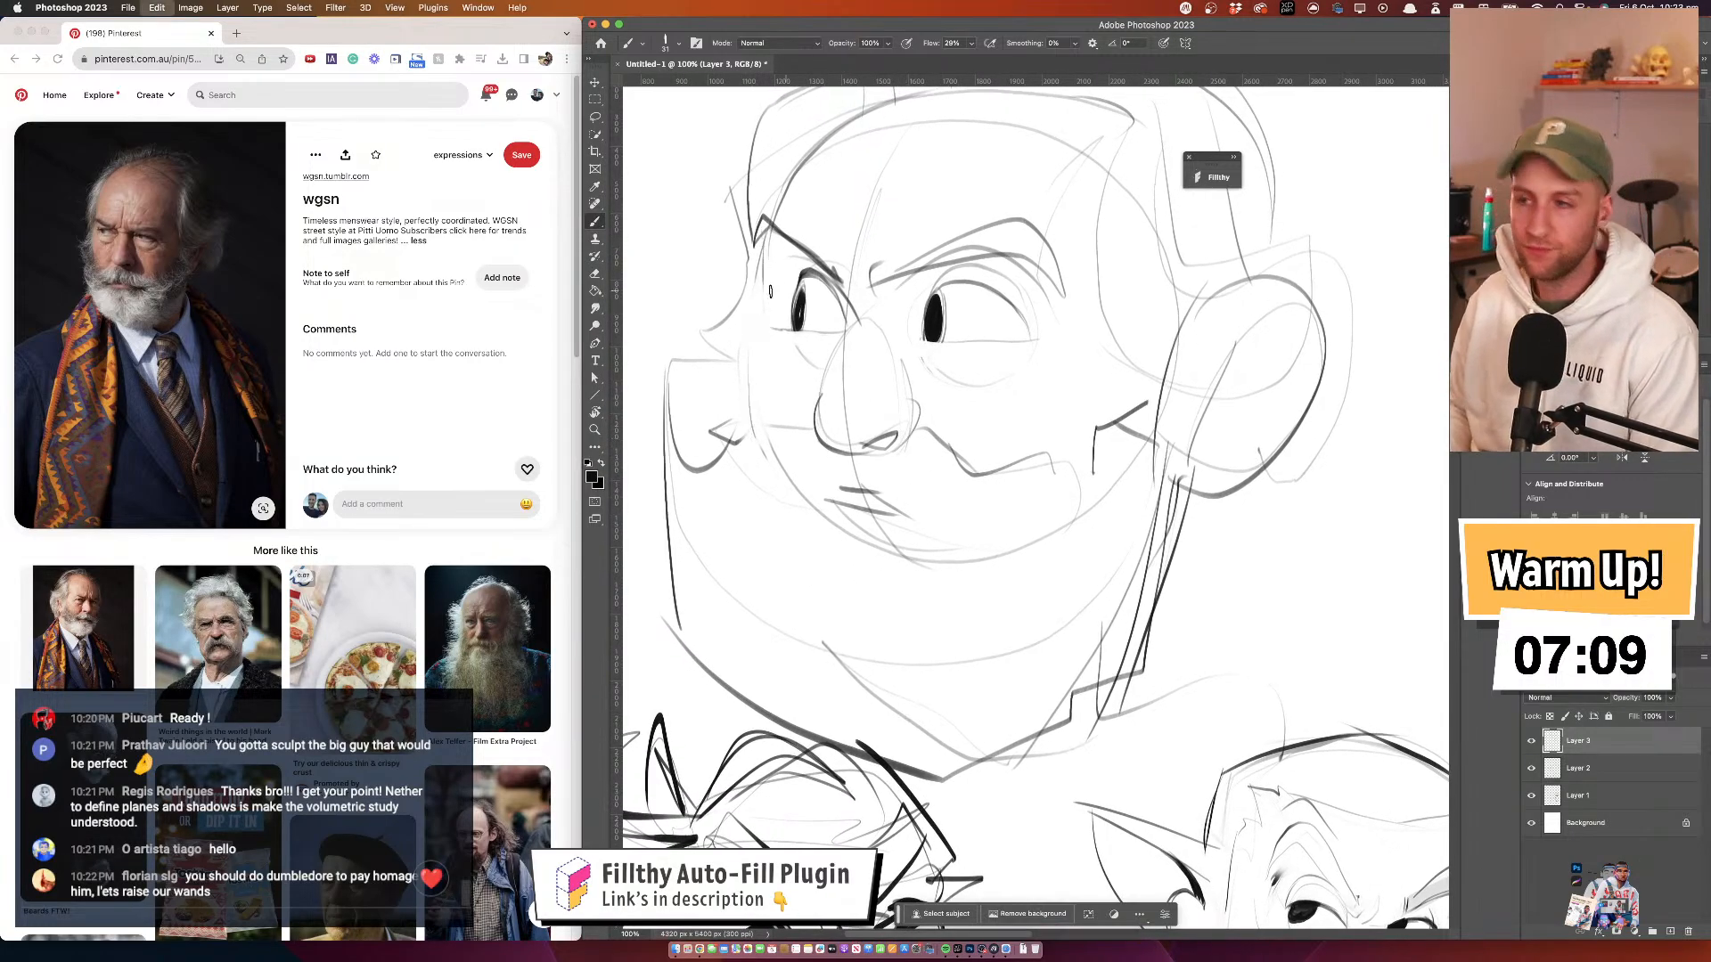
pyautogui.moveTo(919, 388); pyautogui.dragTo(890, 515)
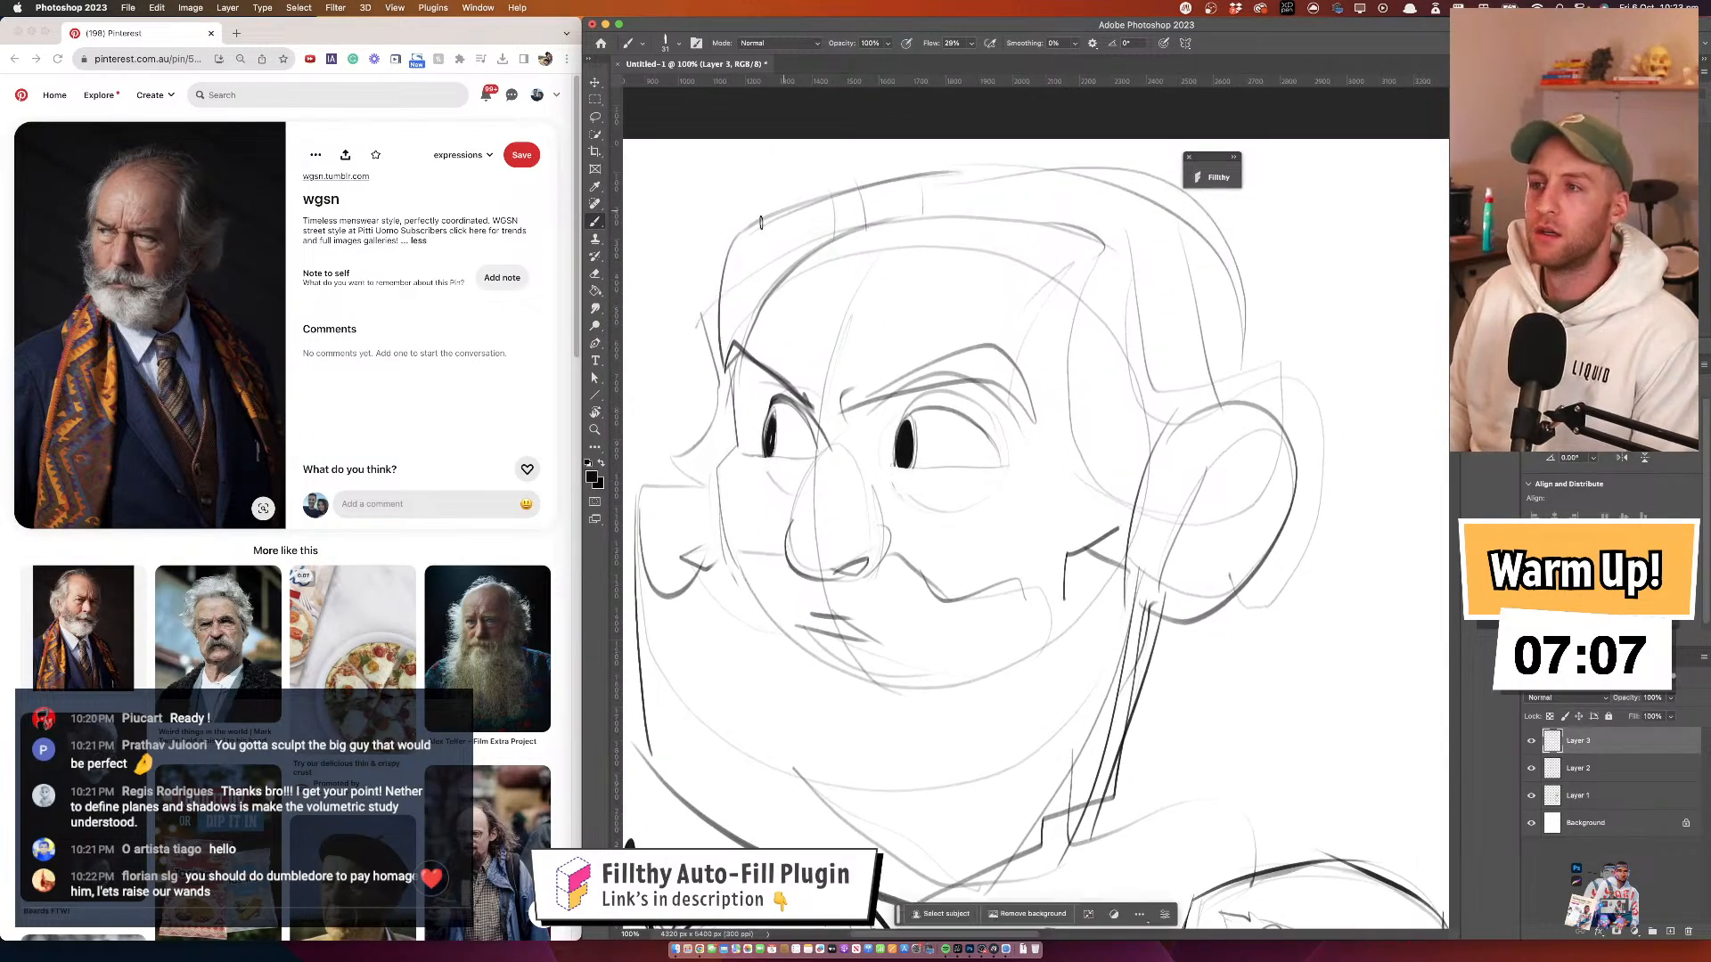
pyautogui.moveTo(783, 210); pyautogui.dragTo(704, 341)
pyautogui.press('super+z')
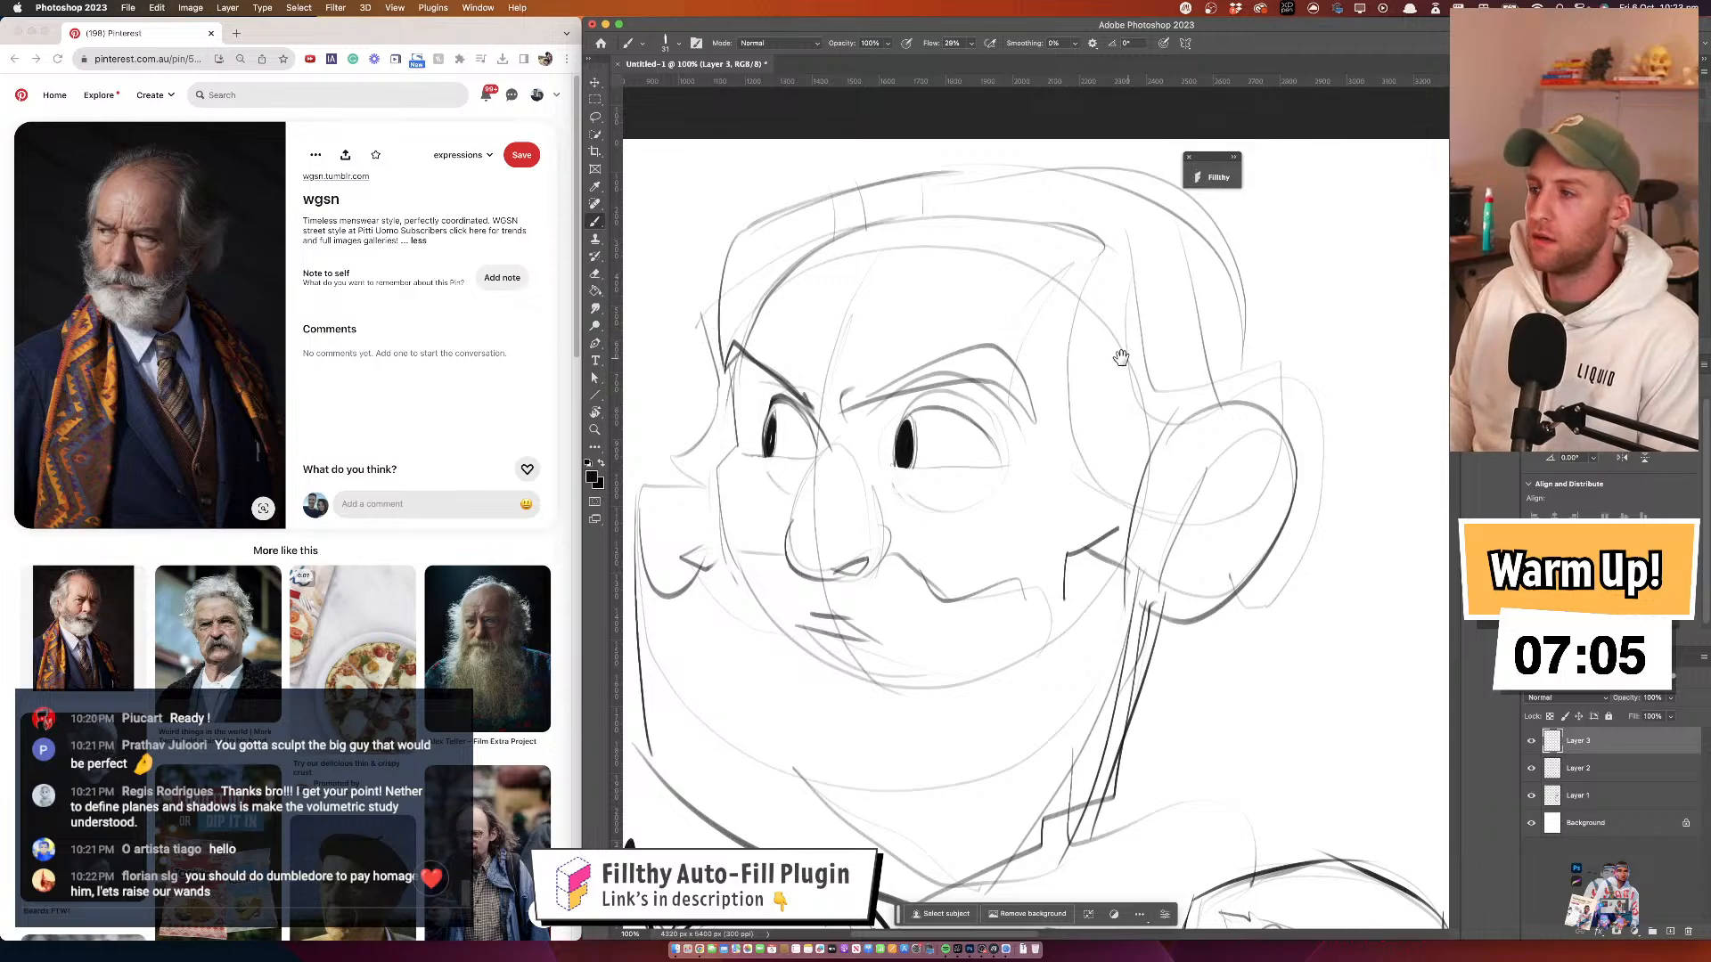
# Retrace the inner ear curve and flip the canvas view horizontally
pyautogui.moveTo(1121, 360); pyautogui.dragTo(1023, 308)
pyautogui.moveTo(1108, 433); pyautogui.dragTo(1102, 433)
pyautogui.moveTo(1155, 380)
pyautogui.mouseDown()
pyautogui.moveTo(1105, 438)
pyautogui.moveTo(1107, 383)
pyautogui.moveTo(961, 397)
pyautogui.mouseUp()
pyautogui.press('shift+super+h')
pyautogui.moveTo(942, 379); pyautogui.dragTo(966, 387)
pyautogui.moveTo(964, 389); pyautogui.dragTo(899, 397)
pyautogui.scroll(-5, 902, 399)
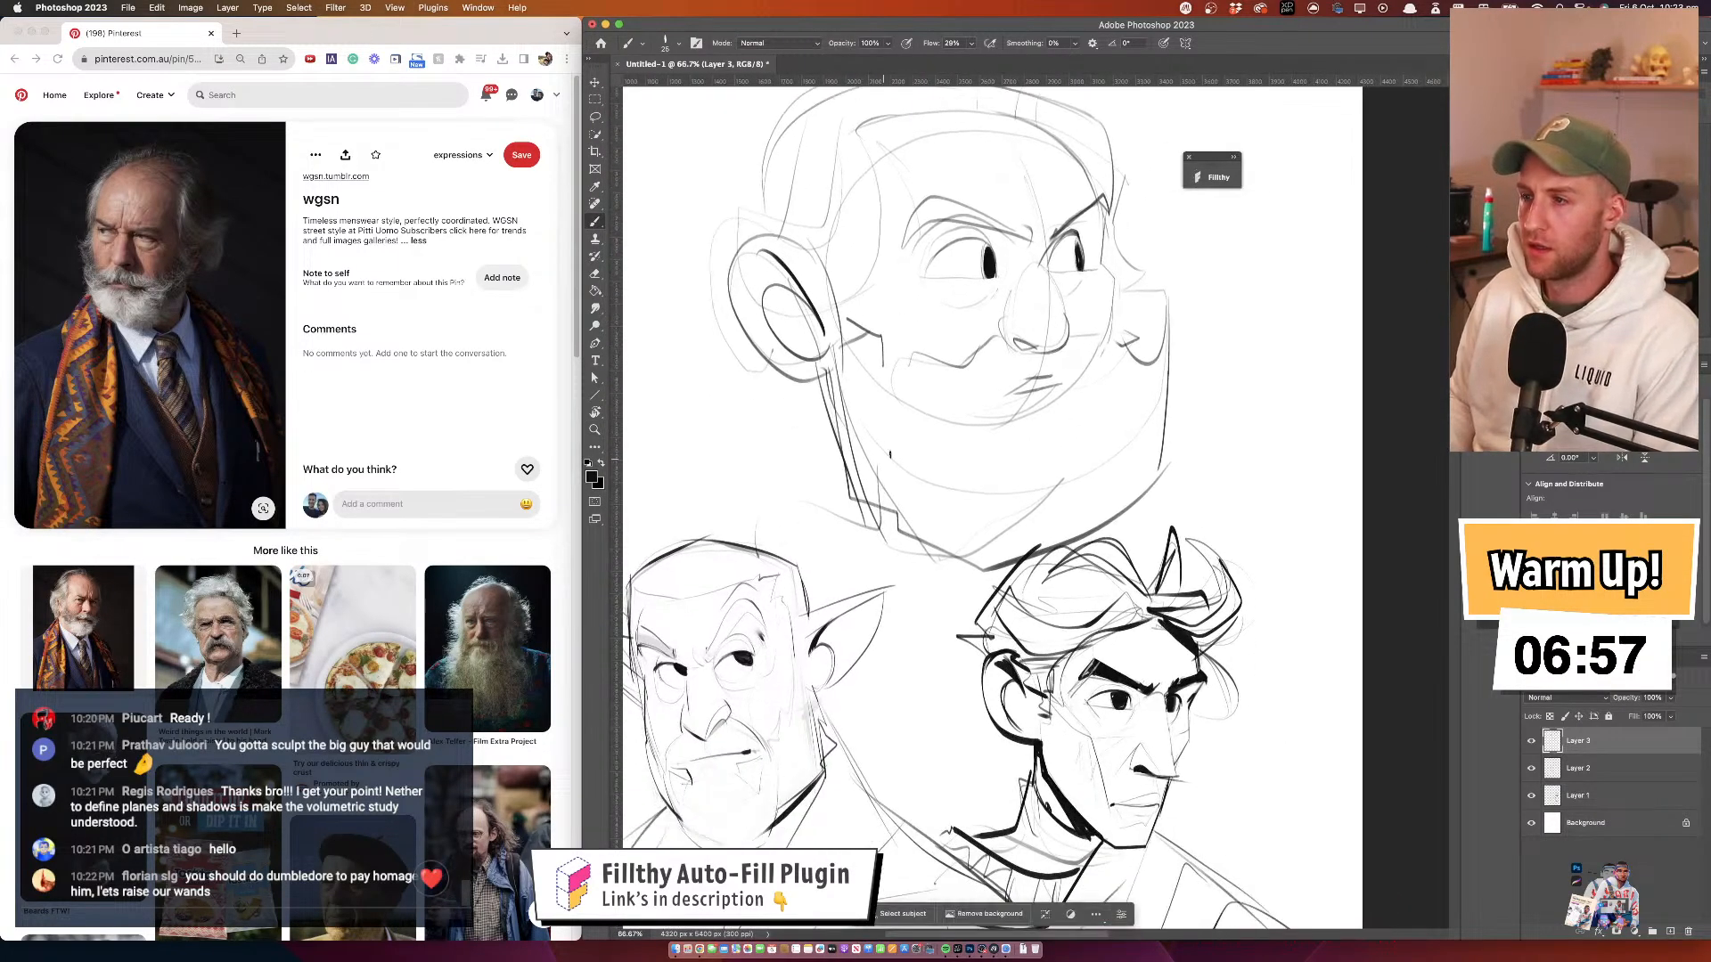
# Scale the bearded head sketch down with Free Transform and place it centrally above the two earlier portraits
pyautogui.press('super+t')
pyautogui.moveTo(1170, 323); pyautogui.dragTo(1105, 326)
pyautogui.press('Return')
# Fade the whole head sketch to a faint underdrawing with a very large soft eraser
pyautogui.press('e')
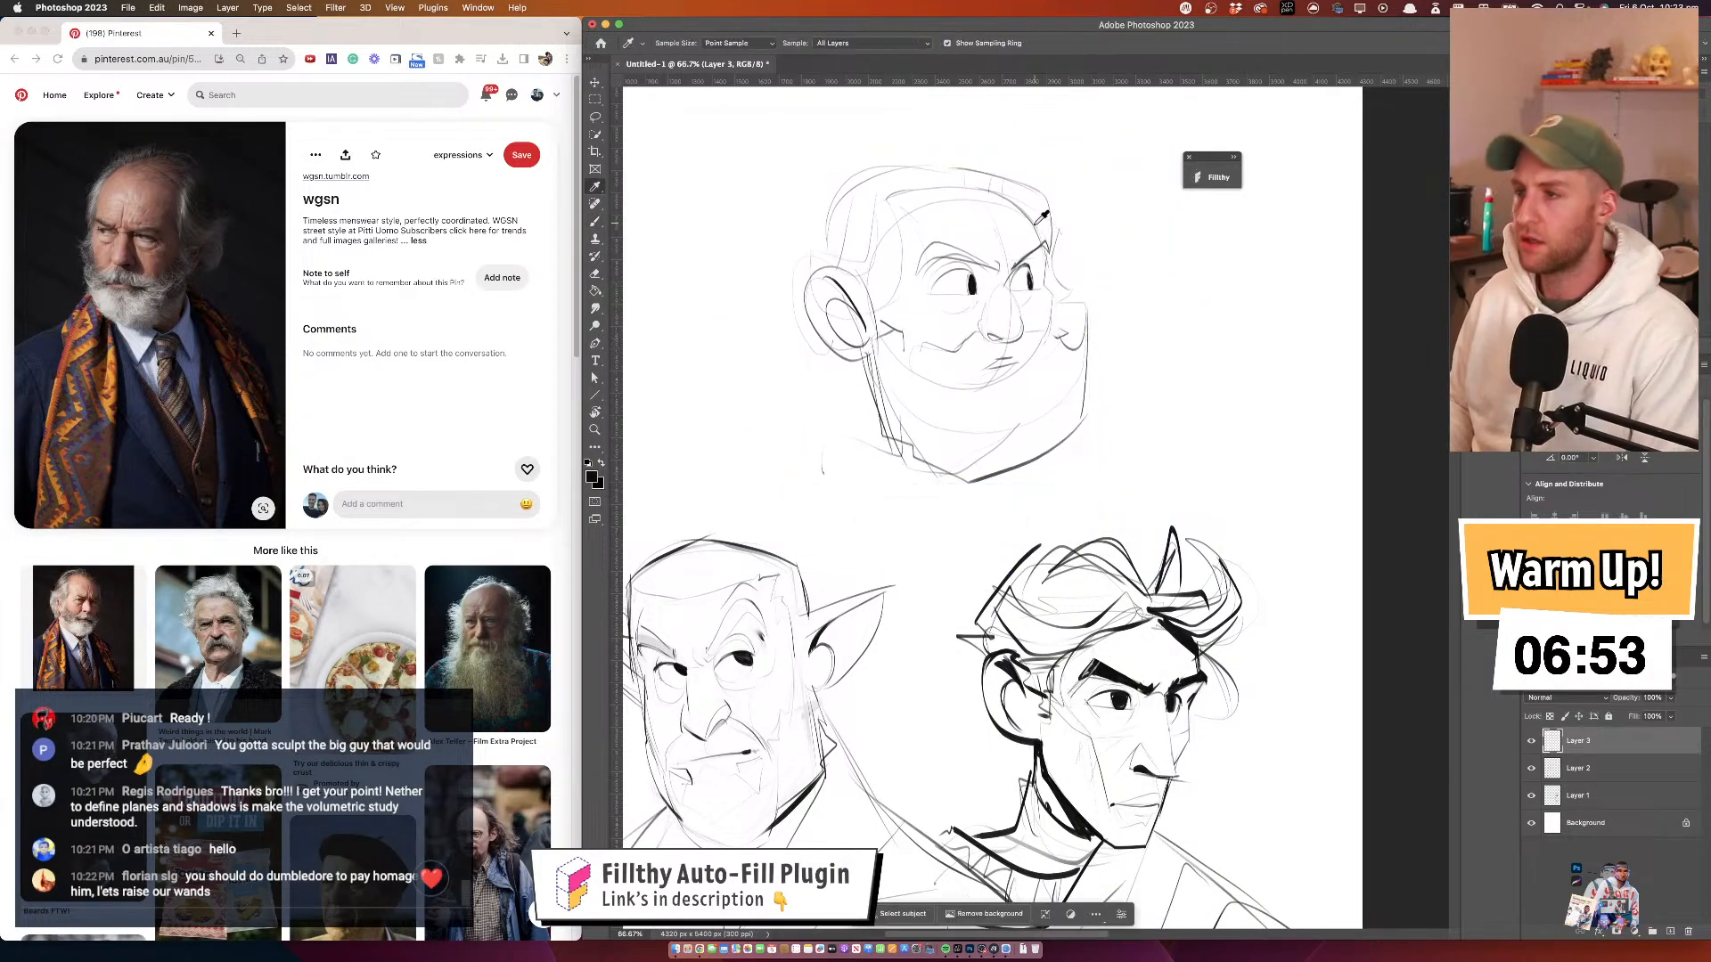
pyautogui.moveTo(935, 259); pyautogui.dragTo(1100, 276)
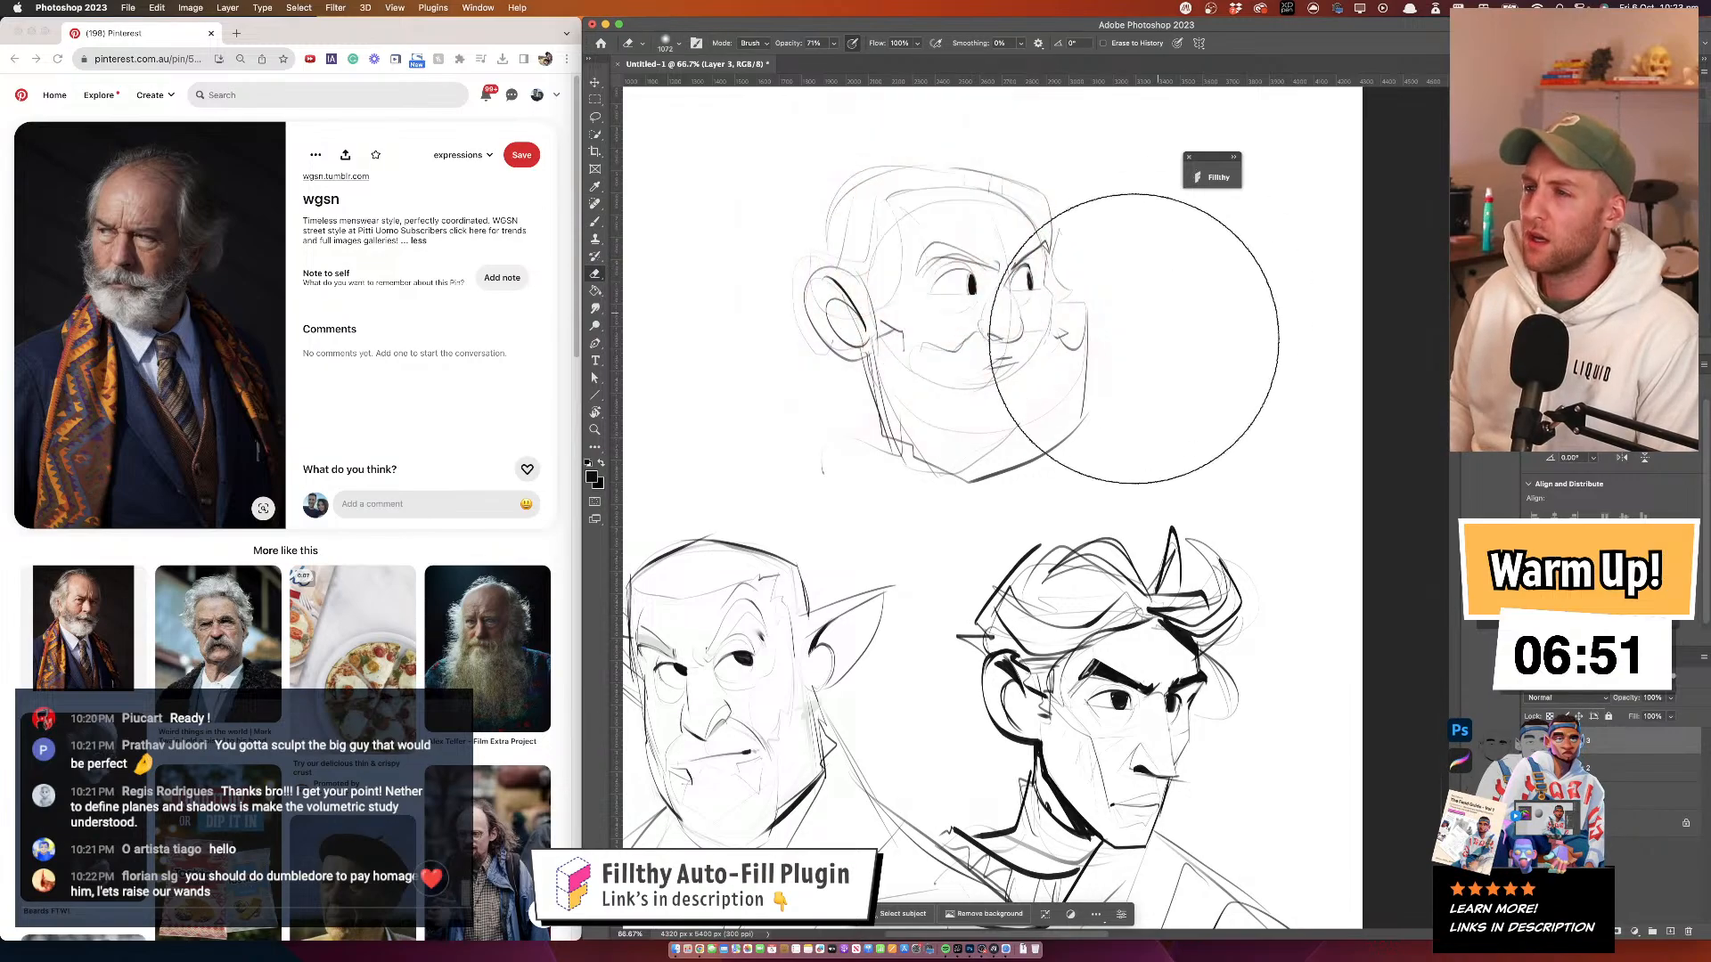
pyautogui.moveTo(1134, 336)
pyautogui.mouseDown()
pyautogui.moveTo(1033, 215)
pyautogui.moveTo(930, 427)
pyautogui.moveTo(1027, 218)
pyautogui.moveTo(969, 306)
pyautogui.moveTo(939, 258)
pyautogui.moveTo(972, 357)
pyautogui.moveTo(907, 362)
pyautogui.moveTo(917, 271)
pyautogui.moveTo(1032, 281)
pyautogui.moveTo(943, 273)
pyautogui.mouseUp()
# Redraw the beard's near edge from below the ear to the chin with the brush, undoing stray strokes
pyautogui.keyDown('super'); pyautogui.click(936, 272); pyautogui.keyUp('super')
pyautogui.press('b')
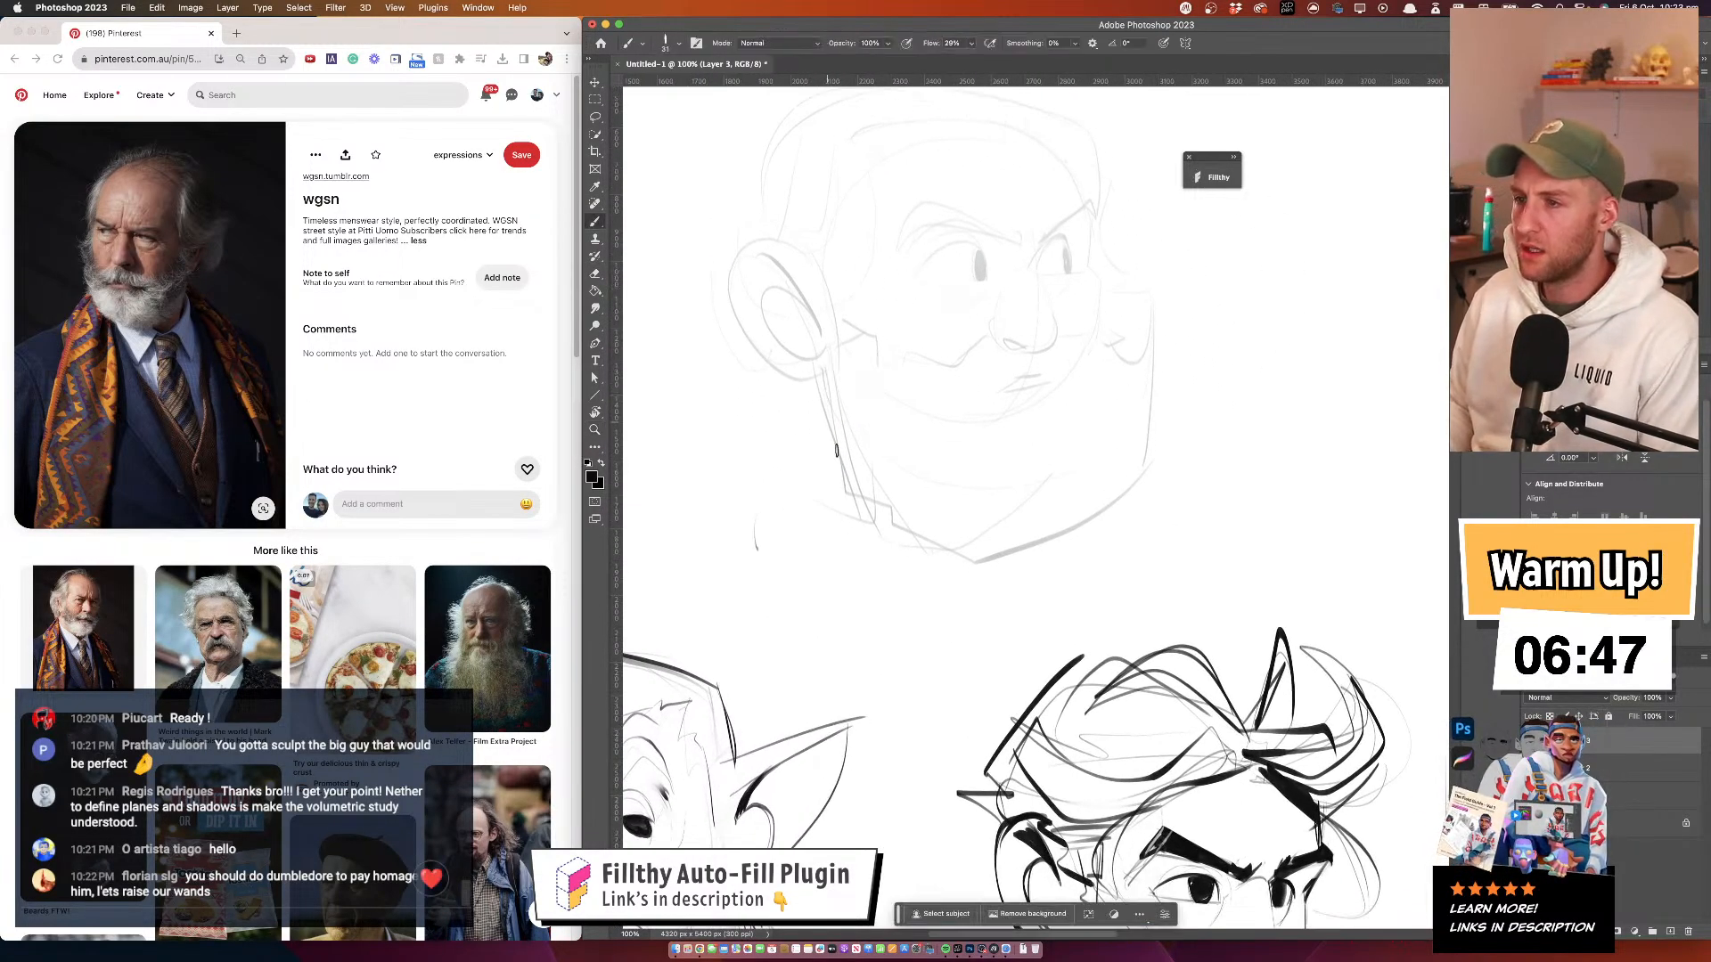
pyautogui.moveTo(815, 364); pyautogui.dragTo(878, 604)
pyautogui.press('super+z')
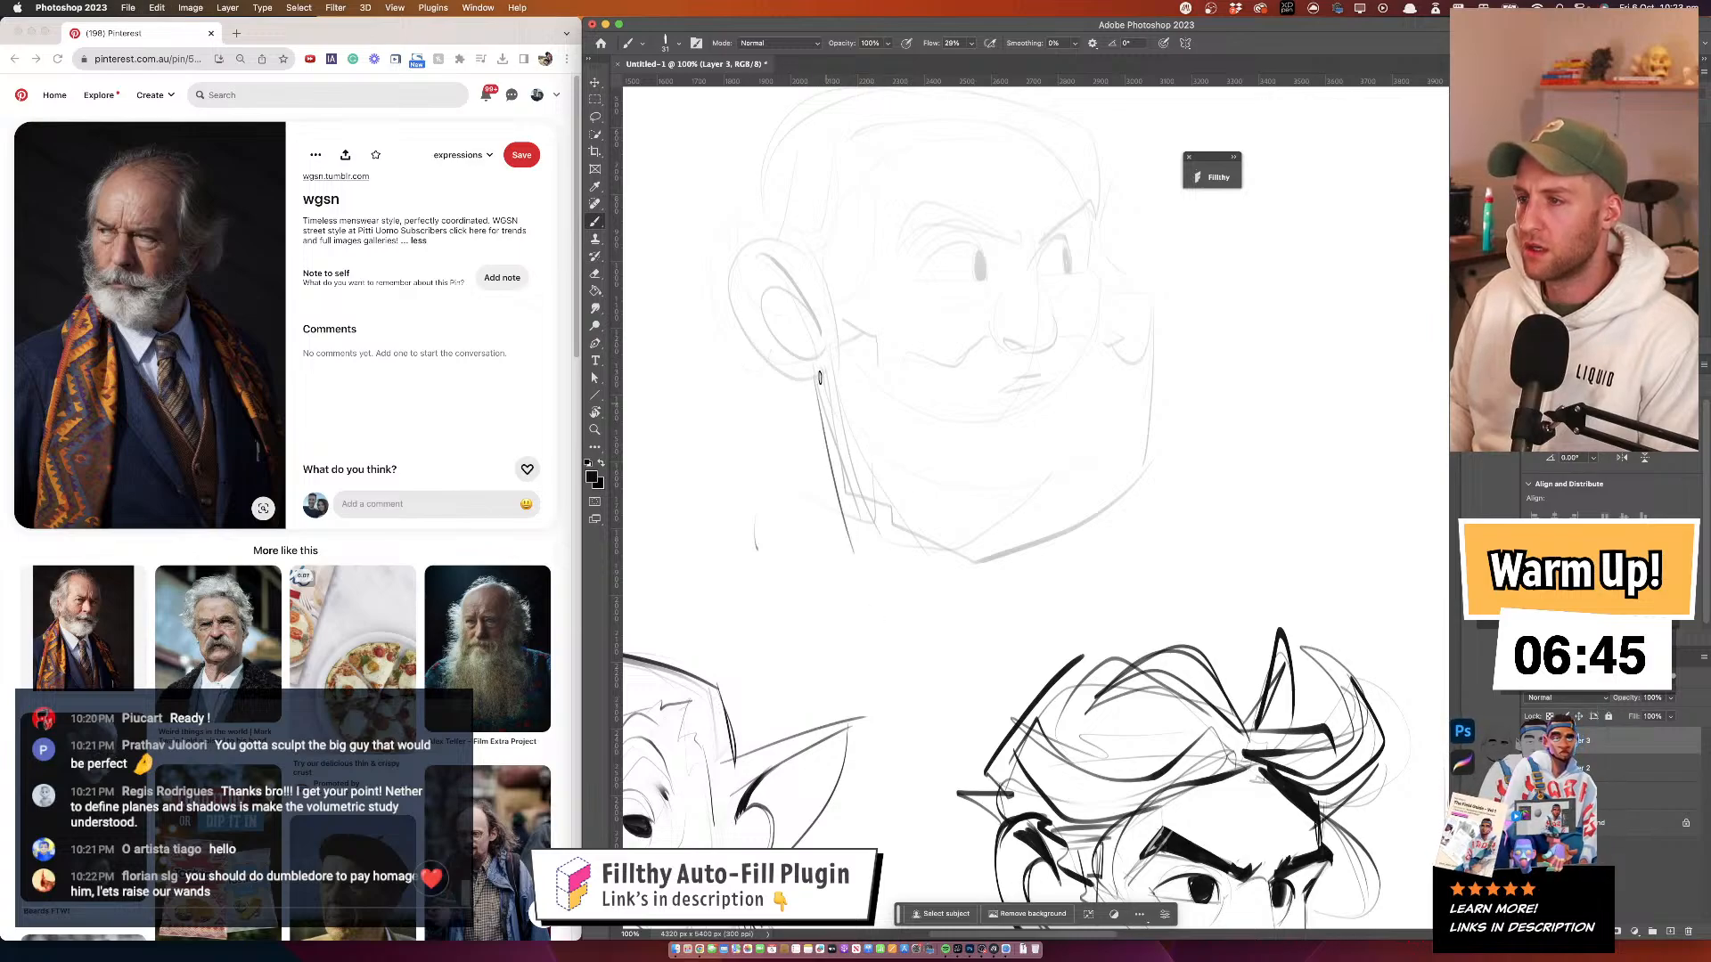
pyautogui.moveTo(818, 371); pyautogui.dragTo(840, 500)
pyautogui.moveTo(821, 401)
pyautogui.mouseDown()
pyautogui.moveTo(853, 552)
pyautogui.moveTo(970, 570)
pyautogui.mouseUp()
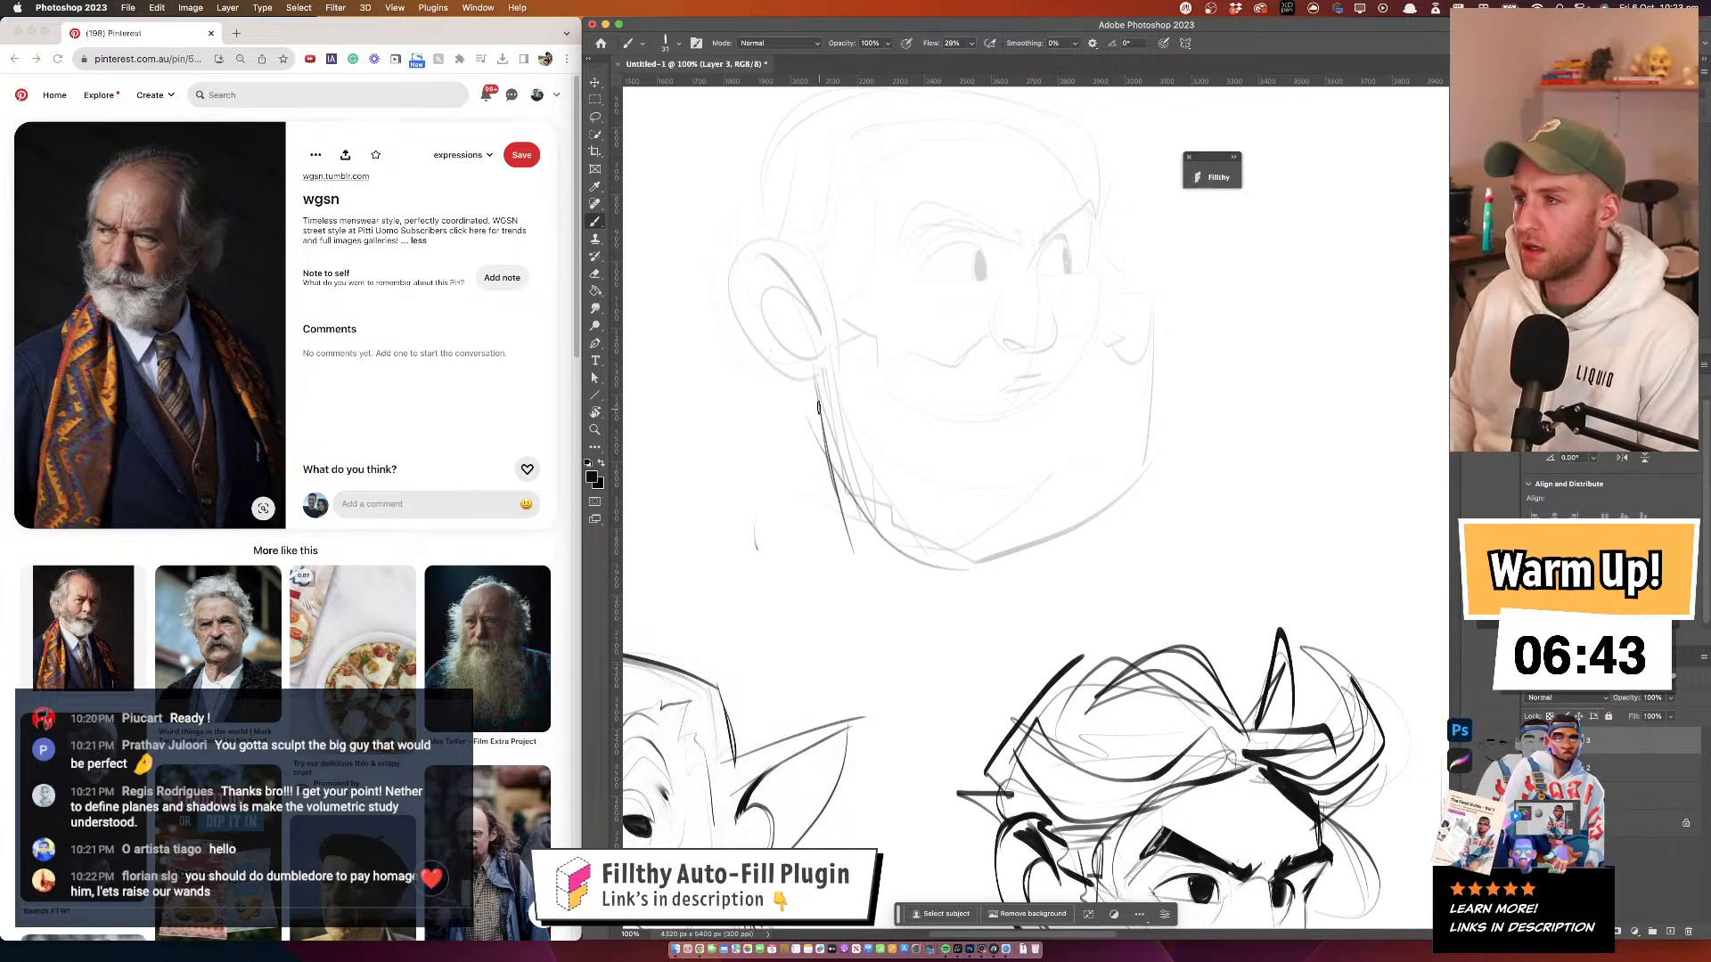
pyautogui.moveTo(818, 408)
pyautogui.mouseDown()
pyautogui.moveTo(684, 505)
pyautogui.moveTo(848, 545)
pyautogui.mouseUp()
pyautogui.press('super+z')
# Draw the neck line and a wide pointed collar outline below the beard on both sides
pyautogui.moveTo(825, 448)
pyautogui.mouseDown()
pyautogui.moveTo(684, 578)
pyautogui.moveTo(1034, 699)
pyautogui.mouseUp()
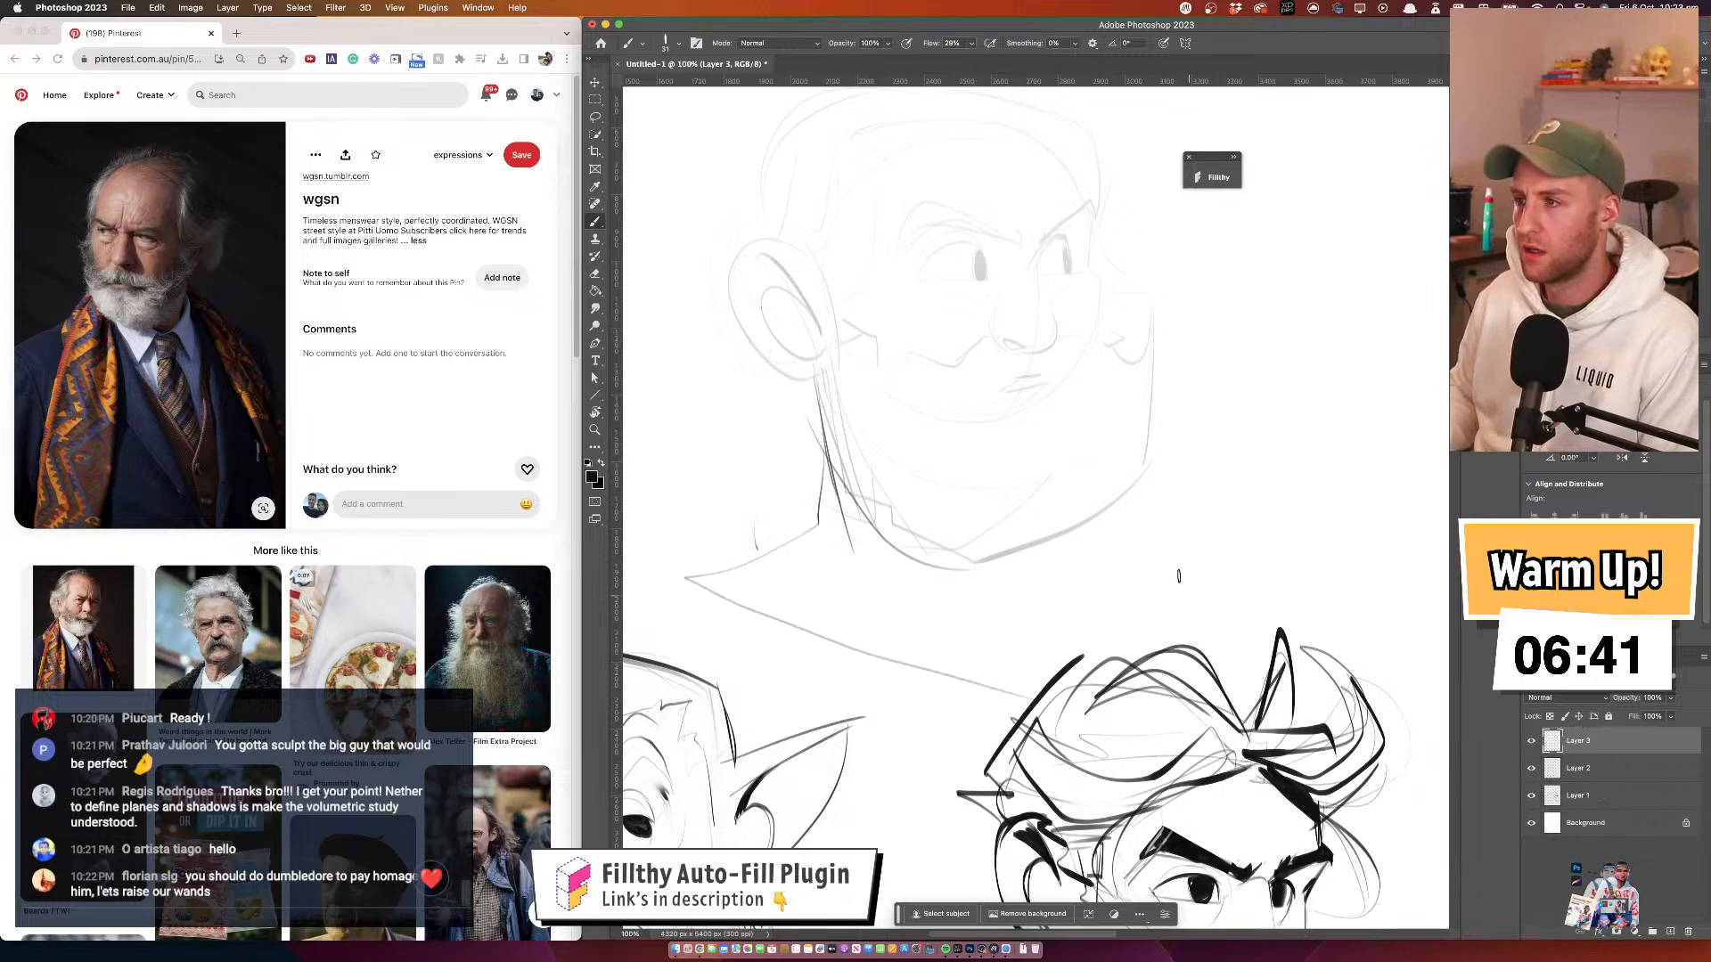
pyautogui.moveTo(1119, 538); pyautogui.dragTo(1050, 690)
pyautogui.moveTo(1031, 495); pyautogui.dragTo(1037, 579)
# Draw dark, tapered upper eyelid arcs over both eyes, undoing the unwanted stroke
pyautogui.keyDown('super'); pyautogui.click(970, 328); pyautogui.keyUp('super')
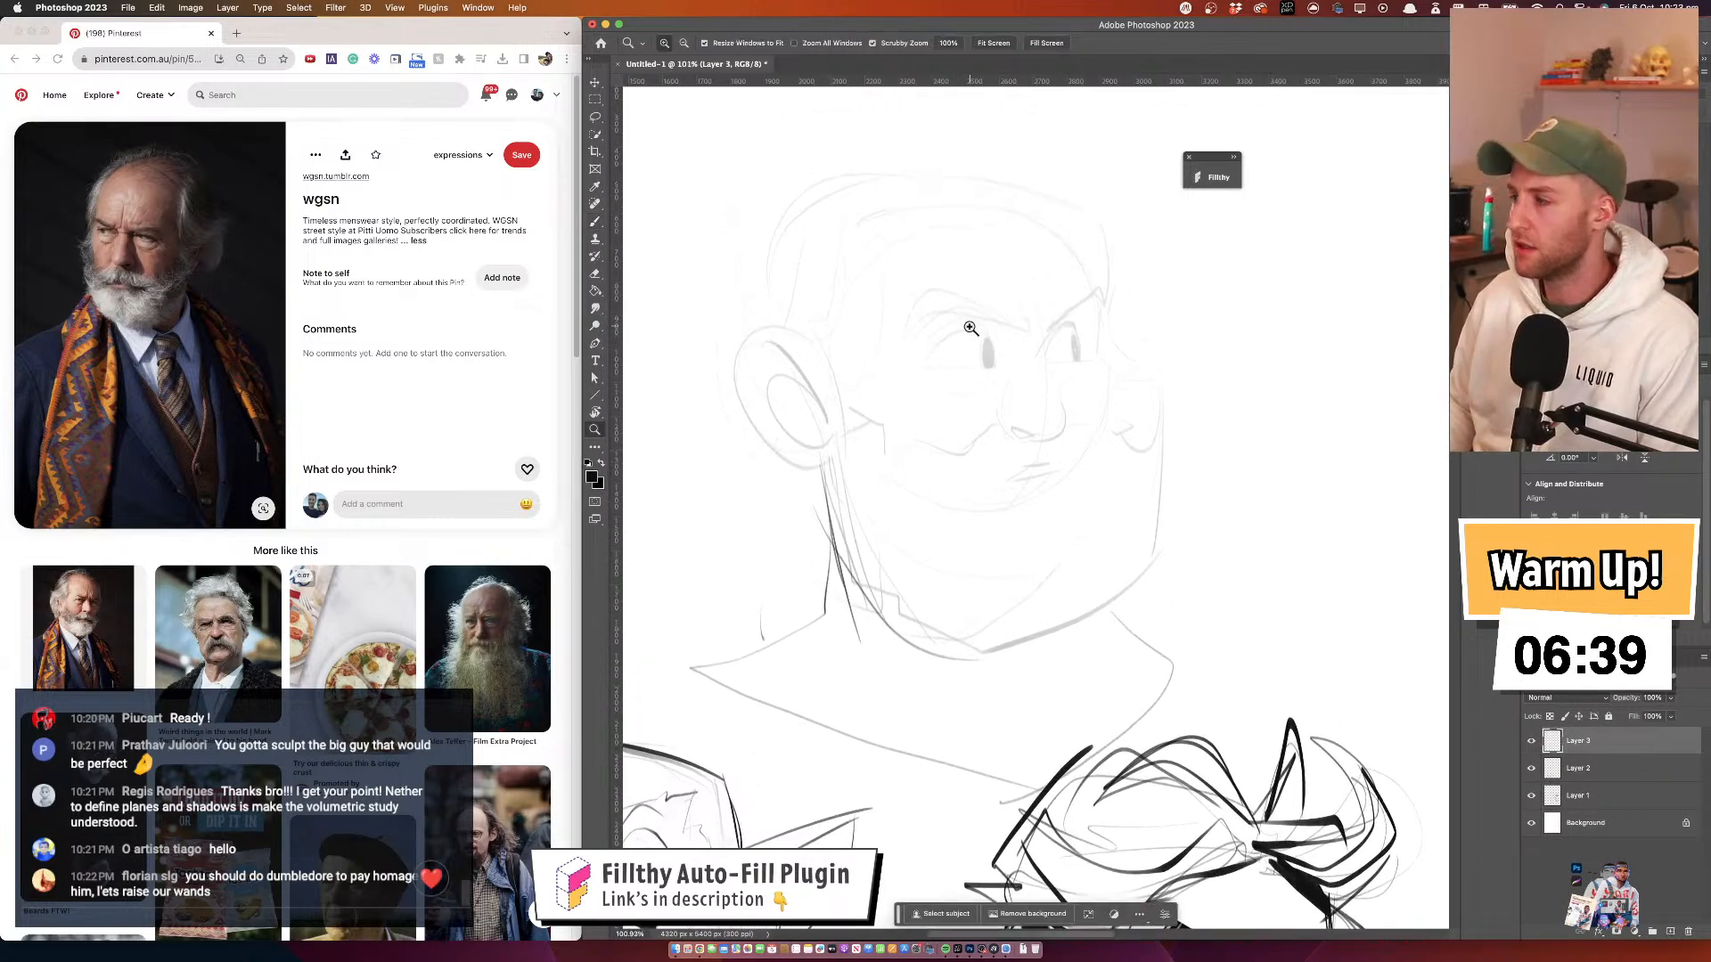
pyautogui.moveTo(1018, 355)
pyautogui.mouseDown()
pyautogui.moveTo(935, 367)
pyautogui.moveTo(900, 404)
pyautogui.moveTo(950, 355)
pyautogui.moveTo(1007, 347)
pyautogui.moveTo(878, 407)
pyautogui.mouseUp()
pyautogui.press('super+z')
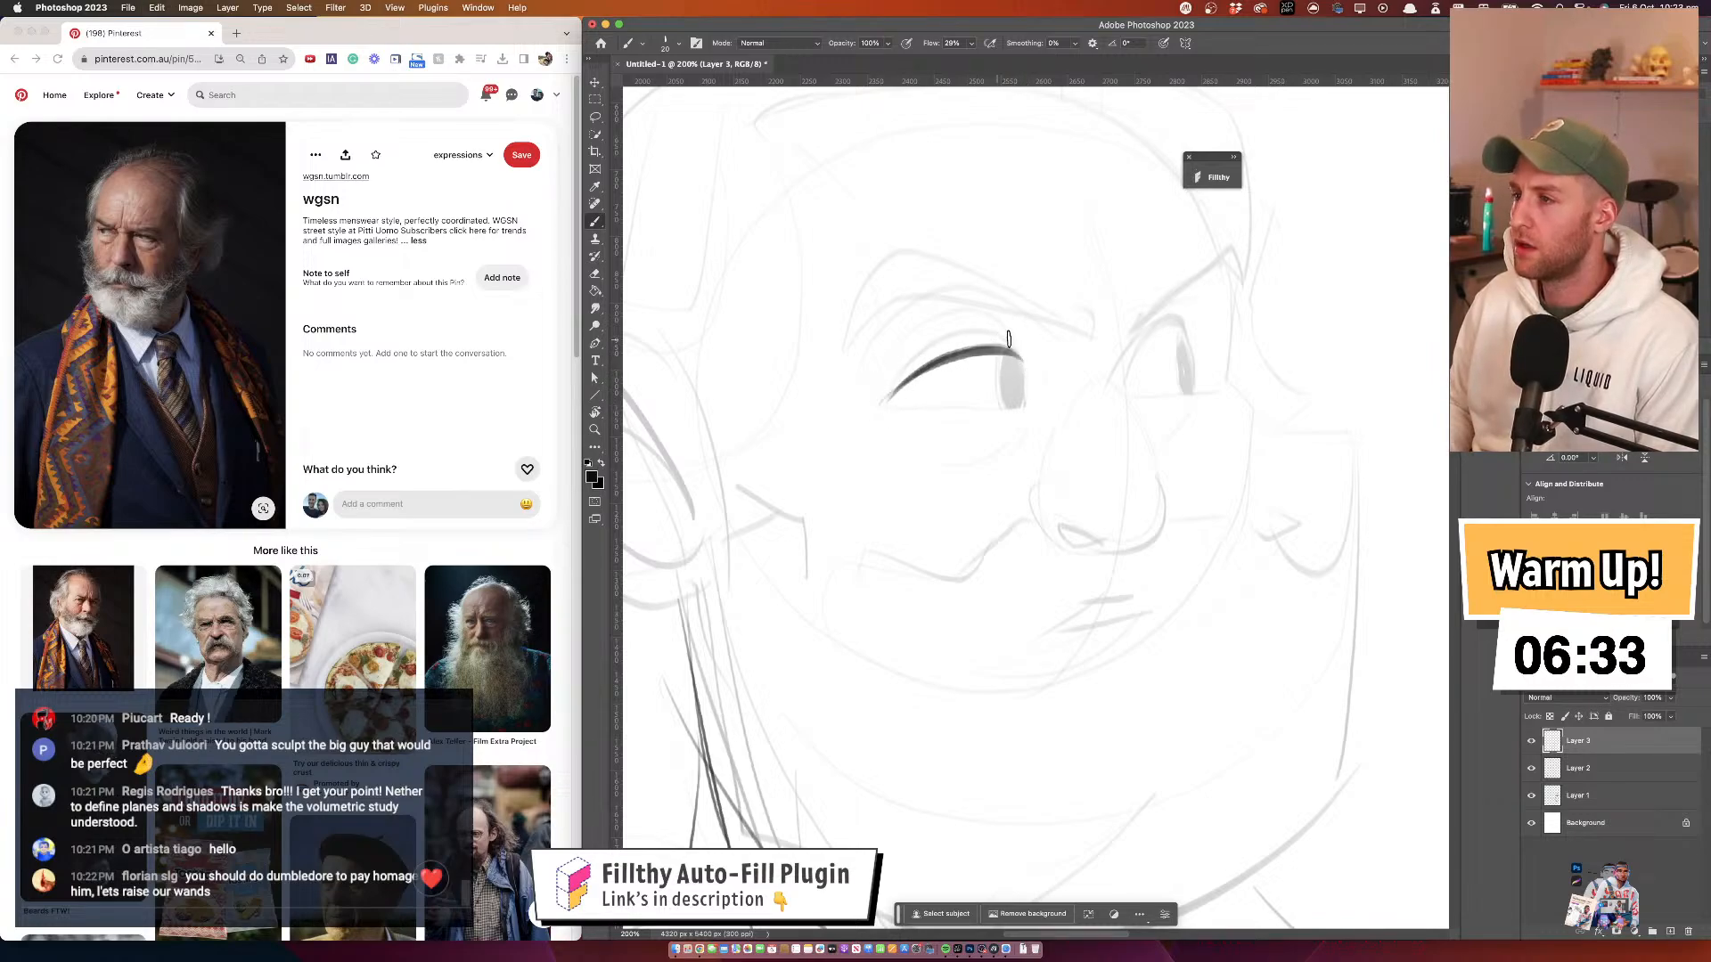
# Draw the swept-back tuft of hair behind the ear, from above the ear down to below the lobe
pyautogui.press('z')
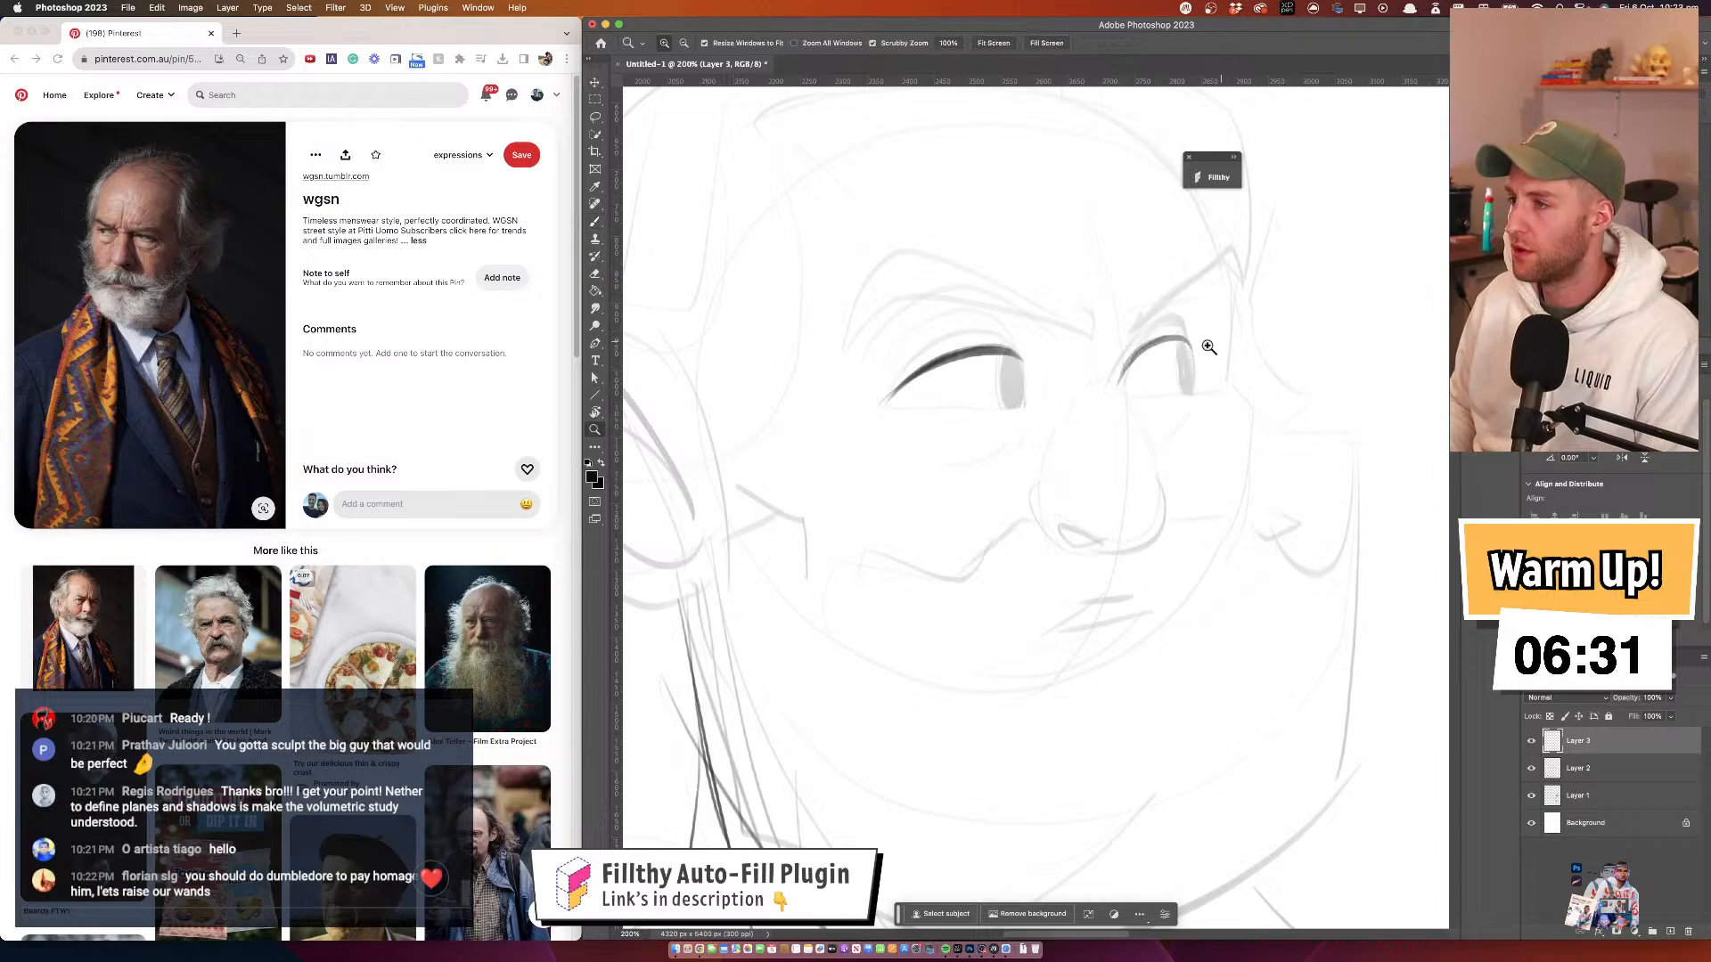
pyautogui.keyDown('alt'); pyautogui.click(1058, 325); pyautogui.keyUp('alt')
pyautogui.keyDown('alt'); pyautogui.click(1058, 348); pyautogui.keyUp('alt')
pyautogui.keyDown('alt'); pyautogui.click(1057, 351); pyautogui.keyUp('alt')
pyautogui.moveTo(1058, 351)
pyautogui.mouseDown()
pyautogui.moveTo(1123, 396)
pyautogui.moveTo(1175, 373)
pyautogui.mouseUp()
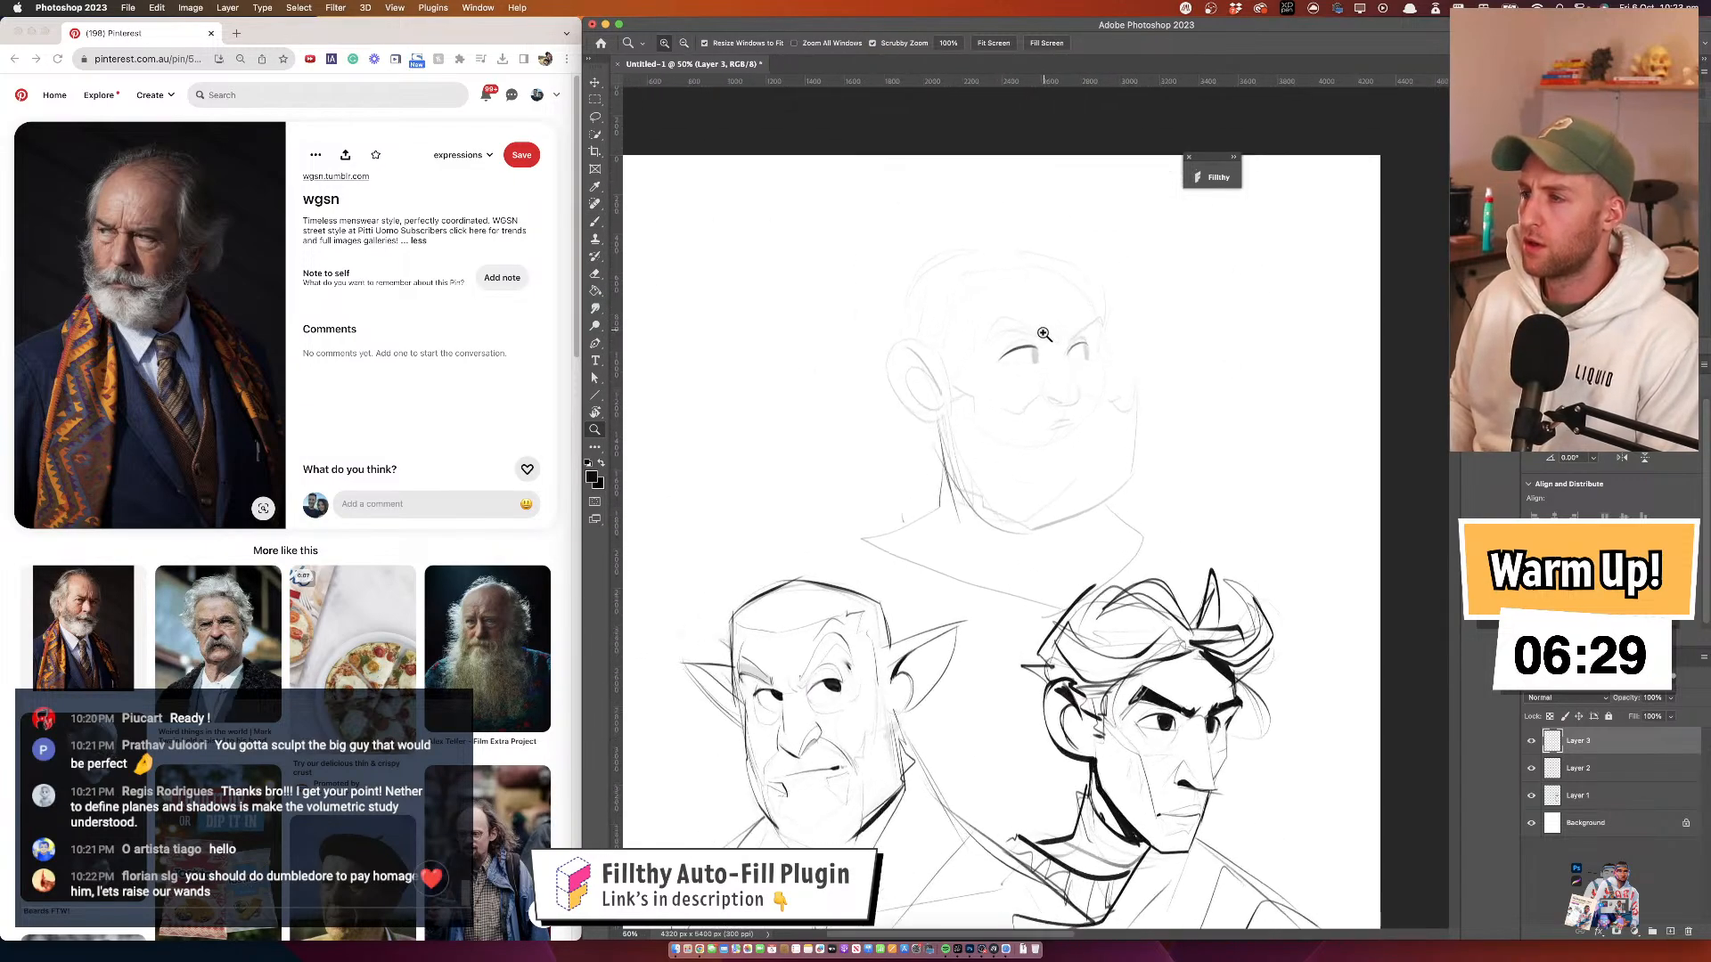
pyautogui.click(1094, 319)
pyautogui.click(1094, 319)
pyautogui.click(1094, 319)
pyautogui.moveTo(1016, 356)
pyautogui.mouseDown()
pyautogui.moveTo(1118, 401)
pyautogui.moveTo(1055, 413)
pyautogui.mouseUp()
pyautogui.keyDown('alt'); pyautogui.click(1072, 429); pyautogui.keyUp('alt')
pyautogui.press('b')
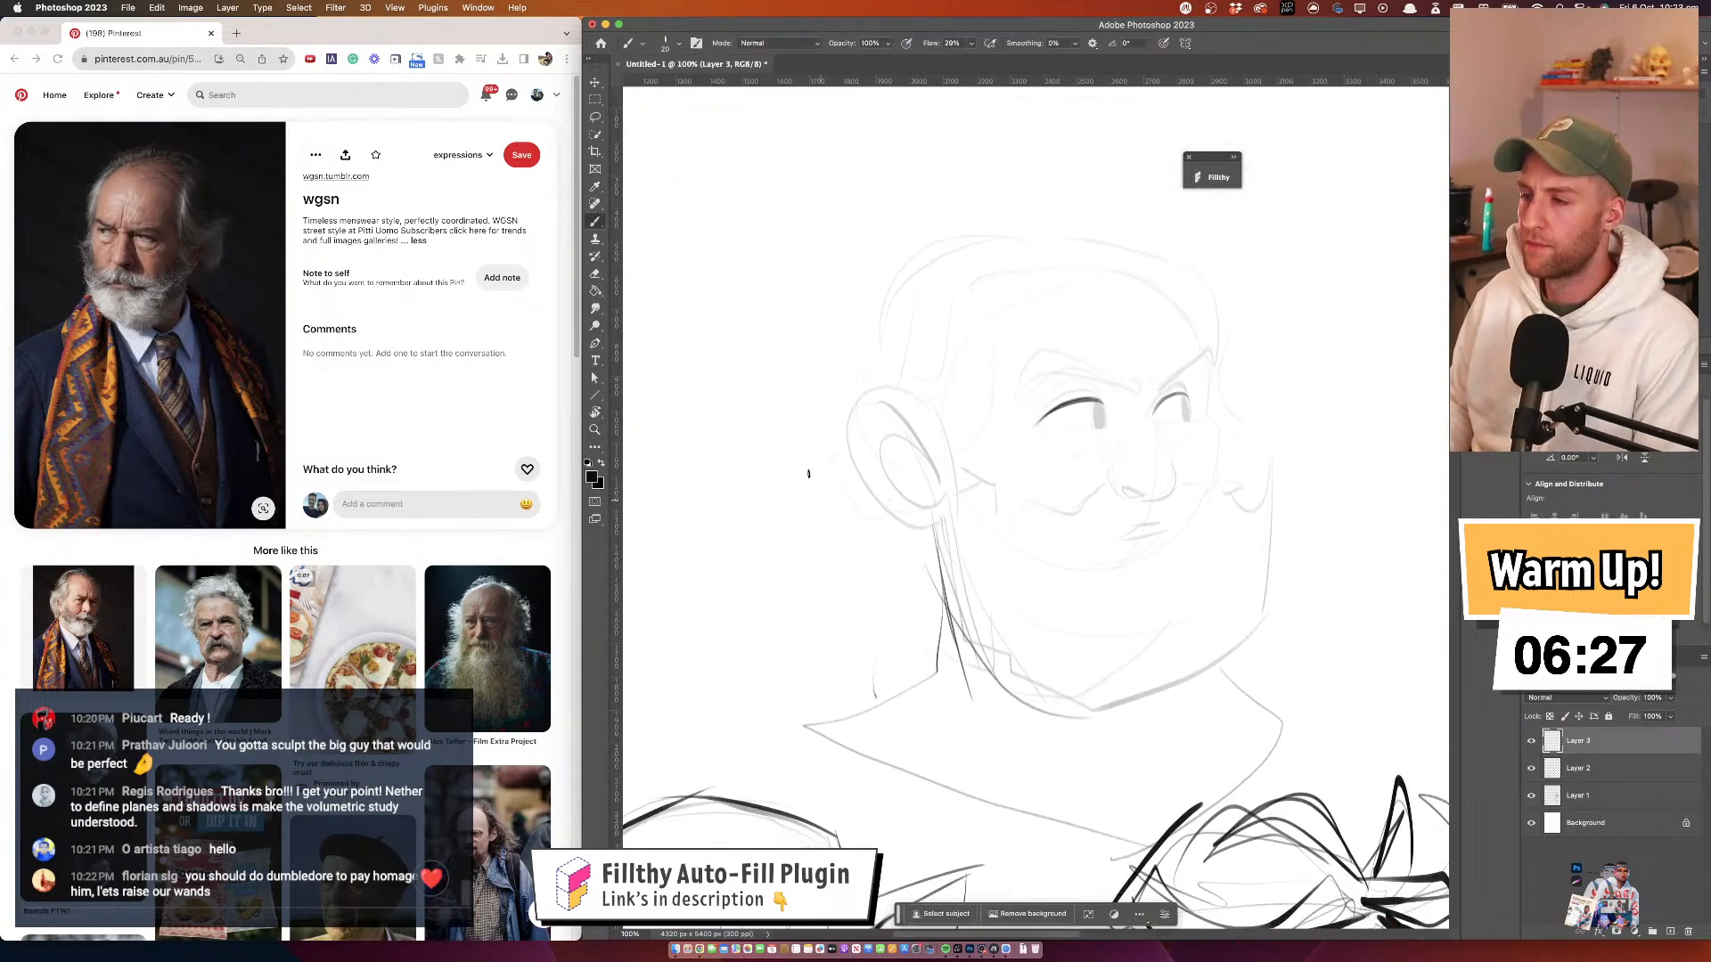
pyautogui.press('super+z')
pyautogui.moveTo(818, 406); pyautogui.dragTo(845, 517)
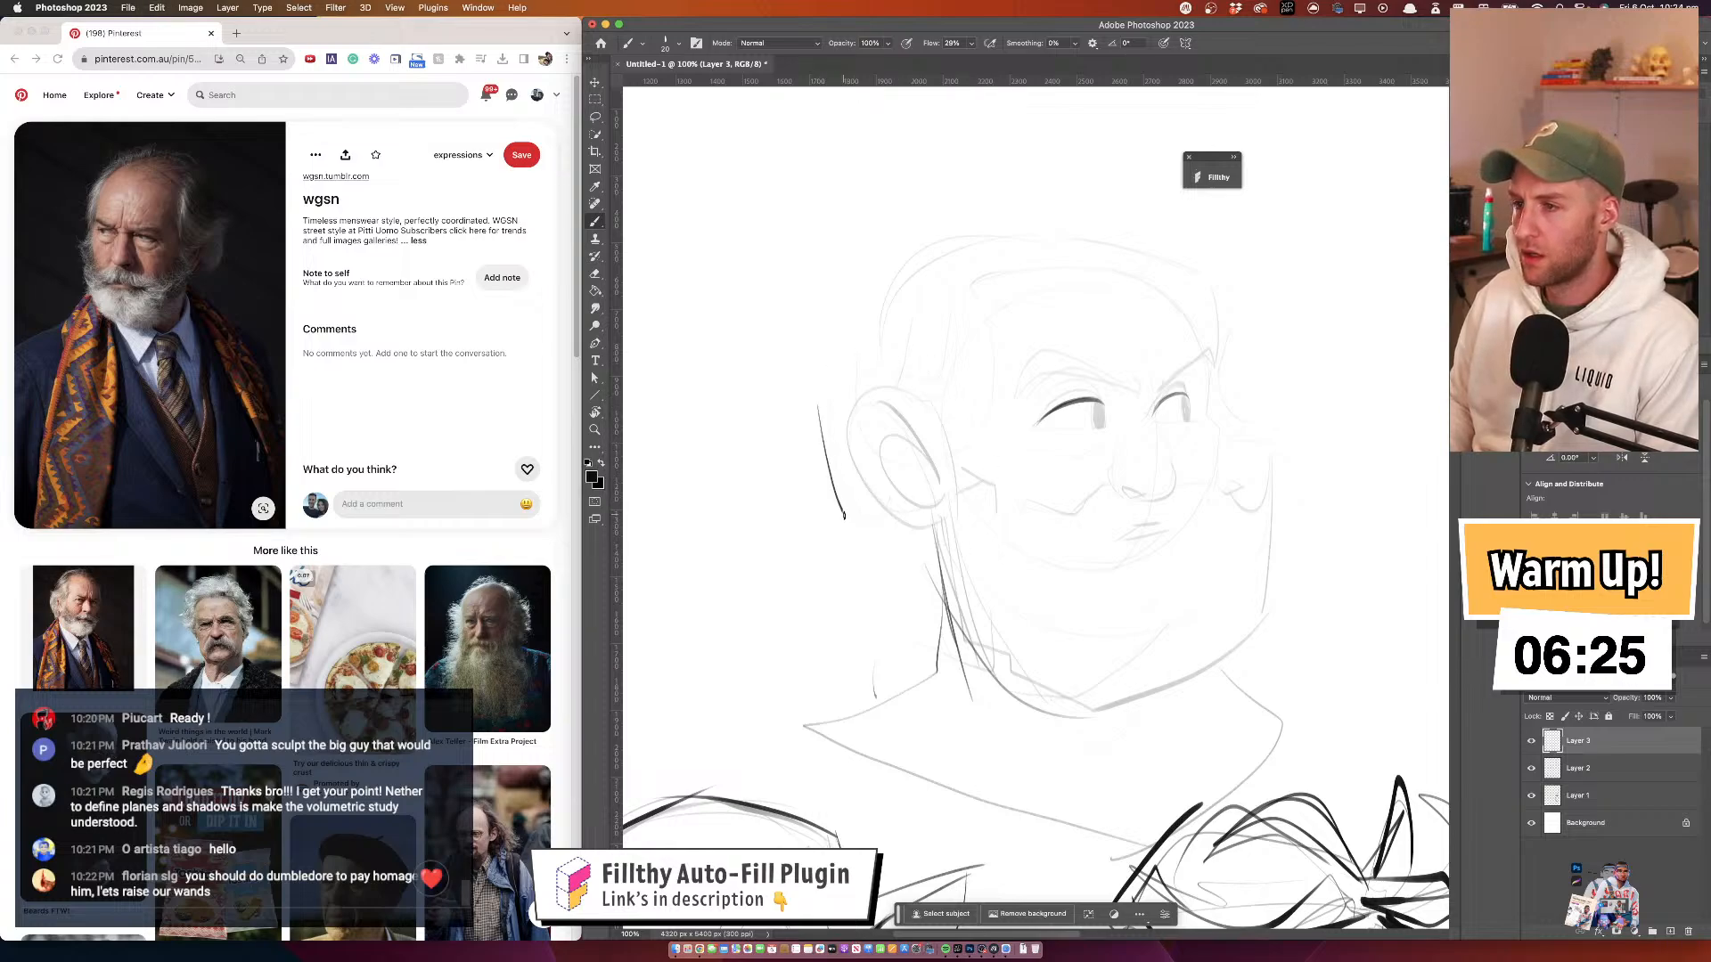
pyautogui.moveTo(1201, 322); pyautogui.dragTo(1169, 324)
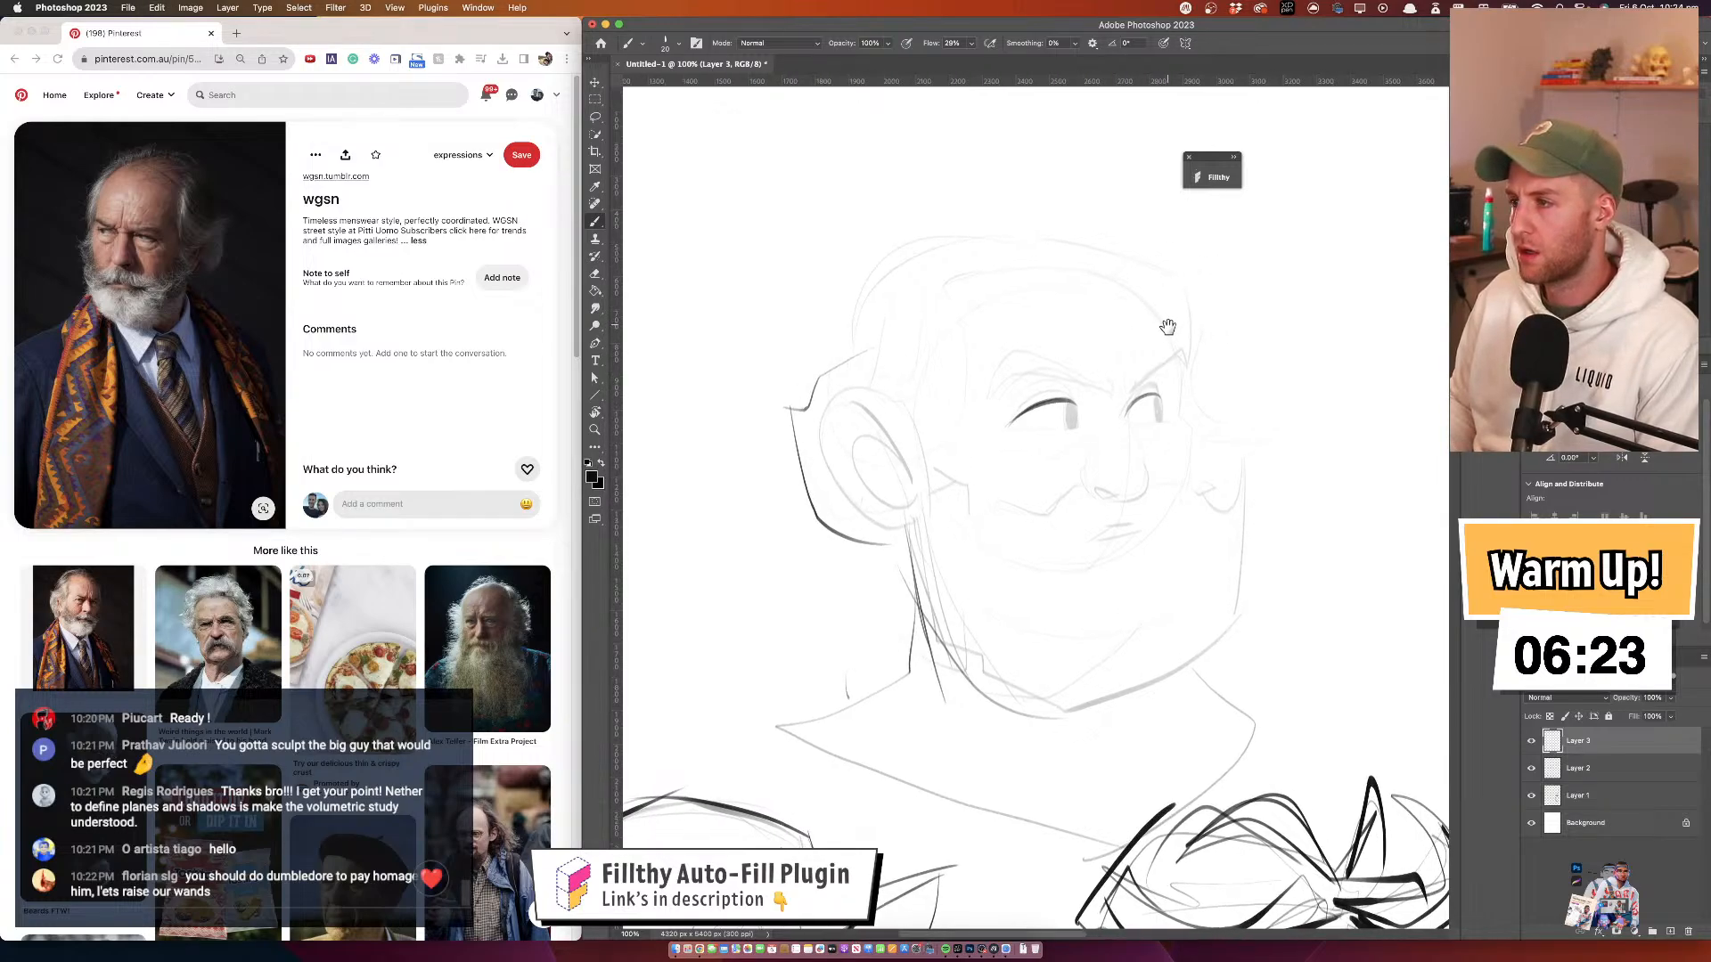
# Ink the nose contour from the bridge around the tip, then the near nostril wing and nostril opening
pyautogui.keyDown('super'); pyautogui.click(1157, 390); pyautogui.keyUp('super')
pyautogui.keyDown('super'); pyautogui.click(1157, 389); pyautogui.keyUp('super')
pyautogui.moveTo(1091, 401); pyautogui.dragTo(1057, 127)
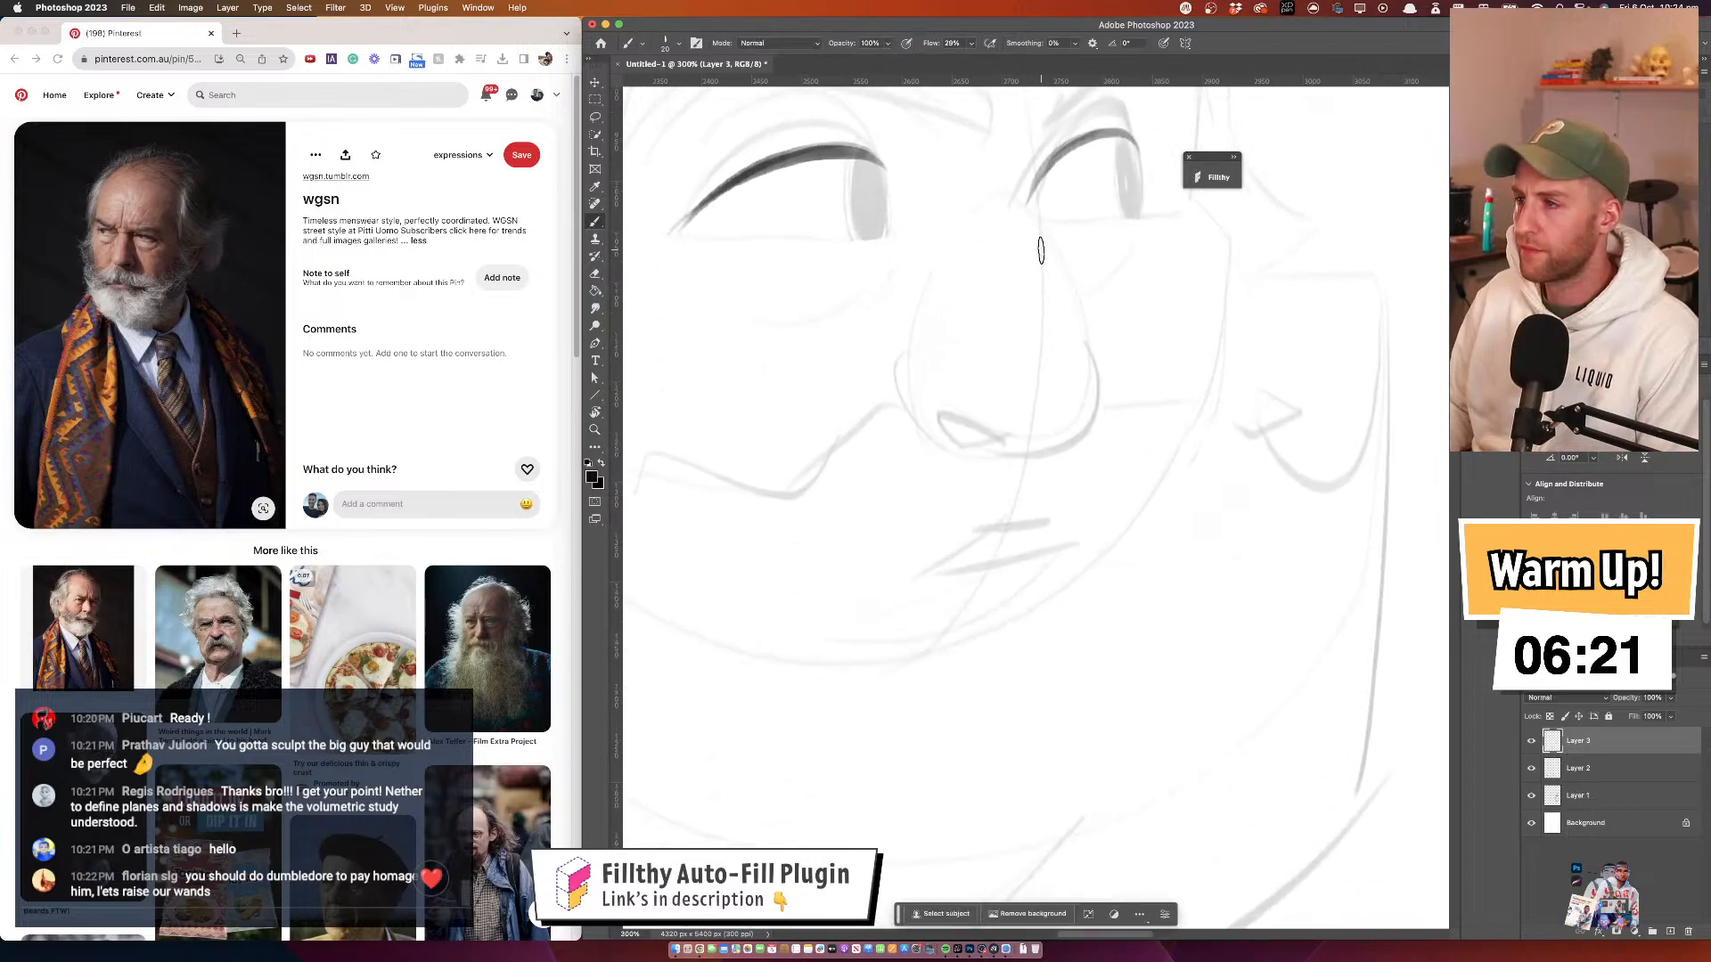
pyautogui.moveTo(1053, 236); pyautogui.dragTo(1101, 389)
pyautogui.moveTo(1014, 464)
pyautogui.mouseDown()
pyautogui.moveTo(973, 448)
pyautogui.moveTo(979, 432)
pyautogui.moveTo(918, 427)
pyautogui.moveTo(899, 359)
pyautogui.mouseUp()
pyautogui.moveTo(991, 523); pyautogui.dragTo(971, 486)
pyautogui.moveTo(976, 458)
pyautogui.mouseDown()
pyautogui.moveTo(965, 354)
pyautogui.moveTo(979, 374)
pyautogui.mouseUp()
# Outline the near eye's pupil as a narrow vertical ellipse under the eyelid and begin shading its edges
pyautogui.click(977, 348)
pyautogui.keyDown('alt'); pyautogui.click(979, 363); pyautogui.keyUp('alt')
pyautogui.click(979, 363)
pyautogui.click(981, 362)
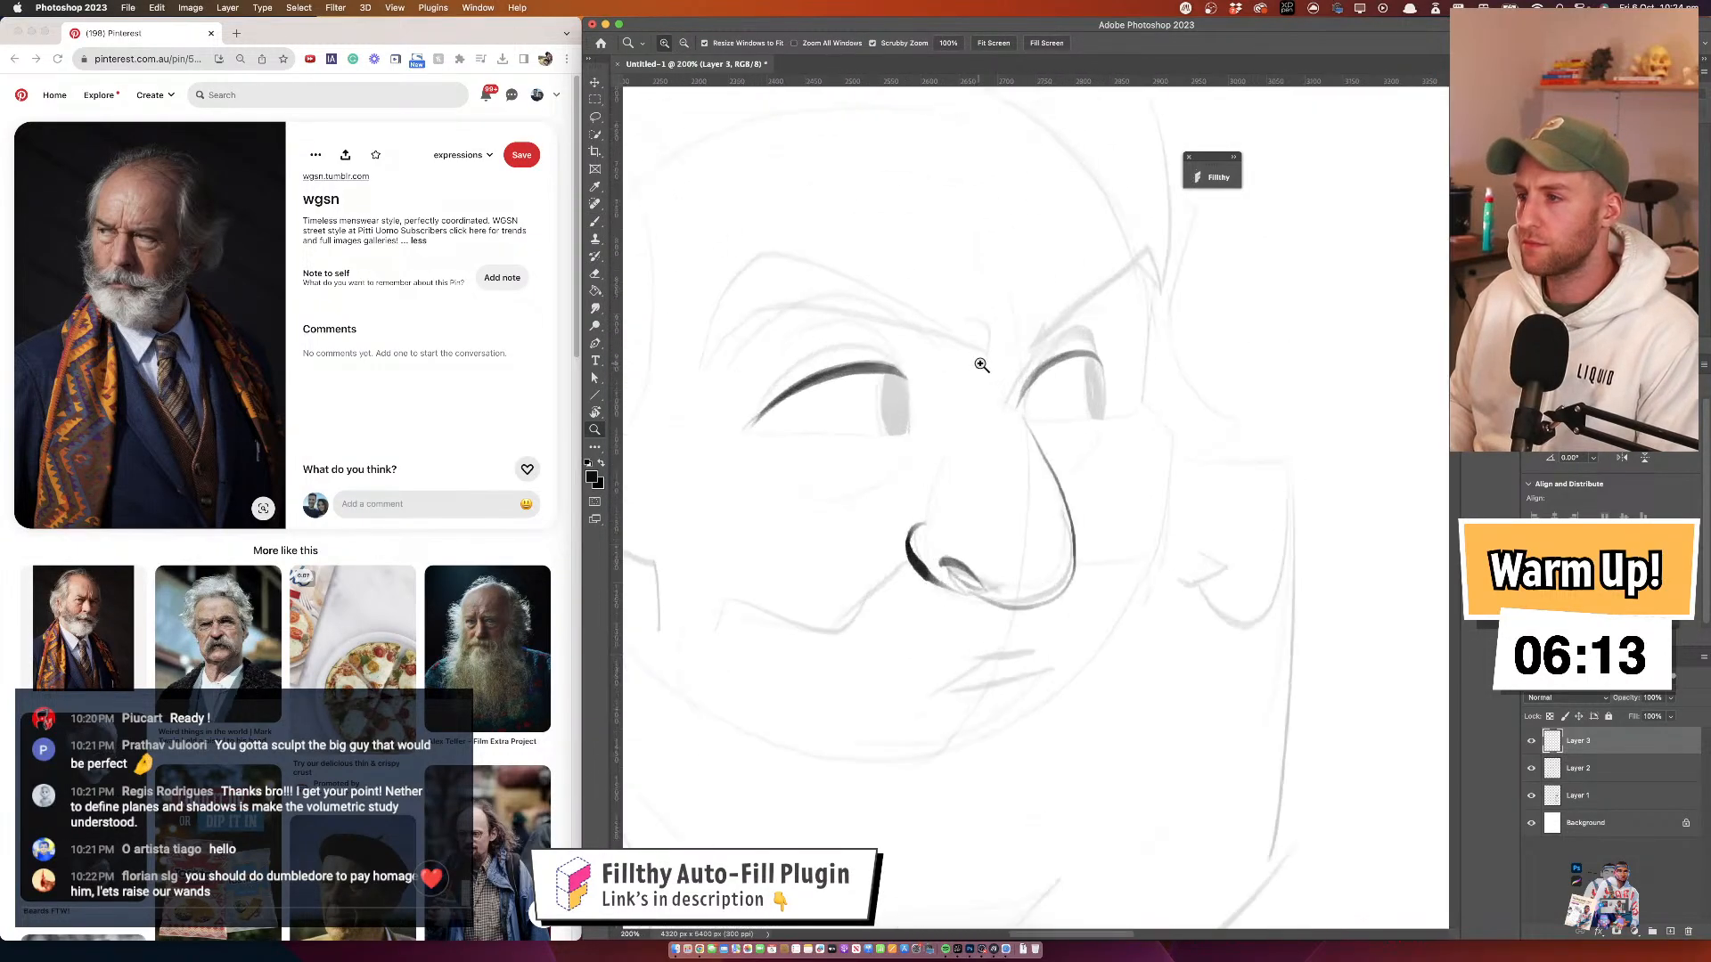
pyautogui.click(981, 362)
pyautogui.moveTo(873, 352)
pyautogui.mouseDown()
pyautogui.moveTo(981, 328)
pyautogui.moveTo(974, 460)
pyautogui.mouseUp()
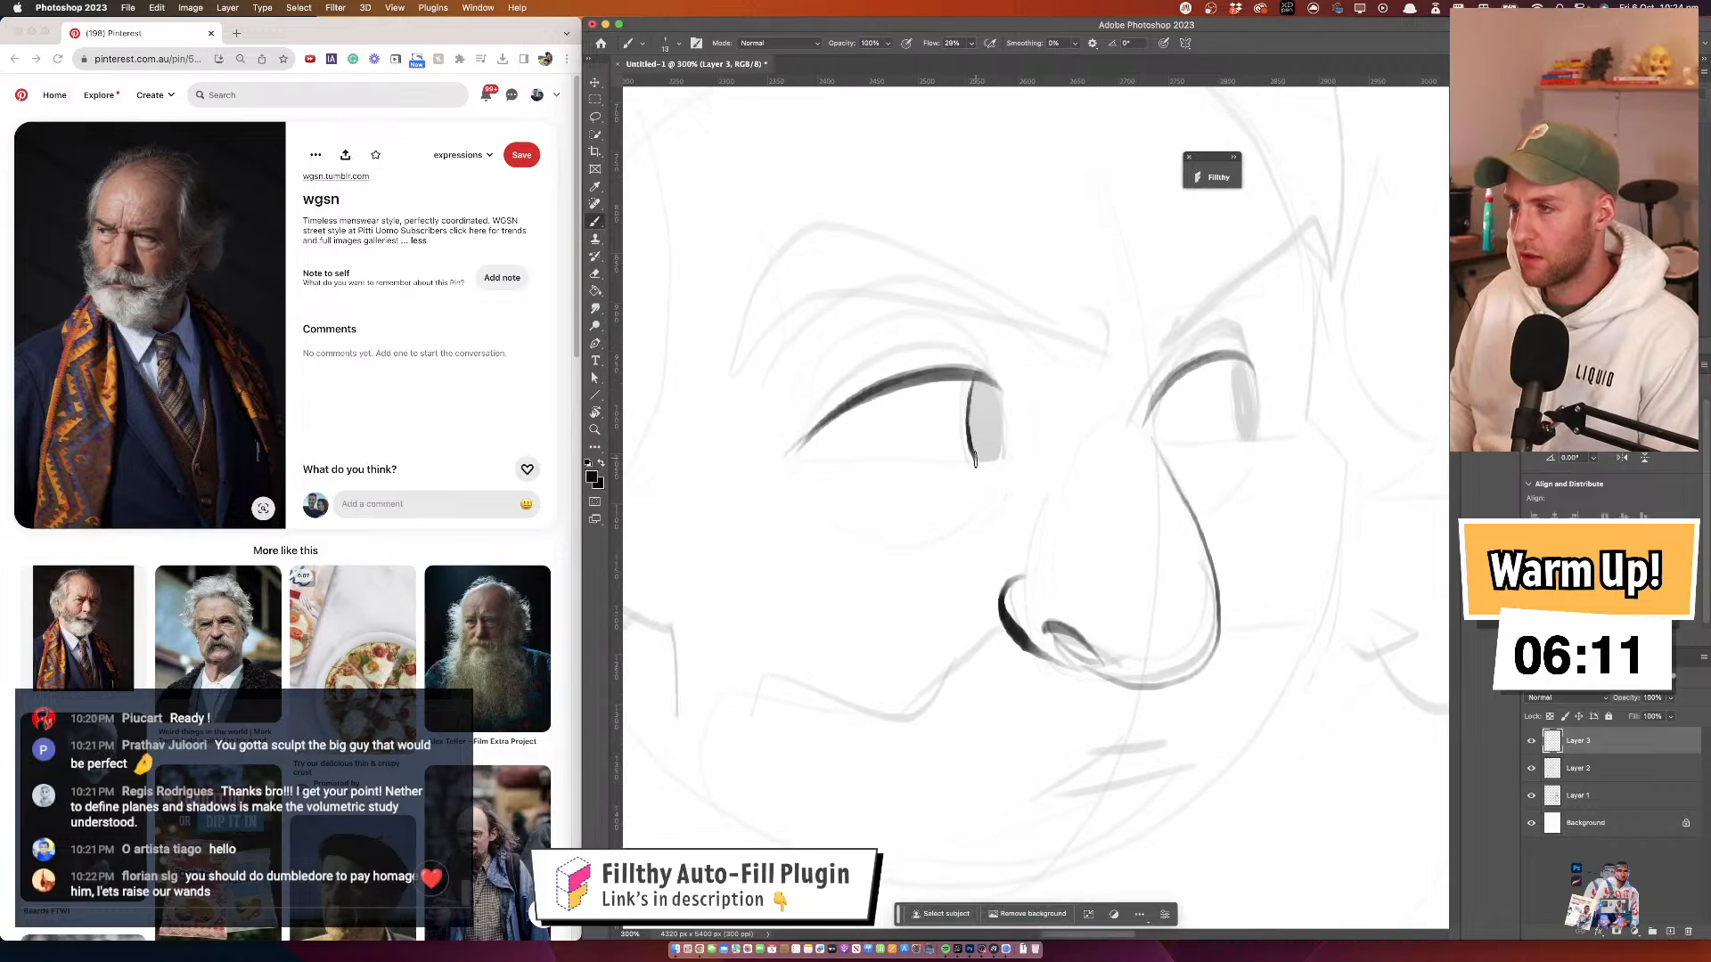
pyautogui.moveTo(987, 376); pyautogui.dragTo(989, 438)
pyautogui.moveTo(978, 365); pyautogui.dragTo(976, 447)
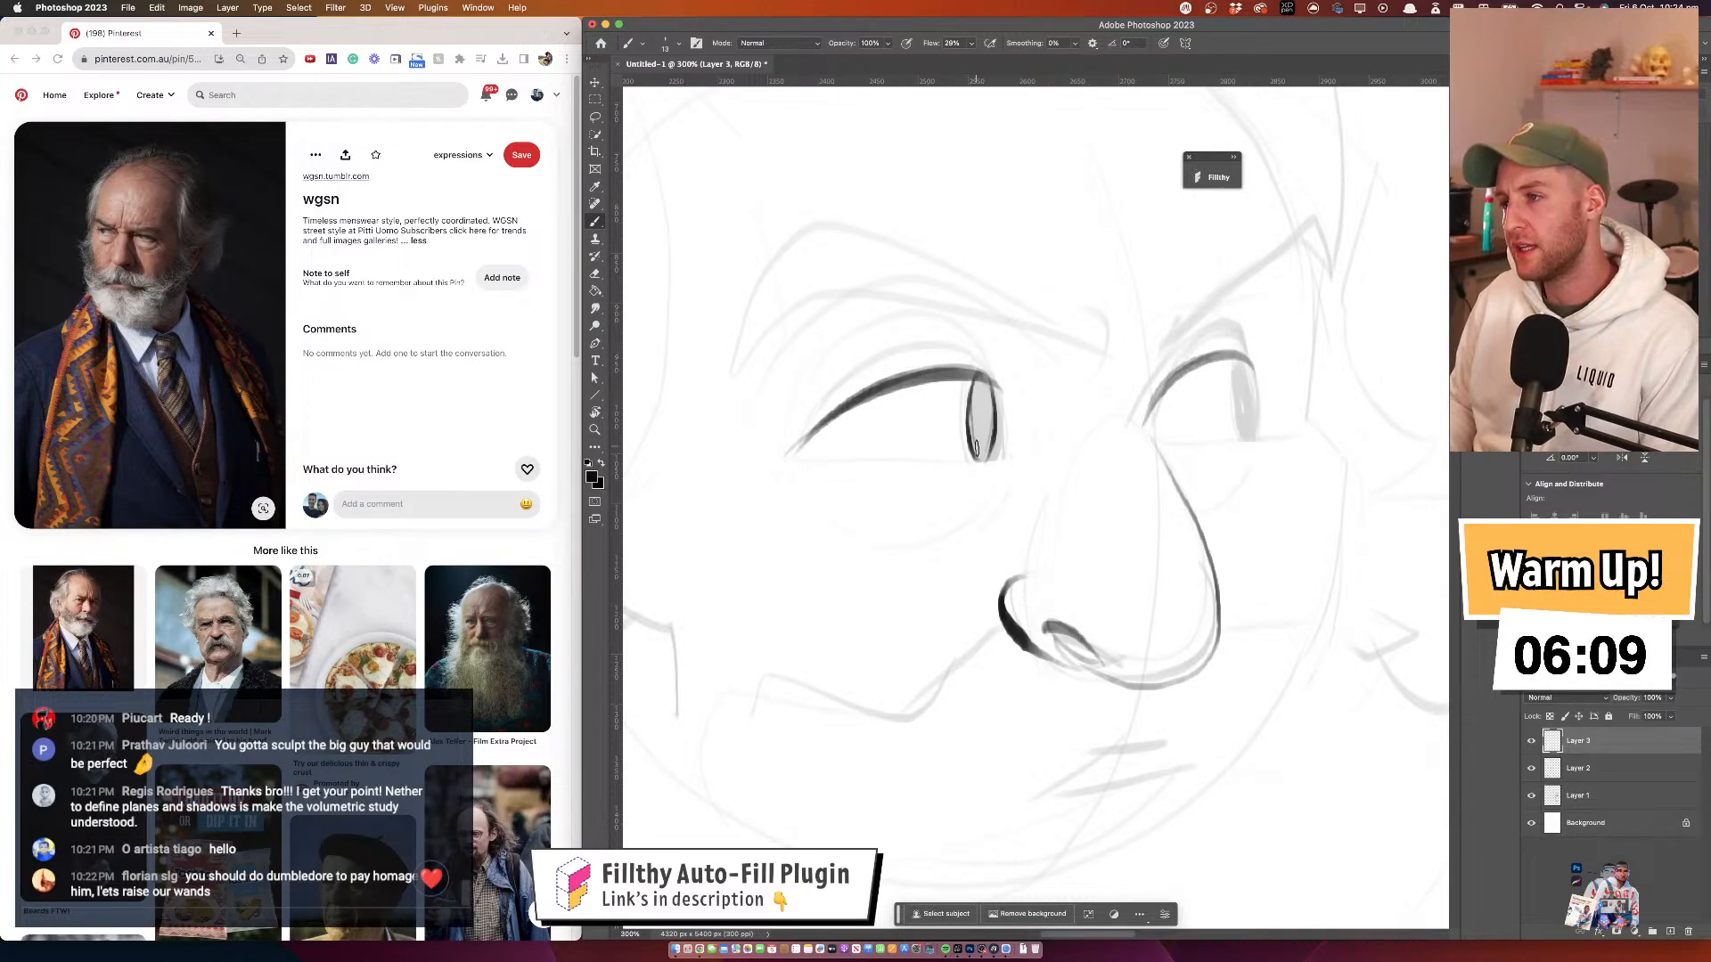
pyautogui.moveTo(974, 371)
pyautogui.mouseDown()
pyautogui.moveTo(980, 446)
pyautogui.moveTo(974, 428)
pyautogui.mouseUp()
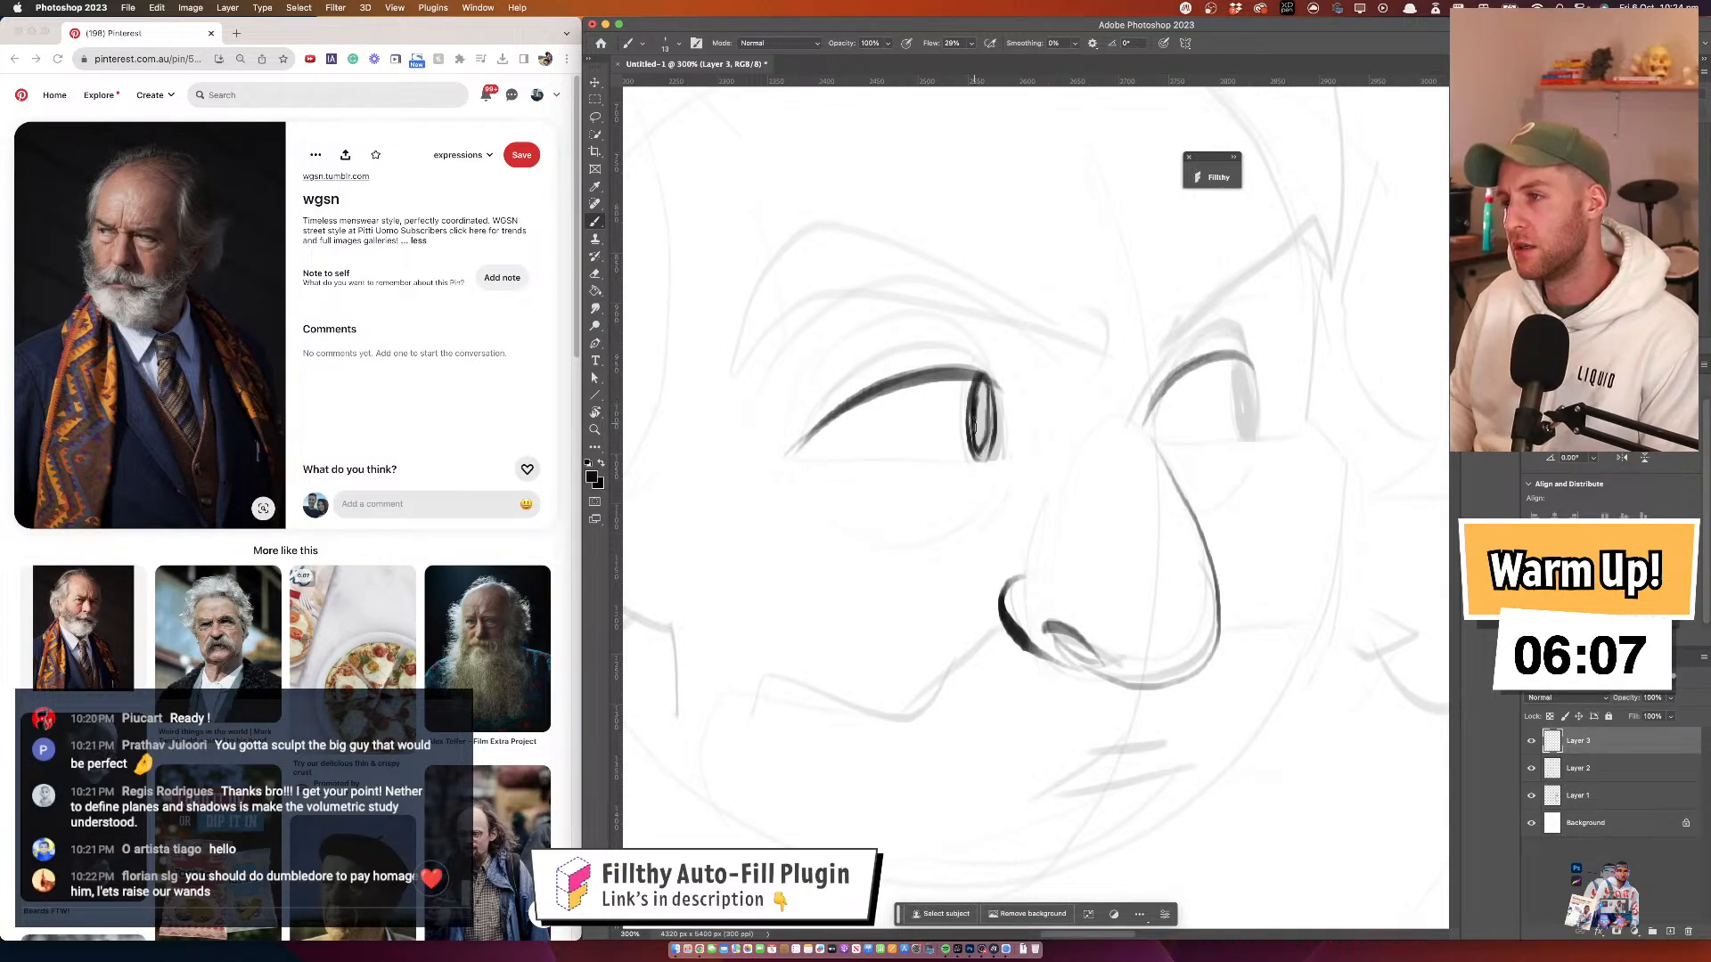
# Fill the near eye's pupil with dark strokes using a larger brush
pyautogui.press('z')
pyautogui.keyDown('alt'); pyautogui.click(1057, 378); pyautogui.keyUp('alt')
pyautogui.keyDown('alt'); pyautogui.click(1057, 378); pyautogui.keyUp('alt')
pyautogui.keyDown('alt'); pyautogui.click(1057, 378); pyautogui.keyUp('alt')
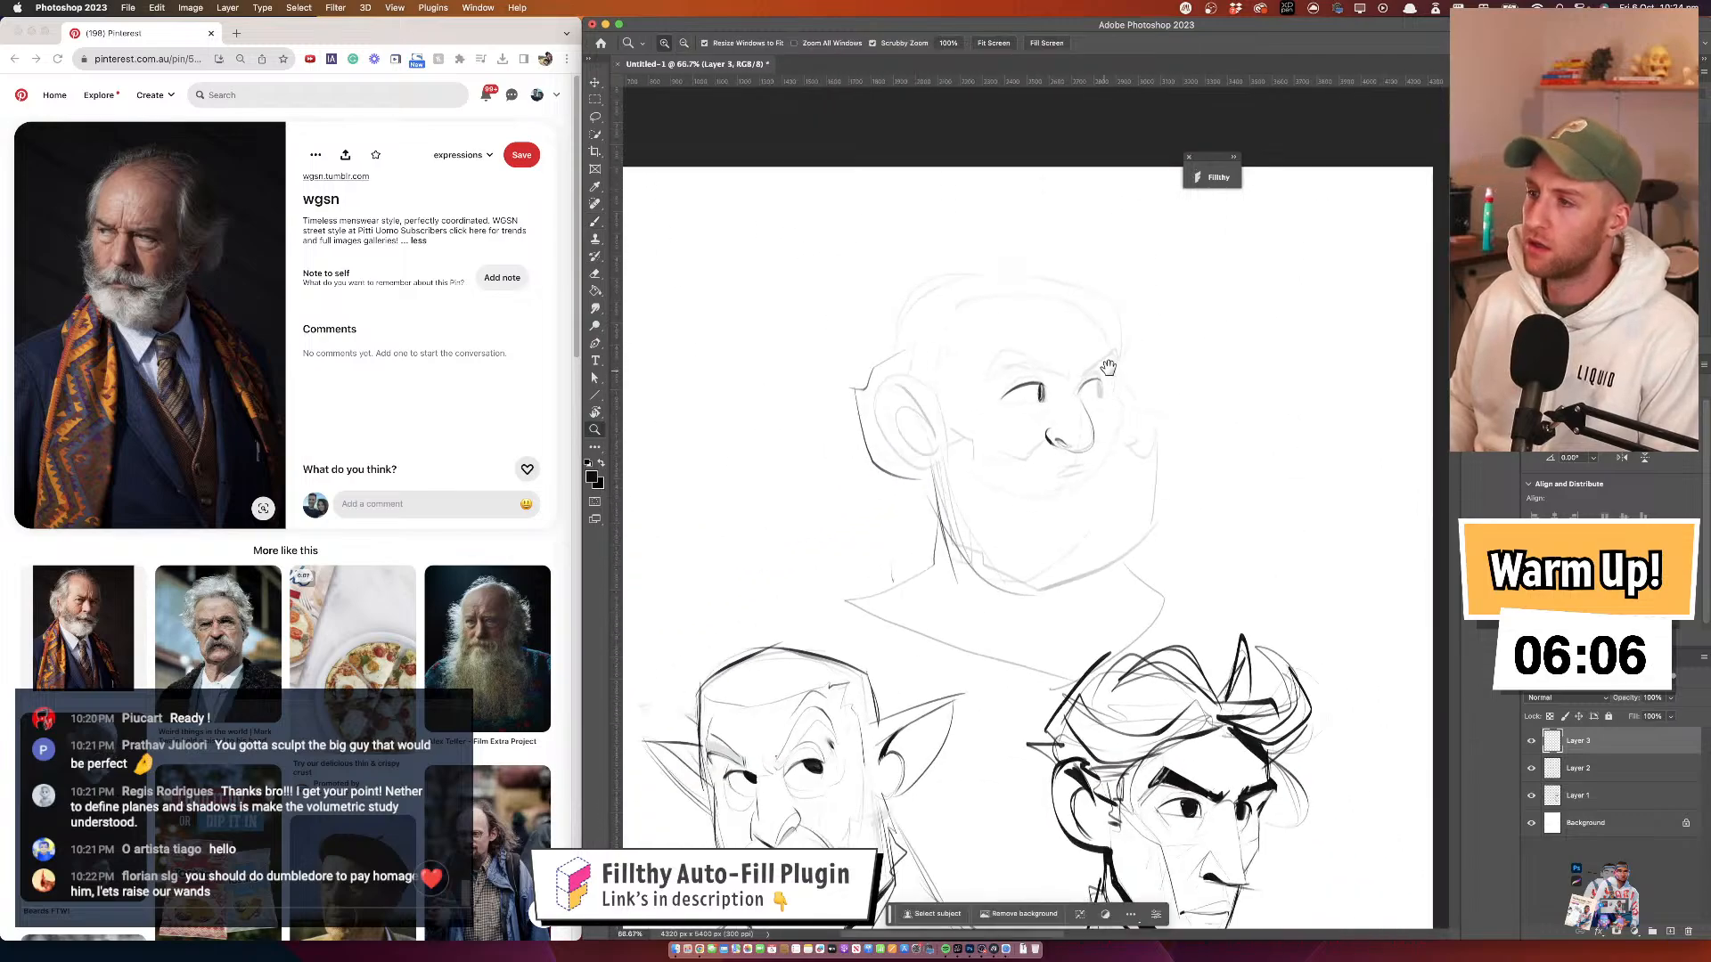
pyautogui.click(1054, 372)
pyautogui.click(1054, 375)
pyautogui.click(1055, 390)
pyautogui.press('b')
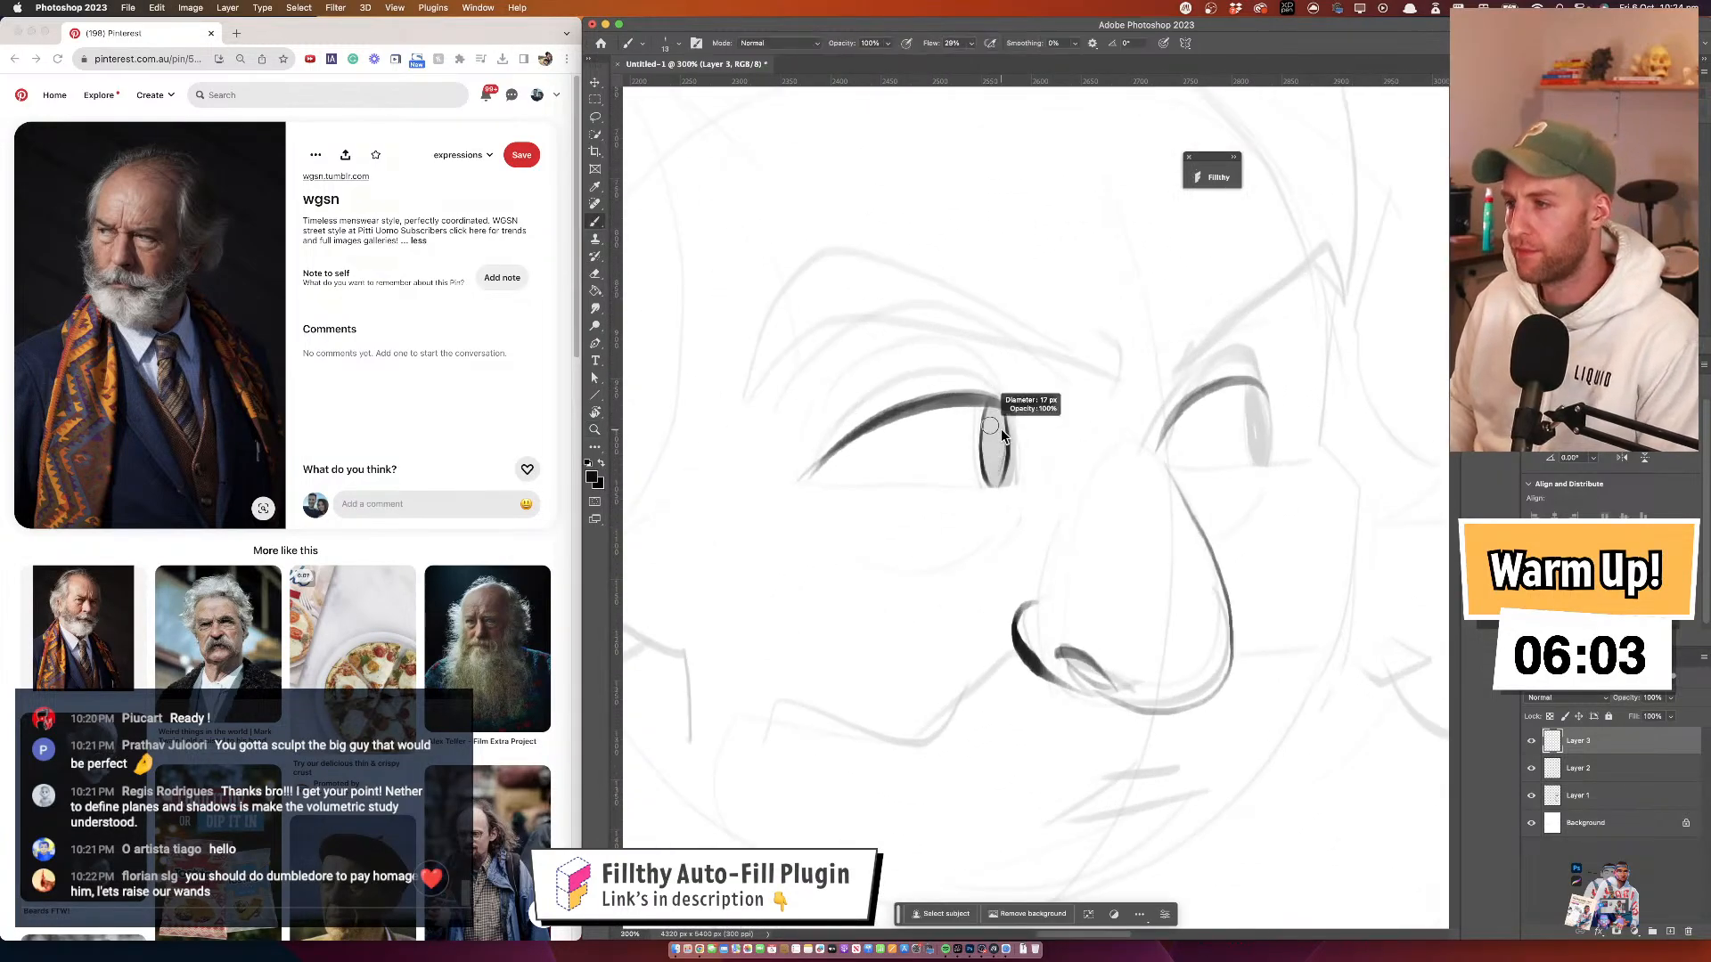
pyautogui.moveTo(985, 392); pyautogui.dragTo(994, 473)
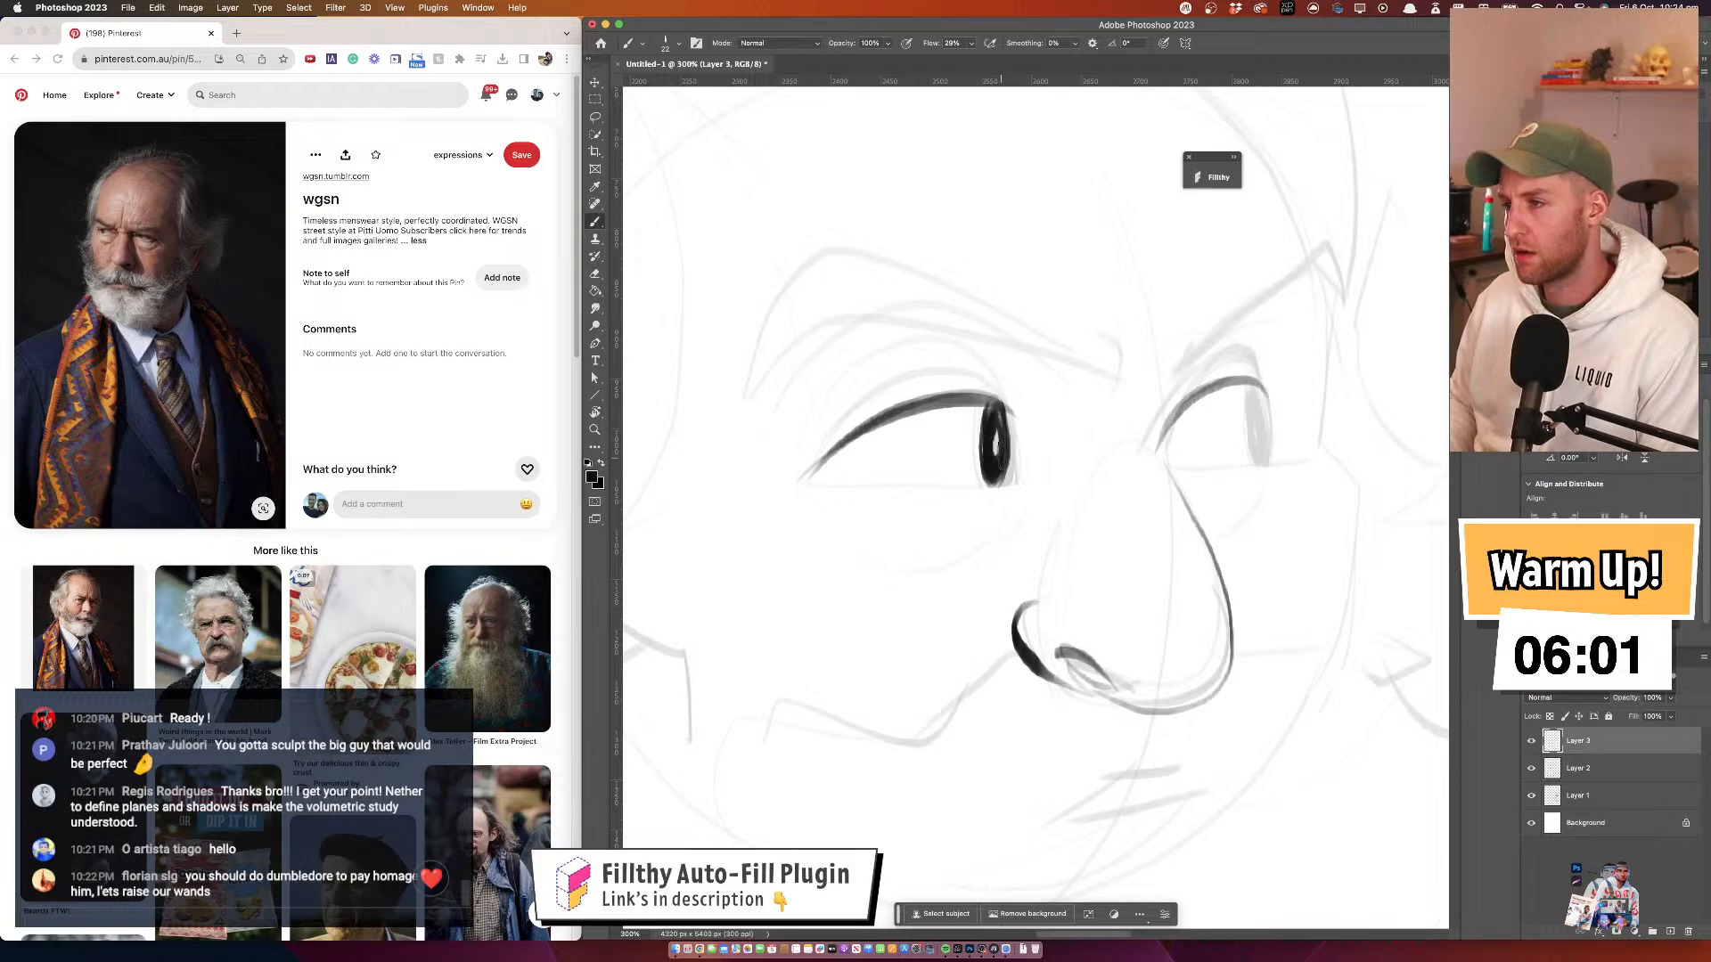
# Ink the far eye's pupil as a dark narrow vertical ellipse beneath its eyelid
pyautogui.moveTo(1066, 401); pyautogui.dragTo(935, 353)
pyautogui.moveTo(1121, 345)
pyautogui.mouseDown()
pyautogui.moveTo(1133, 391)
pyautogui.moveTo(1124, 334)
pyautogui.moveTo(1138, 364)
pyautogui.moveTo(1081, 339)
pyautogui.mouseUp()
pyautogui.press('z')
pyautogui.moveTo(1036, 405)
pyautogui.mouseDown()
pyautogui.moveTo(958, 412)
pyautogui.moveTo(1067, 443)
pyautogui.mouseUp()
pyautogui.press('b')
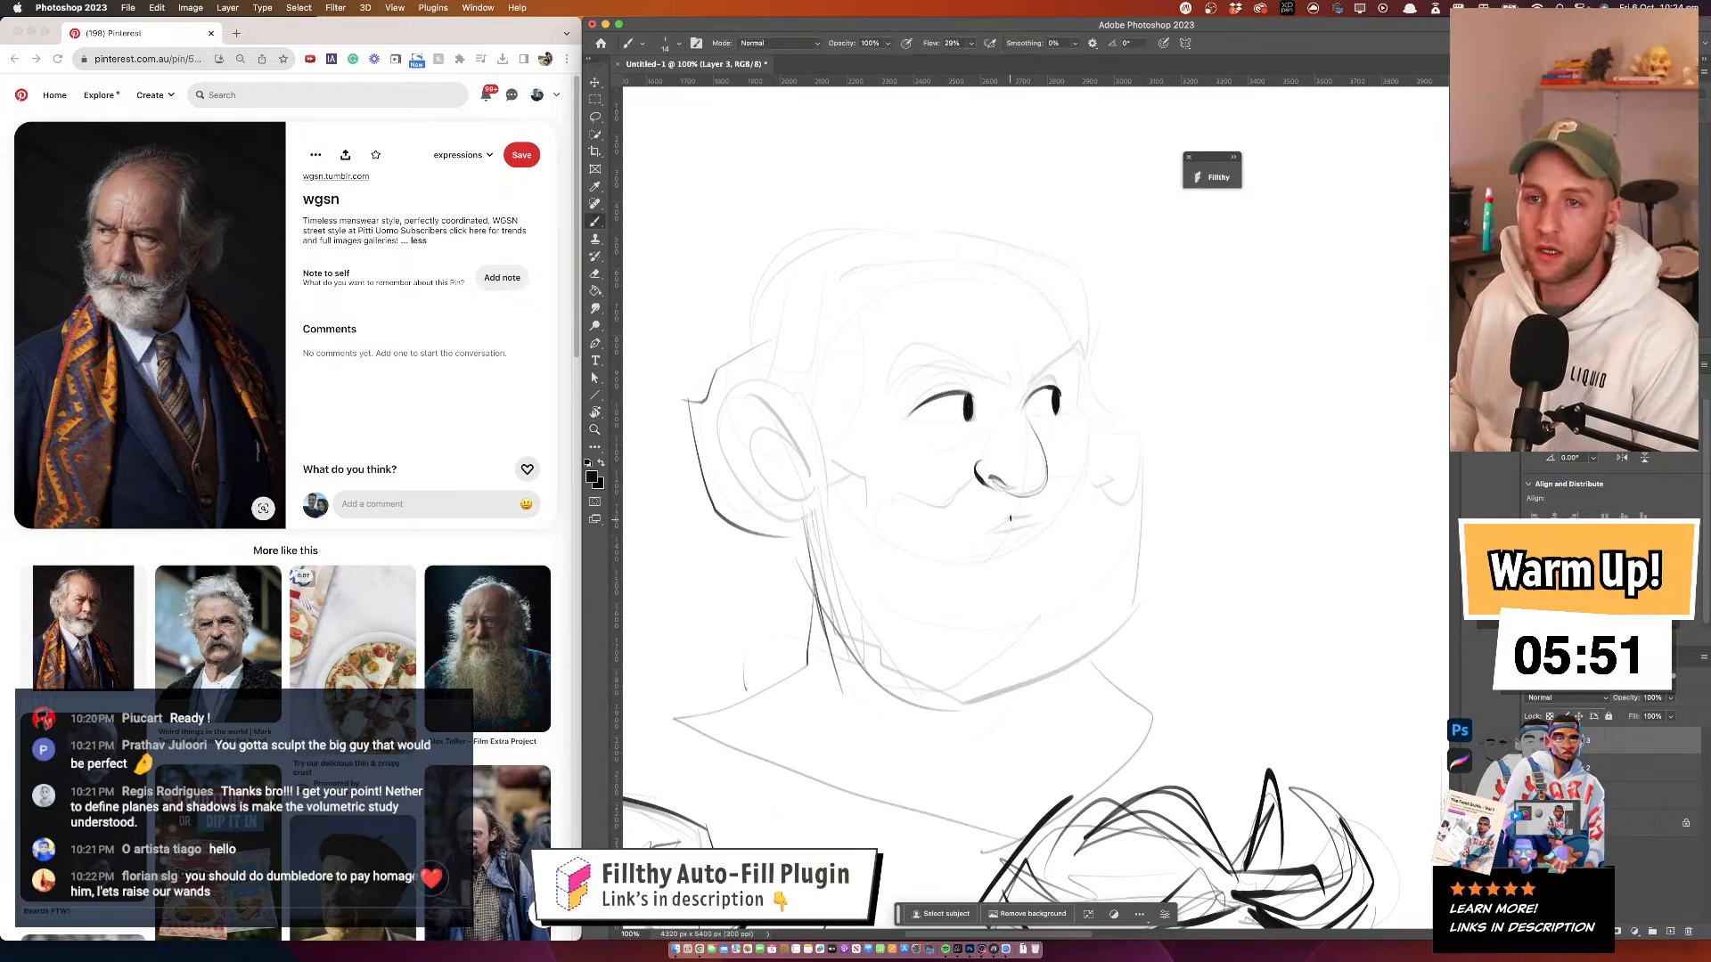
# Ink the moustache outline on both sides of the nose and the far cheek contour from beside the eye down to the moustache
pyautogui.moveTo(1025, 496)
pyautogui.mouseDown()
pyautogui.moveTo(1029, 517)
pyautogui.moveTo(950, 546)
pyautogui.moveTo(887, 530)
pyautogui.moveTo(976, 485)
pyautogui.moveTo(1103, 499)
pyautogui.mouseUp()
pyautogui.moveTo(1133, 332); pyautogui.dragTo(1159, 286)
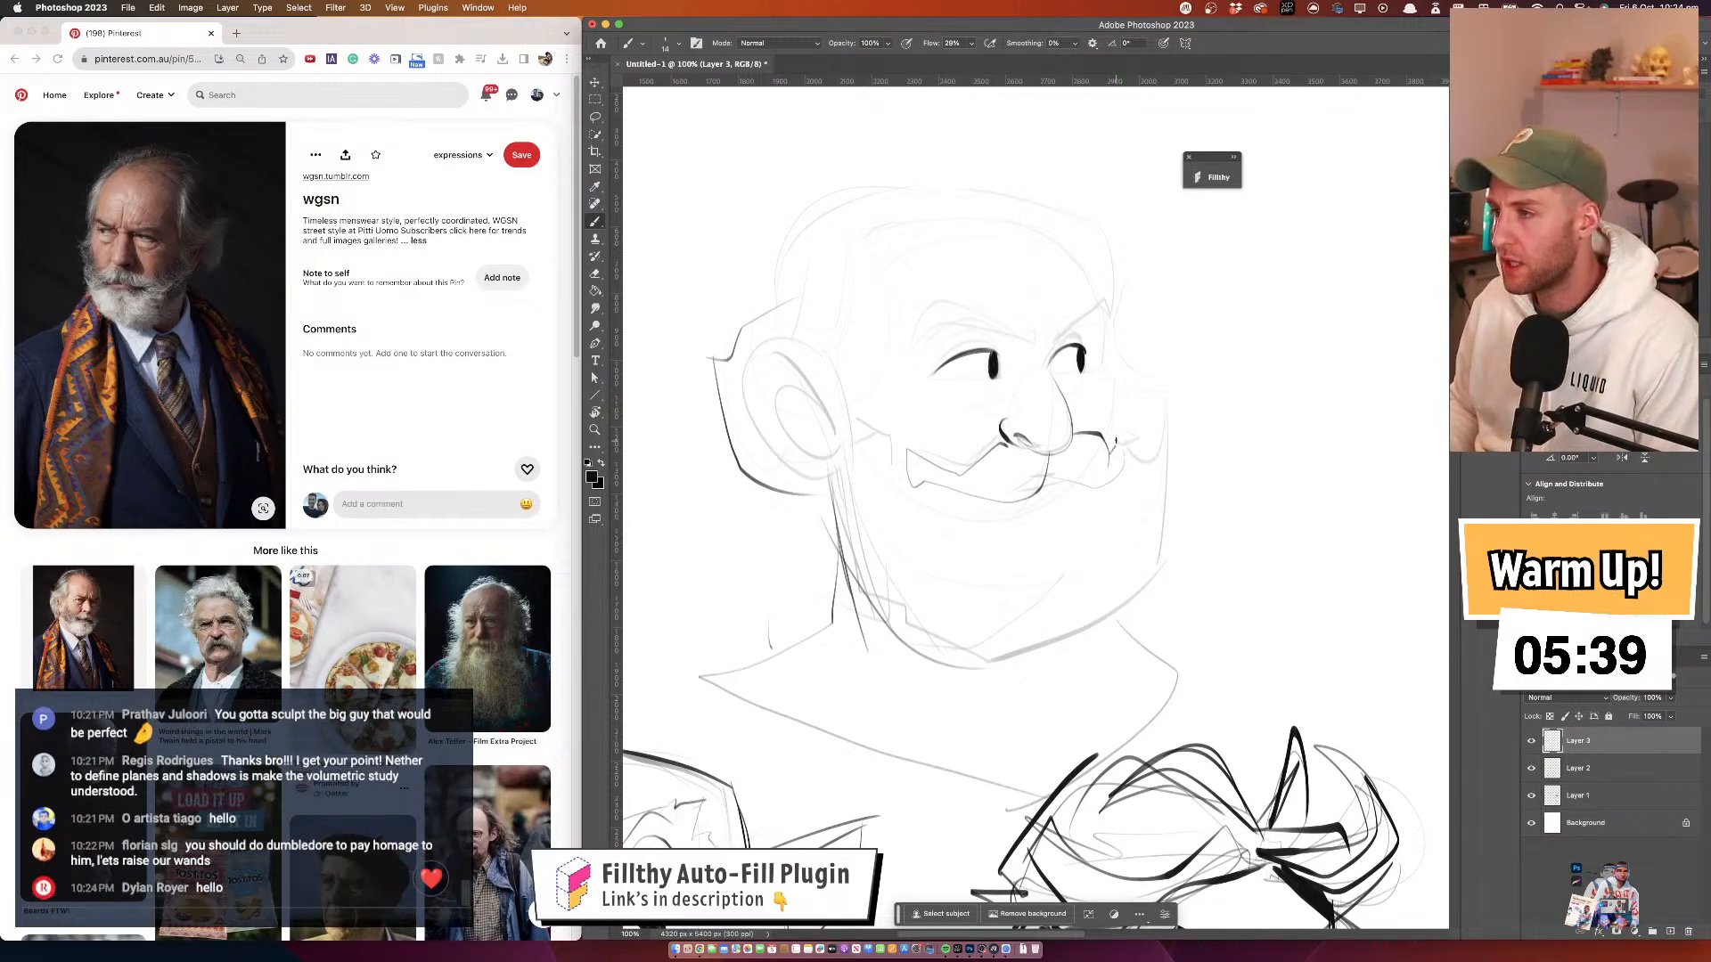
pyautogui.moveTo(1115, 439); pyautogui.dragTo(1103, 488)
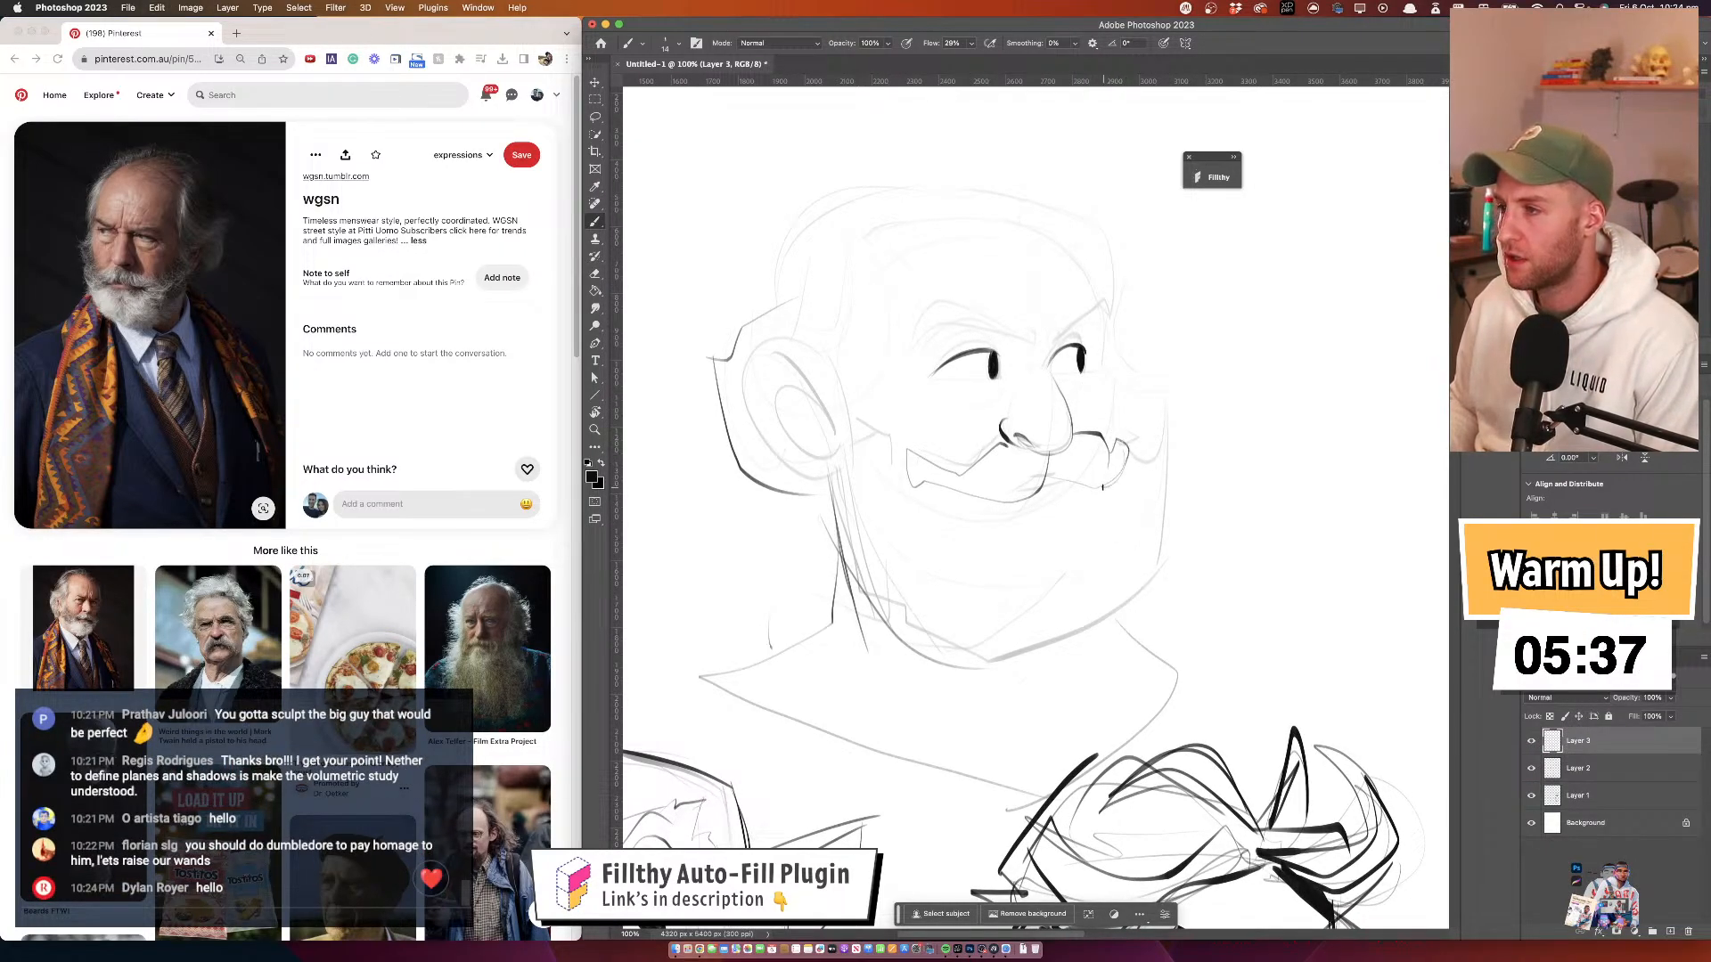
pyautogui.press('super+z')
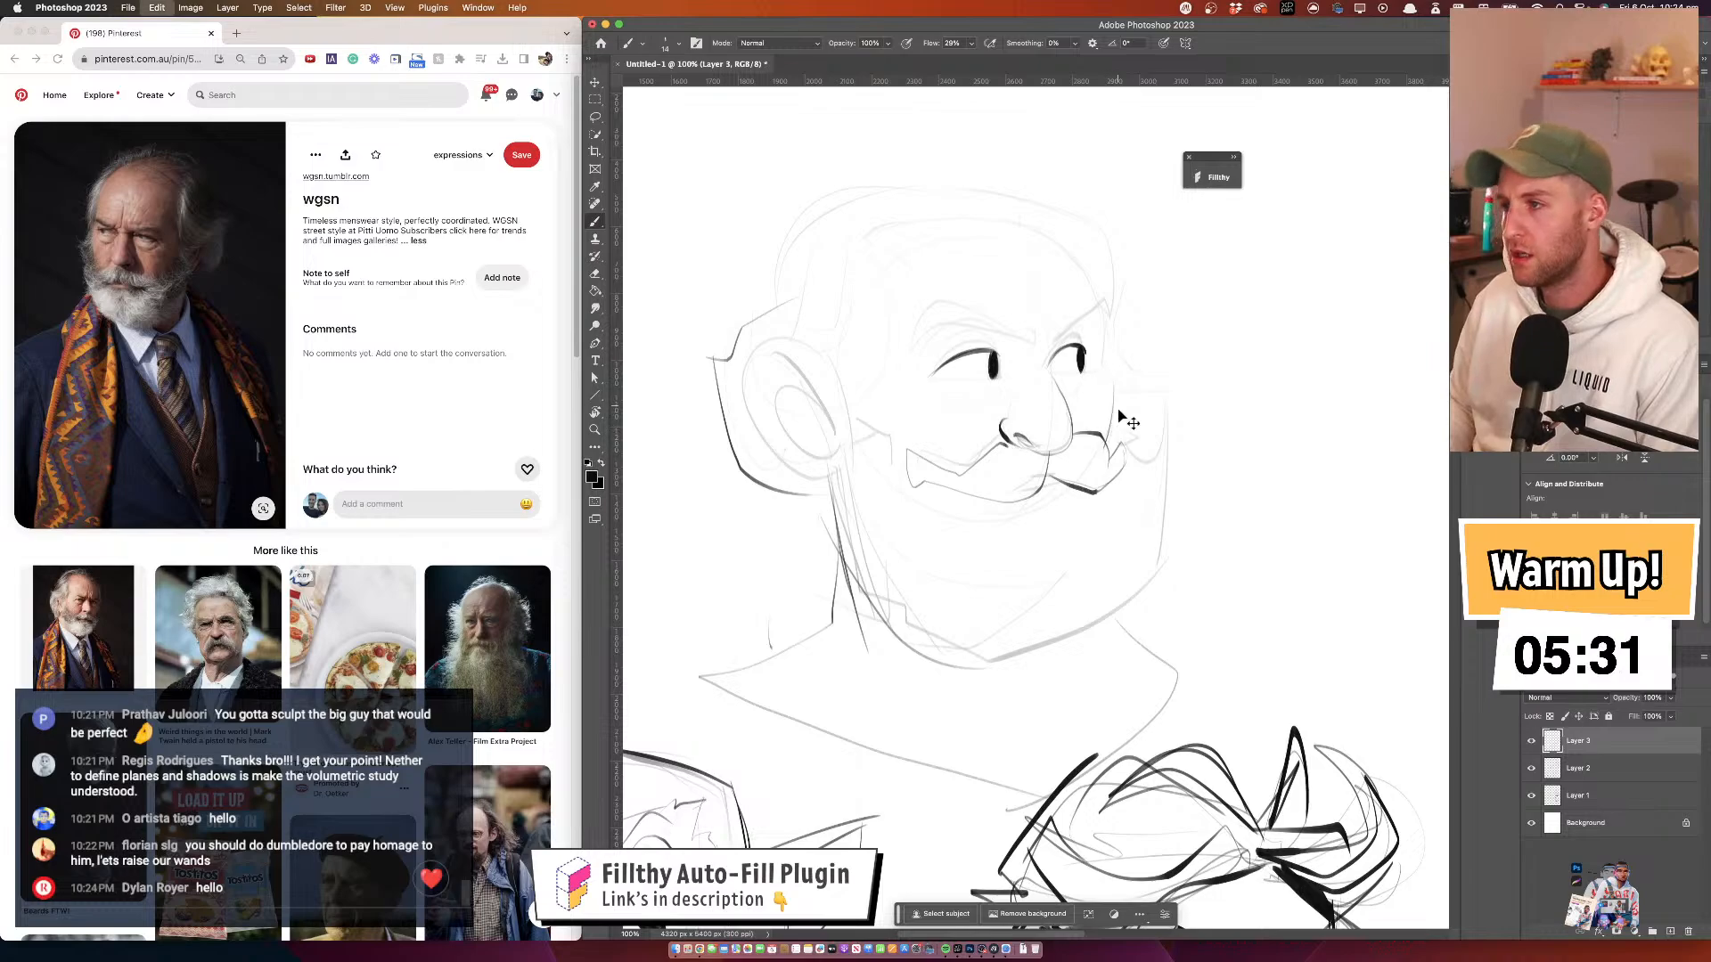
pyautogui.moveTo(1106, 459); pyautogui.dragTo(1103, 298)
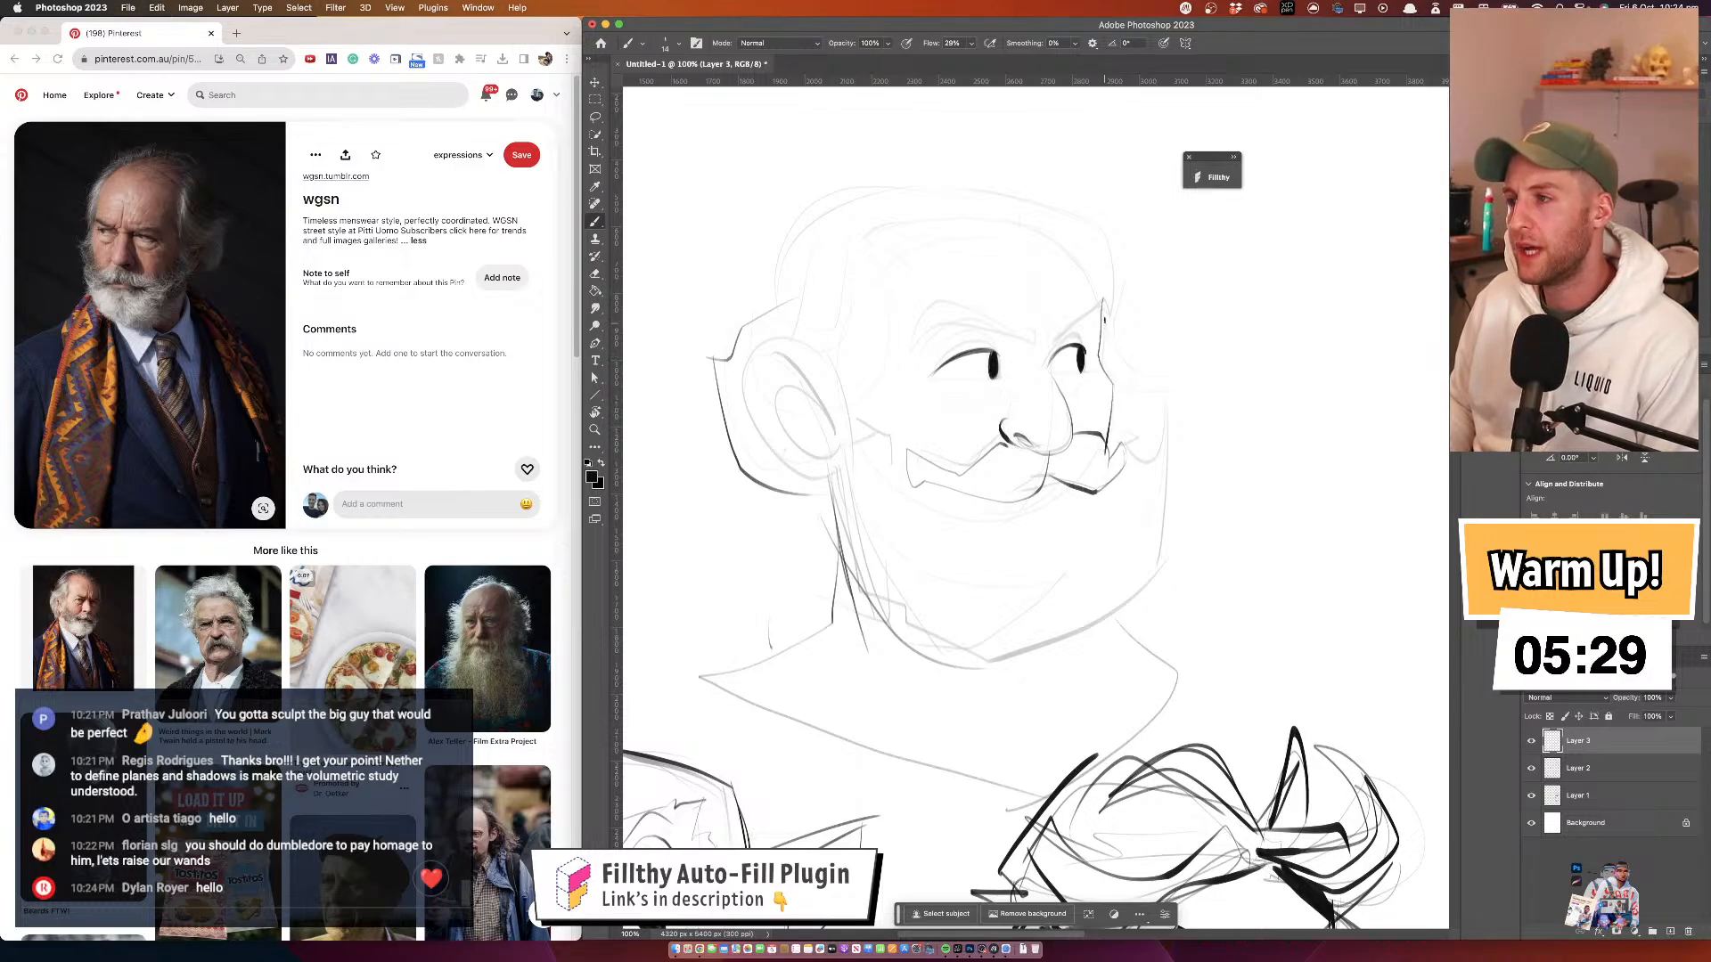
pyautogui.press('super+z')
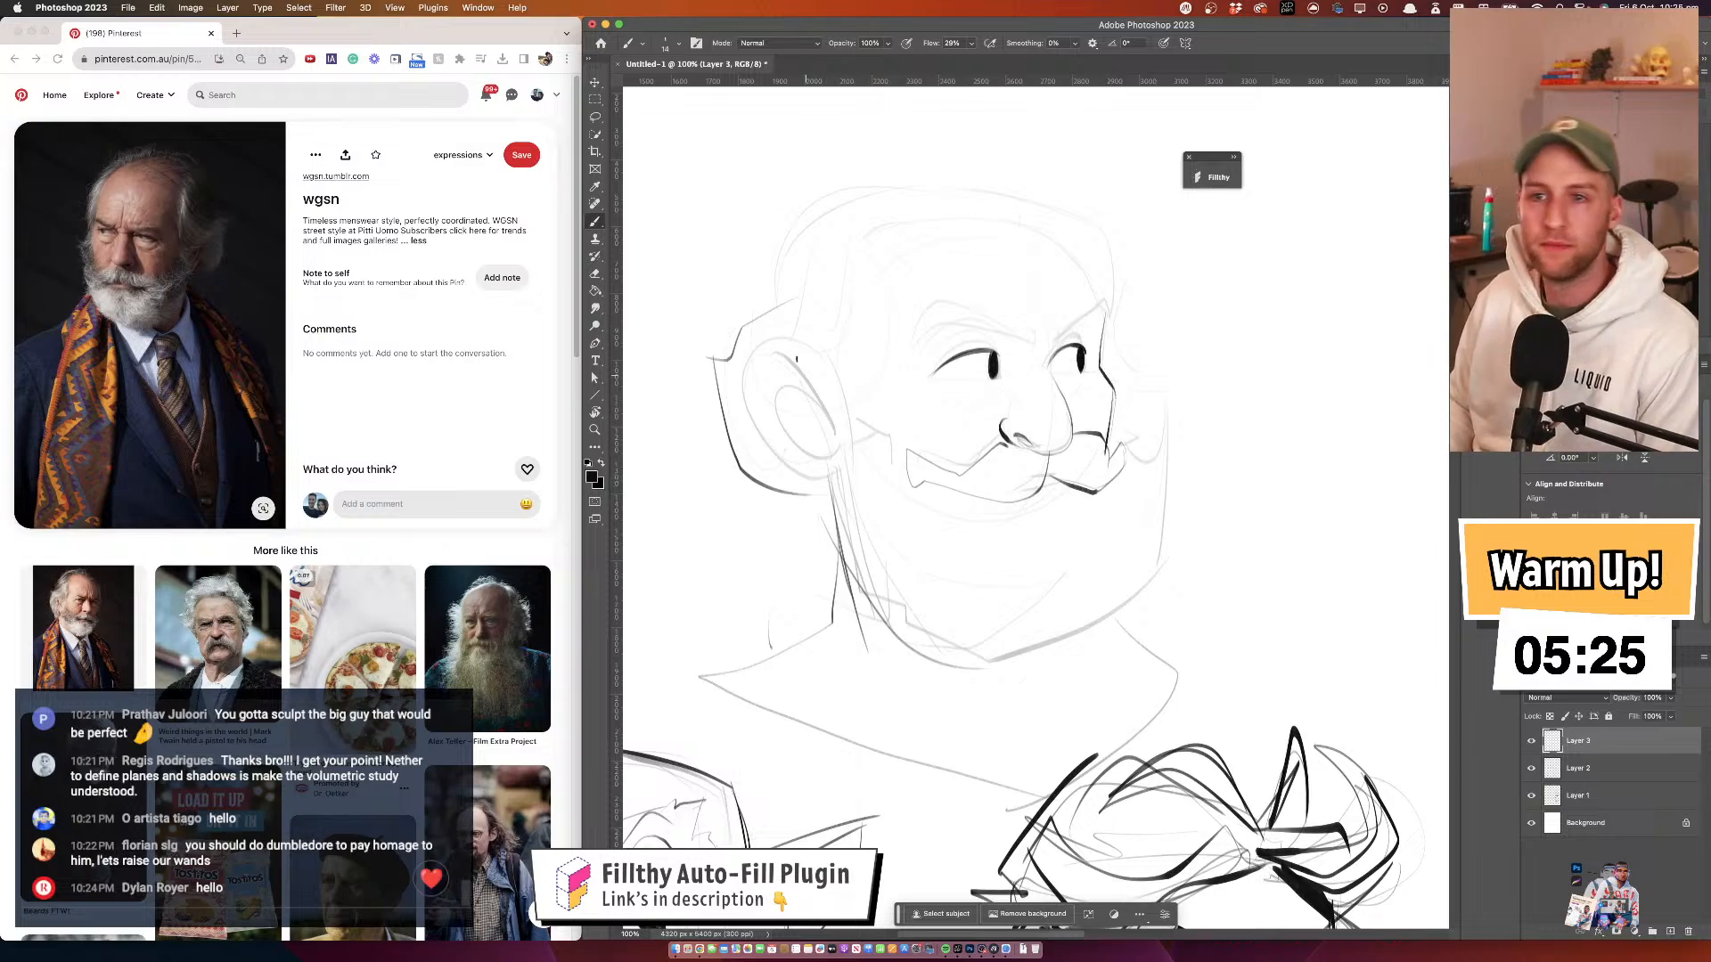
# Ink the near ear's upper rim and a jagged beard notch beside the moustache's near end
pyautogui.moveTo(738, 395); pyautogui.dragTo(875, 470)
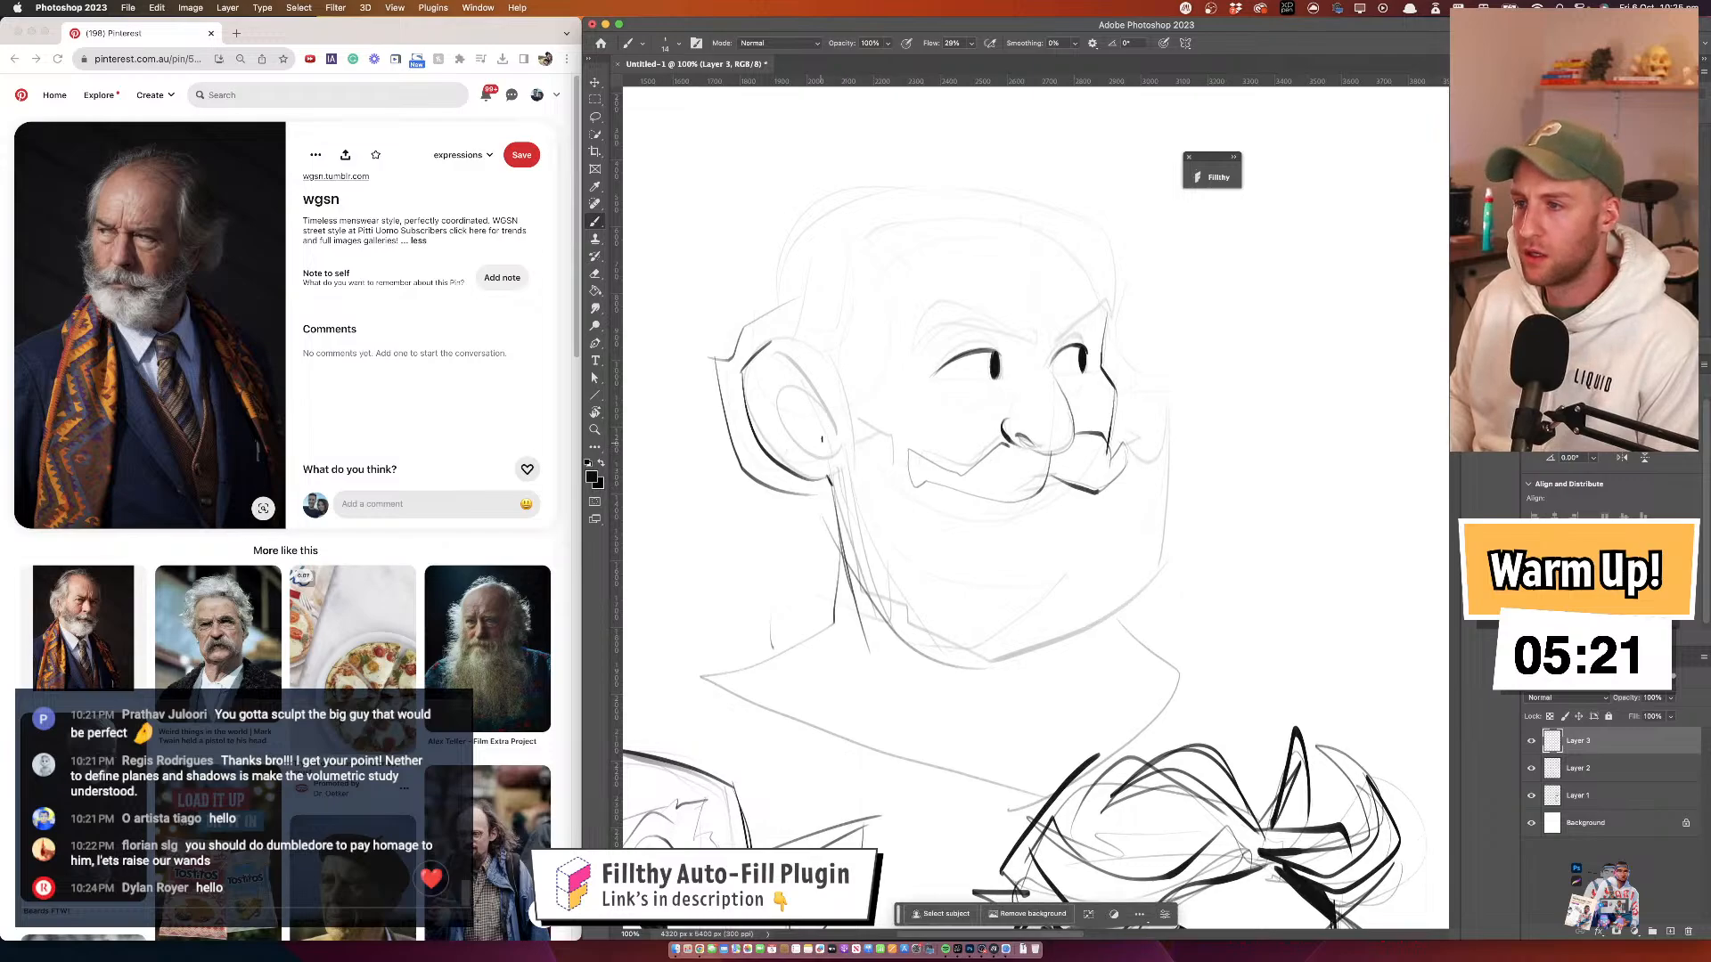
pyautogui.press('super+z')
pyautogui.press('super+z')
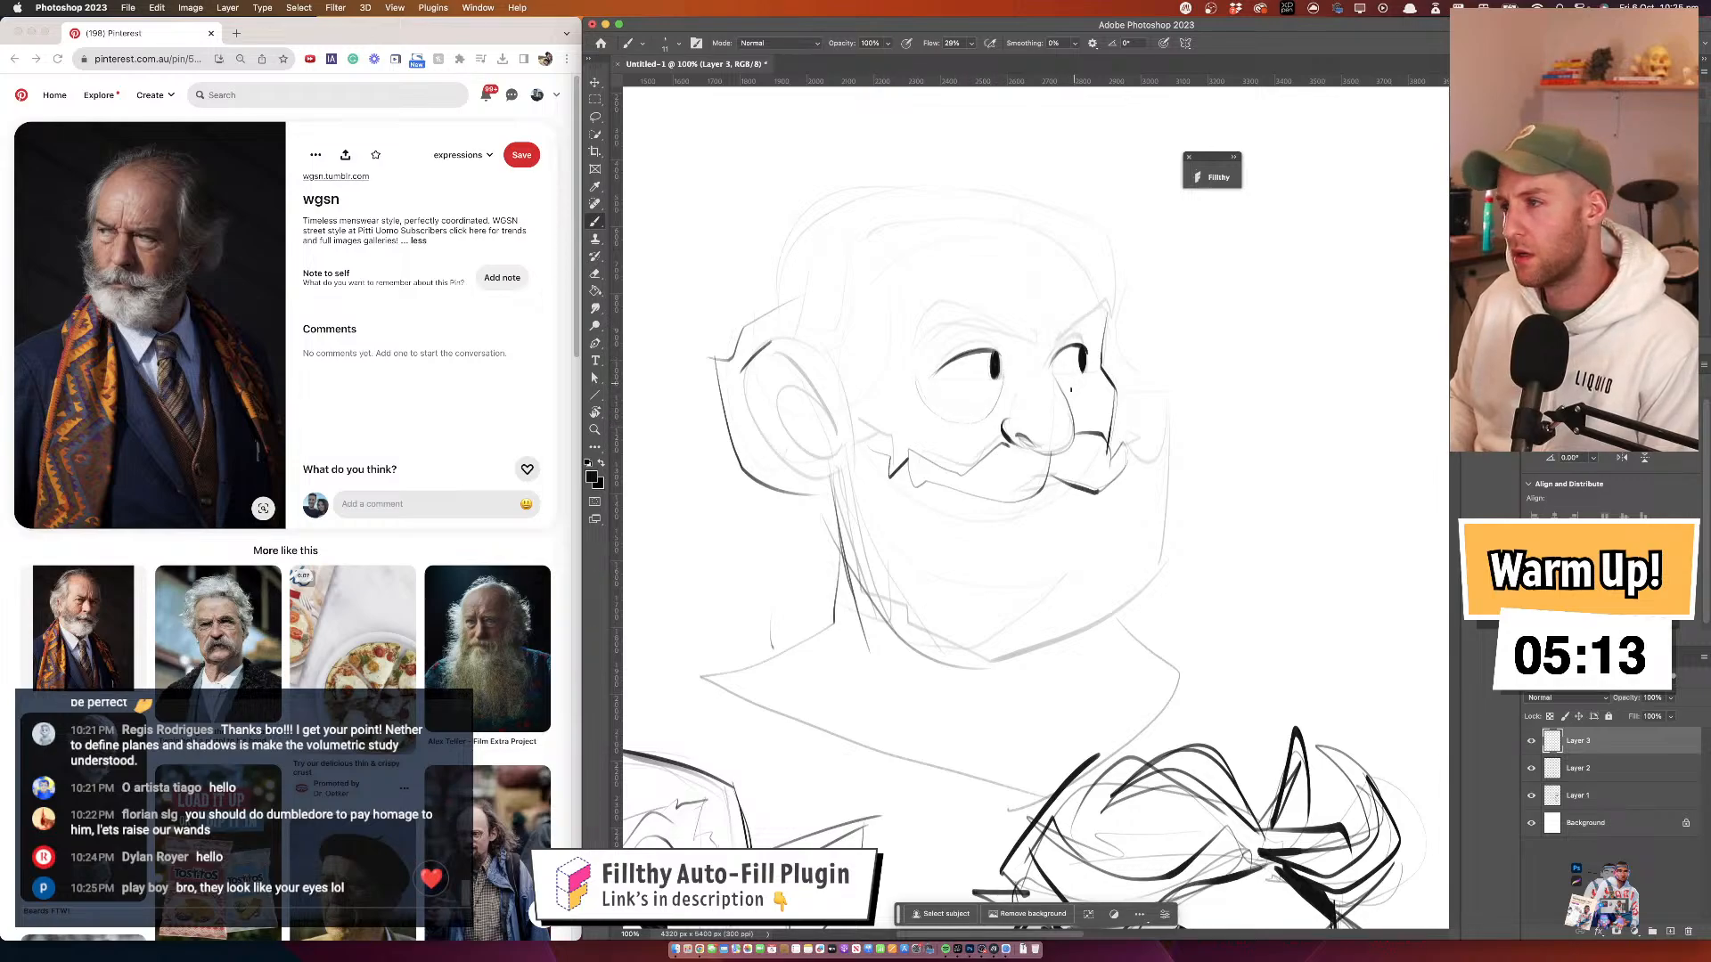
# Draw the frown crease between the eyebrows and define the rounded bag under the near eye
pyautogui.moveTo(1028, 350); pyautogui.dragTo(1033, 354)
pyautogui.moveTo(1042, 289); pyautogui.dragTo(1047, 352)
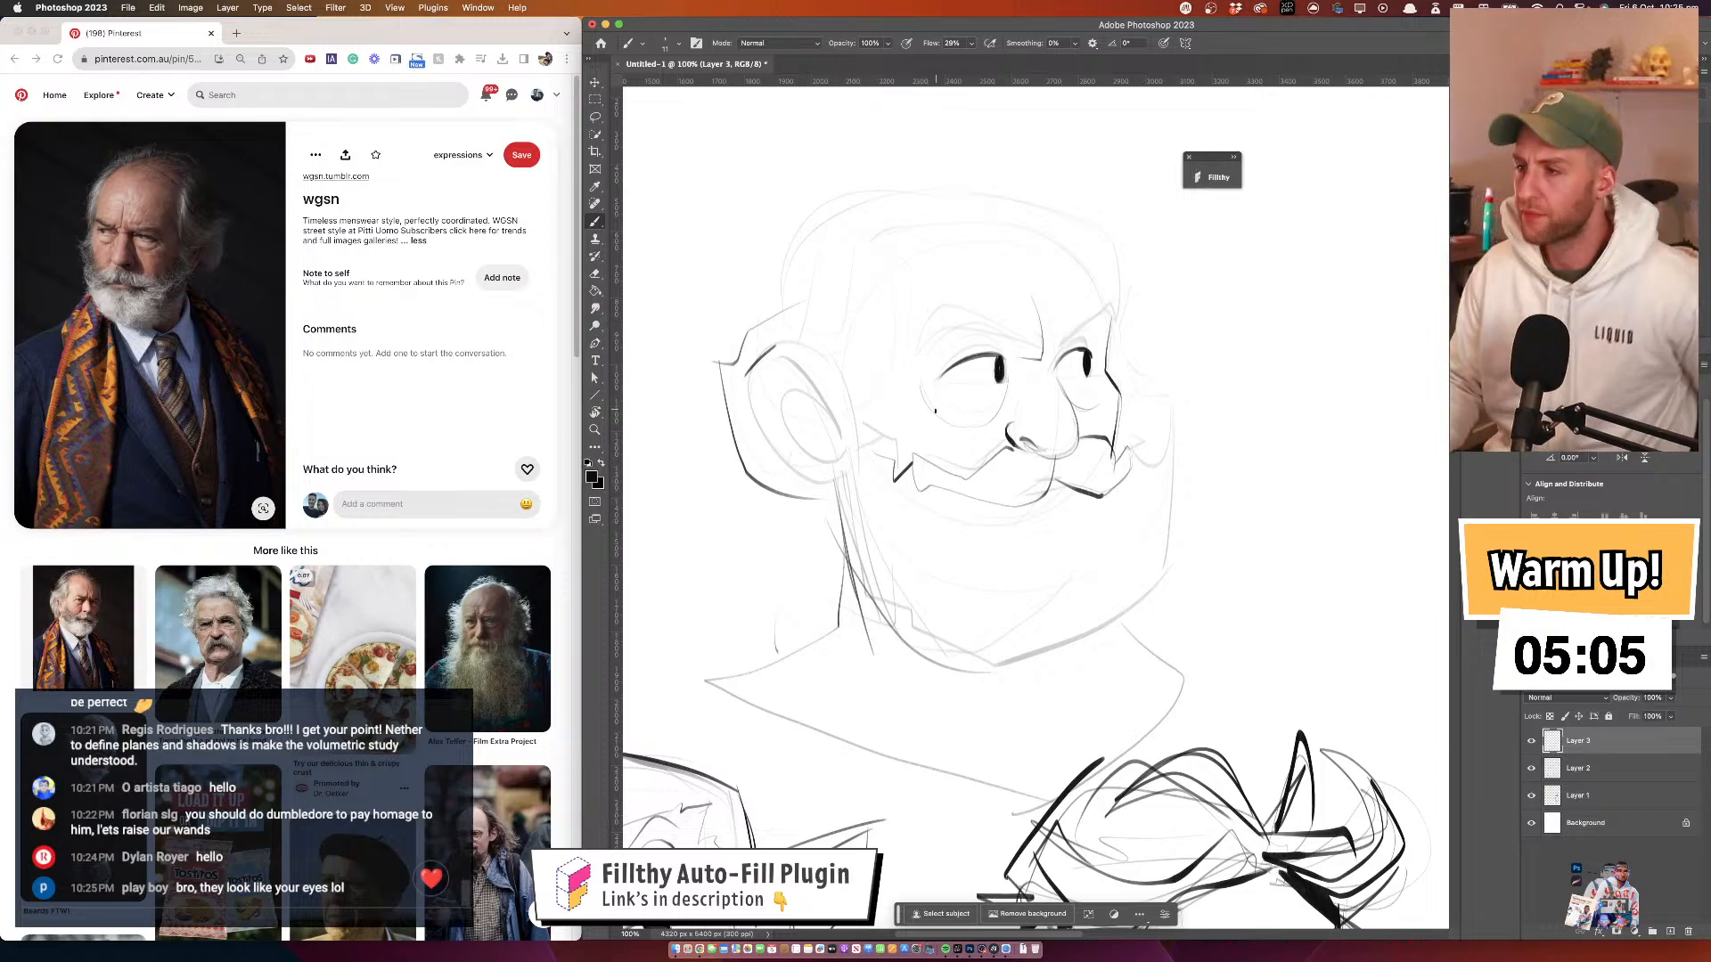
pyautogui.moveTo(1000, 397)
pyautogui.mouseDown()
pyautogui.moveTo(1022, 378)
pyautogui.moveTo(988, 360)
pyautogui.moveTo(1003, 386)
pyautogui.mouseUp()
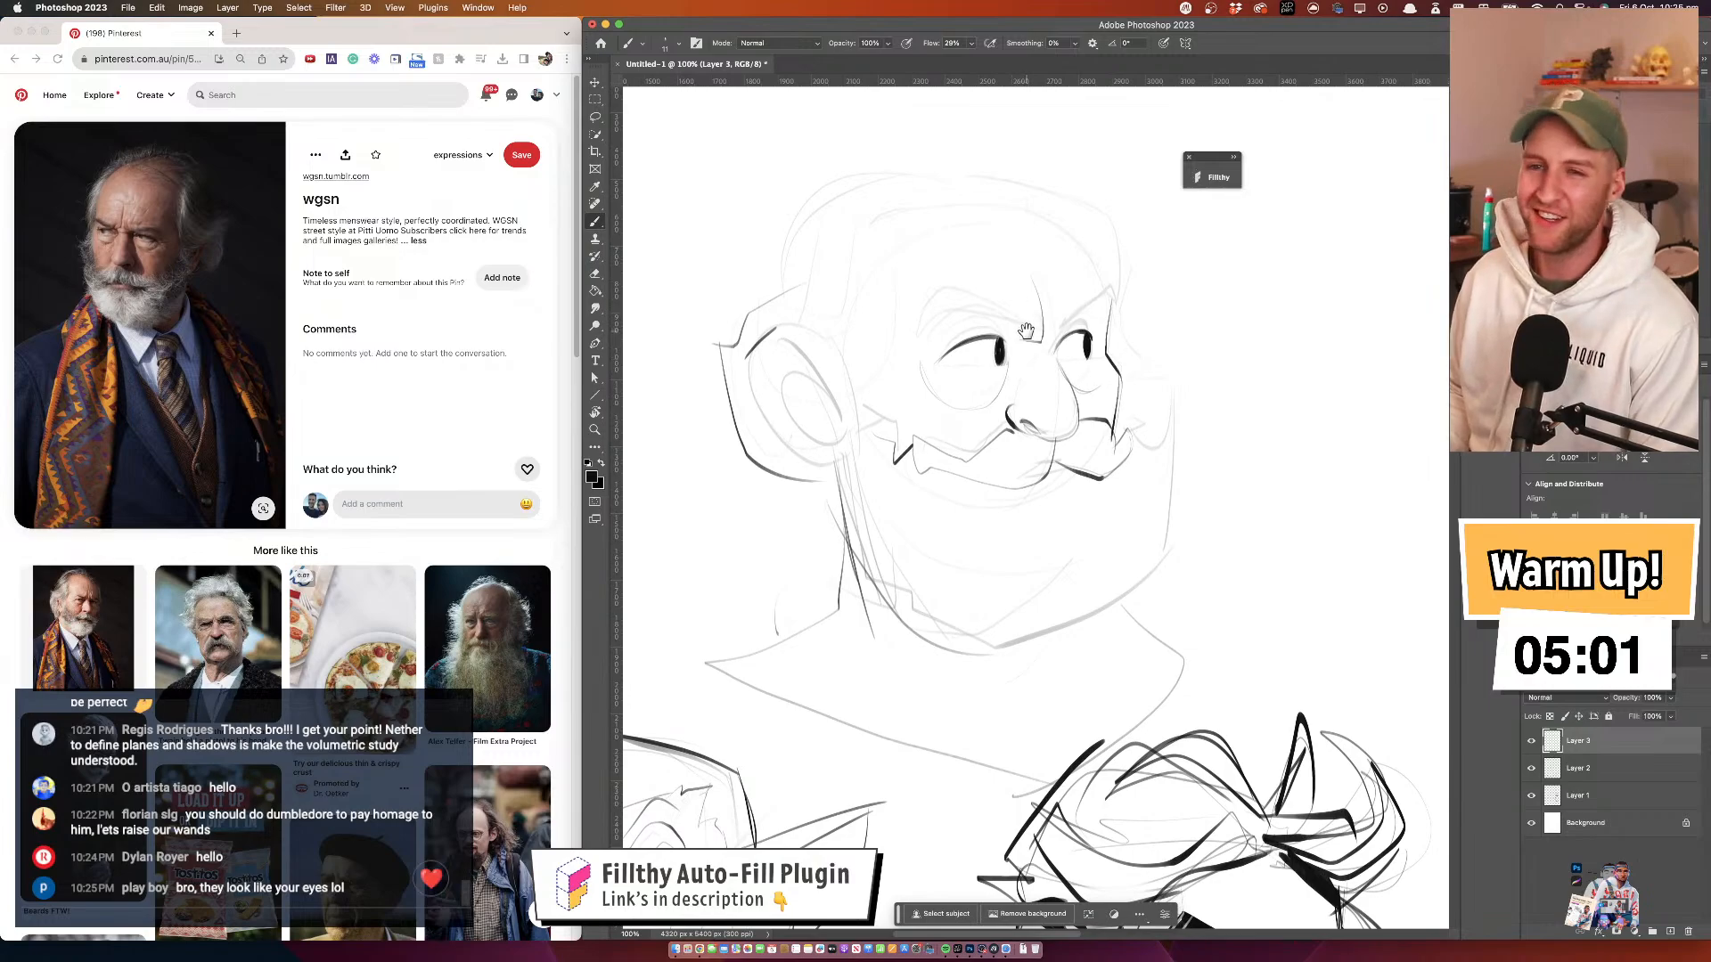
pyautogui.moveTo(1026, 331); pyautogui.dragTo(1017, 324)
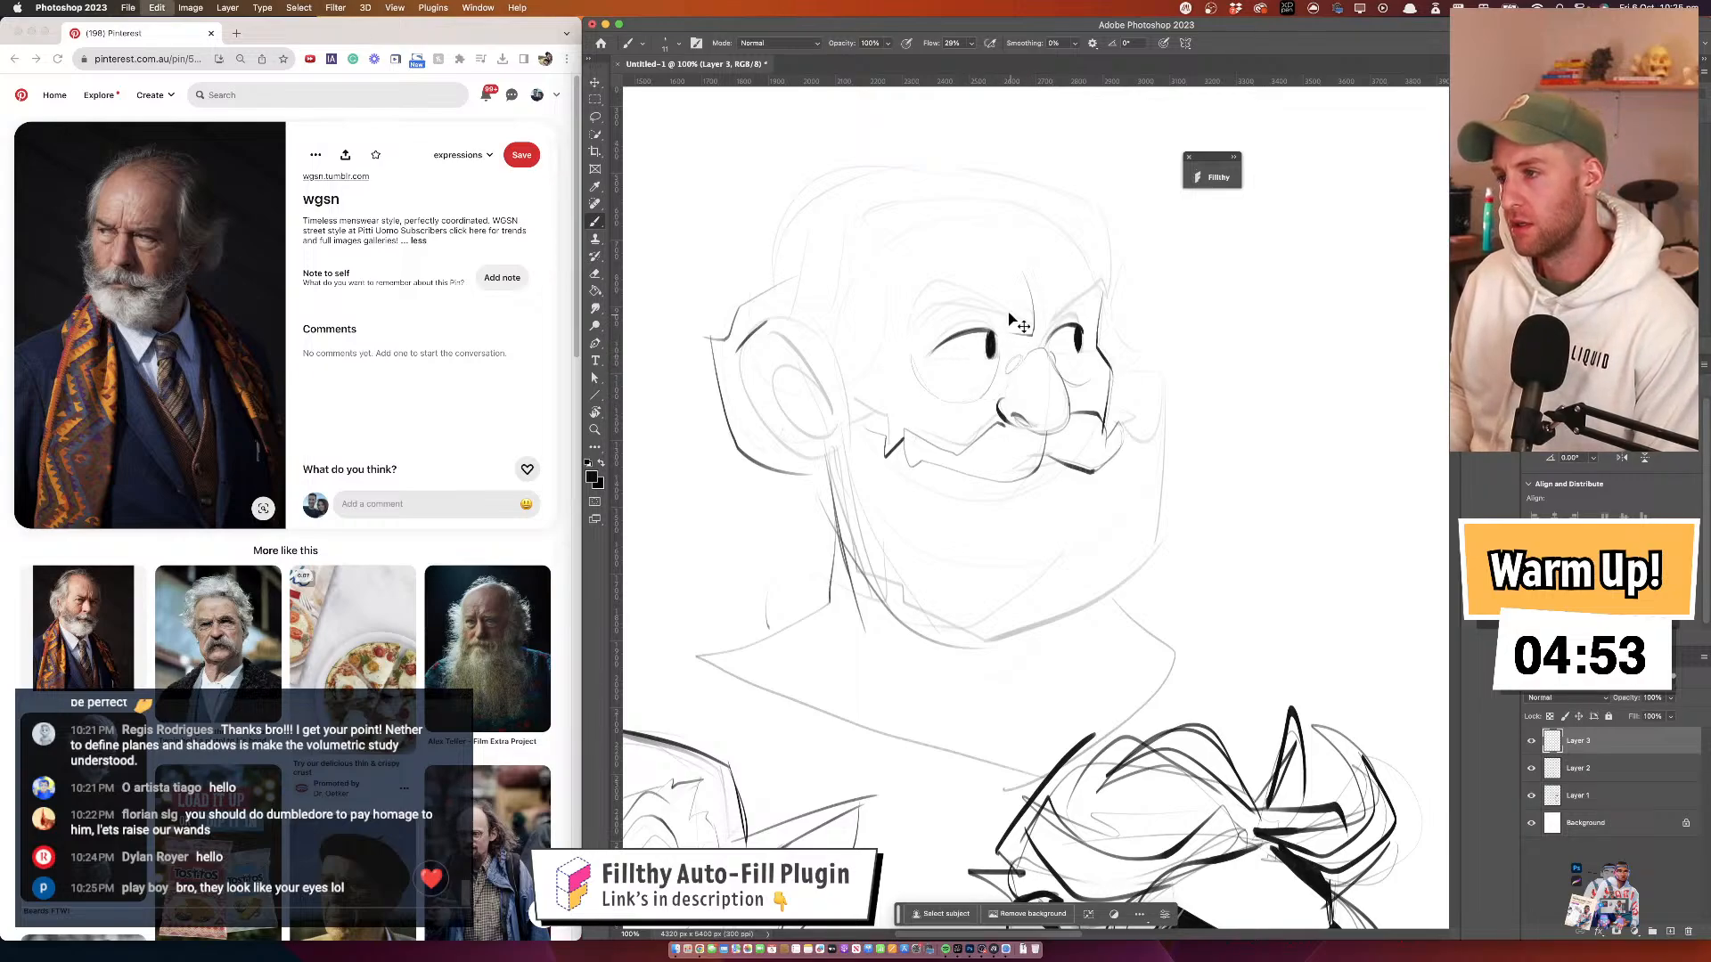
pyautogui.moveTo(1018, 358); pyautogui.dragTo(985, 372)
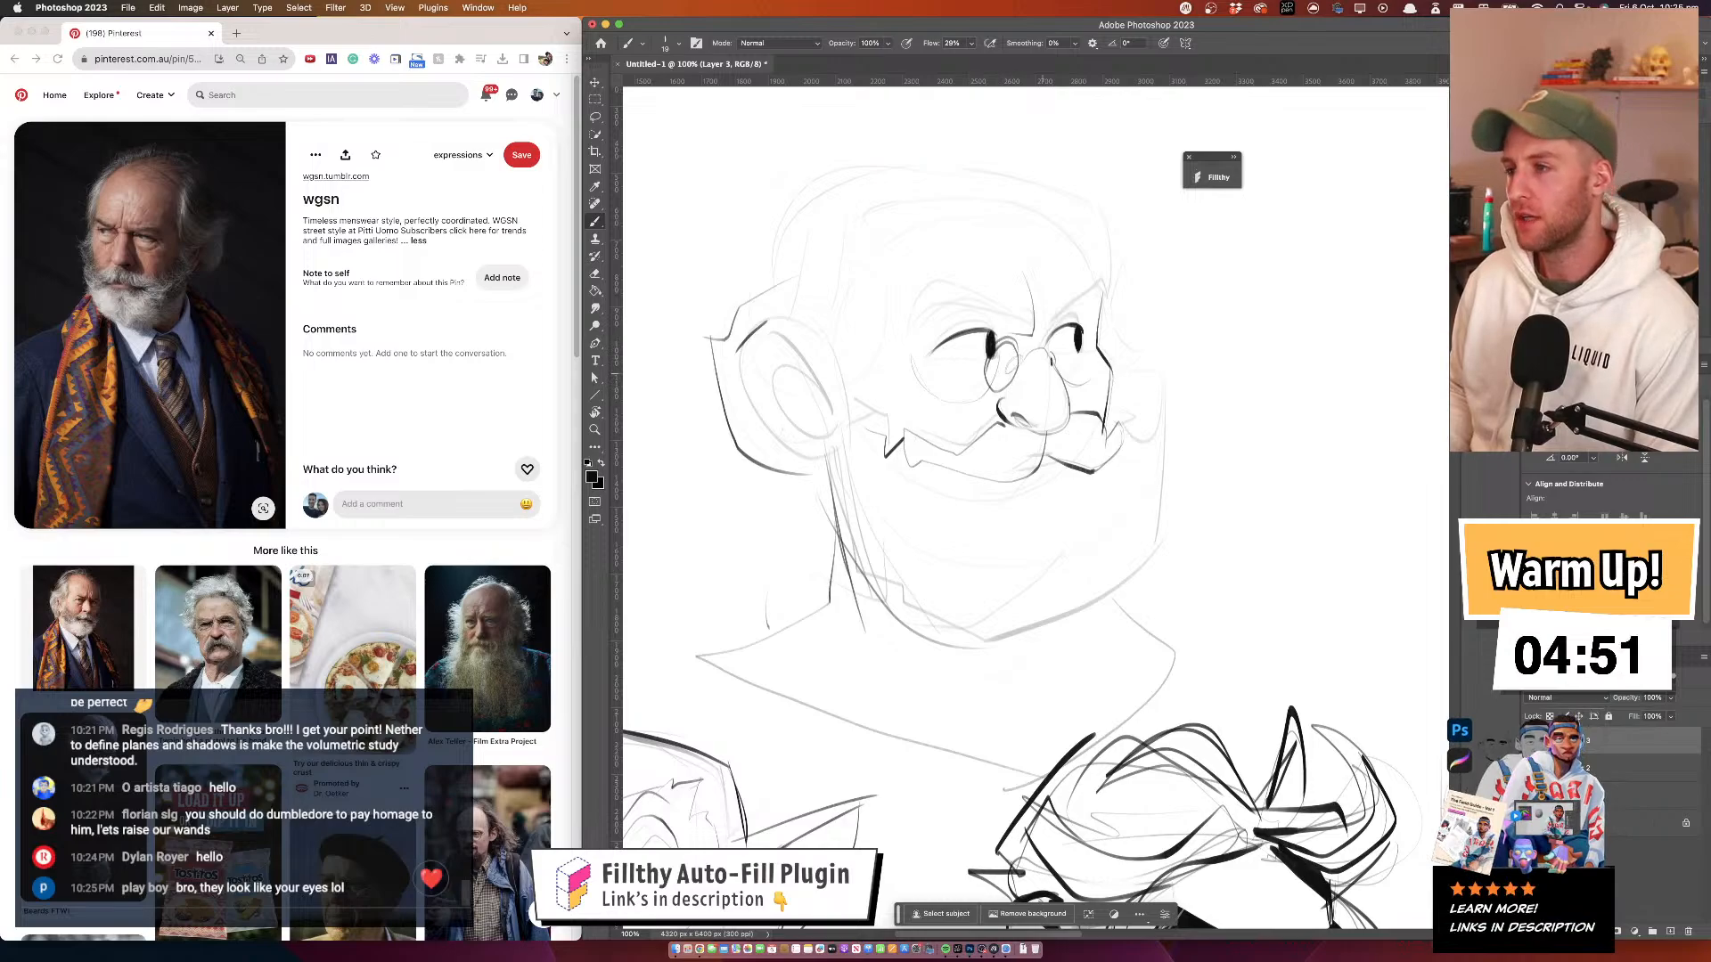
pyautogui.moveTo(1069, 334); pyautogui.dragTo(1064, 375)
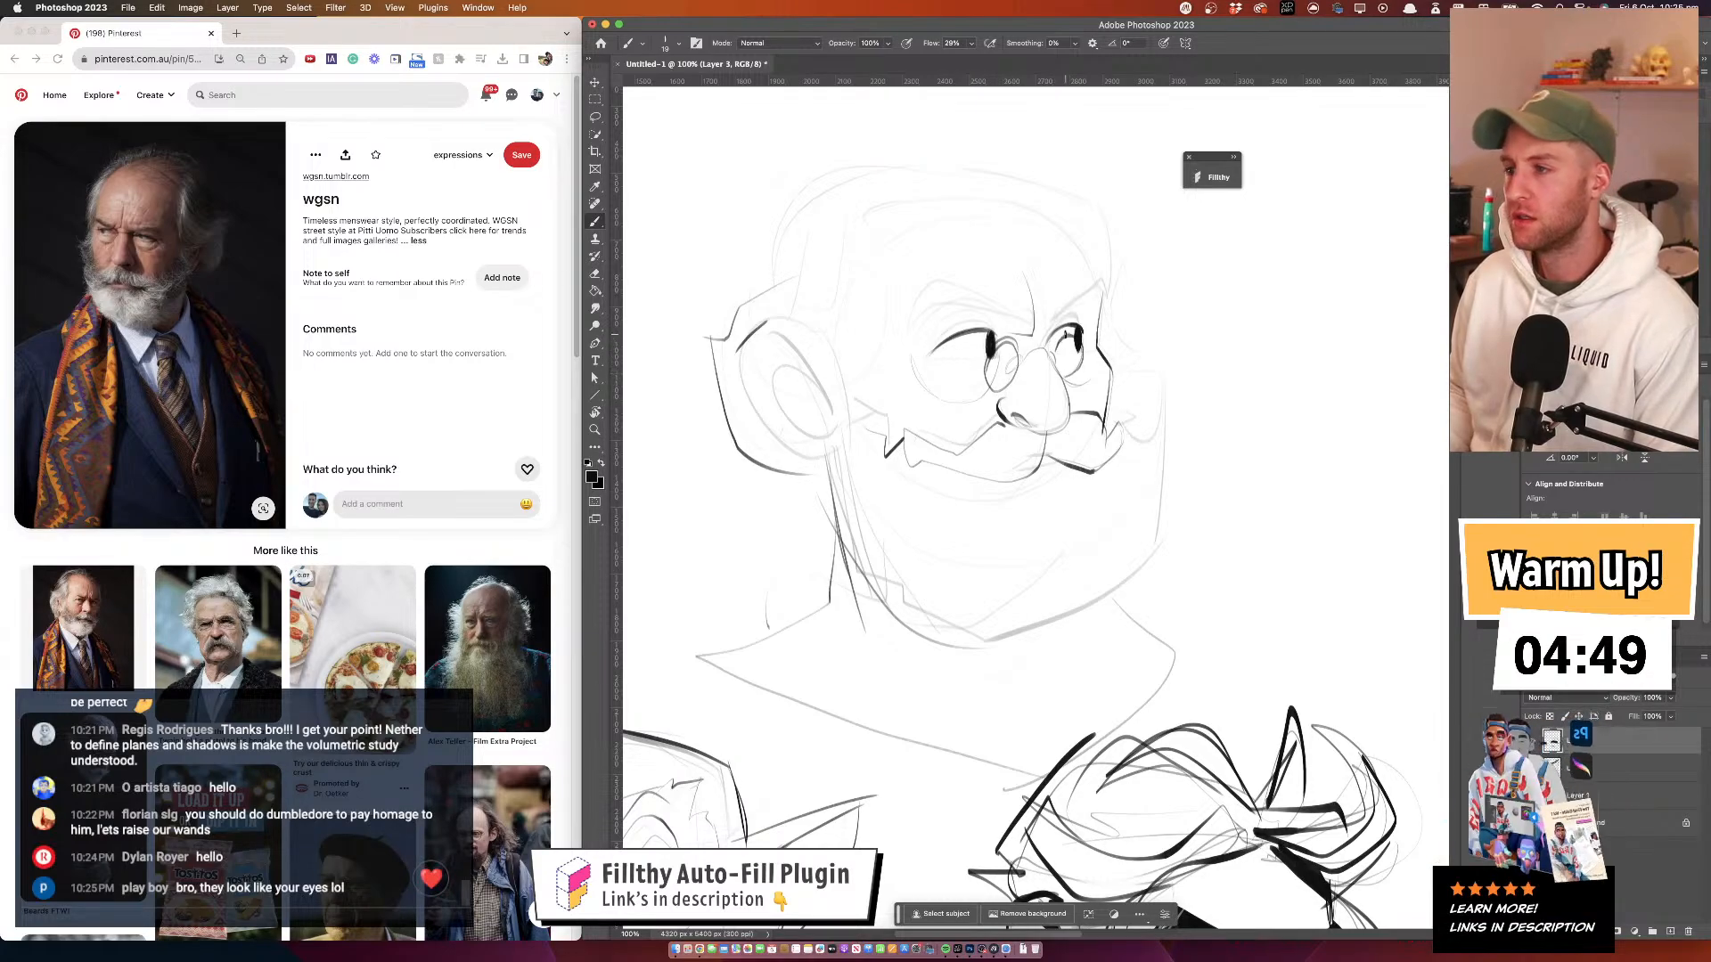
pyautogui.moveTo(1028, 471); pyautogui.dragTo(1032, 462)
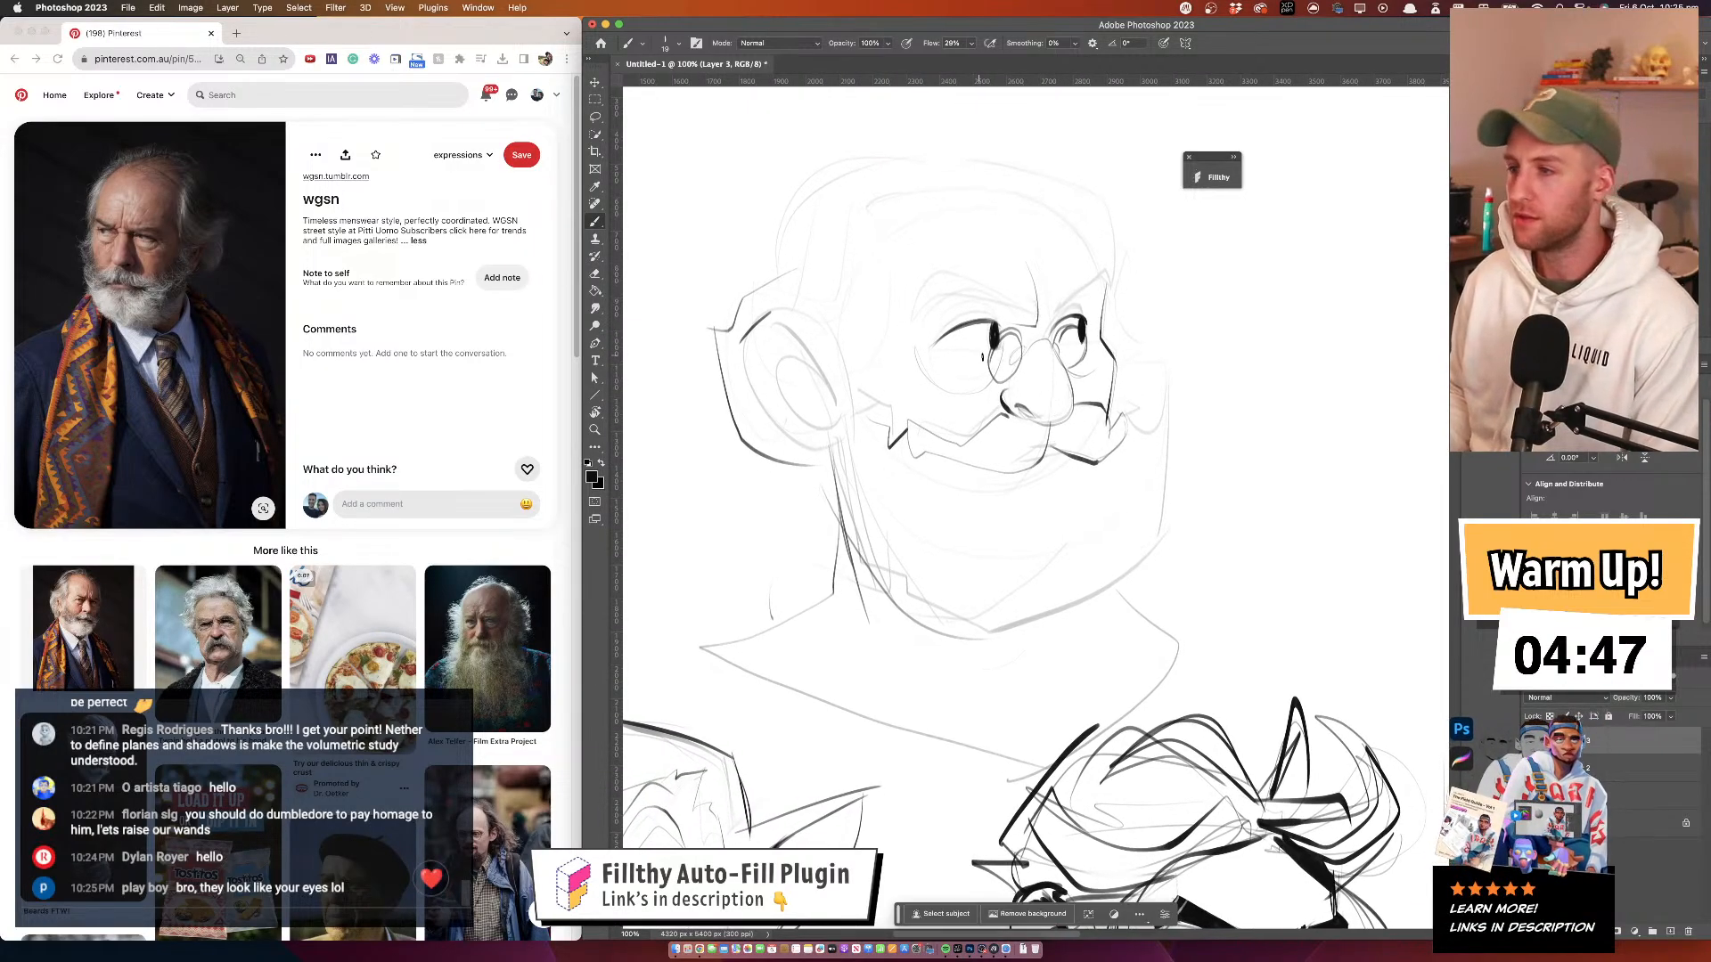
pyautogui.moveTo(989, 360); pyautogui.dragTo(787, 303)
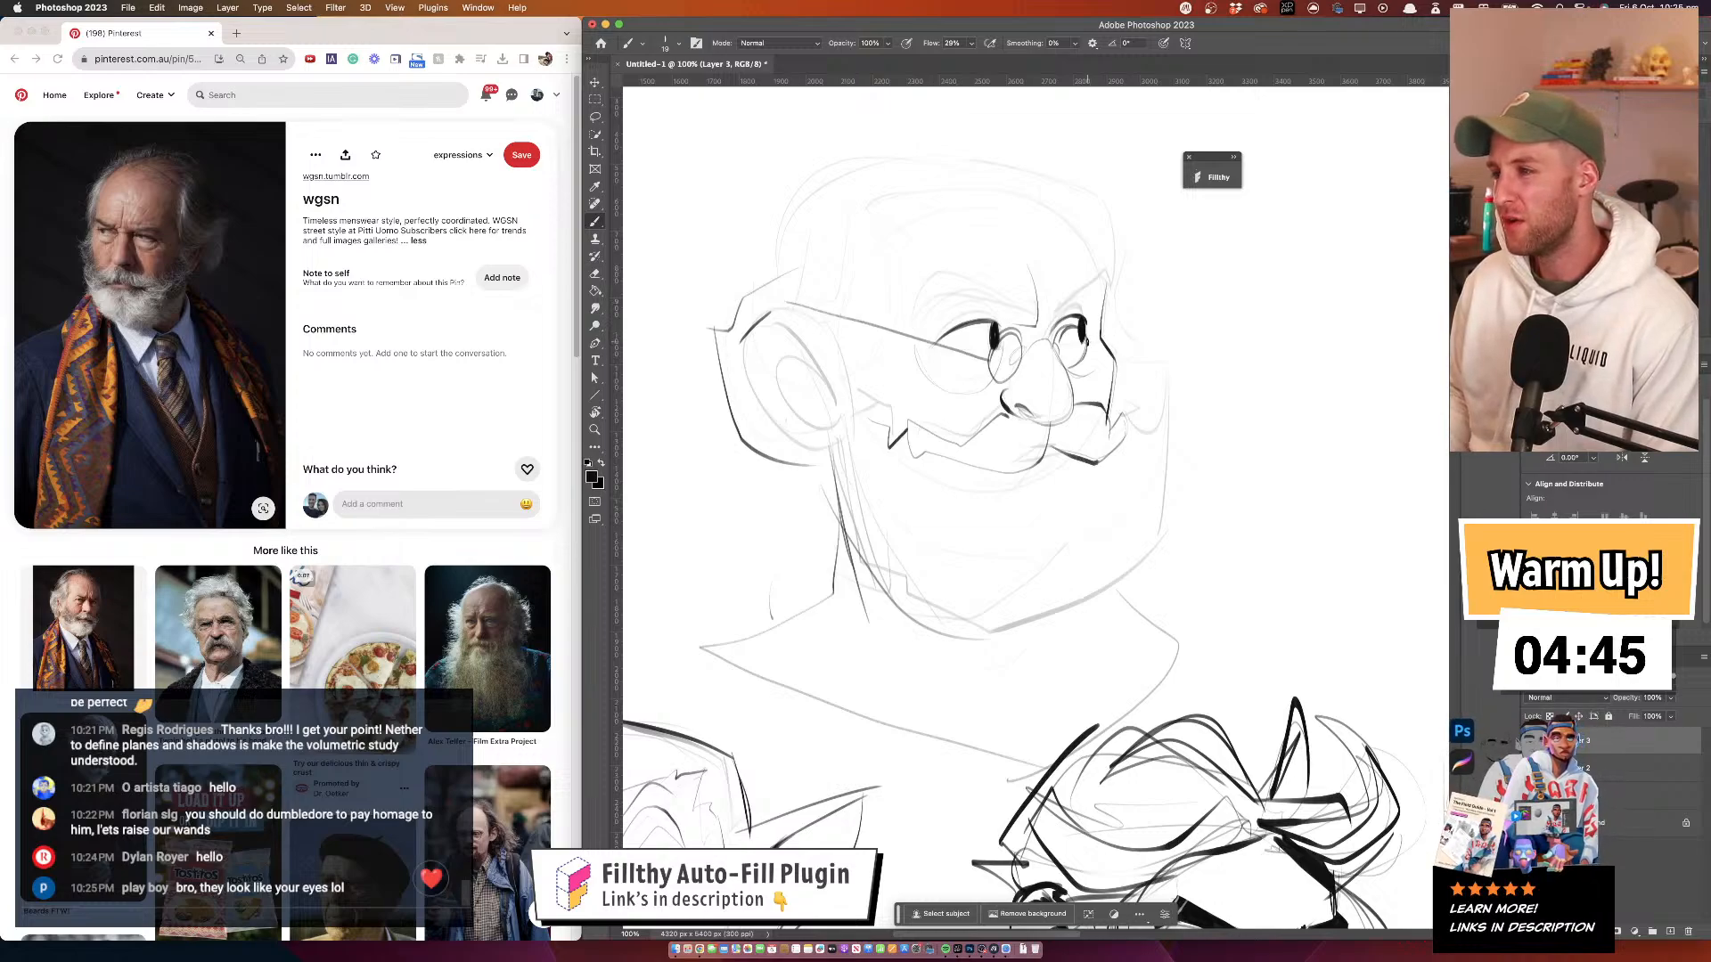
pyautogui.press('super+z')
pyautogui.press('super+z')
pyautogui.press('super+z')
pyautogui.press('super+z')
pyautogui.press('super+z')
pyautogui.press('super+z')
pyautogui.press('super+z')
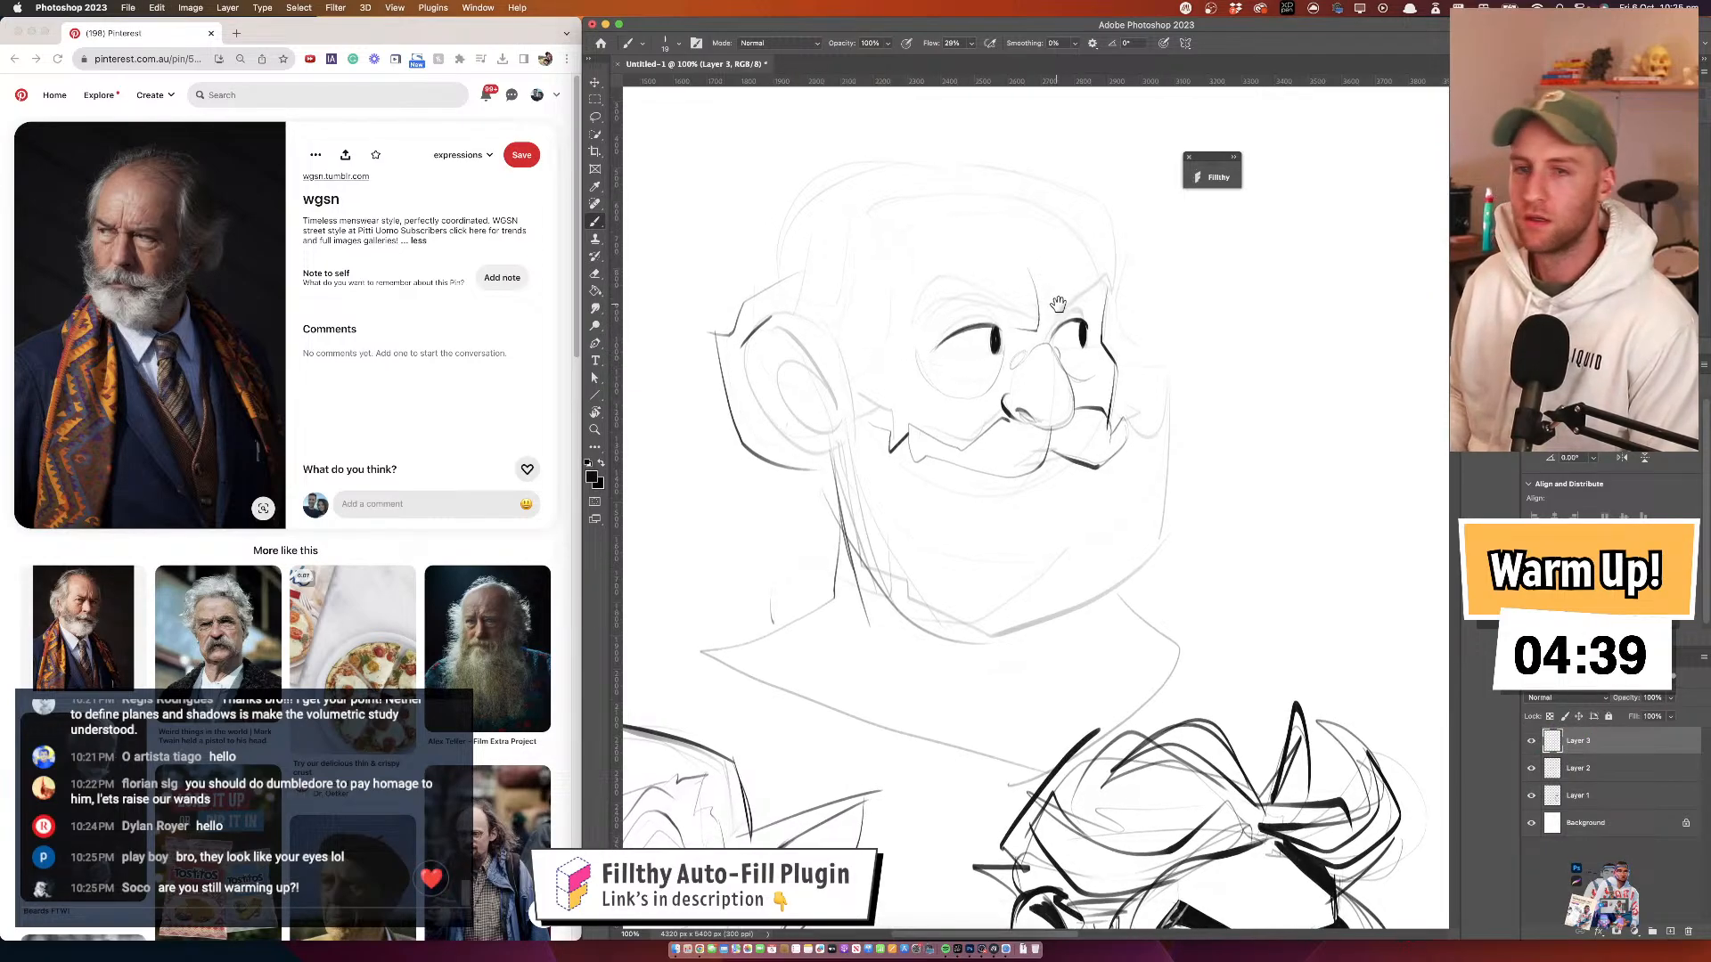
# Ink the far contour of the forehead from the brow up towards the crown
pyautogui.hscroll(-2, 1069, 293)
pyautogui.scroll(1, 1069, 292)
pyautogui.moveTo(1110, 267)
pyautogui.mouseDown()
pyautogui.moveTo(1069, 223)
pyautogui.moveTo(991, 193)
pyautogui.mouseUp()
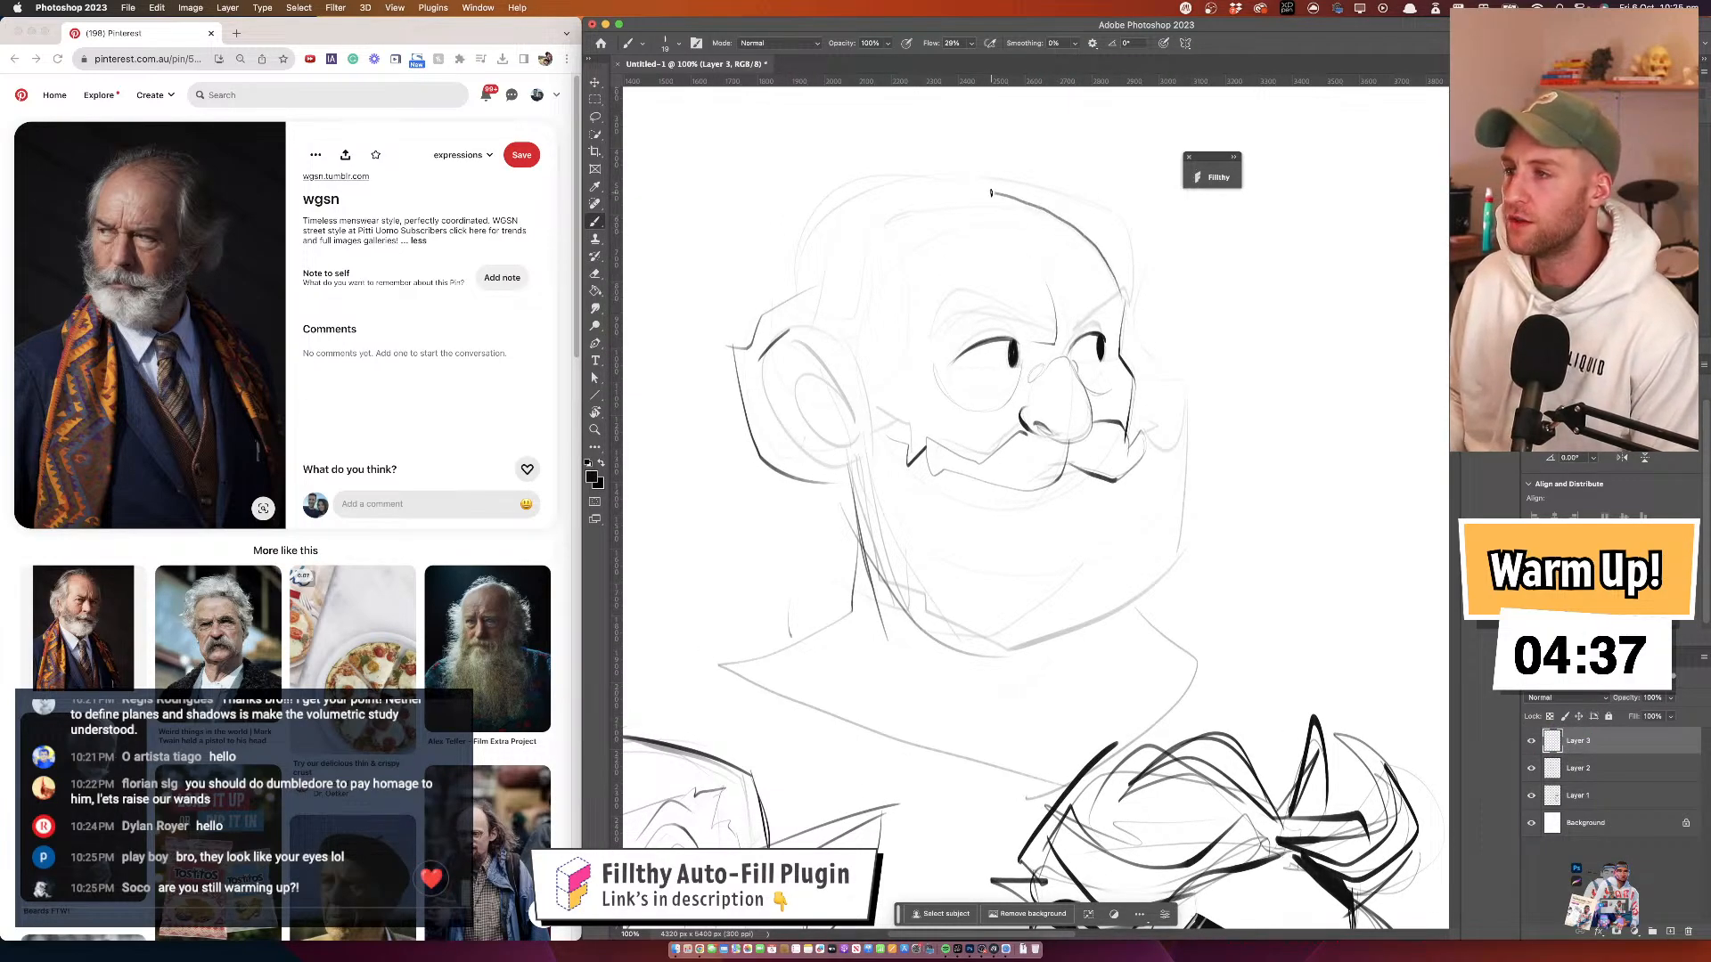
pyautogui.press('super+z')
pyautogui.moveTo(1118, 294); pyautogui.dragTo(1081, 222)
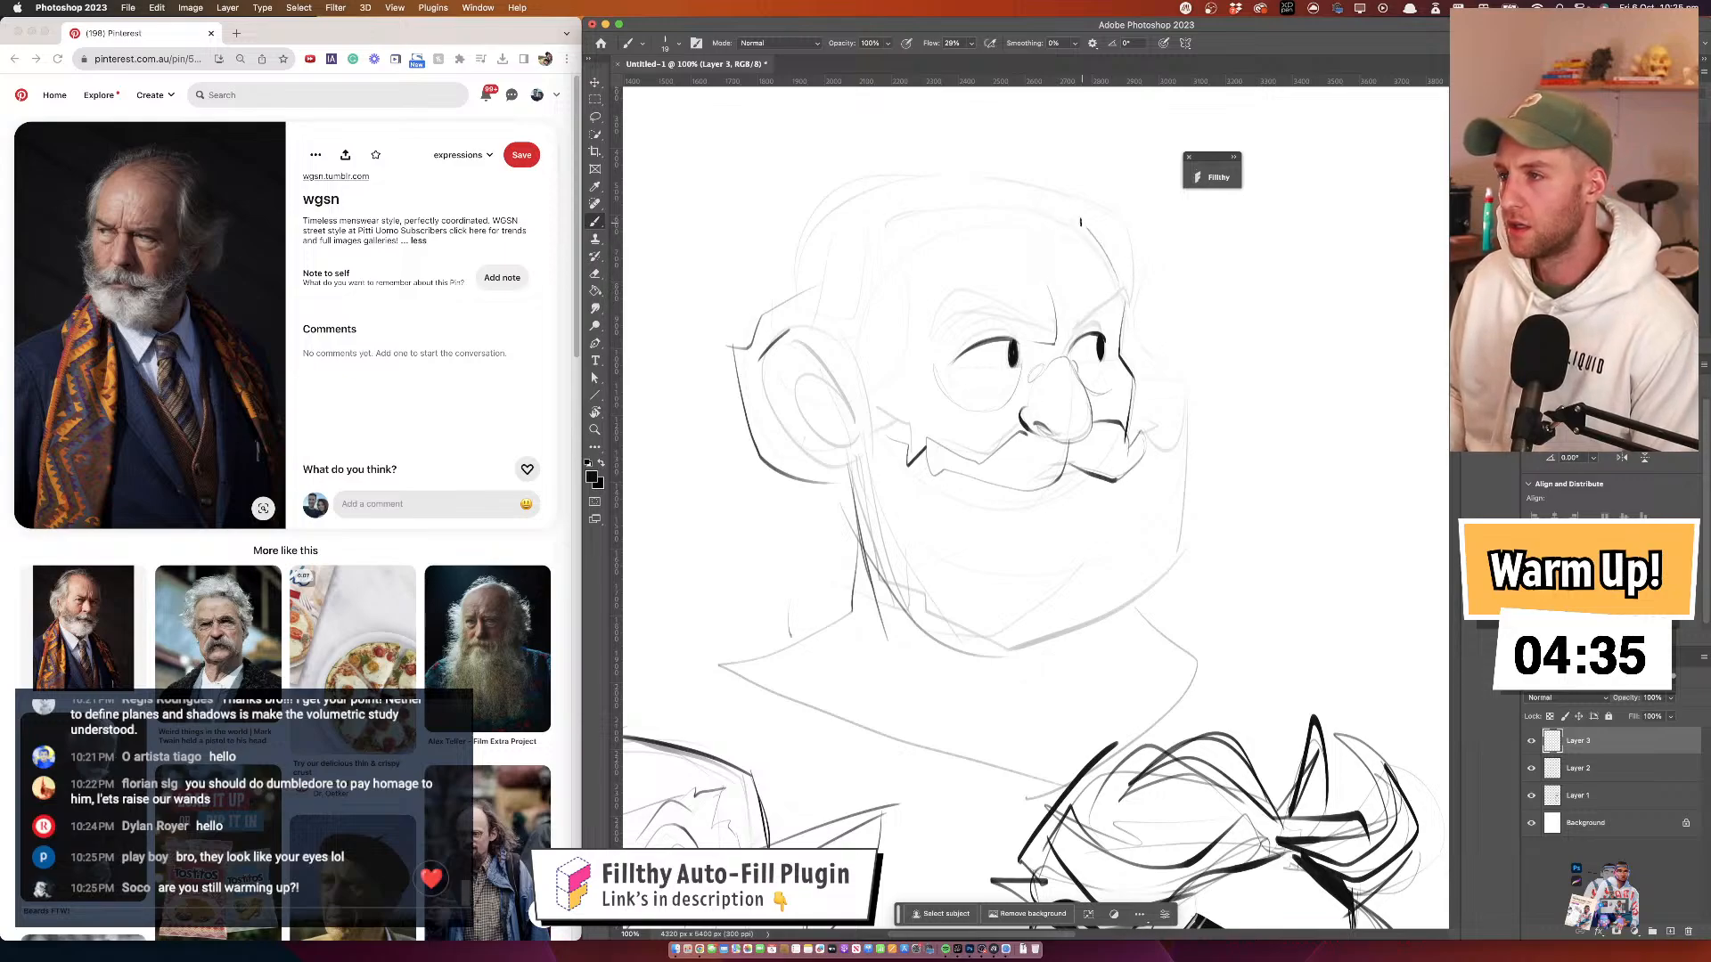
# Draw the near temple's hairline down in front of the ear and the angular hair outline on the far side of the head
pyautogui.moveTo(858, 211); pyautogui.dragTo(906, 275)
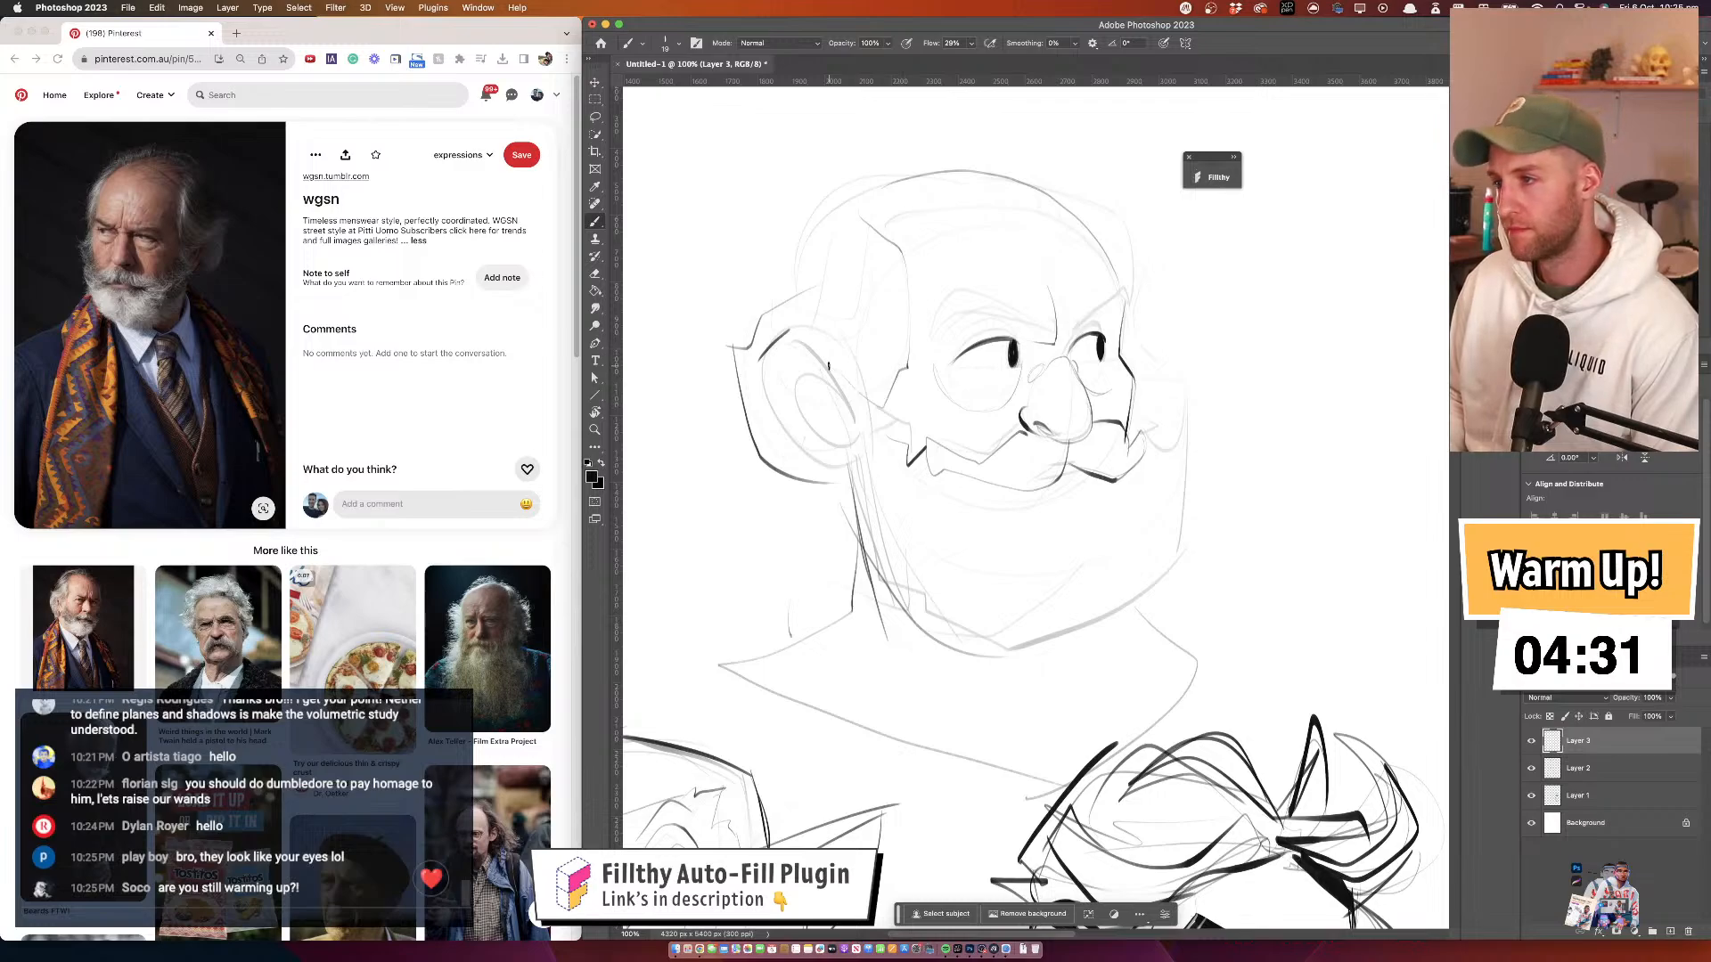
pyautogui.press('cmd+z')
pyautogui.moveTo(897, 244); pyautogui.dragTo(913, 374)
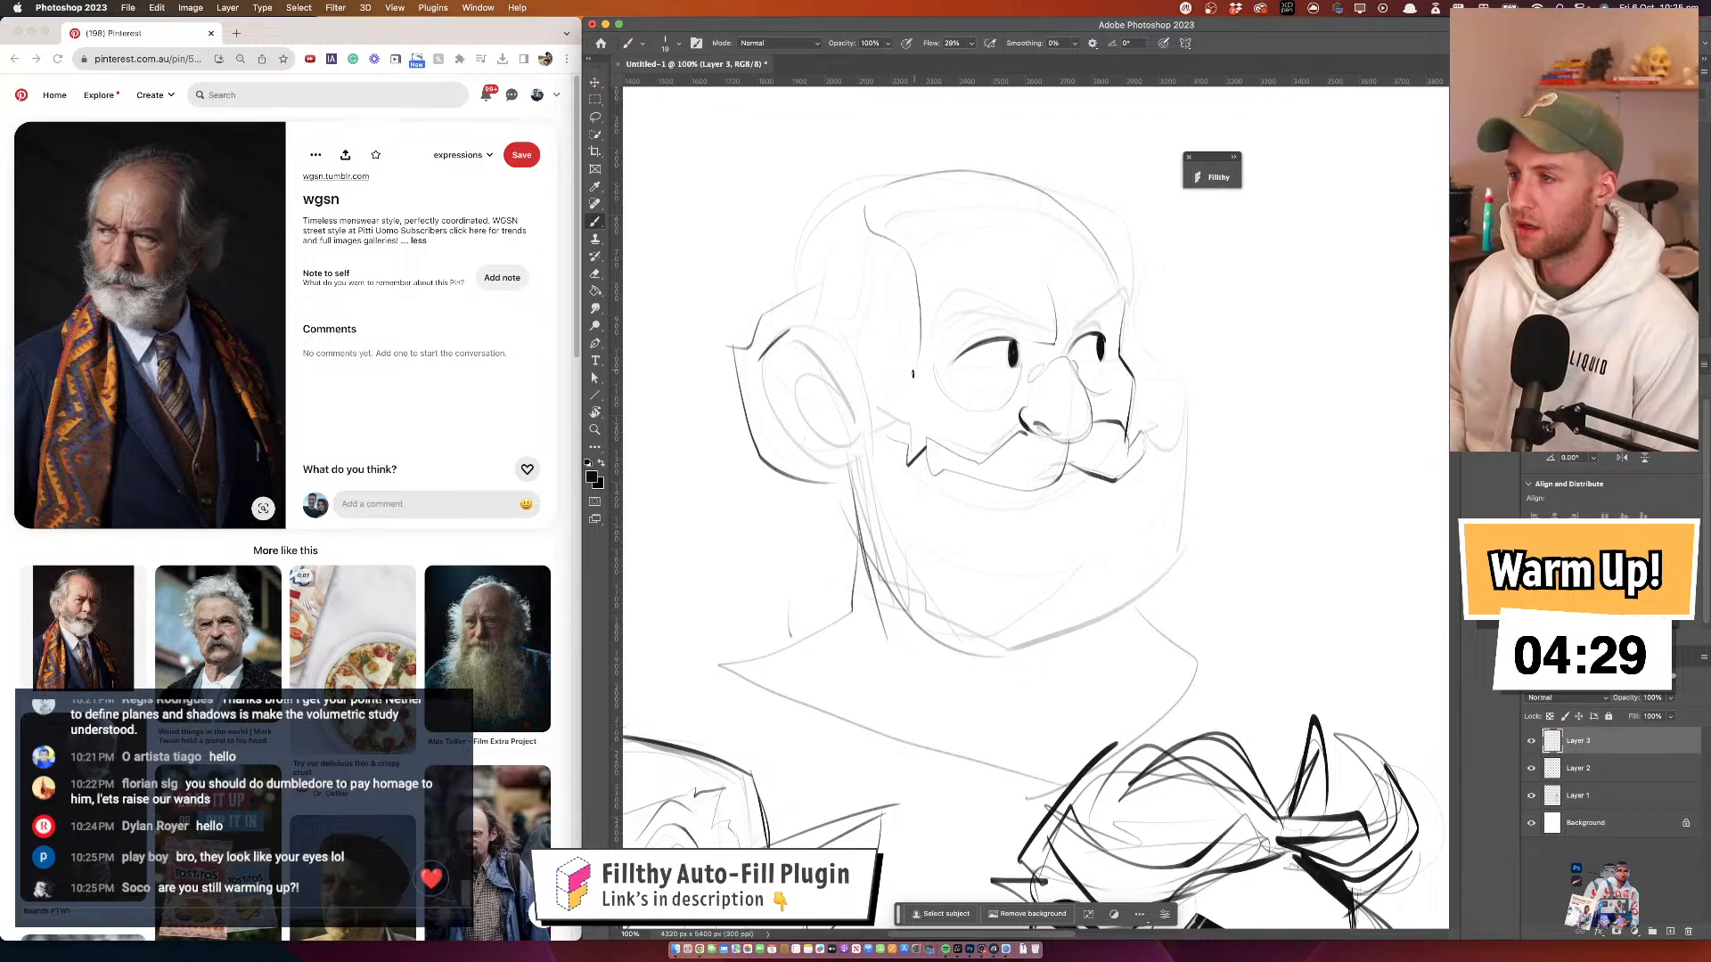
pyautogui.moveTo(1060, 195); pyautogui.dragTo(1133, 227)
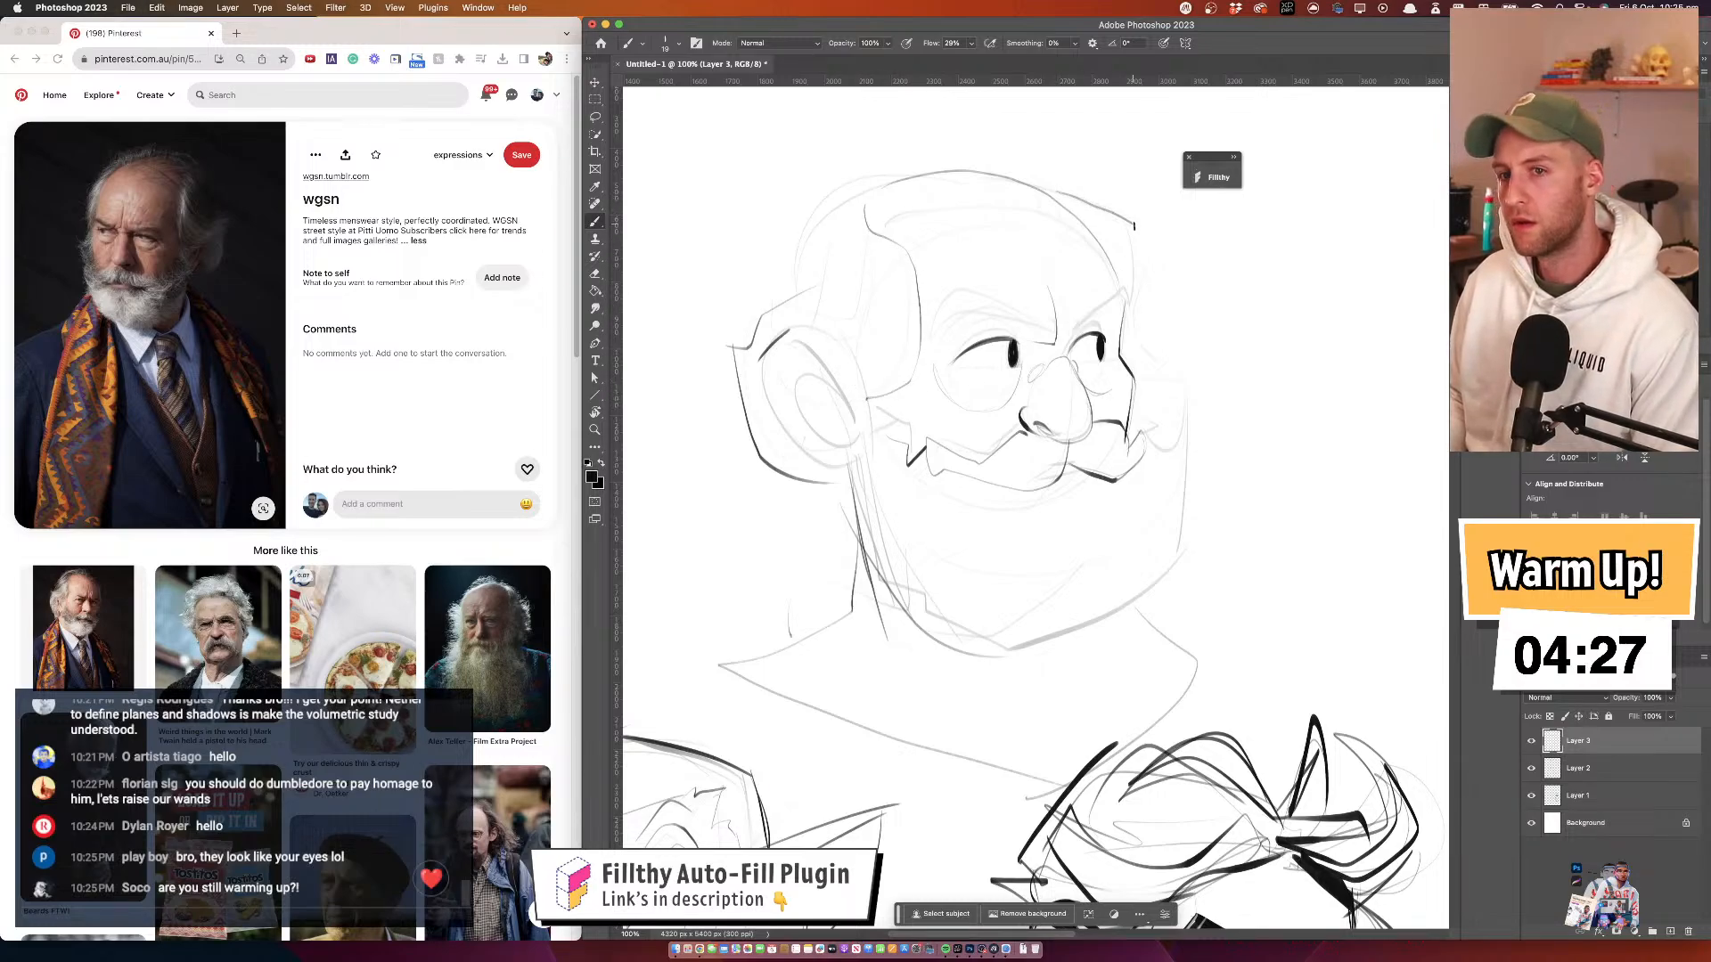
pyautogui.moveTo(1145, 329)
pyautogui.mouseDown()
pyautogui.moveTo(1133, 363)
pyautogui.moveTo(1171, 393)
pyautogui.moveTo(1146, 423)
pyautogui.moveTo(1176, 461)
pyautogui.mouseUp()
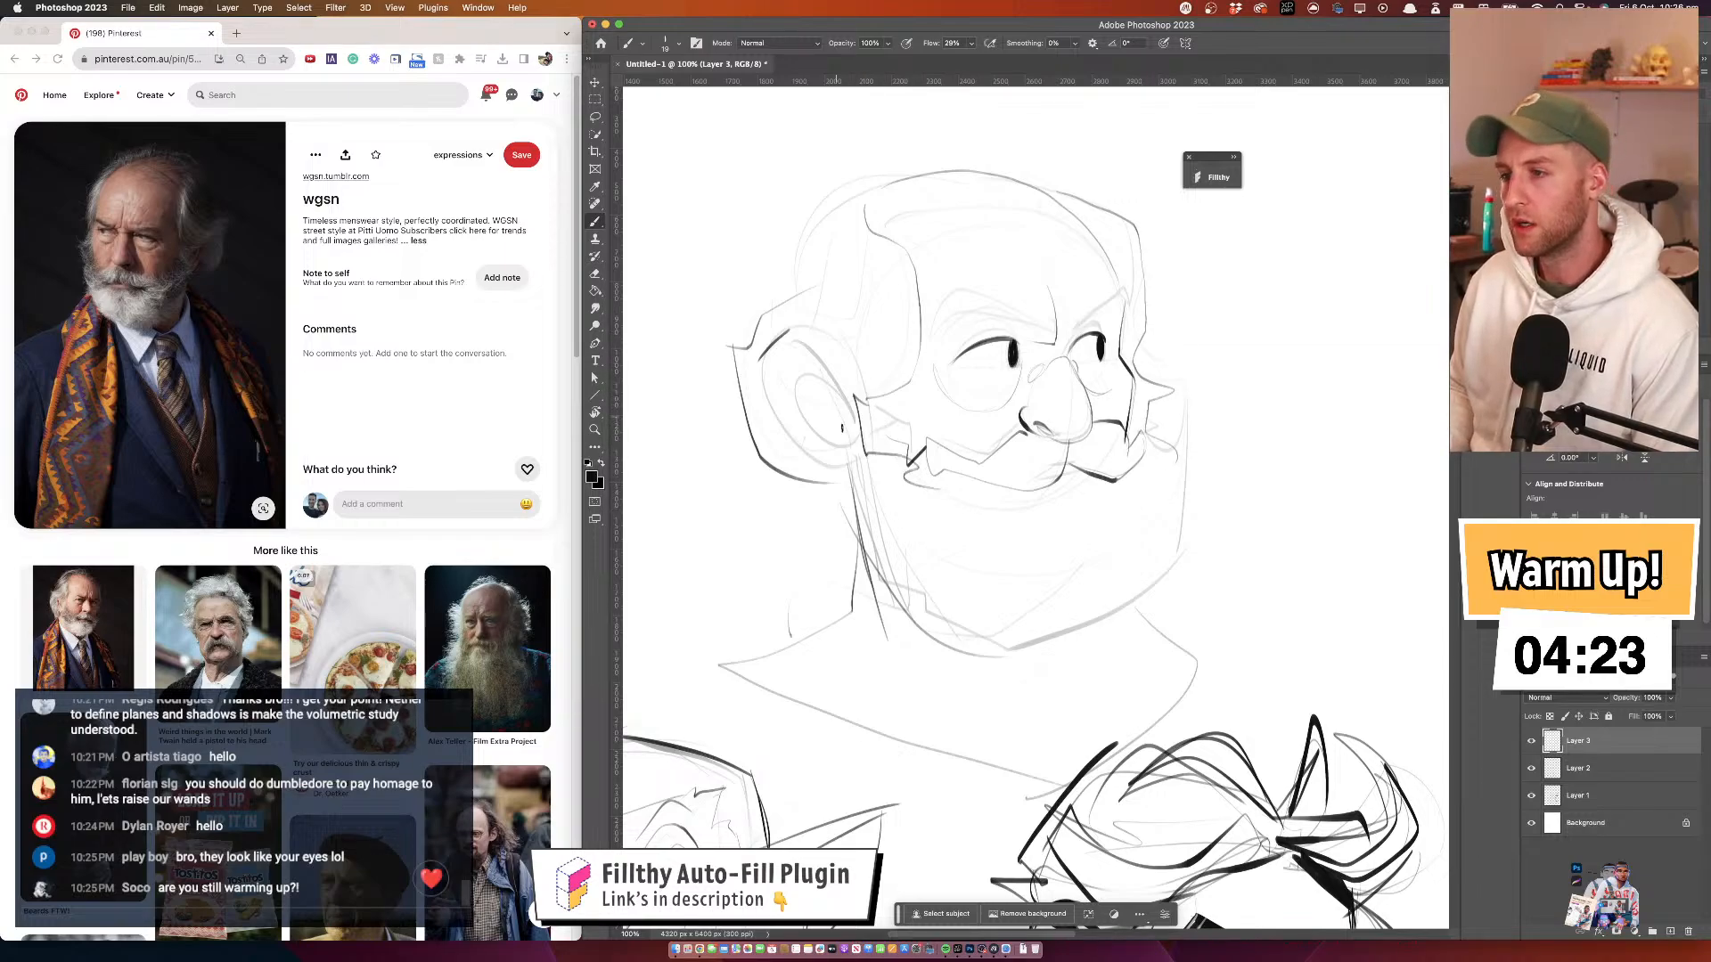
# Redraw the near ear's lower edge and lobe with lighter strokes
pyautogui.moveTo(821, 393)
pyautogui.mouseDown()
pyautogui.moveTo(792, 446)
pyautogui.moveTo(849, 483)
pyautogui.mouseUp()
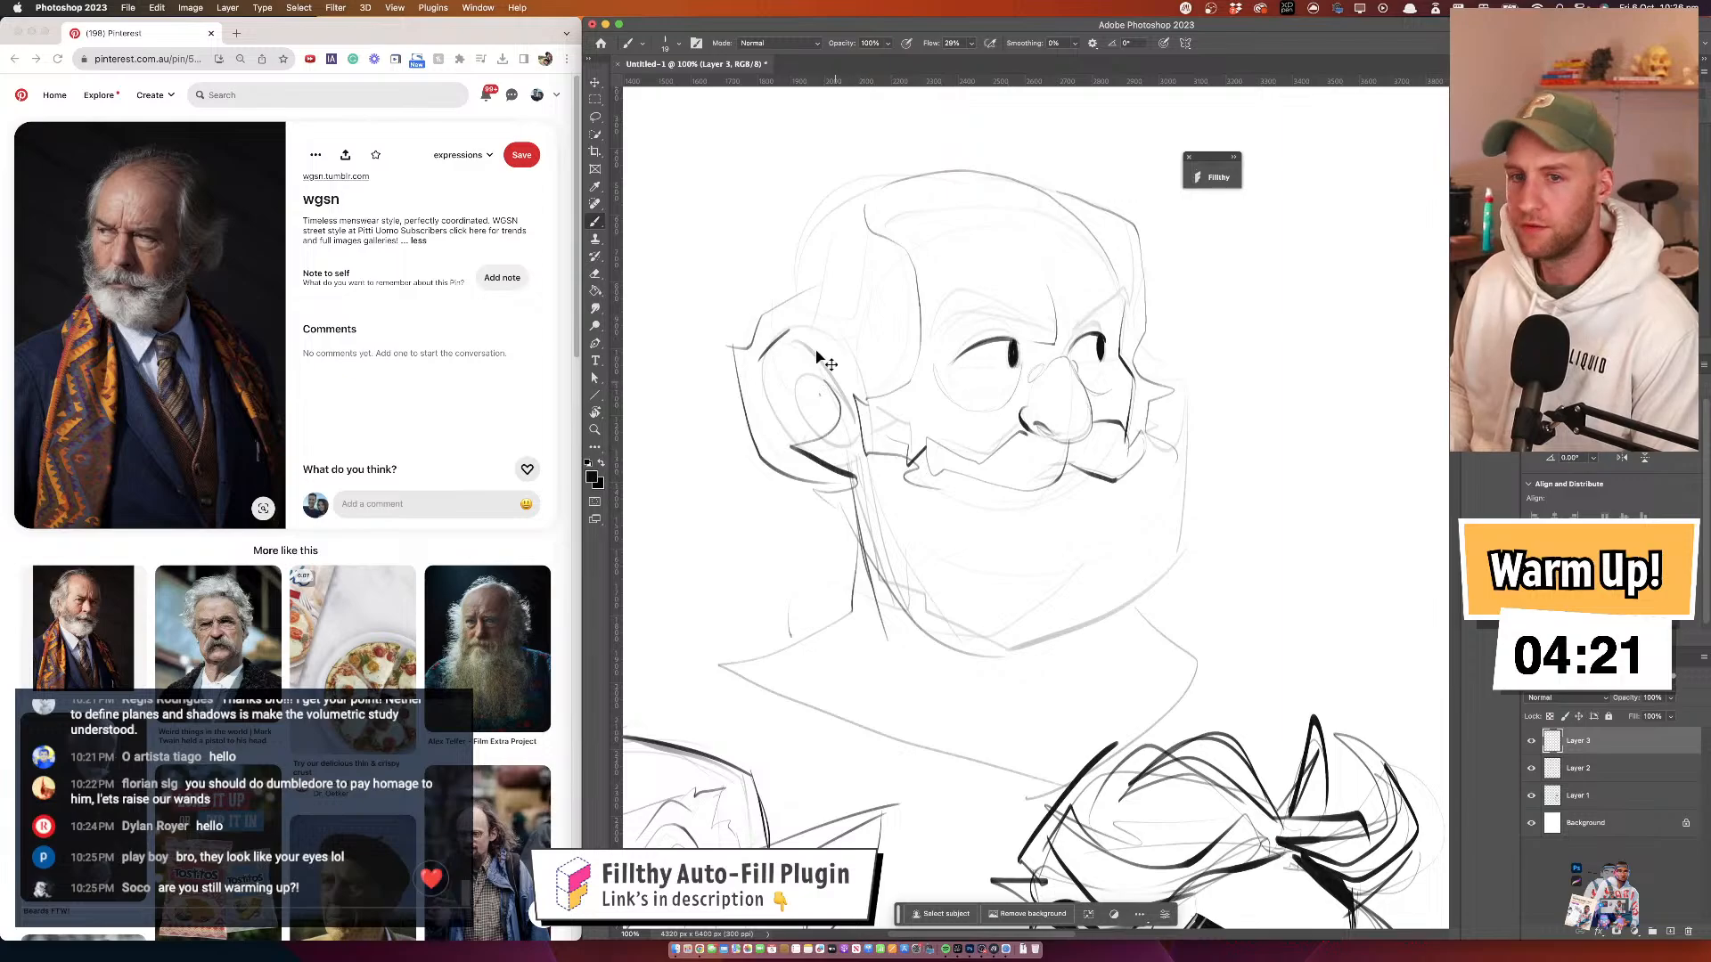
pyautogui.press('super+z')
pyautogui.moveTo(839, 414); pyautogui.dragTo(820, 475)
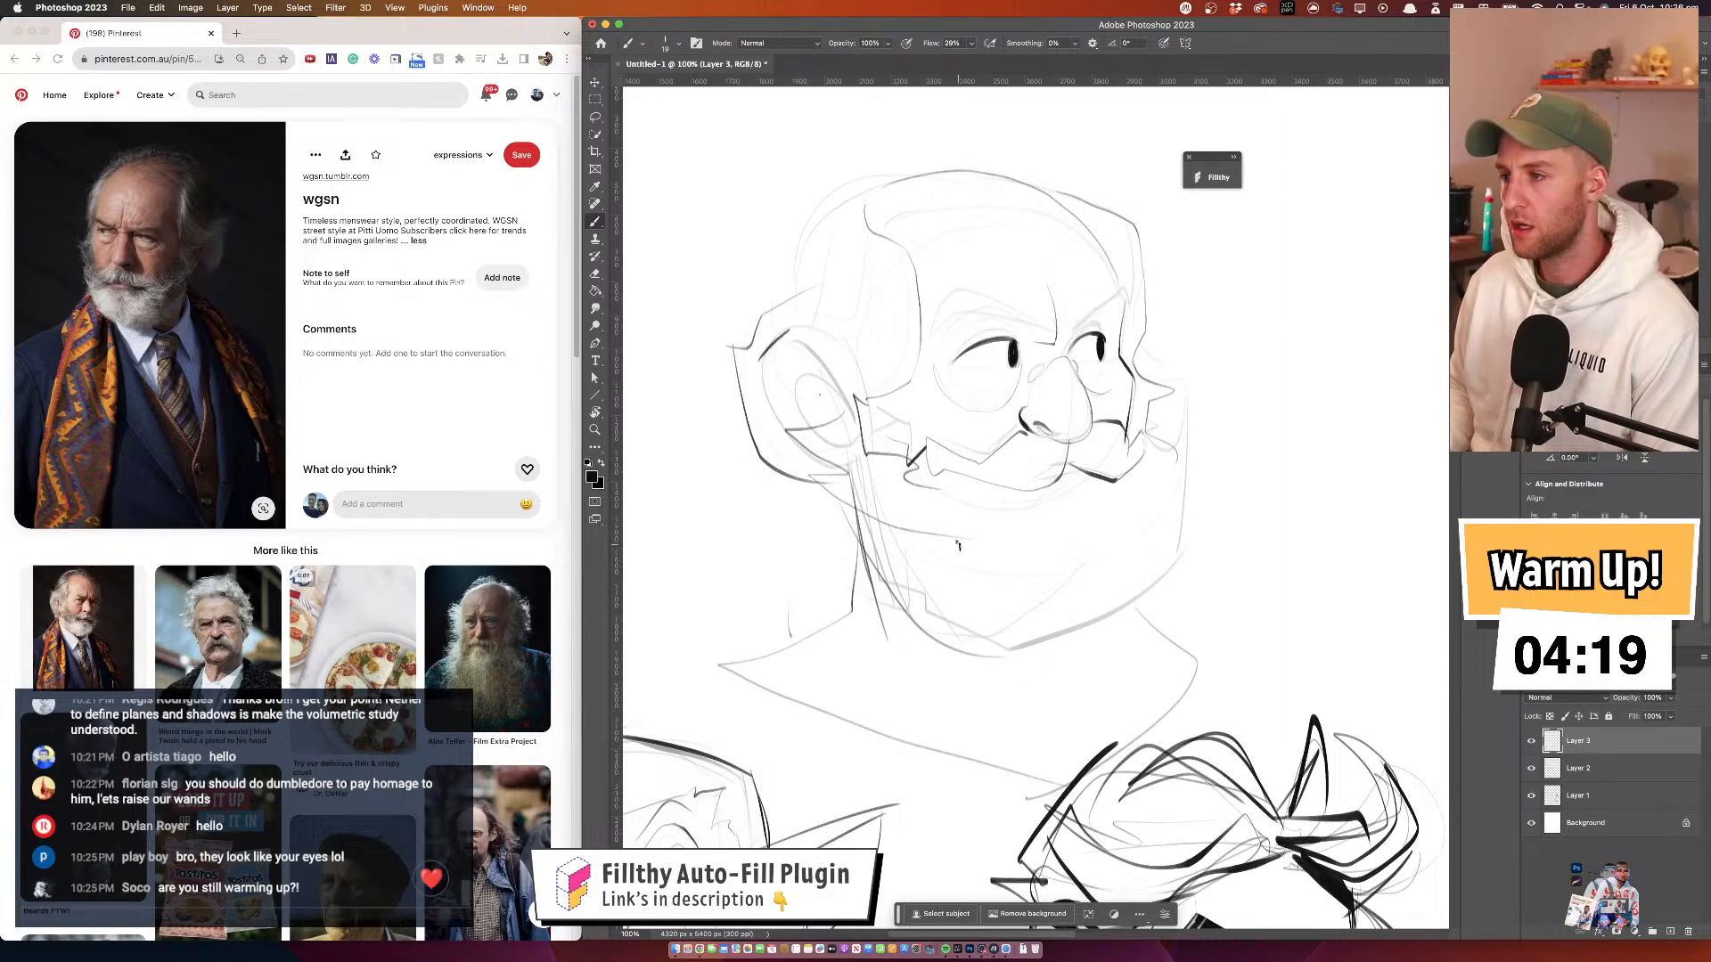
# Ink the beard's outer contour from below the ear, around the chin and up to the far cheek
pyautogui.moveTo(871, 594); pyautogui.dragTo(1047, 633)
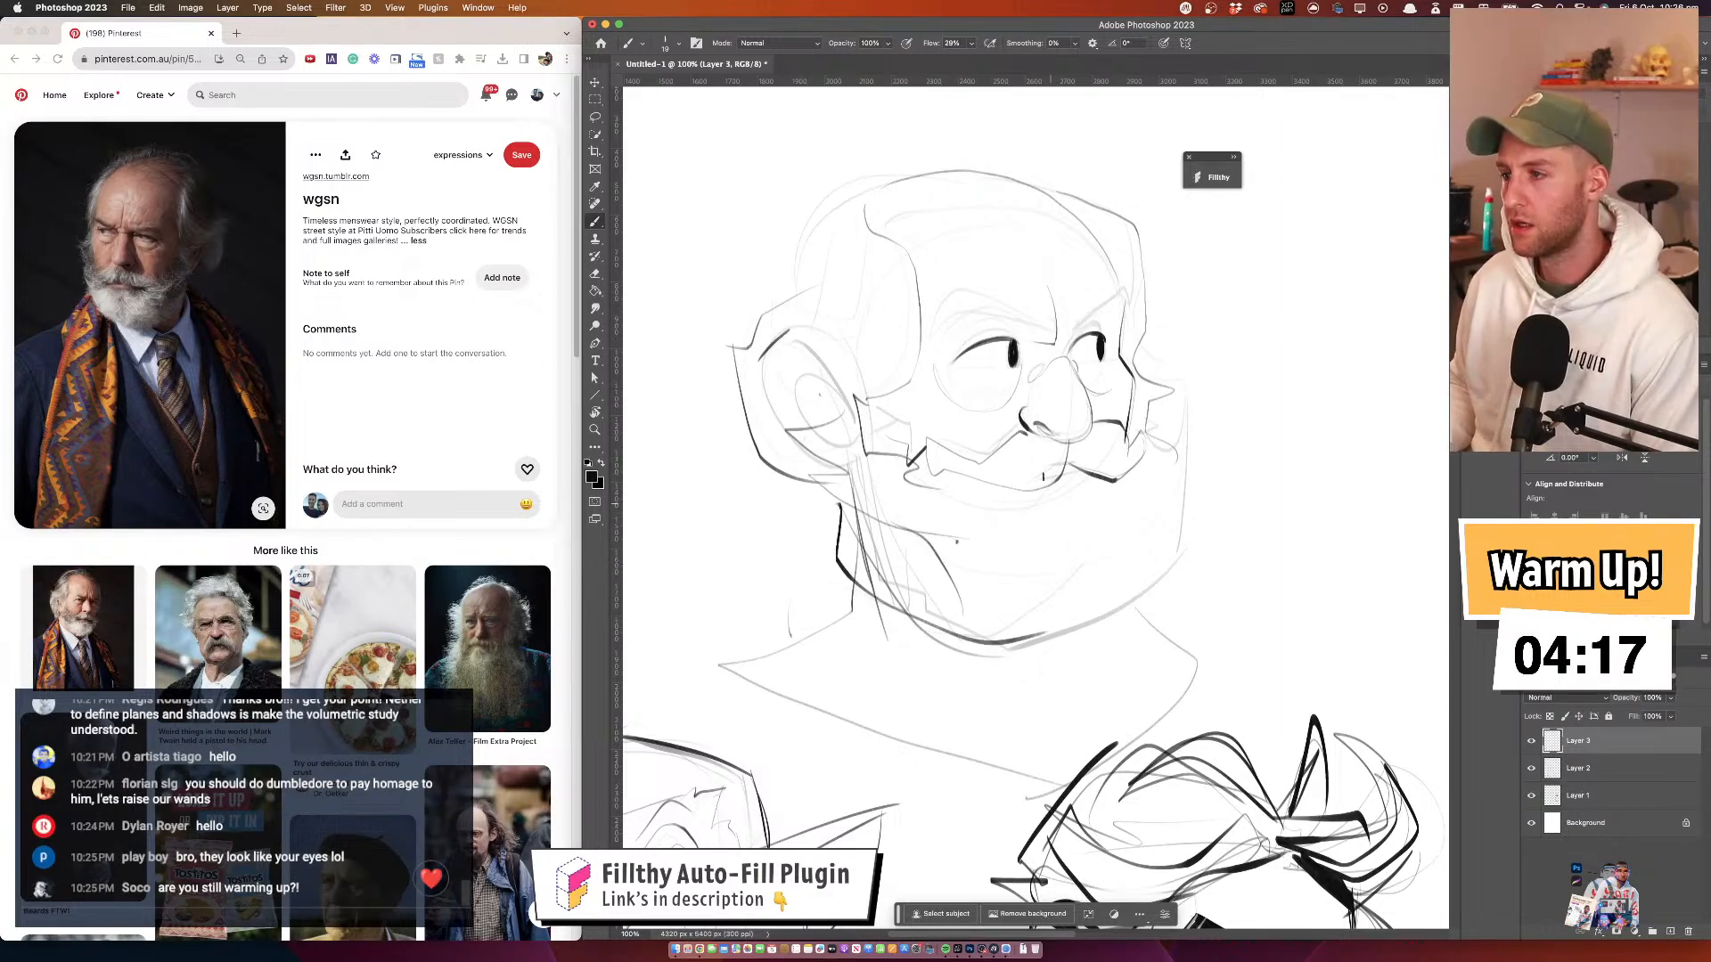
pyautogui.moveTo(960, 359); pyautogui.dragTo(978, 343)
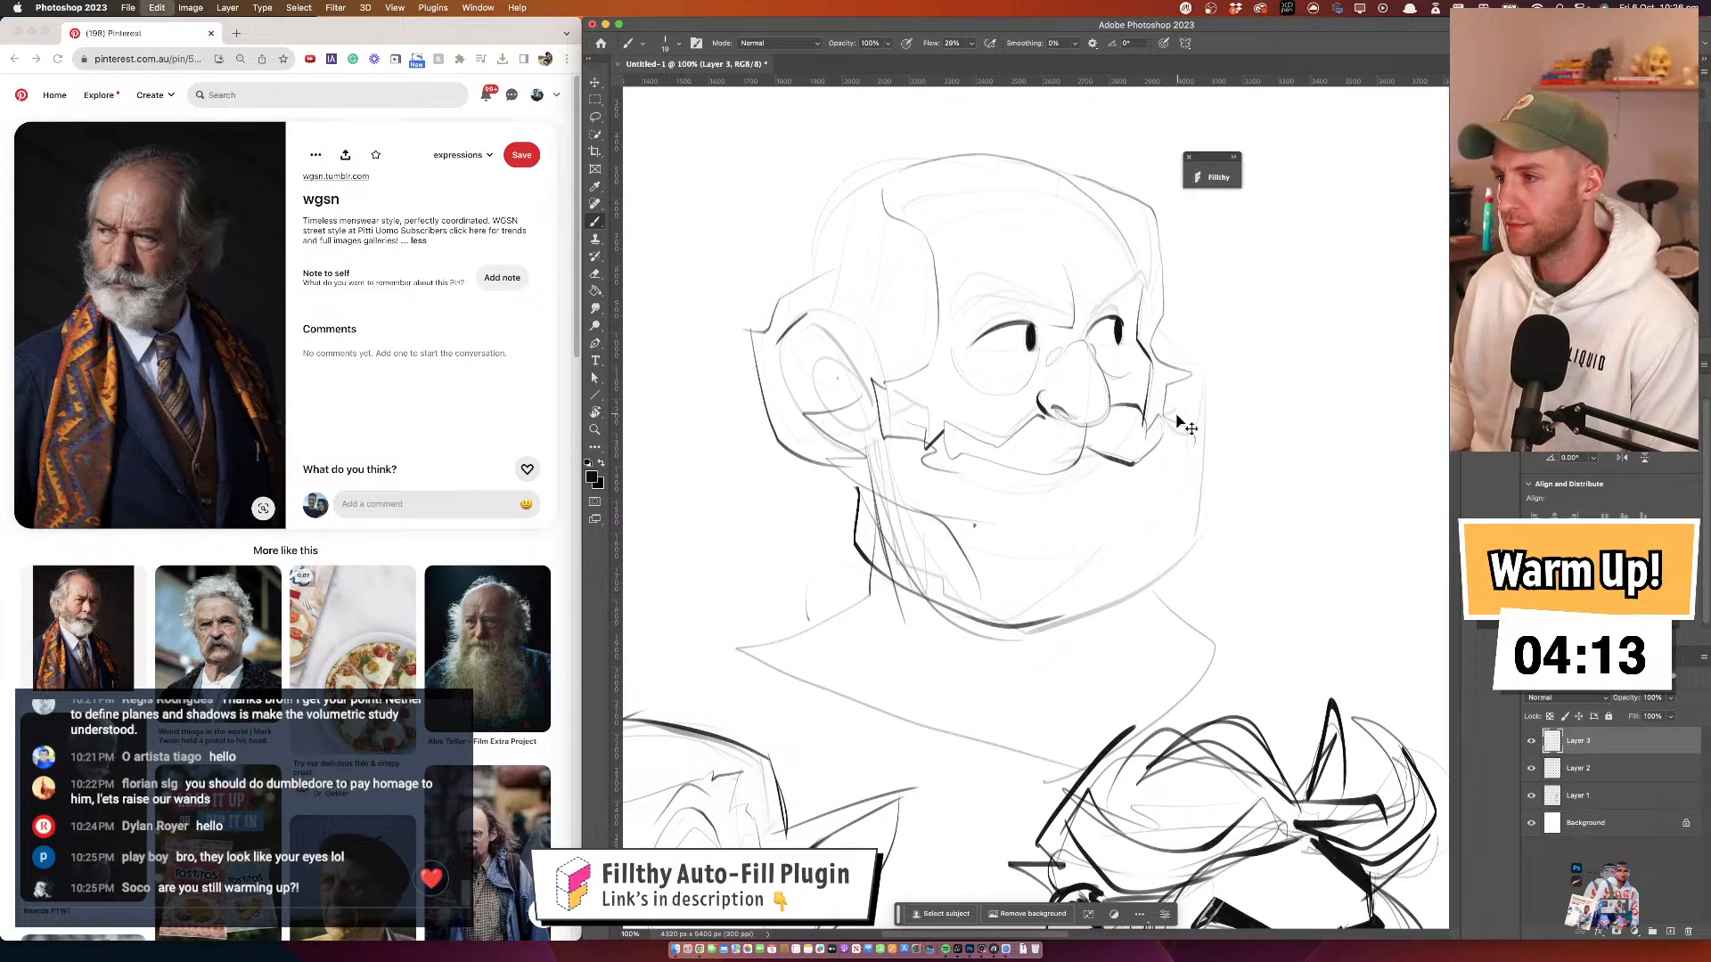
pyautogui.moveTo(1178, 417)
pyautogui.mouseDown()
pyautogui.moveTo(1164, 424)
pyautogui.moveTo(1198, 452)
pyautogui.moveTo(1061, 615)
pyautogui.moveTo(1178, 450)
pyautogui.mouseUp()
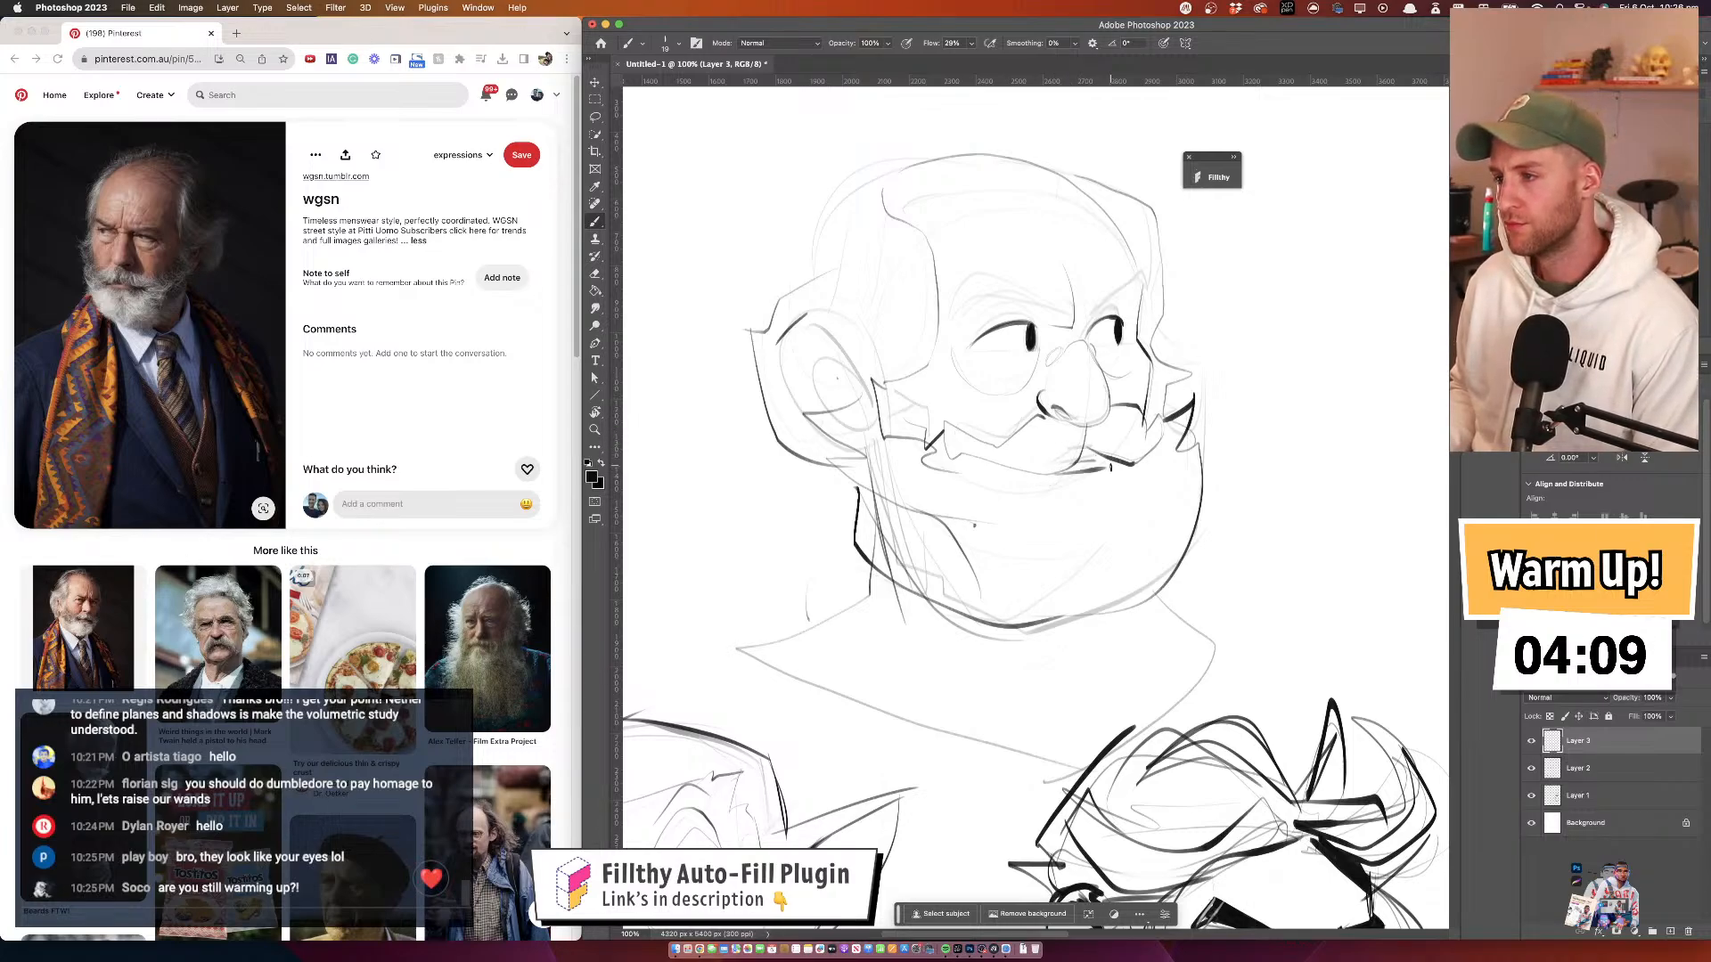
# Darken the line under the centre of the moustache and add small round spots on the near side of the forehead
pyautogui.moveTo(1094, 455)
pyautogui.mouseDown()
pyautogui.moveTo(1074, 460)
pyautogui.moveTo(1105, 454)
pyautogui.mouseUp()
pyautogui.moveTo(1101, 315); pyautogui.dragTo(1109, 336)
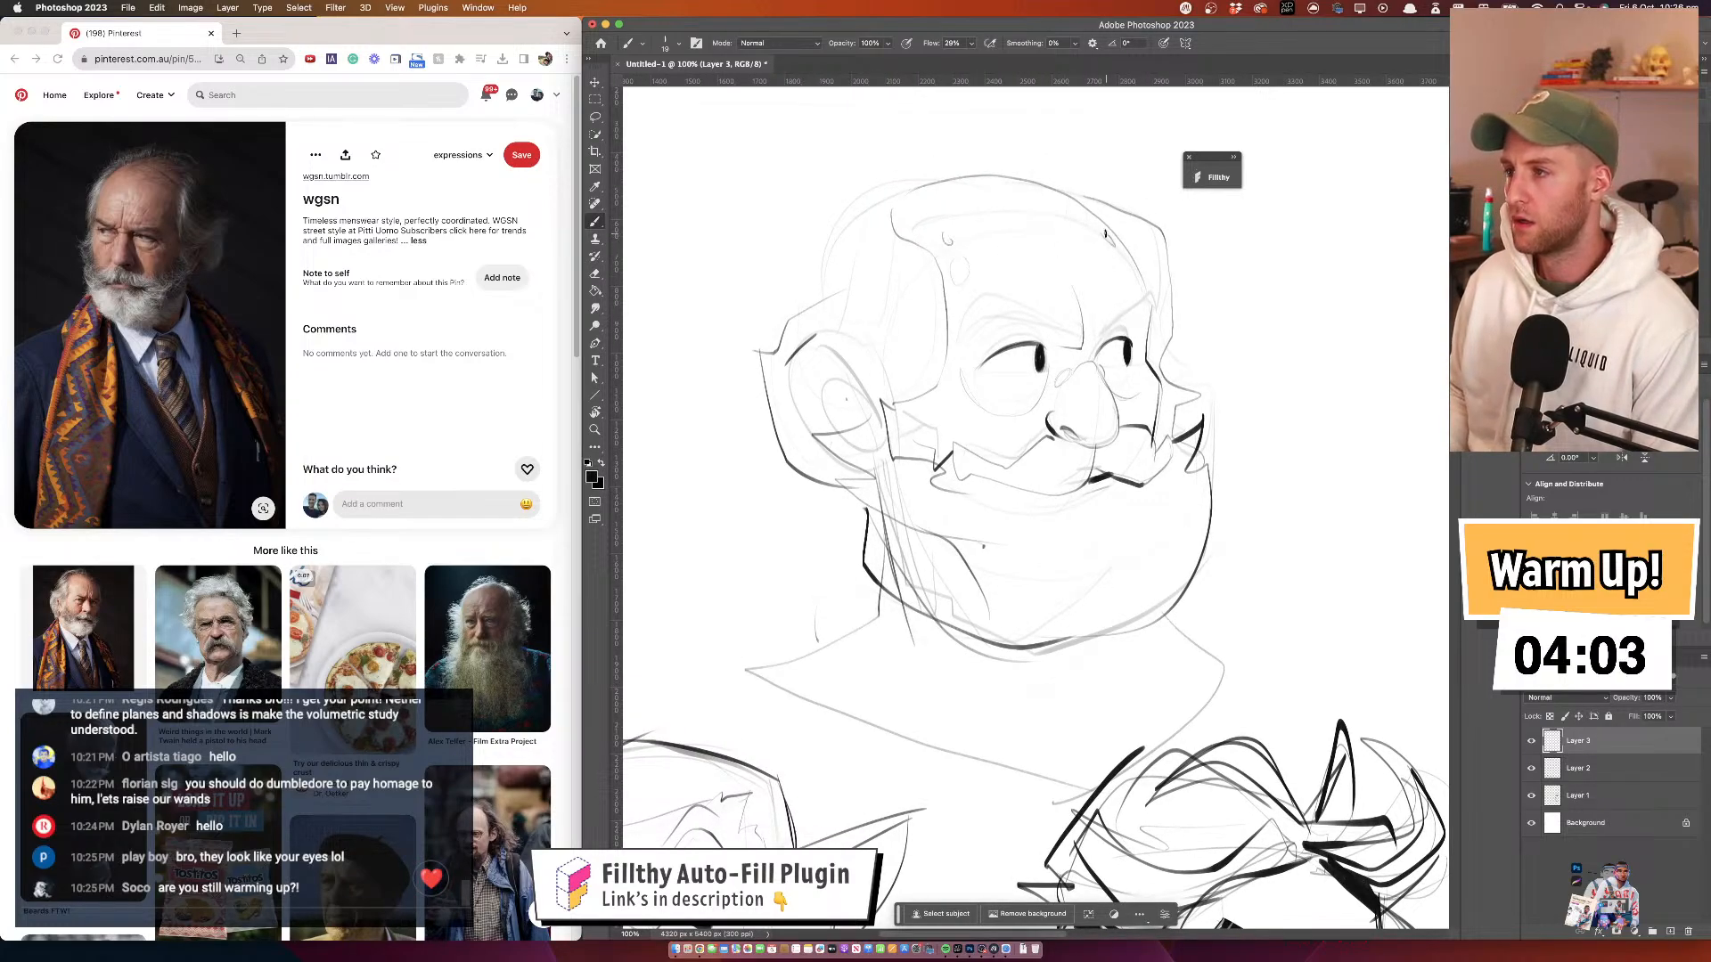
pyautogui.moveTo(1176, 287)
pyautogui.mouseDown()
pyautogui.moveTo(1155, 258)
pyautogui.moveTo(1187, 251)
pyautogui.mouseUp()
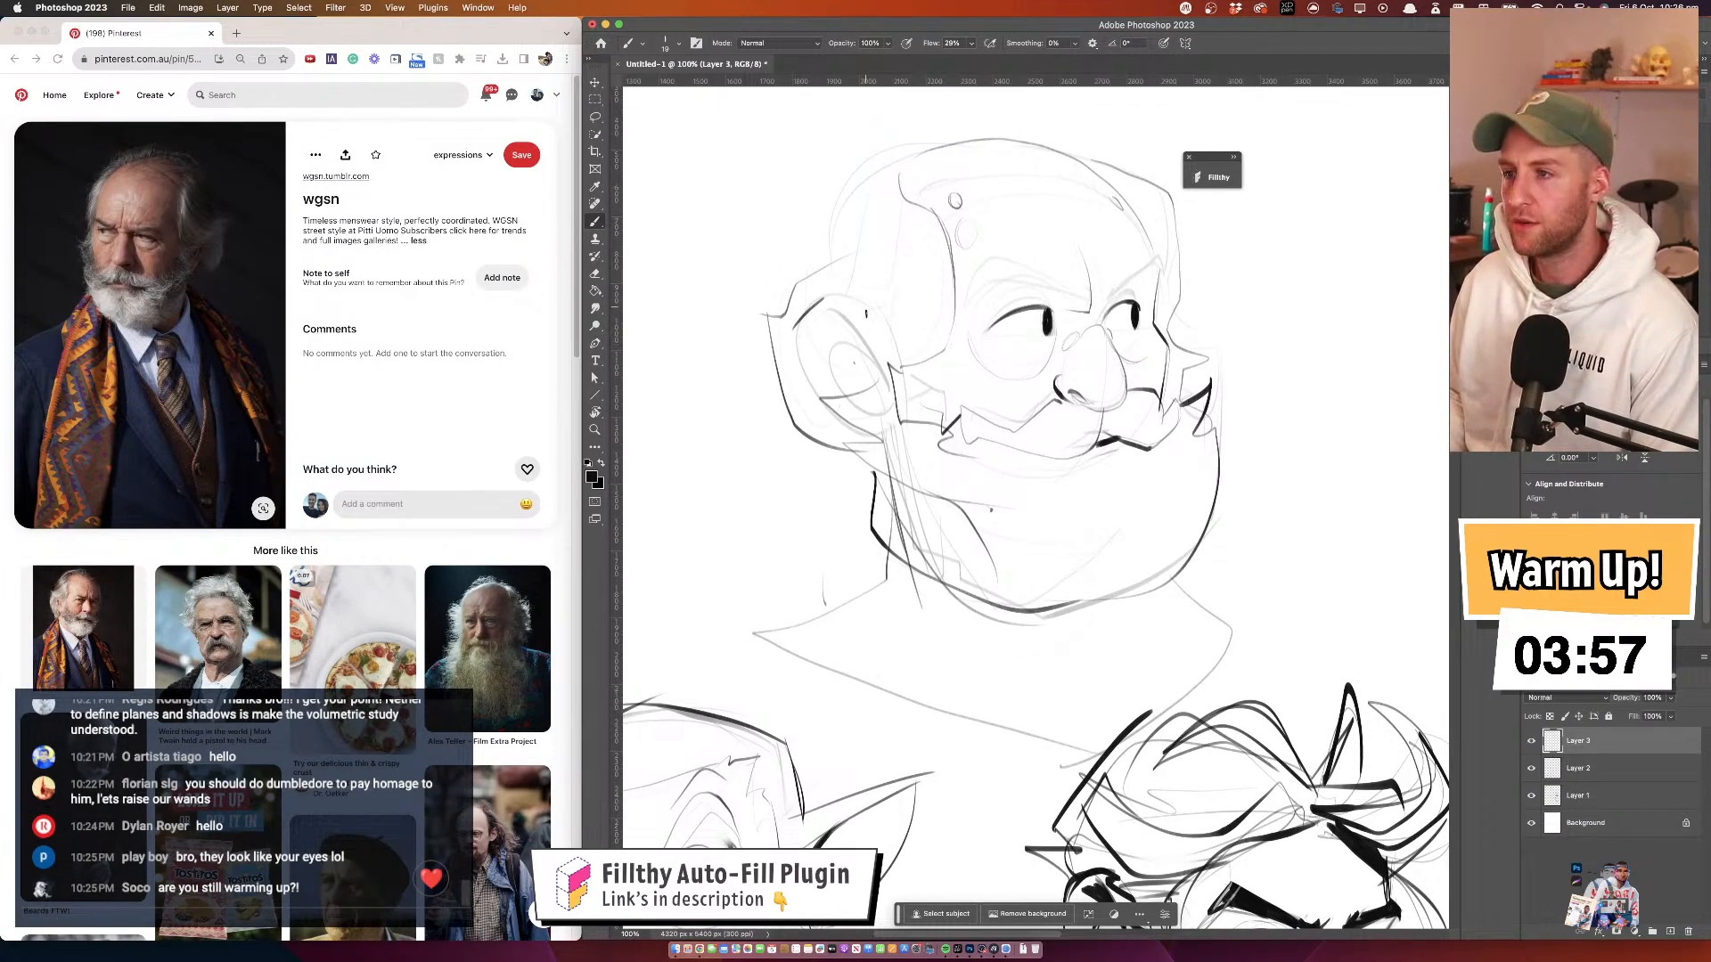
# Ink the near ear's inner rim and the rounded hollow inside it
pyautogui.moveTo(825, 300); pyautogui.dragTo(895, 383)
pyautogui.moveTo(801, 332); pyautogui.dragTo(884, 383)
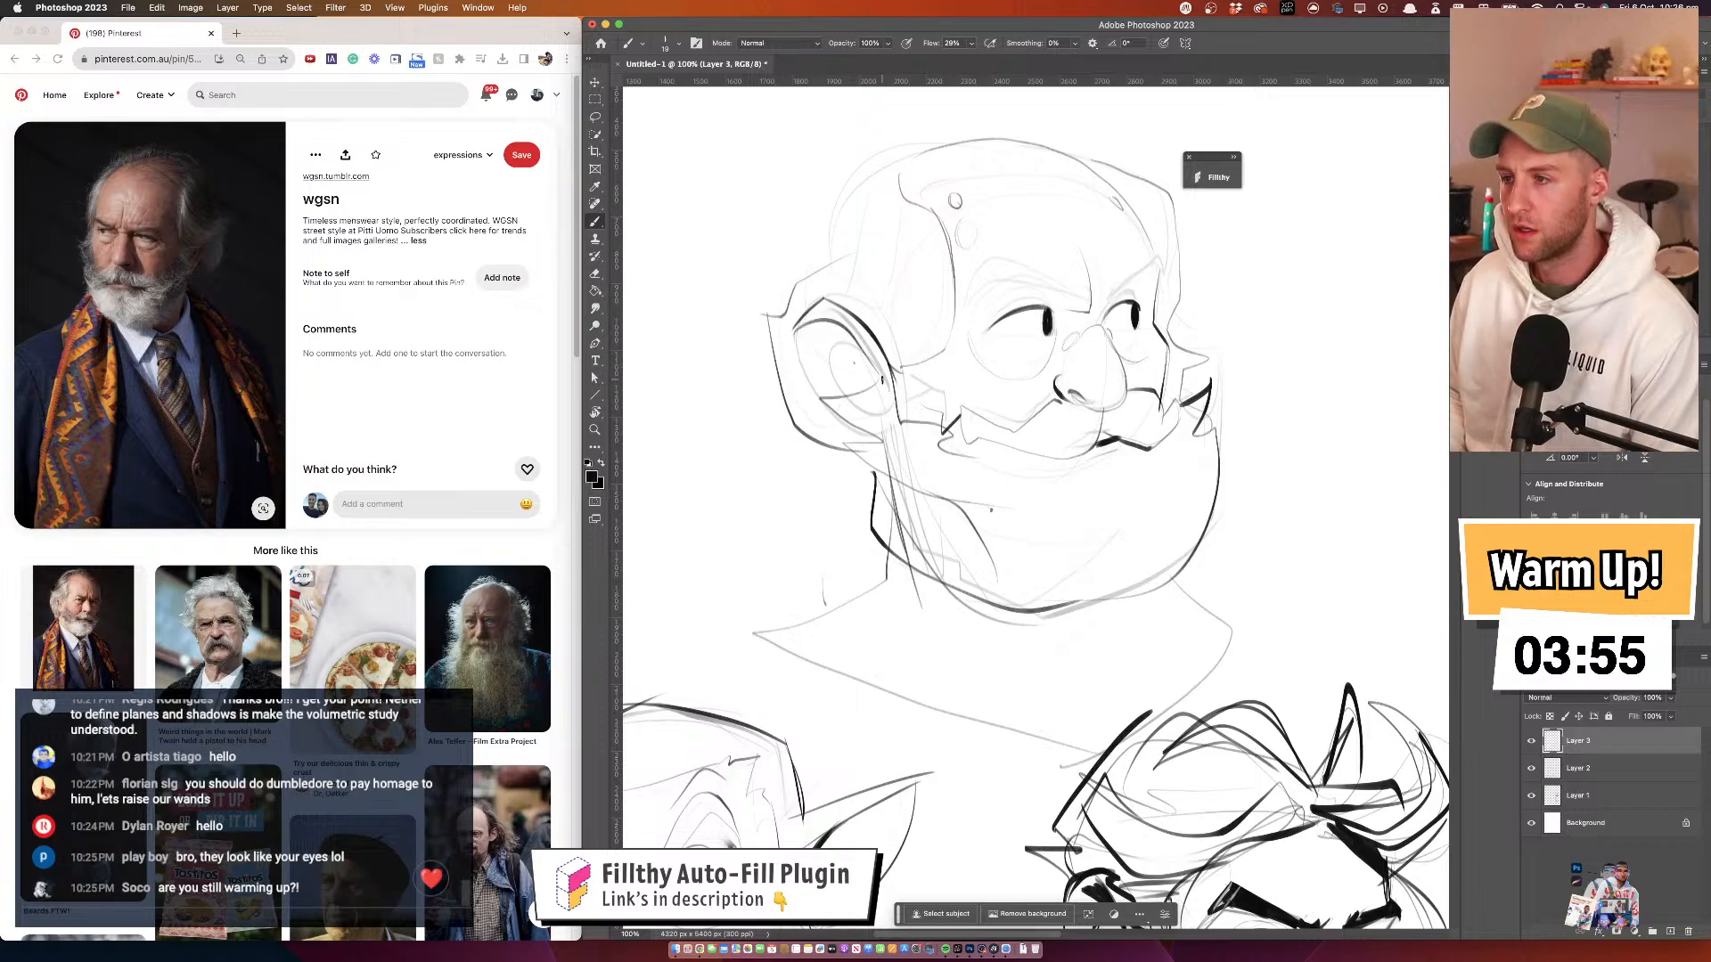
pyautogui.press('super+z')
pyautogui.moveTo(808, 334); pyautogui.dragTo(884, 379)
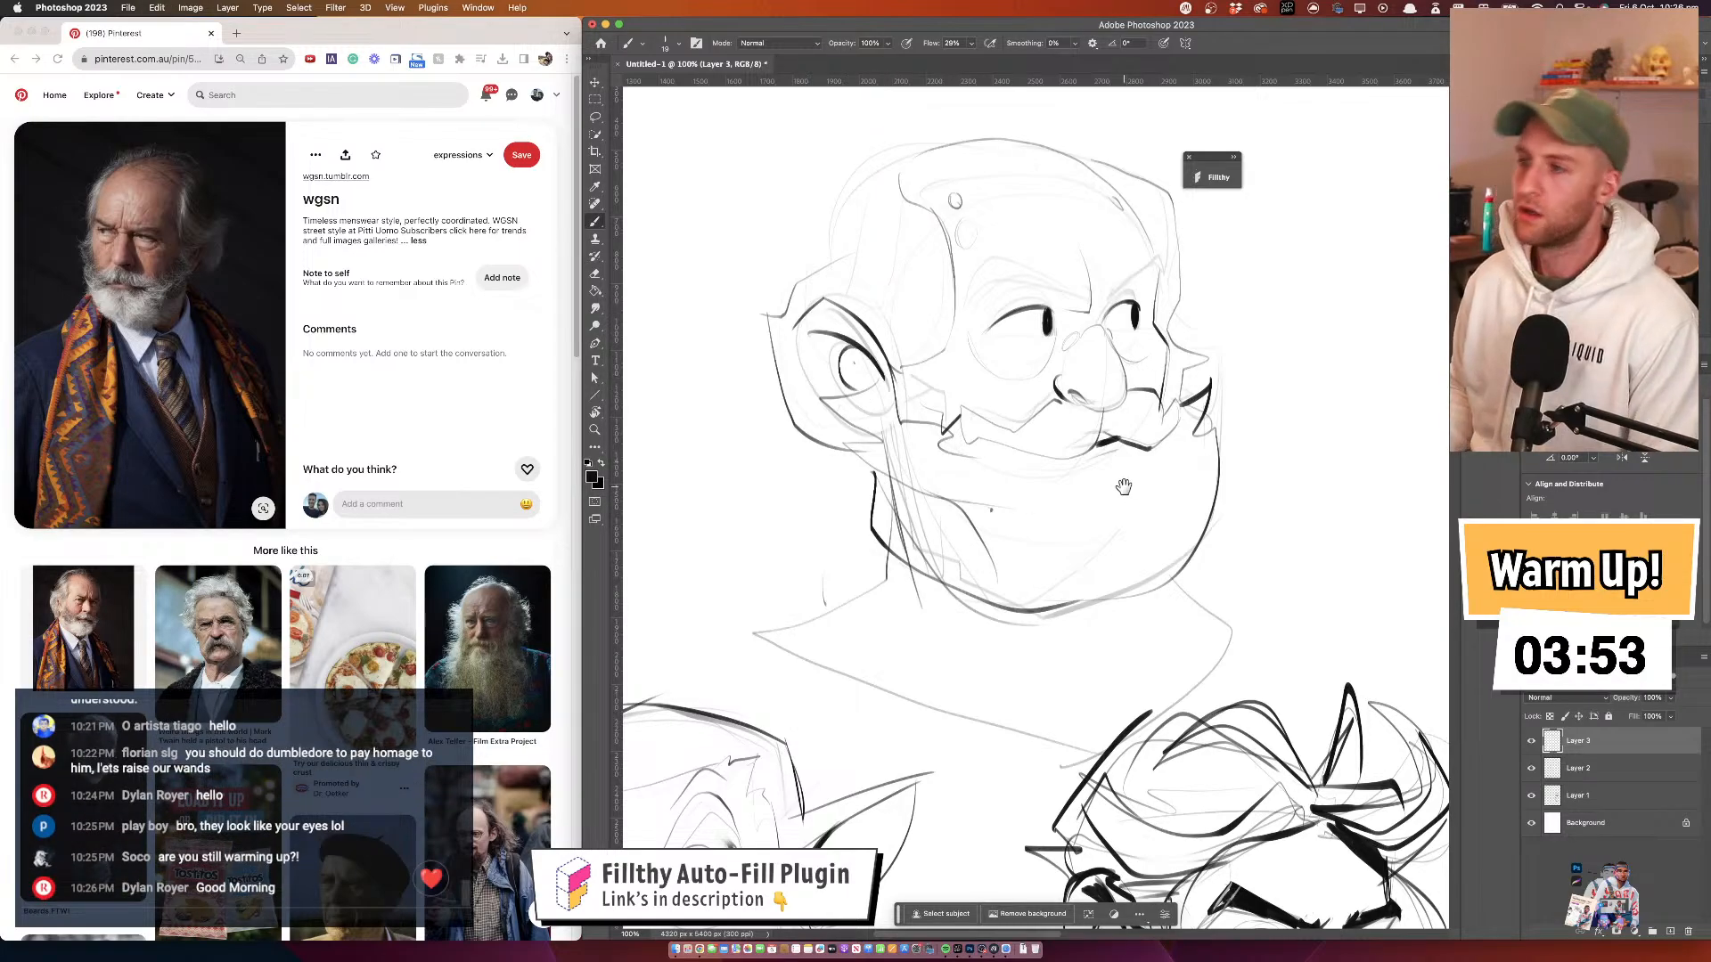
# Draw the near edge of the collar as a long diagonal from behind the neck to below the chin
pyautogui.moveTo(1124, 488); pyautogui.dragTo(1117, 486)
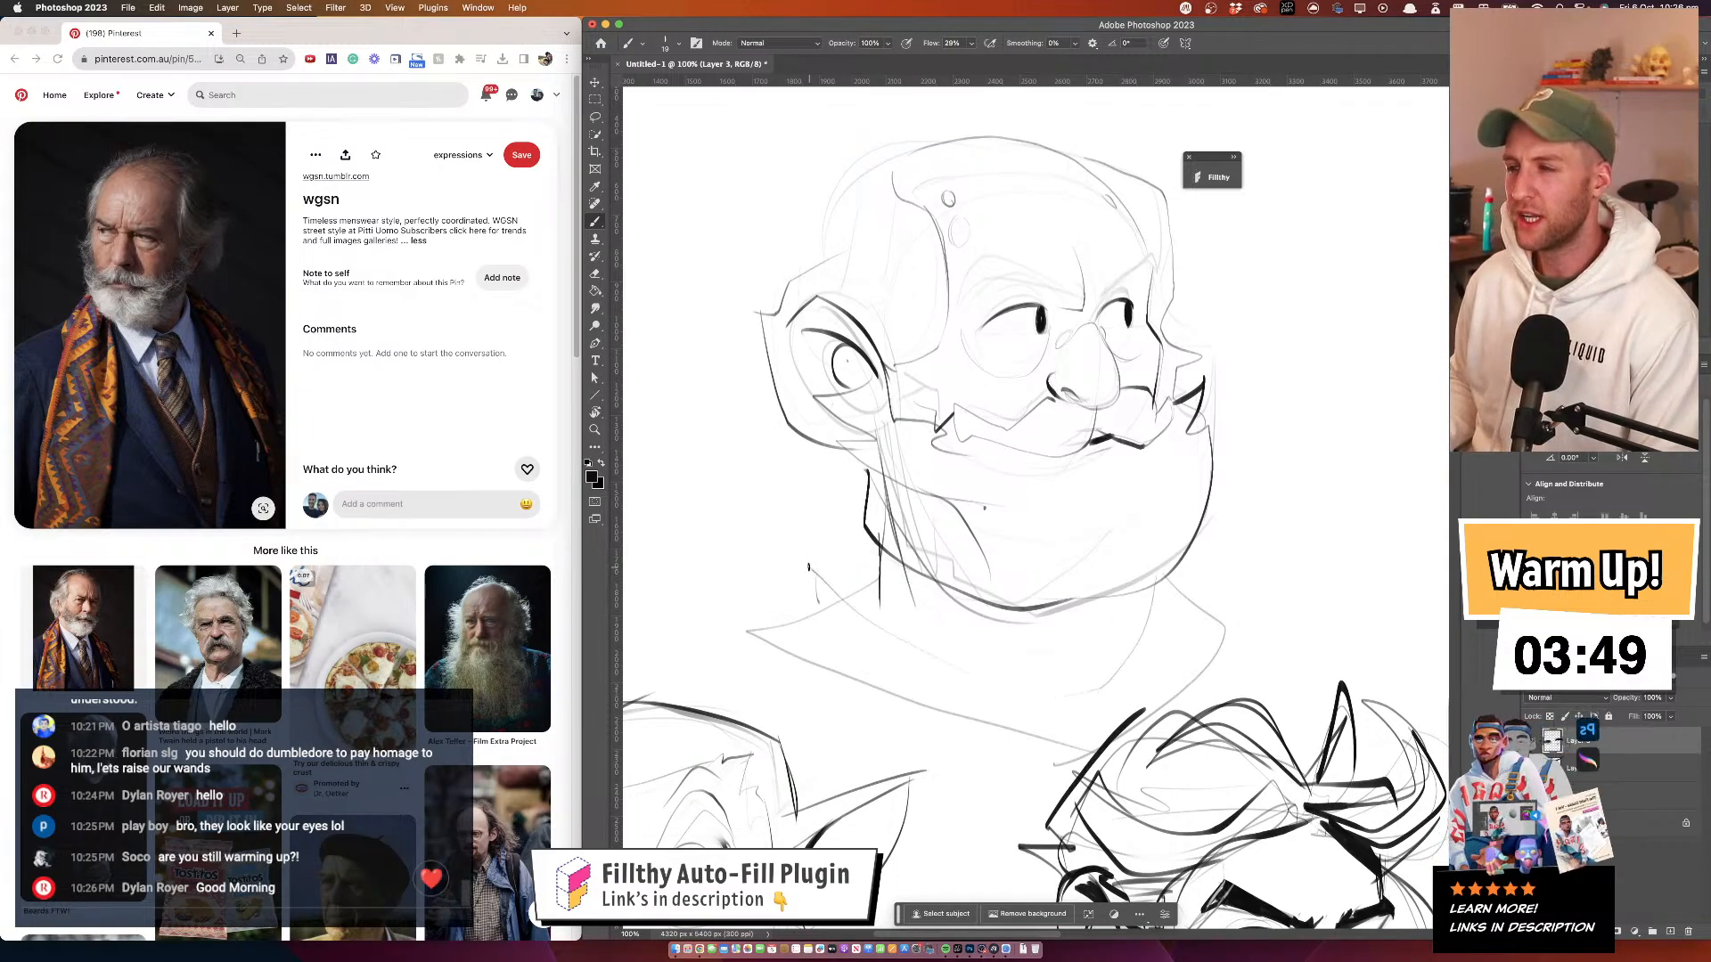
pyautogui.moveTo(807, 564)
pyautogui.mouseDown()
pyautogui.moveTo(968, 705)
pyautogui.moveTo(1018, 722)
pyautogui.mouseUp()
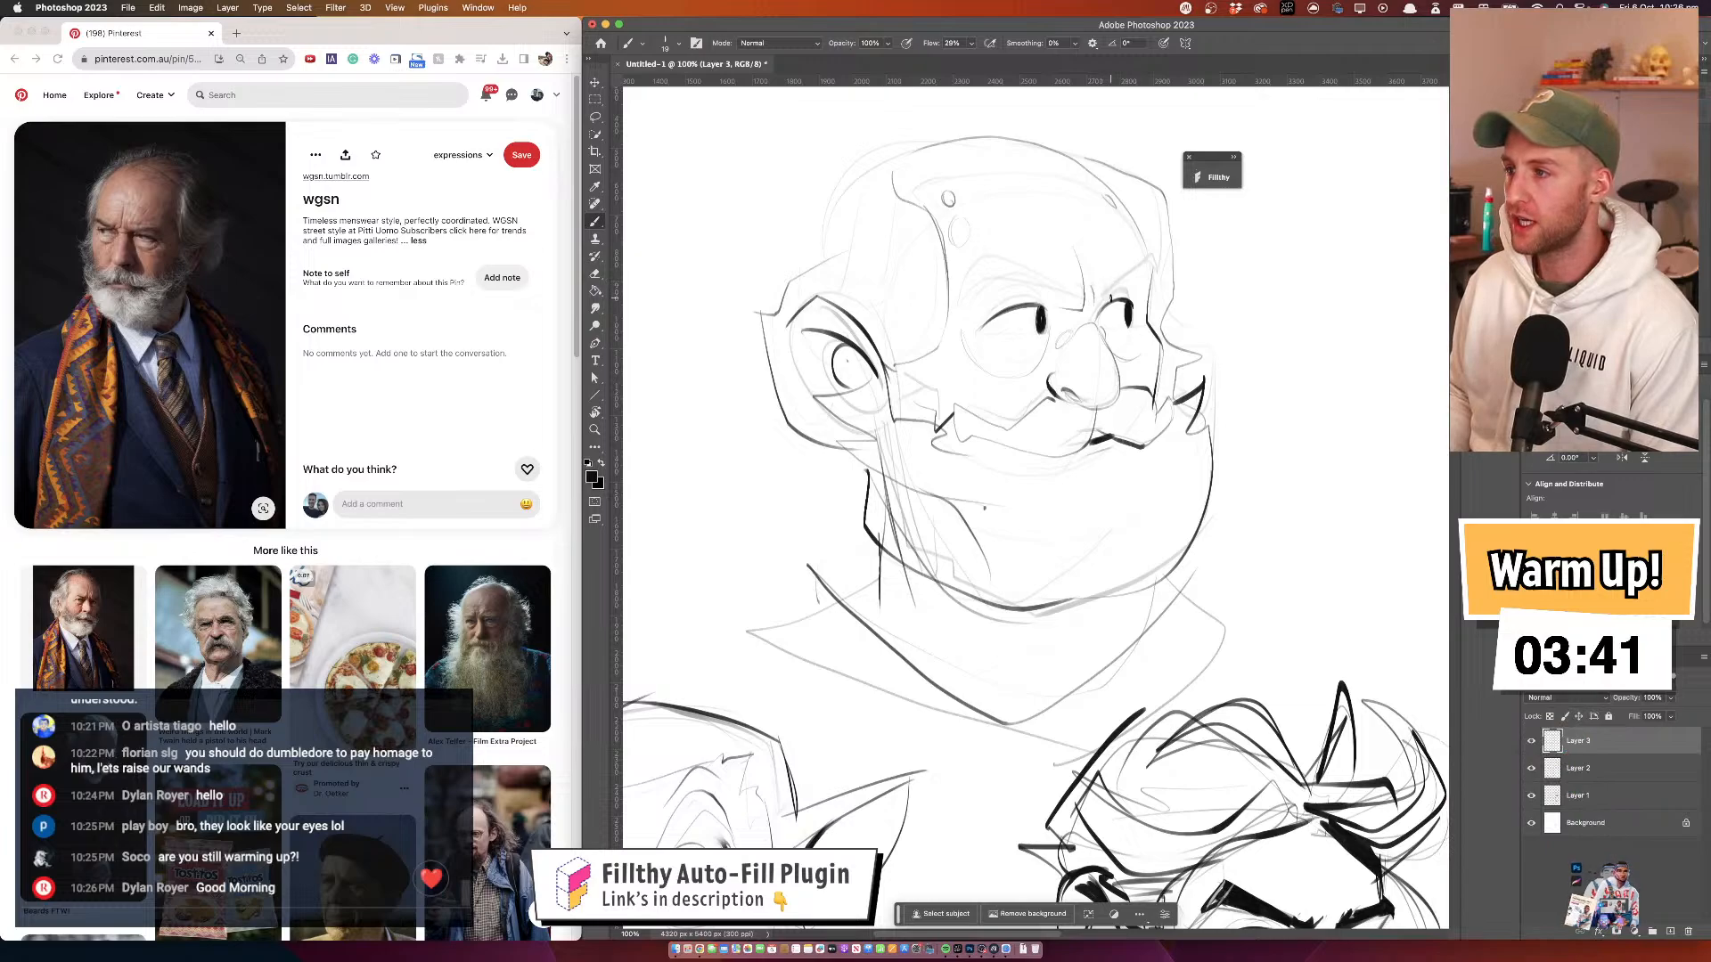
# Ink the far eyebrow and short frown marks above the nose, and undo the near eyebrow stroke
pyautogui.moveTo(1097, 295)
pyautogui.mouseDown()
pyautogui.moveTo(1156, 259)
pyautogui.moveTo(1096, 298)
pyautogui.moveTo(1155, 266)
pyautogui.moveTo(1069, 292)
pyautogui.moveTo(976, 249)
pyautogui.moveTo(956, 303)
pyautogui.moveTo(1064, 296)
pyautogui.mouseUp()
pyautogui.press('super+z')
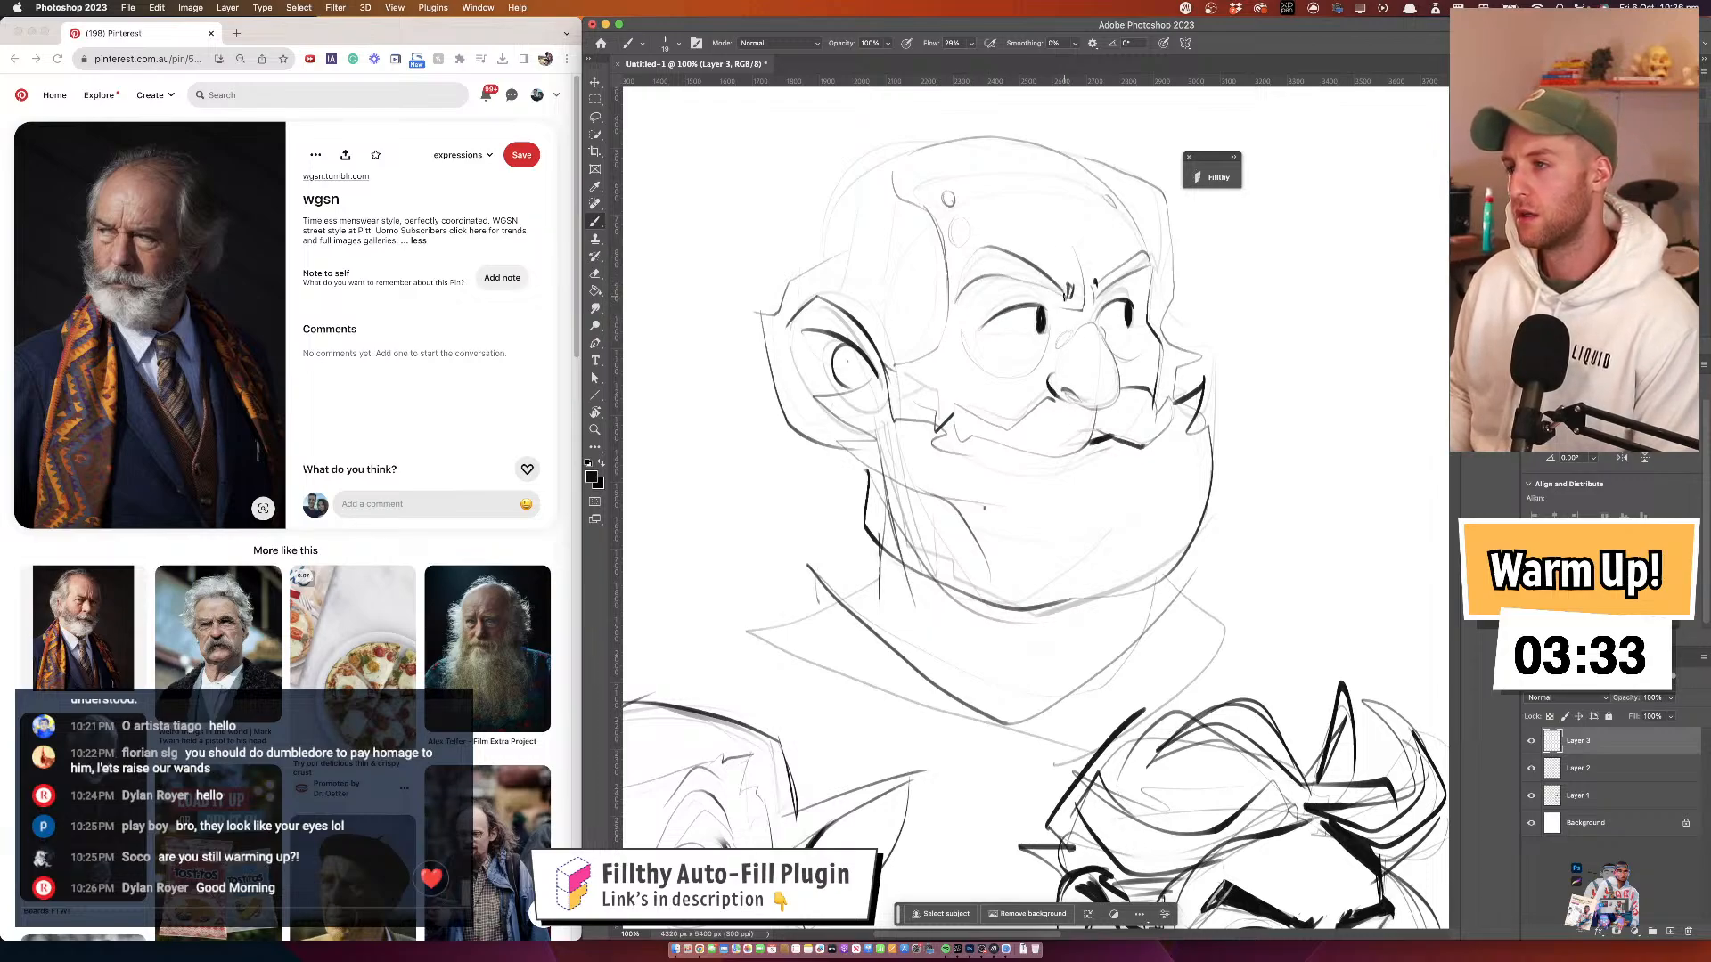
pyautogui.moveTo(1096, 386); pyautogui.dragTo(1117, 380)
pyautogui.press('super+z')
pyautogui.press('super+z')
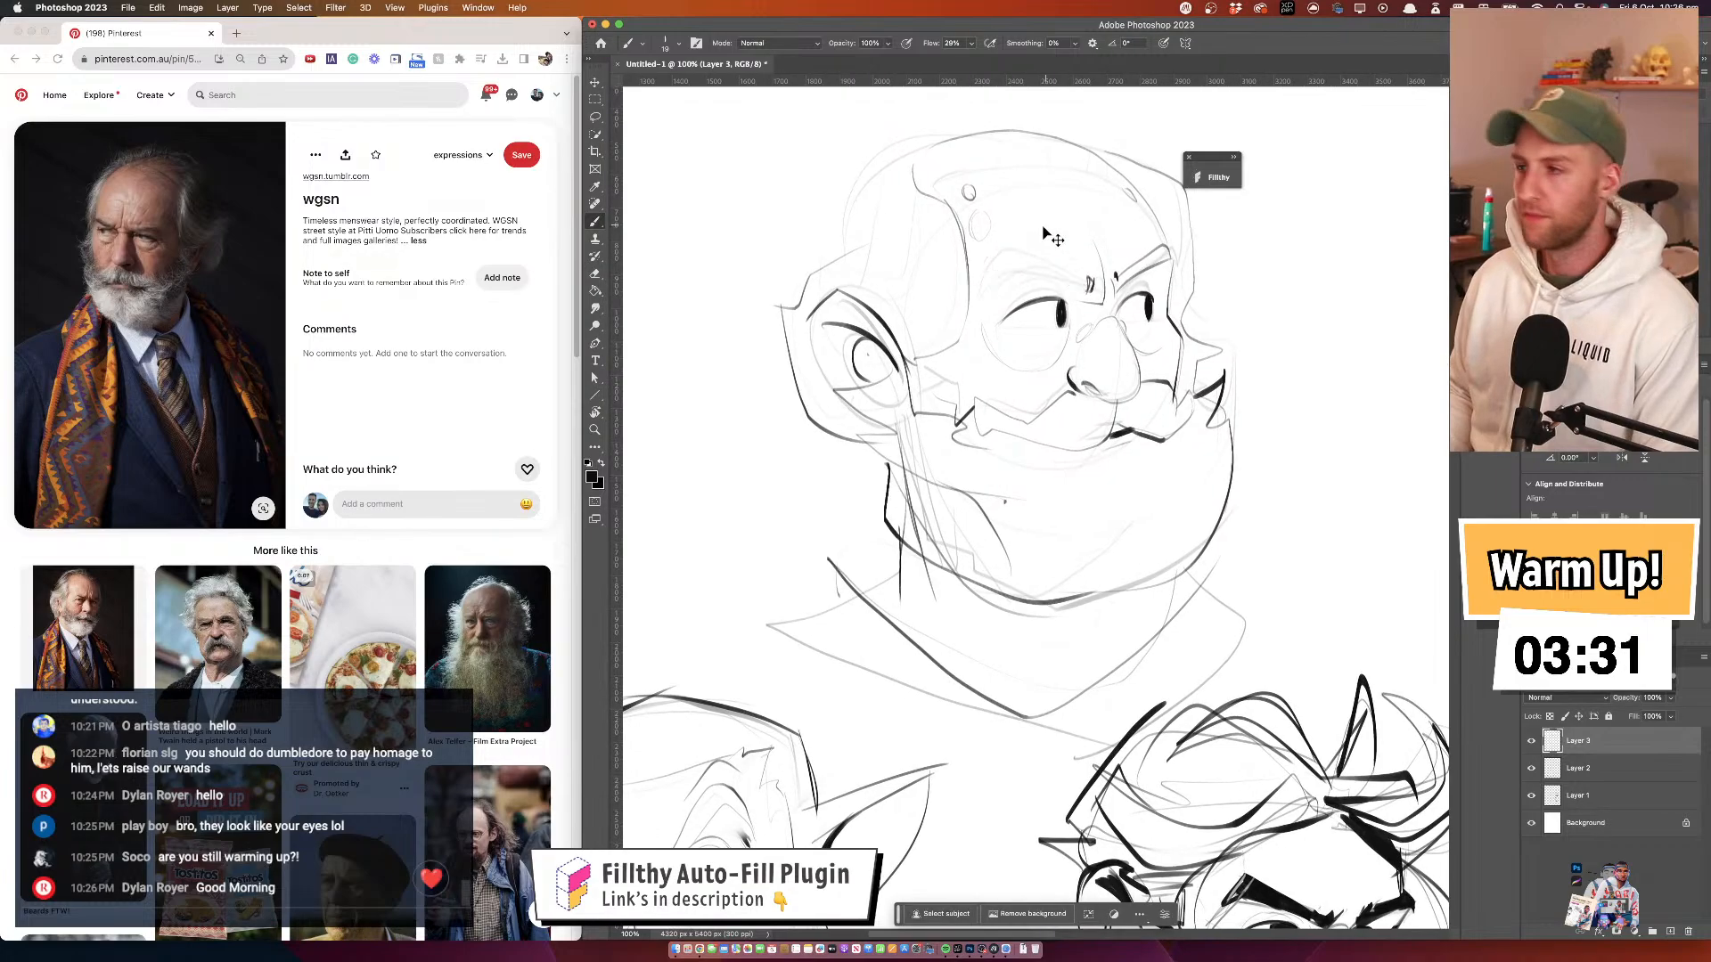
# Erase the near temple's hairline and redraw it farther back, closer to the ear
pyautogui.press('e')
pyautogui.moveTo(963, 254)
pyautogui.mouseDown()
pyautogui.moveTo(831, 265)
pyautogui.moveTo(931, 258)
pyautogui.moveTo(950, 317)
pyautogui.moveTo(922, 359)
pyautogui.mouseUp()
pyautogui.press('b')
pyautogui.moveTo(928, 243); pyautogui.dragTo(913, 360)
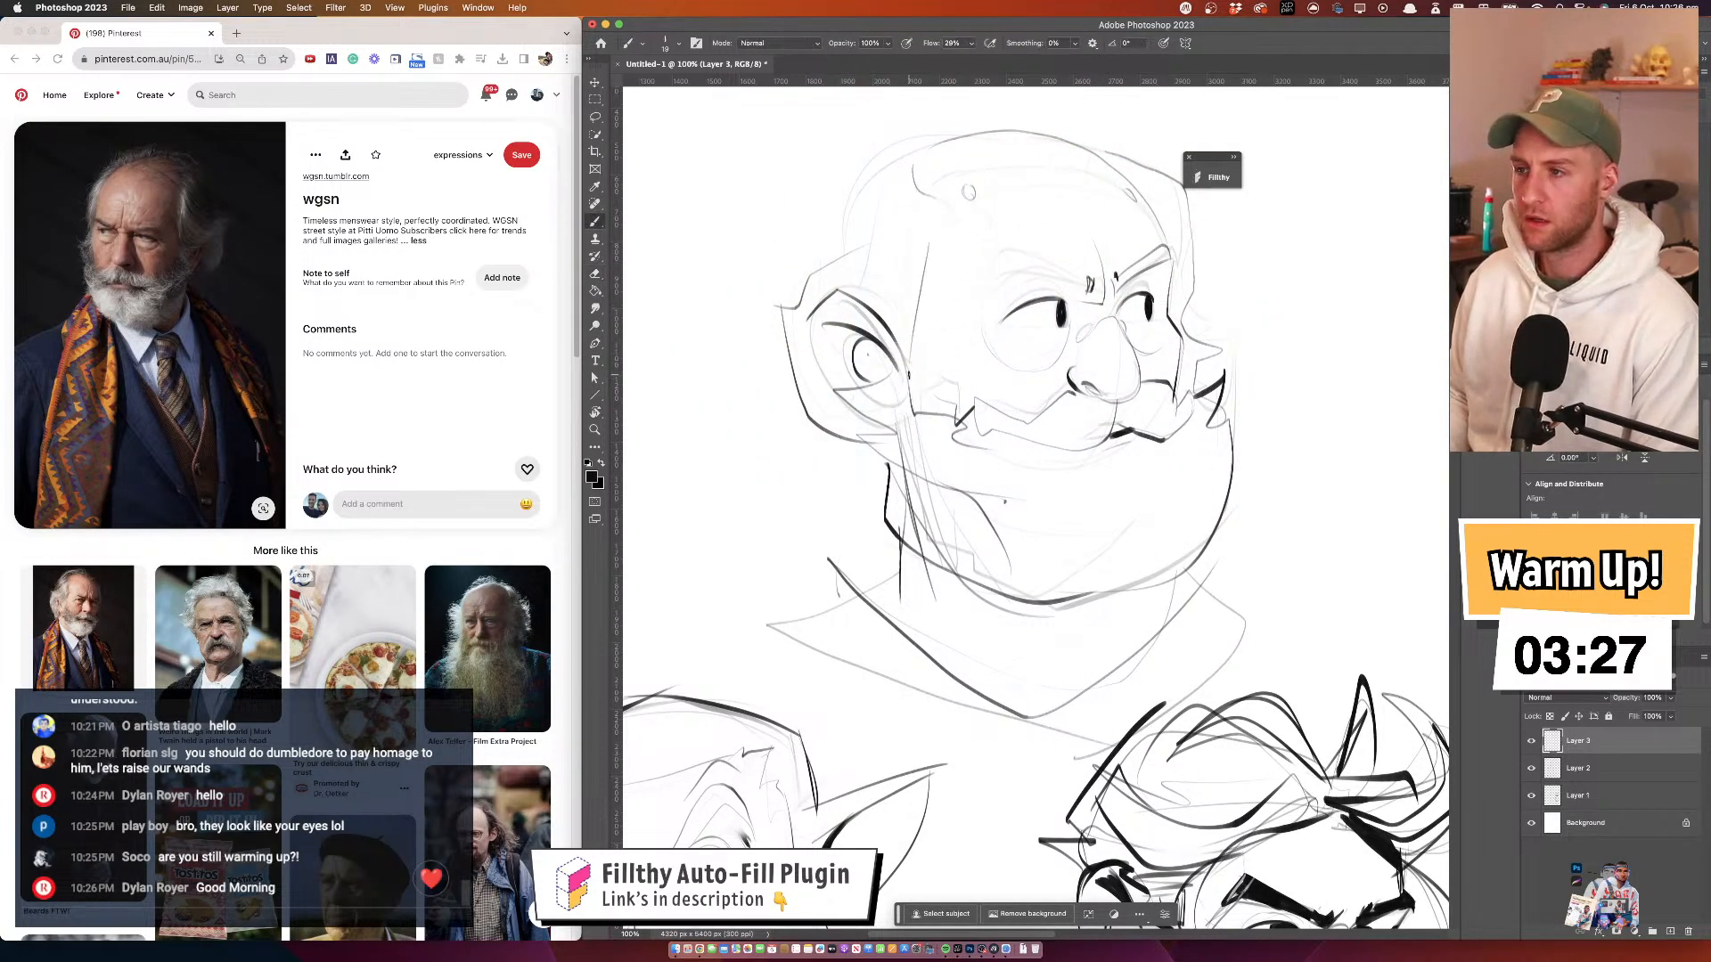
pyautogui.press('super+z')
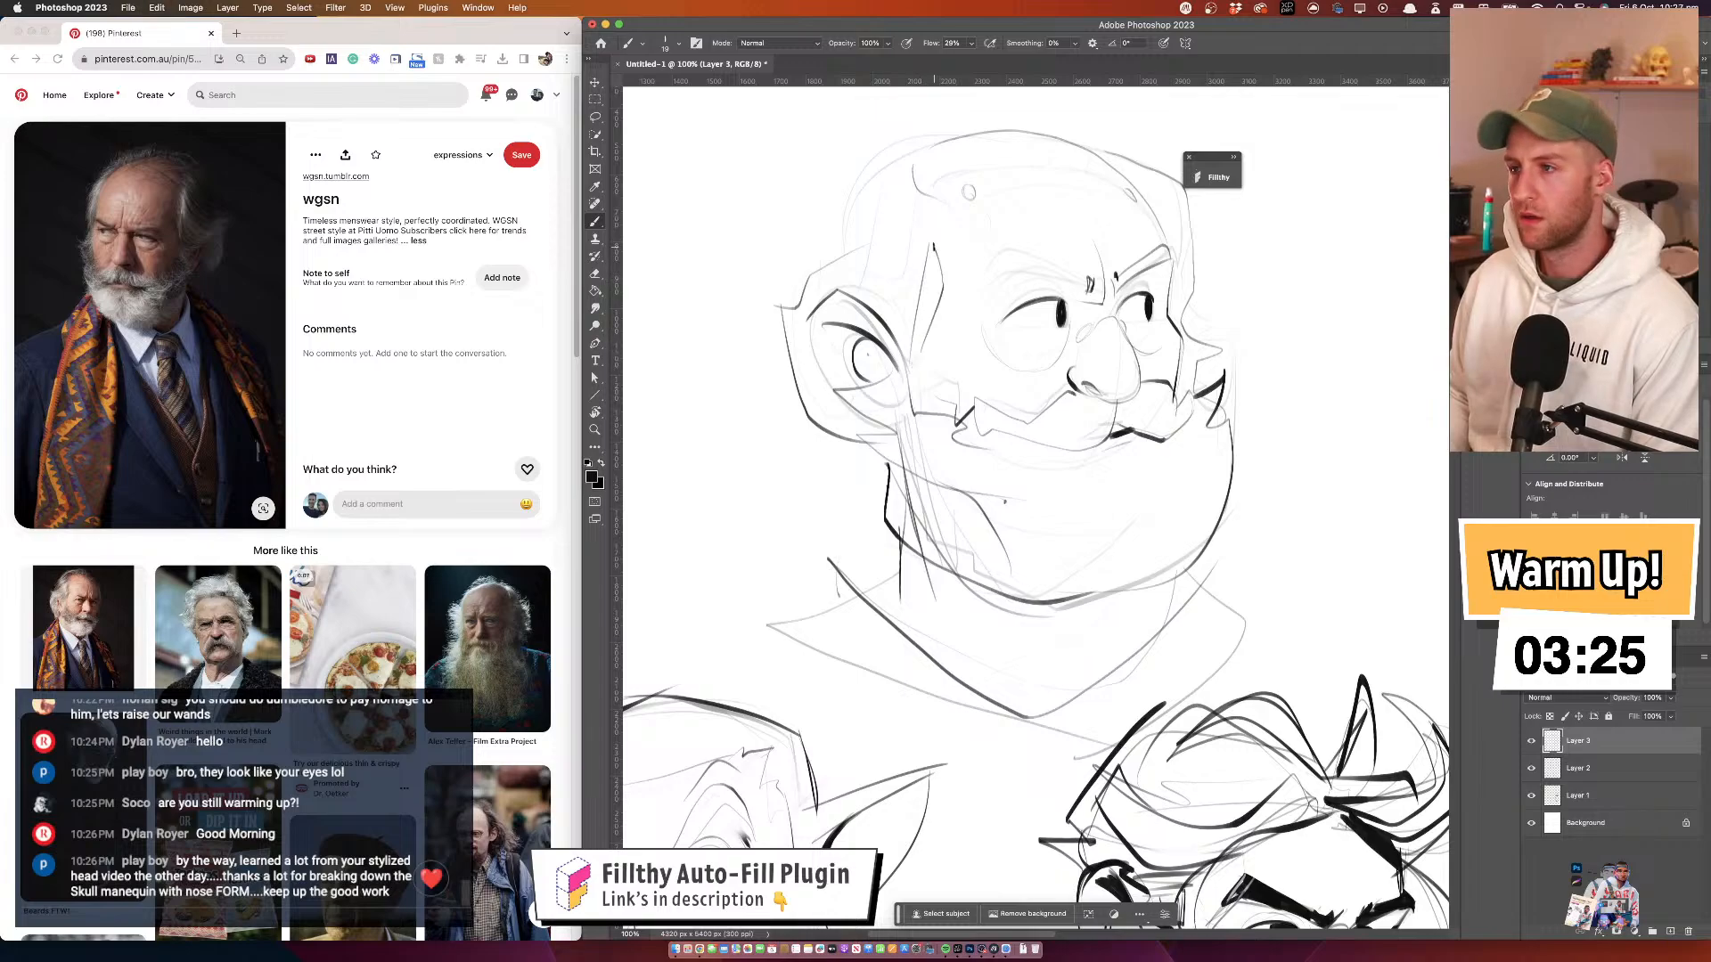
# Draw the hairline at the man's temple with darker strokes and mirror the canvas horizontally
pyautogui.moveTo(943, 221); pyautogui.dragTo(905, 185)
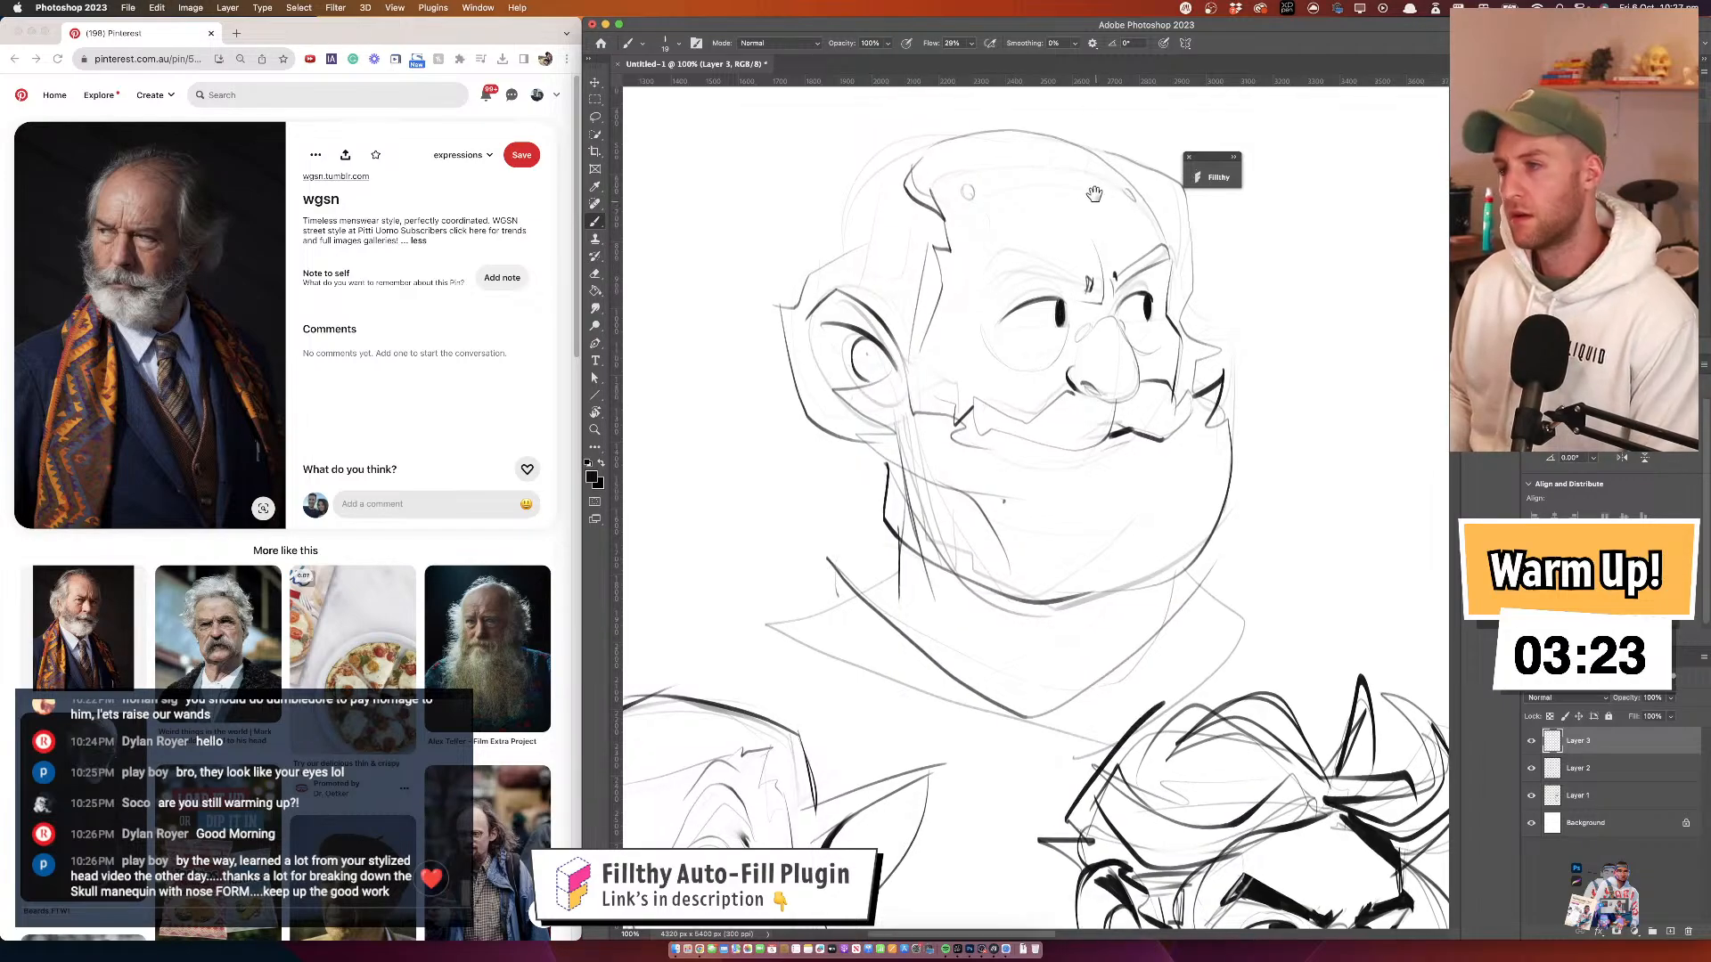
pyautogui.moveTo(1107, 212); pyautogui.dragTo(1098, 194)
pyautogui.press('super+shift+h')
pyautogui.moveTo(1103, 299); pyautogui.dragTo(1005, 344)
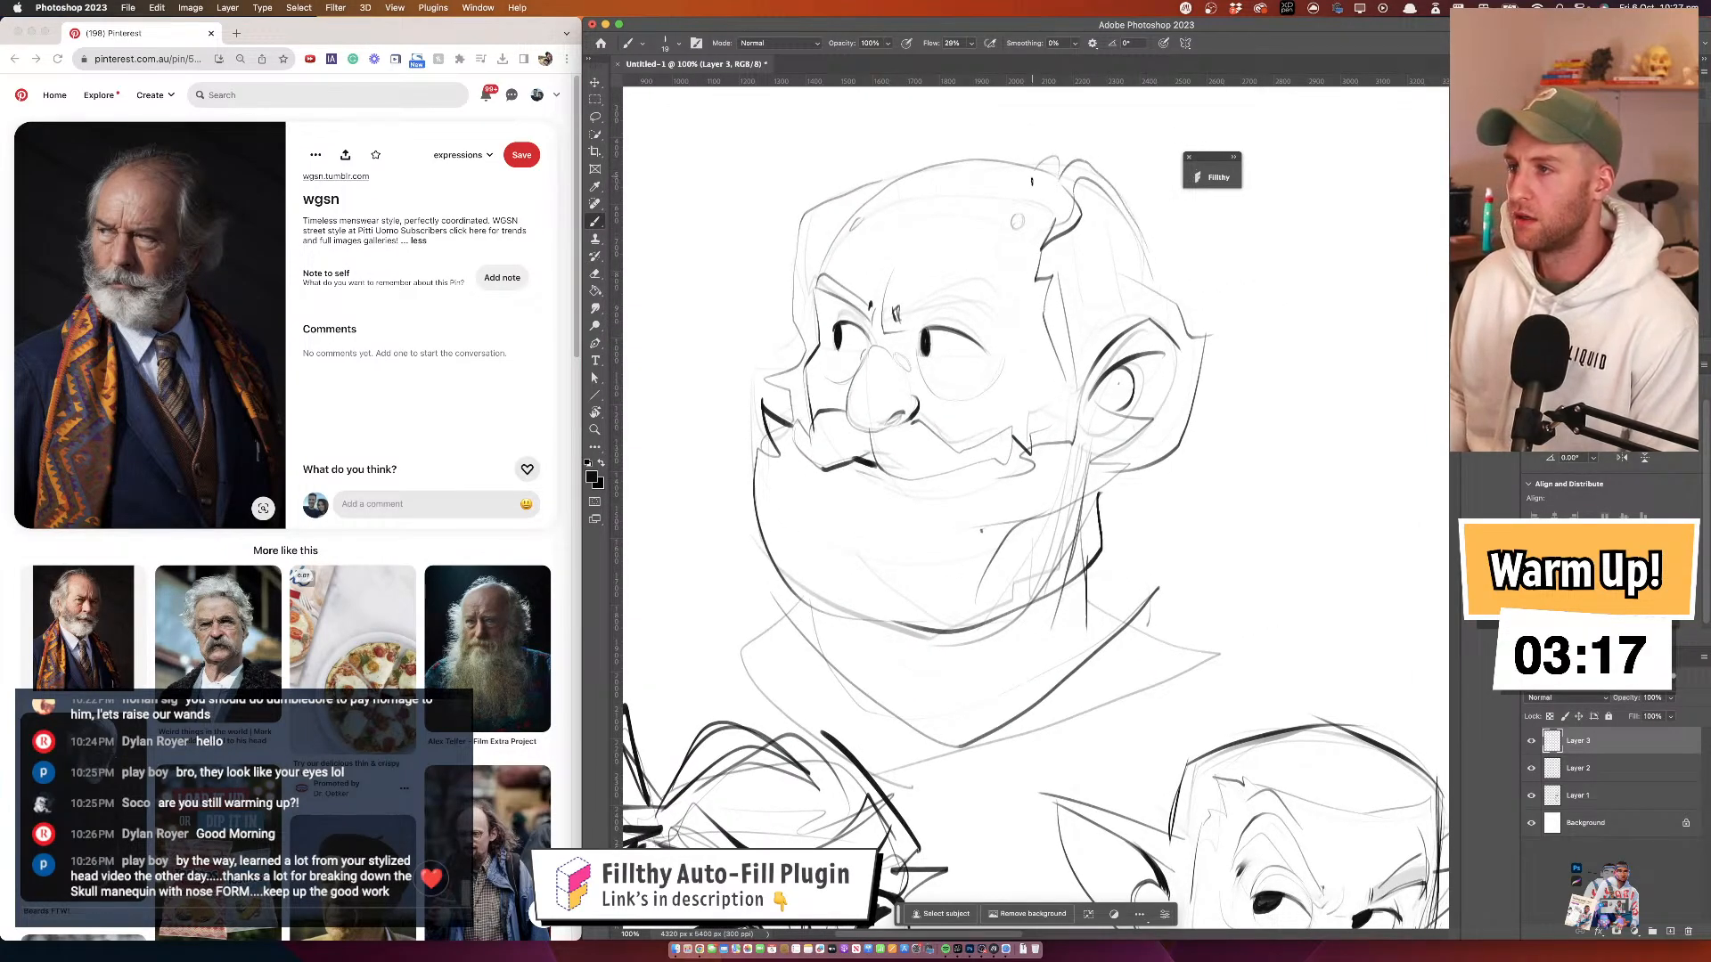
# Sketch the hair and the back of the head as a dark angular contour running down behind the ear
pyautogui.moveTo(1080, 161)
pyautogui.mouseDown()
pyautogui.moveTo(972, 172)
pyautogui.moveTo(1137, 168)
pyautogui.mouseUp()
pyautogui.moveTo(1175, 295); pyautogui.dragTo(1178, 308)
pyautogui.moveTo(1150, 282); pyautogui.dragTo(1092, 283)
pyautogui.moveTo(1060, 166)
pyautogui.mouseDown()
pyautogui.moveTo(1121, 187)
pyautogui.moveTo(1151, 347)
pyautogui.mouseUp()
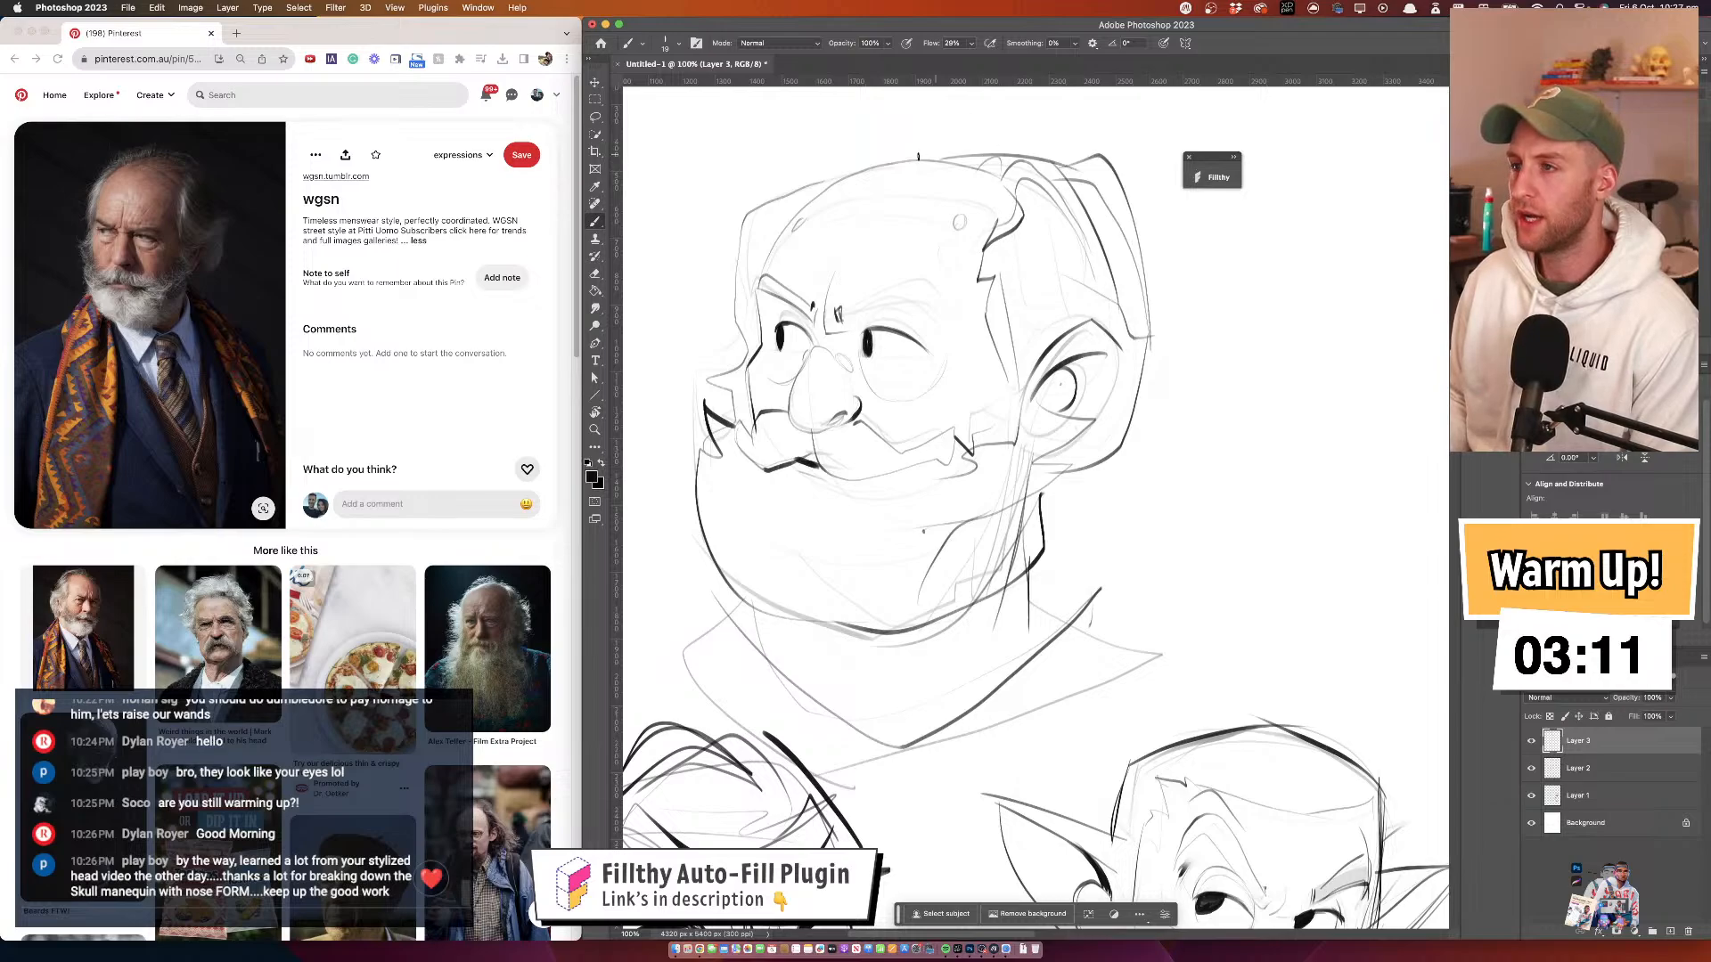
# Sketch a raised mass of hair above the crown and undo its heaviest strokes
pyautogui.moveTo(996, 196); pyautogui.dragTo(891, 97)
pyautogui.moveTo(884, 103)
pyautogui.mouseDown()
pyautogui.moveTo(809, 182)
pyautogui.moveTo(1012, 124)
pyautogui.mouseUp()
pyautogui.moveTo(893, 200)
pyautogui.mouseDown()
pyautogui.moveTo(1001, 128)
pyautogui.moveTo(1049, 166)
pyautogui.moveTo(878, 150)
pyautogui.mouseUp()
pyautogui.moveTo(1028, 384); pyautogui.dragTo(1030, 358)
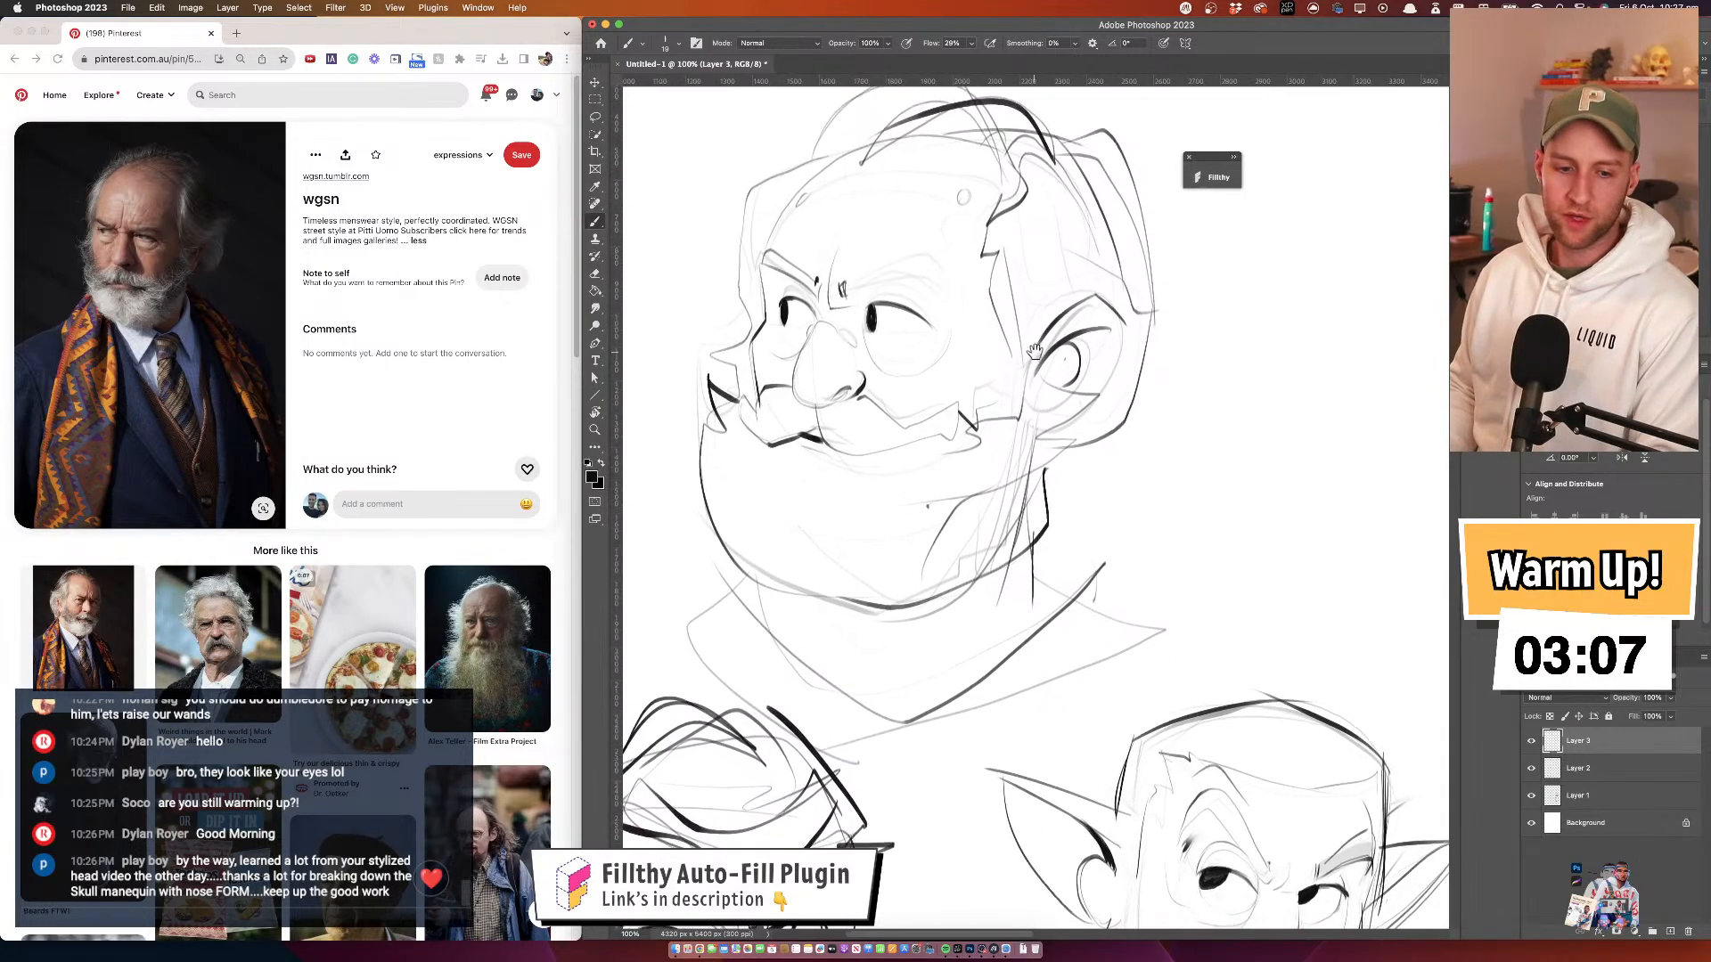
pyautogui.moveTo(1035, 273); pyautogui.dragTo(1097, 363)
pyautogui.press('super+z')
pyautogui.press('super+z')
pyautogui.moveTo(942, 235)
pyautogui.mouseDown()
pyautogui.moveTo(1035, 229)
pyautogui.moveTo(1021, 193)
pyautogui.moveTo(1117, 275)
pyautogui.mouseUp()
pyautogui.press('super+z')
pyautogui.moveTo(958, 314); pyautogui.dragTo(962, 254)
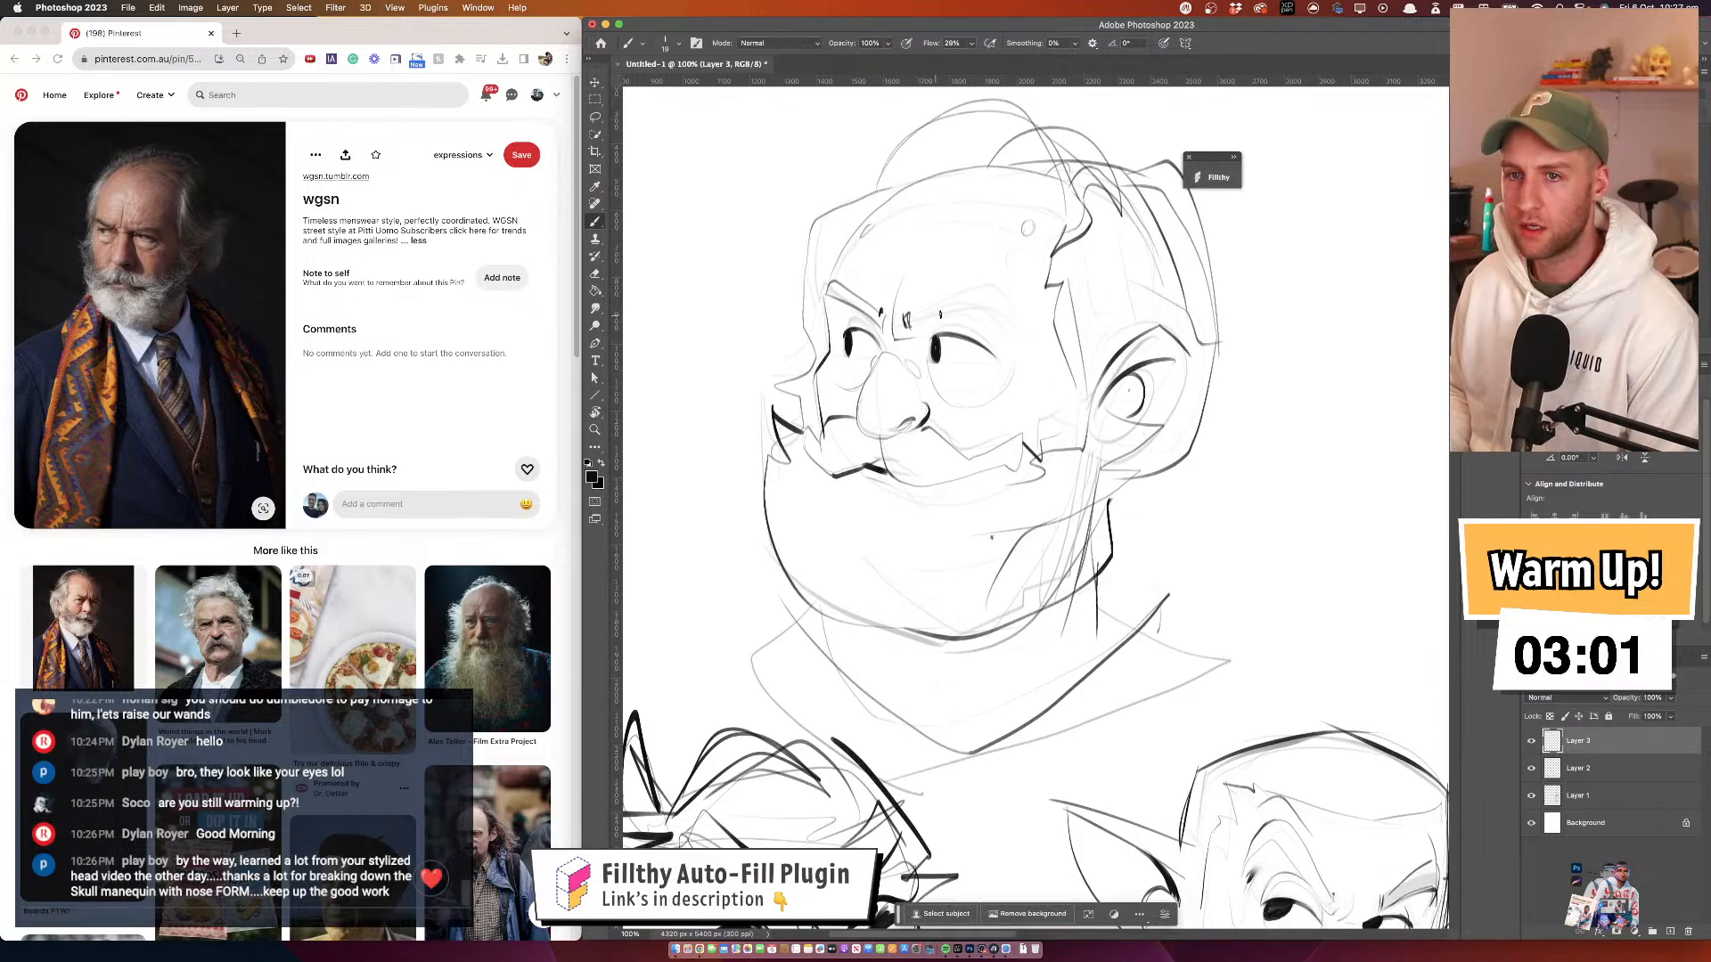
# Draw a heavy angled eyebrow over the near eye and darken the mouth line beneath the moustache
pyautogui.moveTo(1011, 315)
pyautogui.mouseDown()
pyautogui.moveTo(988, 300)
pyautogui.moveTo(910, 319)
pyautogui.mouseUp()
pyautogui.press('super+z')
pyautogui.moveTo(1014, 323); pyautogui.dragTo(924, 314)
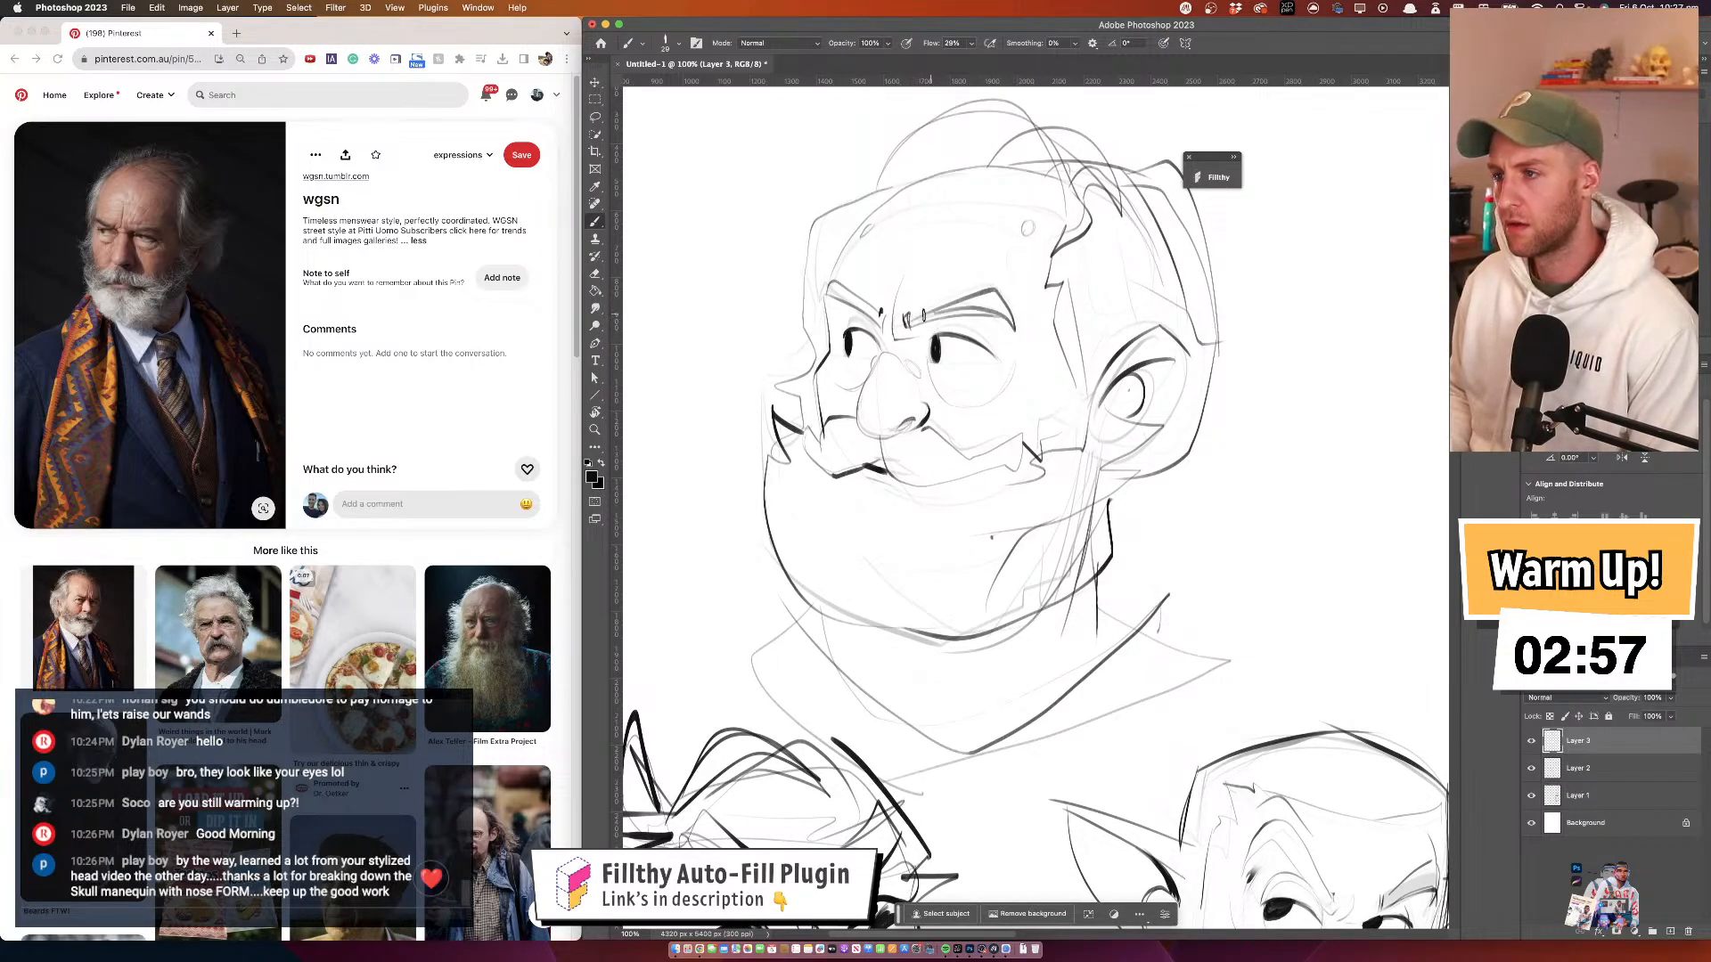
pyautogui.scroll(-3, 996, 290)
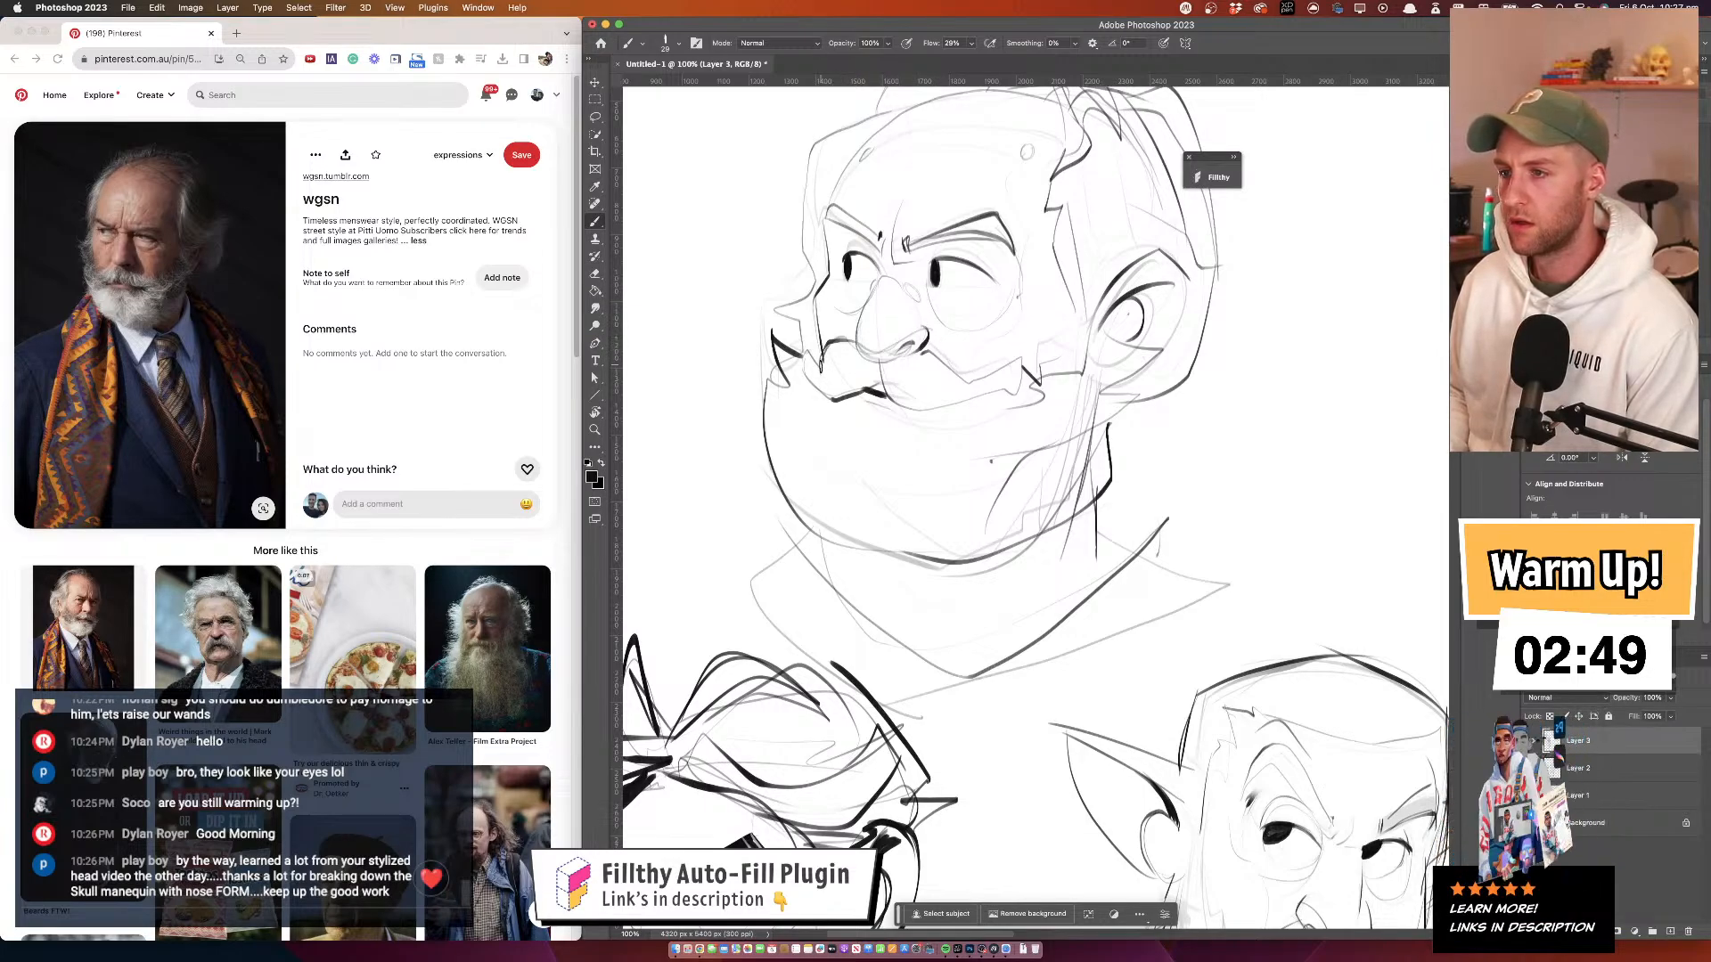
pyautogui.moveTo(855, 392)
pyautogui.mouseDown()
pyautogui.moveTo(862, 452)
pyautogui.moveTo(880, 446)
pyautogui.moveTo(831, 381)
pyautogui.mouseUp()
pyautogui.press('[')
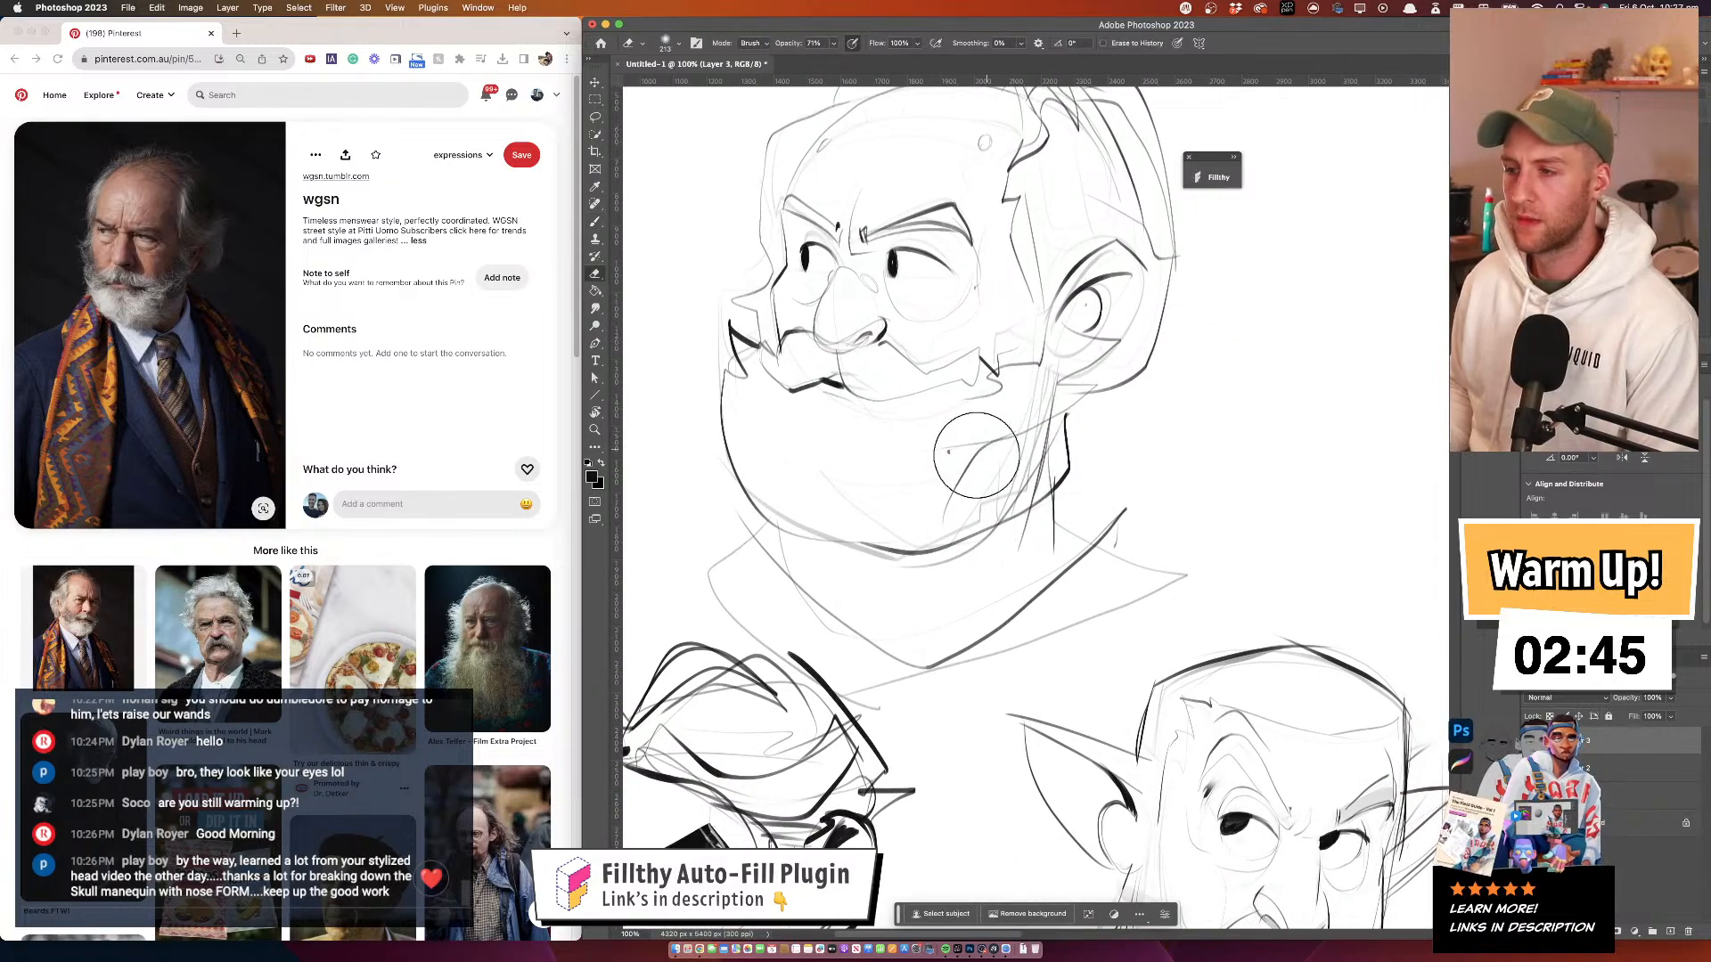
# Erase the rough jaw and lower beard lines and redraw the beard outline from the ear around the chin
pyautogui.press('e')
pyautogui.moveTo(1096, 401)
pyautogui.mouseDown()
pyautogui.moveTo(995, 416)
pyautogui.moveTo(850, 551)
pyautogui.moveTo(1039, 466)
pyautogui.mouseUp()
pyautogui.press('b')
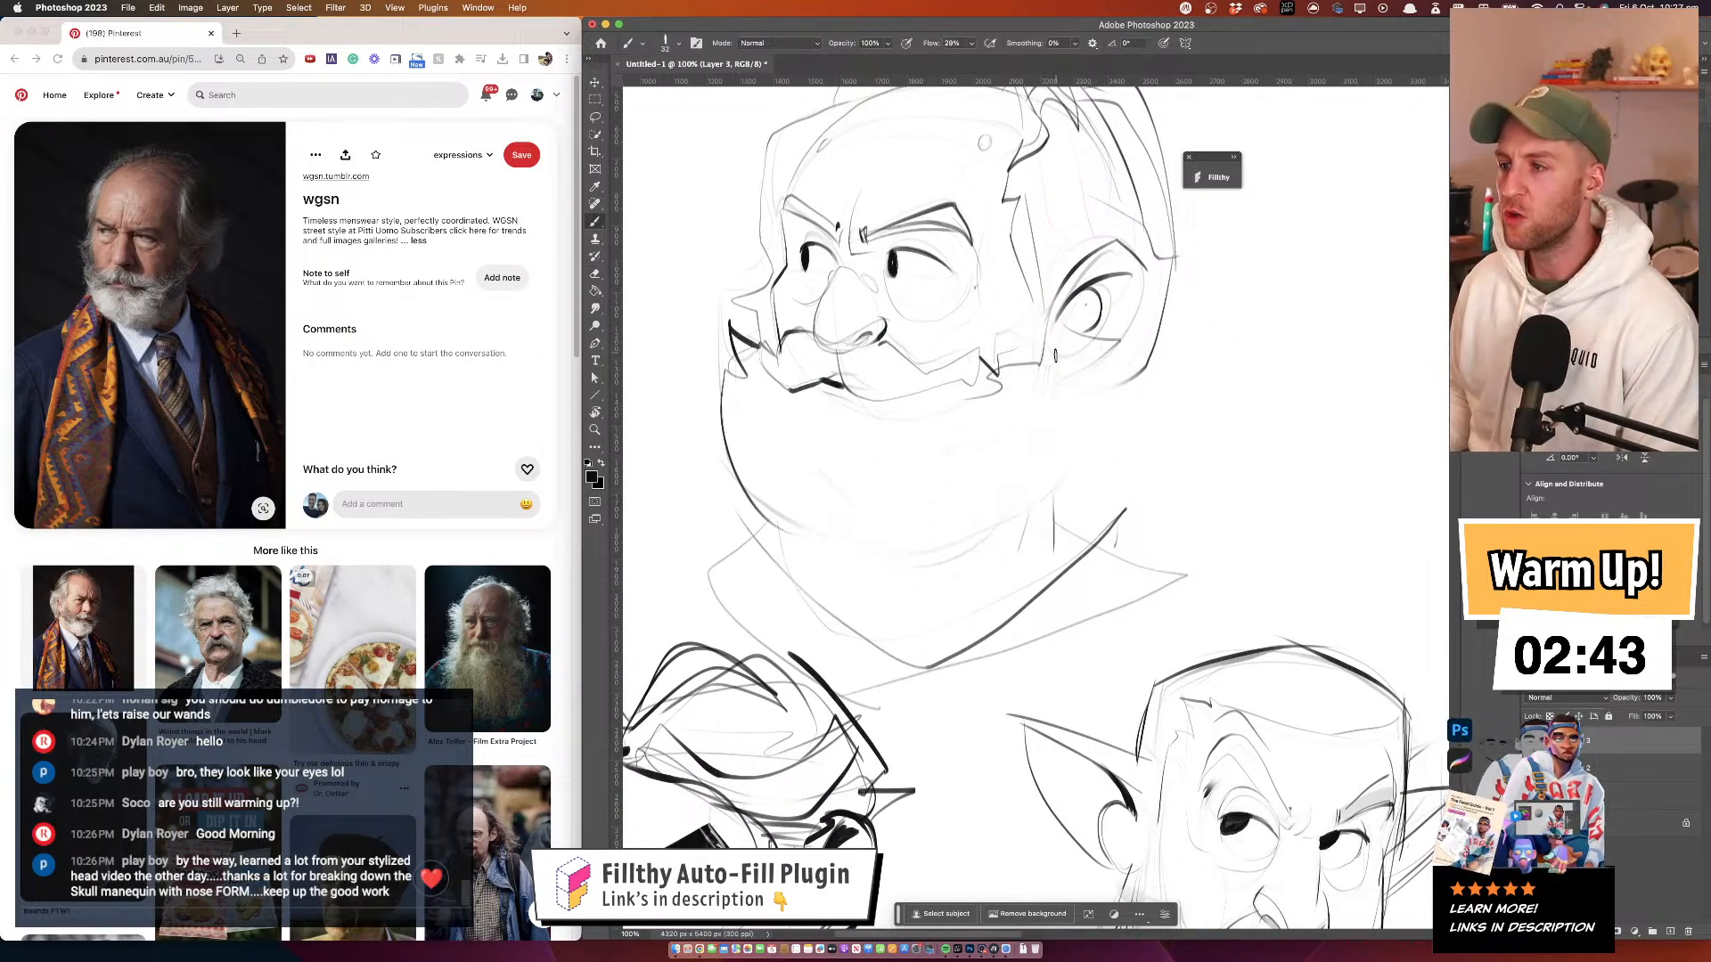
pyautogui.moveTo(1079, 351); pyautogui.dragTo(1012, 479)
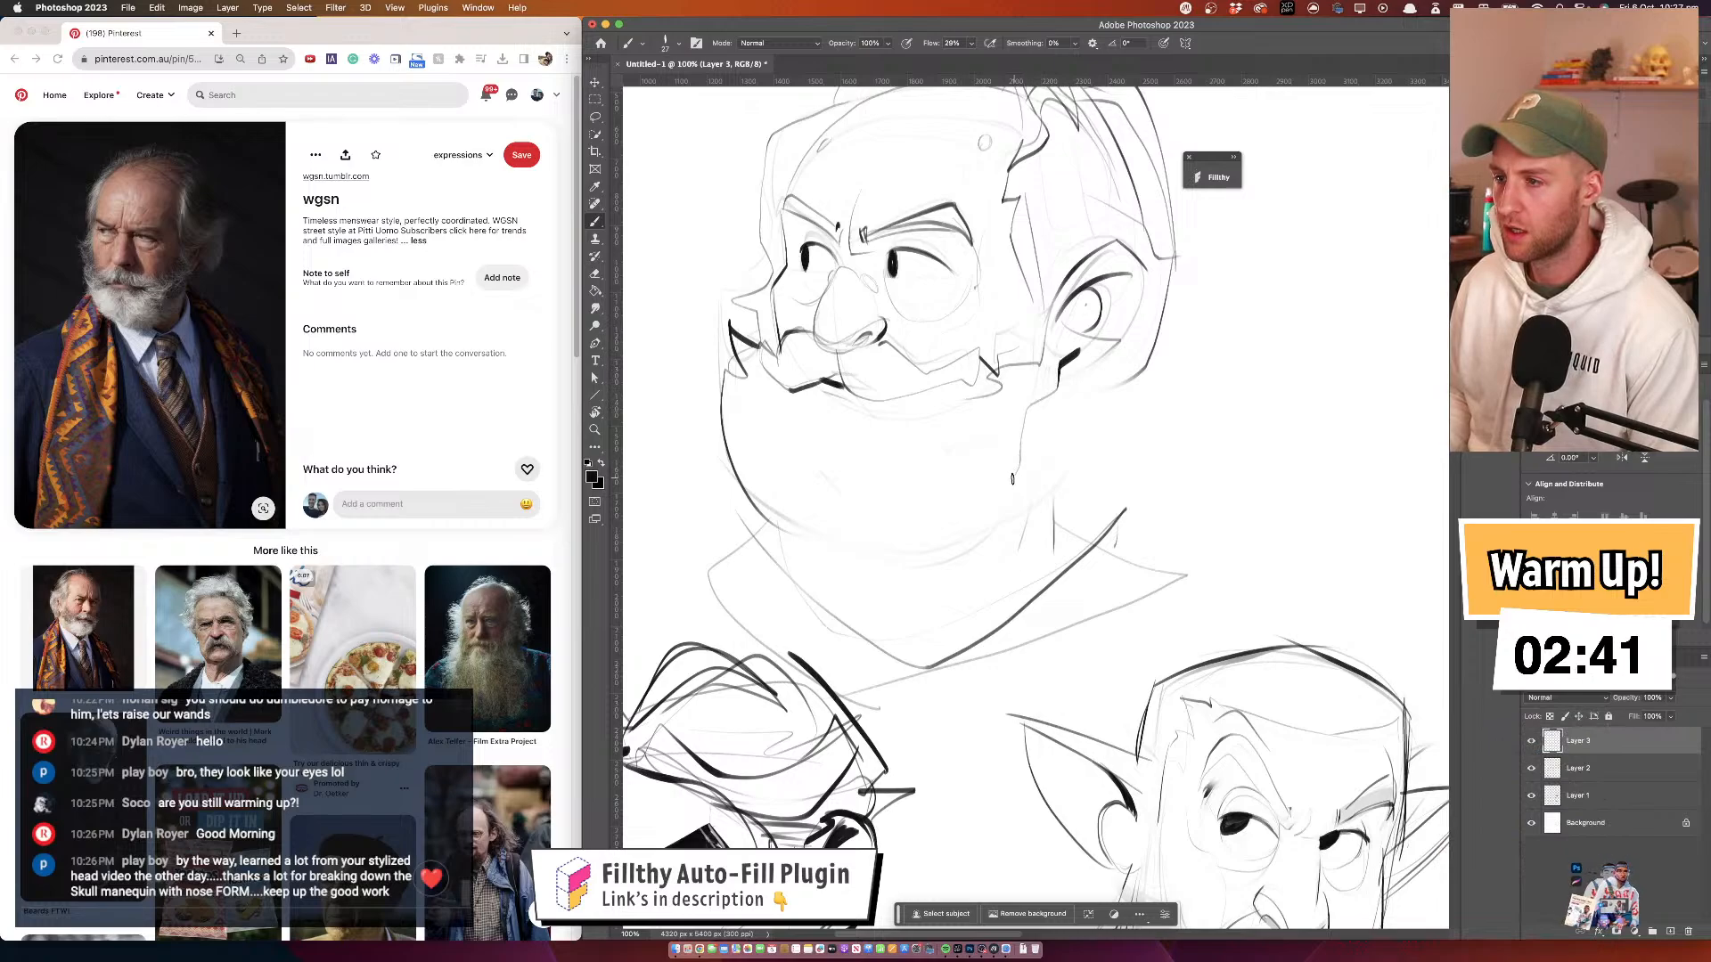
pyautogui.moveTo(1076, 423)
pyautogui.mouseDown()
pyautogui.moveTo(1042, 514)
pyautogui.moveTo(966, 549)
pyautogui.moveTo(773, 527)
pyautogui.mouseUp()
pyautogui.moveTo(774, 527)
pyautogui.mouseDown()
pyautogui.moveTo(824, 545)
pyautogui.moveTo(1059, 503)
pyautogui.mouseUp()
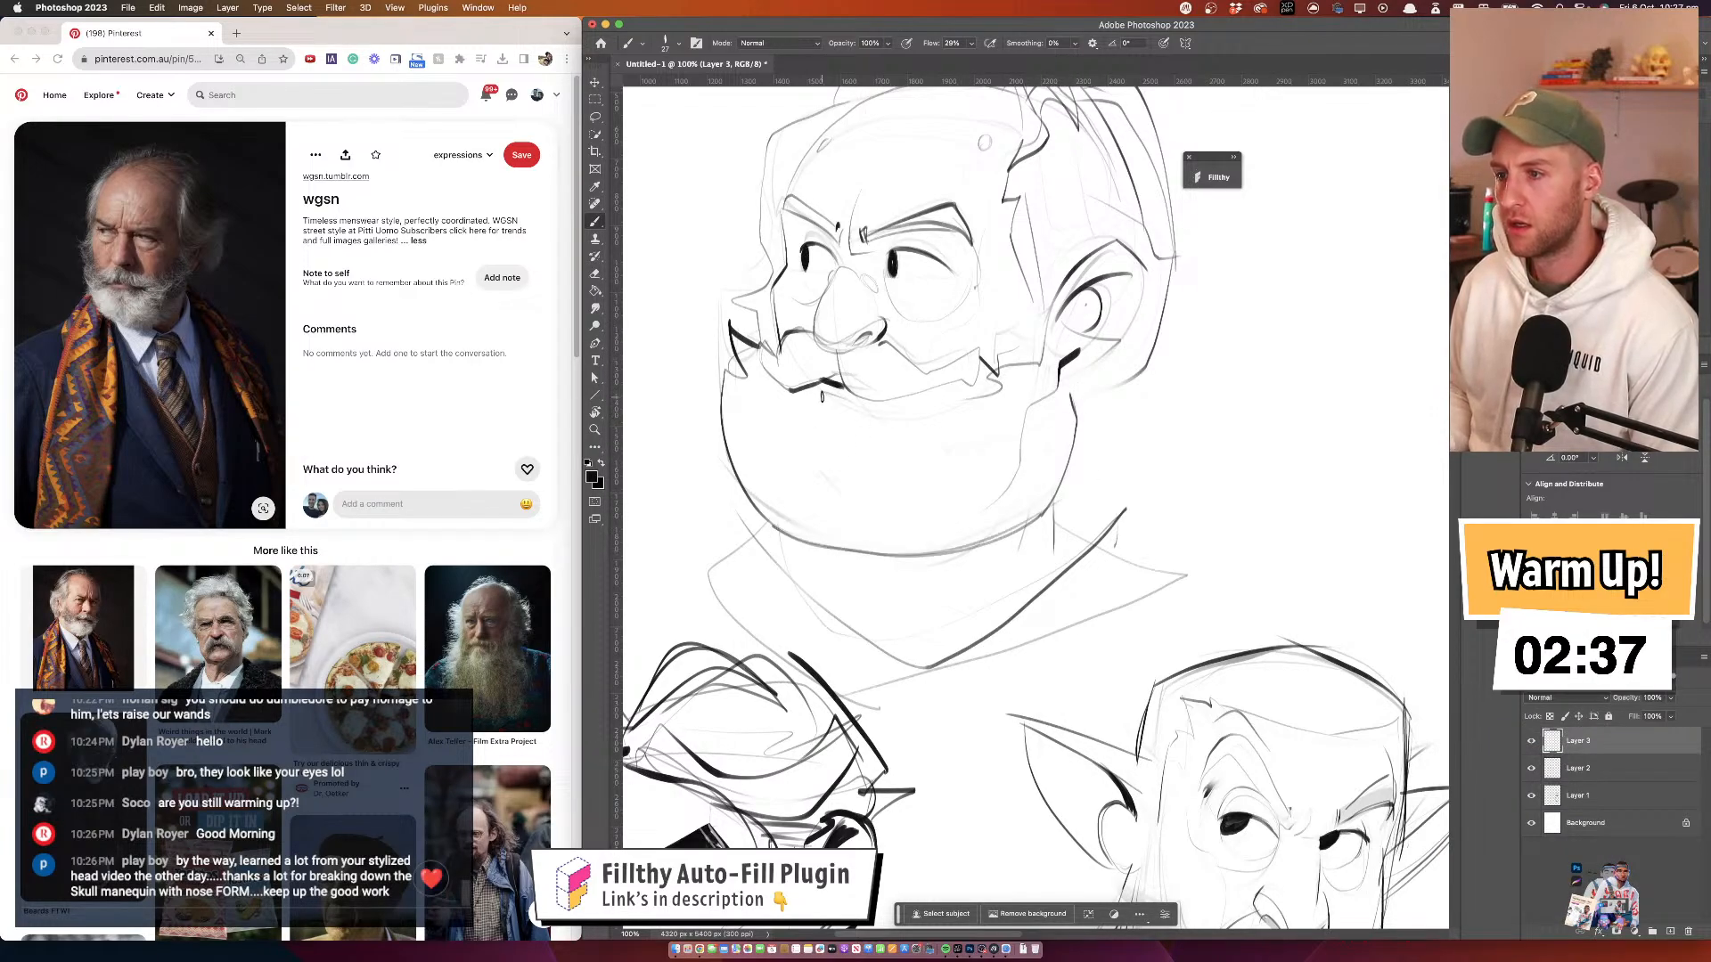
# Divide the beard into rounded lobes below the moustache and undo the extra strokes across its near side
pyautogui.moveTo(835, 389); pyautogui.dragTo(854, 464)
pyautogui.moveTo(827, 401)
pyautogui.mouseDown()
pyautogui.moveTo(821, 450)
pyautogui.moveTo(781, 462)
pyautogui.mouseUp()
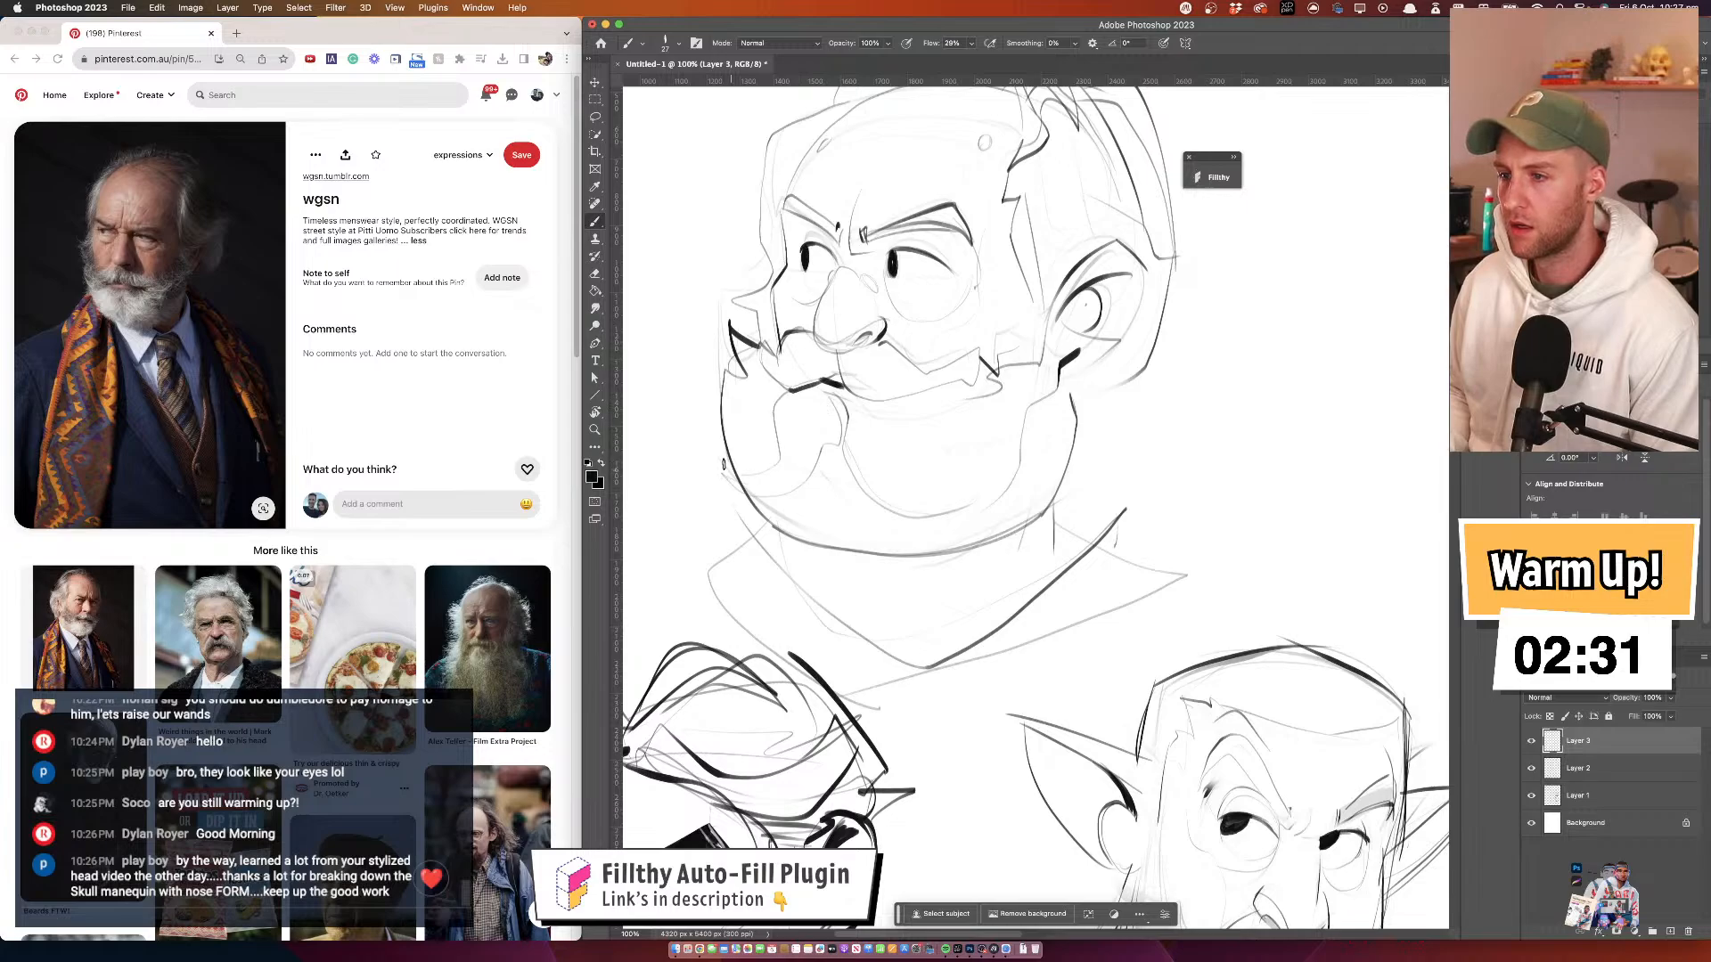
pyautogui.moveTo(784, 395)
pyautogui.mouseDown()
pyautogui.moveTo(753, 455)
pyautogui.moveTo(732, 421)
pyautogui.mouseUp()
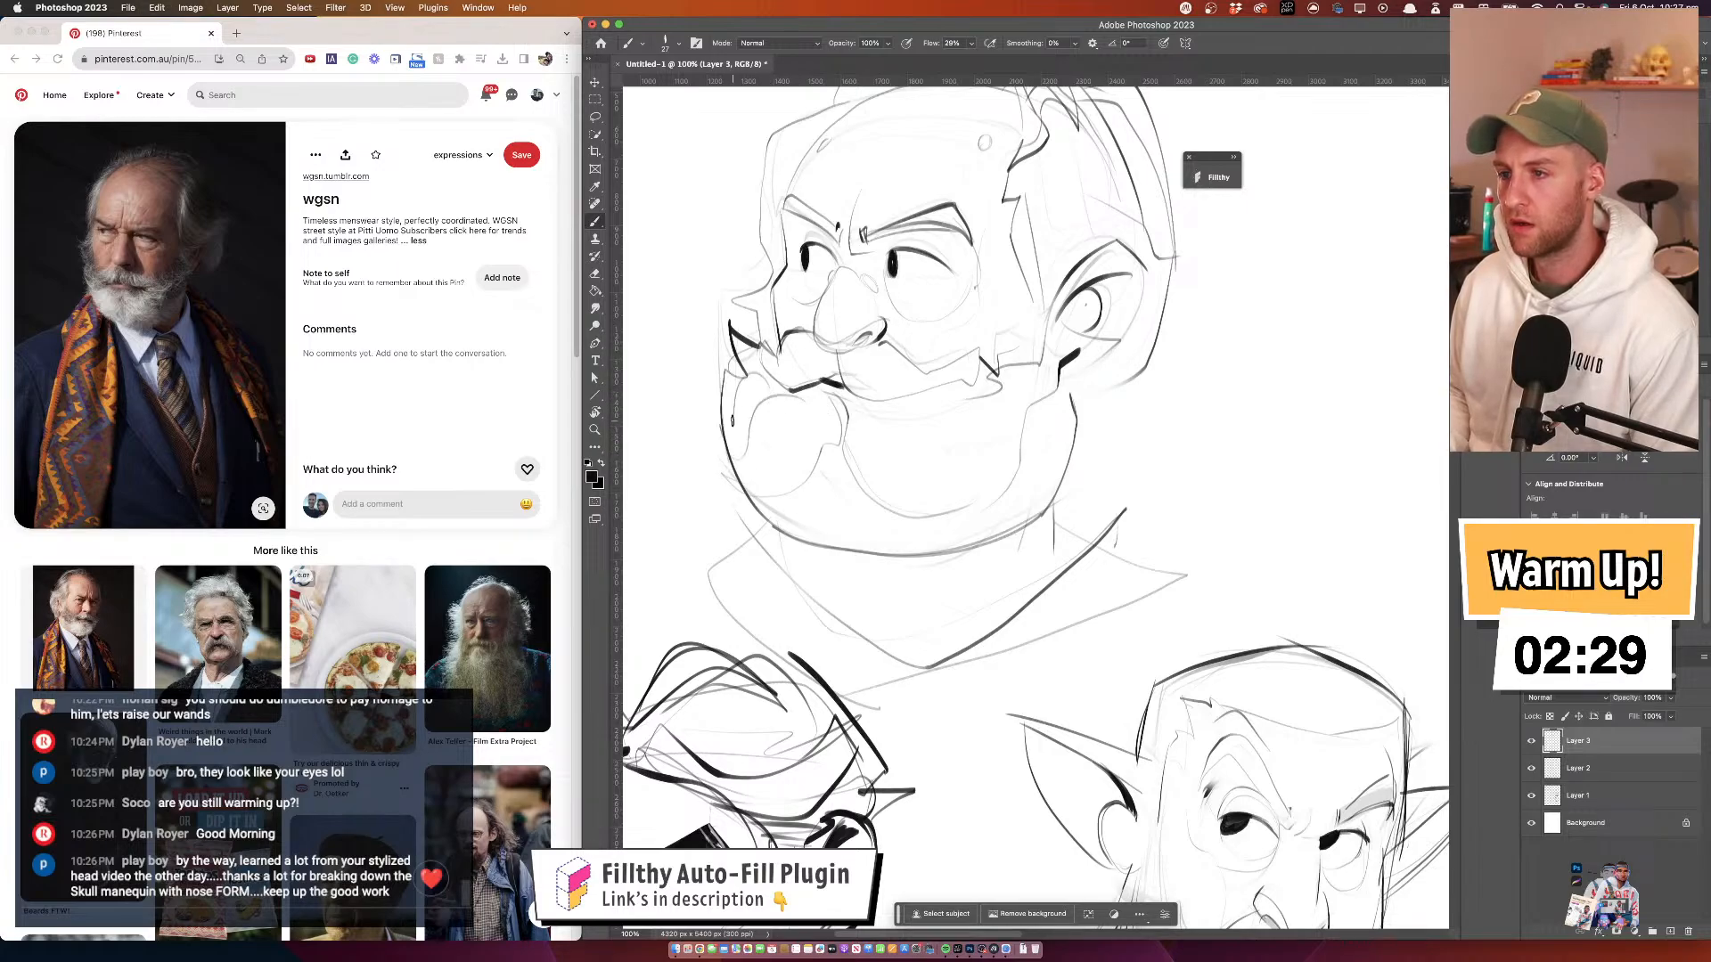
pyautogui.moveTo(919, 445)
pyautogui.mouseDown()
pyautogui.moveTo(901, 409)
pyautogui.moveTo(973, 491)
pyautogui.moveTo(1064, 404)
pyautogui.mouseUp()
pyautogui.press('super+z')
pyautogui.press('super+z')
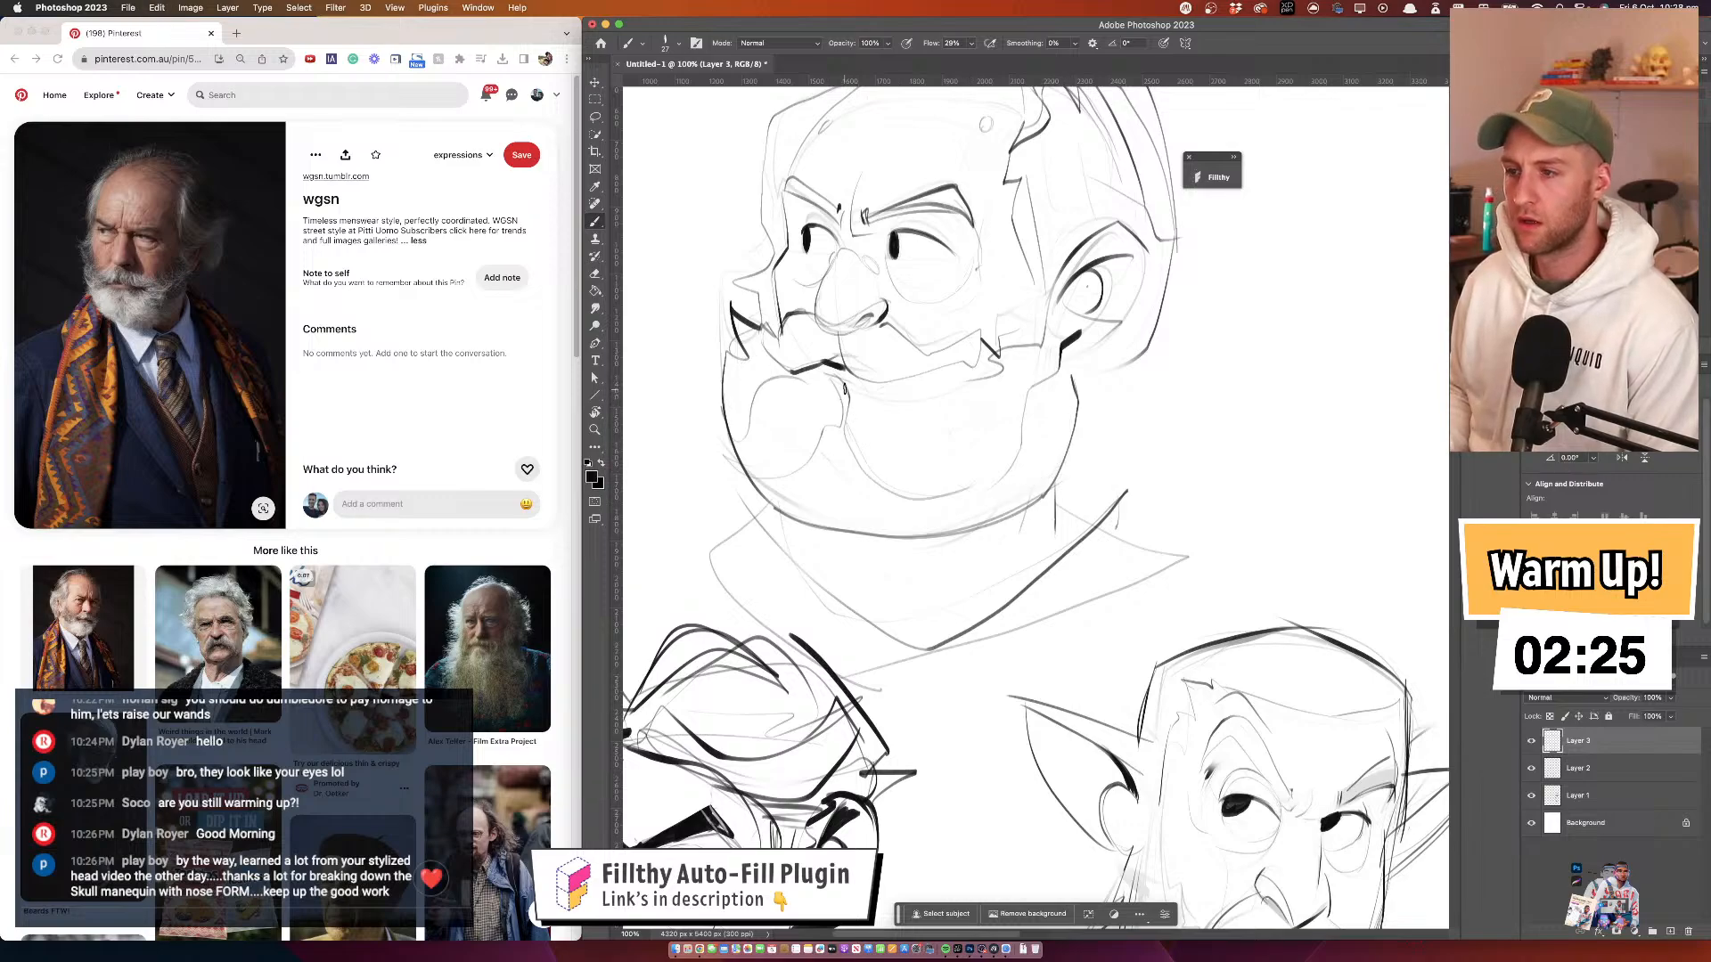
# Erase and redraw the curve separating the beard's two lobes, and refine the beard and neck lines
pyautogui.moveTo(829, 482); pyautogui.dragTo(938, 532)
pyautogui.moveTo(871, 386)
pyautogui.mouseDown()
pyautogui.moveTo(926, 467)
pyautogui.moveTo(844, 447)
pyautogui.mouseUp()
pyautogui.press('super+z')
pyautogui.press('e')
pyautogui.moveTo(844, 441)
pyautogui.mouseDown()
pyautogui.moveTo(890, 489)
pyautogui.moveTo(866, 474)
pyautogui.mouseUp()
pyautogui.press('b')
pyautogui.moveTo(844, 369)
pyautogui.mouseDown()
pyautogui.moveTo(898, 383)
pyautogui.moveTo(1052, 331)
pyautogui.moveTo(1055, 355)
pyautogui.moveTo(1058, 300)
pyautogui.mouseUp()
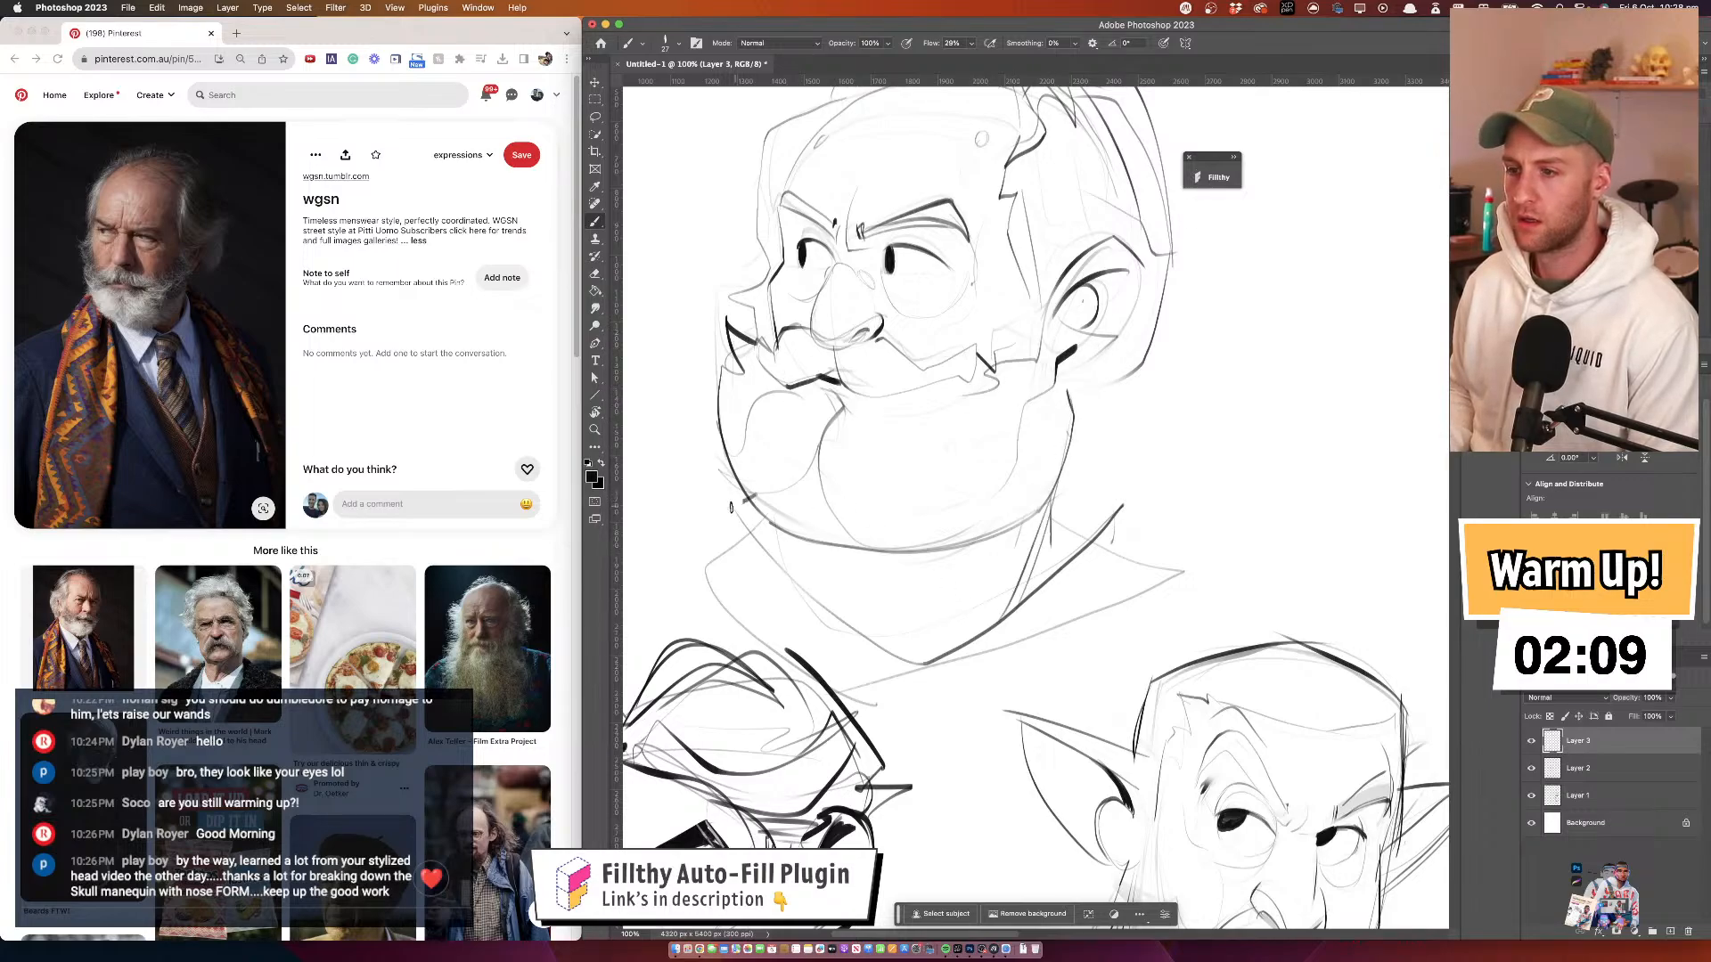
# Draw the shoulder line and the collar edges on both sides of the neck
pyautogui.moveTo(757, 495); pyautogui.dragTo(624, 544)
pyautogui.moveTo(1118, 555); pyautogui.dragTo(955, 685)
pyautogui.moveTo(1062, 502); pyautogui.dragTo(1134, 600)
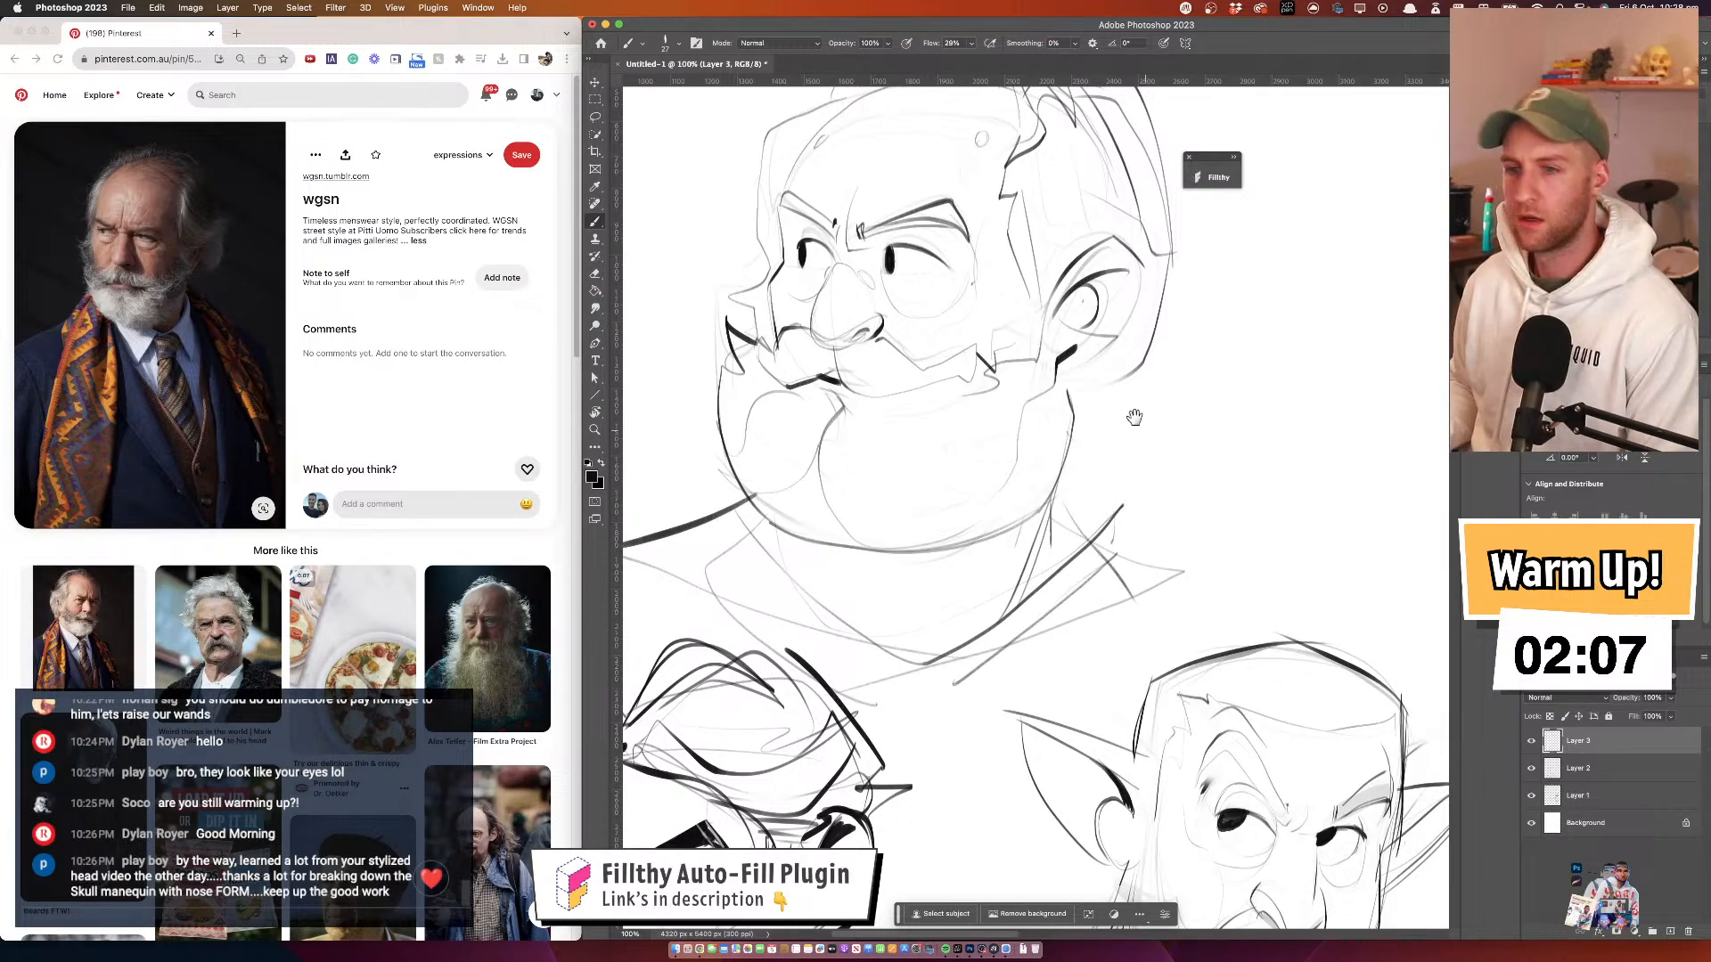
pyautogui.moveTo(1136, 394)
pyautogui.mouseDown()
pyautogui.moveTo(1245, 409)
pyautogui.moveTo(1246, 477)
pyautogui.mouseUp()
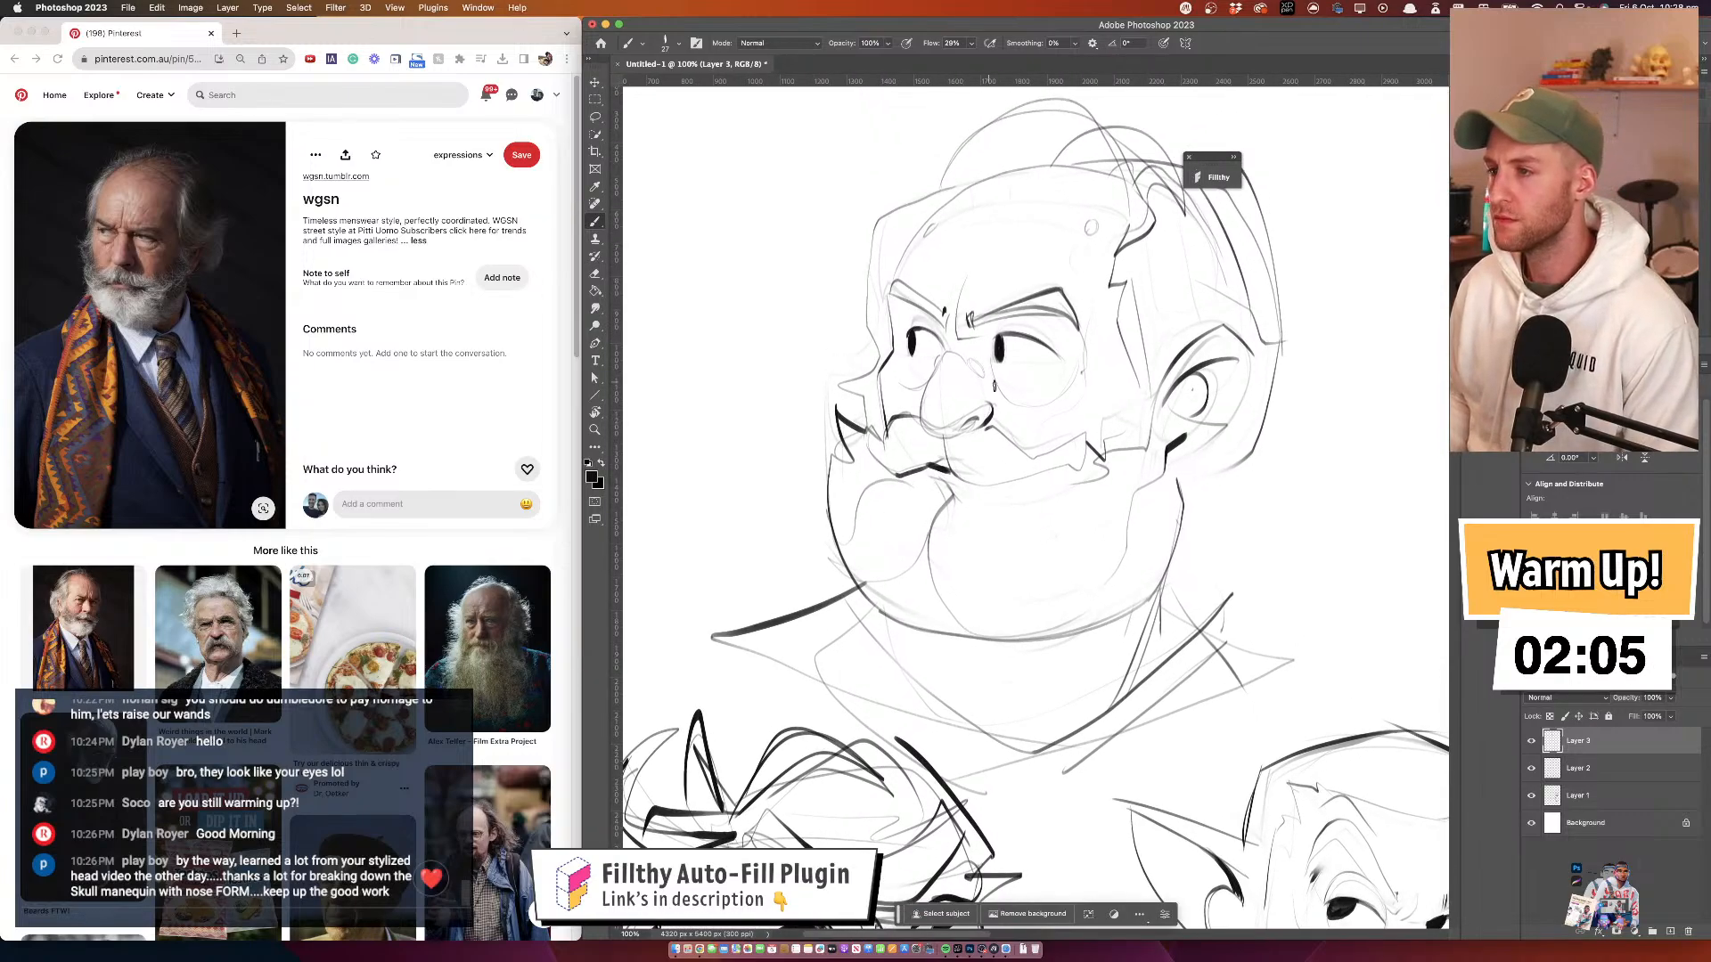
pyautogui.moveTo(1008, 406); pyautogui.dragTo(1004, 406)
pyautogui.moveTo(1006, 334); pyautogui.dragTo(1046, 376)
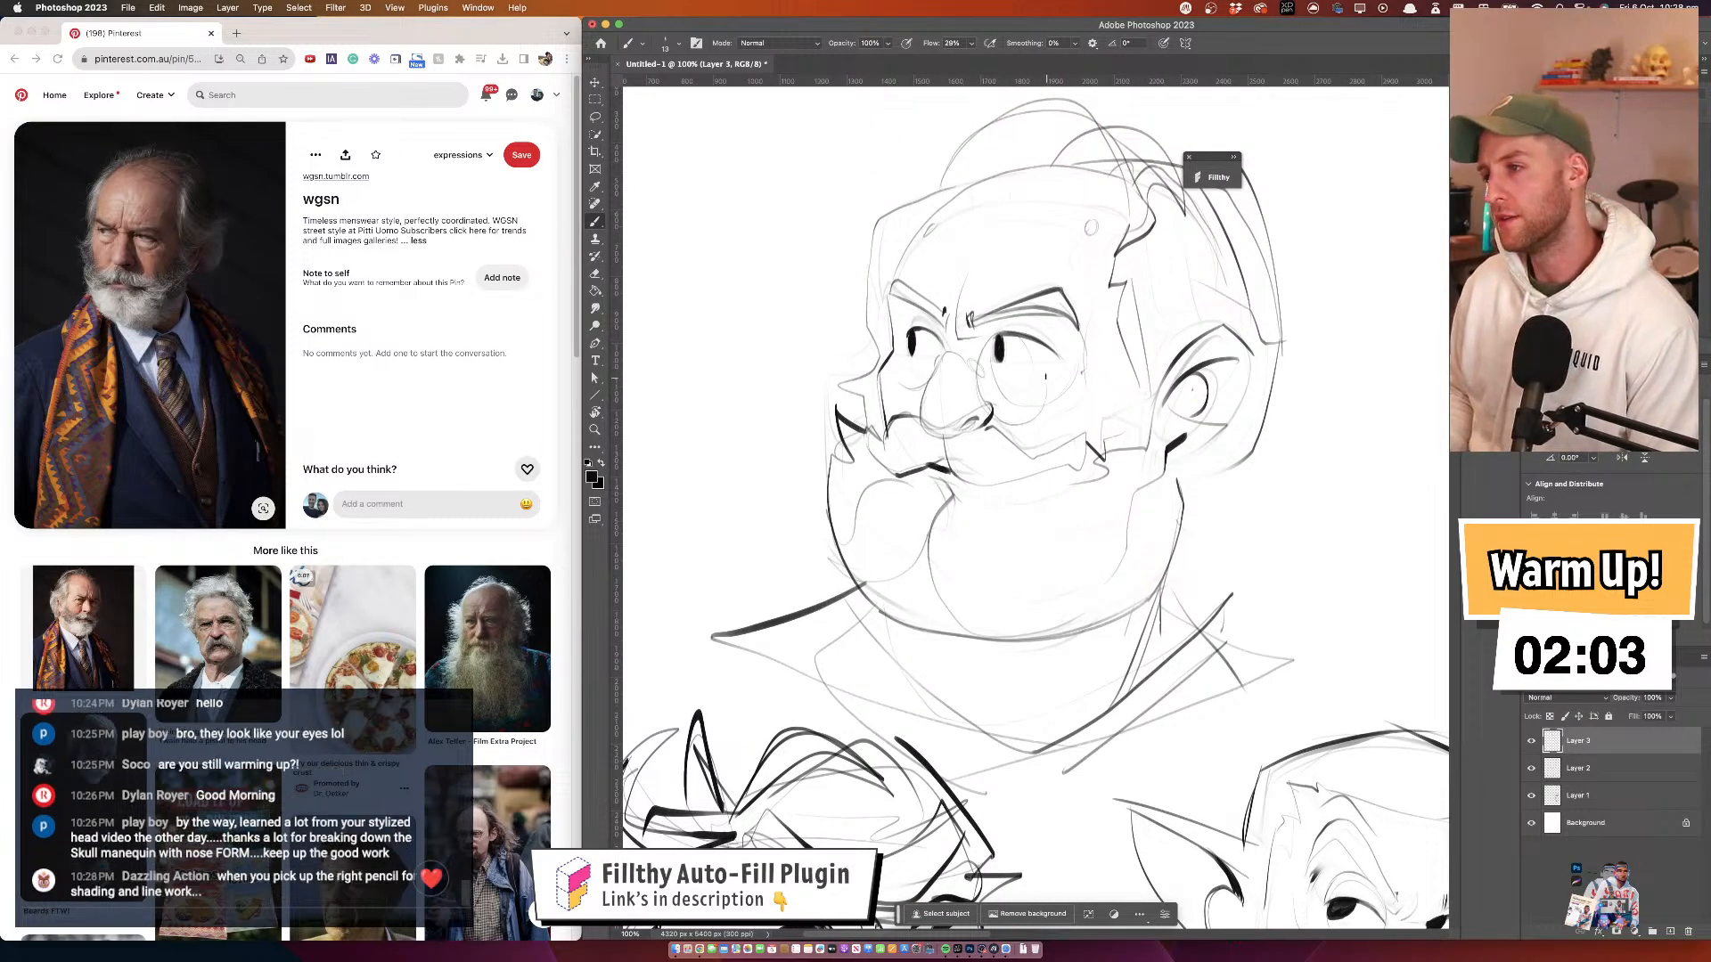
pyautogui.hotkey('ctrl', 'z')
# Create a new layer above Layer 3 for the glasses
pyautogui.click(1673, 930)
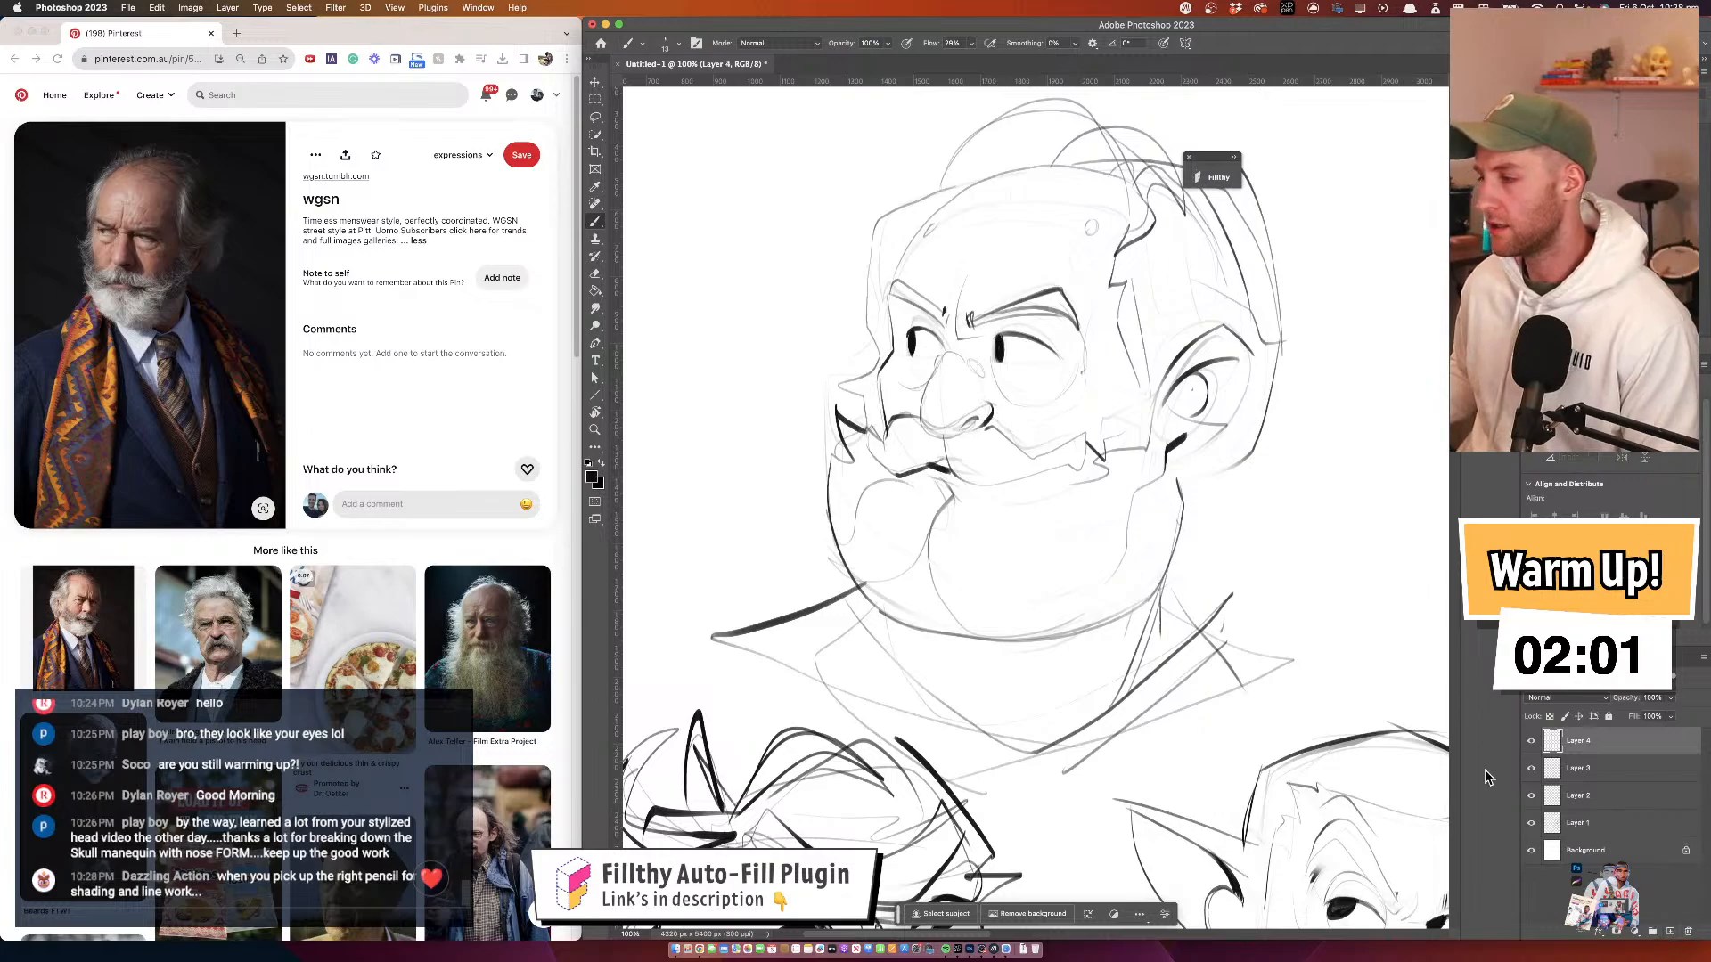
pyautogui.moveTo(1028, 362); pyautogui.dragTo(1037, 364)
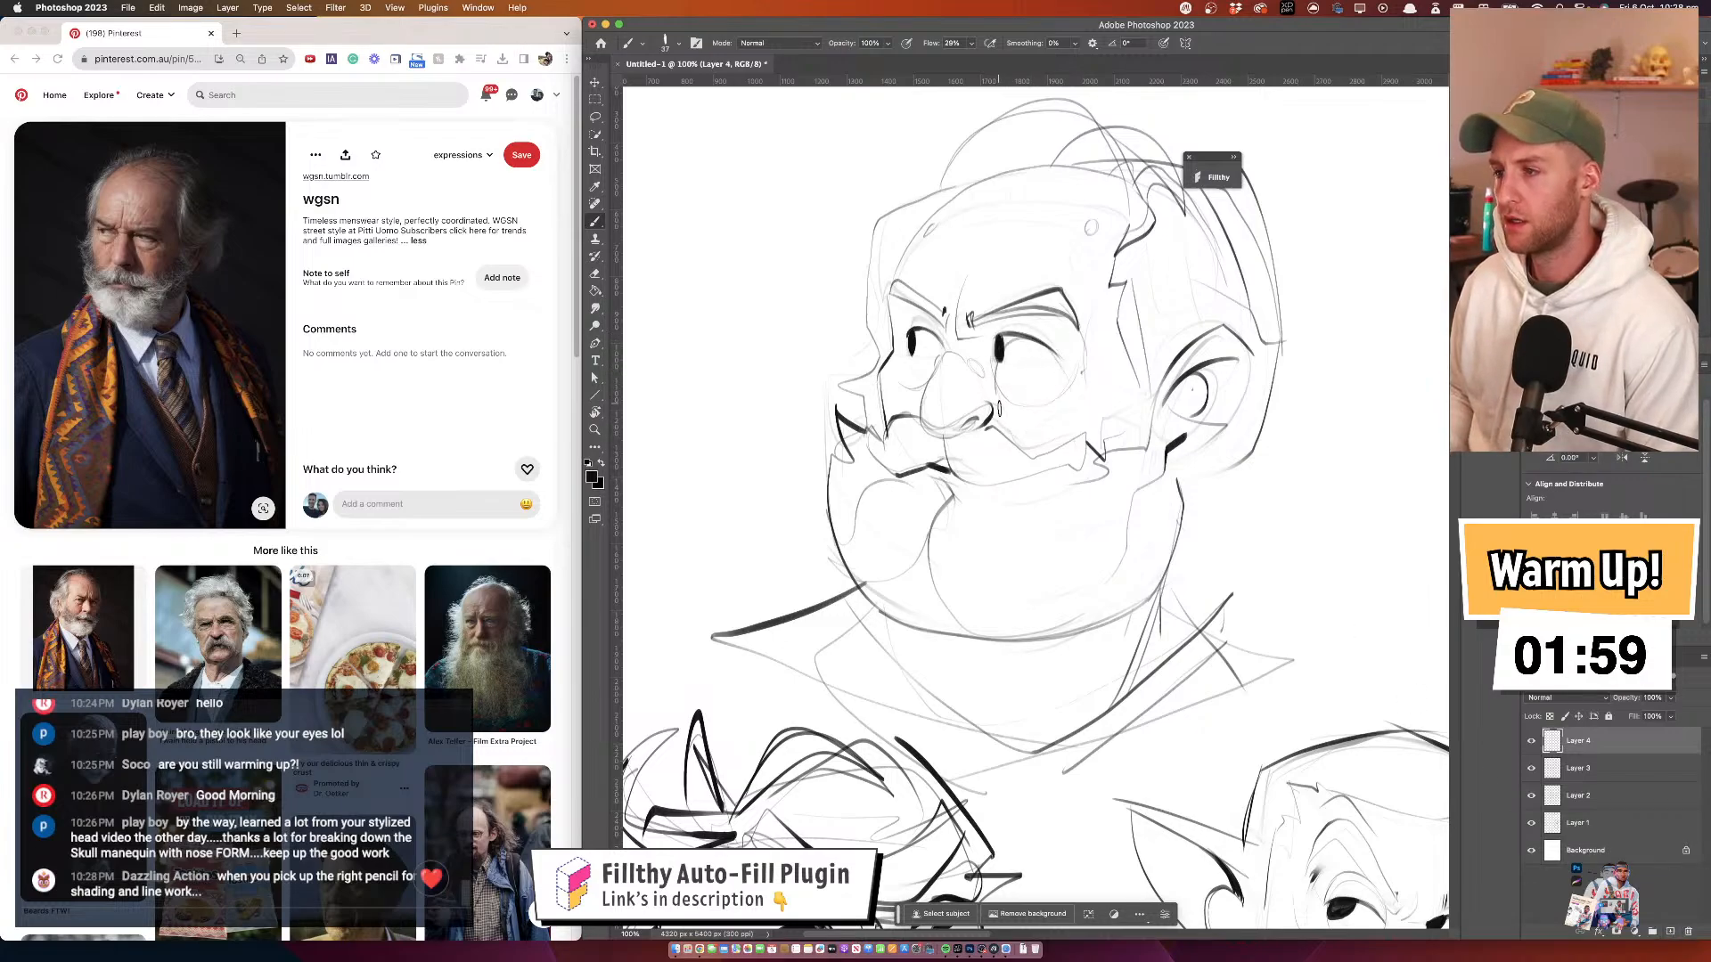
# Try round spectacle lenses of different sizes around both eyes
pyautogui.moveTo(995, 348); pyautogui.dragTo(1052, 345)
pyautogui.press('super+z')
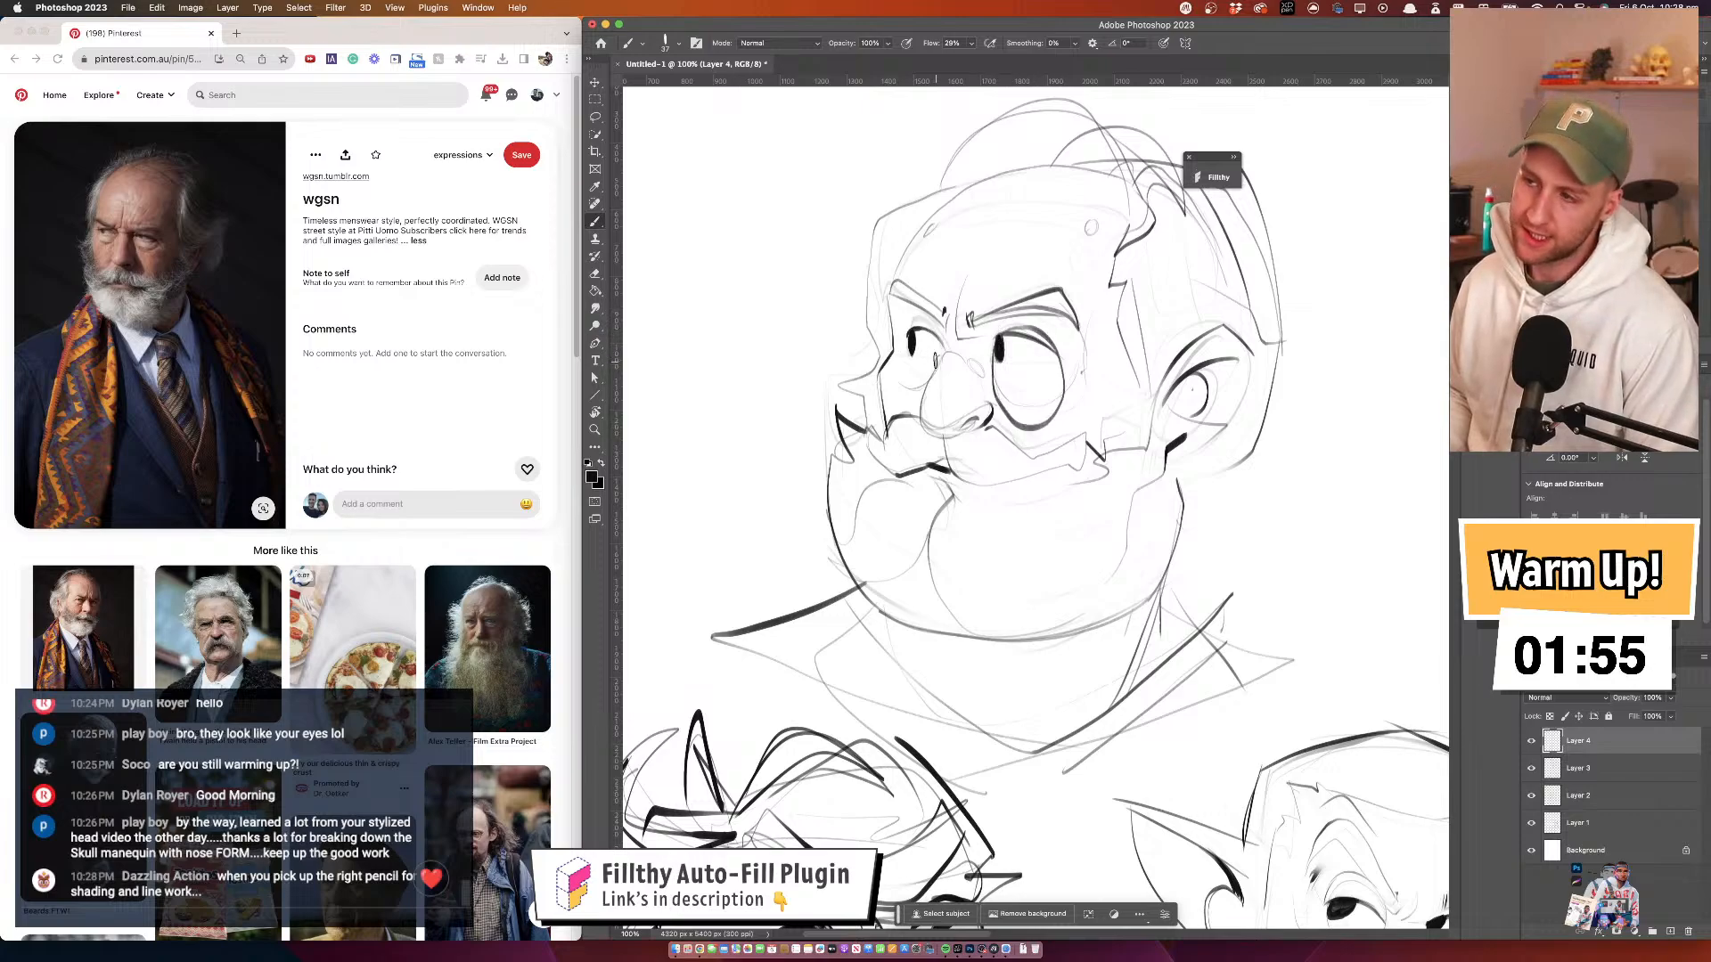
pyautogui.moveTo(879, 332); pyautogui.dragTo(913, 413)
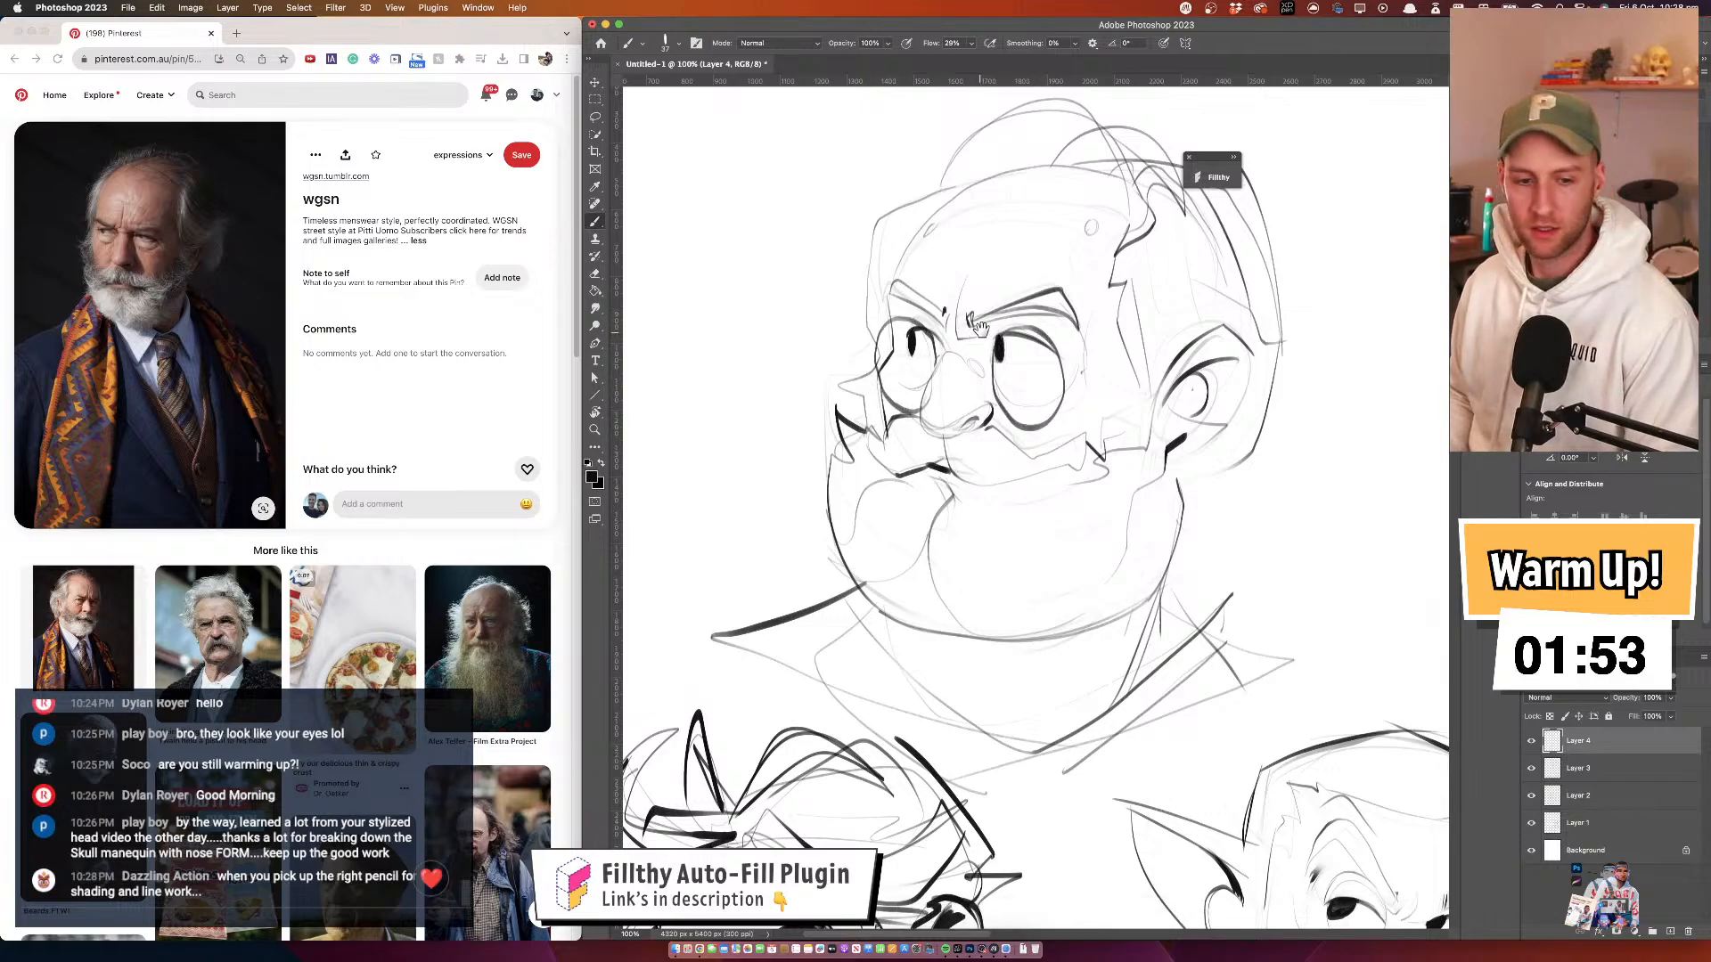
pyautogui.press('super+z')
pyautogui.moveTo(966, 338)
pyautogui.mouseDown()
pyautogui.moveTo(1116, 306)
pyautogui.moveTo(1051, 283)
pyautogui.moveTo(829, 297)
pyautogui.moveTo(882, 392)
pyautogui.mouseUp()
pyautogui.press('super+z')
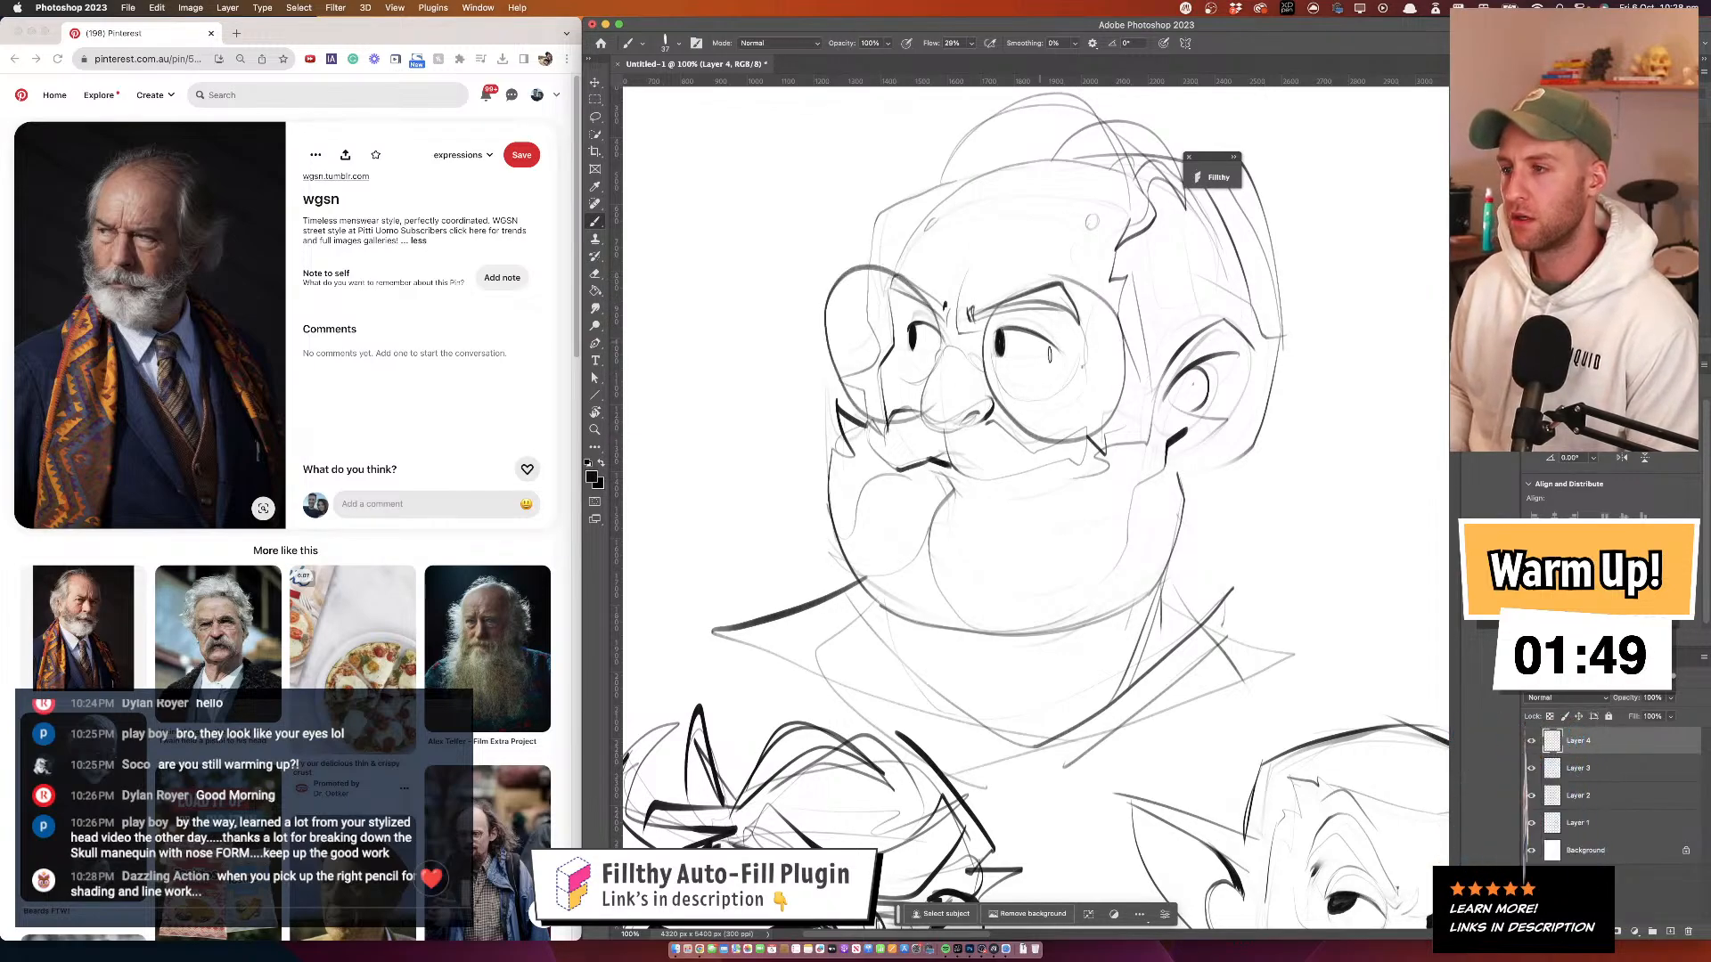
# Mirror the canvas horizontally and recentre the bearded head
pyautogui.moveTo(1060, 464); pyautogui.dragTo(1061, 445)
pyautogui.press('shift+super+h')
pyautogui.moveTo(1115, 372); pyautogui.dragTo(1022, 358)
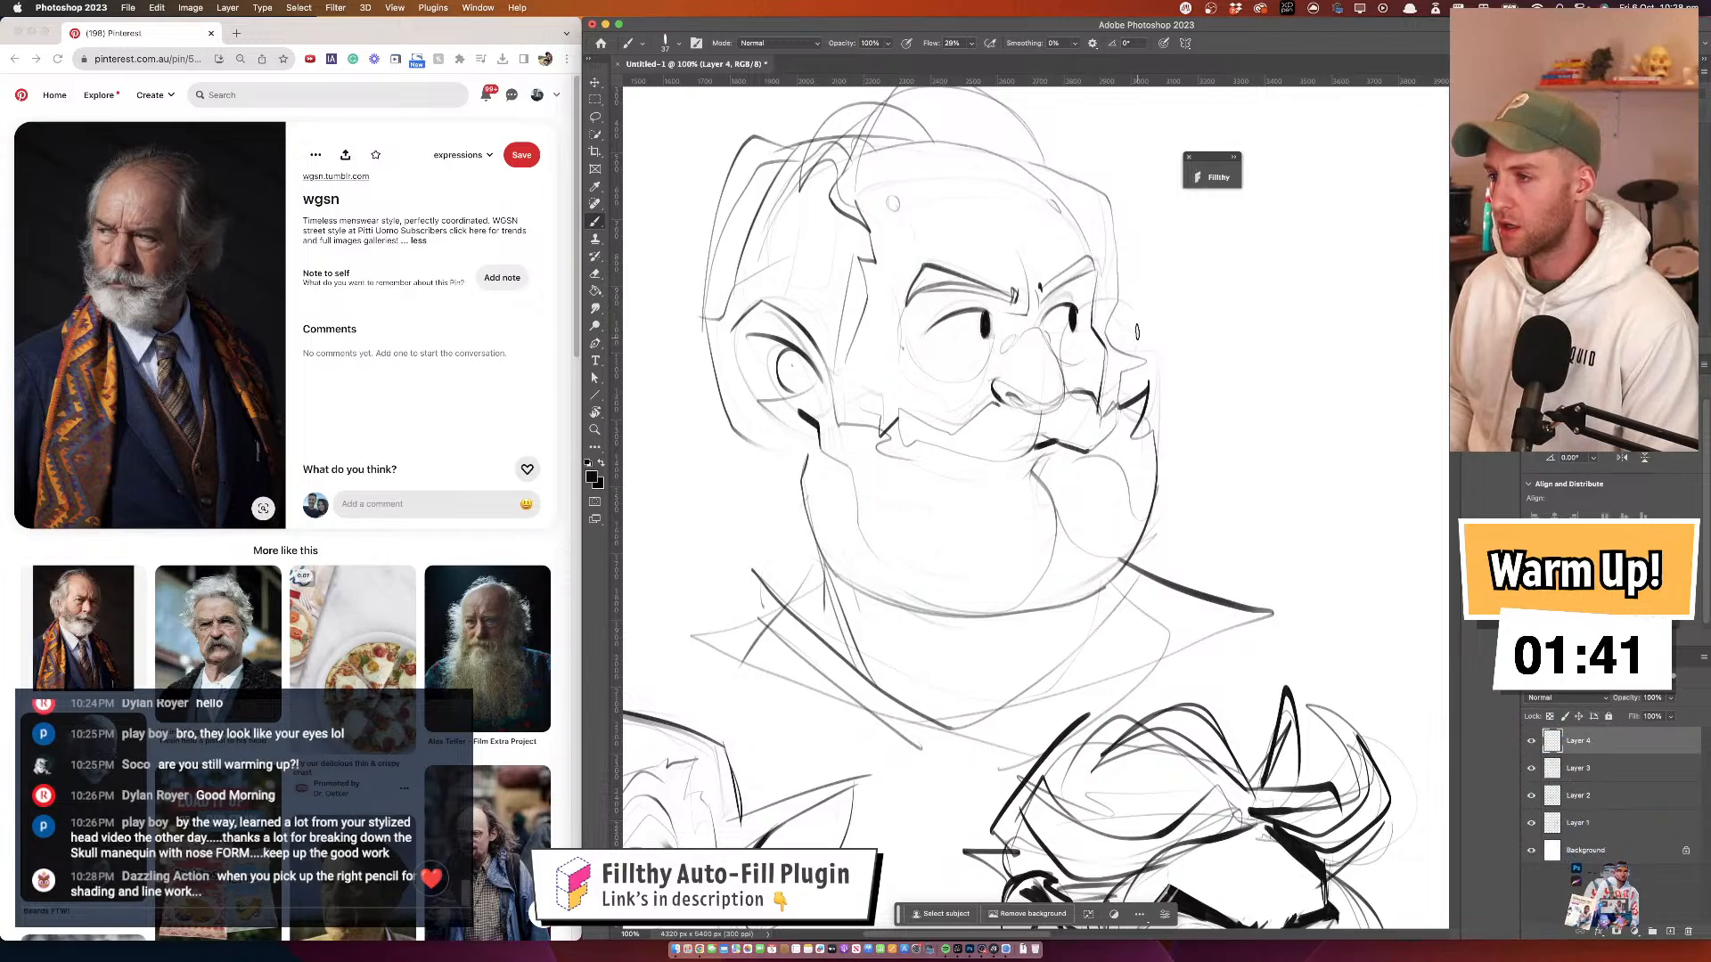
# Try freehand lens outlines around the near and far eyes on the mirrored head
pyautogui.moveTo(944, 341)
pyautogui.mouseDown()
pyautogui.moveTo(1004, 340)
pyautogui.moveTo(918, 388)
pyautogui.mouseUp()
pyautogui.press('super+z')
pyautogui.press('super+z')
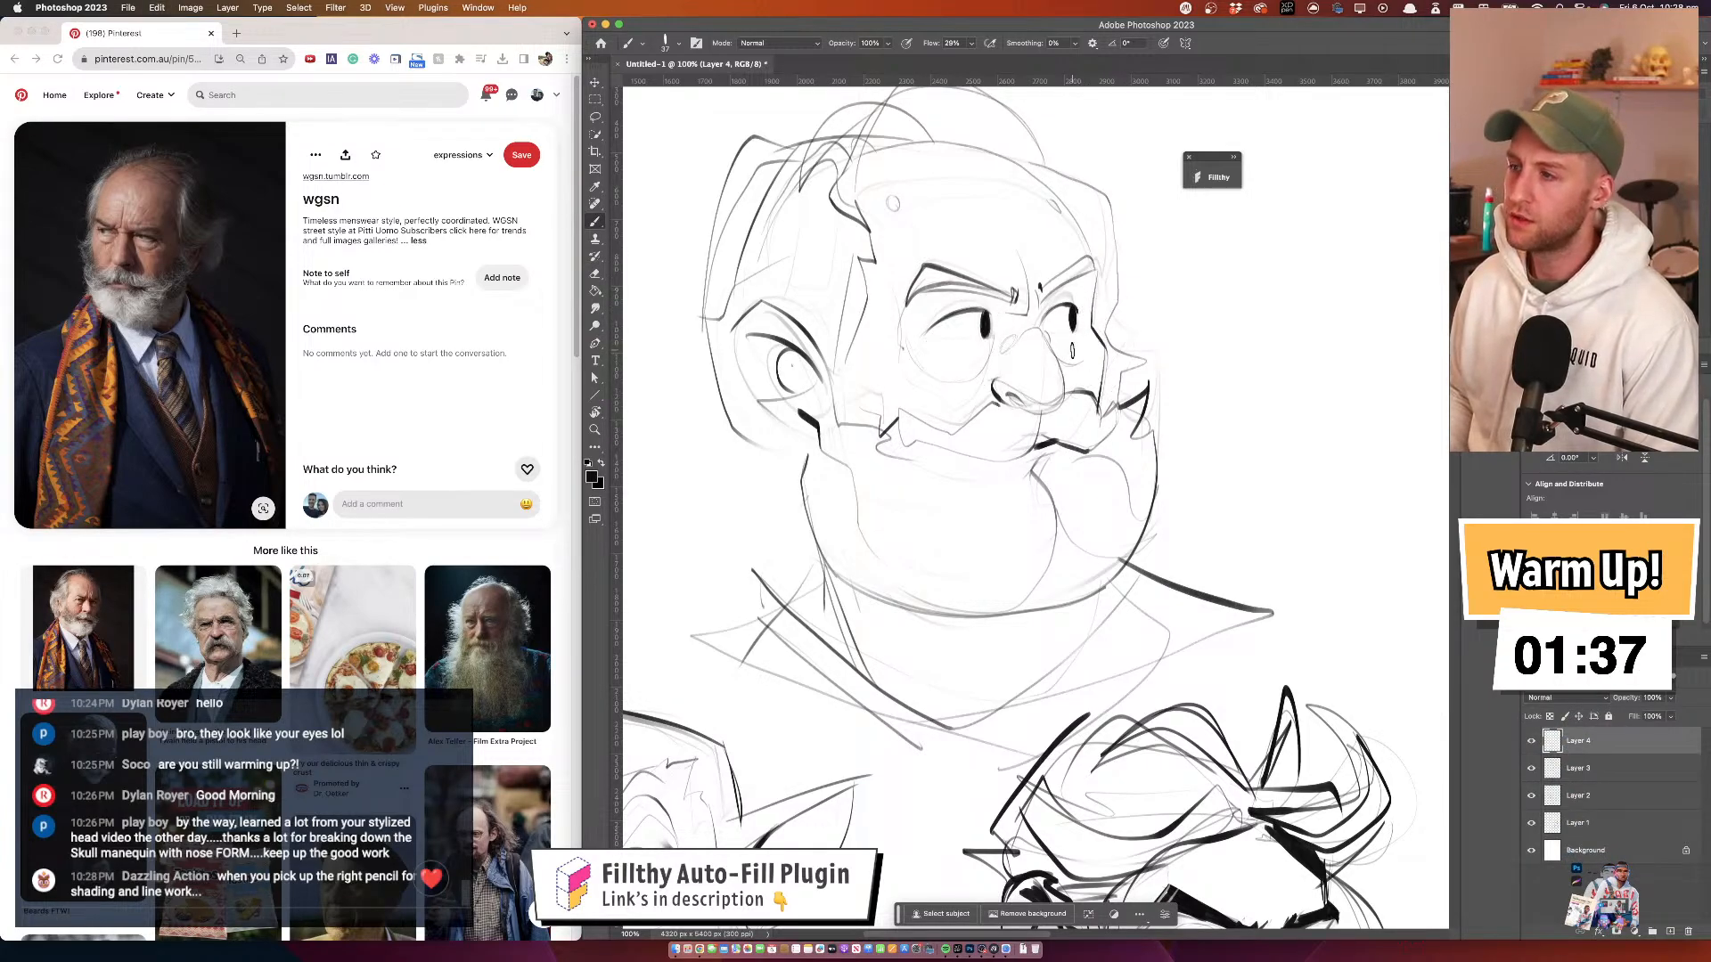
pyautogui.moveTo(1115, 294); pyautogui.dragTo(1147, 316)
pyautogui.press('super+z')
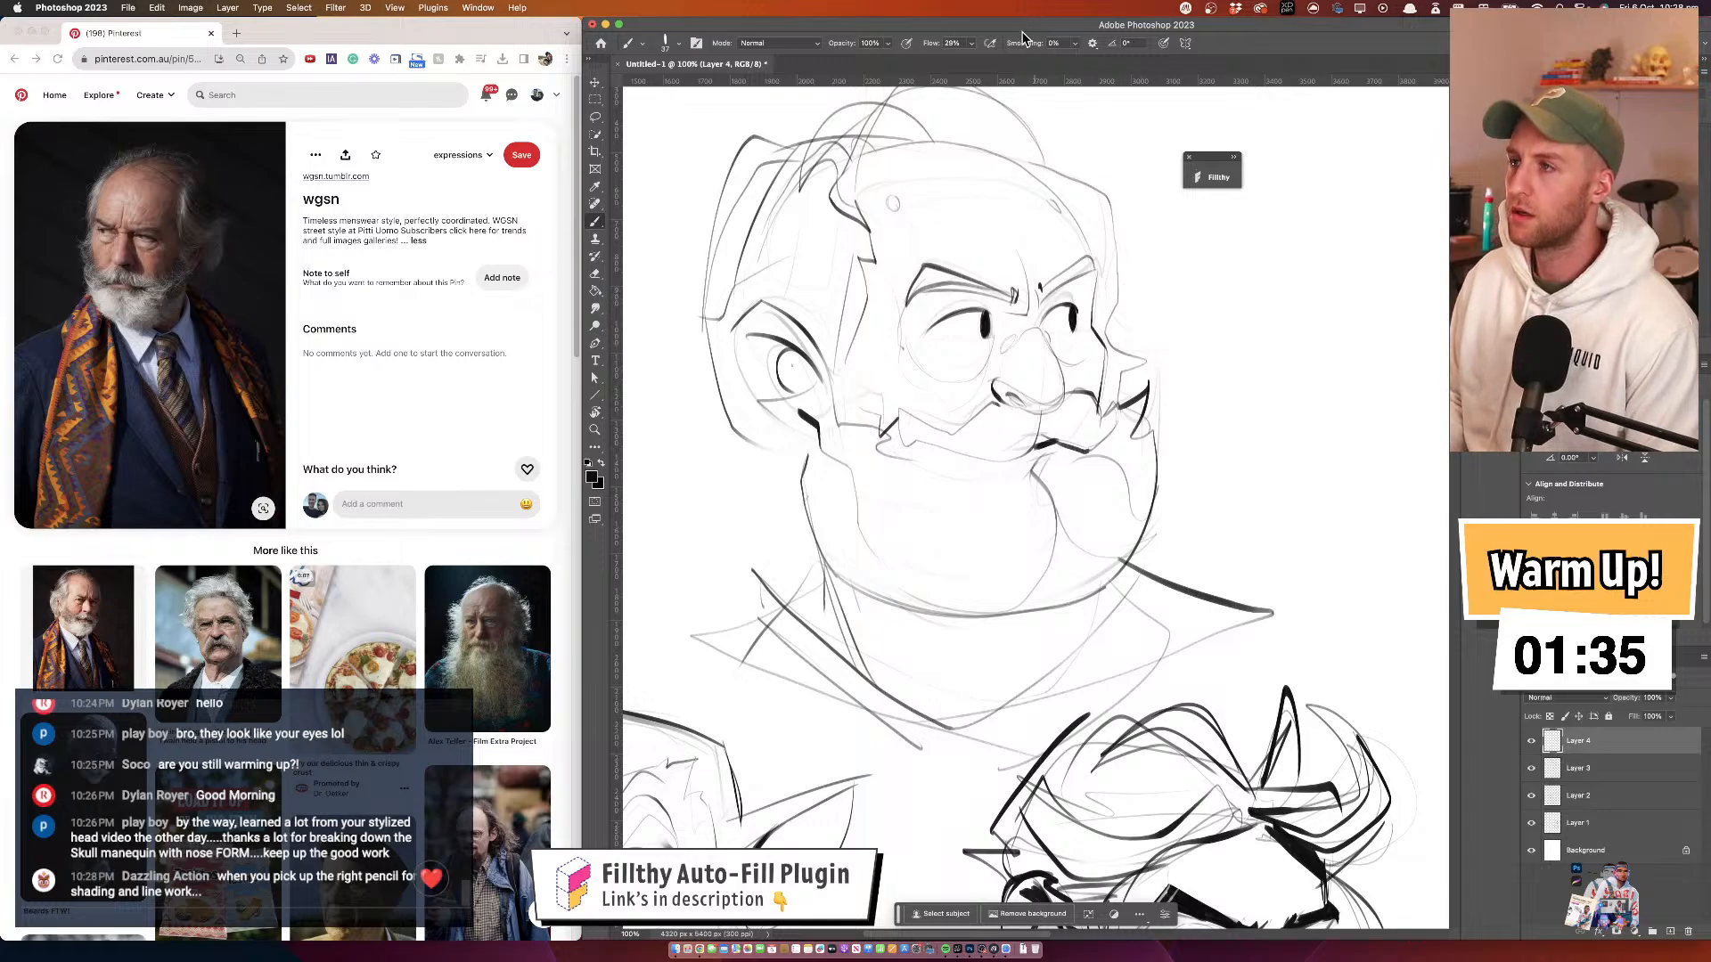
# Set the brush smoothing to 27% and draw a round spectacle lens around the far eye
pyautogui.moveTo(1119, 283); pyautogui.dragTo(1146, 341)
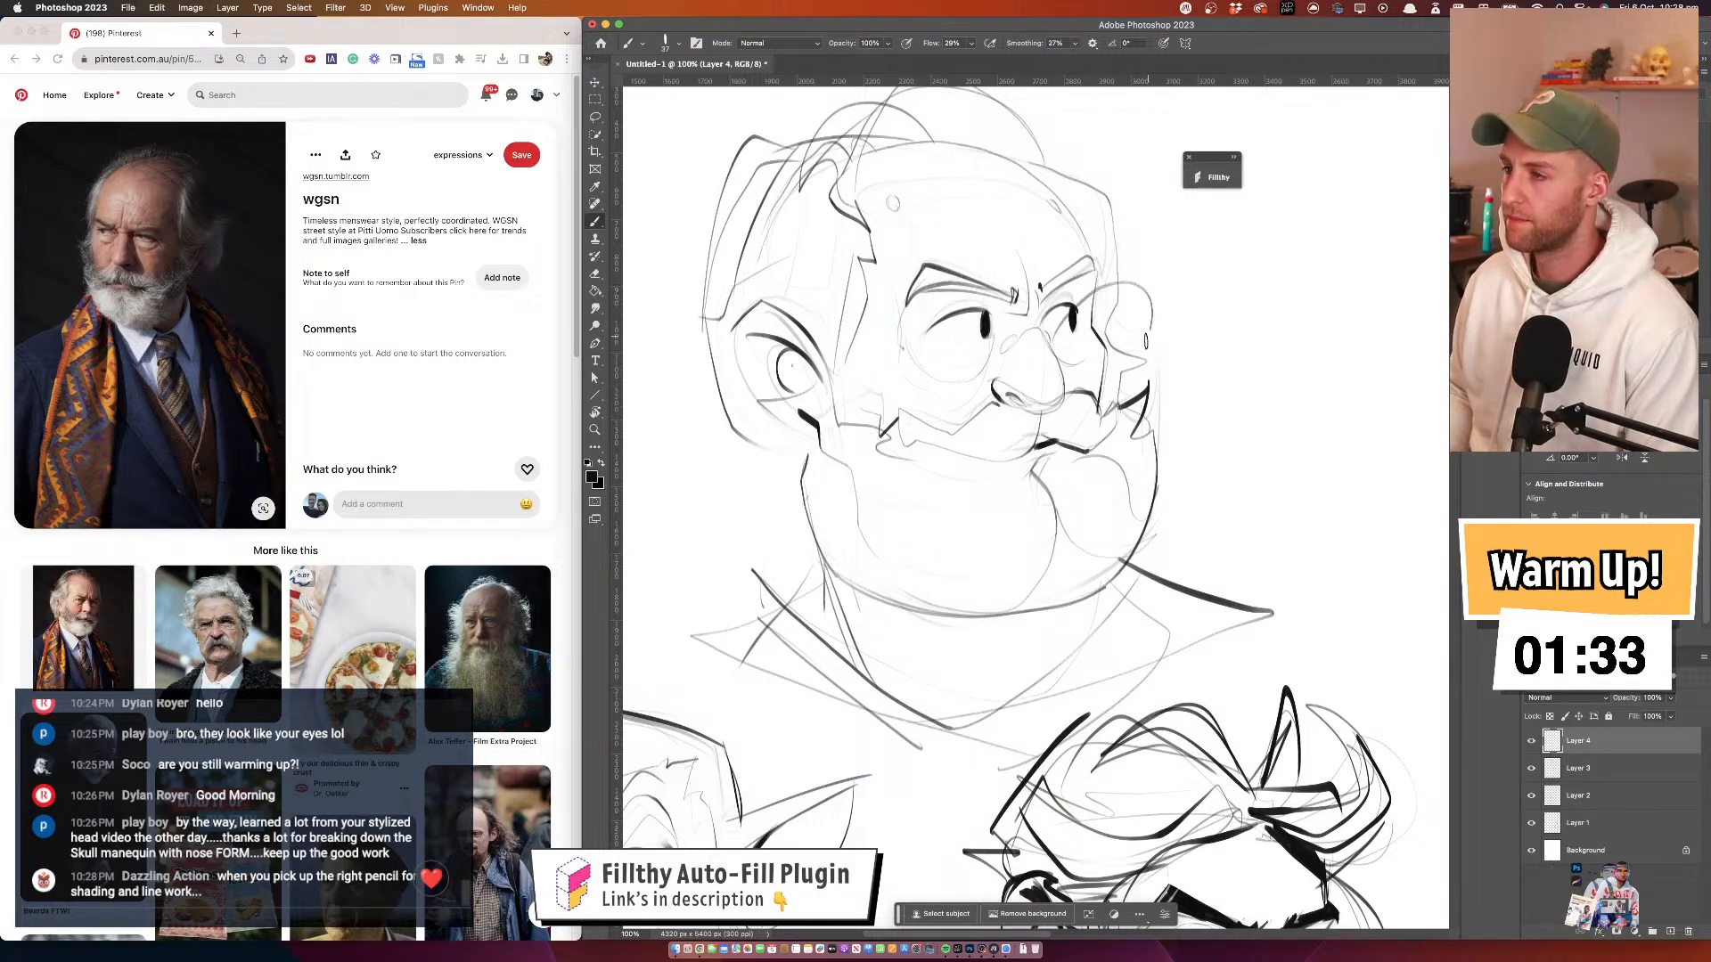
pyautogui.moveTo(1058, 340)
pyautogui.mouseDown()
pyautogui.moveTo(1148, 290)
pyautogui.moveTo(1082, 412)
pyautogui.moveTo(1128, 304)
pyautogui.moveTo(1039, 351)
pyautogui.mouseUp()
pyautogui.press('super+z')
pyautogui.press('super+z')
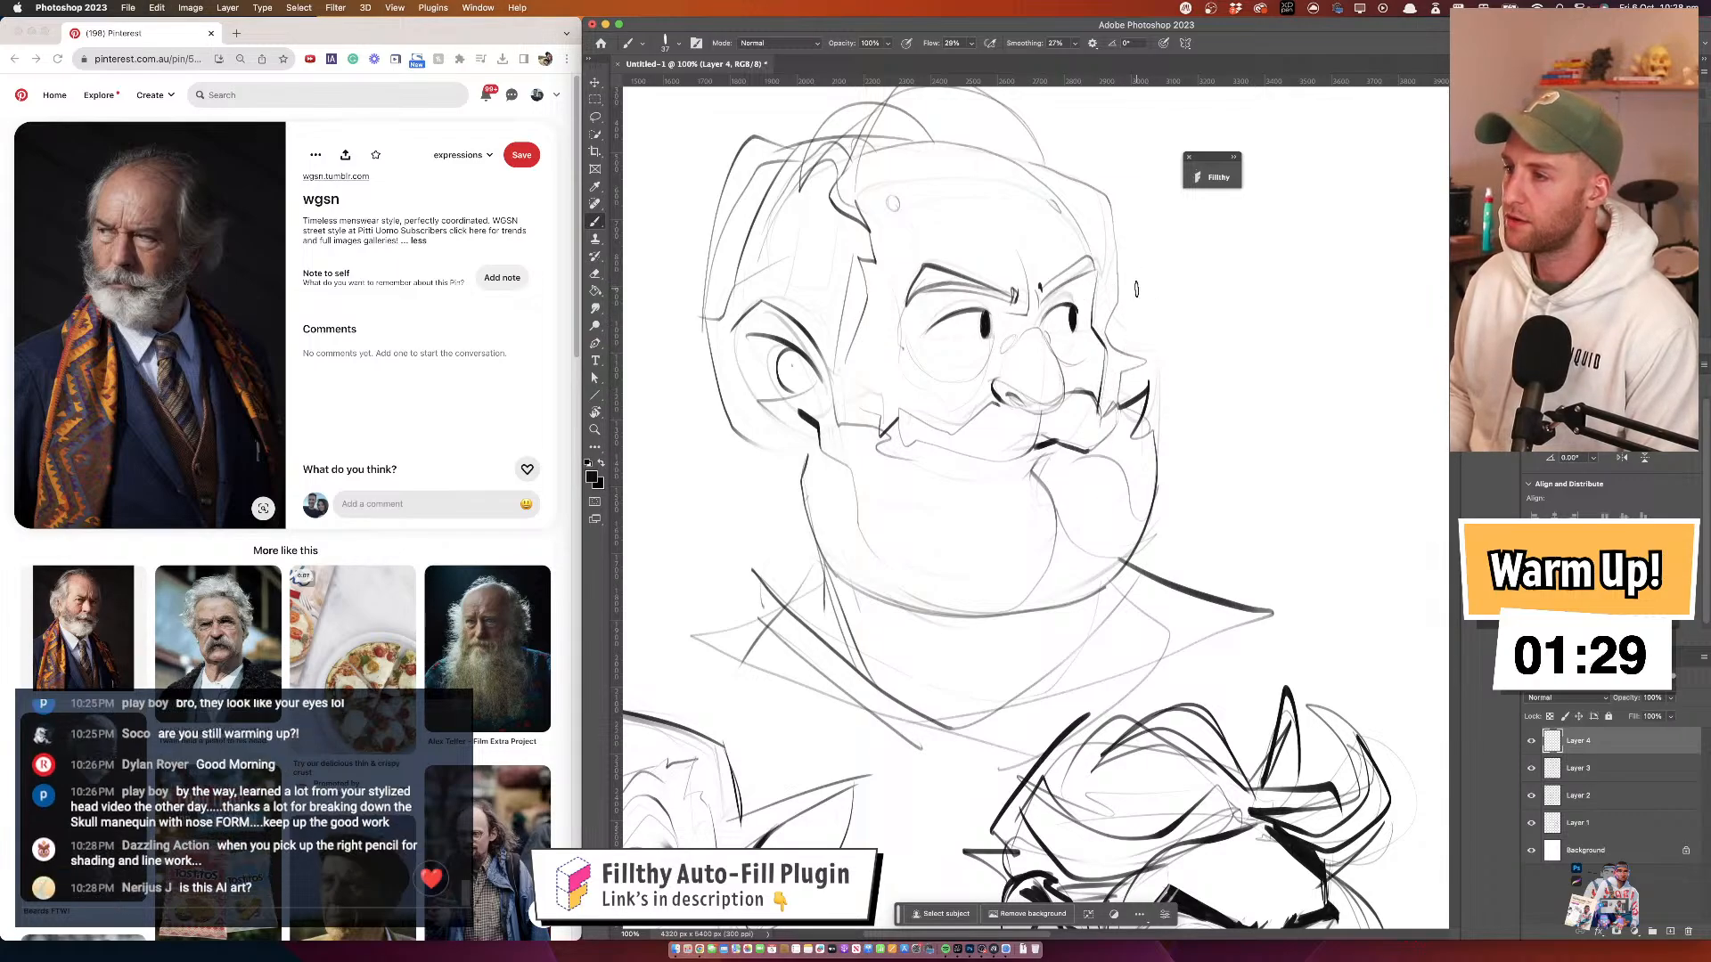
pyautogui.moveTo(1119, 286)
pyautogui.mouseDown()
pyautogui.moveTo(1045, 355)
pyautogui.moveTo(1134, 293)
pyautogui.moveTo(1081, 402)
pyautogui.mouseUp()
pyautogui.press('super+z')
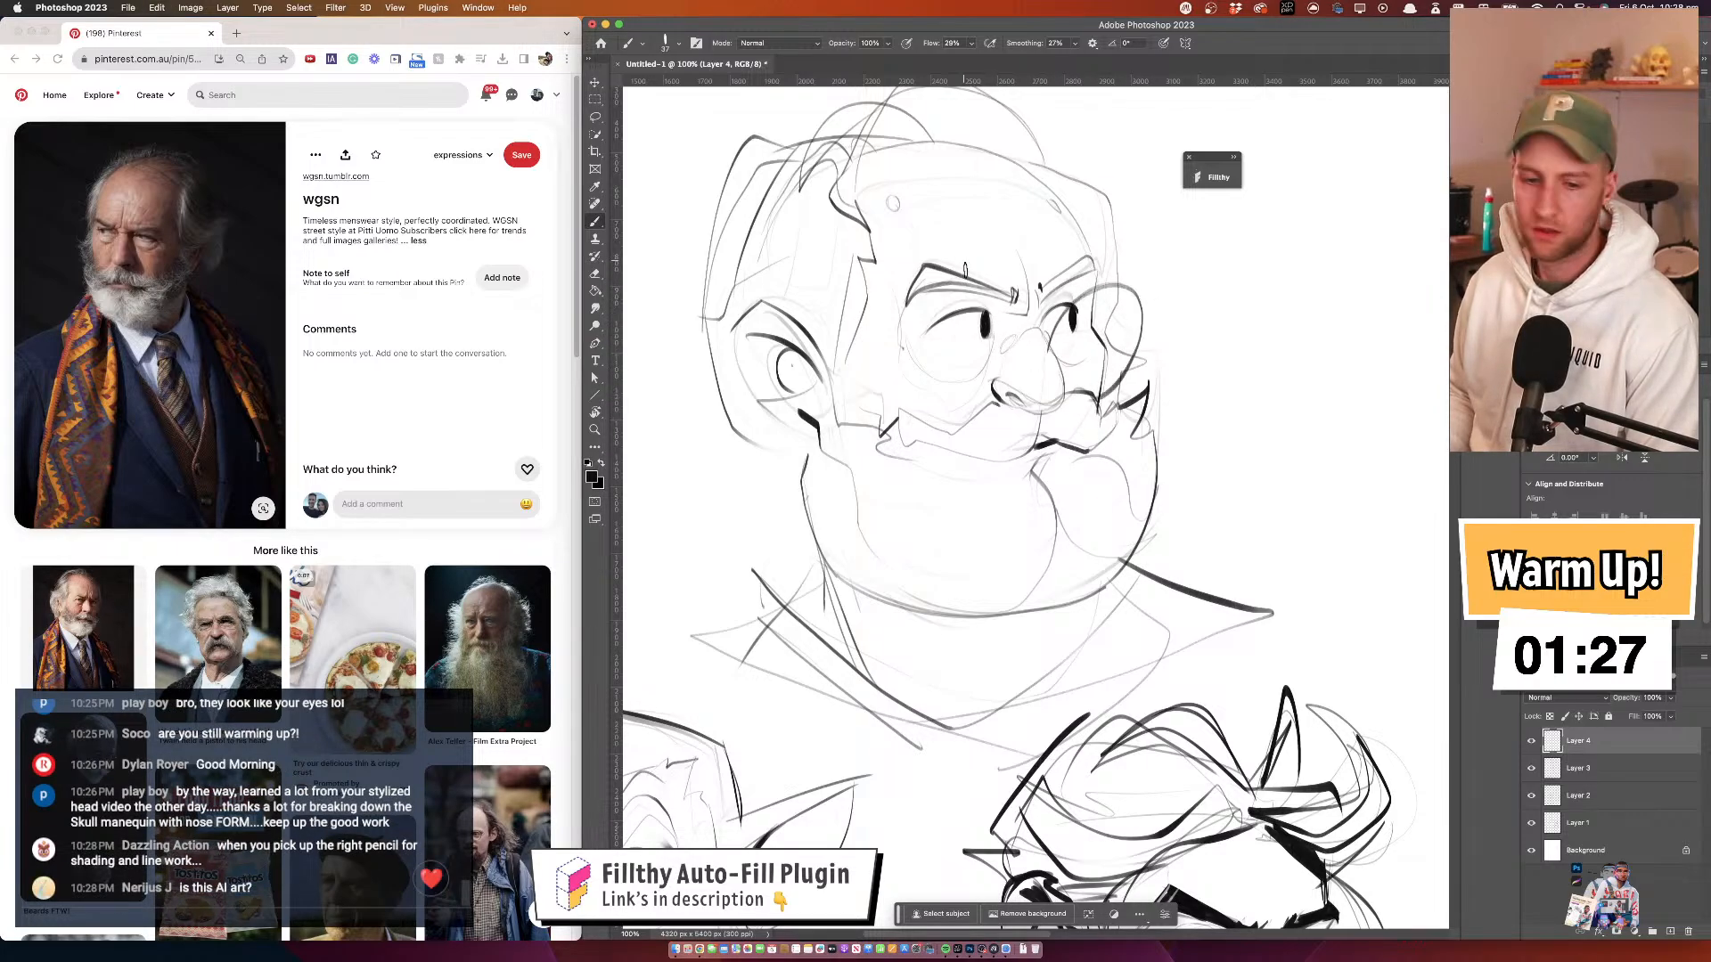
# Draw the near eye's round lens, the temple arm back to the ear, and a small hinge on the far lens
pyautogui.moveTo(1002, 334)
pyautogui.mouseDown()
pyautogui.moveTo(911, 341)
pyautogui.moveTo(943, 420)
pyautogui.mouseUp()
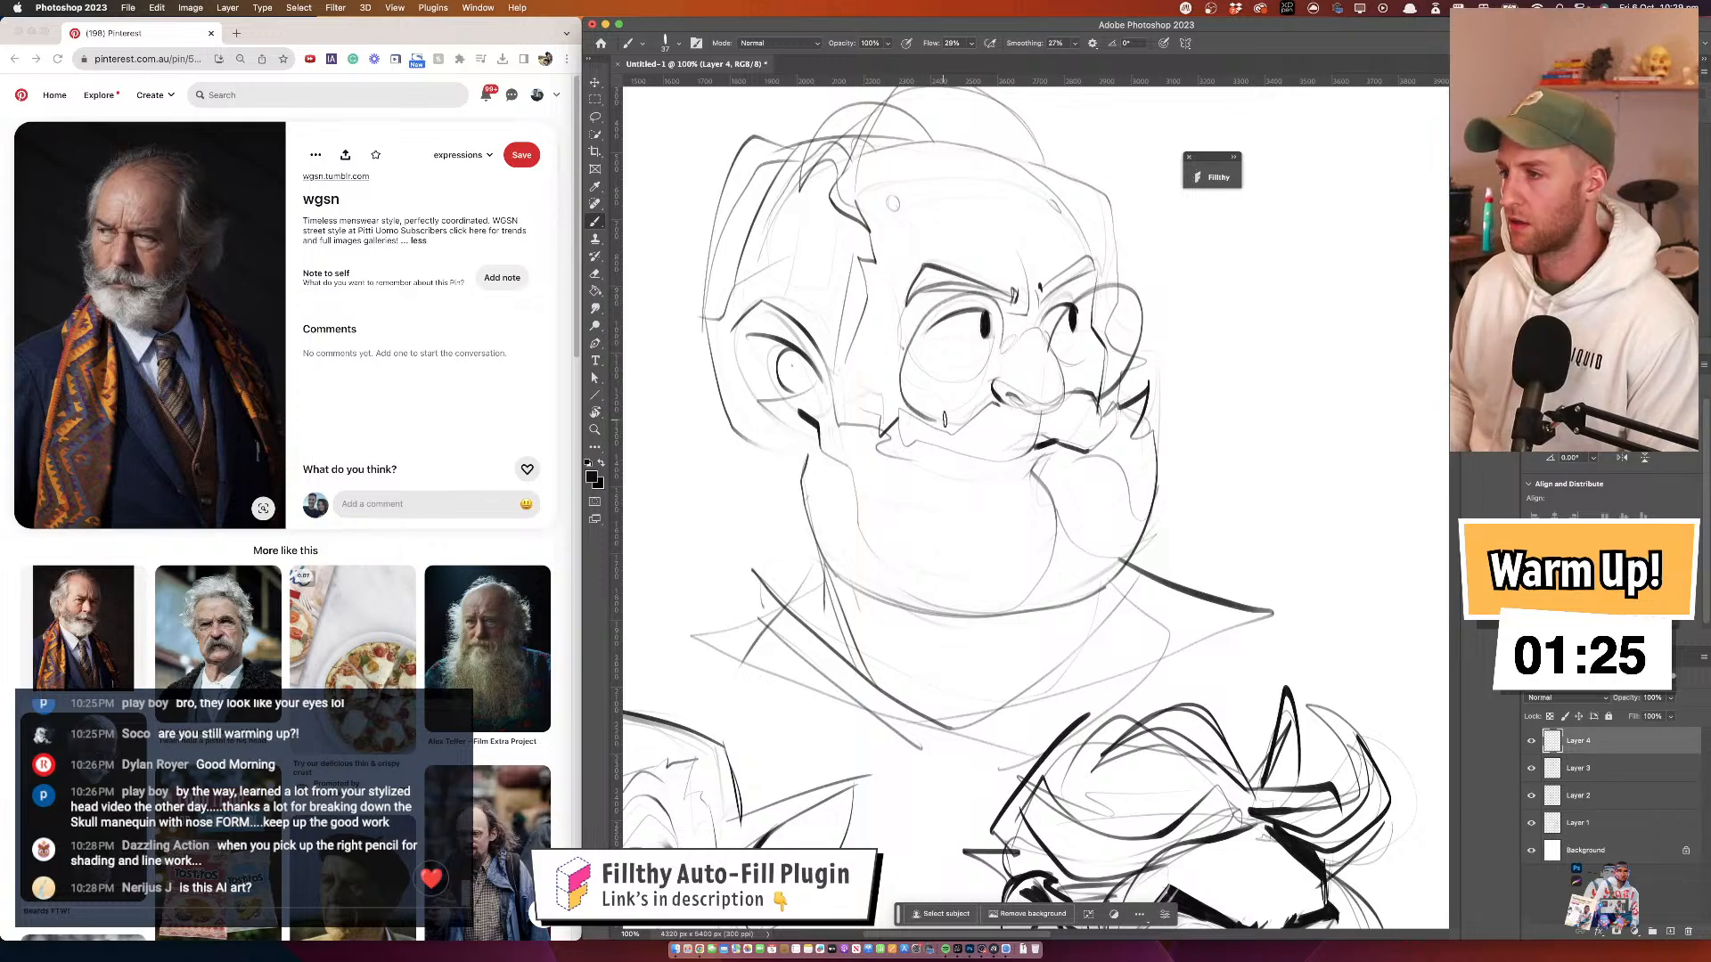
pyautogui.moveTo(1005, 354)
pyautogui.mouseDown()
pyautogui.moveTo(916, 391)
pyautogui.moveTo(836, 332)
pyautogui.moveTo(912, 345)
pyautogui.mouseUp()
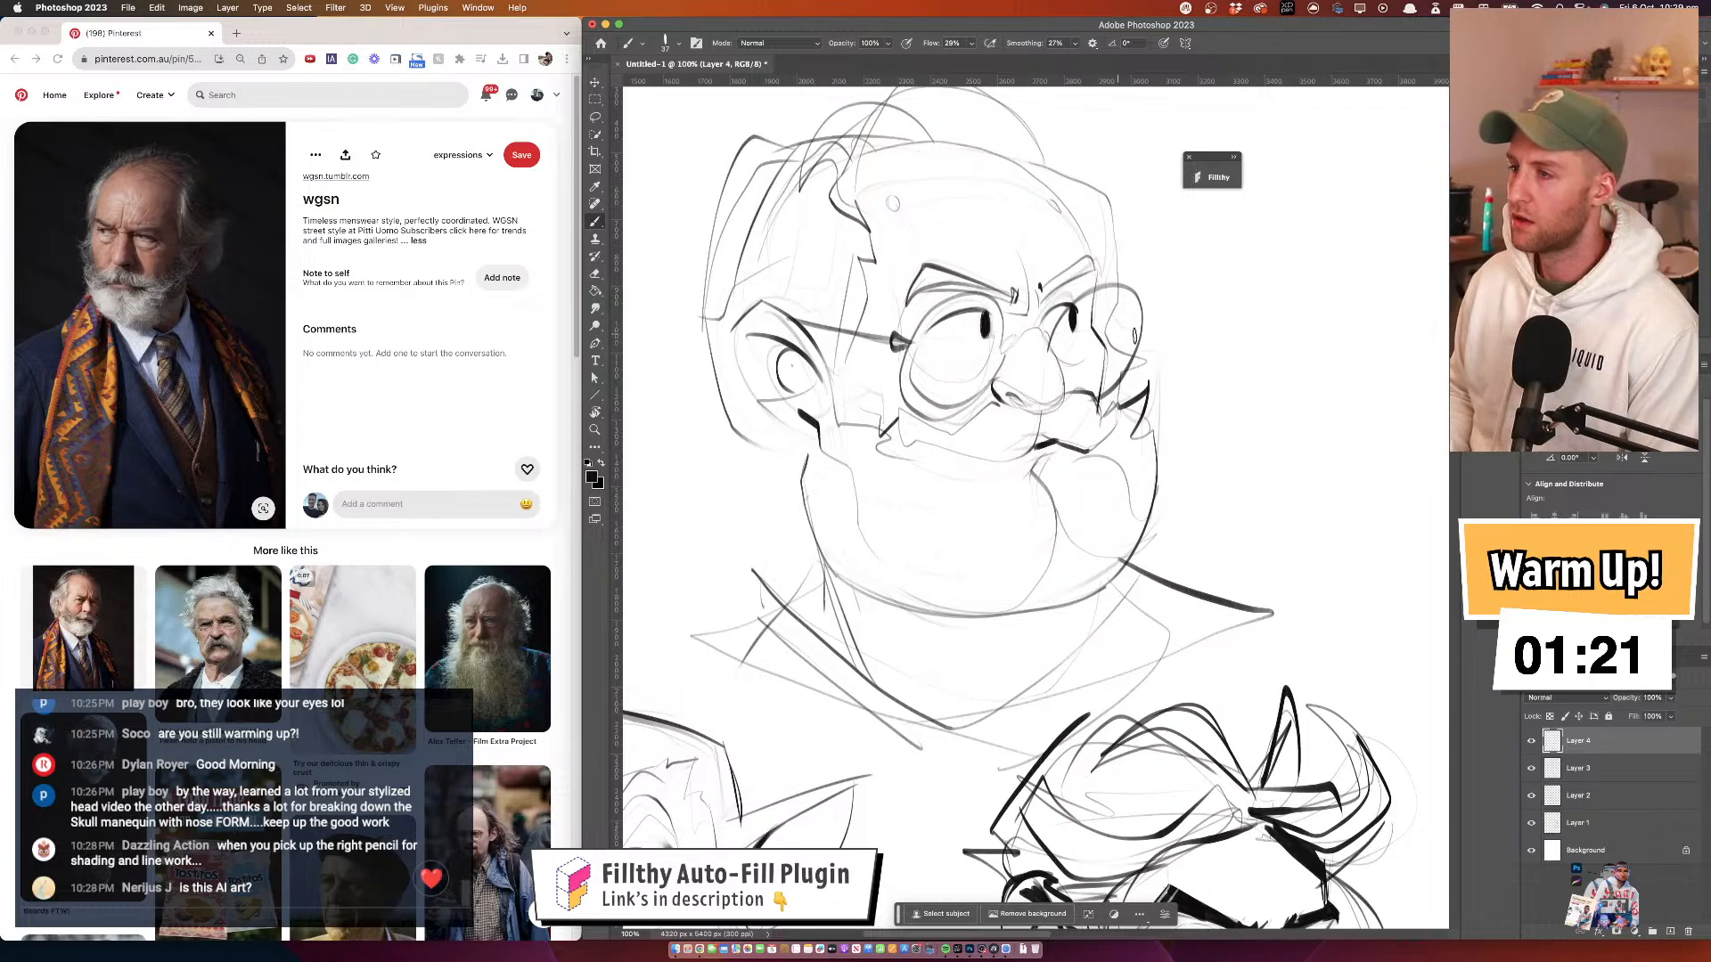
pyautogui.moveTo(1141, 330); pyautogui.dragTo(1149, 346)
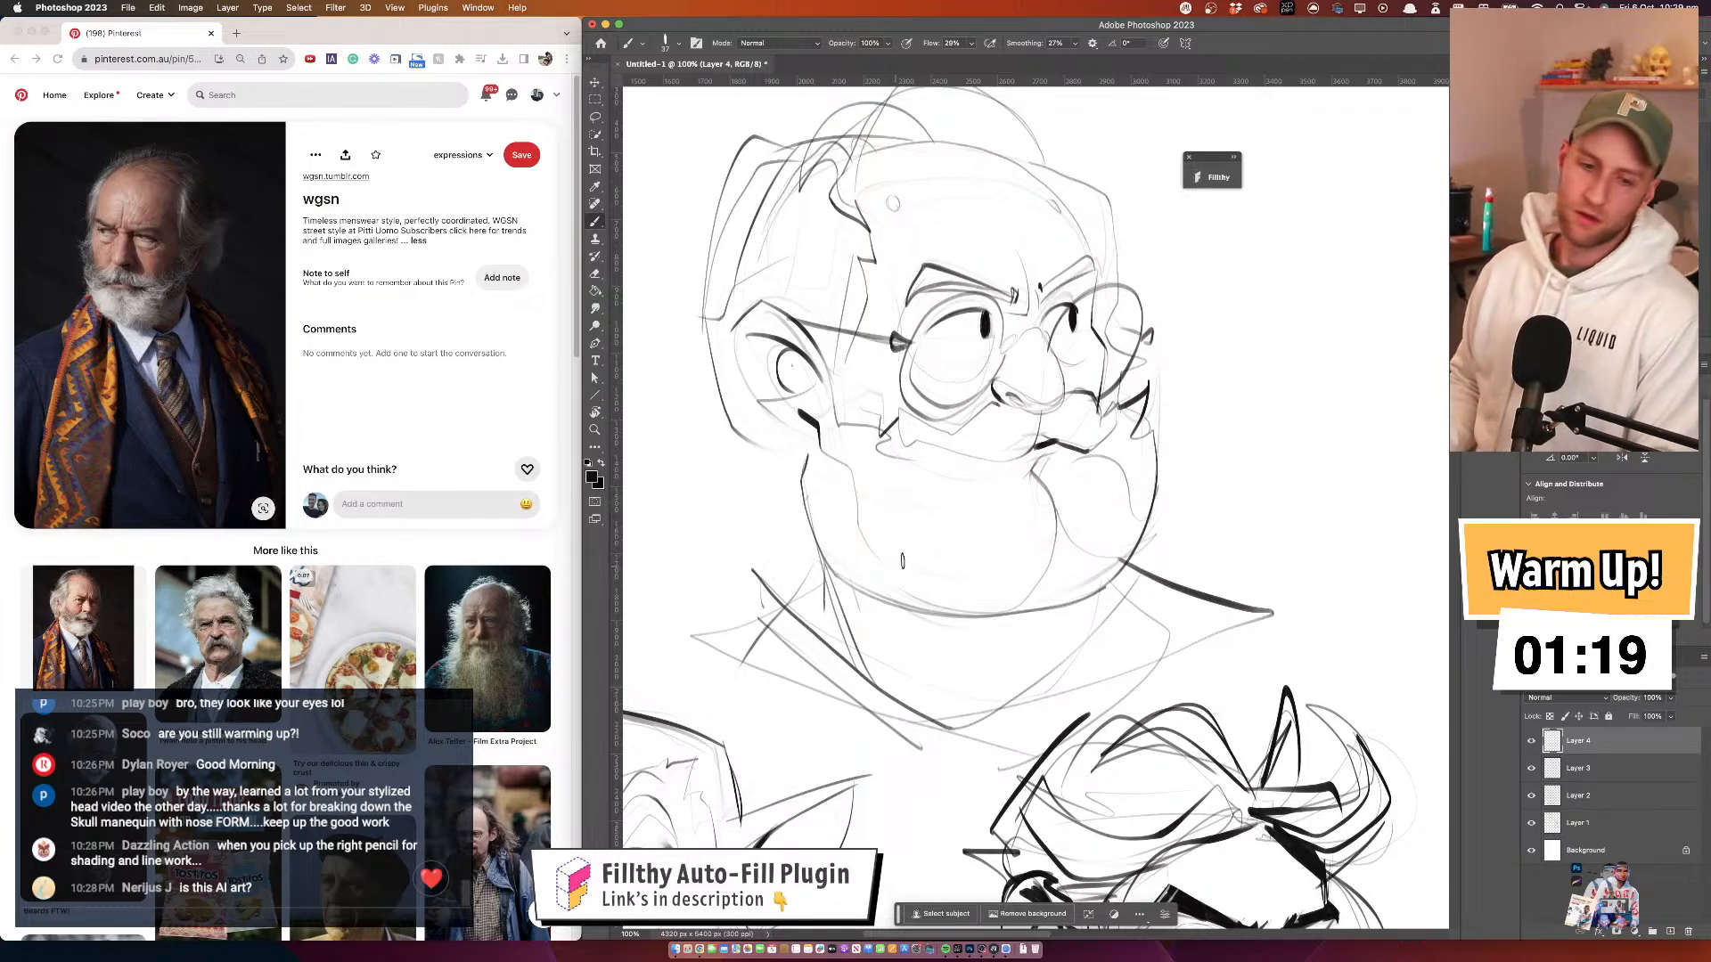
# Try heavier, larger spectacle frames with a thick bridge over both eyes
pyautogui.moveTo(929, 542); pyautogui.dragTo(1000, 466)
pyautogui.moveTo(1021, 324)
pyautogui.mouseDown()
pyautogui.moveTo(1061, 340)
pyautogui.moveTo(1045, 301)
pyautogui.moveTo(965, 409)
pyautogui.moveTo(1047, 285)
pyautogui.moveTo(1004, 278)
pyautogui.mouseUp()
pyautogui.press('super+z')
pyautogui.moveTo(916, 385); pyautogui.dragTo(999, 411)
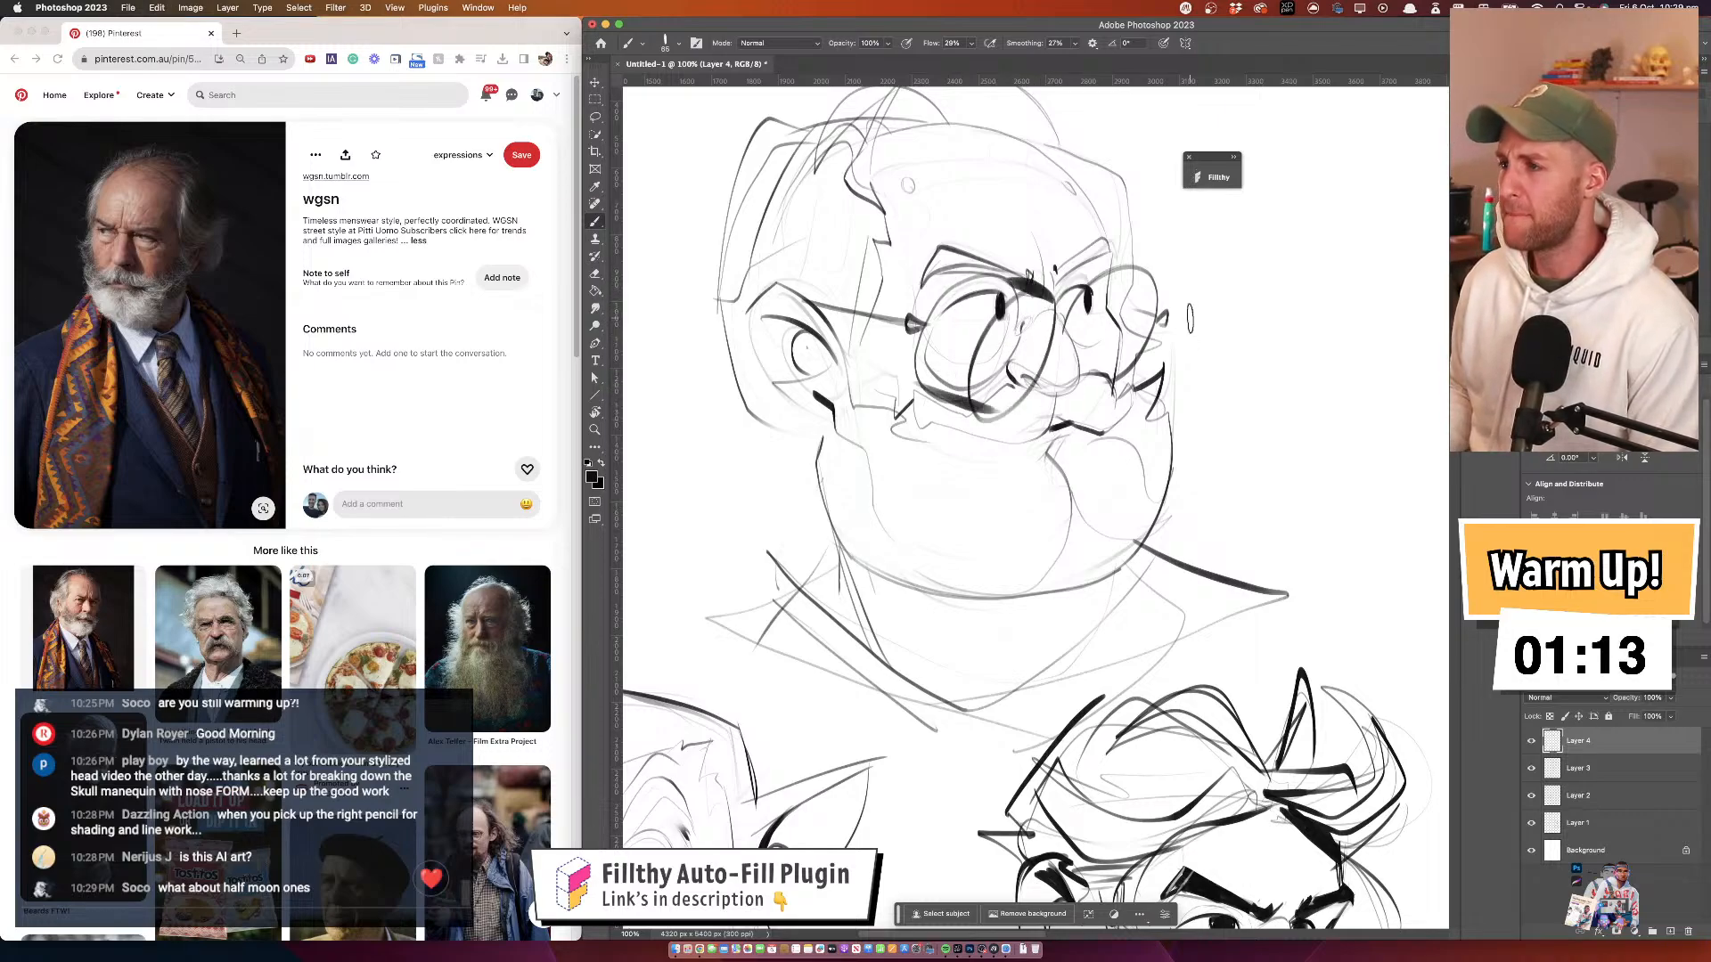
pyautogui.moveTo(1178, 293); pyautogui.dragTo(1118, 270)
pyautogui.moveTo(1096, 365); pyautogui.dragTo(1144, 391)
pyautogui.moveTo(1160, 505); pyautogui.dragTo(1144, 495)
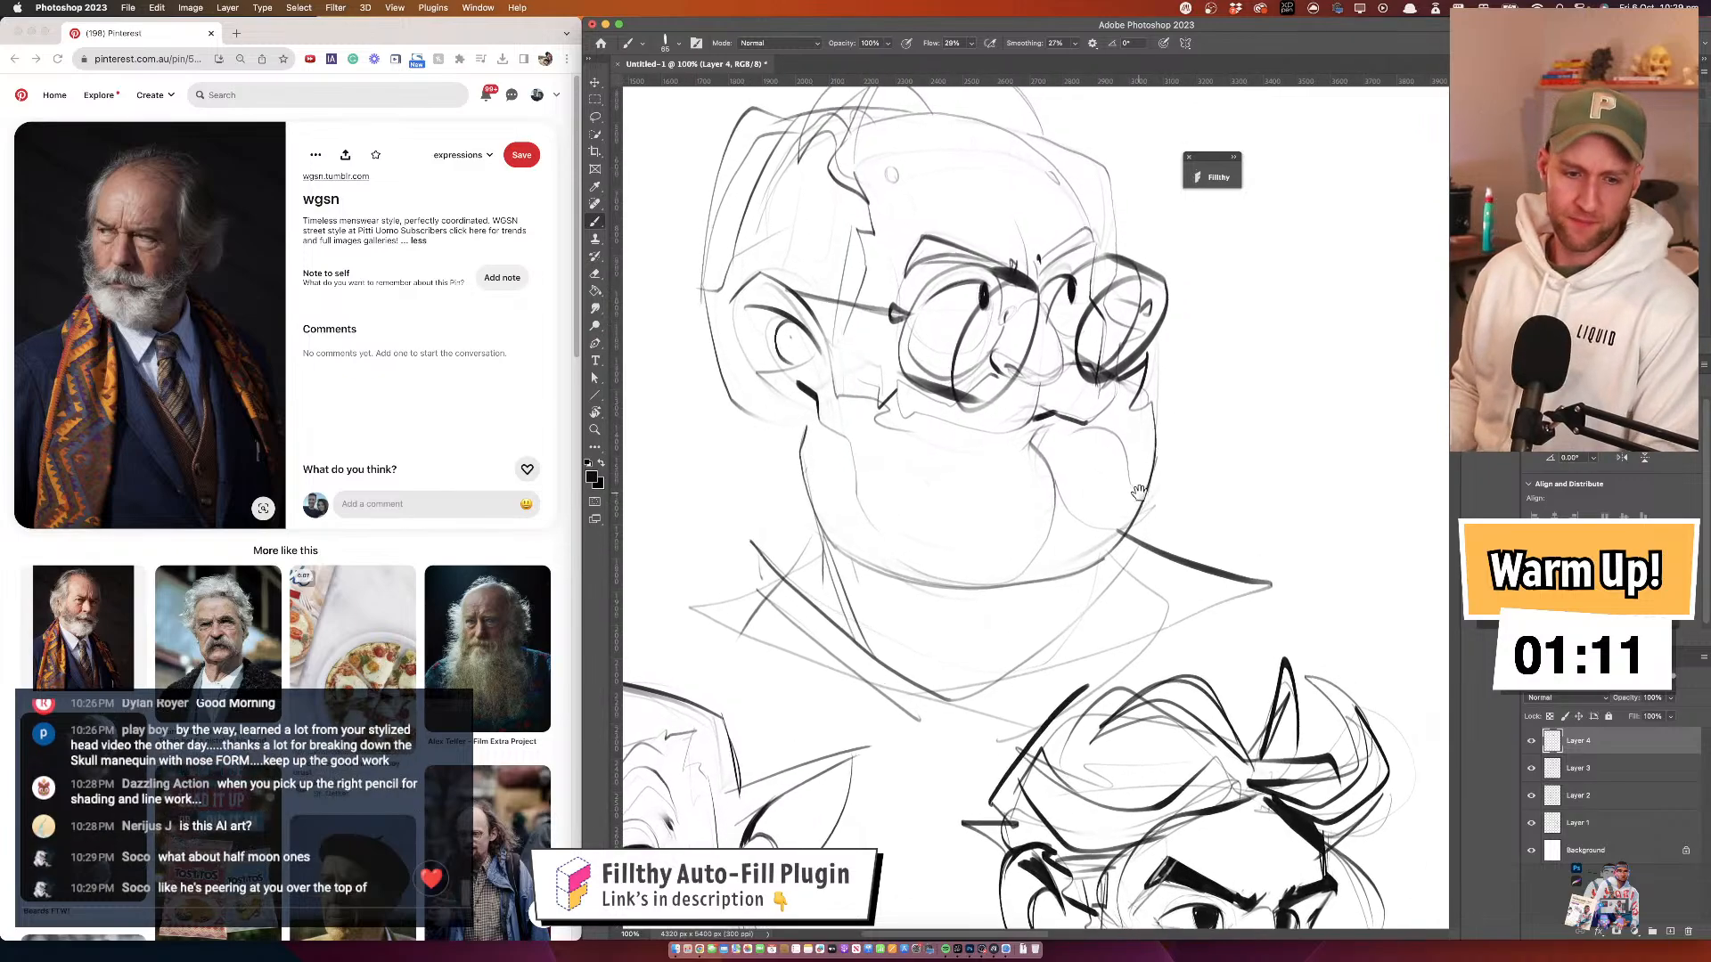
# Undo the heavy frame and bridge strokes over the thin round glasses
pyautogui.press('super+z')
pyautogui.press('super+z')
pyautogui.press('super+z')
pyautogui.press('super+z')
pyautogui.press('super+z')
pyautogui.press('super+z')
pyautogui.hscroll(-2, 1105, 472)
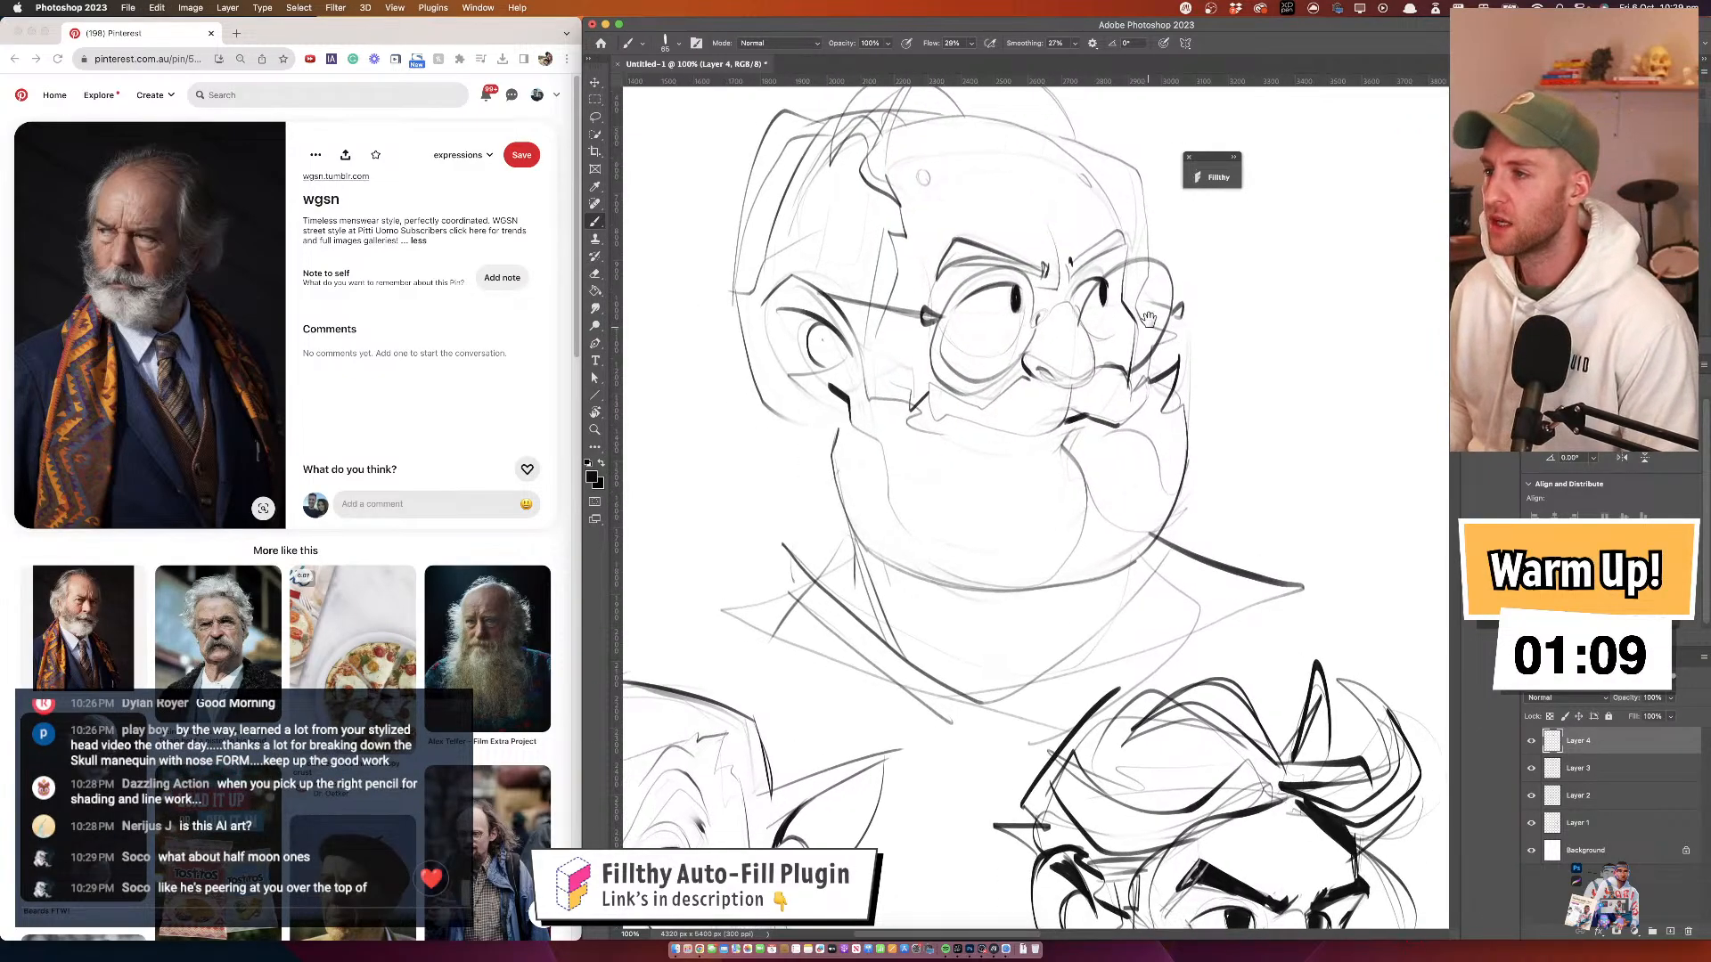
# Darken the moustache's lower edge and fill a solid black shadow under the beard along the neck
pyautogui.keyDown('ctrl'); pyautogui.keyDown('alt'); pyautogui.moveTo(1059, 440); pyautogui.dragTo(922, 399); pyautogui.keyUp('alt'); pyautogui.keyUp('ctrl')
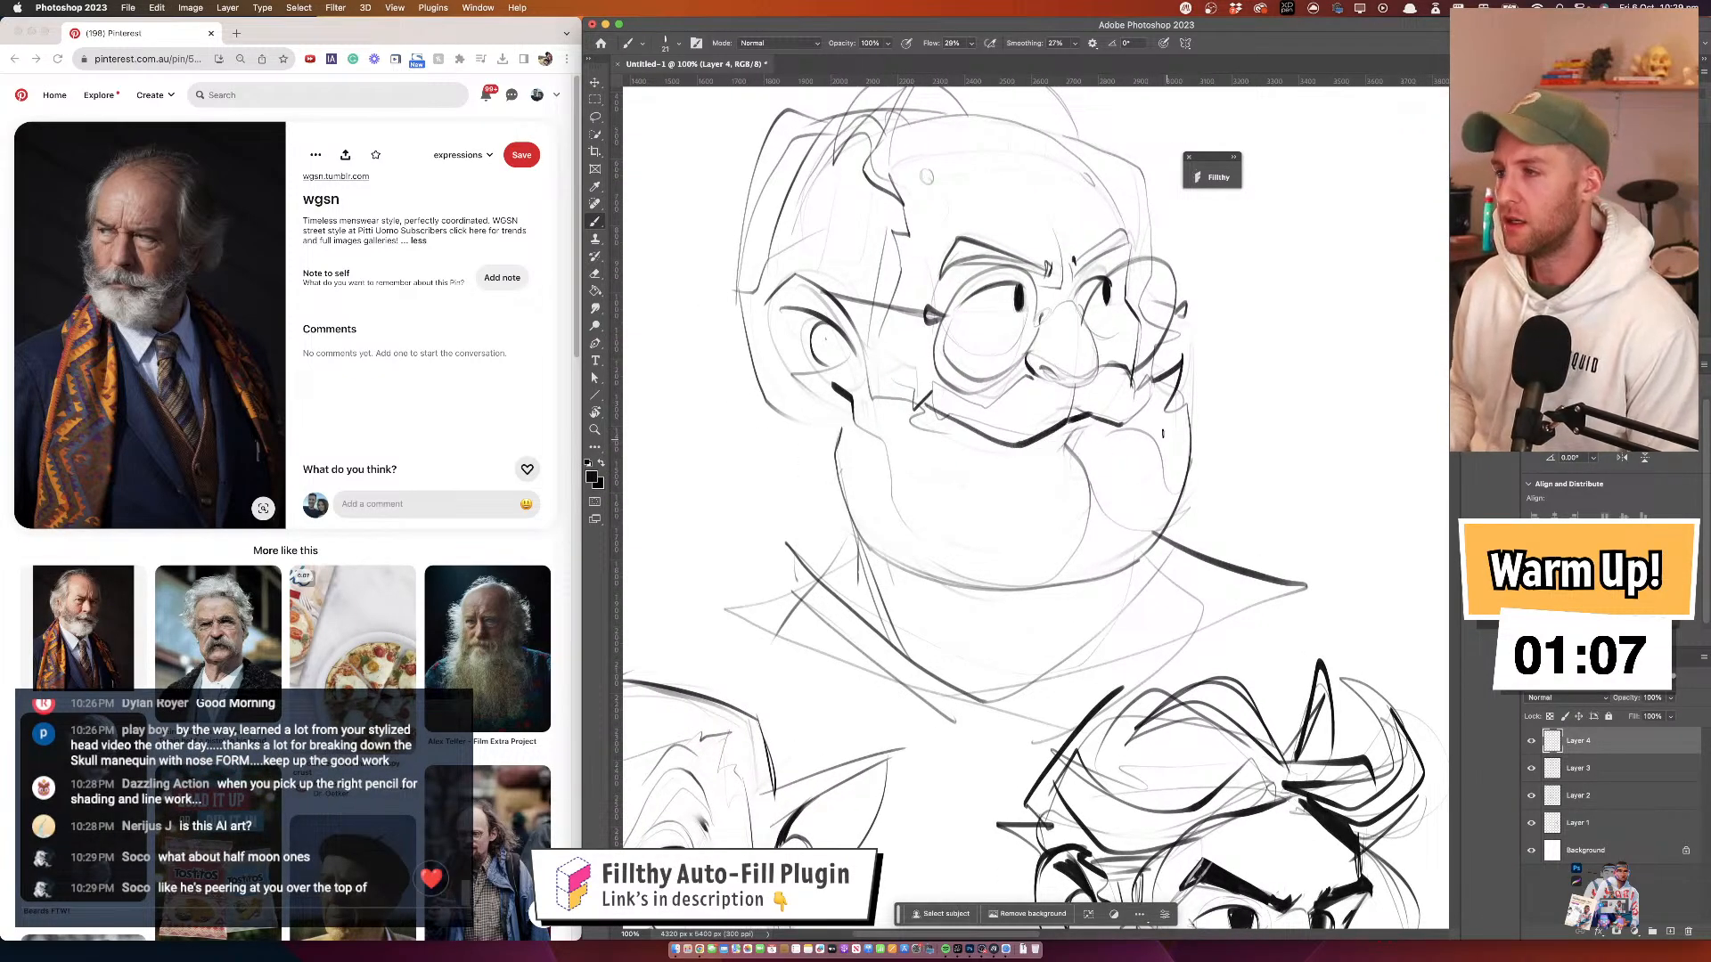
pyautogui.moveTo(834, 462)
pyautogui.mouseDown()
pyautogui.moveTo(902, 594)
pyautogui.moveTo(881, 418)
pyautogui.mouseUp()
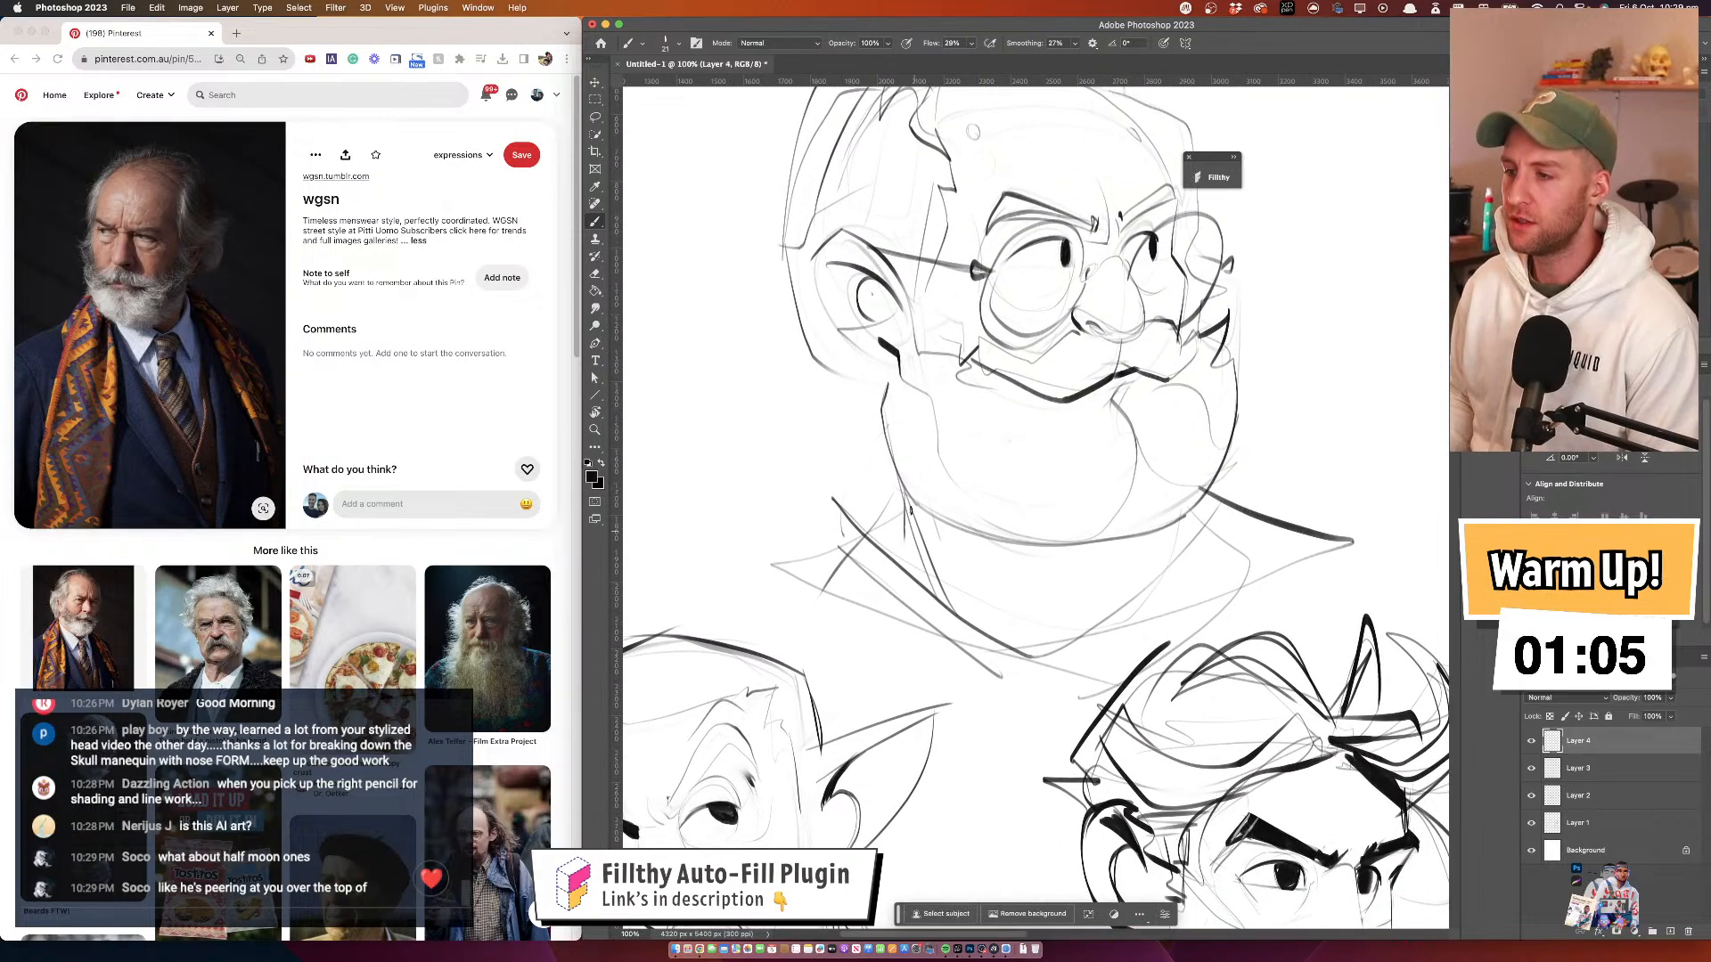
pyautogui.moveTo(902, 479); pyautogui.dragTo(946, 606)
pyautogui.moveTo(924, 524)
pyautogui.keyDown('ctrl'); pyautogui.keyDown('alt'); pyautogui.mouseDown()
pyautogui.moveTo(1080, 567)
pyautogui.moveTo(1131, 535)
pyautogui.moveTo(947, 555)
pyautogui.moveTo(905, 497)
pyautogui.moveTo(964, 547)
pyautogui.moveTo(1159, 537)
pyautogui.mouseUp(); pyautogui.keyUp('alt'); pyautogui.keyUp('ctrl')
pyautogui.hotkey('ctrl', 'z')
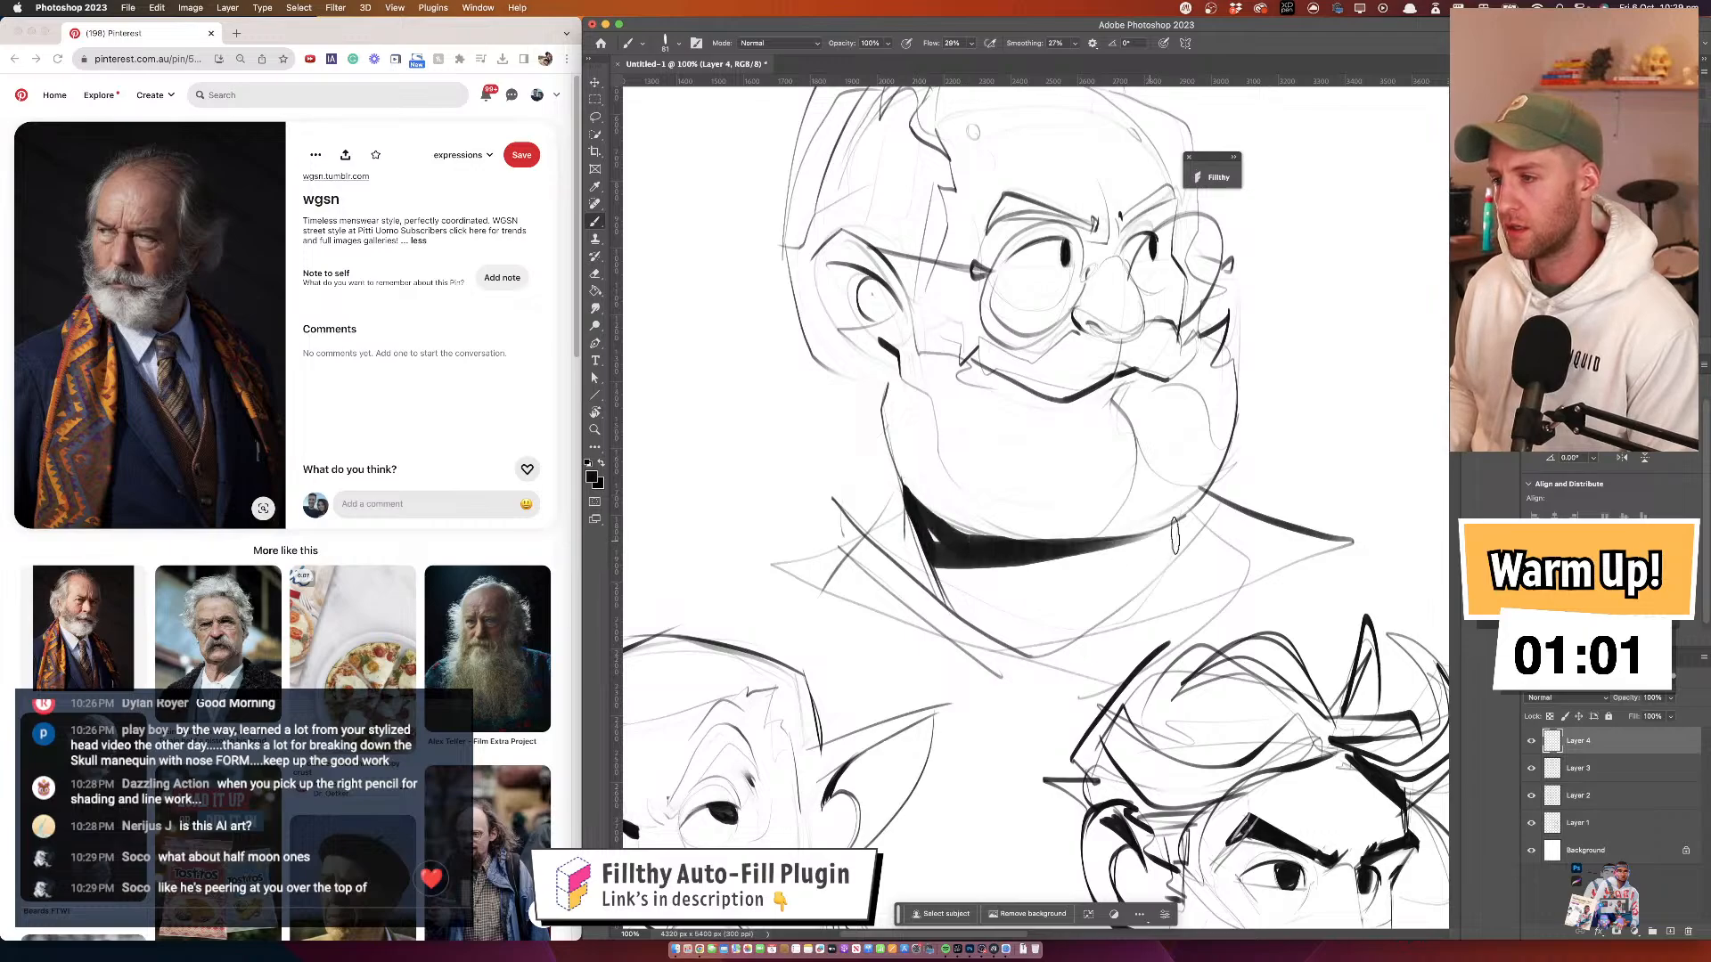
pyautogui.moveTo(1238, 345)
pyautogui.mouseDown()
pyautogui.moveTo(1274, 426)
pyautogui.moveTo(1255, 449)
pyautogui.mouseUp()
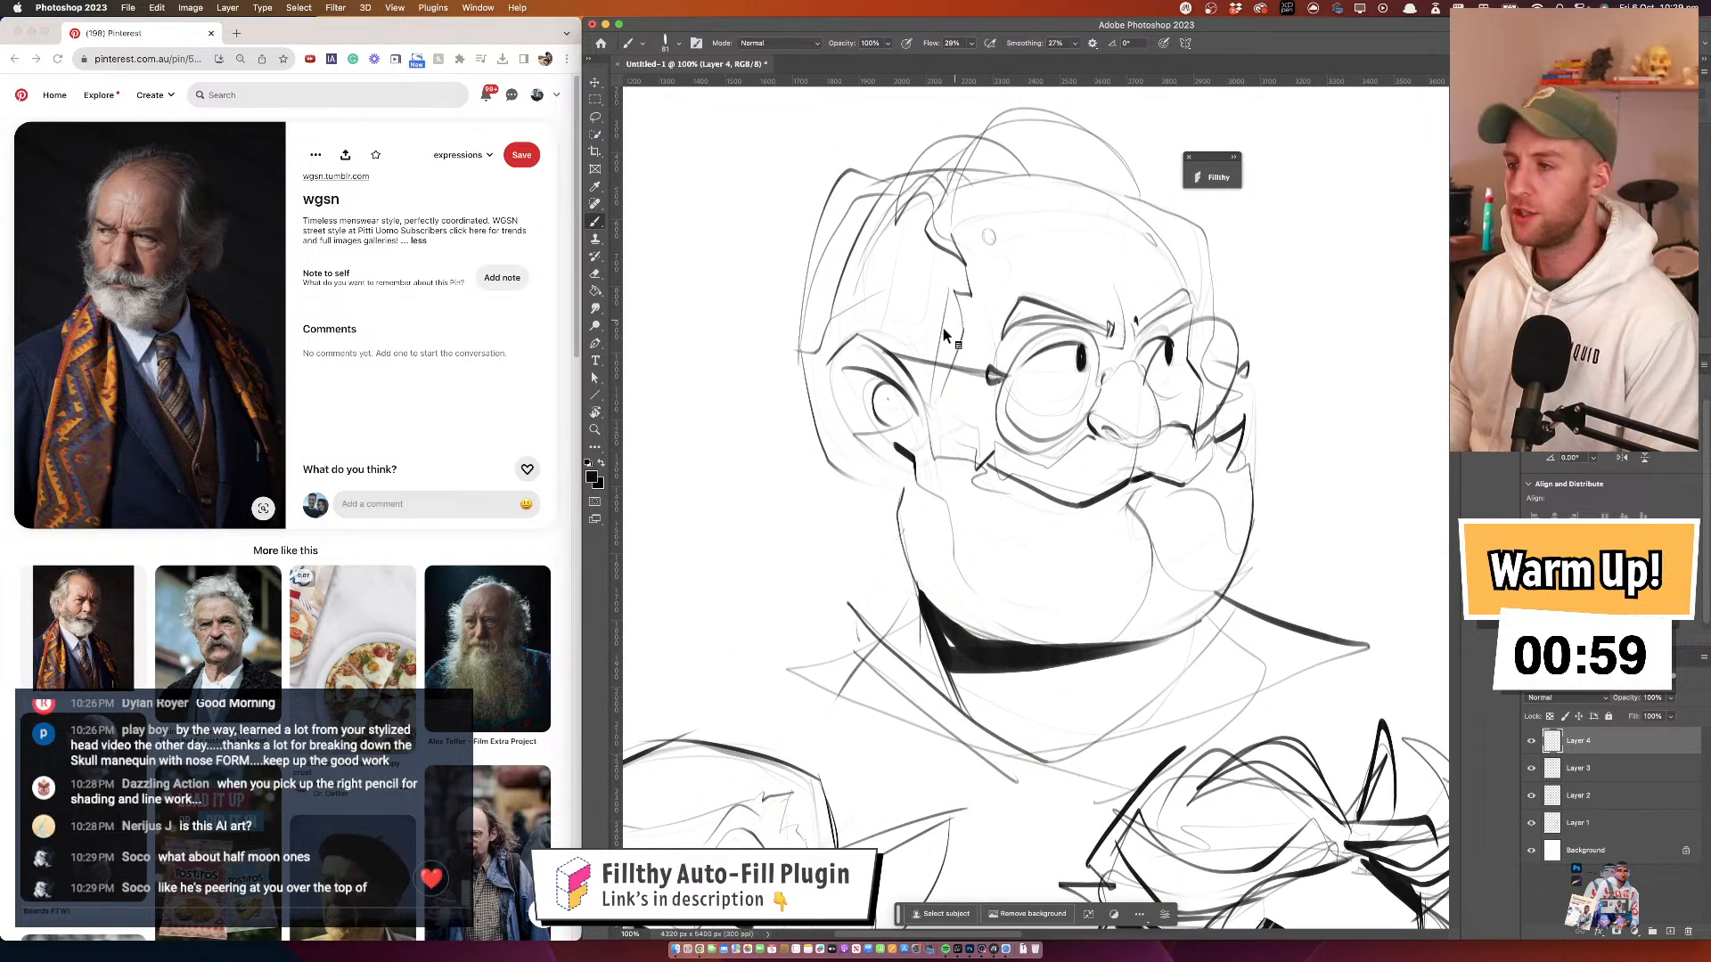
# Thicken the ear's outline and try a rounded hair tuft sweeping out behind the ear
pyautogui.keyDown('ctrl'); pyautogui.keyDown('alt'); pyautogui.moveTo(989, 330); pyautogui.dragTo(973, 330); pyautogui.keyUp('alt'); pyautogui.keyUp('ctrl')
pyautogui.moveTo(830, 361)
pyautogui.mouseDown()
pyautogui.moveTo(916, 475)
pyautogui.moveTo(802, 362)
pyautogui.moveTo(783, 469)
pyautogui.mouseUp()
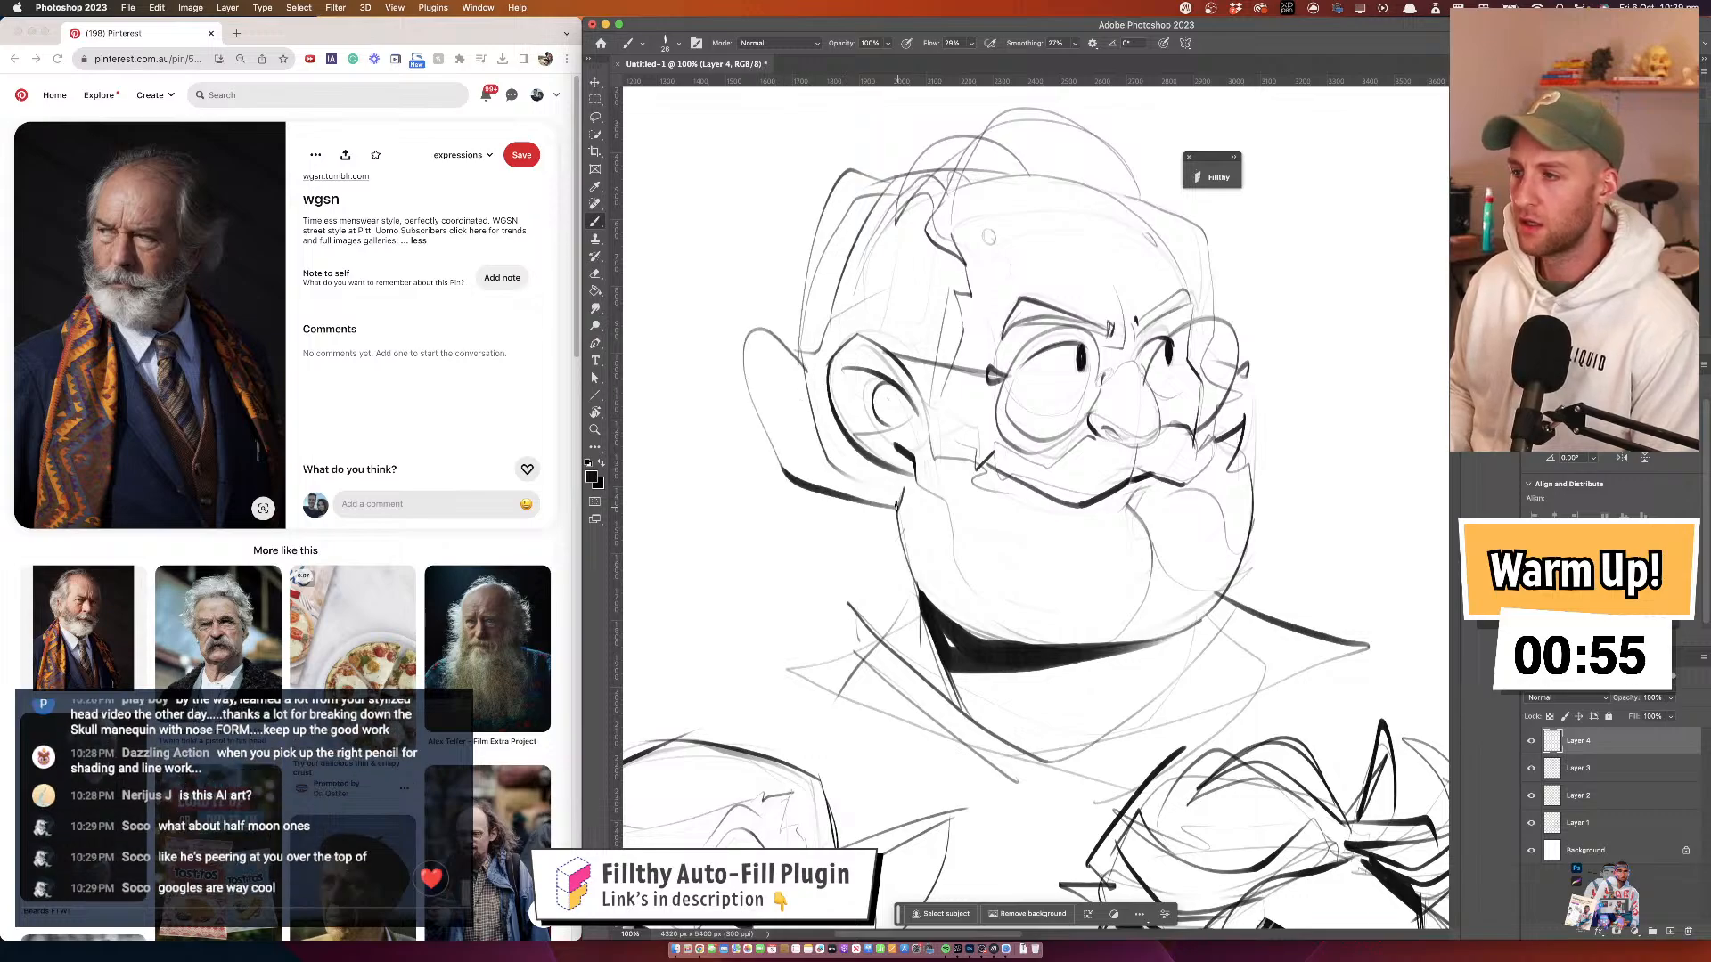
pyautogui.press('super+z')
pyautogui.moveTo(907, 463)
pyautogui.mouseDown()
pyautogui.moveTo(798, 480)
pyautogui.moveTo(767, 435)
pyautogui.moveTo(836, 348)
pyautogui.moveTo(878, 388)
pyautogui.moveTo(836, 501)
pyautogui.moveTo(777, 457)
pyautogui.moveTo(833, 284)
pyautogui.mouseUp()
pyautogui.press('super+z')
pyautogui.moveTo(792, 318); pyautogui.dragTo(840, 320)
pyautogui.press('super+z')
pyautogui.press('super+z')
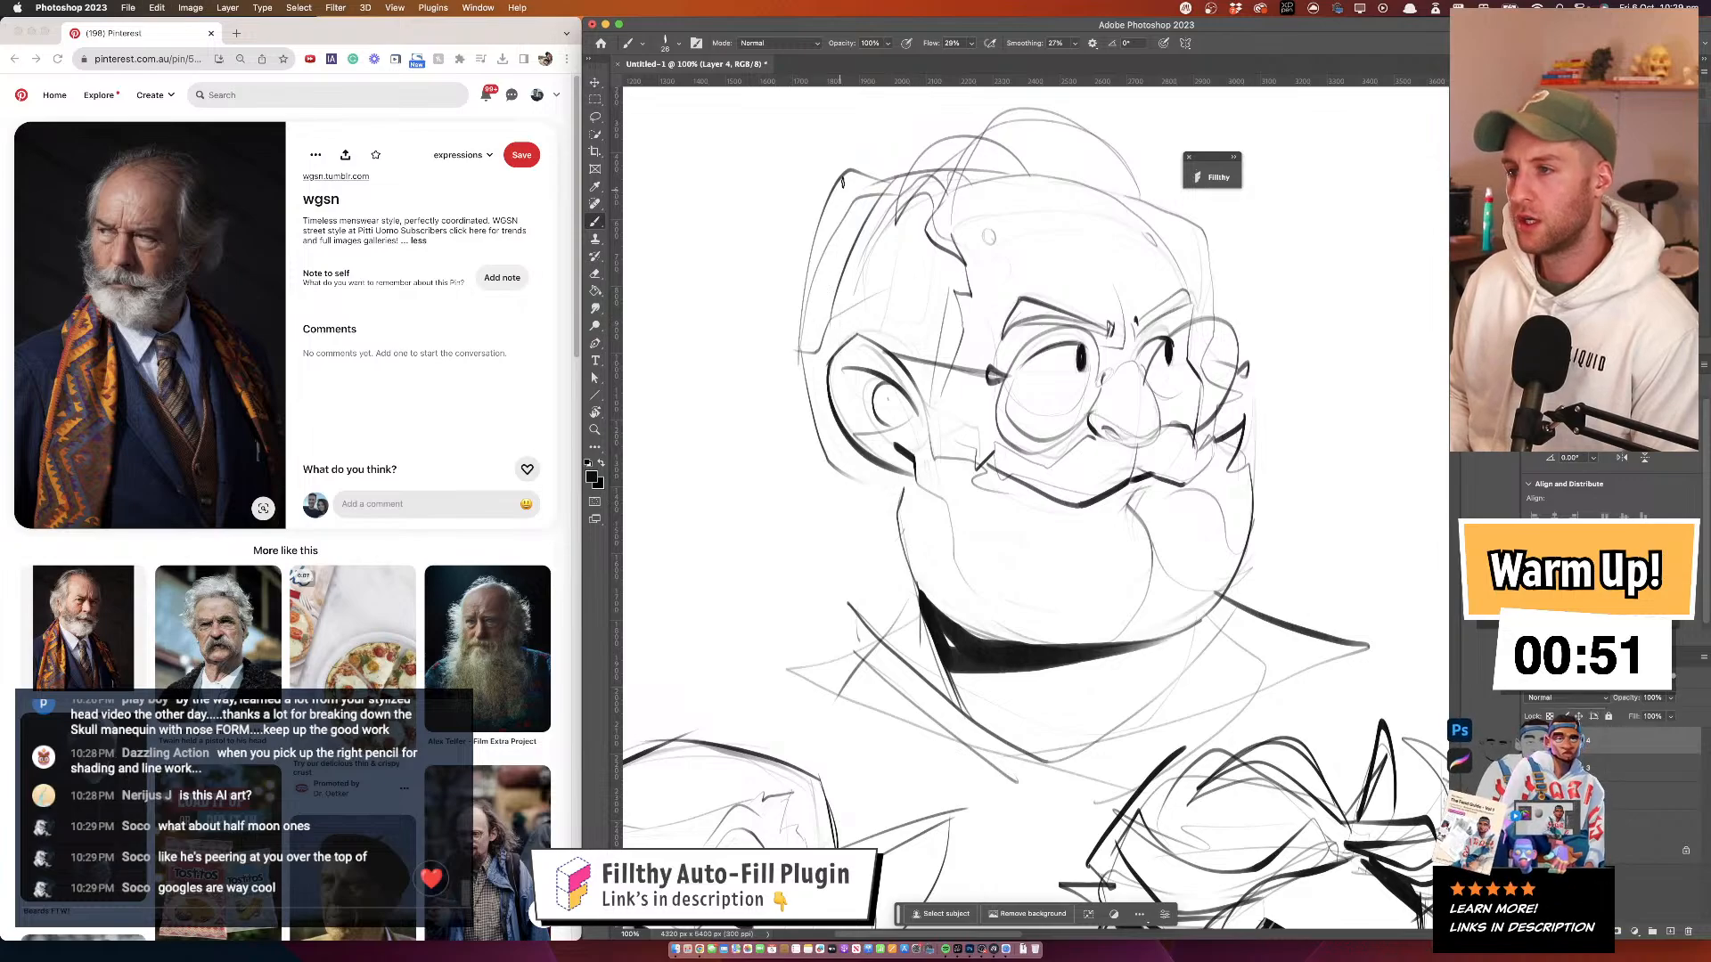
# Draw a heavy line down the back of the head and a pointed hair tuft curving behind the ear
pyautogui.moveTo(853, 172)
pyautogui.mouseDown()
pyautogui.moveTo(788, 344)
pyautogui.moveTo(751, 335)
pyautogui.moveTo(845, 501)
pyautogui.moveTo(916, 484)
pyautogui.mouseUp()
pyautogui.moveTo(1126, 646)
pyautogui.mouseDown()
pyautogui.moveTo(1142, 610)
pyautogui.moveTo(1089, 573)
pyautogui.moveTo(1150, 565)
pyautogui.mouseUp()
pyautogui.moveTo(1080, 368)
pyautogui.mouseDown()
pyautogui.moveTo(1025, 382)
pyautogui.moveTo(1046, 375)
pyautogui.mouseUp()
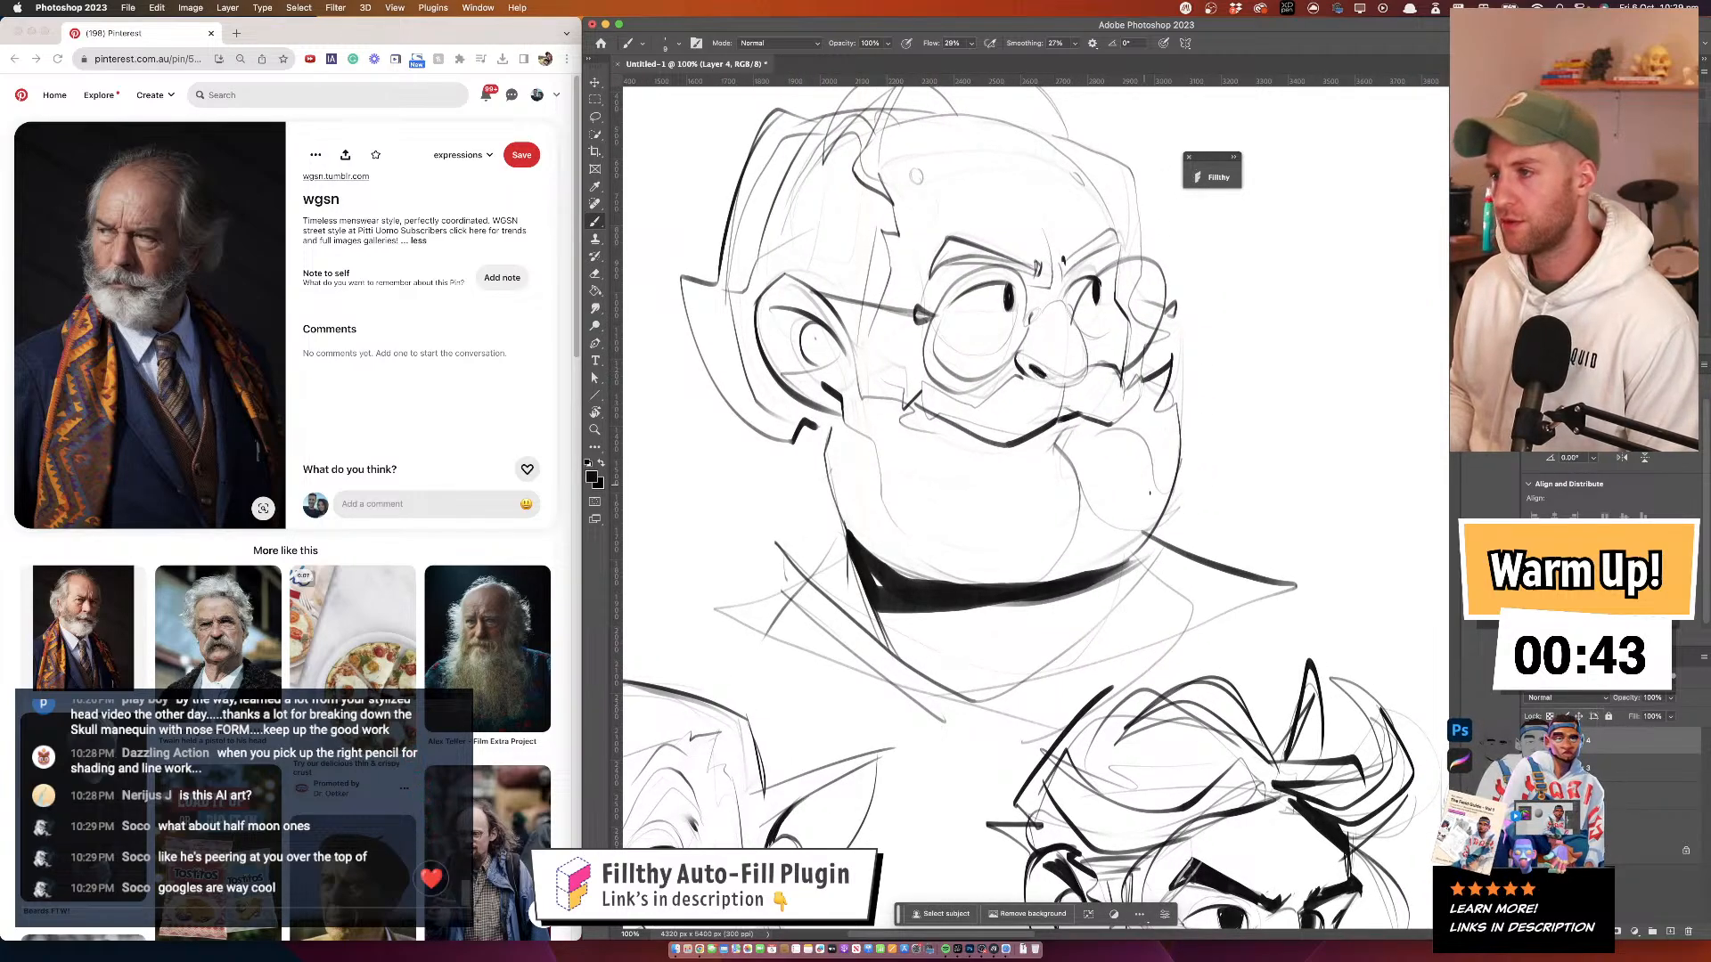
# Redraw the dark nostril accent on the underside of the nose
pyautogui.press('super+z')
pyautogui.moveTo(1028, 364); pyautogui.dragTo(1034, 367)
pyautogui.moveTo(1091, 271)
pyautogui.mouseDown()
pyautogui.moveTo(1109, 312)
pyautogui.moveTo(1177, 308)
pyautogui.moveTo(1096, 205)
pyautogui.moveTo(957, 151)
pyautogui.moveTo(863, 184)
pyautogui.moveTo(1133, 267)
pyautogui.moveTo(1017, 160)
pyautogui.moveTo(927, 156)
pyautogui.mouseUp()
pyautogui.press('super+z')
pyautogui.moveTo(1116, 371)
pyautogui.mouseDown()
pyautogui.moveTo(1137, 362)
pyautogui.moveTo(1119, 301)
pyautogui.moveTo(1150, 241)
pyautogui.mouseUp()
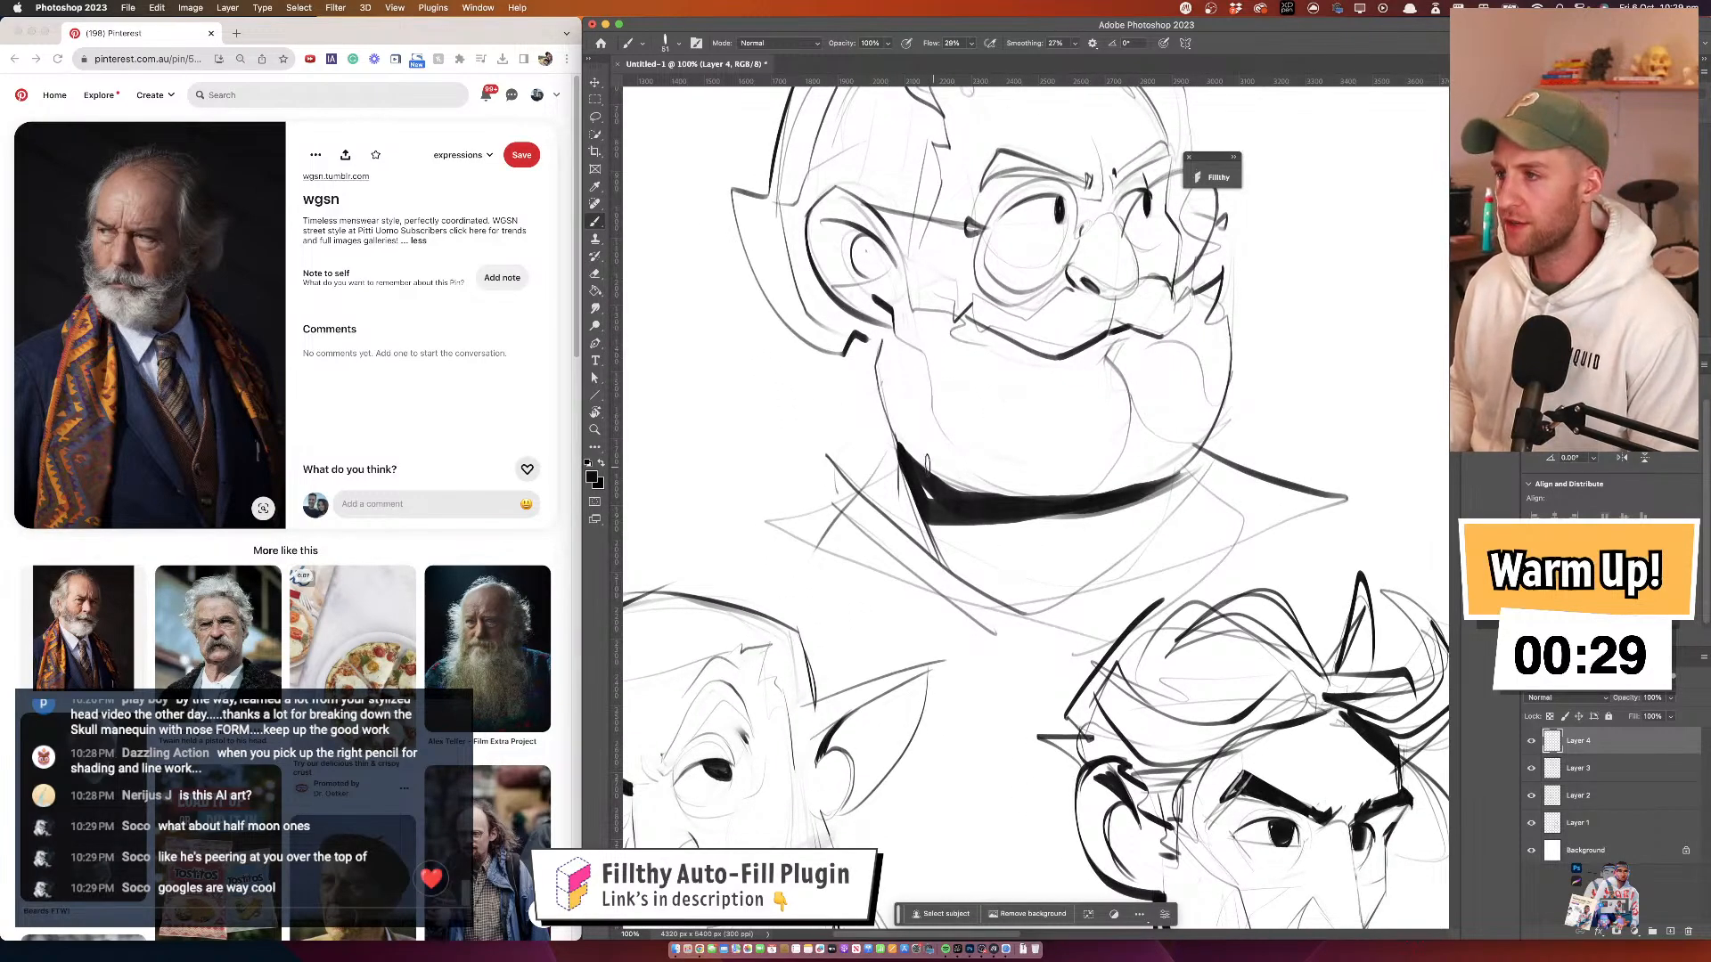
# Extend the neck shadow with a tapered black stroke down the near side of the neck and flip the canvas horizontally
pyautogui.moveTo(850, 473)
pyautogui.mouseDown()
pyautogui.moveTo(1236, 441)
pyautogui.moveTo(1066, 657)
pyautogui.mouseUp()
pyautogui.press('super+z')
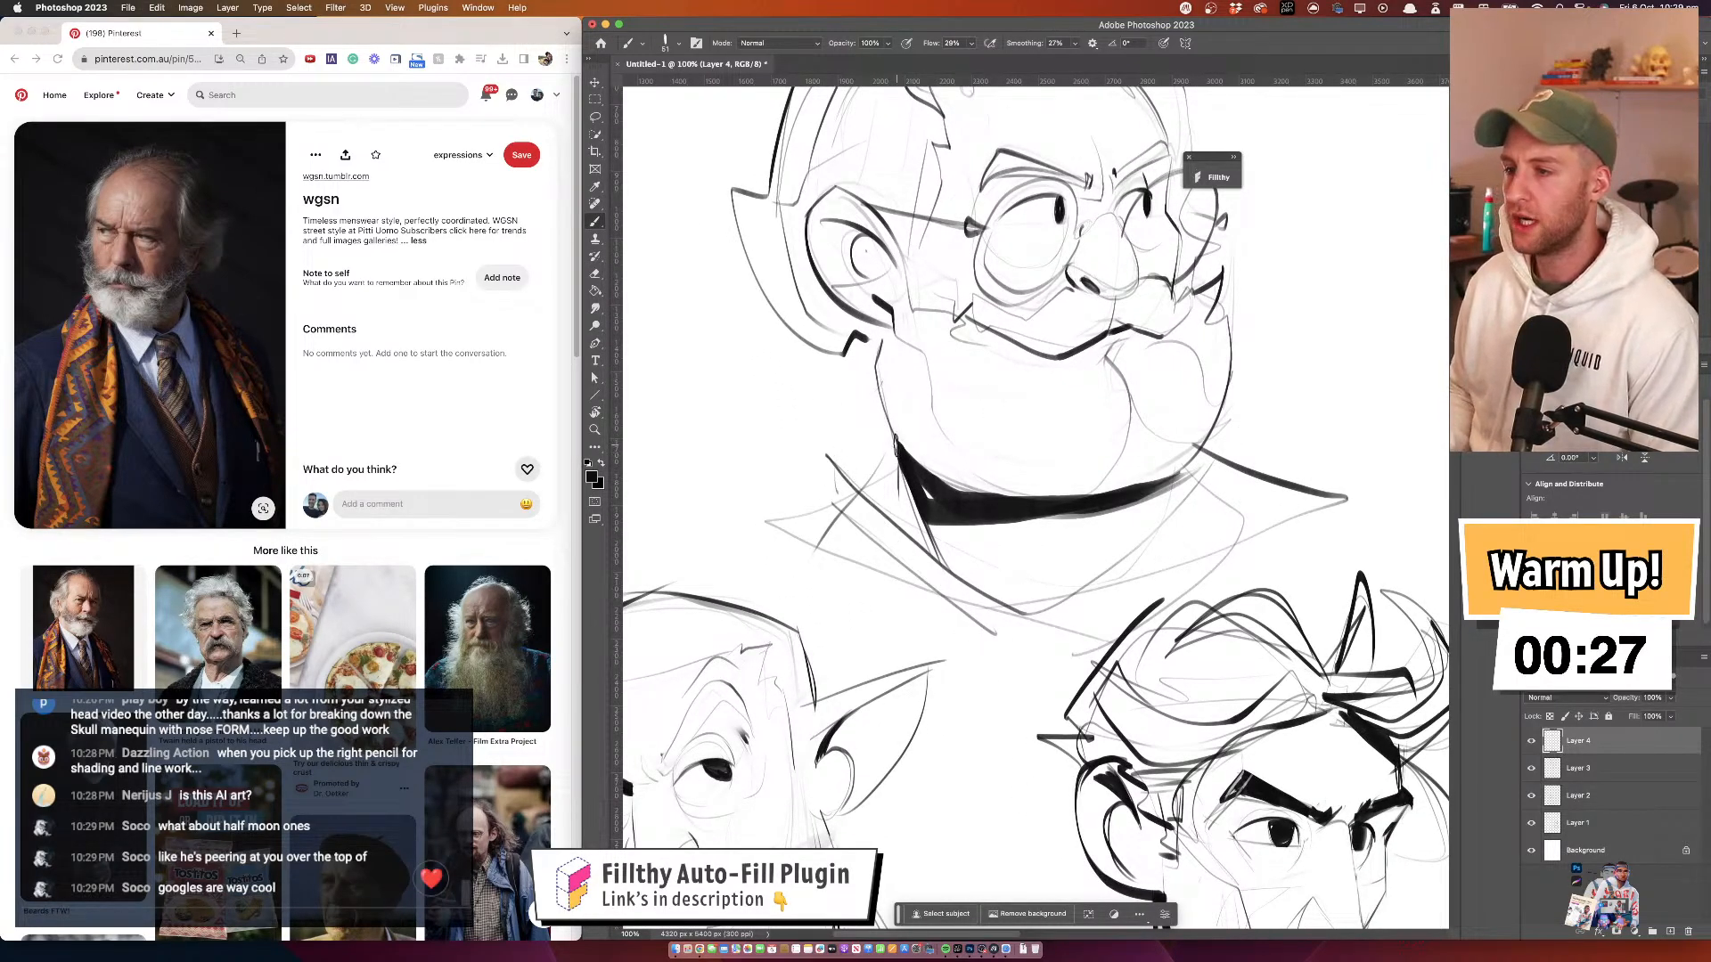
pyautogui.moveTo(880, 409)
pyautogui.mouseDown()
pyautogui.moveTo(948, 568)
pyautogui.moveTo(921, 512)
pyautogui.mouseUp()
pyautogui.press('super+shift+h')
pyautogui.moveTo(1088, 405); pyautogui.dragTo(1012, 438)
pyautogui.moveTo(856, 243)
pyautogui.keyDown('ctrl'); pyautogui.keyDown('alt'); pyautogui.mouseDown()
pyautogui.moveTo(858, 331)
pyautogui.moveTo(921, 323)
pyautogui.mouseUp(); pyautogui.keyUp('alt'); pyautogui.keyUp('ctrl')
pyautogui.press('super+z')
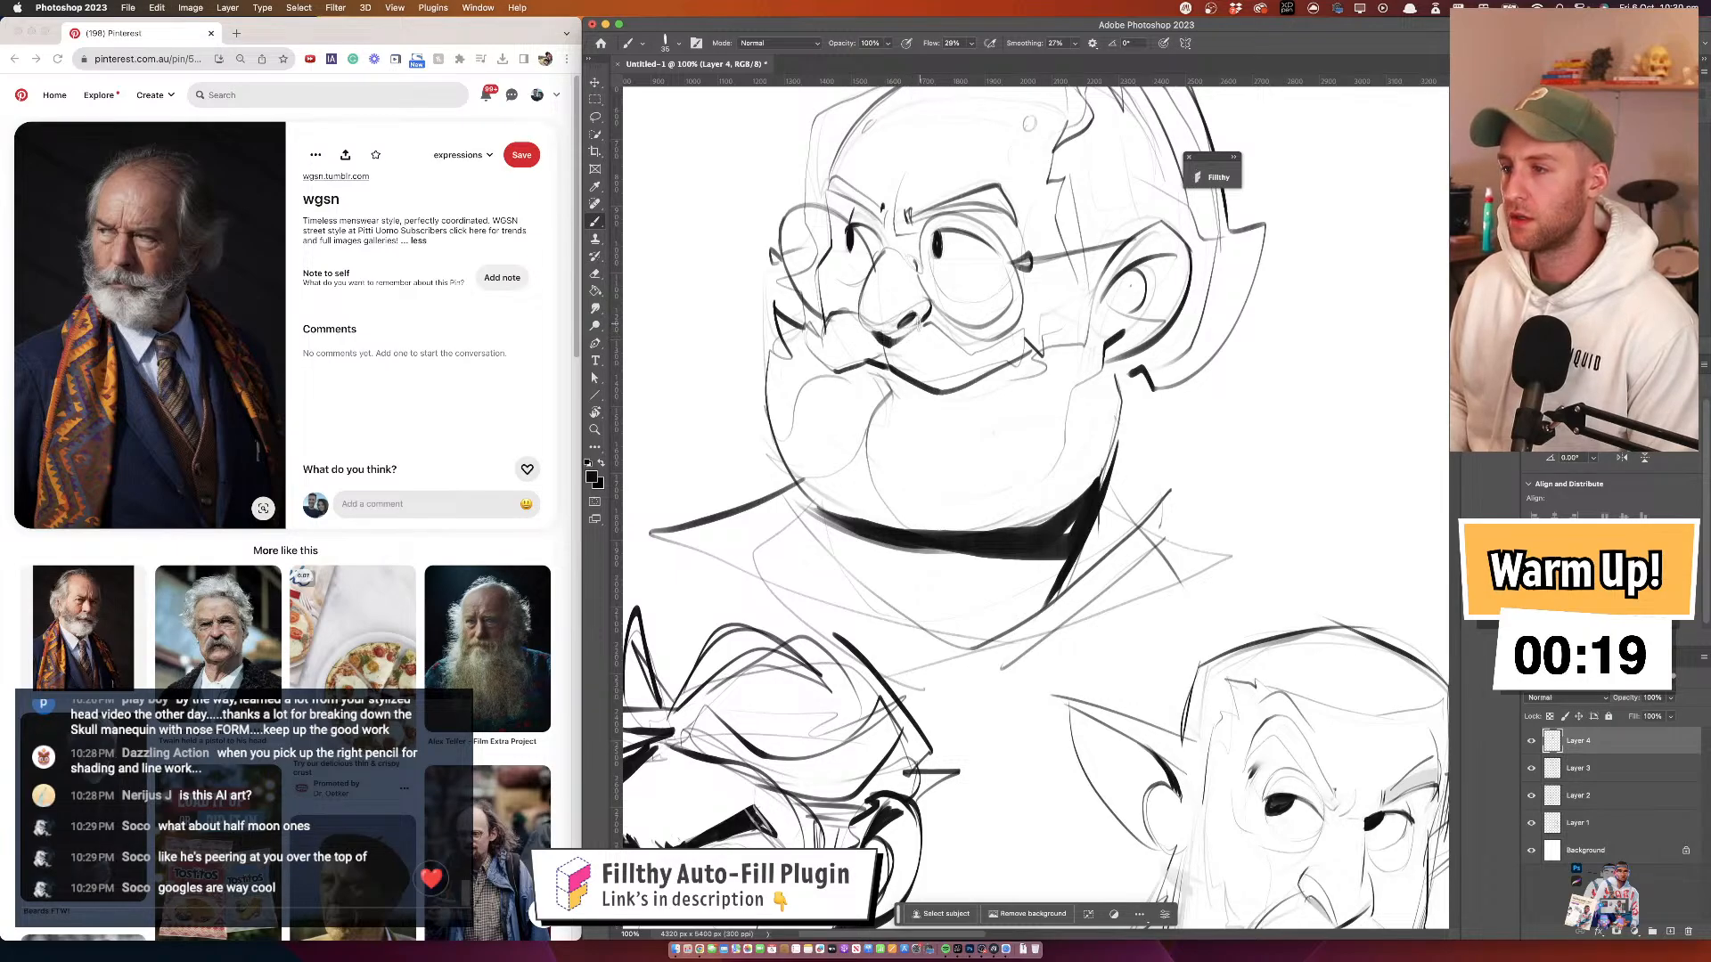
# Thicken the front outline of the bald skull and enlarge the black accent under the nose on the flipped head
pyautogui.press('z')
pyautogui.keyDown('alt'); pyautogui.click(1056, 410); pyautogui.keyUp('alt')
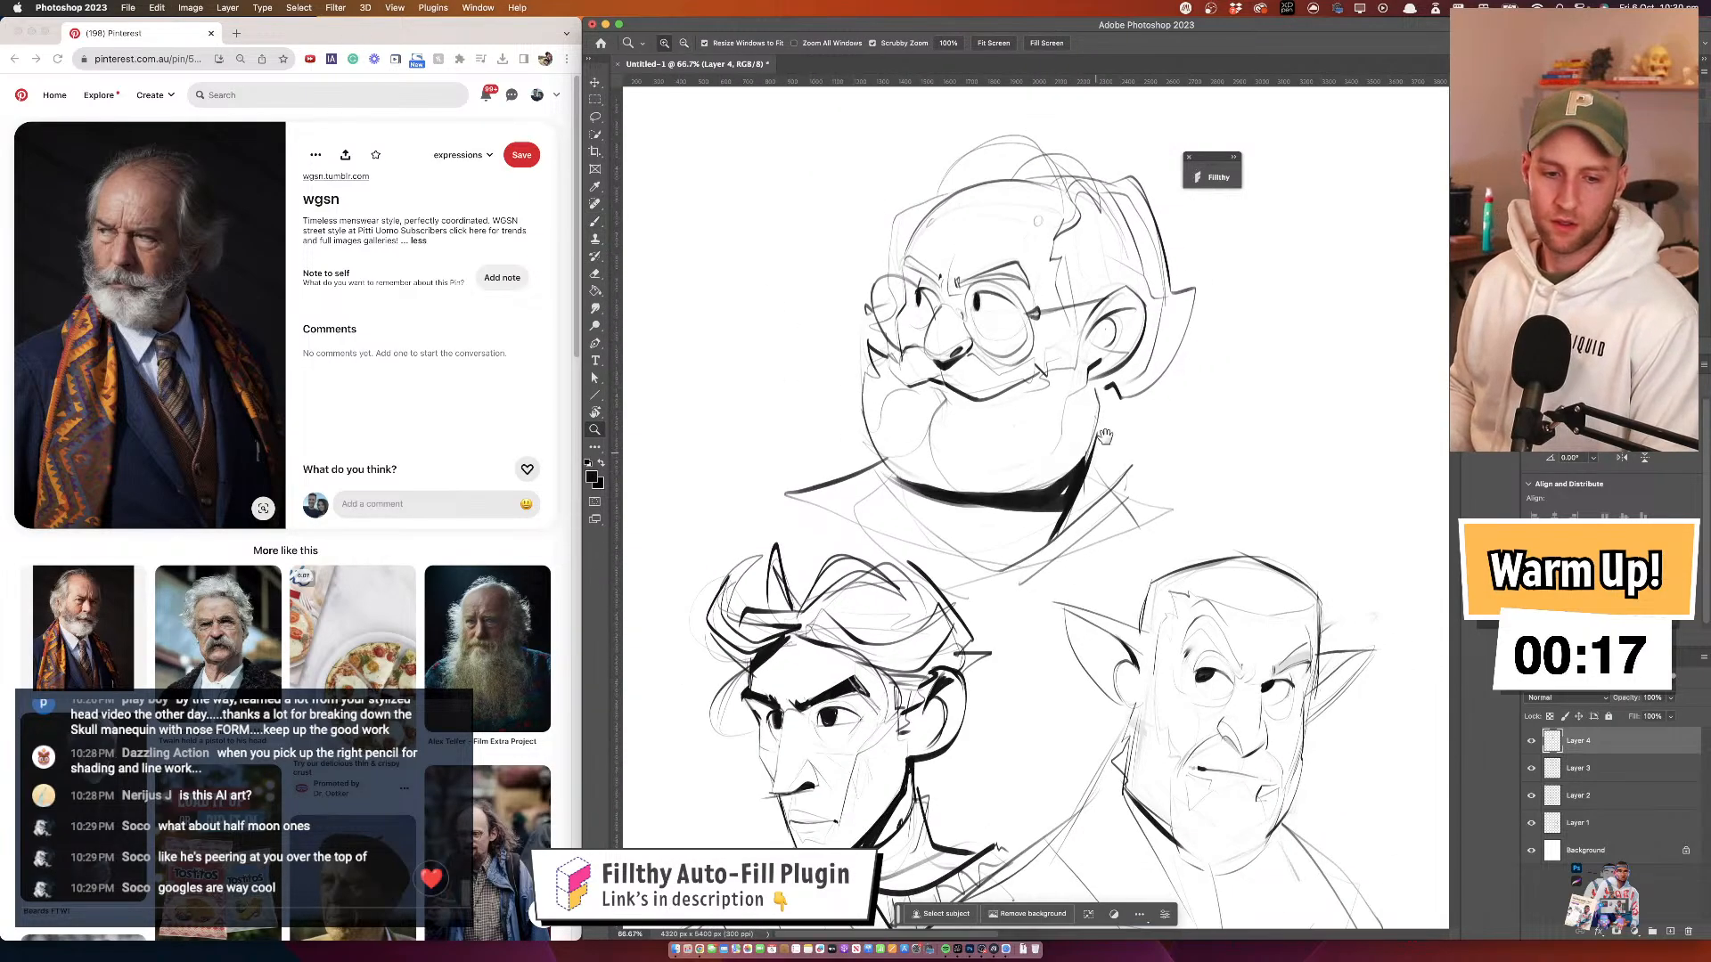
pyautogui.moveTo(1101, 445)
pyautogui.mouseDown()
pyautogui.moveTo(1134, 391)
pyautogui.moveTo(1118, 427)
pyautogui.mouseUp()
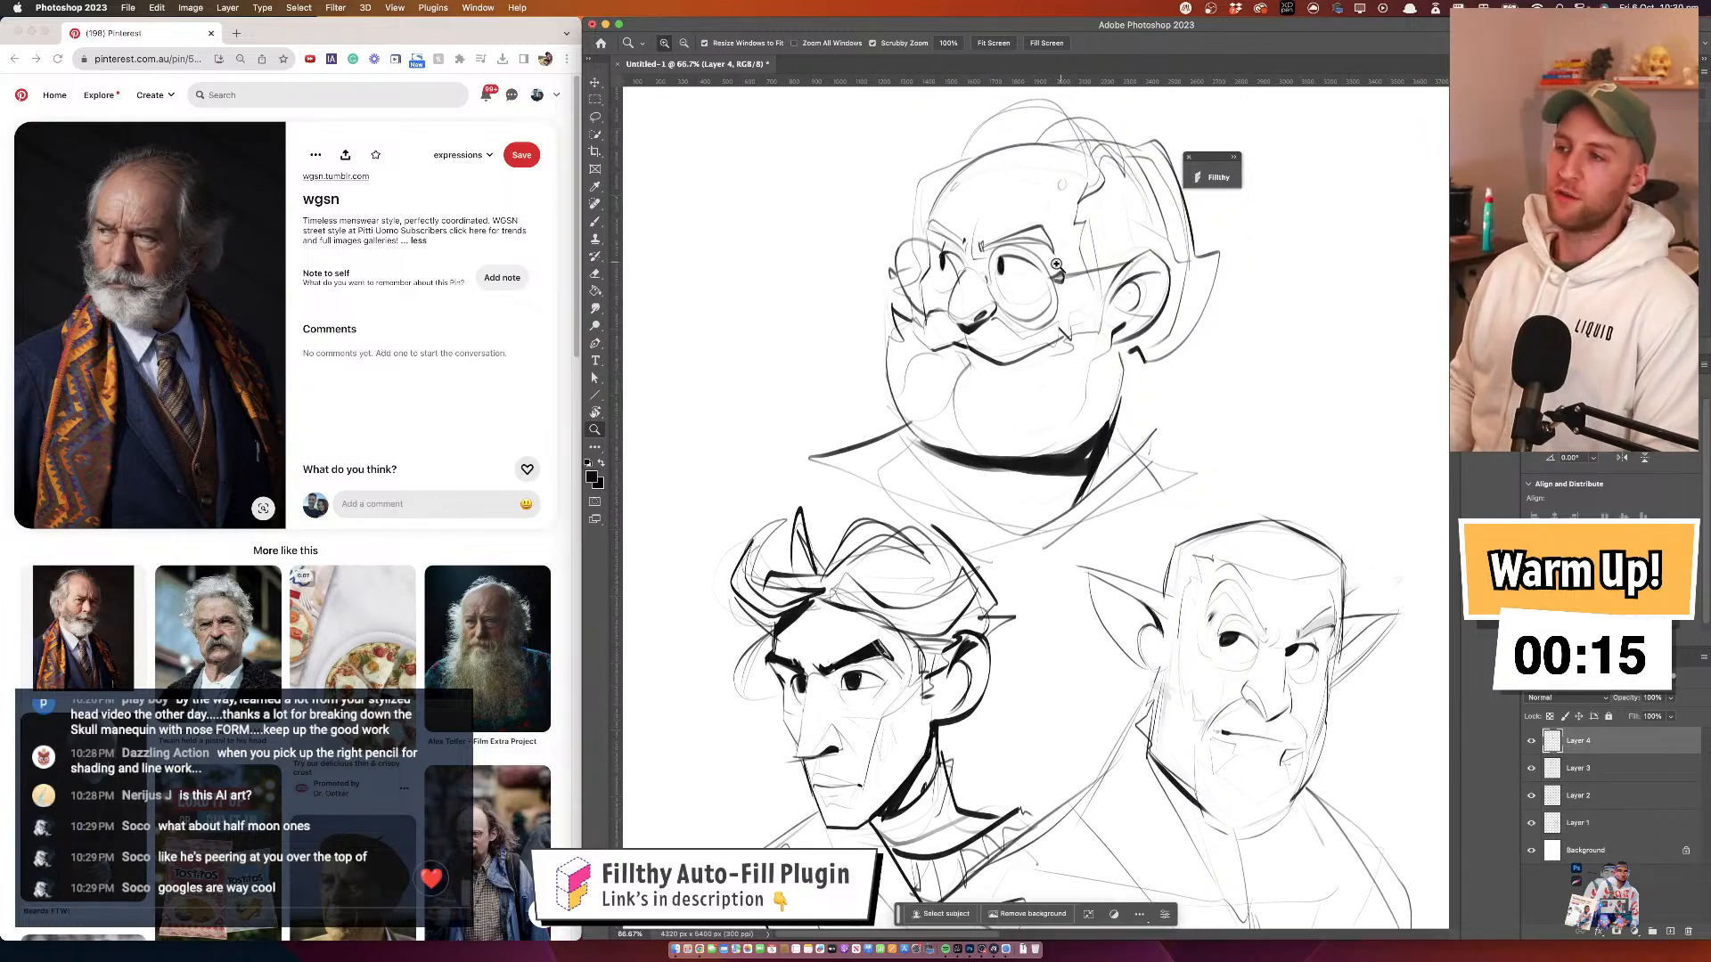
pyautogui.click(1047, 296)
pyautogui.moveTo(1046, 296); pyautogui.dragTo(1063, 417)
pyautogui.press('b')
pyautogui.moveTo(962, 302)
pyautogui.mouseDown()
pyautogui.moveTo(946, 356)
pyautogui.moveTo(948, 323)
pyautogui.mouseUp()
pyautogui.press('super+z')
pyautogui.press('super+z')
pyautogui.press('super+shift+z')
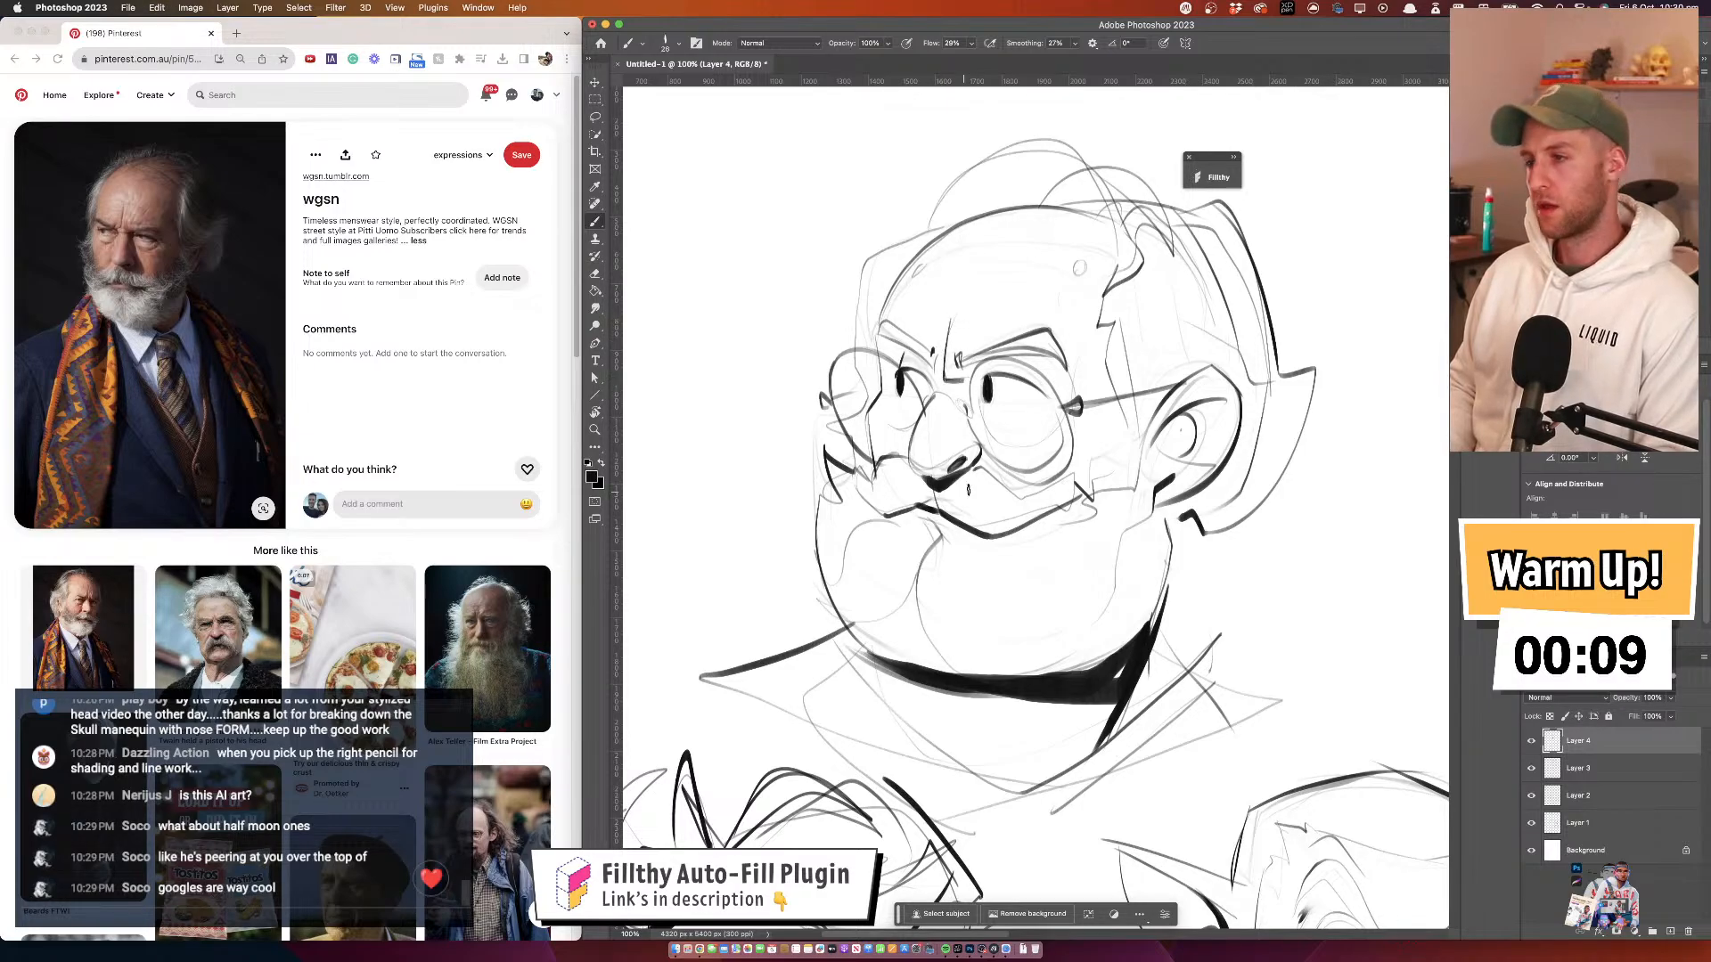
# Add an angular crease at the bridge of the nose between the brows
pyautogui.moveTo(977, 461); pyautogui.dragTo(953, 446)
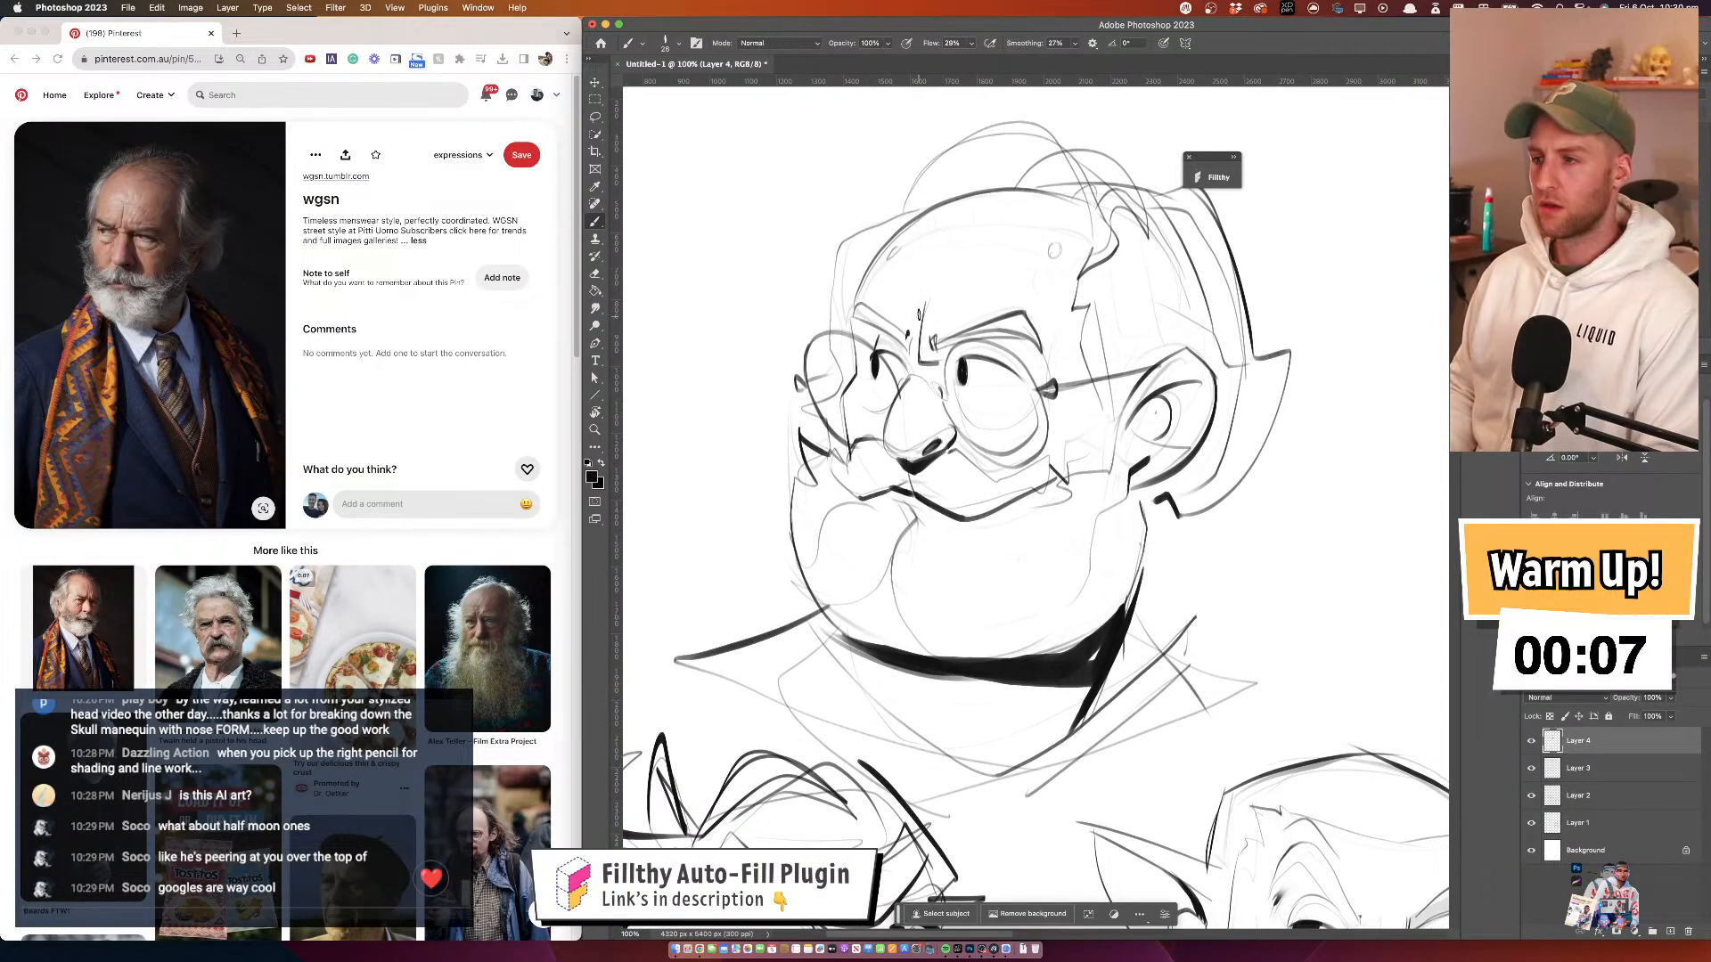
pyautogui.moveTo(923, 354); pyautogui.dragTo(938, 342)
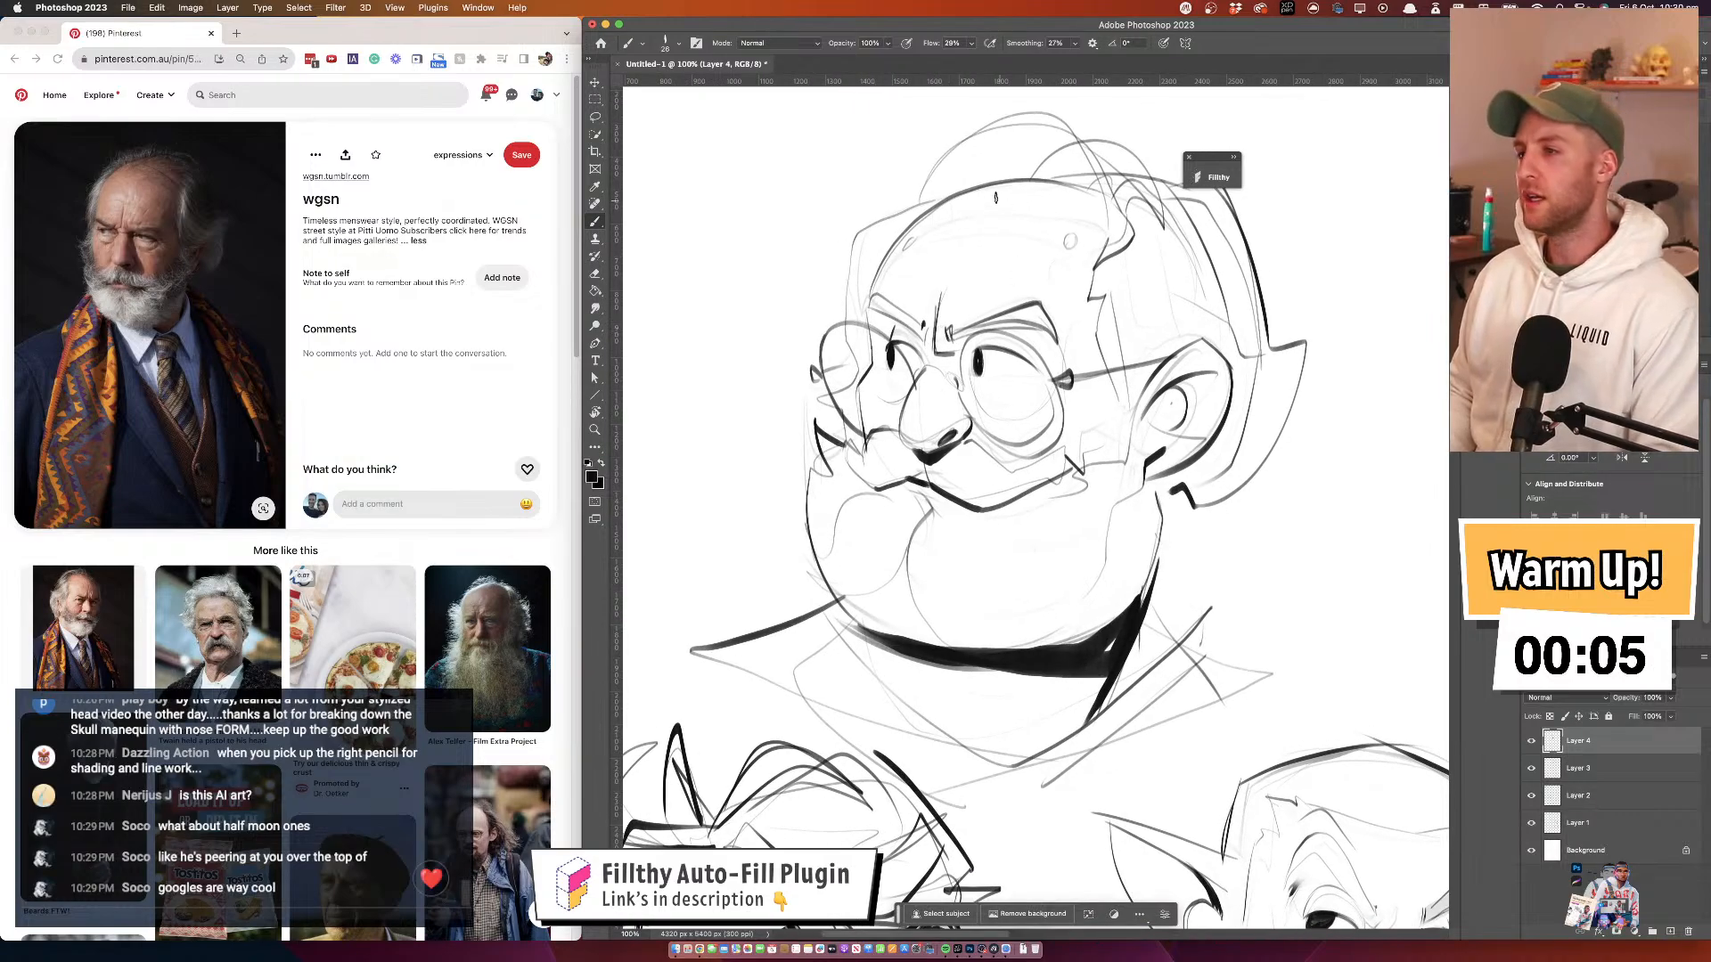
pyautogui.moveTo(1105, 196); pyautogui.dragTo(1061, 212)
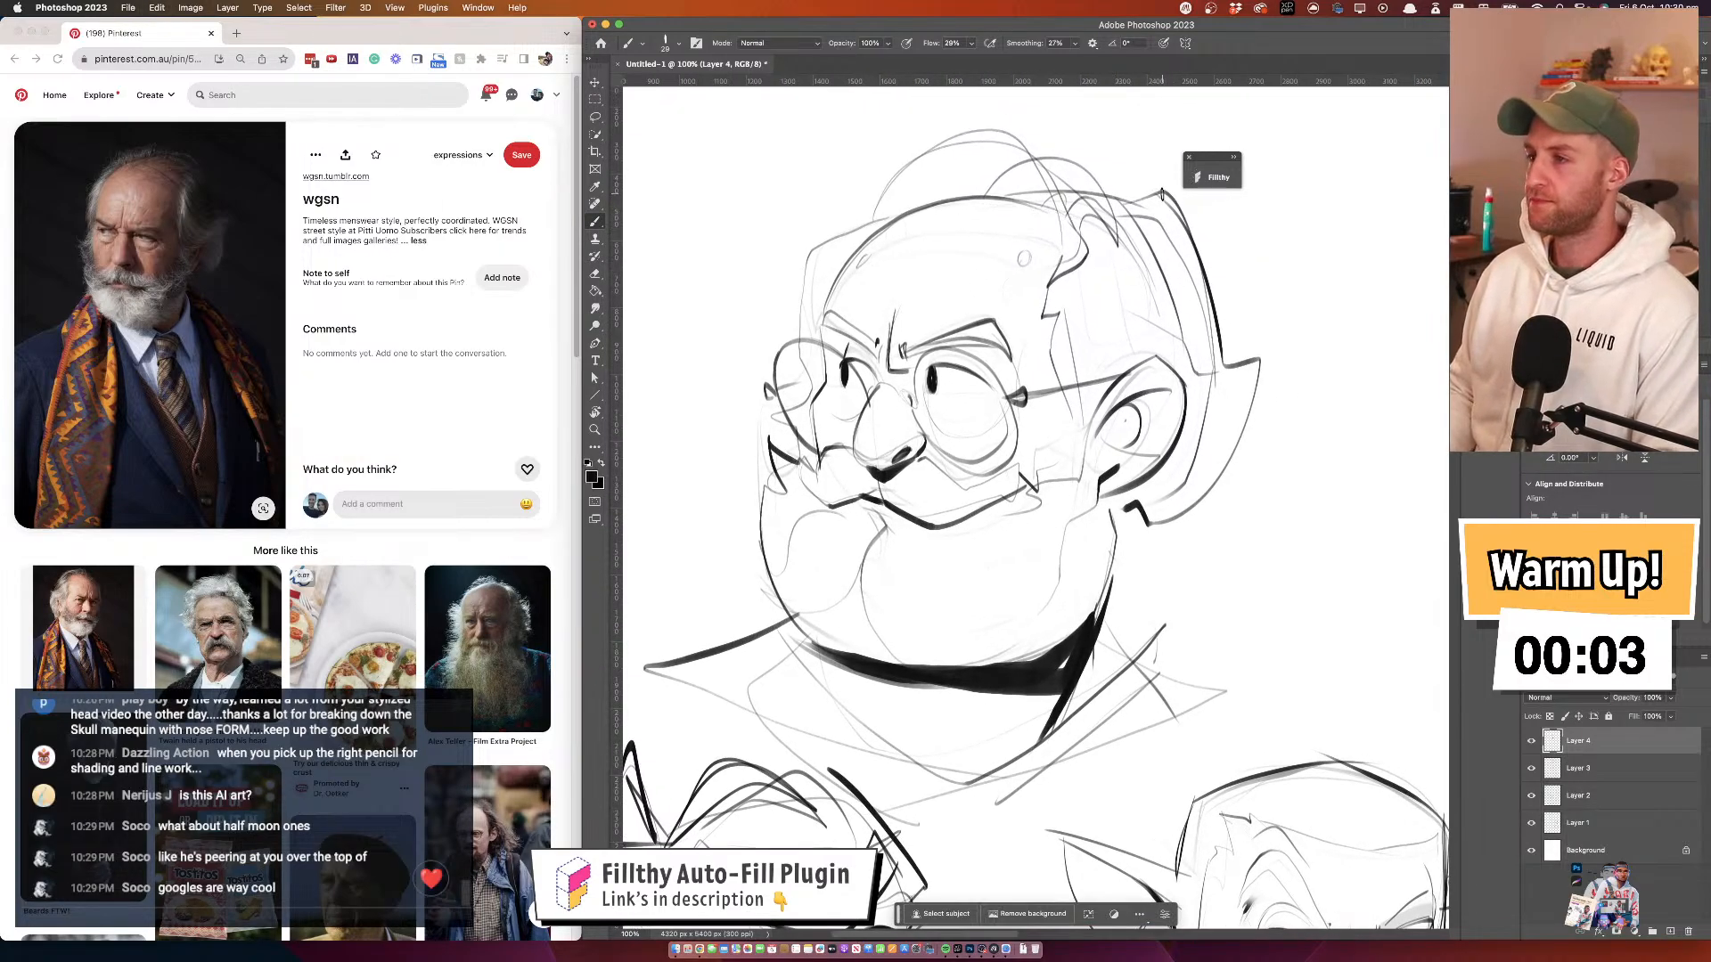
# Add a looser outer outline to the hair tuft behind the ear and a short stroke at the nape
pyautogui.moveTo(1095, 285); pyautogui.dragTo(993, 212)
pyautogui.moveTo(1024, 438)
pyautogui.mouseDown()
pyautogui.moveTo(1070, 490)
pyautogui.moveTo(1179, 367)
pyautogui.mouseUp()
pyautogui.moveTo(1179, 368)
pyautogui.mouseDown()
pyautogui.moveTo(1108, 445)
pyautogui.moveTo(1042, 448)
pyautogui.mouseUp()
pyautogui.press('super+z')
pyautogui.moveTo(1156, 308)
pyautogui.mouseDown()
pyautogui.moveTo(1170, 370)
pyautogui.moveTo(1076, 474)
pyautogui.moveTo(1027, 451)
pyautogui.moveTo(1169, 343)
pyautogui.mouseUp()
pyautogui.moveTo(1170, 343)
pyautogui.mouseDown()
pyautogui.moveTo(1049, 494)
pyautogui.moveTo(1000, 479)
pyautogui.mouseUp()
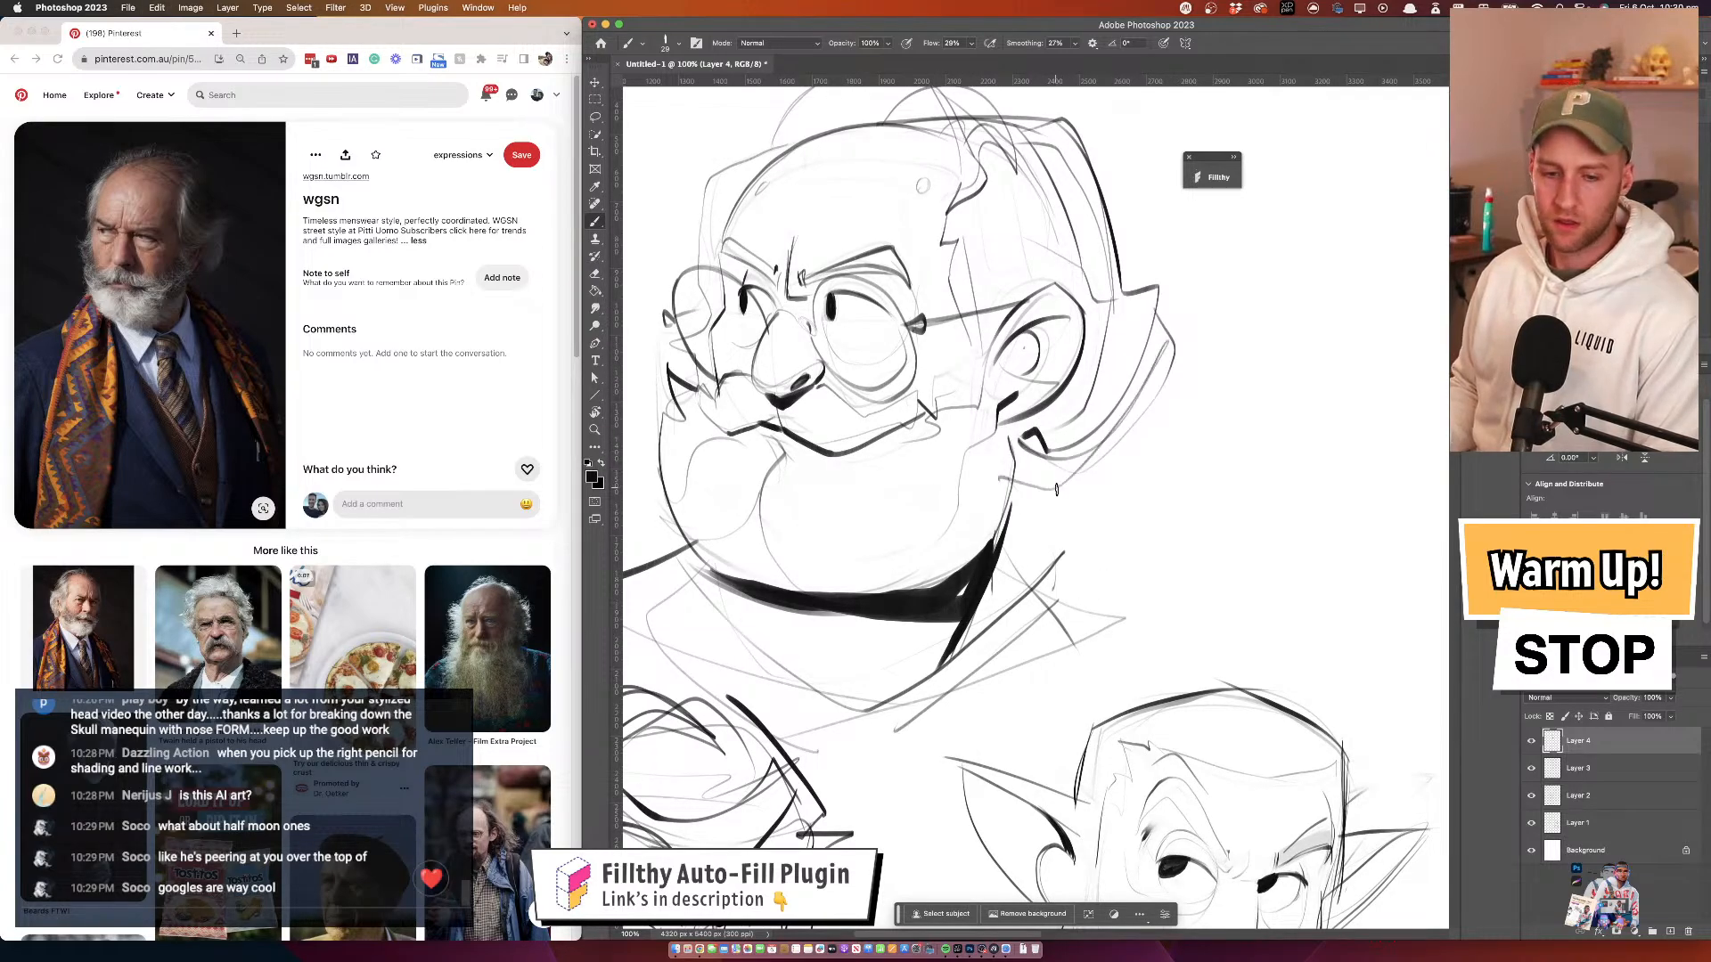
# Compare the bearded head with the two other head sketches on the page at reduced zoom
pyautogui.keyDown('alt'); pyautogui.keyDown('super'); pyautogui.click(1122, 446); pyautogui.keyUp('super'); pyautogui.keyUp('alt')
pyautogui.keyDown('alt'); pyautogui.keyDown('super'); pyautogui.click(1122, 446); pyautogui.keyUp('super'); pyautogui.keyUp('alt')
pyautogui.moveTo(1173, 454); pyautogui.dragTo(1153, 424)
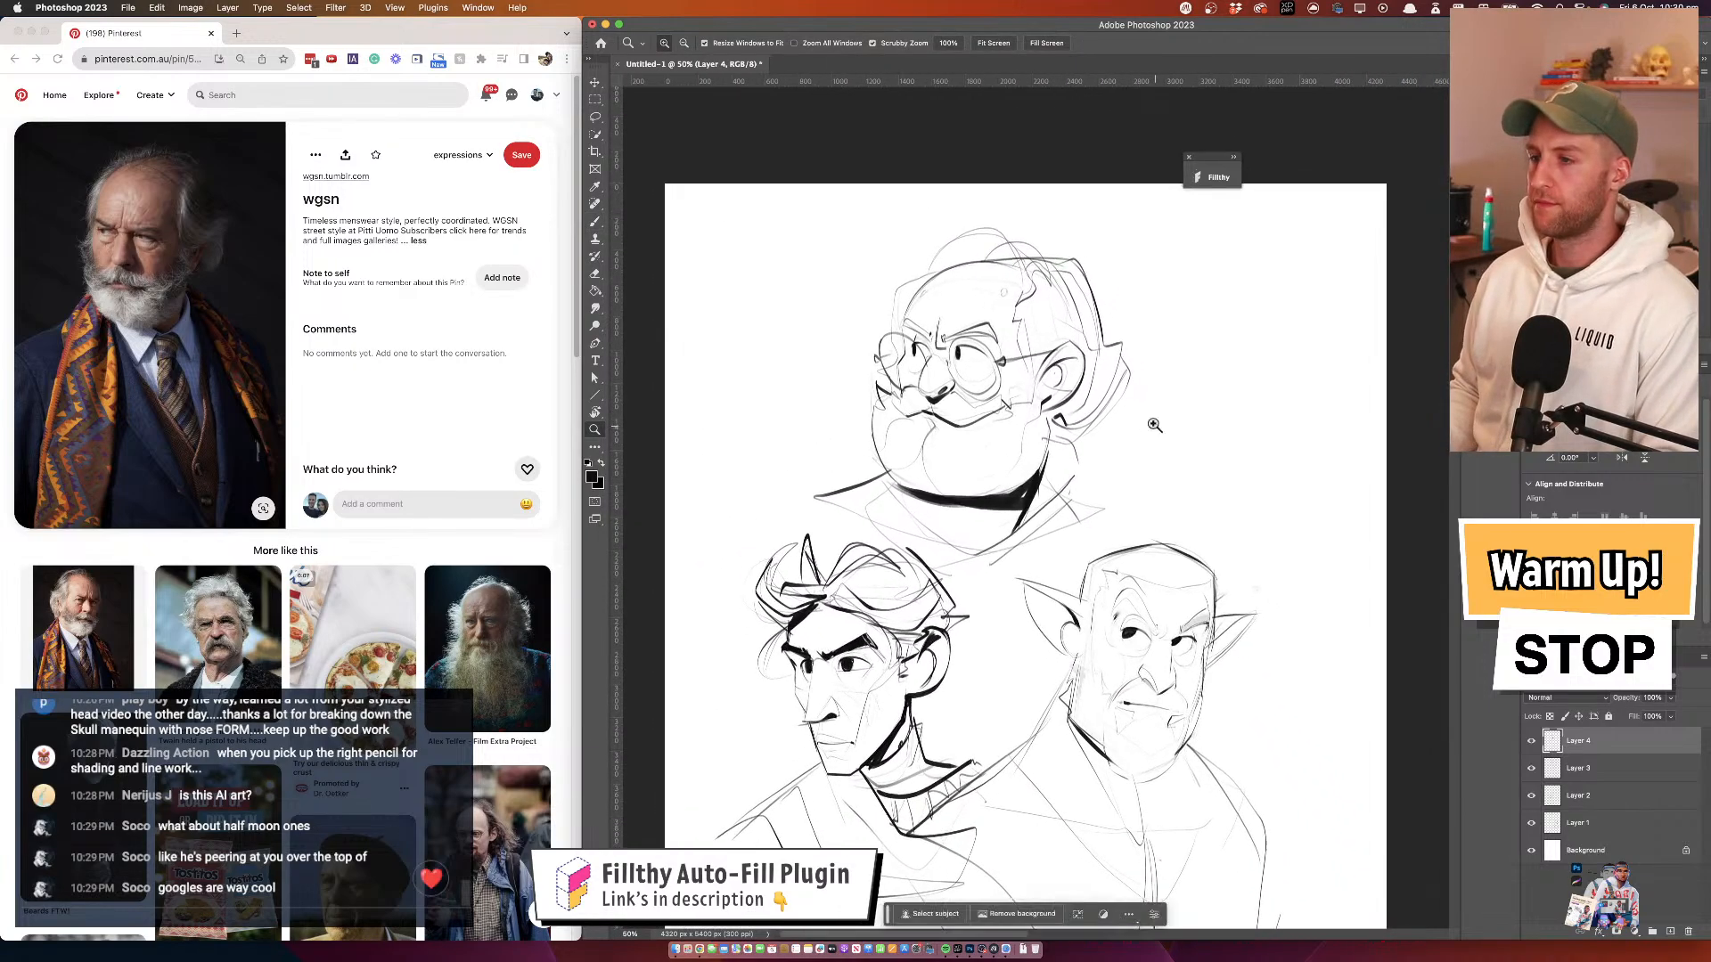
pyautogui.keyDown('alt'); pyautogui.keyDown('super'); pyautogui.click(1004, 322); pyautogui.keyUp('super'); pyautogui.keyUp('alt')
pyautogui.keyDown('super'); pyautogui.click(1040, 345); pyautogui.keyUp('super')
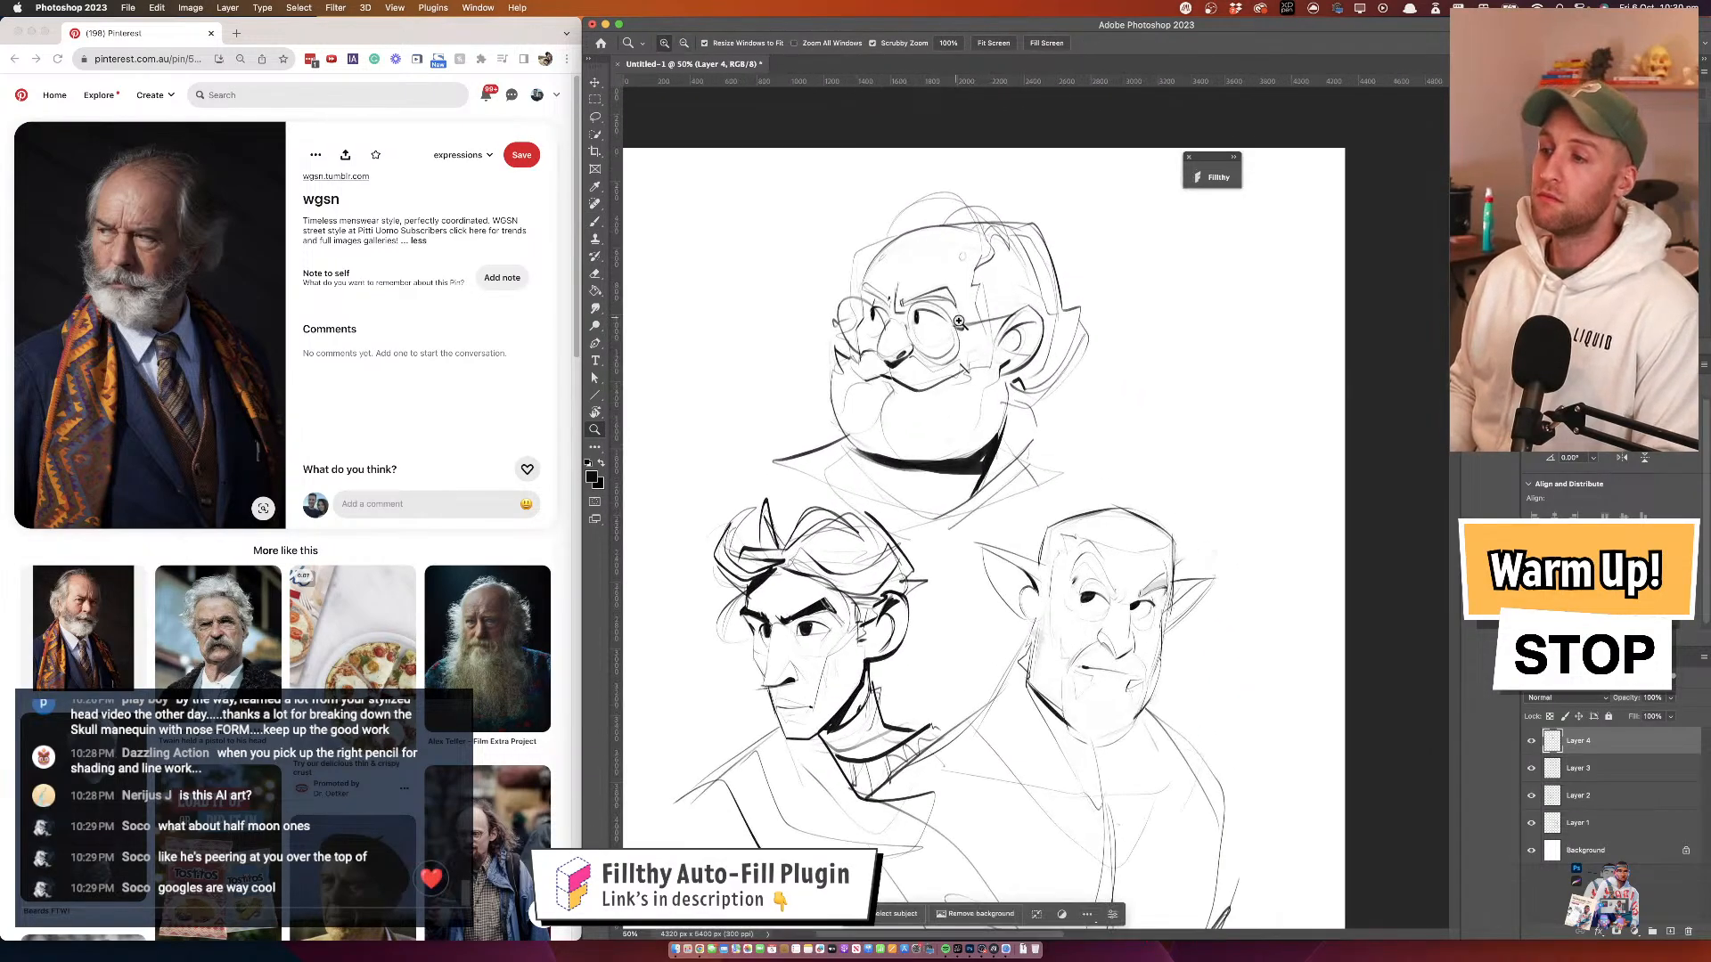
pyautogui.keyDown('super'); pyautogui.click(962, 321); pyautogui.keyUp('super')
pyautogui.moveTo(966, 346); pyautogui.dragTo(1040, 374)
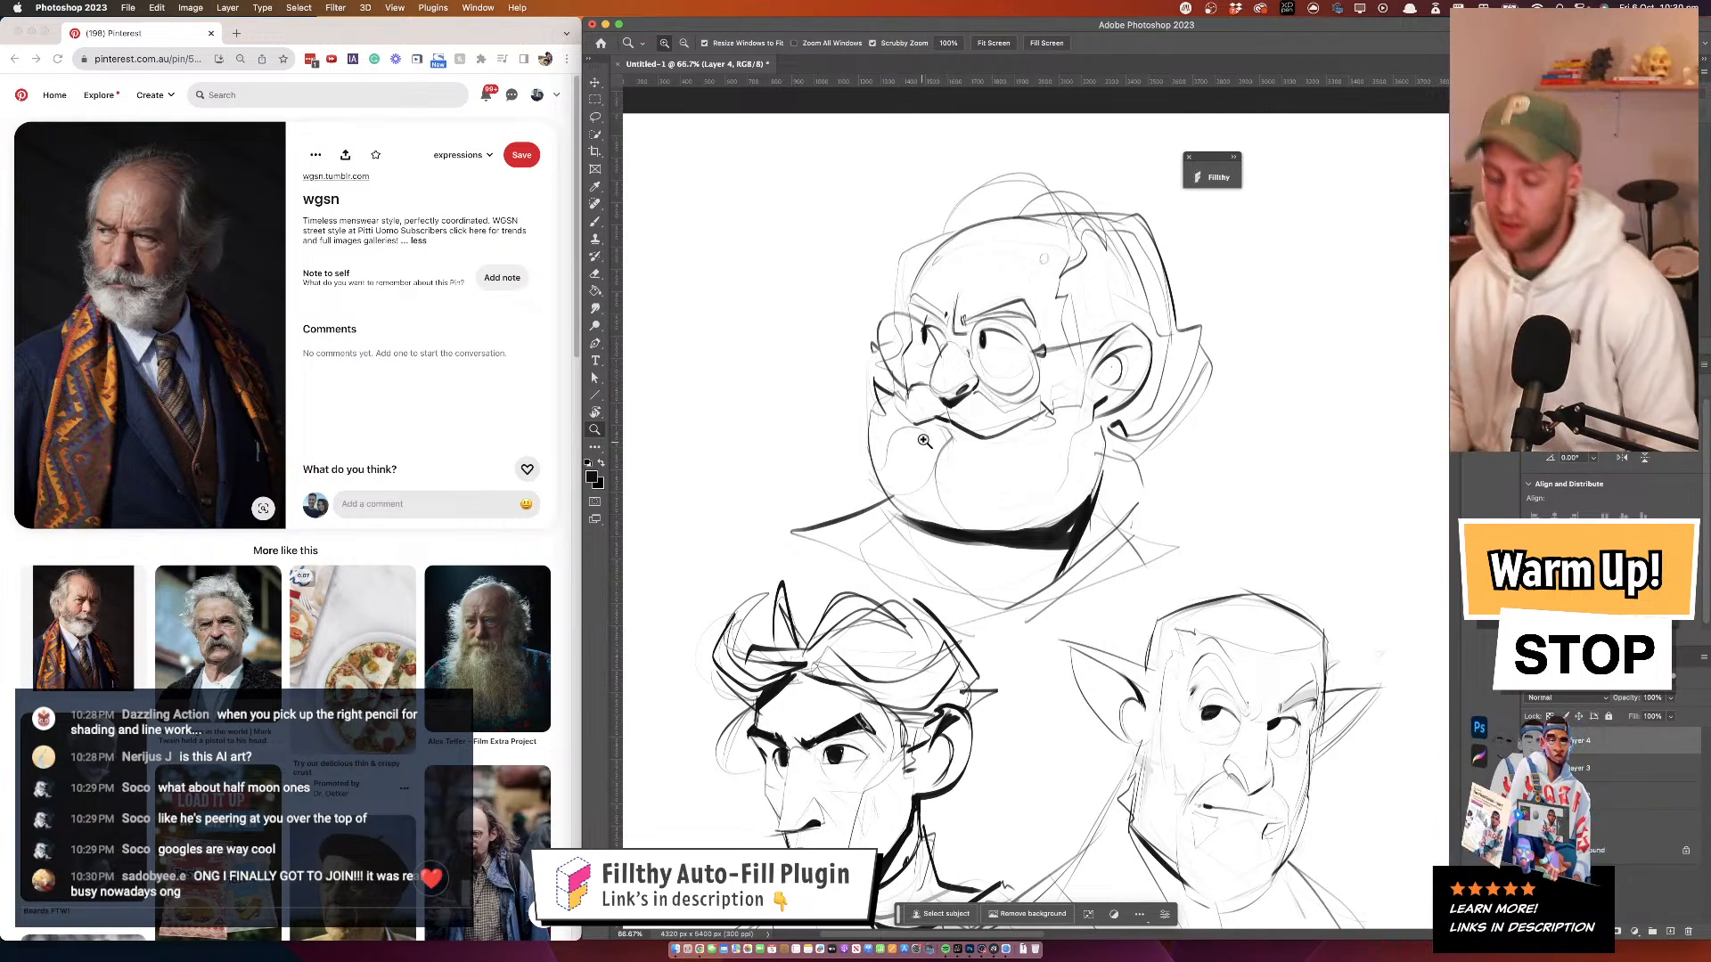
pyautogui.press('b')
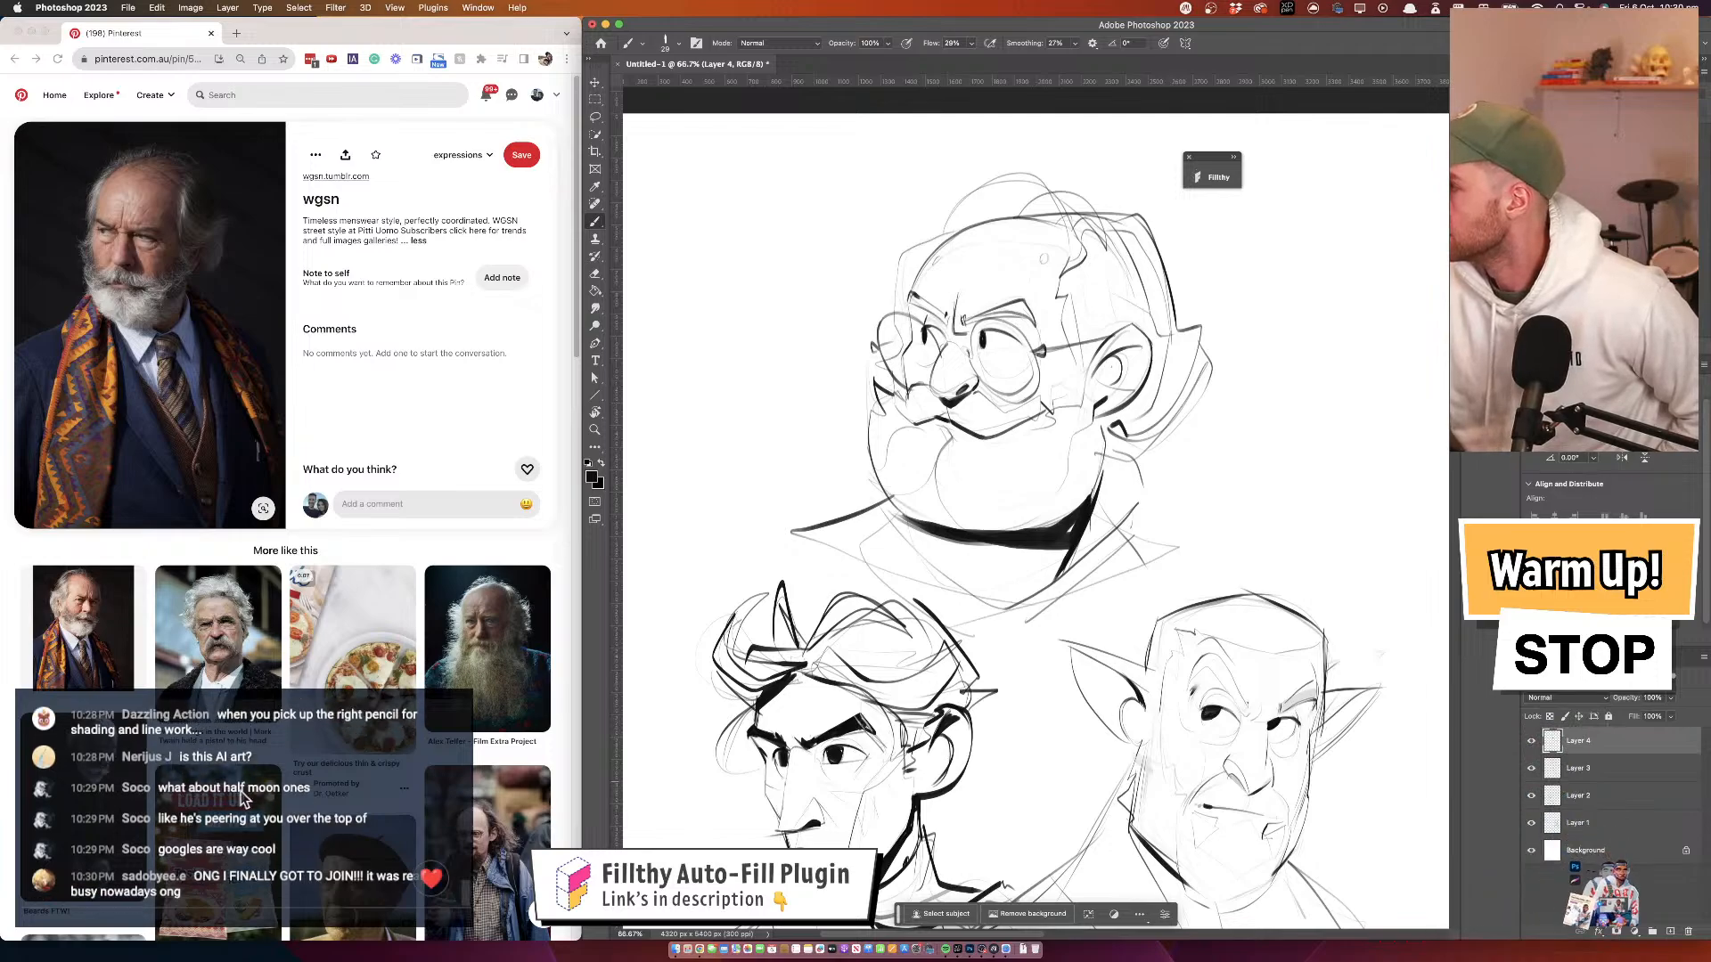
# Read back through the viewers' earlier live-chat messages and return to the newest ones
pyautogui.scroll(5, 278, 773)
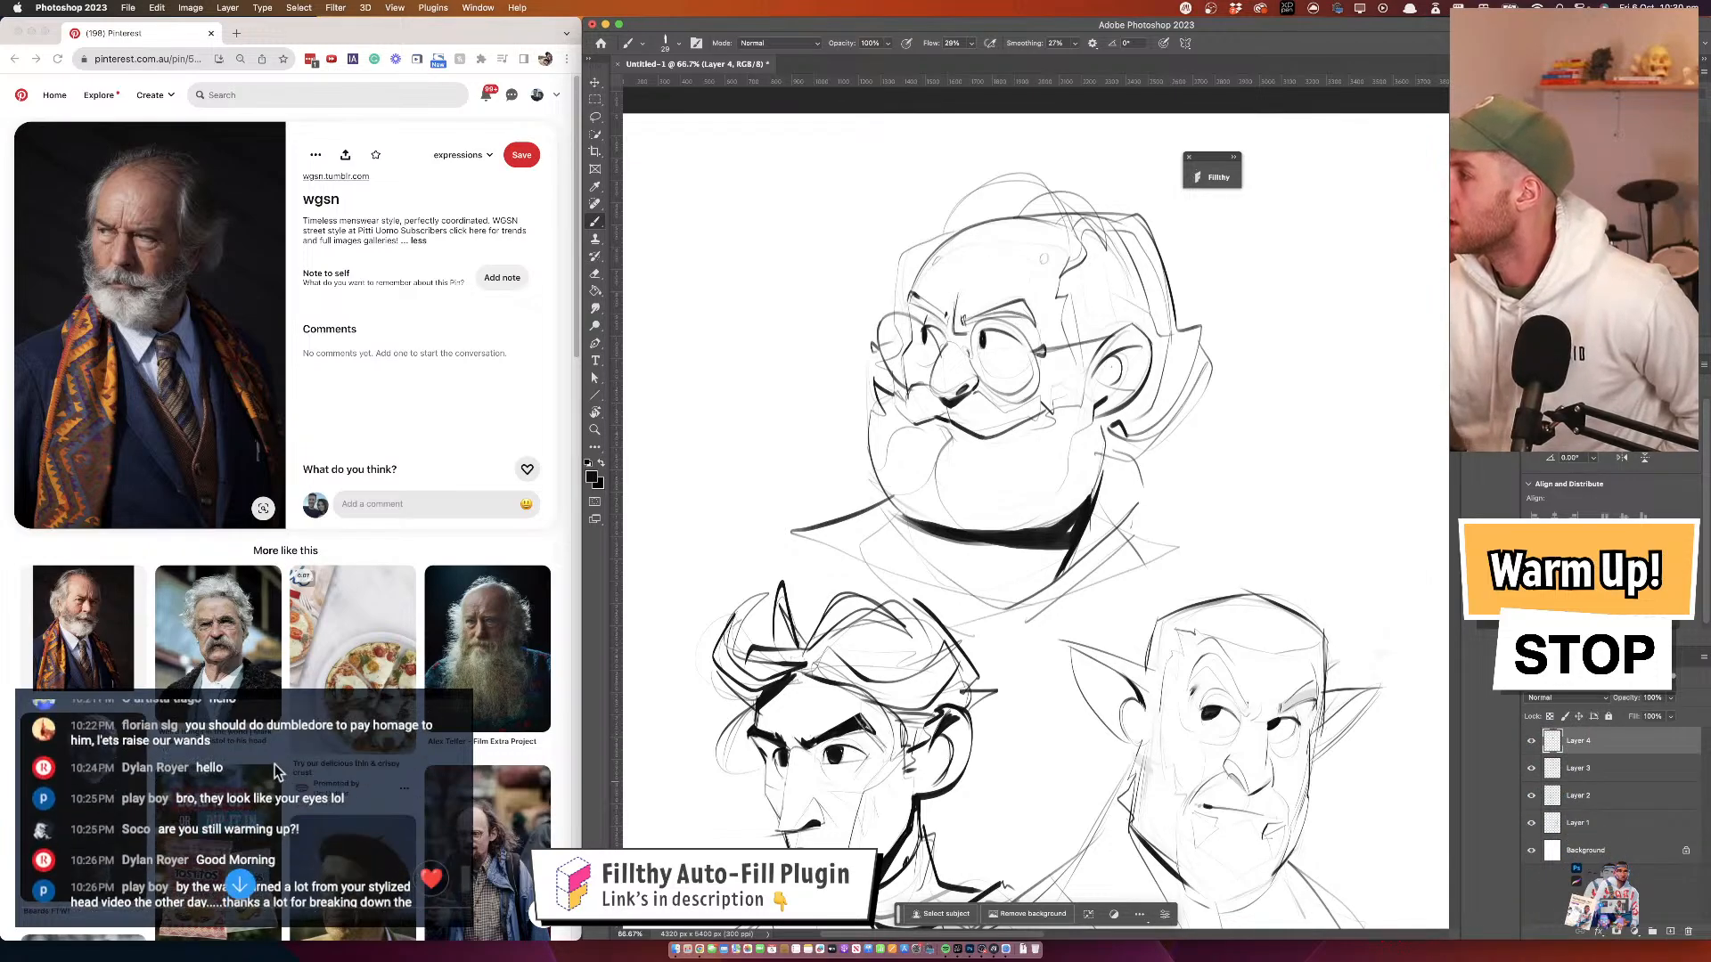
pyautogui.scroll(5, 275, 763)
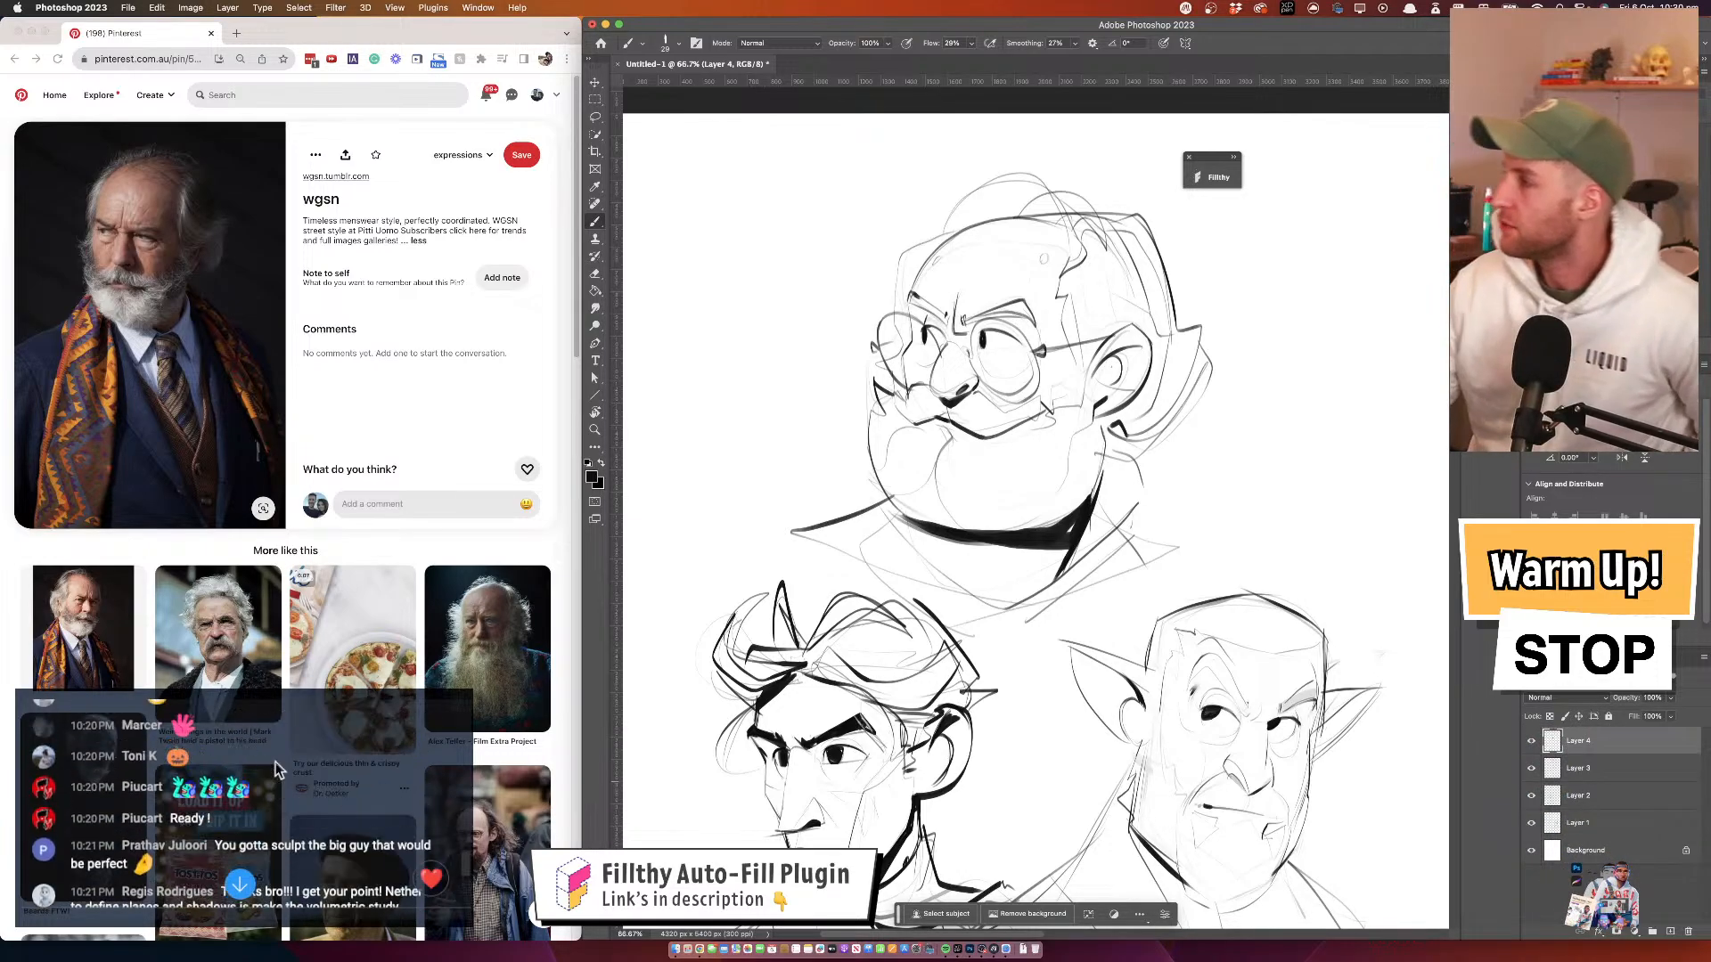
pyautogui.scroll(2, 278, 768)
pyautogui.scroll(1, 283, 768)
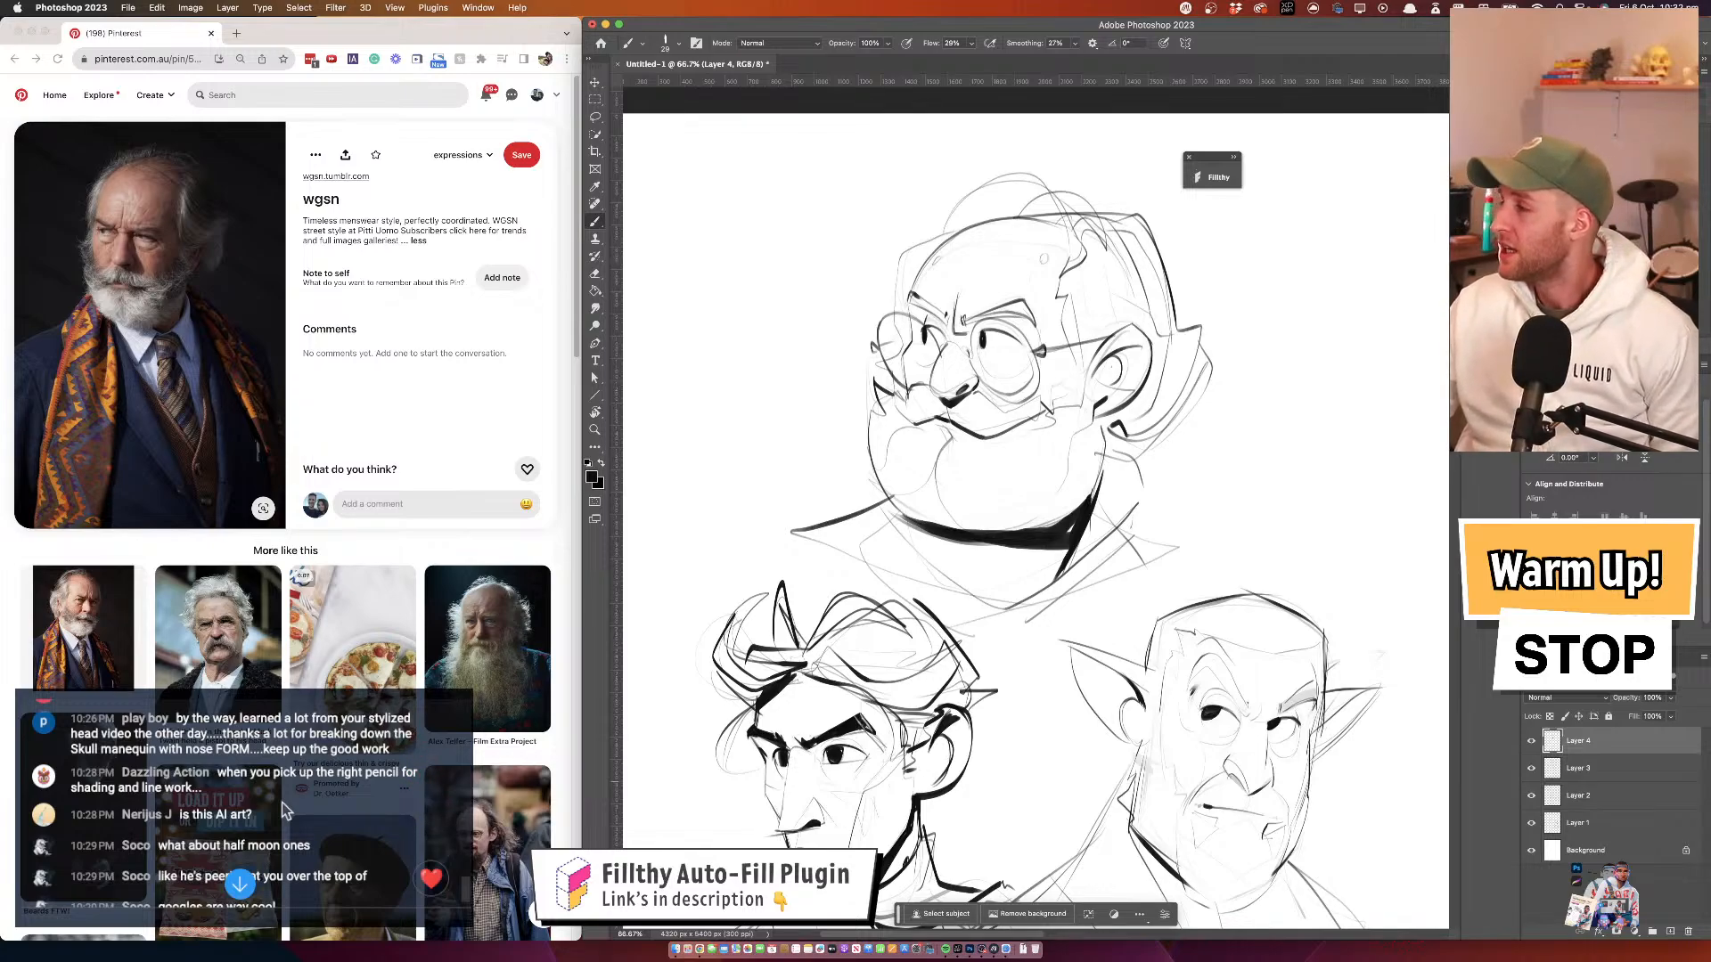
pyautogui.scroll(5, 279, 806)
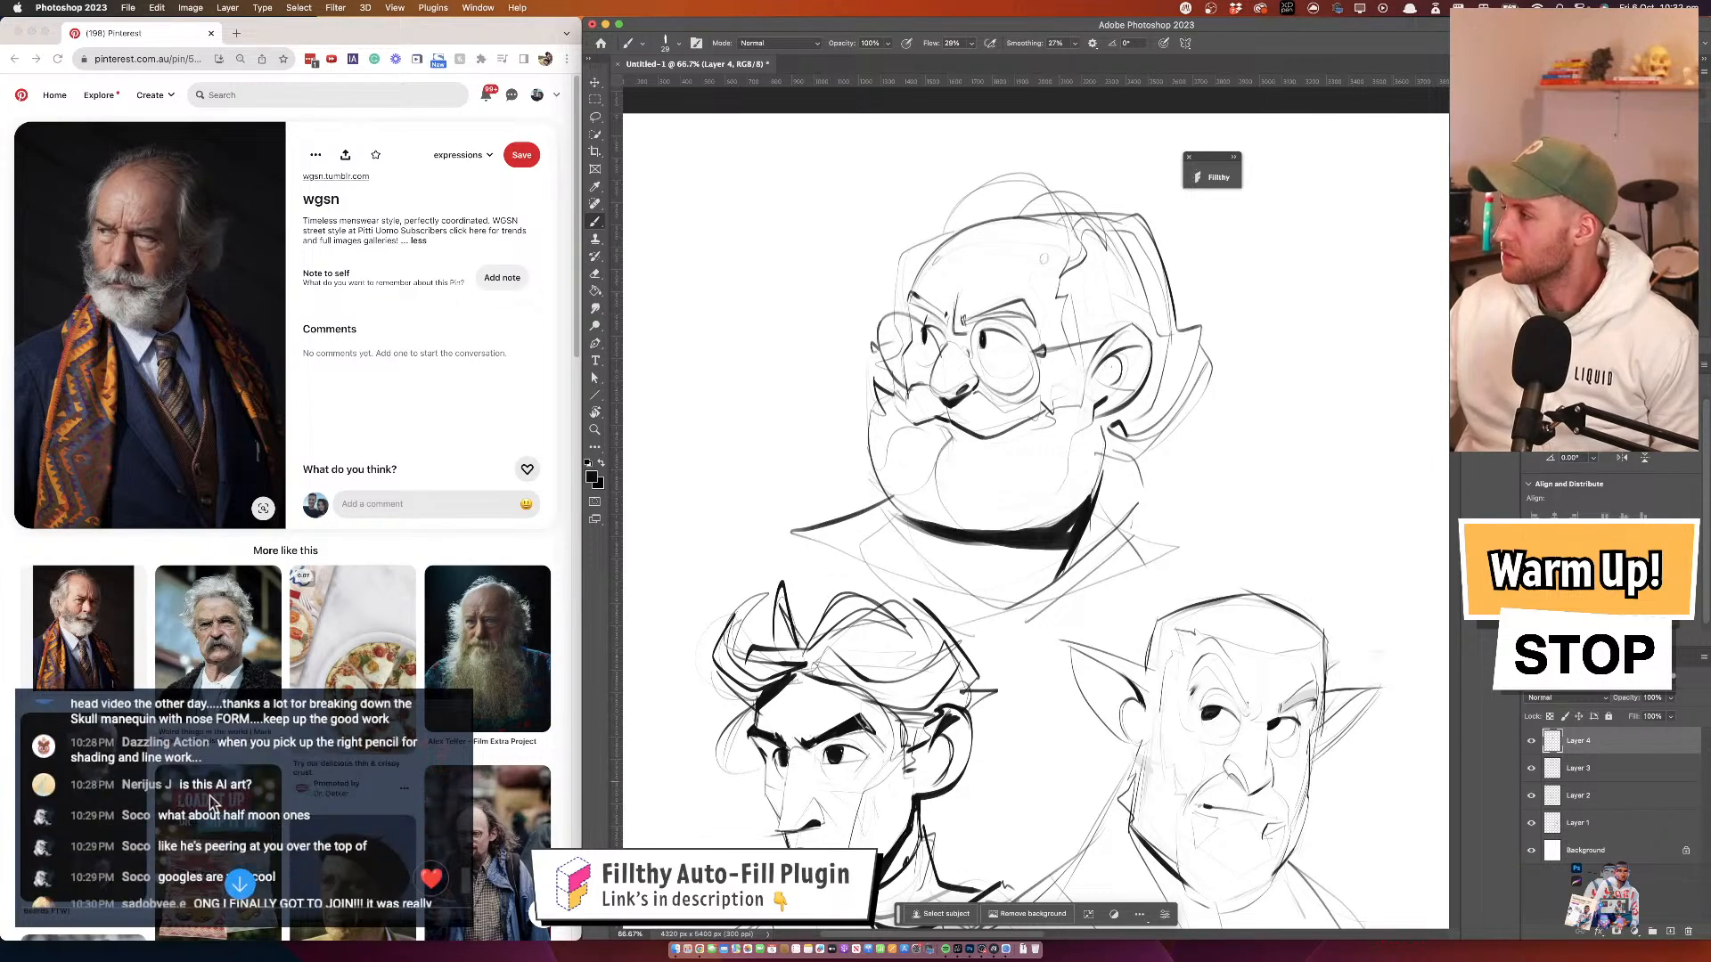
pyautogui.scroll(-1, 343, 789)
pyautogui.scroll(-2, 343, 788)
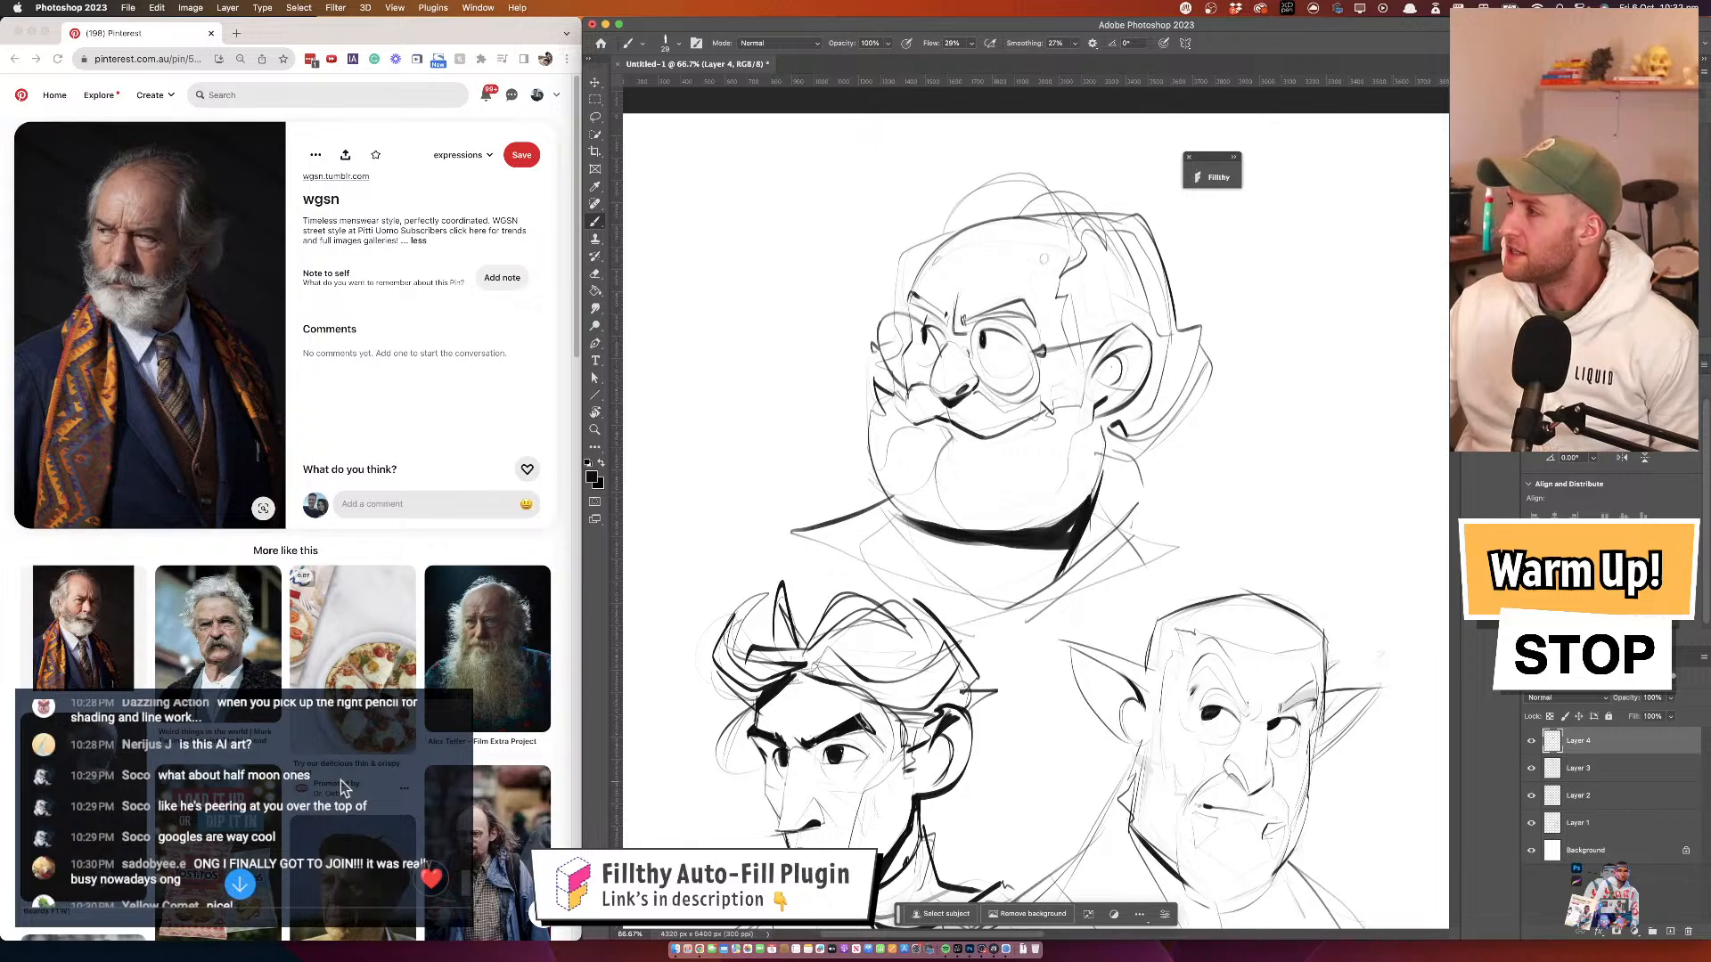
pyautogui.scroll(-1, 343, 788)
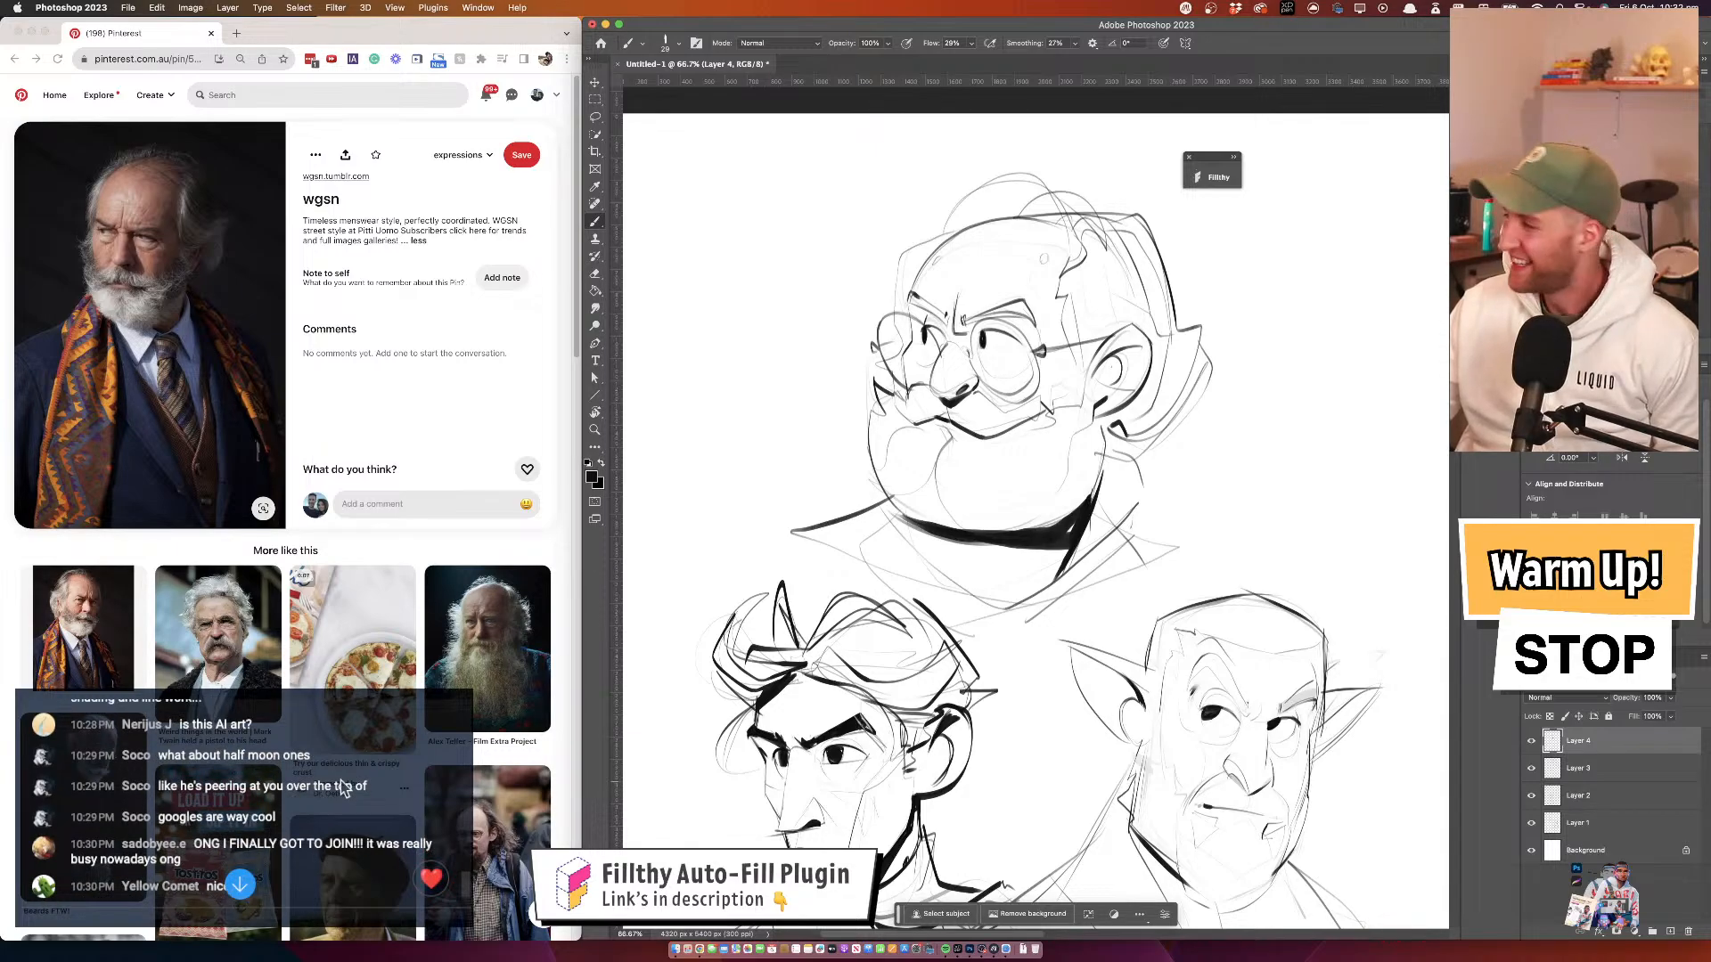
pyautogui.scroll(-1, 343, 788)
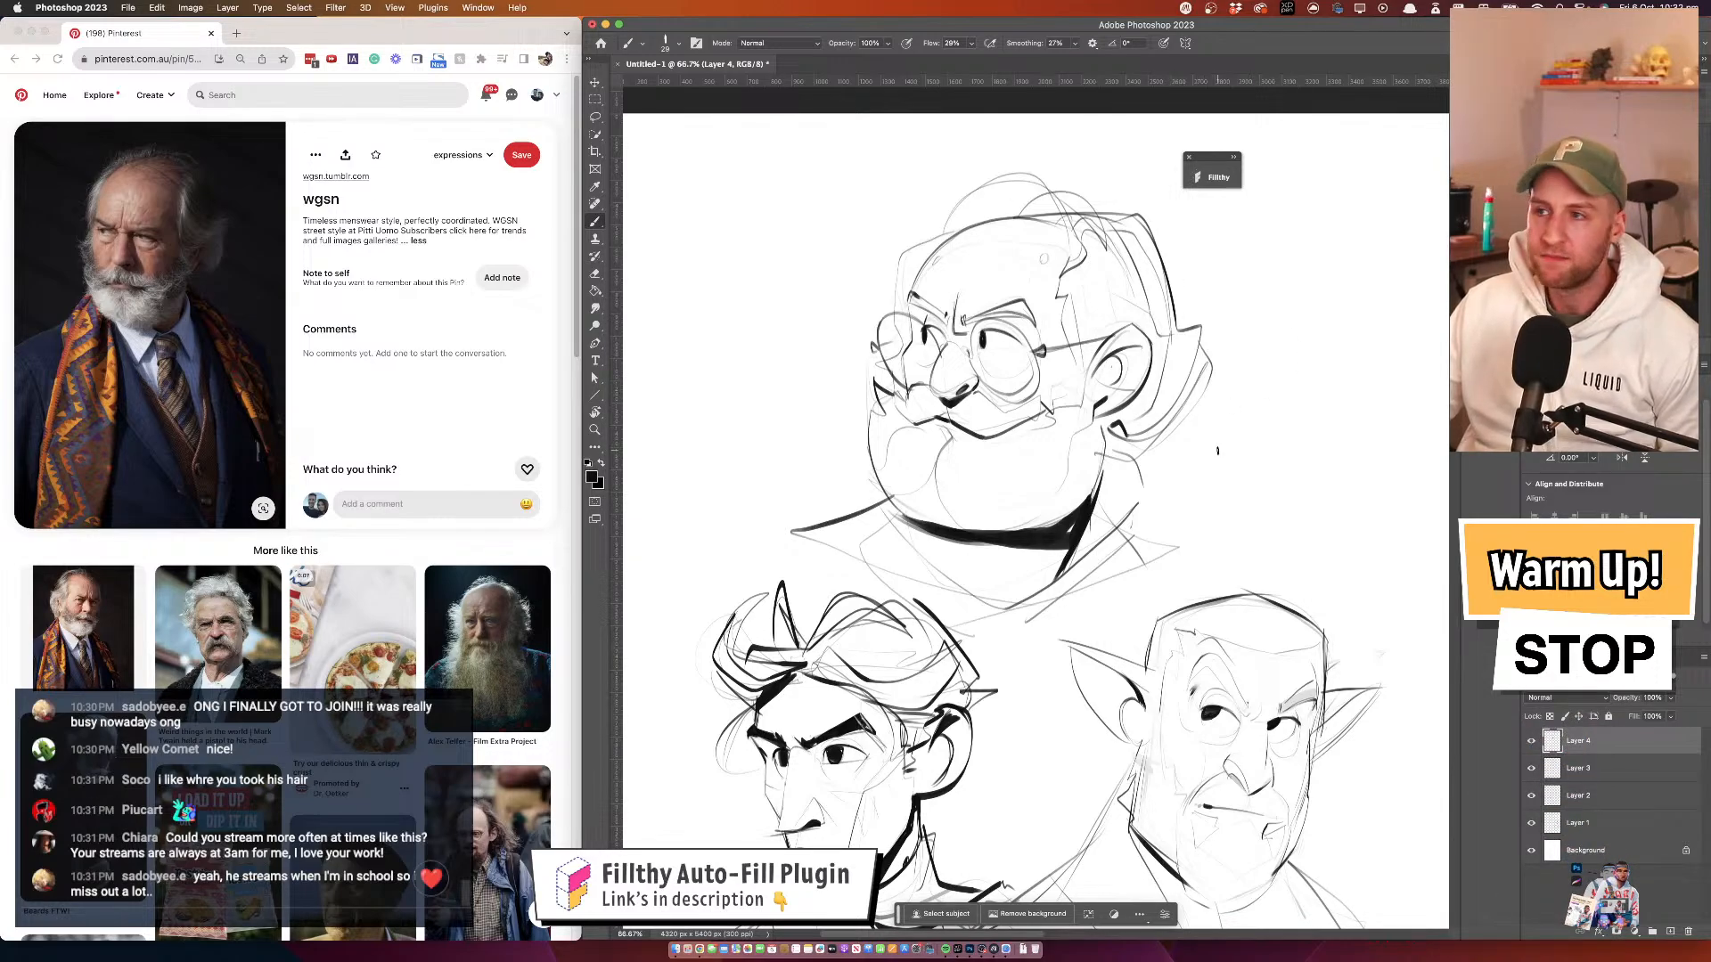
pyautogui.scroll(-1, 1039, 367)
pyautogui.rightClick(1137, 428)
pyautogui.press('Escape')
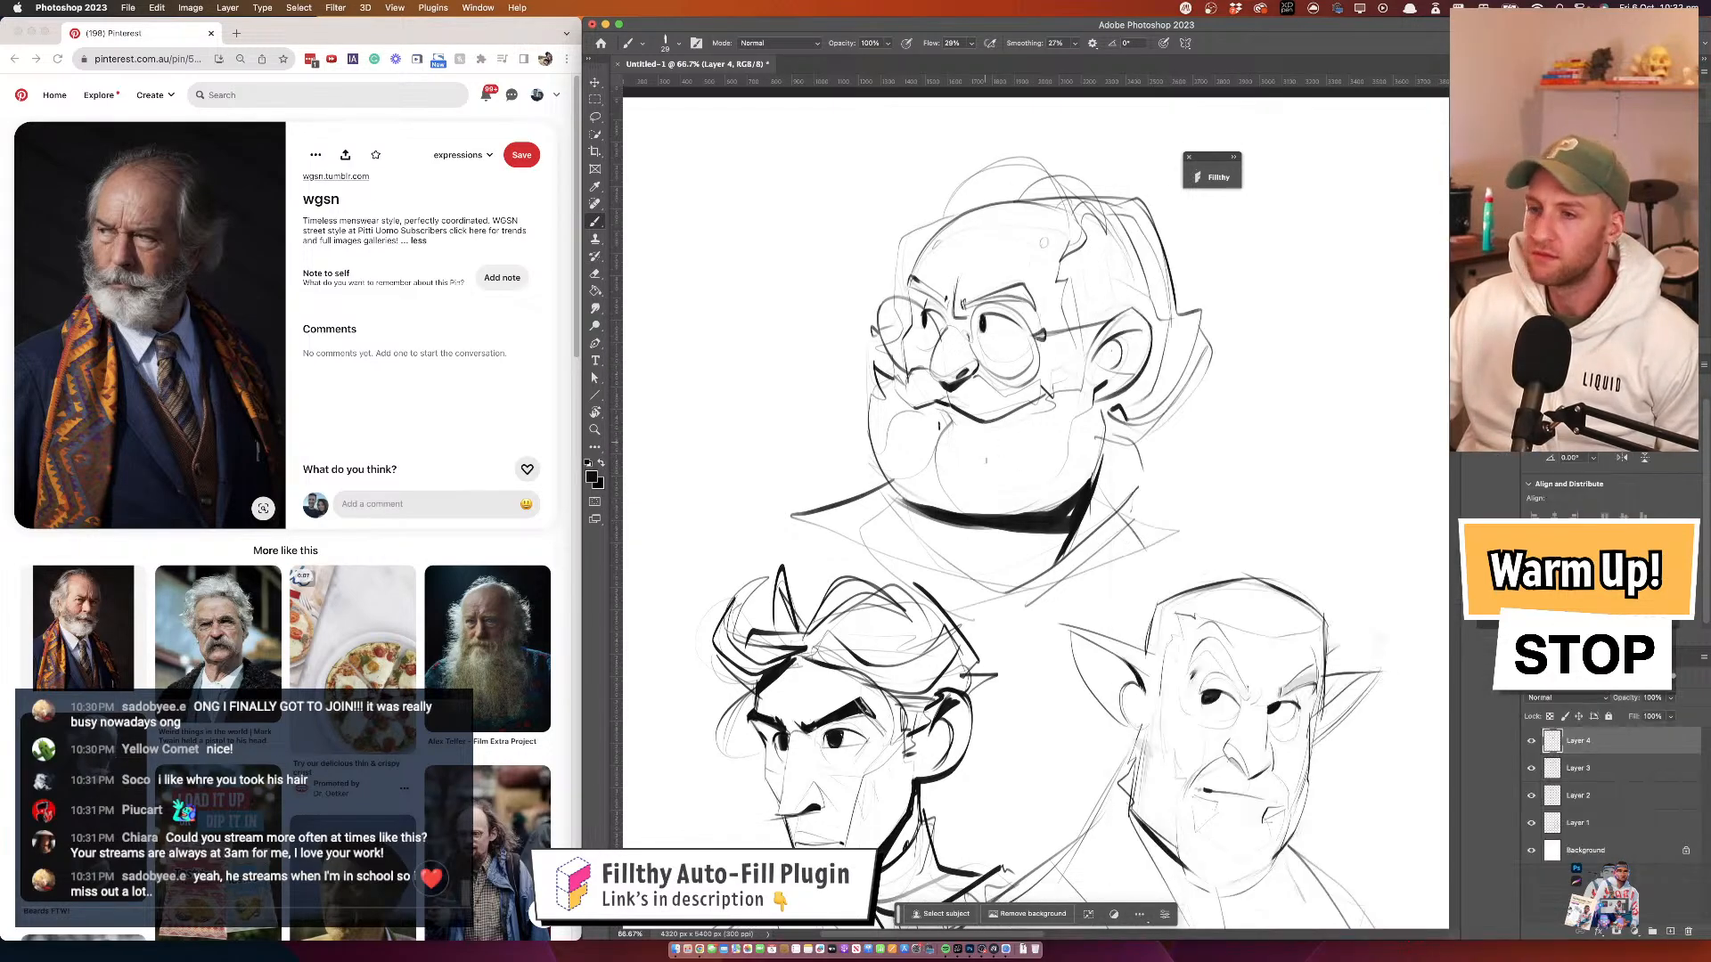
pyautogui.scroll(-4, 986, 437)
pyautogui.scroll(1, 985, 436)
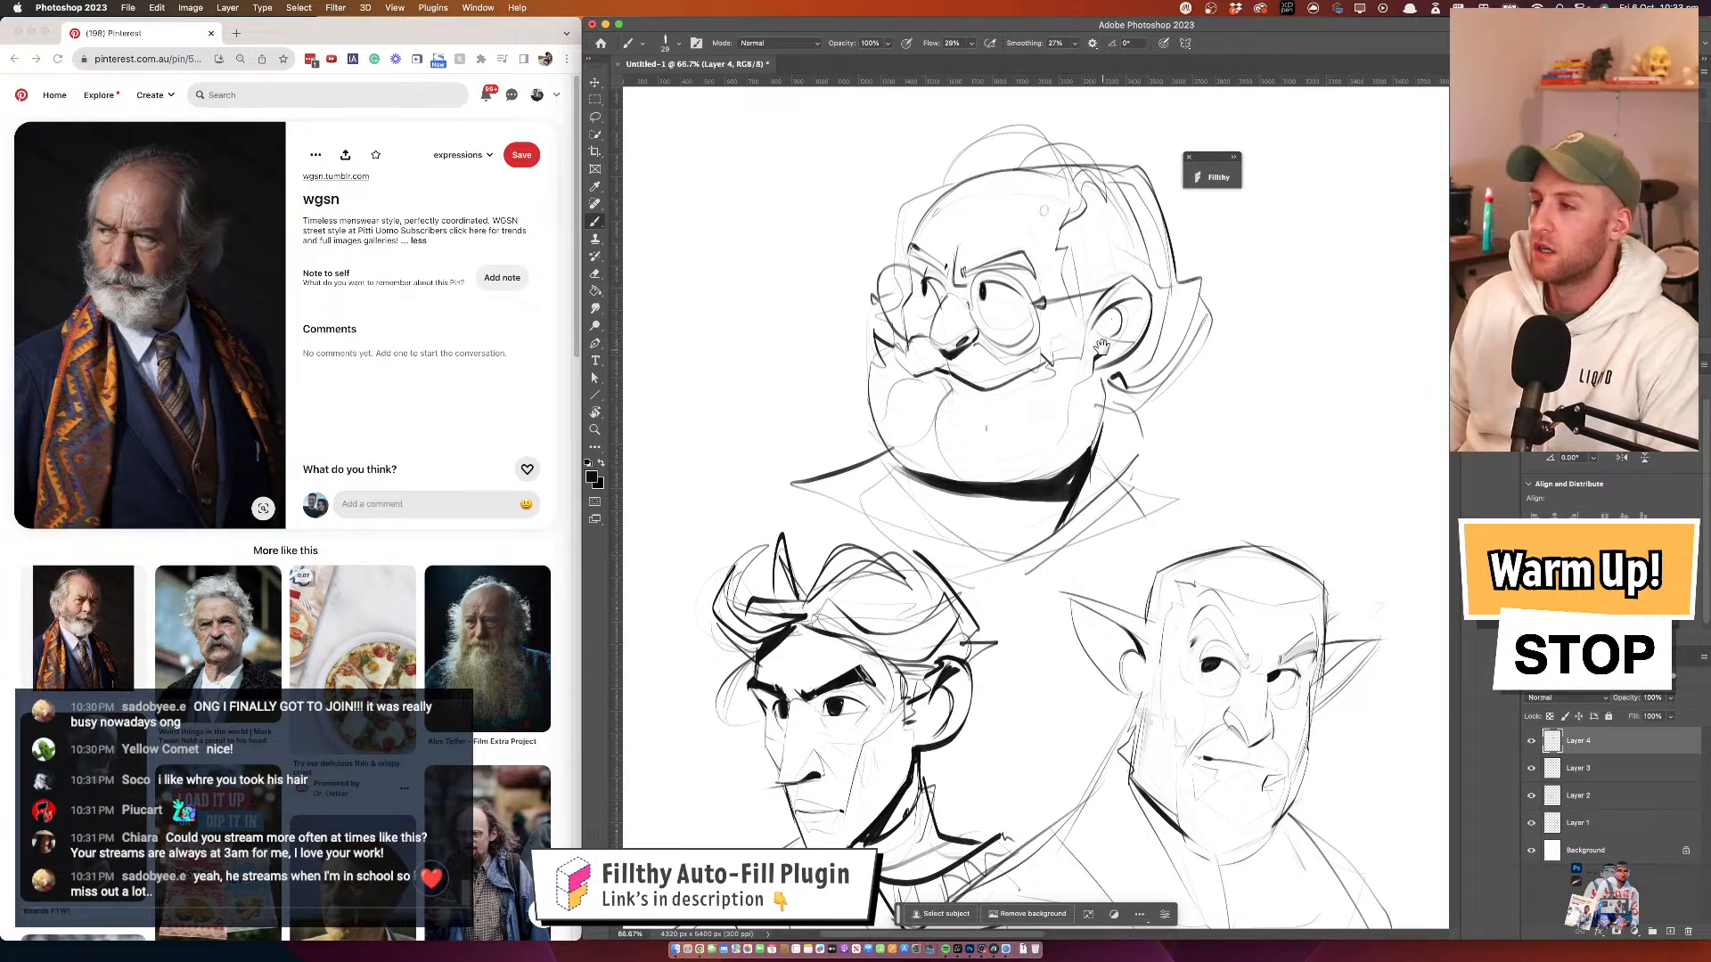
# Hand-number the sketches: 1 beside the bearded head, 2 above the pointed-eared head, and 3 above the swept-hair head
pyautogui.moveTo(1111, 340); pyautogui.dragTo(1066, 283)
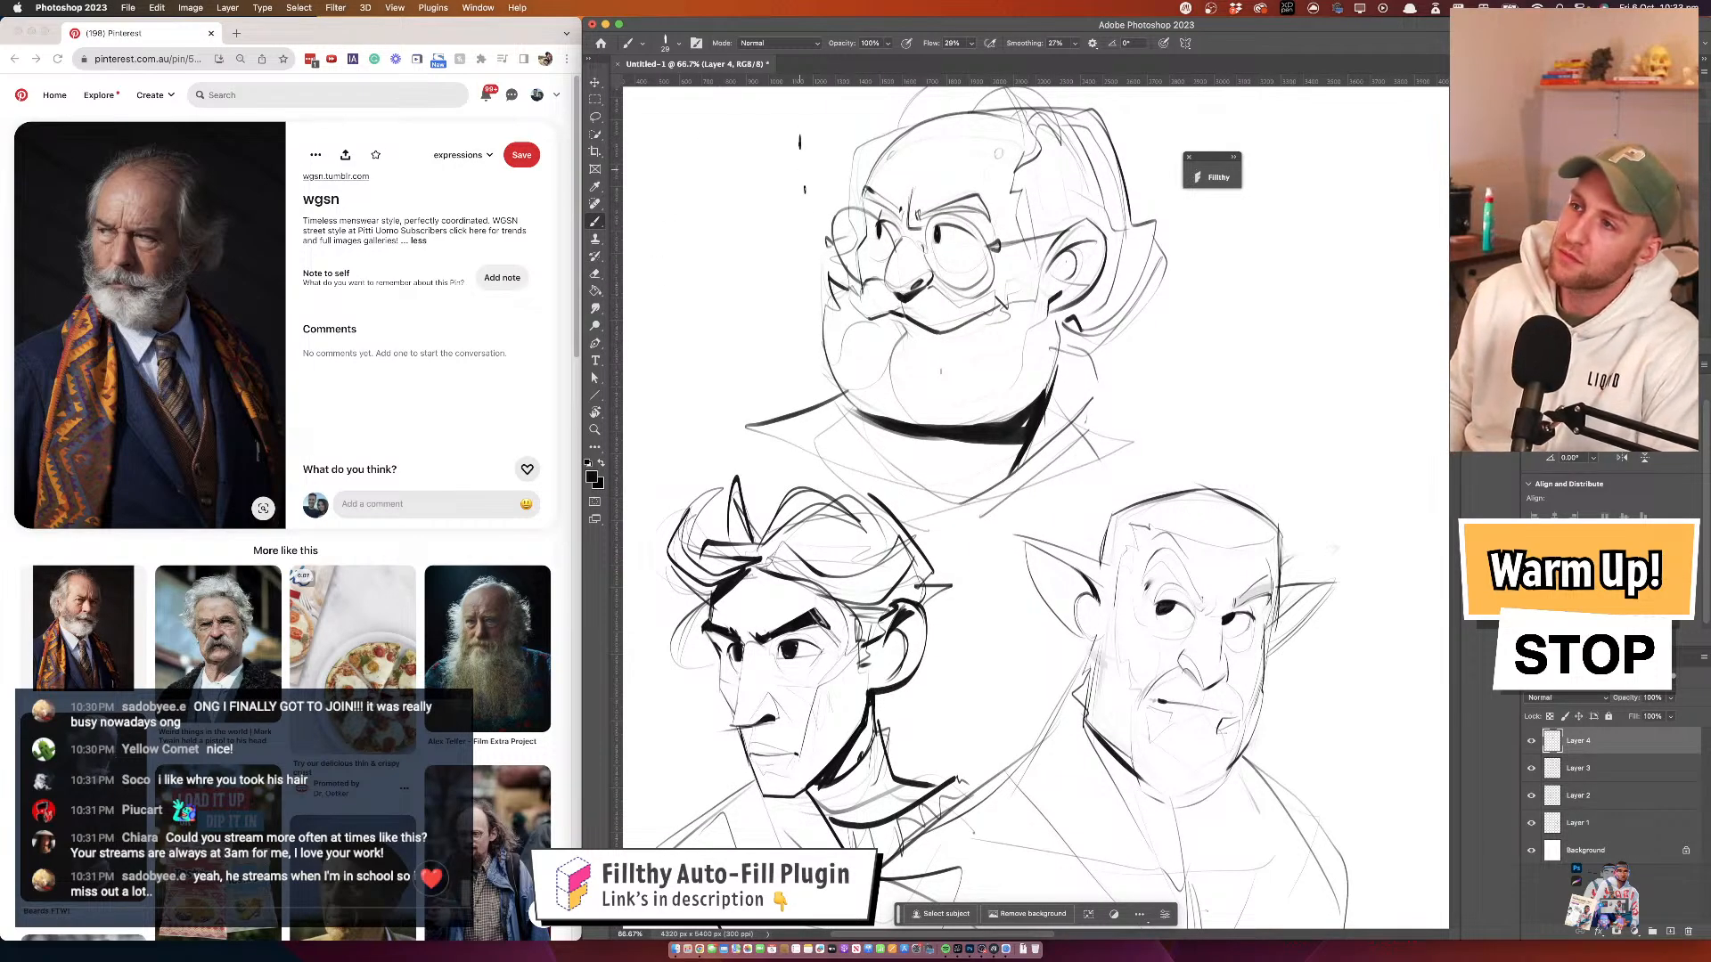
pyautogui.moveTo(1245, 455); pyautogui.dragTo(1258, 477)
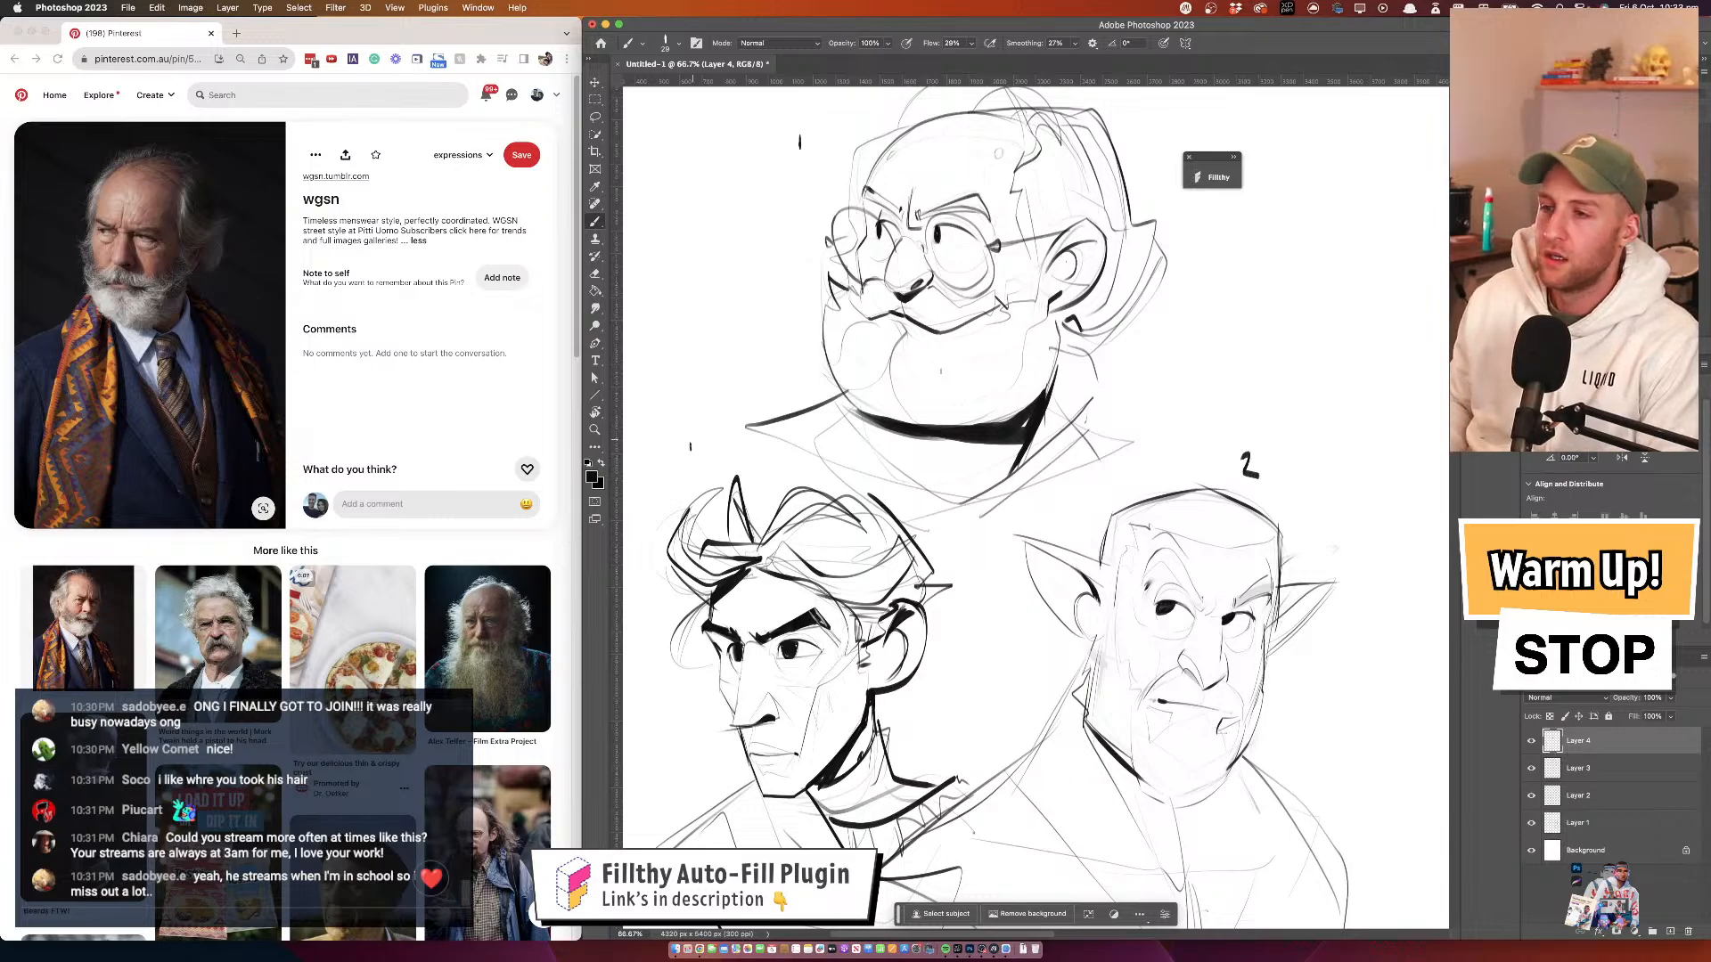
pyautogui.moveTo(681, 453); pyautogui.dragTo(681, 470)
pyautogui.moveTo(985, 378); pyautogui.dragTo(1010, 379)
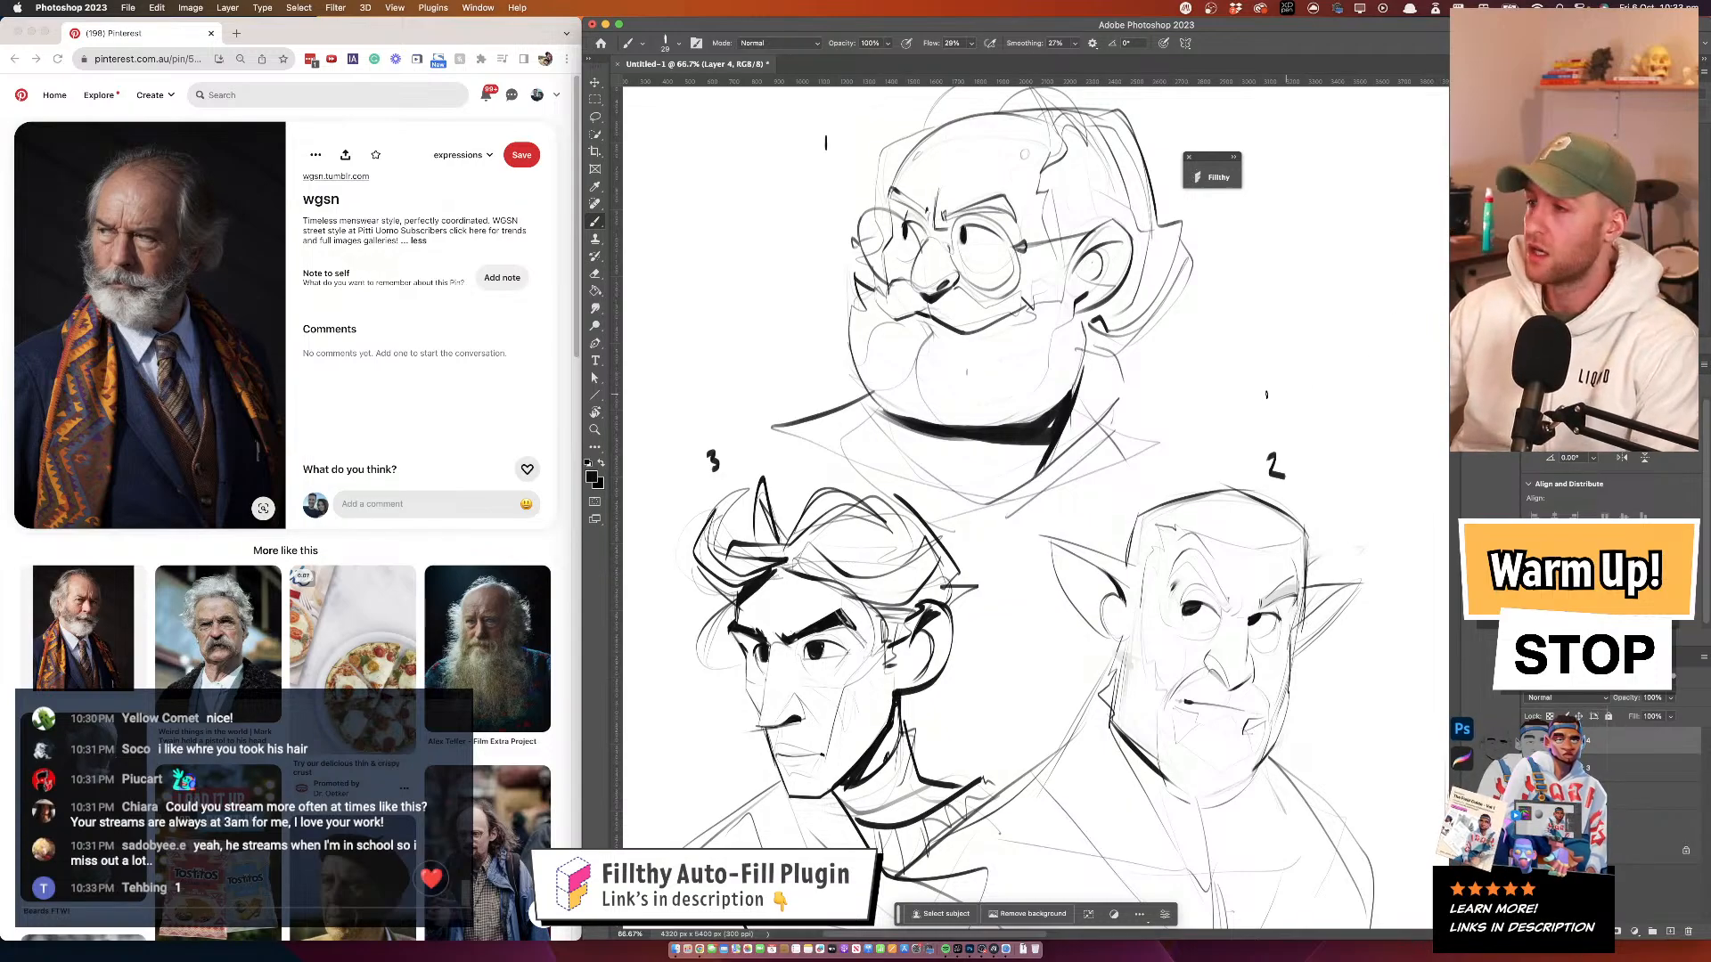
pyautogui.moveTo(1187, 400); pyautogui.dragTo(1181, 383)
pyautogui.press('z')
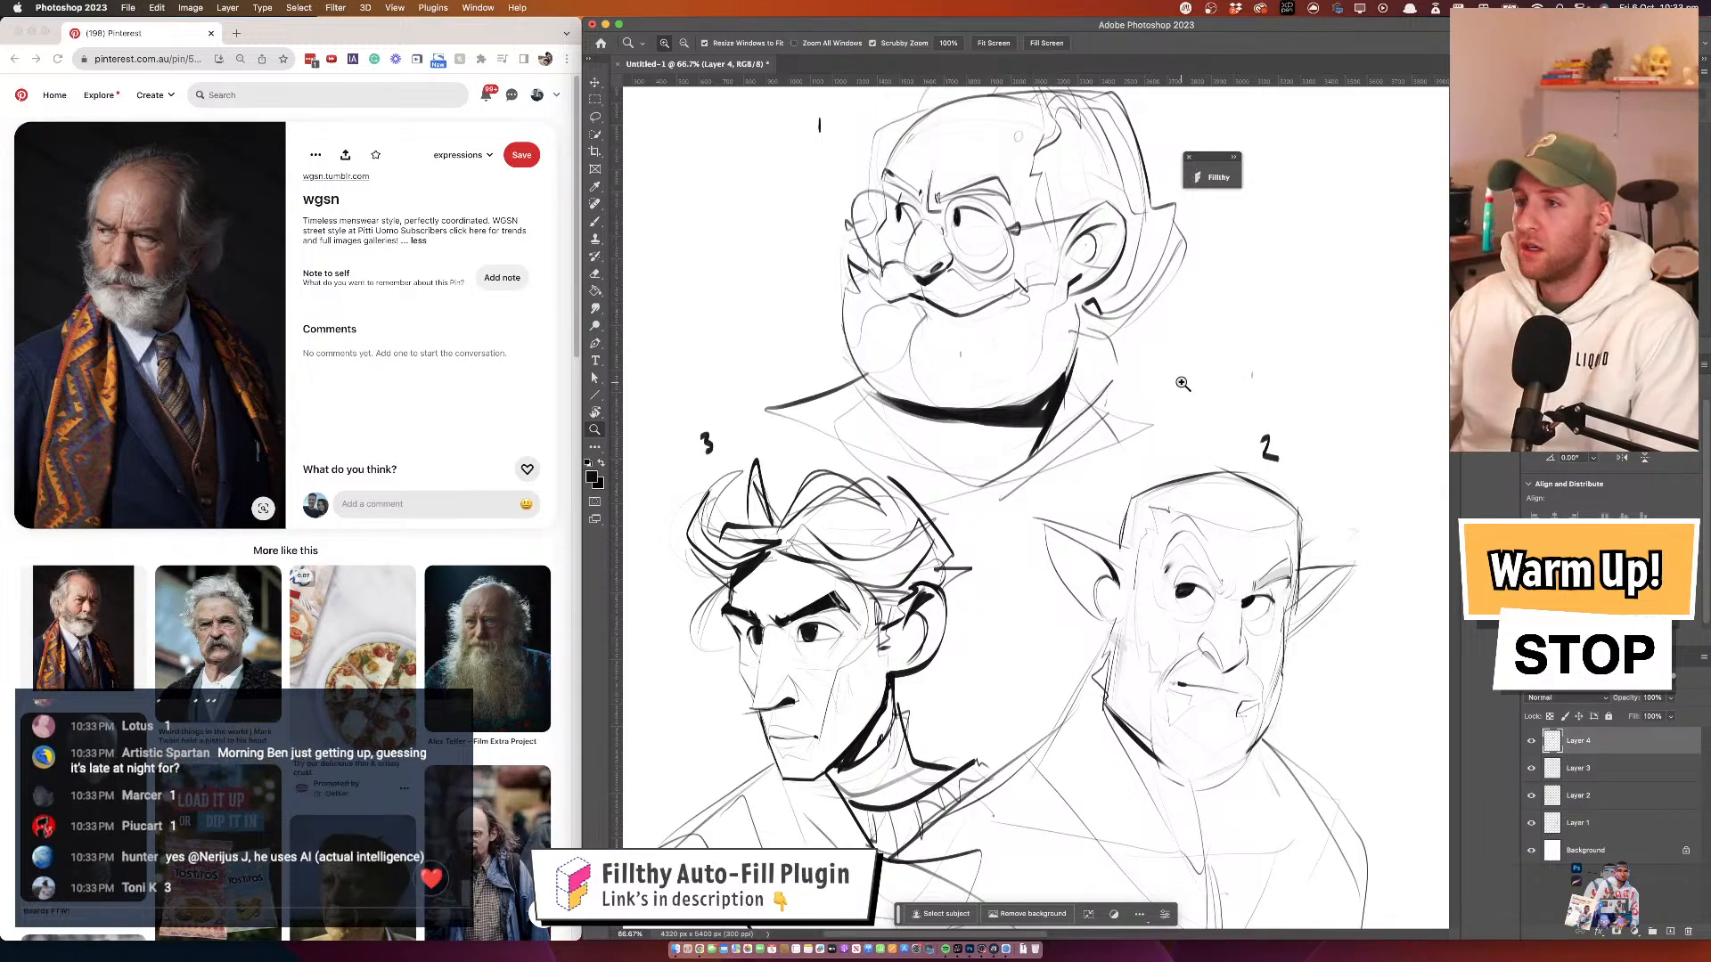
pyautogui.scroll(1, 1183, 383)
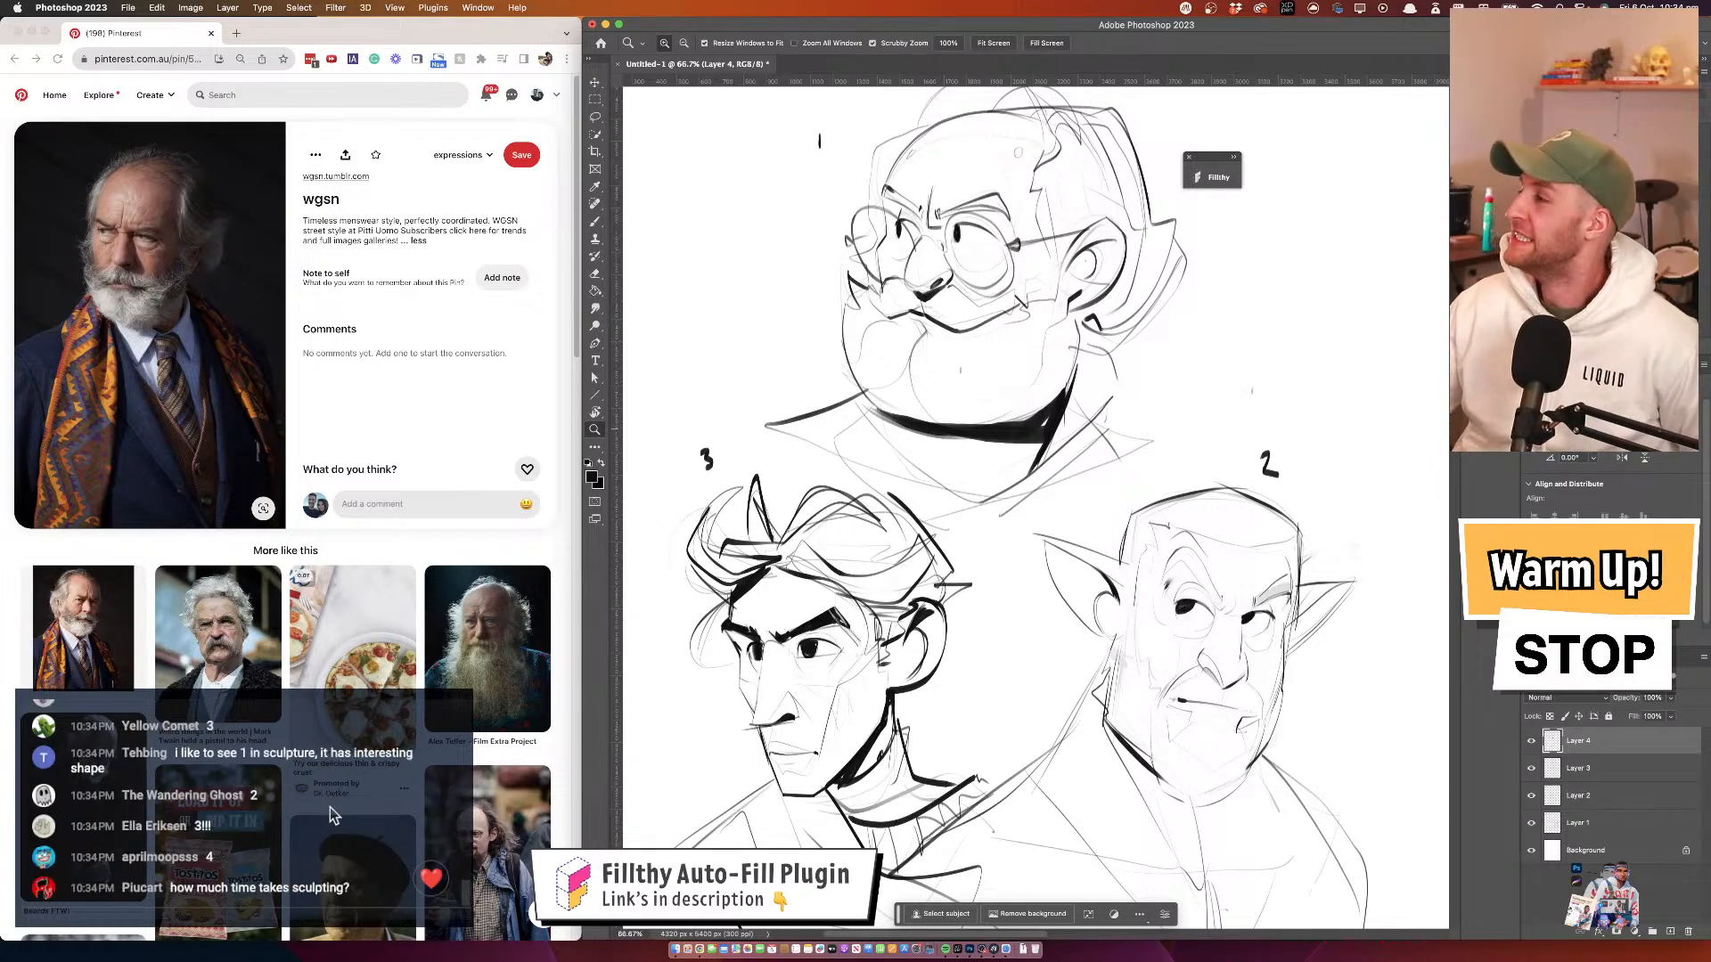
# Check the viewers' live-chat votes for which numbered head to sculpt
pyautogui.scroll(3, 328, 808)
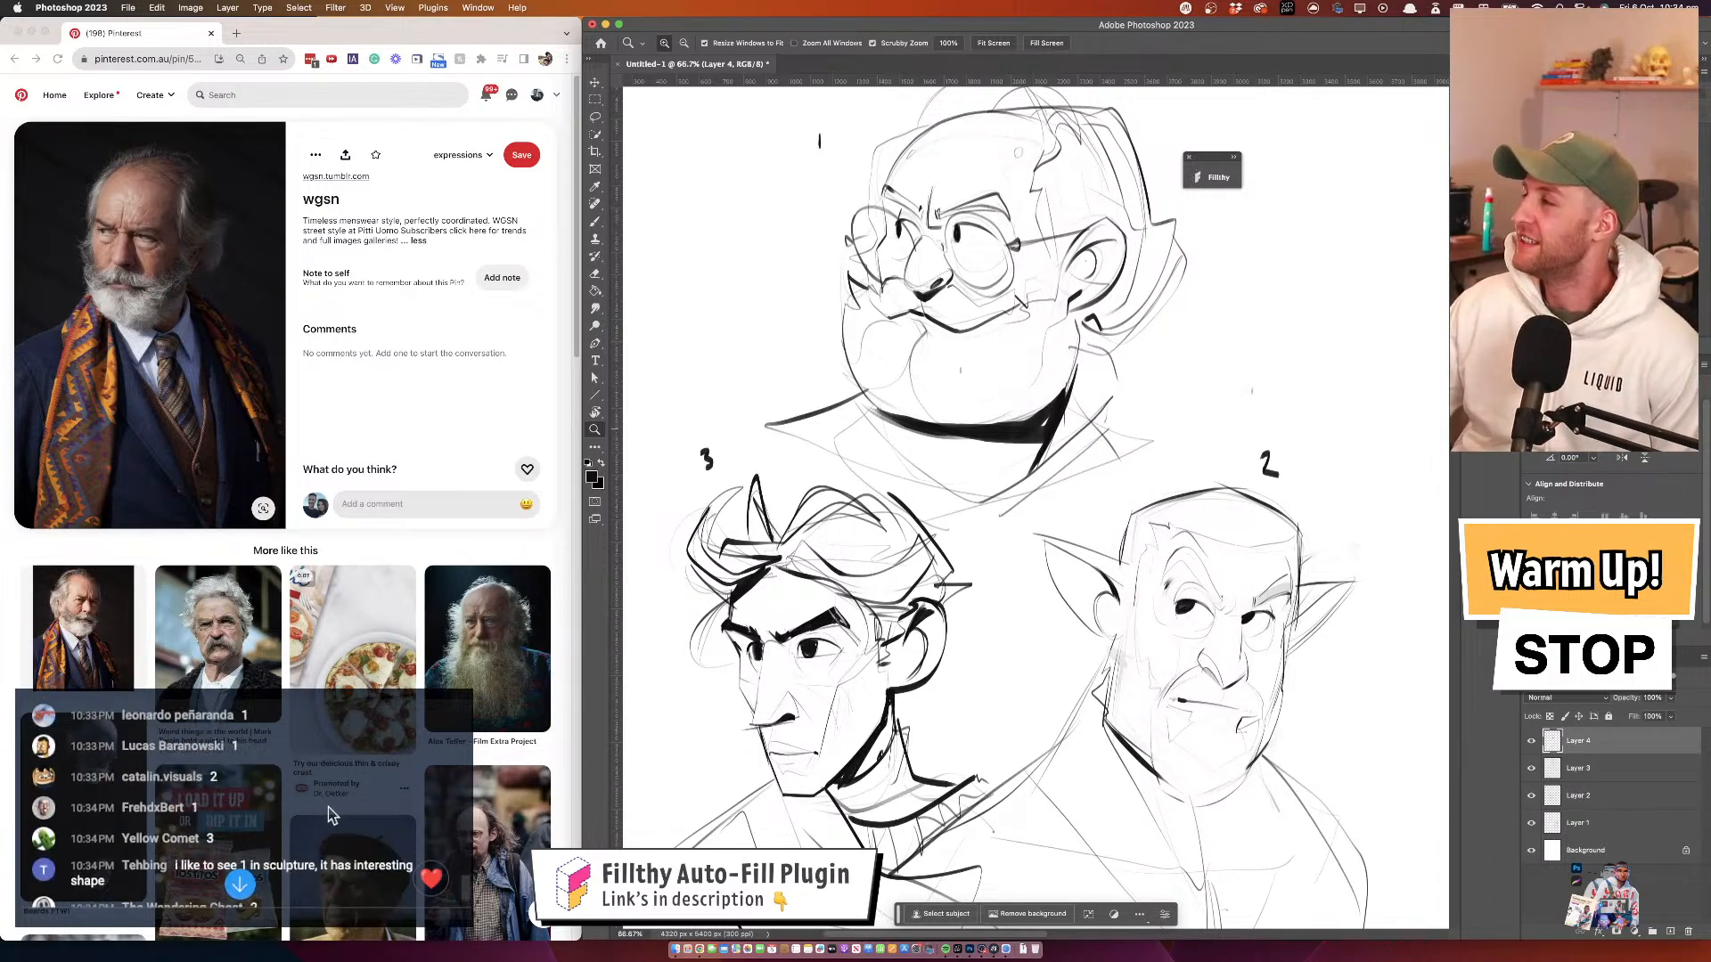
pyautogui.scroll(4, 328, 807)
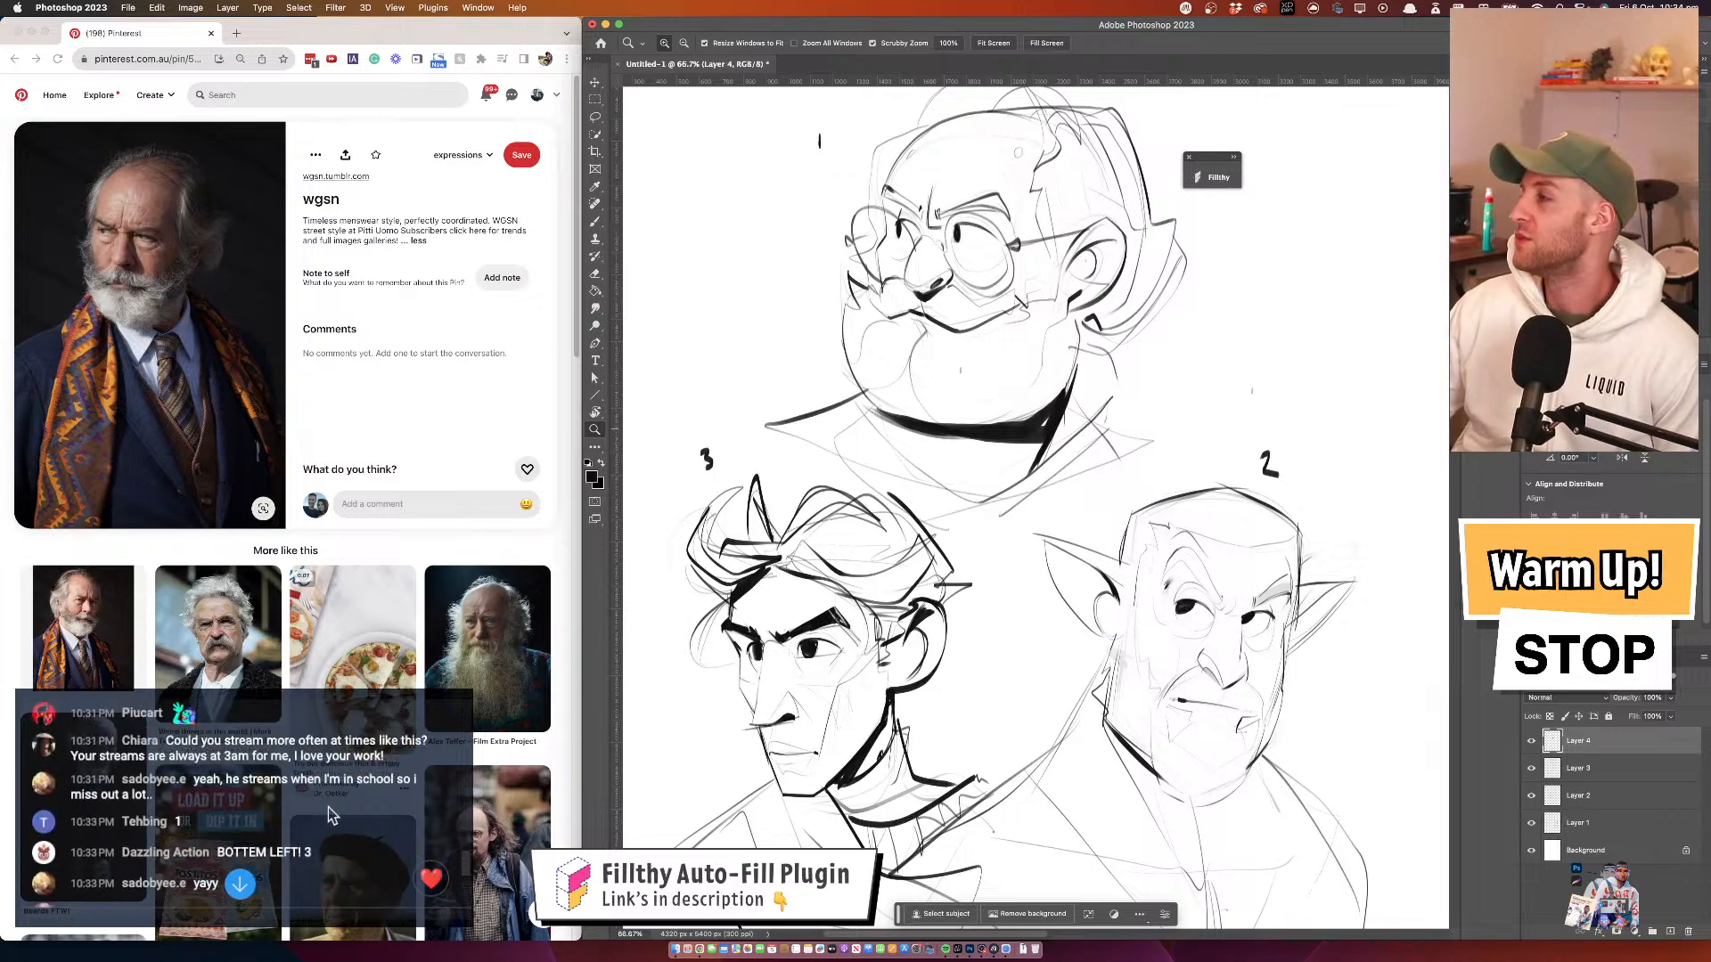
pyautogui.scroll(-7, 328, 808)
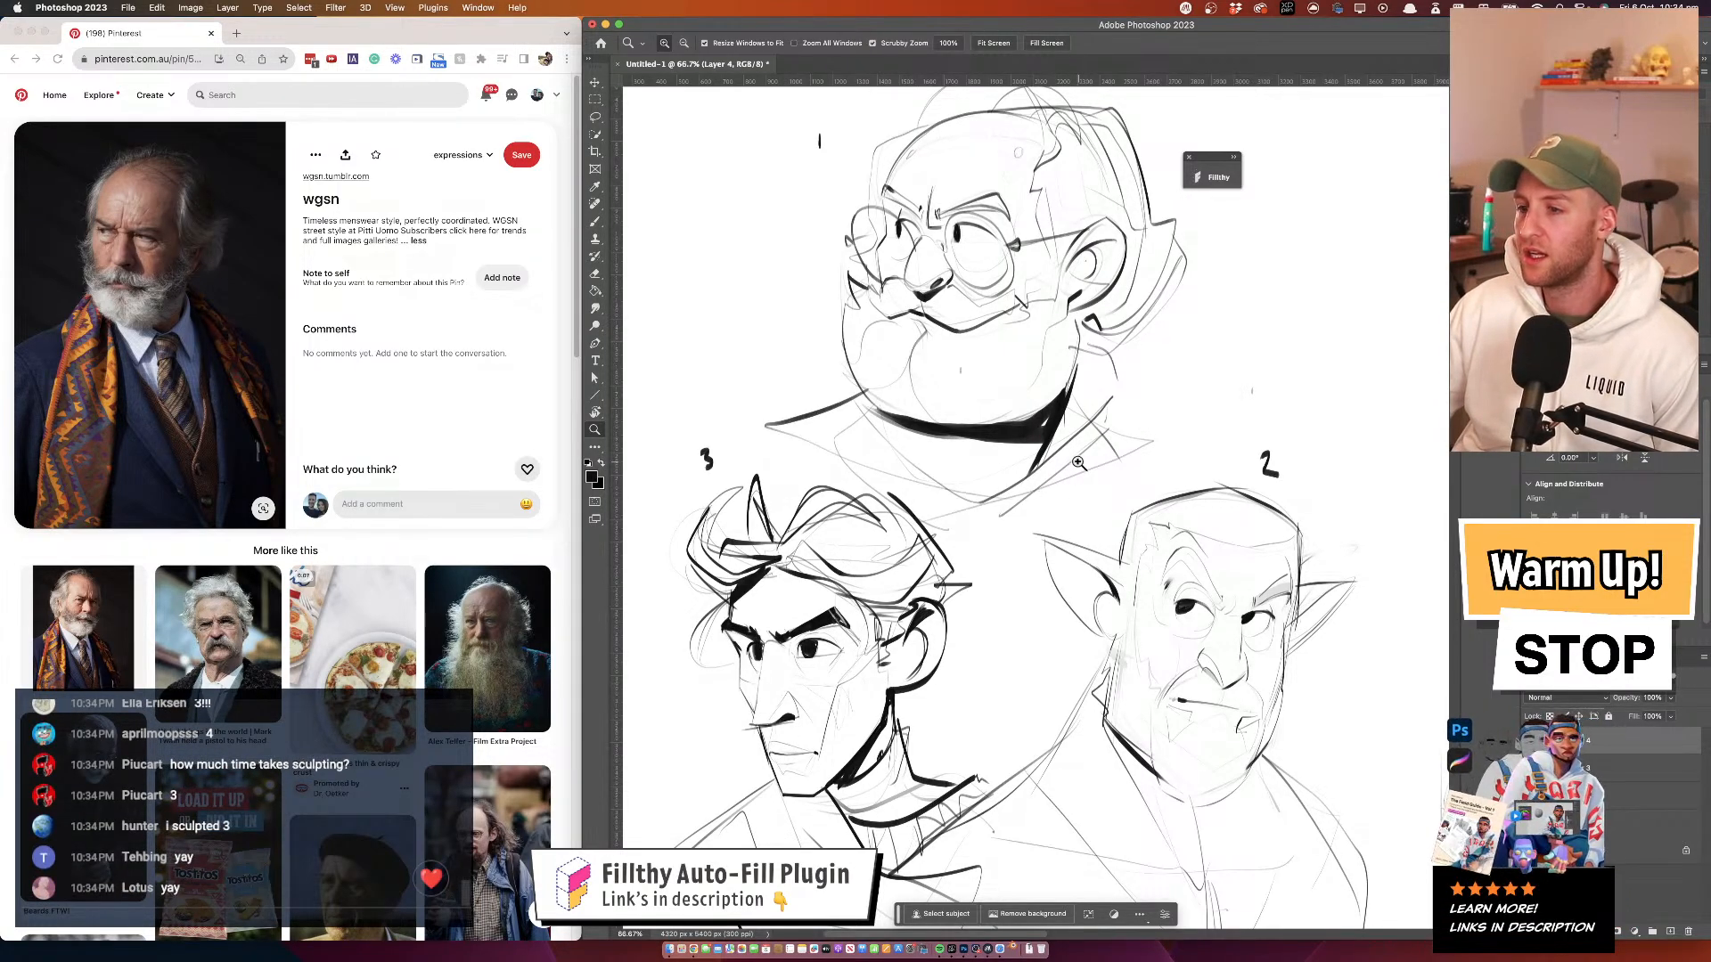
# Switch to Blender and arrange its window side by side with a narrowed Photoshop window showing the sketch page
pyautogui.press('super+Tab')
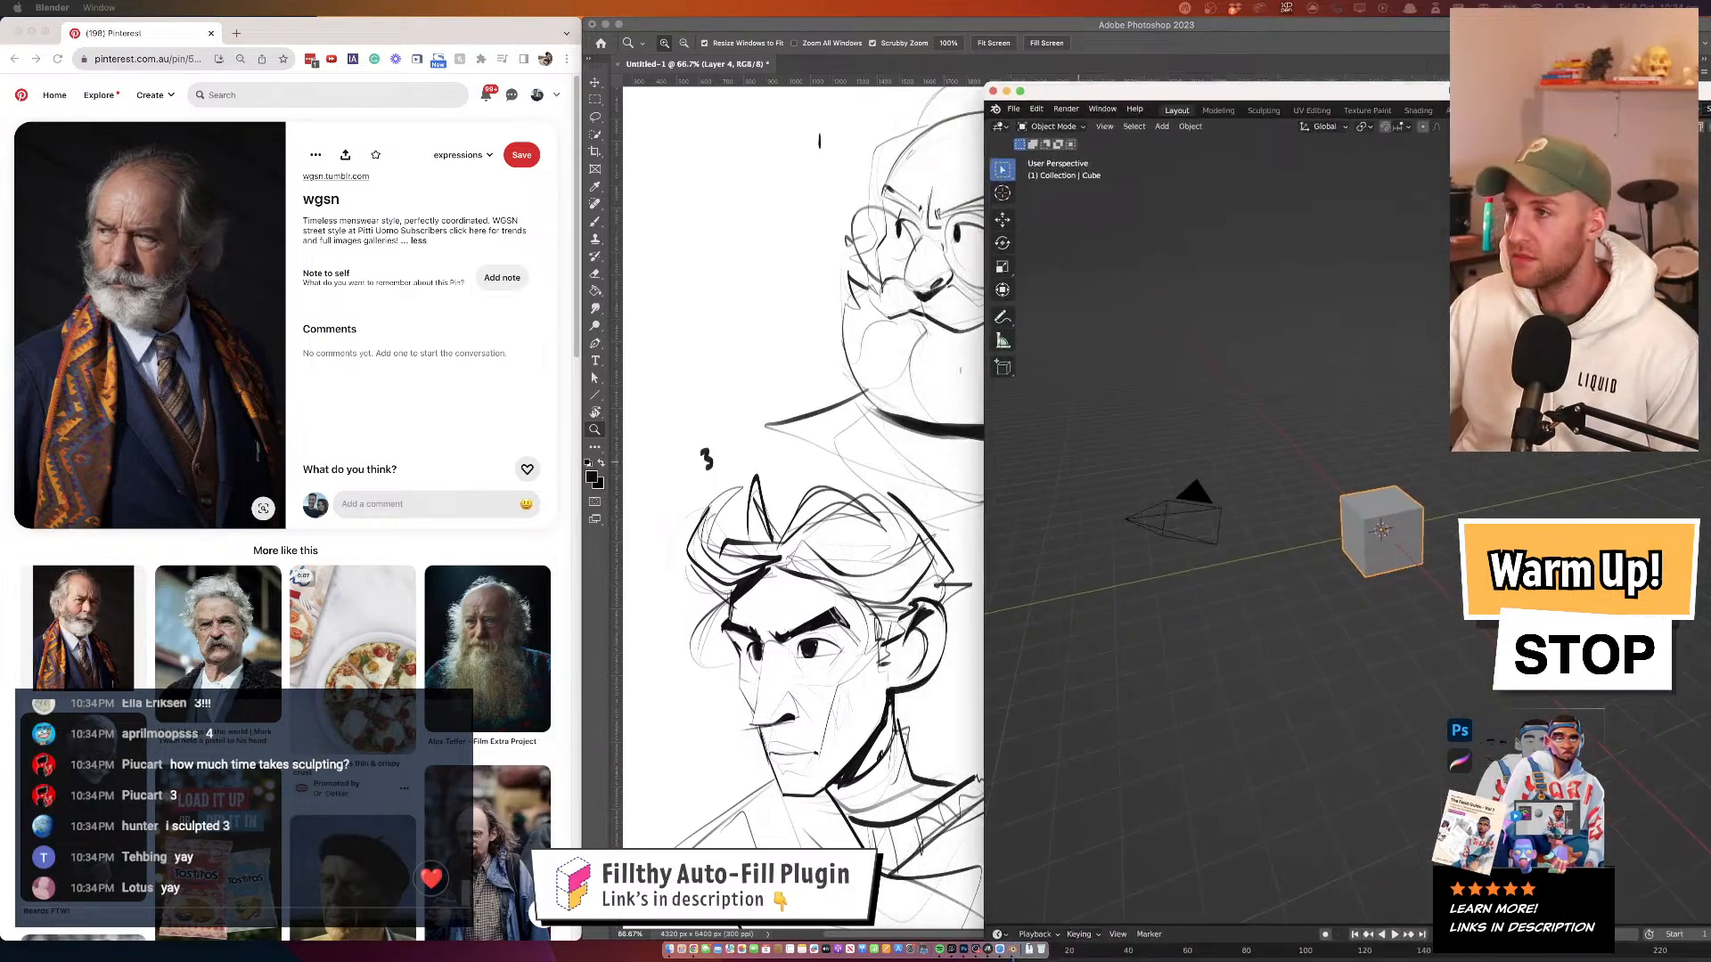
pyautogui.moveTo(1551, 91); pyautogui.dragTo(1460, 36)
pyautogui.moveTo(752, 25); pyautogui.dragTo(183, 7)
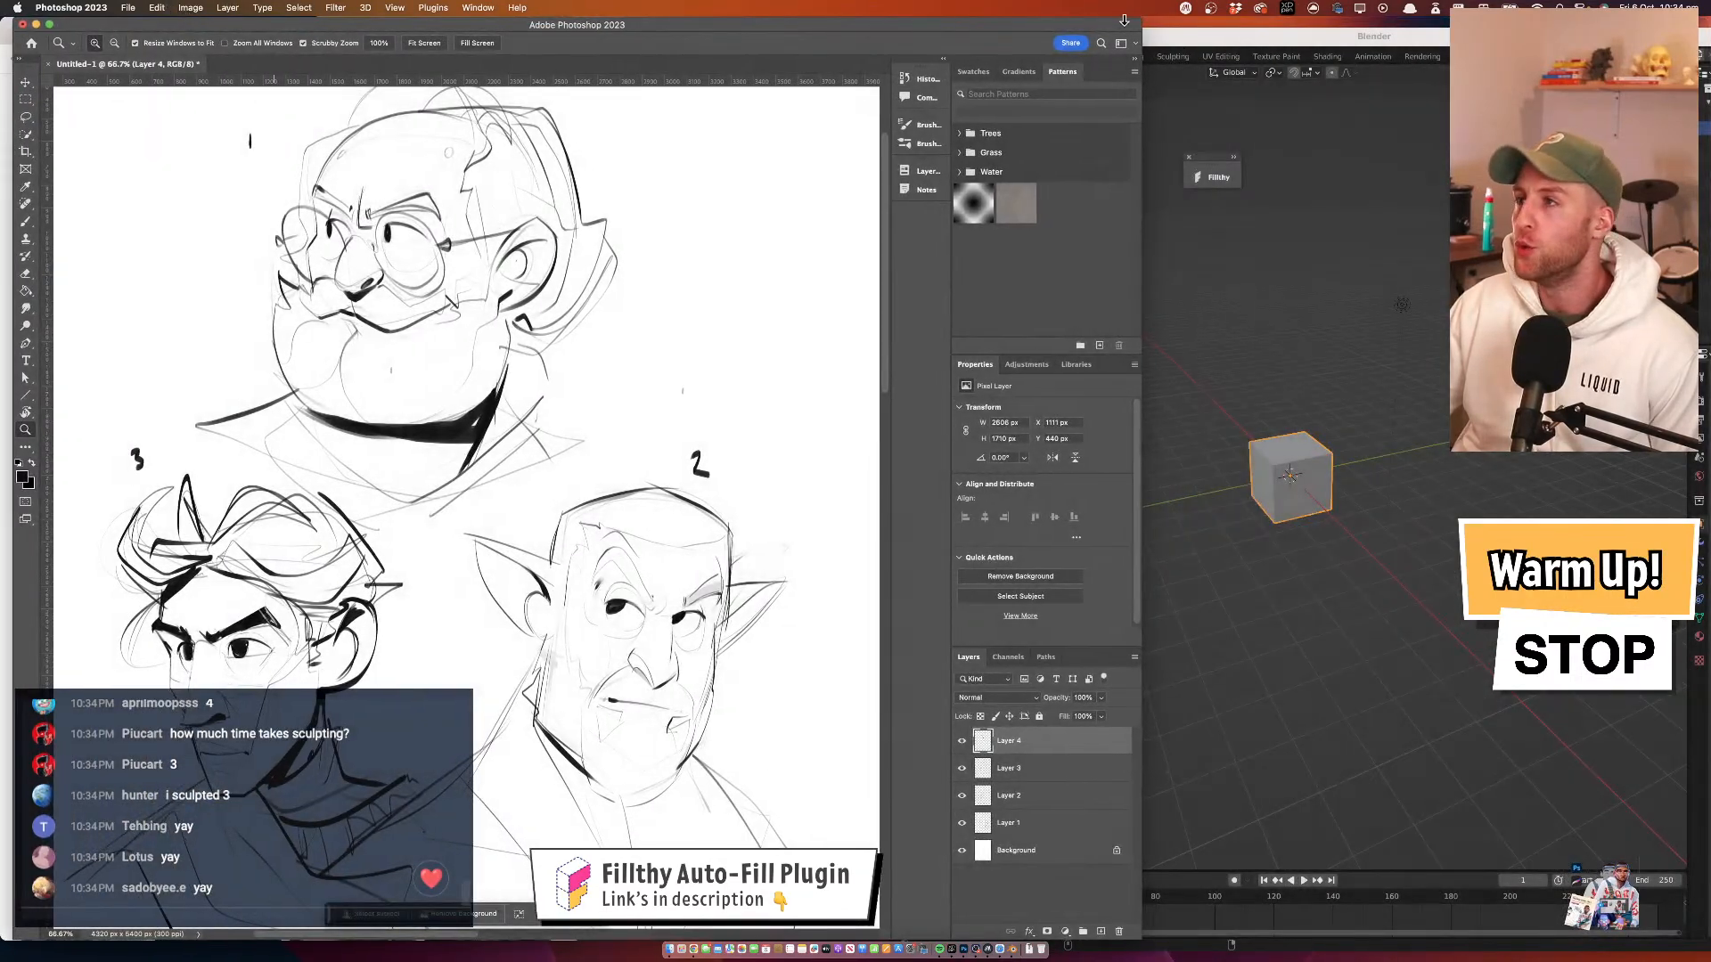
pyautogui.moveTo(1140, 24); pyautogui.dragTo(715, 24)
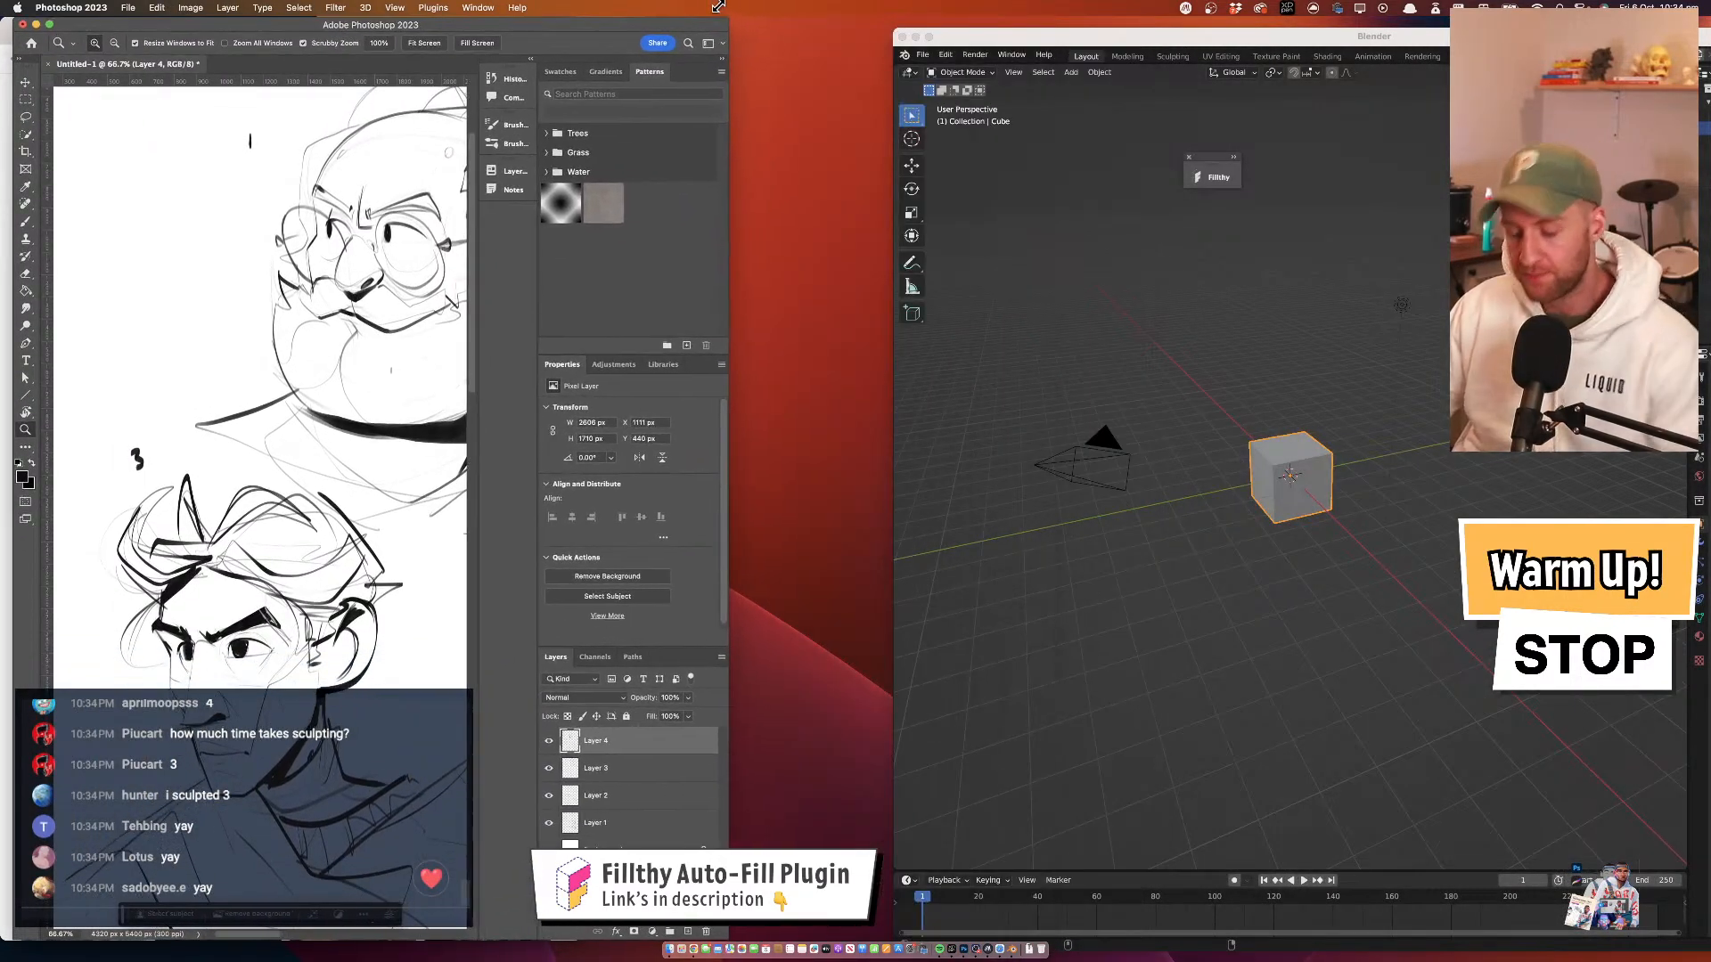
pyautogui.hscroll(5, 346, 256)
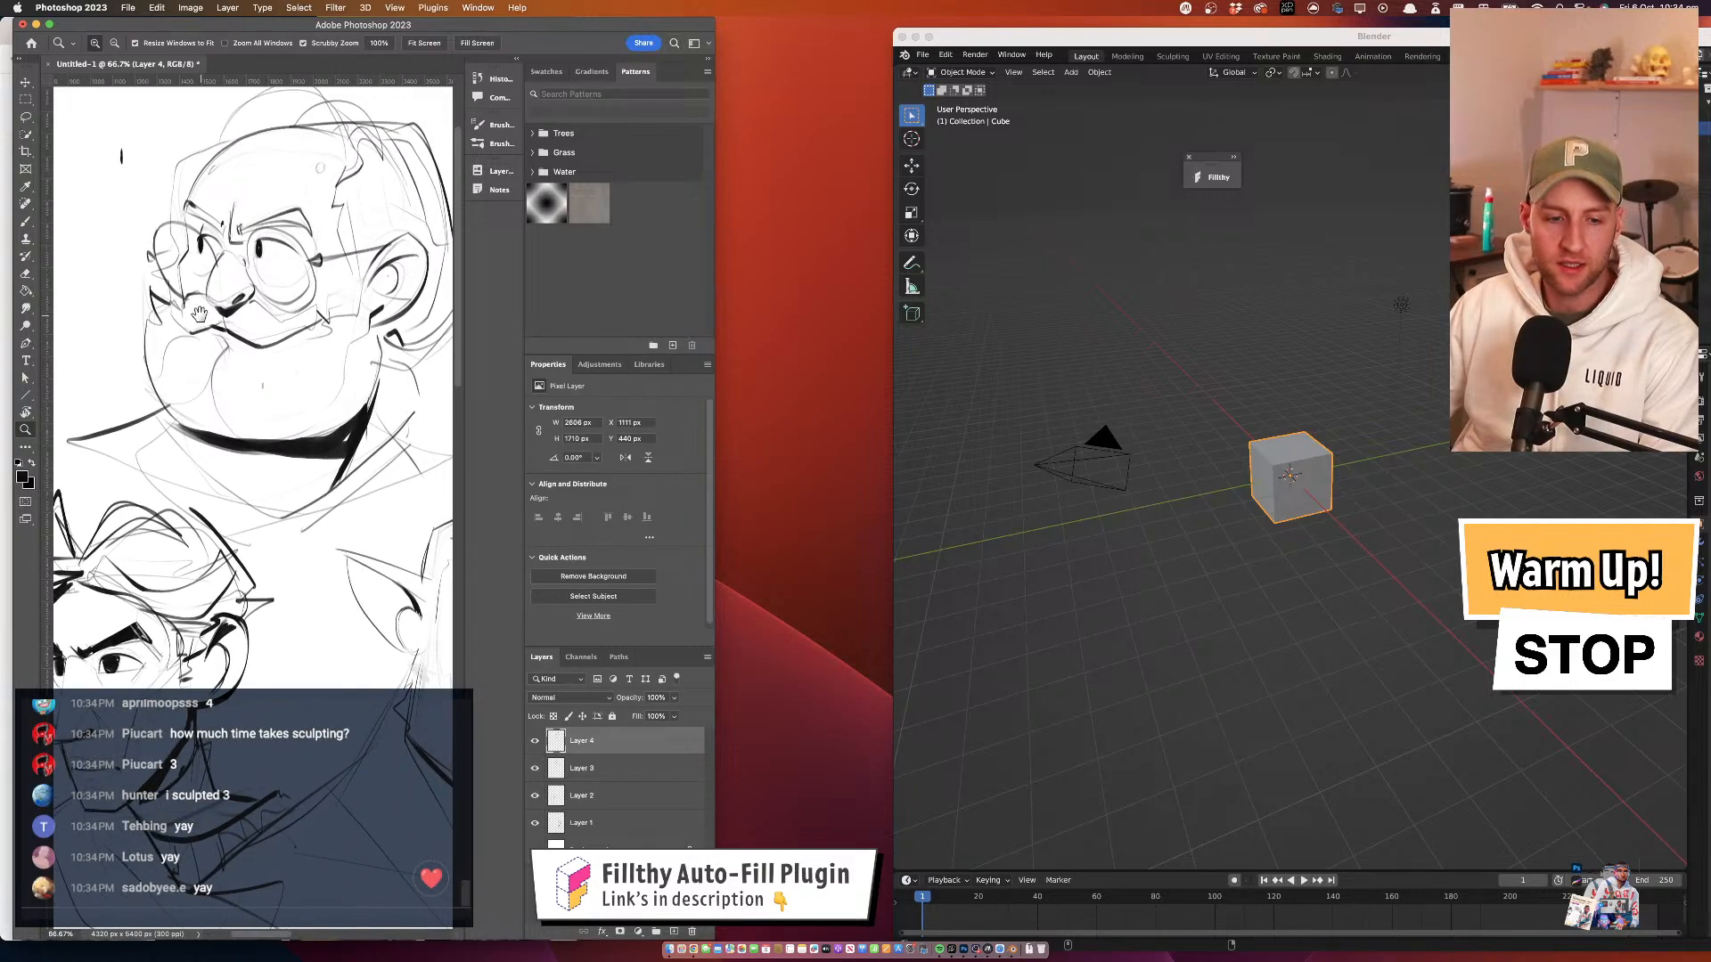
pyautogui.moveTo(1172, 37); pyautogui.dragTo(996, 27)
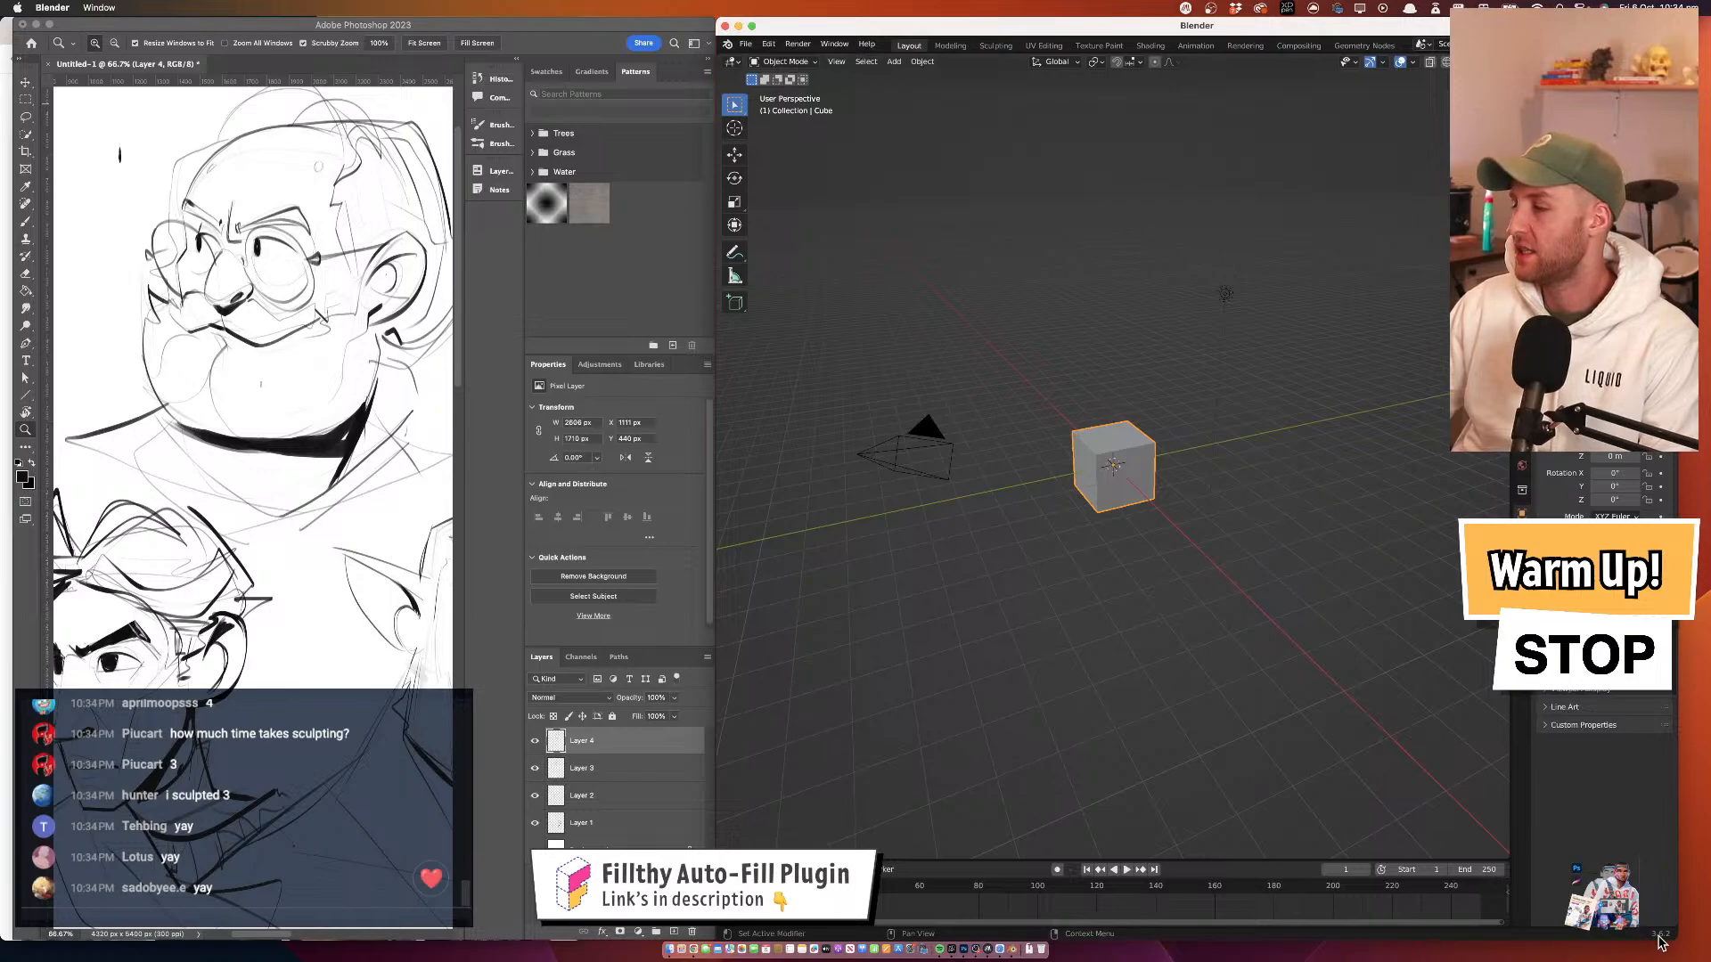
pyautogui.moveTo(1679, 942); pyautogui.dragTo(1705, 942)
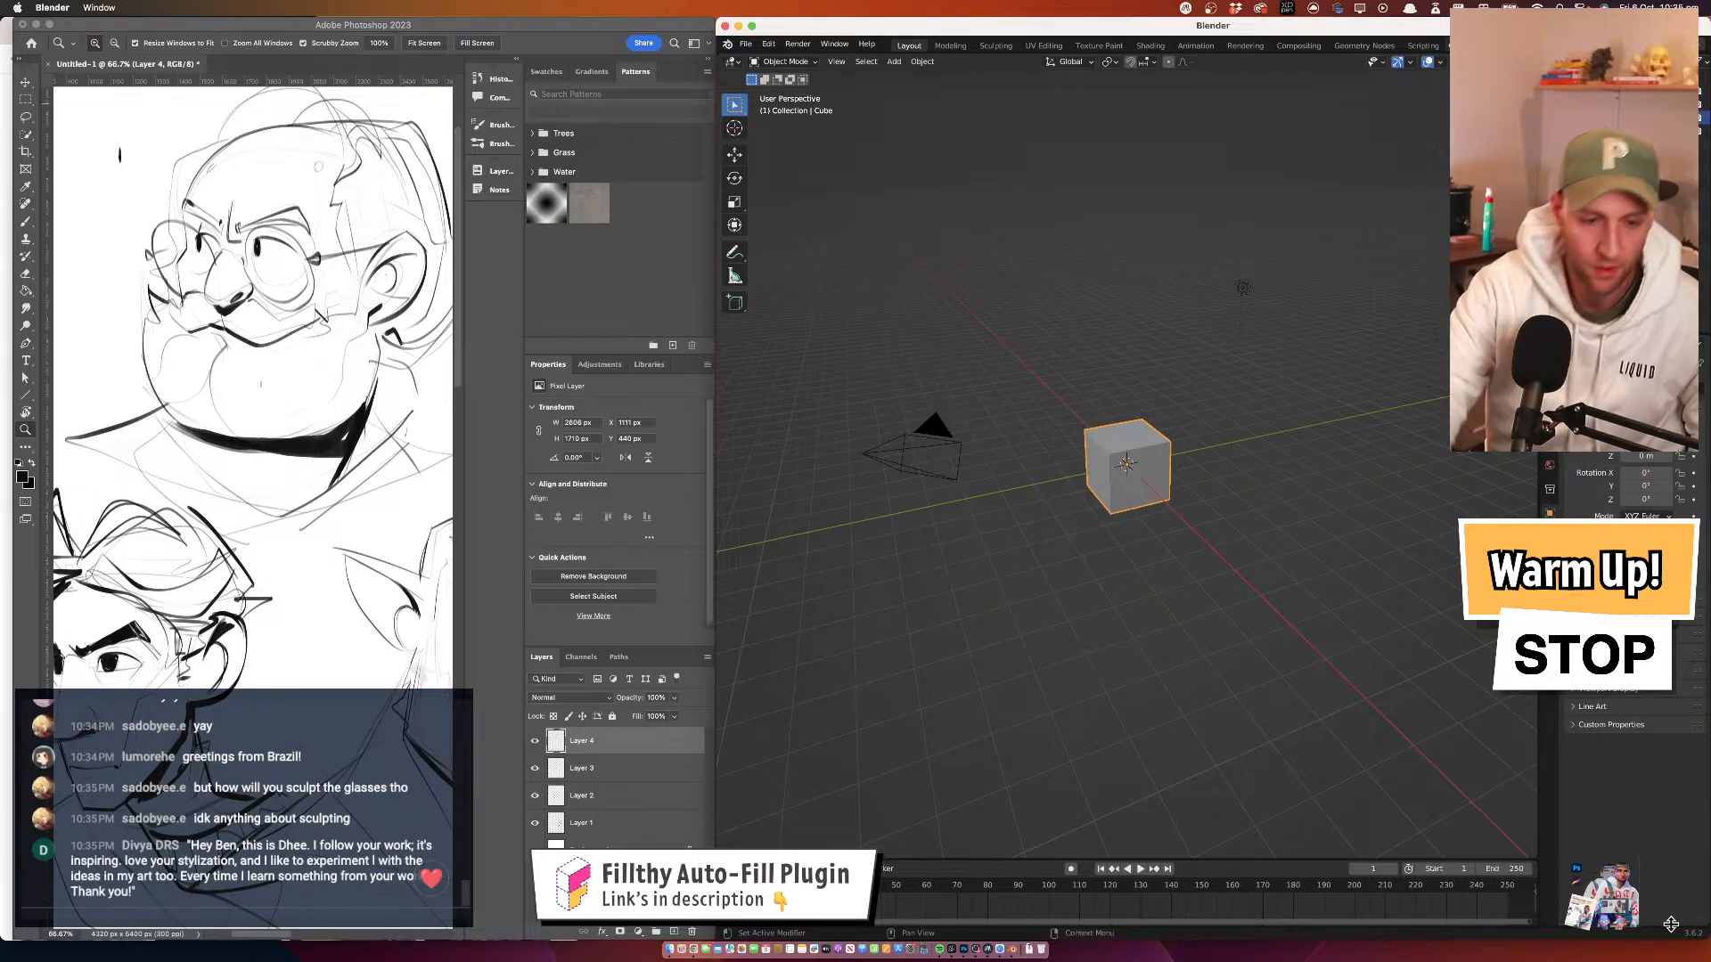
# Hand-letter "BACK IN 5!" in the blank space above the bearded head on the Photoshop sketch page
pyautogui.click(304, 251)
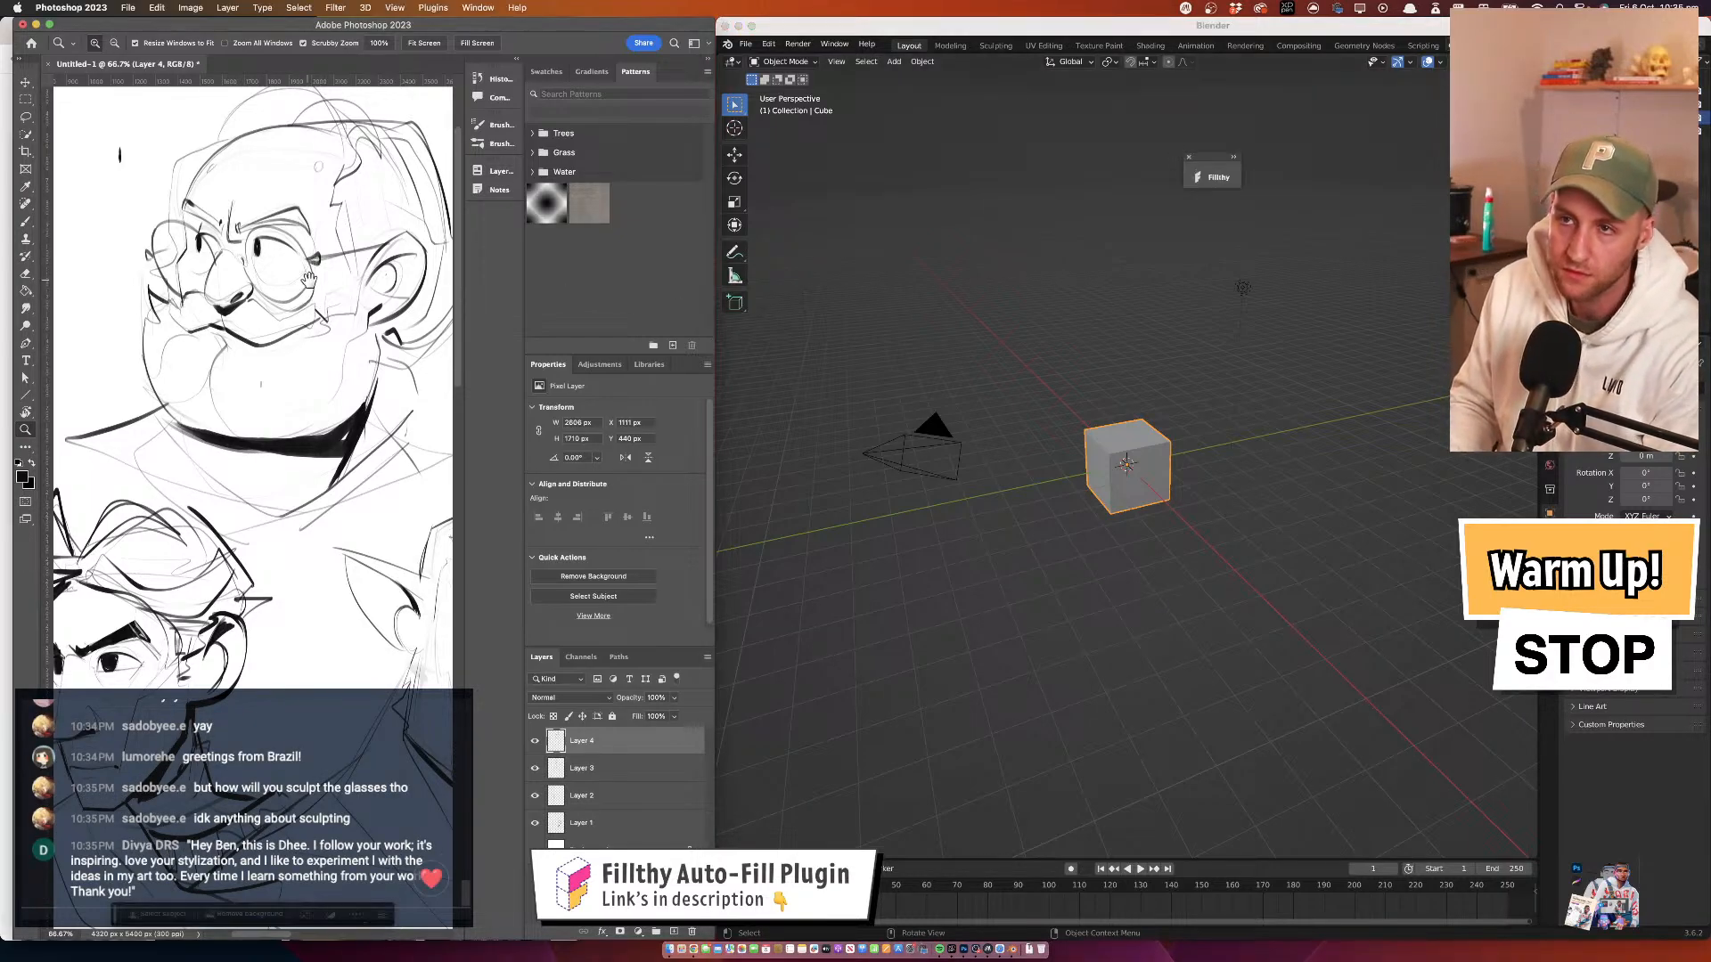
pyautogui.moveTo(308, 280)
pyautogui.mouseDown()
pyautogui.moveTo(391, 482)
pyautogui.moveTo(369, 463)
pyautogui.mouseUp()
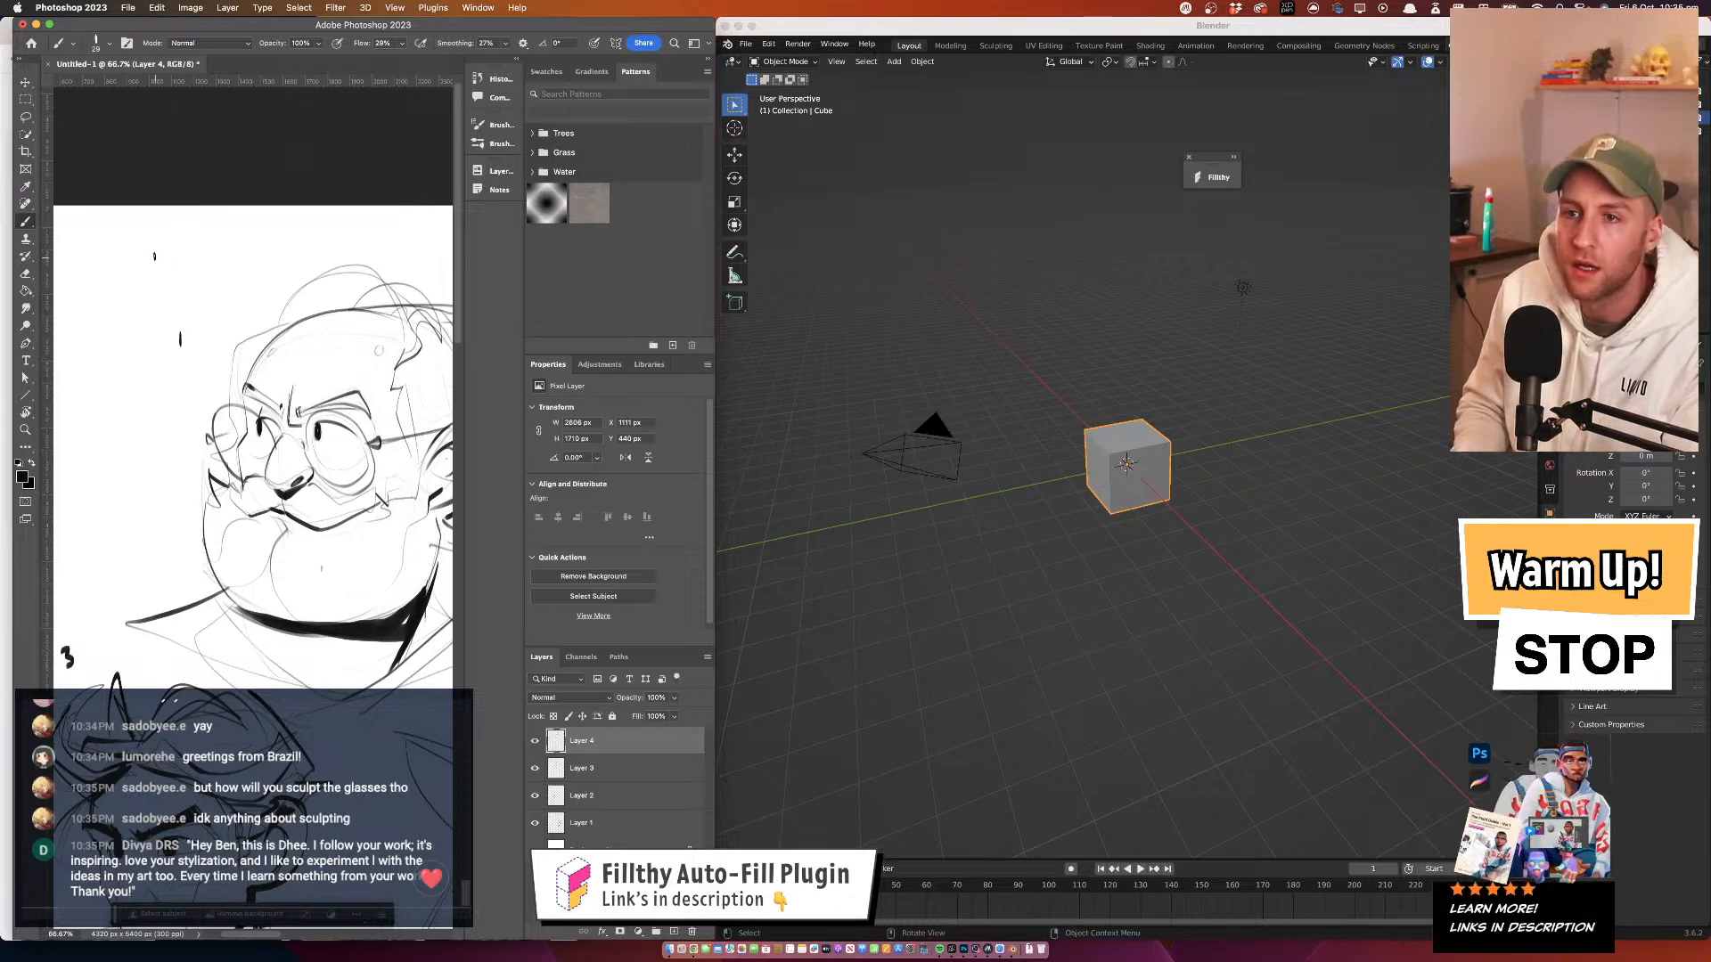
pyautogui.moveTo(144, 239)
pyautogui.mouseDown()
pyautogui.moveTo(149, 282)
pyautogui.moveTo(179, 262)
pyautogui.mouseUp()
pyautogui.moveTo(192, 246); pyautogui.dragTo(199, 271)
pyautogui.moveTo(215, 248)
pyautogui.mouseDown()
pyautogui.moveTo(217, 268)
pyautogui.moveTo(249, 248)
pyautogui.moveTo(247, 267)
pyautogui.mouseUp()
pyautogui.moveTo(257, 237); pyautogui.dragTo(270, 264)
pyautogui.moveTo(271, 237)
pyautogui.mouseDown()
pyautogui.moveTo(270, 264)
pyautogui.moveTo(310, 242)
pyautogui.moveTo(309, 264)
pyautogui.mouseUp()
pyautogui.moveTo(309, 229)
pyautogui.mouseDown()
pyautogui.moveTo(347, 236)
pyautogui.moveTo(352, 207)
pyautogui.mouseUp()
pyautogui.moveTo(350, 253); pyautogui.dragTo(356, 250)
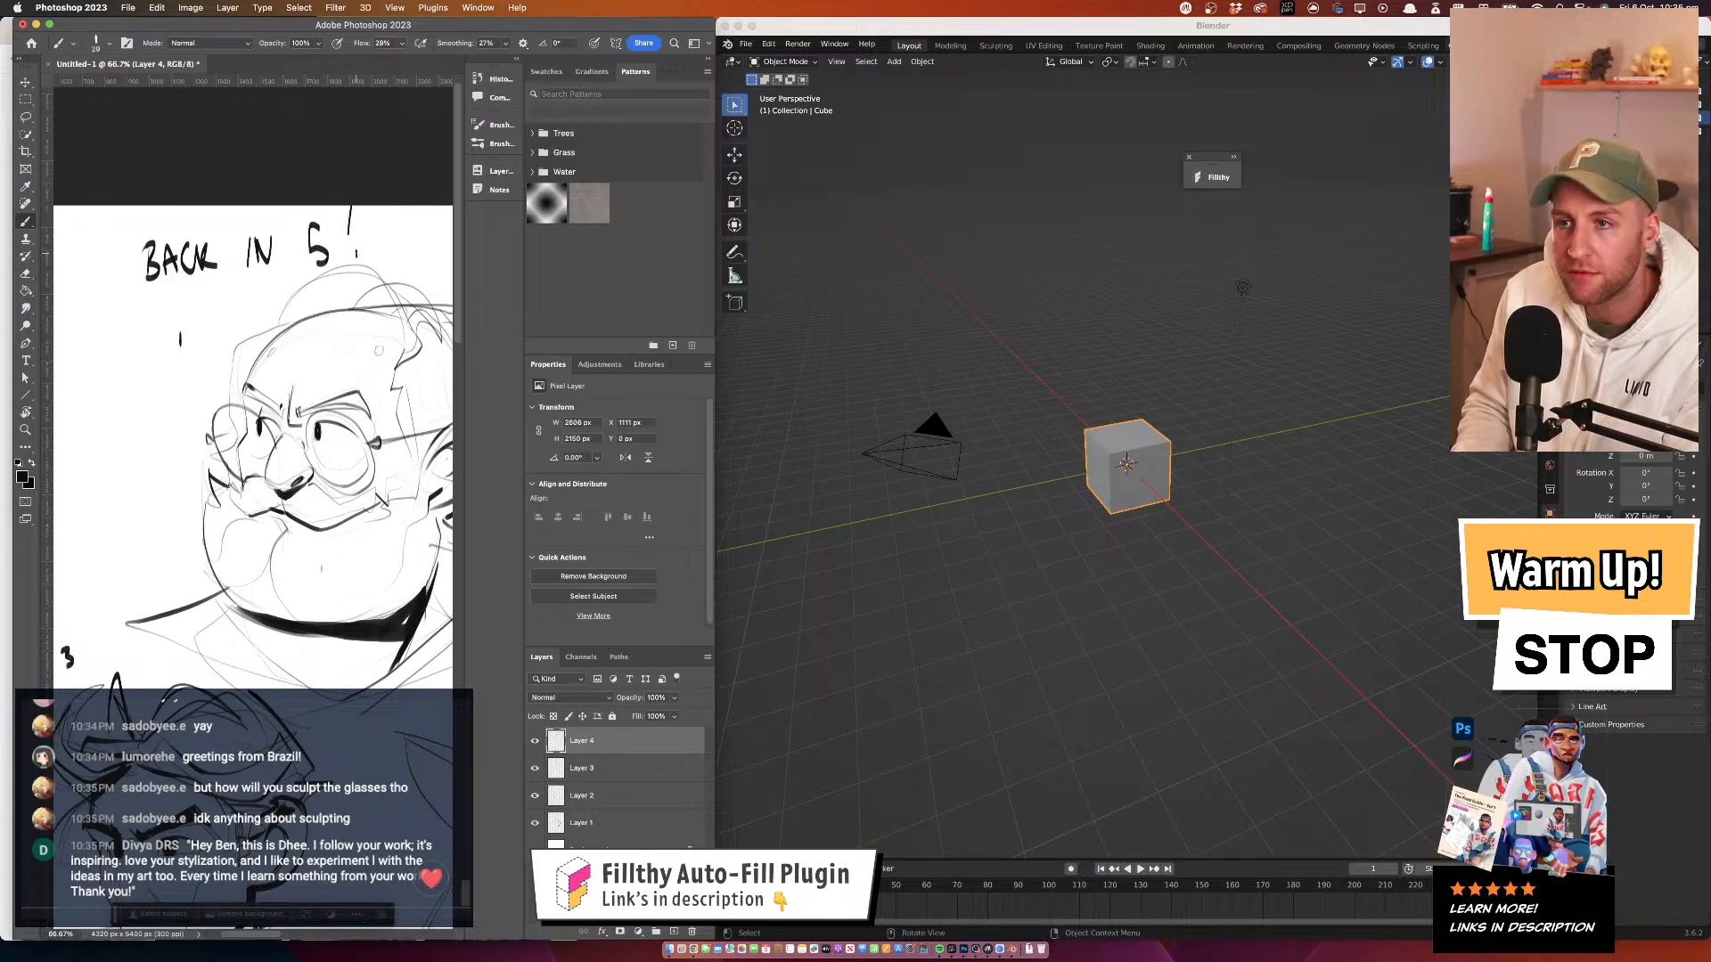
pyautogui.click(363, 249)
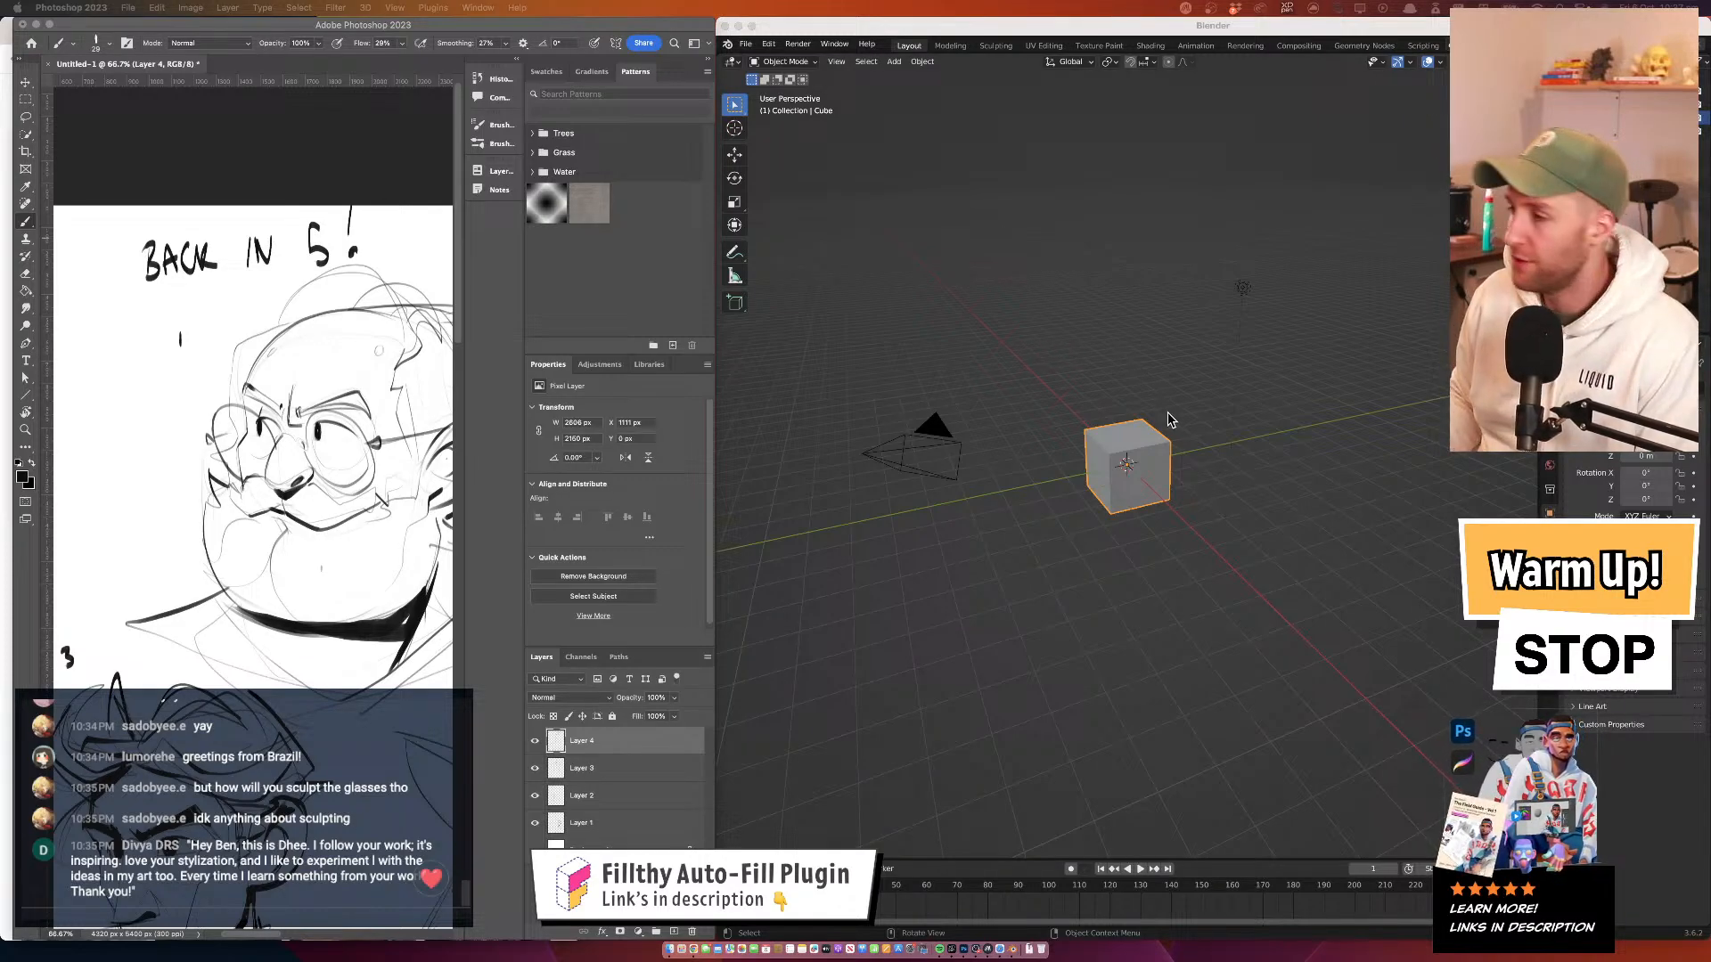
pyautogui.click(1160, 381)
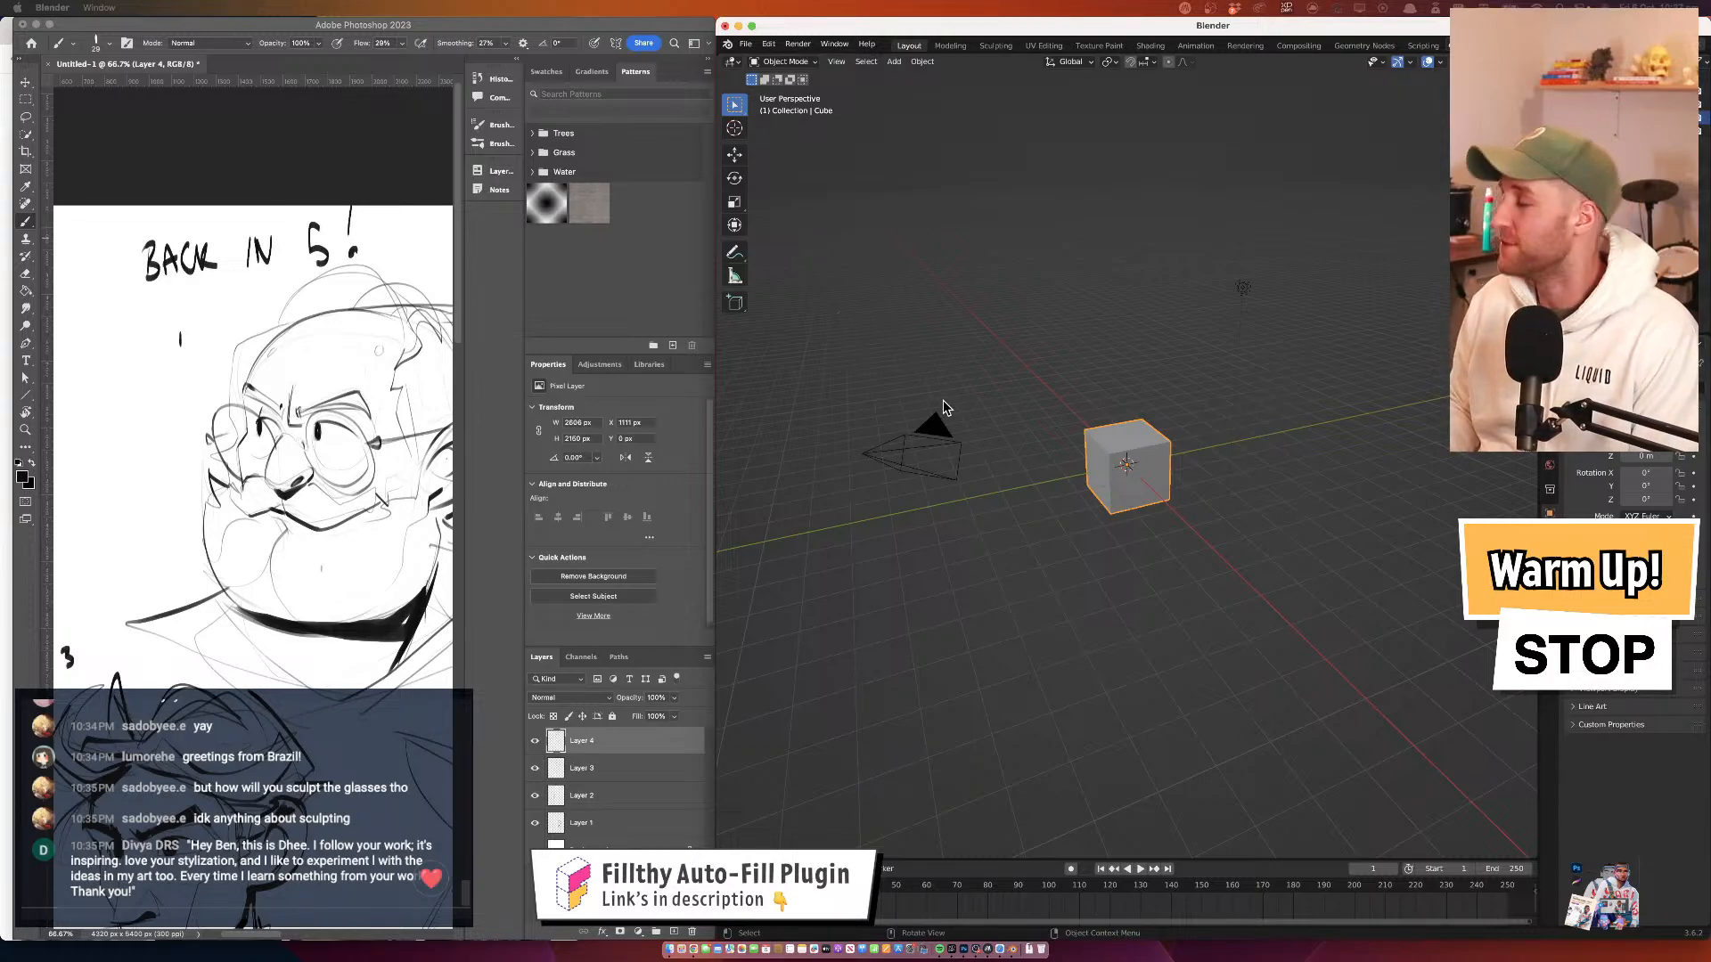
pyautogui.click(1014, 361)
pyautogui.press('space')
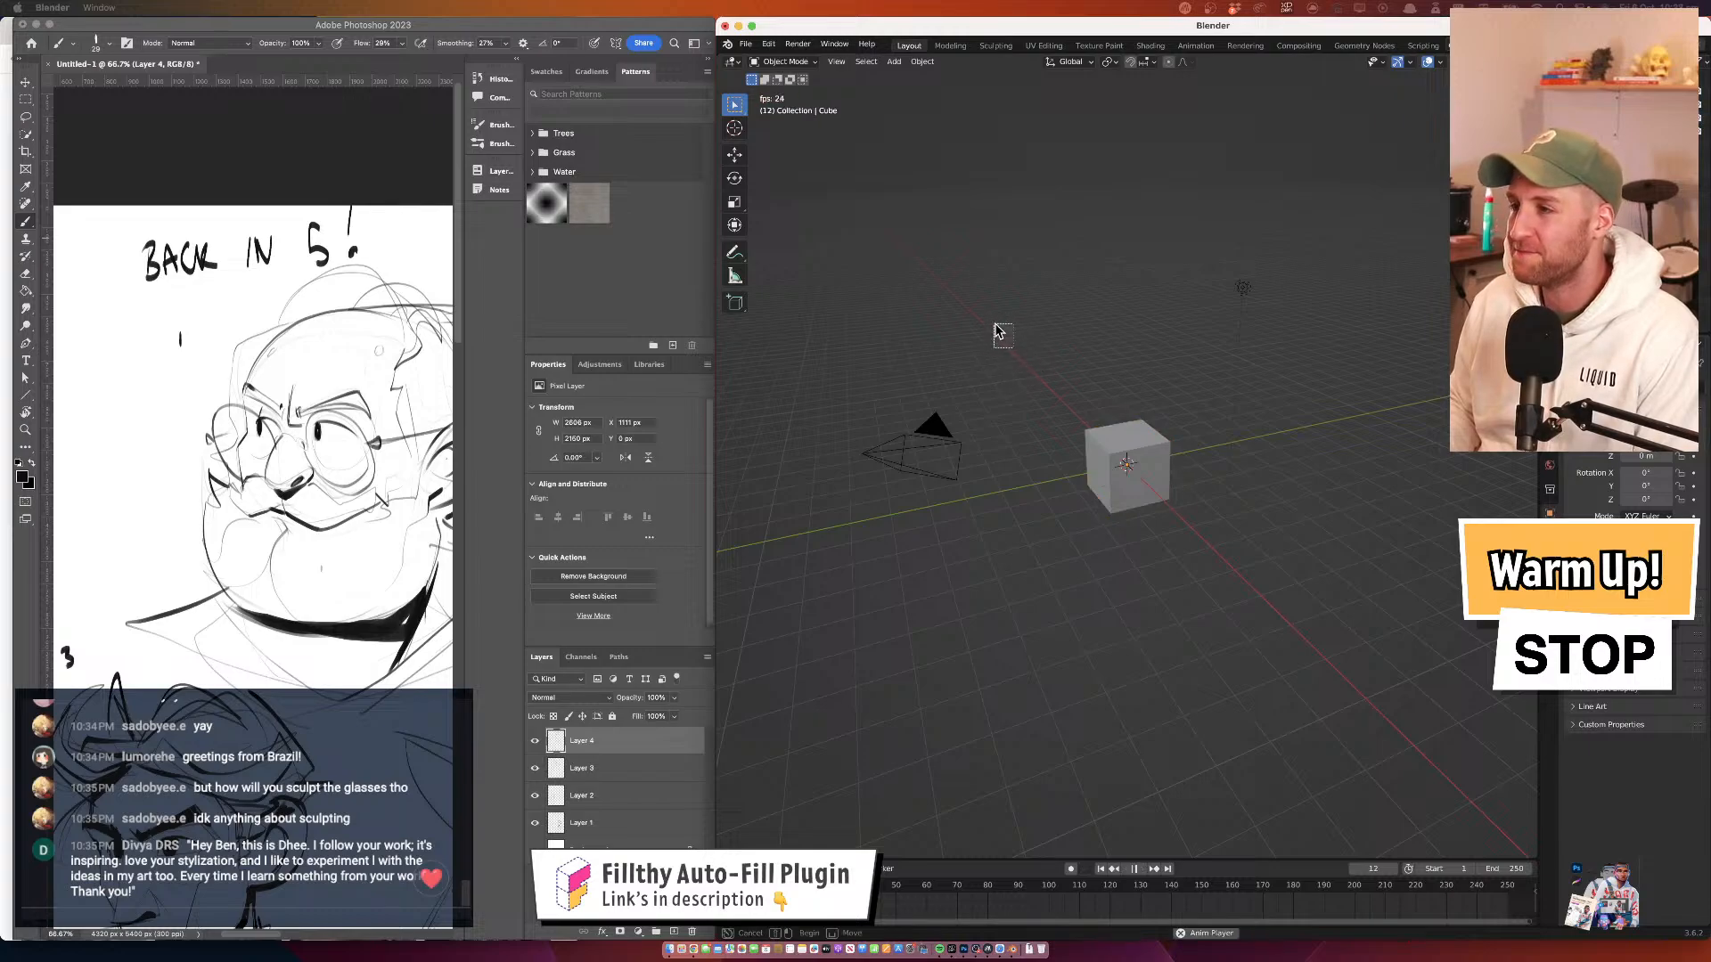
pyautogui.moveTo(1065, 388); pyautogui.dragTo(1041, 361)
pyautogui.press('space')
pyautogui.moveTo(1042, 359); pyautogui.dragTo(941, 317)
pyautogui.press('space')
pyautogui.moveTo(1042, 359); pyautogui.dragTo(1149, 321)
pyautogui.press('space')
pyautogui.press('space')
pyautogui.moveTo(1069, 388); pyautogui.dragTo(1079, 317)
pyautogui.hotkey('shift', 'Left')
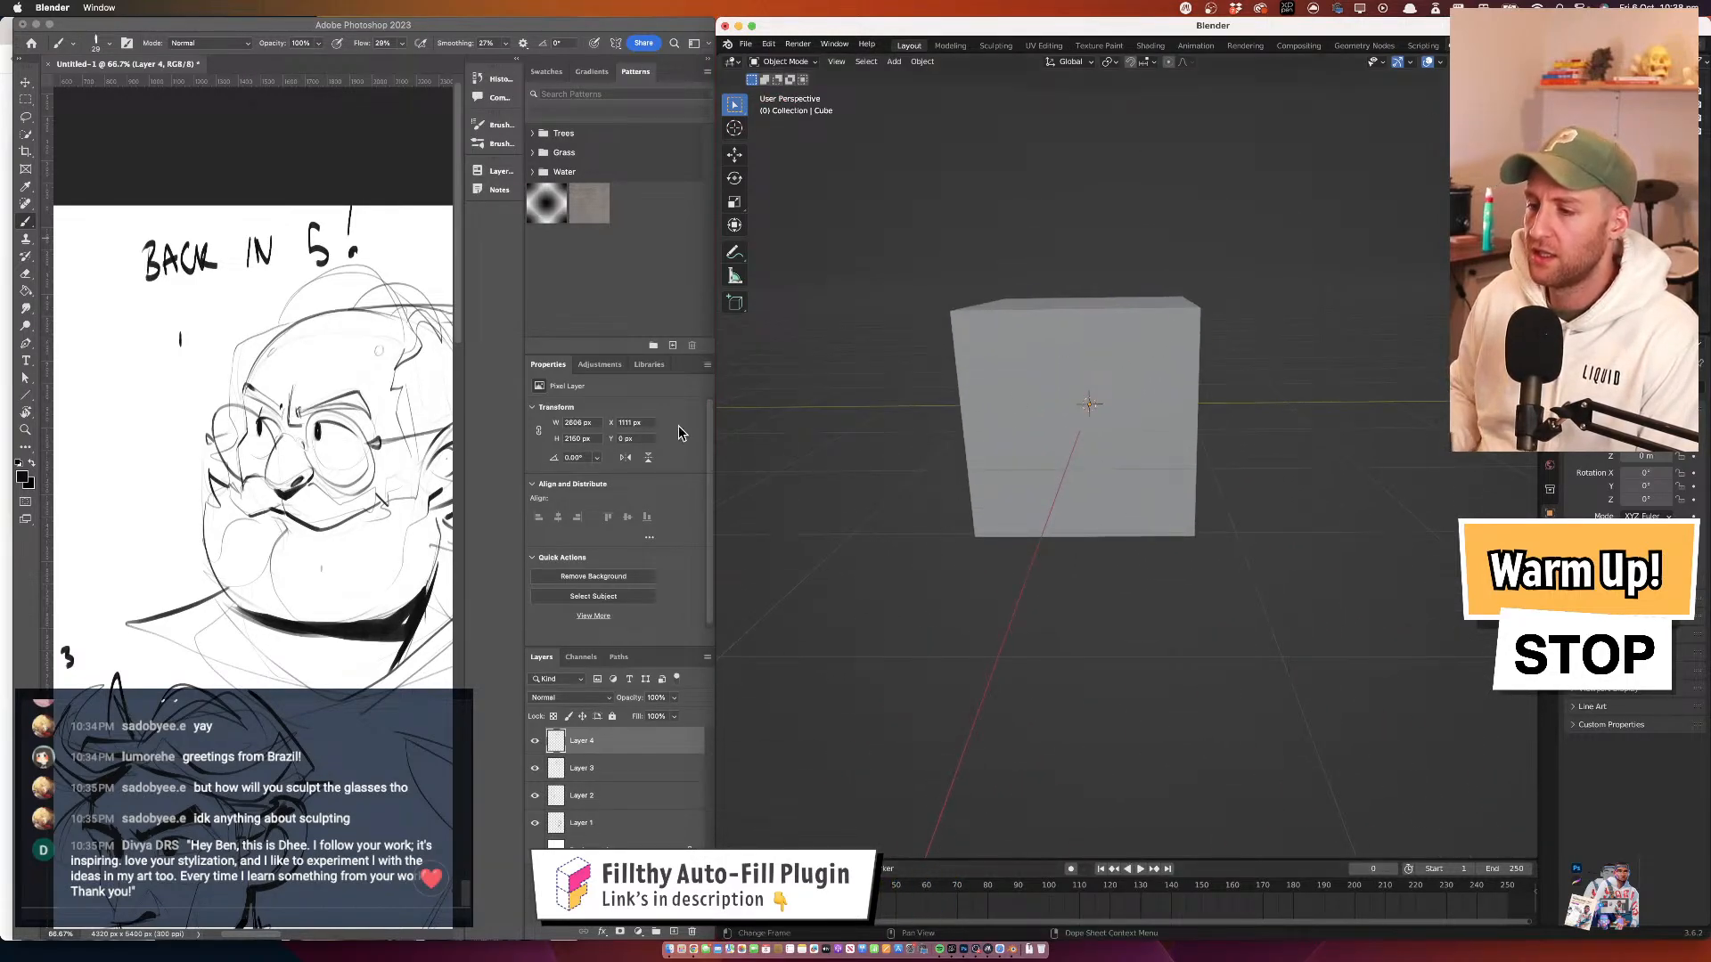
# Put Blender's default cube into Sculpt Mode
pyautogui.click(787, 61)
pyautogui.click(780, 107)
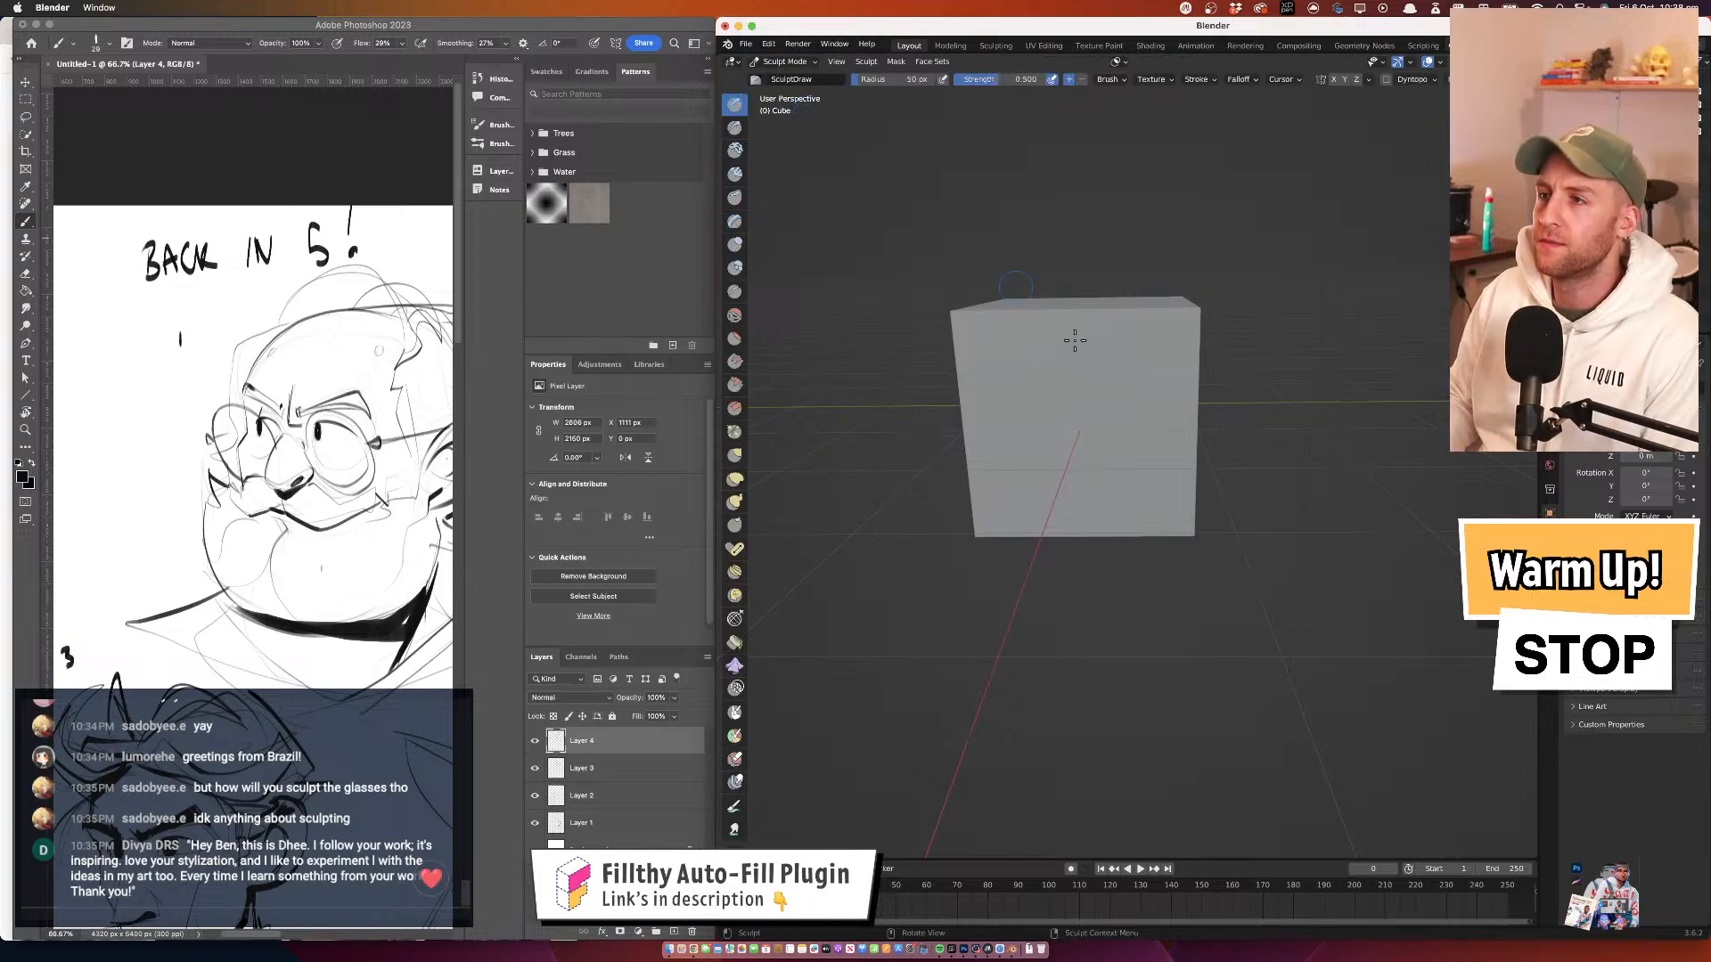
pyautogui.moveTo(1072, 339)
pyautogui.mouseDown()
pyautogui.moveTo(1132, 357)
pyautogui.moveTo(989, 392)
pyautogui.moveTo(1038, 348)
pyautogui.moveTo(955, 284)
pyautogui.moveTo(993, 260)
pyautogui.mouseUp()
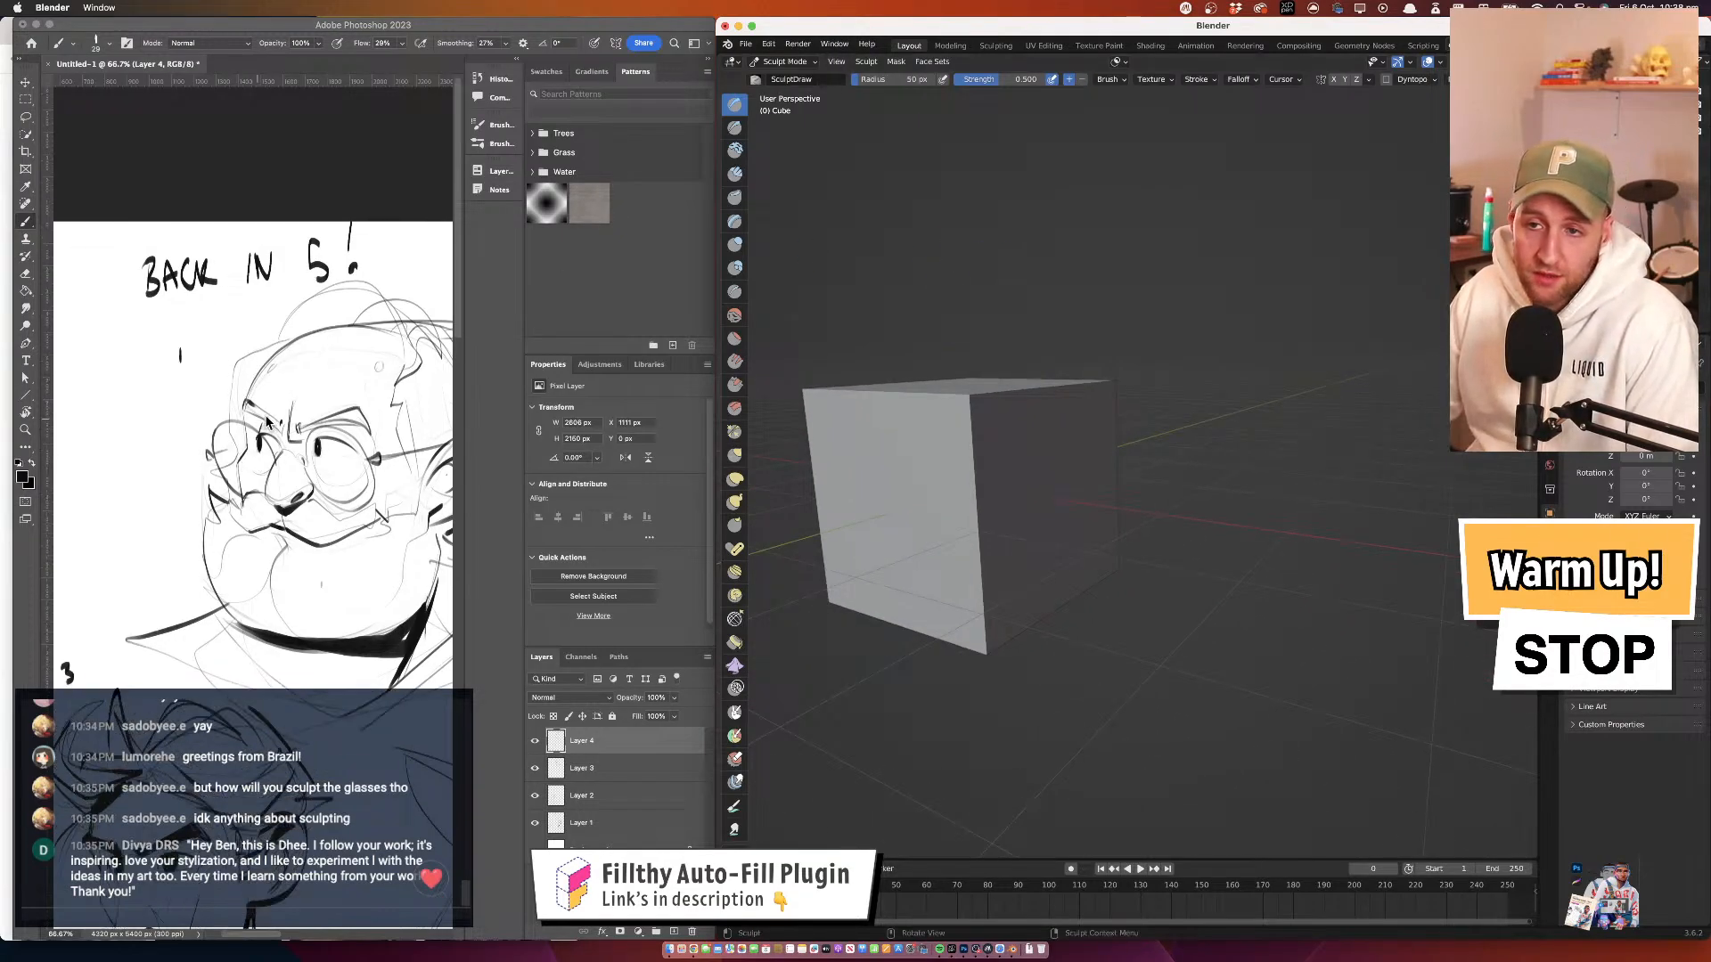
# Fit the three numbered heads into the narrowed Photoshop view as a sculpting reference
pyautogui.scroll(-5, 268, 422)
pyautogui.scroll(3, 267, 422)
pyautogui.hscroll(-10, 266, 415)
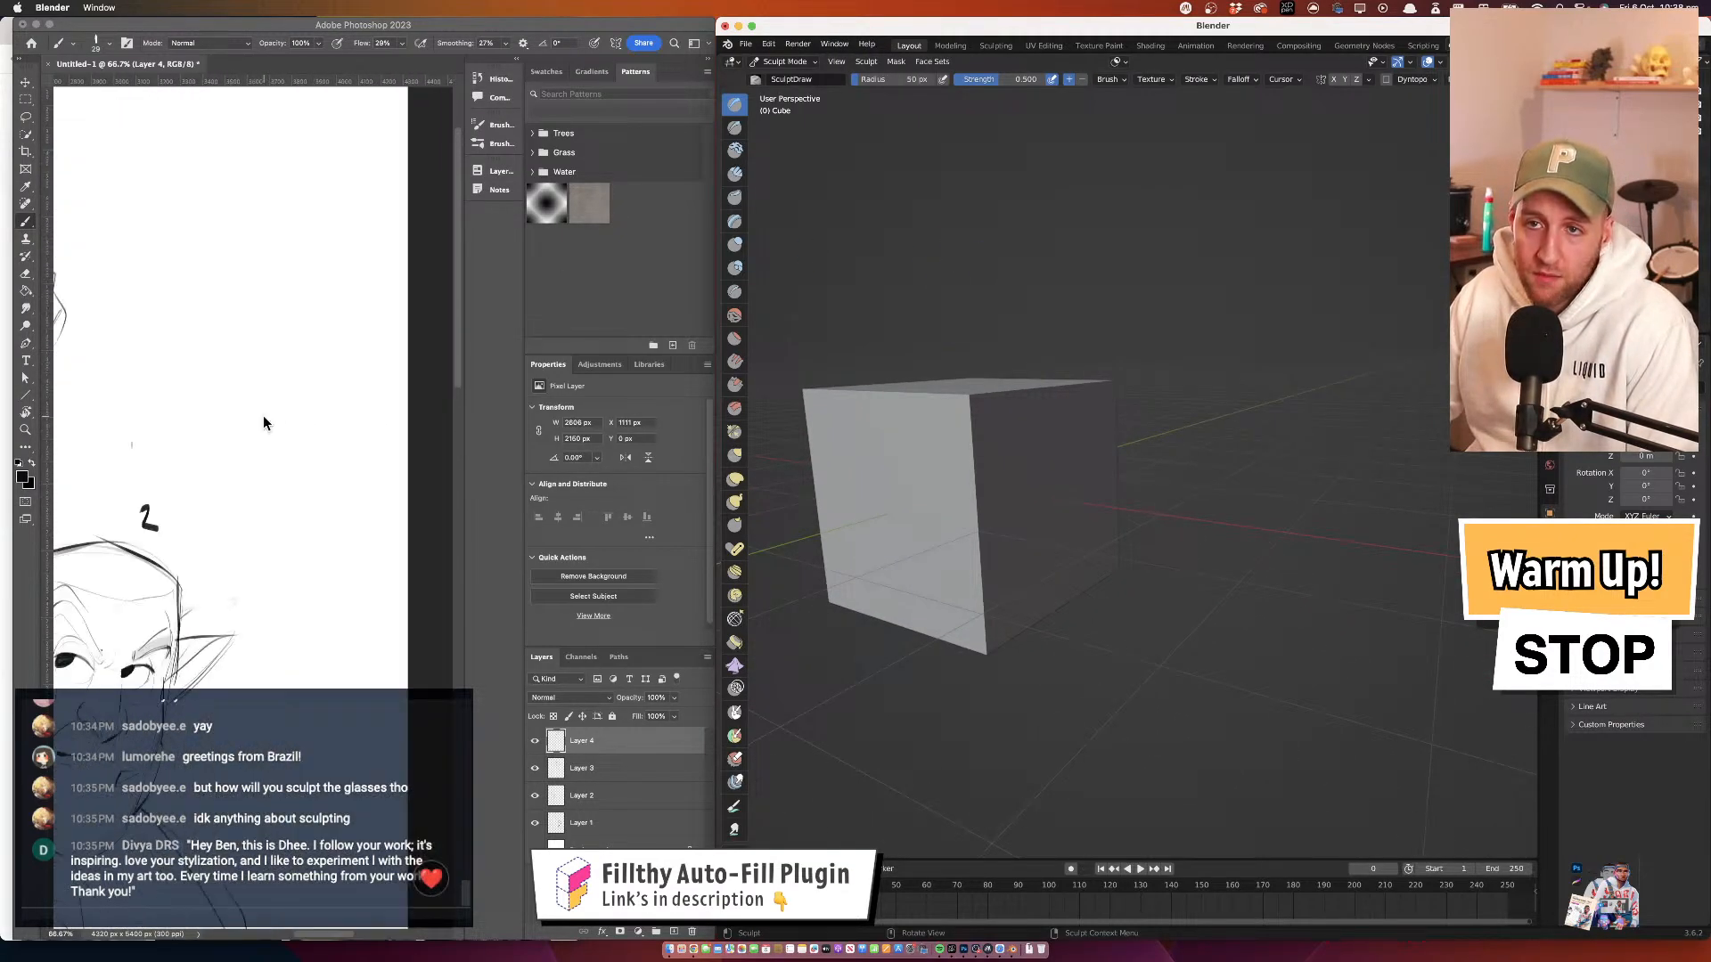
pyautogui.hscroll(10, 263, 416)
pyautogui.scroll(3, 264, 415)
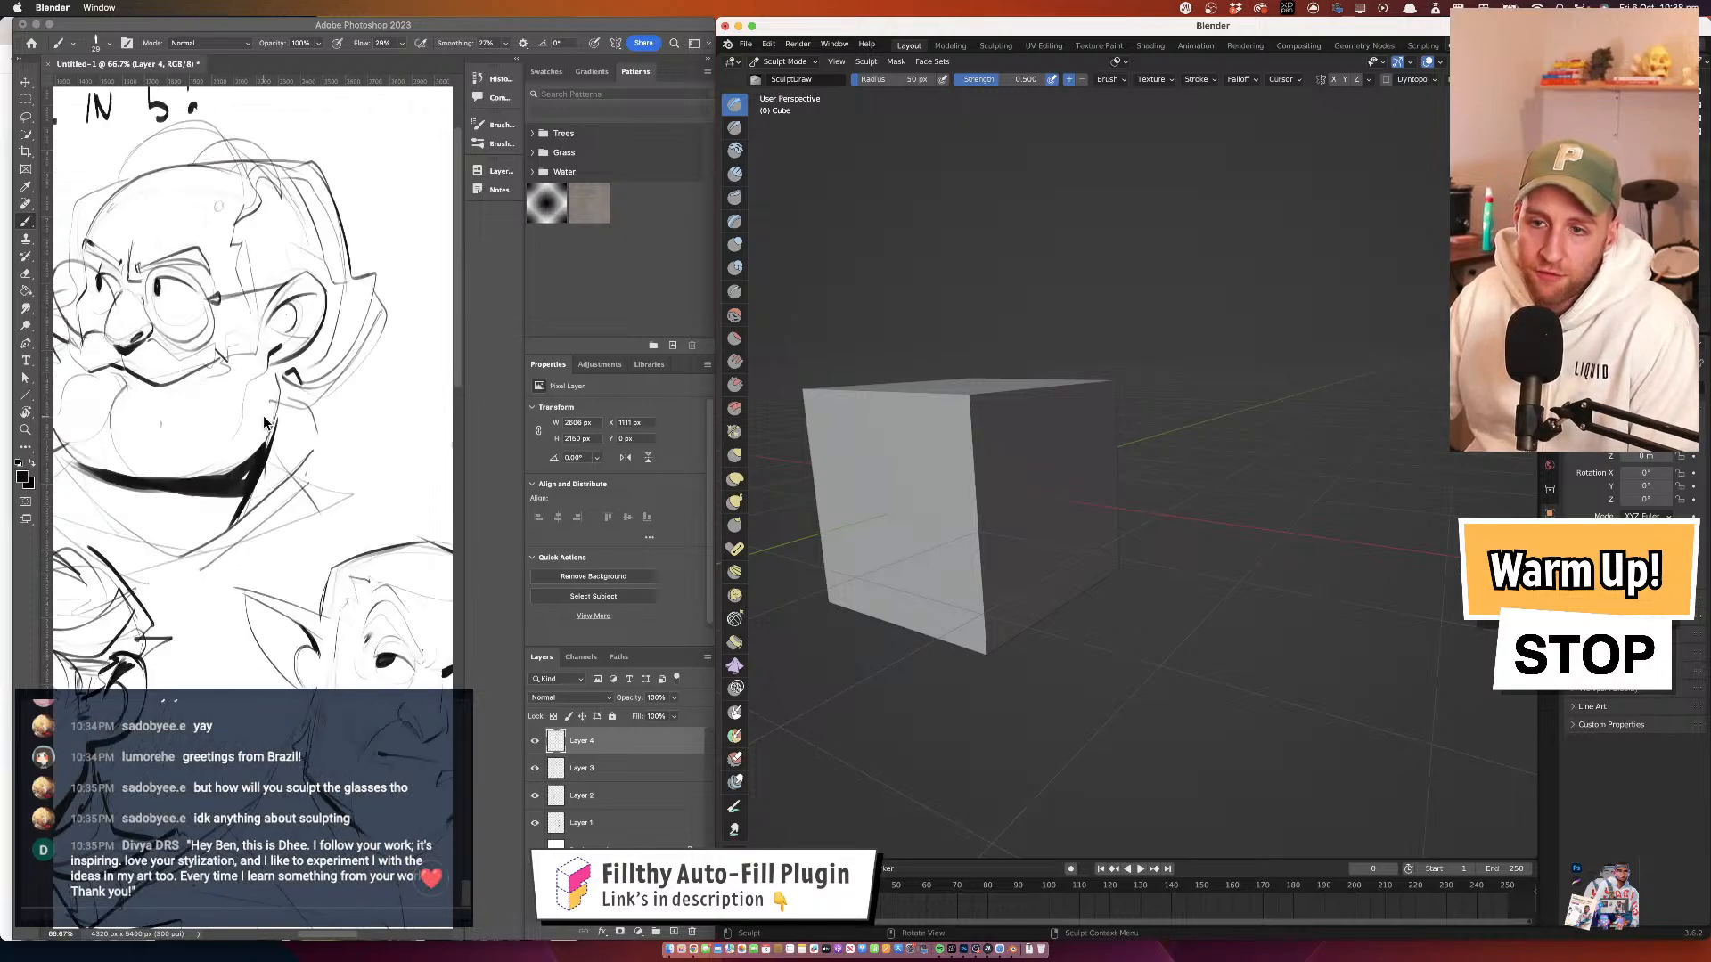
pyautogui.scroll(-3, 264, 422)
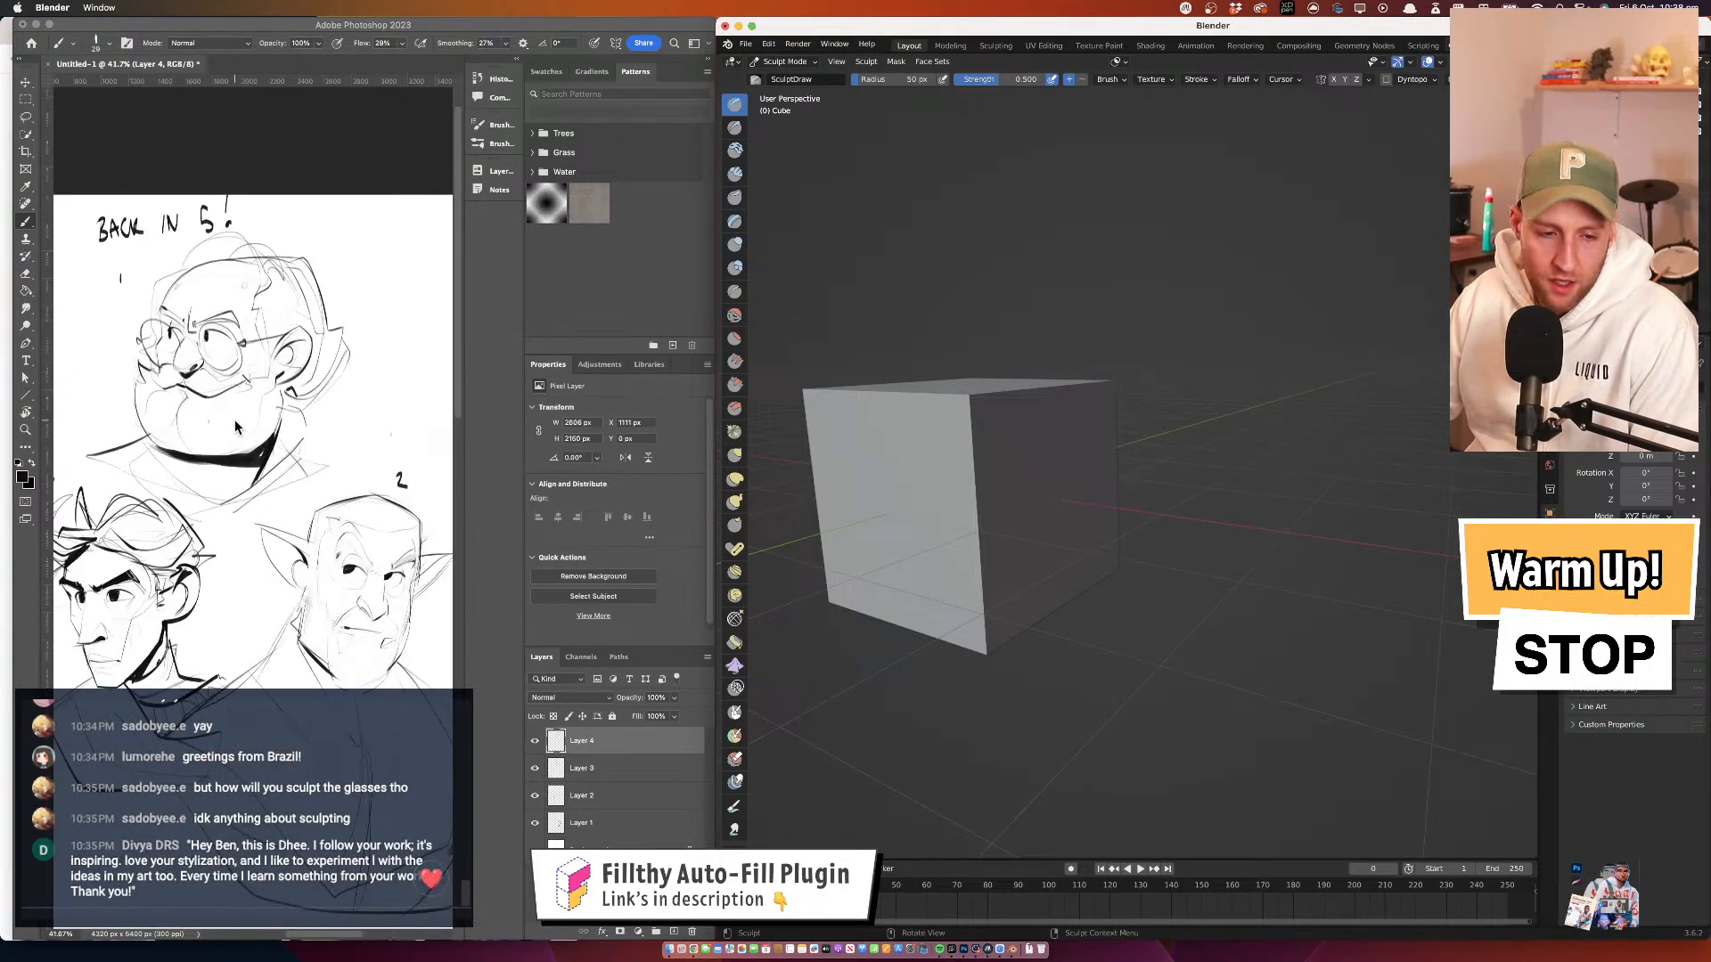
pyautogui.click(255, 442)
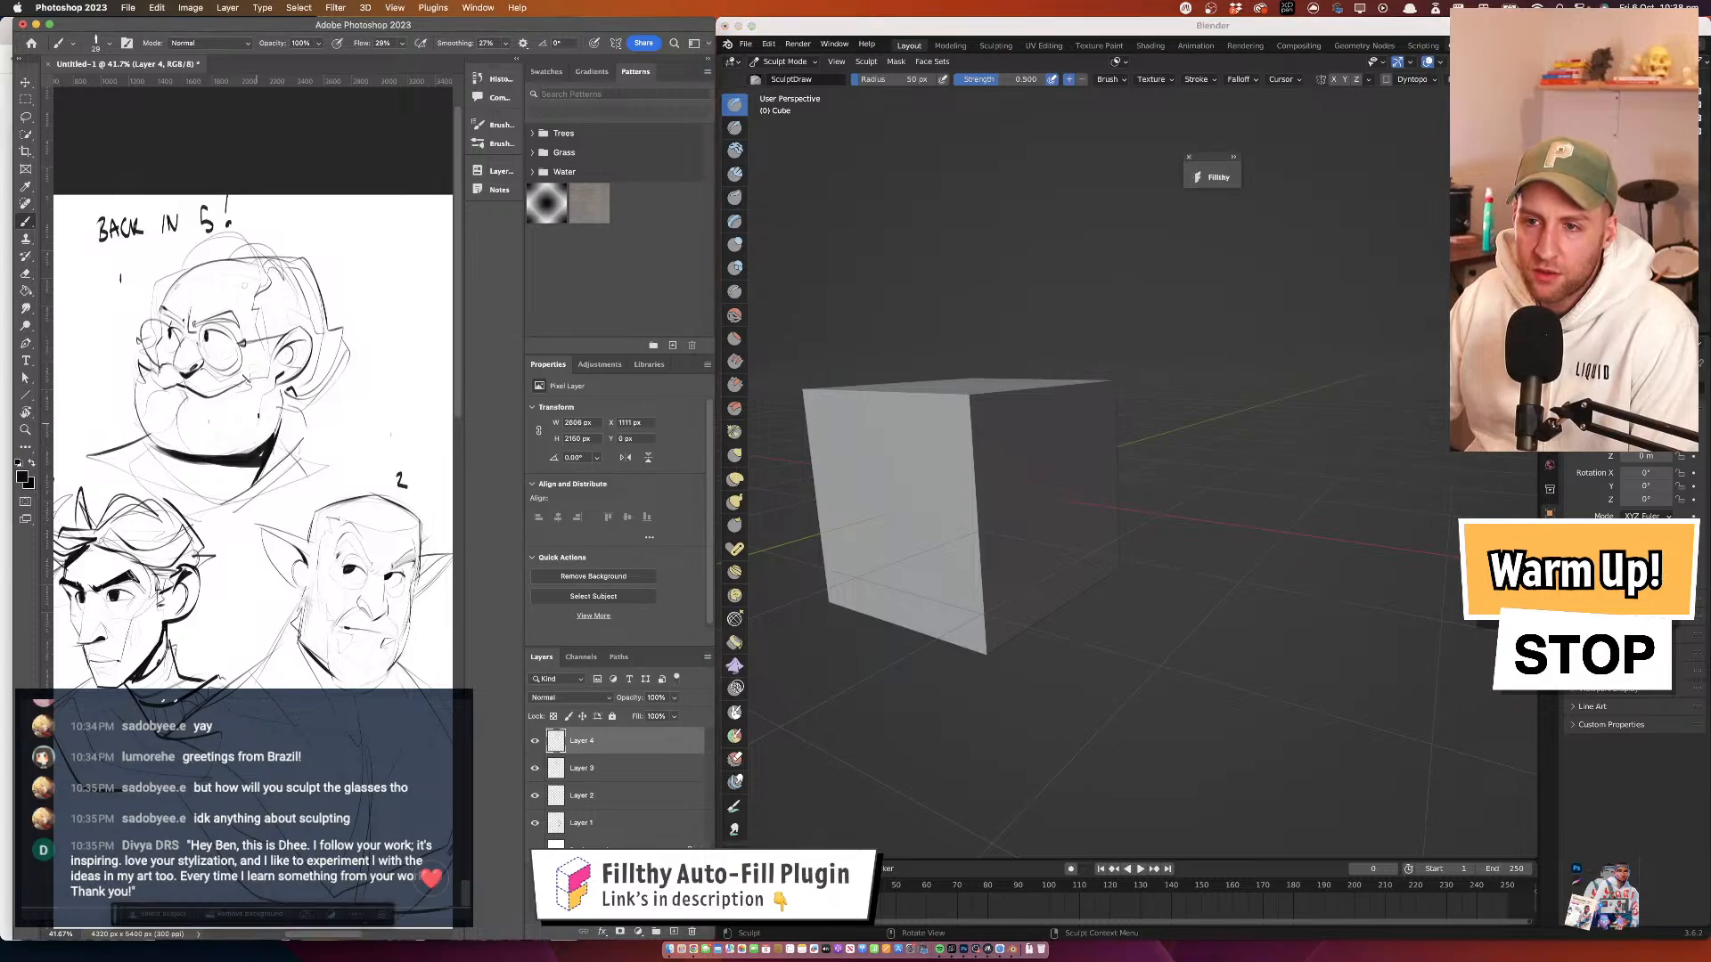
pyautogui.moveTo(242, 421); pyautogui.dragTo(268, 371)
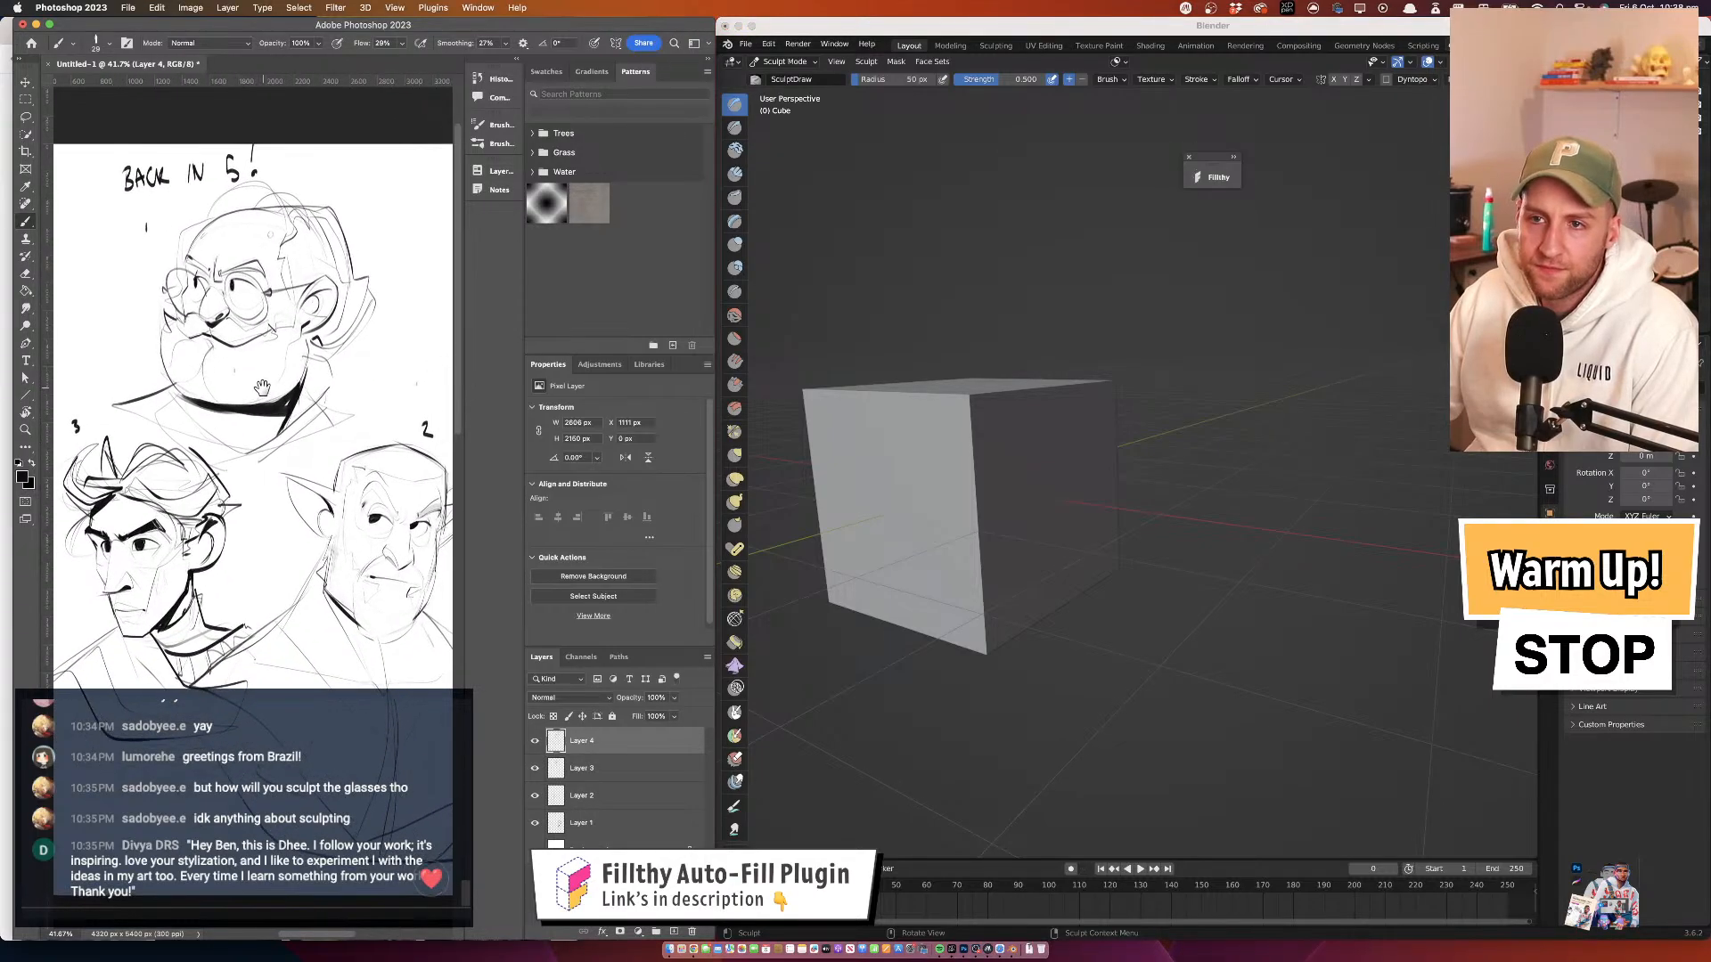
# Add a Subdivision Surface modifier to the cube in Blender
pyautogui.click(956, 427)
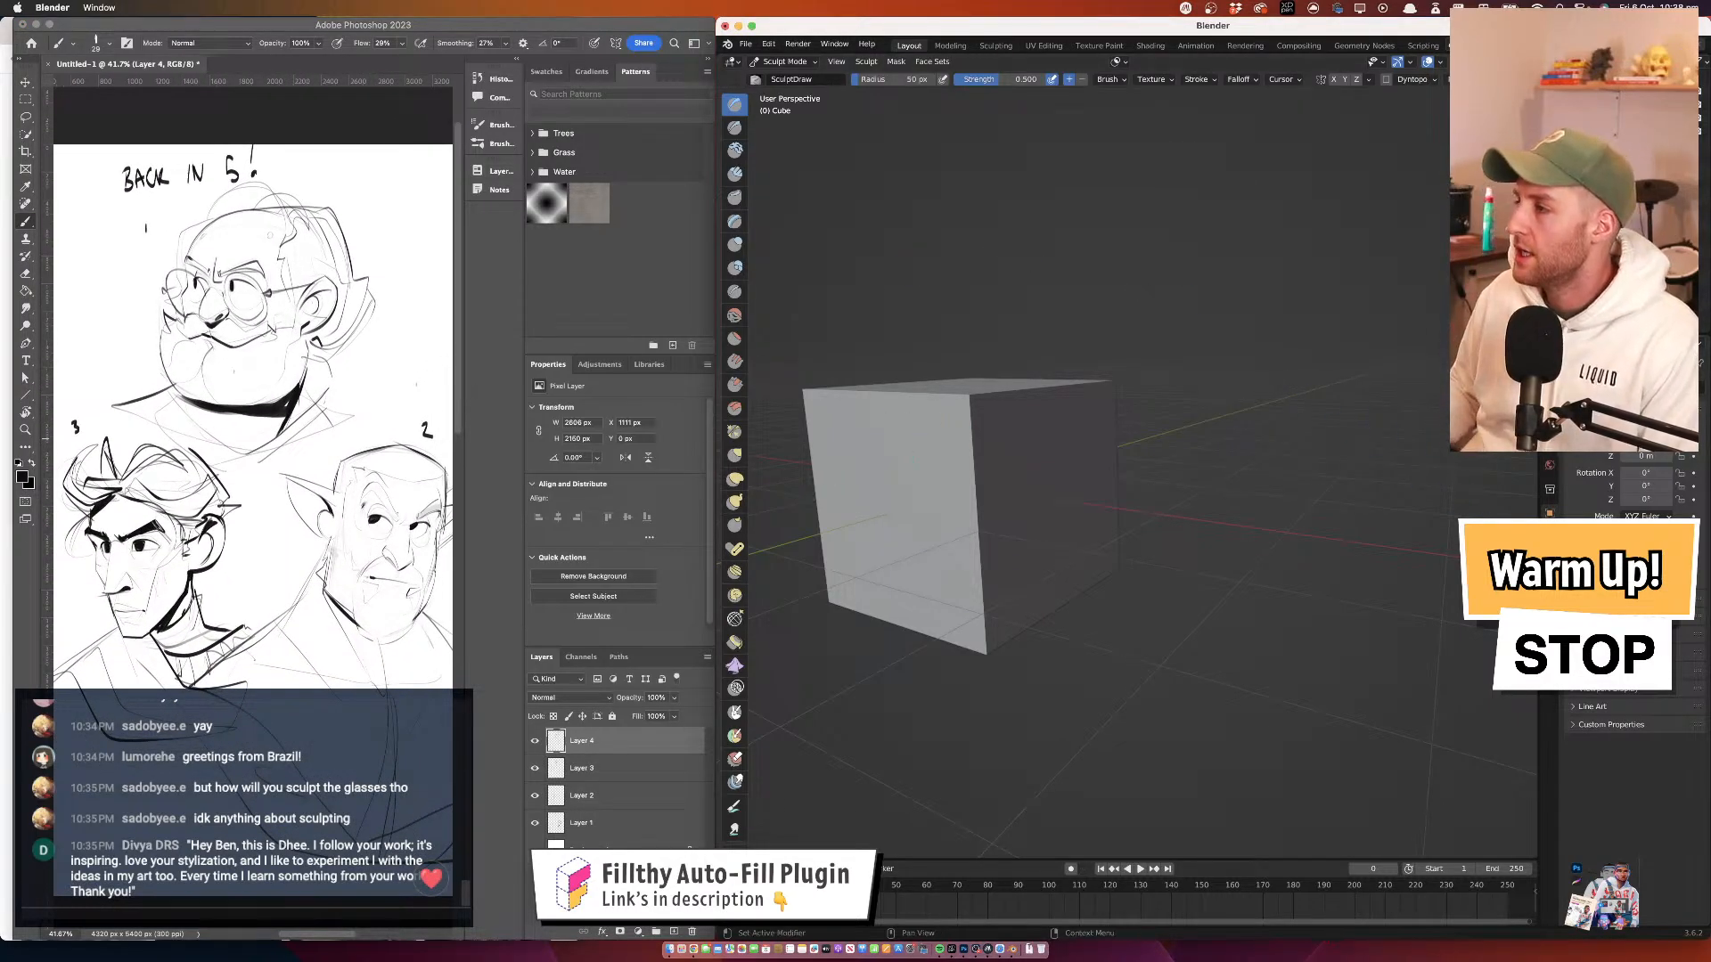
pyautogui.click(1550, 538)
pyautogui.click(1633, 388)
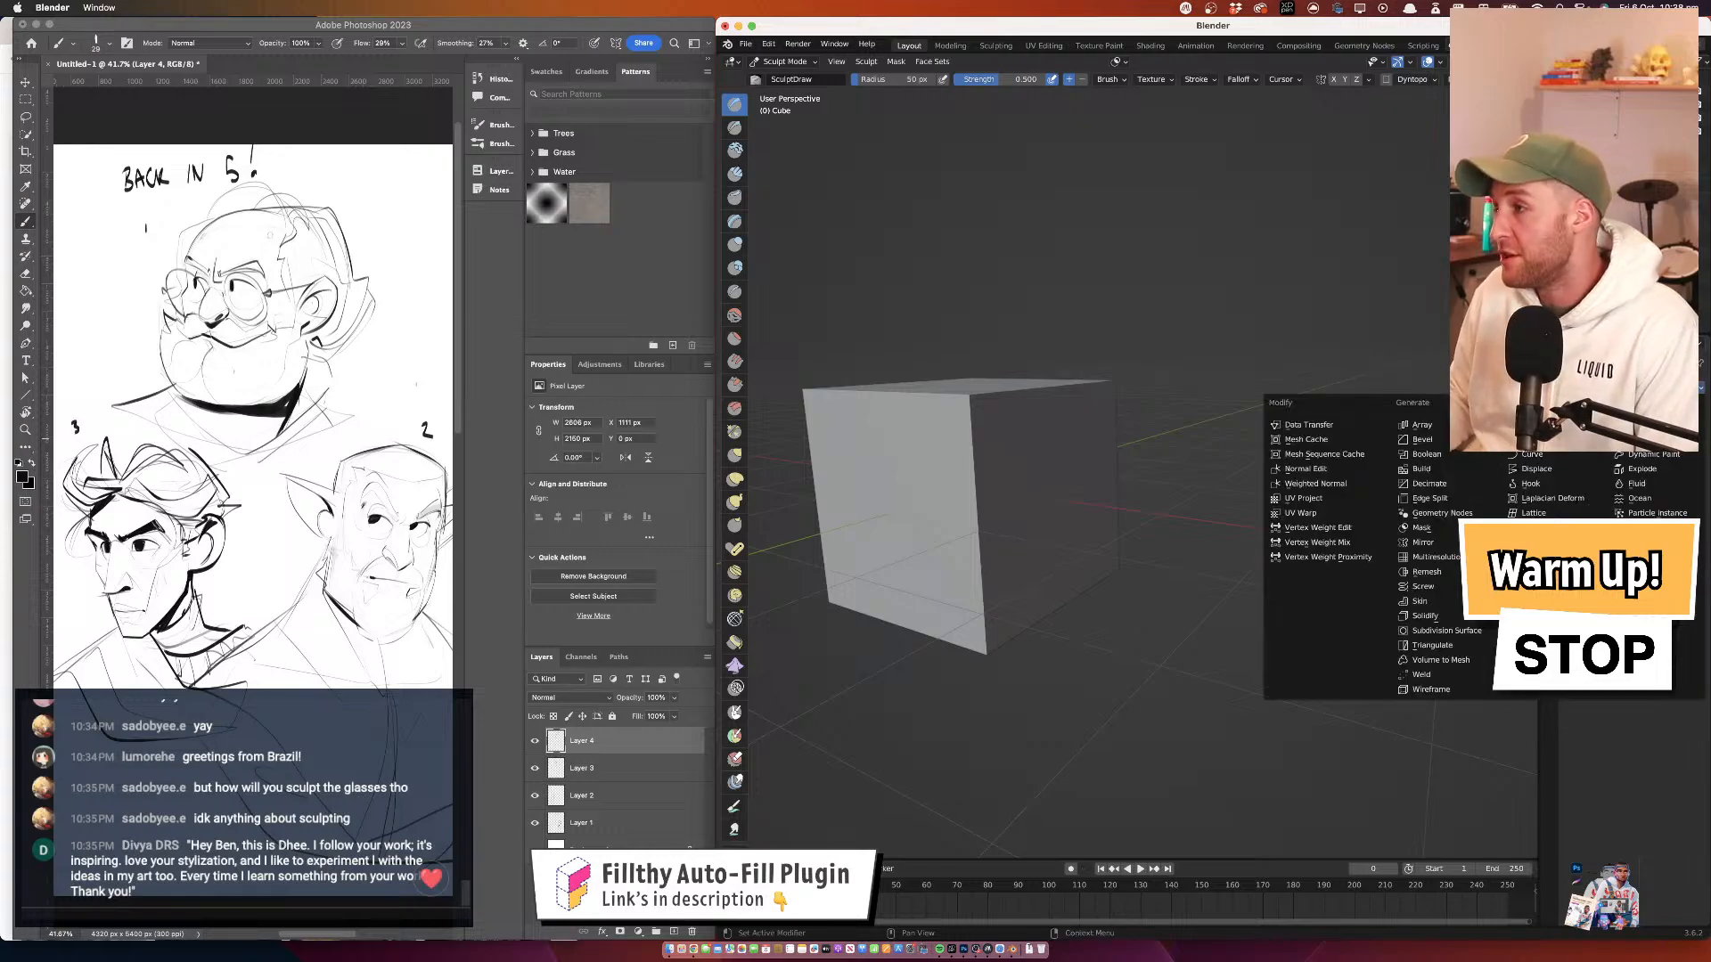
pyautogui.click(1447, 631)
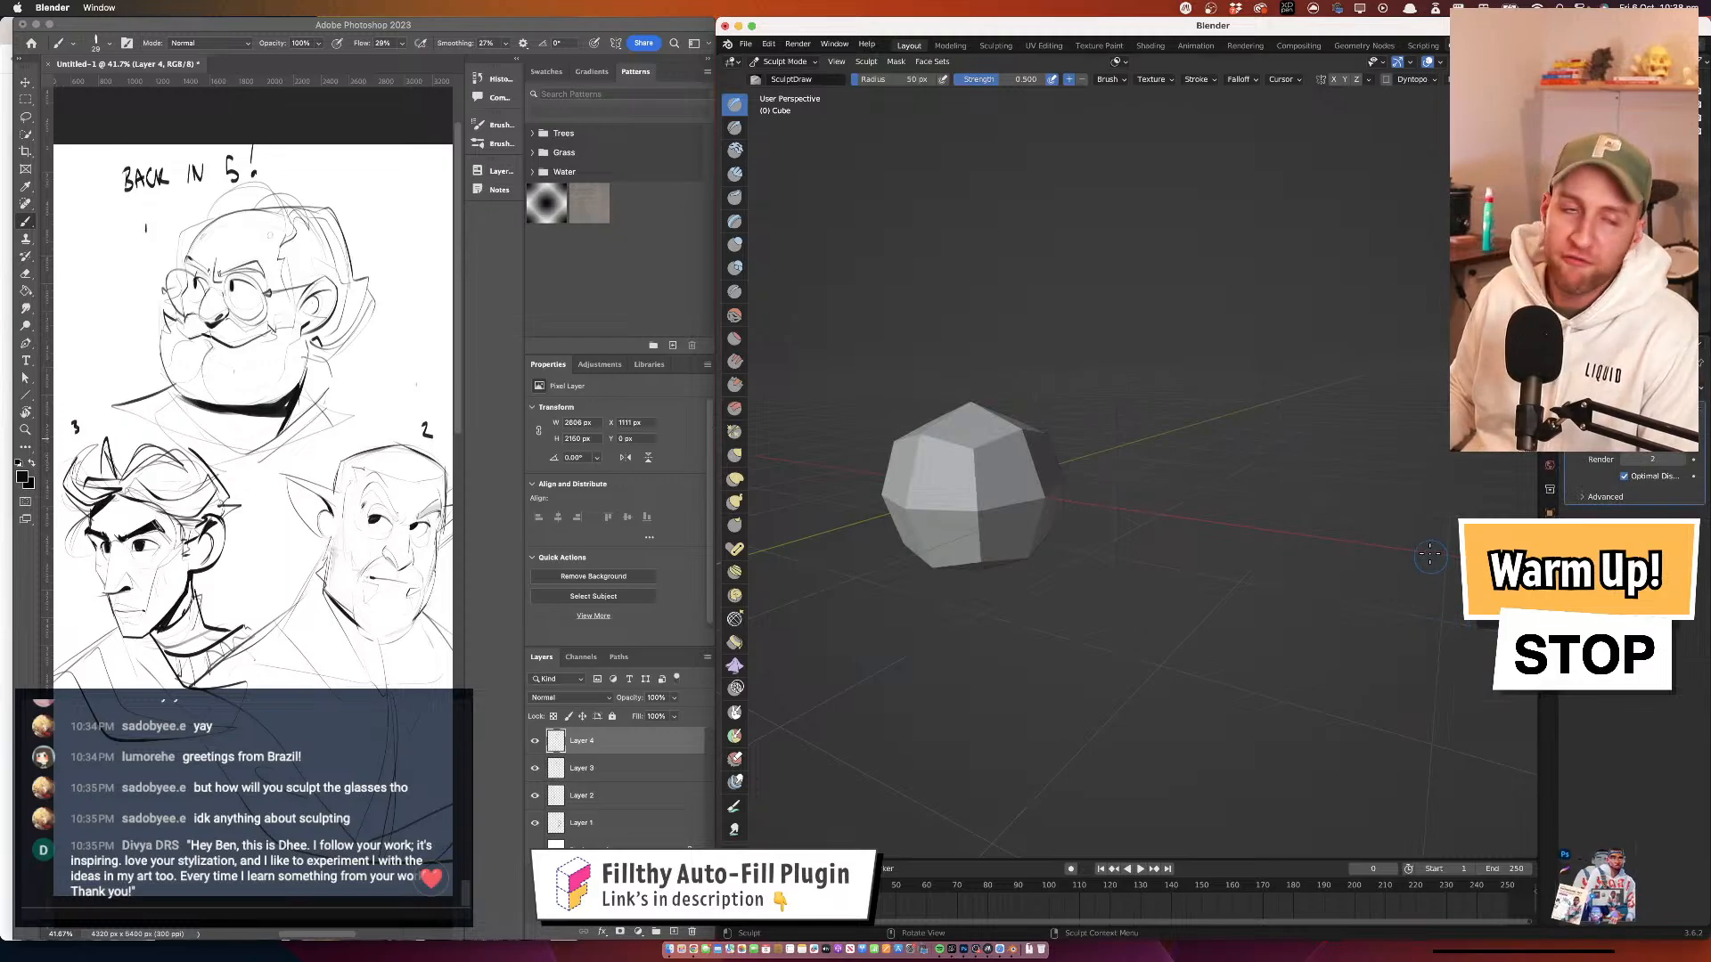
# Raise the modifier's viewport subdivision level until the cube becomes a smooth ball, and apply the modifier
pyautogui.moveTo(1648, 444); pyautogui.dragTo(1672, 444)
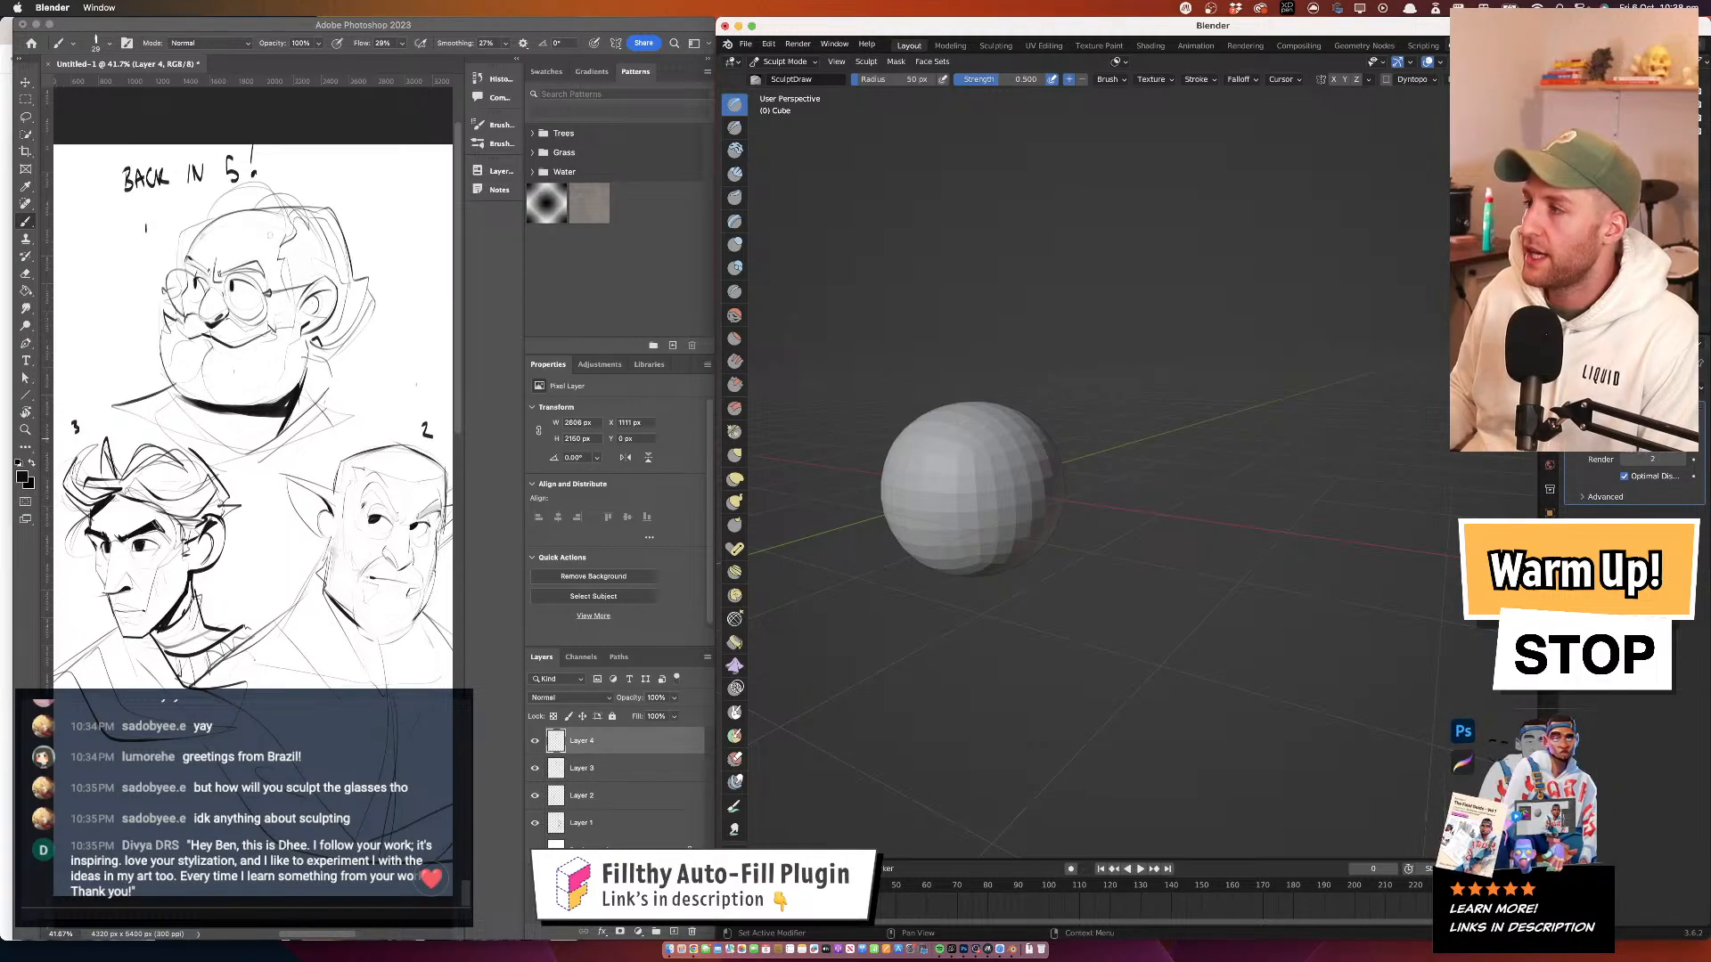
pyautogui.click(1669, 444)
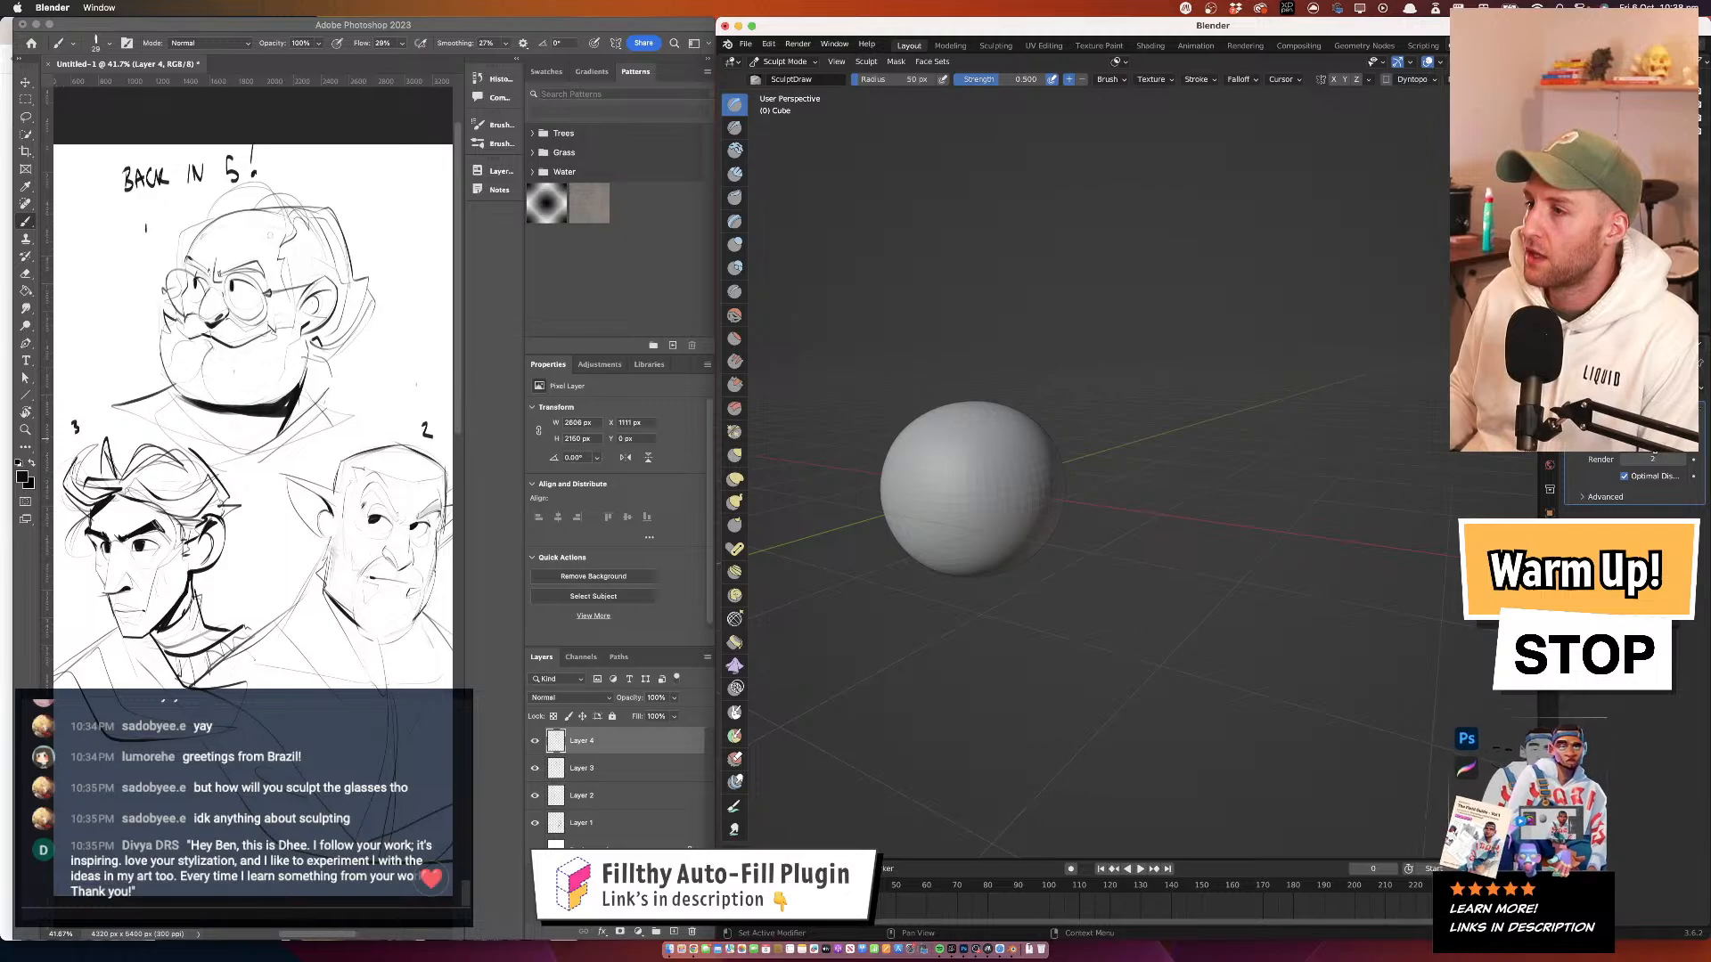
pyautogui.click(1667, 411)
pyautogui.click(1617, 424)
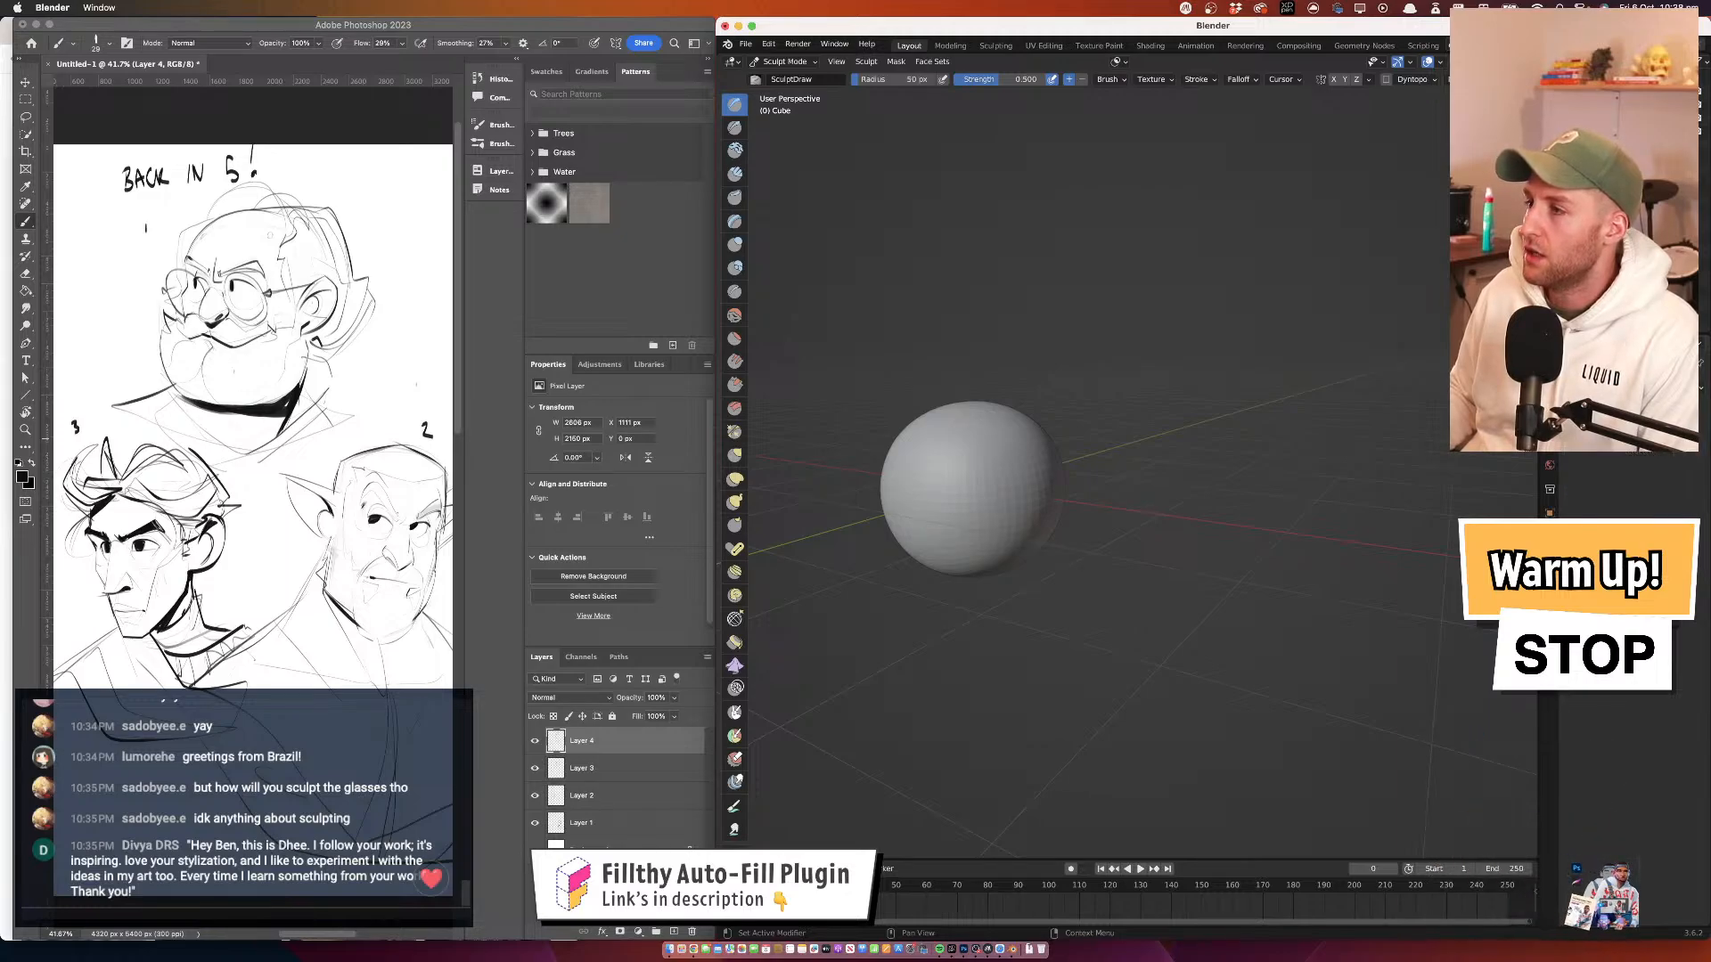
# Select the Grab brush in Sculpt Mode and enlarge its radius to 278 px
pyautogui.moveTo(974, 397)
pyautogui.mouseDown()
pyautogui.moveTo(1109, 331)
pyautogui.moveTo(1051, 354)
pyautogui.moveTo(1036, 331)
pyautogui.moveTo(1158, 321)
pyautogui.moveTo(1050, 357)
pyautogui.moveTo(1138, 329)
pyautogui.moveTo(1138, 420)
pyautogui.moveTo(1115, 359)
pyautogui.mouseUp()
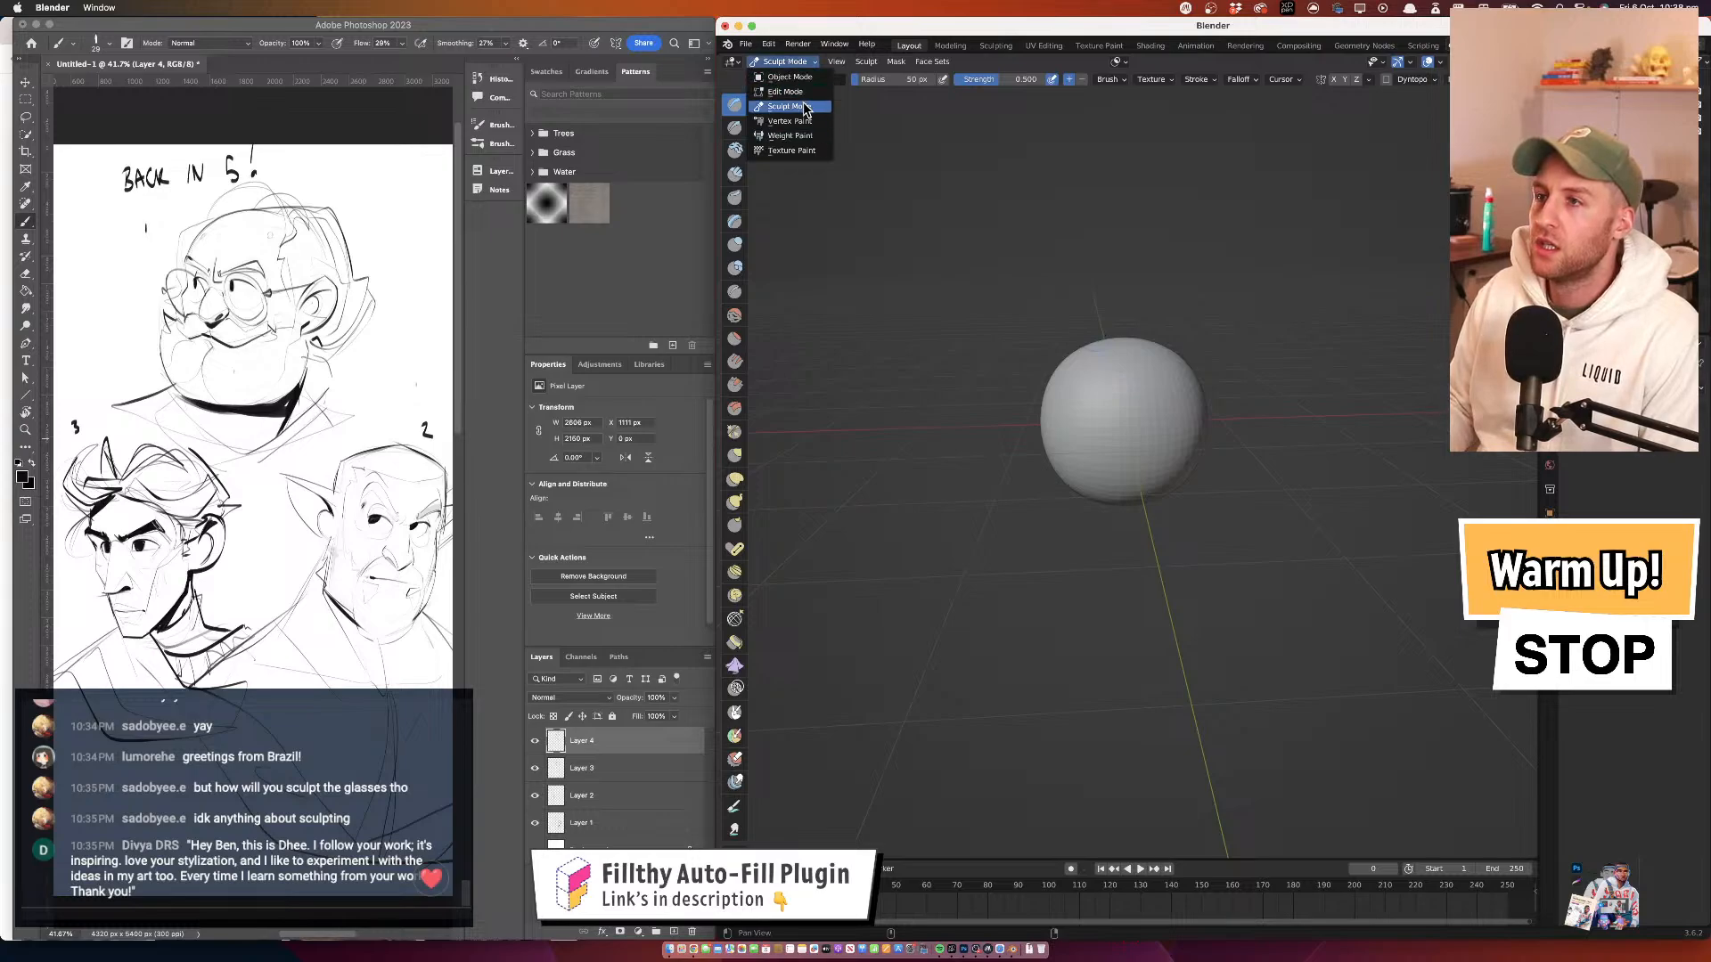
pyautogui.click(806, 108)
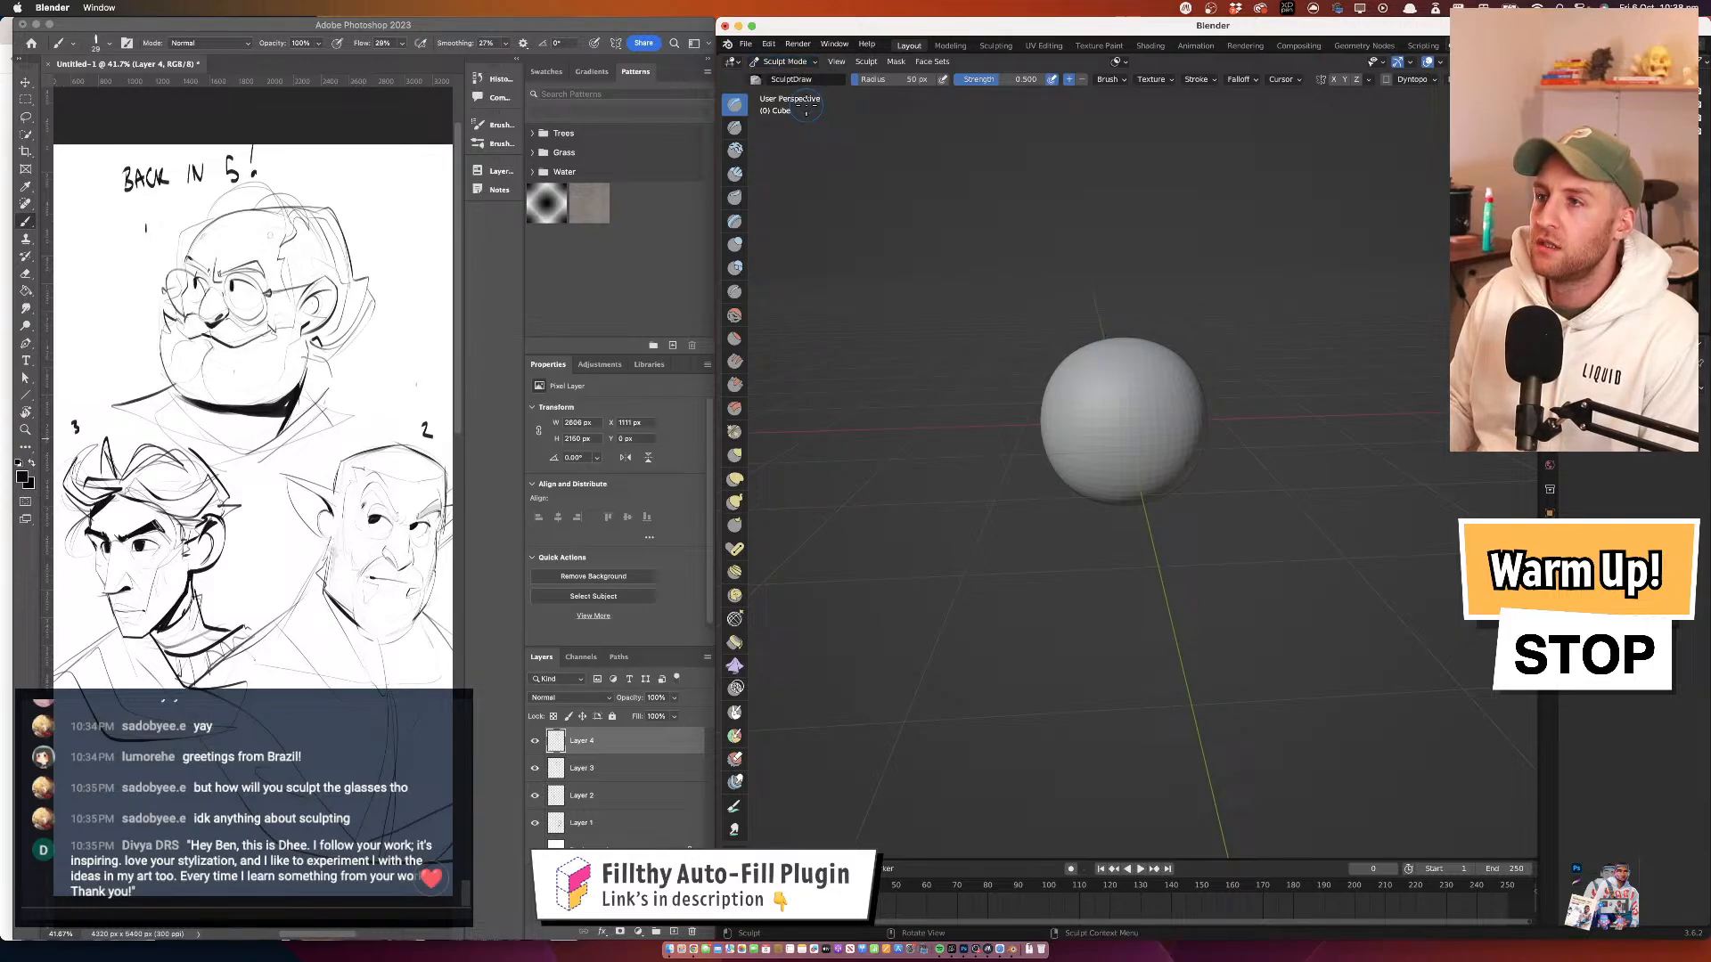
pyautogui.click(734, 455)
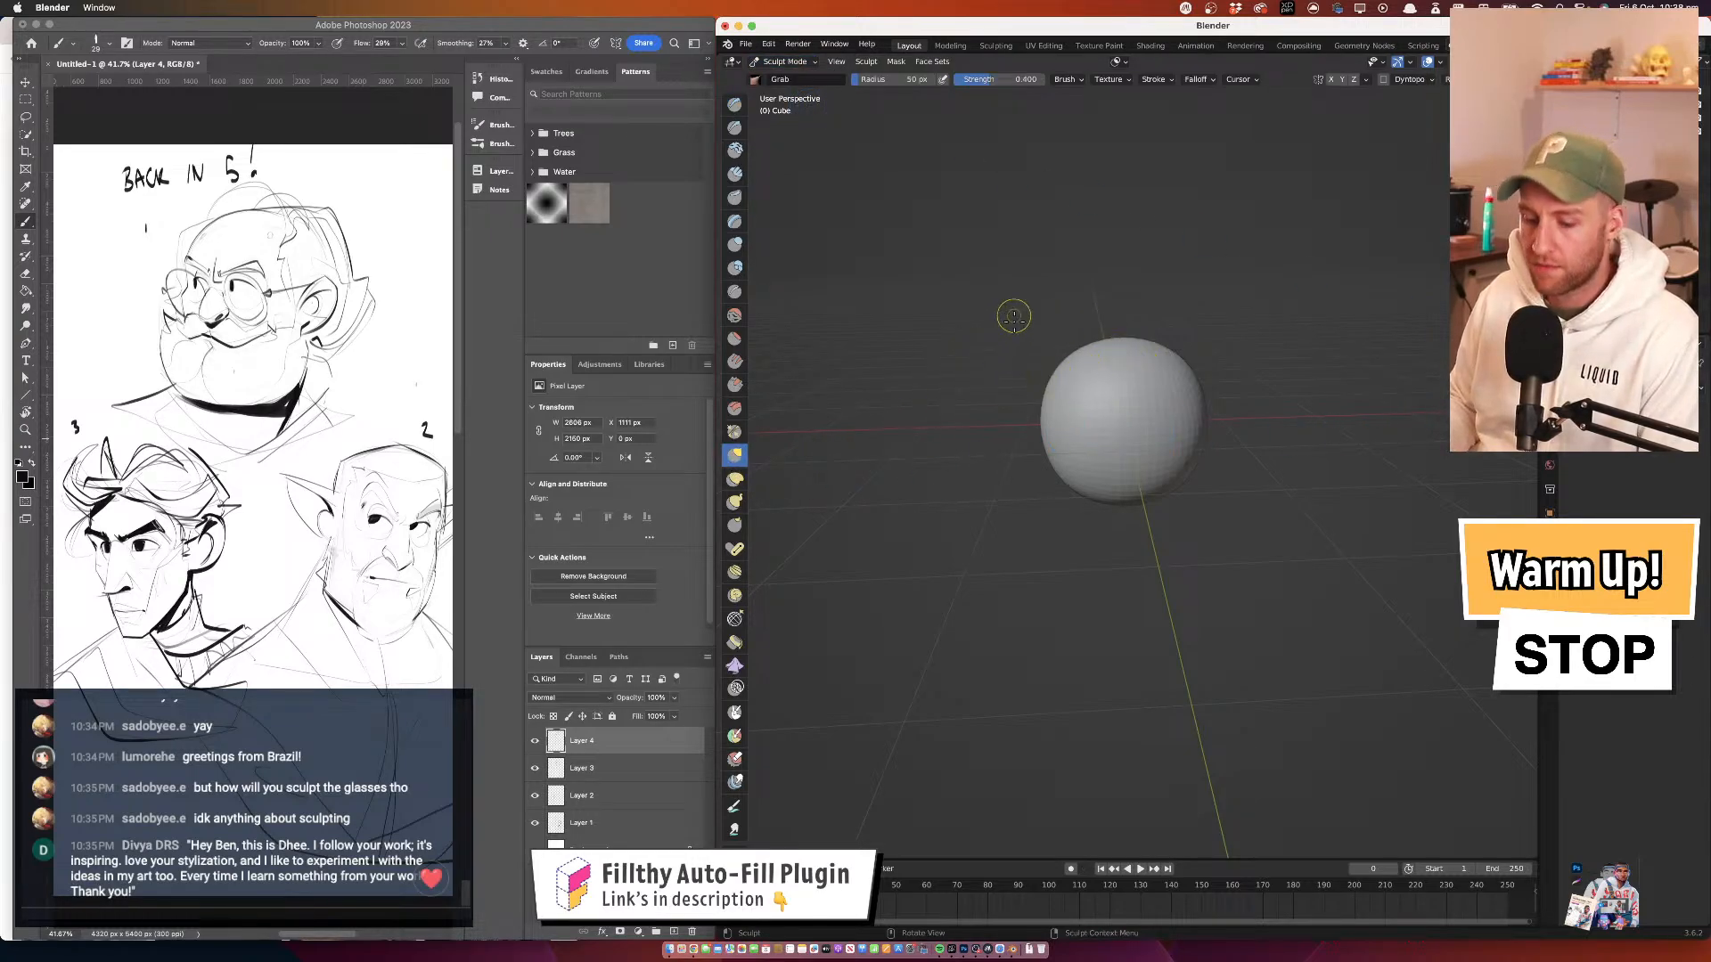
pyautogui.click(1127, 372)
pyautogui.moveTo(1192, 337); pyautogui.dragTo(1118, 508)
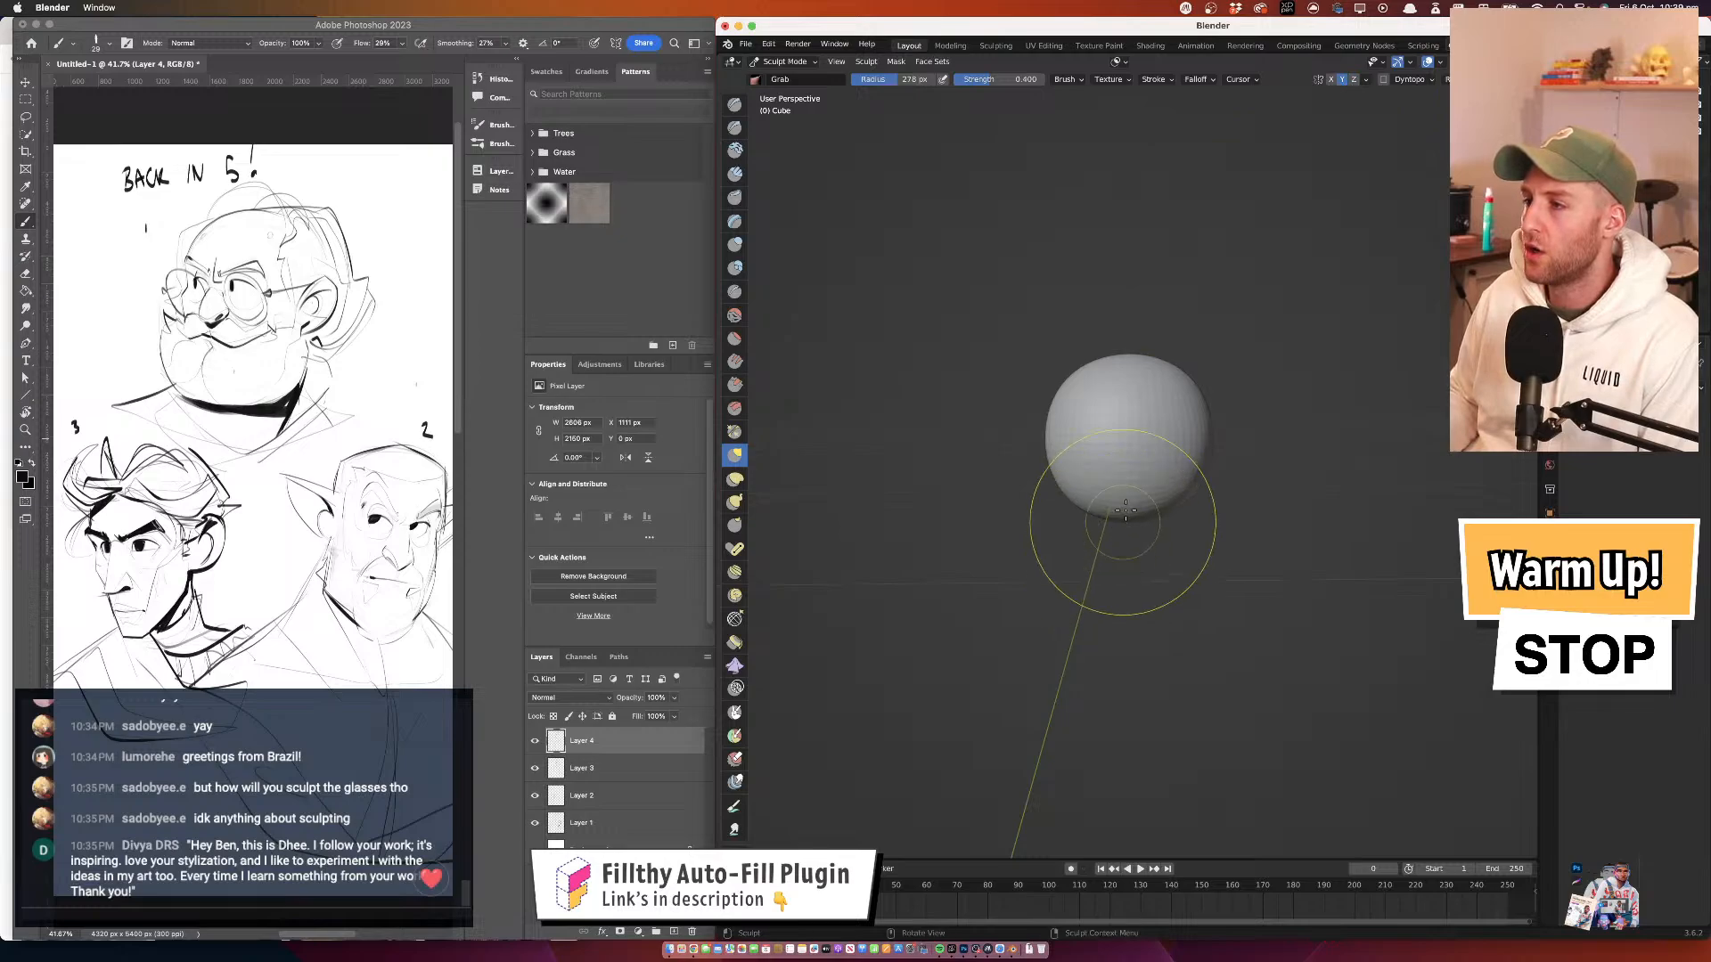
# Try to shape the ball with Grab by pulling its underside down and its upper side outward, and undo the strokes
pyautogui.moveTo(1126, 509); pyautogui.dragTo(1126, 572)
pyautogui.moveTo(1157, 512)
pyautogui.mouseDown()
pyautogui.moveTo(1179, 532)
pyautogui.moveTo(1079, 528)
pyautogui.mouseUp()
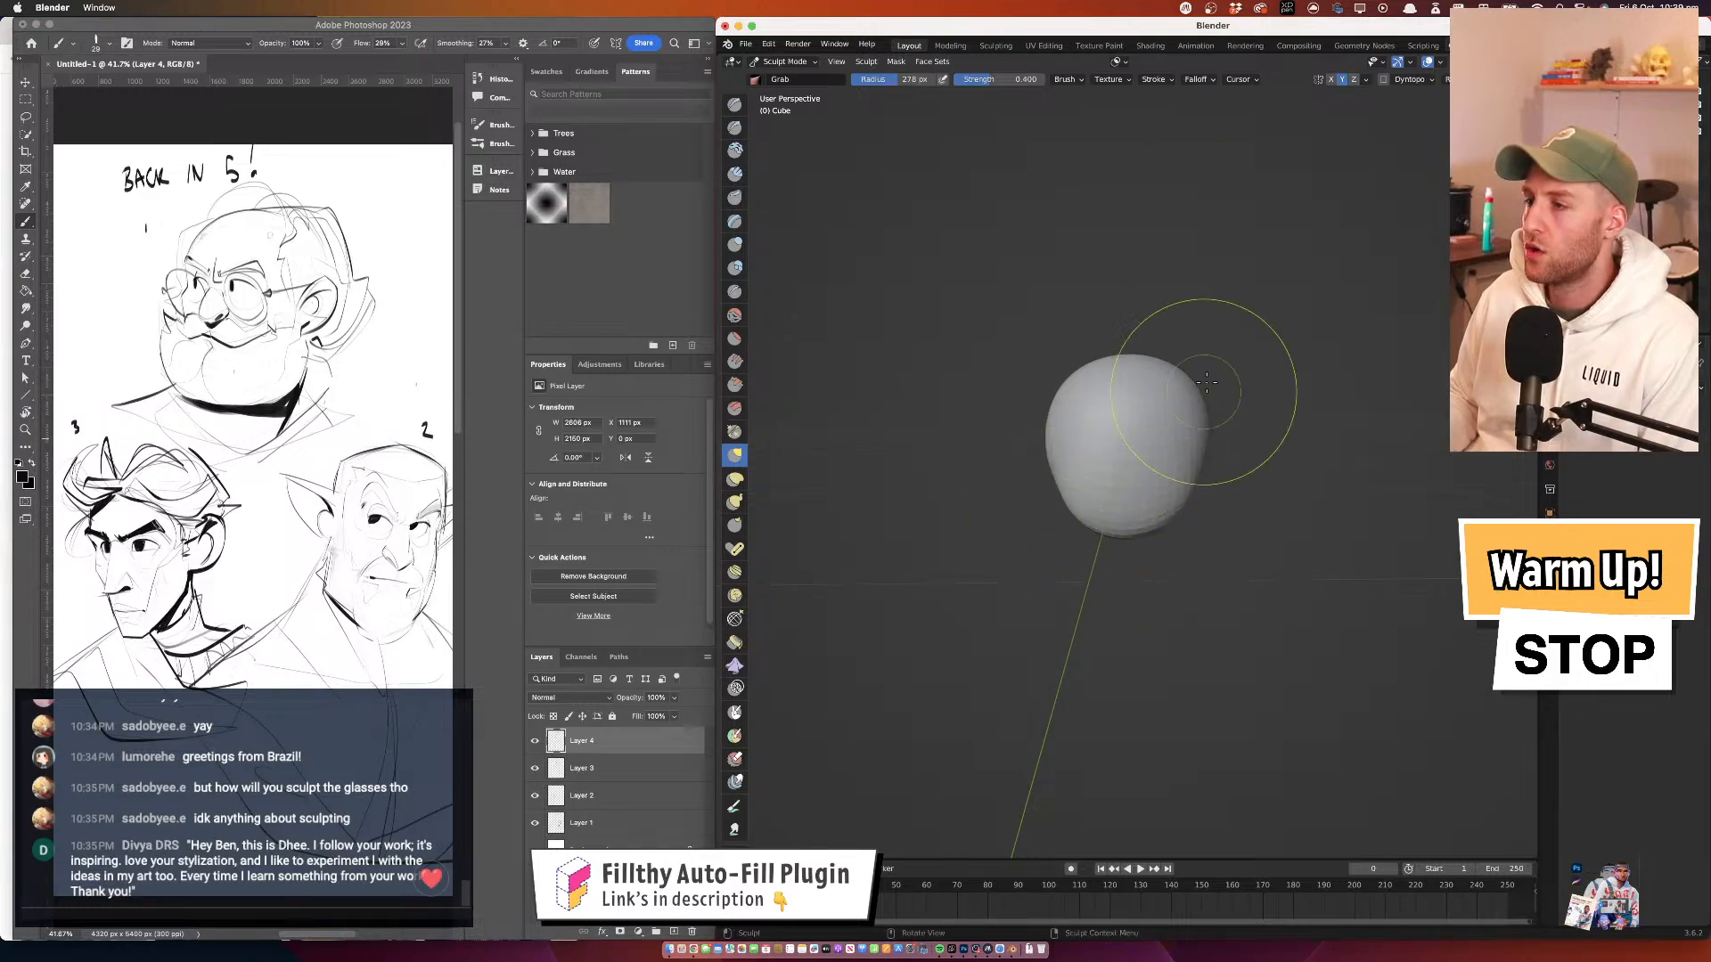
pyautogui.moveTo(1206, 392)
pyautogui.mouseDown()
pyautogui.moveTo(1015, 415)
pyautogui.moveTo(1240, 385)
pyautogui.mouseUp()
pyautogui.press('super+z')
pyautogui.press('super+z')
pyautogui.press('super+z')
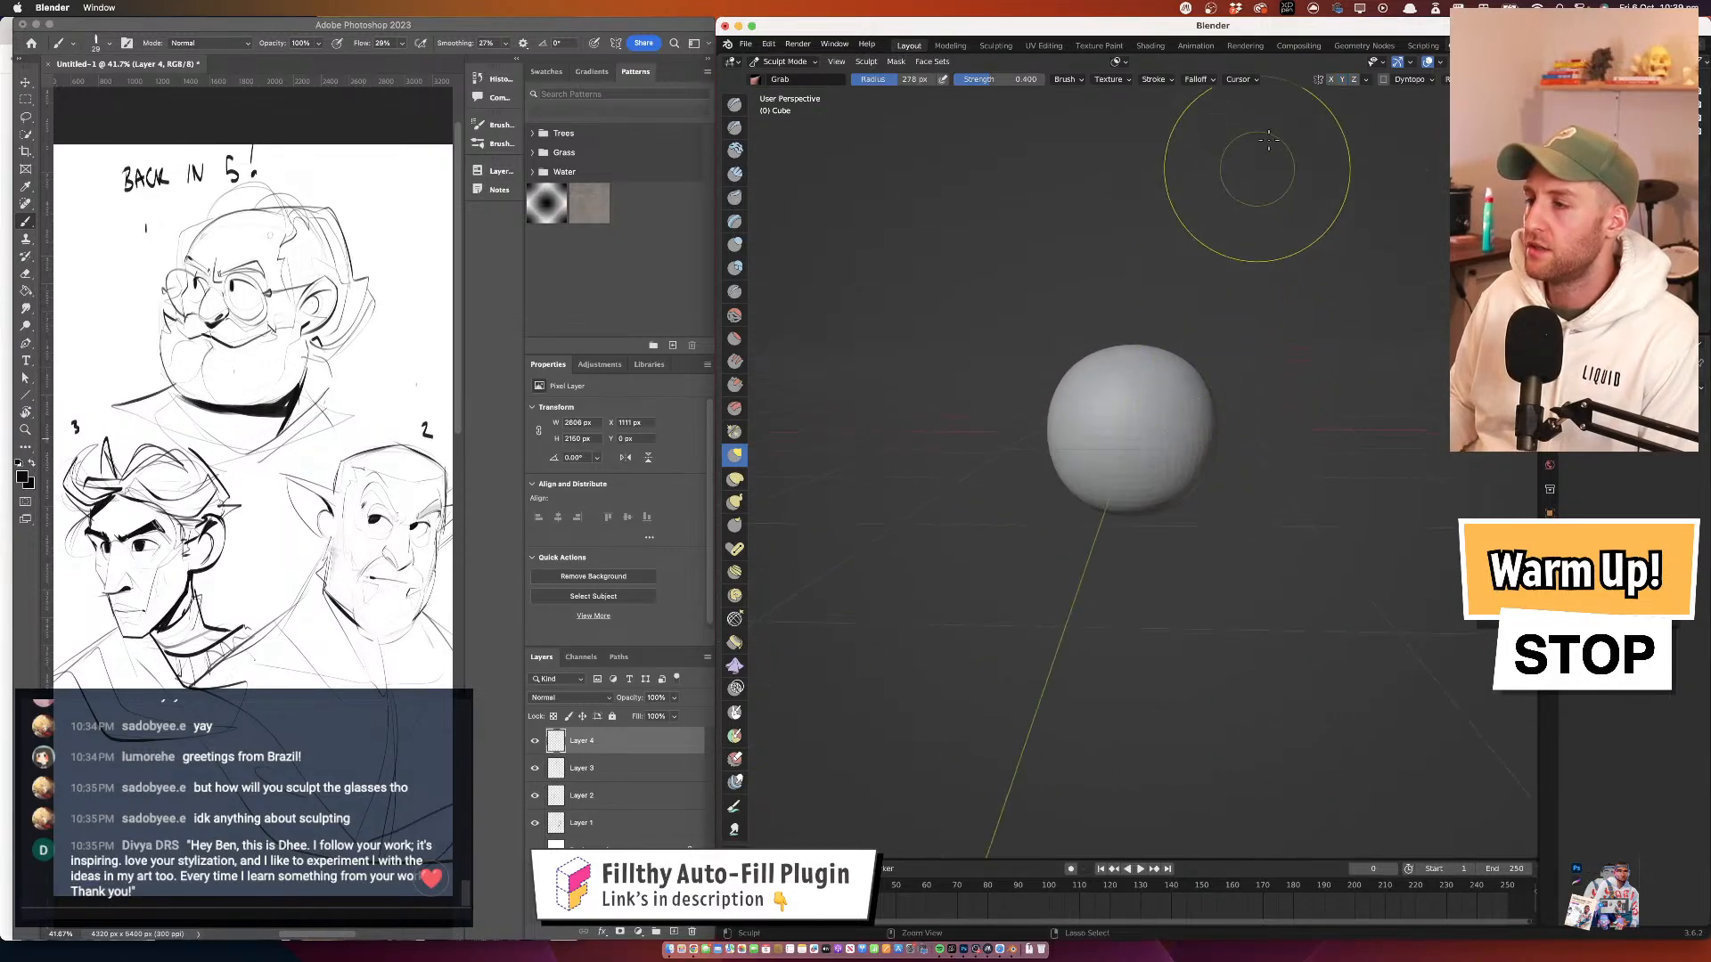
# Change the mirror symmetry setting, try pulling the ball's underside and side with Grab, and undo the strokes
pyautogui.click(1339, 79)
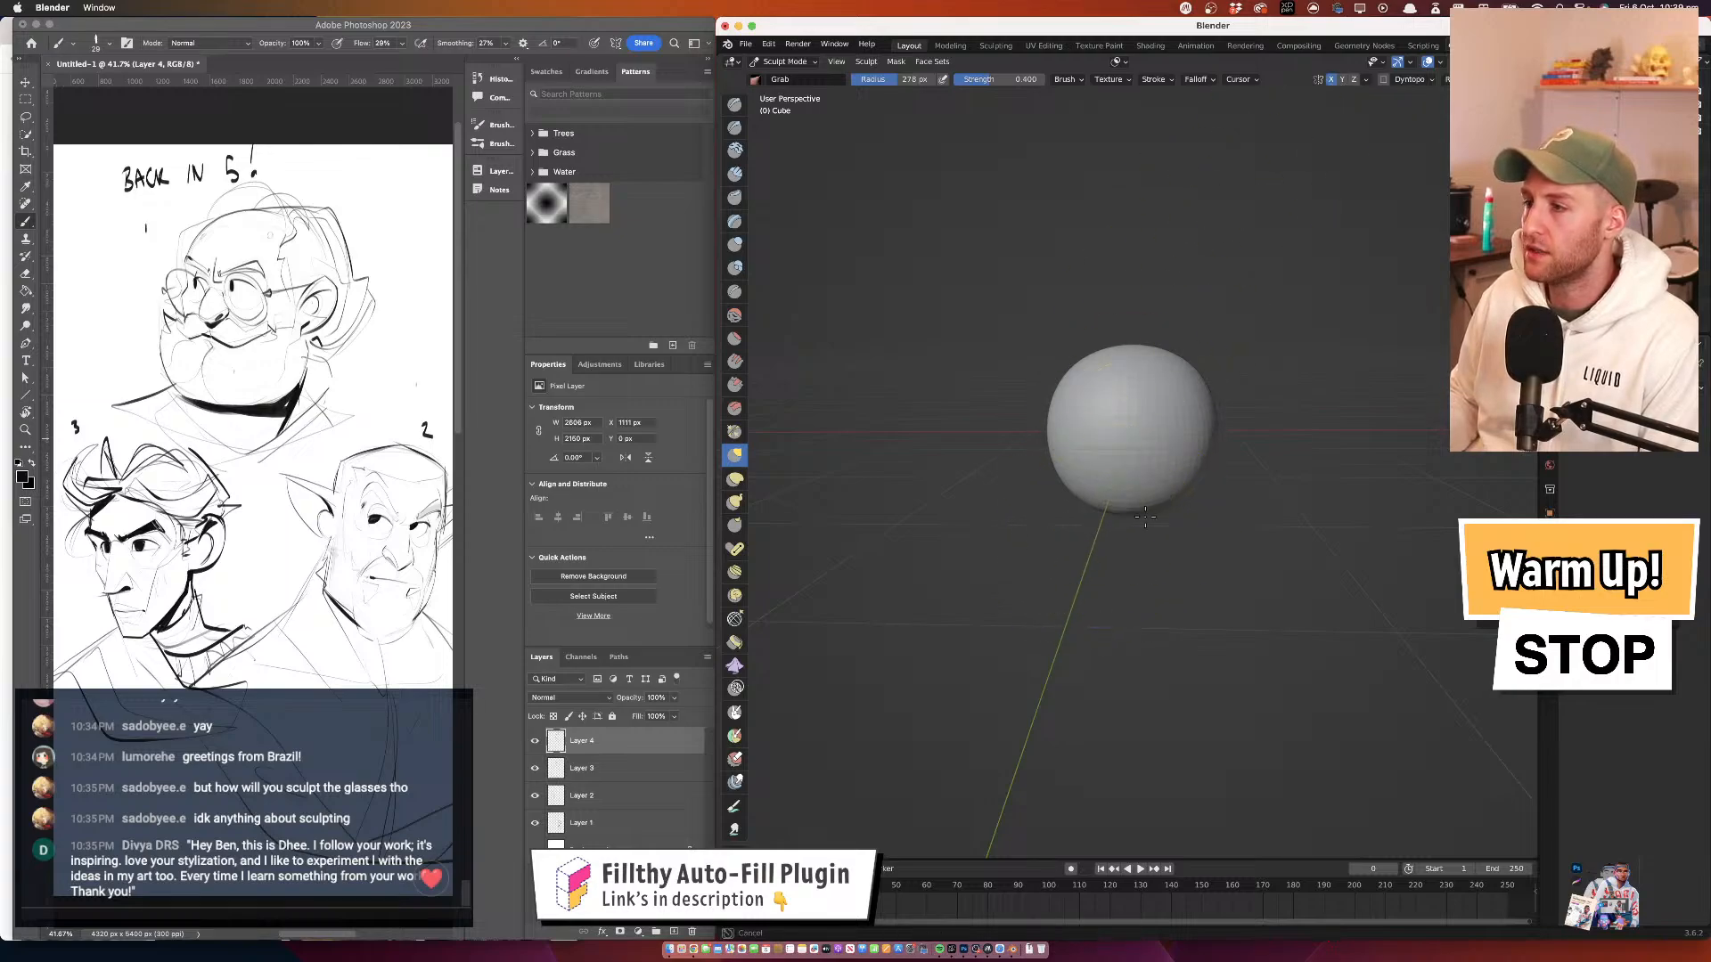
pyautogui.moveTo(1145, 517); pyautogui.dragTo(1162, 540)
pyautogui.moveTo(1169, 539); pyautogui.dragTo(1101, 513)
pyautogui.moveTo(1194, 449)
pyautogui.mouseDown()
pyautogui.moveTo(1234, 446)
pyautogui.moveTo(1203, 452)
pyautogui.moveTo(1230, 459)
pyautogui.moveTo(1157, 316)
pyautogui.moveTo(1109, 321)
pyautogui.mouseUp()
pyautogui.press('super+z')
pyautogui.press('super+z')
pyautogui.press('super+z')
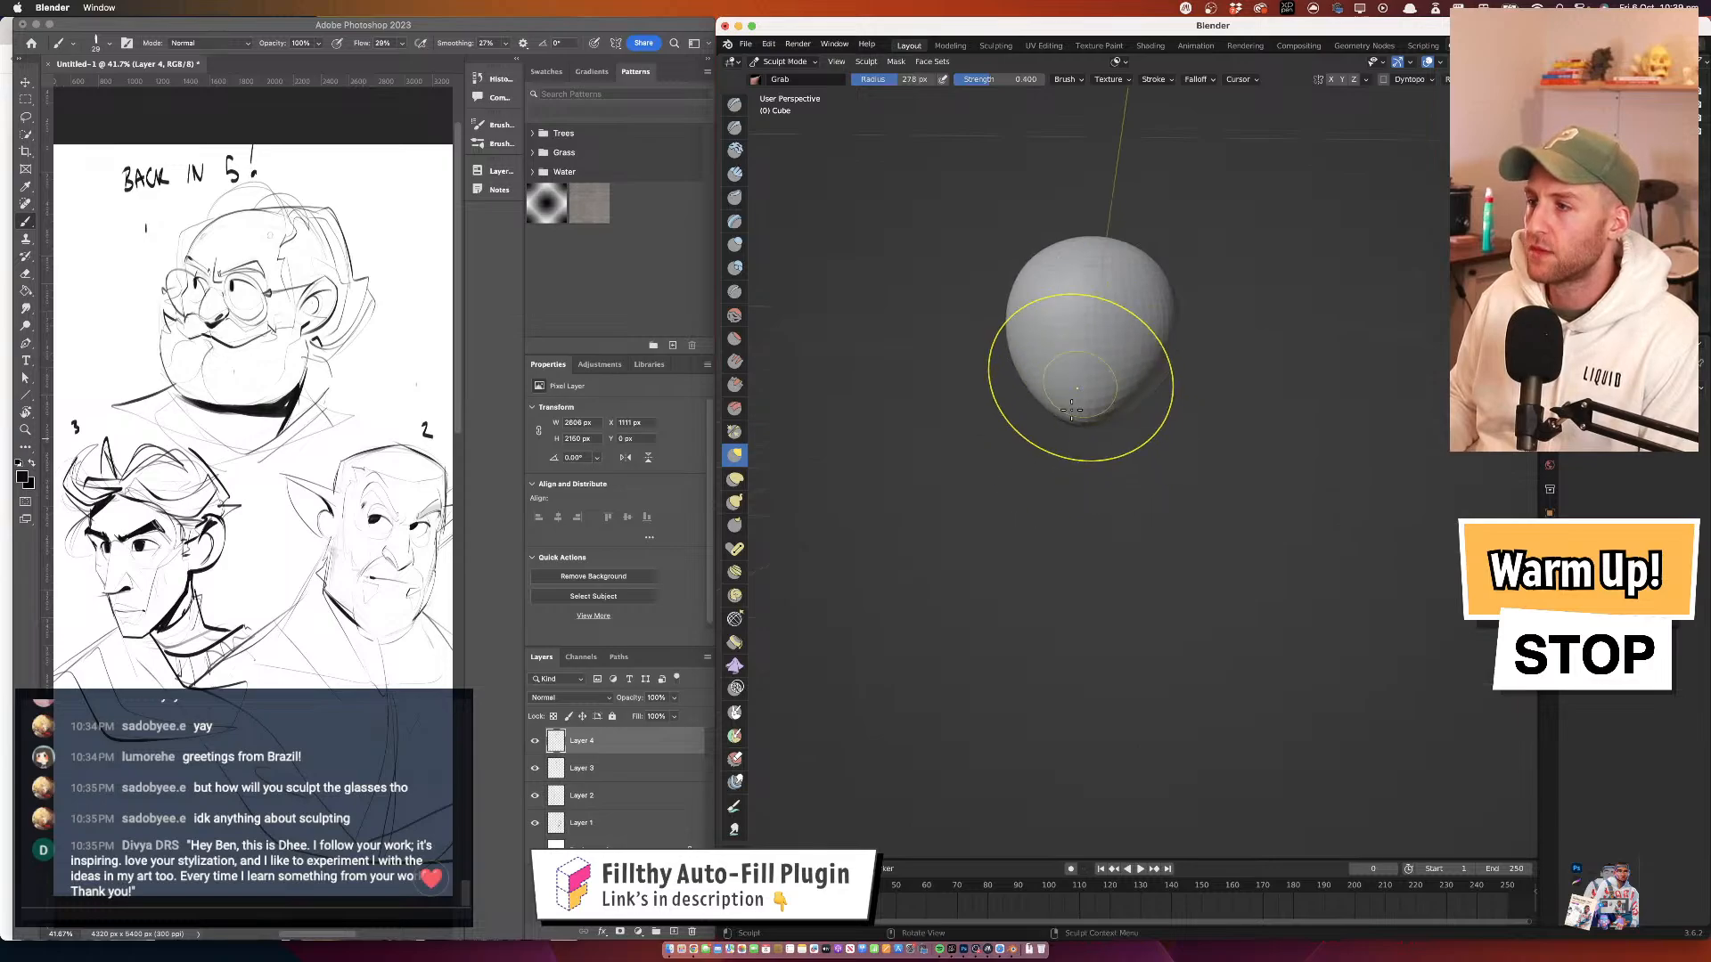
# Try to form a tapered chin and rounded skull from the ball with Grab, and undo the strokes
pyautogui.moveTo(1072, 410)
pyautogui.mouseDown()
pyautogui.moveTo(1157, 431)
pyautogui.moveTo(1268, 404)
pyautogui.moveTo(984, 412)
pyautogui.mouseUp()
pyautogui.moveTo(1038, 423); pyautogui.dragTo(1010, 437)
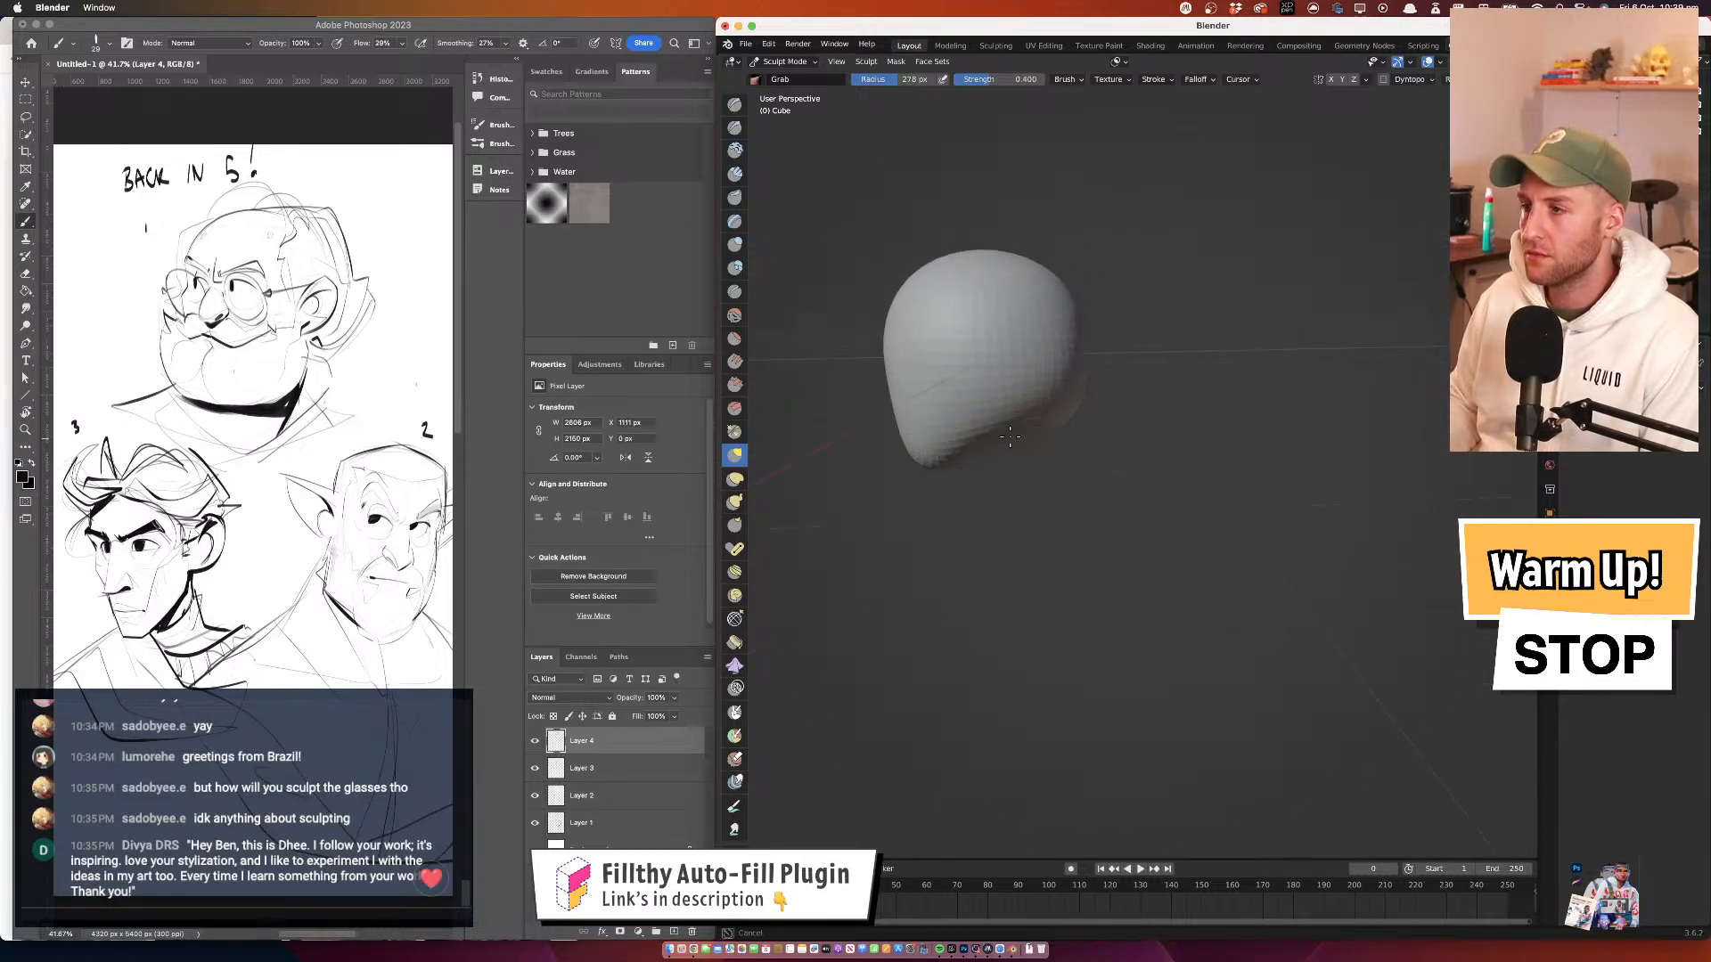
pyautogui.moveTo(1083, 360); pyautogui.dragTo(984, 346)
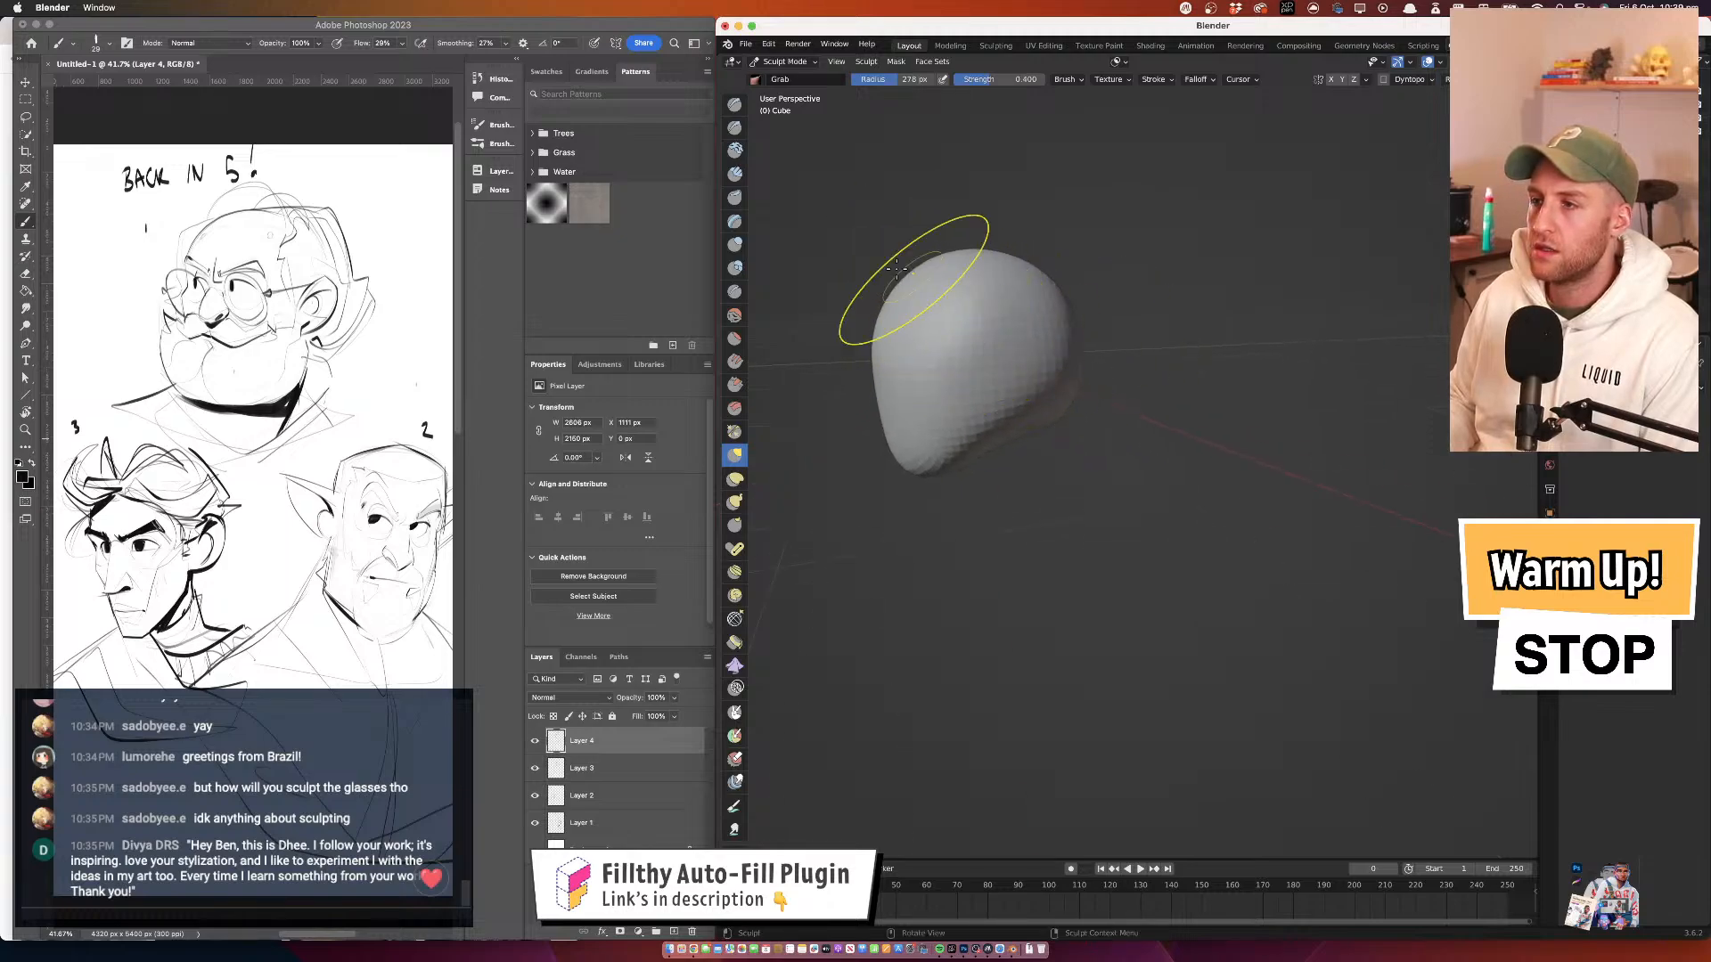
pyautogui.moveTo(905, 294)
pyautogui.mouseDown()
pyautogui.moveTo(954, 286)
pyautogui.moveTo(1036, 328)
pyautogui.moveTo(1075, 292)
pyautogui.moveTo(1101, 306)
pyautogui.mouseUp()
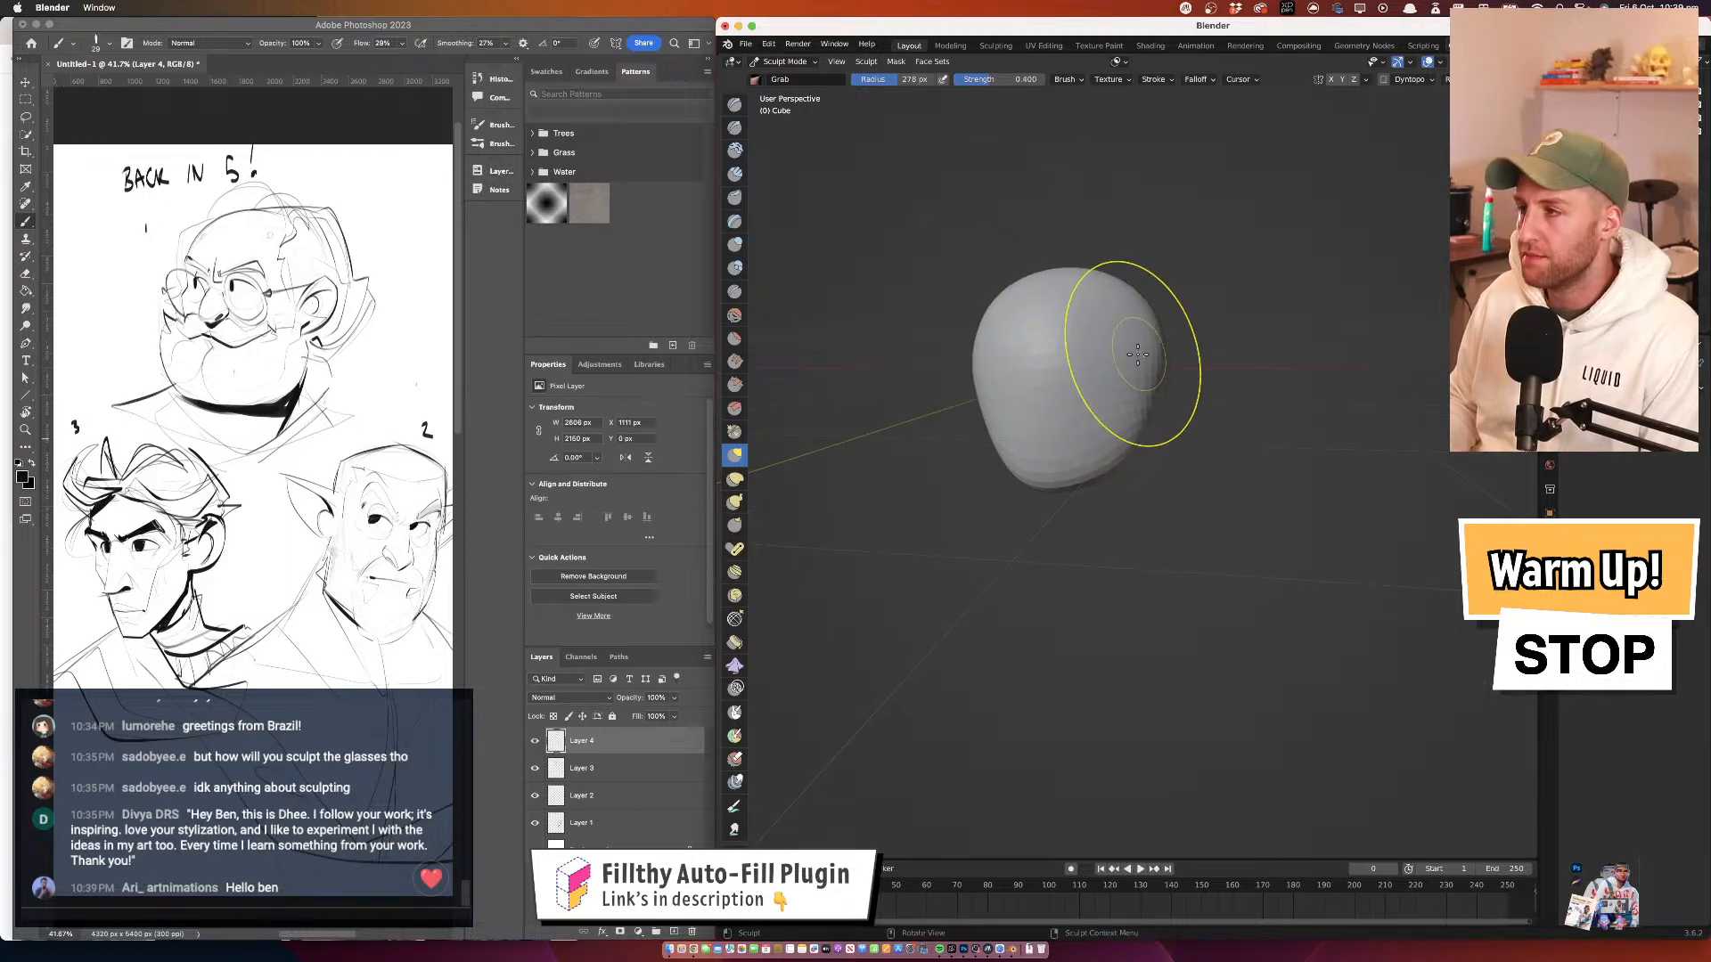
pyautogui.moveTo(1138, 355); pyautogui.dragTo(1318, 361)
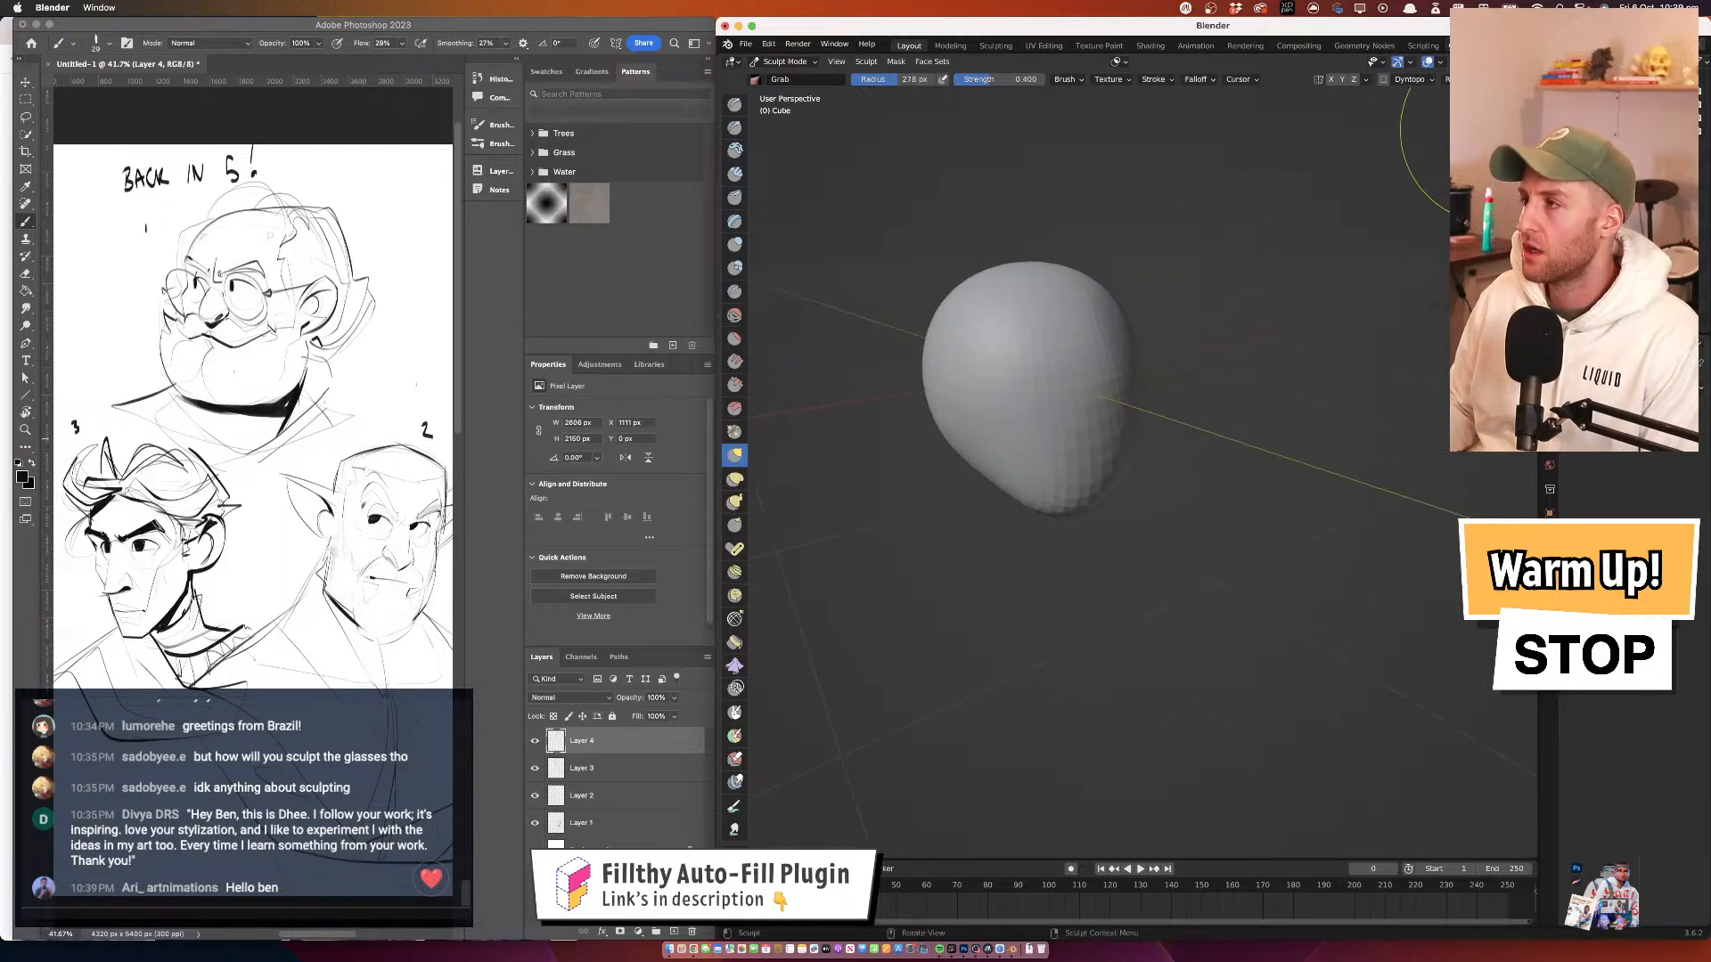
pyautogui.click(1492, 130)
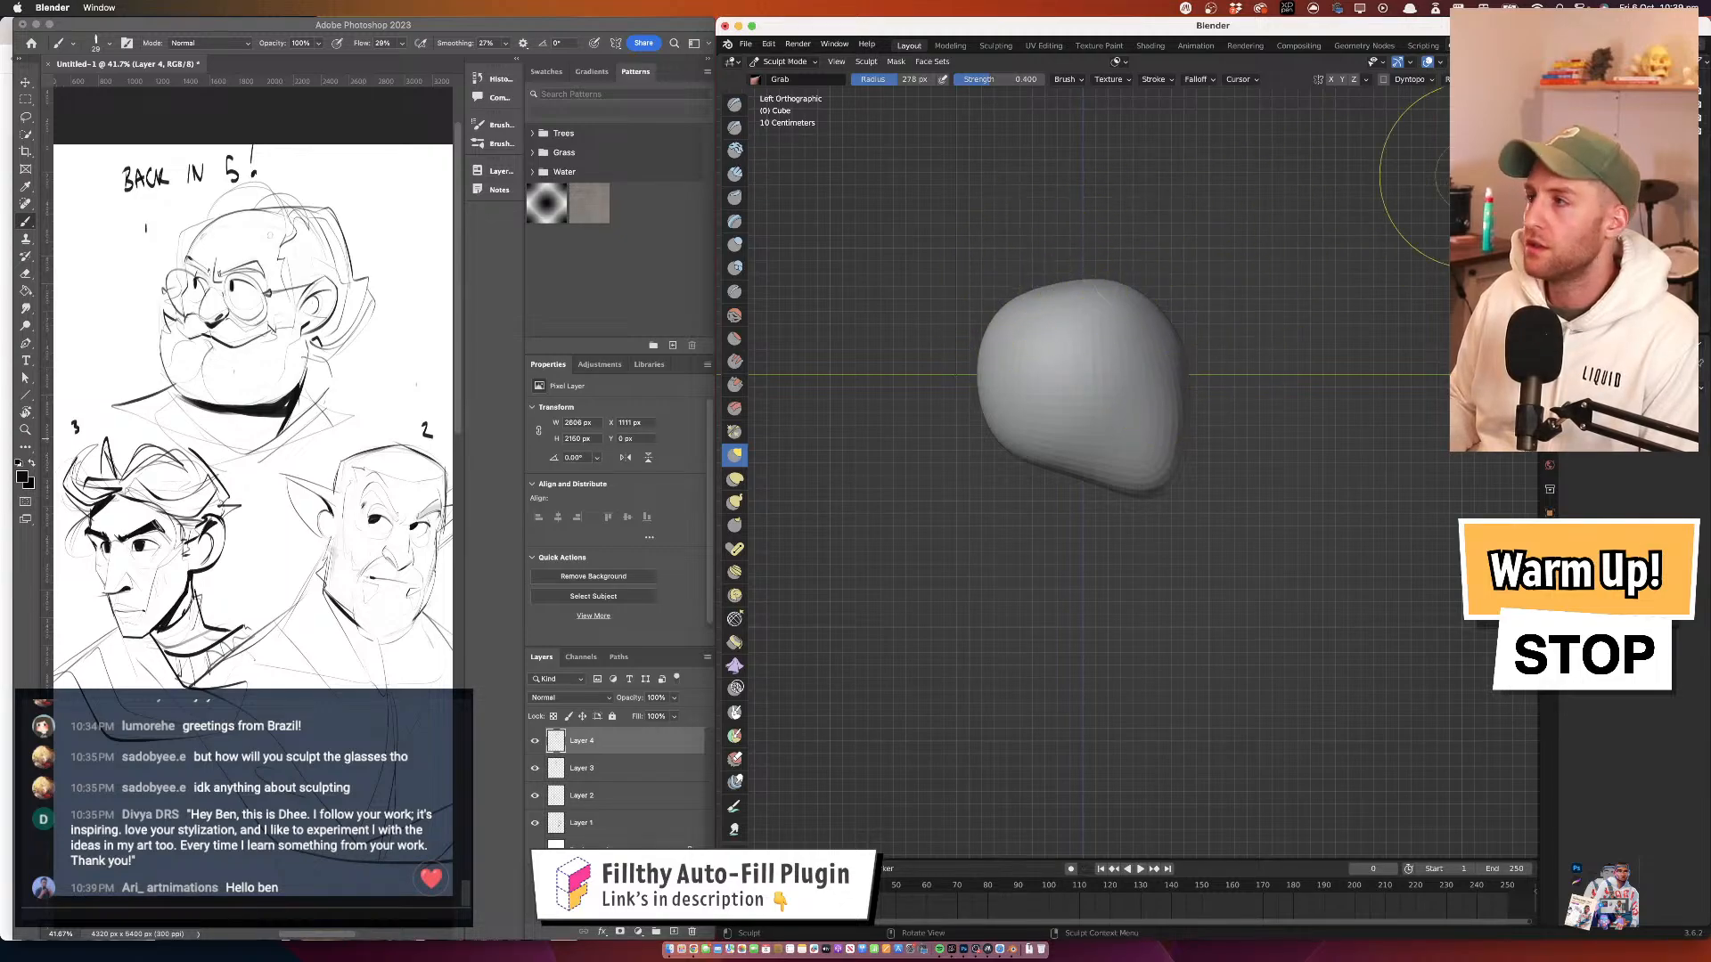
pyautogui.click(1525, 122)
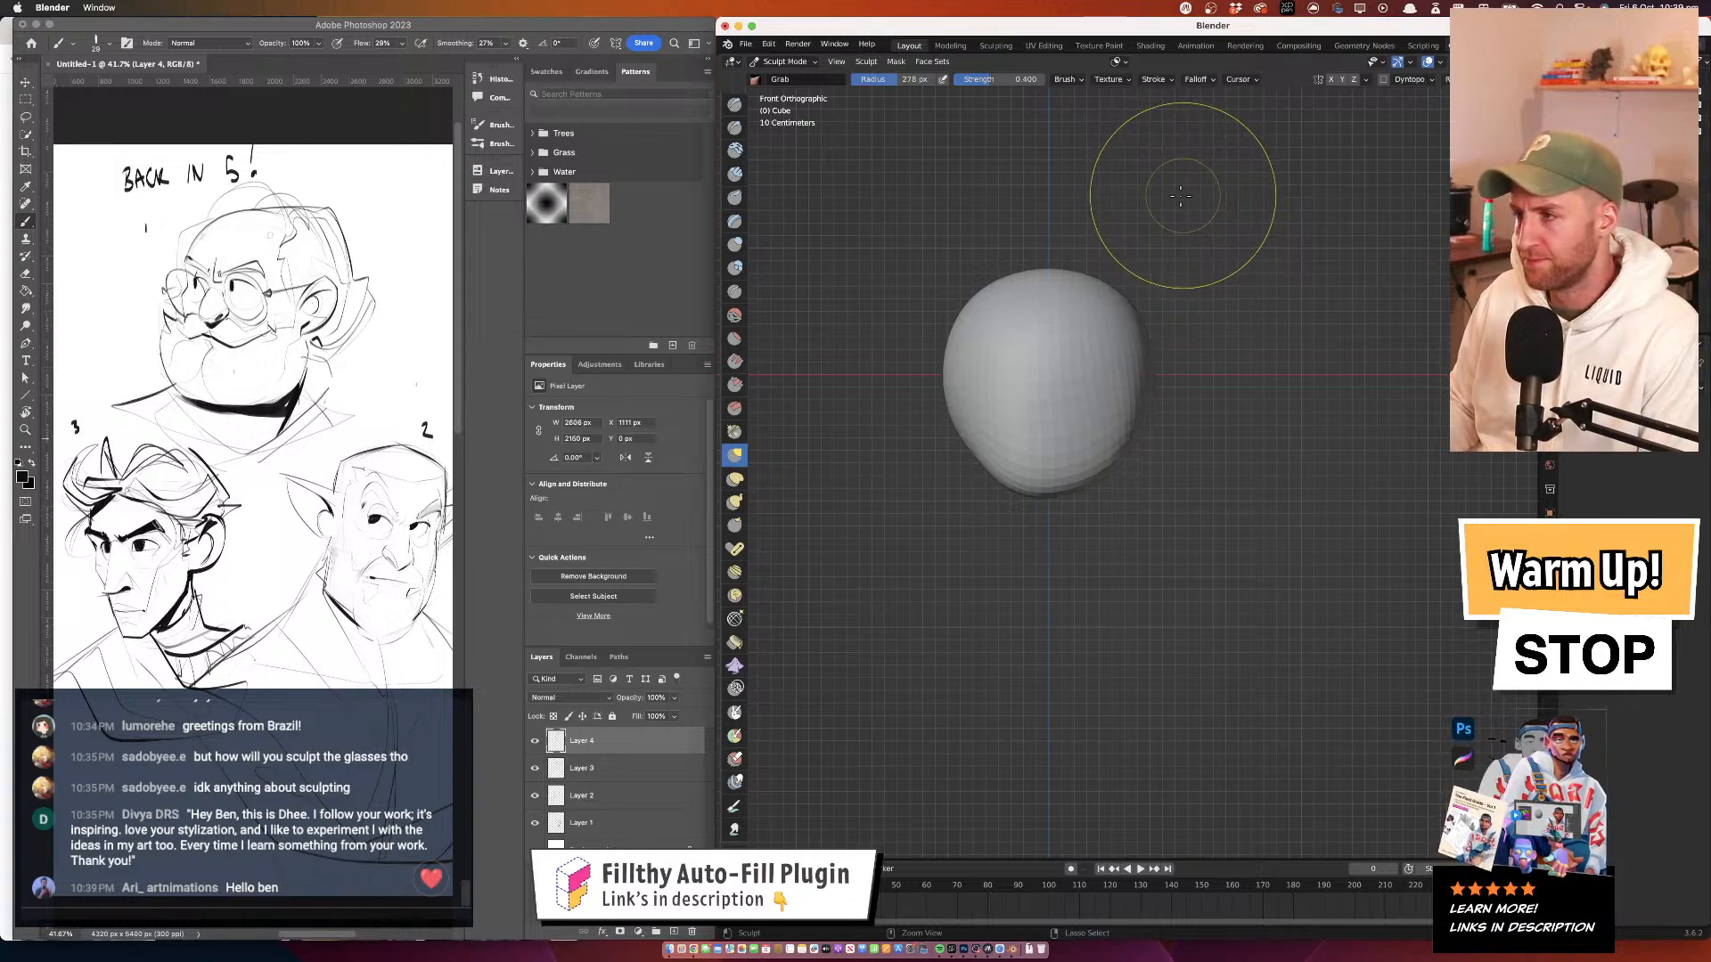
pyautogui.press('super+z')
pyautogui.press('super+z')
pyautogui.press('super+z')
pyautogui.press('super+z')
pyautogui.press('super+shift+z')
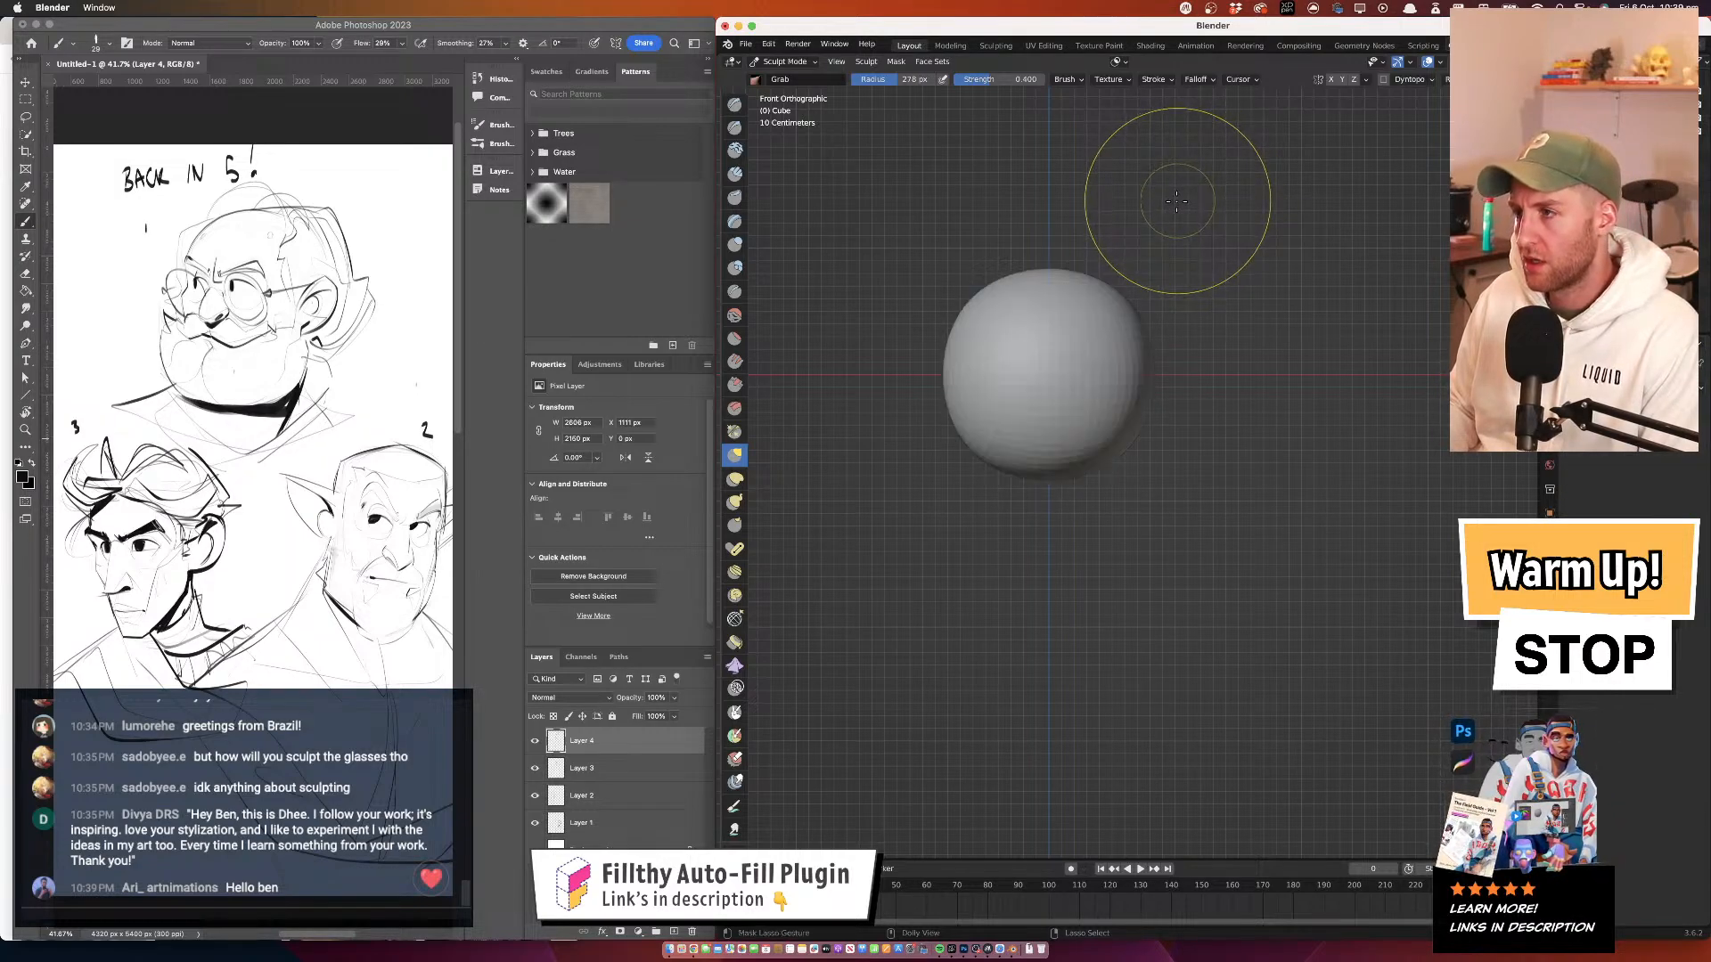
# Try a Grab stroke on the ball's lower corner in front view, and undo it
pyautogui.moveTo(1100, 448); pyautogui.dragTo(1111, 472)
pyautogui.press('super+z')
pyautogui.press('super+shift+z')
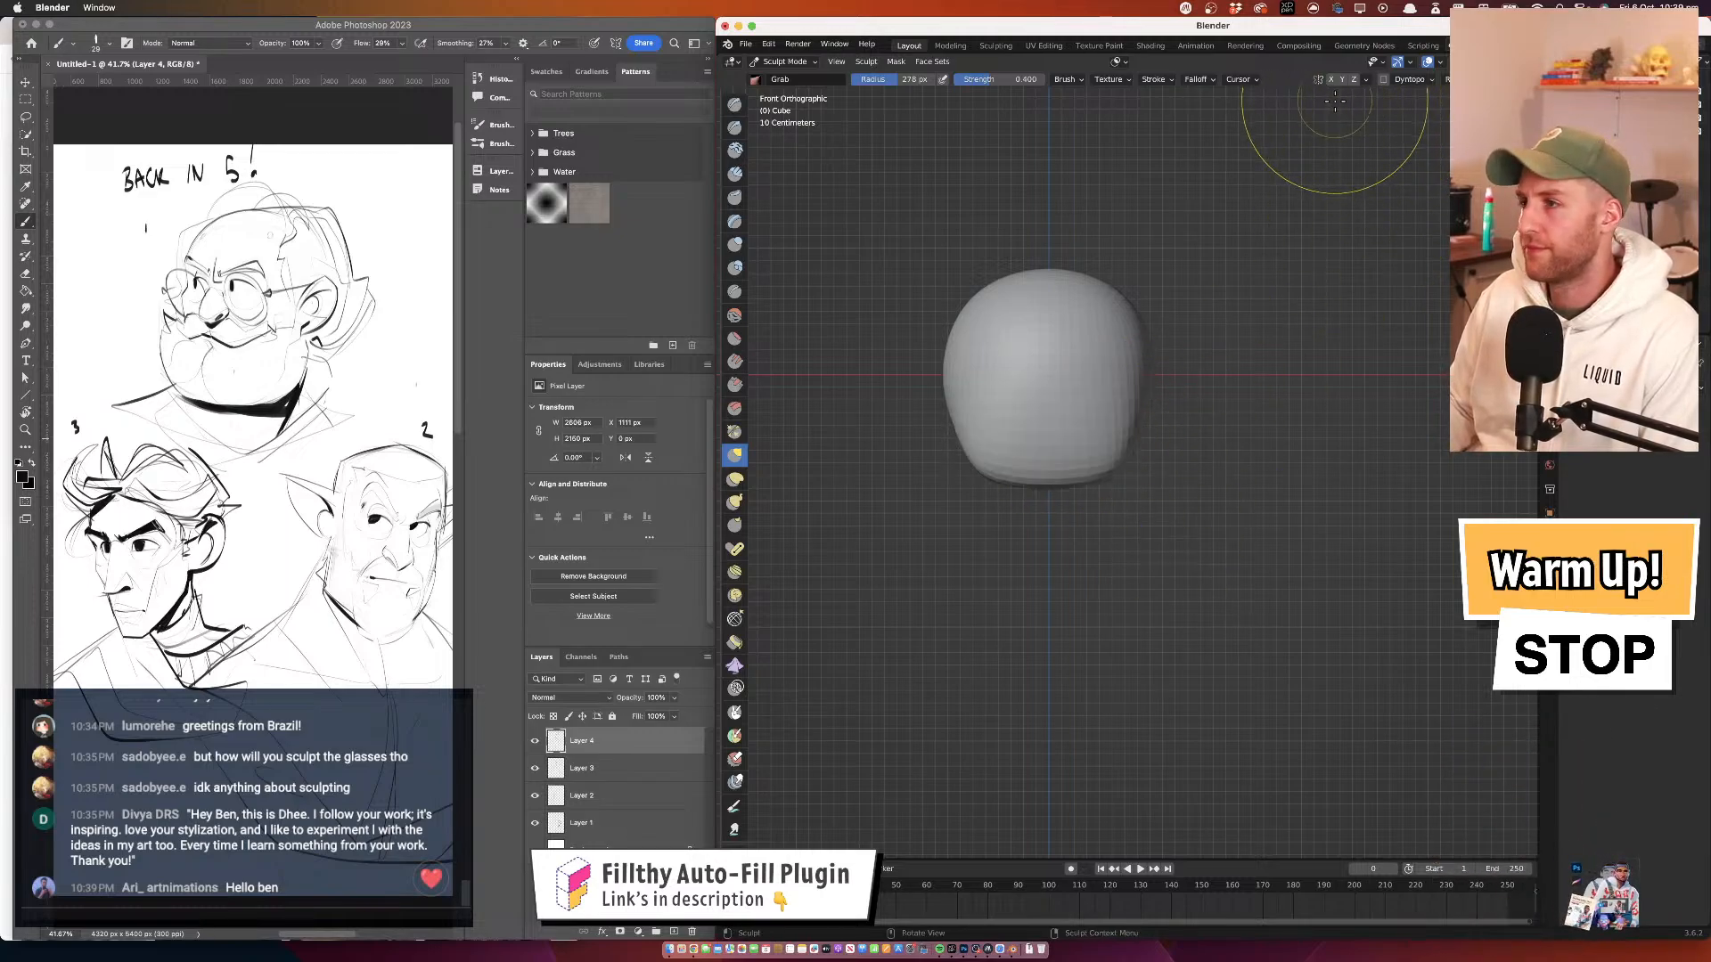
pyautogui.press('super+z')
# Turn on X-axis mirroring and use Grab to pull the ball's underside into a chin and shape the jaw
pyautogui.click(1330, 79)
pyautogui.moveTo(1086, 499)
pyautogui.mouseDown()
pyautogui.moveTo(1047, 492)
pyautogui.moveTo(1092, 487)
pyautogui.moveTo(1095, 470)
pyautogui.moveTo(1130, 489)
pyautogui.moveTo(1121, 476)
pyautogui.moveTo(1082, 494)
pyautogui.moveTo(1120, 469)
pyautogui.mouseUp()
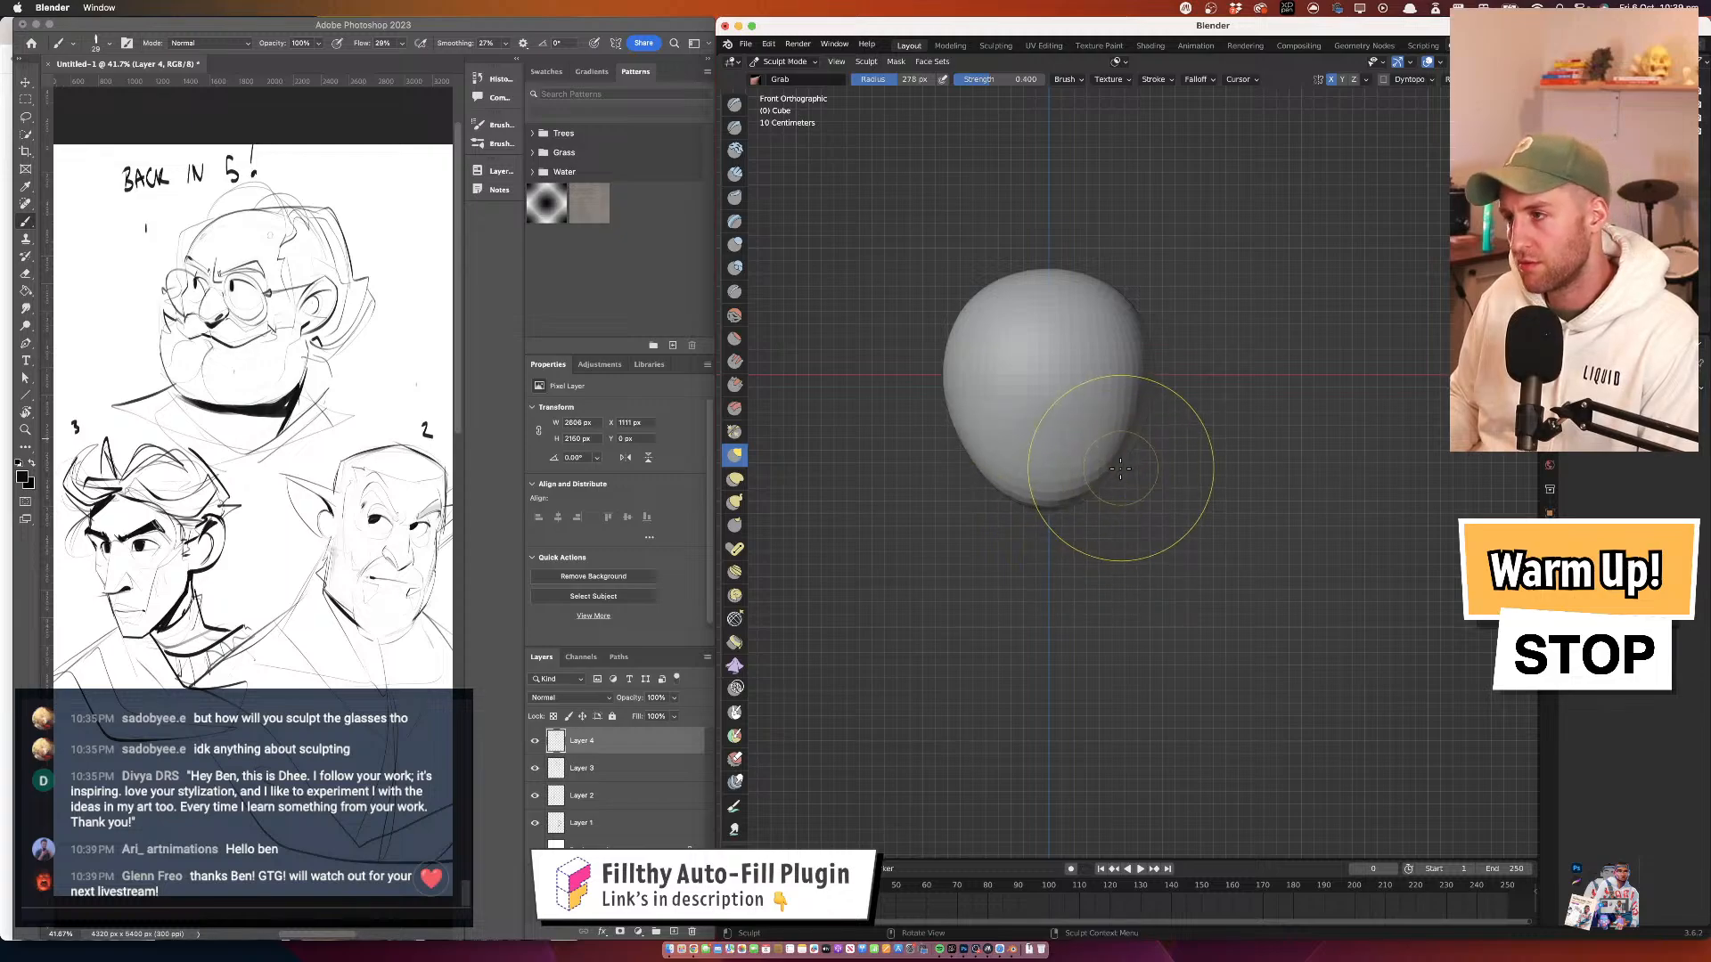
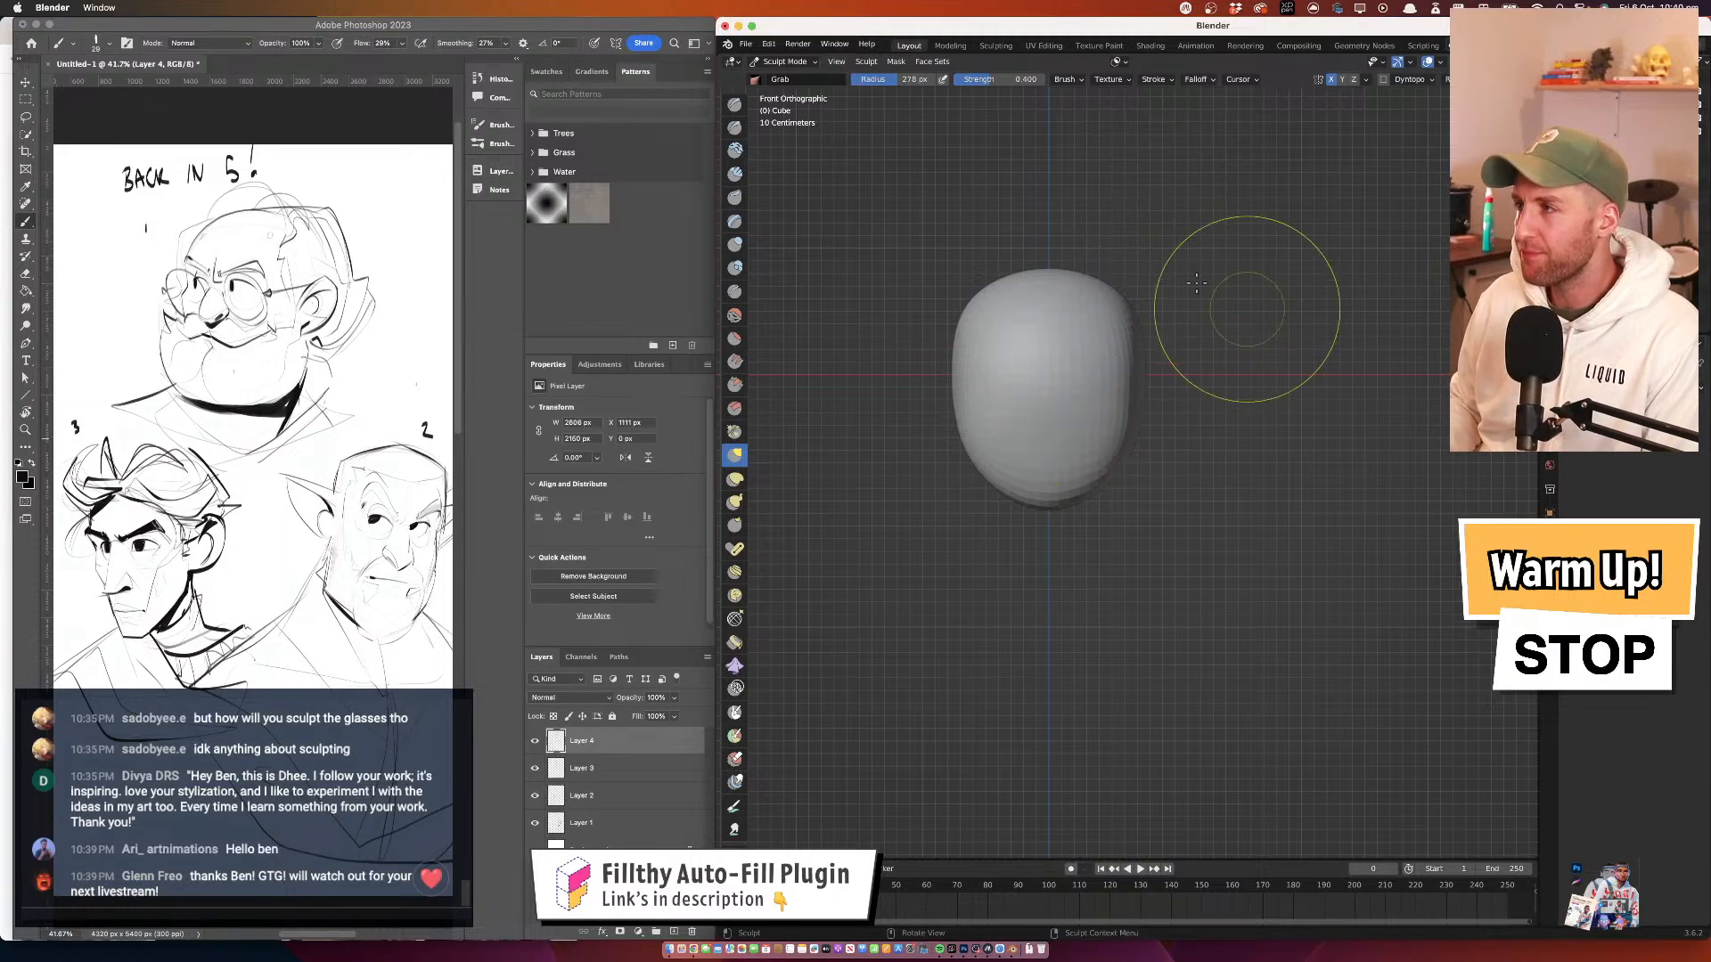
pyautogui.moveTo(1050, 355)
pyautogui.mouseDown()
pyautogui.moveTo(1148, 359)
pyautogui.moveTo(1062, 368)
pyautogui.moveTo(1070, 385)
pyautogui.moveTo(1092, 374)
pyautogui.moveTo(1111, 333)
pyautogui.moveTo(1081, 496)
pyautogui.mouseUp()
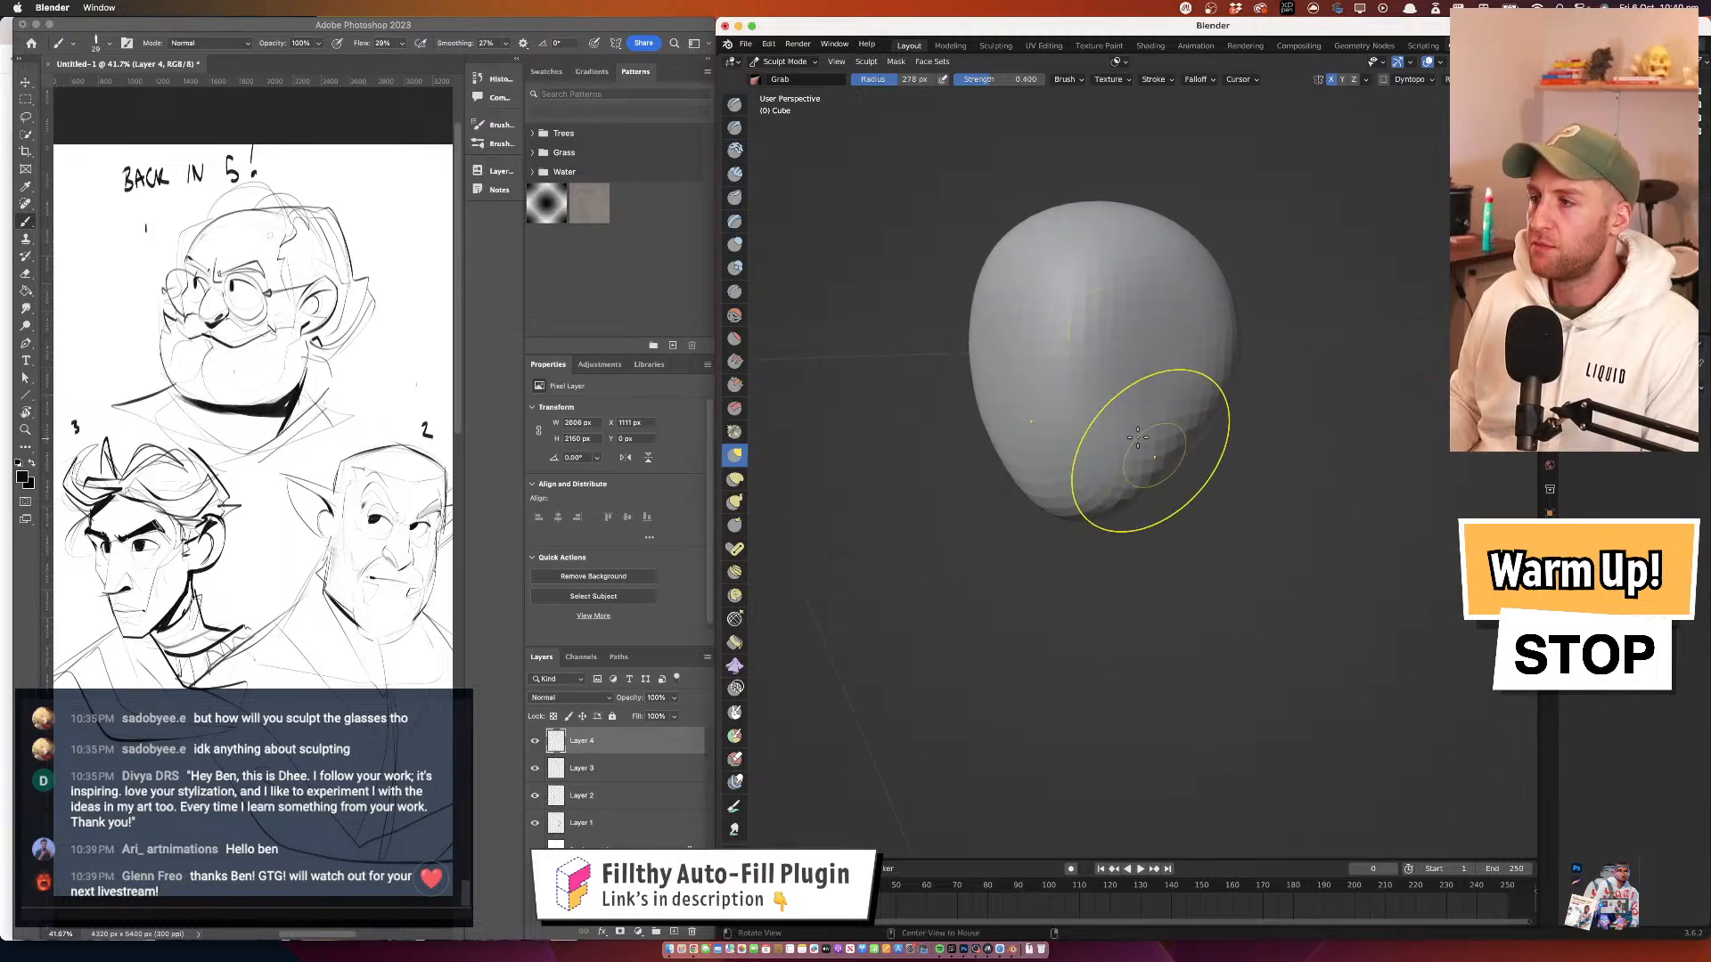
pyautogui.moveTo(1149, 447)
pyautogui.mouseDown()
pyautogui.moveTo(1248, 432)
pyautogui.moveTo(1133, 486)
pyautogui.mouseUp()
pyautogui.moveTo(1129, 490); pyautogui.dragTo(1105, 514)
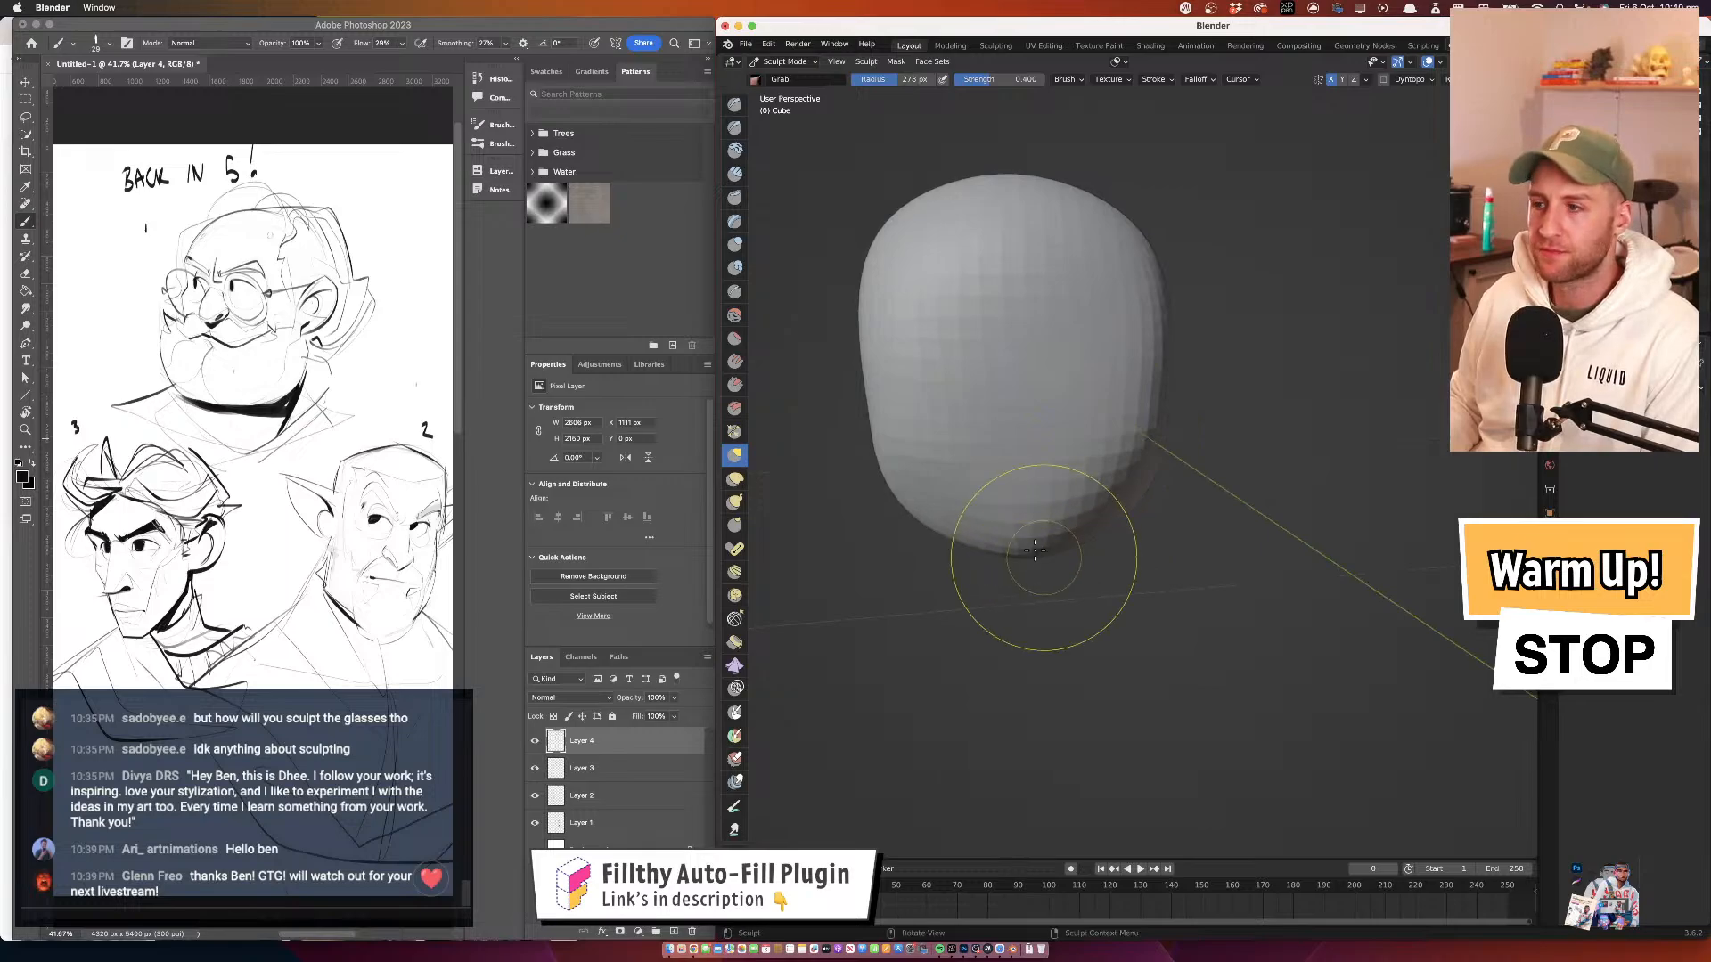
pyautogui.moveTo(1039, 370); pyautogui.dragTo(1128, 324)
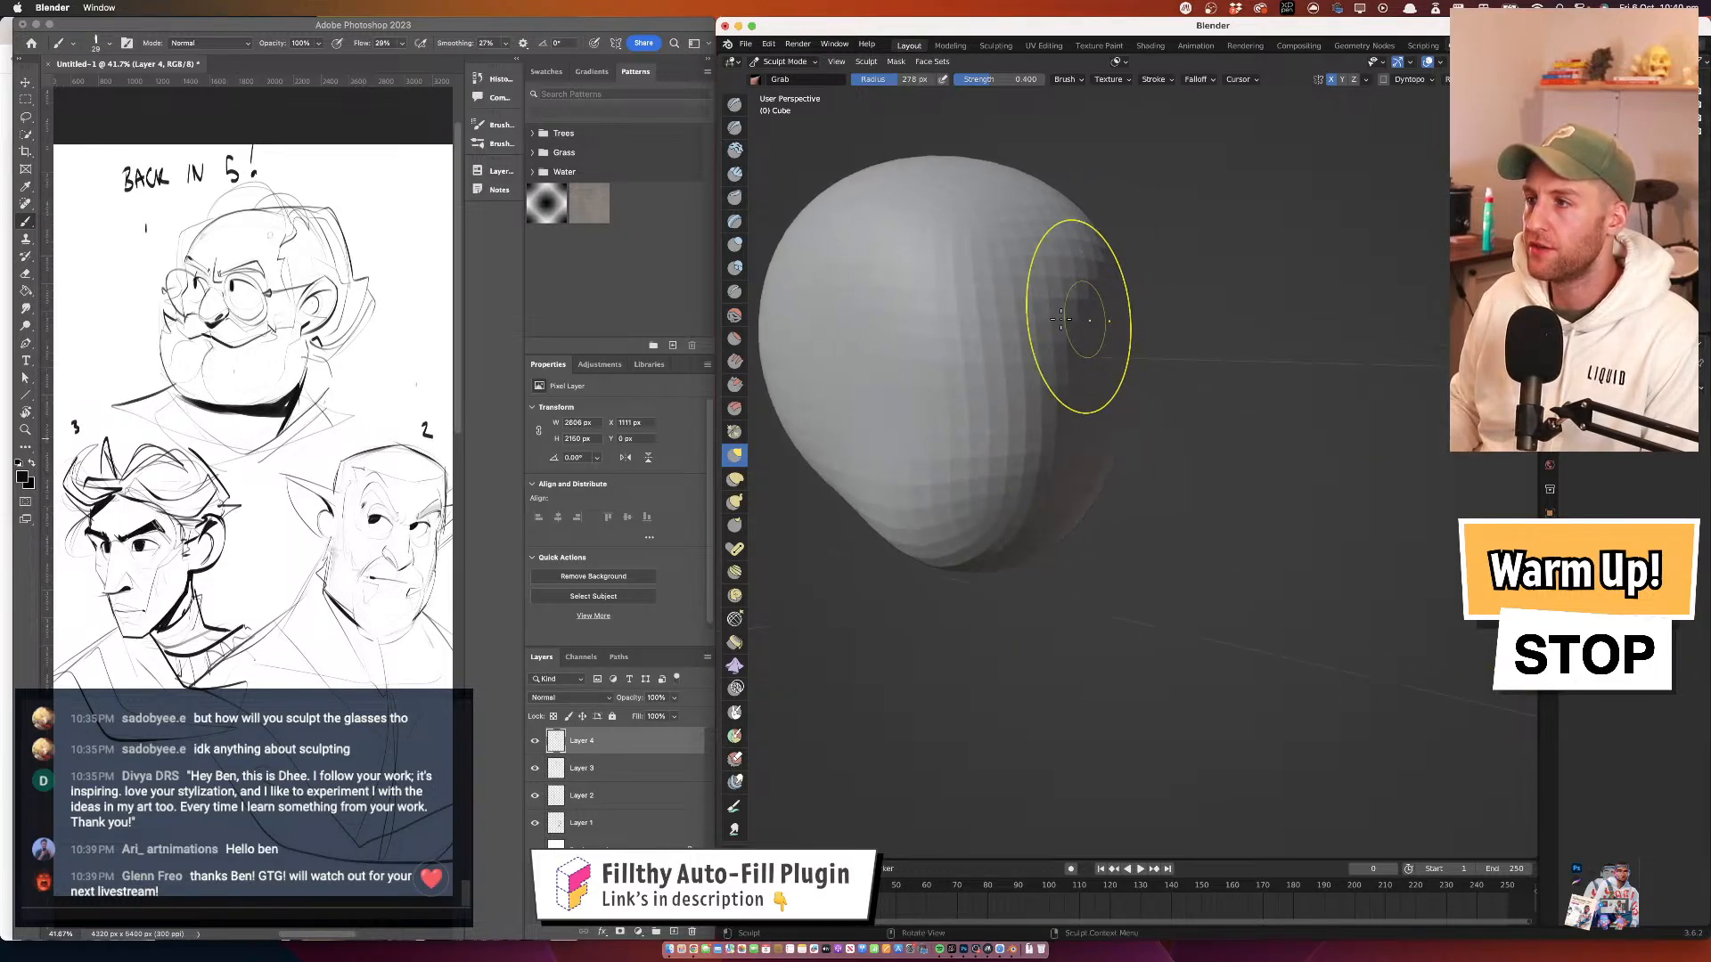
# Push two mirrored eye sockets into the front of the head with Grab, enlarging the brush radius to 320 px
pyautogui.moveTo(1023, 308); pyautogui.dragTo(964, 314)
pyautogui.moveTo(1214, 281)
pyautogui.mouseDown()
pyautogui.moveTo(1077, 294)
pyautogui.moveTo(1177, 266)
pyautogui.mouseUp()
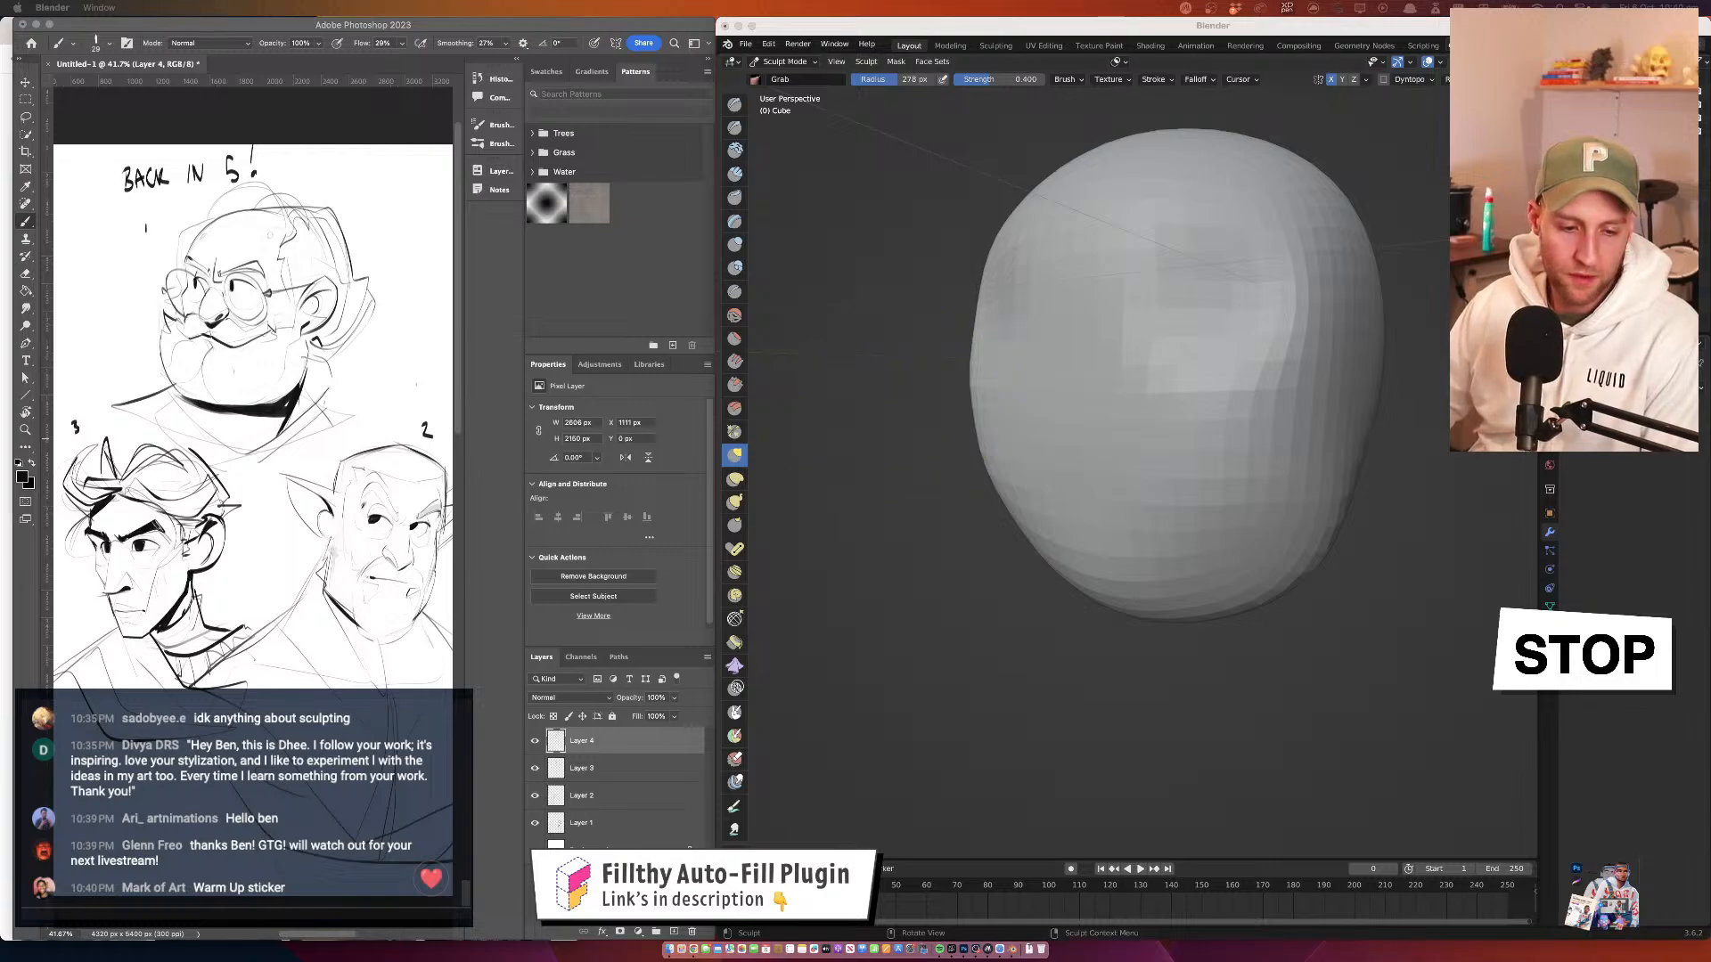
pyautogui.click(1253, 357)
pyautogui.moveTo(1214, 362)
pyautogui.mouseDown()
pyautogui.moveTo(1174, 310)
pyautogui.moveTo(1193, 347)
pyautogui.moveTo(1233, 361)
pyautogui.moveTo(1279, 339)
pyautogui.moveTo(1120, 382)
pyautogui.moveTo(1183, 349)
pyautogui.moveTo(1130, 317)
pyautogui.moveTo(1051, 313)
pyautogui.mouseUp()
pyautogui.press('f')
pyautogui.click(1138, 396)
pyautogui.moveTo(1146, 395); pyautogui.dragTo(1199, 406)
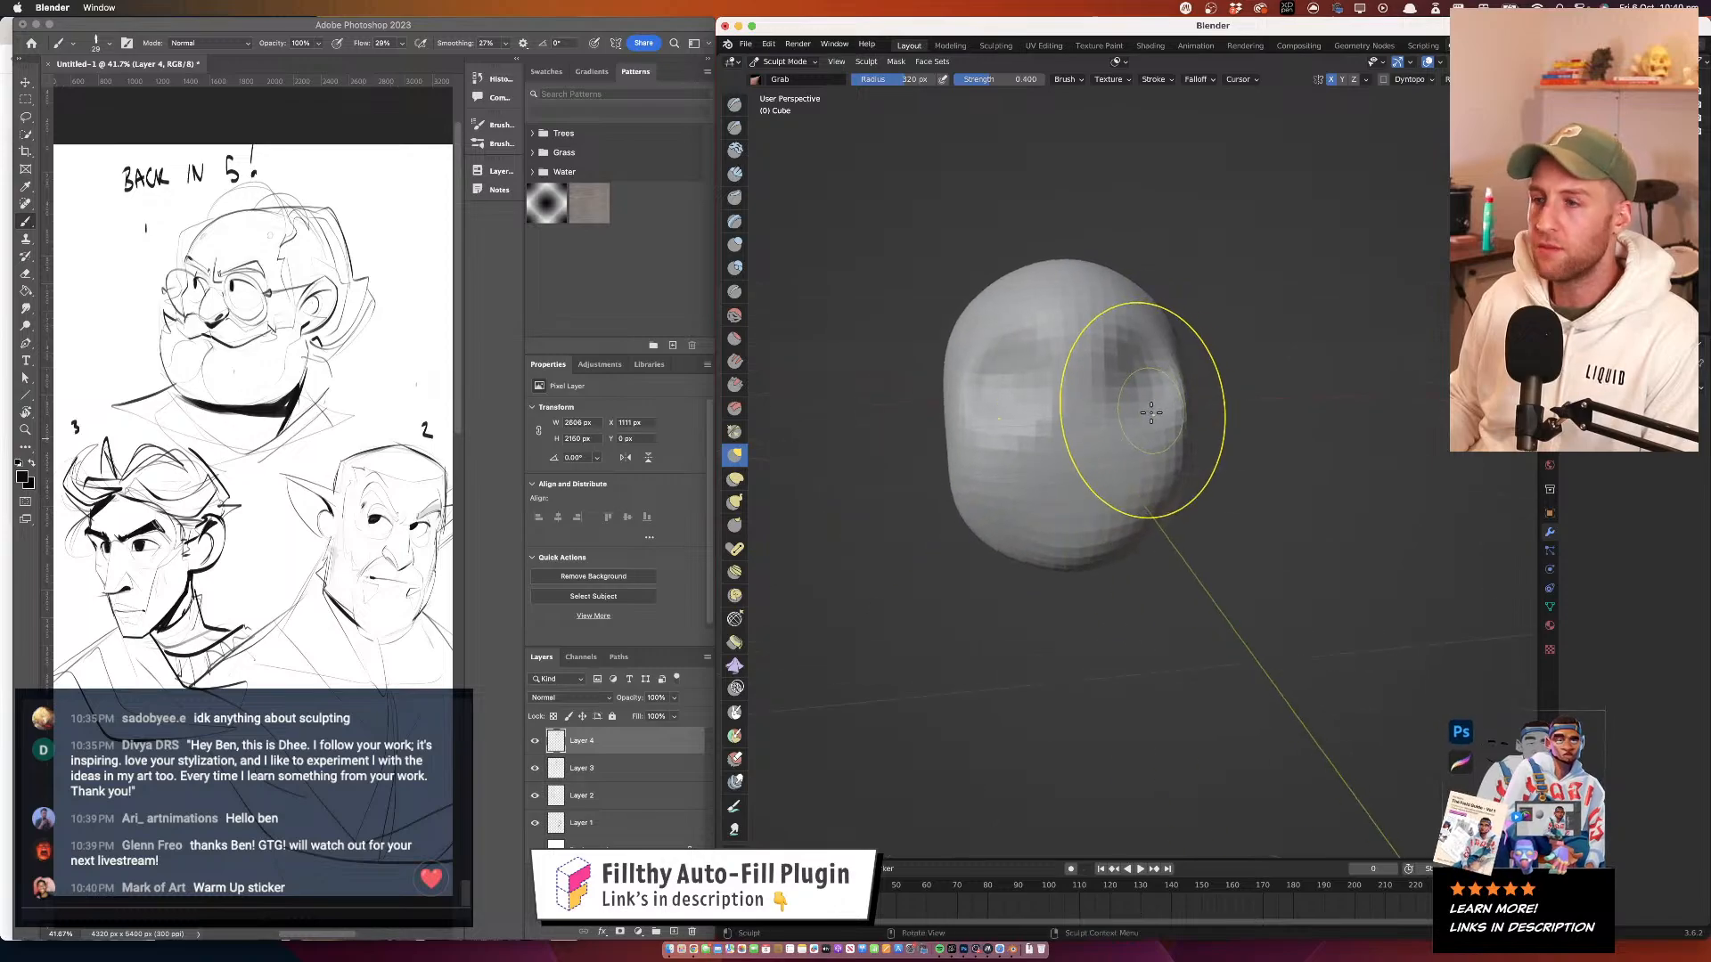
pyautogui.moveTo(1070, 405); pyautogui.dragTo(1146, 427)
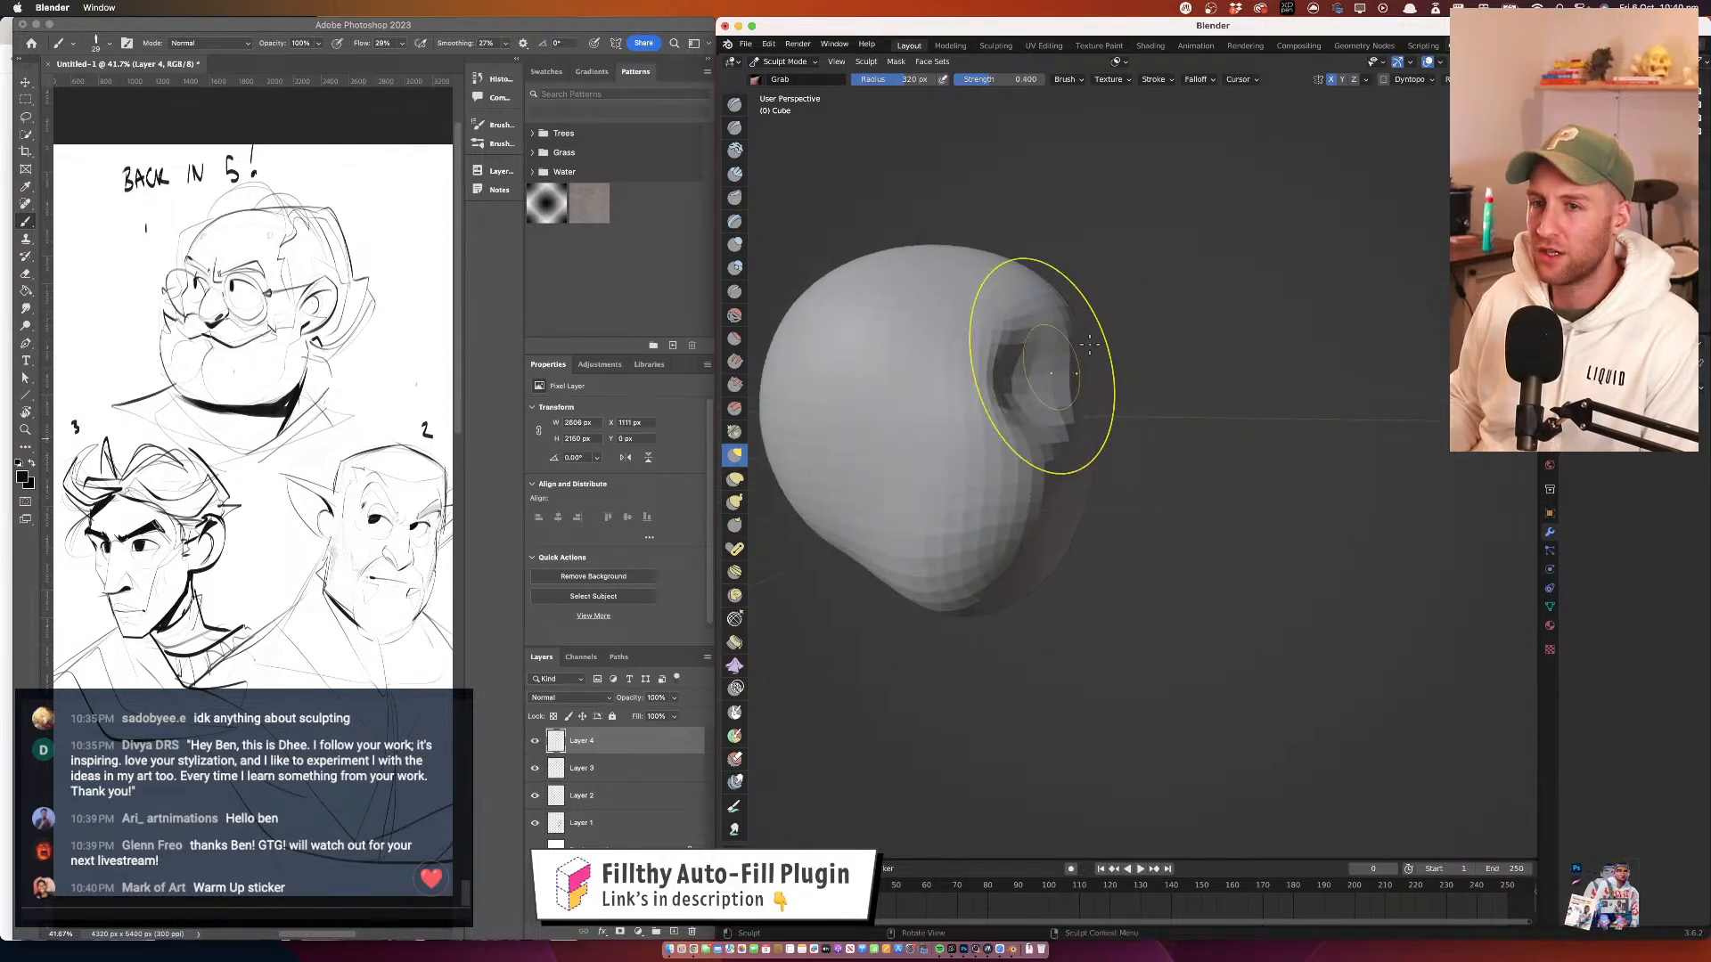
# Switch to Object Mode, add a cylinder mesh and scale it down to slightly narrower than the head
pyautogui.moveTo(1279, 360); pyautogui.dragTo(1117, 390)
pyautogui.scroll(-5, 1116, 393)
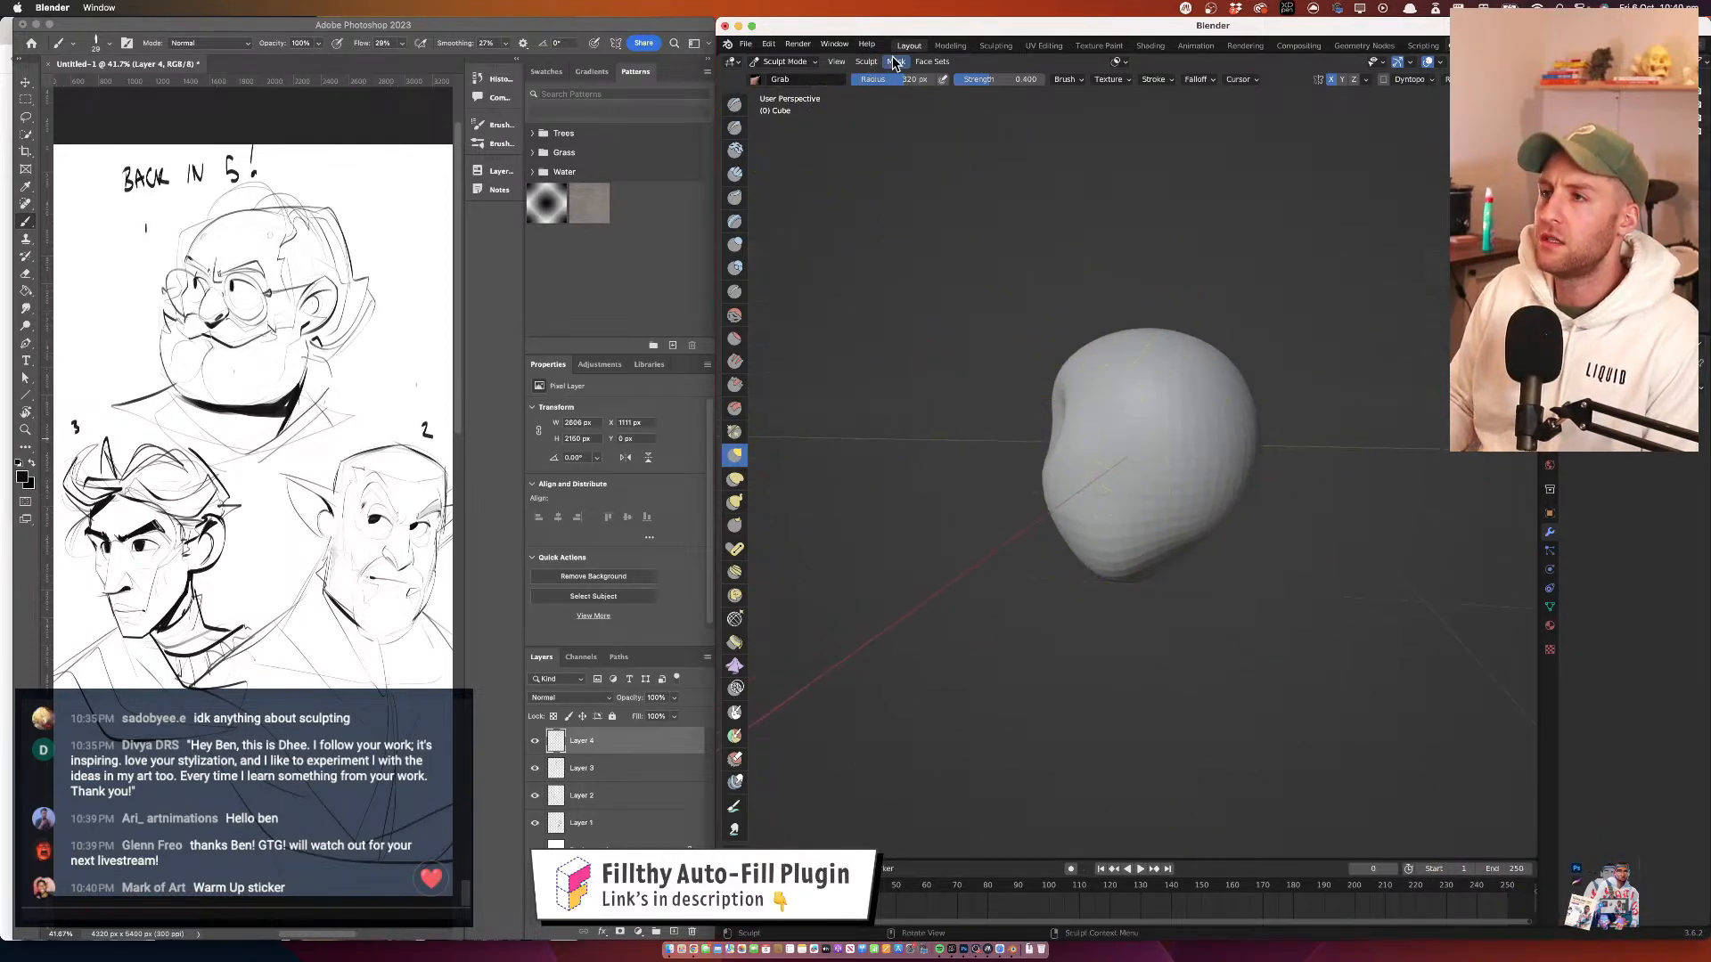
pyautogui.click(805, 62)
pyautogui.click(783, 78)
pyautogui.click(893, 62)
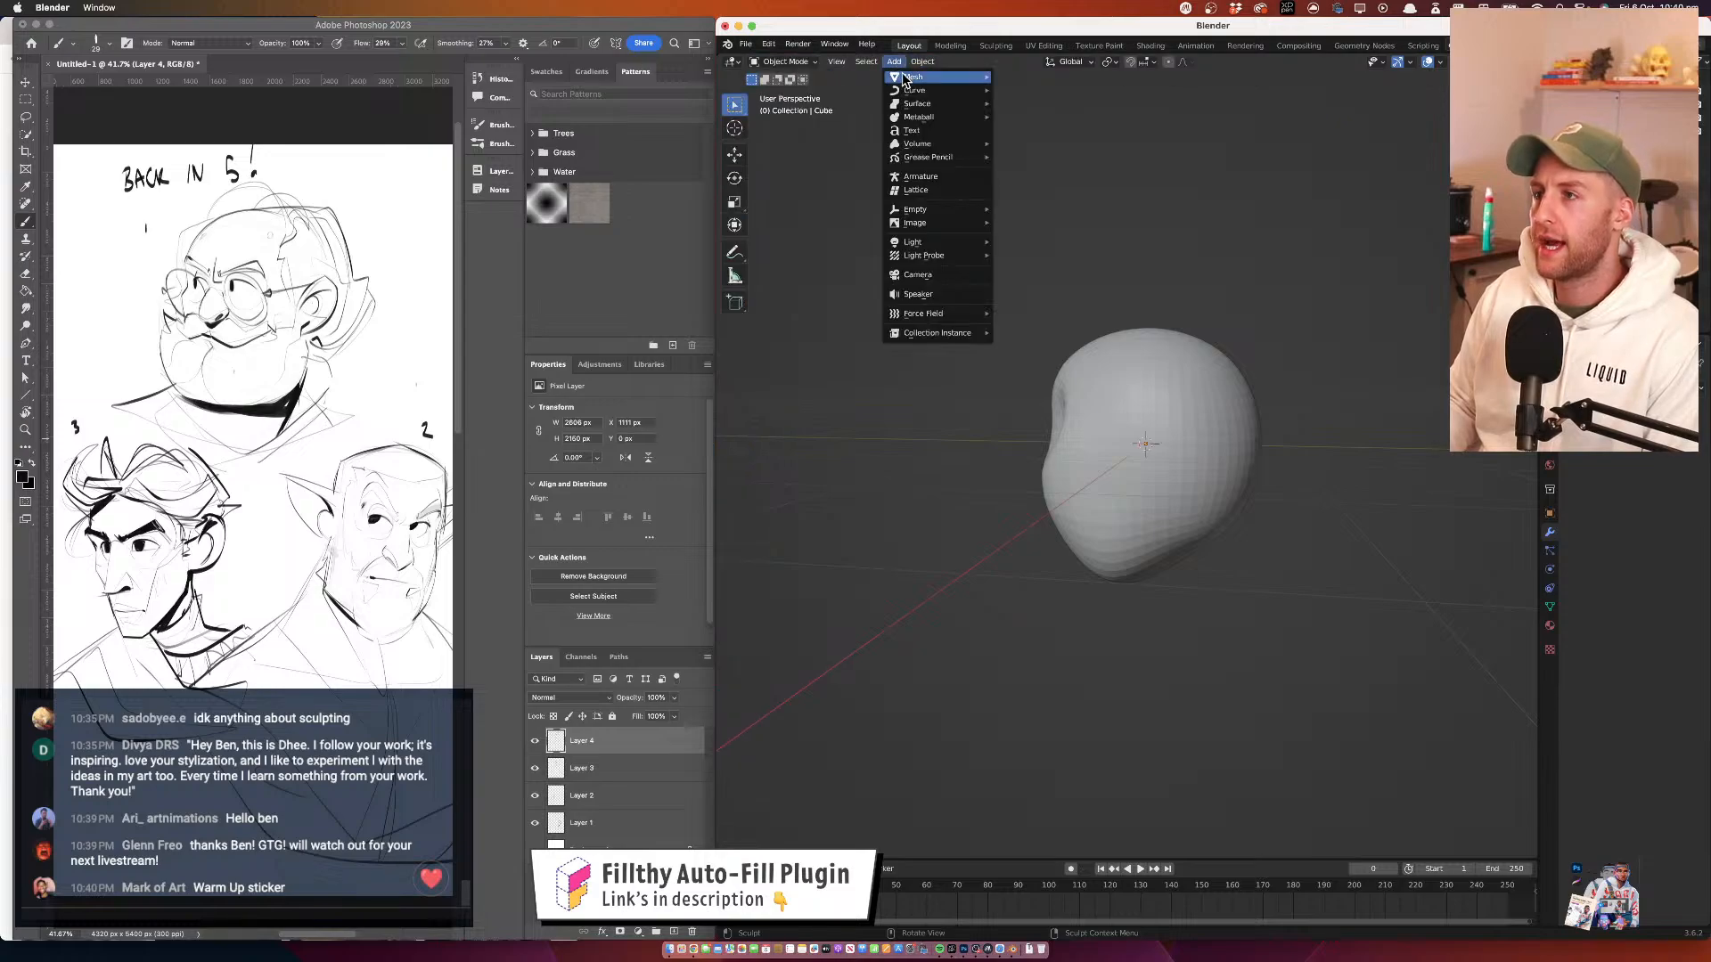
pyautogui.moveTo(917, 77)
pyautogui.click(1066, 148)
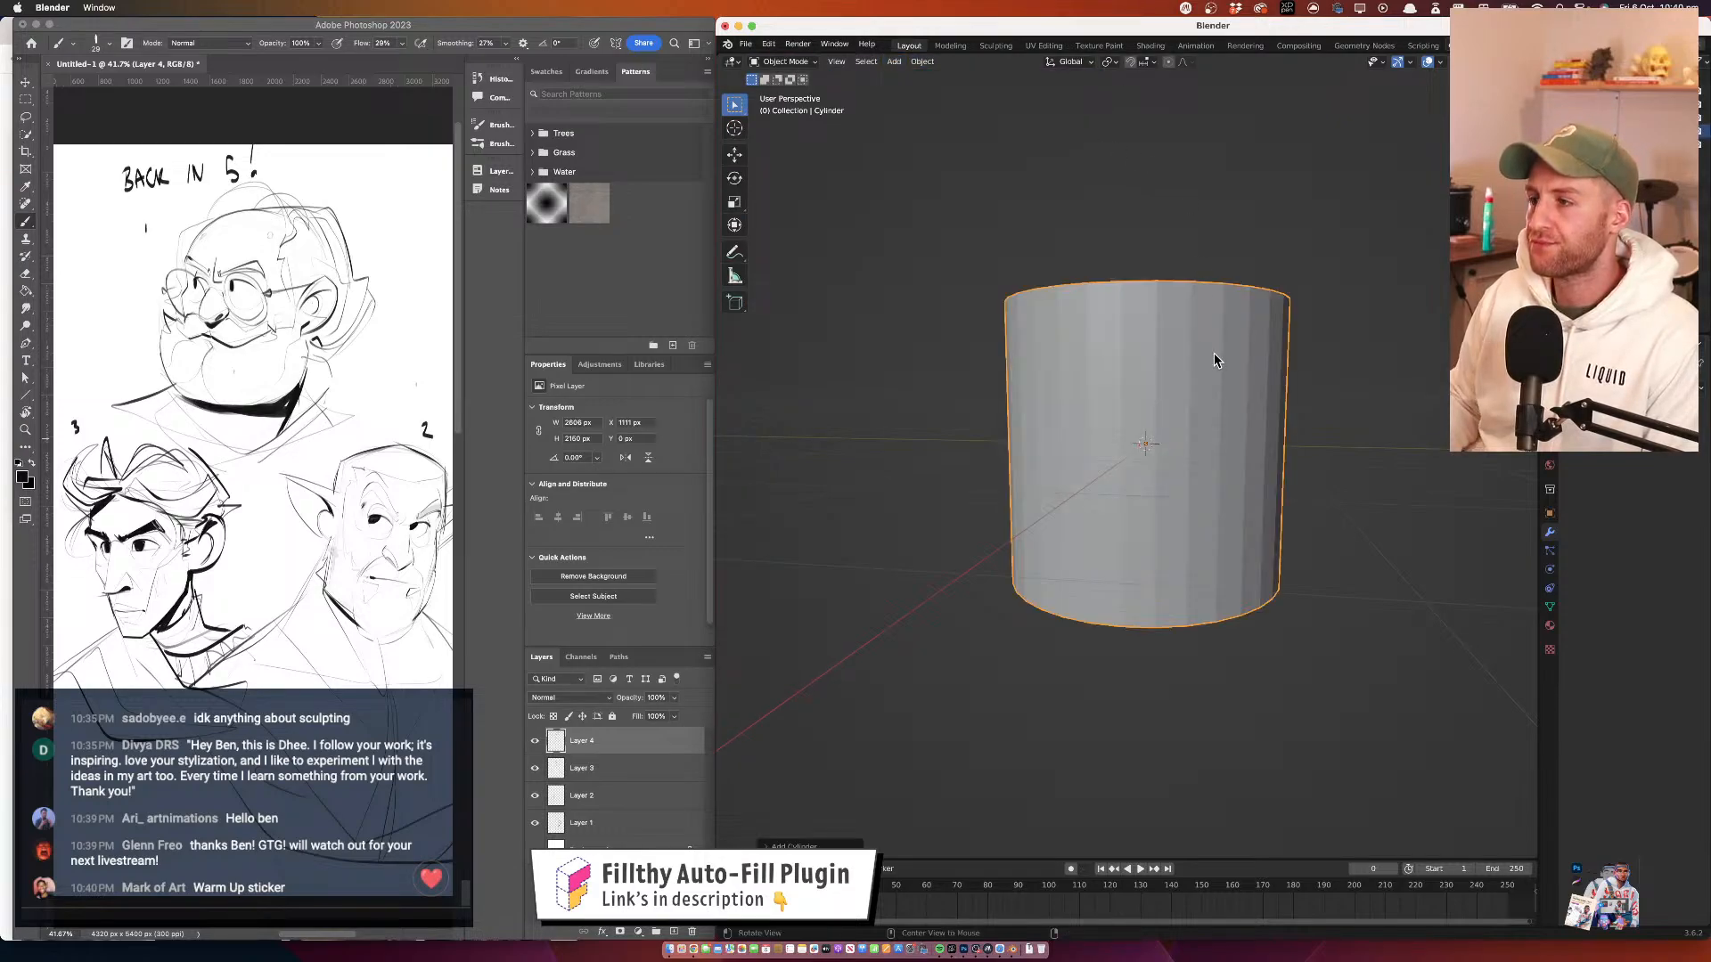
pyautogui.press('s')
pyautogui.click(1281, 436)
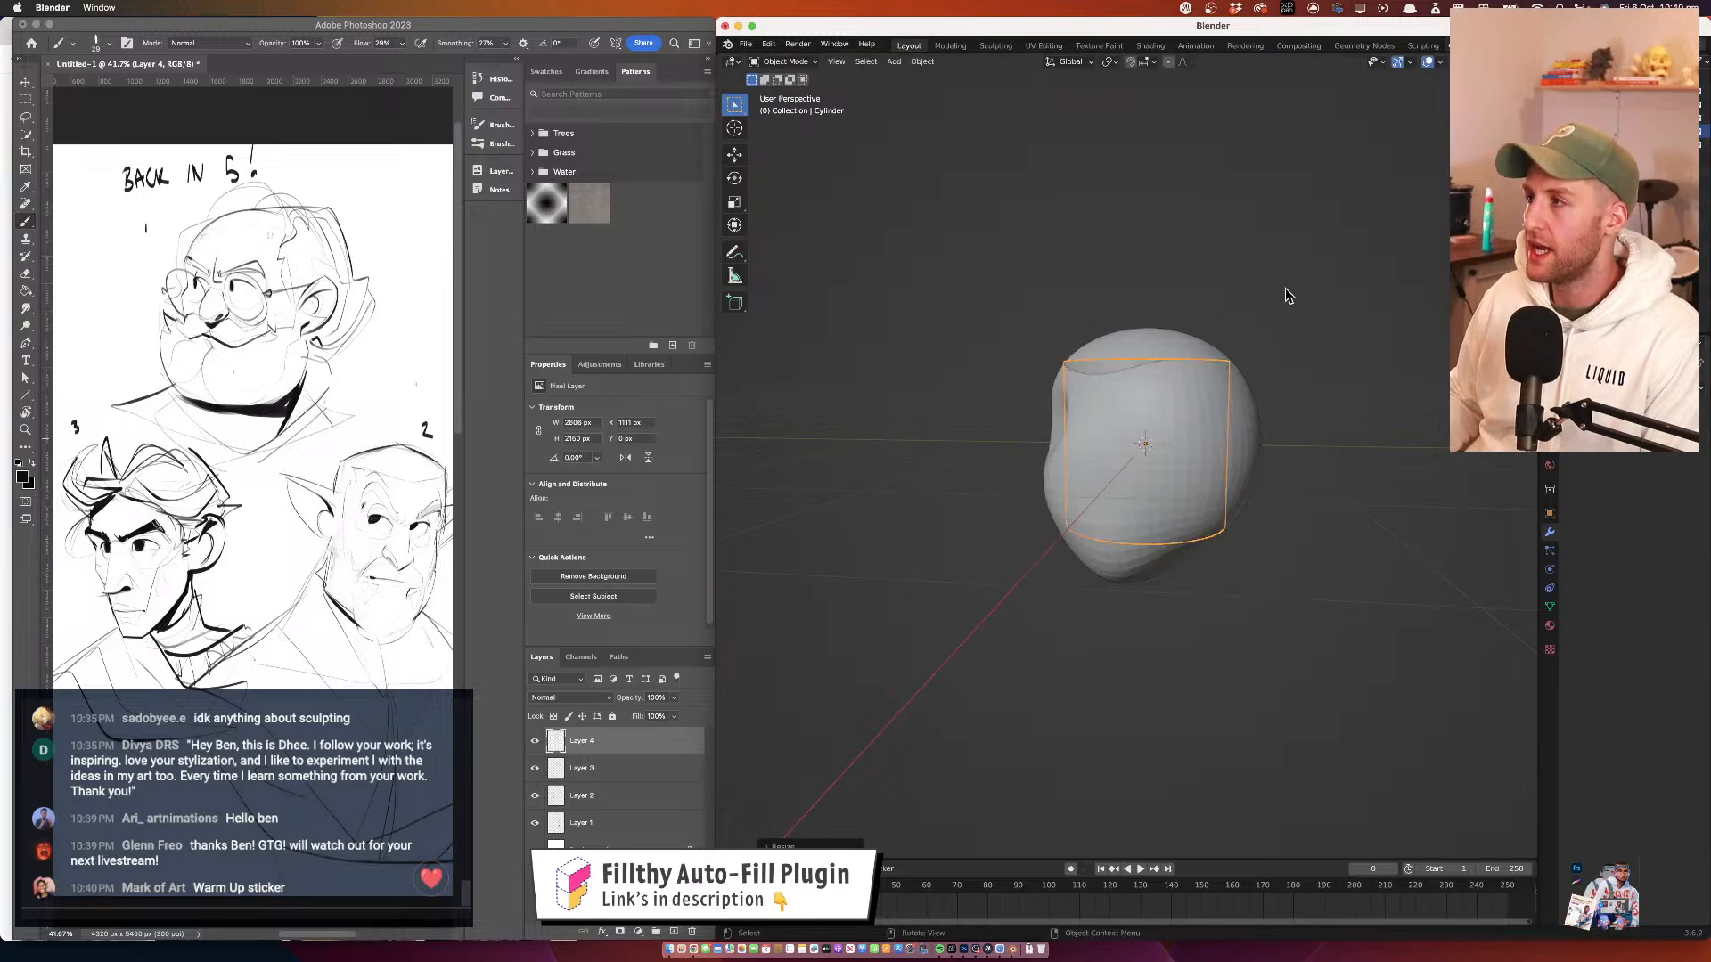
# In the right side view, move the cylinder down along Z below the head and tilt it as a neck
pyautogui.press('KP_3')
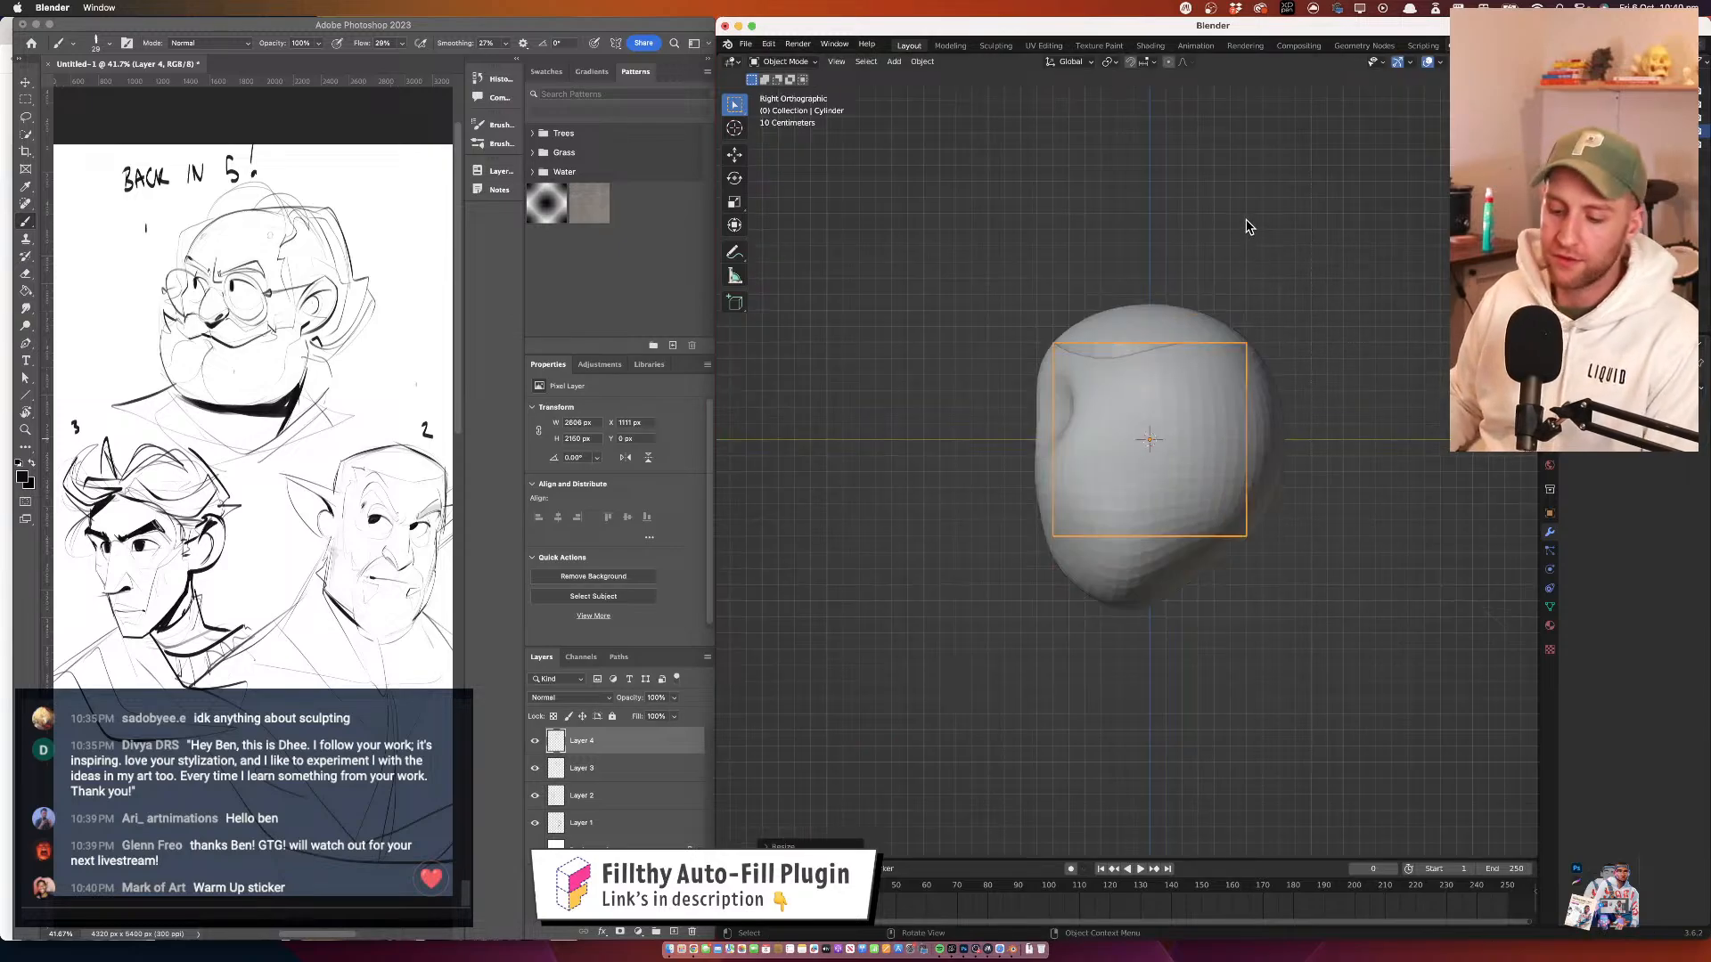
pyautogui.press('g')
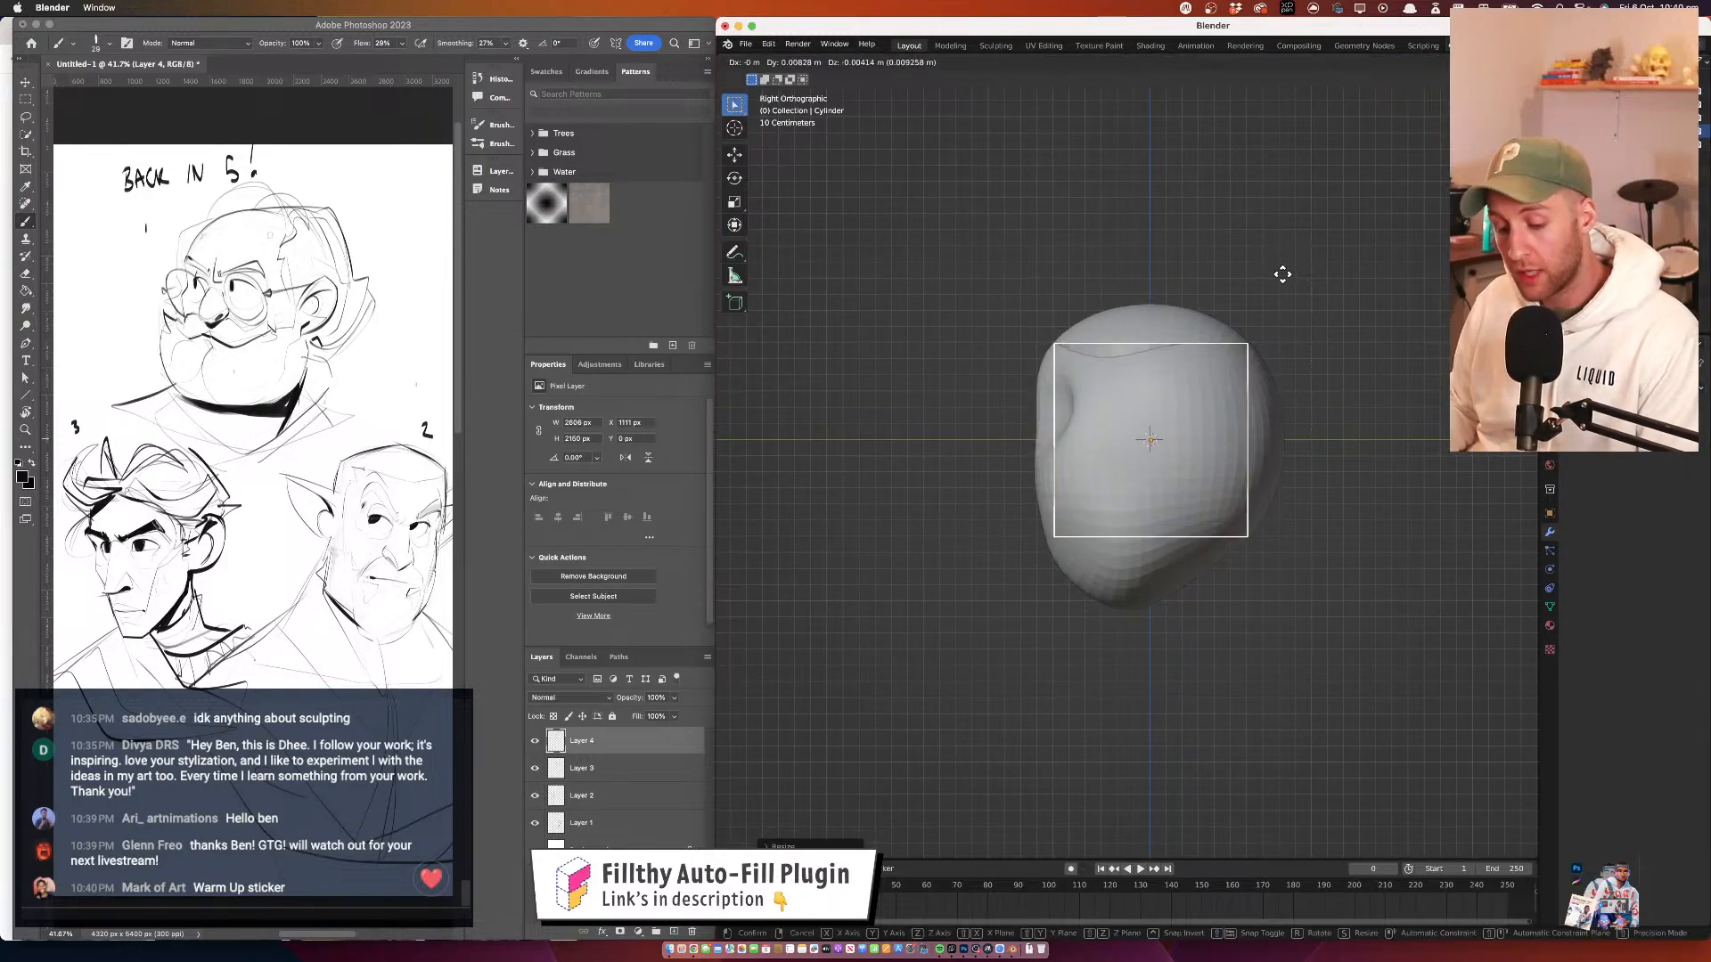
pyautogui.press('z')
pyautogui.click(1287, 425)
pyautogui.press('r')
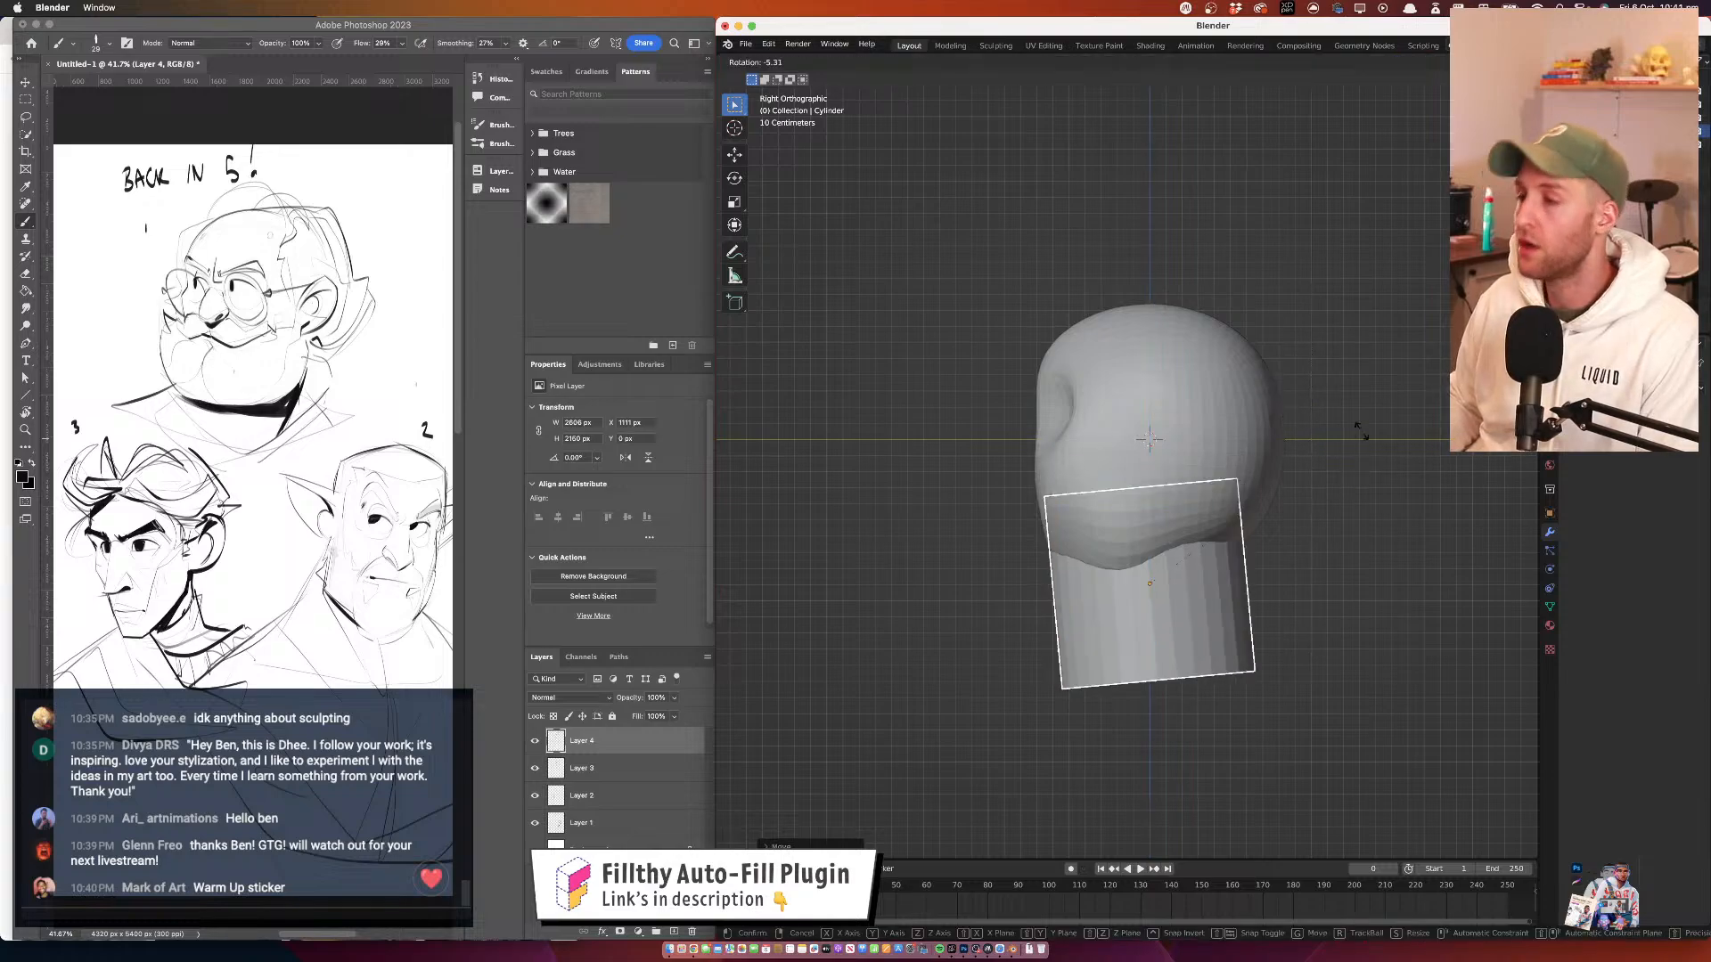
pyautogui.click(1322, 385)
pyautogui.press('Delete')
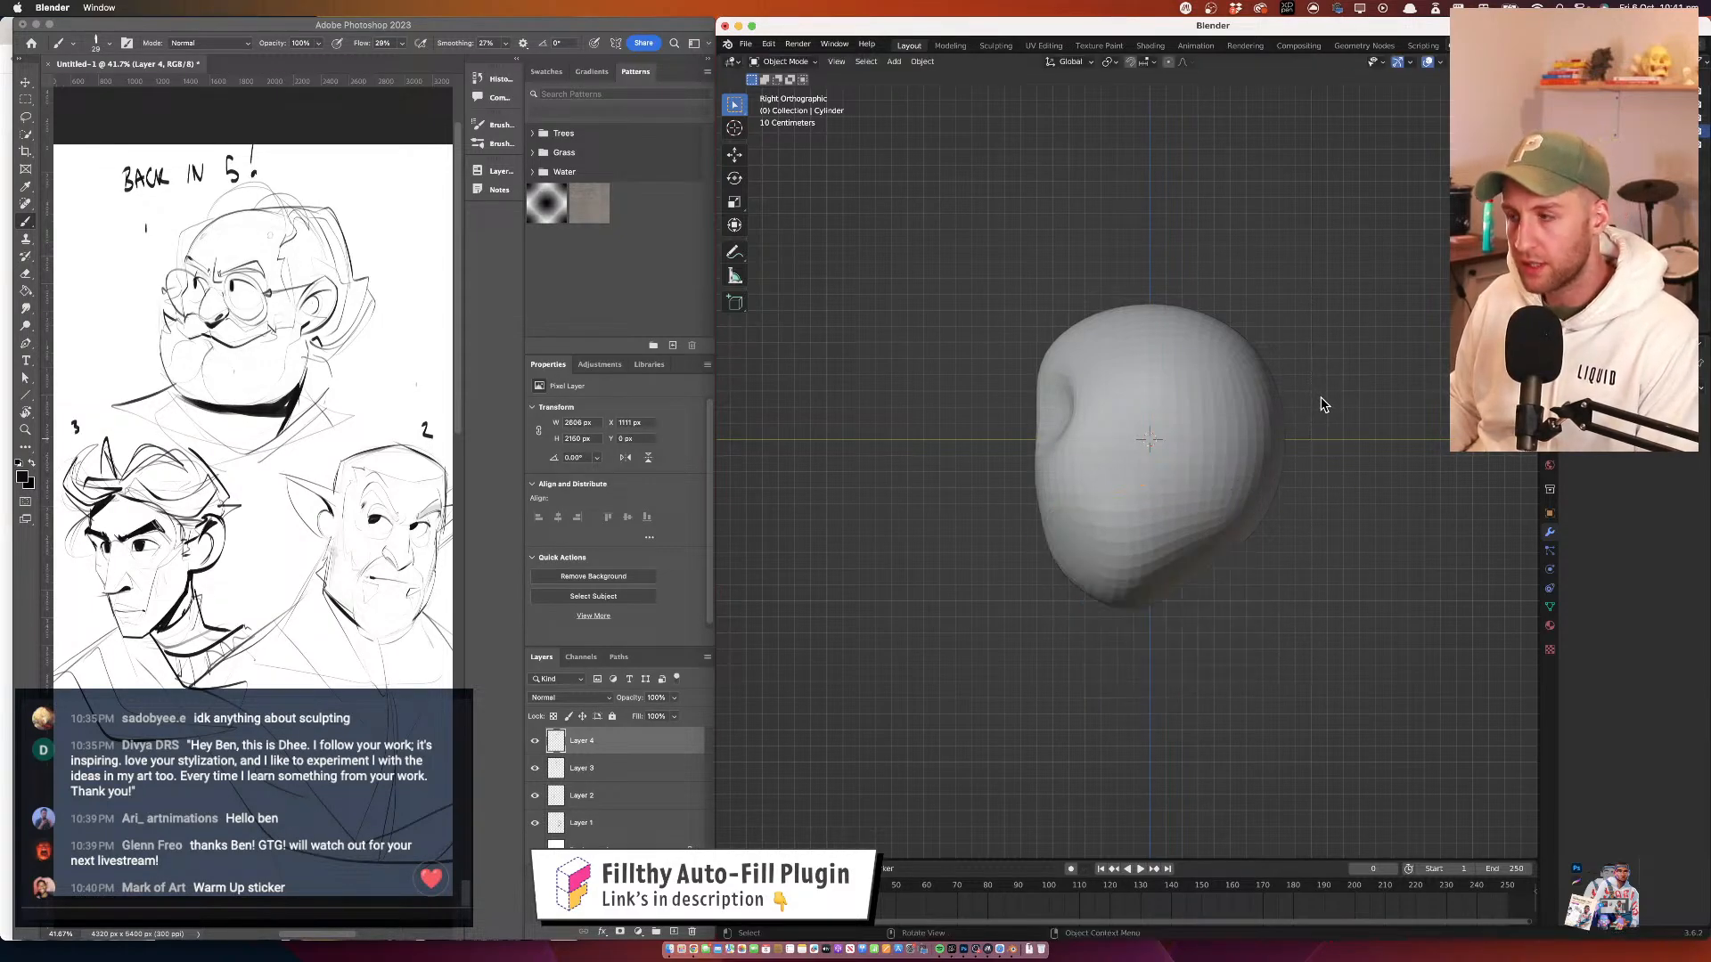
pyautogui.hotkey('ctrl', 'z')
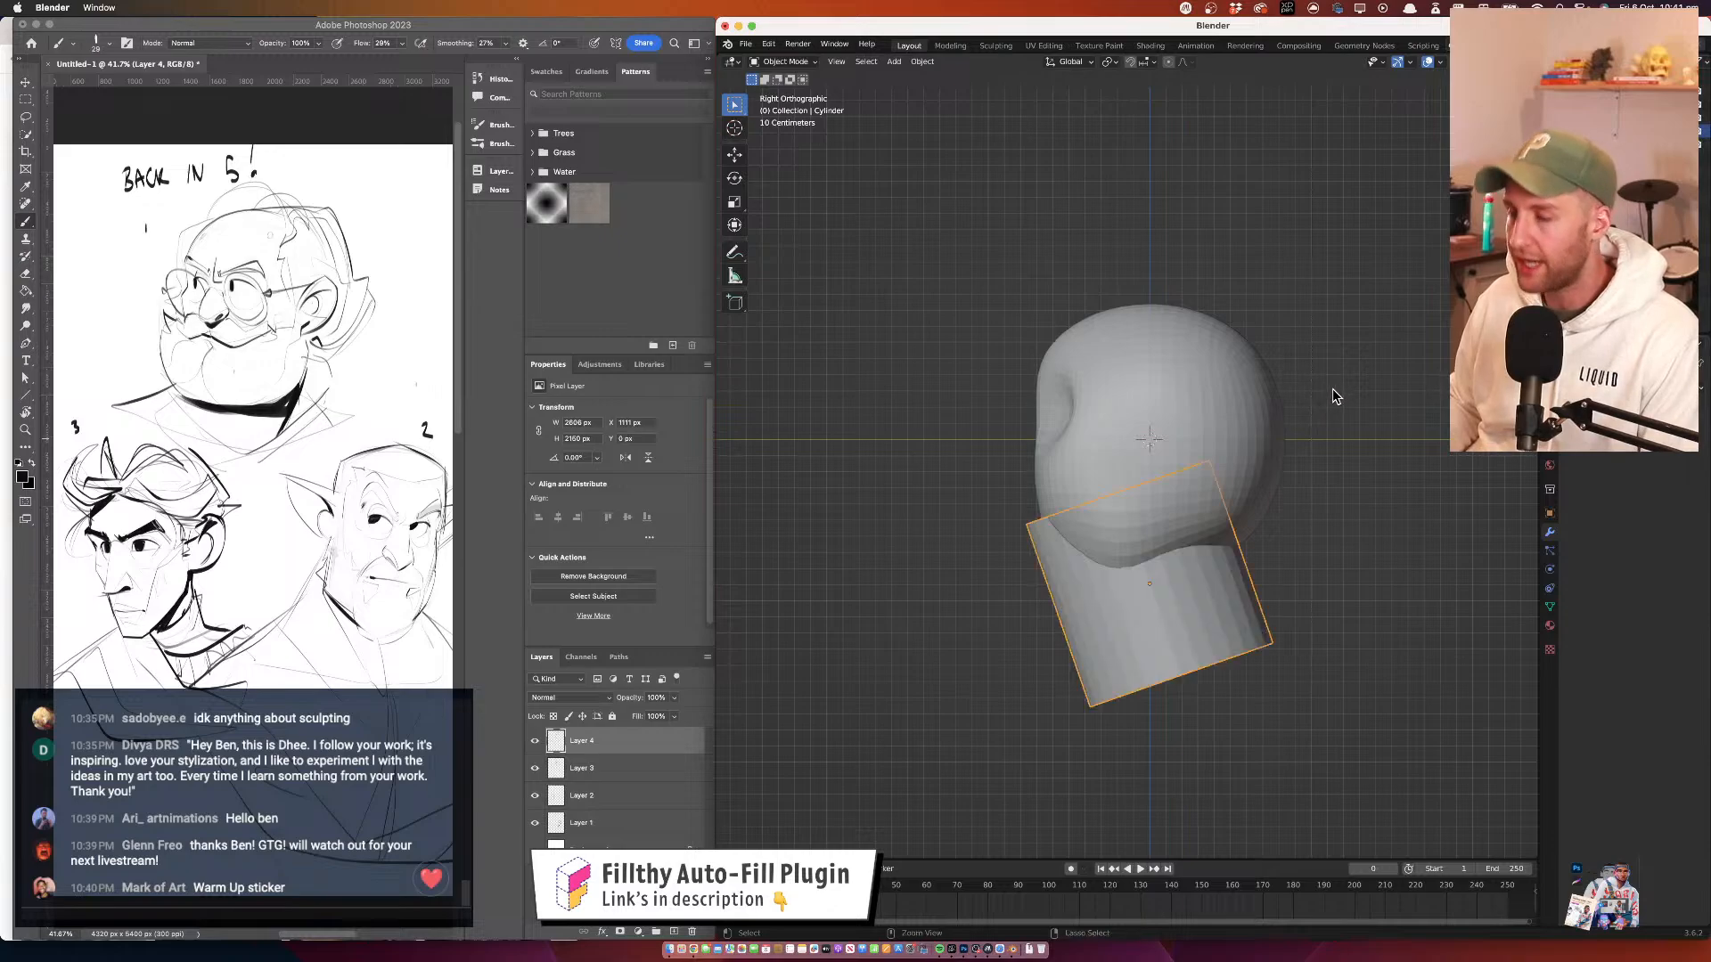
# Move the neck cylinder along Y toward the back of the head, scale it down and position it under the skull
pyautogui.press('g')
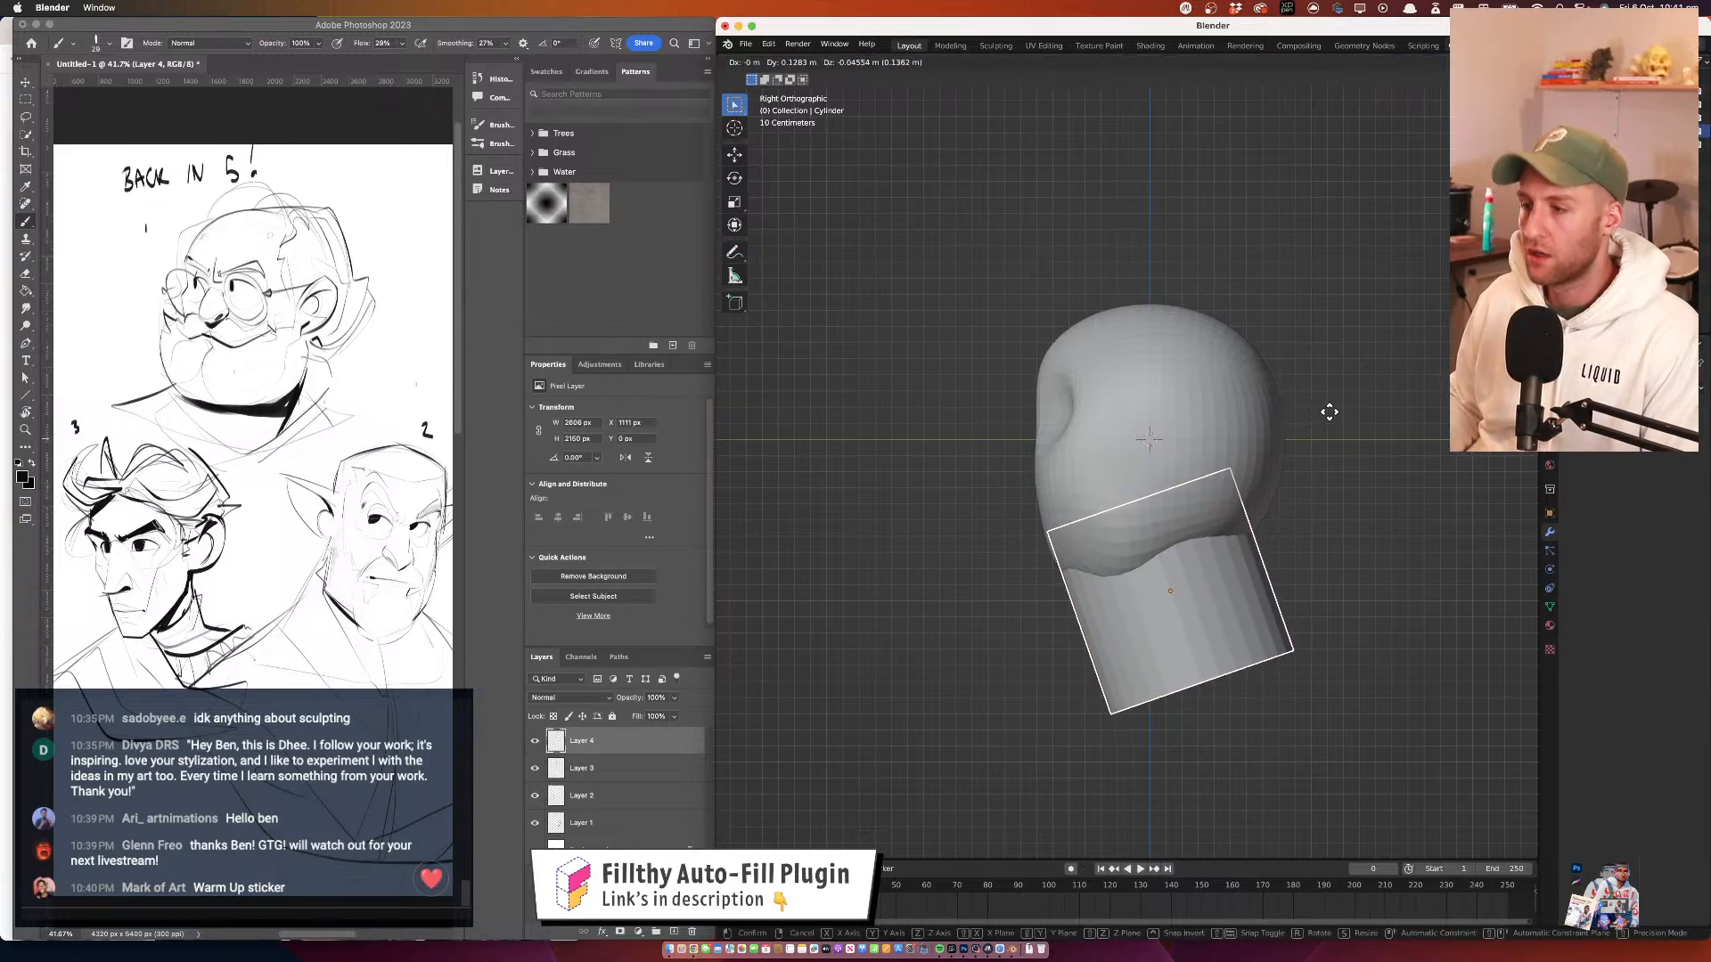
pyautogui.press('y')
pyautogui.click(1369, 413)
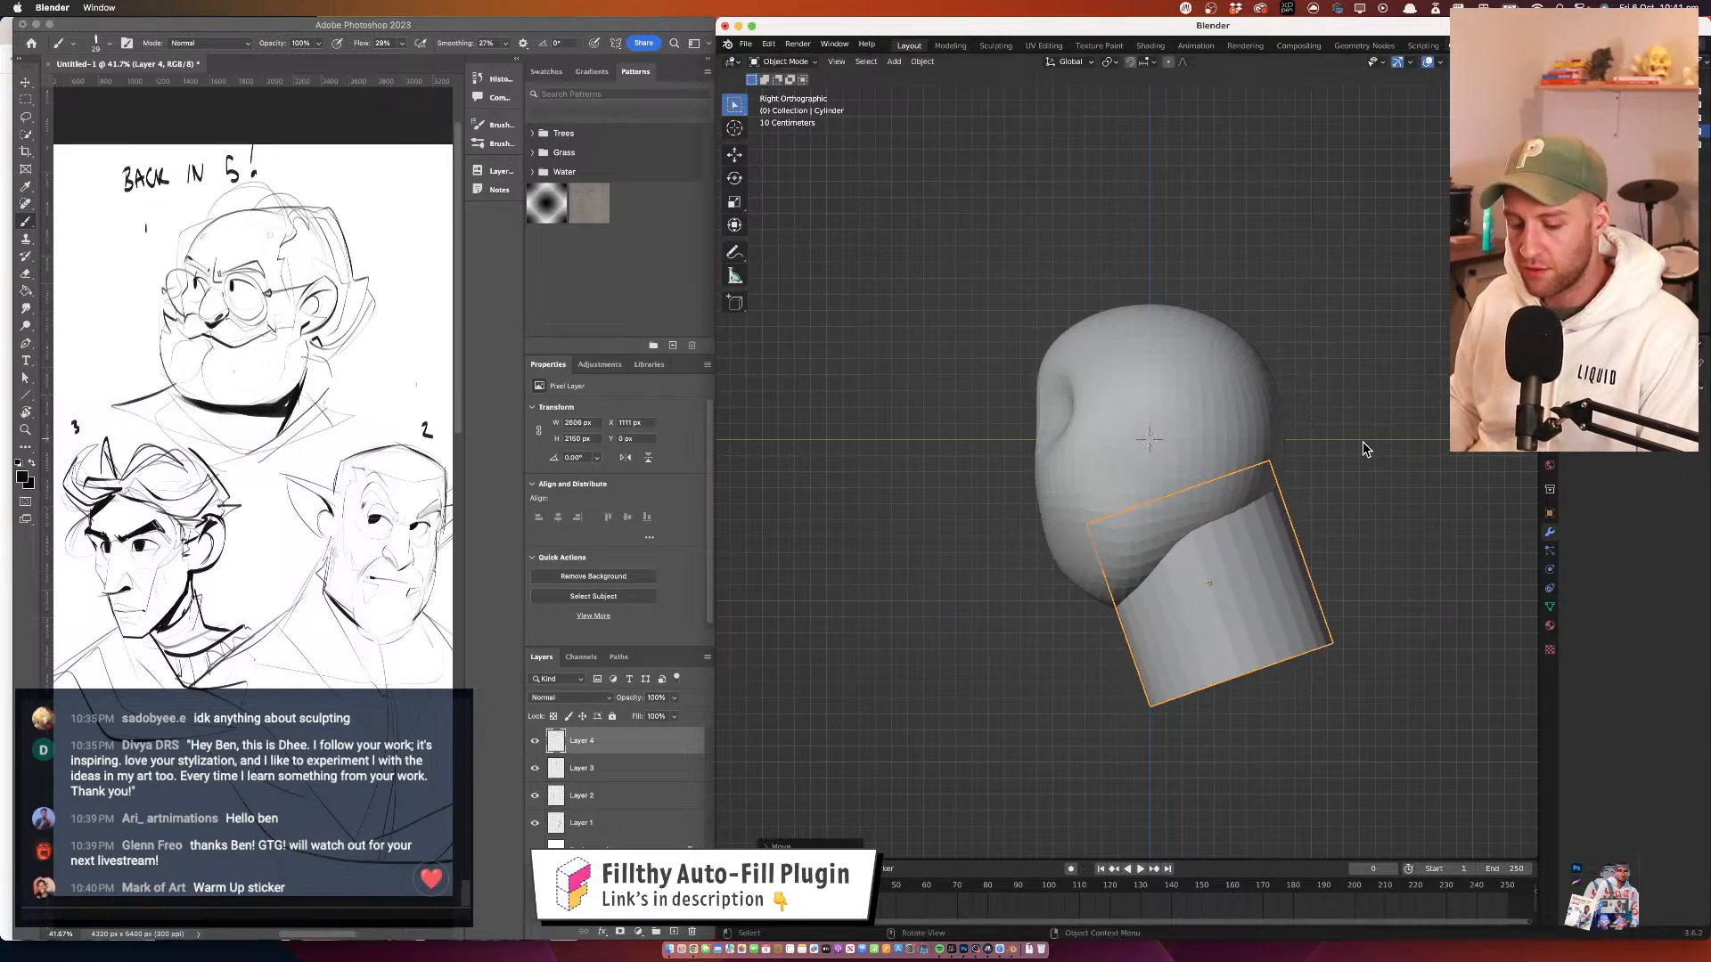
pyautogui.press('s')
pyautogui.click(1292, 448)
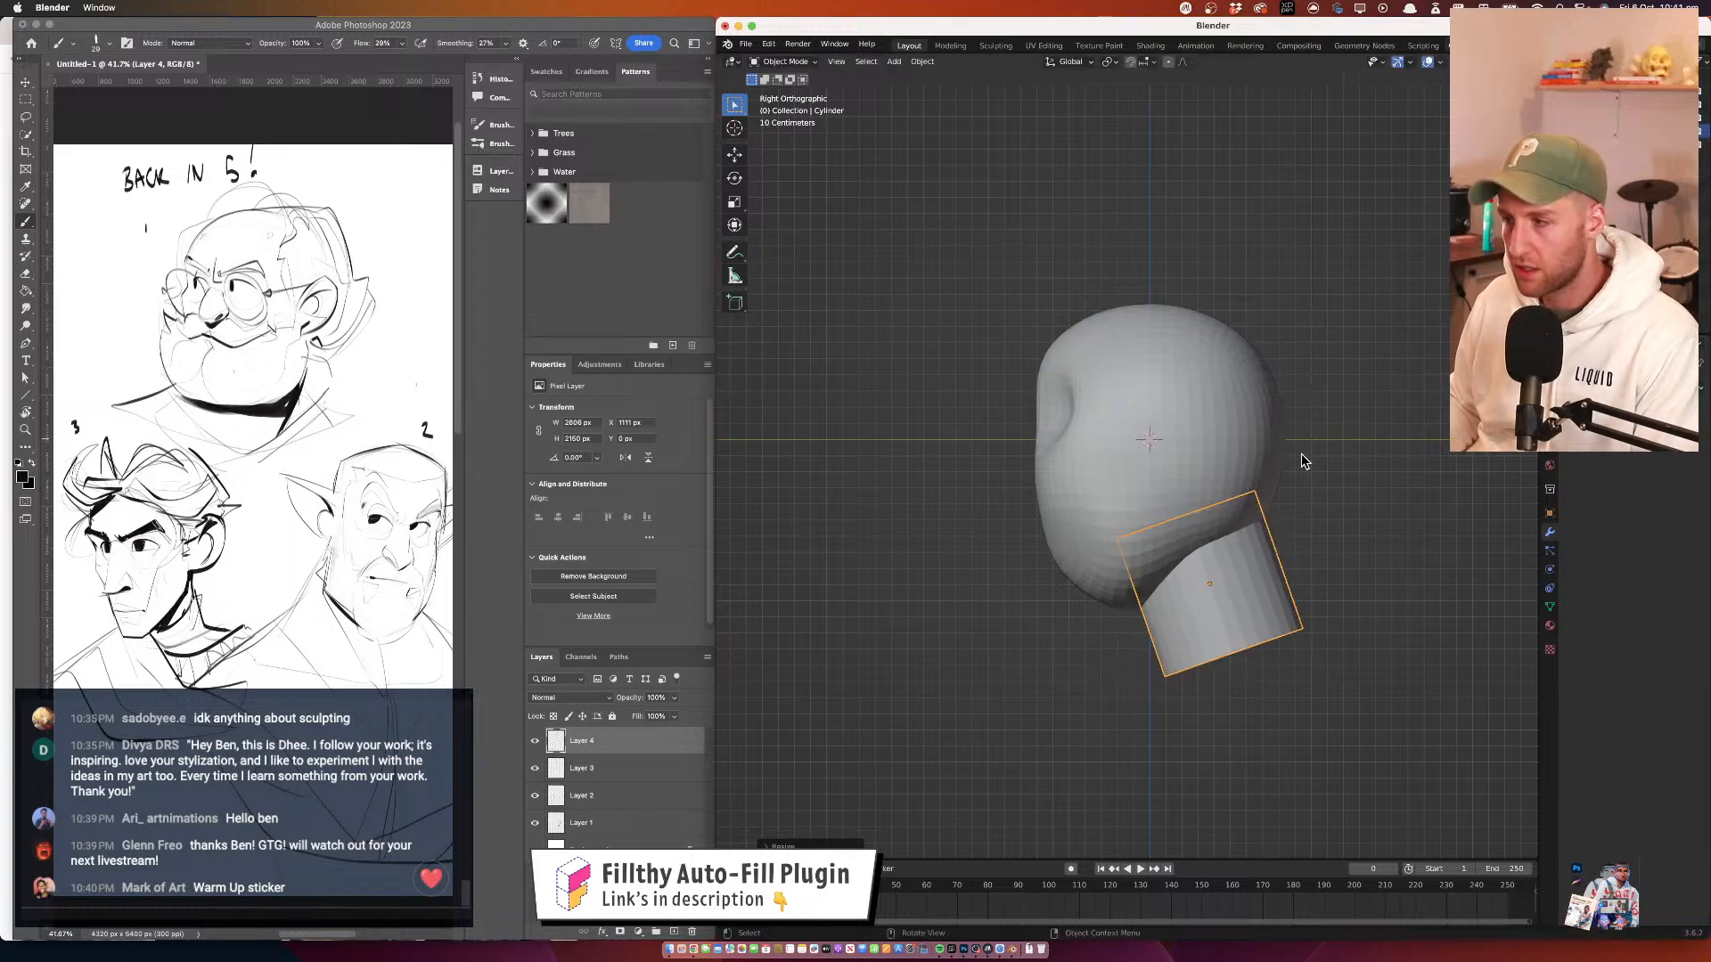
pyautogui.press('g')
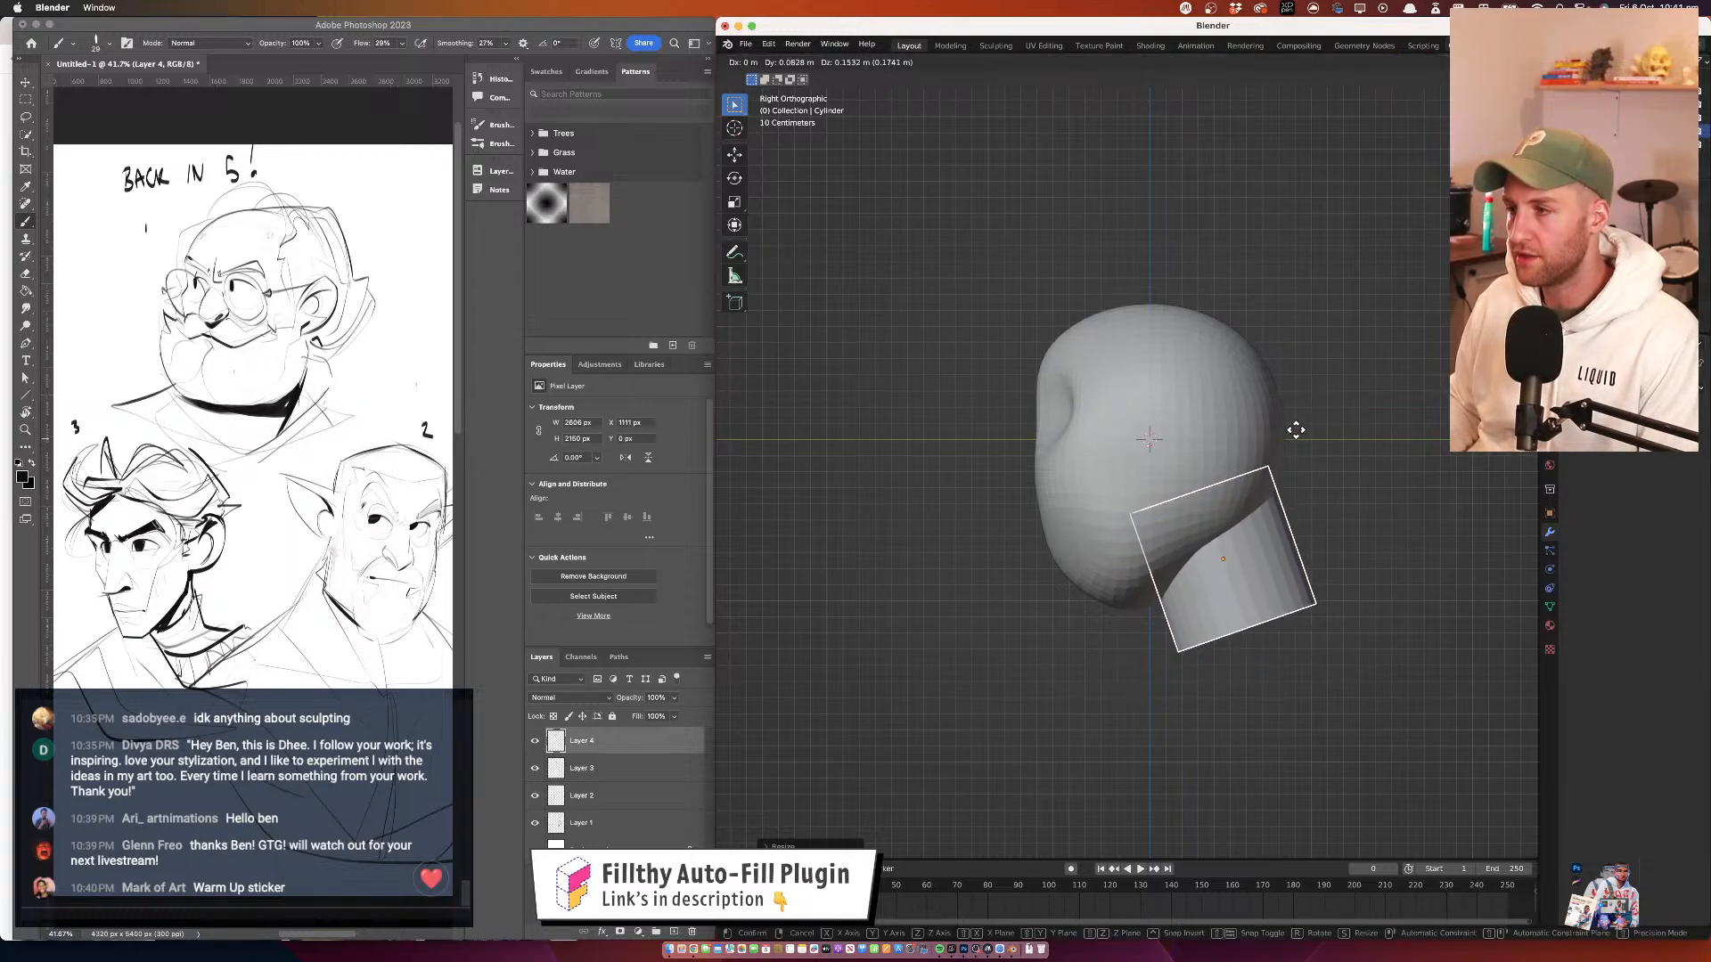
pyautogui.click(1289, 441)
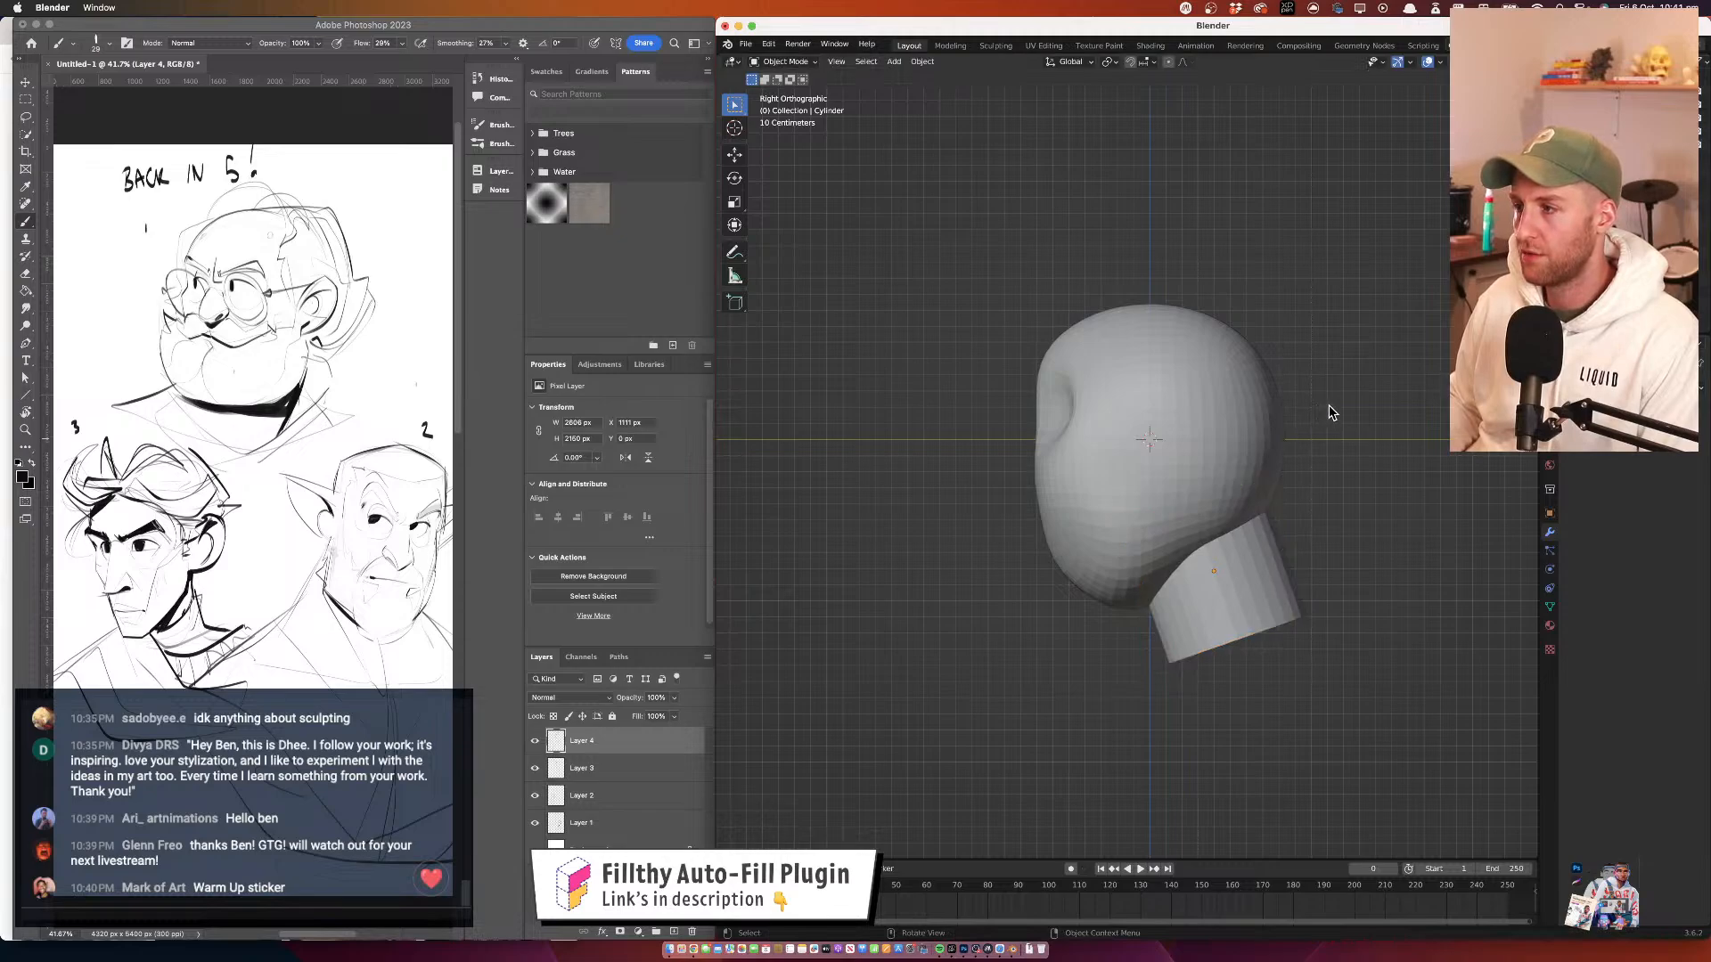
# Select the head, return to Sculpt Mode and use Grab to taper the jaw and reshape the cheeks and brow
pyautogui.moveTo(1121, 464); pyautogui.dragTo(1230, 462)
pyautogui.click(1082, 538)
pyautogui.click(785, 63)
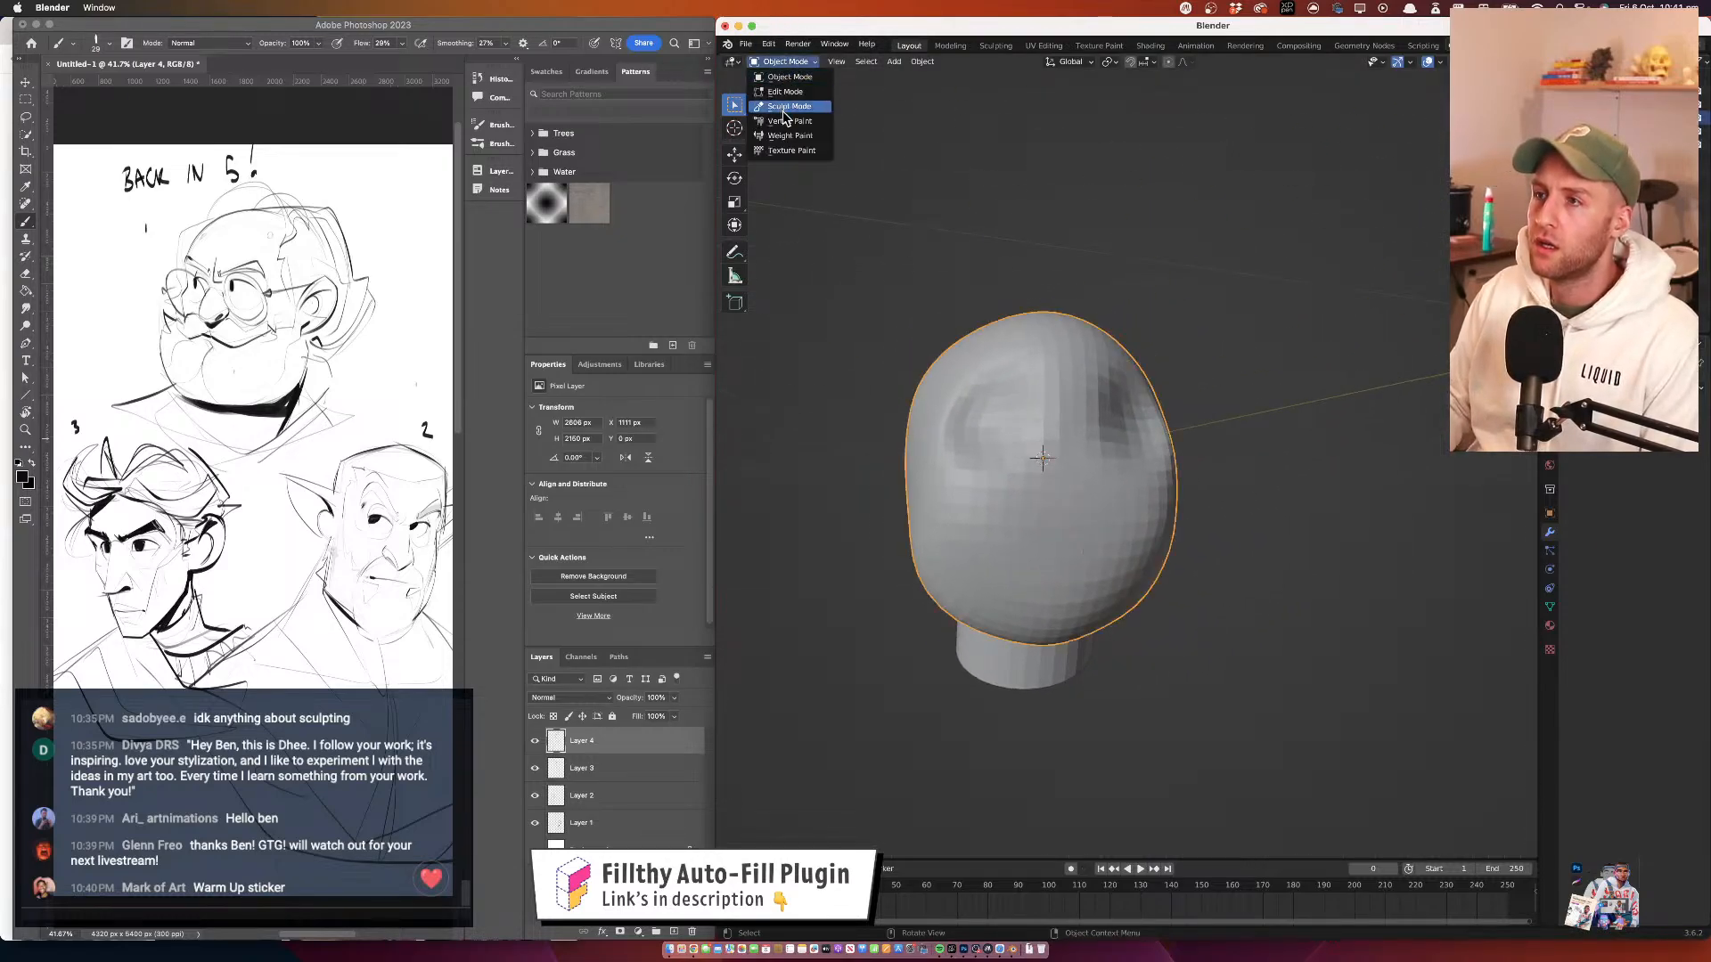
pyautogui.click(784, 113)
pyautogui.moveTo(1078, 621); pyautogui.dragTo(1127, 687)
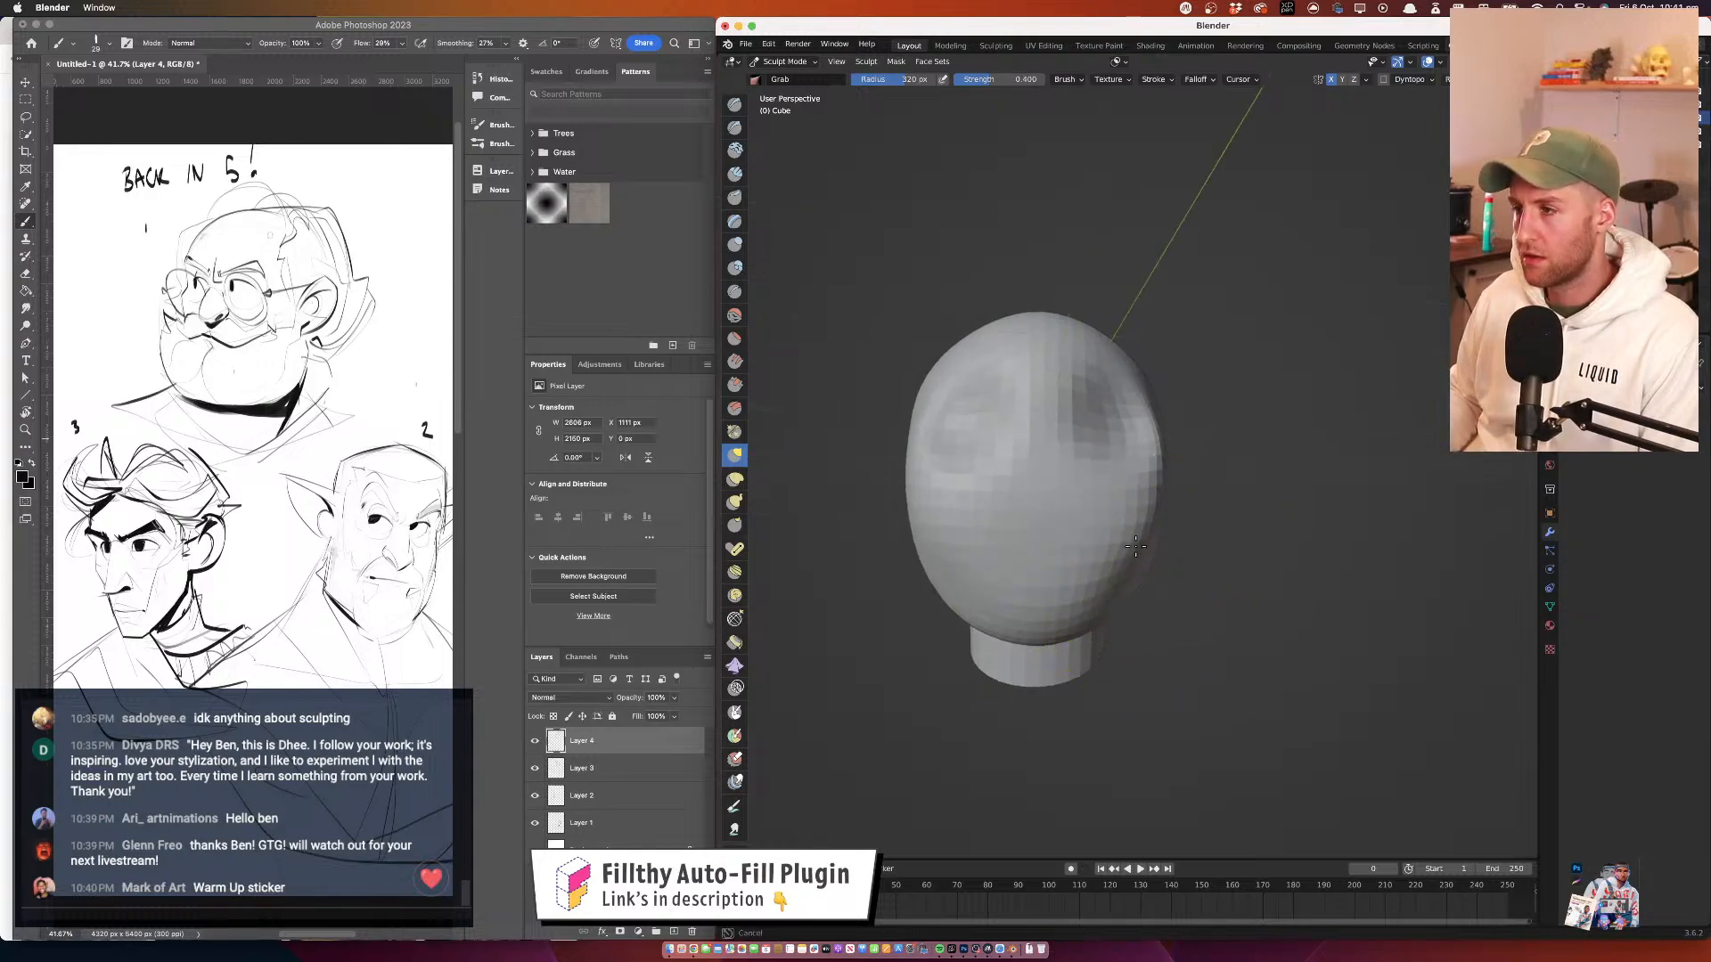
pyautogui.moveTo(1234, 477); pyautogui.dragTo(1147, 496)
pyautogui.moveTo(1147, 493); pyautogui.dragTo(1169, 451)
pyautogui.moveTo(1164, 453); pyautogui.dragTo(1207, 443)
pyautogui.moveTo(1073, 390); pyautogui.dragTo(1046, 362)
pyautogui.moveTo(1287, 362); pyautogui.dragTo(1188, 370)
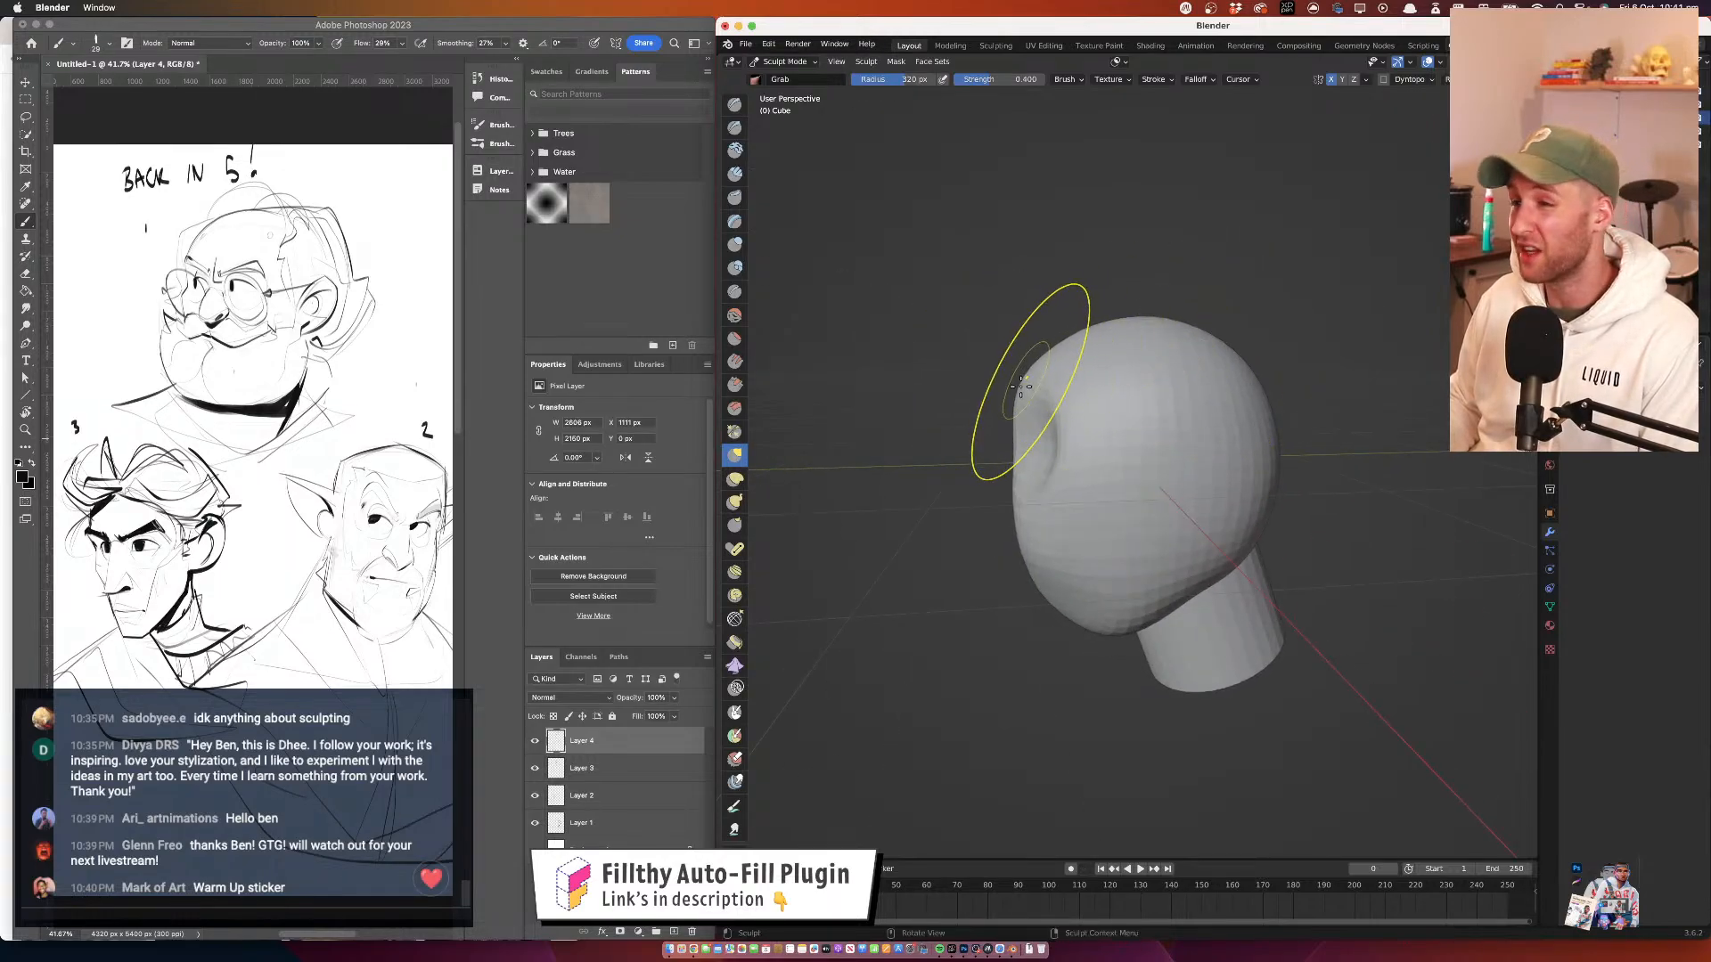
# Use Grab to reshape the head's brow, cheeks and jaw from the front and side
pyautogui.moveTo(1020, 386); pyautogui.dragTo(1017, 379)
pyautogui.moveTo(1126, 387)
pyautogui.mouseDown()
pyautogui.moveTo(1131, 444)
pyautogui.moveTo(1225, 452)
pyautogui.mouseUp()
pyautogui.moveTo(967, 627); pyautogui.dragTo(962, 633)
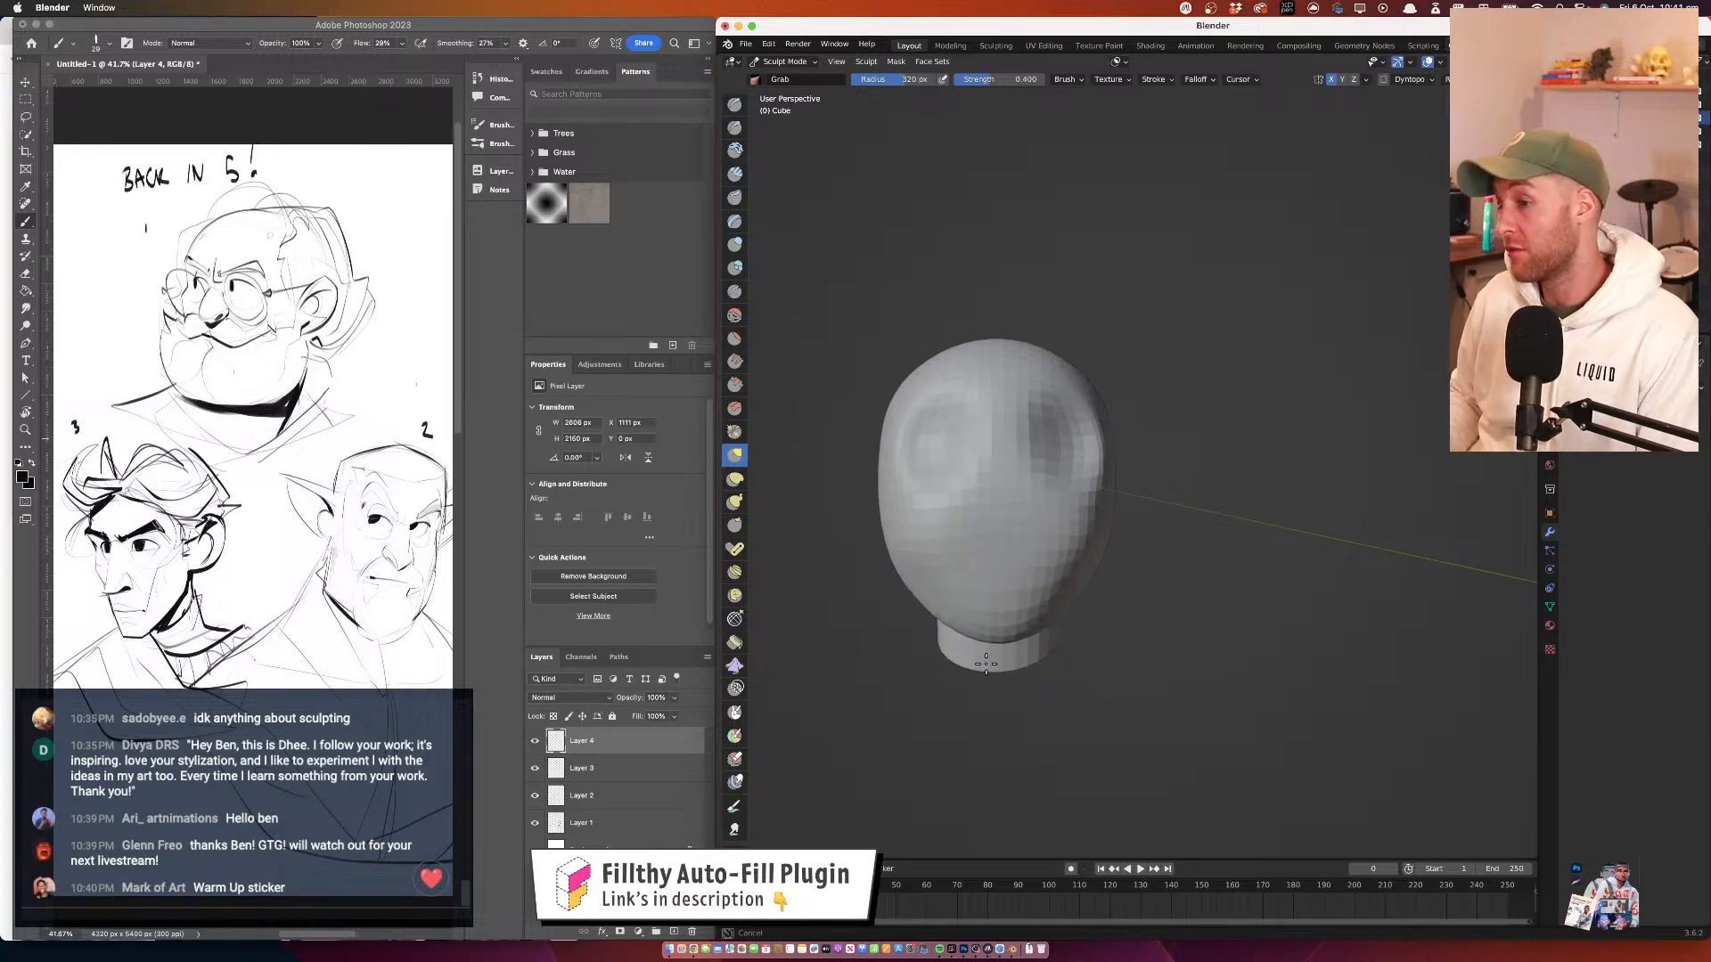
pyautogui.moveTo(1067, 623); pyautogui.dragTo(1069, 621)
pyautogui.moveTo(1169, 549); pyautogui.dragTo(1083, 570)
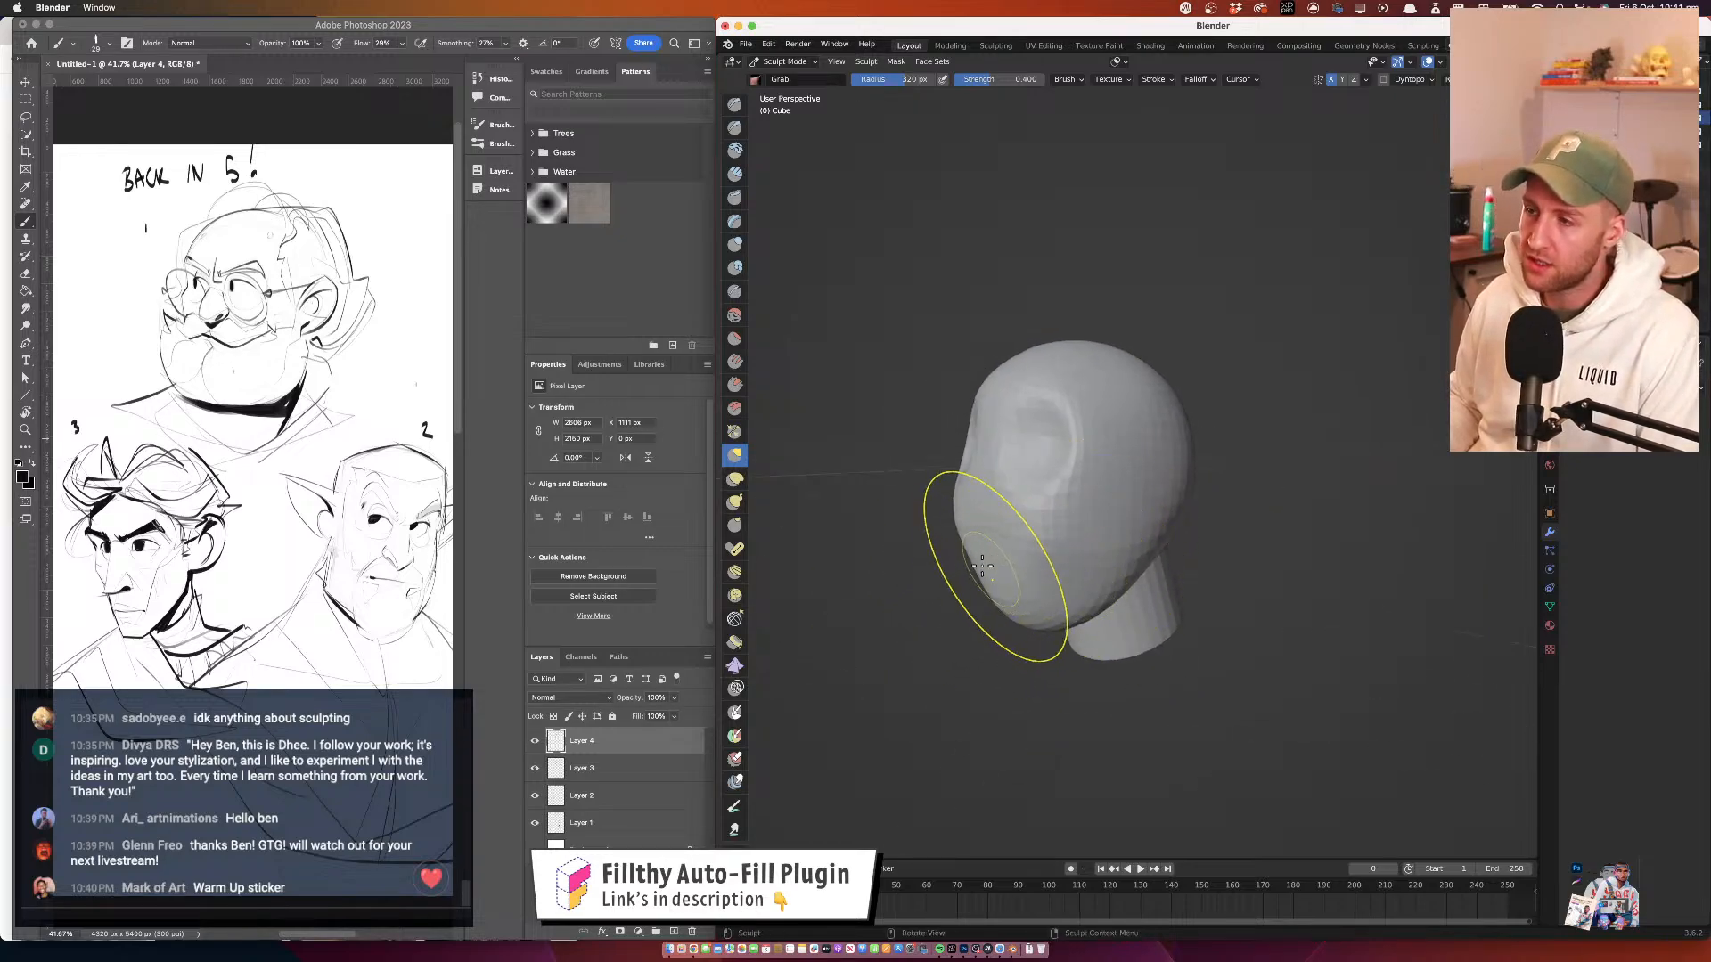
pyautogui.moveTo(960, 524); pyautogui.dragTo(1283, 489)
pyautogui.moveTo(1081, 462)
pyautogui.mouseDown()
pyautogui.moveTo(1107, 451)
pyautogui.moveTo(1061, 513)
pyautogui.moveTo(1056, 489)
pyautogui.moveTo(971, 437)
pyautogui.mouseUp()
# Switch to Object Mode and add another cylinder mesh for the ears
pyautogui.scroll(-4, 1132, 490)
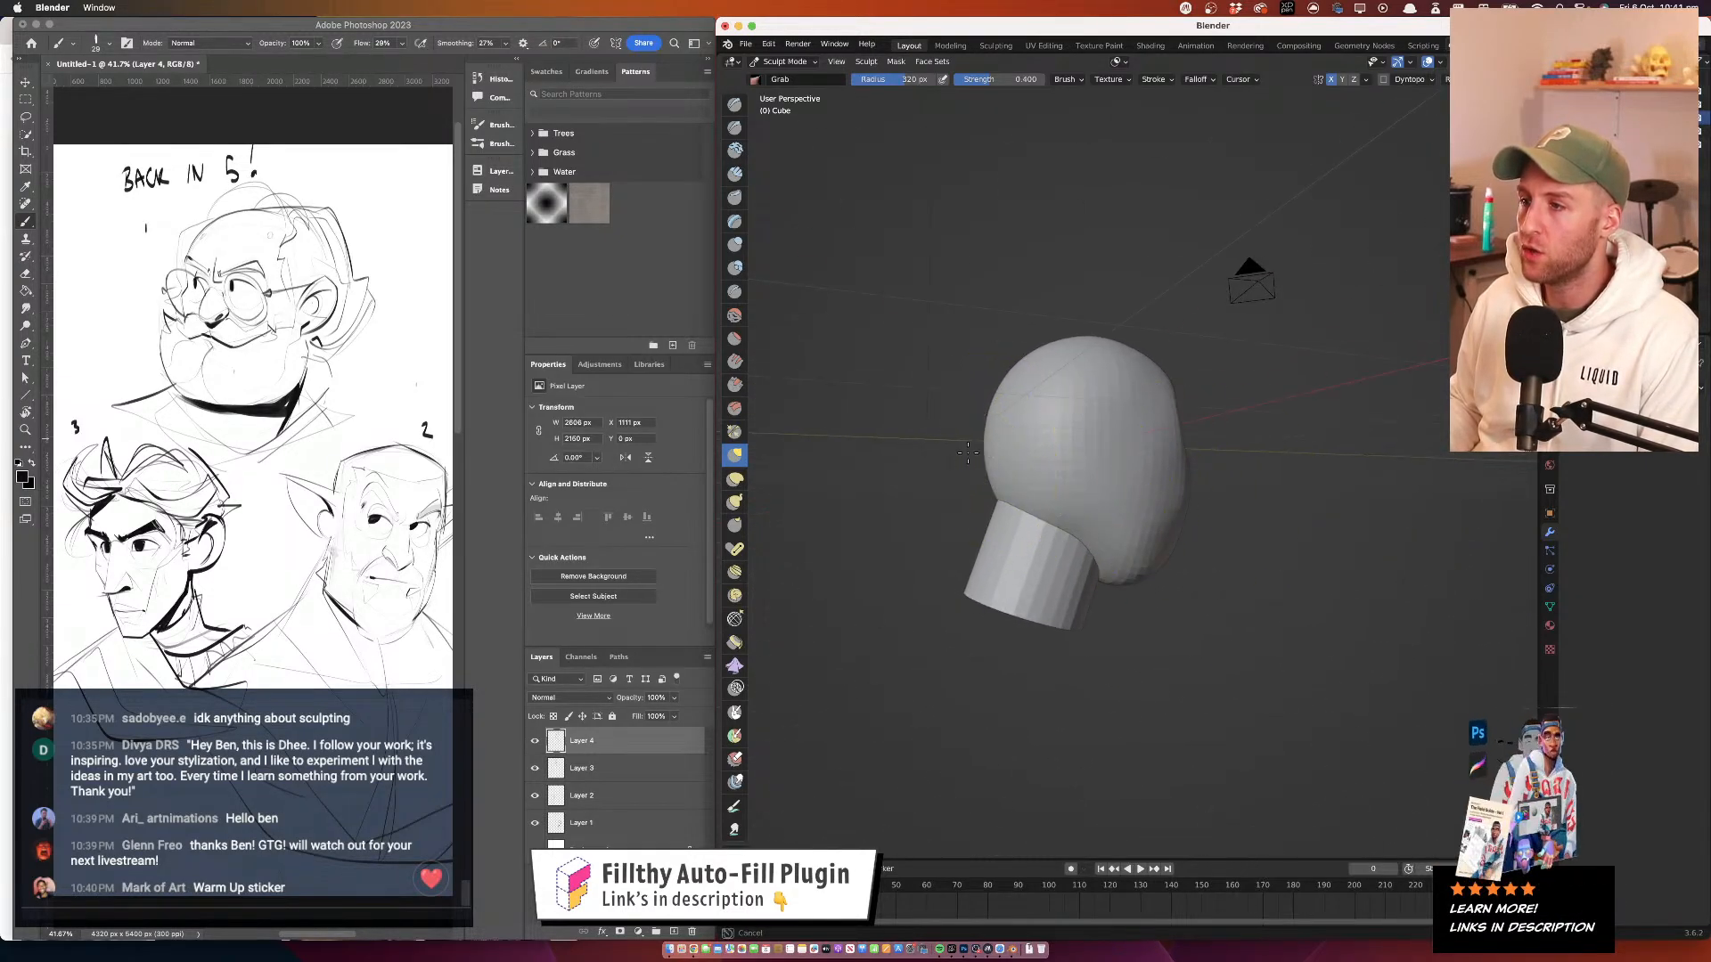
pyautogui.moveTo(1114, 370)
pyautogui.mouseDown()
pyautogui.moveTo(961, 469)
pyautogui.moveTo(1151, 358)
pyautogui.moveTo(1230, 258)
pyautogui.mouseUp()
pyautogui.moveTo(1229, 258)
pyautogui.mouseDown()
pyautogui.moveTo(1214, 446)
pyautogui.moveTo(1119, 437)
pyautogui.moveTo(1148, 453)
pyautogui.moveTo(1178, 432)
pyautogui.moveTo(1150, 419)
pyautogui.mouseUp()
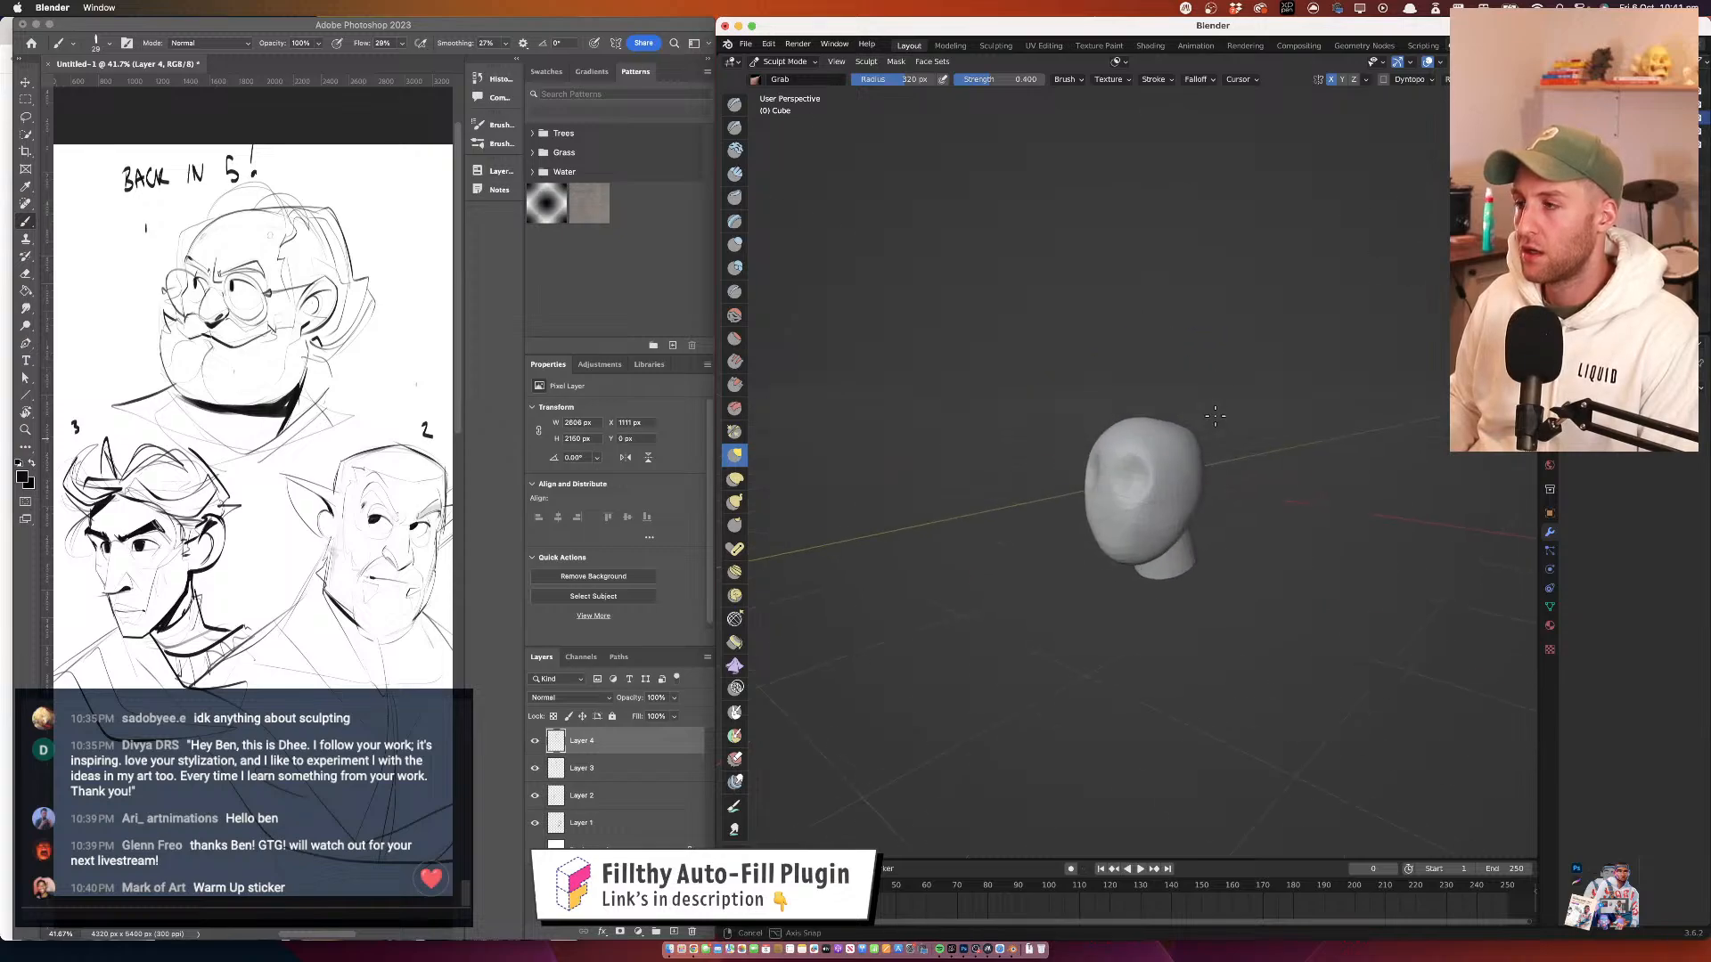
pyautogui.moveTo(1215, 416)
pyautogui.mouseDown()
pyautogui.moveTo(1171, 423)
pyautogui.moveTo(1221, 392)
pyautogui.mouseUp()
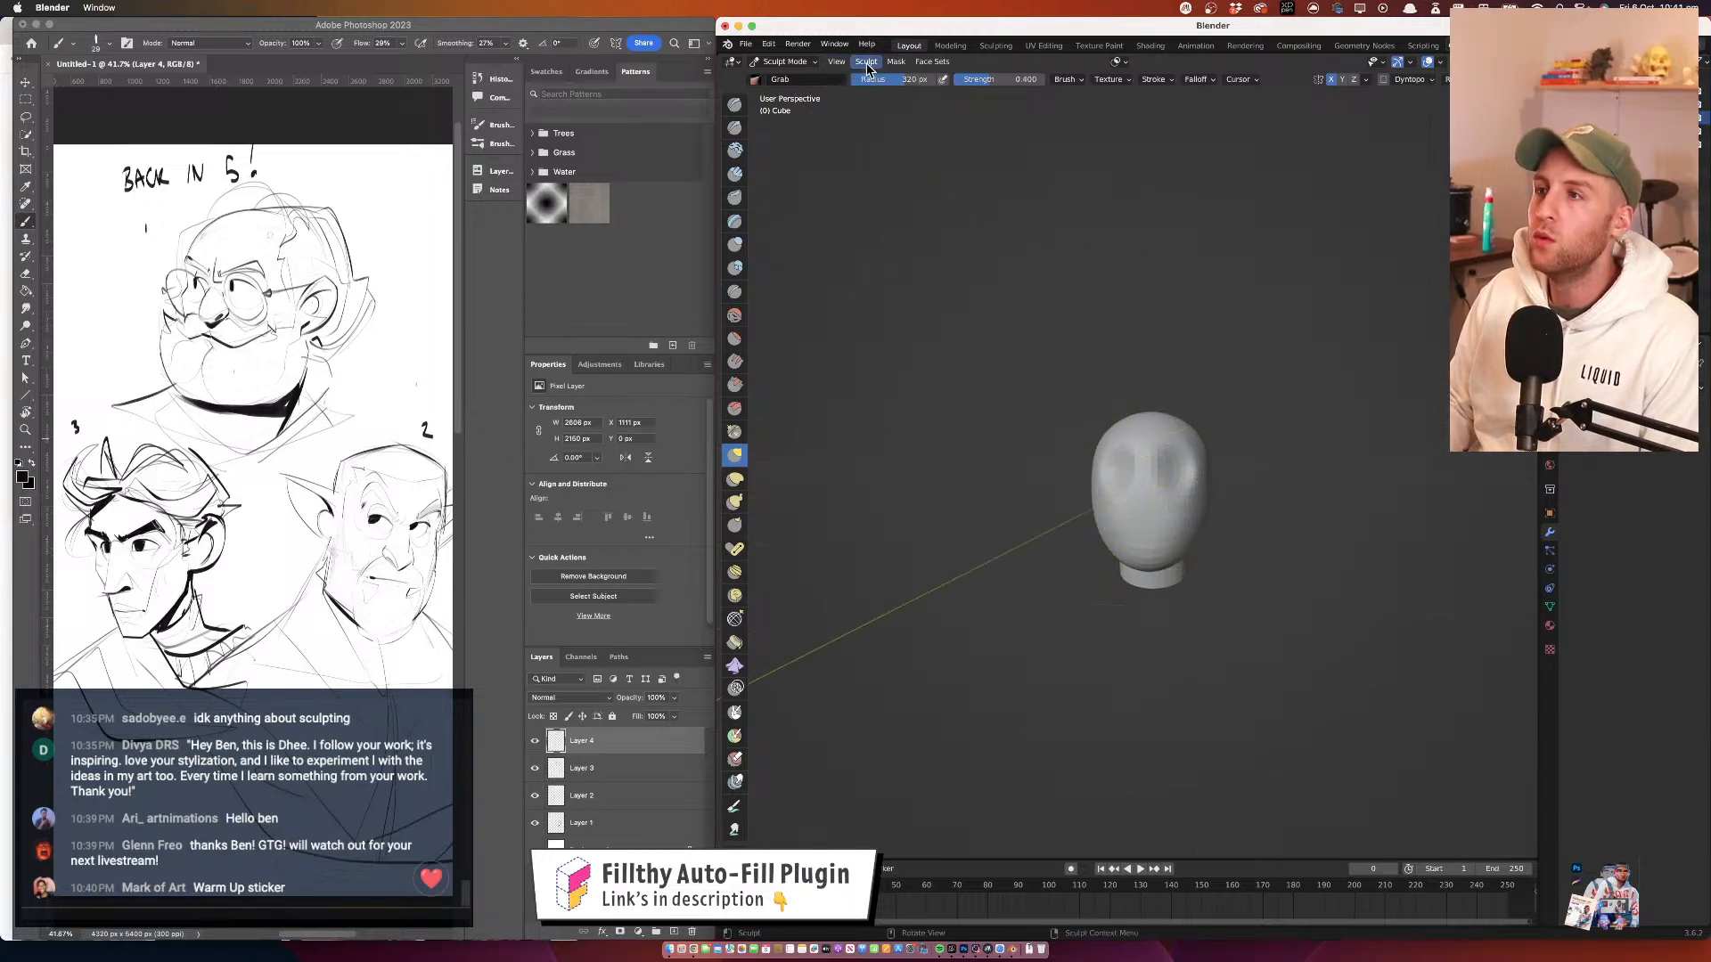
pyautogui.click(795, 62)
pyautogui.click(784, 77)
pyautogui.click(893, 62)
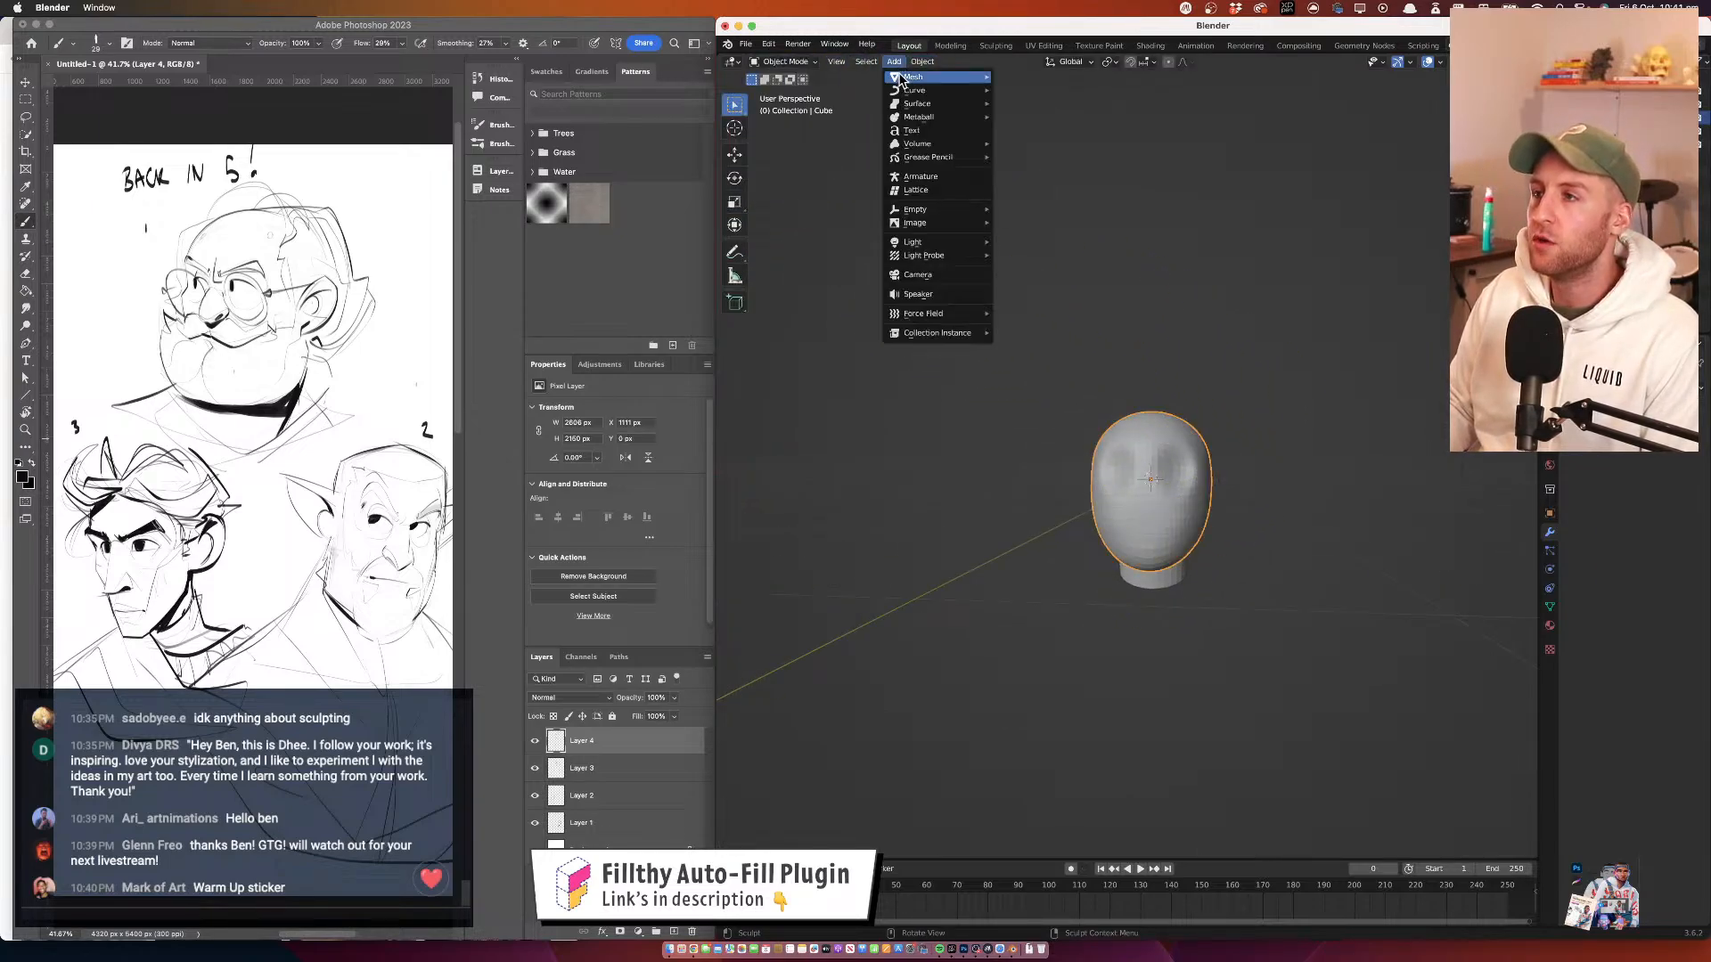
pyautogui.moveTo(914, 77)
pyautogui.click(1060, 143)
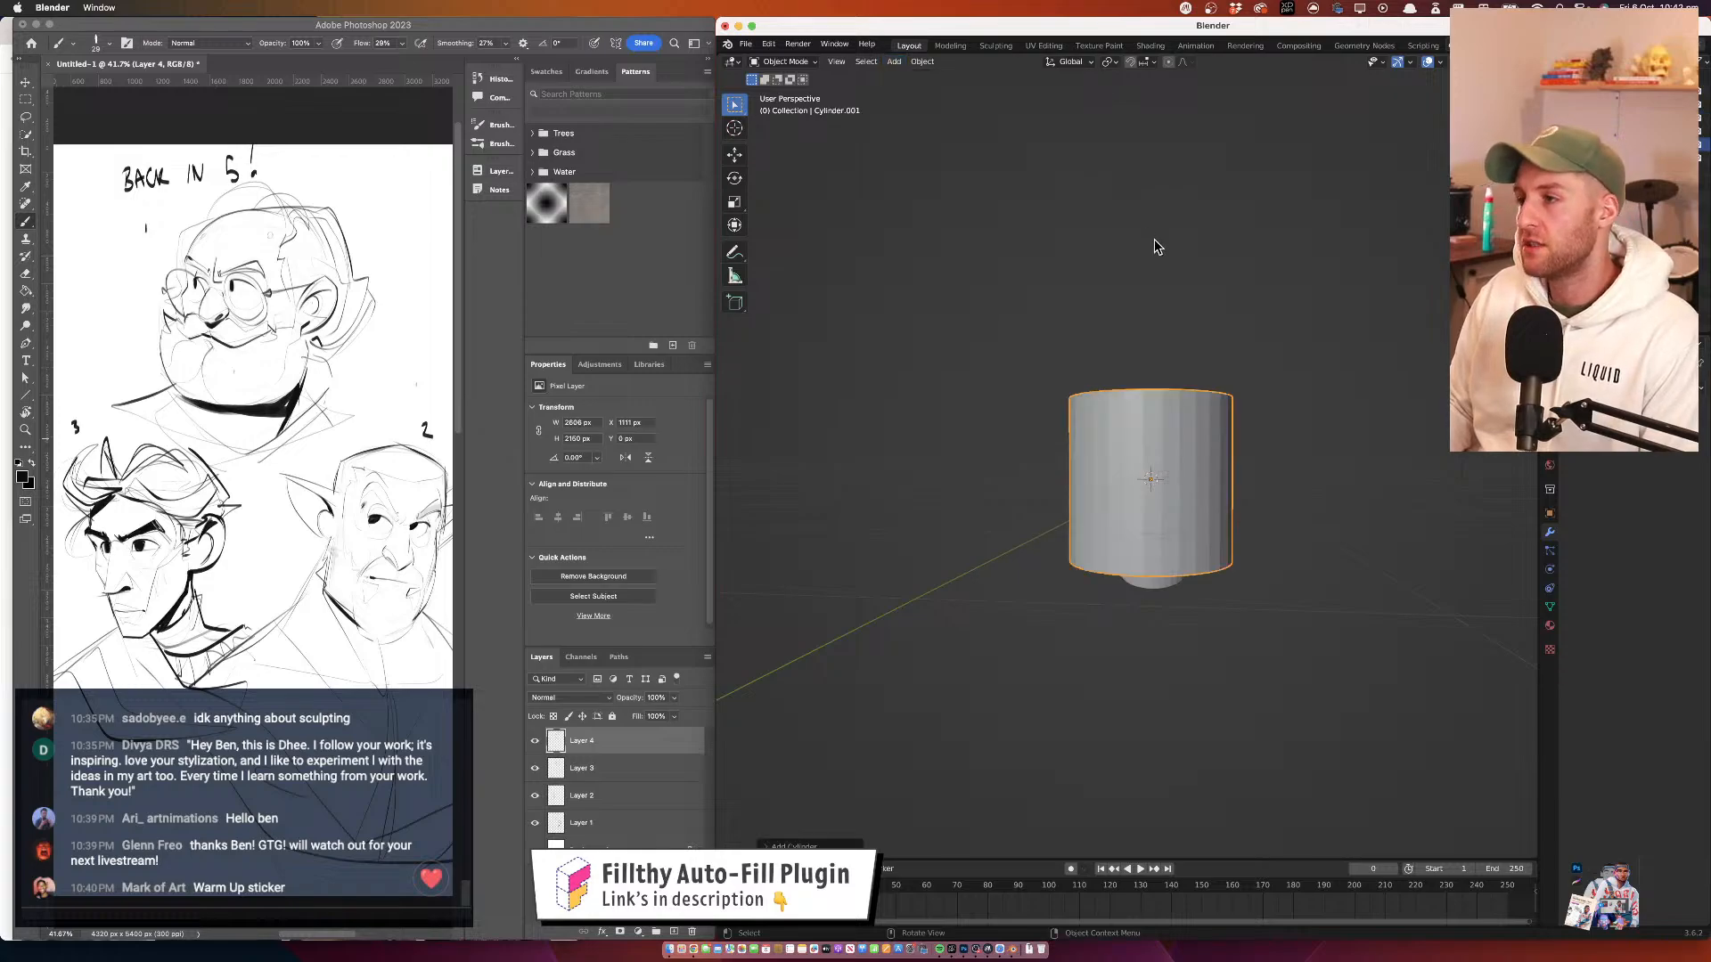
# In the front view, lay the new cylinder on its side and turn it about the global Z axis
pyautogui.press('KP_1')
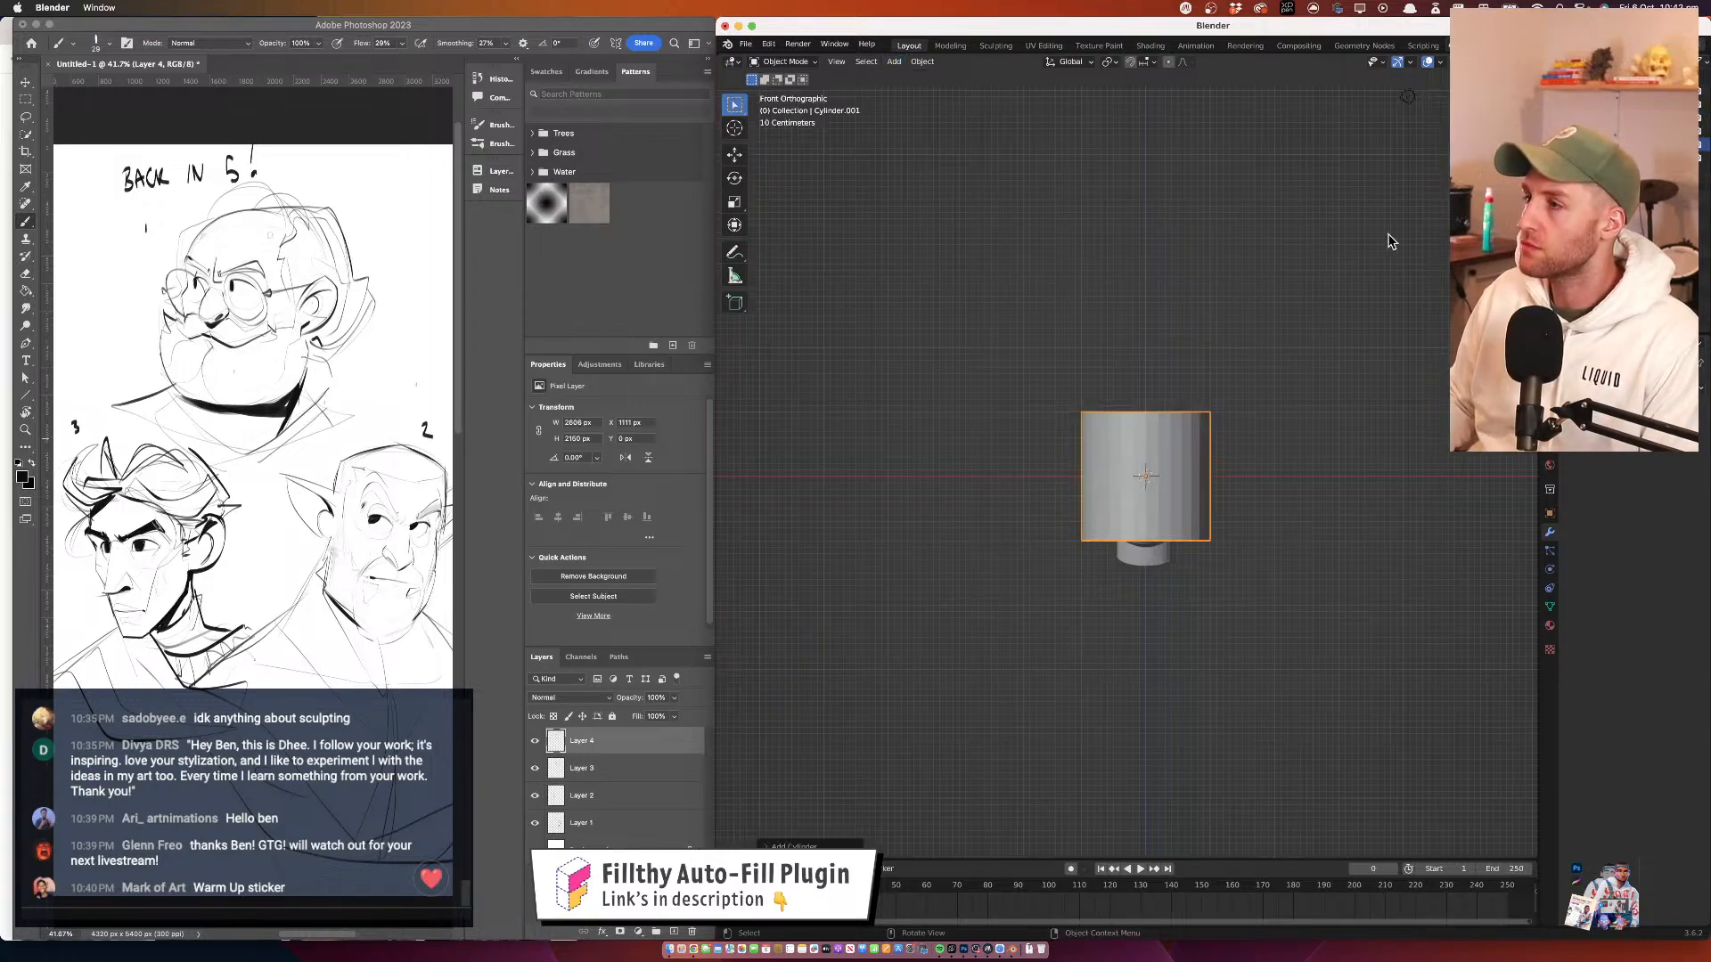
pyautogui.press('r')
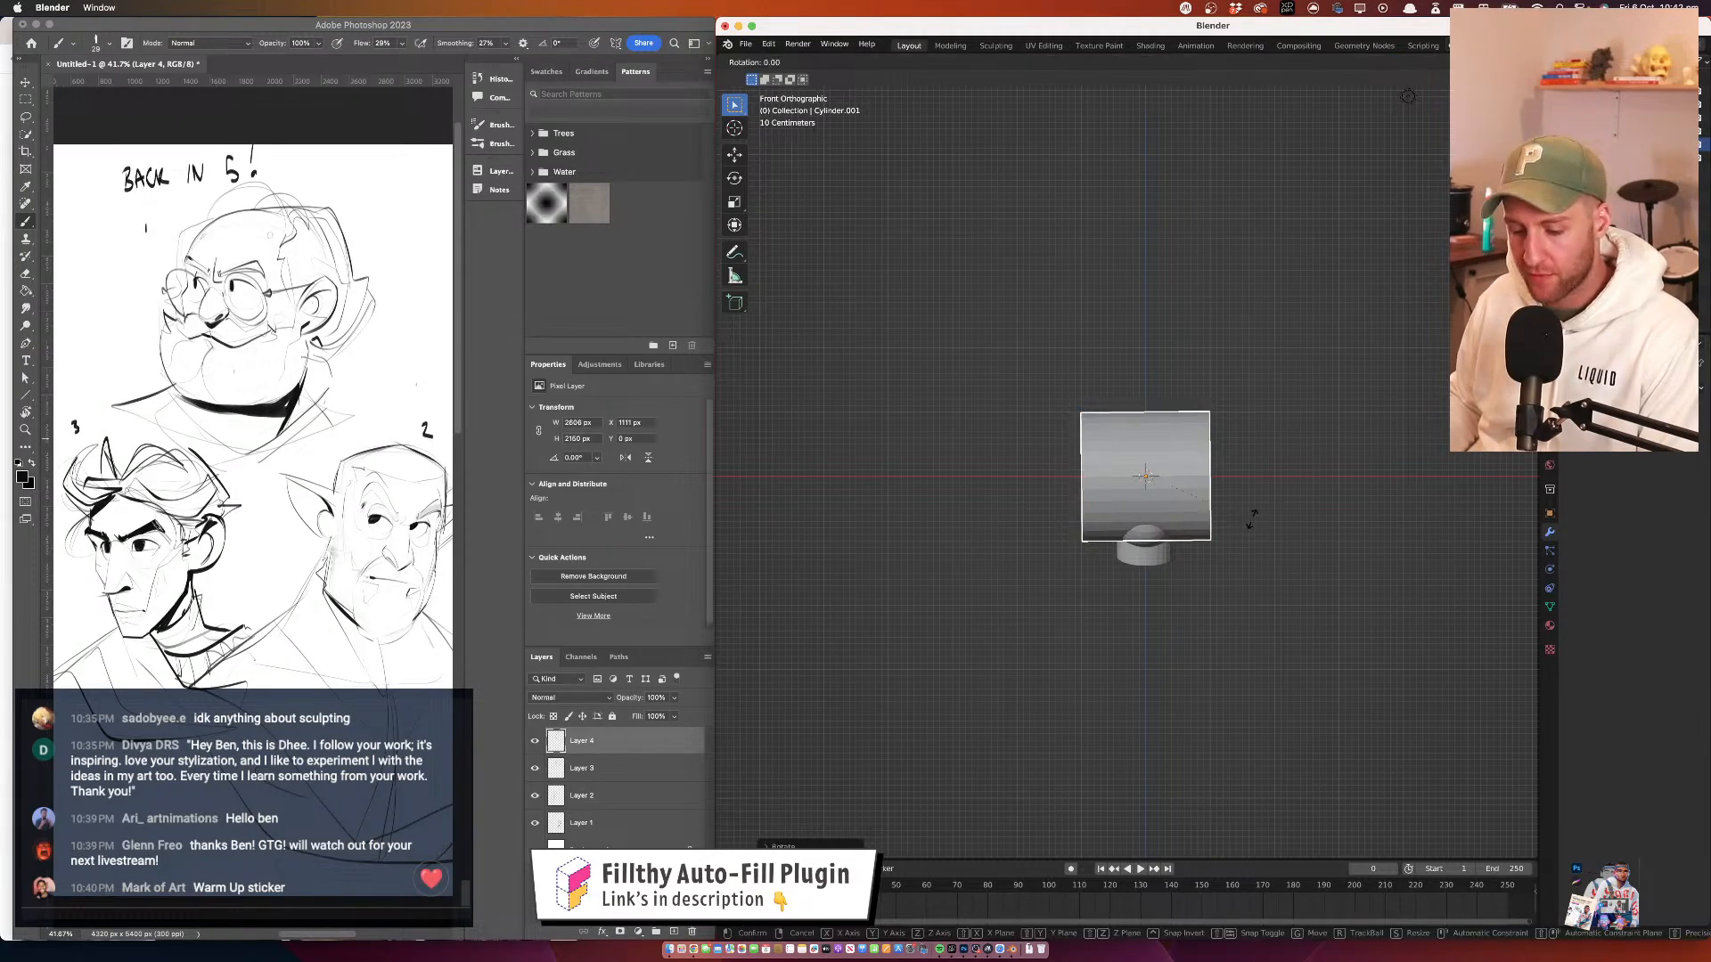
pyautogui.press('z')
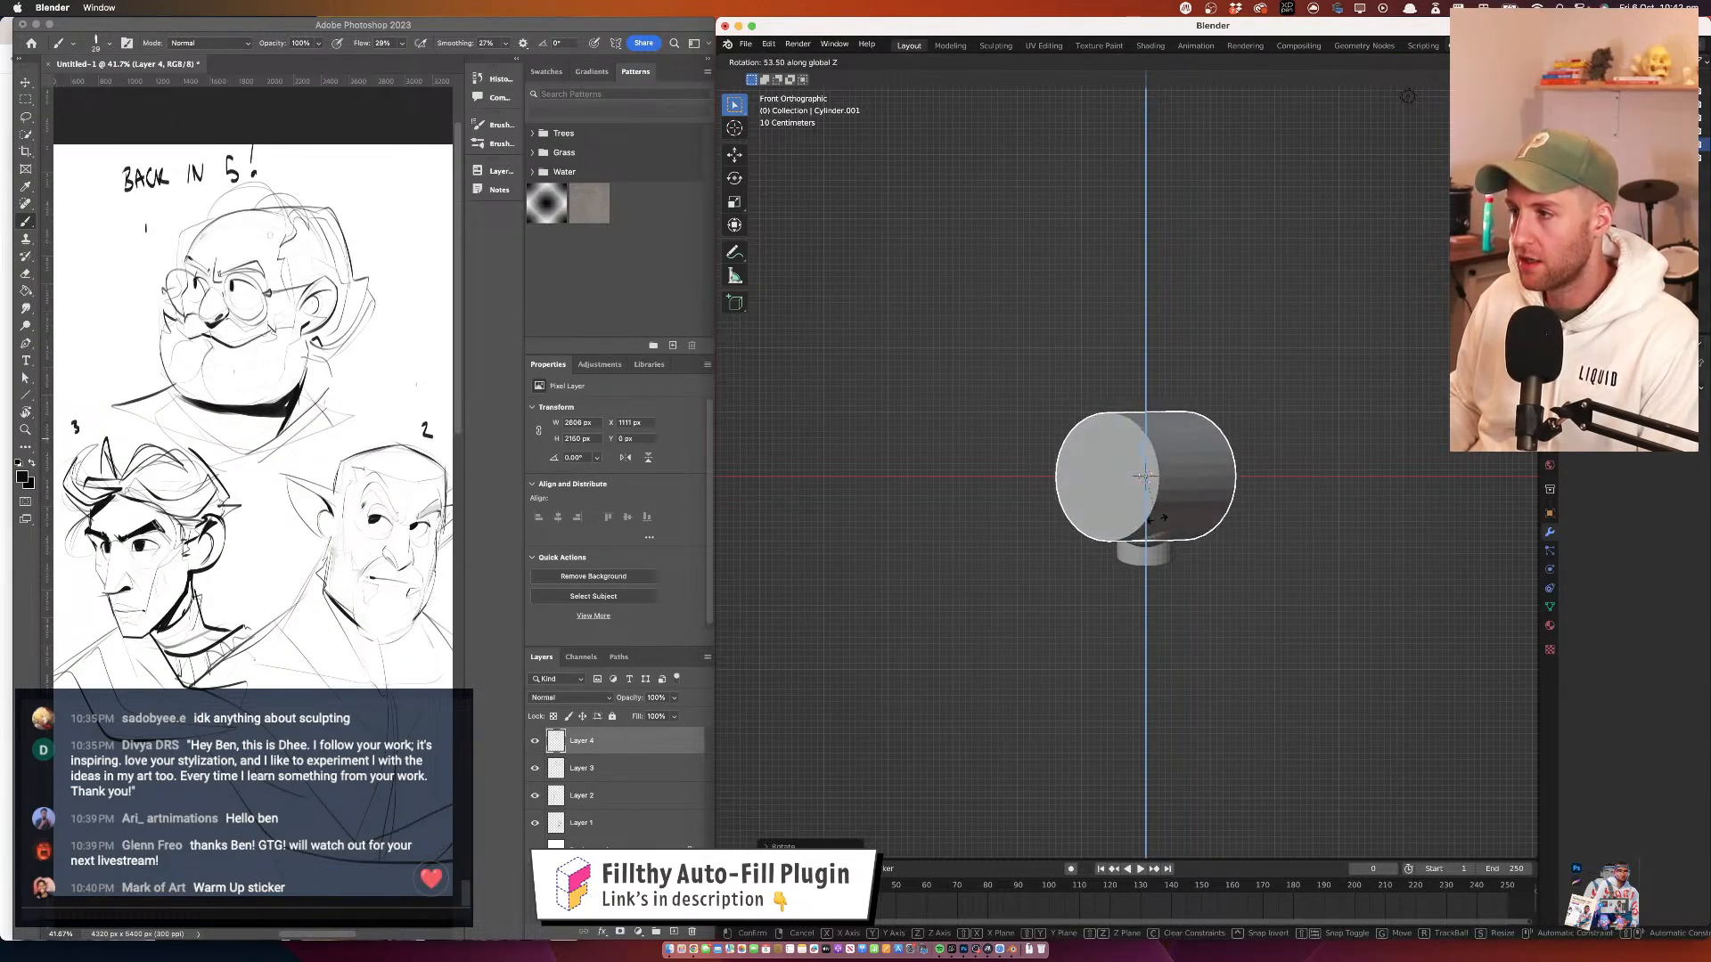
pyautogui.click(1185, 517)
# Flatten the cylinder along its local Z axis into a thin disc and adjust its rotation
pyautogui.click(1089, 67)
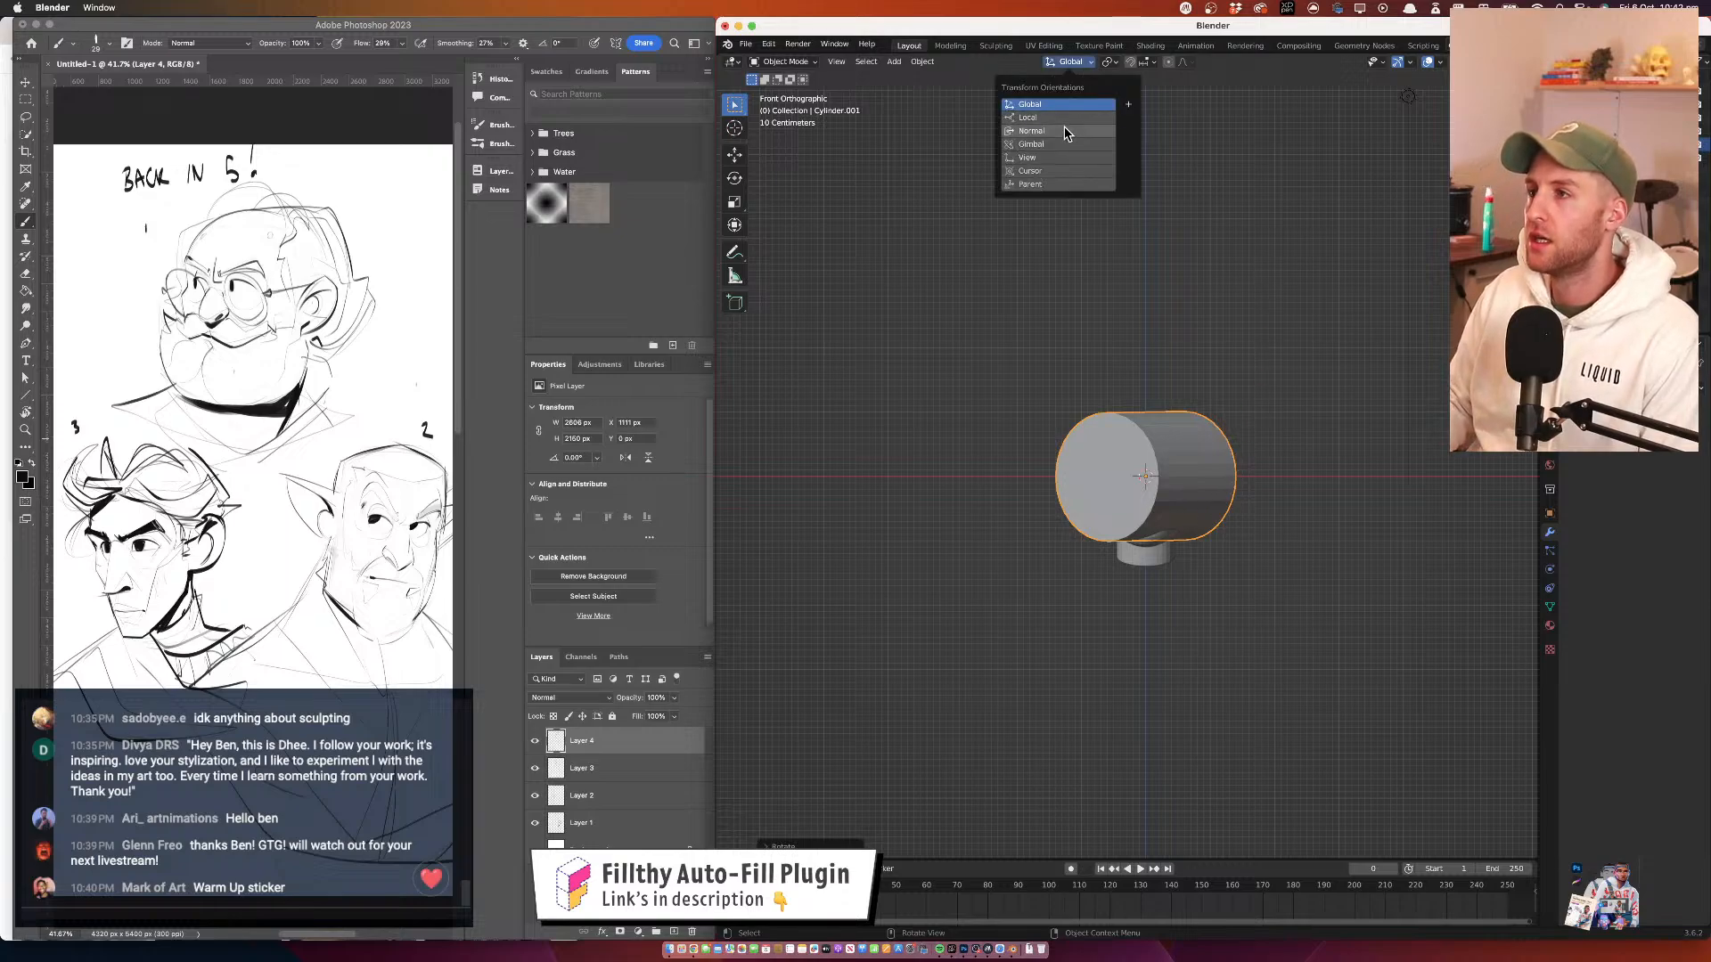
pyautogui.press('s')
pyautogui.press('z')
pyautogui.press('z')
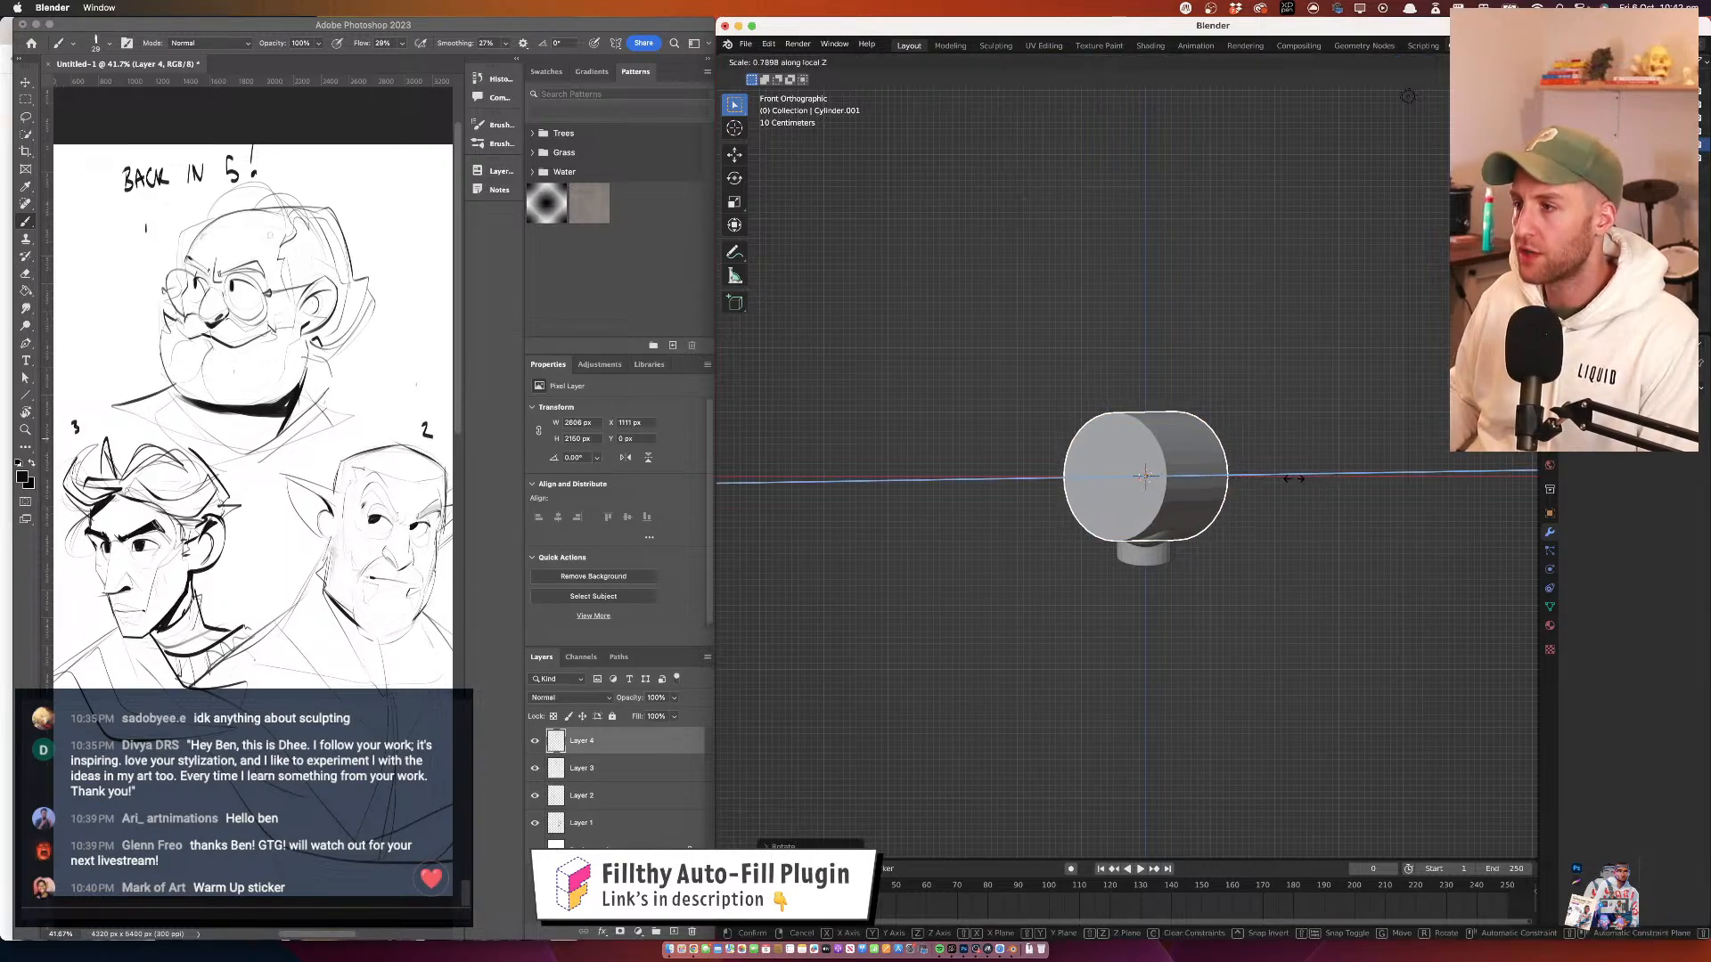
pyautogui.press('r')
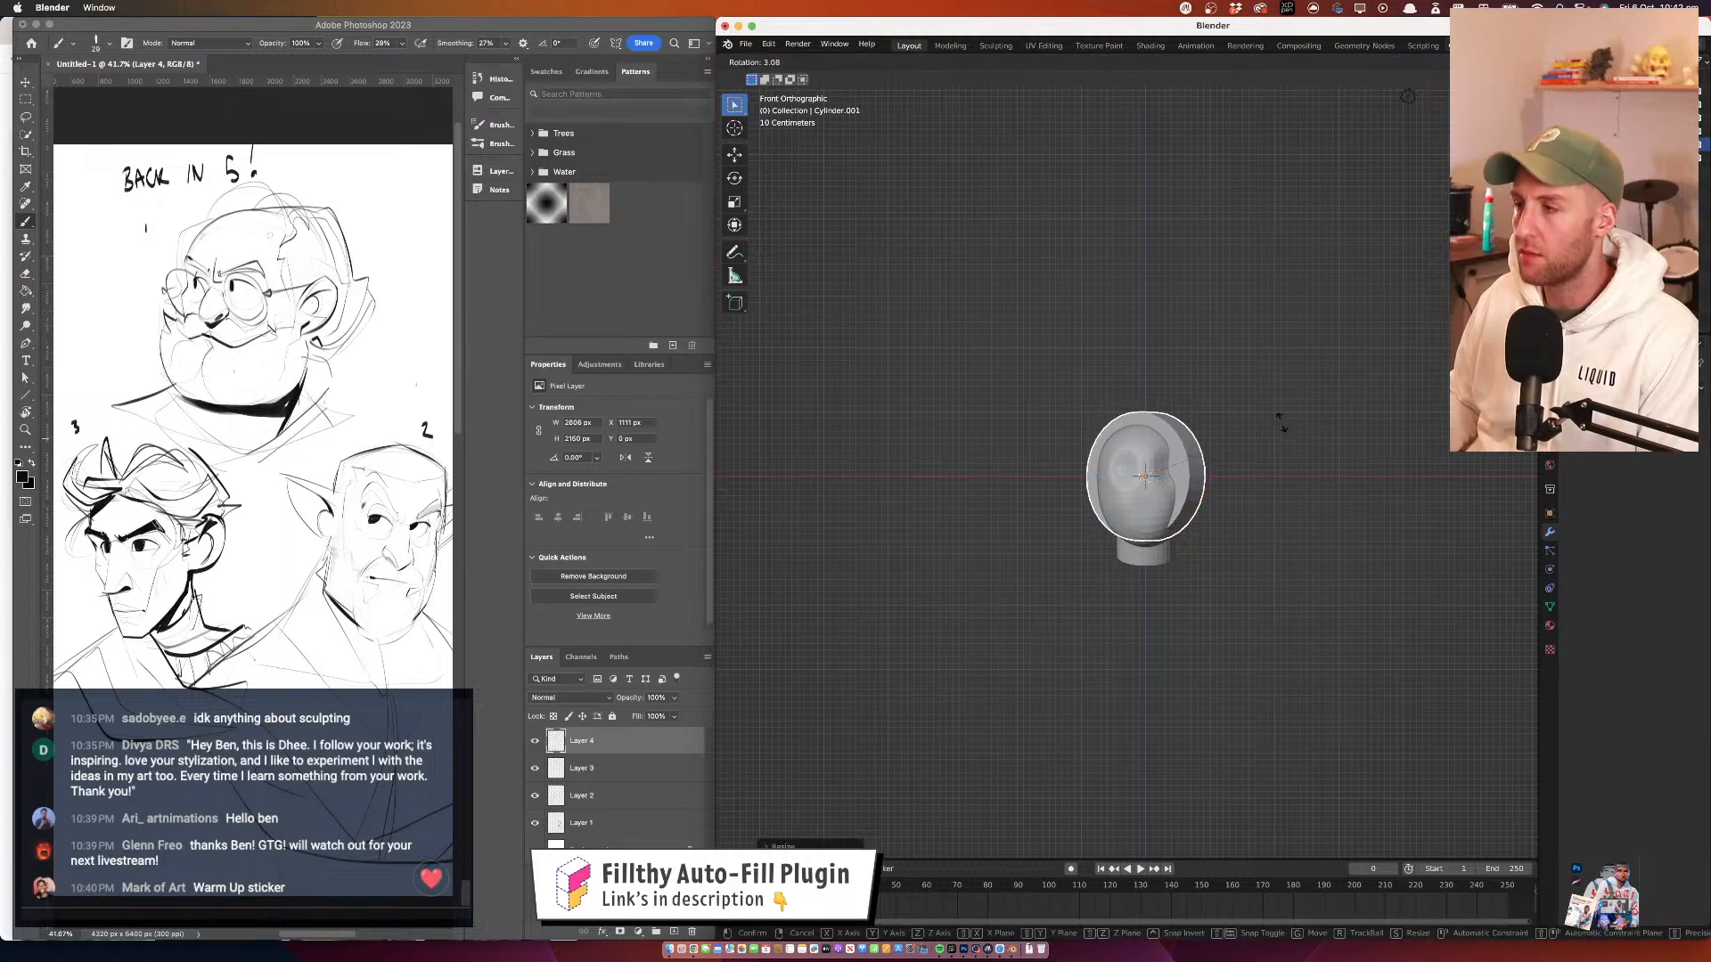
pyautogui.click(1246, 434)
# Set the transform orientation to Global and scale the disc down to ear size
pyautogui.click(1074, 62)
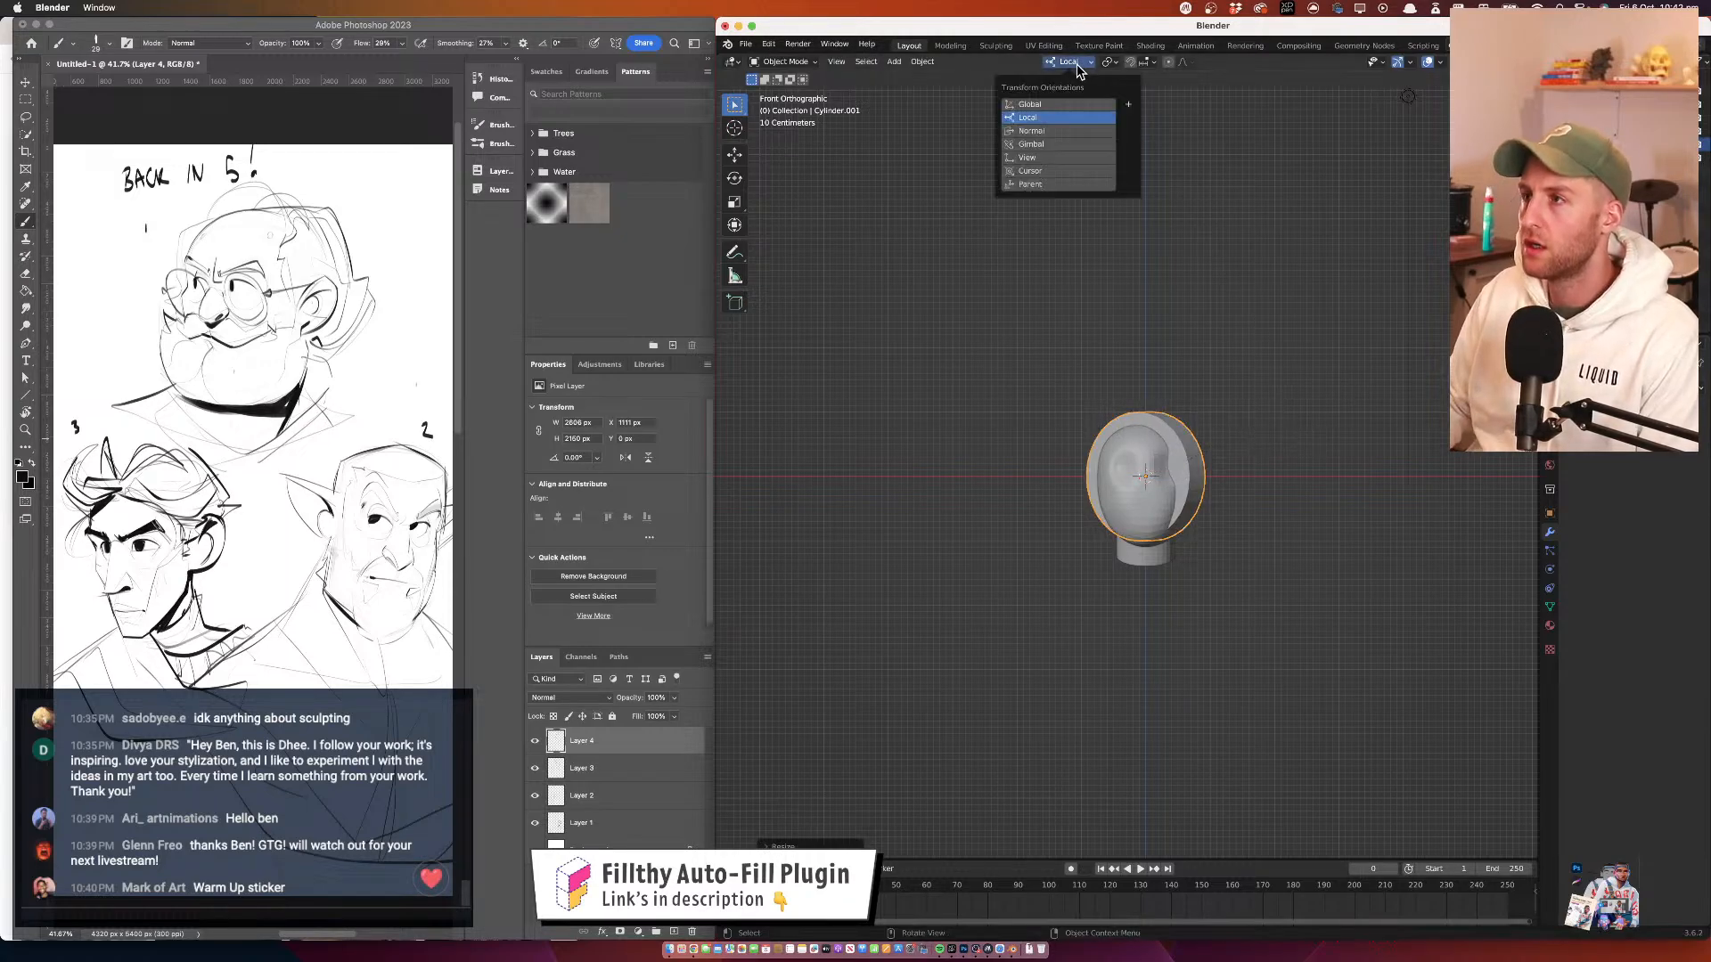
pyautogui.click(1082, 117)
pyautogui.press('s')
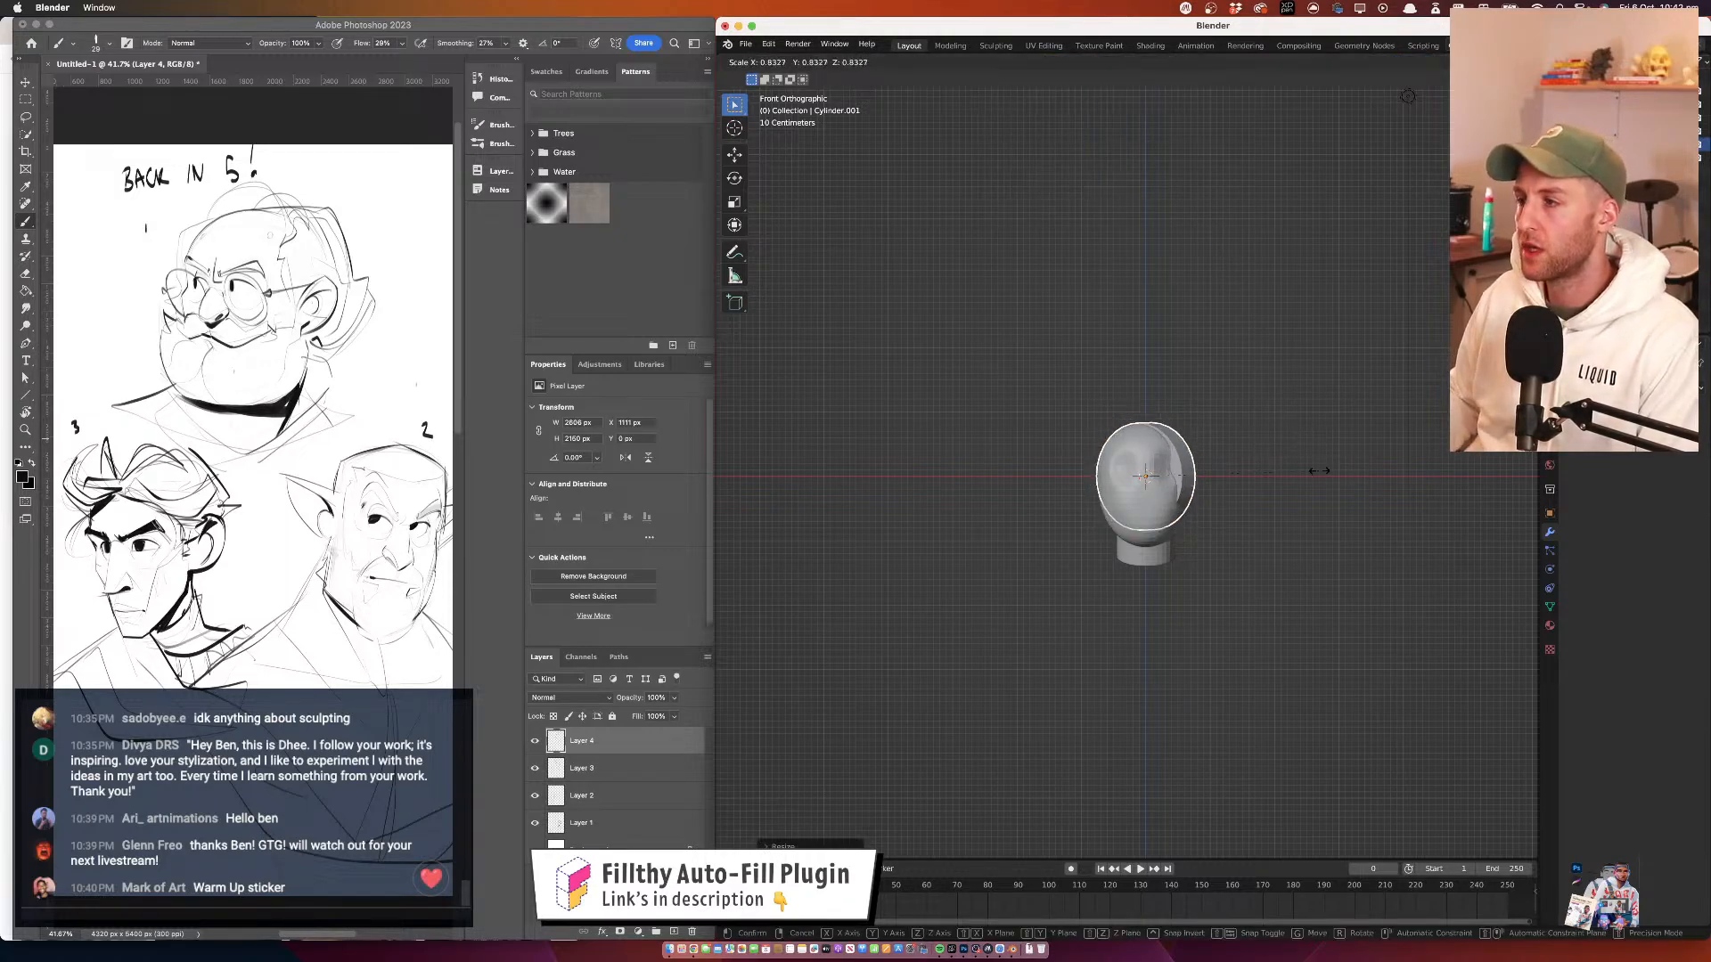
pyautogui.click(1257, 471)
# Move the disc out of the head to its side, at eye level
pyautogui.scroll(6, 1227, 351)
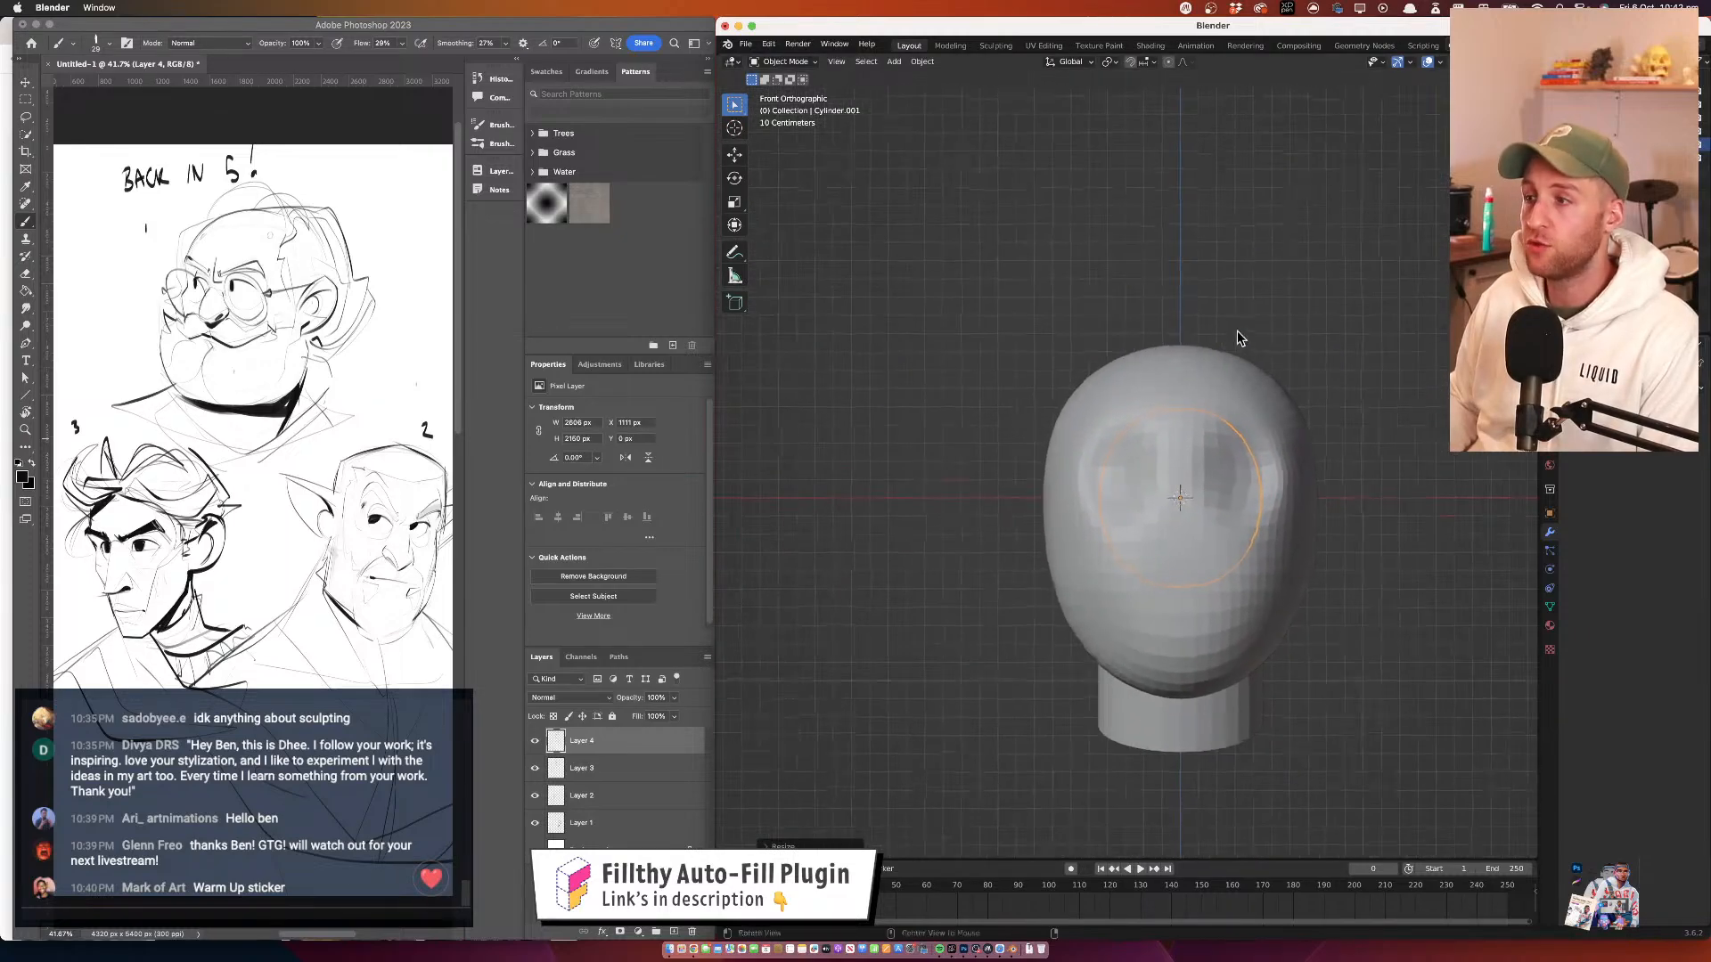
pyautogui.moveTo(1099, 394); pyautogui.dragTo(1164, 422)
pyautogui.press('g')
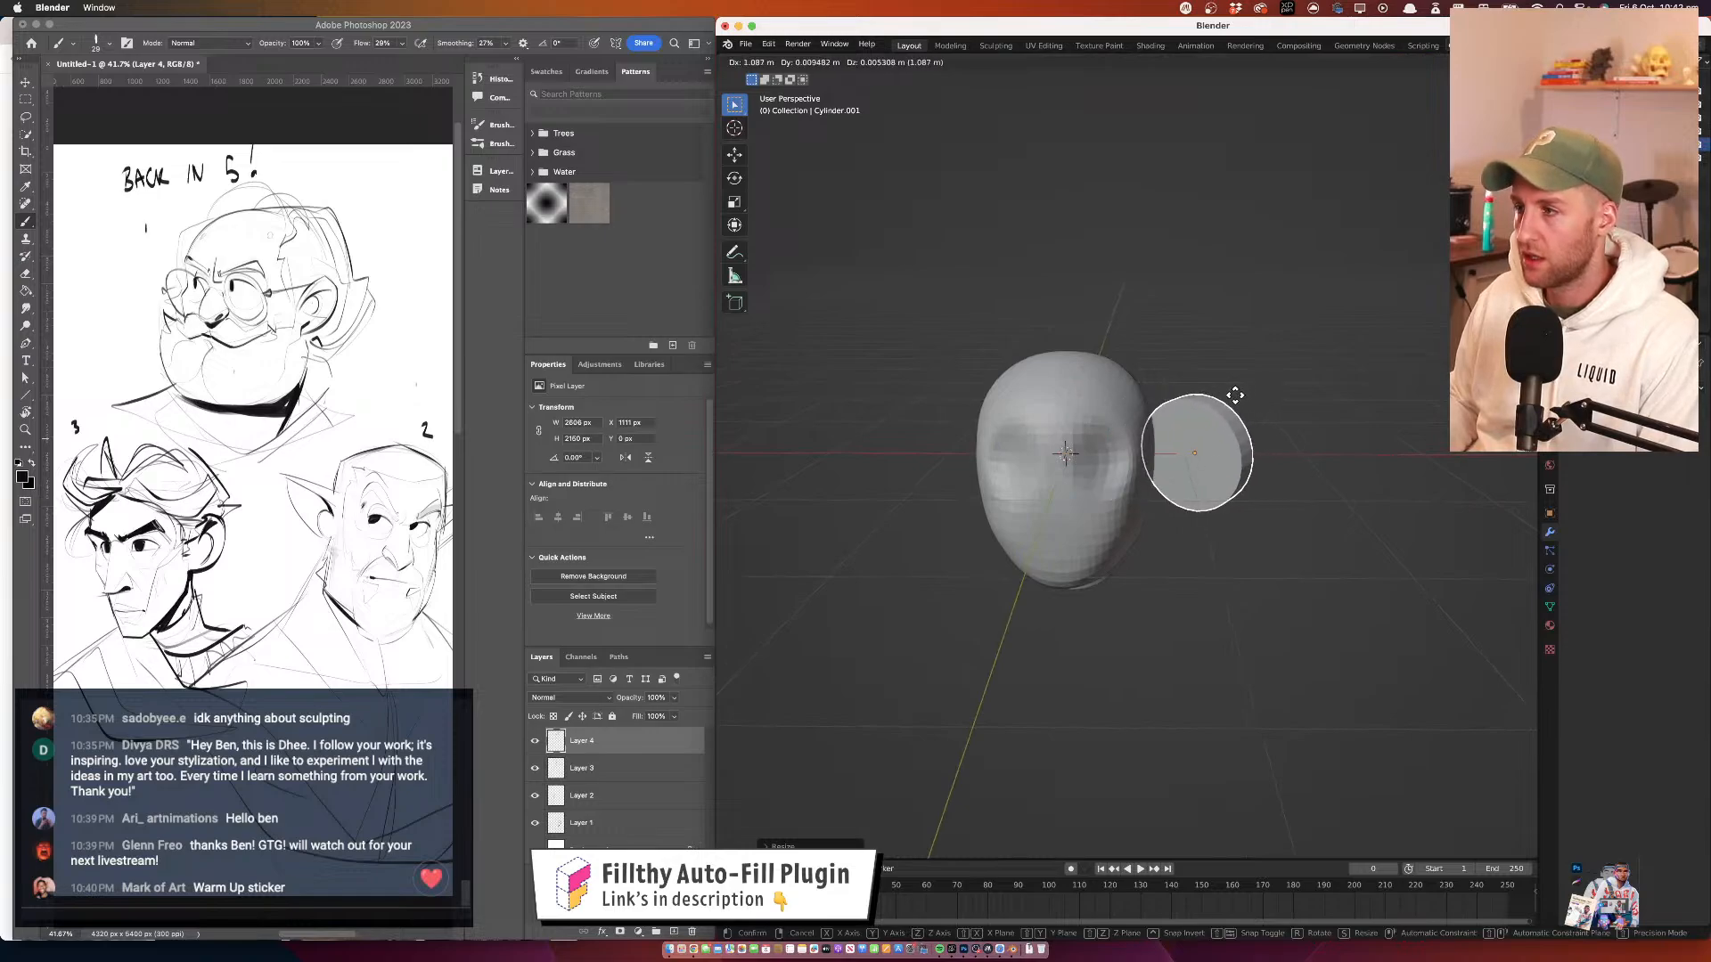
pyautogui.click(1247, 388)
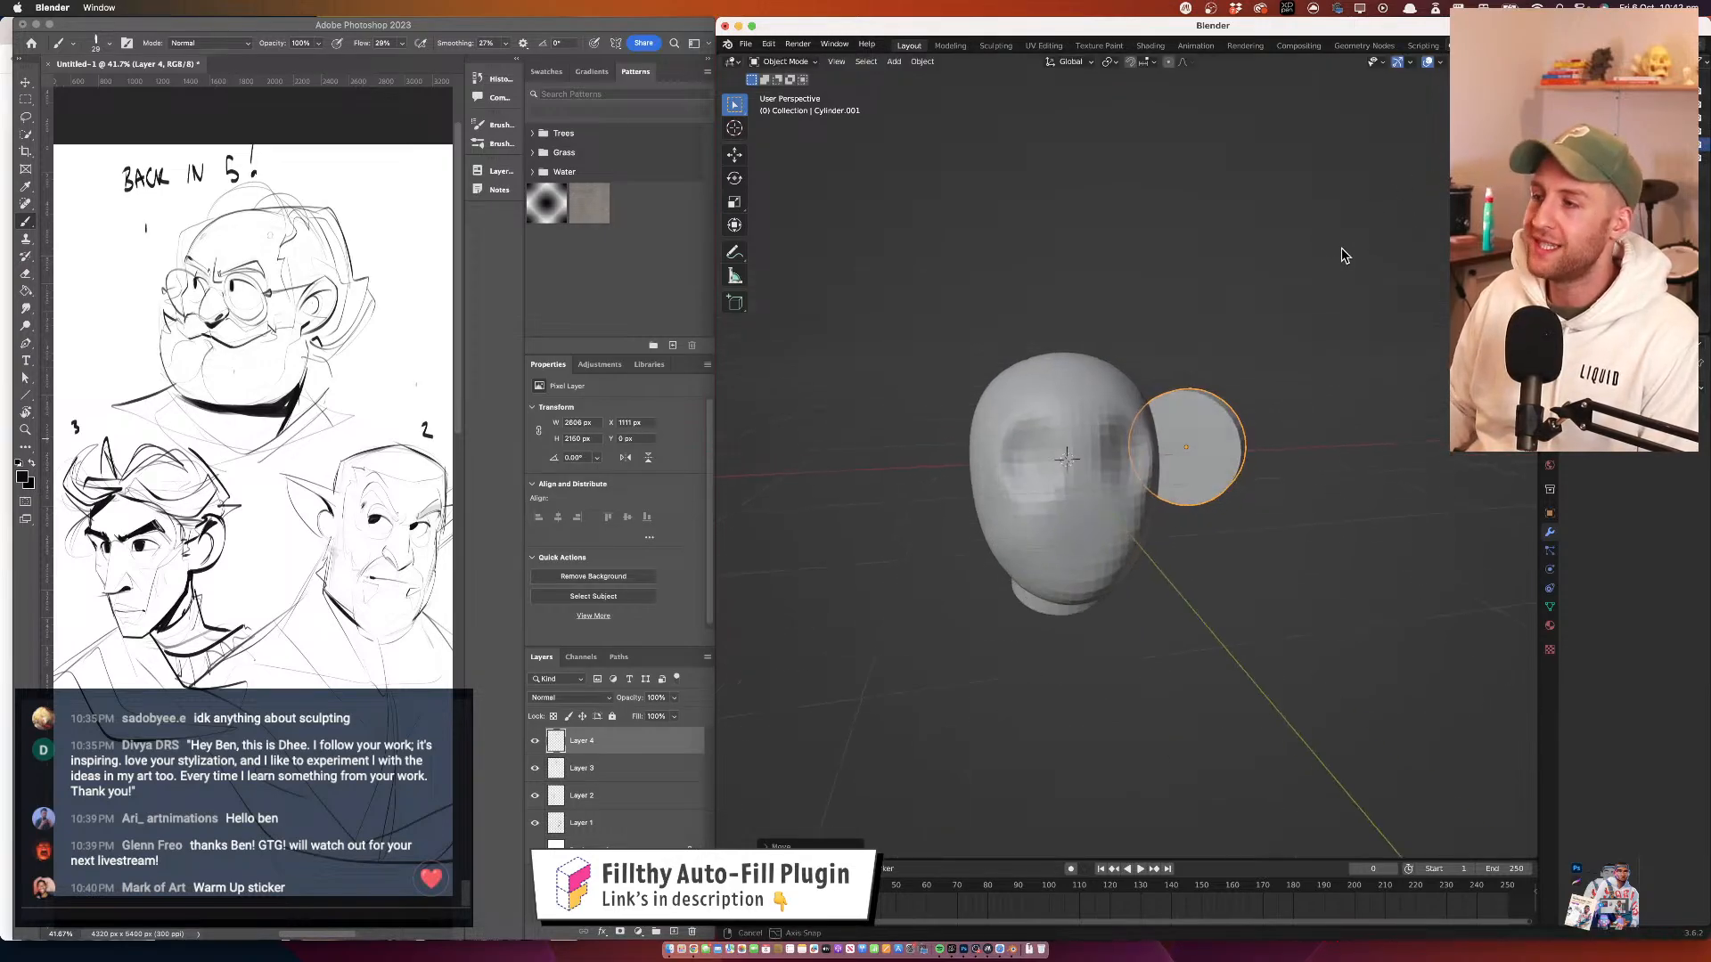
# Rotate the ear disc about global Z and move it back against the side of the head
pyautogui.press('r')
pyautogui.press('z')
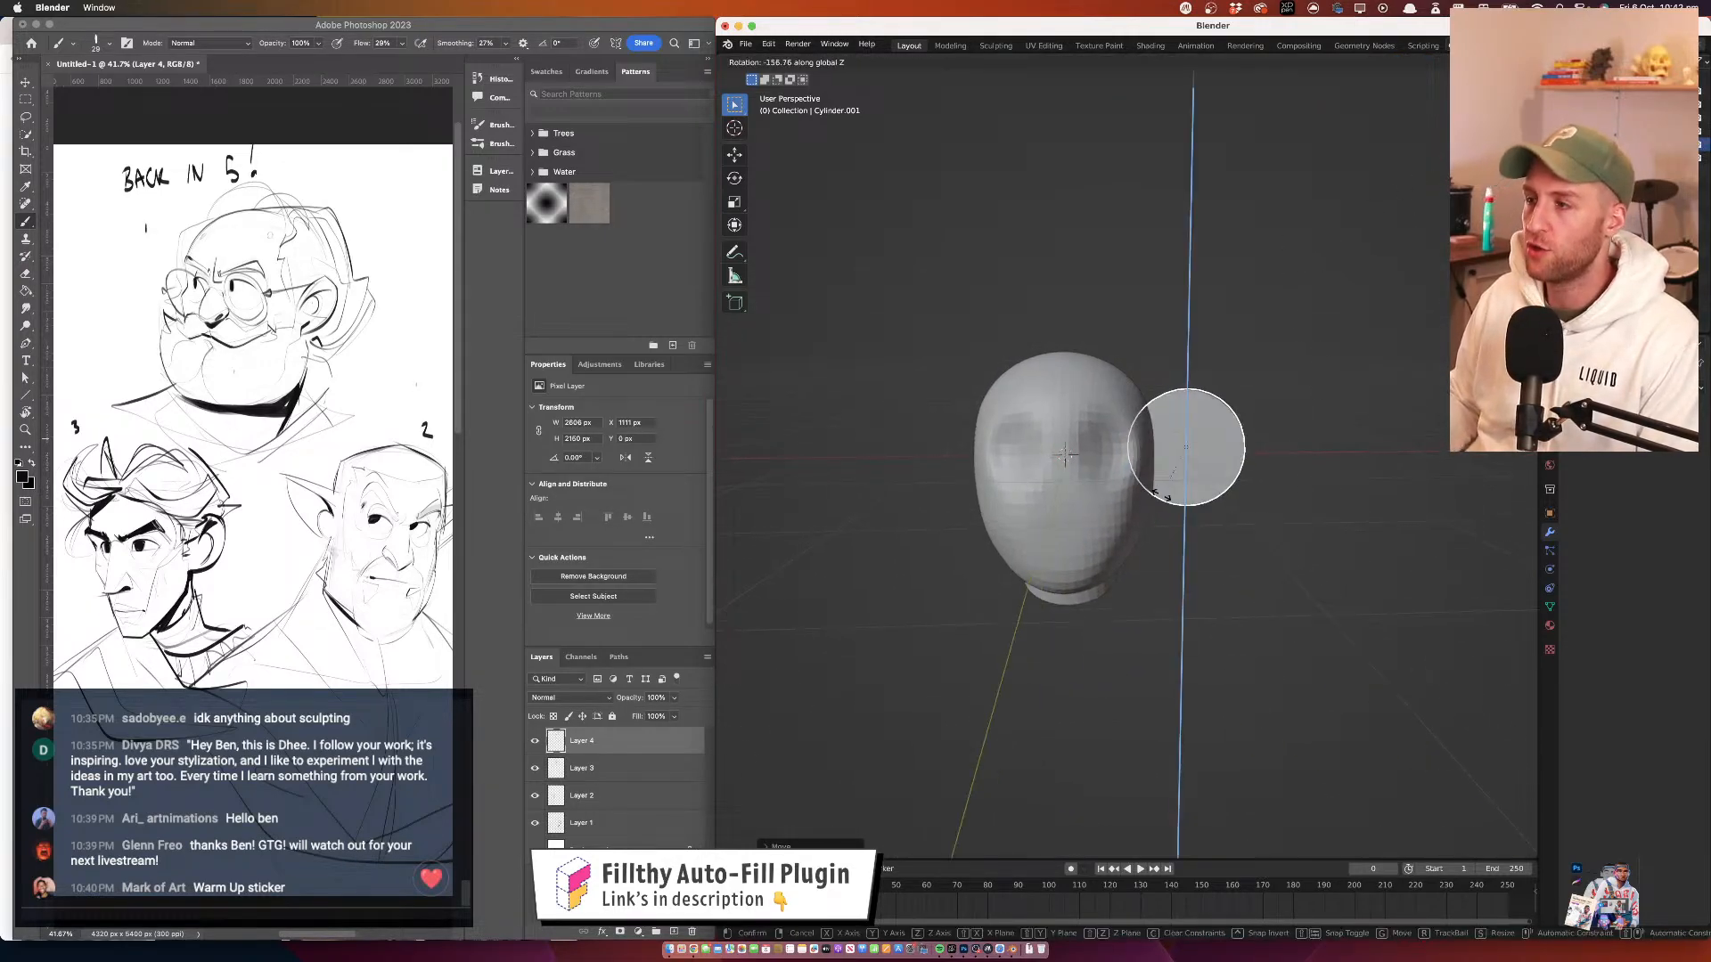
pyautogui.click(1280, 468)
pyautogui.press('g')
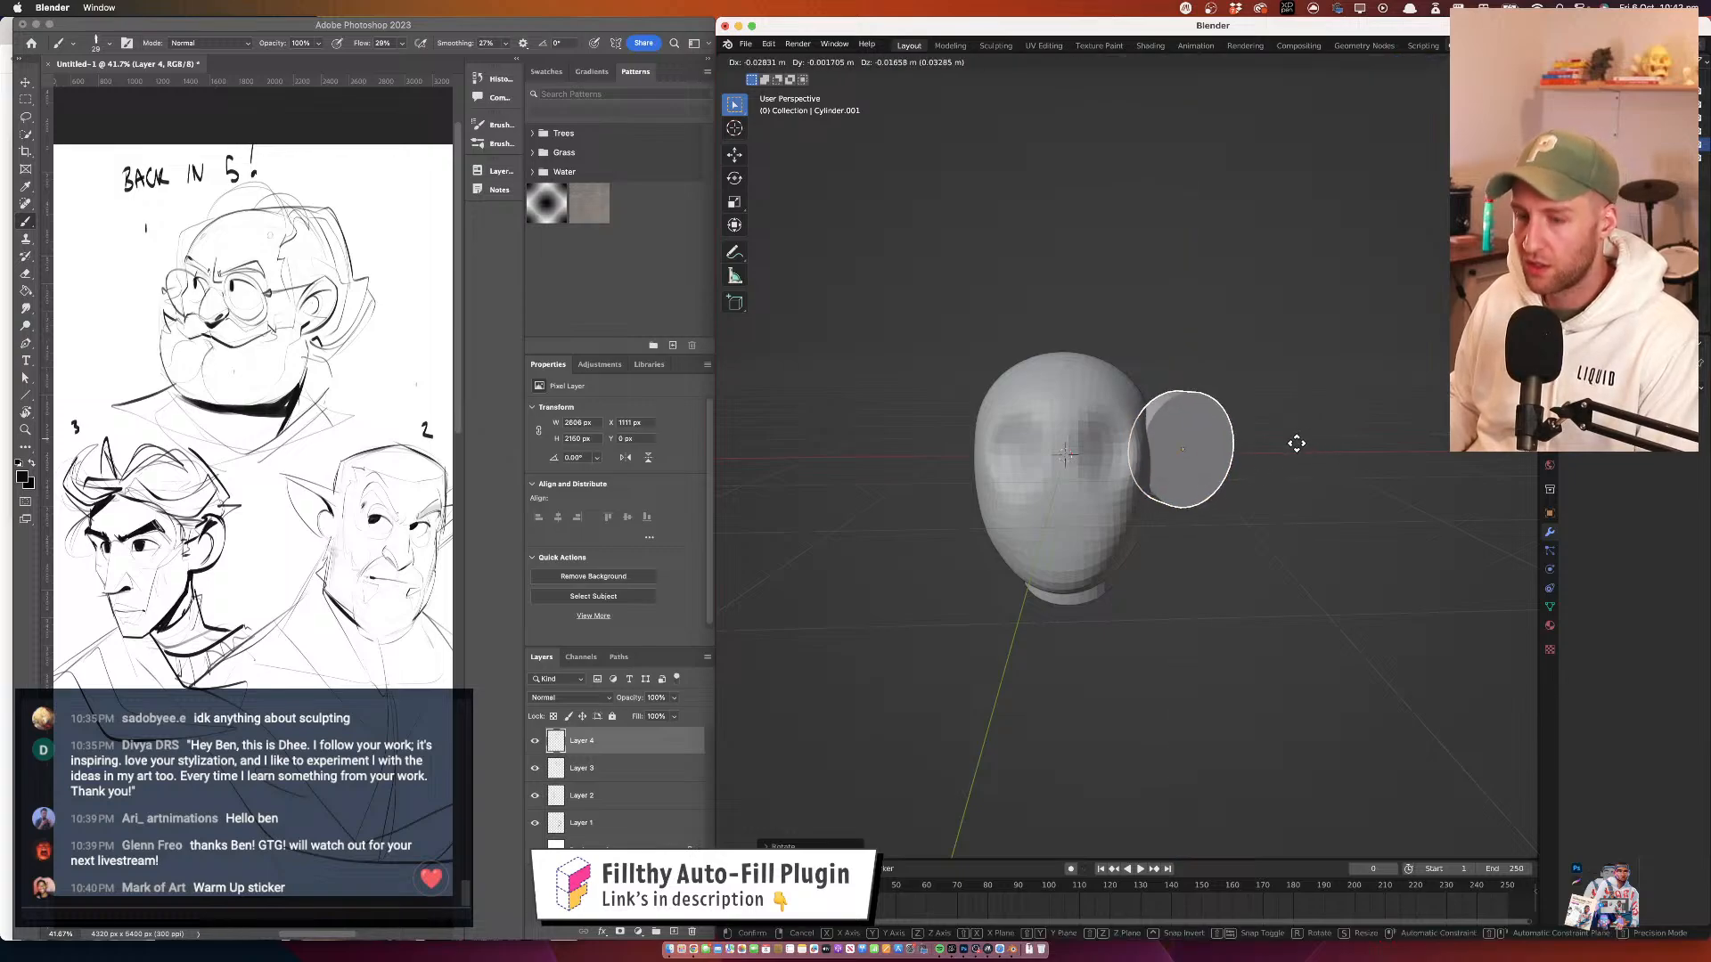
pyautogui.click(1250, 448)
pyautogui.moveTo(1333, 430); pyautogui.dragTo(1238, 425)
pyautogui.press('g')
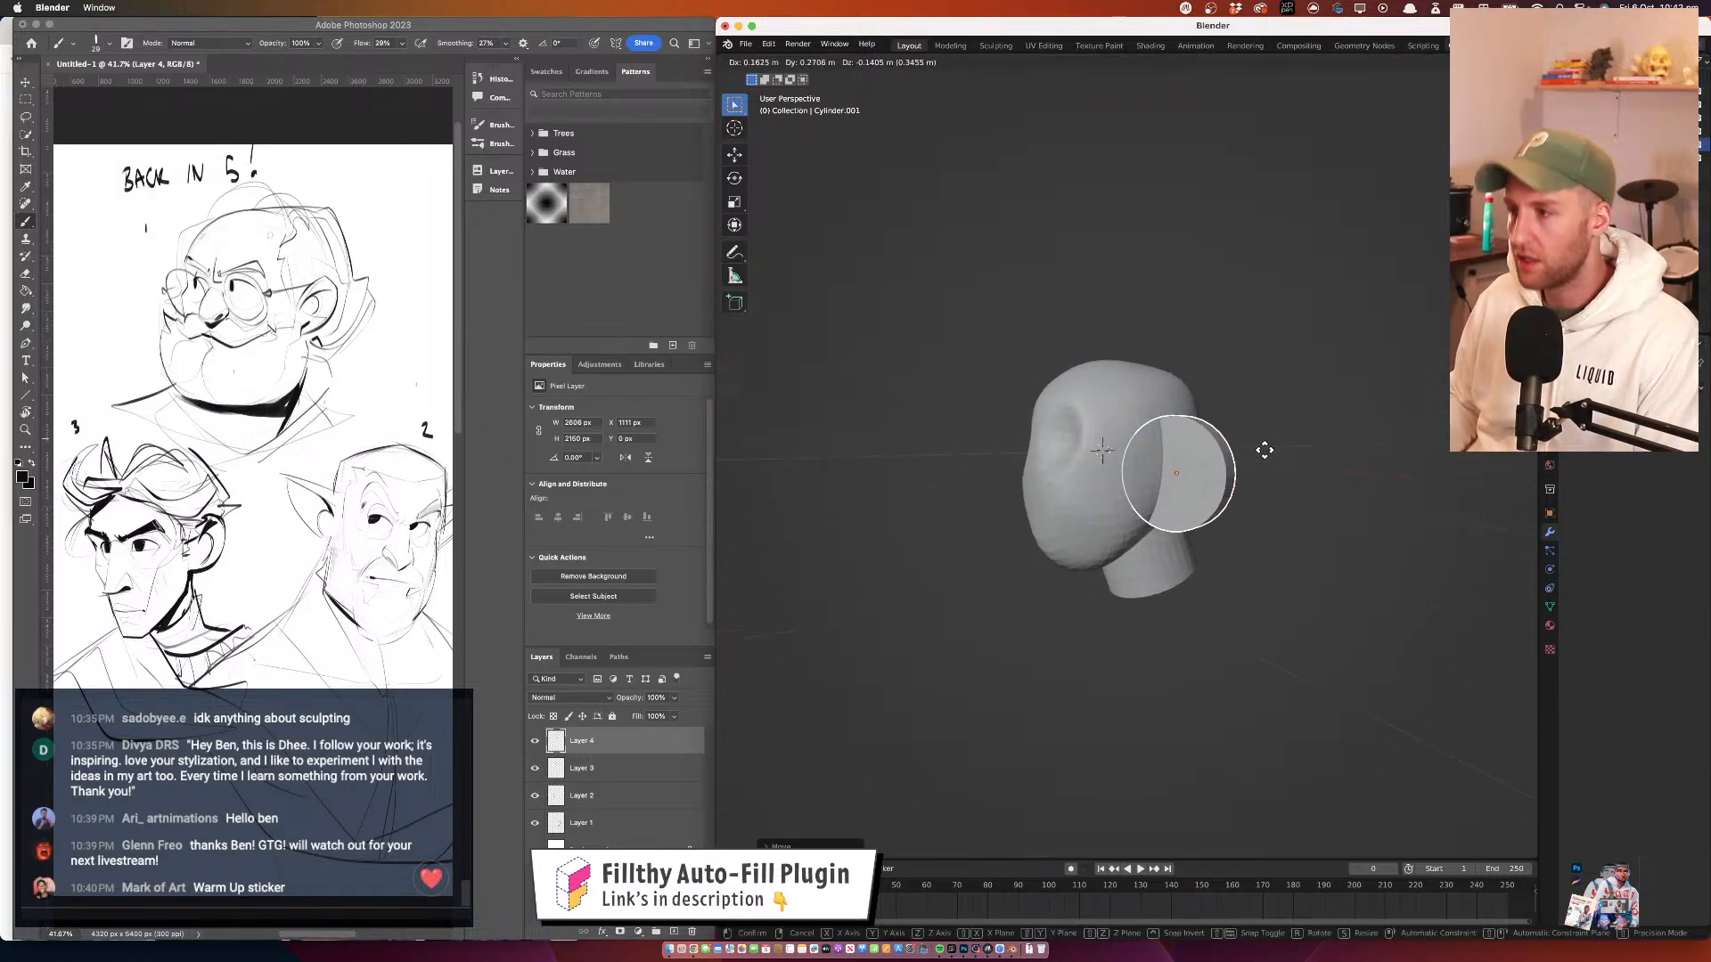
pyautogui.click(1272, 447)
# Add a Mirror modifier to the ear disc with the head (Cube) as the mirror object
pyautogui.click(1627, 388)
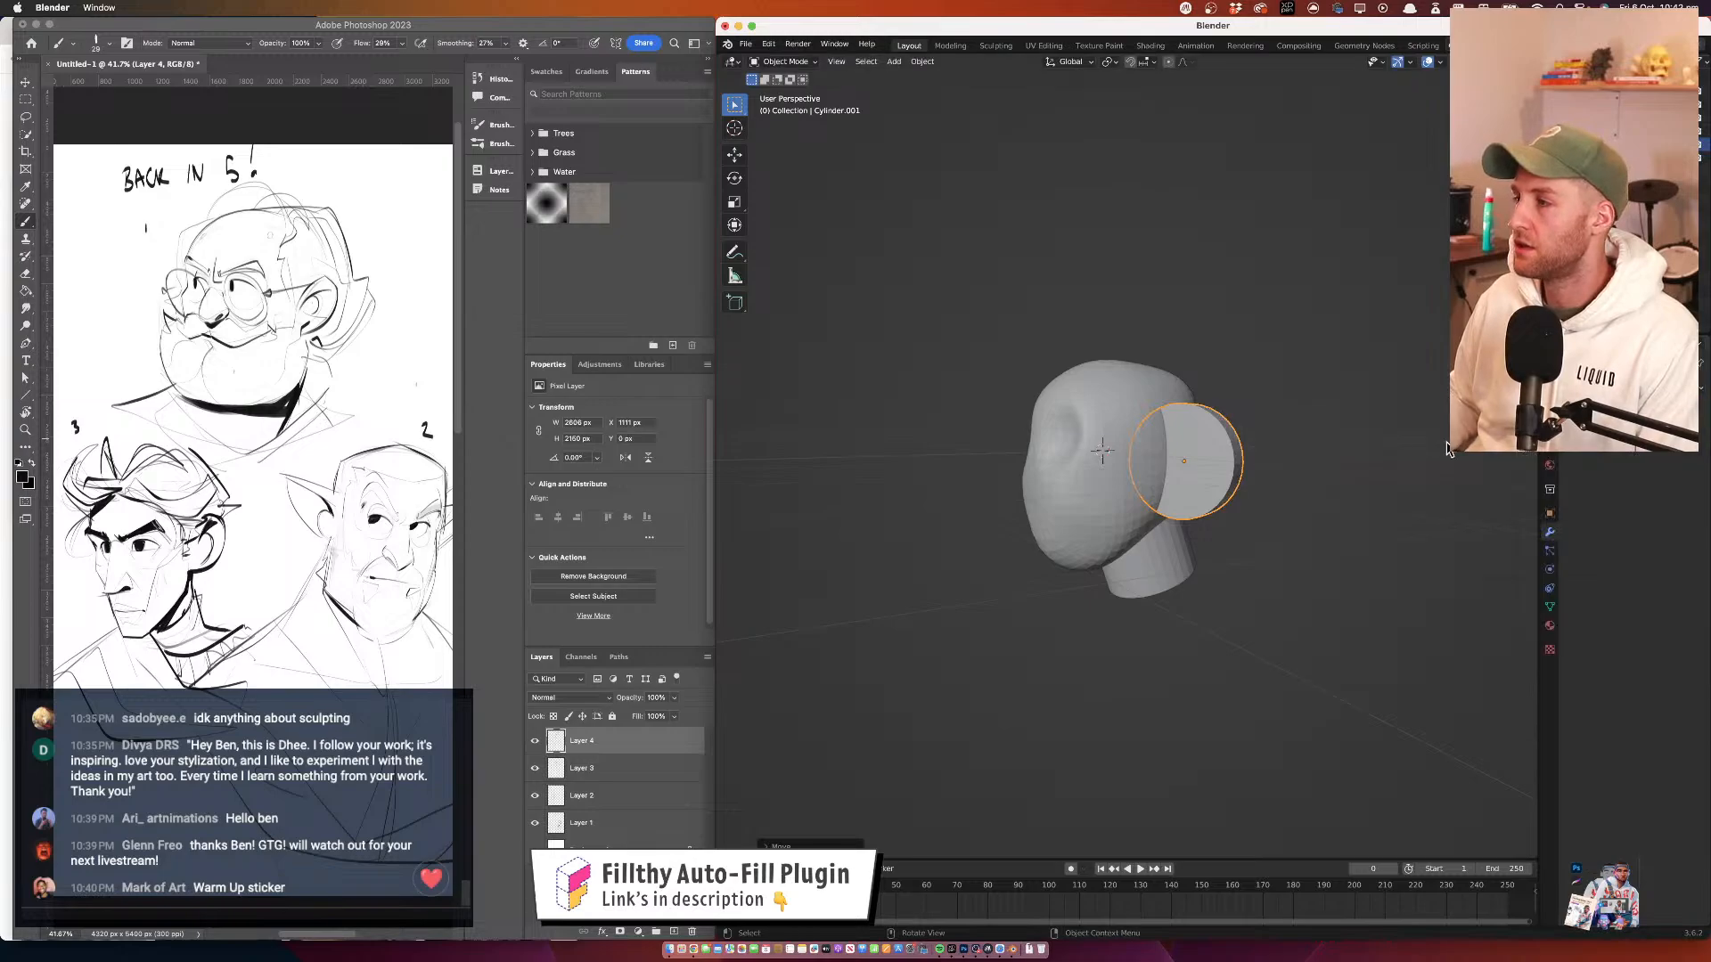
pyautogui.click(1626, 388)
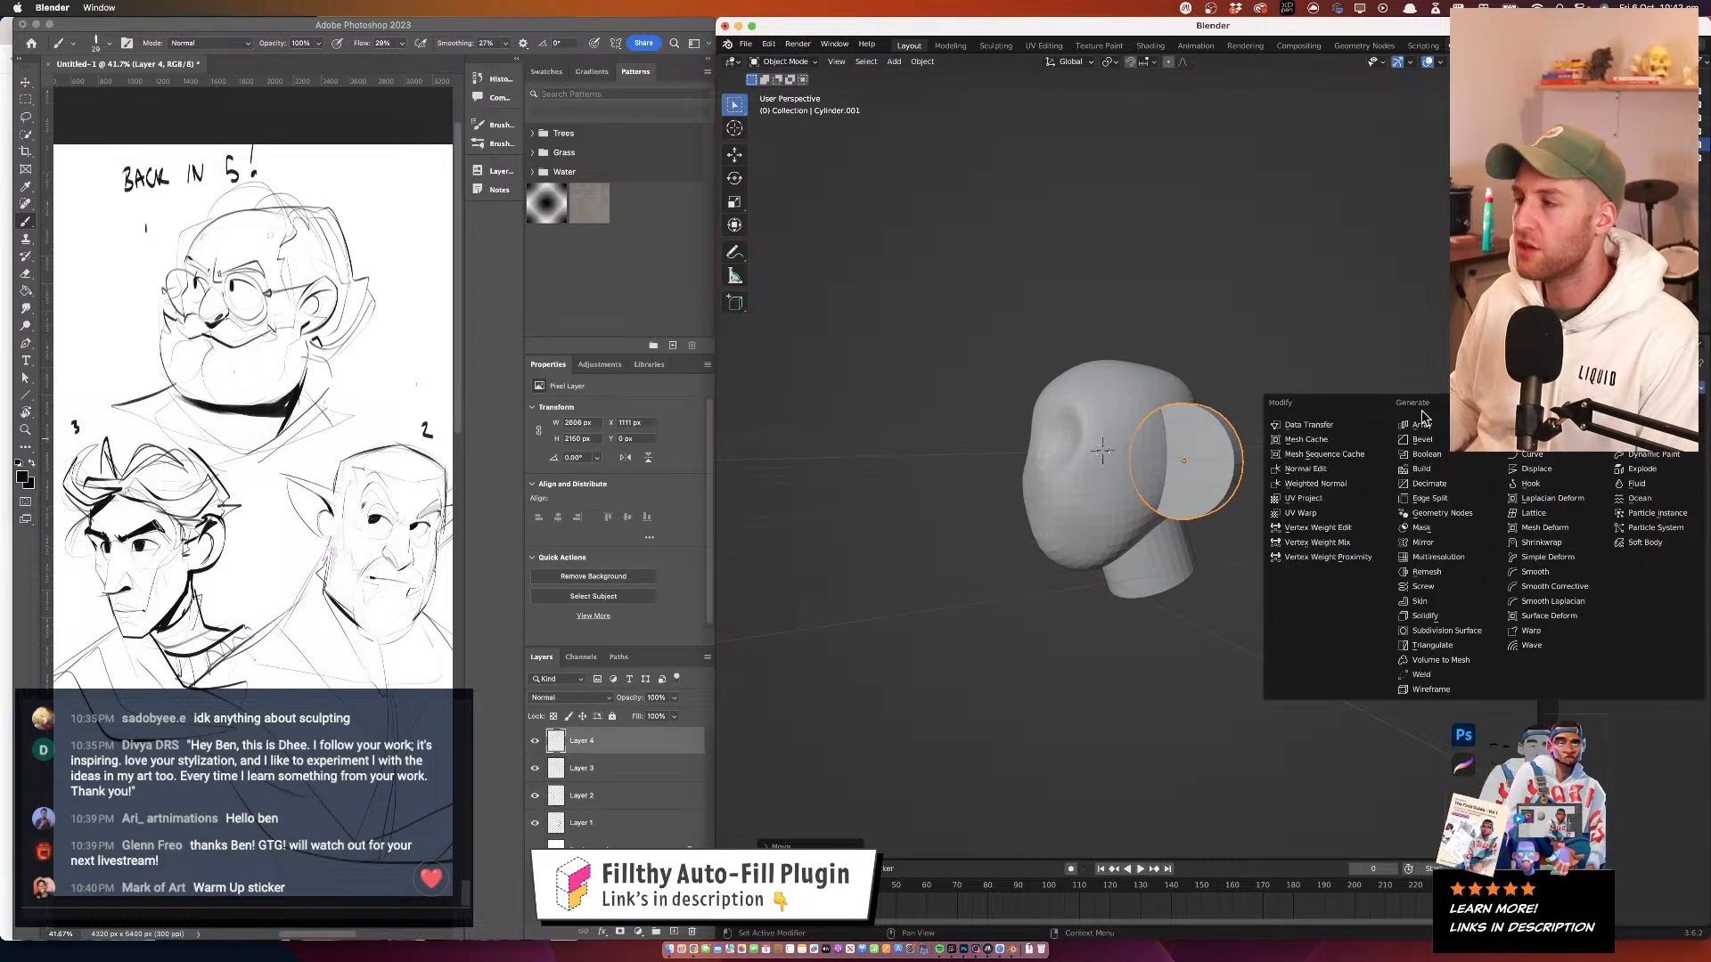
pyautogui.click(1423, 542)
pyautogui.click(1680, 479)
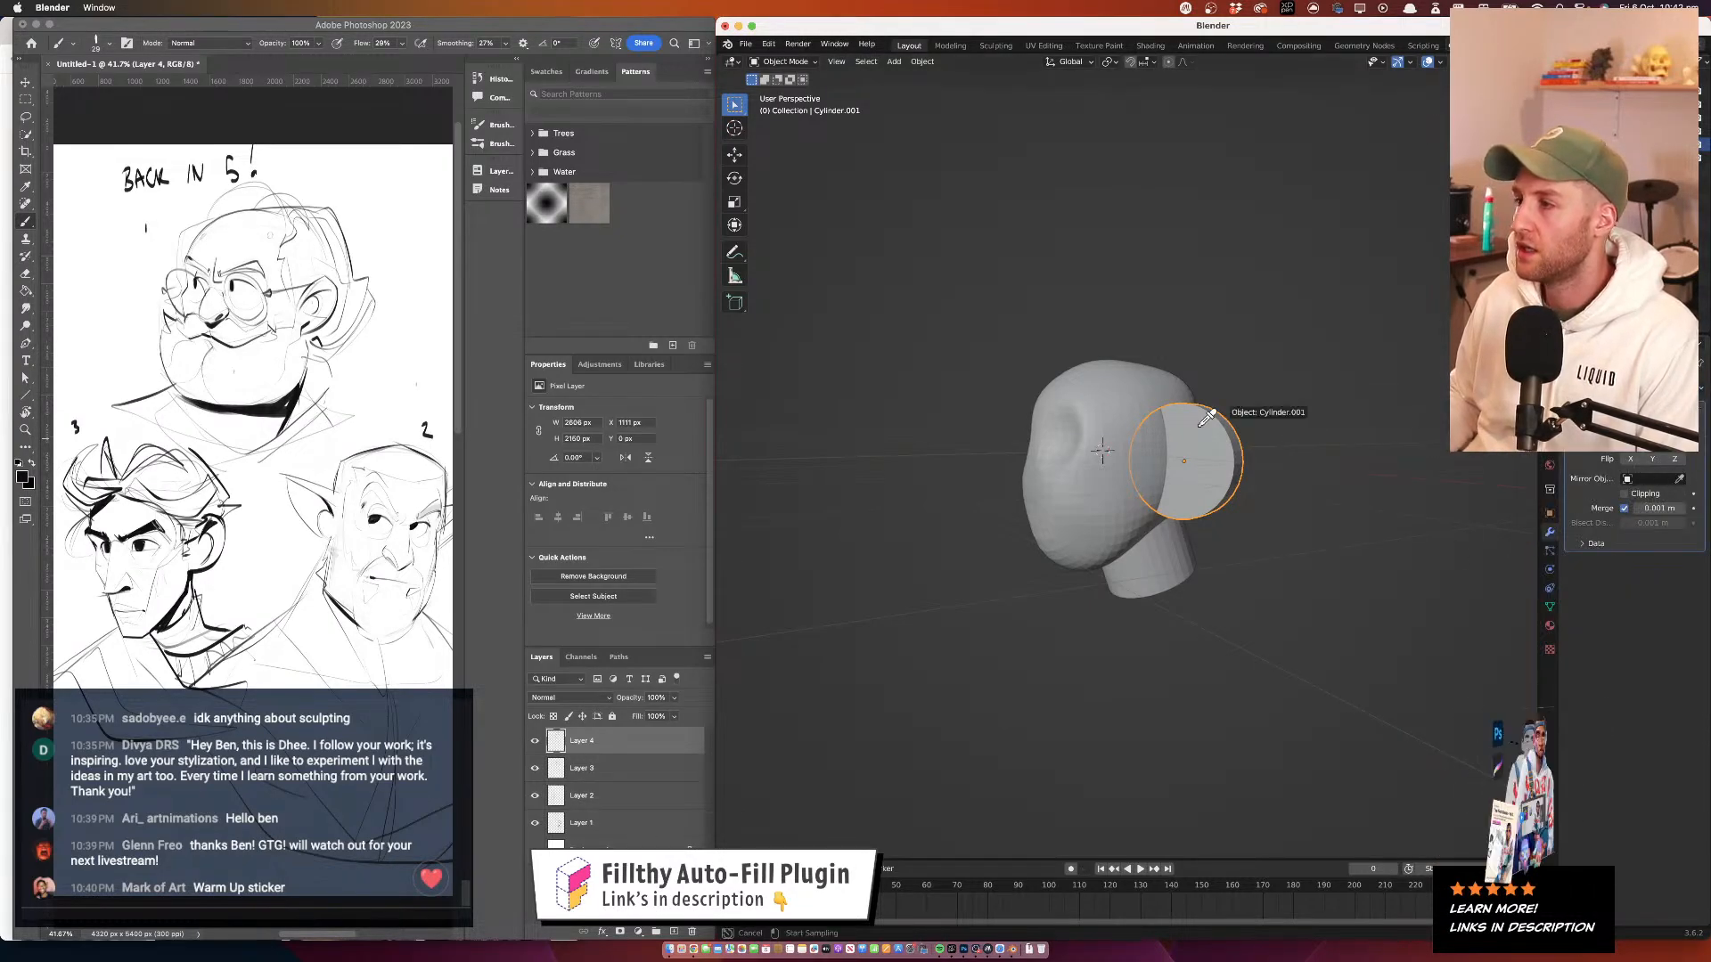
pyautogui.click(1116, 406)
# In the top view, rotate the mirrored ears about Z to angle them backward and move them slightly toward the face
pyautogui.moveTo(1234, 412); pyautogui.dragTo(1367, 443)
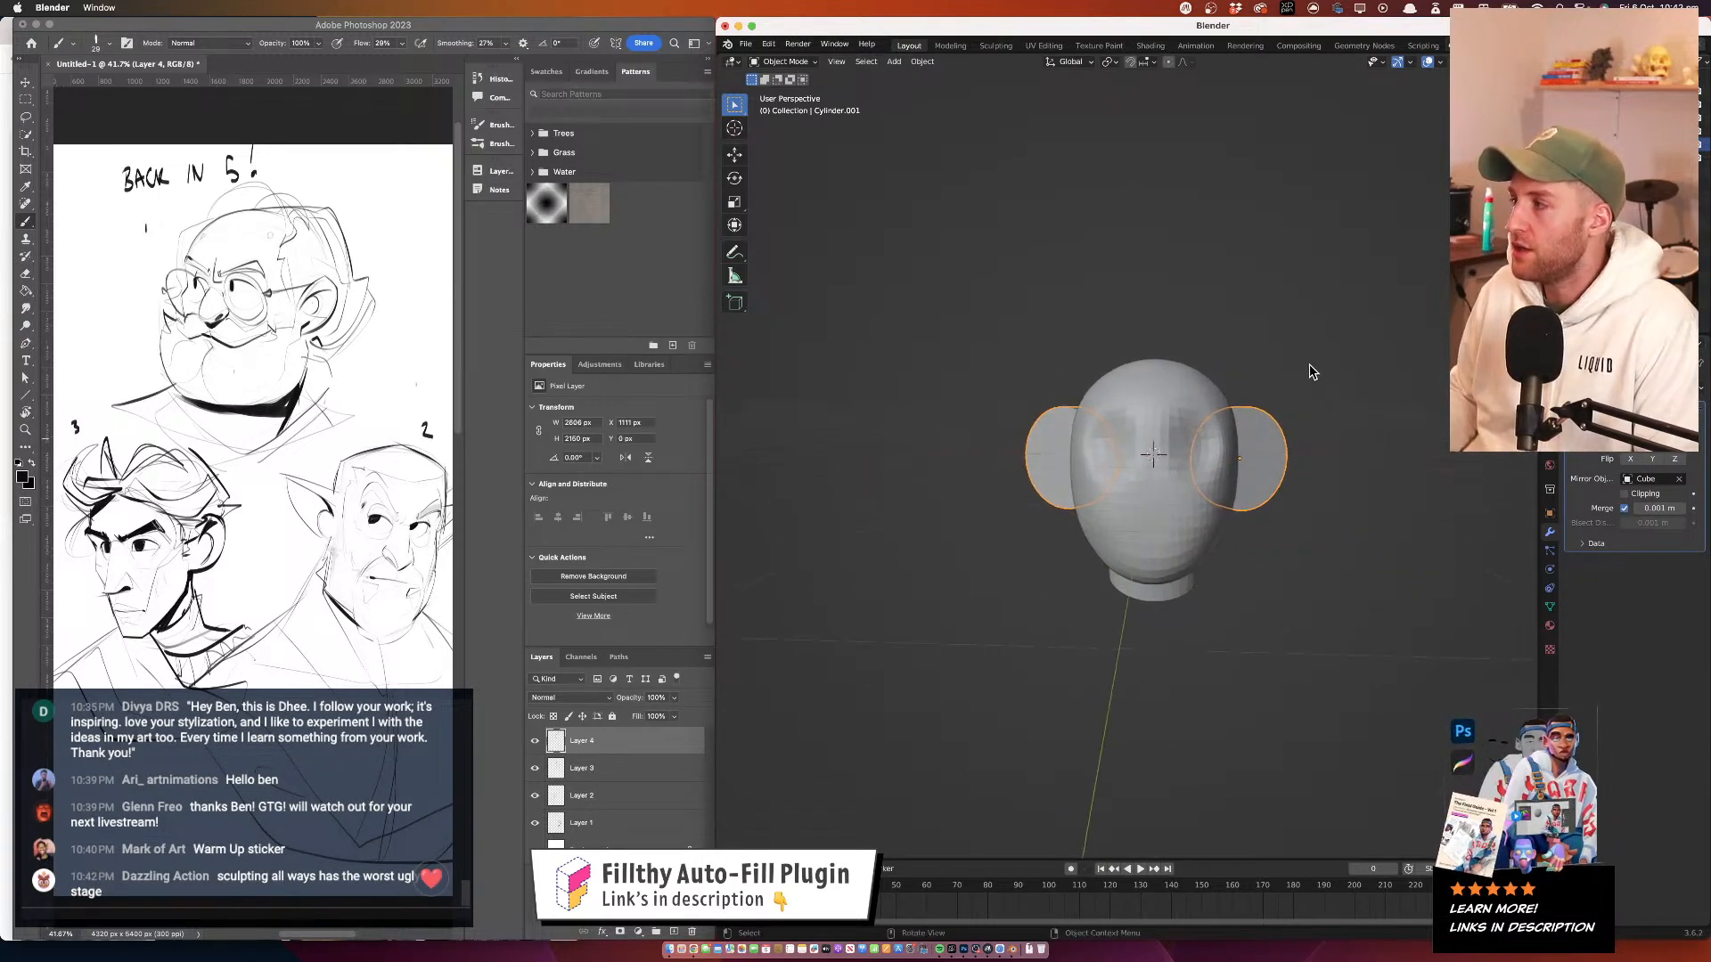
pyautogui.moveTo(1312, 371); pyautogui.dragTo(1180, 344)
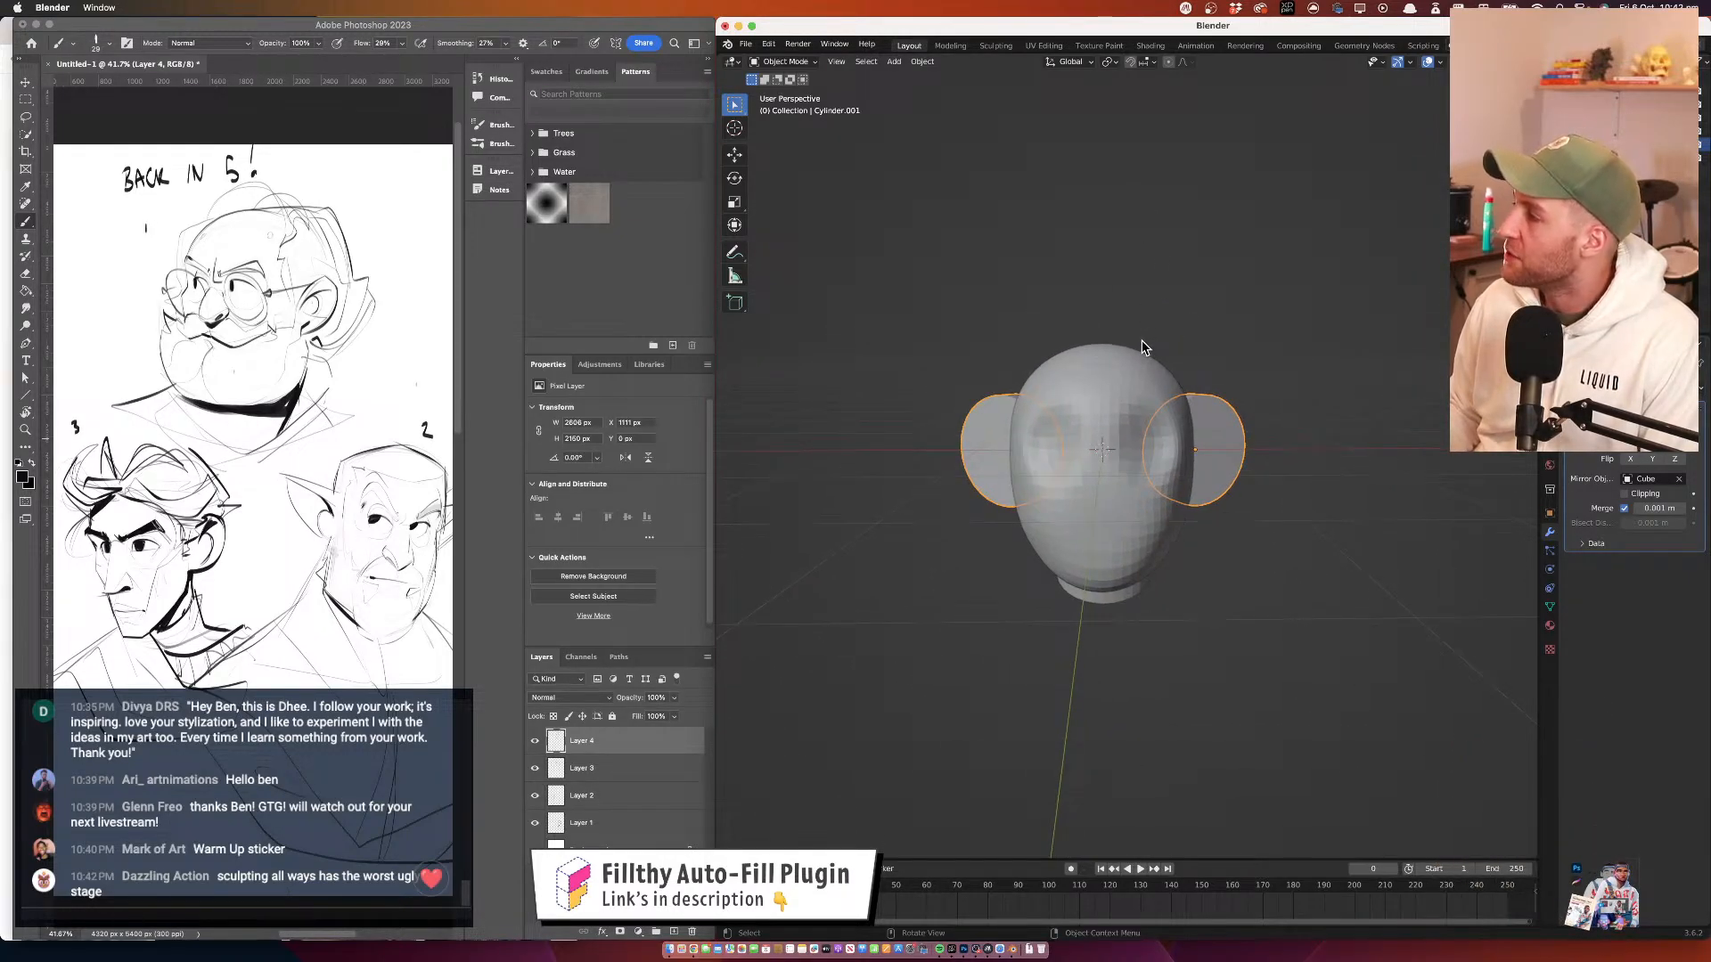
pyautogui.moveTo(1146, 351); pyautogui.dragTo(1408, 216)
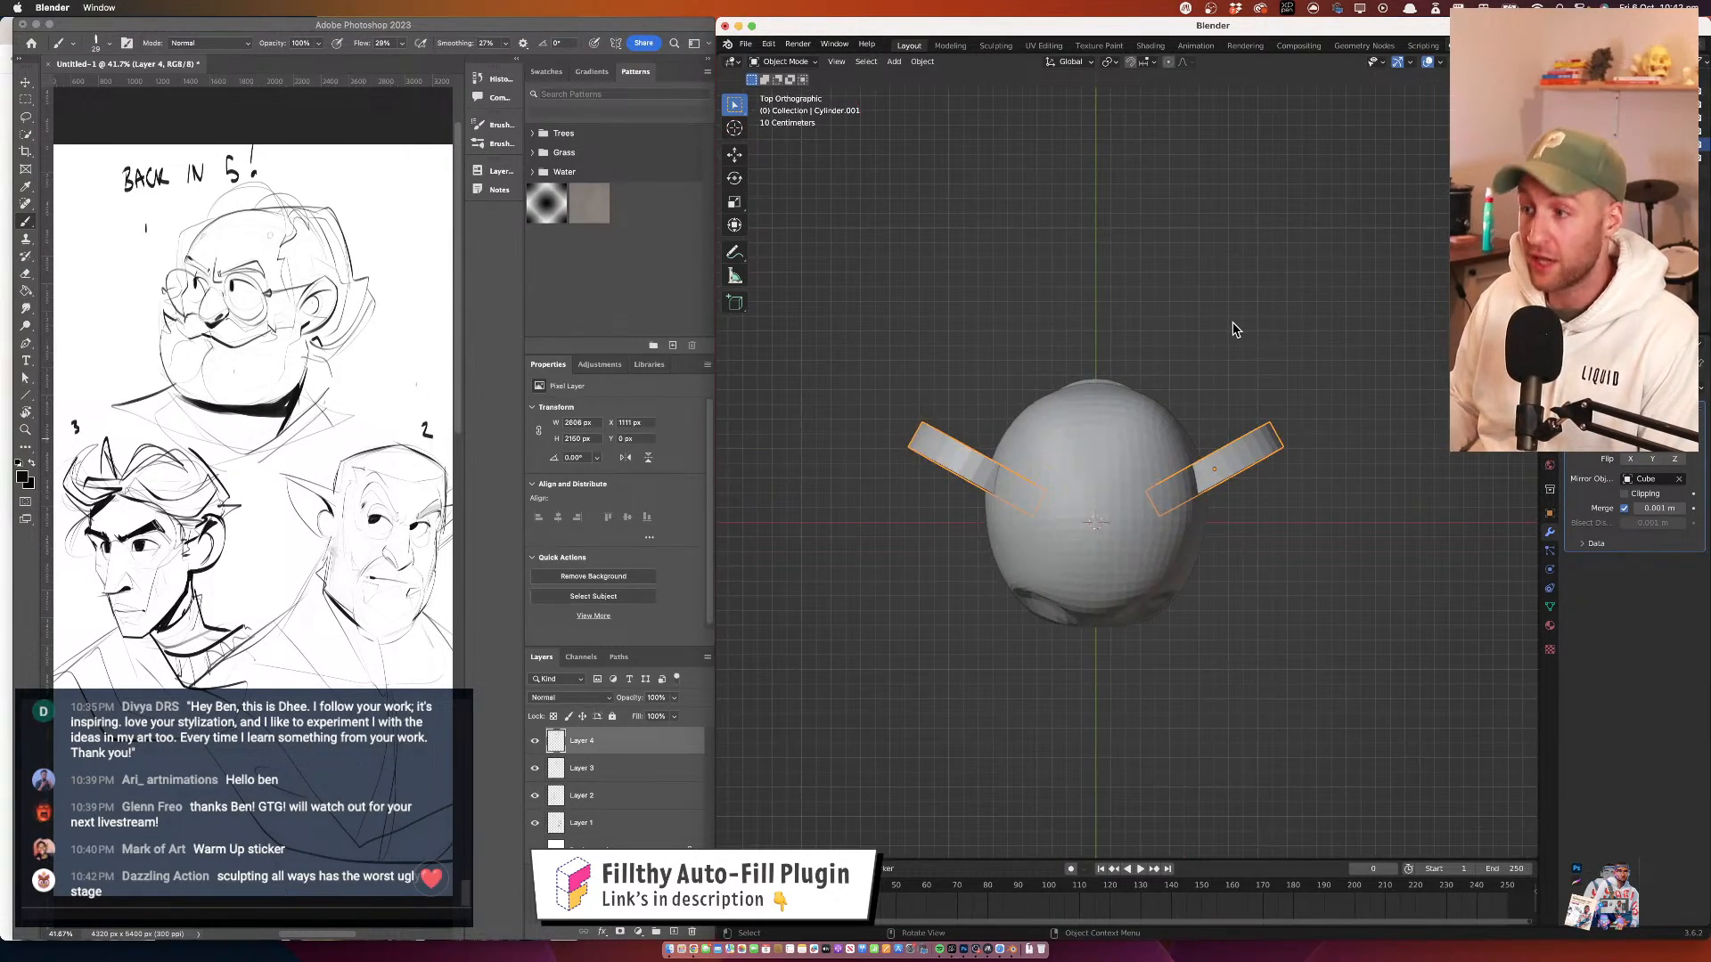
pyautogui.press('r')
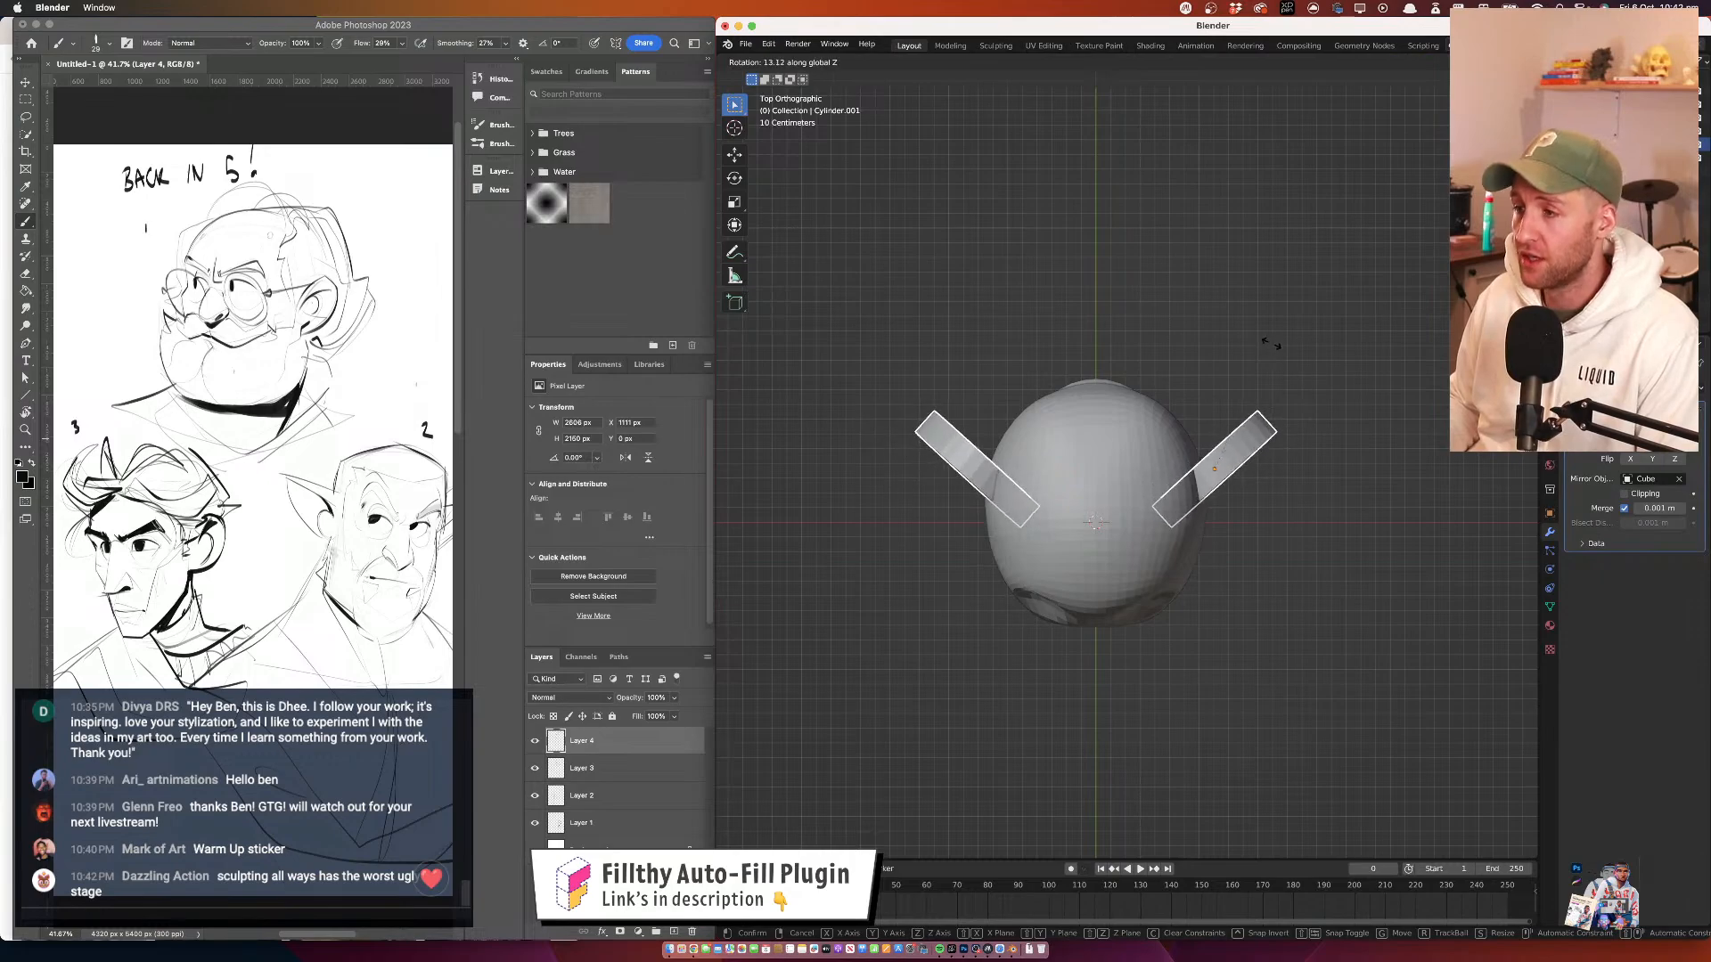
pyautogui.click(1274, 354)
pyautogui.press('g')
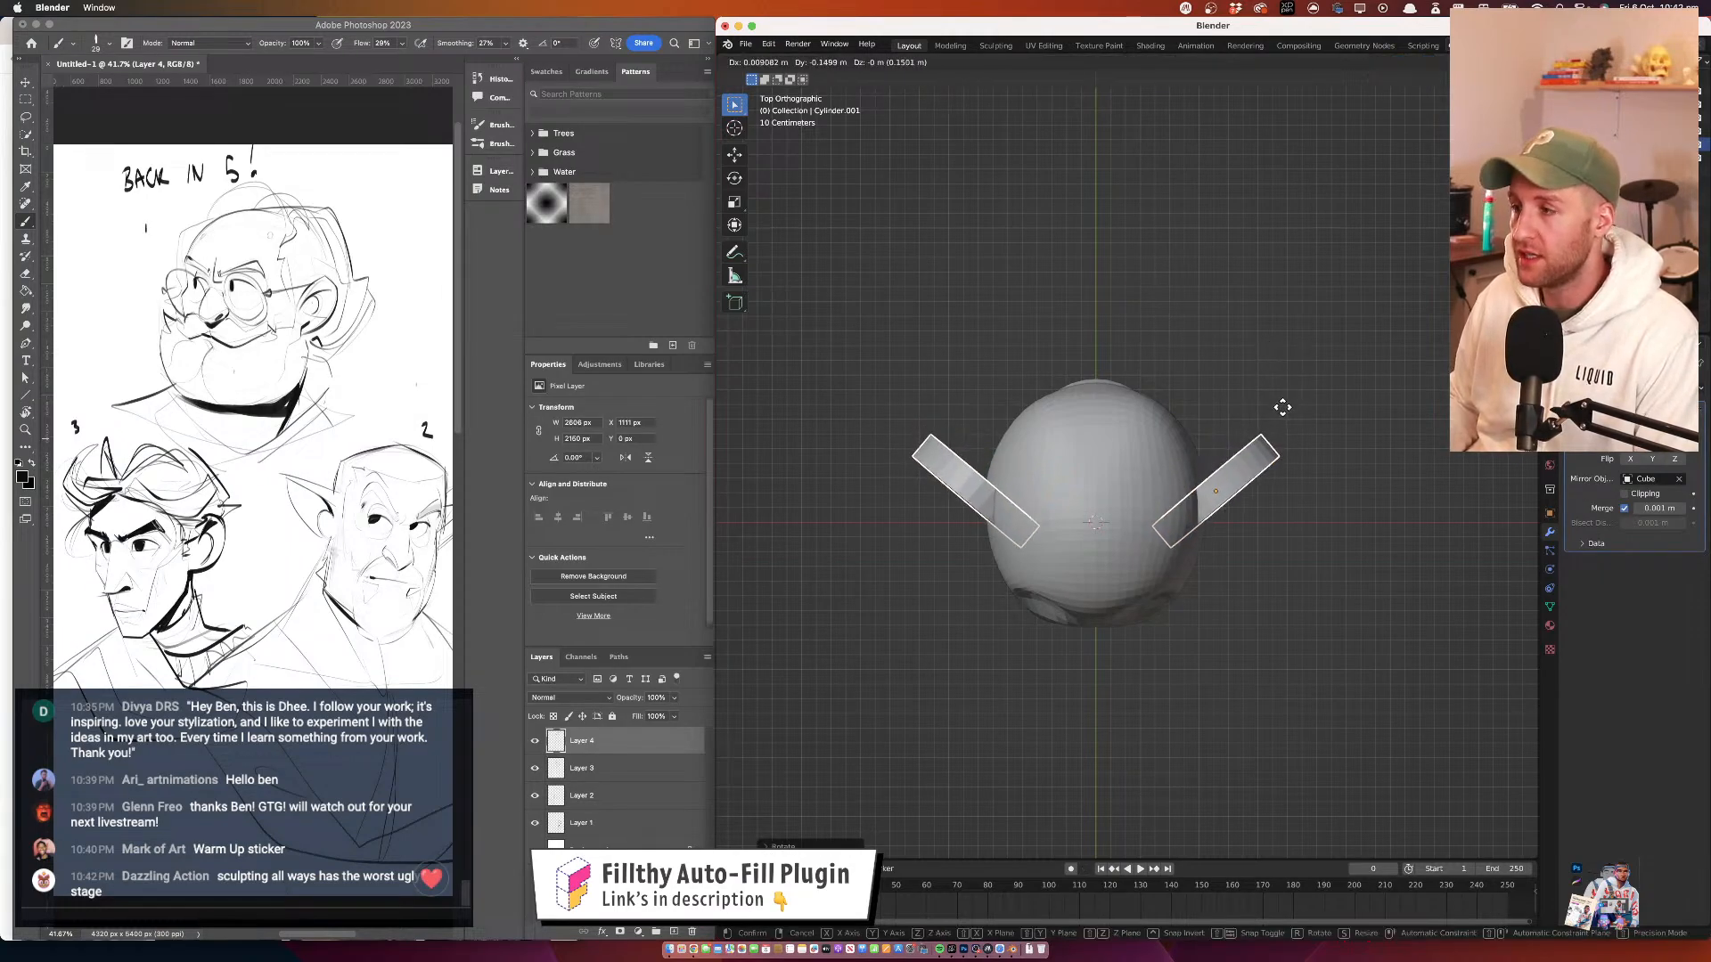
pyautogui.click(1286, 404)
# In the right side view, tilt the ear disc and move it toward the back of the head
pyautogui.click(1526, 123)
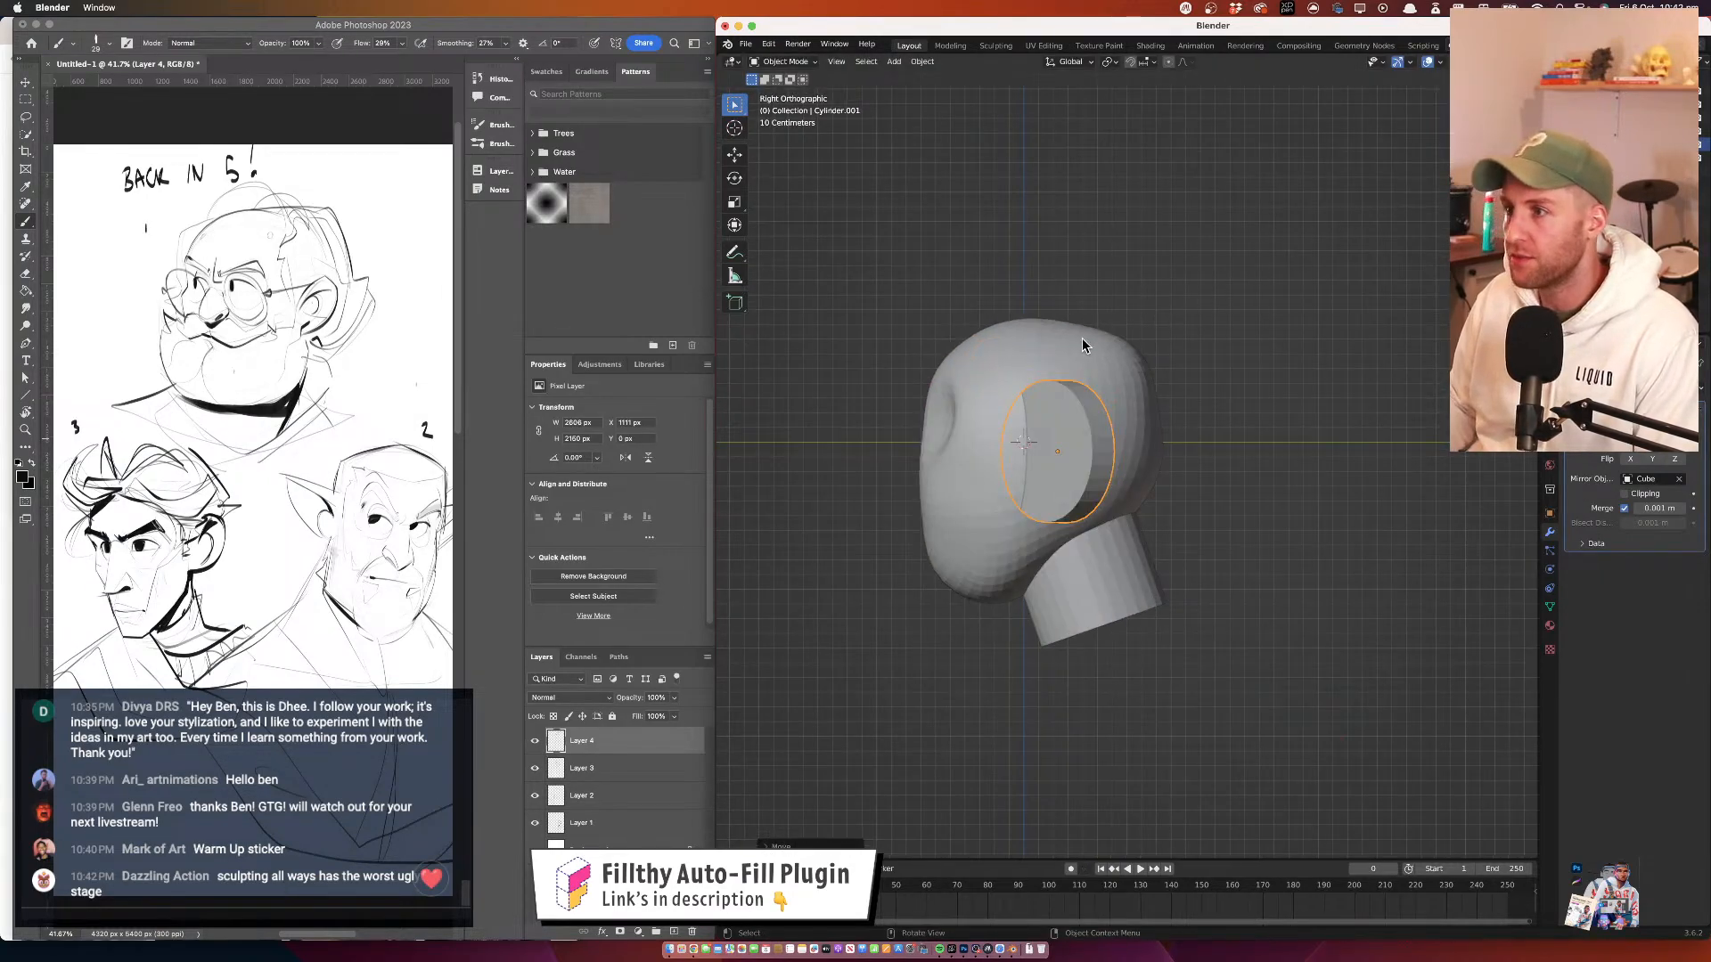
pyautogui.press('r')
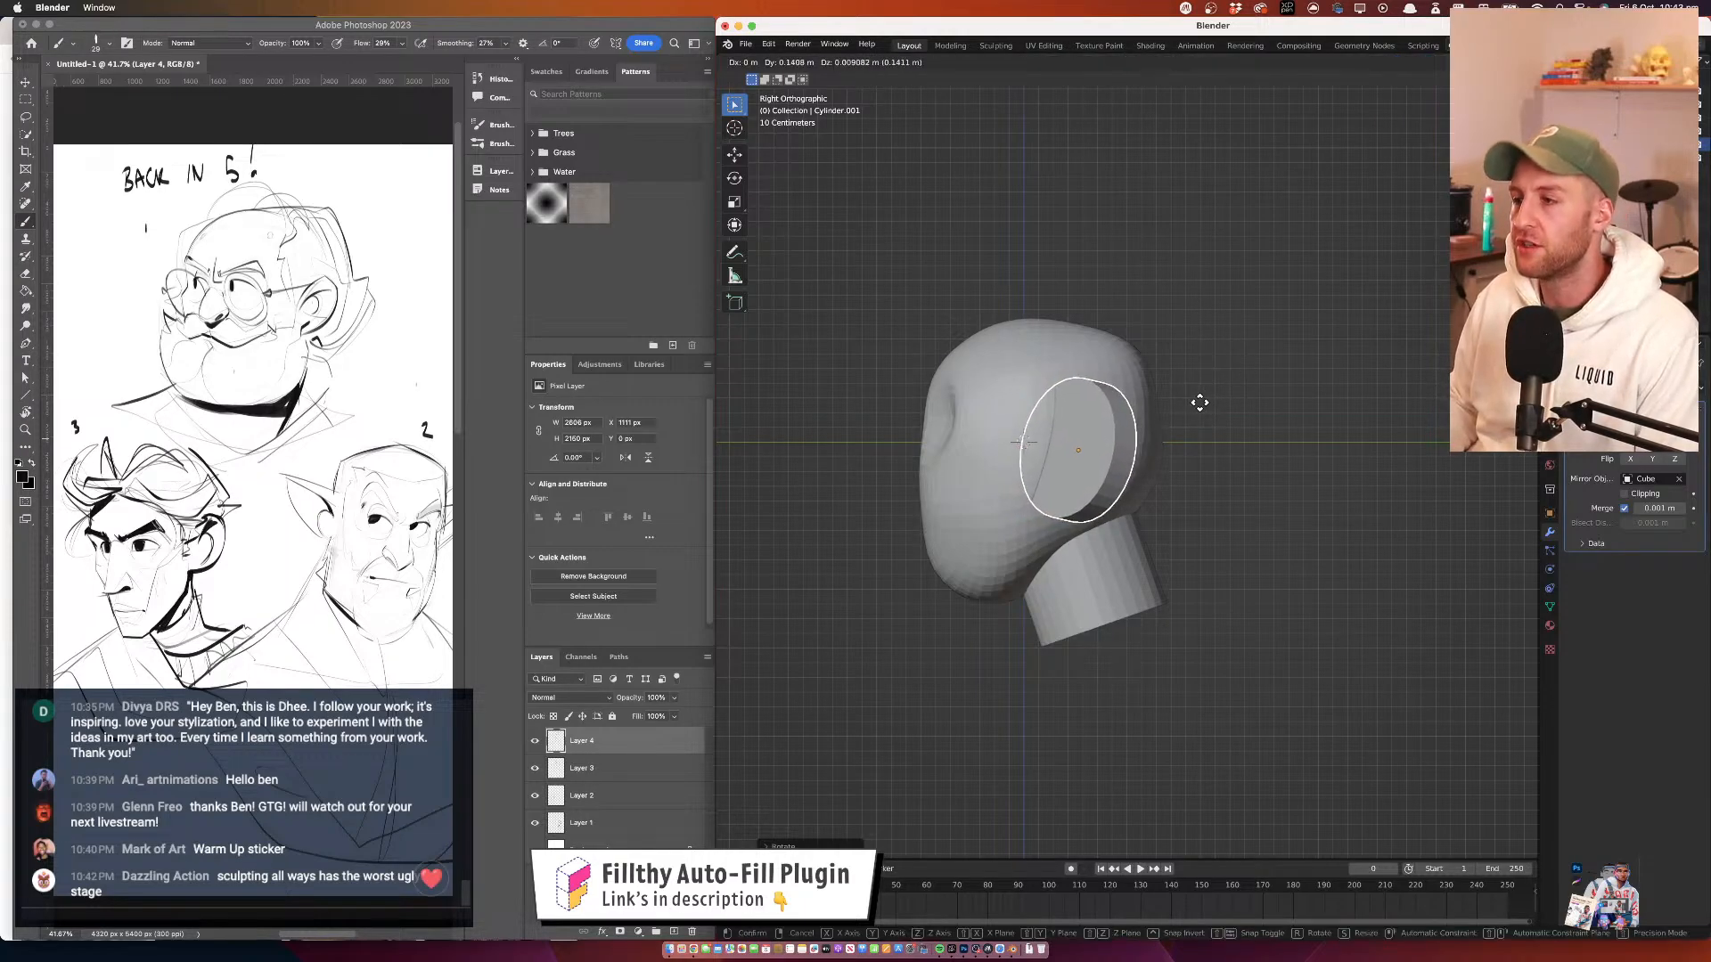
pyautogui.click(1203, 406)
pyautogui.click(1228, 376)
pyautogui.moveTo(1082, 323); pyautogui.dragTo(1153, 408)
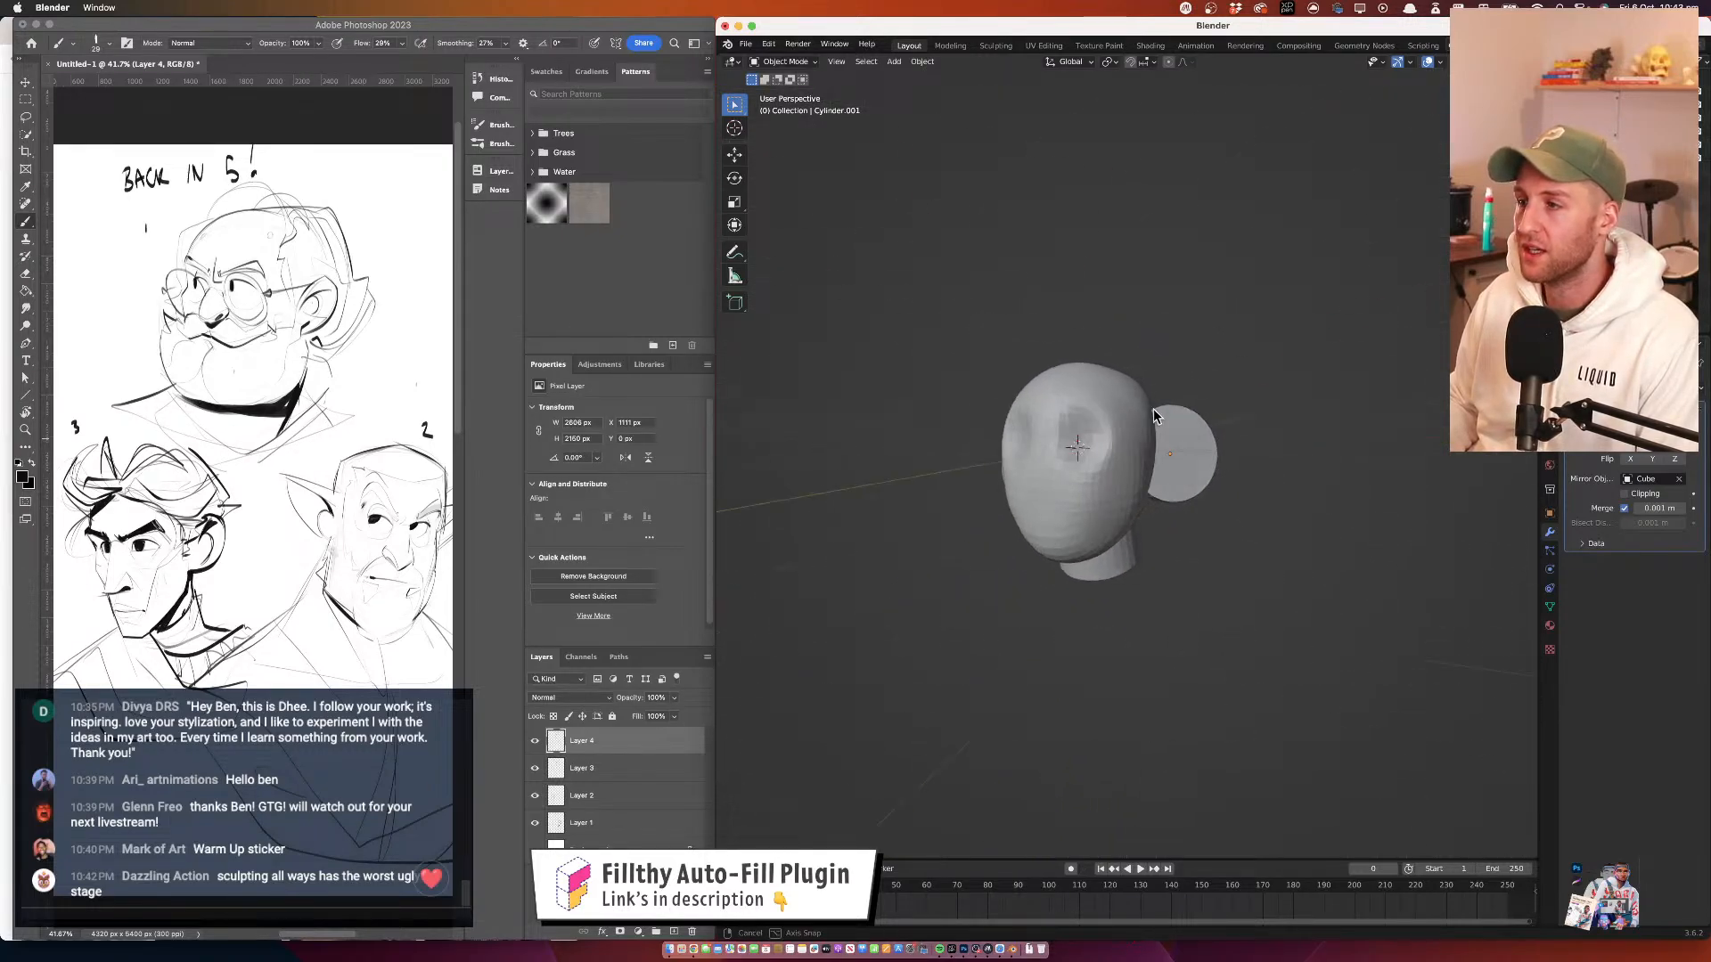
pyautogui.click(1199, 435)
pyautogui.scroll(6, 1276, 407)
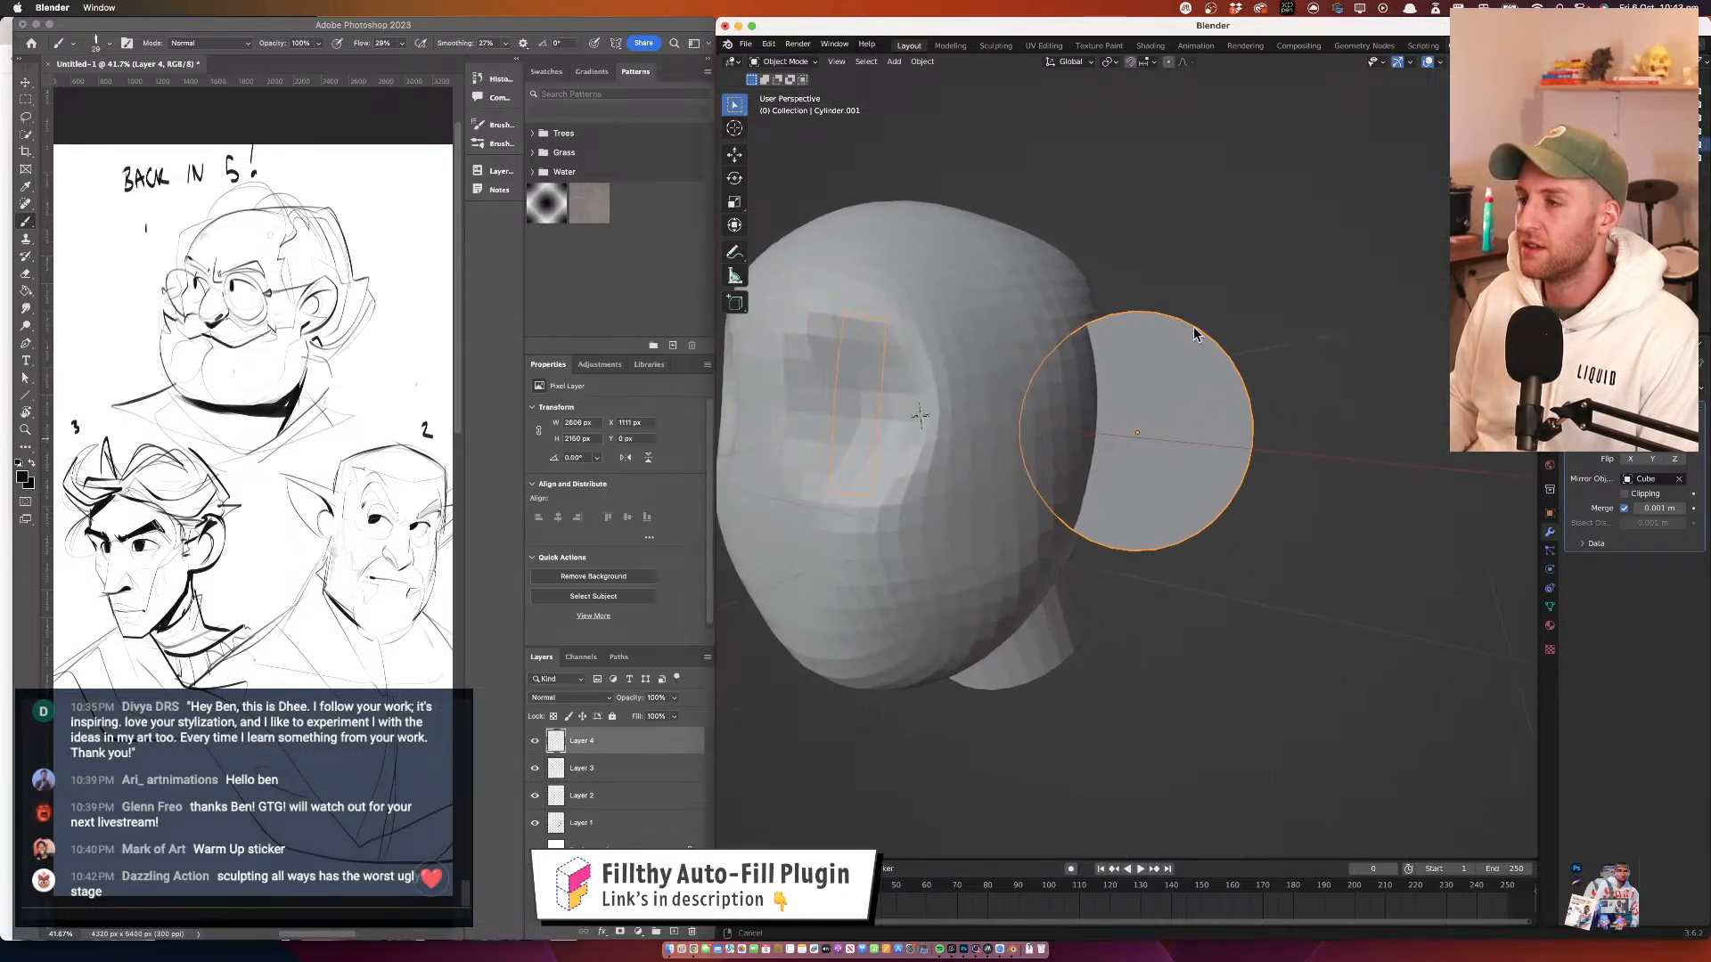
pyautogui.click(784, 61)
pyautogui.click(780, 112)
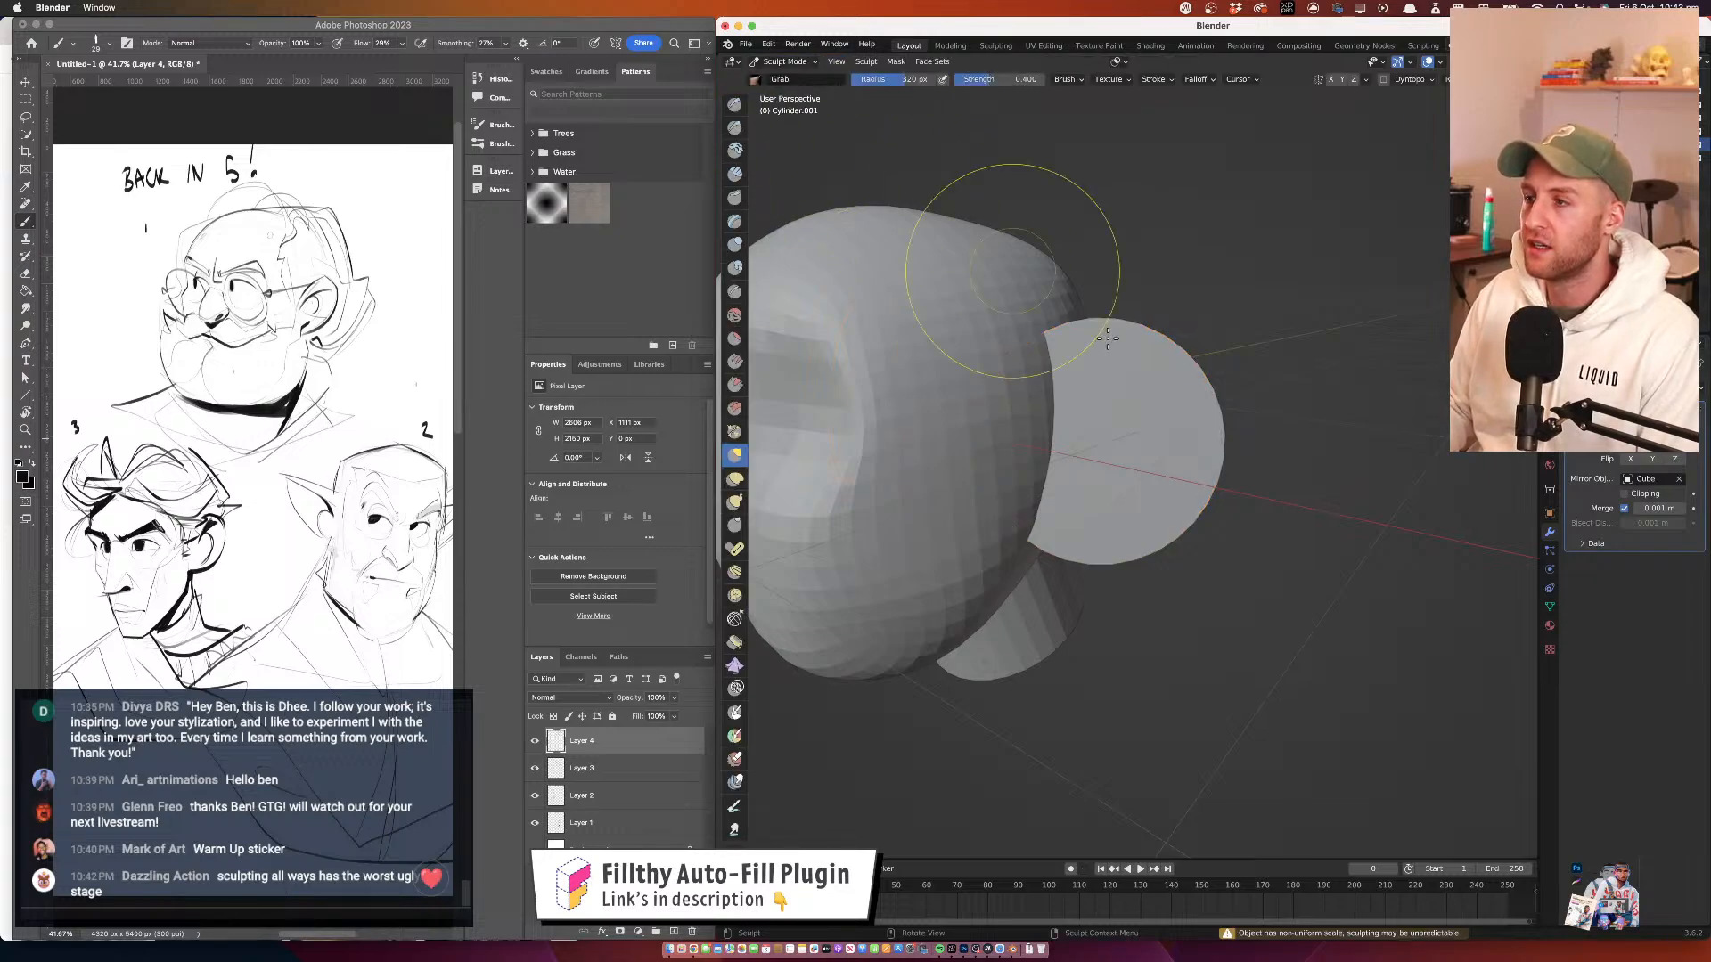
pyautogui.click(765, 62)
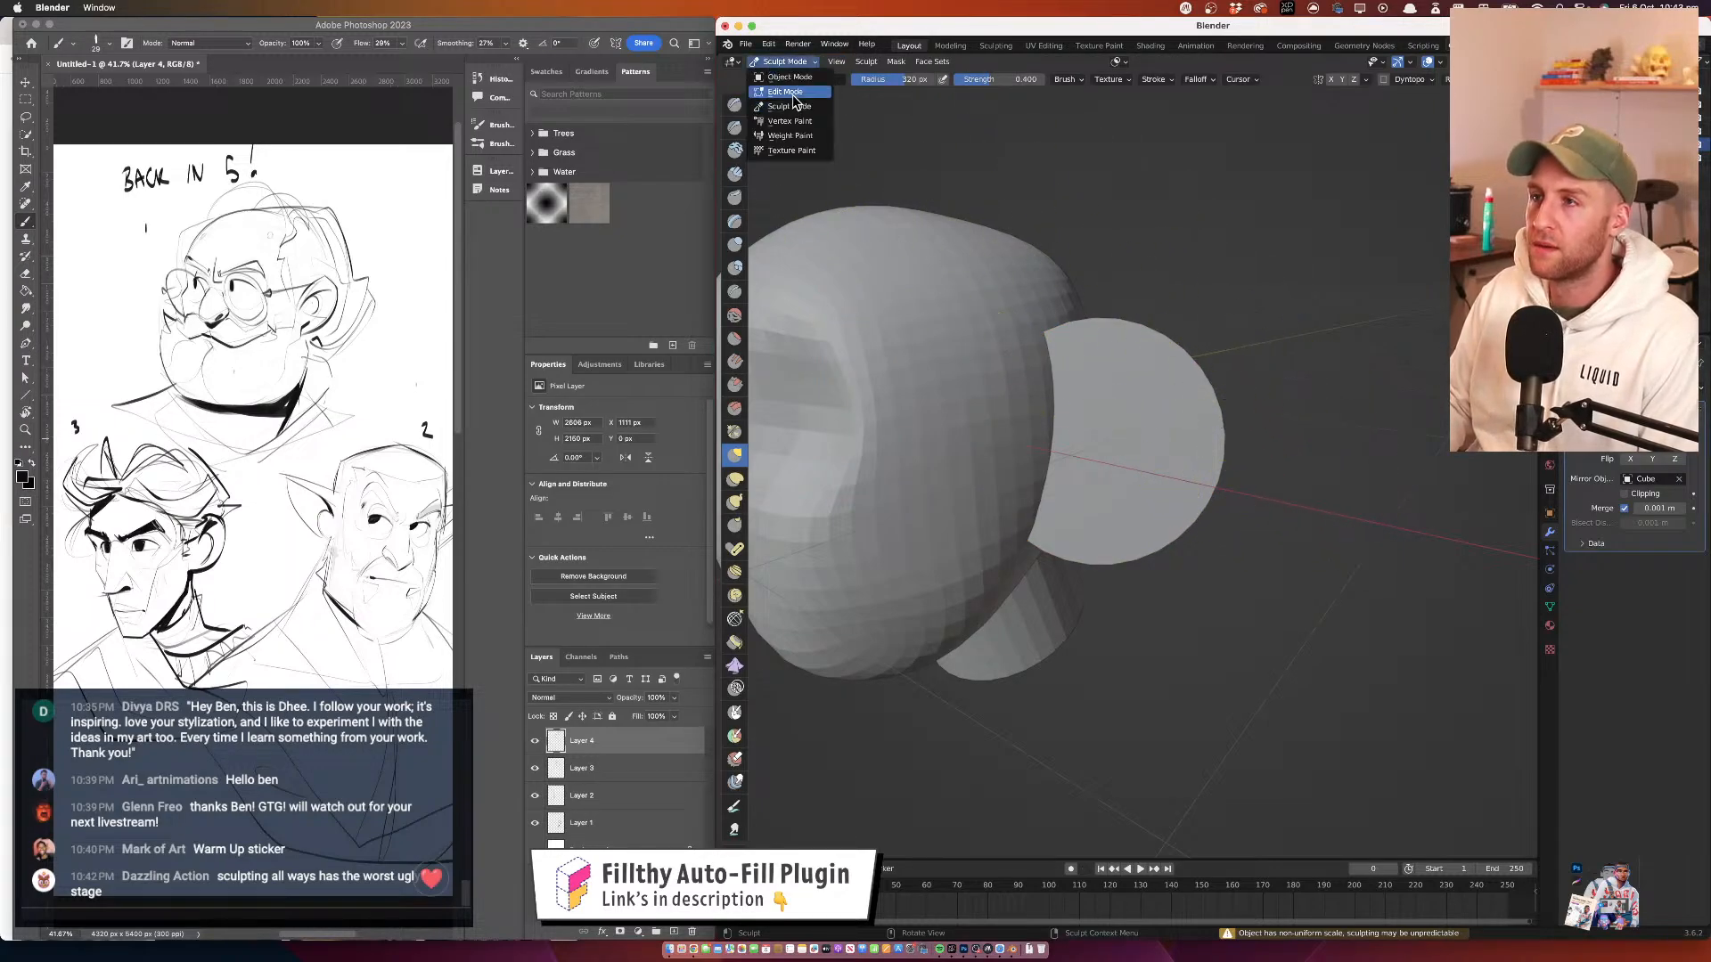
pyautogui.click(781, 95)
pyautogui.click(781, 62)
pyautogui.click(781, 78)
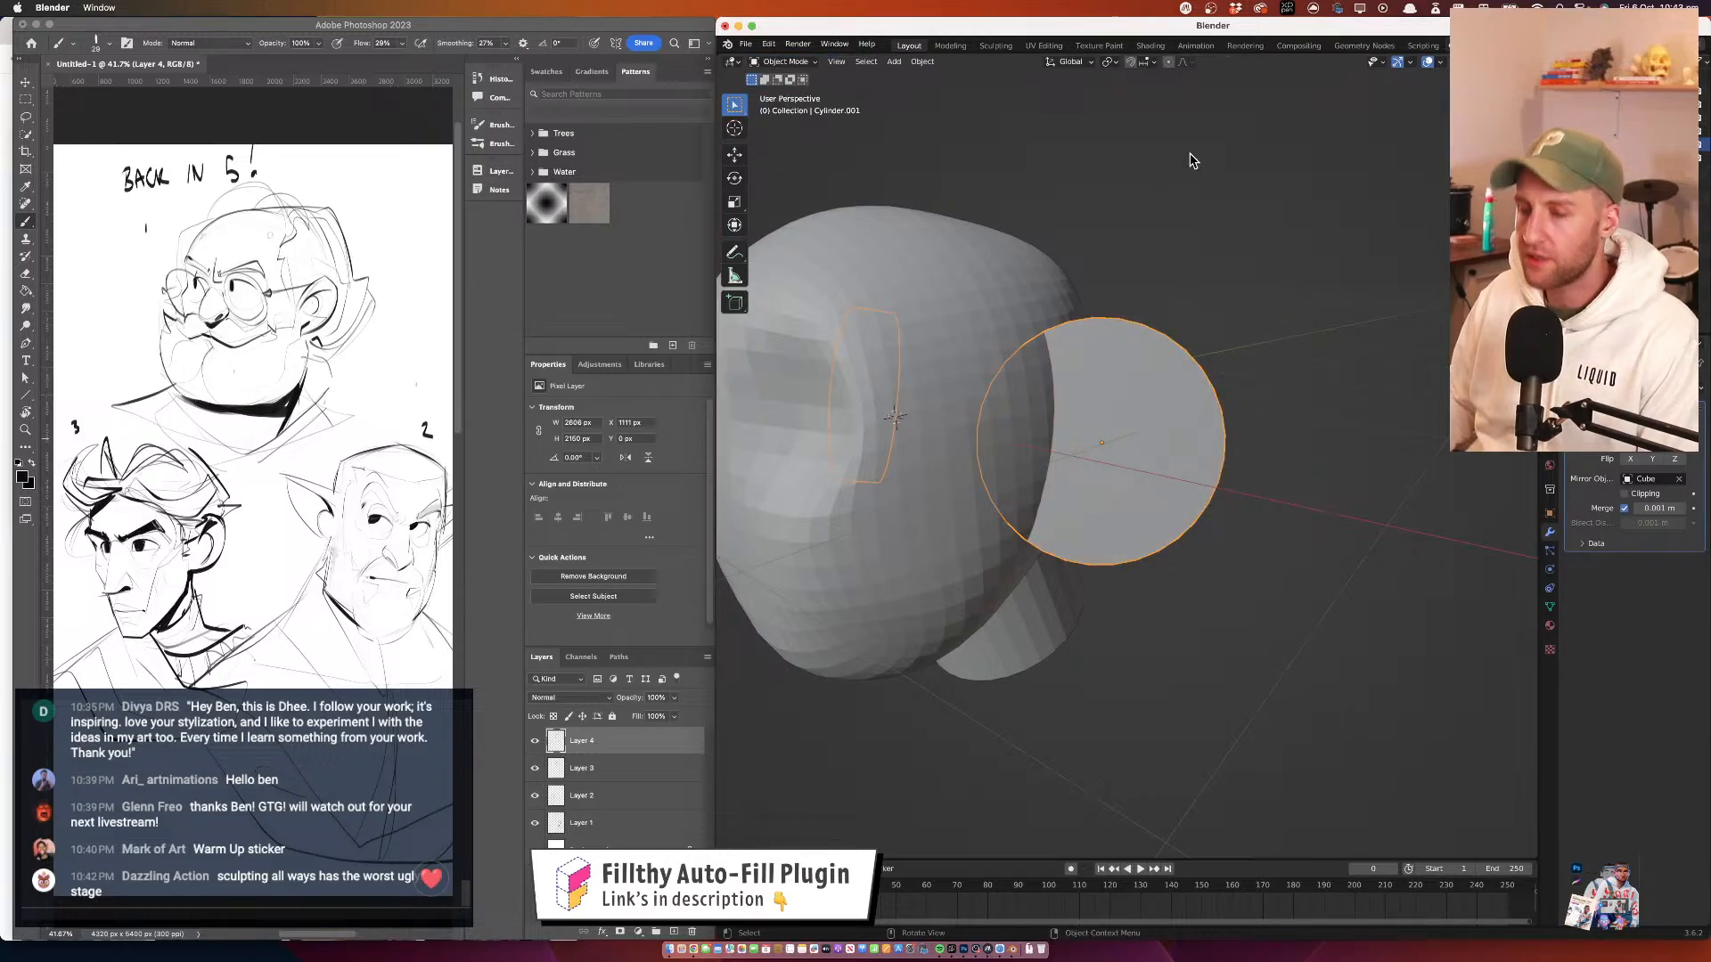
# Switch the transform orientation to Local and narrow the ear disc along its local Y axis to about 0.8 scale
pyautogui.press('s')
pyautogui.click(1091, 106)
pyautogui.click(1072, 62)
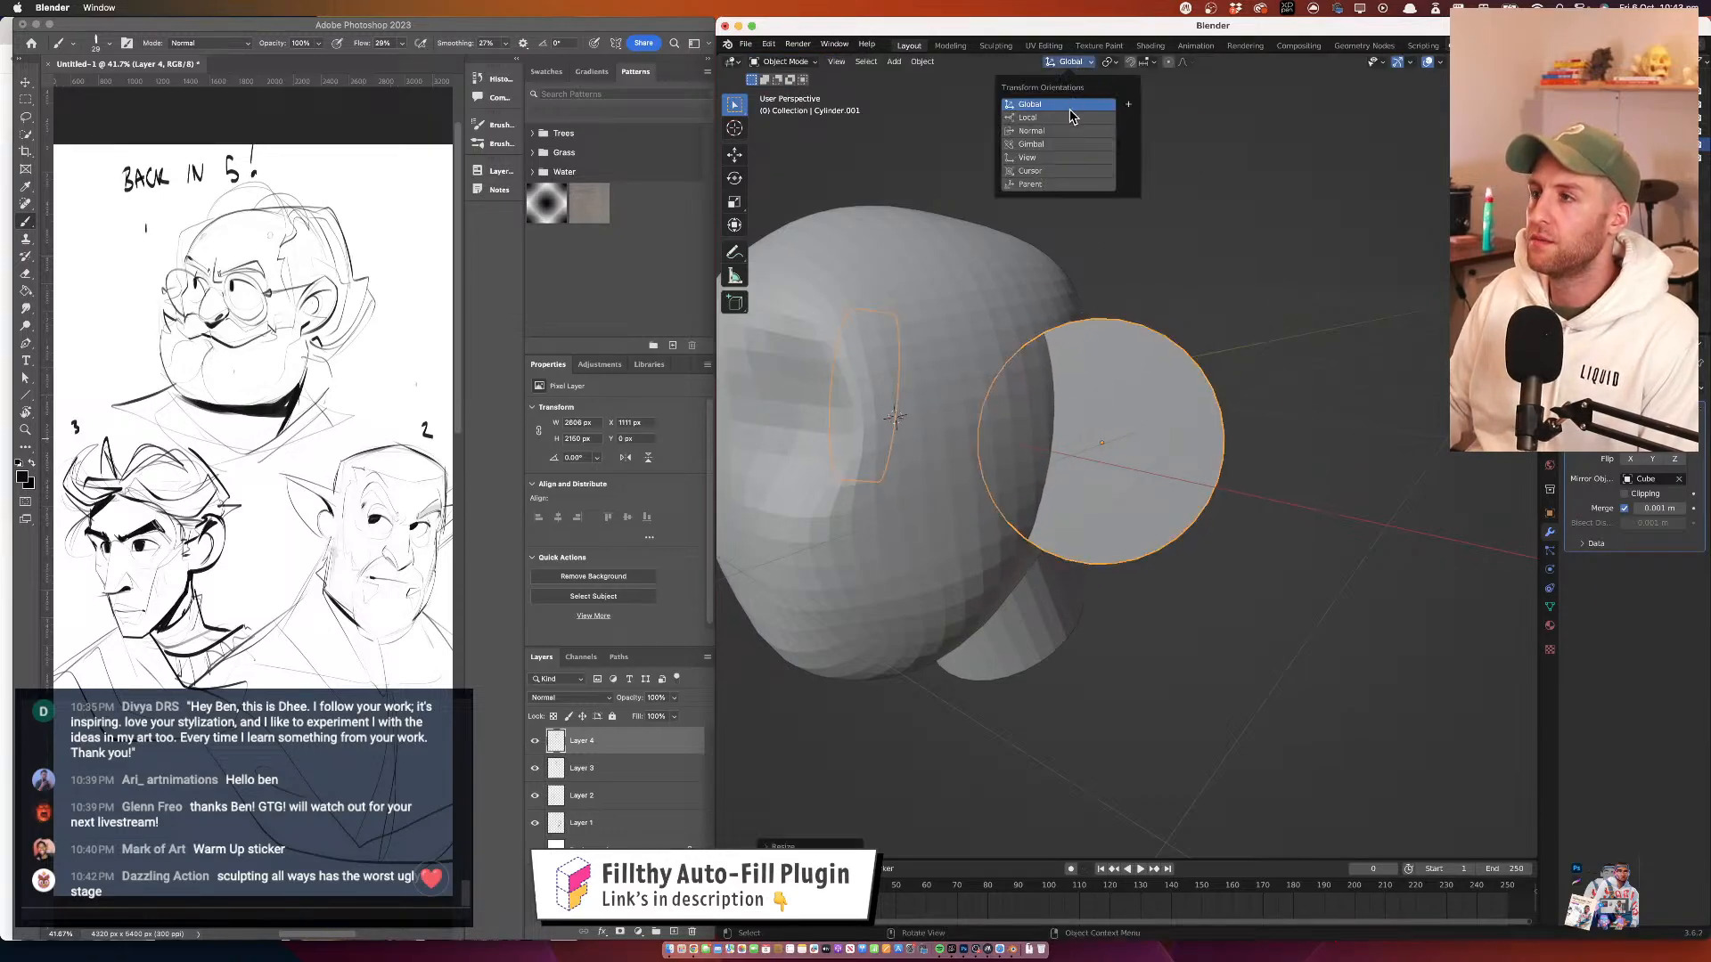
pyautogui.click(1034, 117)
pyautogui.press('s')
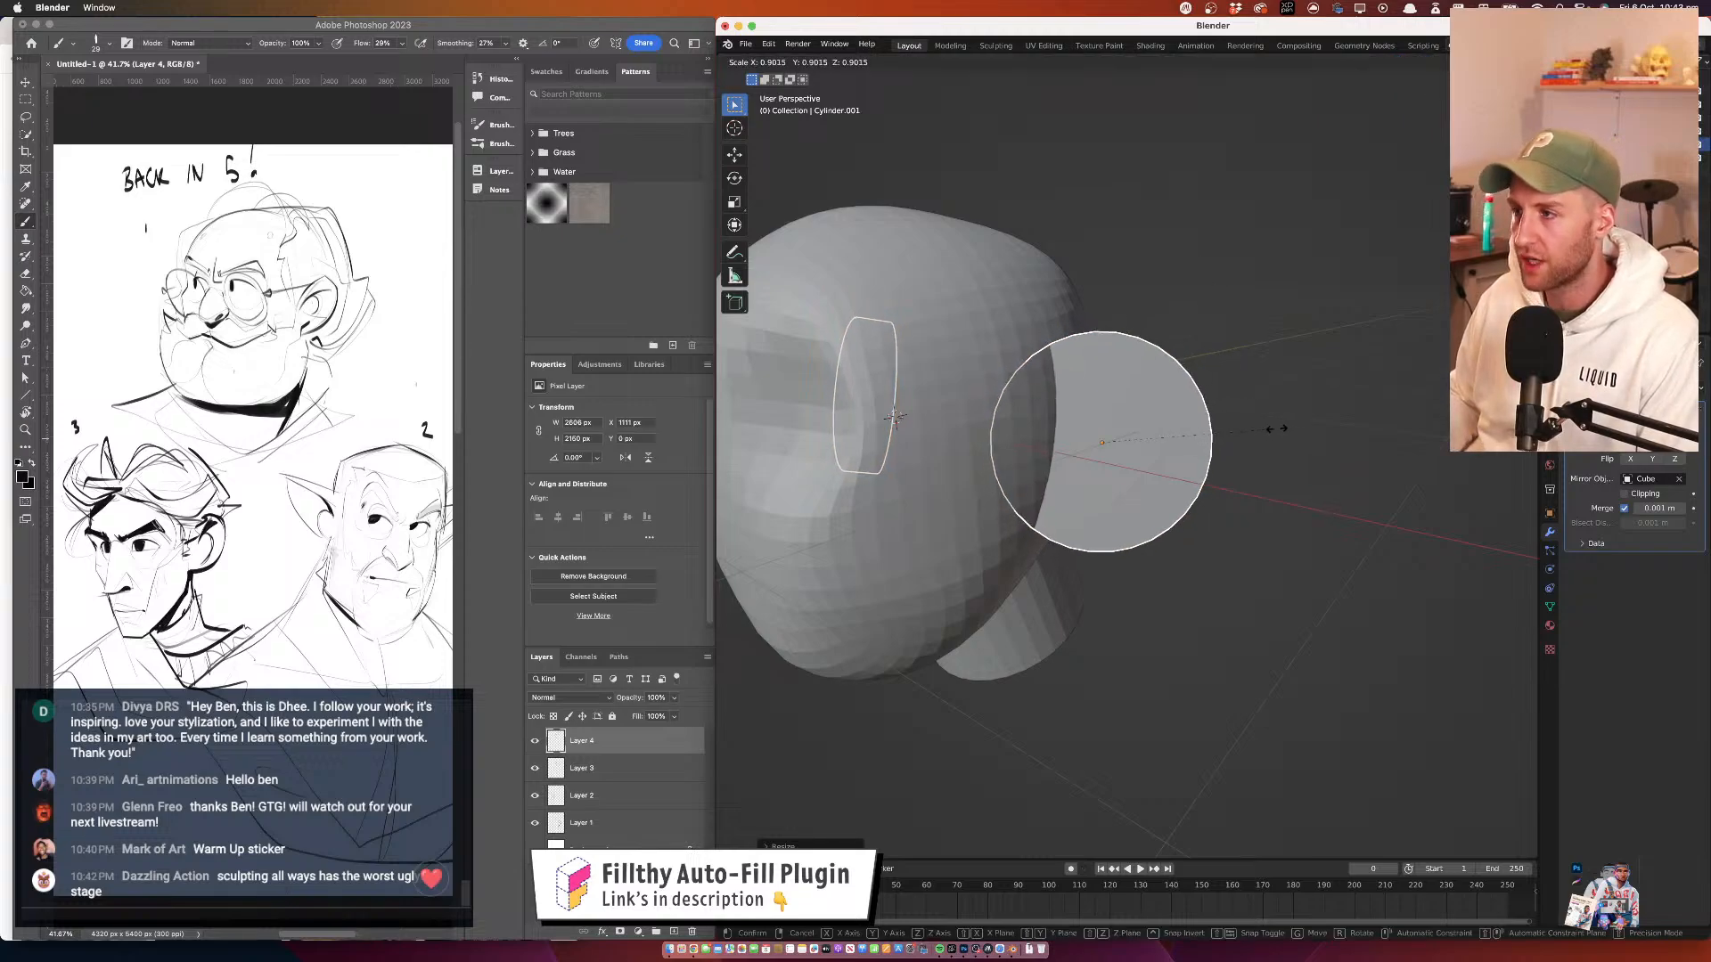
pyautogui.press('Escape')
pyautogui.press('s')
pyautogui.press('x')
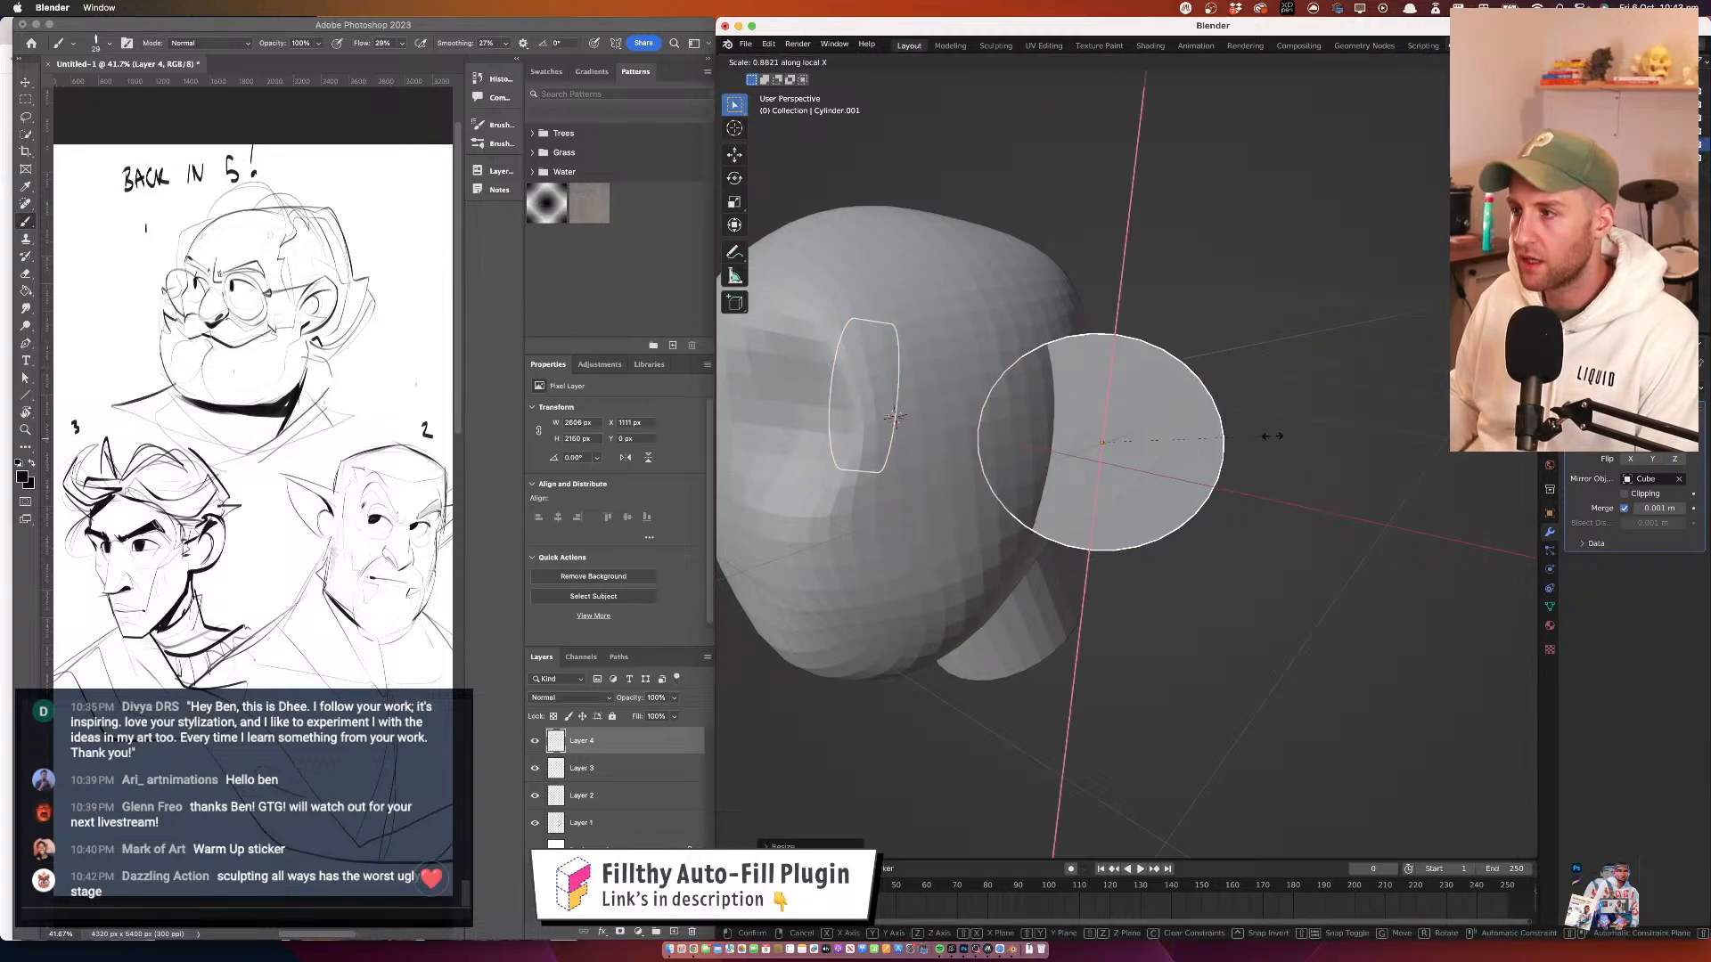
pyautogui.press('Escape')
pyautogui.press('s')
pyautogui.press('y')
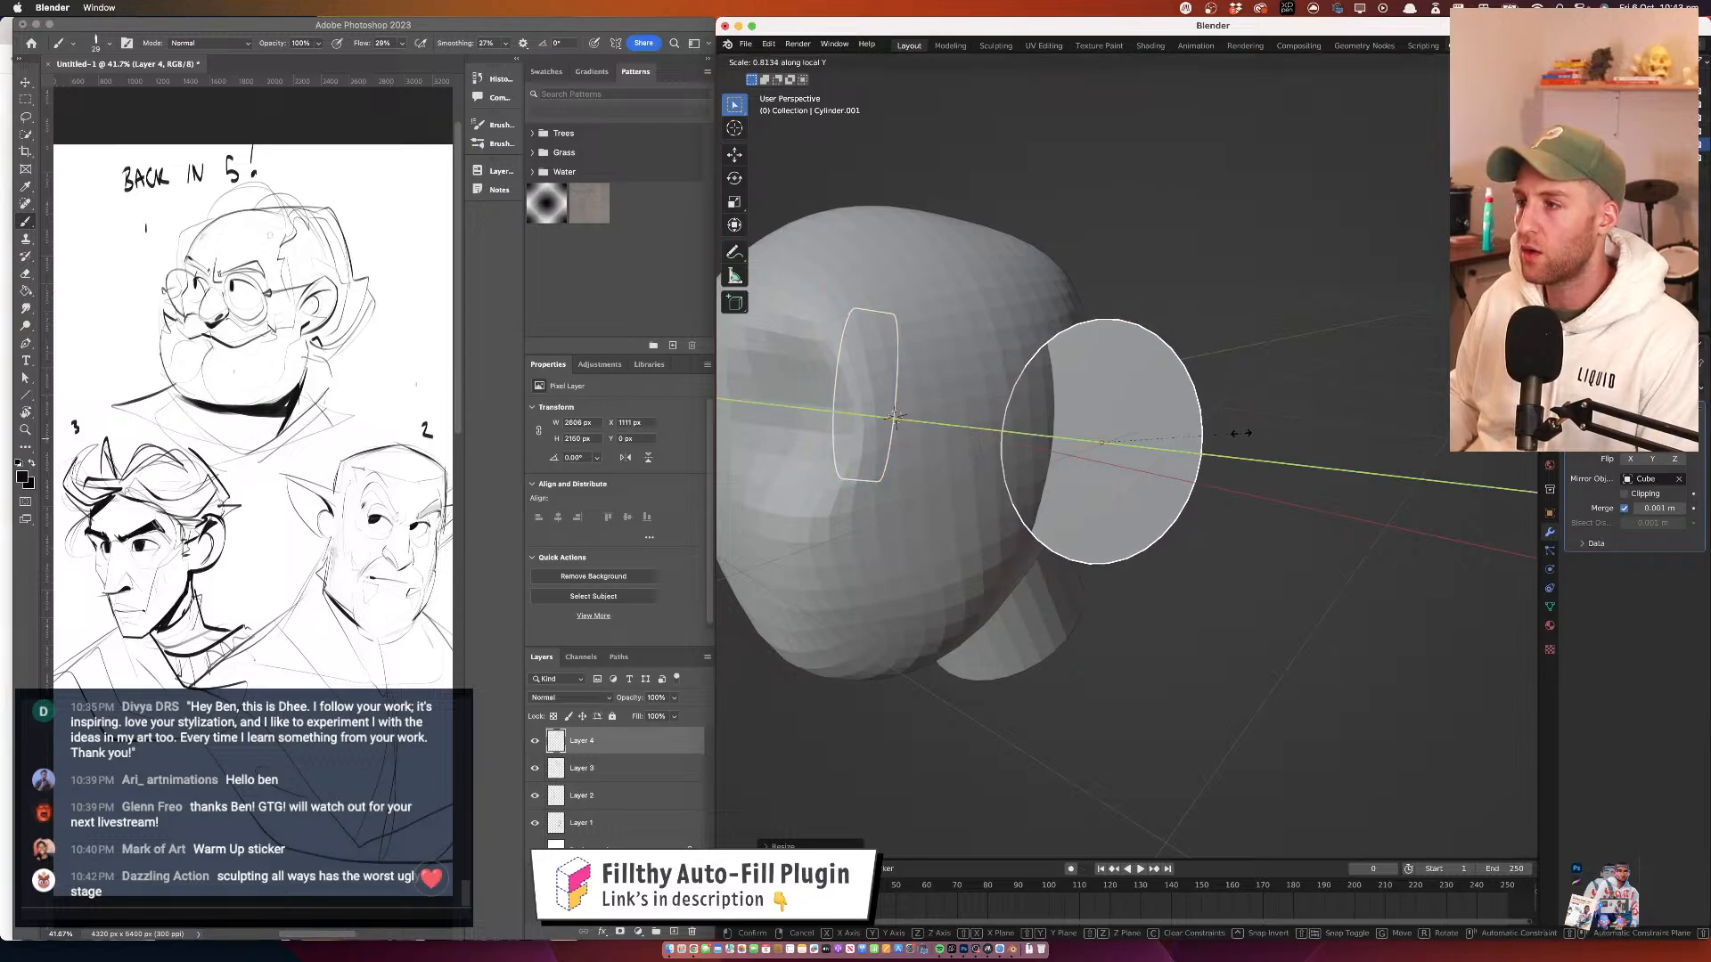
pyautogui.click(1197, 393)
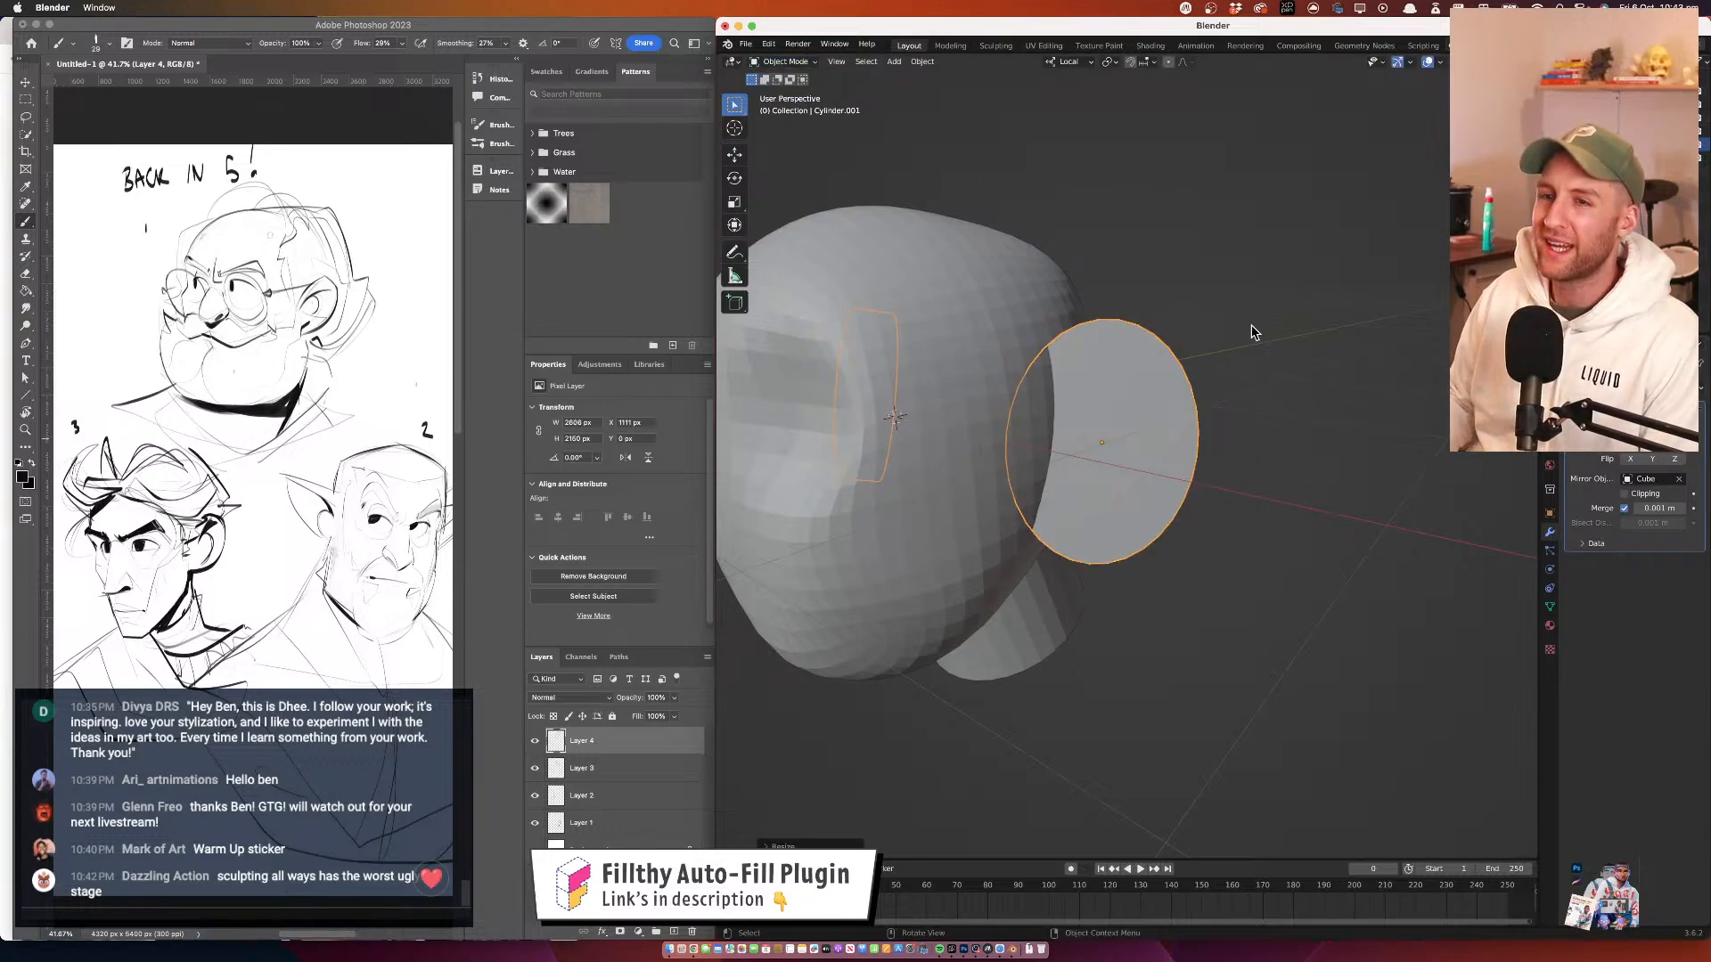
# Rotate the ear disc slightly, and in the right side view shrink it uniformly to about 0.8 scale
pyautogui.press('r')
pyautogui.click(1303, 383)
pyautogui.moveTo(1303, 385); pyautogui.dragTo(1076, 441)
pyautogui.scroll(-4, 1046, 460)
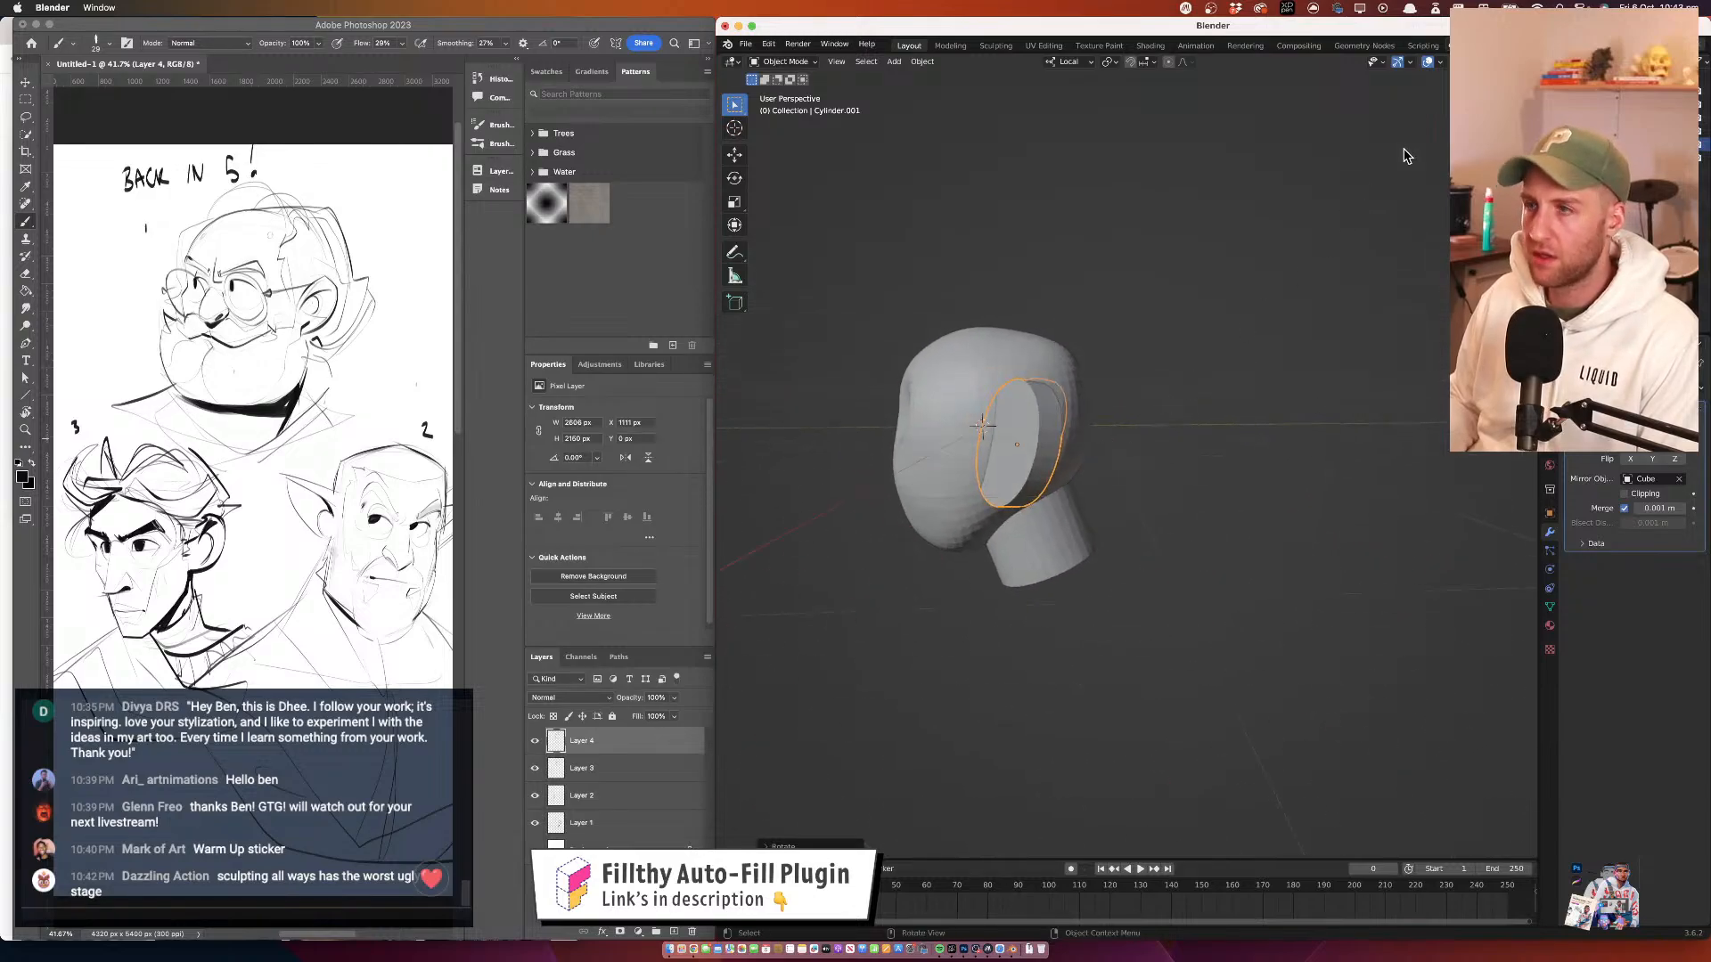
pyautogui.press('KP_3')
pyautogui.press('s')
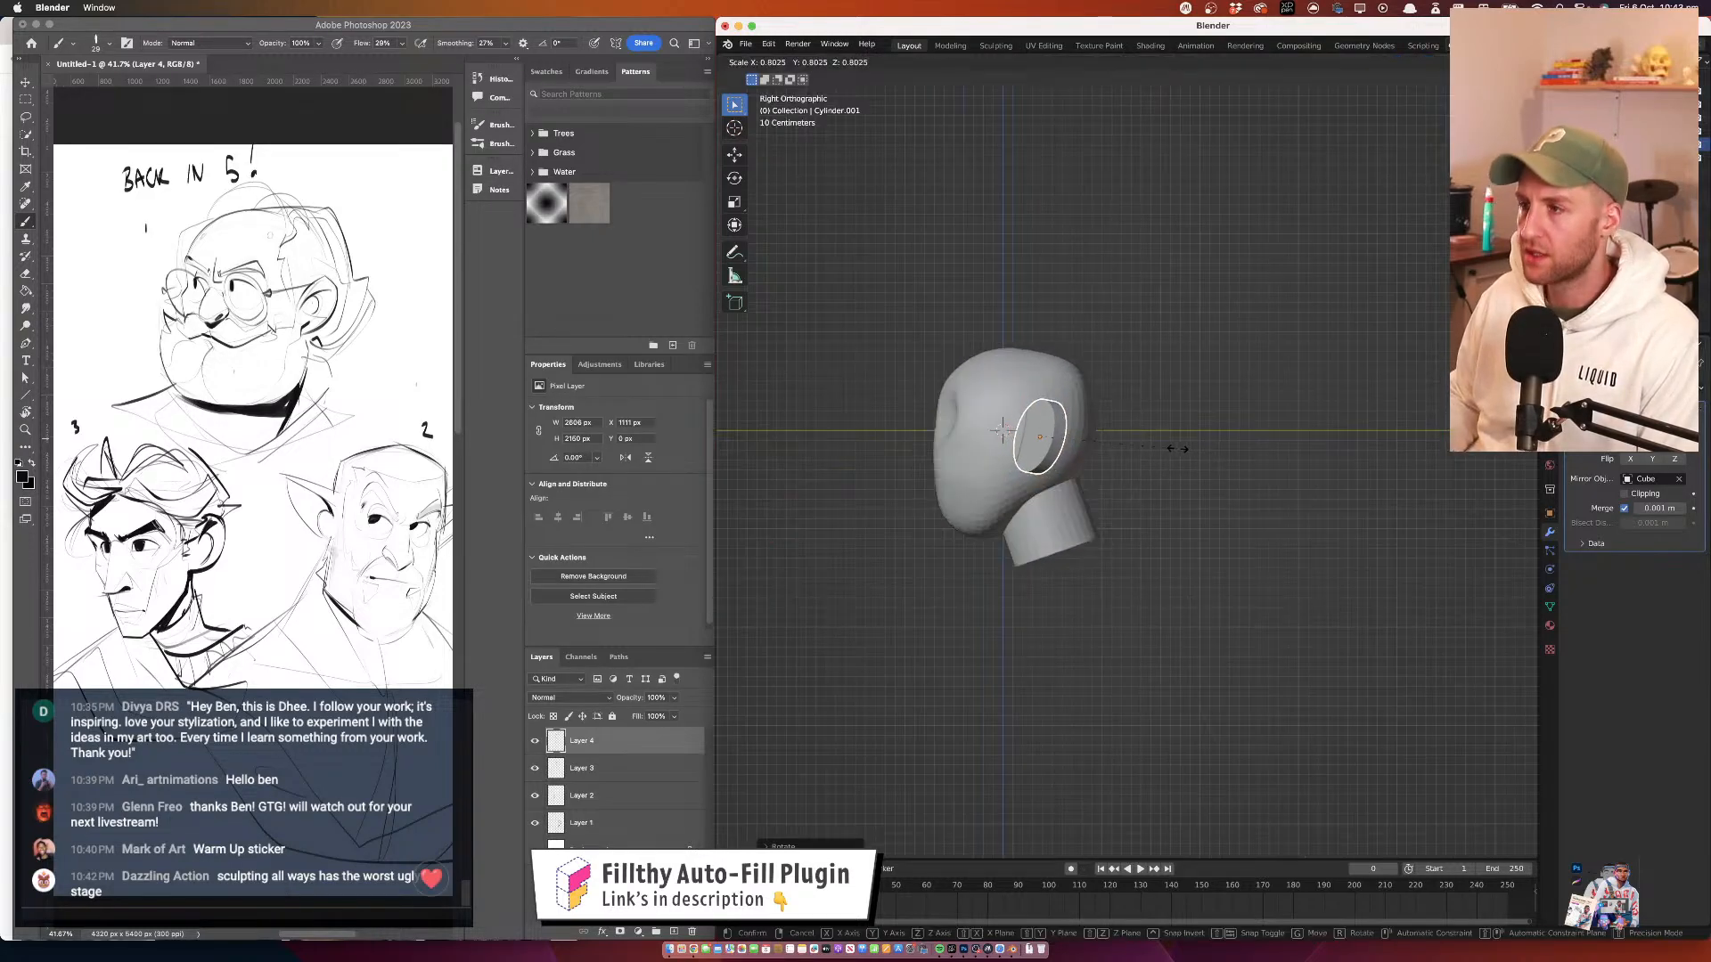
pyautogui.click(1176, 455)
# In the front view, move the mirrored ears slightly inward against the sides of the head
pyautogui.moveTo(1034, 429); pyautogui.dragTo(1150, 419)
pyautogui.press('KP_1')
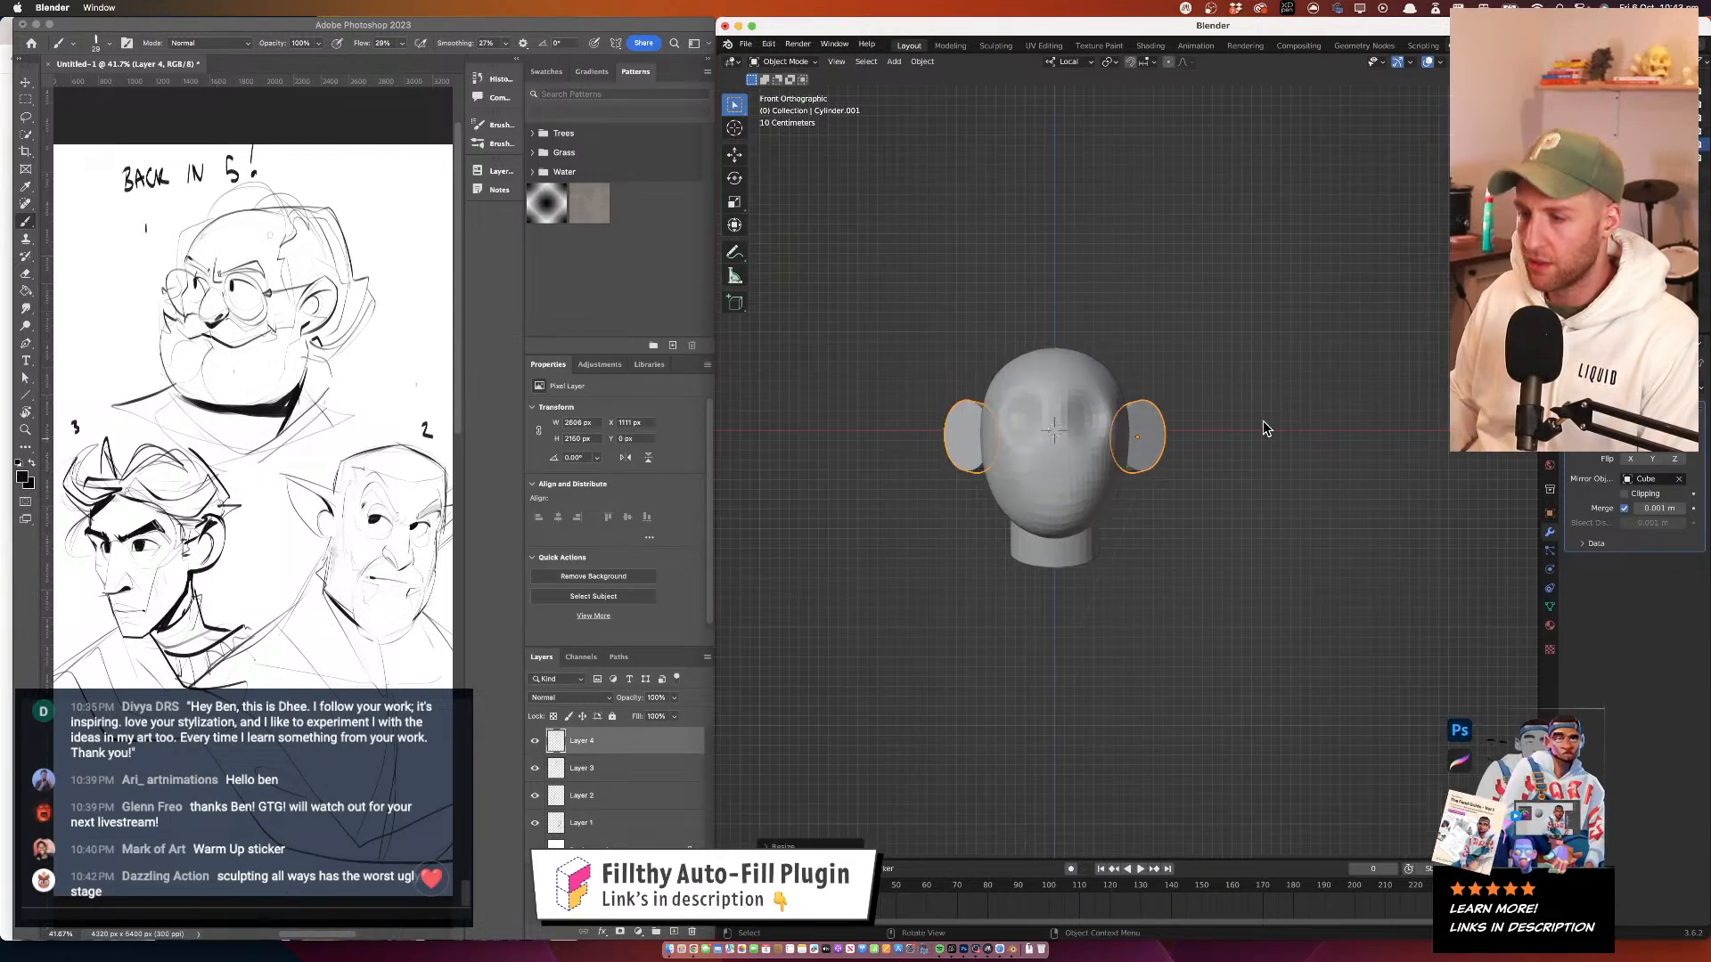
pyautogui.click(1267, 420)
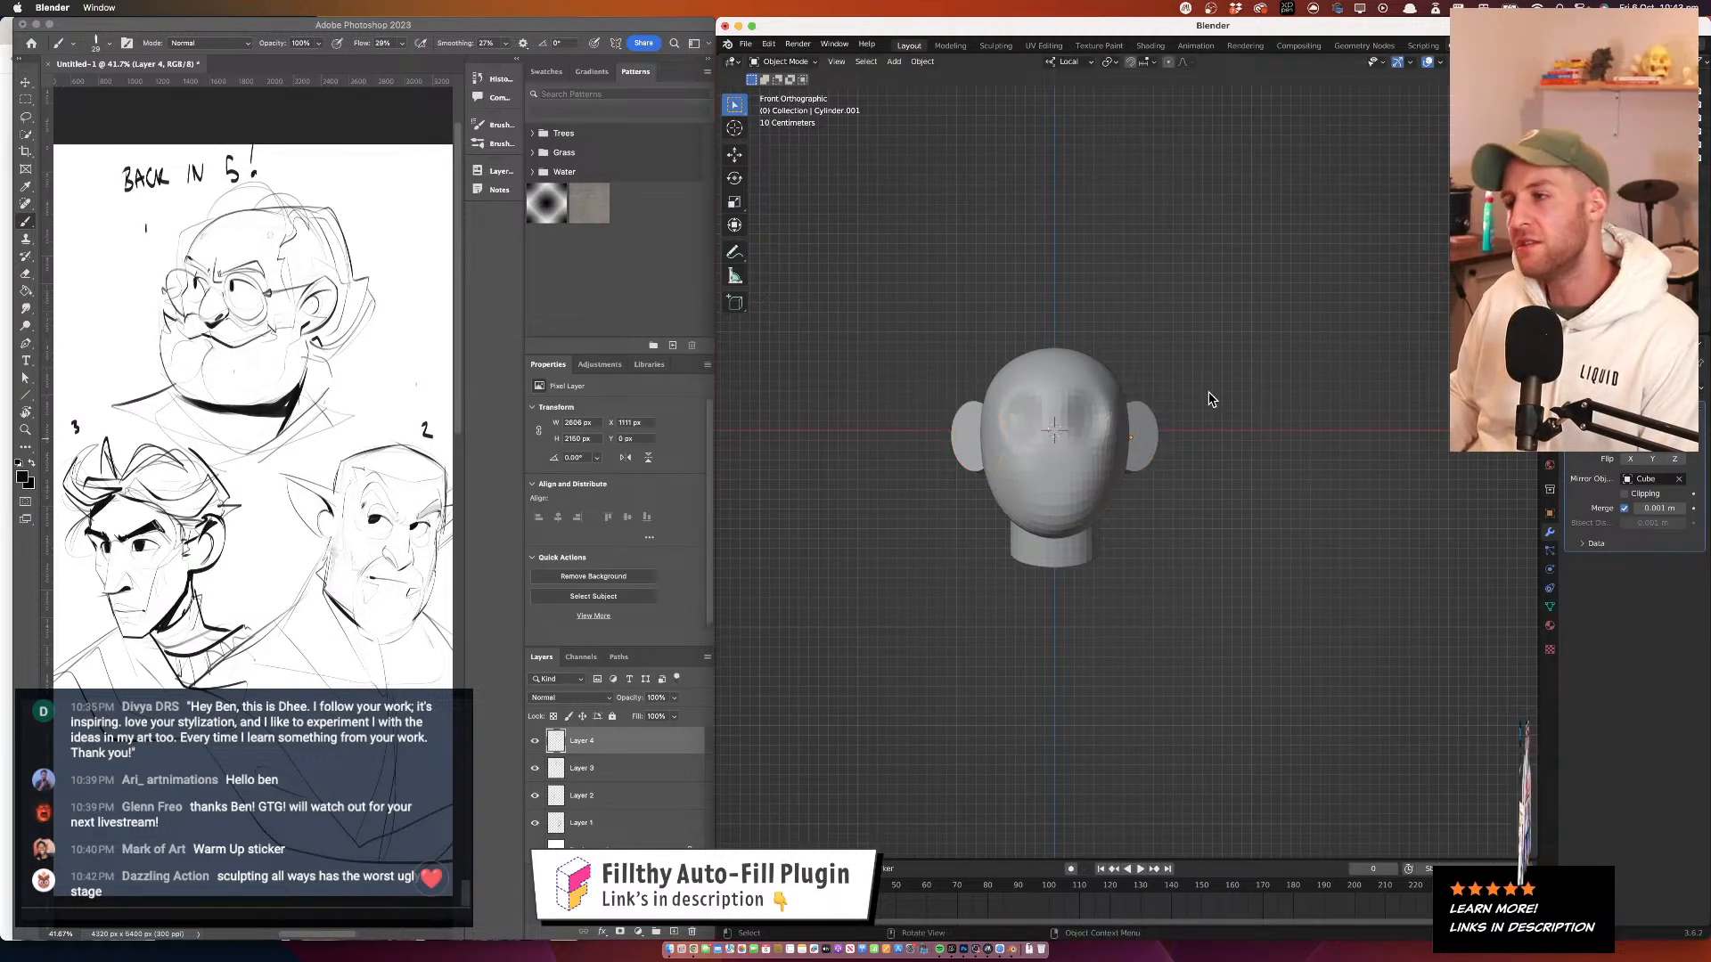
# Add a cube mesh for the nose and, in the right side view, scale it down to about one third
pyautogui.scroll(3, 1185, 357)
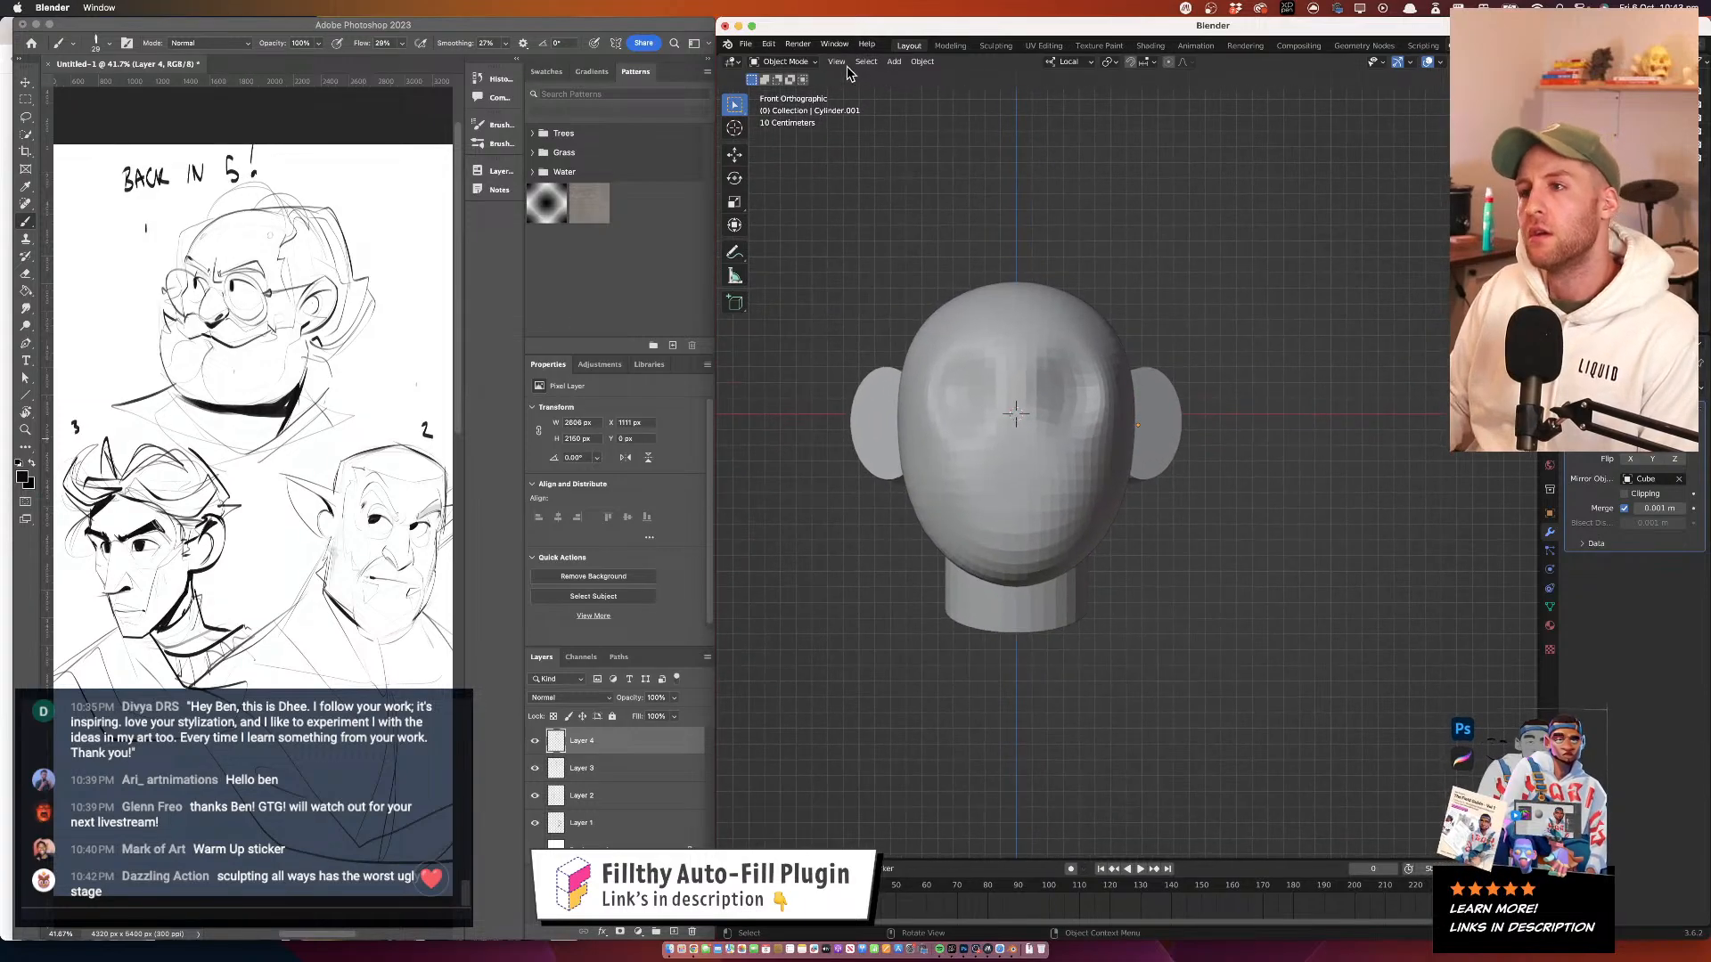
pyautogui.click(894, 62)
pyautogui.moveTo(918, 77)
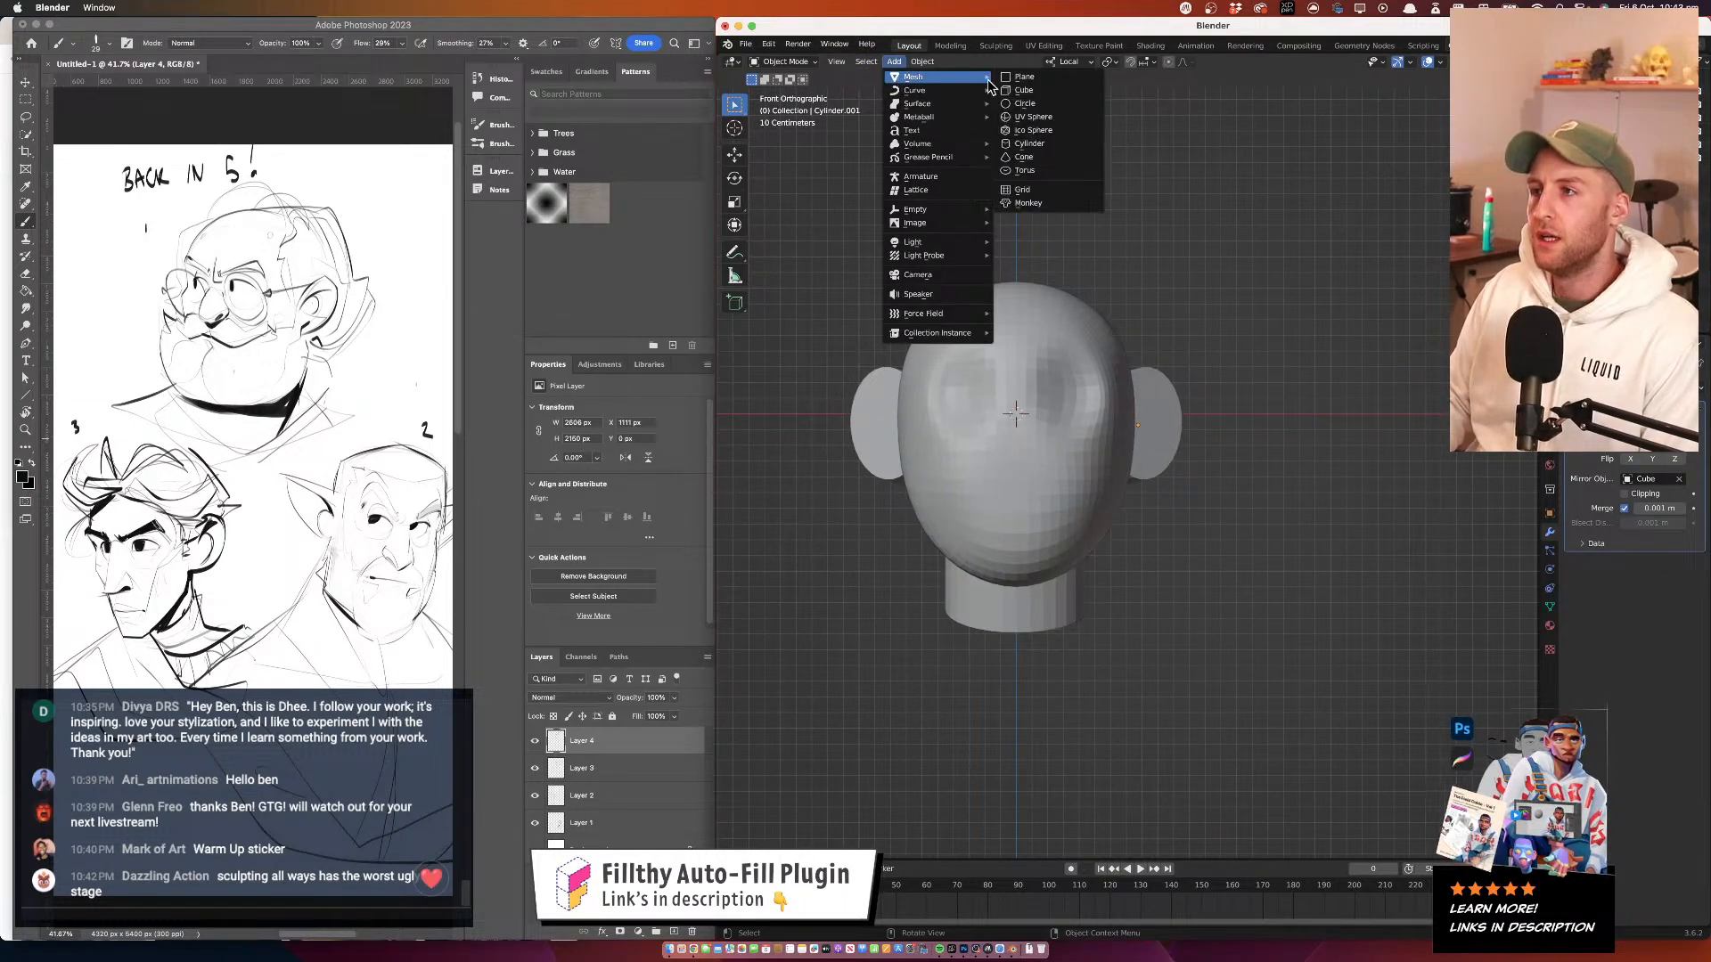
pyautogui.click(1048, 92)
pyautogui.moveTo(1162, 267); pyautogui.dragTo(1198, 312)
pyautogui.press('KP_3')
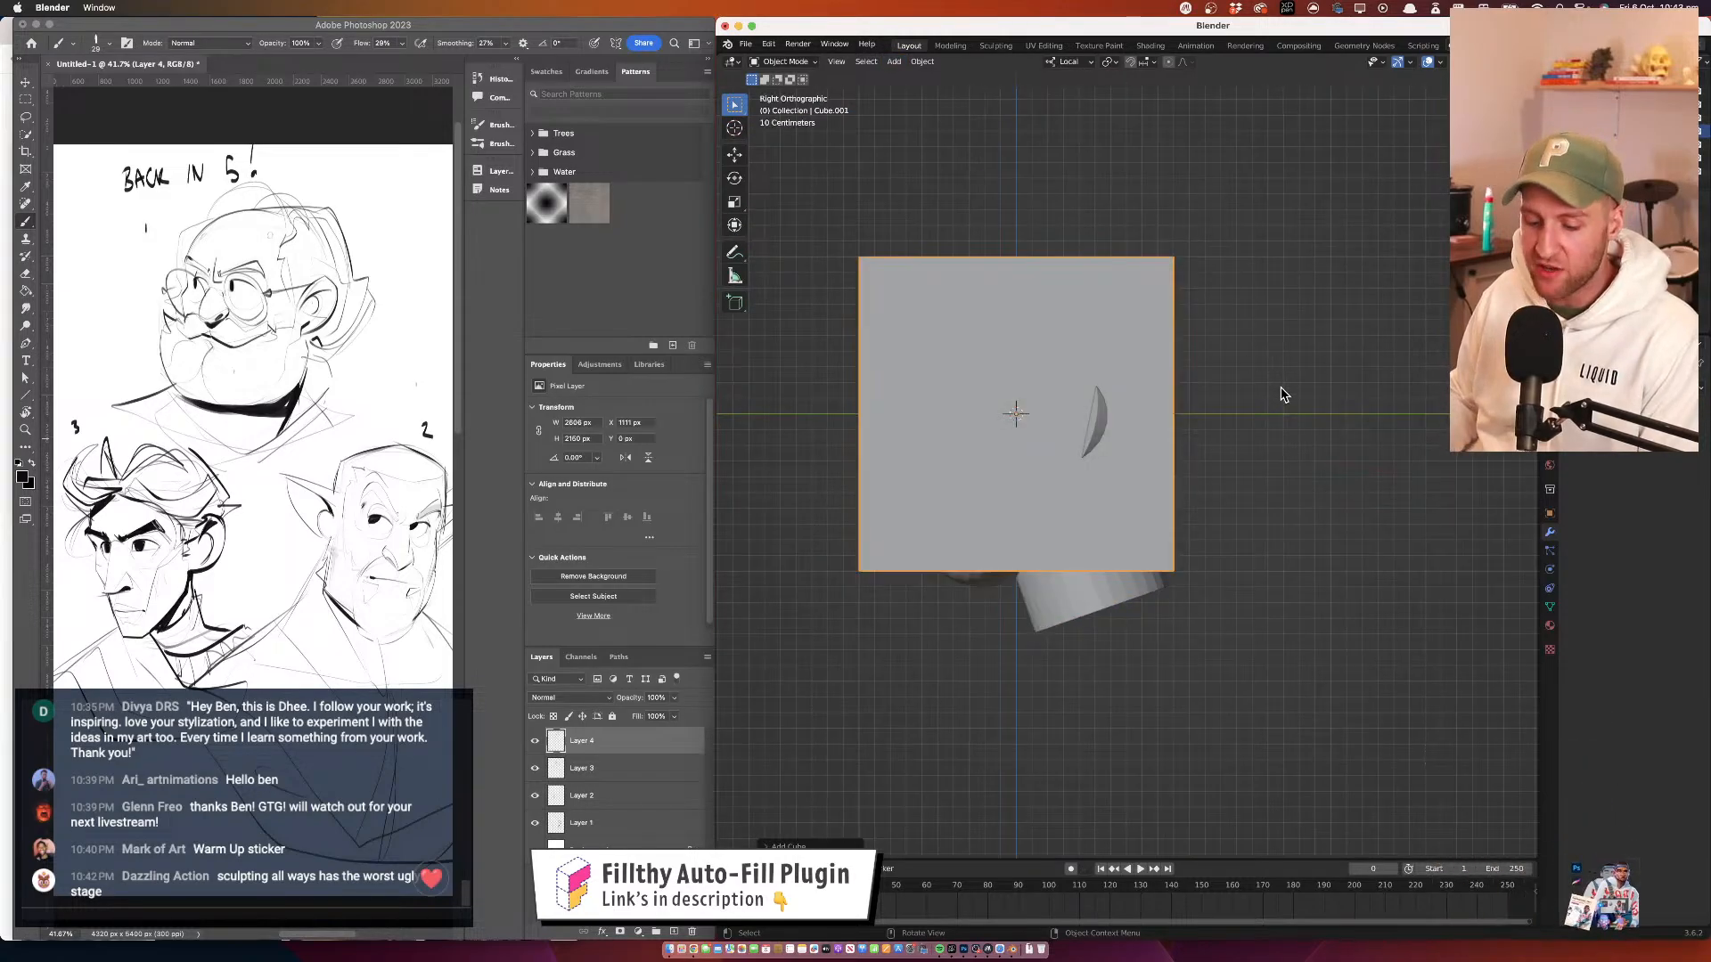
pyautogui.press('s')
pyautogui.click(1104, 393)
# Move the nose cube to the front of the face and tilt it so that a corner protrudes from the profile
pyautogui.press('g')
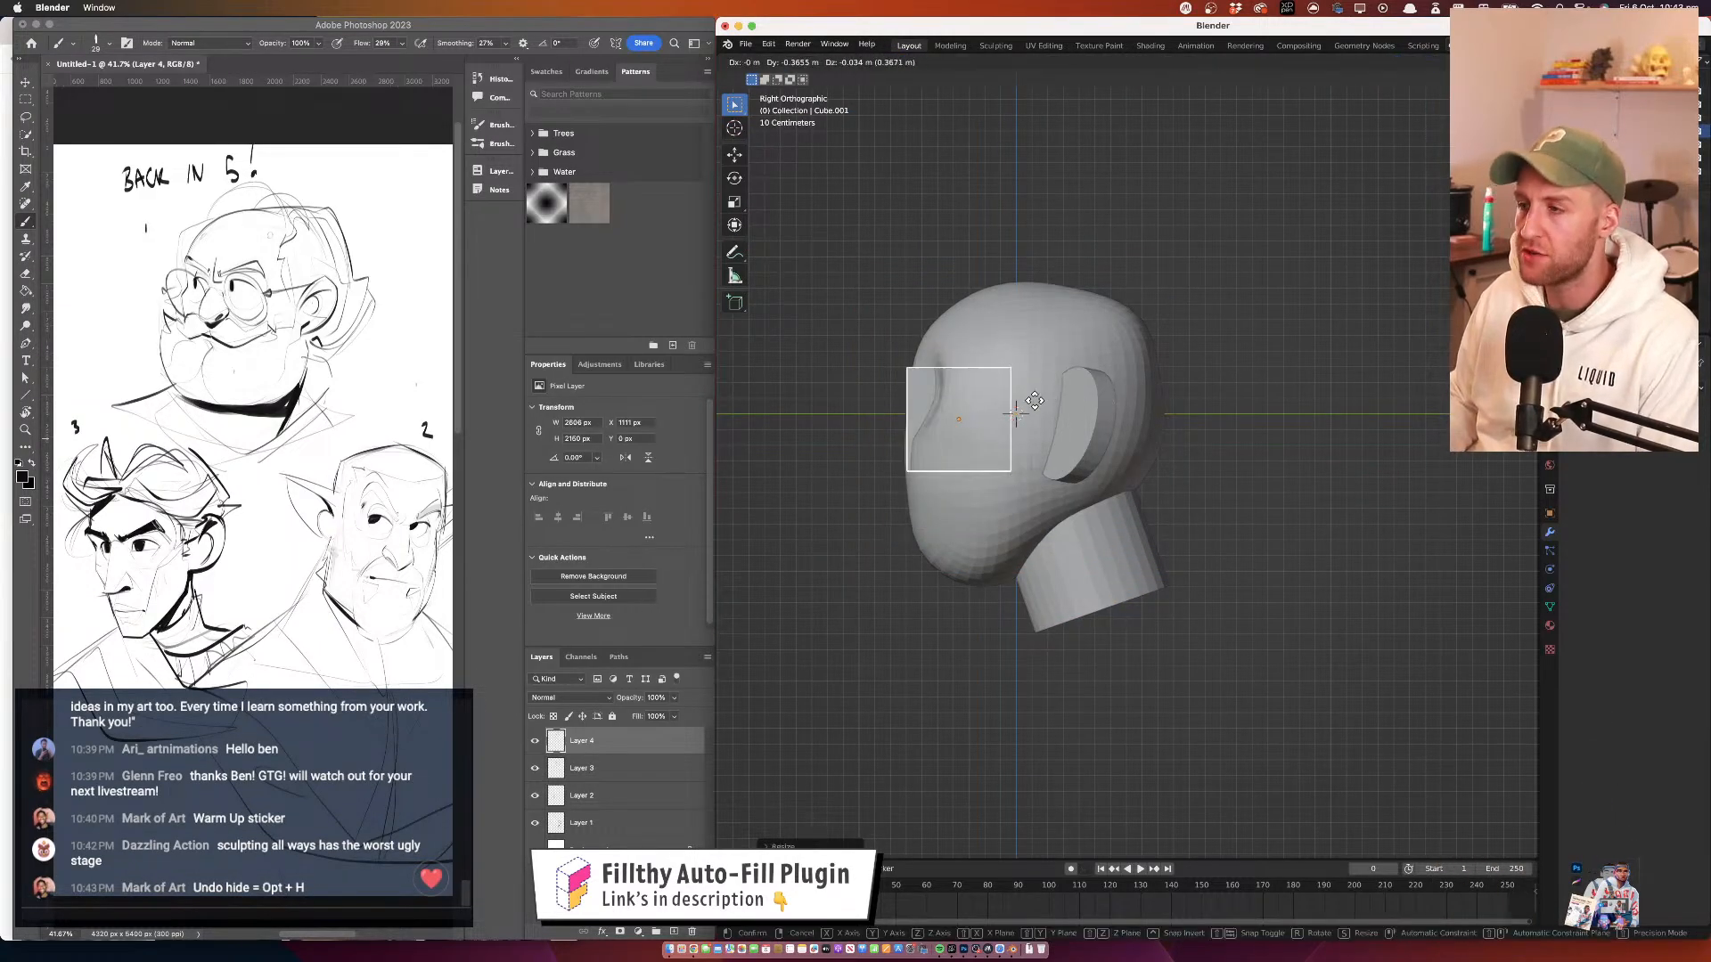
pyautogui.click(984, 407)
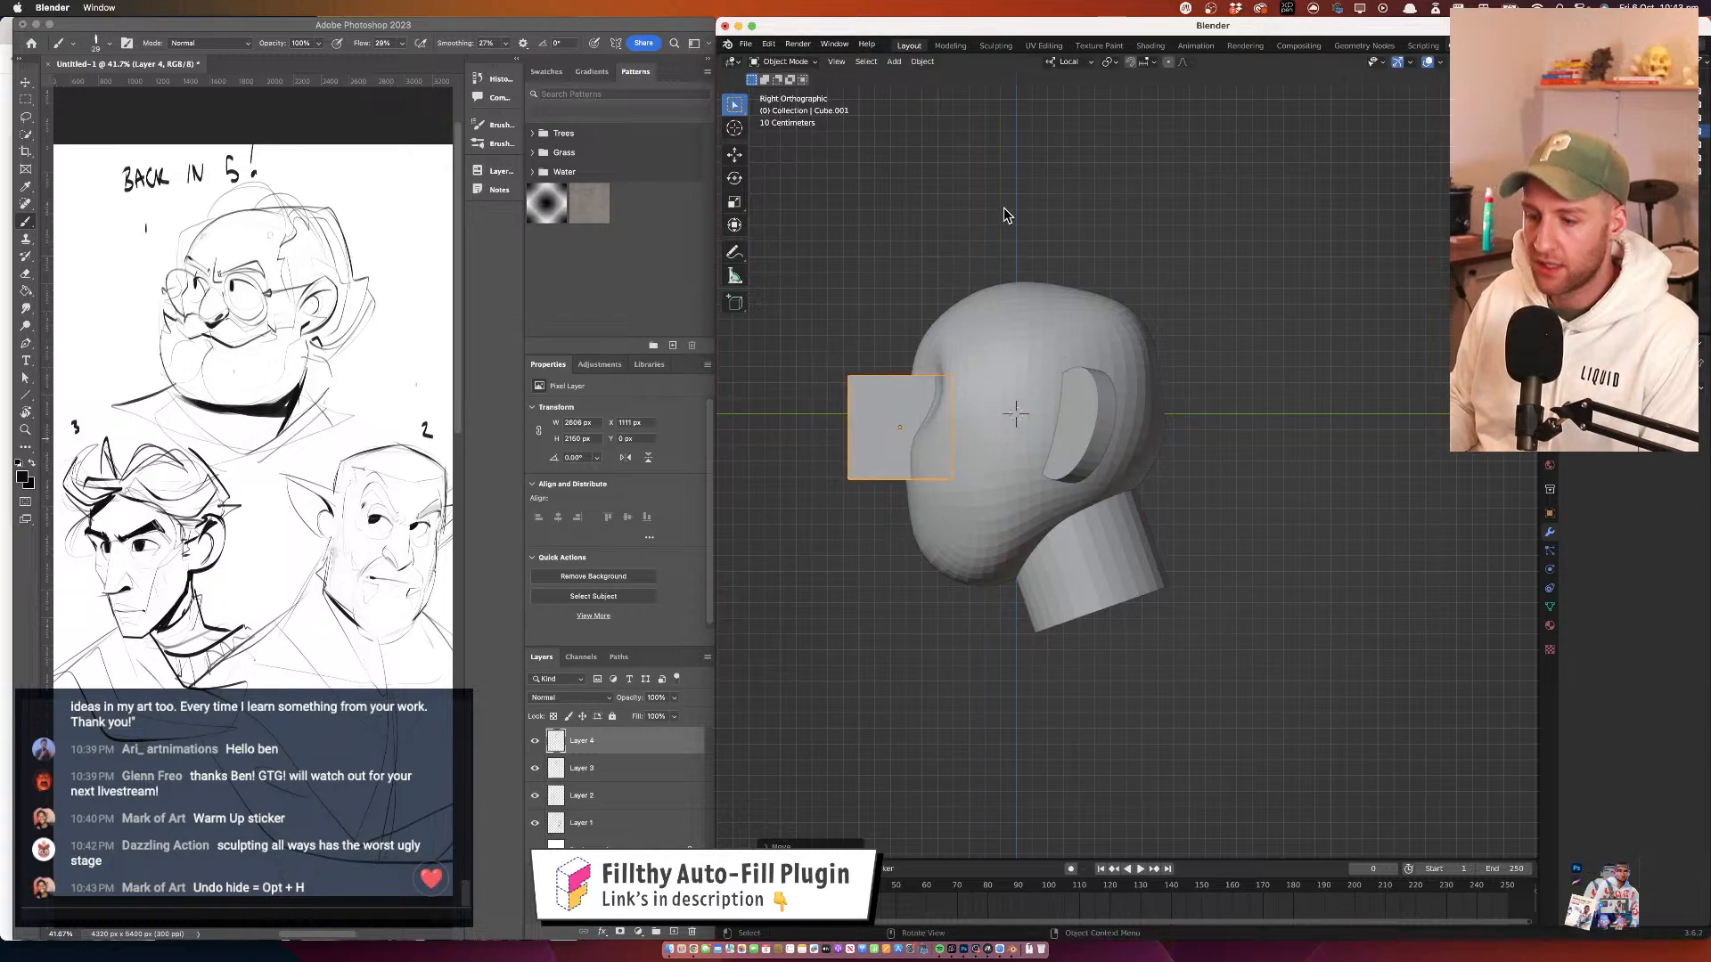
pyautogui.press('r')
pyautogui.click(1095, 360)
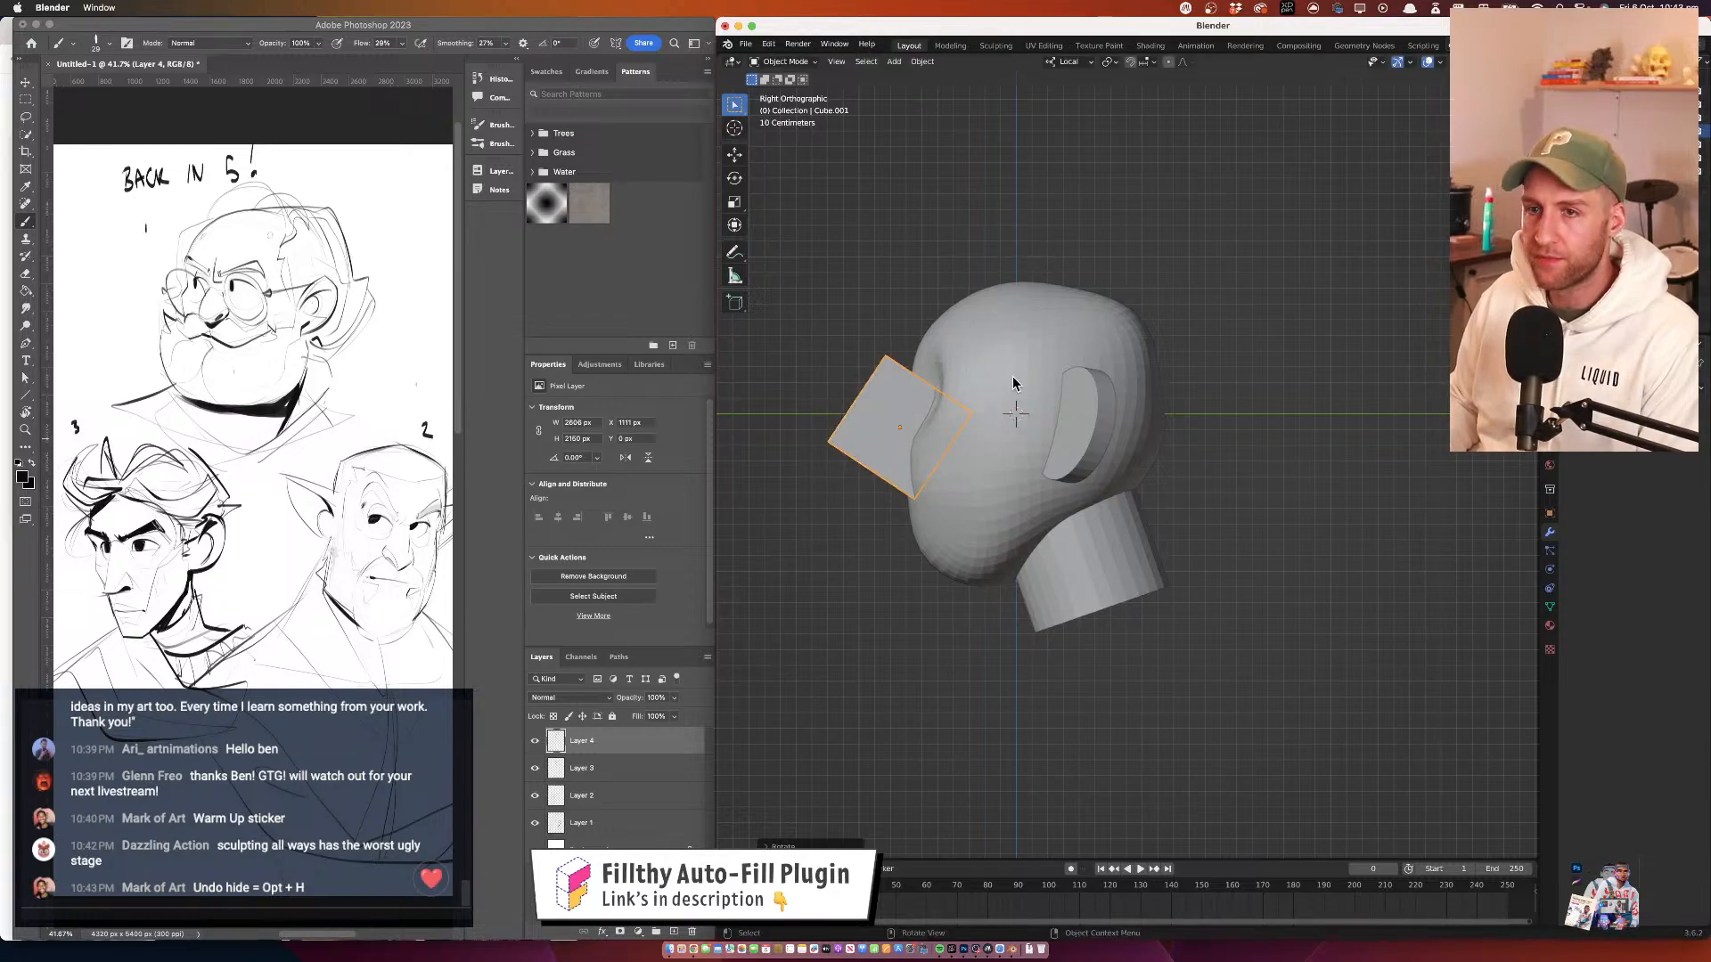
pyautogui.press('g')
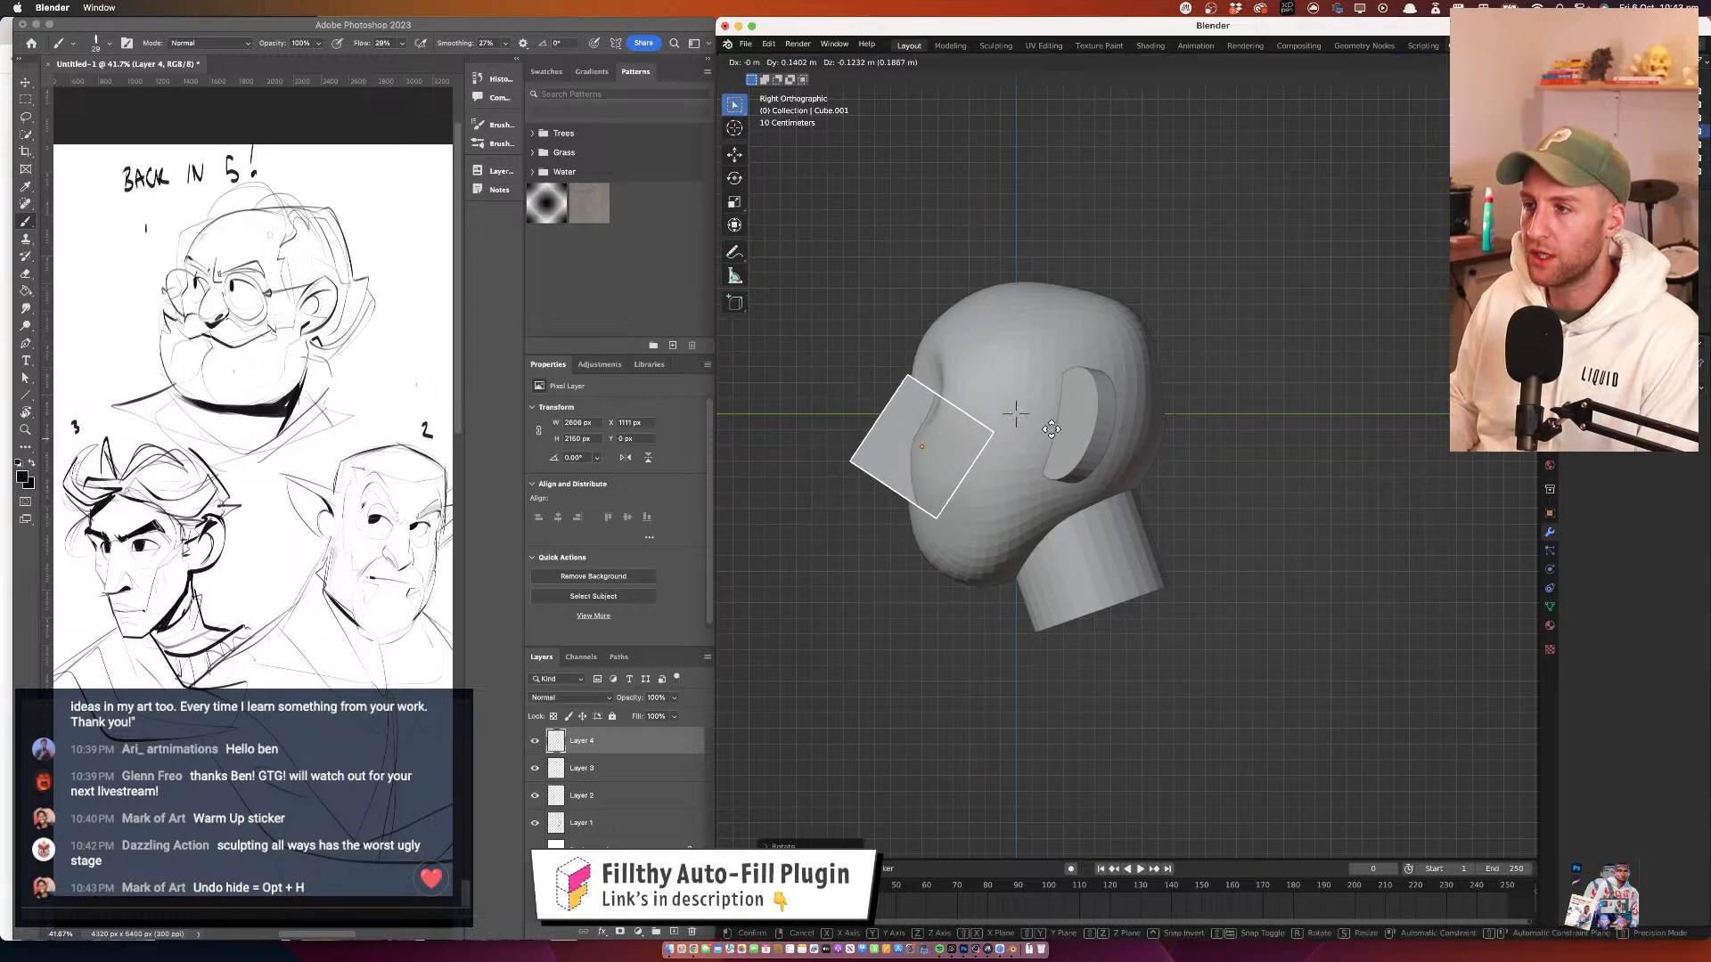
pyautogui.click(1064, 423)
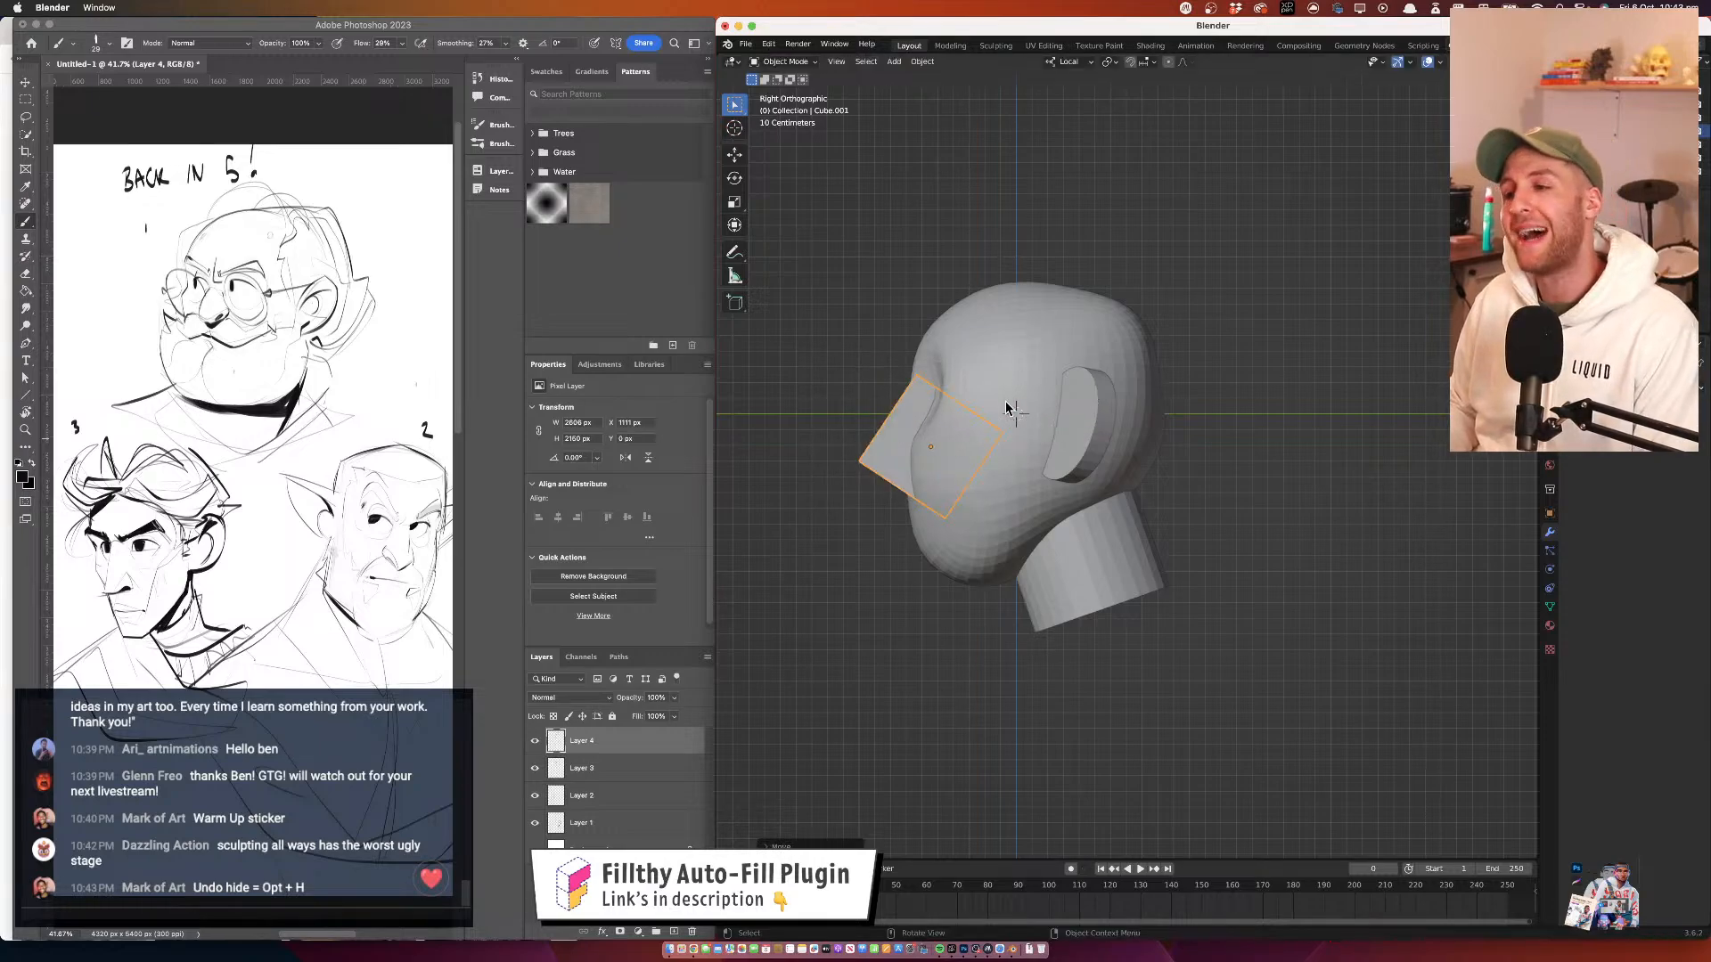
# In the front view, shrink the nose cube to about 0.9 scale and add a Subdivision Surface modifier to it
pyautogui.press('KP_1')
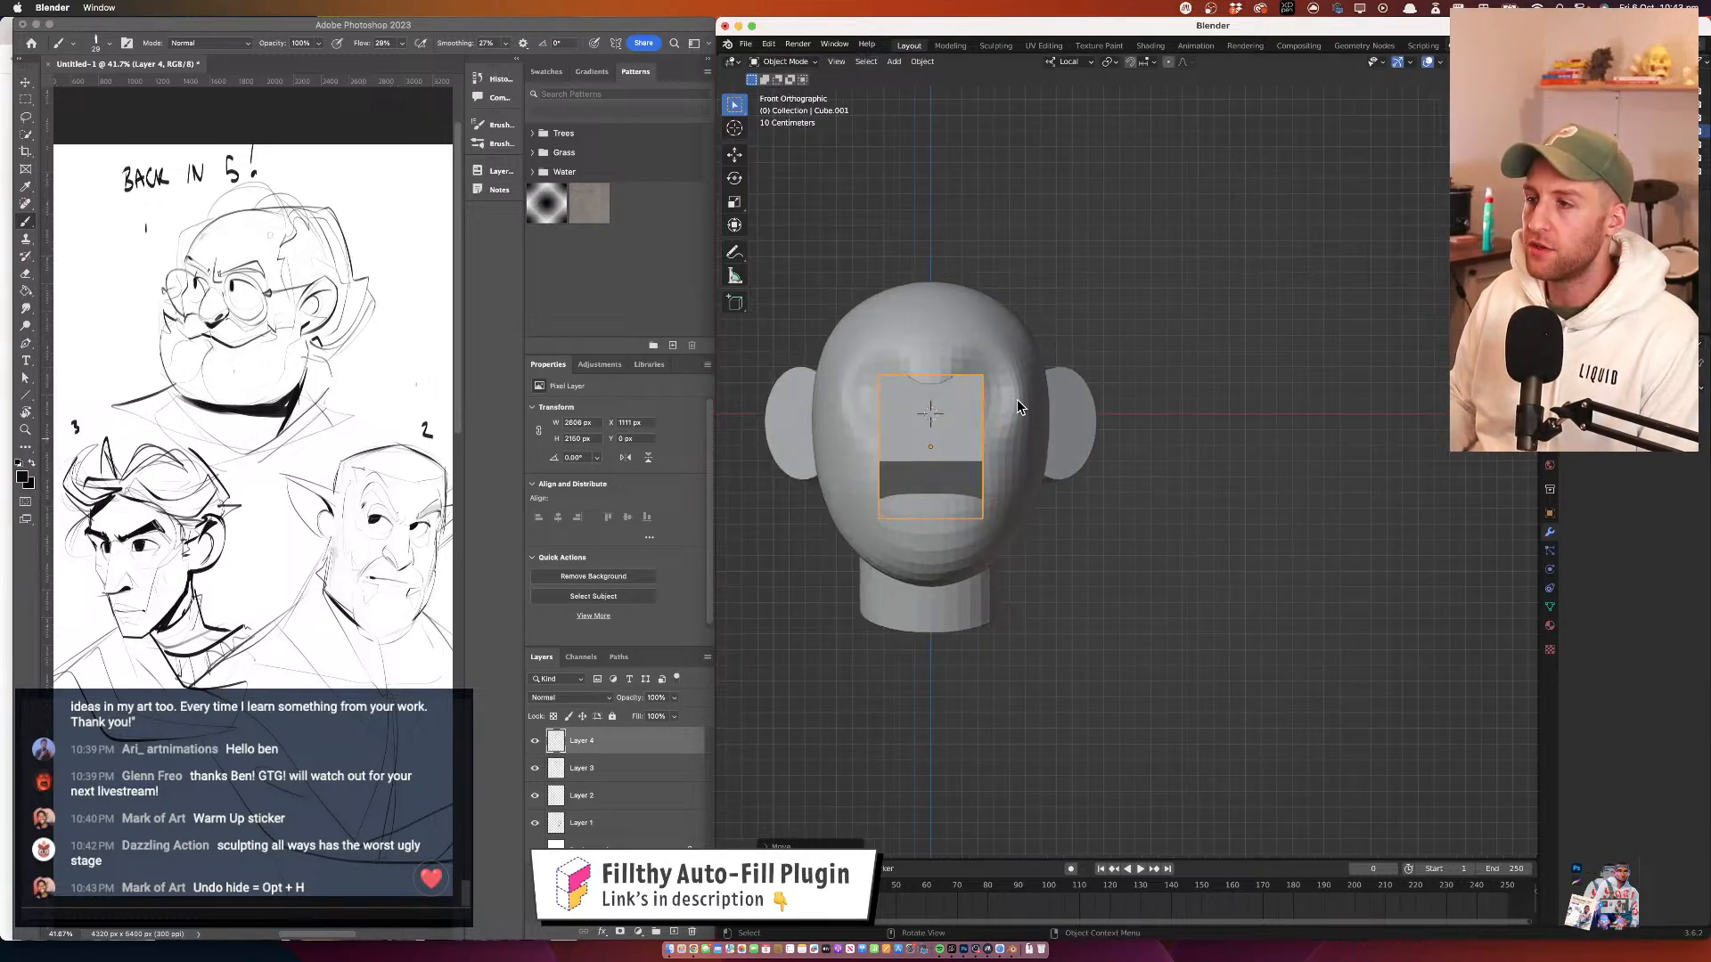
pyautogui.press('s')
pyautogui.click(1078, 421)
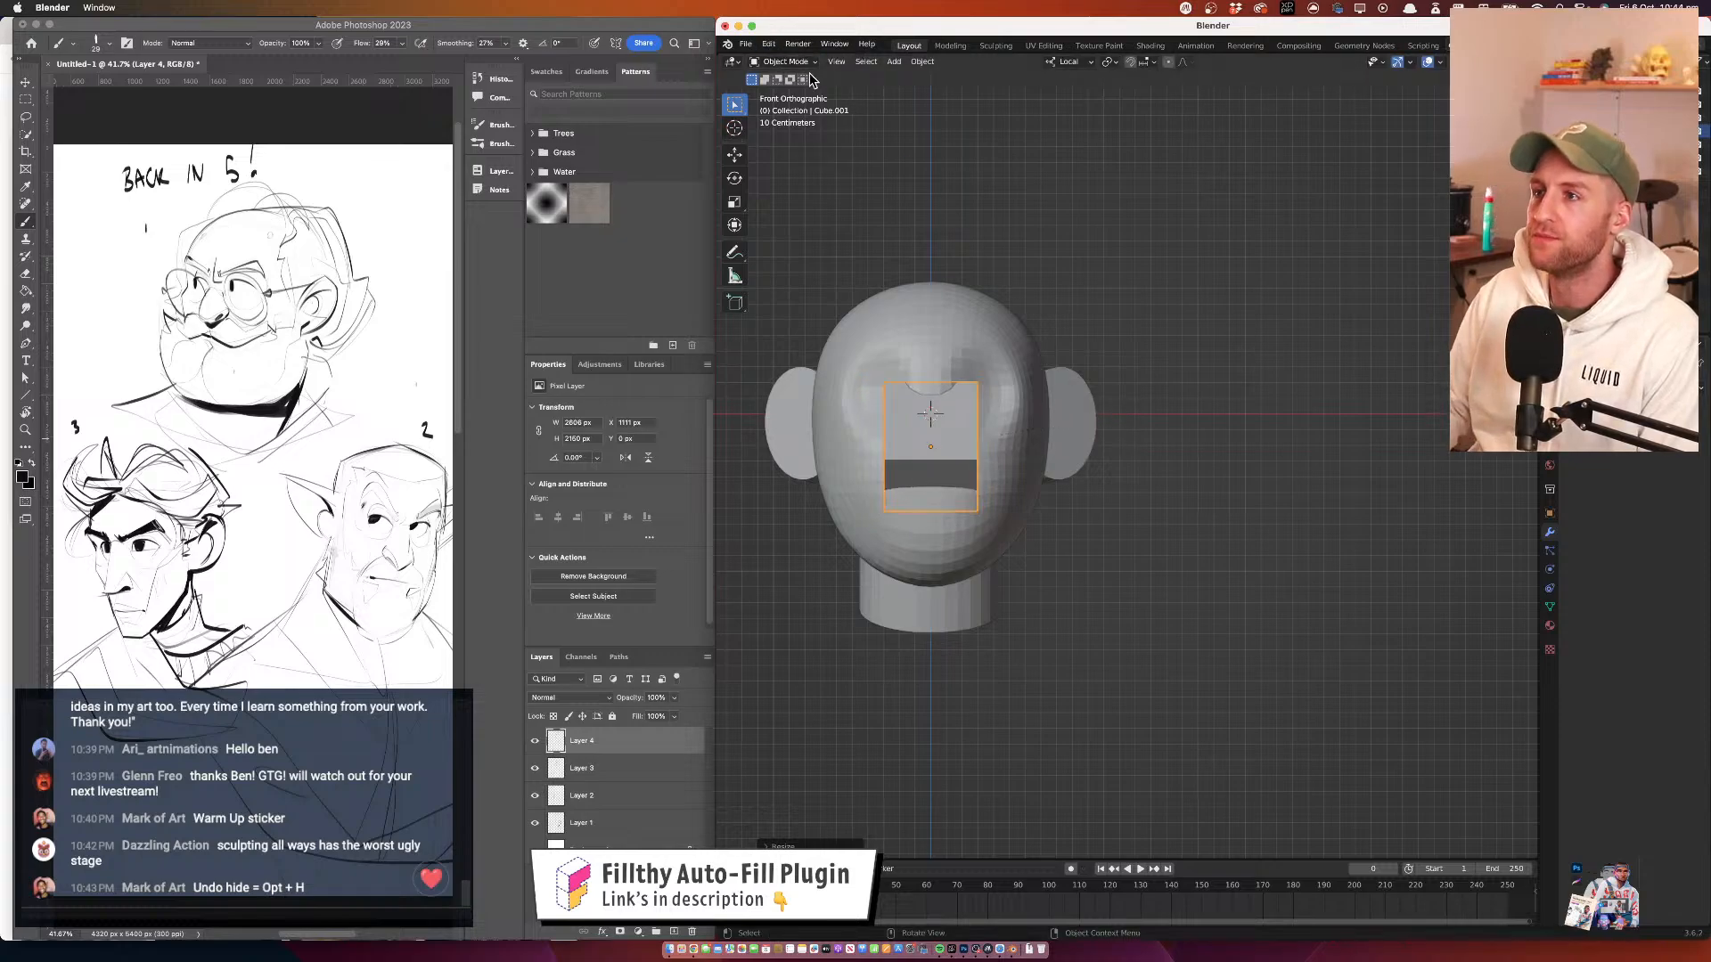
pyautogui.click(1565, 517)
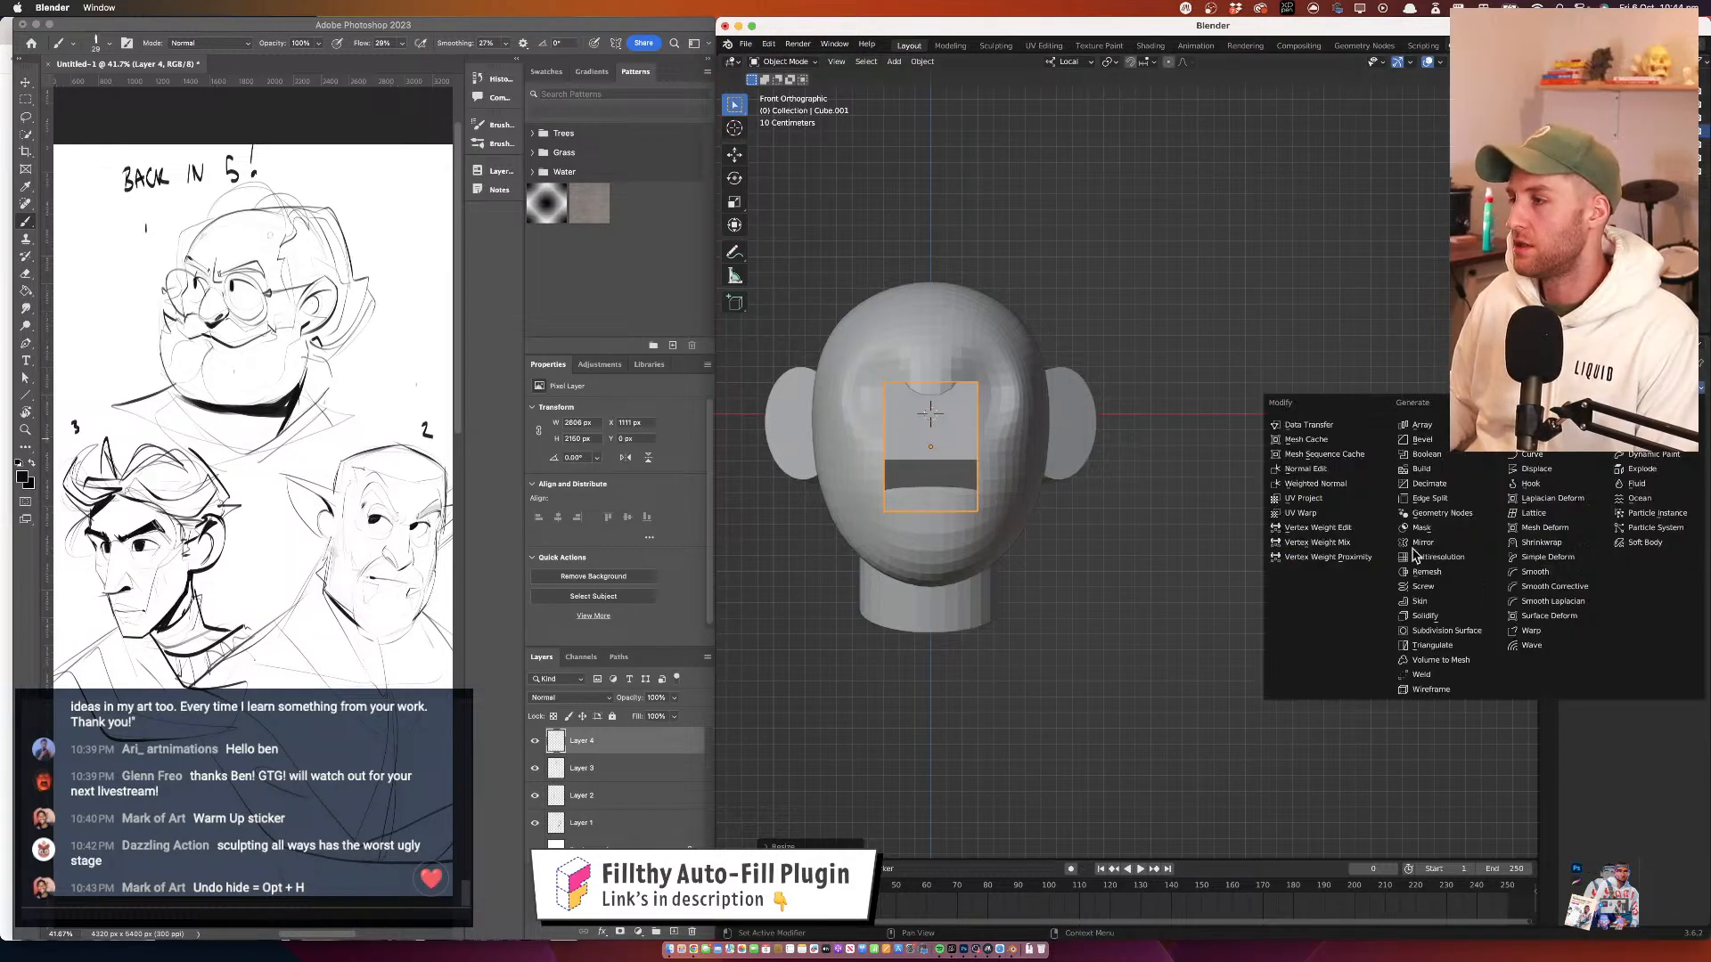
pyautogui.click(1437, 631)
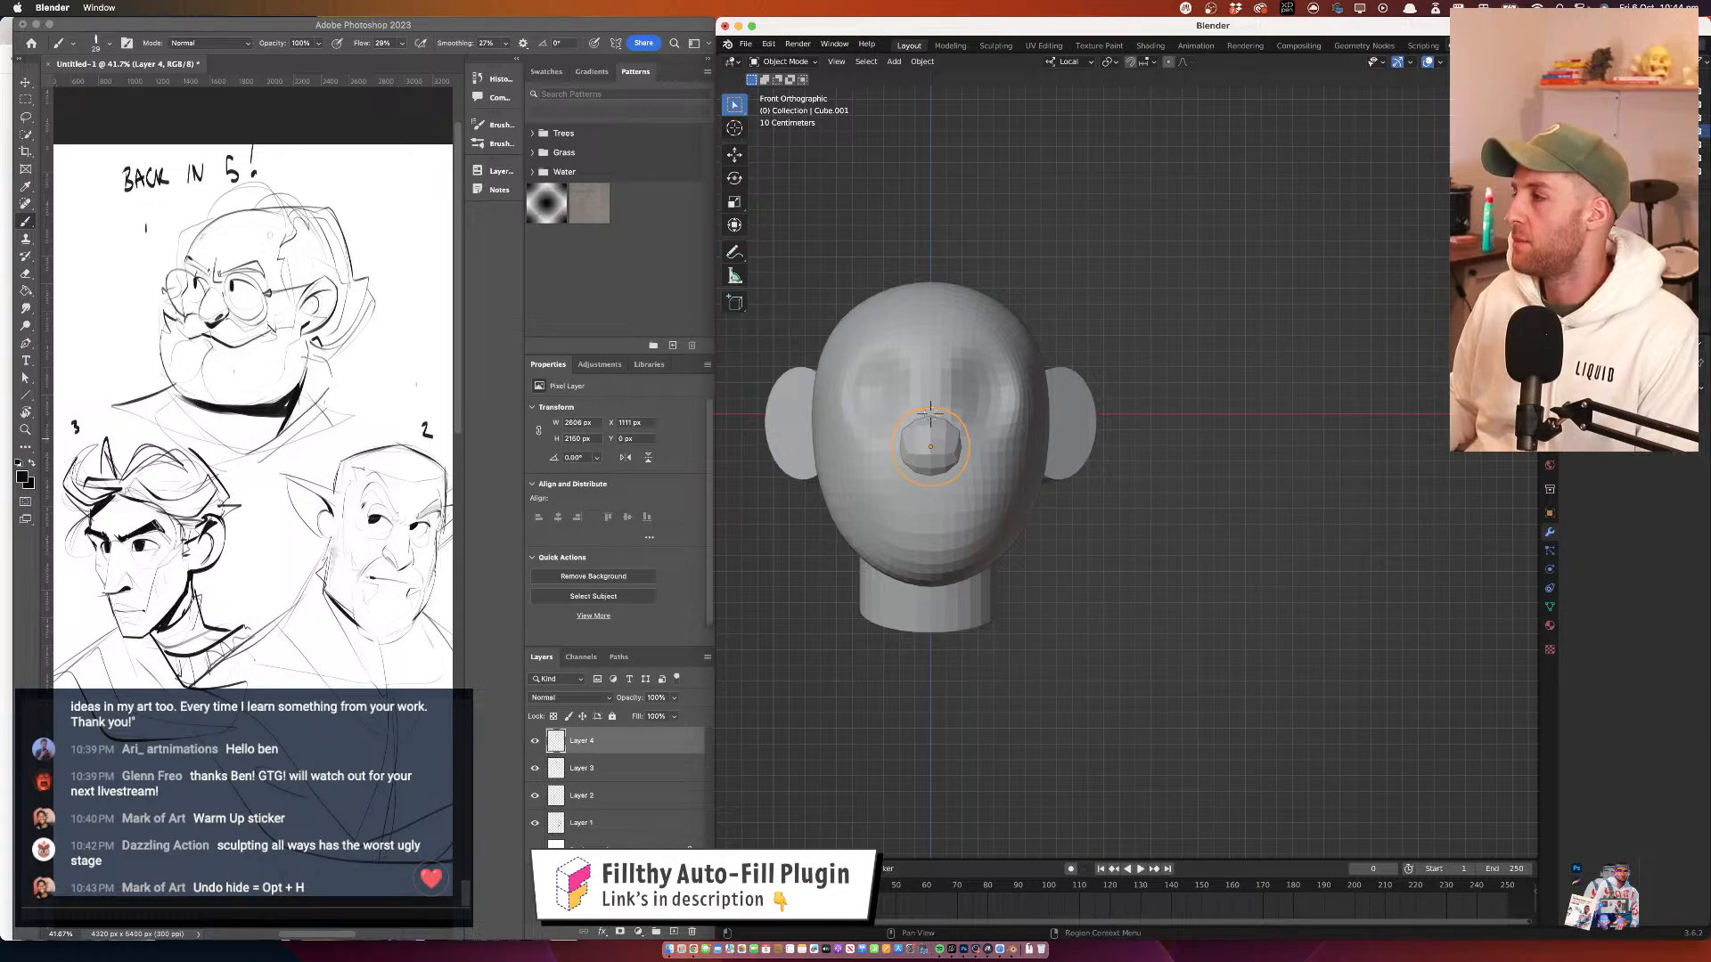
# In the right side view, move the nose ball outward along its local Y axis by about 0.24 m
pyautogui.moveTo(1127, 352); pyautogui.dragTo(1125, 307)
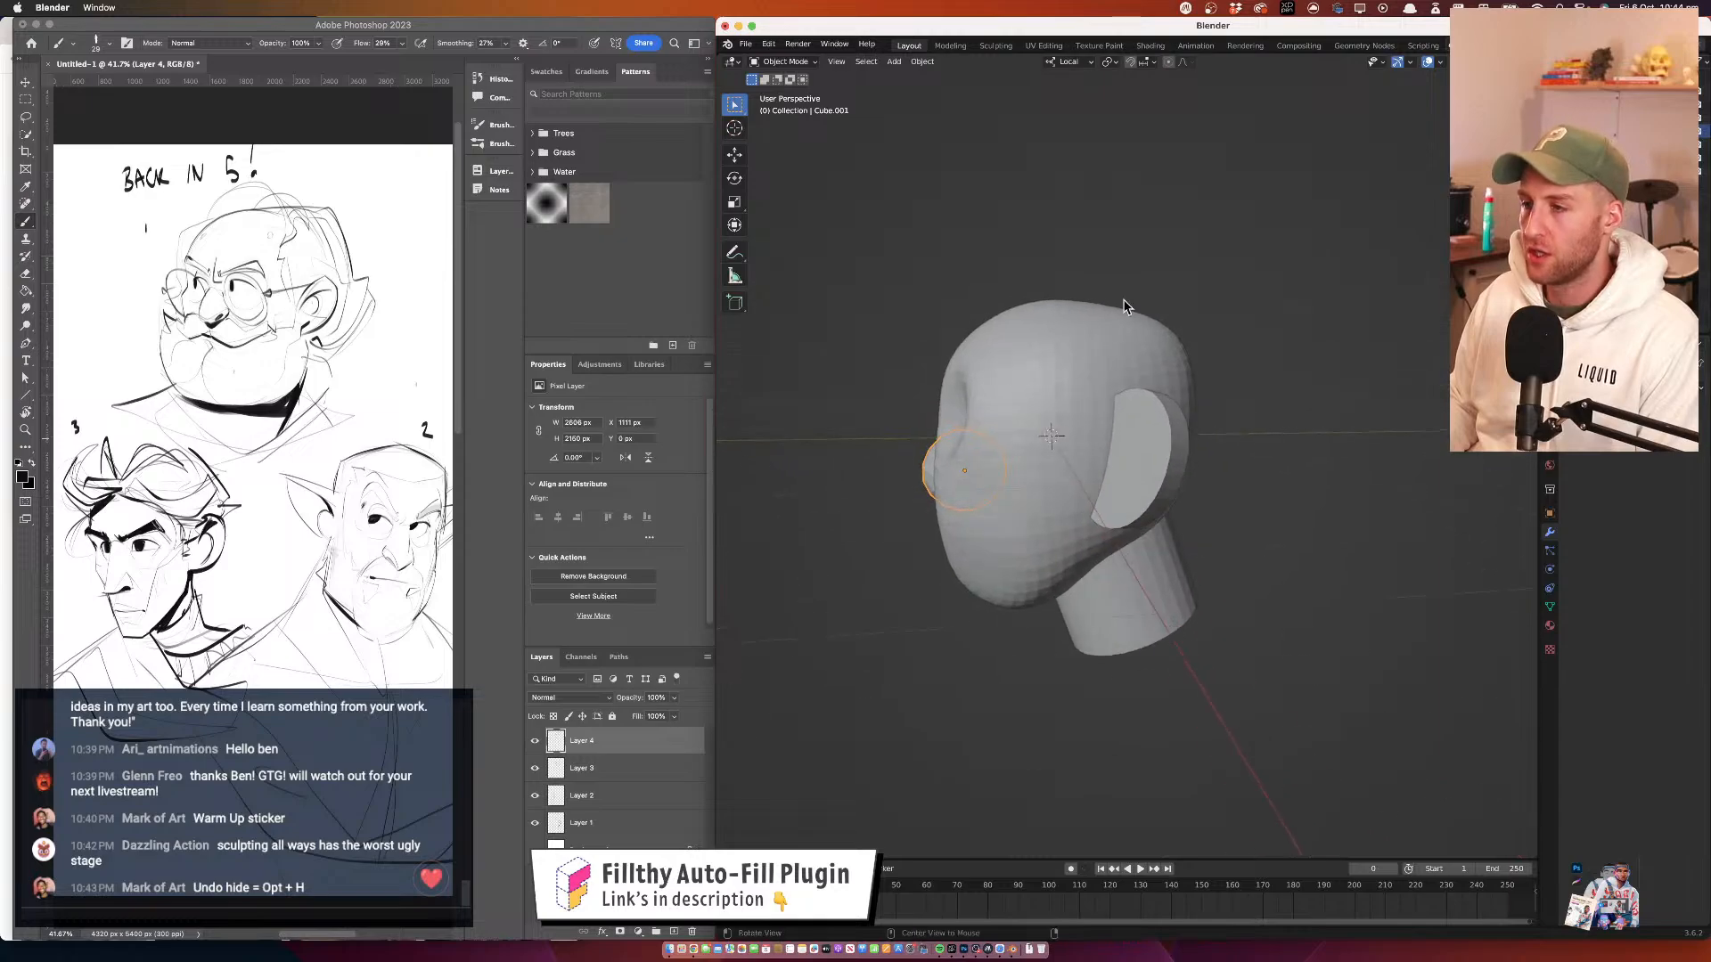
pyautogui.press('KP_3')
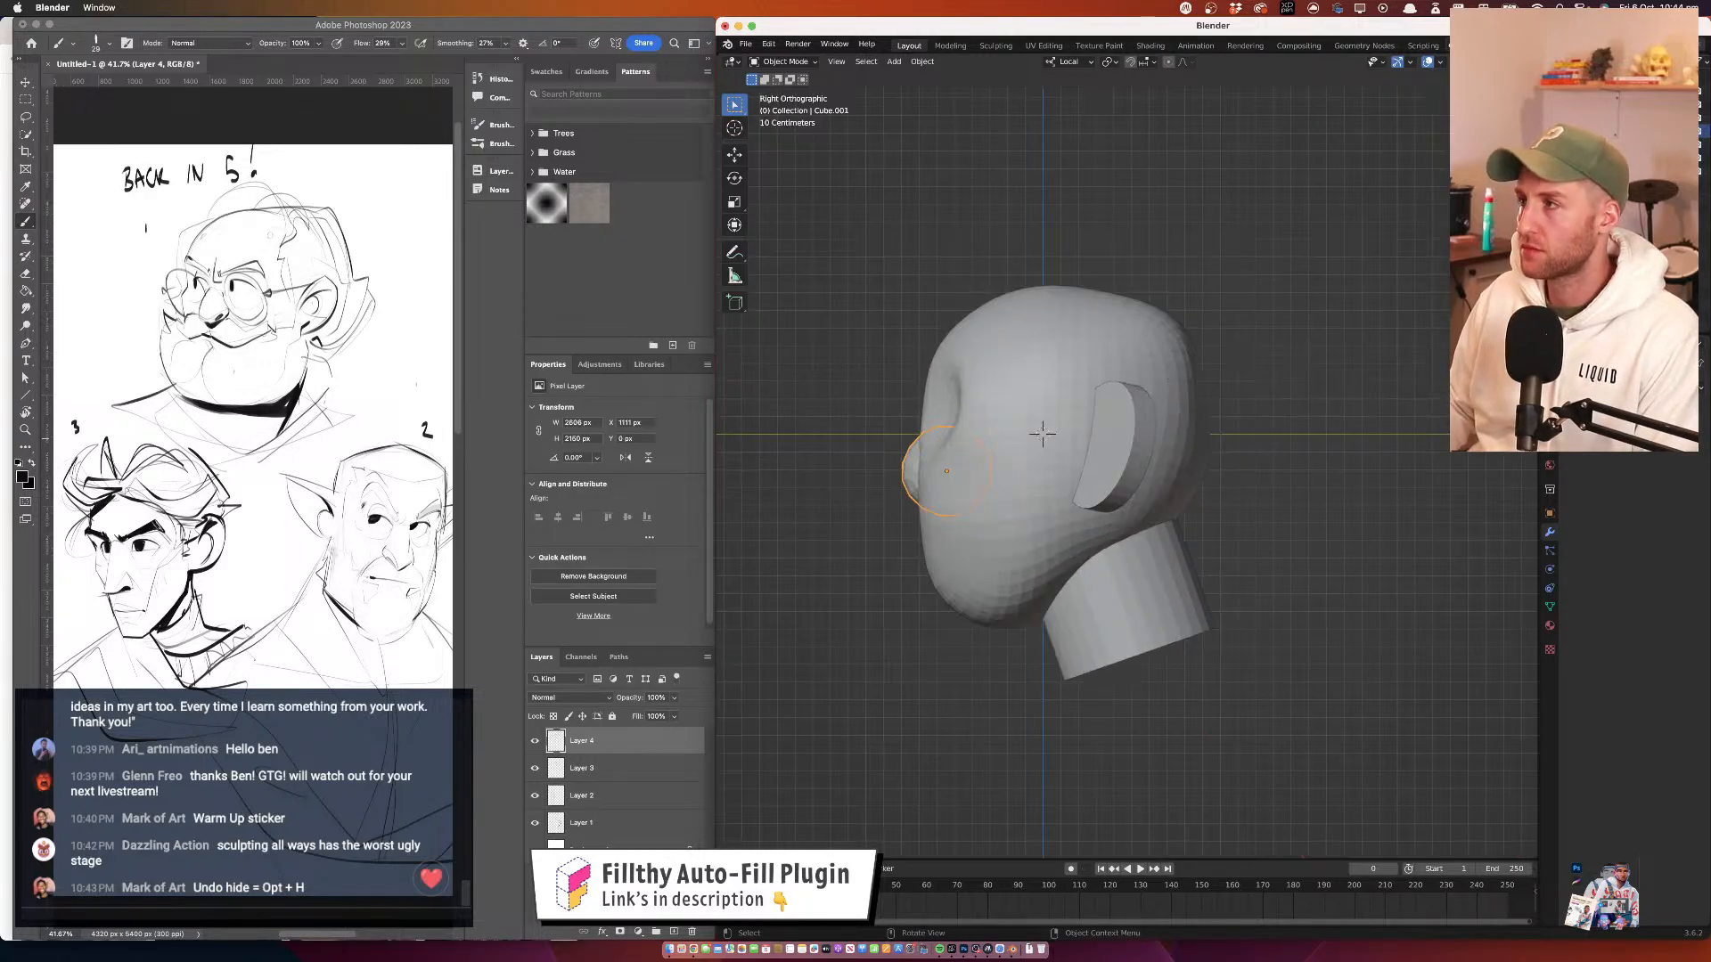
pyautogui.press('g')
pyautogui.press('y')
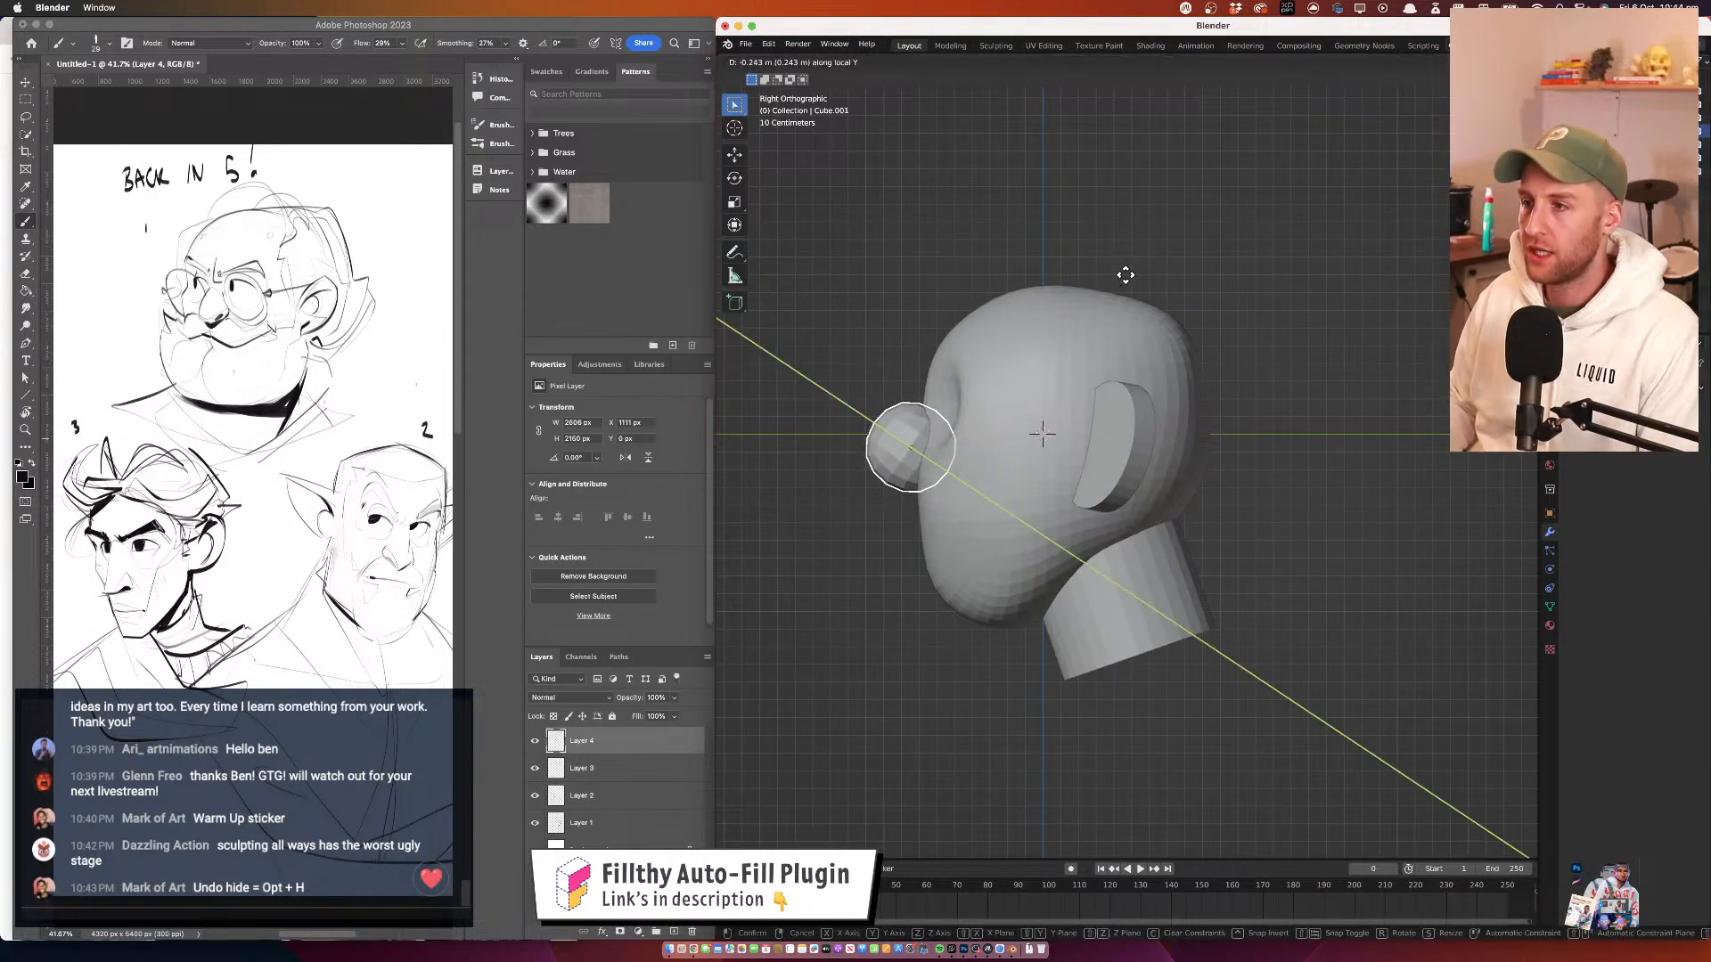
pyautogui.click(1128, 269)
# Switch the transform orientation to Global, move the nose ball forward along Y, and reposition it slightly lower against the face
pyautogui.click(1081, 76)
pyautogui.click(1071, 103)
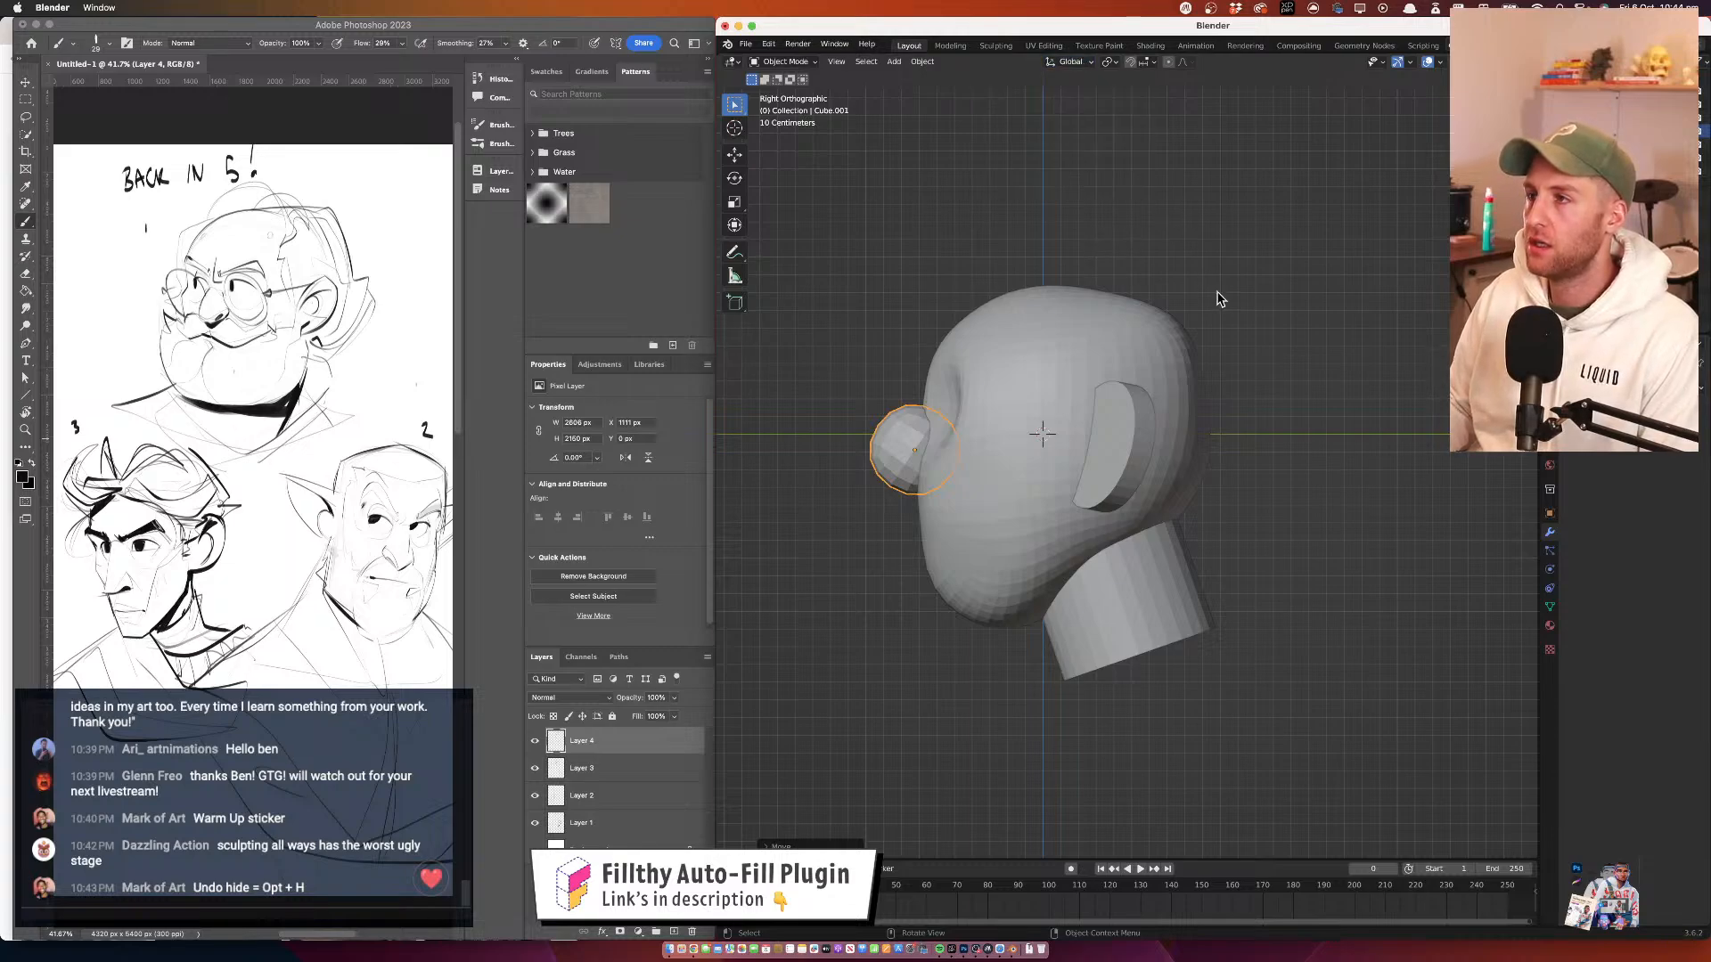
pyautogui.press('g')
pyautogui.press('y')
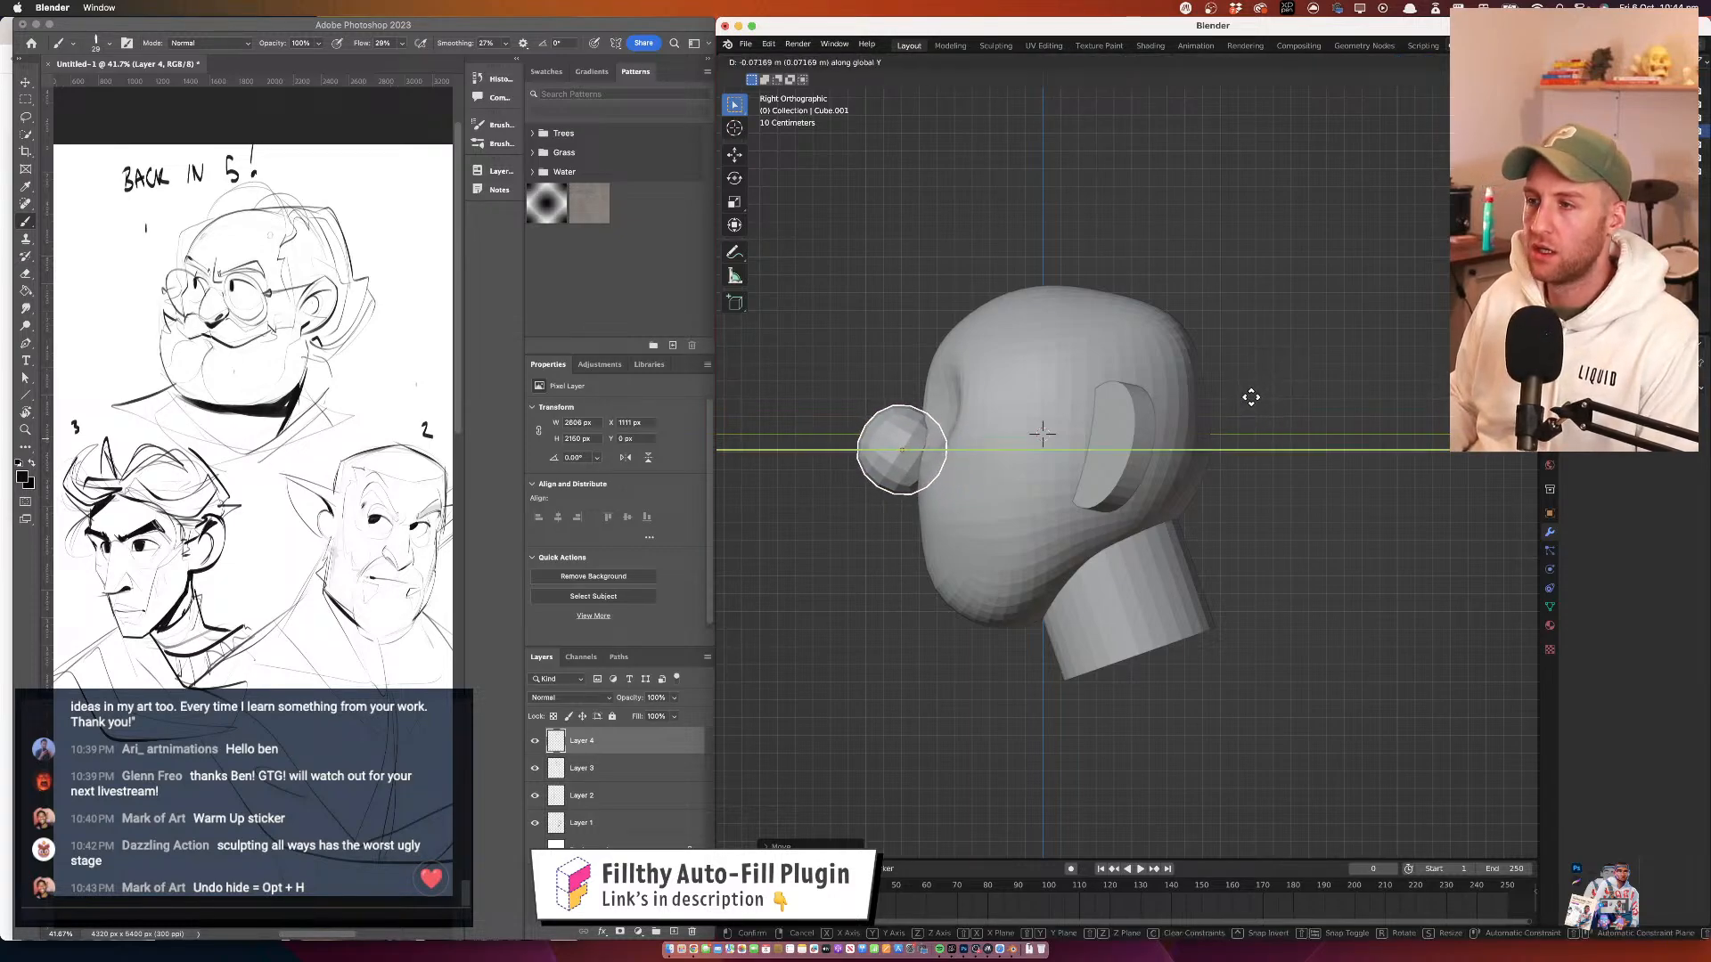
pyautogui.click(1252, 394)
pyautogui.press('g')
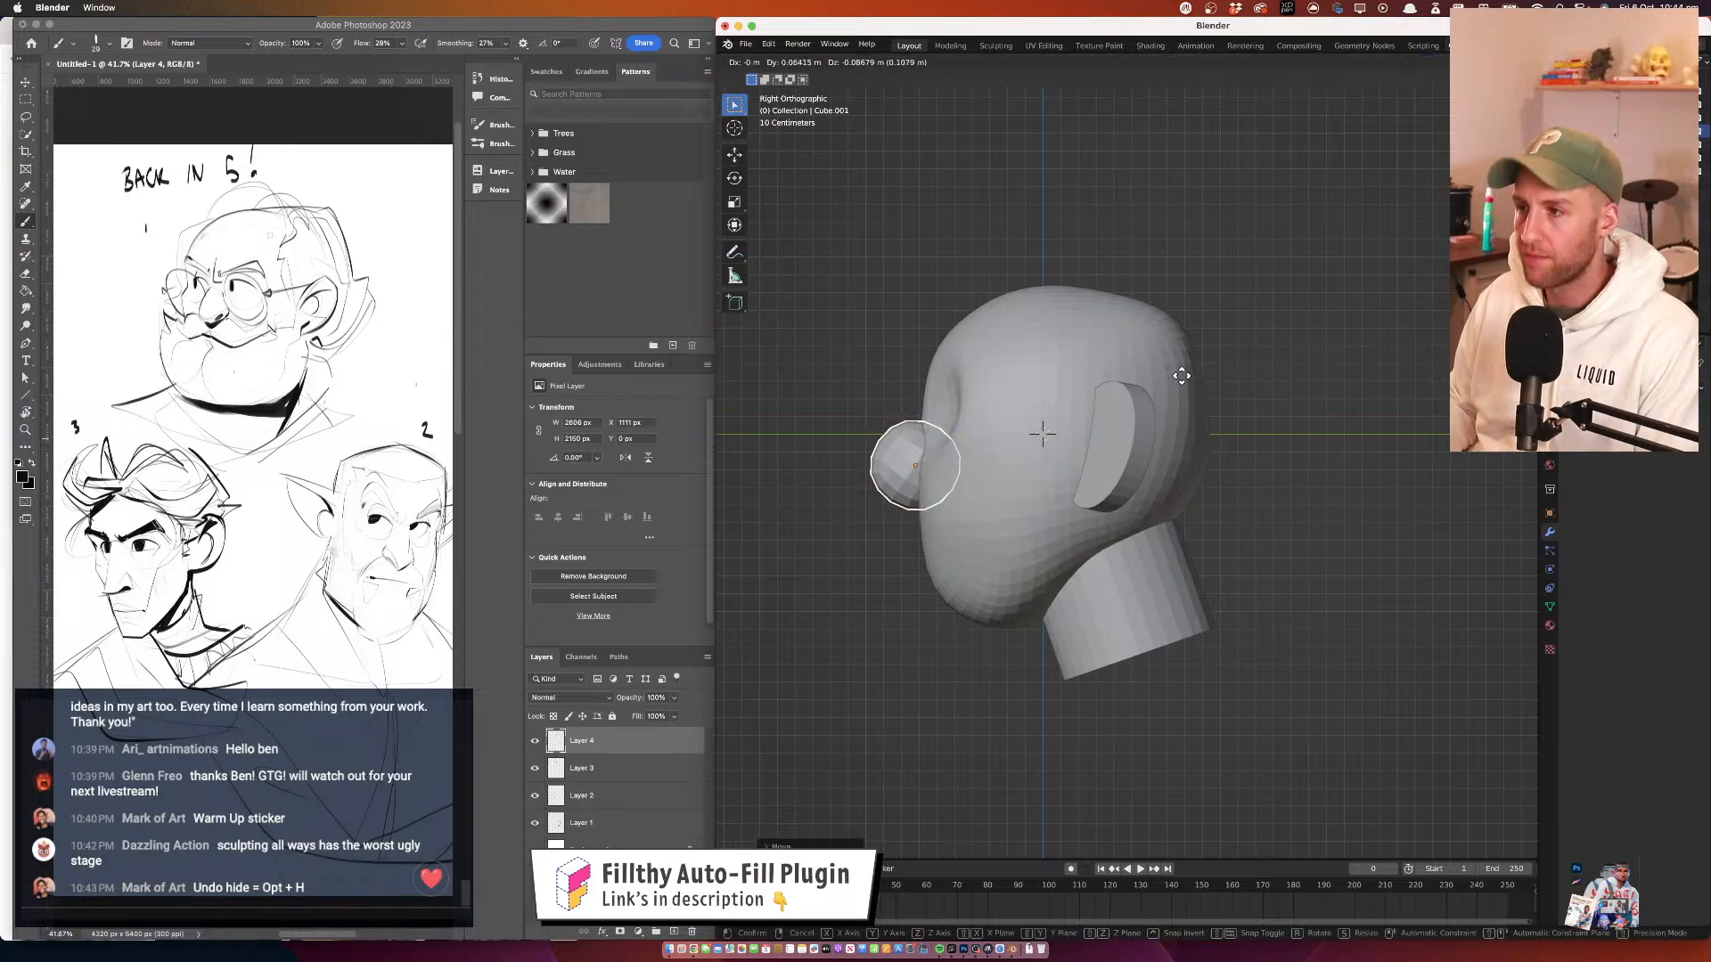
pyautogui.click(1182, 377)
# In Sculpt Mode, stretch the nose into a tapered drop shape with the Grab brush and adjust the face around its bridge
pyautogui.moveTo(1089, 339); pyautogui.dragTo(1015, 378)
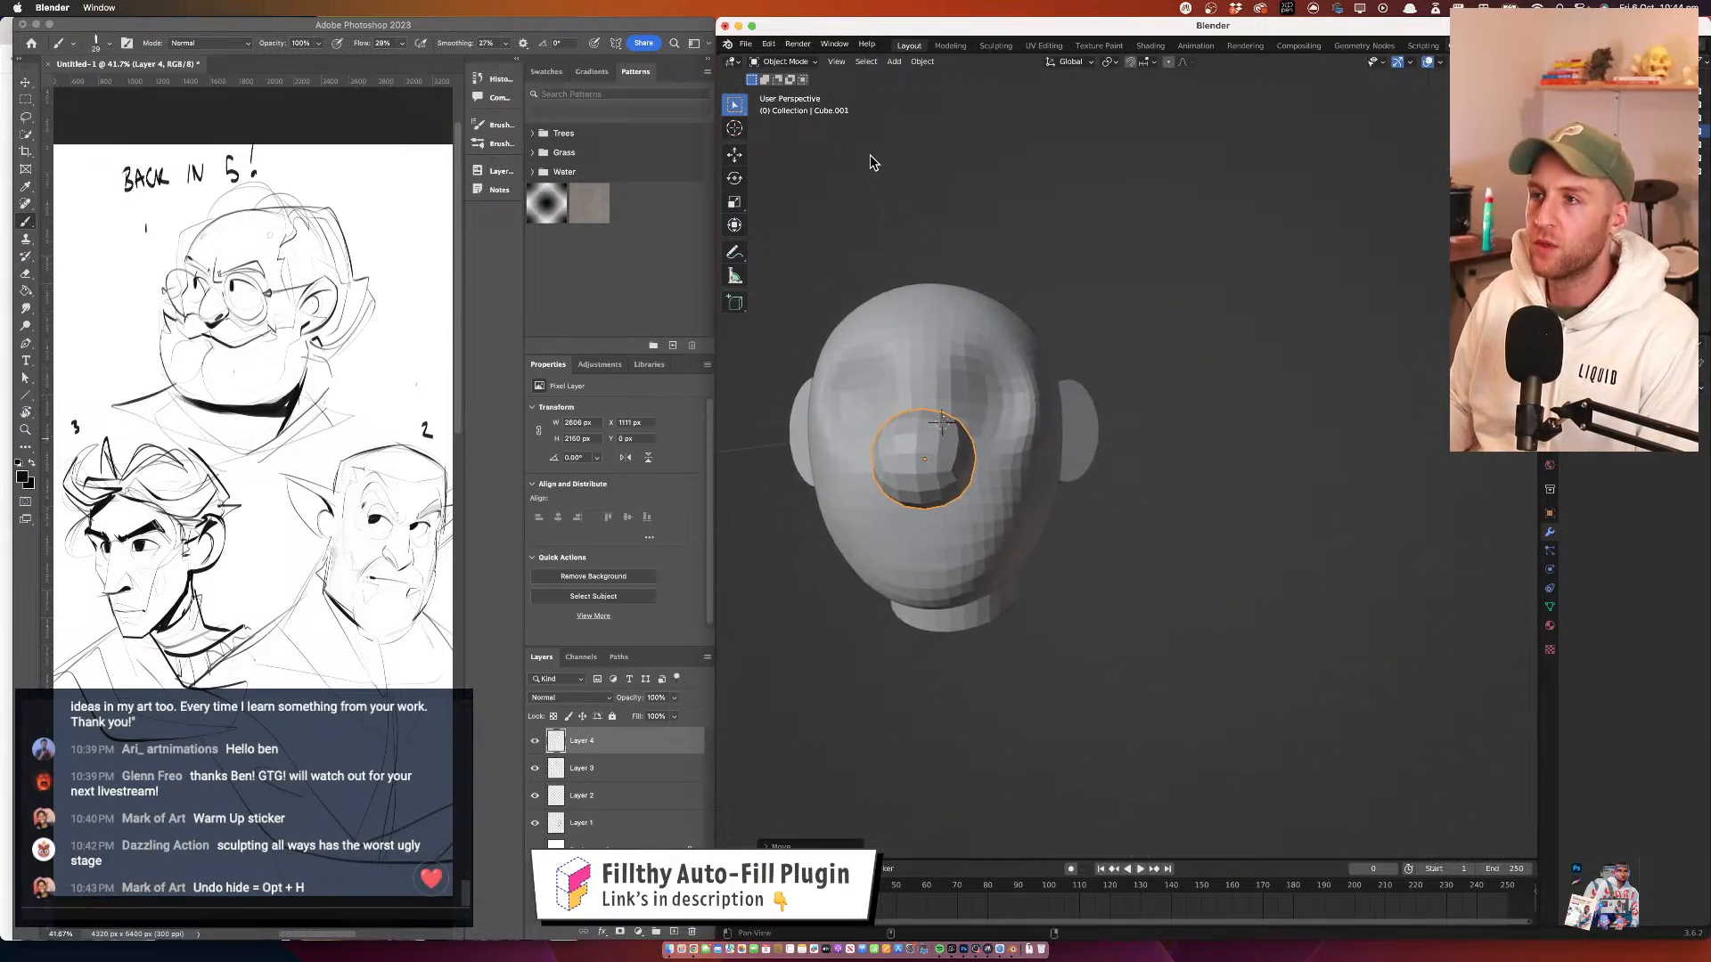
pyautogui.click(786, 61)
pyautogui.click(789, 106)
pyautogui.moveTo(878, 172)
pyautogui.mouseDown()
pyautogui.moveTo(962, 437)
pyautogui.moveTo(1145, 516)
pyautogui.moveTo(1081, 481)
pyautogui.mouseUp()
pyautogui.moveTo(942, 426); pyautogui.dragTo(946, 444)
pyautogui.moveTo(1092, 499); pyautogui.dragTo(963, 427)
pyautogui.moveTo(1105, 392)
pyautogui.mouseDown()
pyautogui.moveTo(1014, 403)
pyautogui.moveTo(999, 382)
pyautogui.moveTo(1007, 393)
pyautogui.mouseUp()
pyautogui.moveTo(1016, 455); pyautogui.dragTo(1092, 419)
pyautogui.moveTo(1007, 484)
pyautogui.mouseDown()
pyautogui.moveTo(999, 455)
pyautogui.moveTo(1120, 392)
pyautogui.moveTo(1109, 428)
pyautogui.mouseUp()
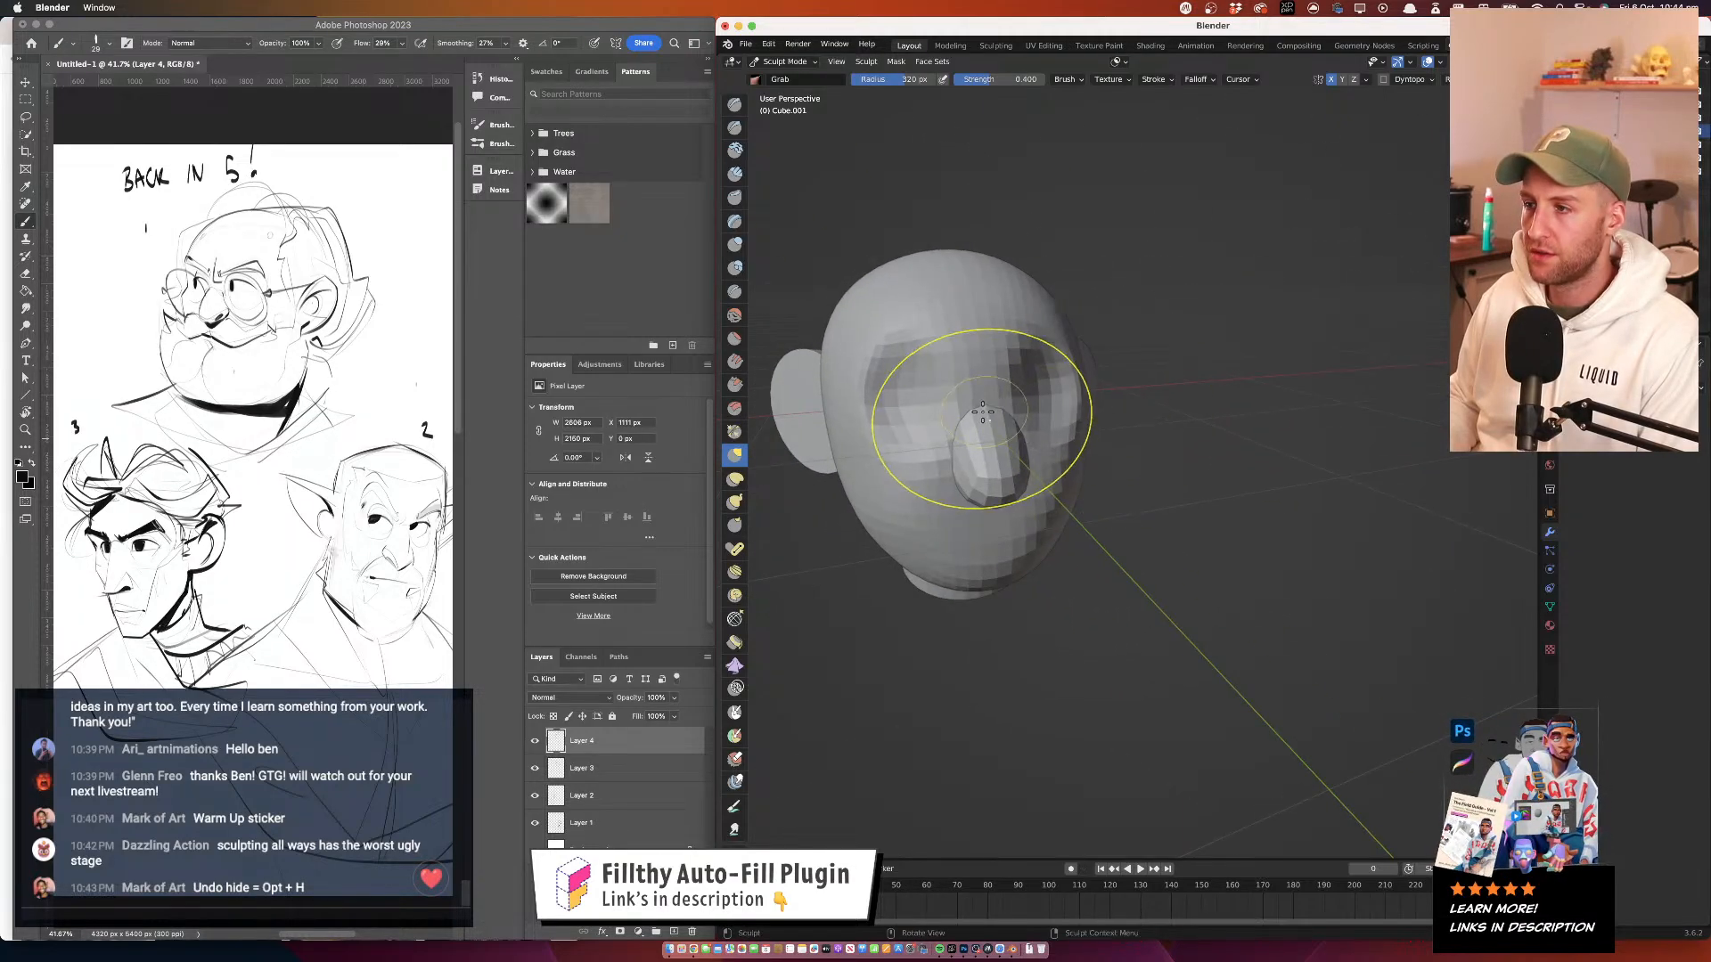
pyautogui.moveTo(983, 413); pyautogui.dragTo(999, 416)
pyautogui.moveTo(1101, 385)
pyautogui.mouseDown()
pyautogui.moveTo(1026, 397)
pyautogui.moveTo(1033, 427)
pyautogui.mouseUp()
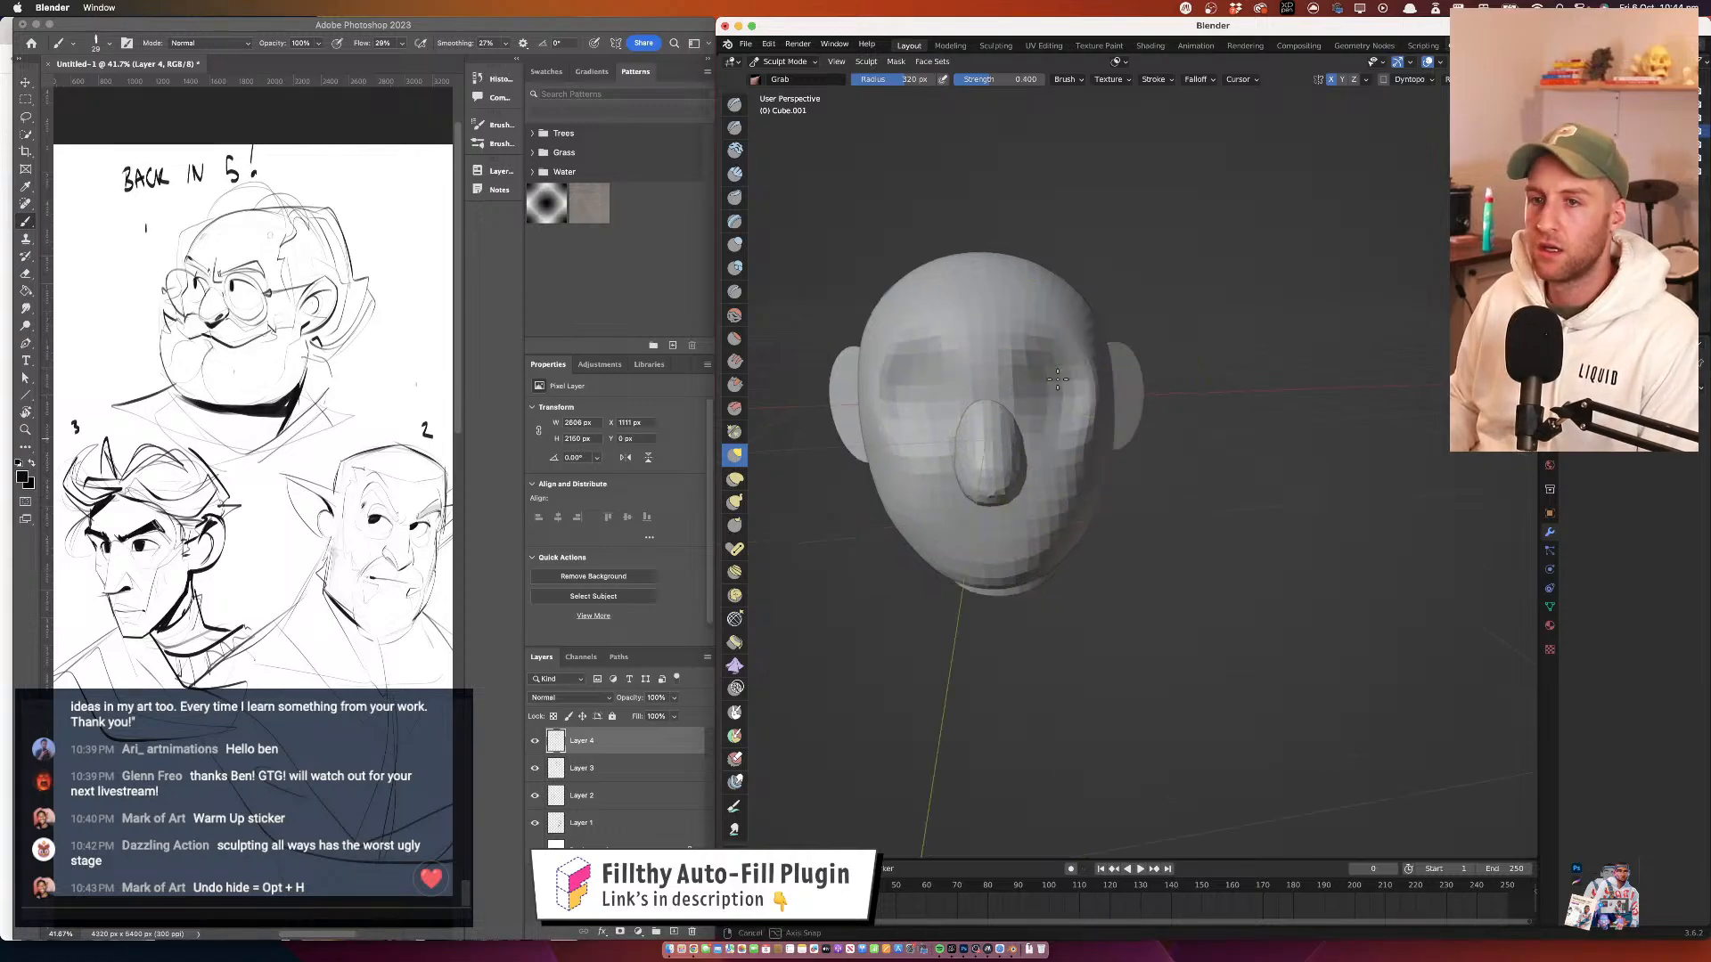
# Switch sculpting from the nose to the head object and touch up the face around the eyes and cheeks with the Grab brush
pyautogui.moveTo(1057, 380); pyautogui.dragTo(994, 388)
pyautogui.moveTo(1020, 361)
pyautogui.mouseDown()
pyautogui.moveTo(1082, 314)
pyautogui.moveTo(988, 373)
pyautogui.mouseUp()
pyautogui.hotkey('alt', 'q')
pyautogui.moveTo(1102, 452)
pyautogui.mouseDown()
pyautogui.moveTo(997, 443)
pyautogui.moveTo(1087, 356)
pyautogui.moveTo(1078, 374)
pyautogui.moveTo(990, 390)
pyautogui.moveTo(1003, 379)
pyautogui.moveTo(1065, 410)
pyautogui.moveTo(1092, 430)
pyautogui.moveTo(1089, 459)
pyautogui.moveTo(1162, 427)
pyautogui.mouseUp()
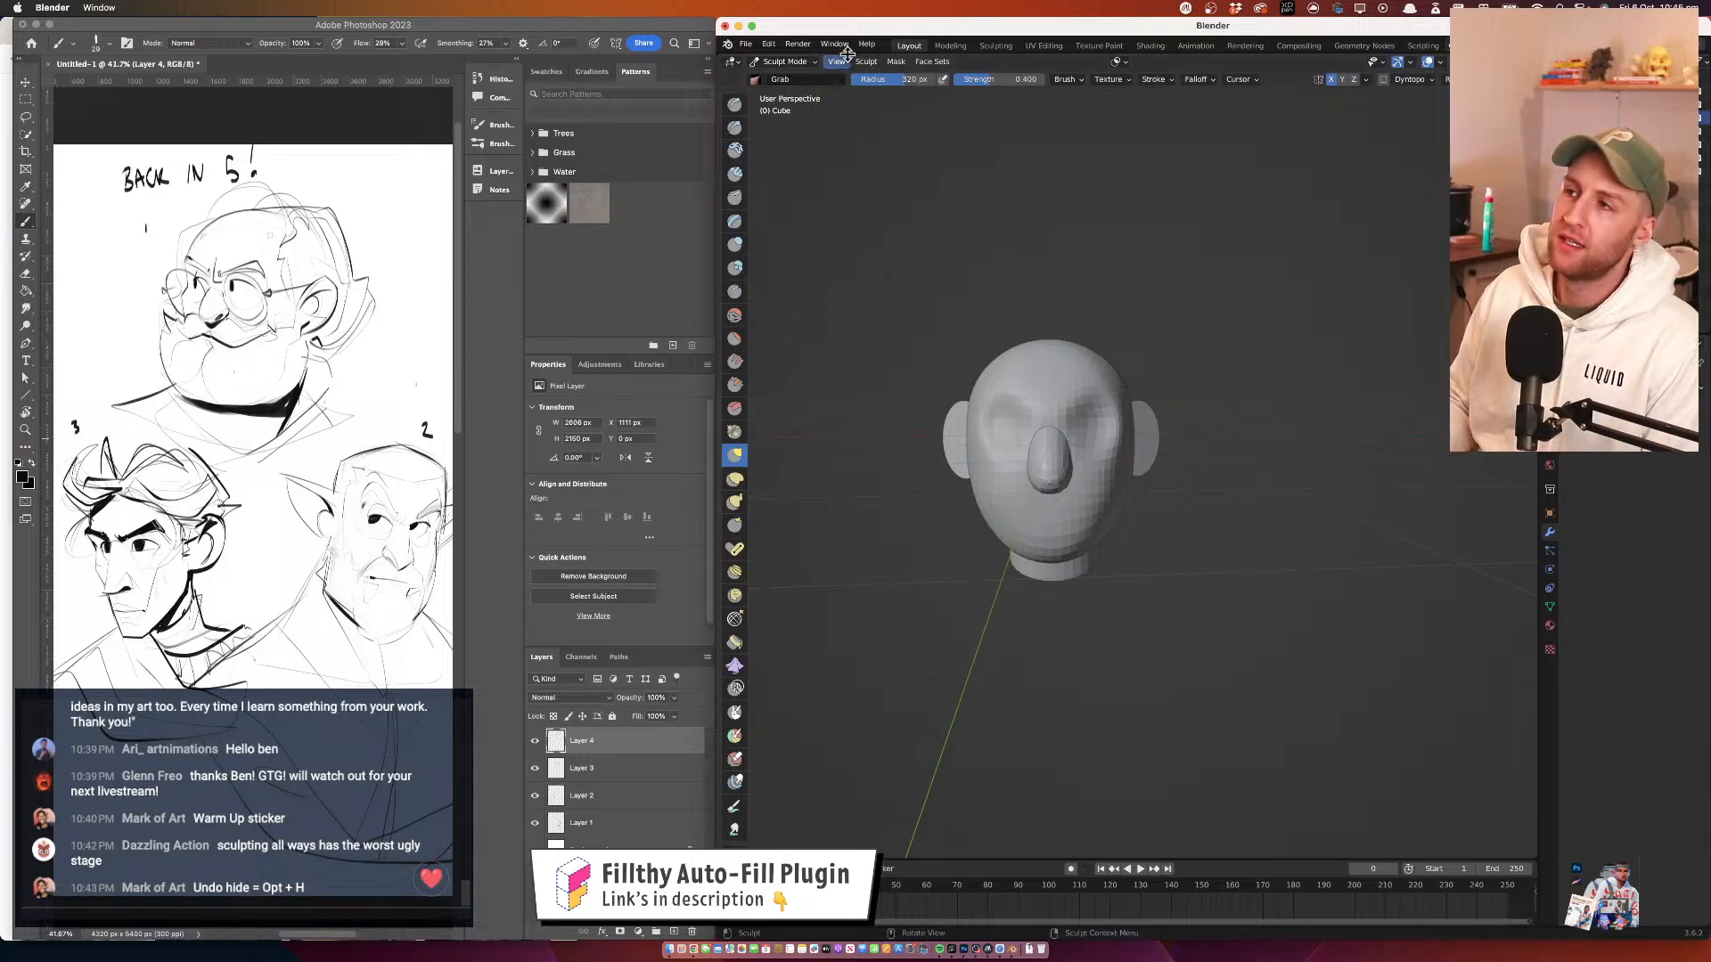
# In Object Mode, add a UV sphere for the beard and move it down along the global Z axis over the lower face
pyautogui.click(783, 61)
pyautogui.click(790, 76)
pyautogui.click(799, 62)
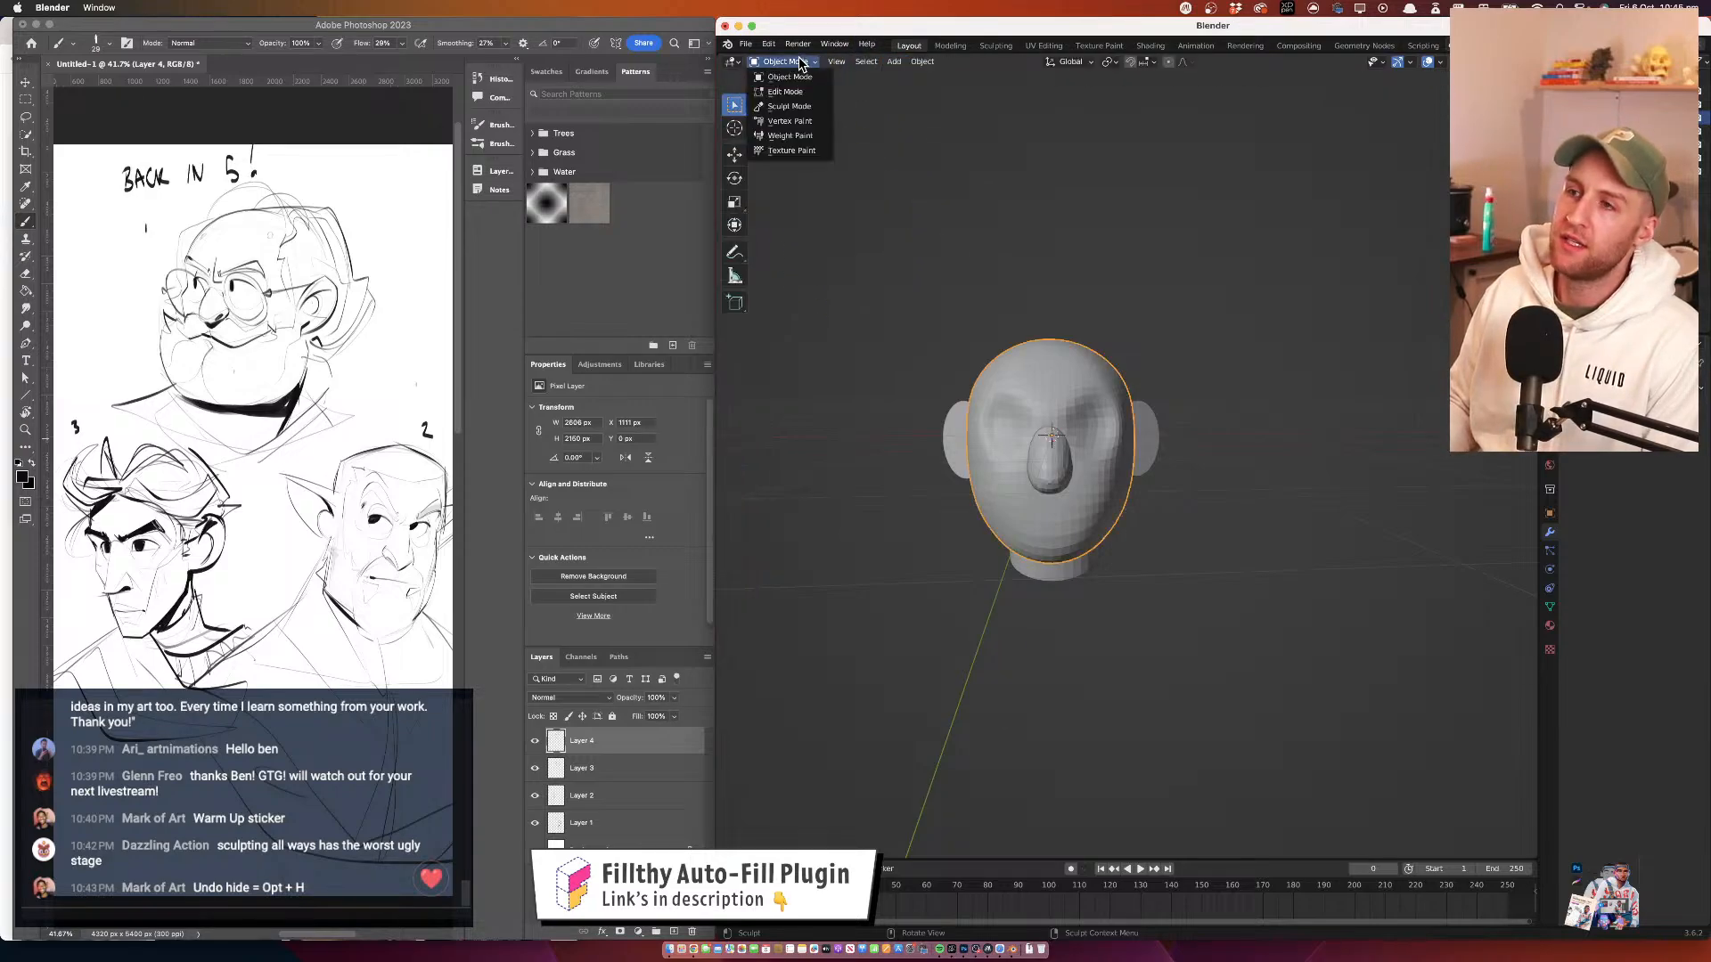
pyautogui.click(898, 68)
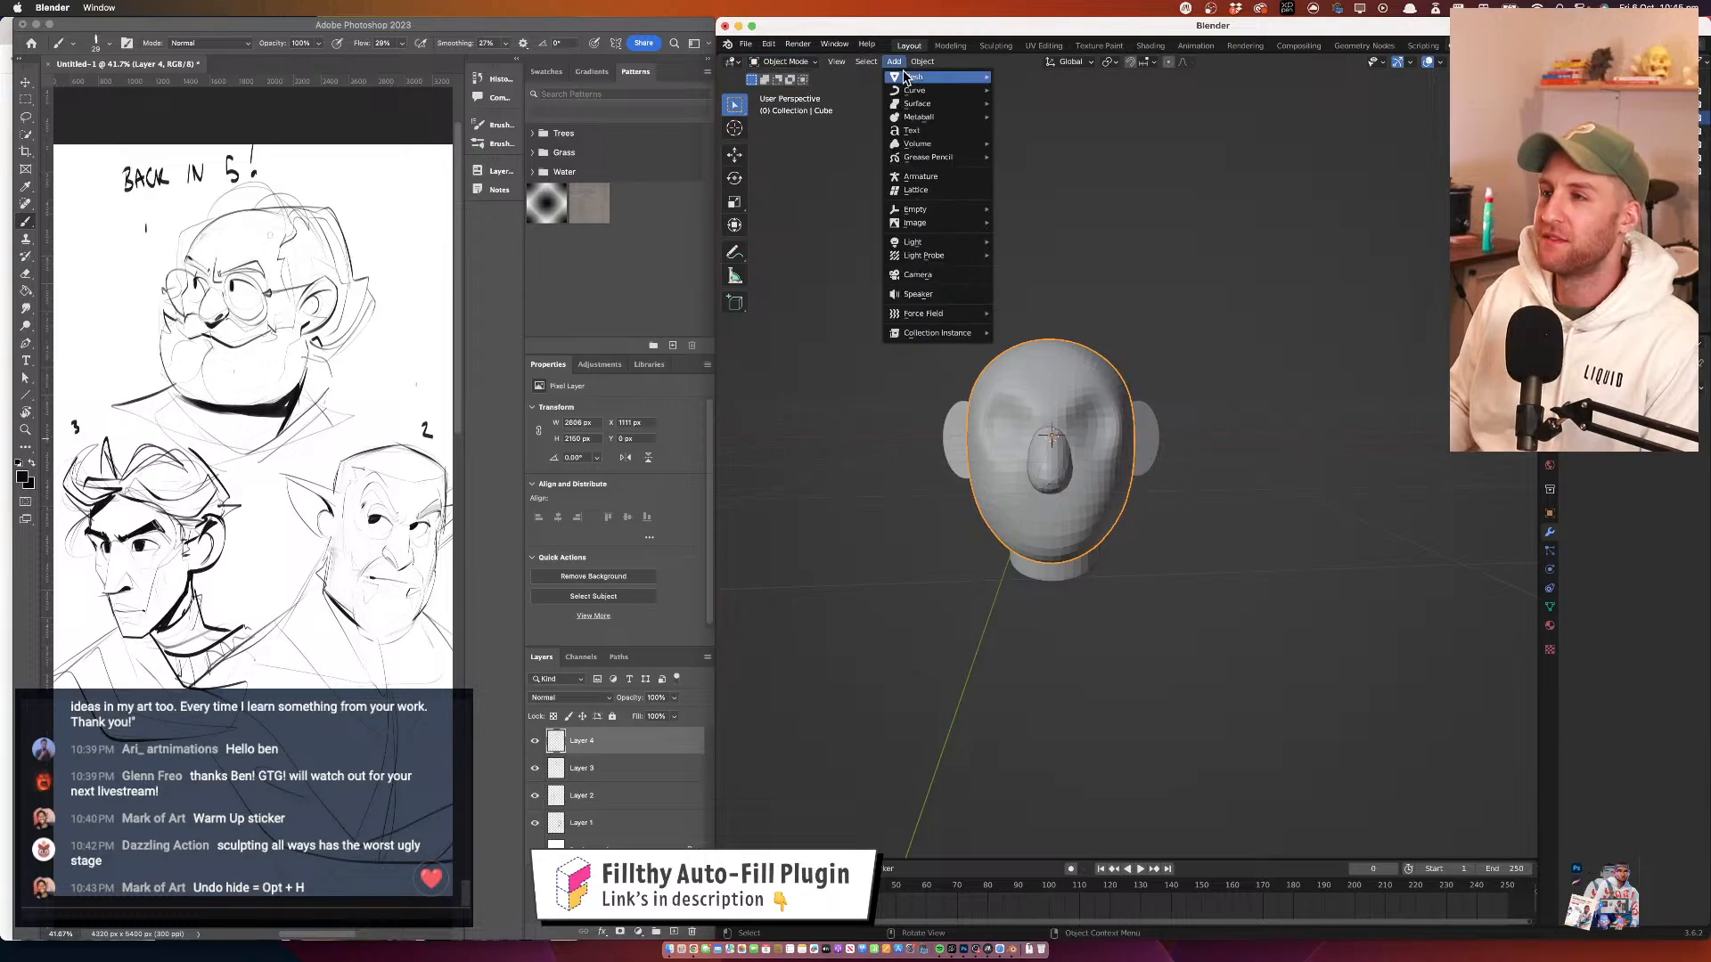
pyautogui.moveTo(935, 83)
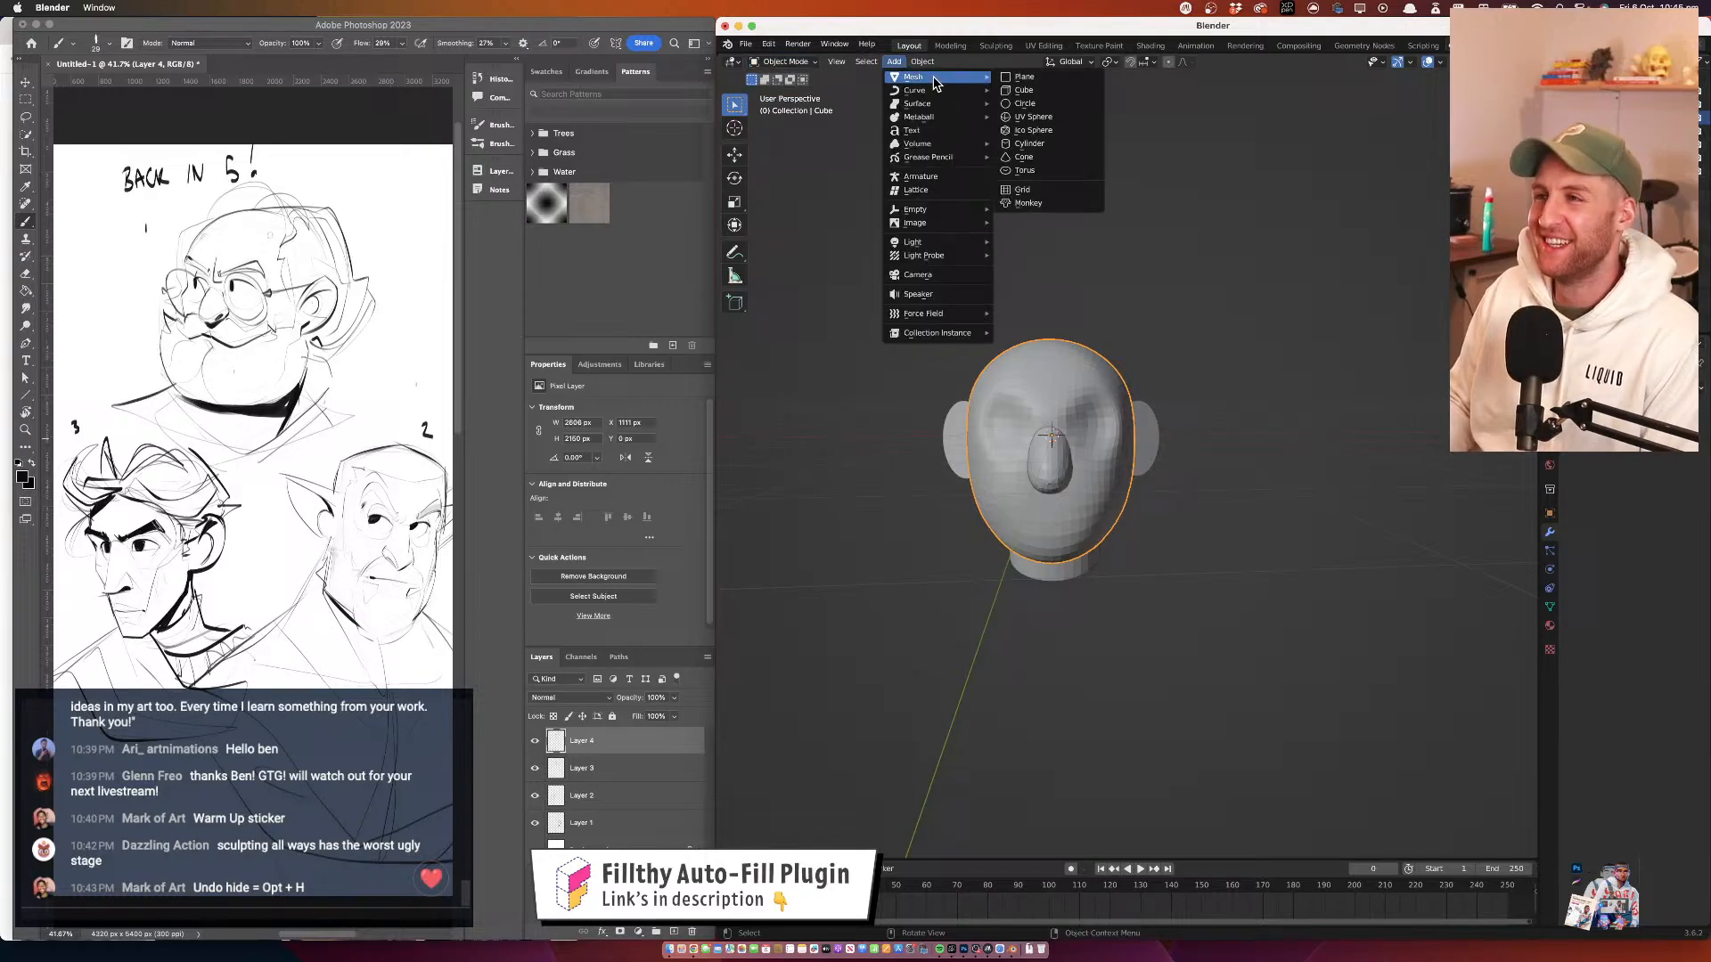
pyautogui.click(1062, 120)
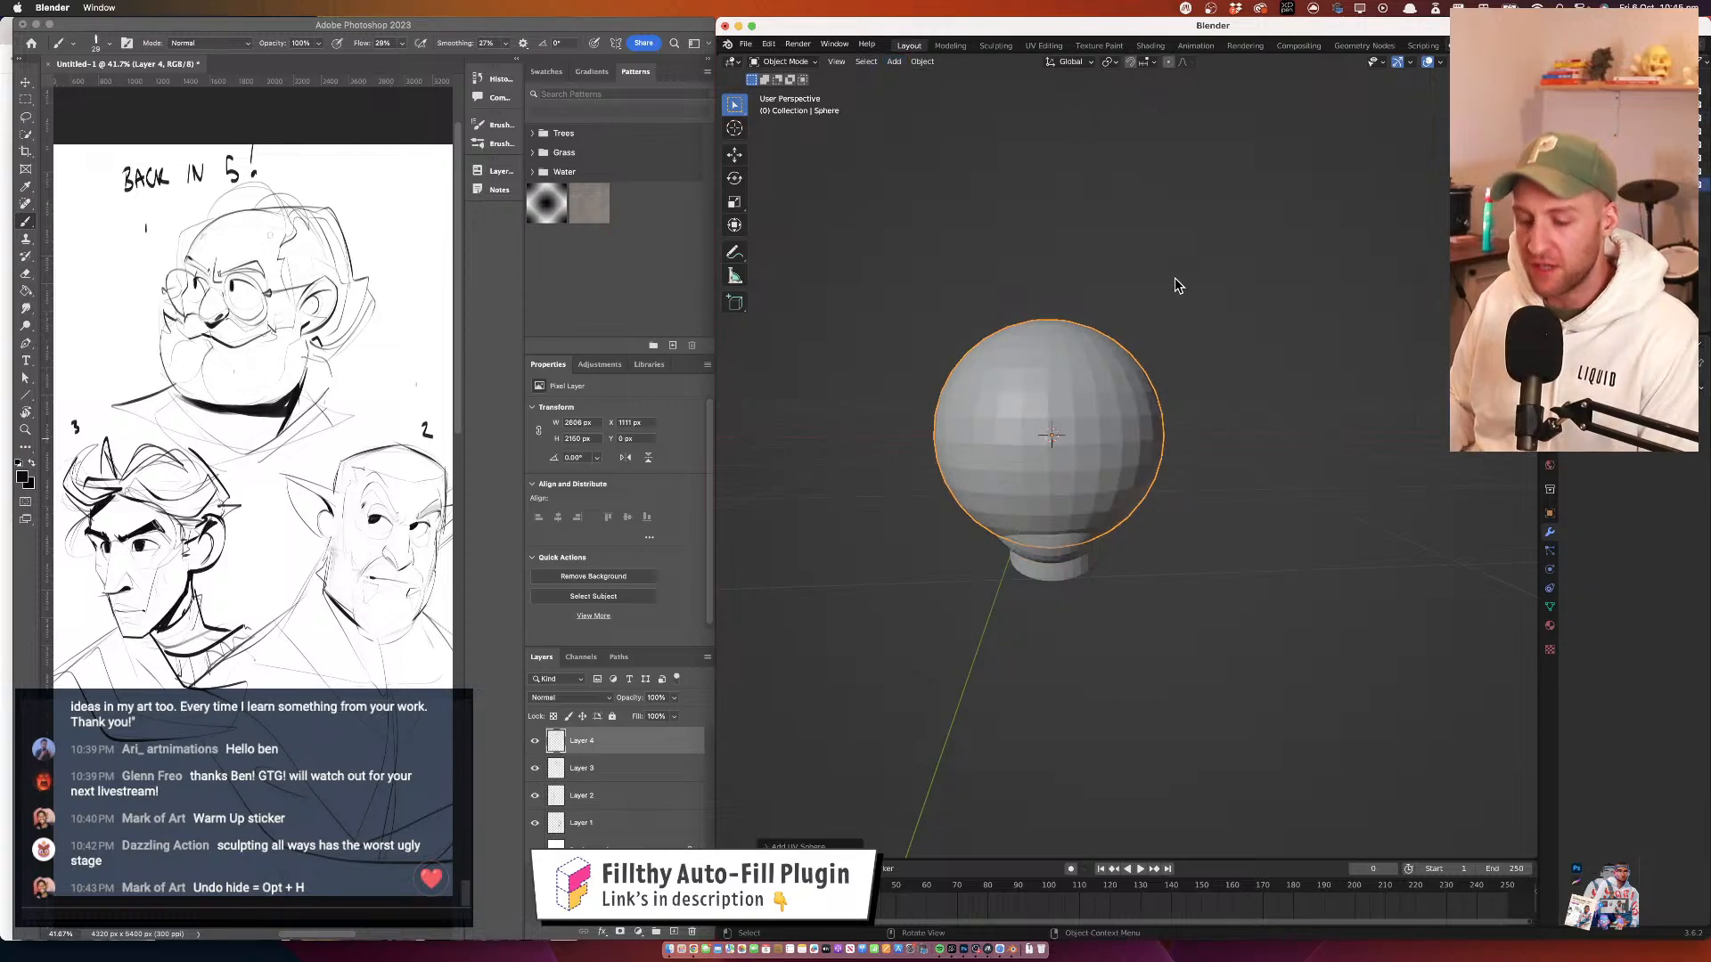
pyautogui.press('g')
pyautogui.press('Escape')
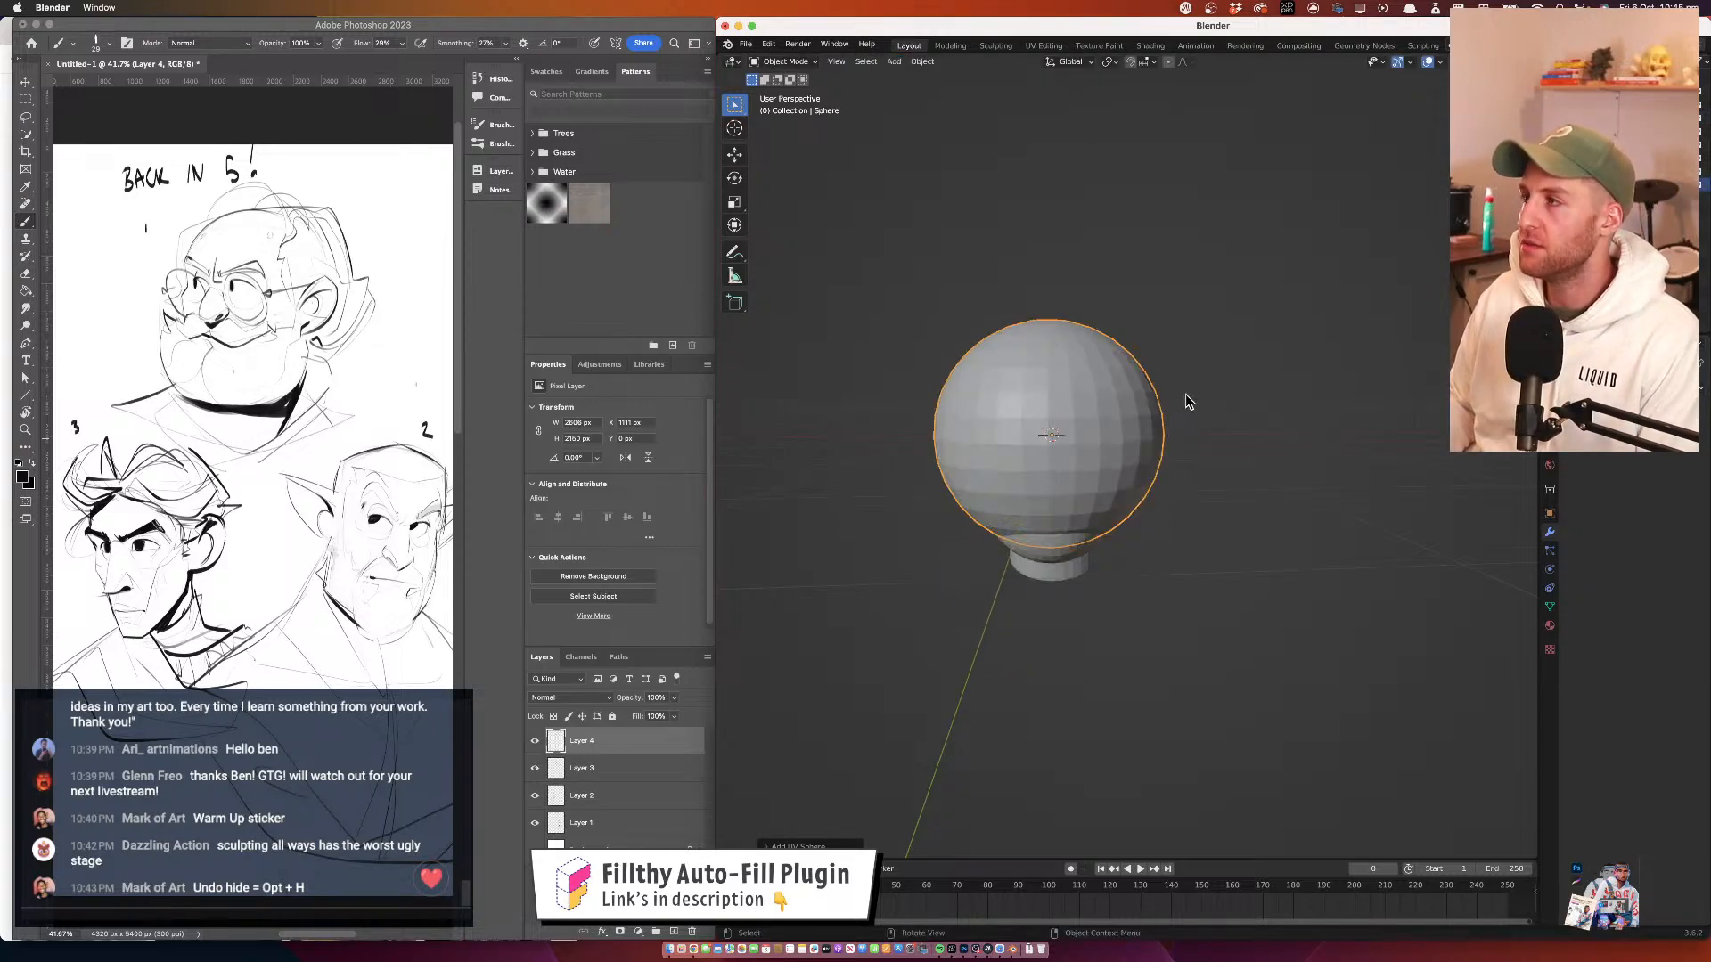
pyautogui.press('g')
pyautogui.press('z')
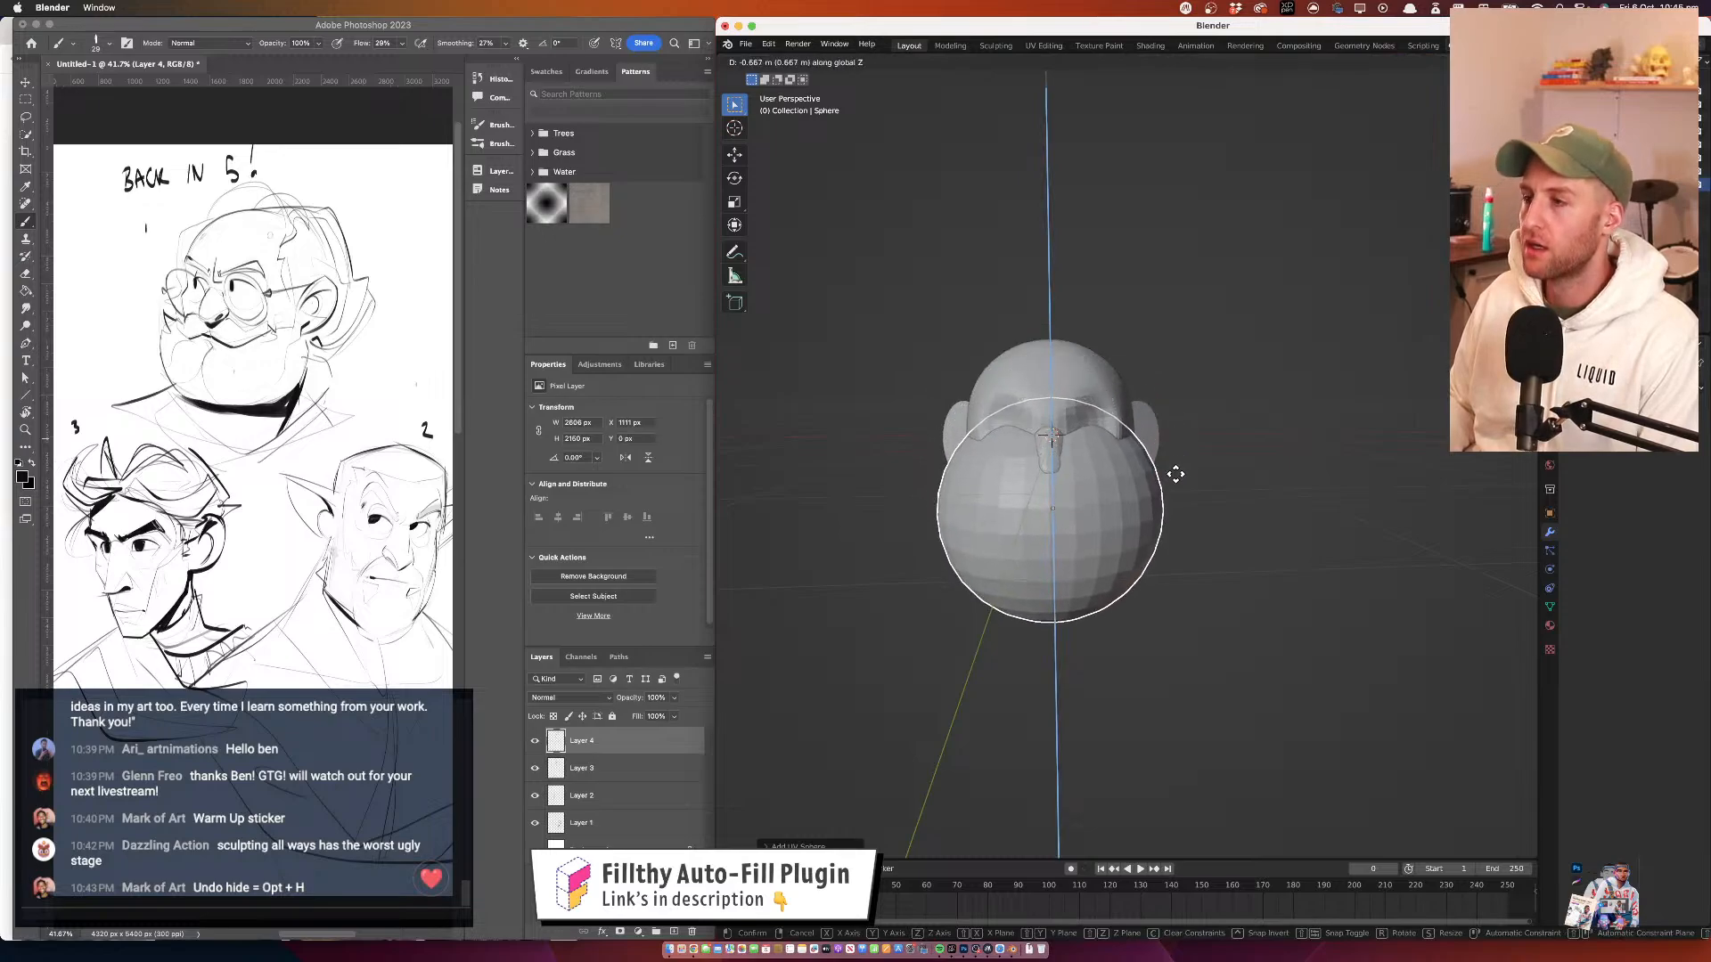
pyautogui.click(1172, 505)
# In Sculpt Mode, enable X symmetry and start pushing the large sphere into a beard mass below the nose with the Grab brush
pyautogui.click(788, 61)
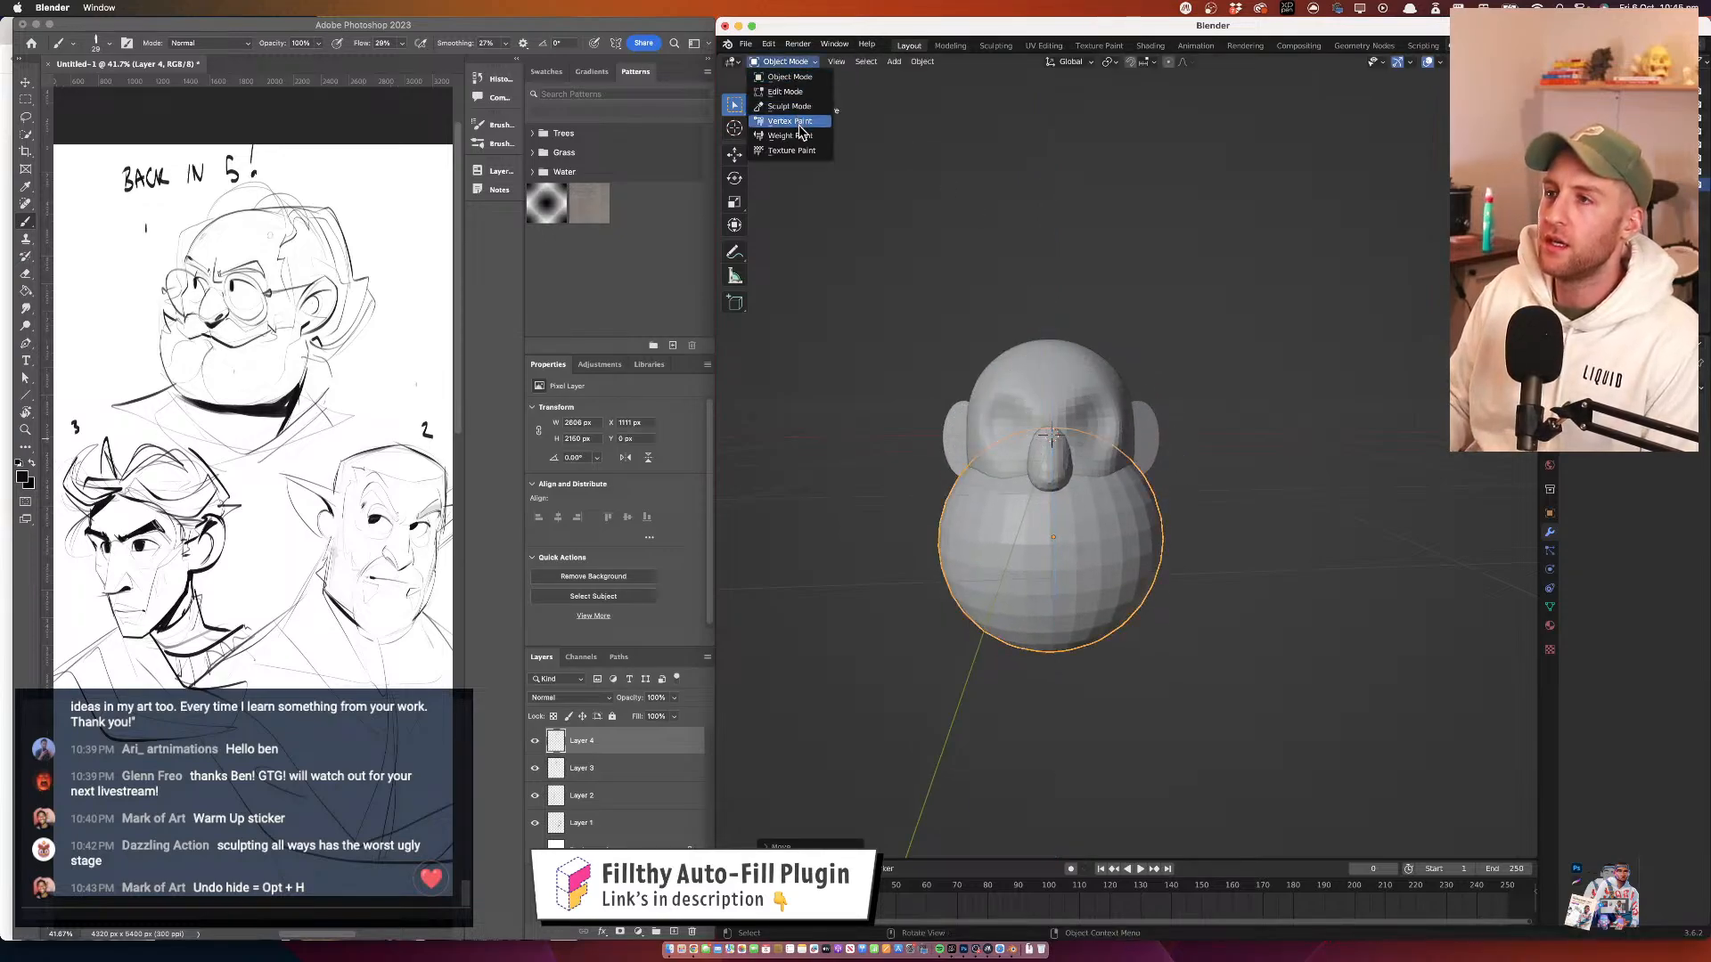
pyautogui.click(799, 106)
pyautogui.hscroll(5, 1088, 535)
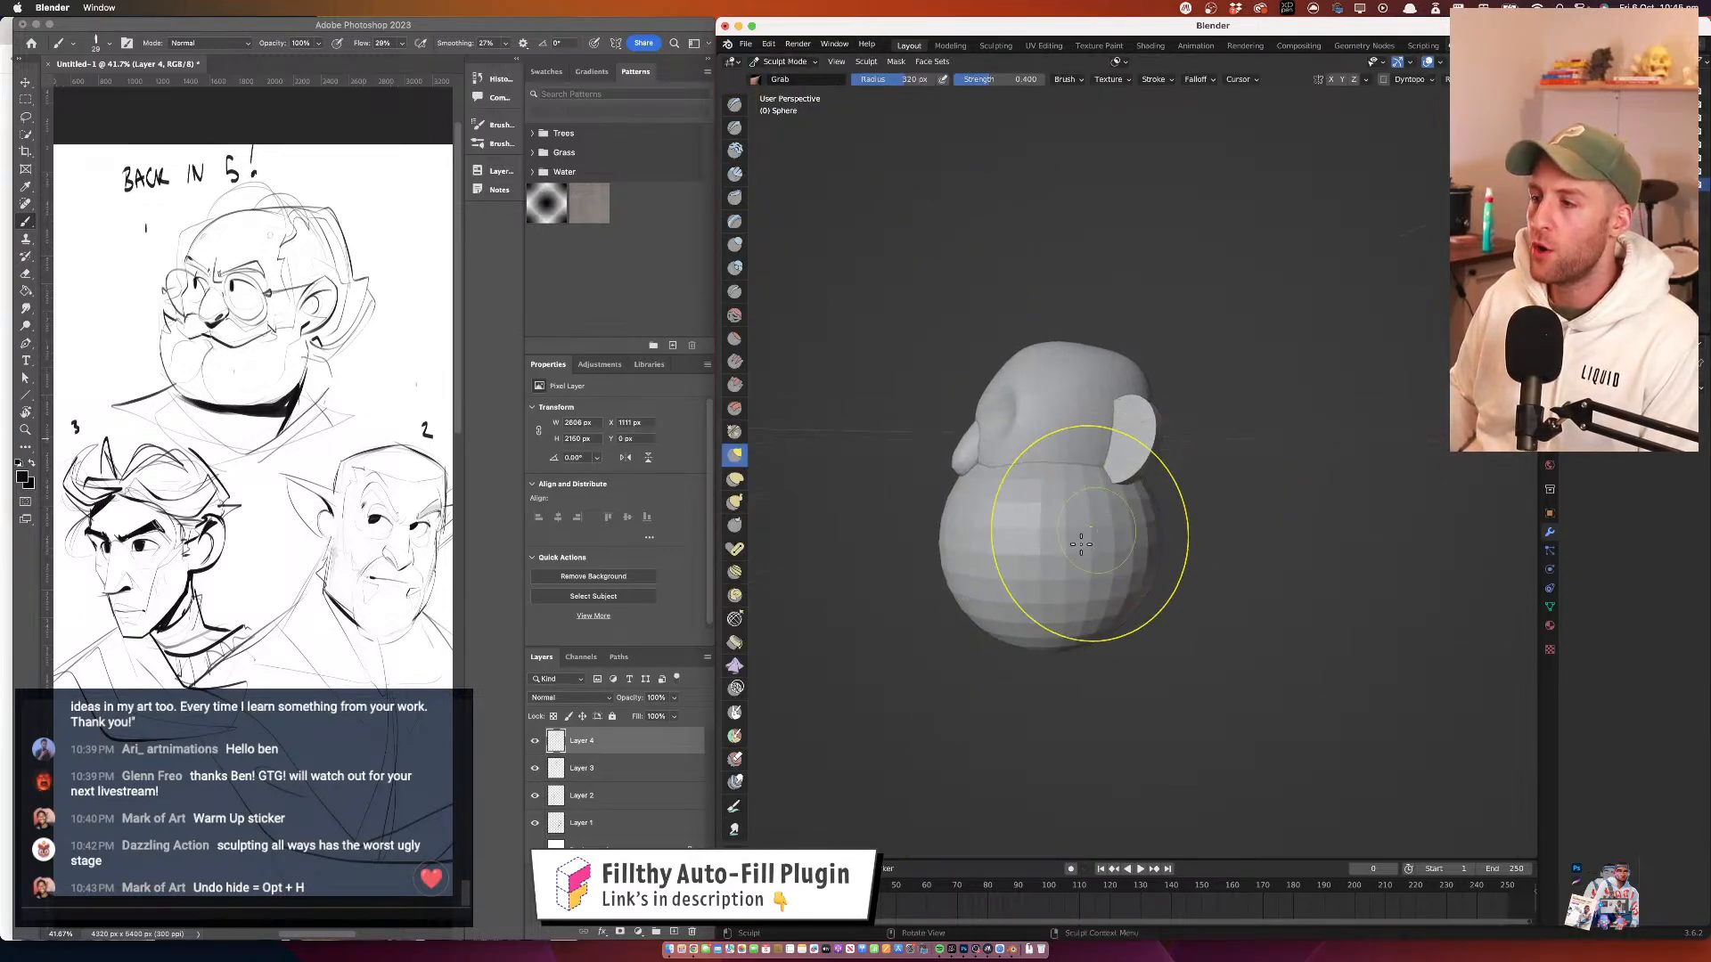
pyautogui.moveTo(1077, 615); pyautogui.dragTo(1053, 572)
pyautogui.moveTo(995, 508); pyautogui.dragTo(1207, 414)
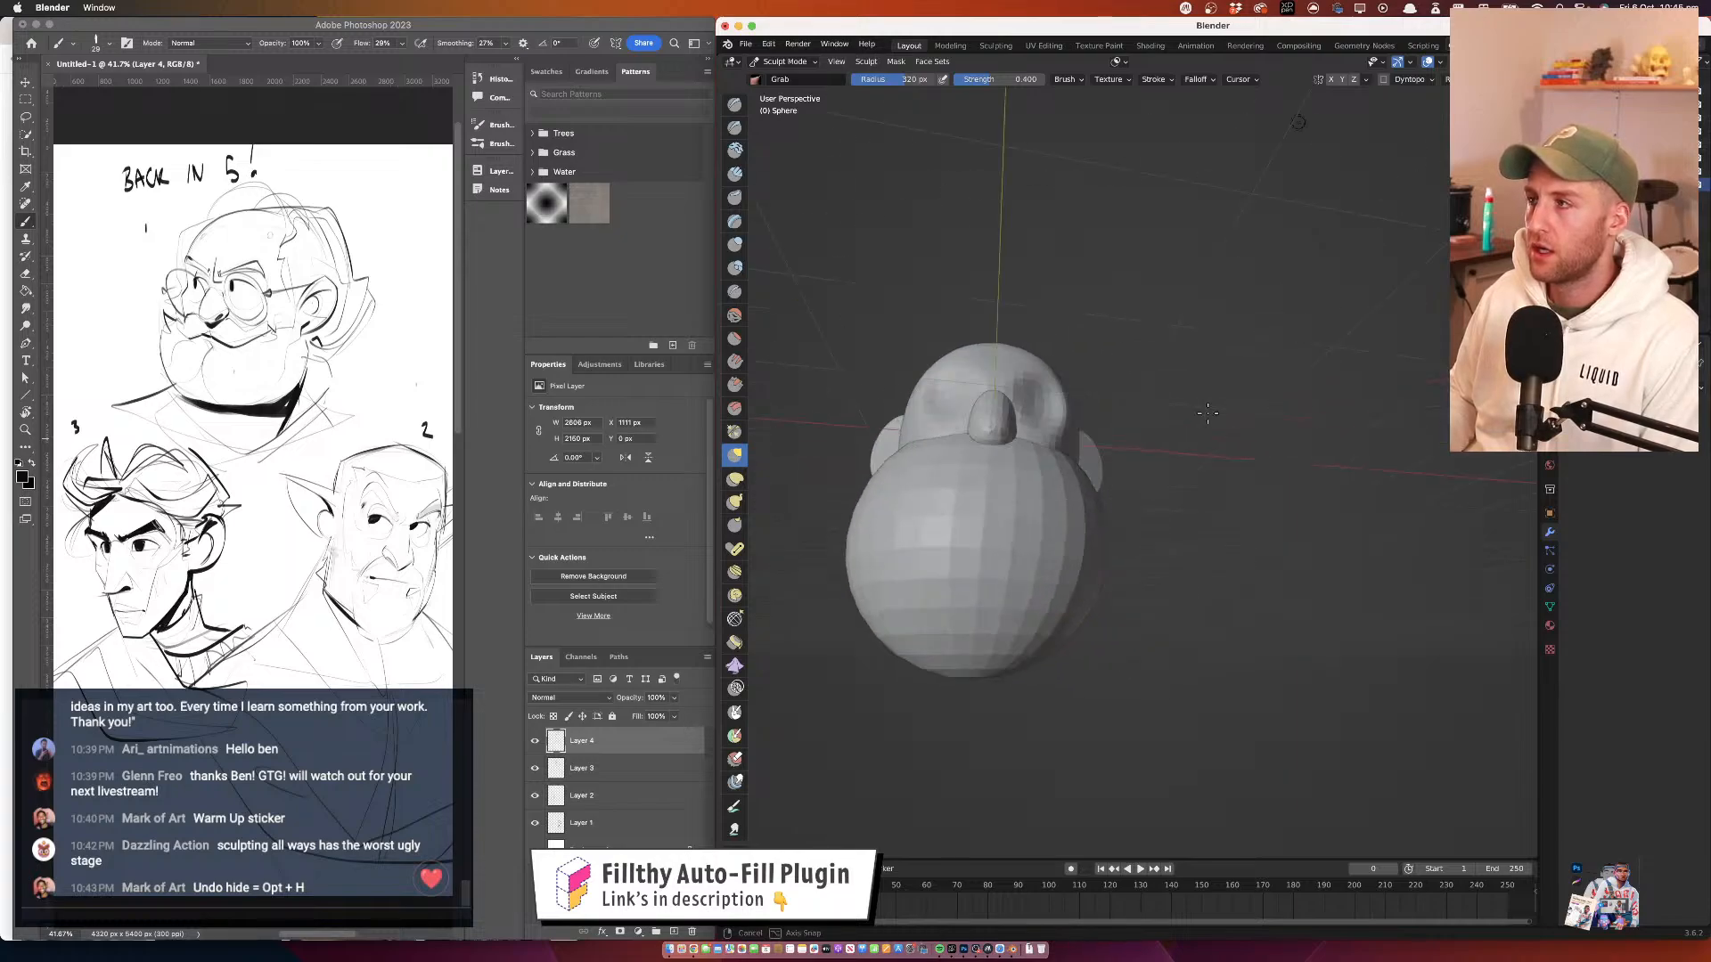
pyautogui.moveTo(1071, 276); pyautogui.dragTo(994, 397)
pyautogui.scroll(-3, 994, 401)
pyautogui.moveTo(985, 485); pyautogui.dragTo(1015, 530)
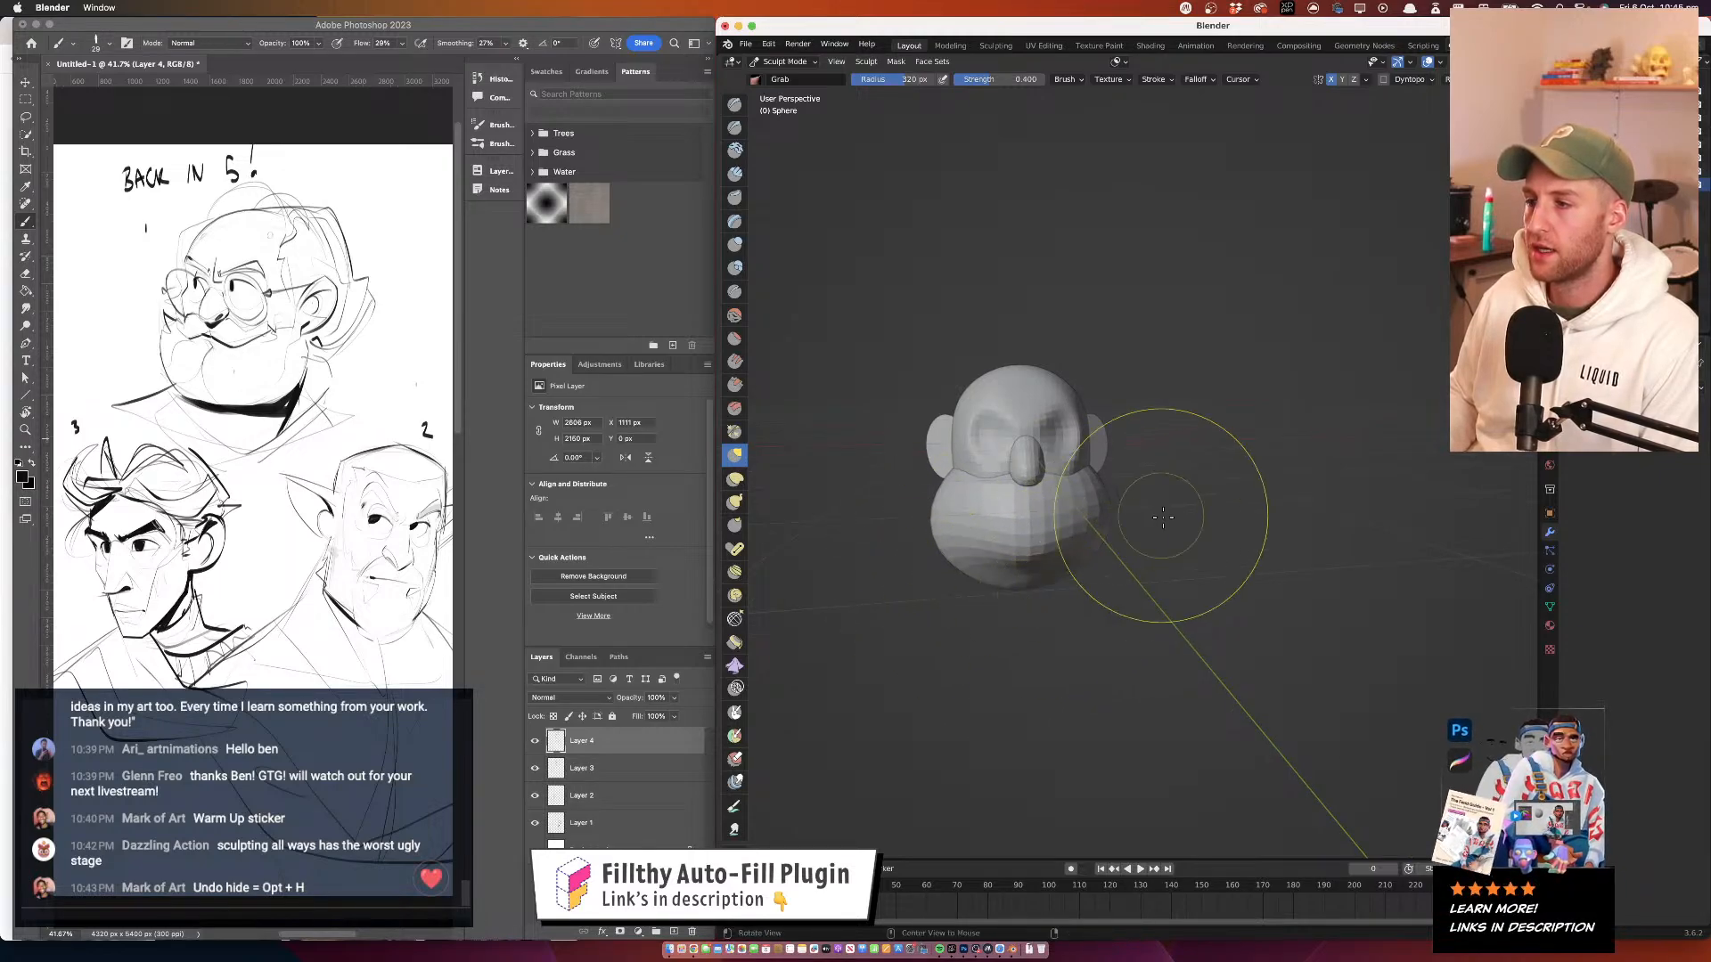
# Tuck the beard's underside and back toward the jaw with the Grab brush, leaving the neck clear behind it
pyautogui.moveTo(1163, 517)
pyautogui.mouseDown()
pyautogui.moveTo(1059, 544)
pyautogui.moveTo(1093, 587)
pyautogui.moveTo(1049, 566)
pyautogui.mouseUp()
pyautogui.moveTo(1114, 500); pyautogui.dragTo(1057, 495)
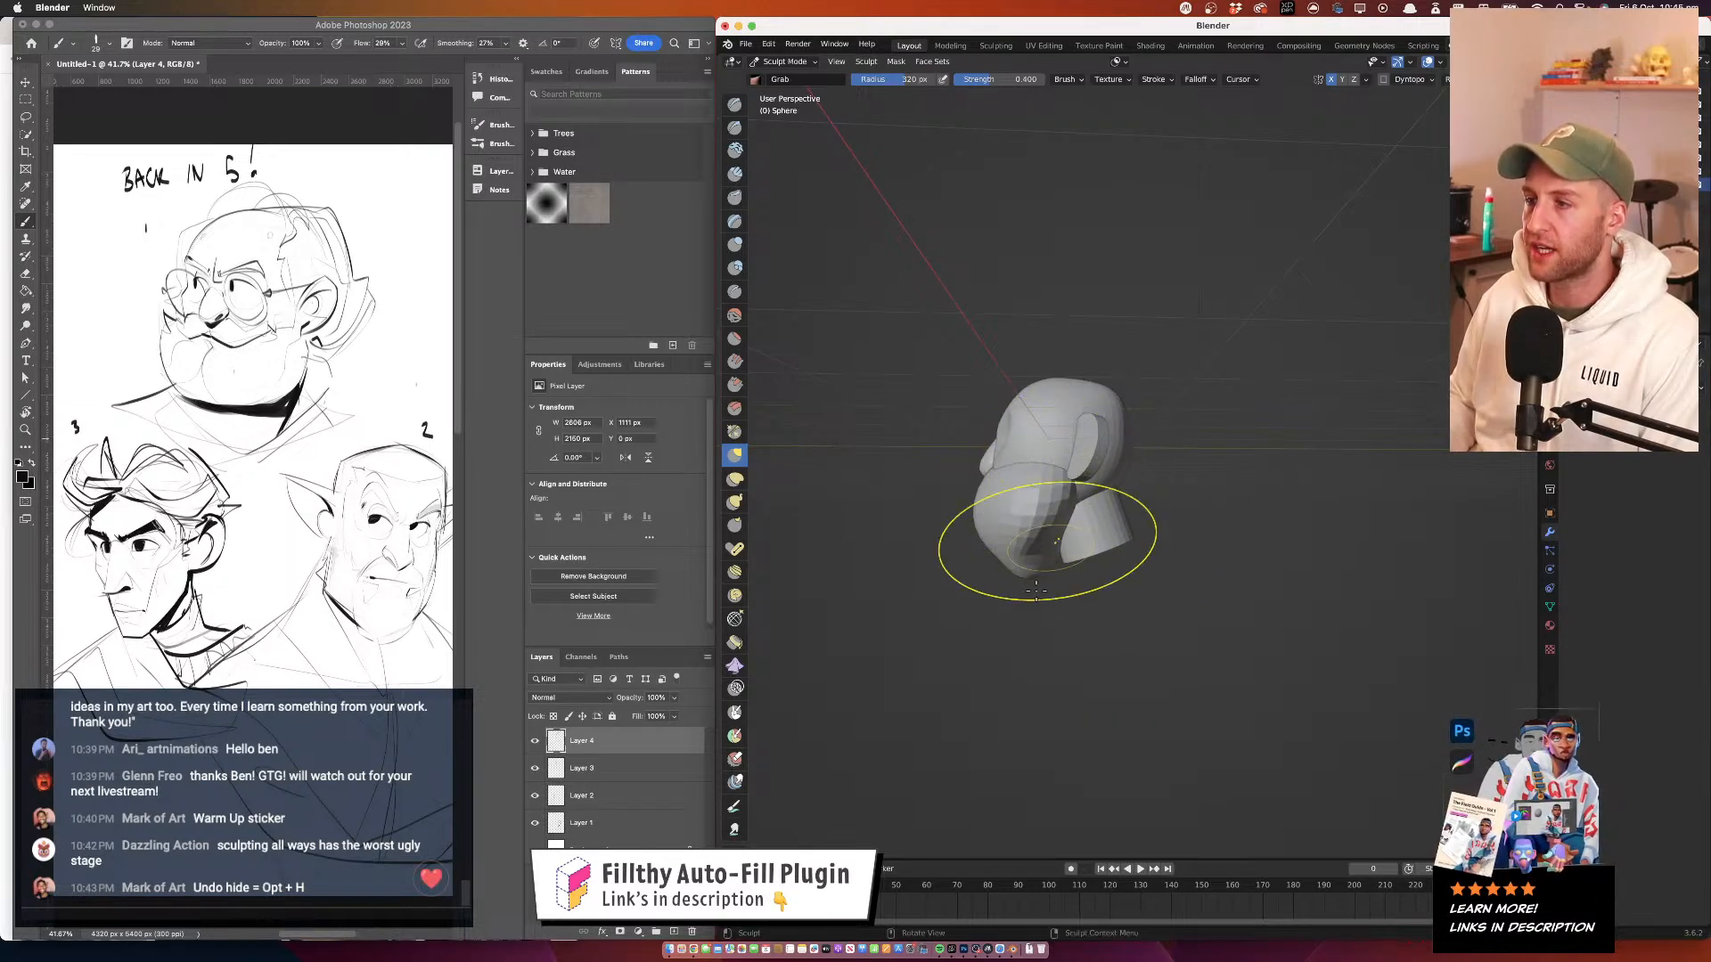
pyautogui.moveTo(1034, 578); pyautogui.dragTo(1074, 432)
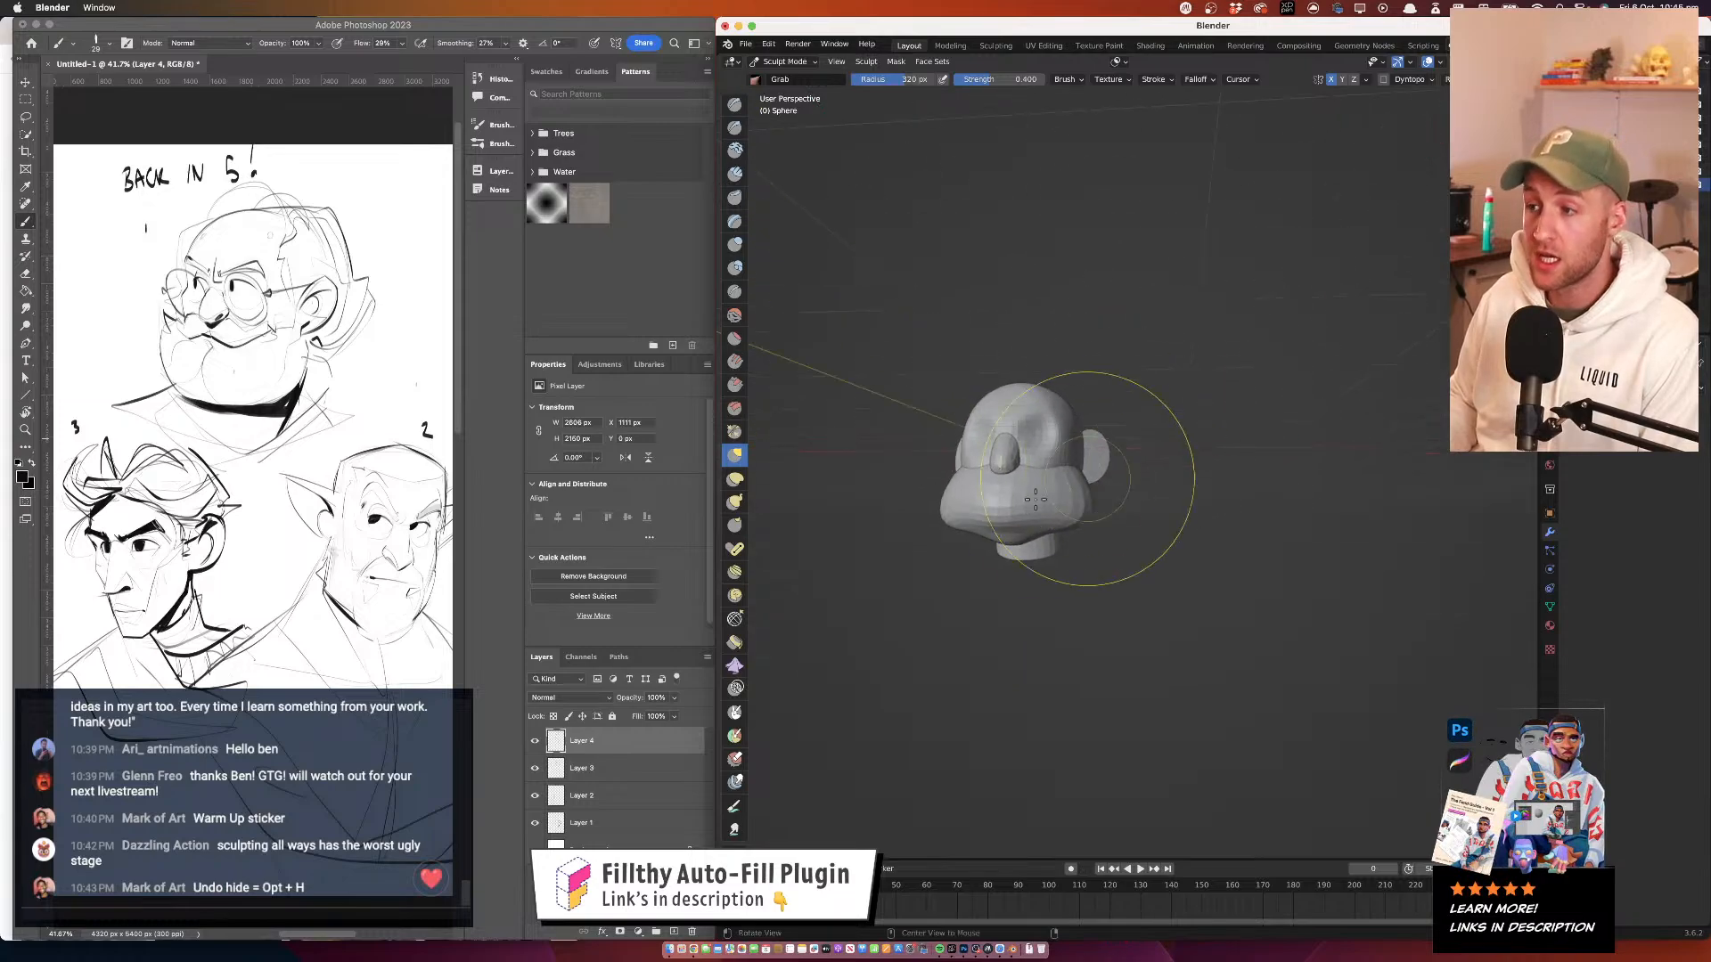
pyautogui.moveTo(1080, 512)
pyautogui.mouseDown()
pyautogui.moveTo(1046, 503)
pyautogui.moveTo(1038, 548)
pyautogui.mouseUp()
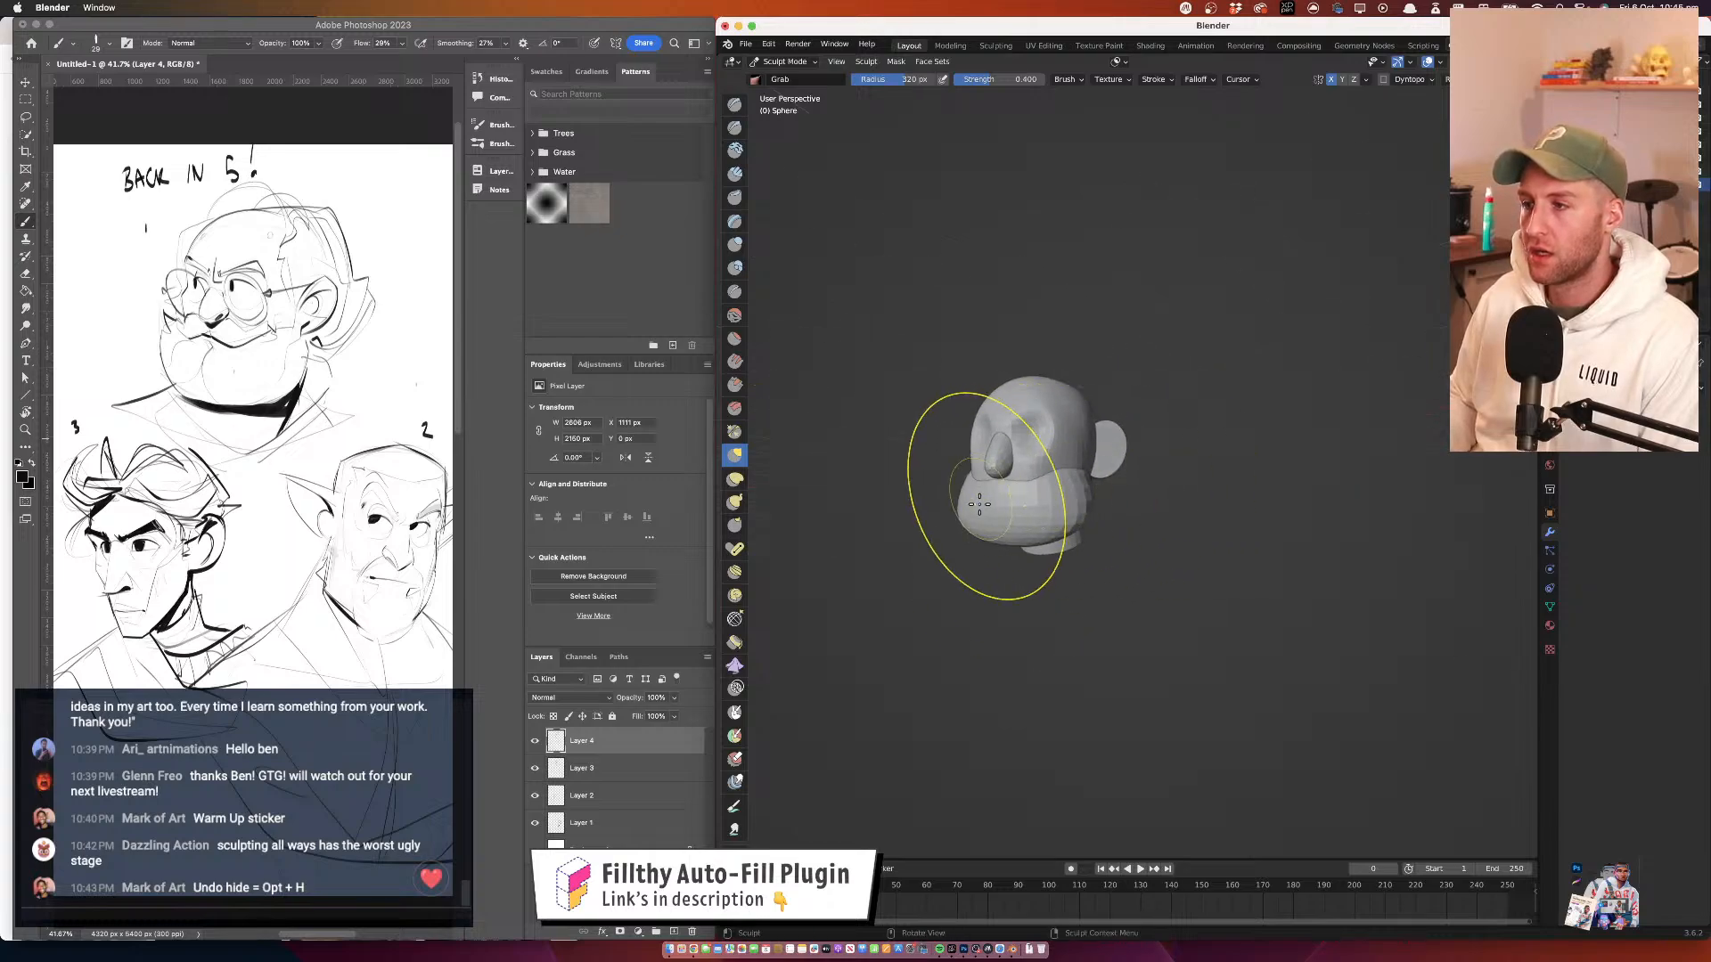
pyautogui.moveTo(1069, 500)
pyautogui.mouseDown()
pyautogui.moveTo(1098, 451)
pyautogui.moveTo(1054, 377)
pyautogui.moveTo(1074, 357)
pyautogui.moveTo(1080, 372)
pyautogui.moveTo(1062, 297)
pyautogui.moveTo(1098, 381)
pyautogui.mouseUp()
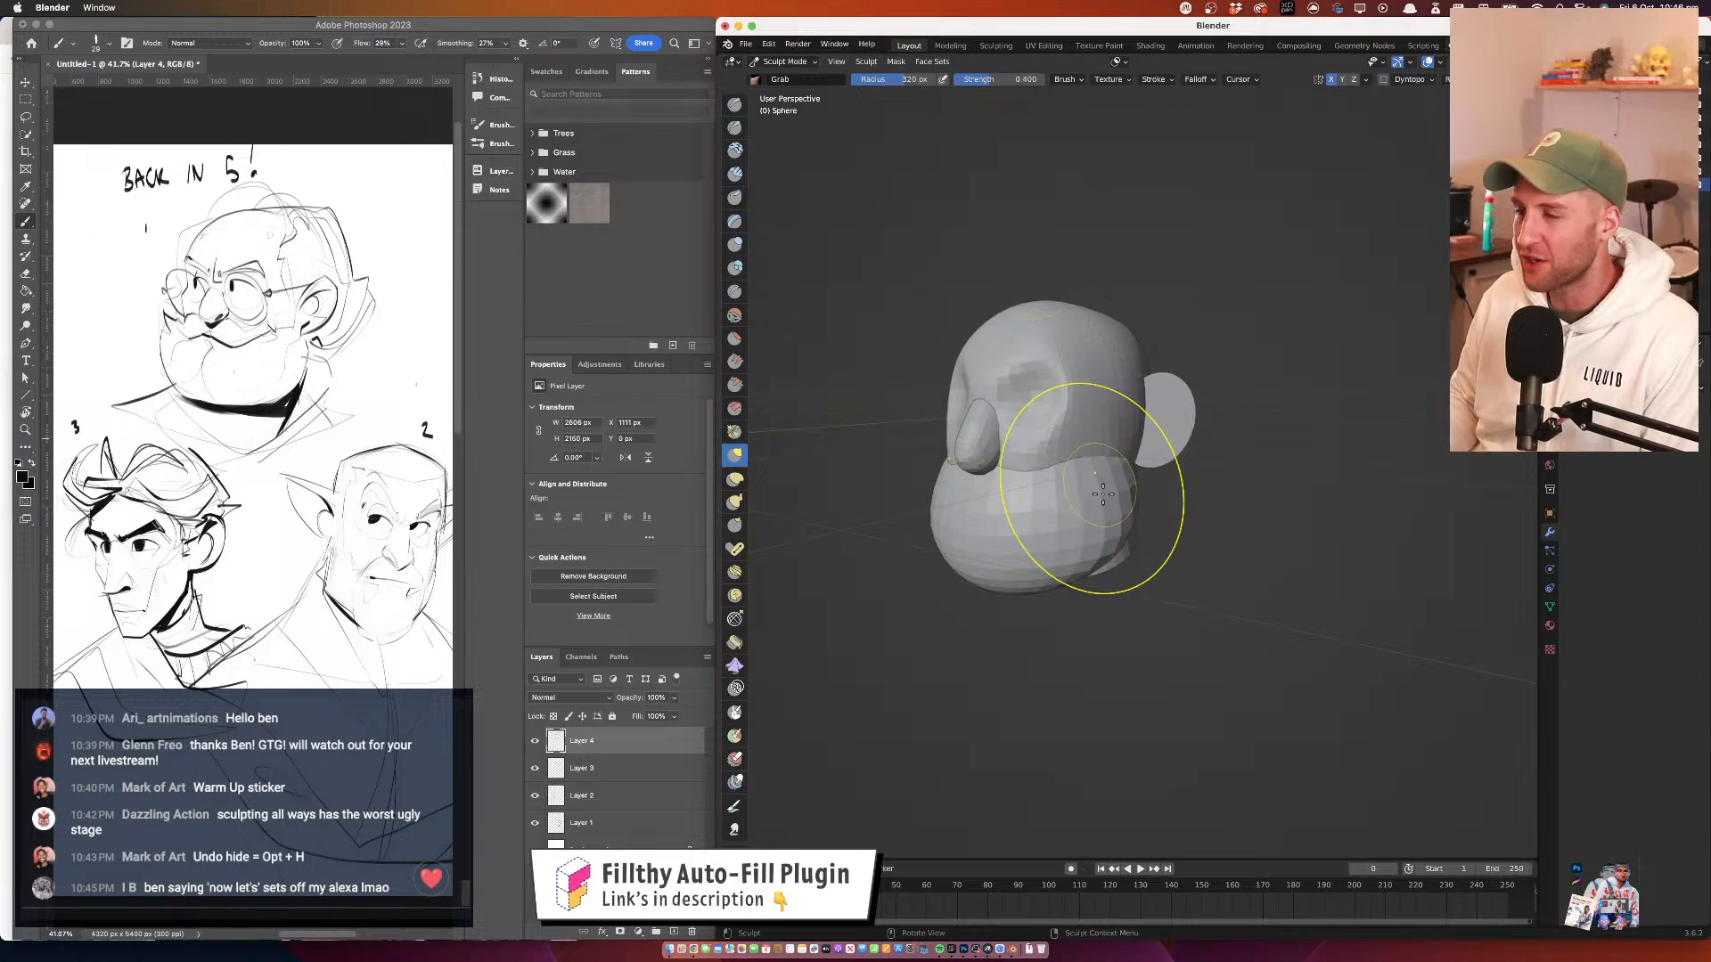
# Round out the beard's lower bulge and draw its upper sides up along the cheeks toward the ears with the Grab brush
pyautogui.moveTo(1000, 605); pyautogui.dragTo(1055, 569)
pyautogui.moveTo(1063, 535)
pyautogui.mouseDown()
pyautogui.moveTo(1105, 575)
pyautogui.moveTo(1089, 543)
pyautogui.mouseUp()
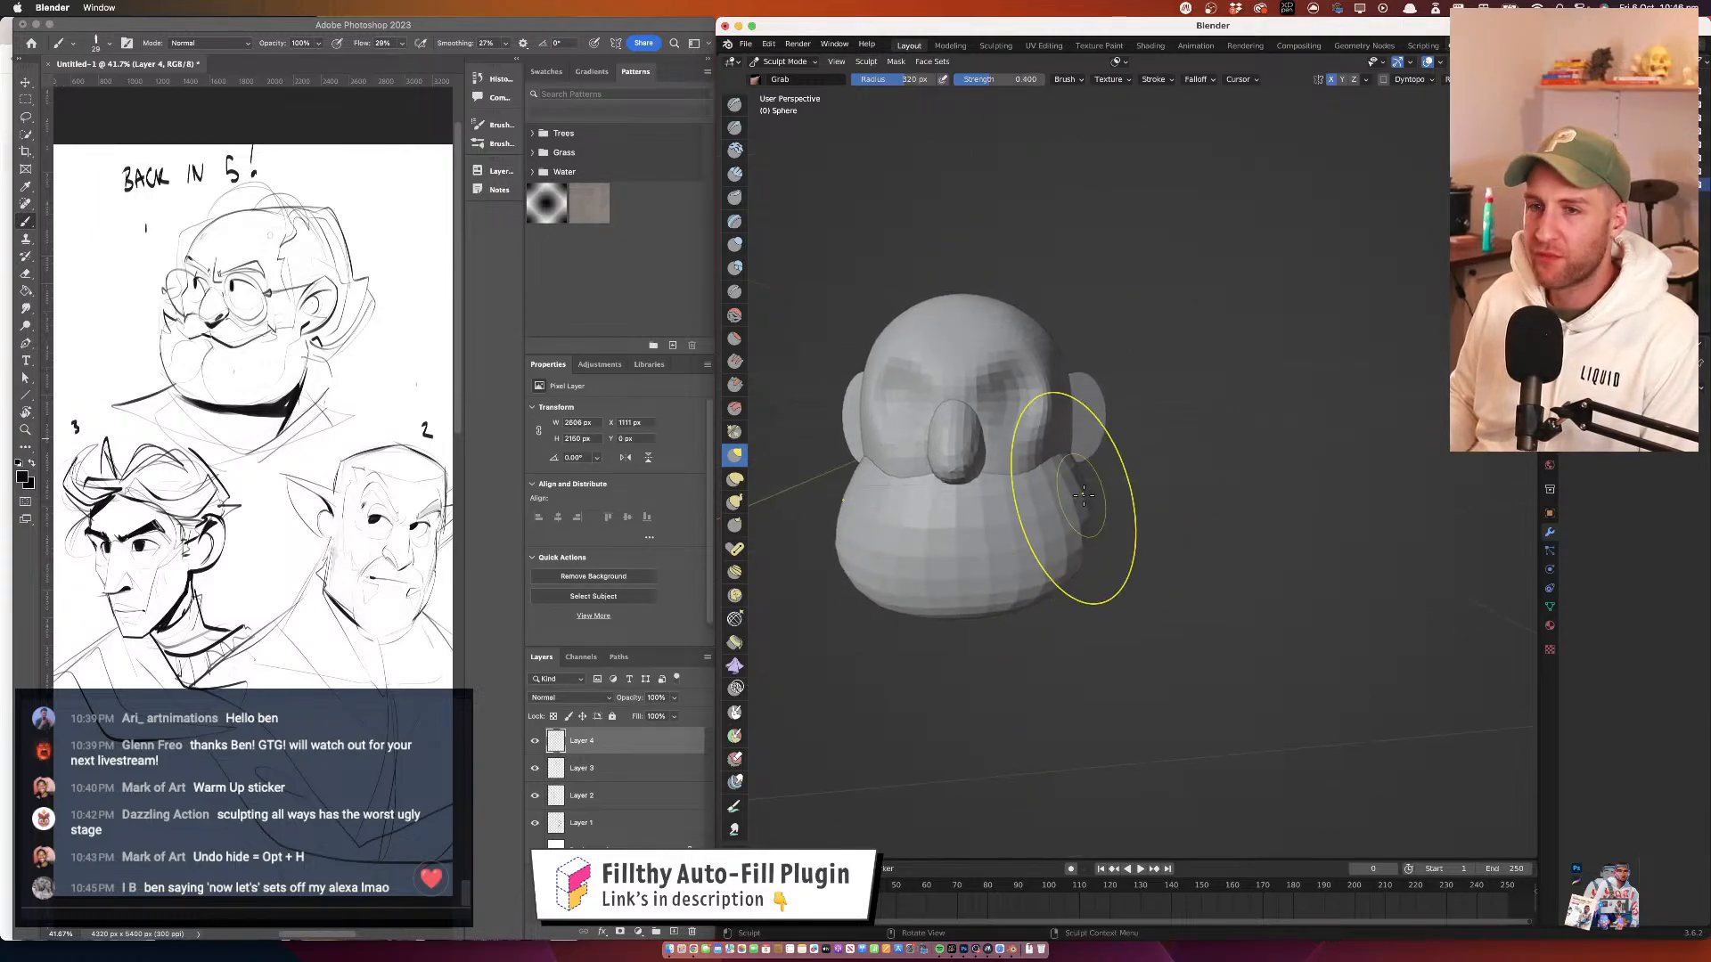
pyautogui.moveTo(1059, 486)
pyautogui.mouseDown()
pyautogui.moveTo(1096, 463)
pyautogui.moveTo(1115, 477)
pyautogui.moveTo(1146, 464)
pyautogui.moveTo(1134, 401)
pyautogui.moveTo(1119, 439)
pyautogui.mouseUp()
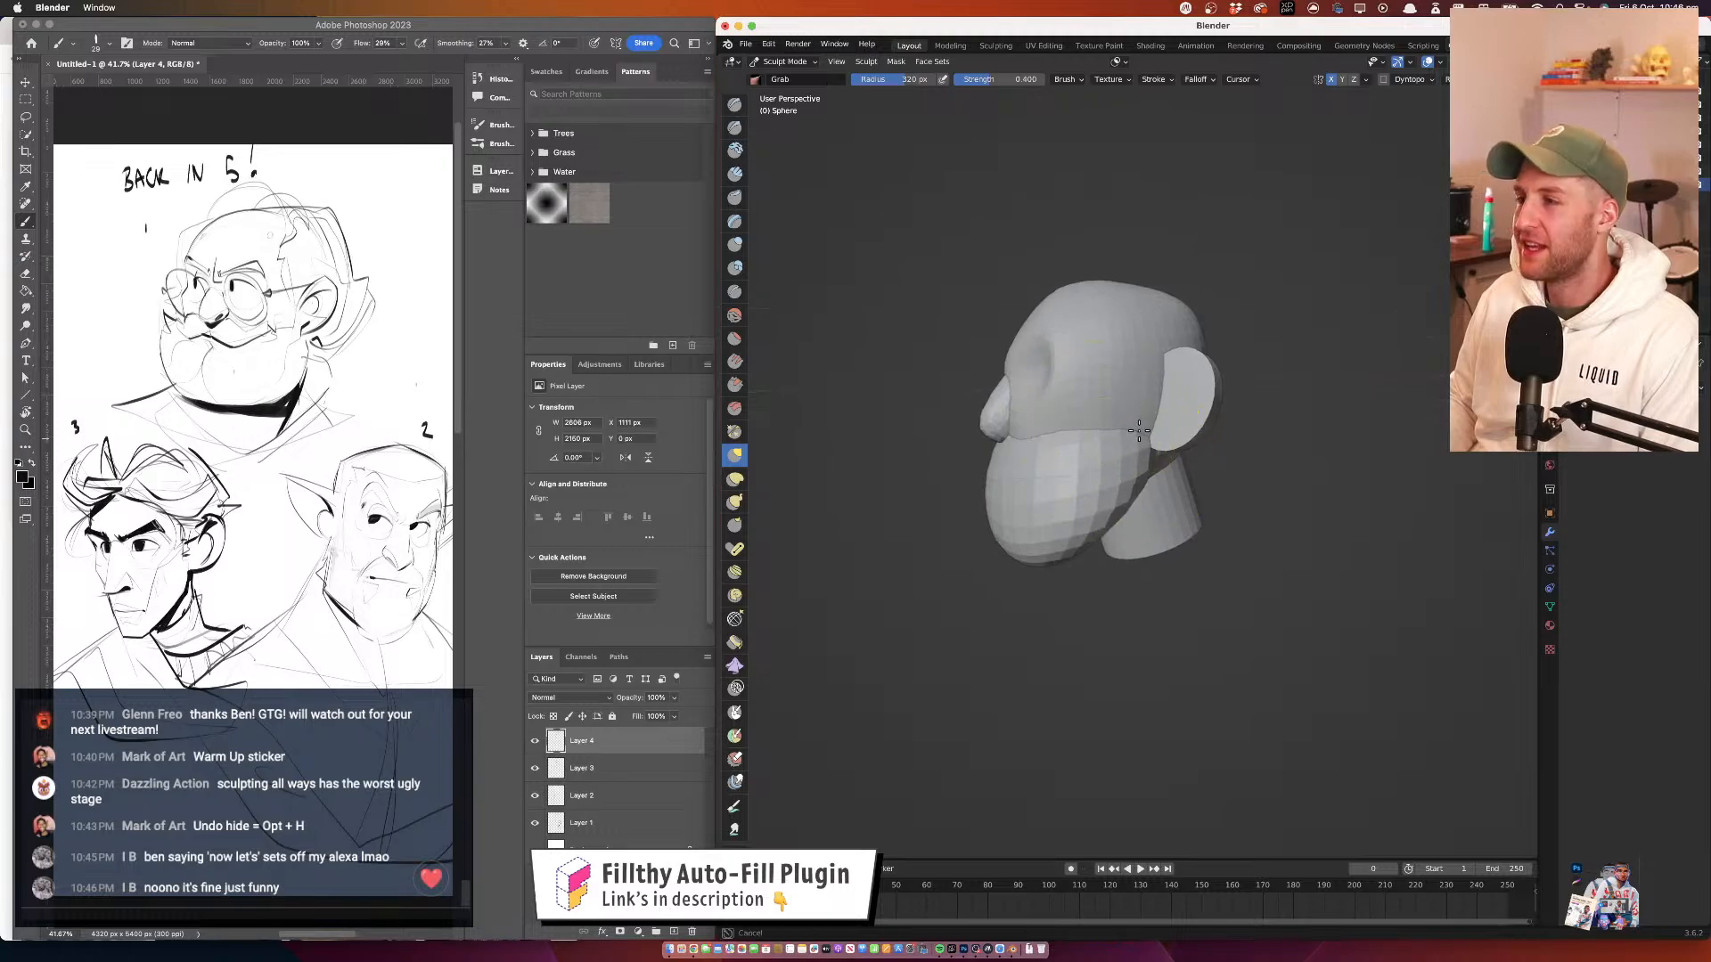
pyautogui.moveTo(1007, 343); pyautogui.dragTo(1064, 350)
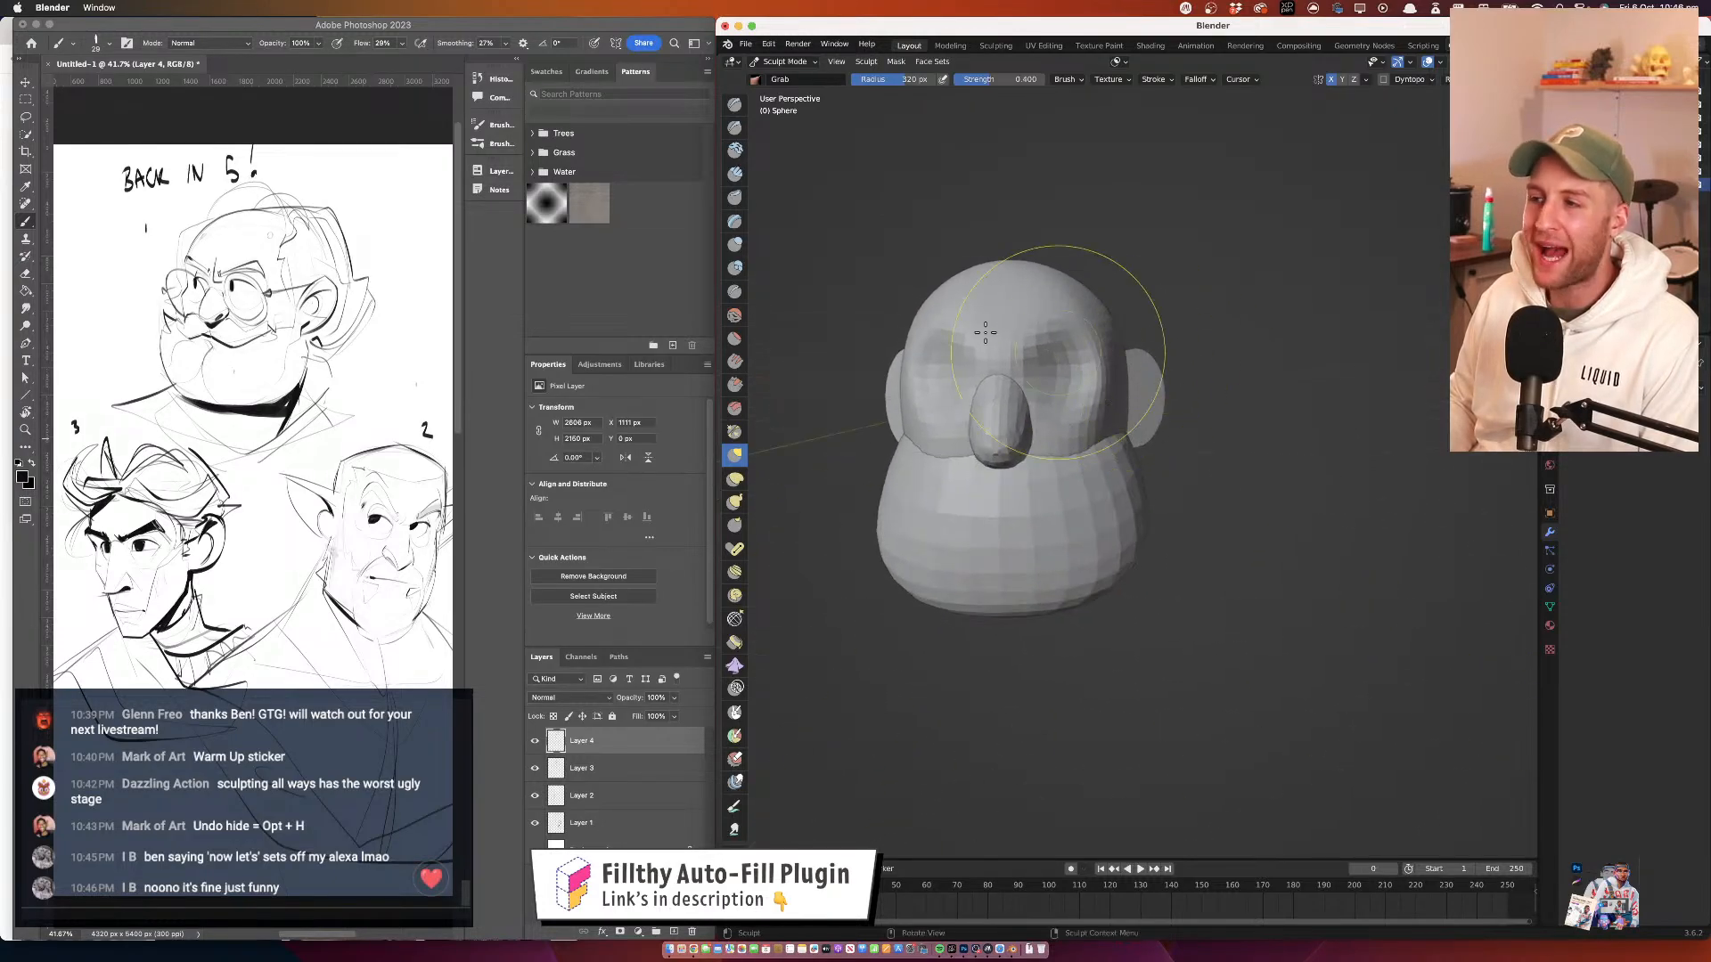
# Return to Object Mode, add a second UV sphere at the head's centre, and scale it down to about half size
pyautogui.click(804, 61)
pyautogui.click(784, 76)
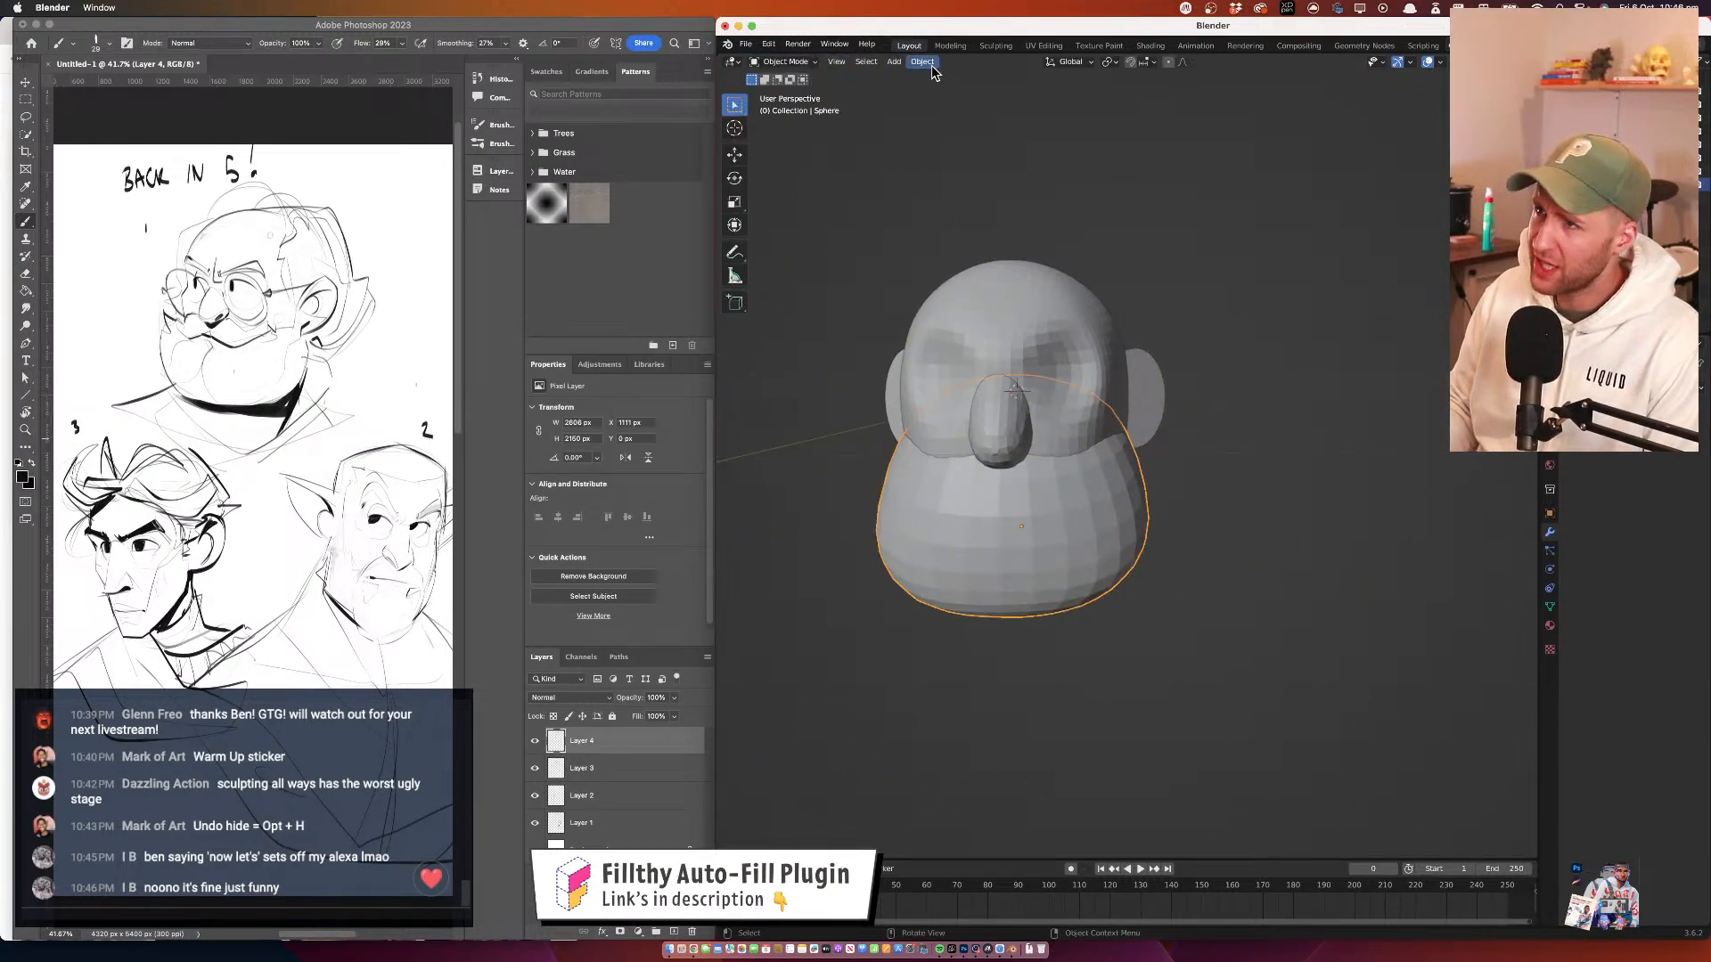
pyautogui.click(895, 62)
pyautogui.moveTo(896, 78)
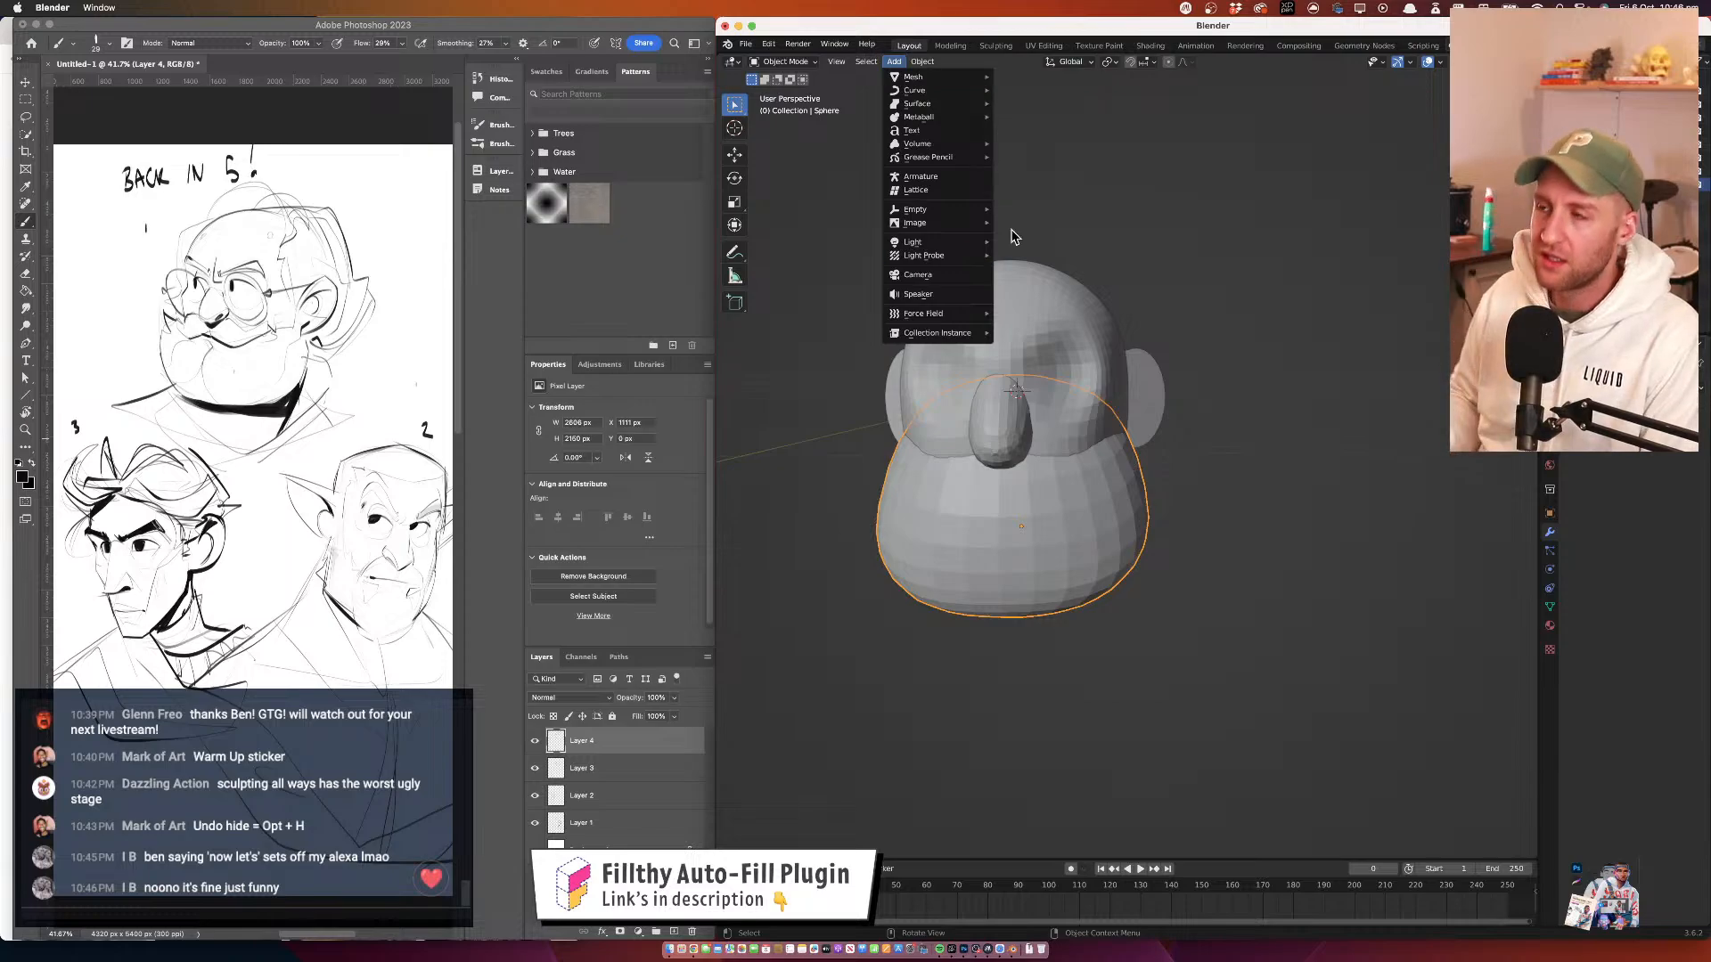
pyautogui.click(894, 62)
pyautogui.moveTo(909, 79)
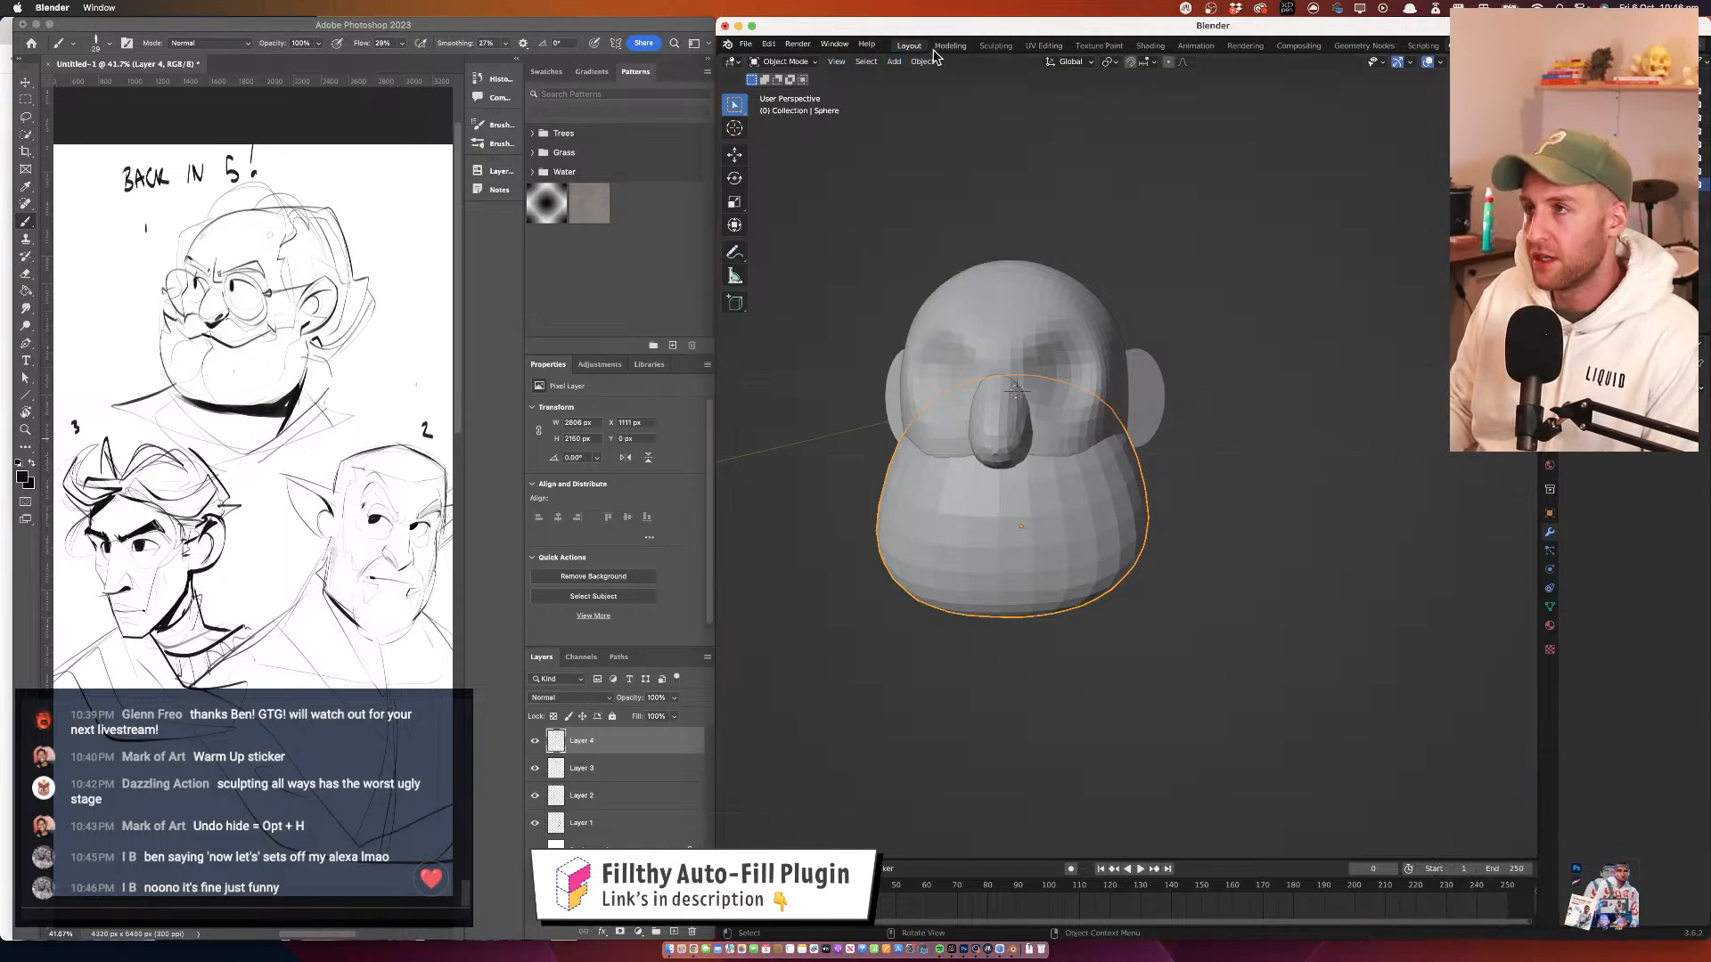
pyautogui.click(894, 62)
pyautogui.moveTo(994, 82)
pyautogui.click(1038, 116)
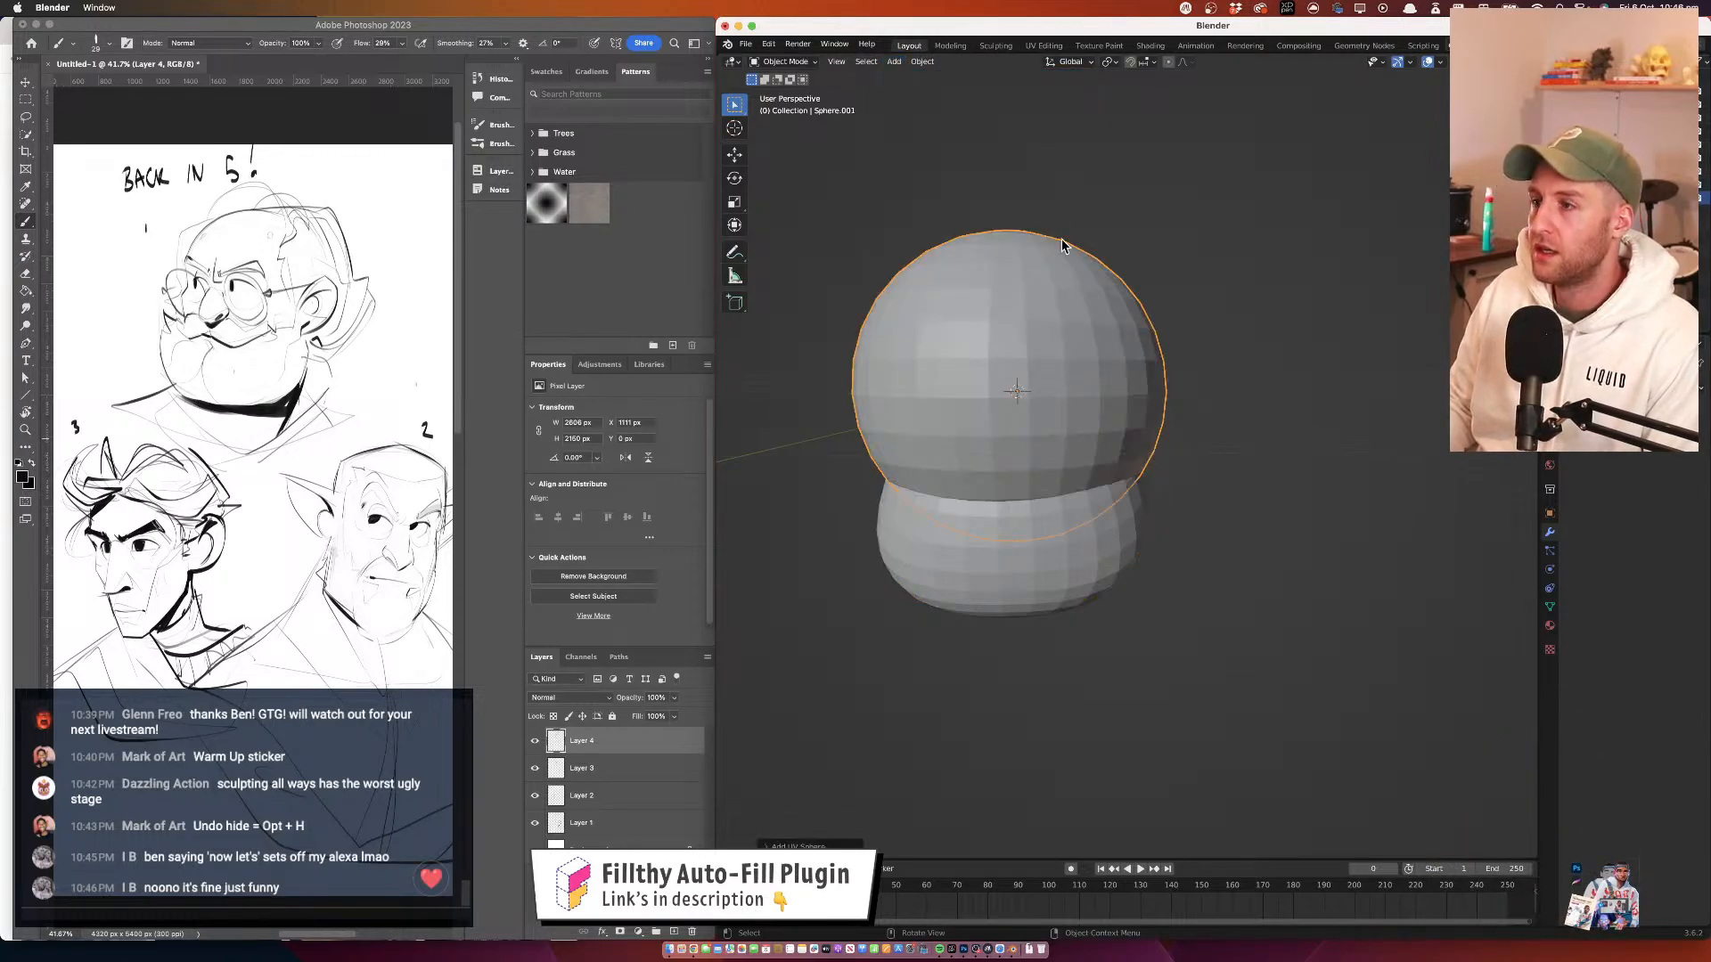
pyautogui.press('s')
pyautogui.click(1103, 370)
# In the right side view, move the smaller sphere forward and slightly down so it sits out in front of the nose
pyautogui.hscroll(8, 1103, 370)
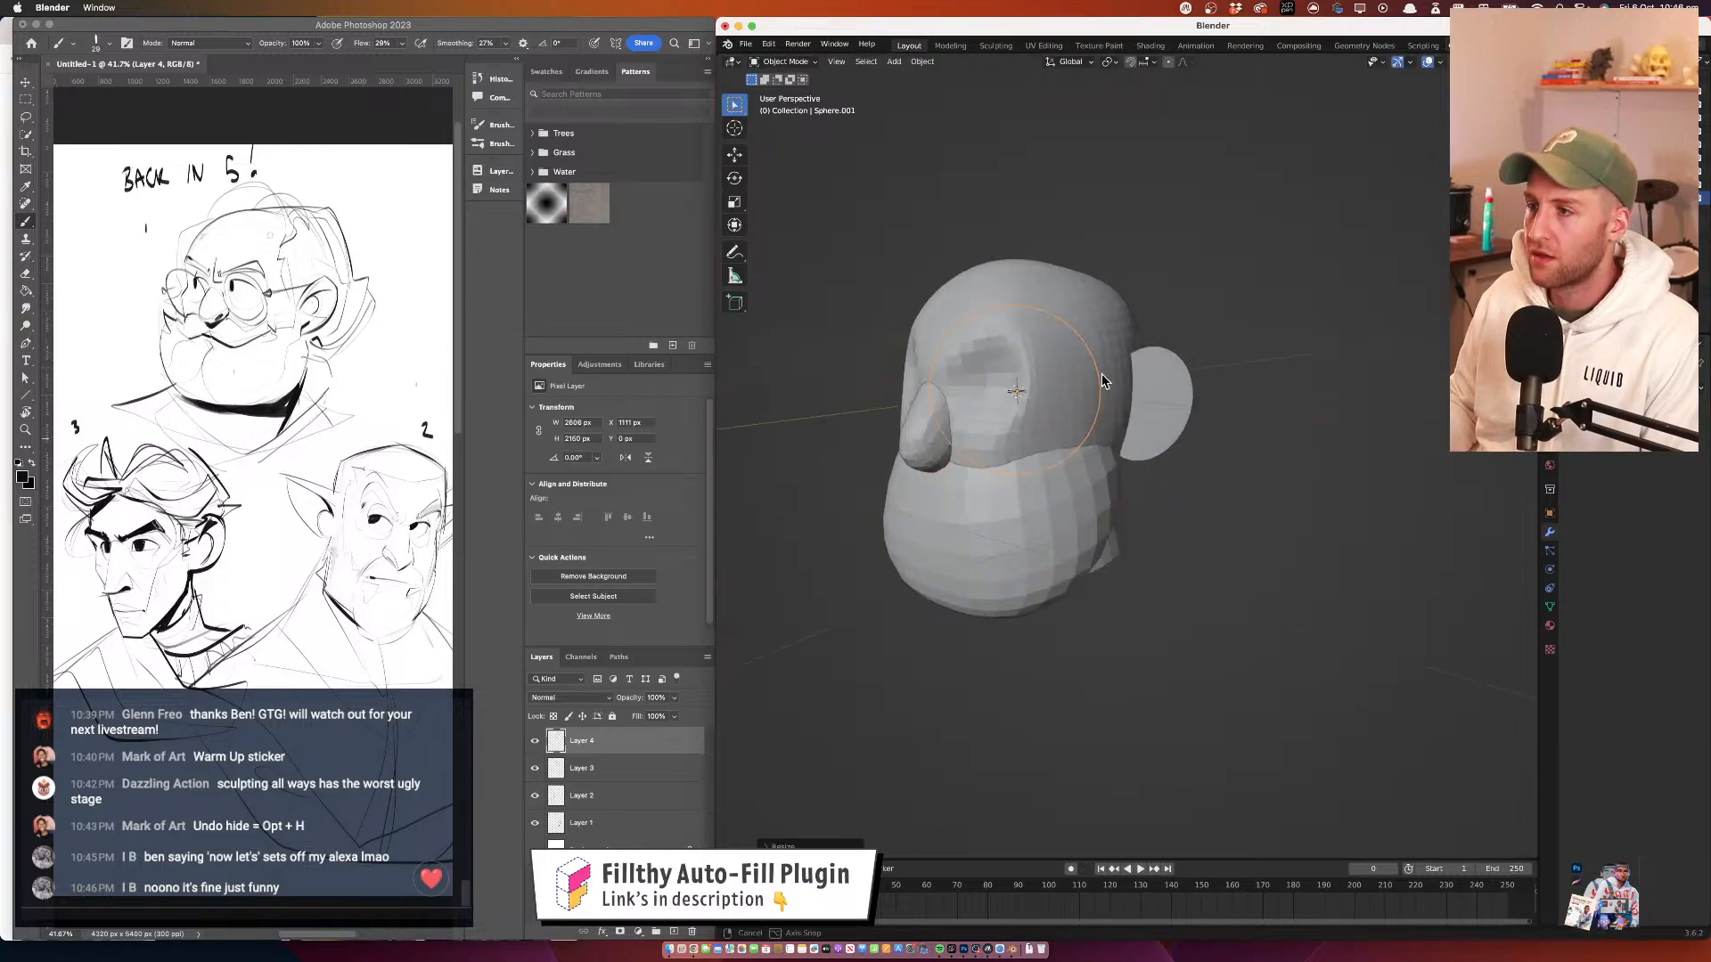
pyautogui.click(1512, 127)
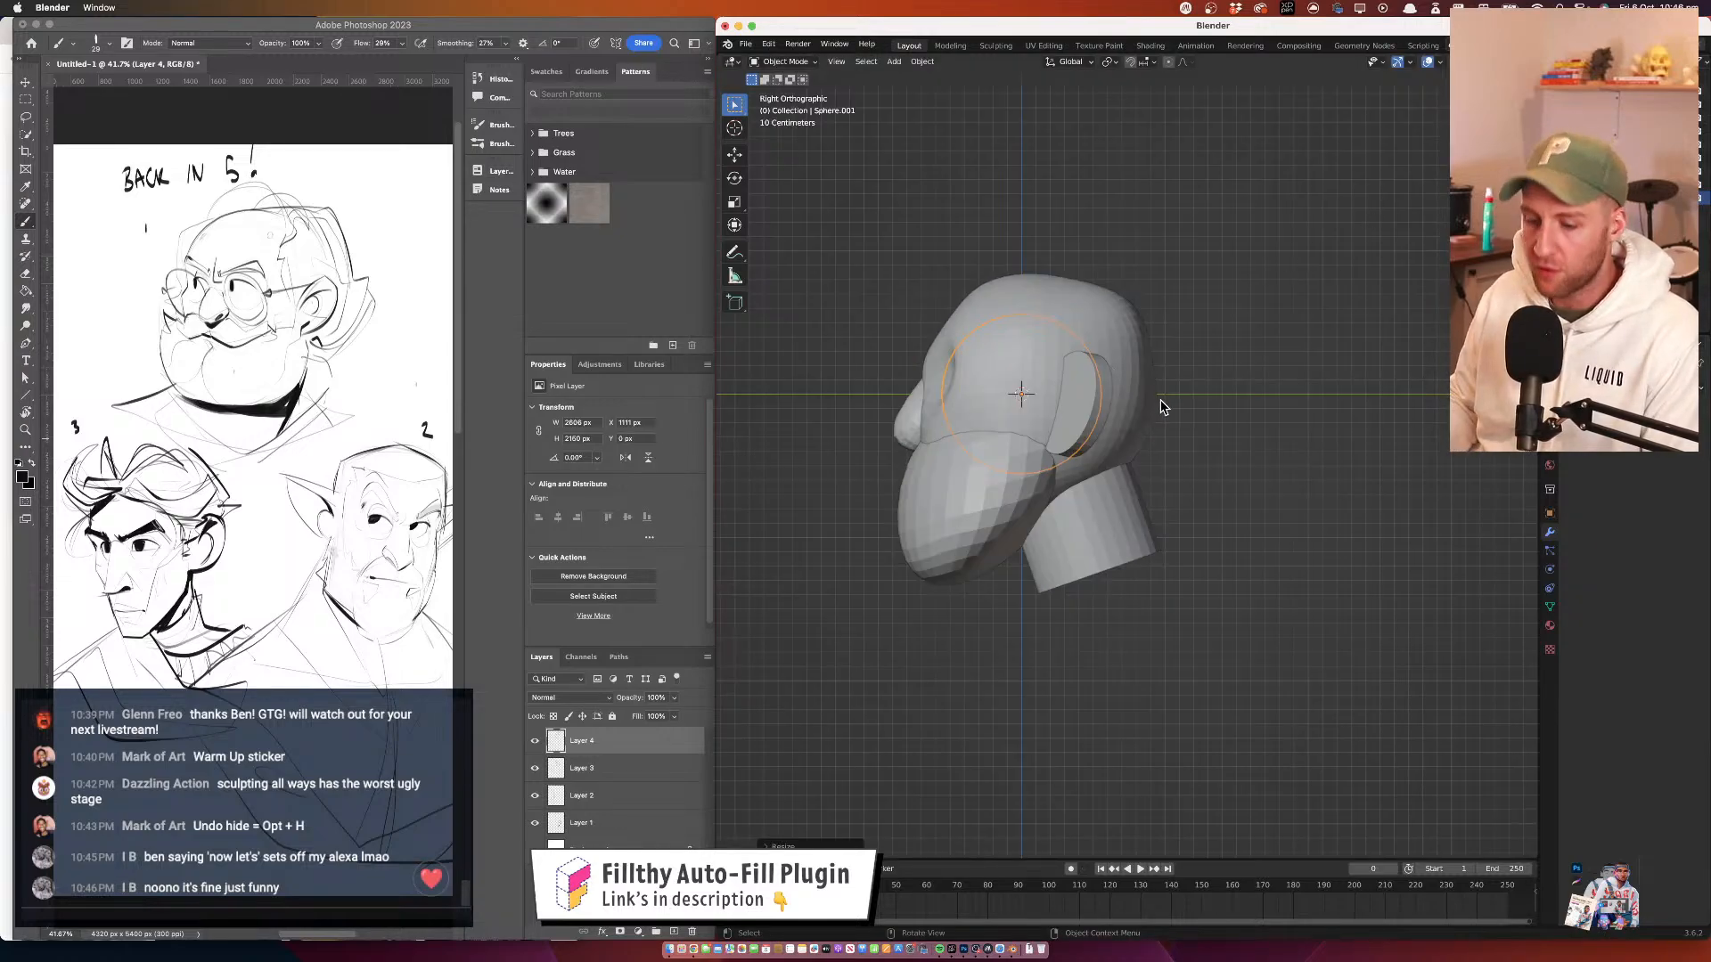
pyautogui.press('g')
pyautogui.click(1093, 437)
pyautogui.moveTo(959, 427); pyautogui.dragTo(1291, 232)
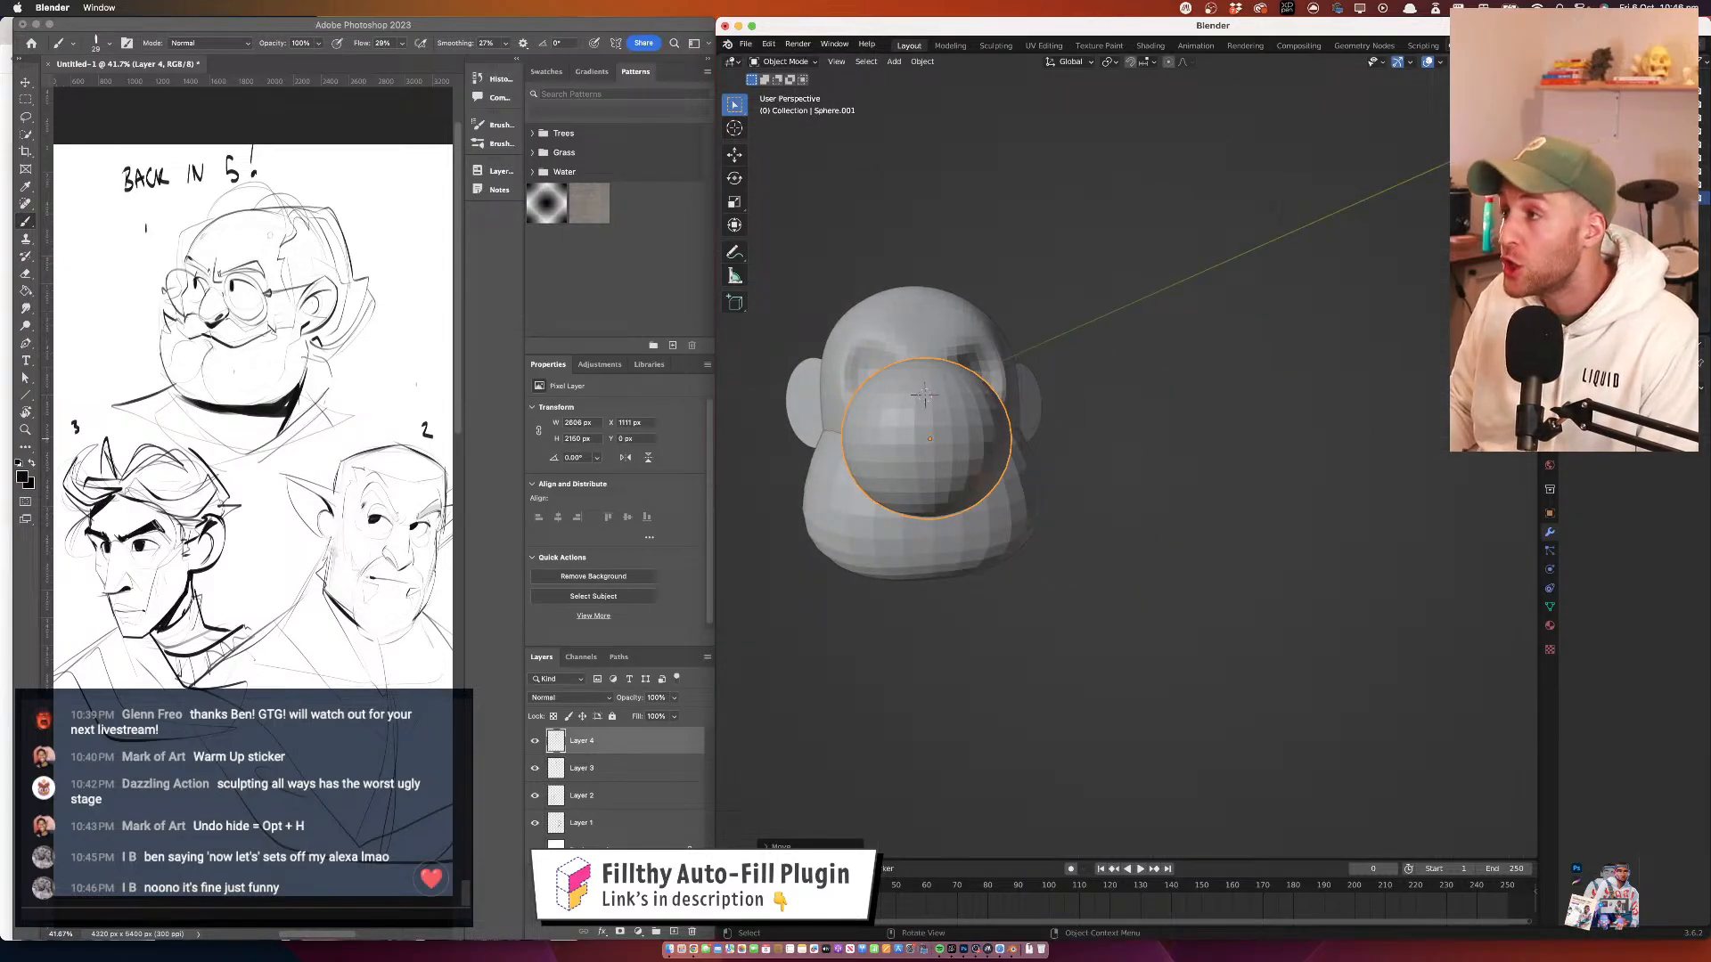
# In Sculpt Mode, turn on X symmetry for the smaller sphere and flatten its top with the Grab brush
pyautogui.press('KP_1')
pyautogui.click(785, 61)
pyautogui.click(788, 114)
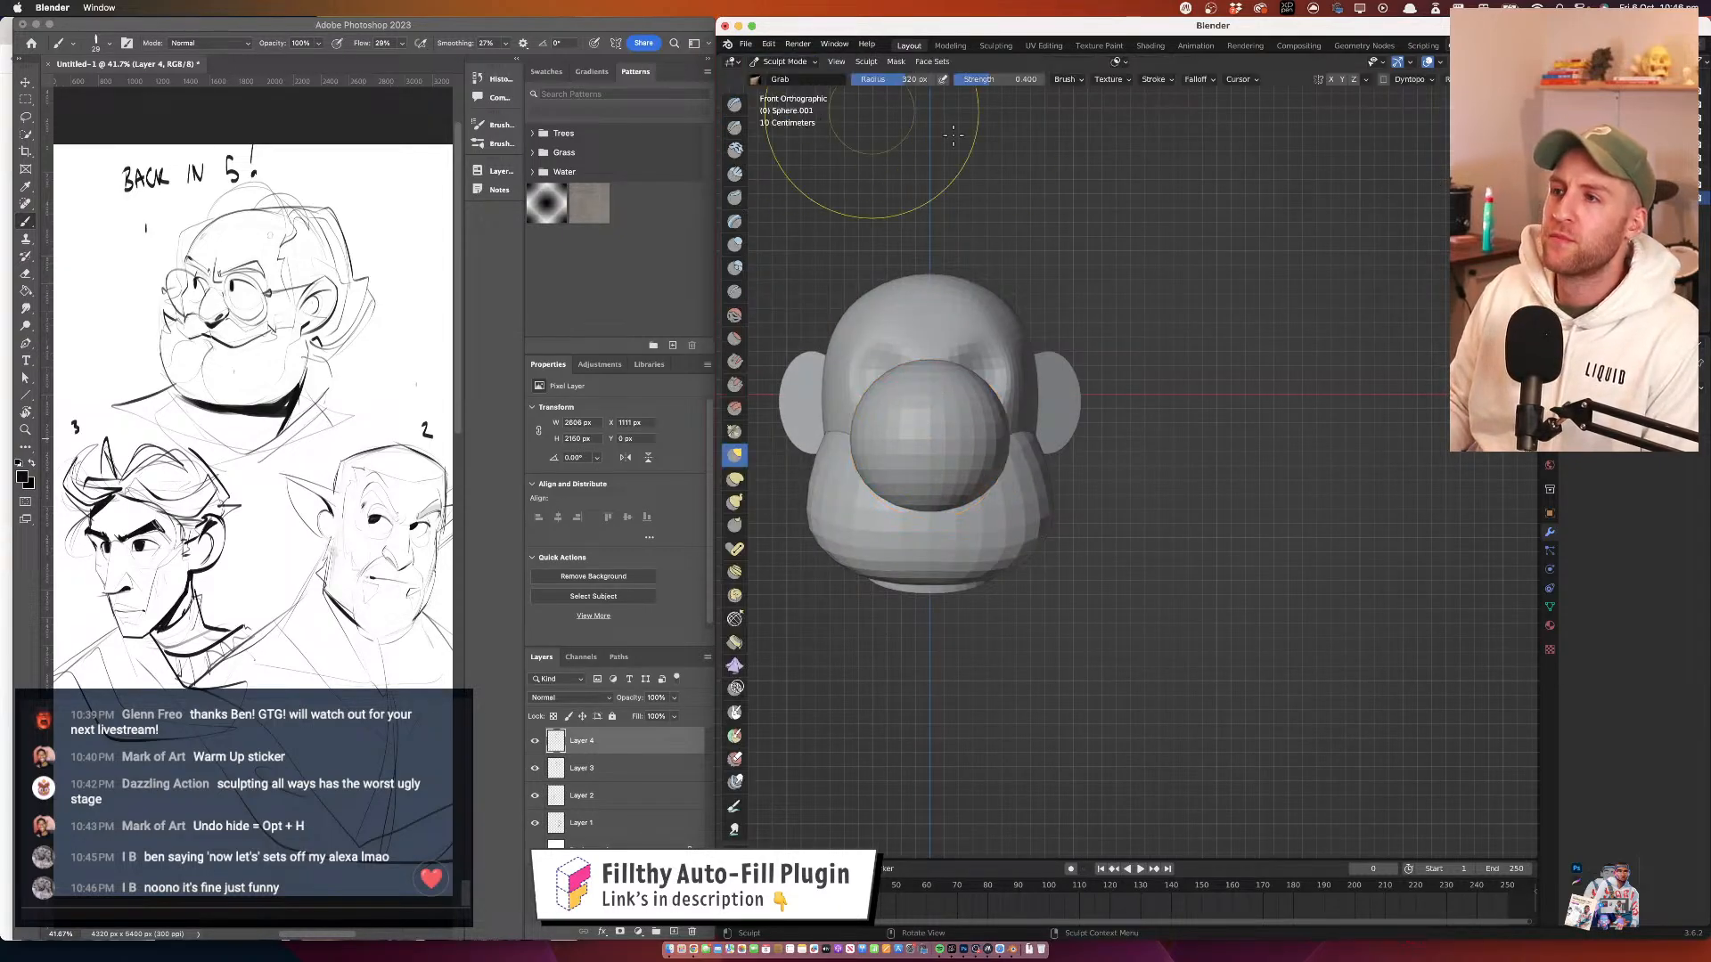
pyautogui.press('KP_3')
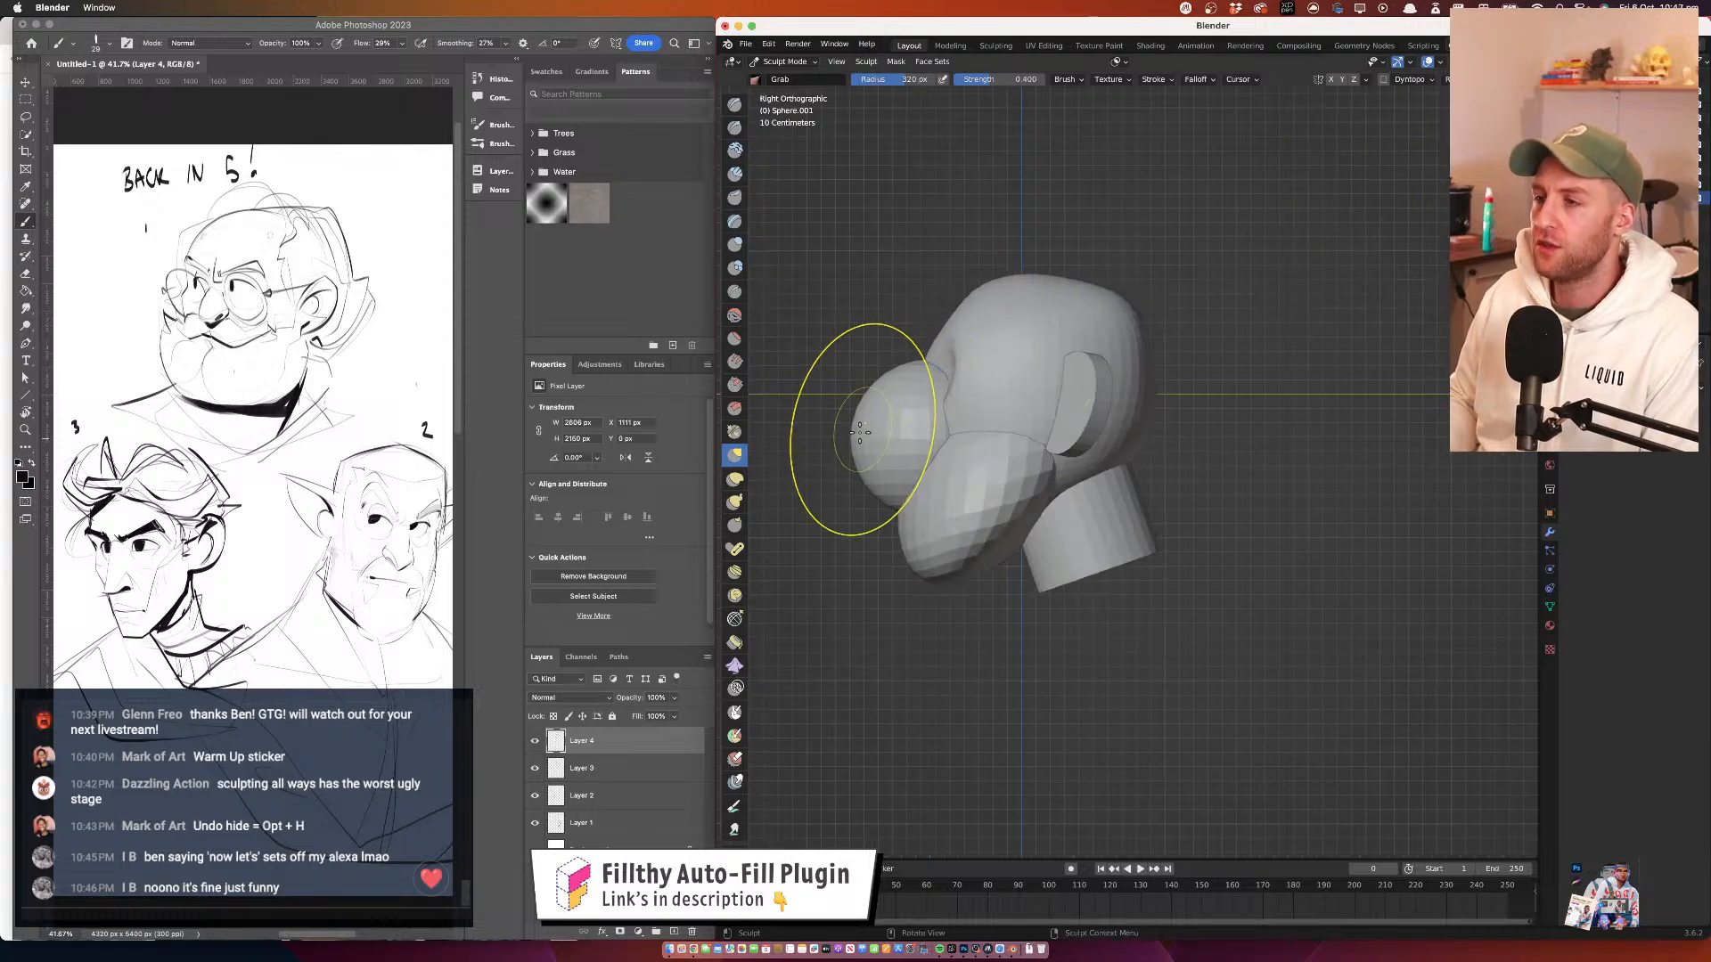
pyautogui.moveTo(864, 427)
pyautogui.mouseDown()
pyautogui.moveTo(946, 429)
pyautogui.moveTo(910, 439)
pyautogui.mouseUp()
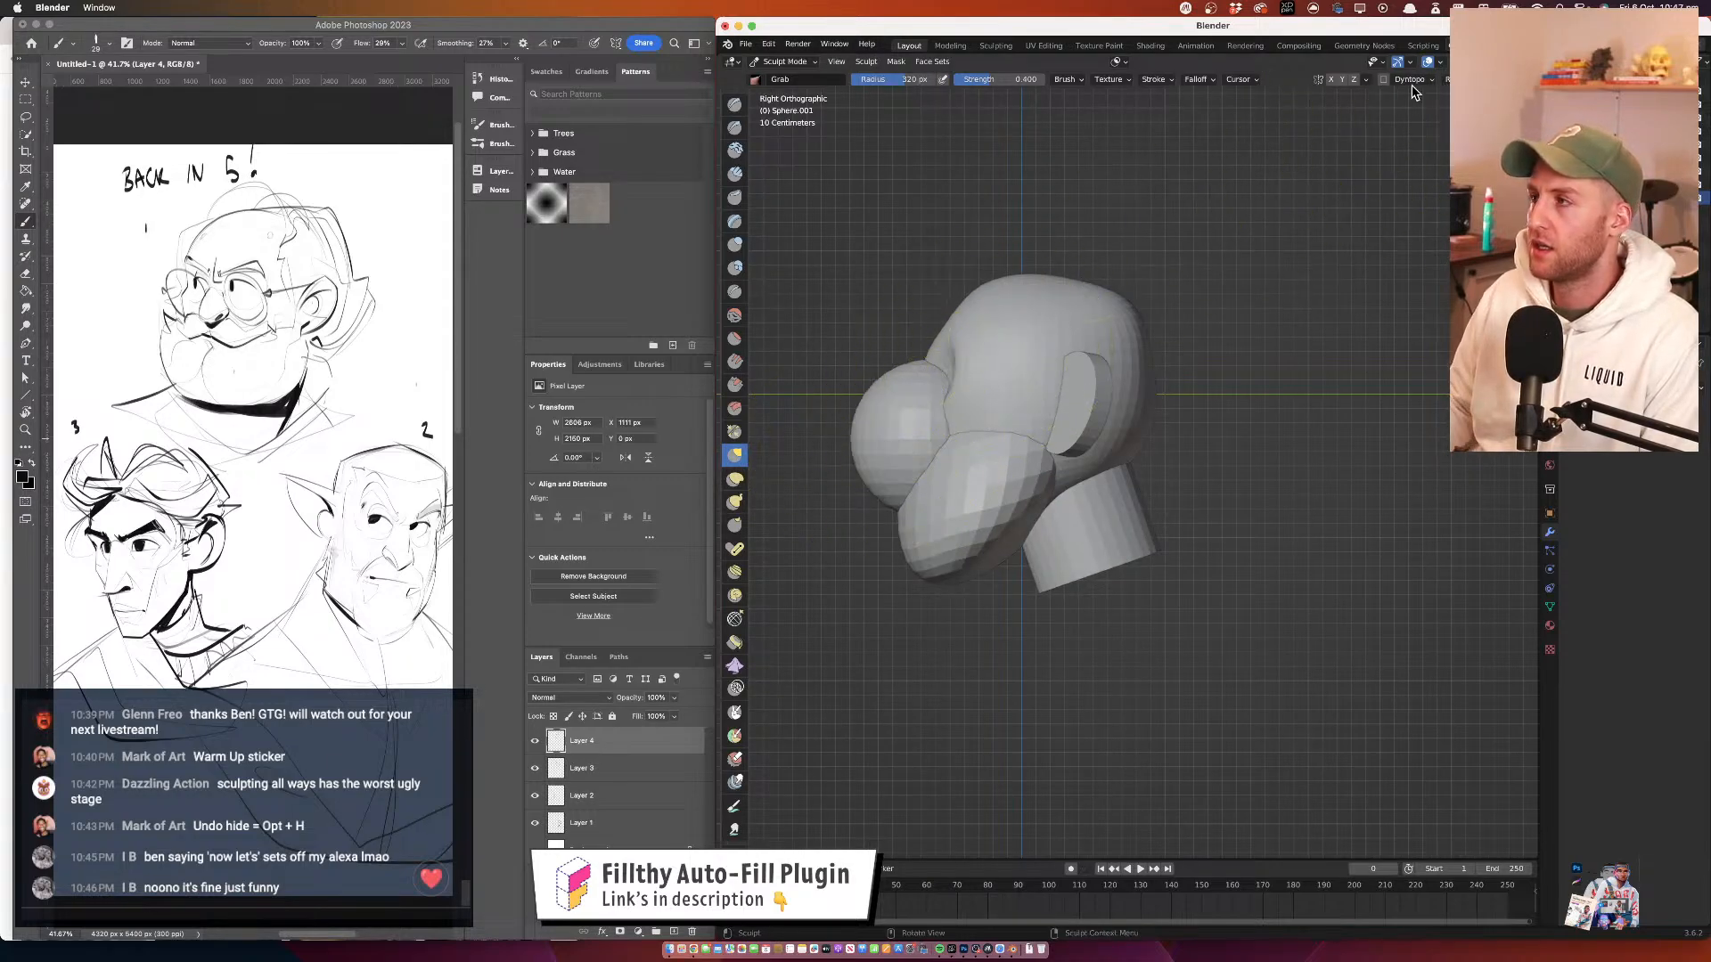
pyautogui.click(1332, 79)
pyautogui.moveTo(845, 391)
pyautogui.mouseDown()
pyautogui.moveTo(974, 434)
pyautogui.moveTo(925, 441)
pyautogui.moveTo(928, 401)
pyautogui.moveTo(1039, 411)
pyautogui.moveTo(1083, 312)
pyautogui.mouseUp()
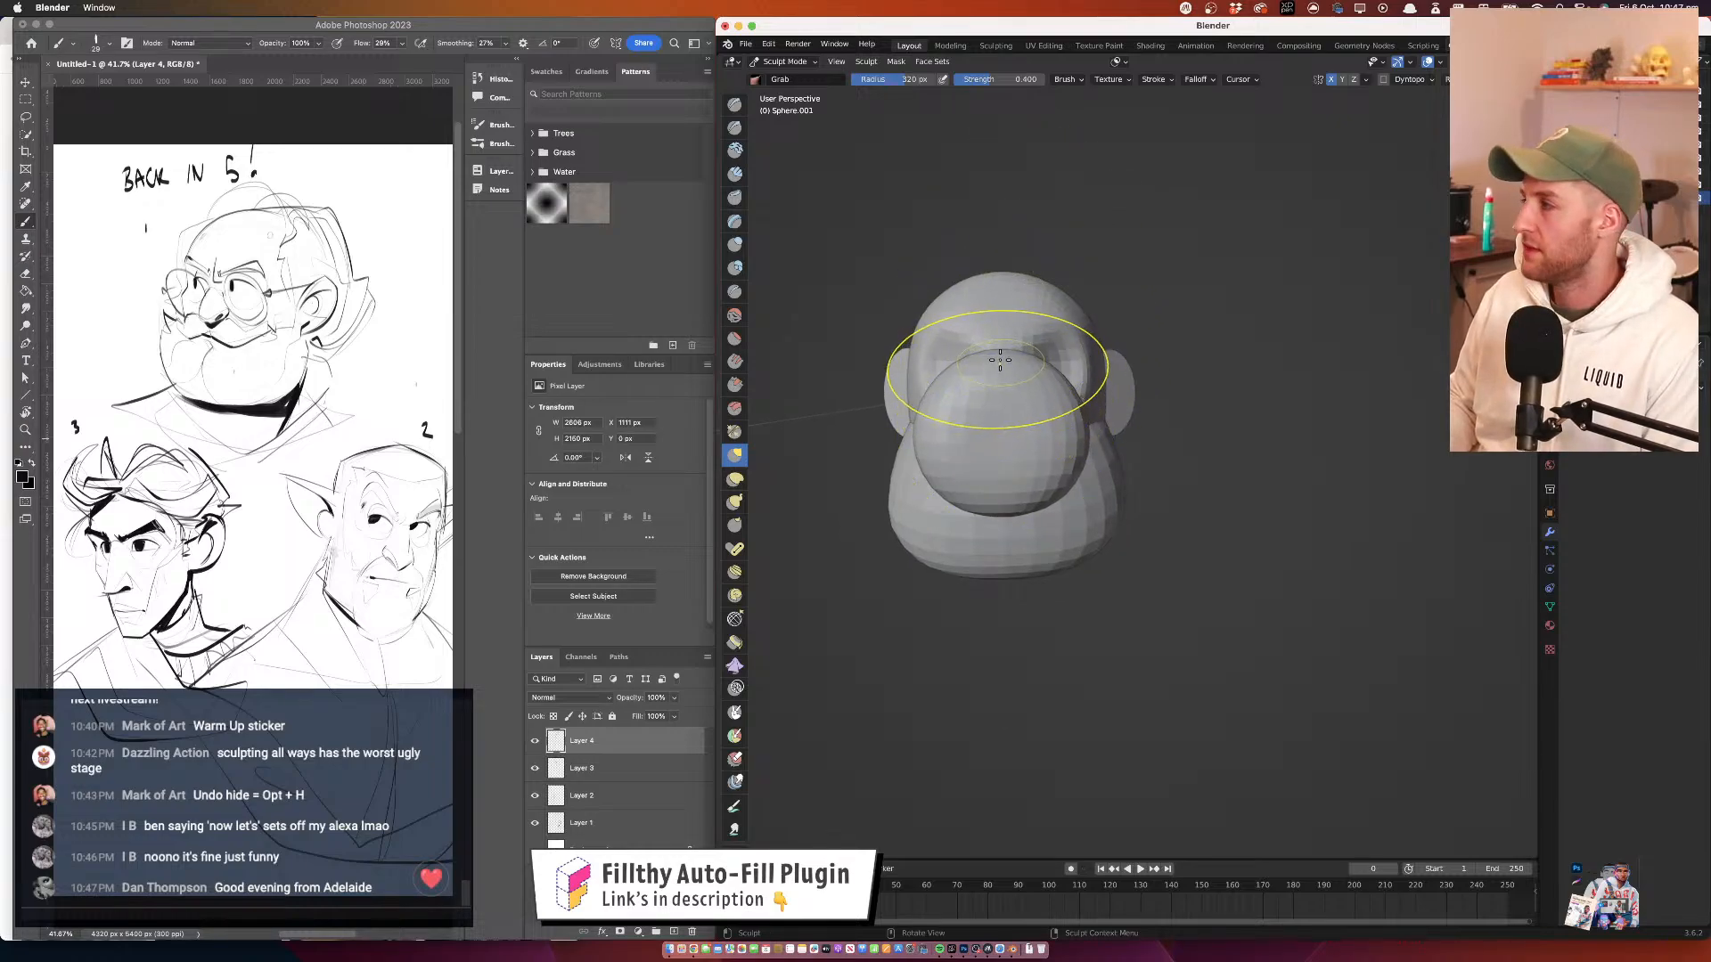
pyautogui.moveTo(996, 355)
pyautogui.mouseDown()
pyautogui.moveTo(1000, 429)
pyautogui.moveTo(980, 414)
pyautogui.mouseUp()
# In Object Mode, shrink the flattened sphere to a little over half its size around the tip of the nose
pyautogui.click(785, 61)
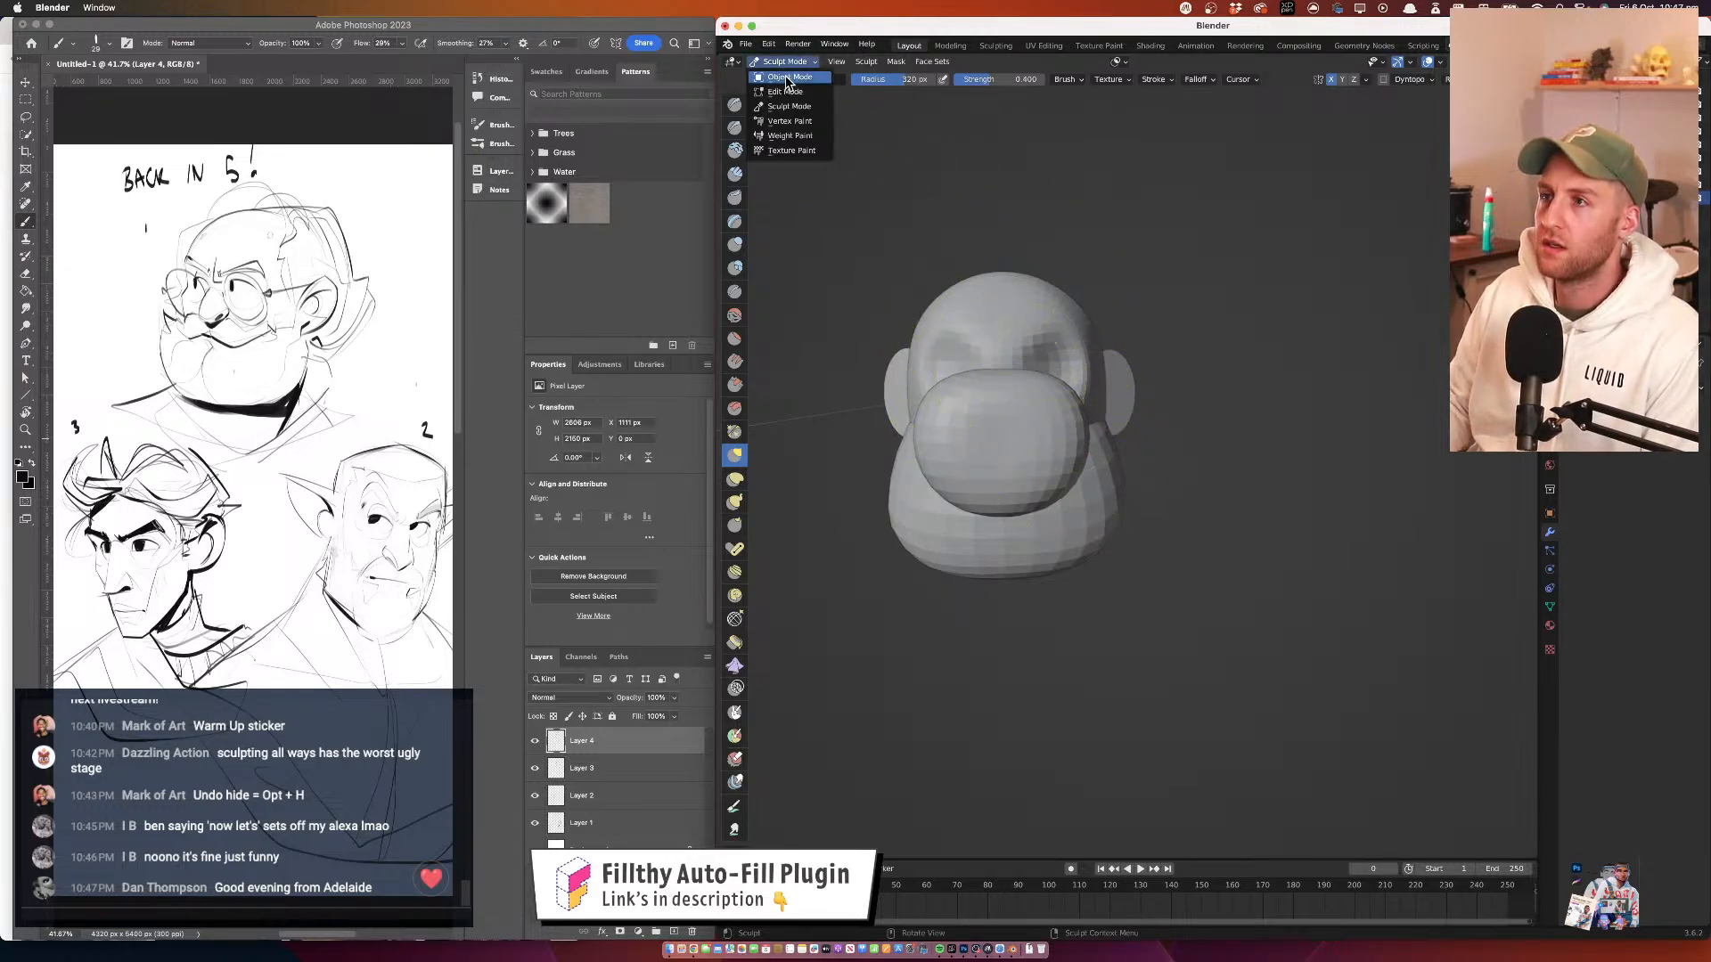
pyautogui.click(784, 80)
pyautogui.press('s')
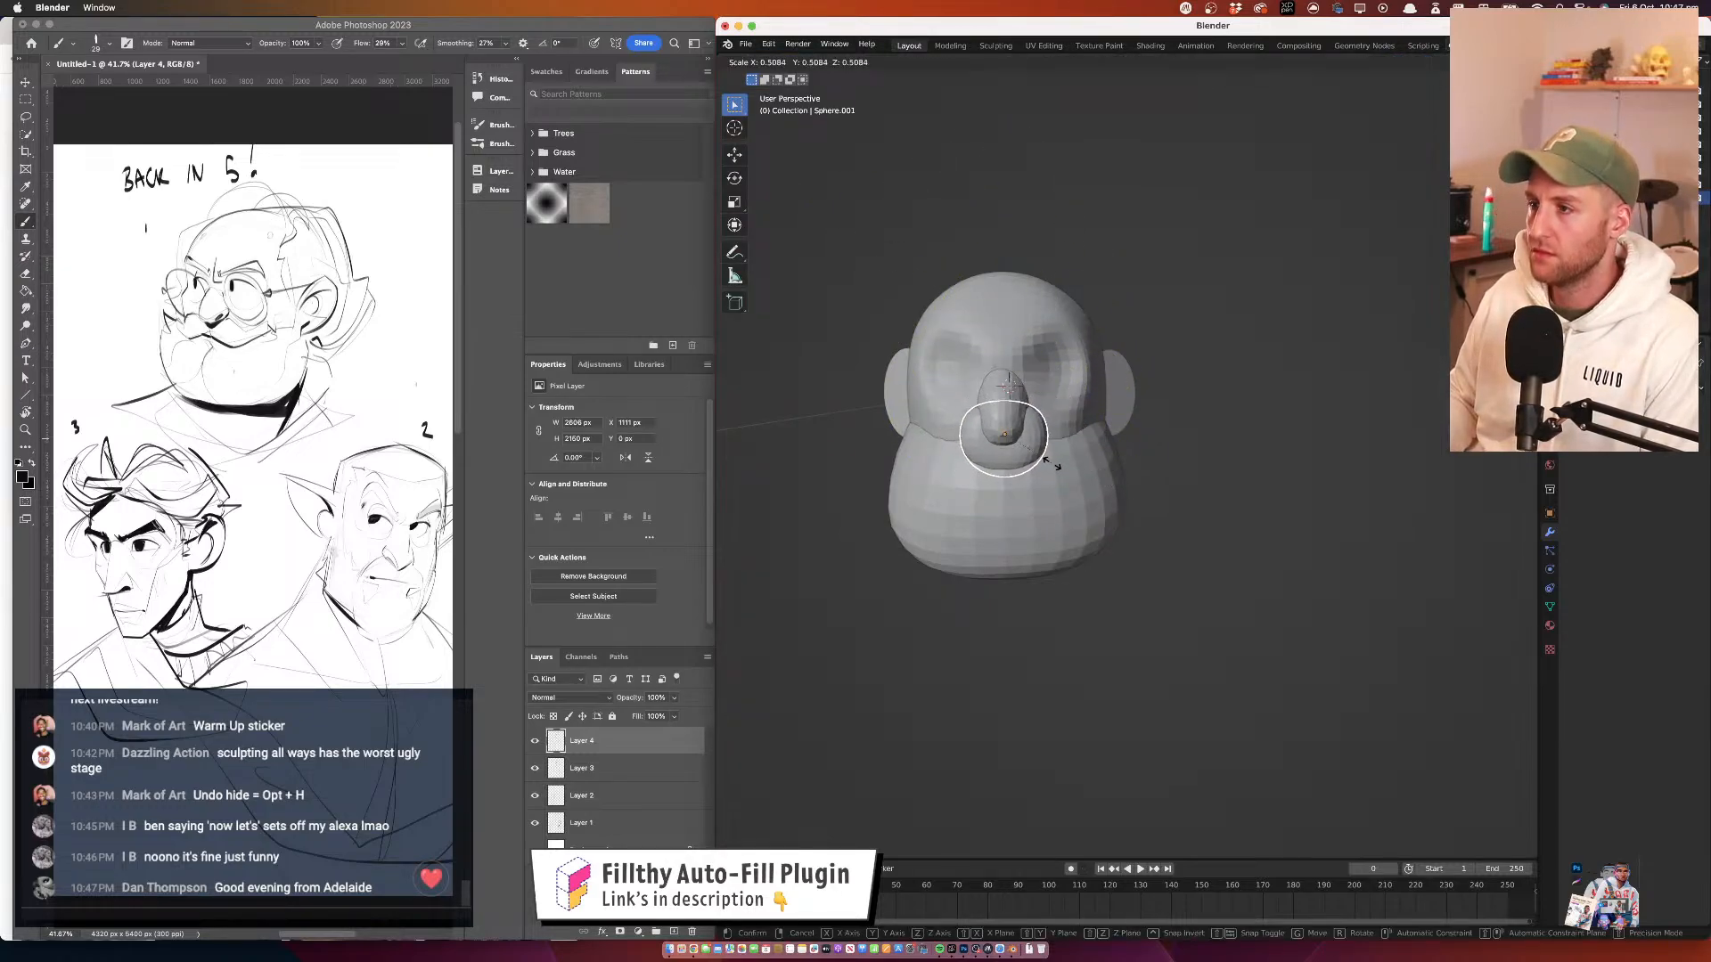
pyautogui.click(1063, 473)
pyautogui.moveTo(1063, 473); pyautogui.dragTo(1153, 353)
# Leave Sculpt Mode again and move the shrunken sphere down and to one side, just beneath the nose tip
pyautogui.click(804, 63)
pyautogui.click(799, 111)
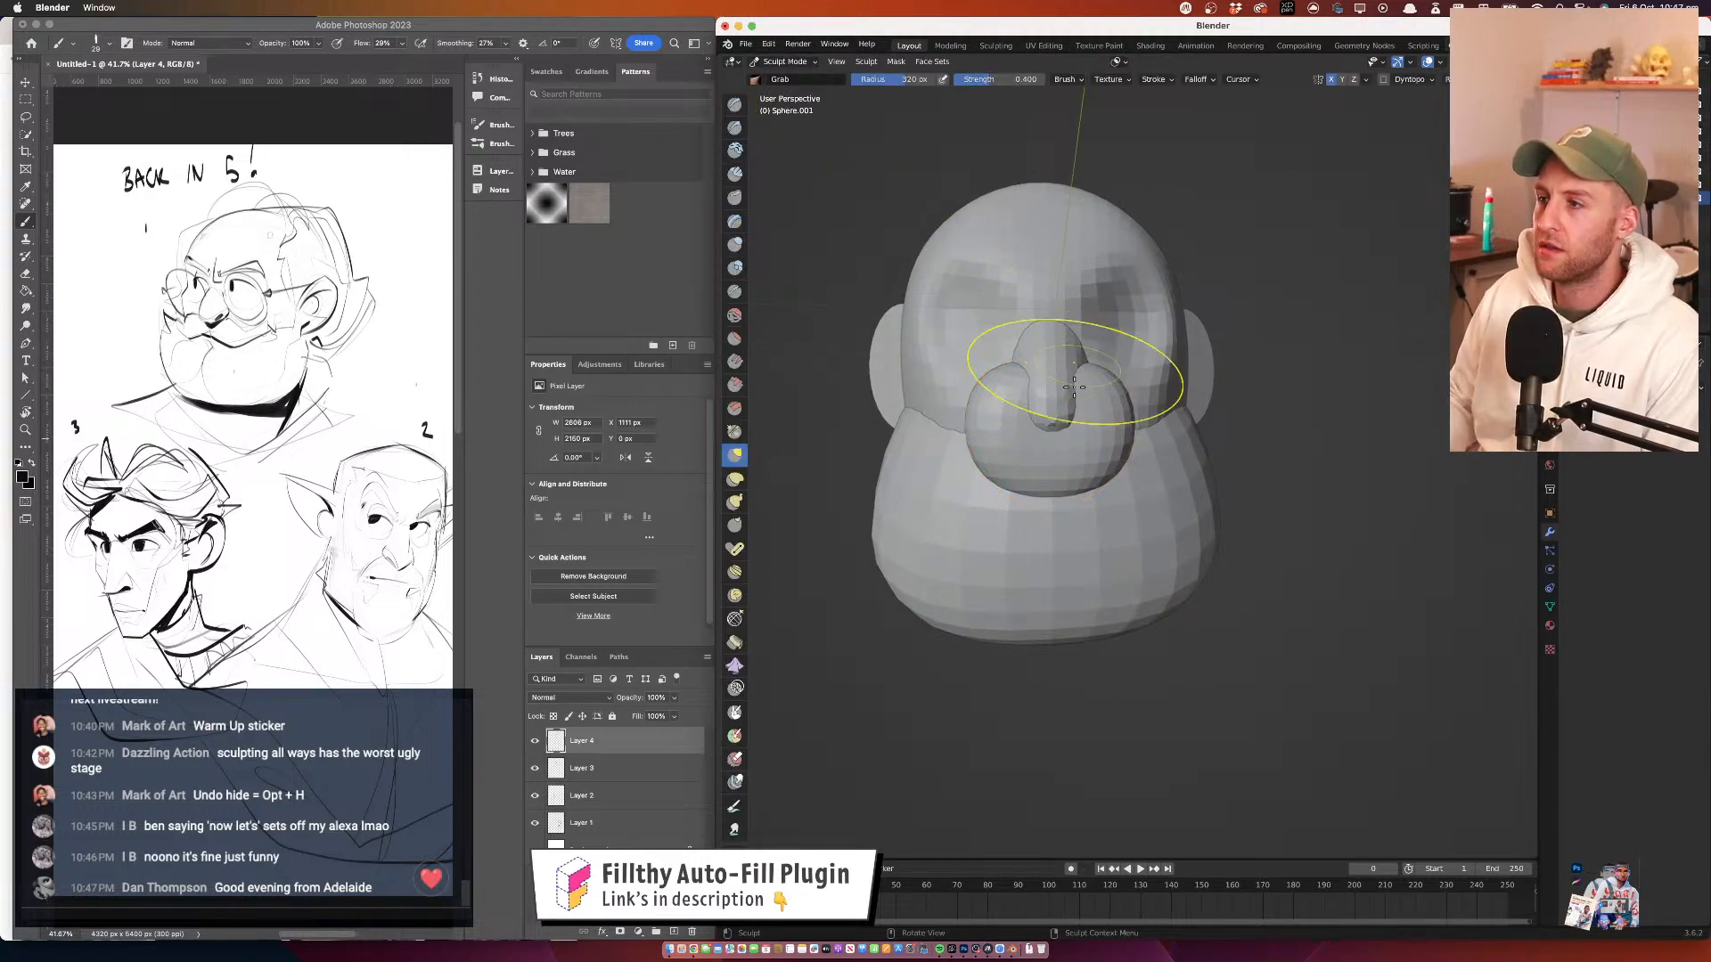
pyautogui.click(785, 62)
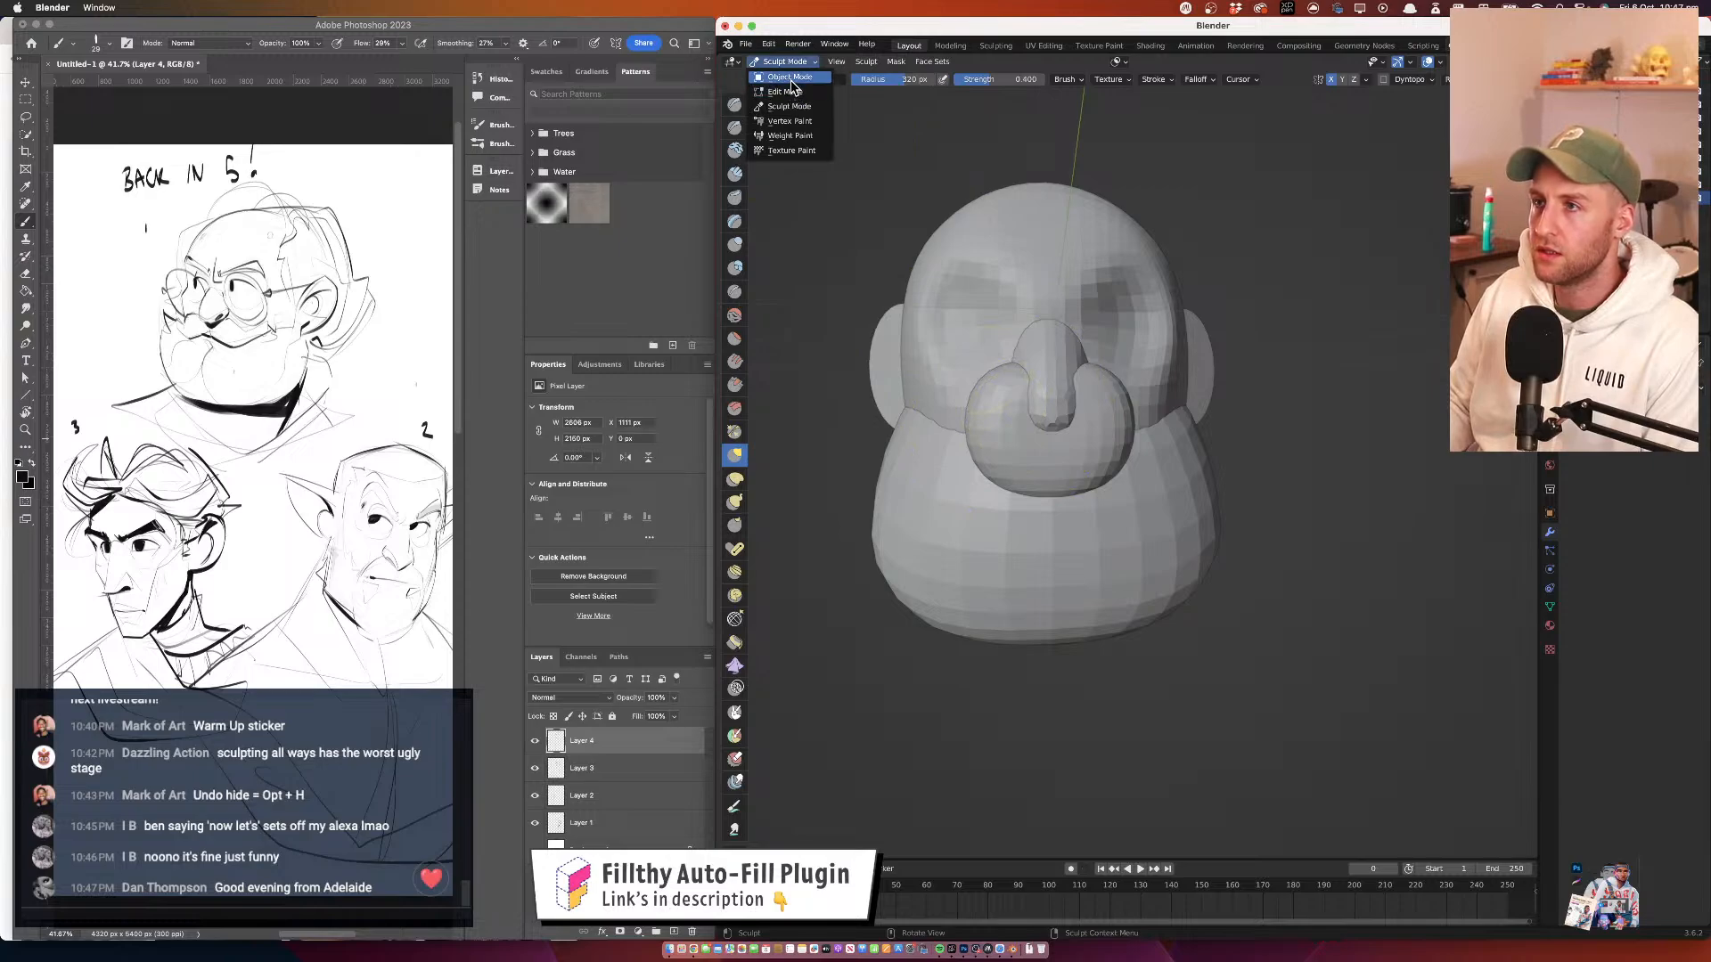
pyautogui.click(790, 79)
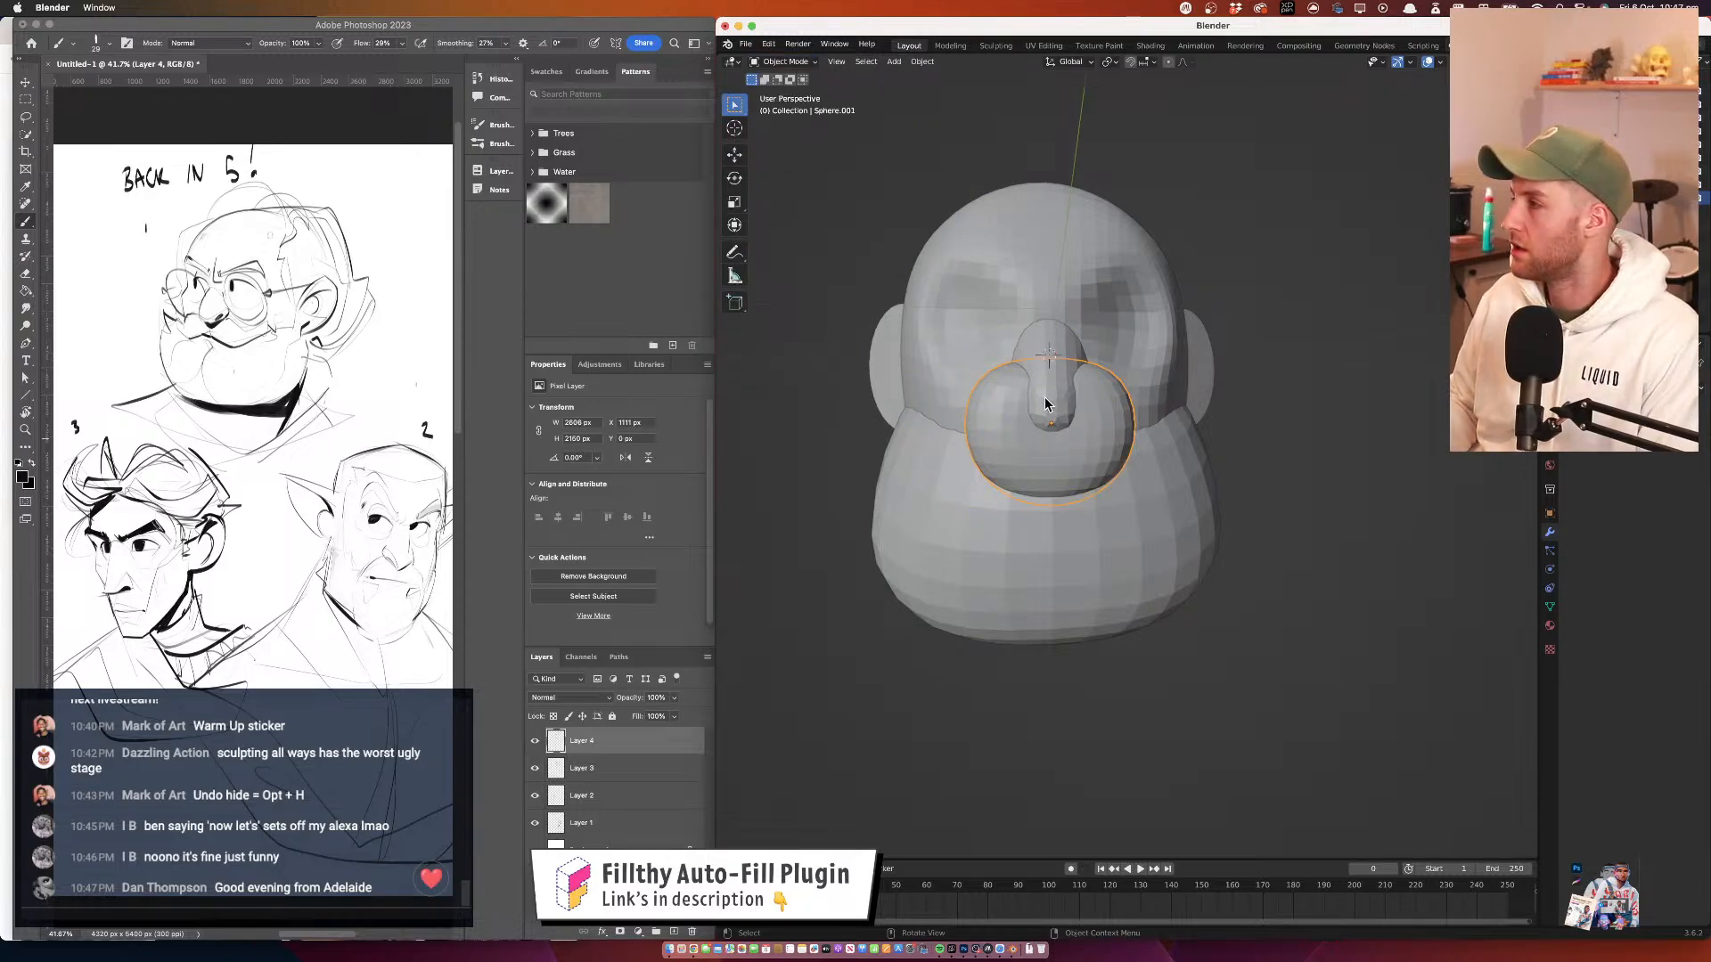
pyautogui.moveTo(1045, 404); pyautogui.dragTo(1118, 435)
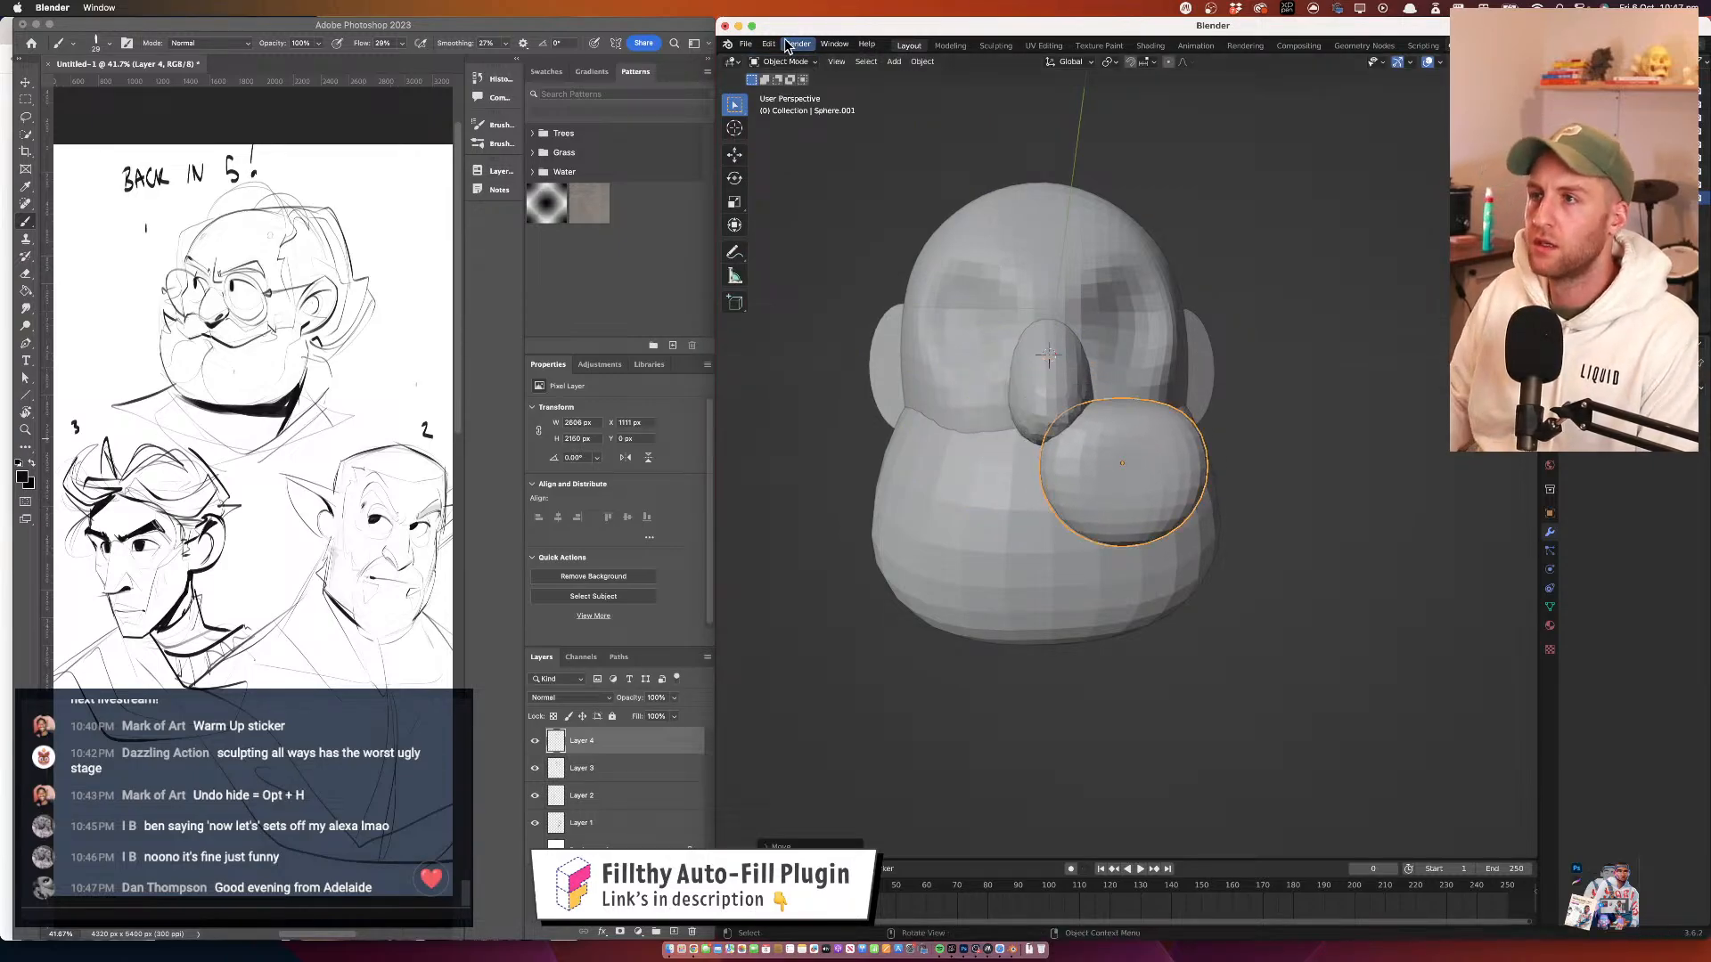
# Switch the small sphere beneath the nose to Sculpt Mode, try reshaping its top with the Grab brush, and undo the last stroke
pyautogui.click(784, 61)
pyautogui.click(806, 110)
pyautogui.moveTo(1174, 367); pyautogui.dragTo(1012, 386)
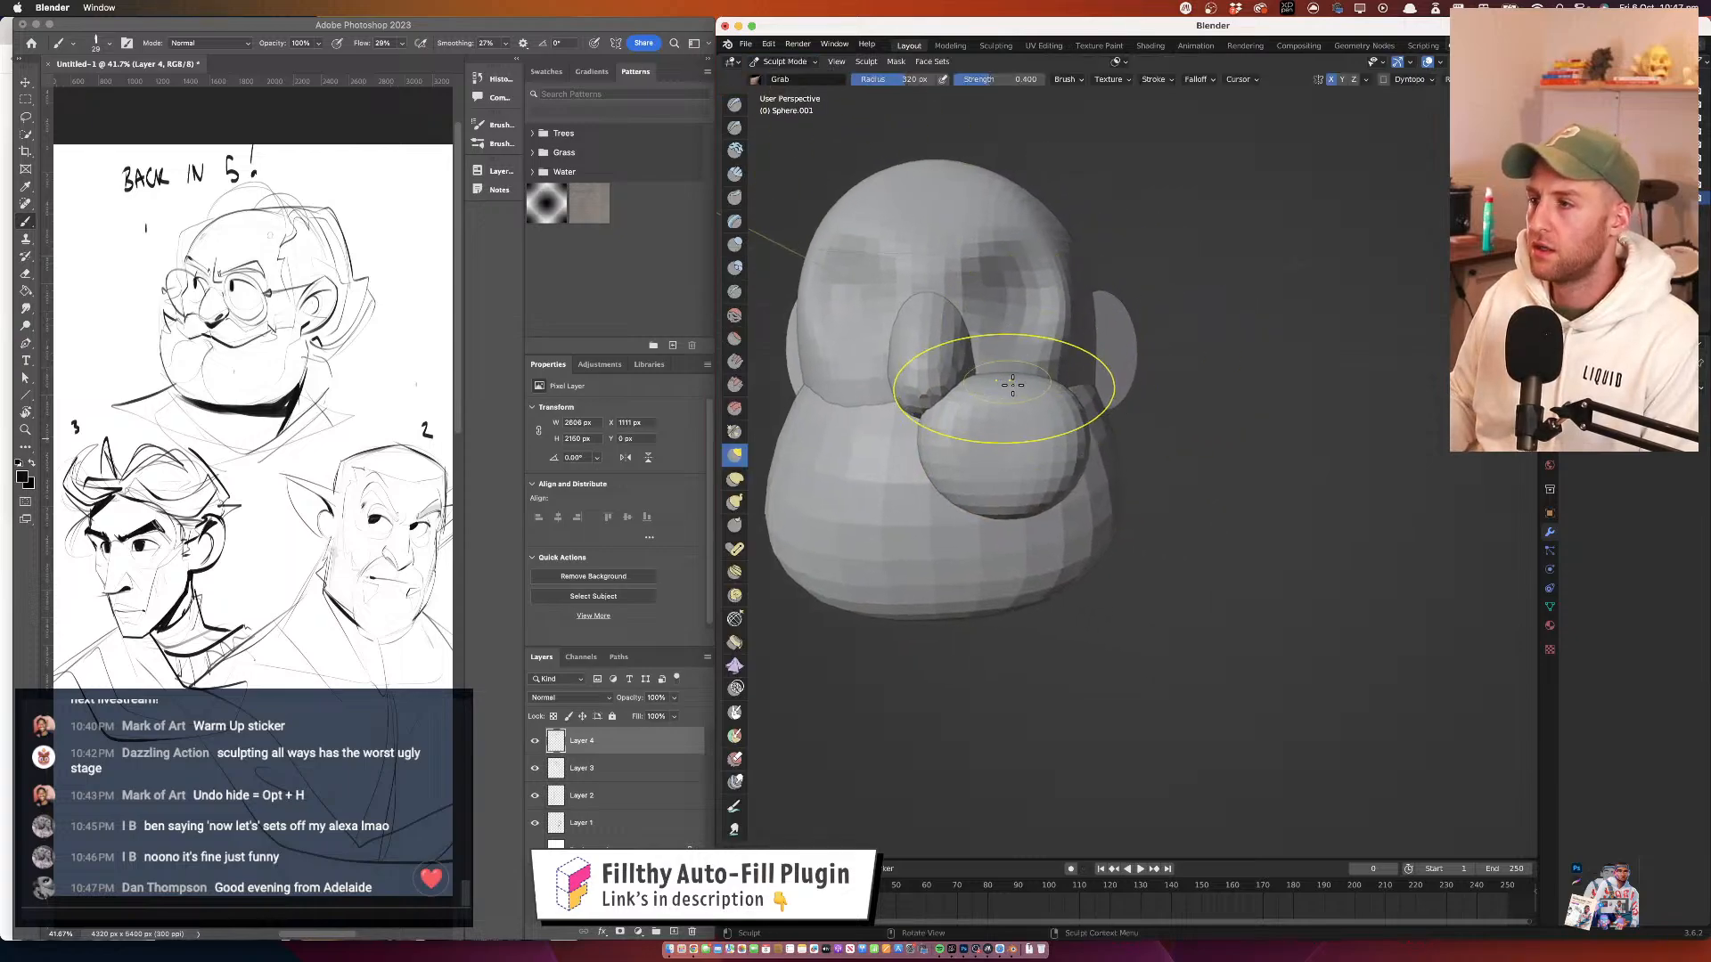
pyautogui.moveTo(1091, 446)
pyautogui.mouseDown()
pyautogui.moveTo(1020, 384)
pyautogui.moveTo(1038, 403)
pyautogui.mouseUp()
pyautogui.moveTo(1065, 406)
pyautogui.mouseDown()
pyautogui.moveTo(1034, 403)
pyautogui.moveTo(1092, 450)
pyautogui.moveTo(1069, 437)
pyautogui.mouseUp()
pyautogui.hotkey('ctrl', 'z')
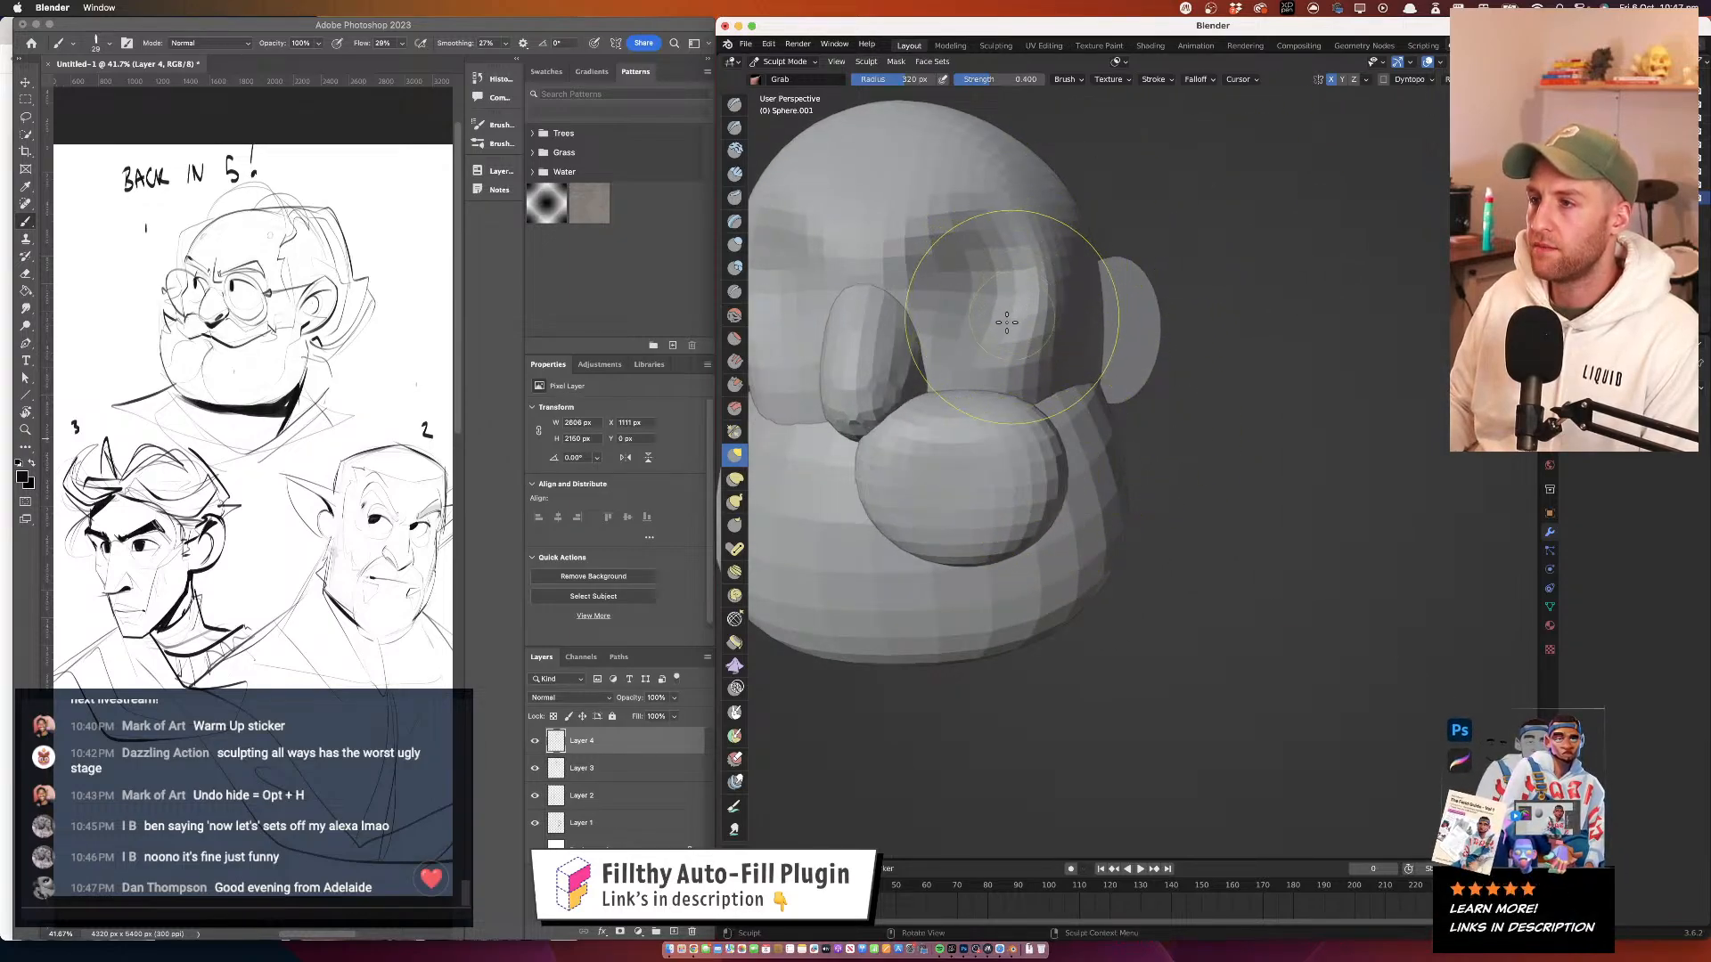
pyautogui.moveTo(1009, 314)
pyautogui.mouseDown()
pyautogui.moveTo(1056, 312)
pyautogui.moveTo(1024, 321)
pyautogui.moveTo(1039, 392)
pyautogui.moveTo(1105, 328)
pyautogui.moveTo(1082, 340)
pyautogui.mouseUp()
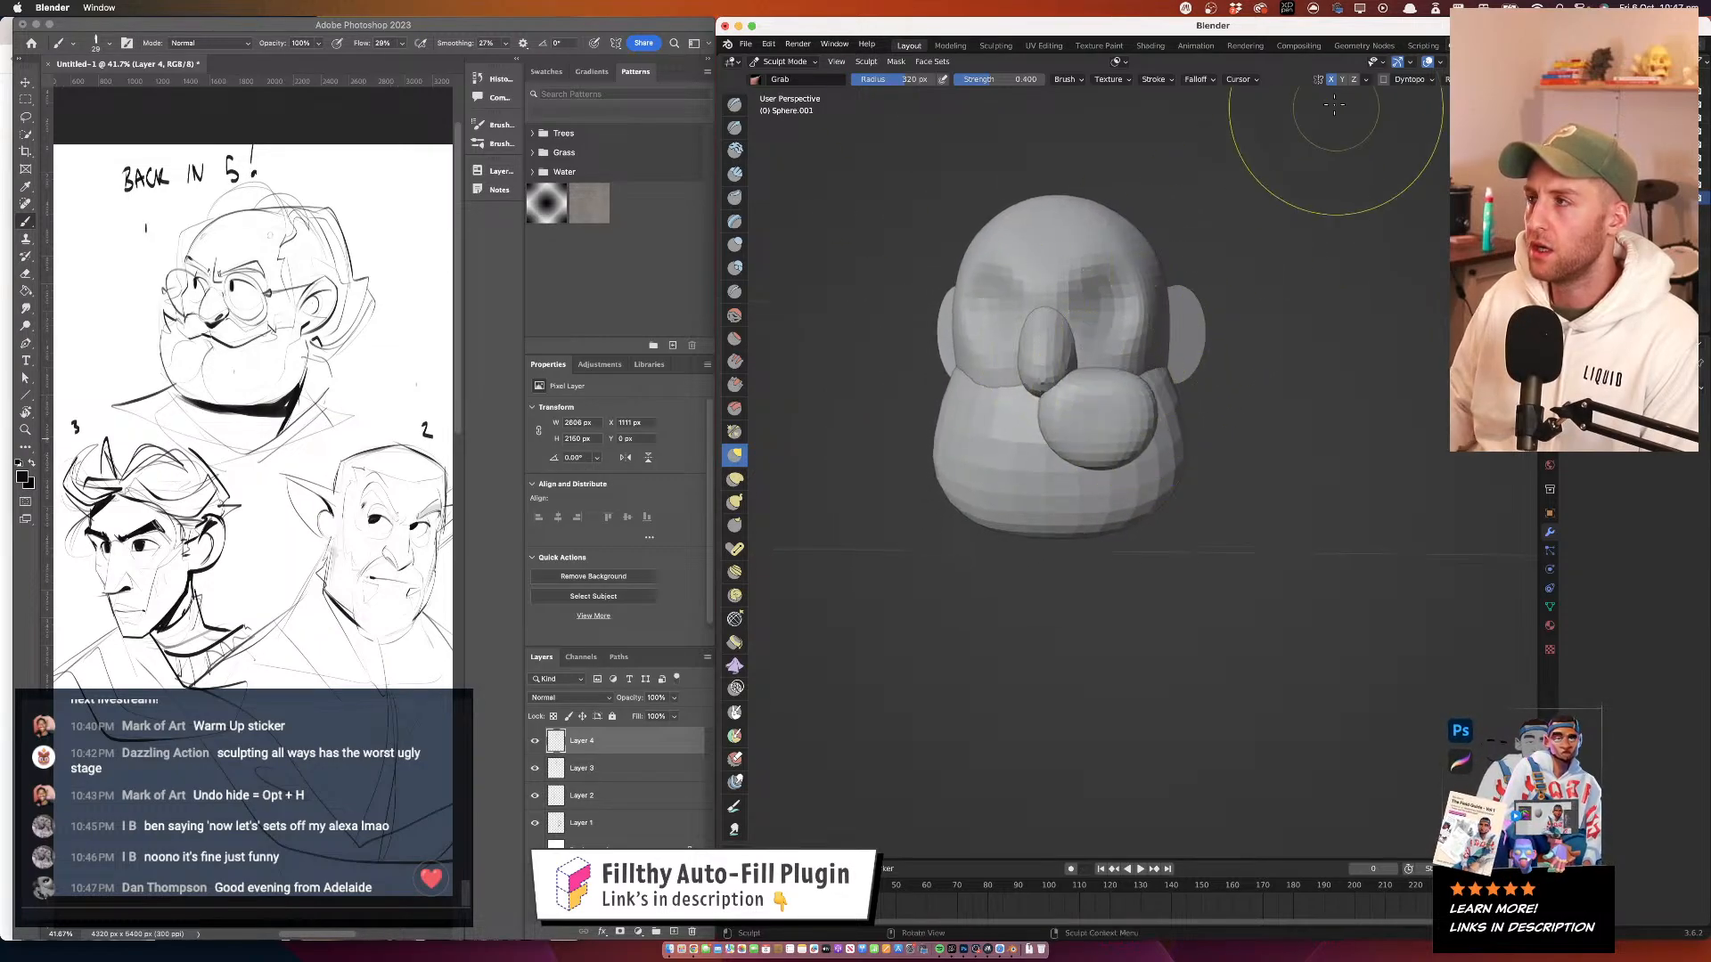
# Turn off X symmetry and use the Grab brush to pull the sphere into a curved moustache half with a raised outer tip
pyautogui.click(1331, 79)
pyautogui.moveTo(1225, 361)
pyautogui.mouseDown()
pyautogui.moveTo(1137, 397)
pyautogui.moveTo(1176, 383)
pyautogui.moveTo(1150, 432)
pyautogui.moveTo(1116, 421)
pyautogui.mouseUp()
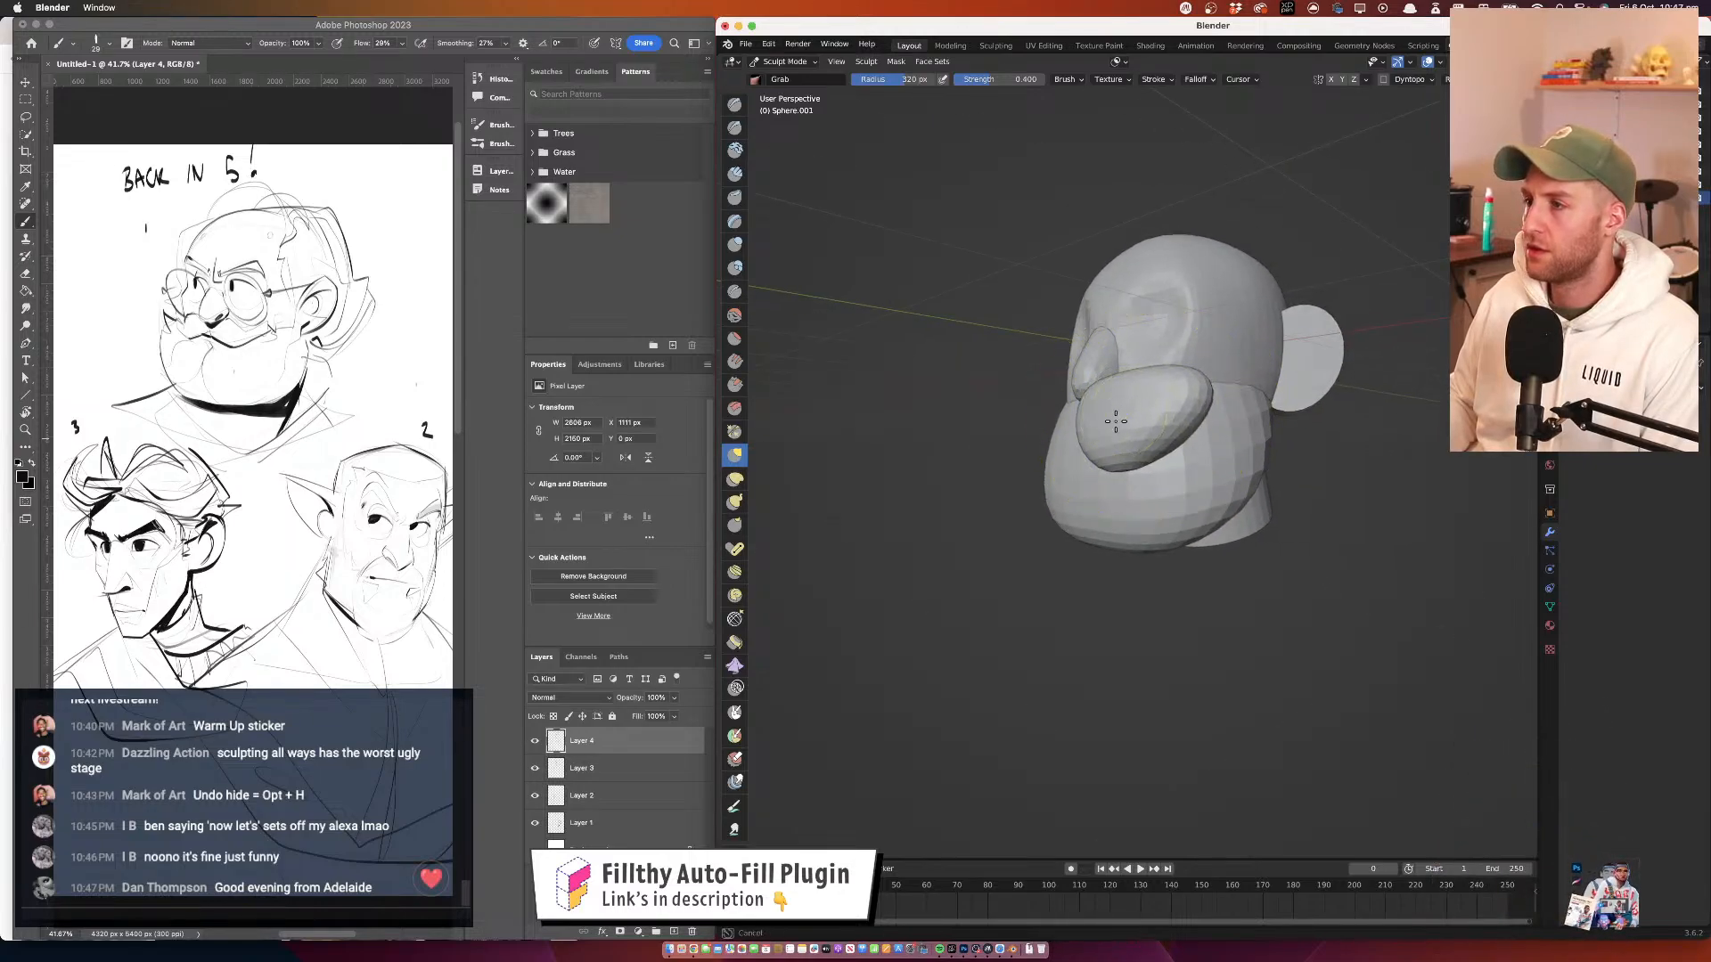
pyautogui.moveTo(1156, 342)
pyautogui.mouseDown()
pyautogui.moveTo(1176, 381)
pyautogui.moveTo(1246, 381)
pyautogui.moveTo(1167, 381)
pyautogui.mouseUp()
pyautogui.moveTo(1074, 407)
pyautogui.mouseDown()
pyautogui.moveTo(1163, 418)
pyautogui.moveTo(1146, 338)
pyautogui.moveTo(1047, 395)
pyautogui.moveTo(1081, 362)
pyautogui.mouseUp()
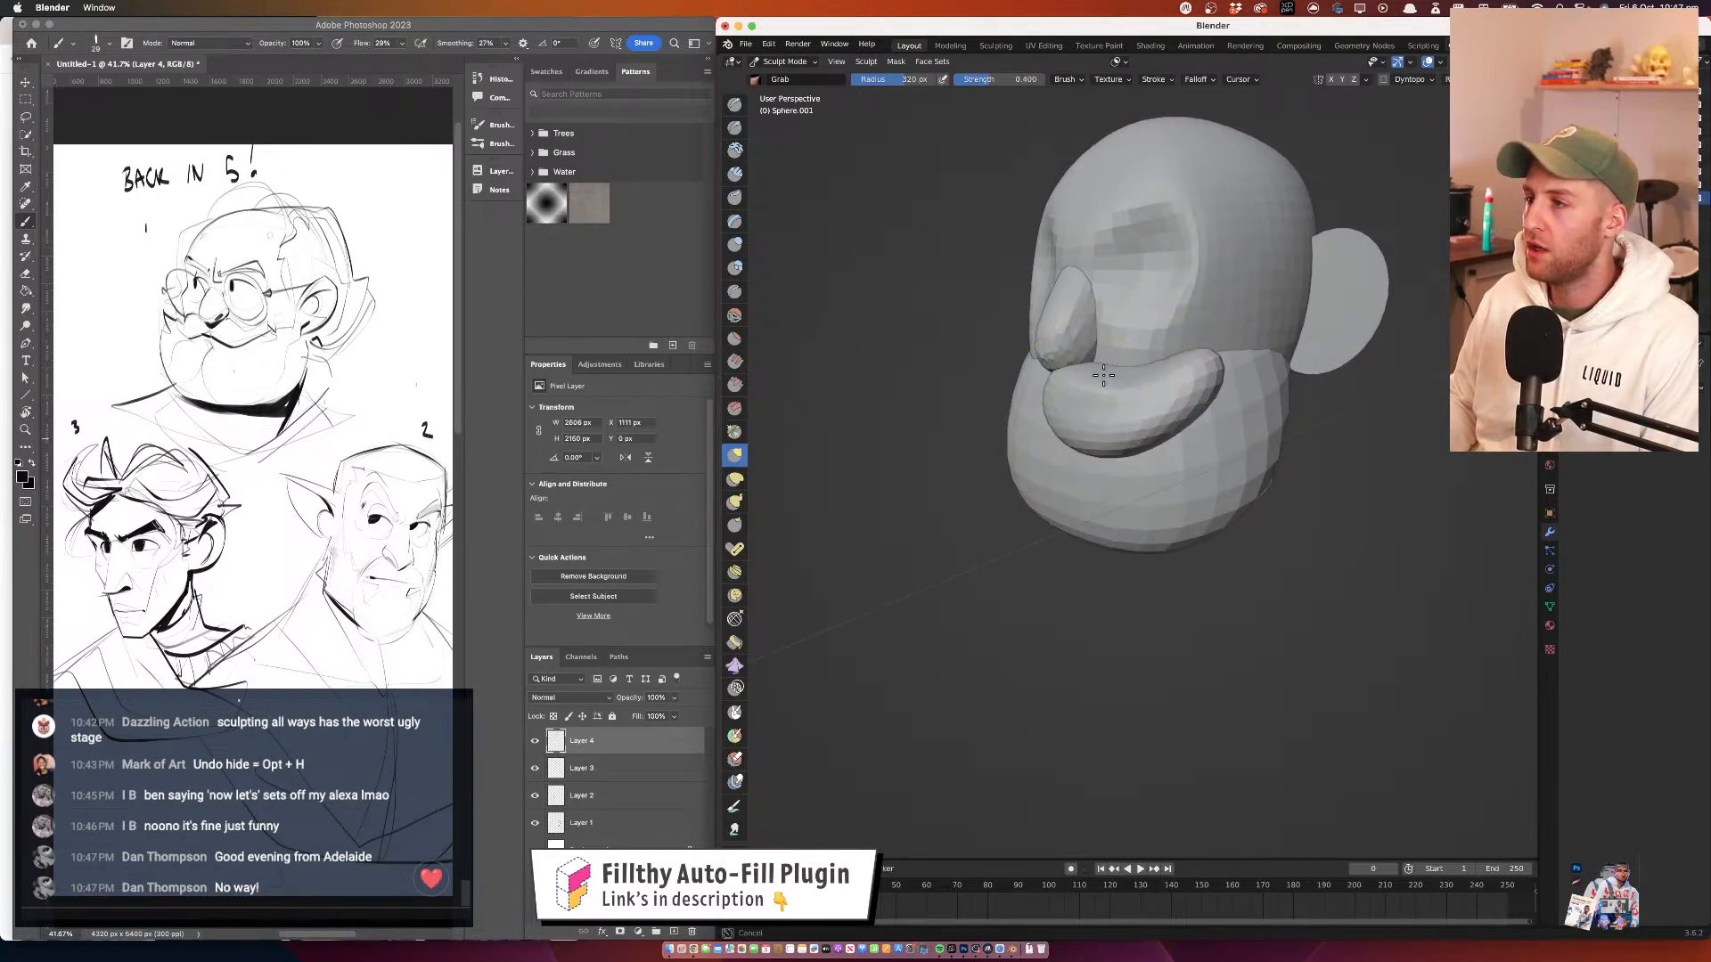
pyautogui.moveTo(1194, 363)
pyautogui.mouseDown()
pyautogui.moveTo(1154, 359)
pyautogui.moveTo(1201, 395)
pyautogui.moveTo(1046, 395)
pyautogui.mouseUp()
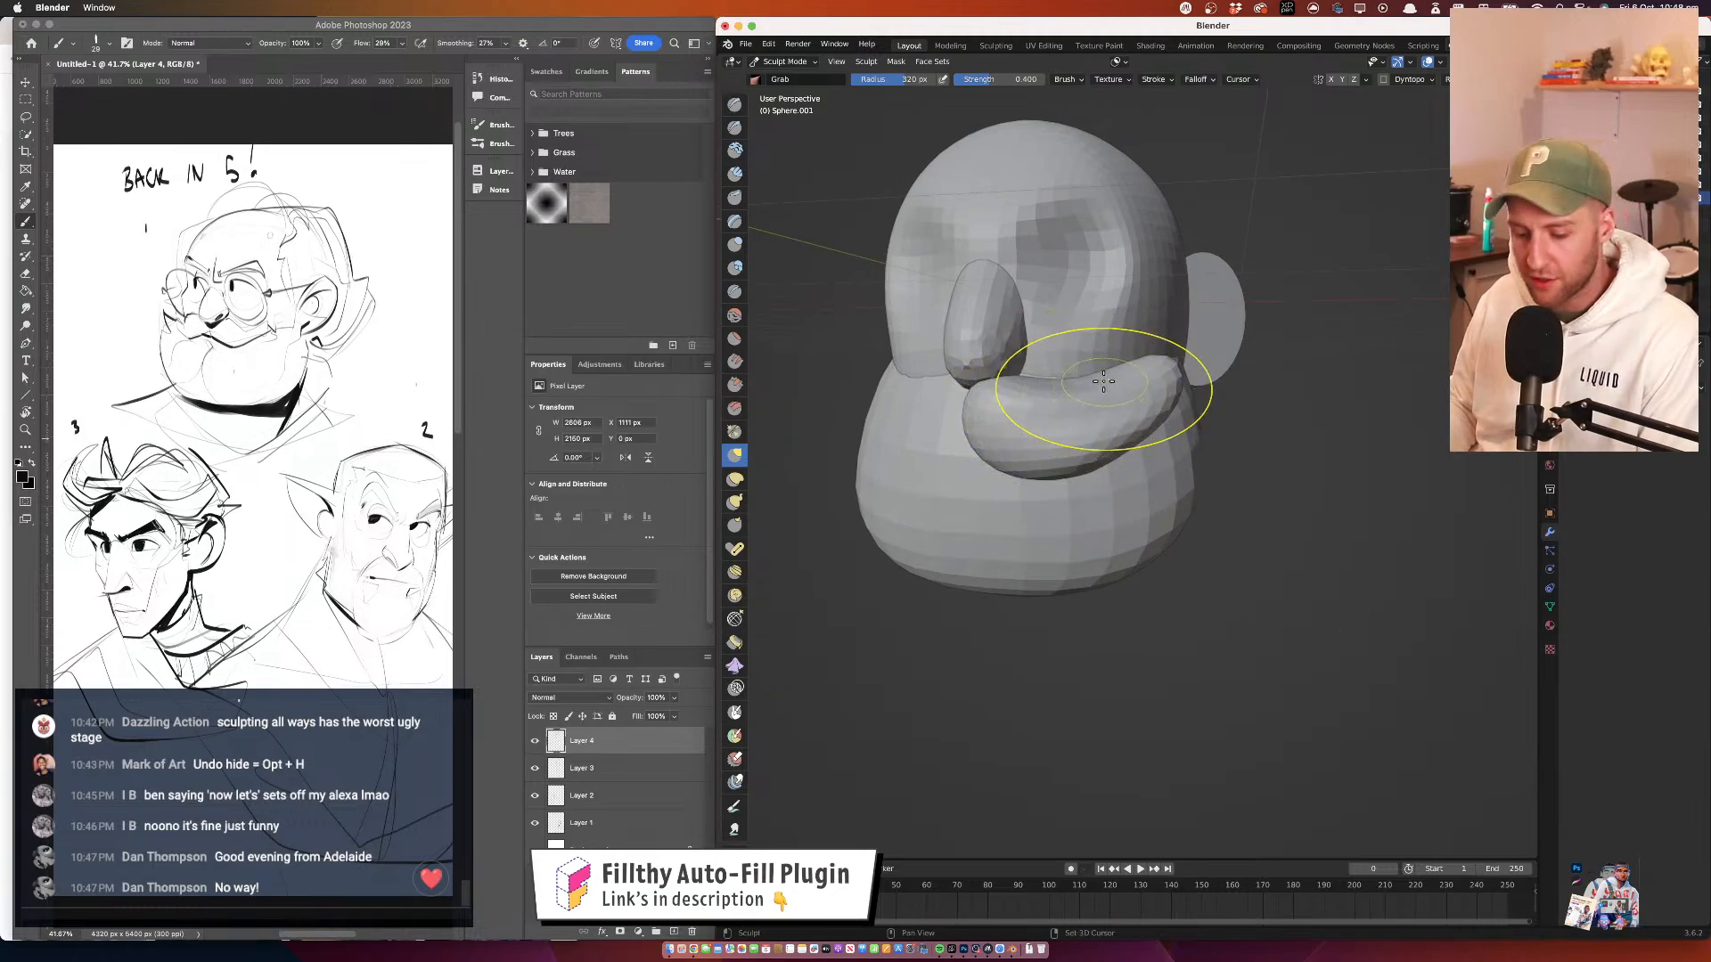
# Remesh the moustache half with a voxel size of about 0.130 m and refine its inner and outer ends with the Grab brush
pyautogui.press('r')
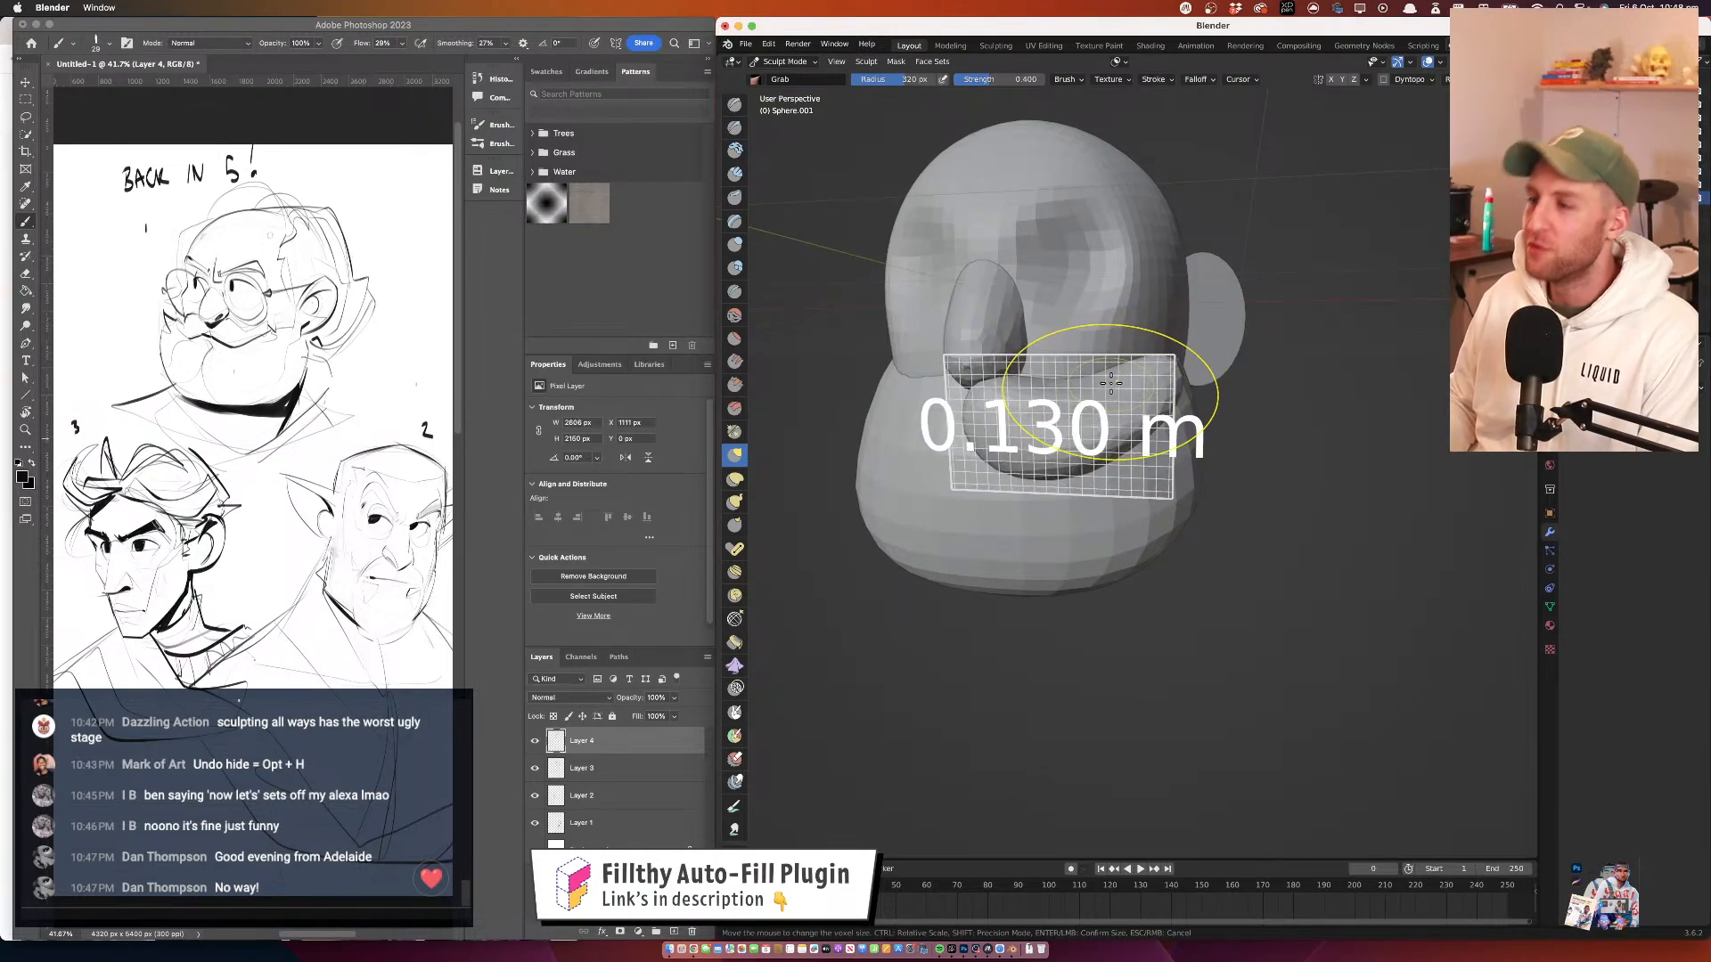
pyautogui.click(1111, 383)
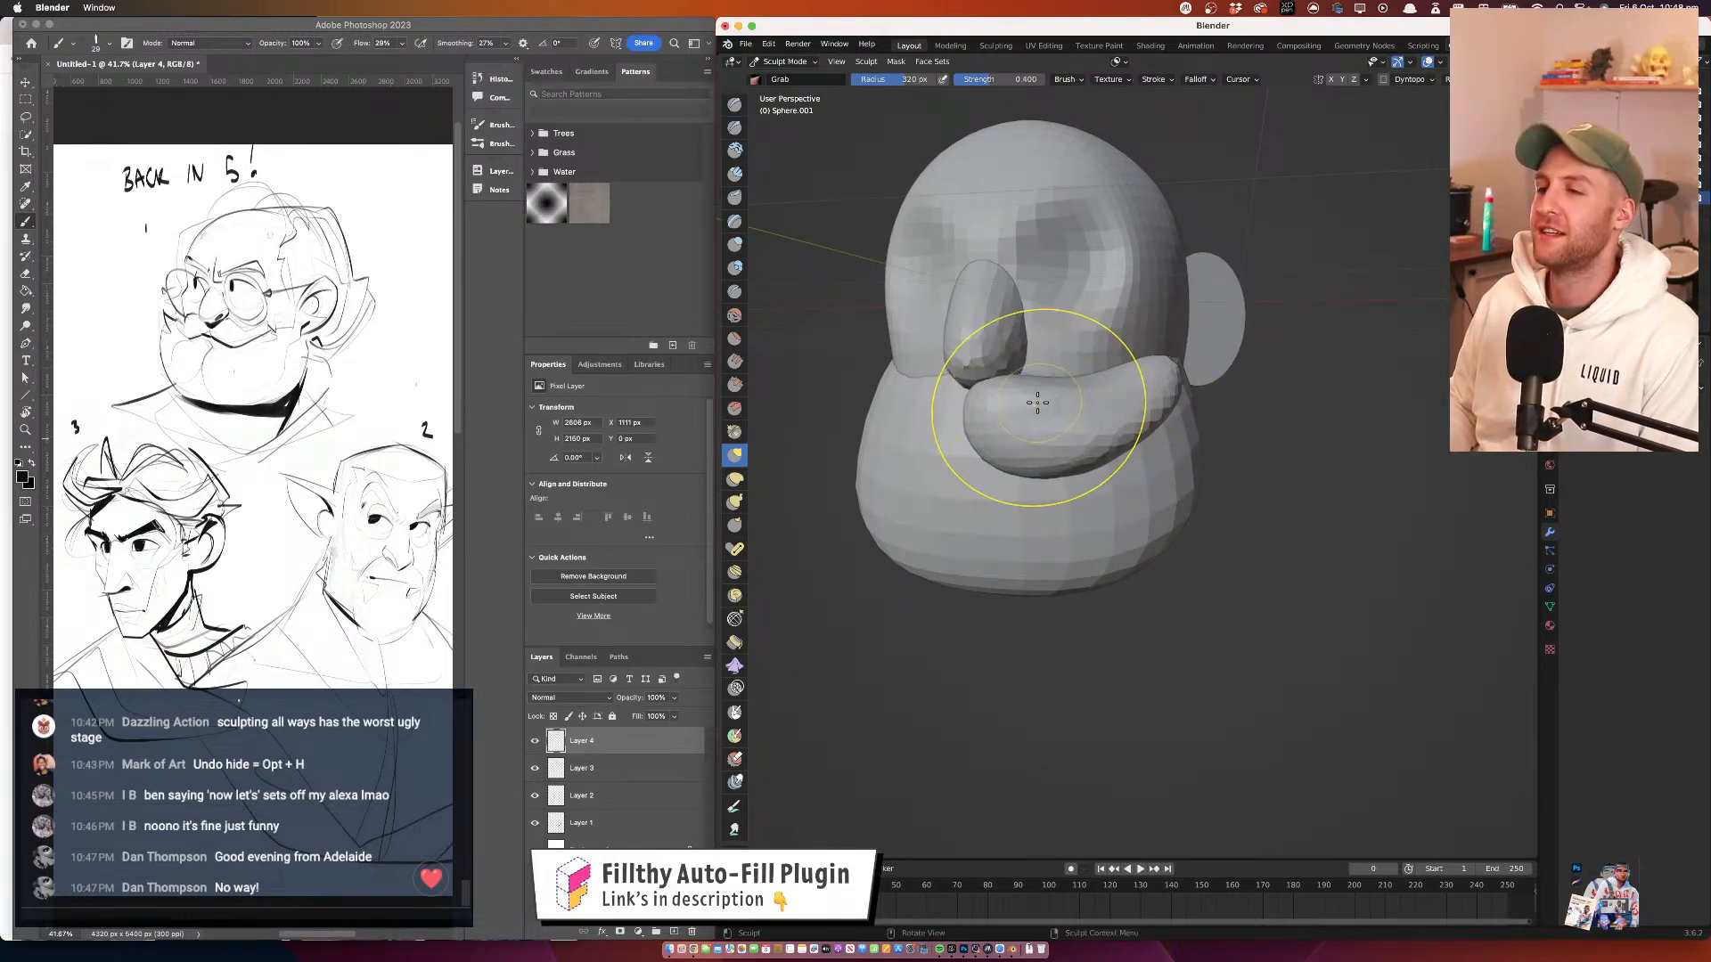
pyautogui.moveTo(1037, 403); pyautogui.dragTo(969, 399)
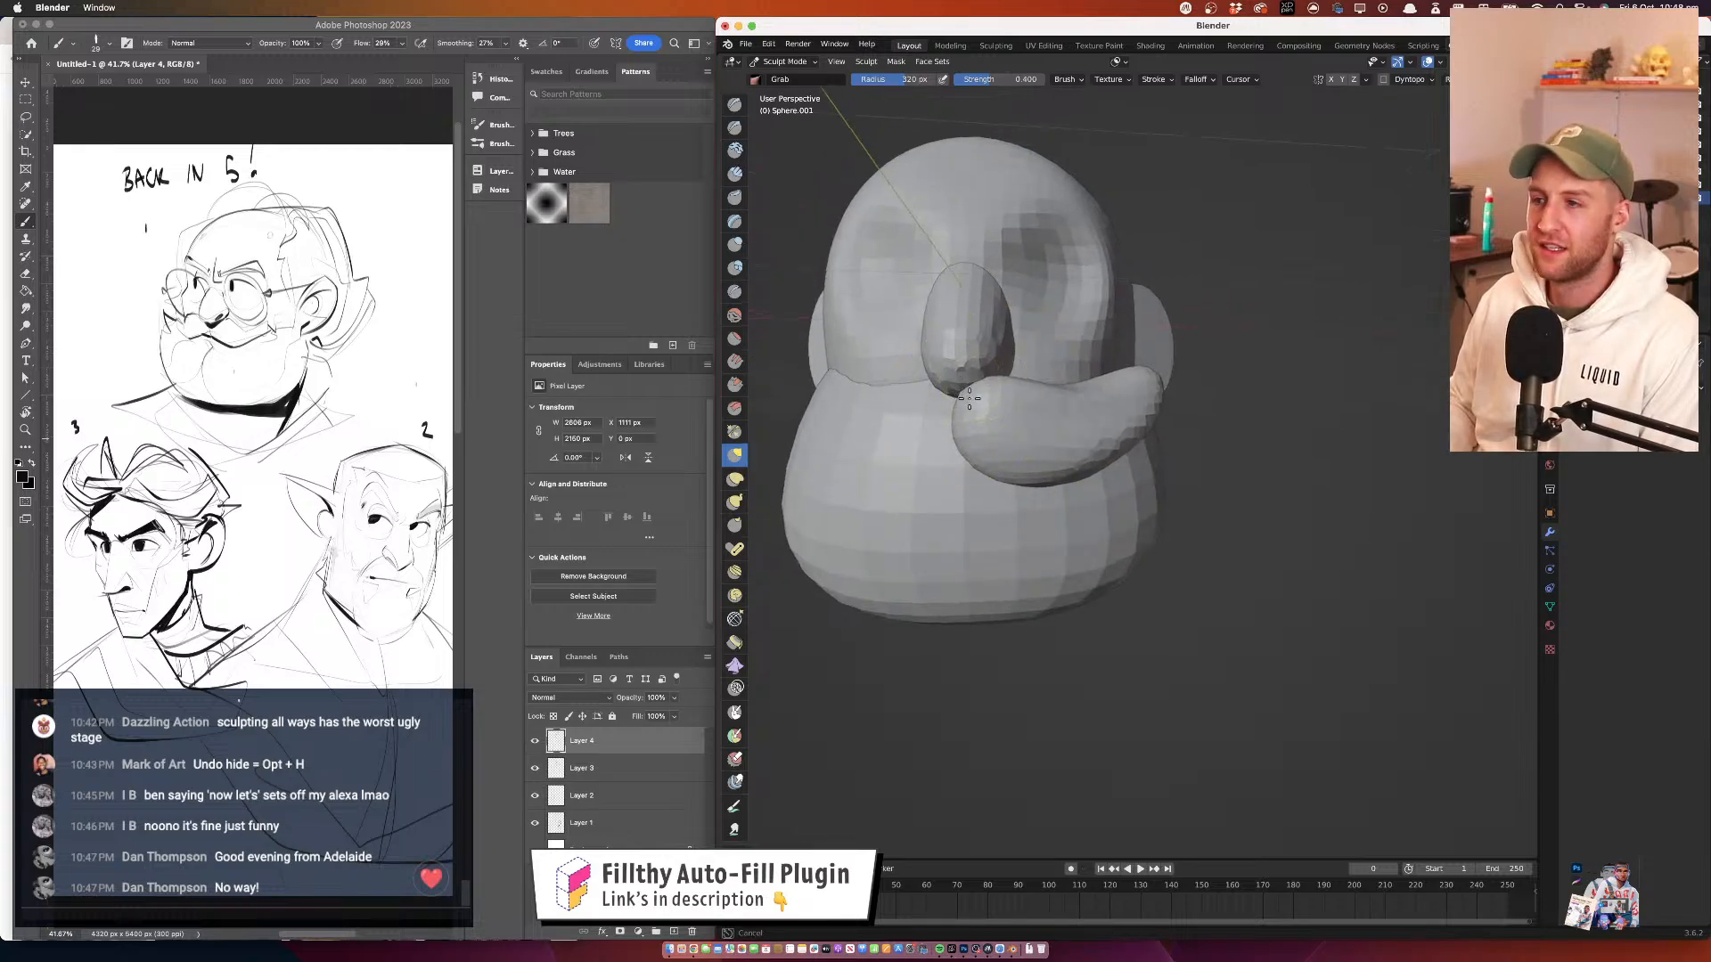
pyautogui.moveTo(1123, 403)
pyautogui.mouseDown()
pyautogui.moveTo(1046, 420)
pyautogui.moveTo(1177, 361)
pyautogui.moveTo(1158, 410)
pyautogui.moveTo(1172, 414)
pyautogui.mouseUp()
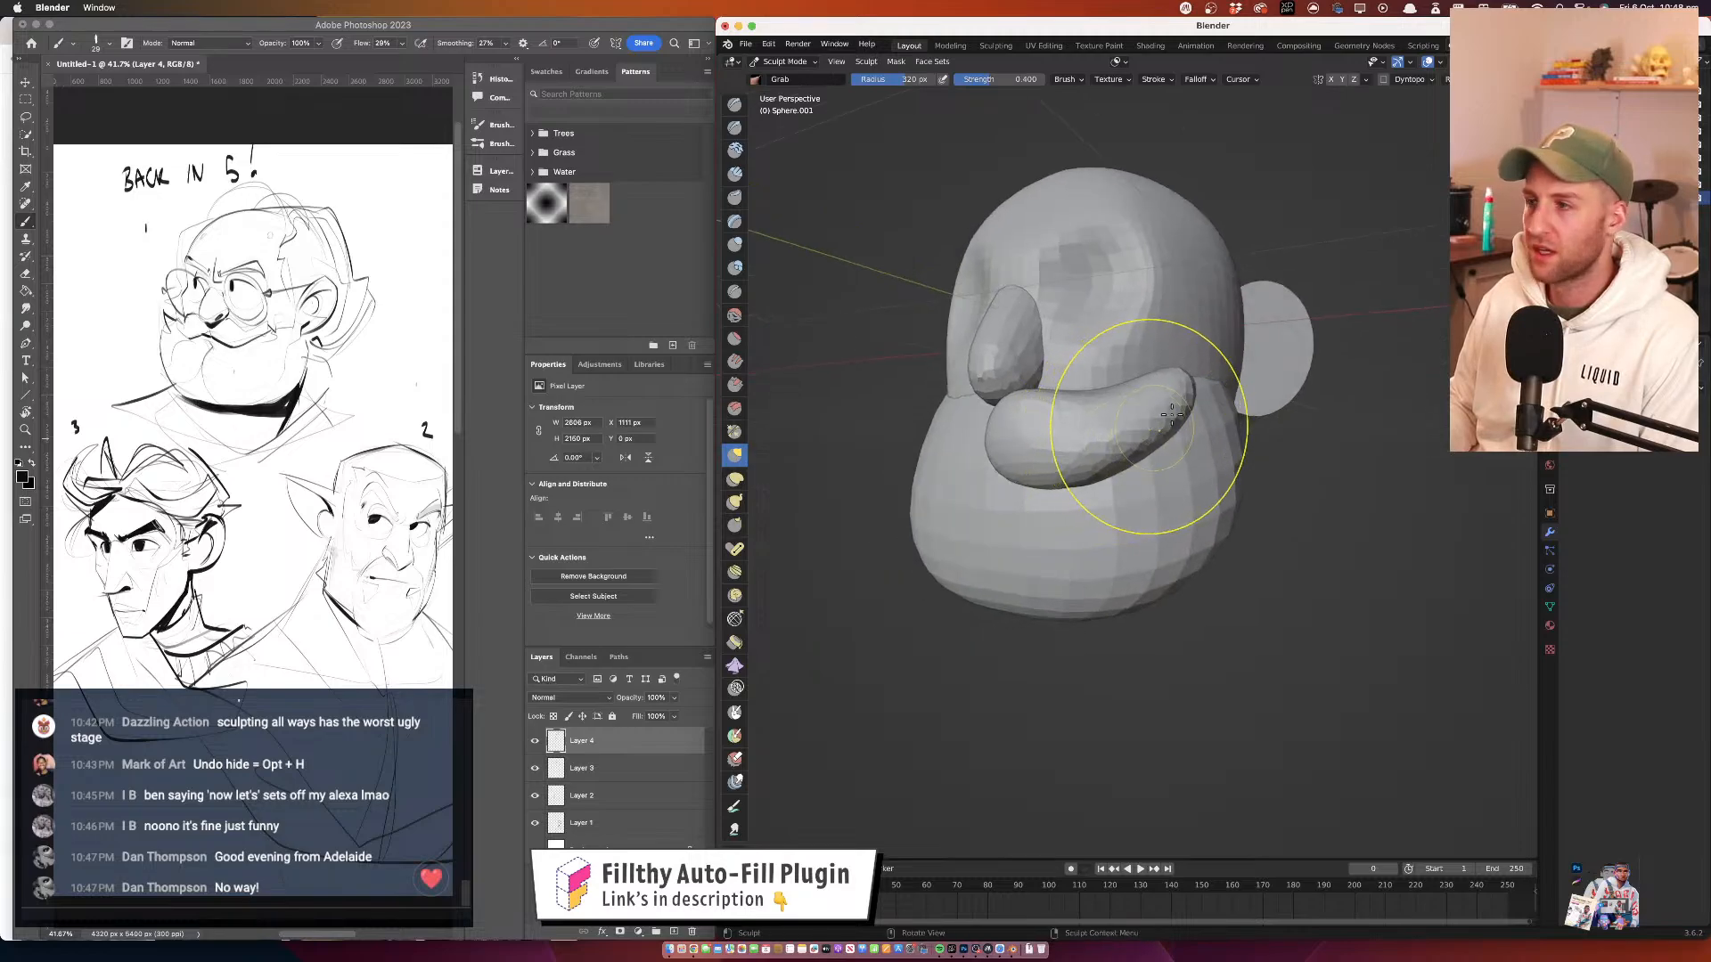
pyautogui.moveTo(1181, 346)
pyautogui.mouseDown()
pyautogui.moveTo(1203, 377)
pyautogui.moveTo(1183, 383)
pyautogui.moveTo(1146, 332)
pyautogui.moveTo(1192, 432)
pyautogui.moveTo(1149, 383)
pyautogui.mouseUp()
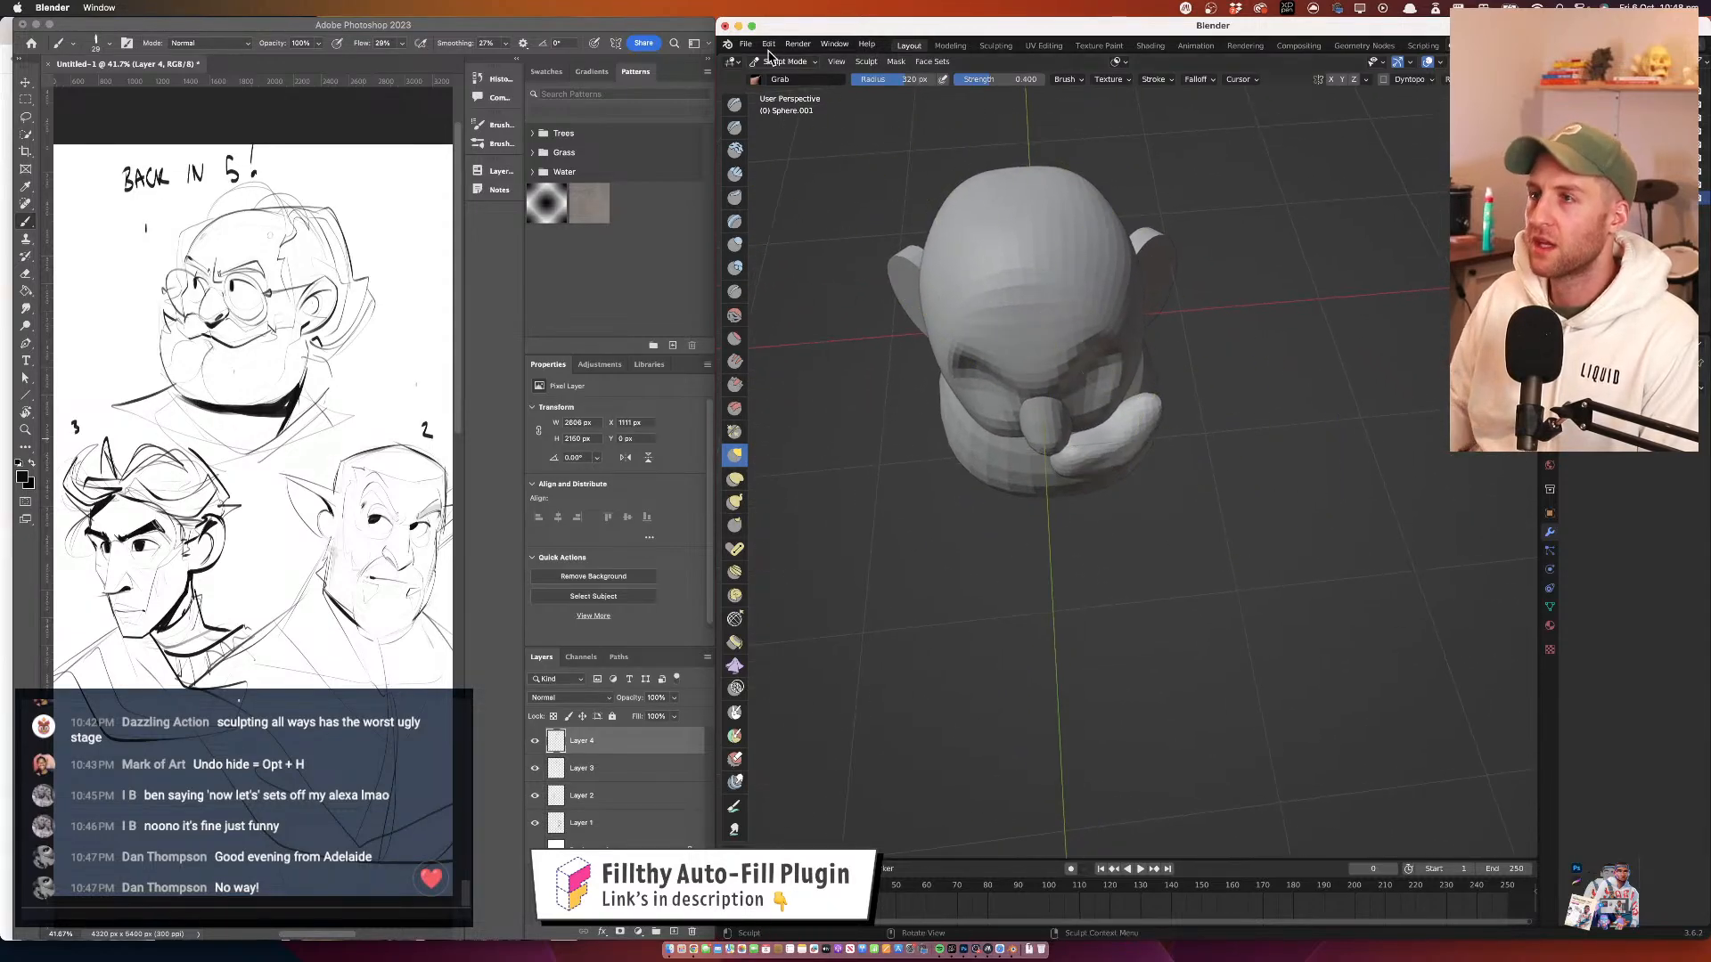
# In Object Mode, add a Mirror modifier to the moustache half with the head (Cube) as the mirror object
pyautogui.click(785, 61)
pyautogui.click(781, 72)
pyautogui.click(1626, 388)
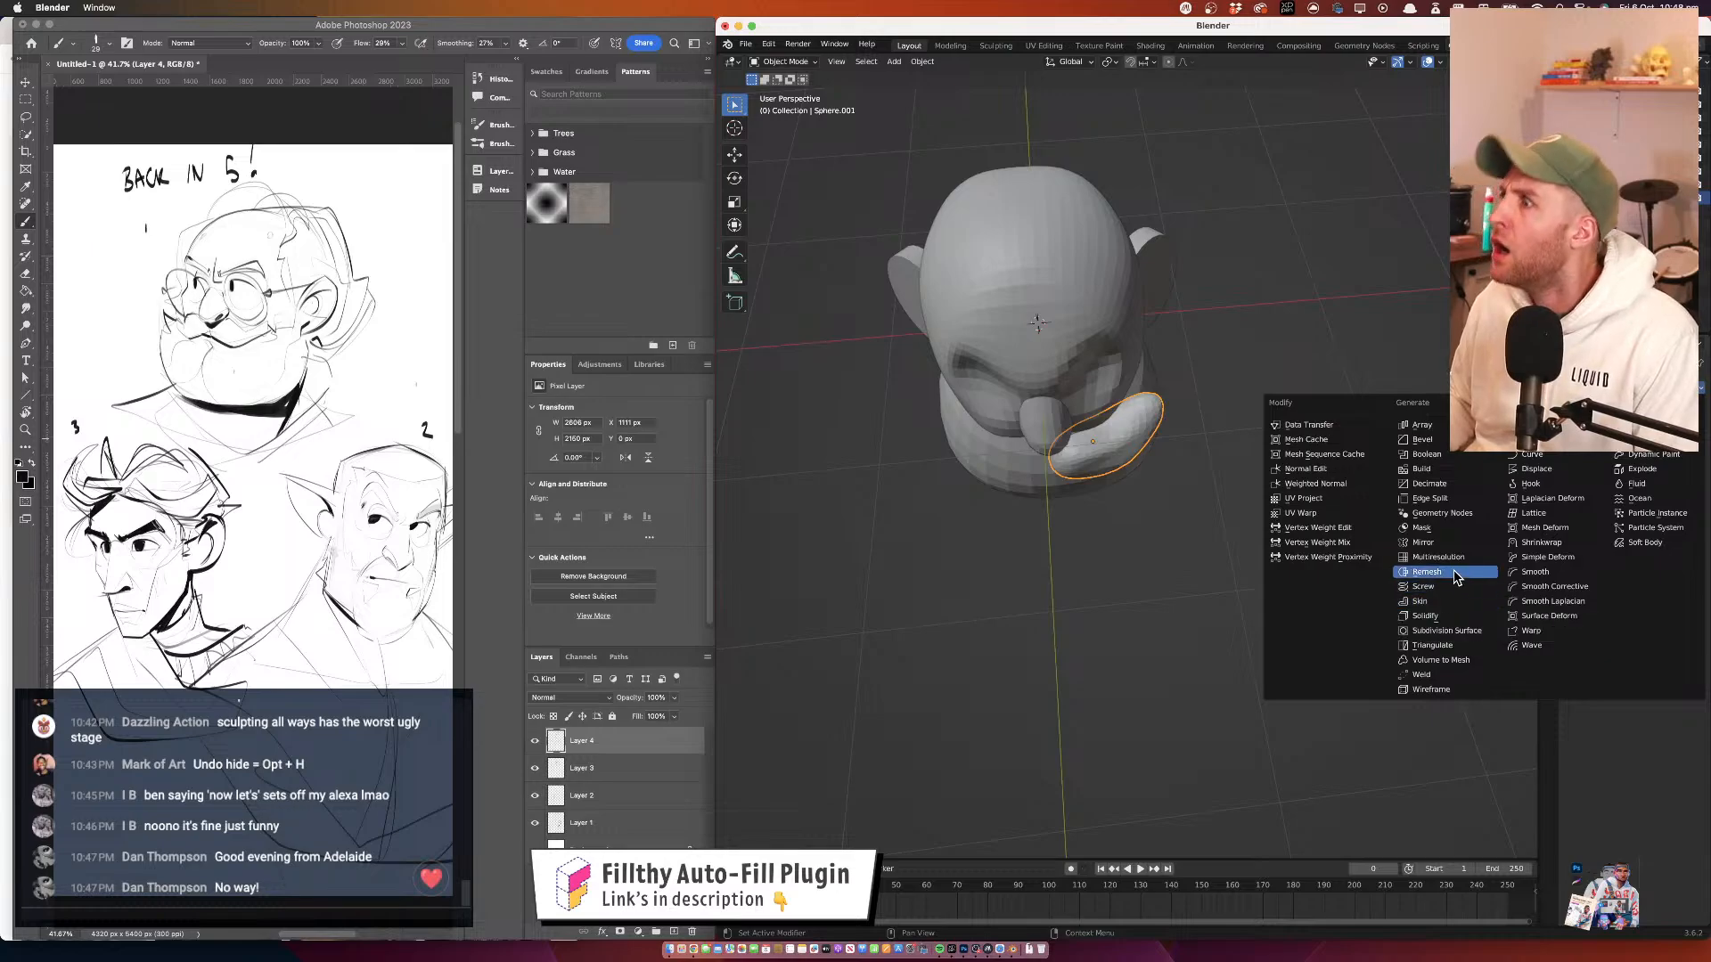
pyautogui.click(1423, 542)
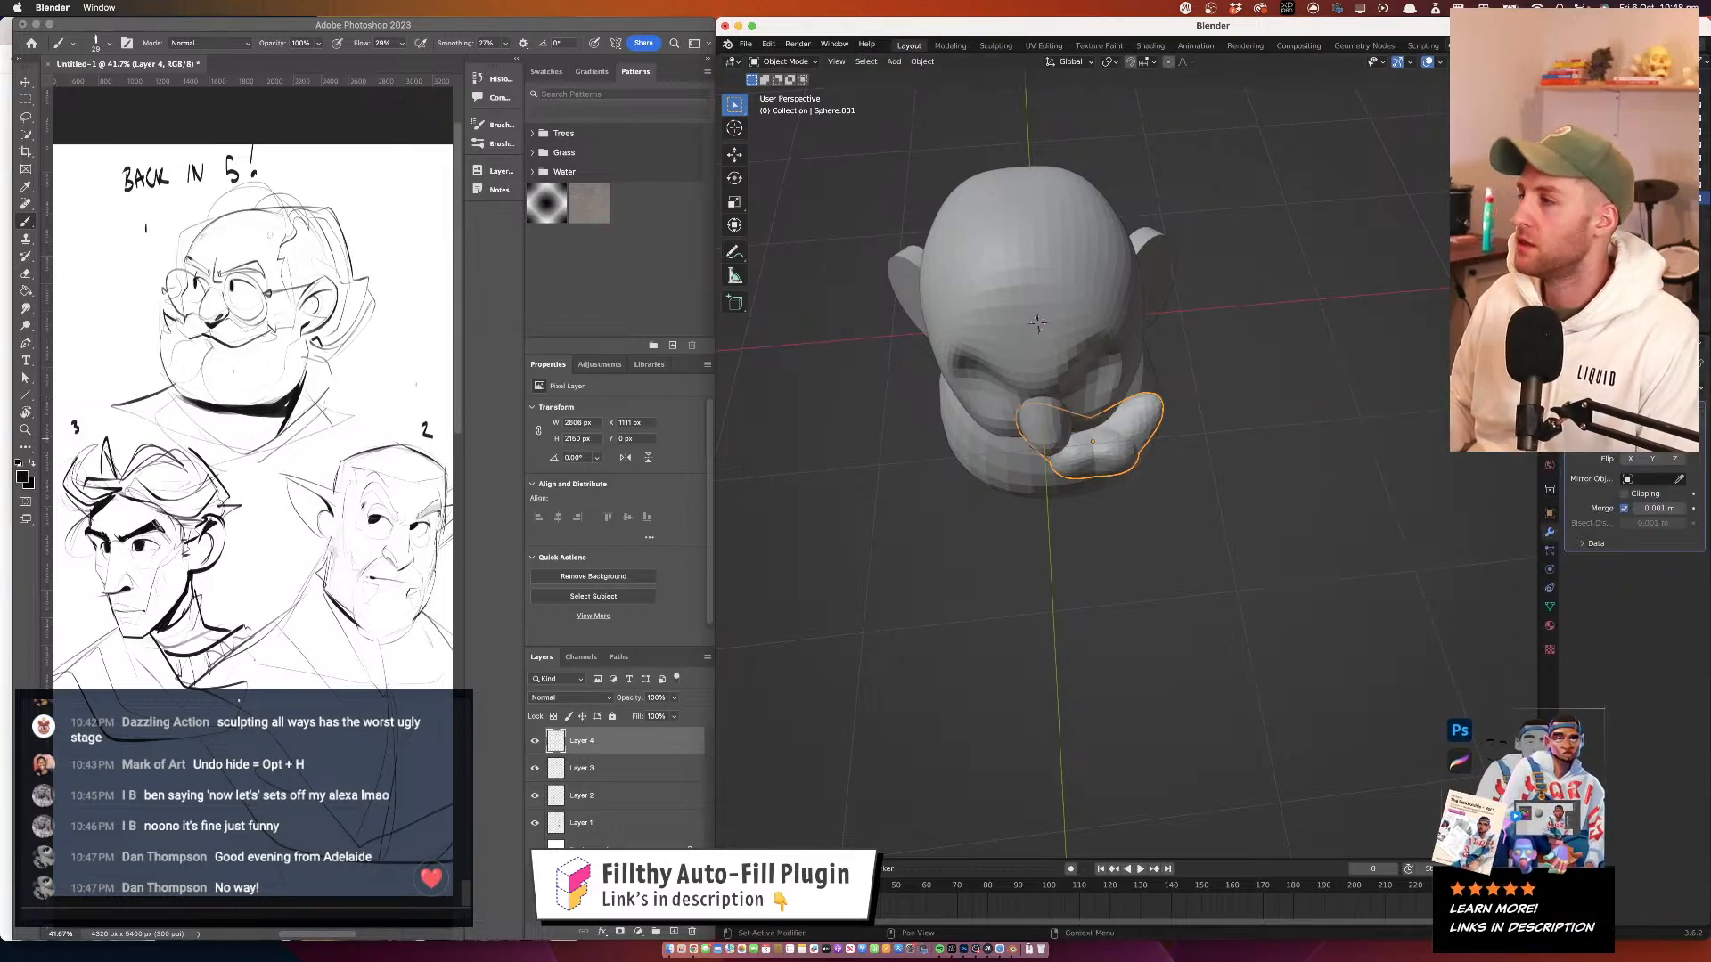
pyautogui.click(1679, 479)
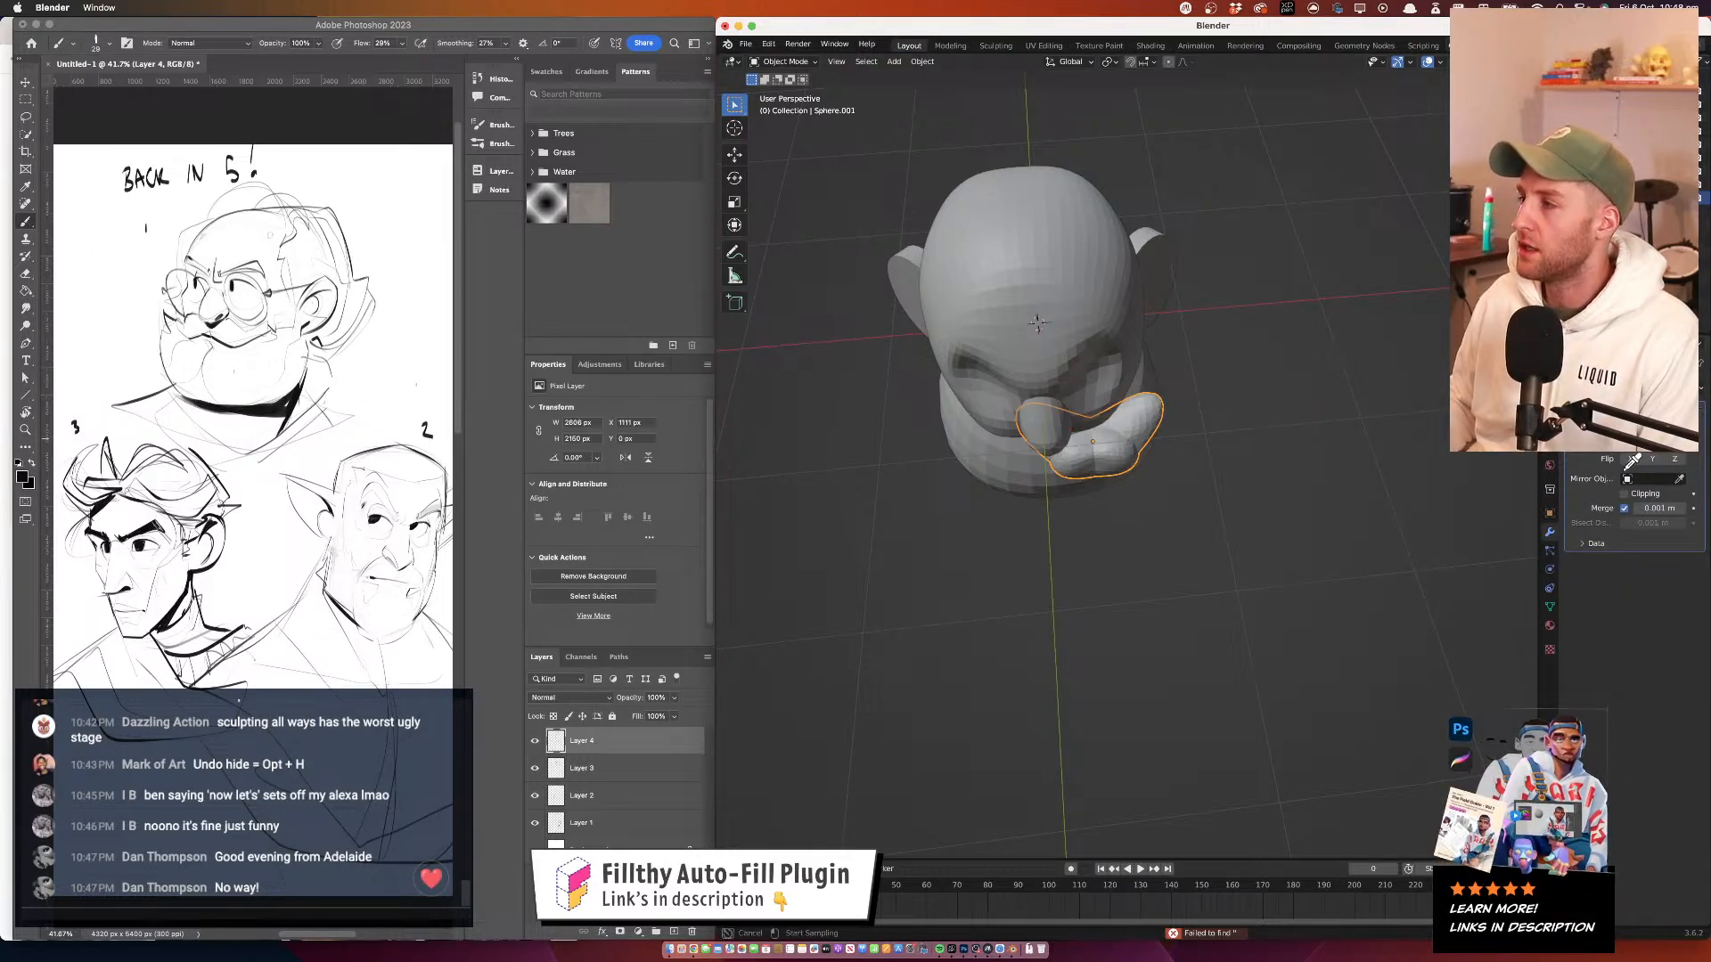
pyautogui.click(1066, 257)
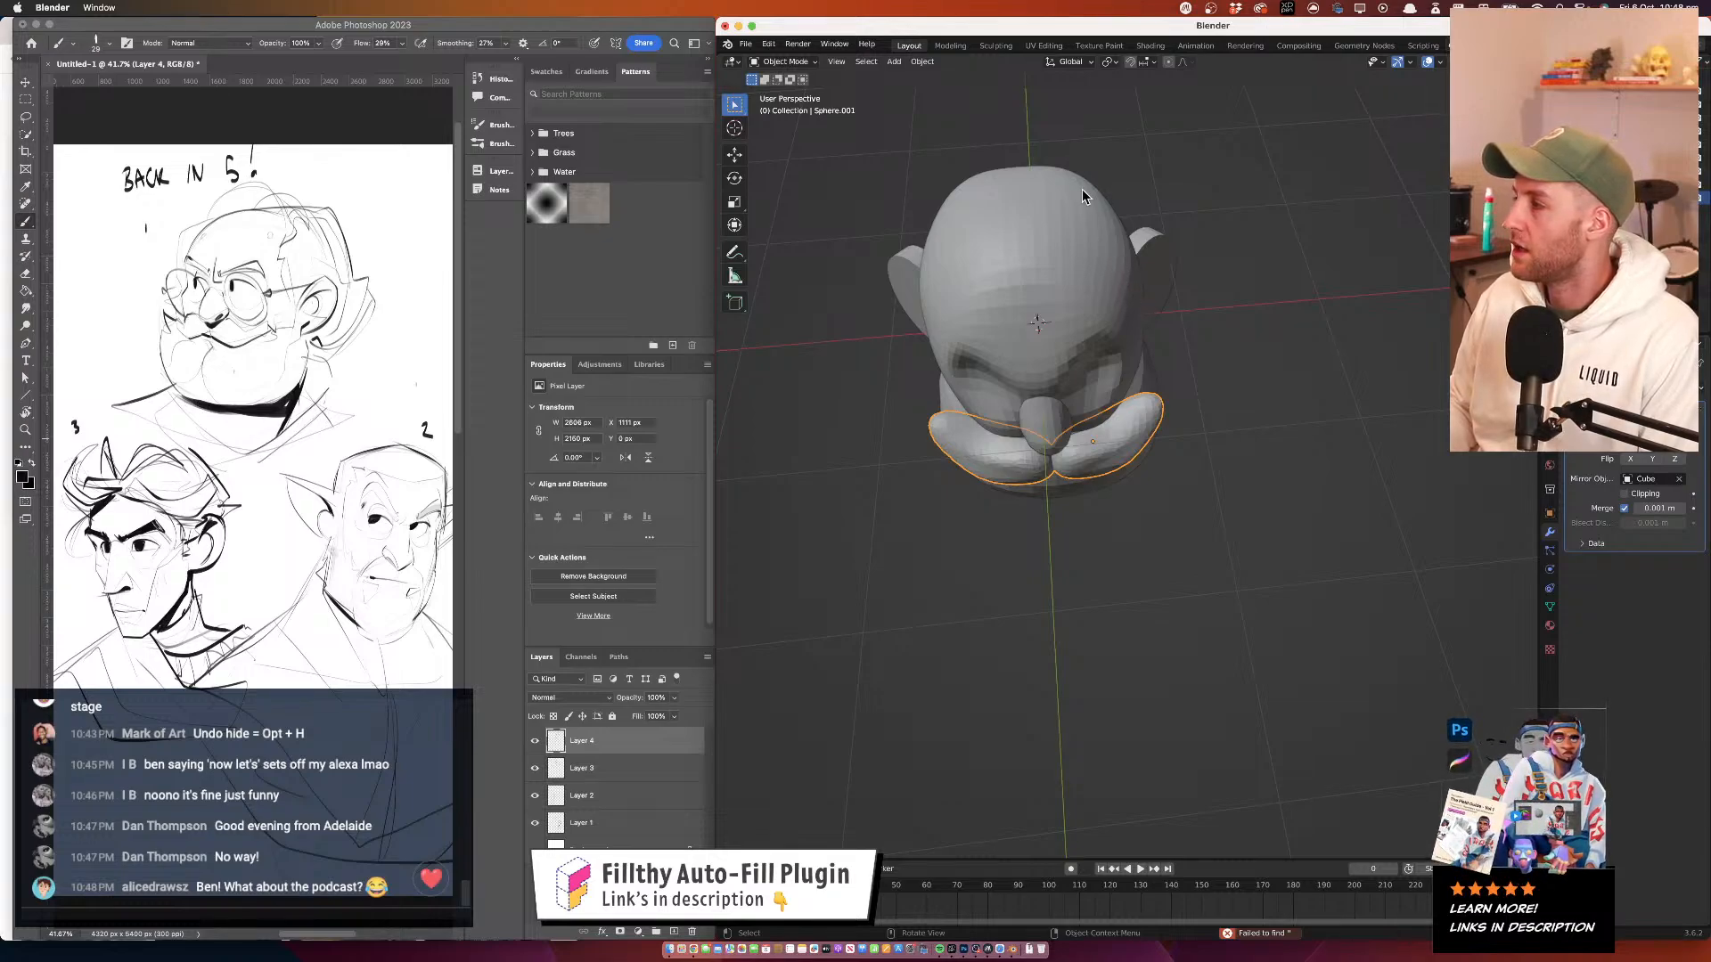
# Rotate the mirrored moustache slightly in the front view so its outer tips sit lower
pyautogui.moveTo(1089, 265); pyautogui.dragTo(989, 272)
pyautogui.click(786, 61)
pyautogui.click(798, 78)
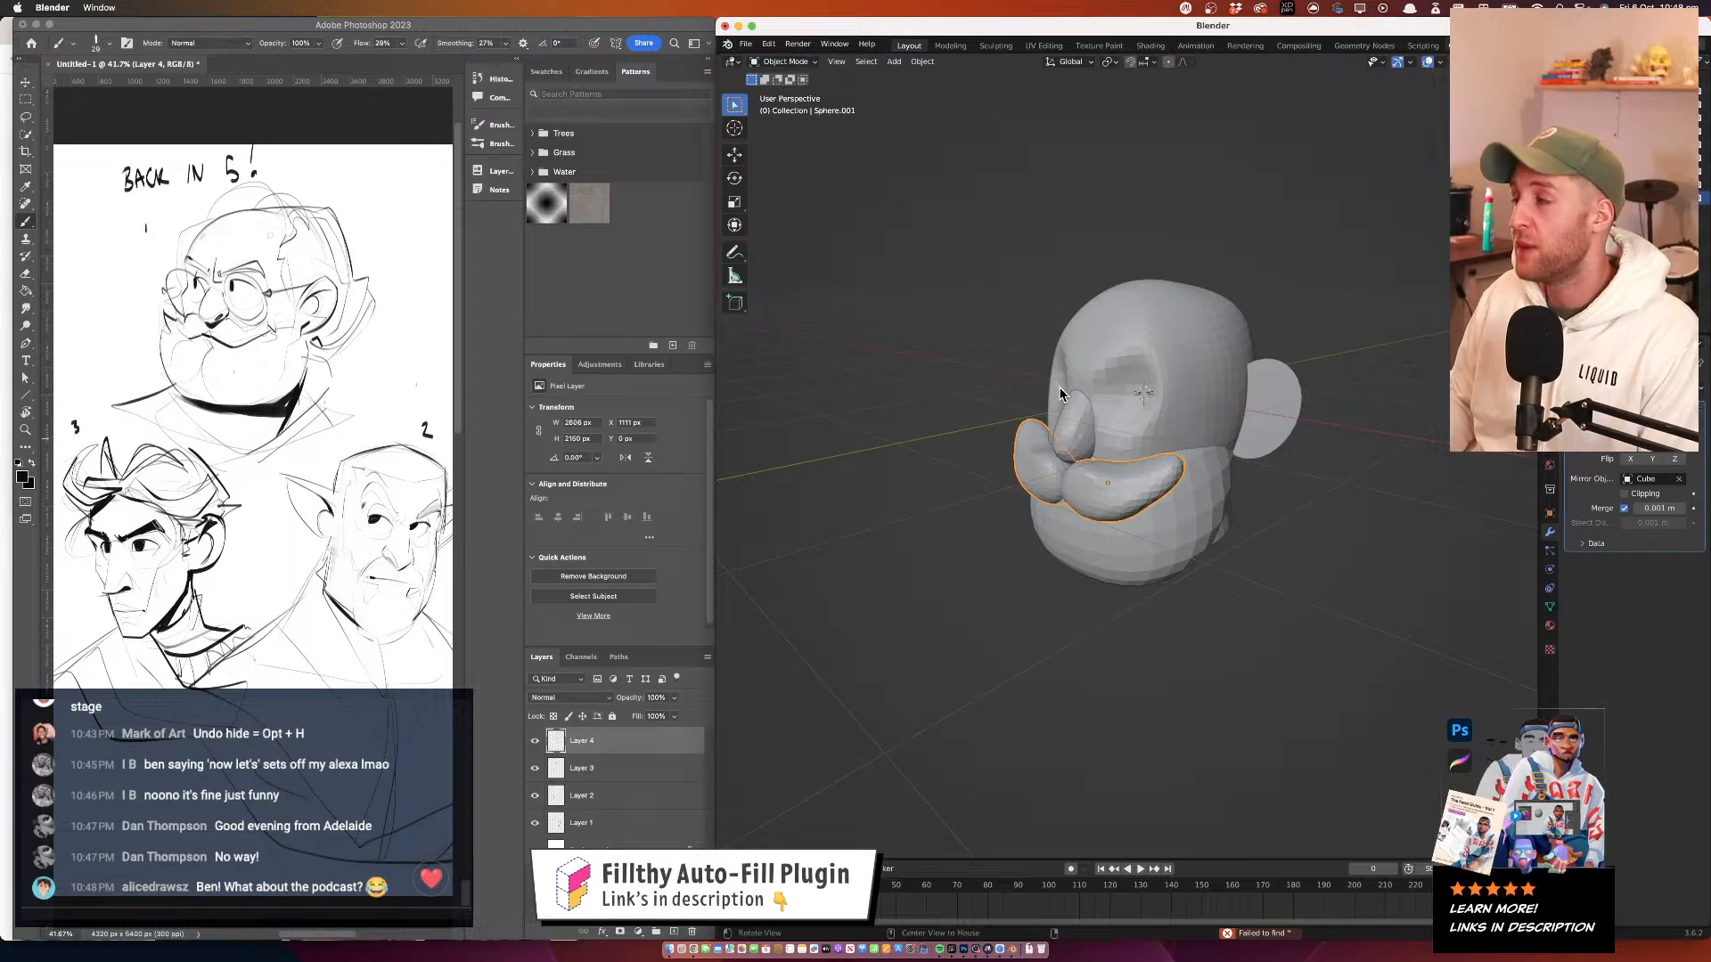
pyautogui.moveTo(1059, 385); pyautogui.dragTo(1096, 303)
pyautogui.press('r')
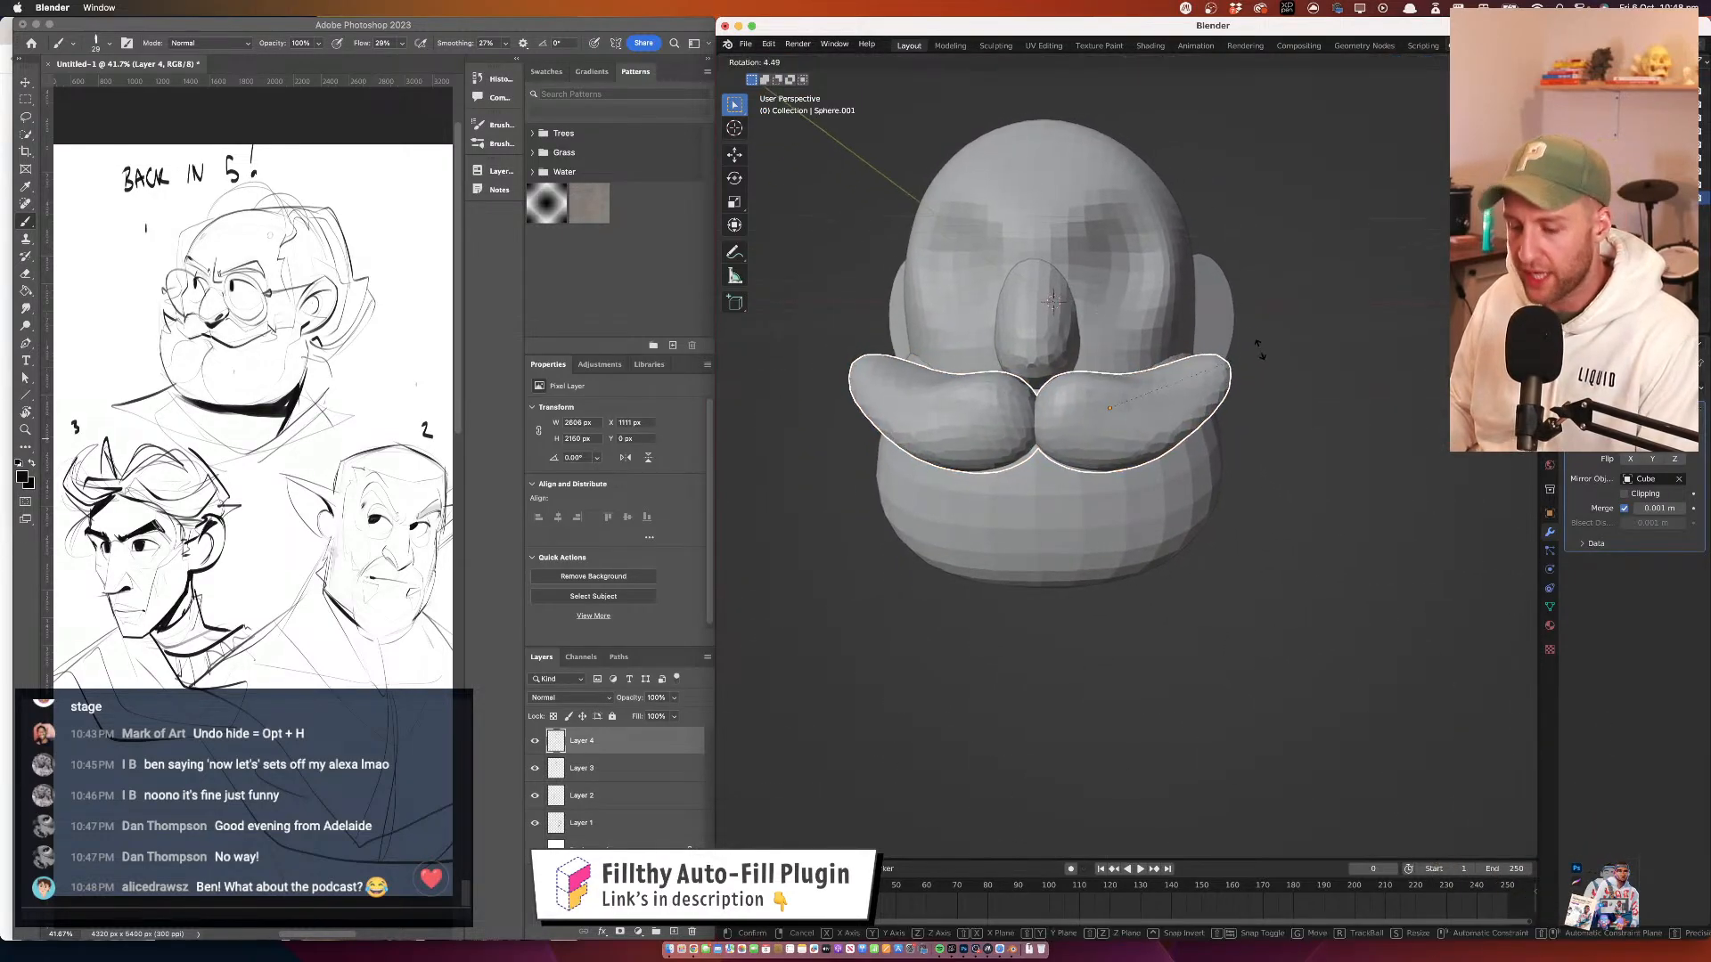
pyautogui.click(1251, 382)
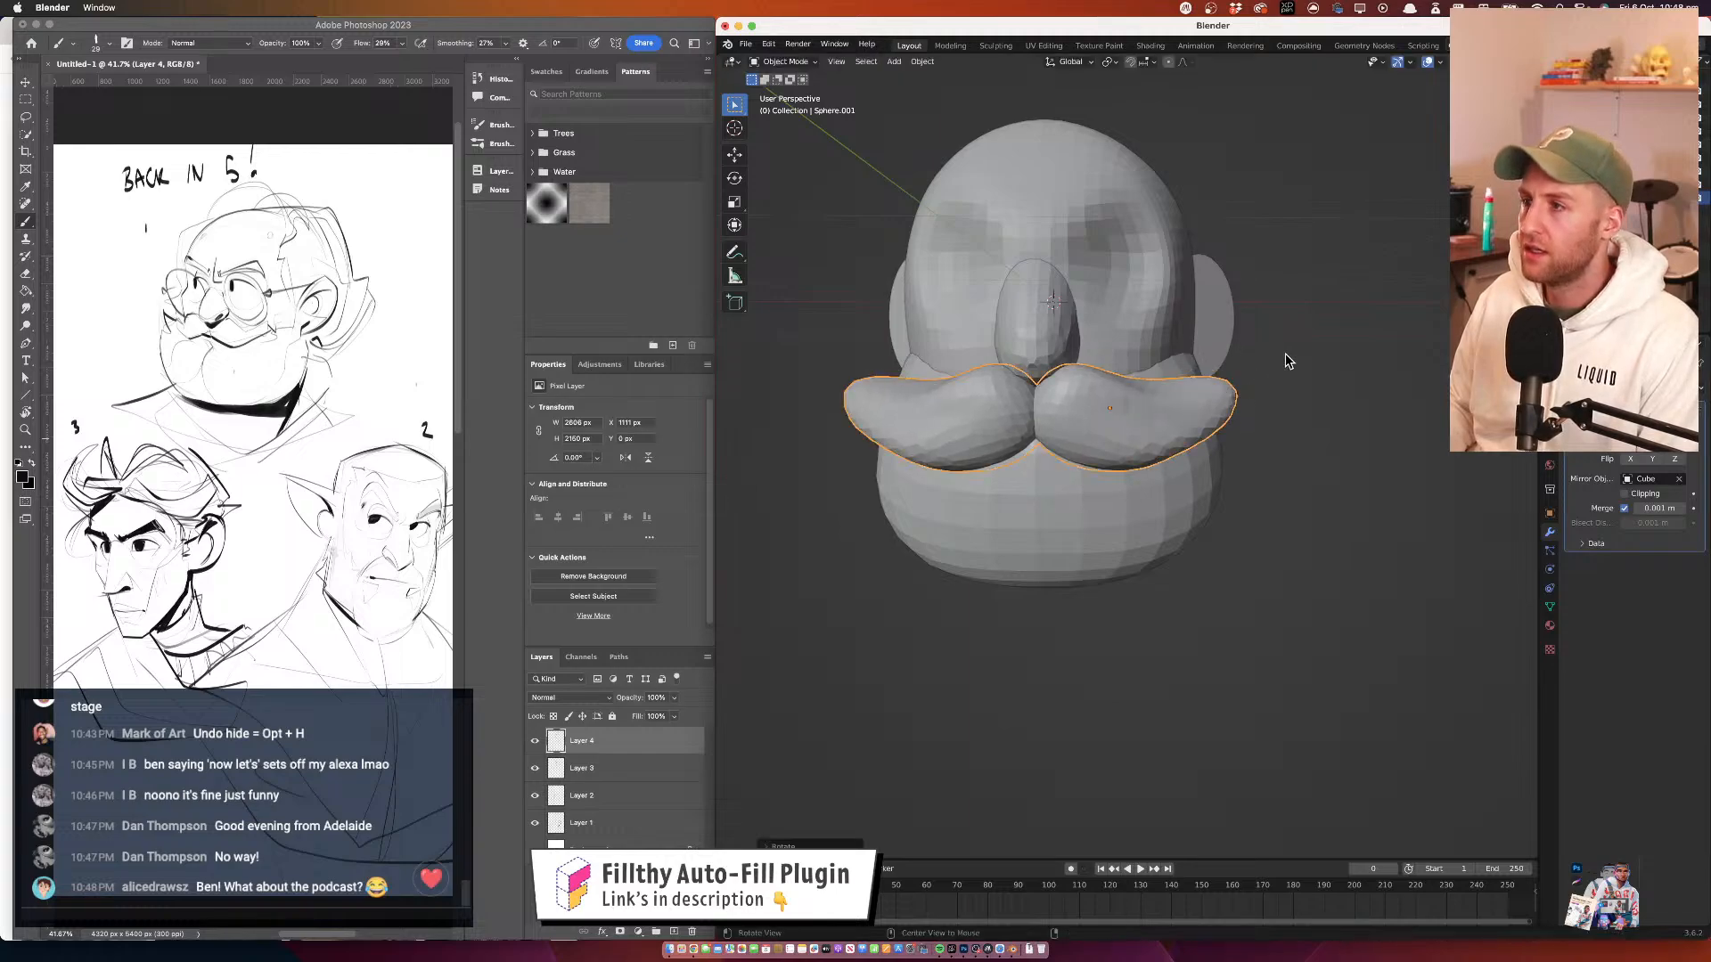
# Select the large beard sphere under the moustache and switch it to Sculpt Mode
pyautogui.moveTo(1251, 381); pyautogui.dragTo(1205, 383)
pyautogui.moveTo(1183, 480); pyautogui.dragTo(1141, 383)
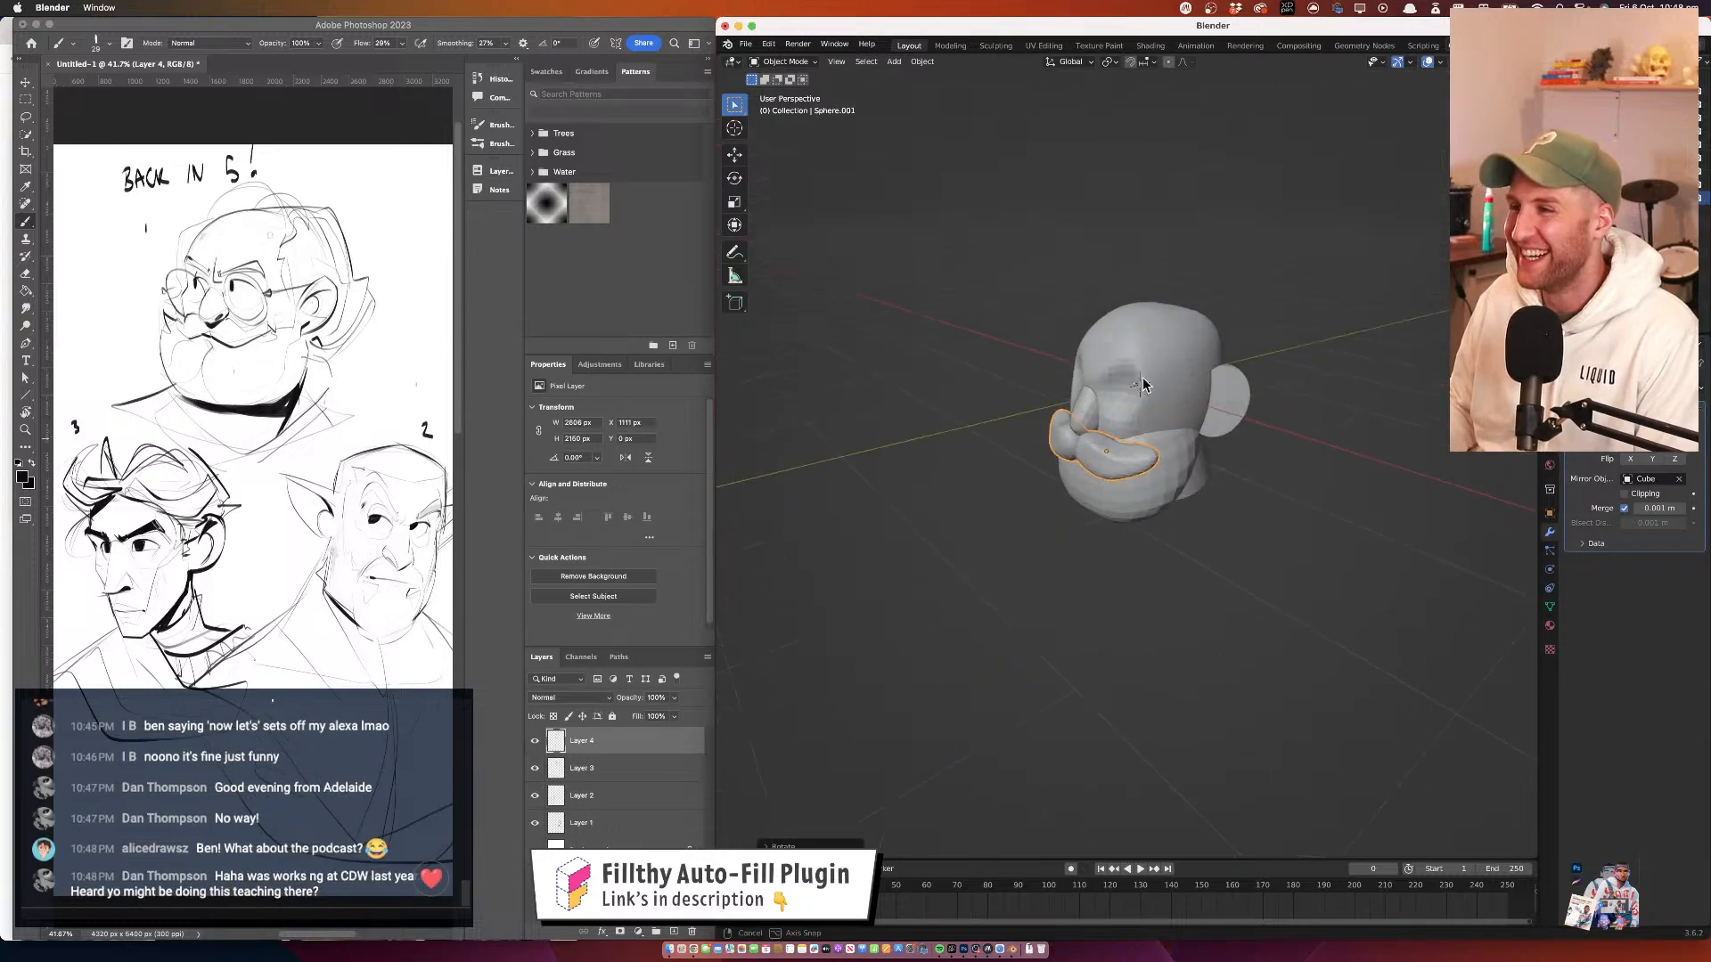
pyautogui.click(1146, 471)
pyautogui.moveTo(1157, 455); pyautogui.dragTo(1081, 318)
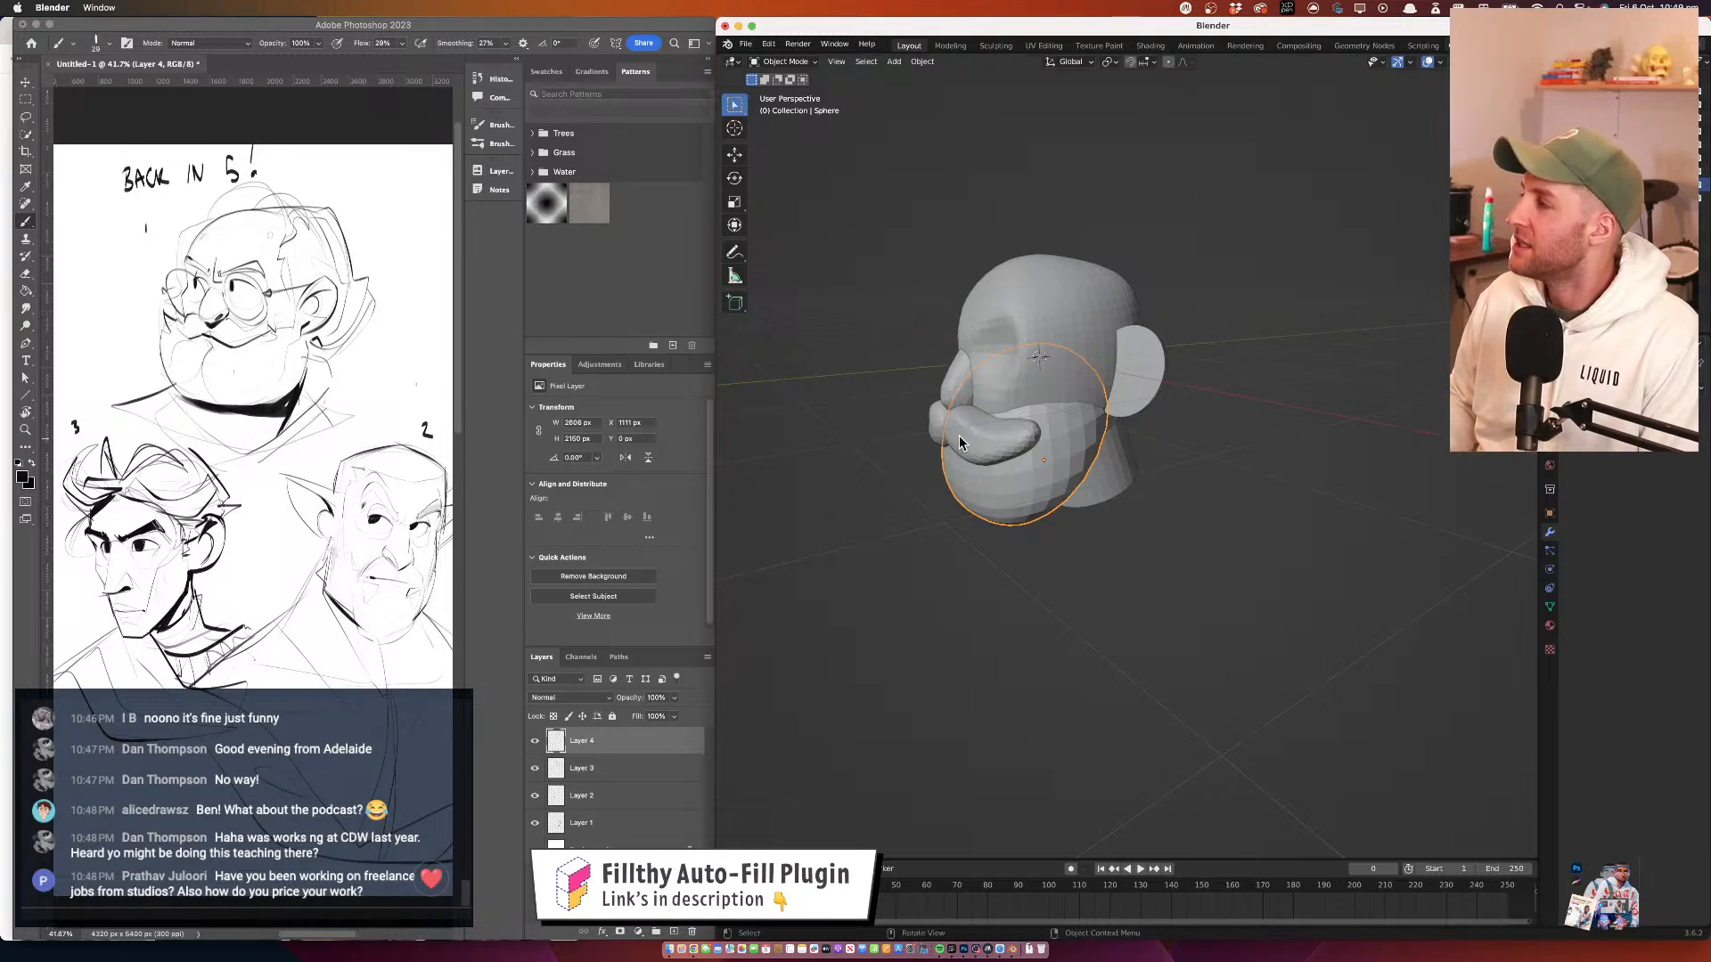
pyautogui.moveTo(958, 440); pyautogui.dragTo(961, 365)
pyautogui.click(802, 65)
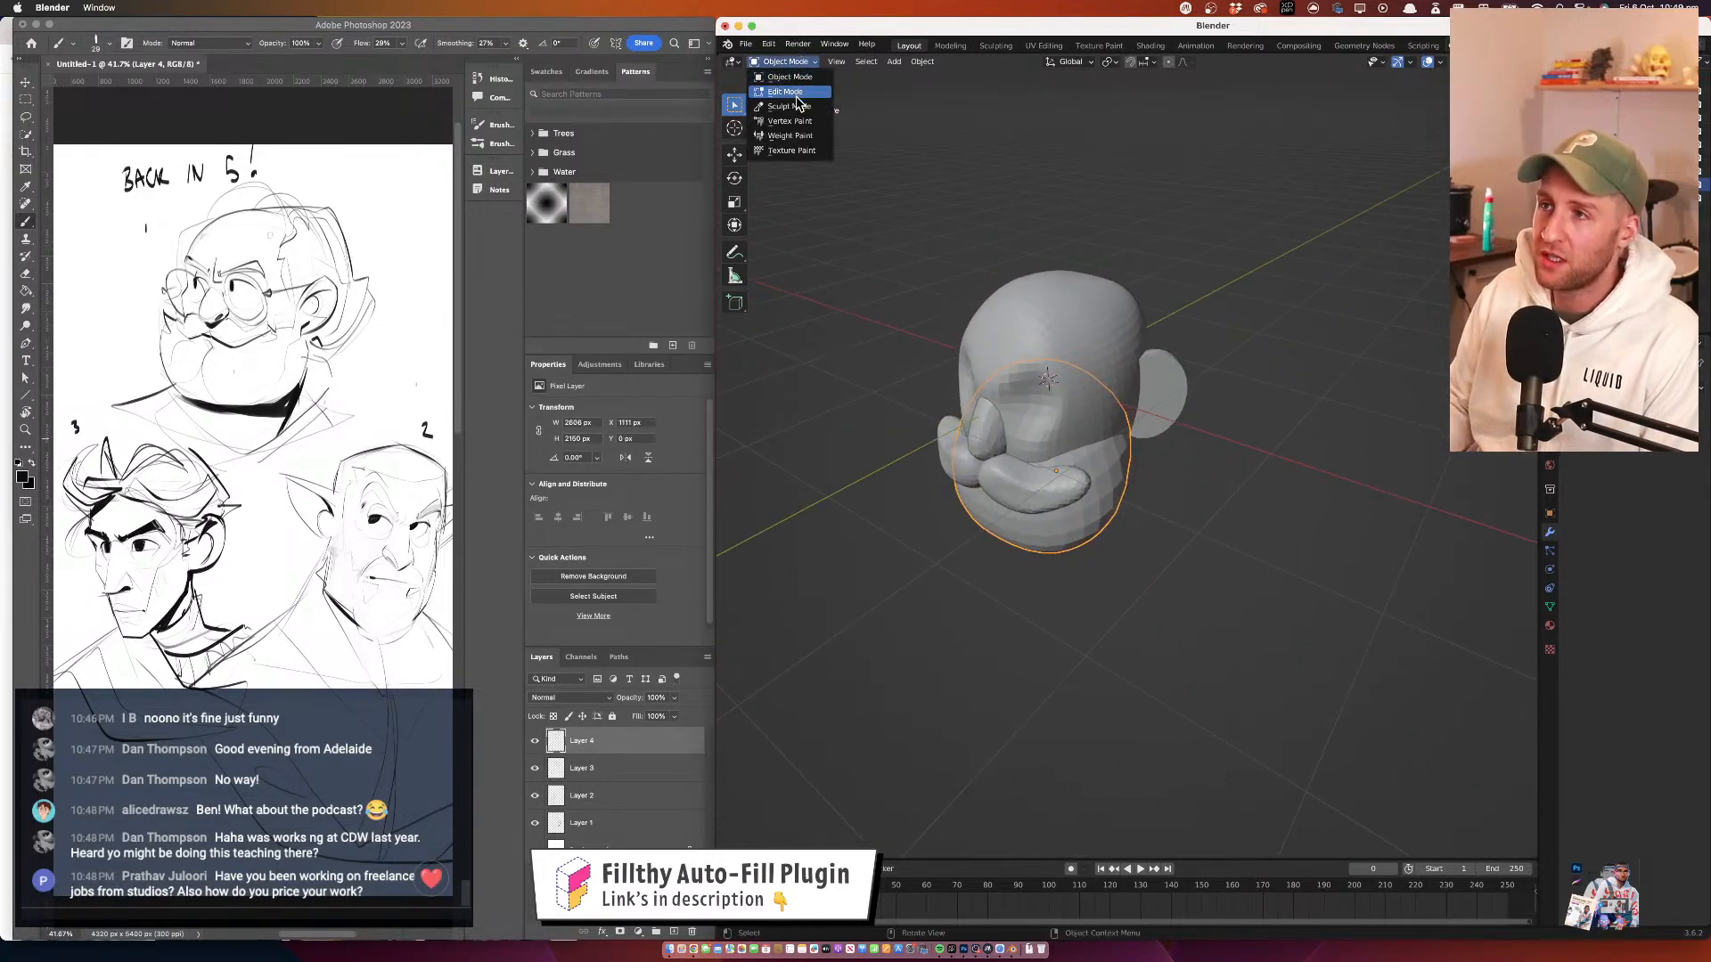
pyautogui.click(782, 107)
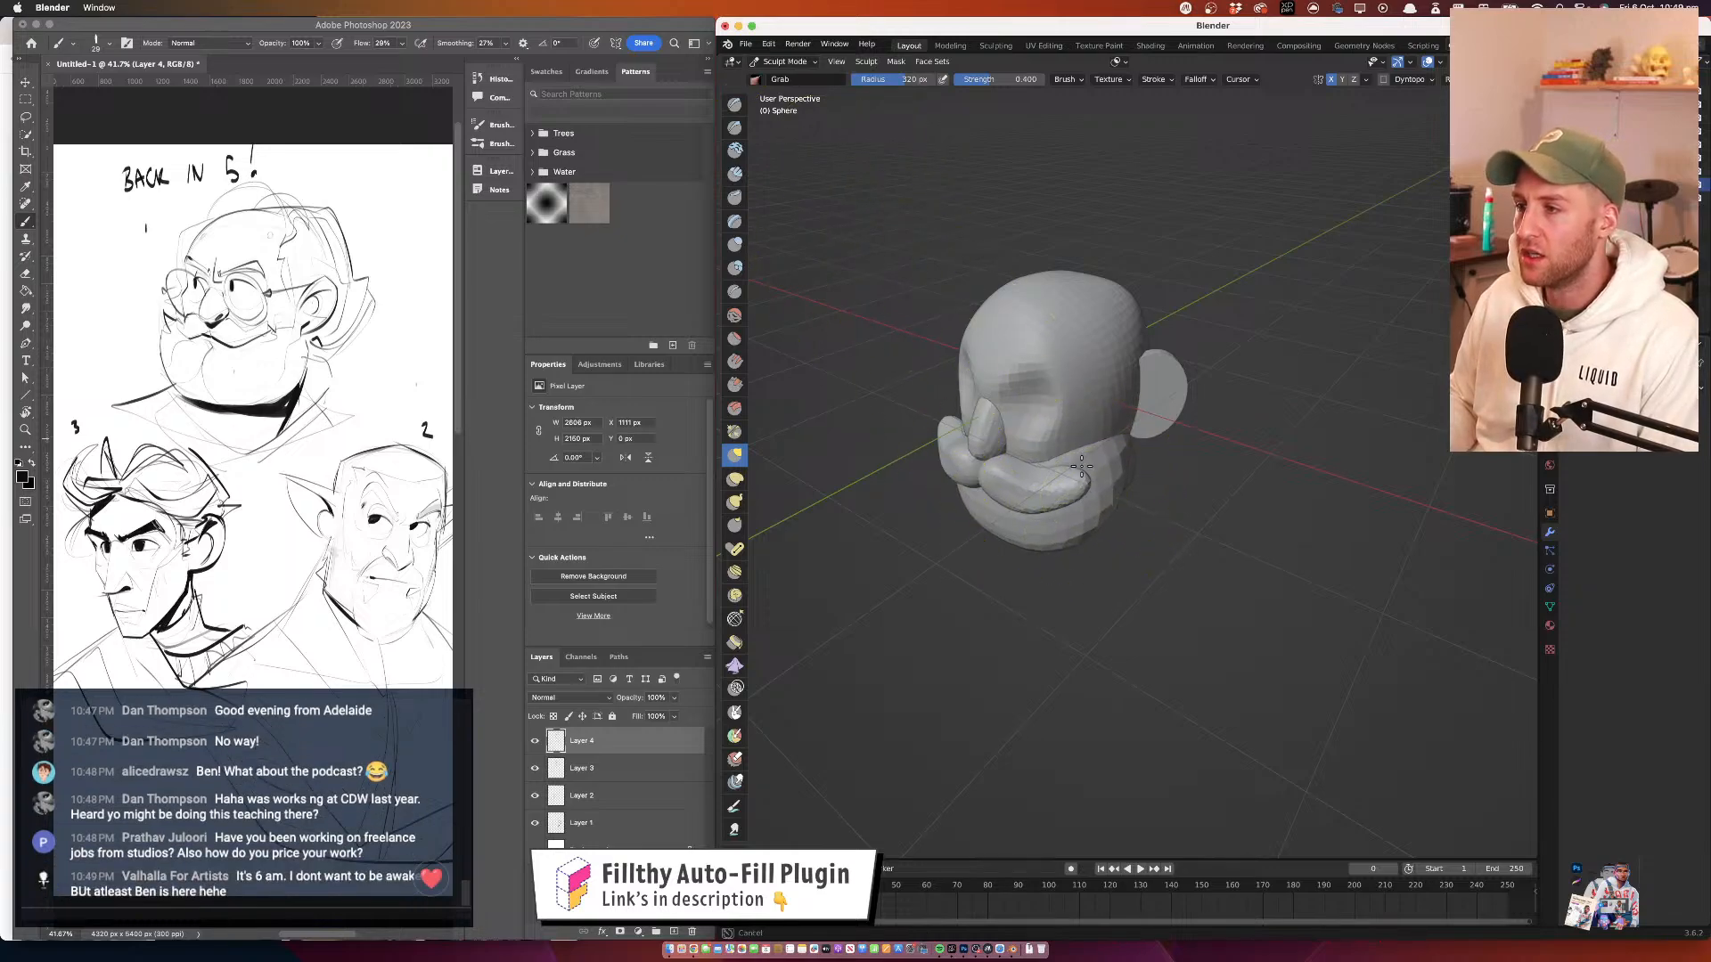
# Switch the sculpting target to the moustache and adjust its shape against the face with the Grab brush
pyautogui.hotkey('alt', 'q')
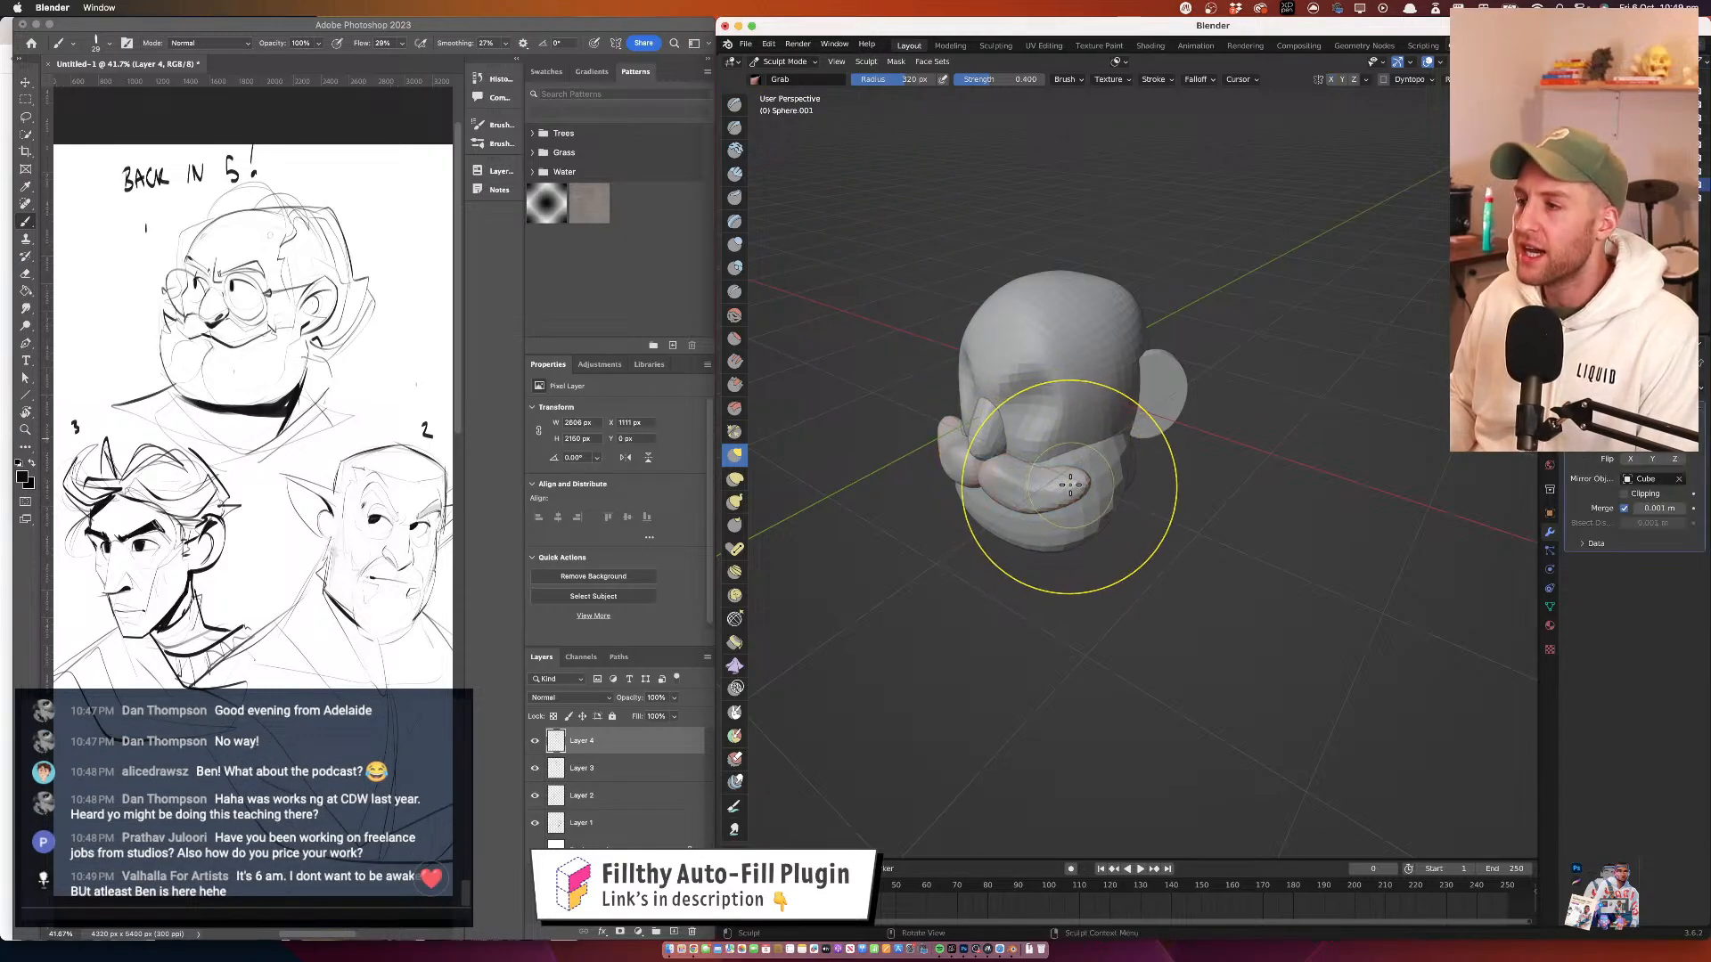
pyautogui.moveTo(1047, 492)
pyautogui.mouseDown()
pyautogui.moveTo(1069, 454)
pyautogui.moveTo(1014, 480)
pyautogui.mouseUp()
pyautogui.moveTo(1062, 467)
pyautogui.keyDown('alt'); pyautogui.mouseDown()
pyautogui.moveTo(1013, 476)
pyautogui.moveTo(1011, 512)
pyautogui.moveTo(974, 519)
pyautogui.mouseUp(); pyautogui.keyUp('alt')
pyautogui.keyDown('alt'); pyautogui.moveTo(1041, 500); pyautogui.dragTo(1081, 503); pyautogui.keyUp('alt')
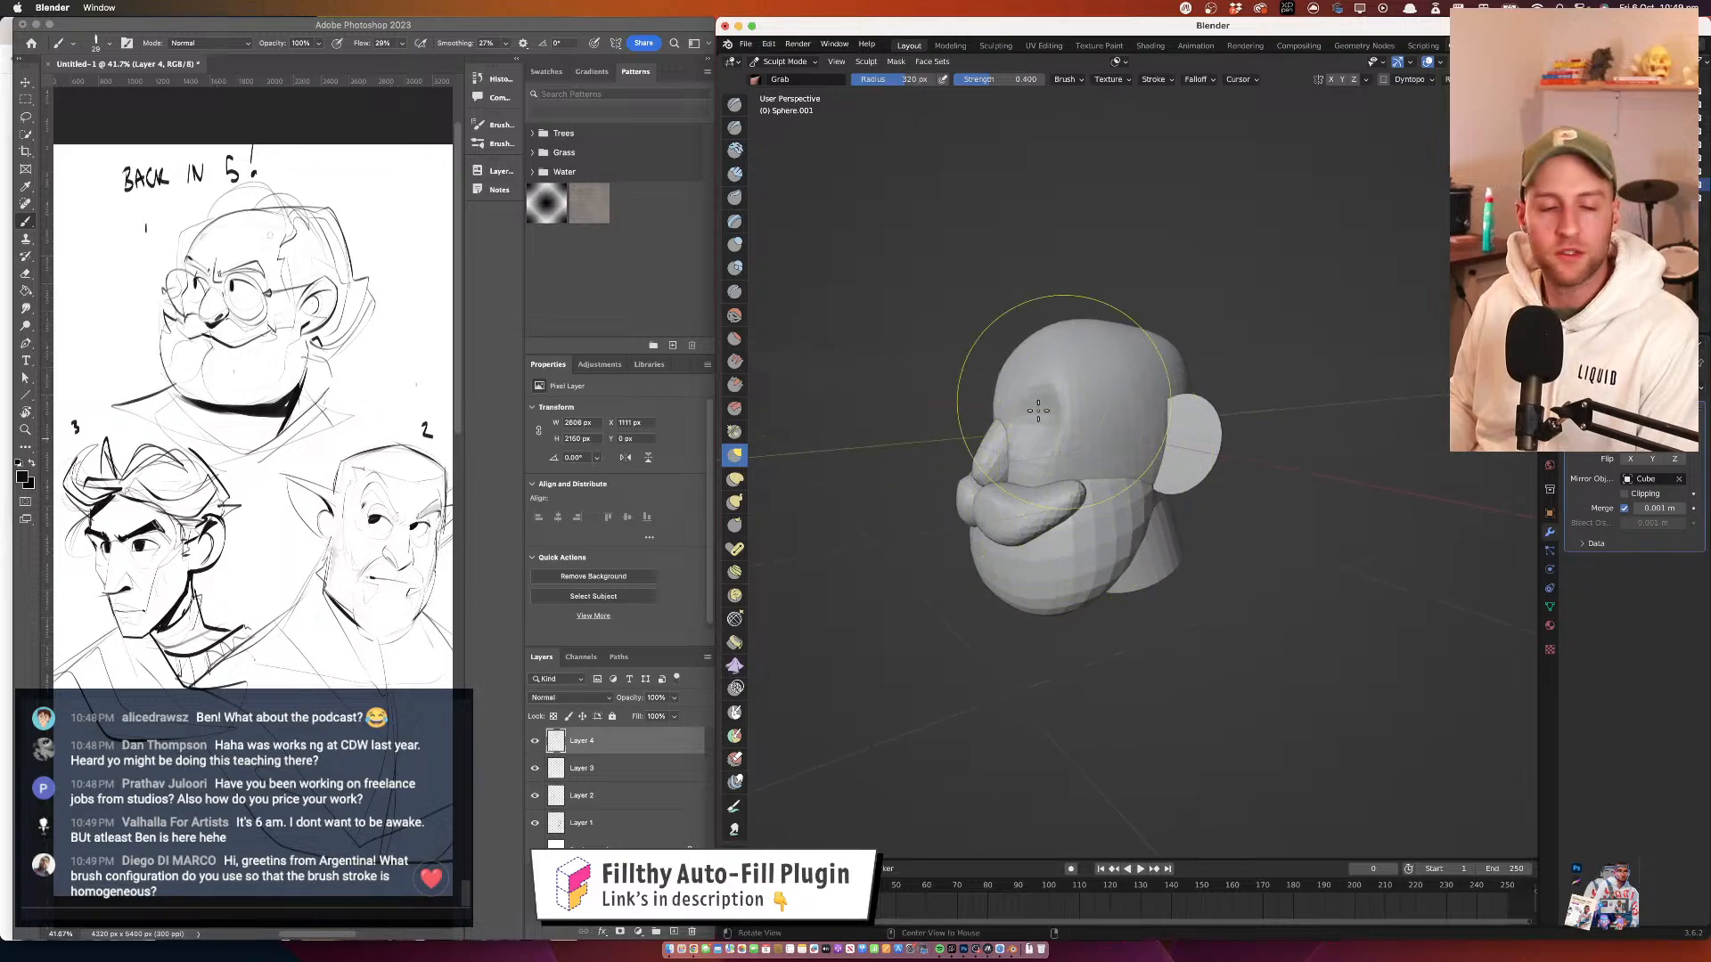
pyautogui.moveTo(1144, 392)
pyautogui.keyDown('alt'); pyautogui.mouseDown()
pyautogui.moveTo(1085, 430)
pyautogui.moveTo(1052, 401)
pyautogui.moveTo(1188, 509)
pyautogui.mouseUp(); pyautogui.keyUp('alt')
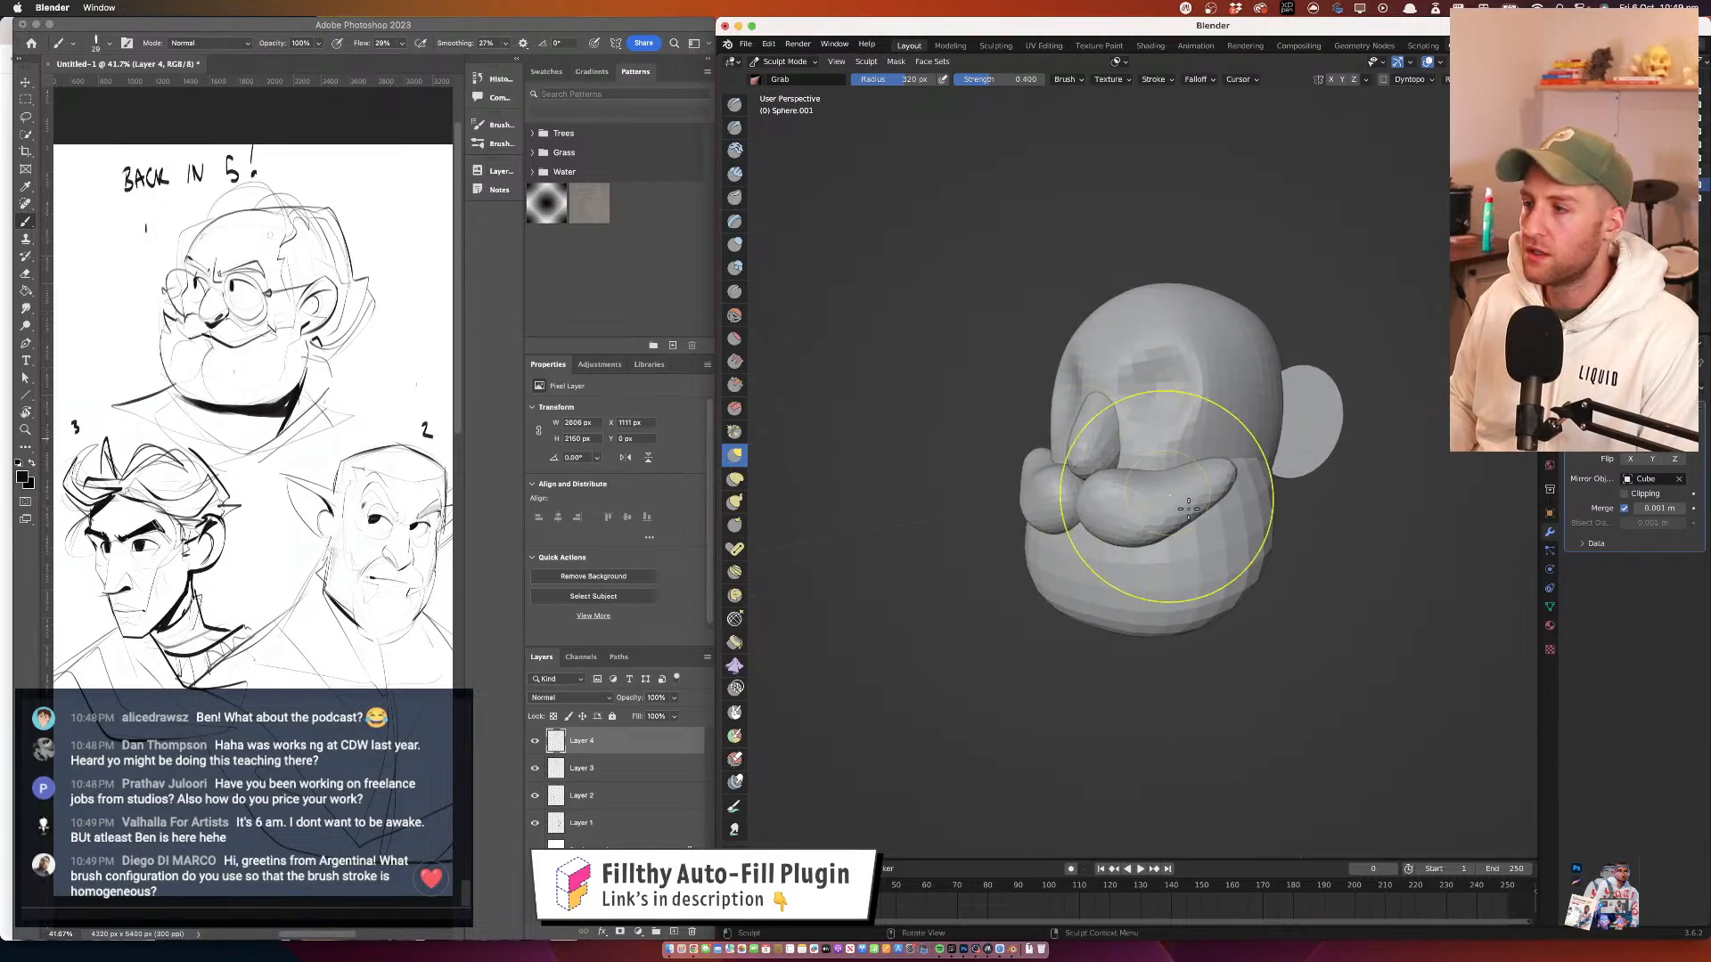
# Switch the sculpting target back to the beard and reshape its sides and underside with the Grab brush
pyautogui.hotkey('alt', 'q')
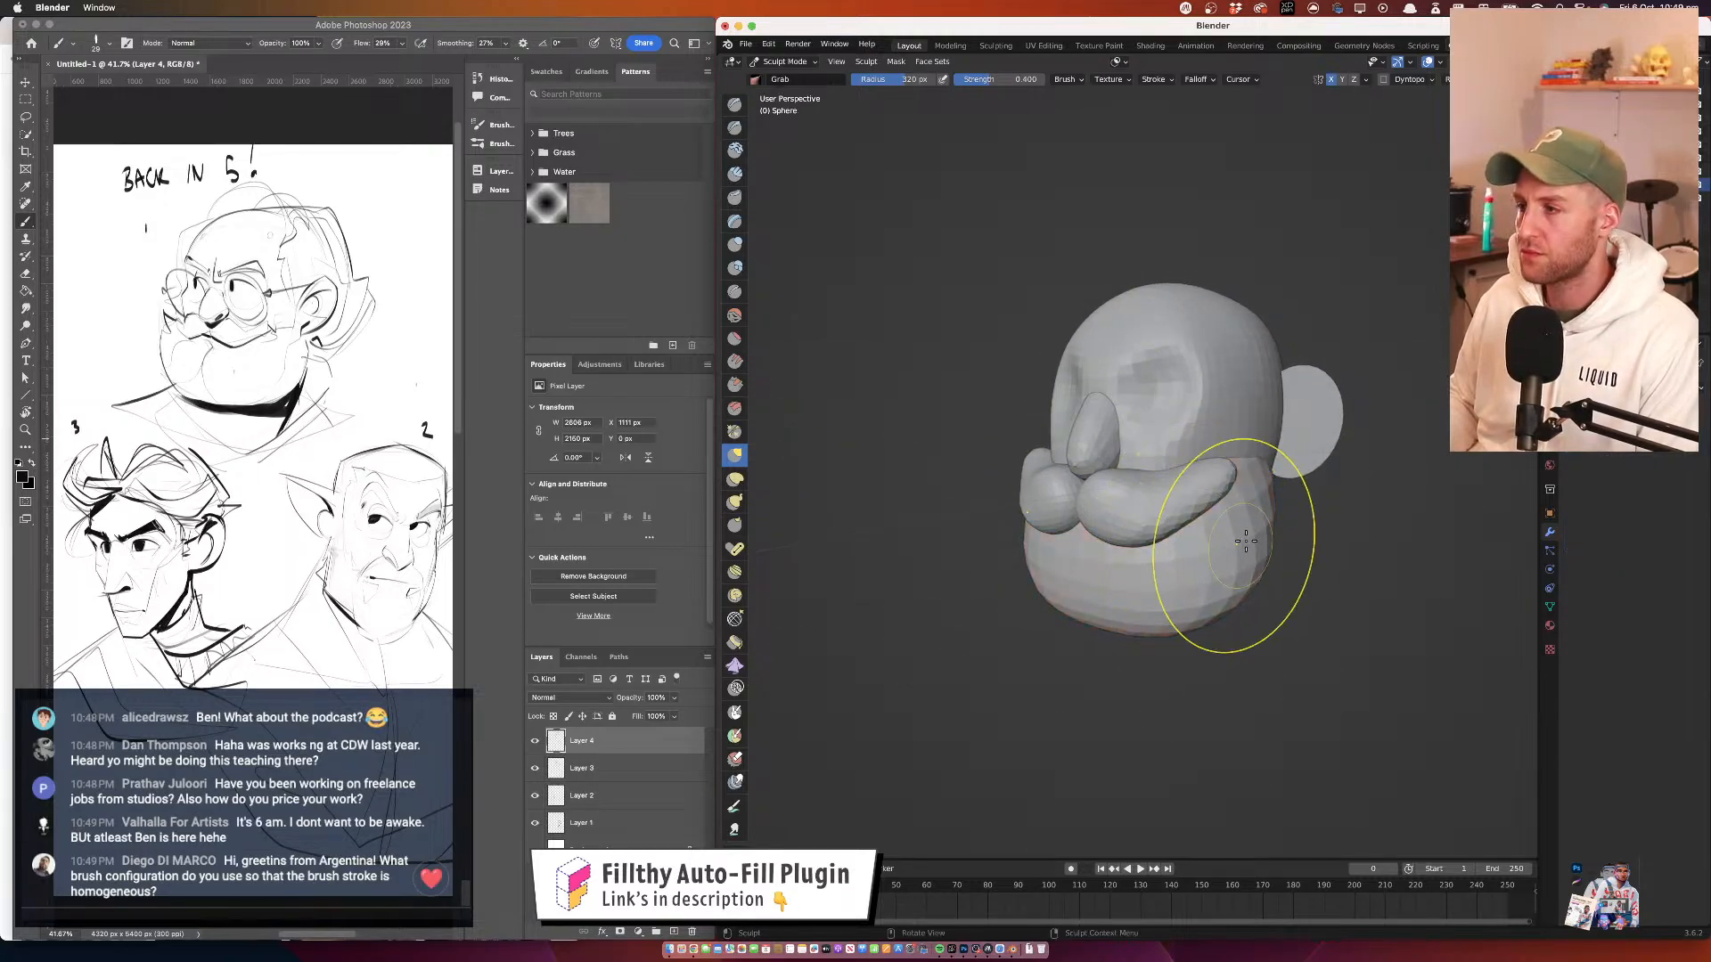
pyautogui.keyDown('alt'); pyautogui.moveTo(1316, 490); pyautogui.dragTo(1276, 515); pyautogui.keyUp('alt')
pyautogui.moveTo(1203, 569)
pyautogui.mouseDown()
pyautogui.moveTo(1177, 578)
pyautogui.moveTo(1122, 533)
pyautogui.mouseUp()
pyautogui.moveTo(1160, 474)
pyautogui.keyDown('alt'); pyautogui.mouseDown()
pyautogui.moveTo(1098, 482)
pyautogui.moveTo(1135, 484)
pyautogui.moveTo(1051, 535)
pyautogui.moveTo(971, 540)
pyautogui.mouseUp(); pyautogui.keyUp('alt')
pyautogui.moveTo(1081, 505)
pyautogui.keyDown('alt'); pyautogui.mouseDown()
pyautogui.moveTo(972, 513)
pyautogui.moveTo(1016, 635)
pyautogui.mouseUp(); pyautogui.keyUp('alt')
pyautogui.moveTo(1064, 535)
pyautogui.keyDown('alt'); pyautogui.mouseDown()
pyautogui.moveTo(1138, 528)
pyautogui.moveTo(1156, 560)
pyautogui.moveTo(1128, 608)
pyautogui.mouseUp(); pyautogui.keyUp('alt')
pyautogui.moveTo(1145, 472); pyautogui.dragTo(1137, 457)
pyautogui.keyDown('alt'); pyautogui.moveTo(1056, 428); pyautogui.dragTo(1112, 410); pyautogui.keyUp('alt')
pyautogui.moveTo(1112, 374)
pyautogui.keyDown('ctrl'); pyautogui.keyDown('alt'); pyautogui.mouseDown()
pyautogui.moveTo(1080, 436)
pyautogui.moveTo(1128, 401)
pyautogui.mouseUp(); pyautogui.keyUp('alt'); pyautogui.keyUp('ctrl')
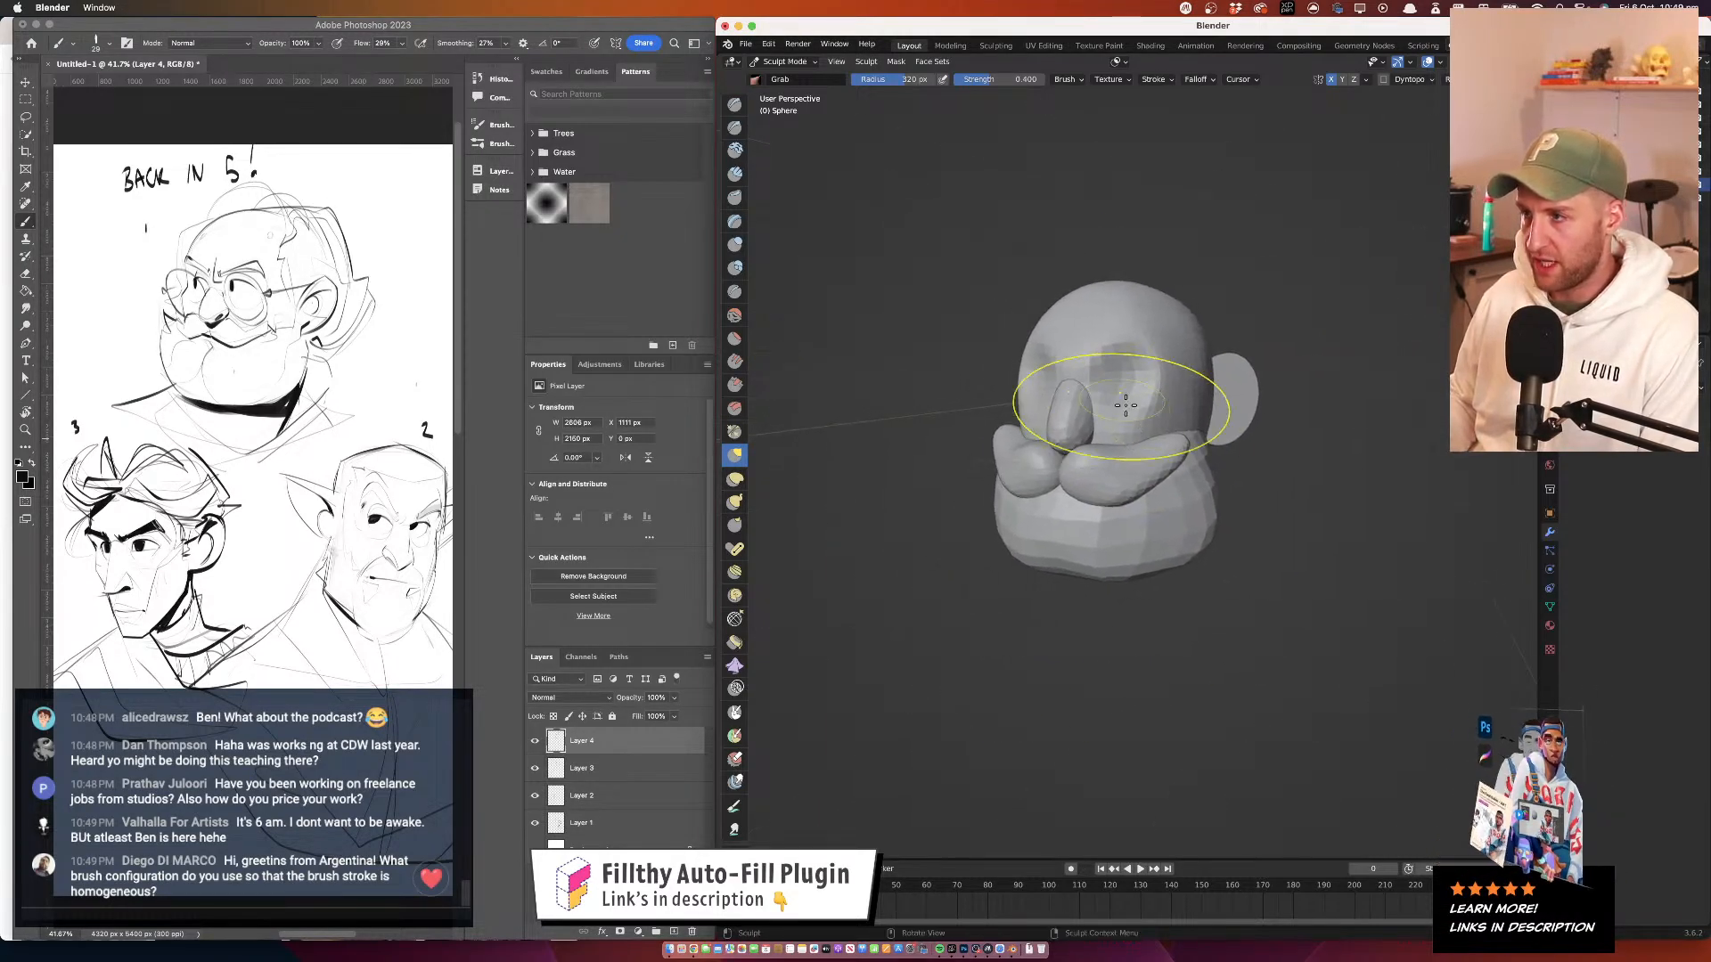
# Return to Object Mode and add a UV sphere mesh at the centre of the head
pyautogui.click(784, 62)
pyautogui.click(786, 71)
pyautogui.click(894, 62)
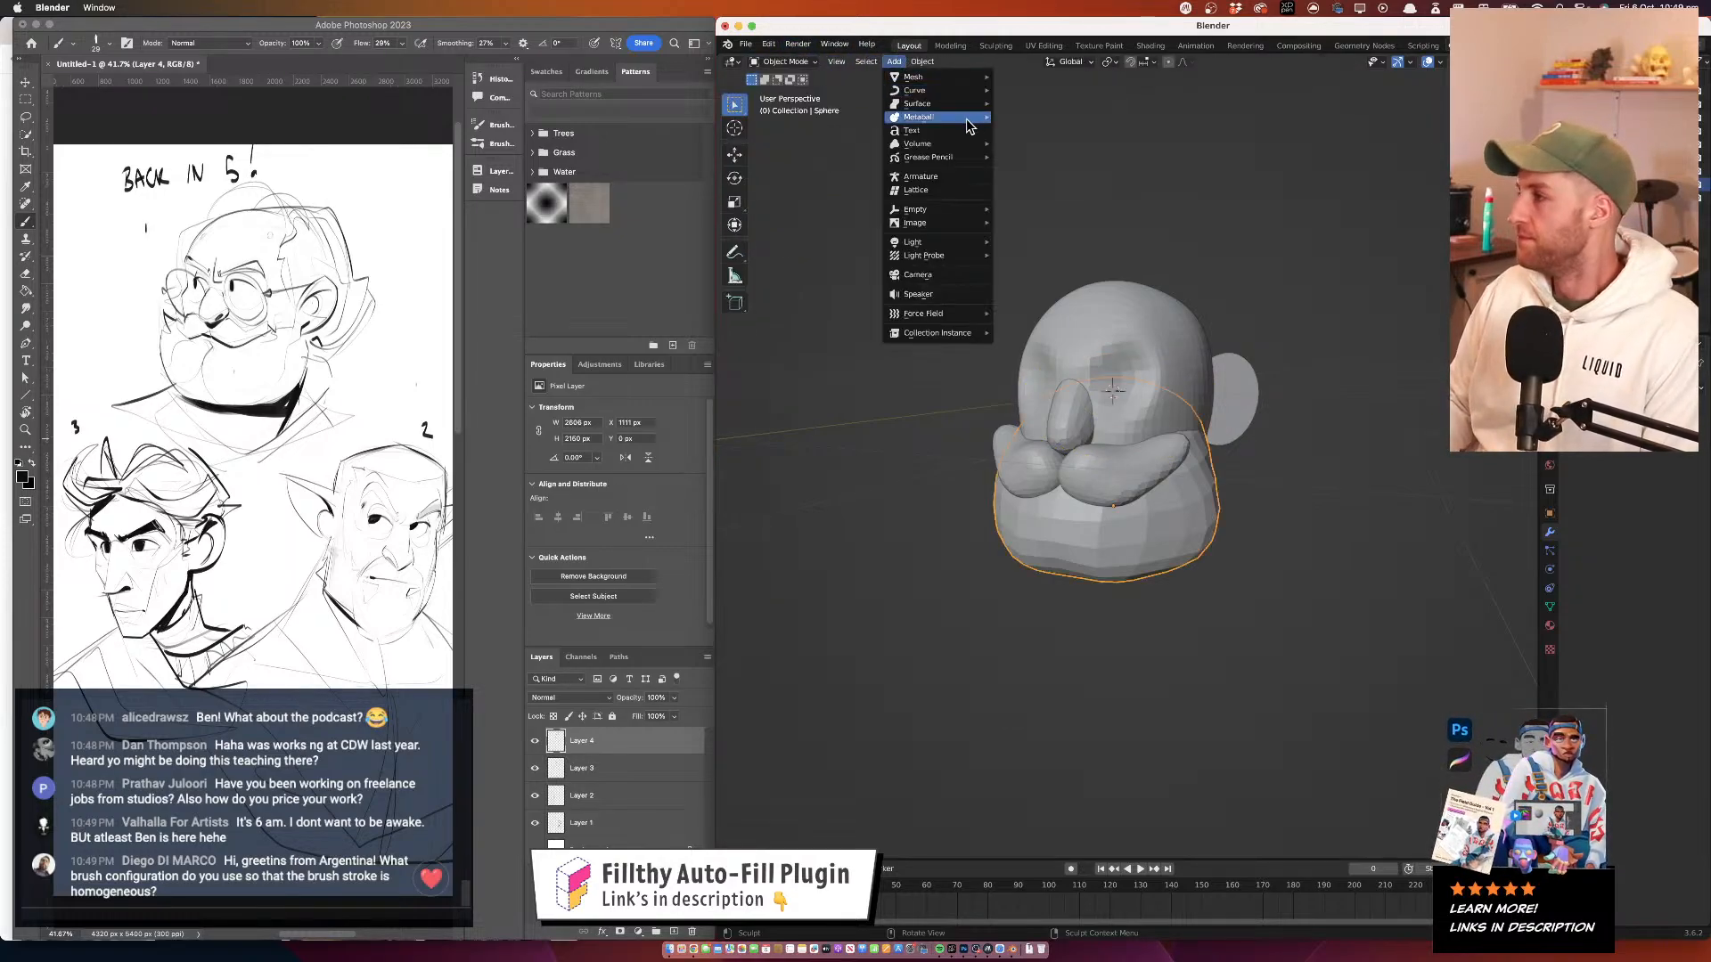
pyautogui.moveTo(968, 122)
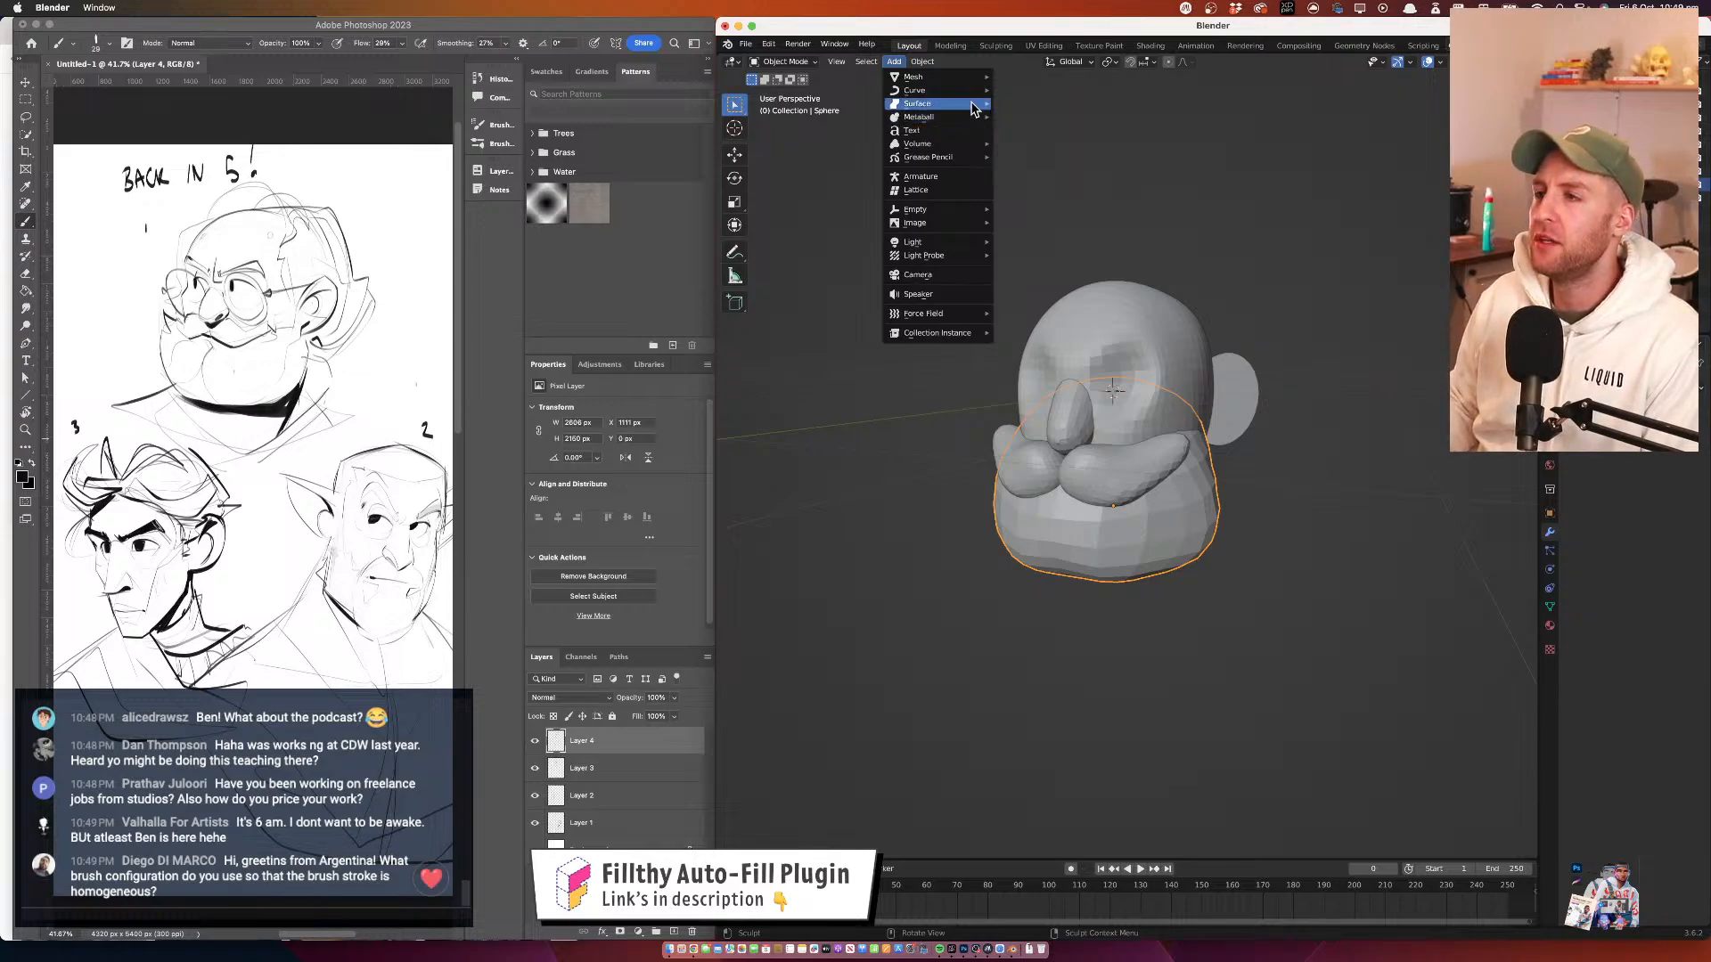
pyautogui.click(920, 63)
pyautogui.click(898, 61)
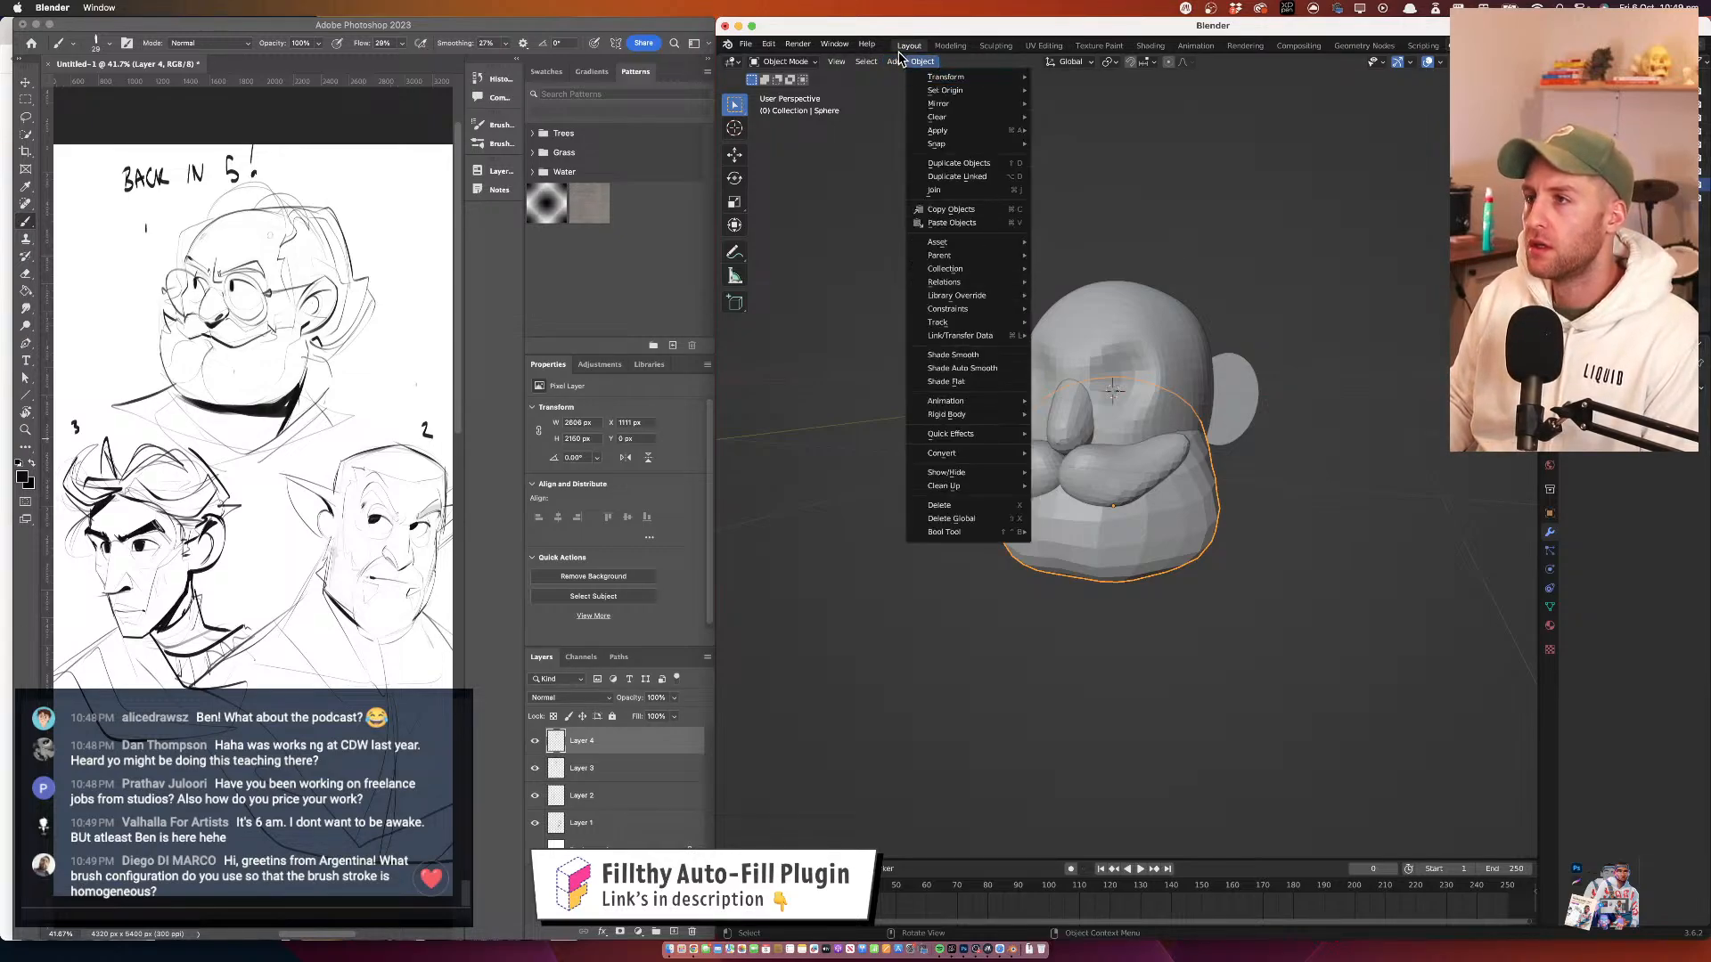
pyautogui.moveTo(912, 82)
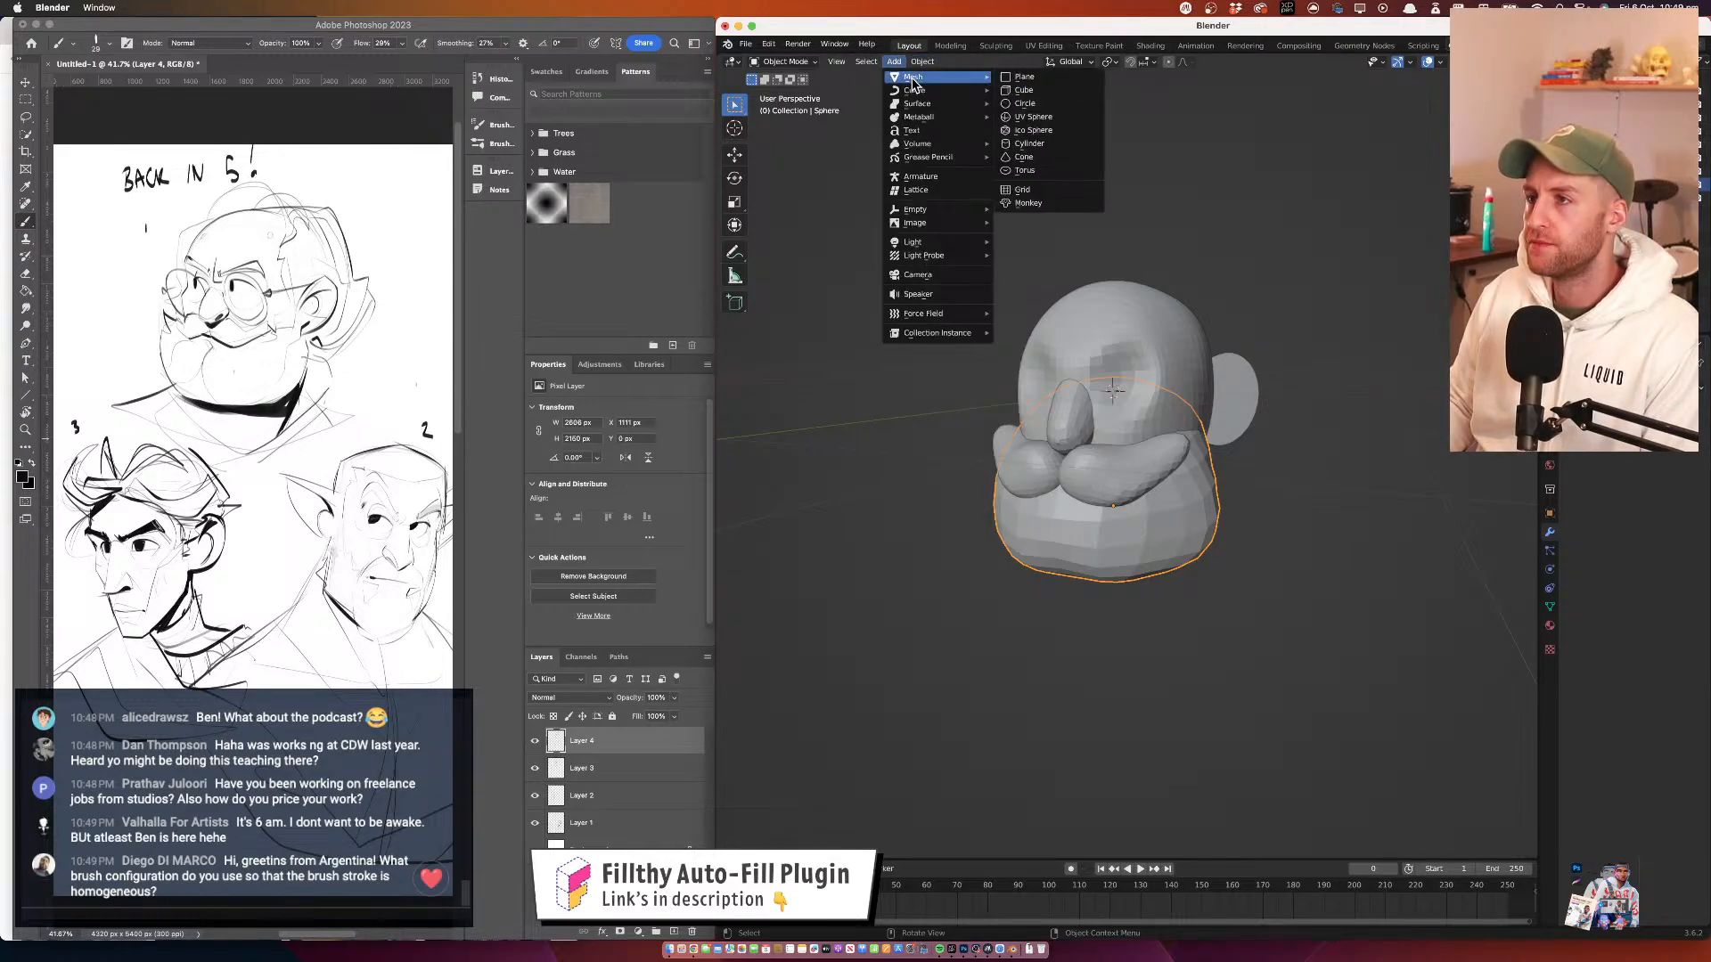
pyautogui.click(1036, 119)
pyautogui.moveTo(1123, 308); pyautogui.dragTo(1087, 305)
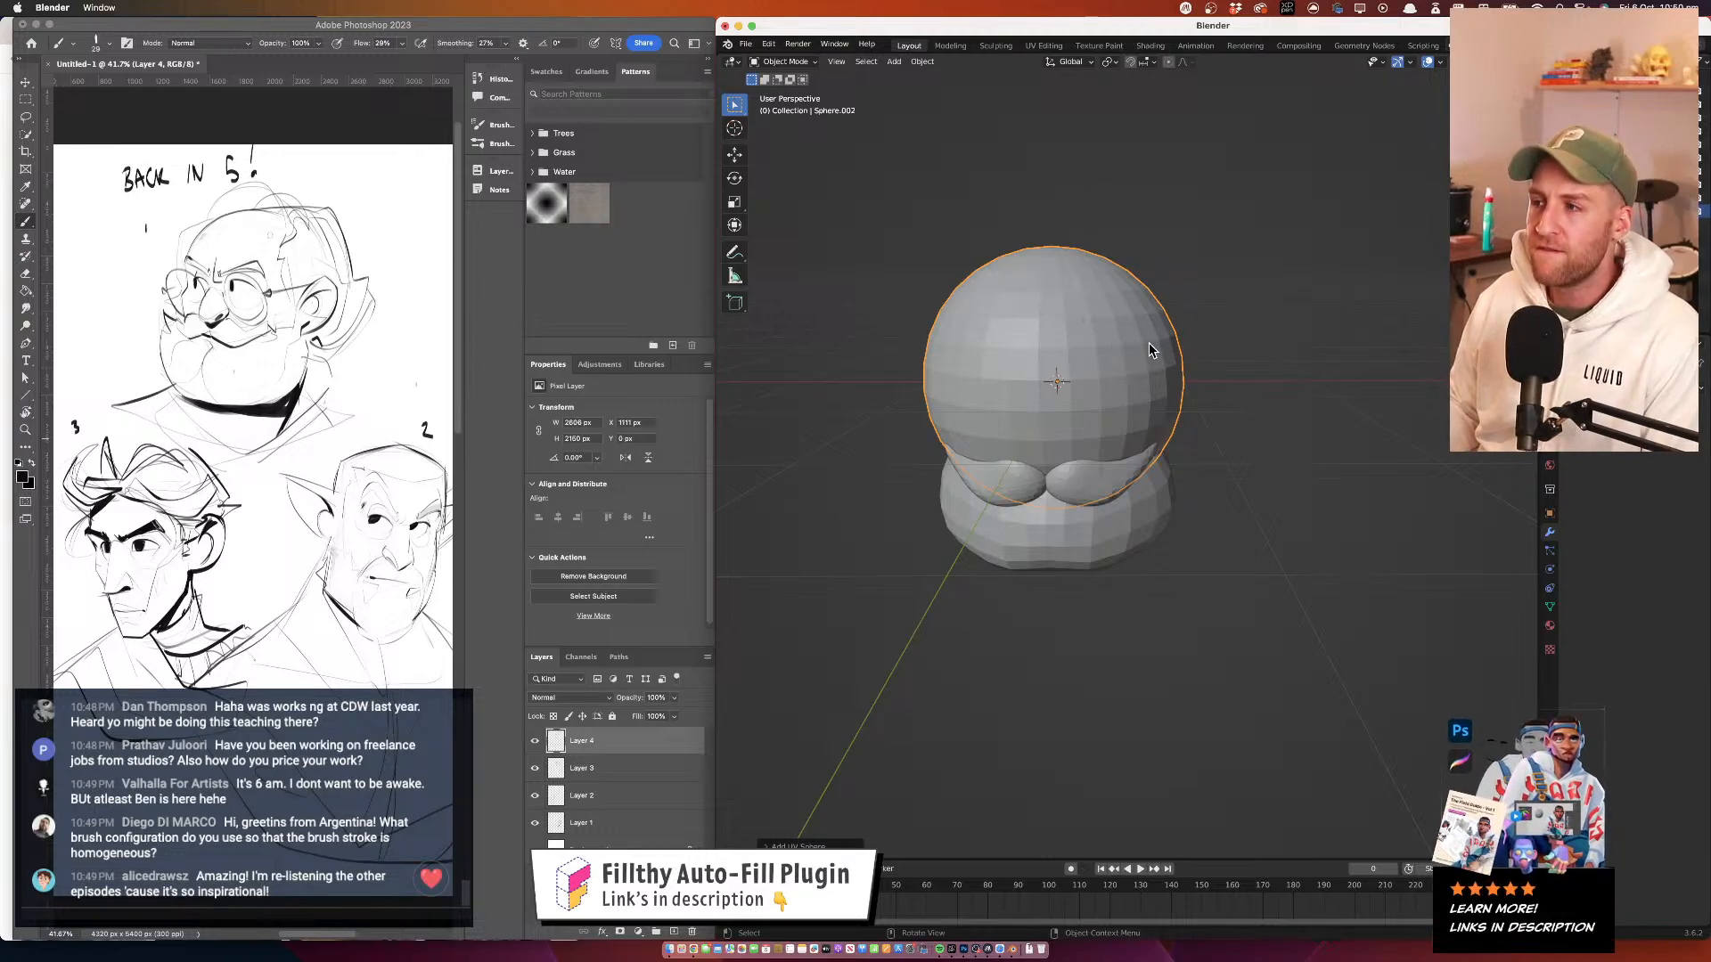
pyautogui.moveTo(1169, 347); pyautogui.dragTo(1110, 258)
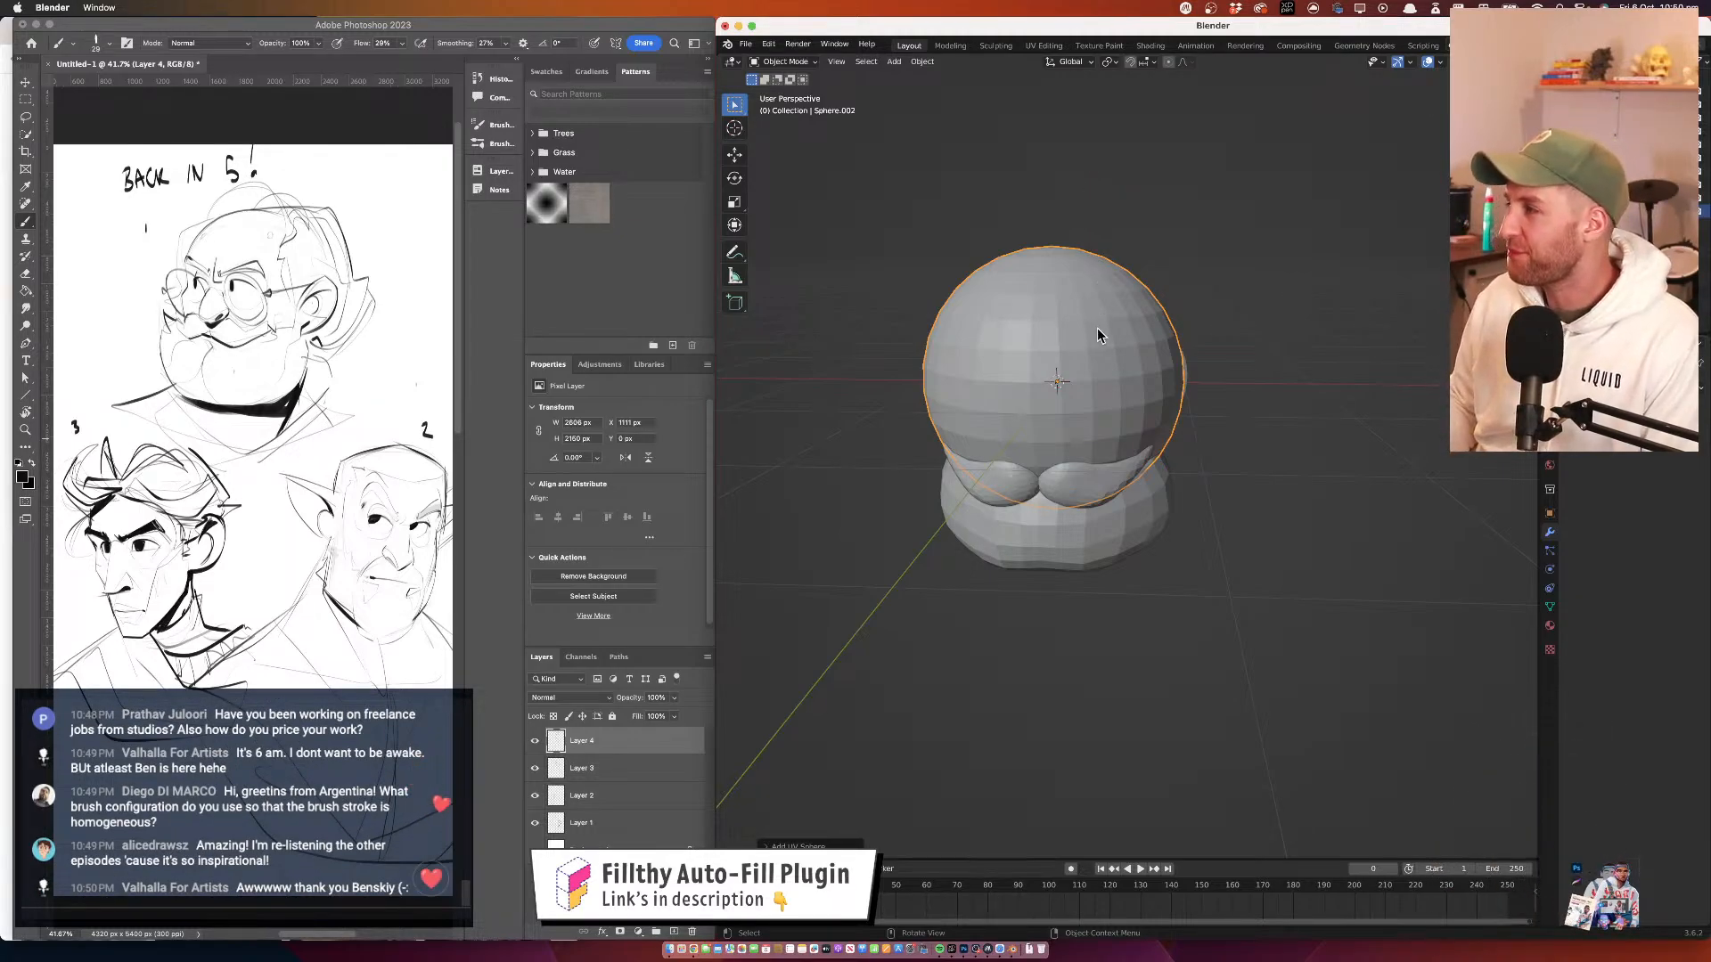
pyautogui.moveTo(1051, 321); pyautogui.dragTo(1012, 228)
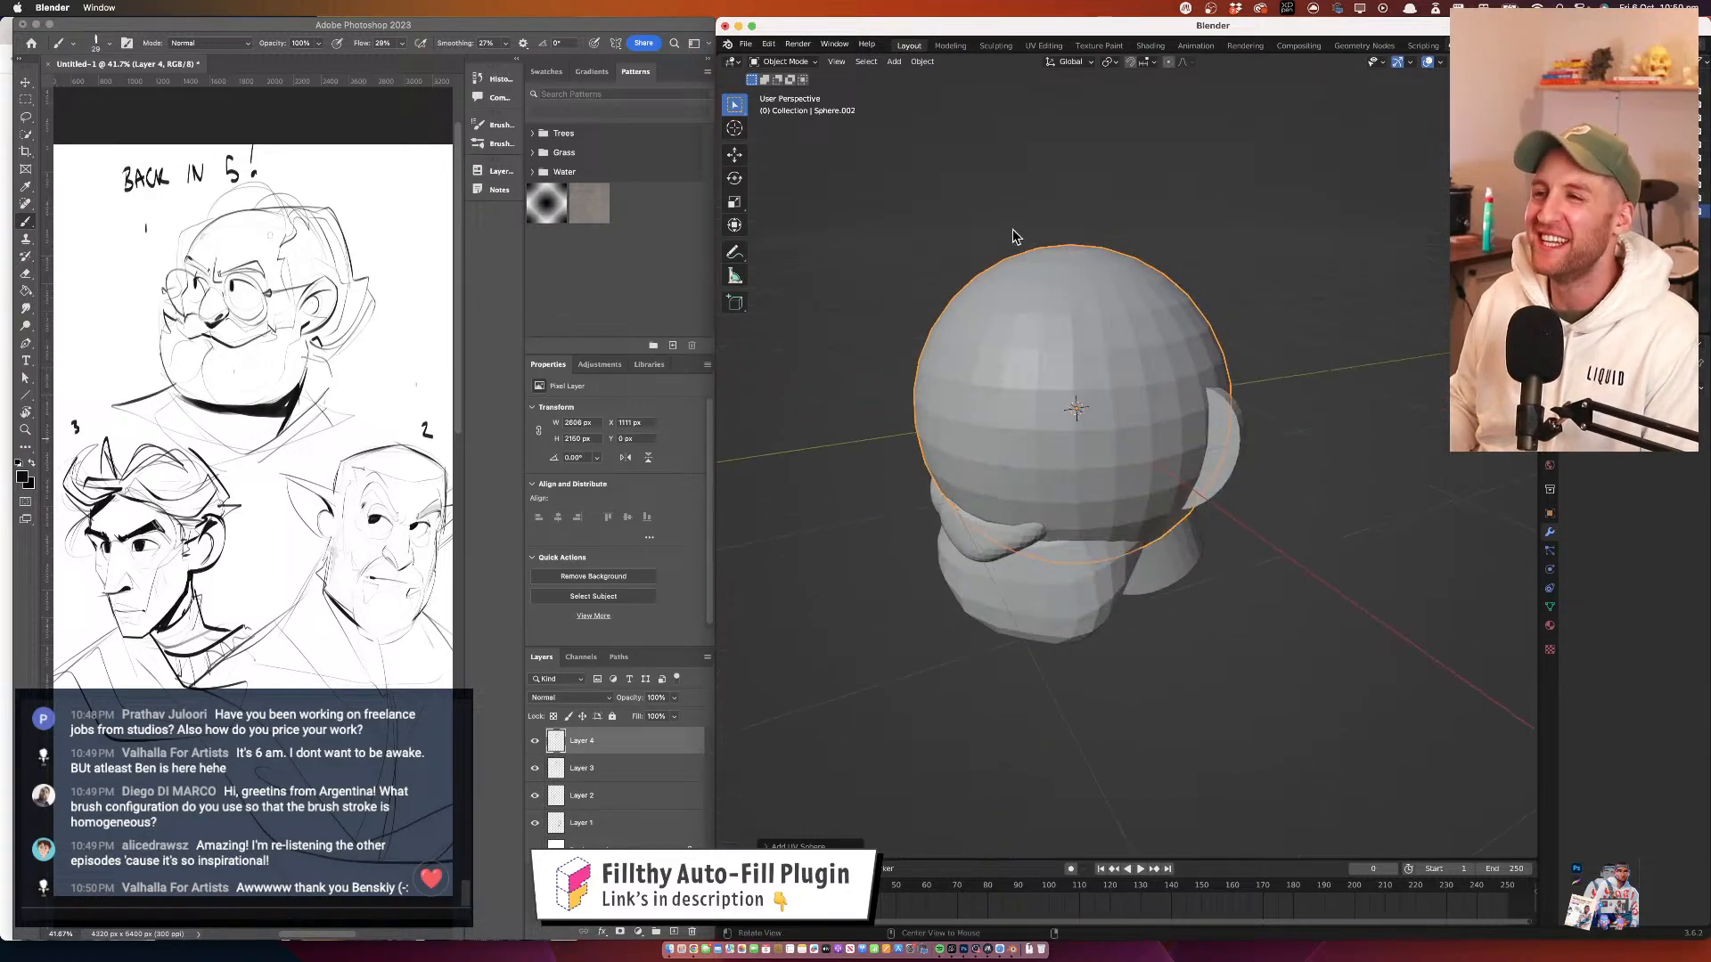
pyautogui.click(801, 63)
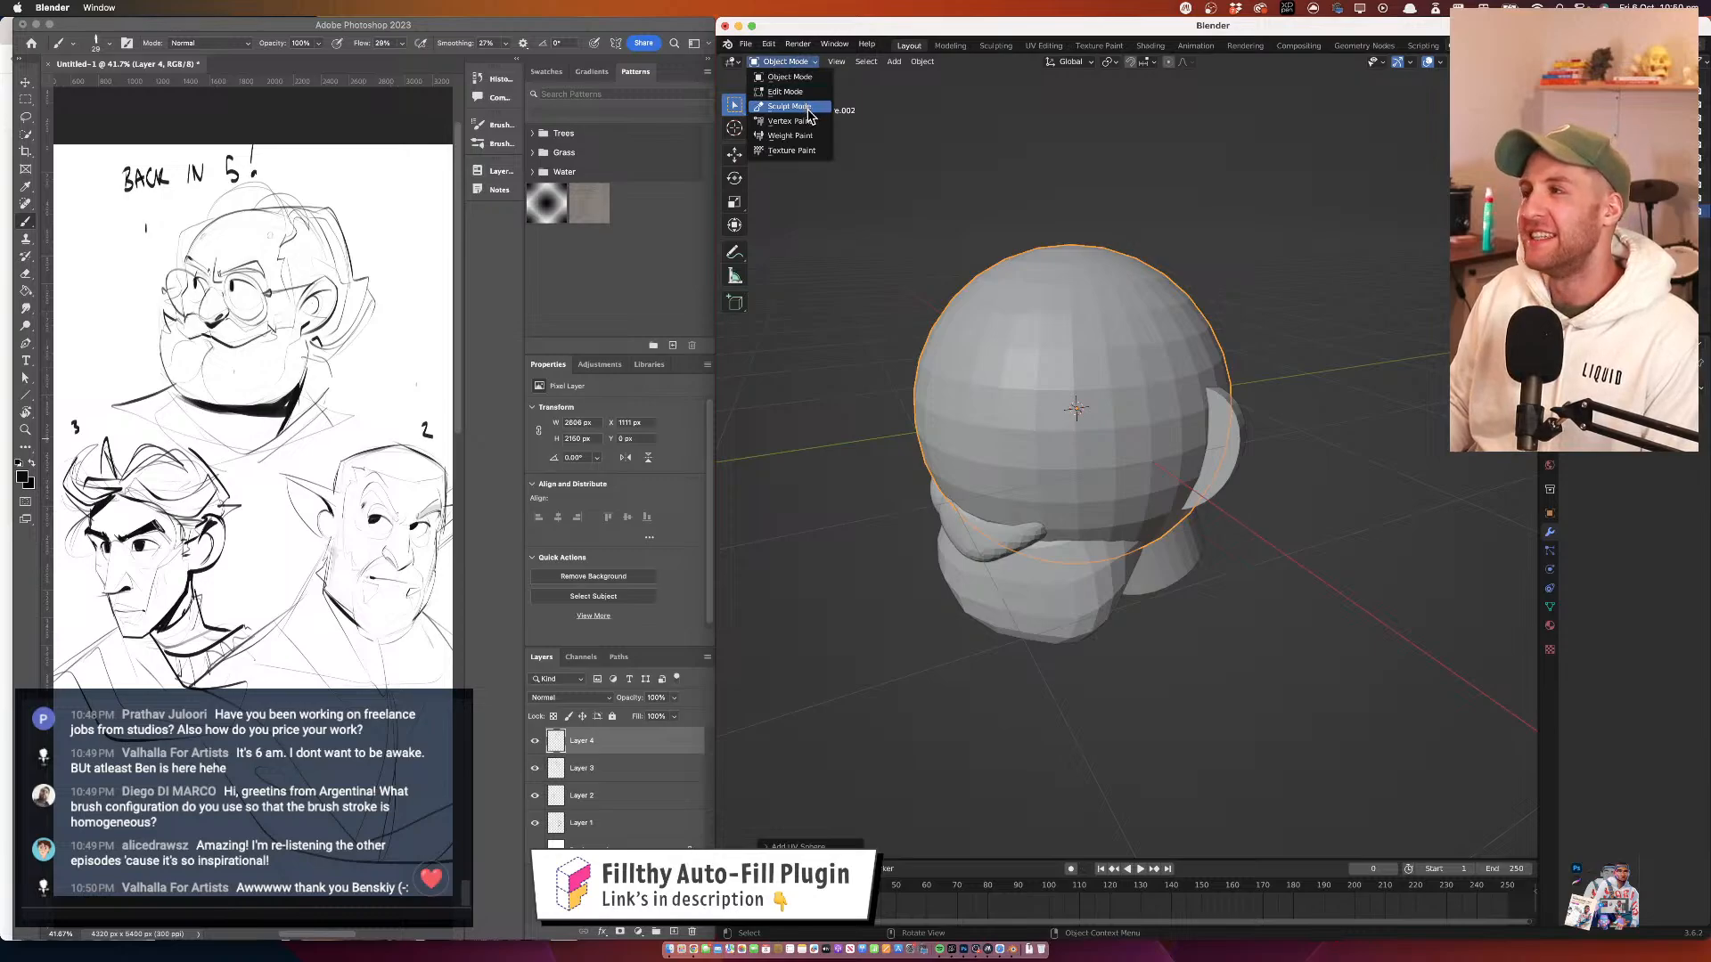
pyautogui.click(807, 109)
pyautogui.moveTo(1081, 363); pyautogui.dragTo(954, 383)
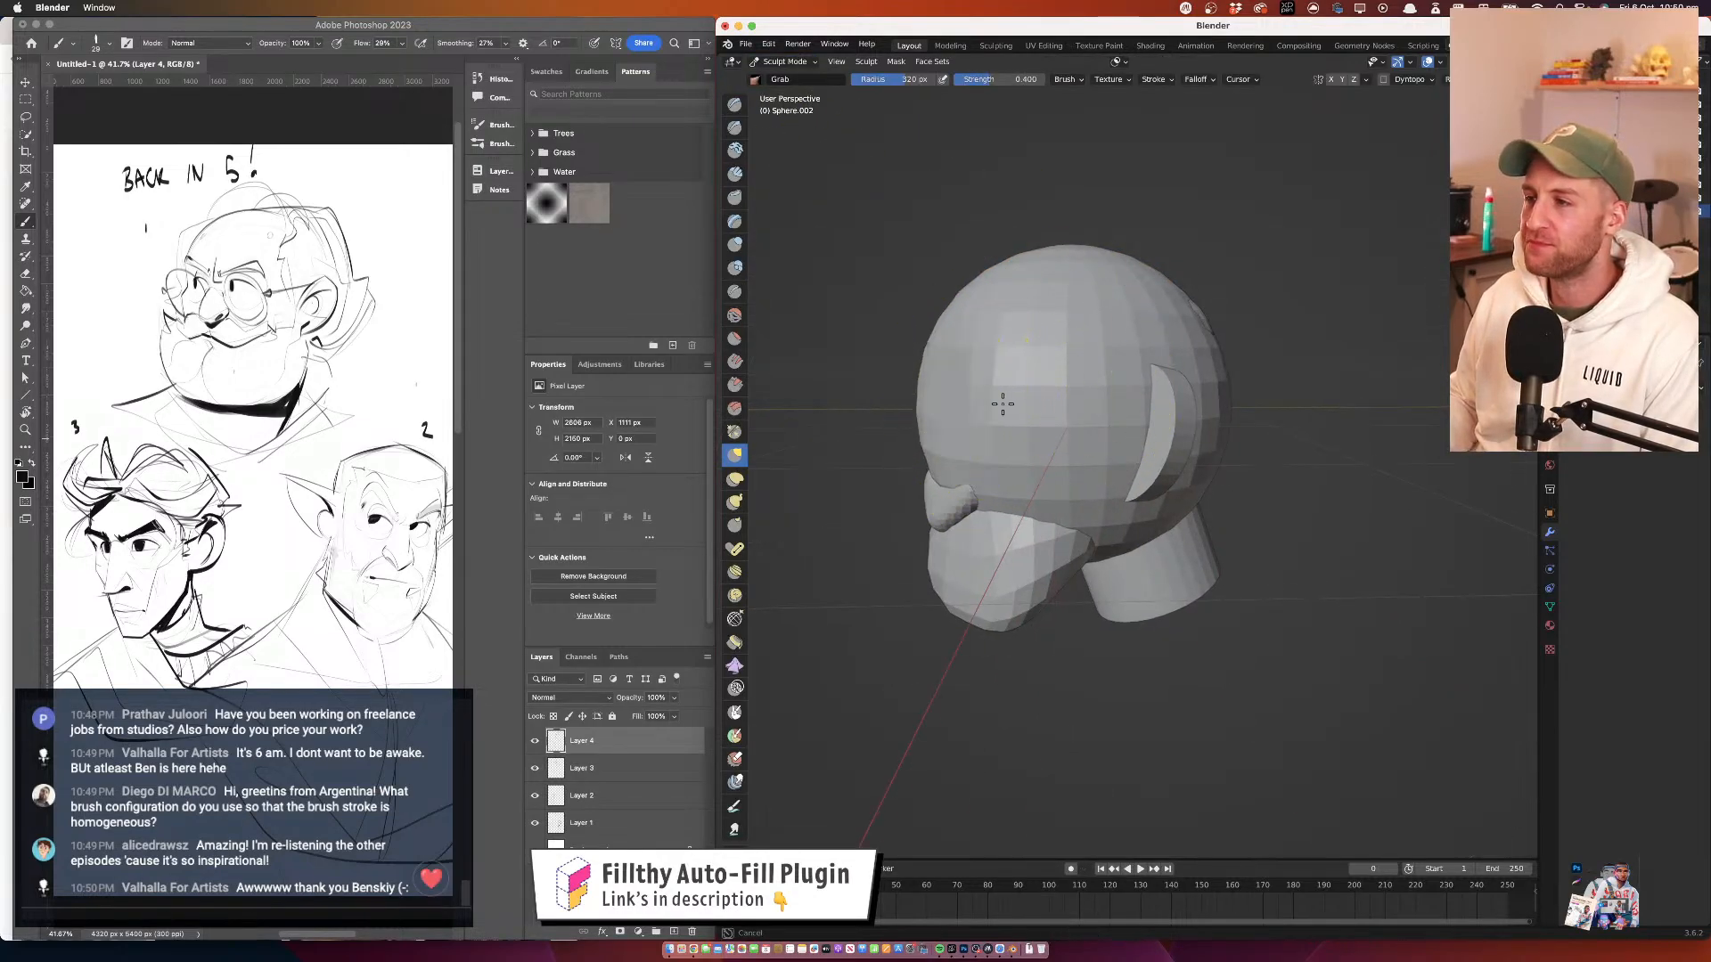
pyautogui.press('super+z')
pyautogui.press('super+z')
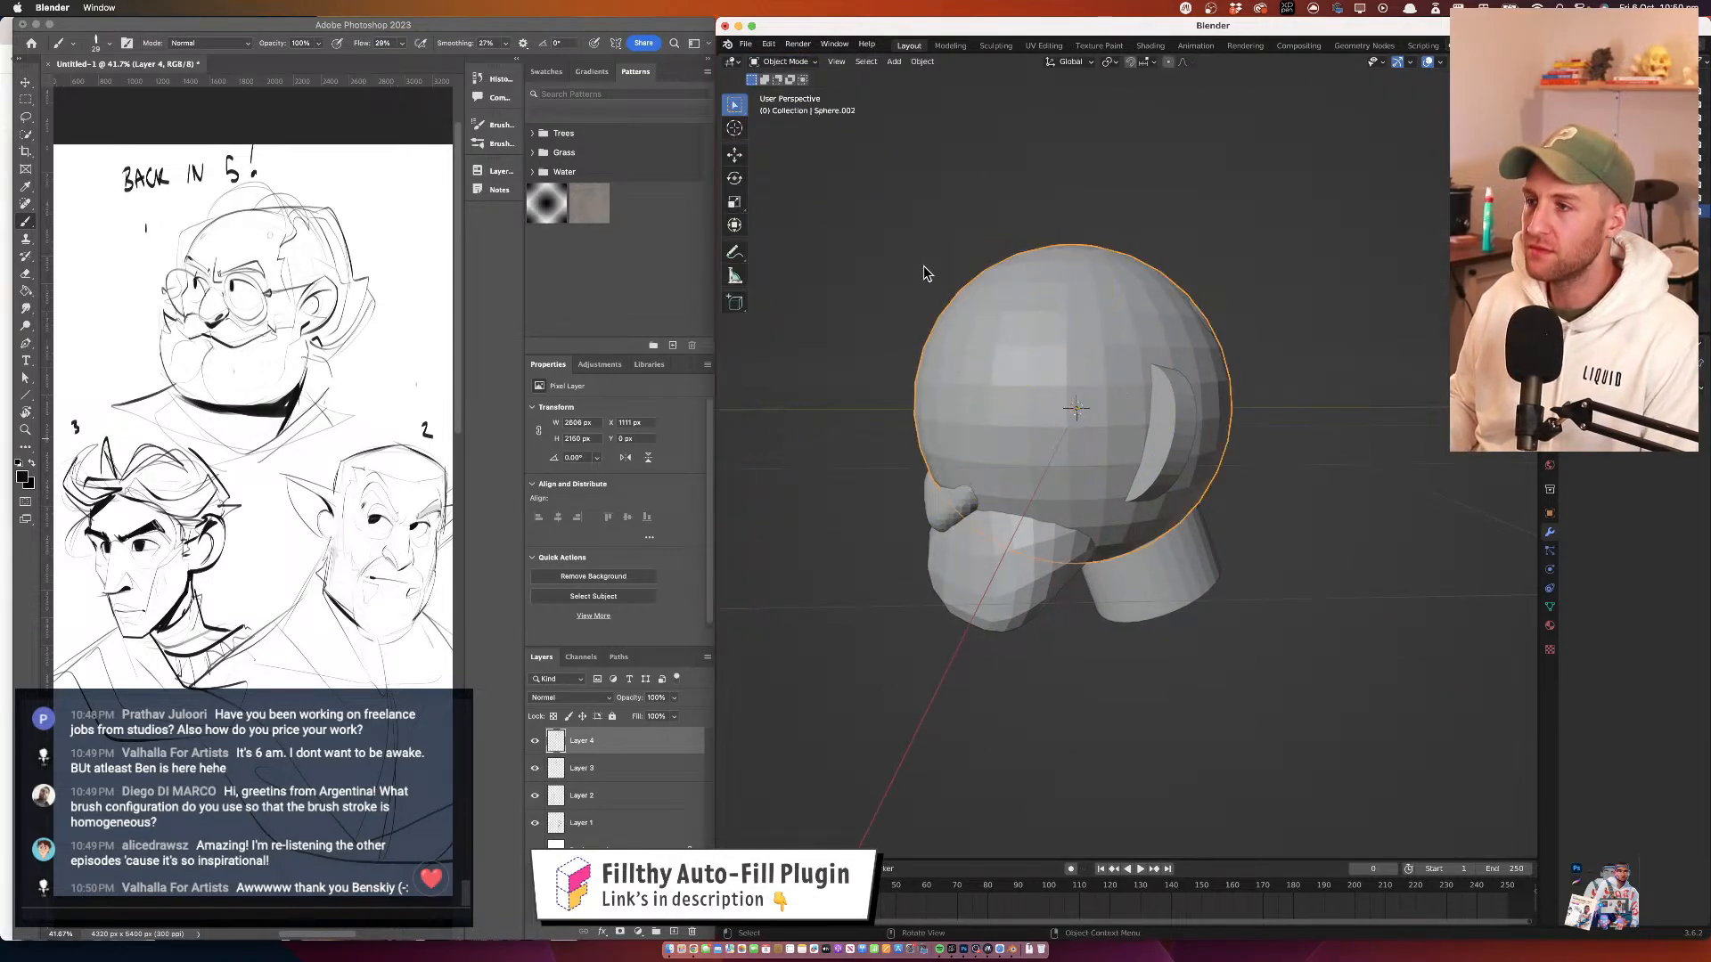
# Put the new sphere in Sculpt Mode and push its front back off the face with a 500 px Grab brush
pyautogui.click(793, 63)
pyautogui.click(806, 109)
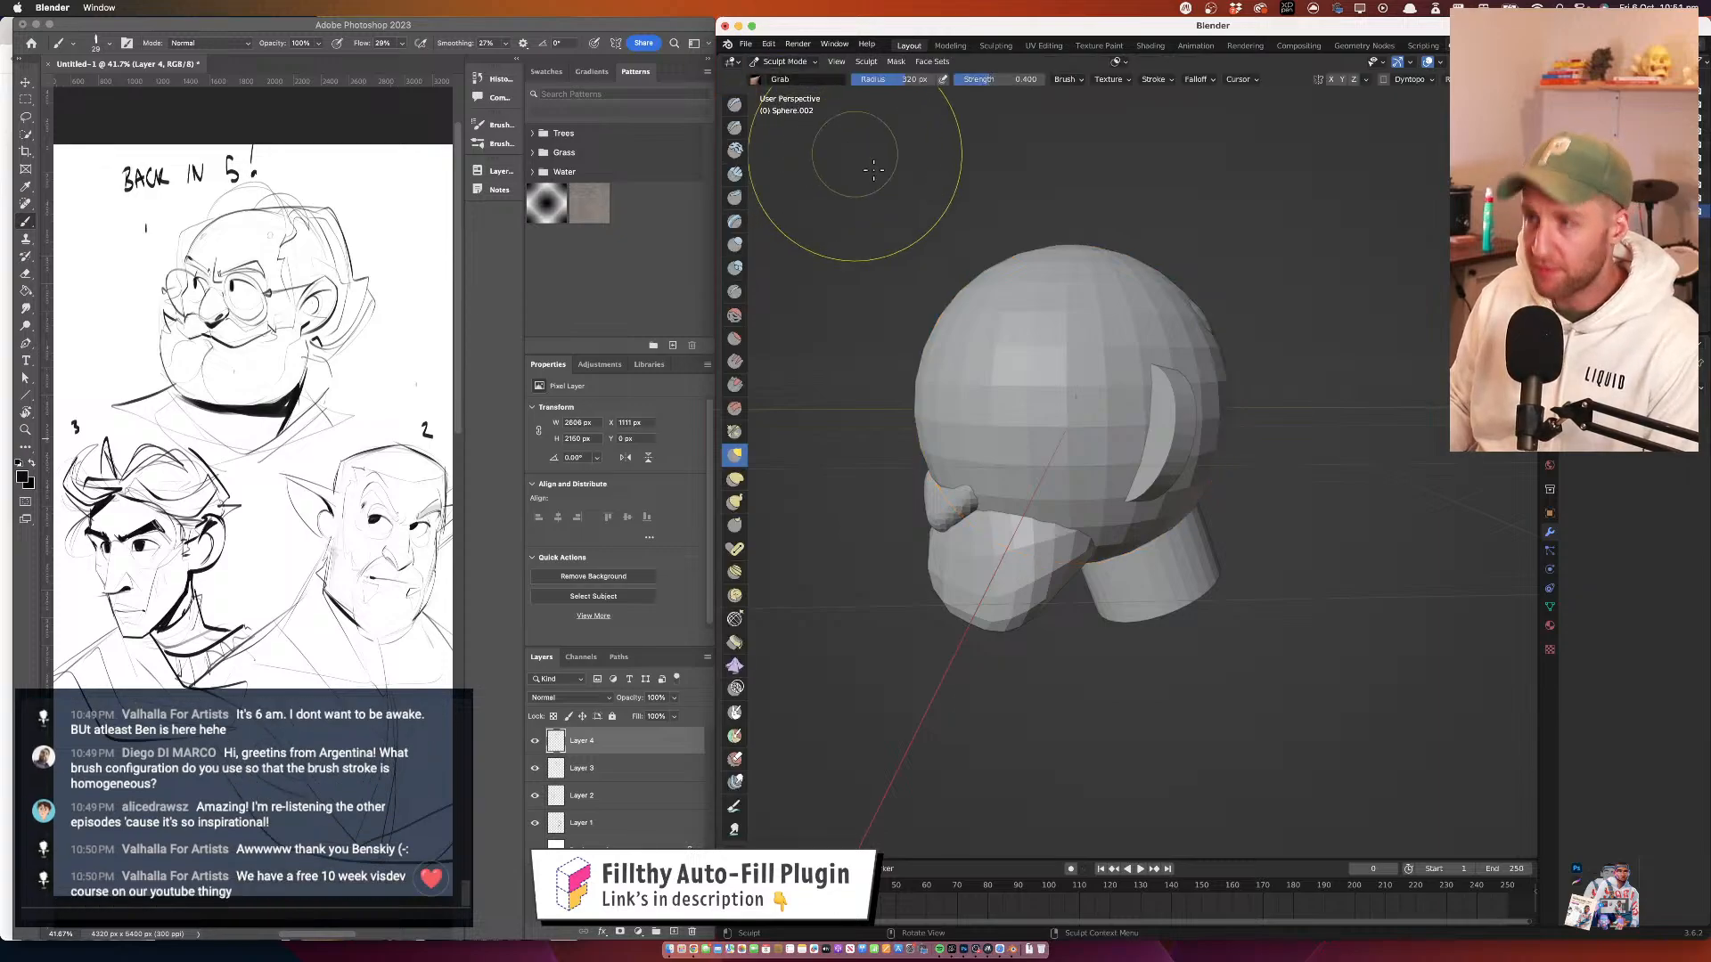
pyautogui.press('f')
pyautogui.click(1031, 401)
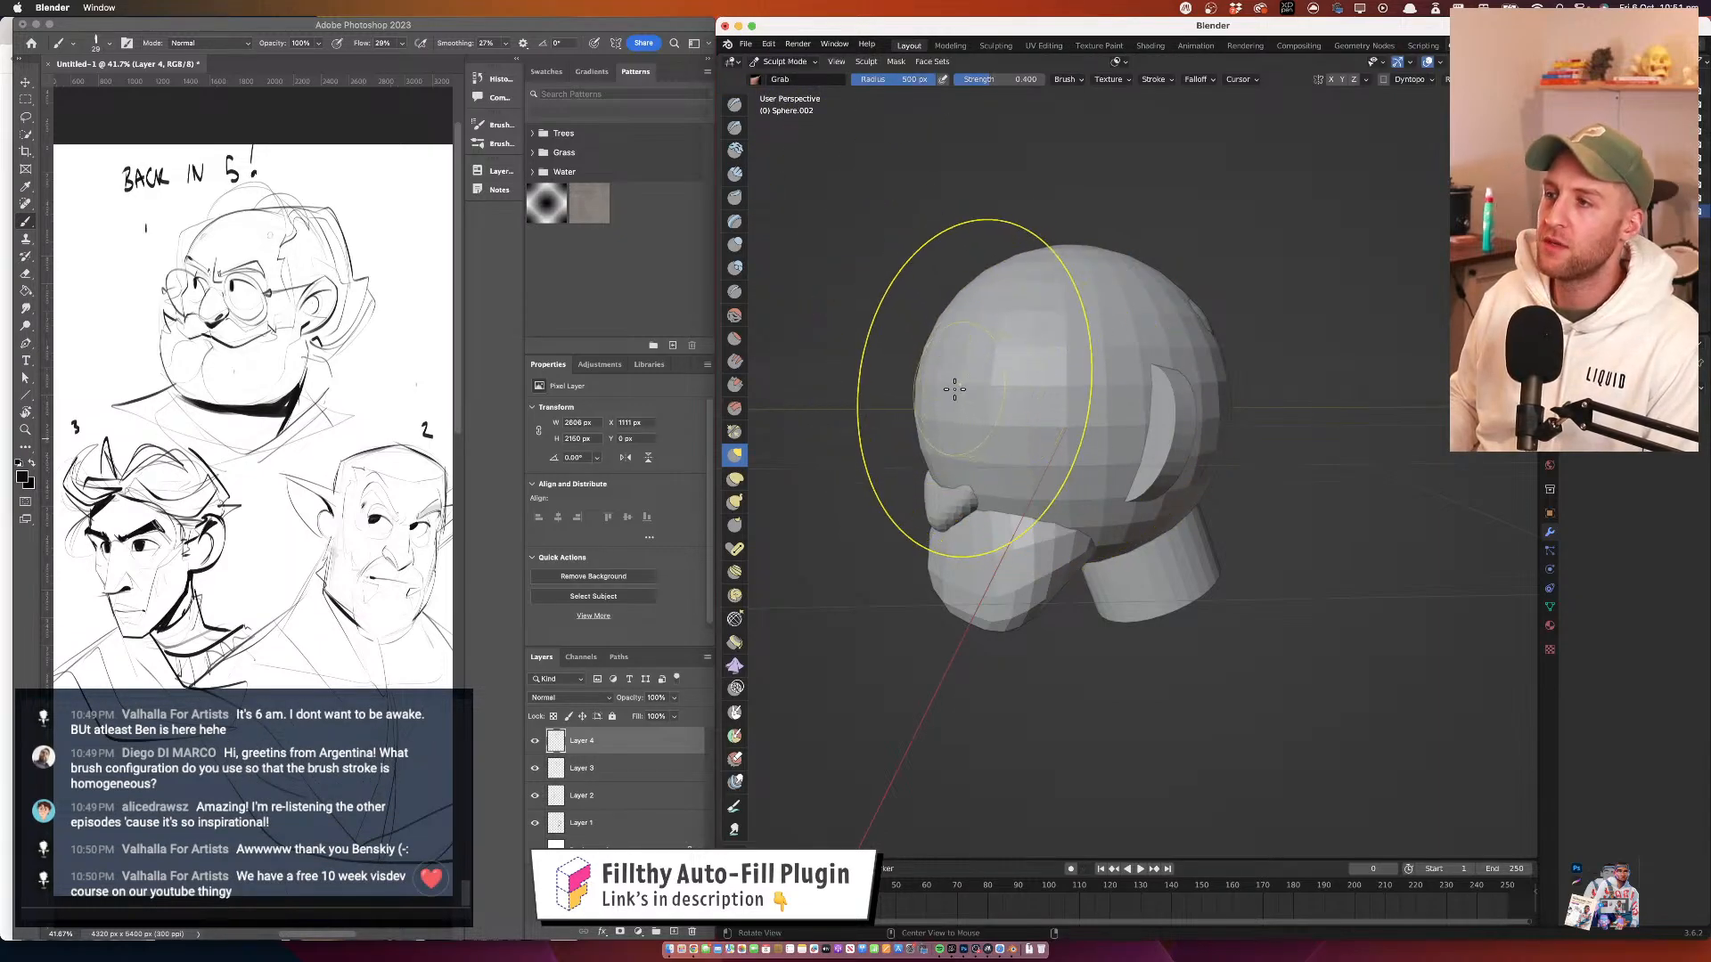
pyautogui.moveTo(955, 389); pyautogui.dragTo(1022, 430)
pyautogui.moveTo(967, 307); pyautogui.dragTo(1004, 330)
pyautogui.moveTo(977, 387)
pyautogui.mouseDown()
pyautogui.moveTo(1014, 428)
pyautogui.moveTo(1221, 446)
pyautogui.moveTo(1101, 454)
pyautogui.mouseUp()
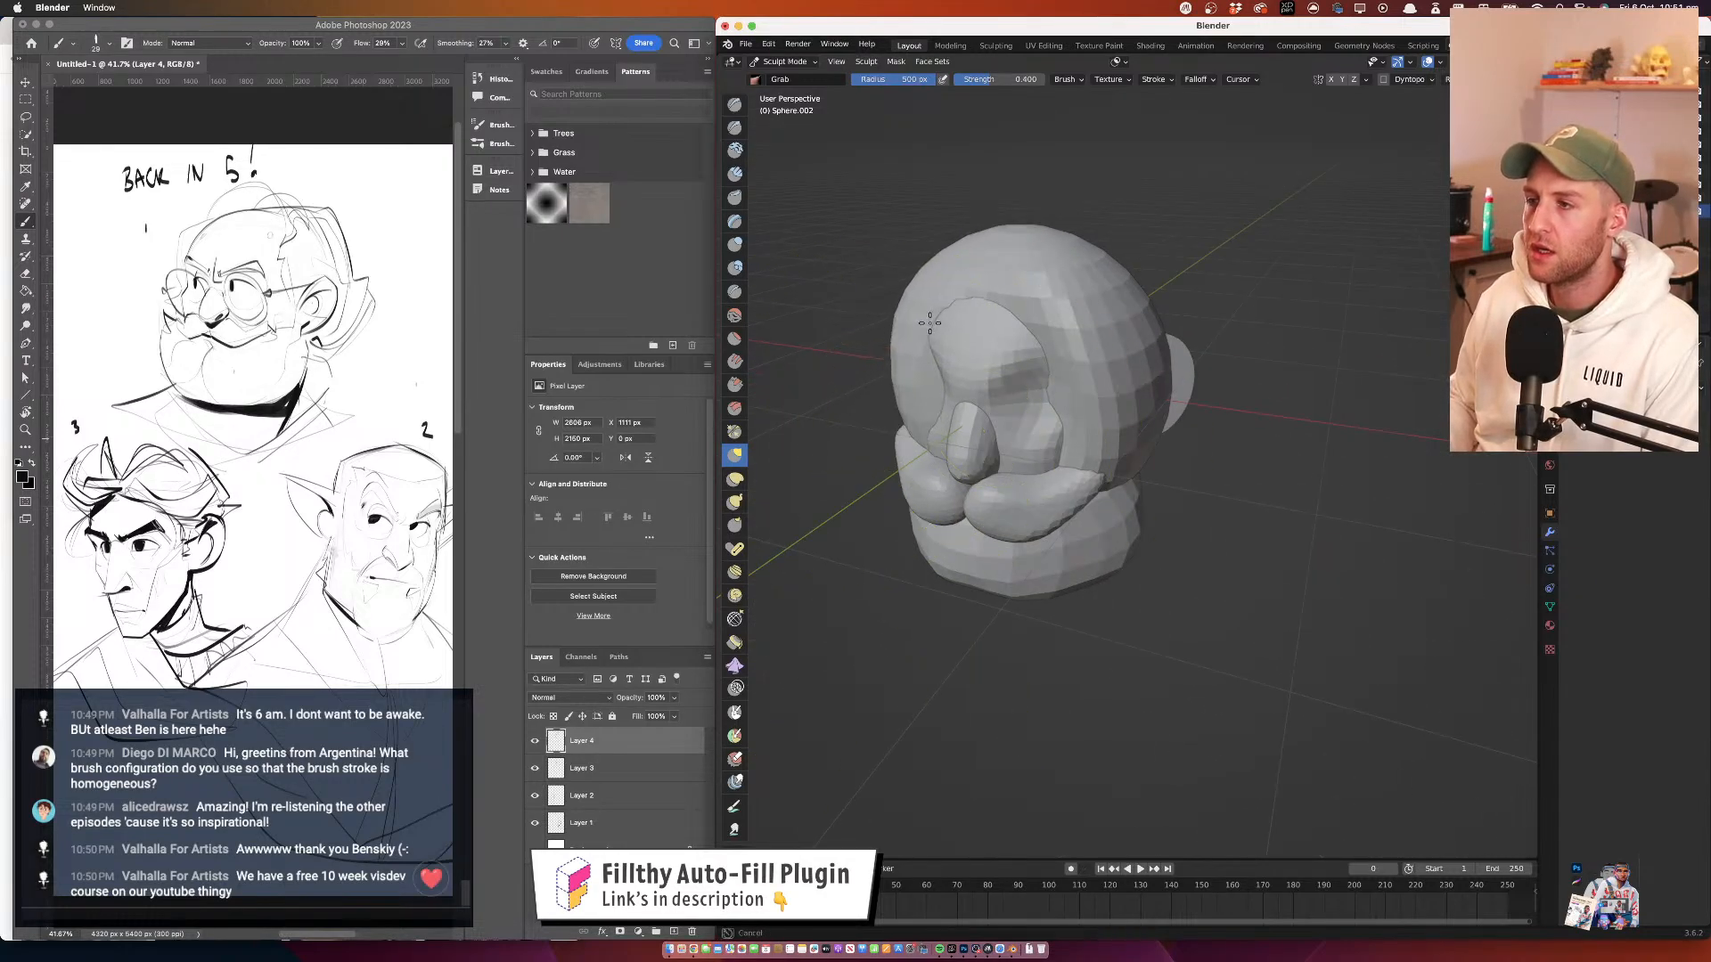
pyautogui.moveTo(927, 323); pyautogui.dragTo(955, 334)
pyautogui.moveTo(936, 271); pyautogui.dragTo(1043, 383)
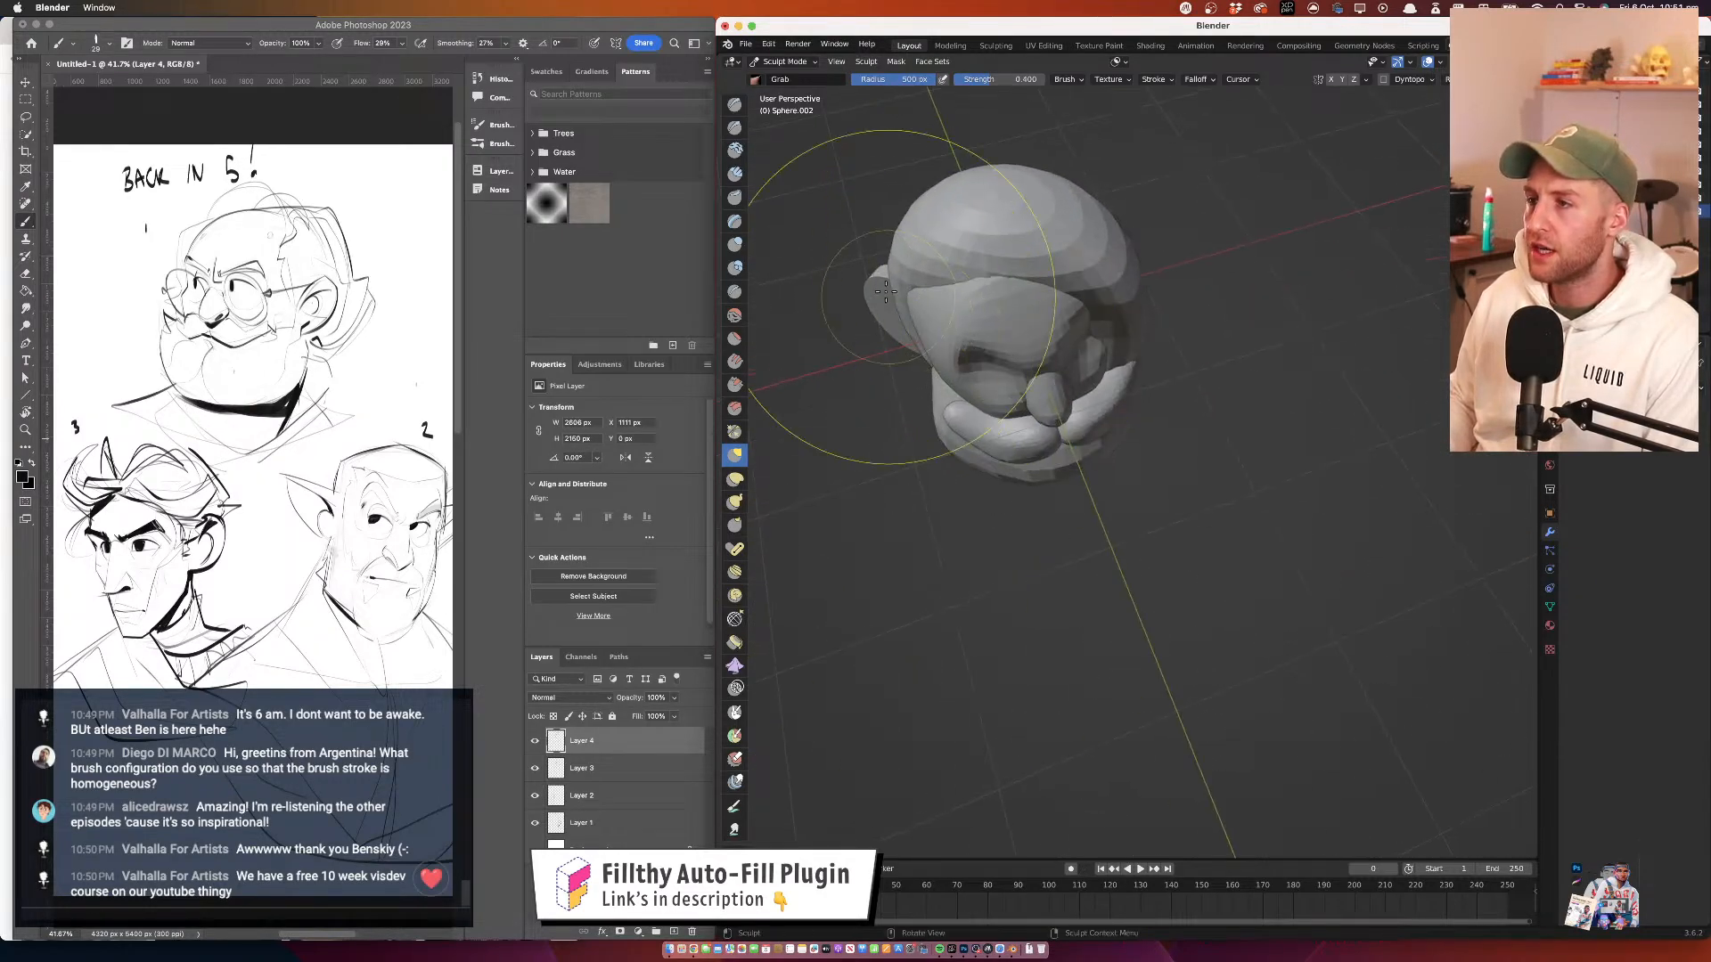
# Pull the hair sphere's top and side edges toward the back of the head with the Grab brush
pyautogui.moveTo(991, 265); pyautogui.dragTo(1021, 233)
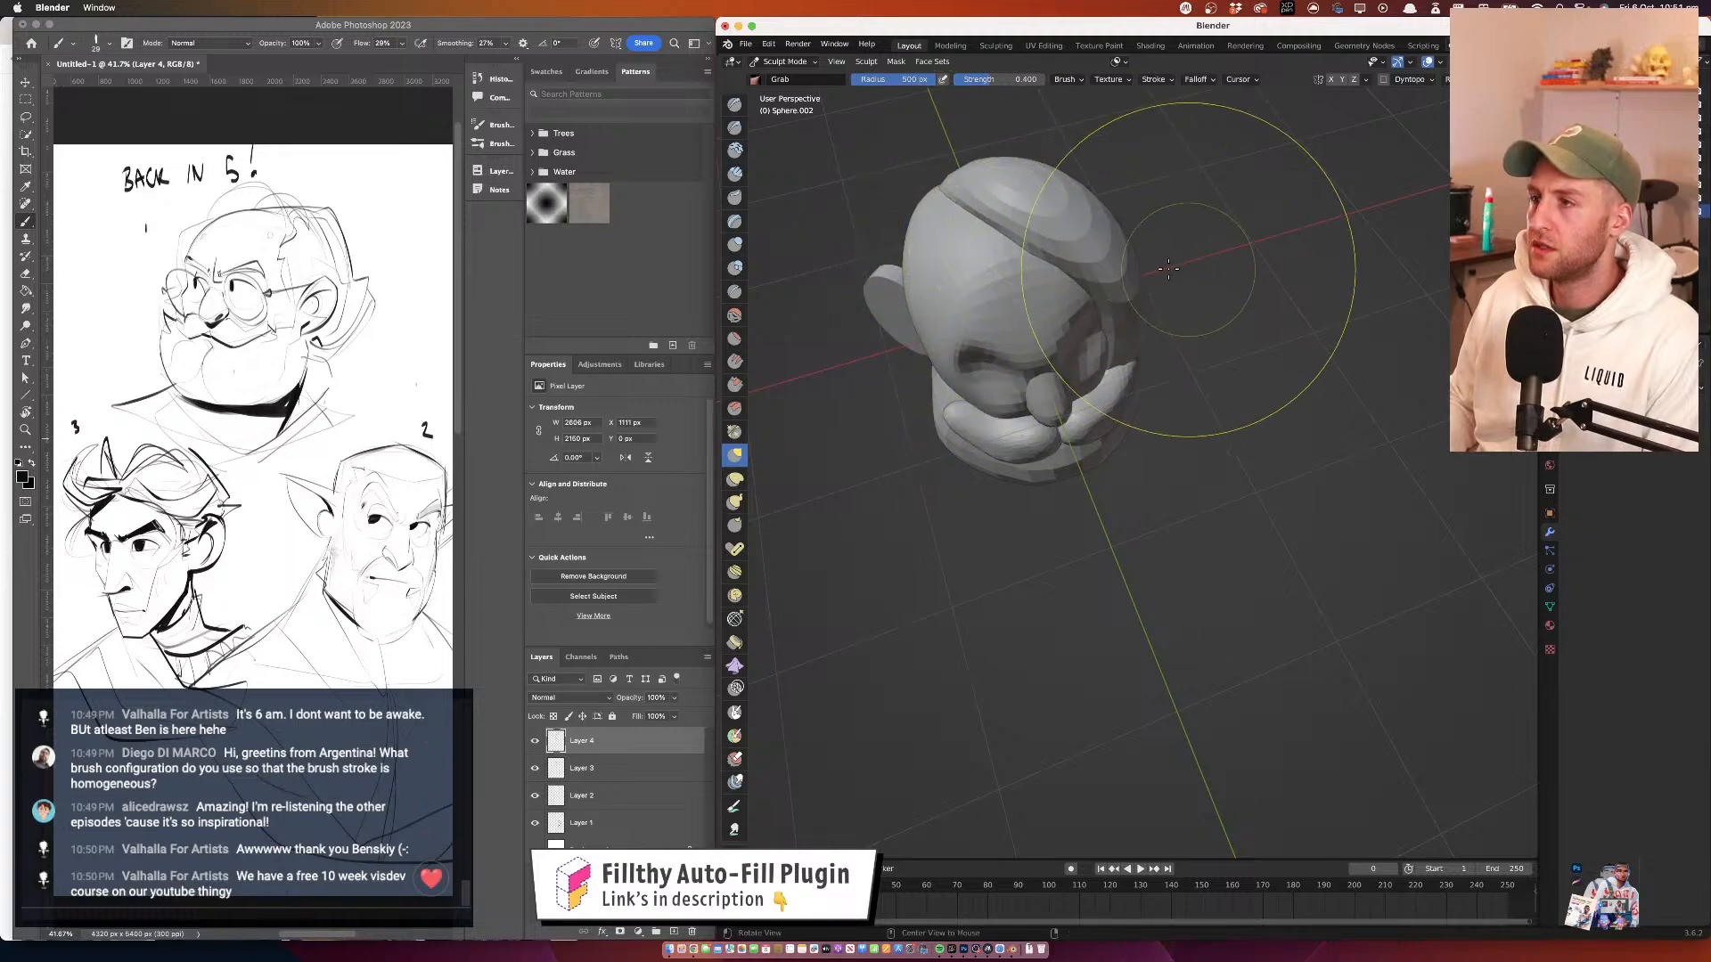
pyautogui.moveTo(1221, 274)
pyautogui.mouseDown()
pyautogui.moveTo(944, 227)
pyautogui.moveTo(1069, 295)
pyautogui.mouseUp()
pyautogui.moveTo(1221, 356)
pyautogui.mouseDown()
pyautogui.moveTo(1141, 352)
pyautogui.moveTo(1123, 370)
pyautogui.moveTo(1068, 322)
pyautogui.moveTo(1072, 466)
pyautogui.moveTo(1109, 490)
pyautogui.moveTo(1055, 452)
pyautogui.mouseUp()
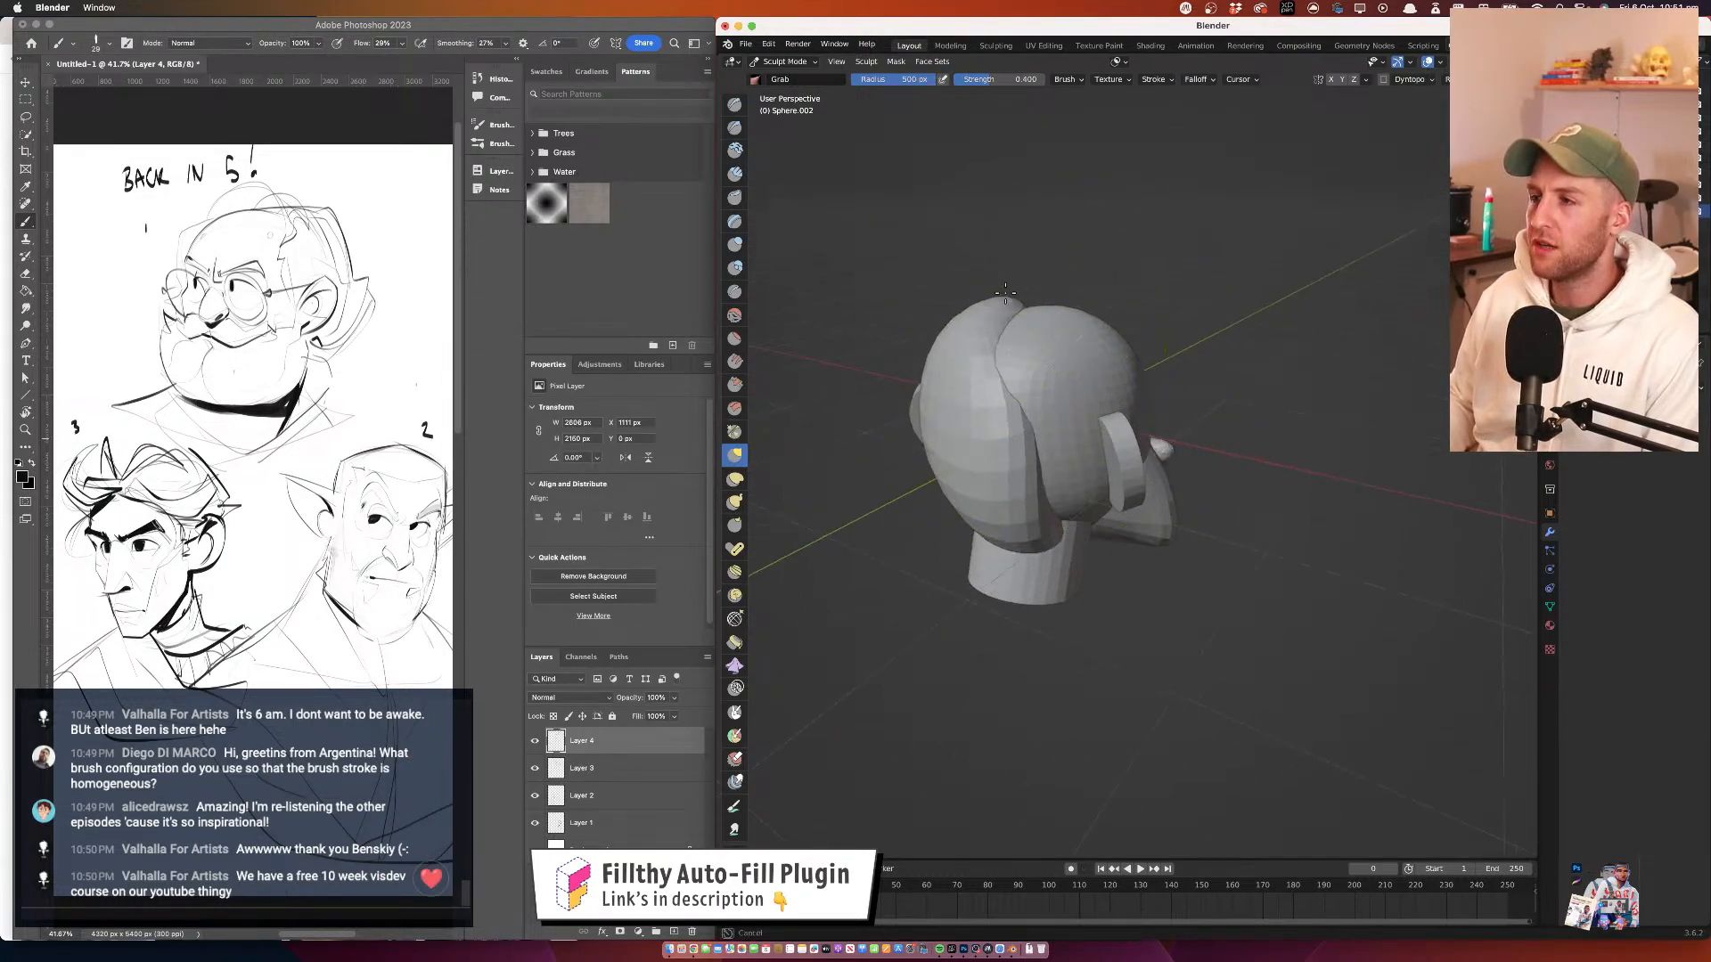
pyautogui.moveTo(1005, 292); pyautogui.dragTo(1085, 357)
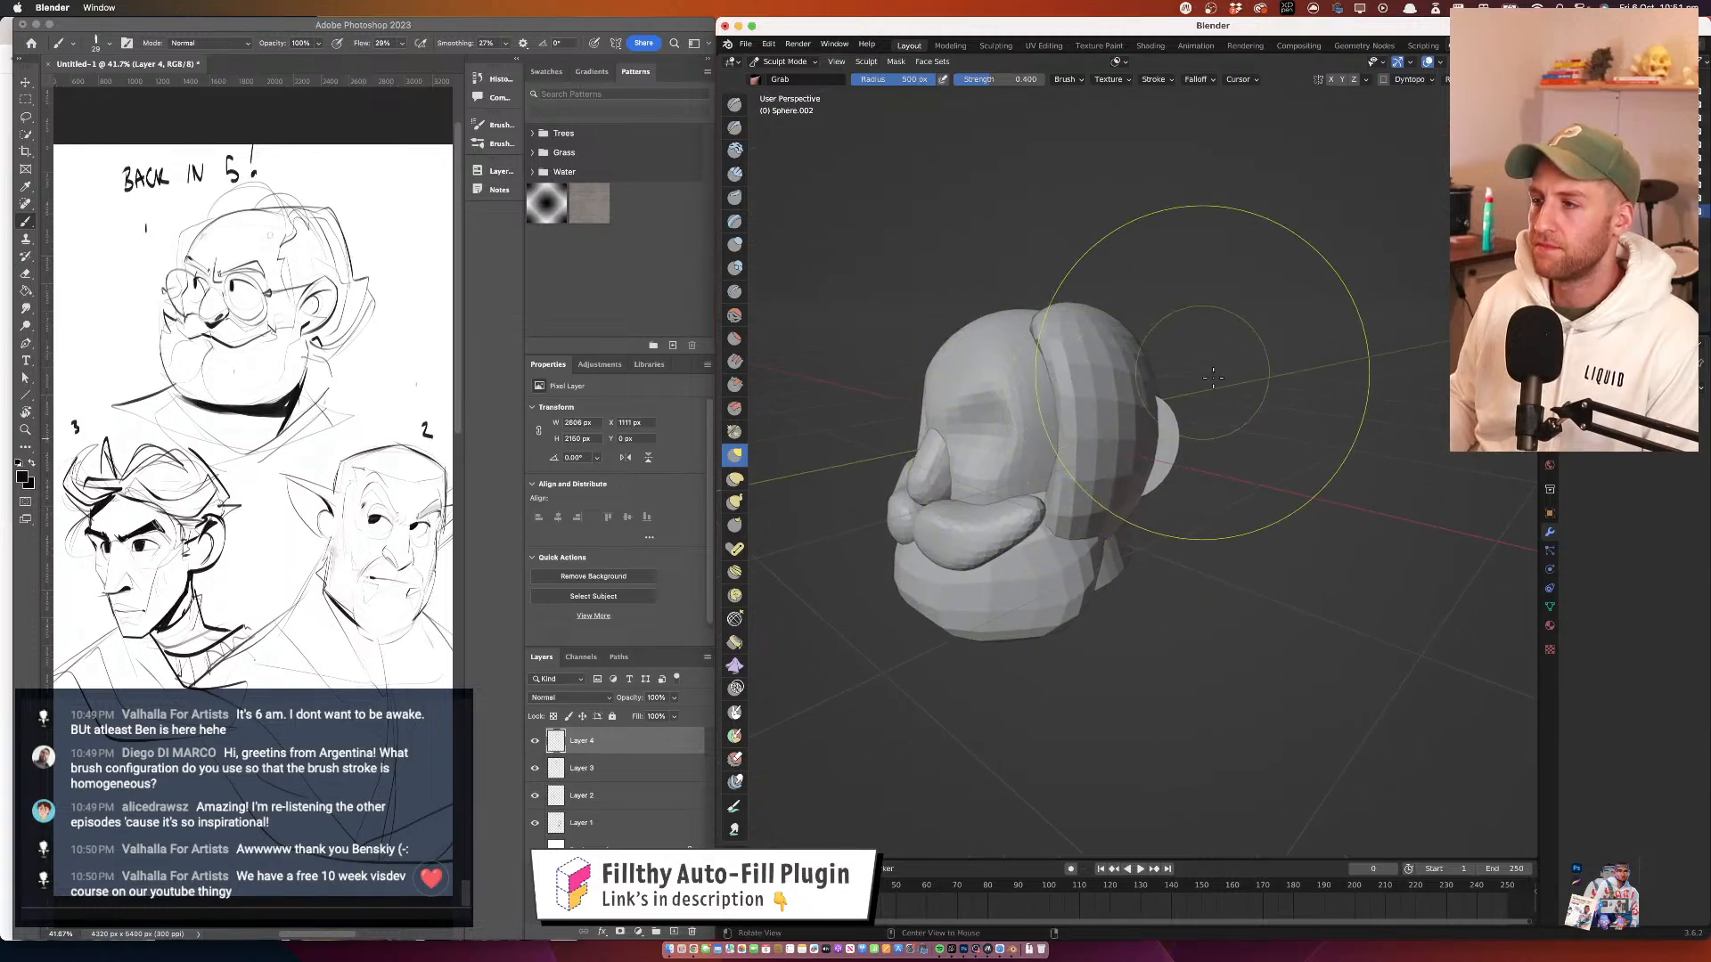
pyautogui.moveTo(1212, 377)
pyautogui.mouseDown()
pyautogui.moveTo(1207, 460)
pyautogui.moveTo(1092, 490)
pyautogui.moveTo(1165, 396)
pyautogui.moveTo(1156, 408)
pyautogui.moveTo(1236, 416)
pyautogui.moveTo(1220, 393)
pyautogui.moveTo(1080, 346)
pyautogui.mouseUp()
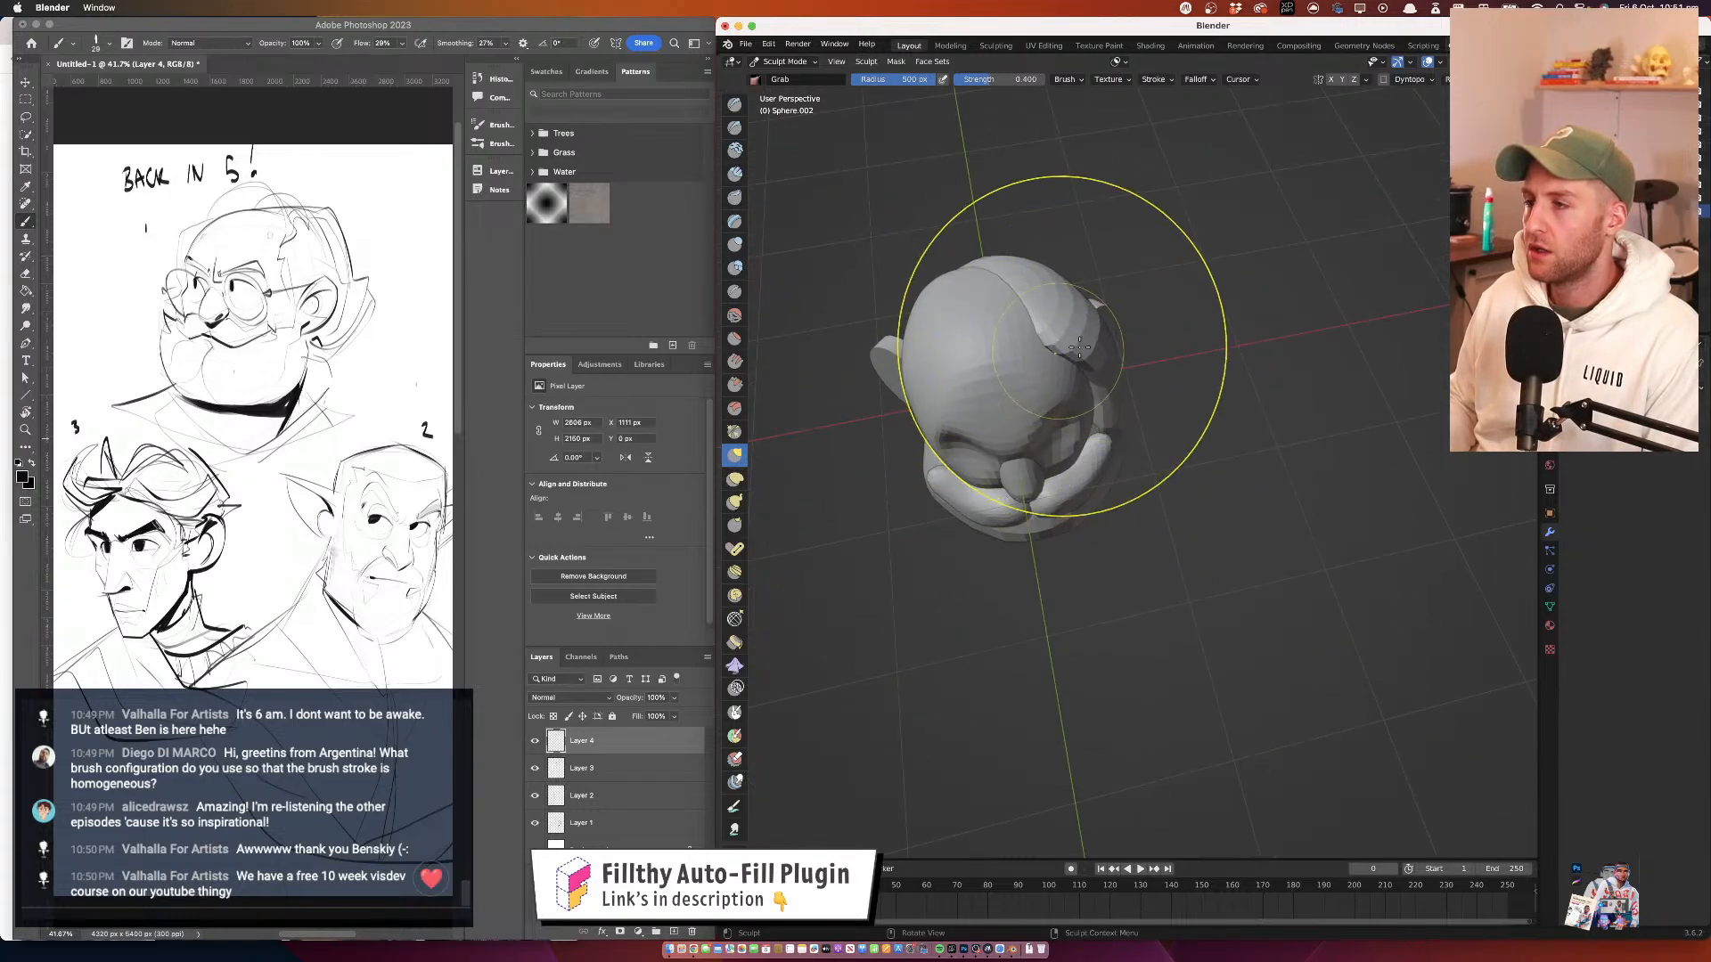
# Grab the hair form closer around the skull and raise its lower edge behind the ear
pyautogui.moveTo(989, 302); pyautogui.dragTo(1092, 276)
pyautogui.moveTo(1068, 450)
pyautogui.mouseDown()
pyautogui.moveTo(907, 461)
pyautogui.moveTo(936, 420)
pyautogui.mouseUp()
pyautogui.moveTo(922, 312)
pyautogui.mouseDown()
pyautogui.moveTo(1021, 325)
pyautogui.moveTo(1017, 341)
pyautogui.moveTo(1220, 331)
pyautogui.moveTo(1296, 358)
pyautogui.moveTo(1205, 428)
pyautogui.moveTo(1201, 456)
pyautogui.mouseUp()
pyautogui.moveTo(1212, 349)
pyautogui.mouseDown()
pyautogui.moveTo(1155, 383)
pyautogui.moveTo(1145, 428)
pyautogui.moveTo(1114, 417)
pyautogui.moveTo(1113, 392)
pyautogui.mouseUp()
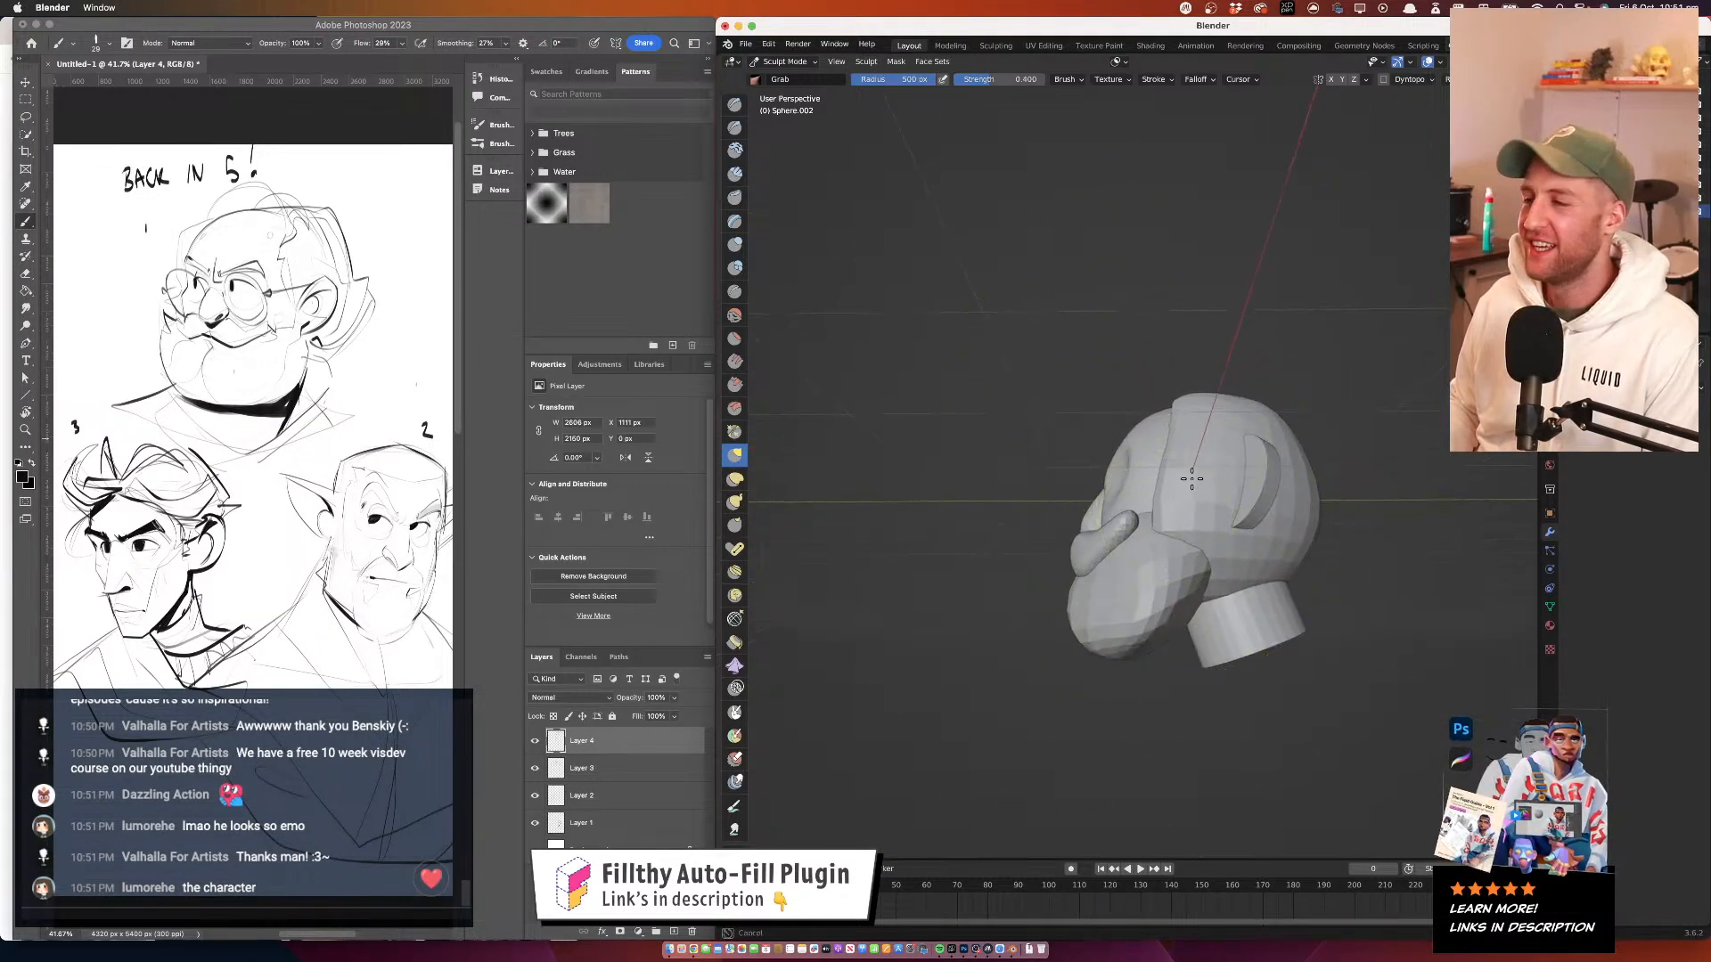
pyautogui.moveTo(1248, 544)
pyautogui.mouseDown()
pyautogui.moveTo(1376, 580)
pyautogui.moveTo(1408, 570)
pyautogui.moveTo(1221, 407)
pyautogui.mouseUp()
pyautogui.moveTo(1363, 446); pyautogui.dragTo(1194, 352)
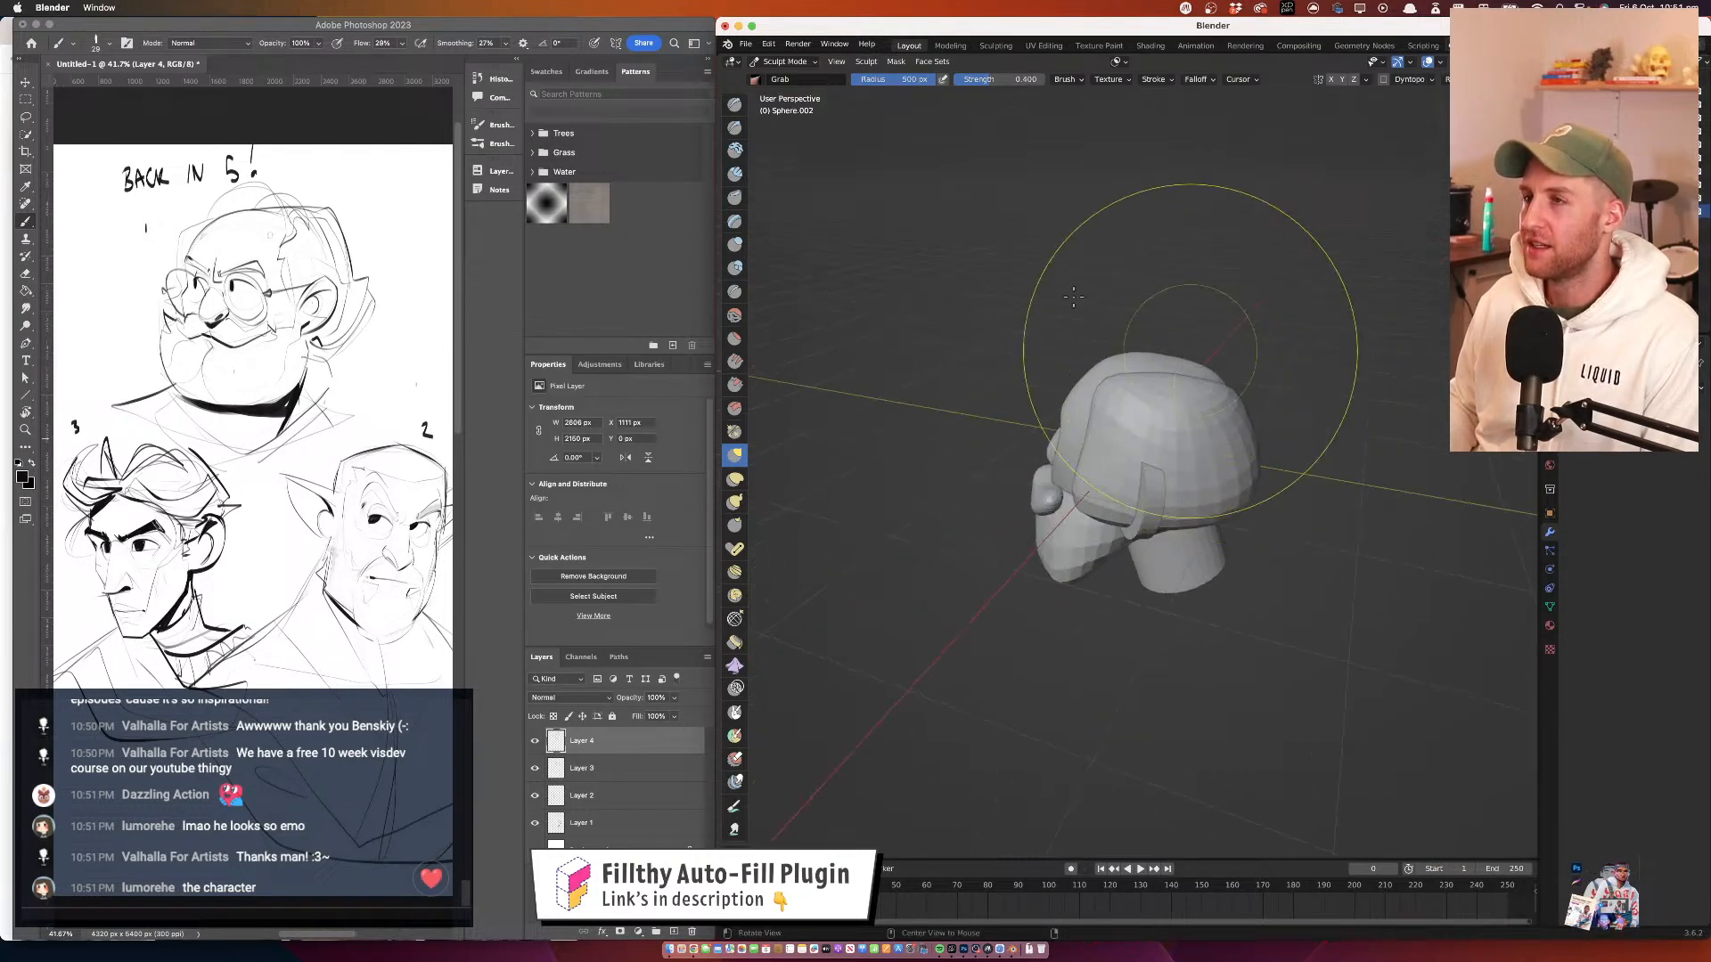
# Return to Object Mode and add a Mirror modifier to the hair form
pyautogui.click(795, 62)
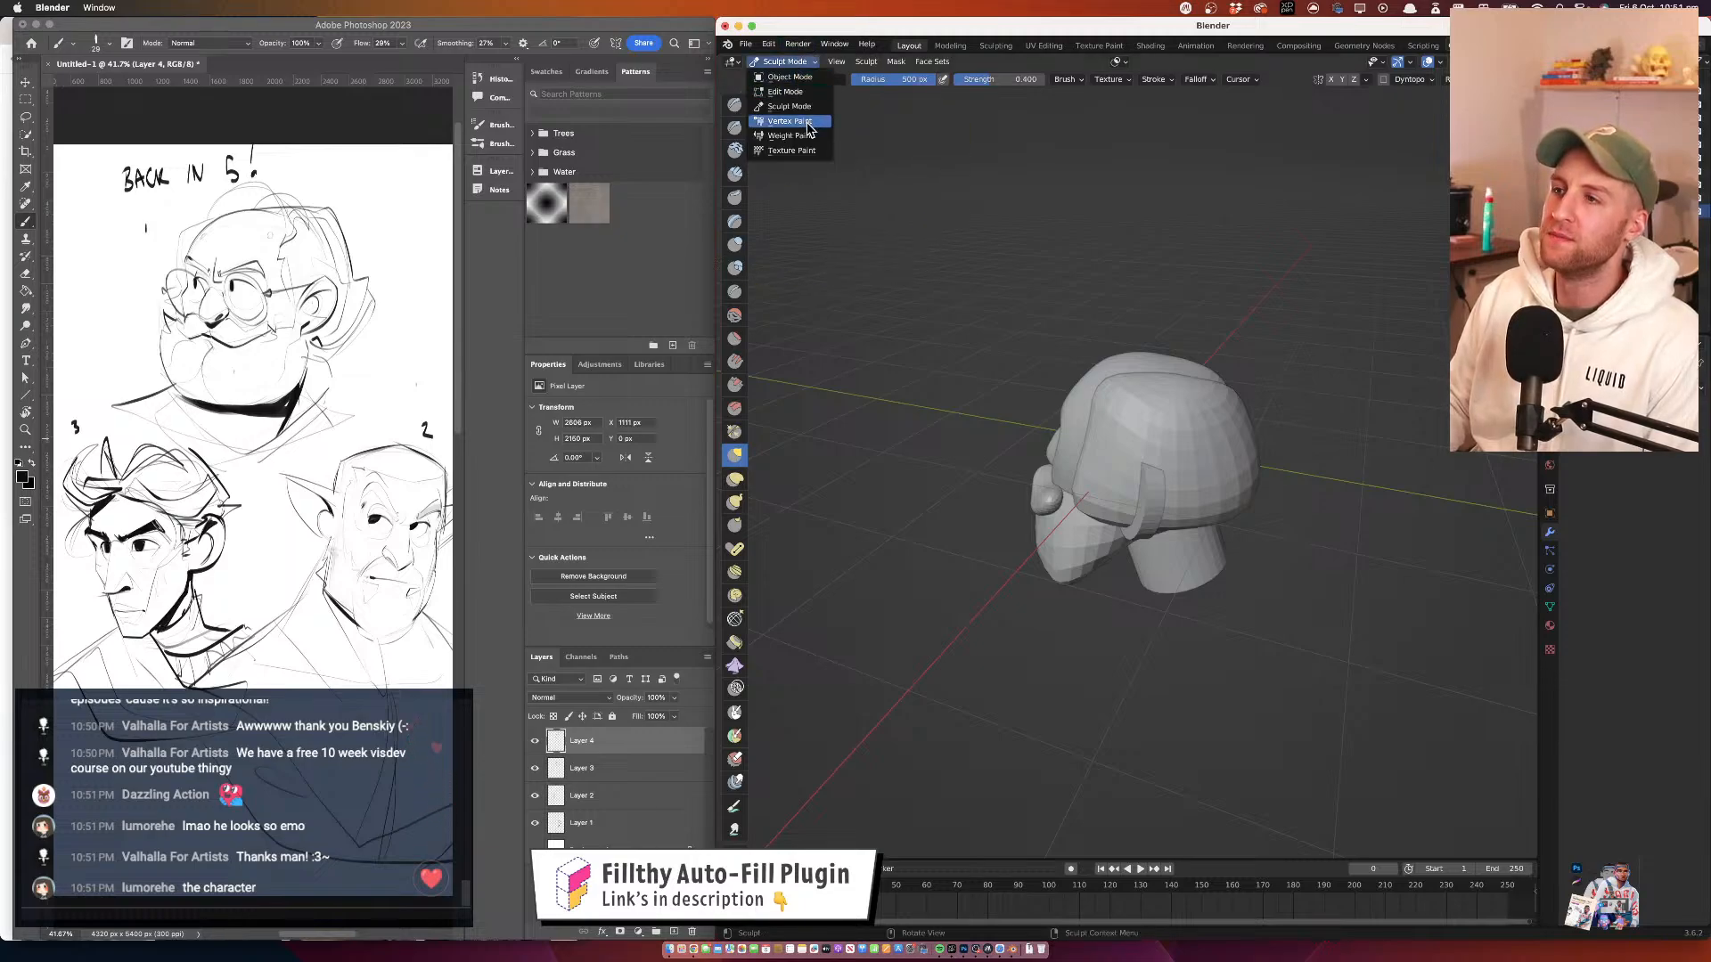
pyautogui.click(789, 106)
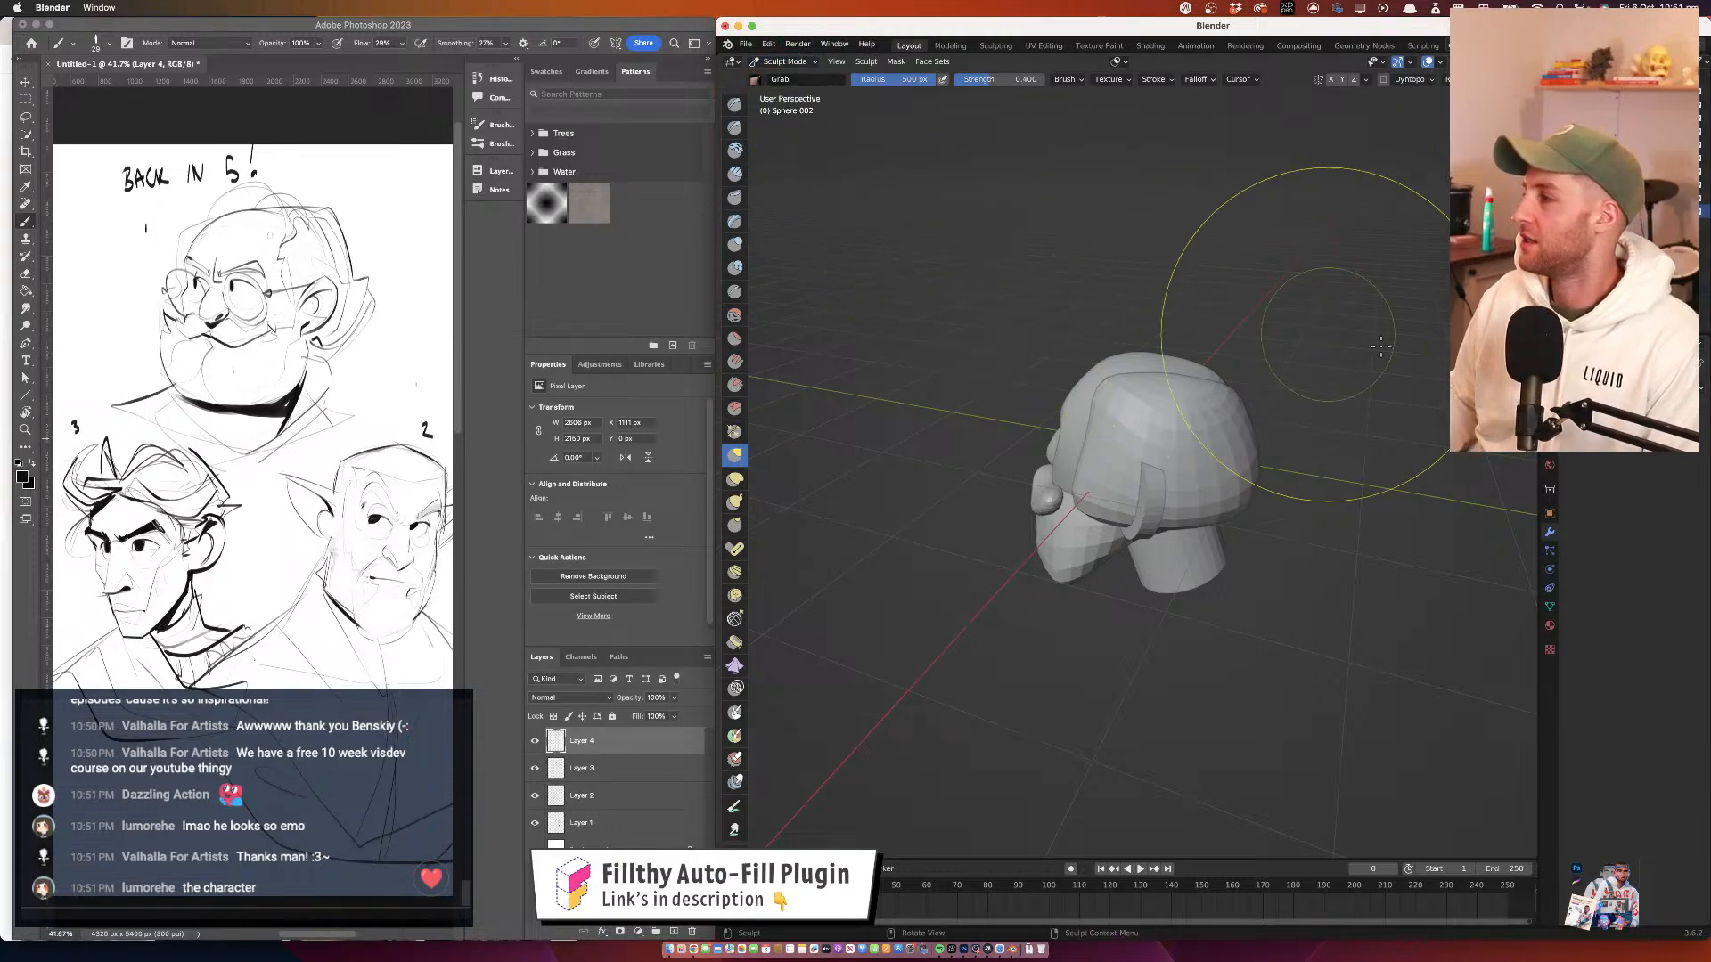
pyautogui.moveTo(1181, 328); pyautogui.dragTo(1292, 294)
pyautogui.click(773, 64)
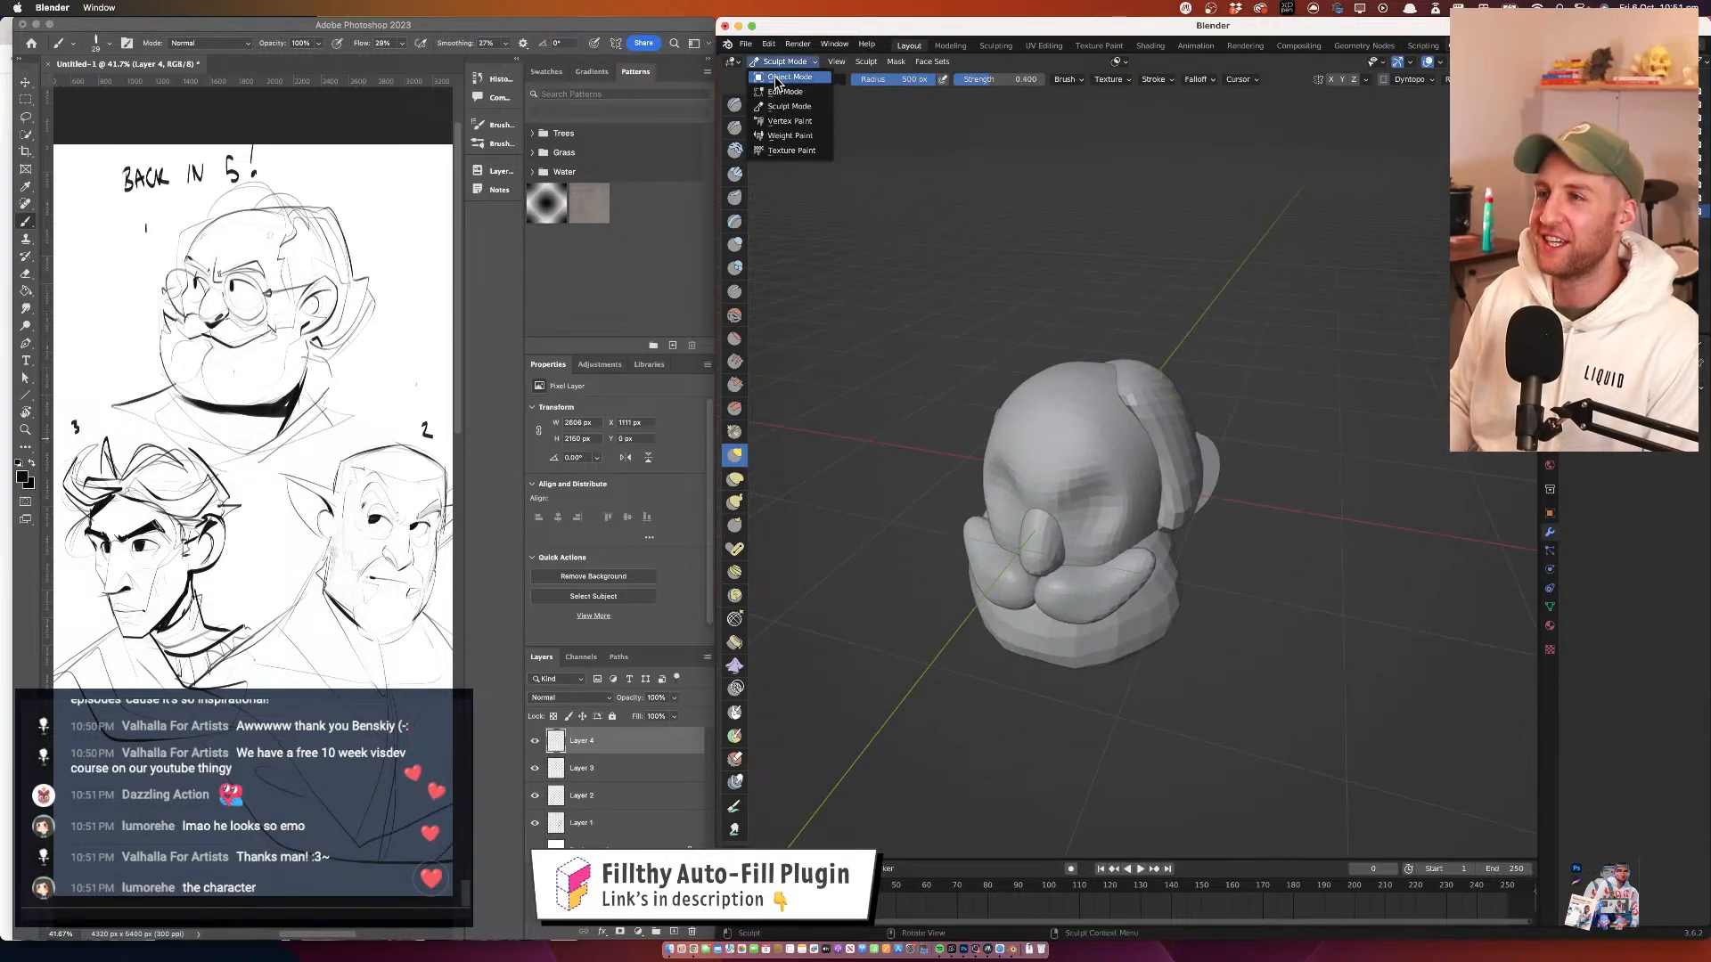
pyautogui.click(789, 75)
pyautogui.click(1622, 388)
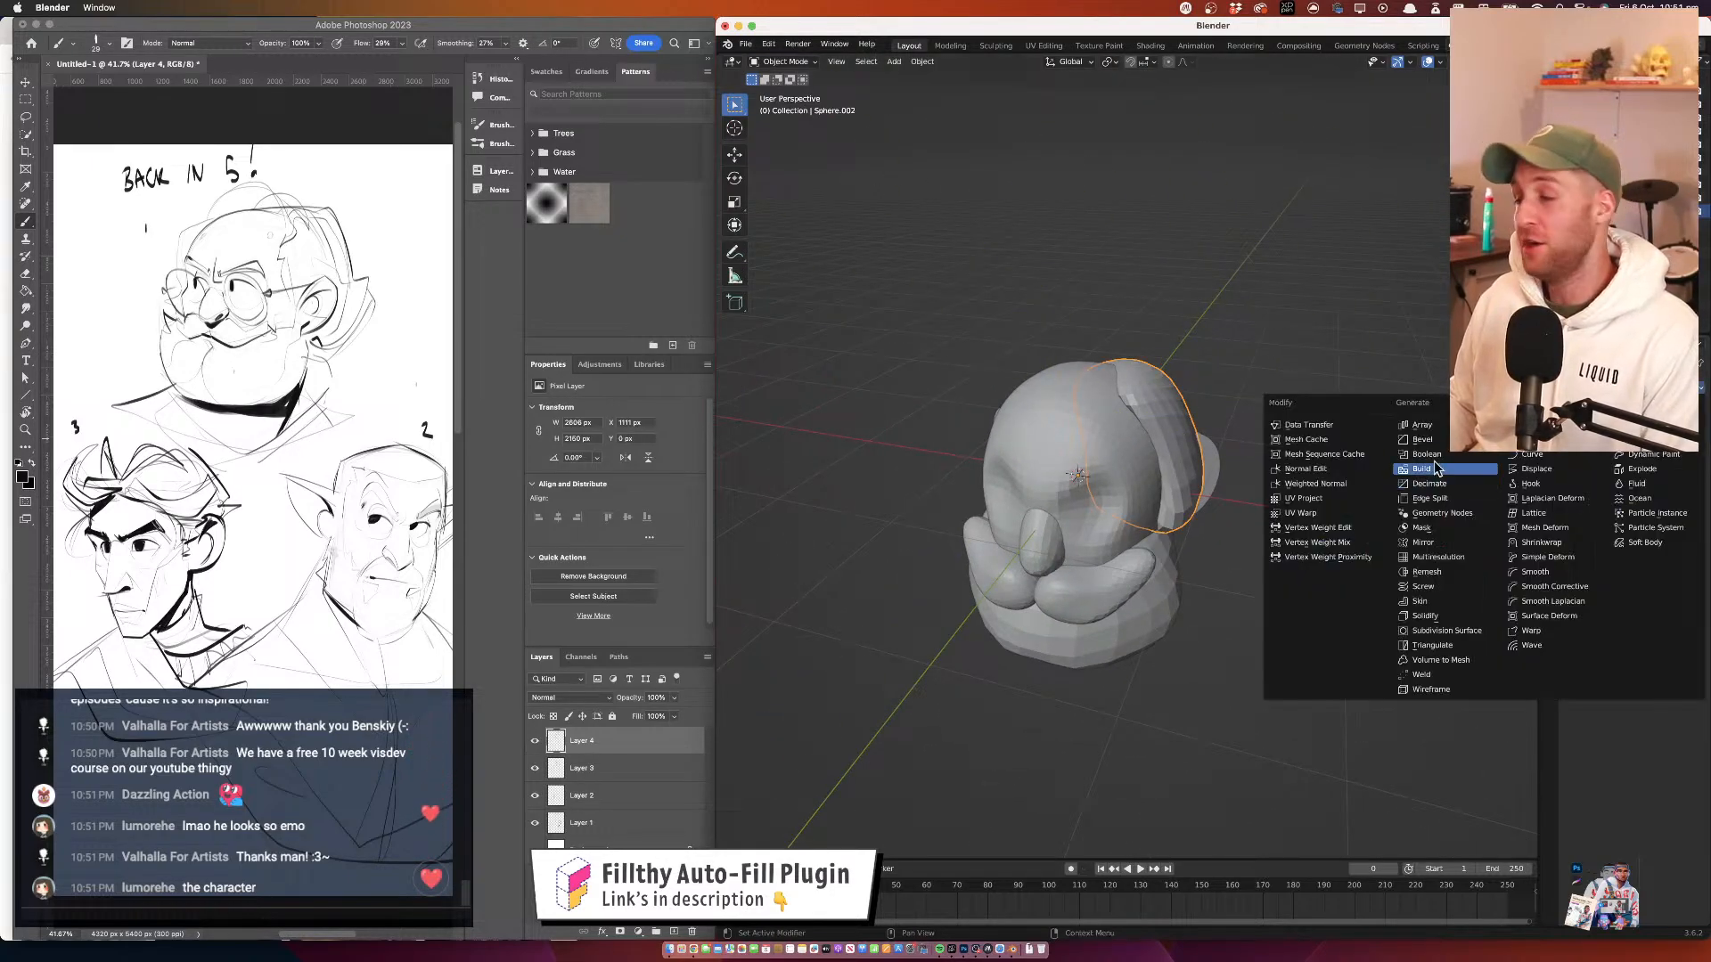
pyautogui.click(1437, 543)
# Put the mirrored hair back in Sculpt Mode and shape its halves around the bald crown and temples with the Grab brush
pyautogui.moveTo(1196, 332); pyautogui.dragTo(1328, 335)
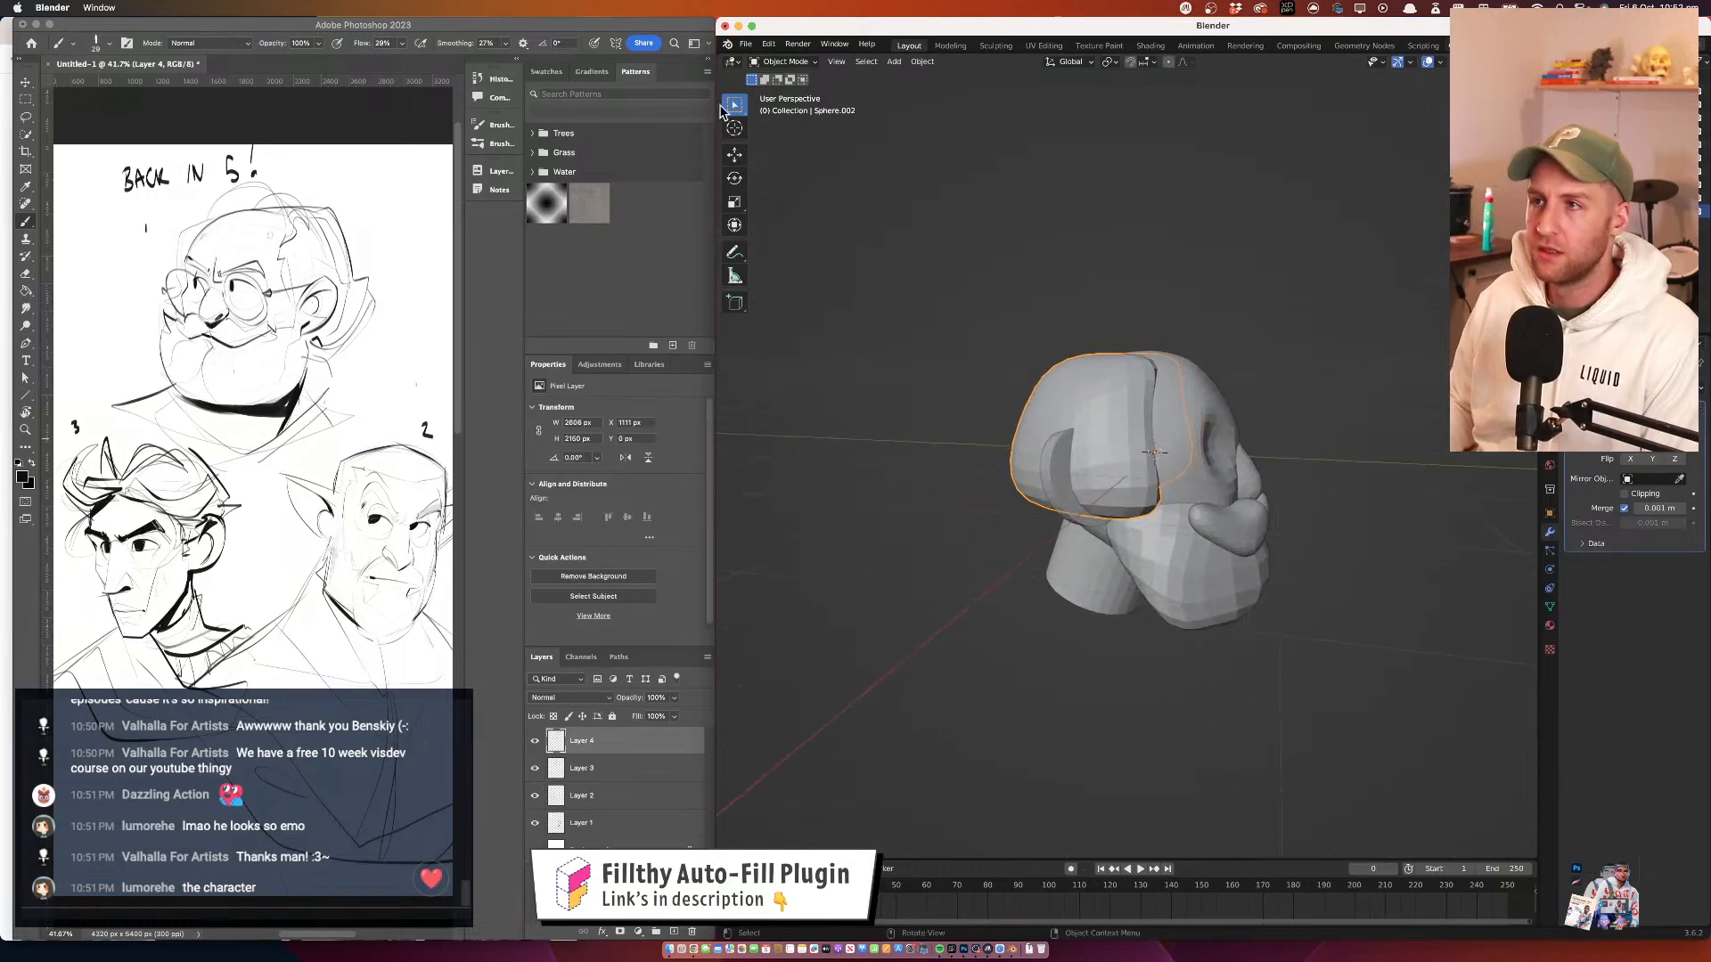
pyautogui.click(788, 62)
pyautogui.click(793, 114)
pyautogui.press('g')
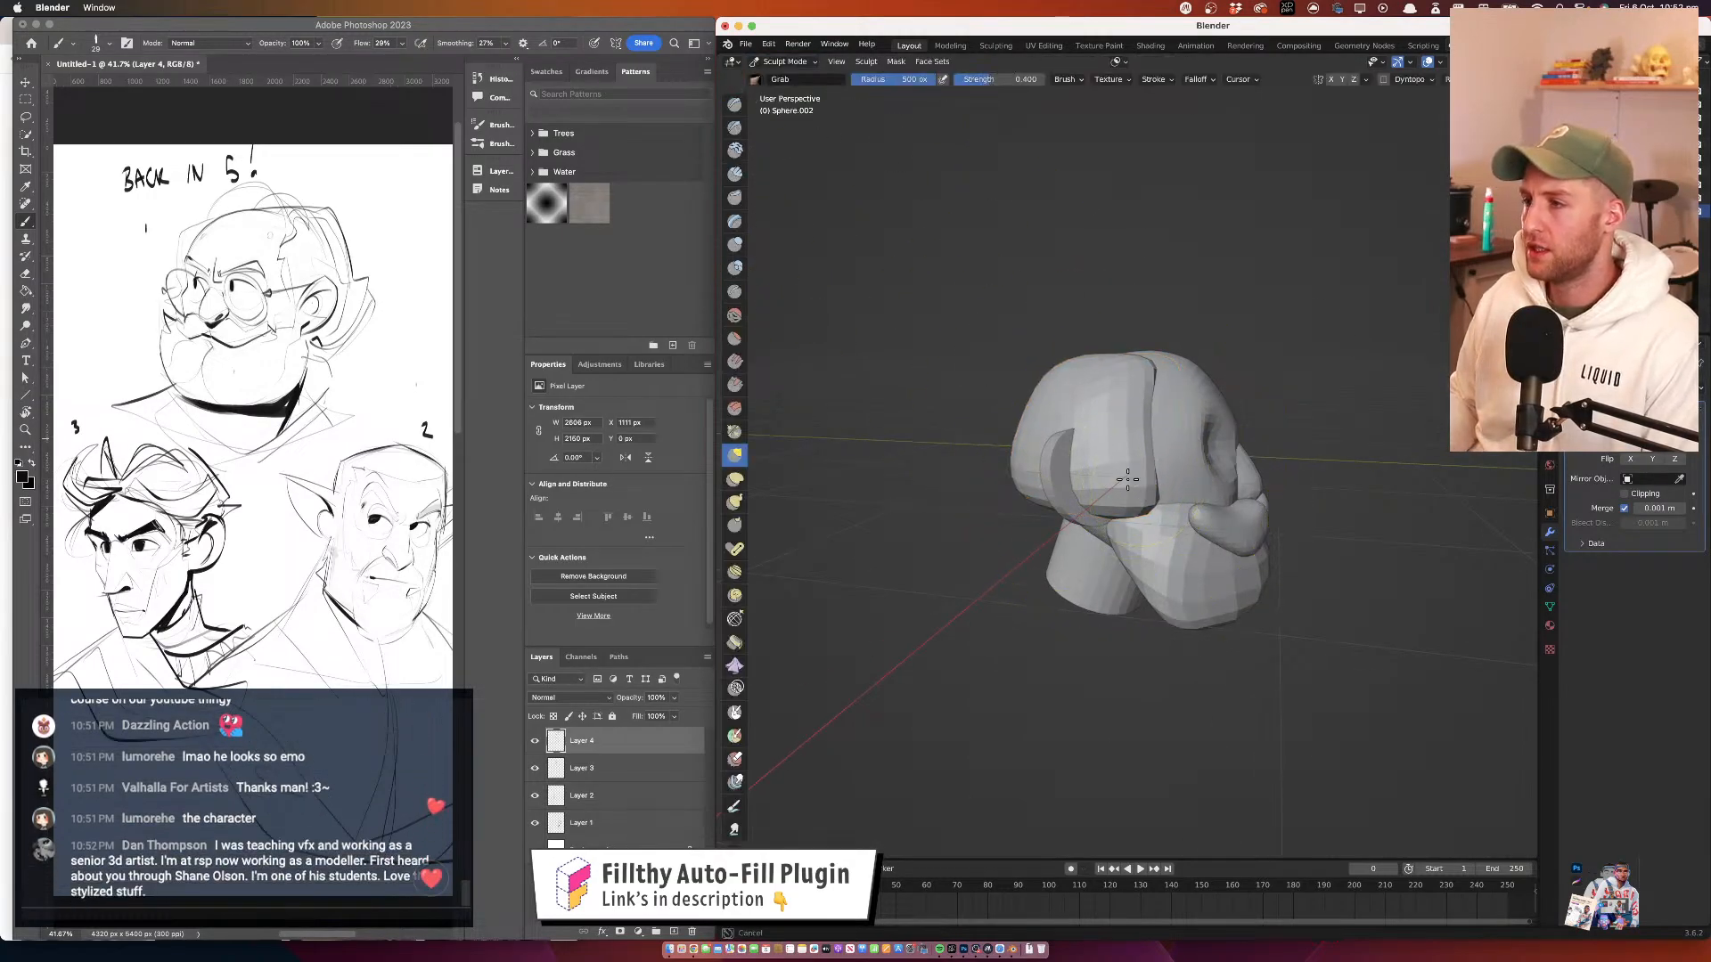
pyautogui.moveTo(1093, 493)
pyautogui.mouseDown()
pyautogui.moveTo(1193, 445)
pyautogui.moveTo(1231, 489)
pyautogui.moveTo(1146, 336)
pyautogui.moveTo(1171, 342)
pyautogui.mouseUp()
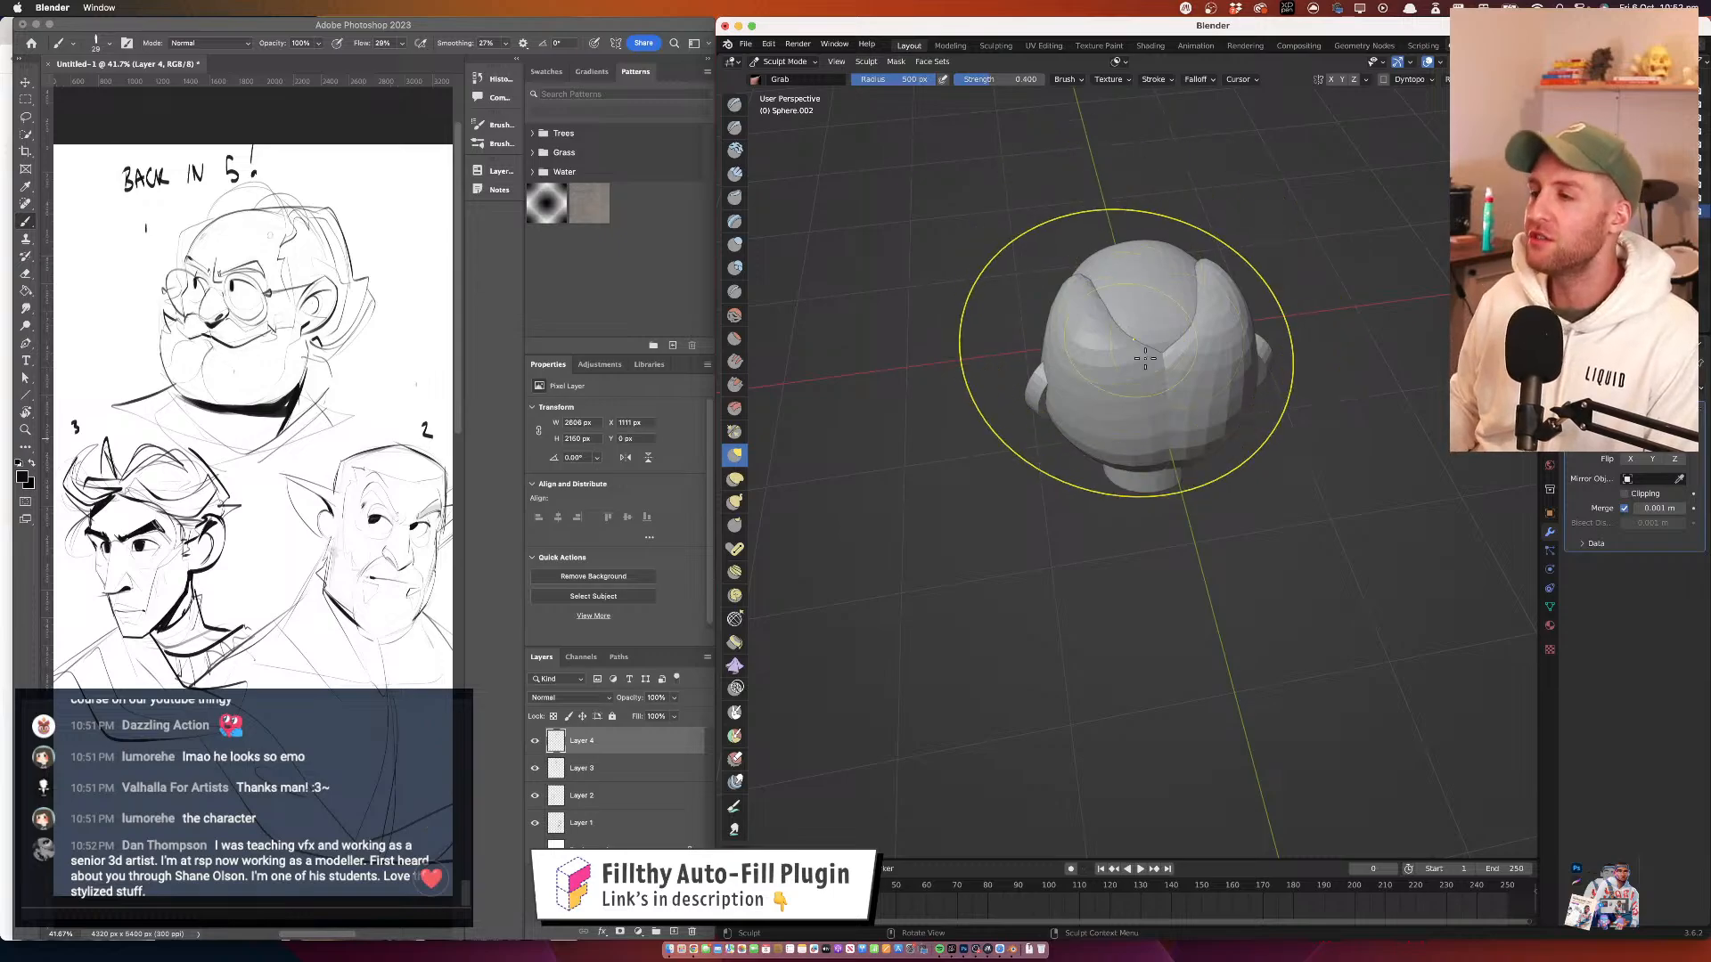
pyautogui.moveTo(1126, 318)
pyautogui.mouseDown()
pyautogui.moveTo(1111, 394)
pyautogui.moveTo(1112, 322)
pyautogui.moveTo(1116, 343)
pyautogui.mouseUp()
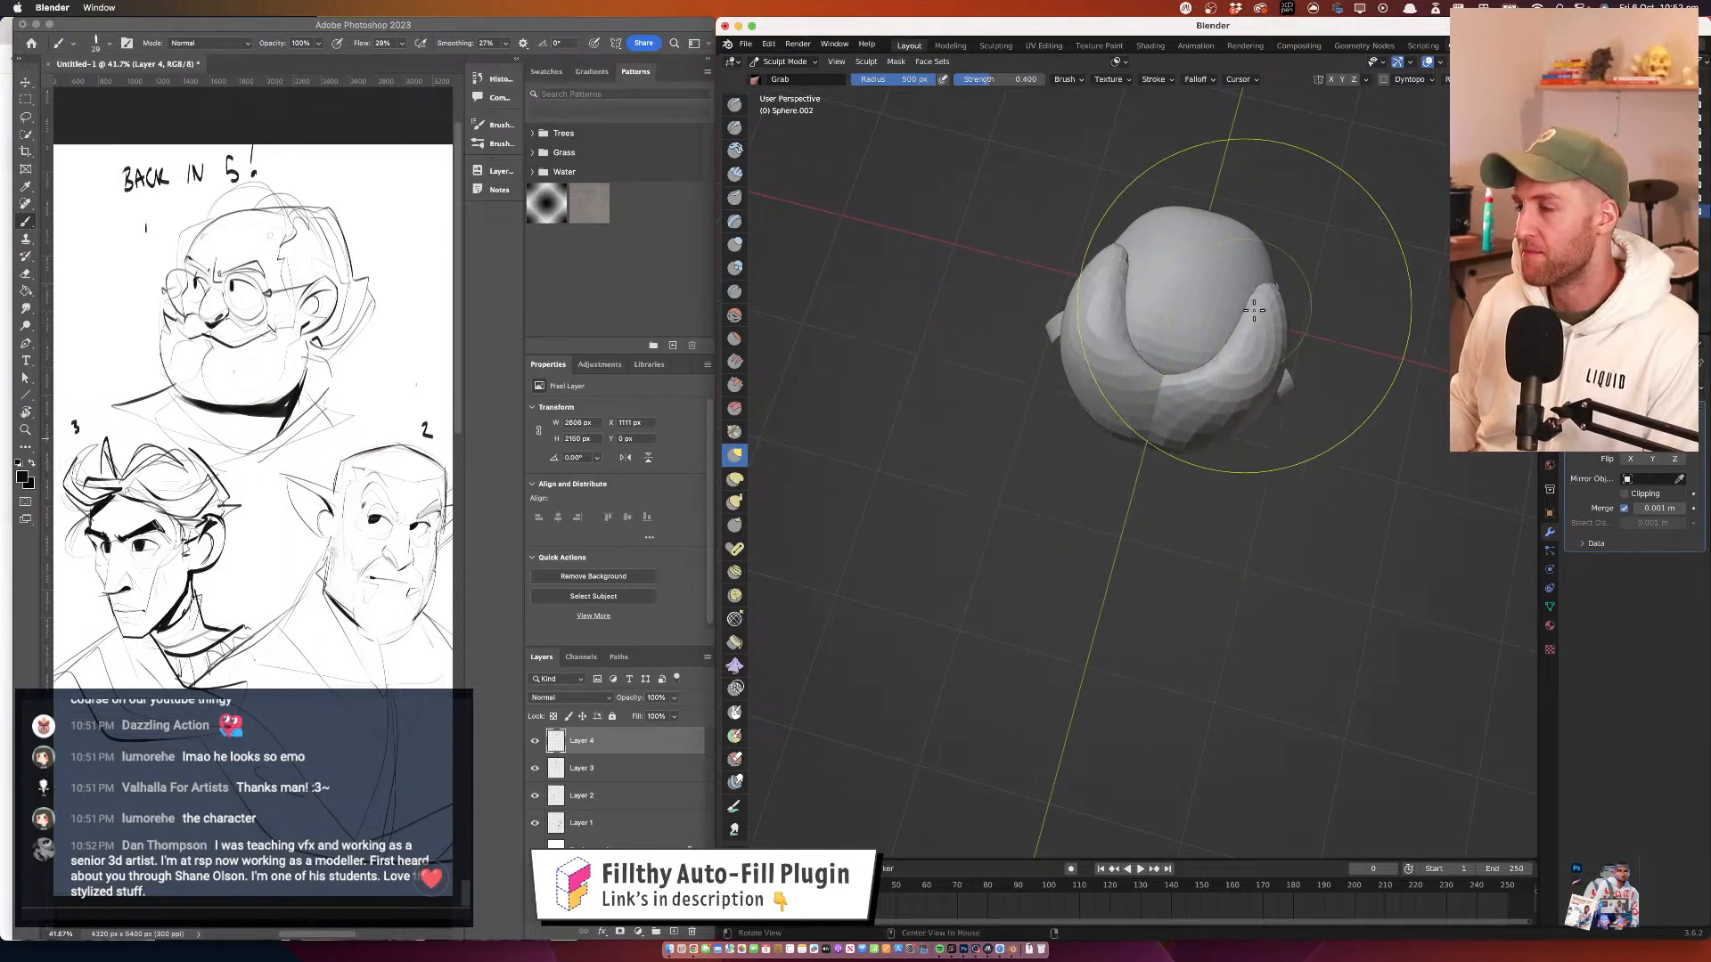
pyautogui.moveTo(1255, 309)
pyautogui.mouseDown()
pyautogui.moveTo(1011, 207)
pyautogui.moveTo(958, 242)
pyautogui.mouseUp()
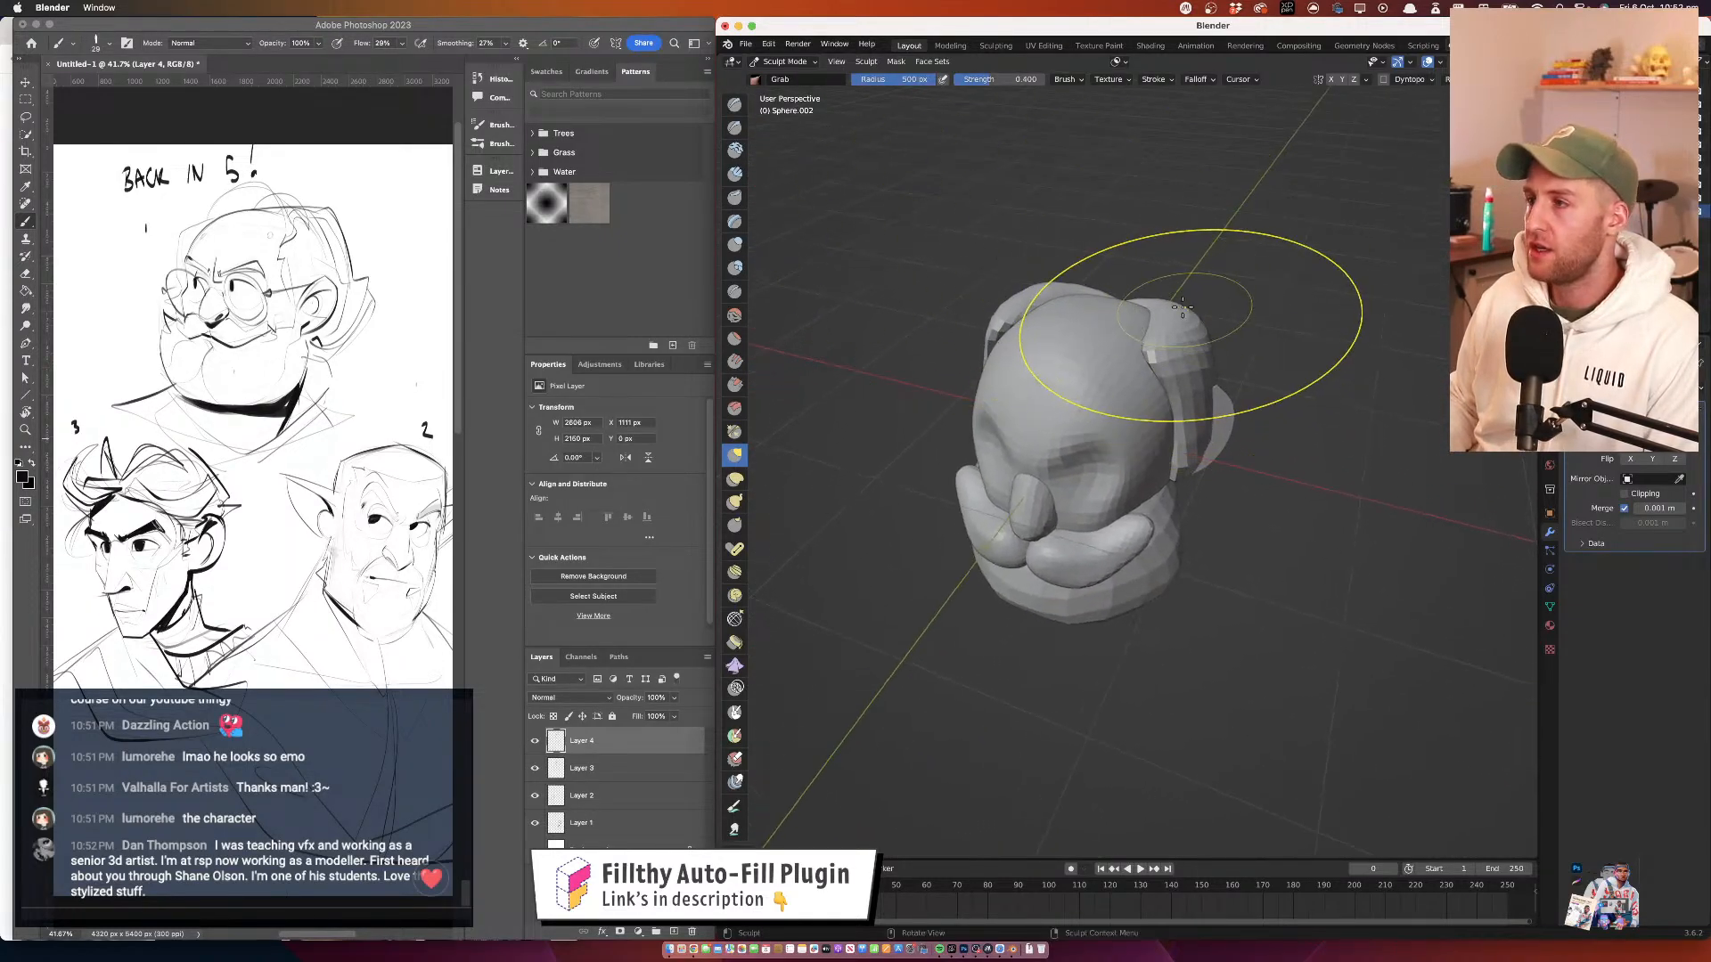
pyautogui.moveTo(1179, 325)
pyautogui.mouseDown()
pyautogui.moveTo(1114, 352)
pyautogui.moveTo(1118, 384)
pyautogui.mouseUp()
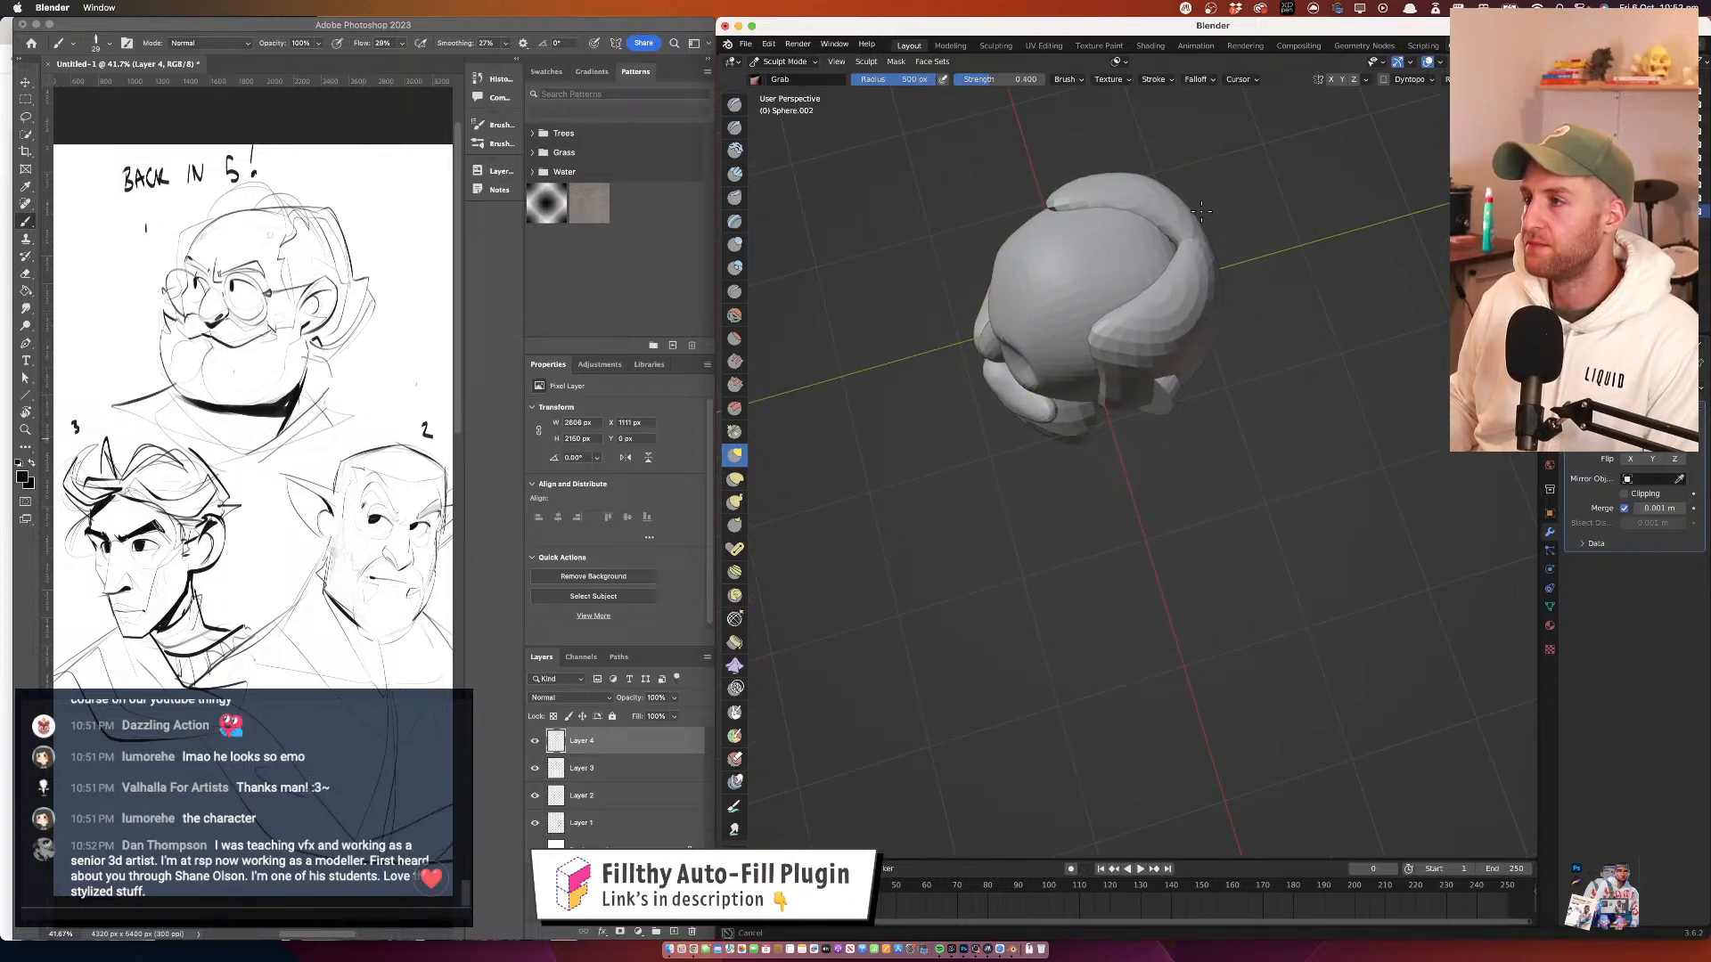
pyautogui.moveTo(1197, 221)
pyautogui.mouseDown()
pyautogui.moveTo(1256, 212)
pyautogui.moveTo(1159, 245)
pyautogui.moveTo(1208, 260)
pyautogui.moveTo(1167, 200)
pyautogui.moveTo(1190, 276)
pyautogui.moveTo(1212, 286)
pyautogui.moveTo(1144, 305)
pyautogui.moveTo(1017, 258)
pyautogui.moveTo(1146, 229)
pyautogui.moveTo(1146, 248)
pyautogui.moveTo(1122, 228)
pyautogui.moveTo(1188, 240)
pyautogui.moveTo(1079, 285)
pyautogui.moveTo(1105, 194)
pyautogui.mouseUp()
# Switch the sculpting target to the head and adjust the skull's shape beside the hair with the Grab brush
pyautogui.hotkey('alt', 'q')
pyautogui.moveTo(1198, 272); pyautogui.dragTo(1105, 205)
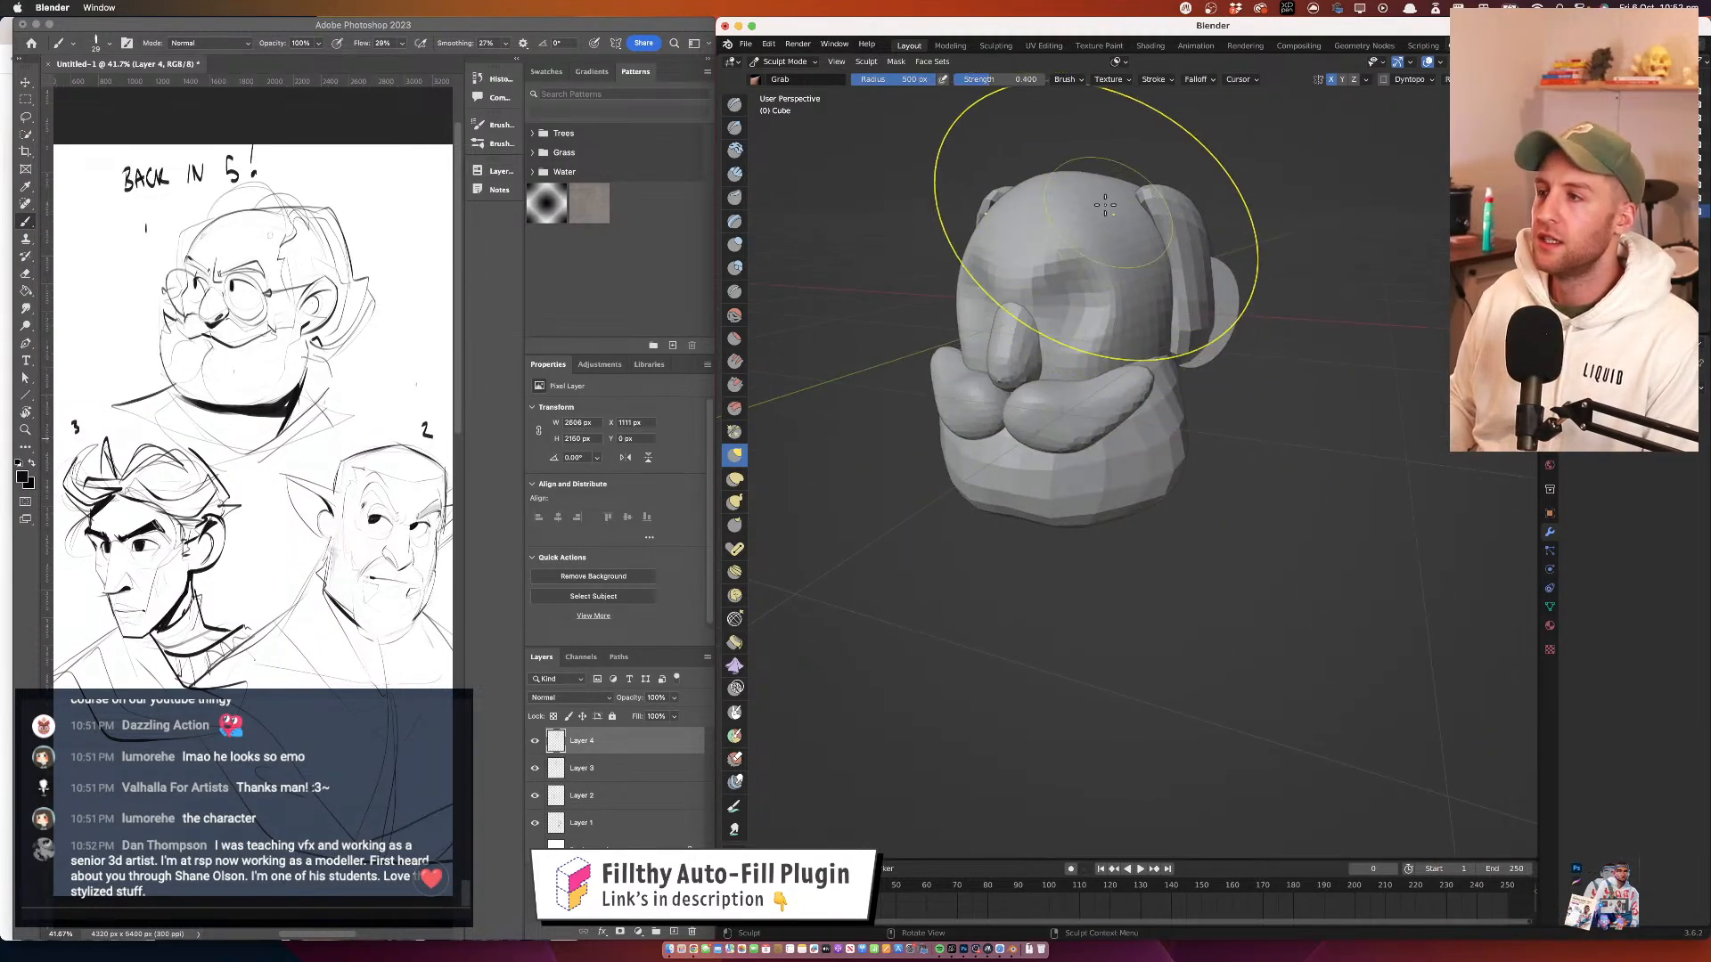
pyautogui.moveTo(1219, 288)
pyautogui.mouseDown()
pyautogui.moveTo(1178, 312)
pyautogui.moveTo(1067, 290)
pyautogui.moveTo(1150, 323)
pyautogui.moveTo(1166, 248)
pyautogui.moveTo(1226, 267)
pyautogui.mouseUp()
# Switch the sculpting target back to the hair and reshape its temples, back and underside with the Grab brush
pyautogui.hotkey('alt', 'q')
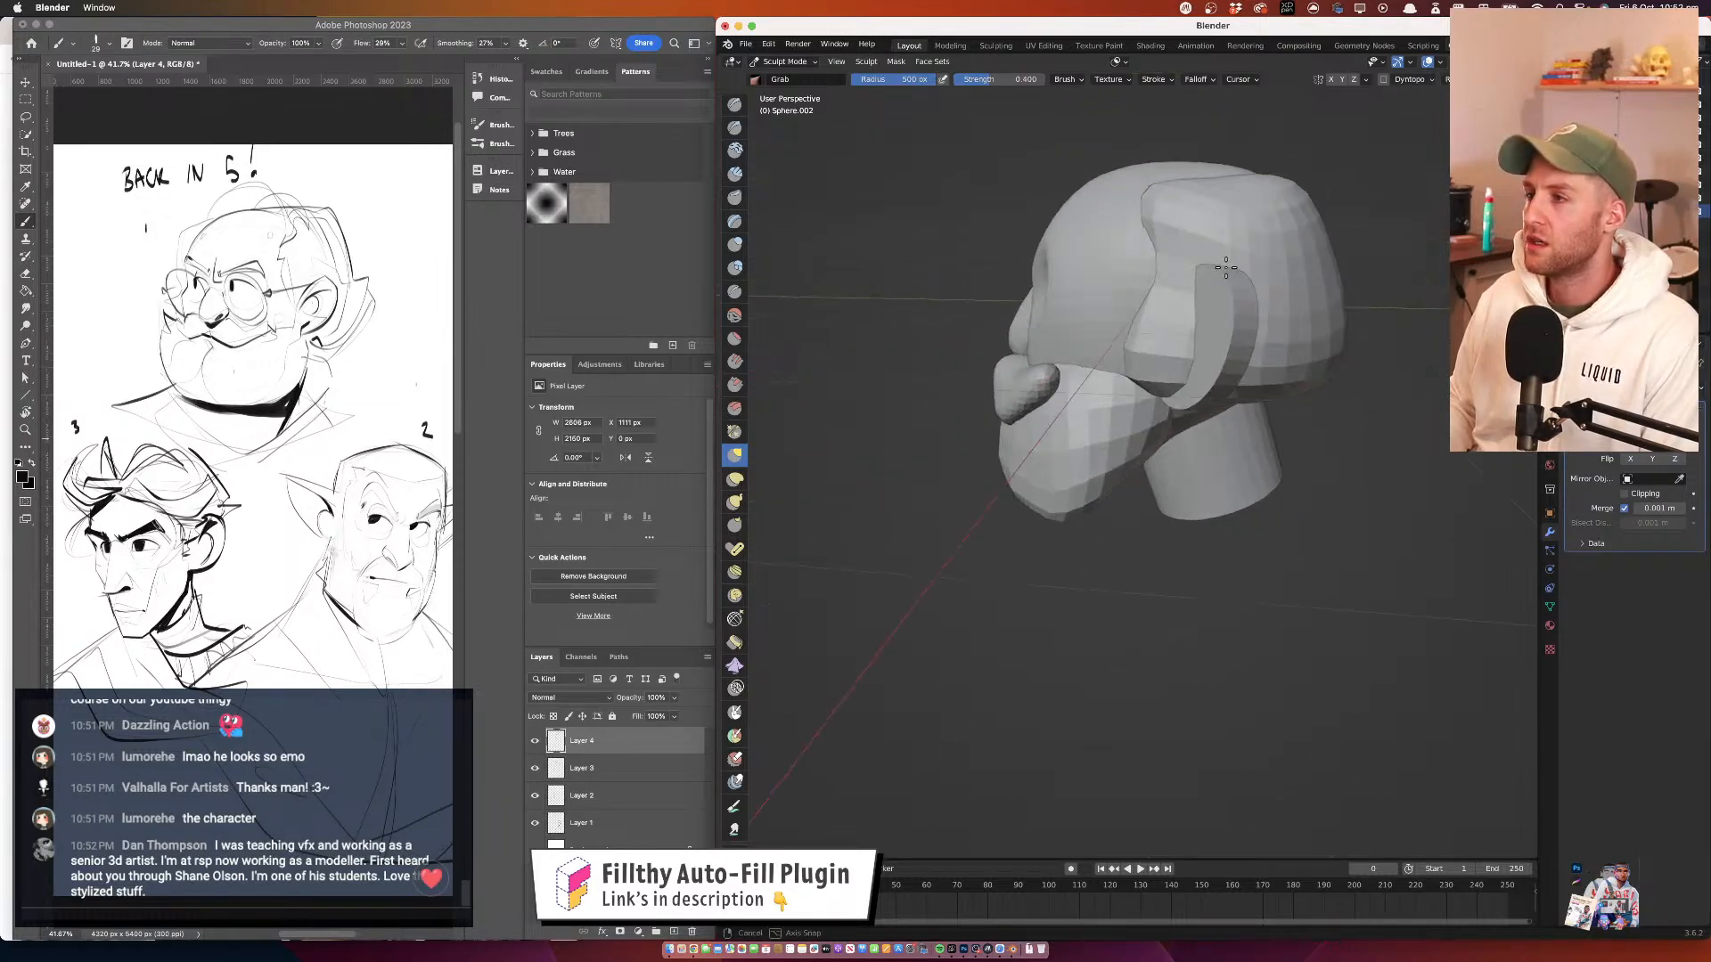
pyautogui.moveTo(1138, 349)
pyautogui.mouseDown()
pyautogui.moveTo(1119, 349)
pyautogui.moveTo(1160, 353)
pyautogui.moveTo(1139, 344)
pyautogui.mouseUp()
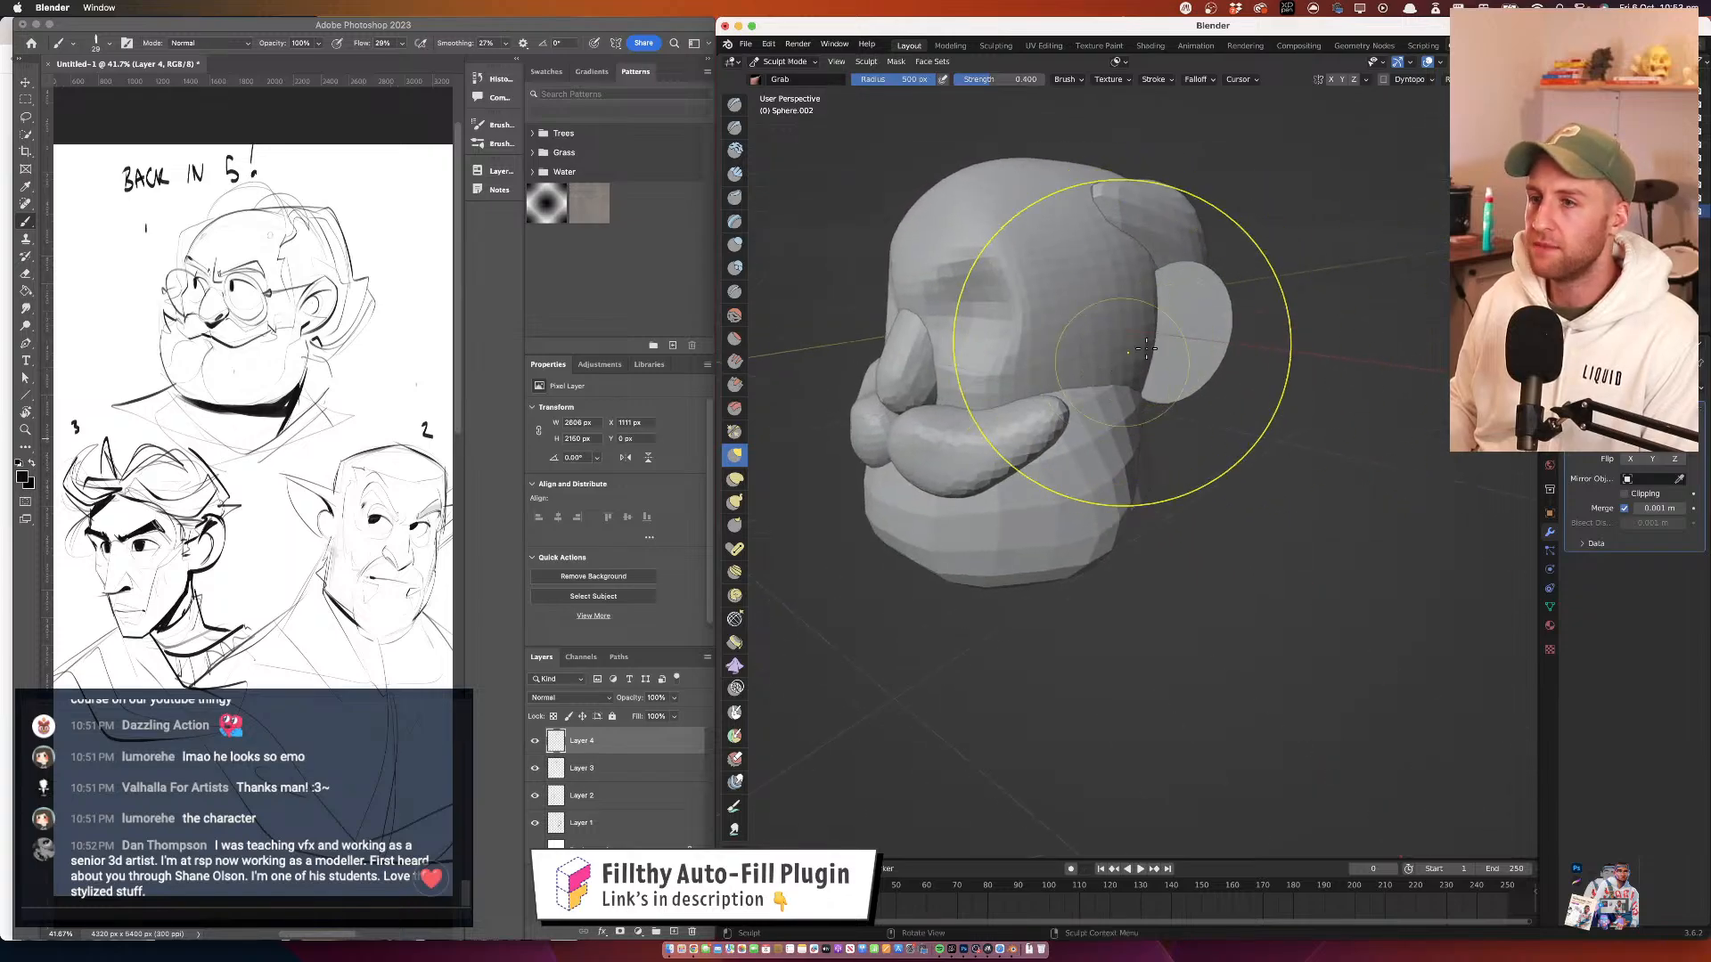
pyautogui.moveTo(1151, 257); pyautogui.dragTo(1200, 233)
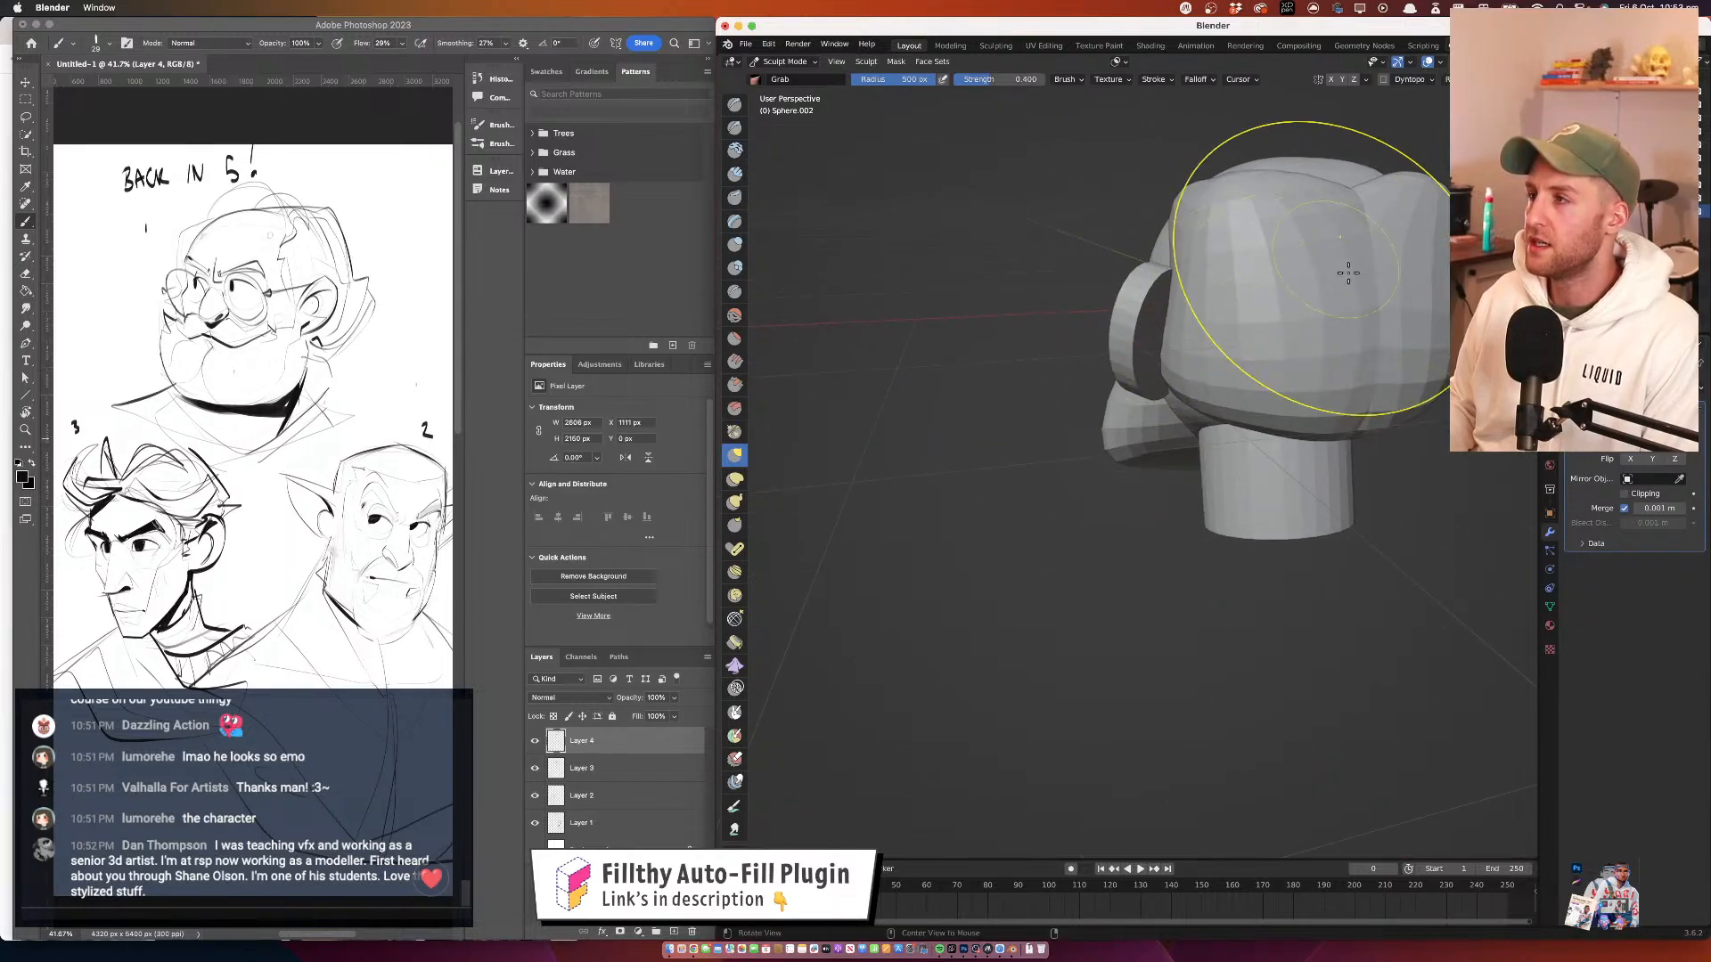
pyautogui.moveTo(1348, 273)
pyautogui.mouseDown()
pyautogui.moveTo(1218, 252)
pyautogui.moveTo(1025, 374)
pyautogui.moveTo(985, 443)
pyautogui.moveTo(1085, 351)
pyautogui.moveTo(984, 344)
pyautogui.moveTo(1012, 516)
pyautogui.moveTo(1025, 446)
pyautogui.mouseUp()
pyautogui.moveTo(1126, 383)
pyautogui.mouseDown()
pyautogui.moveTo(1114, 397)
pyautogui.moveTo(1164, 511)
pyautogui.moveTo(1191, 442)
pyautogui.moveTo(1181, 414)
pyautogui.moveTo(1225, 430)
pyautogui.moveTo(1183, 451)
pyautogui.mouseUp()
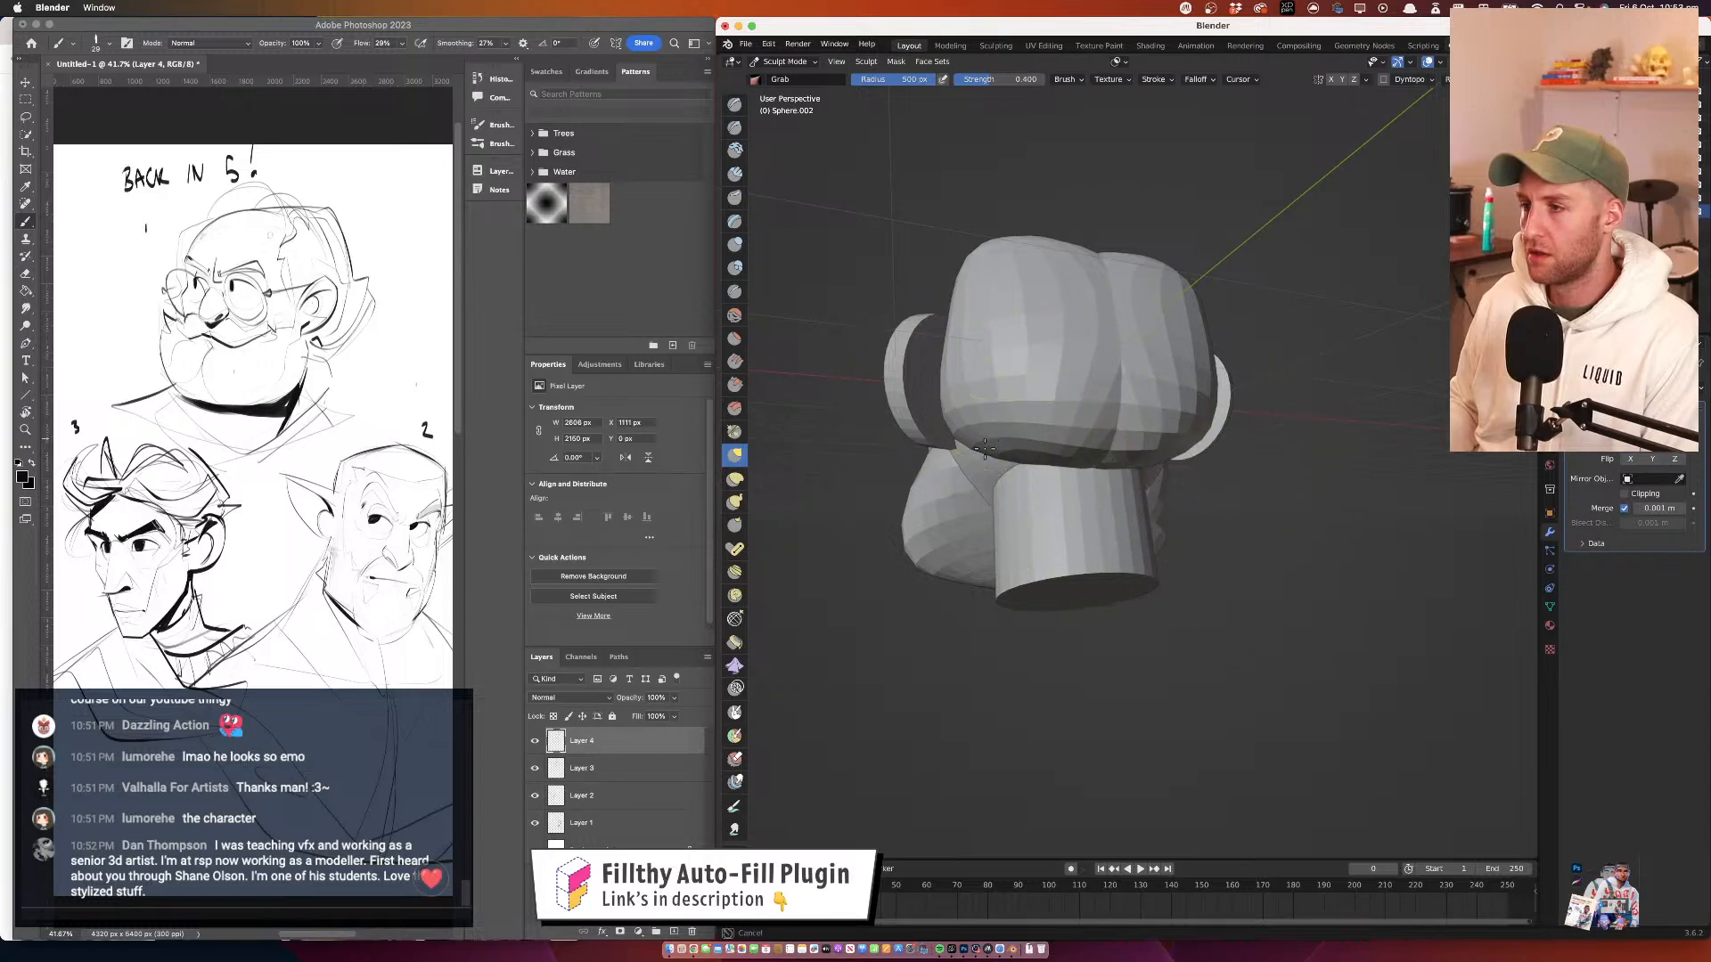
pyautogui.moveTo(970, 406)
pyautogui.mouseDown()
pyautogui.moveTo(974, 337)
pyautogui.moveTo(1023, 393)
pyautogui.moveTo(1096, 401)
pyautogui.moveTo(1021, 410)
pyautogui.moveTo(1119, 405)
pyautogui.moveTo(1089, 428)
pyautogui.moveTo(1047, 415)
pyautogui.moveTo(1132, 389)
pyautogui.moveTo(1152, 347)
pyautogui.mouseUp()
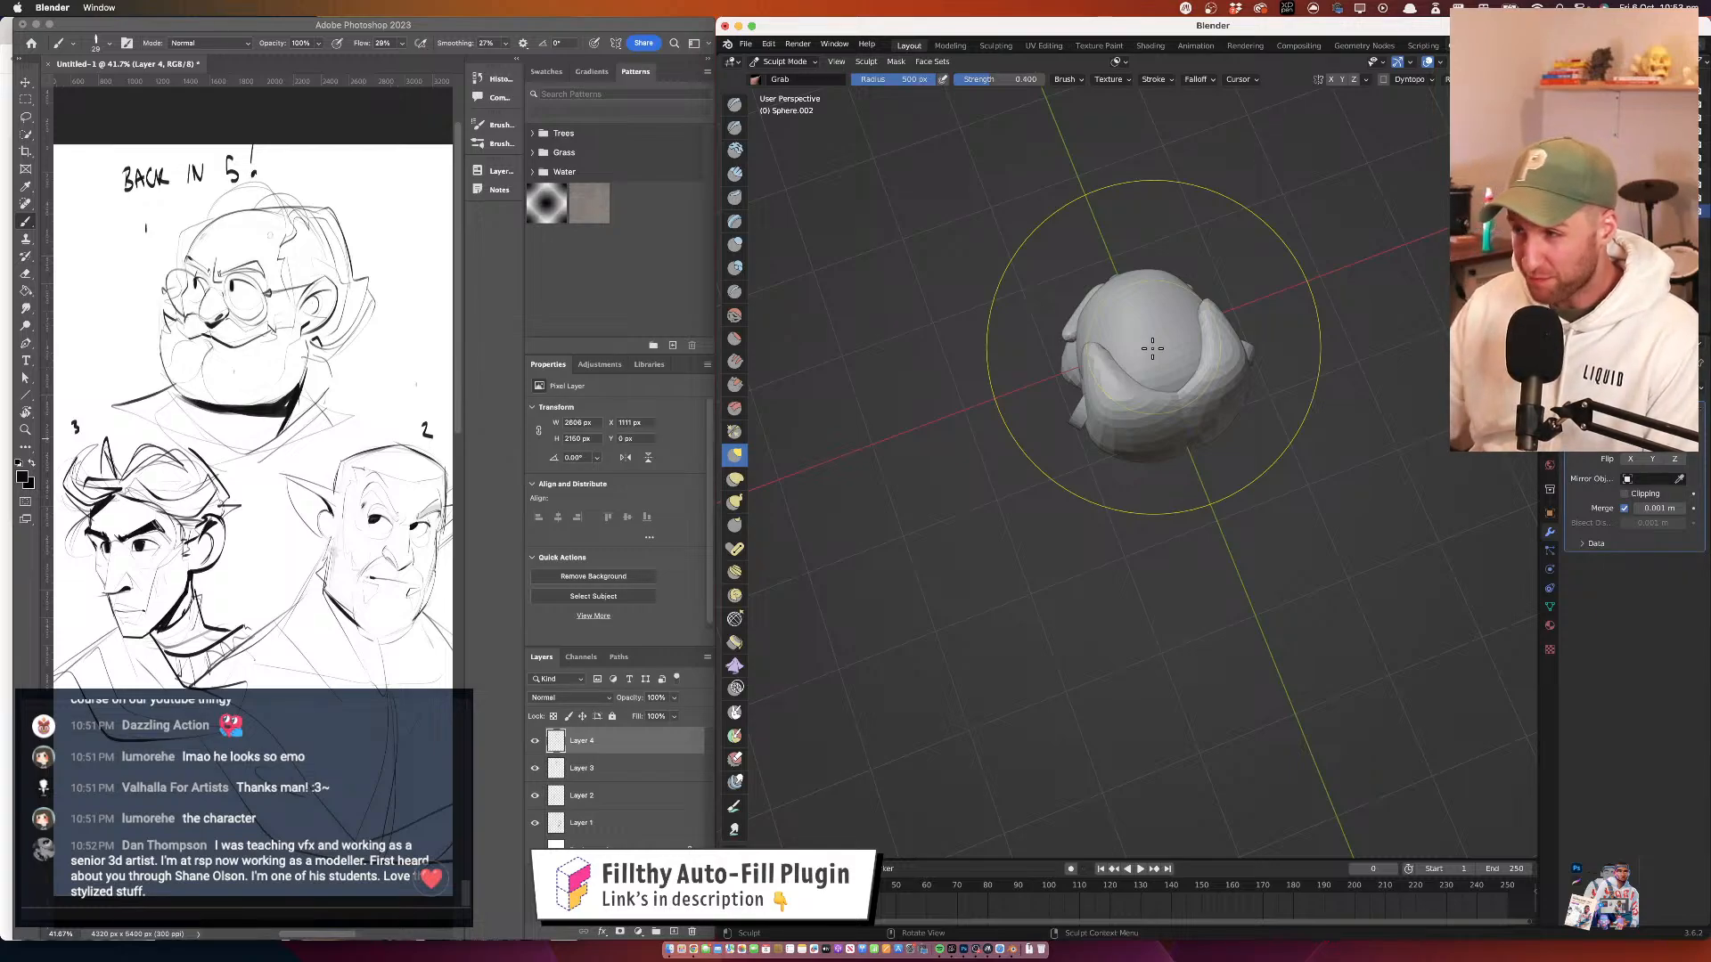
pyautogui.moveTo(1152, 347)
pyautogui.mouseDown()
pyautogui.moveTo(1252, 312)
pyautogui.moveTo(1263, 328)
pyautogui.moveTo(1039, 276)
pyautogui.moveTo(1064, 292)
pyautogui.moveTo(1092, 289)
pyautogui.moveTo(1031, 239)
pyautogui.mouseUp()
# Return to Object Mode, add a UV sphere and scale it down for an eyeball
pyautogui.click(805, 62)
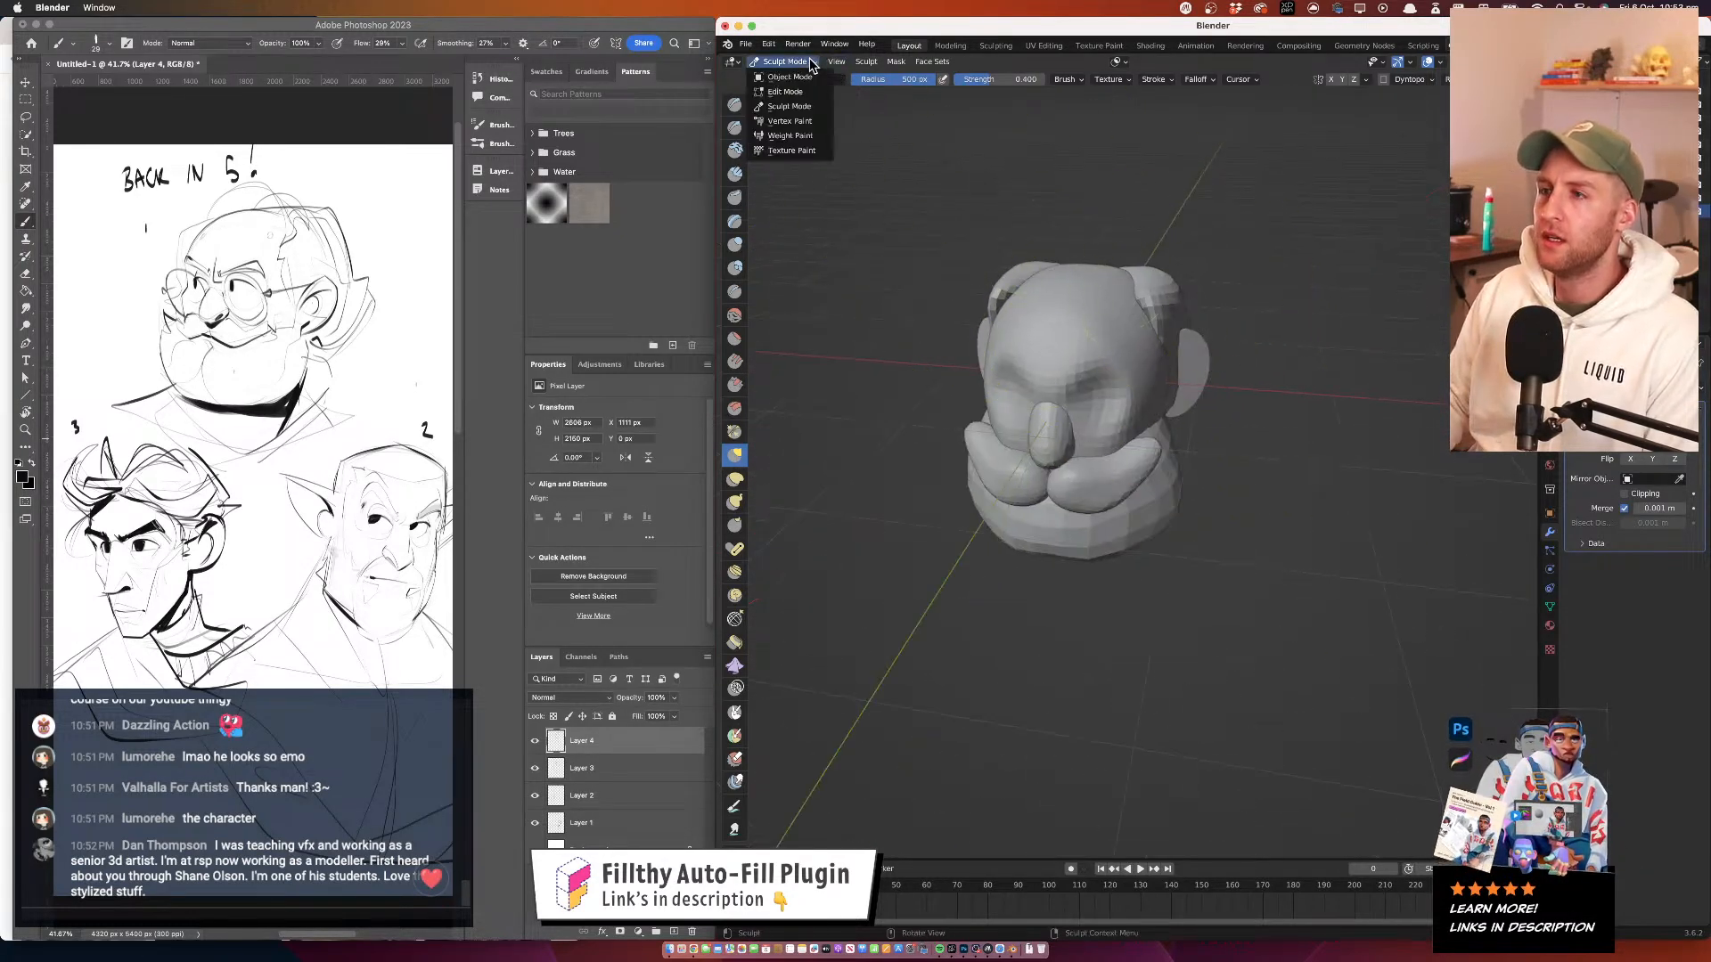
pyautogui.click(802, 77)
pyautogui.click(891, 64)
pyautogui.moveTo(914, 77)
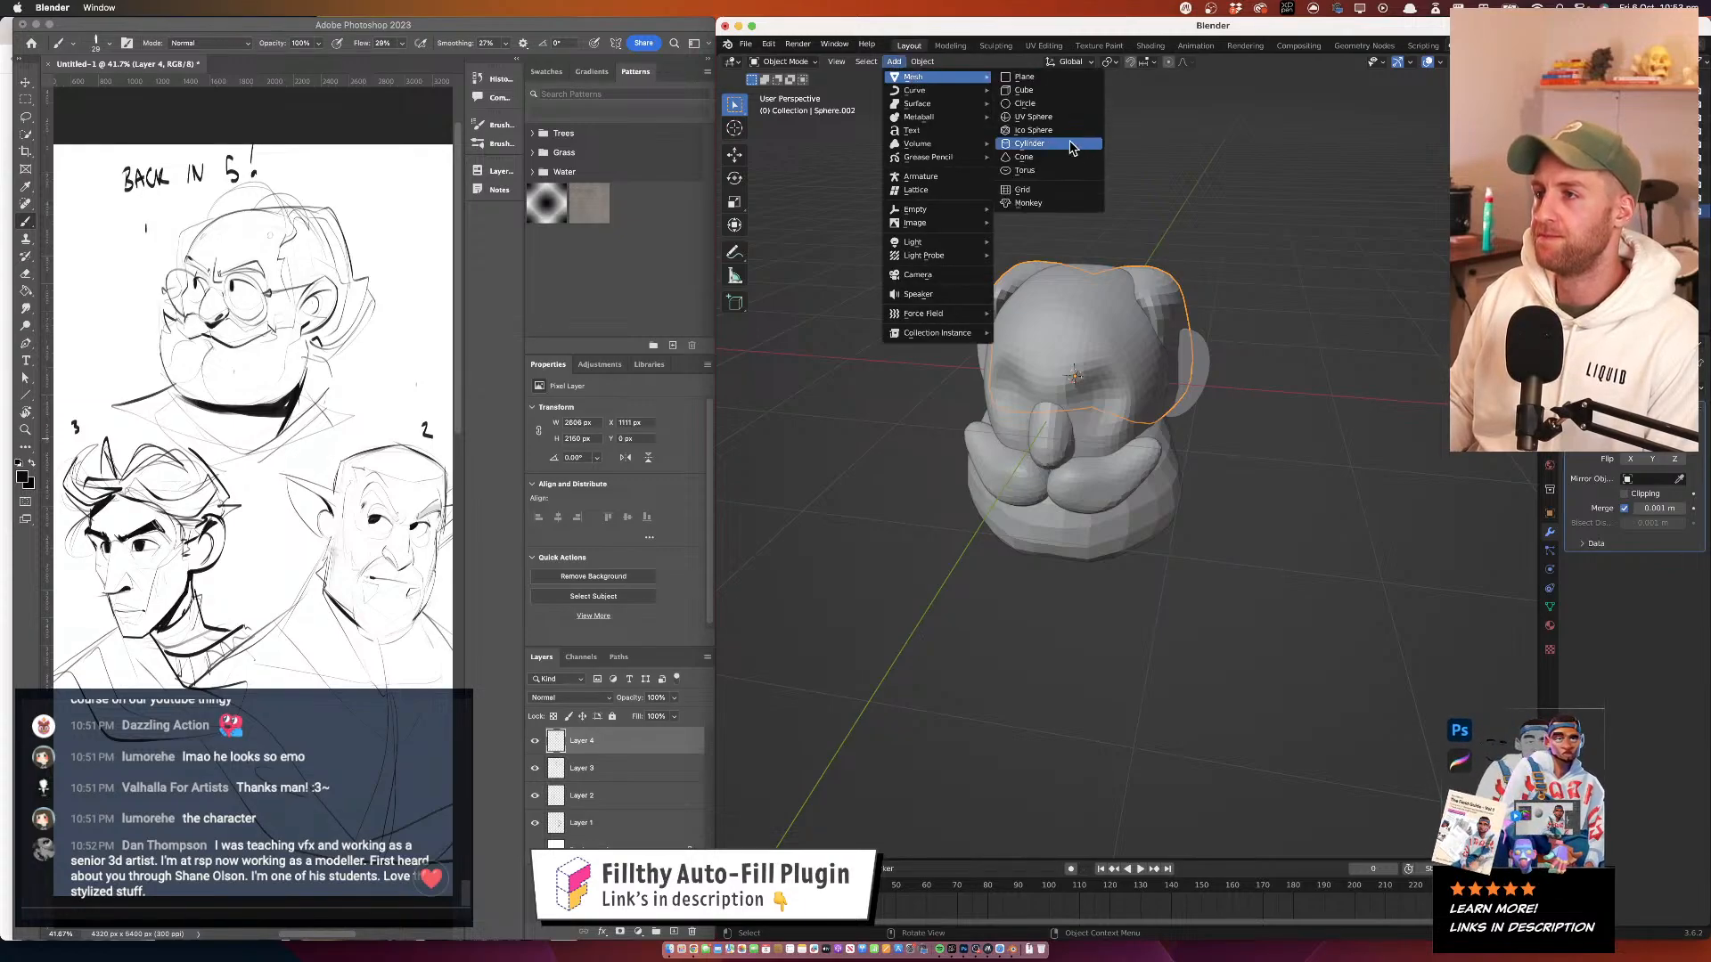
pyautogui.click(1034, 117)
pyautogui.press('s')
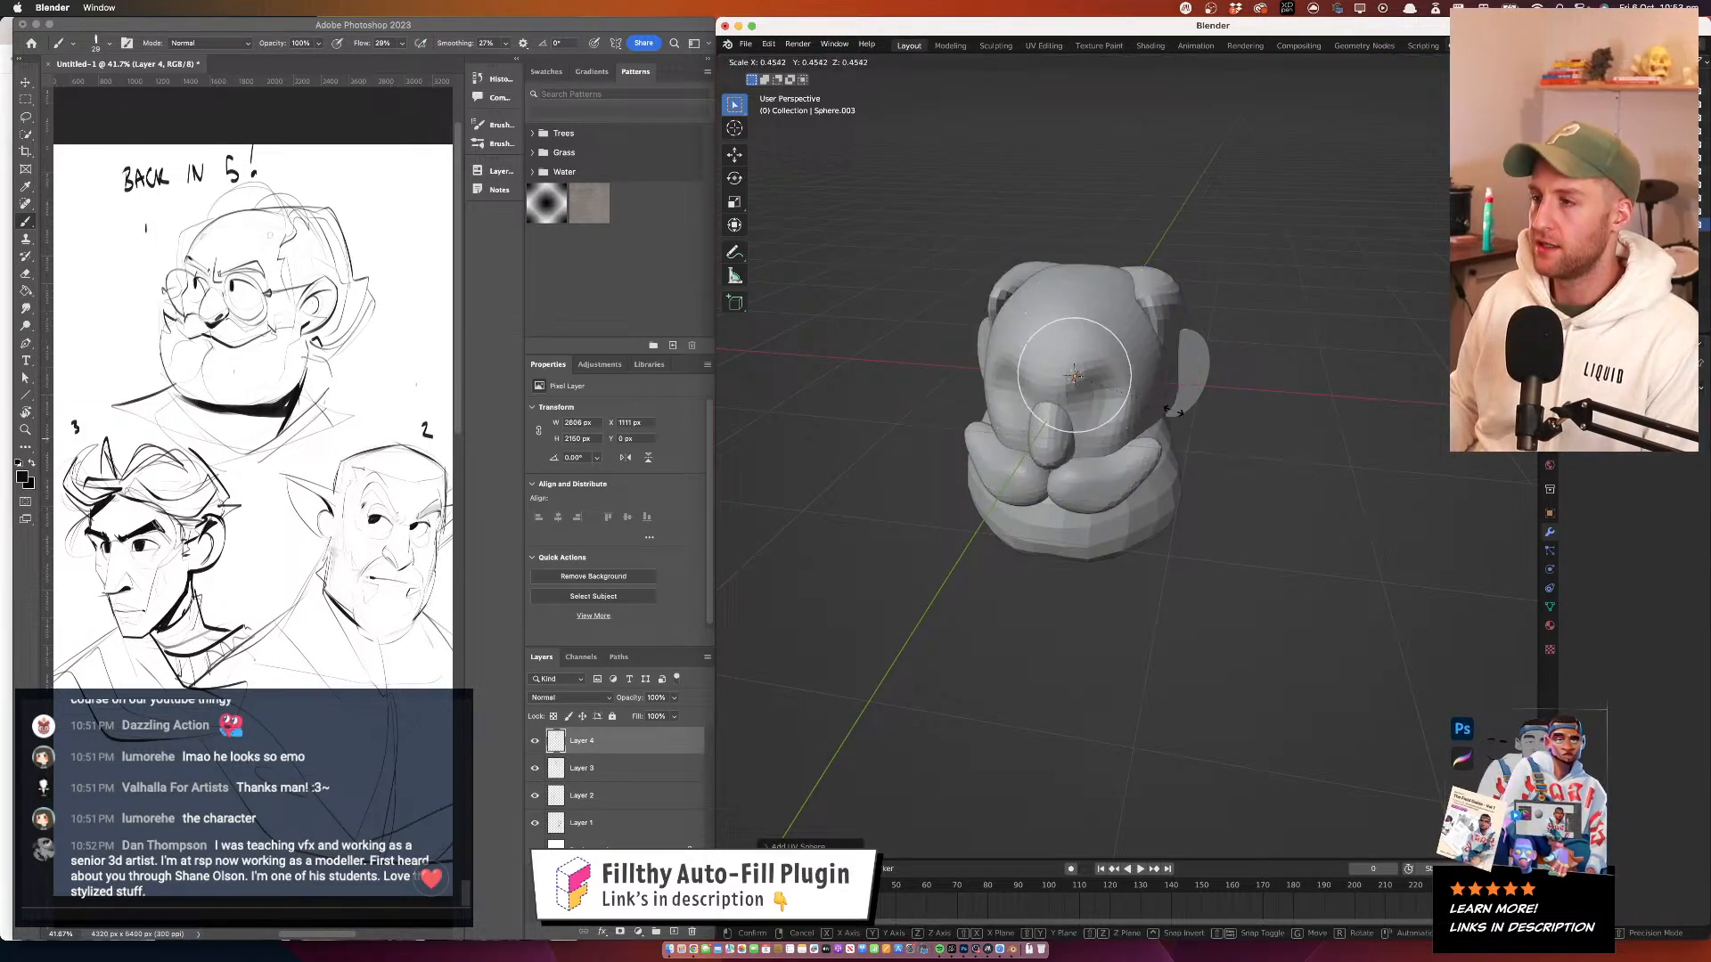
pyautogui.click(1132, 393)
# Move the sphere forward to the face in side view and sideways into the eye socket in front view
pyautogui.moveTo(1221, 376); pyautogui.dragTo(1124, 356)
pyautogui.press('KP_3')
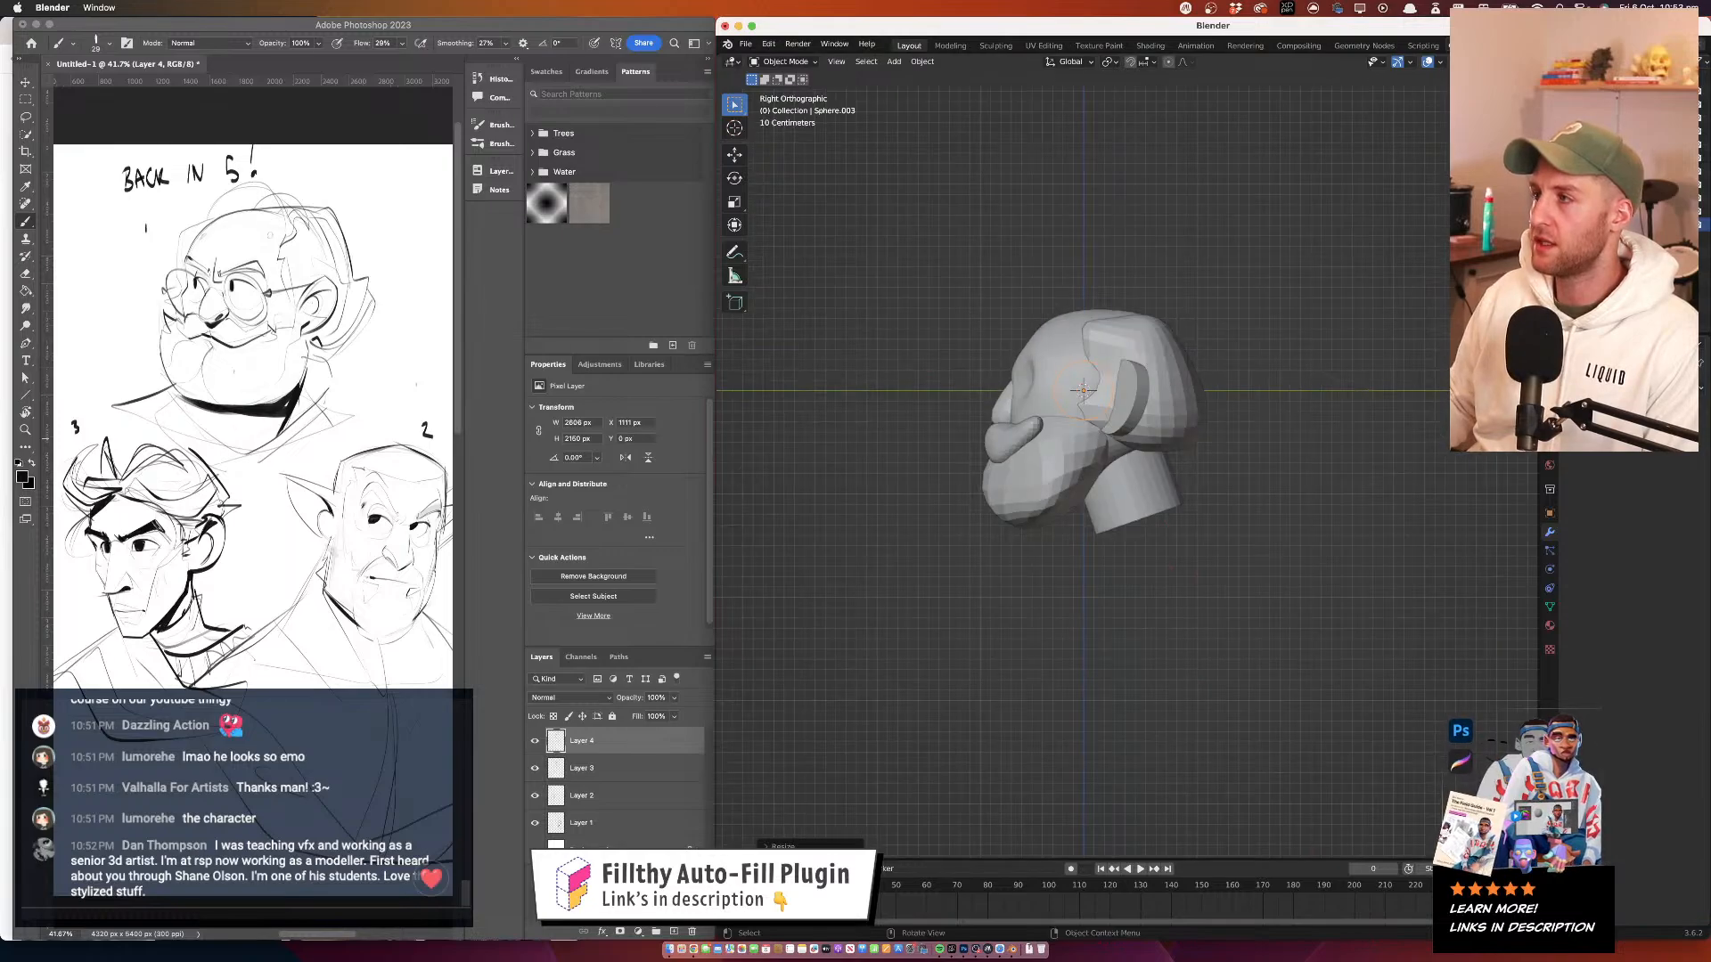
pyautogui.press('g')
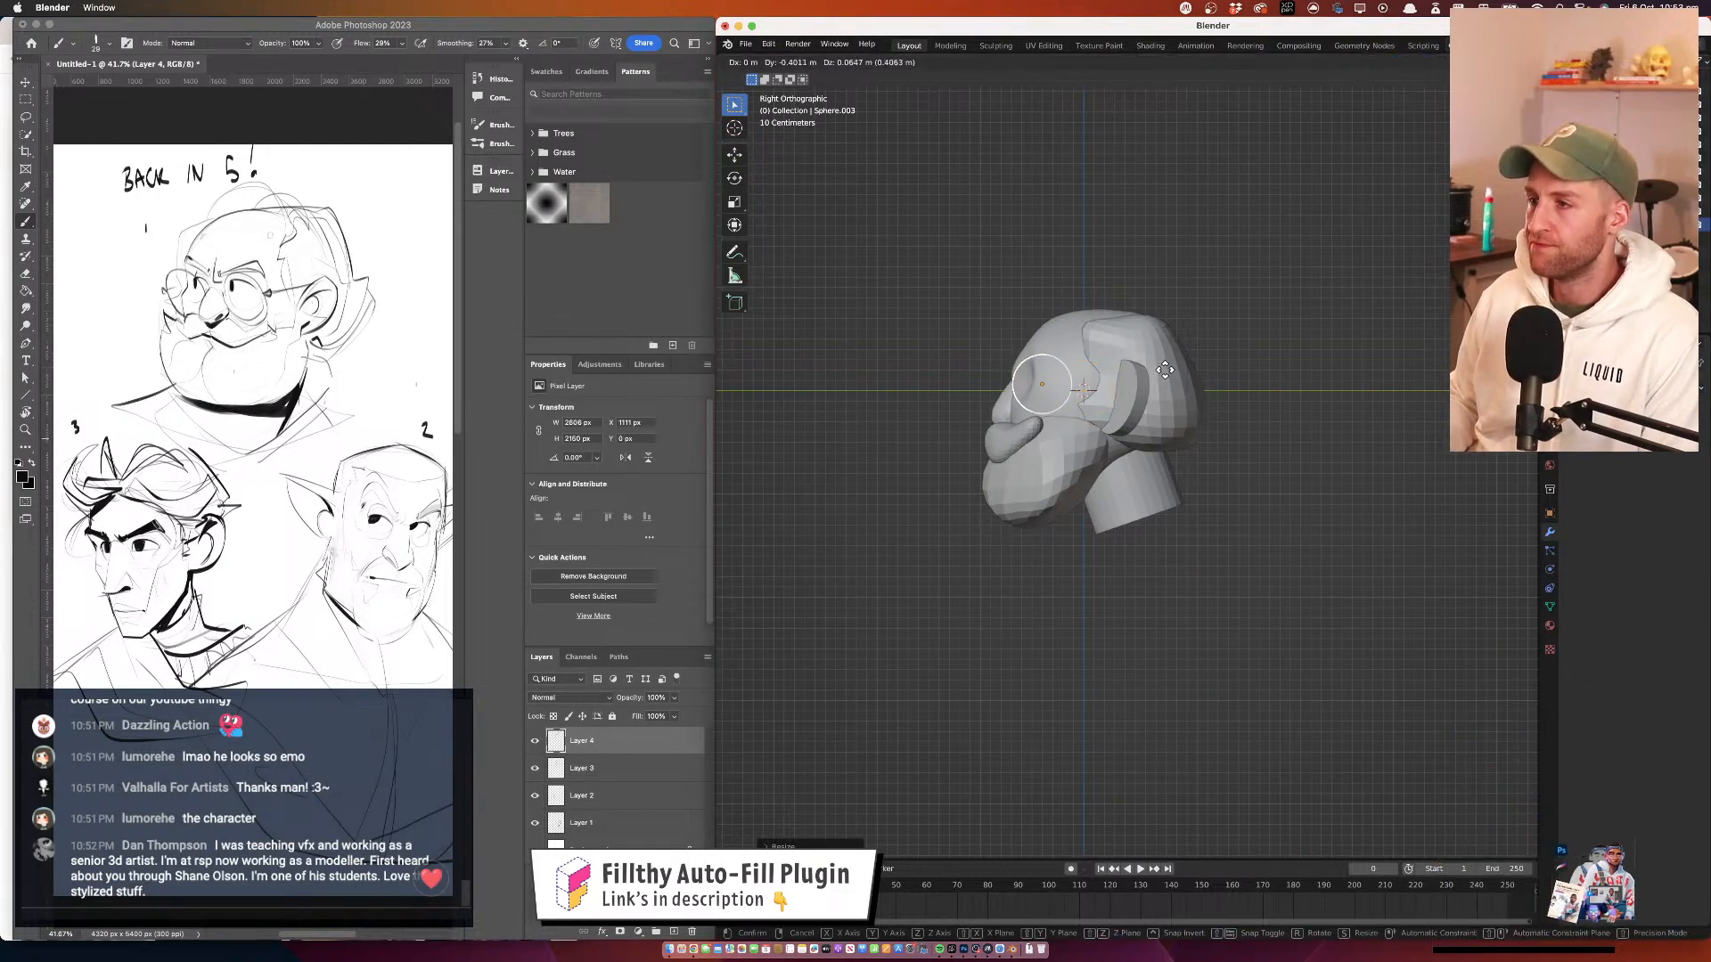
pyautogui.click(1161, 374)
pyautogui.press('KP_1')
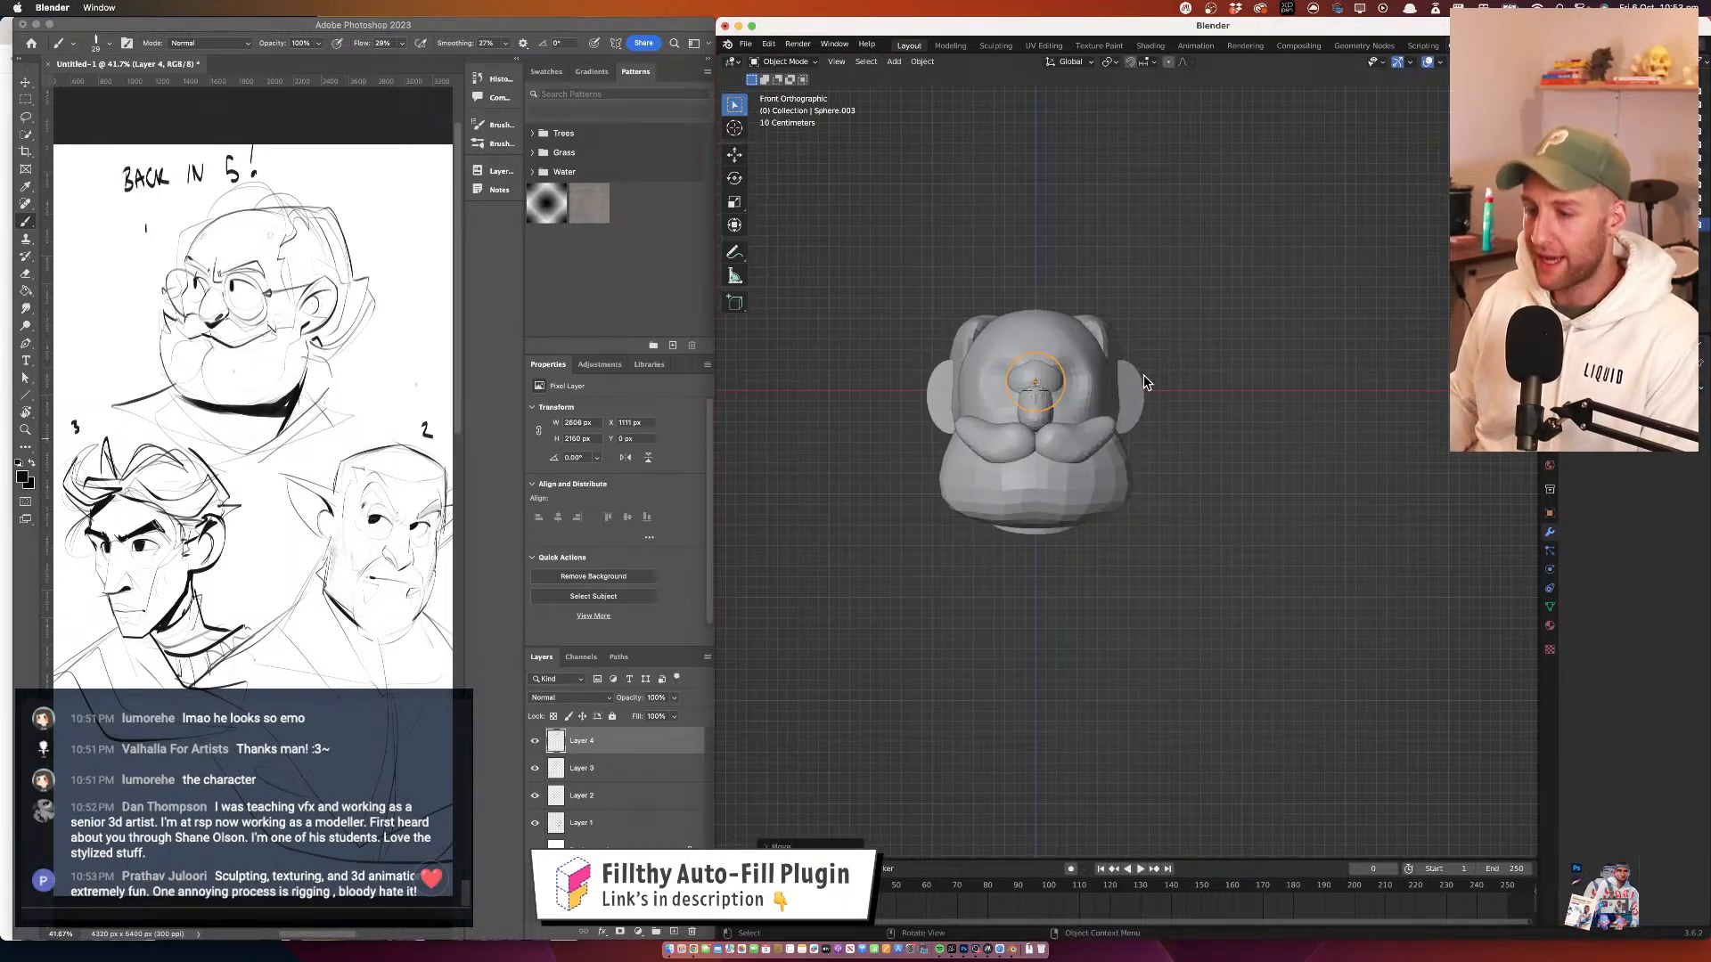
pyautogui.press('g')
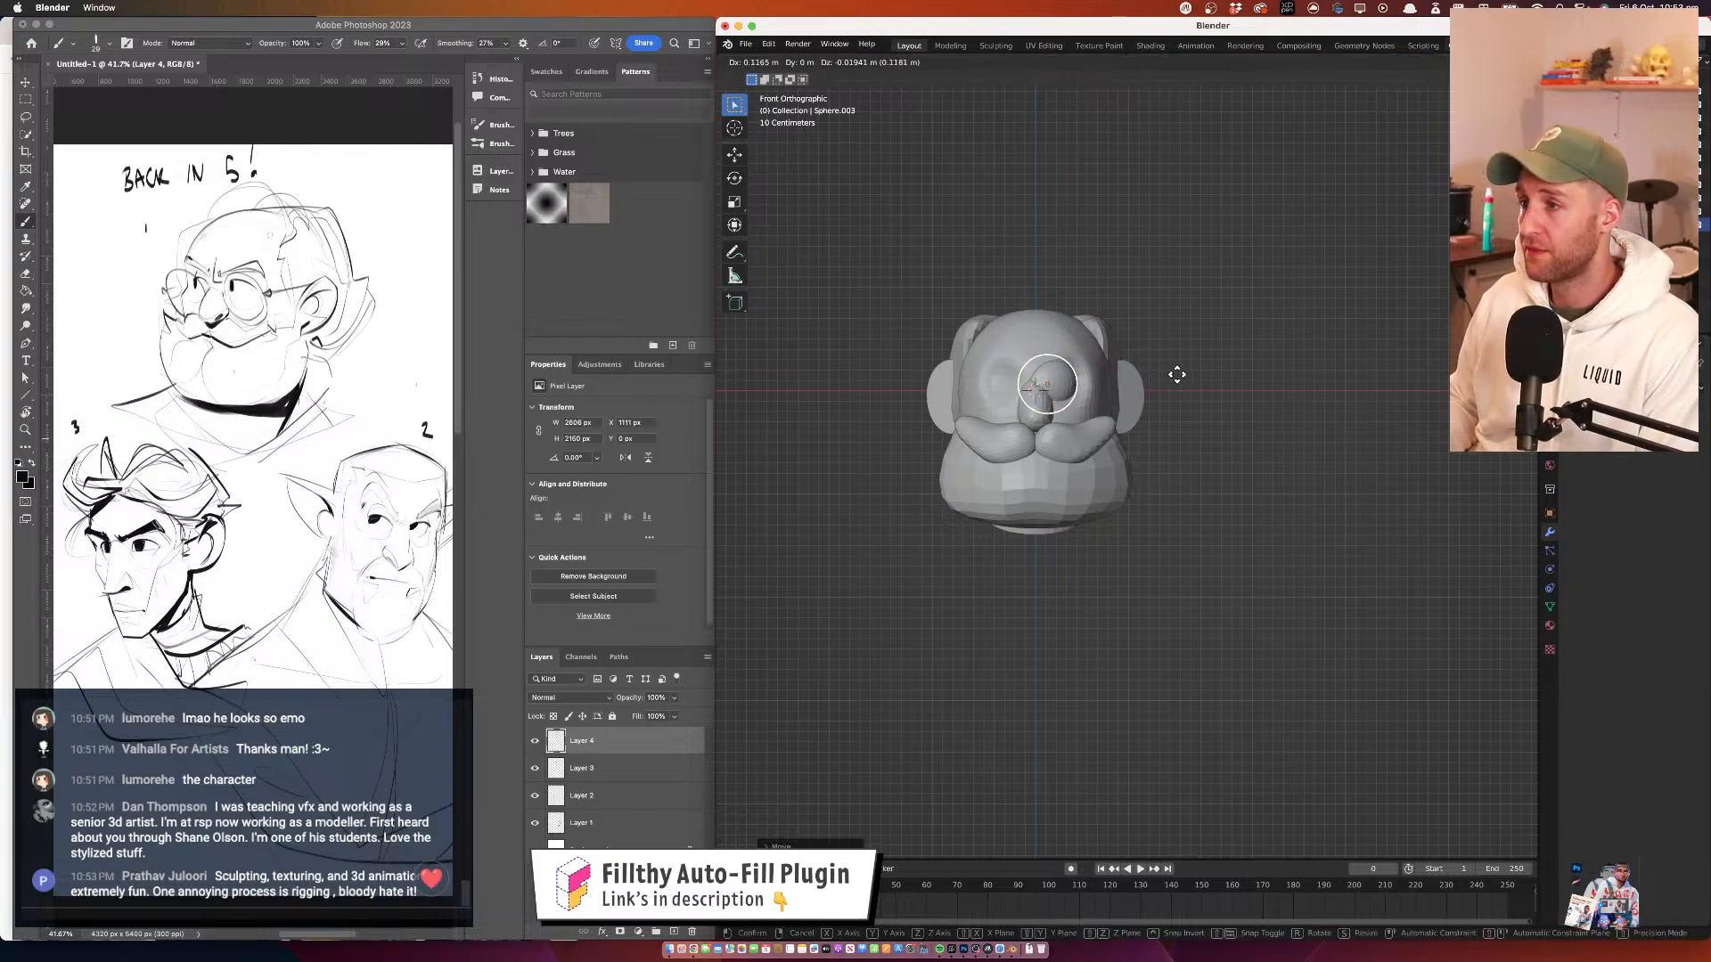
pyautogui.click(1191, 371)
# Refine the eyeball's position in its socket beside the nose, judging the fit from the front, side and perspective
pyautogui.press('KP_3')
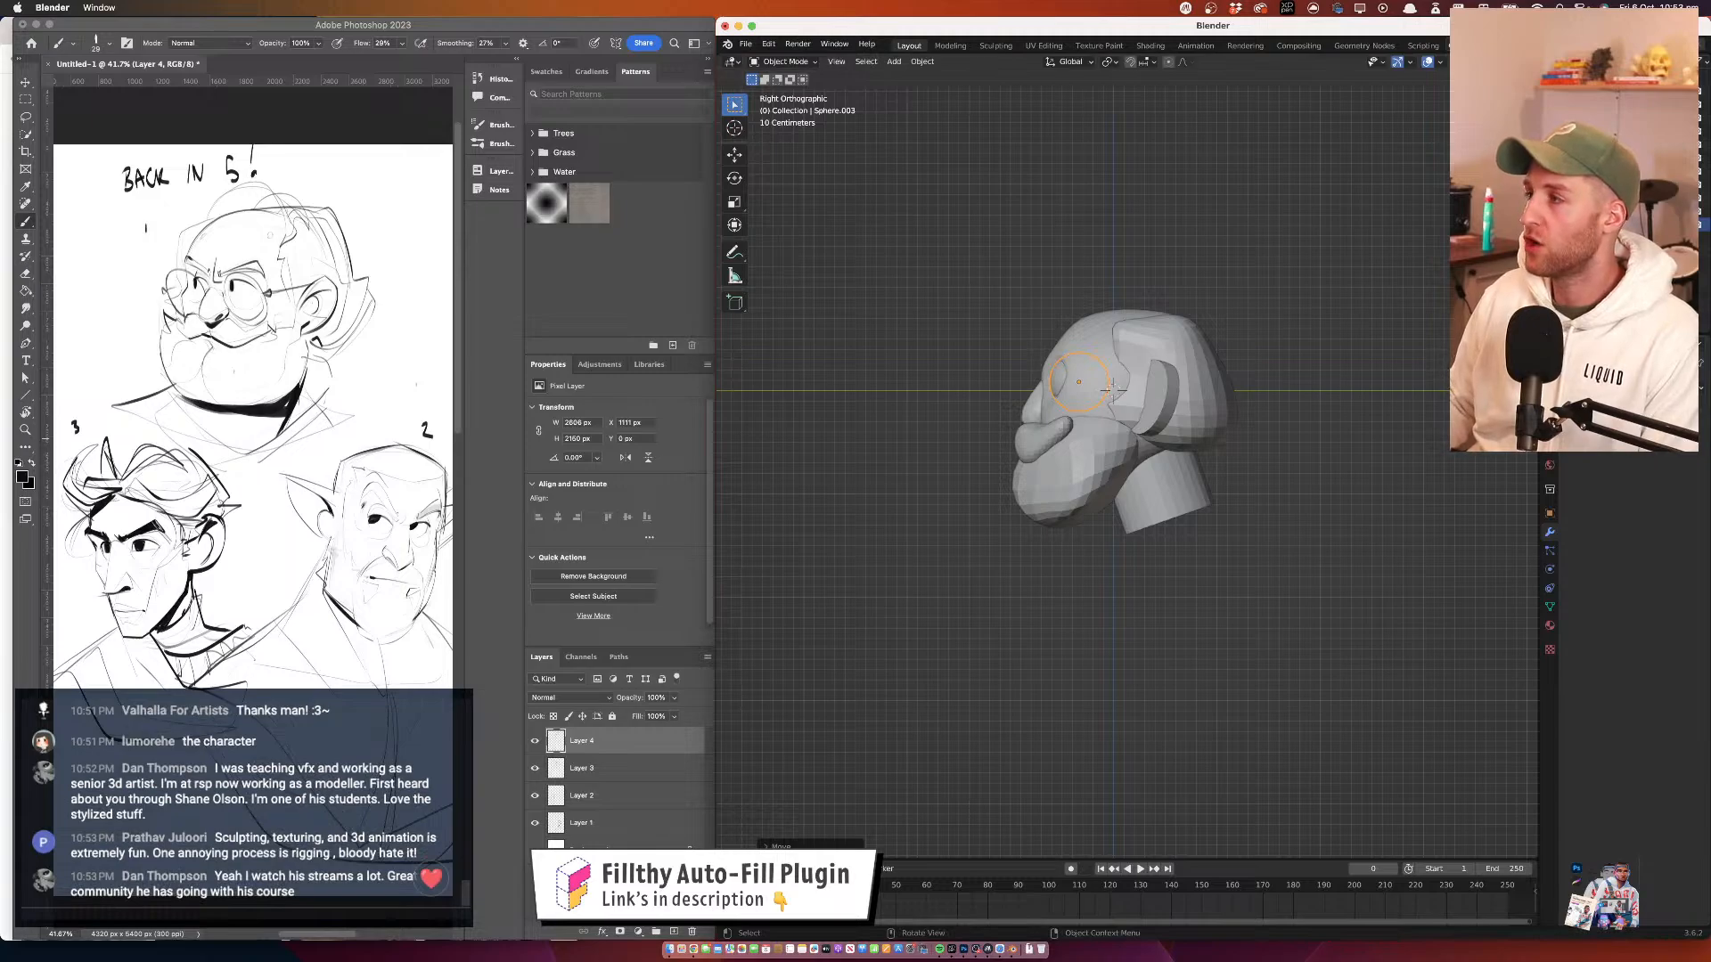
pyautogui.press('KP_1')
pyautogui.scroll(4, 1053, 343)
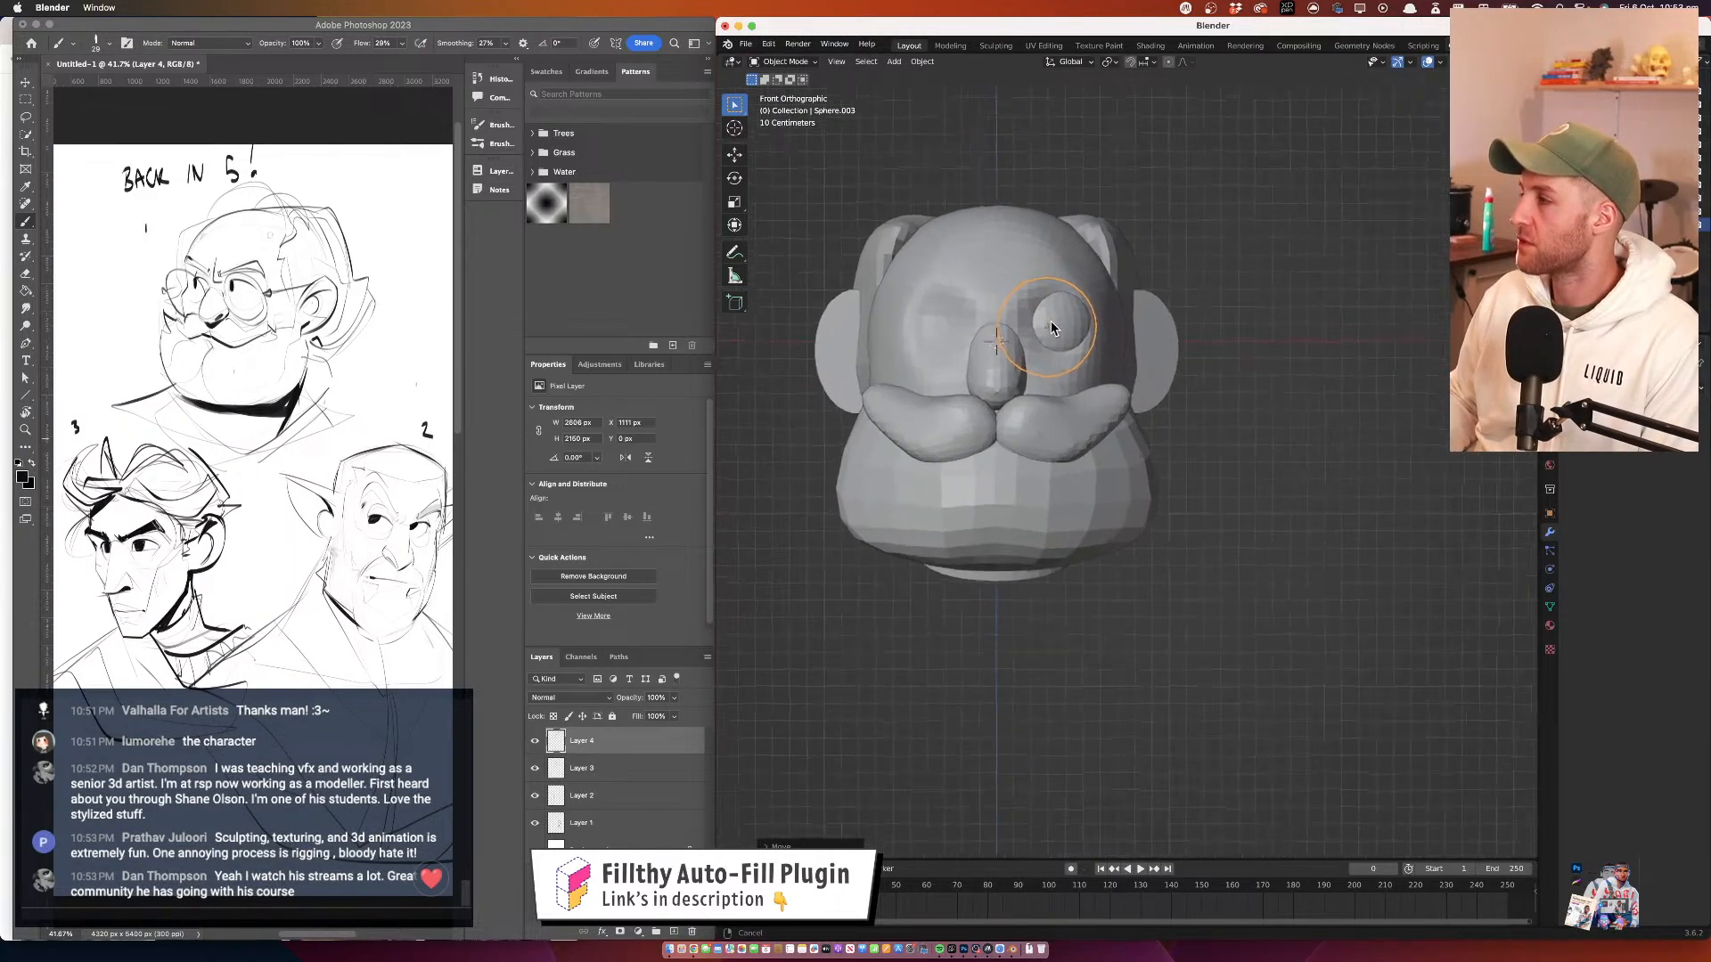
pyautogui.moveTo(1124, 292)
pyautogui.mouseDown()
pyautogui.moveTo(1112, 328)
pyautogui.moveTo(1126, 301)
pyautogui.mouseUp()
pyautogui.scroll(-3, 1110, 325)
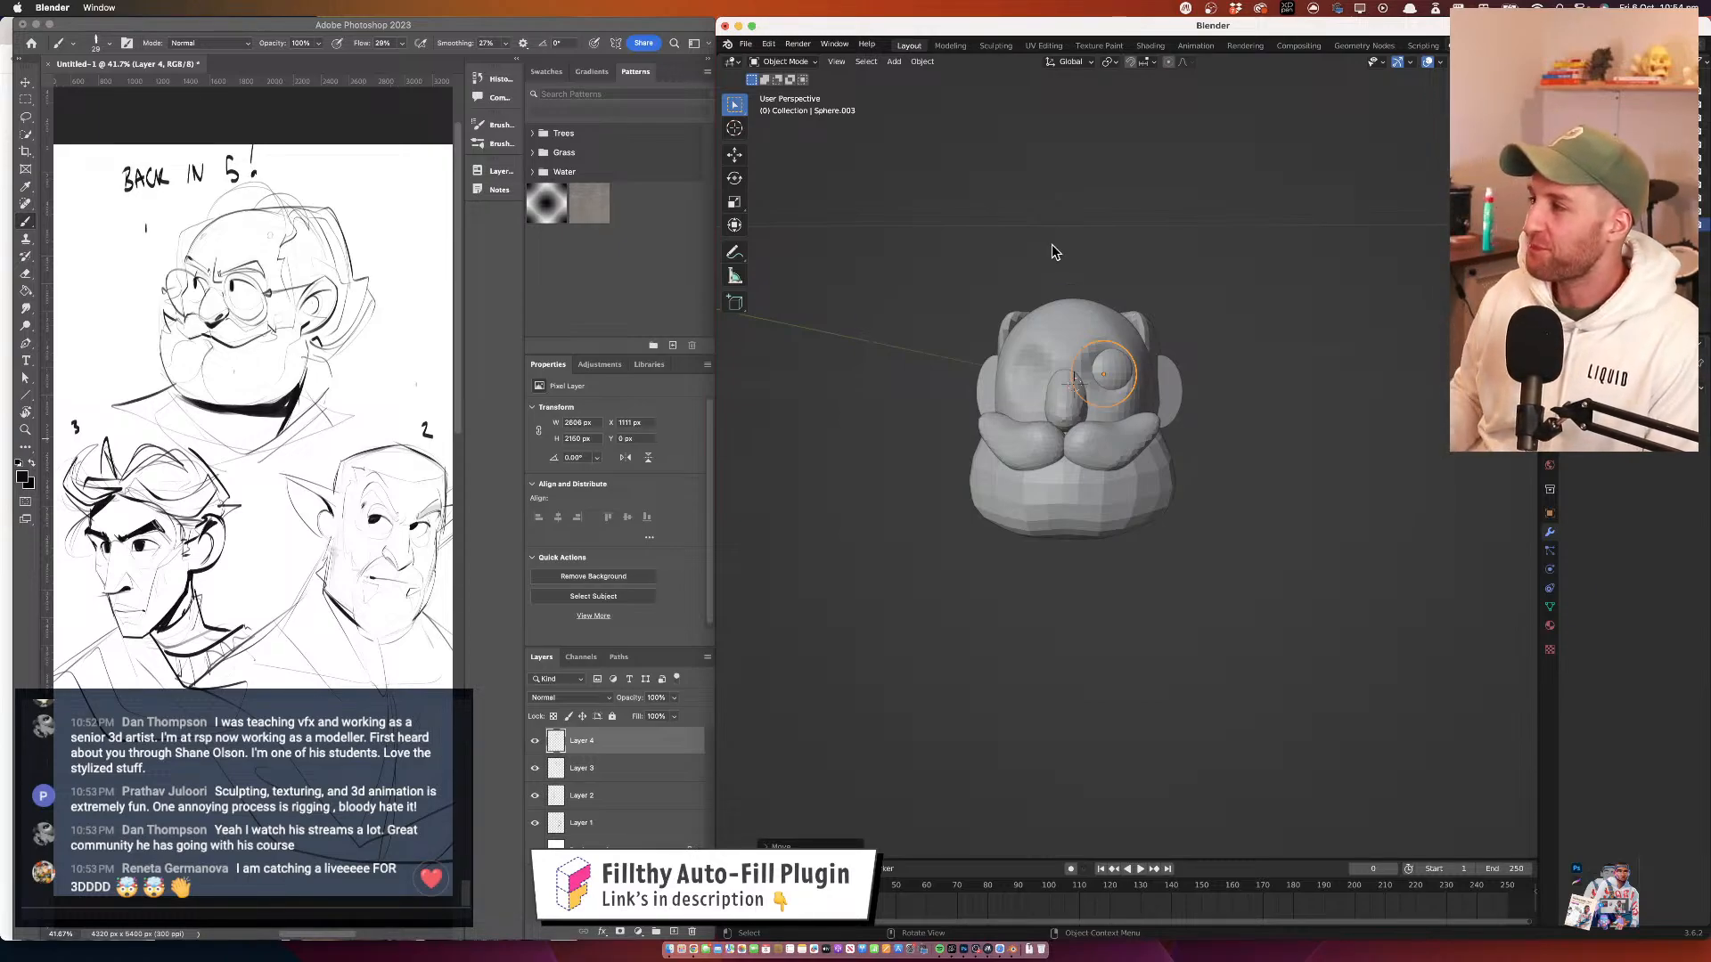
pyautogui.scroll(3, 1139, 281)
pyautogui.moveTo(1139, 281); pyautogui.dragTo(1090, 305)
pyautogui.press('g')
pyautogui.click(1070, 365)
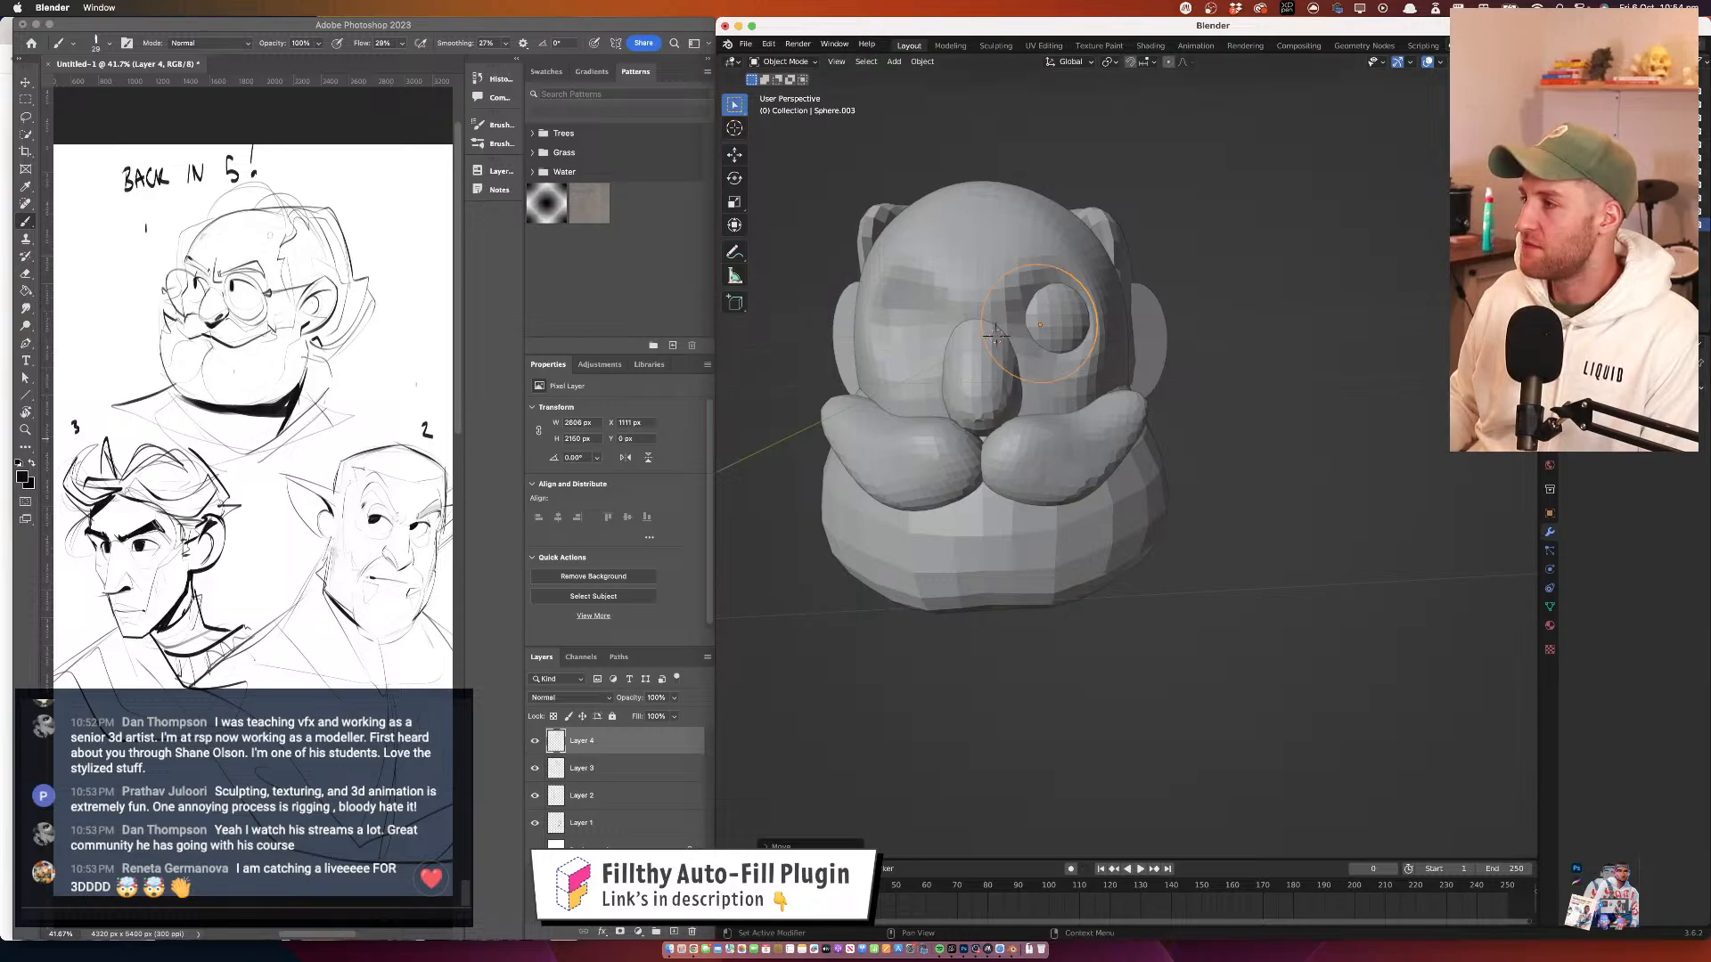
# Add a Mirror modifier to the eyeball with the head (Cube) as its mirror object
pyautogui.click(1613, 388)
pyautogui.click(1426, 543)
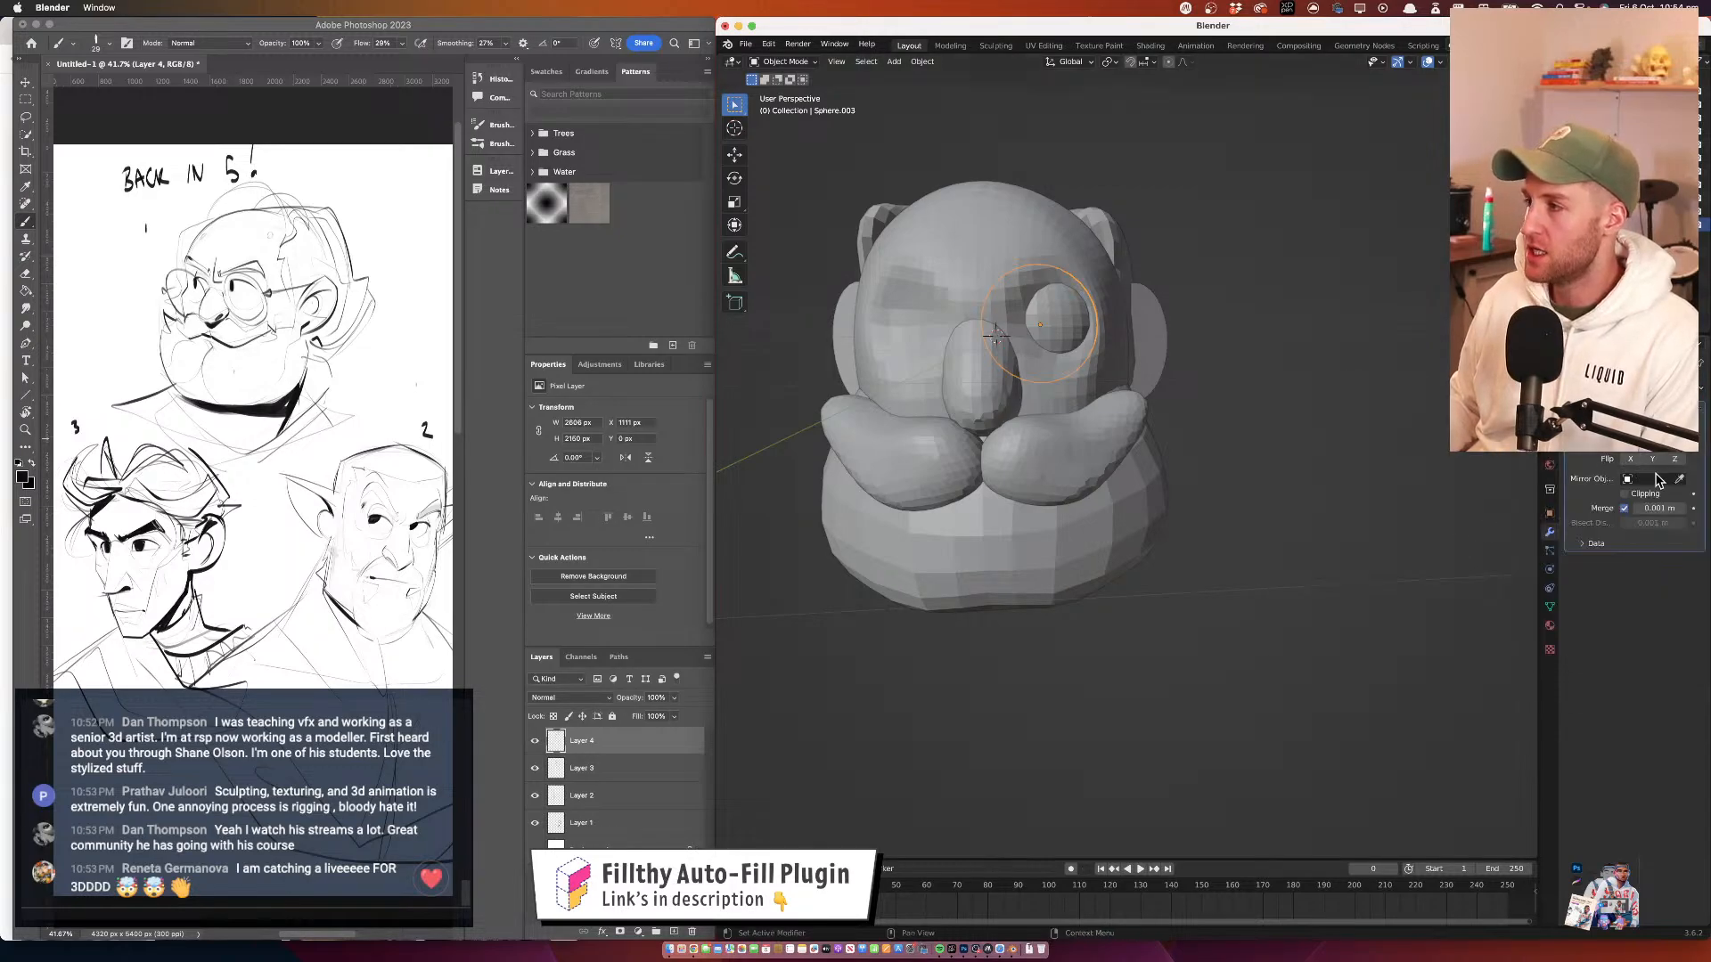
pyautogui.click(974, 272)
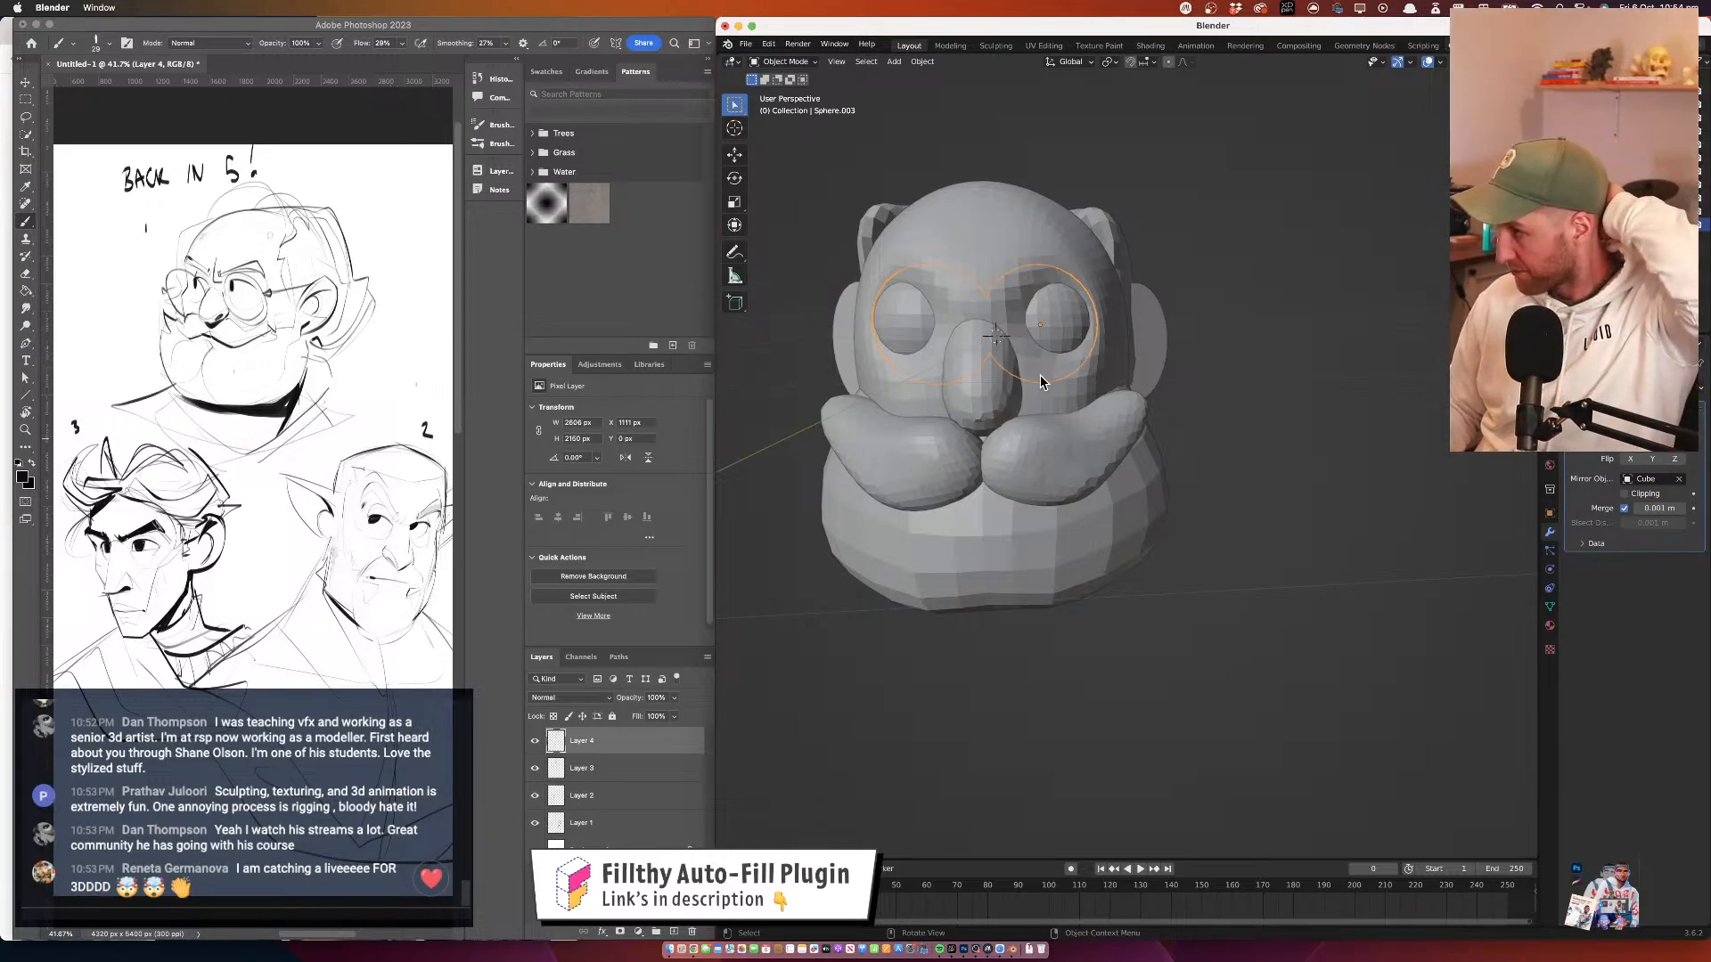
# Adjust the placement of the mirrored eyeballs in their sockets, and select the head
pyautogui.press('g')
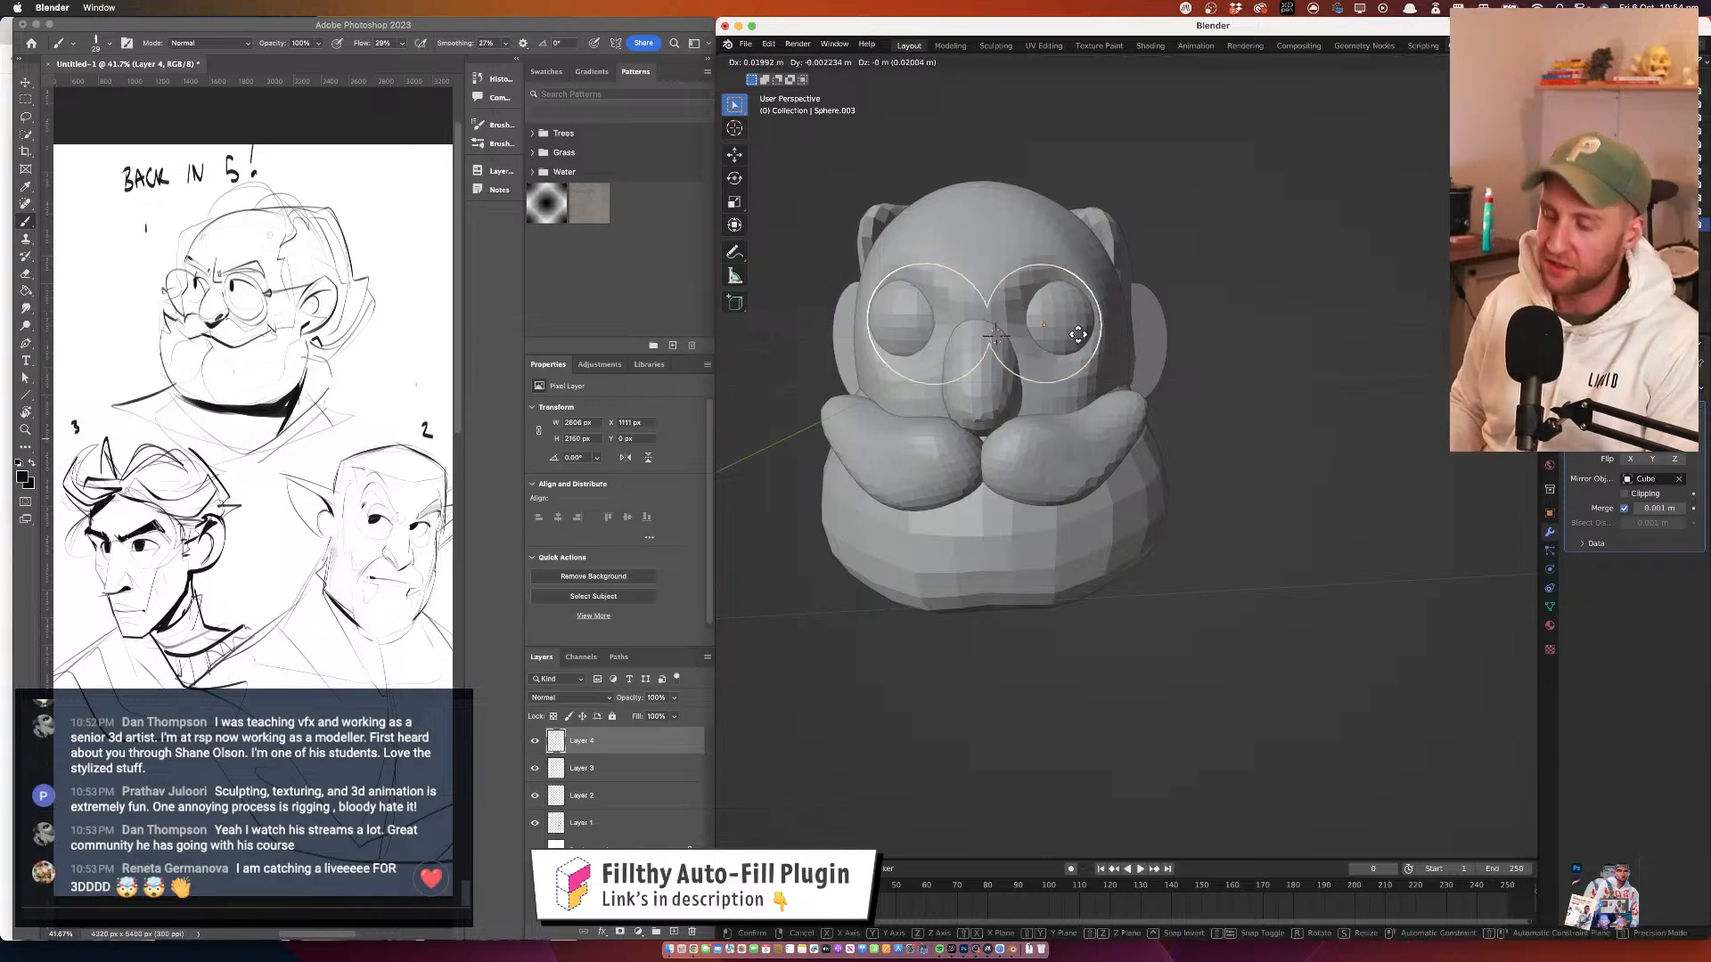
pyautogui.click(1072, 338)
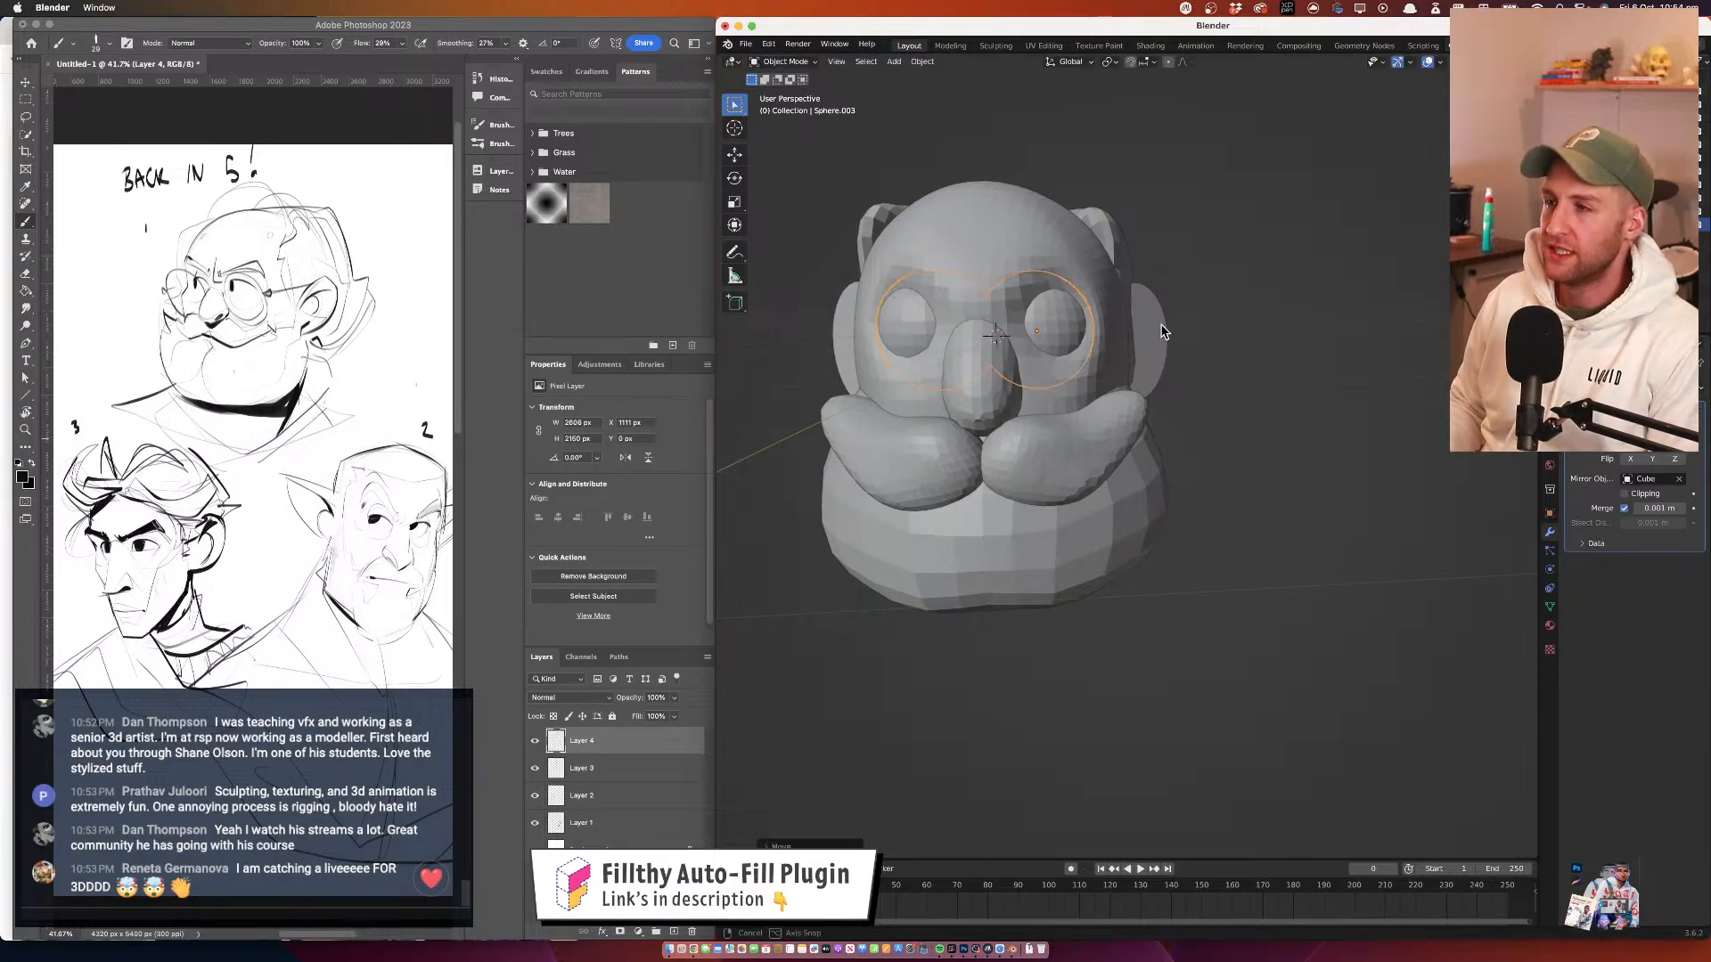
pyautogui.click(1007, 268)
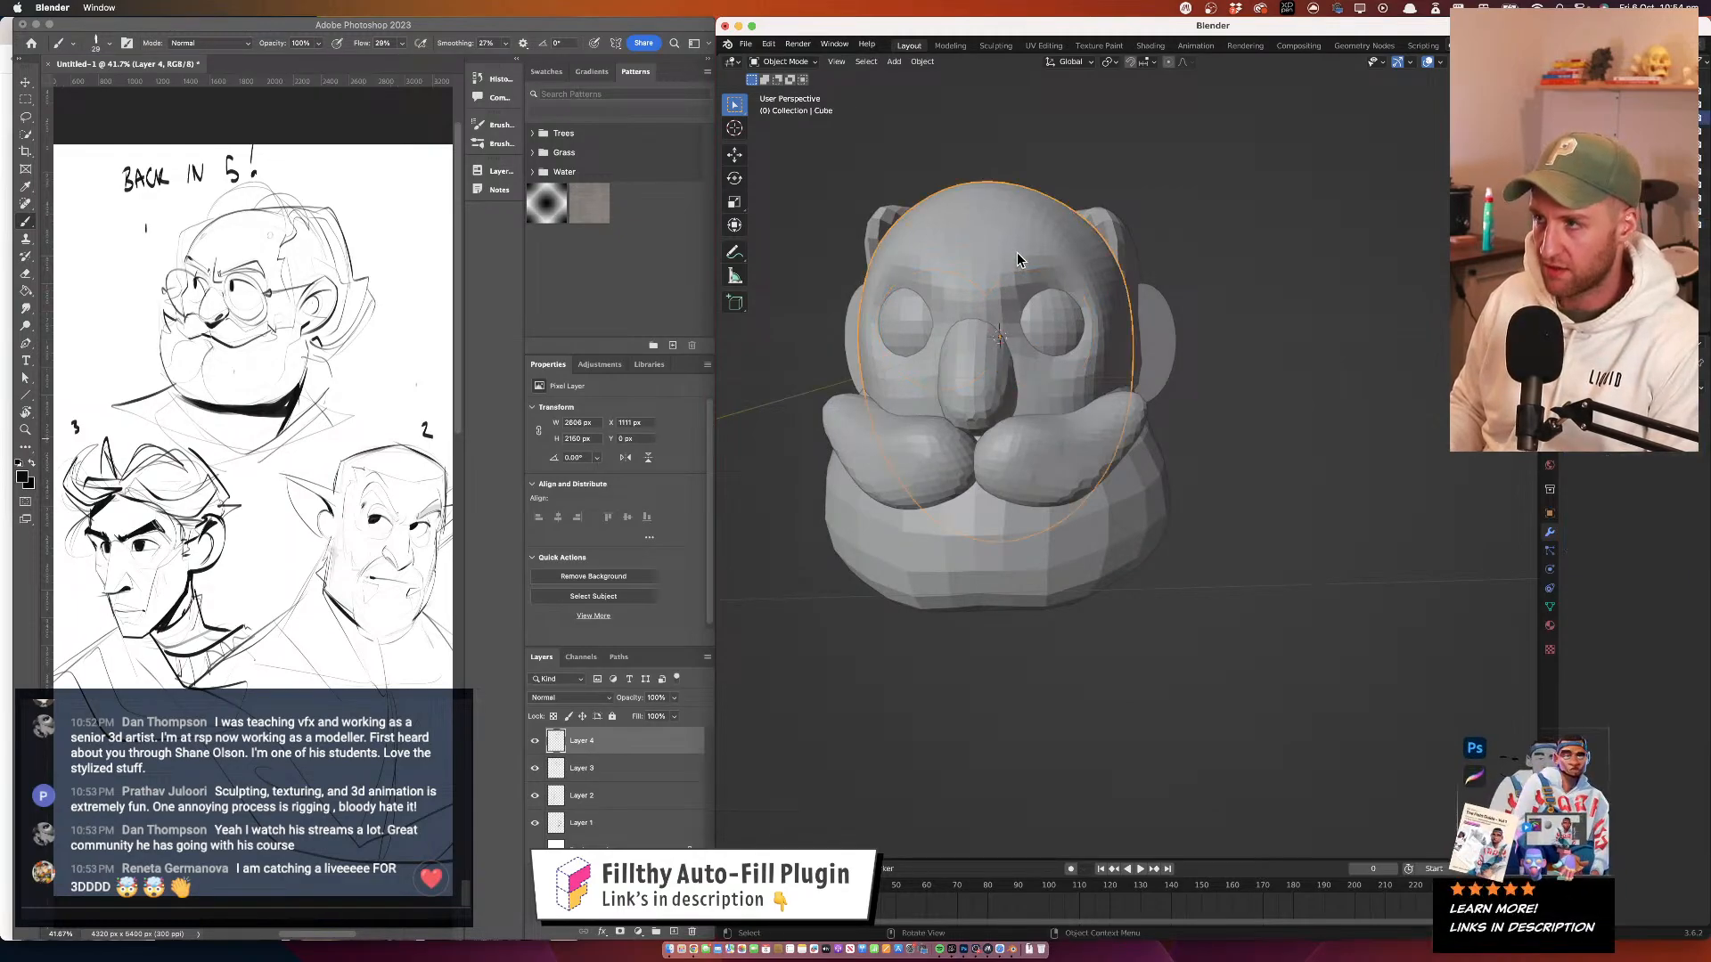
pyautogui.press('super+q')
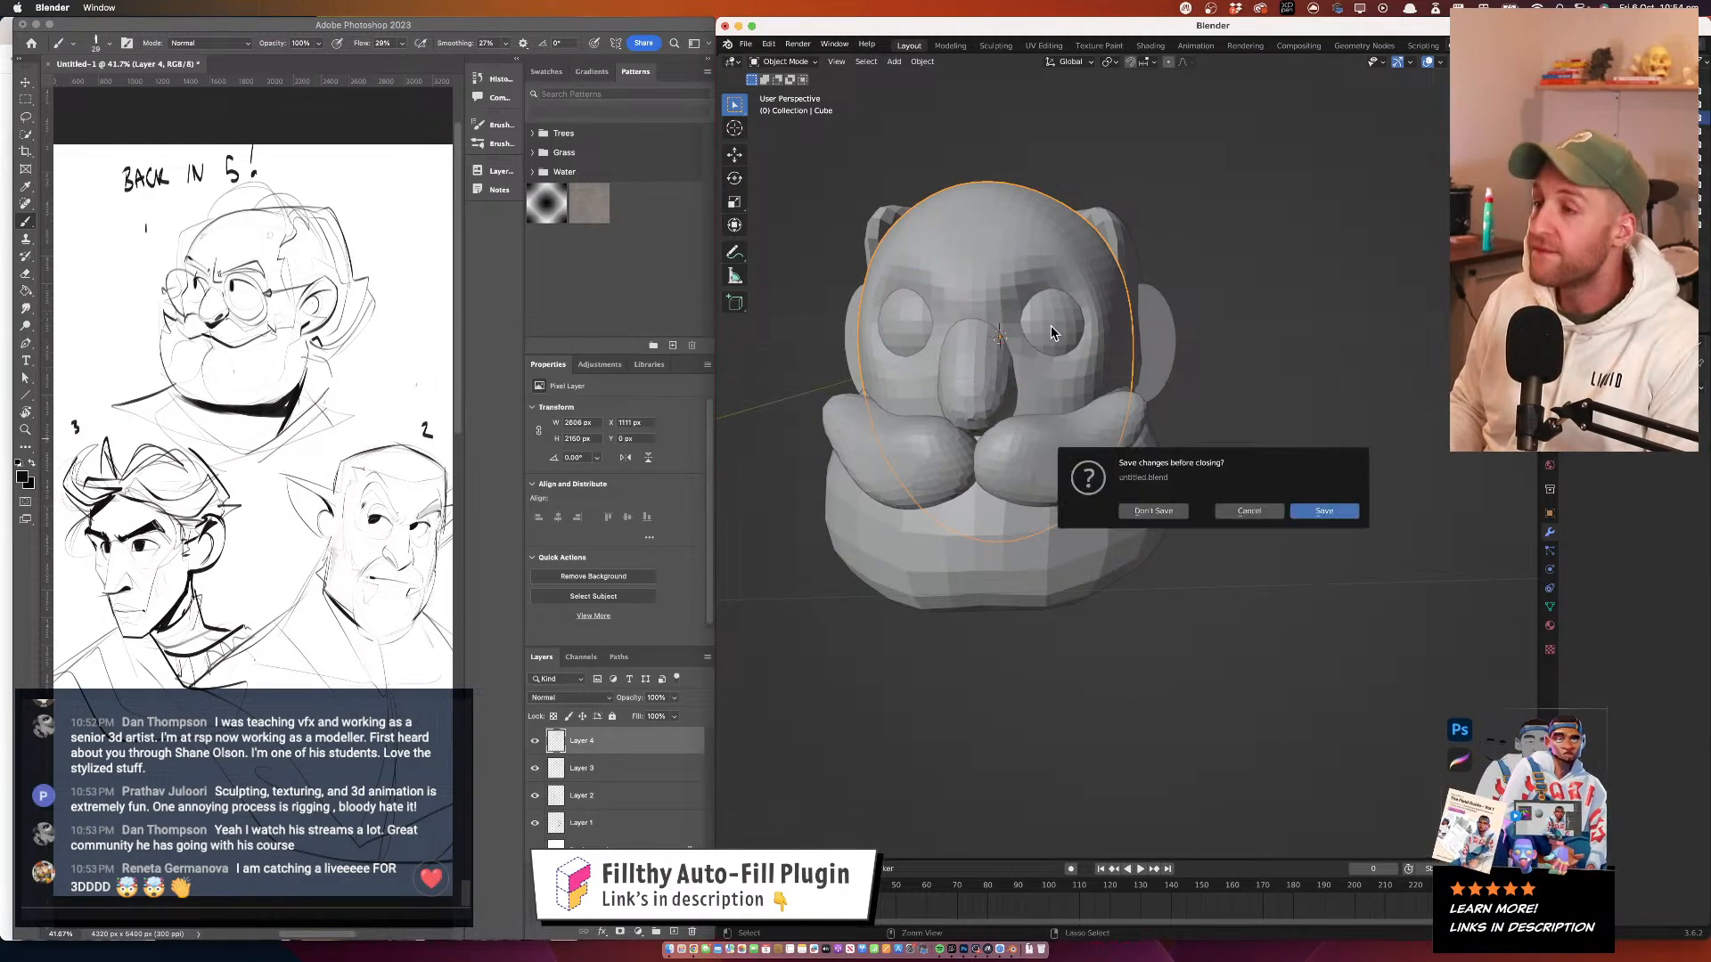
pyautogui.click(1252, 512)
pyautogui.press('super+q')
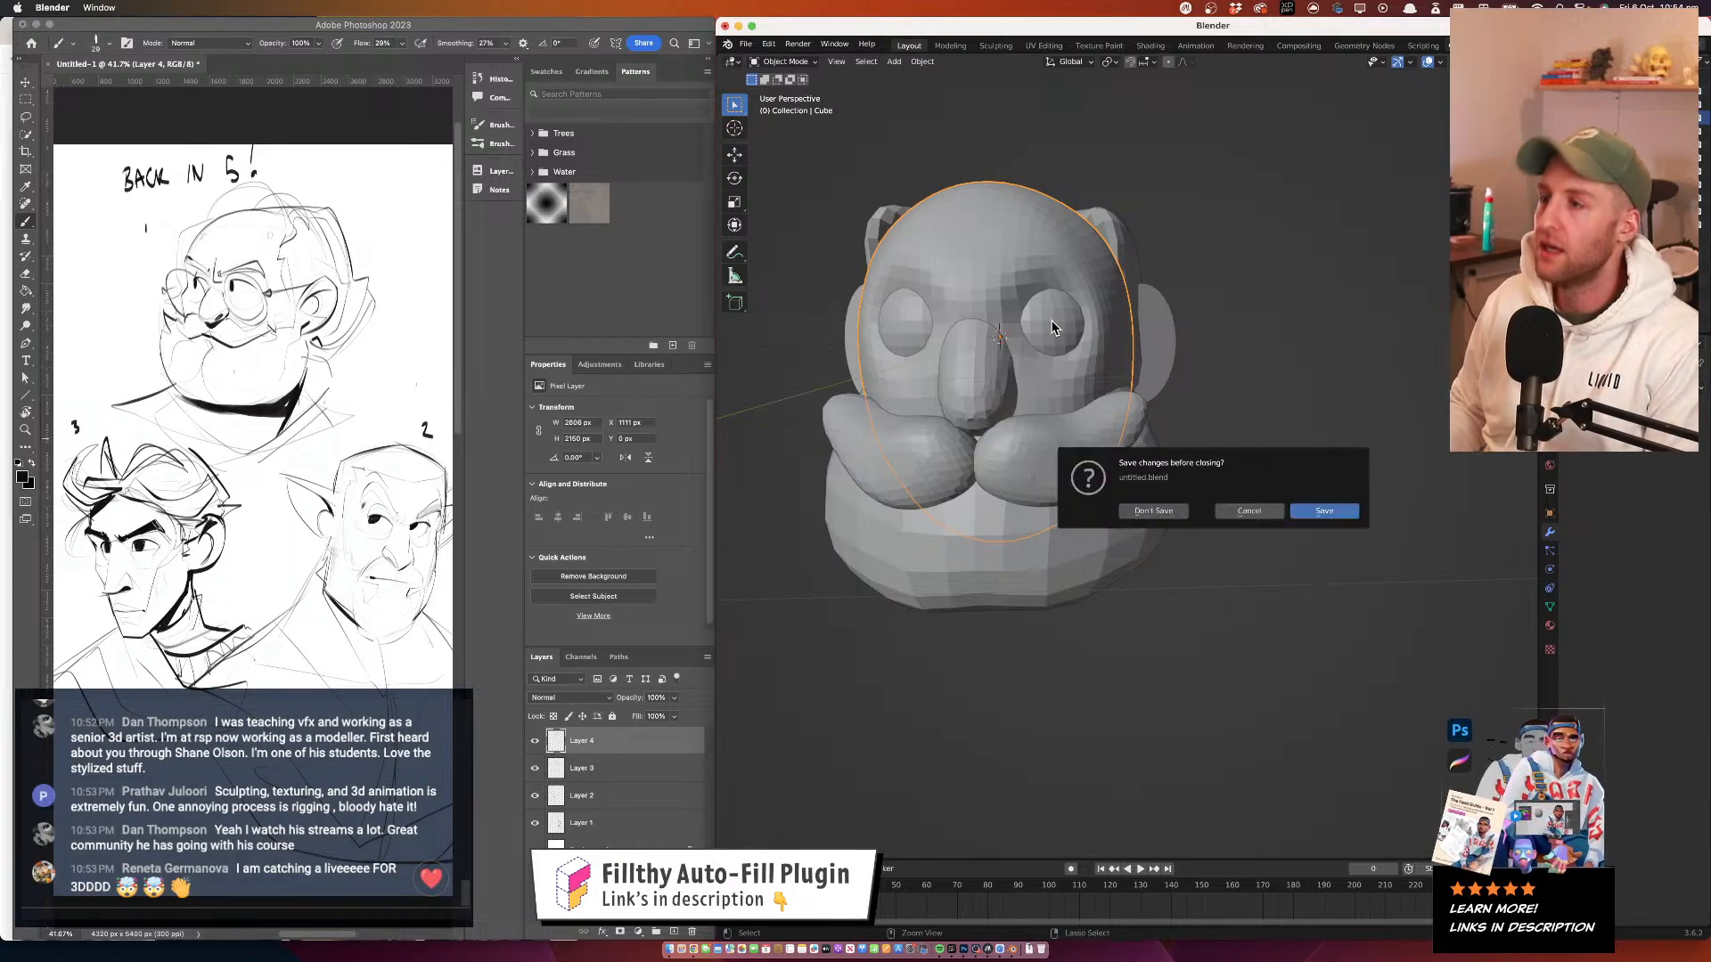
pyautogui.click(1249, 511)
# Put the head in Sculpt Mode and shape the brow and eye sockets around the eyeballs with the Grab brush
pyautogui.click(784, 62)
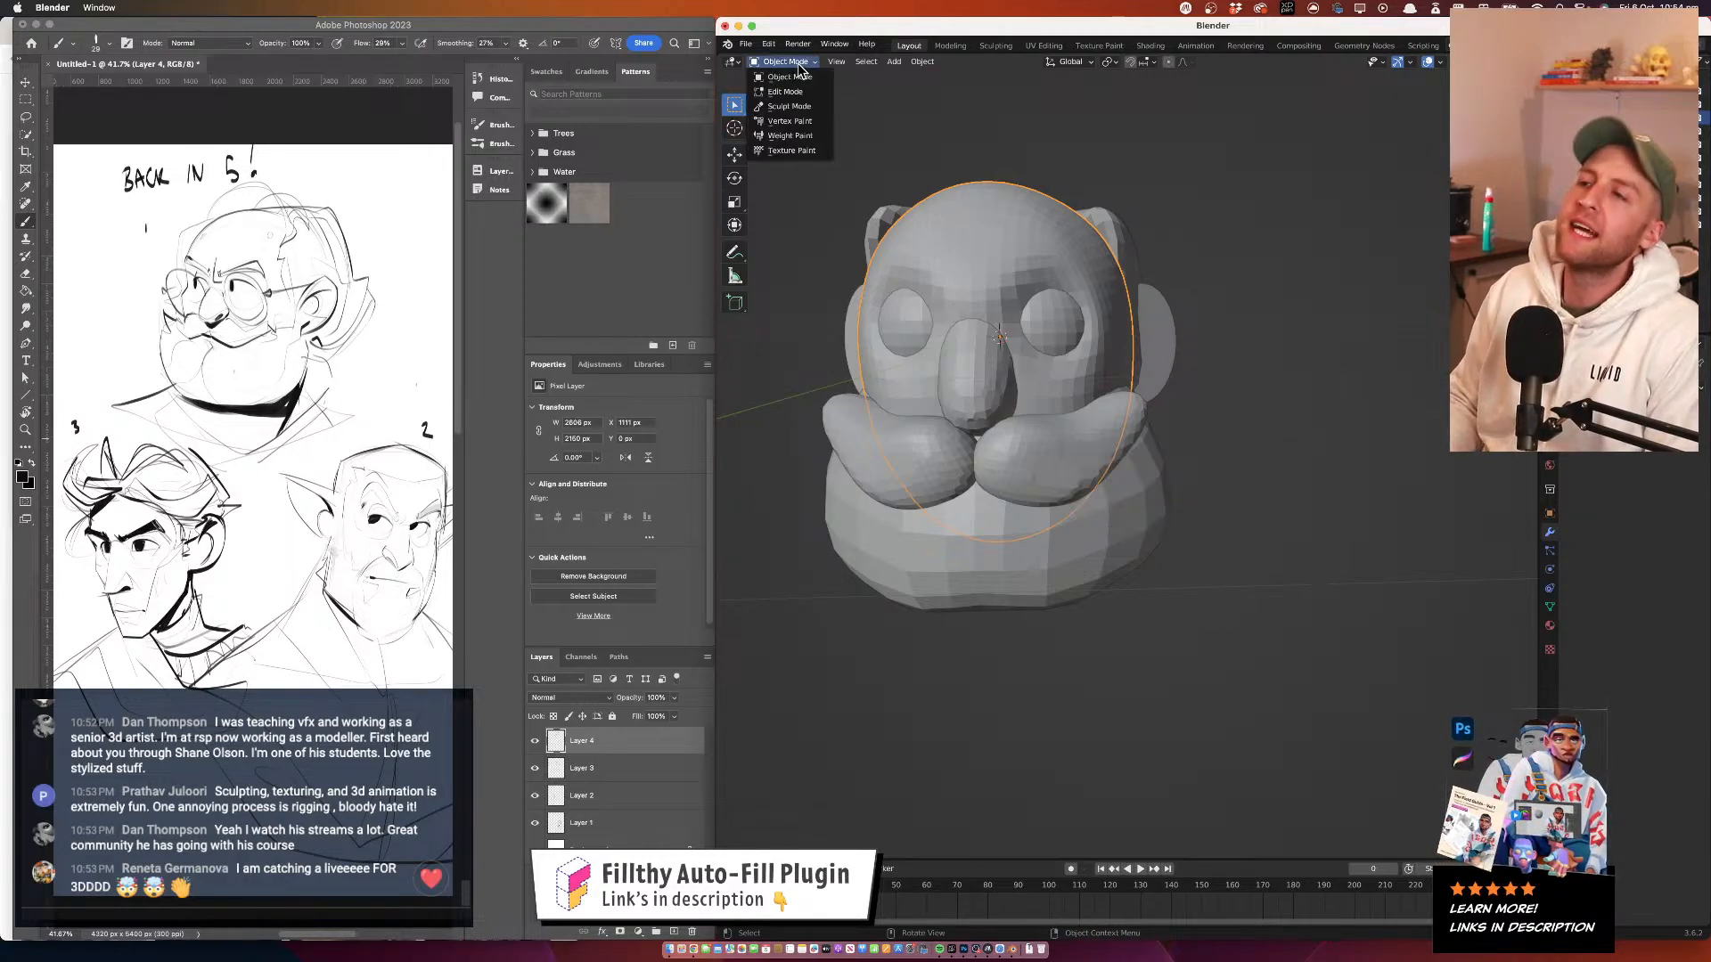
pyautogui.click(790, 106)
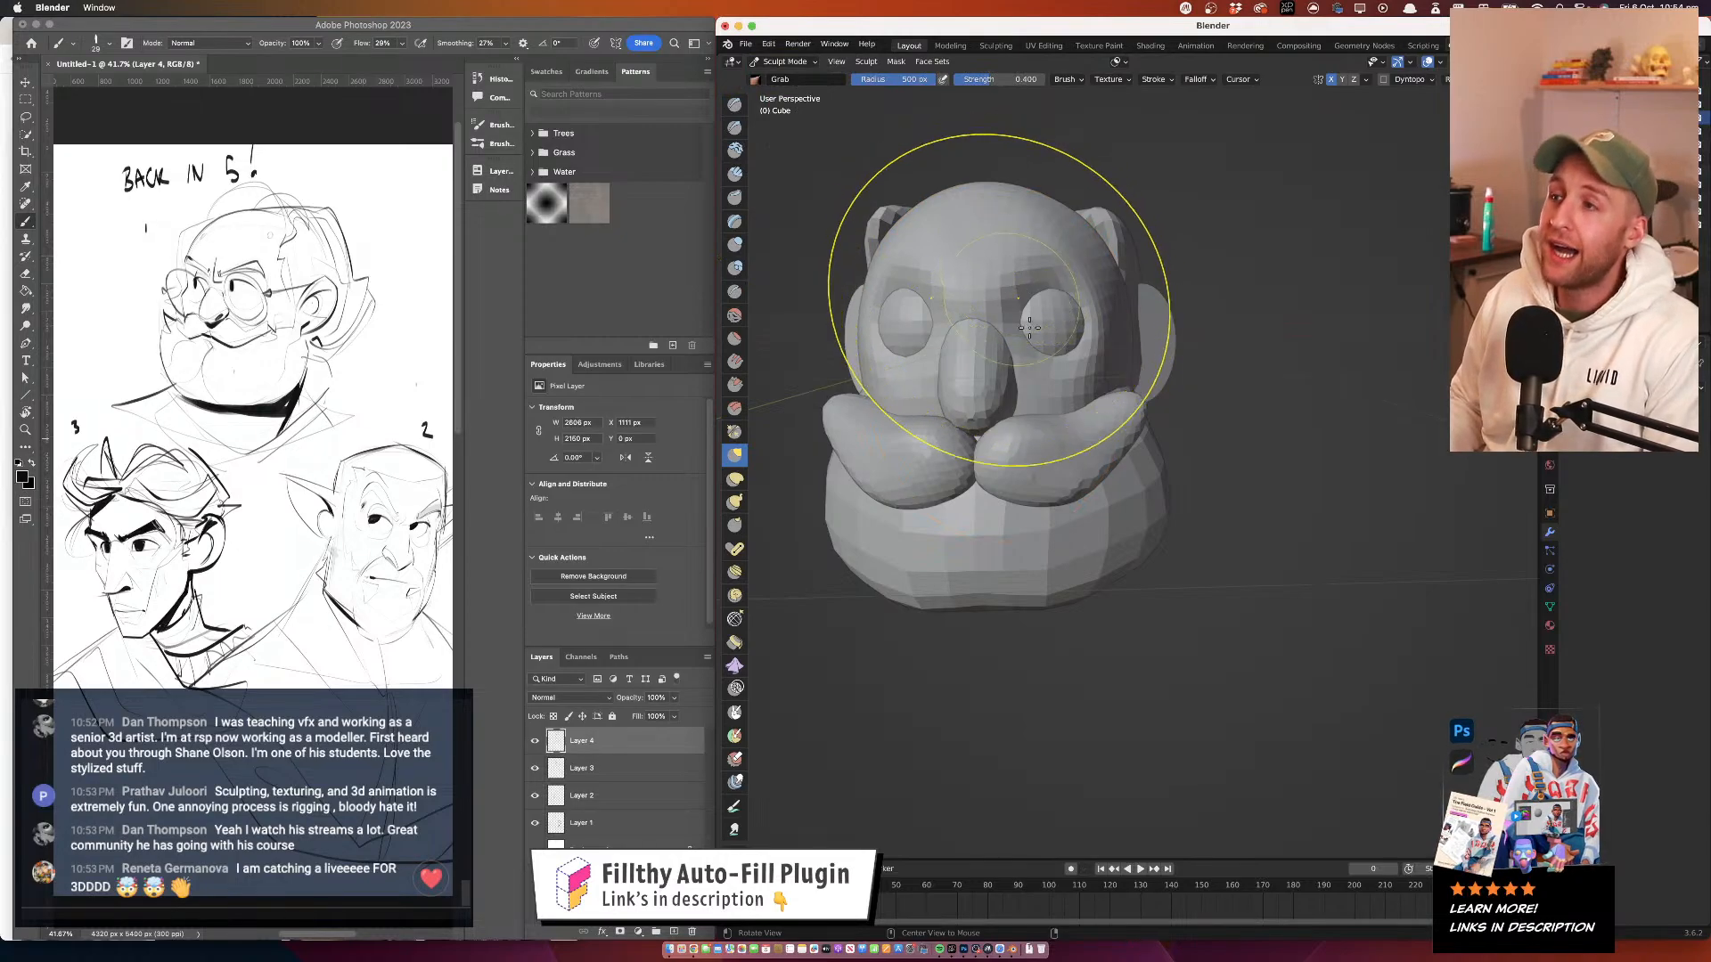
pyautogui.hotkey('alt', 'q')
pyautogui.moveTo(1175, 293); pyautogui.dragTo(1053, 314)
pyautogui.moveTo(1054, 314); pyautogui.dragTo(1176, 312)
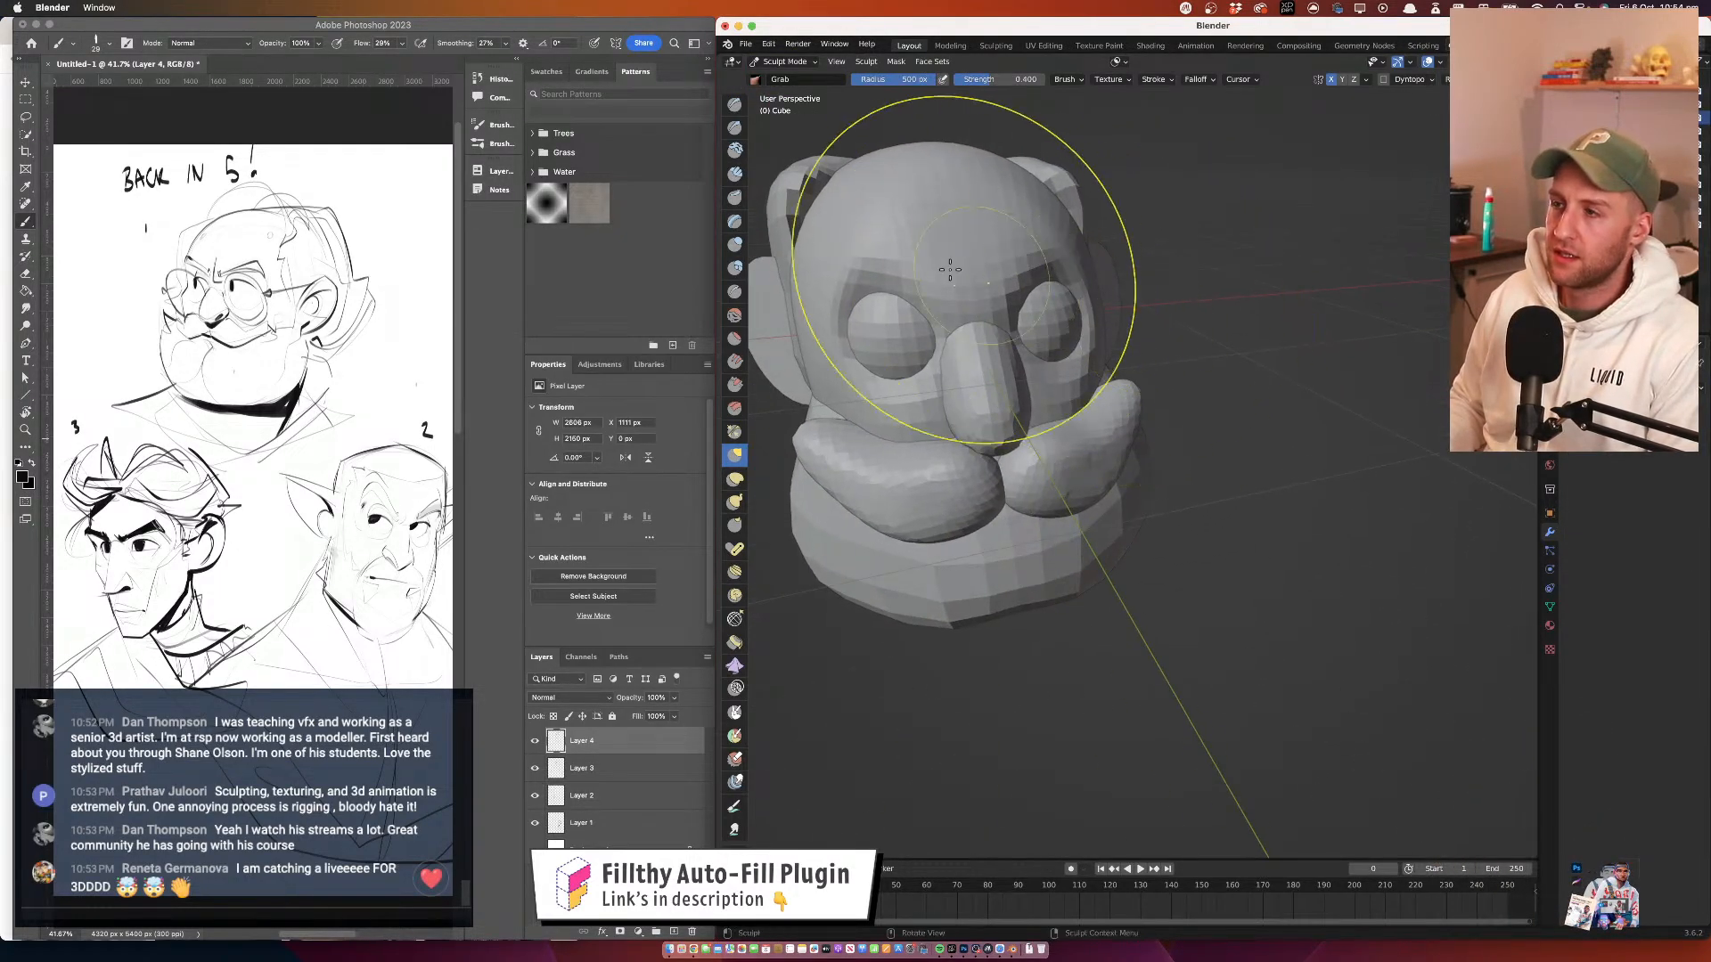
pyautogui.moveTo(884, 278); pyautogui.dragTo(870, 300)
pyautogui.moveTo(1114, 294)
pyautogui.mouseDown()
pyautogui.moveTo(970, 327)
pyautogui.moveTo(971, 314)
pyautogui.moveTo(986, 392)
pyautogui.mouseUp()
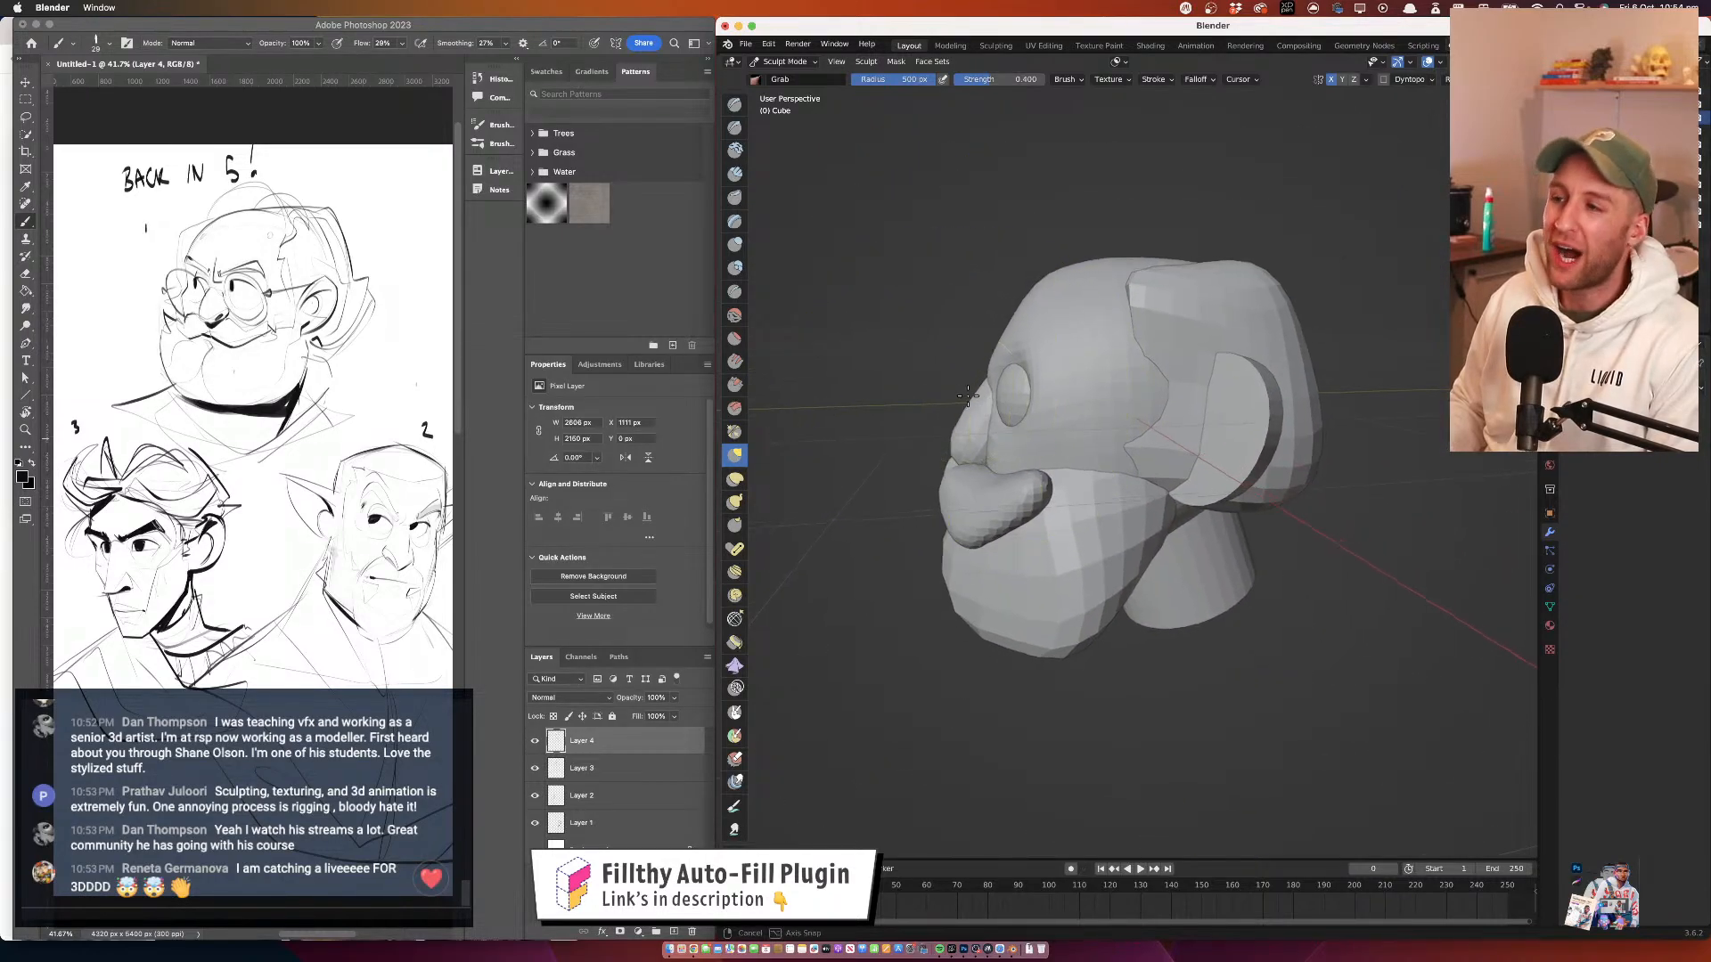
pyautogui.moveTo(863, 378)
pyautogui.mouseDown()
pyautogui.moveTo(967, 383)
pyautogui.moveTo(953, 389)
pyautogui.moveTo(1038, 414)
pyautogui.moveTo(971, 386)
pyautogui.moveTo(1015, 409)
pyautogui.moveTo(965, 292)
pyautogui.mouseUp()
# Switch the sculpting target to the eyeballs and back to the head, and refine the forehead and brow with the Grab brush
pyautogui.hotkey('alt', 'q')
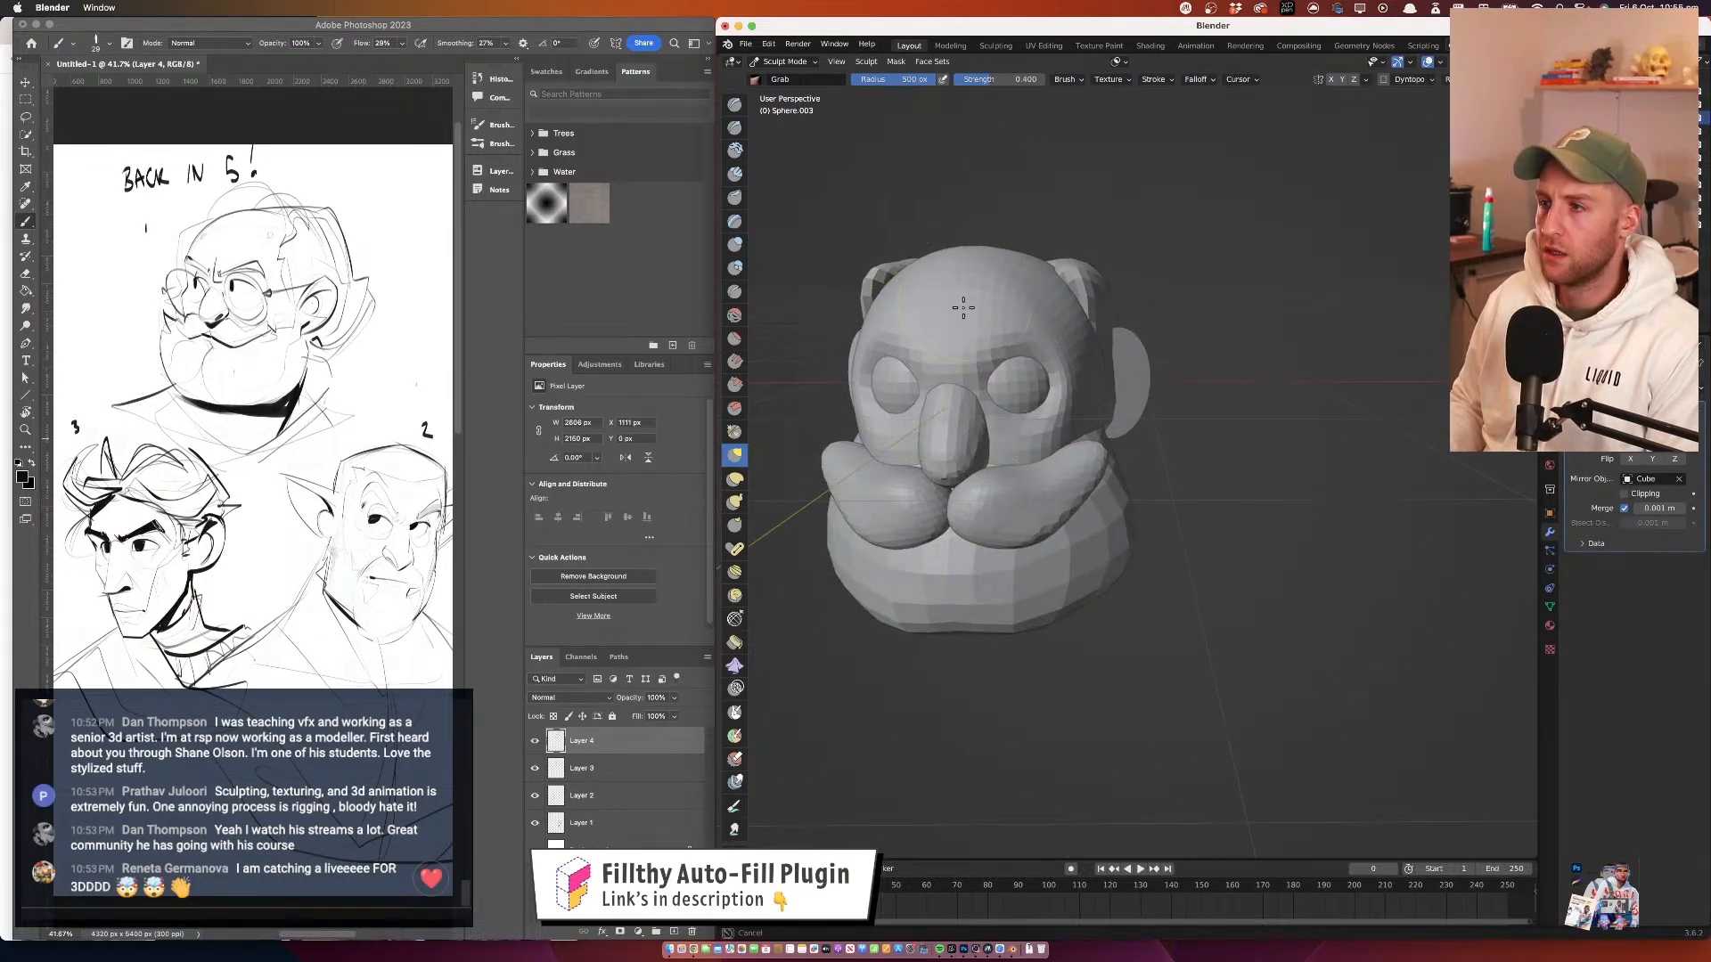
pyautogui.hotkey('alt', 'q')
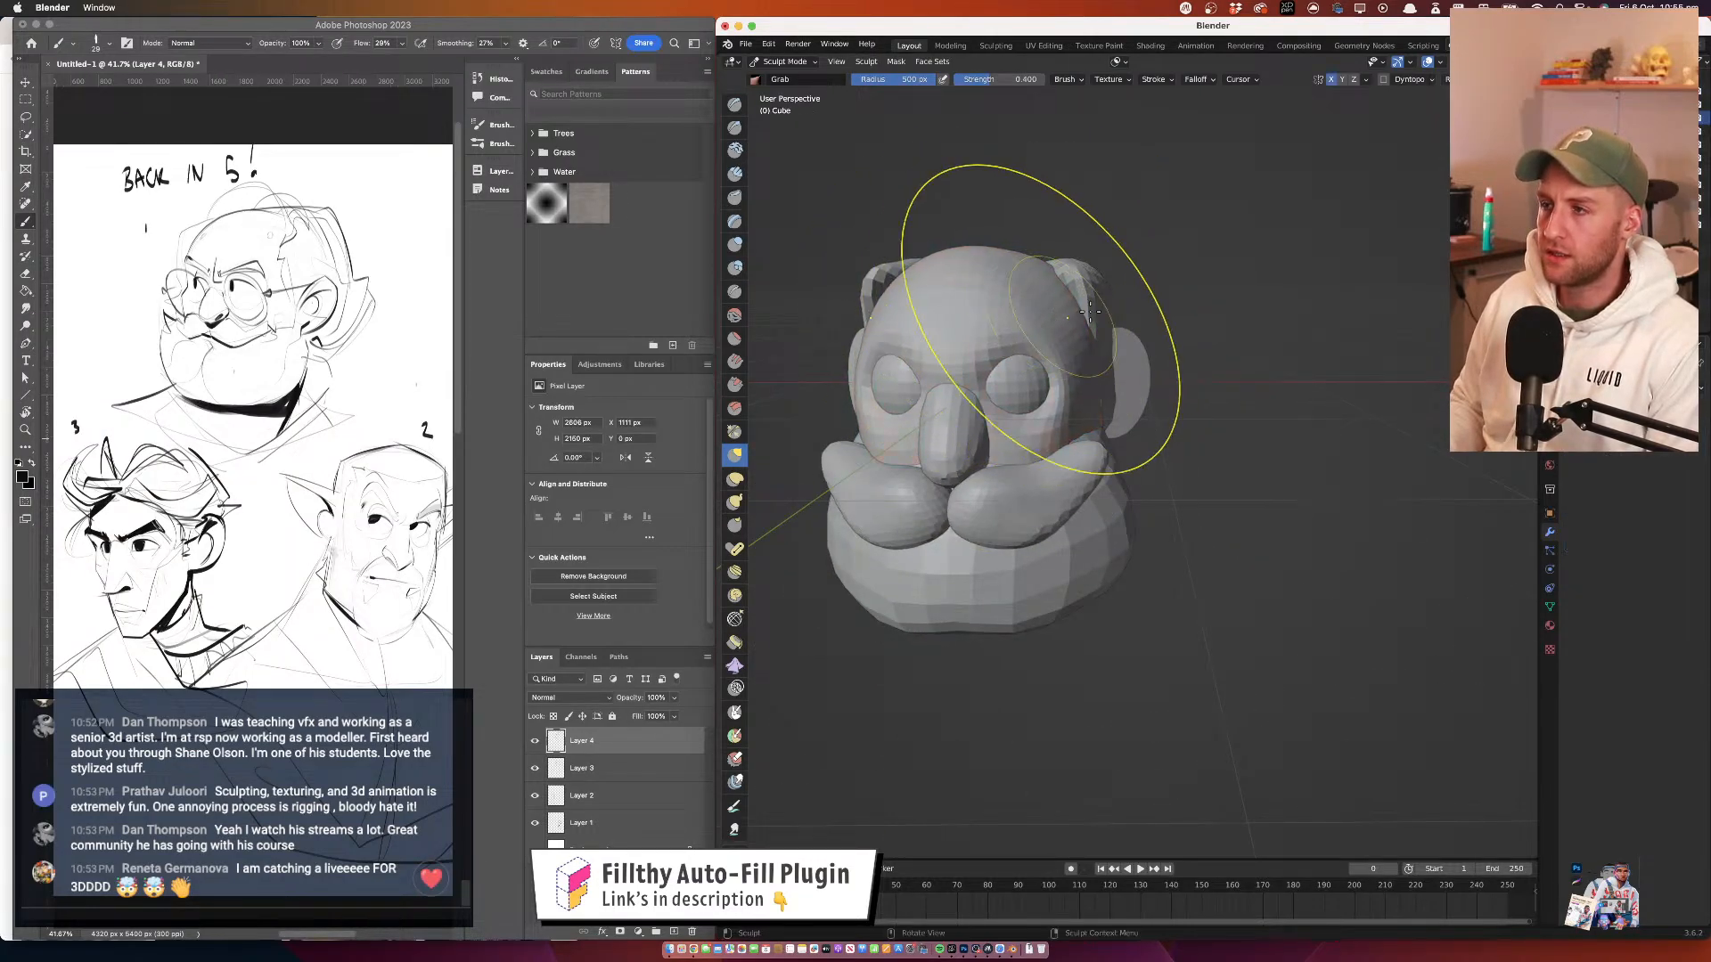
pyautogui.moveTo(1025, 320)
pyautogui.mouseDown()
pyautogui.moveTo(1001, 337)
pyautogui.moveTo(1081, 268)
pyautogui.moveTo(1156, 264)
pyautogui.moveTo(944, 351)
pyautogui.mouseUp()
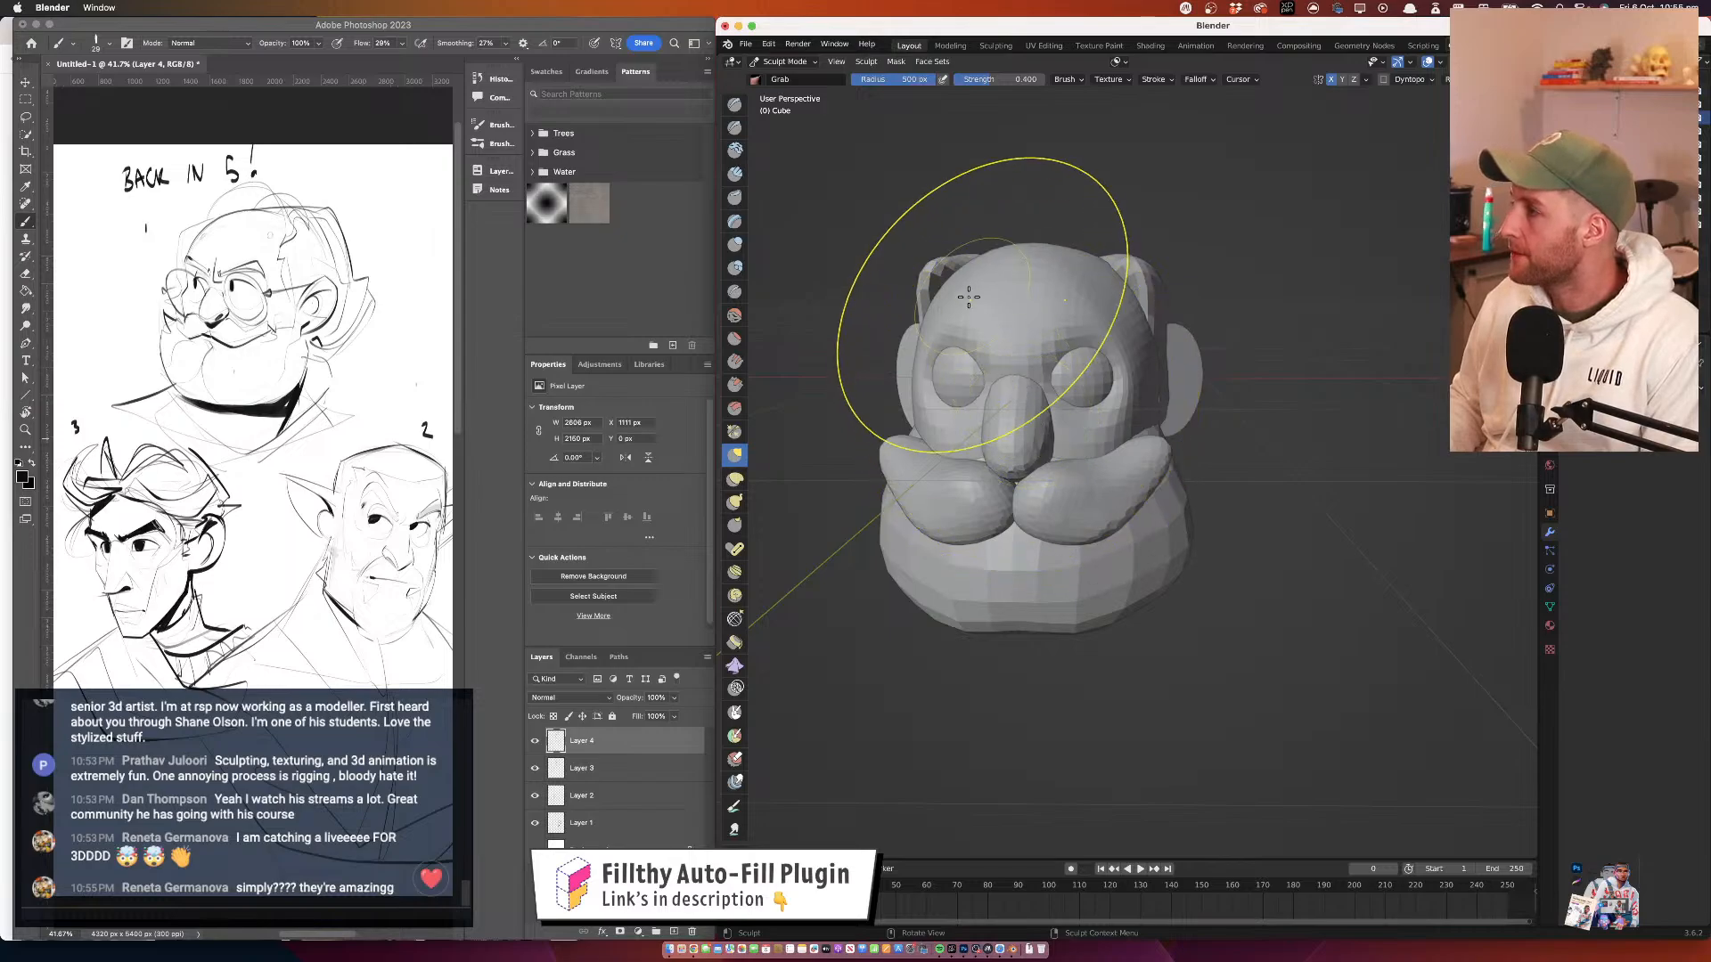
pyautogui.moveTo(1018, 406); pyautogui.dragTo(1034, 434)
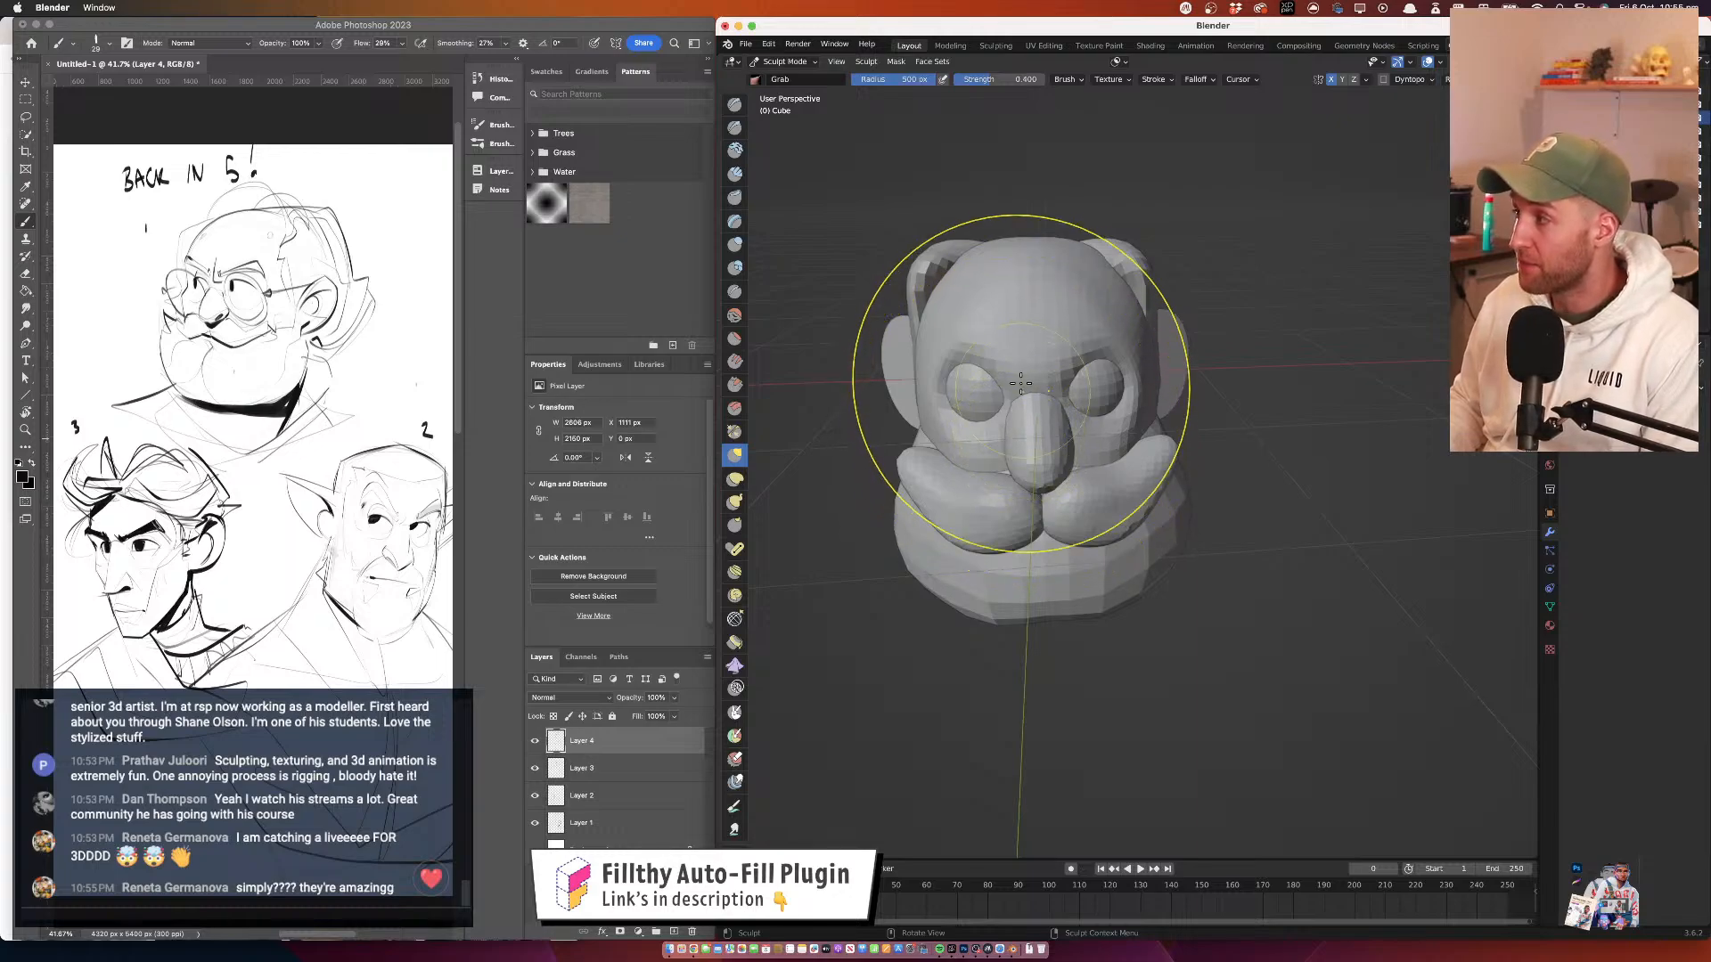
pyautogui.moveTo(1021, 383)
pyautogui.mouseDown()
pyautogui.moveTo(1185, 253)
pyautogui.moveTo(1147, 269)
pyautogui.mouseUp()
pyautogui.moveTo(1221, 267)
pyautogui.mouseDown()
pyautogui.moveTo(1193, 237)
pyautogui.moveTo(1283, 259)
pyautogui.moveTo(1106, 246)
pyautogui.mouseUp()
# Switch the sculpting target to the hair and reshape its crown and temple tufts with the Grab brush
pyautogui.hotkey('alt', 'q')
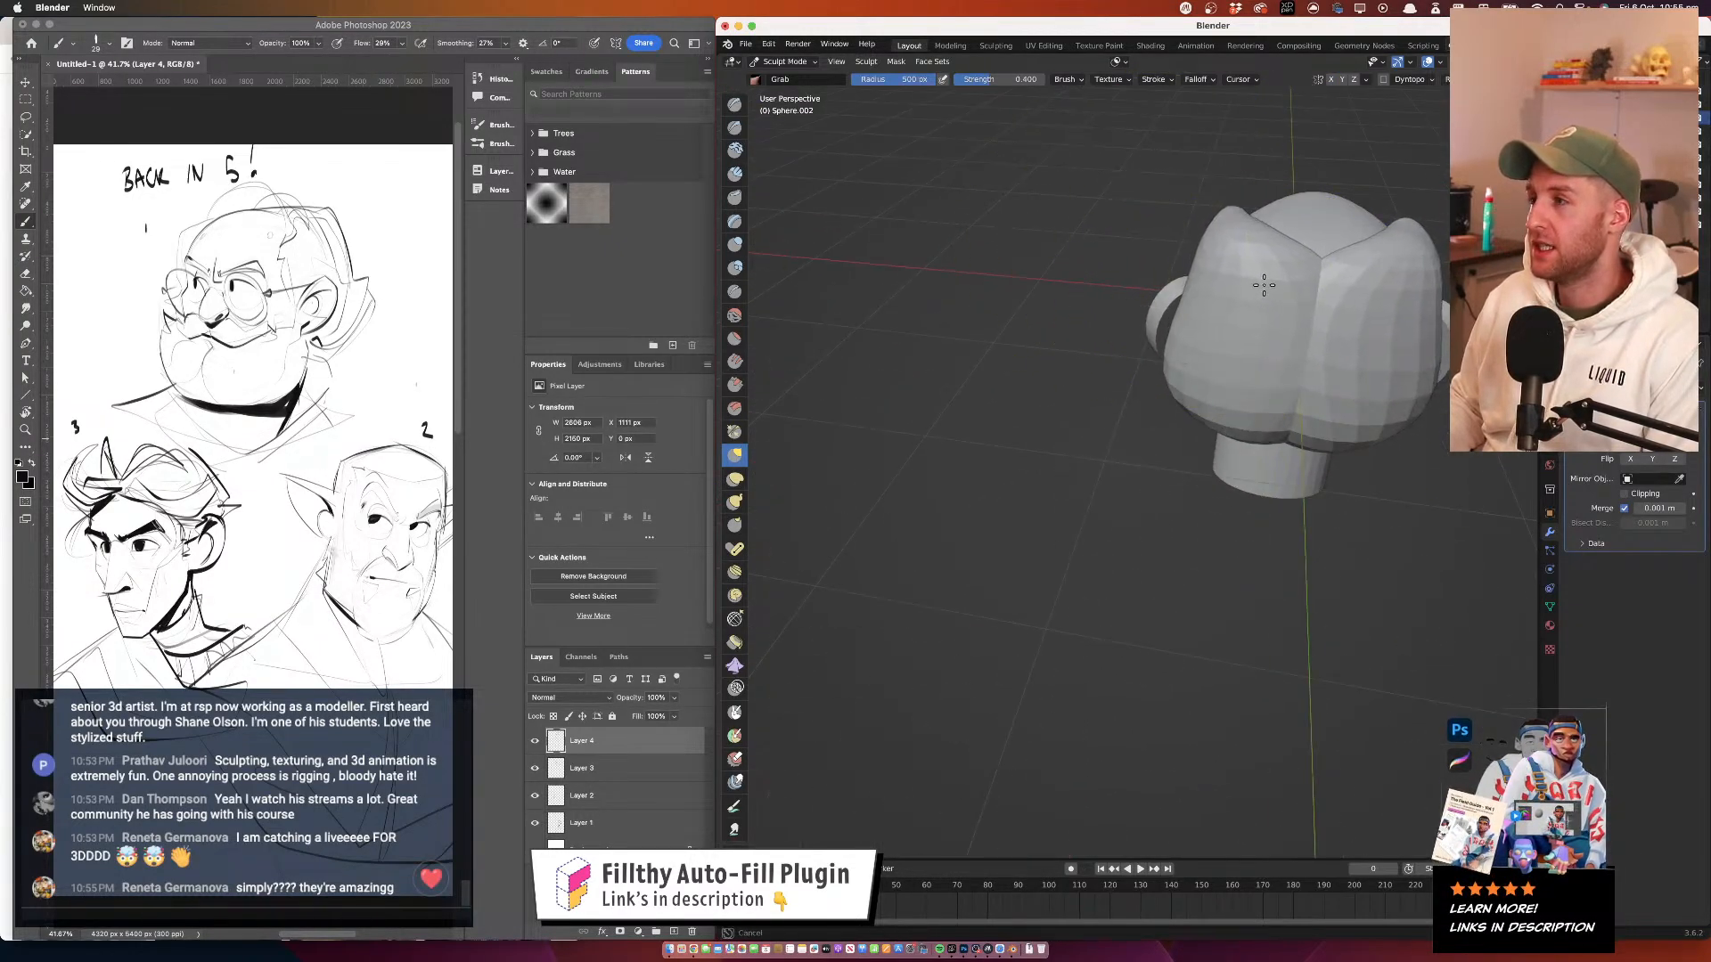
pyautogui.moveTo(1263, 286); pyautogui.dragTo(1268, 274)
pyautogui.moveTo(1417, 289); pyautogui.dragTo(1210, 303)
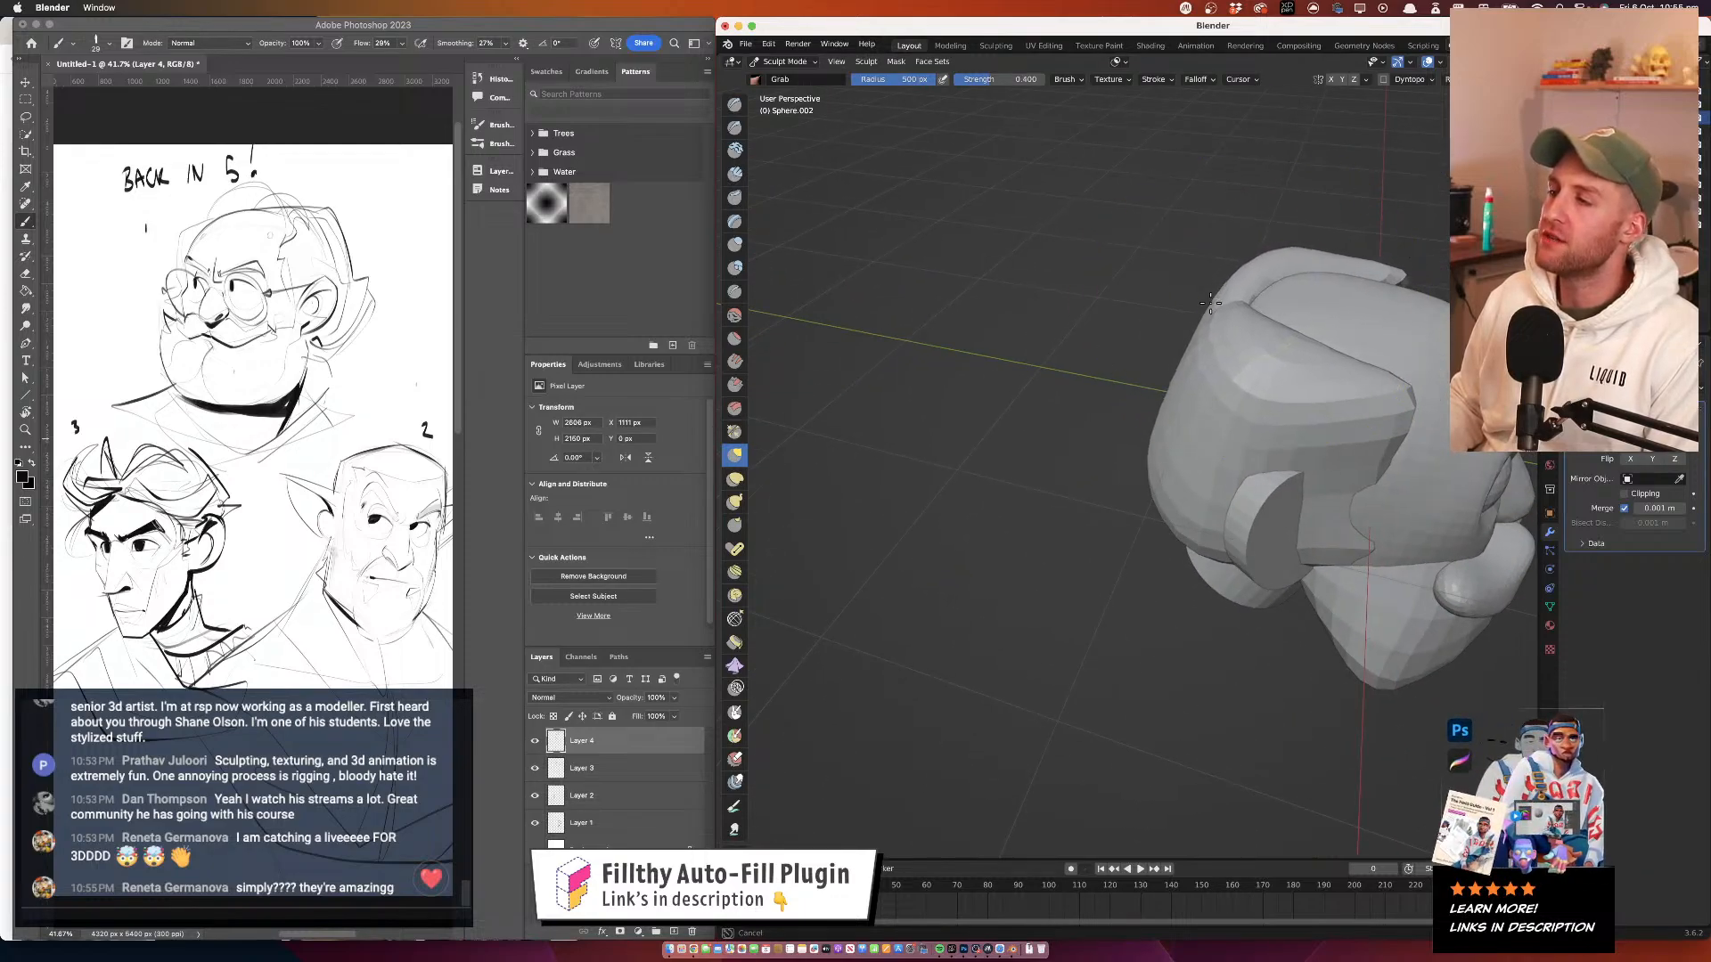
pyautogui.moveTo(1353, 285)
pyautogui.mouseDown()
pyautogui.moveTo(1263, 294)
pyautogui.moveTo(1288, 297)
pyautogui.moveTo(1250, 271)
pyautogui.moveTo(1292, 276)
pyautogui.moveTo(1234, 258)
pyautogui.moveTo(1230, 284)
pyautogui.moveTo(1345, 307)
pyautogui.moveTo(1254, 254)
pyautogui.mouseUp()
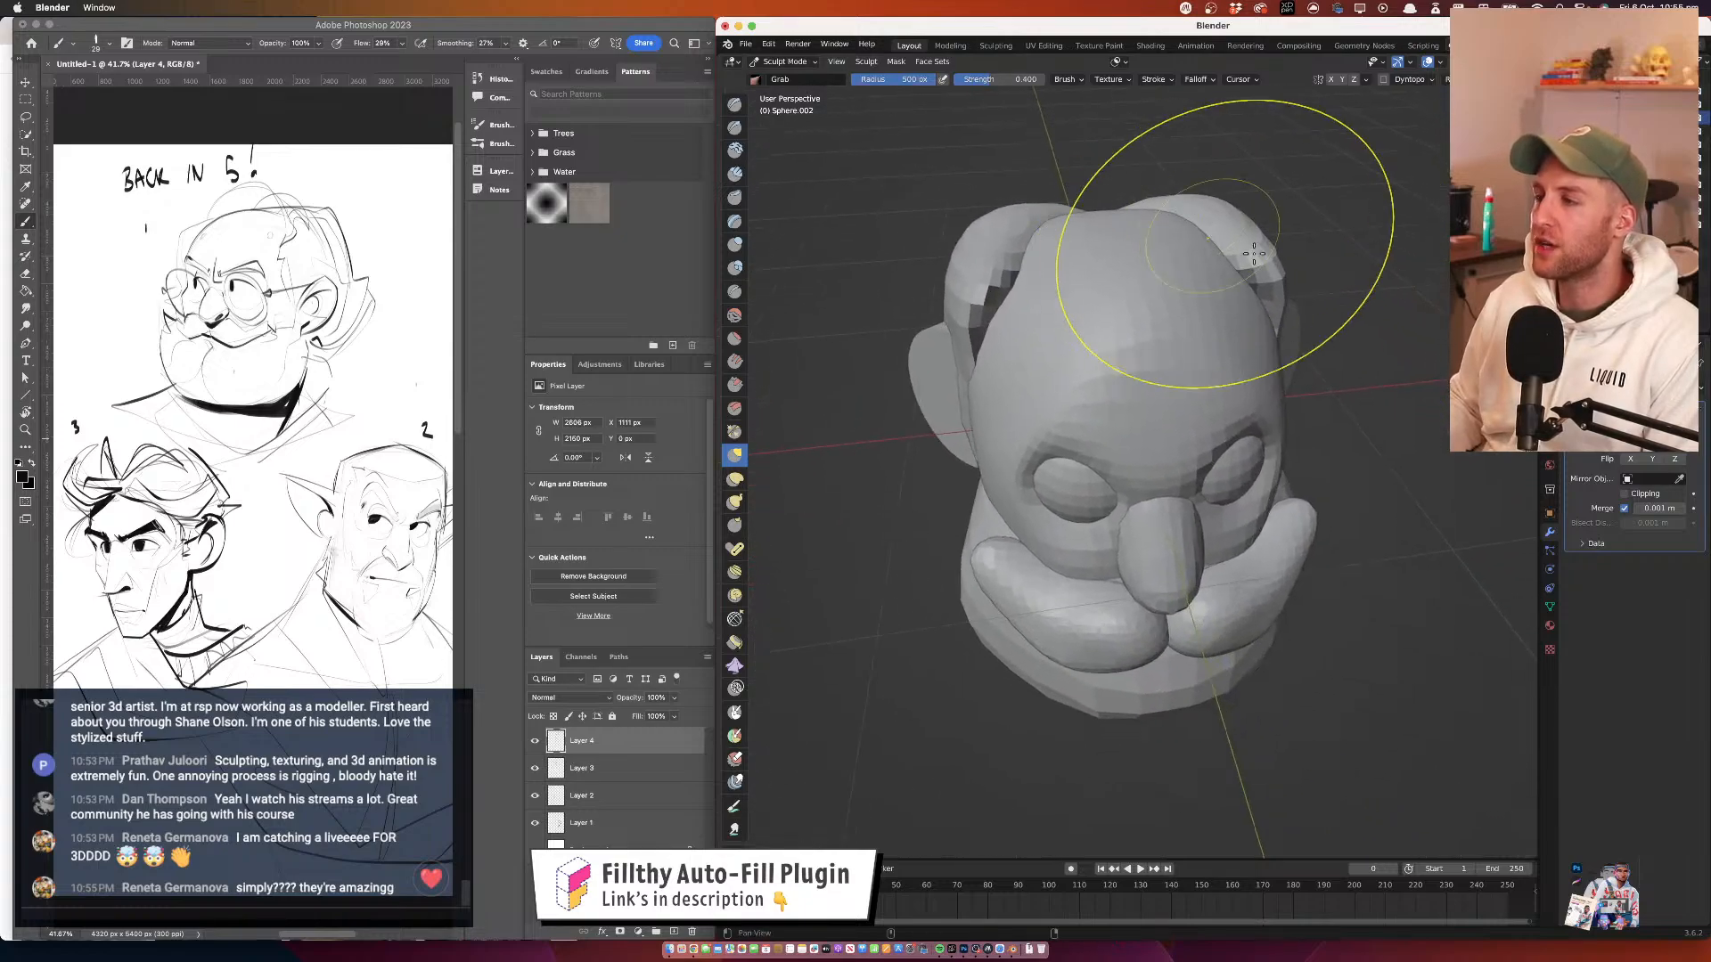
pyautogui.moveTo(1354, 271)
pyautogui.mouseDown()
pyautogui.moveTo(1283, 358)
pyautogui.moveTo(1307, 414)
pyautogui.moveTo(1299, 465)
pyautogui.mouseUp()
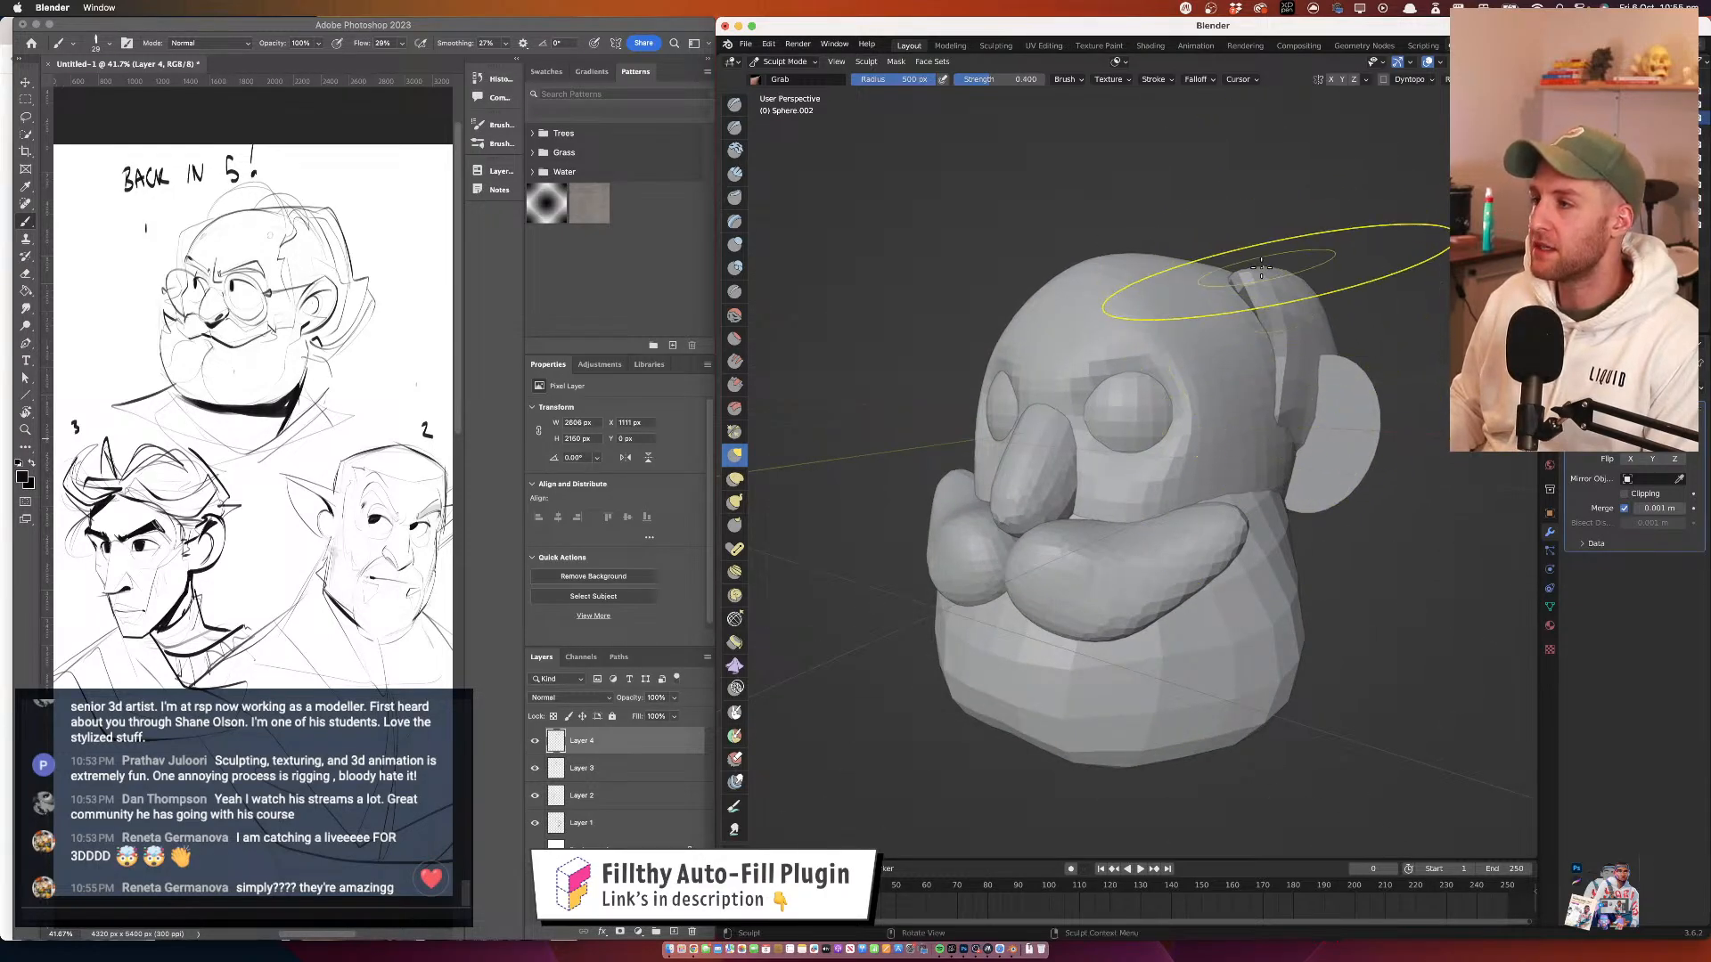
pyautogui.moveTo(1349, 264)
pyautogui.mouseDown()
pyautogui.moveTo(1270, 285)
pyautogui.moveTo(1291, 271)
pyautogui.moveTo(1205, 253)
pyautogui.moveTo(1234, 230)
pyautogui.moveTo(1317, 295)
pyautogui.moveTo(1307, 273)
pyautogui.moveTo(1238, 297)
pyautogui.moveTo(1292, 258)
pyautogui.moveTo(1237, 287)
pyautogui.mouseUp()
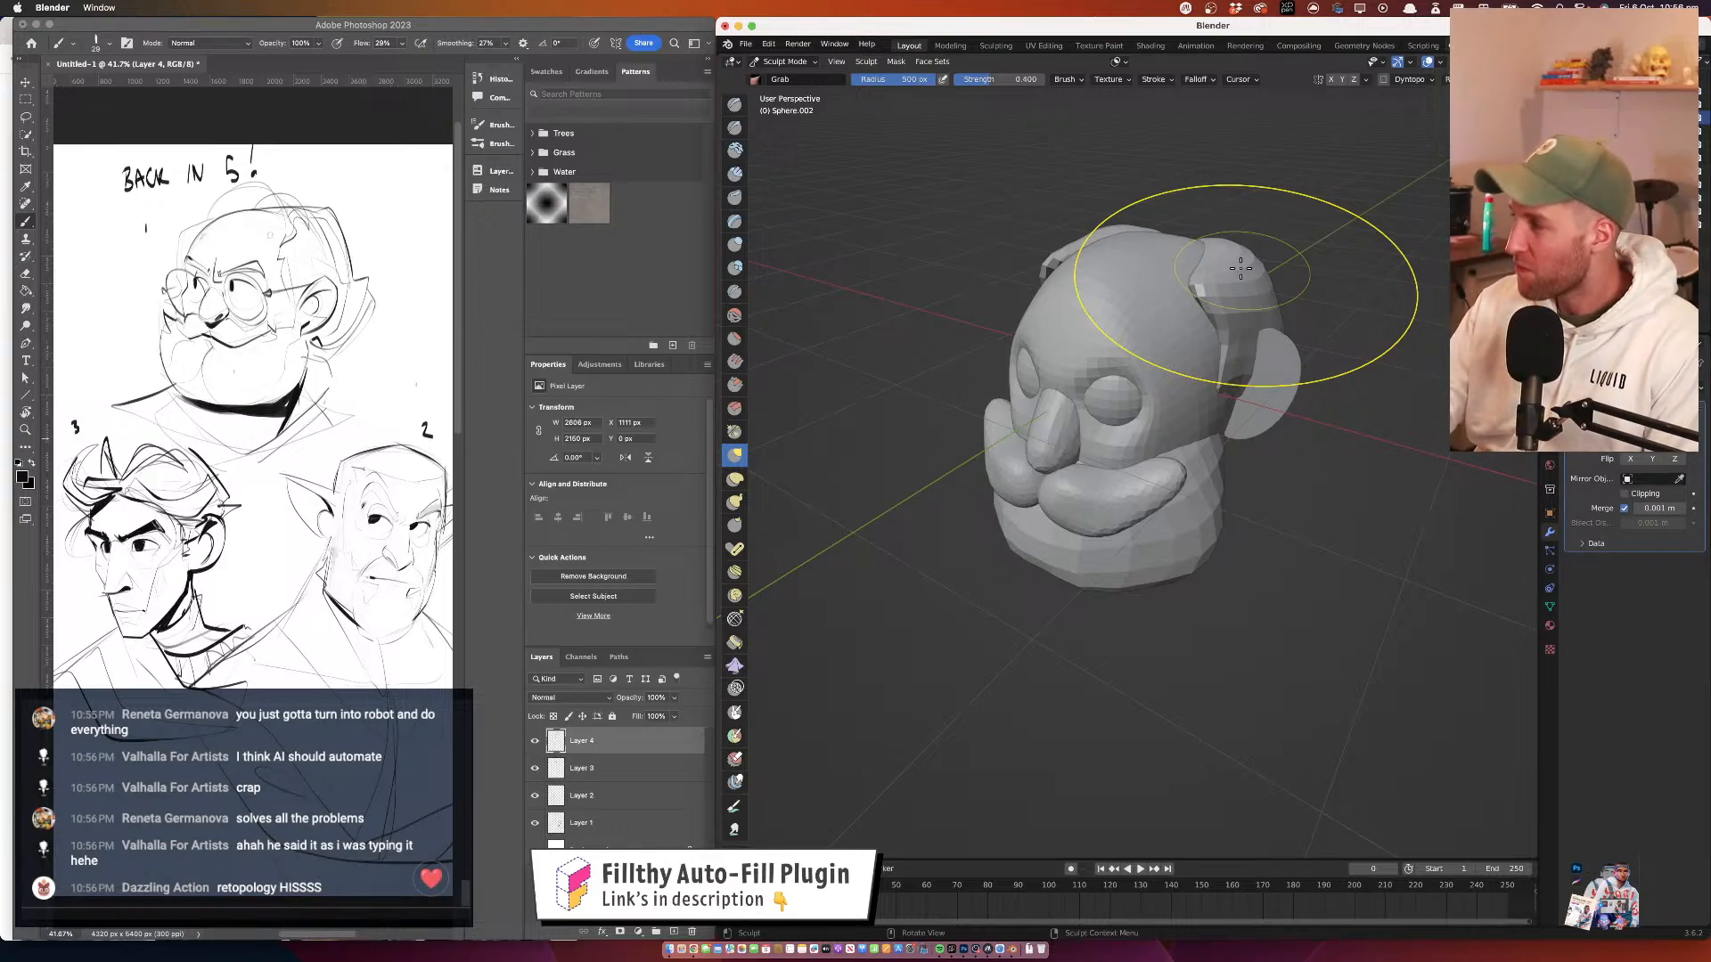
pyautogui.moveTo(1240, 269)
pyautogui.mouseDown()
pyautogui.moveTo(1194, 331)
pyautogui.moveTo(1210, 266)
pyautogui.moveTo(1123, 320)
pyautogui.moveTo(1147, 312)
pyautogui.moveTo(1140, 291)
pyautogui.moveTo(1176, 343)
pyautogui.moveTo(1248, 348)
pyautogui.moveTo(1104, 355)
pyautogui.moveTo(1041, 298)
pyautogui.moveTo(1189, 265)
pyautogui.mouseUp()
# Adjust the eye and brow area with the Grab brush, moving the sculpting target from the eyeballs back to the head
pyautogui.hotkey('alt', 'q')
pyautogui.hotkey('alt', 'q')
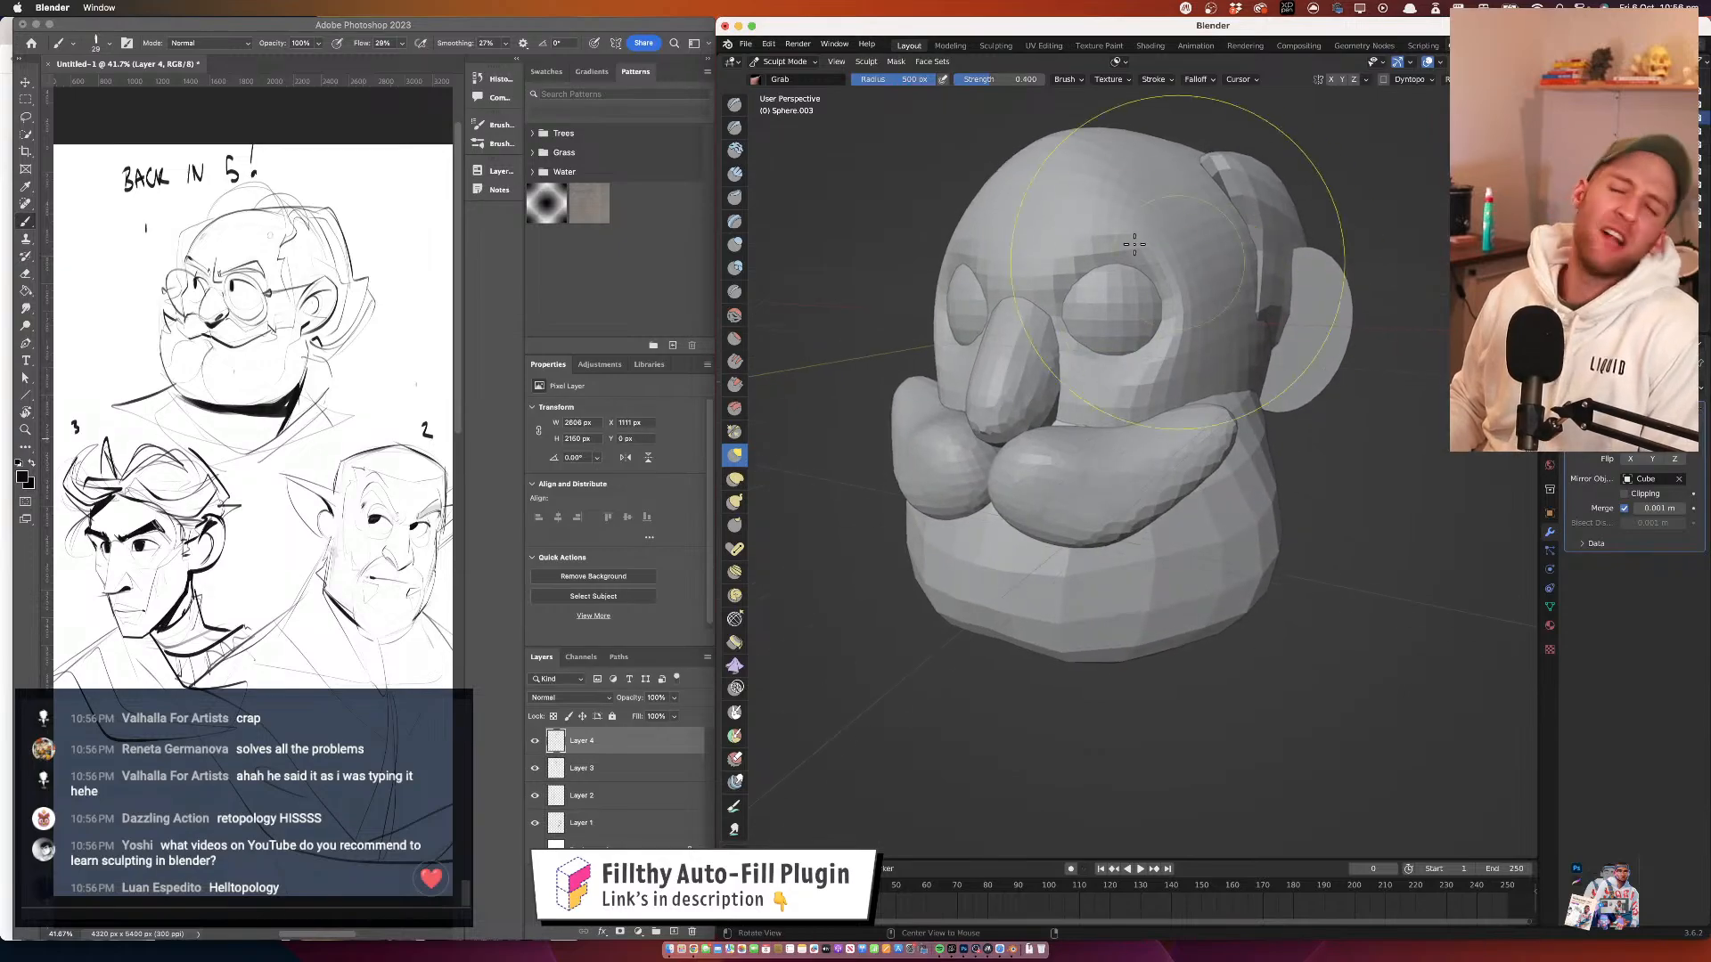
pyautogui.moveTo(1079, 241); pyautogui.dragTo(1120, 243)
pyautogui.hotkey('alt', 'q')
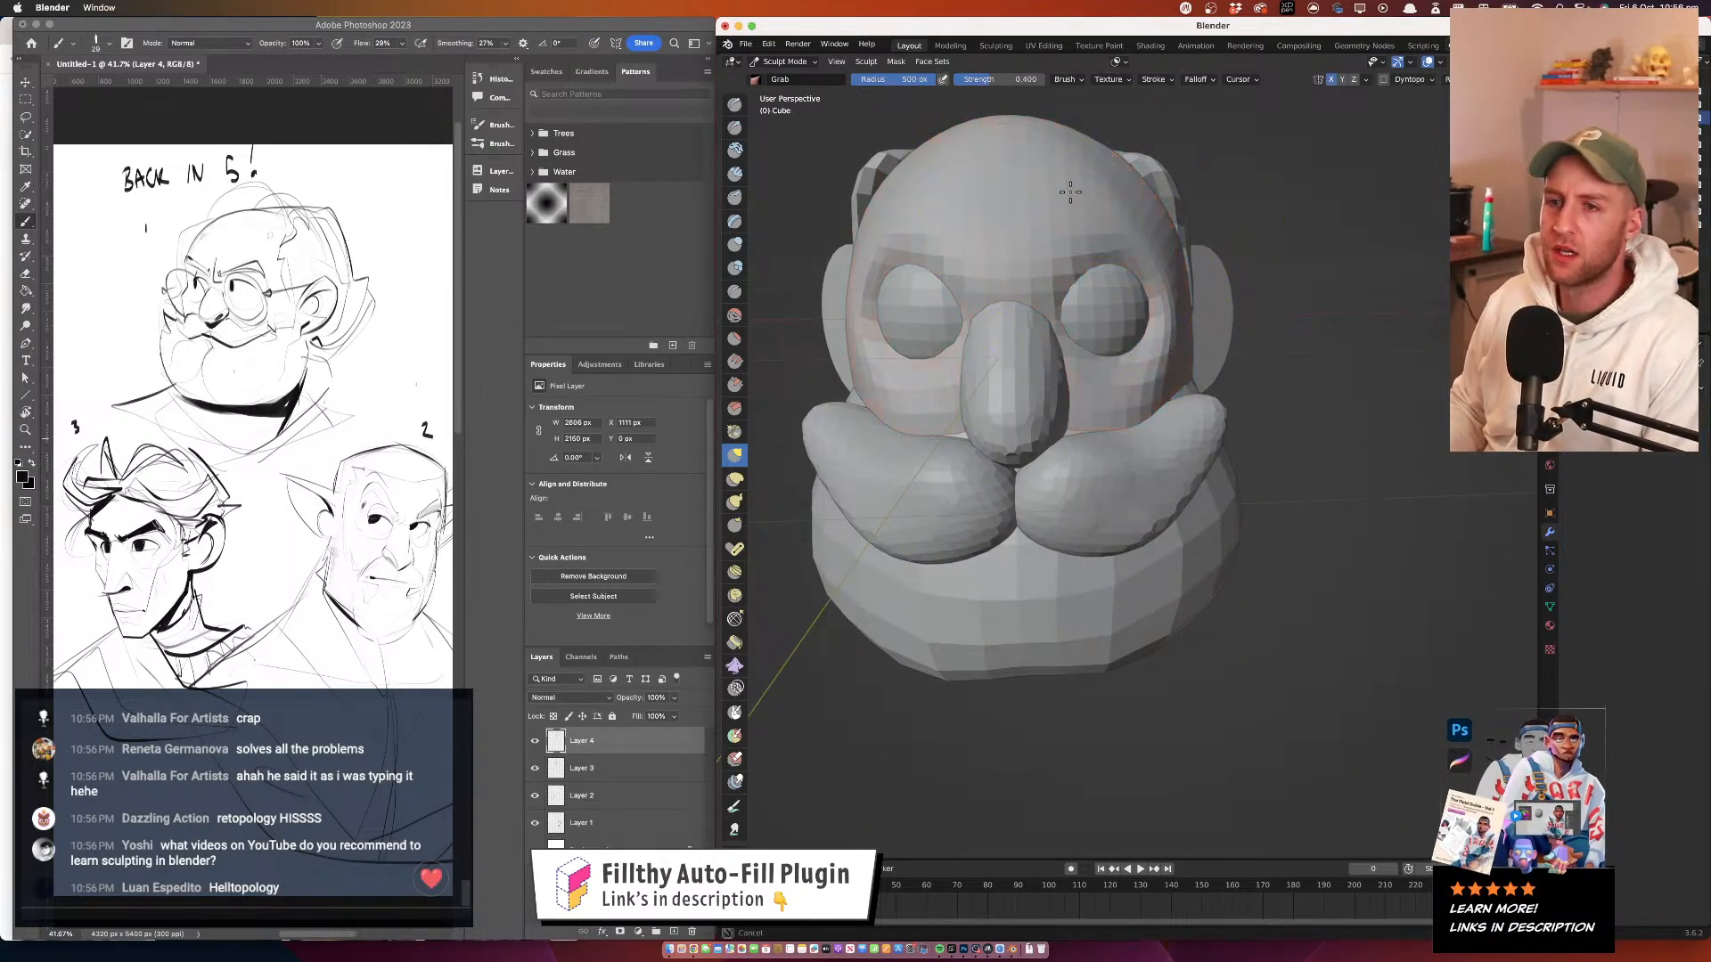
# Switch the sculpting target from the head to the beard and adjust the beard's lower edge with the Grab brush
pyautogui.scroll(-3, 1051, 523)
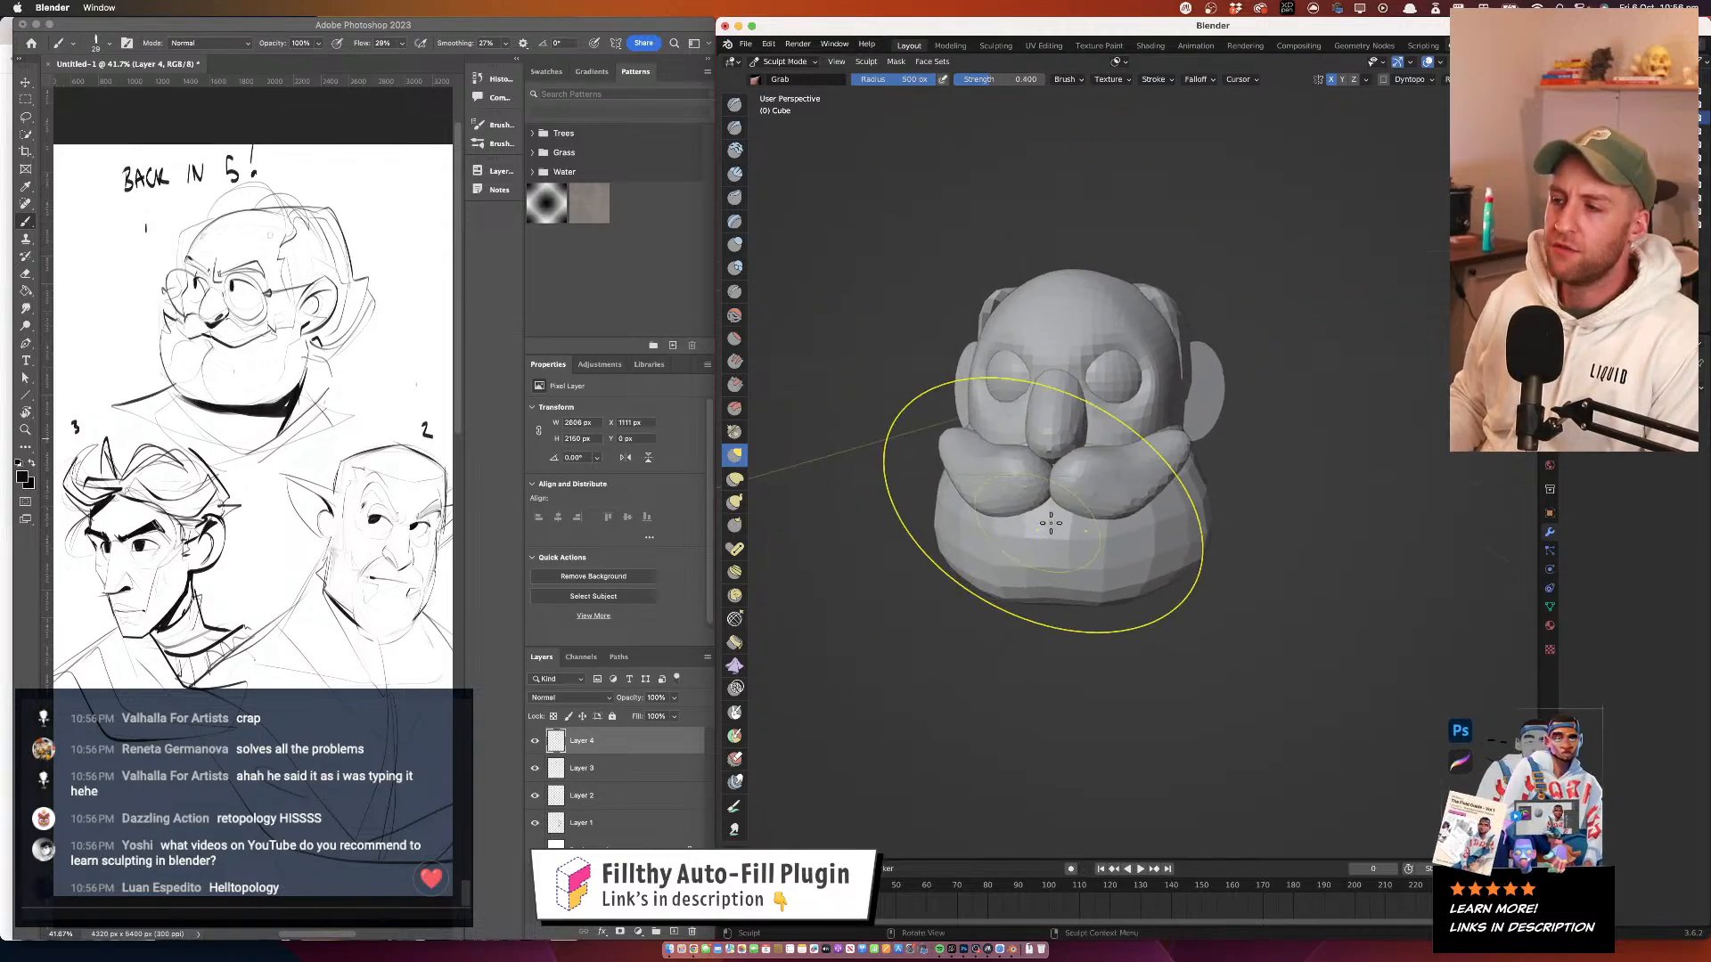
pyautogui.moveTo(1051, 523); pyautogui.dragTo(1021, 512)
pyautogui.hotkey('alt', 'q')
pyautogui.moveTo(1046, 604); pyautogui.dragTo(1025, 616)
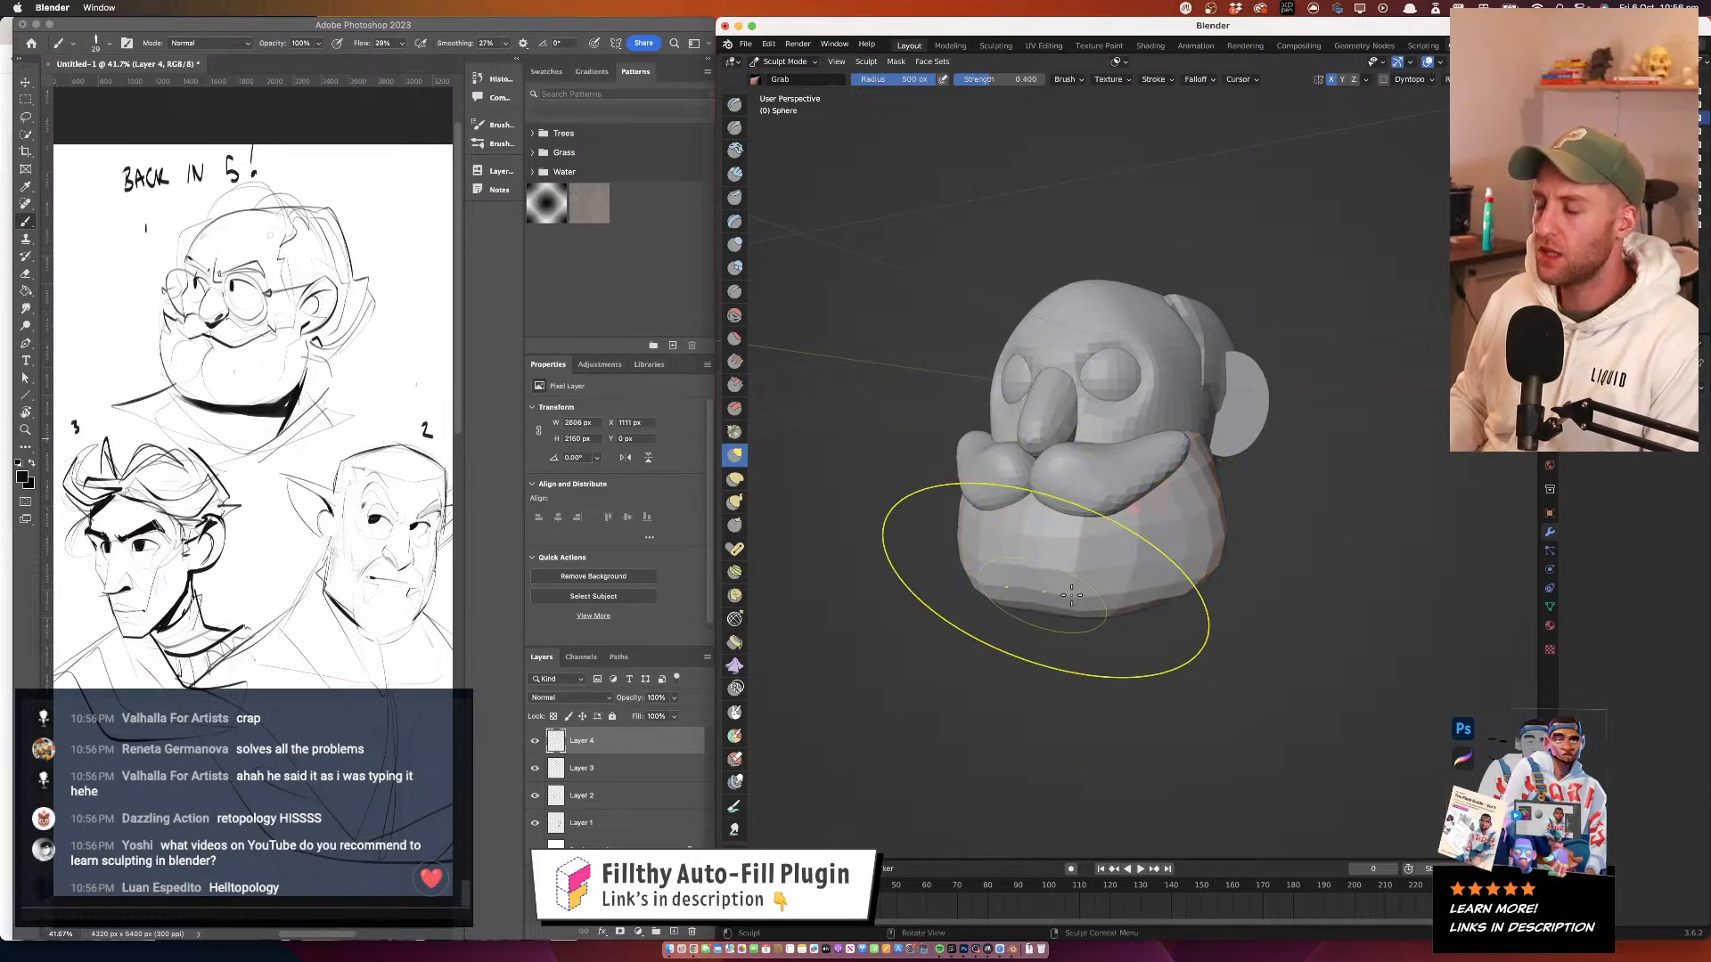
pyautogui.moveTo(1199, 524)
pyautogui.mouseDown()
pyautogui.moveTo(1125, 486)
pyautogui.moveTo(1226, 485)
pyautogui.moveTo(1337, 392)
pyautogui.mouseUp()
pyautogui.scroll(-1, 1191, 482)
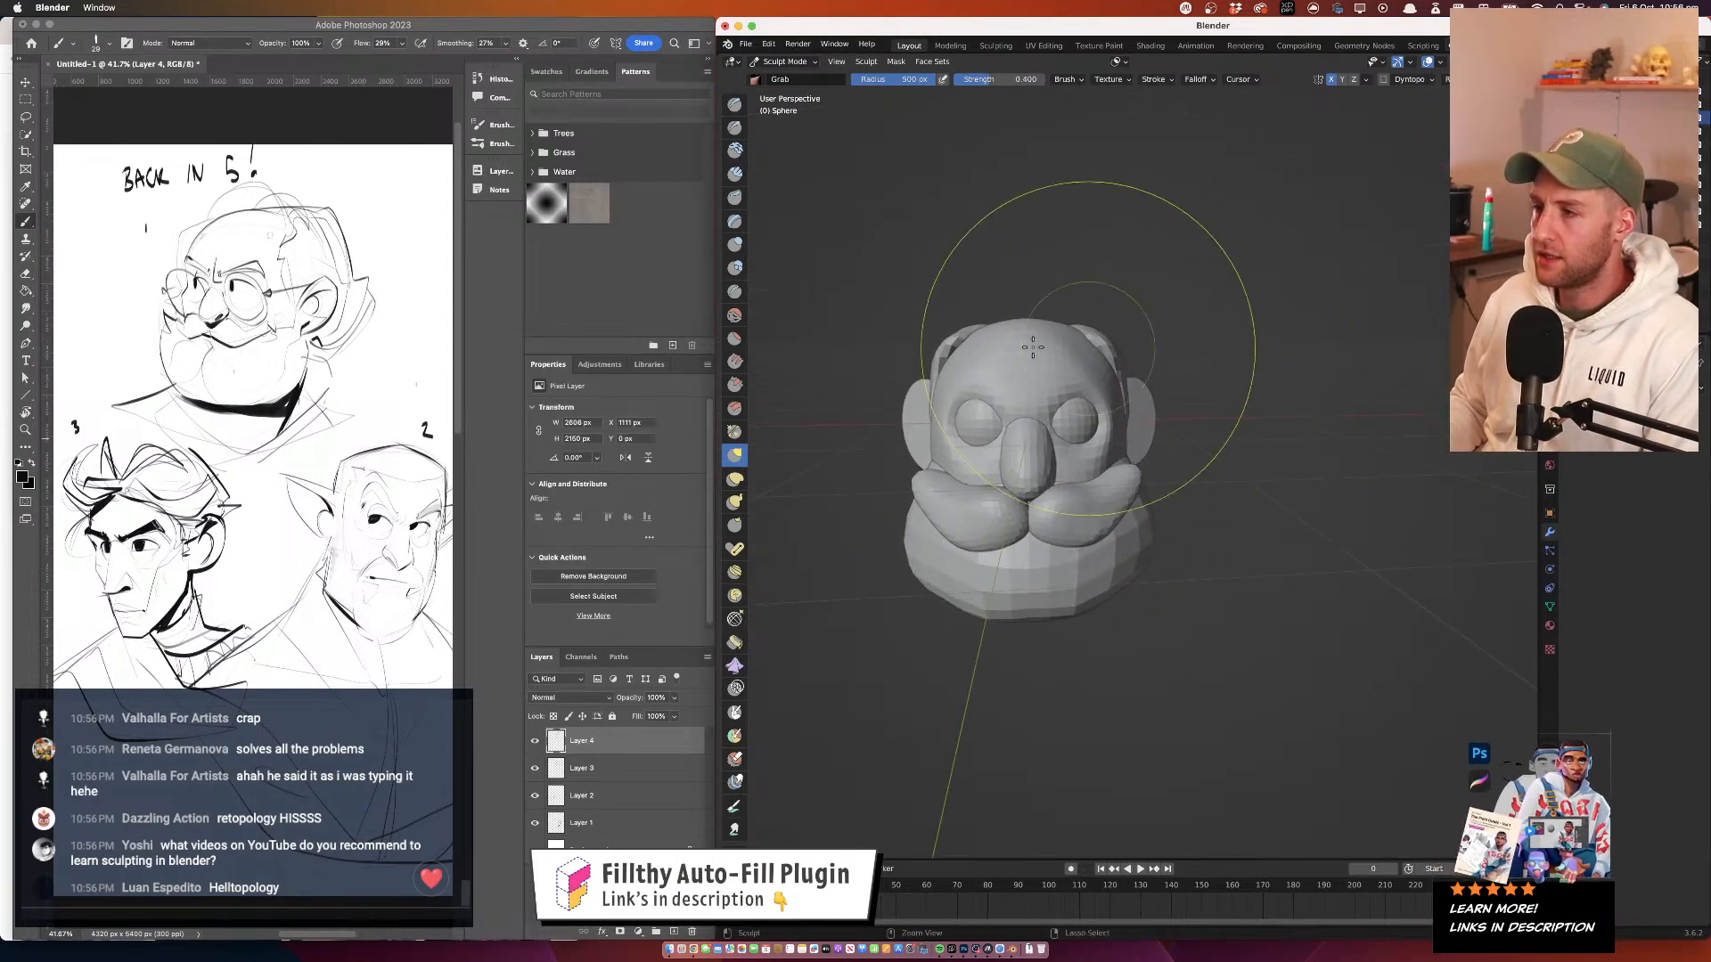
# Move the sculpting target from the face to the eyeballs and on to the hair, keeping the Grab brush active
pyautogui.scroll(6, 1032, 346)
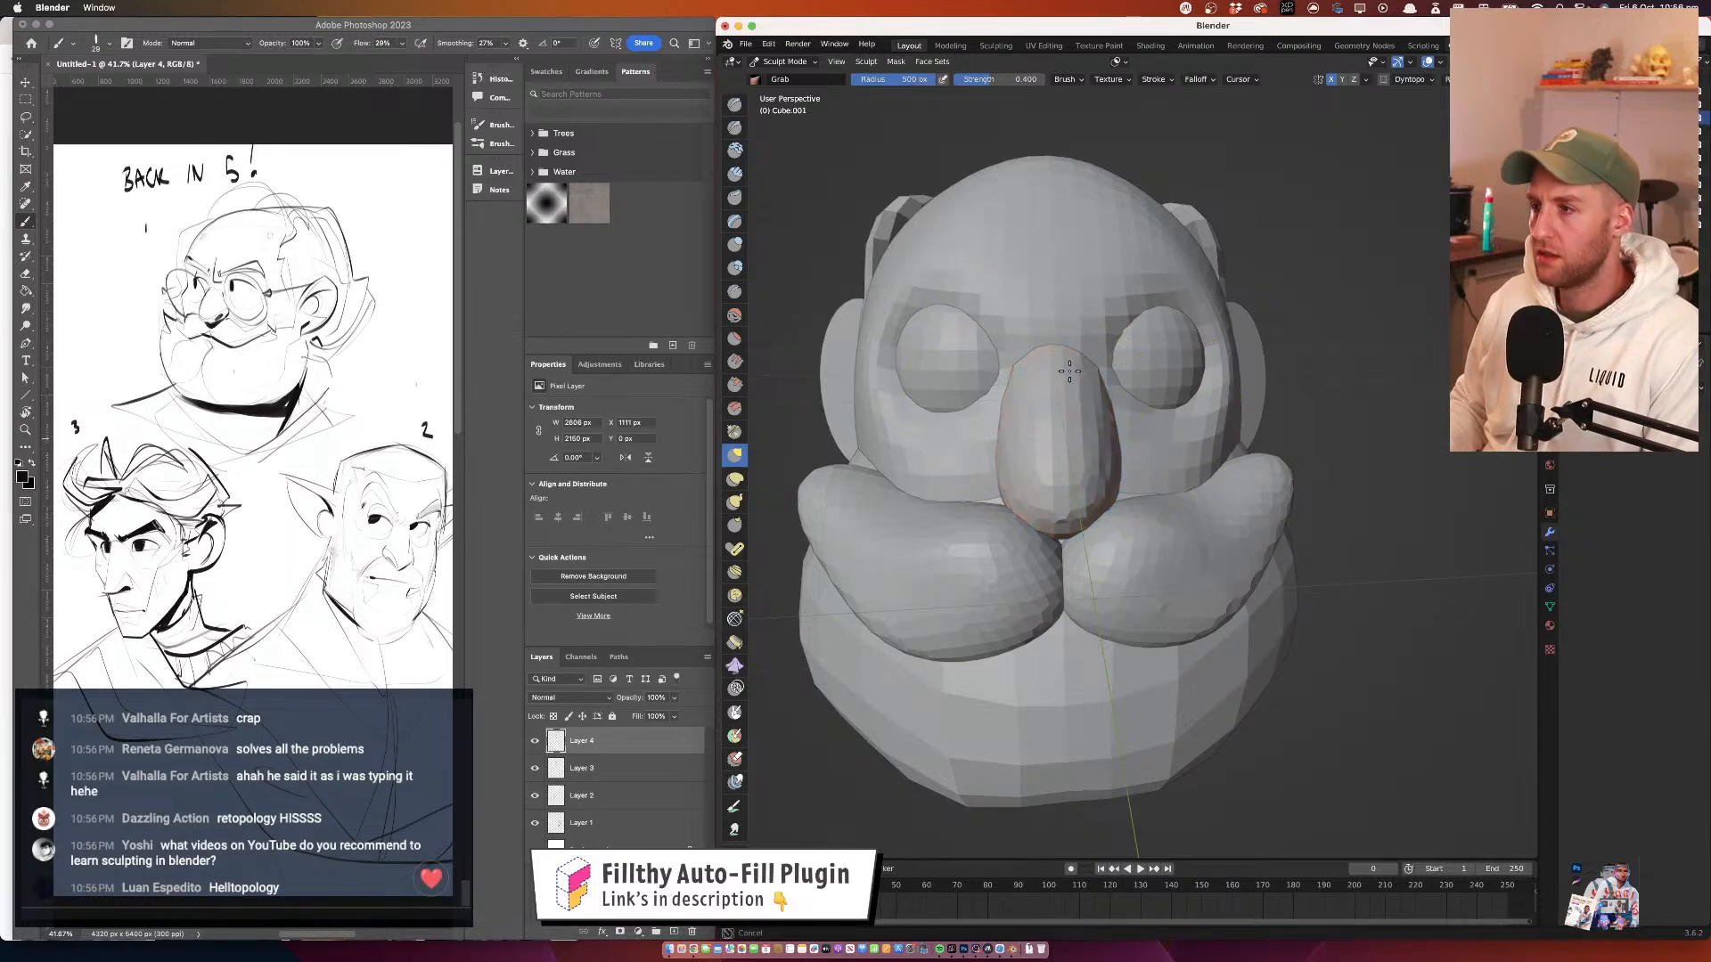
pyautogui.moveTo(1138, 375)
pyautogui.mouseDown()
pyautogui.moveTo(1082, 435)
pyautogui.moveTo(1039, 294)
pyautogui.mouseUp()
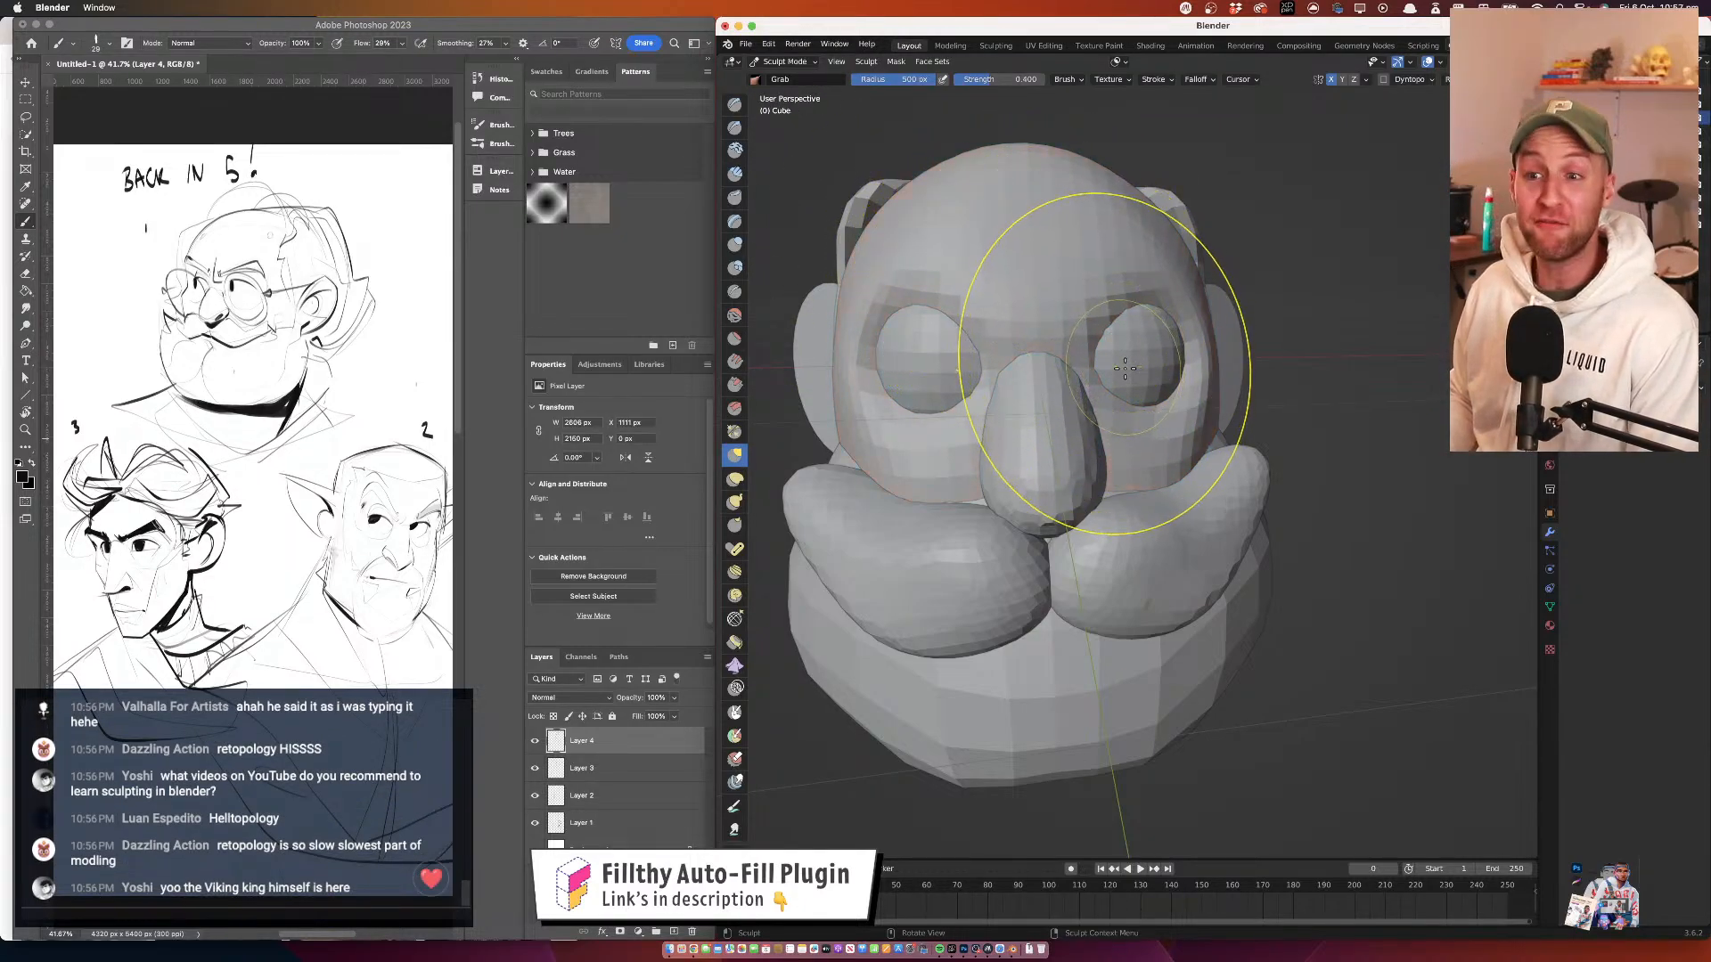
pyautogui.hotkey('alt', 'q')
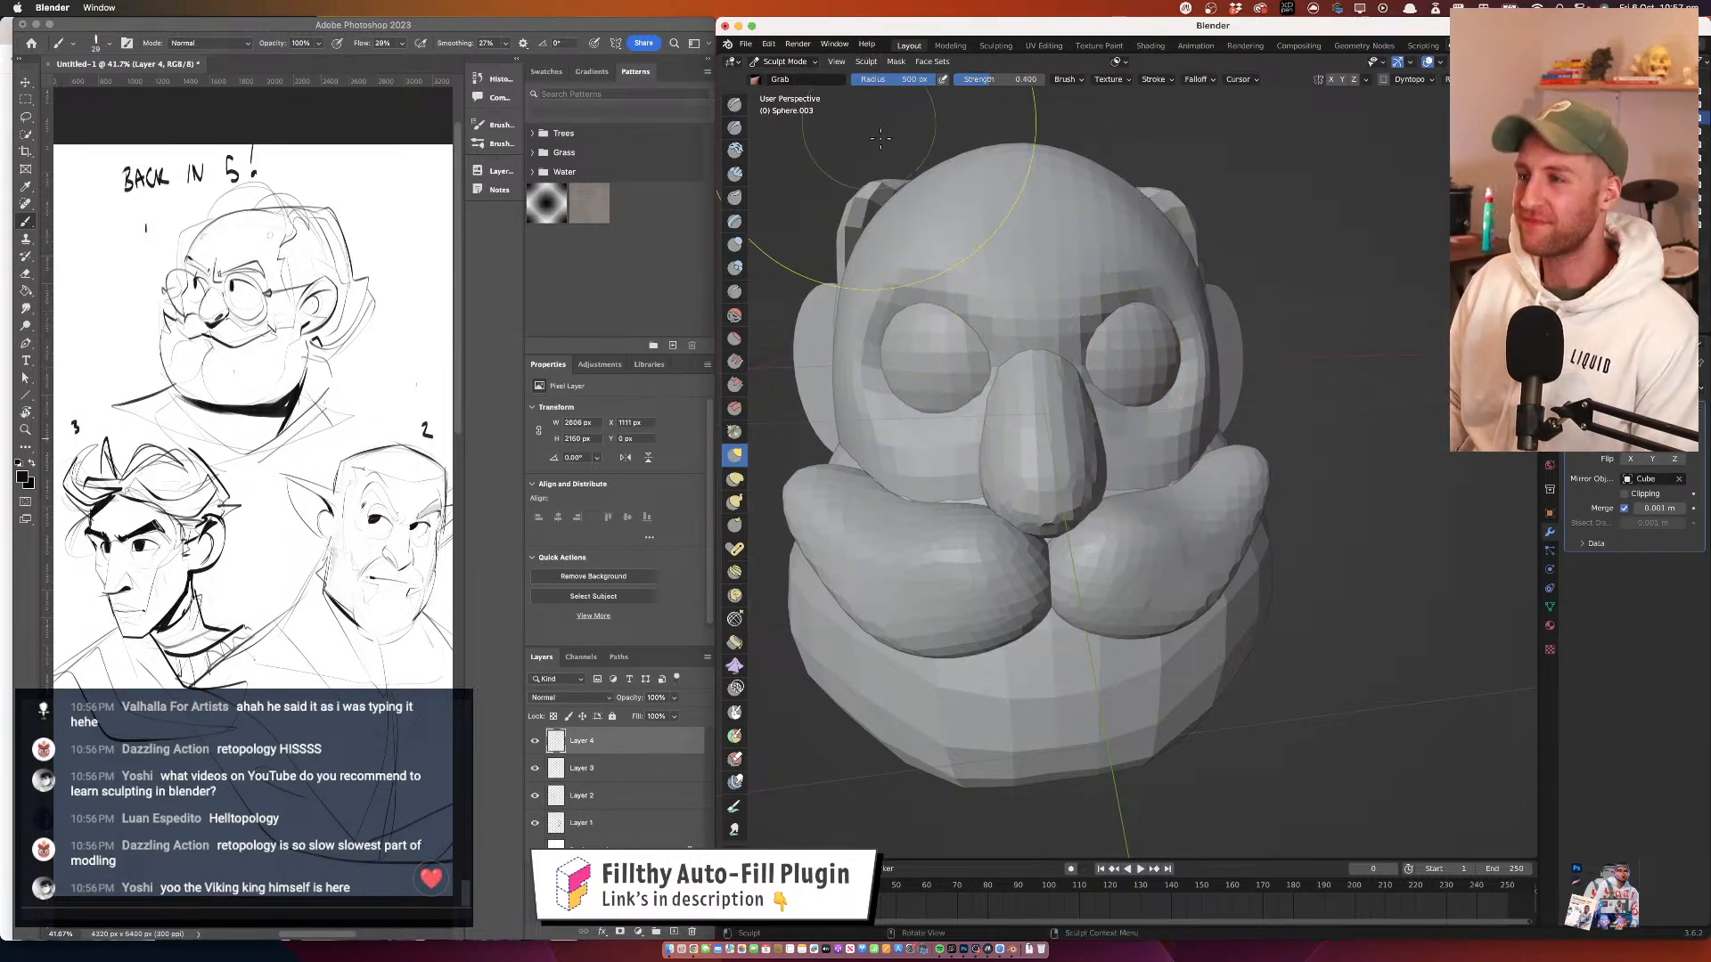
pyautogui.hotkey('alt', 'q')
pyautogui.moveTo(1064, 268)
pyautogui.mouseDown()
pyautogui.moveTo(945, 214)
pyautogui.moveTo(1063, 320)
pyautogui.moveTo(1050, 298)
pyautogui.moveTo(1078, 196)
pyautogui.moveTo(1163, 325)
pyautogui.moveTo(1090, 337)
pyautogui.moveTo(1173, 192)
pyautogui.moveTo(972, 206)
pyautogui.moveTo(1218, 207)
pyautogui.mouseUp()
pyautogui.hotkey('alt', 'q')
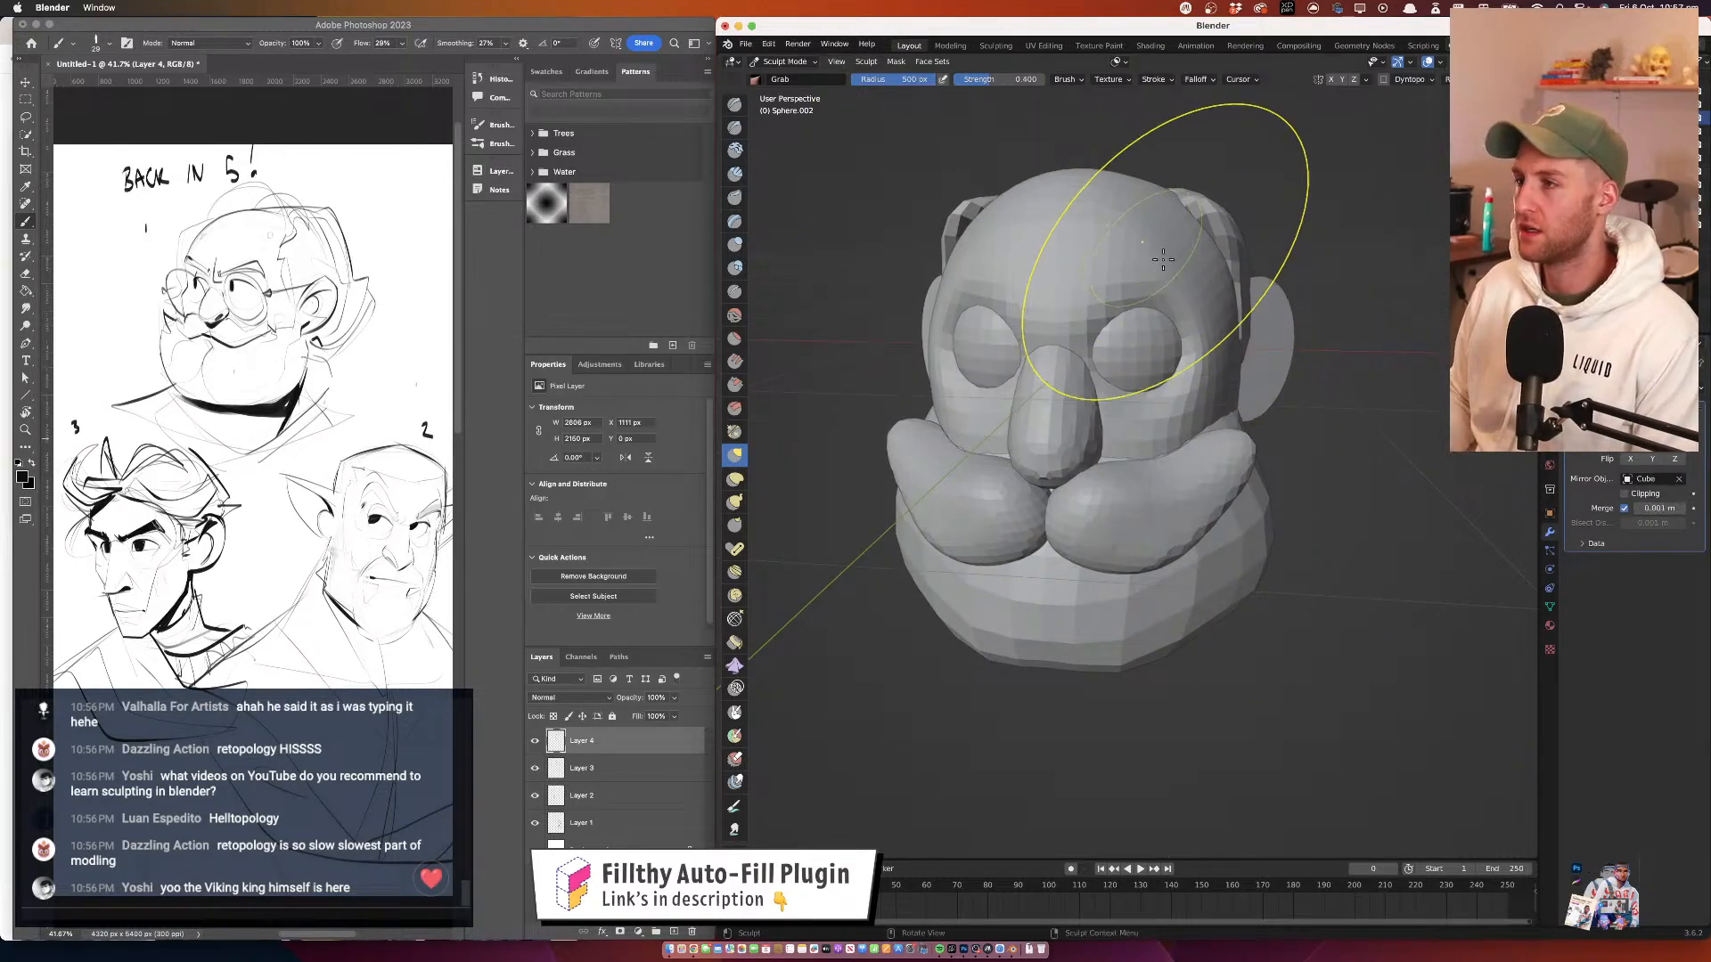
# Return to Object Mode, select the head and try rotating it together with its mirrored parts
pyautogui.moveTo(1163, 260); pyautogui.dragTo(828, 125)
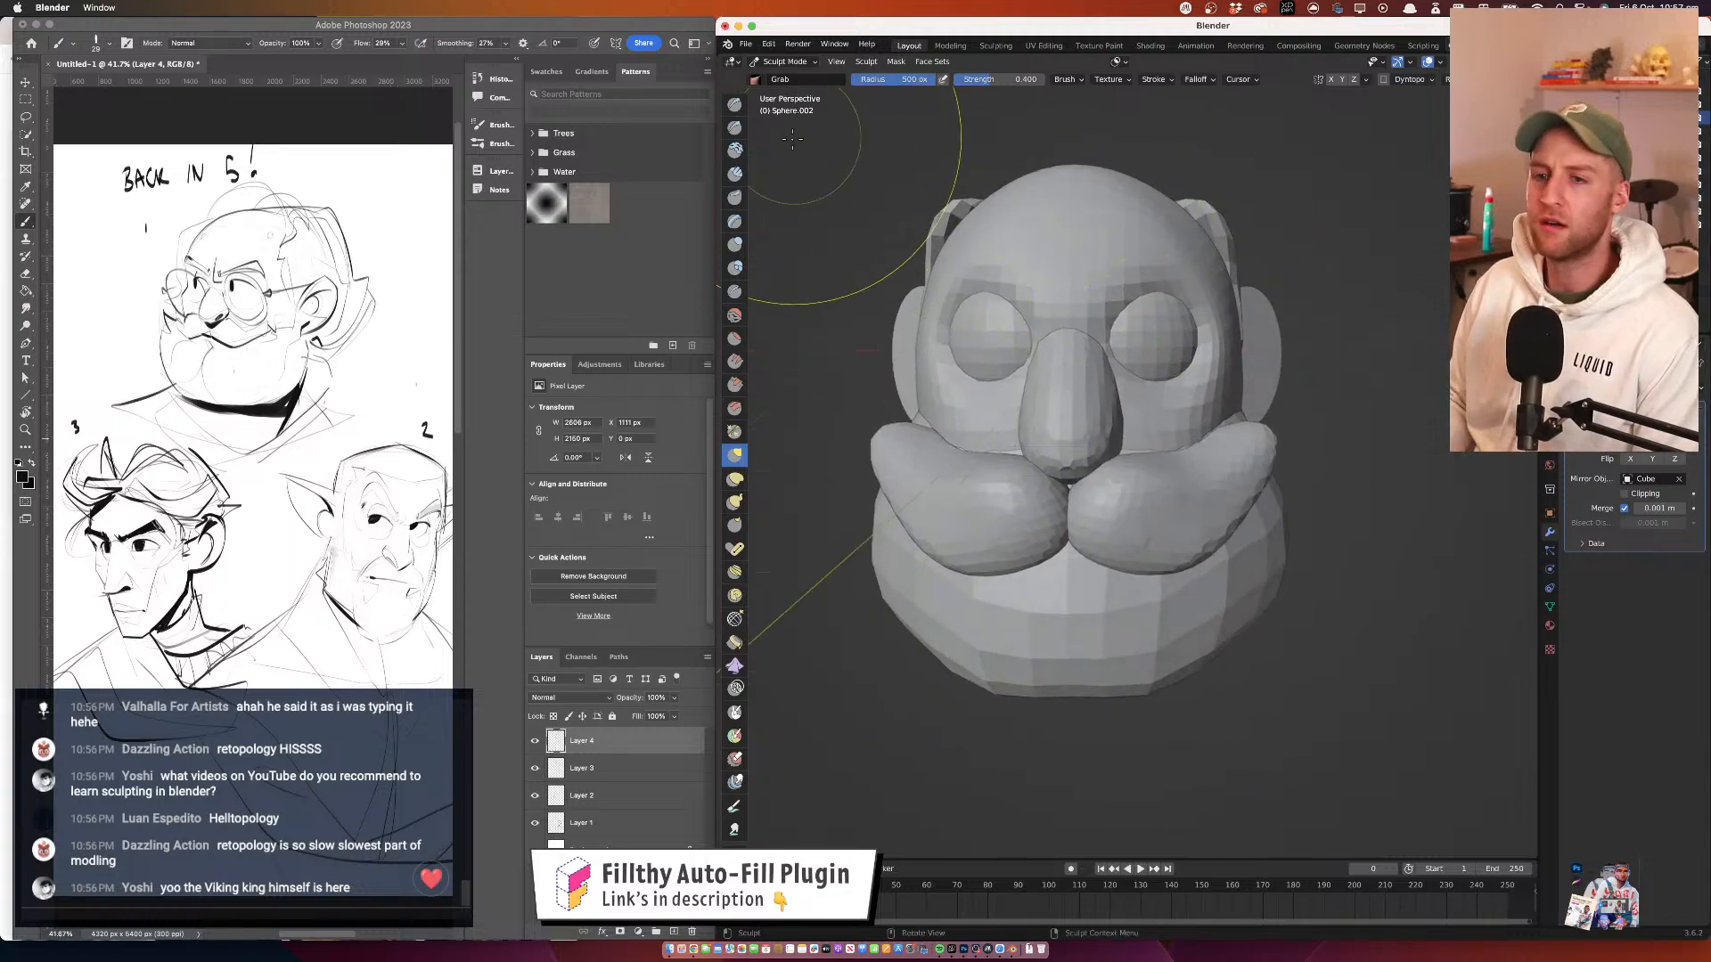
pyautogui.click(782, 62)
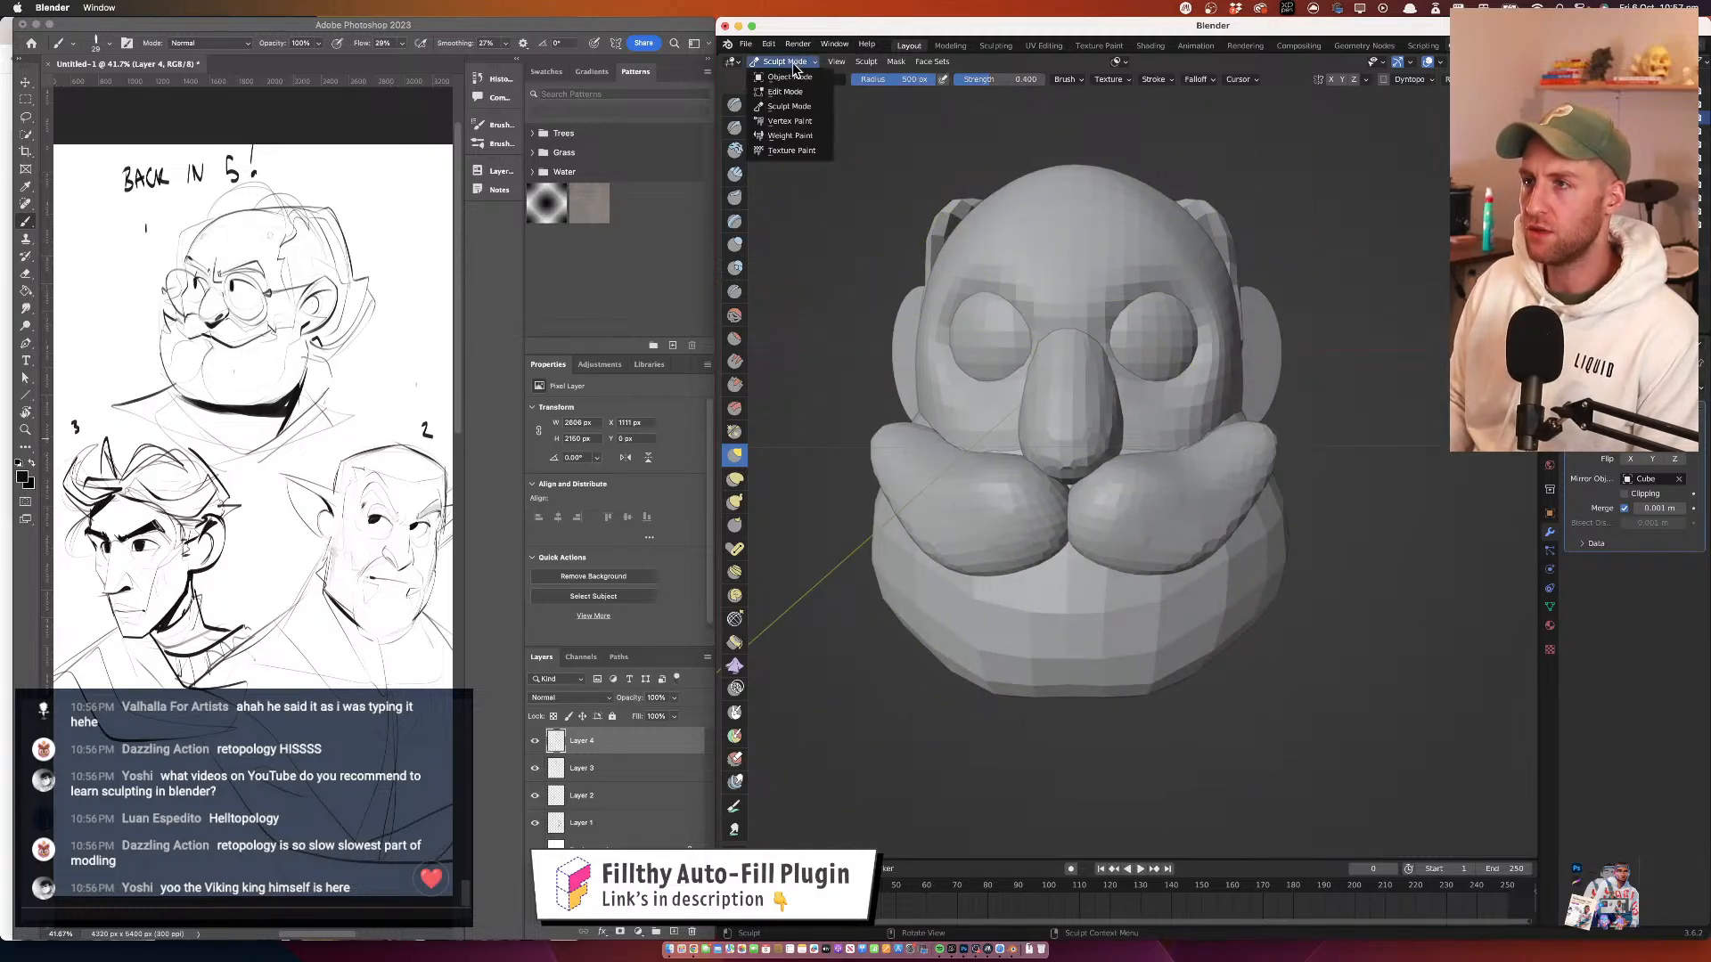
pyautogui.click(784, 73)
pyautogui.click(1096, 248)
pyautogui.press('r')
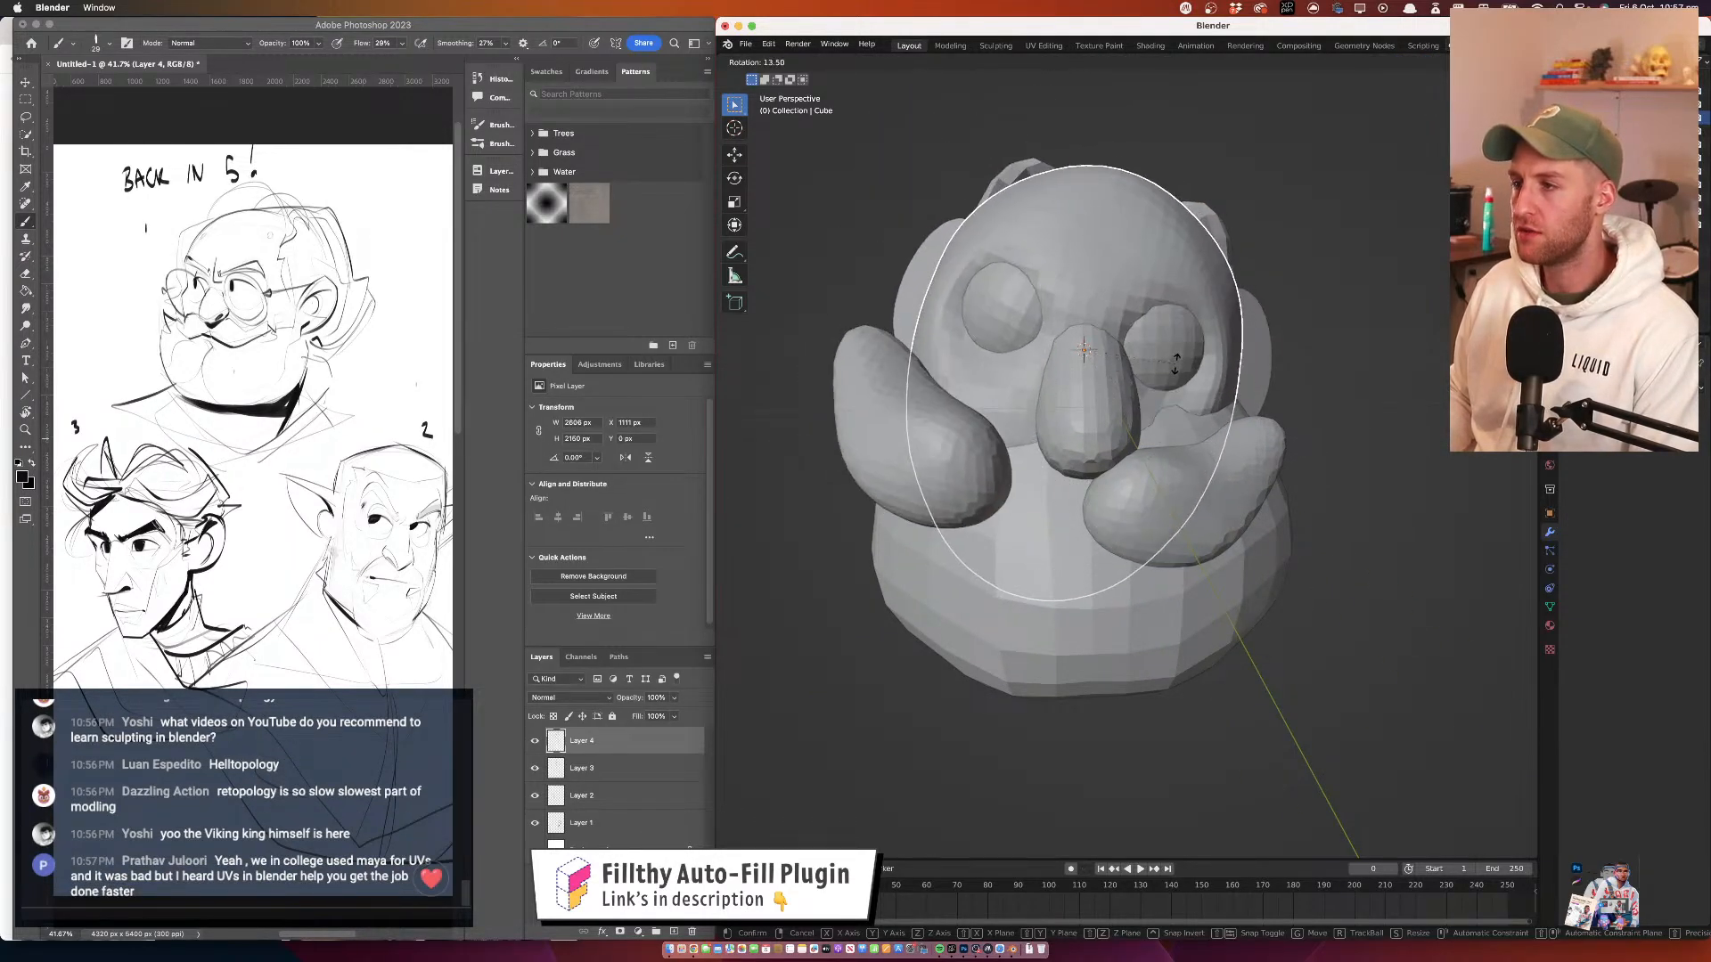
pyautogui.press('Escape')
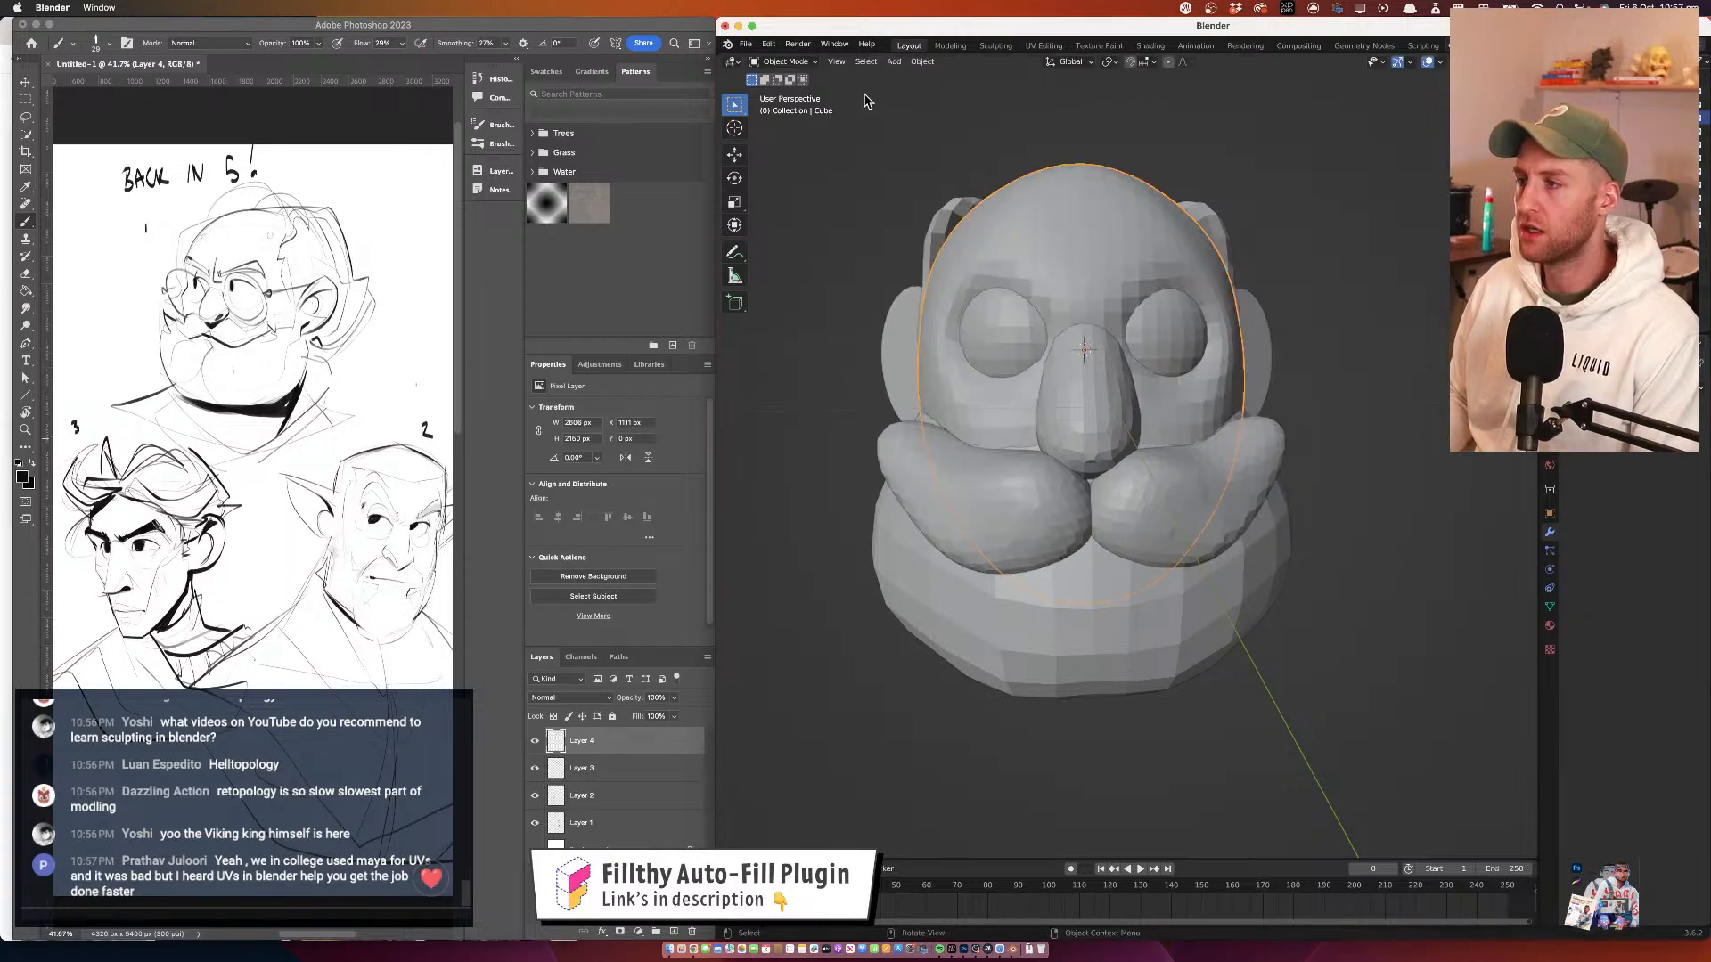
# Enter Sculpt Mode on the head mesh and set its voxel remesh size to 0.0390 m
pyautogui.click(811, 62)
pyautogui.click(784, 120)
pyautogui.press('r')
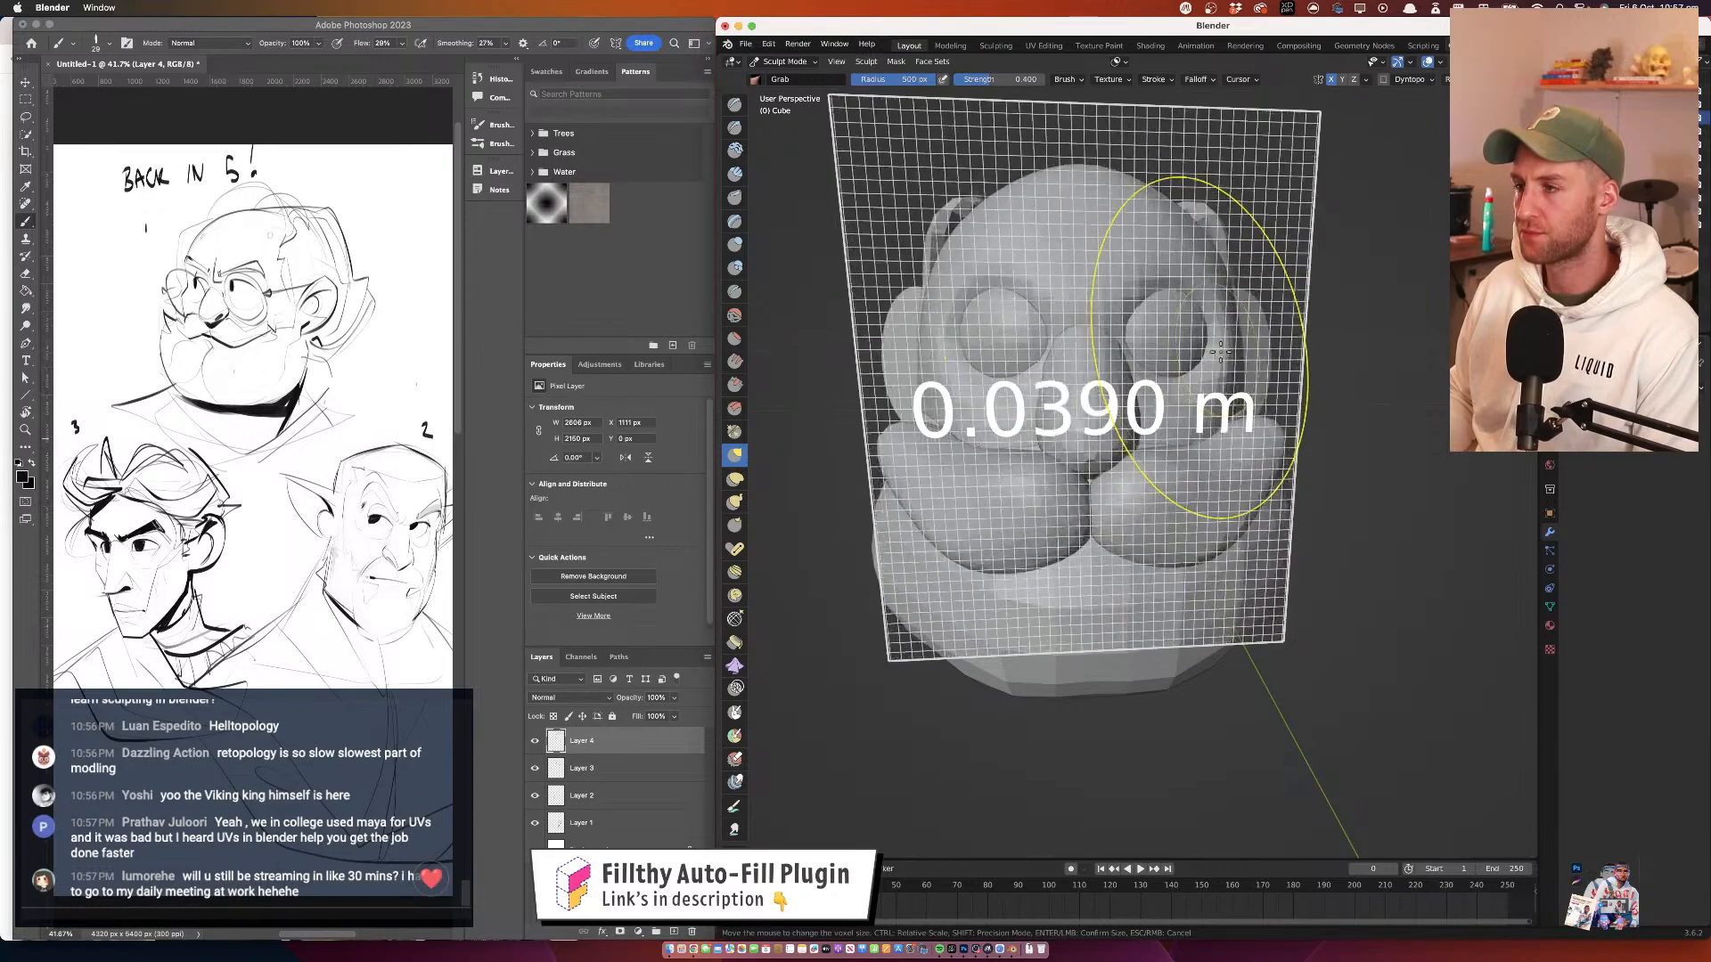
pyautogui.click(1220, 352)
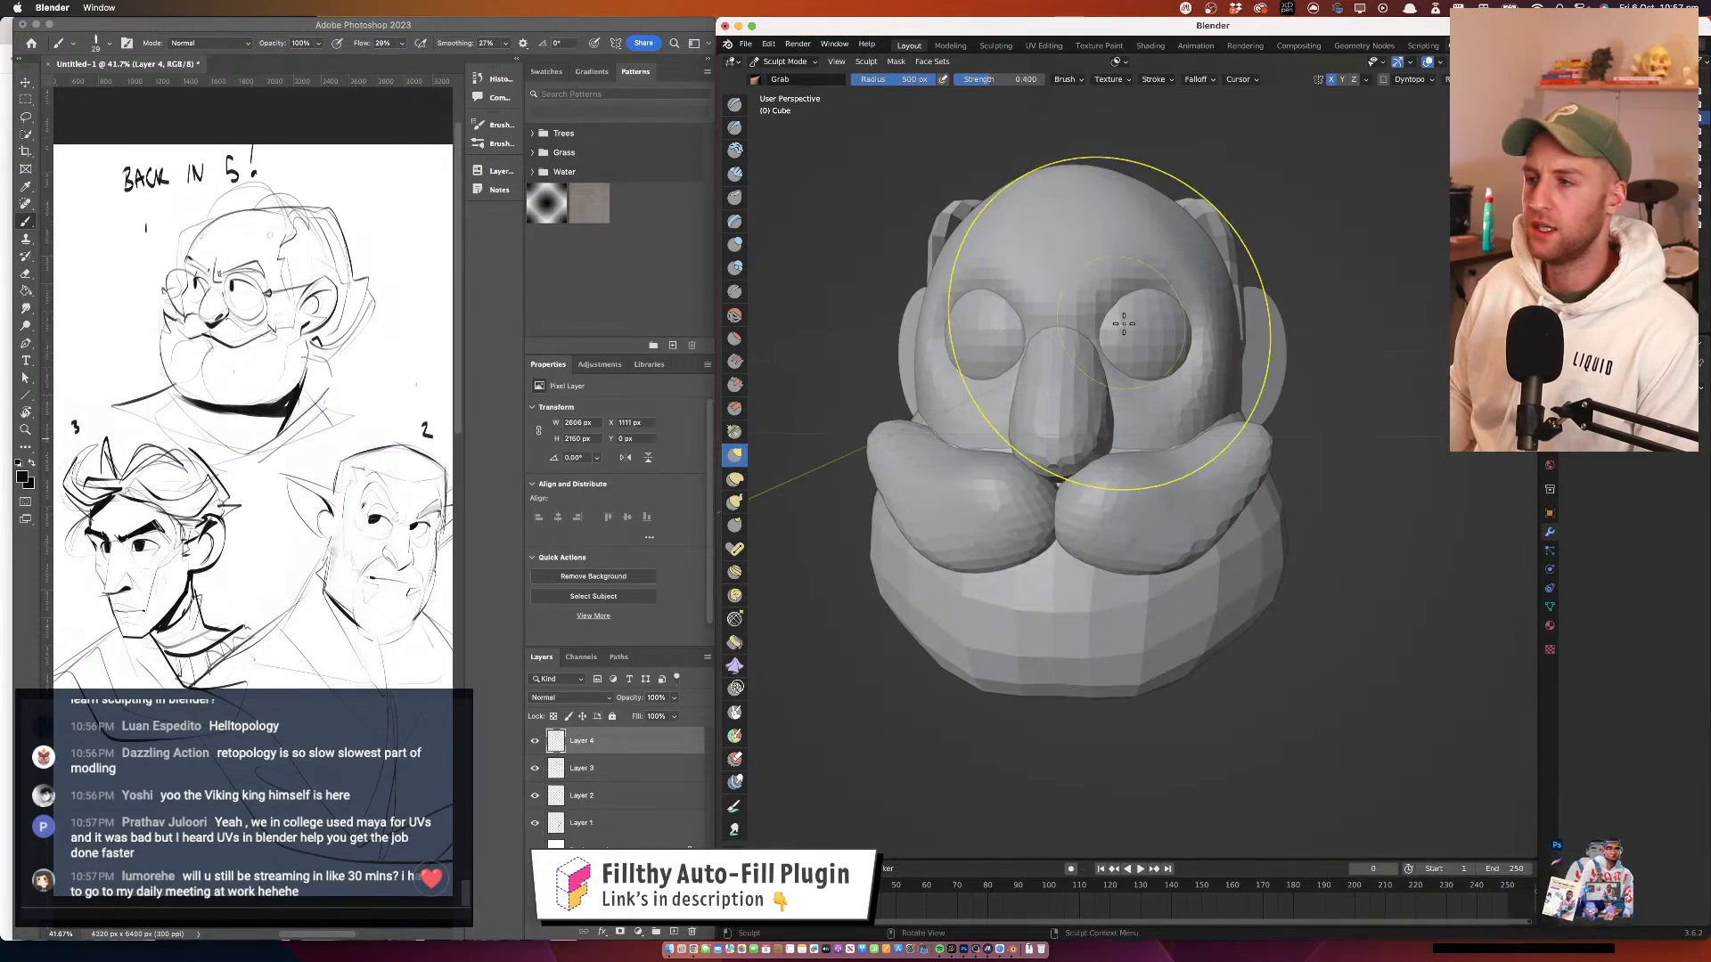
# Reshape the forehead and brow area above the eyes with the Grab brush
pyautogui.hscroll(10, 1129, 331)
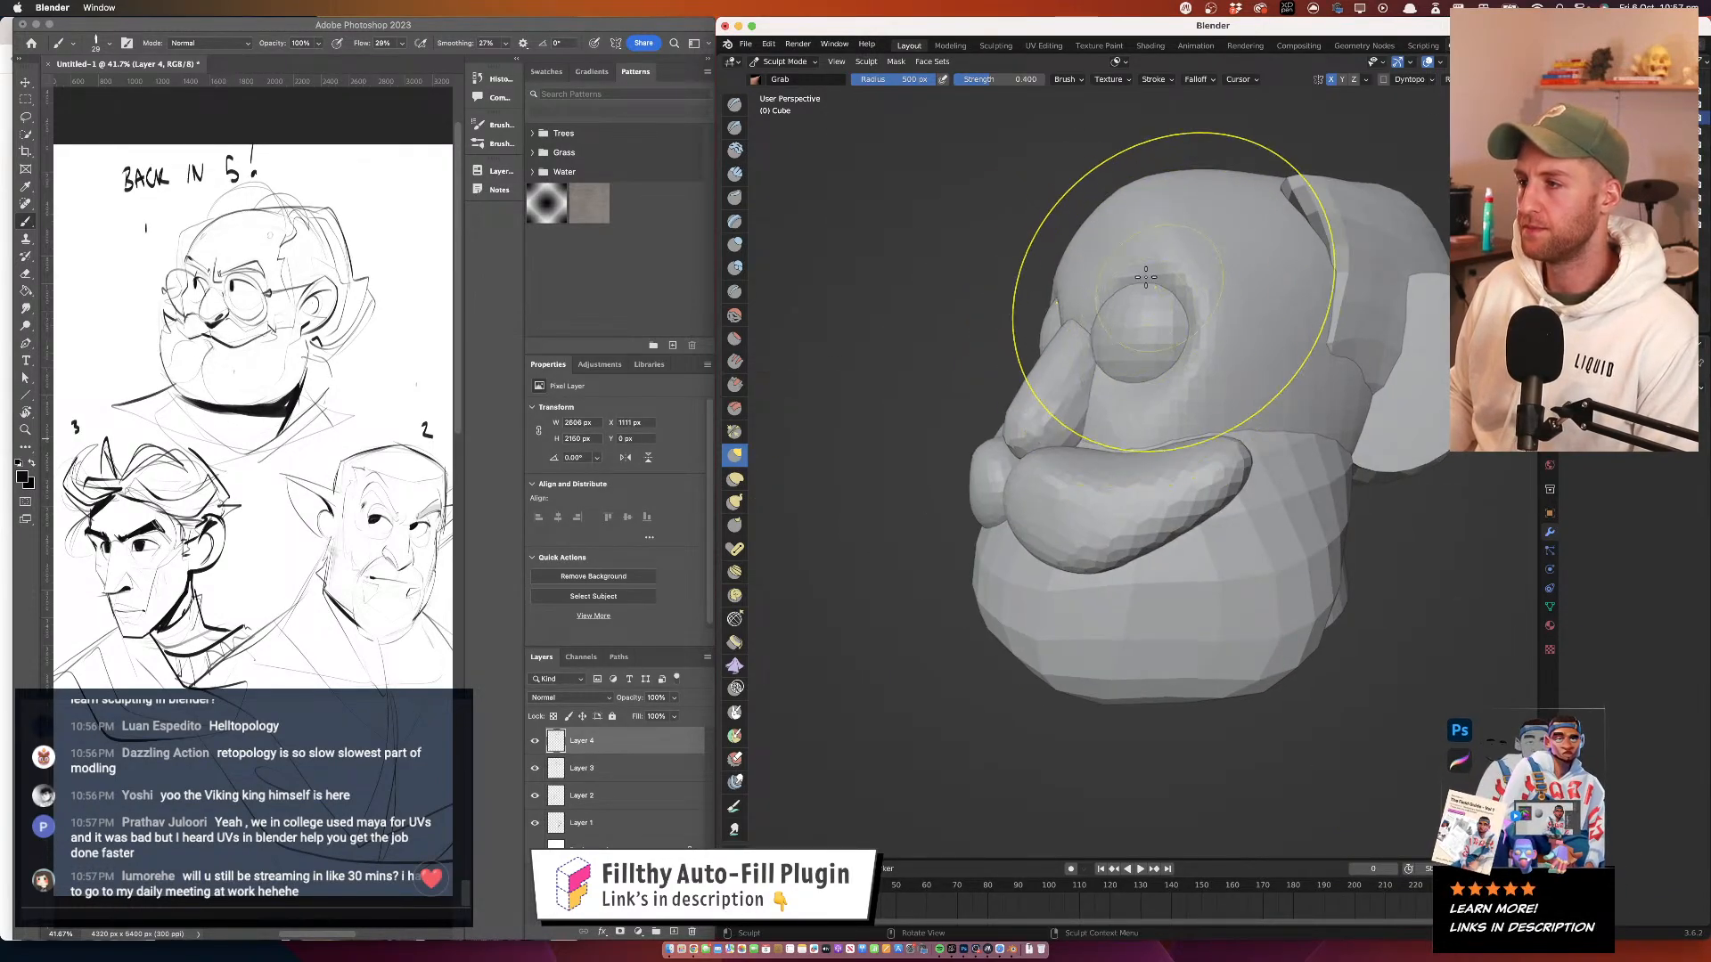
pyautogui.moveTo(1144, 243)
pyautogui.mouseDown()
pyautogui.moveTo(1156, 210)
pyautogui.moveTo(1138, 203)
pyautogui.moveTo(1178, 188)
pyautogui.moveTo(1139, 215)
pyautogui.mouseUp()
pyautogui.hscroll(3, 1165, 206)
pyautogui.moveTo(1223, 275)
pyautogui.mouseDown()
pyautogui.moveTo(1236, 305)
pyautogui.moveTo(1280, 293)
pyautogui.mouseUp()
pyautogui.moveTo(1124, 256); pyautogui.dragTo(1143, 263)
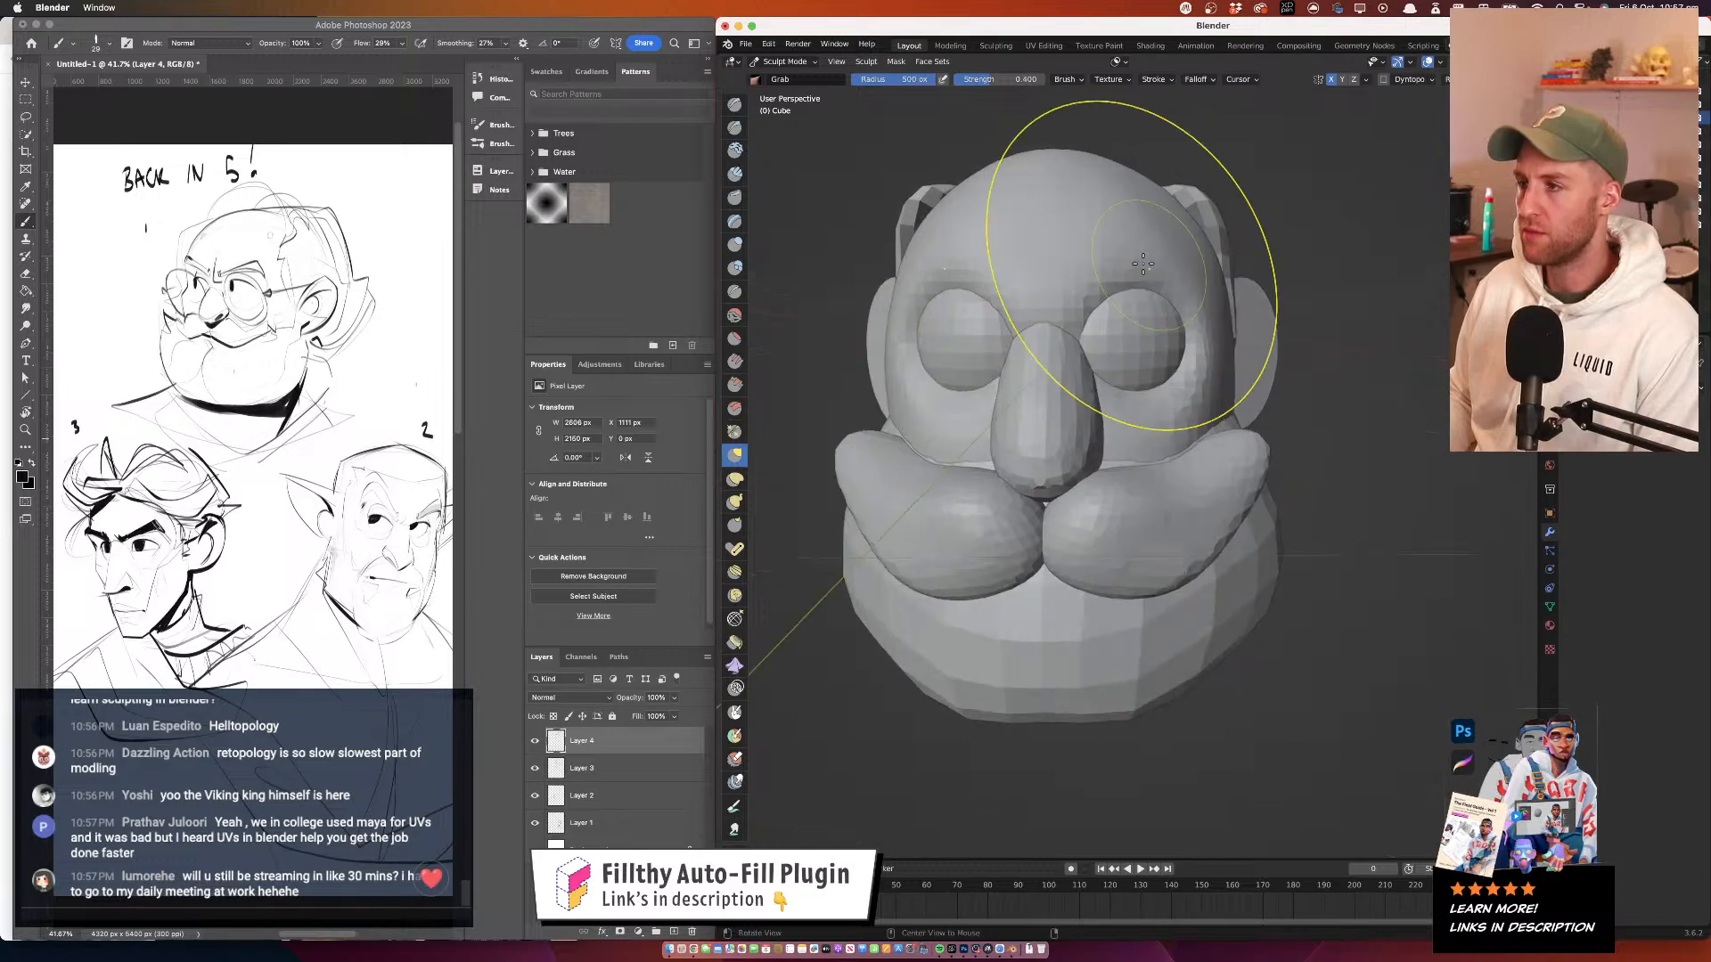
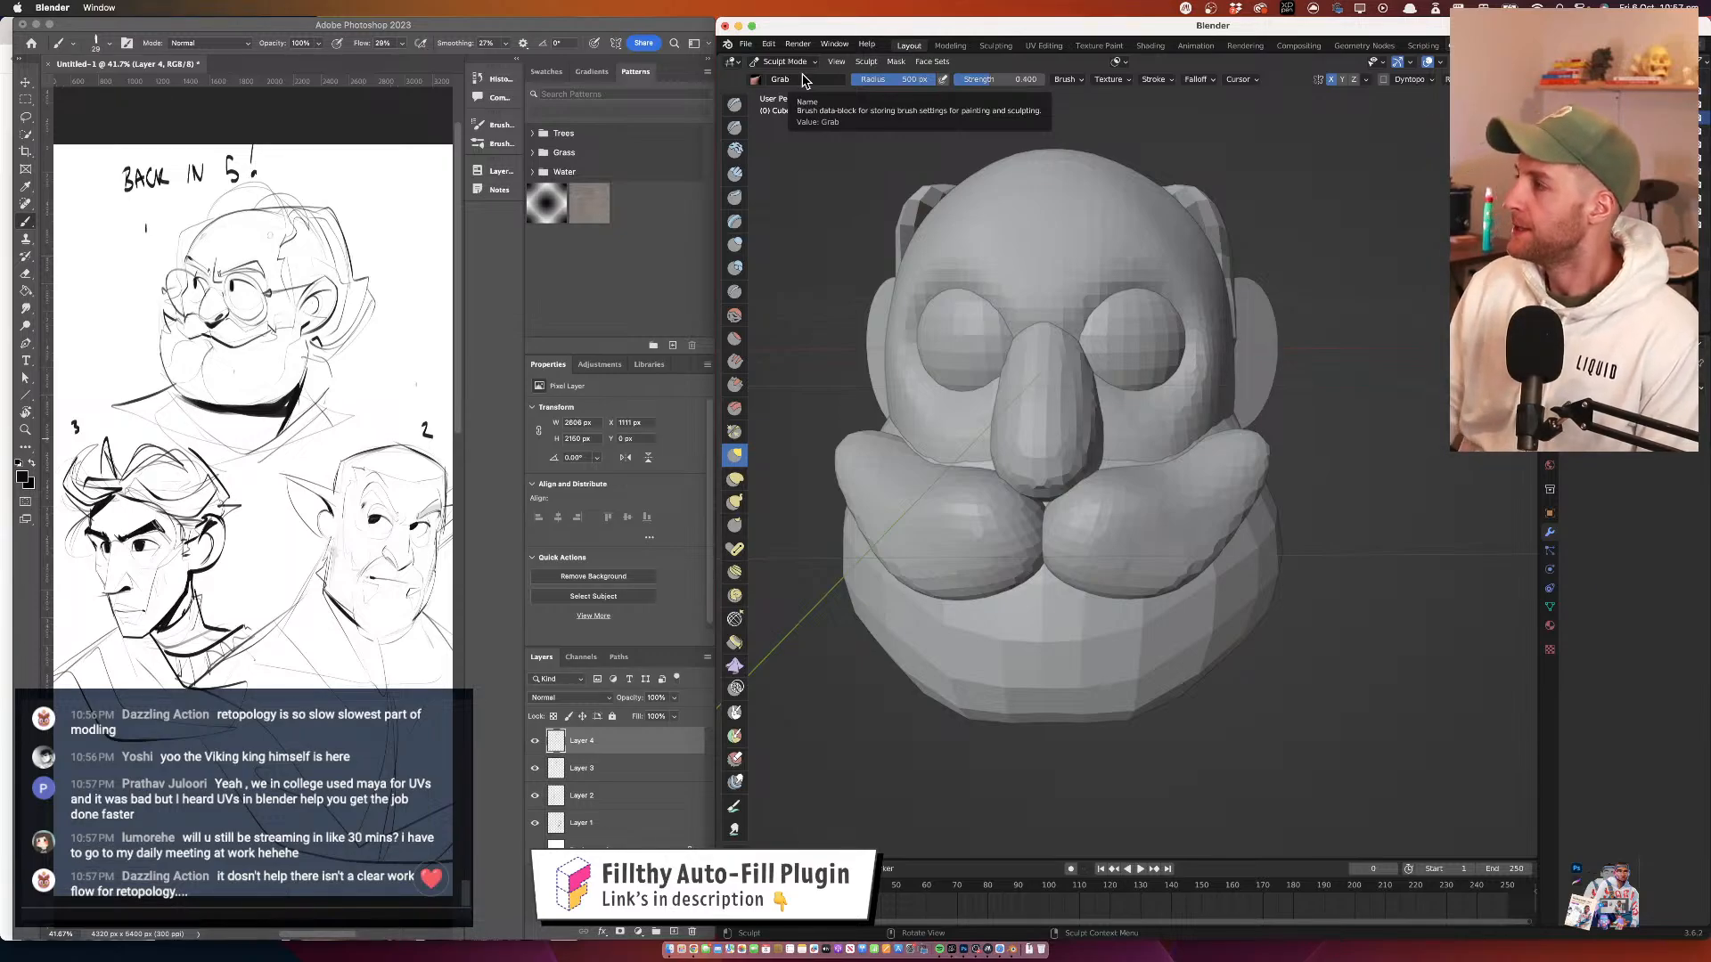
pyautogui.moveTo(1176, 307)
pyautogui.mouseDown()
pyautogui.moveTo(1134, 343)
pyautogui.moveTo(1095, 324)
pyautogui.moveTo(1128, 265)
pyautogui.moveTo(1132, 325)
pyautogui.mouseUp()
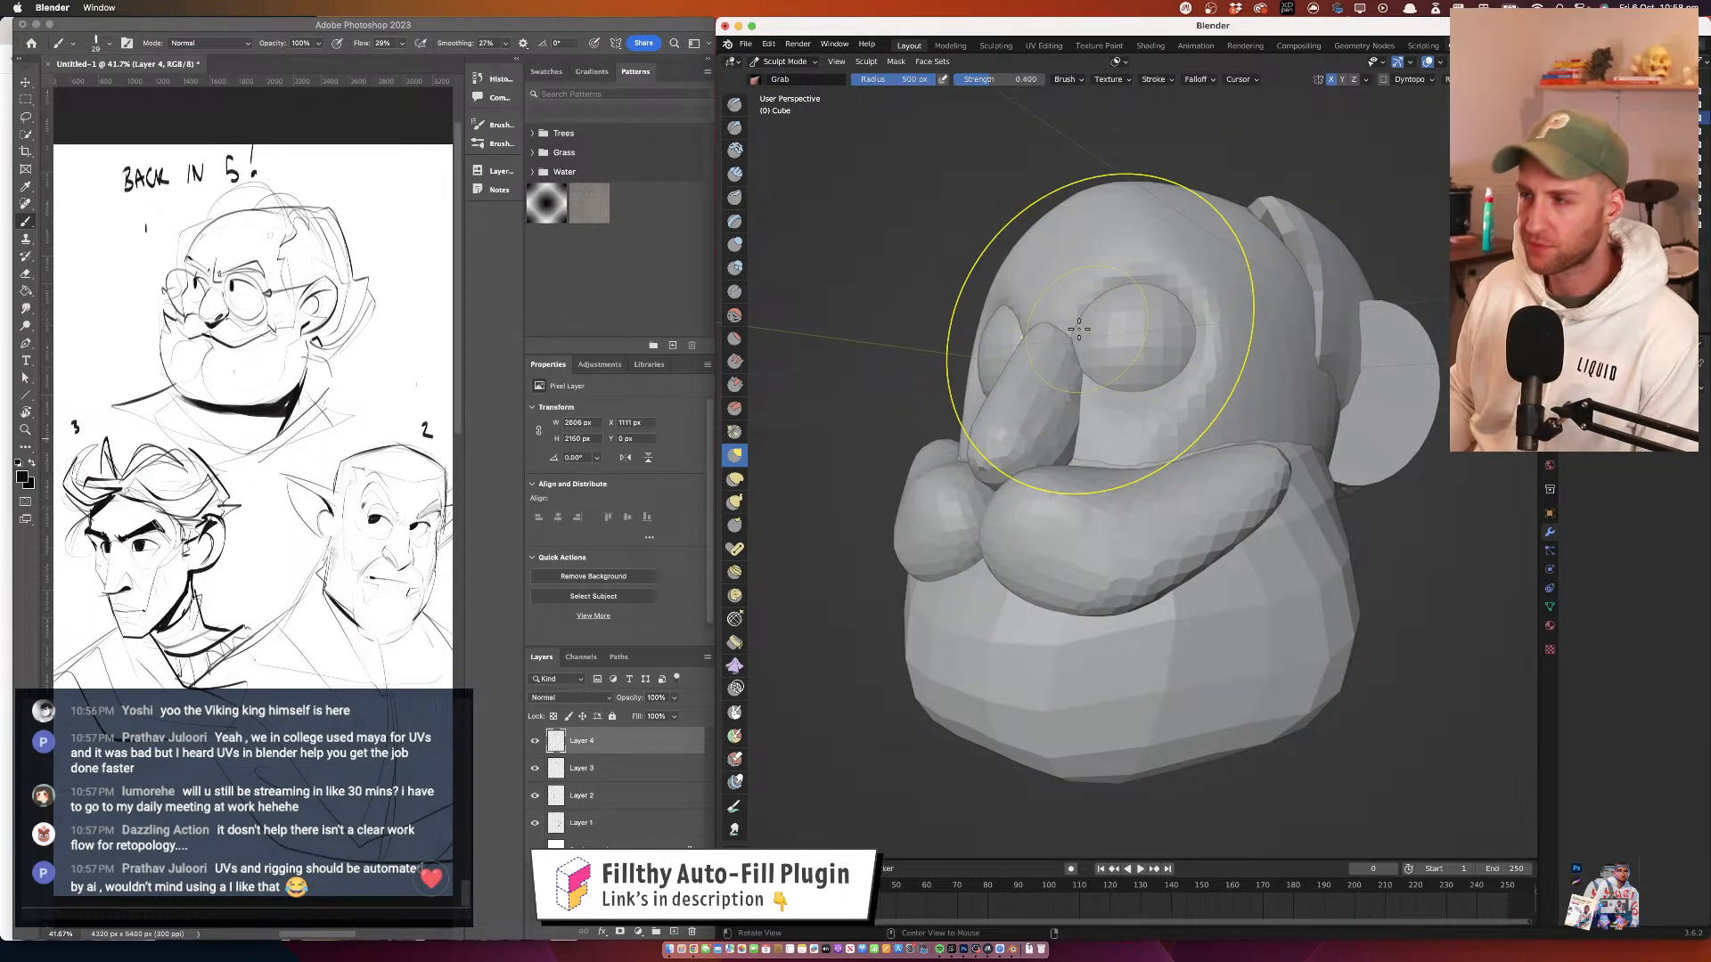
pyautogui.moveTo(1079, 328)
pyautogui.mouseDown()
pyautogui.moveTo(1023, 306)
pyautogui.moveTo(1119, 333)
pyautogui.moveTo(1148, 279)
pyautogui.mouseUp()
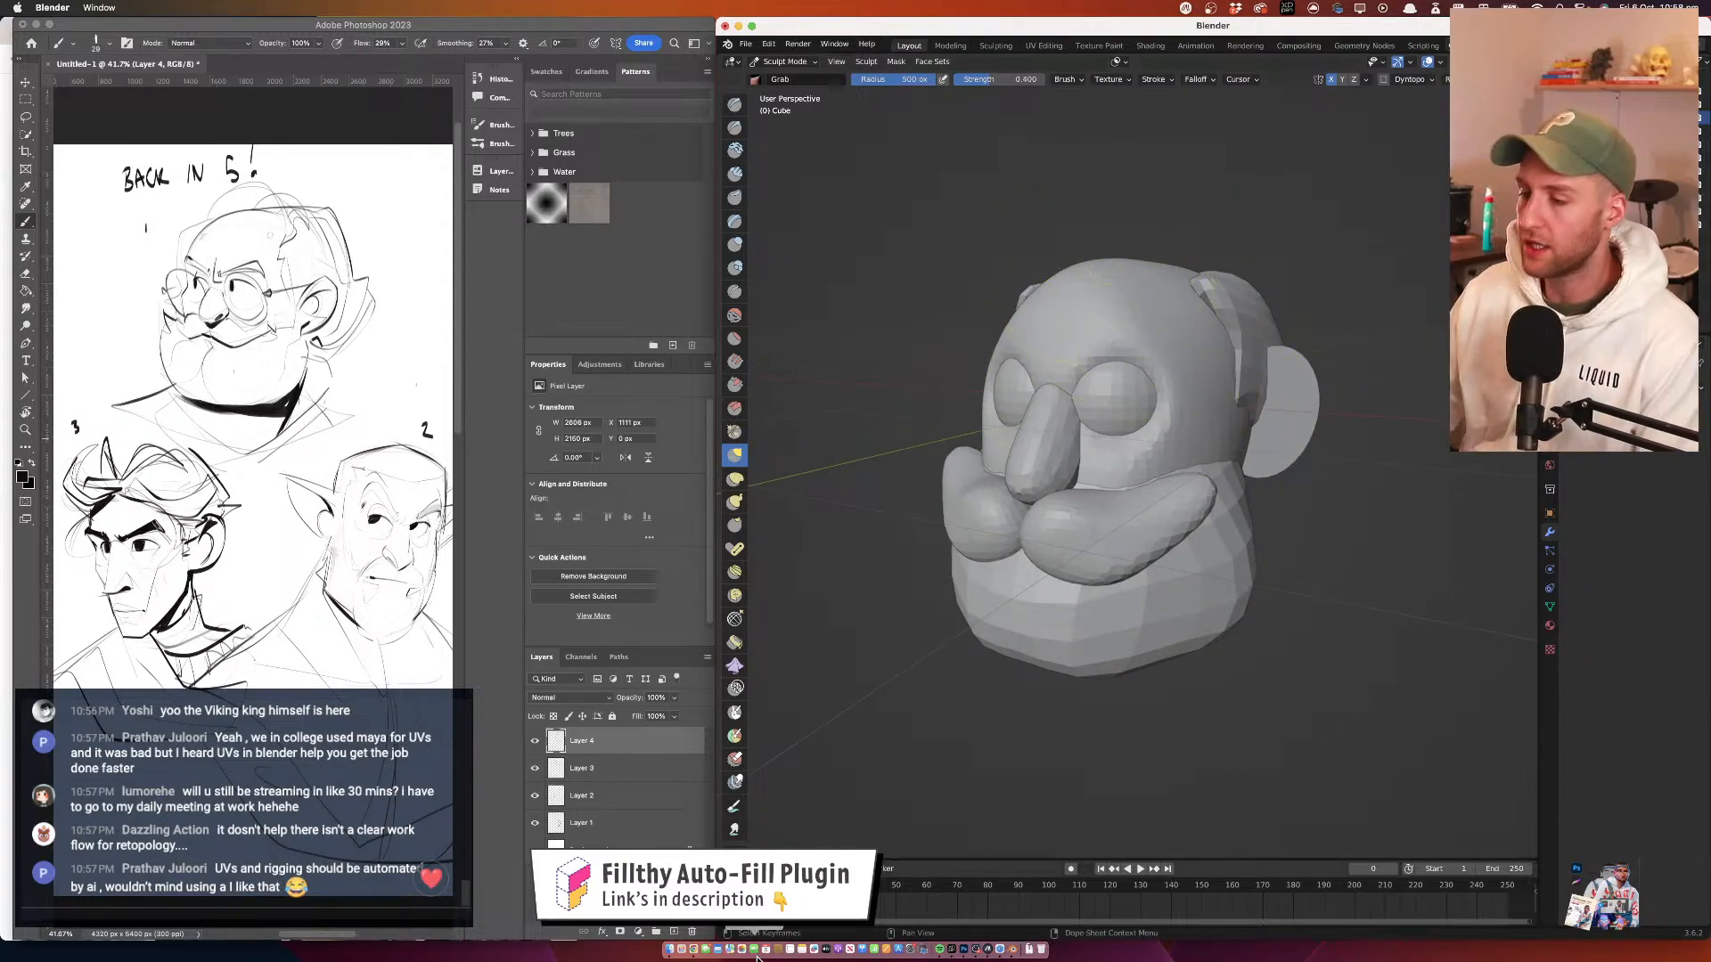
# Switch to Chrome, open youtube.com in a new tab and search for "blender sculpting"
pyautogui.click(694, 952)
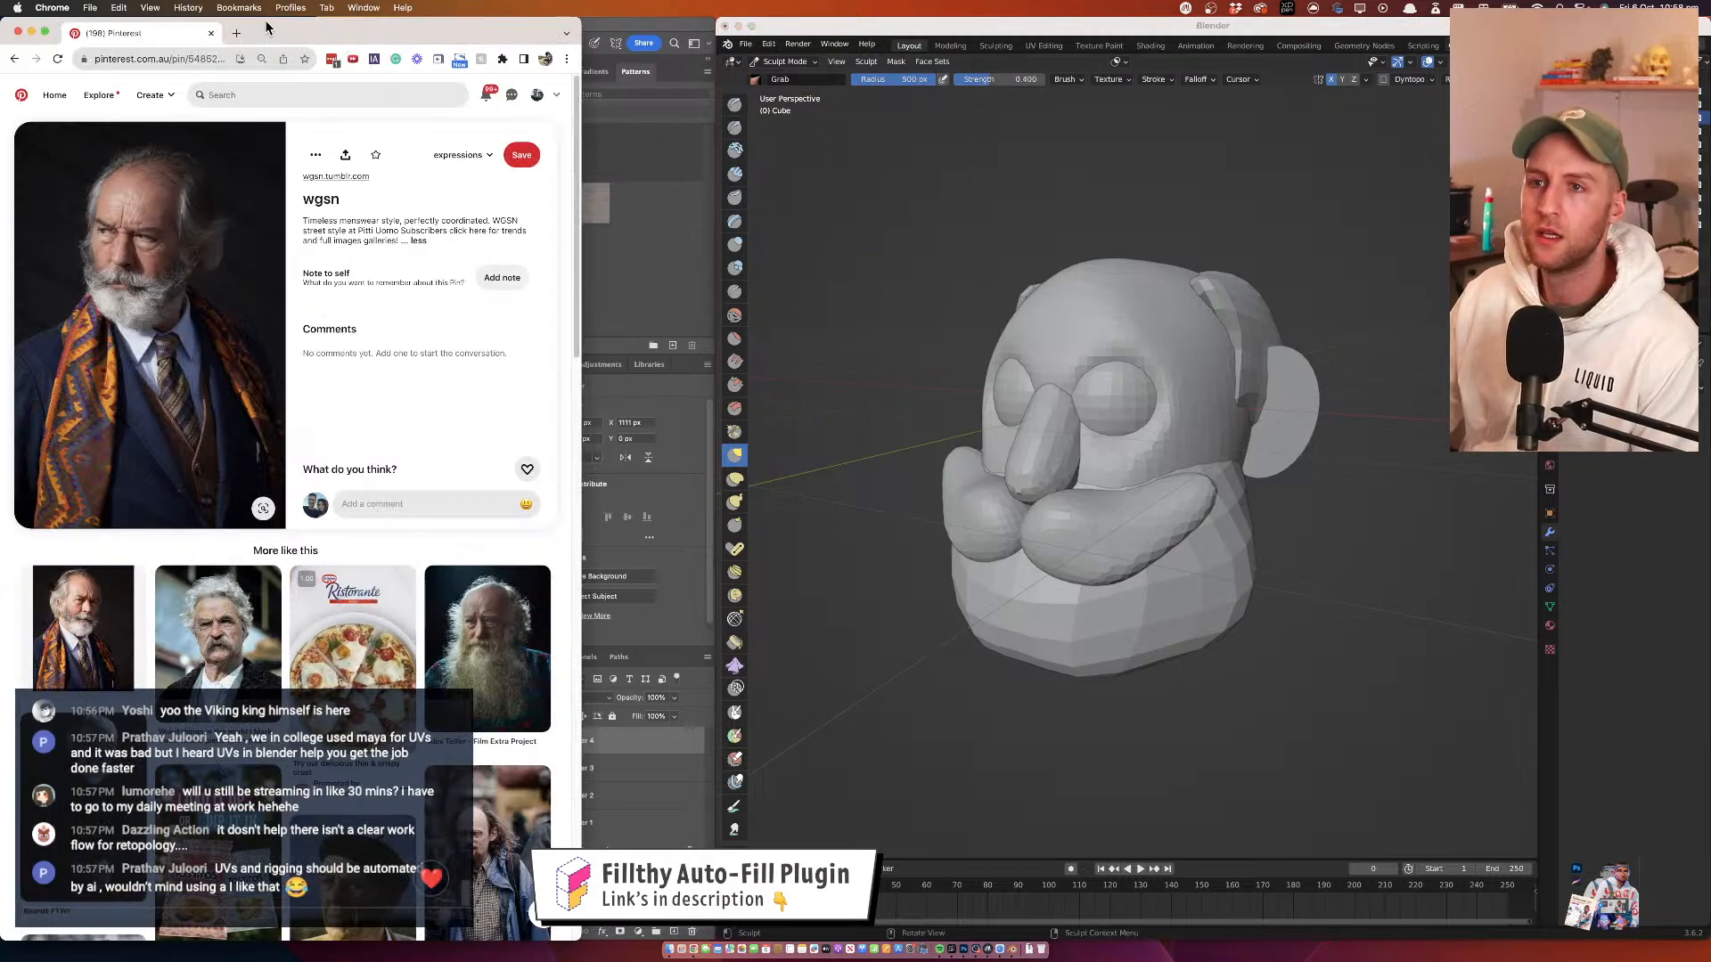
pyautogui.click(236, 34)
pyautogui.write('youtube.com')
pyautogui.press('Return')
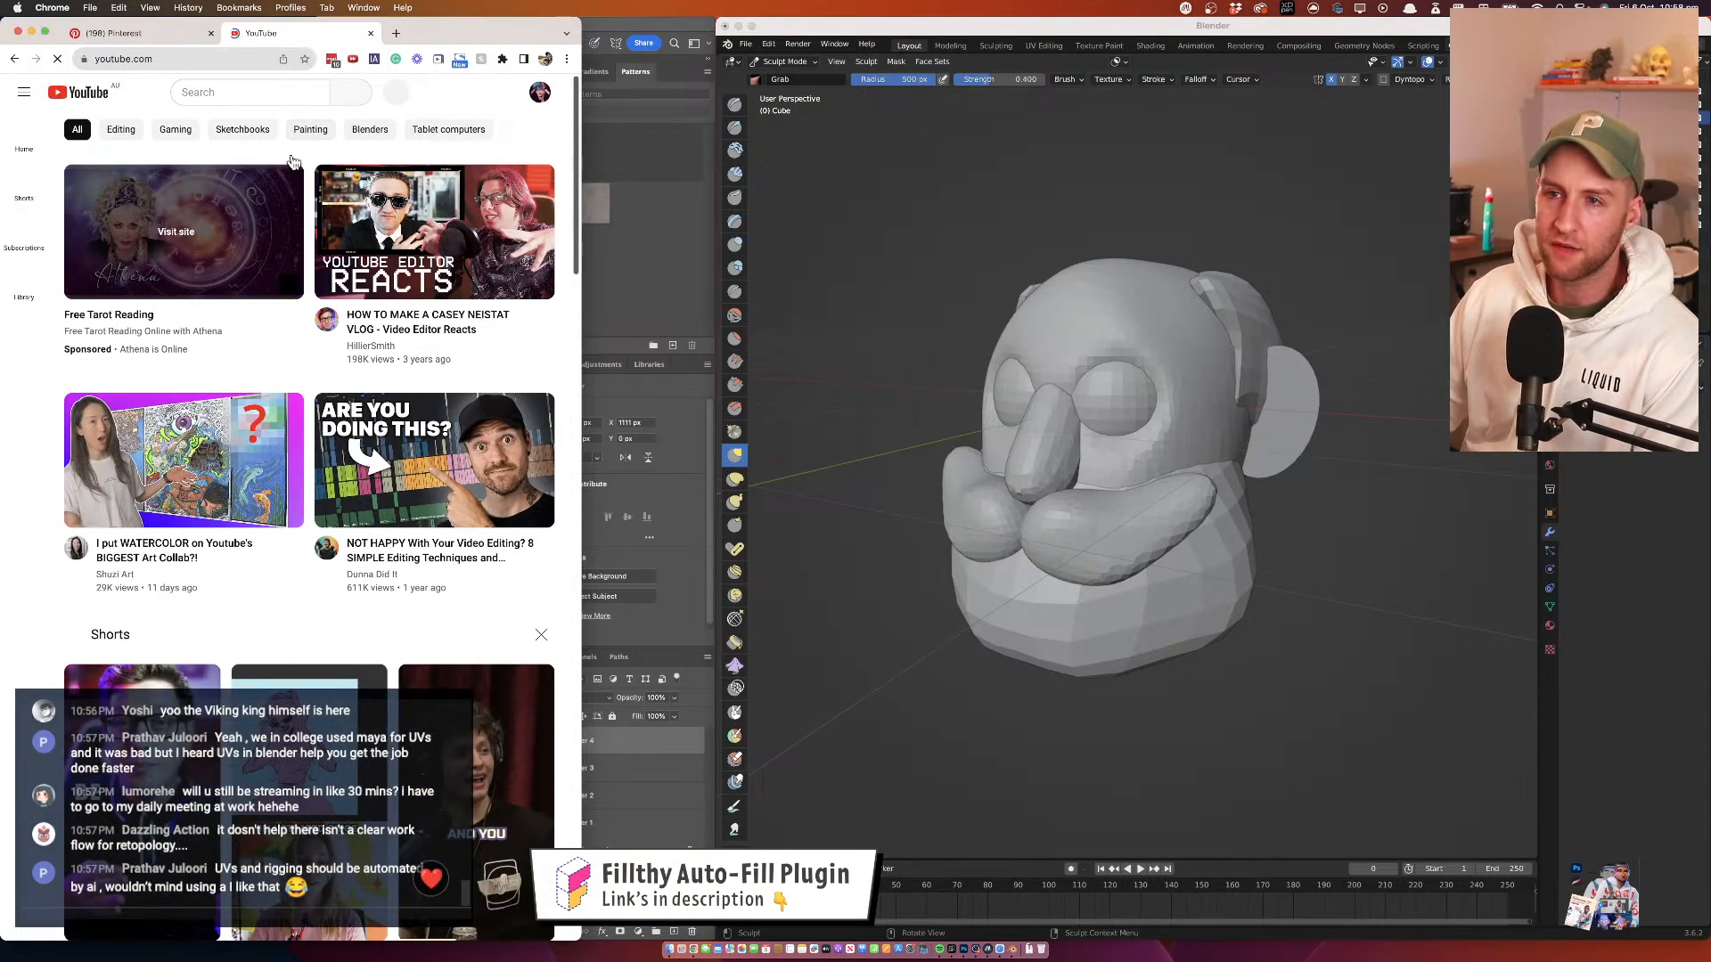
pyautogui.click(294, 92)
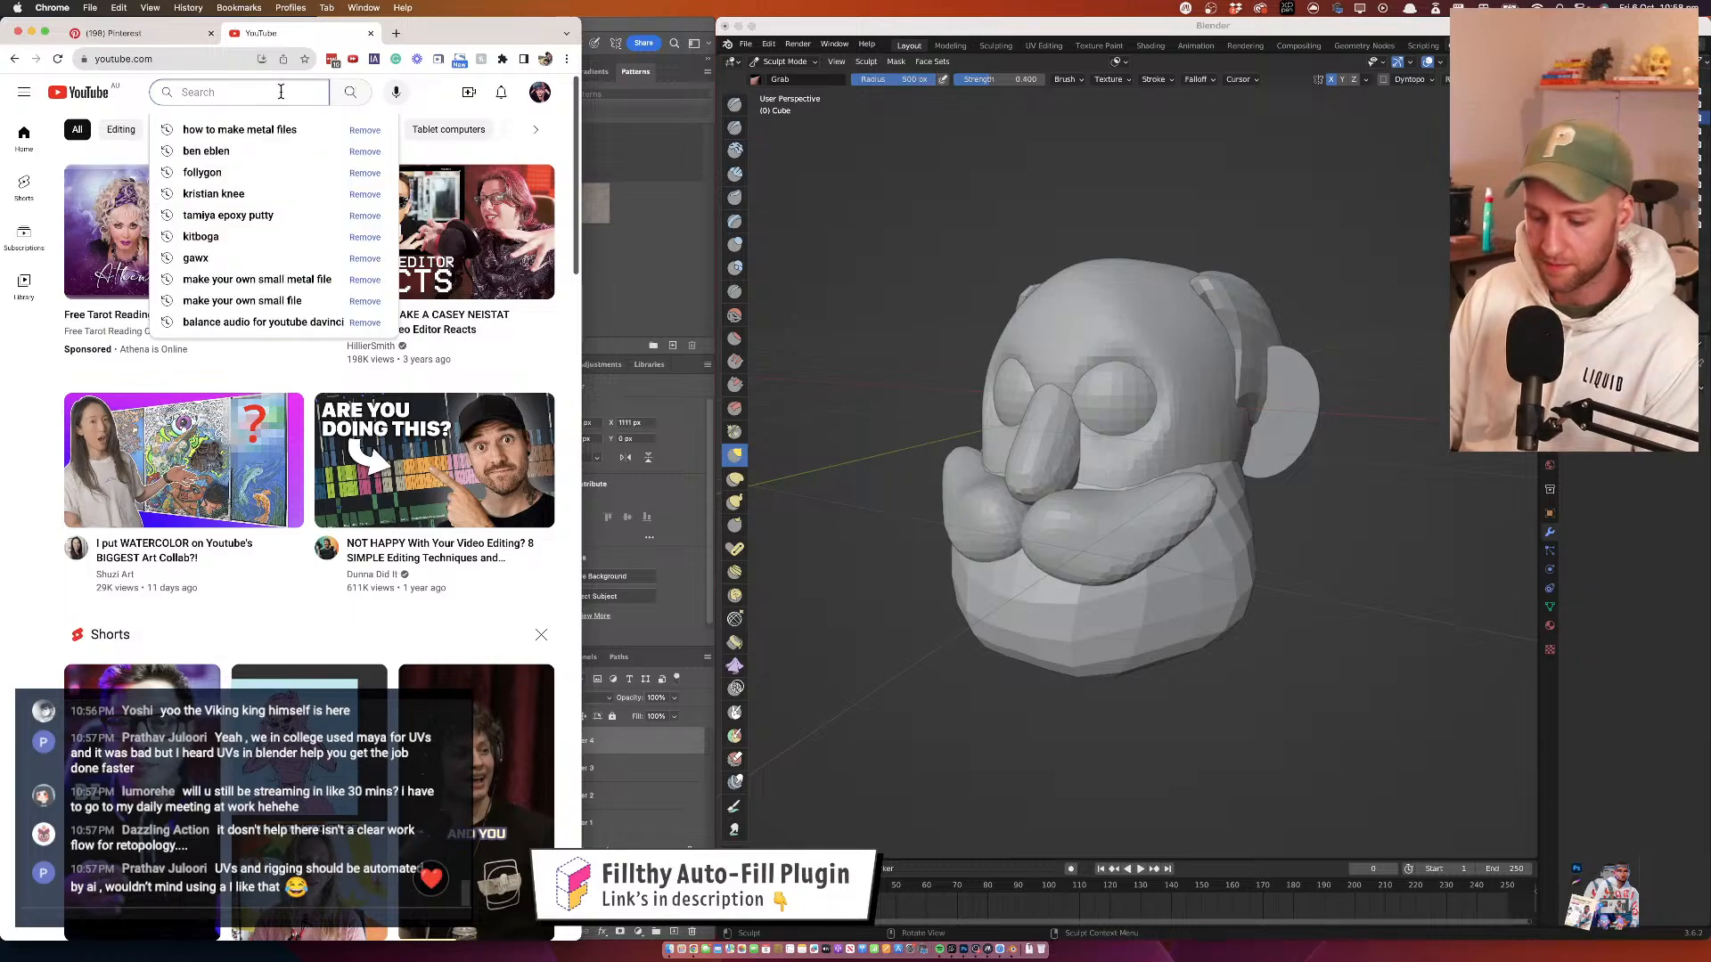
pyautogui.write('blender sculpyimg')
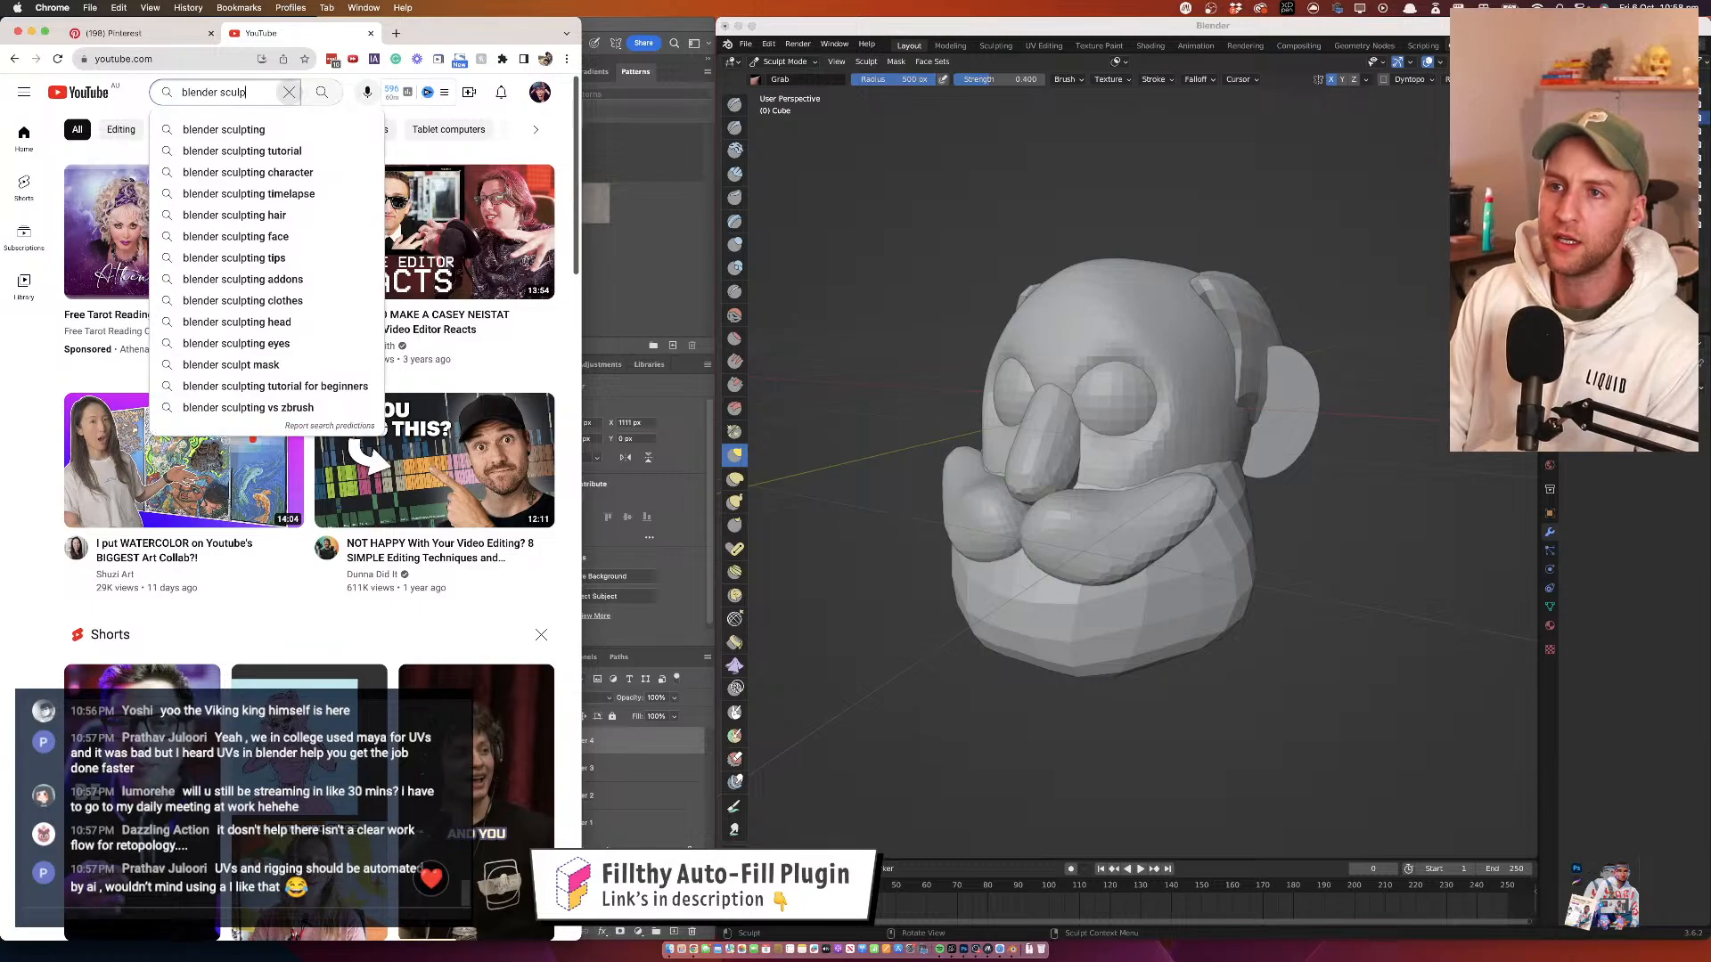
pyautogui.press('Return')
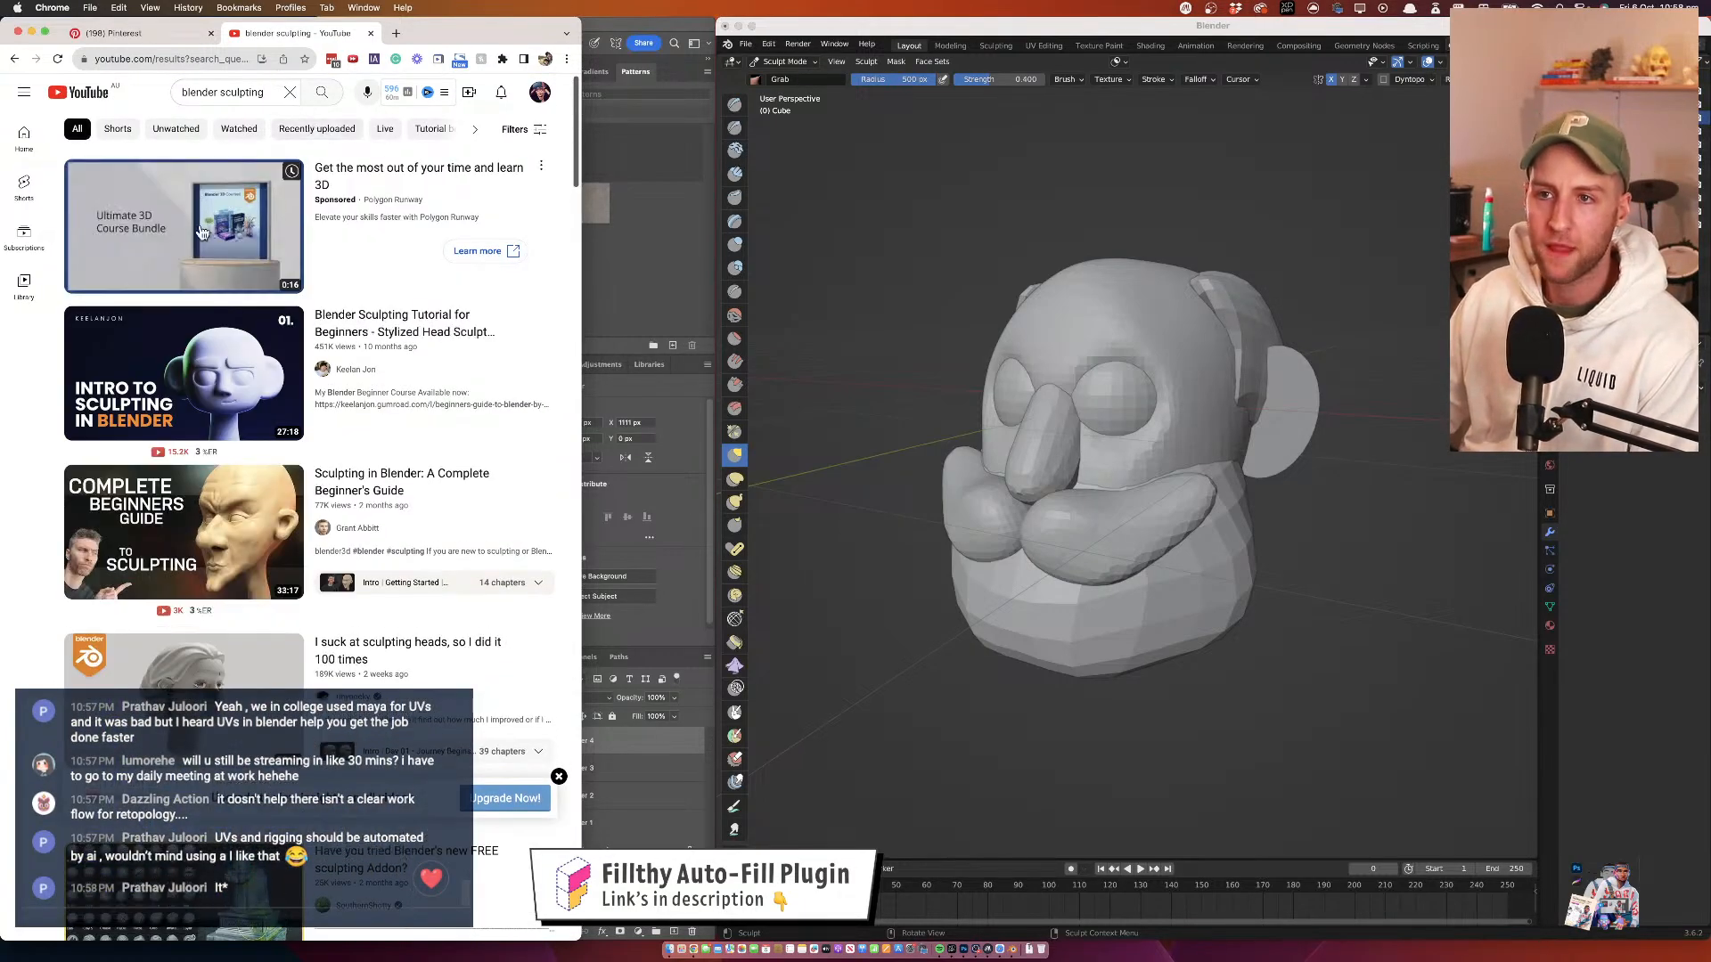
# Find the video "Blender Sculpting Tutorial: Full Advanced Creature Creation Workflow" in the results and copy its link
pyautogui.scroll(-5, 196, 323)
pyautogui.scroll(-20, 196, 323)
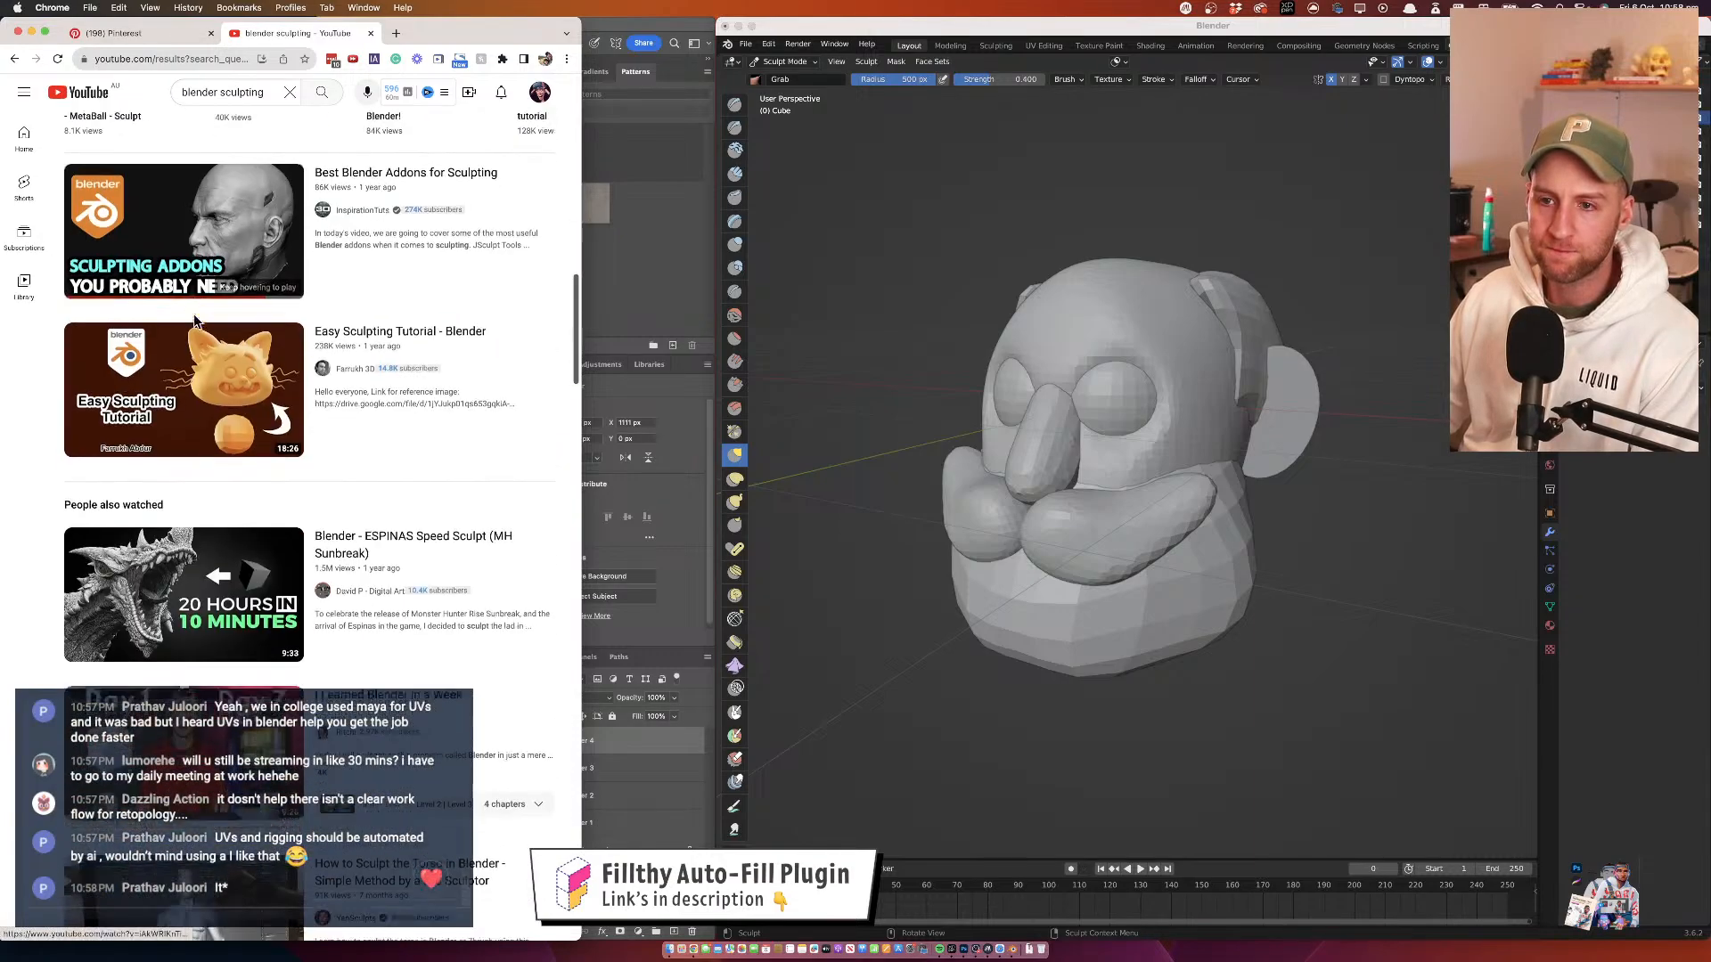
pyautogui.scroll(-8, 196, 323)
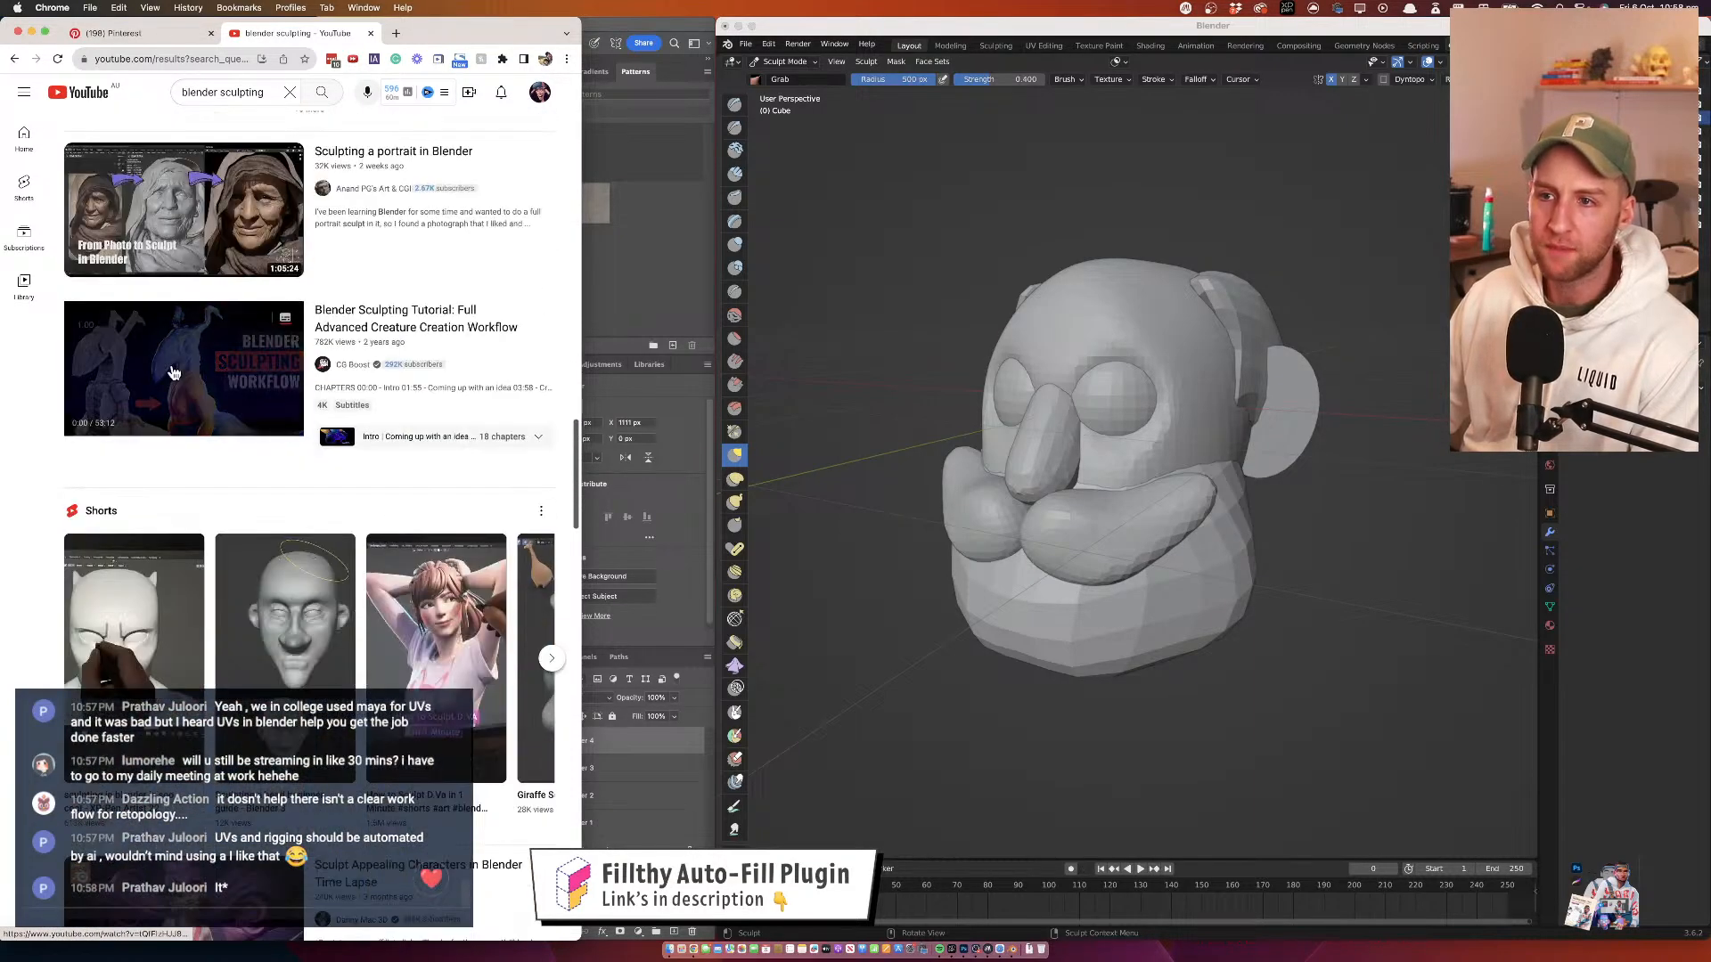
pyautogui.rightClick(223, 355)
pyautogui.click(281, 437)
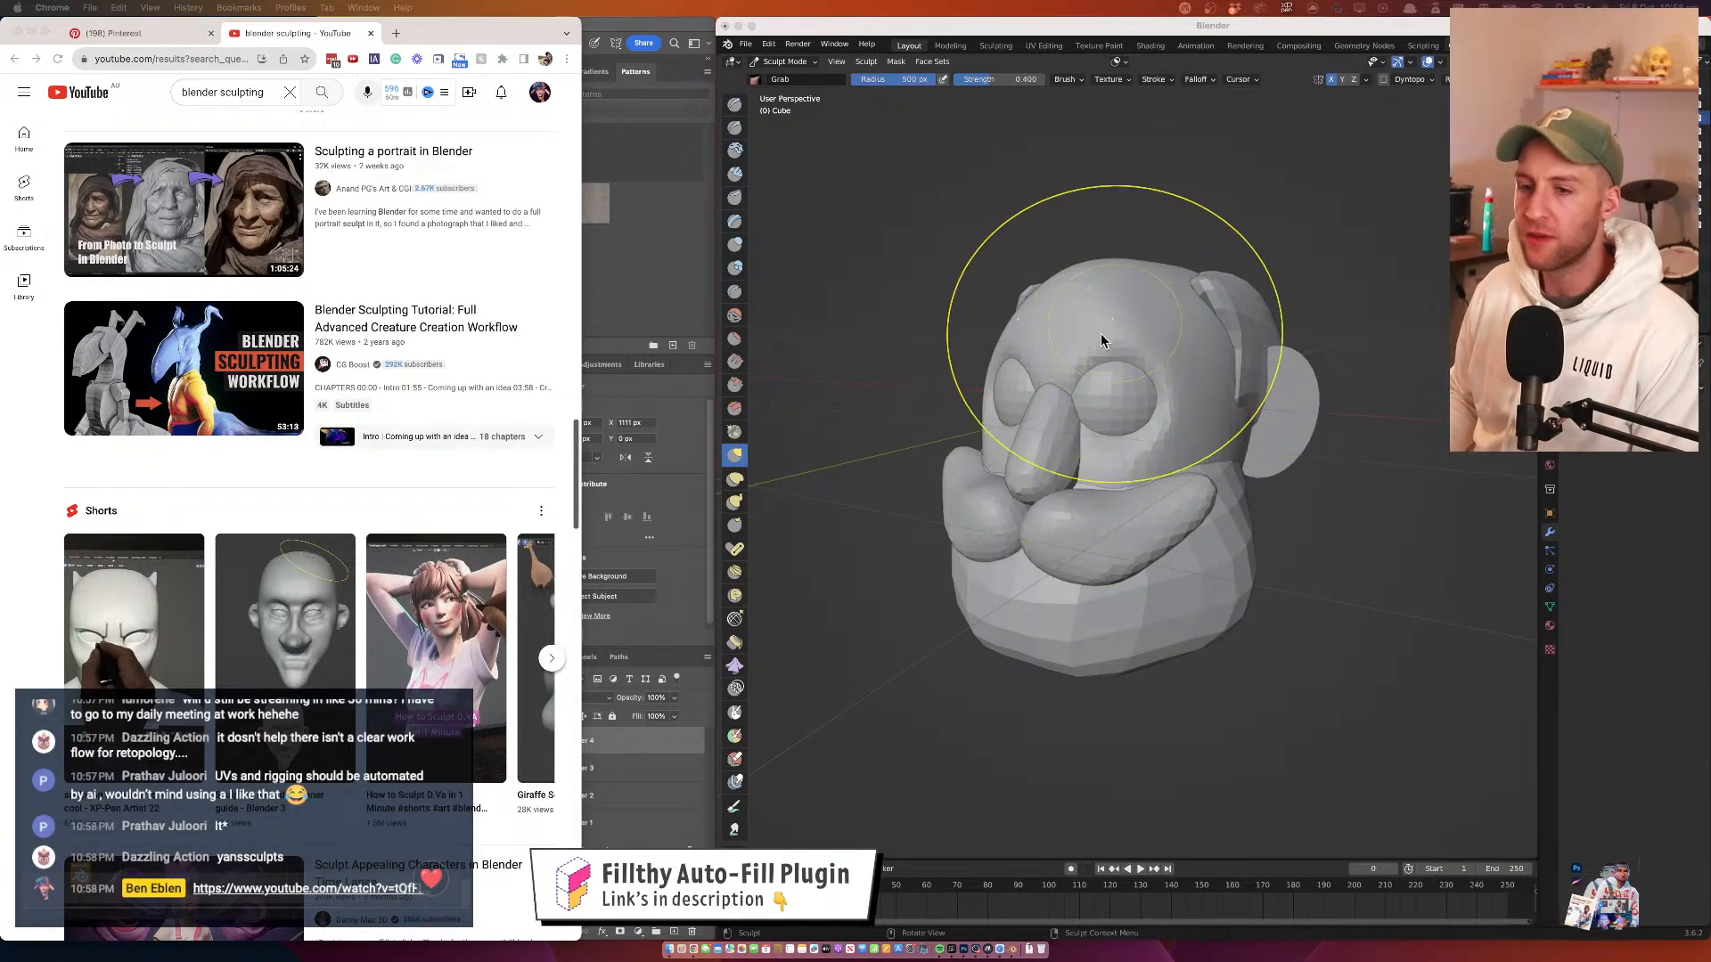
# Return to Blender, read the recent chat messages and examine the head from several angles
pyautogui.moveTo(1099, 333); pyautogui.dragTo(1130, 342)
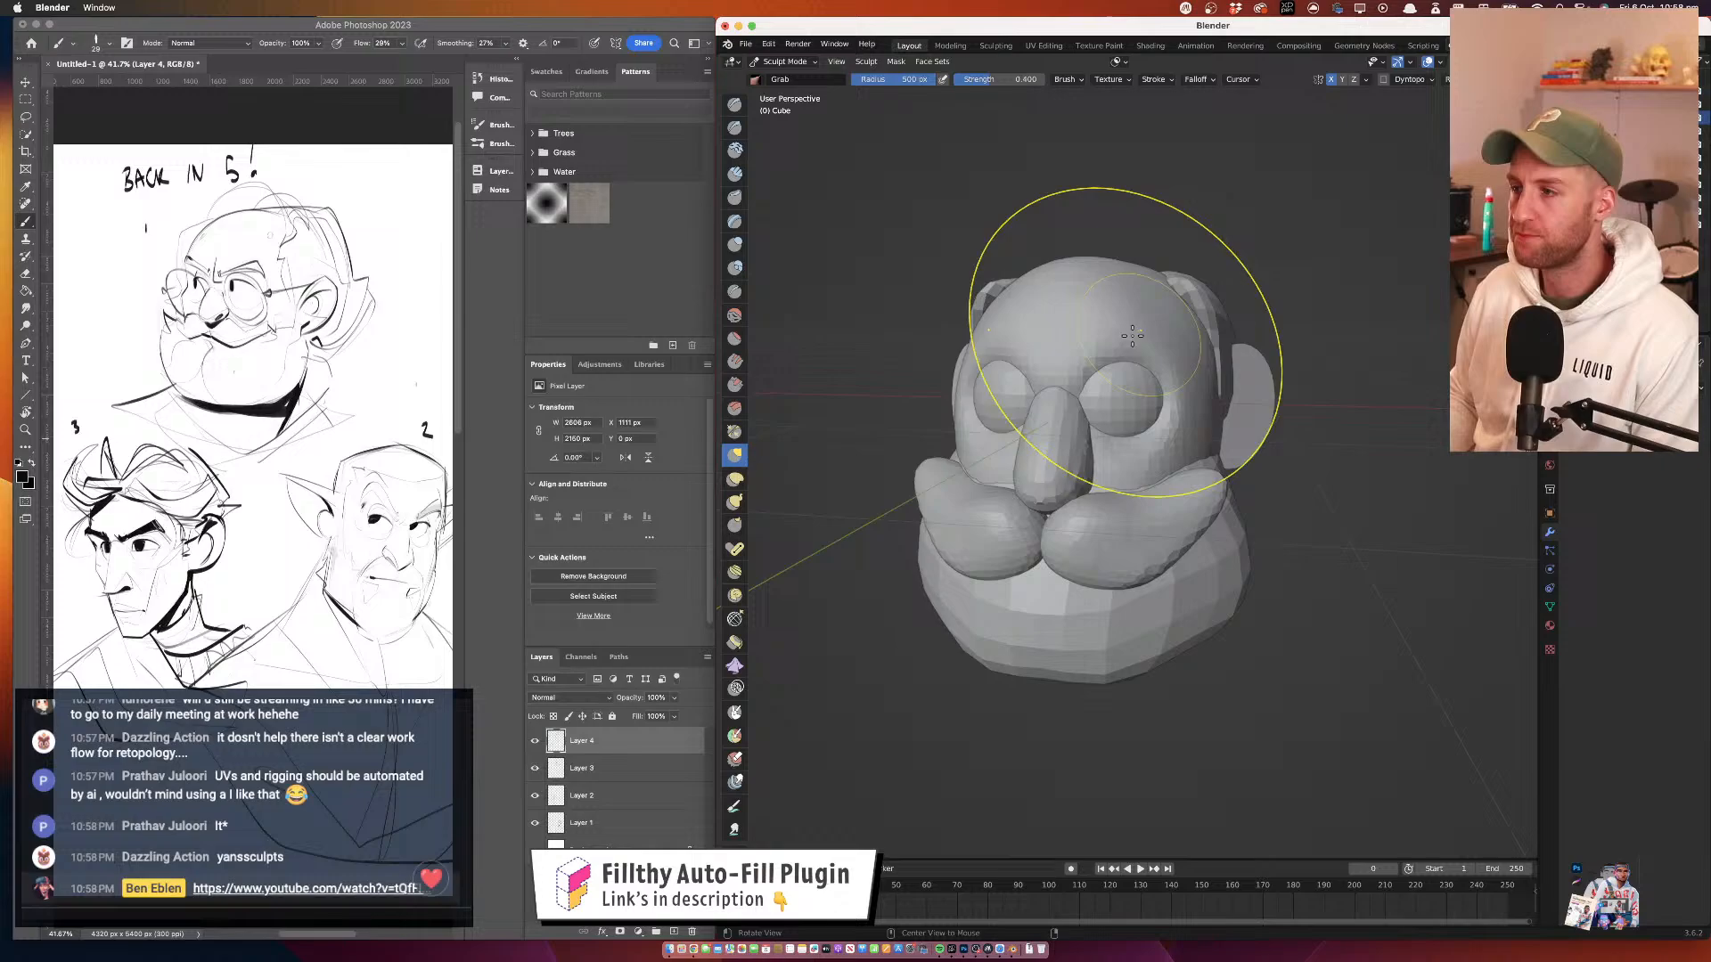
pyautogui.click(690, 950)
pyautogui.click(1154, 283)
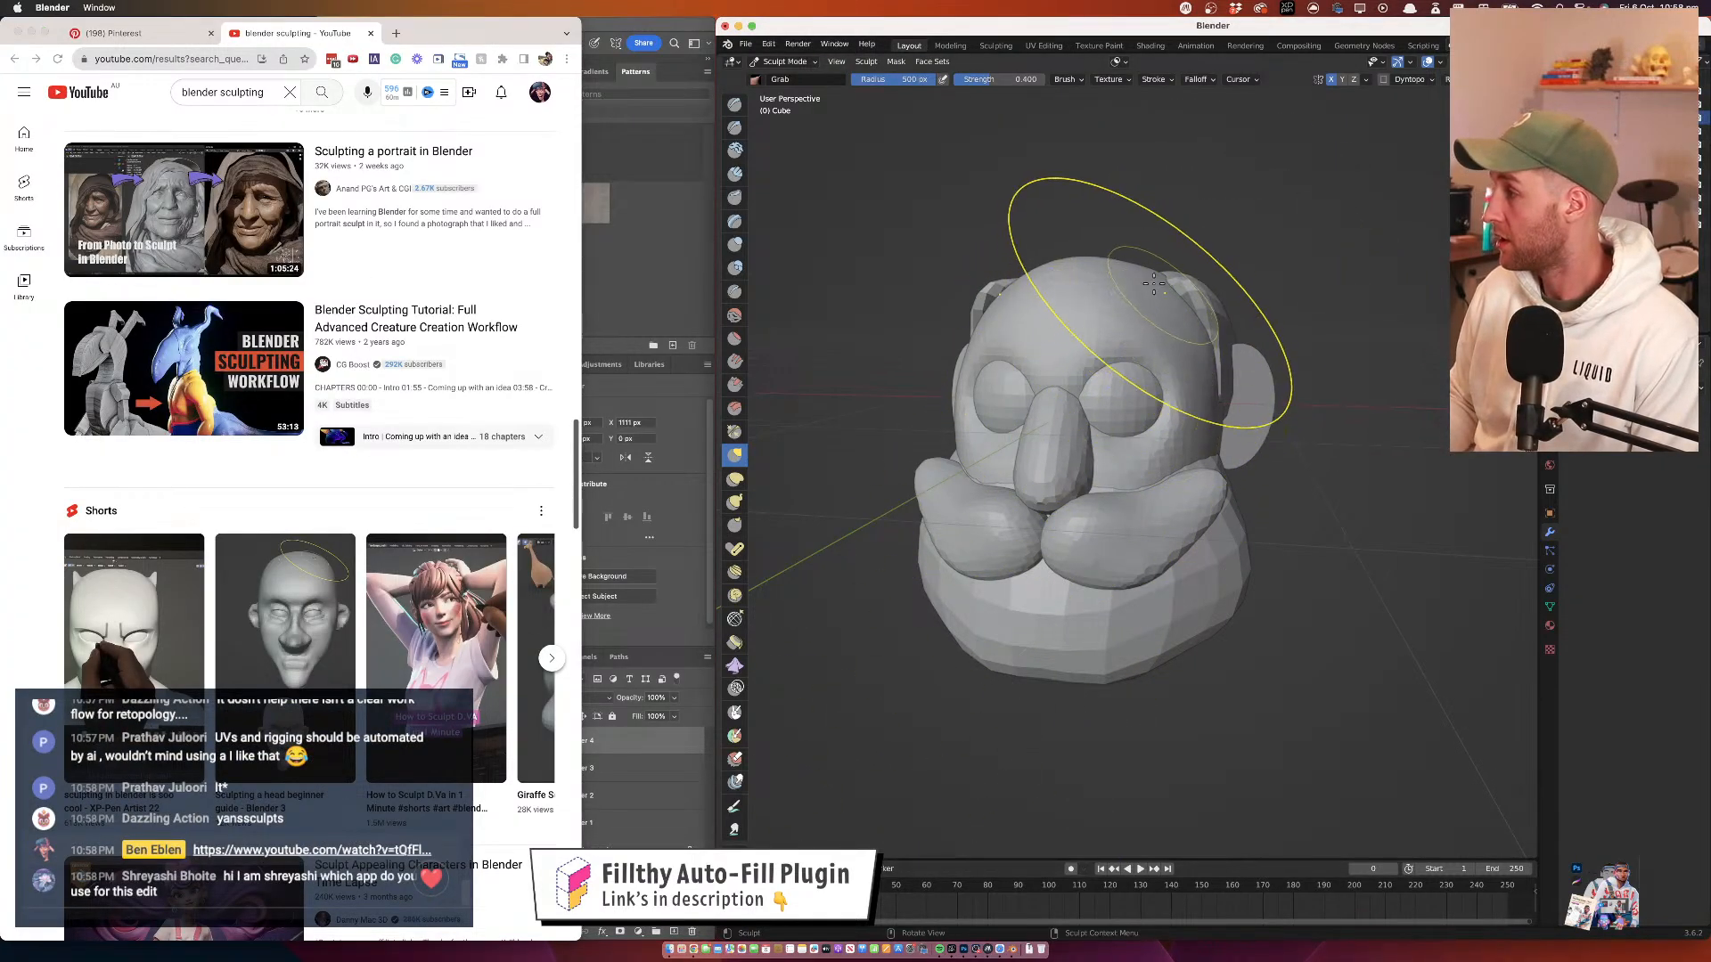
pyautogui.moveTo(1137, 316)
pyautogui.mouseDown()
pyautogui.moveTo(1111, 324)
pyautogui.moveTo(1127, 344)
pyautogui.mouseUp()
pyautogui.moveTo(1134, 317); pyautogui.dragTo(1096, 334)
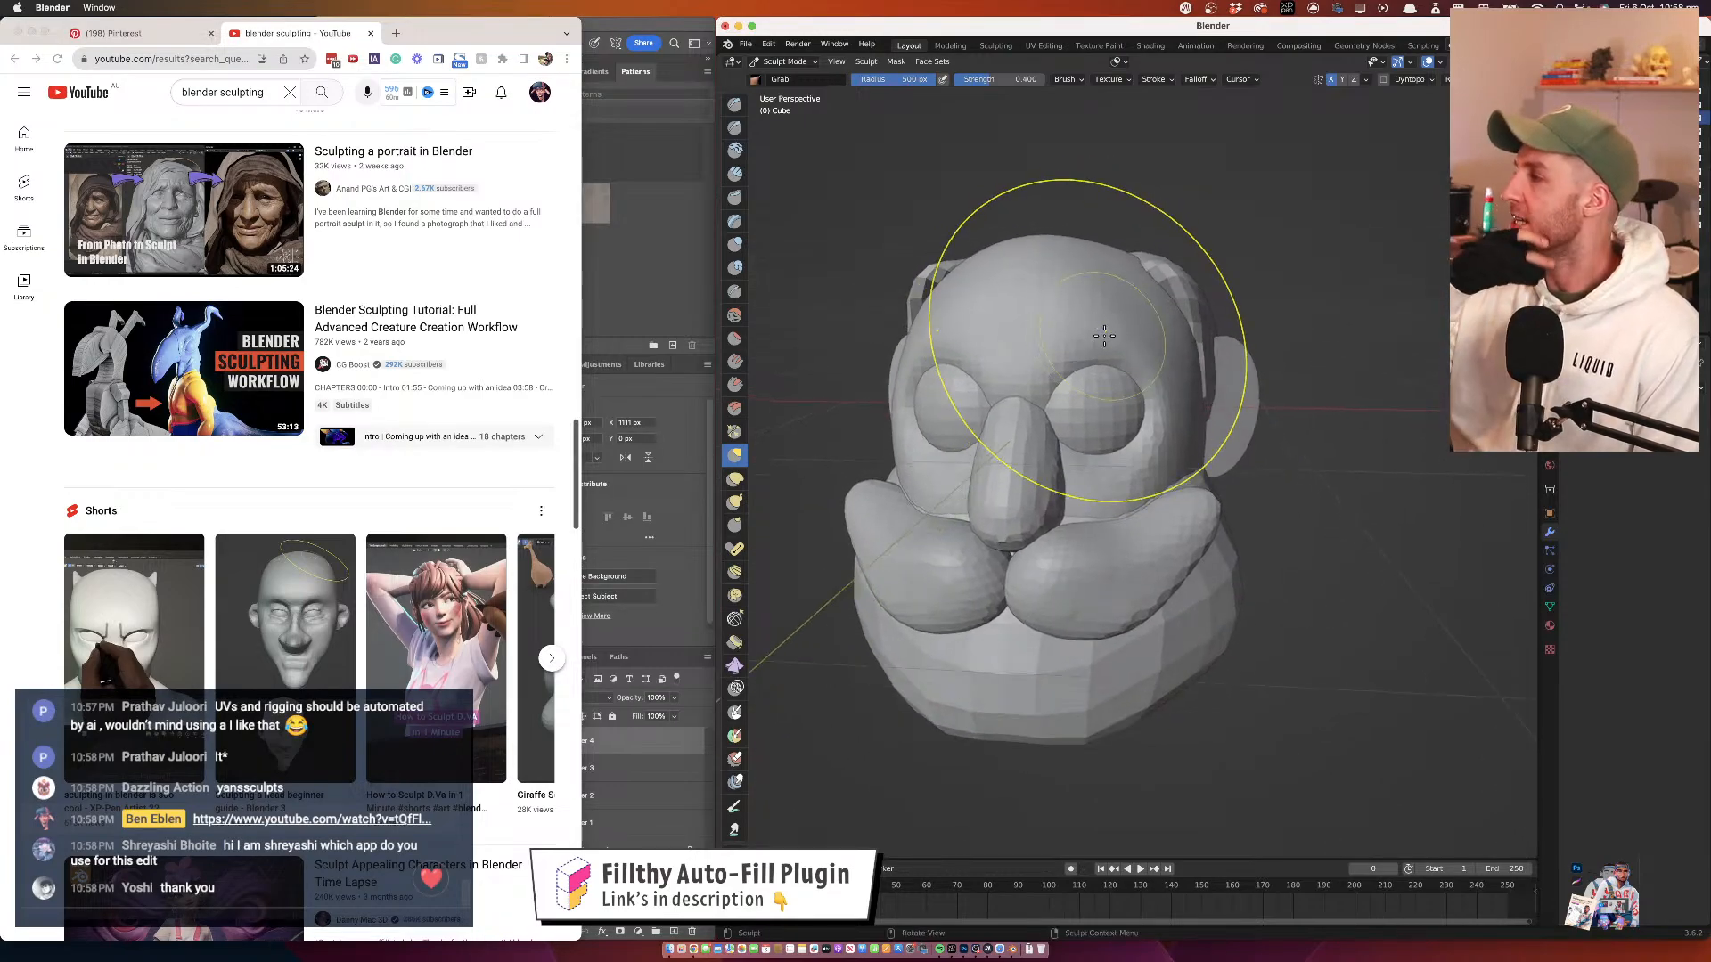
pyautogui.scroll(3, 368, 808)
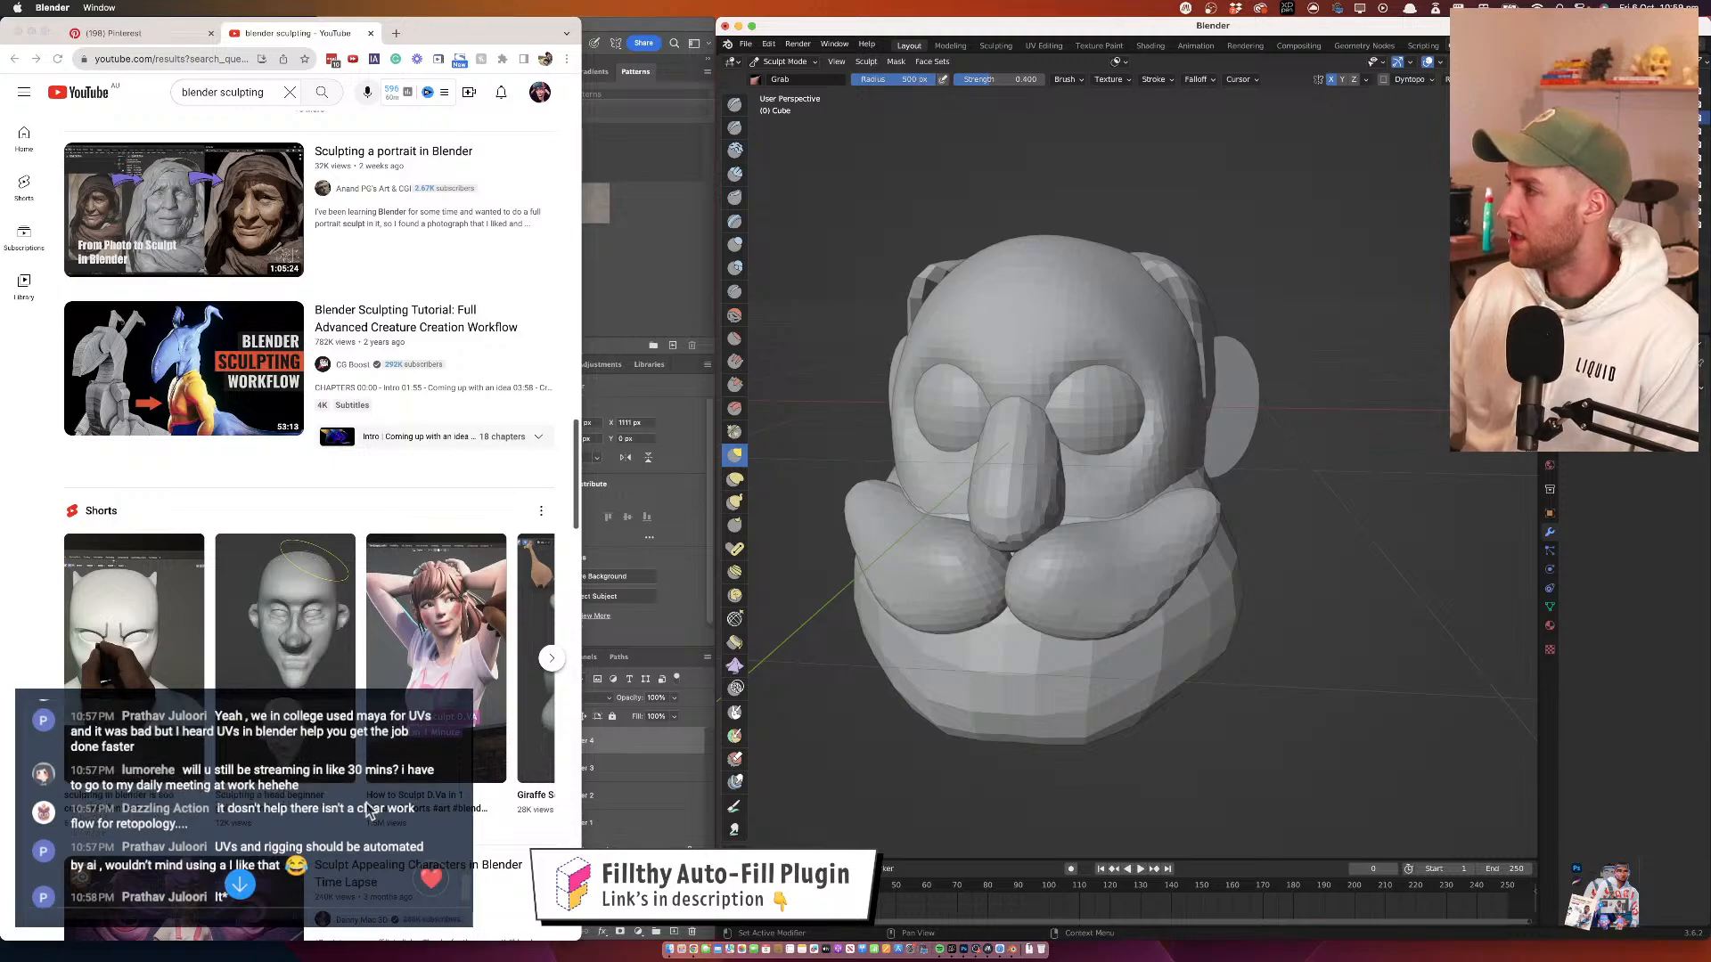
pyautogui.scroll(-4, 366, 808)
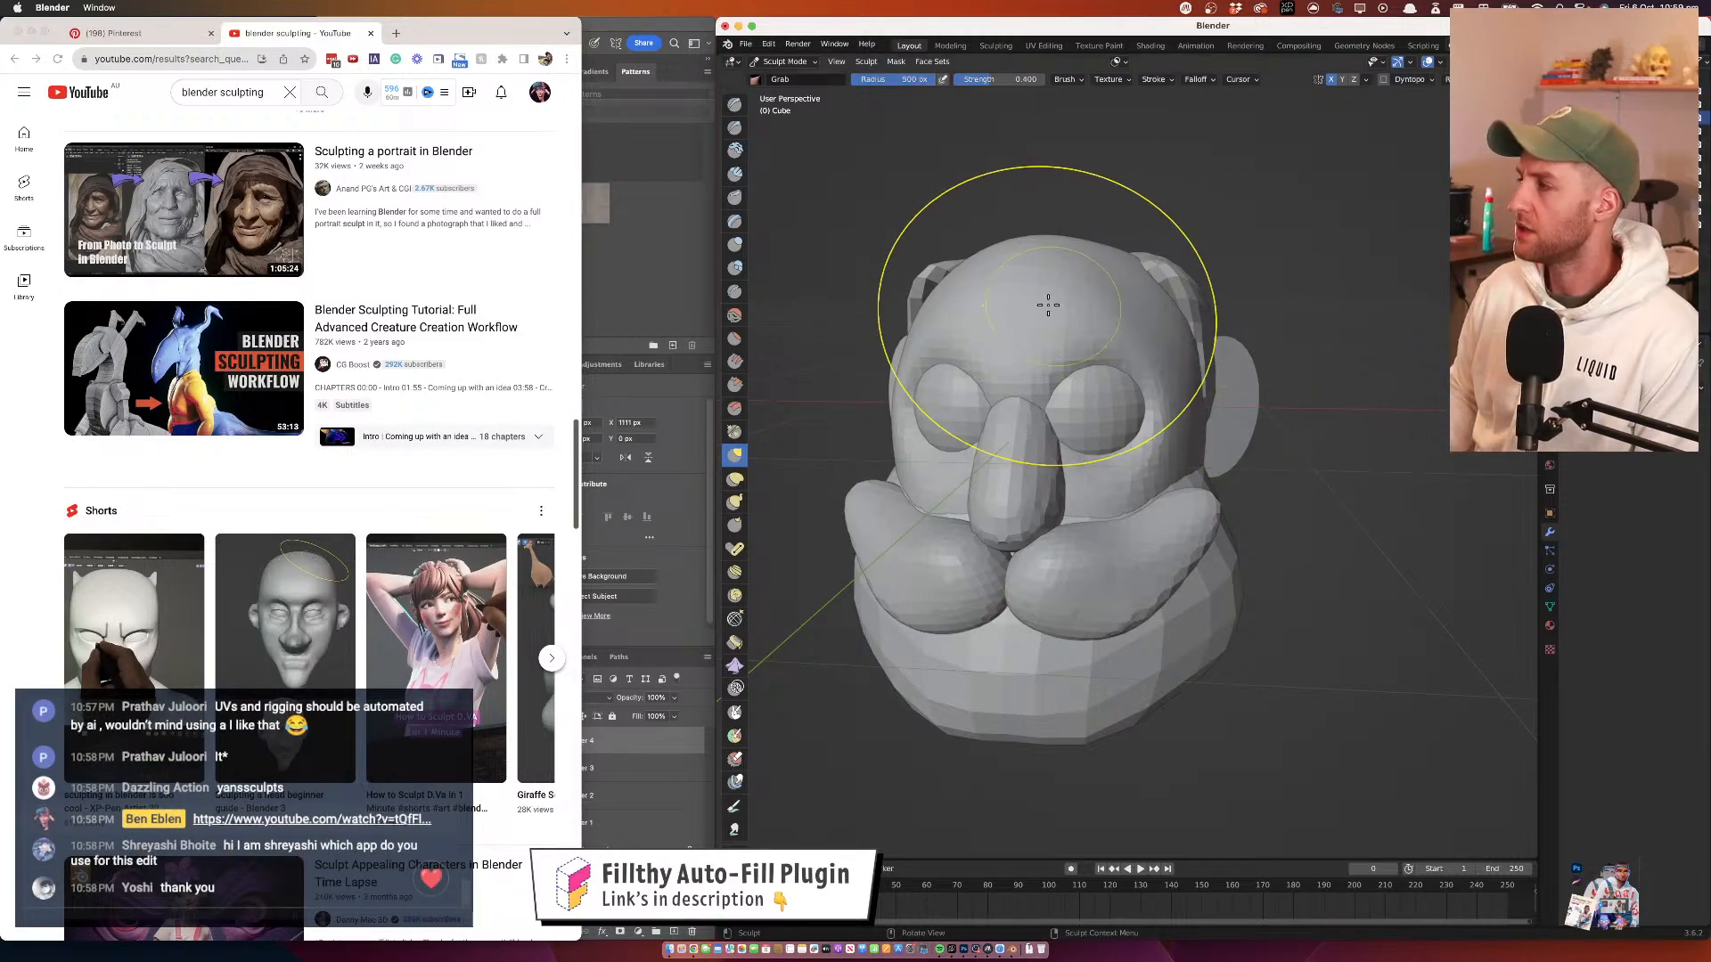
pyautogui.moveTo(1051, 306)
pyautogui.mouseDown()
pyautogui.moveTo(1019, 329)
pyautogui.moveTo(1059, 272)
pyautogui.moveTo(1073, 306)
pyautogui.moveTo(1111, 271)
pyautogui.moveTo(1069, 224)
pyautogui.moveTo(1035, 244)
pyautogui.moveTo(1061, 243)
pyautogui.mouseUp()
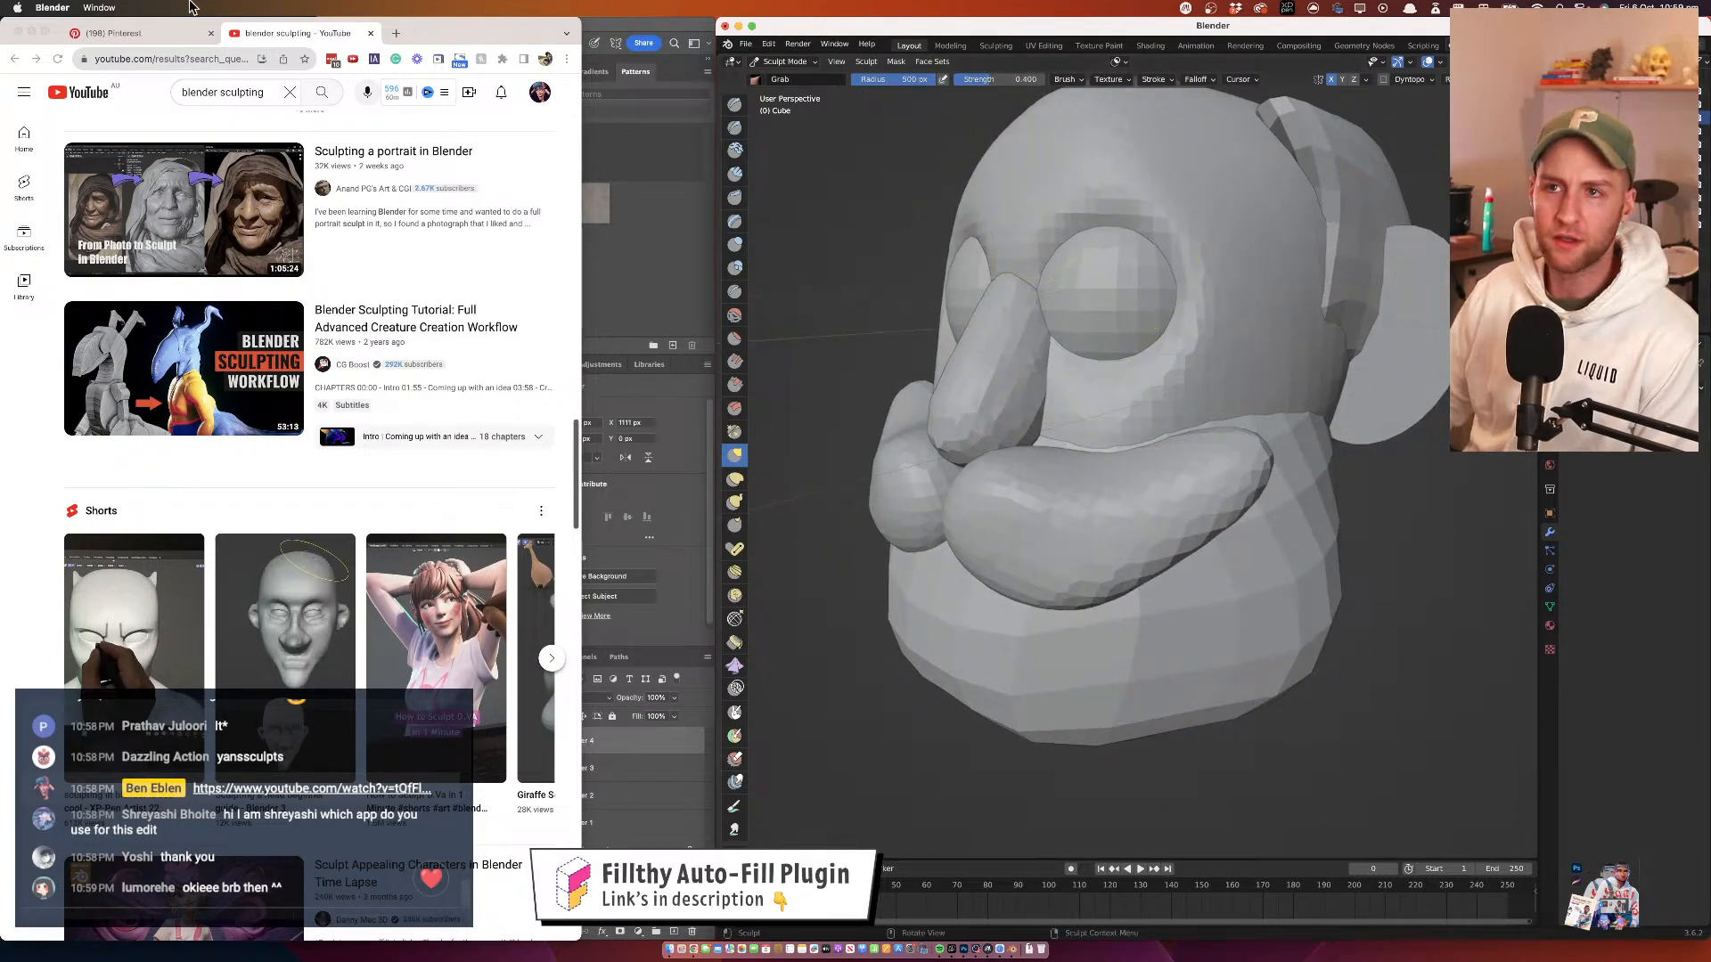
# Bring the Photoshop character sketches back into view and compare them with the Blender head
pyautogui.click(670, 29)
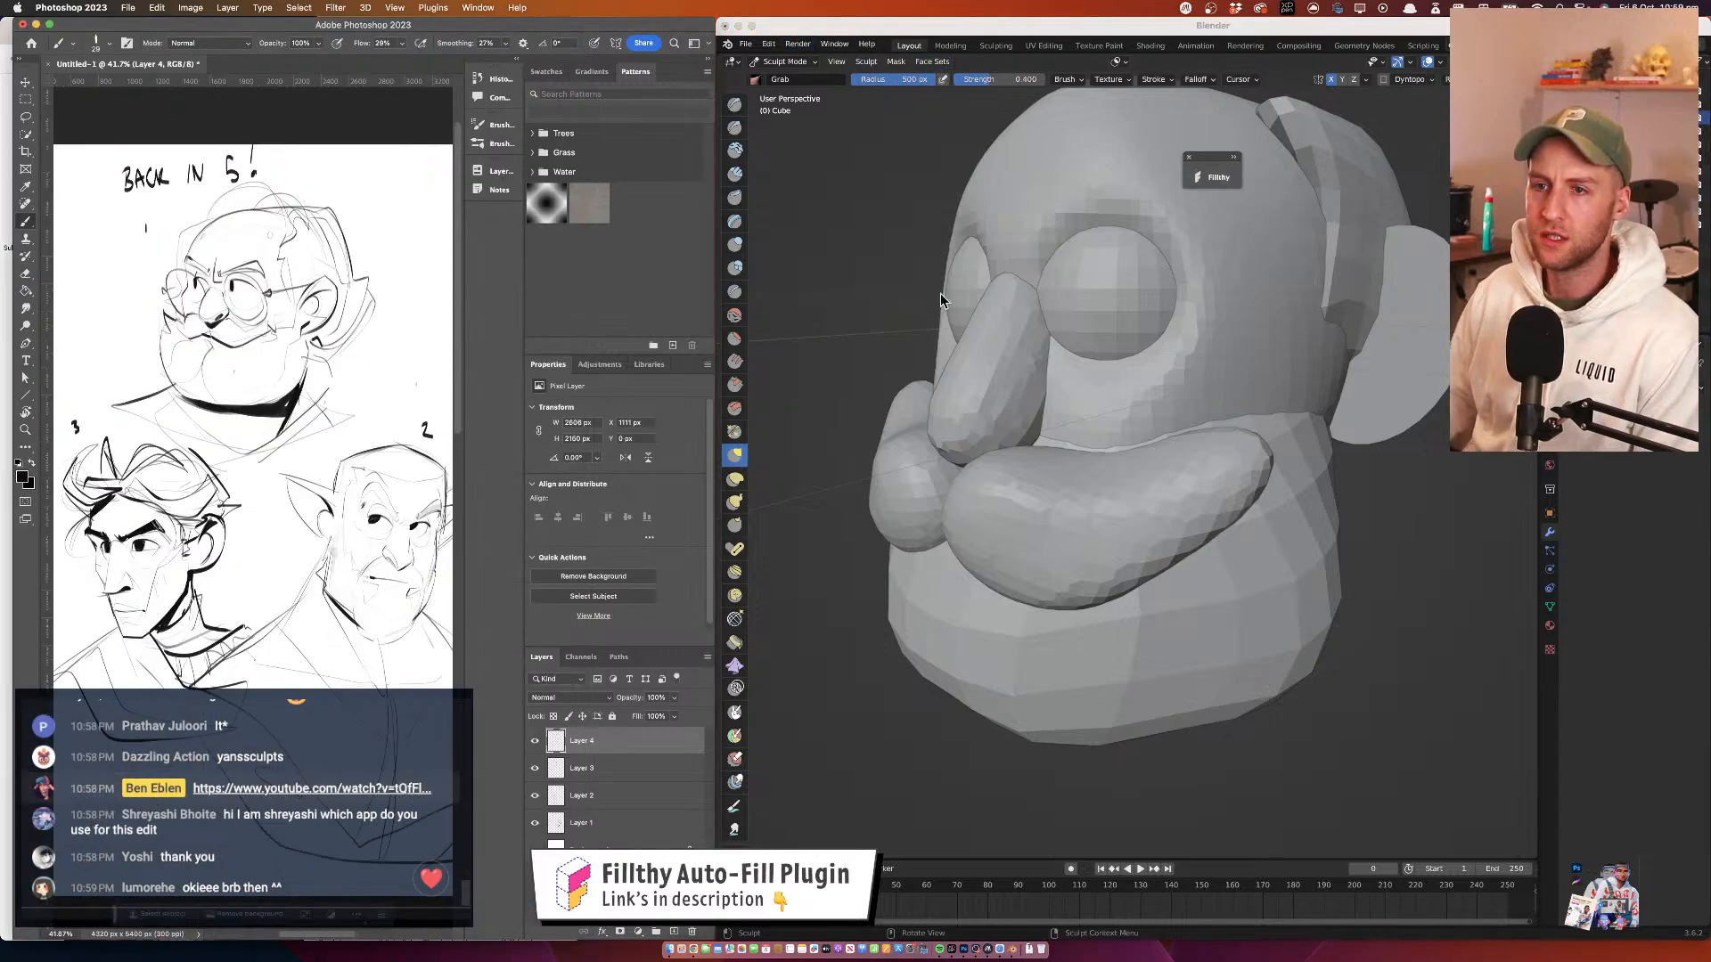
pyautogui.click(941, 301)
pyautogui.moveTo(1193, 314)
pyautogui.mouseDown()
pyautogui.moveTo(1236, 294)
pyautogui.moveTo(1222, 324)
pyautogui.moveTo(1248, 239)
pyautogui.moveTo(1272, 253)
pyautogui.moveTo(1193, 290)
pyautogui.moveTo(1283, 308)
pyautogui.moveTo(1075, 323)
pyautogui.moveTo(1055, 261)
pyautogui.mouseUp()
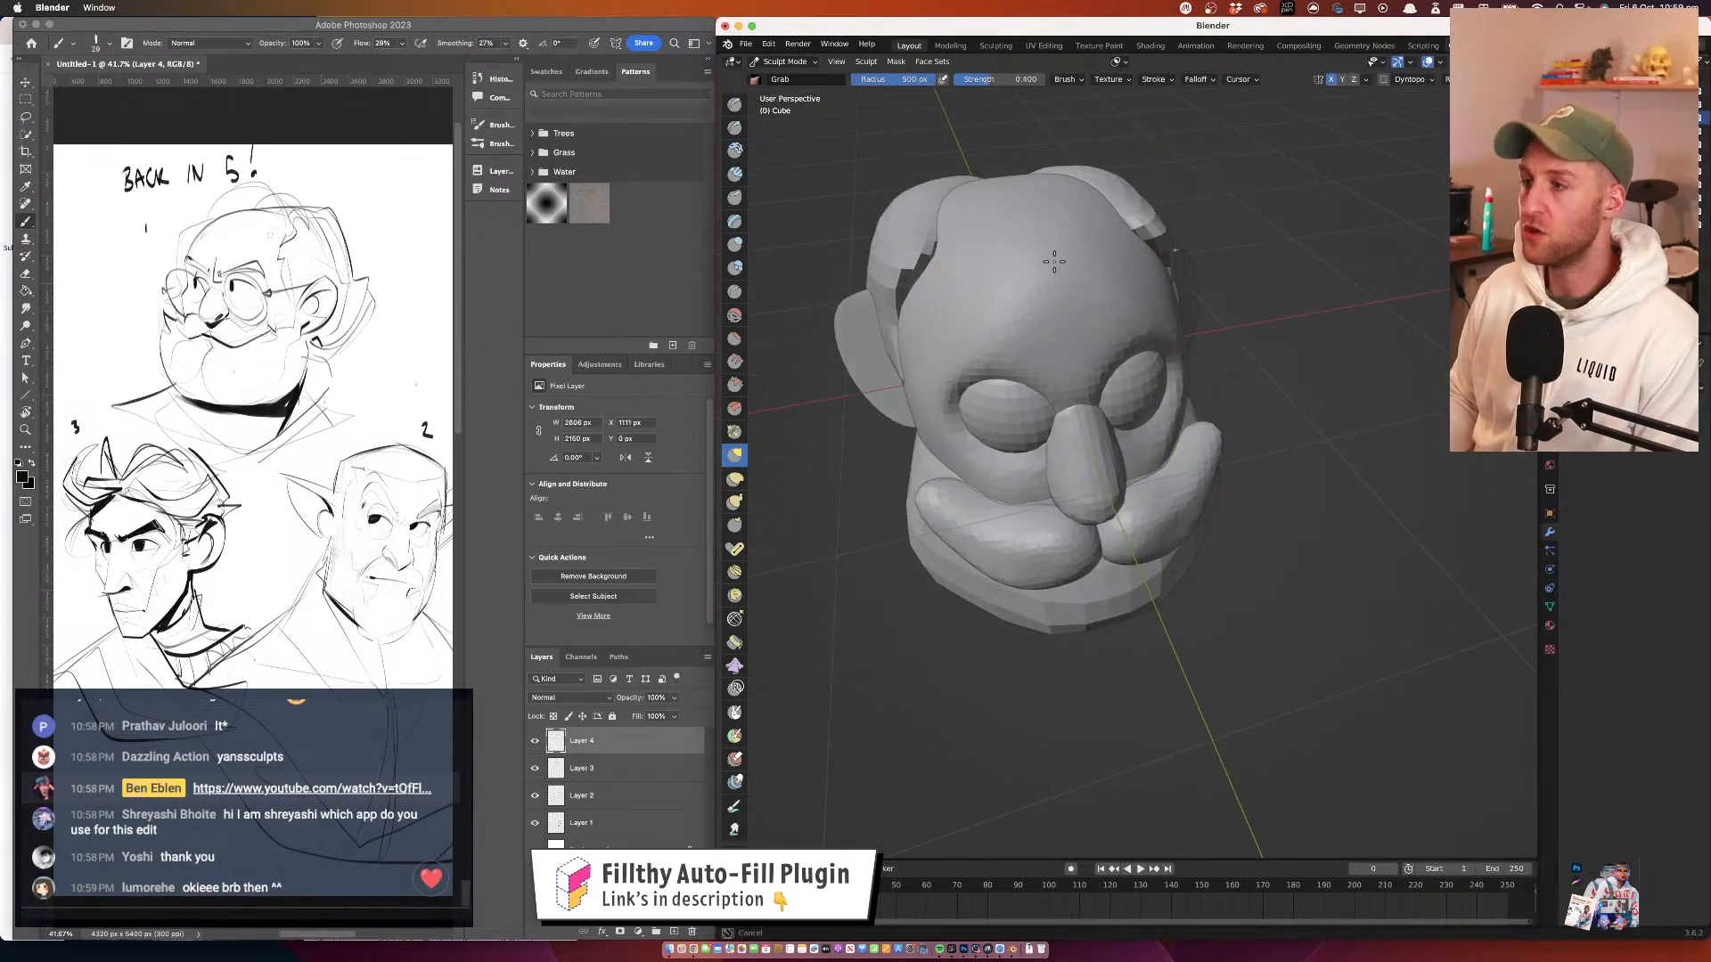
pyautogui.moveTo(945, 508)
pyautogui.mouseDown()
pyautogui.moveTo(974, 470)
pyautogui.moveTo(956, 468)
pyautogui.moveTo(1086, 469)
pyautogui.moveTo(971, 432)
pyautogui.moveTo(963, 410)
pyautogui.mouseUp()
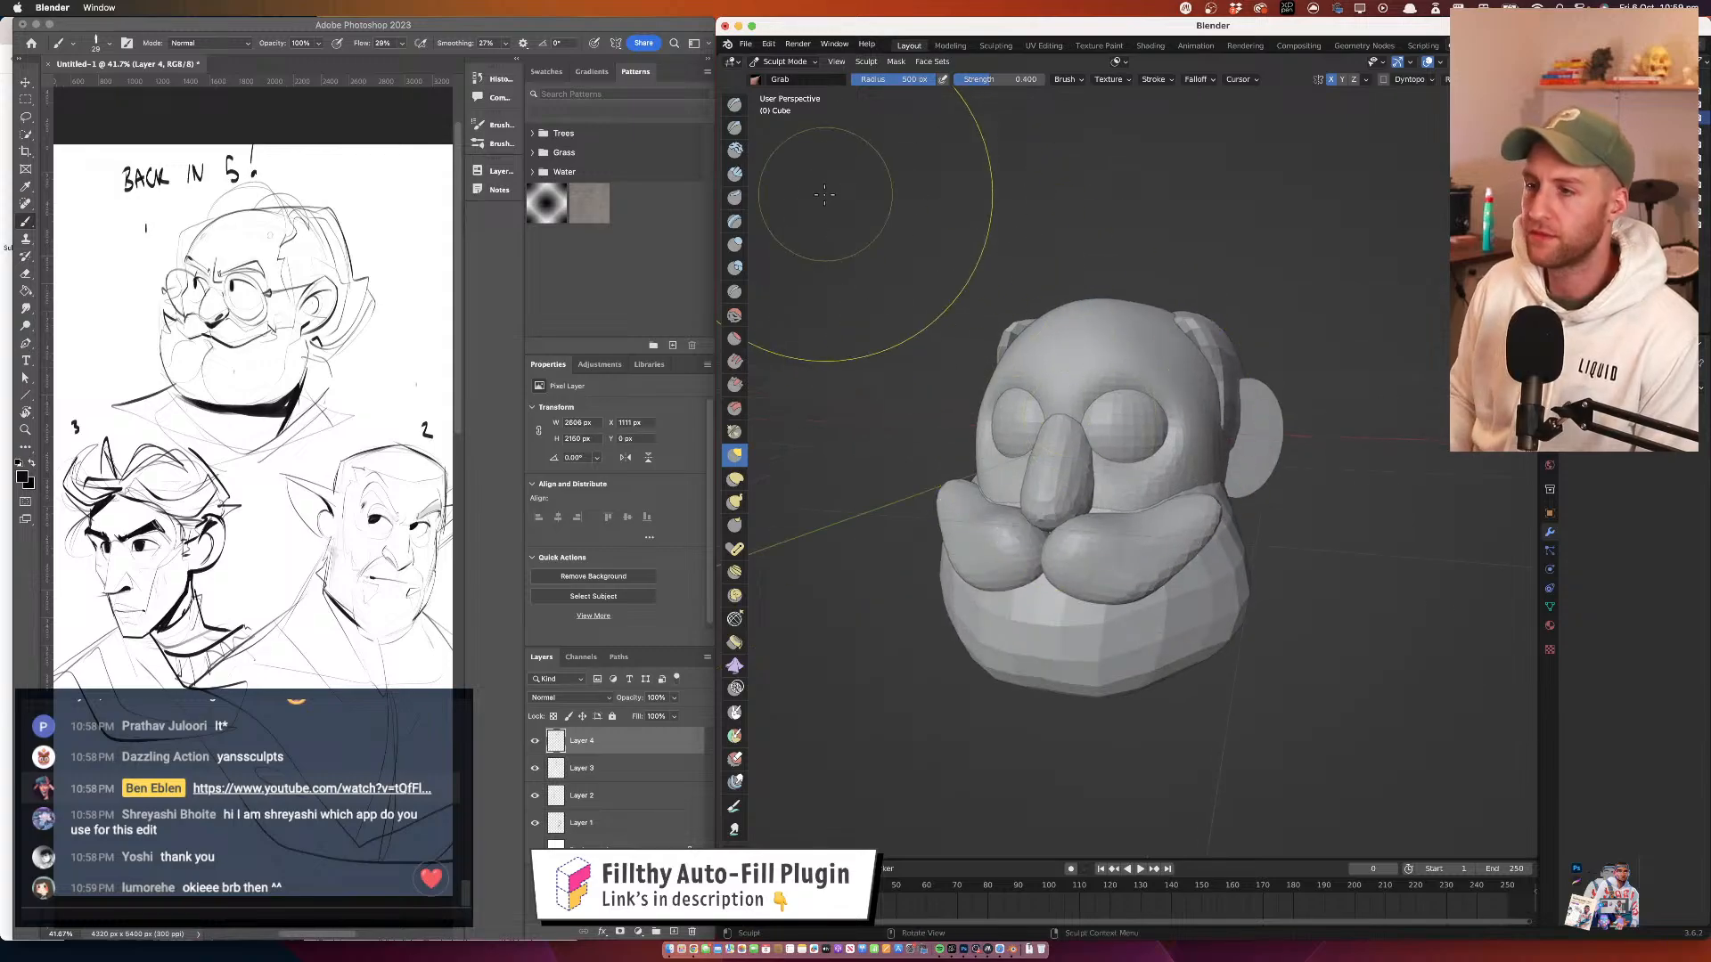
# Scrape the surface around the eye sockets using the Scrape/Peaks brush with a 134 px radius
pyautogui.click(737, 388)
pyautogui.moveTo(1221, 409)
pyautogui.mouseDown()
pyautogui.moveTo(1142, 401)
pyautogui.moveTo(1052, 426)
pyautogui.mouseUp()
pyautogui.press('f')
pyautogui.click(1057, 424)
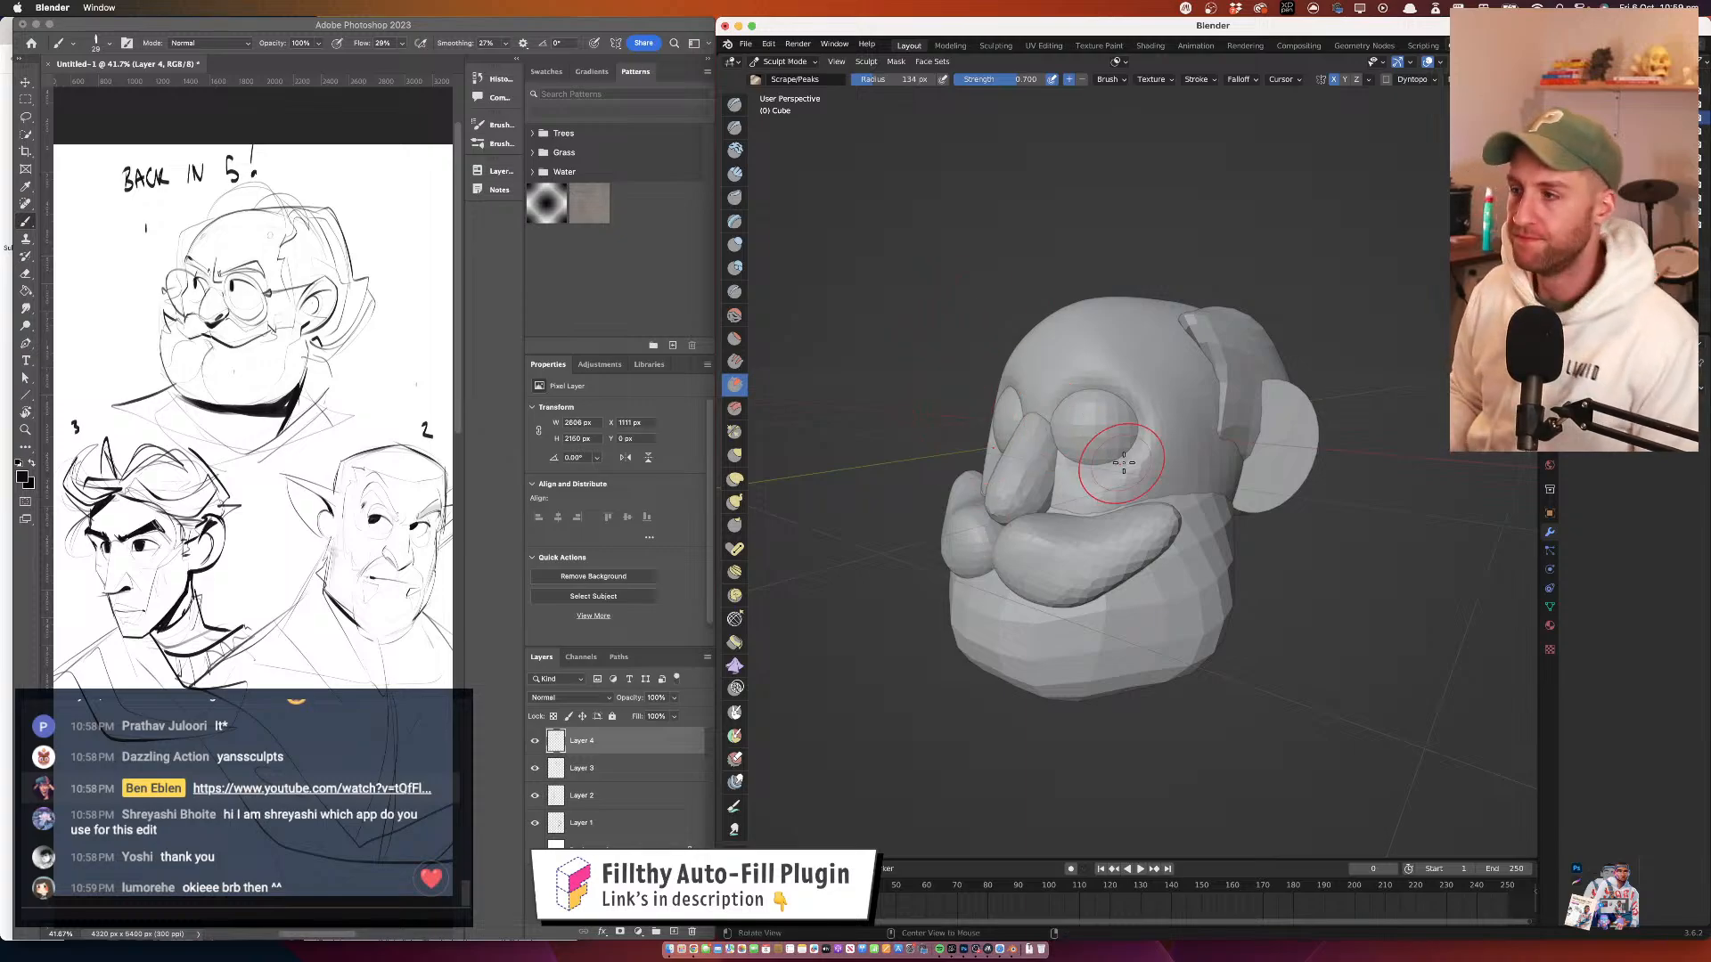
pyautogui.moveTo(1122, 462)
pyautogui.mouseDown()
pyautogui.moveTo(1089, 479)
pyautogui.moveTo(1062, 448)
pyautogui.mouseUp()
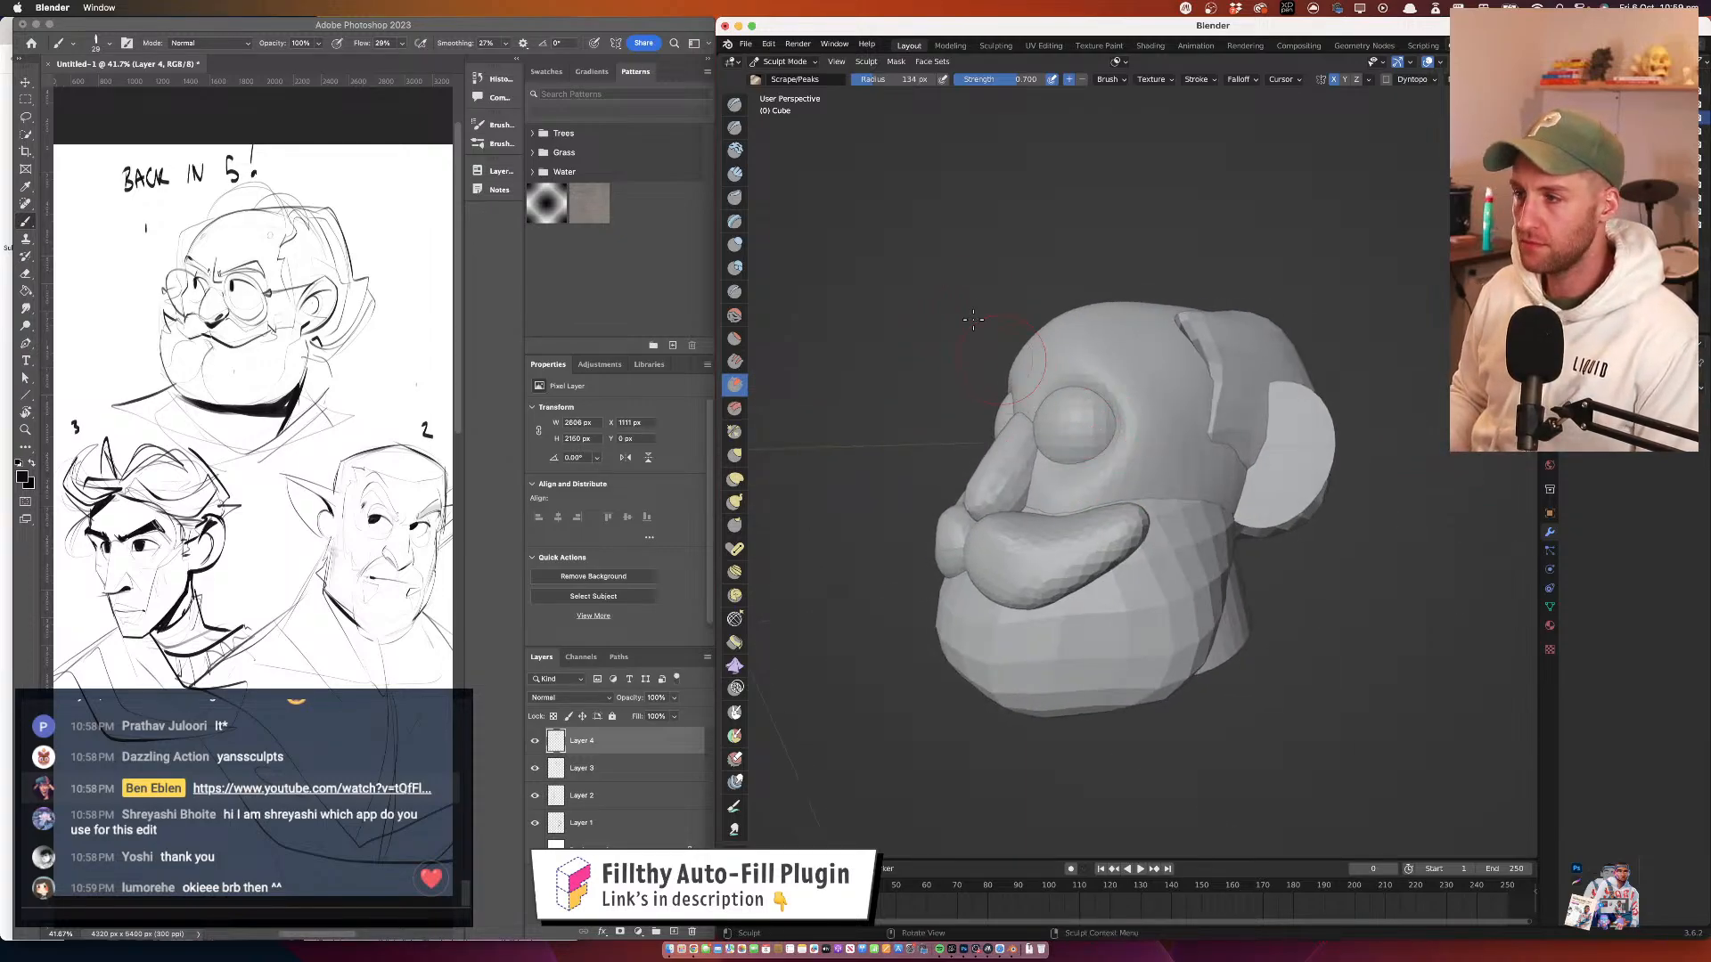
# Make the mirrored eyeball the active object and move it deeper into the head in Object Mode, using the right orthographic view
pyautogui.click(736, 455)
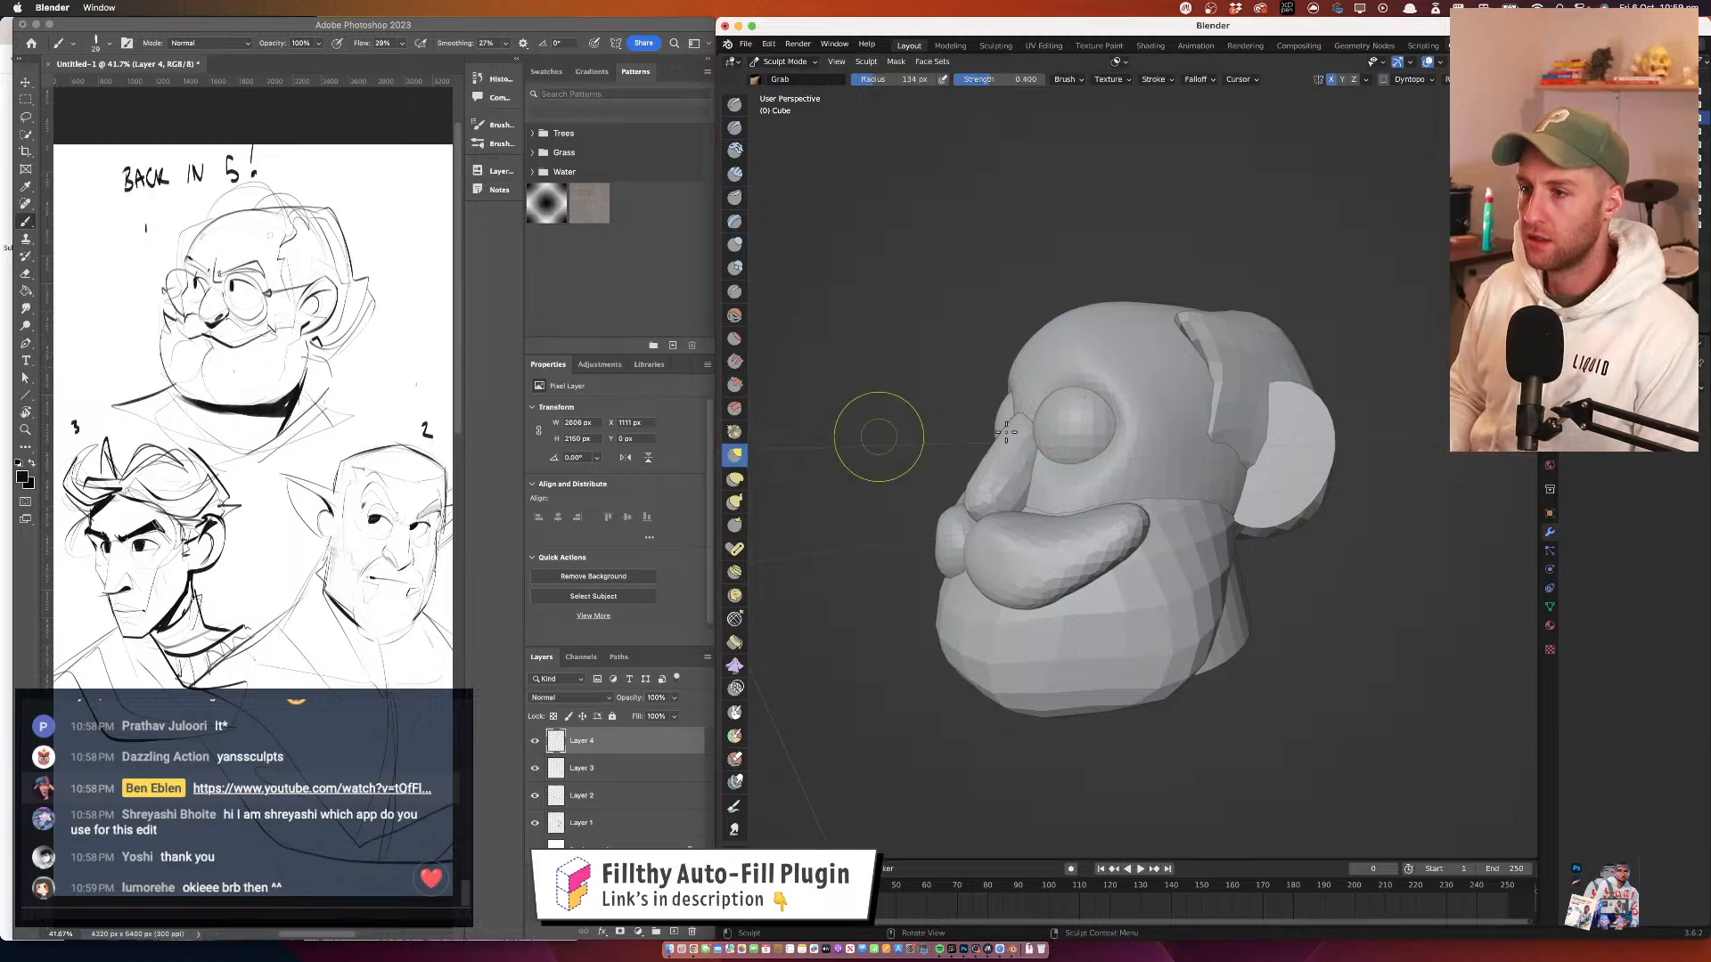
pyautogui.hotkey('alt', 'q')
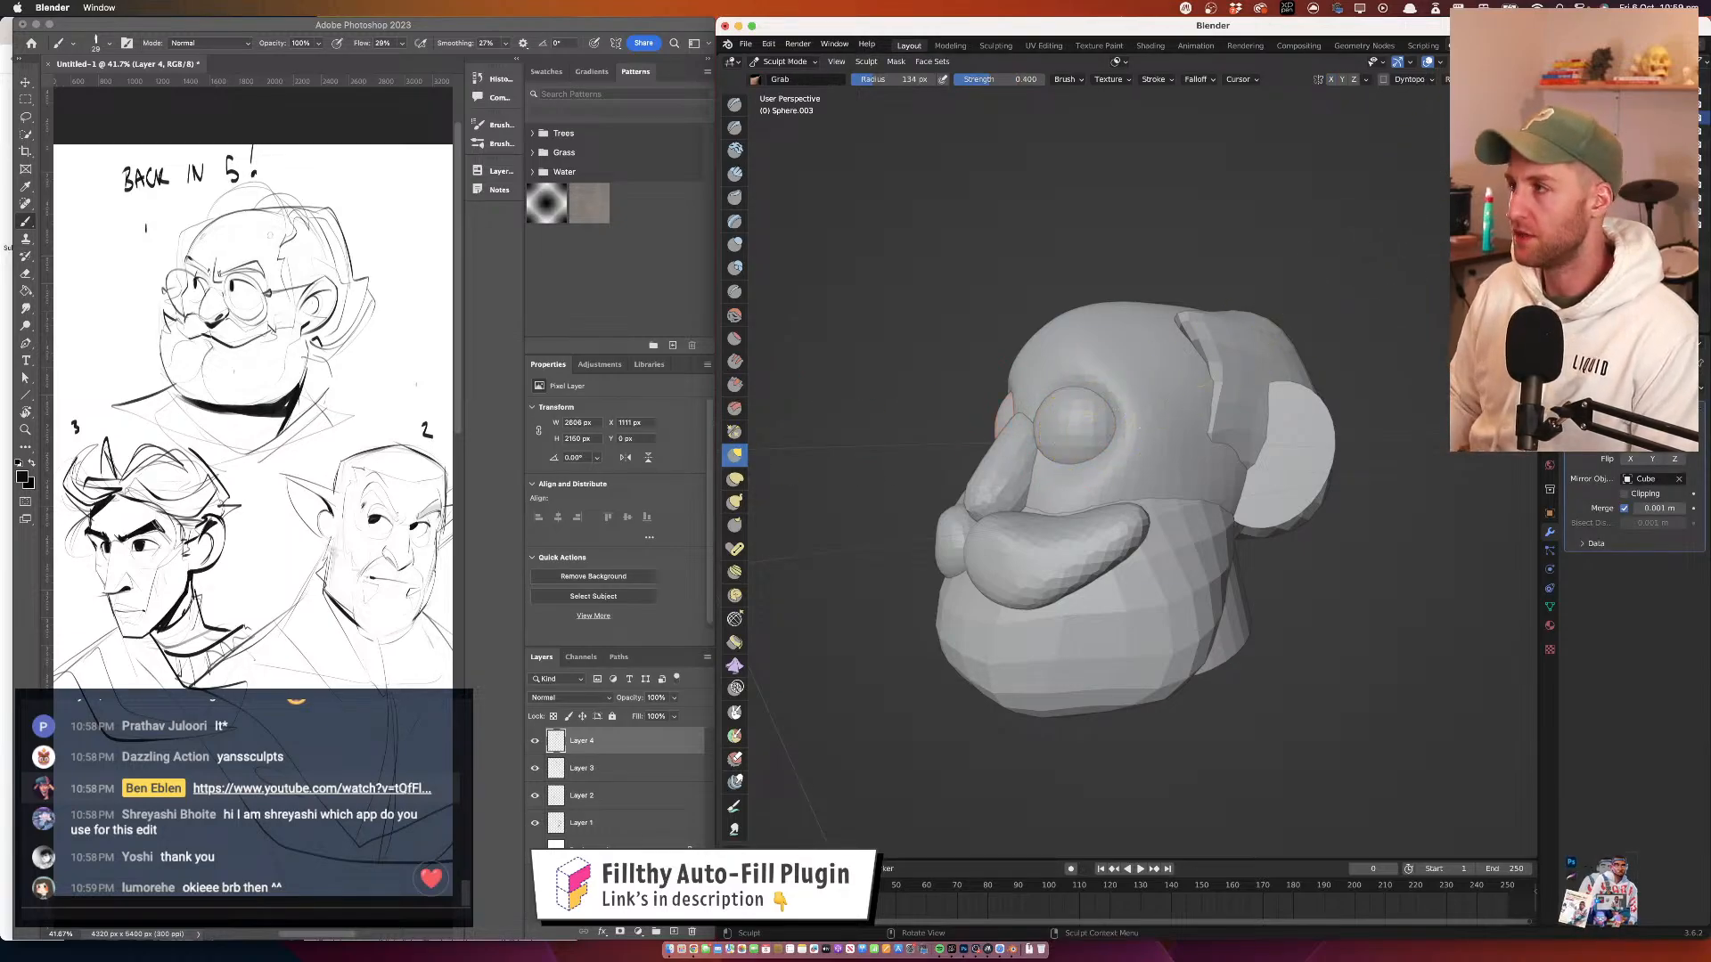
pyautogui.press('KP_3')
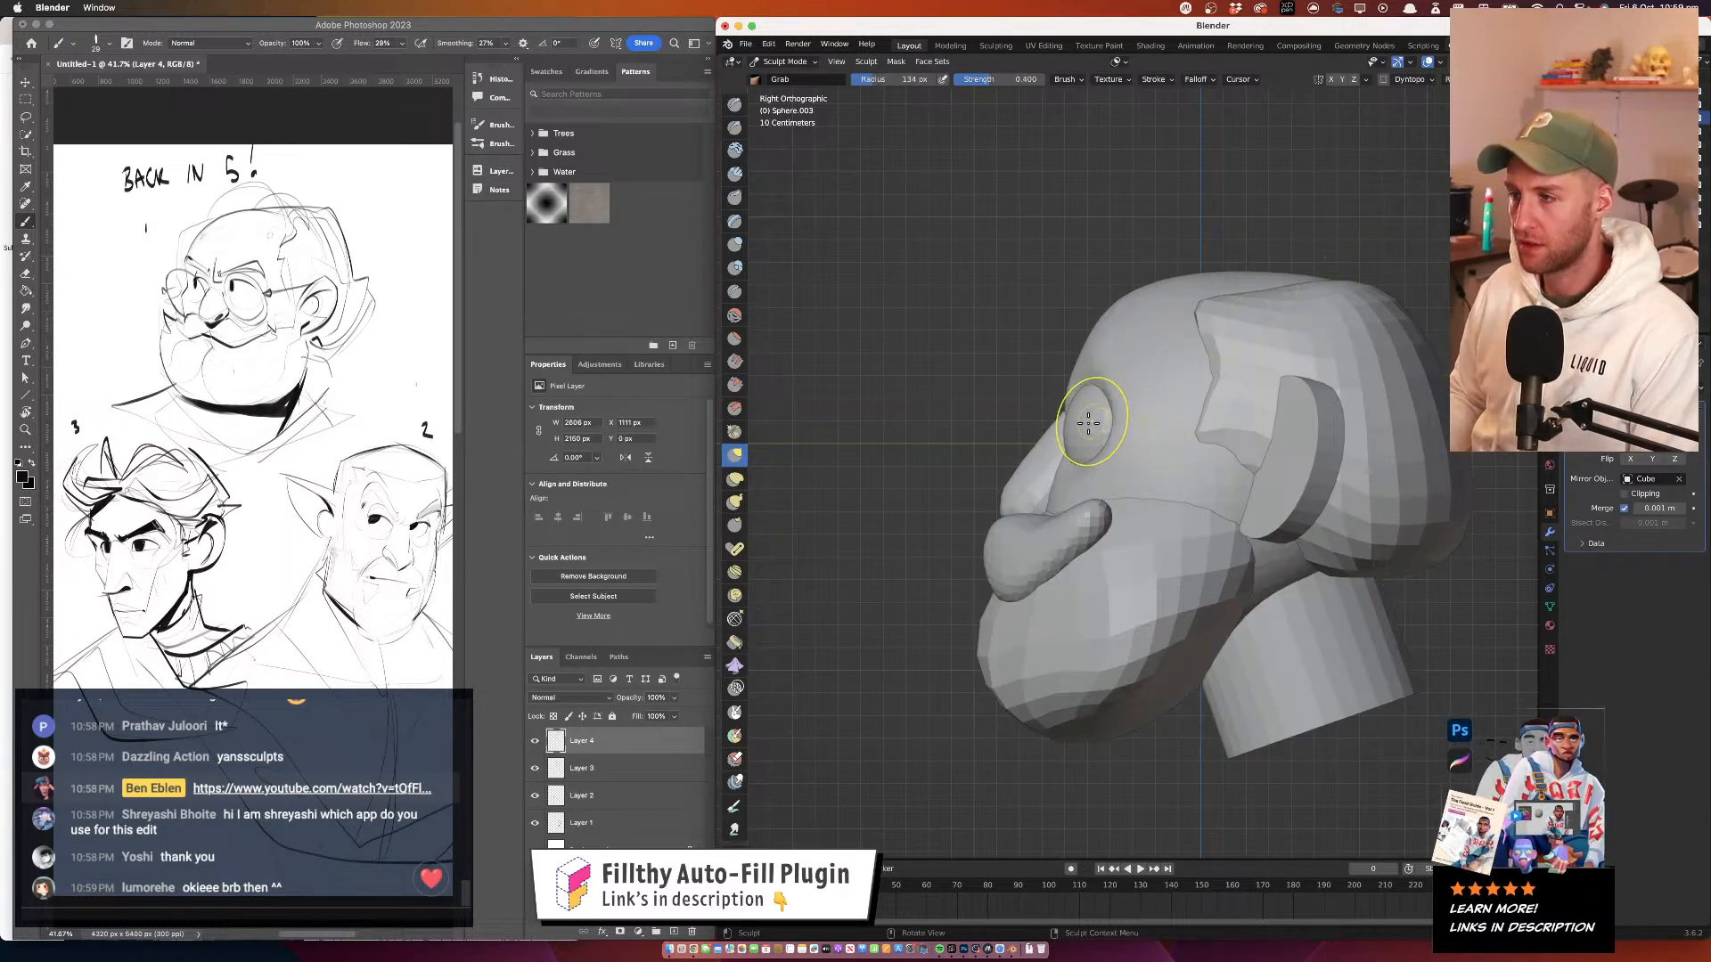
pyautogui.click(789, 63)
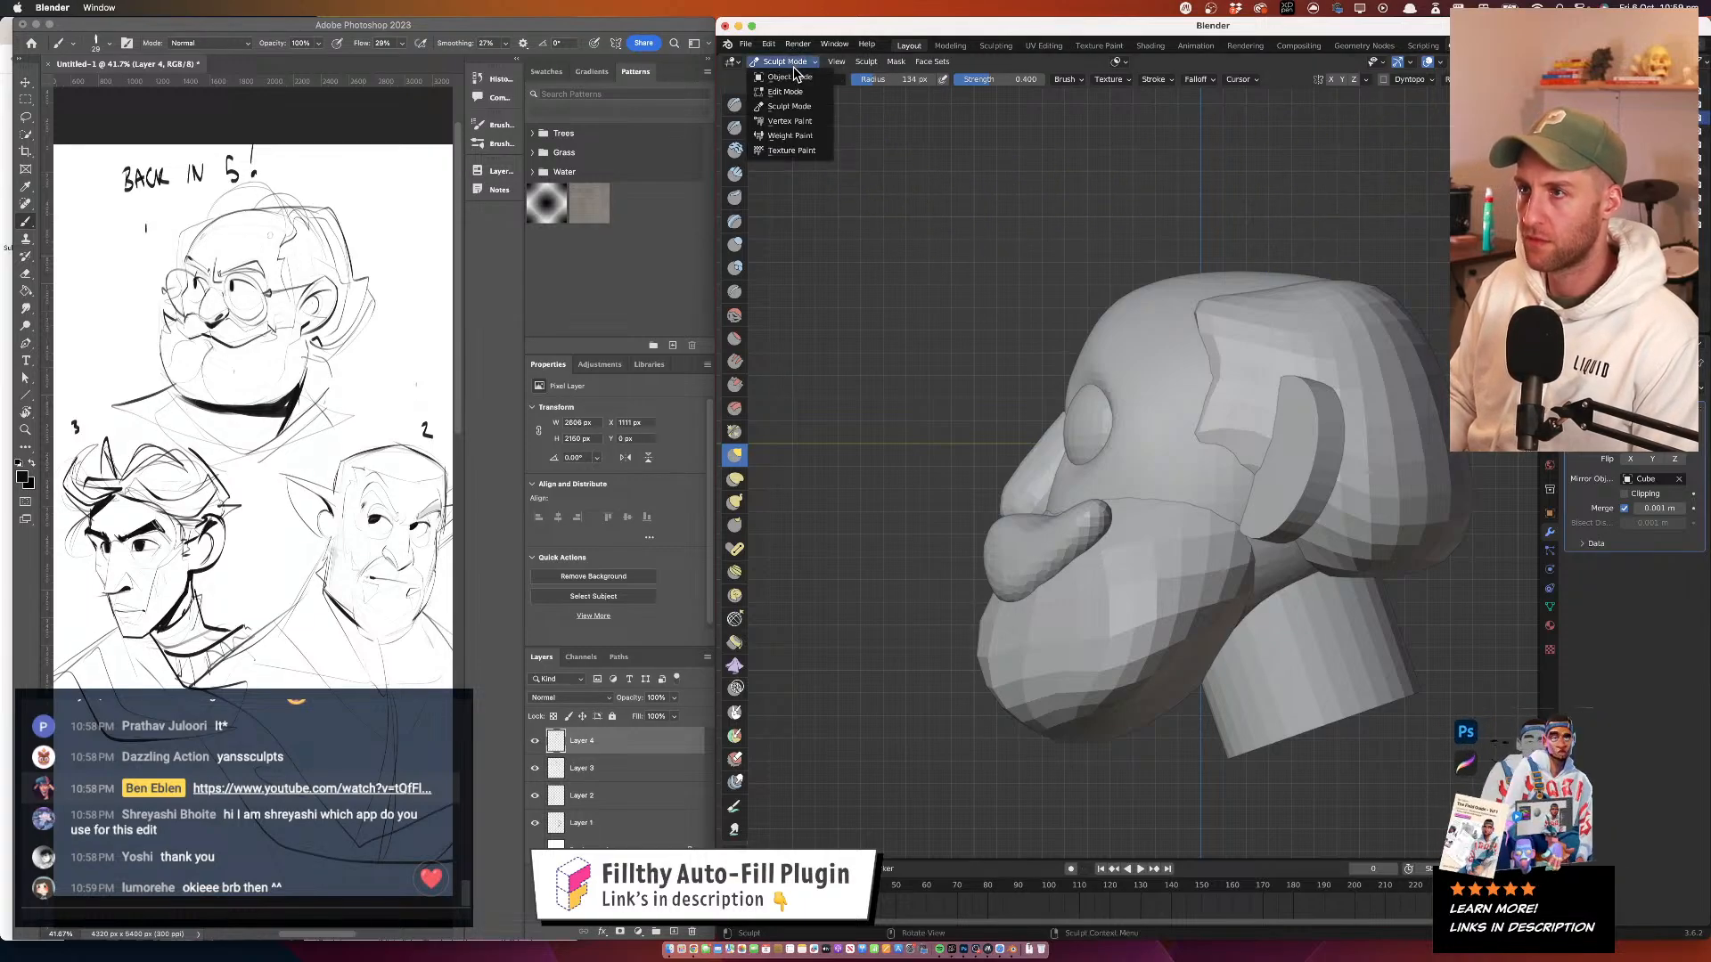
pyautogui.click(789, 77)
pyautogui.press('g')
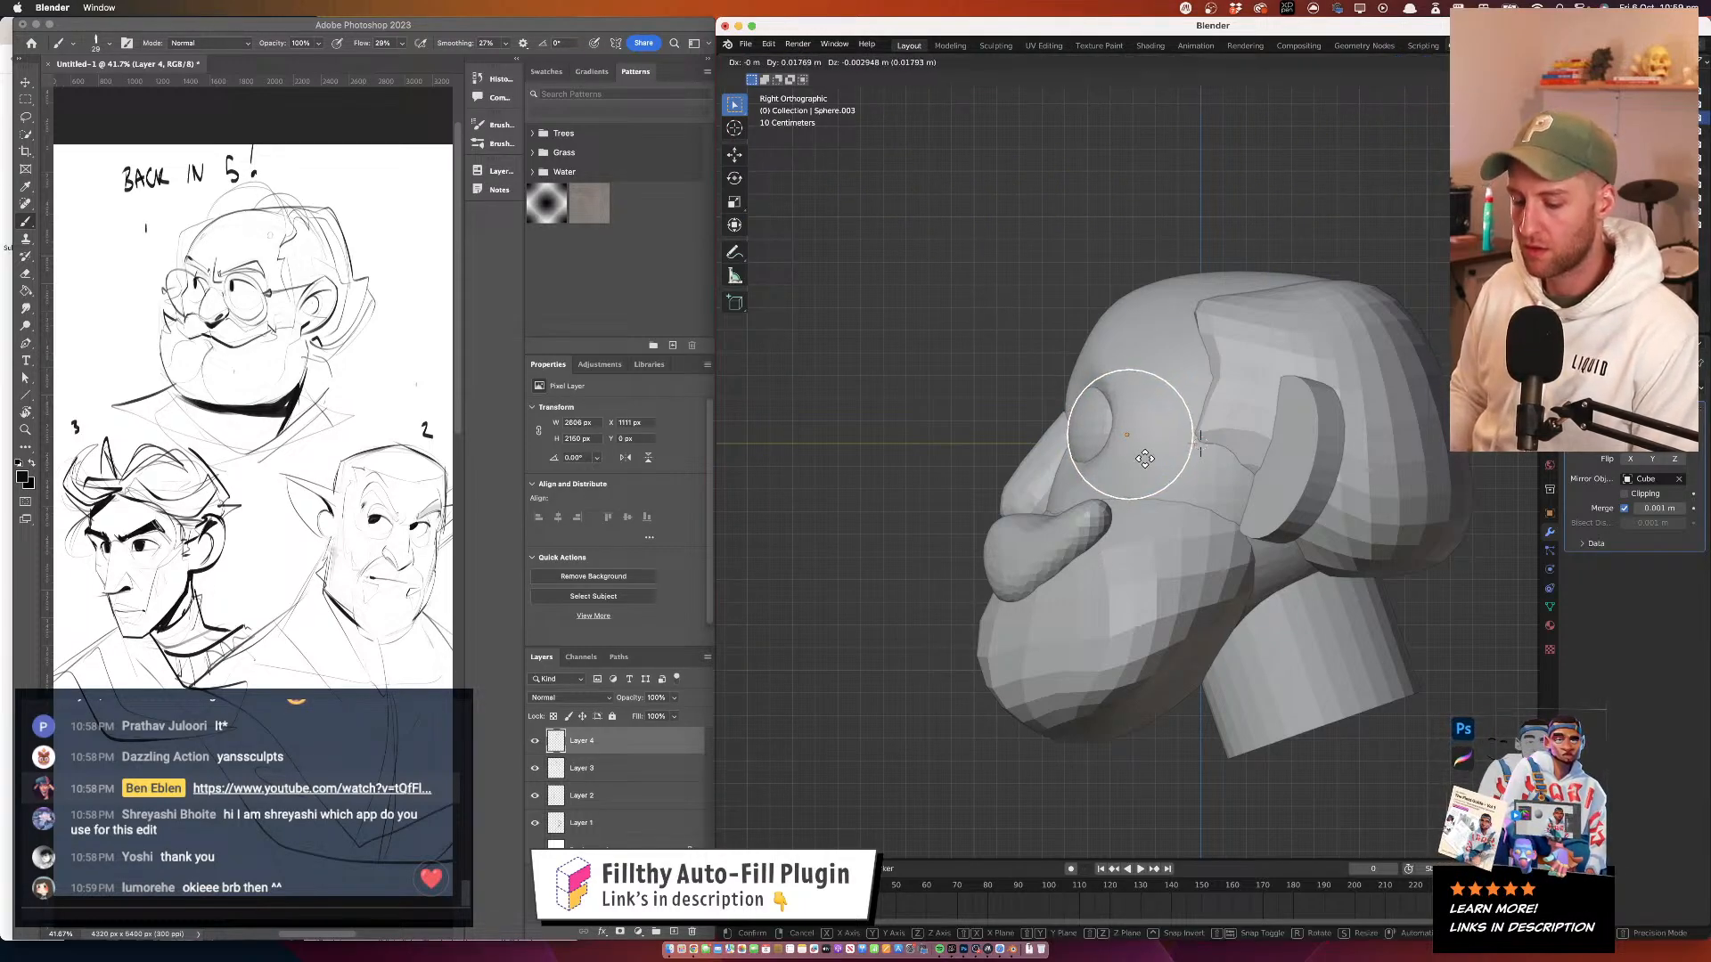
pyautogui.click(1153, 455)
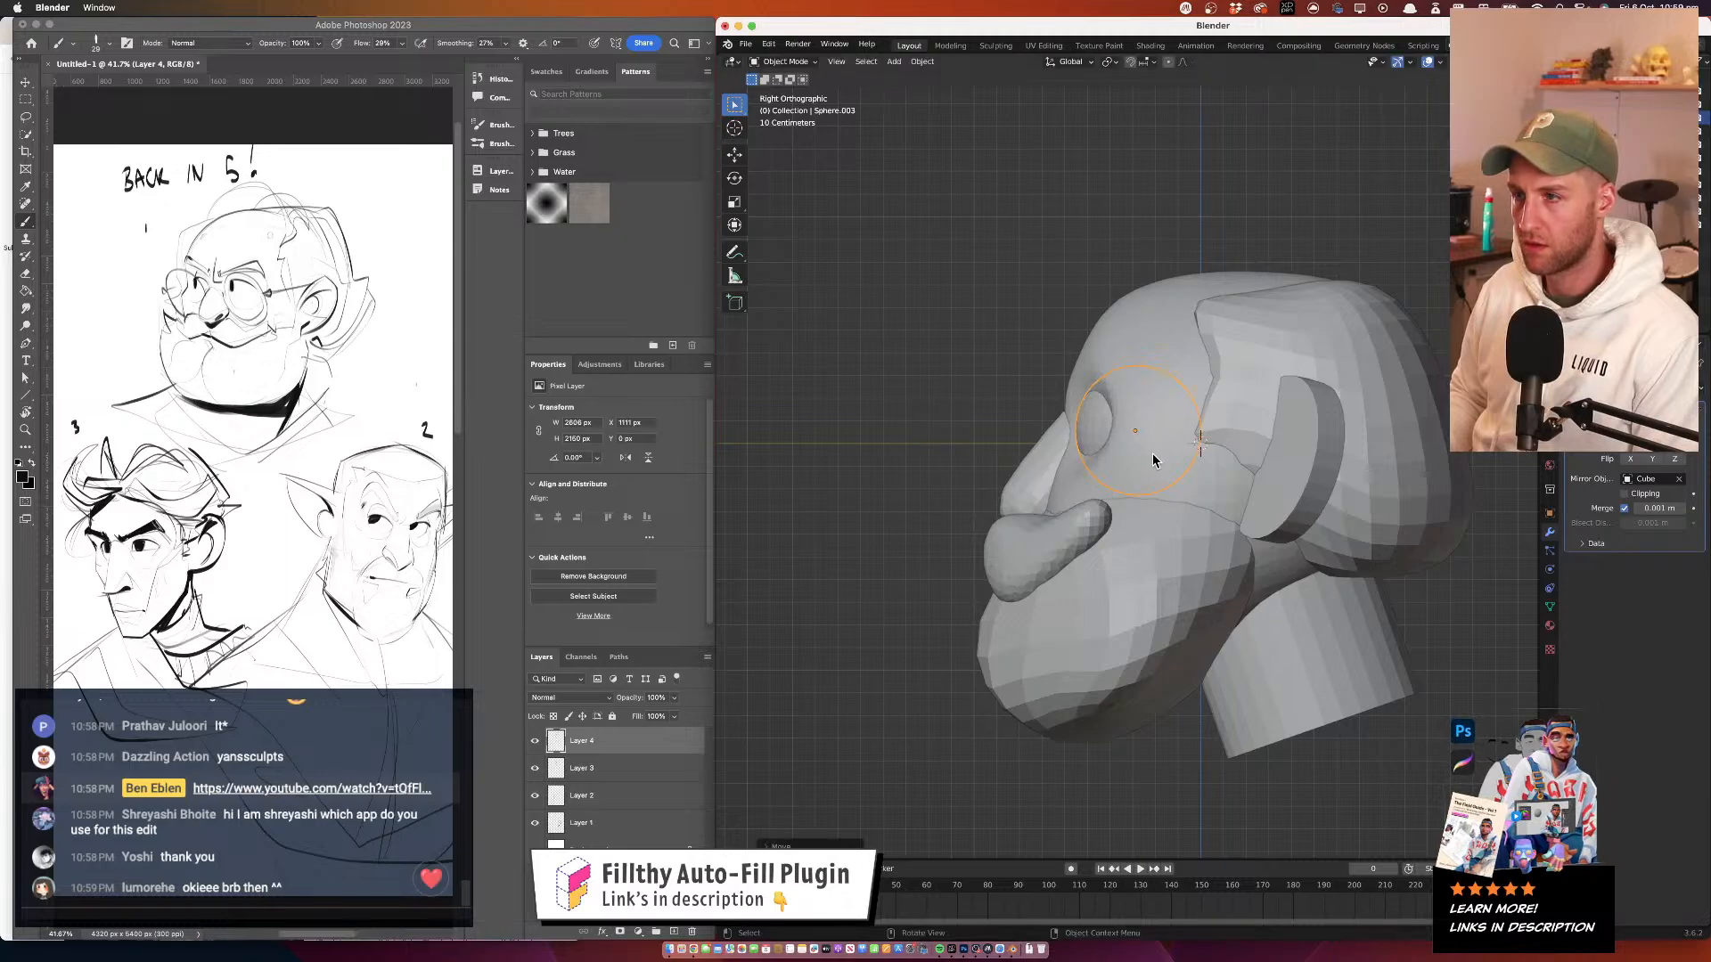
# Make the nose active in Sculpt Mode and pull its bridge down between the eyes using an enlarged Grab brush
pyautogui.click(1016, 334)
pyautogui.moveTo(947, 385); pyautogui.dragTo(1162, 393)
pyautogui.click(1136, 435)
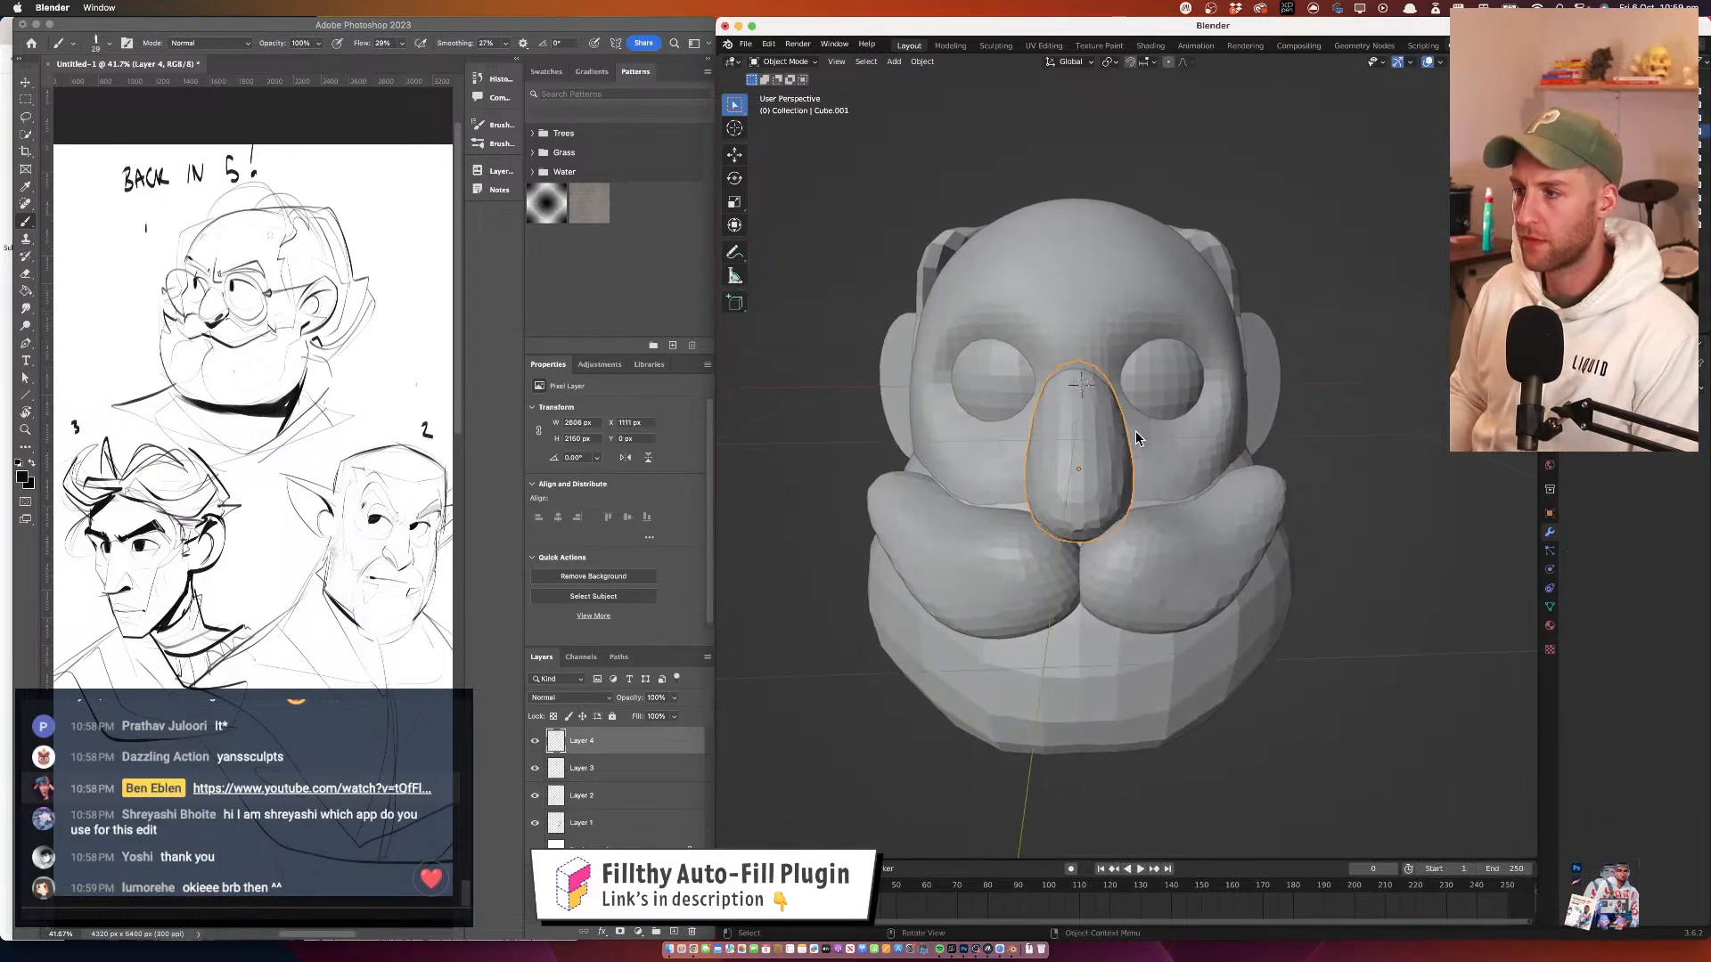
pyautogui.click(782, 62)
pyautogui.click(793, 109)
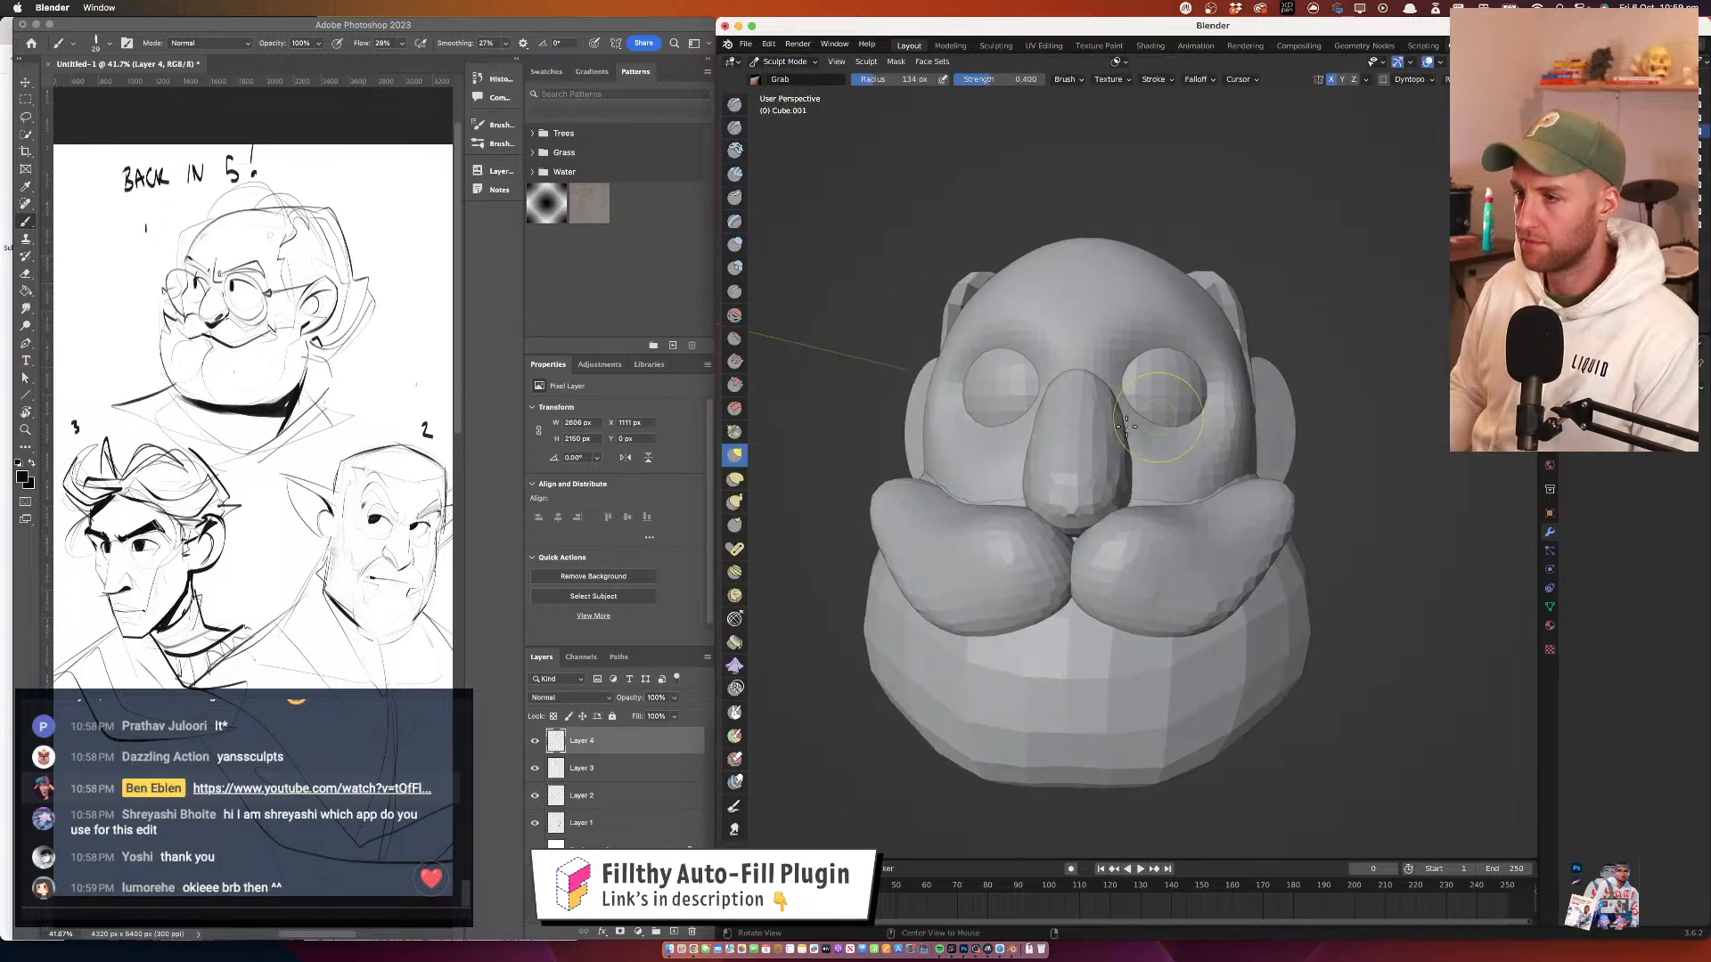
pyautogui.press('f')
pyautogui.click(1219, 394)
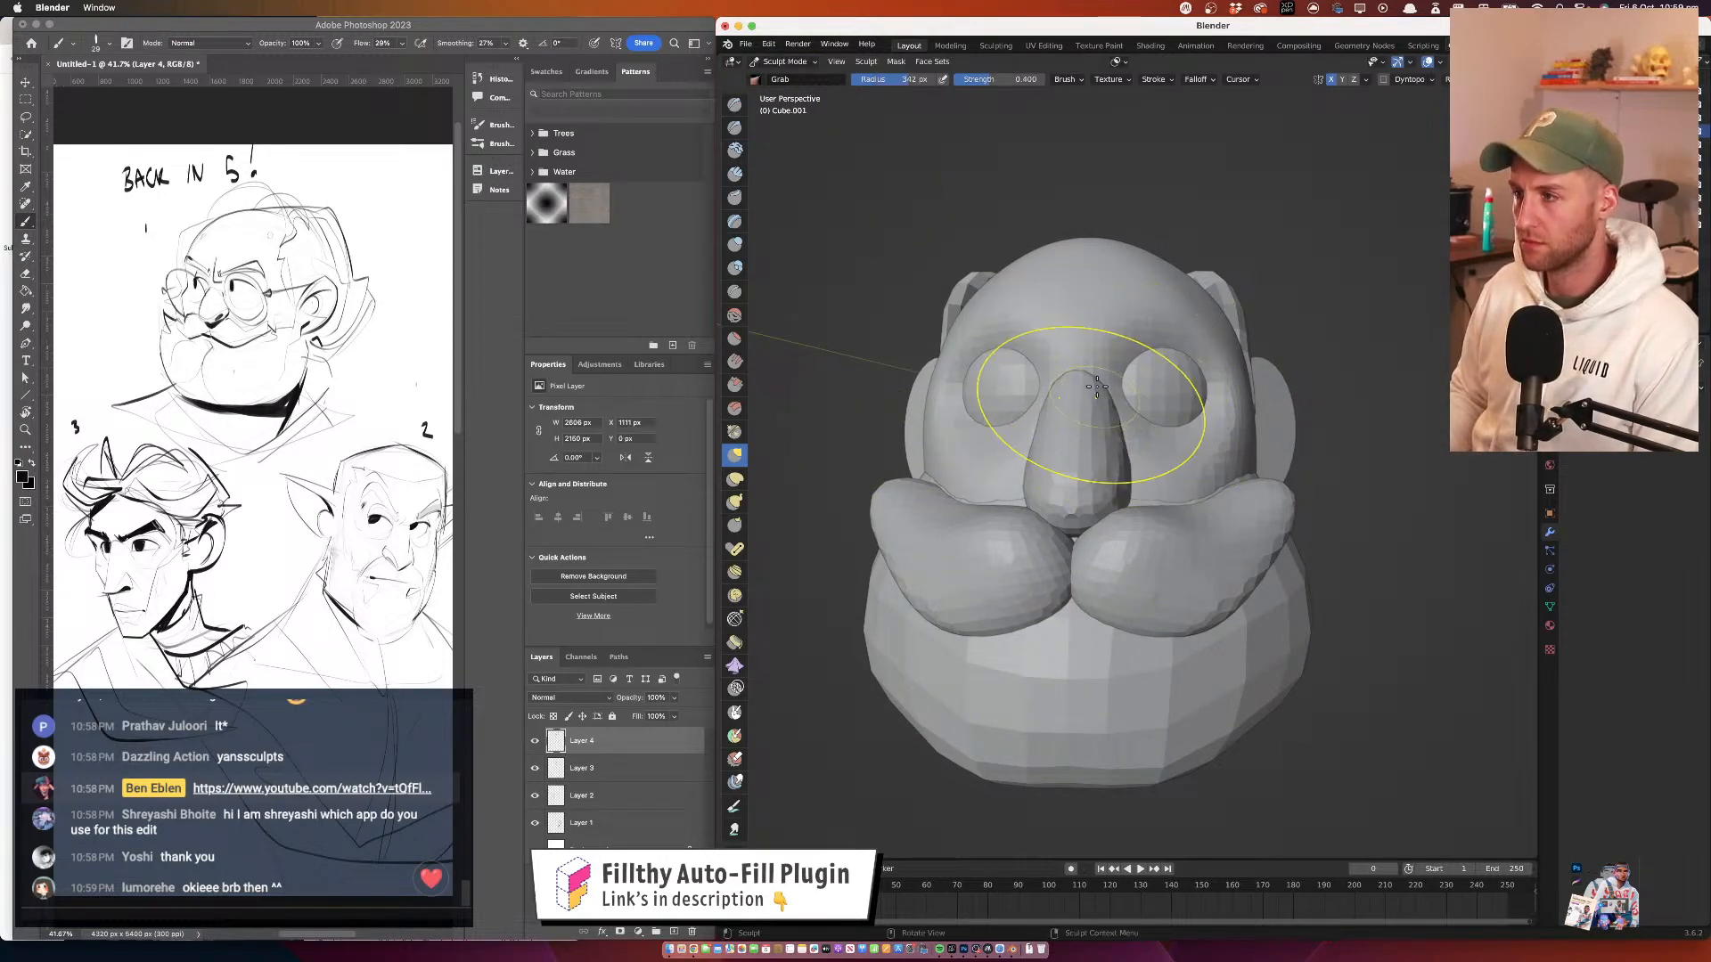
pyautogui.moveTo(1079, 379); pyautogui.dragTo(1074, 394)
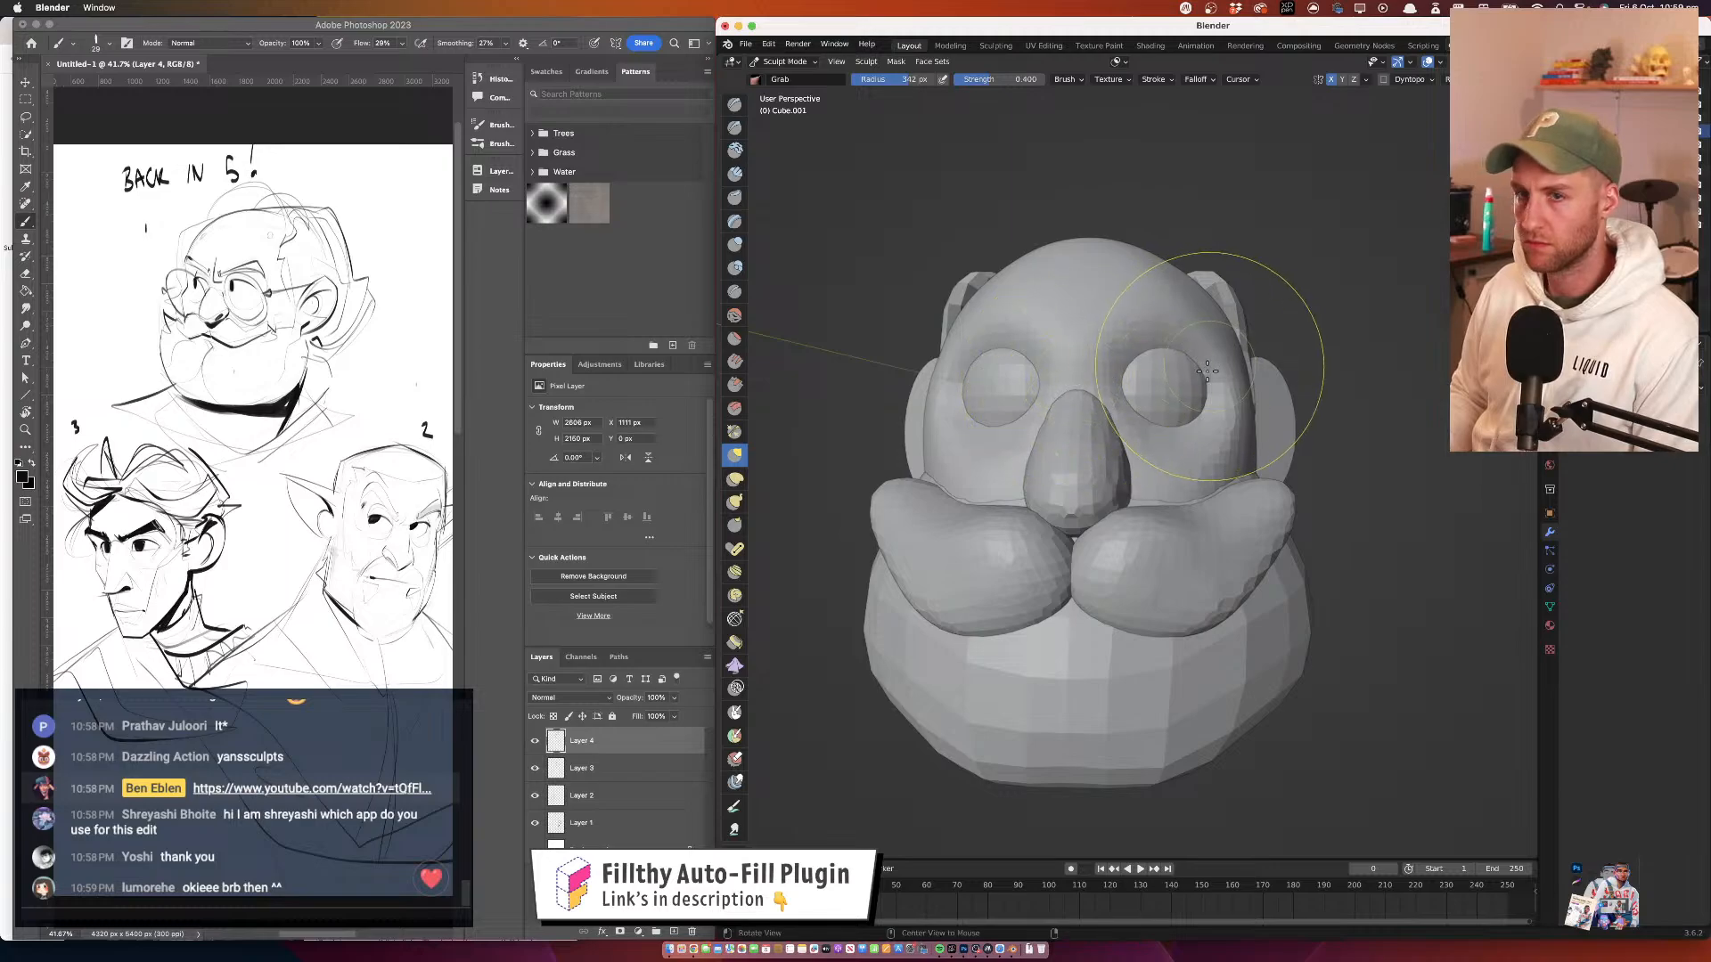
pyautogui.moveTo(1230, 363)
pyautogui.mouseDown()
pyautogui.moveTo(1062, 383)
pyautogui.moveTo(1222, 409)
pyautogui.mouseUp()
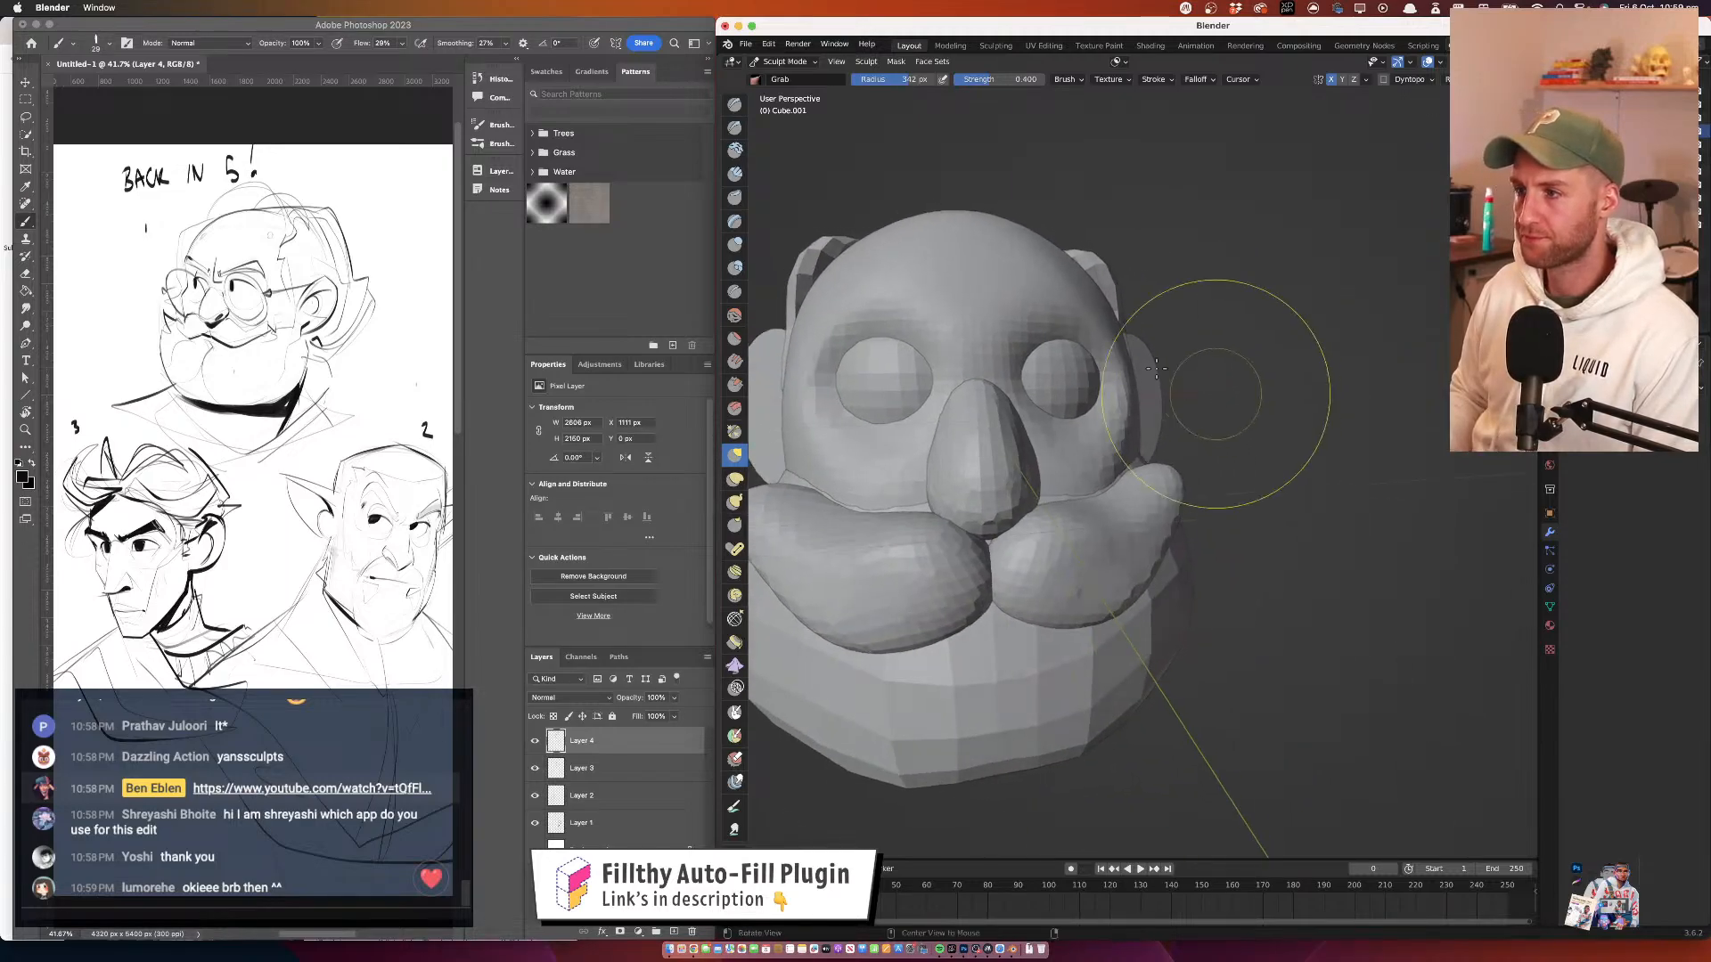
# Switch sculpting to the head and try carving into the area above the eyes using Clay Strips with a 148 px radius
pyautogui.click(769, 64)
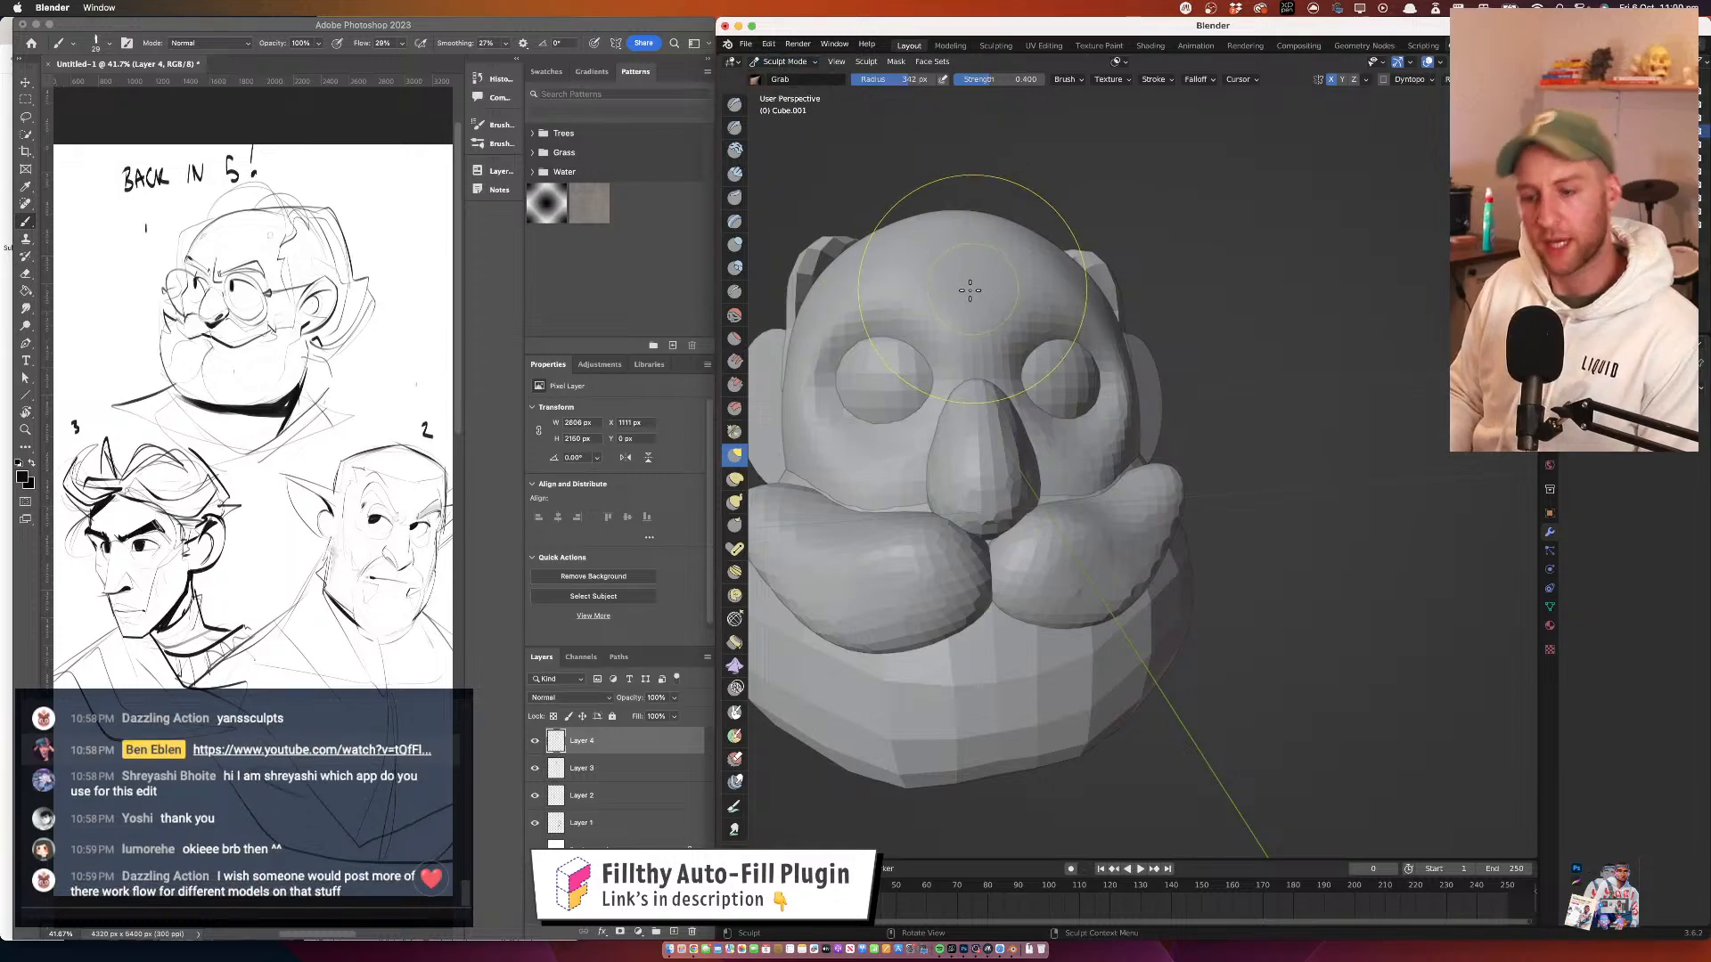
pyautogui.hotkey('alt', 'q')
pyautogui.moveTo(932, 290); pyautogui.dragTo(1053, 279)
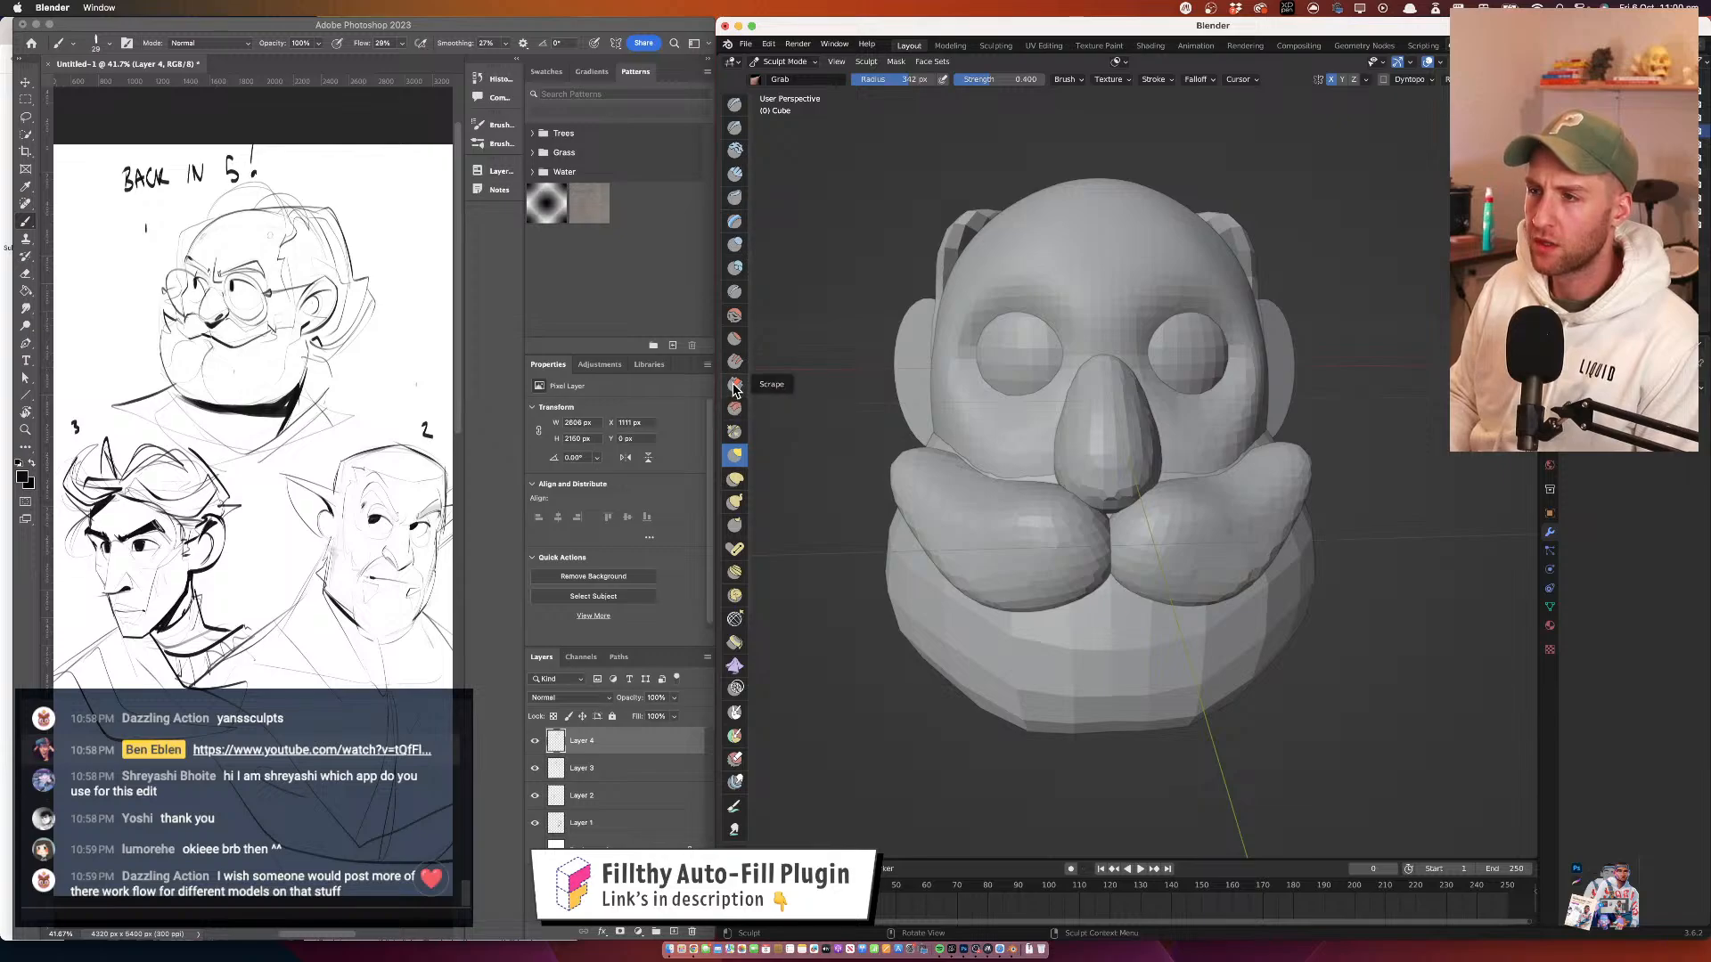
pyautogui.click(734, 174)
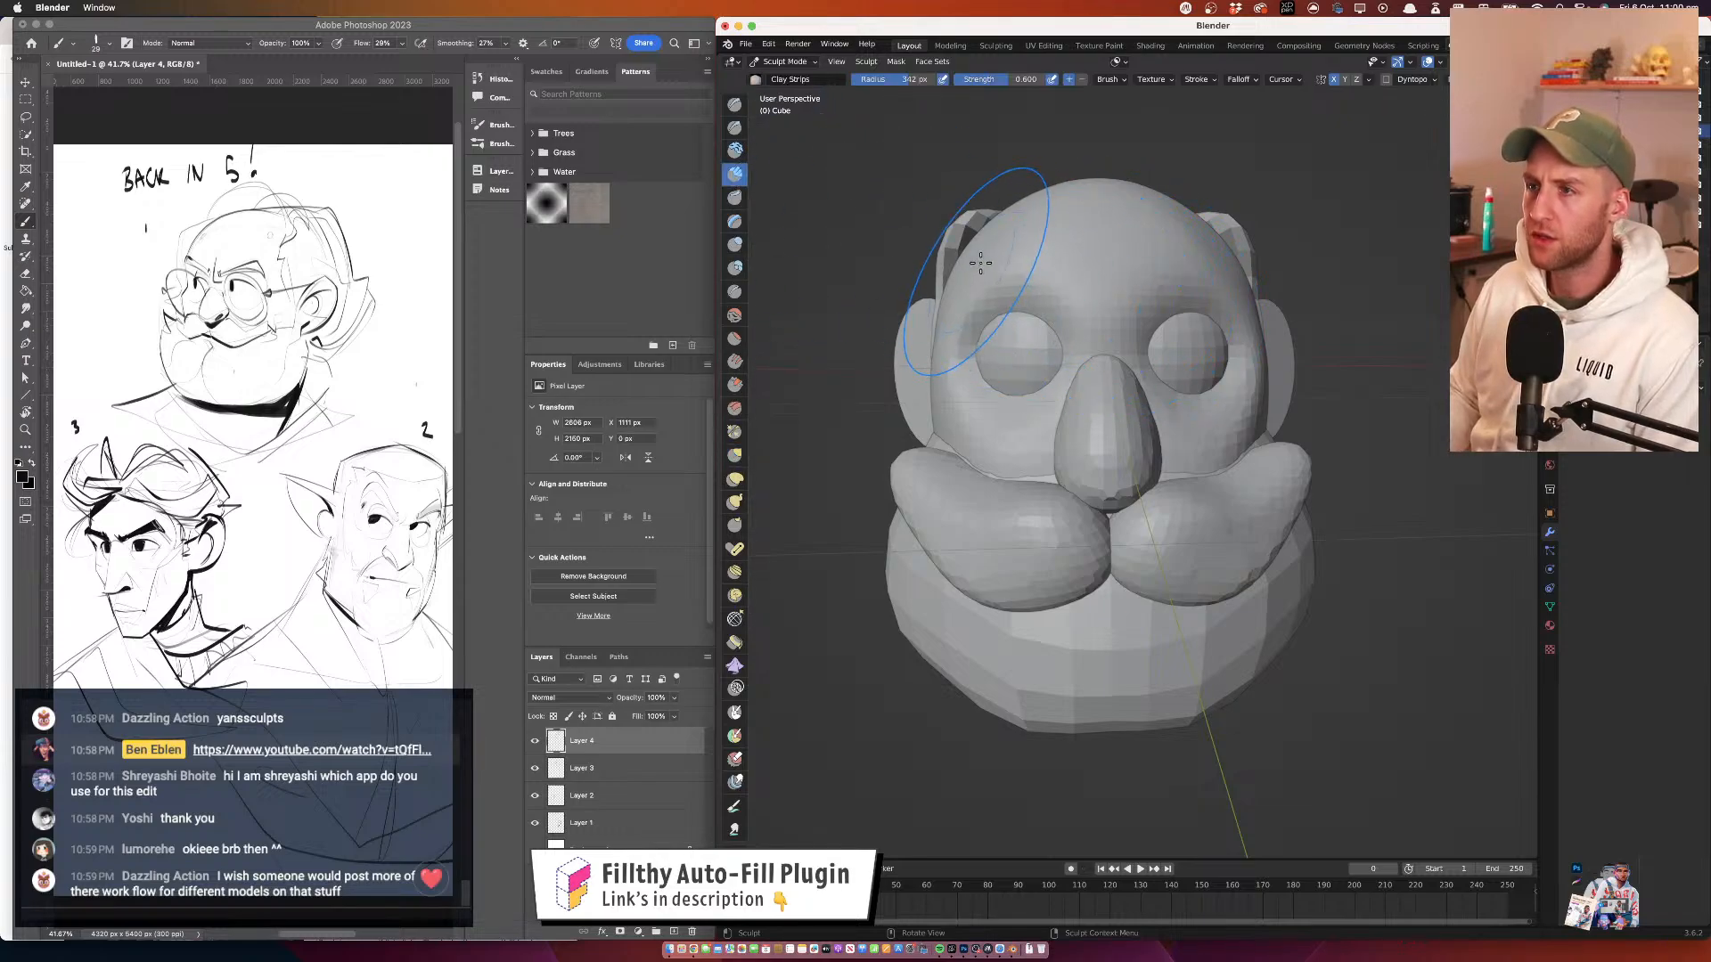
pyautogui.press('f')
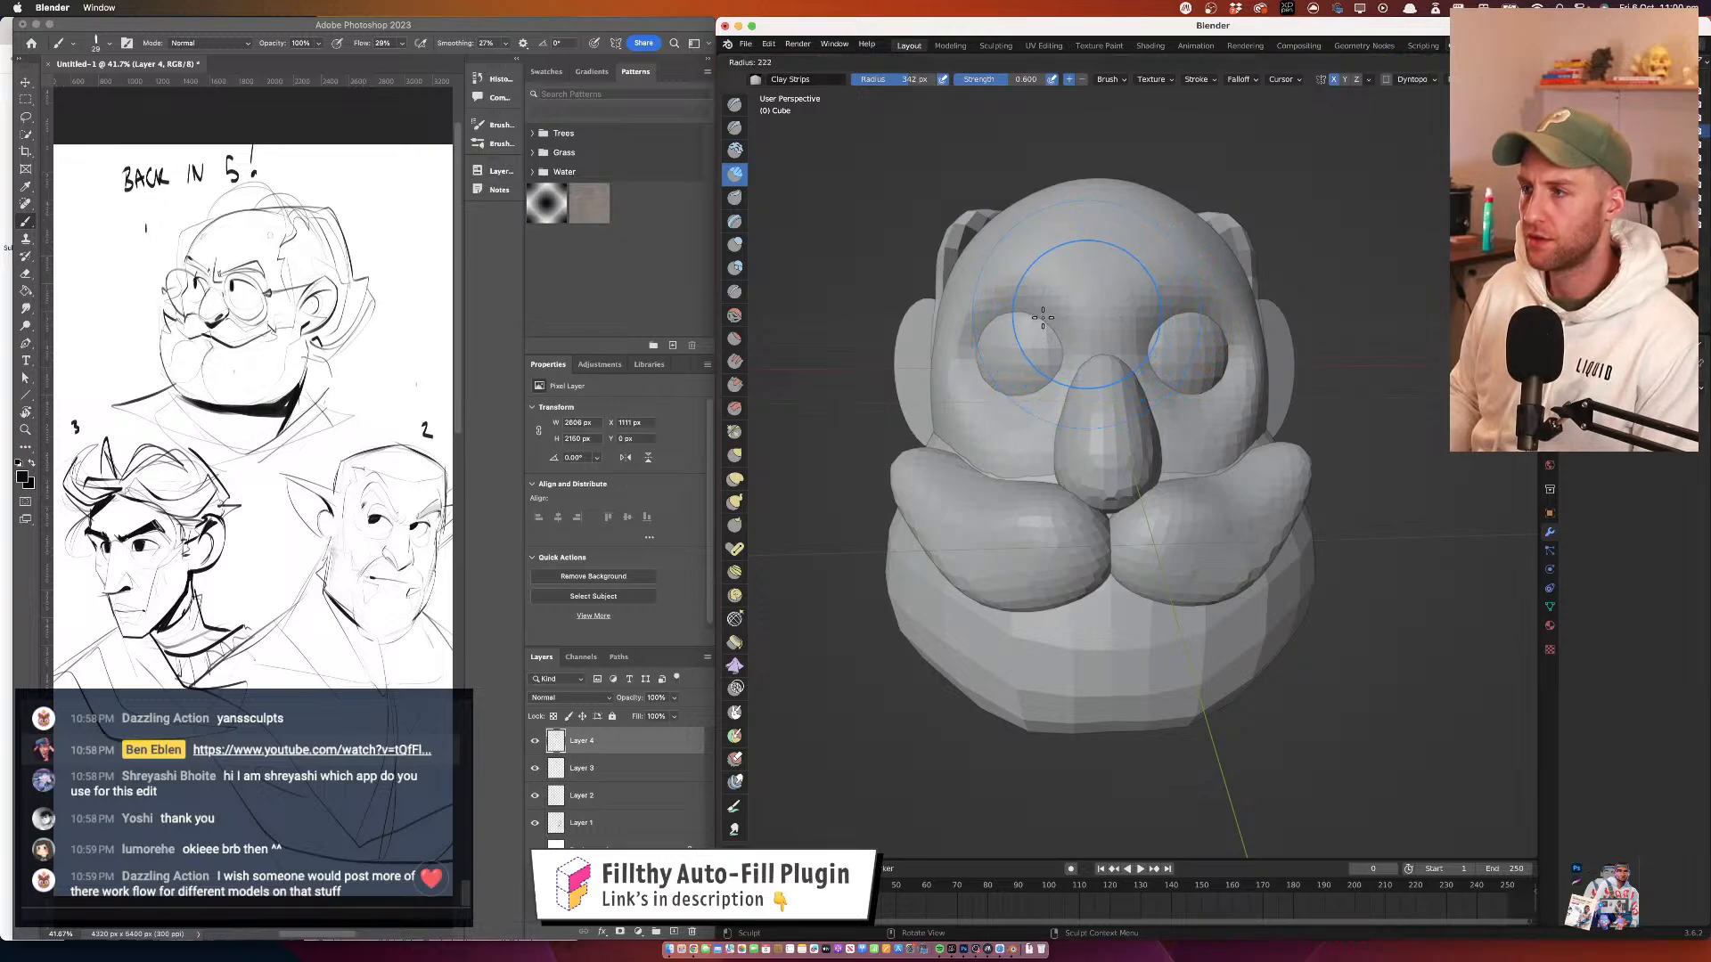
pyautogui.click(1100, 303)
pyautogui.moveTo(1100, 297)
pyautogui.keyDown('alt'); pyautogui.mouseDown()
pyautogui.moveTo(1084, 298)
pyautogui.moveTo(1145, 283)
pyautogui.mouseUp(); pyautogui.keyUp('alt')
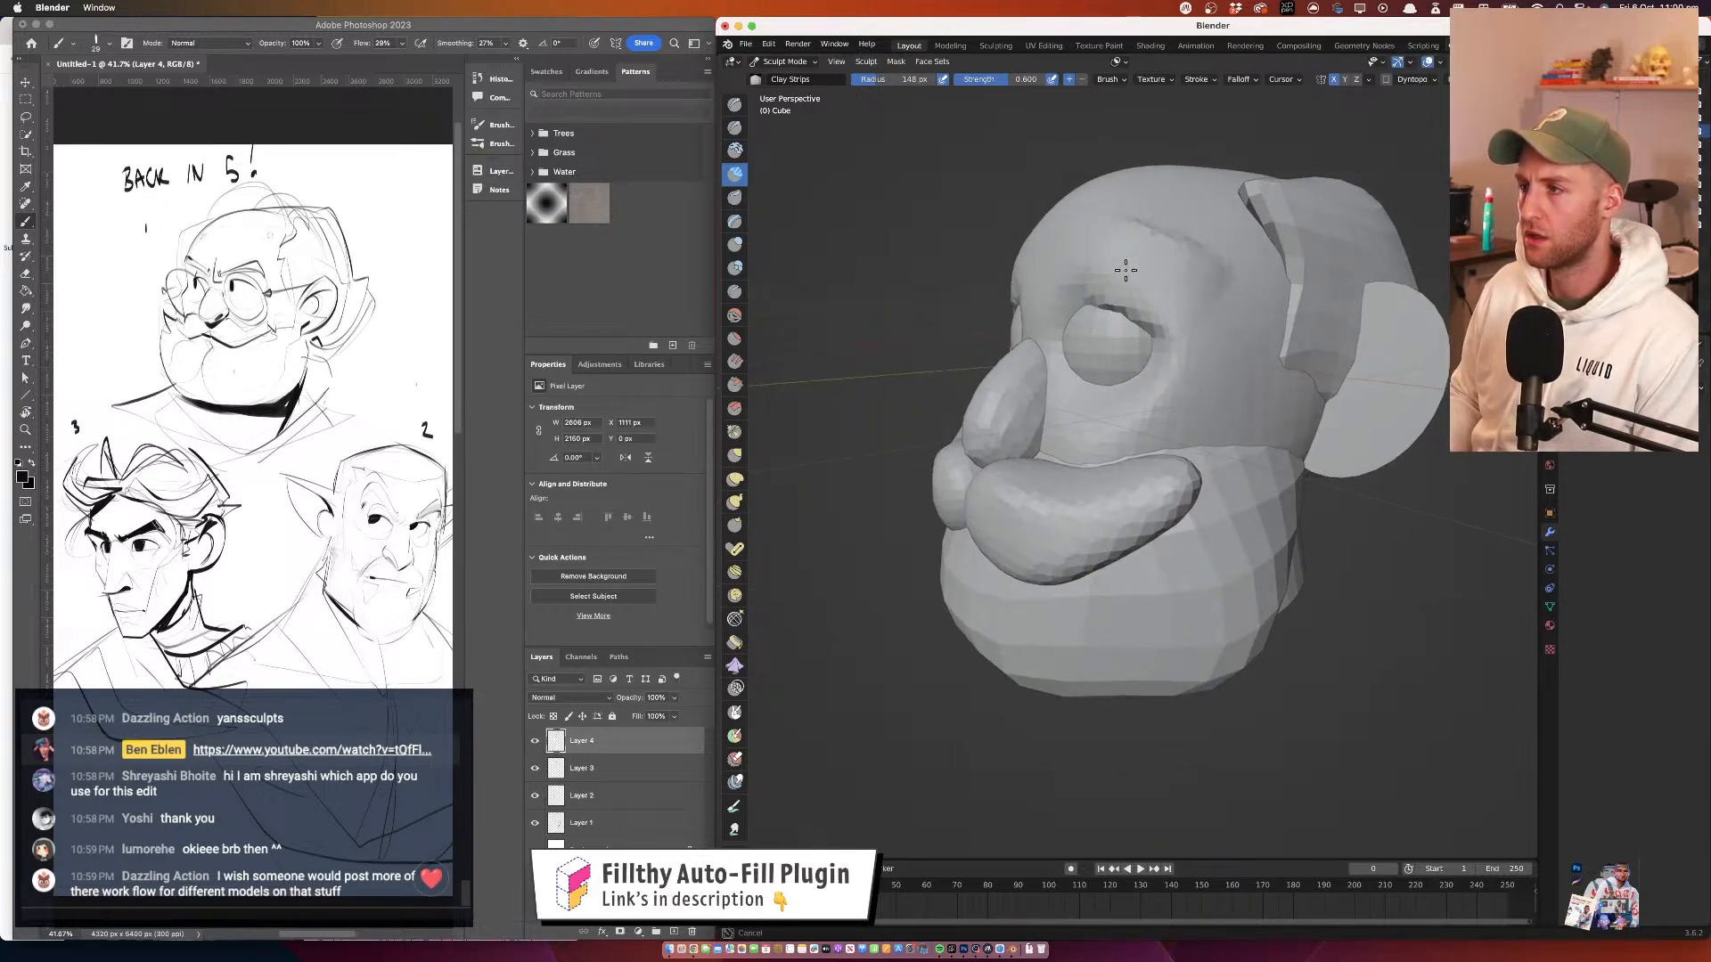
# Carve the brow, eye sockets and temples of the head using Clay Strips, varying the radius between 62 and 120 px
pyautogui.press('f')
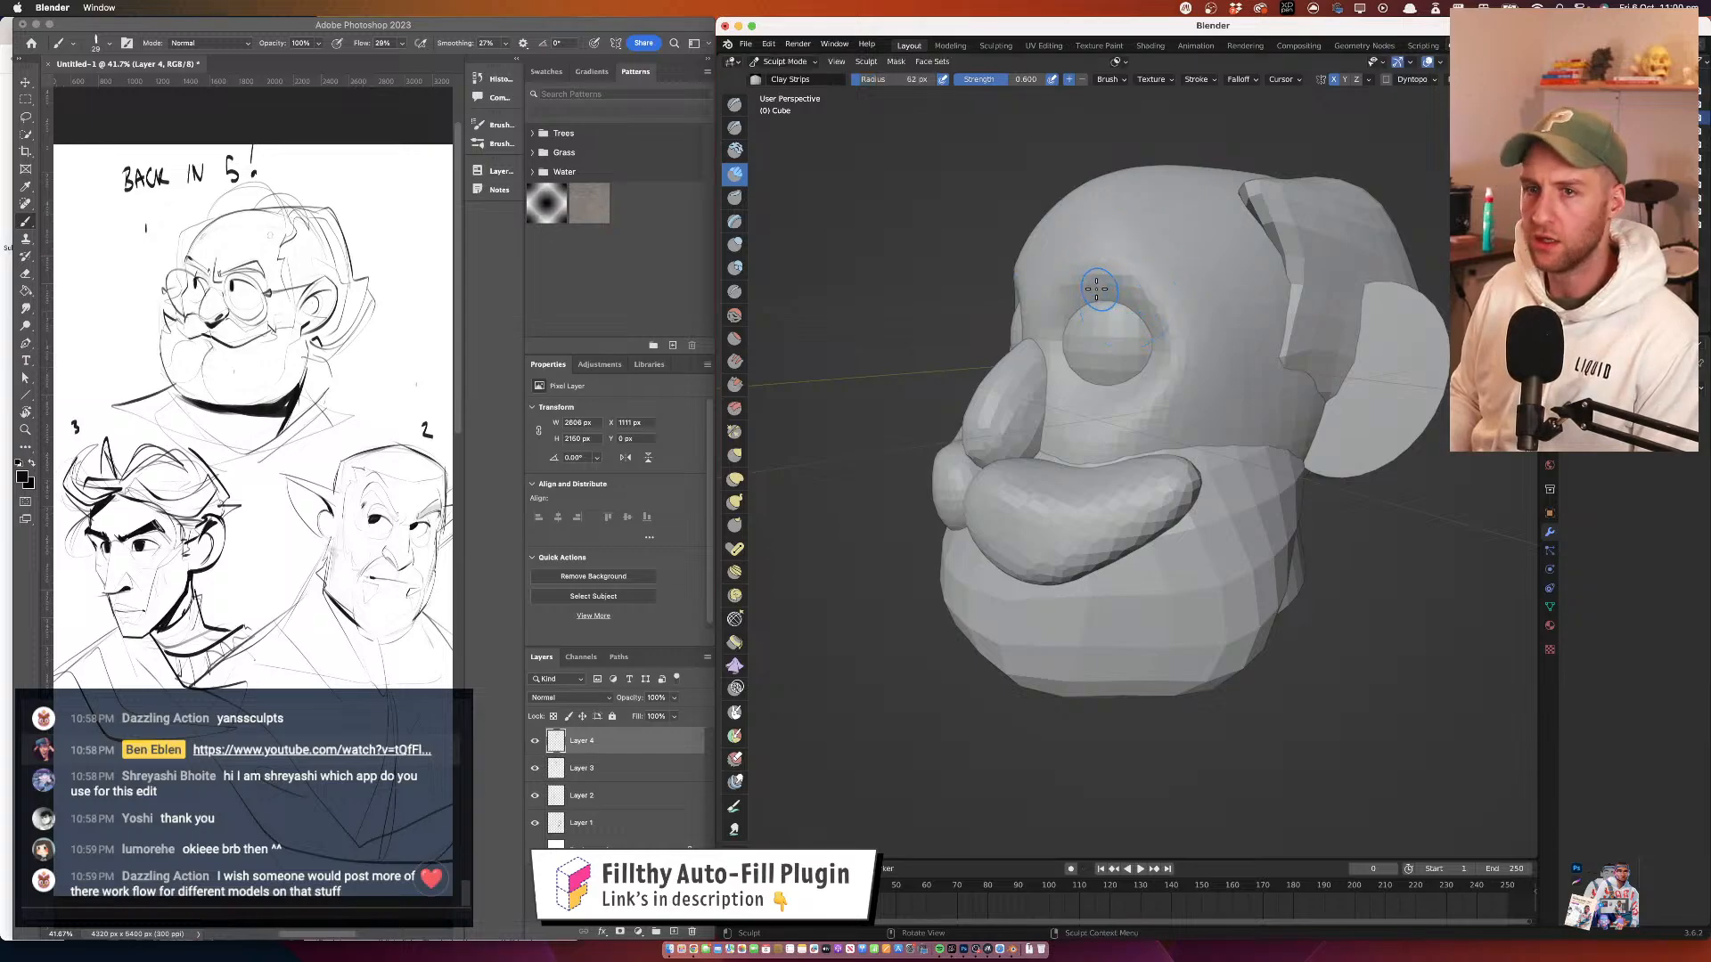
pyautogui.keyDown('alt'); pyautogui.moveTo(1096, 288); pyautogui.dragTo(1077, 269); pyautogui.keyUp('alt')
pyautogui.keyDown('alt'); pyautogui.moveTo(1190, 268); pyautogui.dragTo(1123, 273); pyautogui.keyUp('alt')
pyautogui.moveTo(1165, 372)
pyautogui.keyDown('alt'); pyautogui.mouseDown()
pyautogui.moveTo(1190, 340)
pyautogui.moveTo(1179, 359)
pyautogui.moveTo(1314, 319)
pyautogui.mouseUp(); pyautogui.keyUp('alt')
pyautogui.moveTo(1290, 404)
pyautogui.keyDown('alt'); pyautogui.mouseDown()
pyautogui.moveTo(1216, 416)
pyautogui.moveTo(1288, 383)
pyautogui.moveTo(1194, 355)
pyautogui.moveTo(1138, 277)
pyautogui.moveTo(1096, 293)
pyautogui.mouseUp(); pyautogui.keyUp('alt')
pyautogui.moveTo(1105, 277)
pyautogui.mouseDown()
pyautogui.moveTo(1126, 302)
pyautogui.moveTo(1168, 287)
pyautogui.moveTo(1184, 237)
pyautogui.moveTo(1150, 191)
pyautogui.mouseUp()
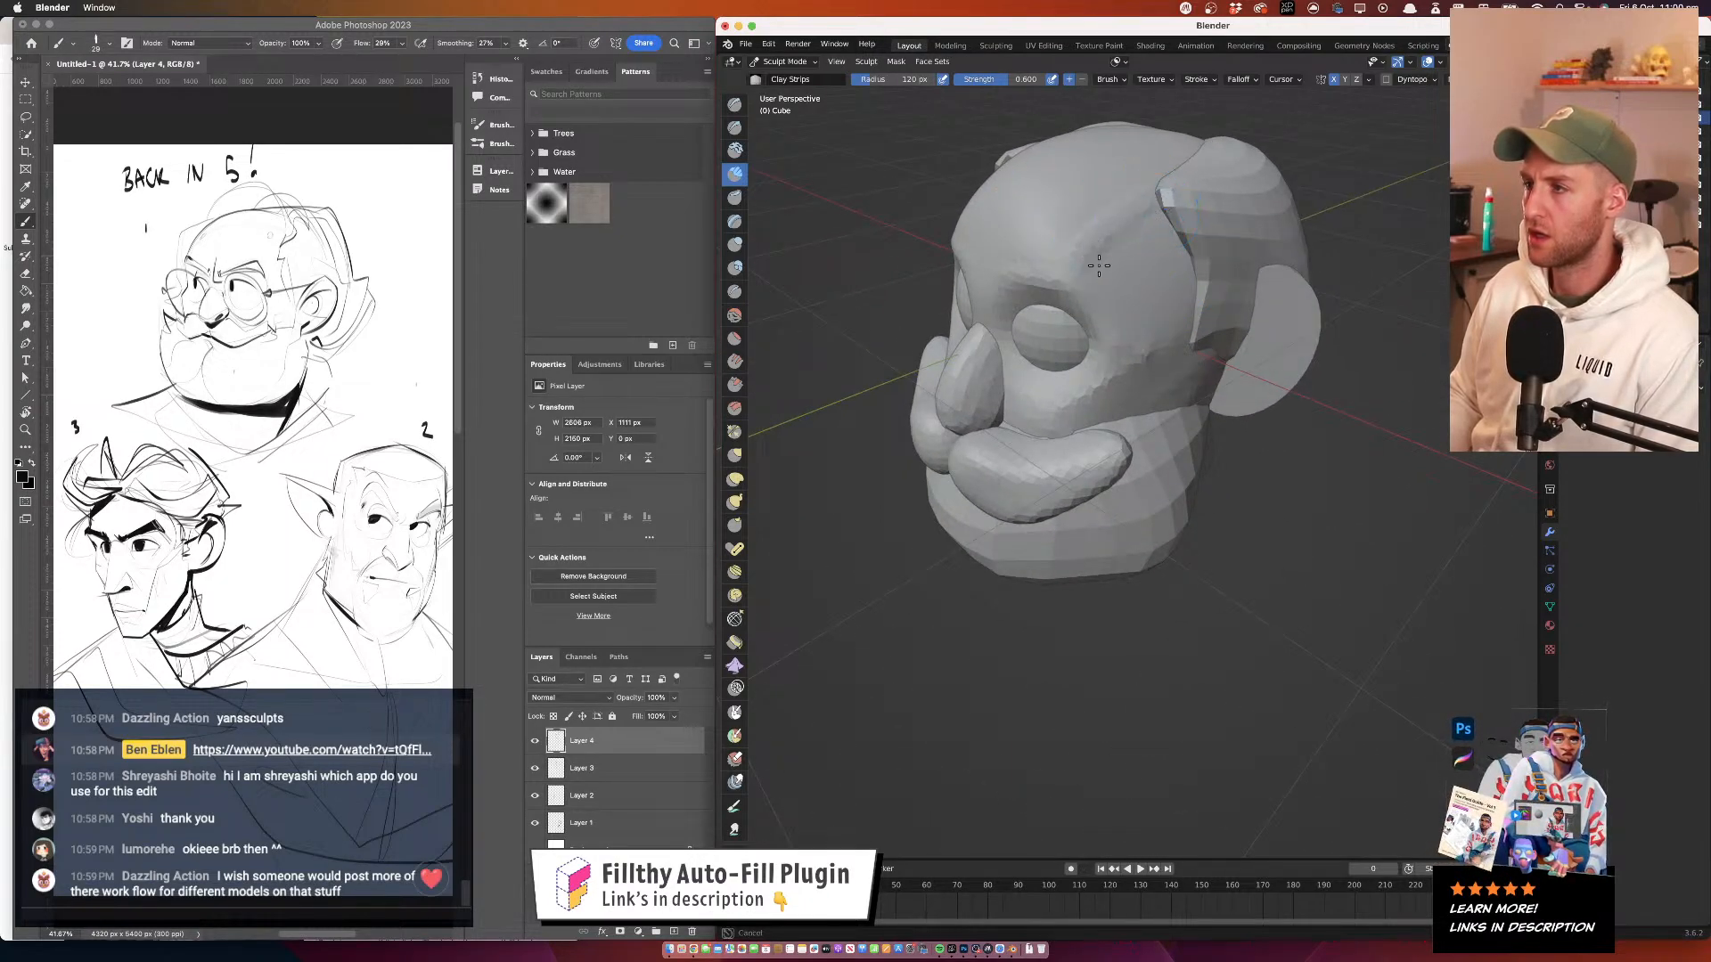
pyautogui.moveTo(1108, 275); pyautogui.dragTo(1255, 284)
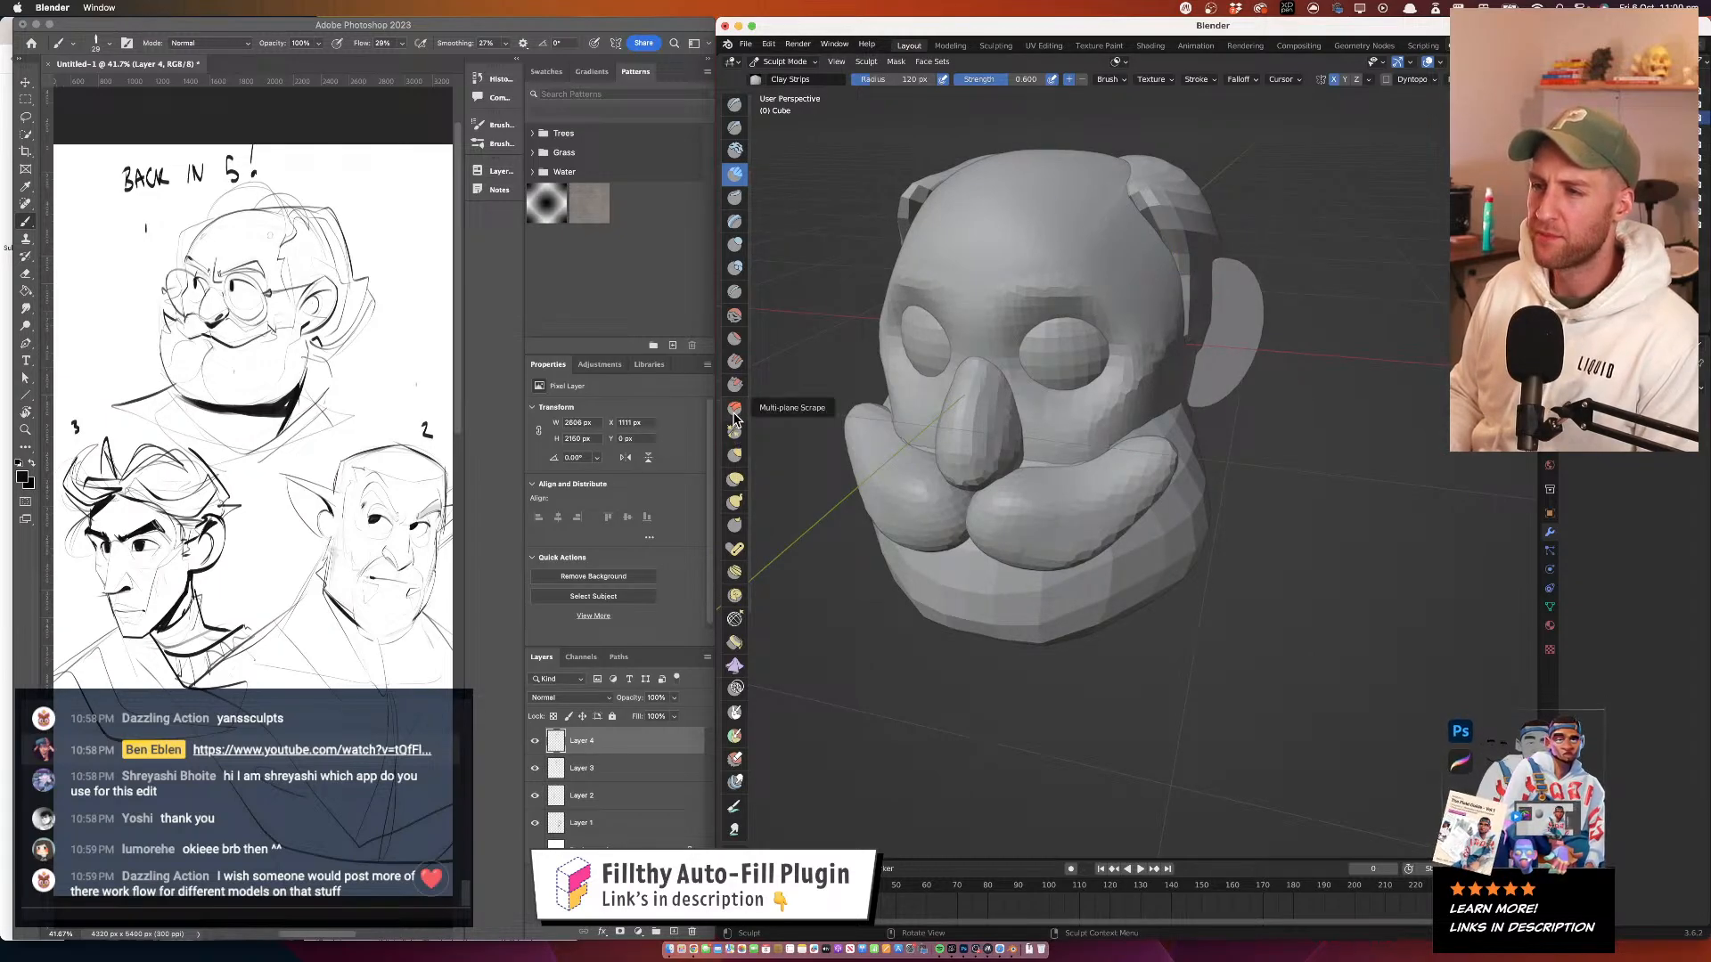
# Refine the forehead and temple planes beside the hair using the Crease brush, reducing its radius from 120 to 54 px
pyautogui.click(736, 291)
pyautogui.keyDown('alt'); pyautogui.moveTo(1175, 270); pyautogui.dragTo(1088, 241); pyautogui.keyUp('alt')
pyautogui.moveTo(1148, 205); pyautogui.dragTo(1154, 201)
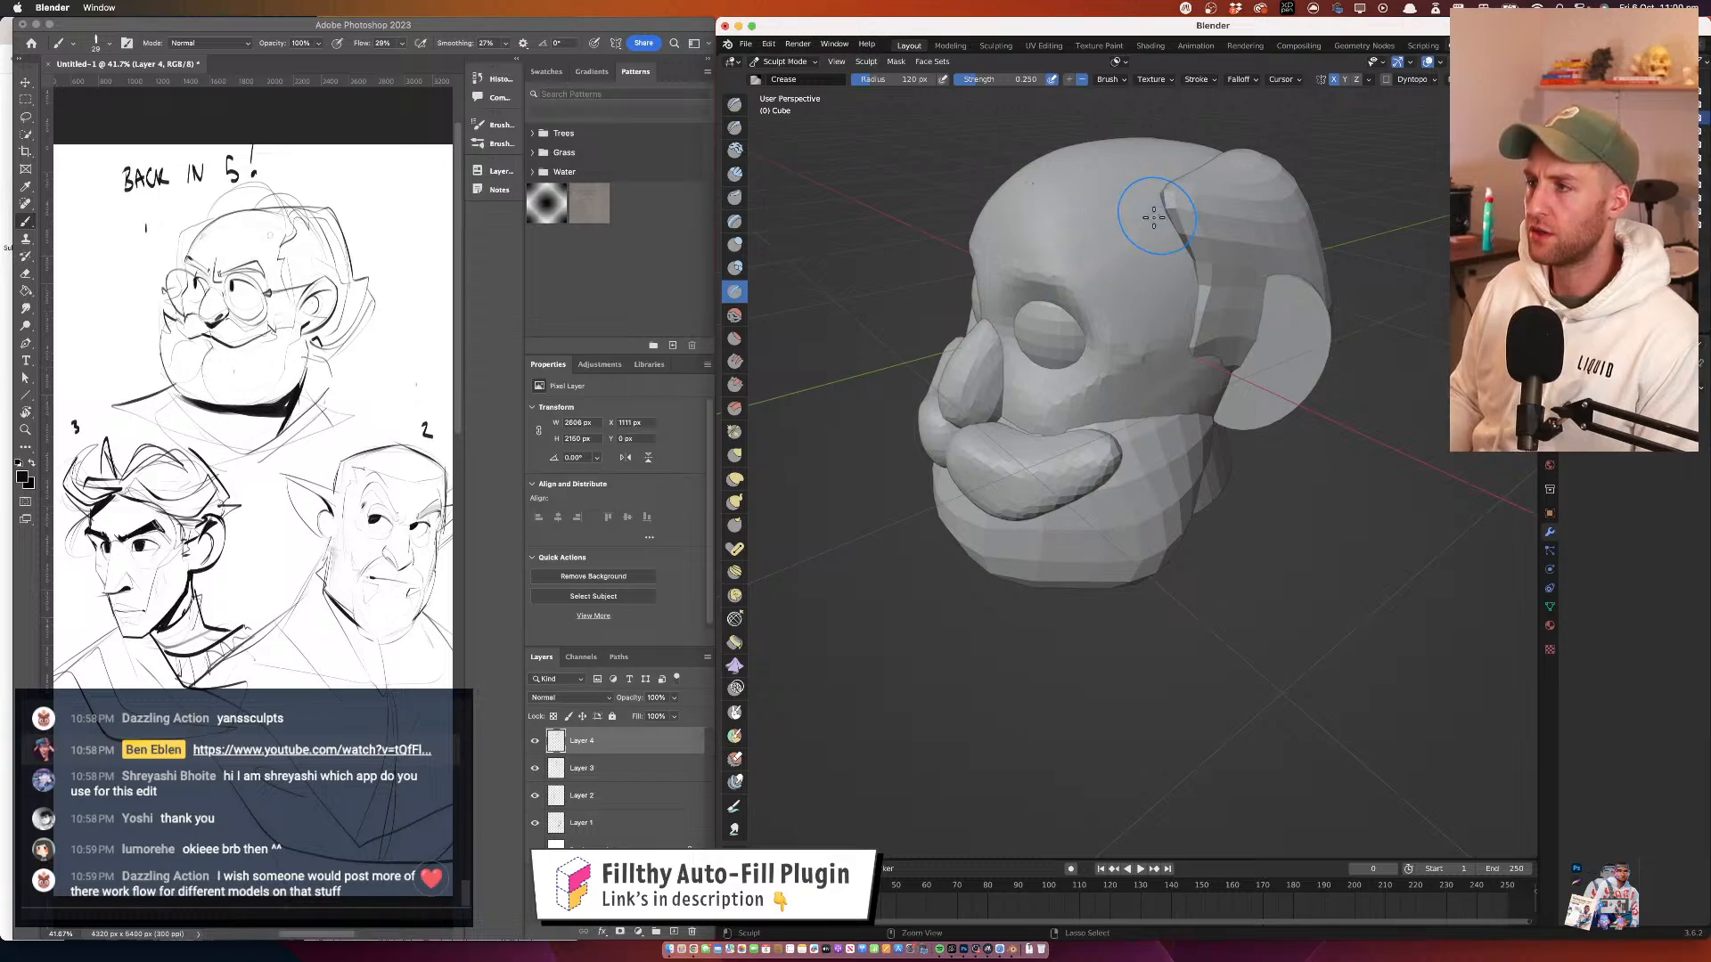
pyautogui.moveTo(1126, 214); pyautogui.dragTo(1108, 271)
pyautogui.moveTo(1105, 268)
pyautogui.keyDown('alt'); pyautogui.mouseDown()
pyautogui.moveTo(1181, 258)
pyautogui.moveTo(1103, 254)
pyautogui.mouseUp(); pyautogui.keyUp('alt')
pyautogui.moveTo(1164, 201); pyautogui.dragTo(1148, 205)
pyautogui.moveTo(1122, 276)
pyautogui.keyDown('alt'); pyautogui.mouseDown()
pyautogui.moveTo(1257, 280)
pyautogui.moveTo(1141, 279)
pyautogui.moveTo(1157, 237)
pyautogui.moveTo(1105, 261)
pyautogui.moveTo(1193, 319)
pyautogui.moveTo(1072, 346)
pyautogui.moveTo(1109, 356)
pyautogui.moveTo(1124, 322)
pyautogui.moveTo(1183, 343)
pyautogui.moveTo(1127, 321)
pyautogui.mouseUp(); pyautogui.keyUp('alt')
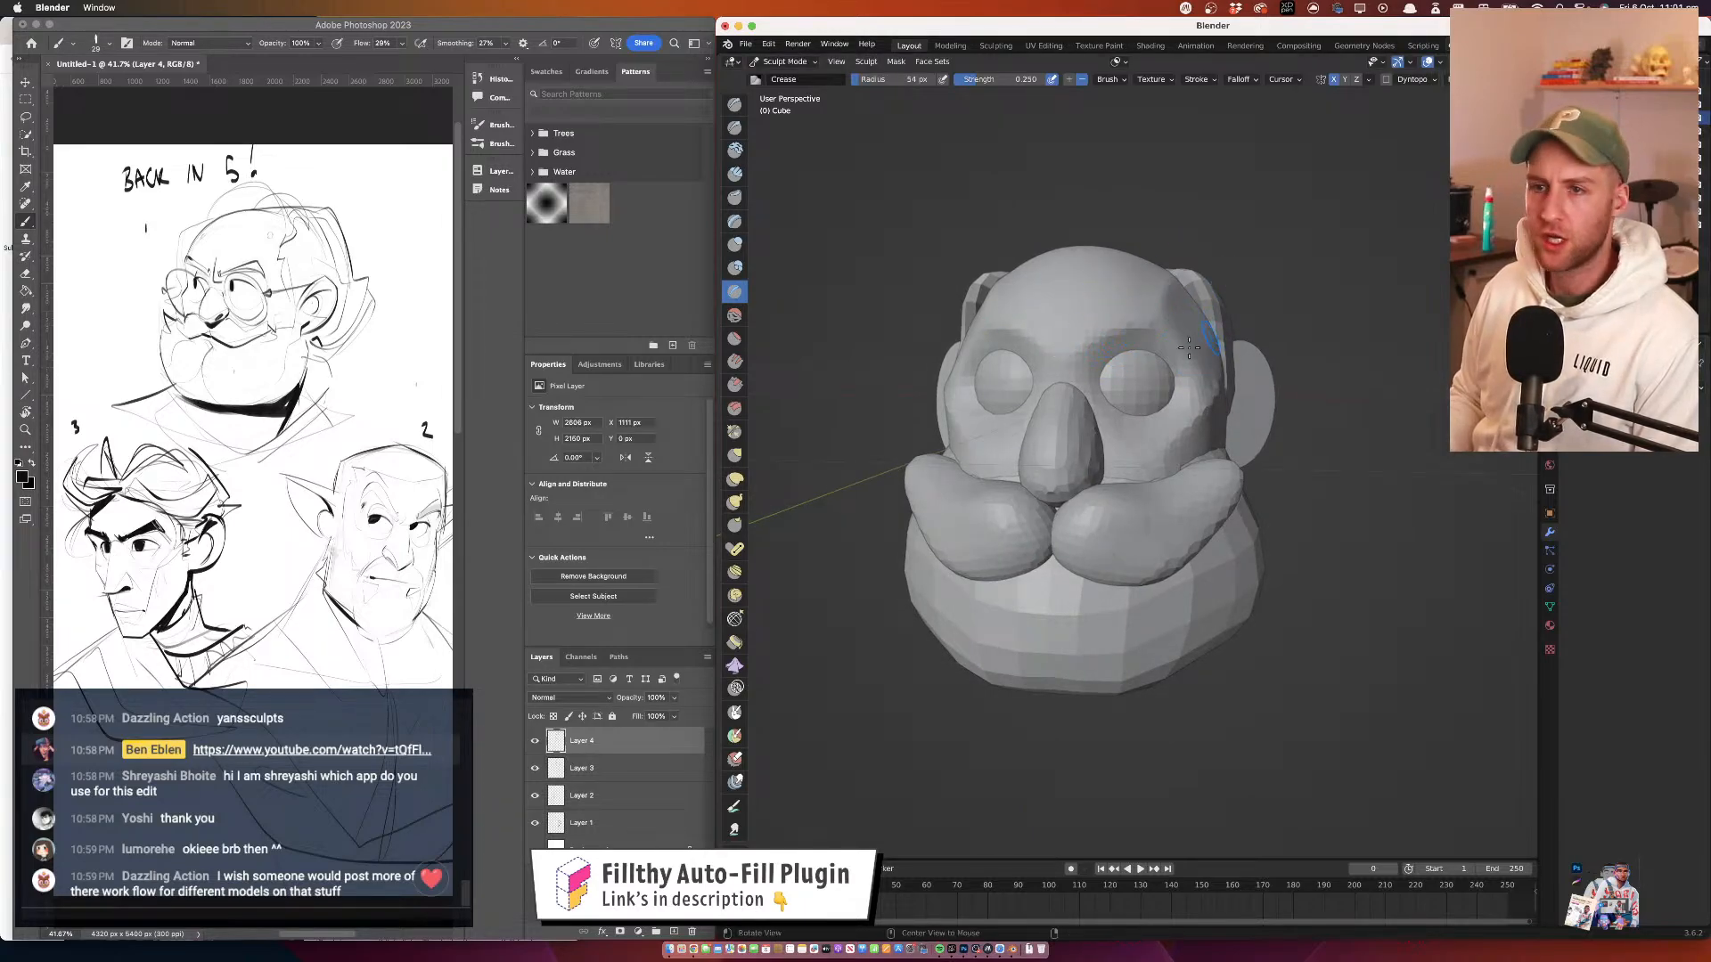
pyautogui.keyDown('alt'); pyautogui.moveTo(1189, 347); pyautogui.dragTo(1081, 357); pyautogui.keyUp('alt')
pyautogui.keyDown('alt'); pyautogui.moveTo(1219, 344); pyautogui.dragTo(1189, 352); pyautogui.keyUp('alt')
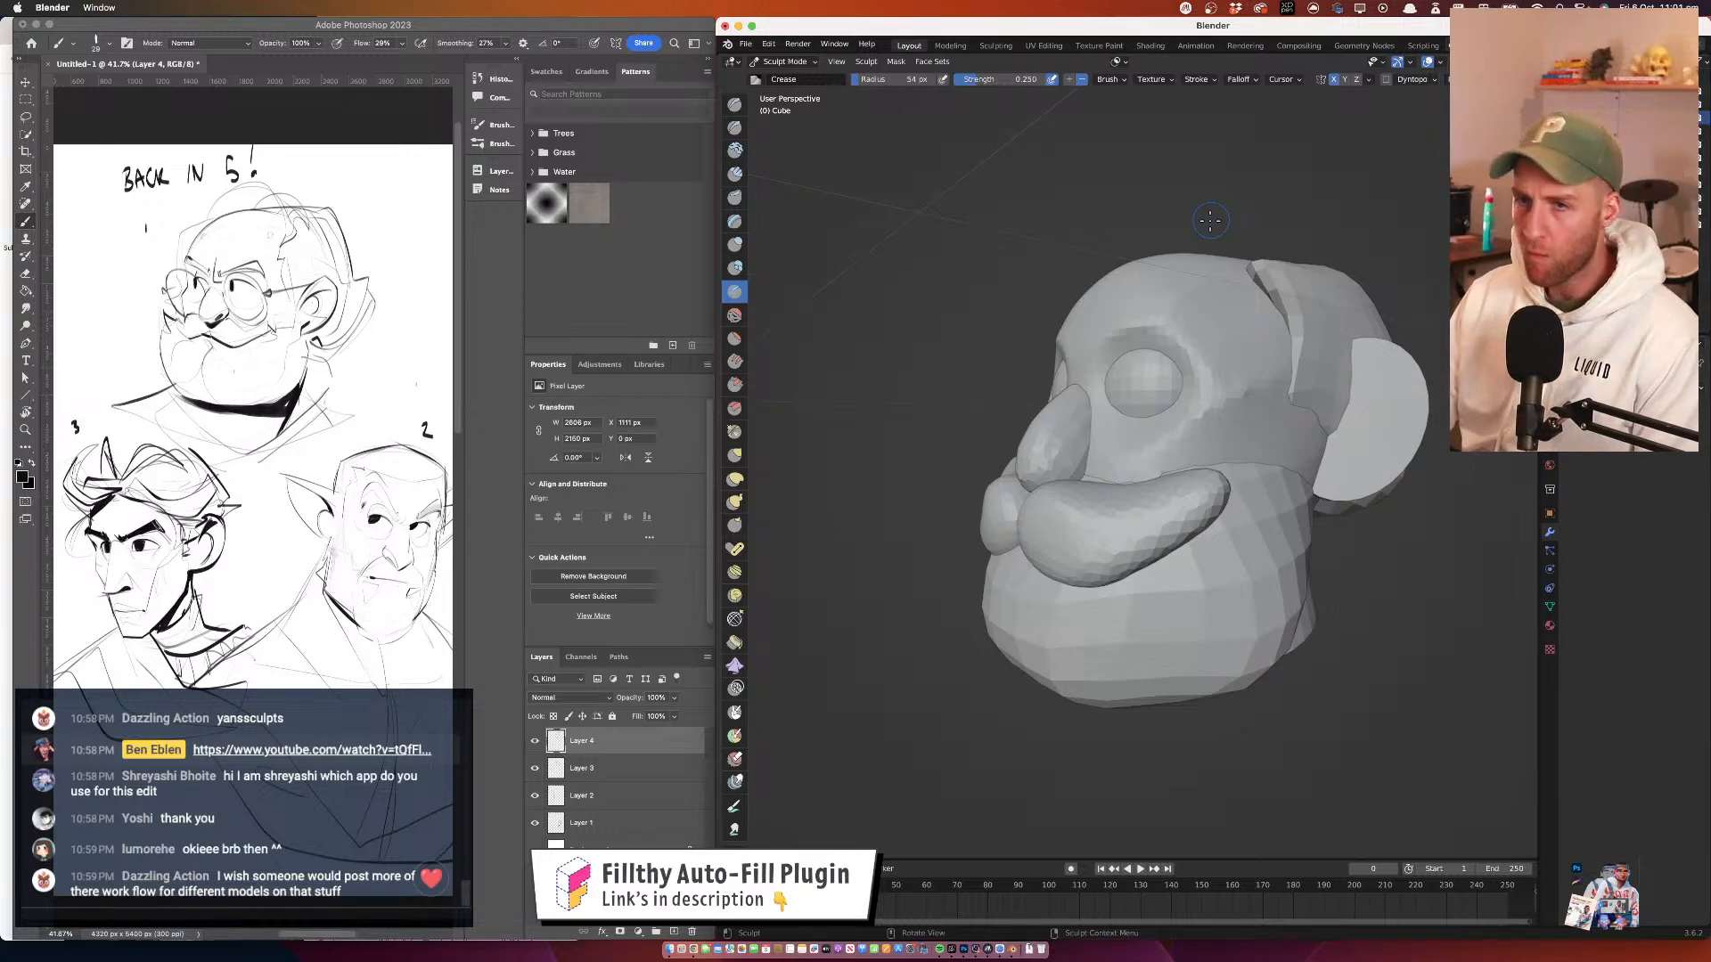
pyautogui.moveTo(1138, 390)
pyautogui.keyDown('alt'); pyautogui.mouseDown()
pyautogui.moveTo(1146, 451)
pyautogui.moveTo(1042, 415)
pyautogui.mouseUp(); pyautogui.keyUp('alt')
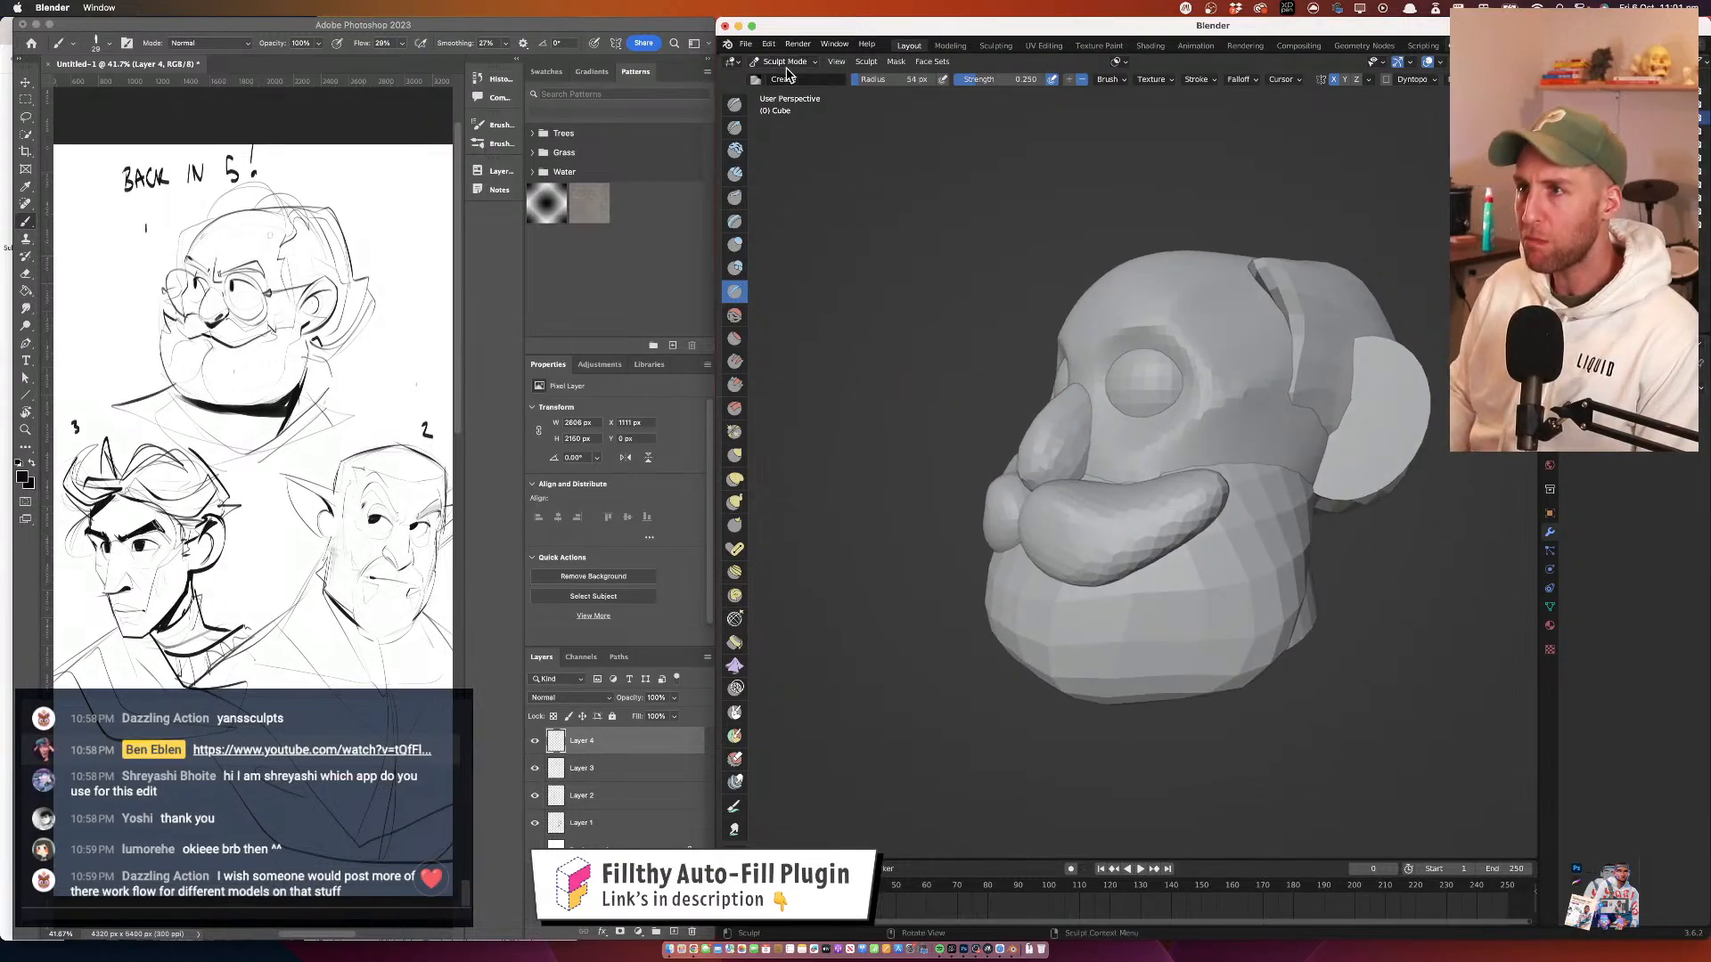
# Return to sculpting the nose and shorten its bridge using the Grab brush, enlarging the radius to 310 px
pyautogui.click(784, 62)
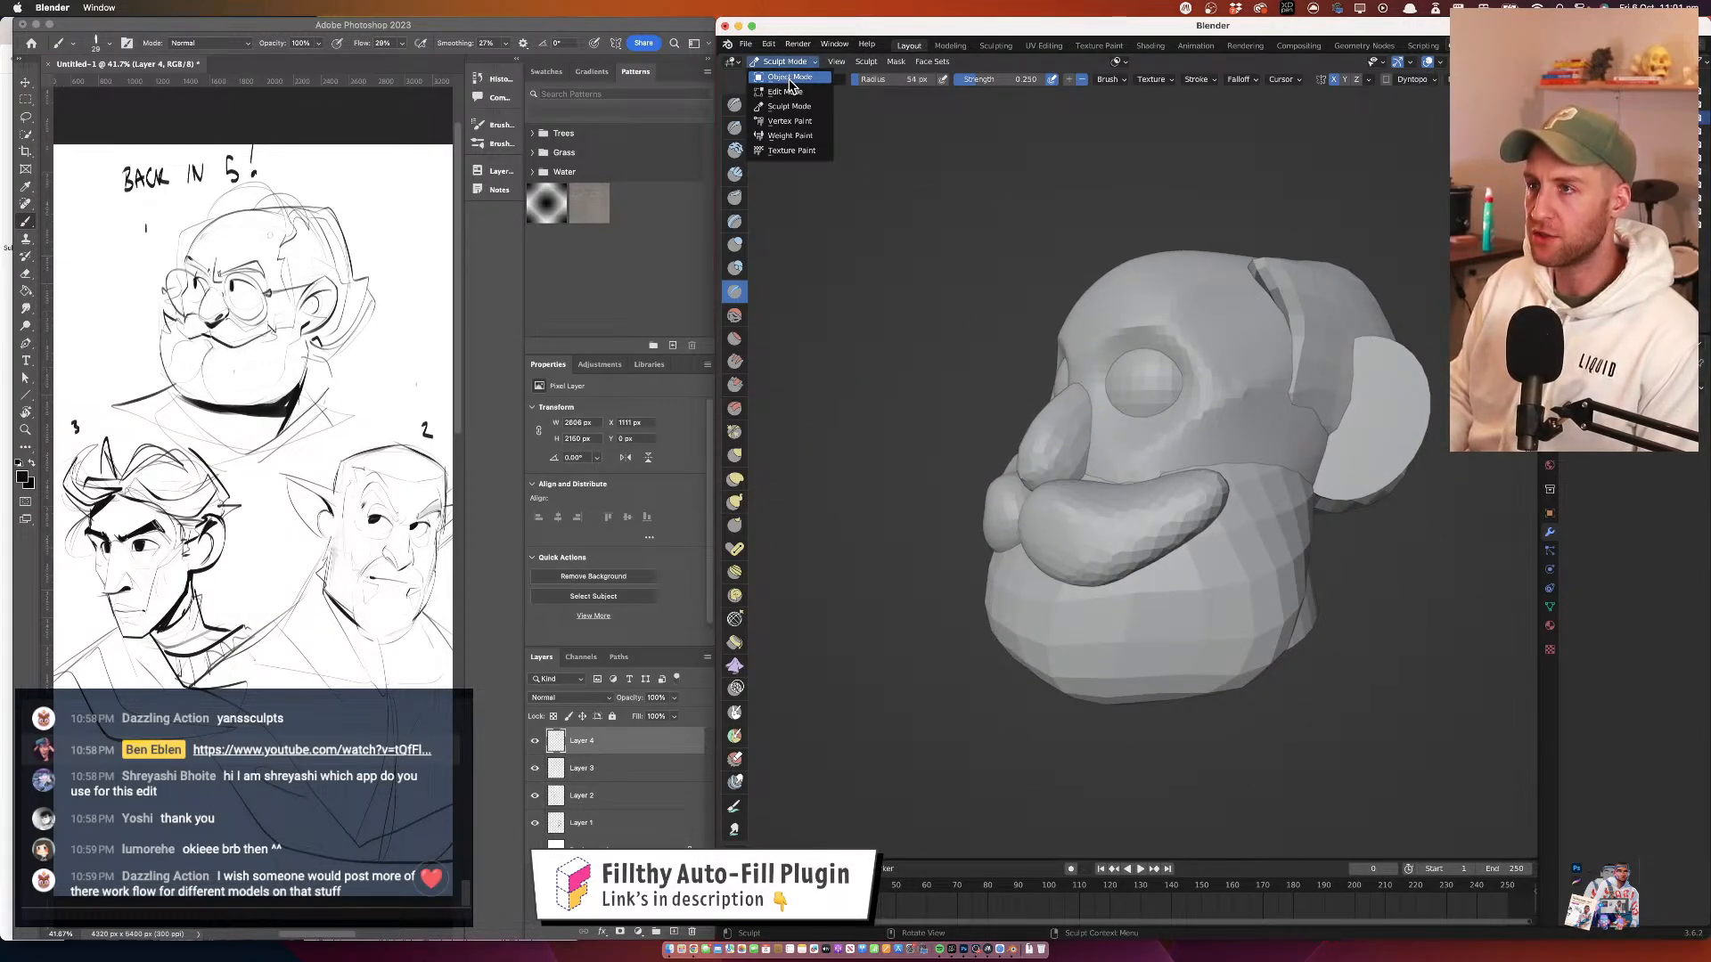
pyautogui.click(735, 457)
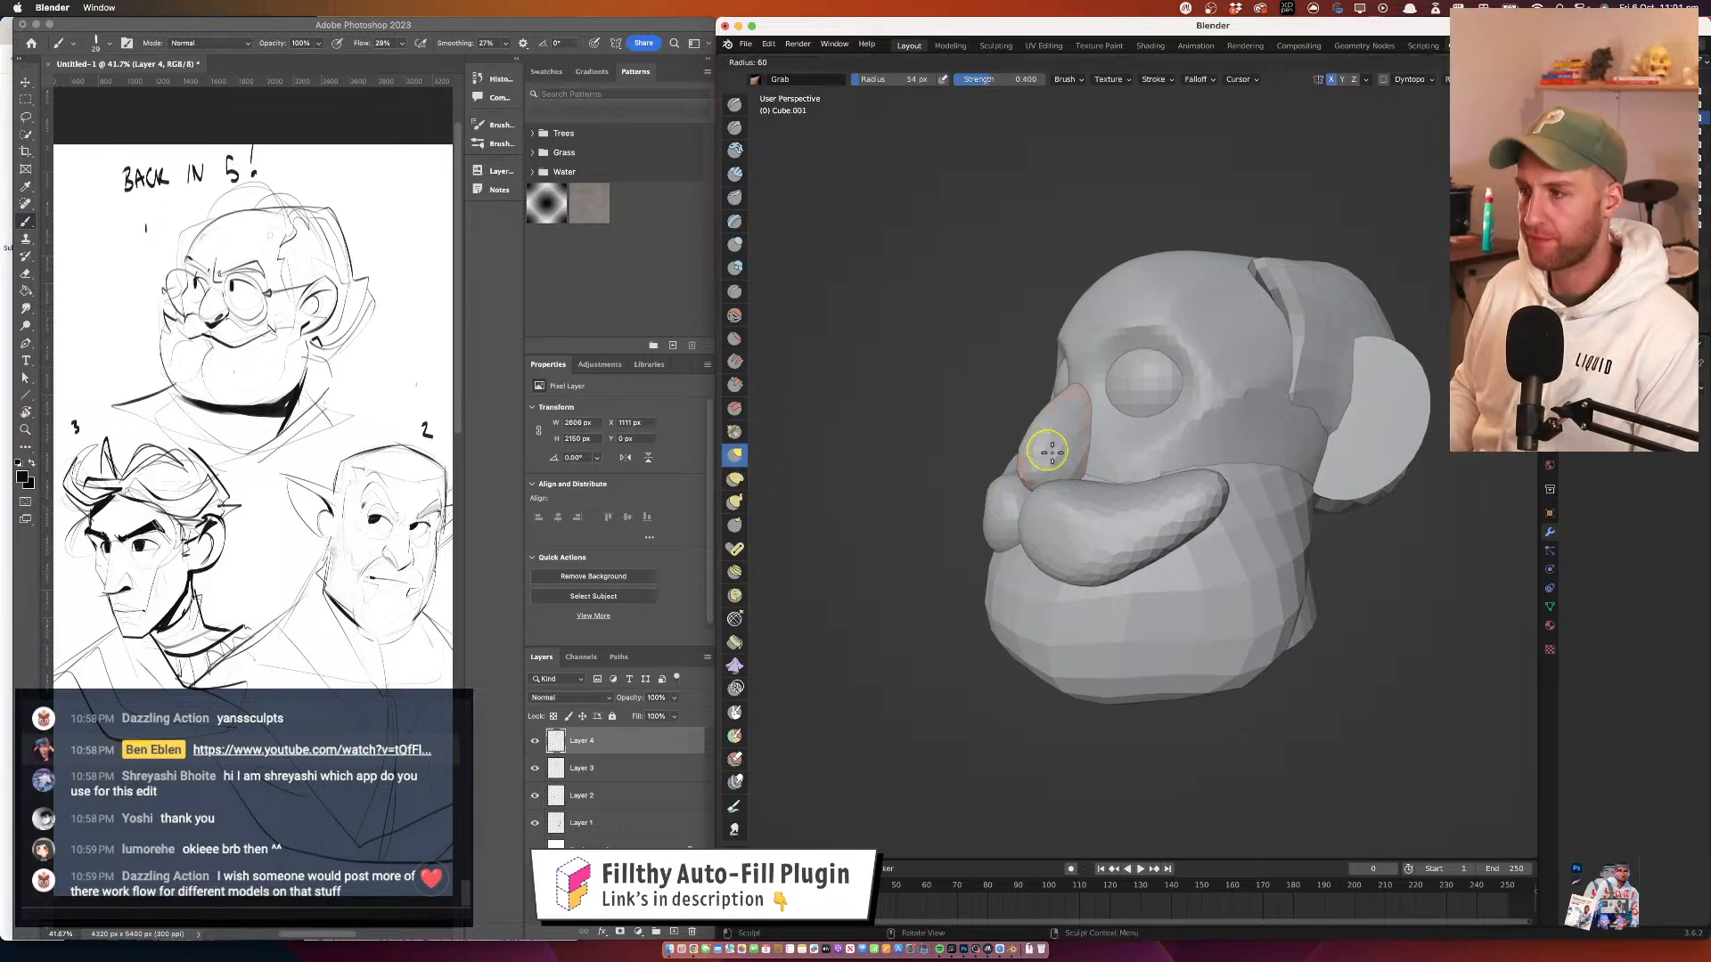
pyautogui.click(1083, 467)
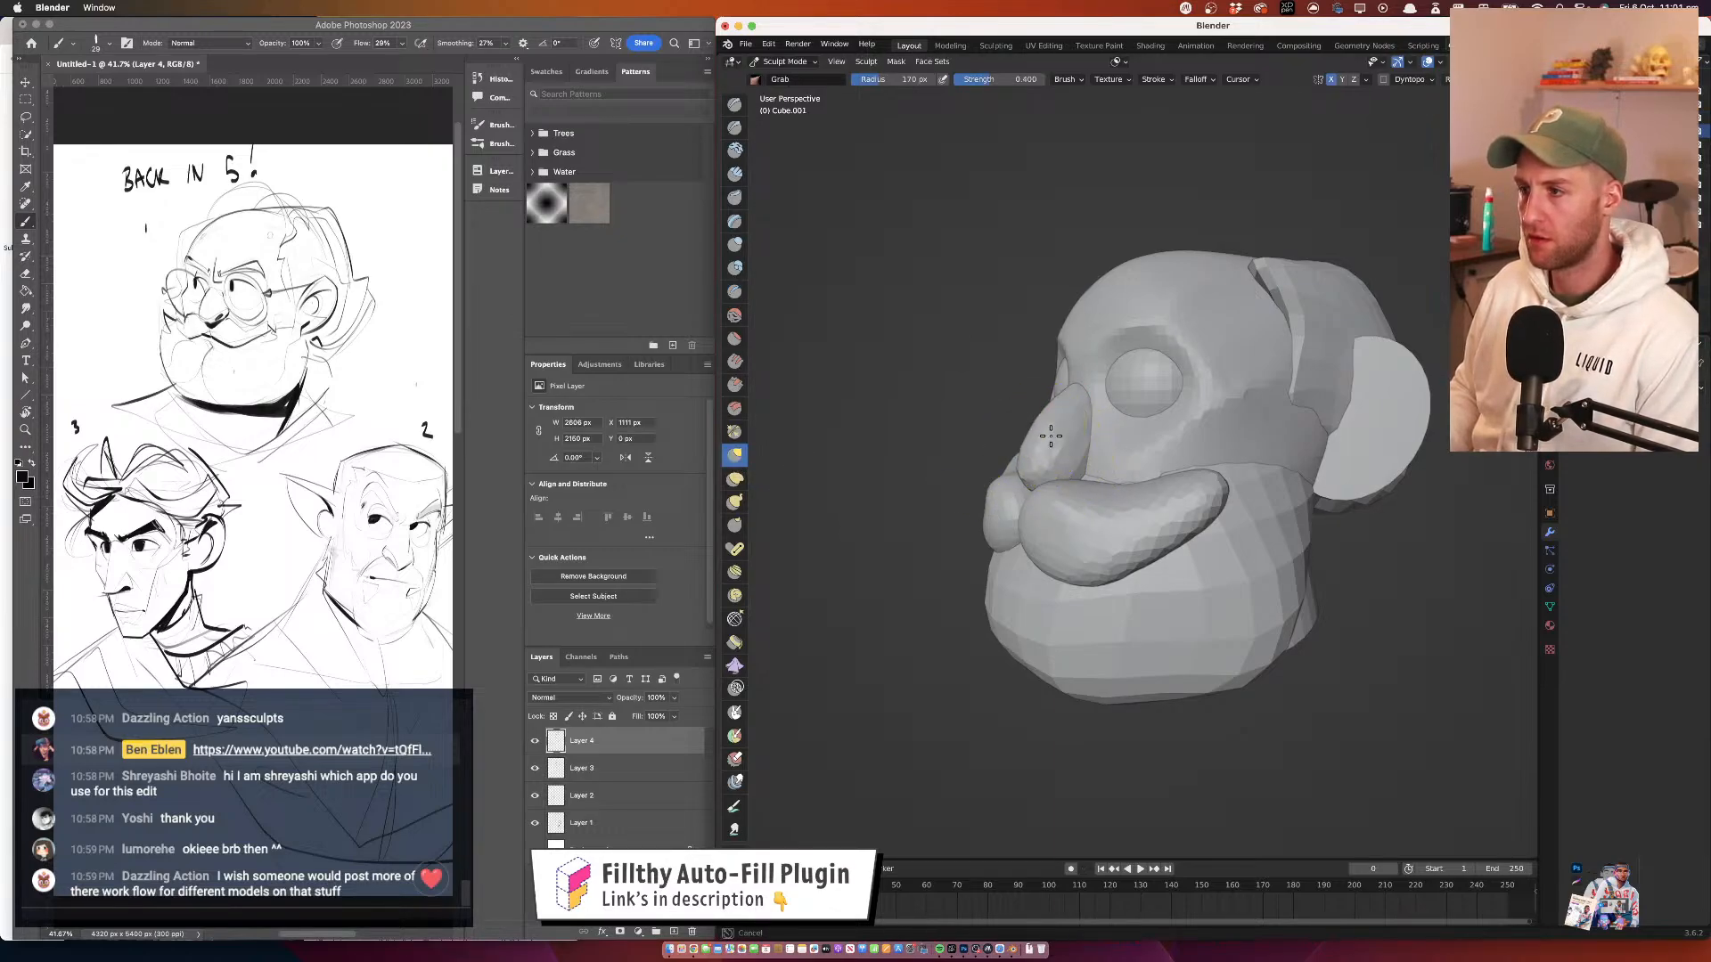
pyautogui.click(1058, 448)
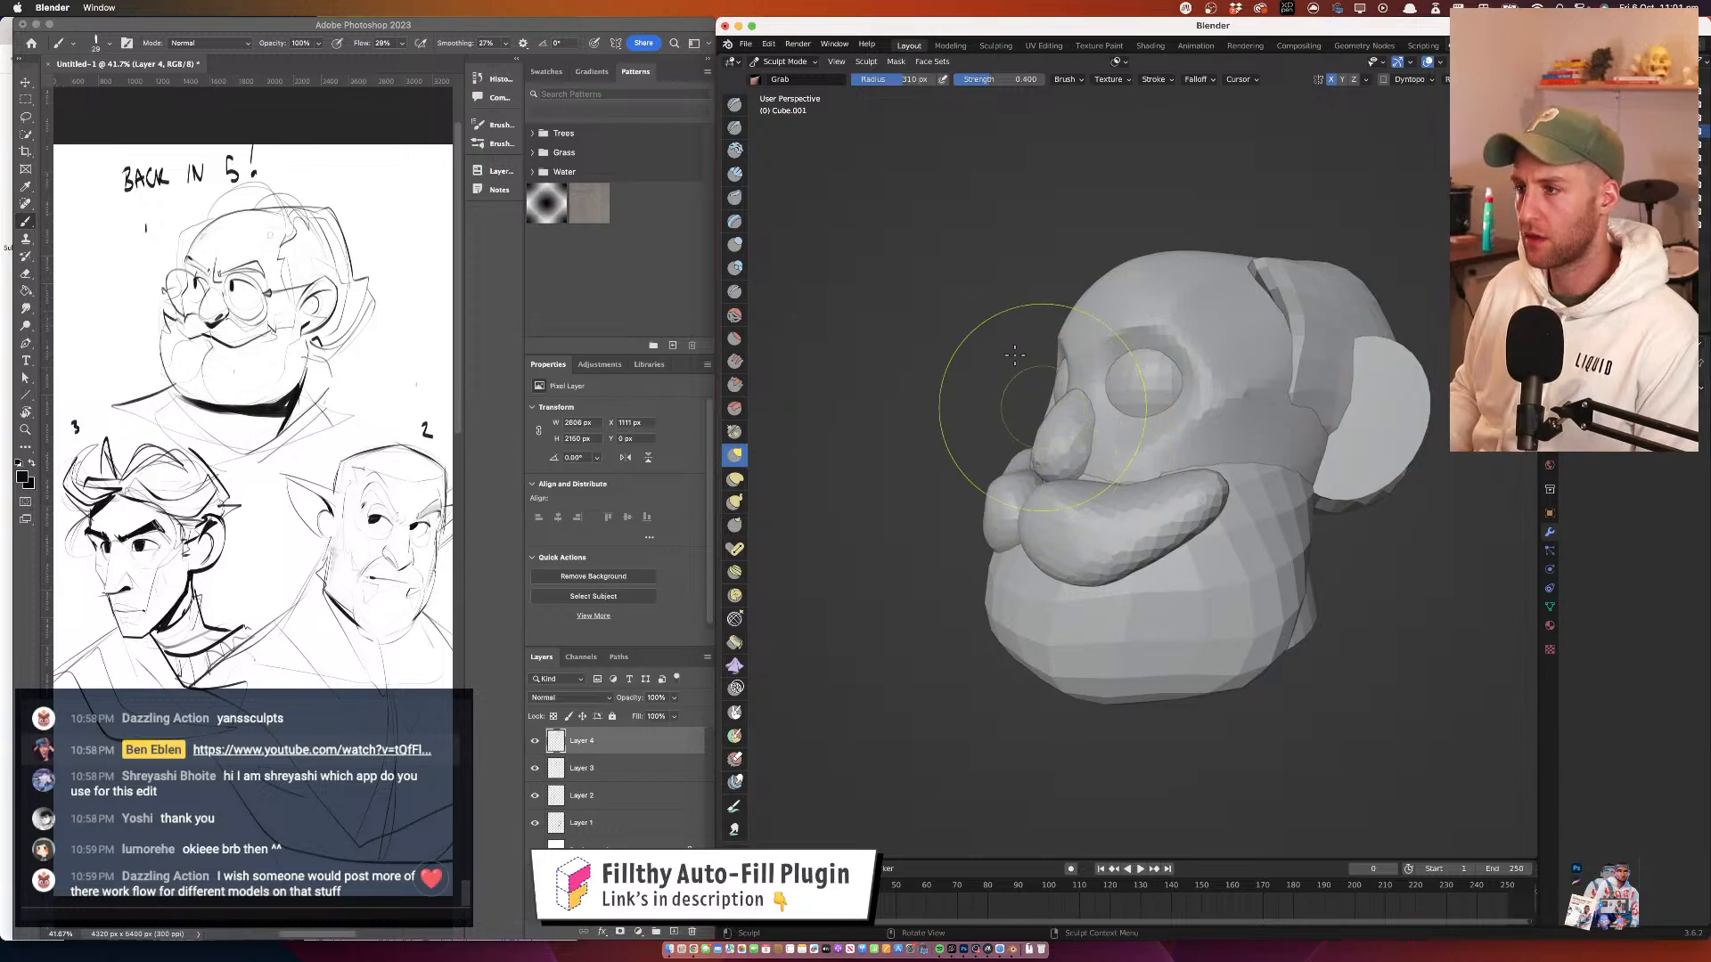
pyautogui.moveTo(1101, 477)
pyautogui.mouseDown()
pyautogui.moveTo(1165, 495)
pyautogui.moveTo(1247, 481)
pyautogui.mouseUp()
pyautogui.moveTo(1038, 463); pyautogui.dragTo(1055, 401)
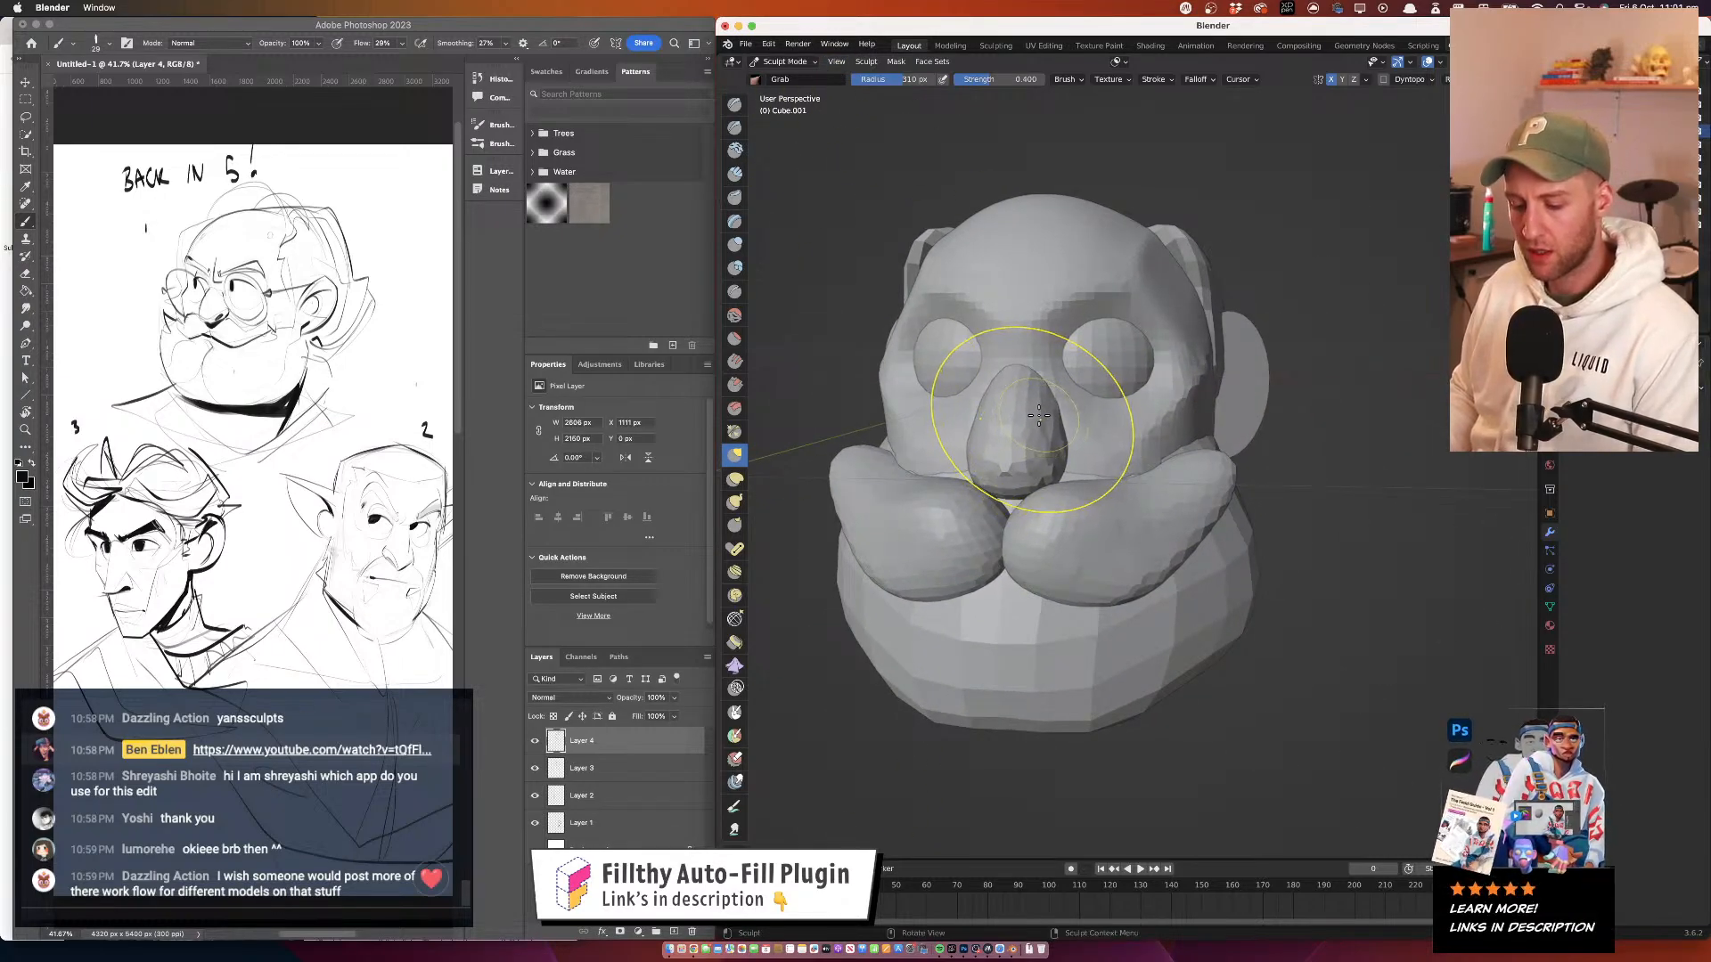
# Set a new voxel size for the nose and remesh it
pyautogui.press('r')
pyautogui.click(1048, 450)
pyautogui.hotkey('ctrl', 'r')
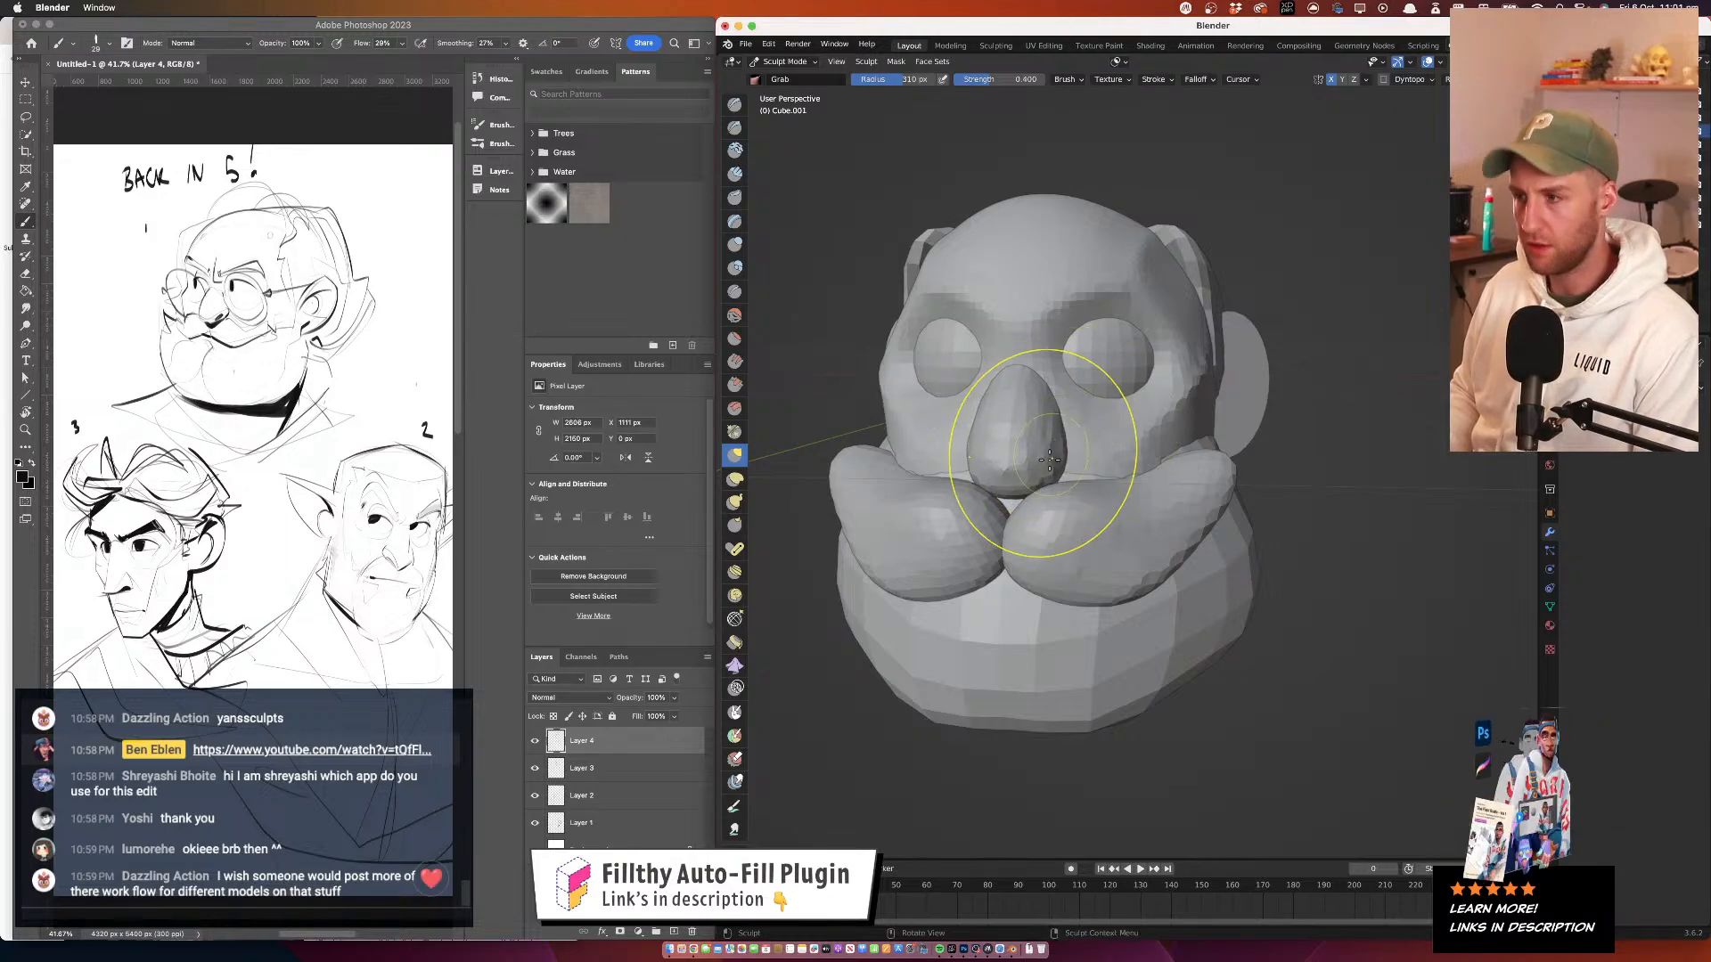
# Pull out the nostrils and shape the lower nose using a smaller Grab brush
pyautogui.press('f')
pyautogui.click(1060, 457)
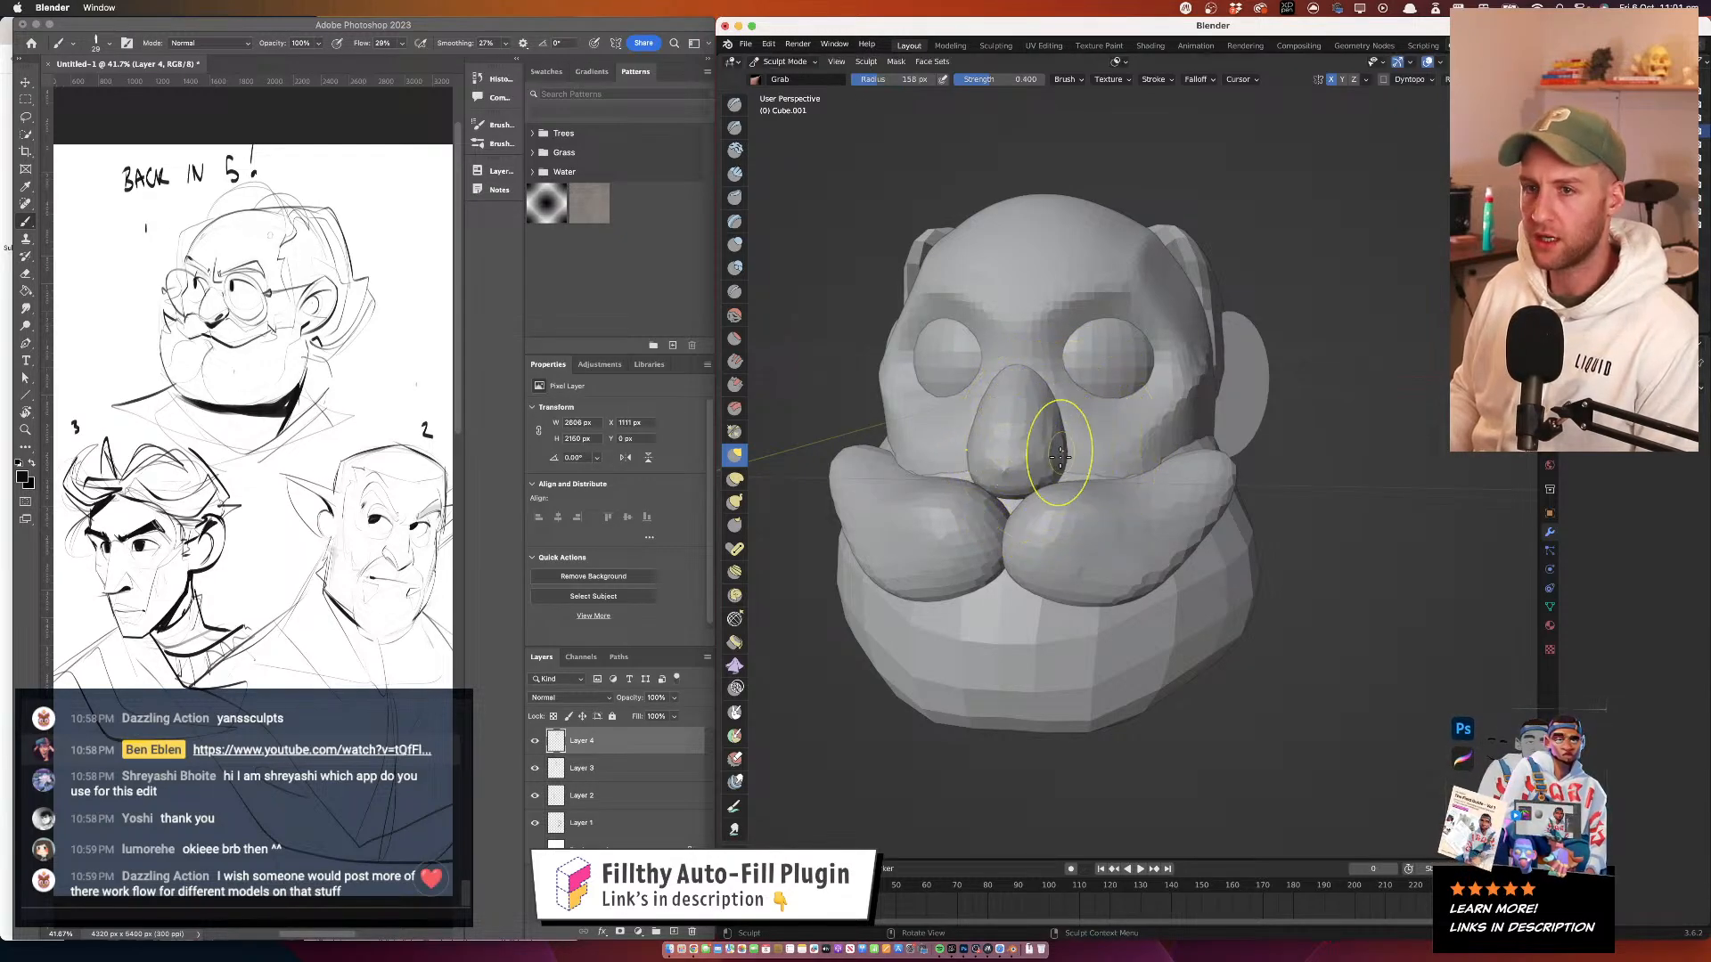
pyautogui.moveTo(1051, 472); pyautogui.dragTo(1066, 391)
pyautogui.moveTo(1141, 428)
pyautogui.mouseDown()
pyautogui.moveTo(1072, 406)
pyautogui.moveTo(1104, 404)
pyautogui.mouseUp()
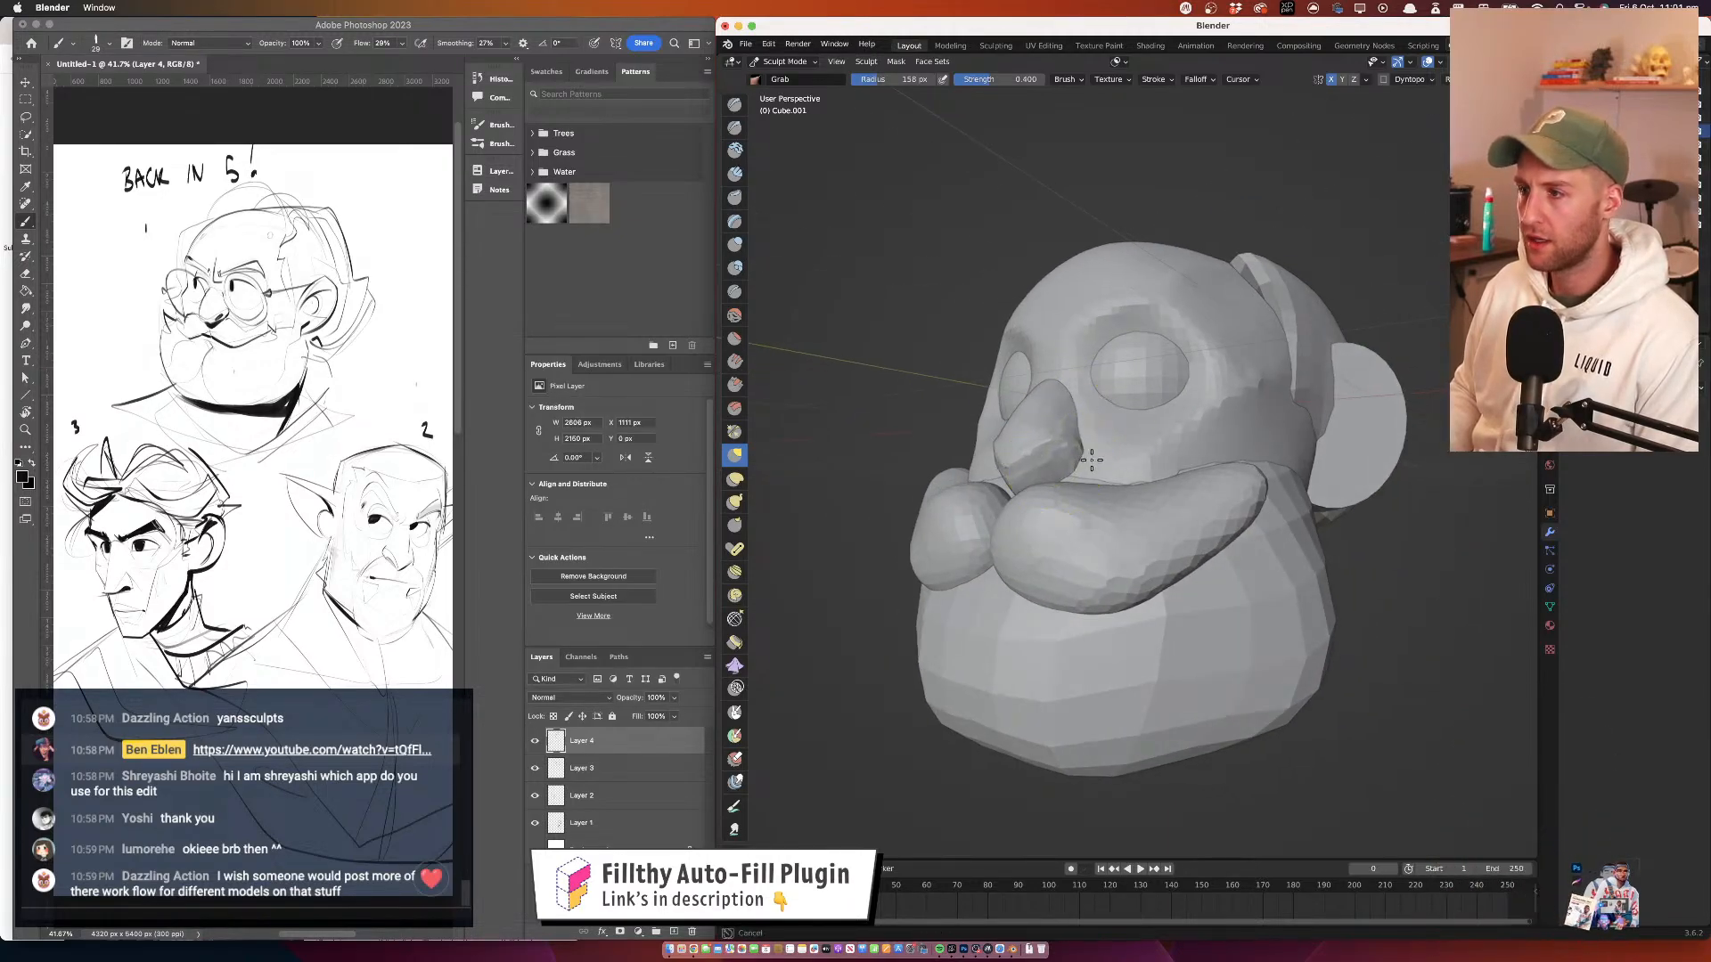
pyautogui.moveTo(1029, 458)
pyautogui.mouseDown()
pyautogui.moveTo(1083, 461)
pyautogui.moveTo(1002, 445)
pyautogui.moveTo(1053, 404)
pyautogui.moveTo(1336, 369)
pyautogui.moveTo(1225, 361)
pyautogui.moveTo(1081, 393)
pyautogui.moveTo(1159, 316)
pyautogui.mouseUp()
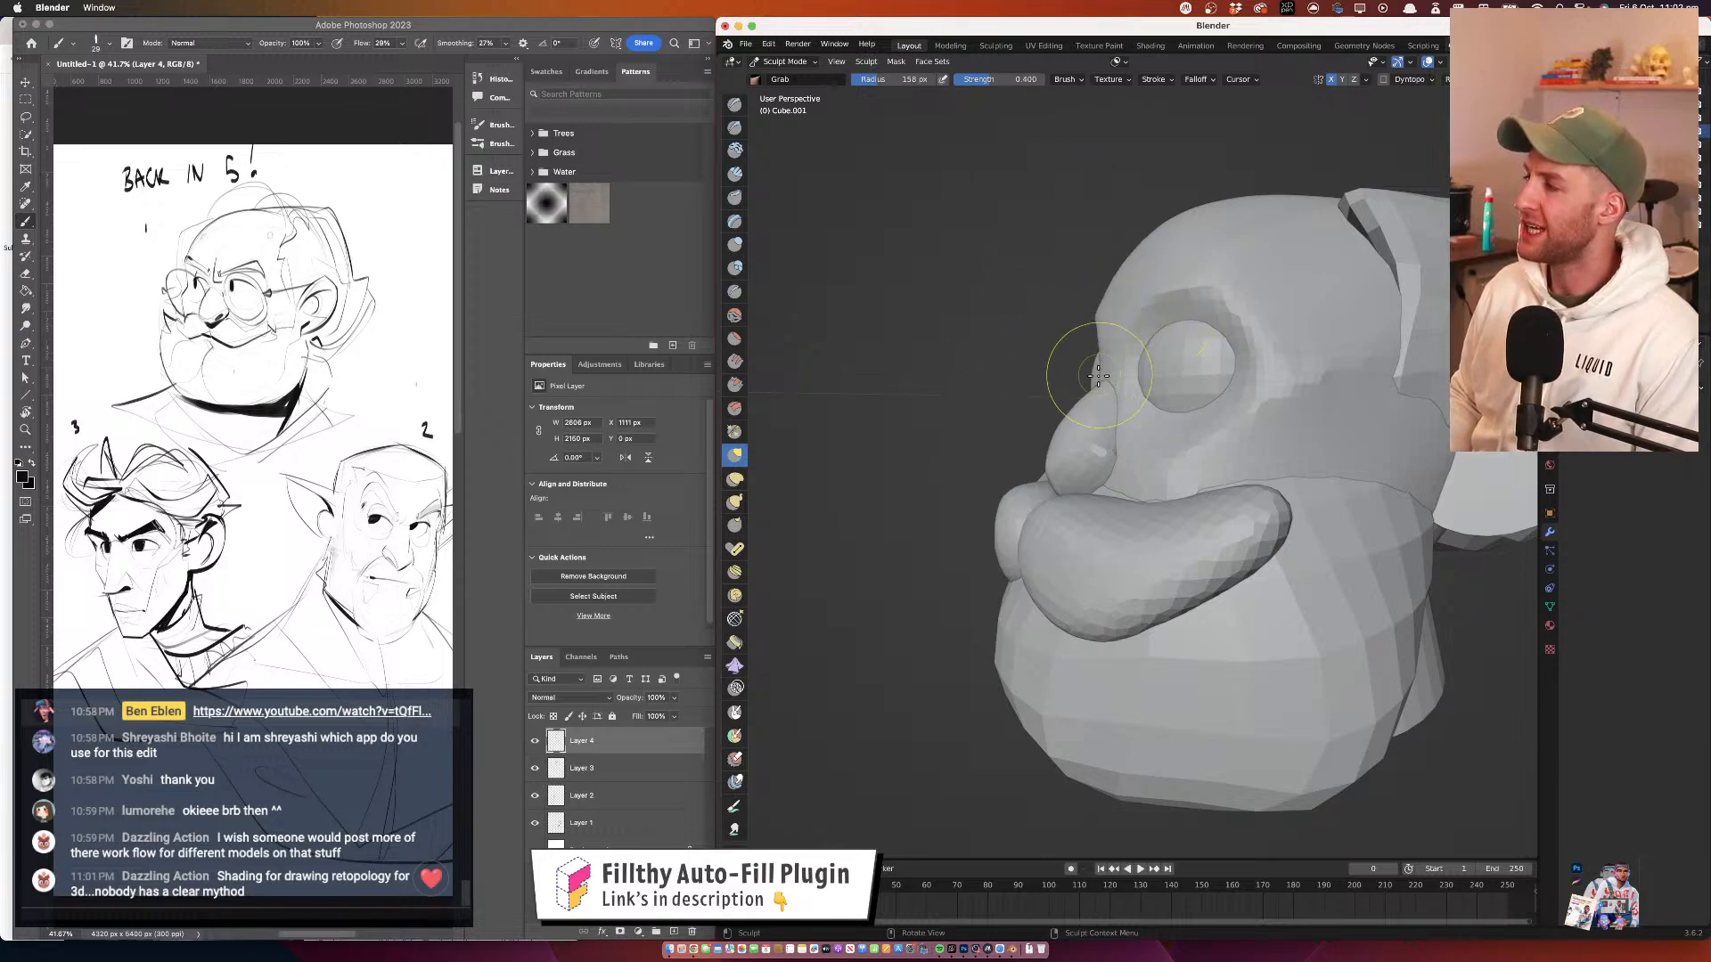
pyautogui.moveTo(1092, 294); pyautogui.dragTo(1124, 316)
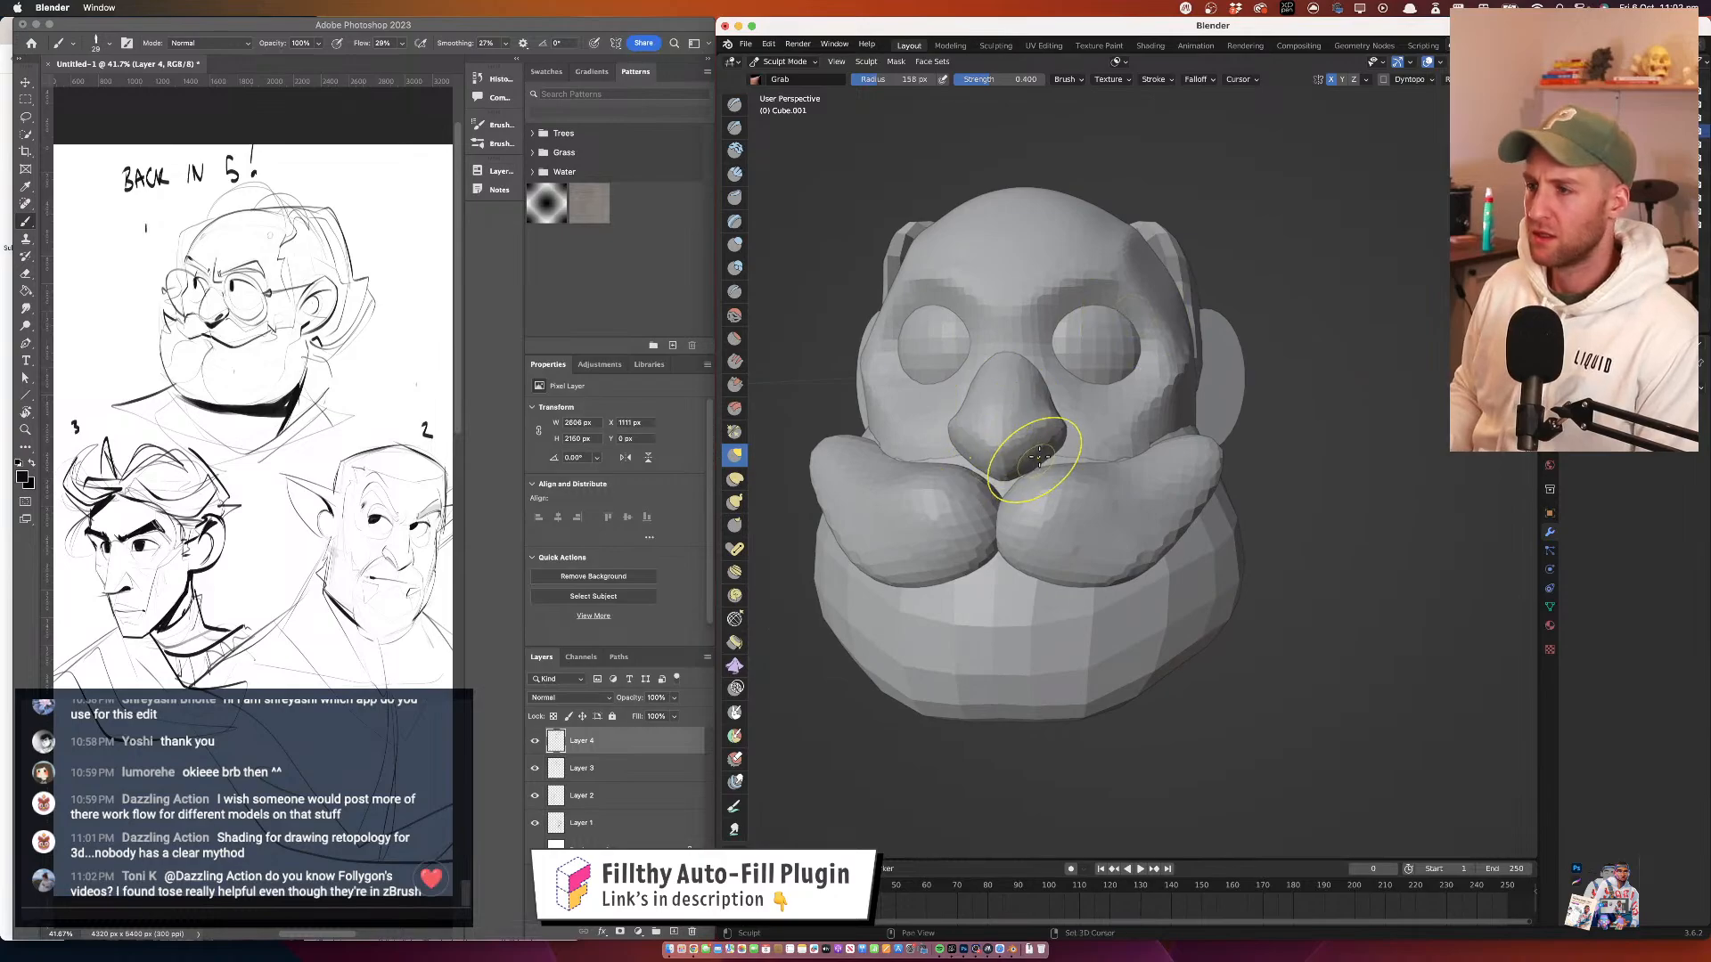
# Make the moustache active and reshape its upper edge and sides using the Grab brush with a 500 px radius
pyautogui.moveTo(1149, 410)
pyautogui.mouseDown()
pyautogui.moveTo(1089, 420)
pyautogui.moveTo(1123, 420)
pyautogui.moveTo(1111, 434)
pyautogui.moveTo(1127, 439)
pyautogui.mouseUp()
pyautogui.hotkey('alt', 'q')
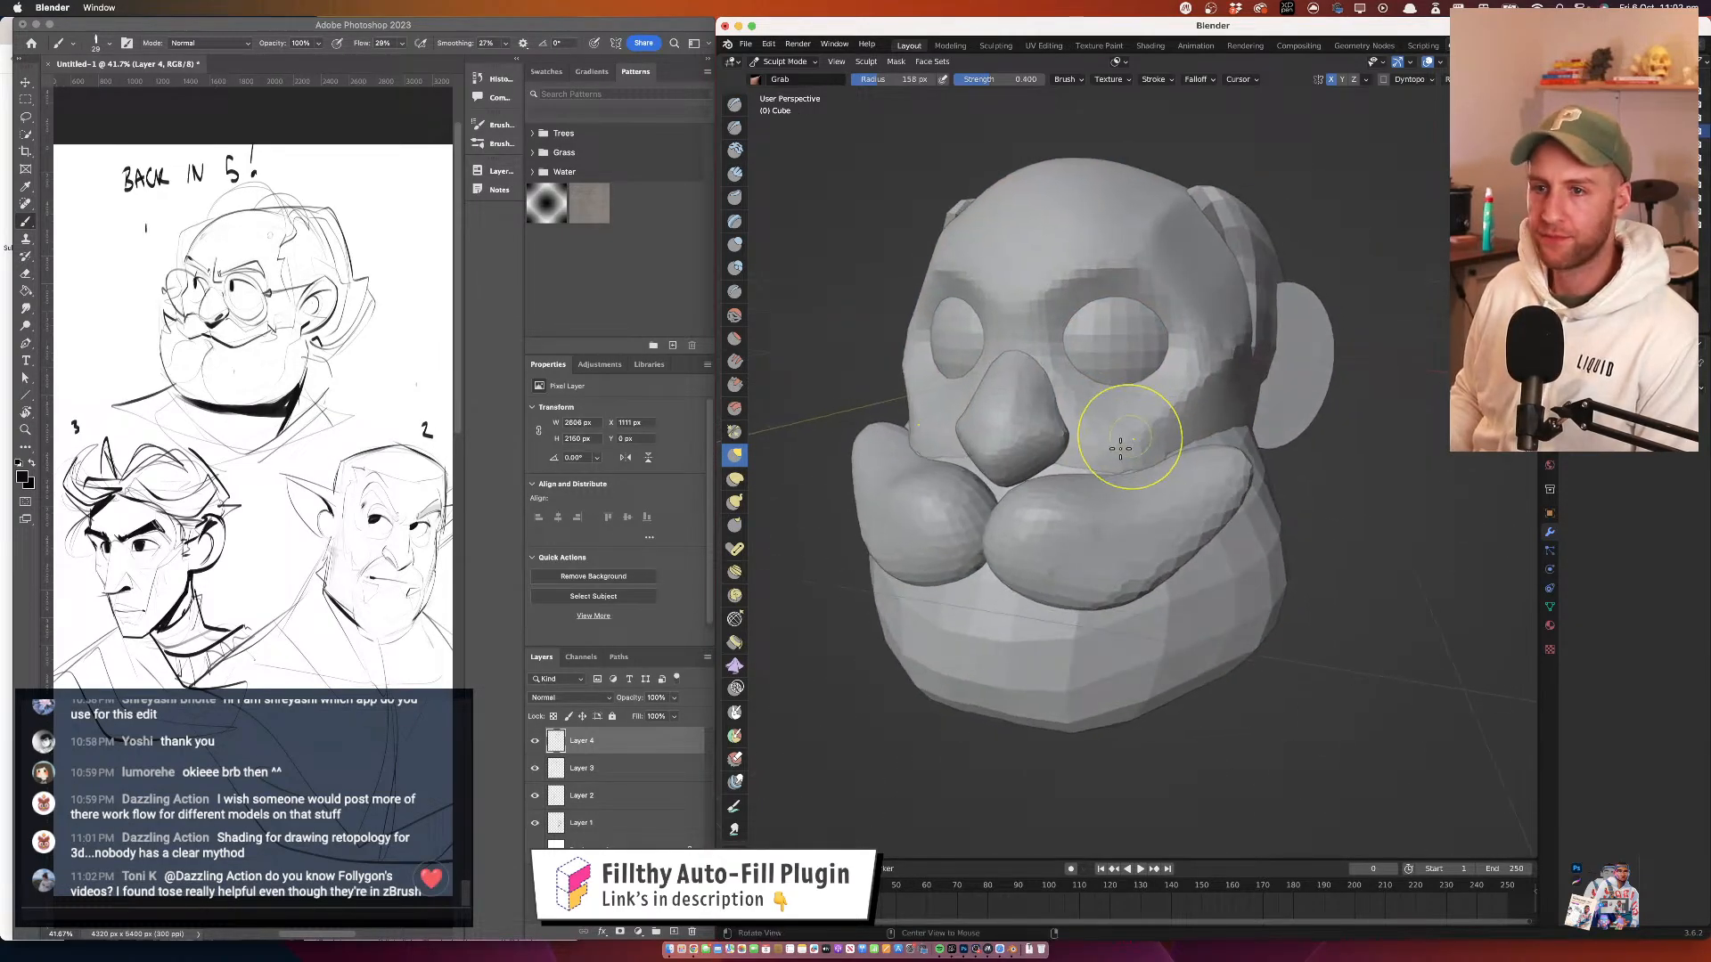
pyautogui.hotkey('alt', 'q')
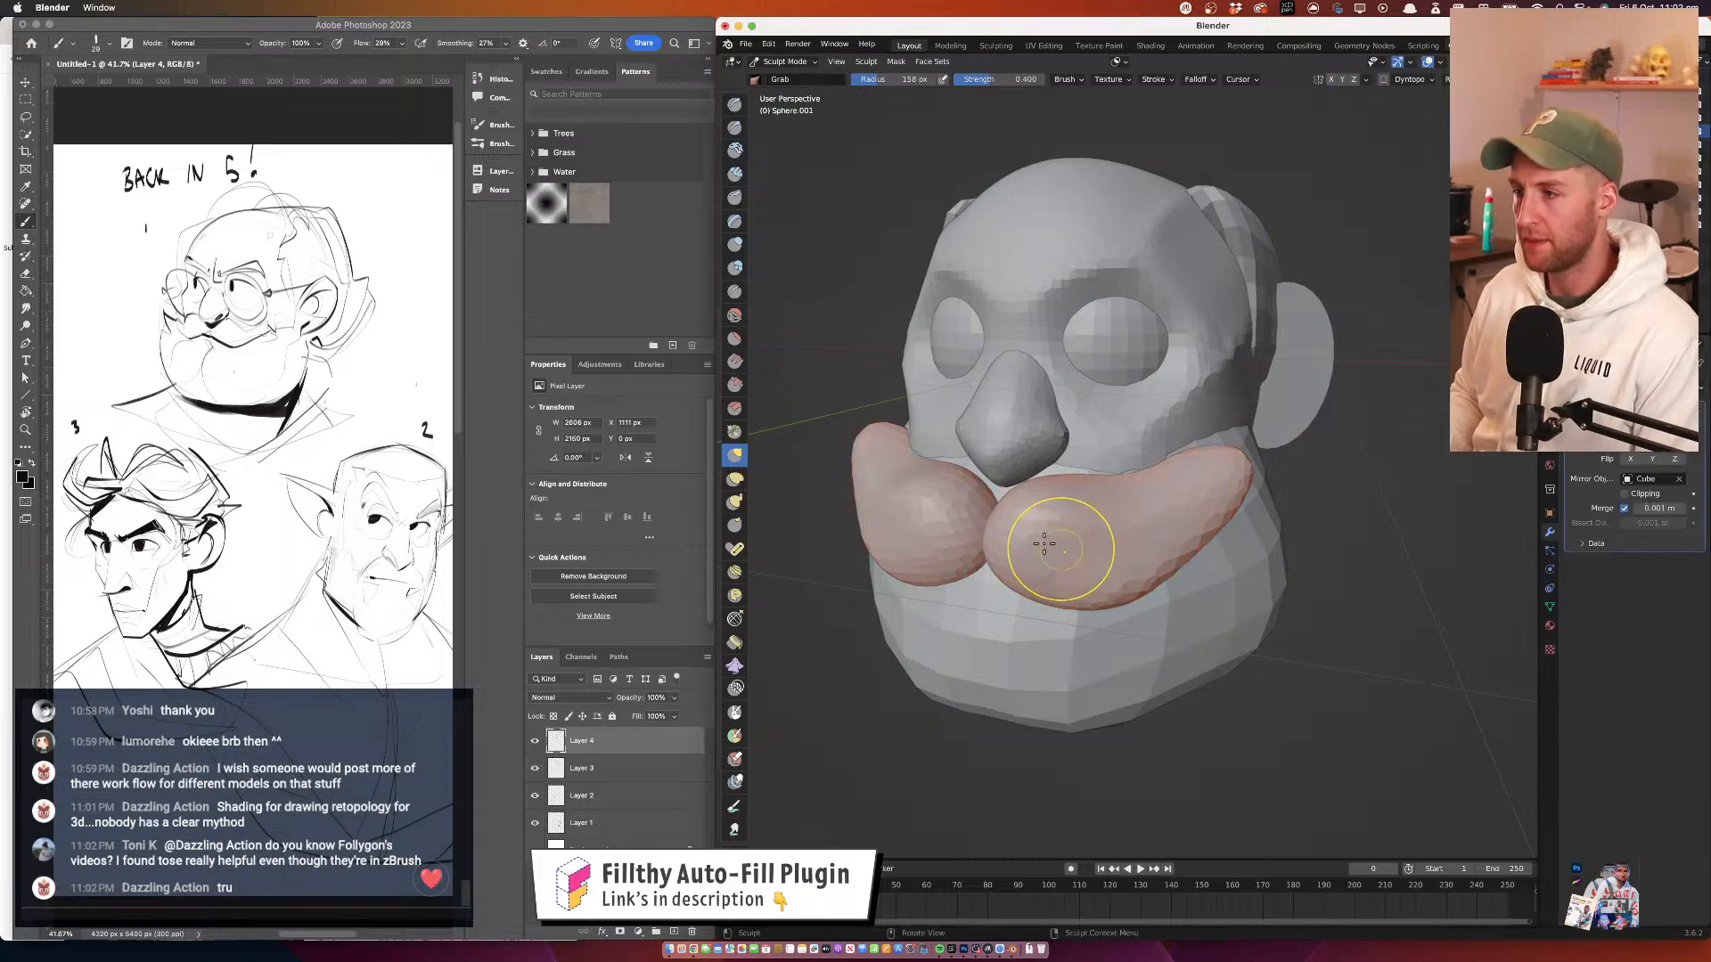
pyautogui.click(1085, 531)
pyautogui.moveTo(1085, 529); pyautogui.dragTo(1092, 497)
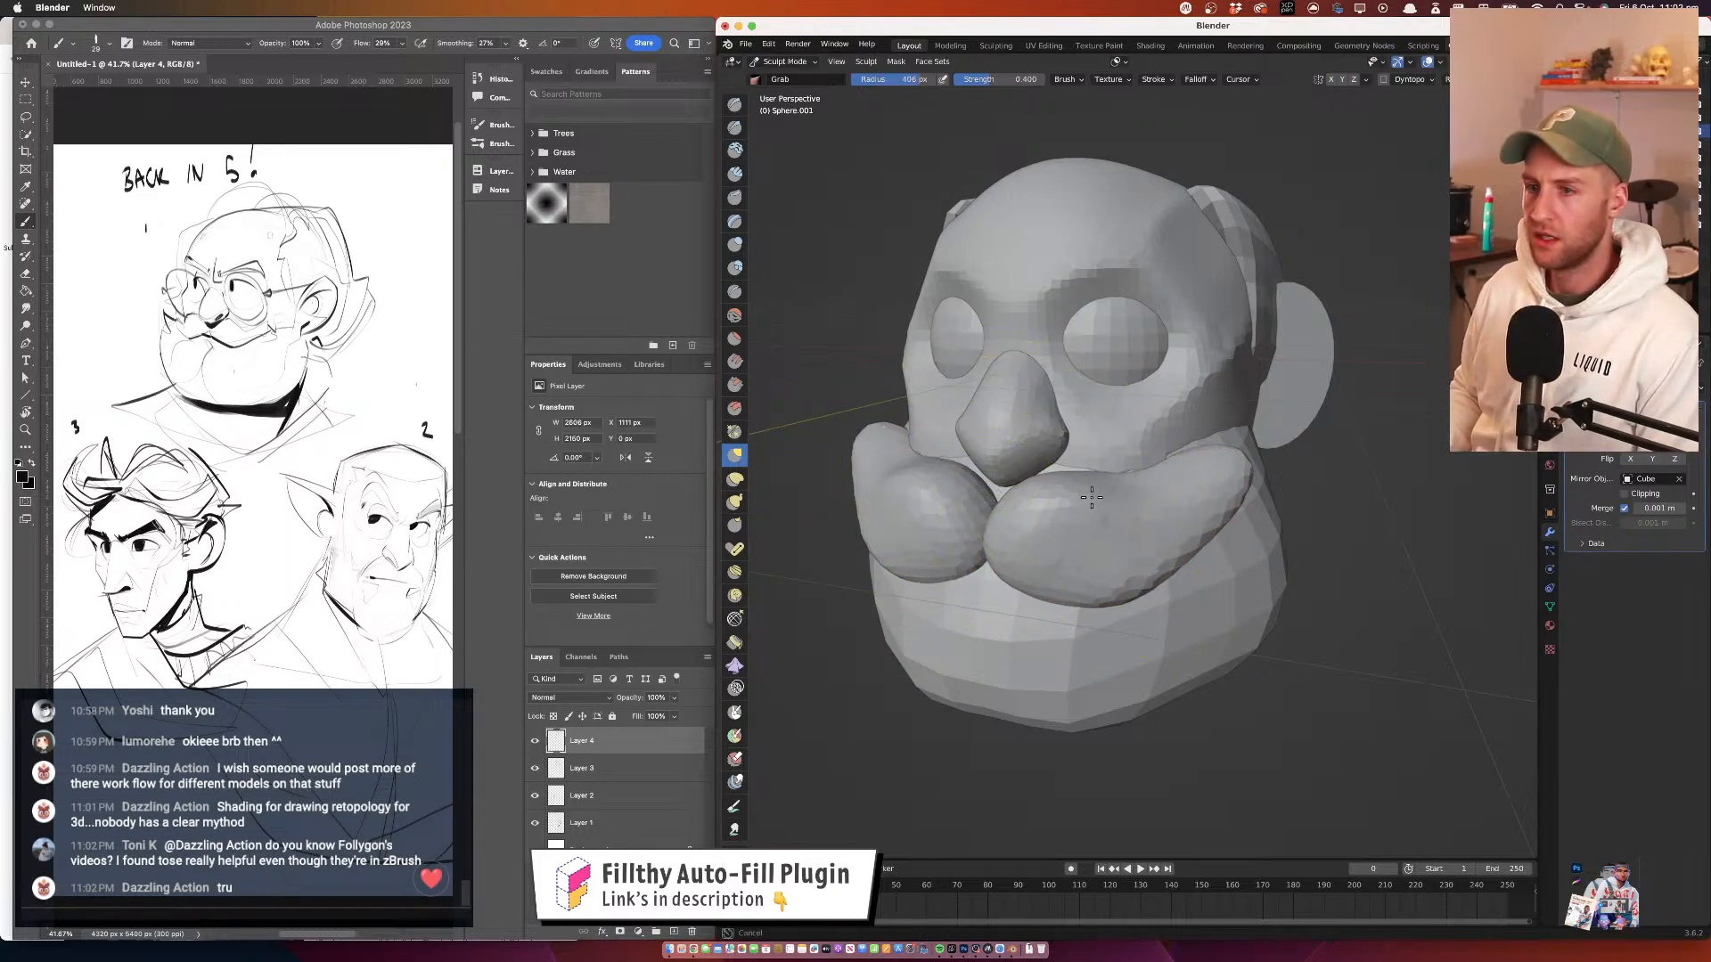
pyautogui.press('f')
pyautogui.click(1041, 537)
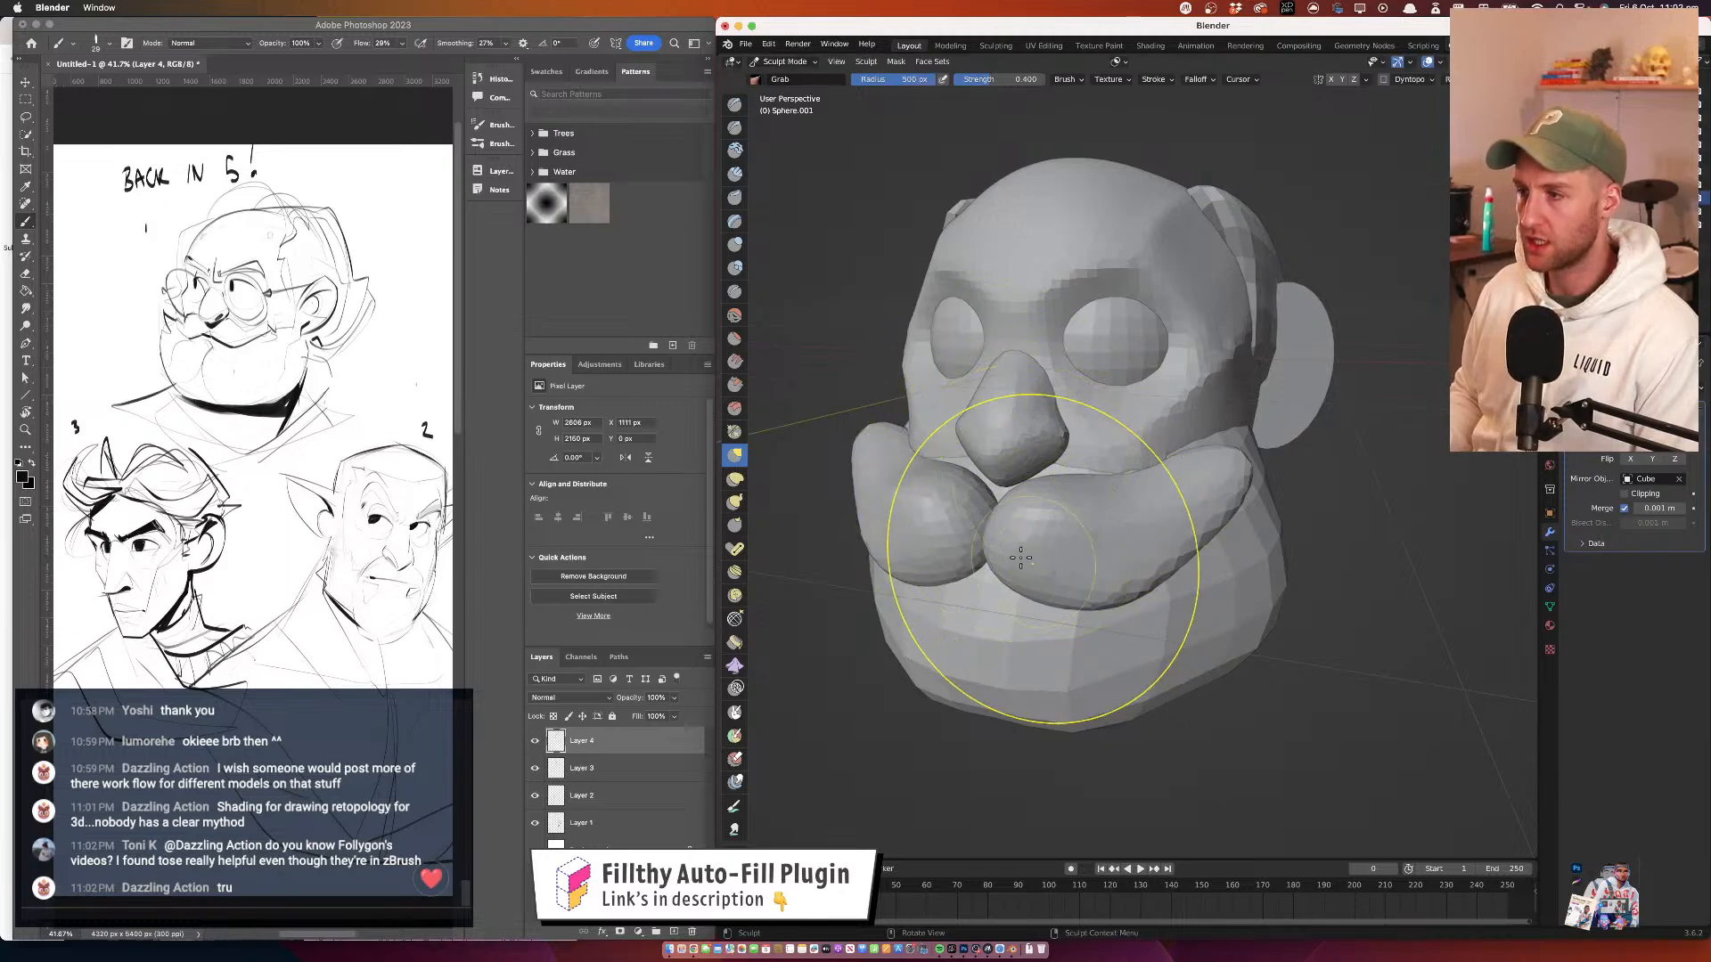
pyautogui.moveTo(1123, 496)
pyautogui.mouseDown()
pyautogui.moveTo(1049, 489)
pyautogui.moveTo(1130, 508)
pyautogui.moveTo(1094, 606)
pyautogui.moveTo(1119, 535)
pyautogui.moveTo(1067, 490)
pyautogui.mouseUp()
pyautogui.moveTo(1104, 500)
pyautogui.mouseDown()
pyautogui.moveTo(1199, 528)
pyautogui.moveTo(1262, 510)
pyautogui.mouseUp()
pyautogui.moveTo(1283, 472)
pyautogui.mouseDown()
pyautogui.moveTo(1264, 443)
pyautogui.moveTo(1314, 499)
pyautogui.mouseUp()
pyautogui.moveTo(1189, 532); pyautogui.dragTo(1184, 532)
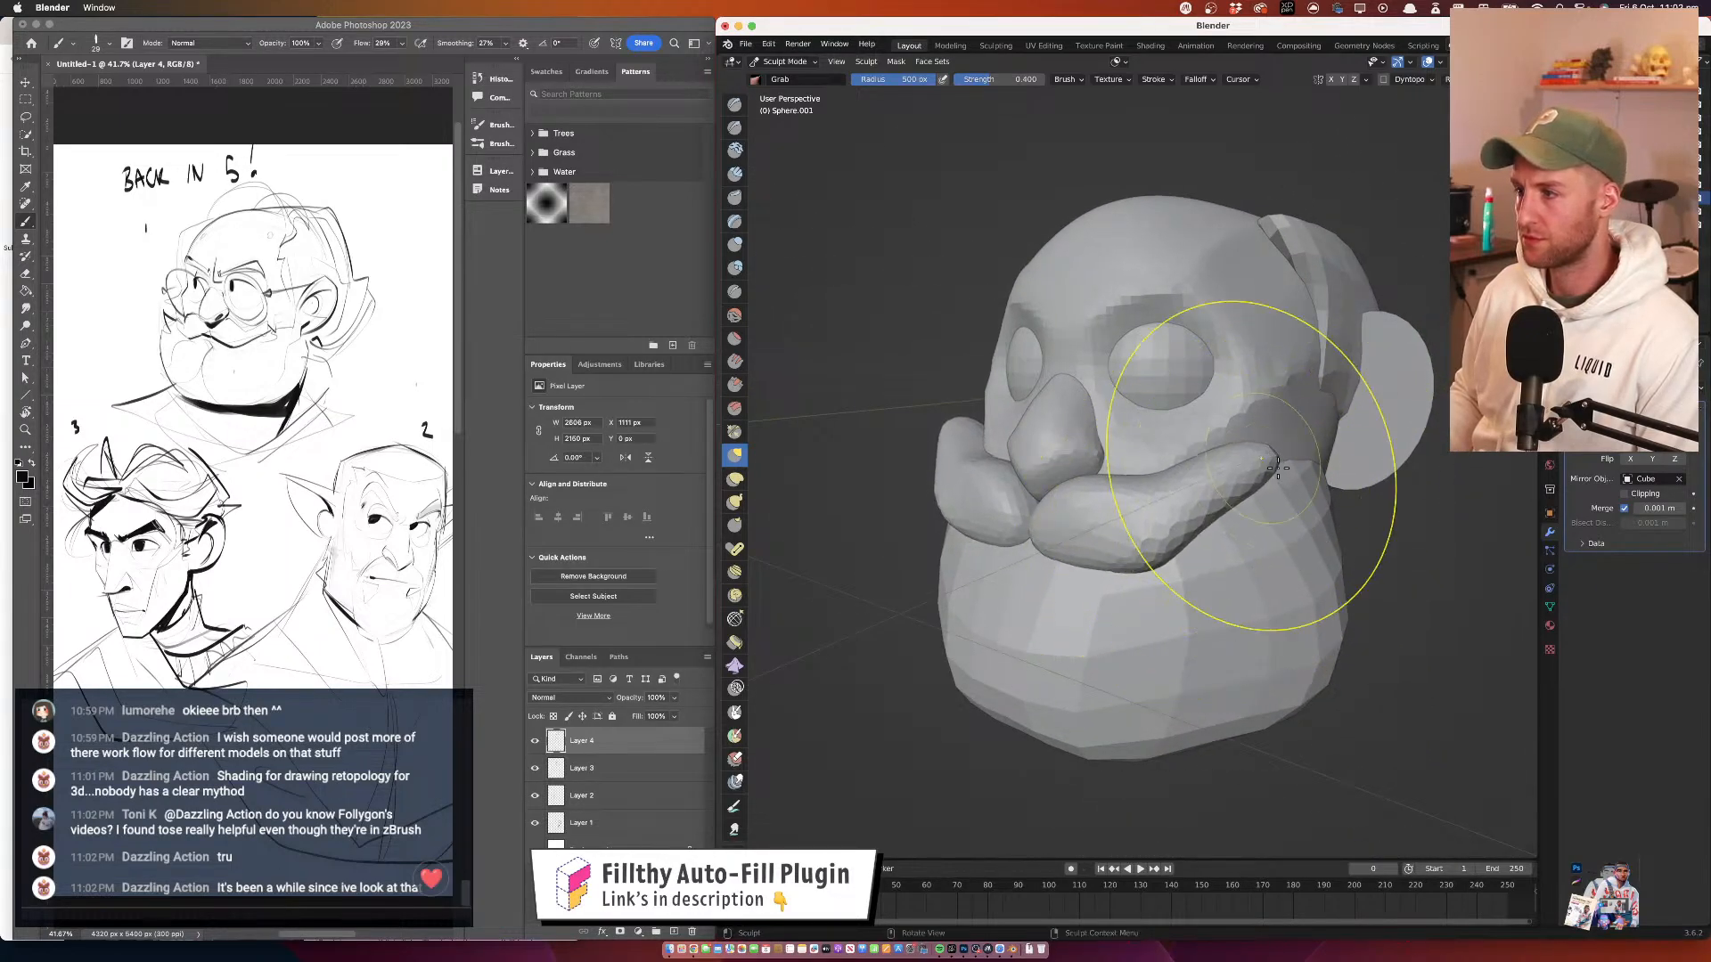
# Bend the moustache tips into an upward curl, reducing the Grab brush radius for the finer shaping
pyautogui.moveTo(1250, 463); pyautogui.dragTo(1236, 425)
pyautogui.moveTo(1213, 484)
pyautogui.mouseDown()
pyautogui.moveTo(1287, 542)
pyautogui.moveTo(1223, 509)
pyautogui.moveTo(1269, 541)
pyautogui.moveTo(1265, 505)
pyautogui.moveTo(1226, 474)
pyautogui.moveTo(1247, 488)
pyautogui.moveTo(1234, 503)
pyautogui.moveTo(1276, 521)
pyautogui.moveTo(1343, 501)
pyautogui.moveTo(1222, 510)
pyautogui.moveTo(1264, 404)
pyautogui.moveTo(1220, 379)
pyautogui.moveTo(1240, 374)
pyautogui.moveTo(1239, 336)
pyautogui.mouseUp()
pyautogui.press('f')
pyautogui.click(1150, 493)
pyautogui.moveTo(1190, 446)
pyautogui.mouseDown()
pyautogui.moveTo(1138, 496)
pyautogui.moveTo(1154, 610)
pyautogui.moveTo(1161, 584)
pyautogui.mouseUp()
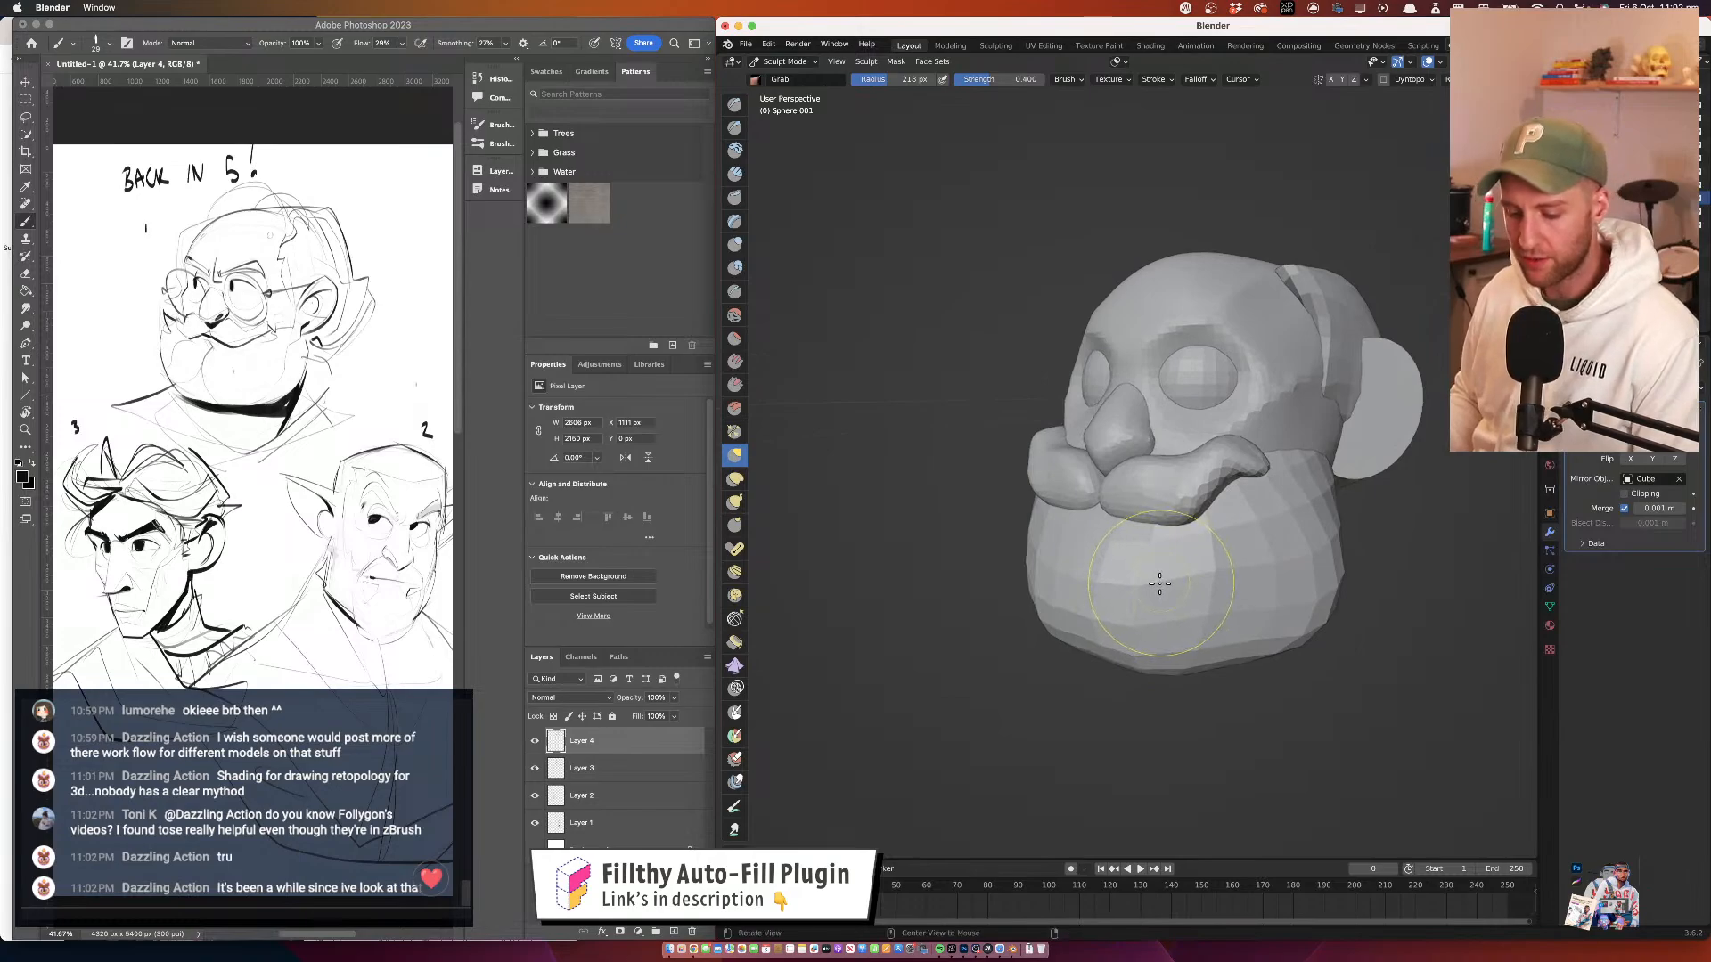
# Make the beard the active sculpt object and set a new voxel size for remeshing it
pyautogui.hotkey('alt', 'q')
pyautogui.press('r')
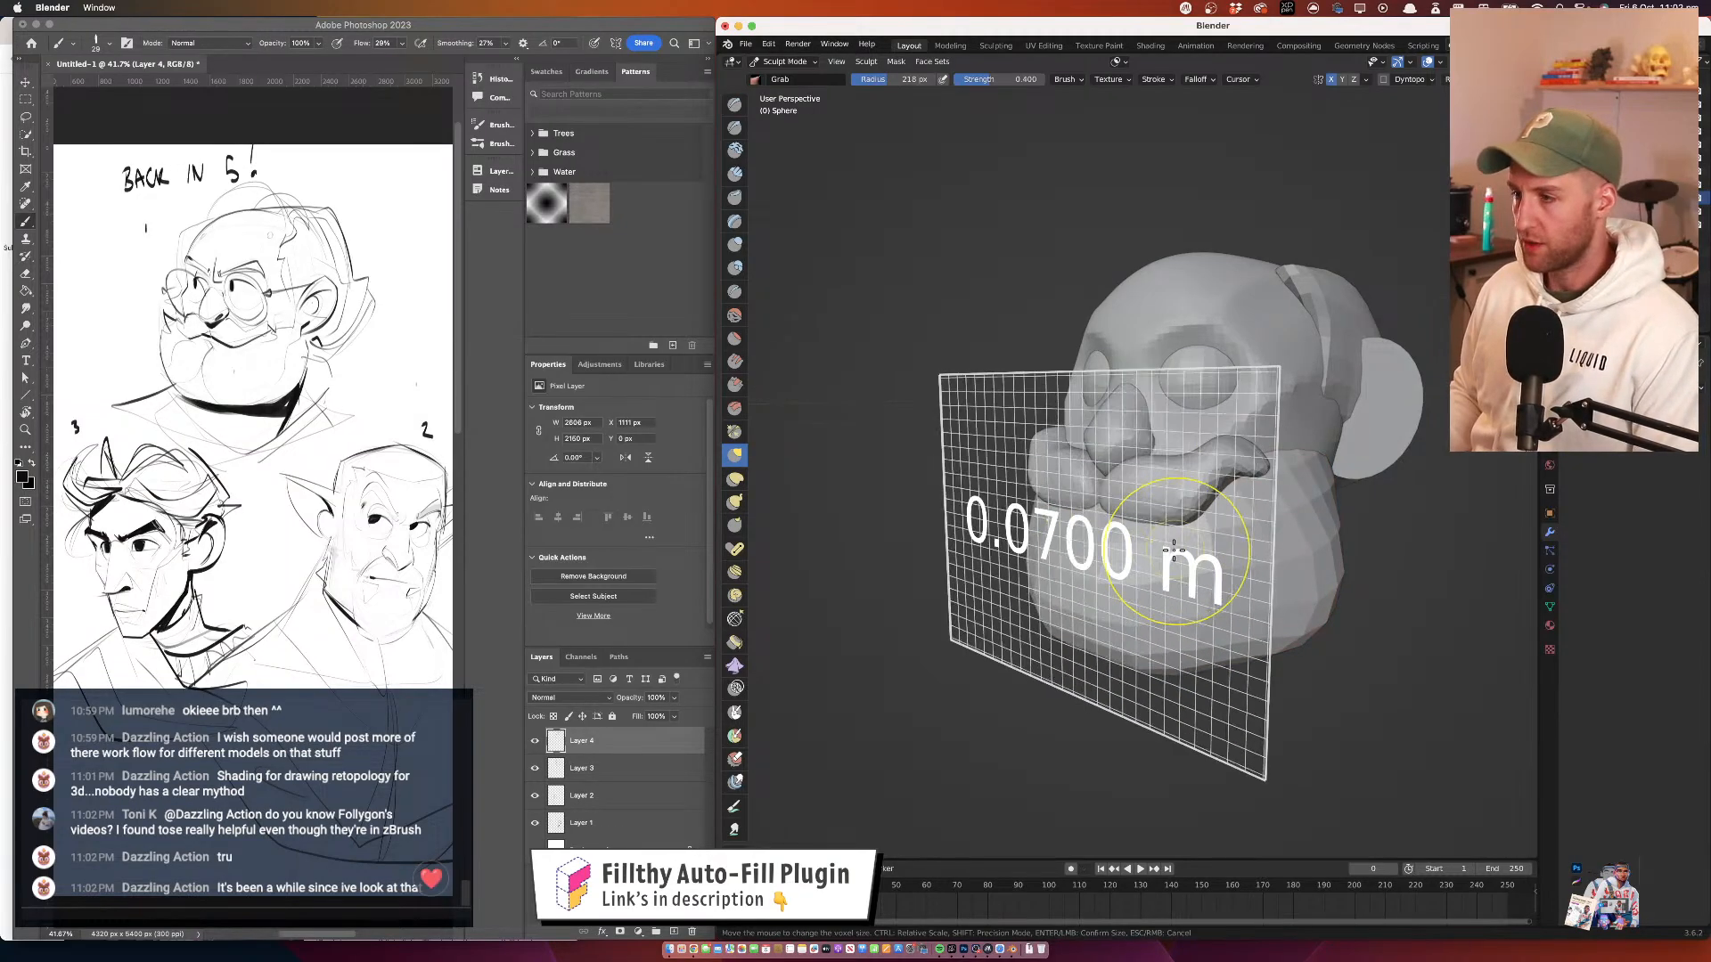
pyautogui.click(1182, 554)
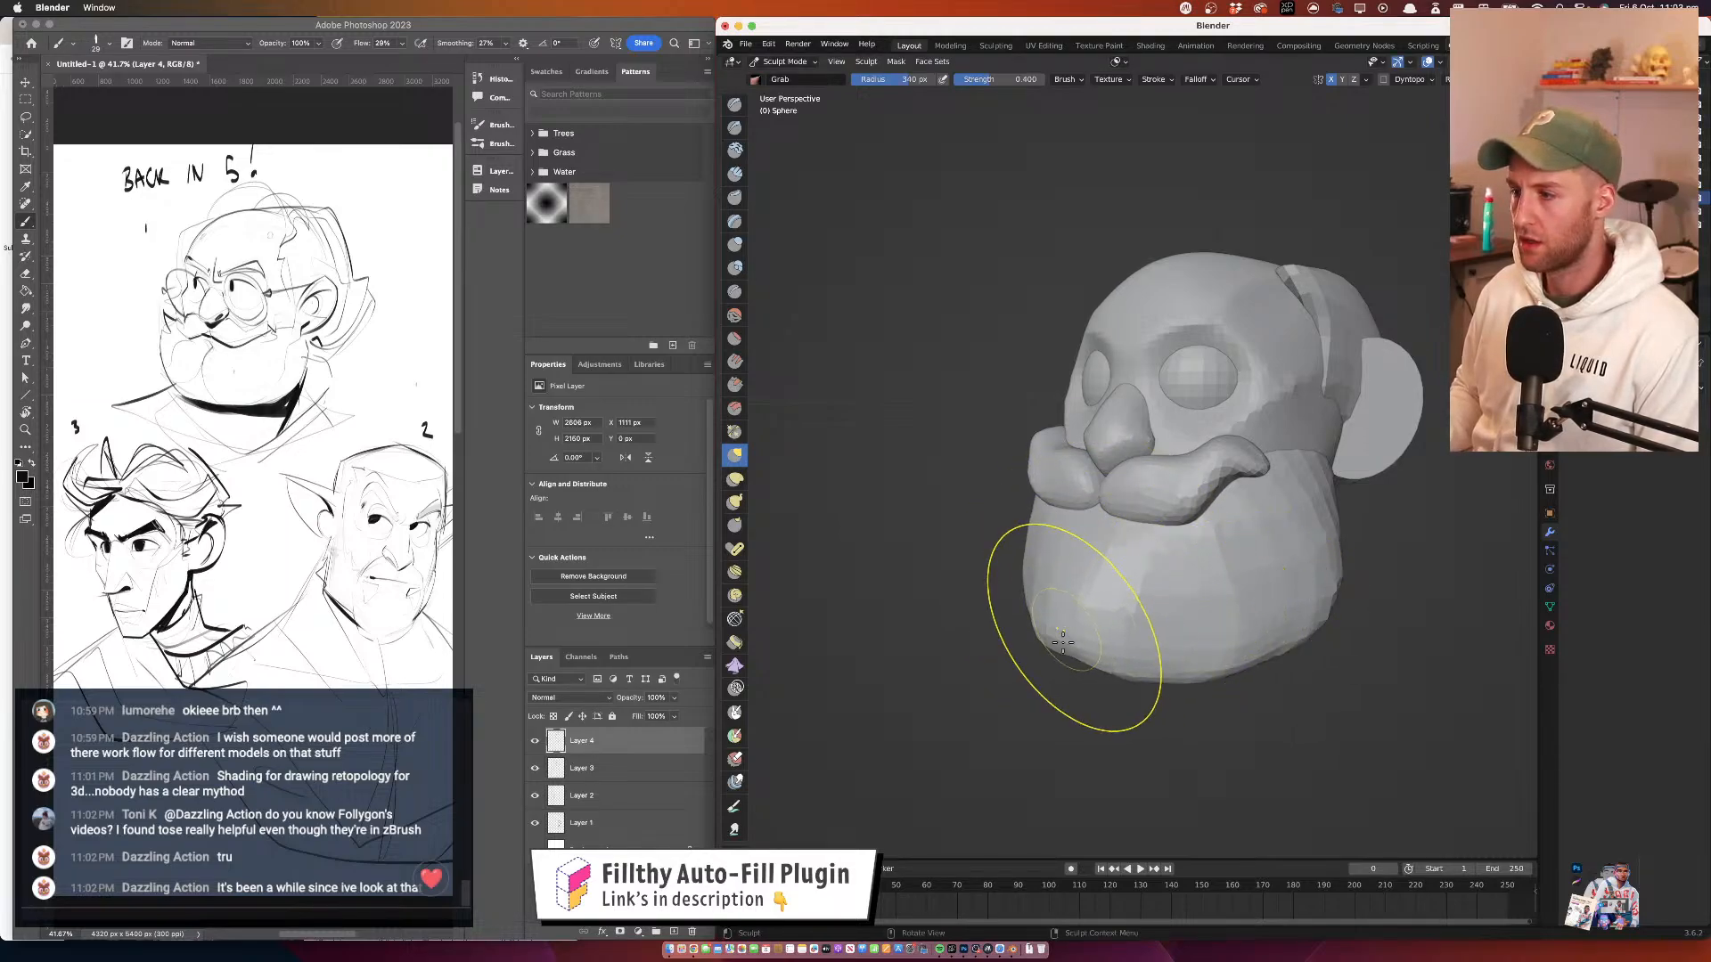
# Adjust the beard's lower front with the Grab brush, undo the last change, and reduce the brush radius to 252 px
pyautogui.moveTo(1119, 618); pyautogui.dragTo(1277, 616)
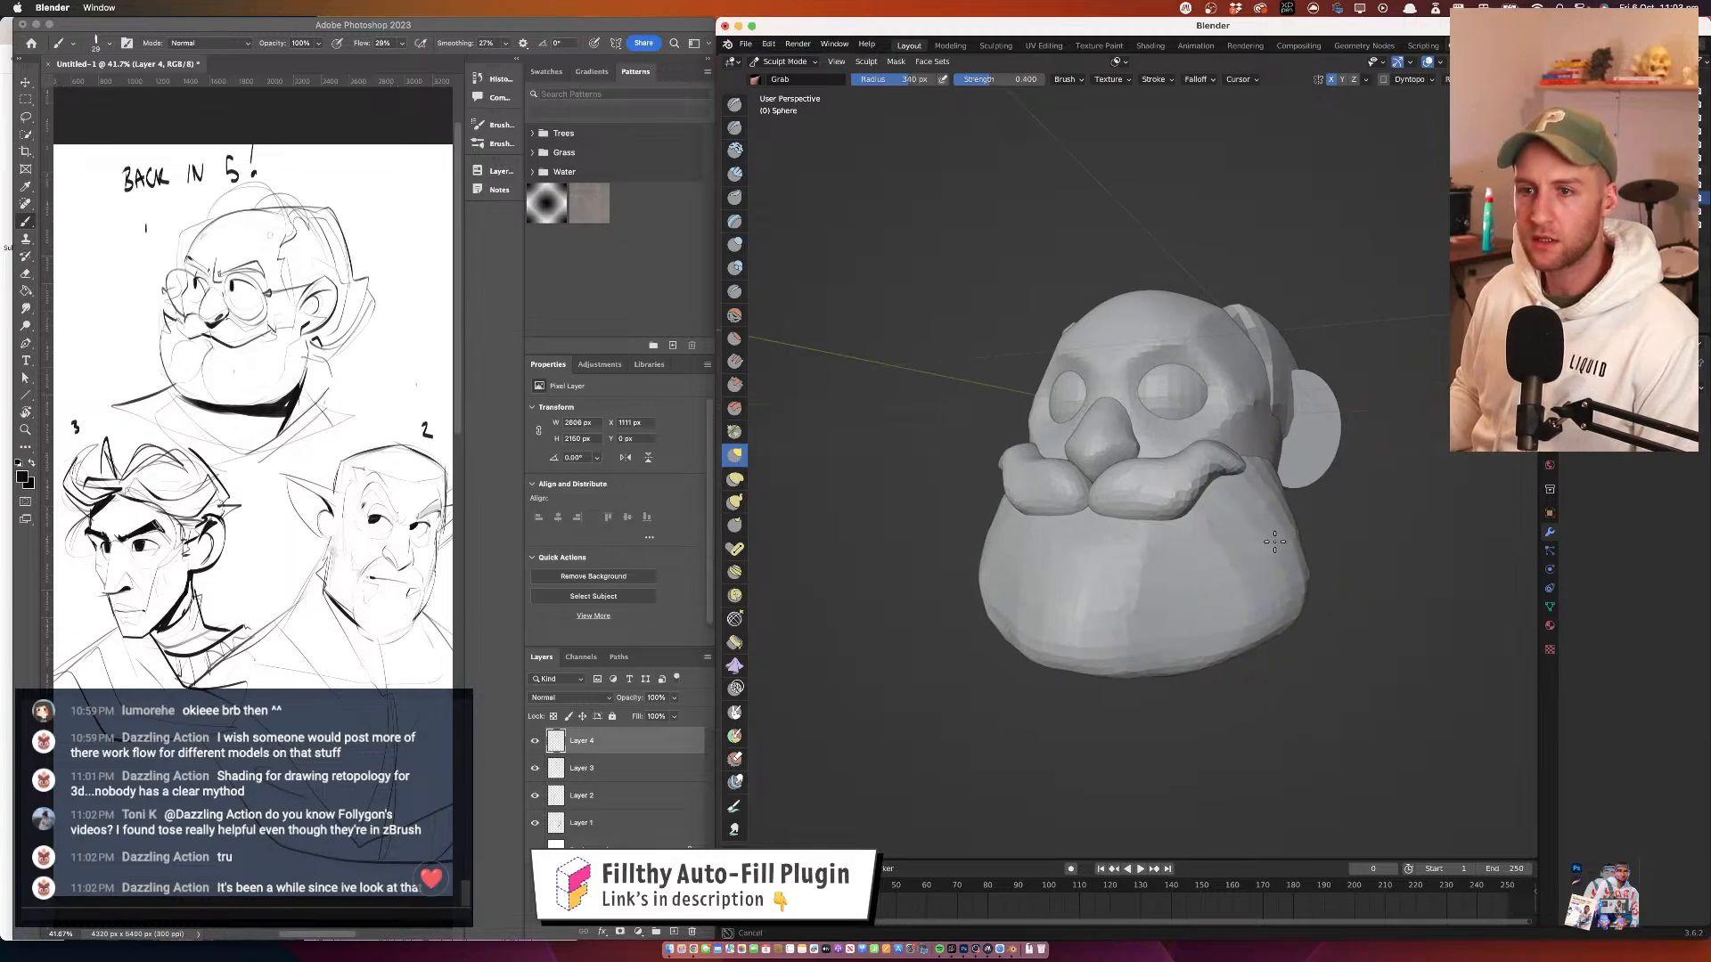
pyautogui.press('super+z')
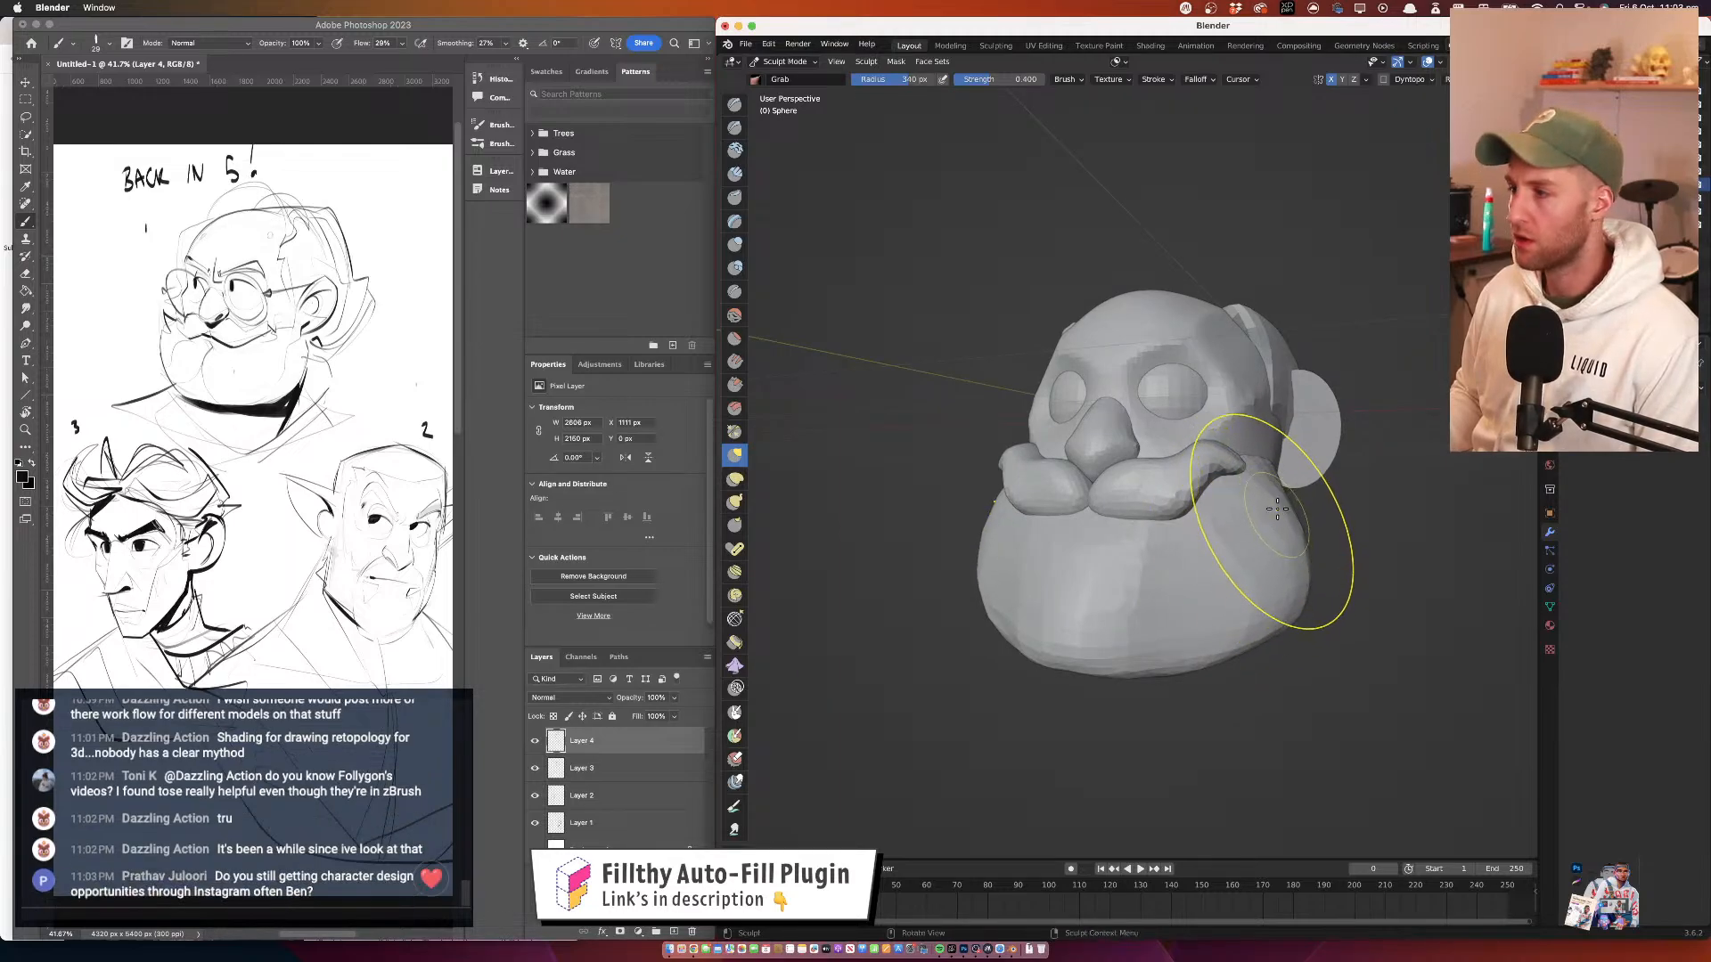
pyautogui.press('f')
pyautogui.click(1263, 516)
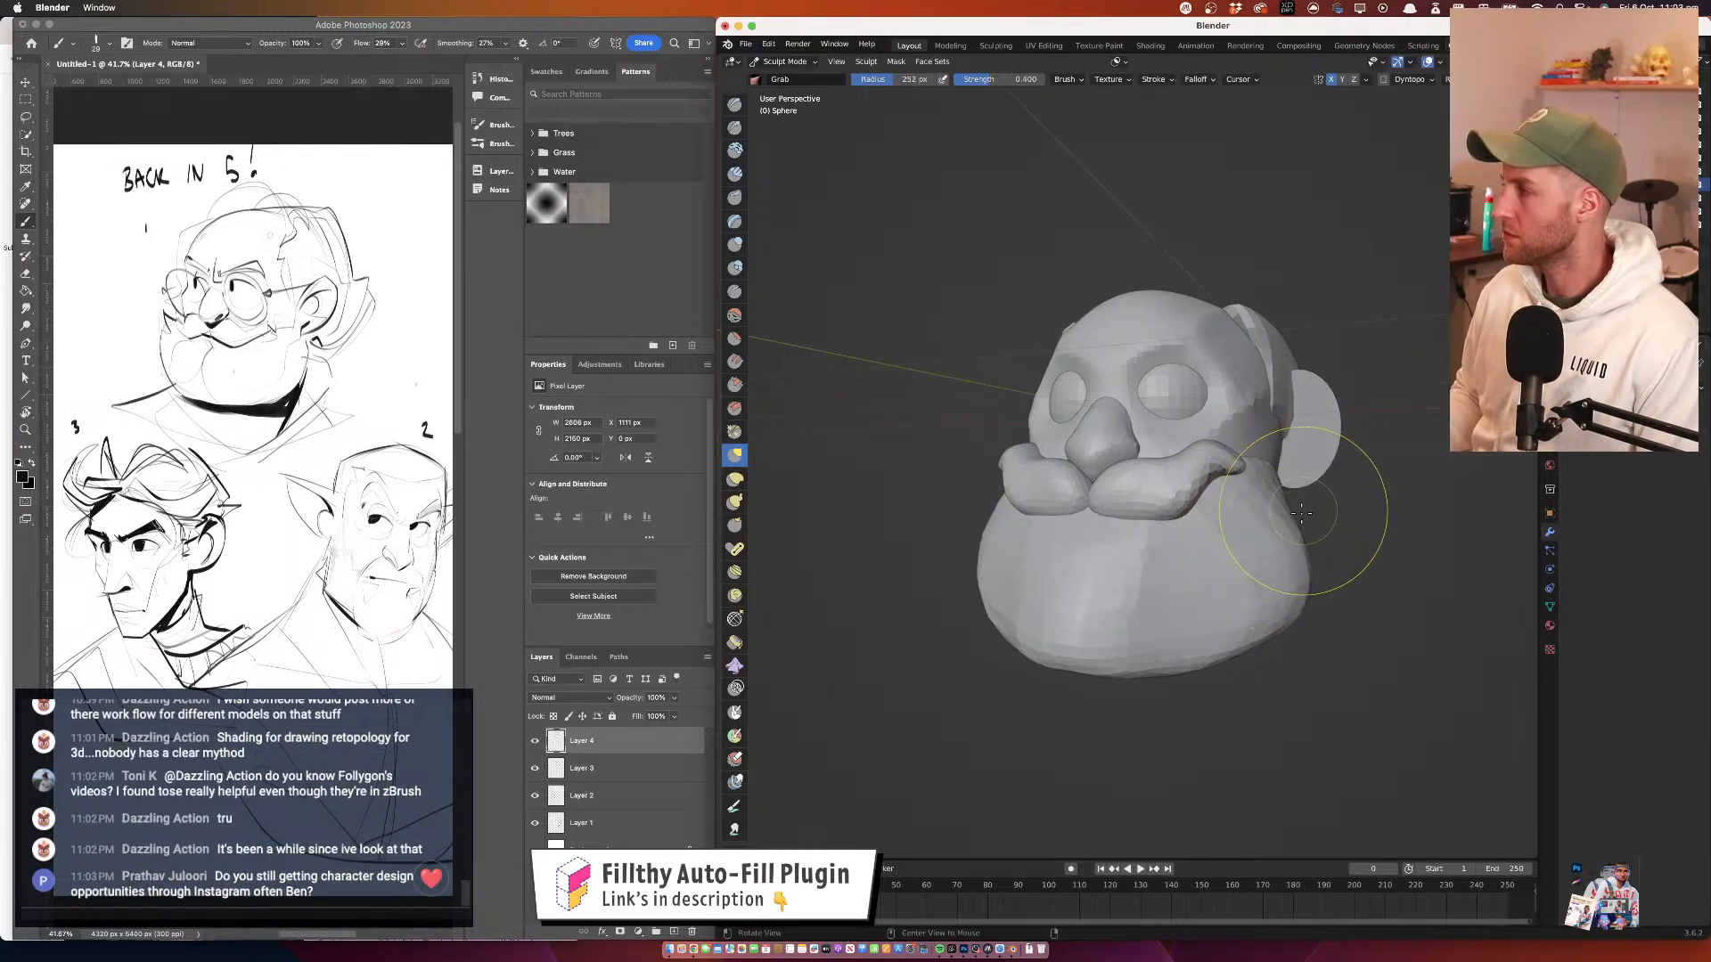
pyautogui.keyDown('alt'); pyautogui.moveTo(1302, 513); pyautogui.dragTo(1225, 499); pyautogui.keyUp('alt')
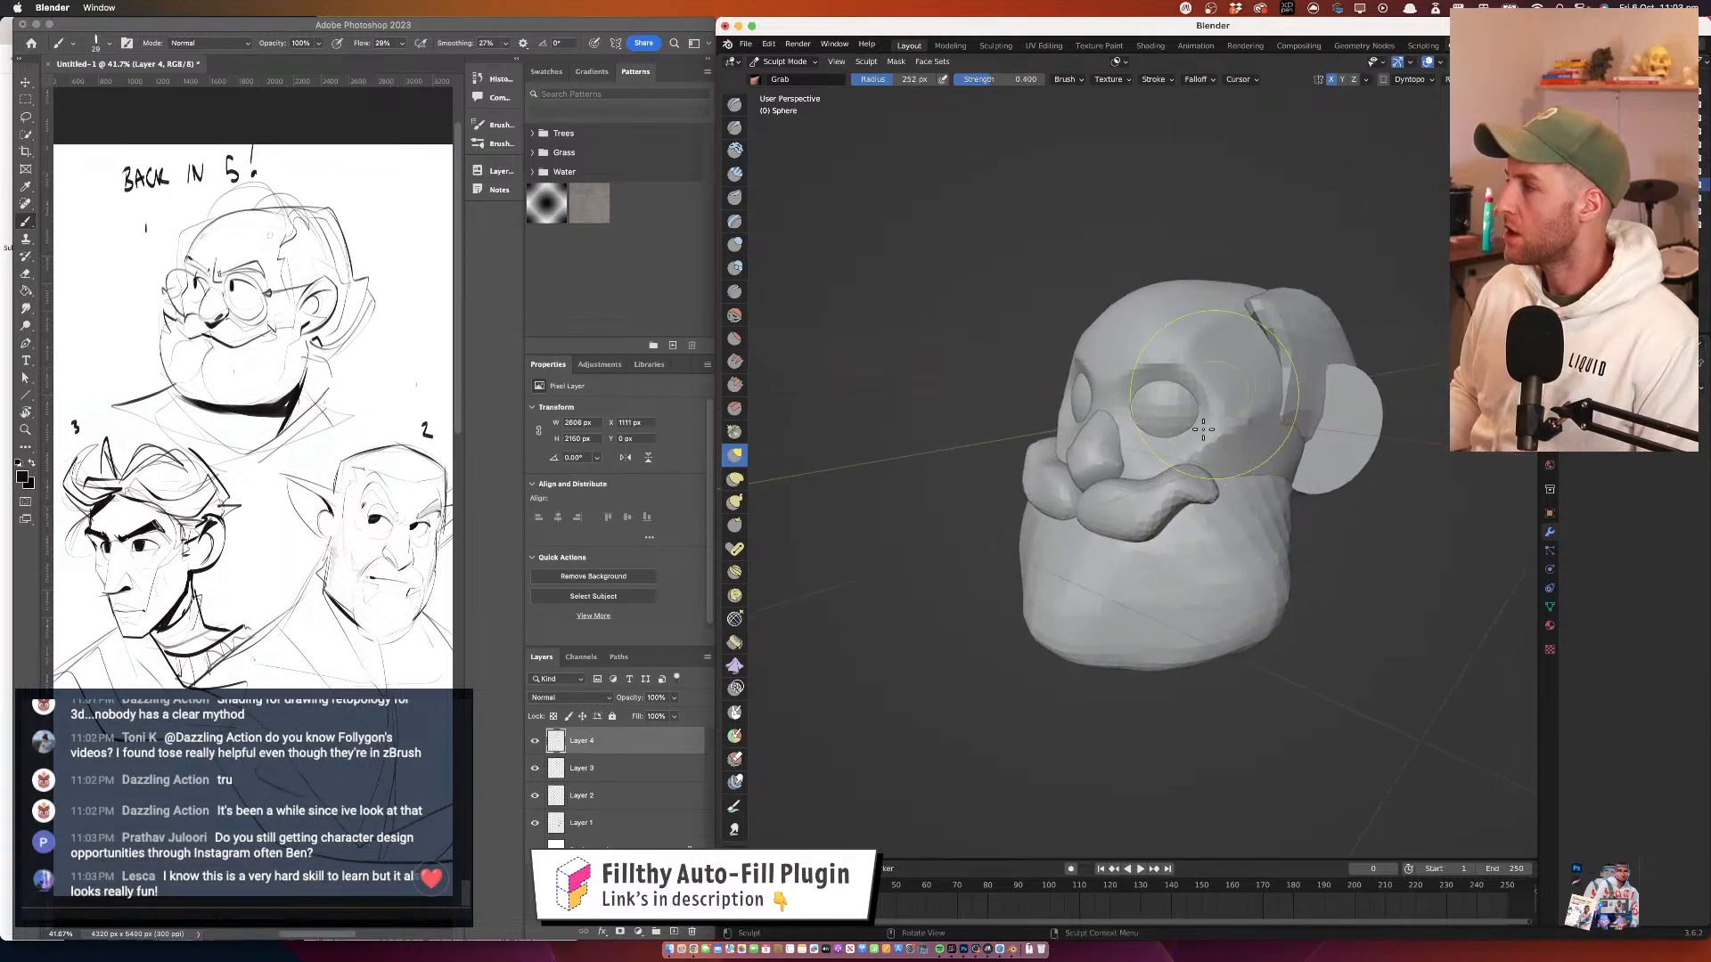
pyautogui.moveTo(1203, 429)
pyautogui.keyDown('alt'); pyautogui.mouseDown()
pyautogui.moveTo(1282, 485)
pyautogui.moveTo(1269, 427)
pyautogui.mouseUp(); pyautogui.keyUp('alt')
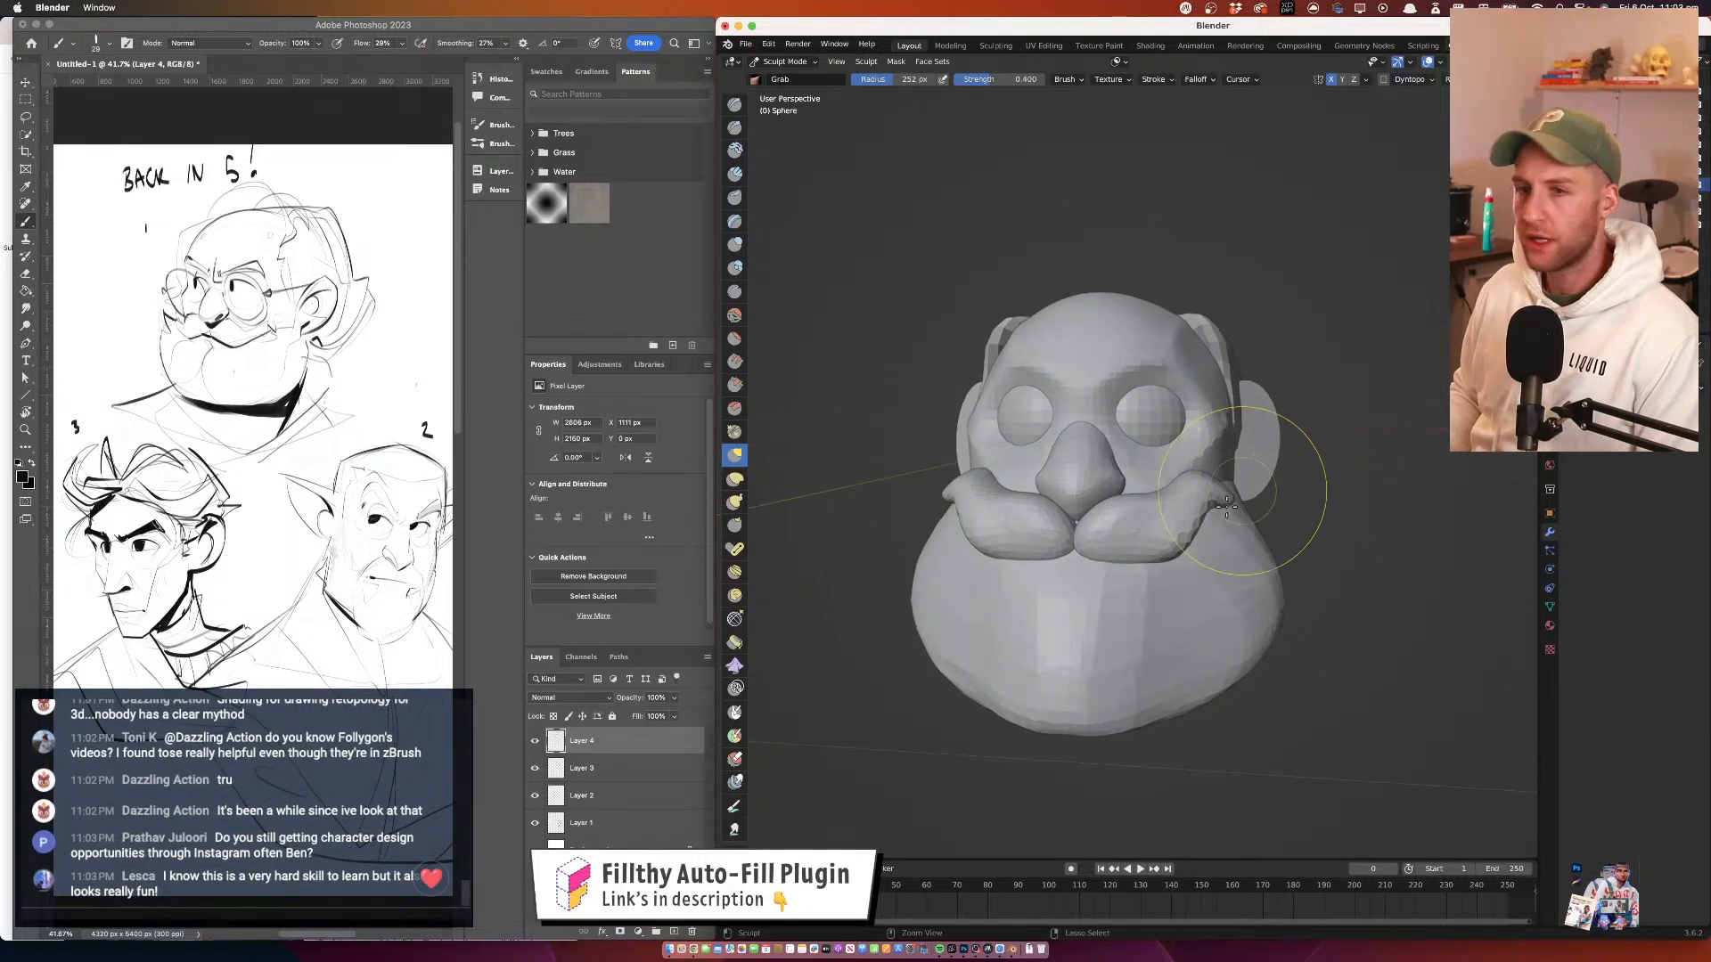
# Pull the lower beard and its sides outward into a wide, round mass using a larger Grab brush
pyautogui.press('f')
pyautogui.click(1212, 651)
pyautogui.moveTo(1186, 655)
pyautogui.mouseDown()
pyautogui.moveTo(1200, 665)
pyautogui.moveTo(1181, 698)
pyautogui.mouseUp()
pyautogui.keyDown('alt'); pyautogui.moveTo(1279, 648); pyautogui.dragTo(1210, 642); pyautogui.keyUp('alt')
pyautogui.moveTo(1071, 705); pyautogui.dragTo(1057, 688)
pyautogui.moveTo(1258, 681)
pyautogui.mouseDown()
pyautogui.moveTo(1274, 662)
pyautogui.moveTo(1260, 630)
pyautogui.moveTo(1359, 592)
pyautogui.moveTo(1279, 607)
pyautogui.moveTo(1345, 606)
pyautogui.mouseUp()
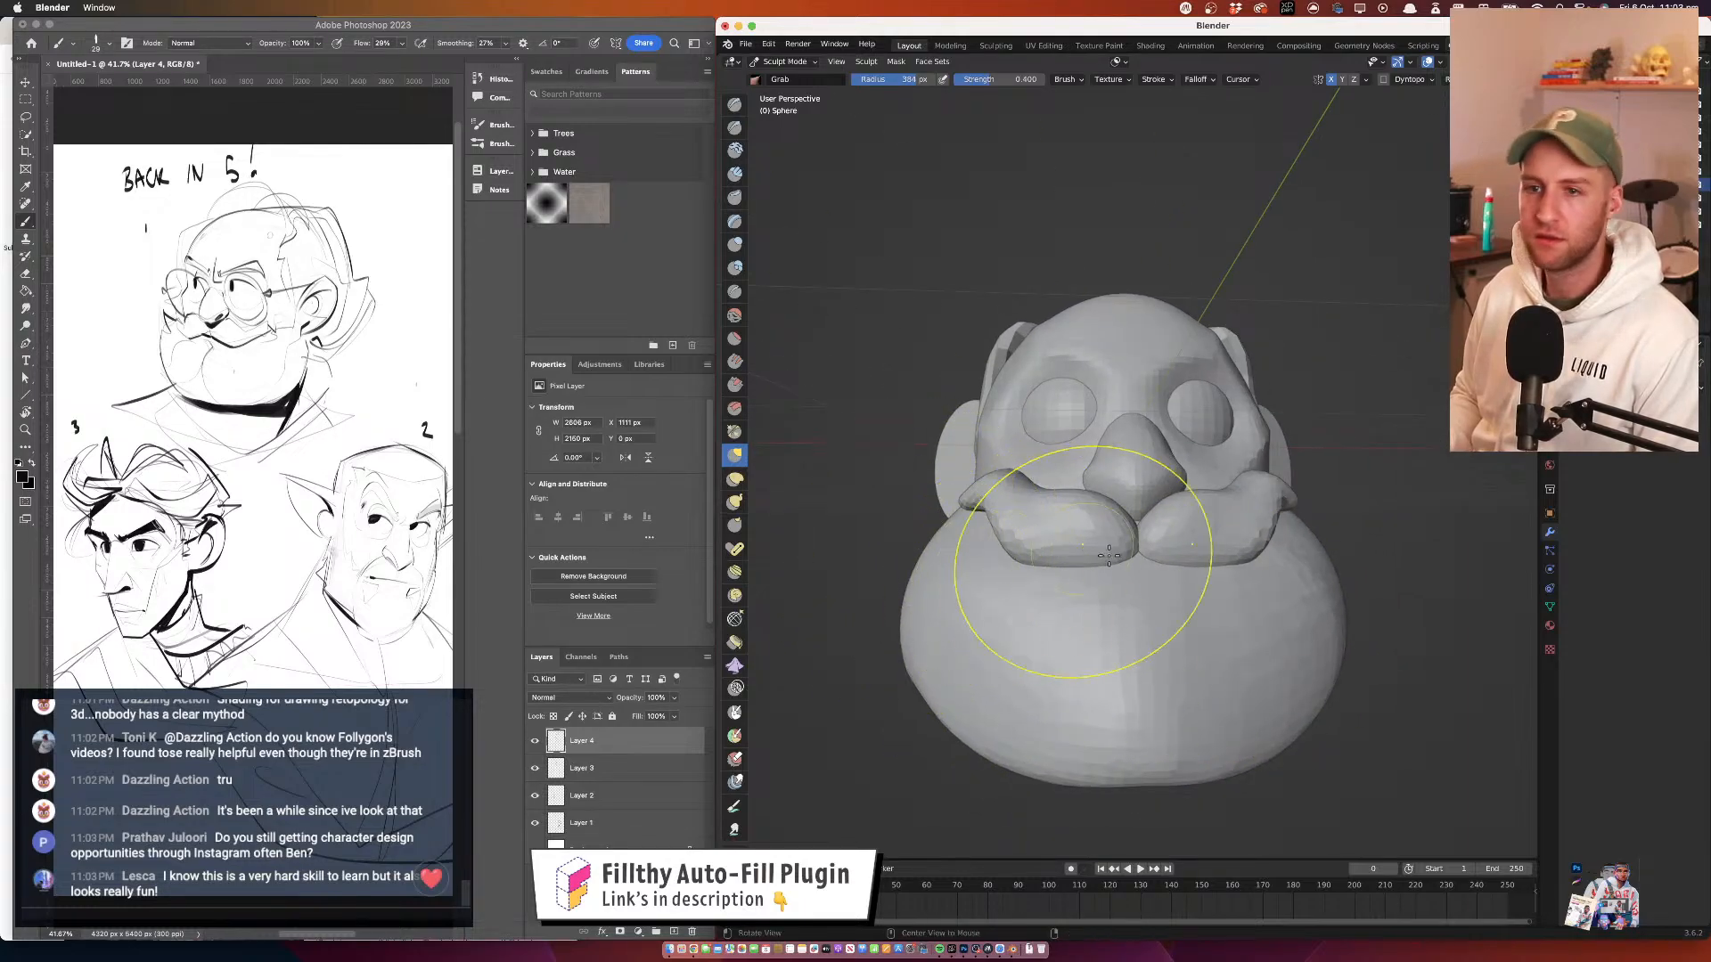
pyautogui.moveTo(1012, 713)
pyautogui.keyDown('alt'); pyautogui.mouseDown()
pyautogui.moveTo(1165, 726)
pyautogui.moveTo(1154, 630)
pyautogui.mouseUp(); pyautogui.keyUp('alt')
pyautogui.moveTo(1051, 535)
pyautogui.keyDown('alt'); pyautogui.mouseDown()
pyautogui.moveTo(1083, 412)
pyautogui.moveTo(981, 542)
pyautogui.mouseUp(); pyautogui.keyUp('alt')
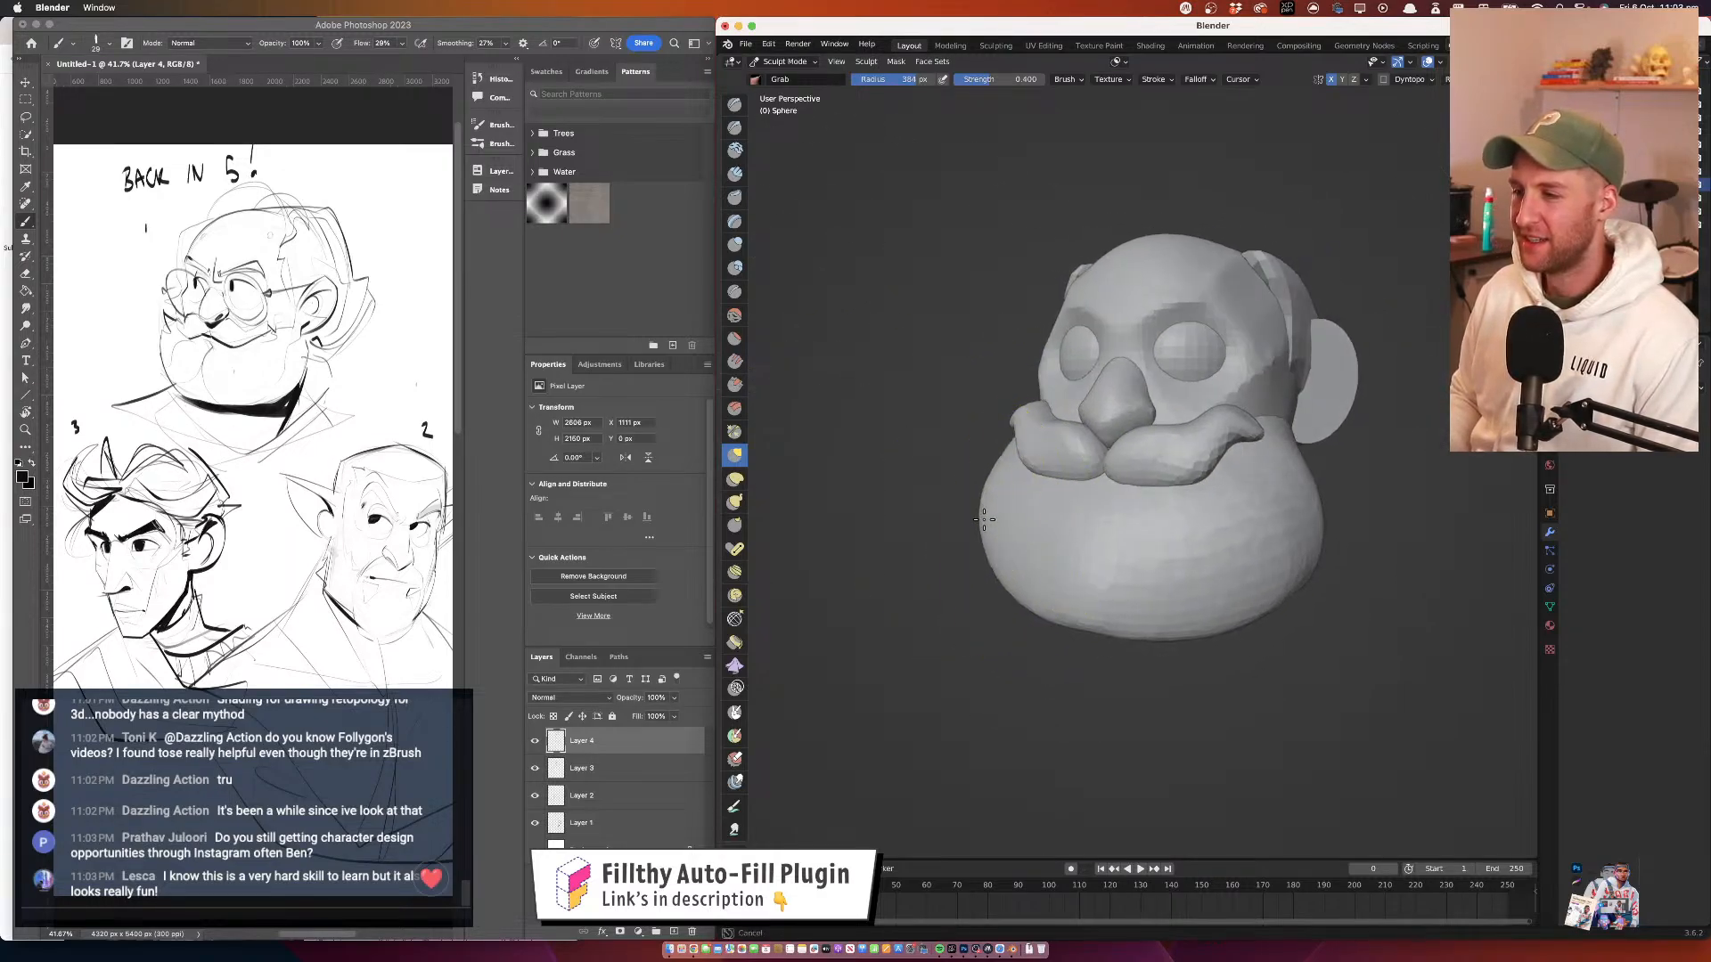
pyautogui.keyDown('alt'); pyautogui.moveTo(1088, 497); pyautogui.dragTo(974, 535); pyautogui.keyUp('alt')
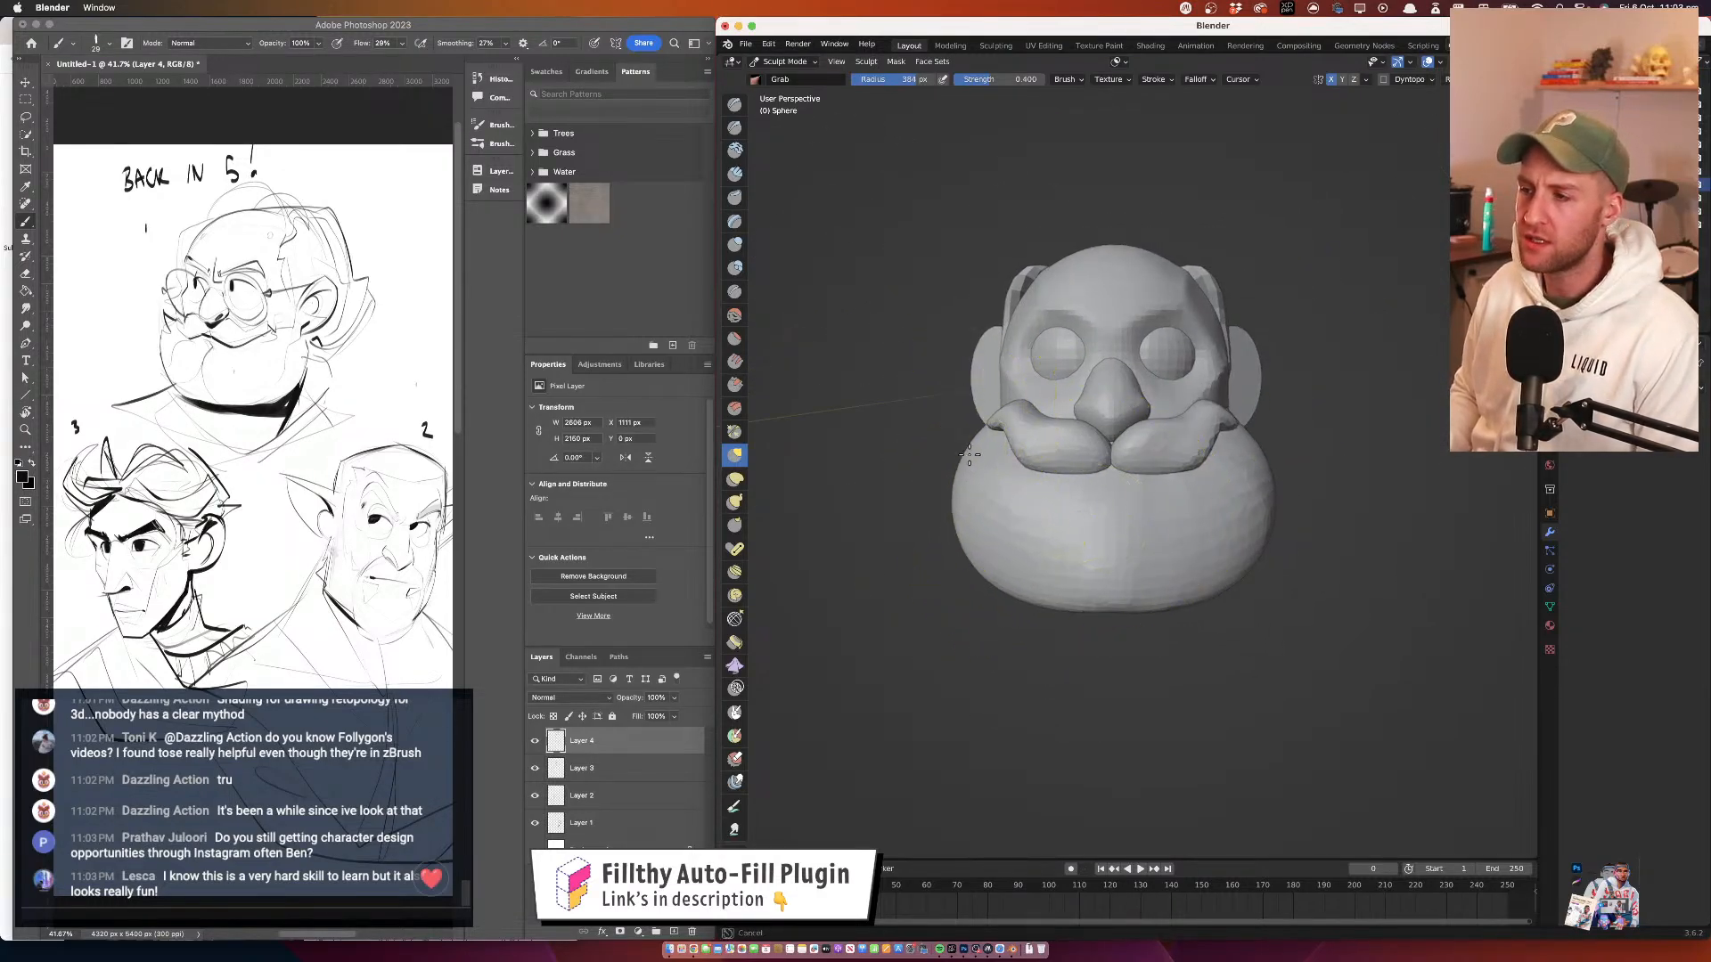
pyautogui.moveTo(1336, 510)
pyautogui.keyDown('alt'); pyautogui.mouseDown()
pyautogui.moveTo(1240, 525)
pyautogui.moveTo(1268, 527)
pyautogui.mouseUp(); pyautogui.keyUp('alt')
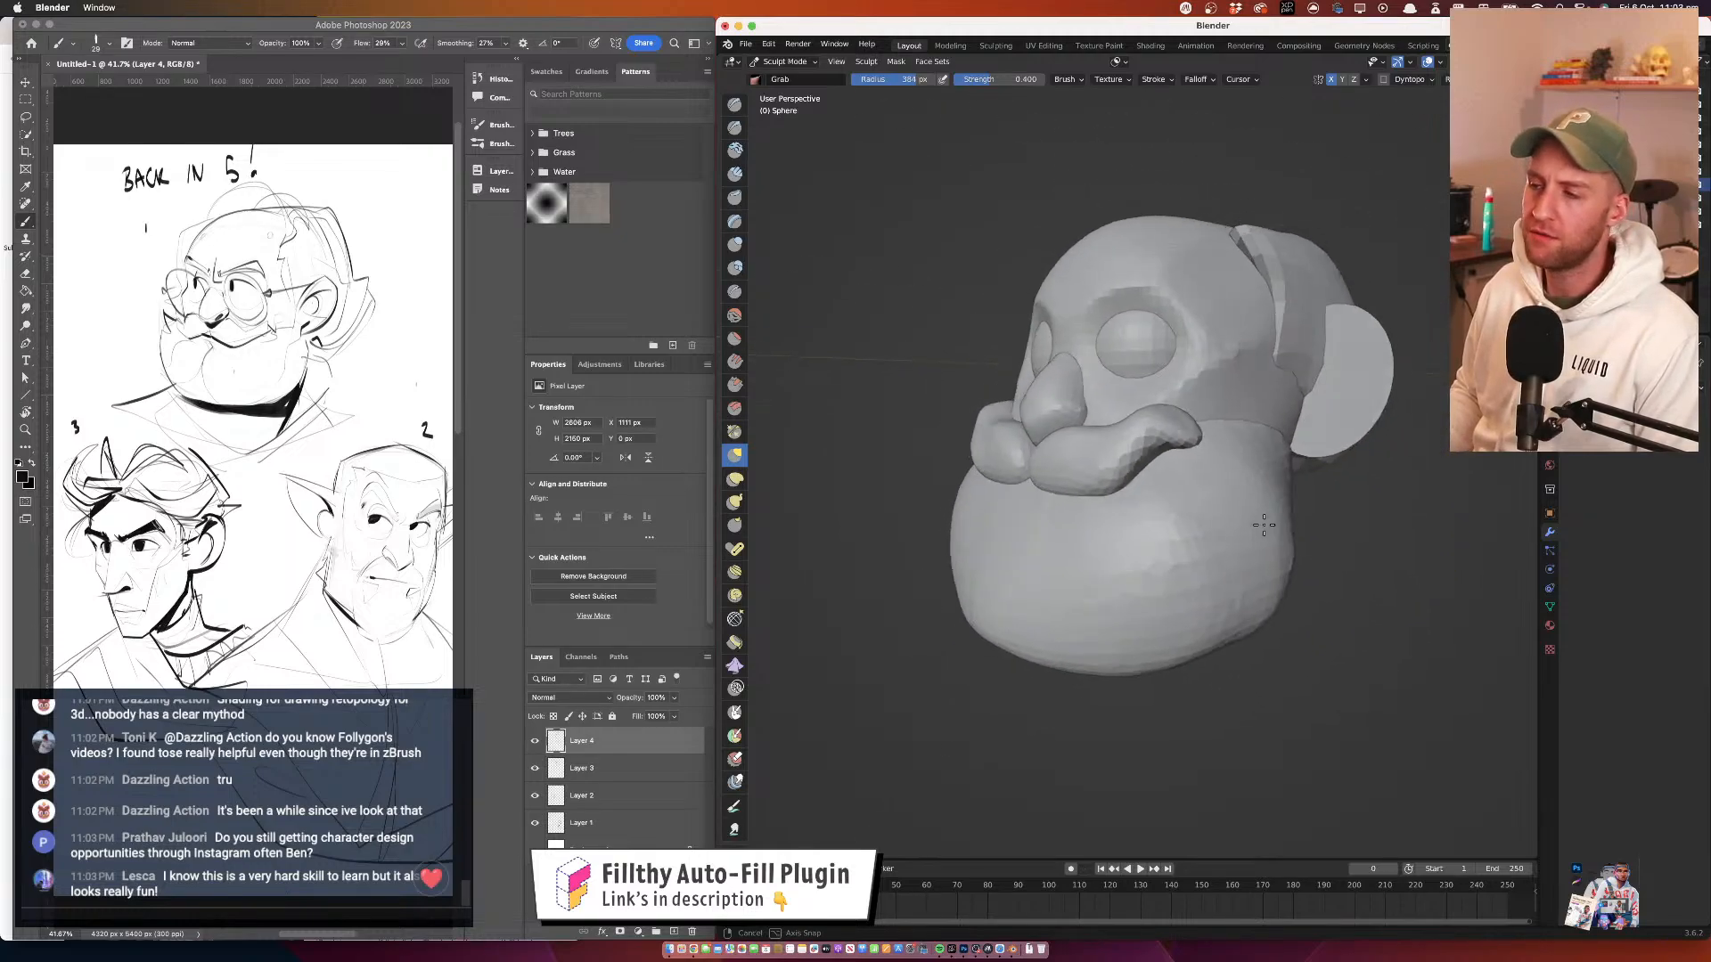
# Refine the front and side contours of the beard below the moustache with the Grab brush at 296 px radius
pyautogui.press('f')
pyautogui.click(989, 540)
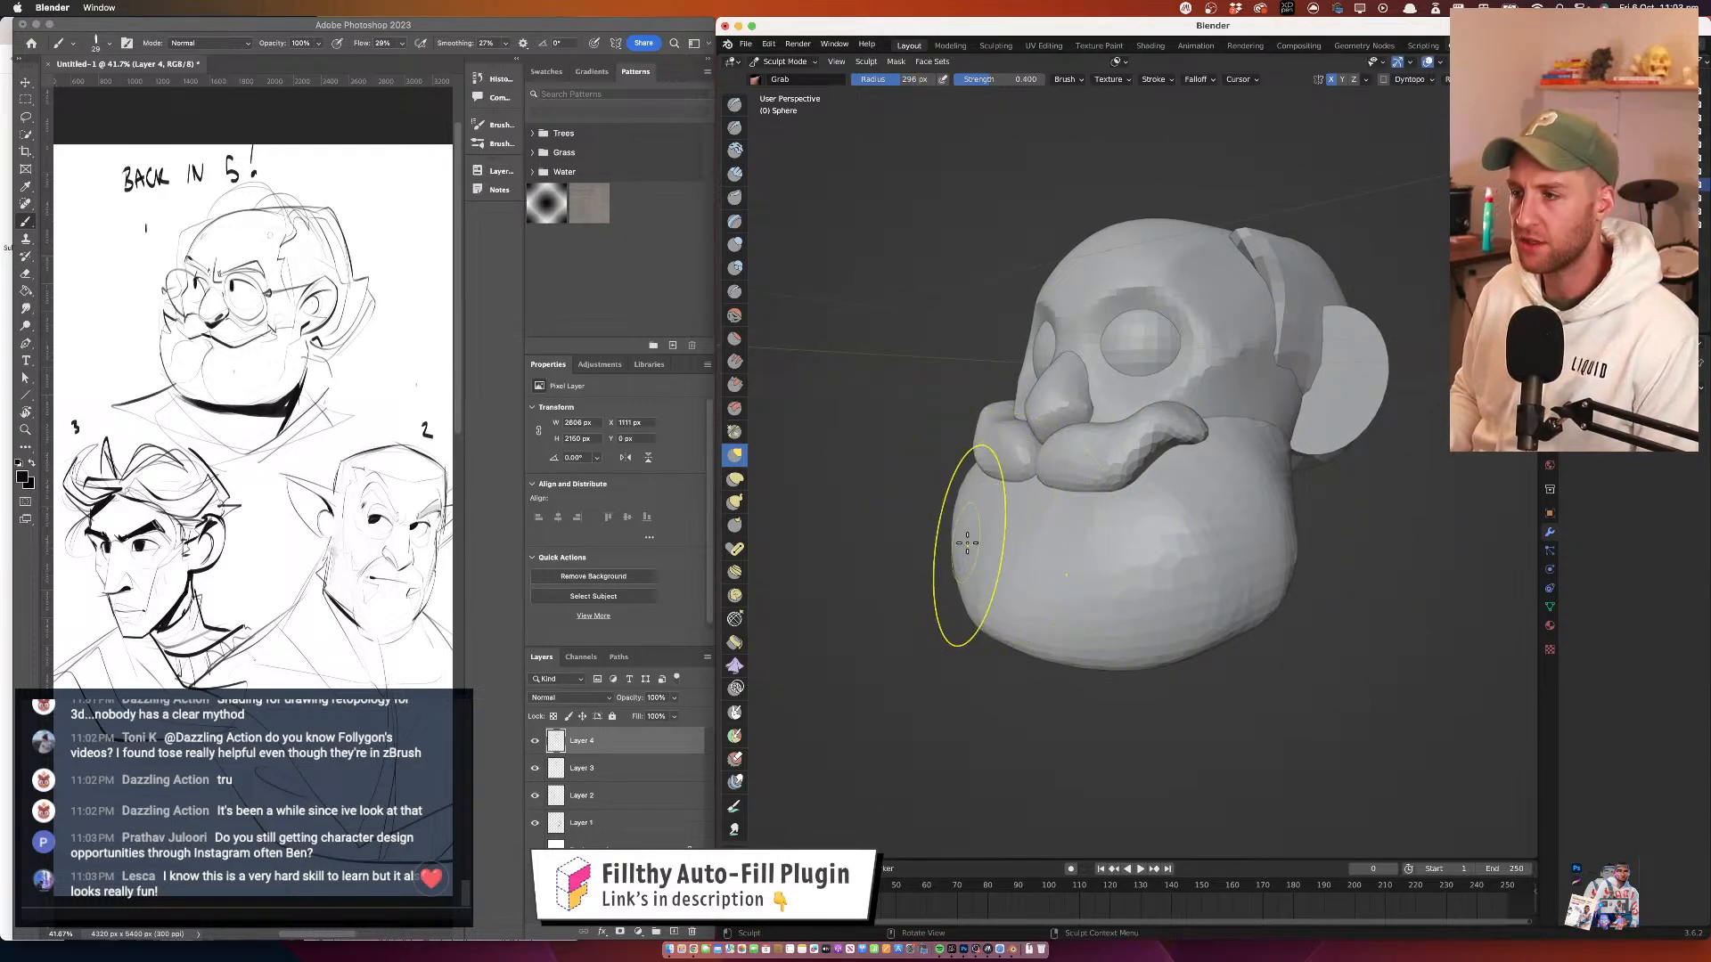
pyautogui.moveTo(1069, 555)
pyautogui.keyDown('alt'); pyautogui.mouseDown()
pyautogui.moveTo(1040, 528)
pyautogui.moveTo(935, 560)
pyautogui.mouseUp(); pyautogui.keyUp('alt')
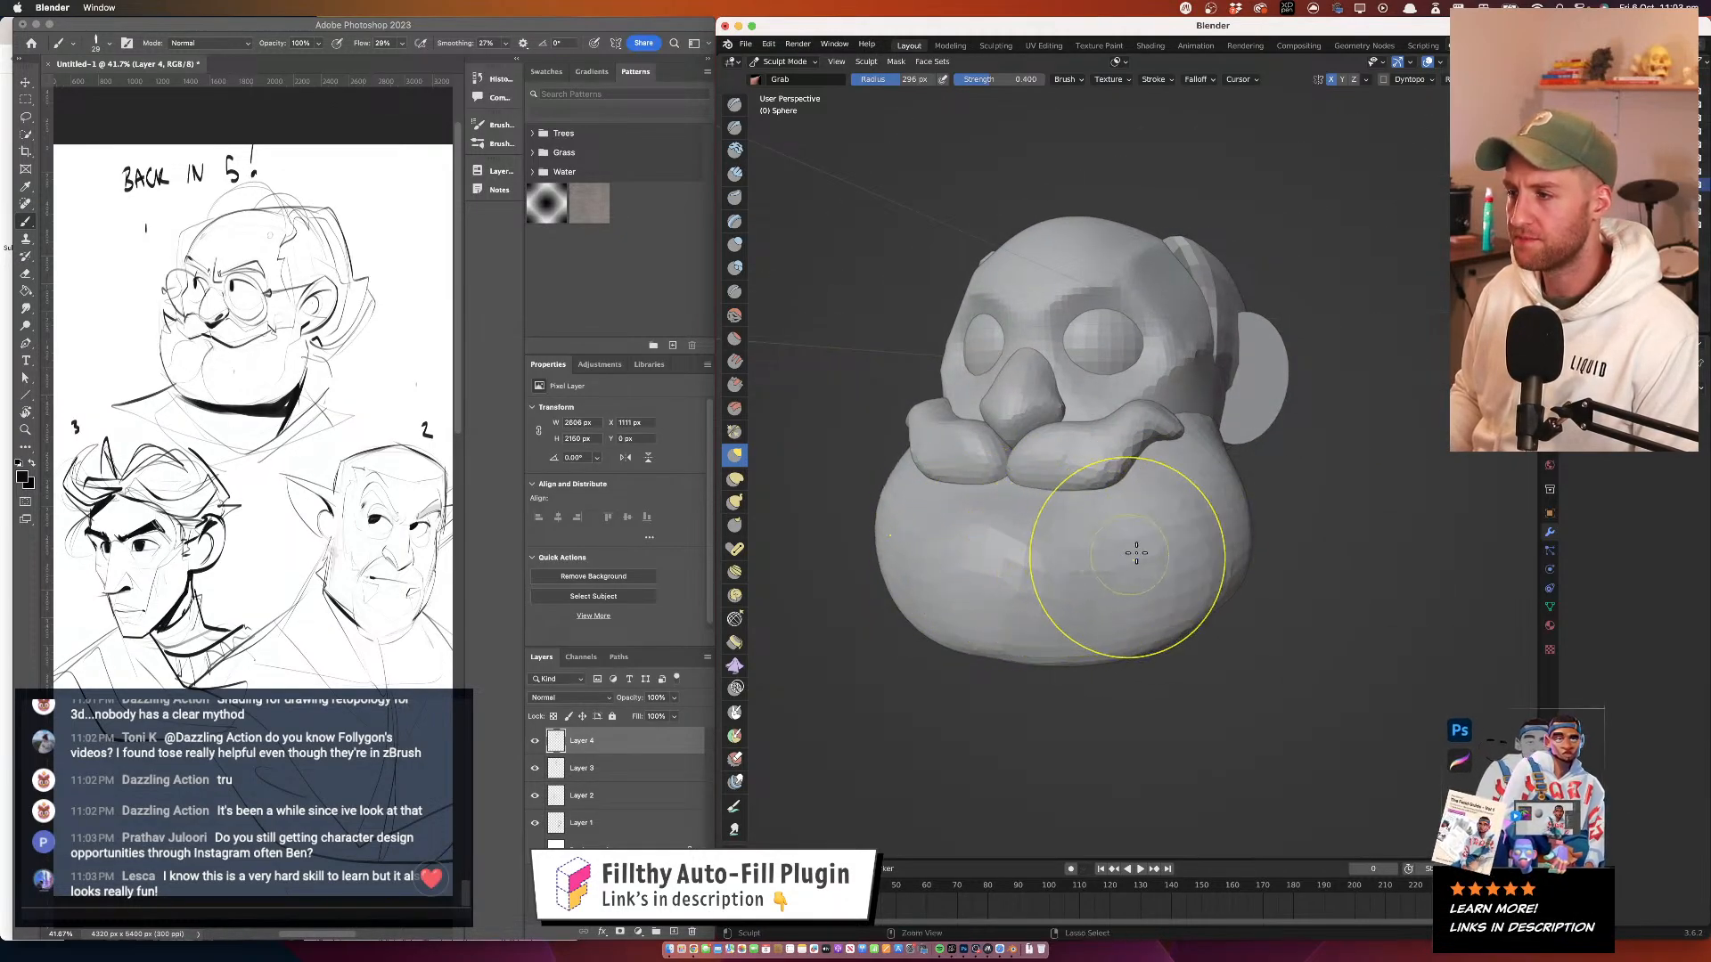
pyautogui.moveTo(1124, 535)
pyautogui.keyDown('alt'); pyautogui.mouseDown()
pyautogui.moveTo(1081, 565)
pyautogui.moveTo(1140, 554)
pyautogui.mouseUp(); pyautogui.keyUp('alt')
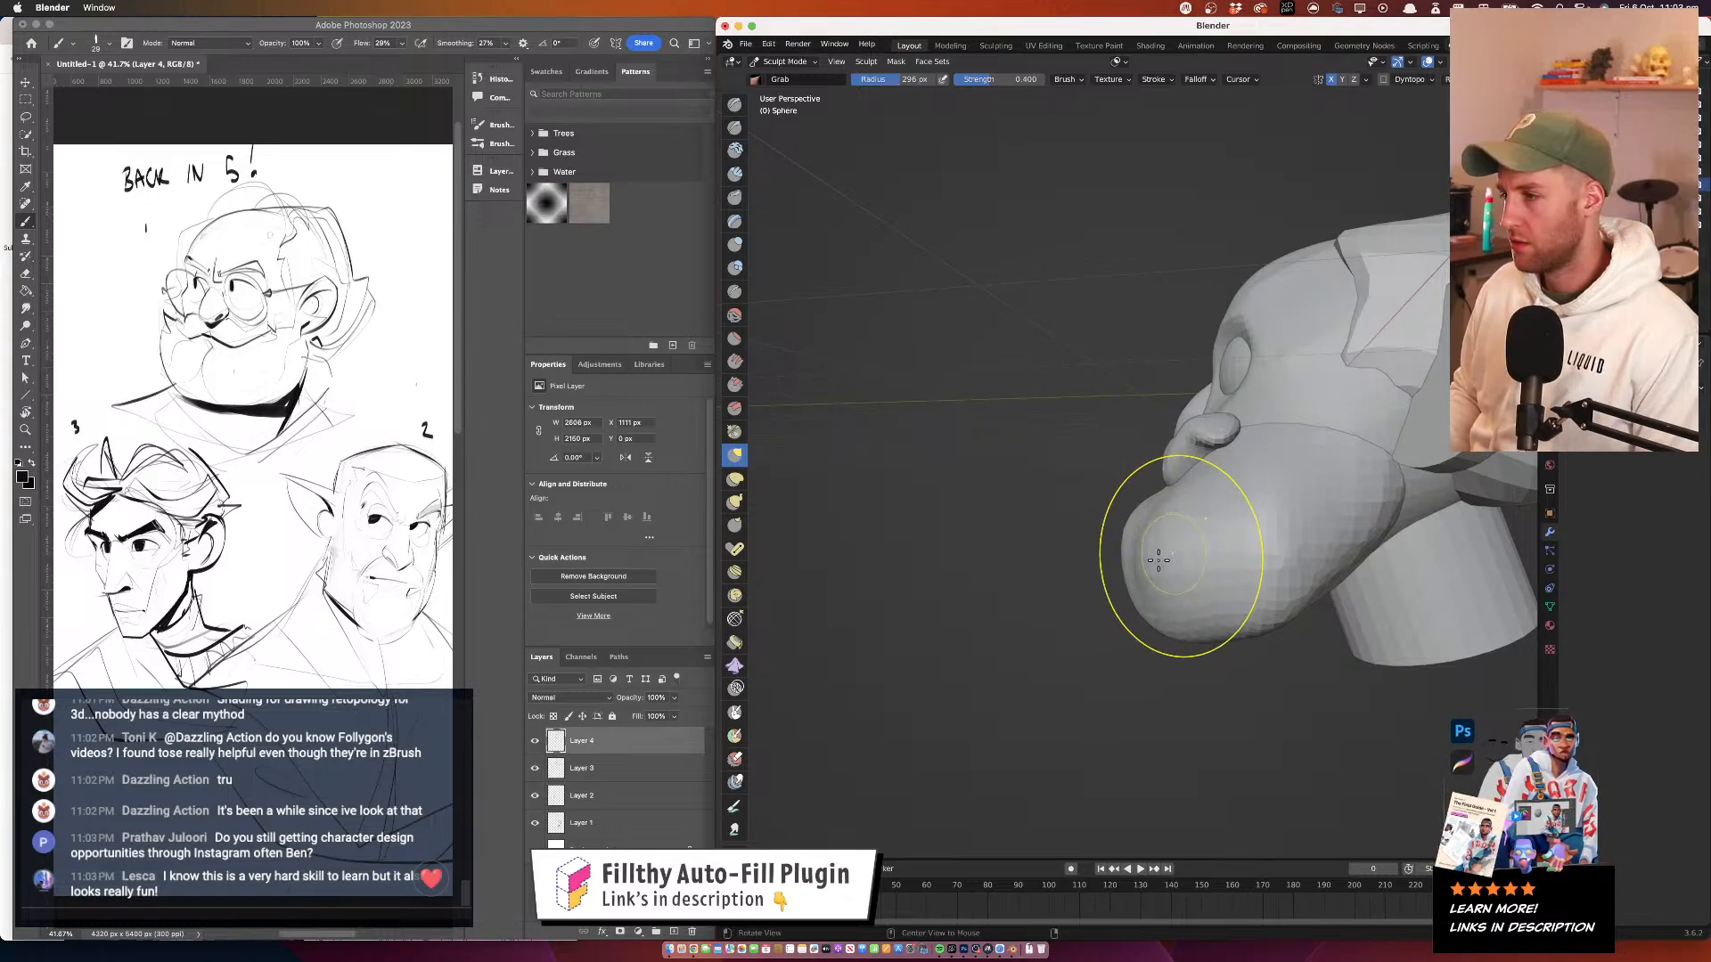
pyautogui.moveTo(1142, 554)
pyautogui.keyDown('alt'); pyautogui.mouseDown()
pyautogui.moveTo(1191, 566)
pyautogui.moveTo(1118, 563)
pyautogui.moveTo(1137, 562)
pyautogui.mouseUp(); pyautogui.keyUp('alt')
# Reshape the beard's overall silhouette from front and side views with the Grab brush at 392 px radius
pyautogui.scroll(-5, 1137, 561)
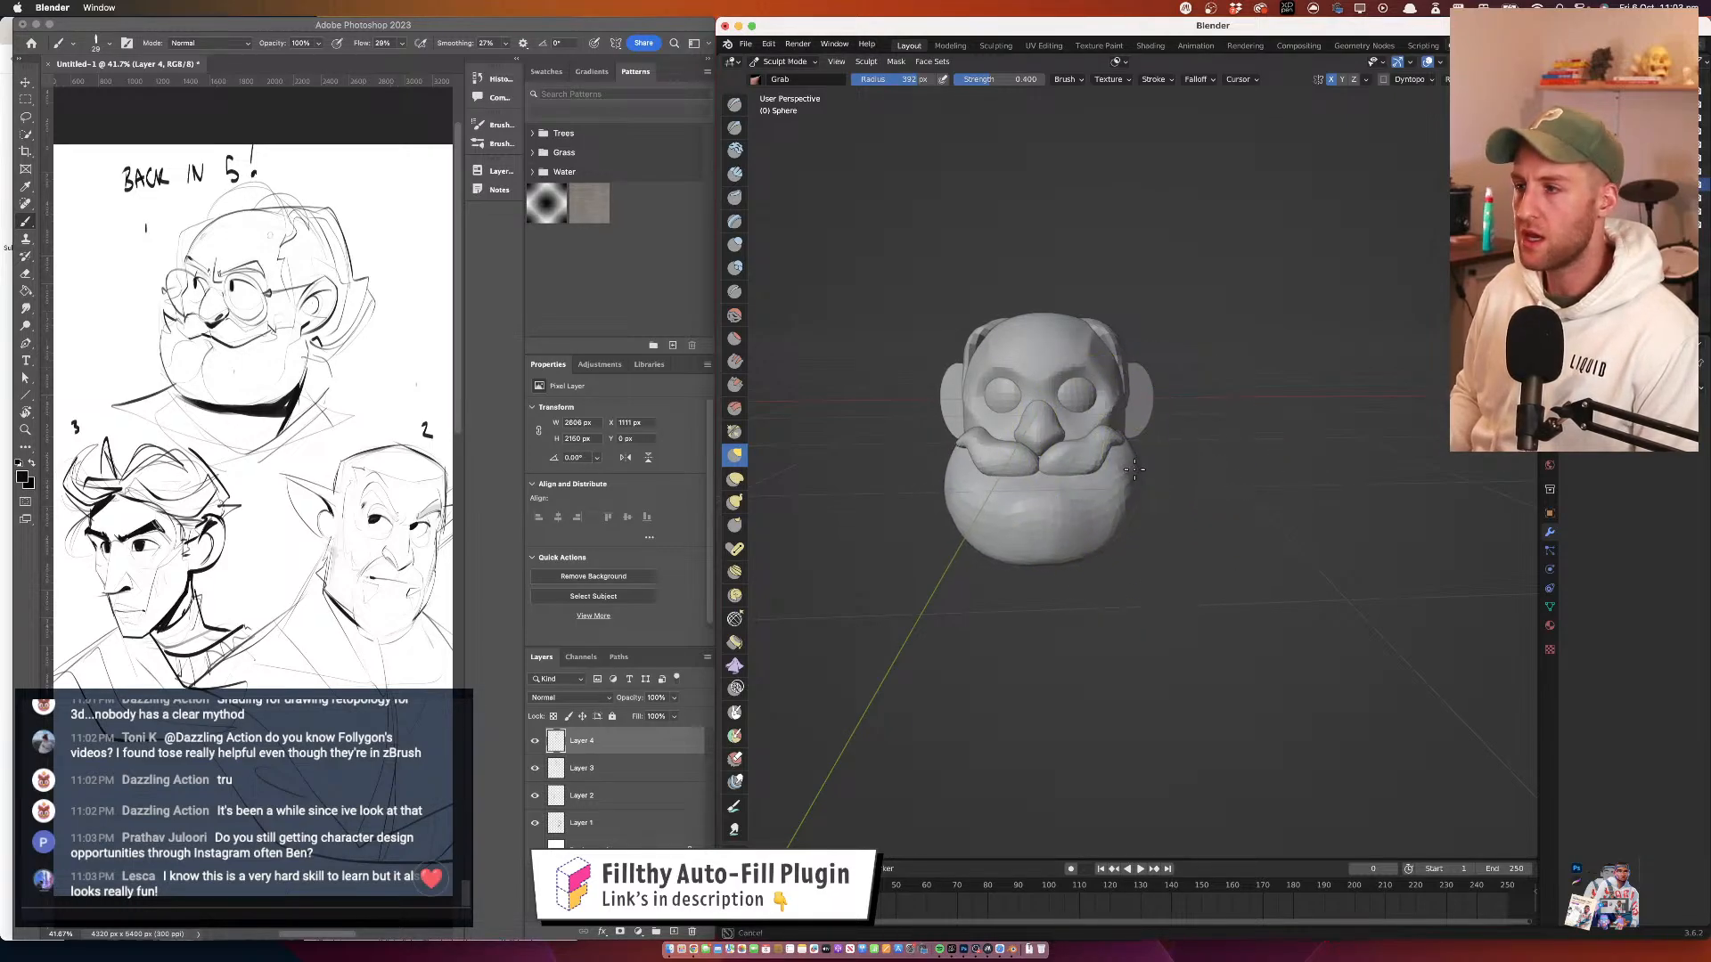
pyautogui.moveTo(1181, 477)
pyautogui.keyDown('alt'); pyautogui.mouseDown()
pyautogui.moveTo(1169, 462)
pyautogui.moveTo(1091, 566)
pyautogui.mouseUp(); pyautogui.keyUp('alt')
pyautogui.scroll(4, 1139, 463)
pyautogui.moveTo(916, 575)
pyautogui.keyDown('alt'); pyautogui.mouseDown()
pyautogui.moveTo(1012, 546)
pyautogui.moveTo(986, 580)
pyautogui.moveTo(880, 586)
pyautogui.moveTo(989, 500)
pyautogui.moveTo(1122, 493)
pyautogui.moveTo(966, 474)
pyautogui.mouseUp(); pyautogui.keyUp('alt')
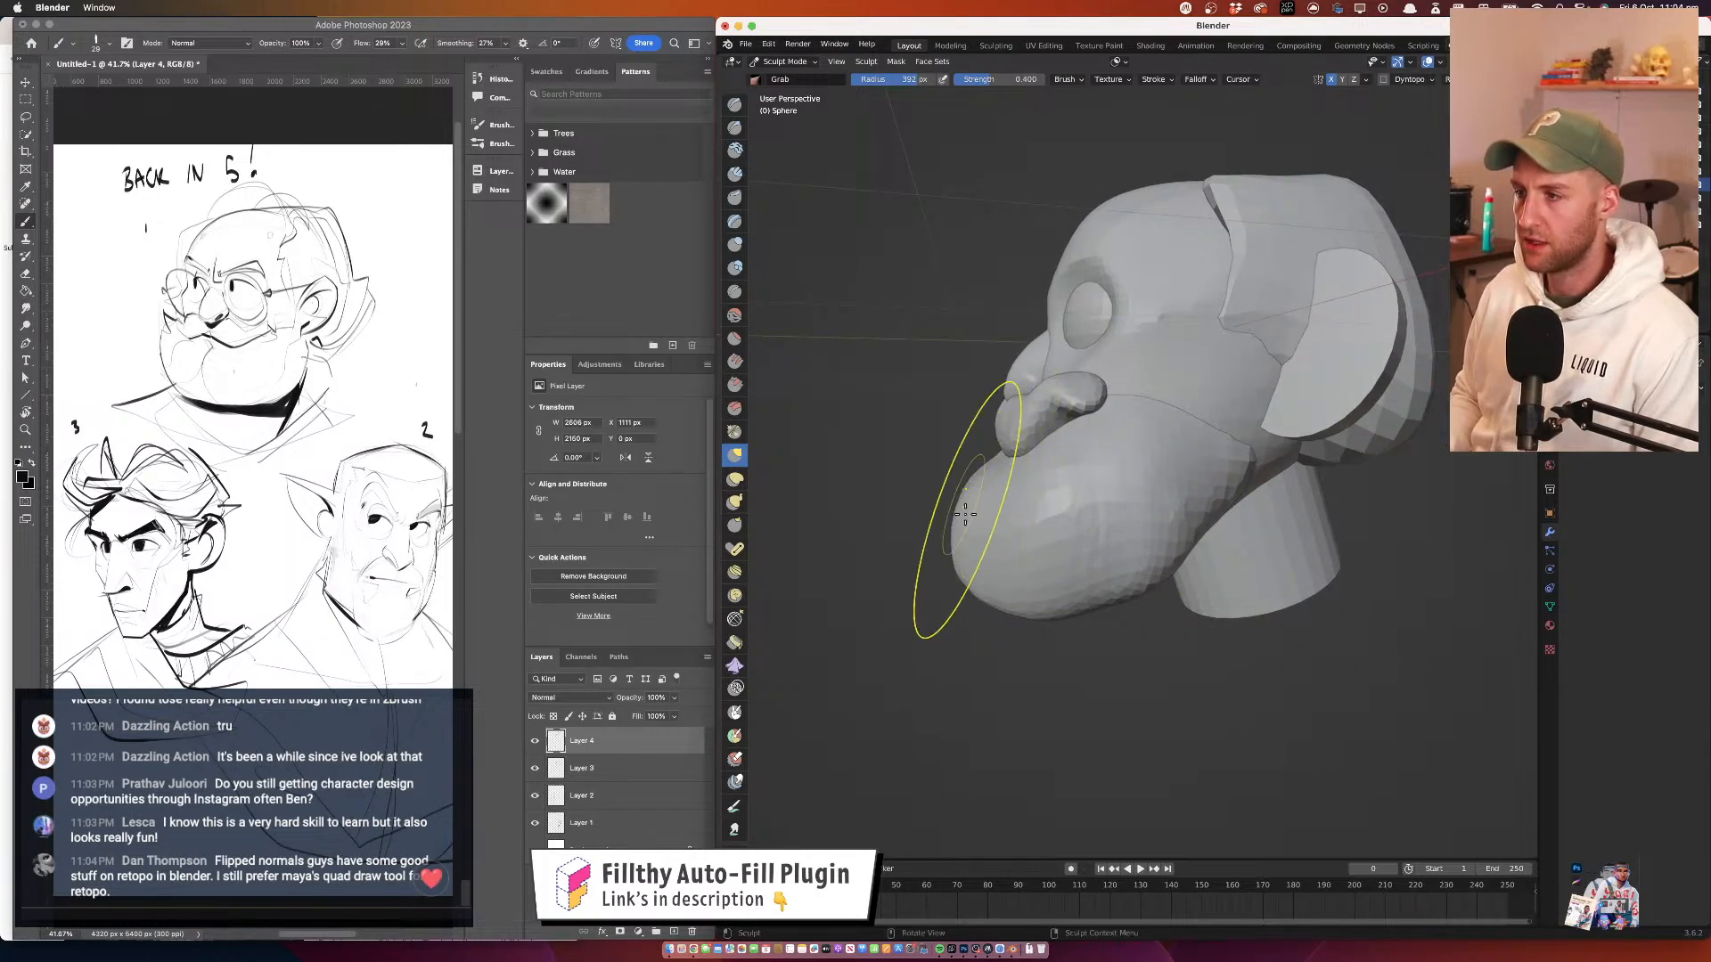
pyautogui.moveTo(972, 525)
pyautogui.keyDown('alt'); pyautogui.mouseDown()
pyautogui.moveTo(1054, 485)
pyautogui.moveTo(1119, 488)
pyautogui.mouseUp(); pyautogui.keyUp('alt')
pyautogui.moveTo(890, 520)
pyautogui.keyDown('alt'); pyautogui.mouseDown()
pyautogui.moveTo(1002, 493)
pyautogui.moveTo(944, 535)
pyautogui.mouseUp(); pyautogui.keyUp('alt')
pyautogui.keyDown('alt'); pyautogui.moveTo(1067, 537); pyautogui.dragTo(1019, 549); pyautogui.keyUp('alt')
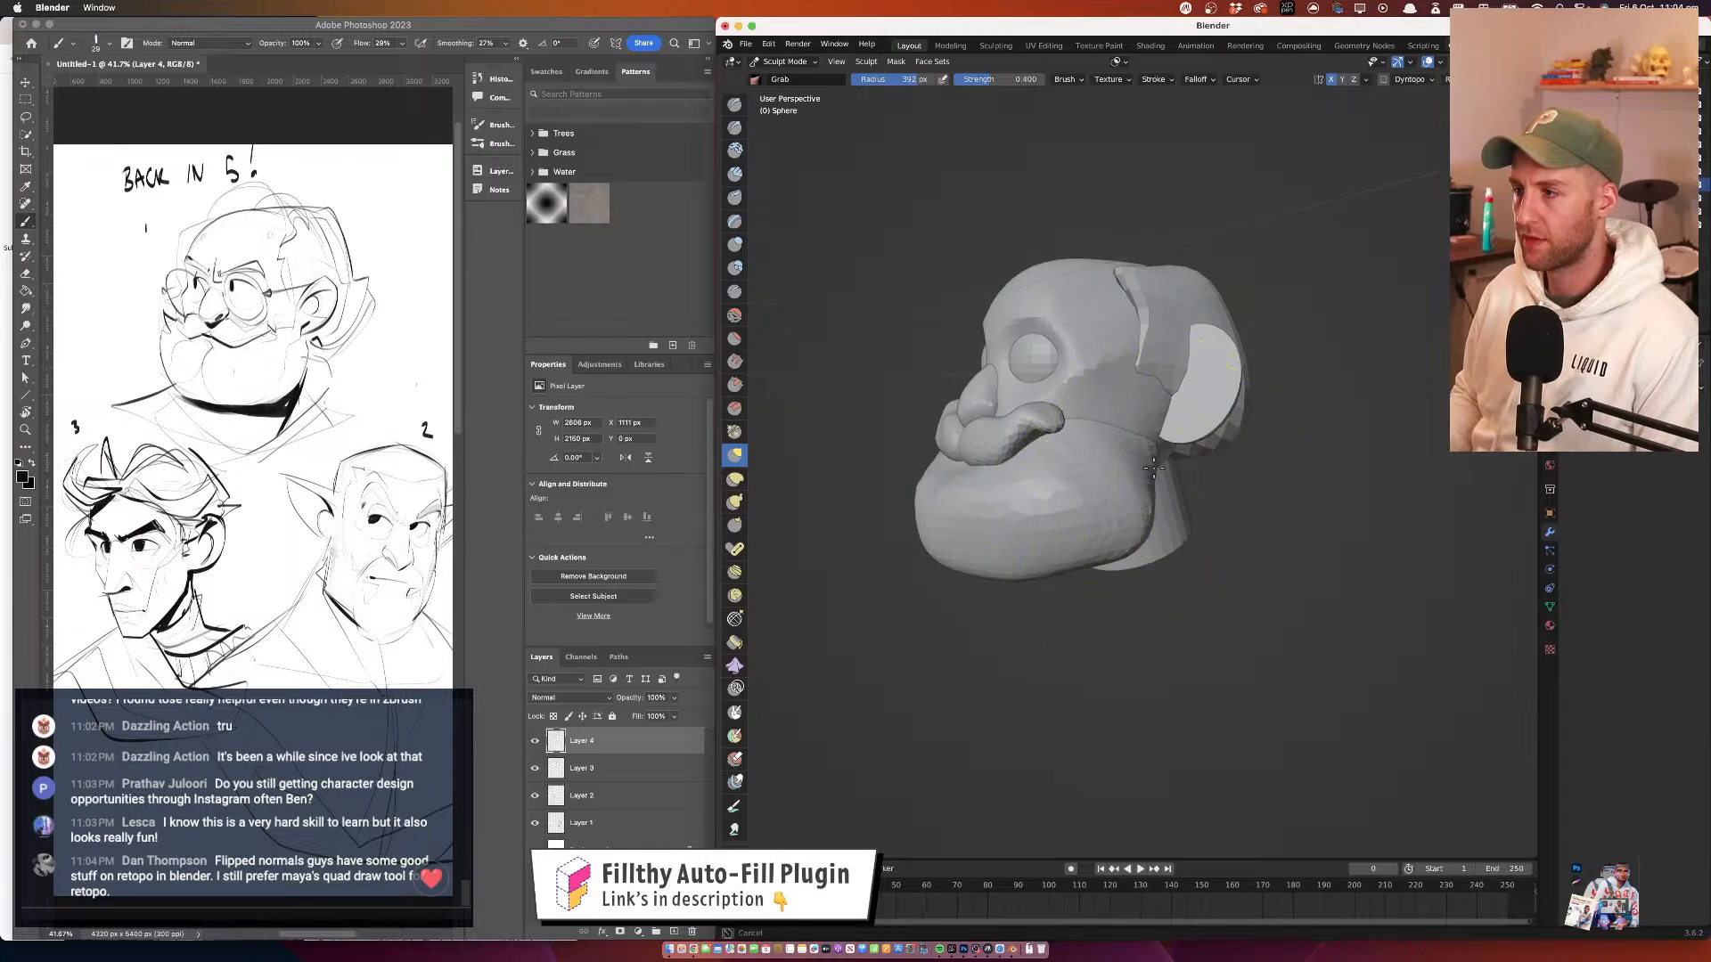
pyautogui.moveTo(1154, 468)
pyautogui.keyDown('alt'); pyautogui.mouseDown()
pyautogui.moveTo(1089, 546)
pyautogui.moveTo(1020, 501)
pyautogui.moveTo(1096, 466)
pyautogui.moveTo(1169, 479)
pyautogui.mouseUp(); pyautogui.keyUp('alt')
pyautogui.keyDown('alt'); pyautogui.moveTo(1170, 479); pyautogui.dragTo(1155, 486); pyautogui.keyUp('alt')
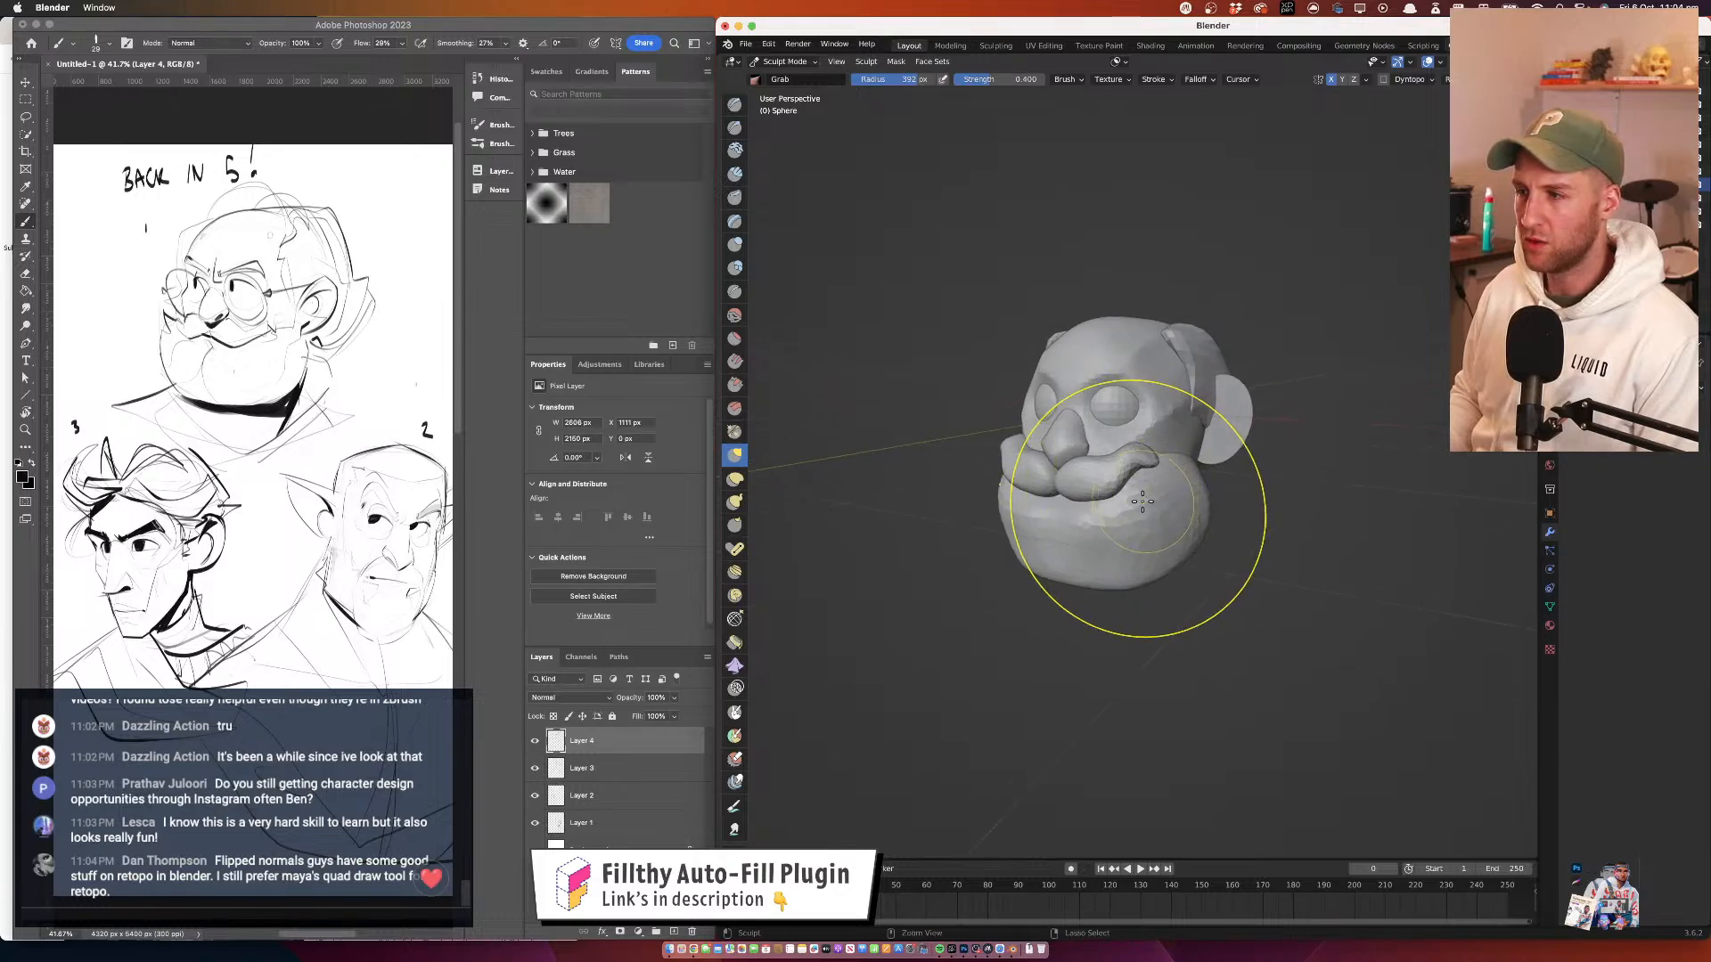
pyautogui.moveTo(1064, 546); pyautogui.dragTo(1055, 551)
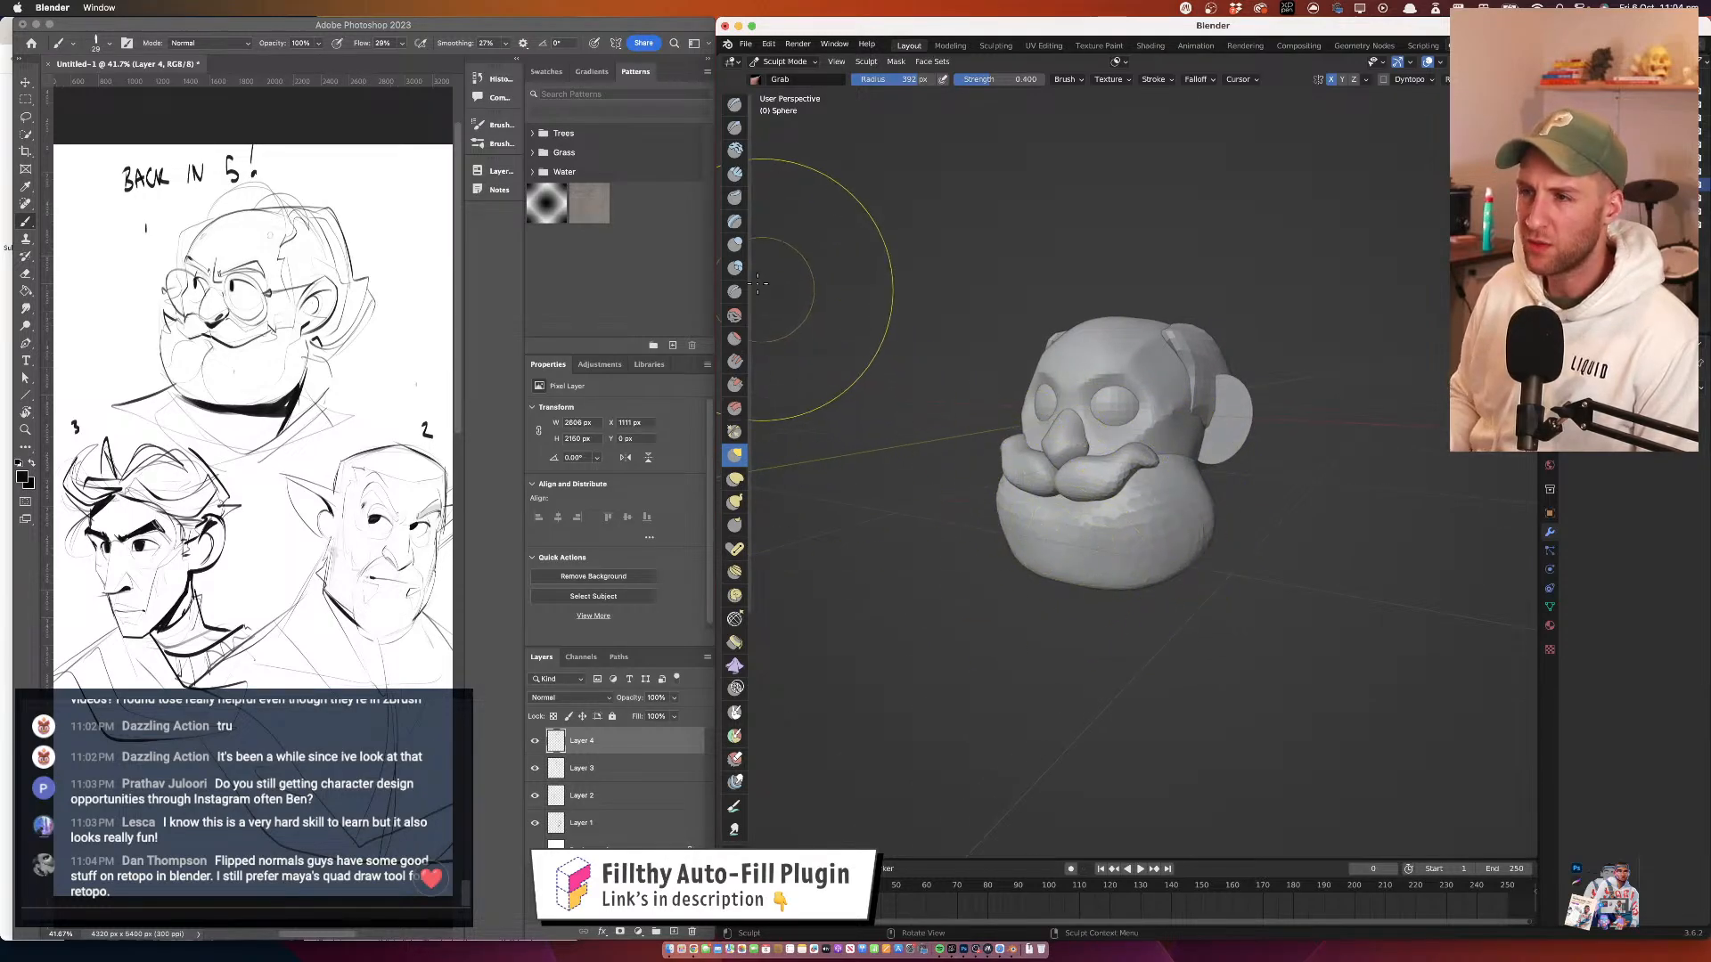
# Add volume to the beard's sides and lower edge with the Inflate/Deflate brush at 182 px radius
pyautogui.click(734, 245)
pyautogui.press('f')
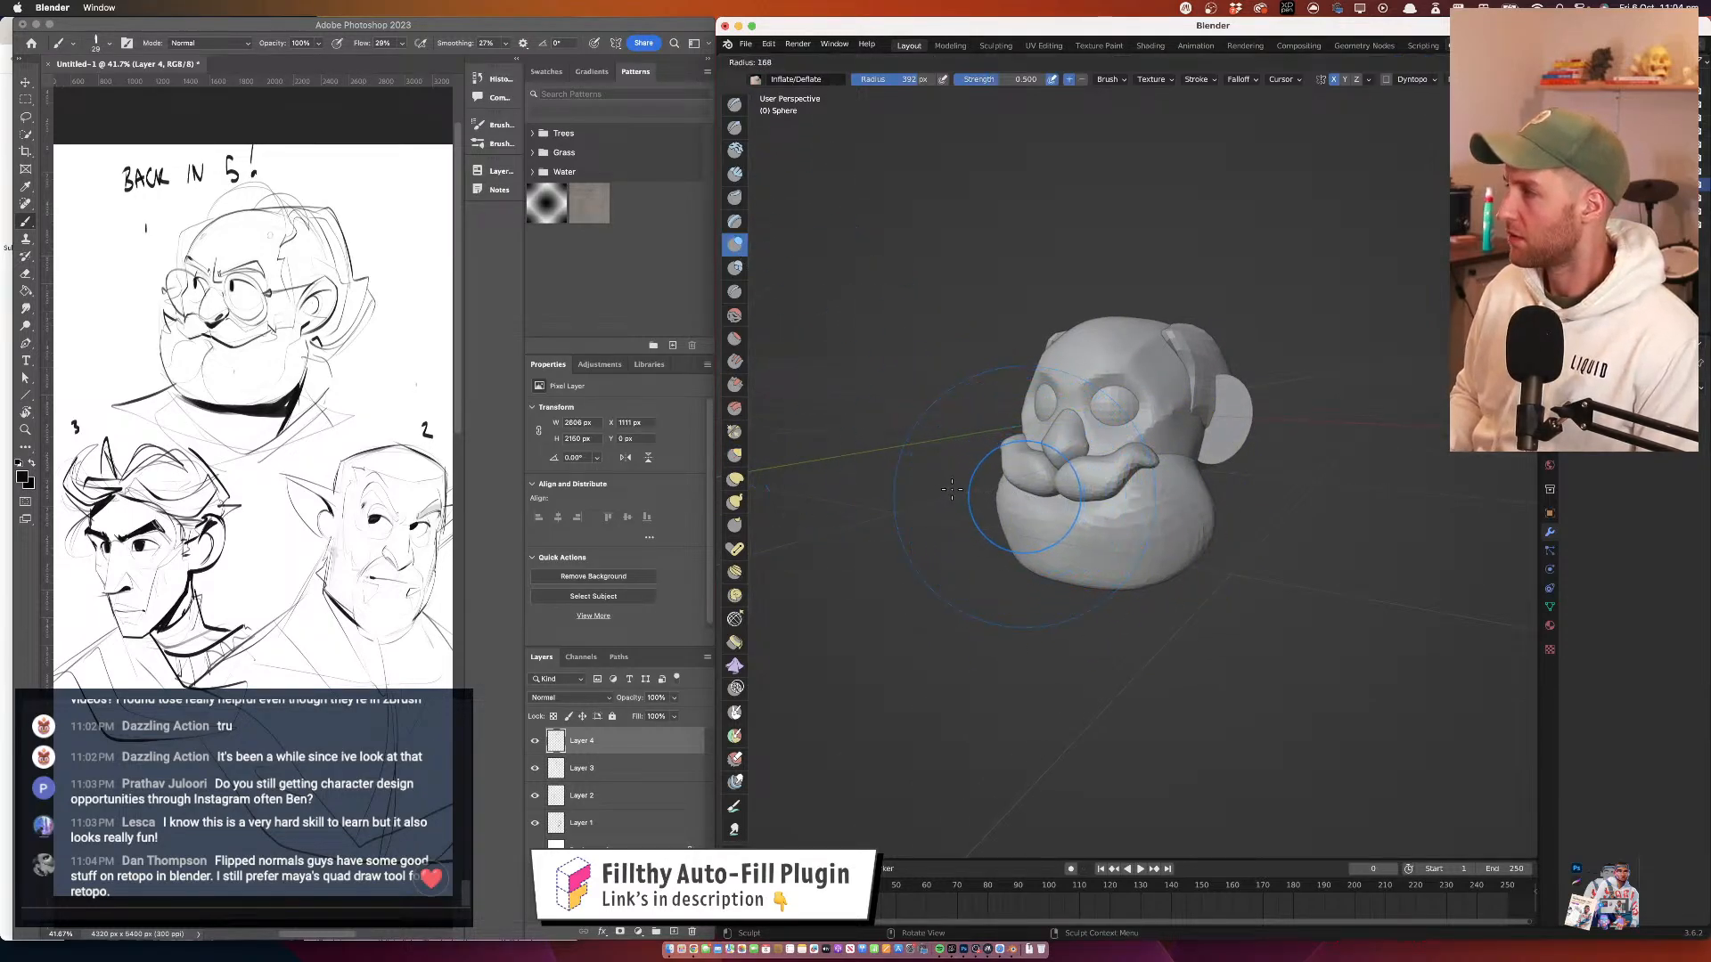
pyautogui.click(953, 489)
pyautogui.keyDown('alt'); pyautogui.keyDown('shift'); pyautogui.moveTo(1016, 516); pyautogui.dragTo(954, 420); pyautogui.keyUp('shift'); pyautogui.keyUp('alt')
pyautogui.moveTo(954, 420)
pyautogui.keyDown('alt'); pyautogui.mouseDown()
pyautogui.moveTo(964, 379)
pyautogui.moveTo(1005, 423)
pyautogui.mouseUp(); pyautogui.keyUp('alt')
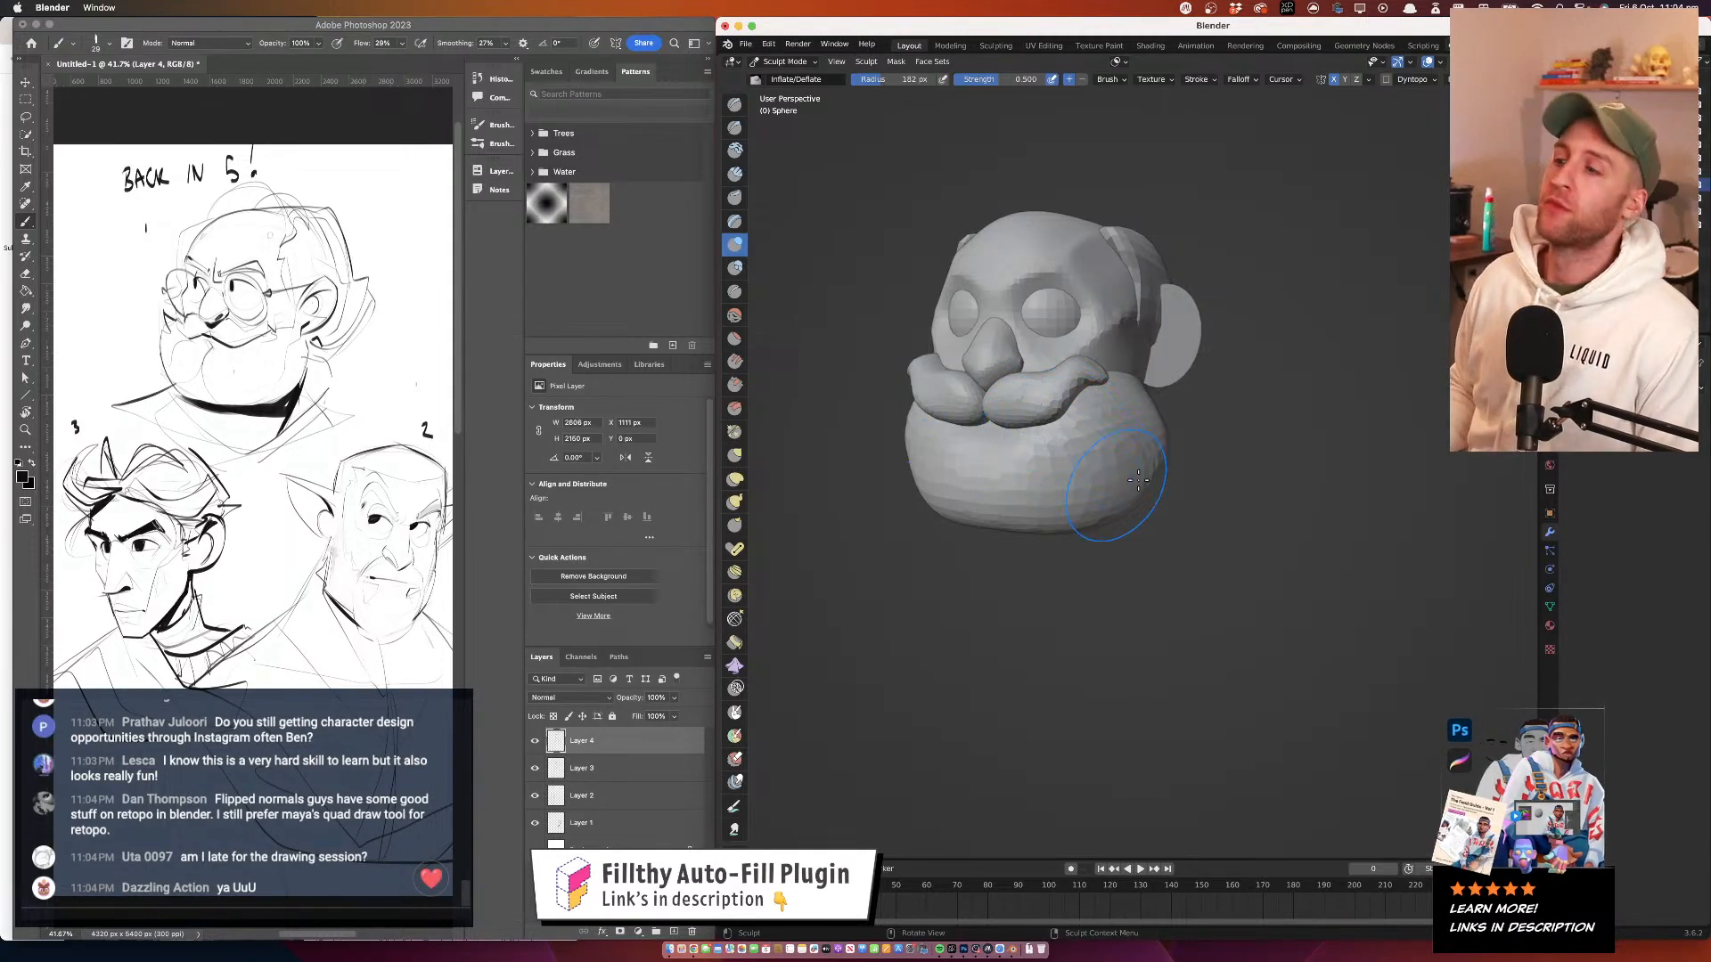
pyautogui.moveTo(1156, 481)
pyautogui.mouseDown()
pyautogui.moveTo(1111, 484)
pyautogui.moveTo(1108, 387)
pyautogui.moveTo(777, 533)
pyautogui.mouseUp()
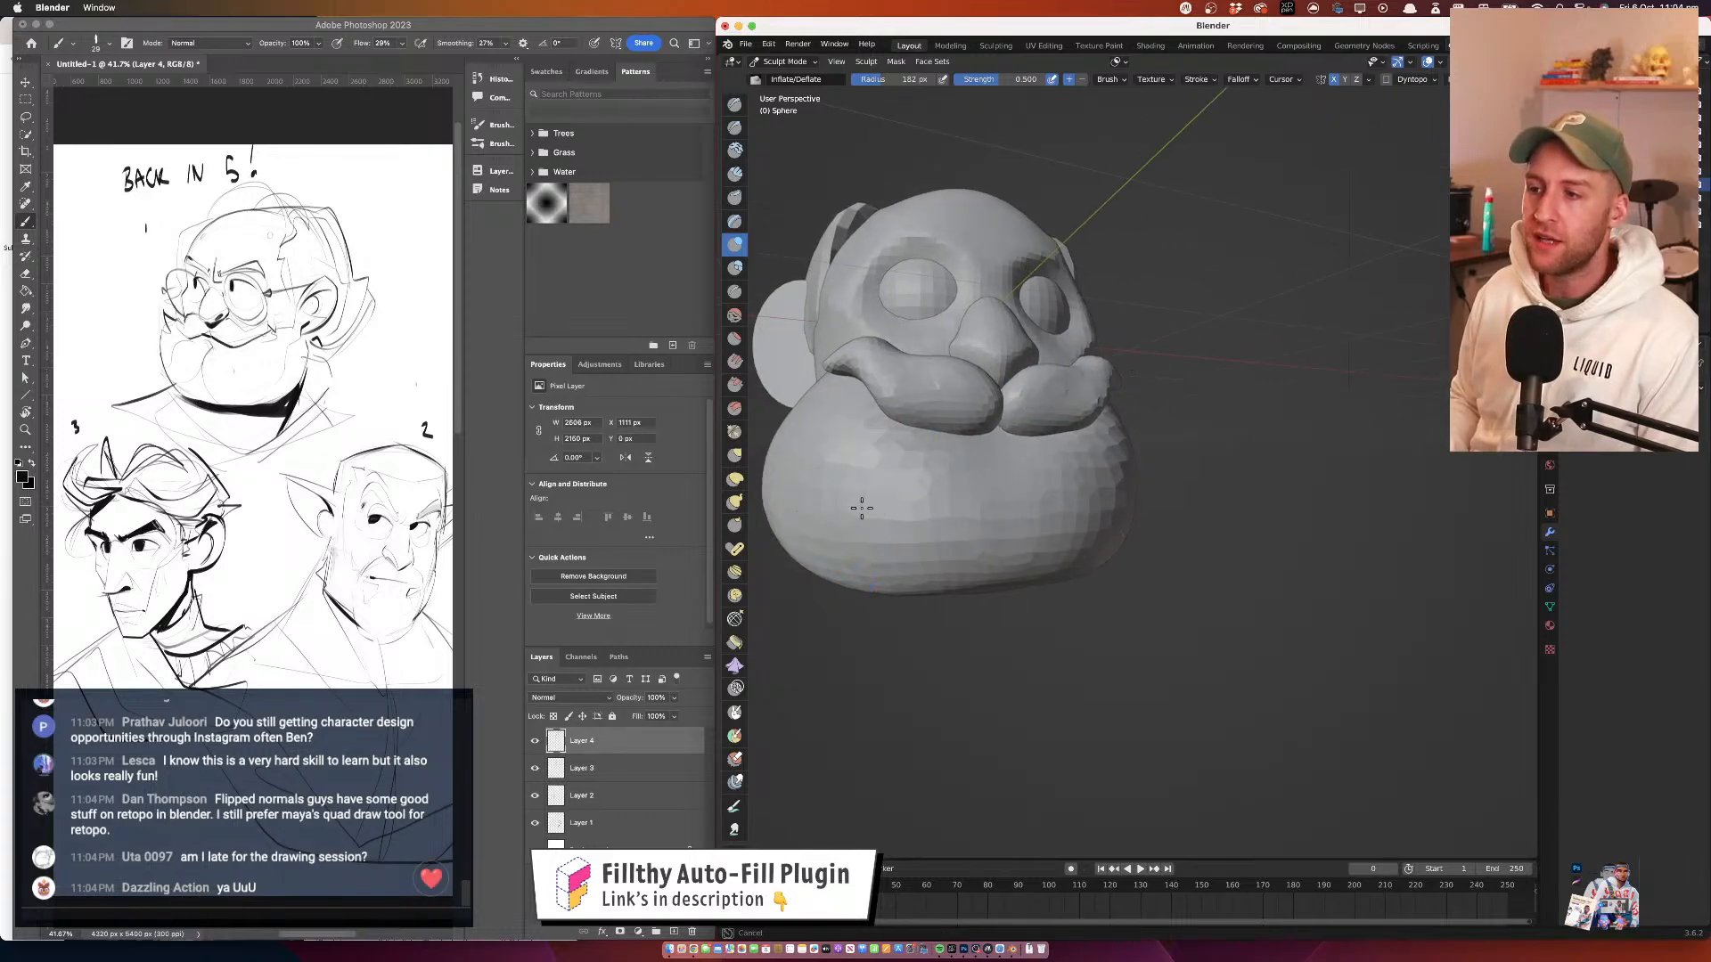
pyautogui.moveTo(1132, 386)
pyautogui.mouseDown()
pyautogui.moveTo(1038, 392)
pyautogui.moveTo(1114, 462)
pyautogui.moveTo(945, 446)
pyautogui.mouseUp()
pyautogui.moveTo(960, 383); pyautogui.dragTo(874, 328)
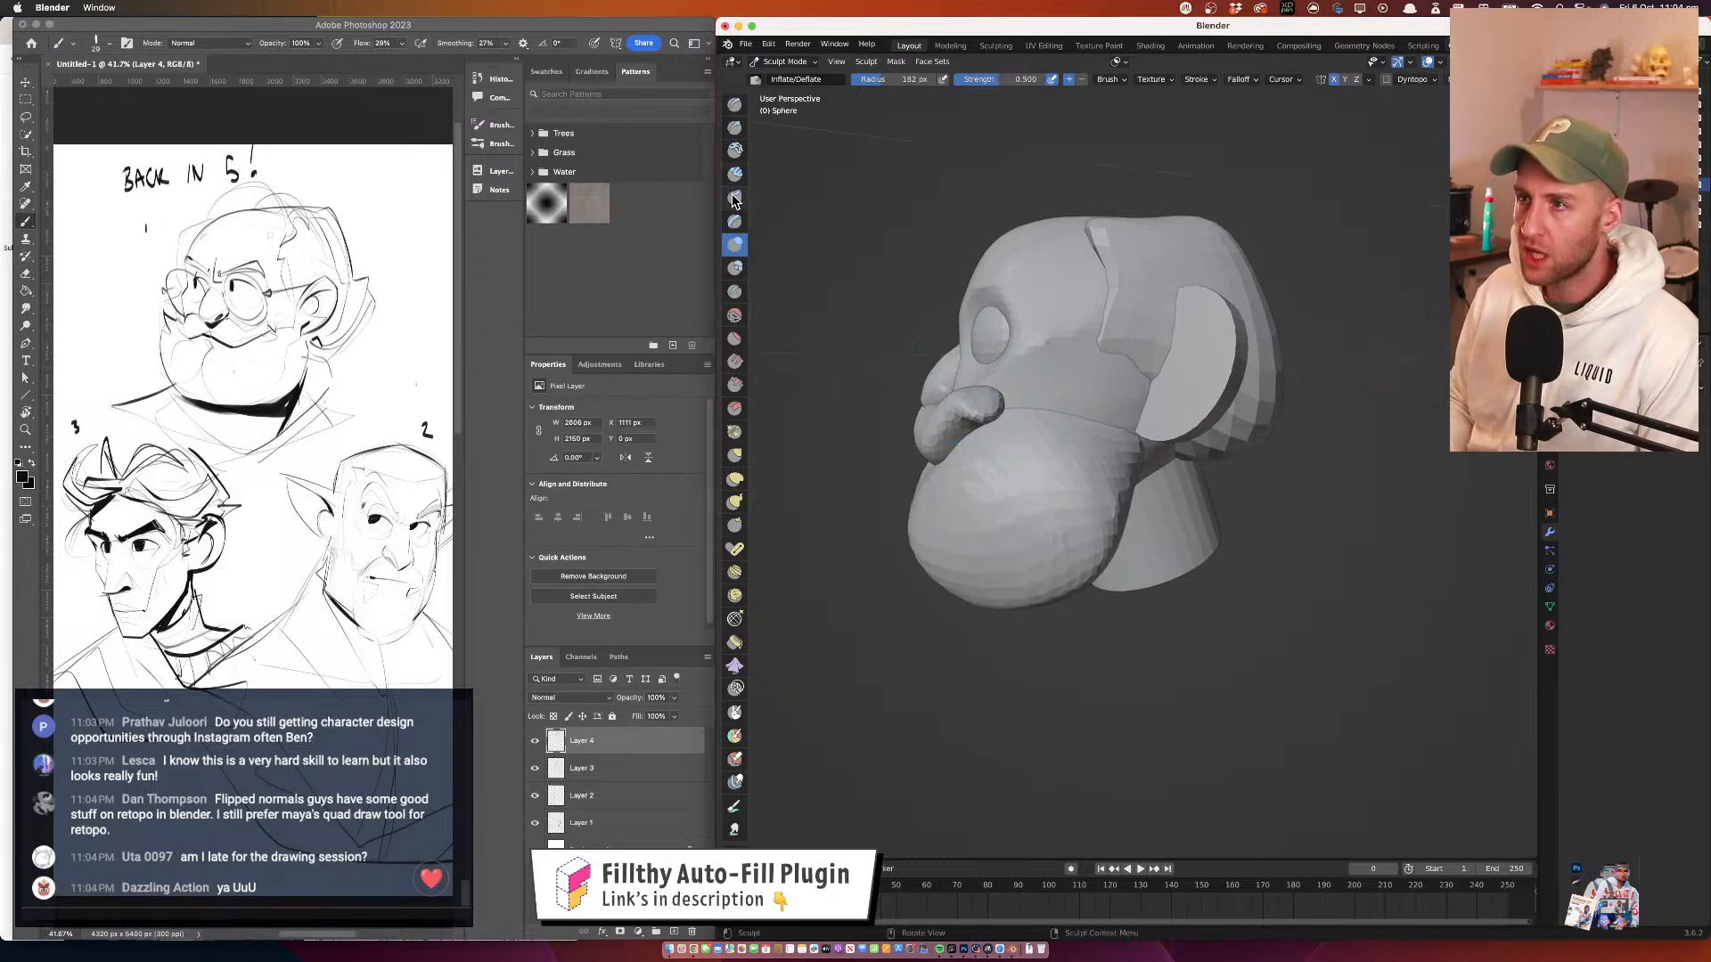
# Pull the beard's upper back corners up toward the ears as sideburns using the Grab brush at 182 px radius
pyautogui.click(735, 457)
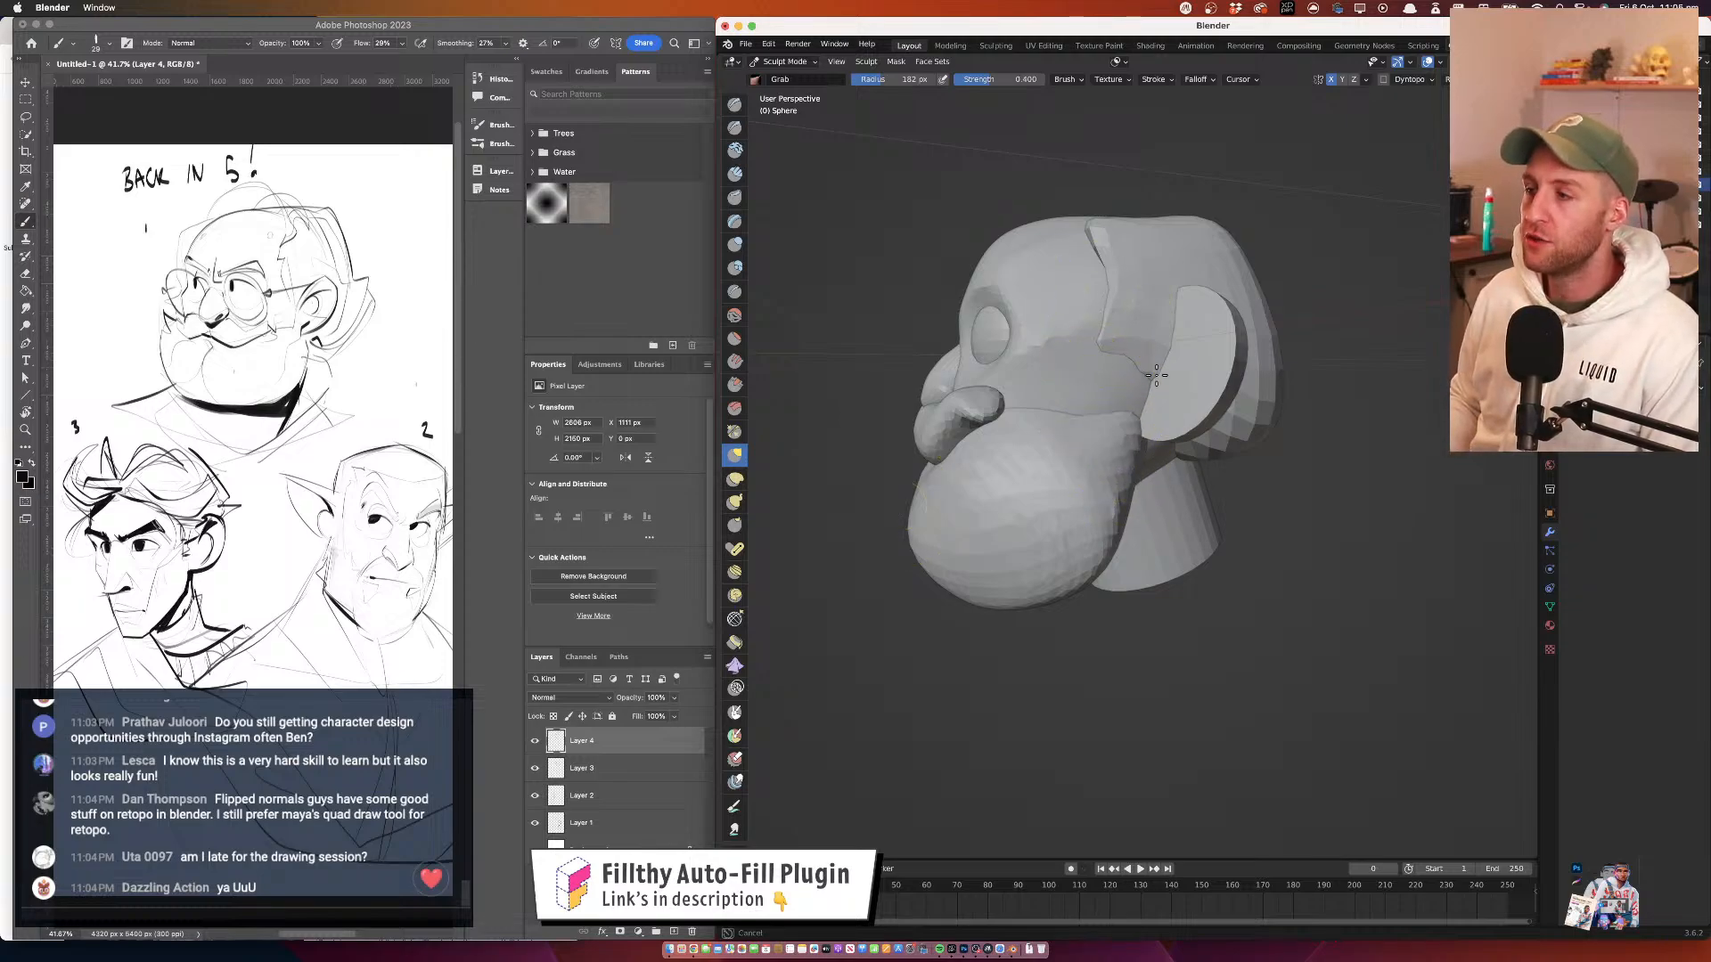
pyautogui.moveTo(1158, 375)
pyautogui.mouseDown()
pyautogui.moveTo(1084, 422)
pyautogui.moveTo(1125, 420)
pyautogui.moveTo(1146, 382)
pyautogui.moveTo(1072, 482)
pyautogui.mouseUp()
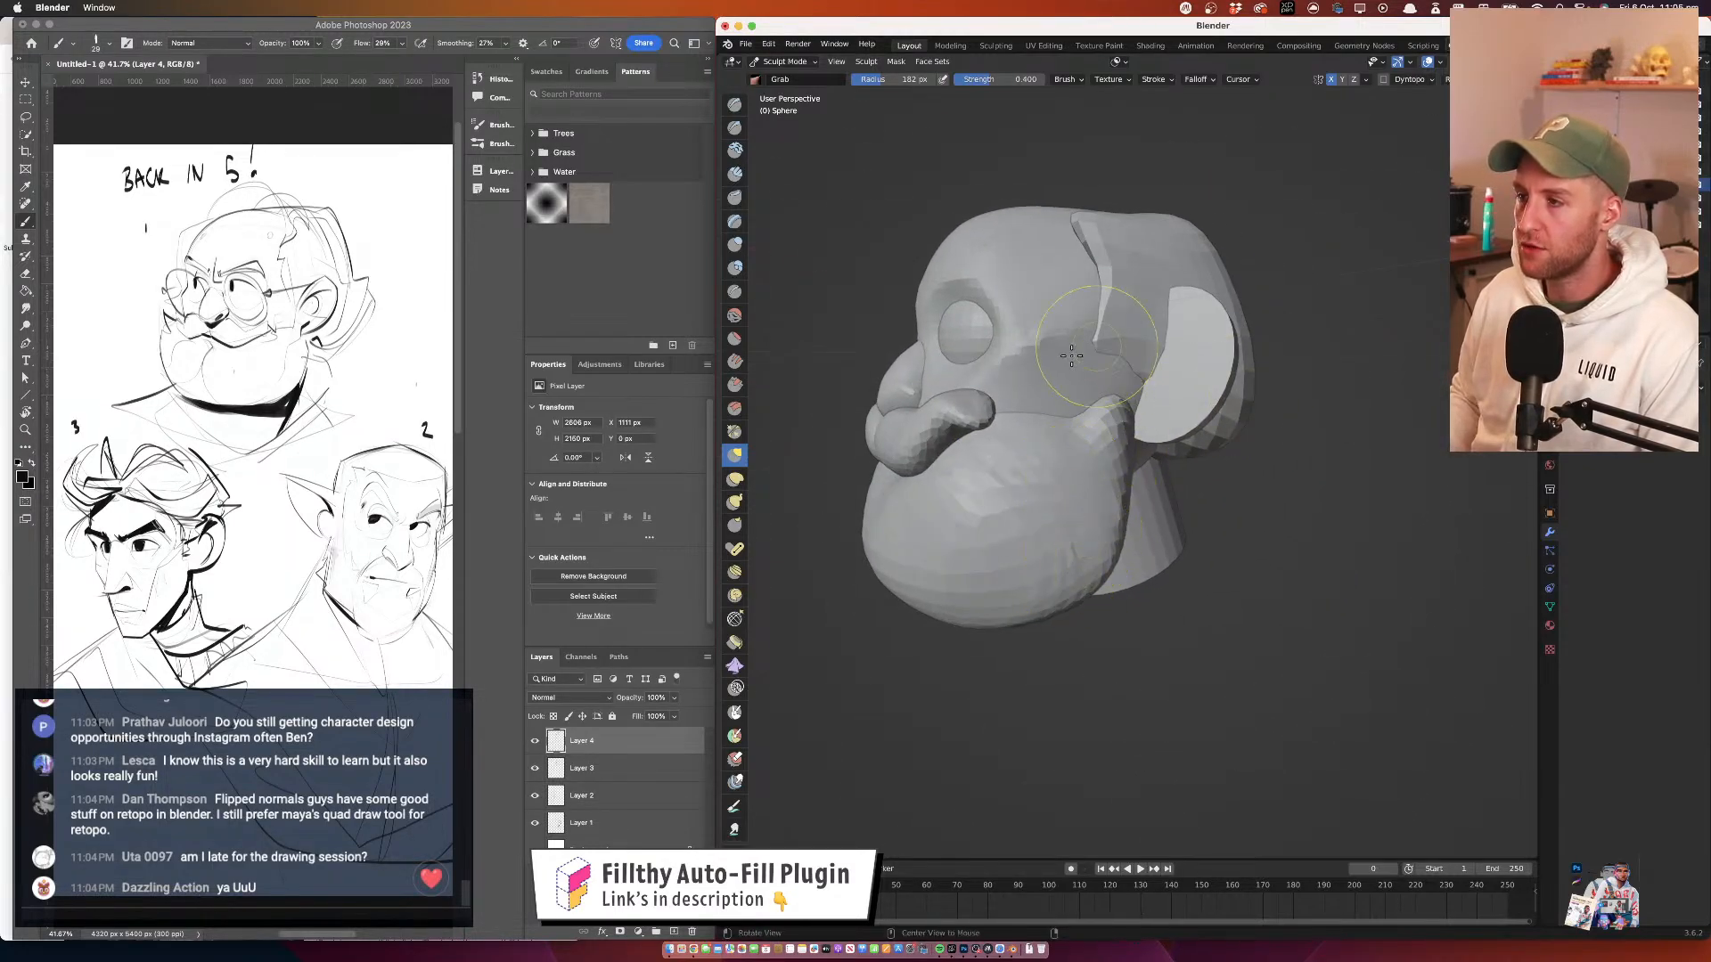
pyautogui.moveTo(1072, 356)
pyautogui.mouseDown()
pyautogui.moveTo(1145, 463)
pyautogui.moveTo(1093, 474)
pyautogui.moveTo(972, 551)
pyautogui.mouseUp()
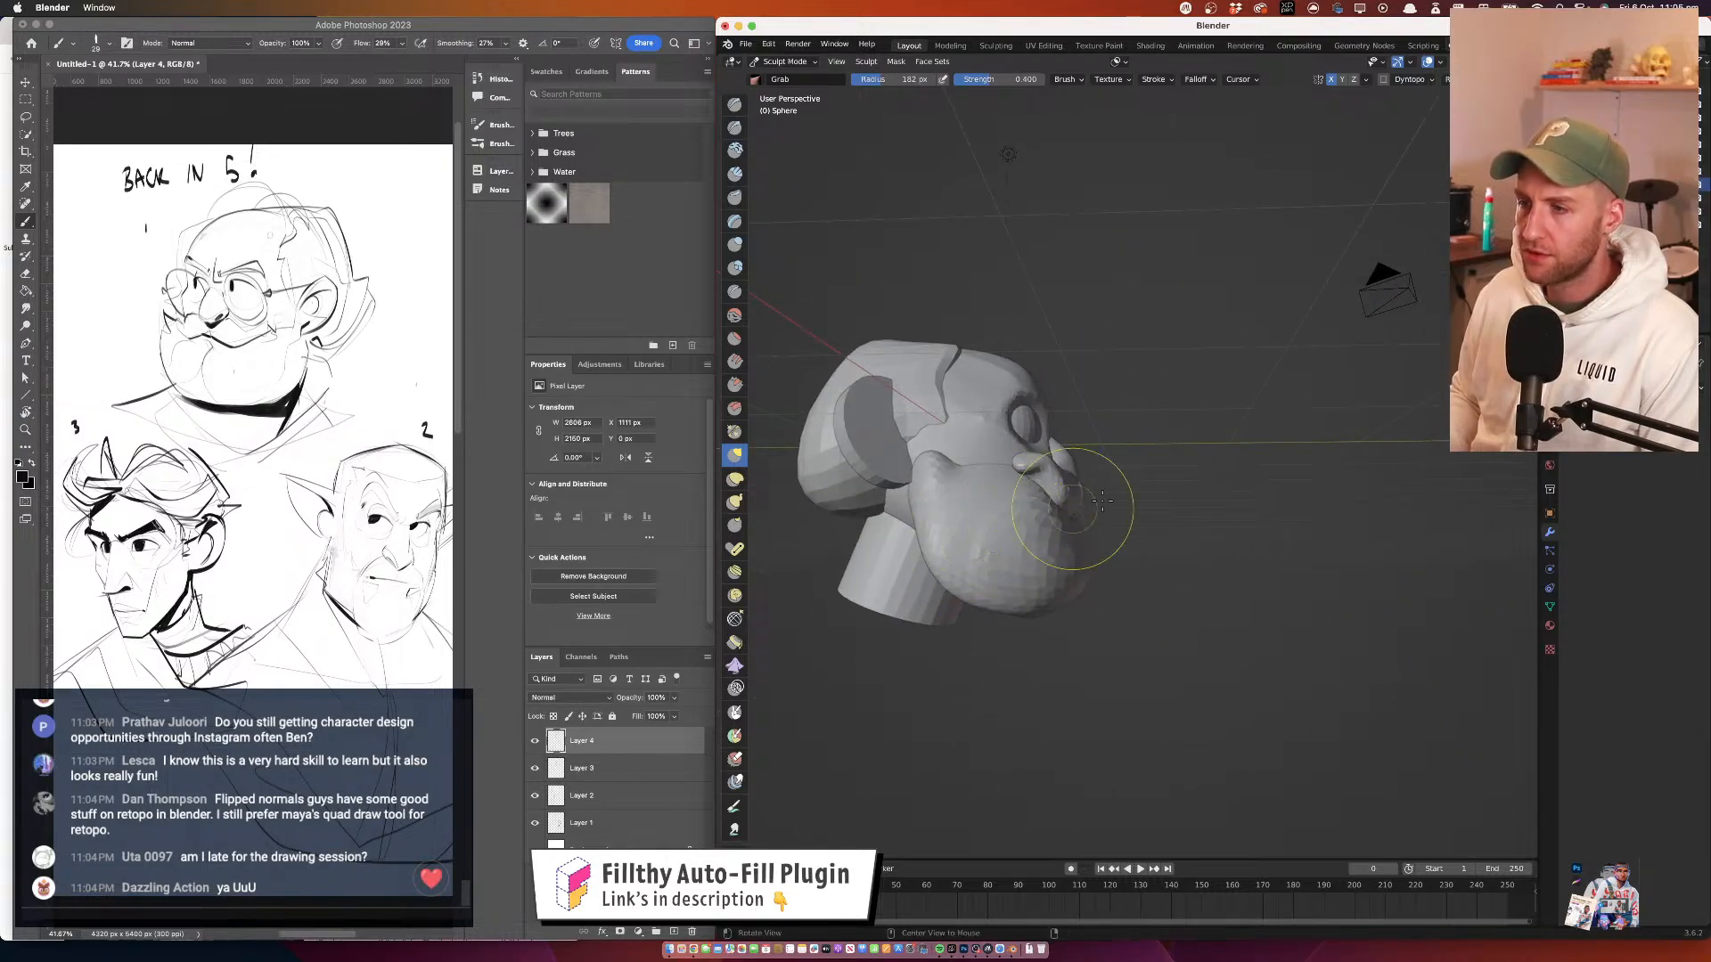
pyautogui.moveTo(1102, 501)
pyautogui.mouseDown()
pyautogui.moveTo(980, 462)
pyautogui.moveTo(989, 501)
pyautogui.moveTo(947, 496)
pyautogui.mouseUp()
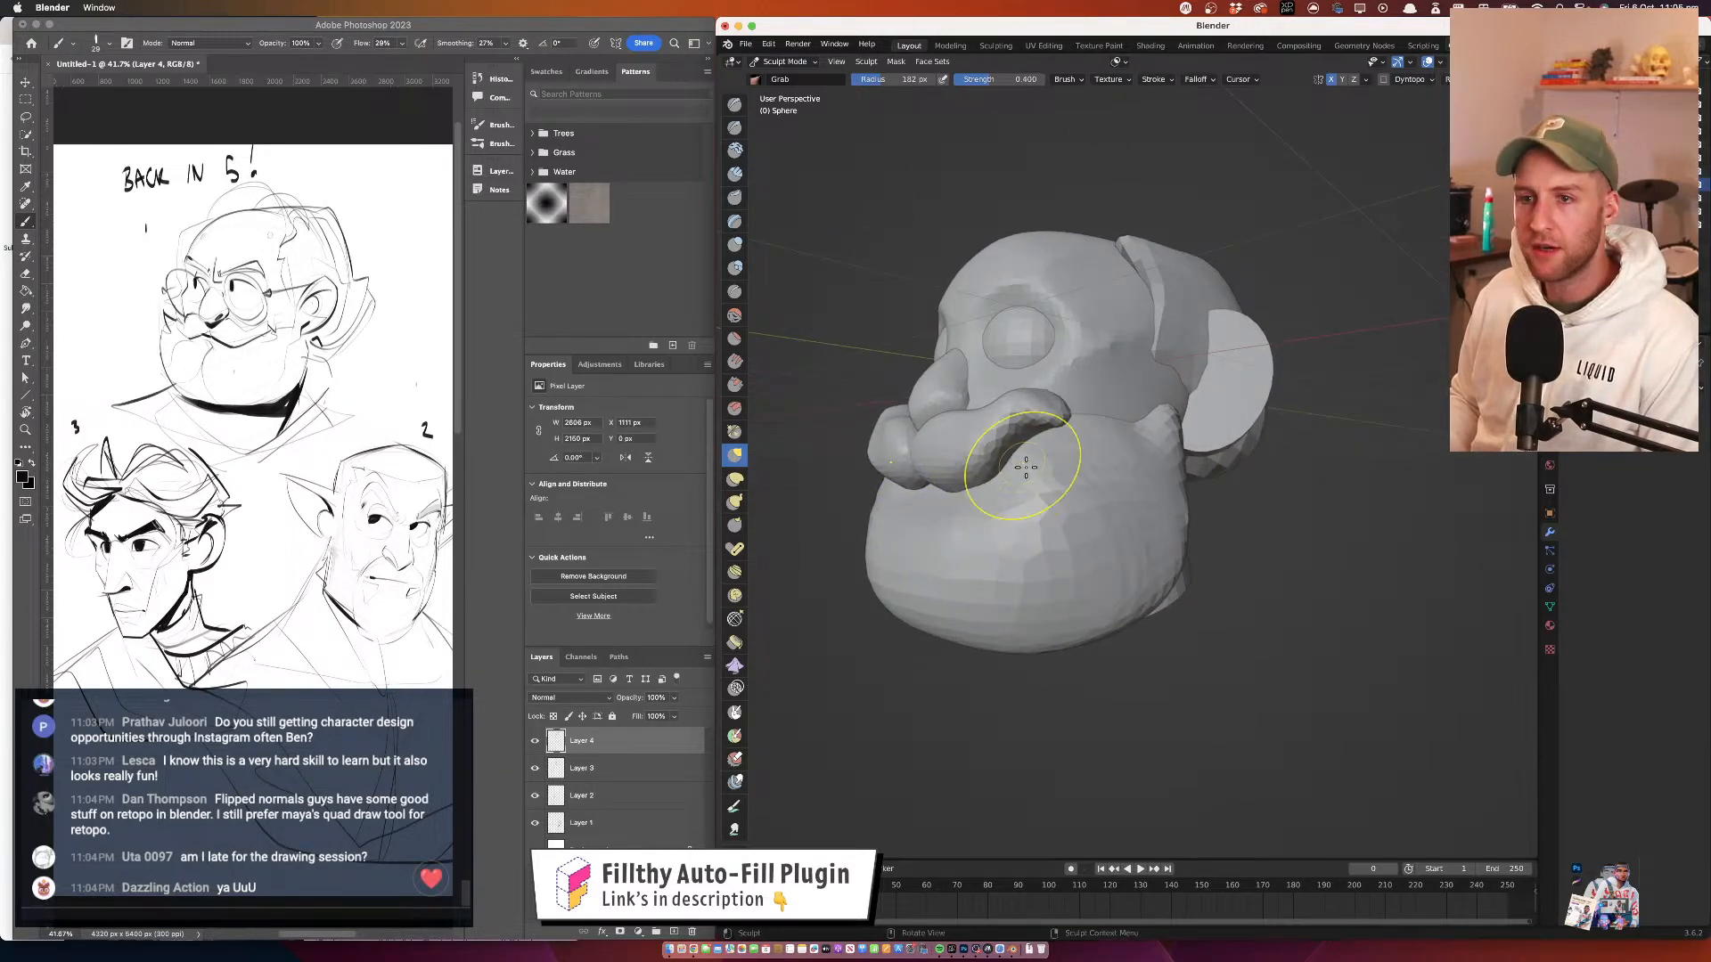
pyautogui.moveTo(1108, 424); pyautogui.dragTo(1132, 444)
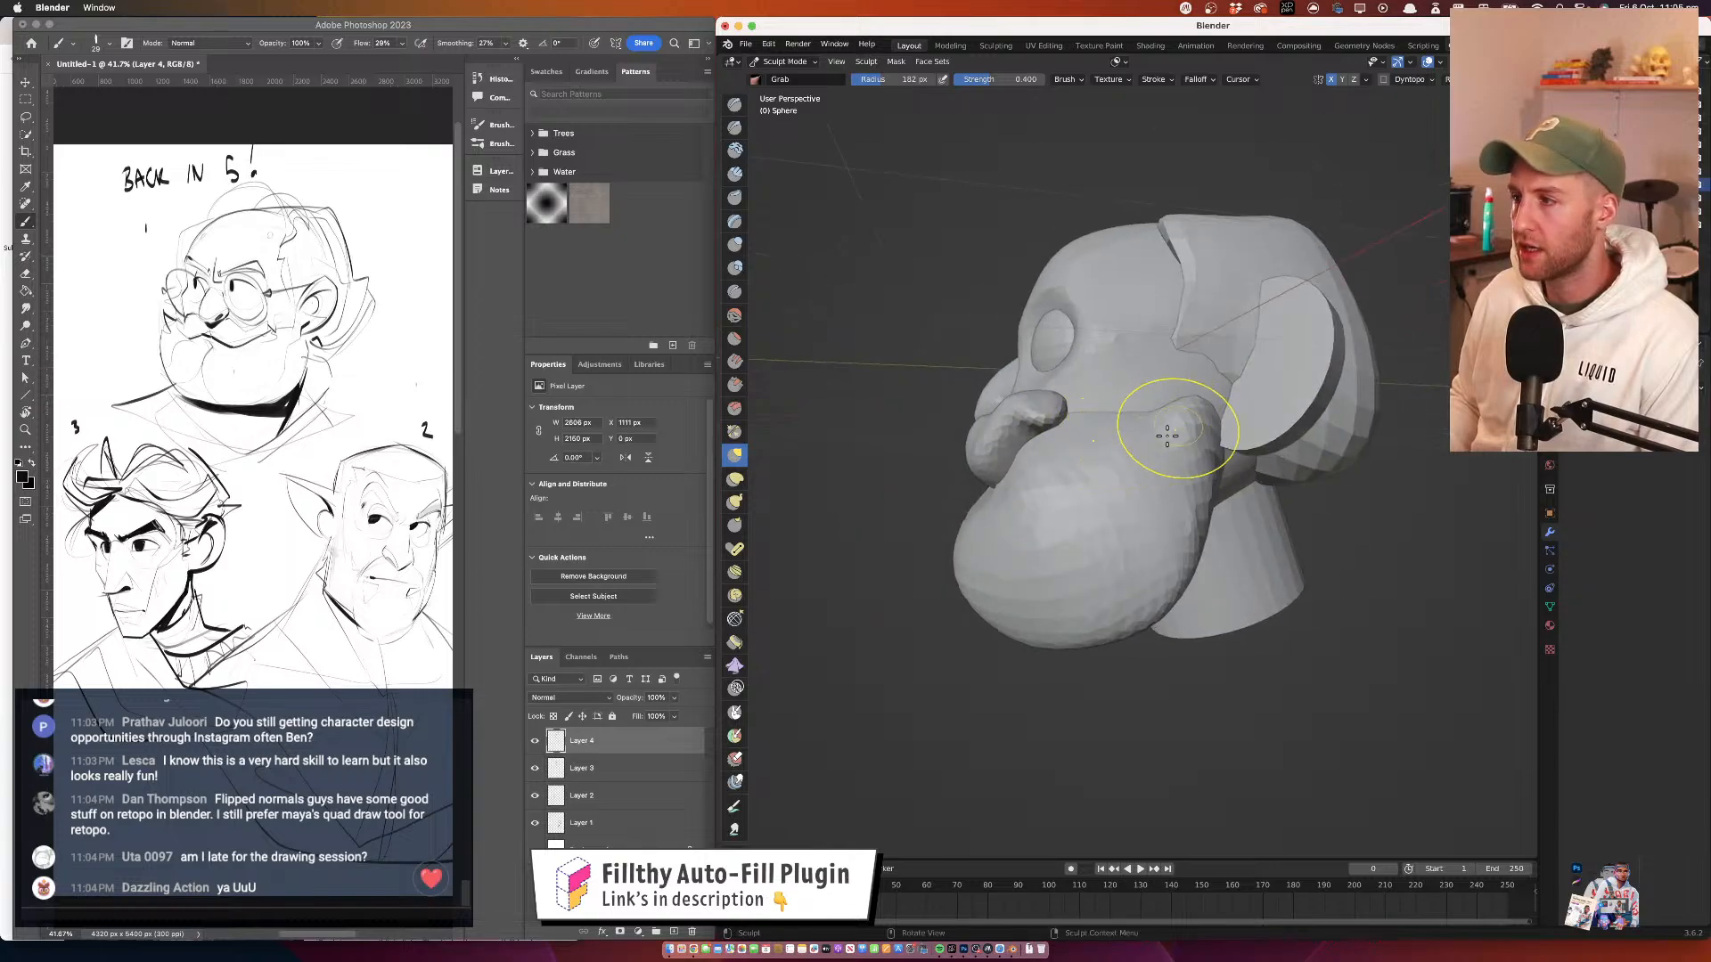
pyautogui.moveTo(1280, 415); pyautogui.dragTo(1154, 473)
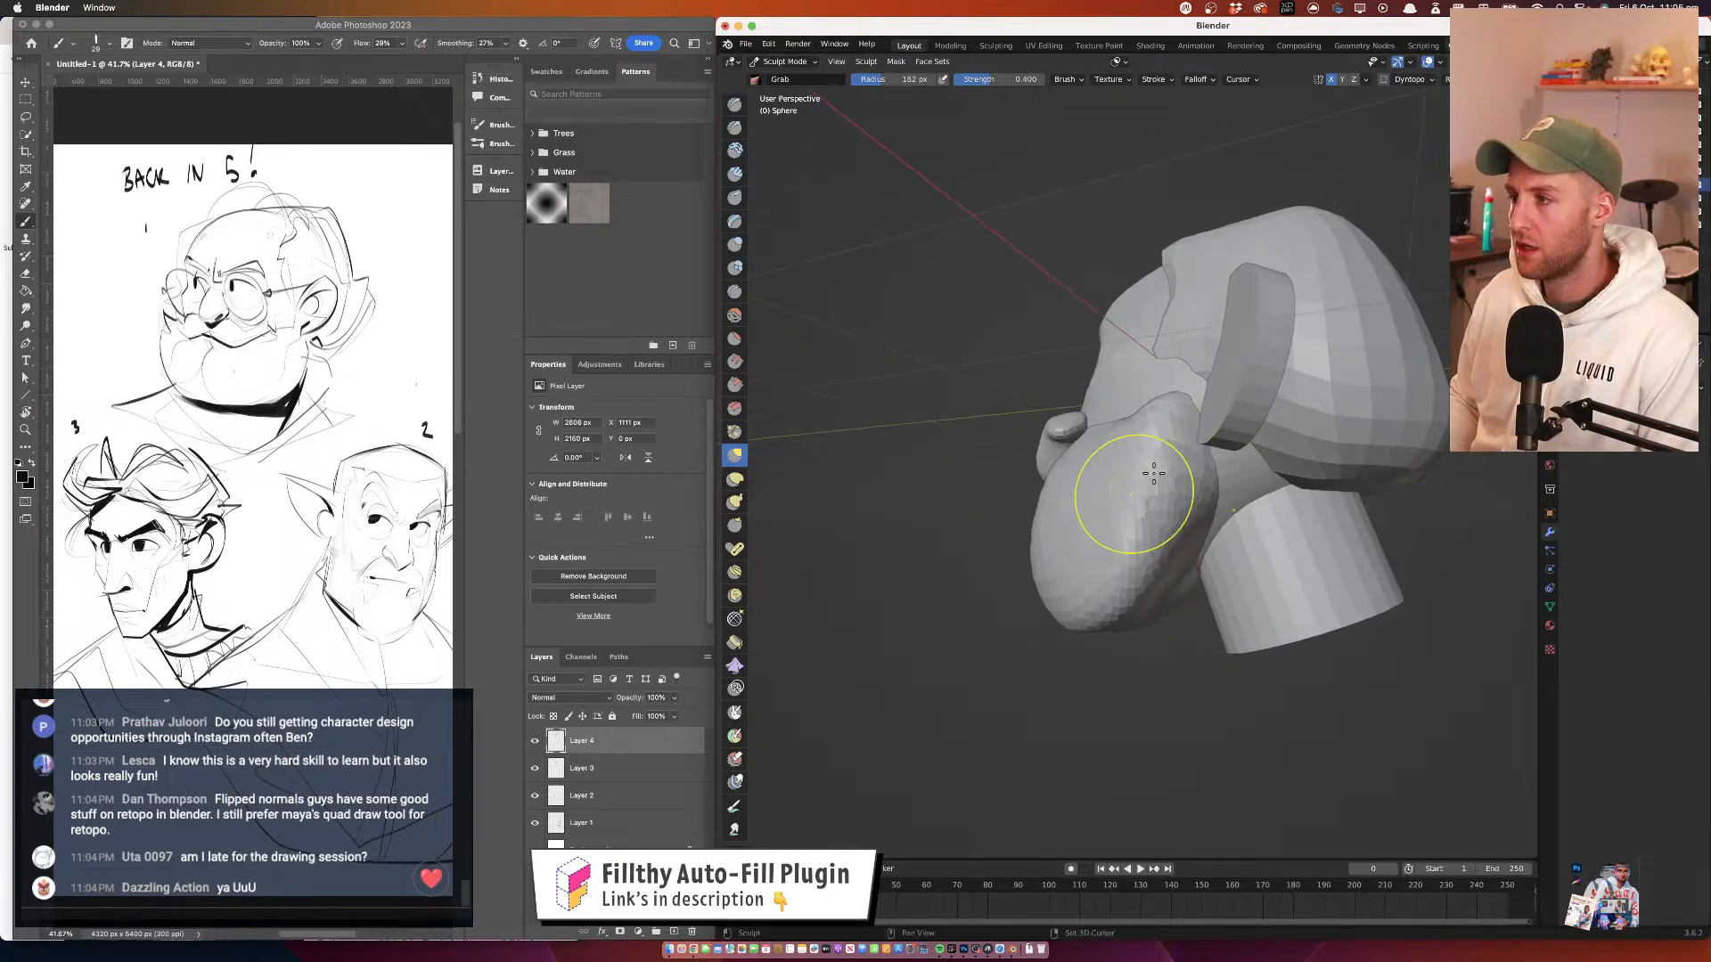
pyautogui.moveTo(1112, 537)
pyautogui.mouseDown()
pyautogui.moveTo(1191, 382)
pyautogui.moveTo(1214, 496)
pyautogui.moveTo(1188, 603)
pyautogui.moveTo(1135, 389)
pyautogui.mouseUp()
# Reshape the back and side contours of the beard beneath the ears with the Grab brush at 284 px radius
pyautogui.click(1198, 550)
pyautogui.moveTo(1196, 554)
pyautogui.mouseDown()
pyautogui.moveTo(1193, 599)
pyautogui.moveTo(1233, 529)
pyautogui.moveTo(1190, 450)
pyautogui.moveTo(1168, 428)
pyautogui.moveTo(1166, 462)
pyautogui.moveTo(1133, 453)
pyautogui.mouseUp()
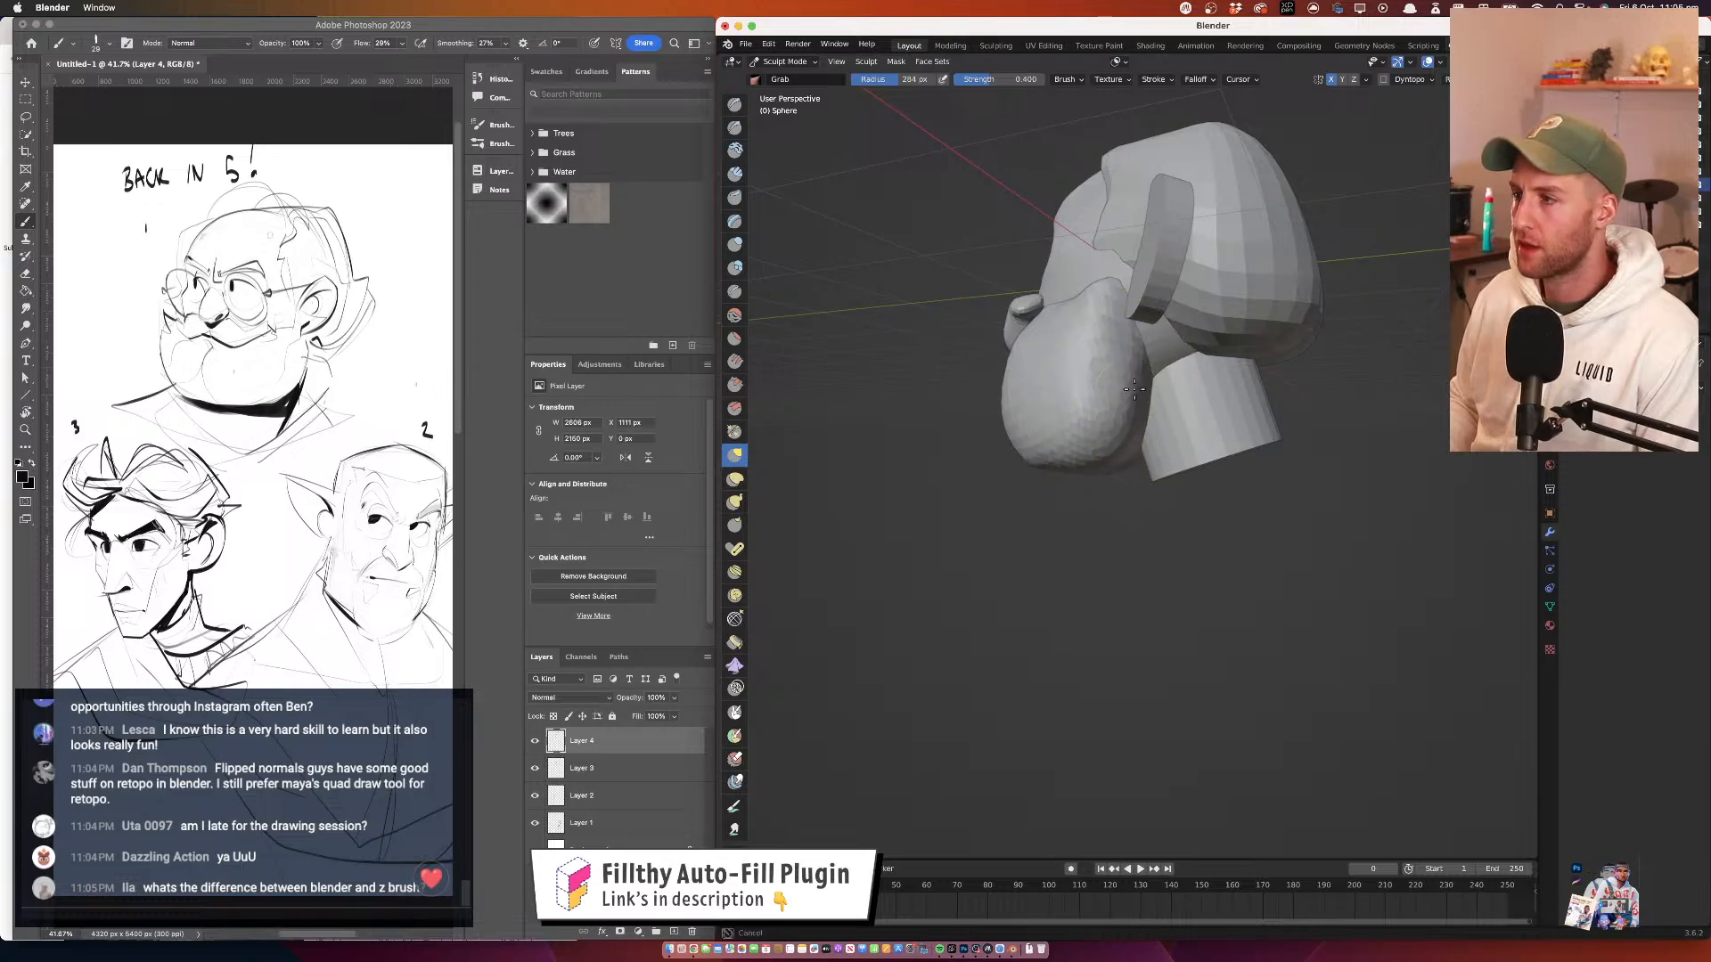
pyautogui.moveTo(1135, 390)
pyautogui.mouseDown()
pyautogui.moveTo(1050, 403)
pyautogui.moveTo(1214, 366)
pyautogui.mouseUp()
pyautogui.moveTo(971, 493); pyautogui.dragTo(970, 509)
pyautogui.moveTo(1010, 426)
pyautogui.mouseDown()
pyautogui.moveTo(1084, 337)
pyautogui.moveTo(1053, 392)
pyautogui.moveTo(1032, 385)
pyautogui.moveTo(1111, 356)
pyautogui.mouseUp()
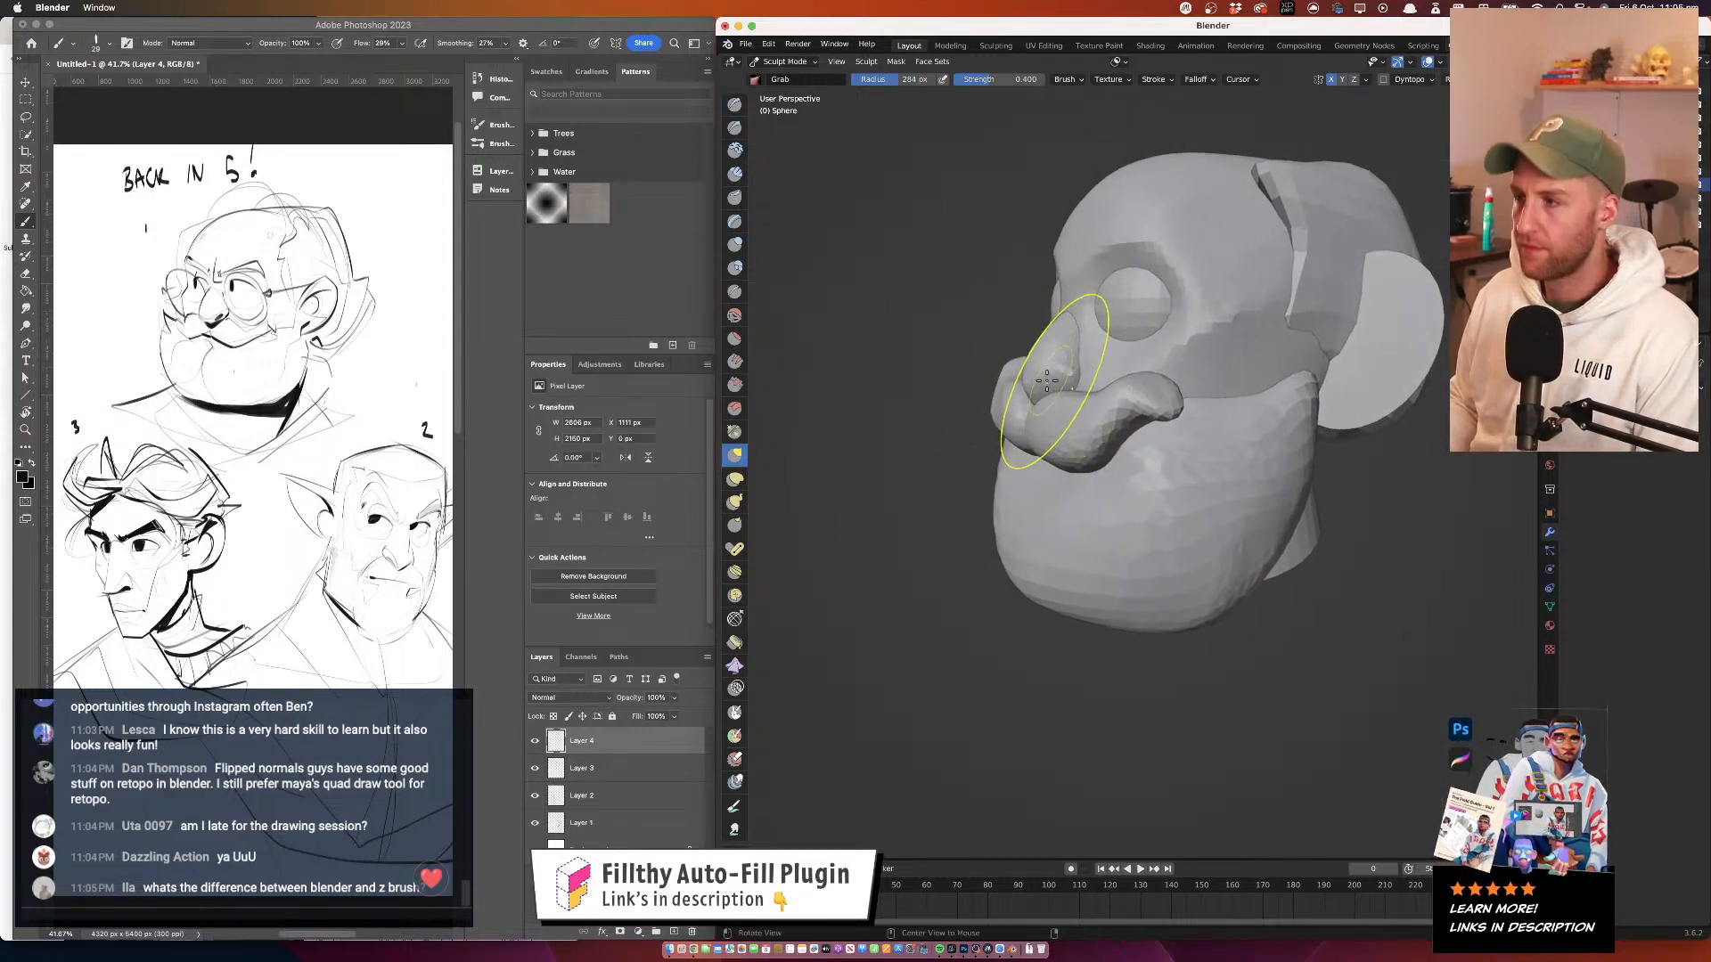
# Make the nose the active sculpt object and adjust its tip and nostrils, reducing the Grab brush radius from 182 to 64 px
pyautogui.hotkey('alt', 'q')
pyautogui.press('f')
pyautogui.click(1089, 376)
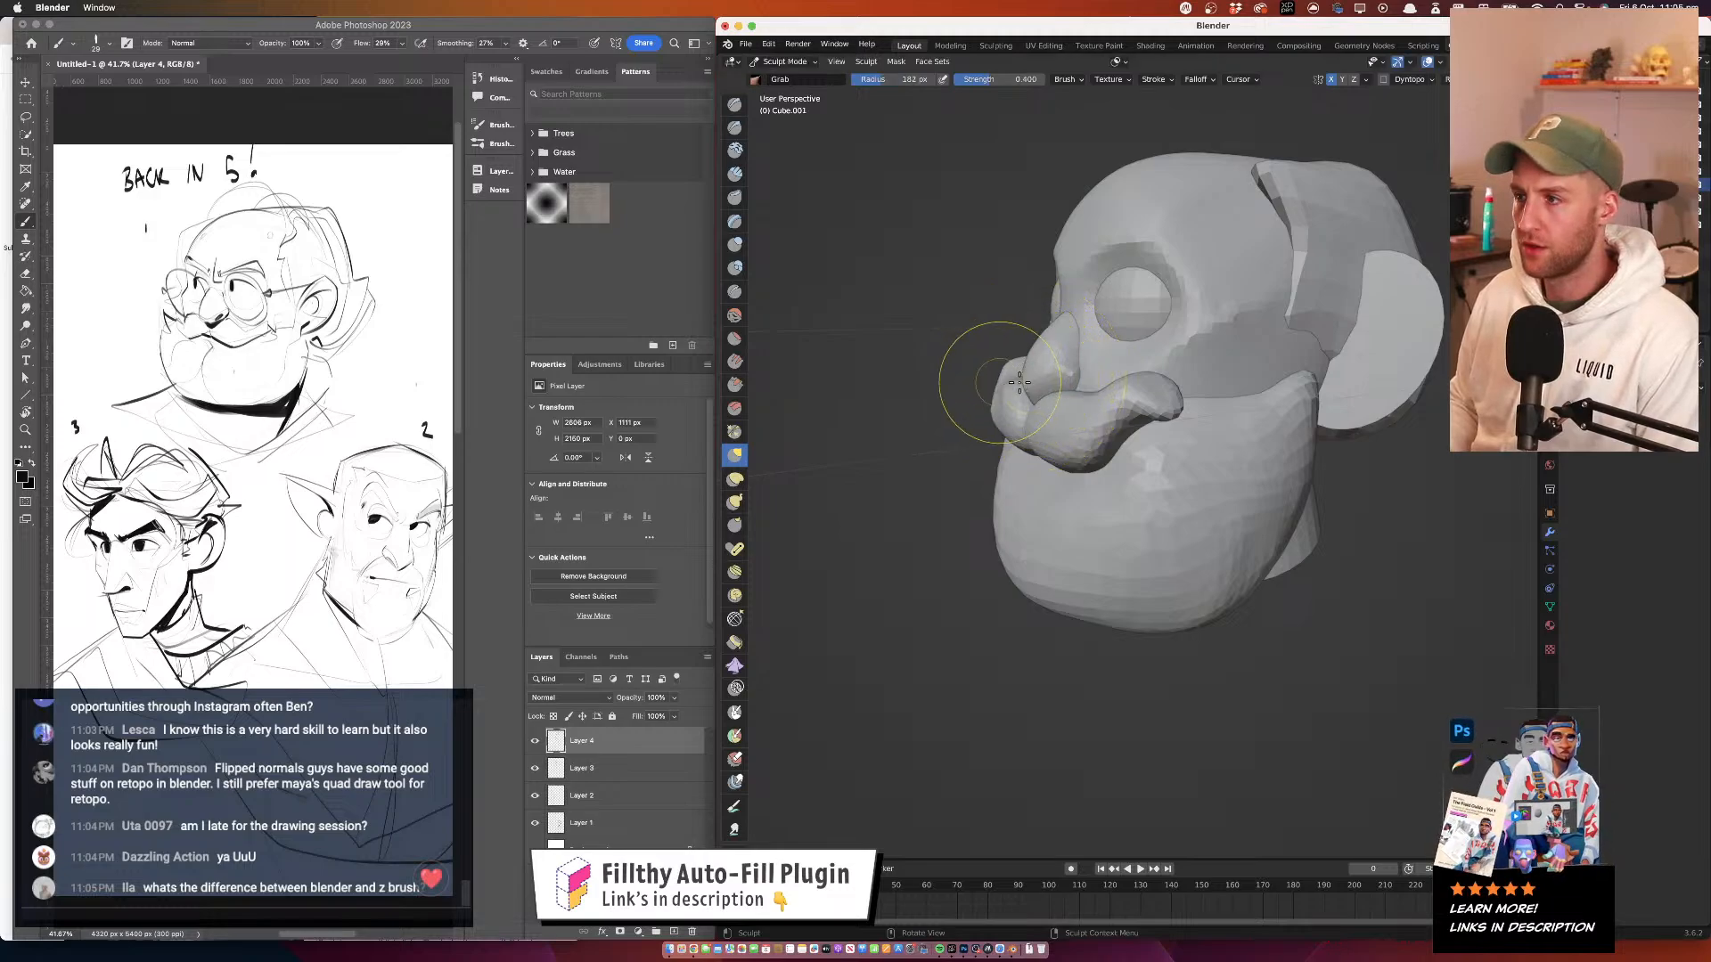
pyautogui.moveTo(1025, 381)
pyautogui.mouseDown()
pyautogui.moveTo(1043, 399)
pyautogui.moveTo(1008, 395)
pyautogui.moveTo(1043, 380)
pyautogui.mouseUp()
pyautogui.moveTo(1043, 381)
pyautogui.mouseDown()
pyautogui.moveTo(997, 368)
pyautogui.moveTo(1017, 372)
pyautogui.mouseUp()
pyautogui.press('f')
pyautogui.click(999, 366)
pyautogui.moveTo(1033, 390); pyautogui.dragTo(1030, 388)
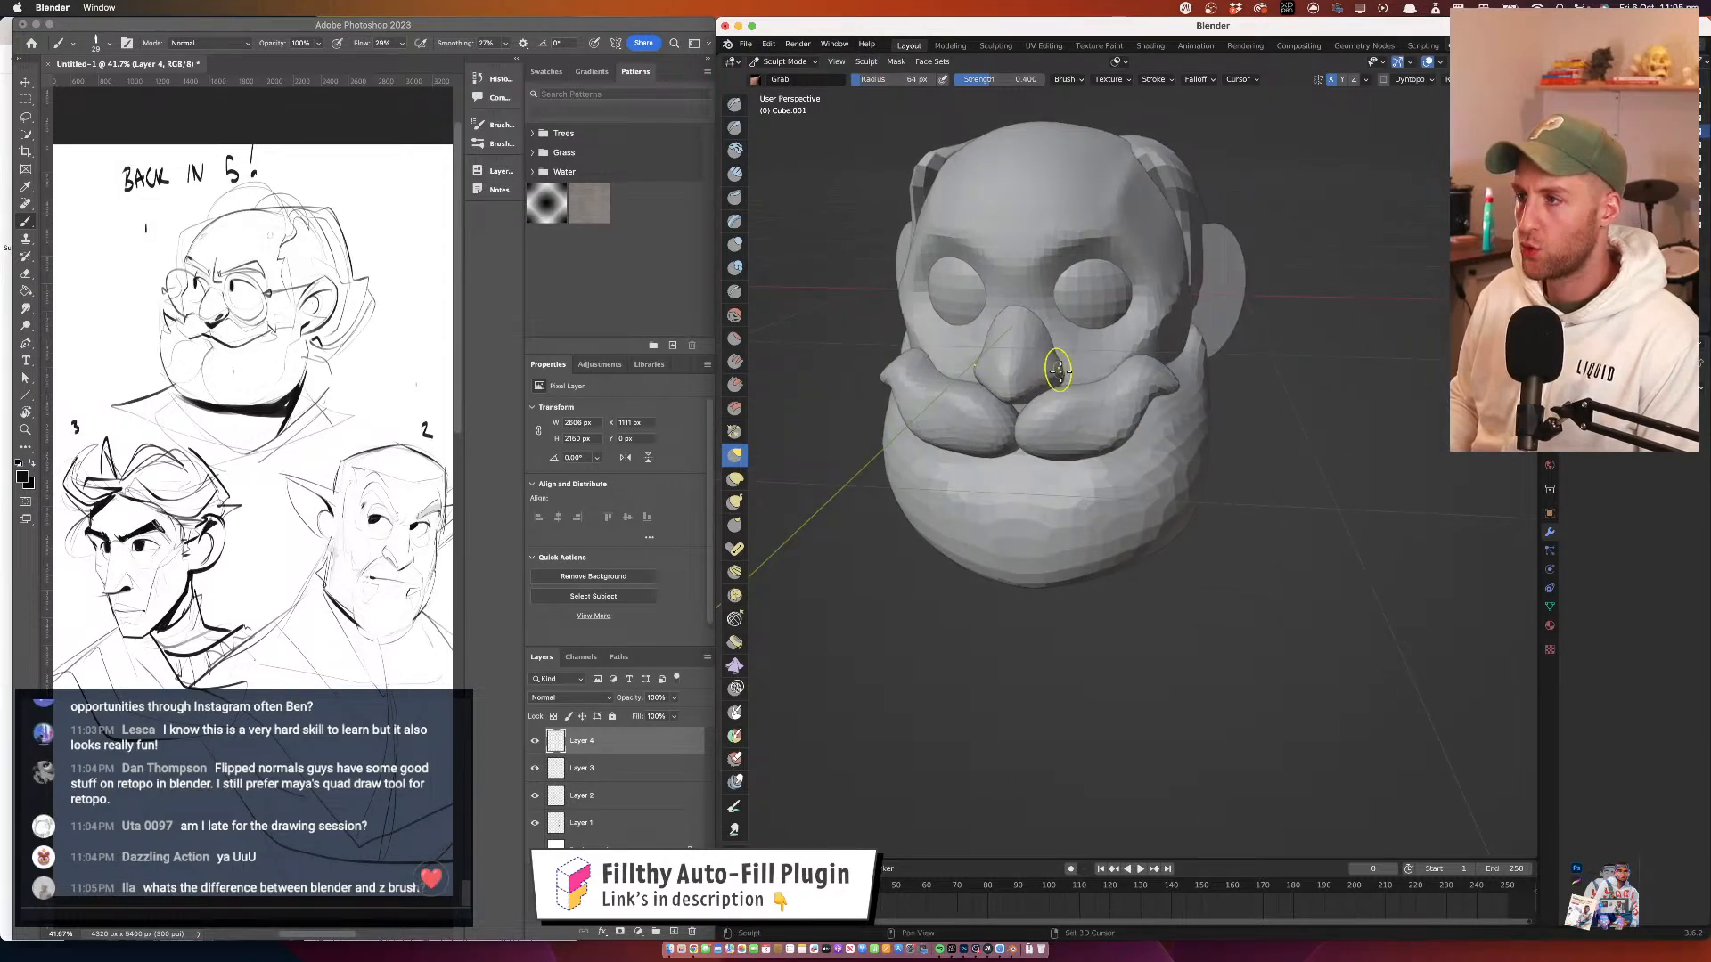
# Refine the nose's sides and lower contour from several angles, enlarging the Grab brush radius to 134 px
pyautogui.moveTo(1127, 341); pyautogui.dragTo(1013, 395)
pyautogui.moveTo(1029, 370)
pyautogui.keyDown('alt'); pyautogui.mouseDown()
pyautogui.moveTo(1117, 341)
pyautogui.moveTo(995, 352)
pyautogui.moveTo(1038, 385)
pyautogui.mouseUp(); pyautogui.keyUp('alt')
pyautogui.press('f')
pyautogui.click(1002, 369)
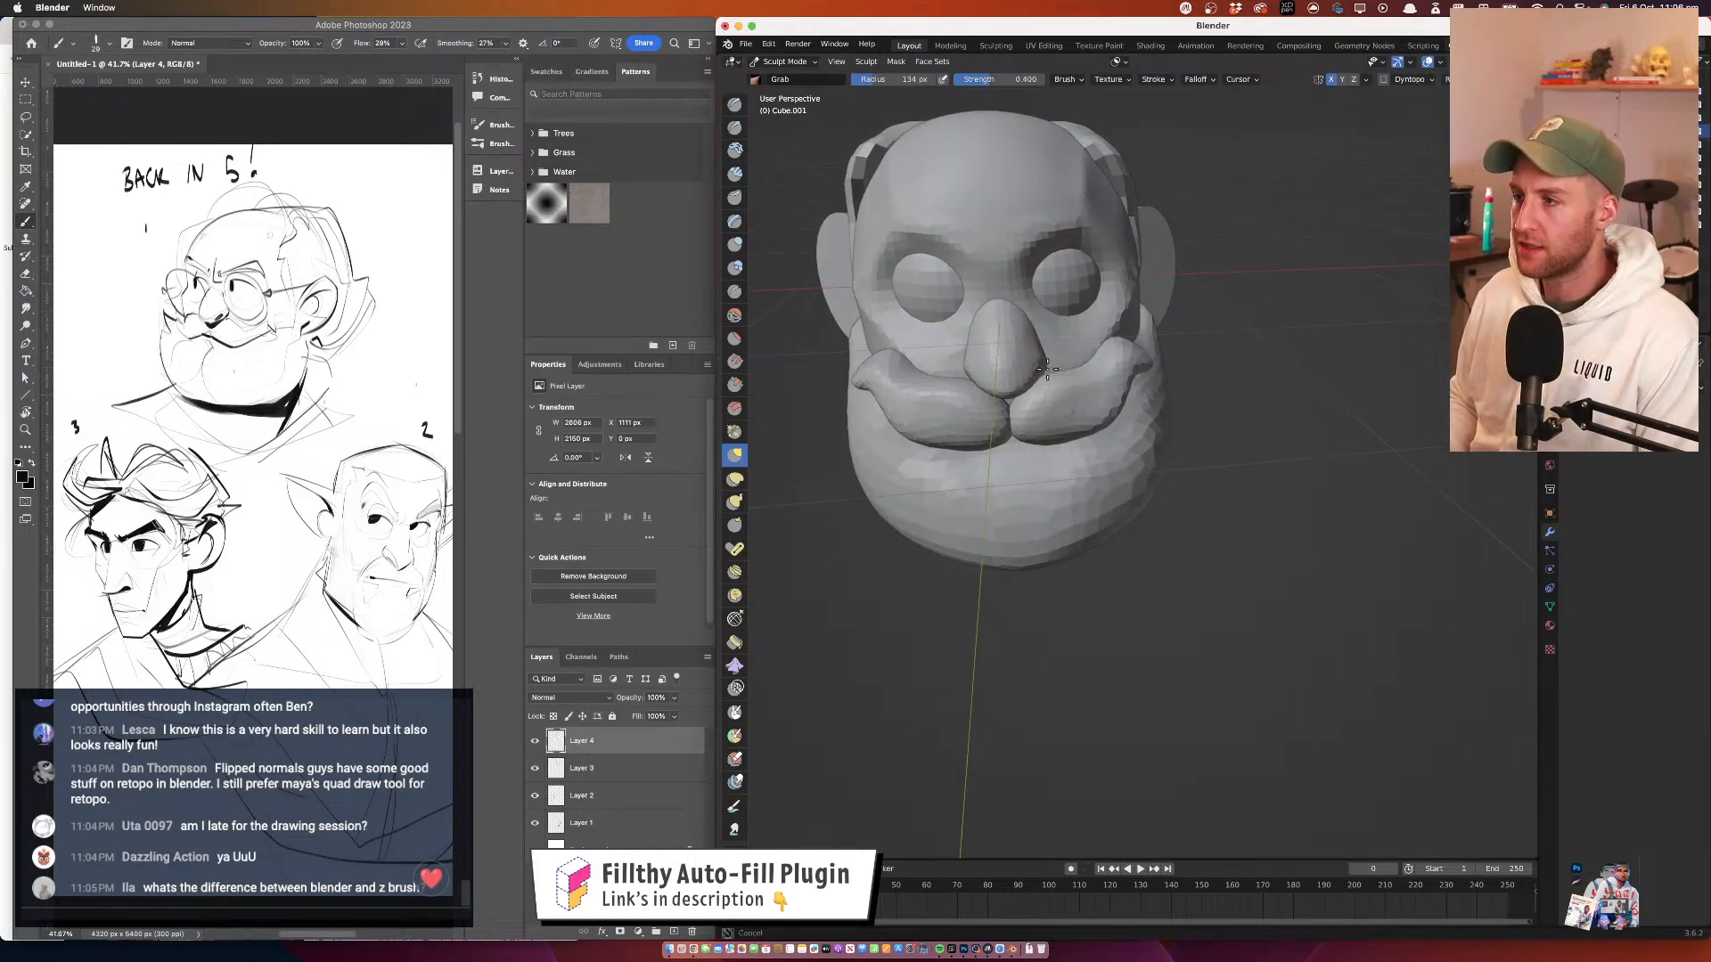
pyautogui.moveTo(1053, 357)
pyautogui.keyDown('alt'); pyautogui.mouseDown()
pyautogui.moveTo(993, 369)
pyautogui.moveTo(1107, 386)
pyautogui.moveTo(1150, 329)
pyautogui.moveTo(1195, 336)
pyautogui.moveTo(1118, 343)
pyautogui.mouseUp(); pyautogui.keyUp('alt')
pyautogui.moveTo(1007, 374)
pyautogui.keyDown('alt'); pyautogui.mouseDown()
pyautogui.moveTo(1103, 380)
pyautogui.moveTo(990, 389)
pyautogui.mouseUp(); pyautogui.keyUp('alt')
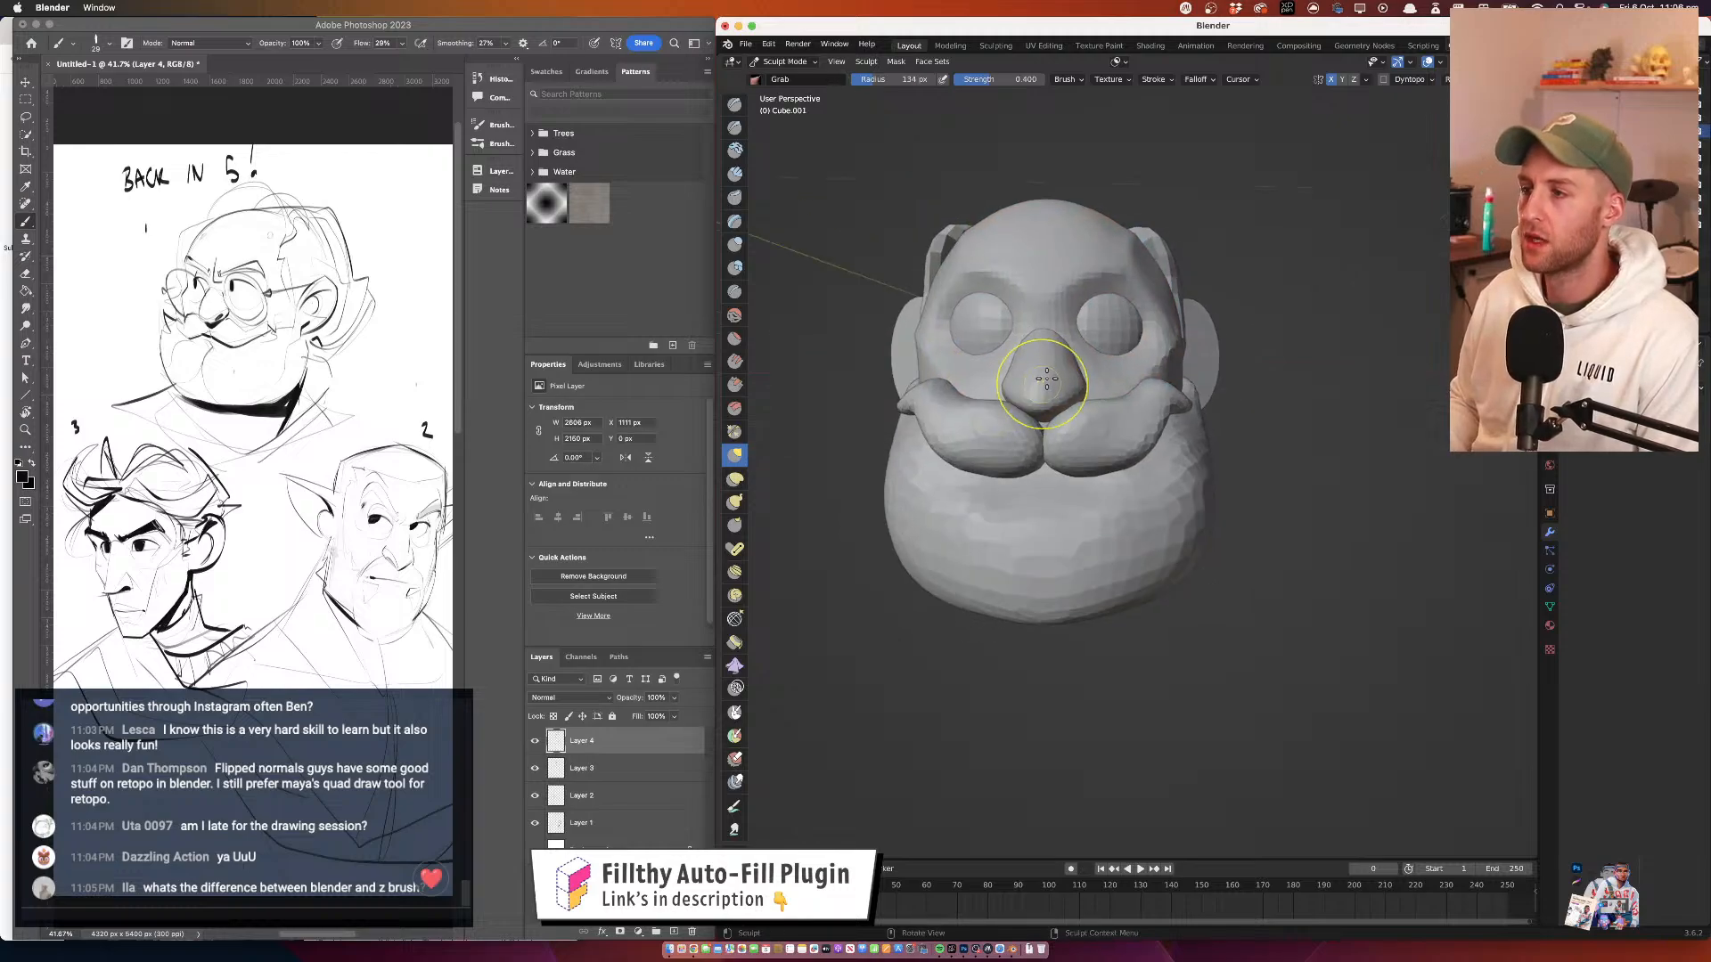
# Set a new voxel size for remeshing the nose
pyautogui.scroll(2, 1043, 385)
pyautogui.hotkey('shift', 'r')
pyautogui.click(1080, 340)
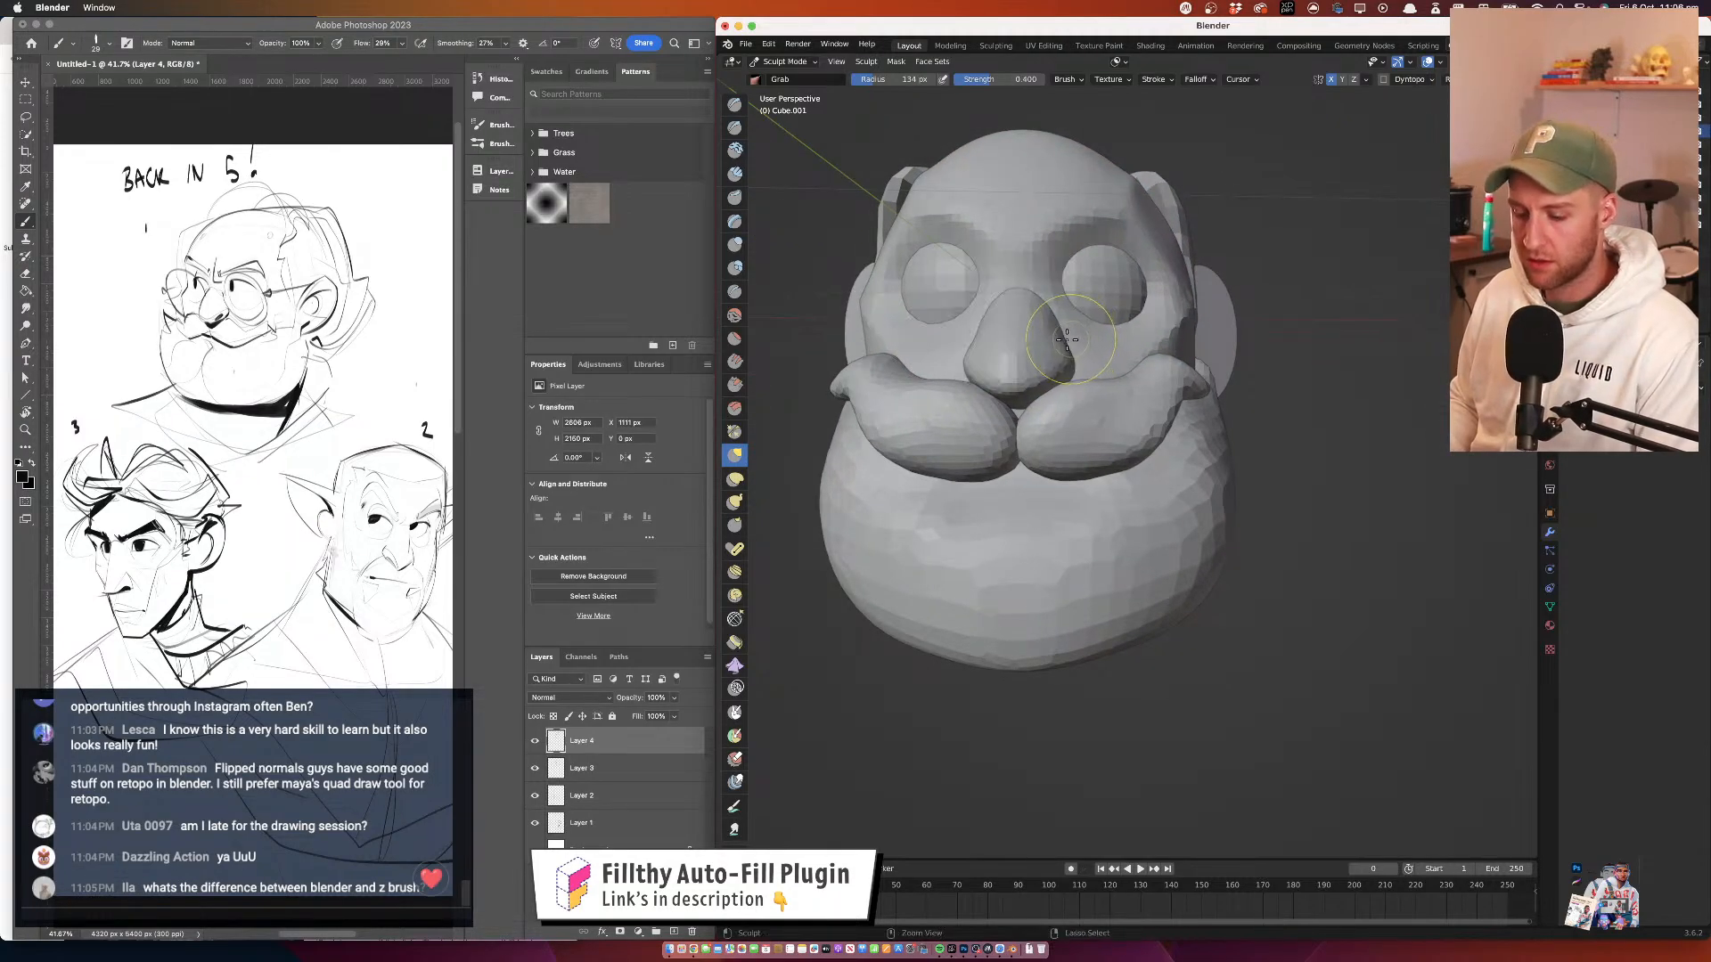
# Switch to the Scrape/Peaks brush and make the head the active sculpt object
pyautogui.click(735, 384)
pyautogui.moveTo(1149, 379)
pyautogui.keyDown('alt'); pyautogui.mouseDown()
pyautogui.moveTo(1078, 387)
pyautogui.moveTo(1225, 359)
pyautogui.moveTo(1125, 401)
pyautogui.moveTo(1095, 336)
pyautogui.mouseUp(); pyautogui.keyUp('alt')
pyautogui.hotkey('alt', 'q')
pyautogui.hotkey('alt', 'q')
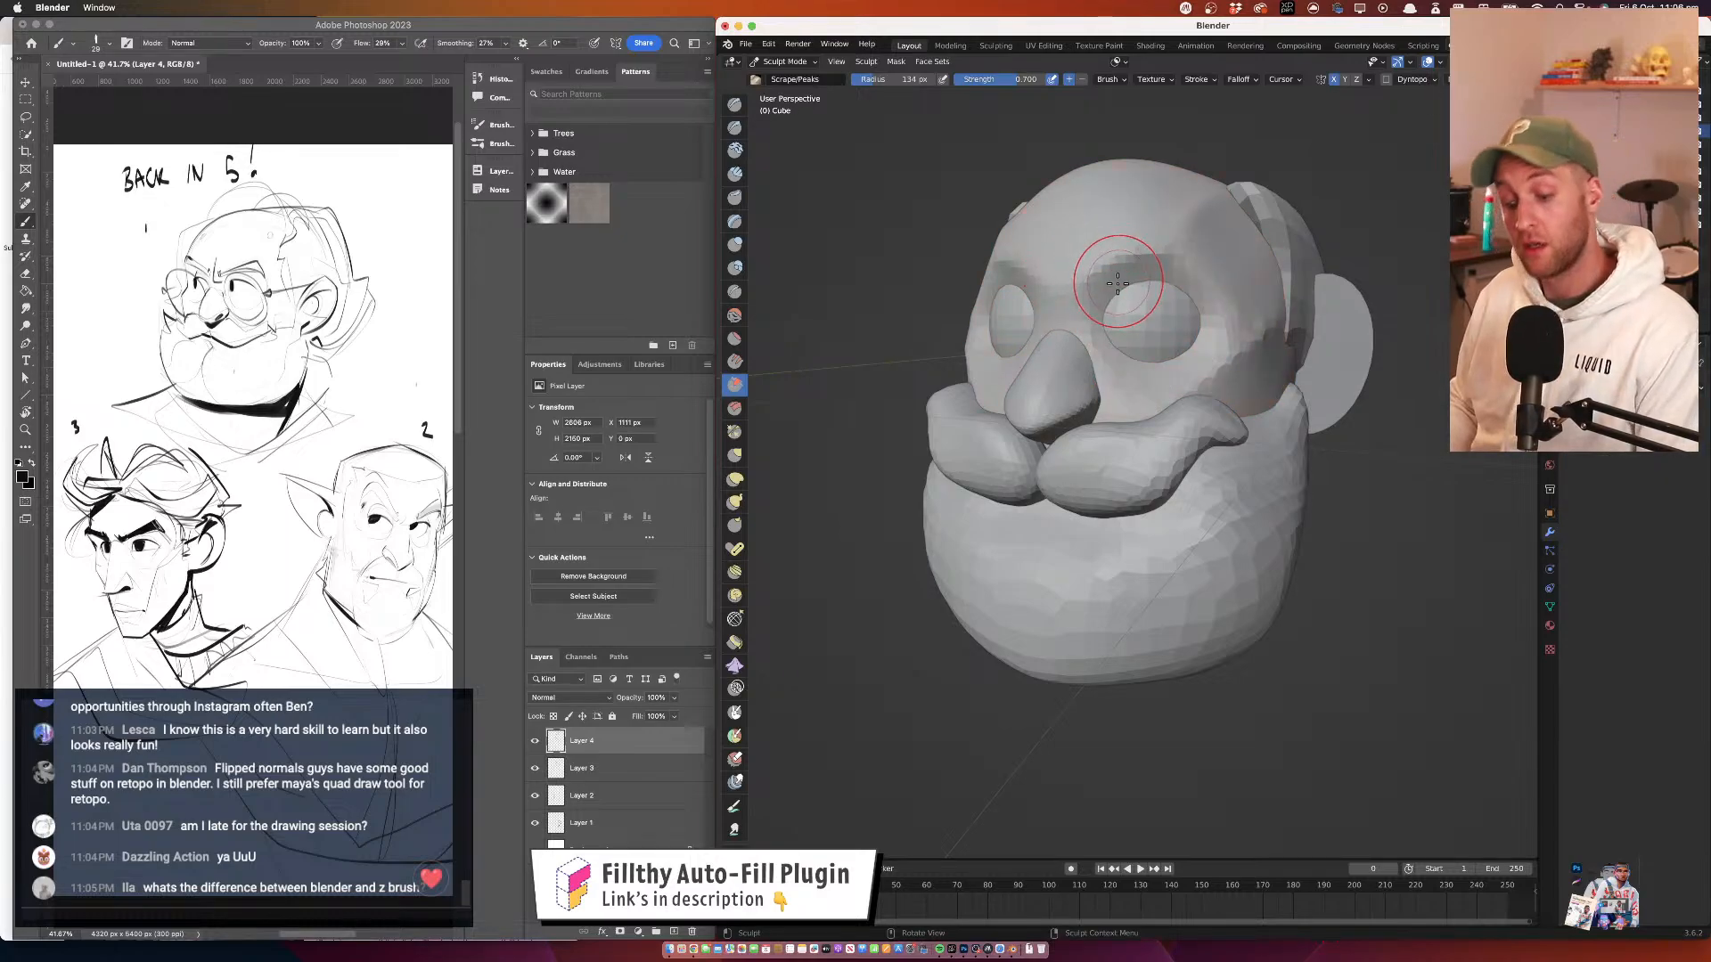
# Set the head's voxel size to 0.0170 m and remesh it
pyautogui.press('r')
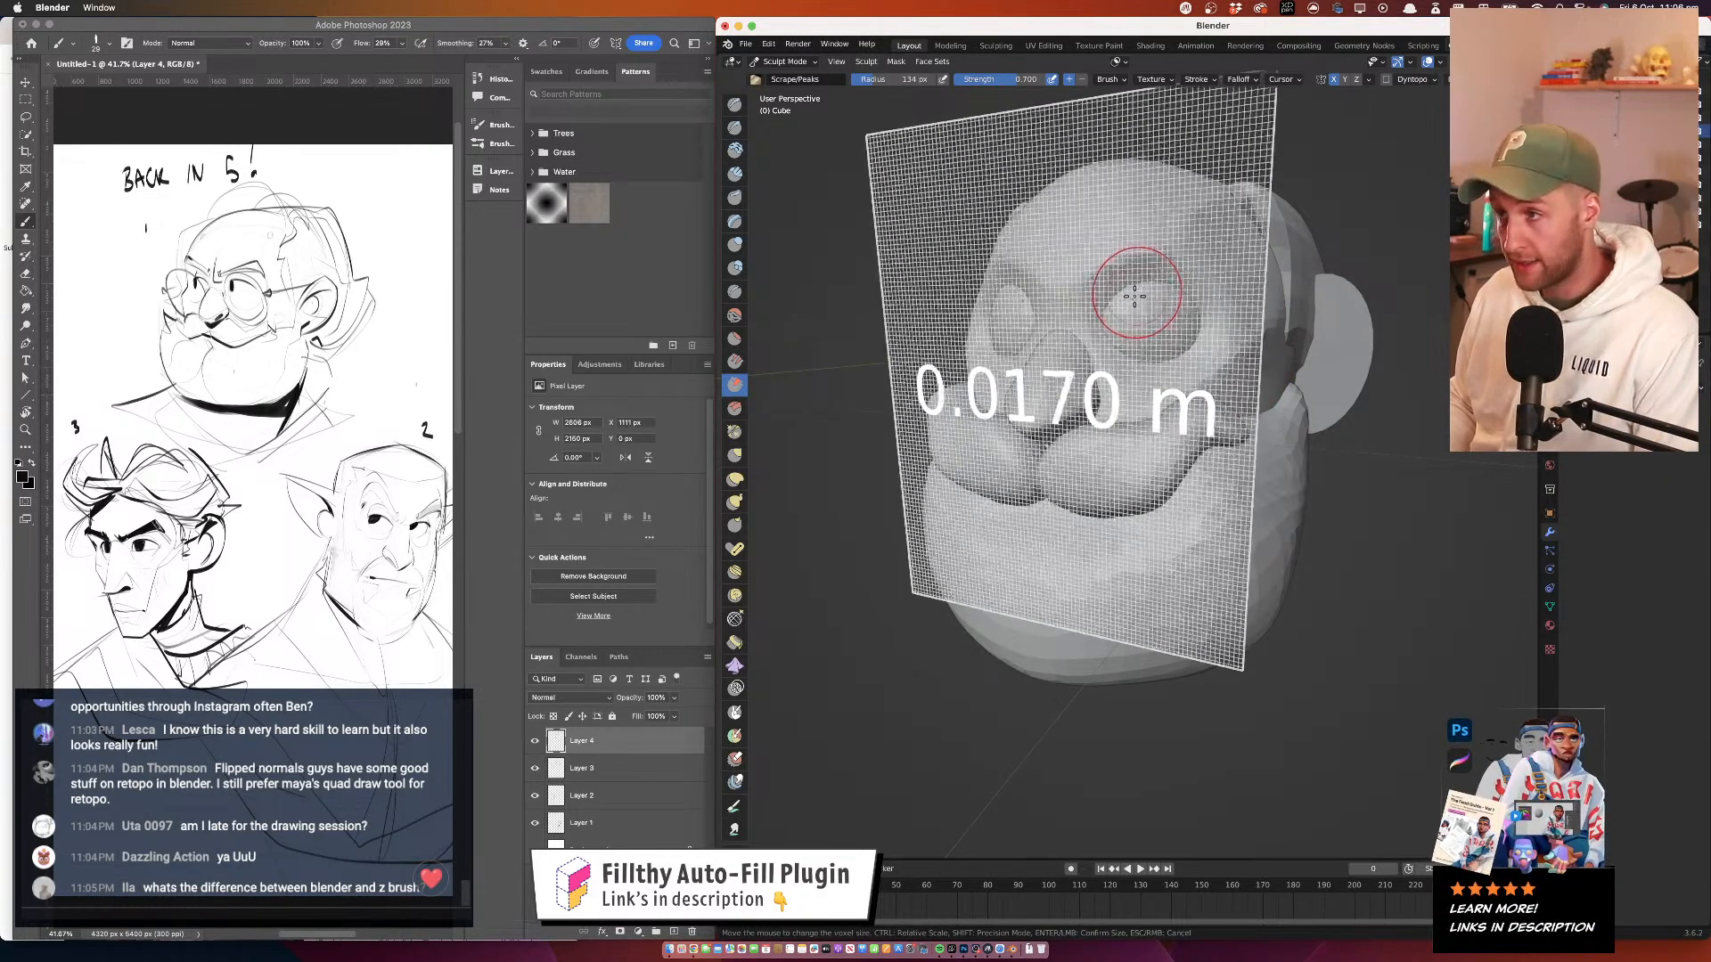
pyautogui.click(1134, 296)
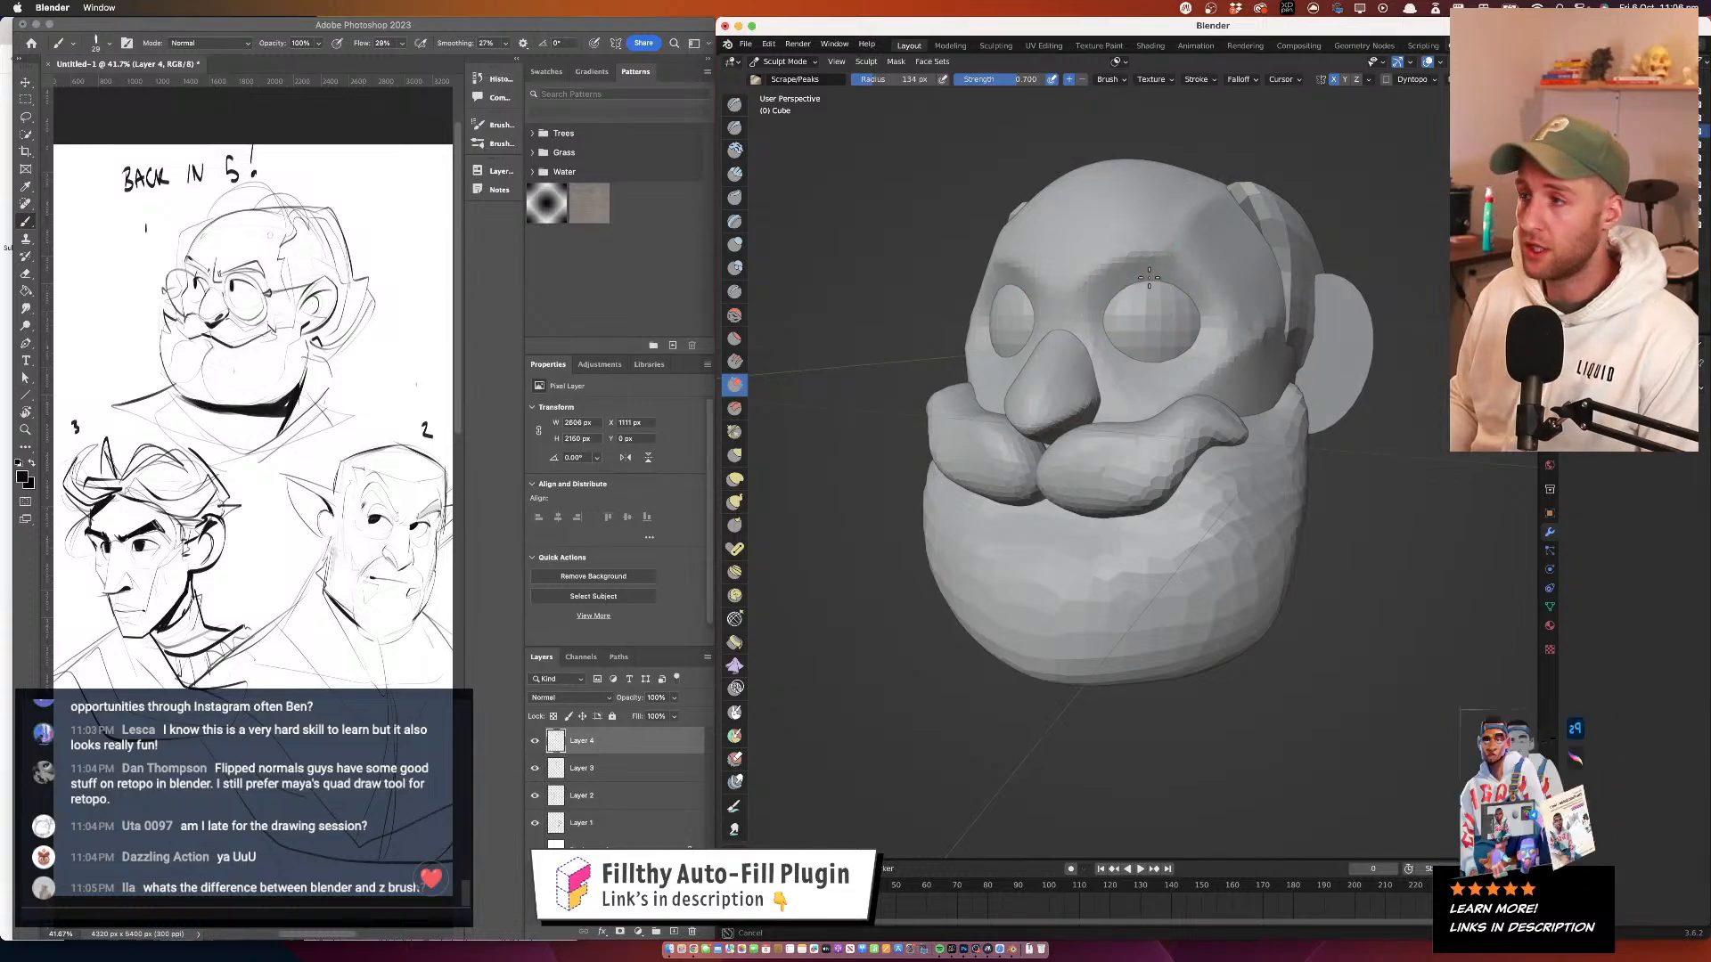
pyautogui.moveTo(1149, 278)
pyautogui.mouseDown()
pyautogui.moveTo(1211, 301)
pyautogui.moveTo(1180, 267)
pyautogui.moveTo(1253, 244)
pyautogui.mouseUp()
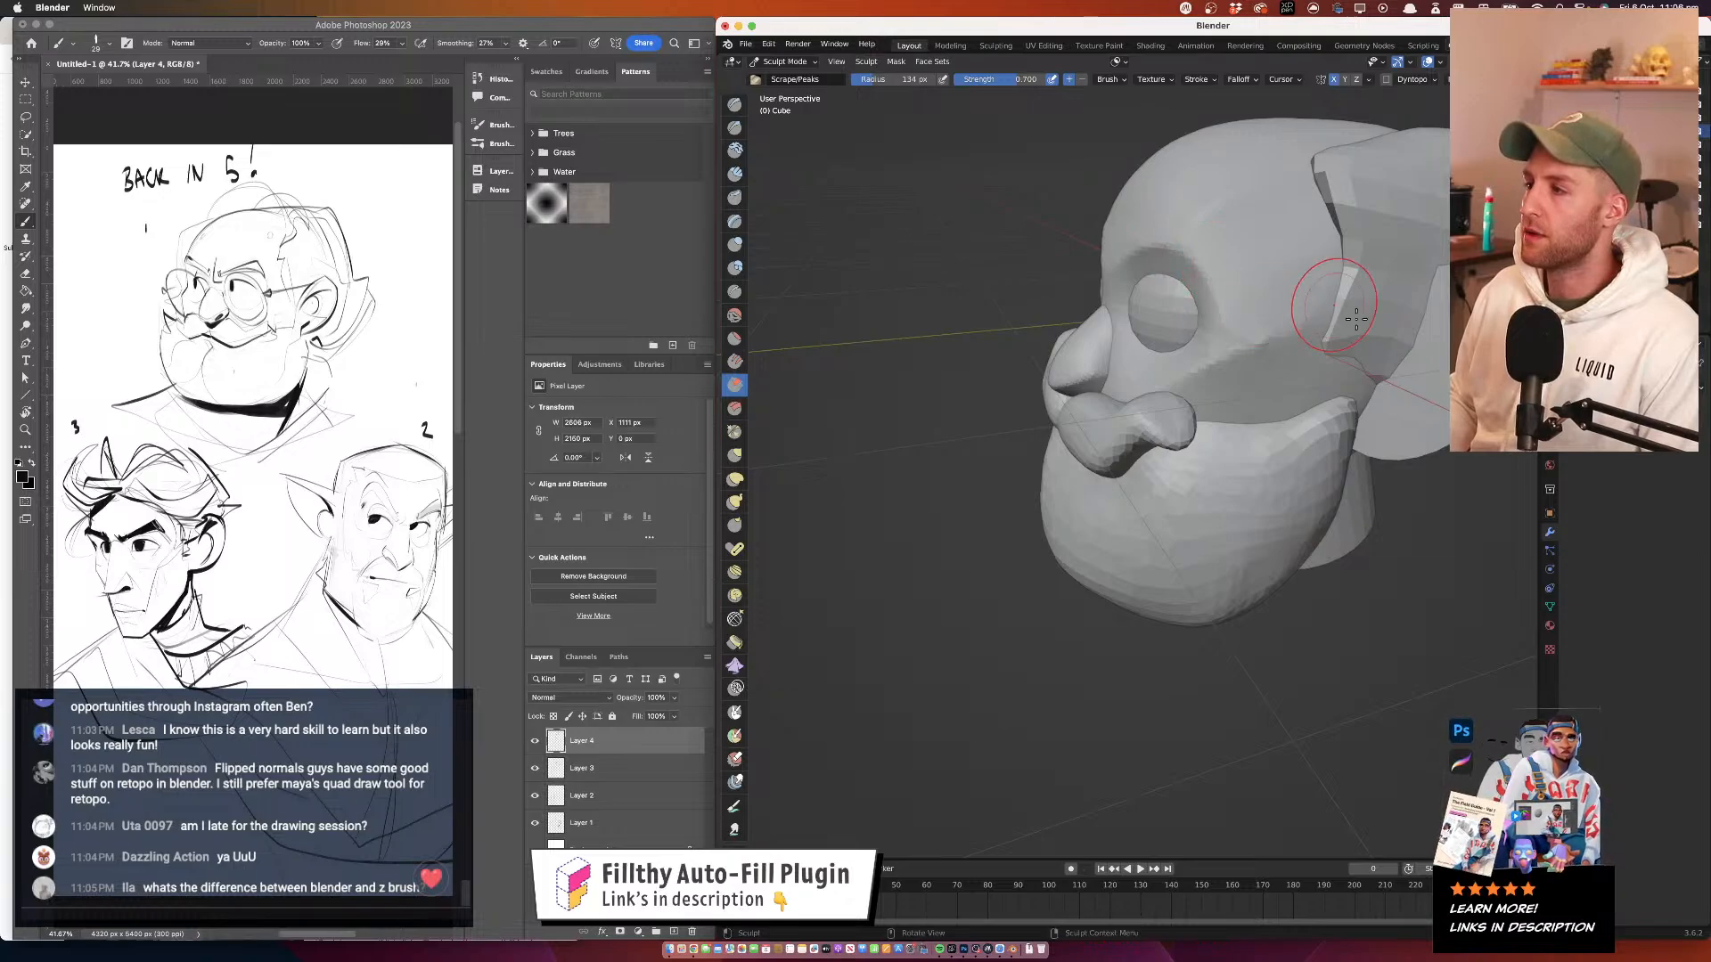
# Switch from Sculpt Mode to Object Mode and select the ear cylinder on the side of the head
pyautogui.moveTo(1356, 319)
pyautogui.mouseDown()
pyautogui.moveTo(1283, 351)
pyautogui.moveTo(1365, 313)
pyautogui.mouseUp()
pyautogui.moveTo(1292, 264)
pyautogui.mouseDown()
pyautogui.moveTo(1365, 325)
pyautogui.moveTo(1328, 217)
pyautogui.moveTo(1298, 364)
pyautogui.moveTo(1145, 367)
pyautogui.moveTo(1181, 446)
pyautogui.mouseUp()
pyautogui.moveTo(1194, 374)
pyautogui.mouseDown()
pyautogui.moveTo(1275, 357)
pyautogui.moveTo(1292, 340)
pyautogui.moveTo(1287, 292)
pyautogui.moveTo(1215, 397)
pyautogui.moveTo(1188, 374)
pyautogui.moveTo(1200, 418)
pyautogui.mouseUp()
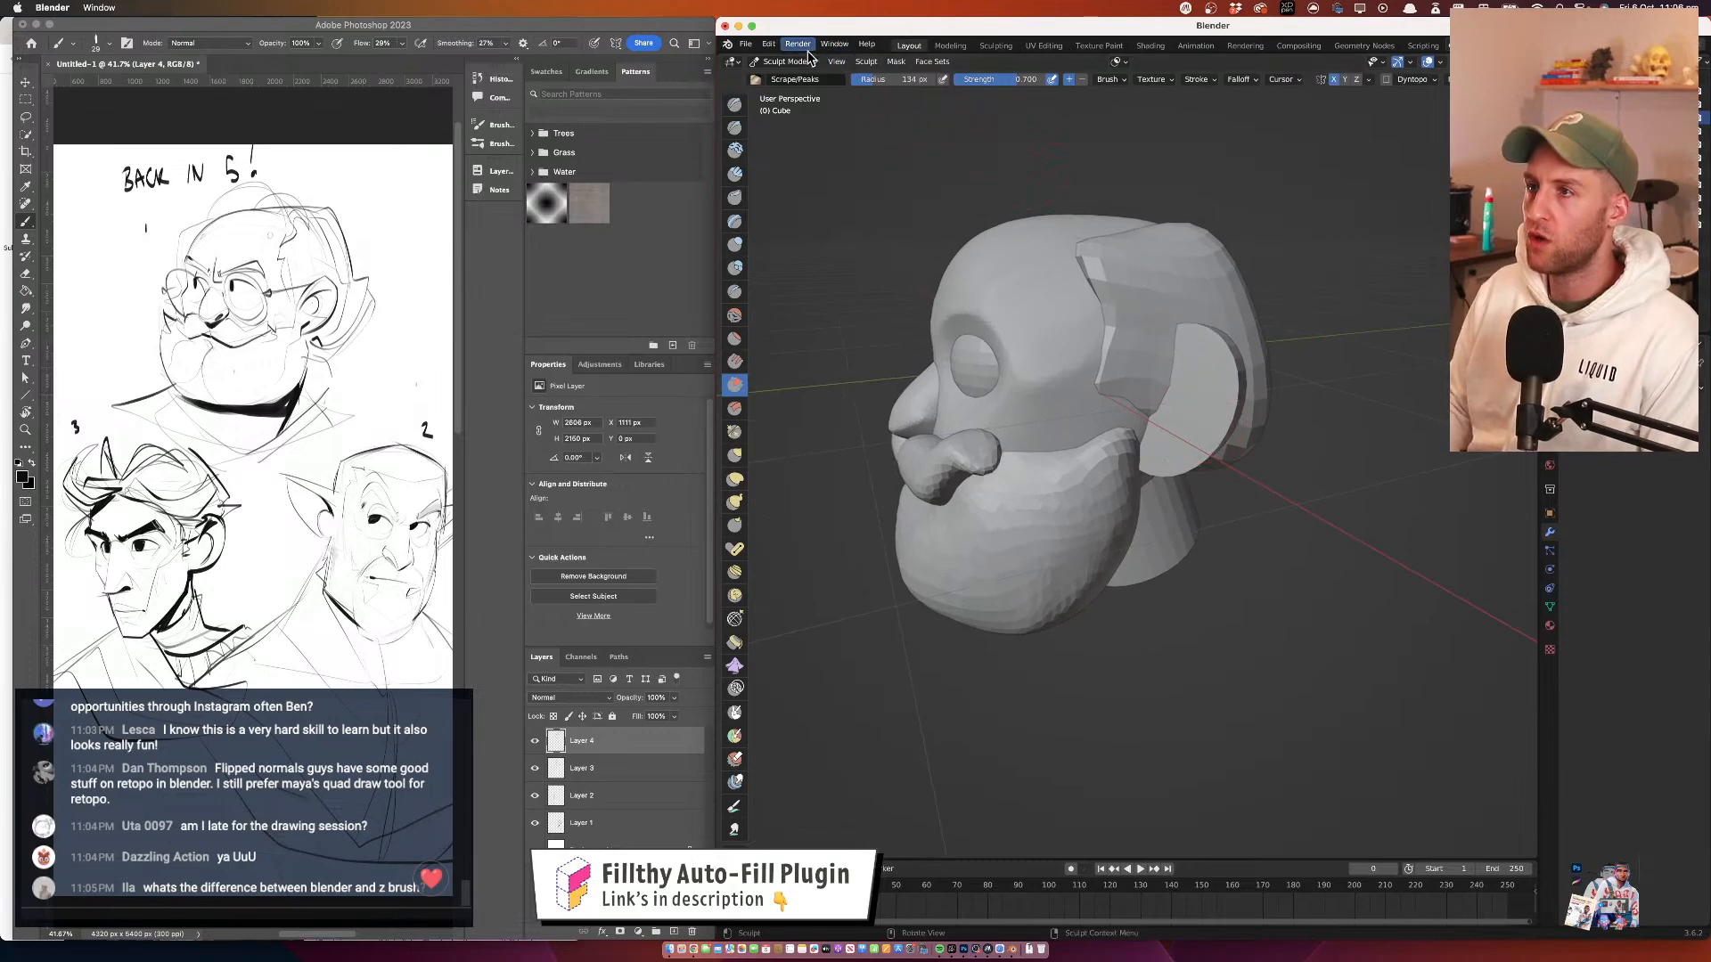
pyautogui.click(784, 61)
pyautogui.click(780, 78)
pyautogui.click(1214, 422)
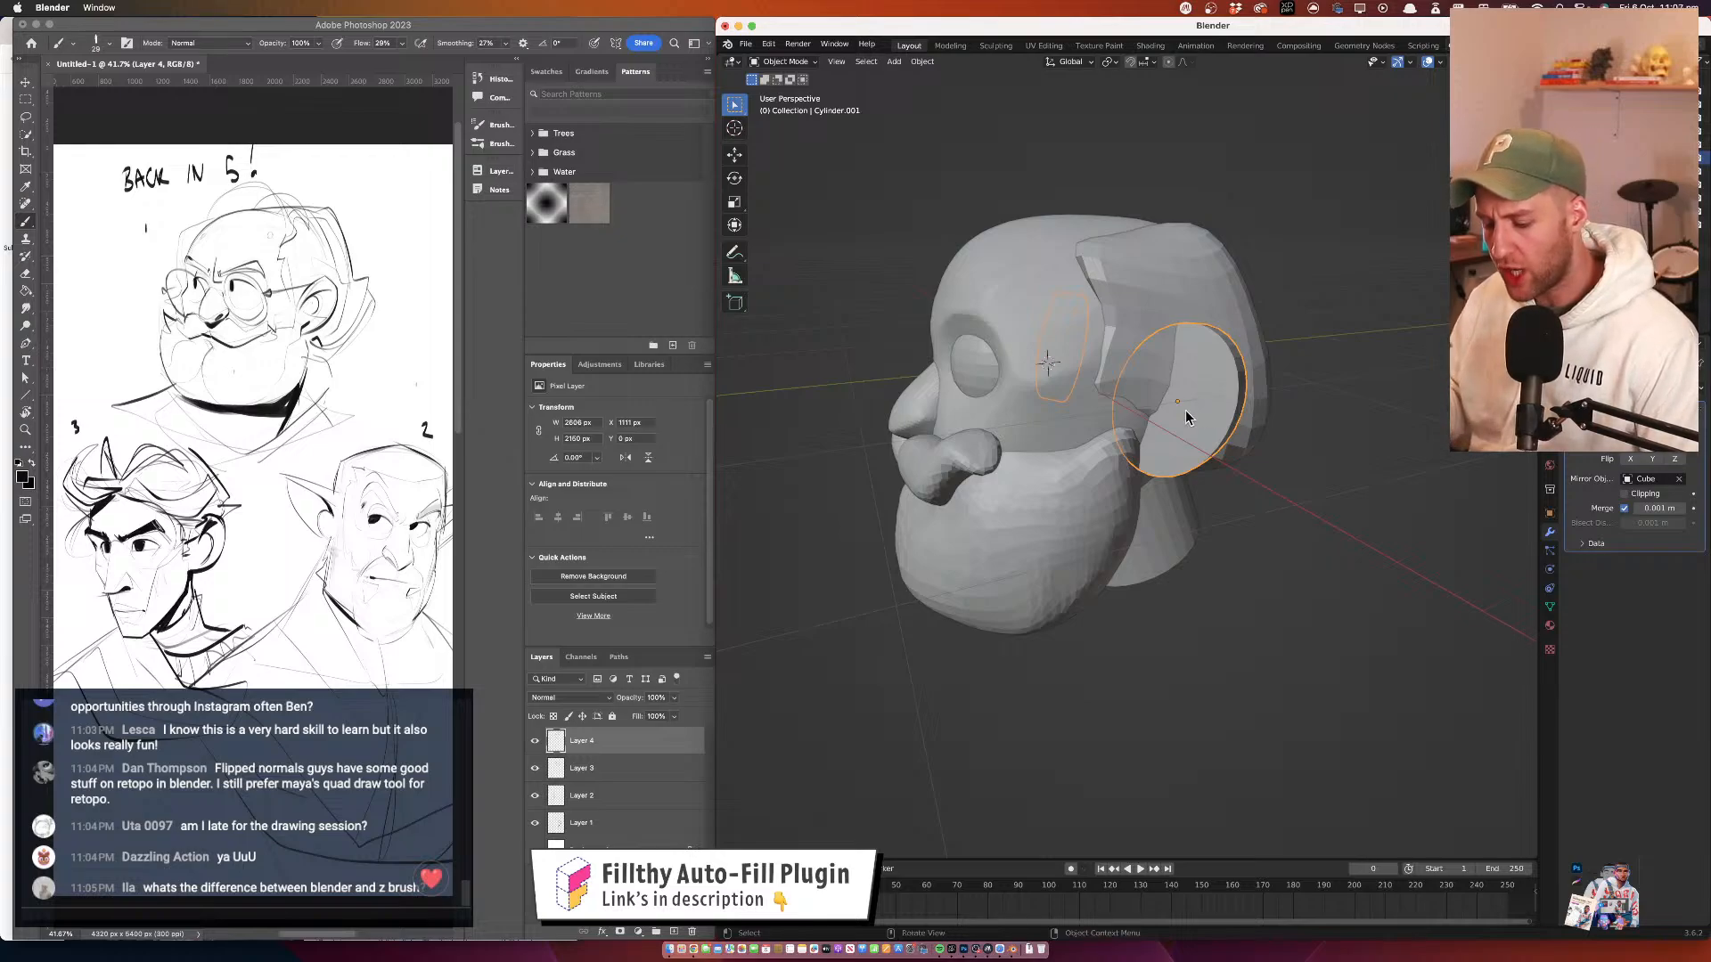
pyautogui.press('i')
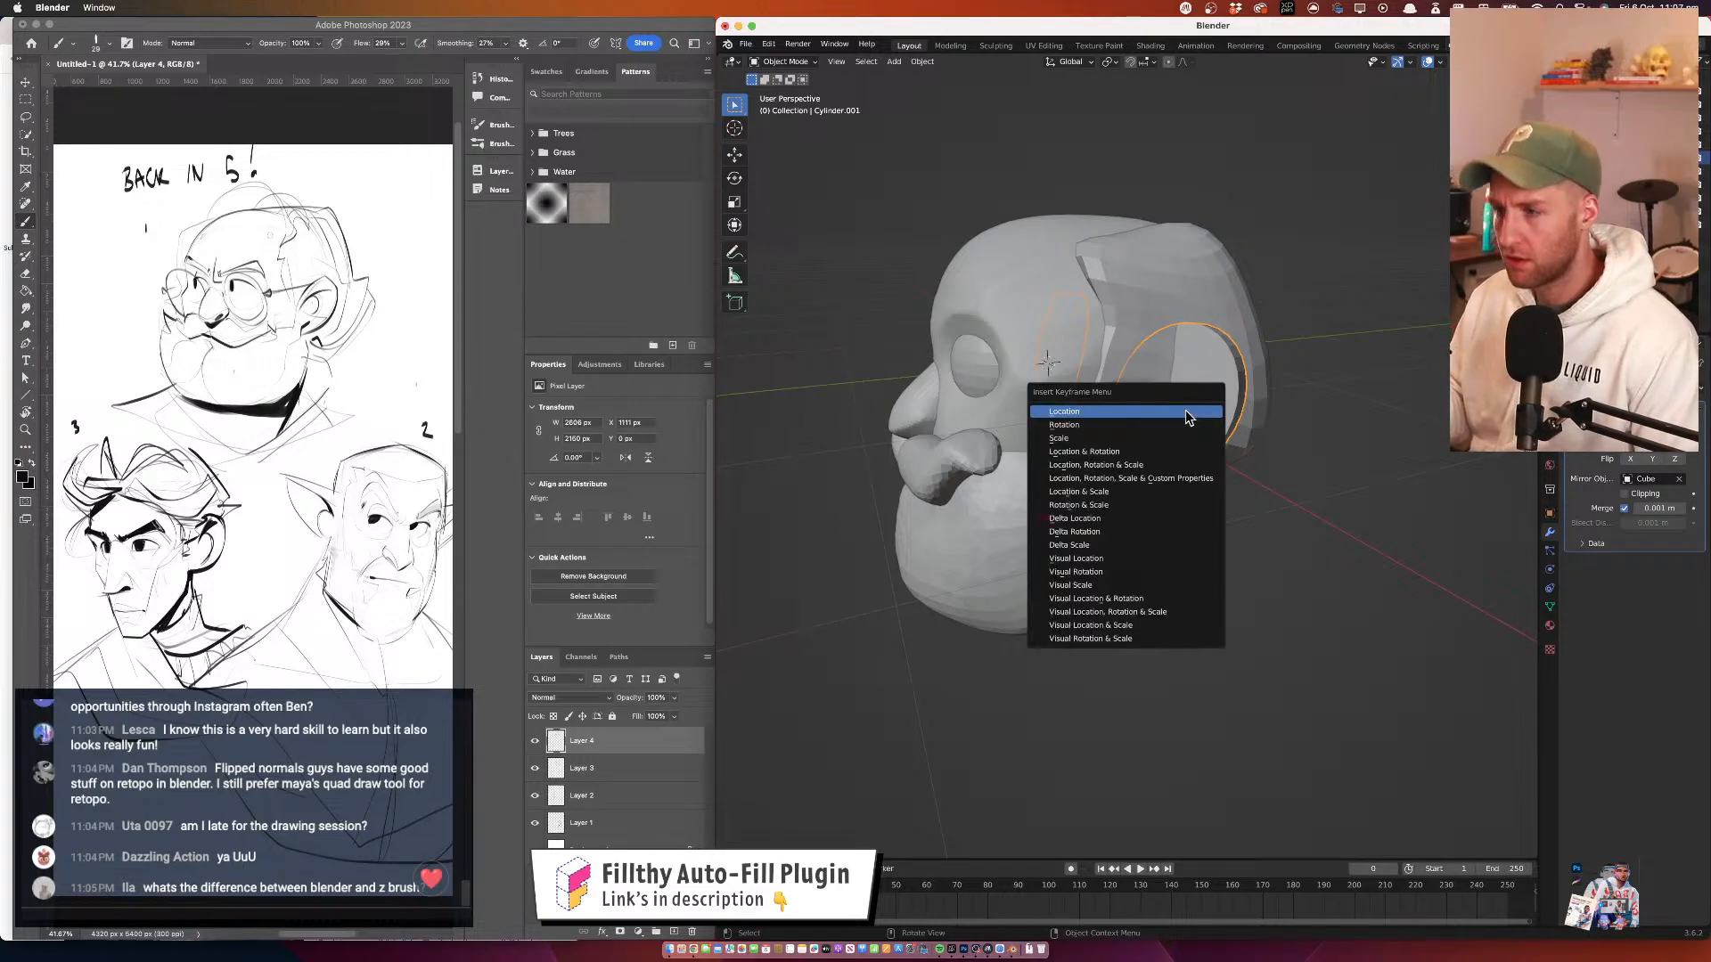
pyautogui.click(1186, 414)
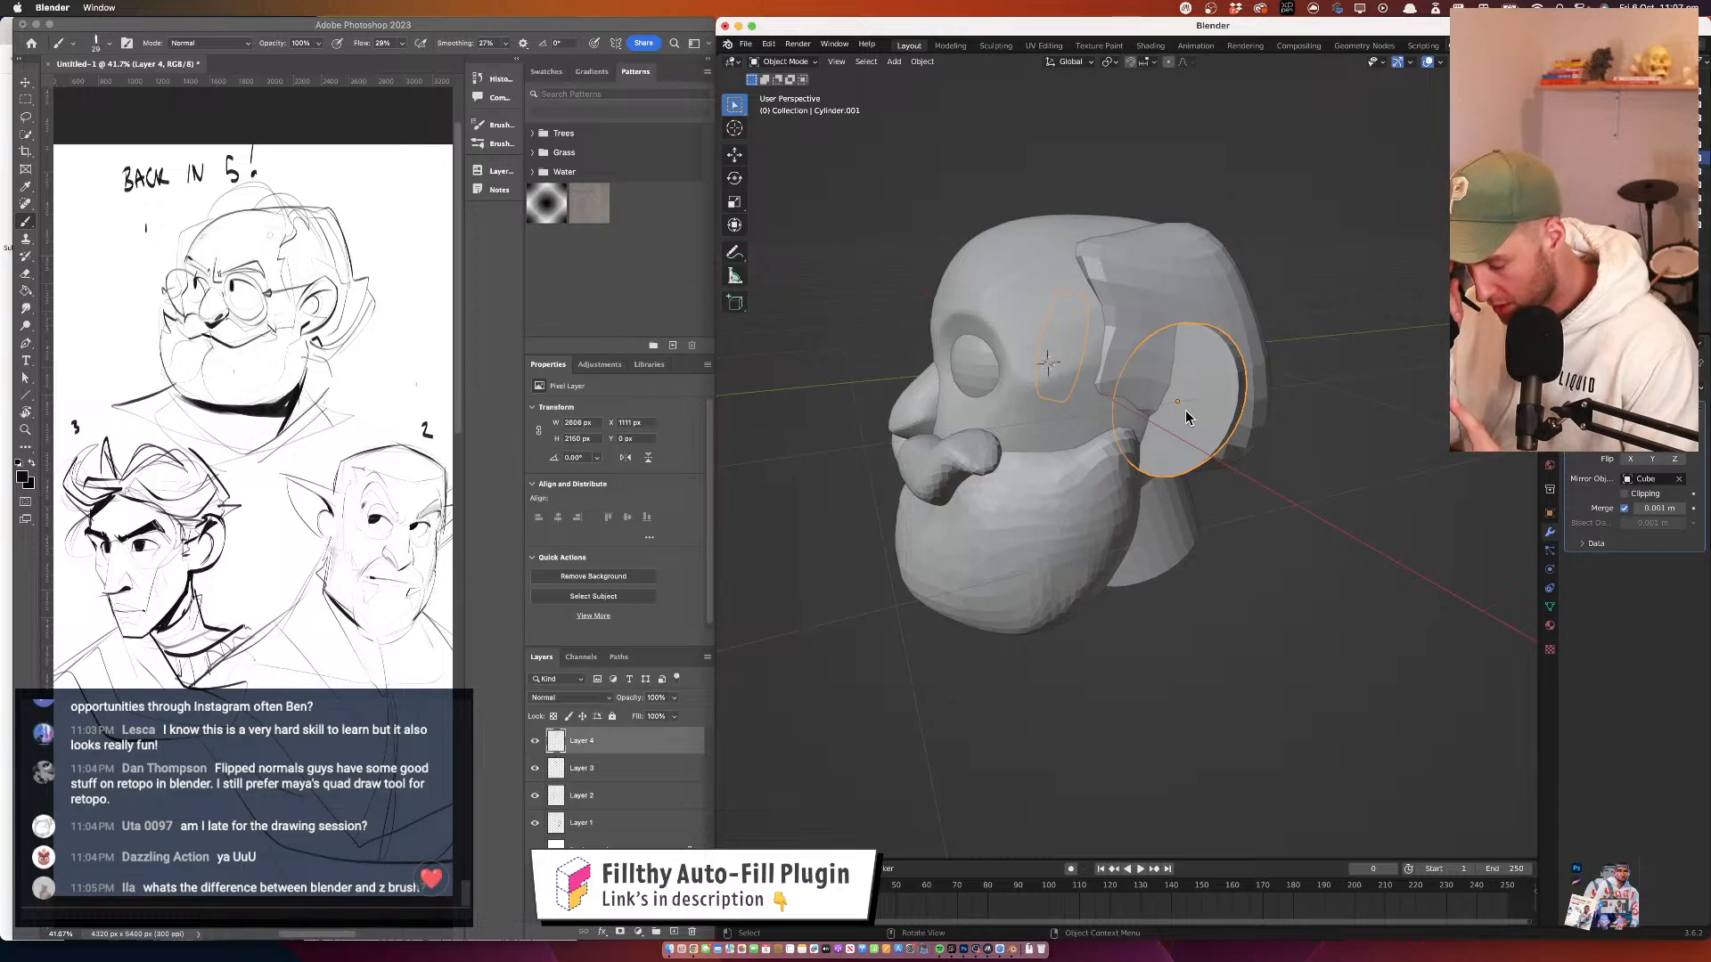
pyautogui.hotkey('ctrl', 'i')
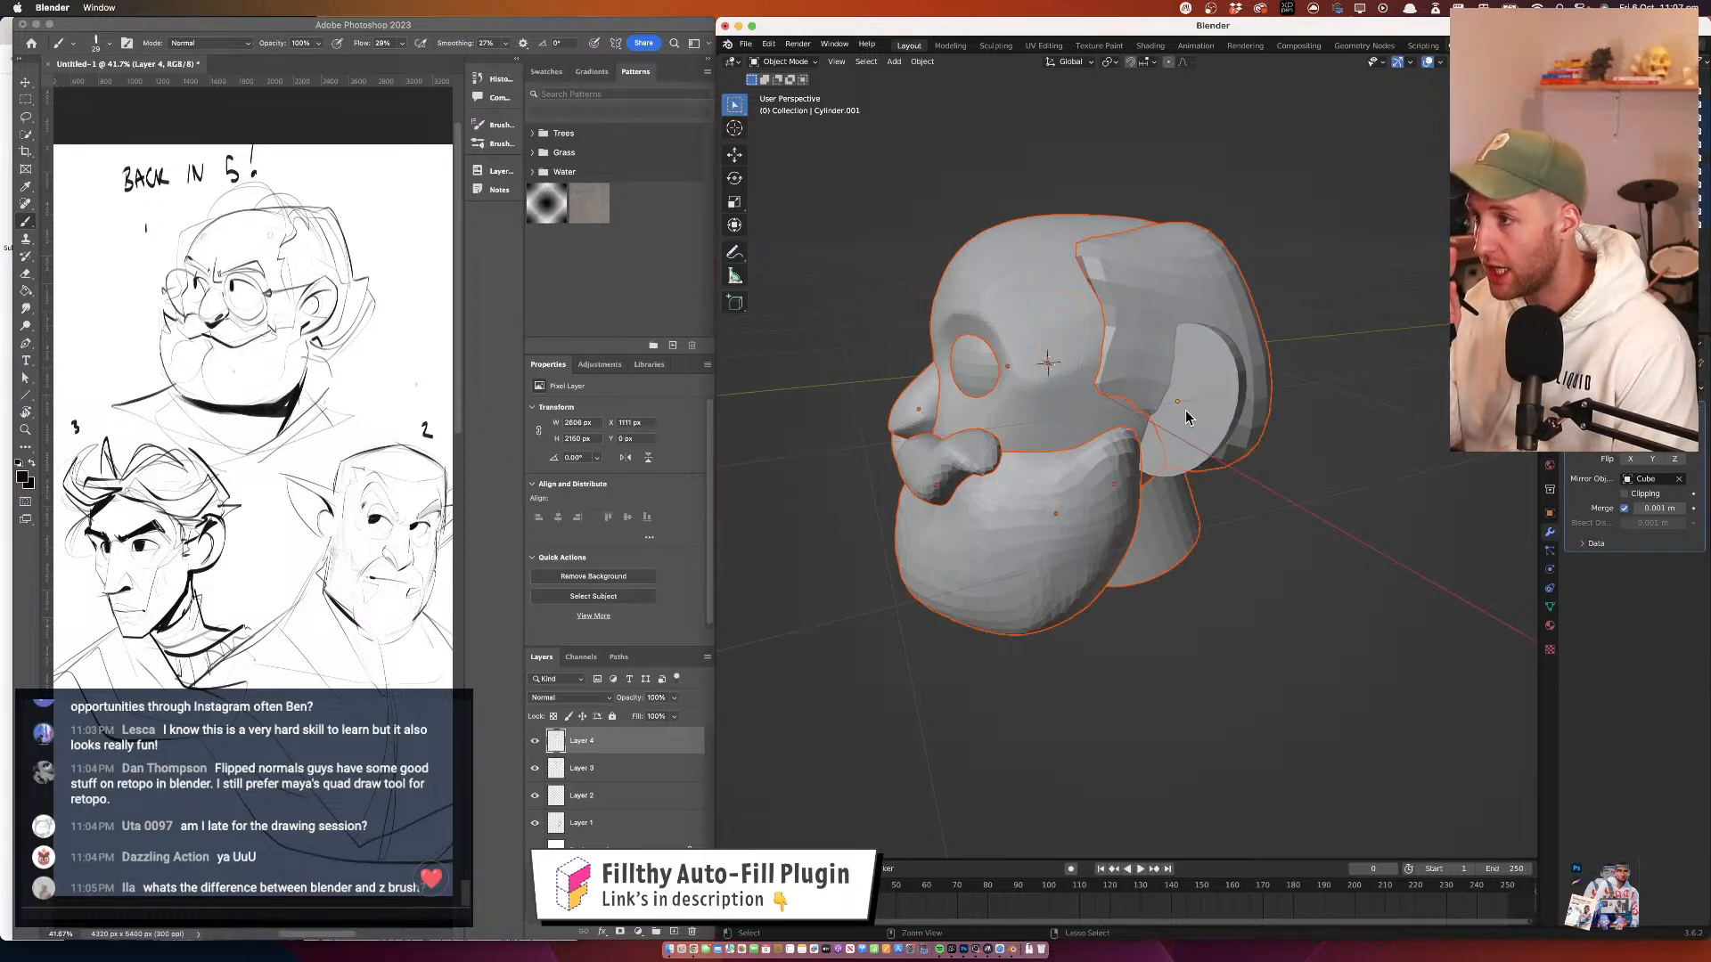
pyautogui.click(1259, 557)
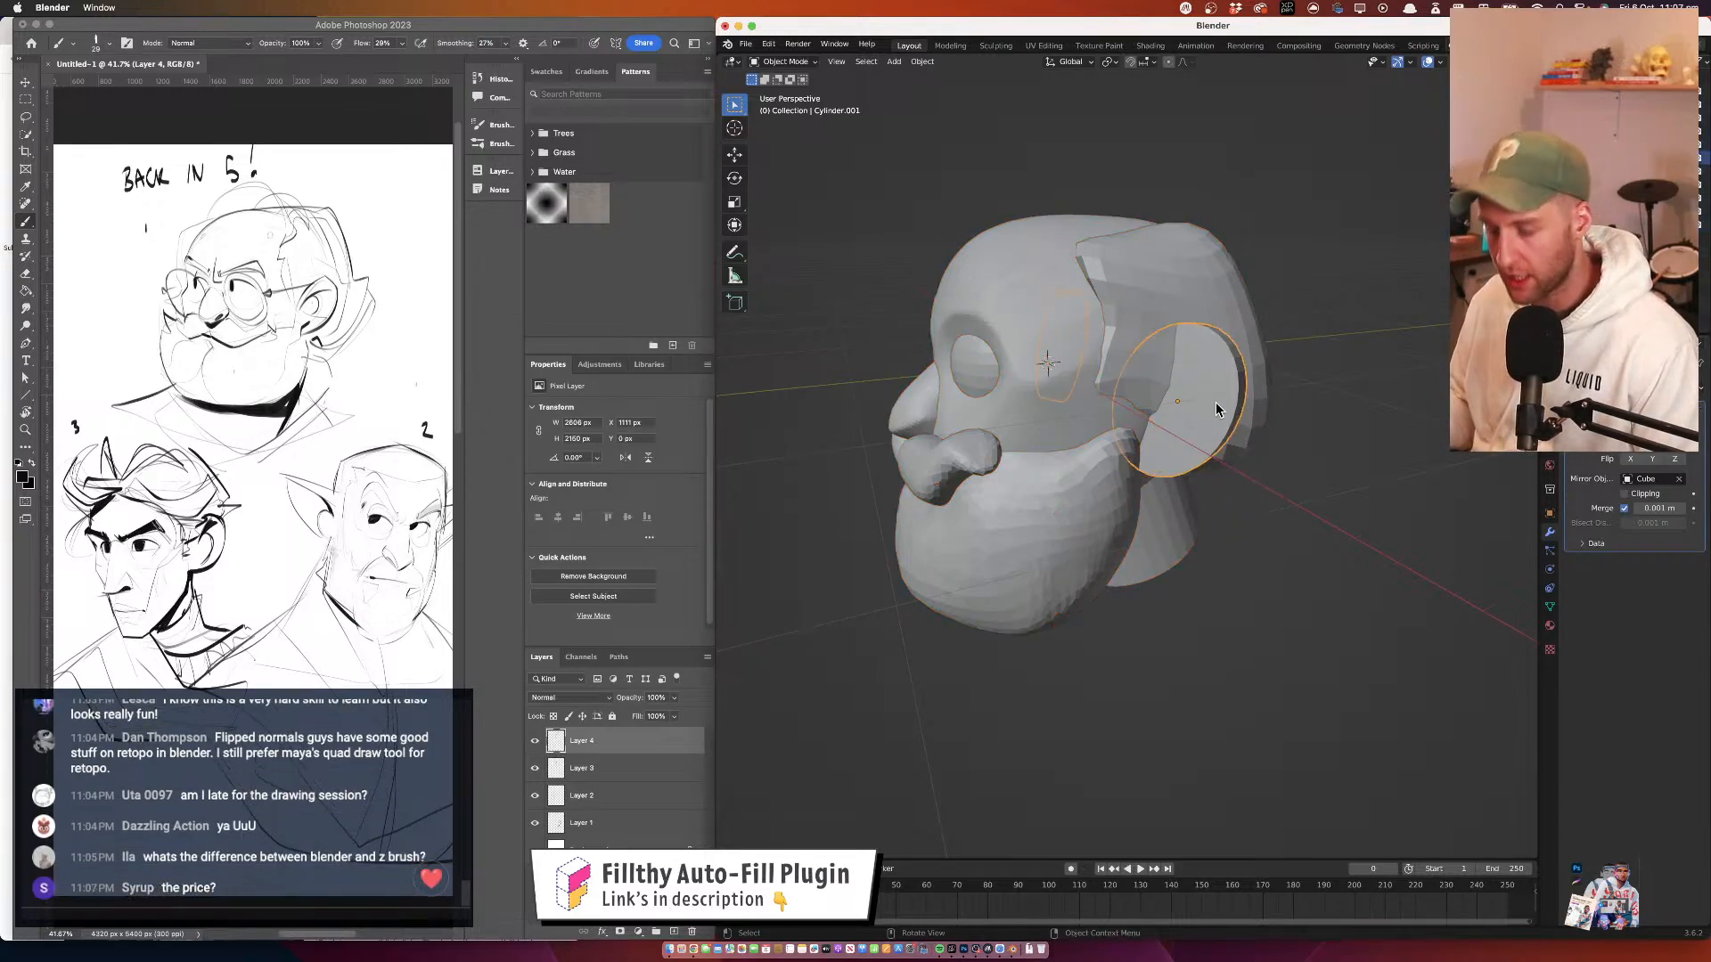
pyautogui.press('Delete')
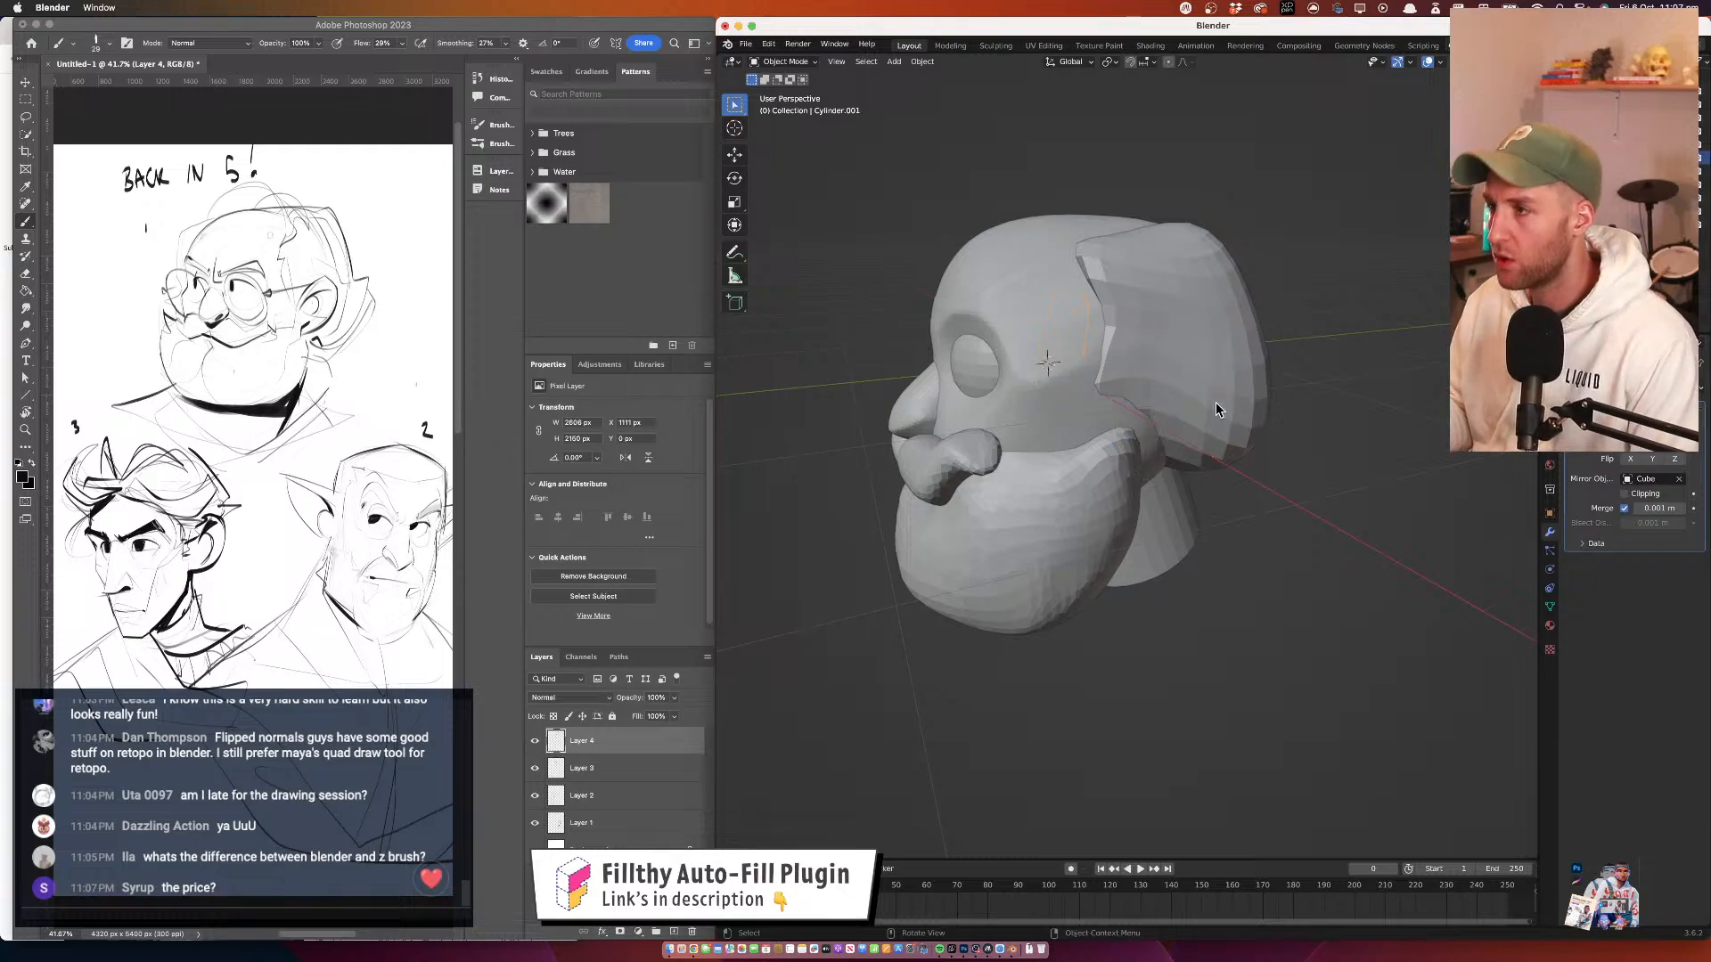
pyautogui.hotkey('ctrl', 'z')
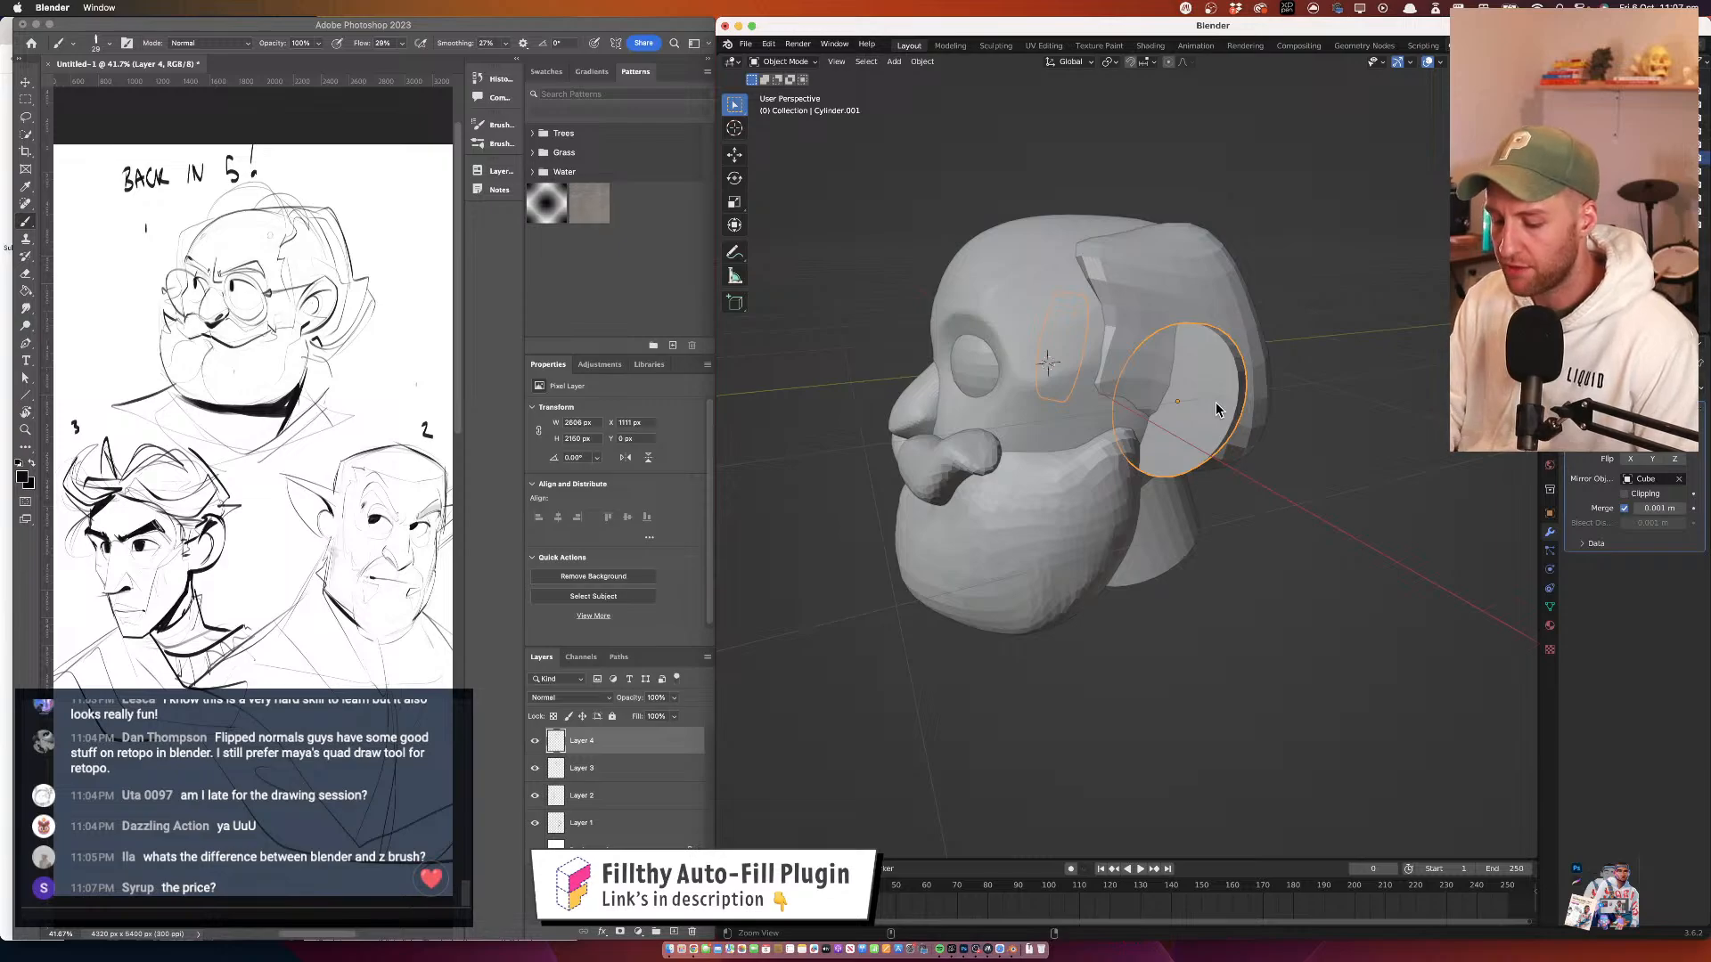
pyautogui.press('alt+super+h')
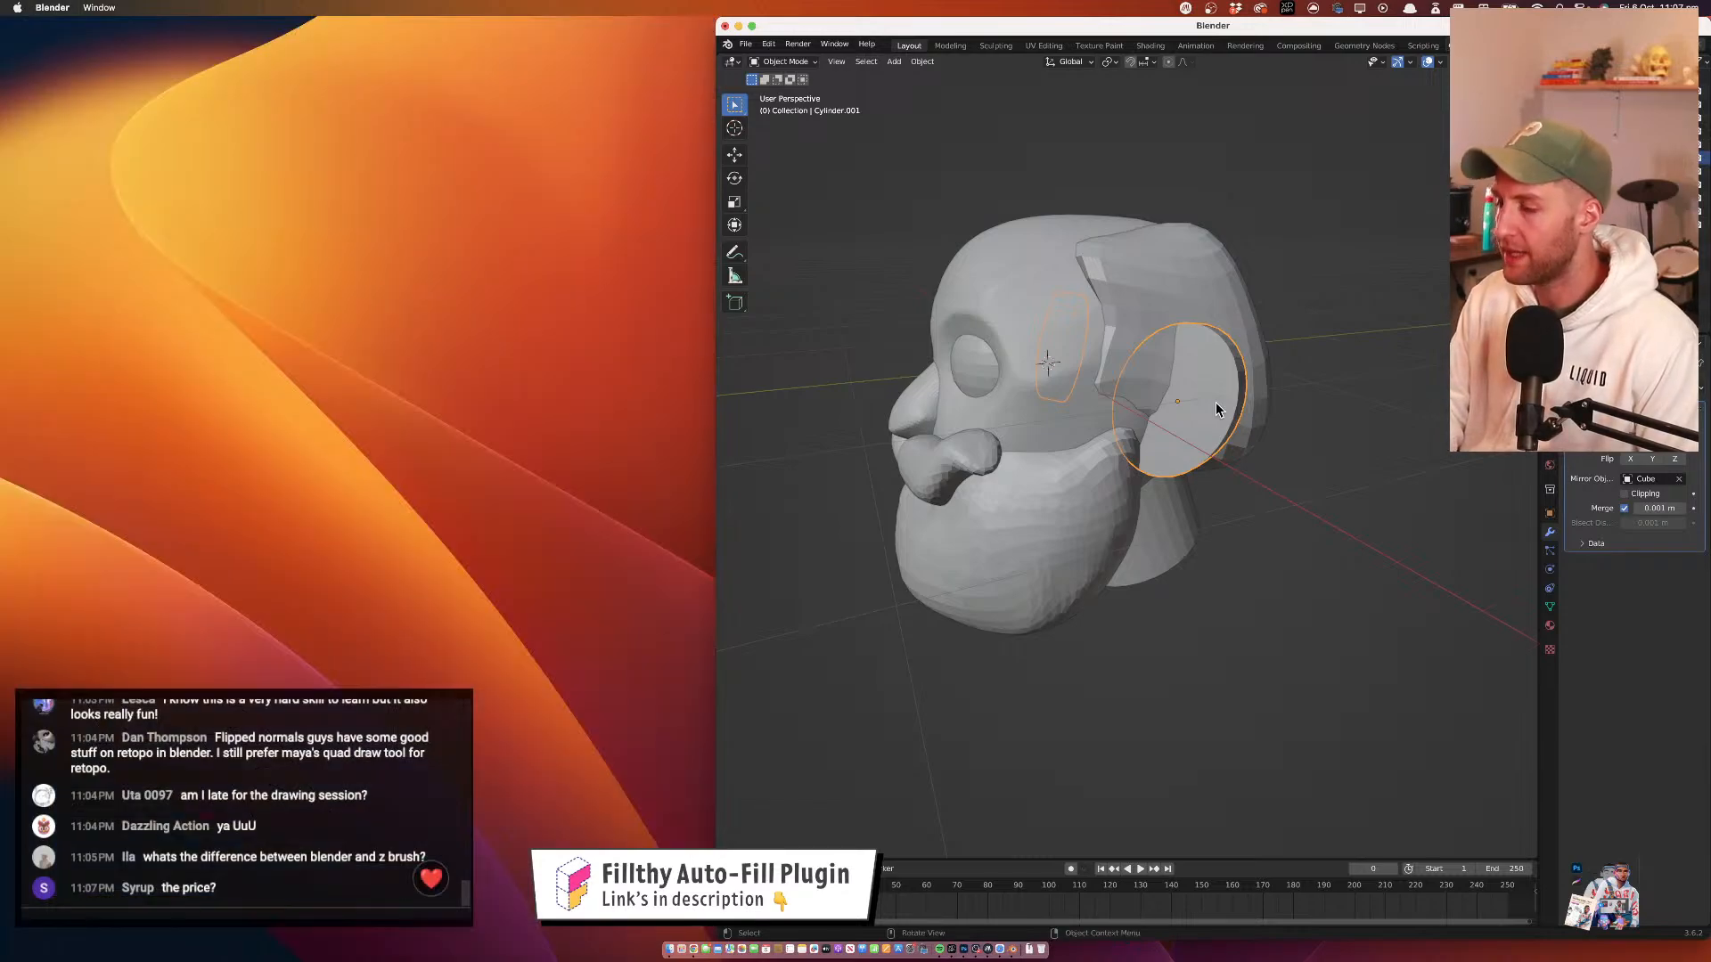
pyautogui.click(695, 950)
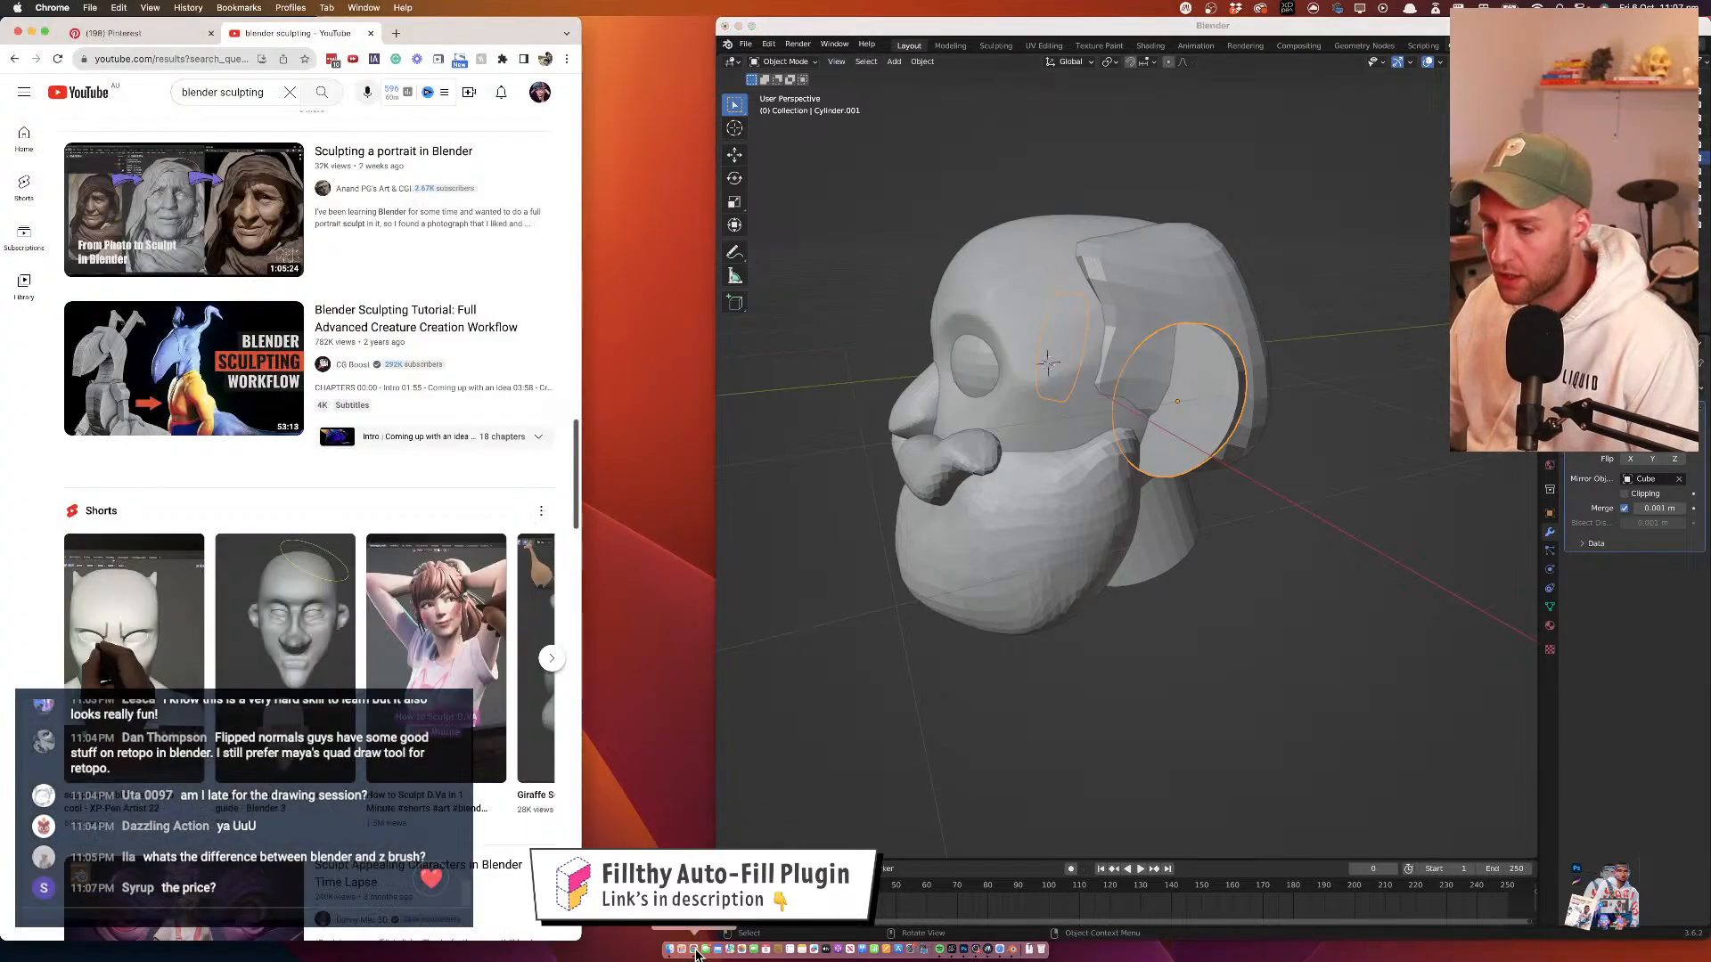
pyautogui.click(1164, 629)
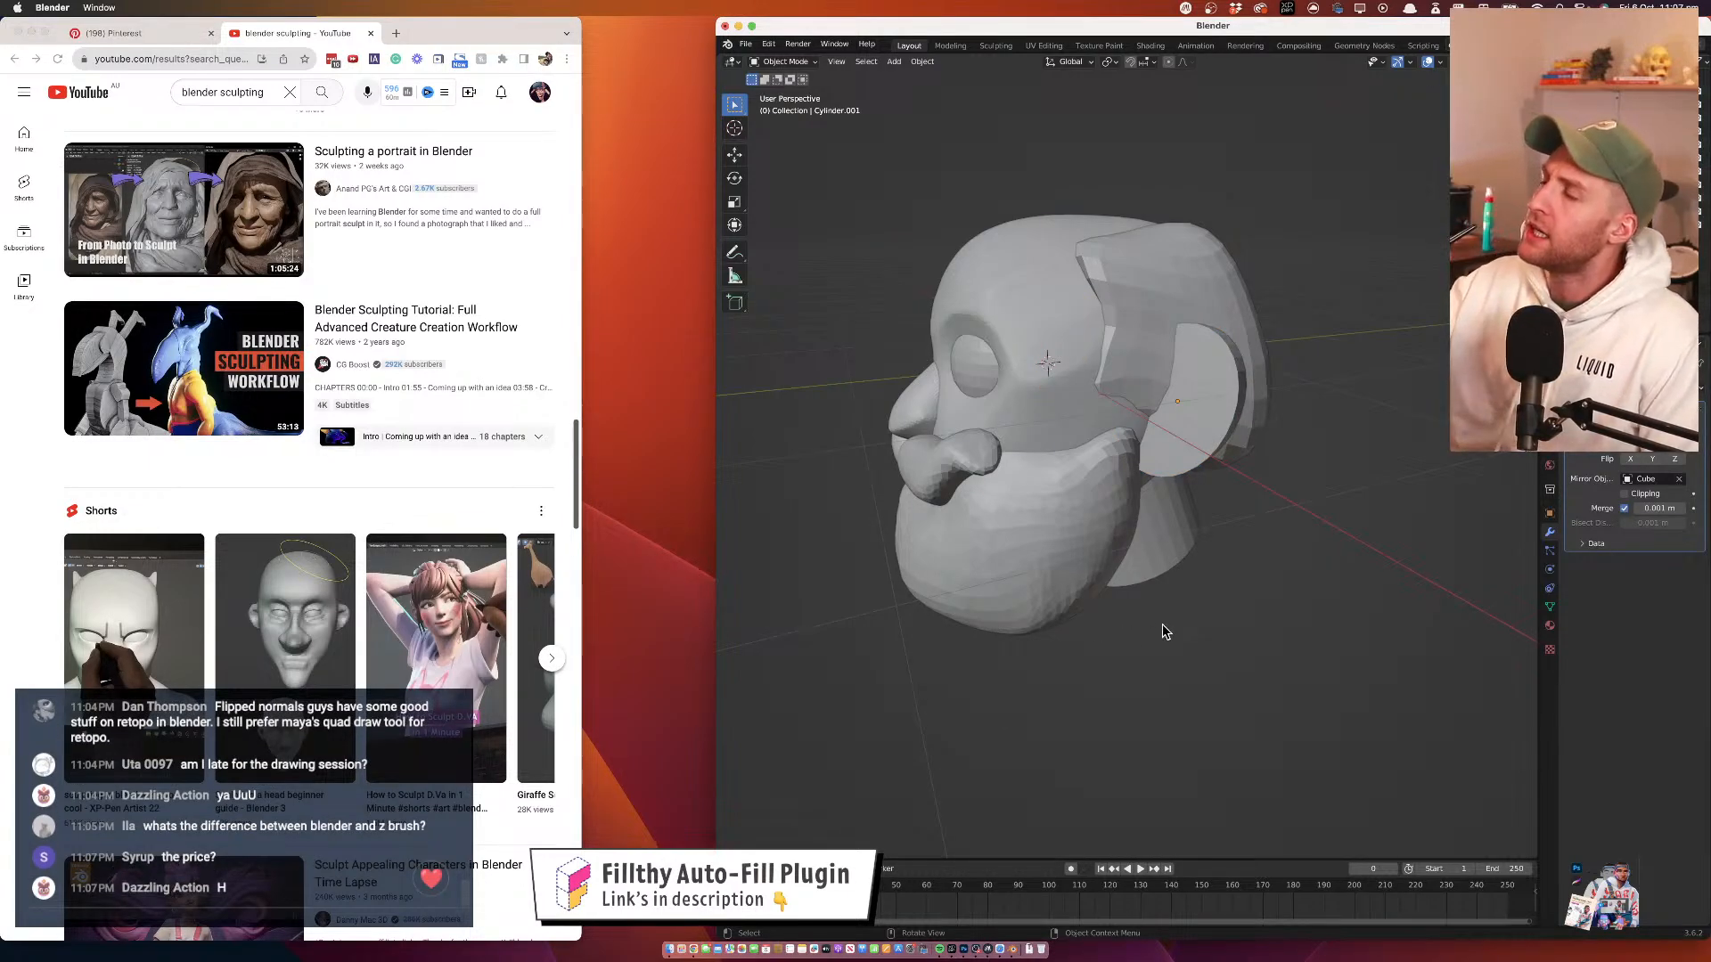
# Select the ear cylinder and isolate it with its mirrored copy in local view
pyautogui.click(1212, 398)
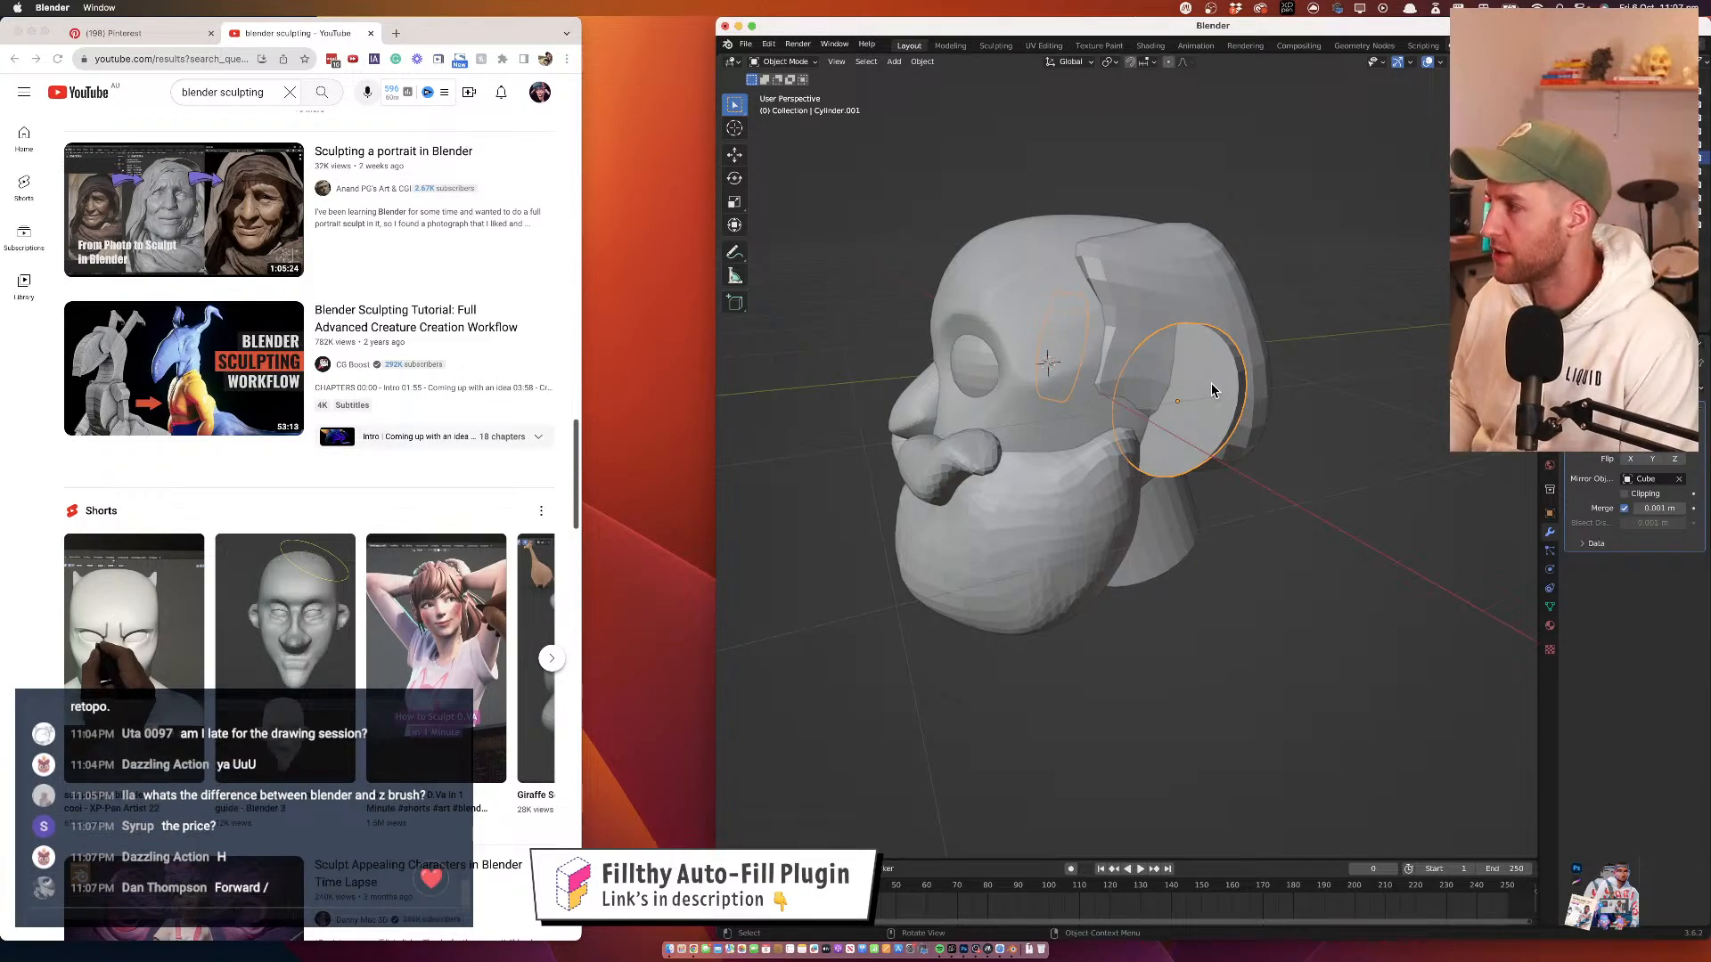
pyautogui.press('/')
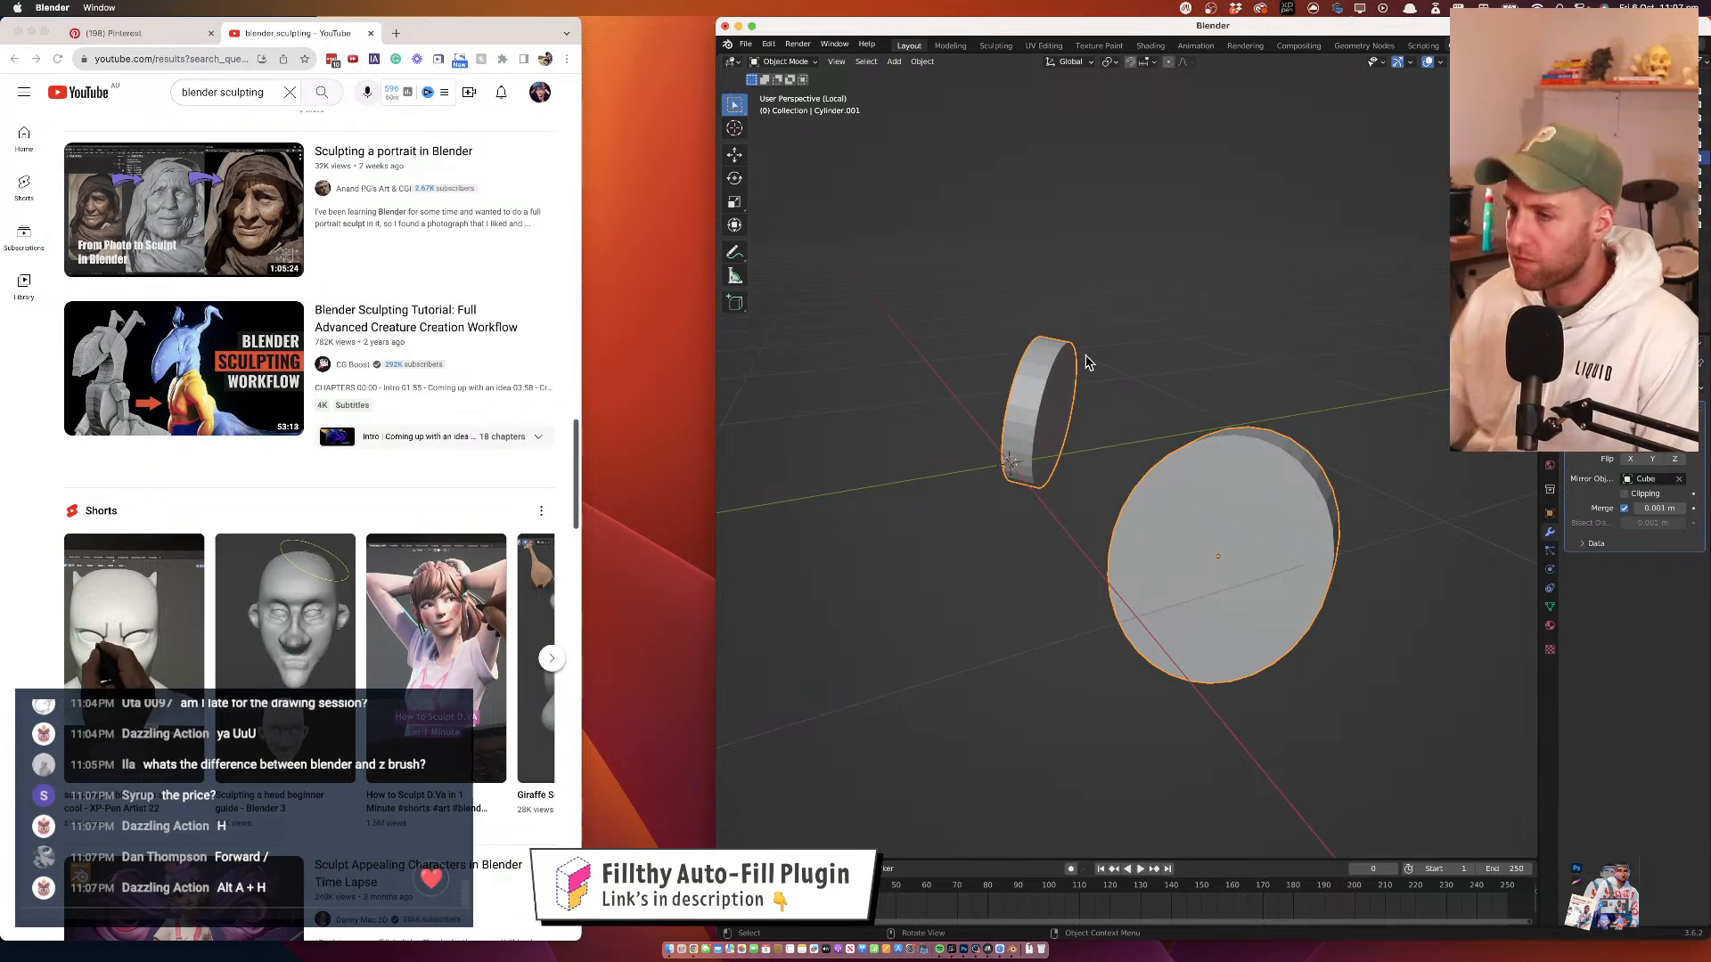
pyautogui.moveTo(1064, 323)
pyautogui.mouseDown()
pyautogui.moveTo(1087, 322)
pyautogui.moveTo(1064, 301)
pyautogui.moveTo(1121, 292)
pyautogui.moveTo(1087, 322)
pyautogui.mouseUp()
pyautogui.scroll(3, 1113, 303)
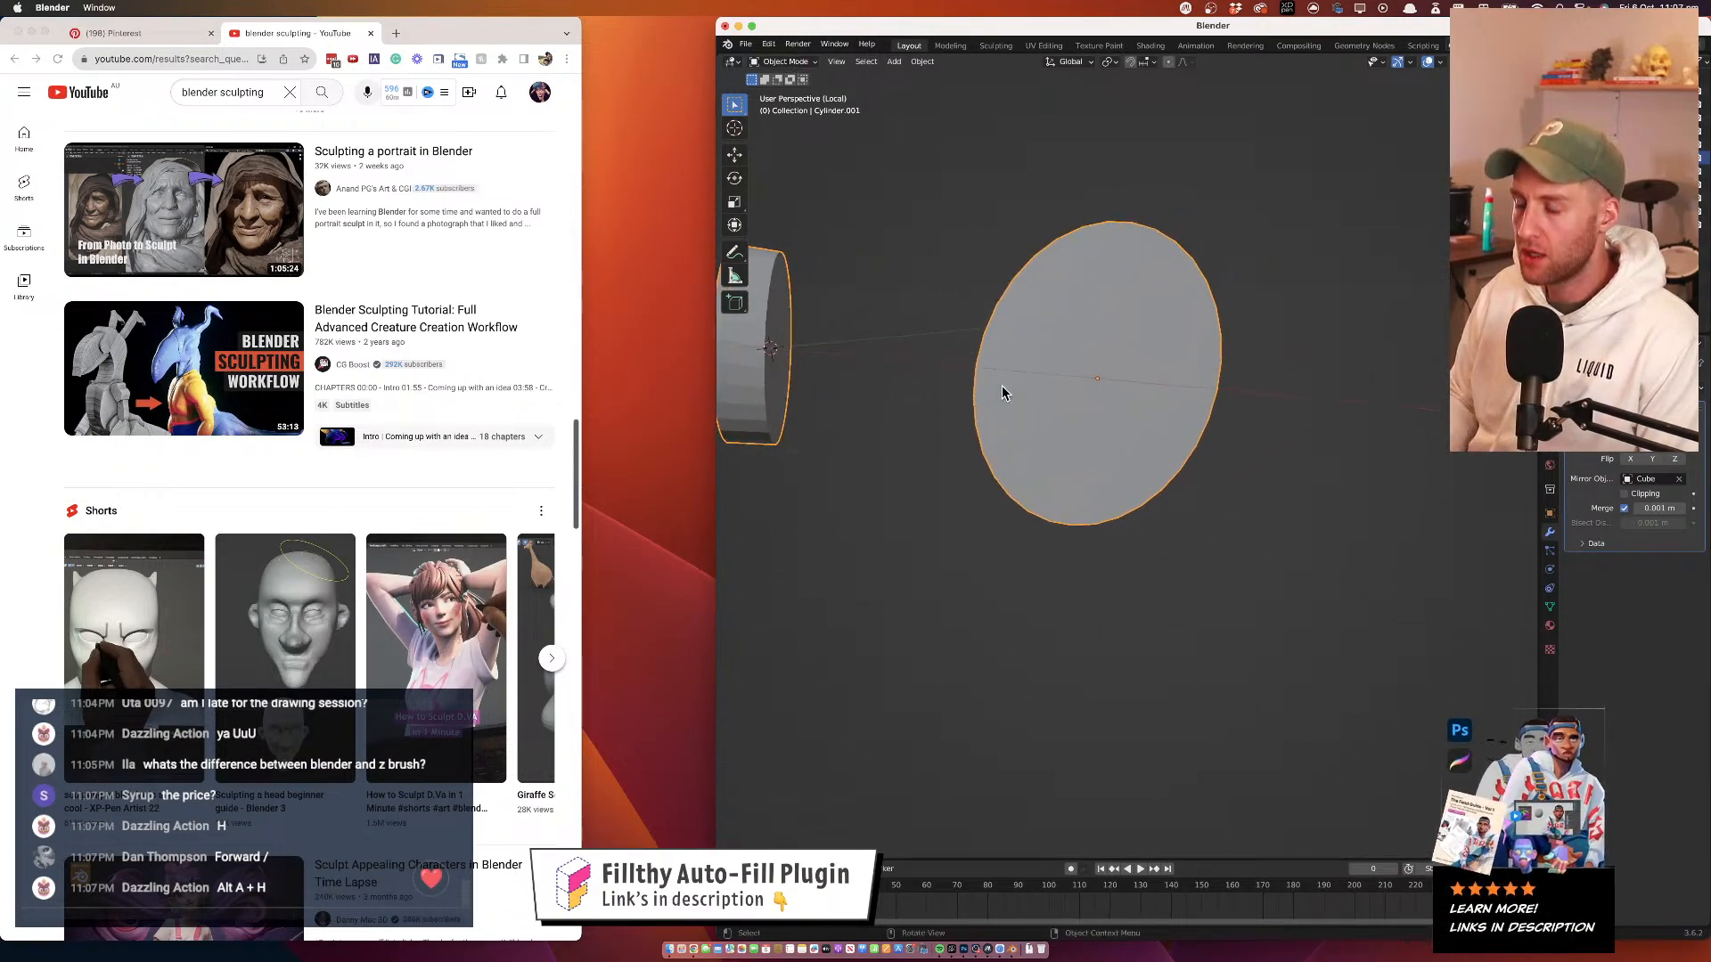
# Apply the rotation and scale transforms of the ear cylinder
pyautogui.rightClick(1024, 392)
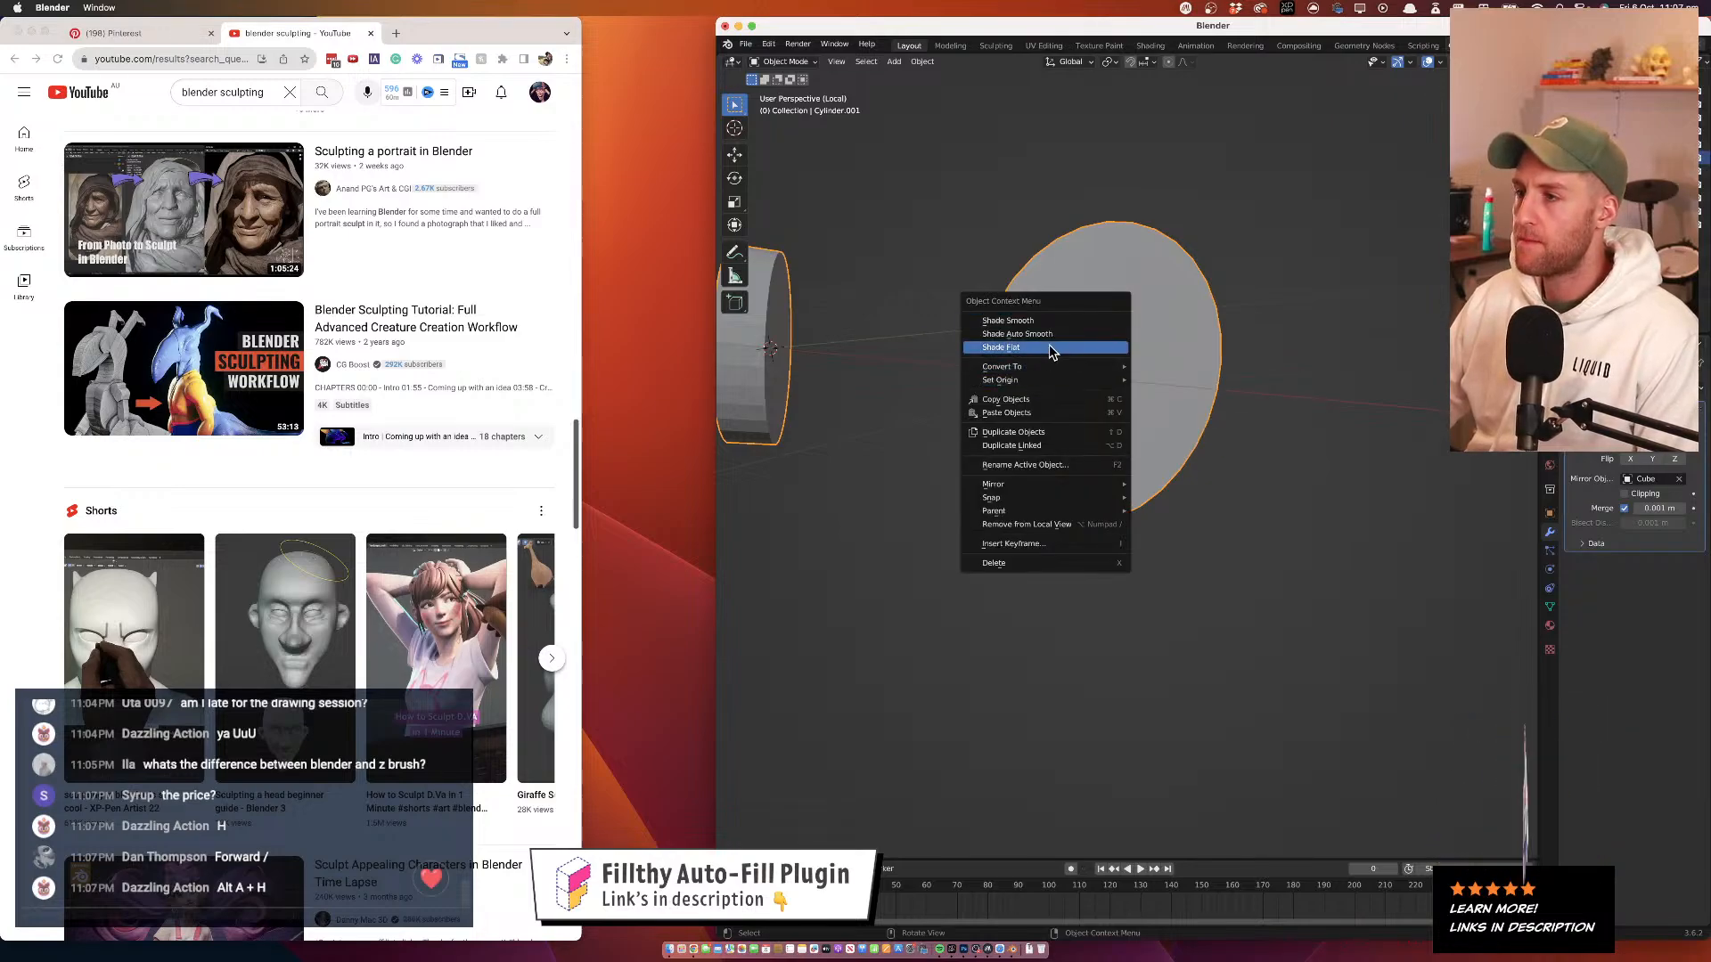
pyautogui.moveTo(1048, 384)
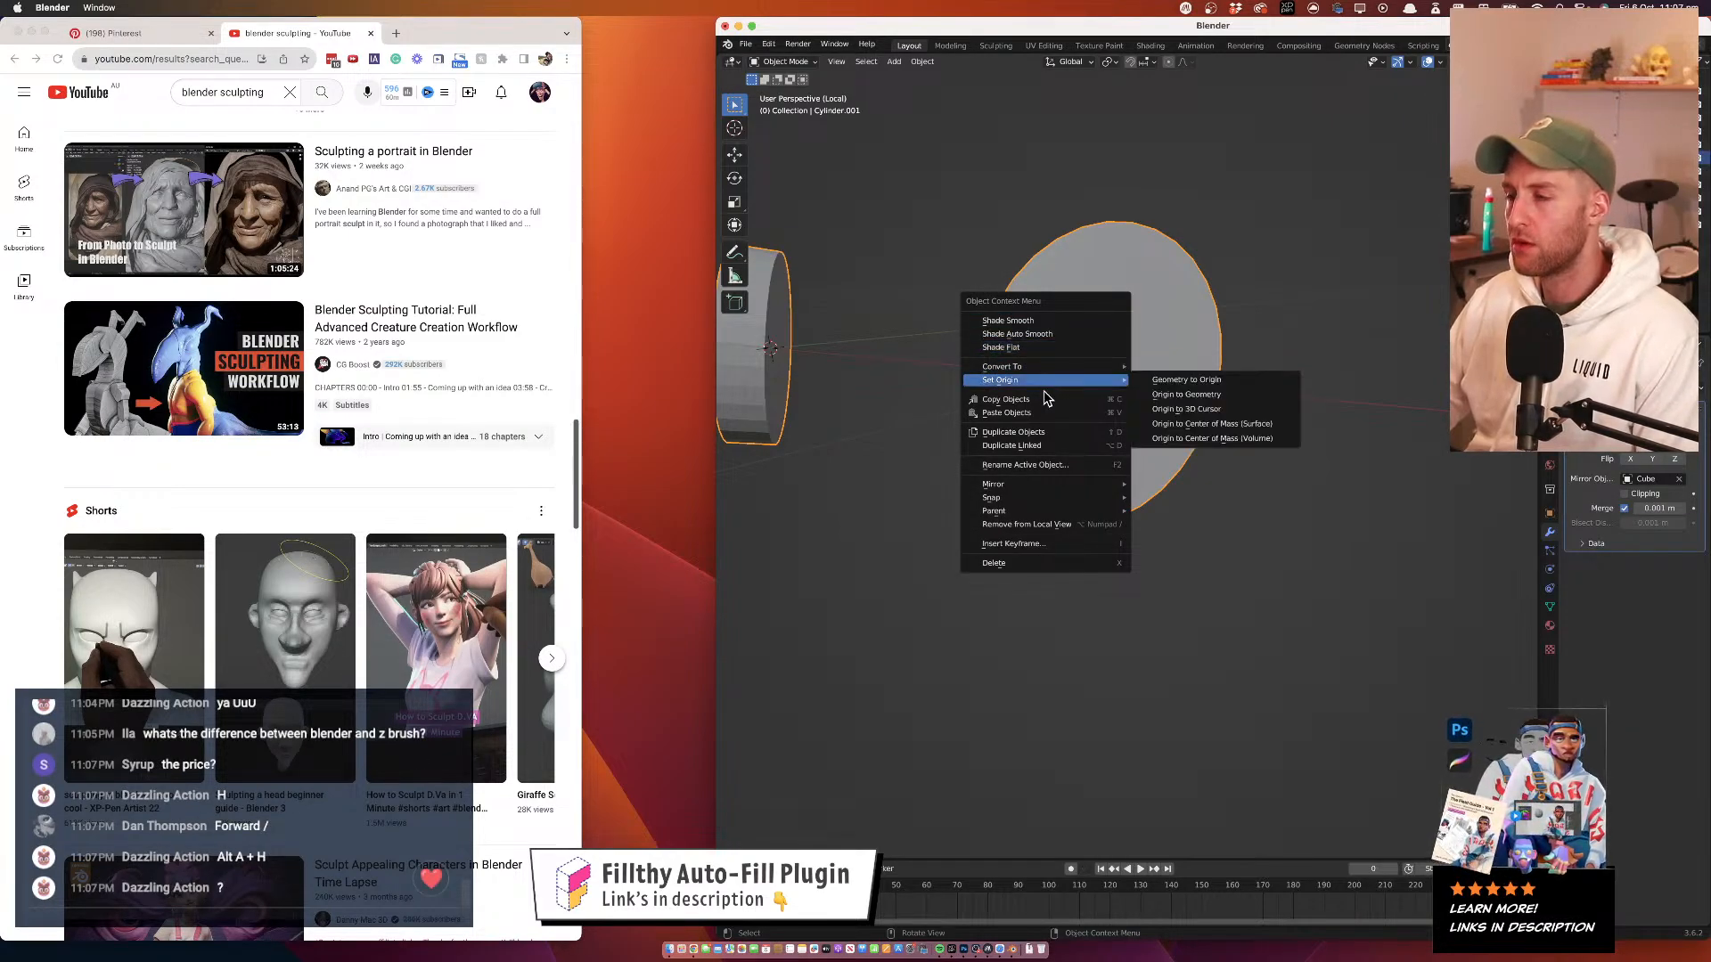
pyautogui.hotkey('ctrl', 'a')
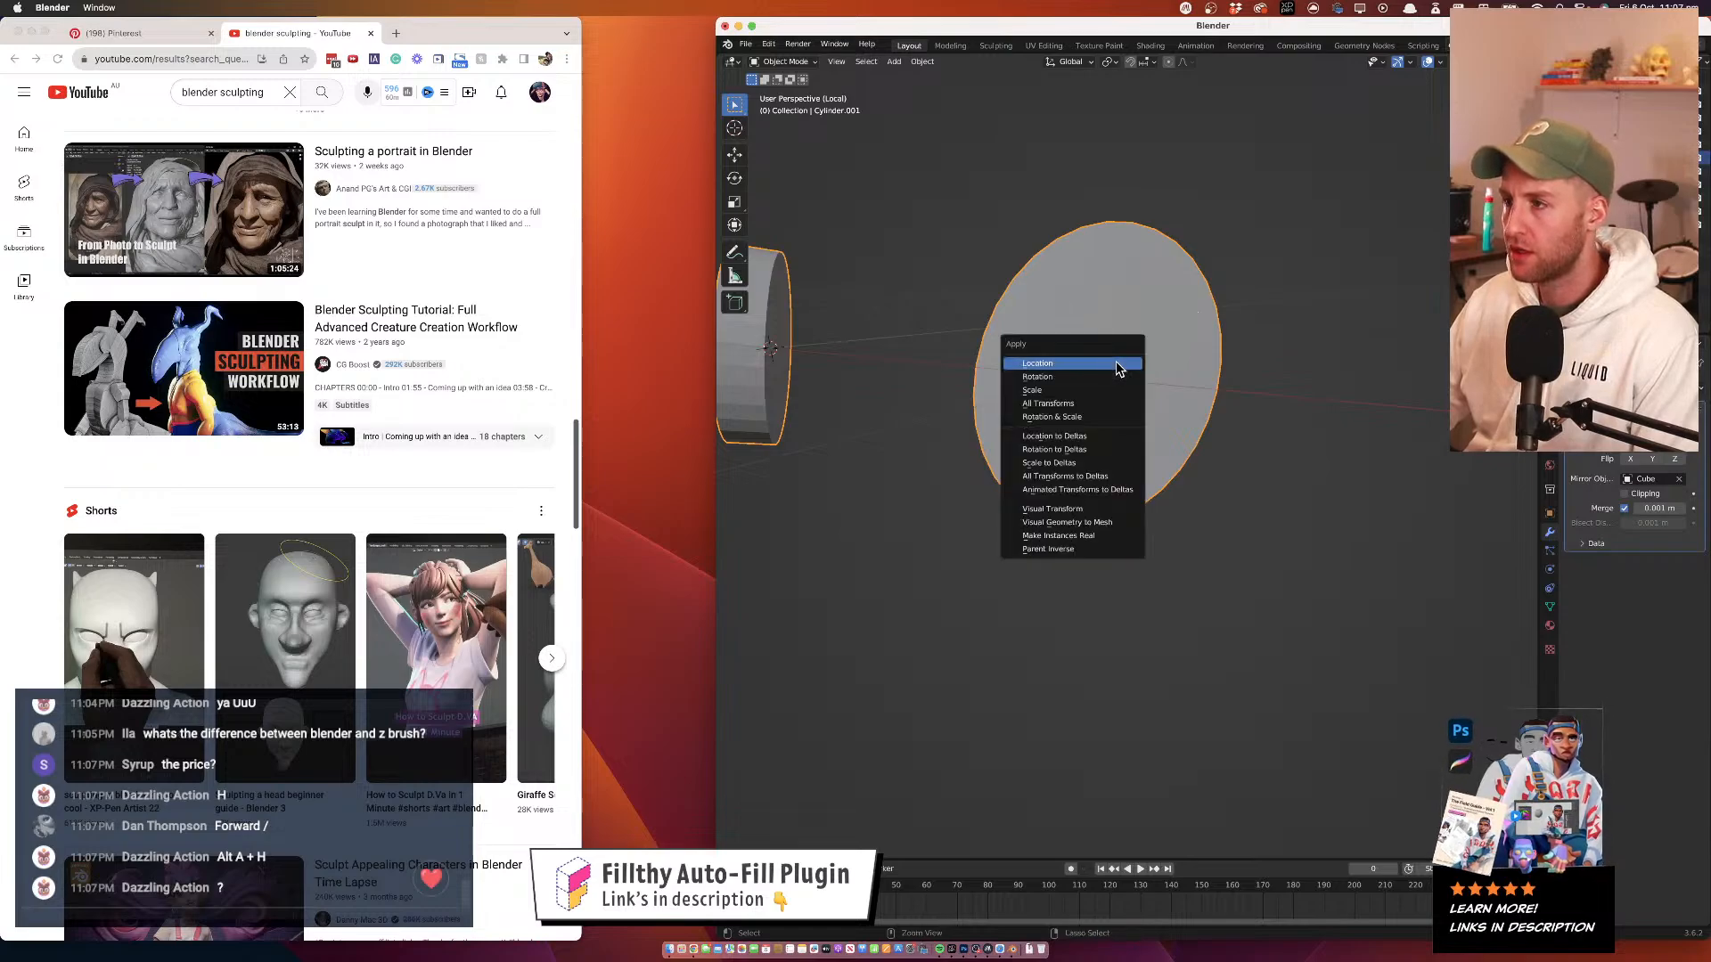
pyautogui.click(1109, 417)
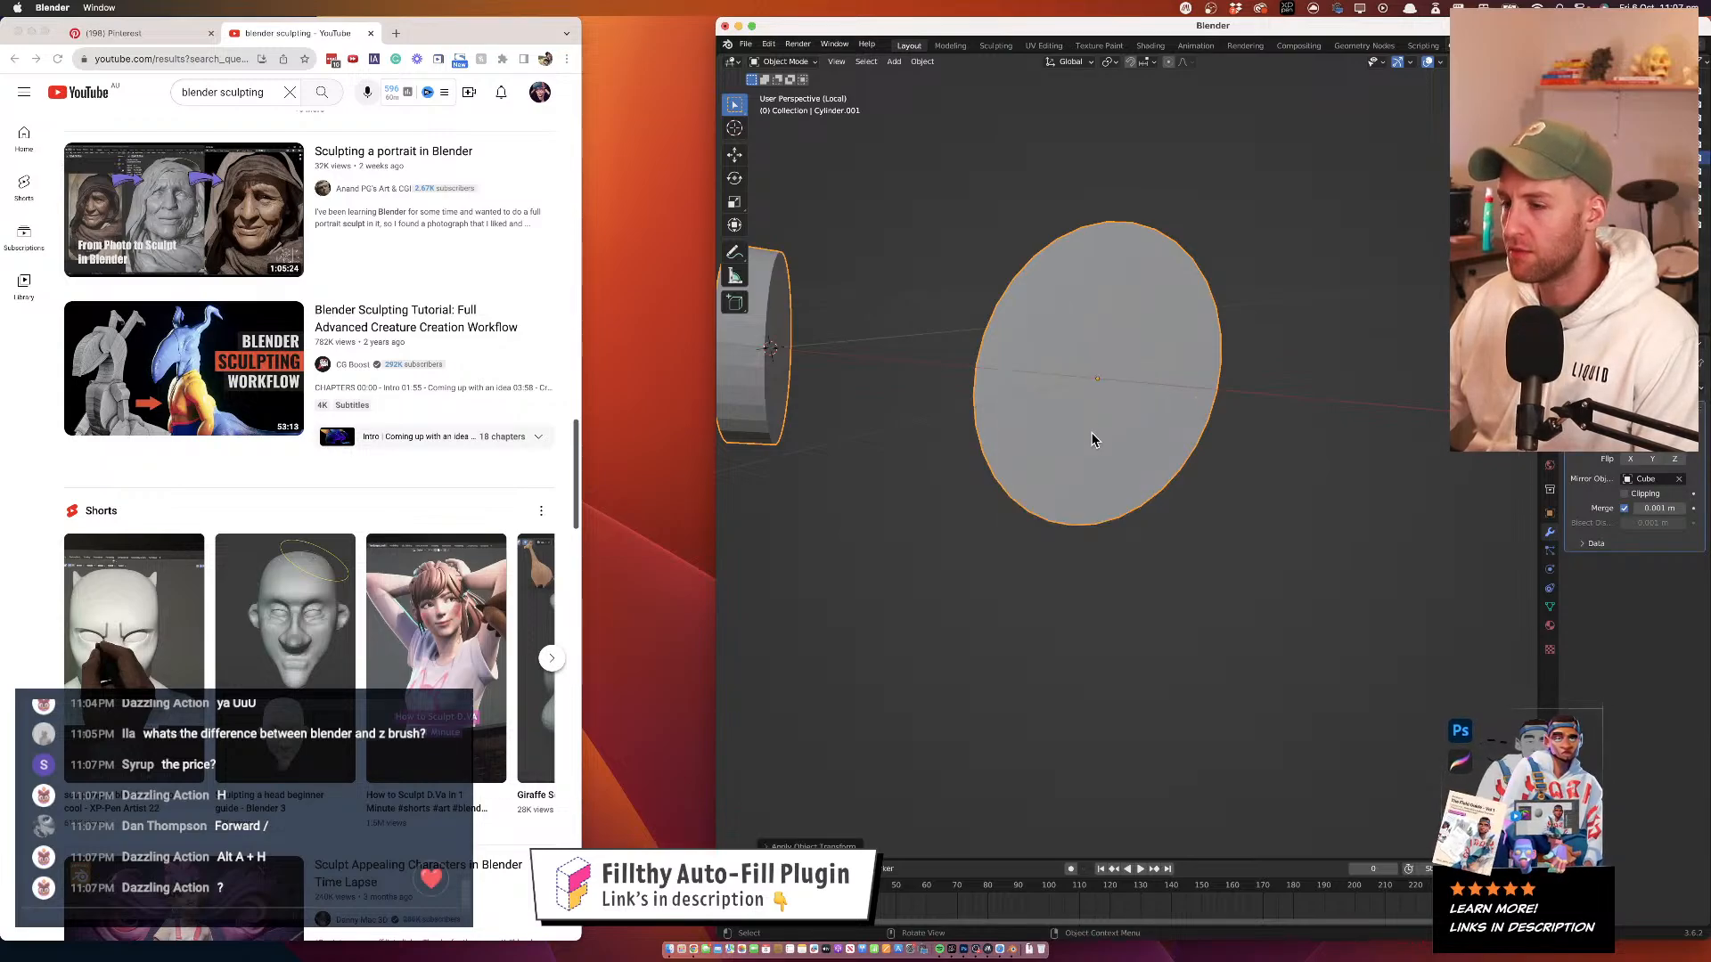
pyautogui.click(976, 627)
pyautogui.rightClick(1019, 547)
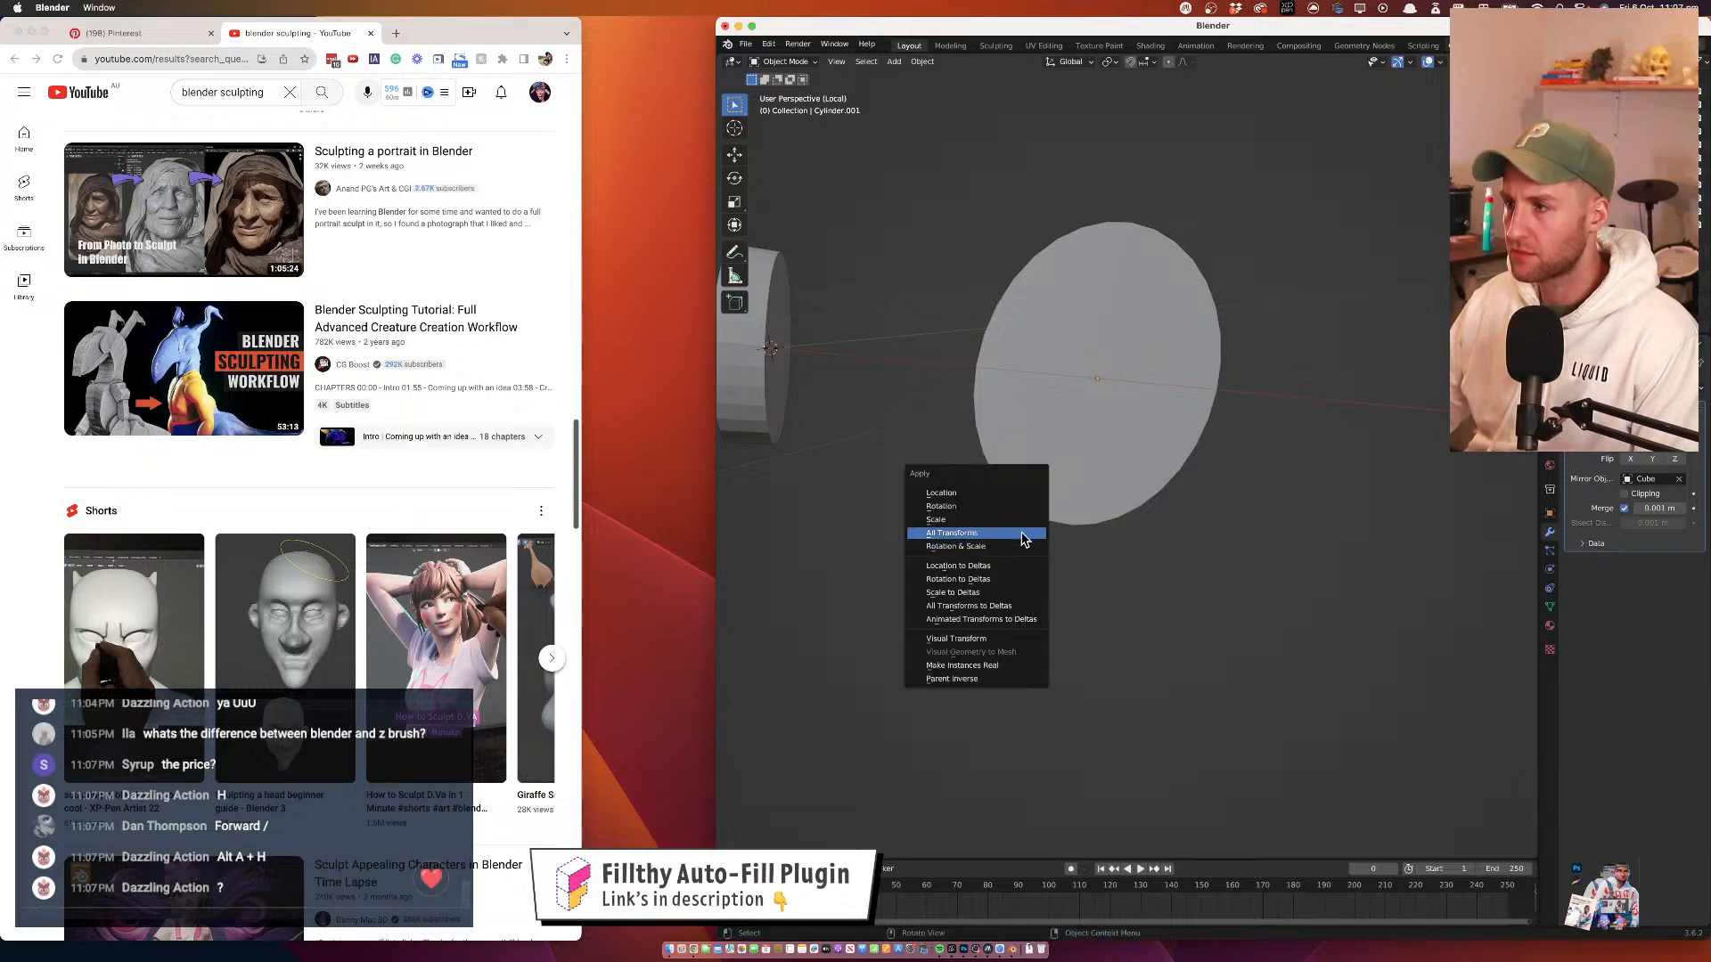
pyautogui.press('a')
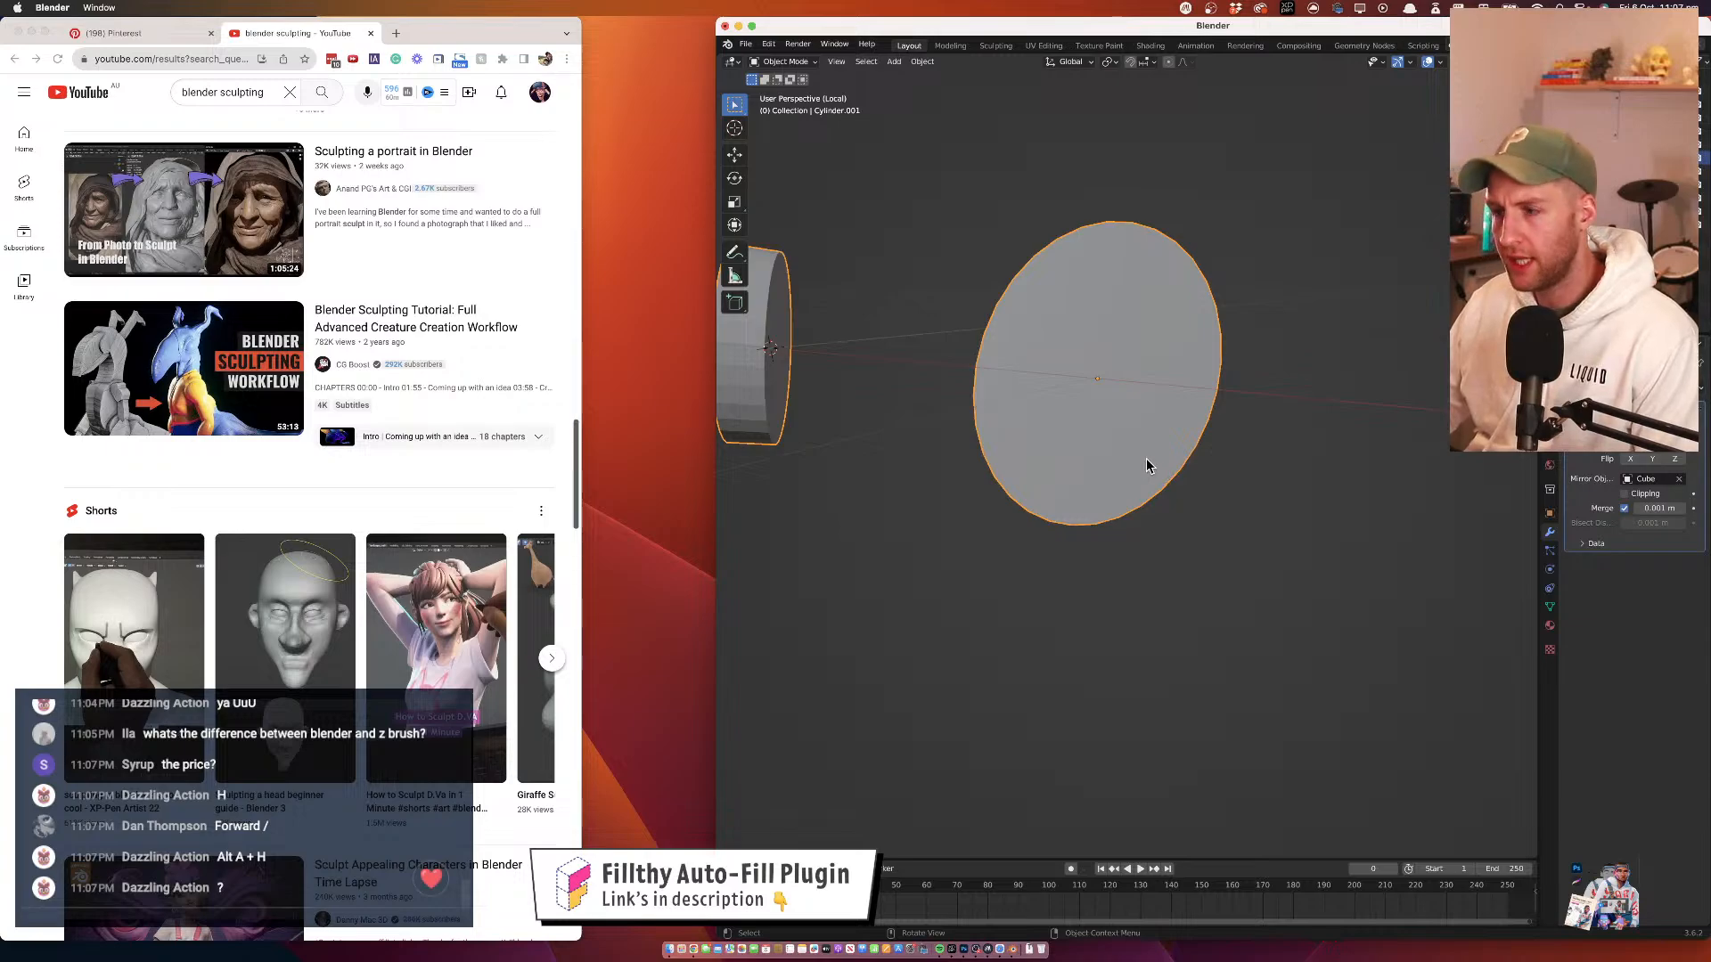
# Enter Sculpt Mode on the ear cylinder and adjust its voxel size to remesh it into a denser mesh
pyautogui.click(784, 62)
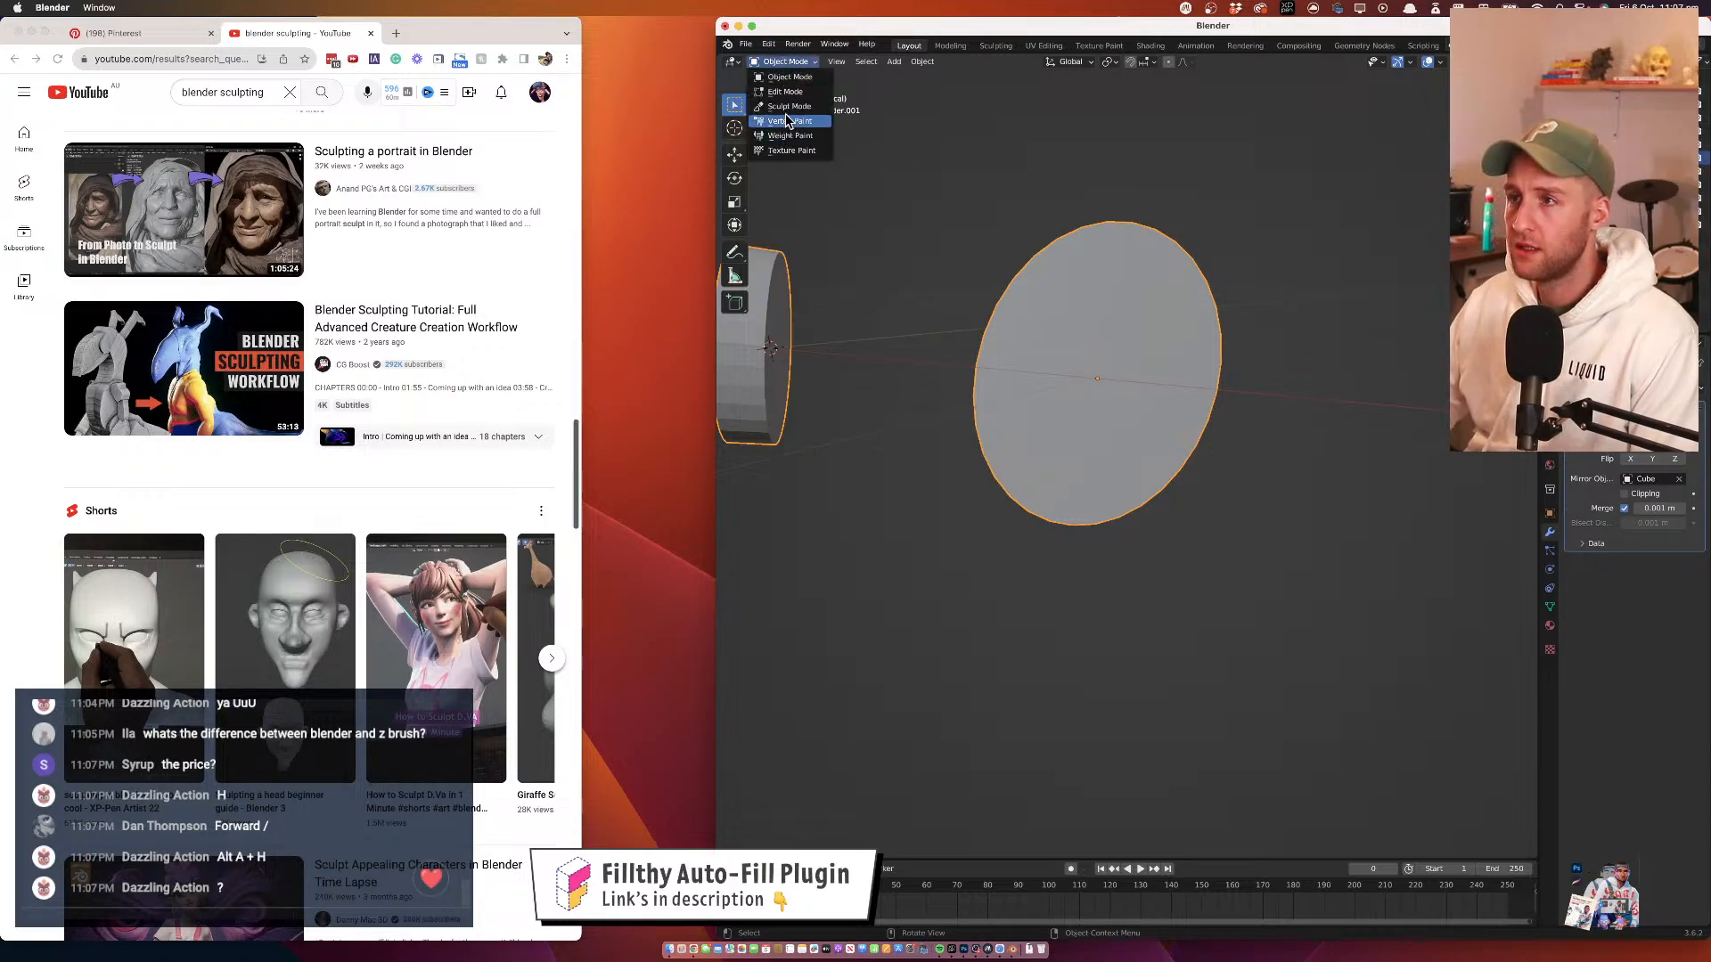
pyautogui.click(788, 107)
pyautogui.press('r')
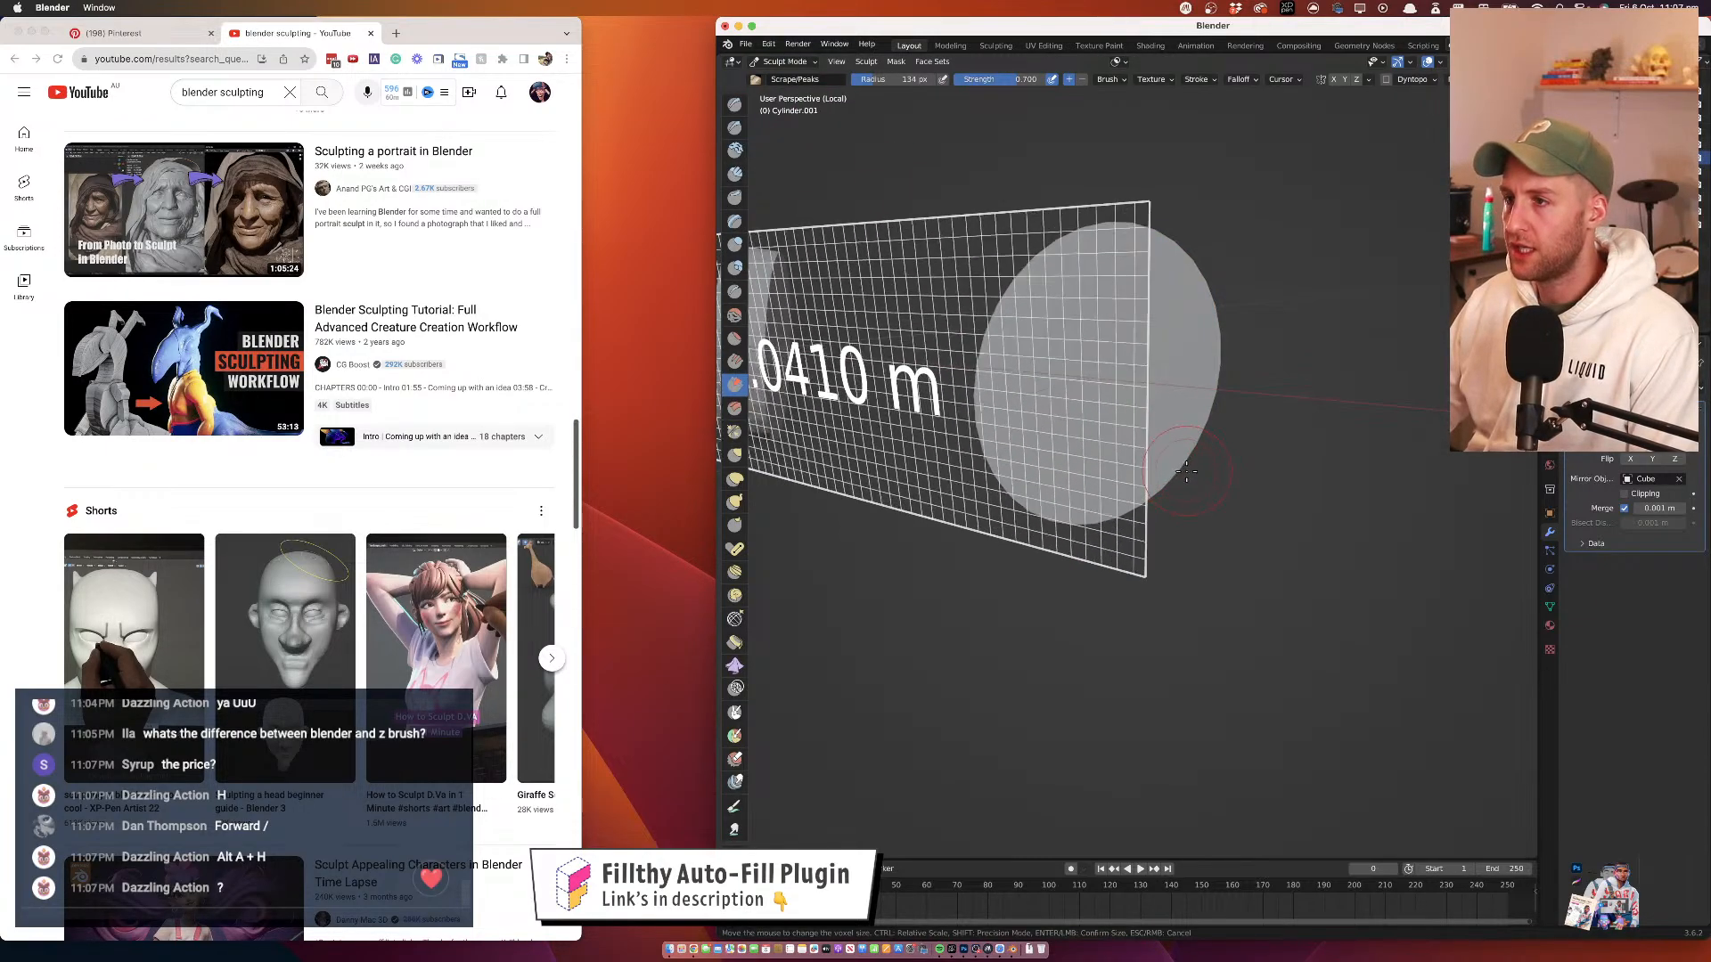
pyautogui.click(1204, 481)
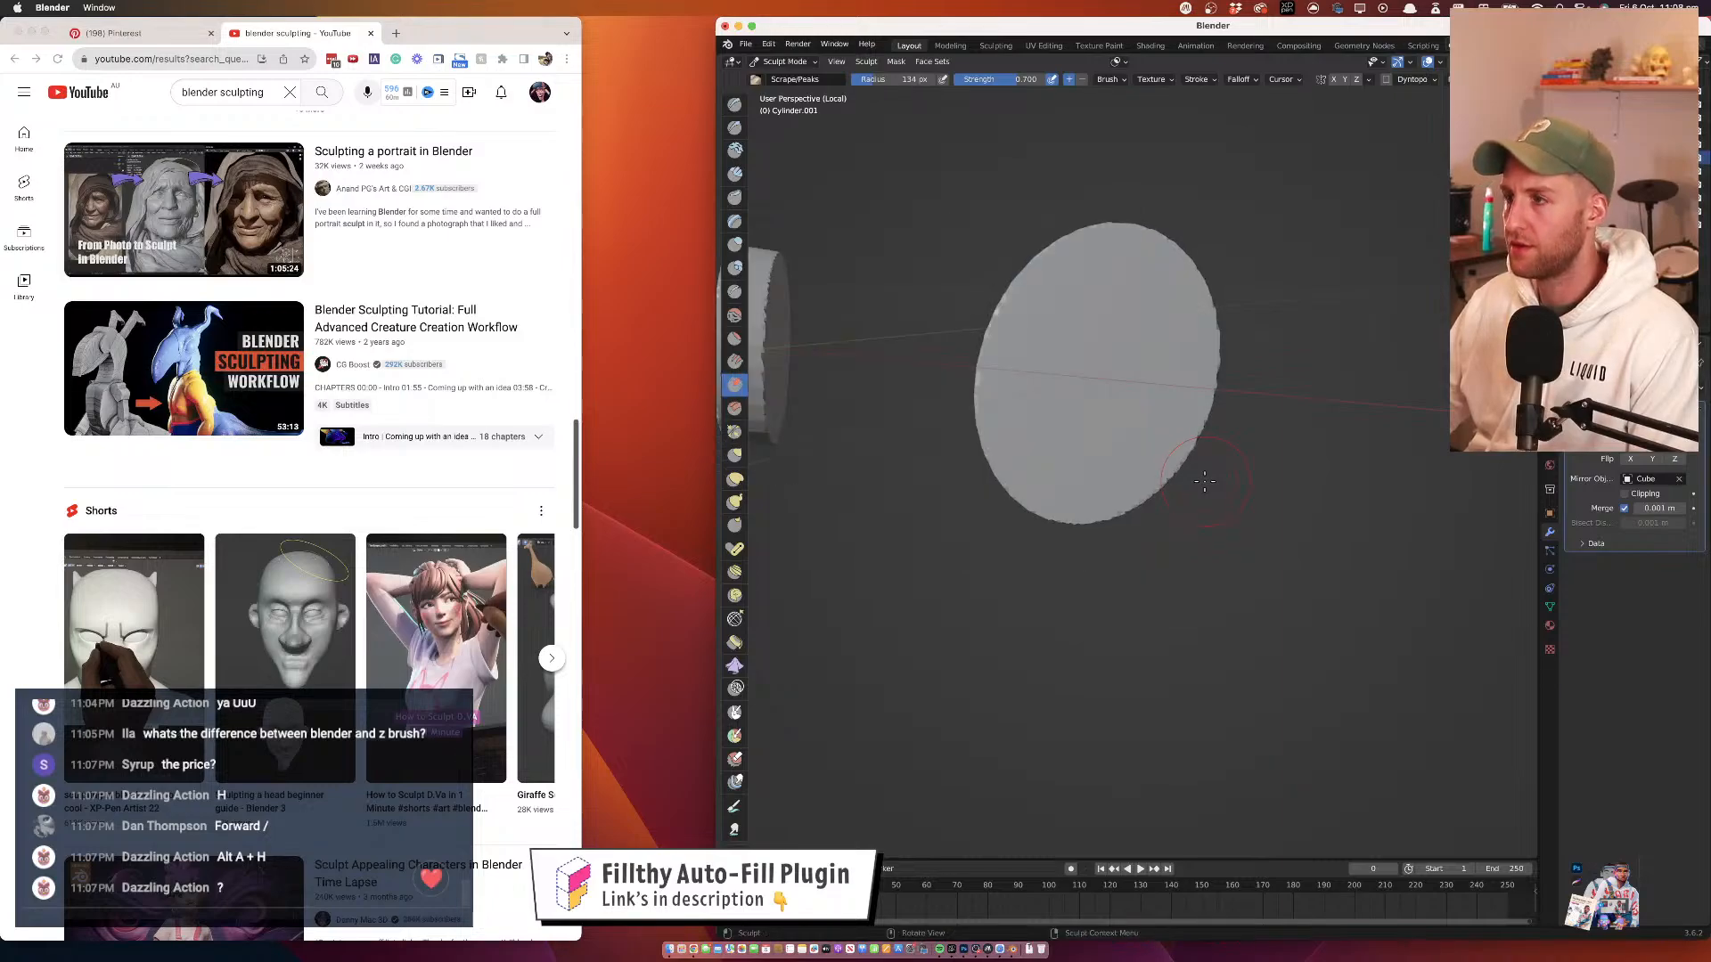
pyautogui.press('r')
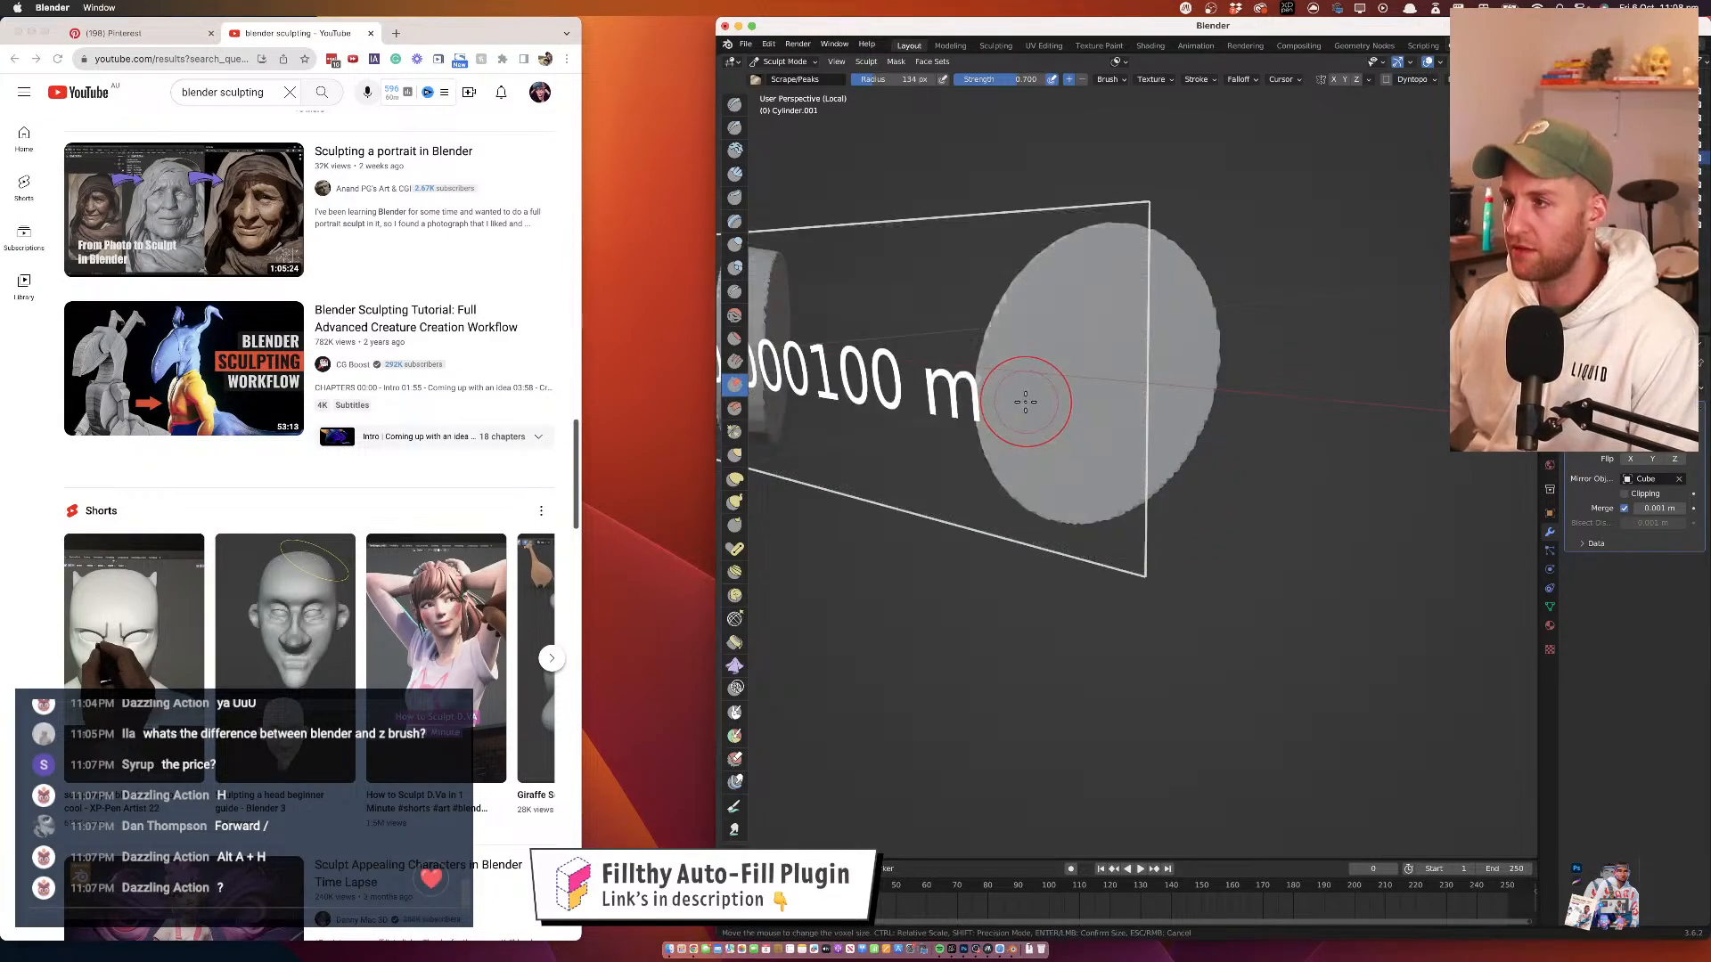
pyautogui.click(1021, 400)
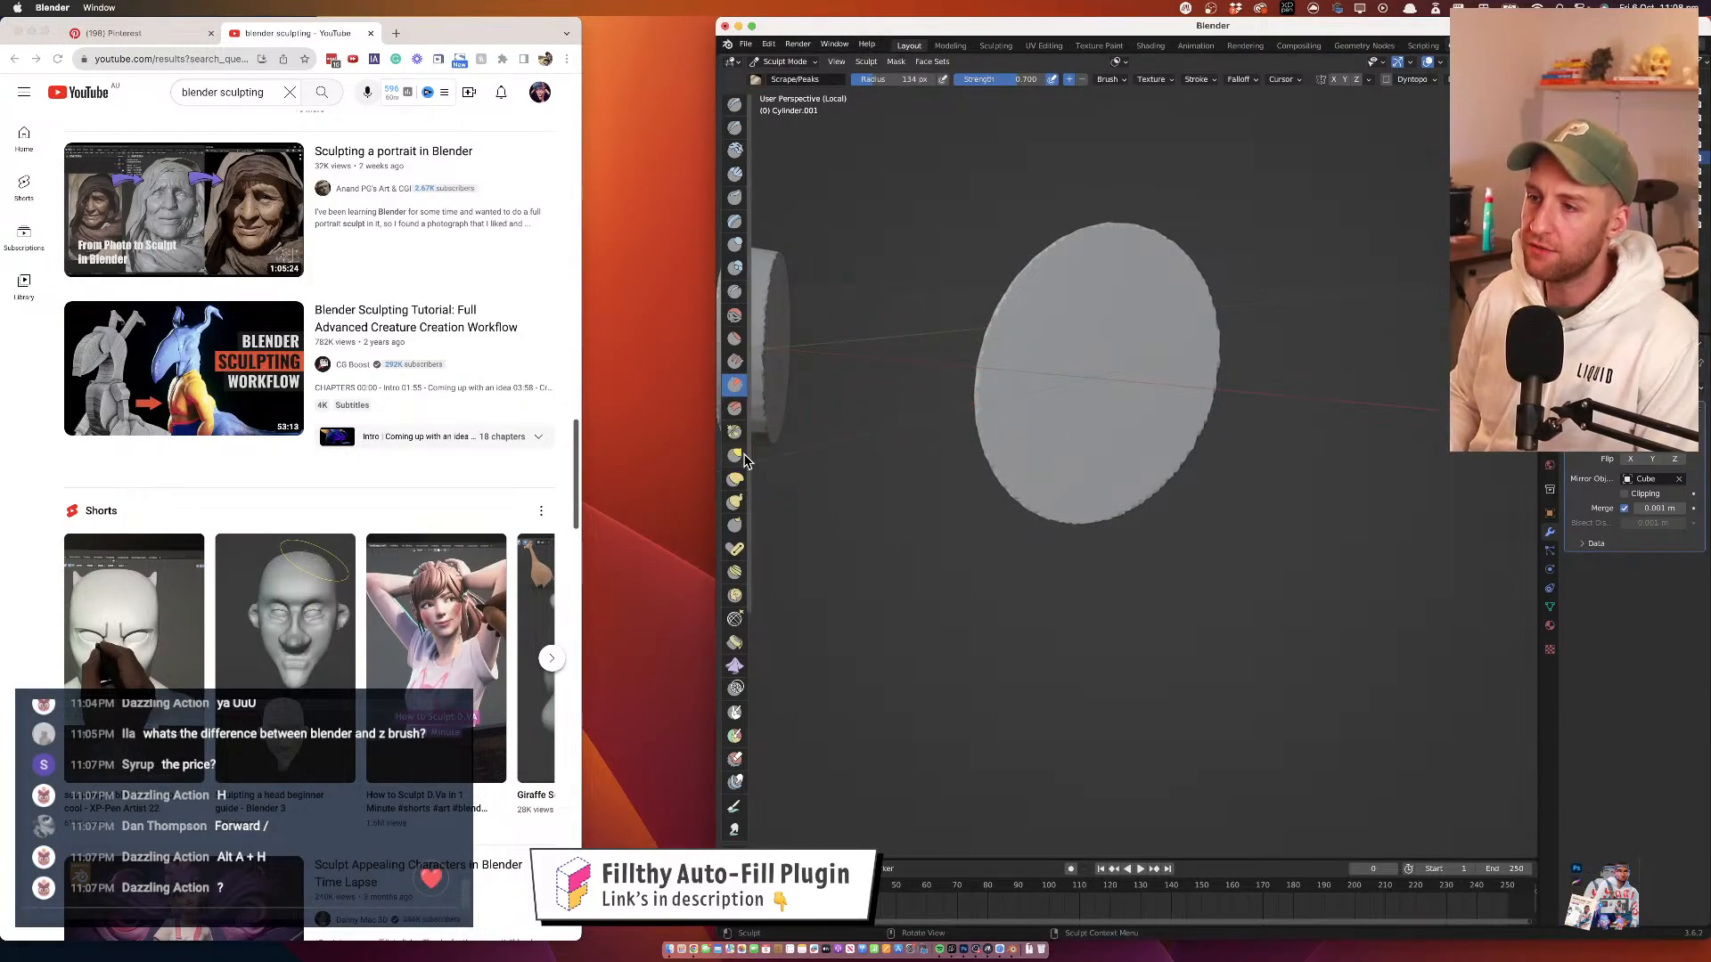
# Bring the Photoshop character sketches up beside Blender, return to the ear cylinder and activate the Lasso Mask tool
pyautogui.click(962, 952)
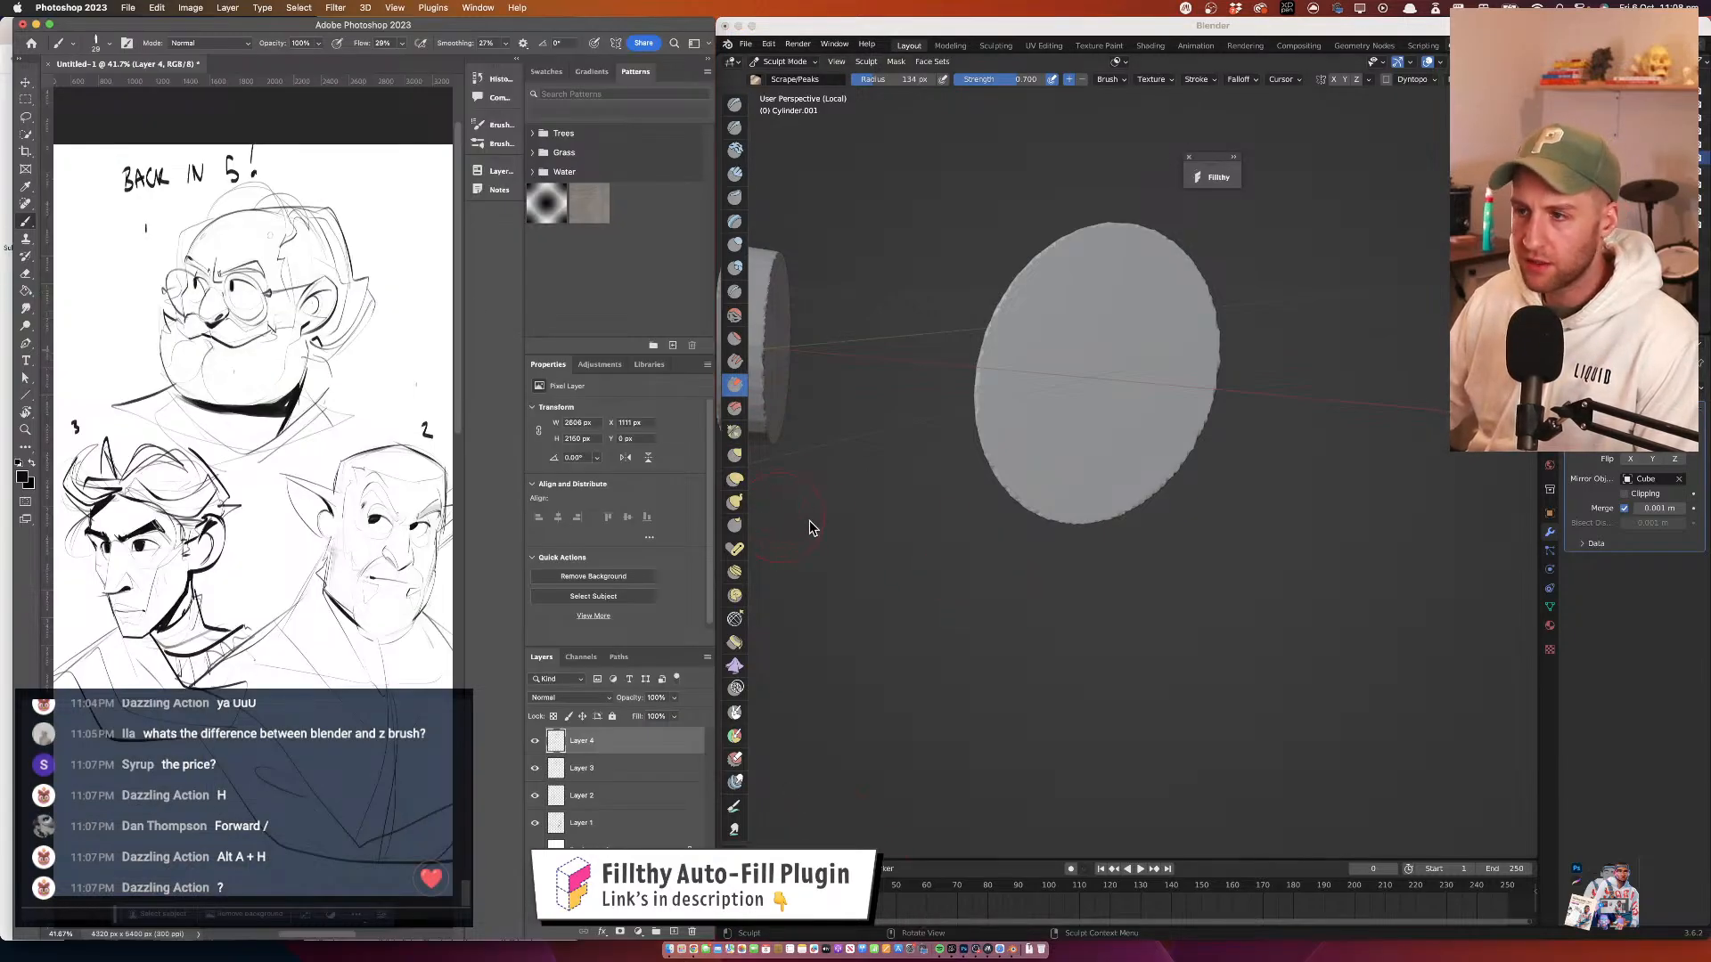
pyautogui.click(749, 432)
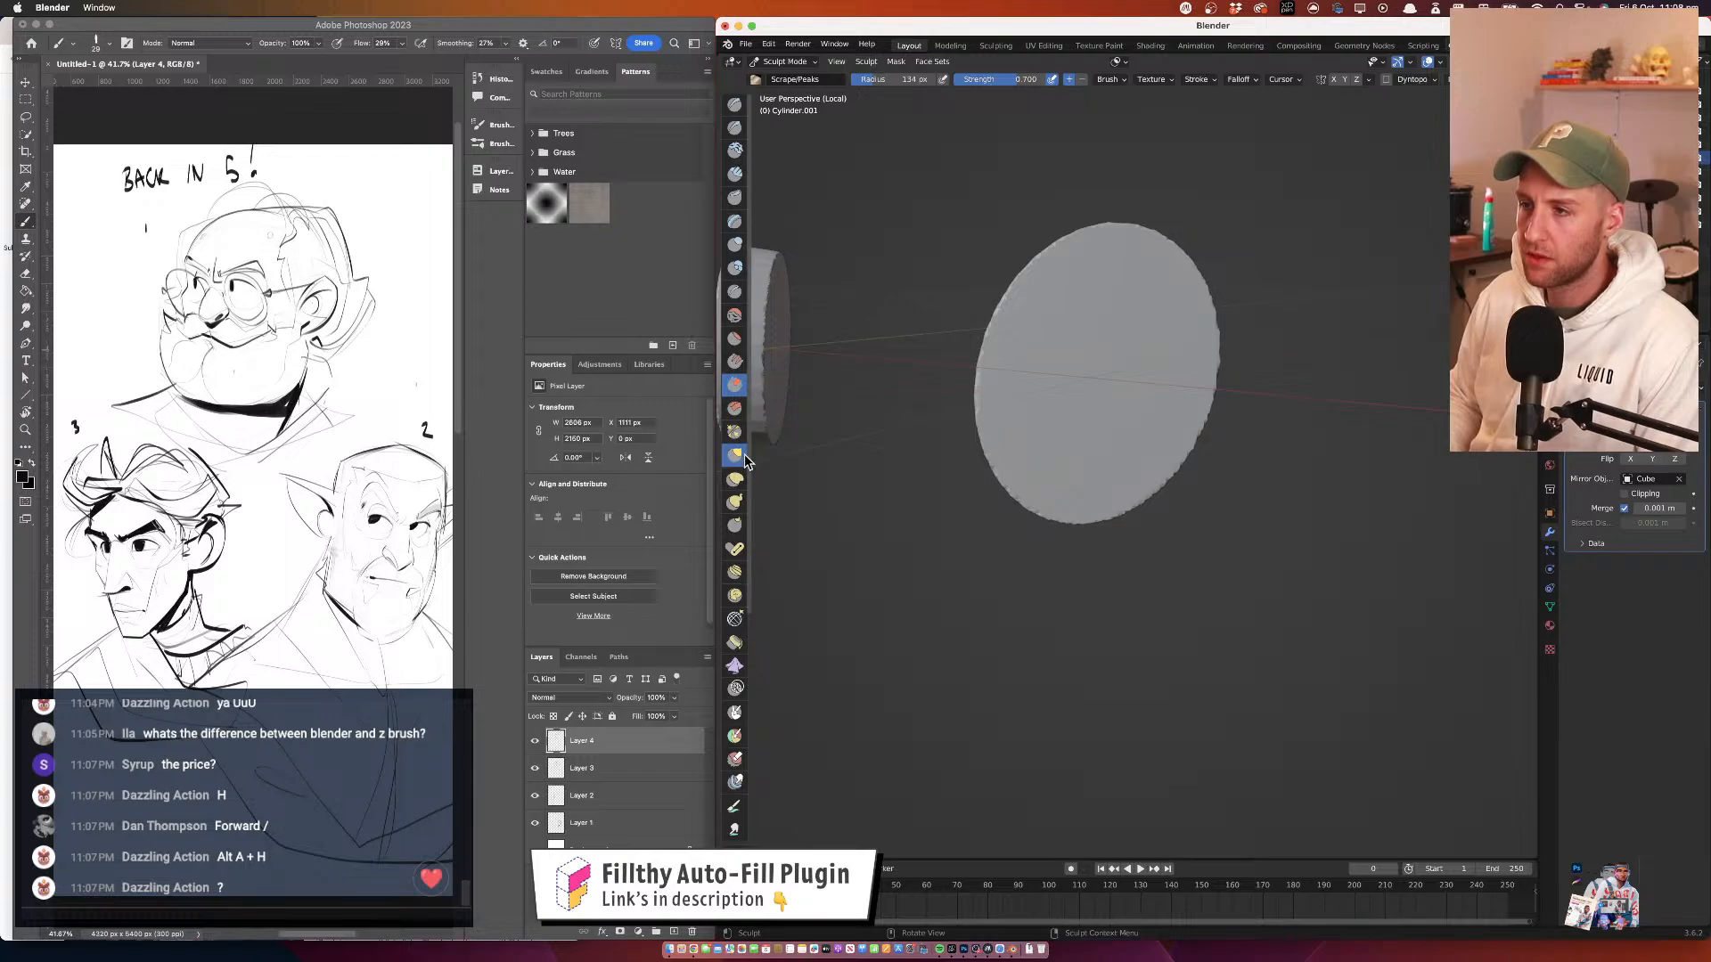
pyautogui.scroll(-3, 738, 446)
pyautogui.scroll(-7, 734, 441)
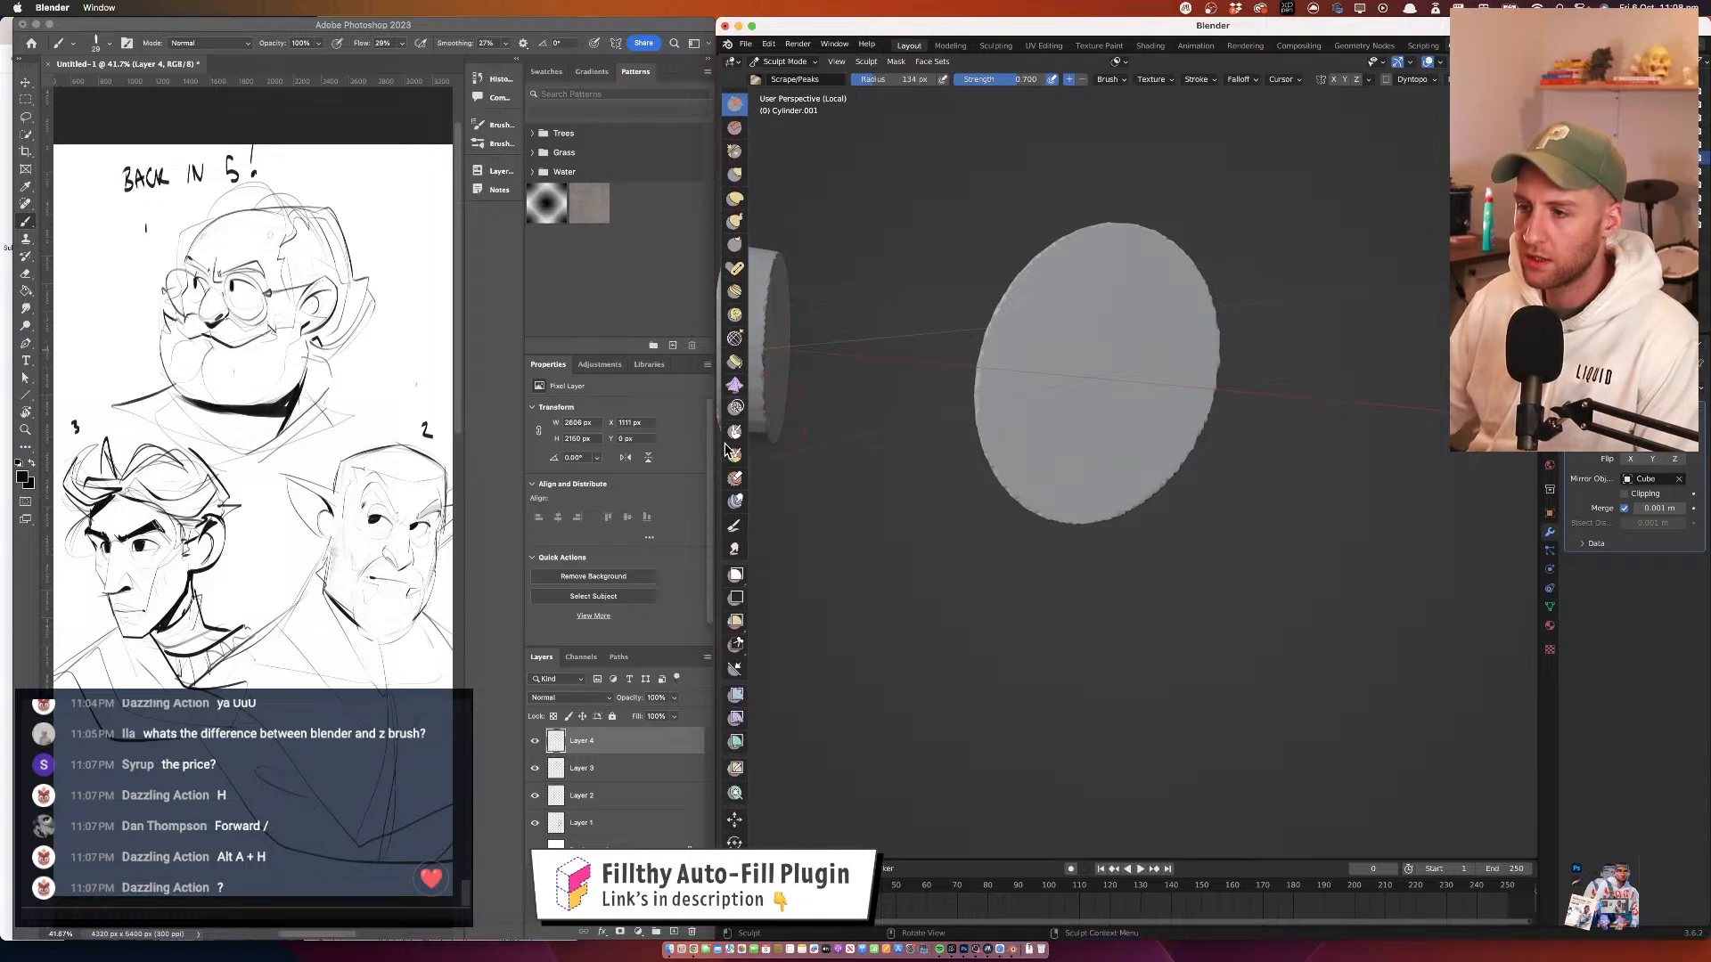
pyautogui.scroll(2, 735, 450)
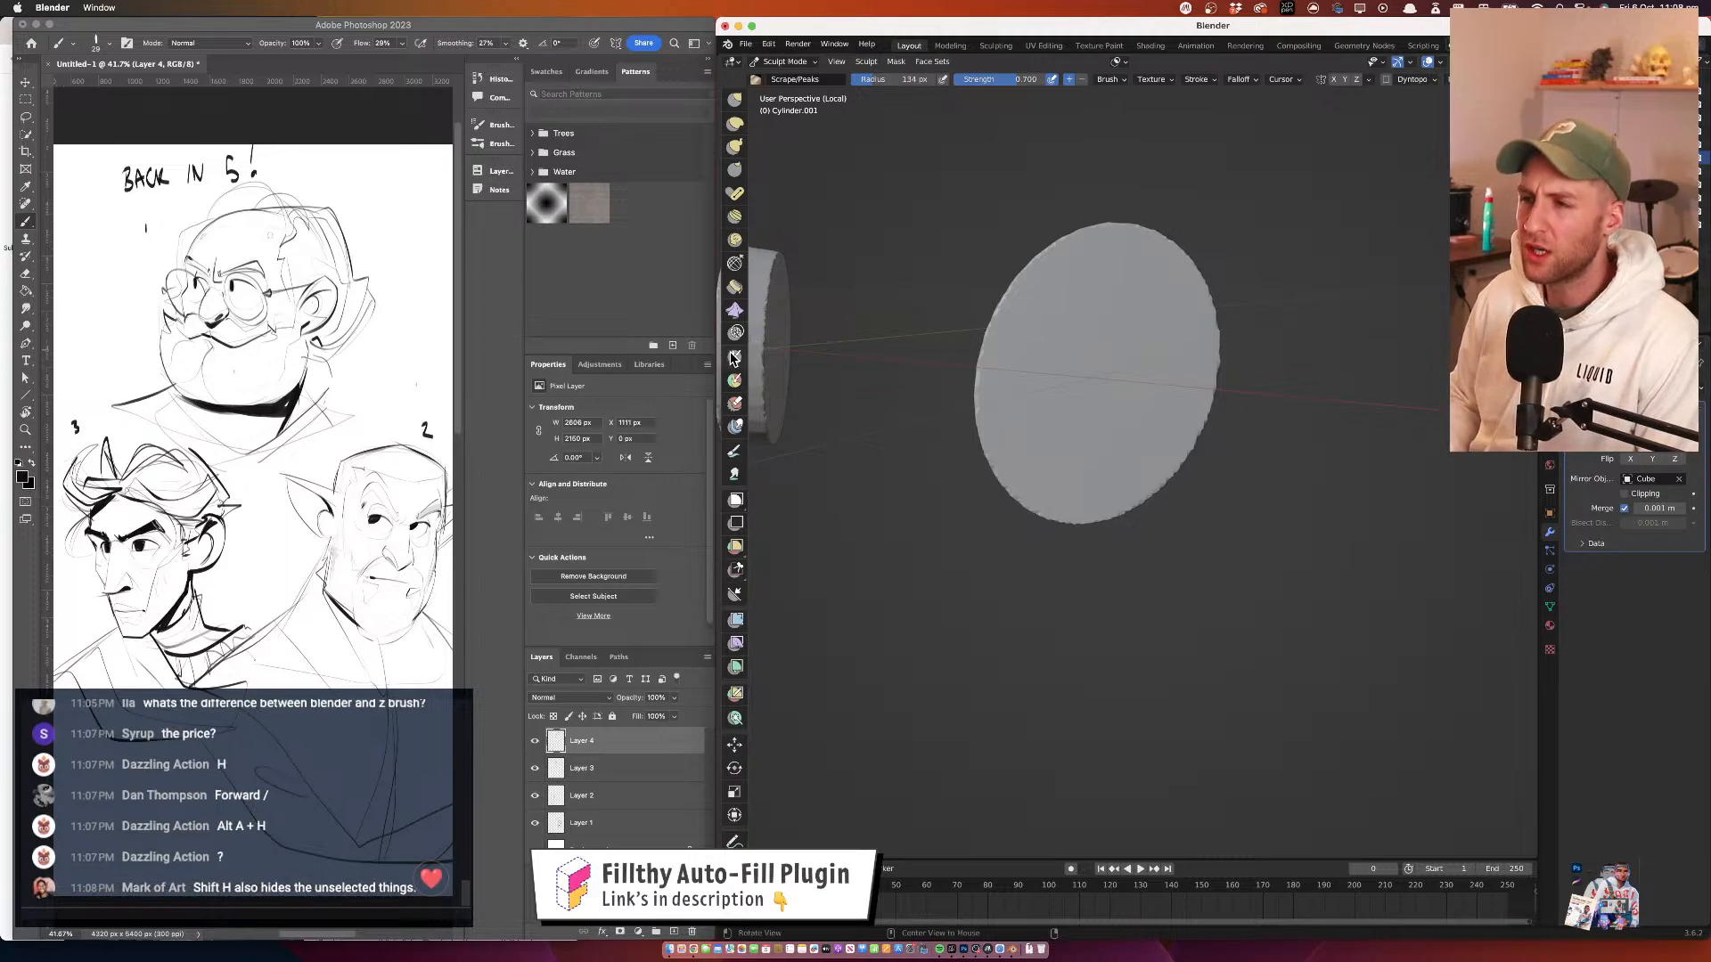
pyautogui.scroll(-1, 738, 579)
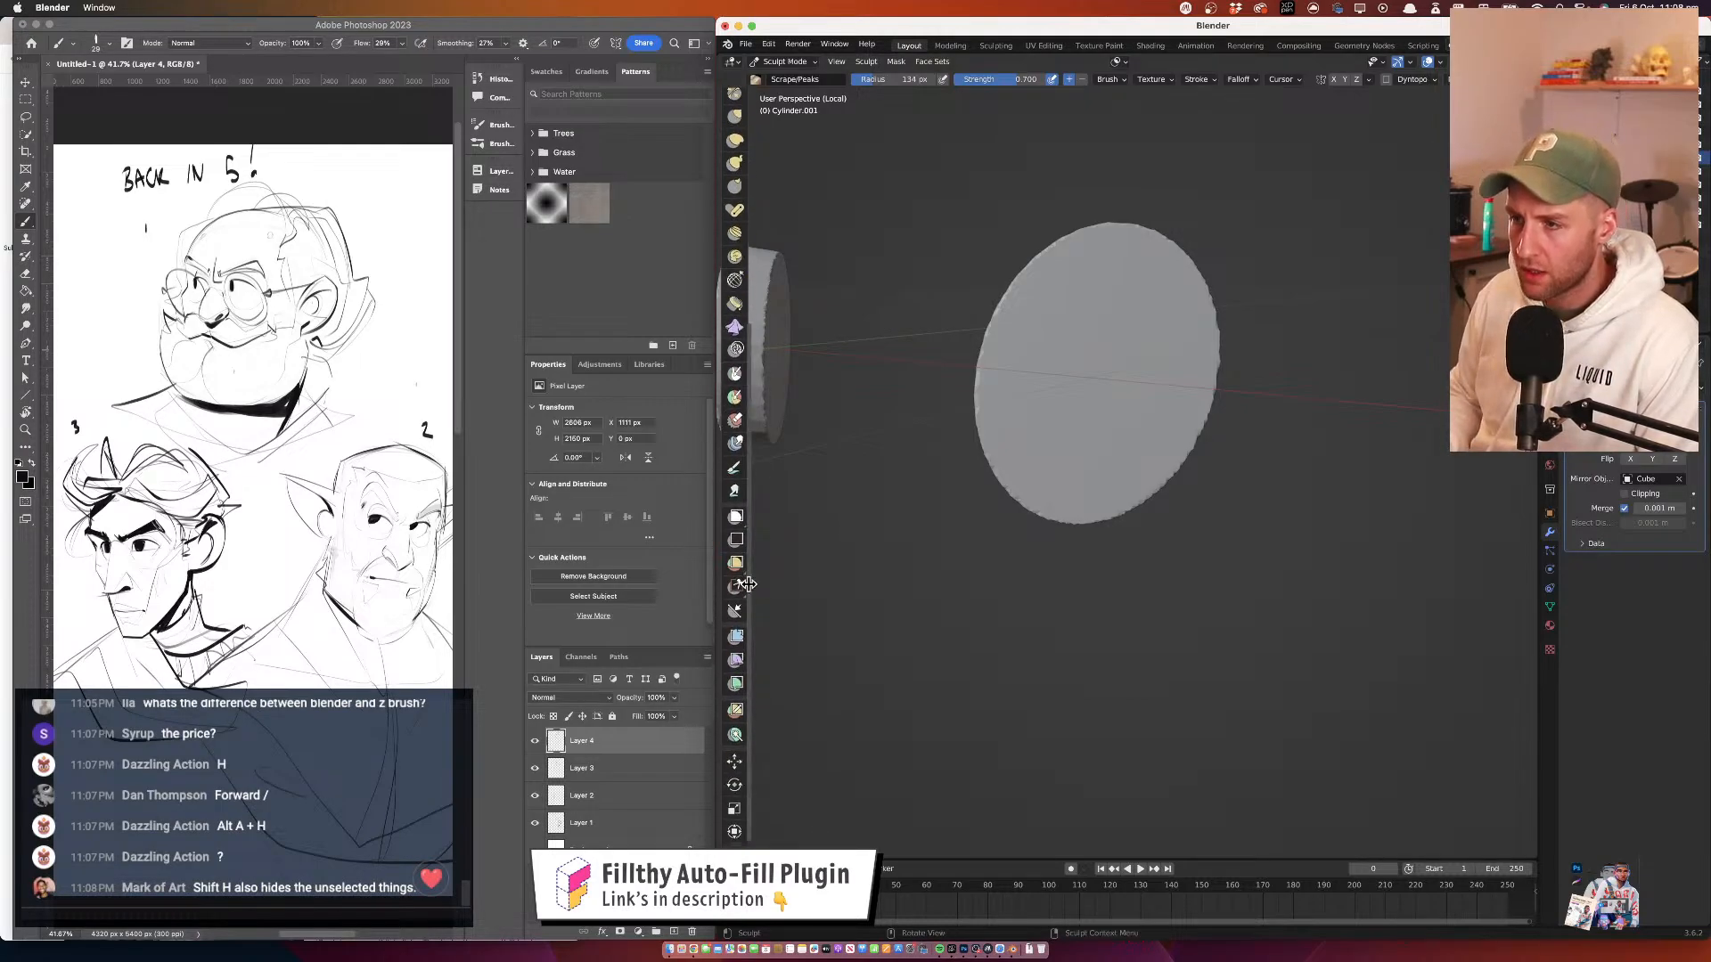
pyautogui.scroll(-2, 739, 552)
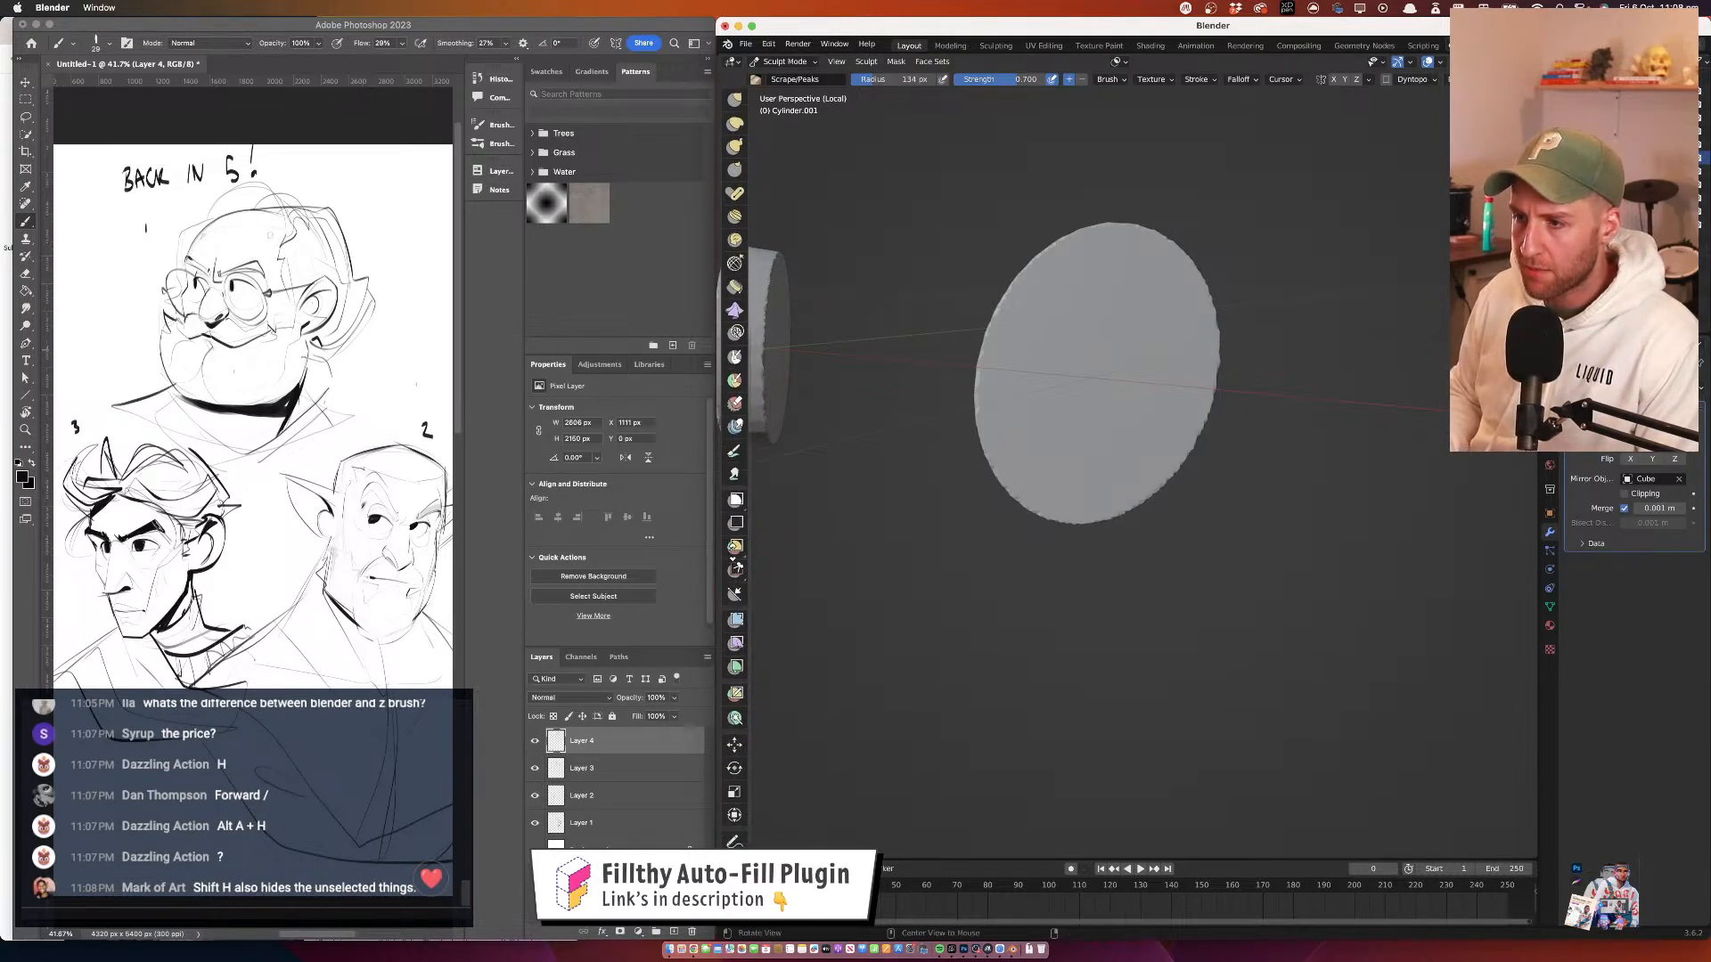
pyautogui.moveTo(739, 505); pyautogui.dragTo(789, 534)
# Try to lasso-mask an inner oval on the flat face of the ear cylinder
pyautogui.moveTo(1130, 287)
pyautogui.mouseDown()
pyautogui.moveTo(1055, 304)
pyautogui.moveTo(1032, 355)
pyautogui.moveTo(1032, 426)
pyautogui.moveTo(1079, 475)
pyautogui.moveTo(1118, 468)
pyautogui.moveTo(1186, 377)
pyautogui.moveTo(1169, 304)
pyautogui.moveTo(1105, 269)
pyautogui.mouseUp()
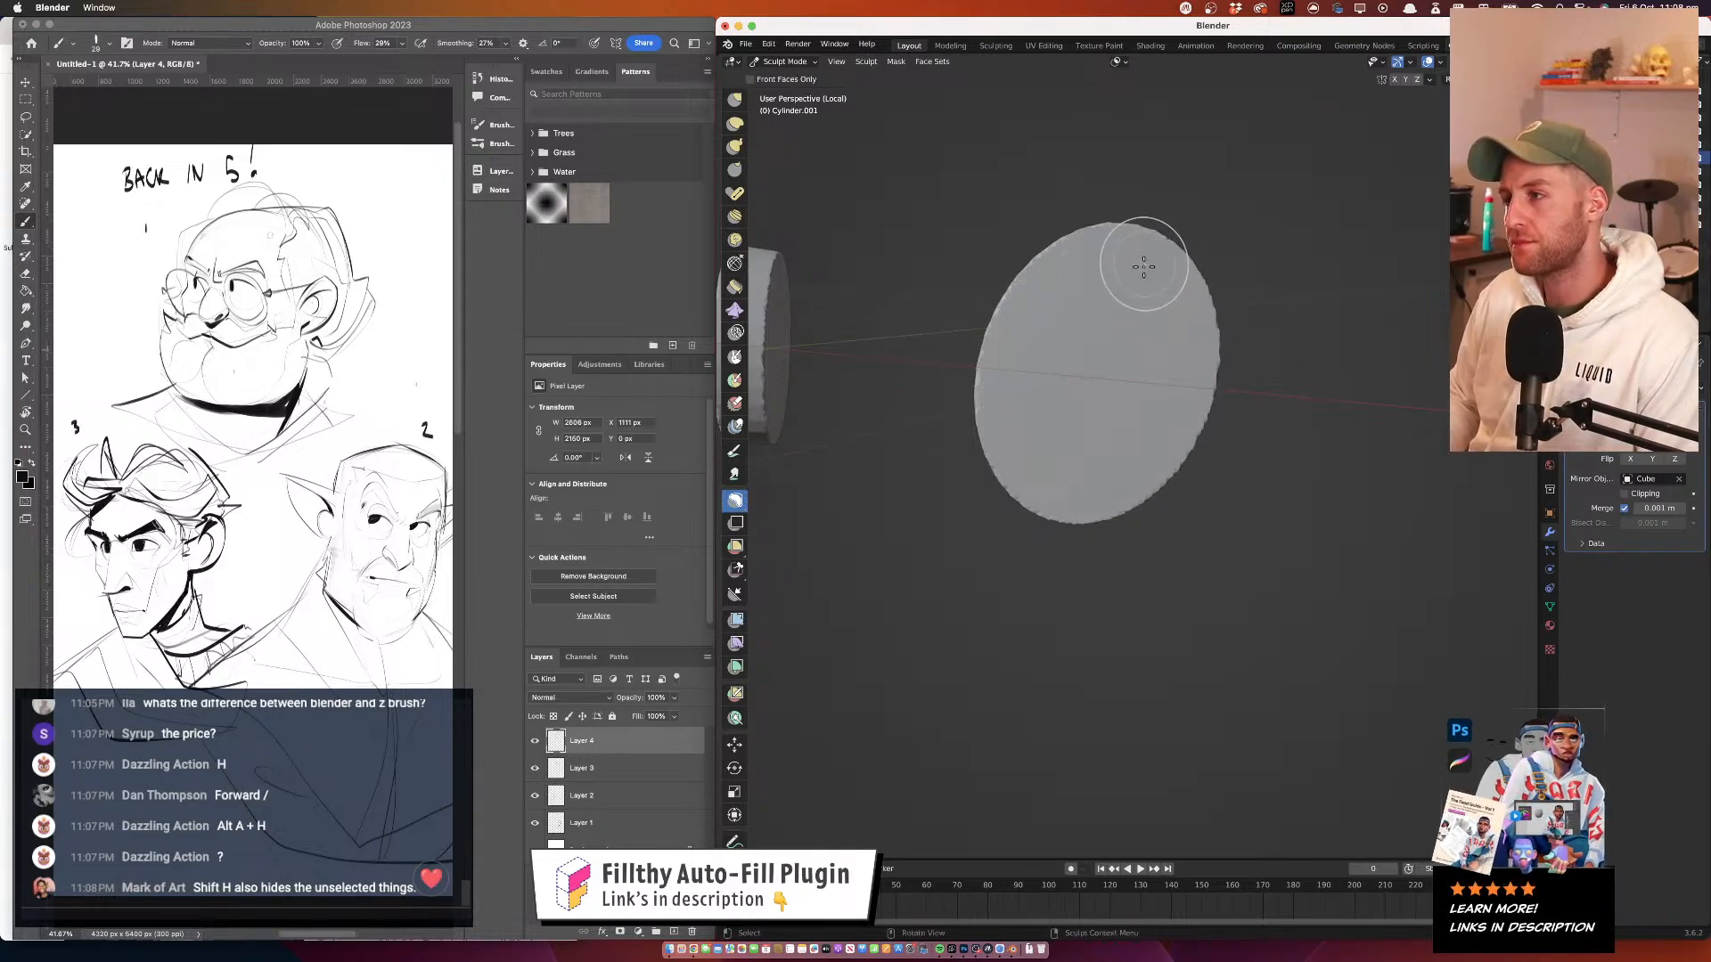
pyautogui.moveTo(1000, 285); pyautogui.dragTo(967, 306)
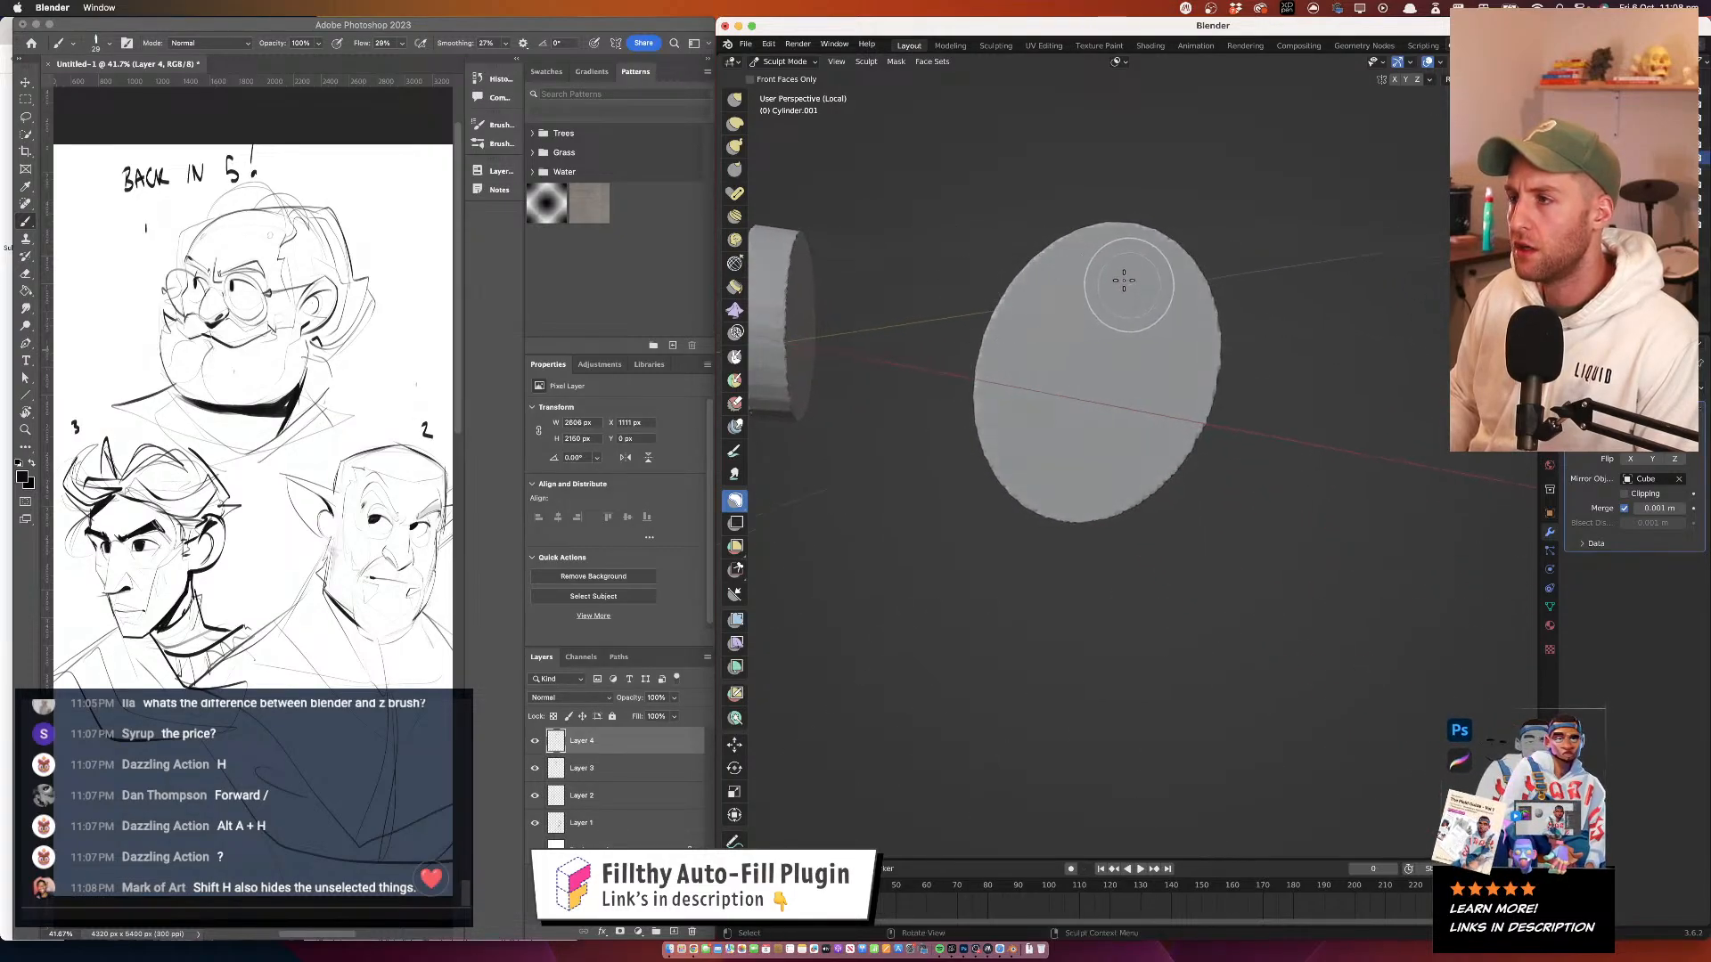
pyautogui.moveTo(1124, 280)
pyautogui.mouseDown()
pyautogui.moveTo(1155, 283)
pyautogui.moveTo(1137, 278)
pyautogui.mouseUp()
pyautogui.moveTo(930, 328)
pyautogui.mouseDown()
pyautogui.moveTo(1349, 286)
pyautogui.moveTo(1103, 313)
pyautogui.moveTo(1016, 443)
pyautogui.moveTo(1119, 268)
pyautogui.moveTo(1170, 286)
pyautogui.moveTo(1064, 275)
pyautogui.moveTo(1014, 230)
pyautogui.mouseUp()
pyautogui.moveTo(1314, 307)
pyautogui.mouseDown()
pyautogui.moveTo(1242, 287)
pyautogui.moveTo(1235, 386)
pyautogui.moveTo(1304, 414)
pyautogui.moveTo(1322, 278)
pyautogui.moveTo(1306, 374)
pyautogui.mouseUp()
pyautogui.moveTo(1405, 335); pyautogui.dragTo(1173, 318)
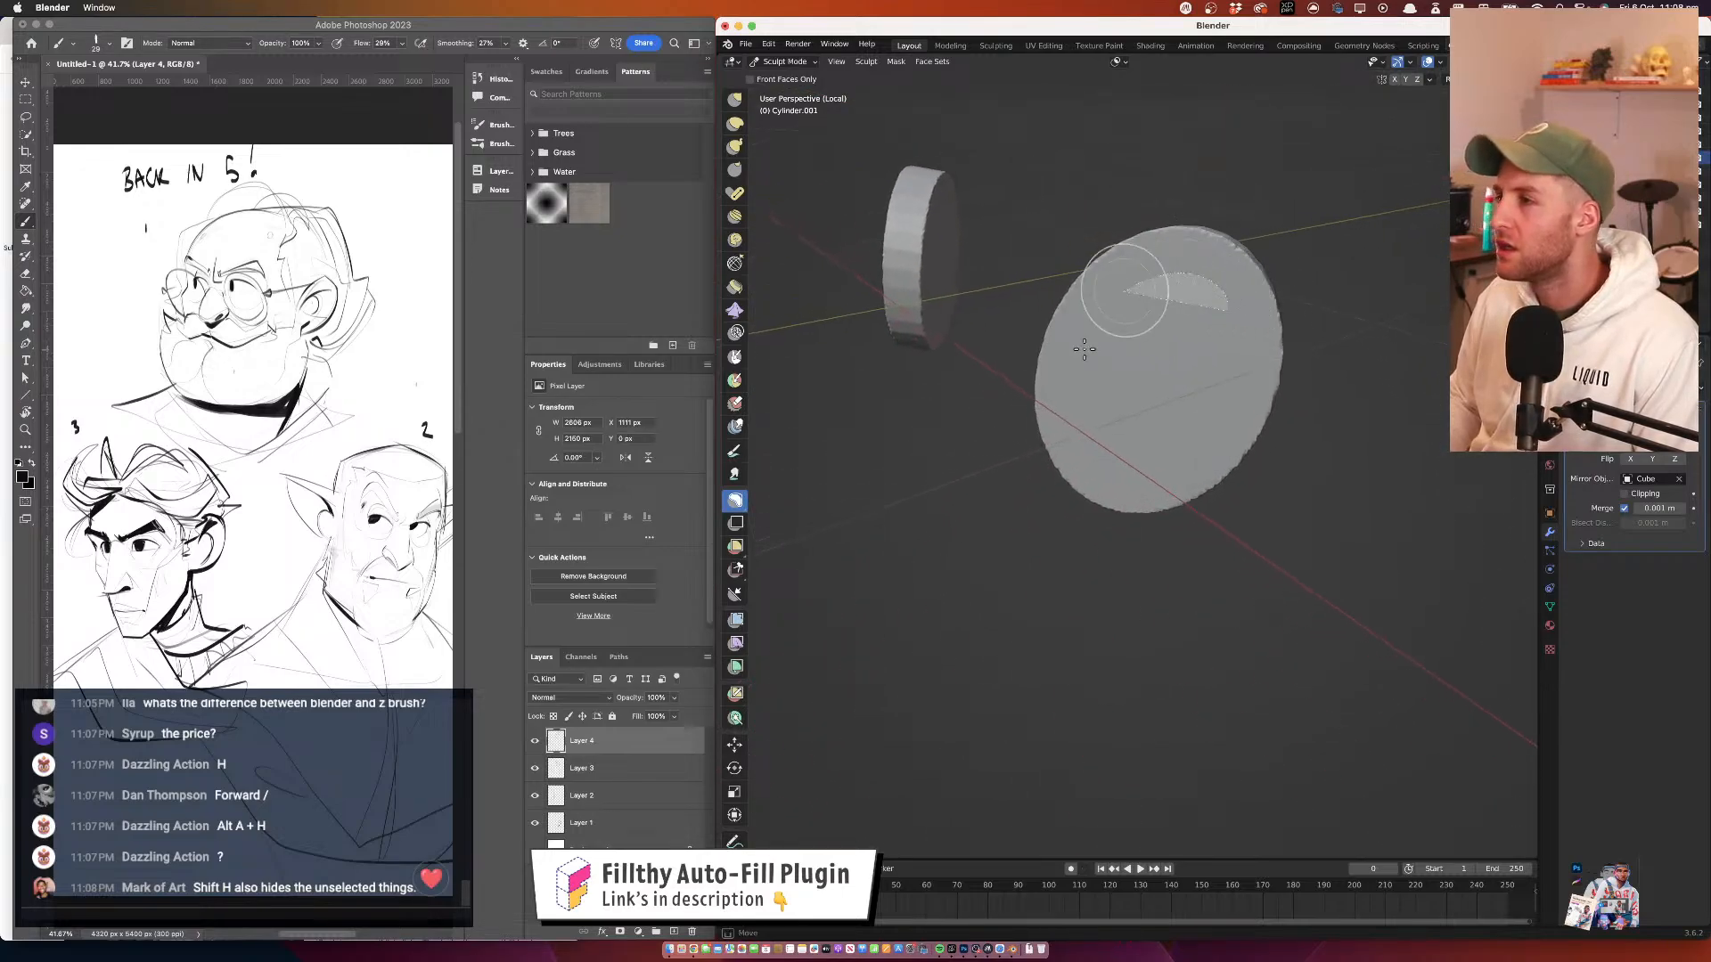
pyautogui.moveTo(1085, 350); pyautogui.dragTo(1076, 364)
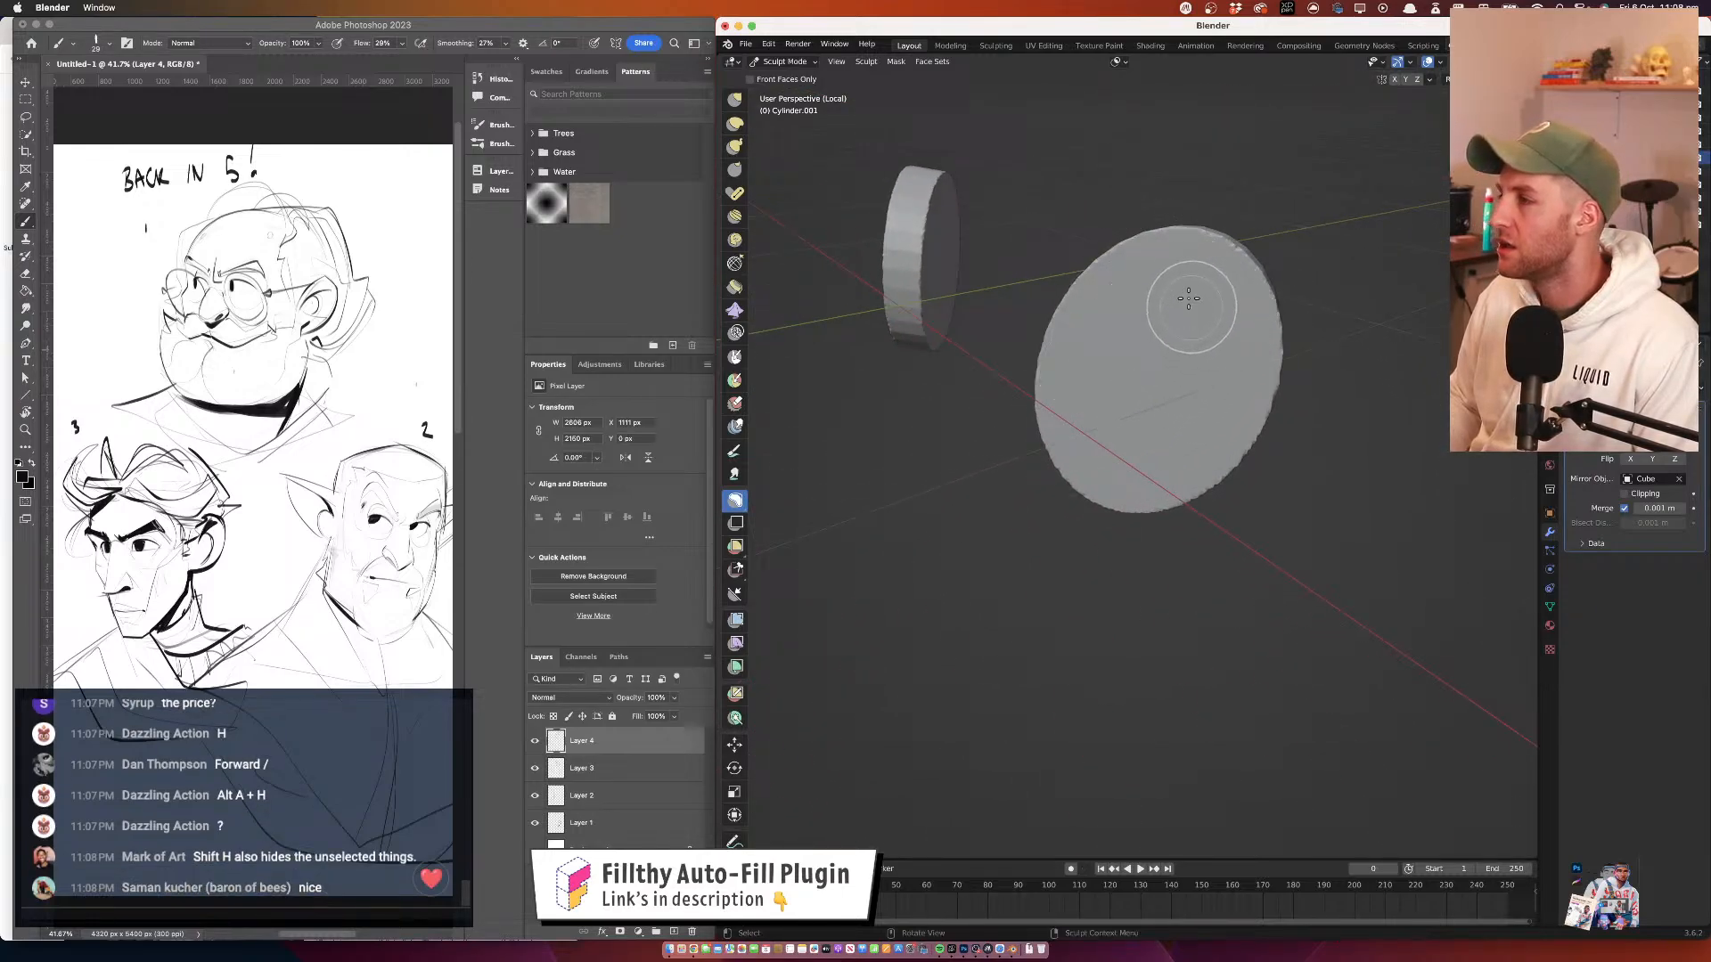
pyautogui.moveTo(1184, 289)
pyautogui.mouseDown()
pyautogui.moveTo(1185, 241)
pyautogui.moveTo(1174, 253)
pyautogui.mouseUp()
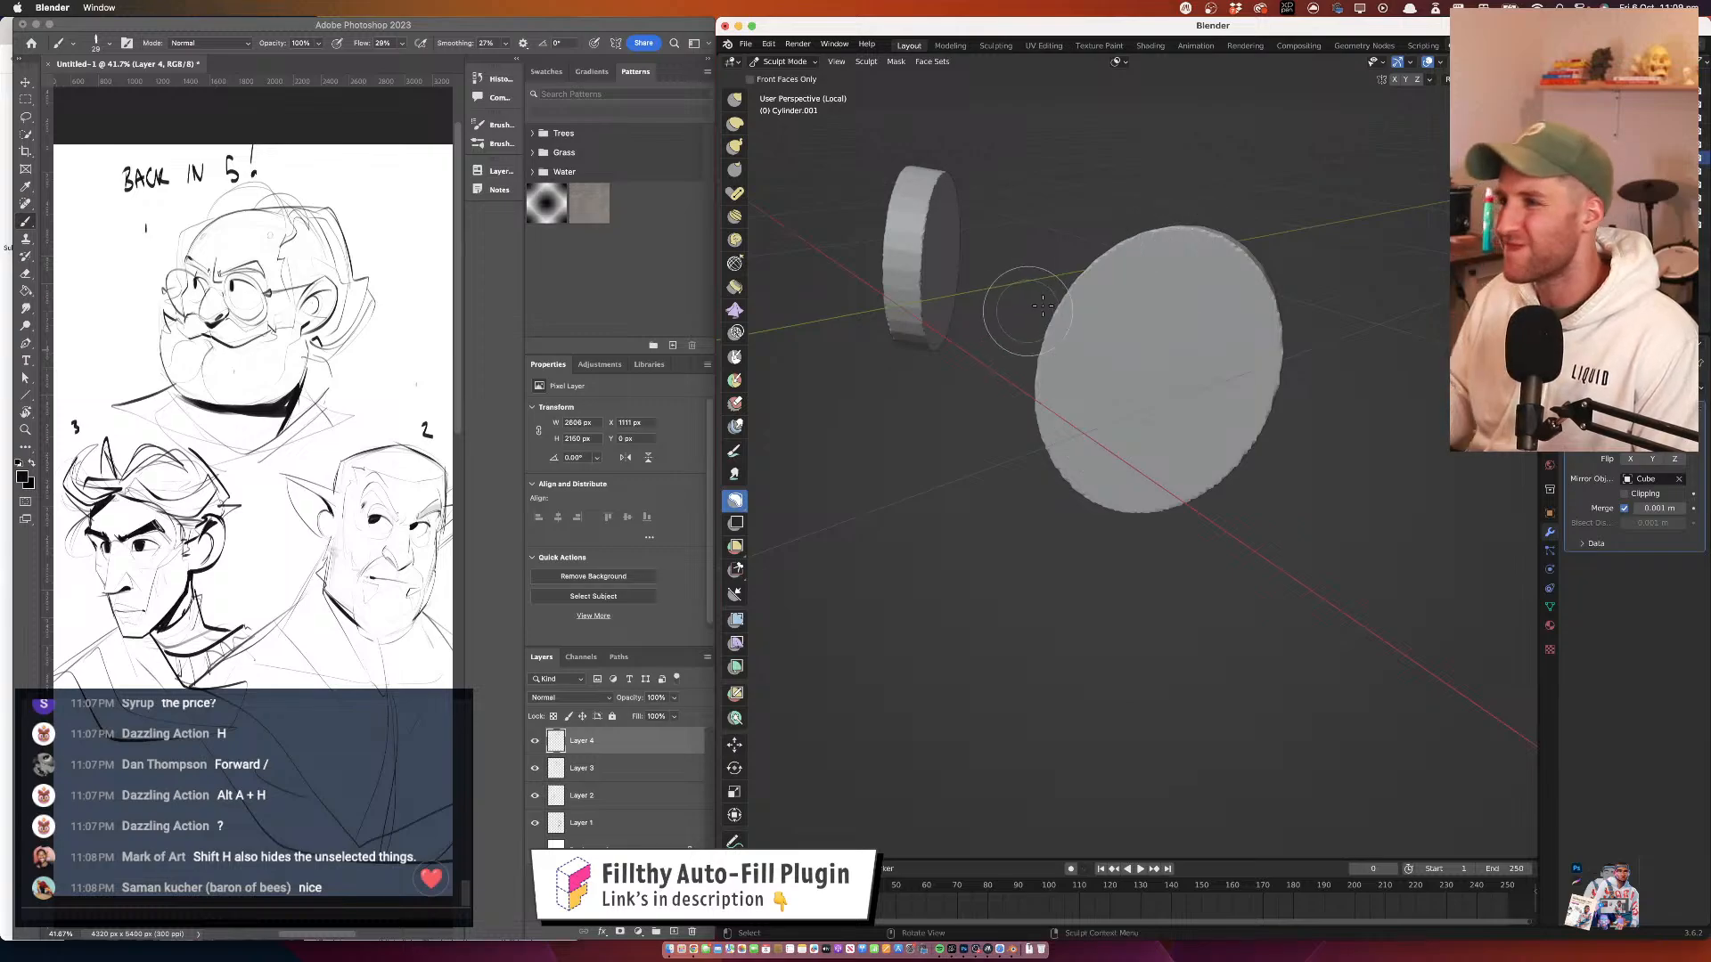
pyautogui.moveTo(1139, 323)
pyautogui.mouseDown()
pyautogui.moveTo(1244, 303)
pyautogui.moveTo(1155, 298)
pyautogui.mouseUp()
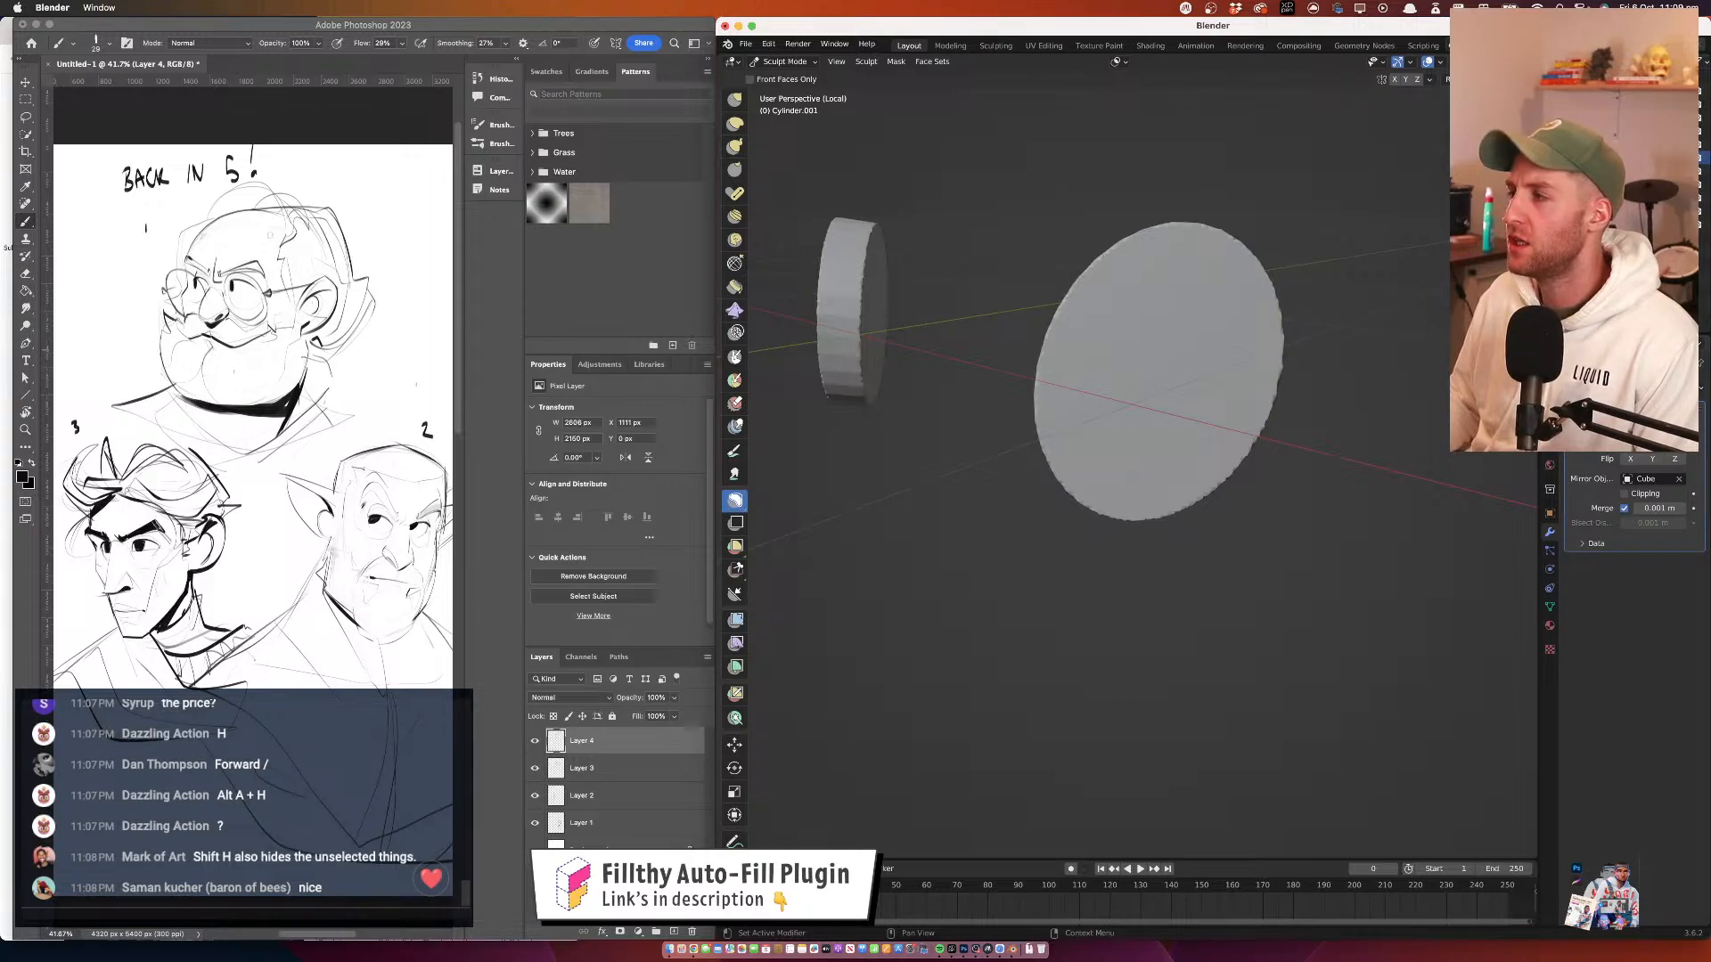
# Try removing the ear's Mirror modifier and masking its inner oval, and undo these changes
pyautogui.click(1687, 409)
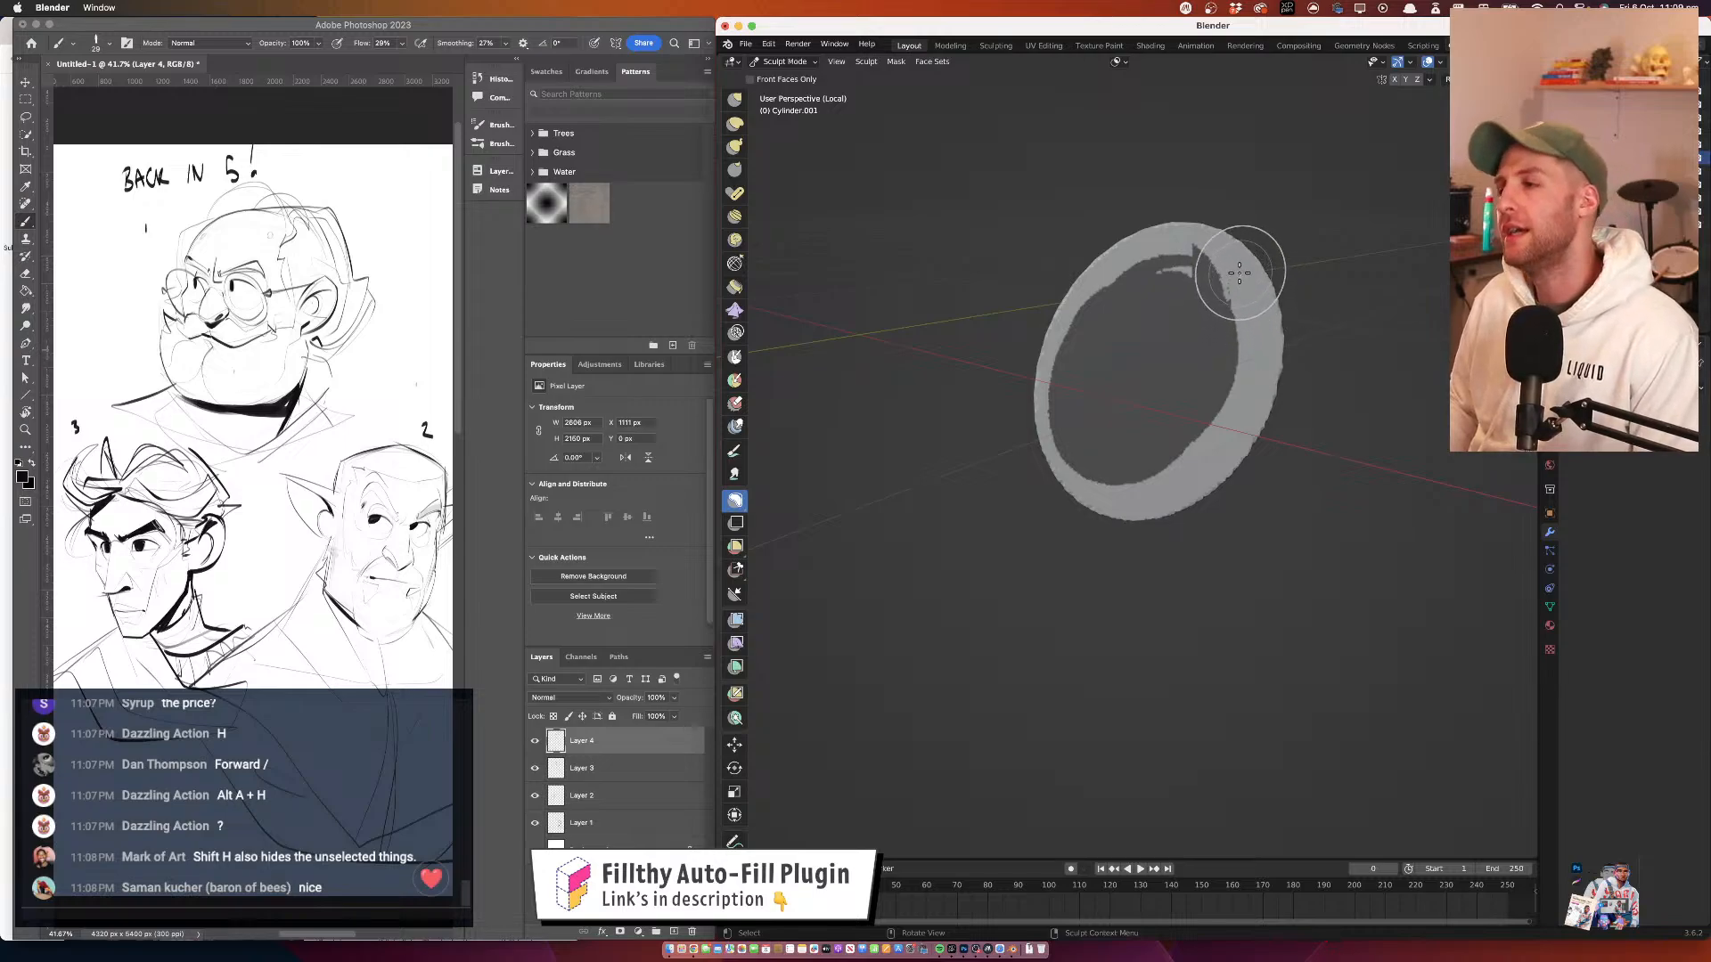
pyautogui.moveTo(1232, 260)
pyautogui.mouseDown()
pyautogui.moveTo(1044, 273)
pyautogui.moveTo(1074, 298)
pyautogui.moveTo(1178, 254)
pyautogui.mouseUp()
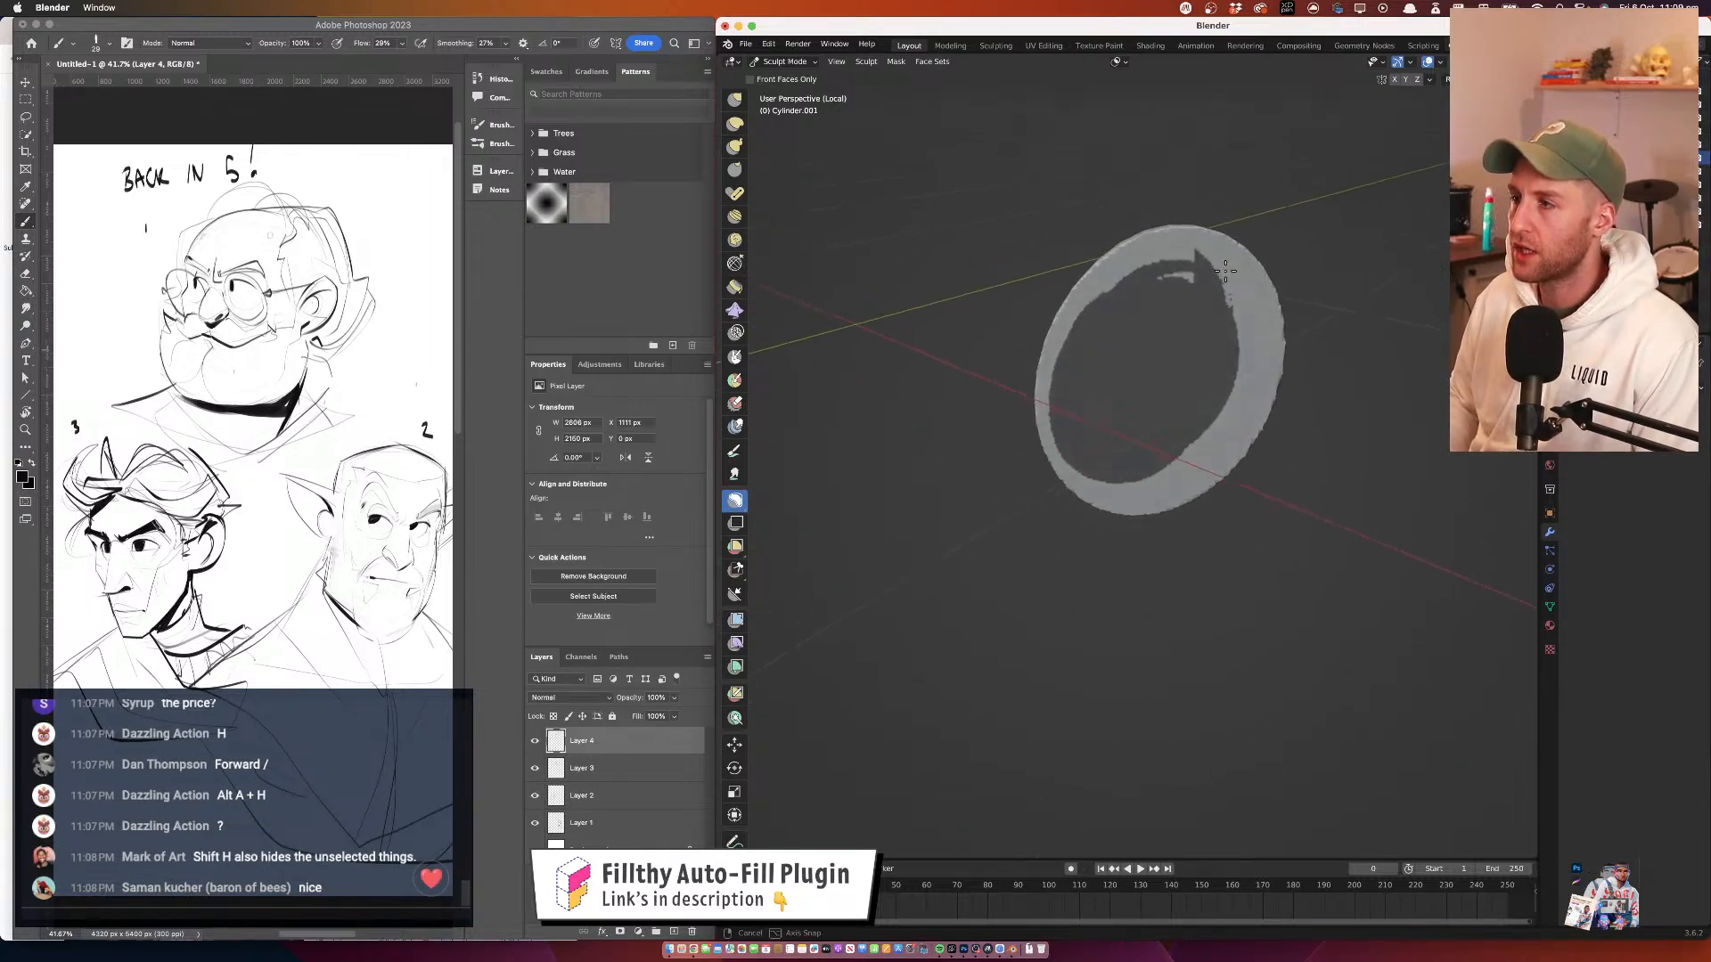
pyautogui.hotkey('alt', 'h')
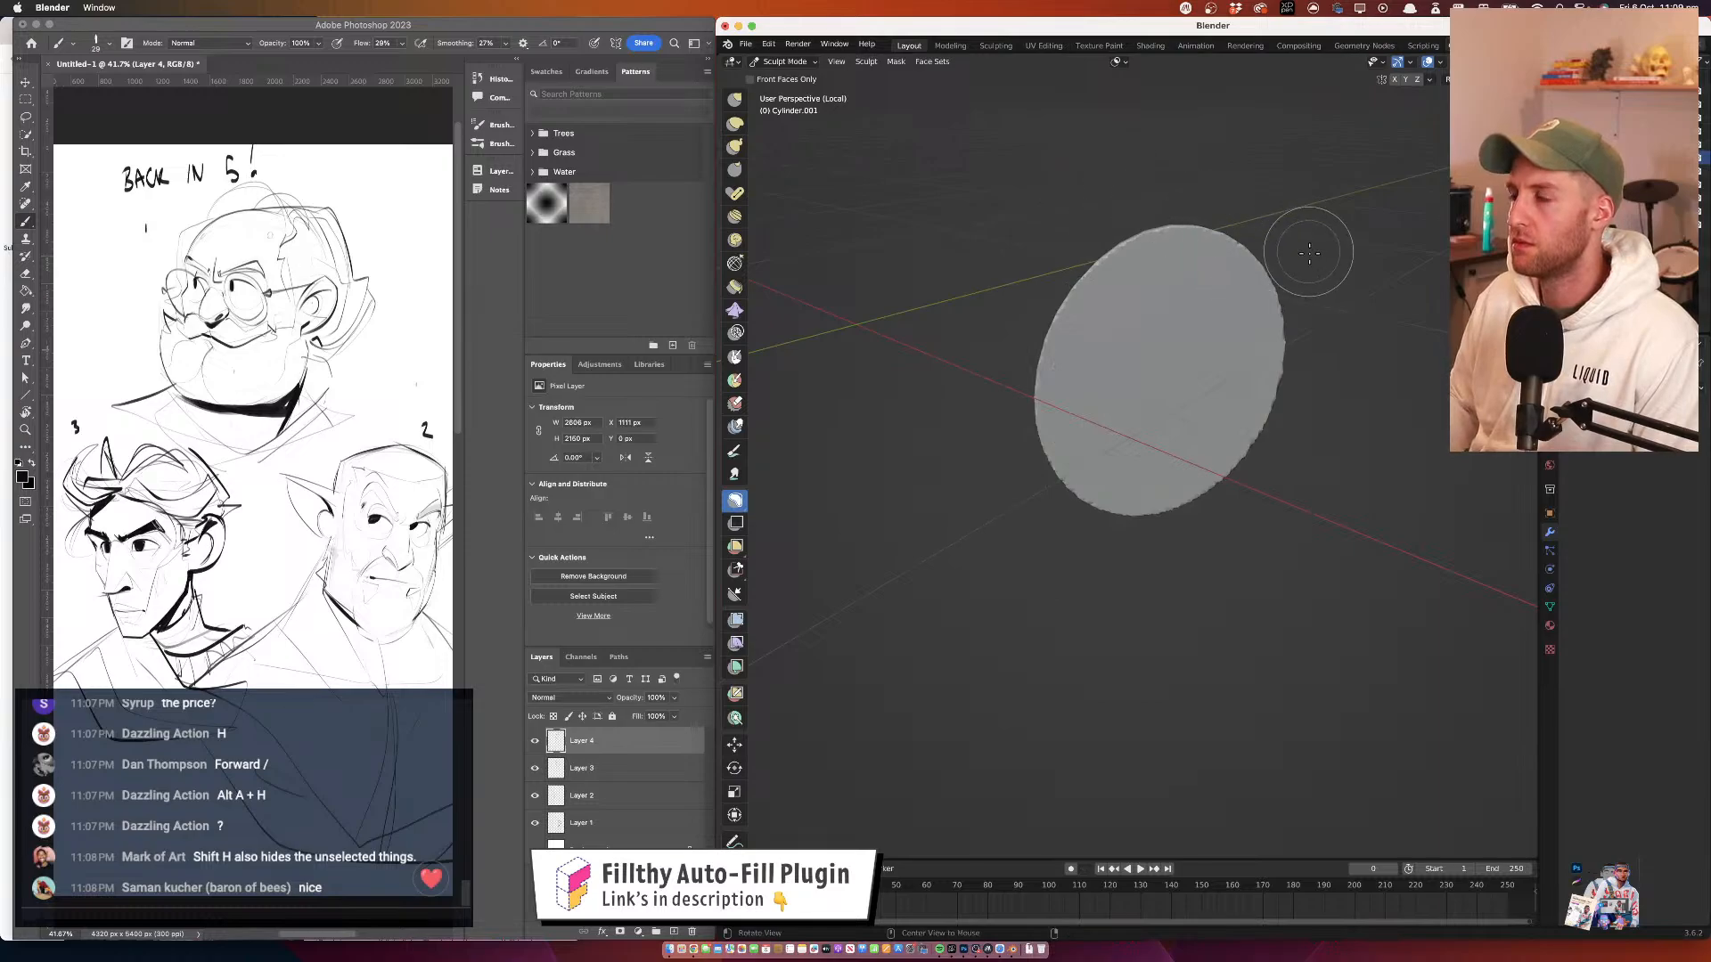
pyautogui.moveTo(1309, 253); pyautogui.dragTo(1335, 268)
pyautogui.press('super+z')
pyautogui.press('super+z')
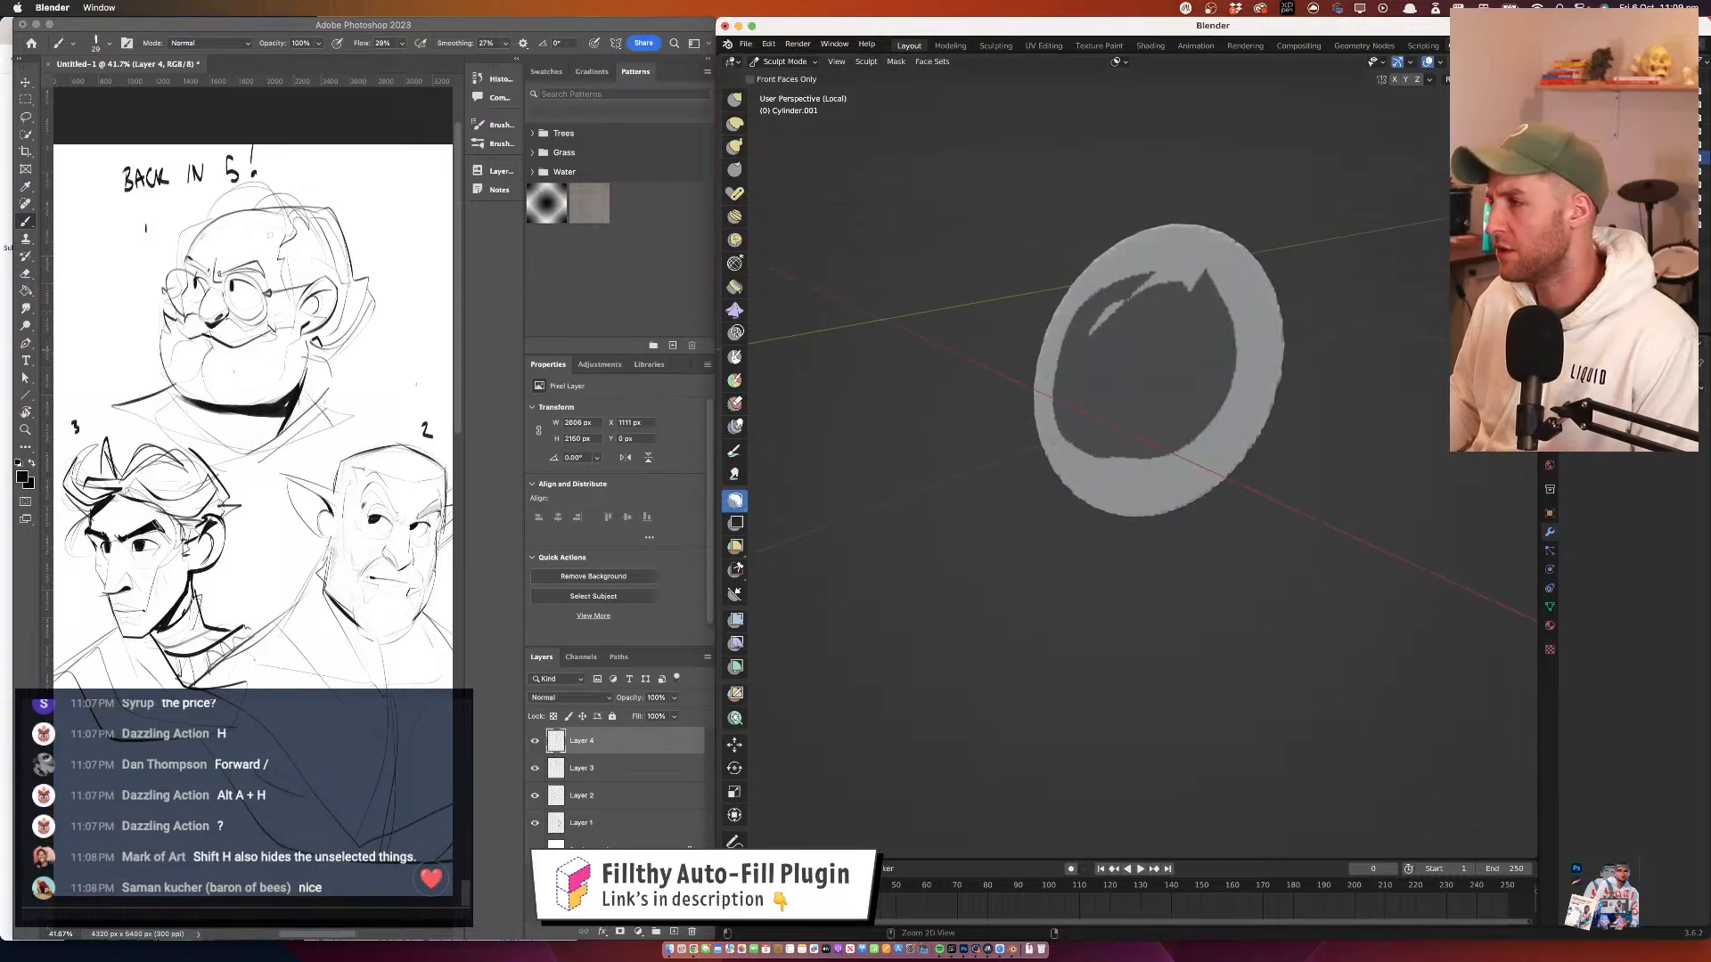
pyautogui.press('super+z')
pyautogui.press('super+z')
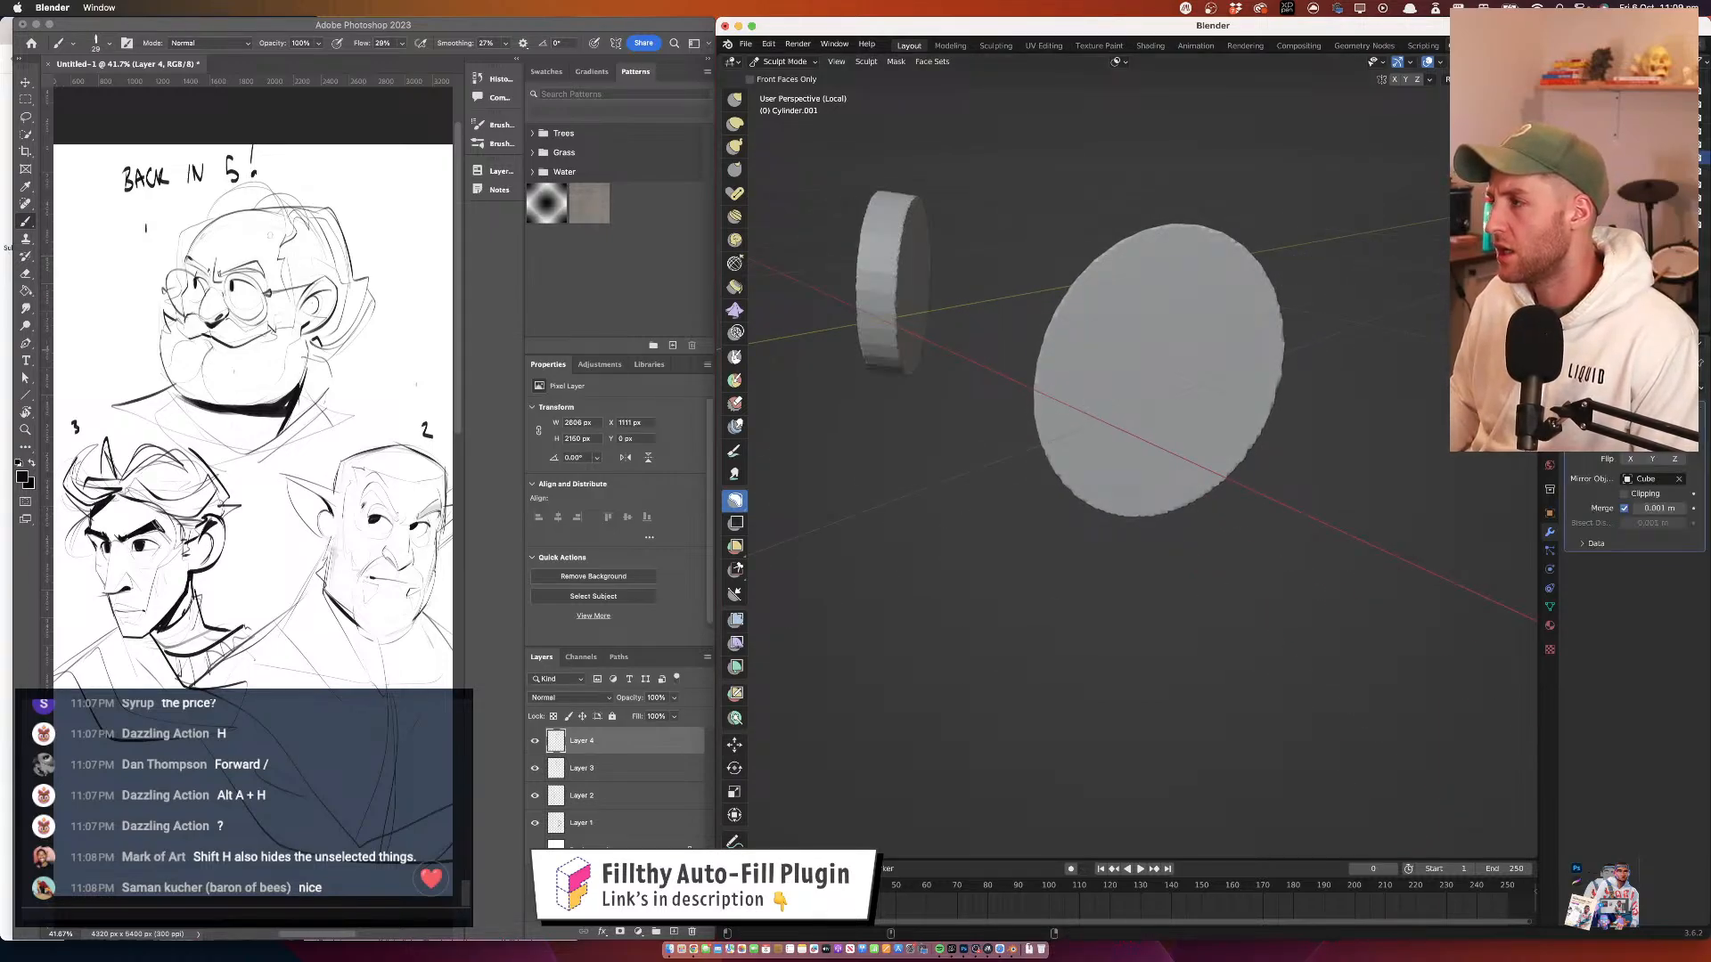
# Hide the Mirror modifier's effect in the viewport and lasso-mask a large inner oval on the ear cylinder's face, leaving an even rim
pyautogui.click(1645, 410)
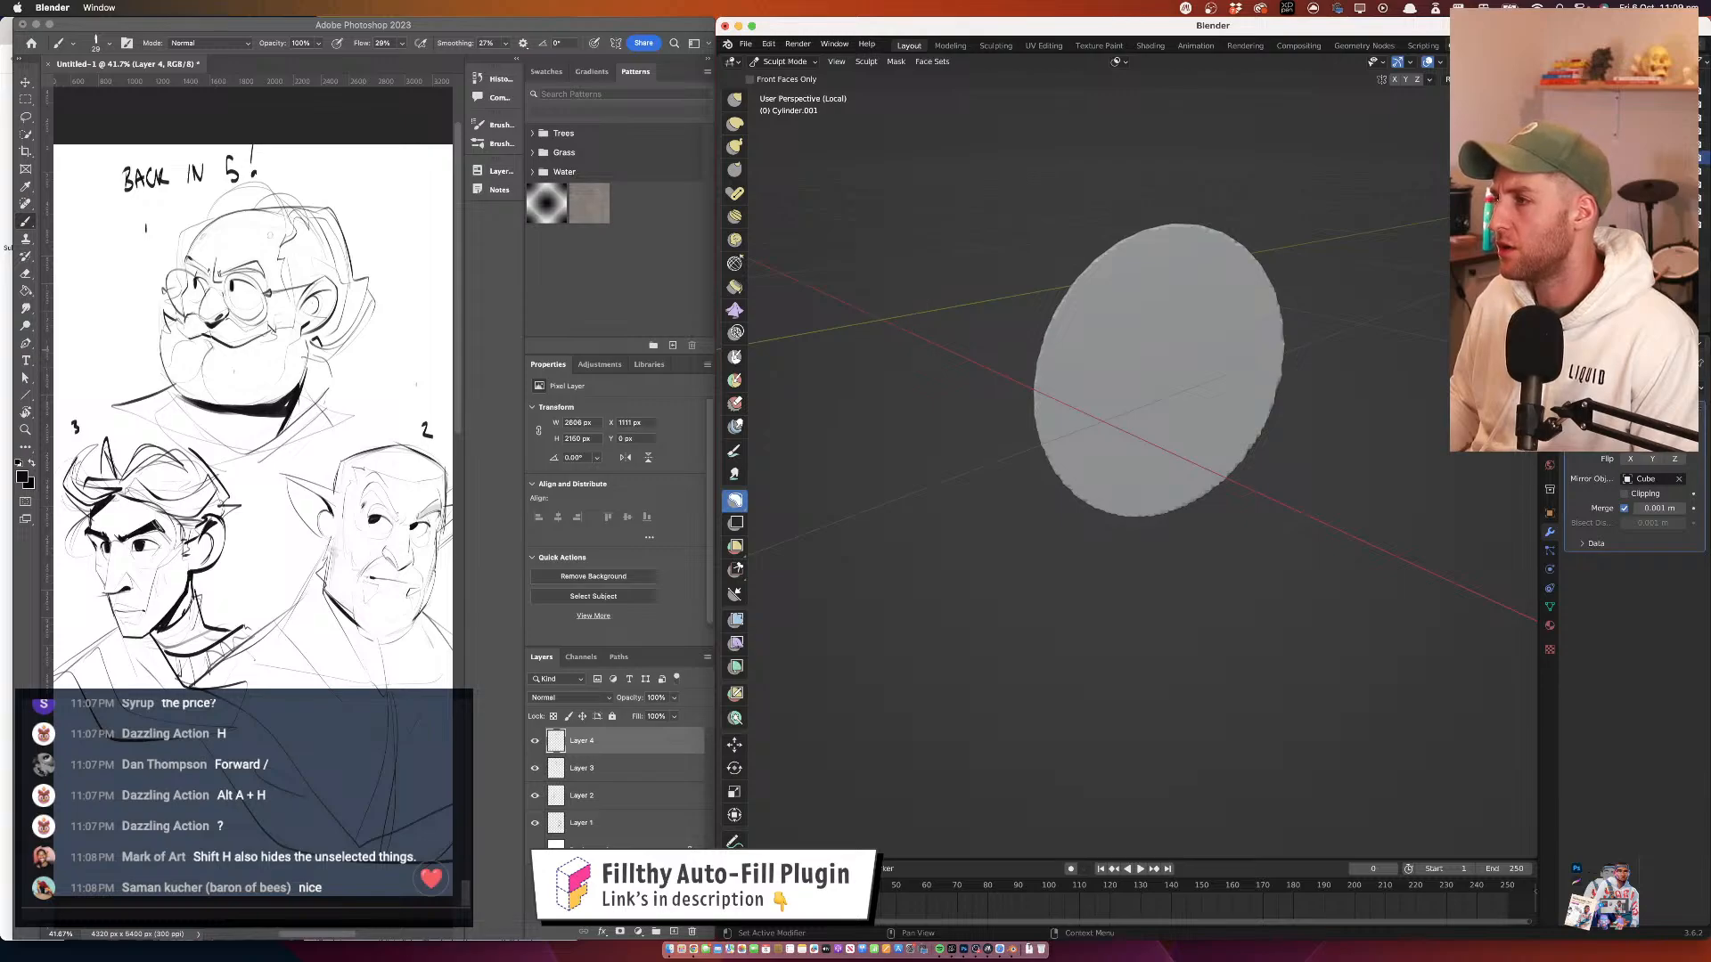
pyautogui.moveTo(1144, 301)
pyautogui.mouseDown()
pyautogui.moveTo(1222, 259)
pyautogui.moveTo(1180, 211)
pyautogui.moveTo(1176, 234)
pyautogui.mouseUp()
pyautogui.press('super+z')
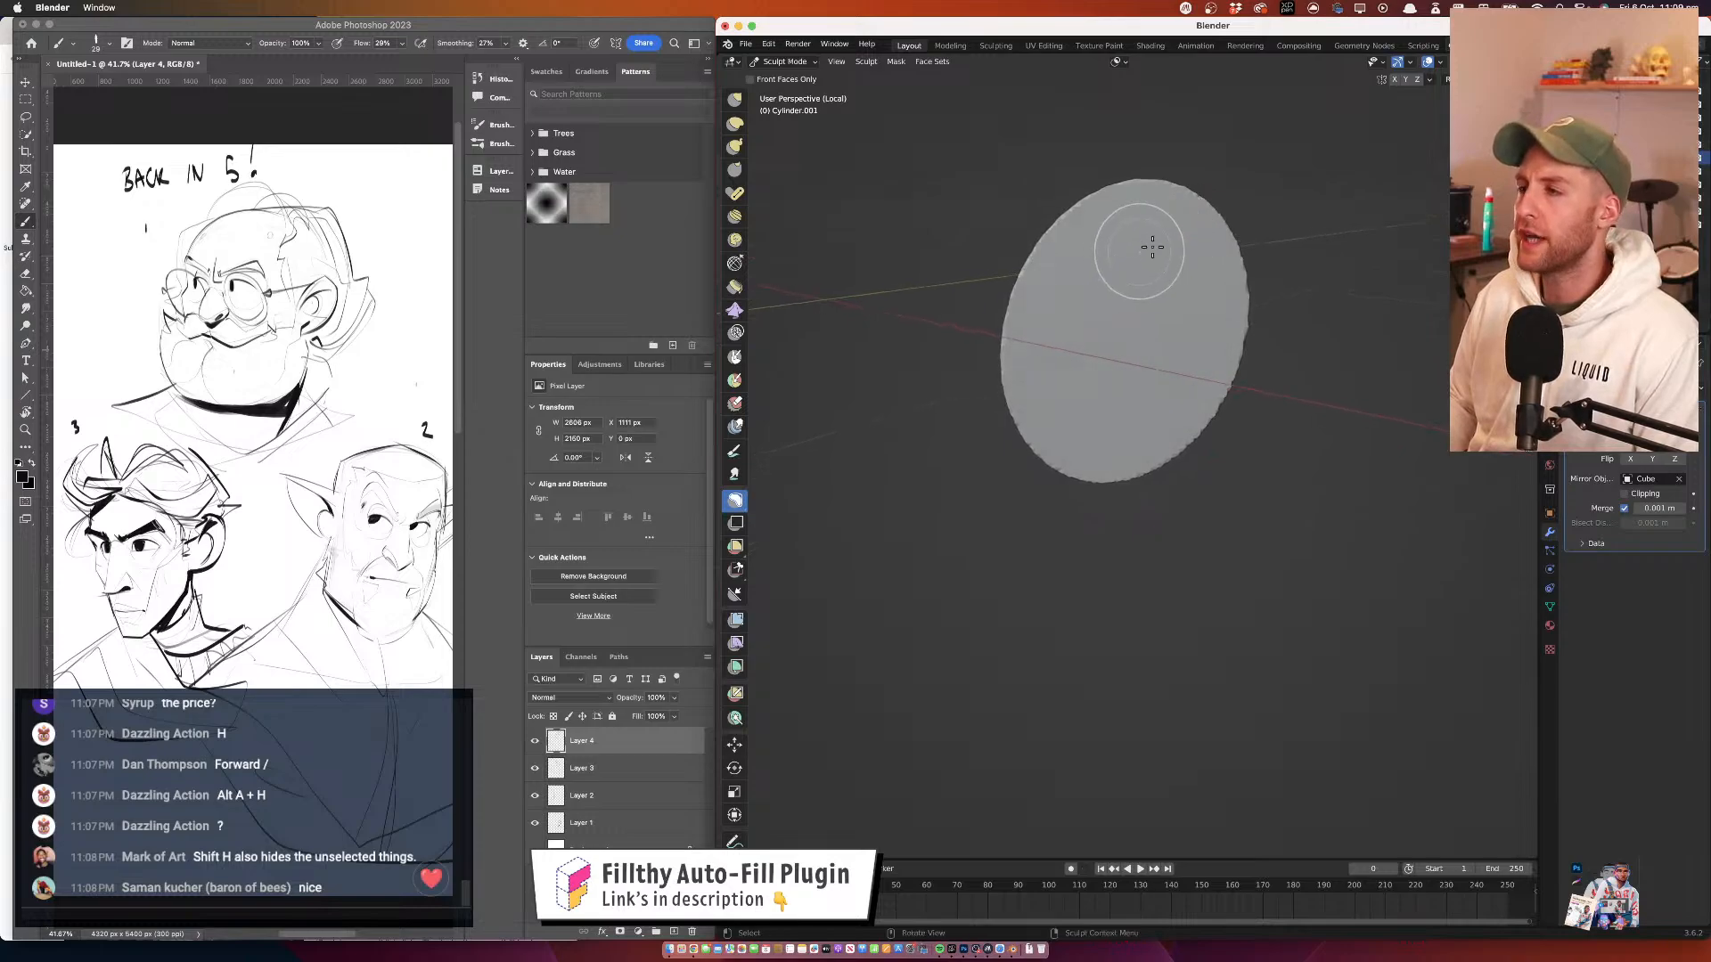
pyautogui.moveTo(1066, 264)
pyautogui.mouseDown()
pyautogui.moveTo(1039, 391)
pyautogui.moveTo(1130, 376)
pyautogui.mouseUp()
pyautogui.press('super+z')
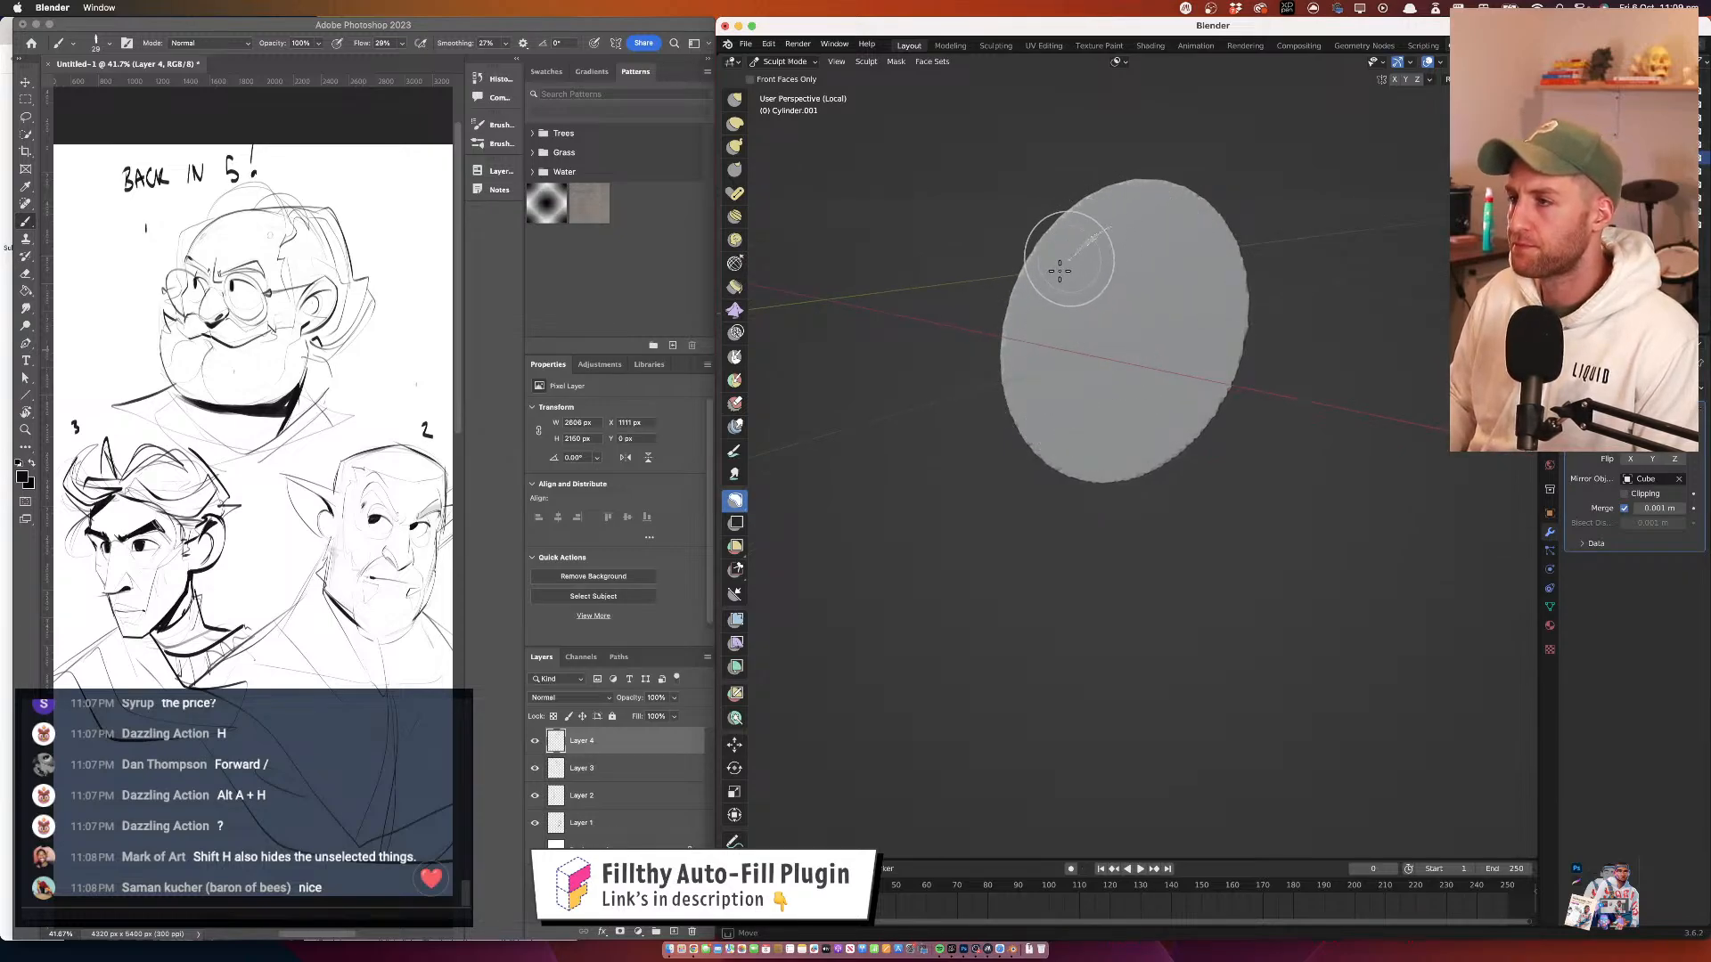
pyautogui.moveTo(1060, 271)
pyautogui.mouseDown()
pyautogui.moveTo(1053, 381)
pyautogui.moveTo(1085, 424)
pyautogui.moveTo(1147, 434)
pyautogui.moveTo(1200, 385)
pyautogui.moveTo(1220, 316)
pyautogui.moveTo(1206, 249)
pyautogui.moveTo(1161, 224)
pyautogui.mouseUp()
pyautogui.press('super+z')
pyautogui.moveTo(1067, 267)
pyautogui.mouseDown()
pyautogui.moveTo(1042, 374)
pyautogui.moveTo(1060, 416)
pyautogui.moveTo(1106, 446)
pyautogui.moveTo(1167, 433)
pyautogui.moveTo(1205, 390)
pyautogui.moveTo(1219, 322)
pyautogui.moveTo(1205, 261)
pyautogui.moveTo(1156, 226)
pyautogui.moveTo(1083, 234)
pyautogui.moveTo(1038, 328)
pyautogui.moveTo(1052, 393)
pyautogui.moveTo(1101, 432)
pyautogui.moveTo(1156, 415)
pyautogui.moveTo(1209, 314)
pyautogui.moveTo(1151, 227)
pyautogui.mouseUp()
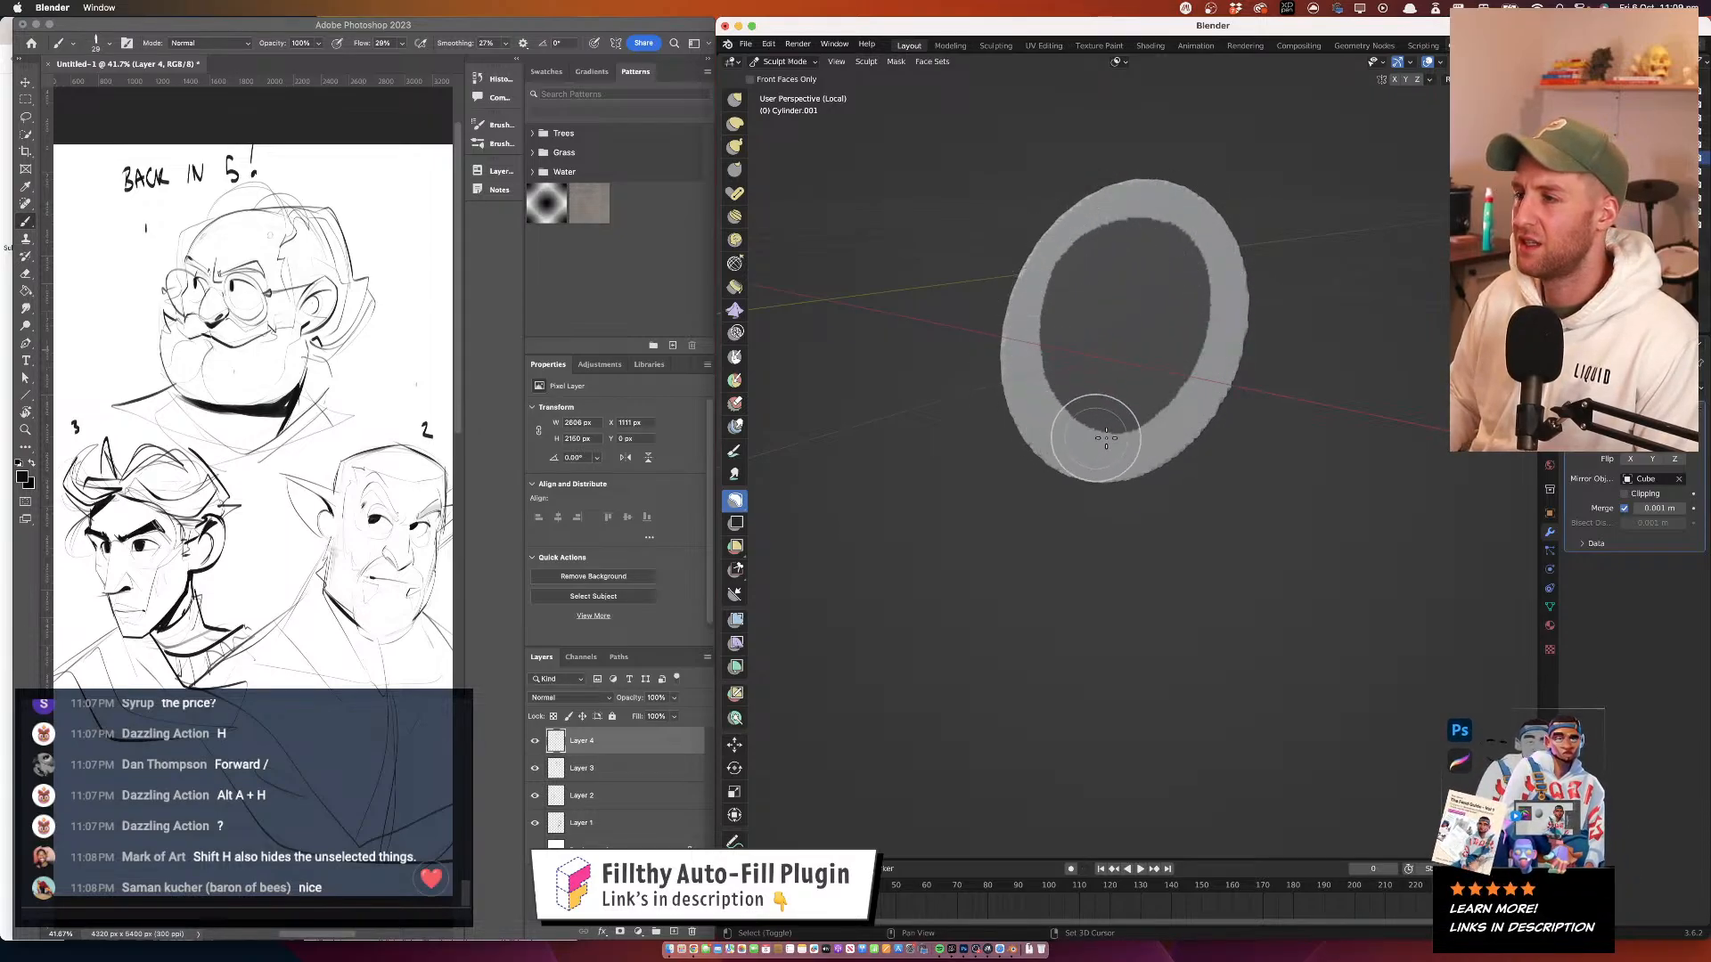
pyautogui.moveTo(1046, 285)
pyautogui.mouseDown()
pyautogui.moveTo(1028, 353)
pyautogui.moveTo(1040, 423)
pyautogui.moveTo(1090, 449)
pyautogui.moveTo(1147, 426)
pyautogui.moveTo(1207, 320)
pyautogui.moveTo(1100, 256)
pyautogui.mouseUp()
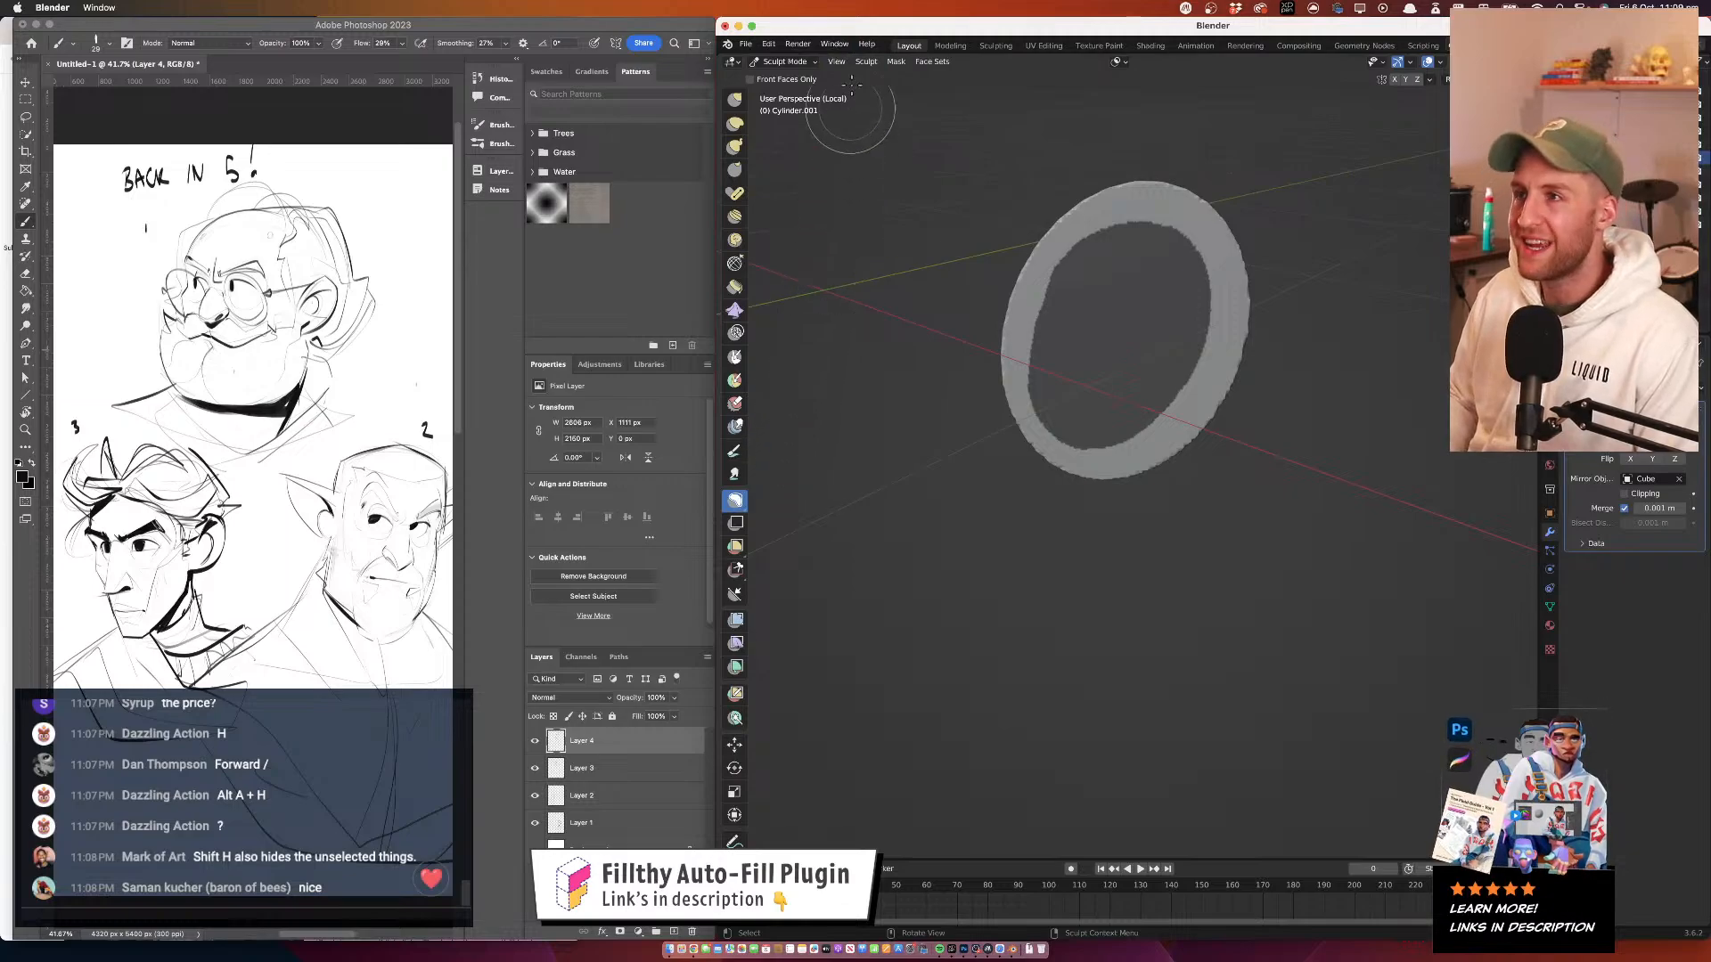
# Invert the mask so the ear's rim is protected, and set the Grab brush radius to 500 px
pyautogui.click(896, 61)
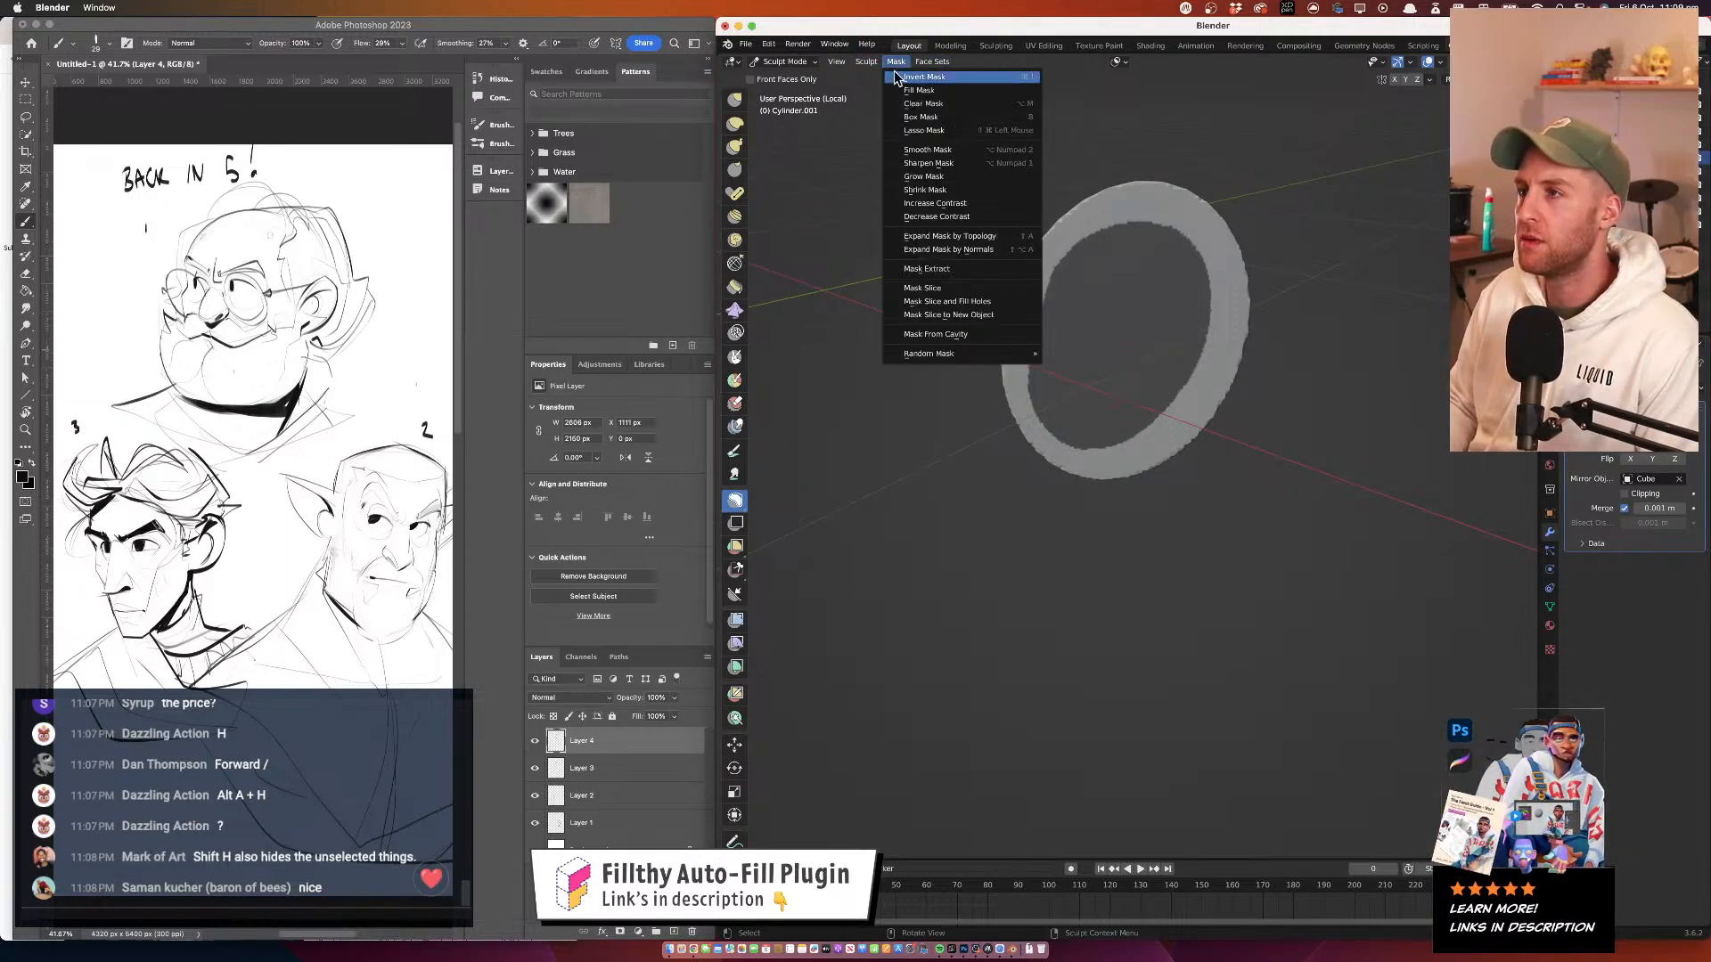
pyautogui.click(896, 76)
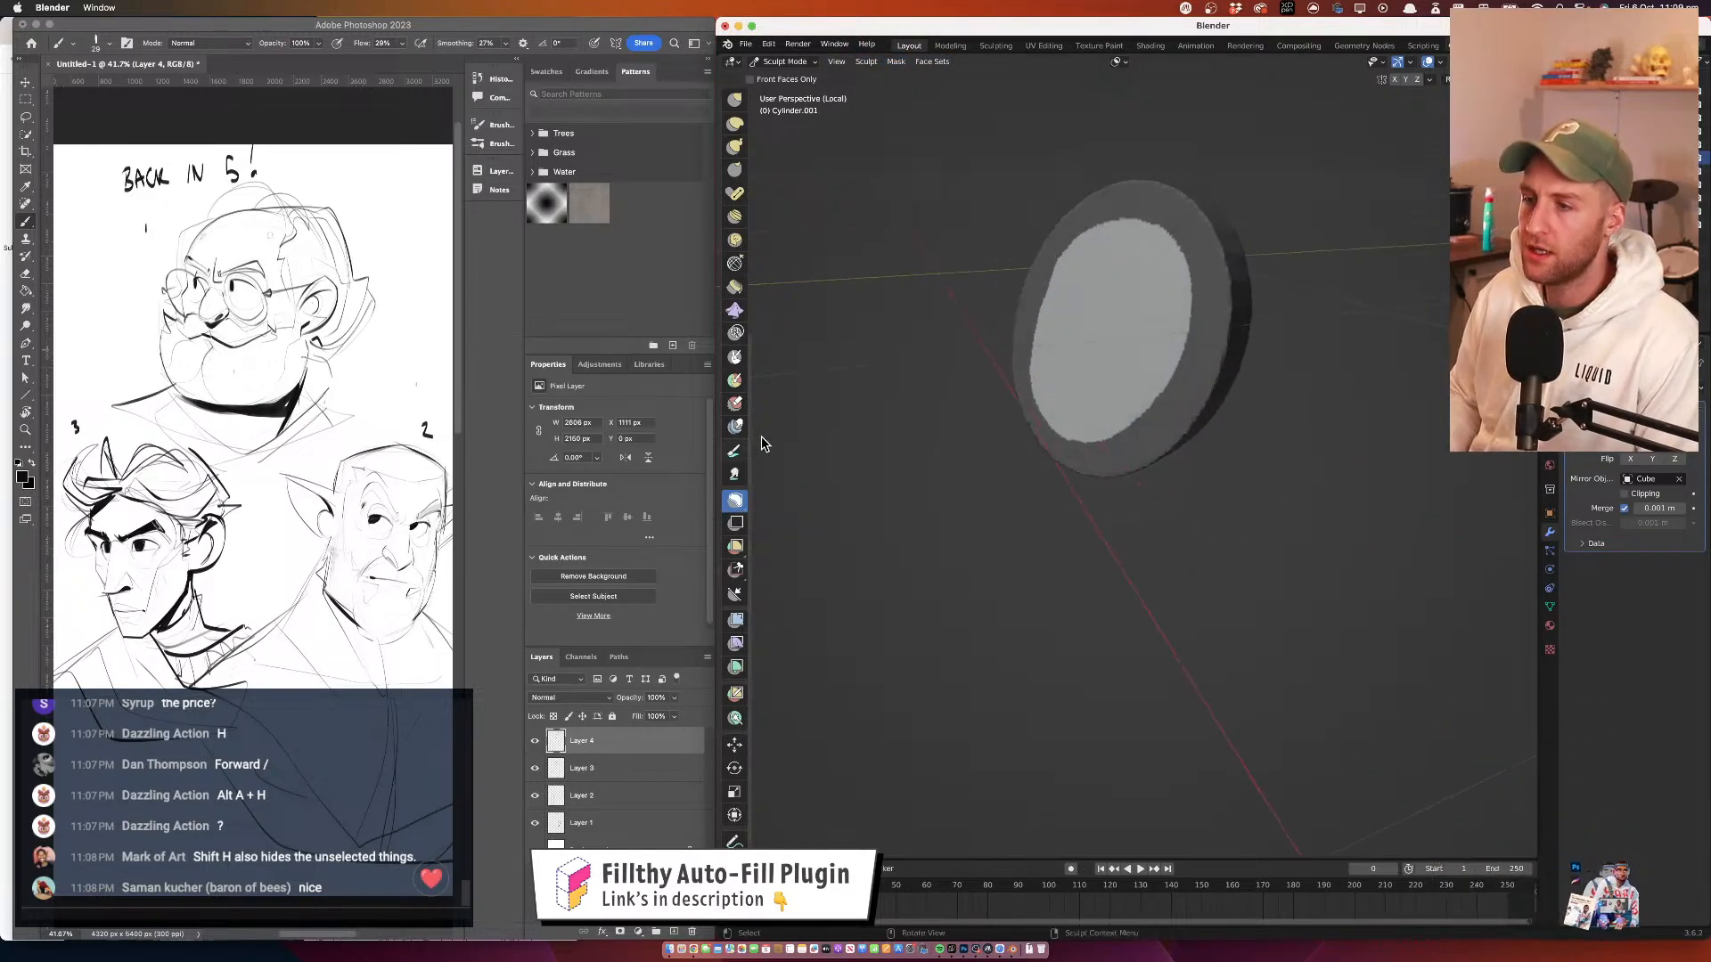
pyautogui.press('g')
pyautogui.press('f')
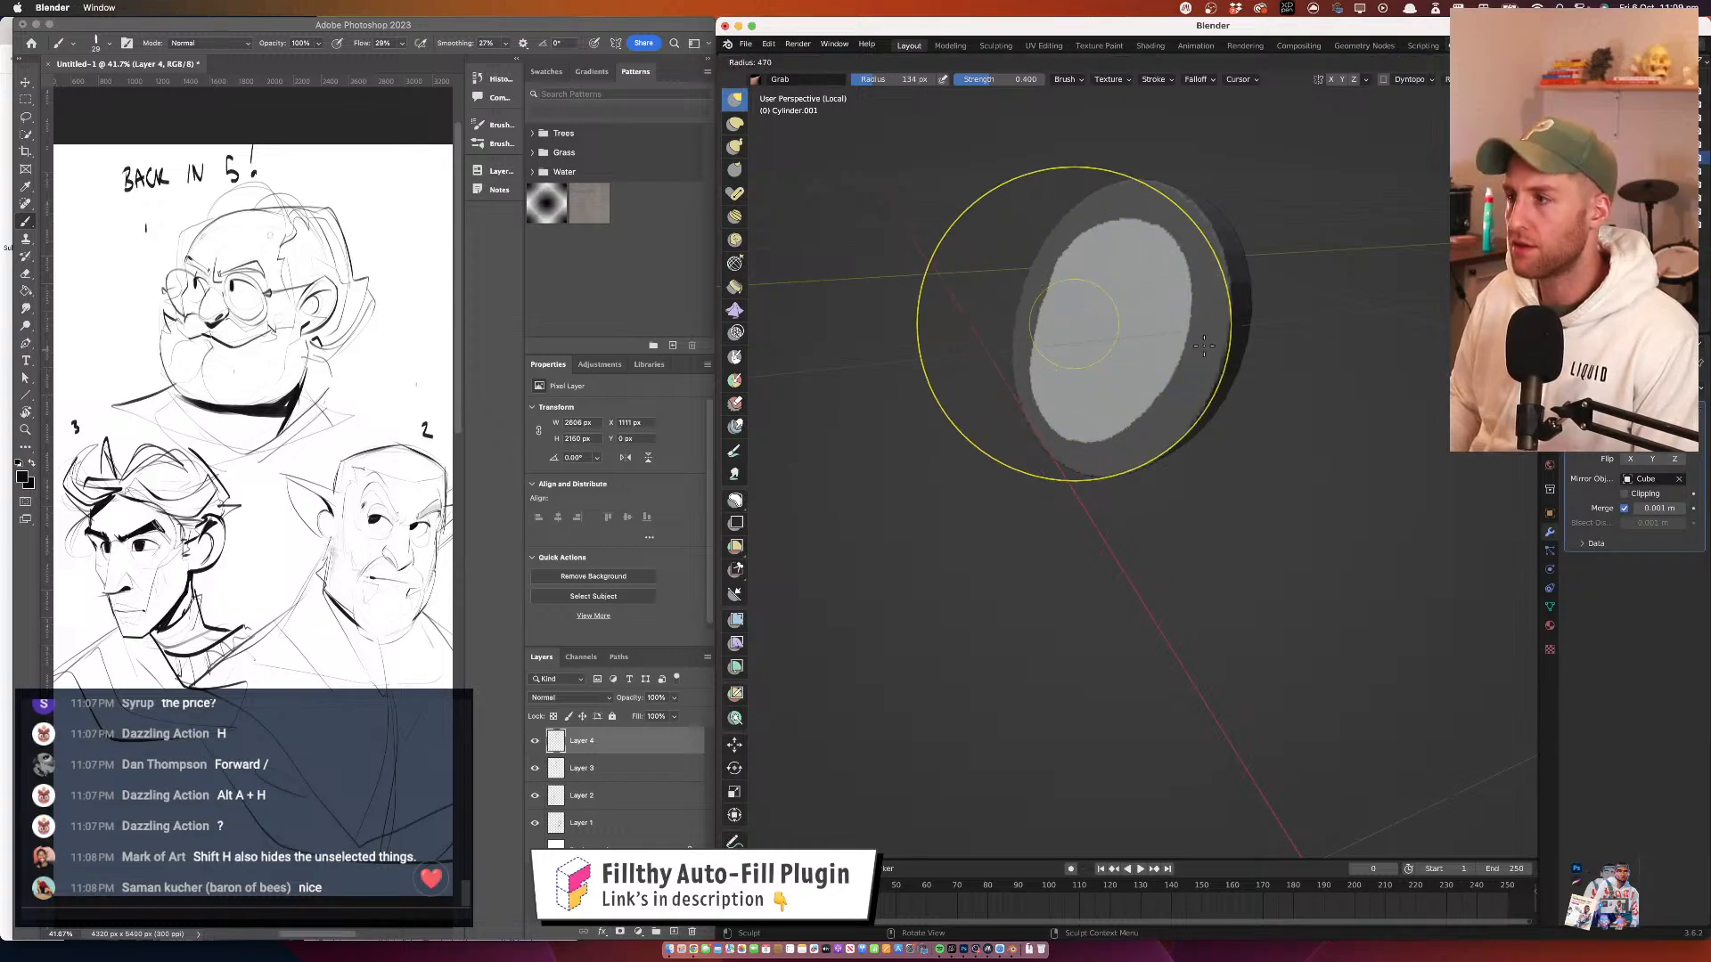
pyautogui.click(1224, 344)
# Try pushing the ear's unmasked oval inward with the Grab brush, and return to the masked oval
pyautogui.moveTo(1117, 341)
pyautogui.mouseDown()
pyautogui.moveTo(1186, 323)
pyautogui.moveTo(1194, 291)
pyautogui.moveTo(1148, 275)
pyautogui.moveTo(1162, 248)
pyautogui.mouseUp()
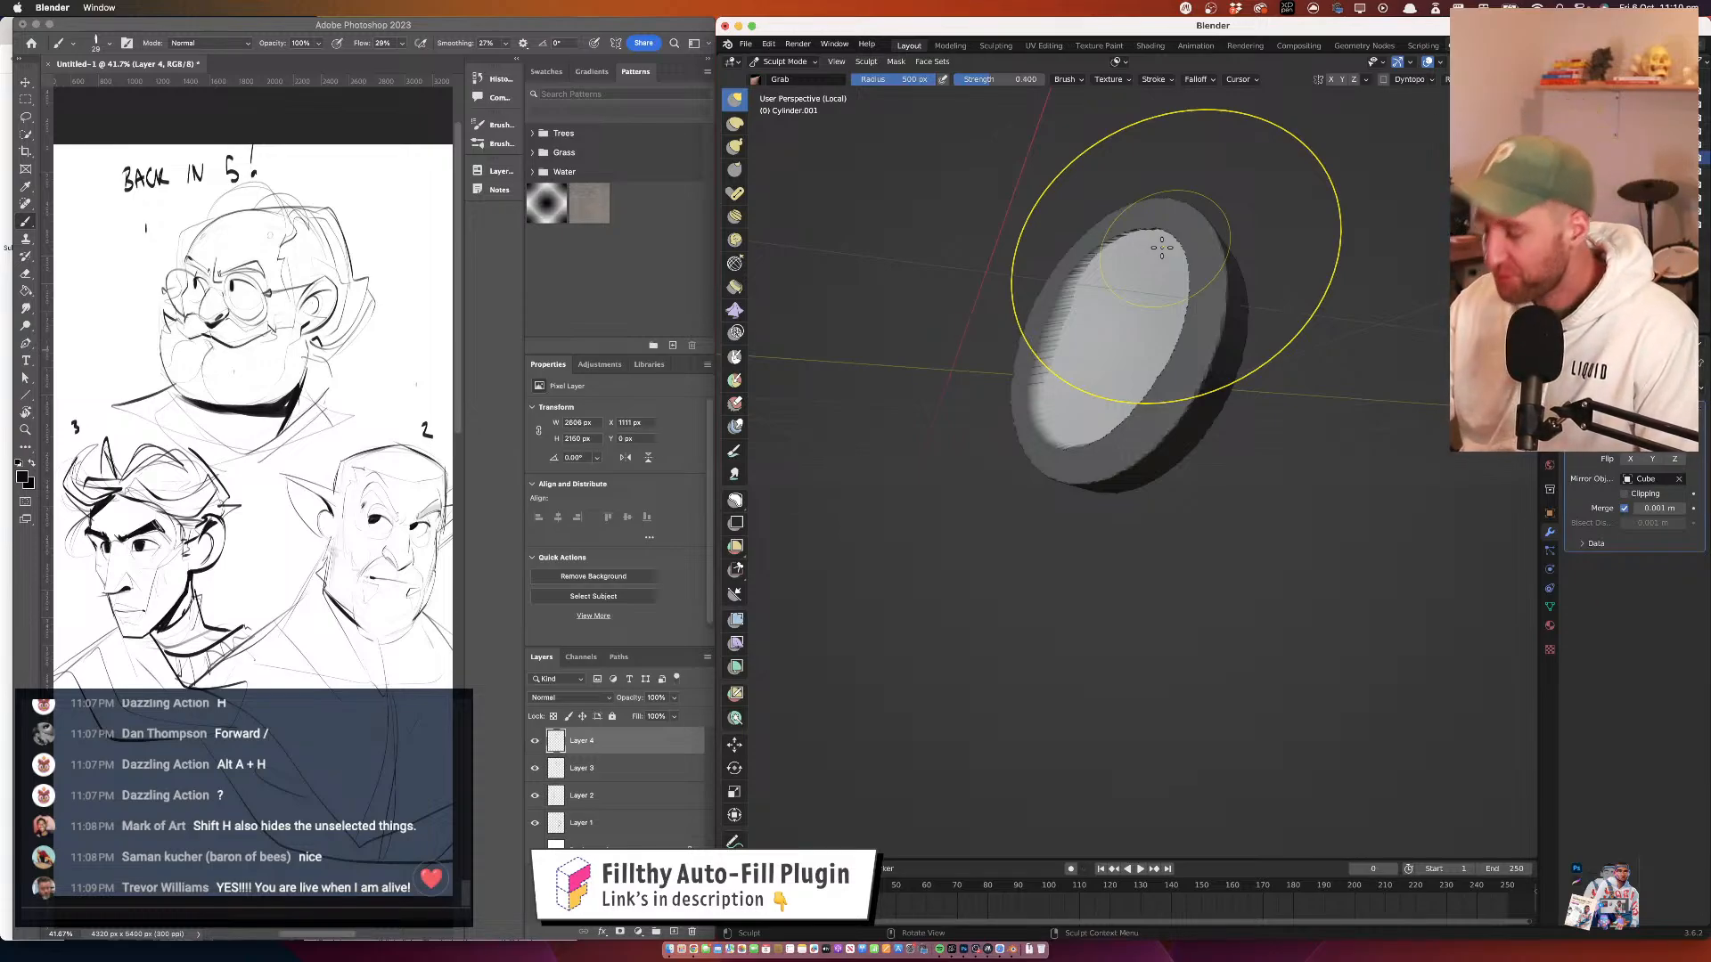
pyautogui.moveTo(1131, 344); pyautogui.dragTo(1132, 407)
pyautogui.moveTo(1261, 380)
pyautogui.mouseDown()
pyautogui.moveTo(1095, 354)
pyautogui.moveTo(1216, 351)
pyautogui.moveTo(1330, 376)
pyautogui.moveTo(1317, 344)
pyautogui.moveTo(1185, 419)
pyautogui.moveTo(1126, 363)
pyautogui.moveTo(1135, 325)
pyautogui.mouseUp()
pyautogui.hotkey('ctrl', 'i')
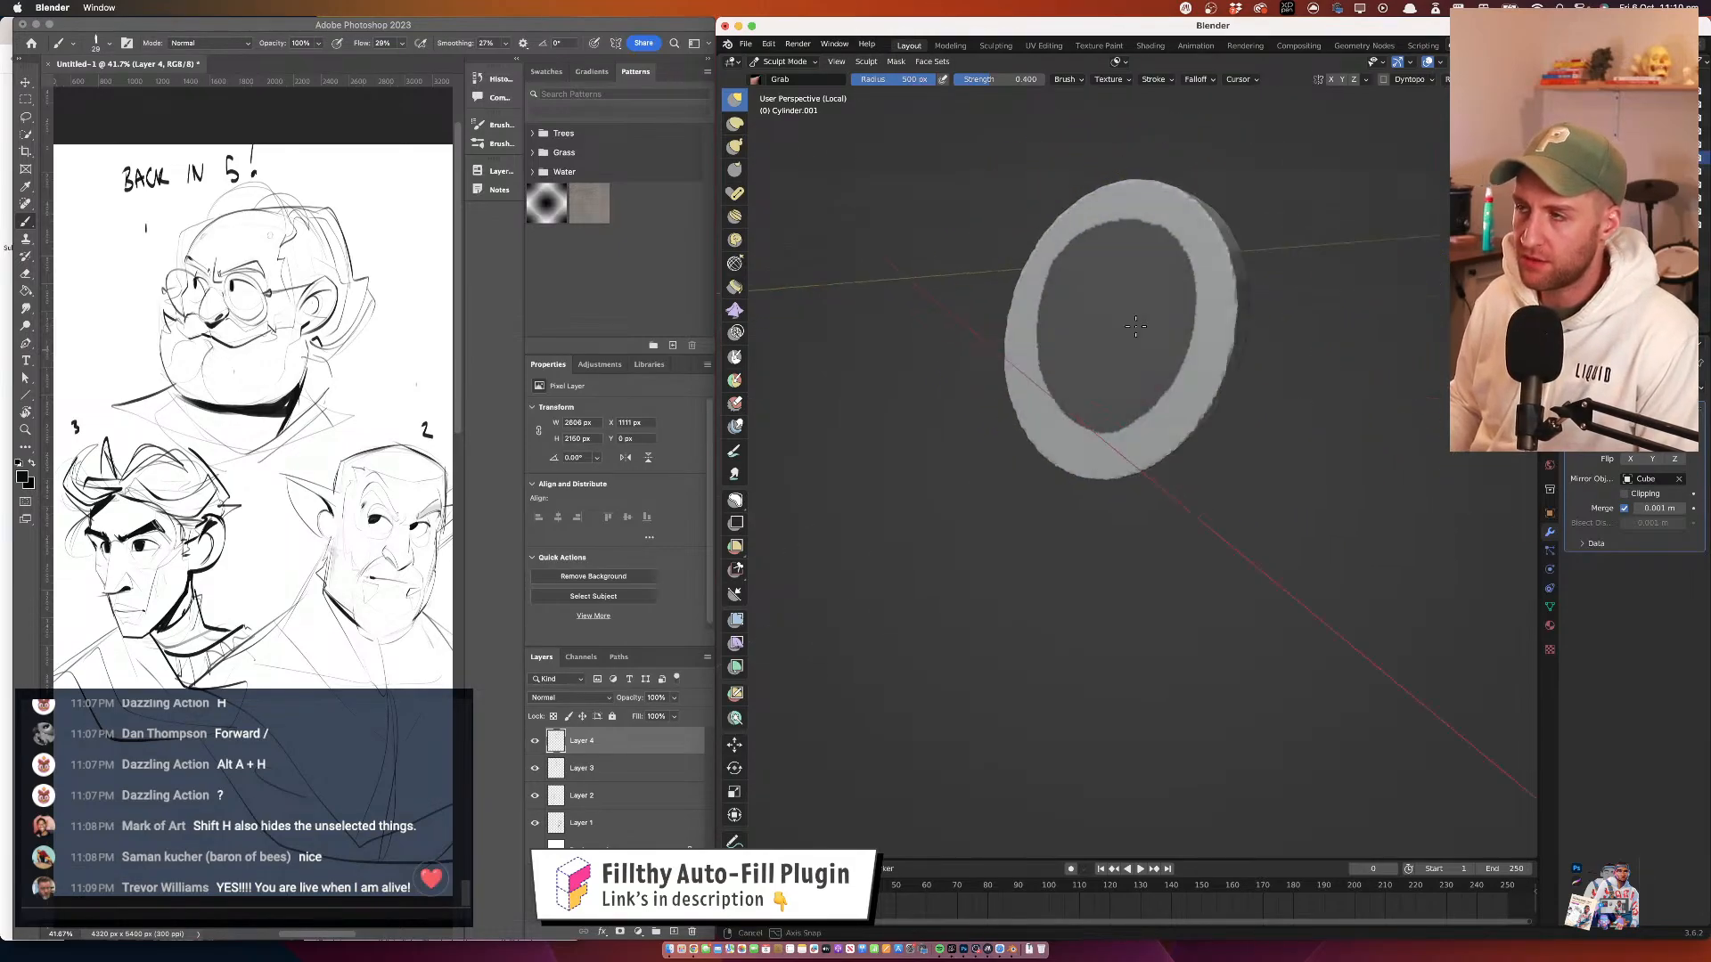
pyautogui.moveTo(941, 306); pyautogui.dragTo(946, 307)
# Enable Front Faces Only for the Lasso Mask tool and mask the inner oval on only the ear's outer face
pyautogui.click(735, 500)
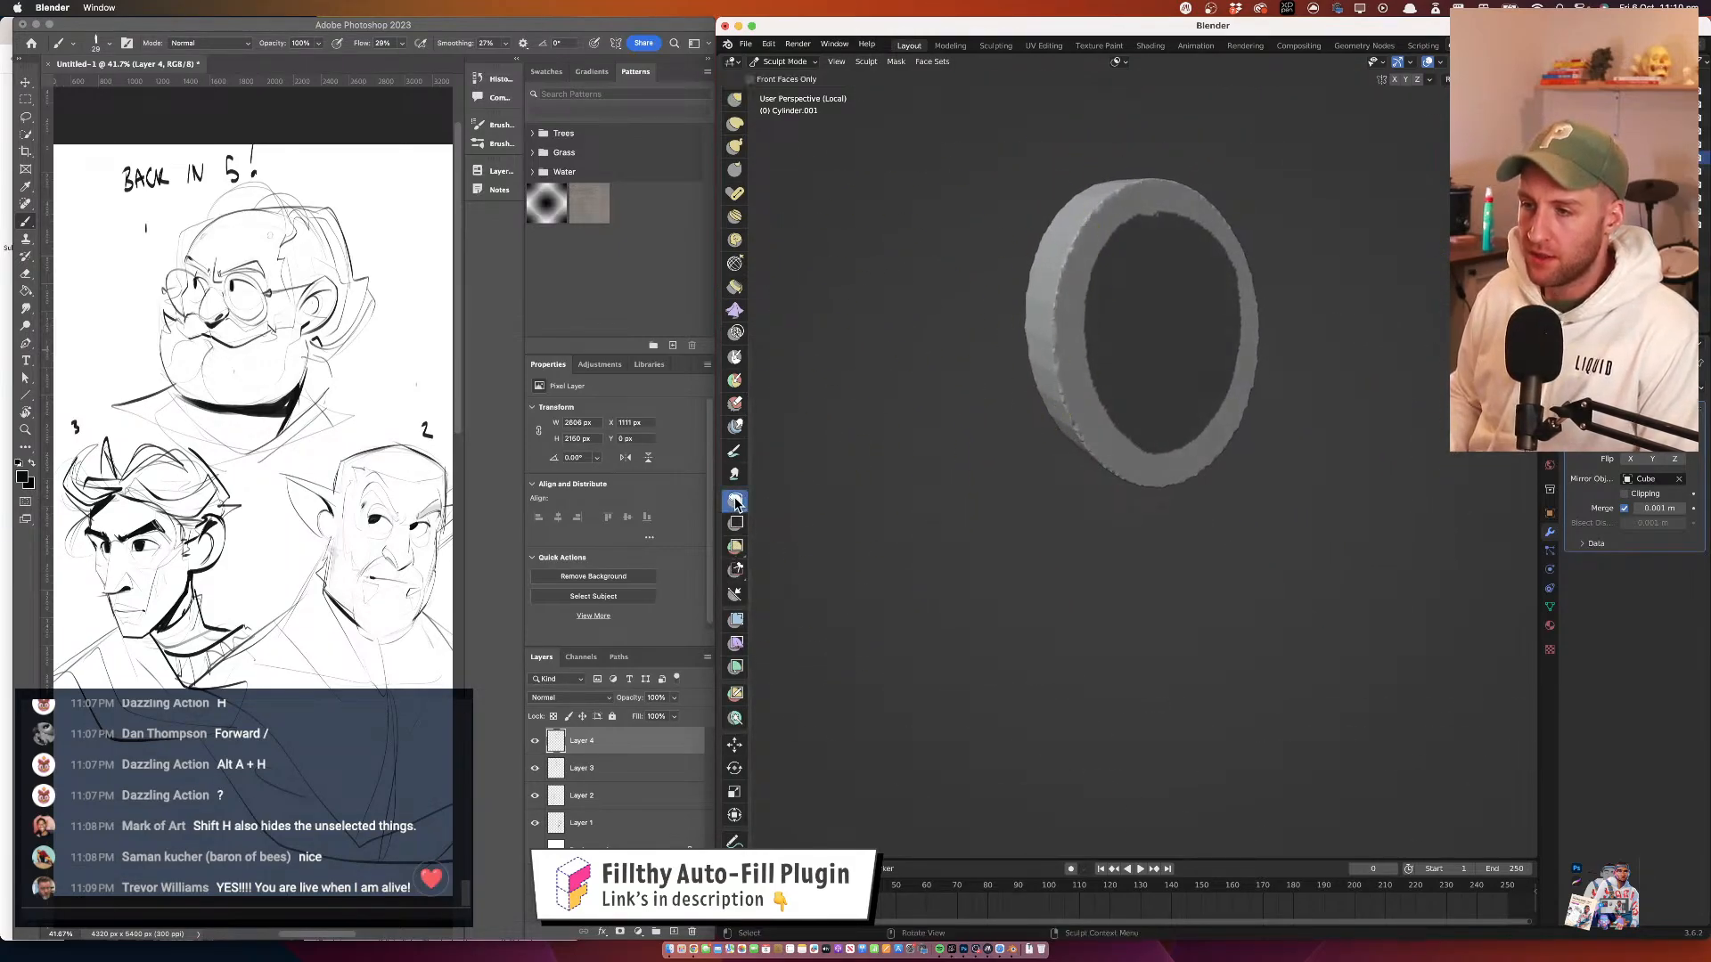
pyautogui.click(811, 82)
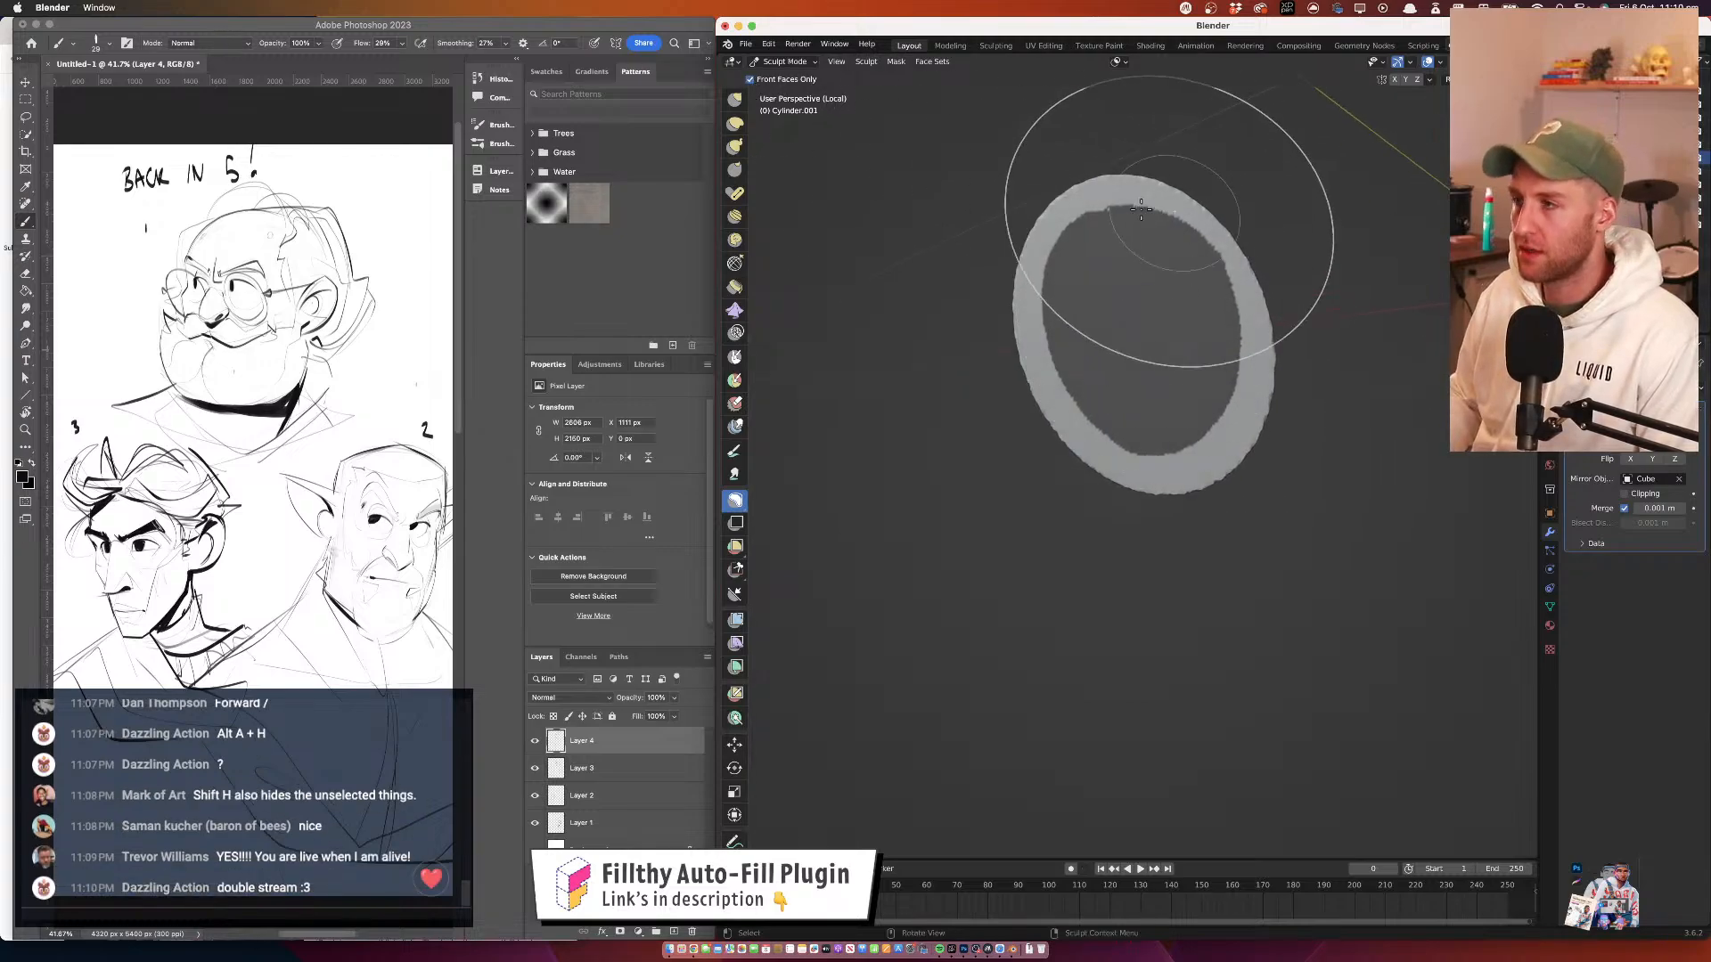
pyautogui.moveTo(995, 297); pyautogui.dragTo(1351, 366)
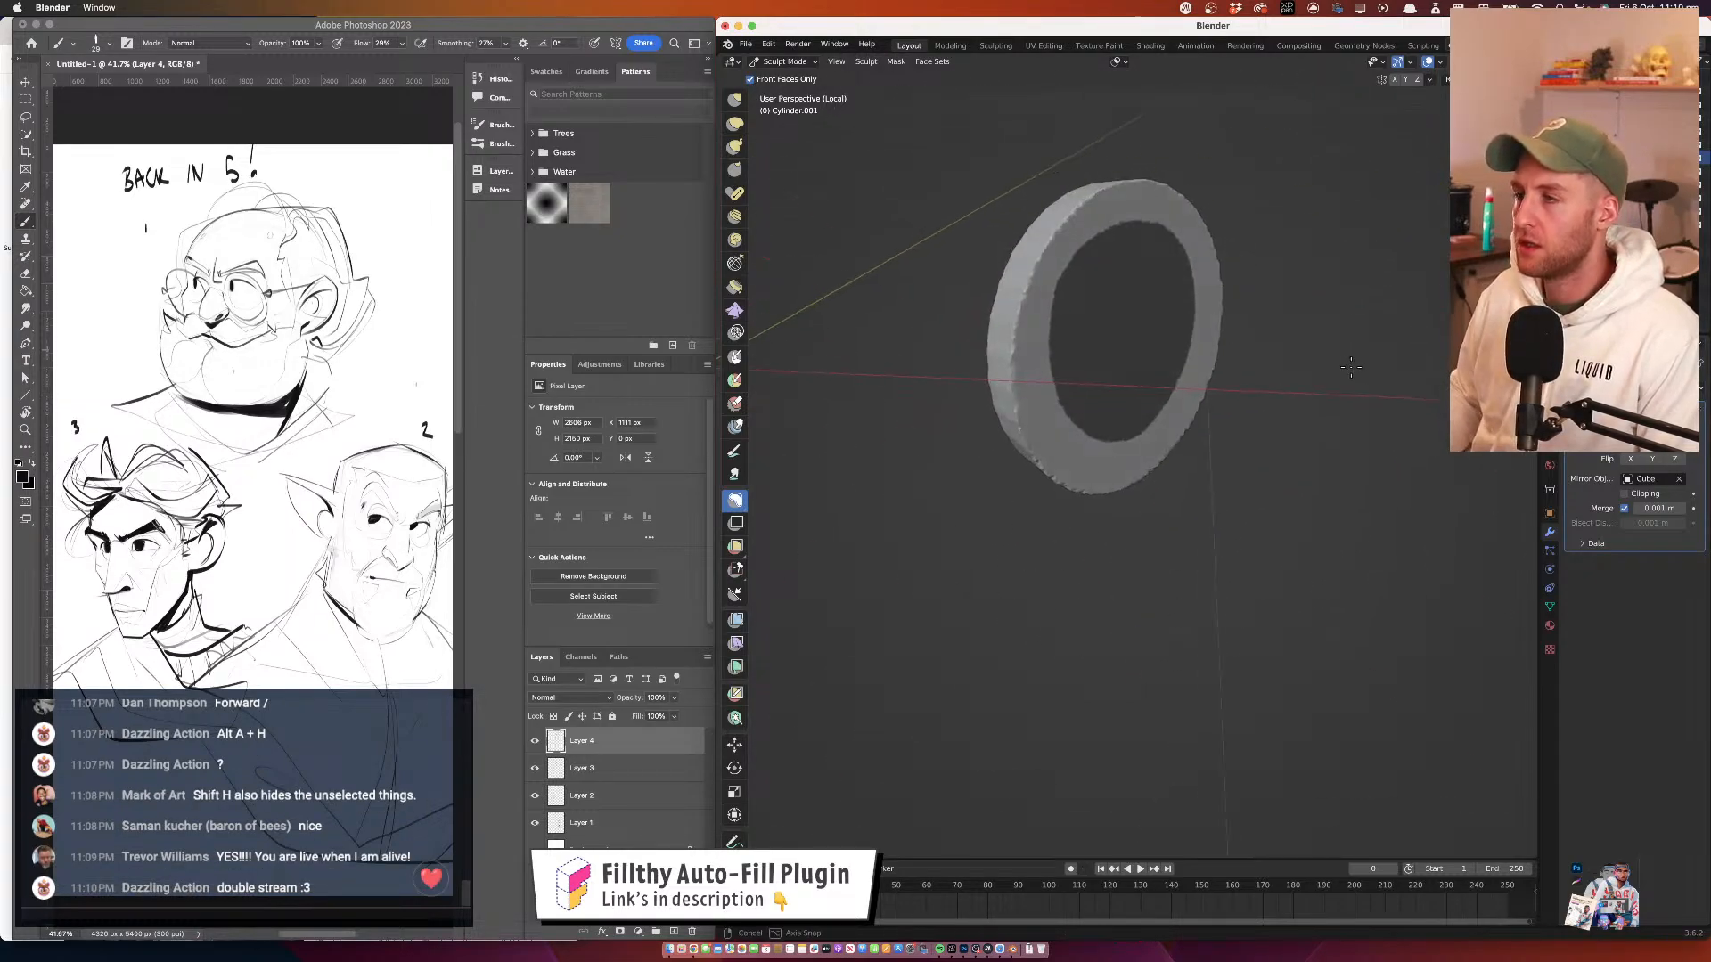
pyautogui.moveTo(1052, 270)
pyautogui.mouseDown()
pyautogui.moveTo(1014, 355)
pyautogui.moveTo(1034, 427)
pyautogui.moveTo(1112, 449)
pyautogui.moveTo(1194, 352)
pyautogui.mouseUp()
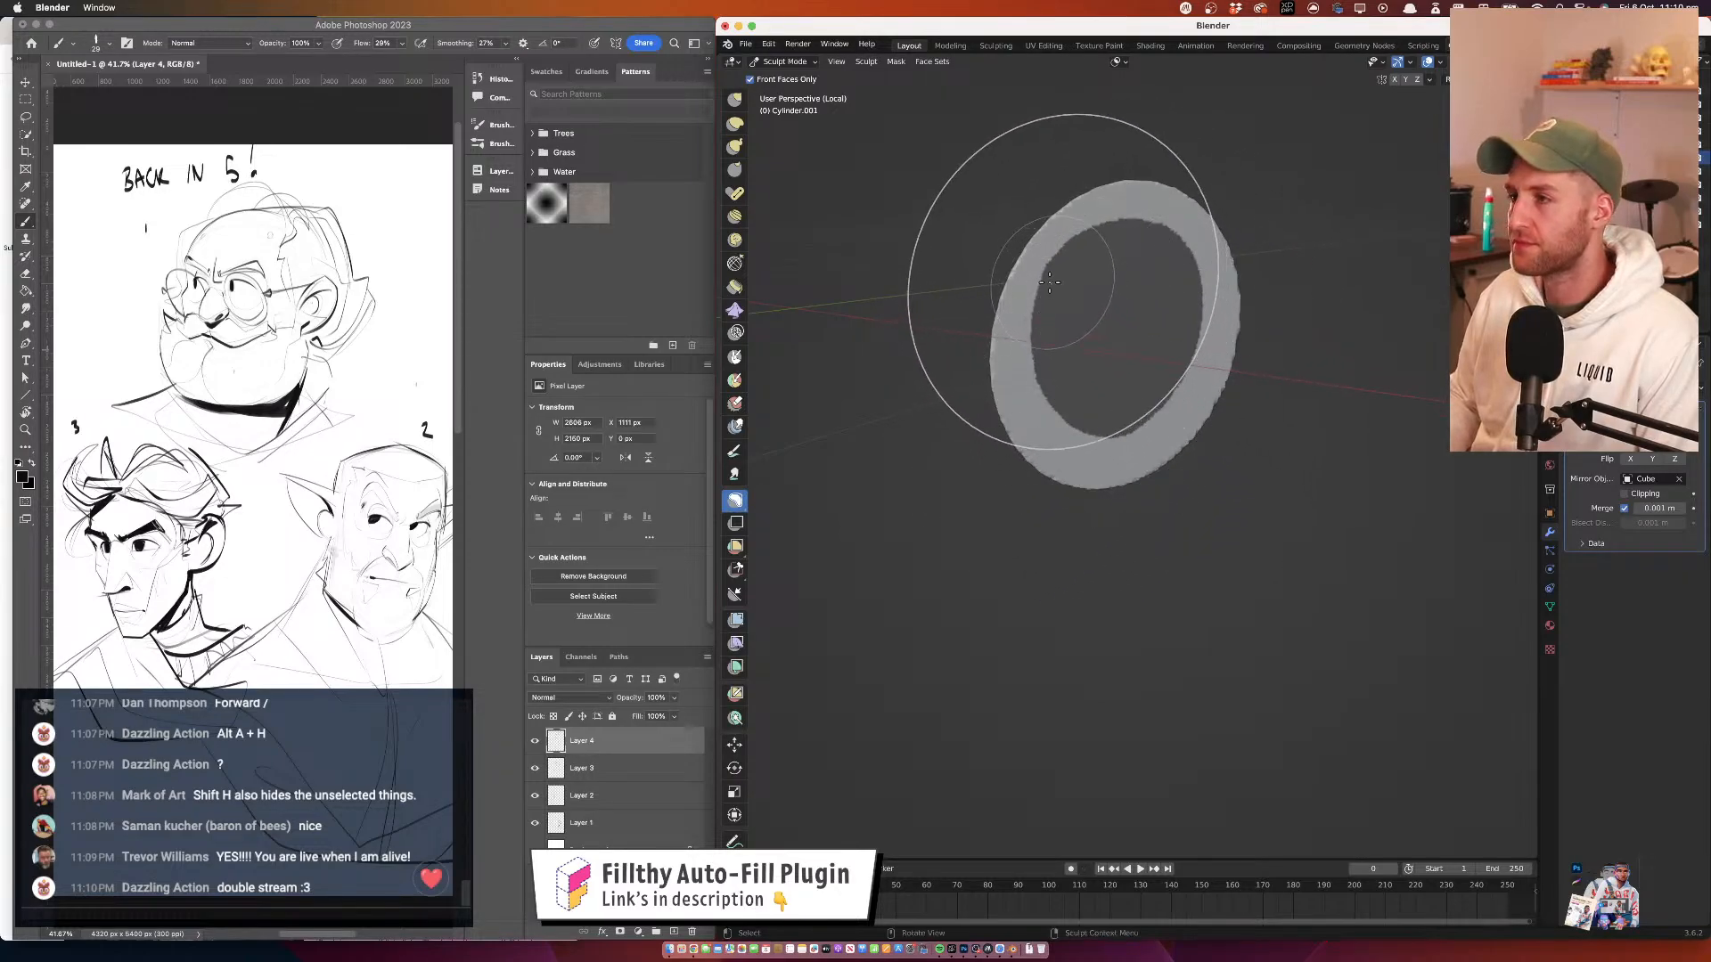
pyautogui.moveTo(1046, 282); pyautogui.dragTo(1036, 303)
pyautogui.moveTo(1047, 428)
pyautogui.mouseDown()
pyautogui.moveTo(1145, 429)
pyautogui.moveTo(1163, 248)
pyautogui.moveTo(1036, 288)
pyautogui.moveTo(1027, 409)
pyautogui.moveTo(1133, 436)
pyautogui.moveTo(1193, 278)
pyautogui.mouseUp()
pyautogui.moveTo(1193, 212); pyautogui.dragTo(1168, 202)
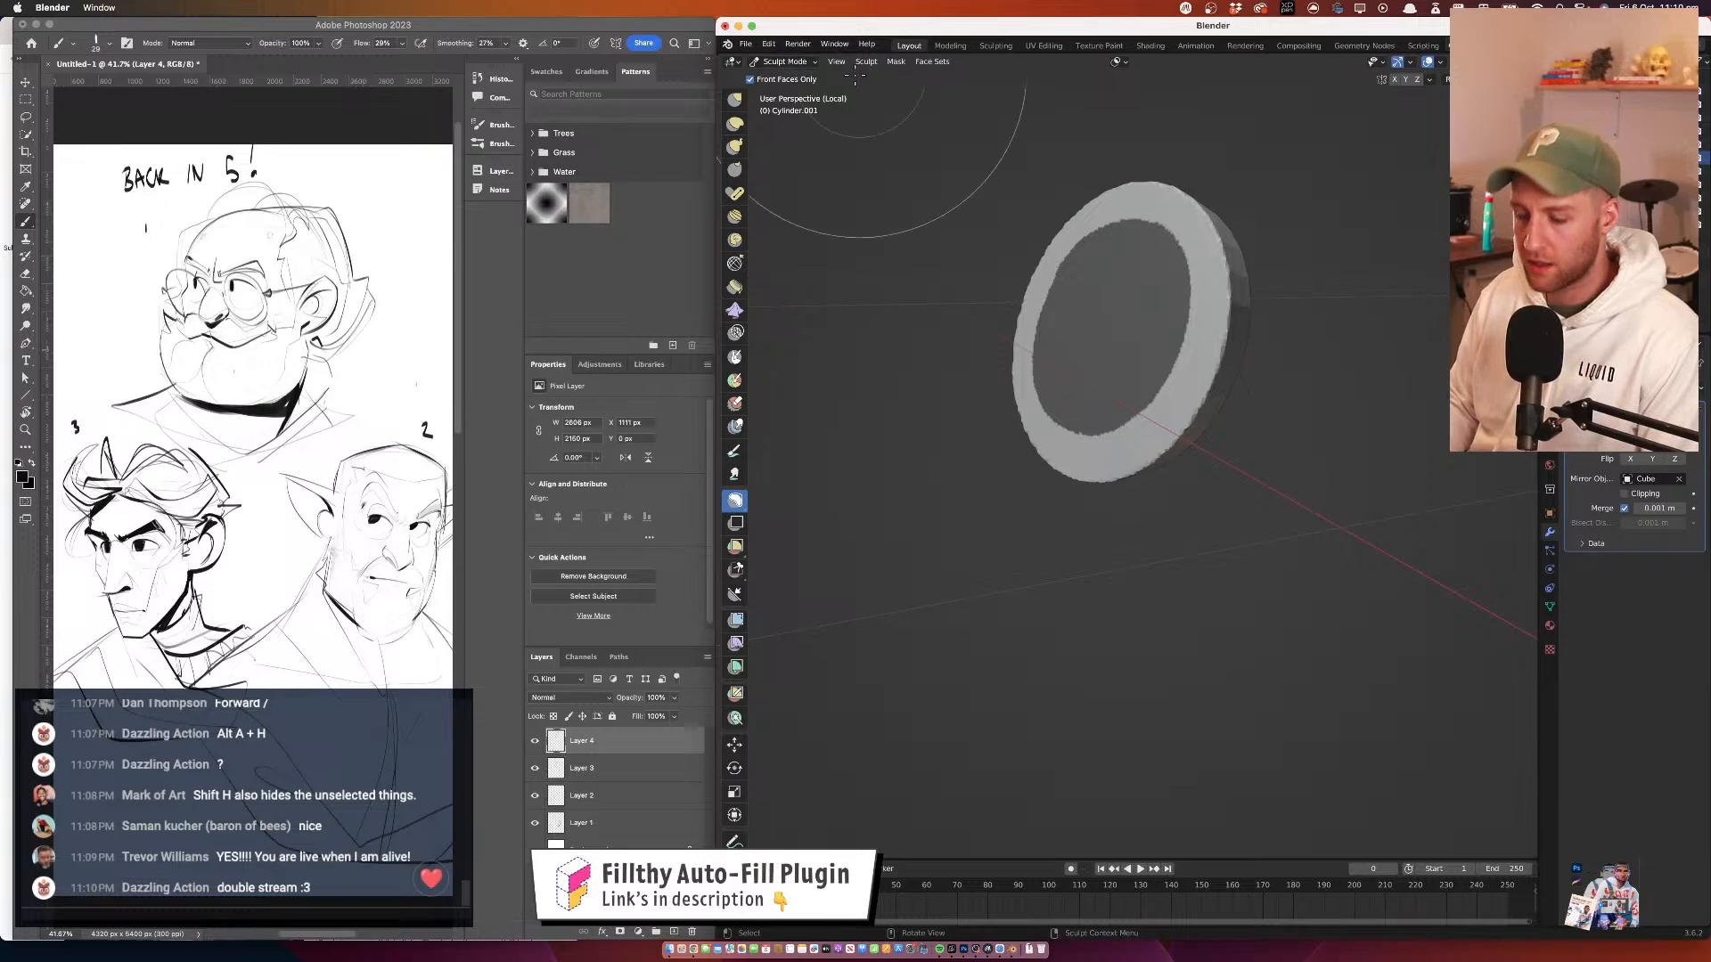
# With the rim masked instead of the oval, push the ear's inner oval inward using the Grab brush, and clear the mask
pyautogui.click(736, 105)
pyautogui.moveTo(1105, 323)
pyautogui.mouseDown()
pyautogui.moveTo(1161, 340)
pyautogui.moveTo(1183, 369)
pyautogui.moveTo(1212, 351)
pyautogui.moveTo(1074, 410)
pyautogui.moveTo(1344, 353)
pyautogui.mouseUp()
pyautogui.moveTo(1107, 331)
pyautogui.mouseDown()
pyautogui.moveTo(1333, 351)
pyautogui.moveTo(1144, 322)
pyautogui.moveTo(1058, 351)
pyautogui.moveTo(1168, 313)
pyautogui.moveTo(1176, 243)
pyautogui.mouseUp()
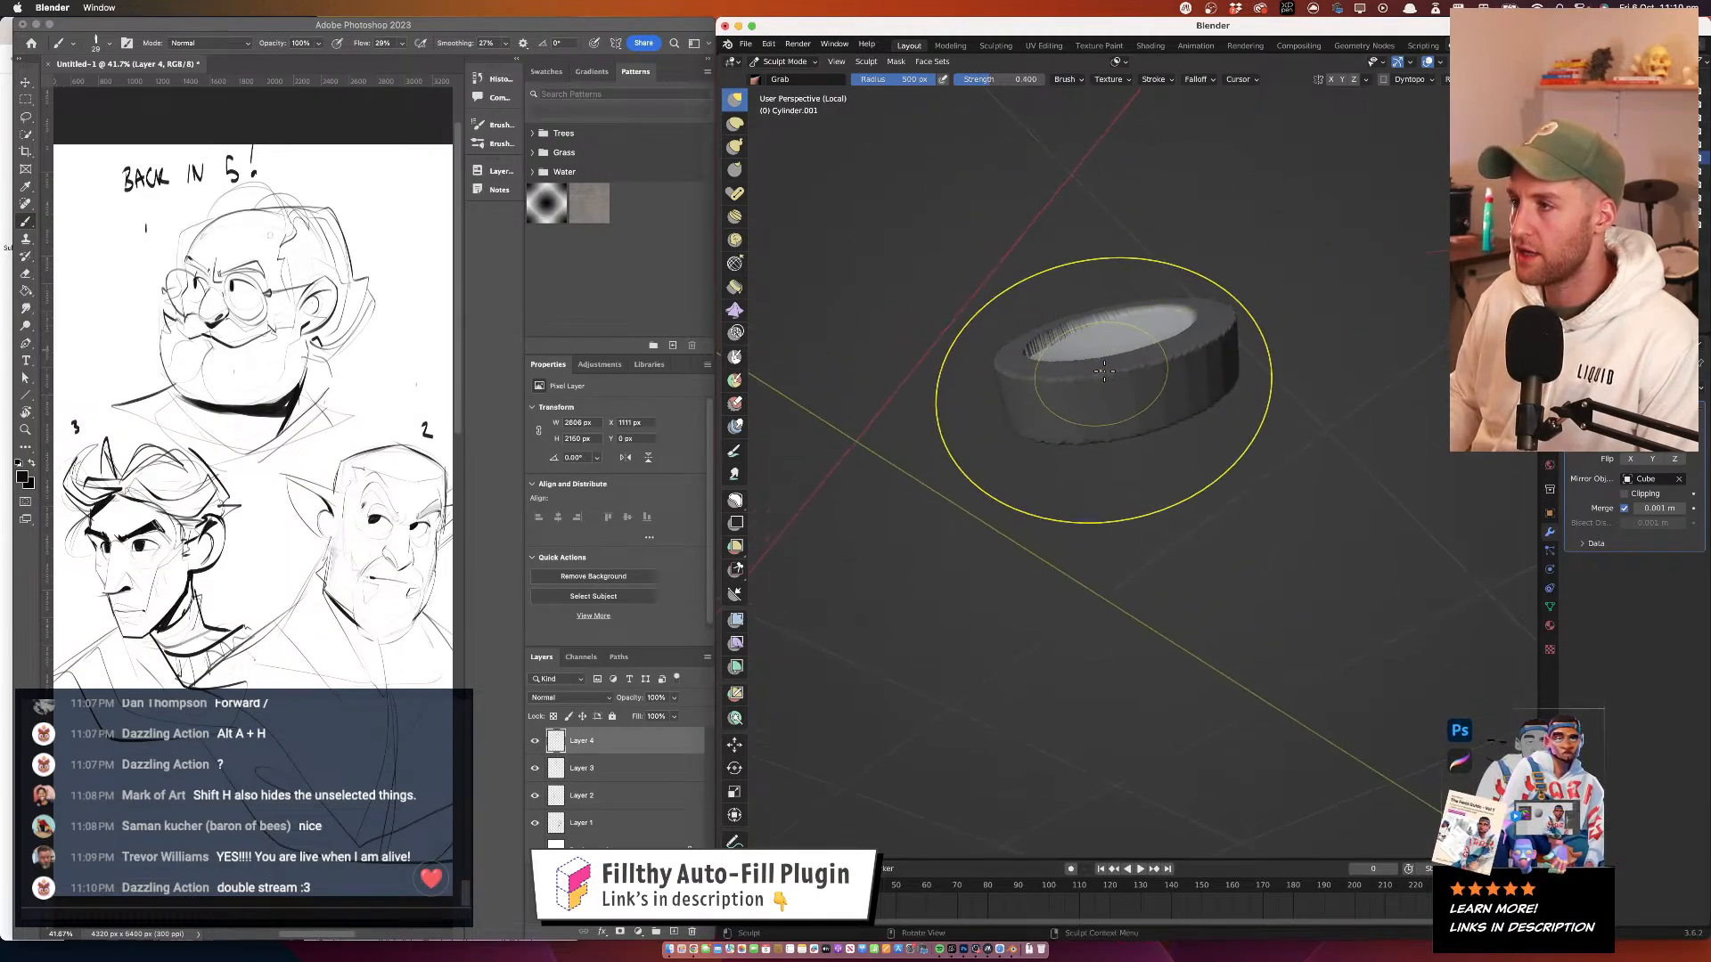
pyautogui.moveTo(1112, 434); pyautogui.dragTo(1114, 431)
pyautogui.moveTo(1125, 344)
pyautogui.mouseDown()
pyautogui.moveTo(1120, 412)
pyautogui.moveTo(1249, 438)
pyautogui.moveTo(1122, 377)
pyautogui.moveTo(1257, 326)
pyautogui.moveTo(1183, 433)
pyautogui.moveTo(1180, 476)
pyautogui.moveTo(1170, 280)
pyautogui.moveTo(1146, 332)
pyautogui.moveTo(1153, 398)
pyautogui.mouseUp()
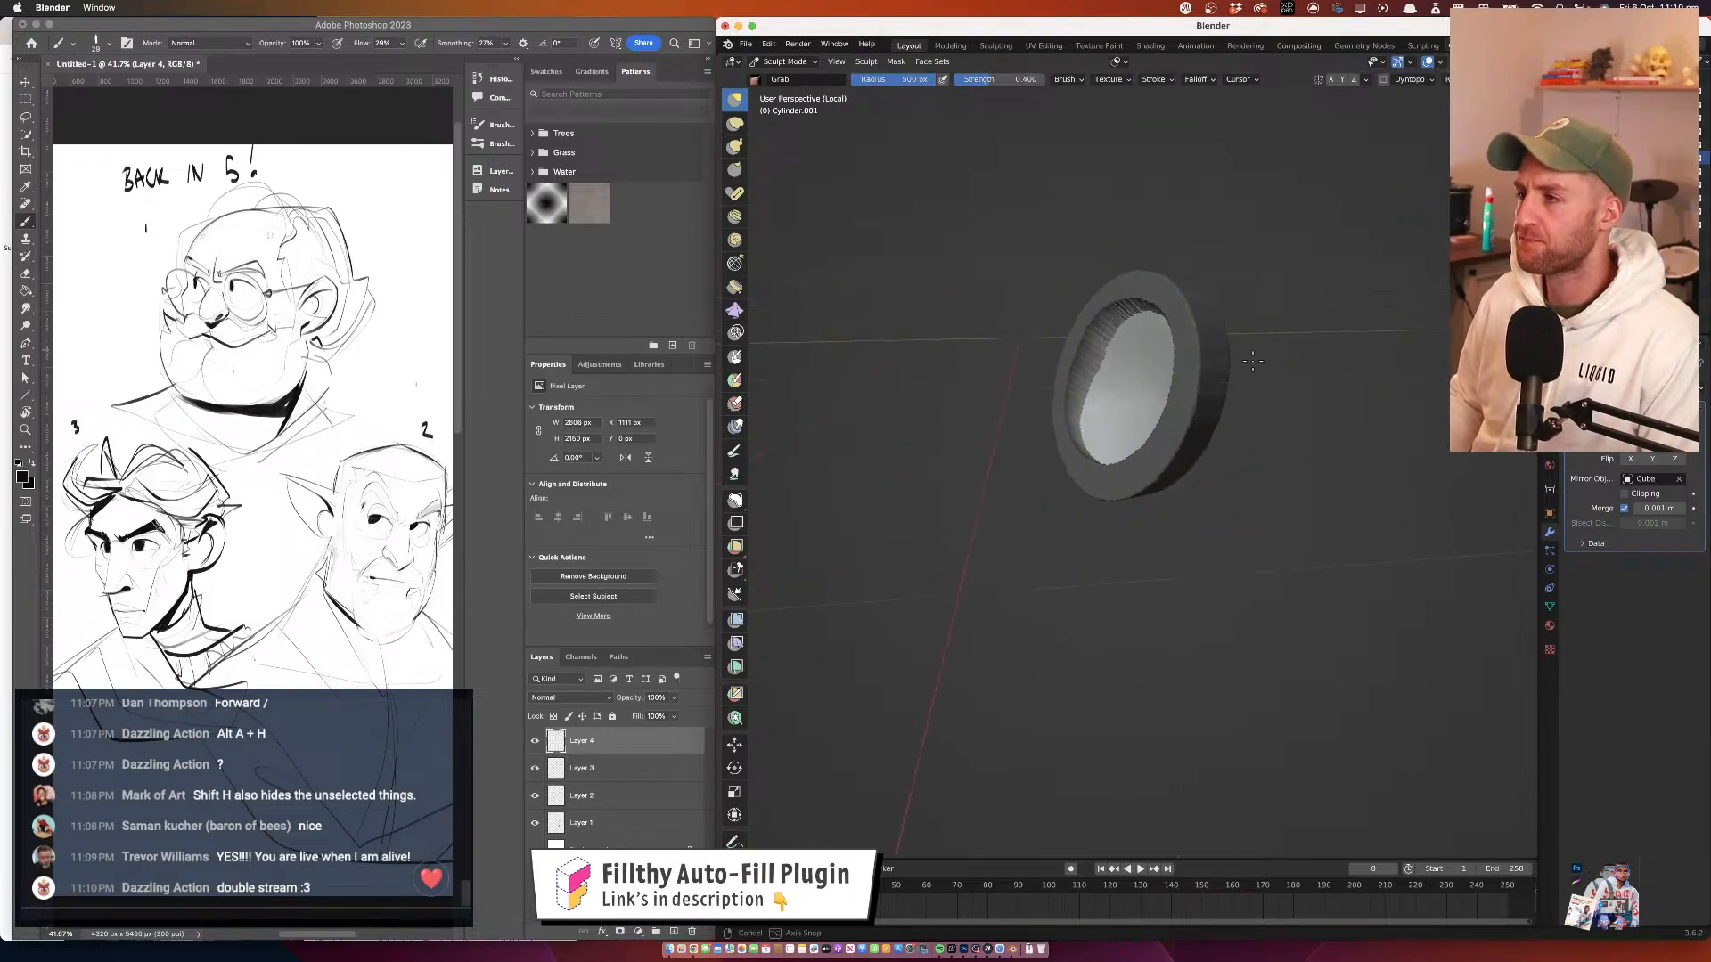
pyautogui.click(896, 63)
pyautogui.click(958, 107)
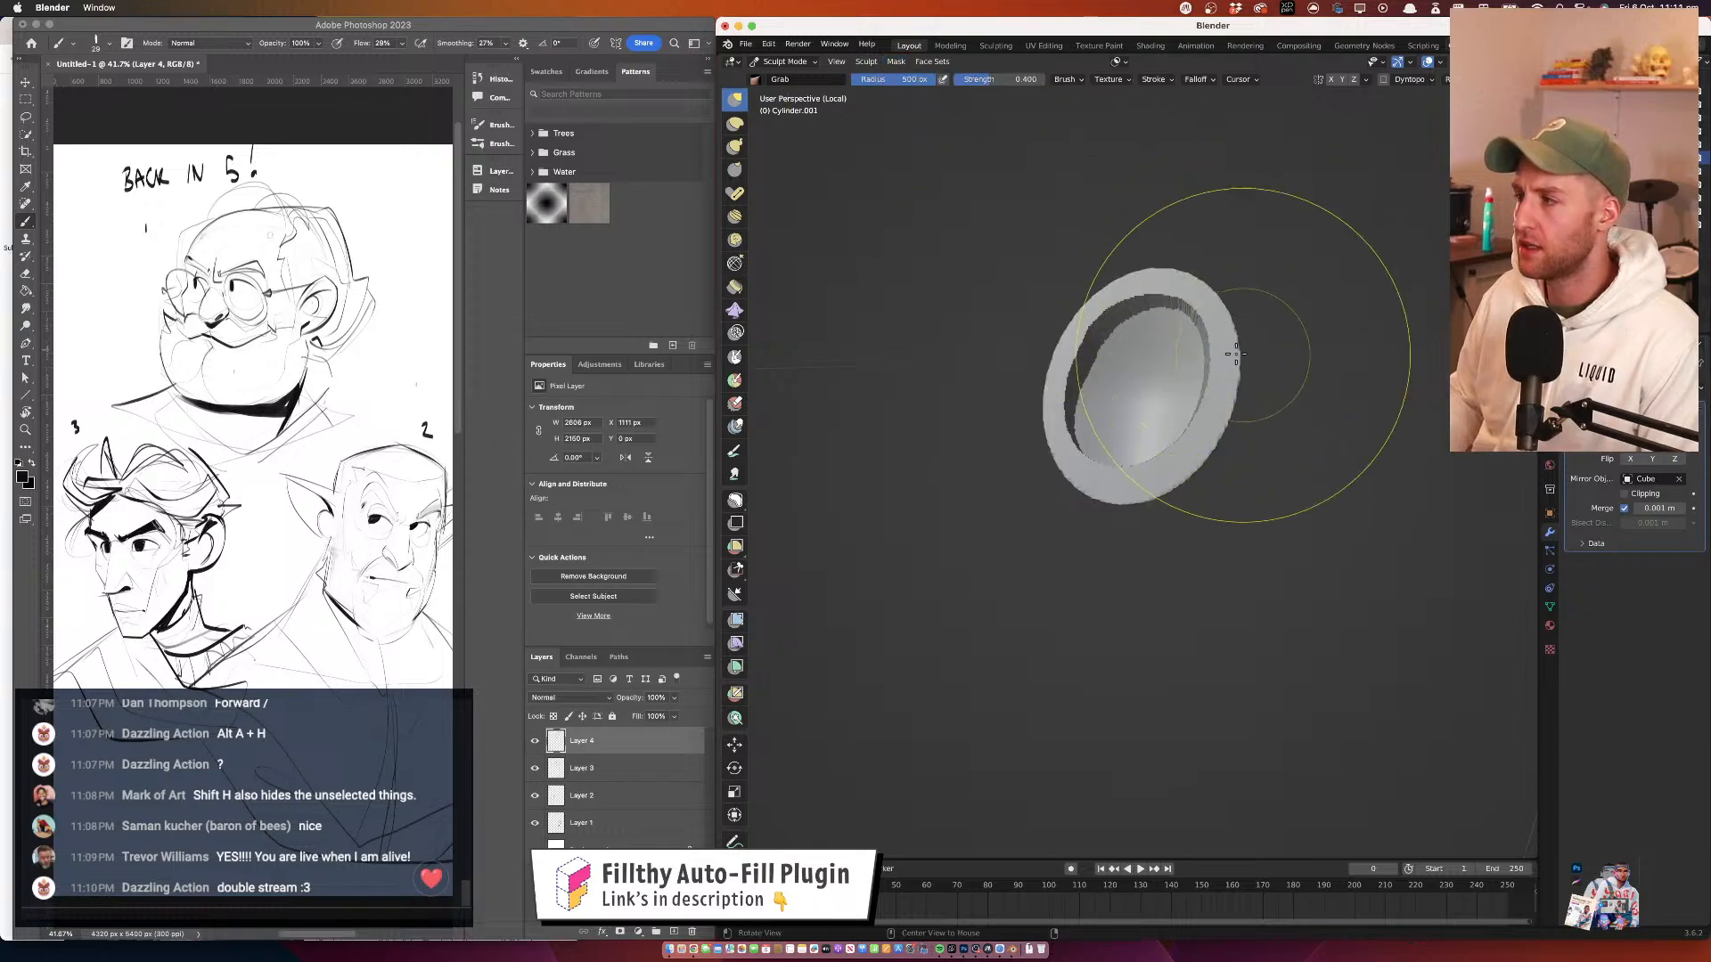
# Return from the isolated ear to the full head and adjust the voxel remesh size of the hollowed ear
pyautogui.press('/')
pyautogui.moveTo(1166, 390); pyautogui.dragTo(1202, 390)
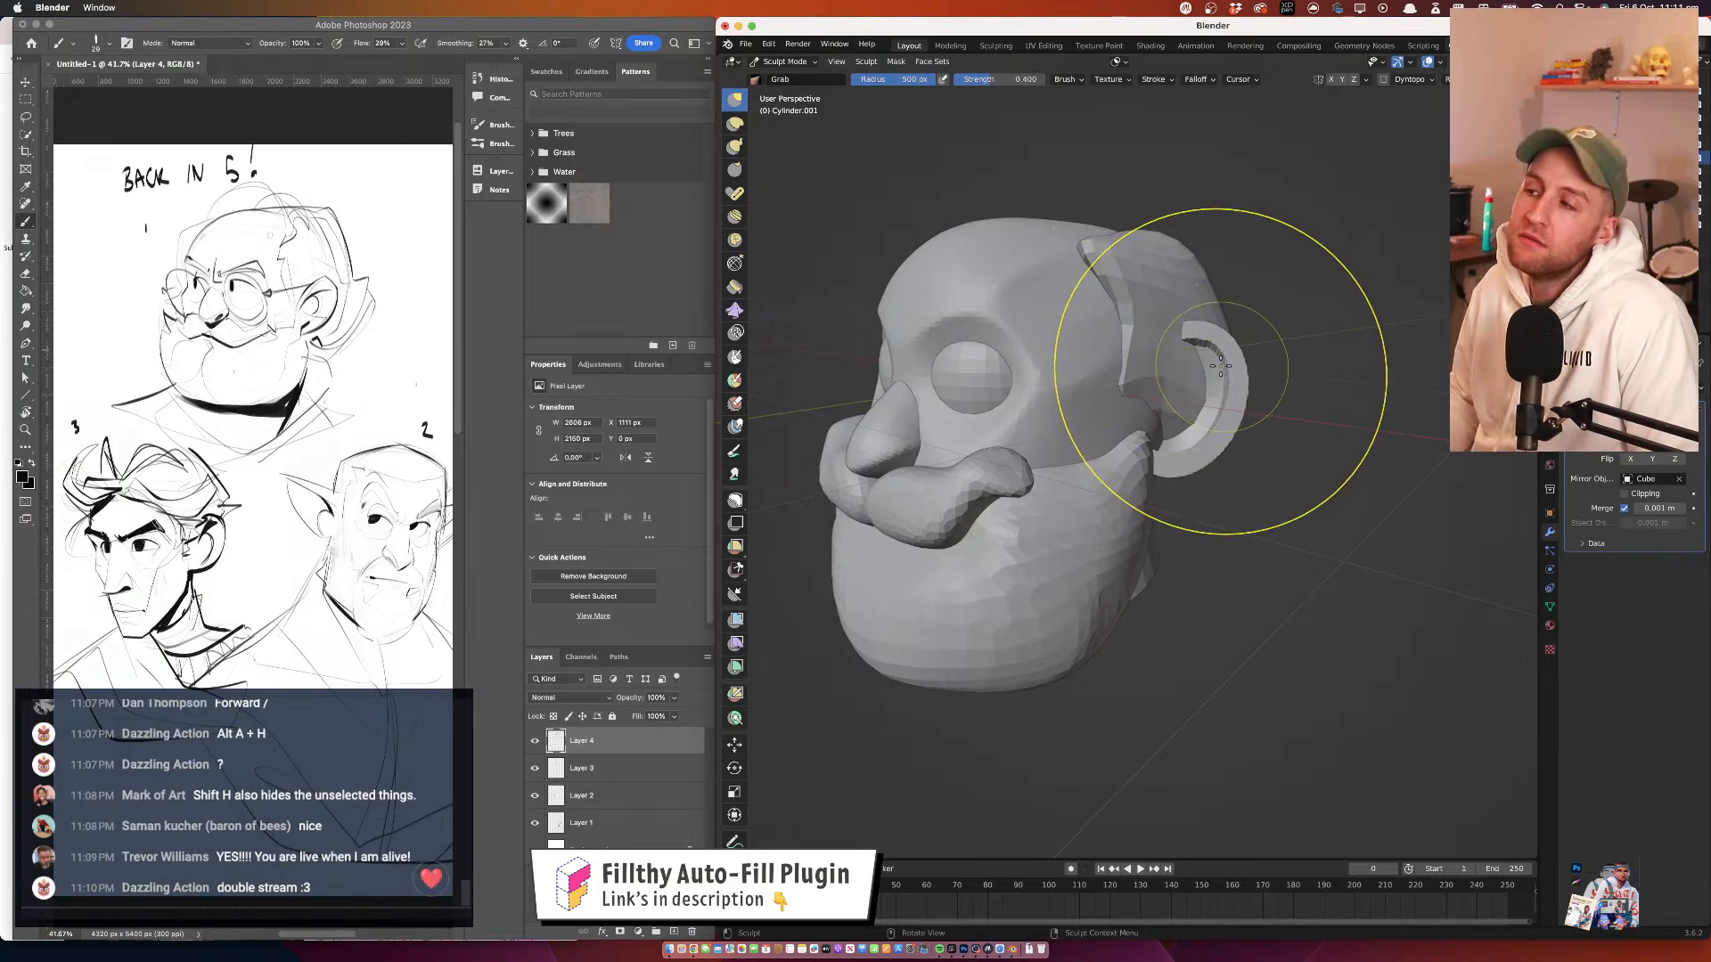
pyautogui.press('r')
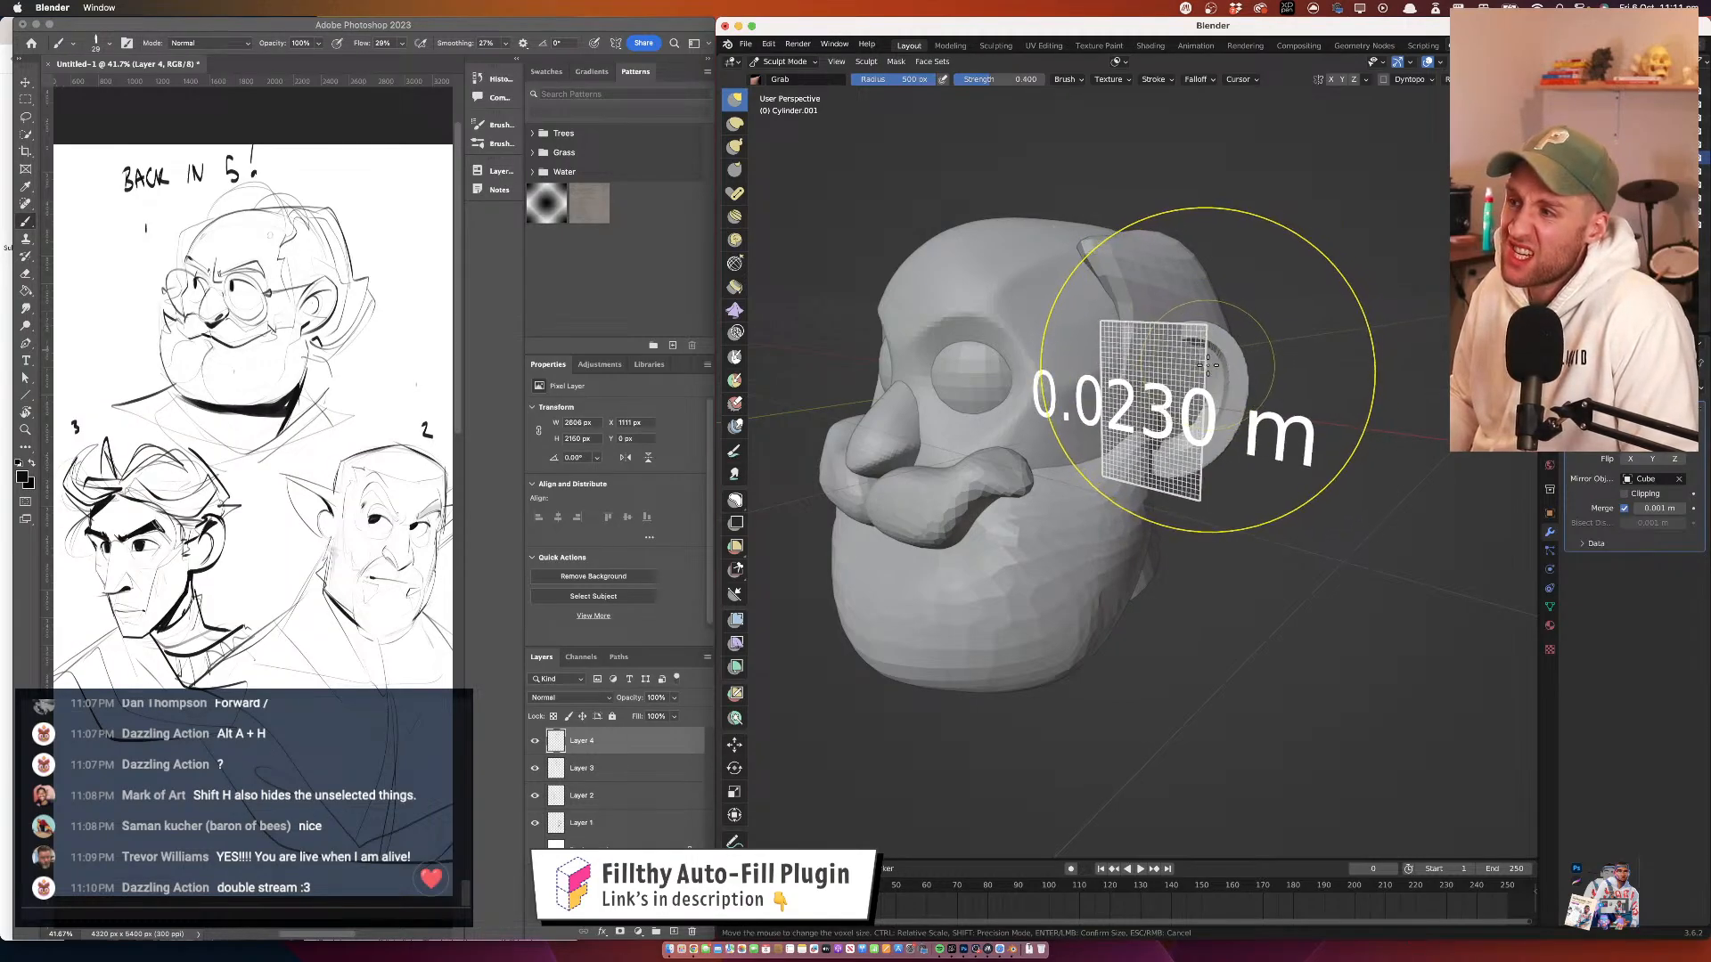
pyautogui.moveTo(1243, 366)
pyautogui.mouseDown()
pyautogui.moveTo(1279, 360)
pyautogui.moveTo(1168, 325)
pyautogui.moveTo(1215, 324)
pyautogui.moveTo(1156, 248)
pyautogui.mouseUp()
pyautogui.scroll(3, 1248, 330)
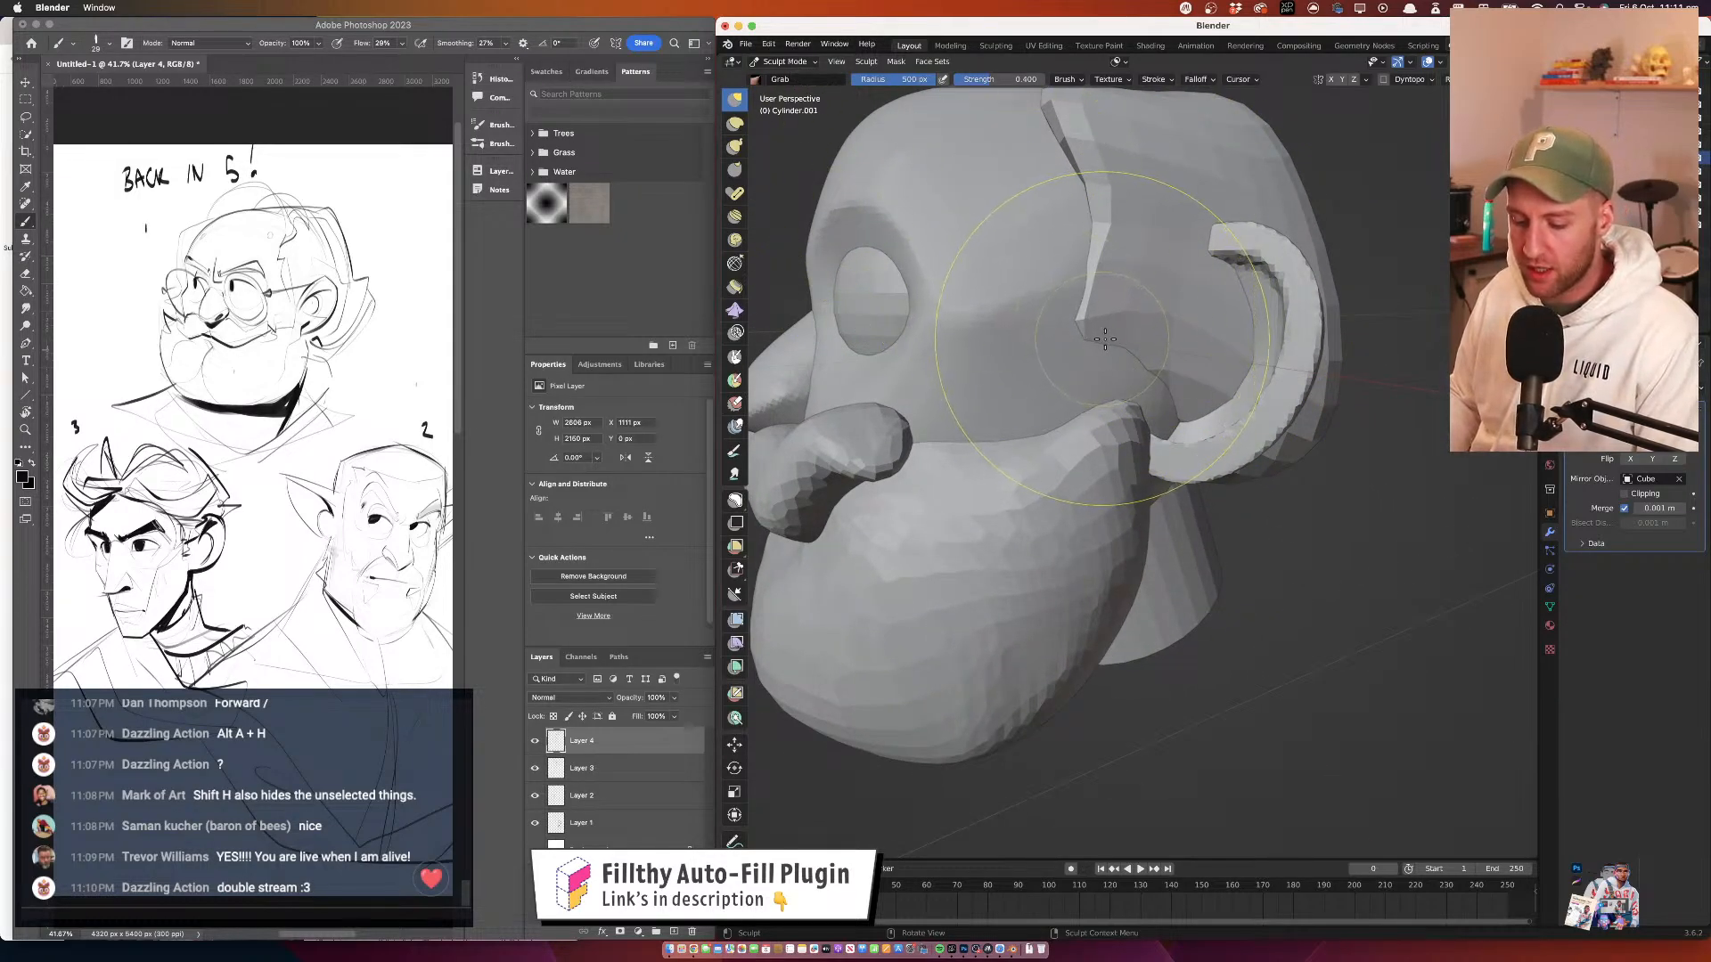
# Switch sculpting to the hair and pull its side edge up and clear of the ear with the Grab brush
pyautogui.hotkey('alt', 'q')
pyautogui.moveTo(1146, 291)
pyautogui.mouseDown()
pyautogui.moveTo(1181, 288)
pyautogui.moveTo(1086, 258)
pyautogui.moveTo(1131, 299)
pyautogui.moveTo(1107, 316)
pyautogui.moveTo(1016, 312)
pyautogui.mouseUp()
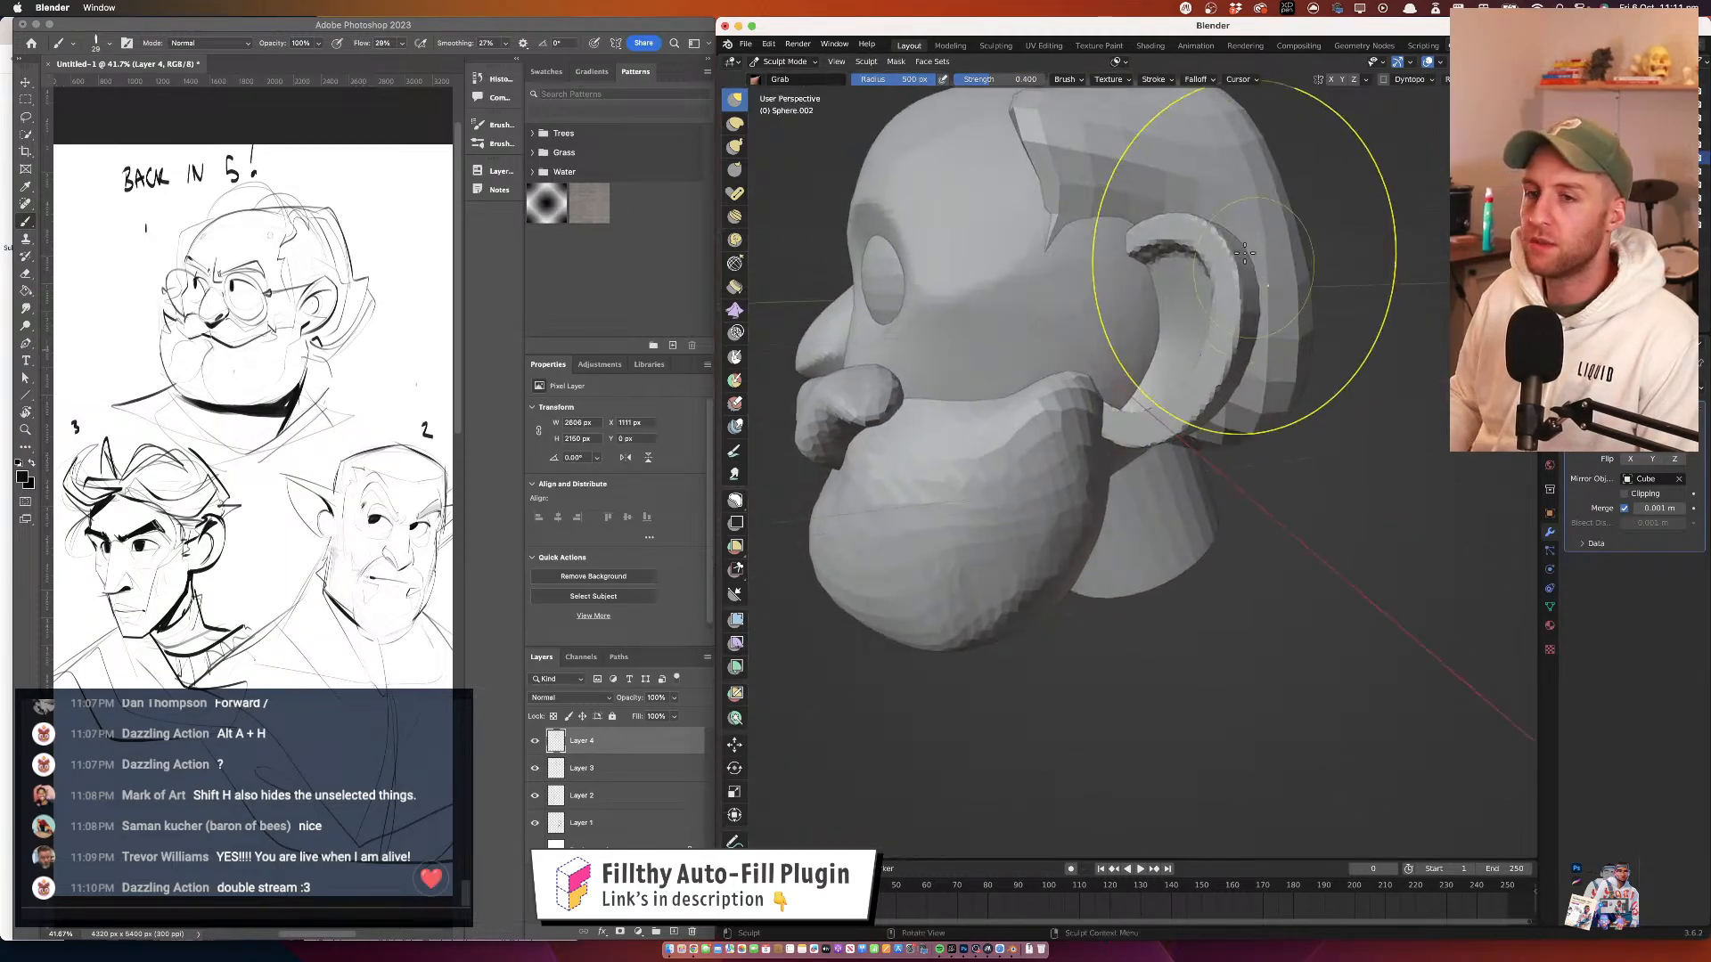
pyautogui.moveTo(1245, 253)
pyautogui.mouseDown()
pyautogui.moveTo(1258, 321)
pyautogui.moveTo(1225, 312)
pyautogui.moveTo(1265, 267)
pyautogui.moveTo(1221, 299)
pyautogui.mouseUp()
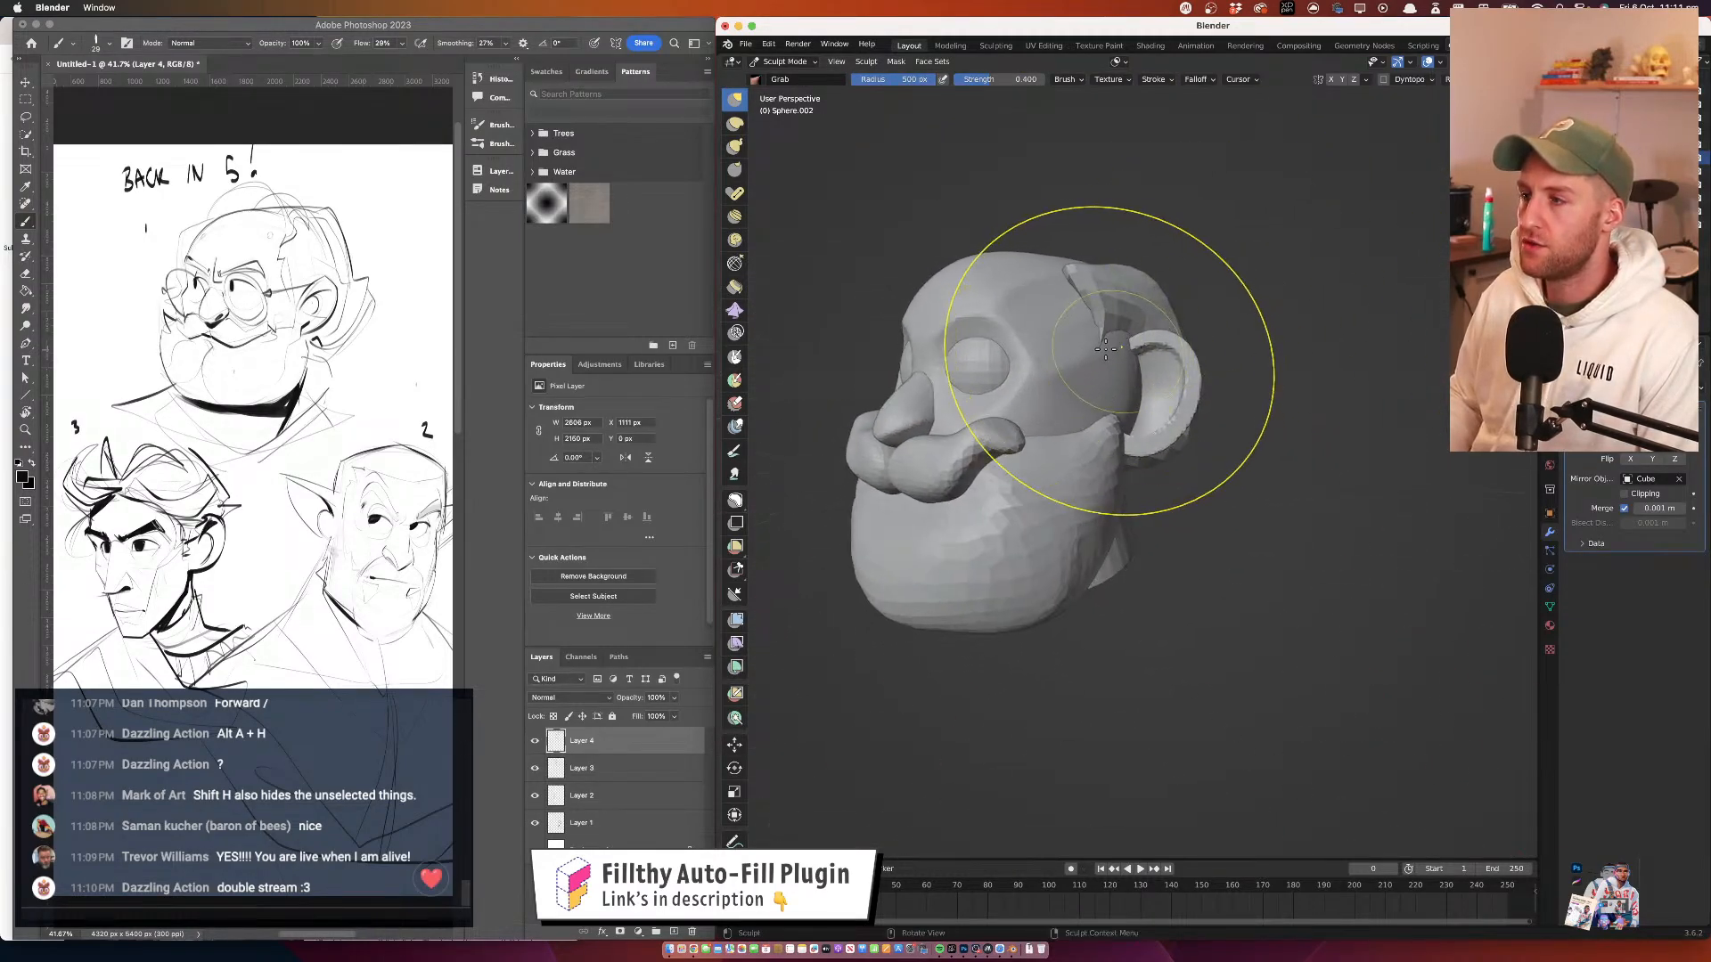
pyautogui.moveTo(1105, 348)
pyautogui.mouseDown()
pyautogui.moveTo(1107, 378)
pyautogui.moveTo(1082, 392)
pyautogui.moveTo(1084, 343)
pyautogui.moveTo(1039, 347)
pyautogui.moveTo(1110, 343)
pyautogui.mouseUp()
# Return to Object Mode and add a UV sphere for the inner ear
pyautogui.click(784, 62)
pyautogui.click(782, 77)
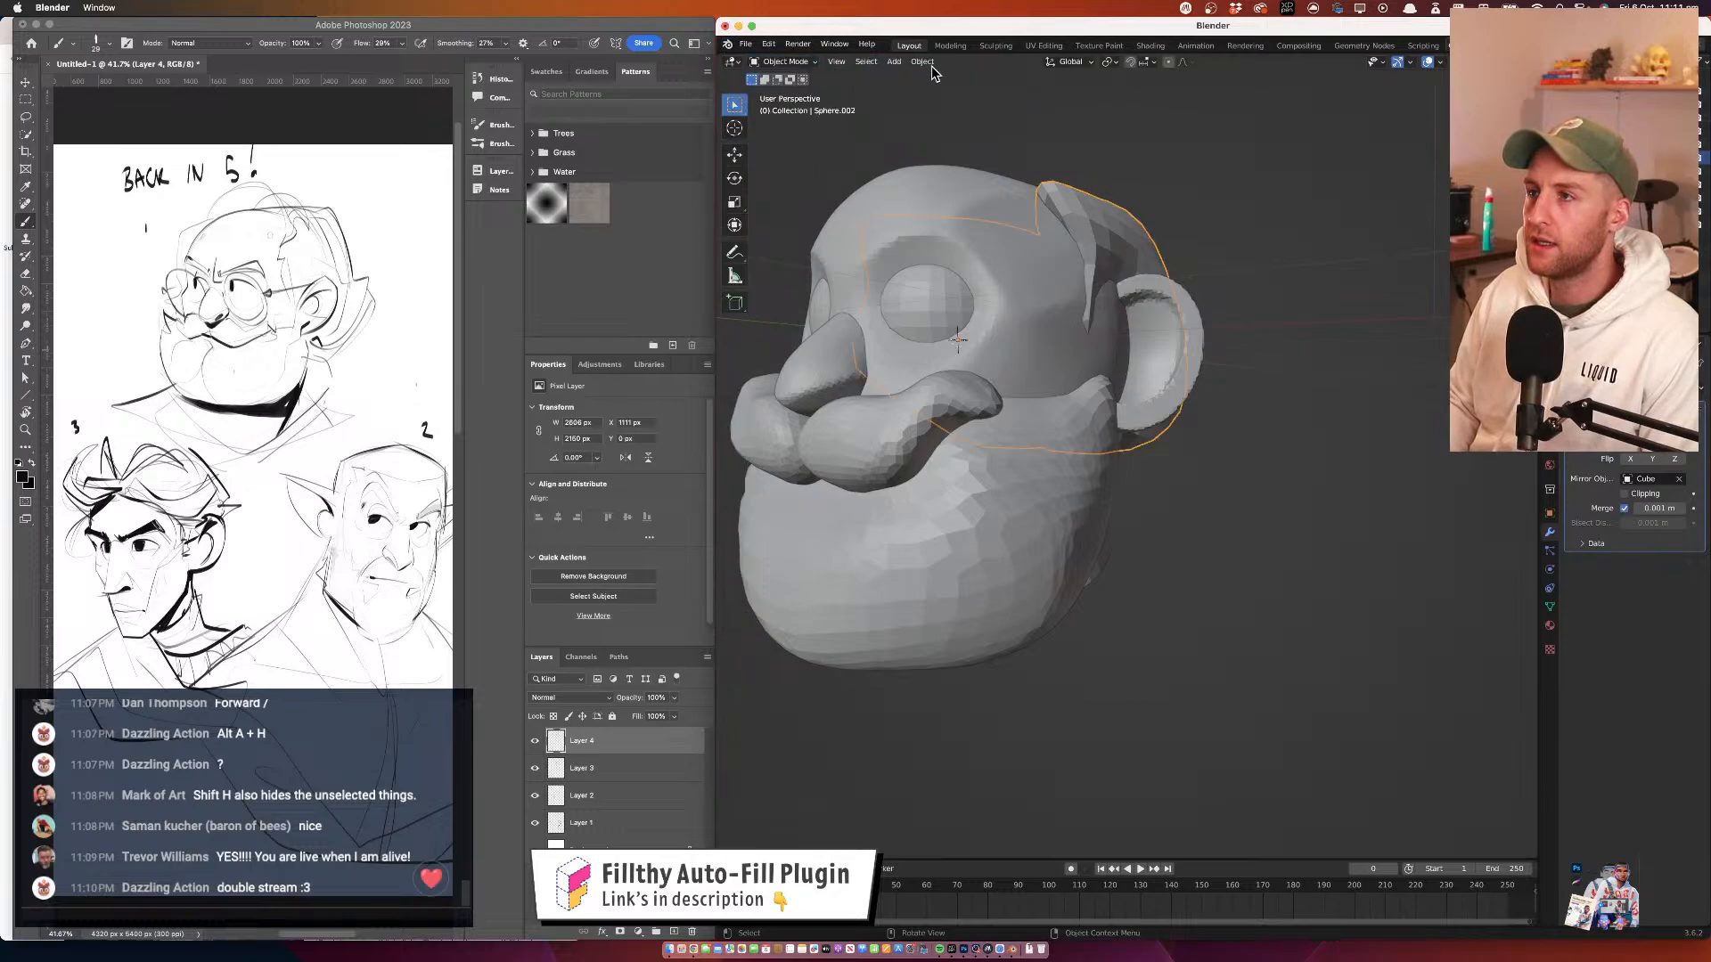
pyautogui.click(894, 62)
pyautogui.moveTo(916, 82)
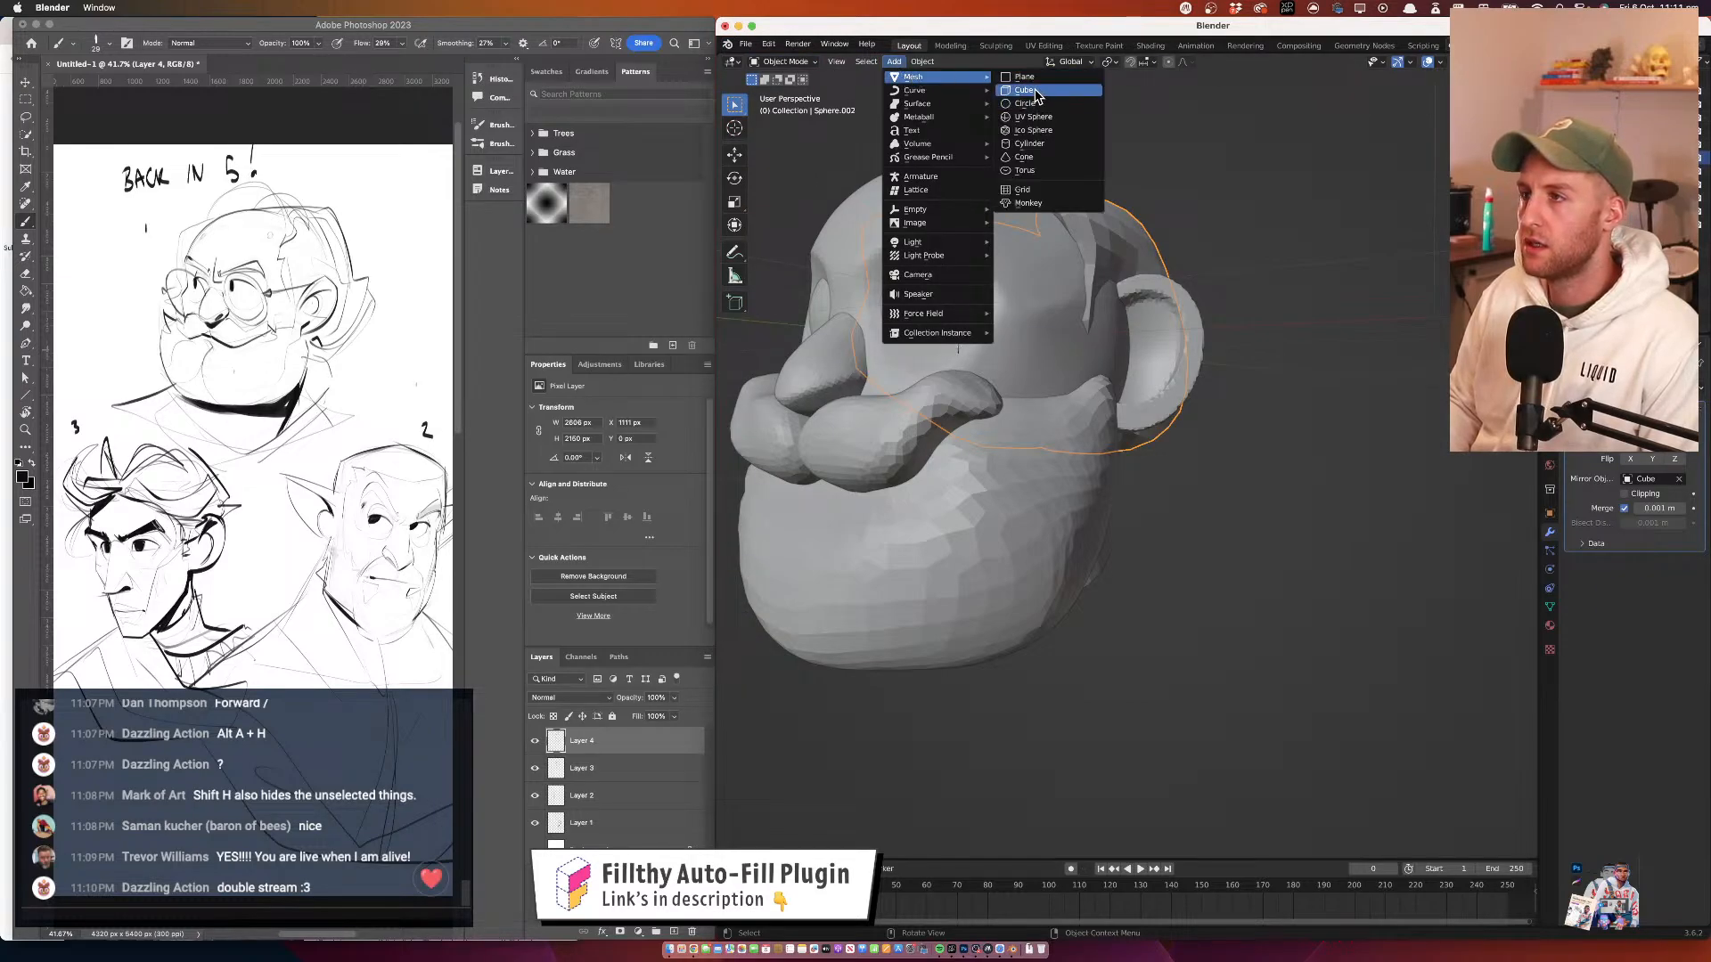
pyautogui.click(1034, 117)
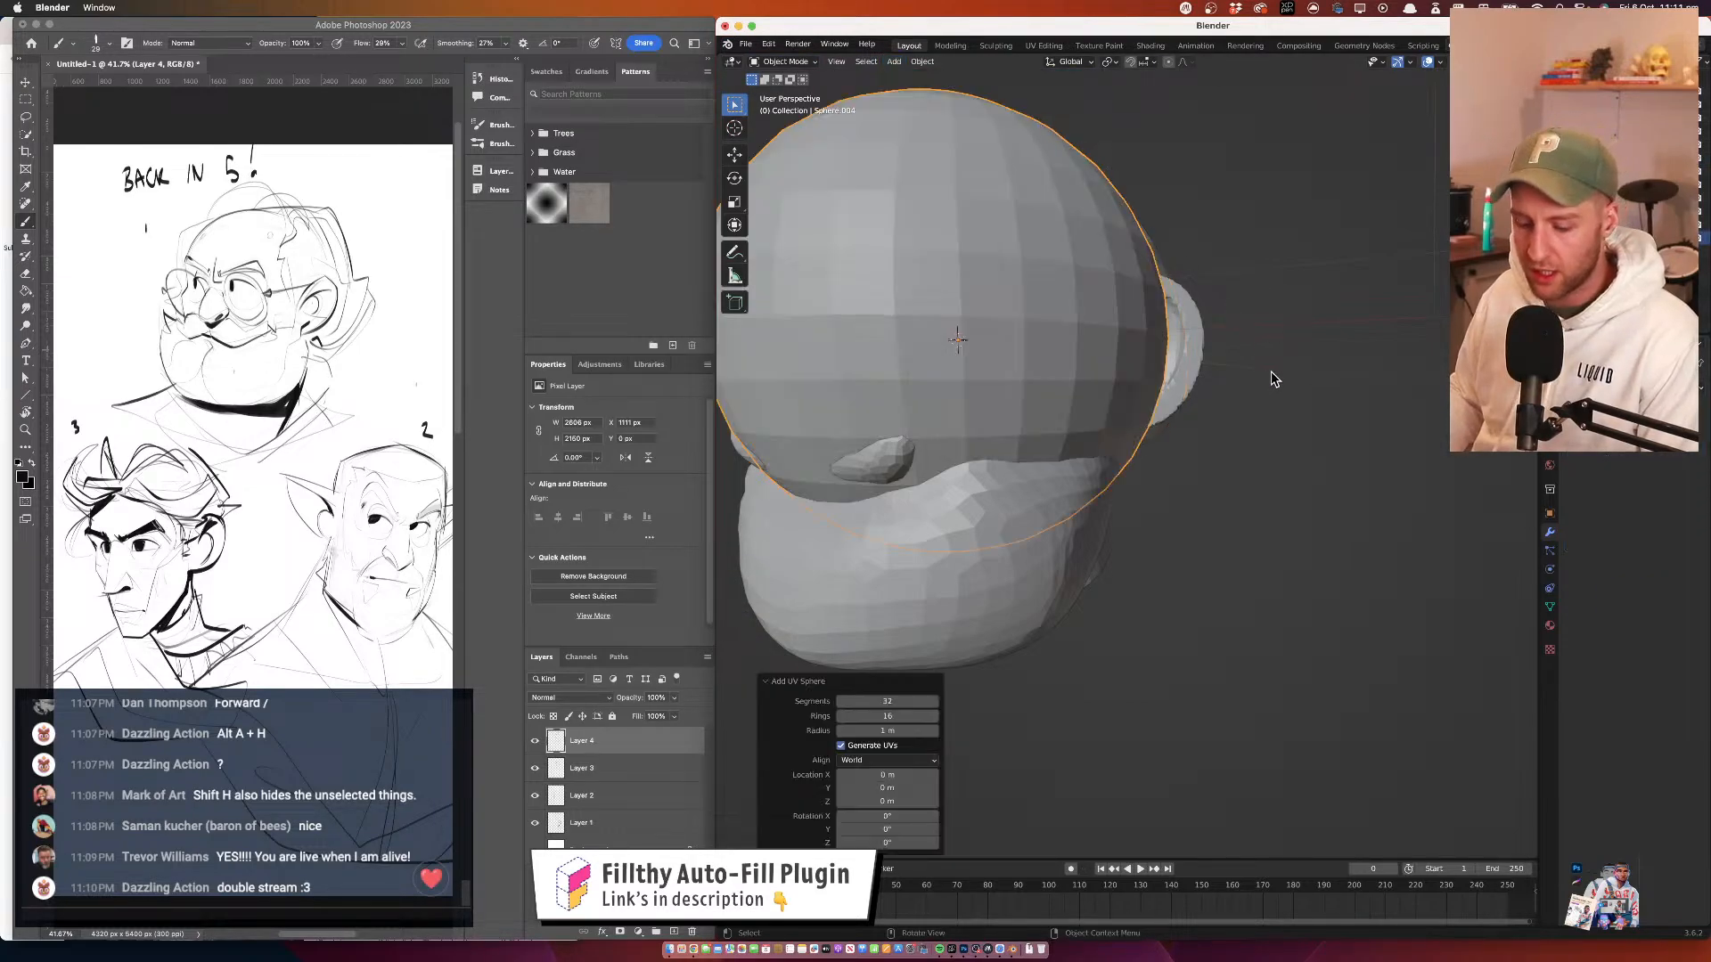
# Scale the new sphere to about 0.14 and move it beside the ear, about 0.75 m along X
pyautogui.scroll(-5, 1171, 335)
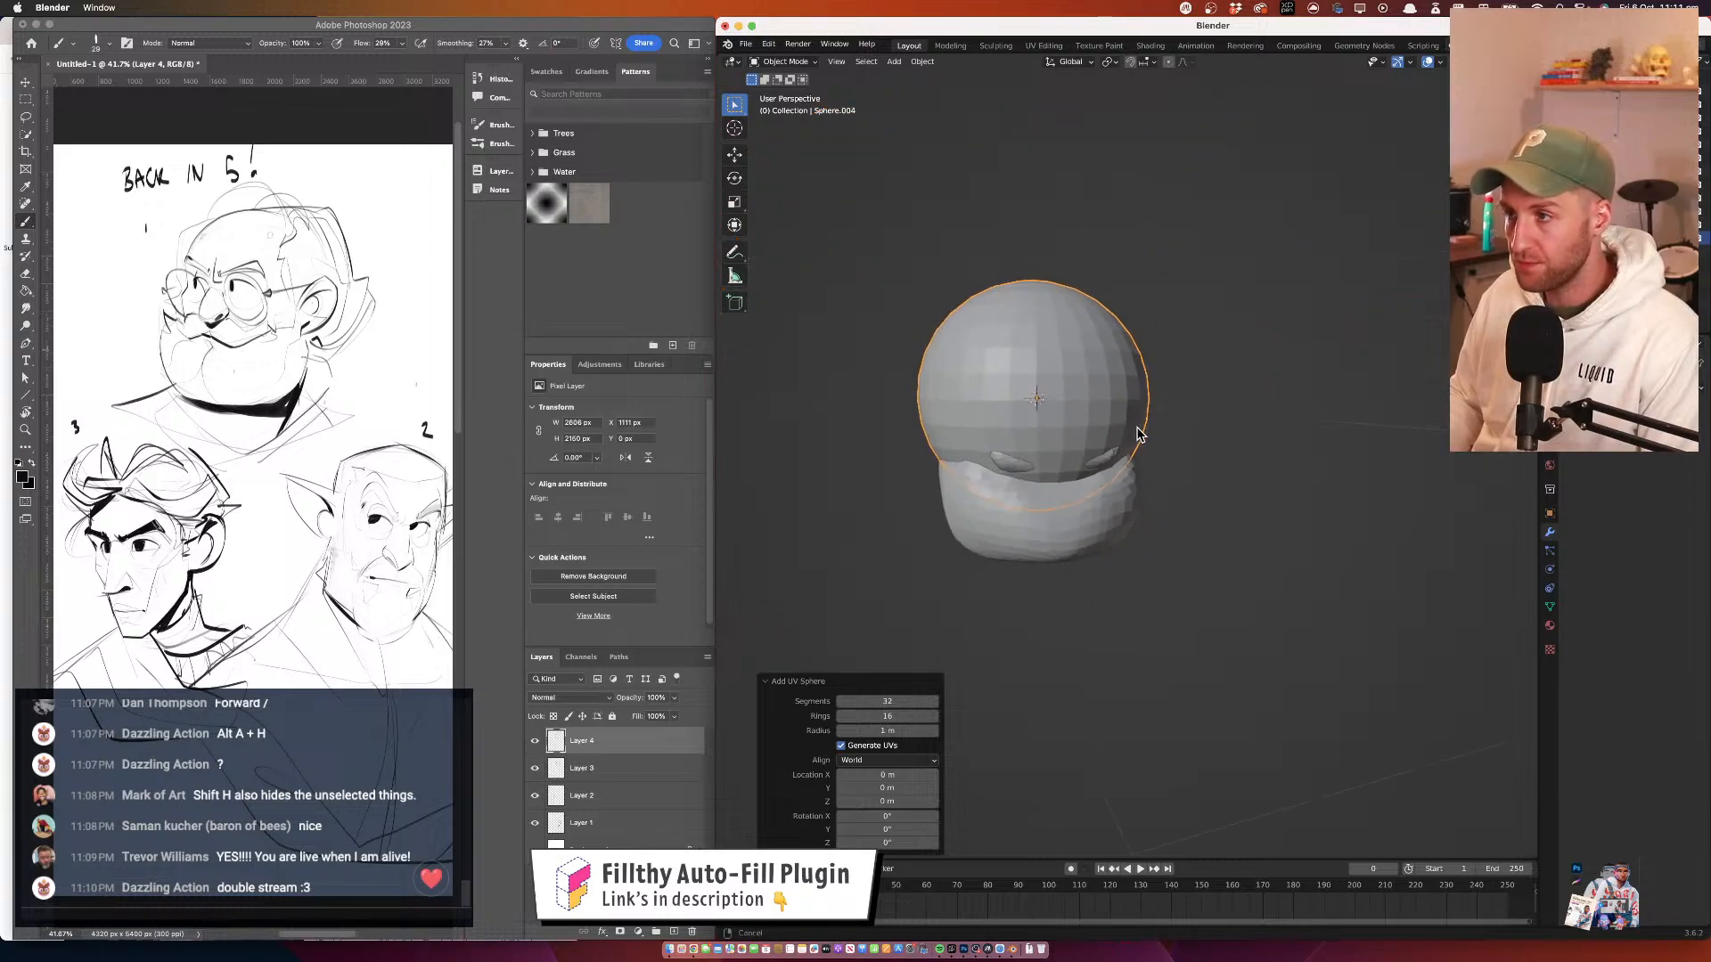
pyautogui.press('s')
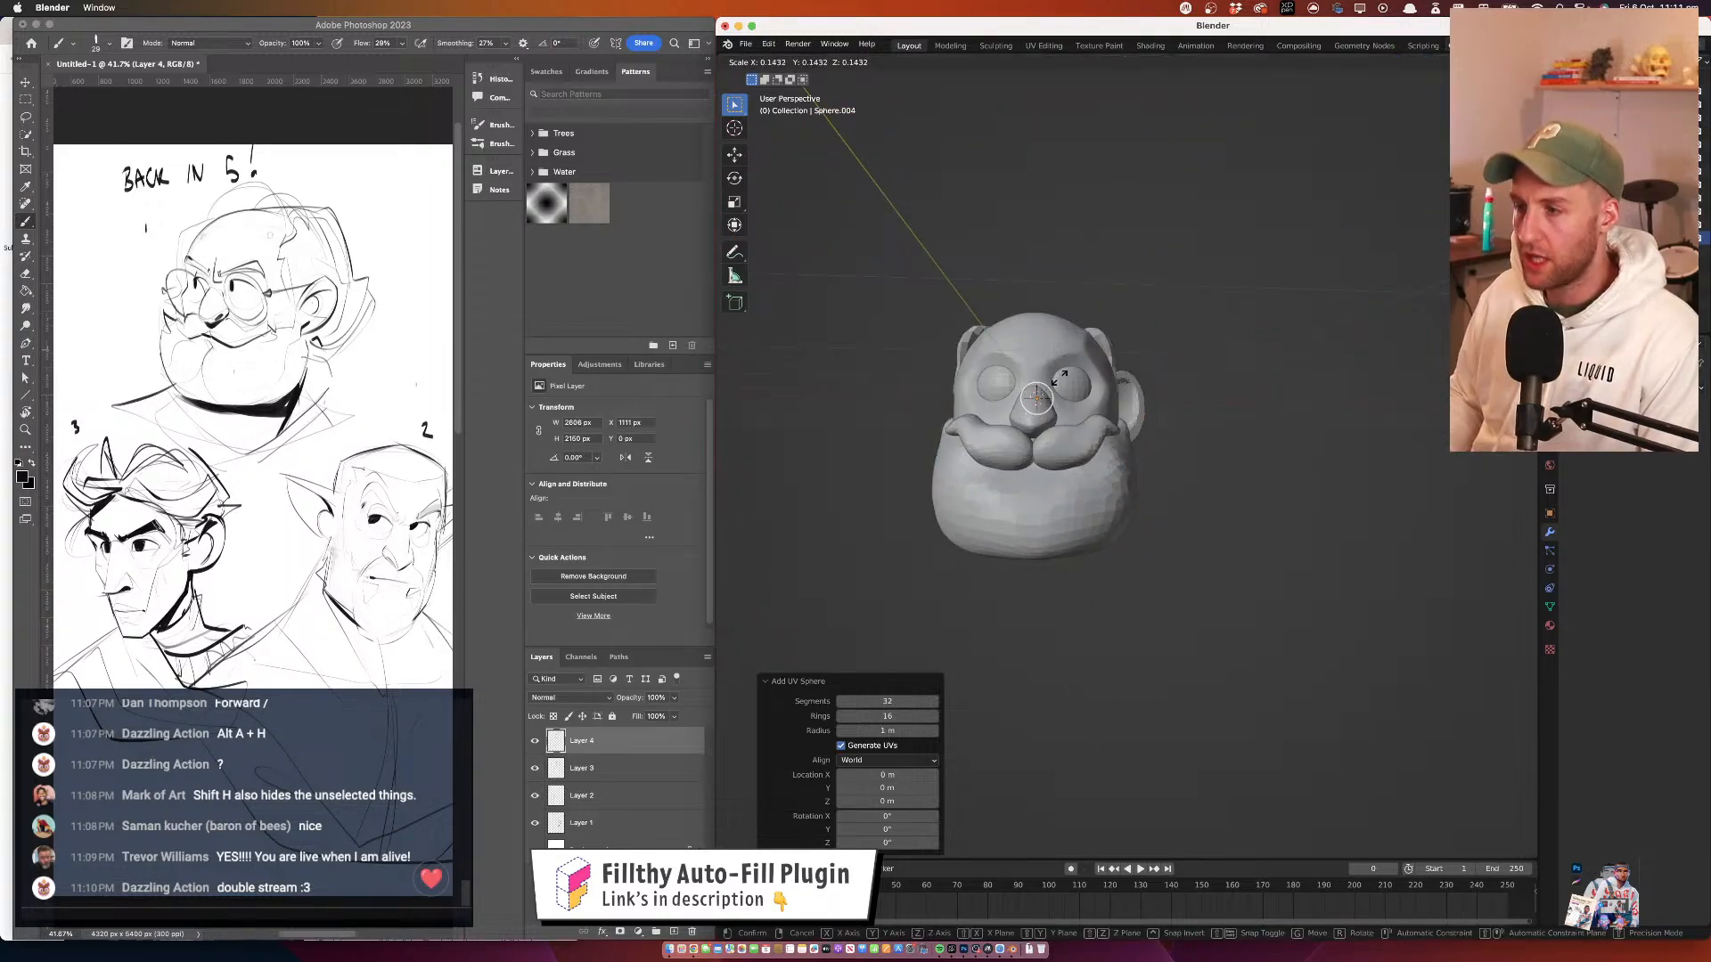
pyautogui.click(1059, 379)
pyautogui.press('g')
pyautogui.click(1177, 400)
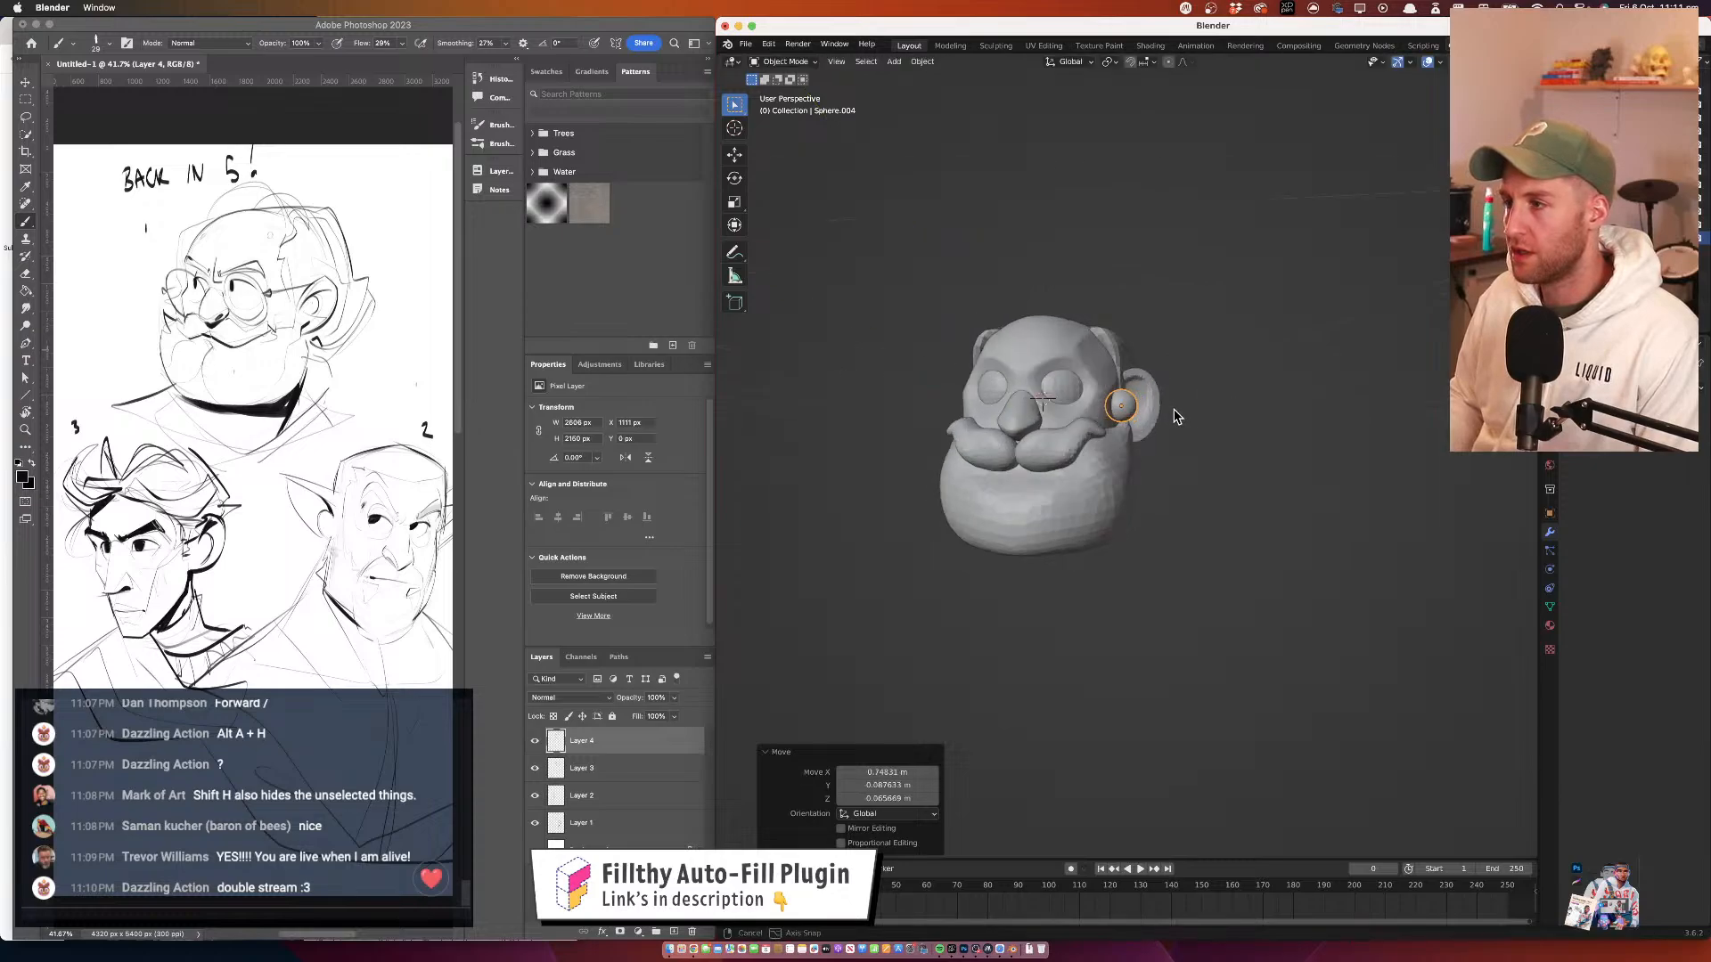
pyautogui.scroll(10, 1222, 278)
pyautogui.moveTo(1052, 521); pyautogui.dragTo(1070, 378)
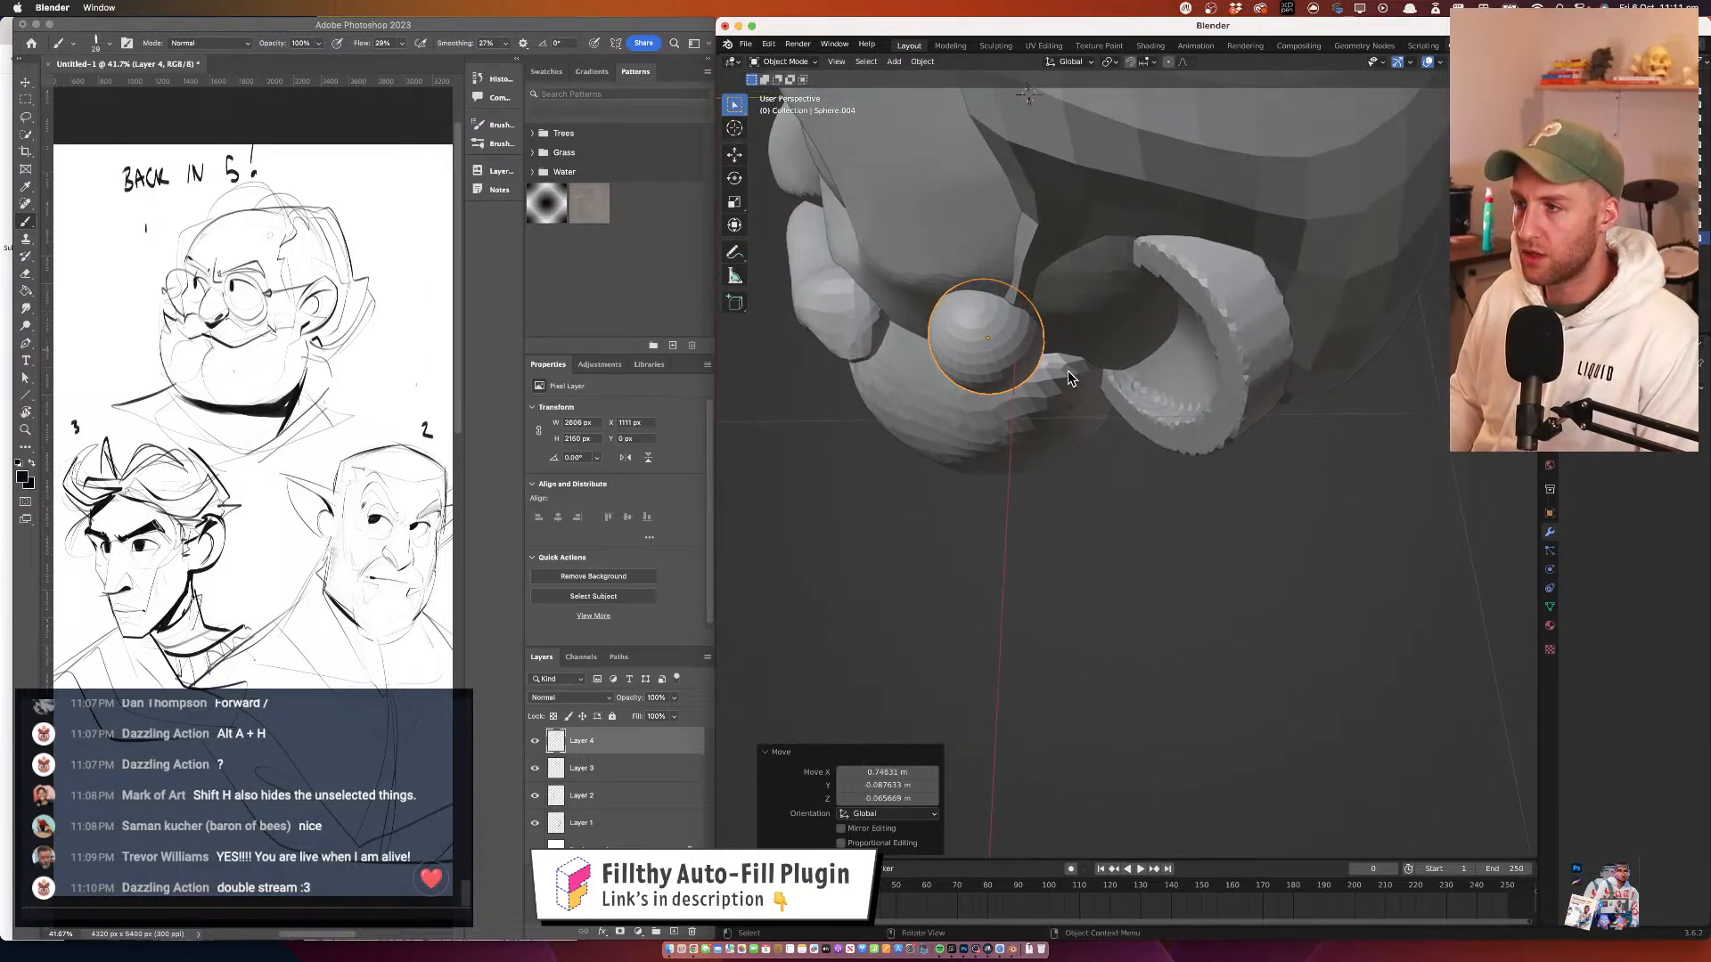
pyautogui.click(1217, 388)
# In Sculpt Mode, flatten the sphere into a thin oval and push it toward the ear's hollow with the Grab brush
pyautogui.click(784, 62)
pyautogui.click(789, 106)
pyautogui.scroll(-5, 1123, 339)
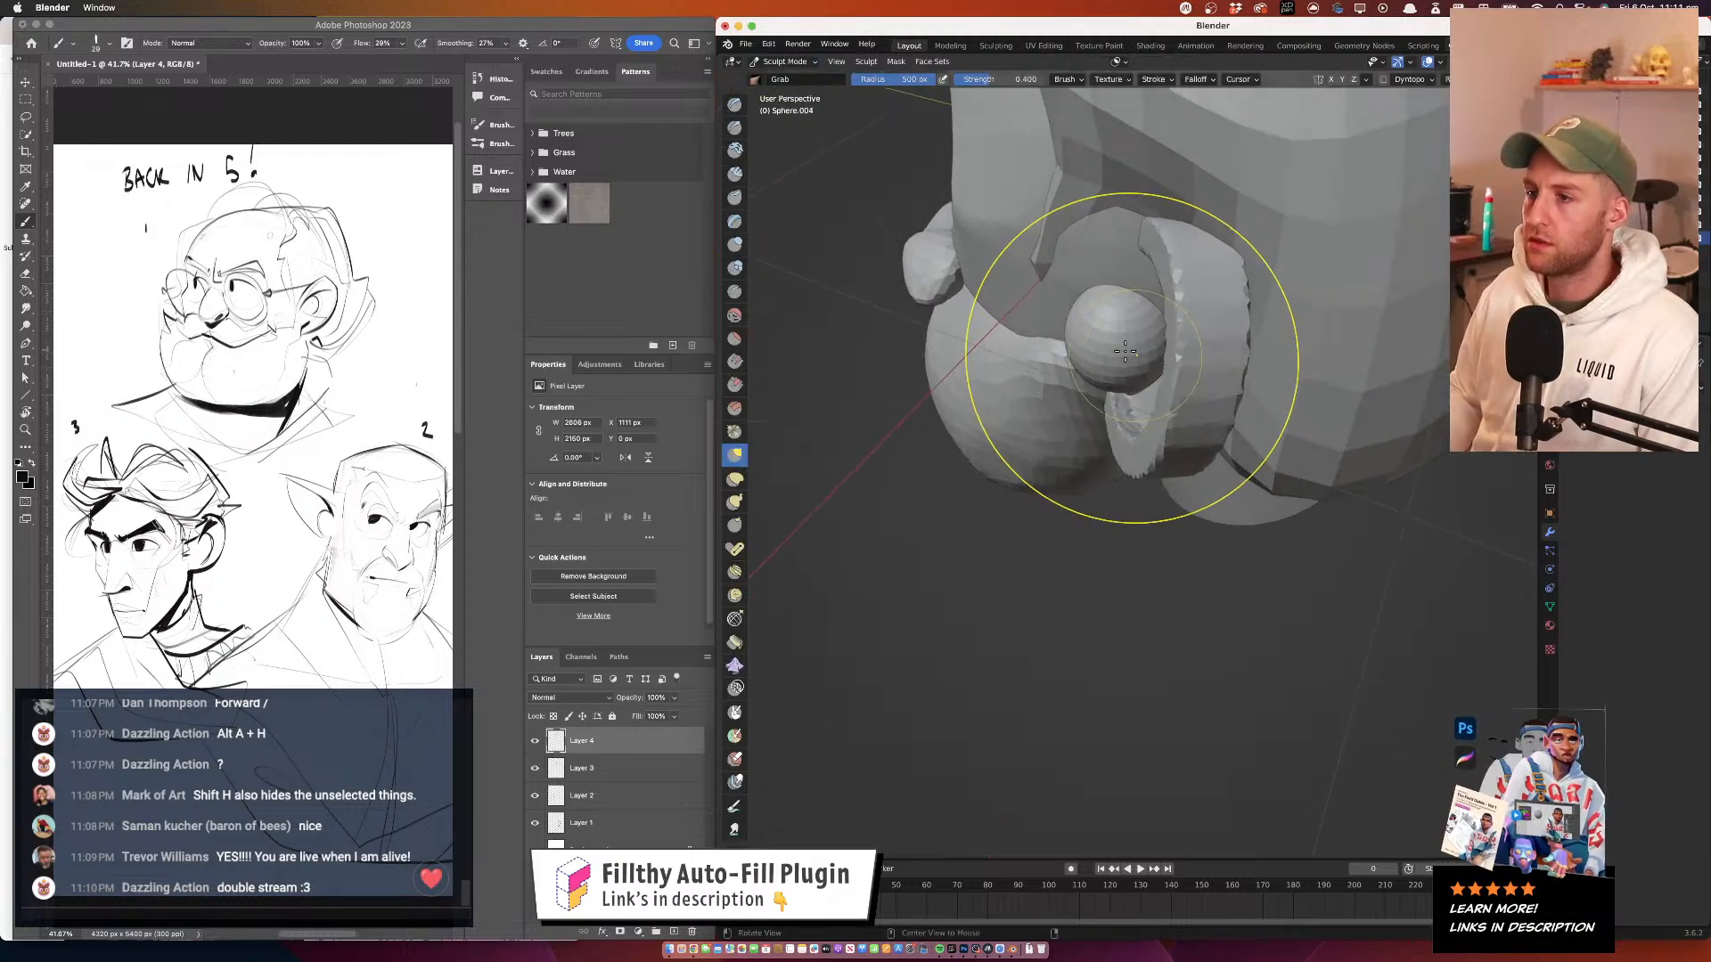
pyautogui.moveTo(1139, 348); pyautogui.dragTo(1197, 336)
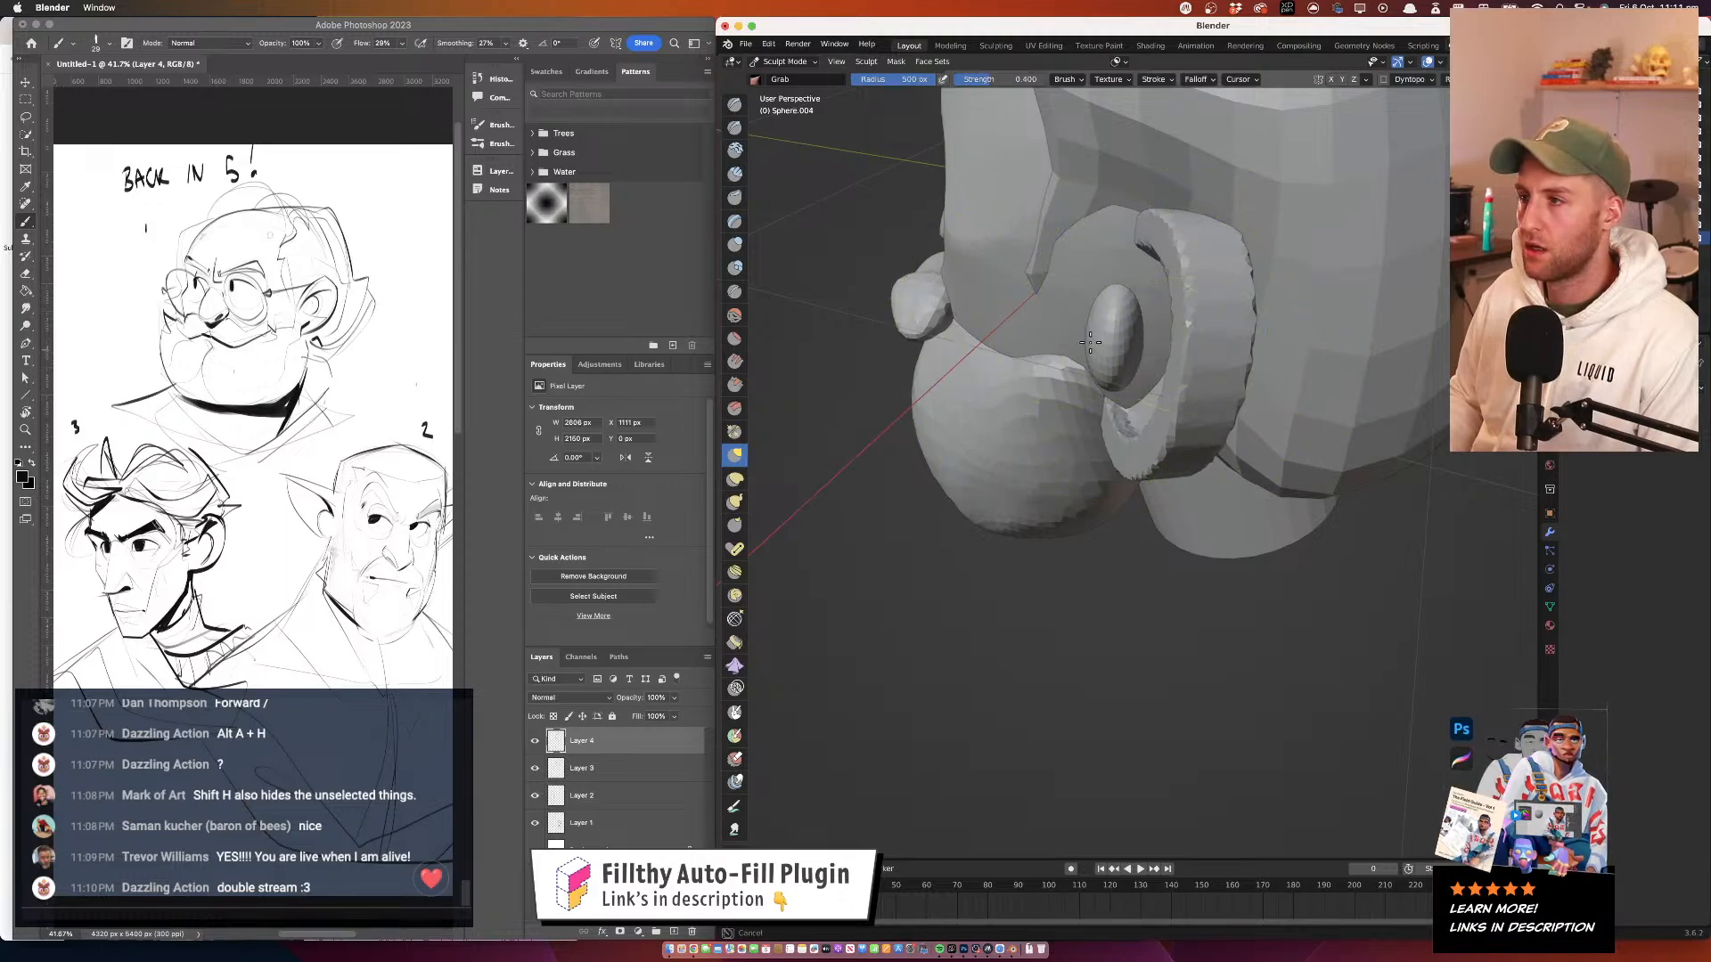
pyautogui.moveTo(1197, 337); pyautogui.dragTo(1159, 326)
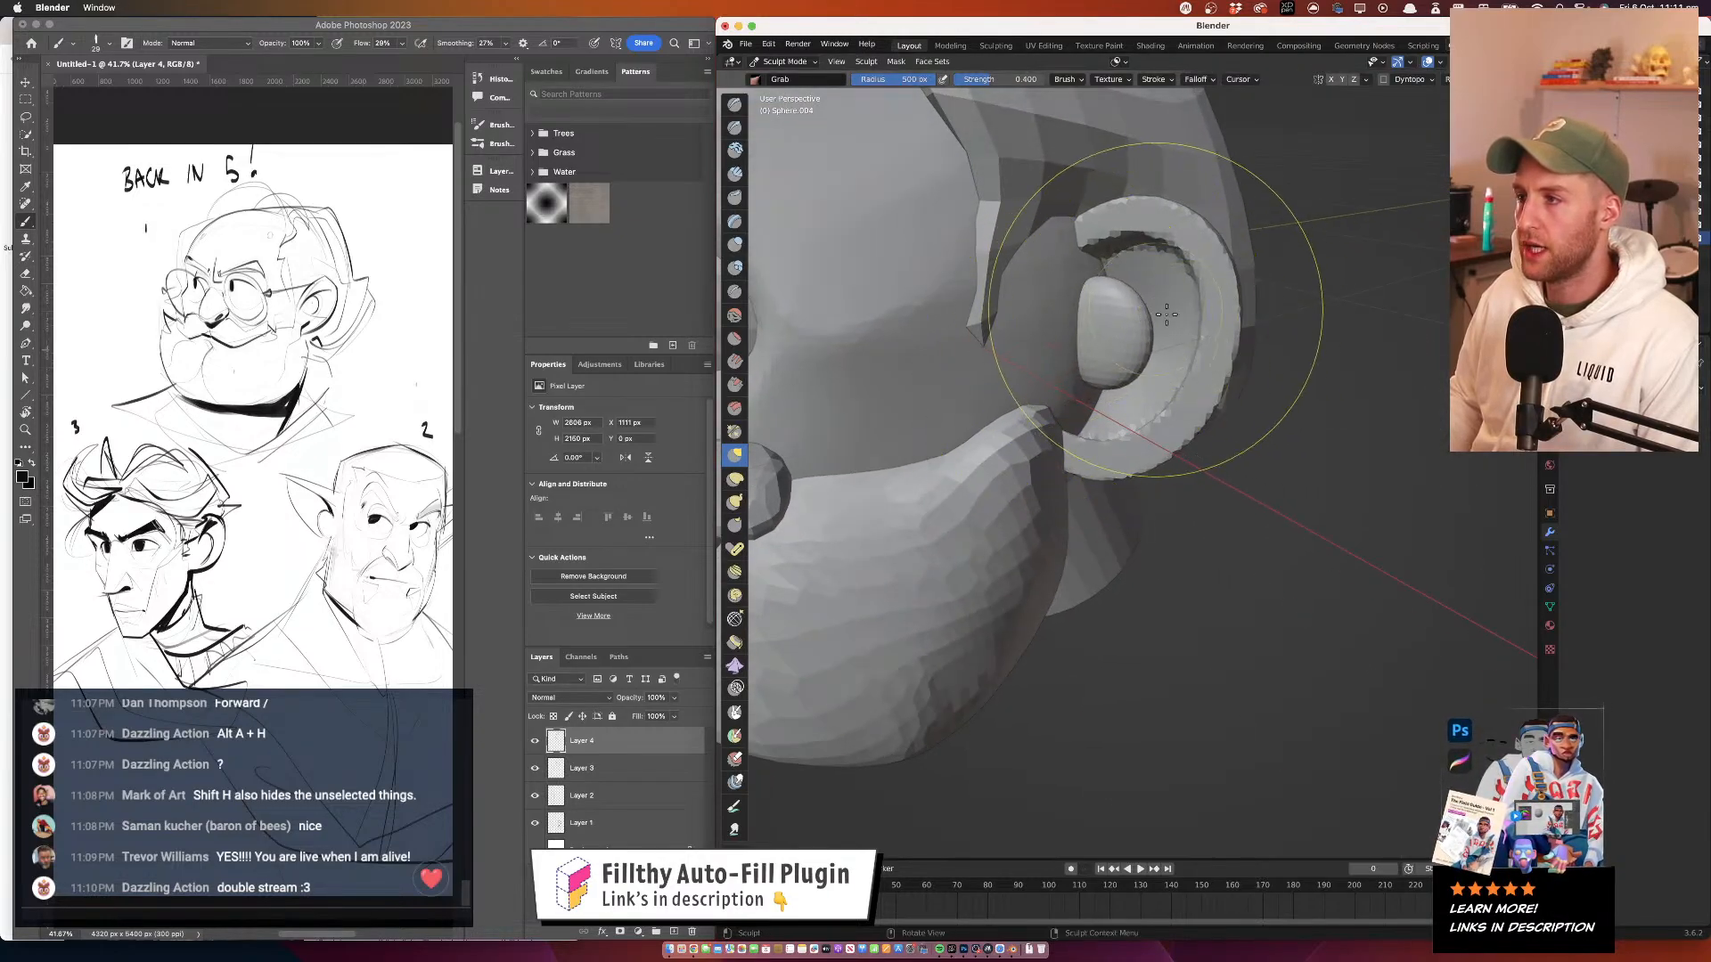
# Stretch and tilt the flattened sphere with the Grab brush so it fills the inside of the ear rim
pyautogui.scroll(-4, 1132, 323)
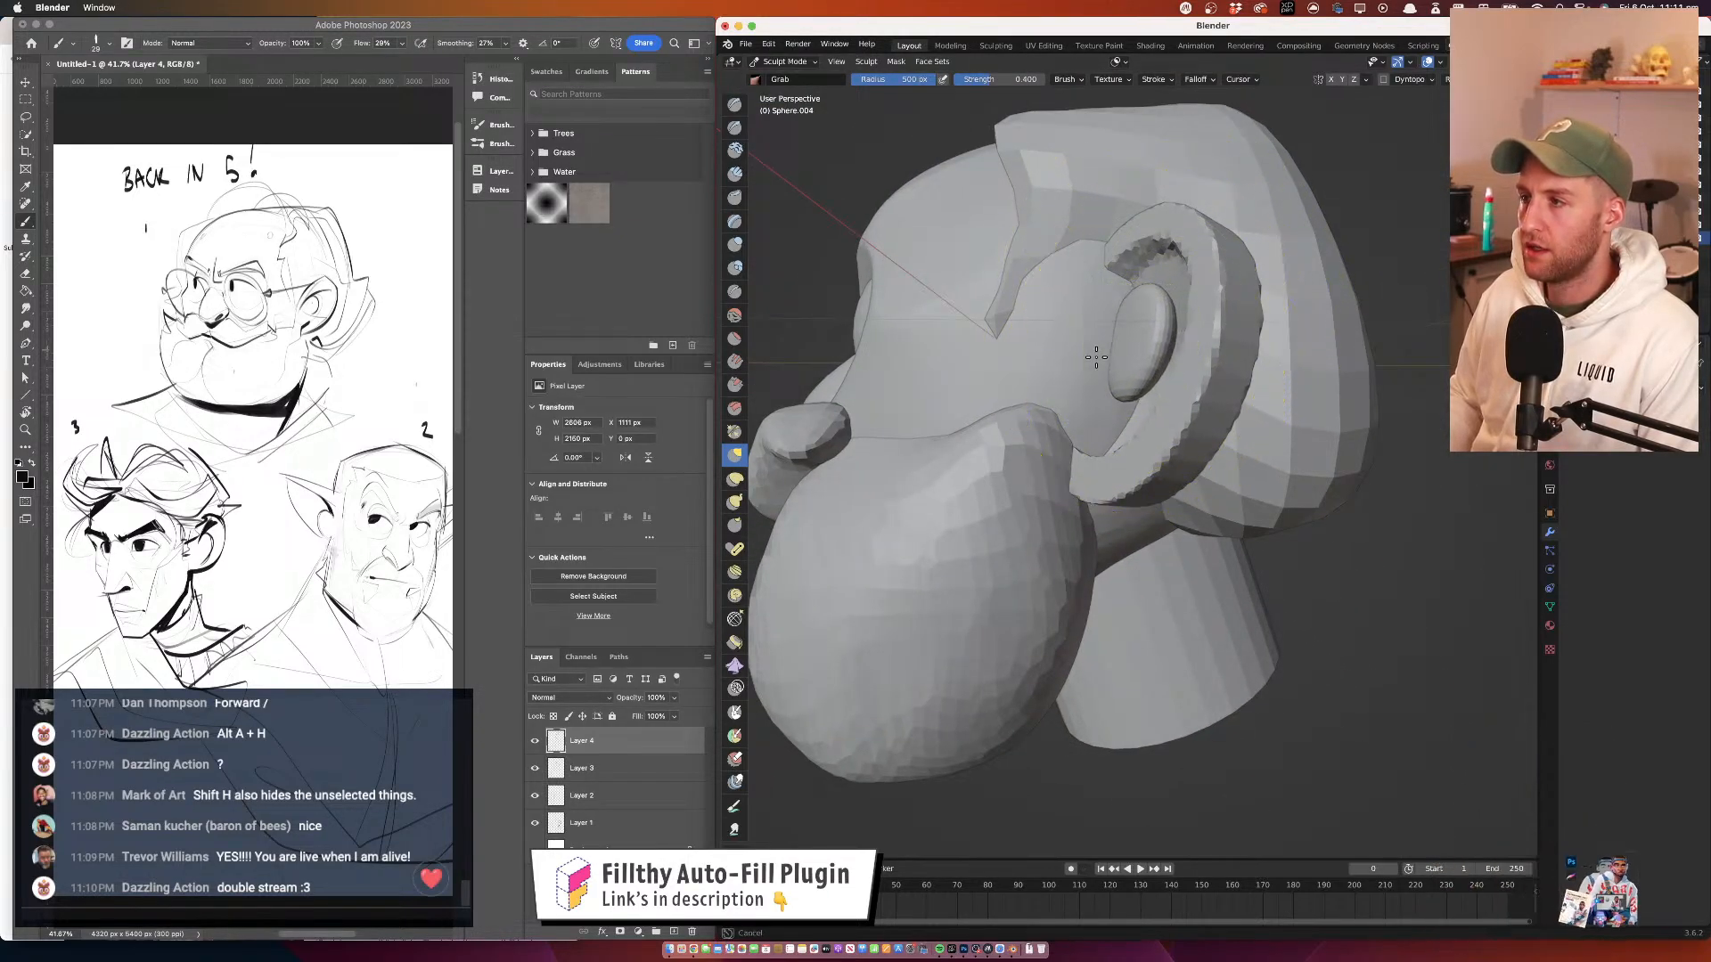
pyautogui.moveTo(1154, 383); pyautogui.dragTo(1029, 432)
pyautogui.scroll(4, 1172, 330)
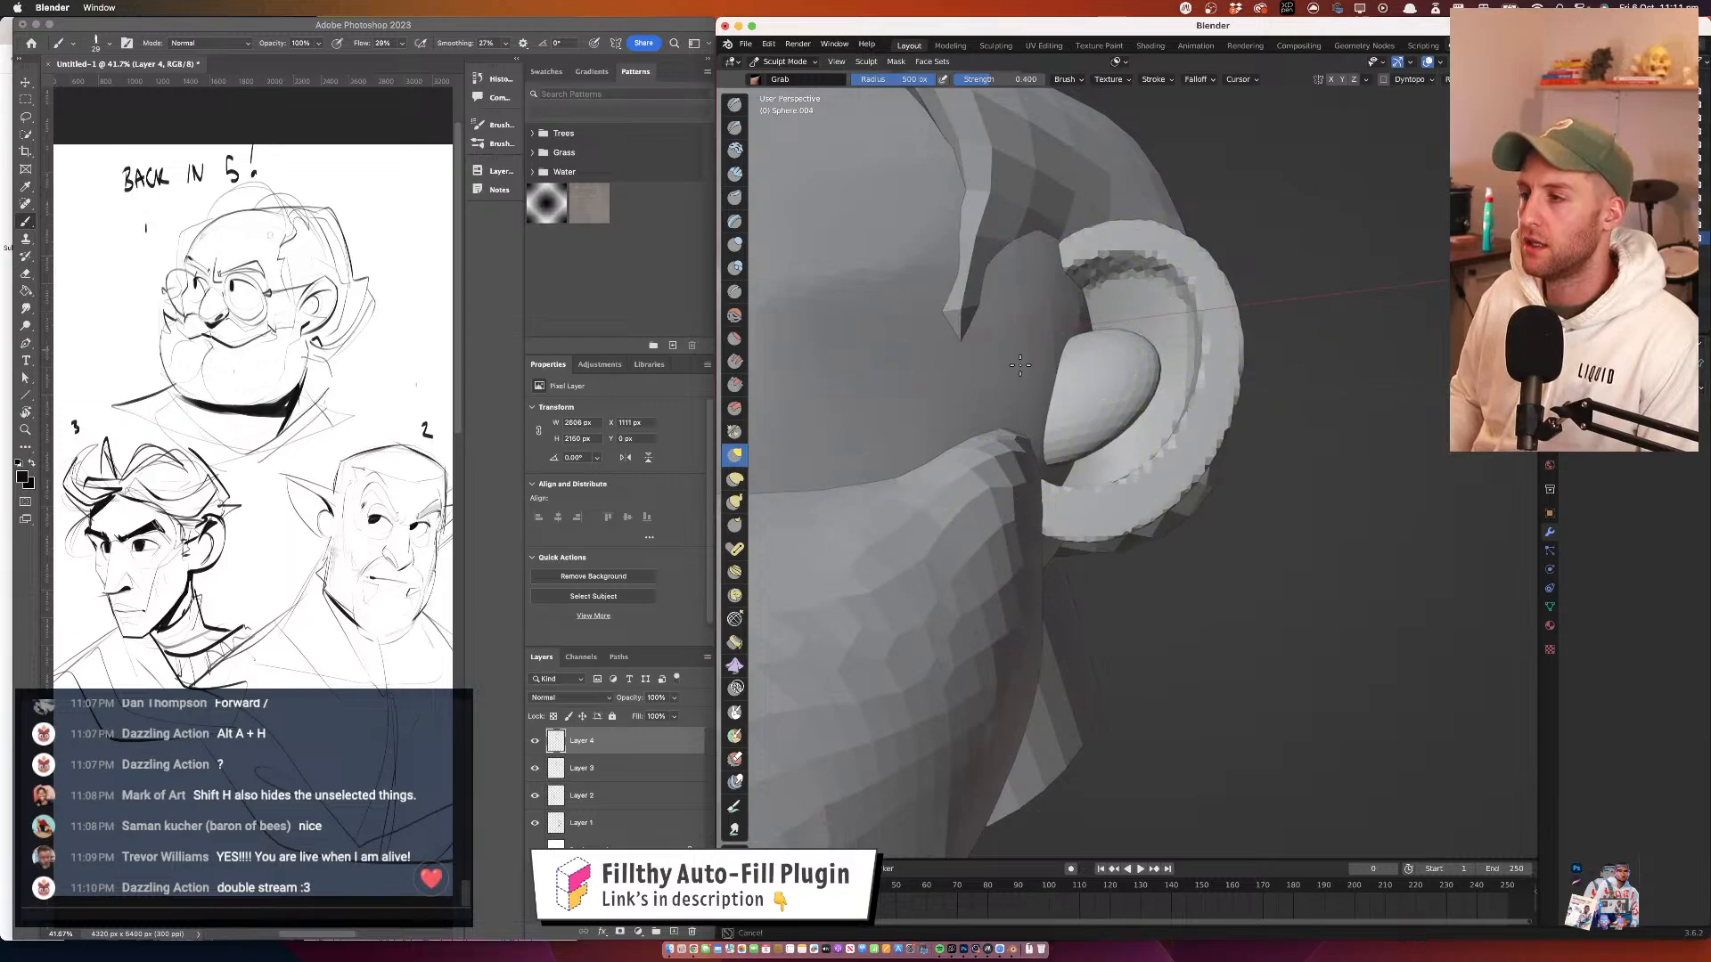
pyautogui.moveTo(1096, 364)
pyautogui.mouseDown()
pyautogui.moveTo(1021, 468)
pyautogui.moveTo(1090, 464)
pyautogui.moveTo(1102, 420)
pyautogui.moveTo(1112, 352)
pyautogui.moveTo(1041, 343)
pyautogui.moveTo(1123, 363)
pyautogui.moveTo(1099, 425)
pyautogui.moveTo(1090, 385)
pyautogui.moveTo(1103, 425)
pyautogui.moveTo(1085, 444)
pyautogui.moveTo(1116, 420)
pyautogui.moveTo(1087, 454)
pyautogui.moveTo(1111, 395)
pyautogui.moveTo(1092, 390)
pyautogui.moveTo(1189, 428)
pyautogui.moveTo(1105, 445)
pyautogui.moveTo(1179, 407)
pyautogui.moveTo(1130, 391)
pyautogui.moveTo(1141, 341)
pyautogui.moveTo(1114, 402)
pyautogui.moveTo(1077, 426)
pyautogui.moveTo(1106, 394)
pyautogui.mouseUp()
pyautogui.scroll(-4, 1119, 436)
pyautogui.scroll(-8, 1092, 410)
pyautogui.scroll(3, 1114, 414)
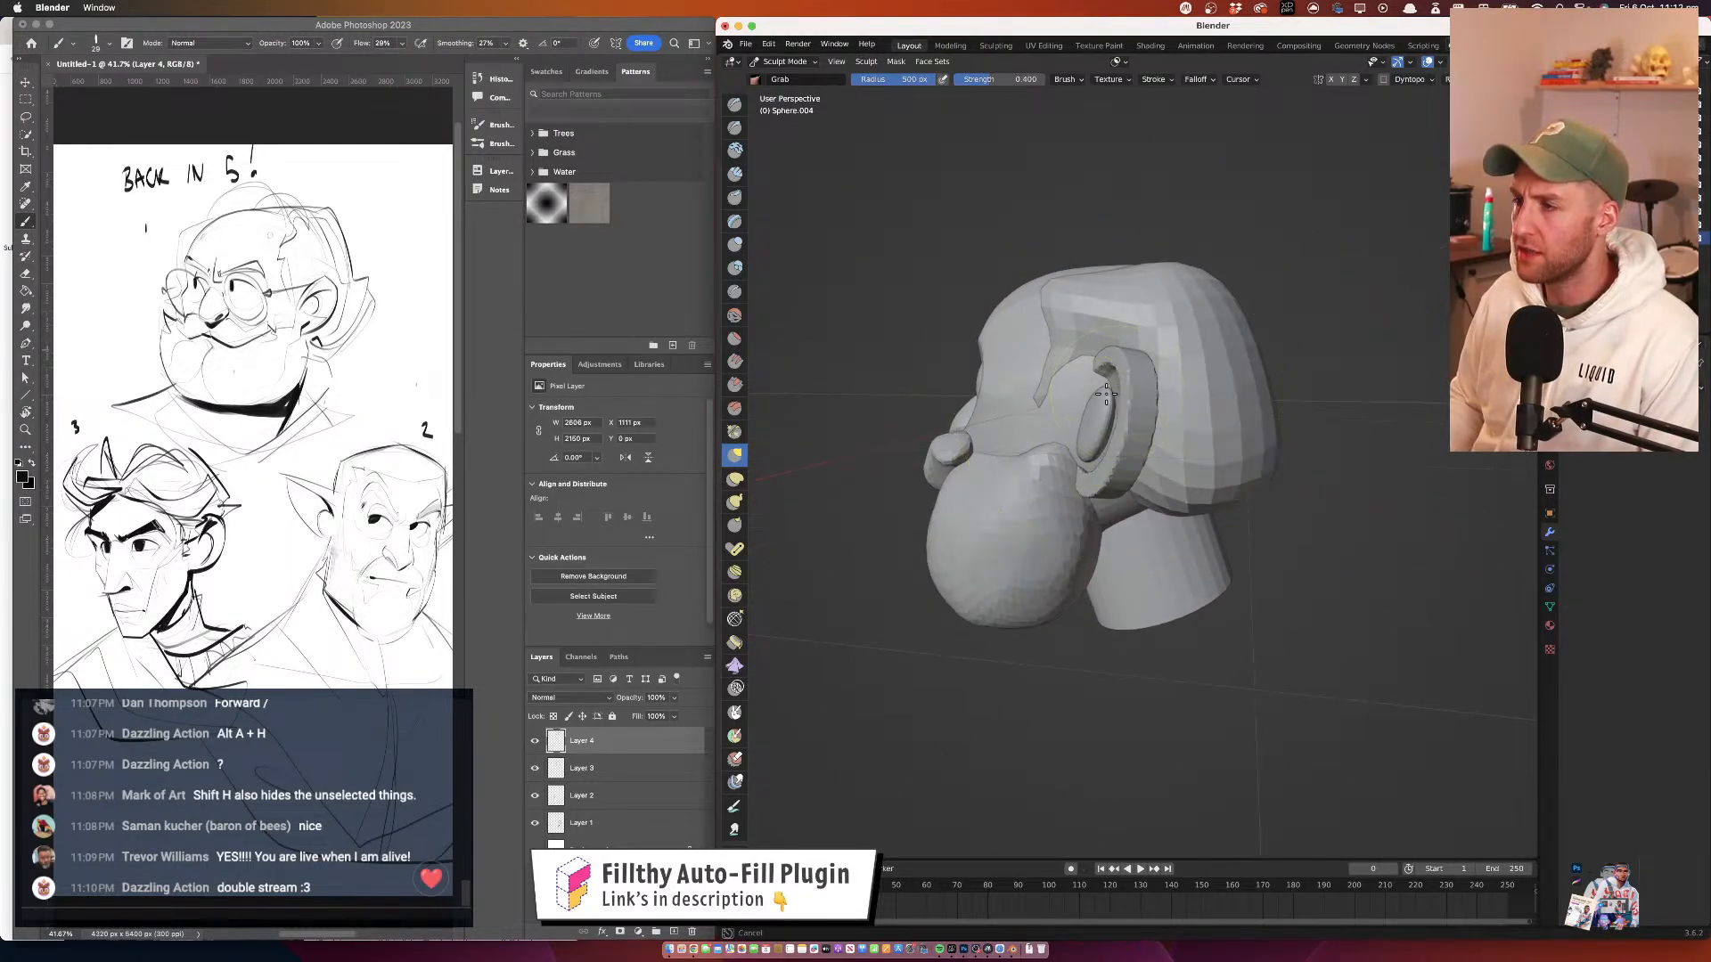
# In Object Mode, give the inner ear piece a Mirror modifier with Cube as the mirror object
pyautogui.click(783, 61)
pyautogui.click(791, 80)
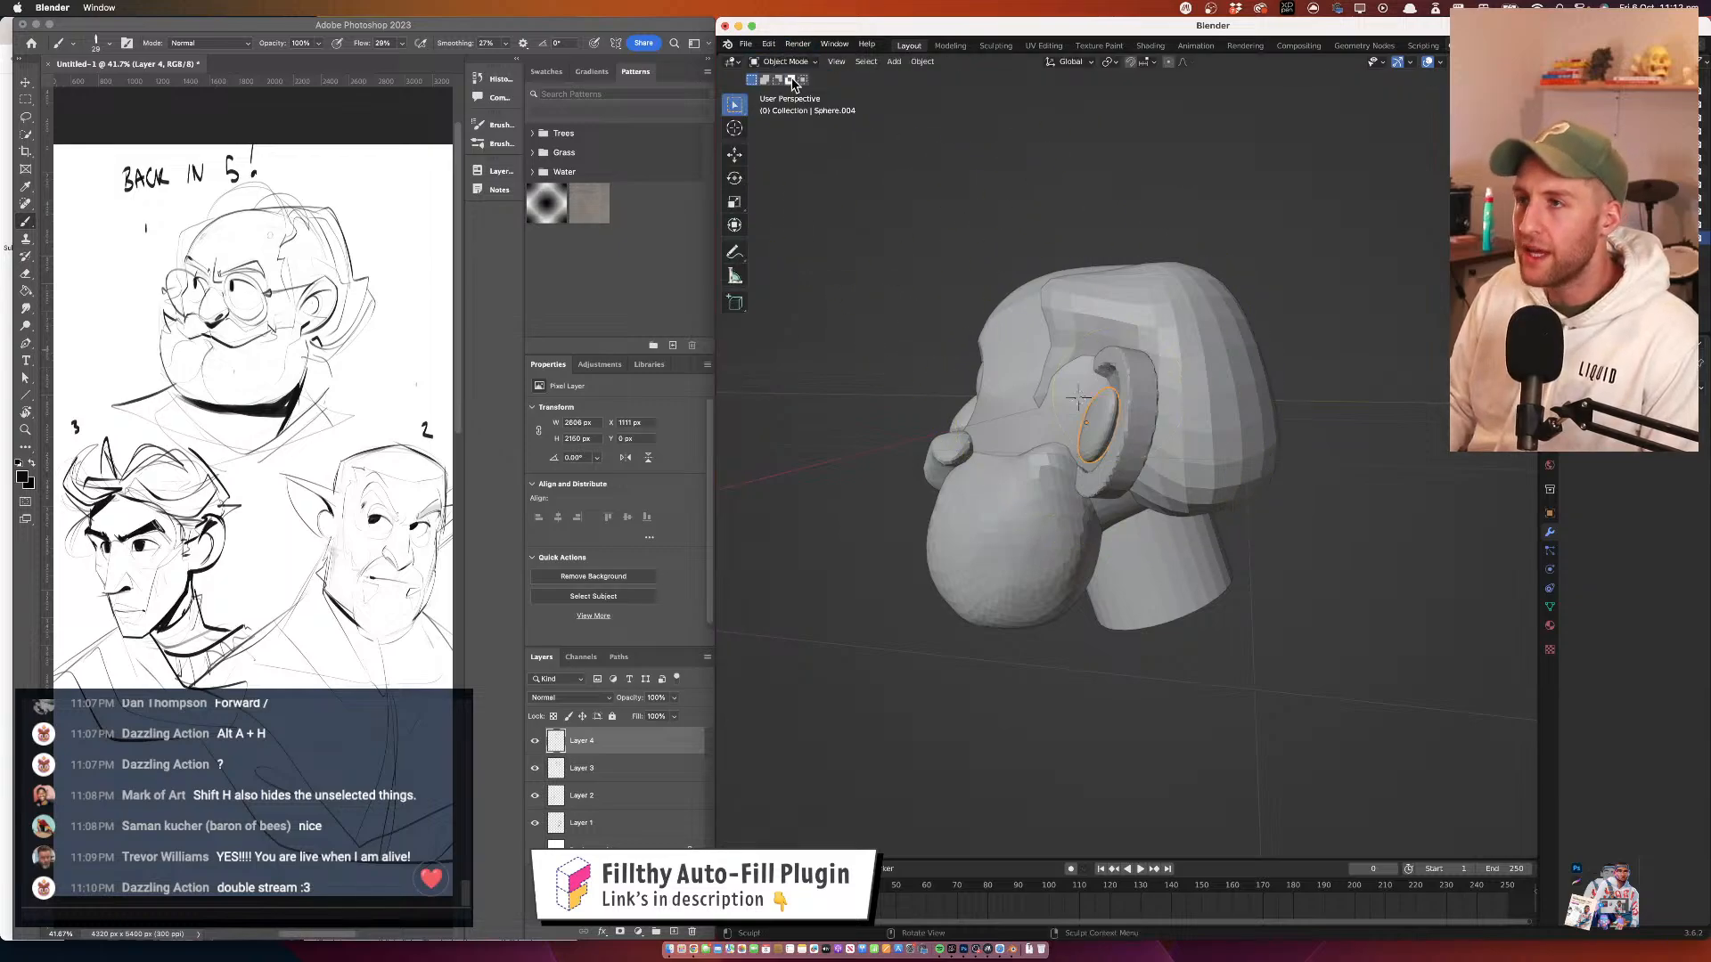
pyautogui.click(1140, 404)
pyautogui.moveTo(1105, 410); pyautogui.dragTo(1274, 401)
pyautogui.moveTo(1155, 399); pyautogui.dragTo(1146, 402)
pyautogui.click(1197, 420)
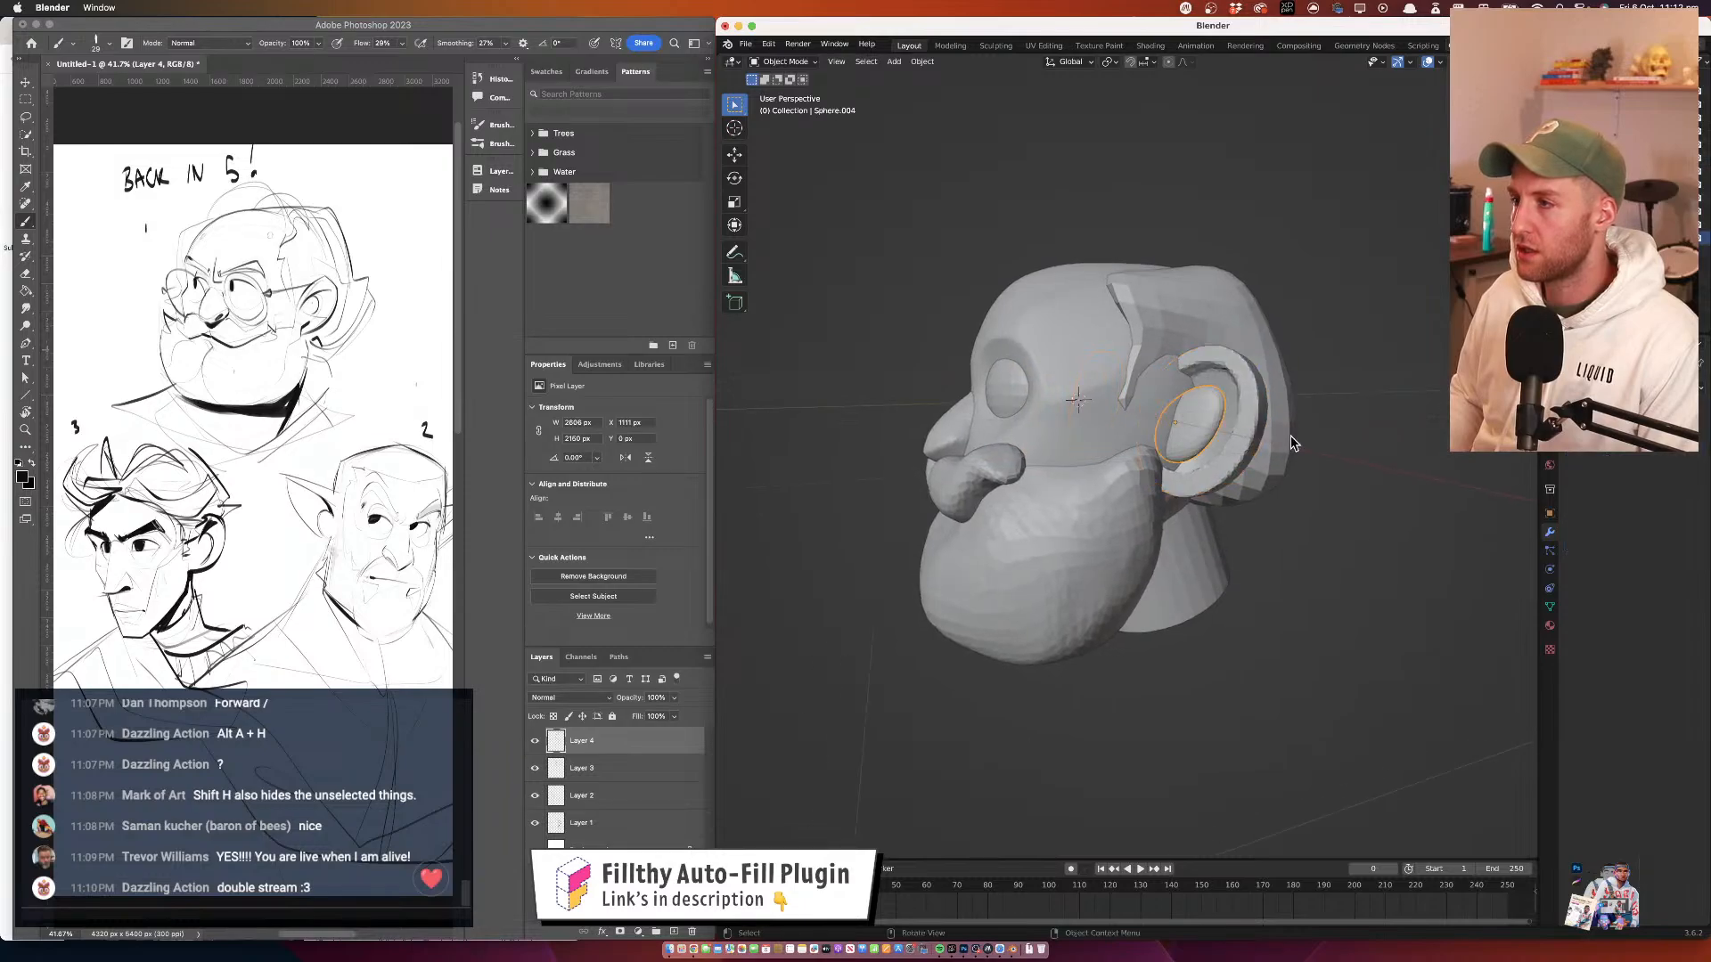
pyautogui.click(1617, 388)
pyautogui.click(1423, 542)
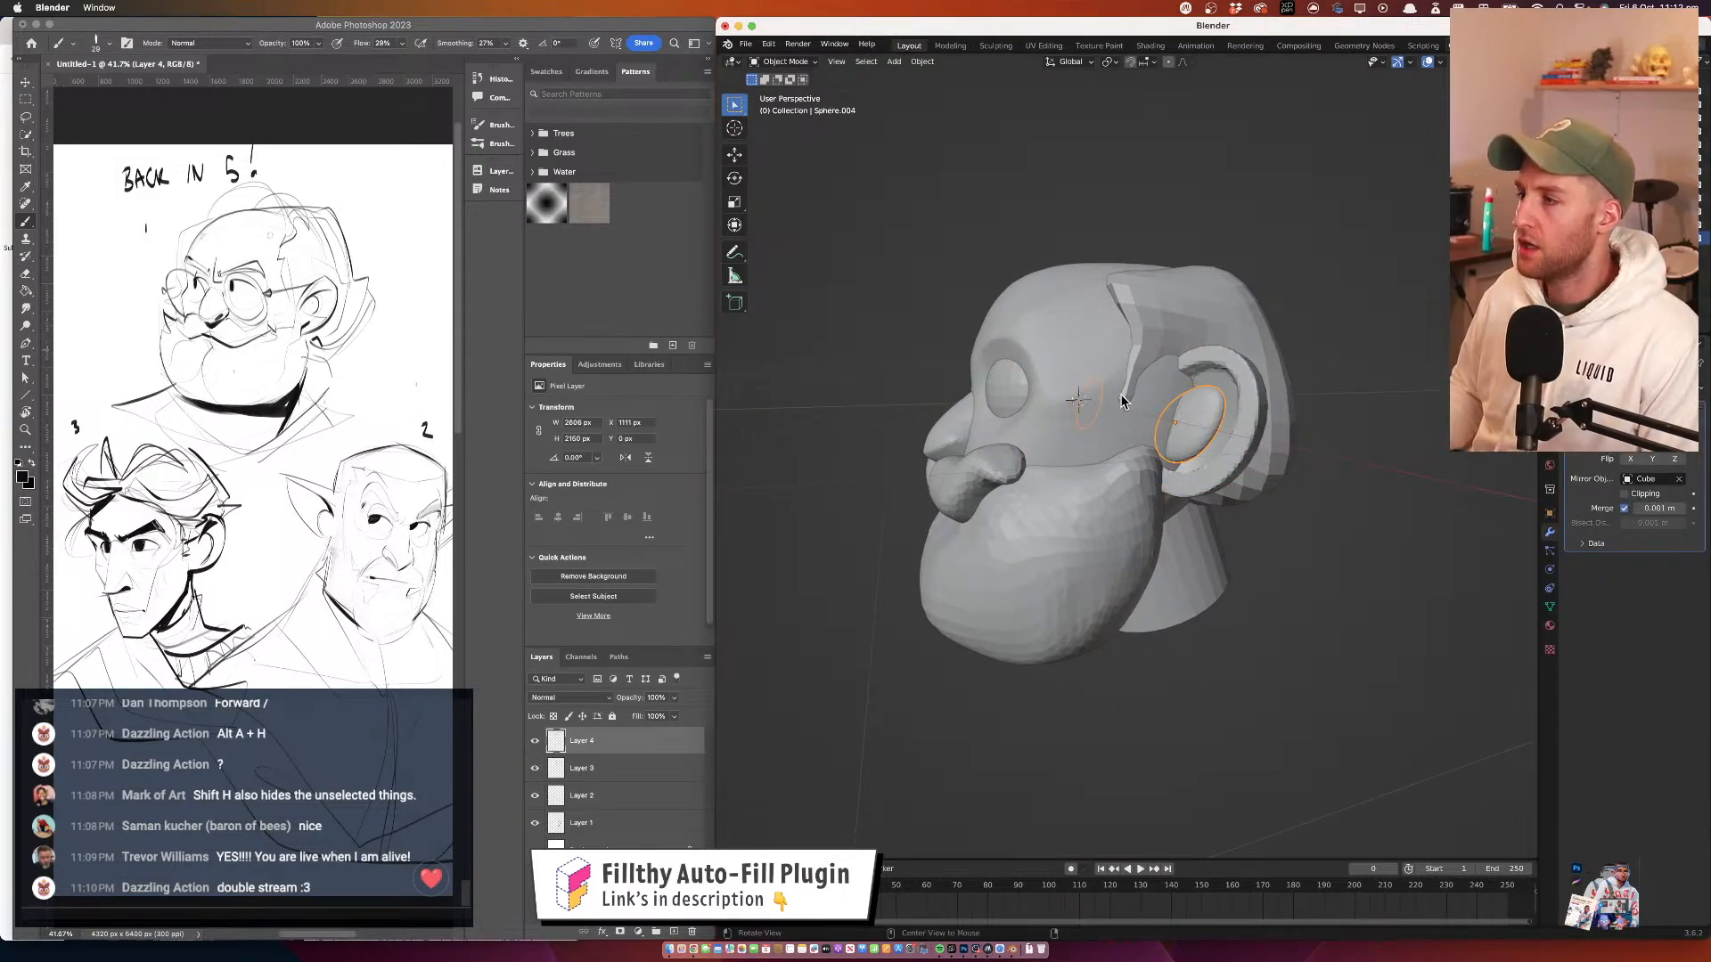
# Select the head, enter Sculpt Mode and set its voxel remesh size to 0.007 m
pyautogui.moveTo(1122, 401); pyautogui.dragTo(1313, 405)
pyautogui.click(788, 62)
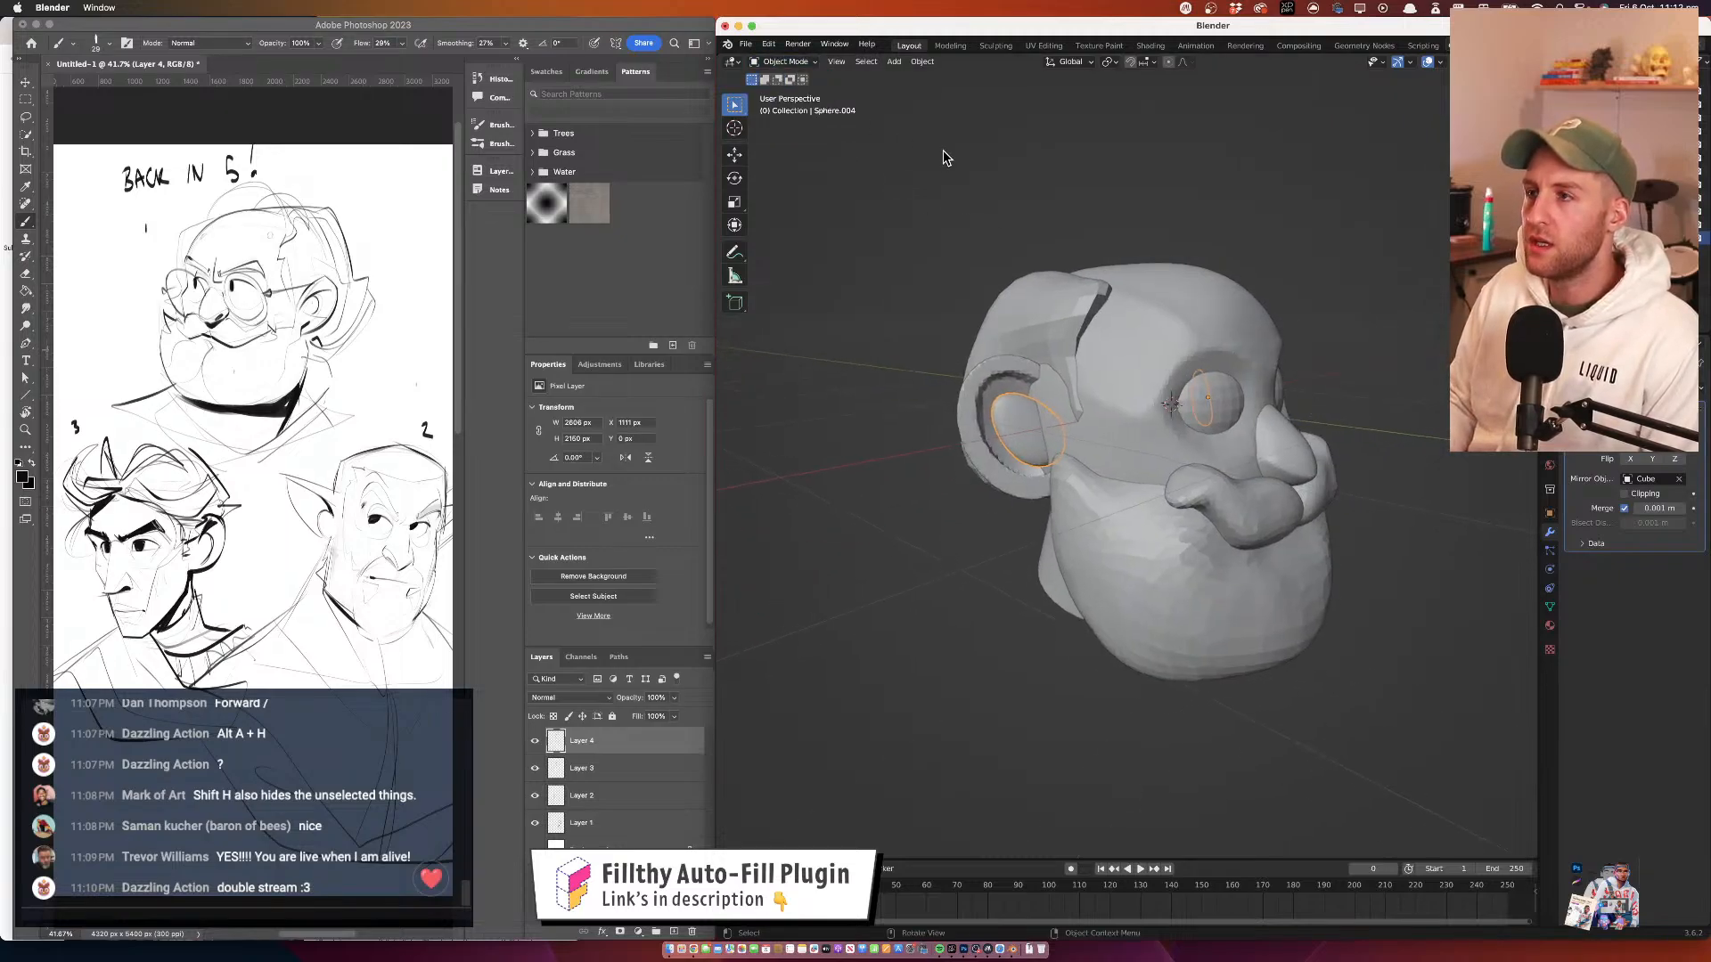
pyautogui.moveTo(1266, 467); pyautogui.dragTo(1162, 396)
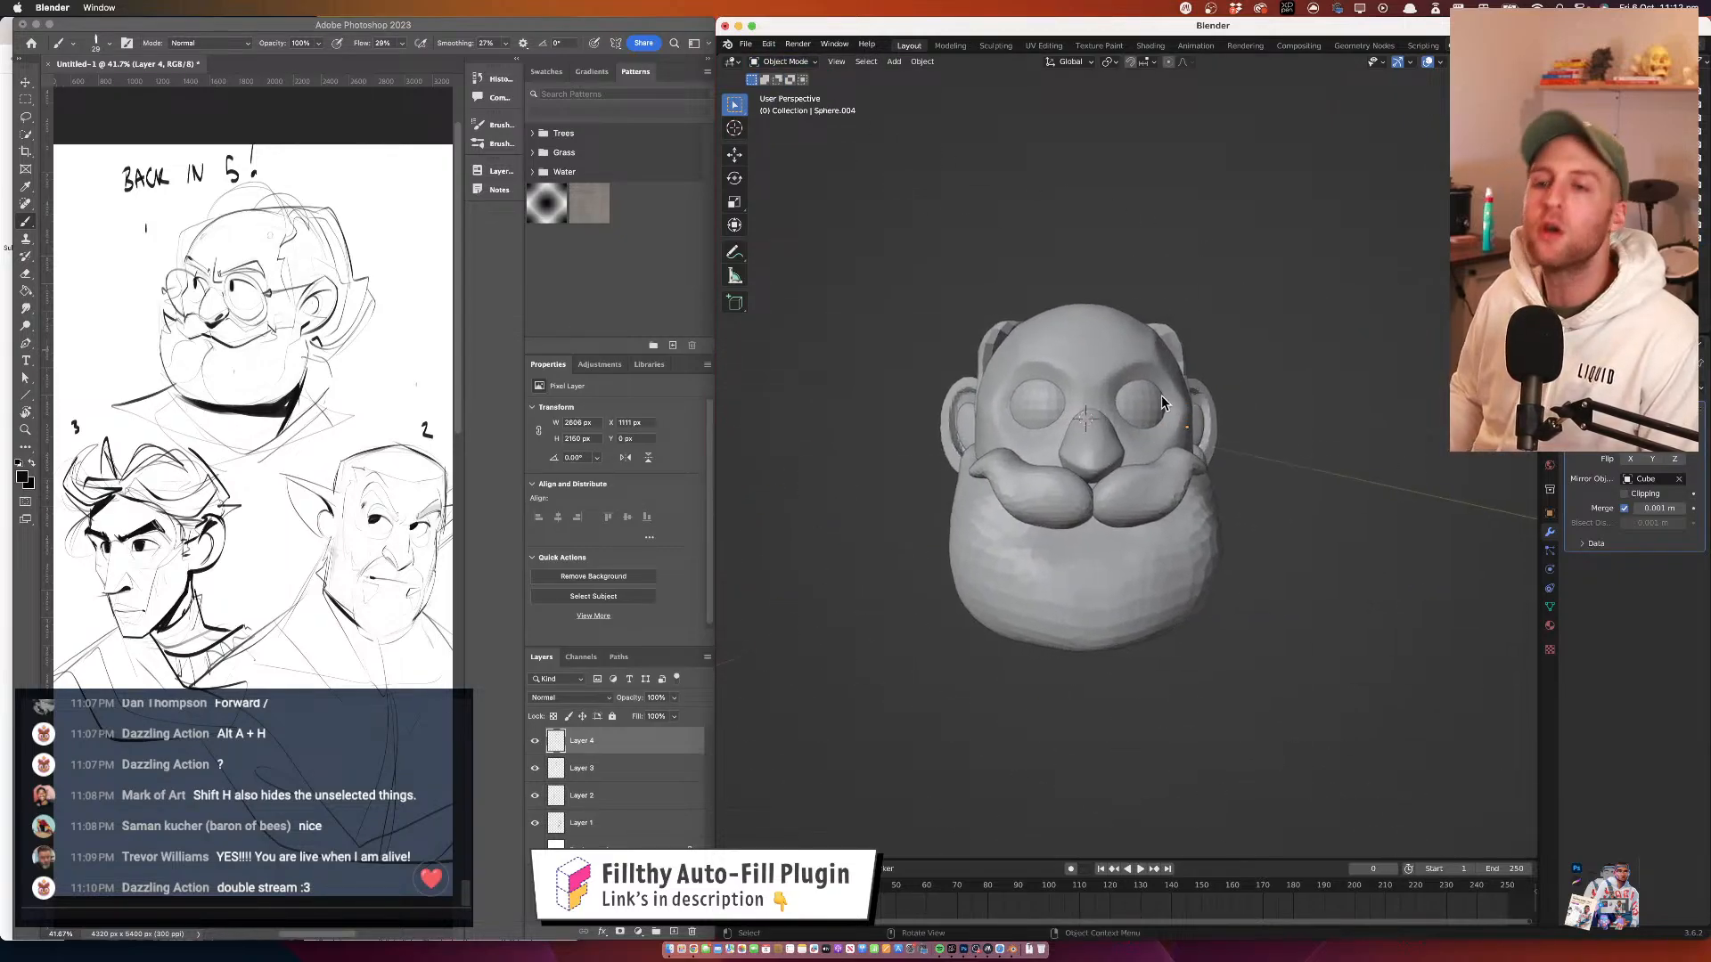
pyautogui.moveTo(1333, 411); pyautogui.dragTo(1028, 316)
pyautogui.click(1274, 397)
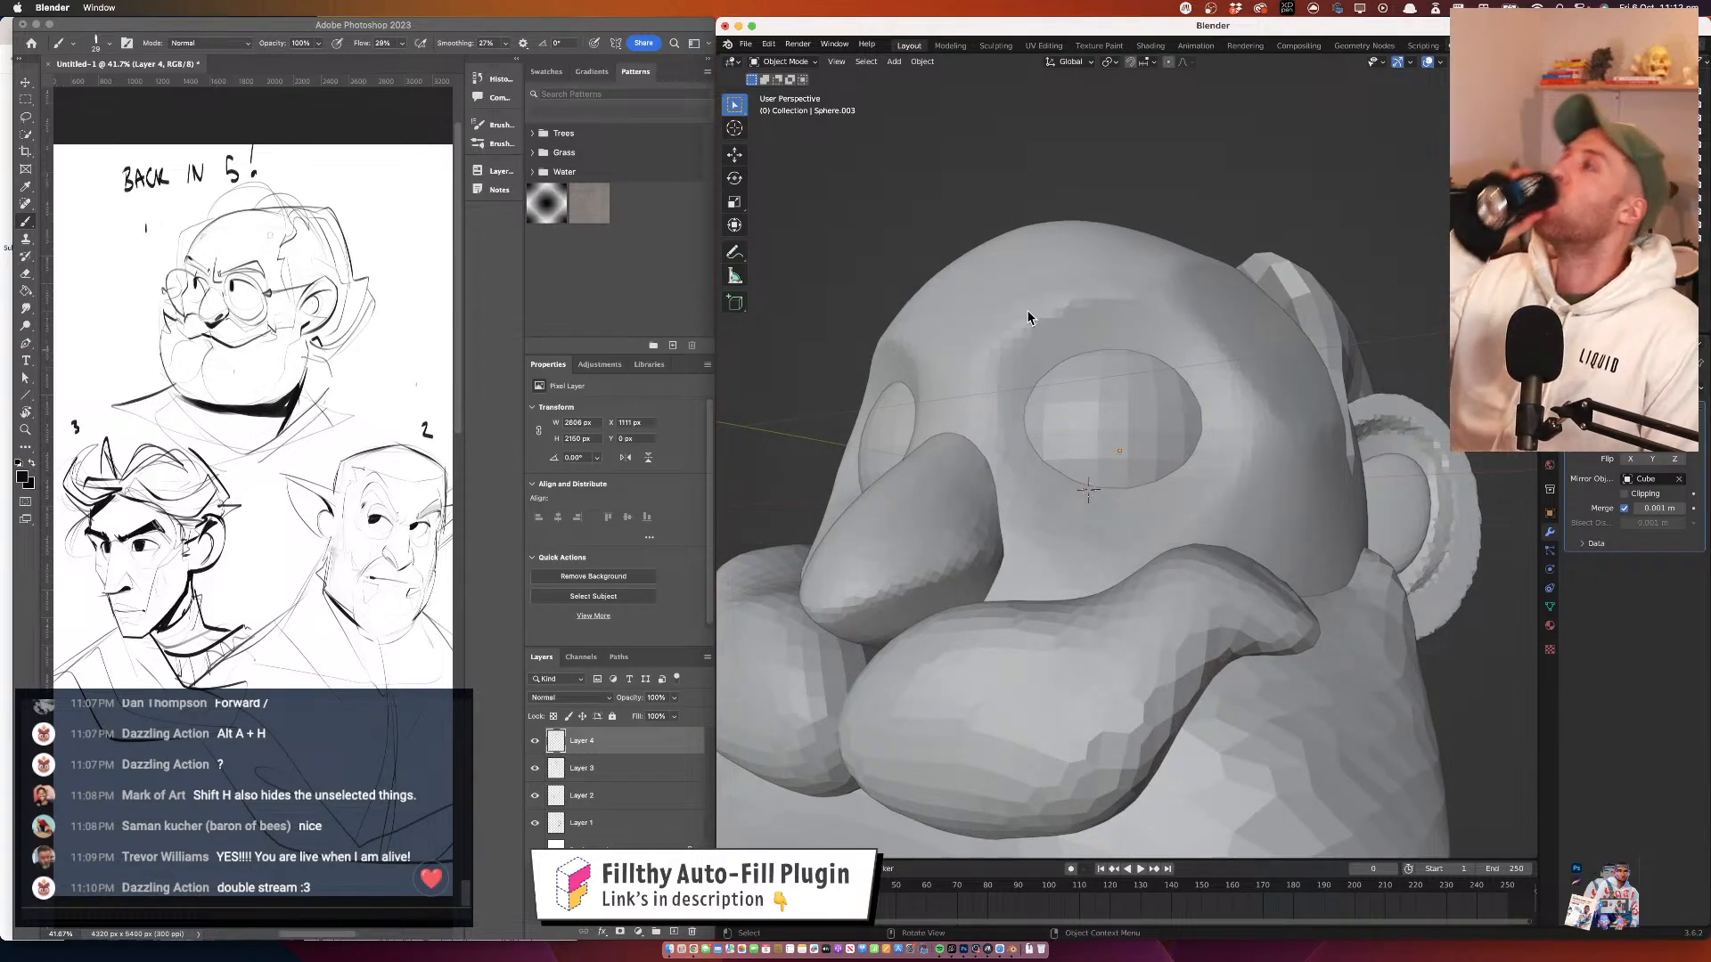
pyautogui.moveTo(1027, 311)
pyautogui.mouseDown()
pyautogui.moveTo(1079, 289)
pyautogui.moveTo(1058, 419)
pyautogui.moveTo(992, 436)
pyautogui.moveTo(924, 424)
pyautogui.moveTo(1030, 374)
pyautogui.moveTo(1097, 471)
pyautogui.moveTo(1087, 358)
pyautogui.moveTo(1000, 282)
pyautogui.moveTo(1048, 328)
pyautogui.mouseUp()
pyautogui.click(1048, 328)
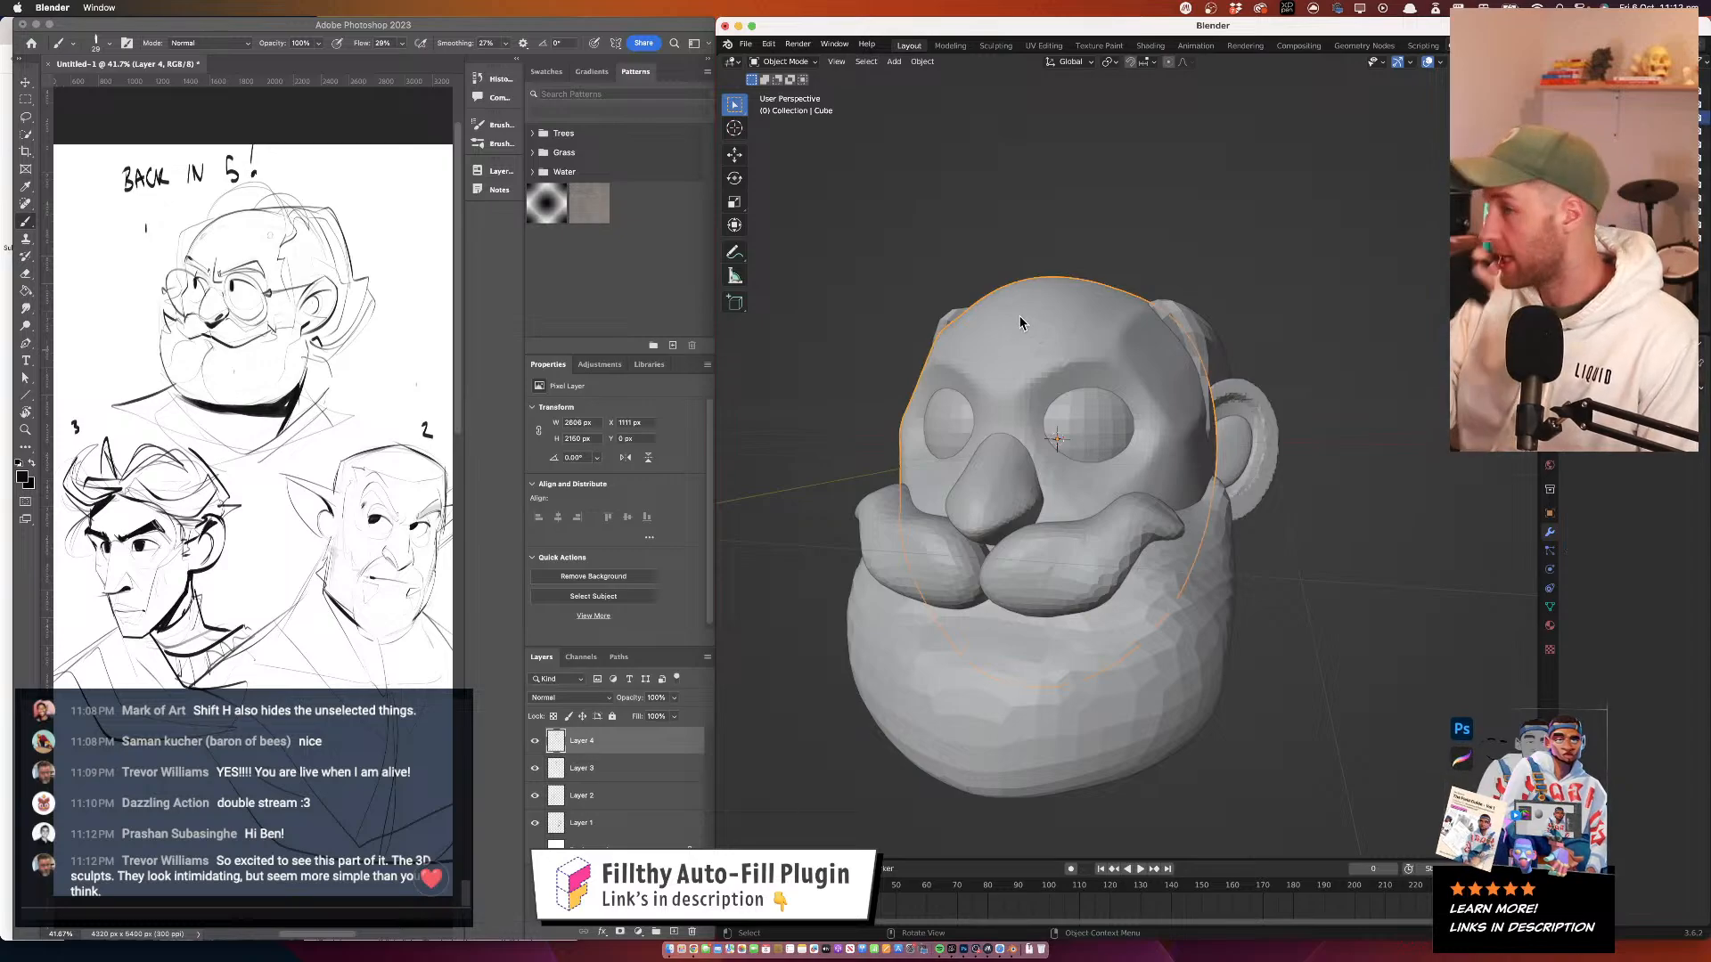
pyautogui.click(784, 62)
pyautogui.click(789, 106)
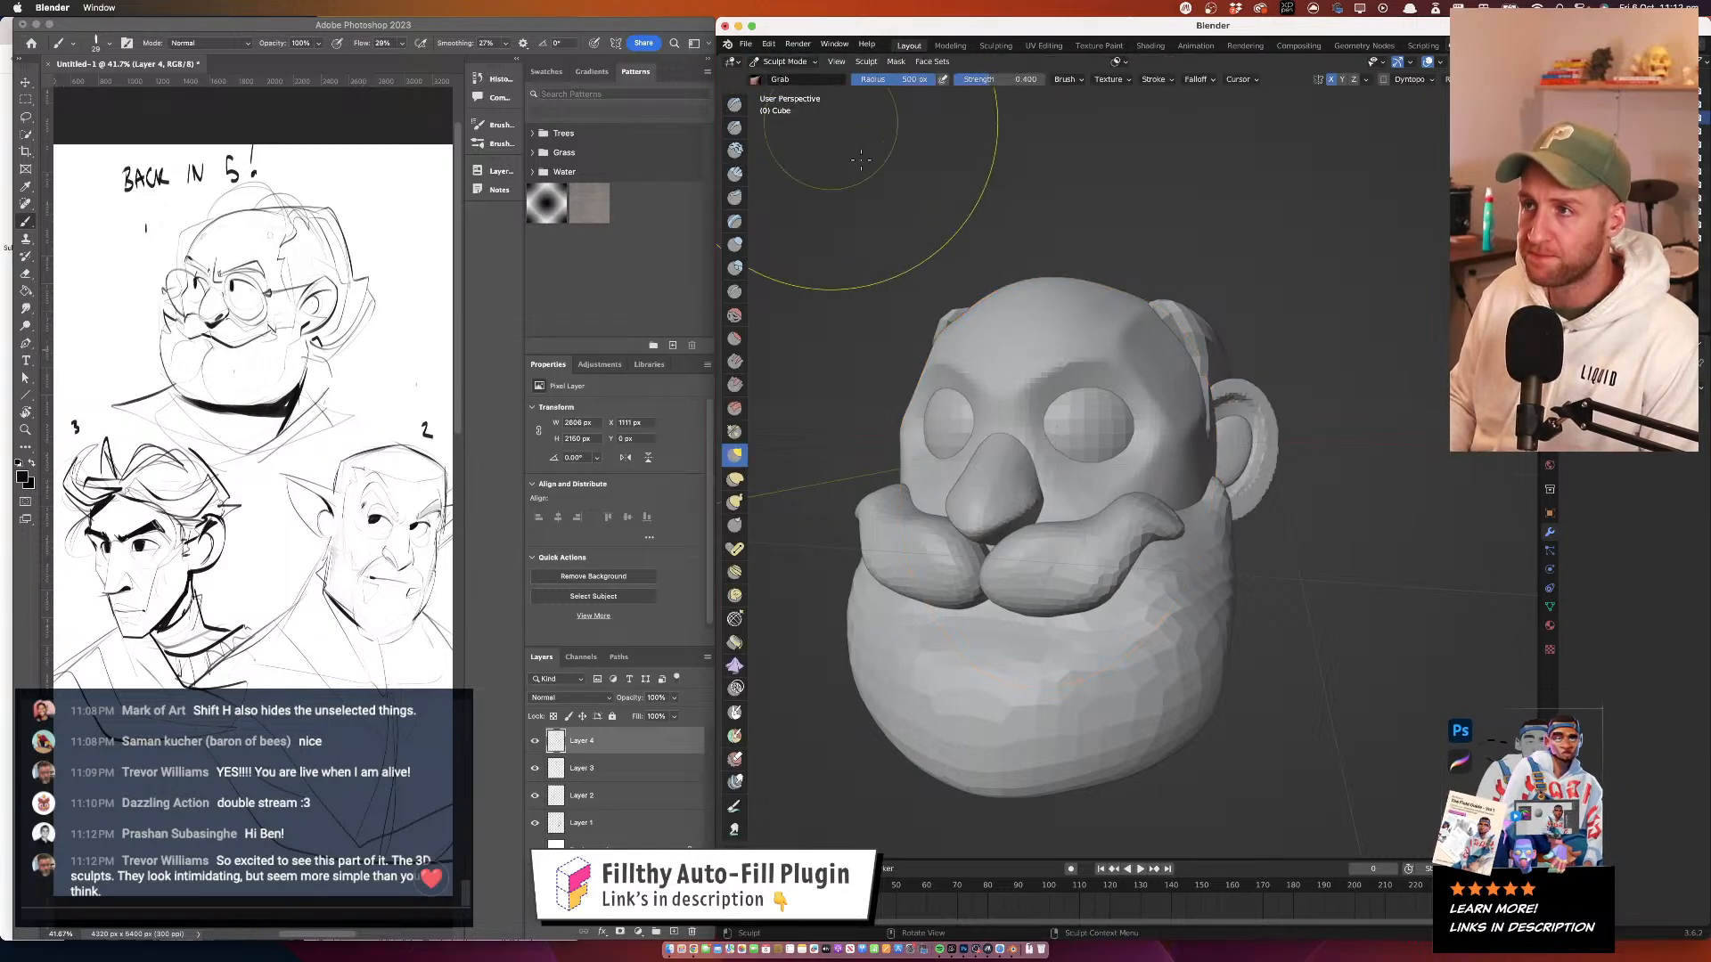
pyautogui.press('r')
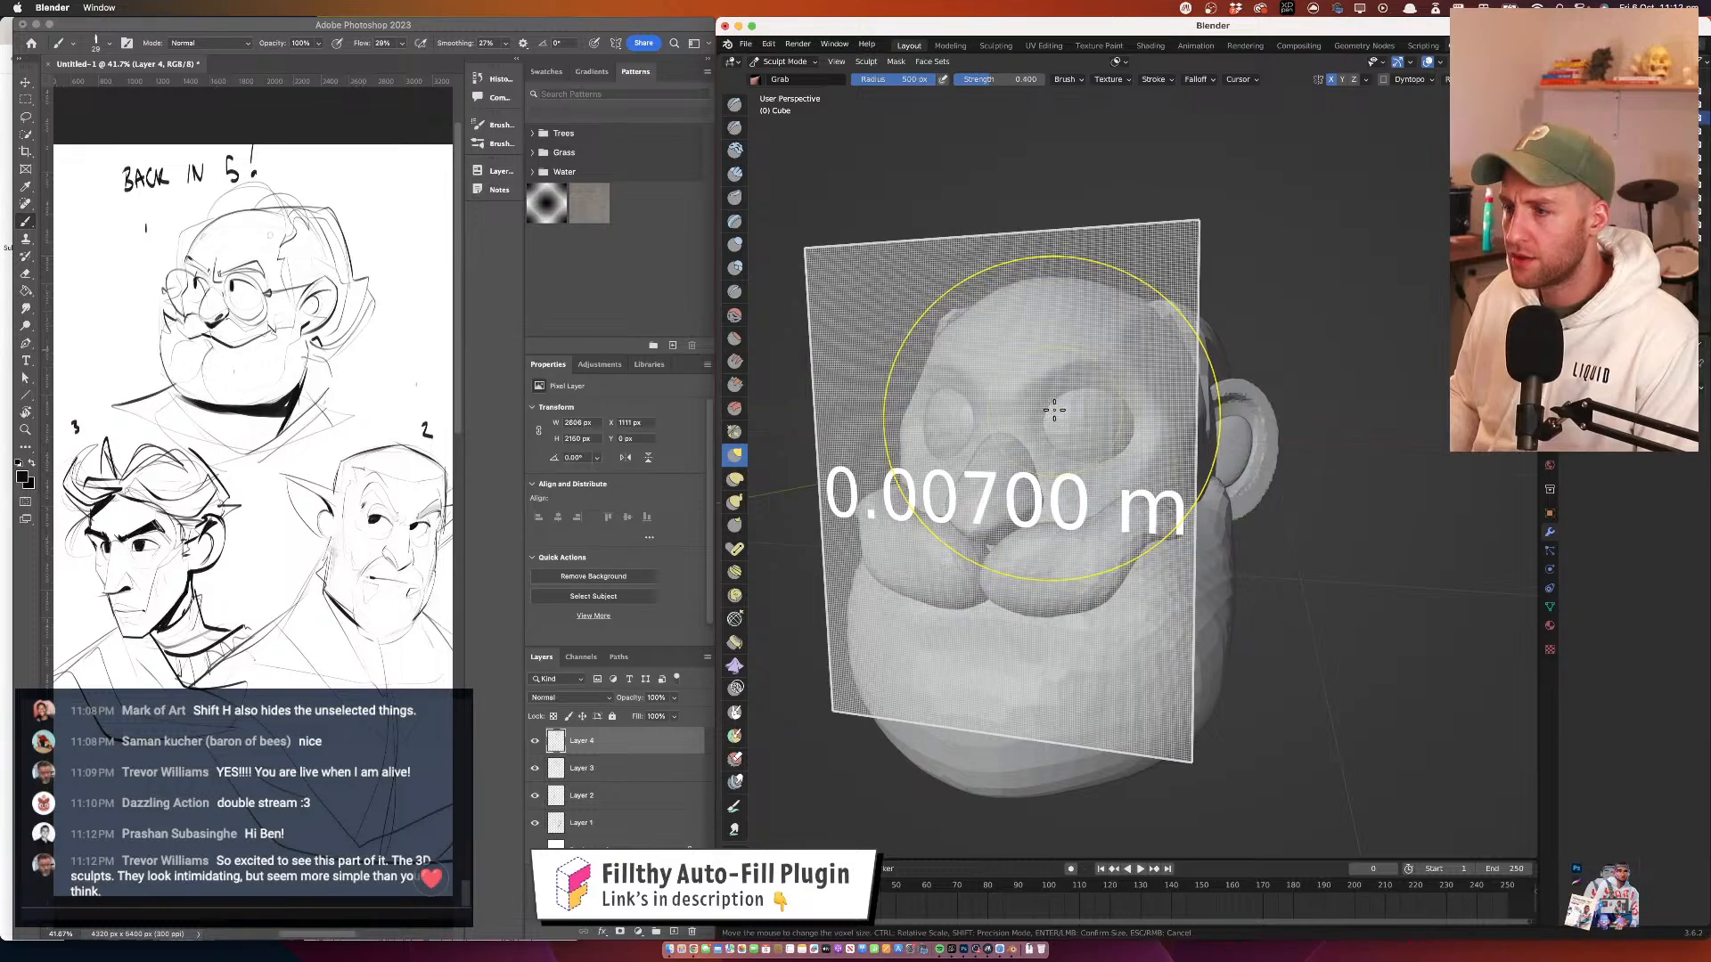
pyautogui.click(1054, 410)
# Set the Grab brush radius to 130 px, and lasso-mask a thick, angled eyebrow shape above the eye
pyautogui.scroll(5, 1056, 410)
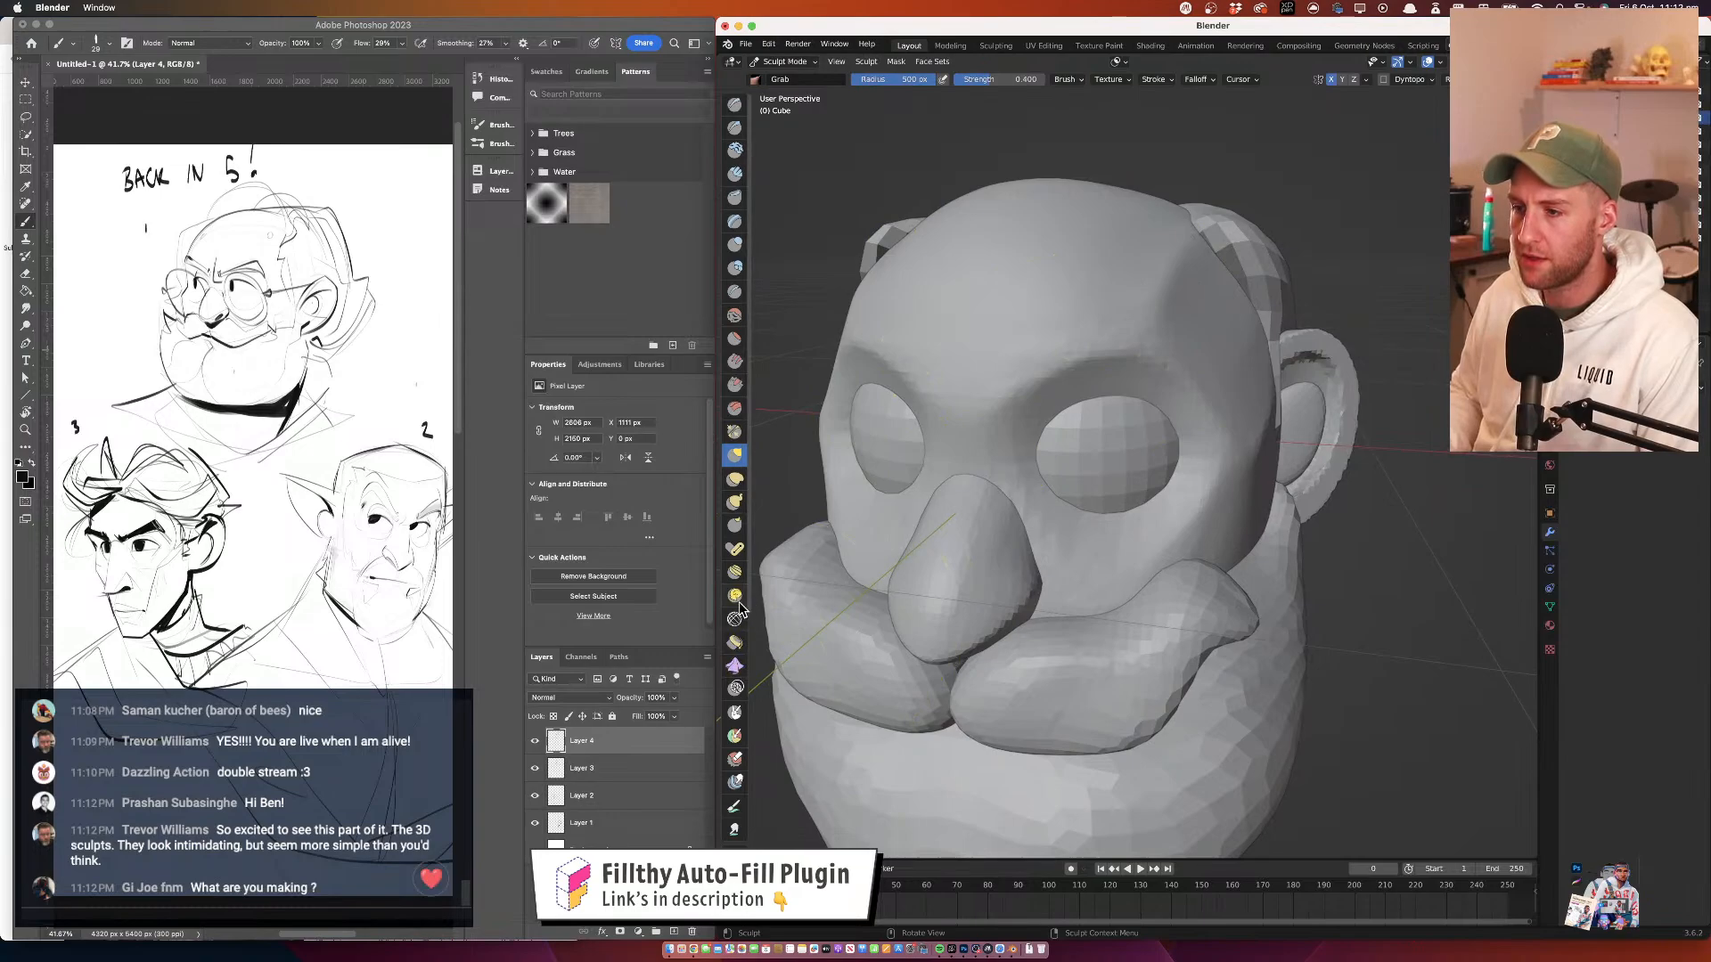
pyautogui.scroll(-8, 740, 609)
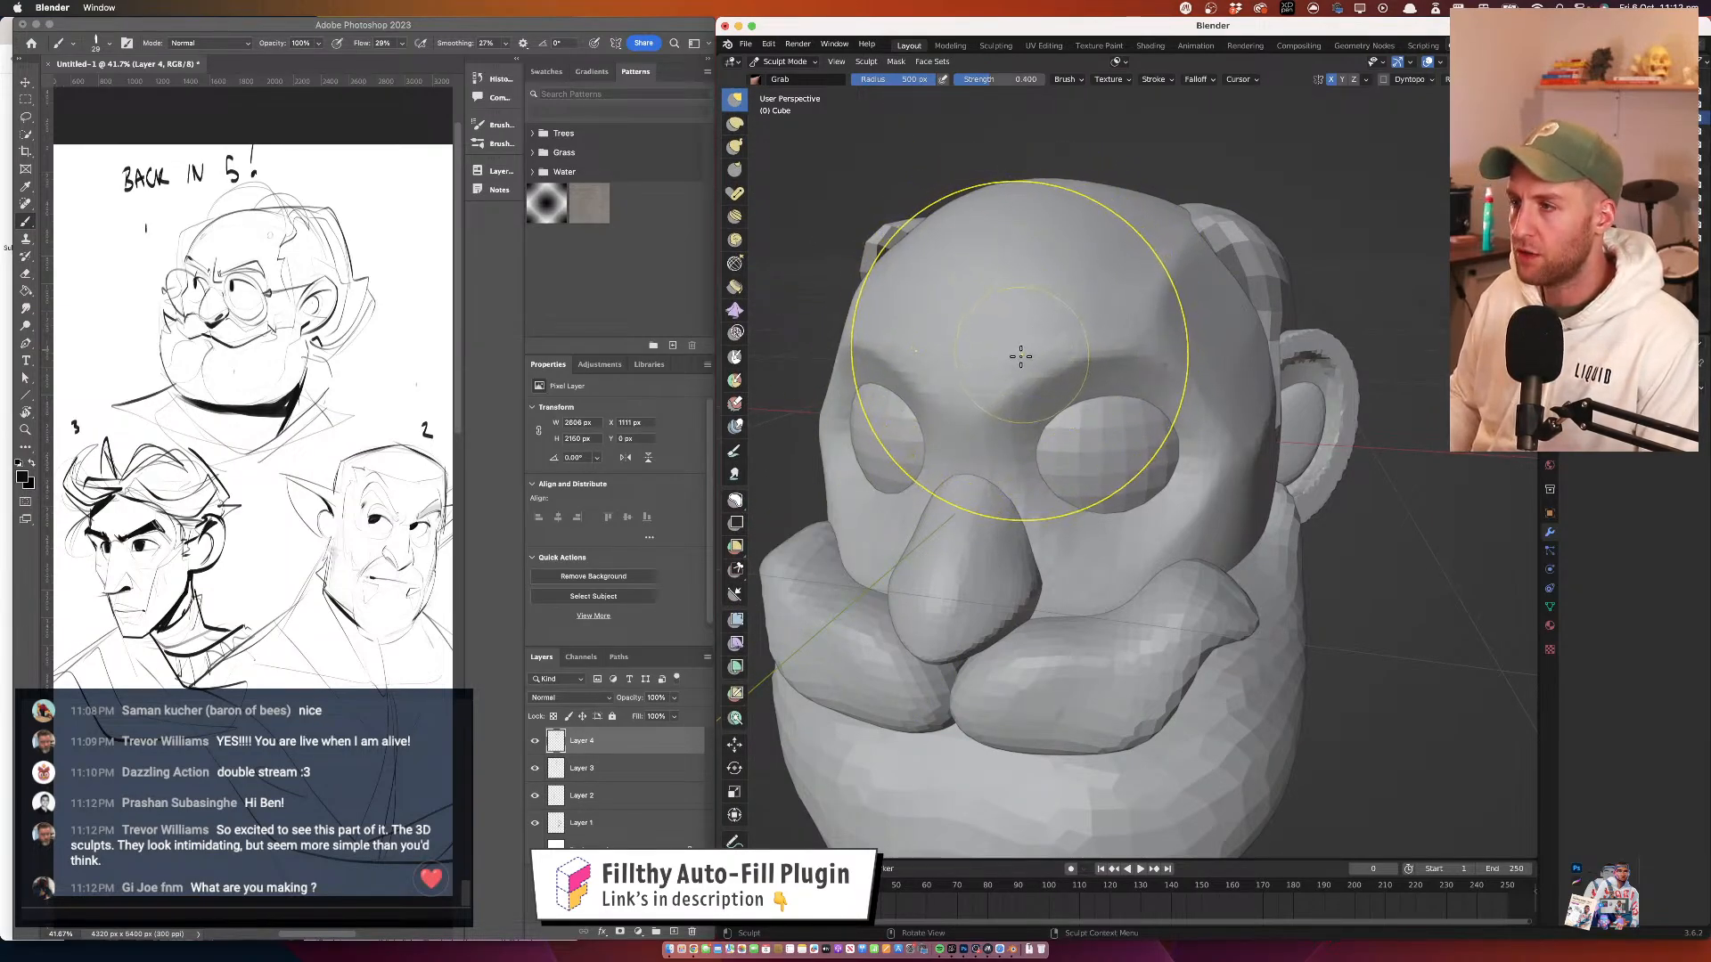
pyautogui.press('f')
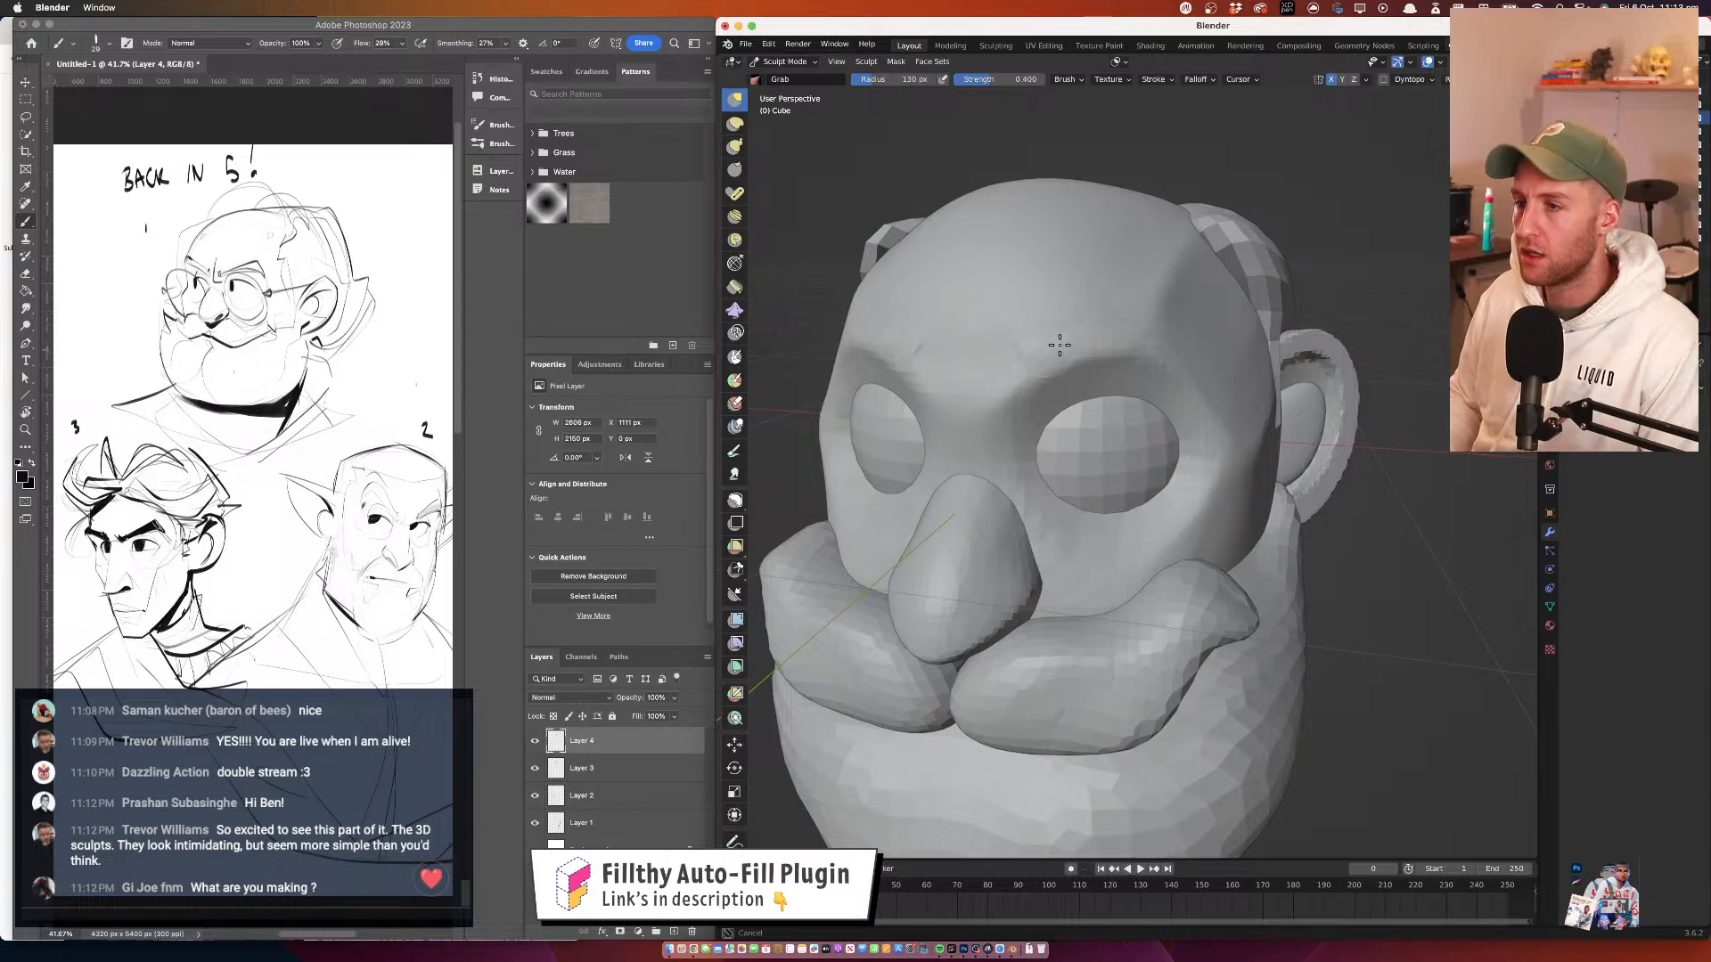
pyautogui.click(735, 501)
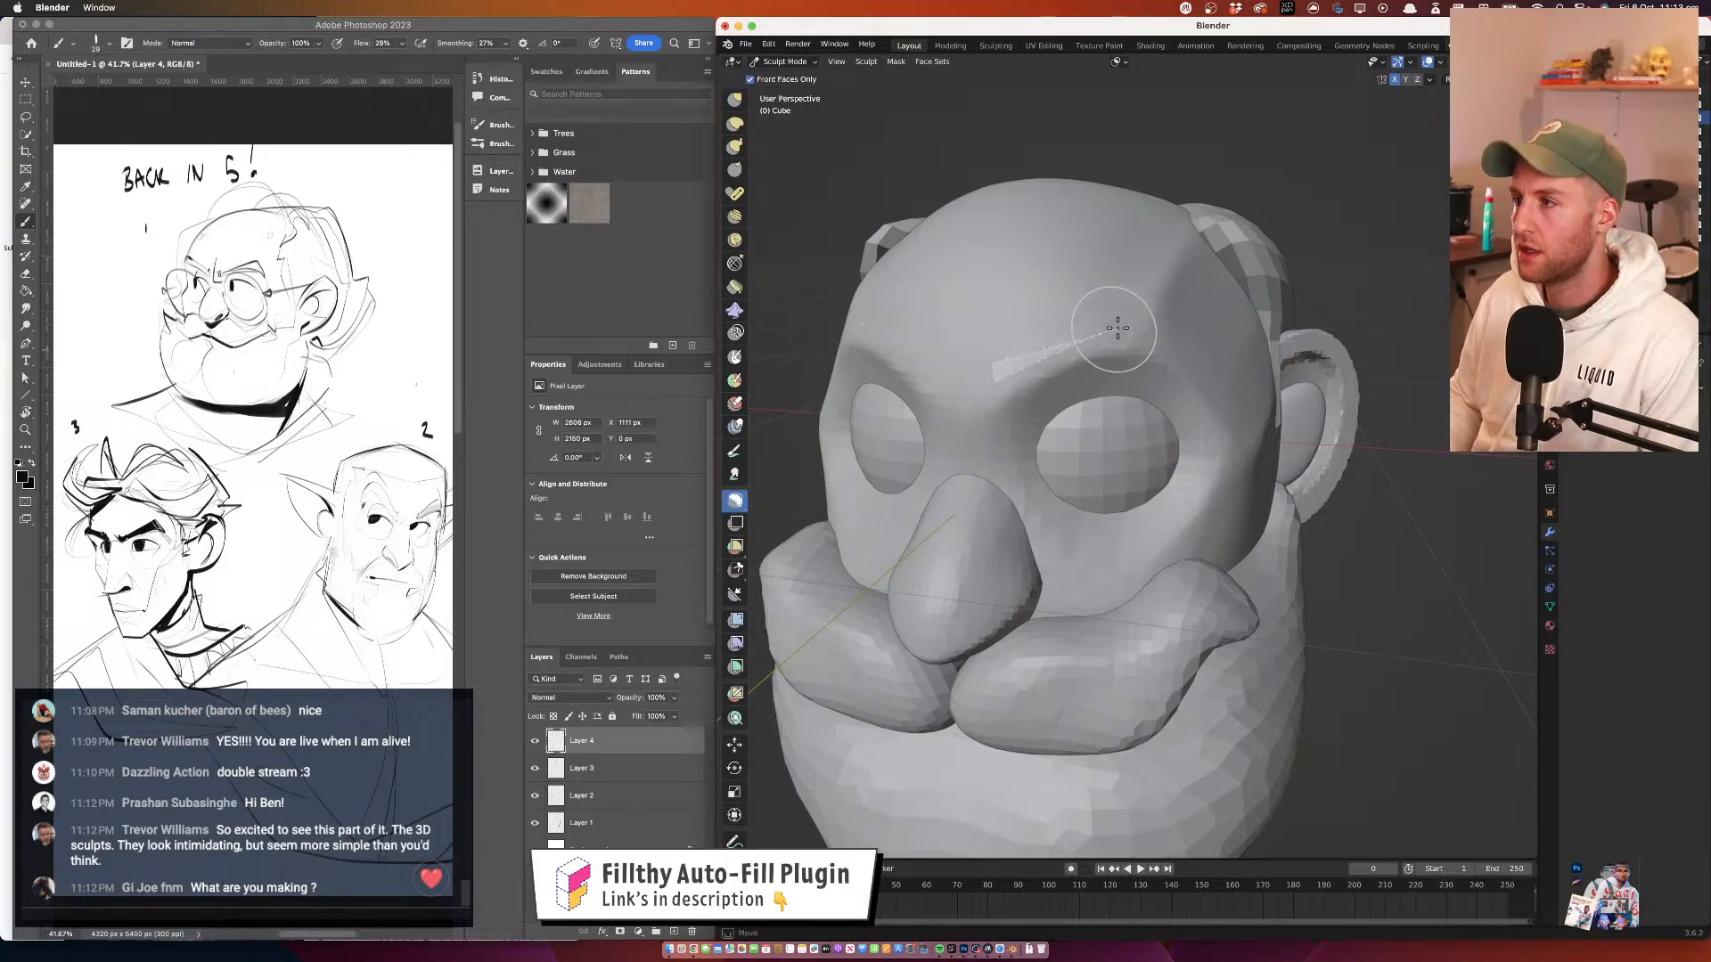
pyautogui.moveTo(1198, 358); pyautogui.dragTo(1167, 288)
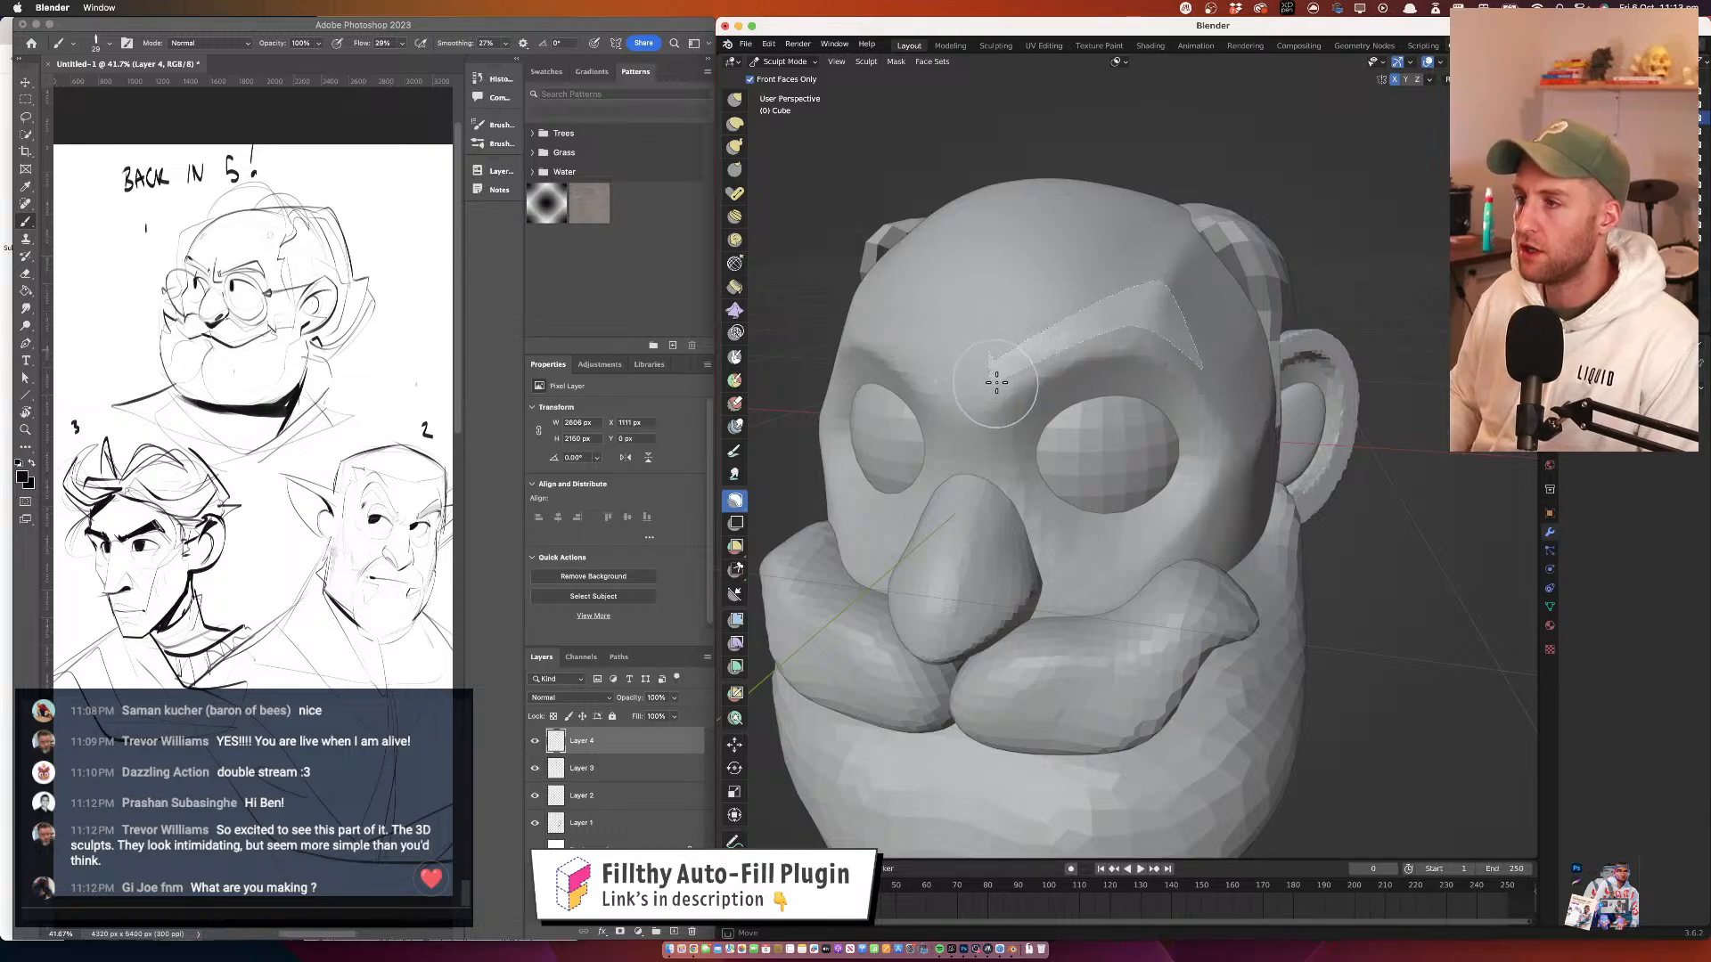
pyautogui.moveTo(996, 382); pyautogui.dragTo(991, 378)
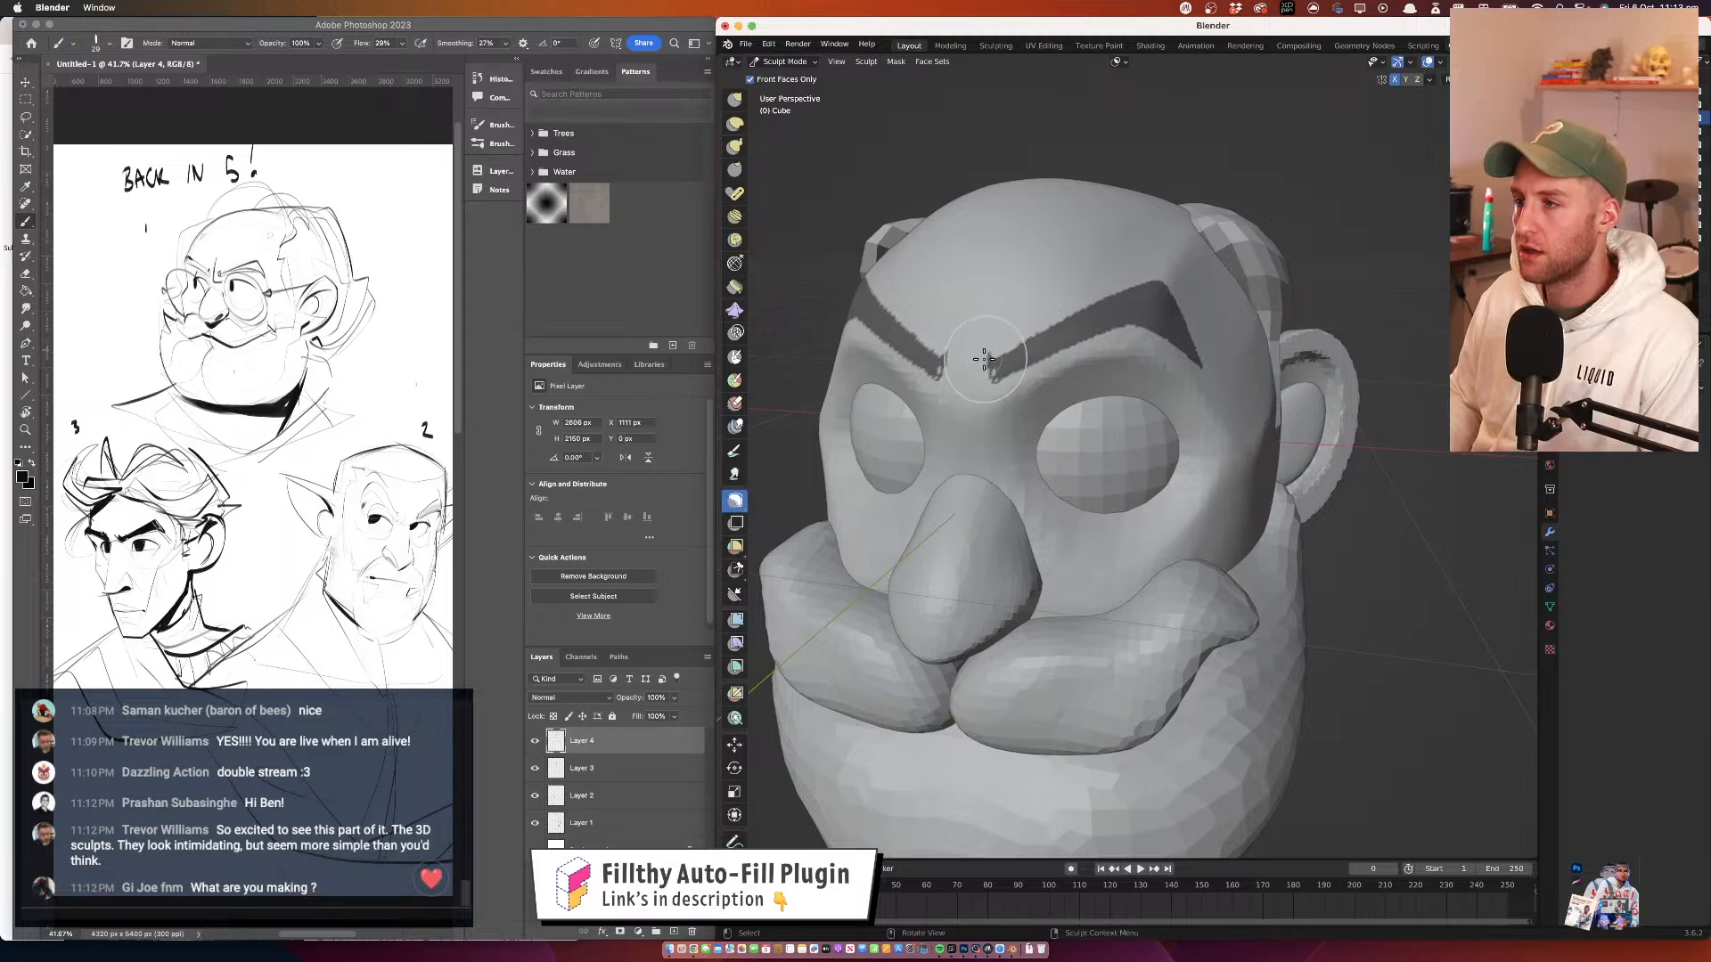
# Extract the eyebrow mask as a solid mesh with threshold 0.500, a boundary loop, 4 smooth iterations and projection to the sculpt
pyautogui.moveTo(1181, 280); pyautogui.dragTo(1050, 289)
pyautogui.click(895, 62)
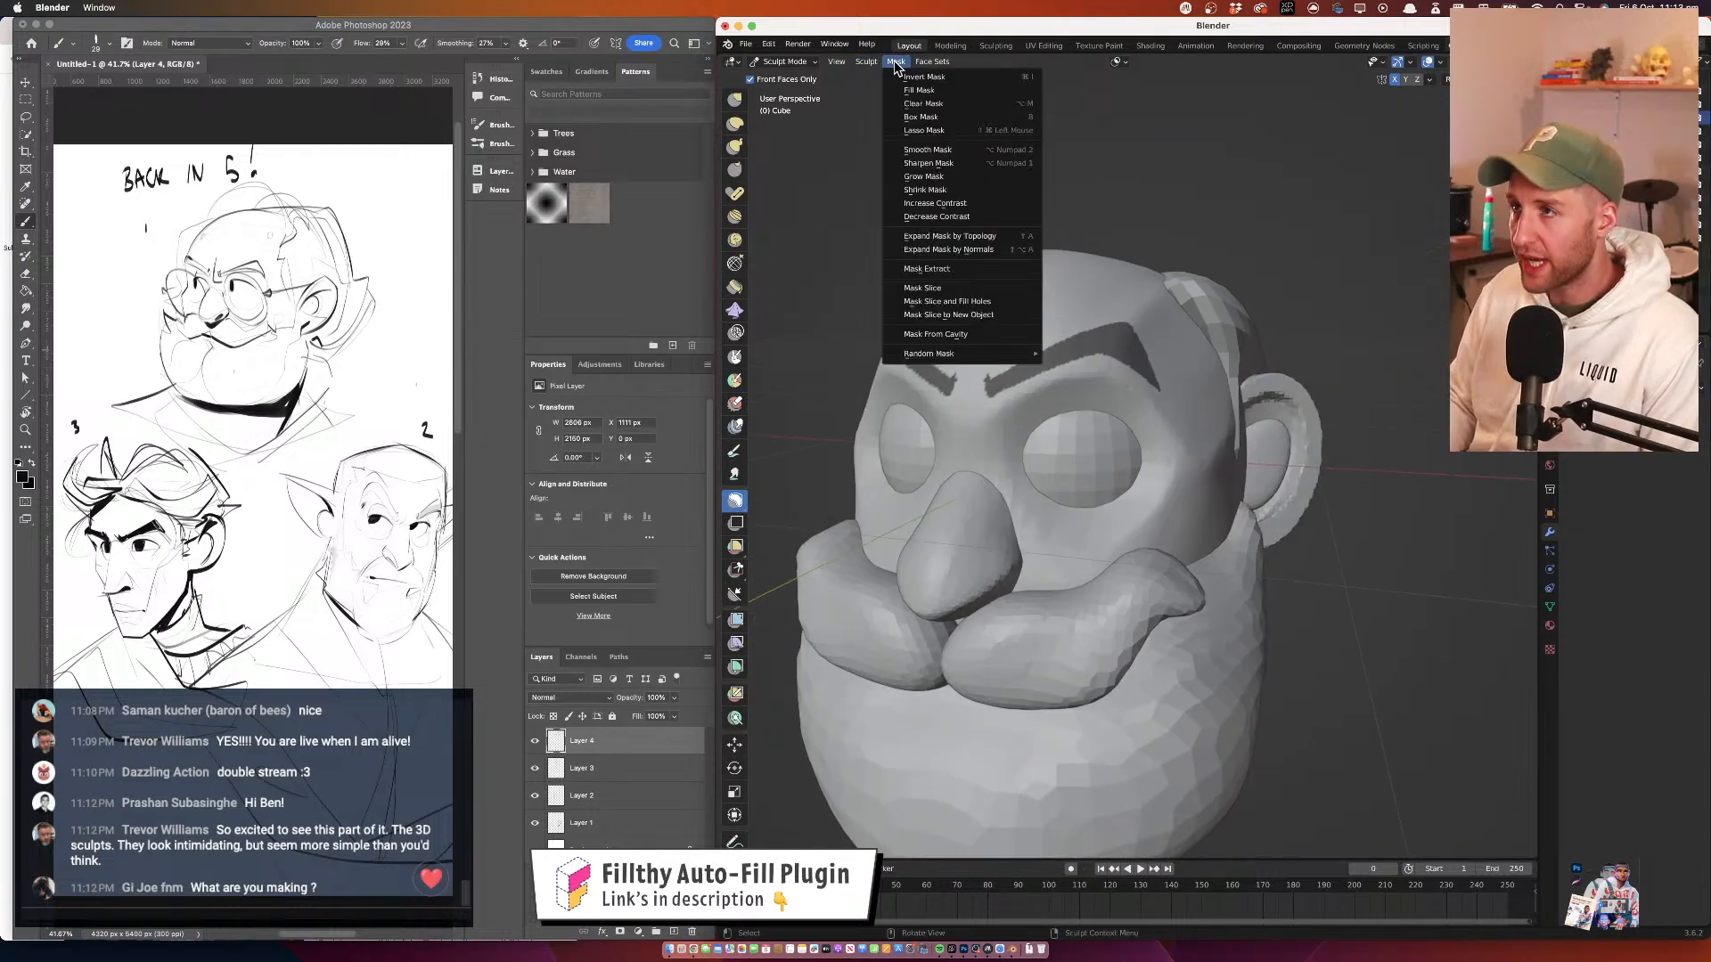
pyautogui.click(973, 270)
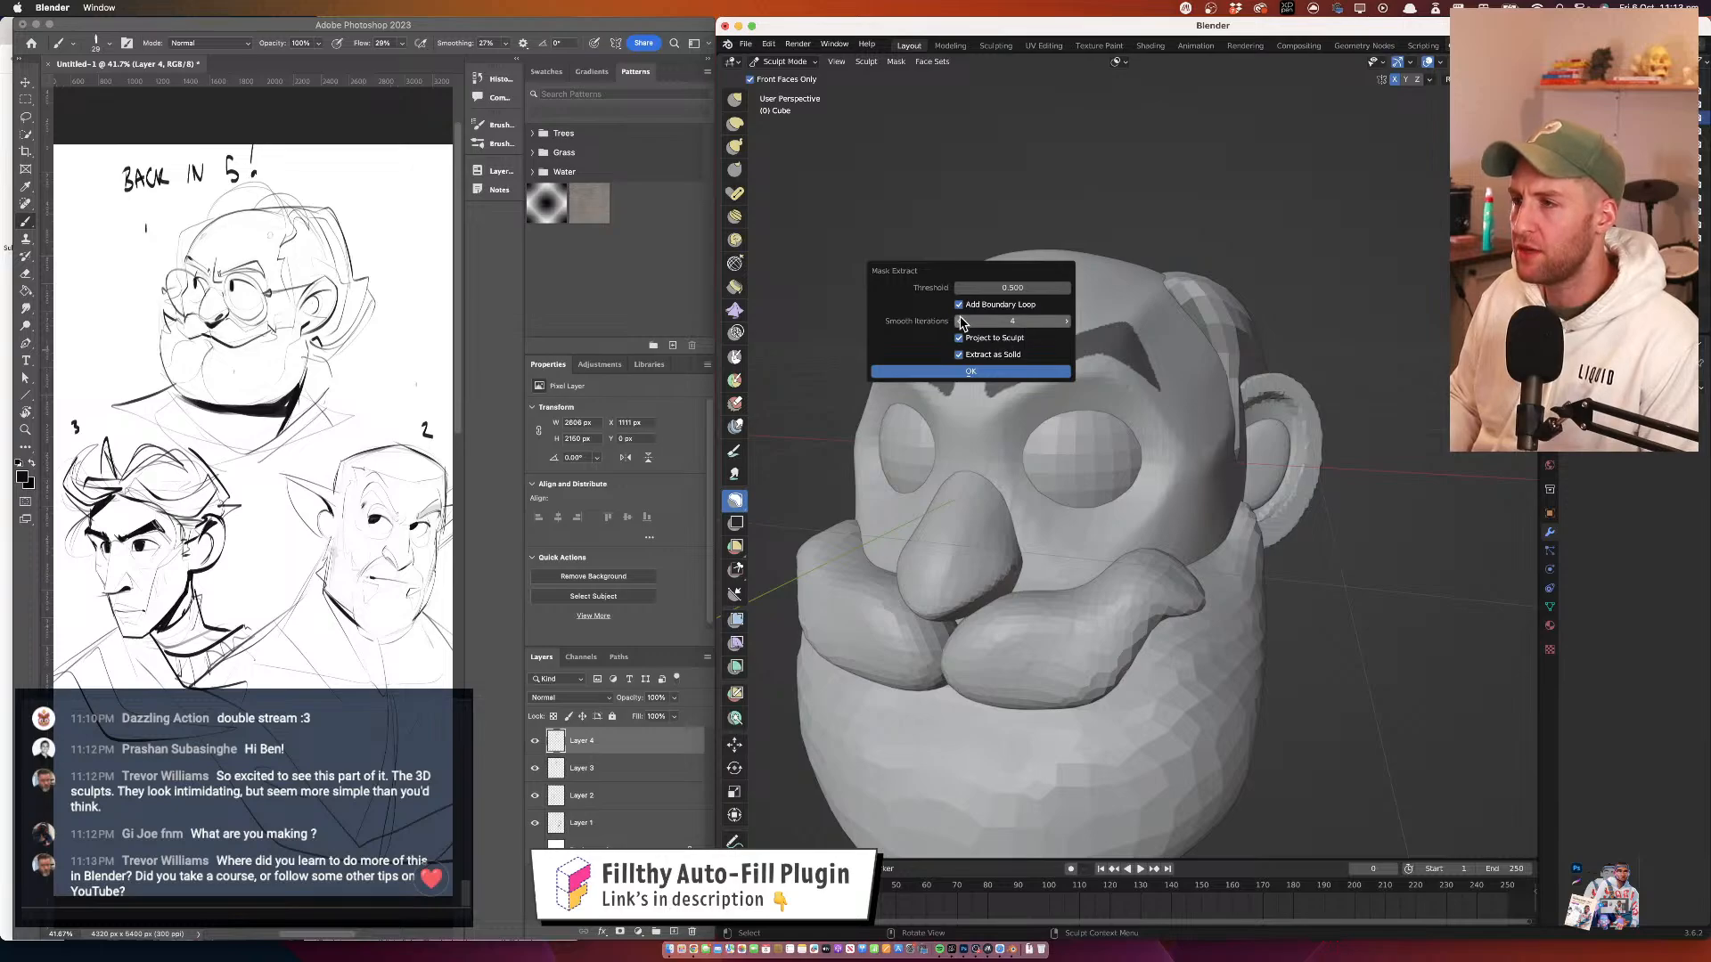
pyautogui.click(968, 372)
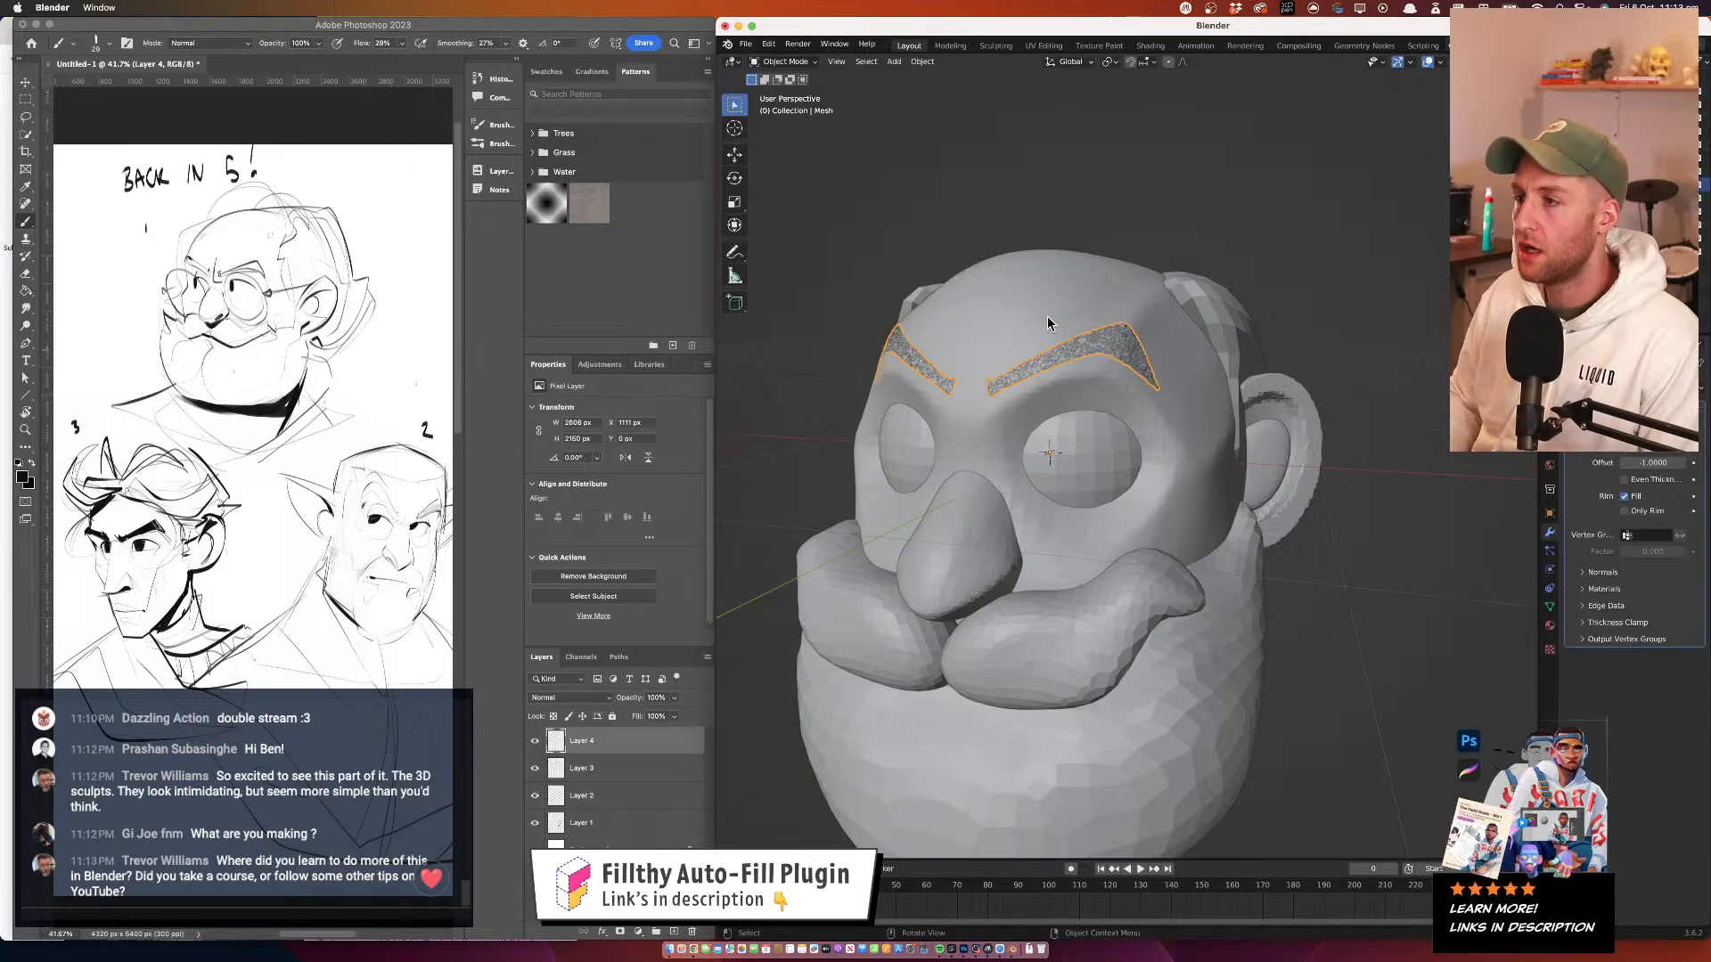
# Scale the extracted eyebrow mesh up to 1.013 so it stands slightly proud of the forehead, and deselect it
pyautogui.moveTo(1120, 357); pyautogui.dragTo(970, 329)
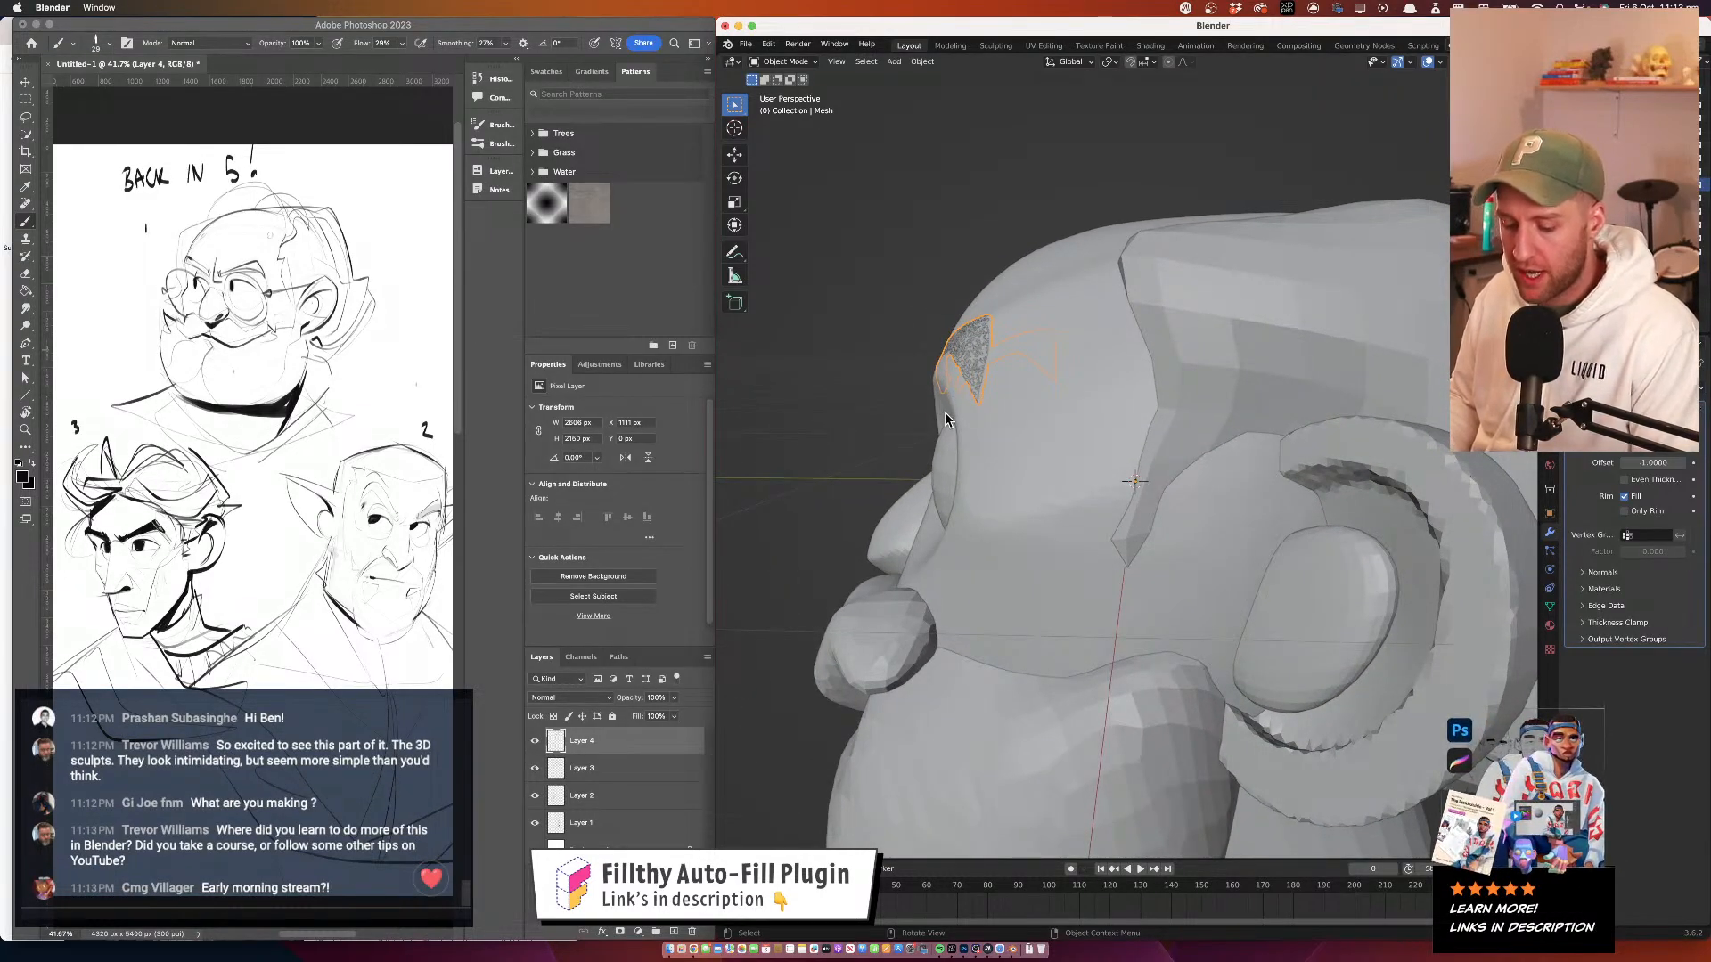
pyautogui.press('s')
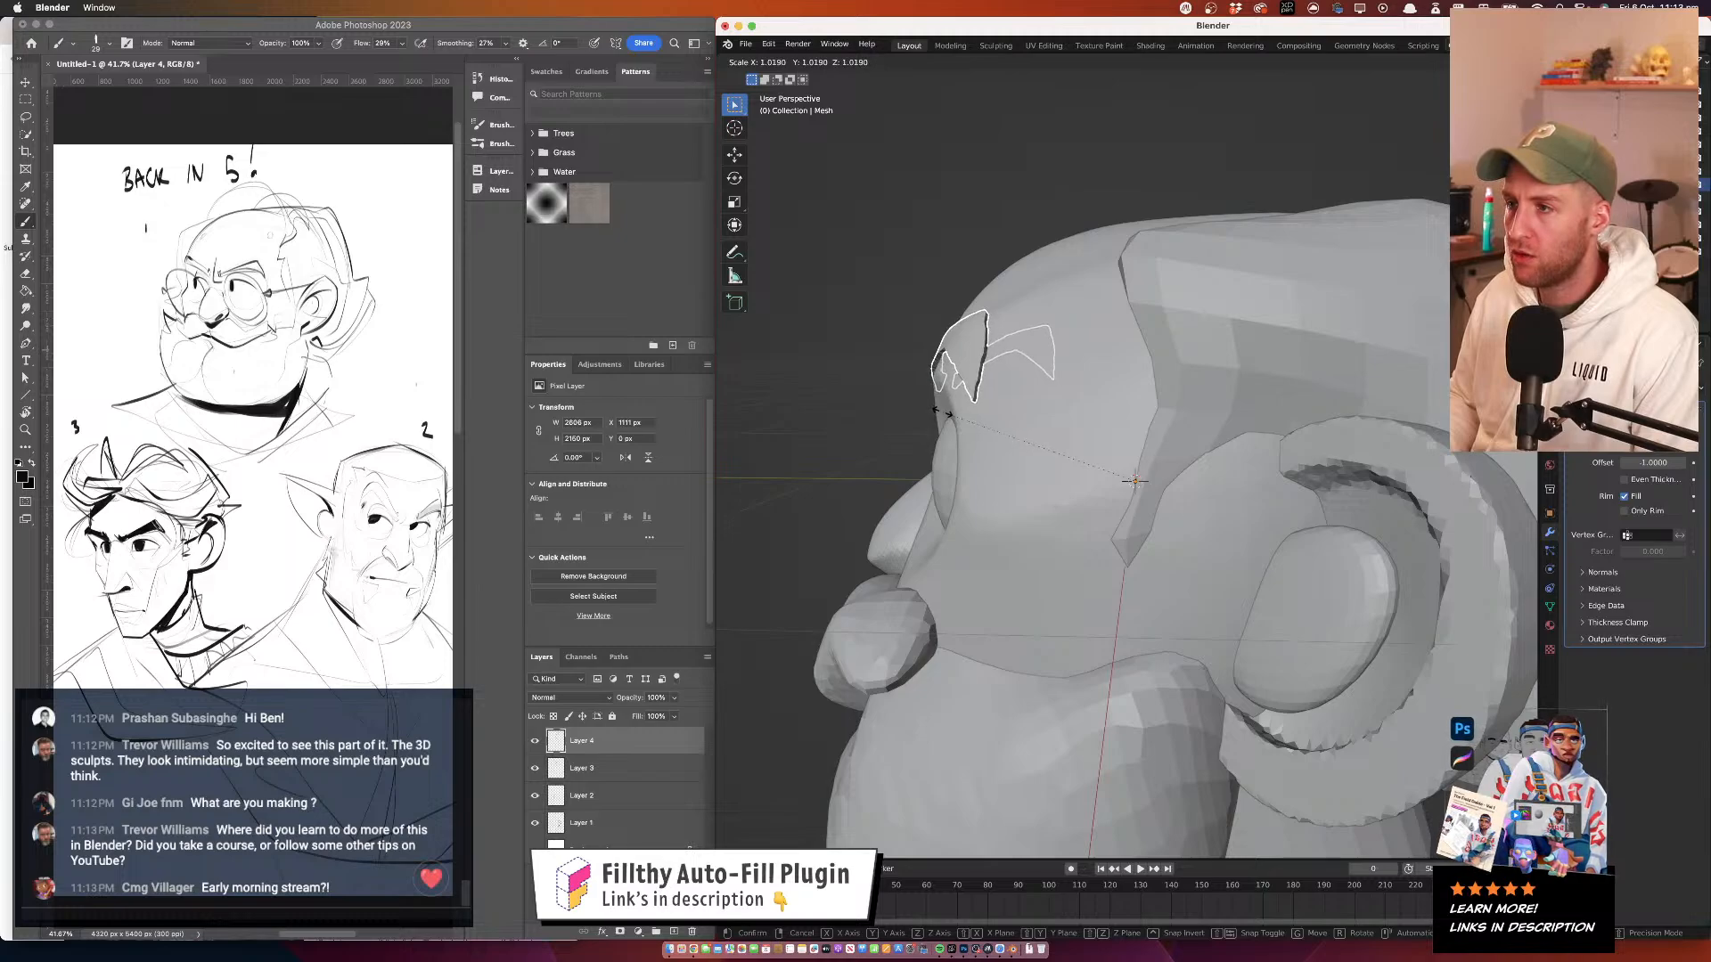
pyautogui.click(944, 411)
pyautogui.moveTo(858, 373); pyautogui.dragTo(1034, 383)
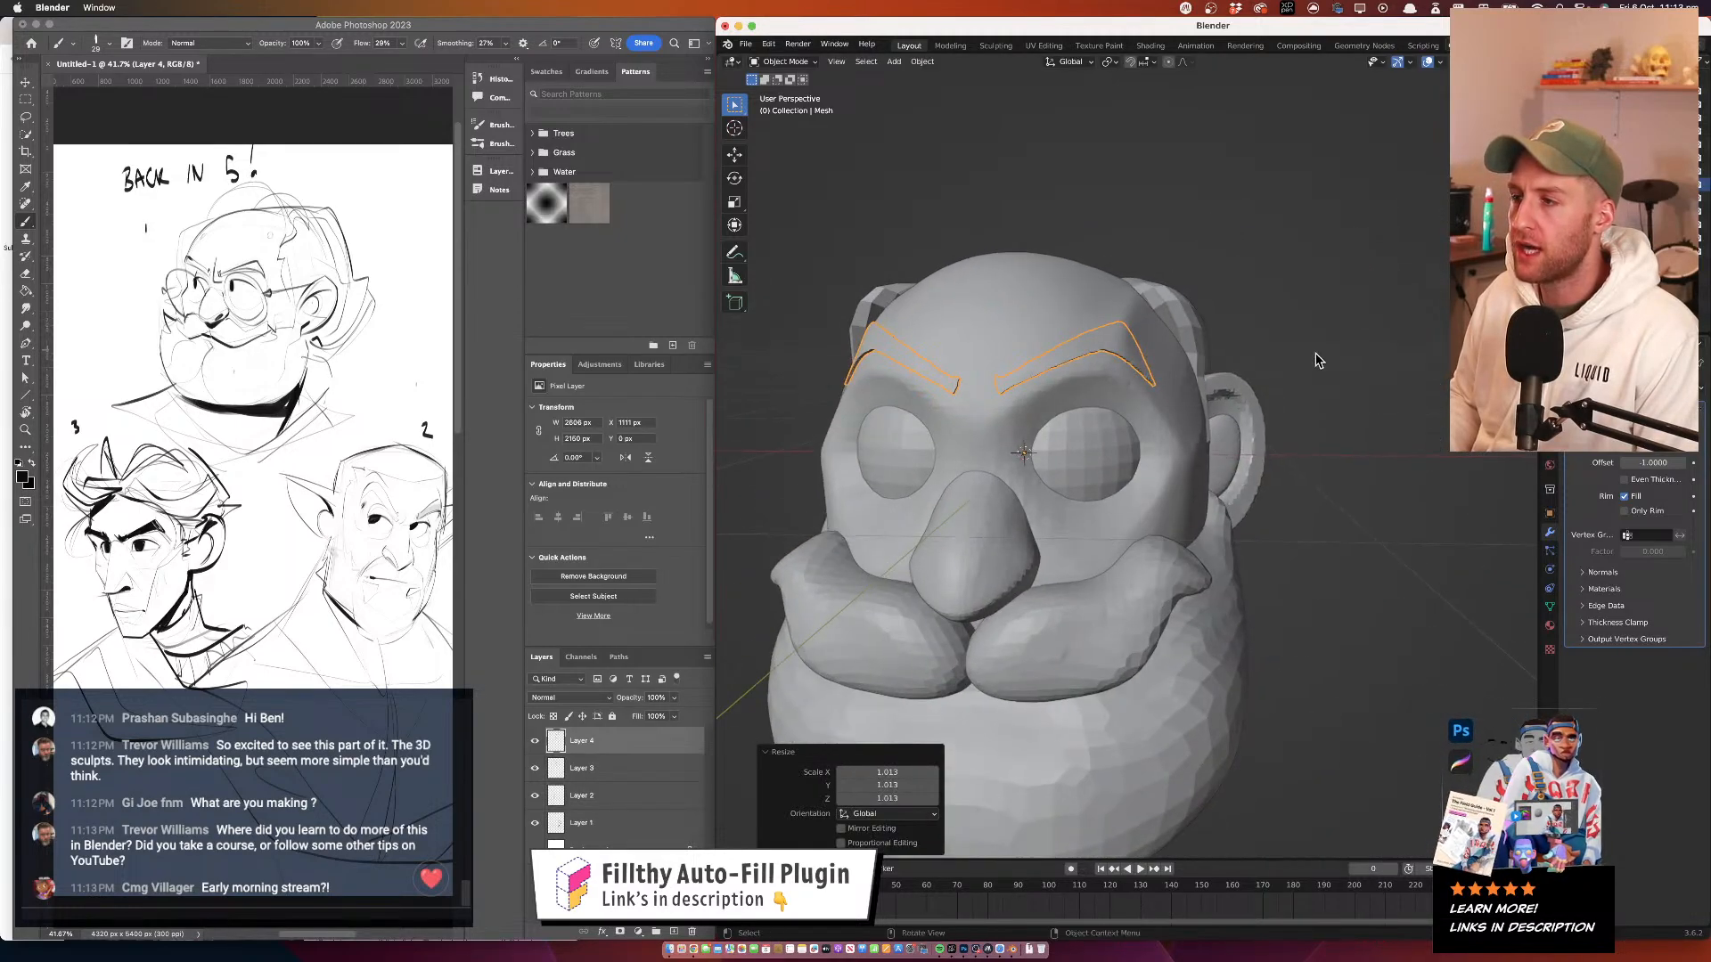
pyautogui.click(1320, 361)
pyautogui.moveTo(1319, 361); pyautogui.dragTo(1106, 399)
pyautogui.scroll(6, 1107, 399)
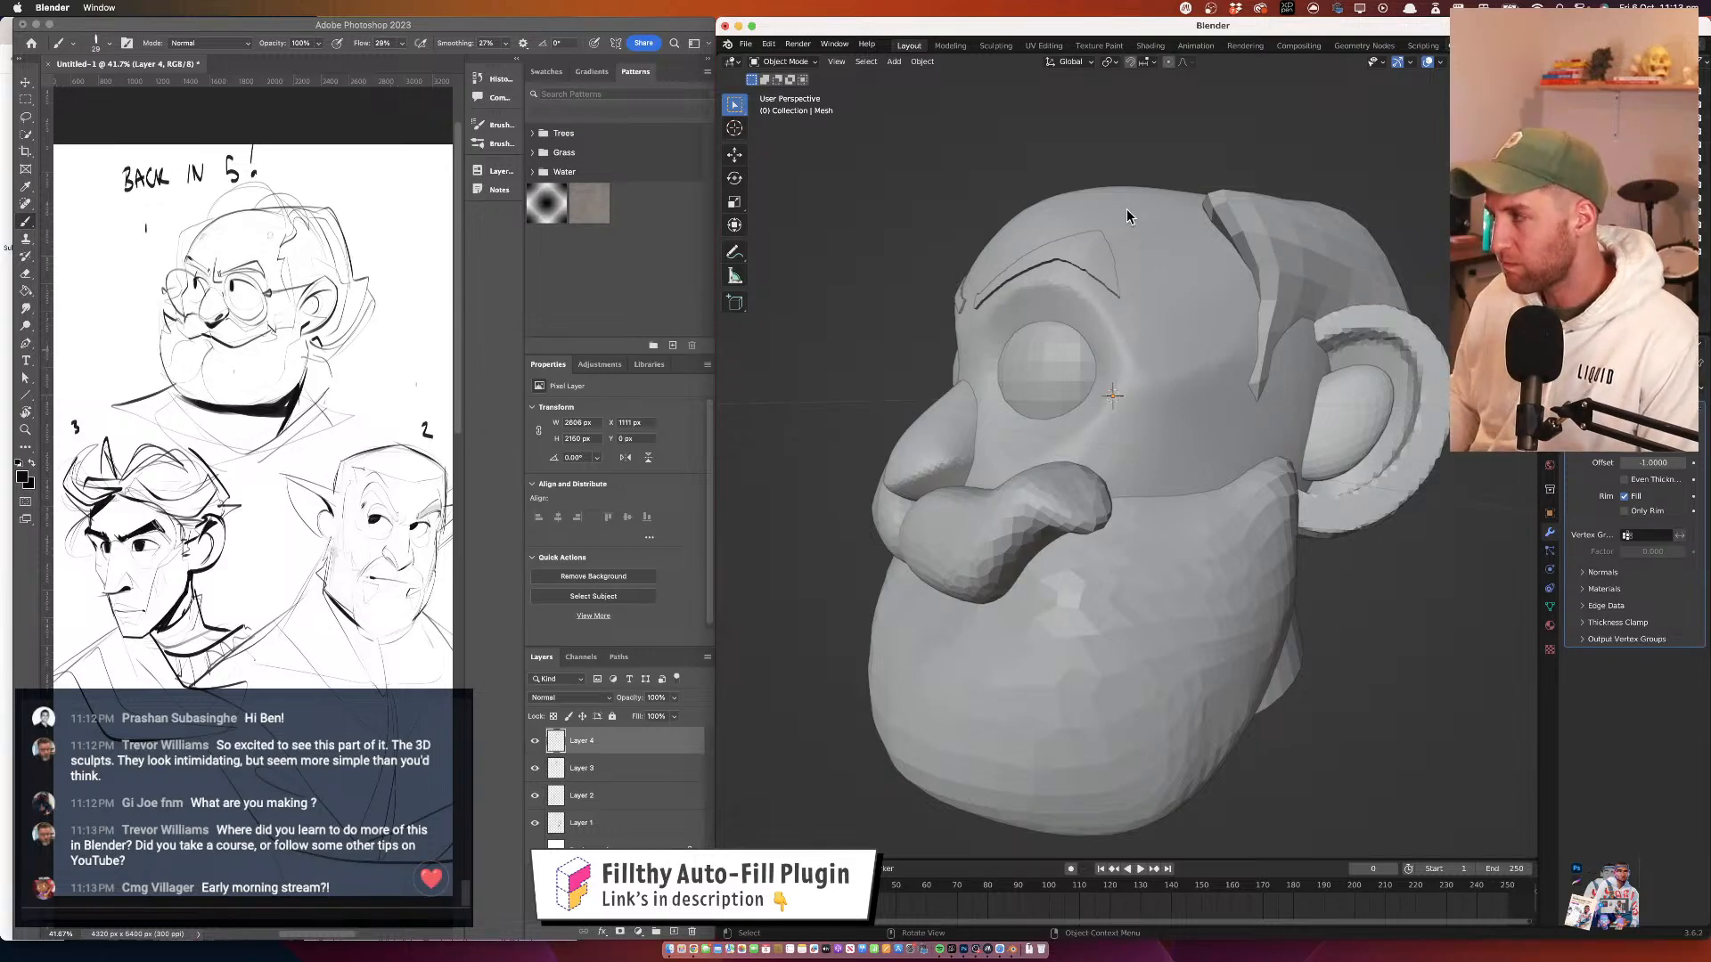
pyautogui.moveTo(1093, 325)
pyautogui.mouseDown()
pyautogui.moveTo(1112, 320)
pyautogui.moveTo(1080, 289)
pyautogui.moveTo(1100, 318)
pyautogui.mouseUp()
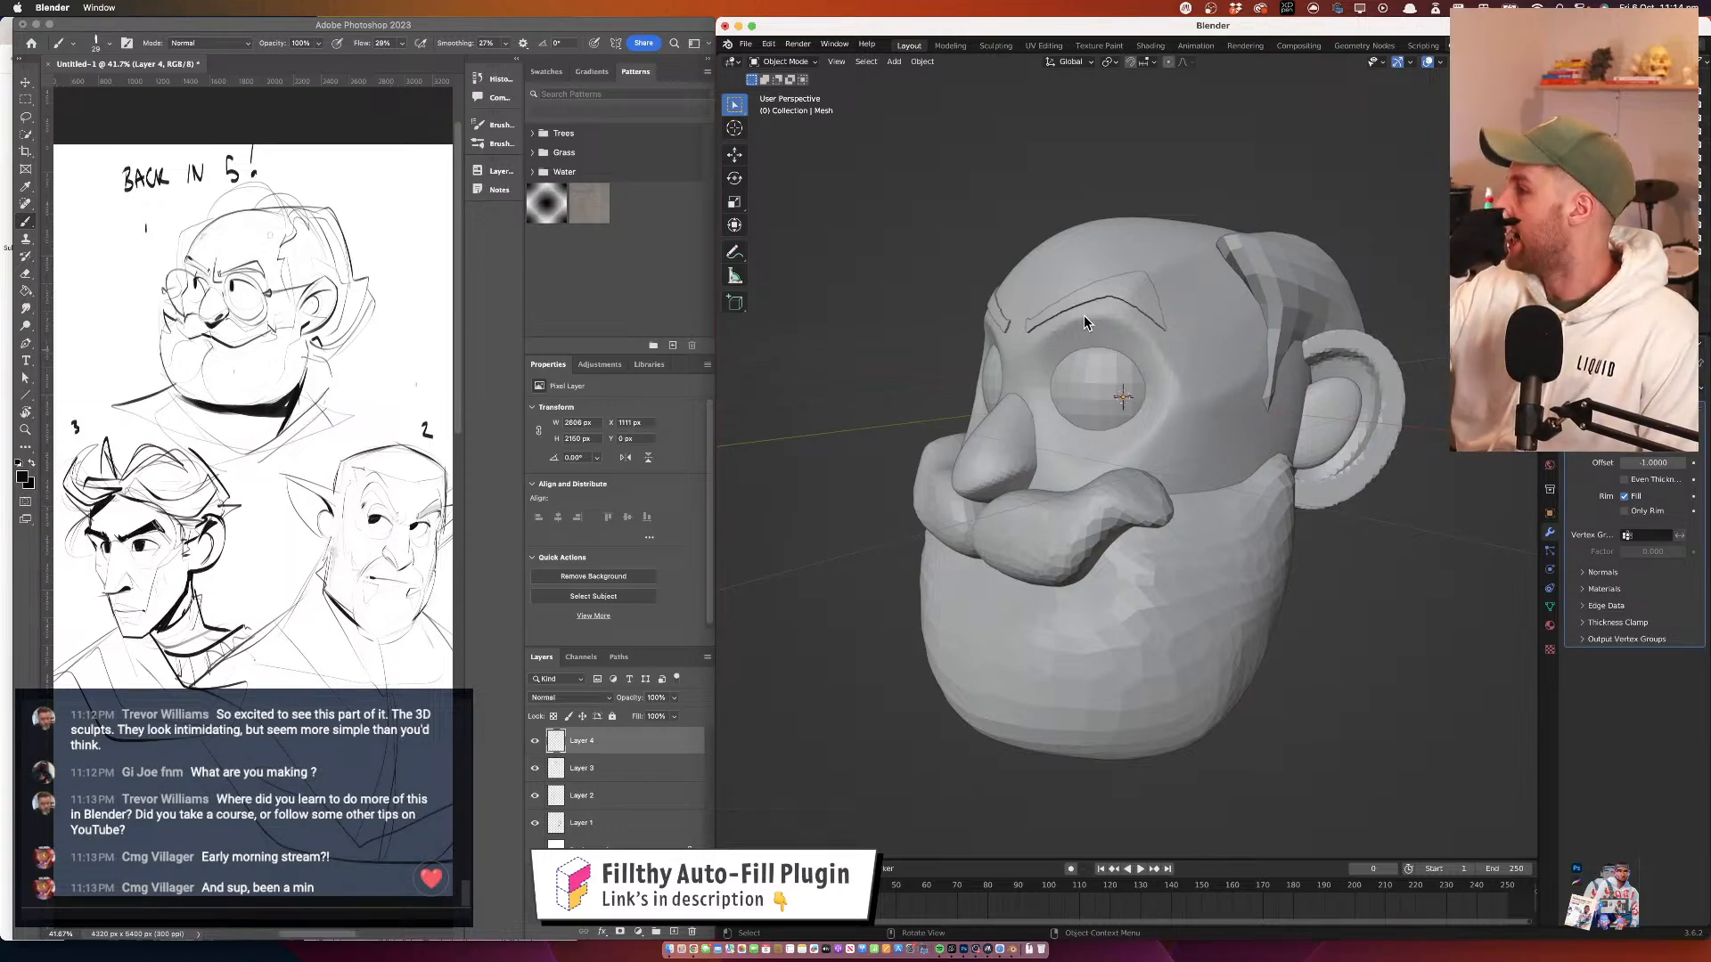
# Select the hair piece, enter Sculpt Mode and reshape its back and lower edge around the skull with the Grab brush
pyautogui.moveTo(1084, 317)
pyautogui.mouseDown()
pyautogui.moveTo(1045, 360)
pyautogui.moveTo(1068, 426)
pyautogui.moveTo(1024, 408)
pyautogui.moveTo(1050, 376)
pyautogui.moveTo(1128, 402)
pyautogui.moveTo(1081, 385)
pyautogui.moveTo(1157, 355)
pyautogui.moveTo(1066, 419)
pyautogui.moveTo(1004, 286)
pyautogui.mouseUp()
pyautogui.click(1068, 410)
pyautogui.click(802, 64)
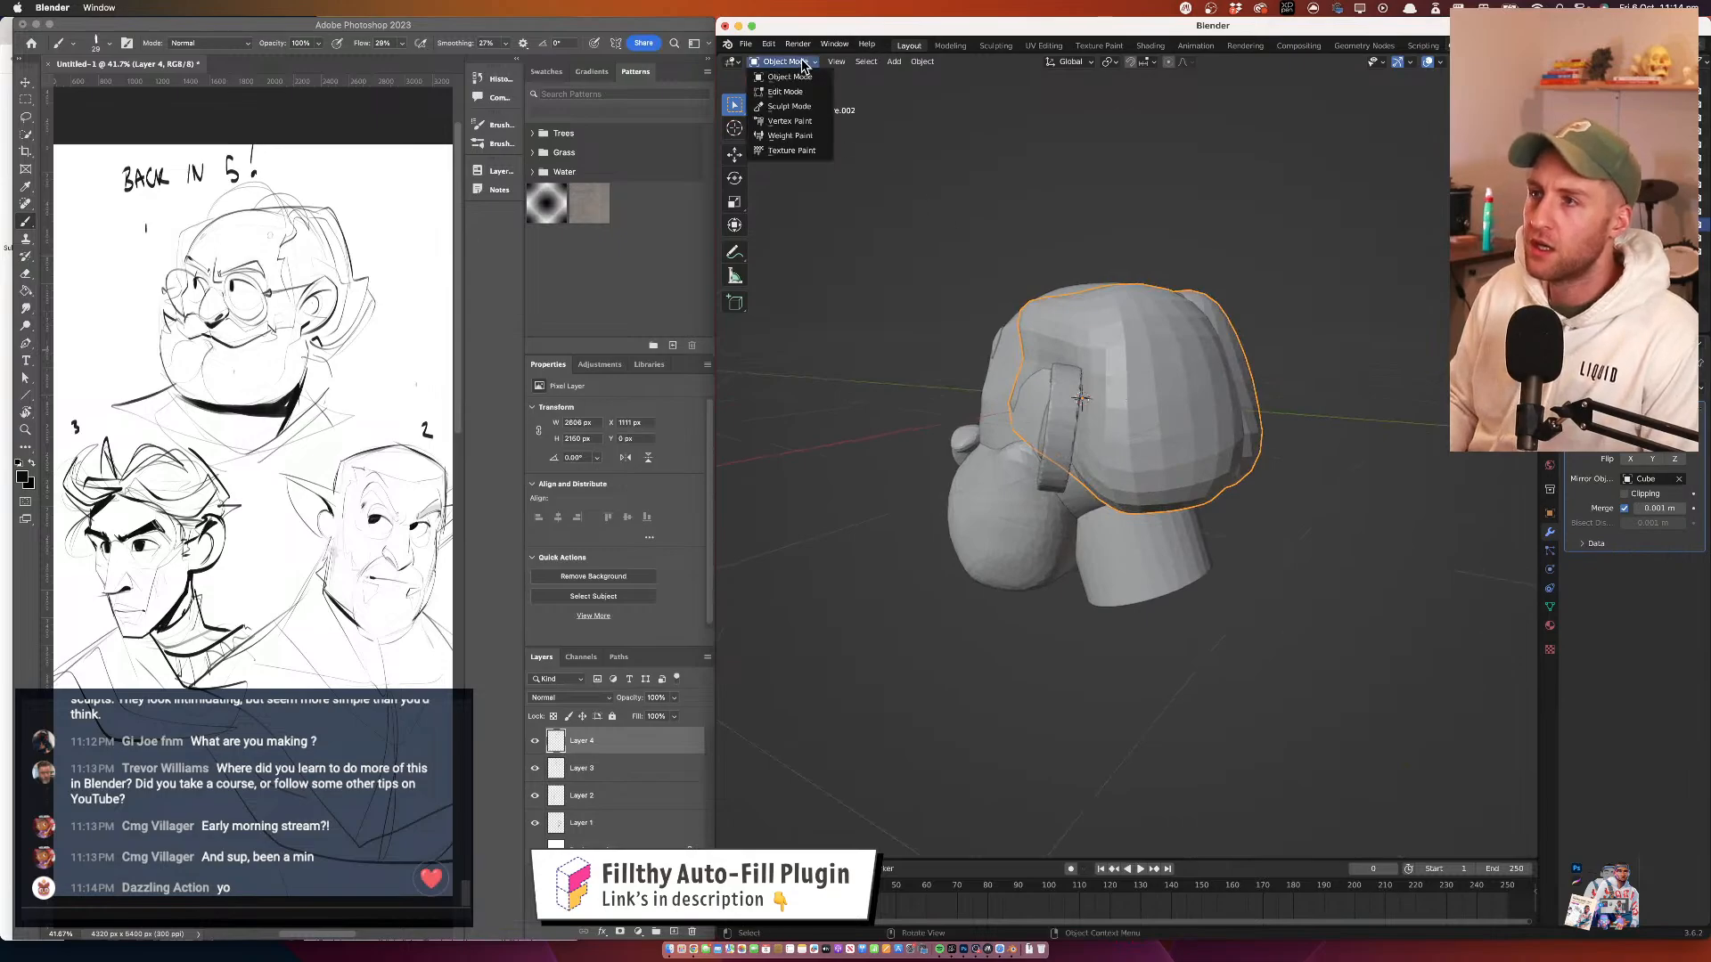
pyautogui.click(787, 106)
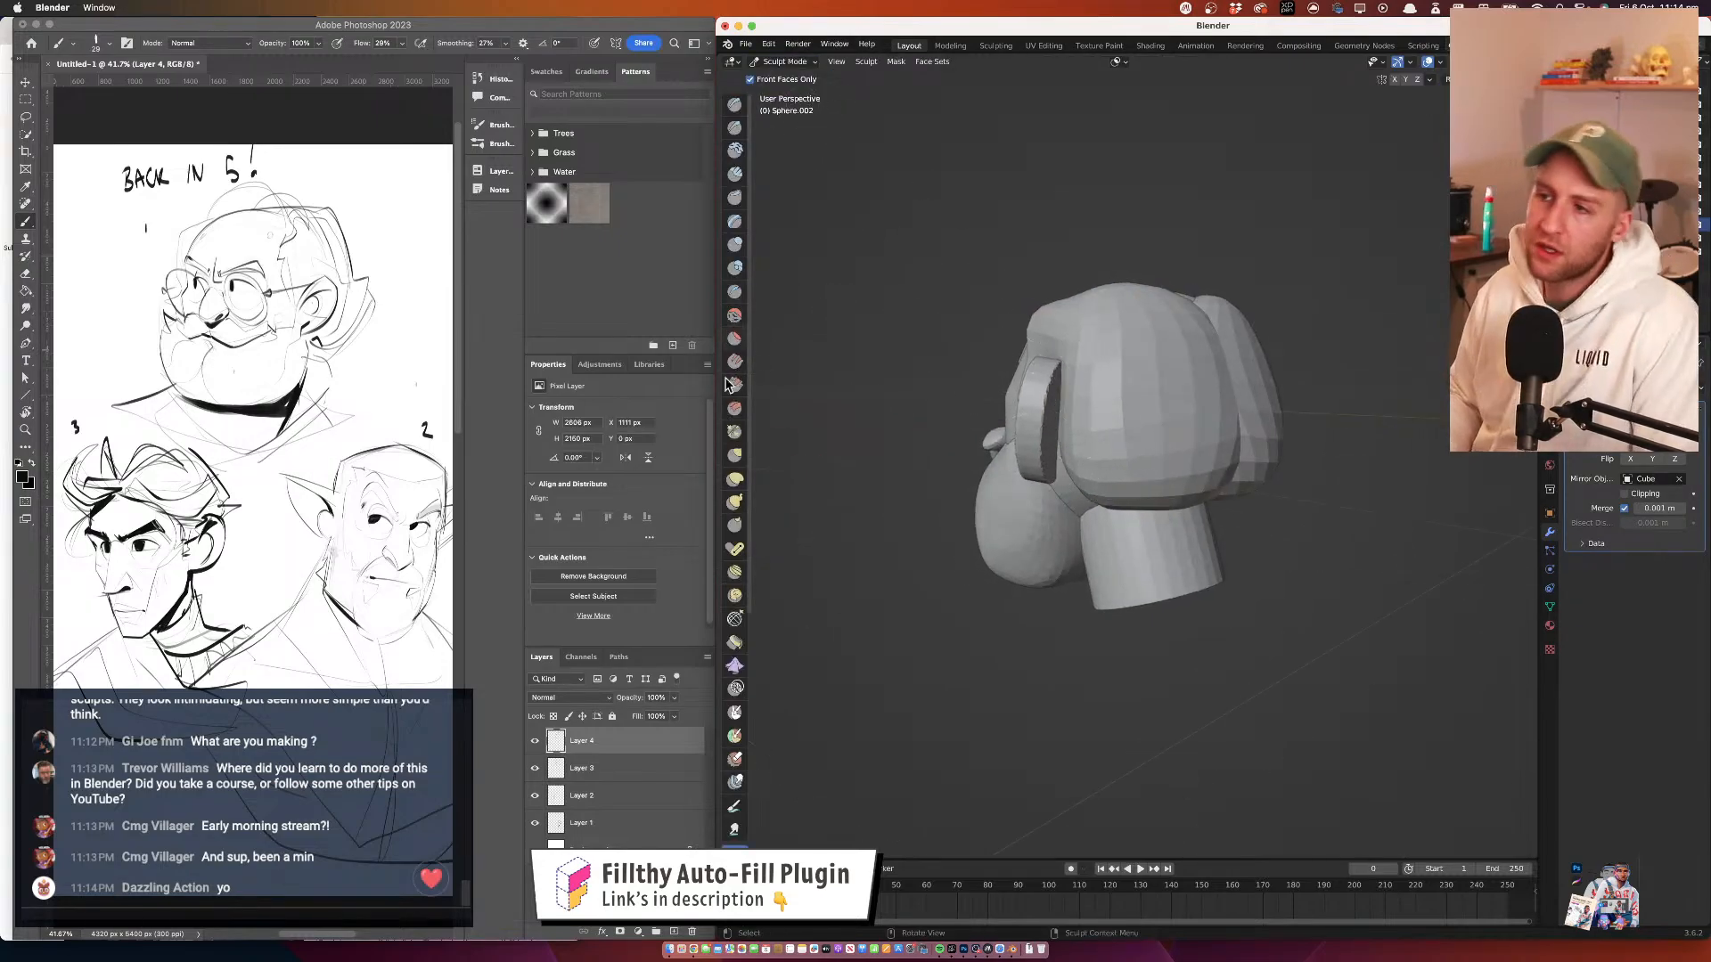
pyautogui.click(735, 455)
pyautogui.moveTo(1061, 421)
pyautogui.mouseDown()
pyautogui.moveTo(1090, 399)
pyautogui.moveTo(1241, 409)
pyautogui.moveTo(1222, 439)
pyautogui.moveTo(1135, 401)
pyautogui.moveTo(1230, 451)
pyautogui.moveTo(1181, 403)
pyautogui.moveTo(1281, 449)
pyautogui.moveTo(1263, 388)
pyautogui.moveTo(1248, 414)
pyautogui.moveTo(1328, 445)
pyautogui.mouseUp()
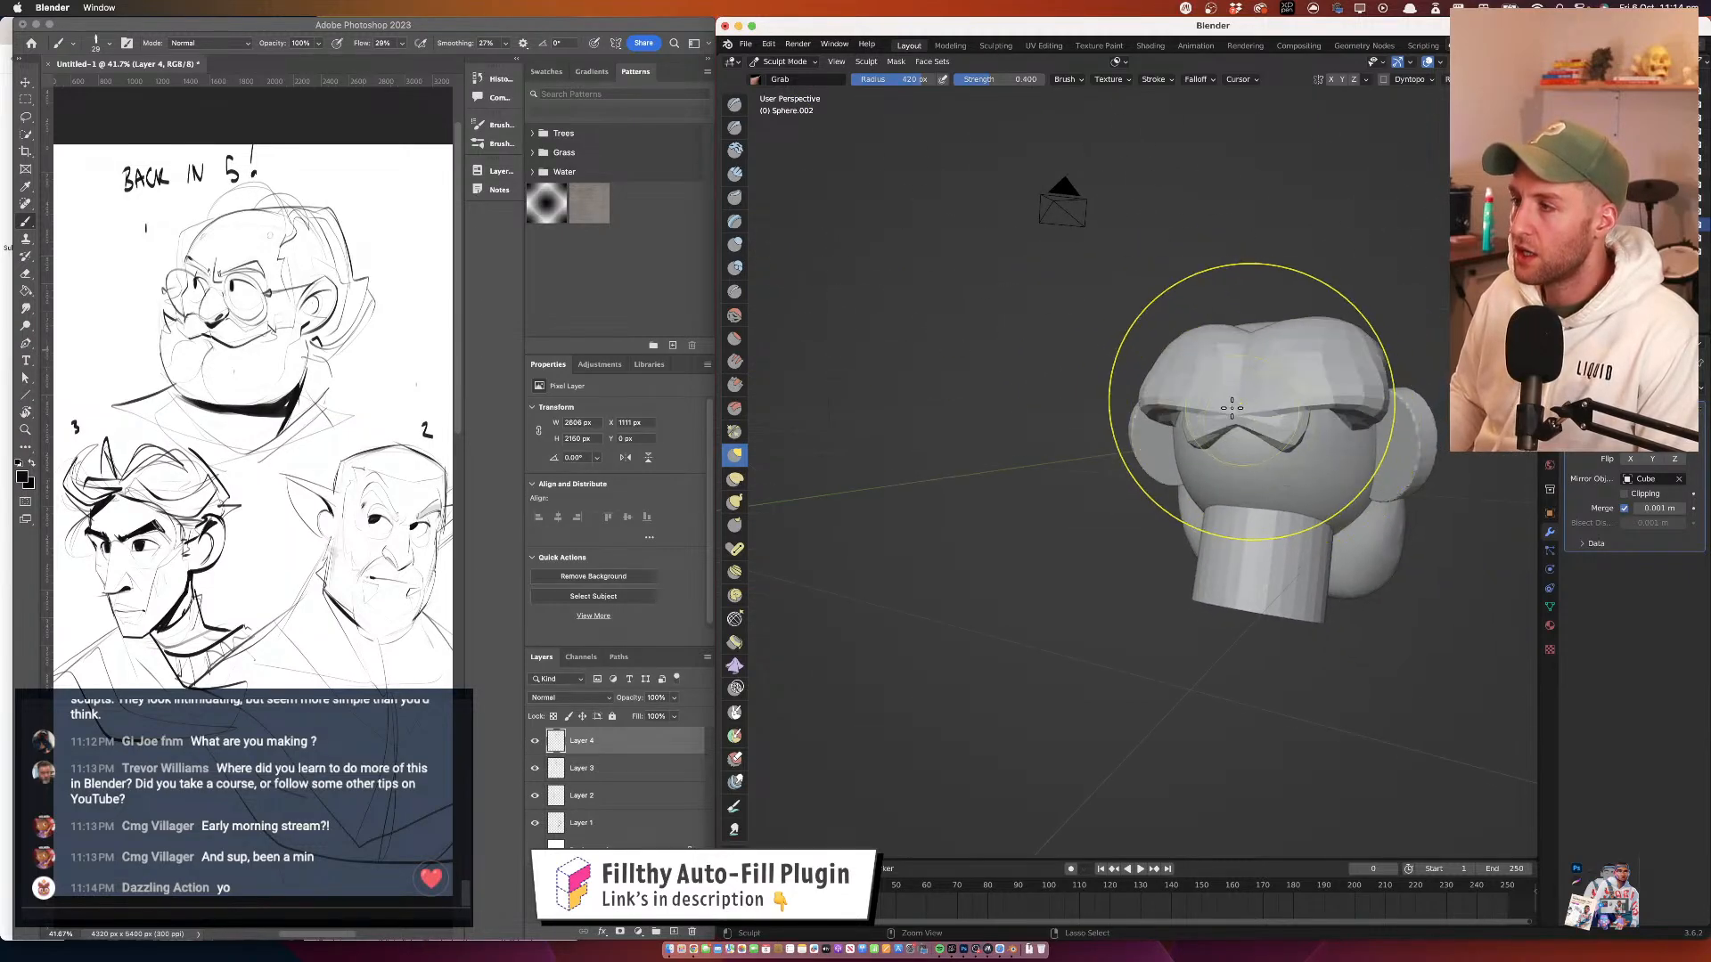
pyautogui.moveTo(1221, 364)
pyautogui.mouseDown()
pyautogui.moveTo(1235, 355)
pyautogui.moveTo(1222, 338)
pyautogui.mouseUp()
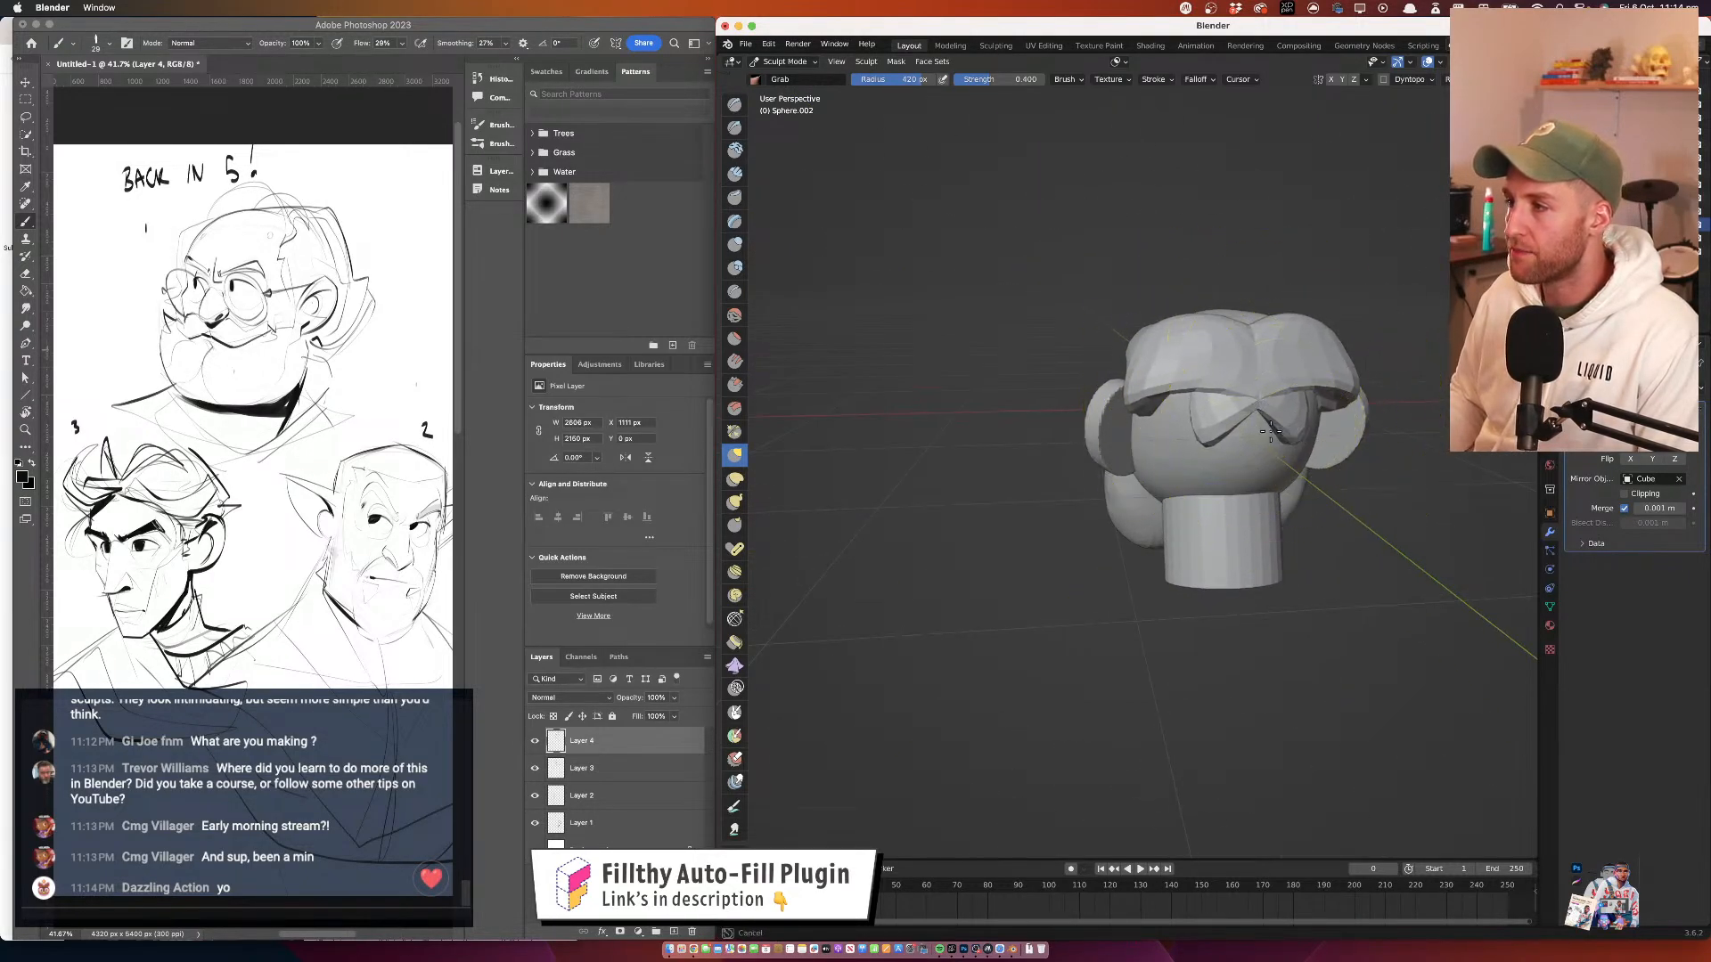
pyautogui.moveTo(1270, 432)
pyautogui.mouseDown()
pyautogui.moveTo(1156, 425)
pyautogui.moveTo(1199, 412)
pyautogui.mouseUp()
pyautogui.moveTo(1212, 415); pyautogui.dragTo(1336, 419)
pyautogui.moveTo(1248, 403)
pyautogui.mouseDown()
pyautogui.moveTo(1233, 387)
pyautogui.moveTo(1269, 427)
pyautogui.moveTo(1260, 407)
pyautogui.moveTo(1216, 406)
pyautogui.mouseUp()
pyautogui.moveTo(1314, 437)
pyautogui.mouseDown()
pyautogui.moveTo(1317, 452)
pyautogui.moveTo(1329, 435)
pyautogui.moveTo(1195, 409)
pyautogui.mouseUp()
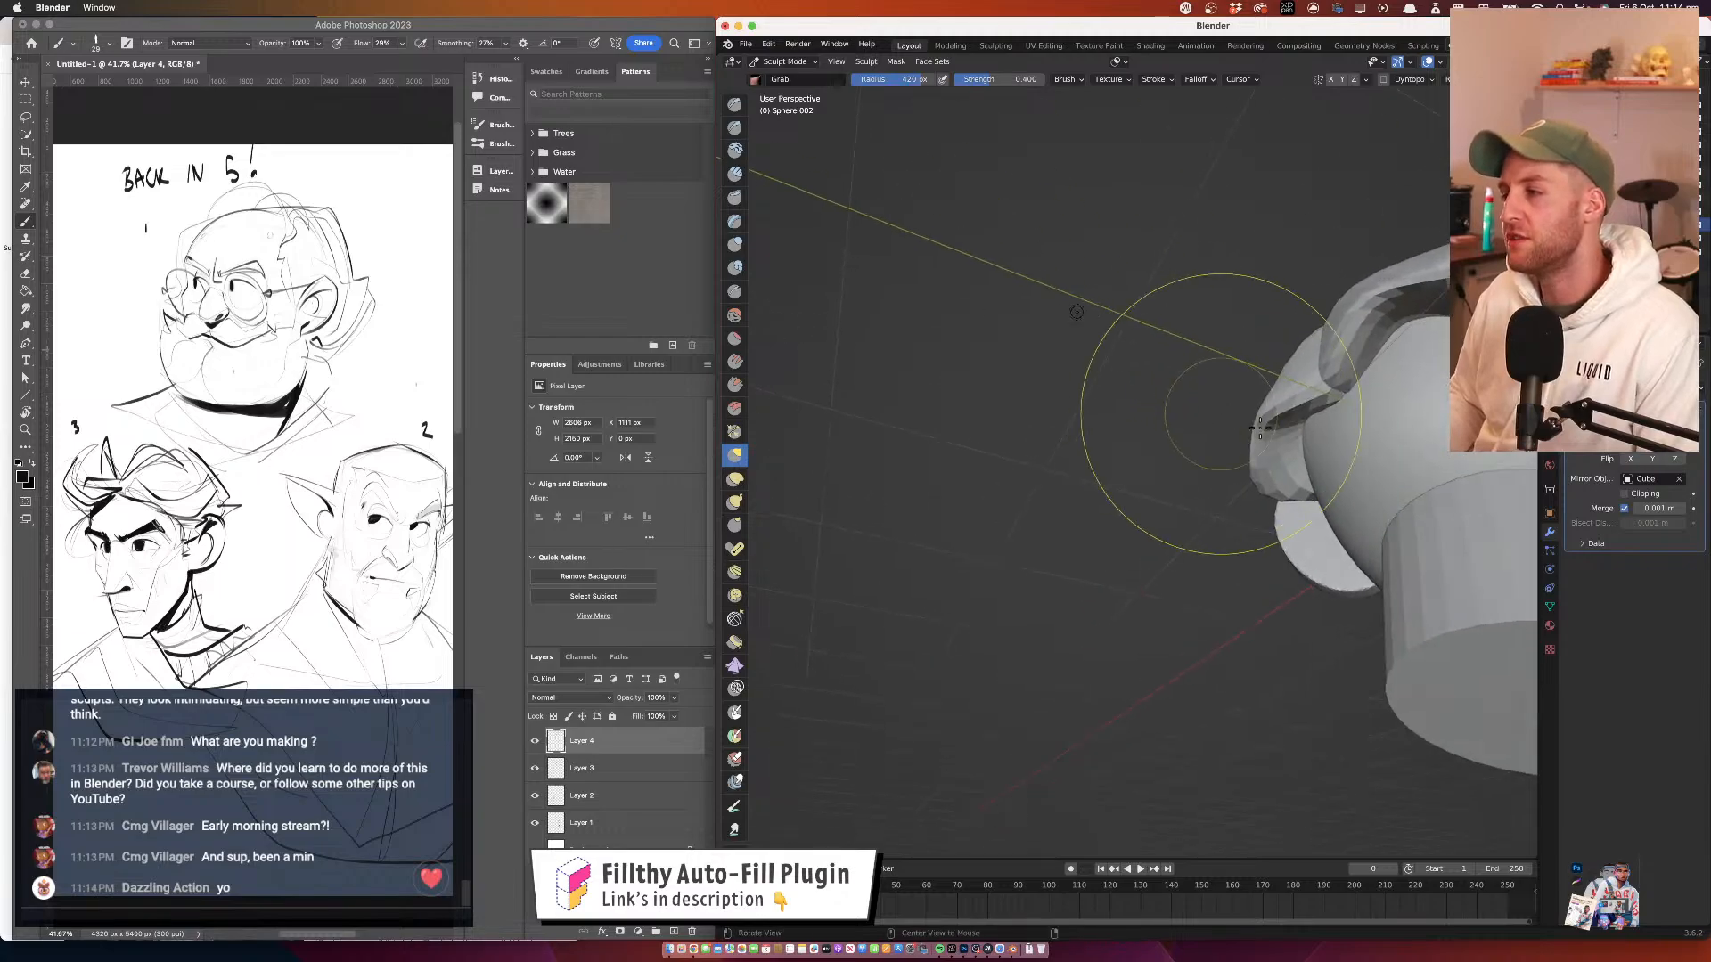
pyautogui.moveTo(1312, 412)
pyautogui.mouseDown()
pyautogui.moveTo(1368, 472)
pyautogui.moveTo(1247, 463)
pyautogui.moveTo(1445, 431)
pyautogui.moveTo(1319, 383)
pyautogui.mouseUp()
pyautogui.moveTo(1002, 195); pyautogui.dragTo(939, 159)
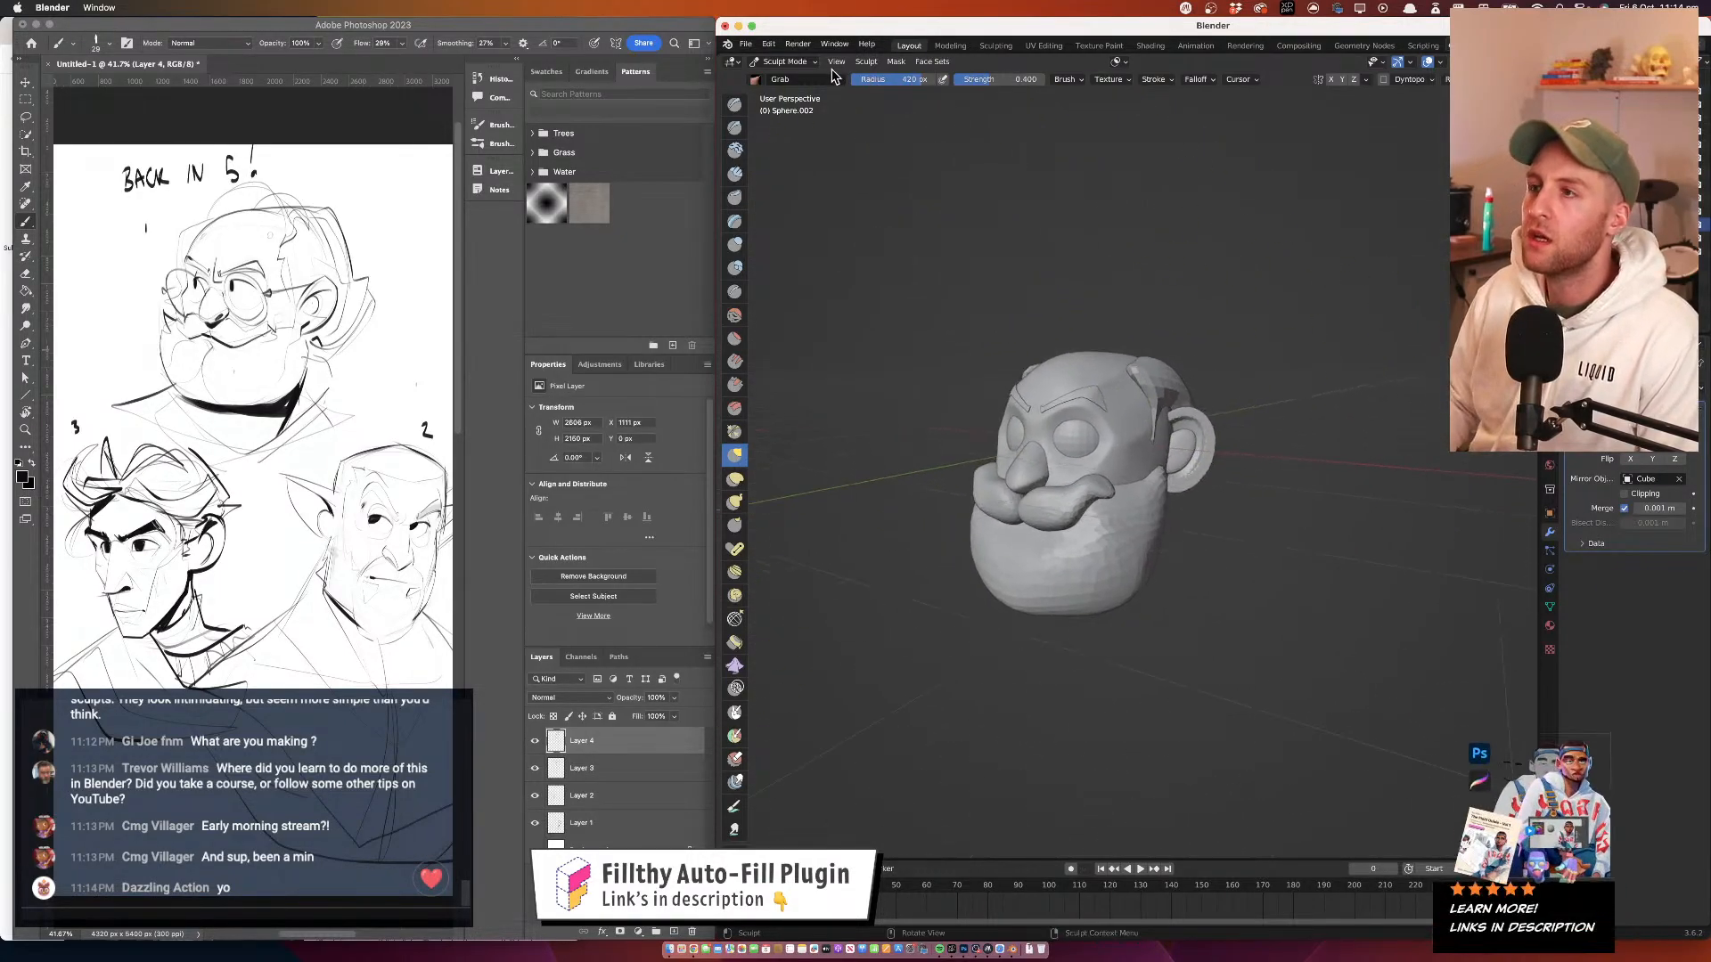
# Return to Object Mode and add a UV sphere with 32 segments, 16 rings and a 1 m radius
pyautogui.click(803, 64)
pyautogui.click(799, 80)
pyautogui.click(894, 61)
pyautogui.moveTo(918, 76)
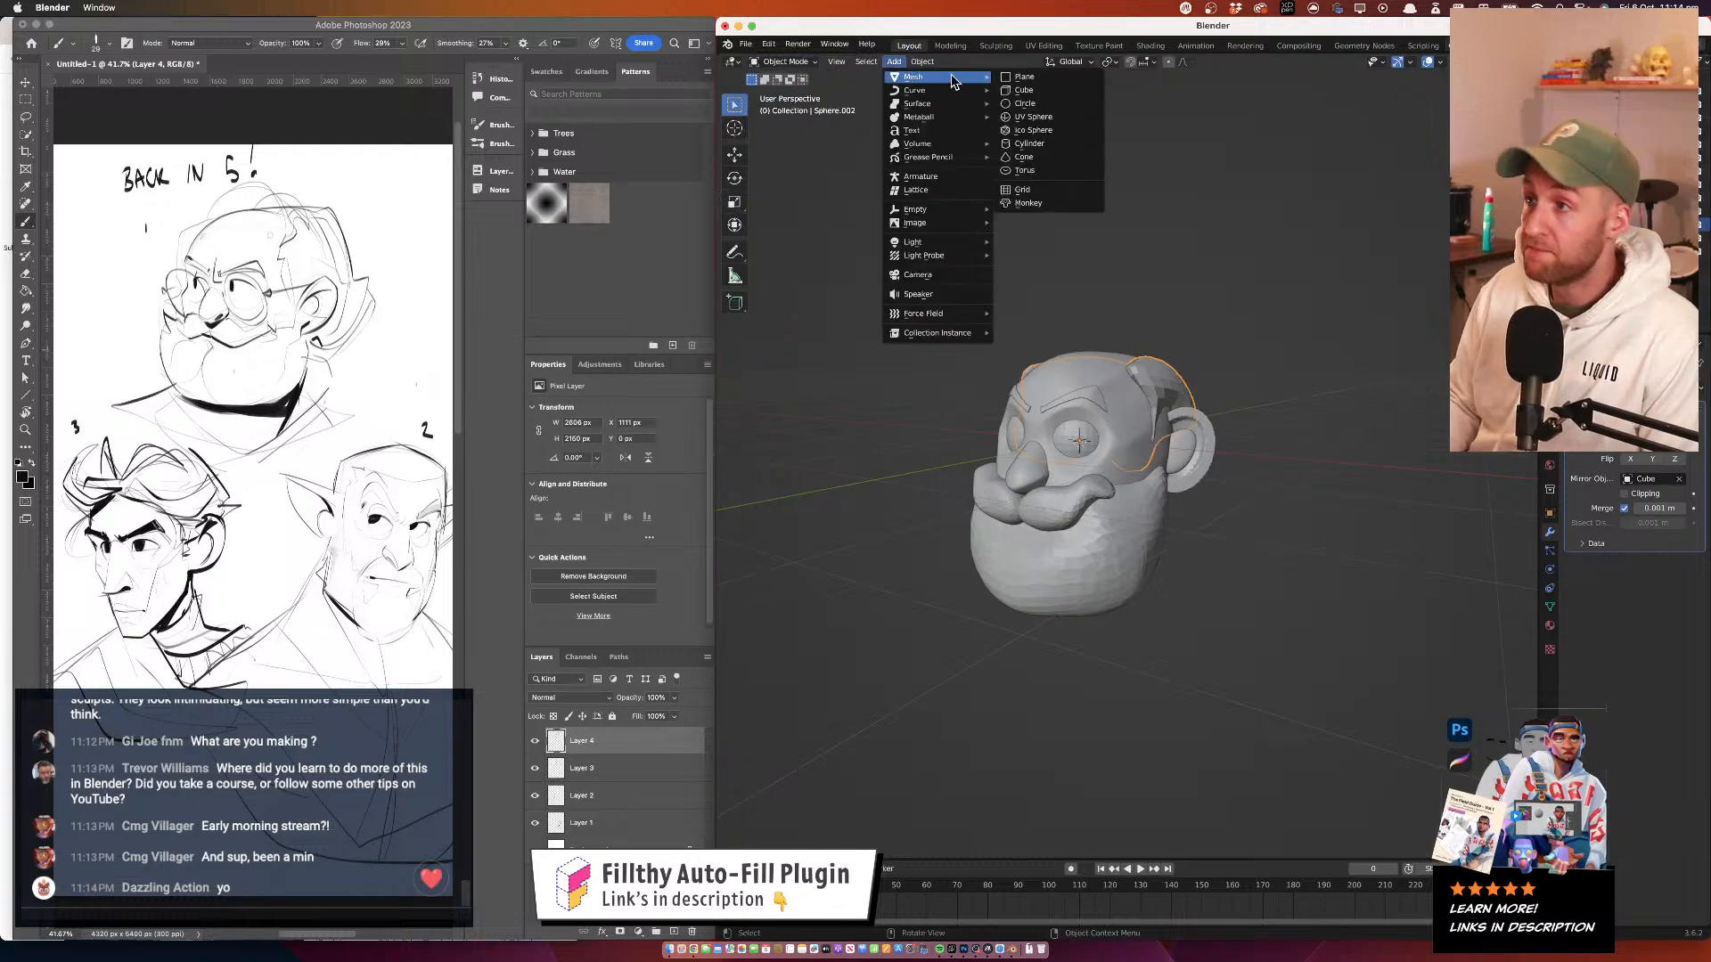
pyautogui.click(1036, 117)
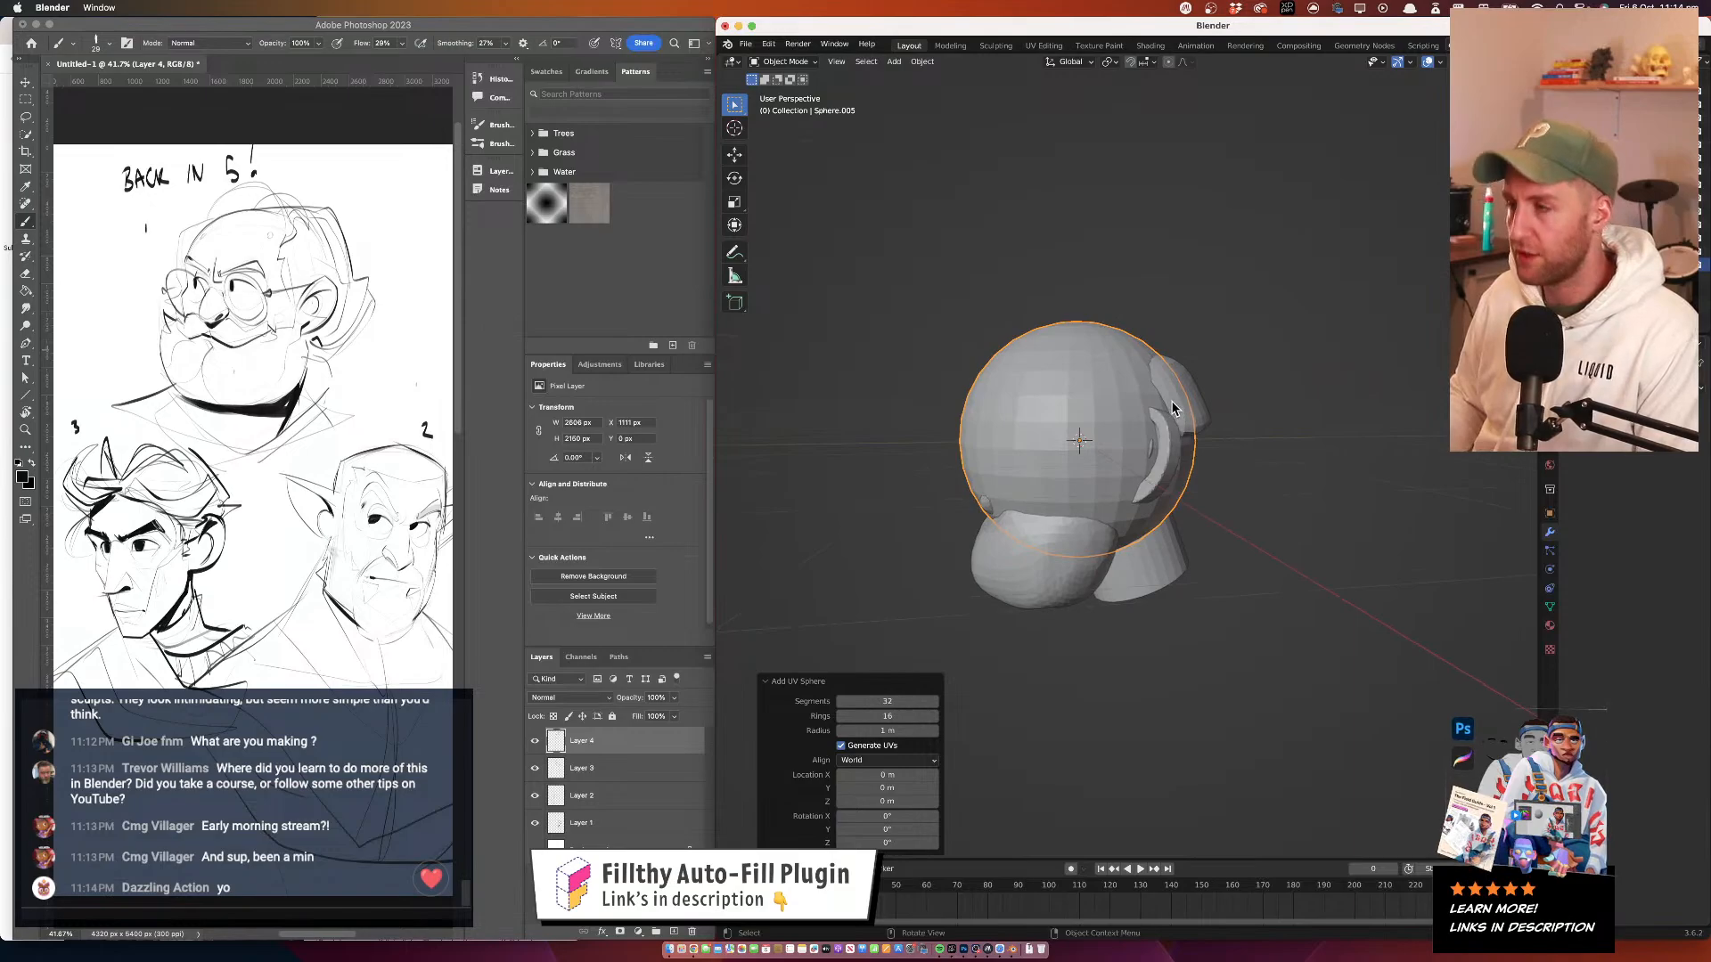
# In Sculpt Mode, push the front of the new sphere back behind the face with the Grab brush
pyautogui.click(783, 61)
pyautogui.click(807, 109)
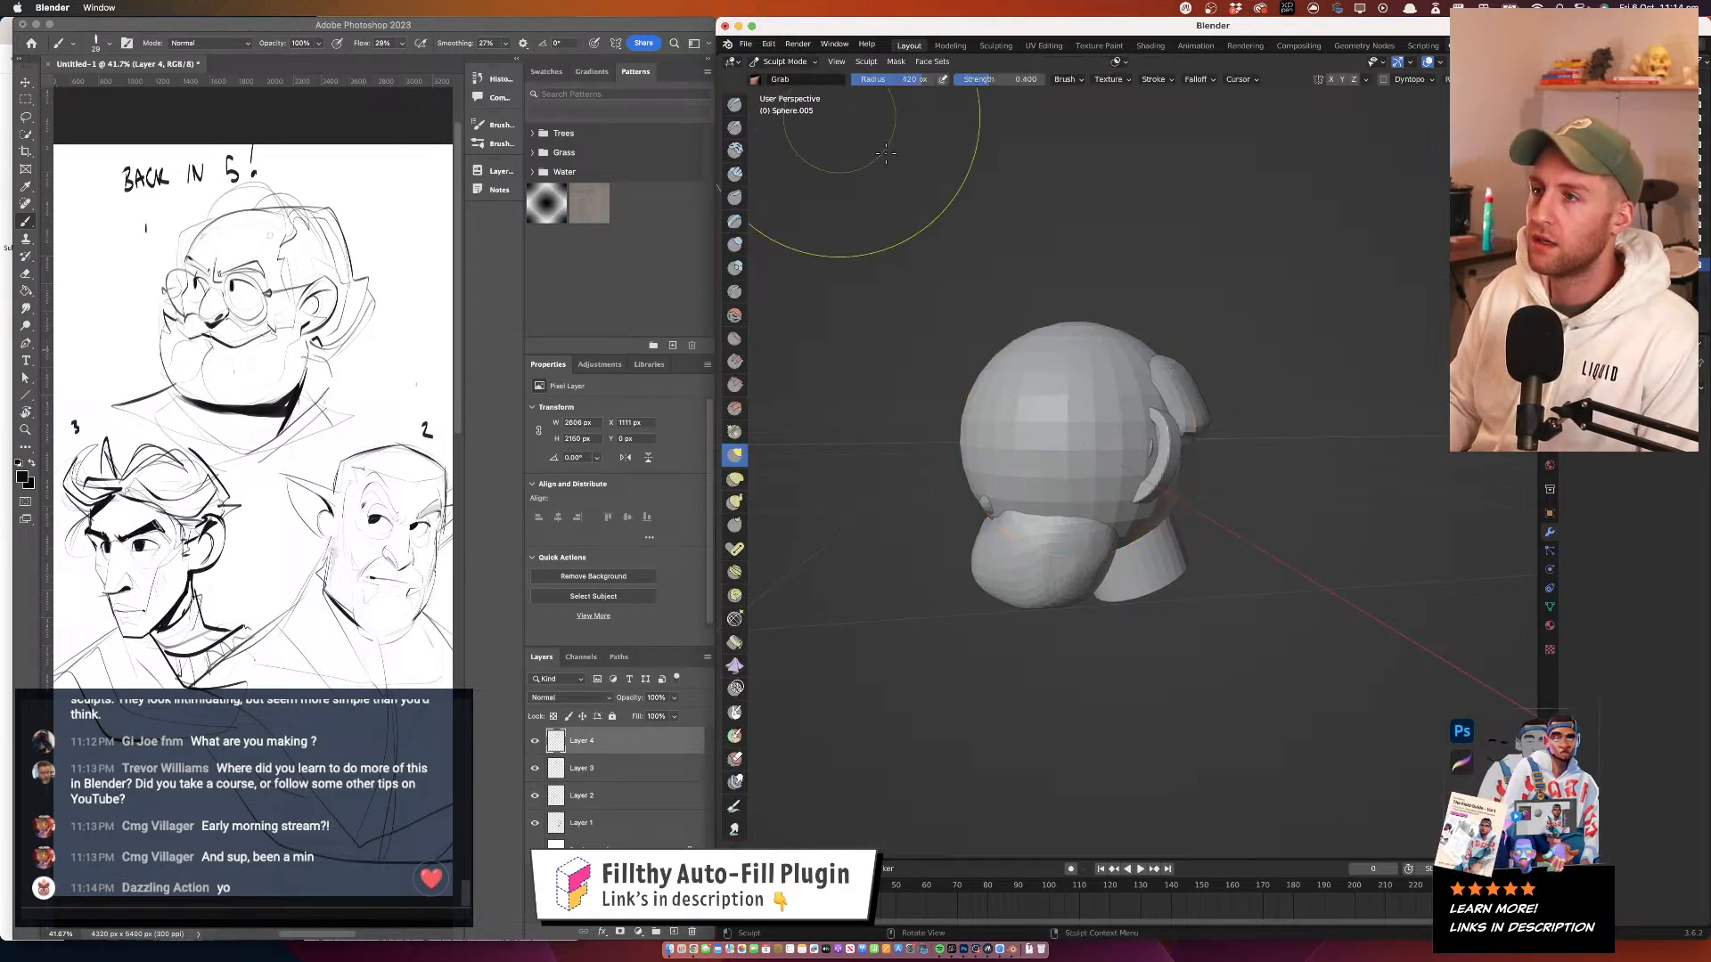
pyautogui.moveTo(1005, 433)
pyautogui.mouseDown()
pyautogui.moveTo(1049, 437)
pyautogui.moveTo(1053, 406)
pyautogui.moveTo(1075, 397)
pyautogui.moveTo(1110, 442)
pyautogui.mouseUp()
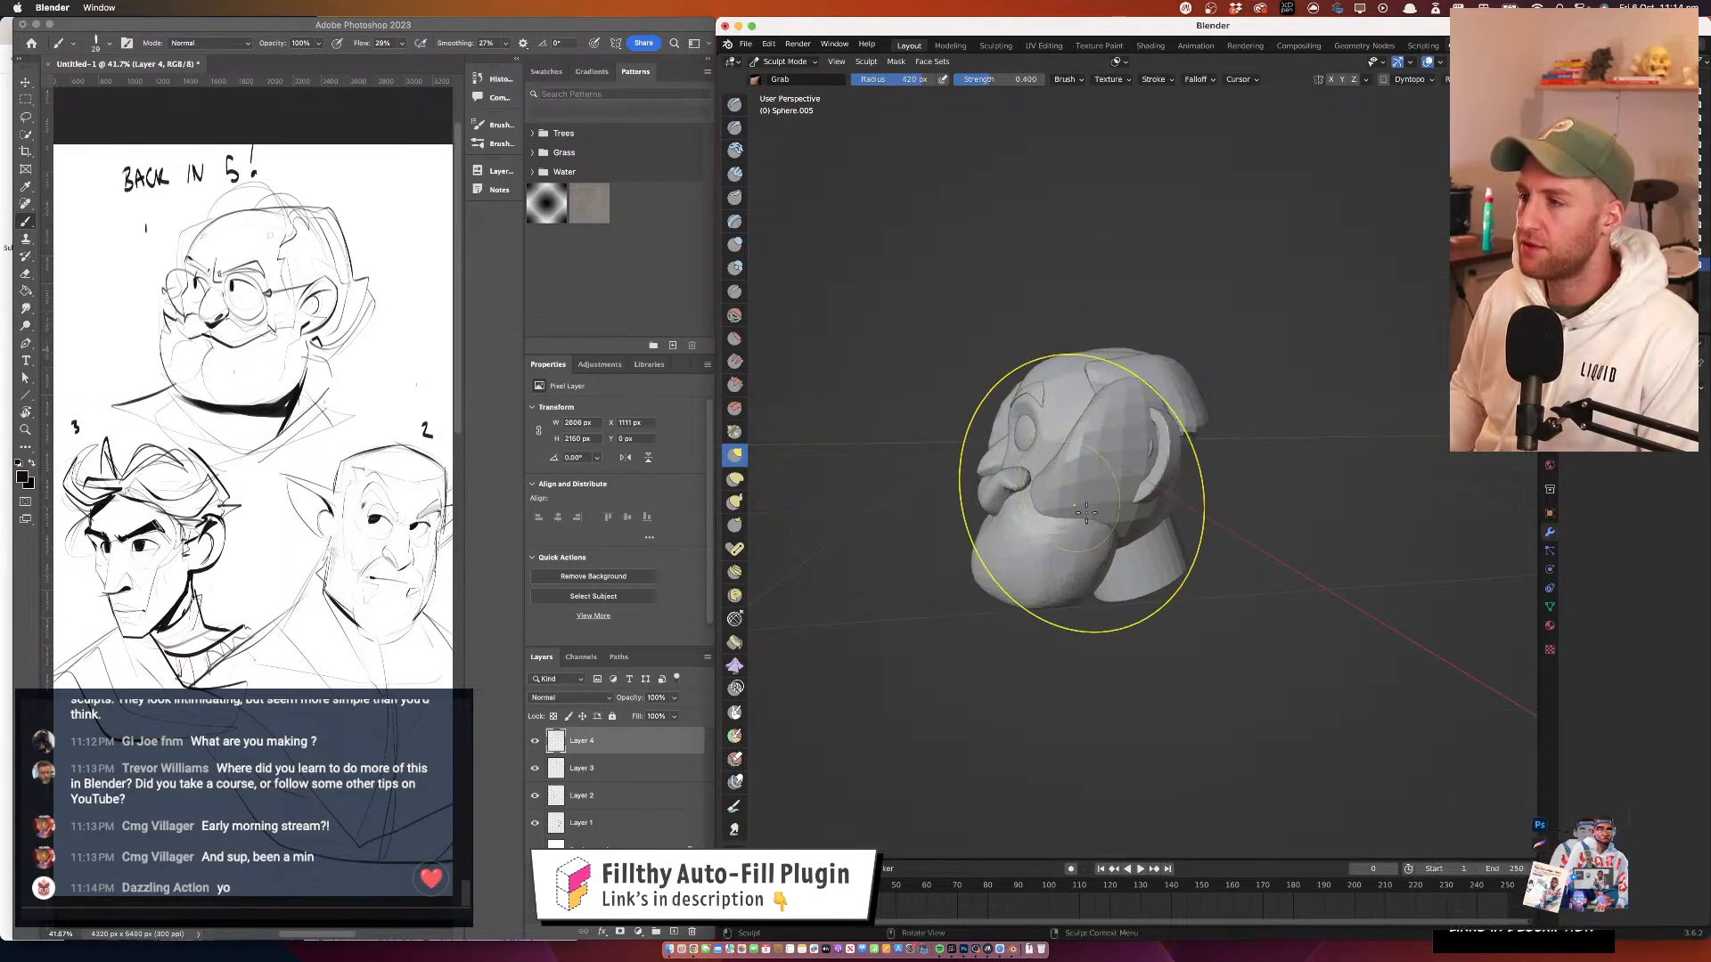
pyautogui.moveTo(1086, 513); pyautogui.dragTo(1145, 499)
pyautogui.moveTo(1062, 456); pyautogui.dragTo(1078, 464)
pyautogui.moveTo(966, 382); pyautogui.dragTo(1047, 397)
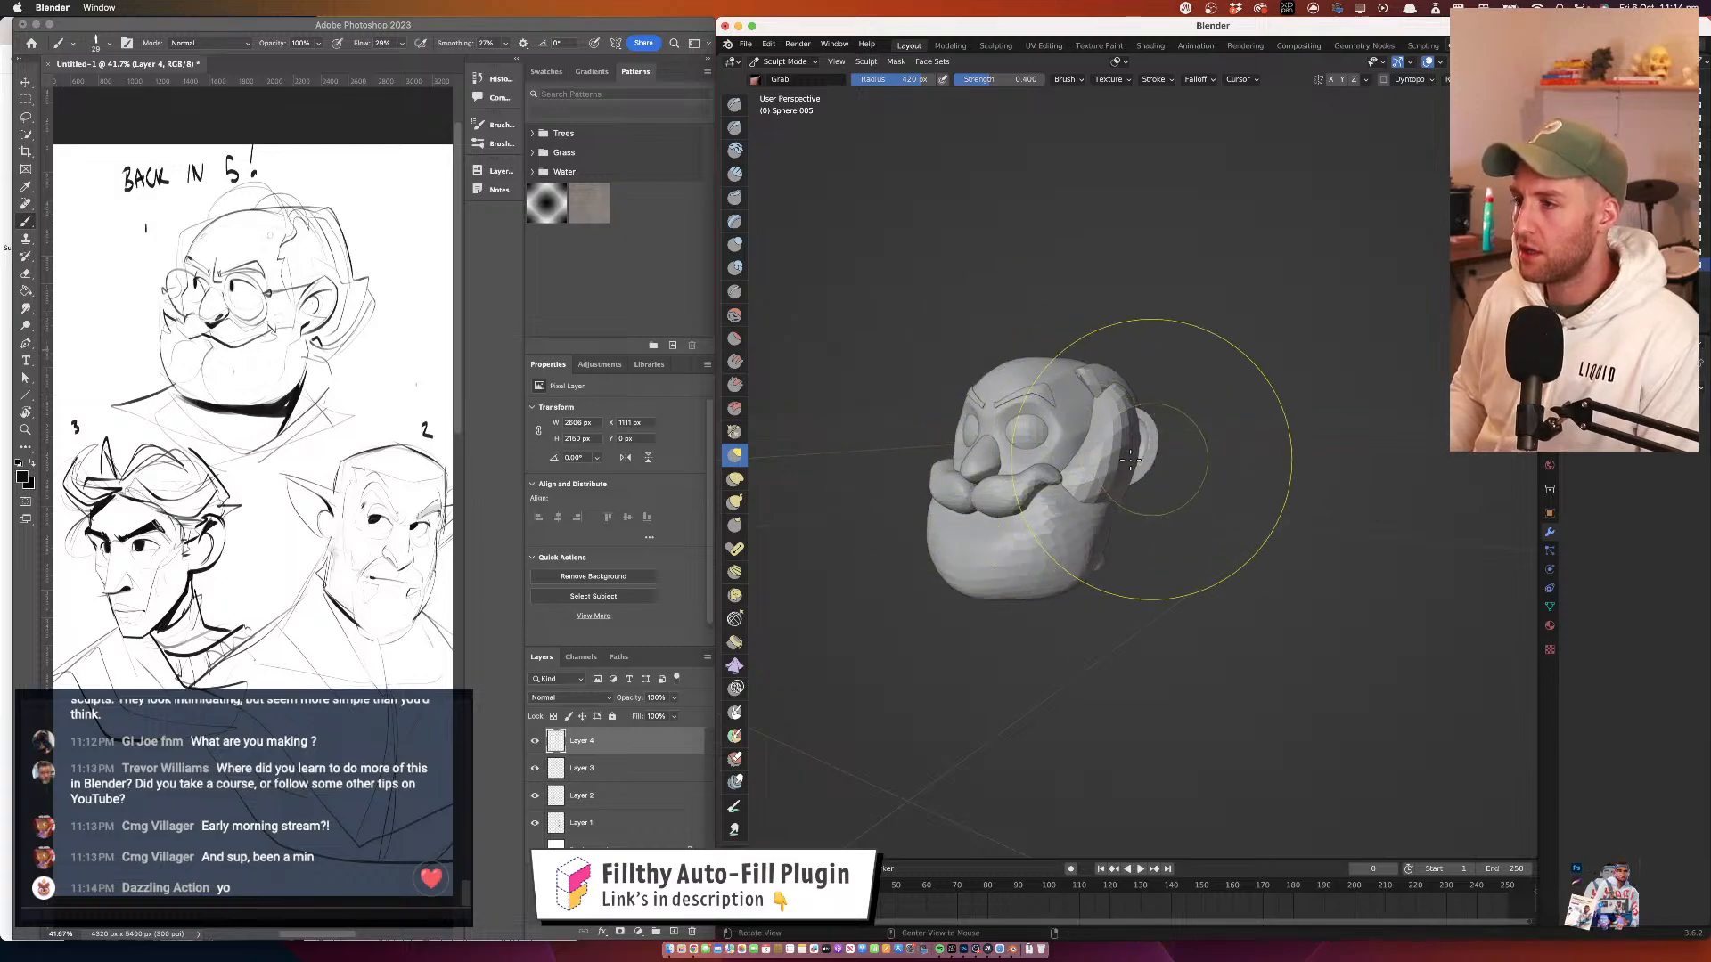
pyautogui.moveTo(1165, 454); pyautogui.dragTo(1112, 442)
# In Object Mode, move the reshaped sphere out of the head to a spot behind and below the ear
pyautogui.click(788, 62)
pyautogui.click(796, 91)
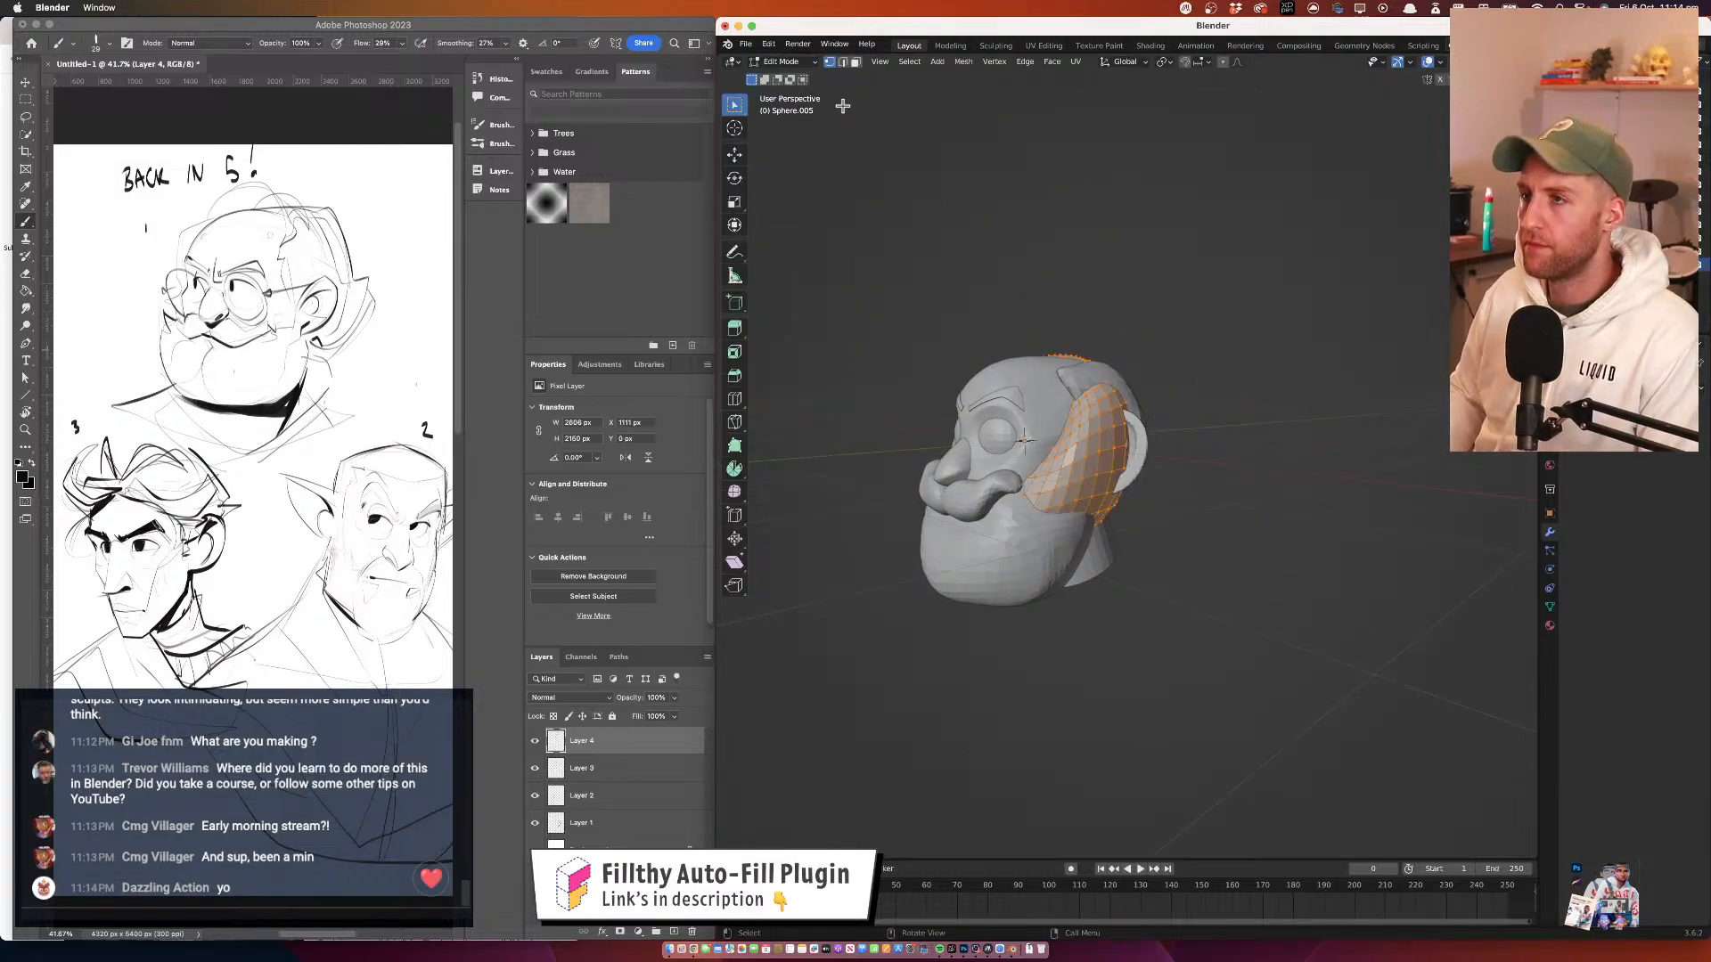
pyautogui.click(782, 62)
pyautogui.click(793, 77)
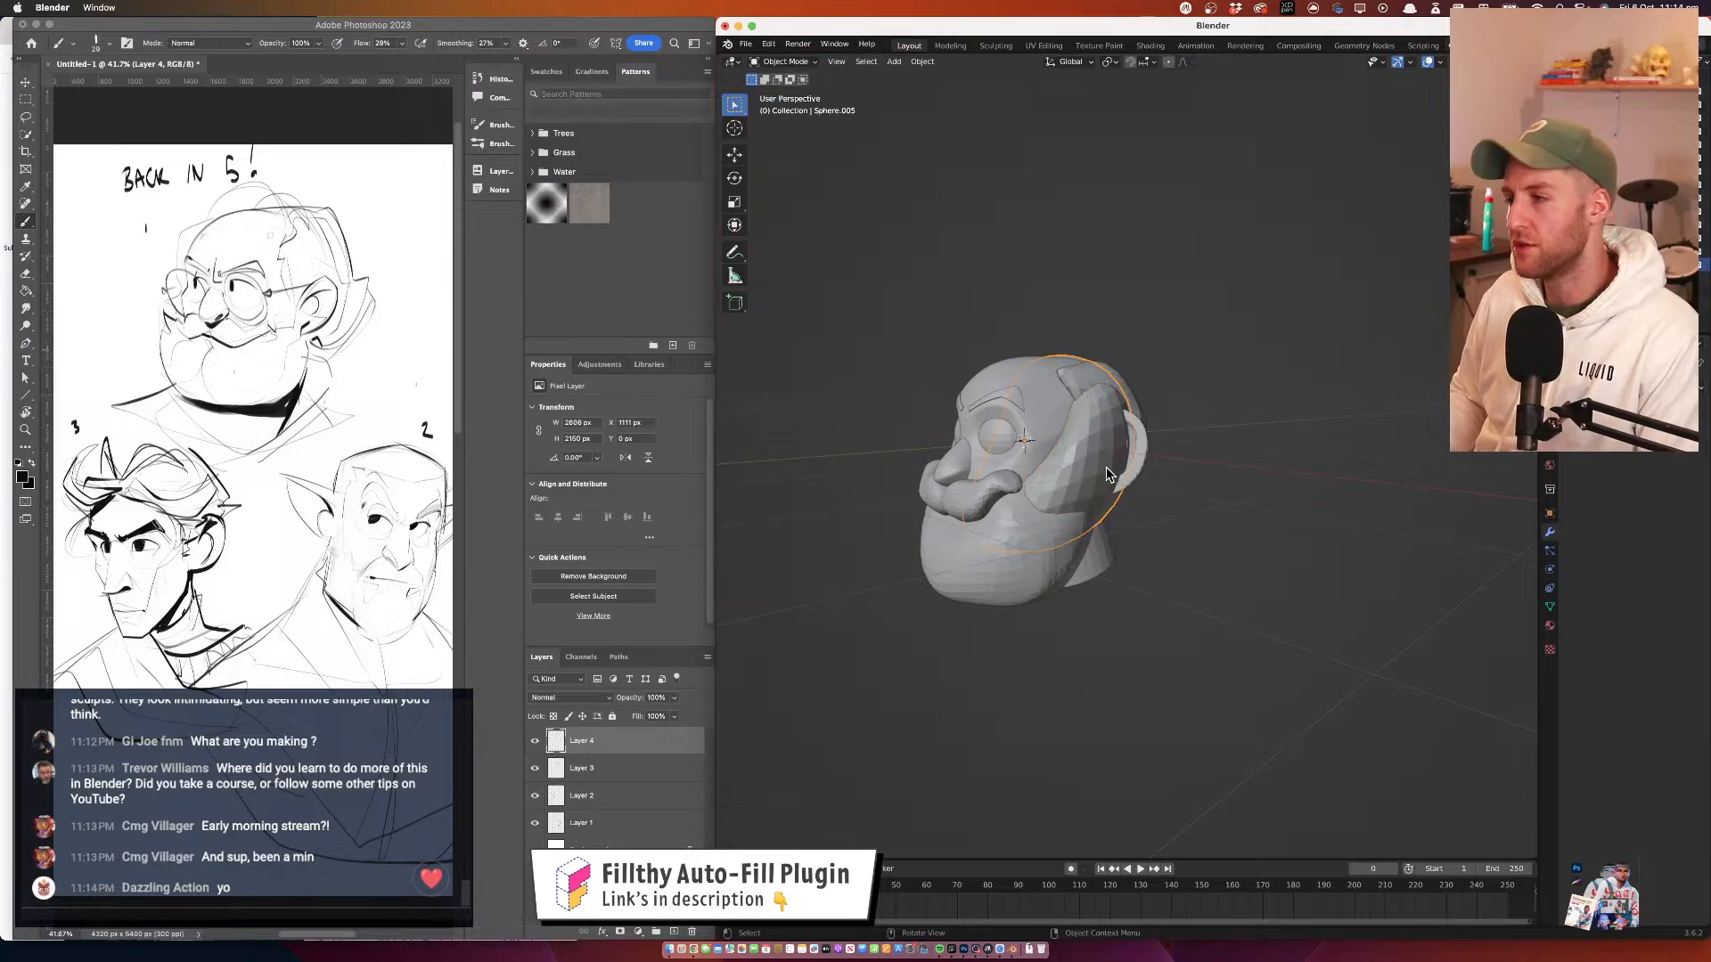
pyautogui.press('g')
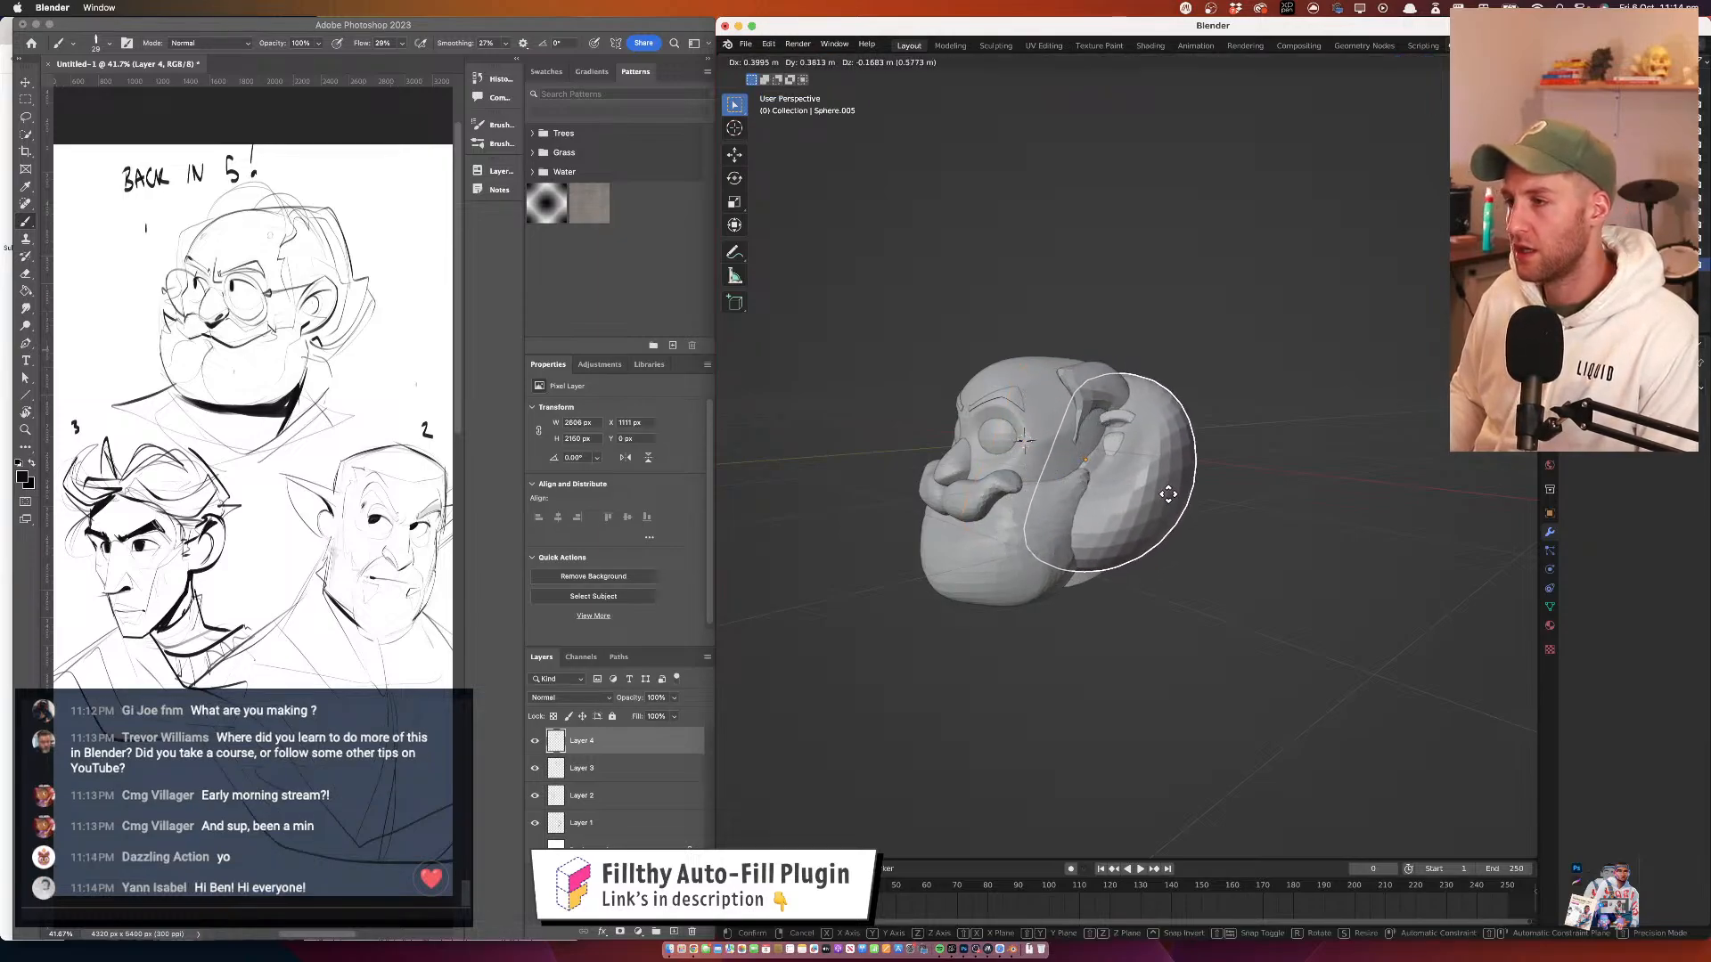
pyautogui.click(1163, 493)
pyautogui.moveTo(1312, 478); pyautogui.dragTo(1203, 468)
pyautogui.press('g')
pyautogui.click(1171, 486)
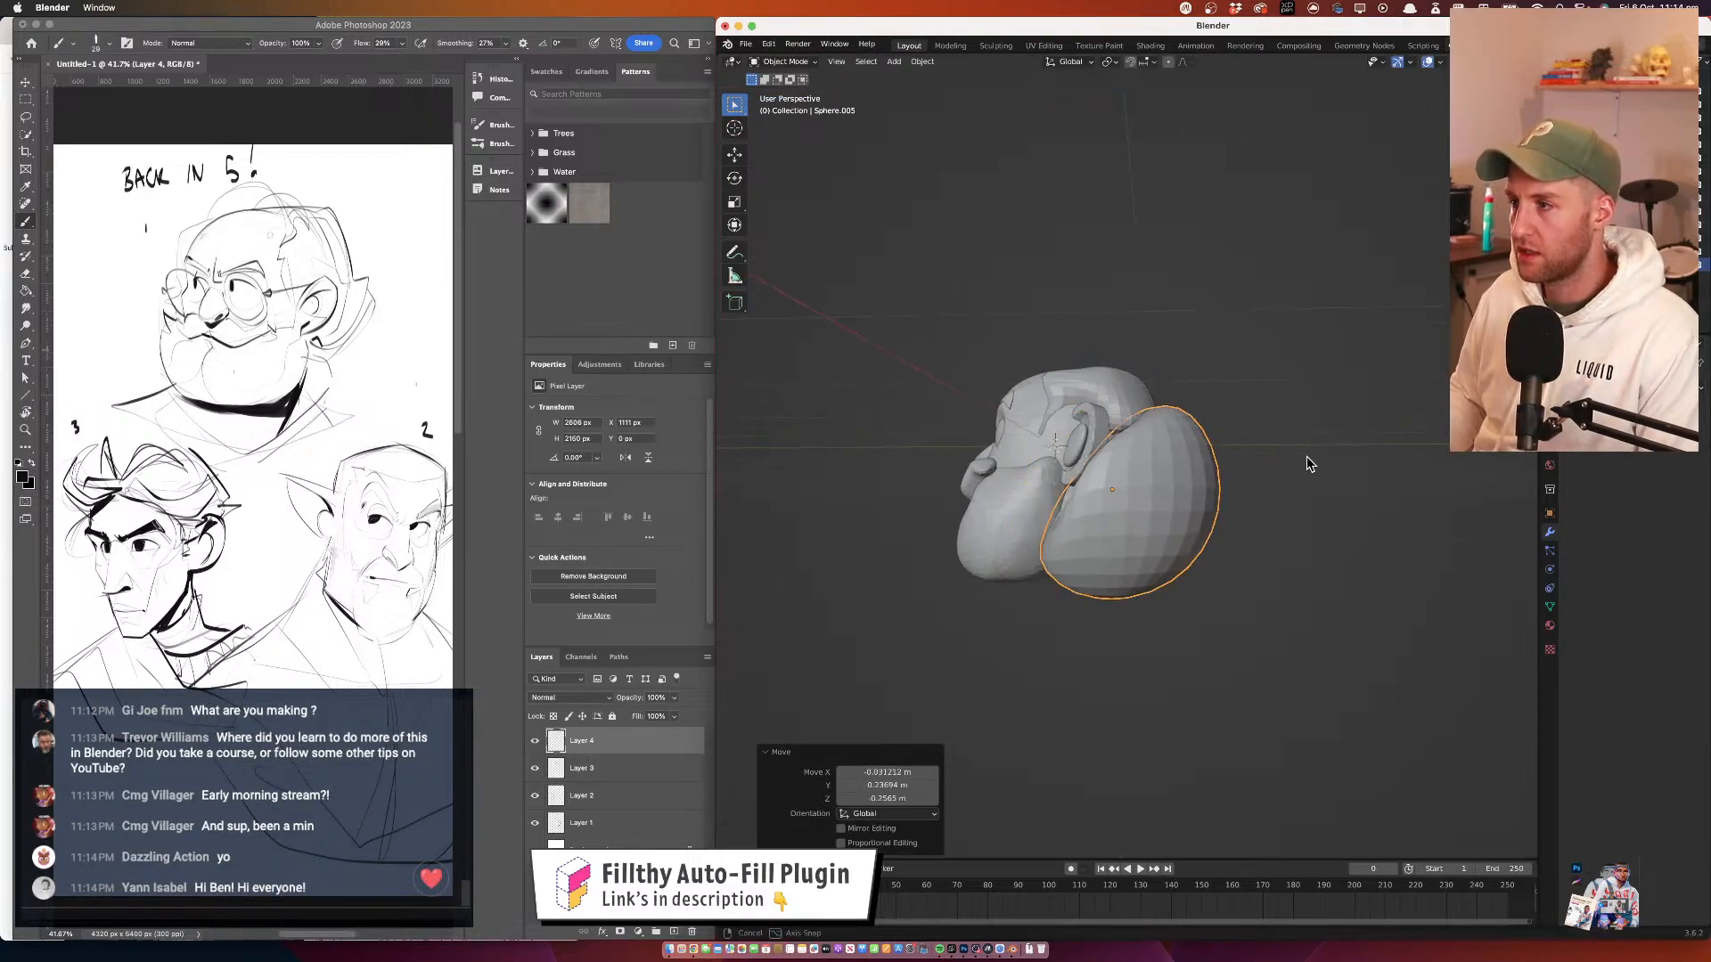
# Scale the sphere down and position it against one side of the lower back of the head, beneath the hair
pyautogui.moveTo(1307, 456); pyautogui.dragTo(1105, 291)
pyautogui.press('g')
pyautogui.click(1170, 444)
pyautogui.press('s')
pyautogui.click(1194, 489)
pyautogui.press('g')
pyautogui.click(1180, 494)
pyautogui.press('g')
pyautogui.click(1178, 489)
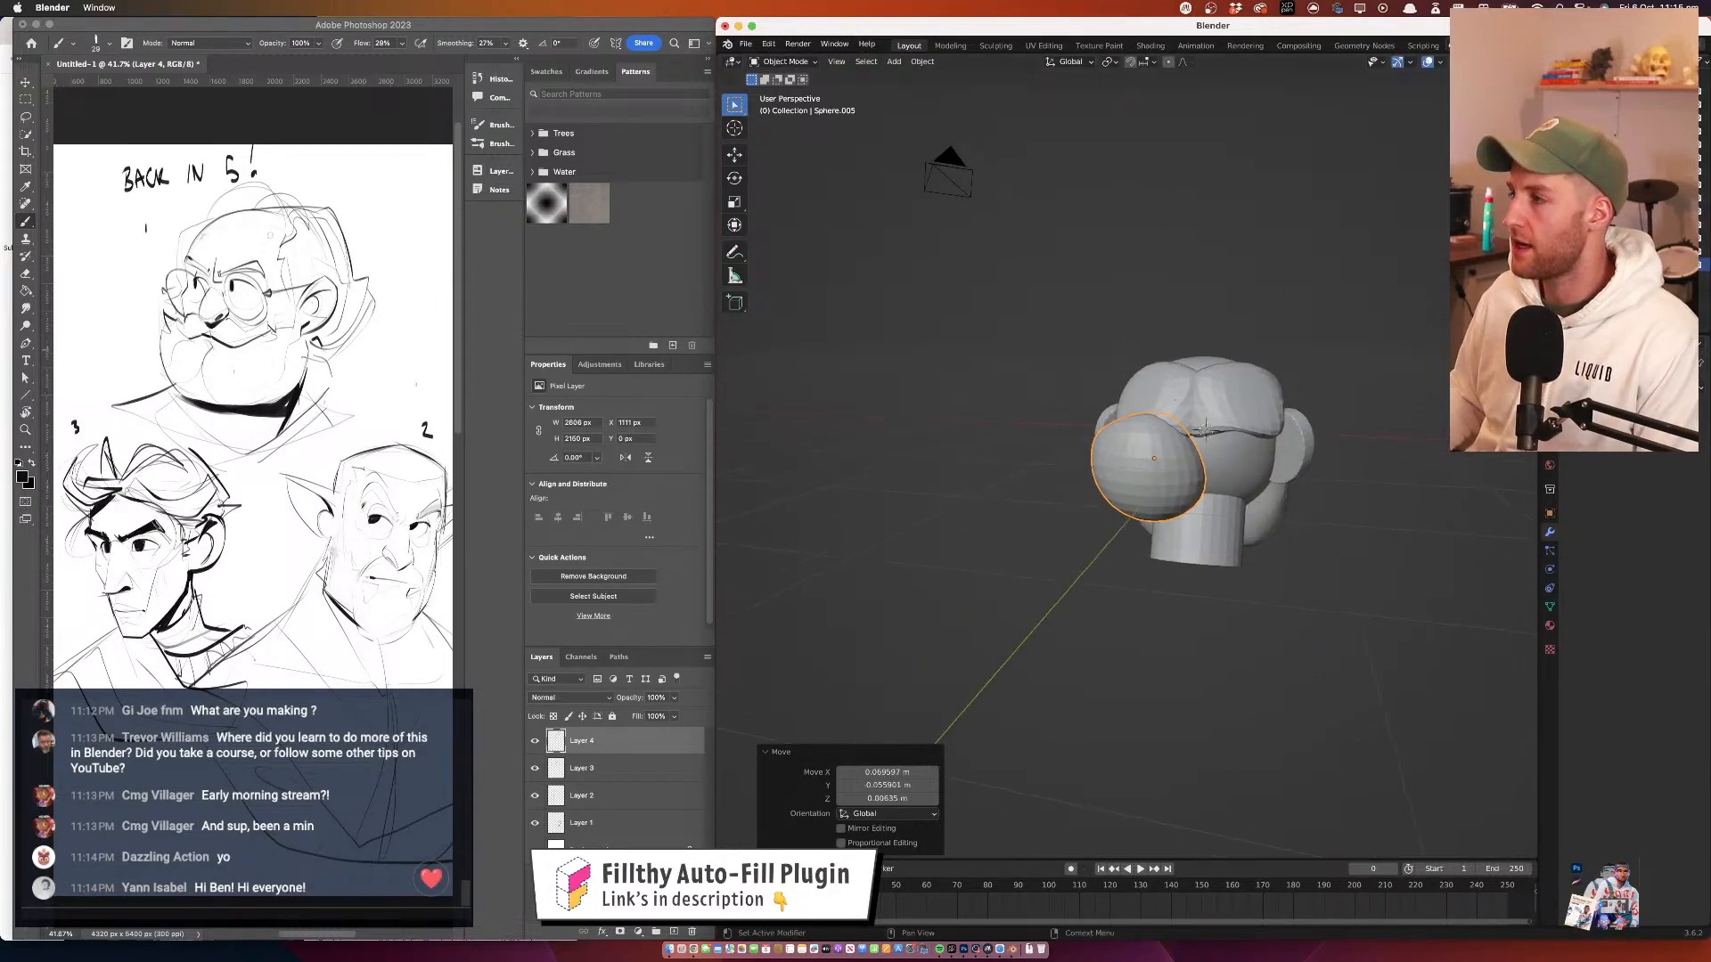
# Give the sphere a Mirror modifier with Cube as the mirror object
pyautogui.click(1611, 388)
pyautogui.click(1456, 559)
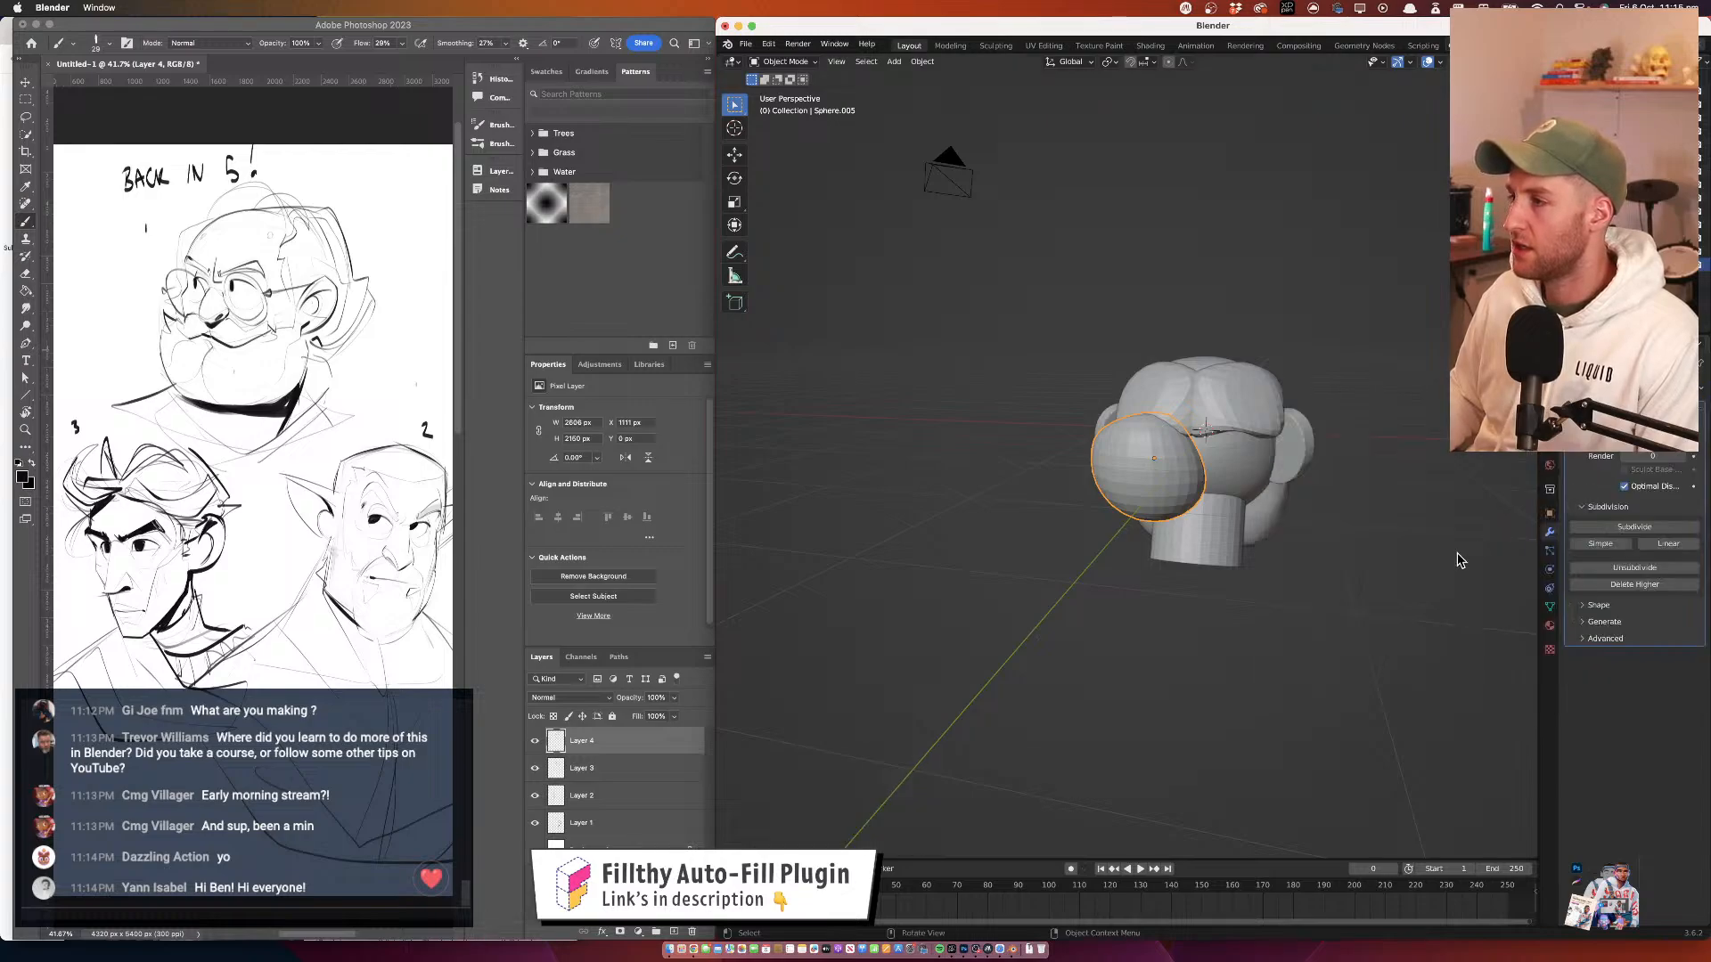
pyautogui.click(1611, 388)
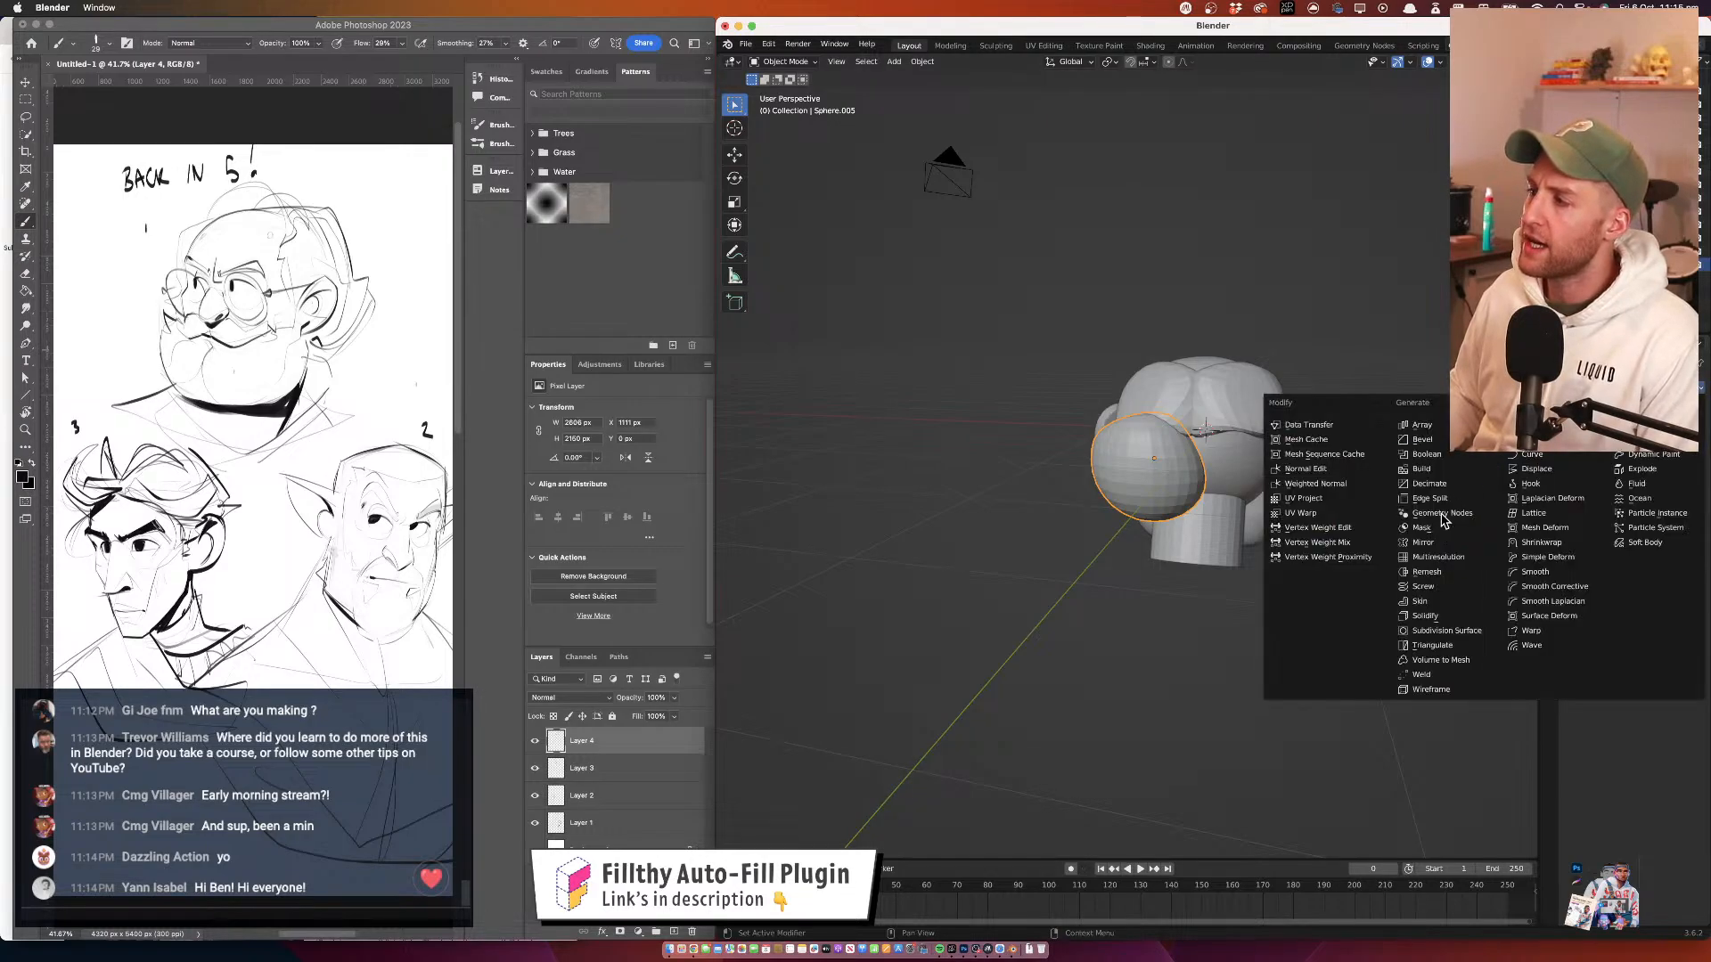
pyautogui.click(1444, 545)
pyautogui.hscroll(3, 1207, 334)
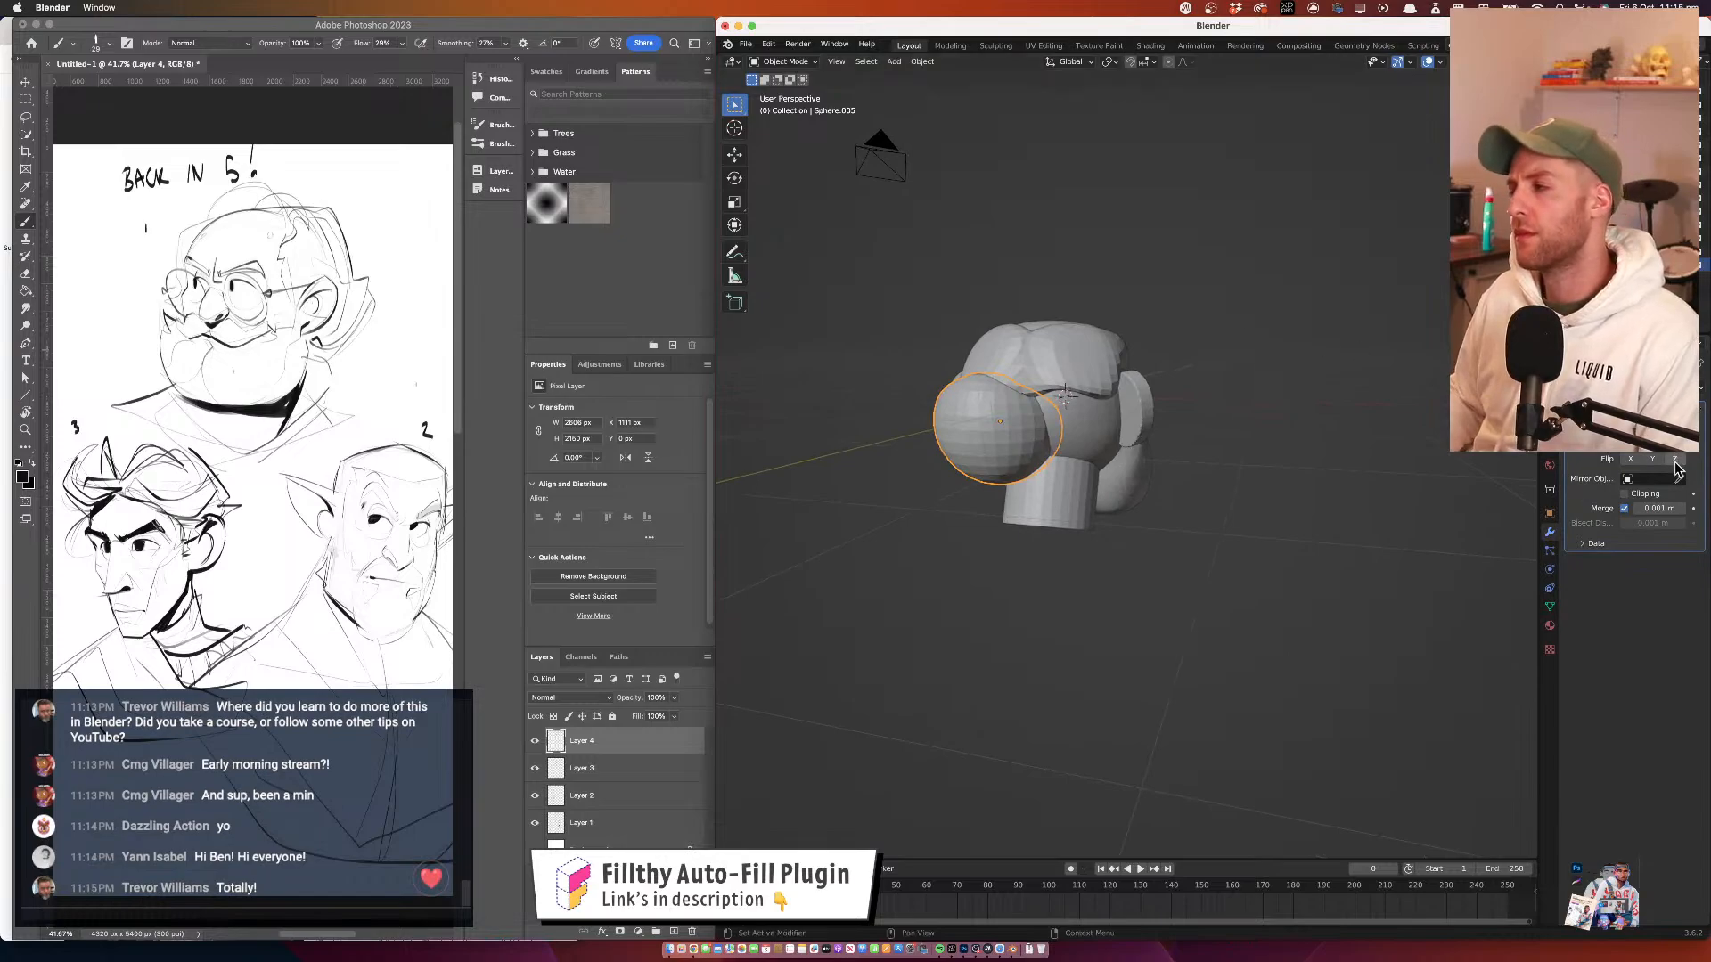
pyautogui.click(1094, 424)
pyautogui.hscroll(5, 1051, 446)
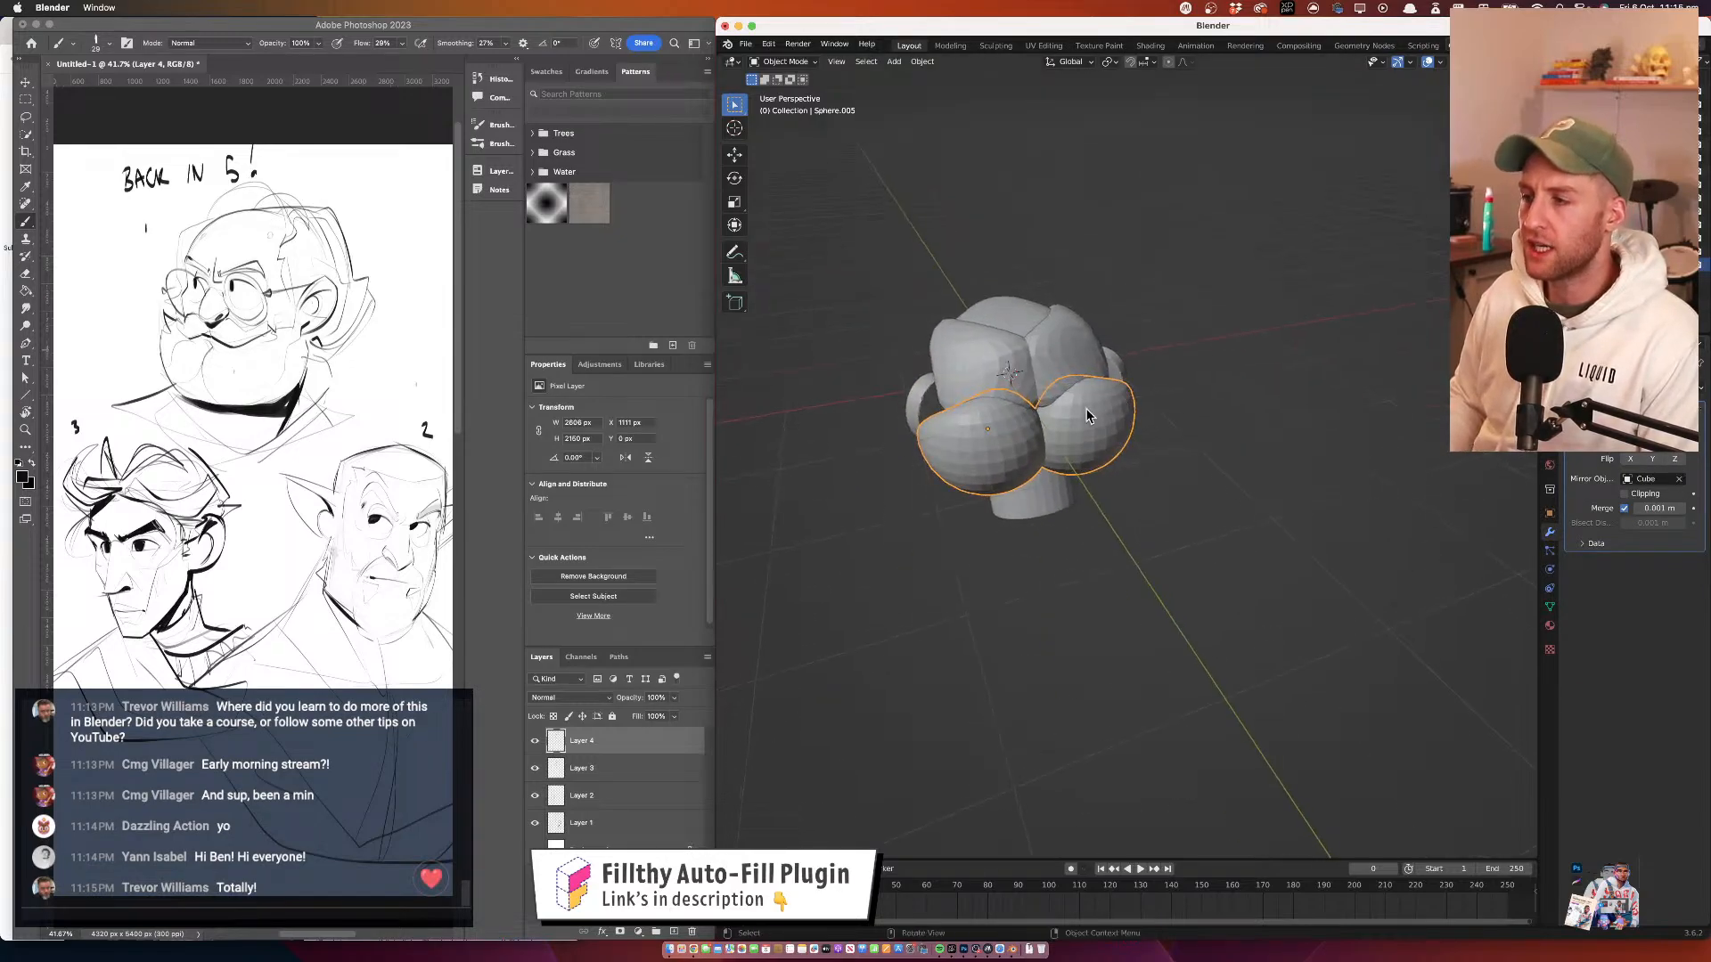
# Rotate the mirrored sphere about the Z axis in Object Mode to angle it against the back of the head
pyautogui.click(784, 63)
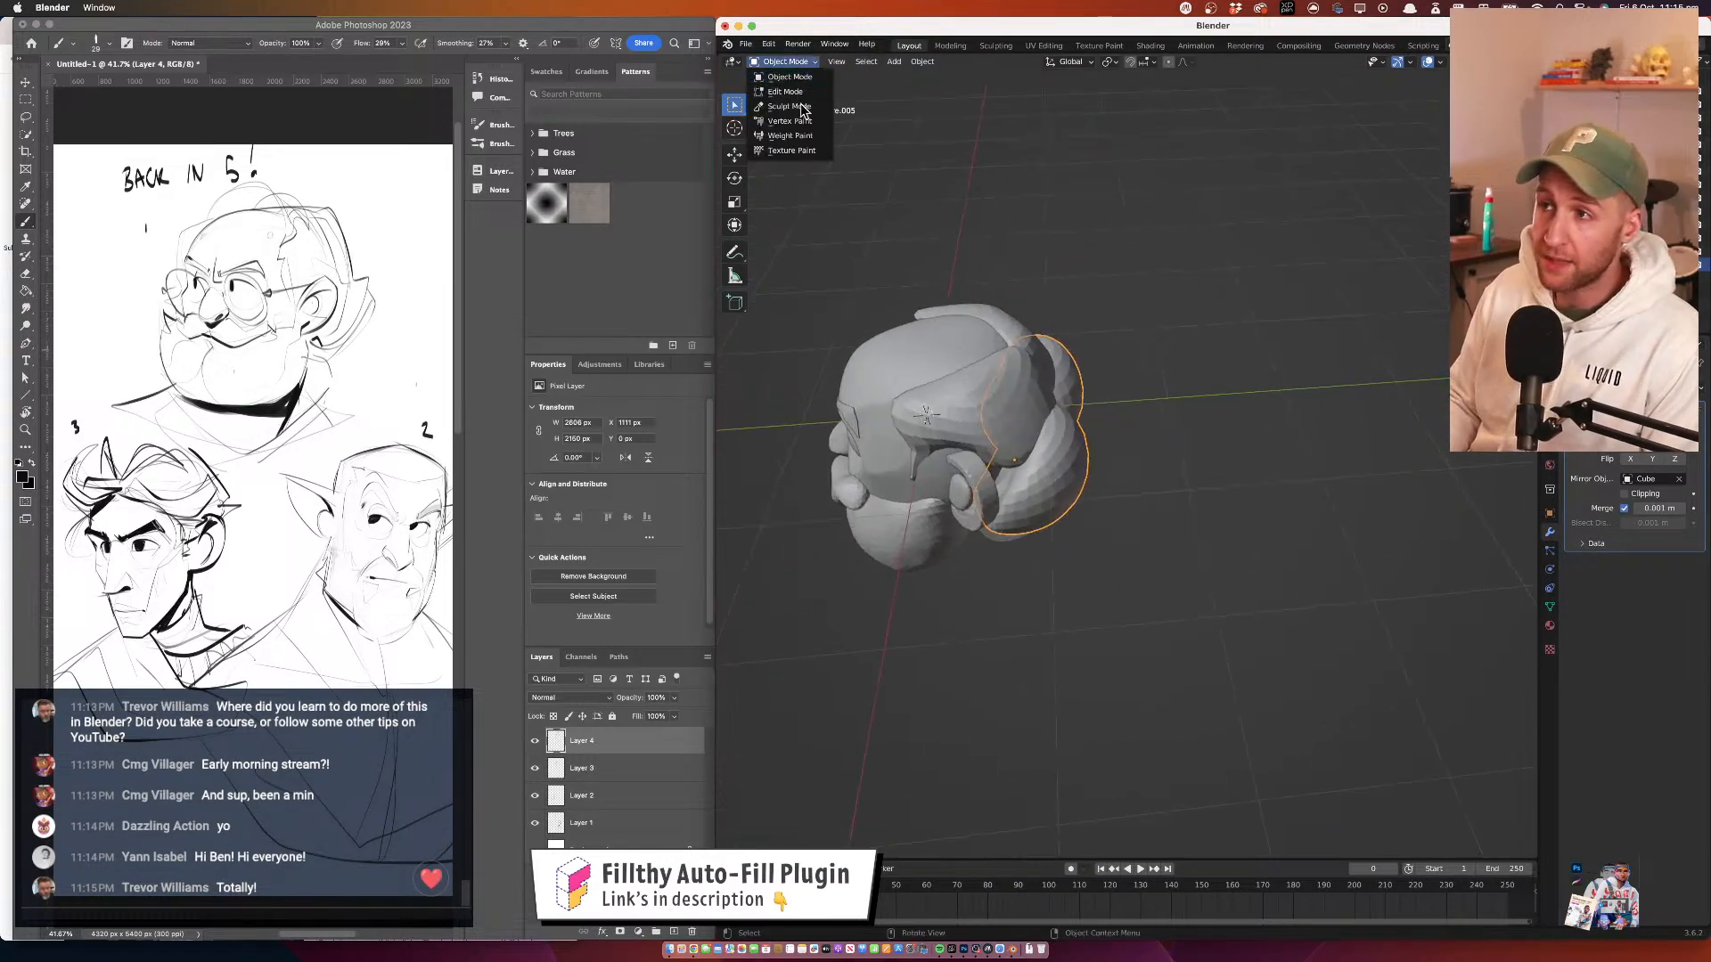
pyautogui.click(798, 111)
pyautogui.click(788, 64)
pyautogui.click(791, 81)
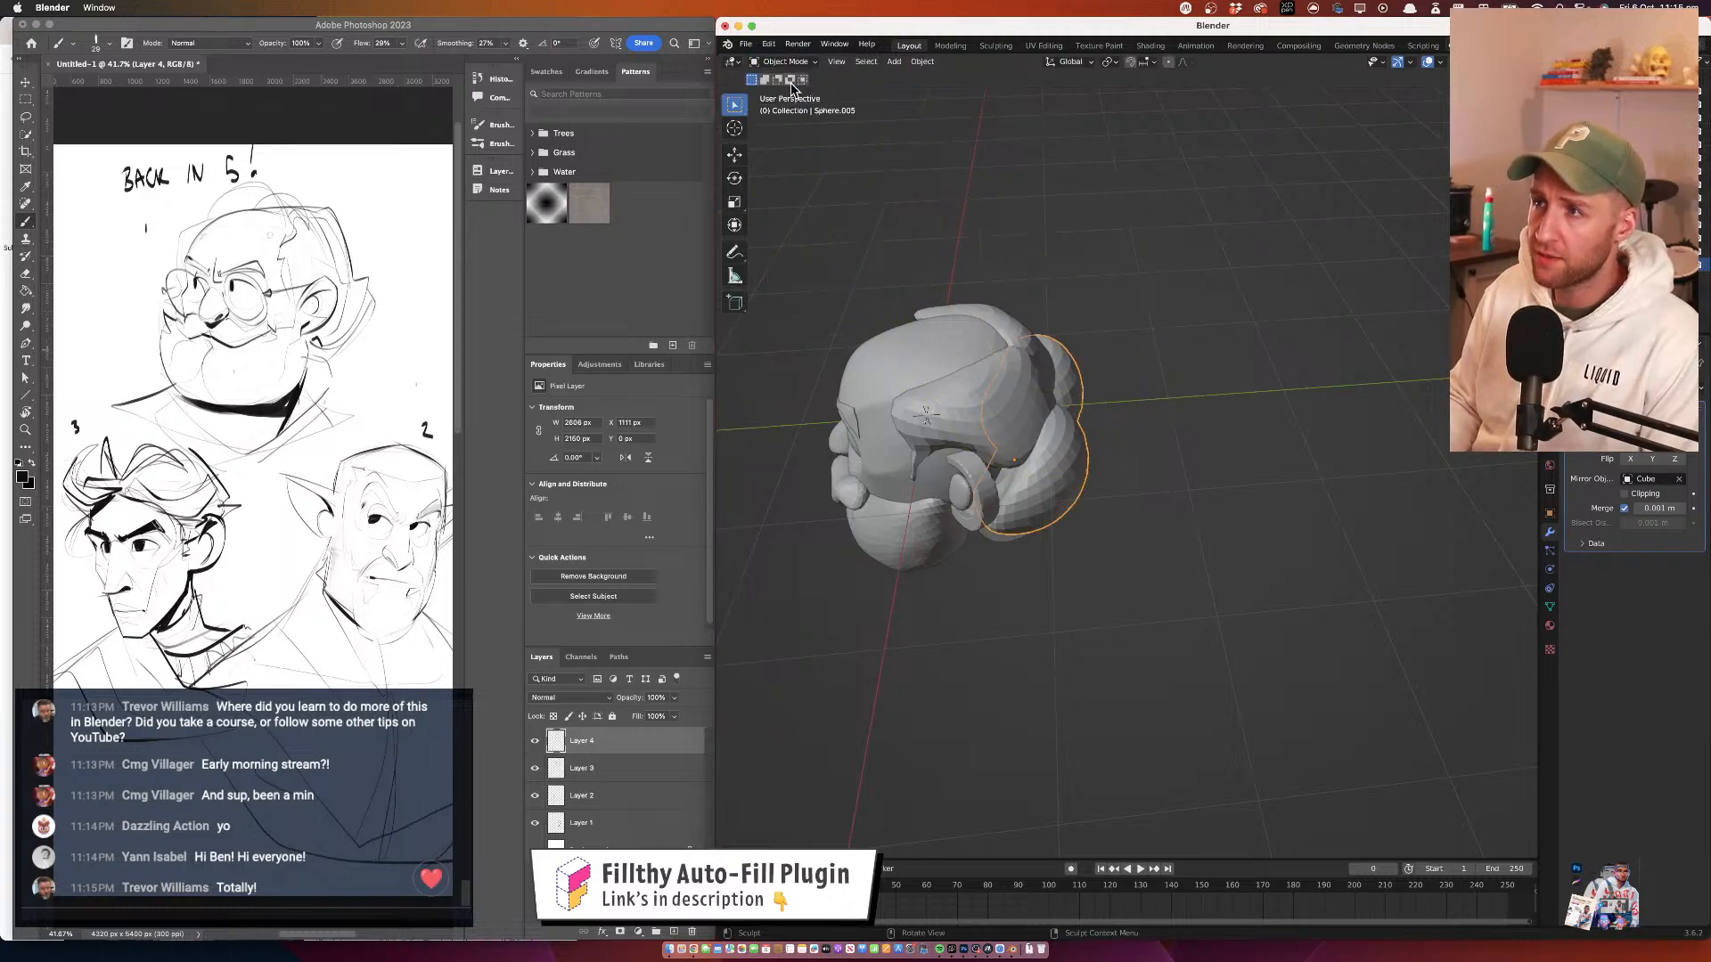
pyautogui.press('r')
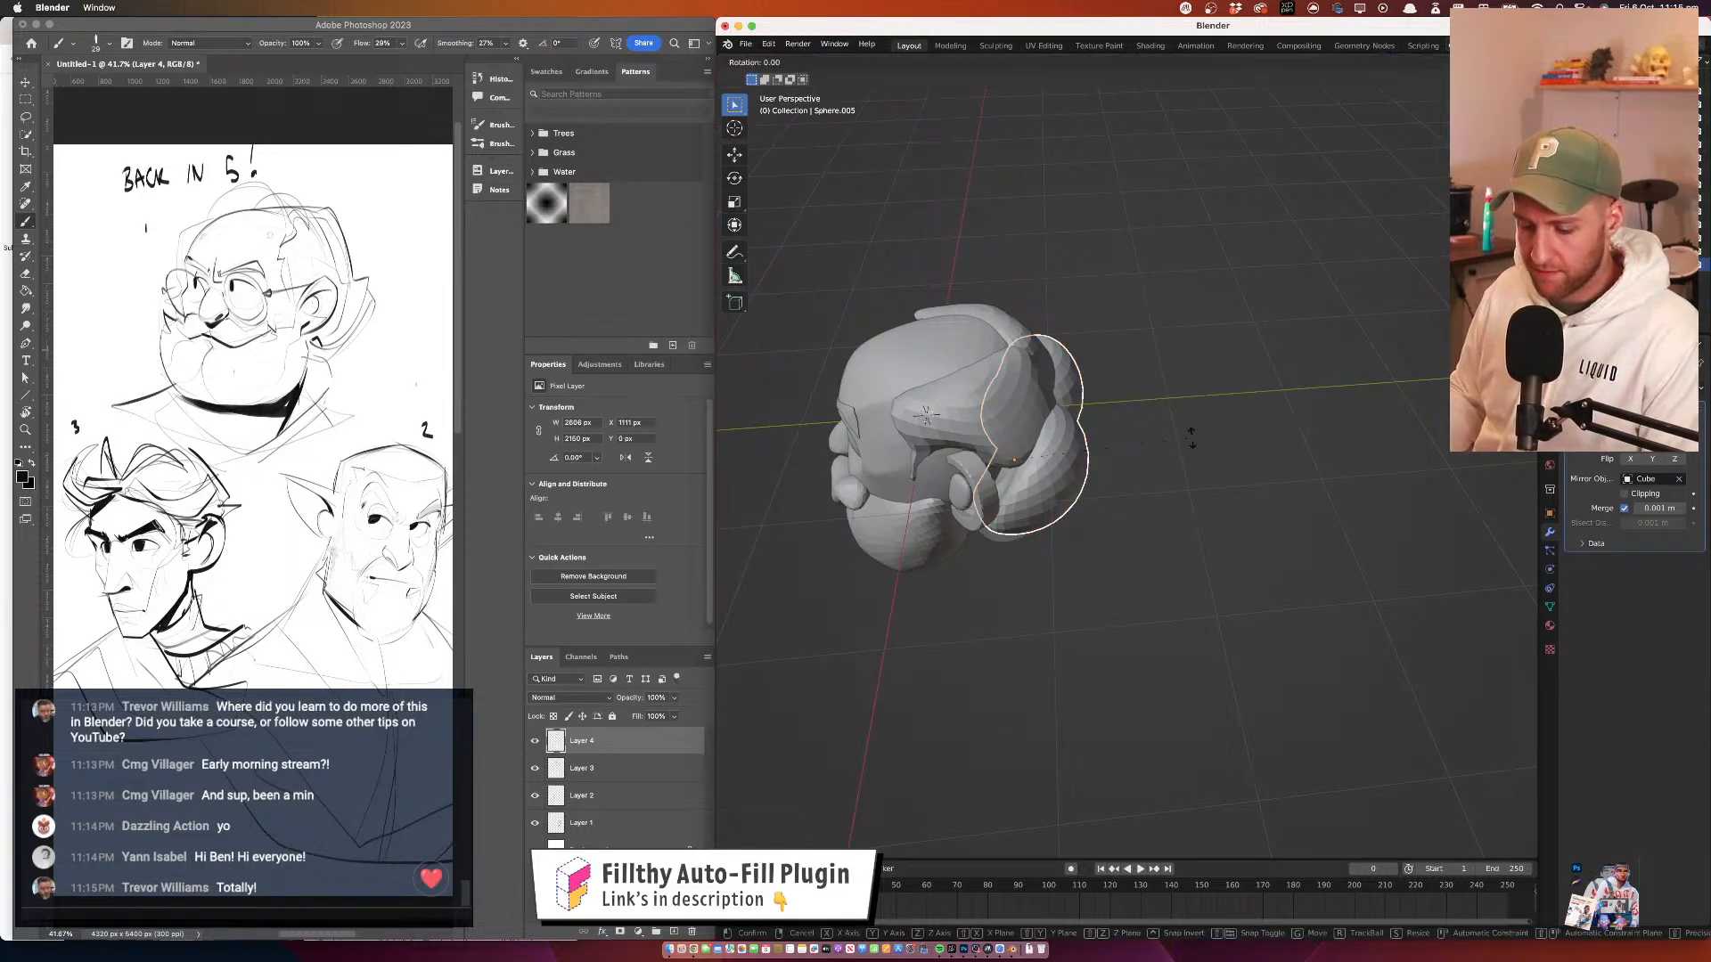
pyautogui.press('z')
pyautogui.click(1180, 506)
pyautogui.click(1121, 433)
pyautogui.moveTo(1119, 431); pyautogui.dragTo(1146, 405)
# Select the upper hair piece, enter Sculpt Mode and pull its side near the temple upward with the Grab brush
pyautogui.click(901, 372)
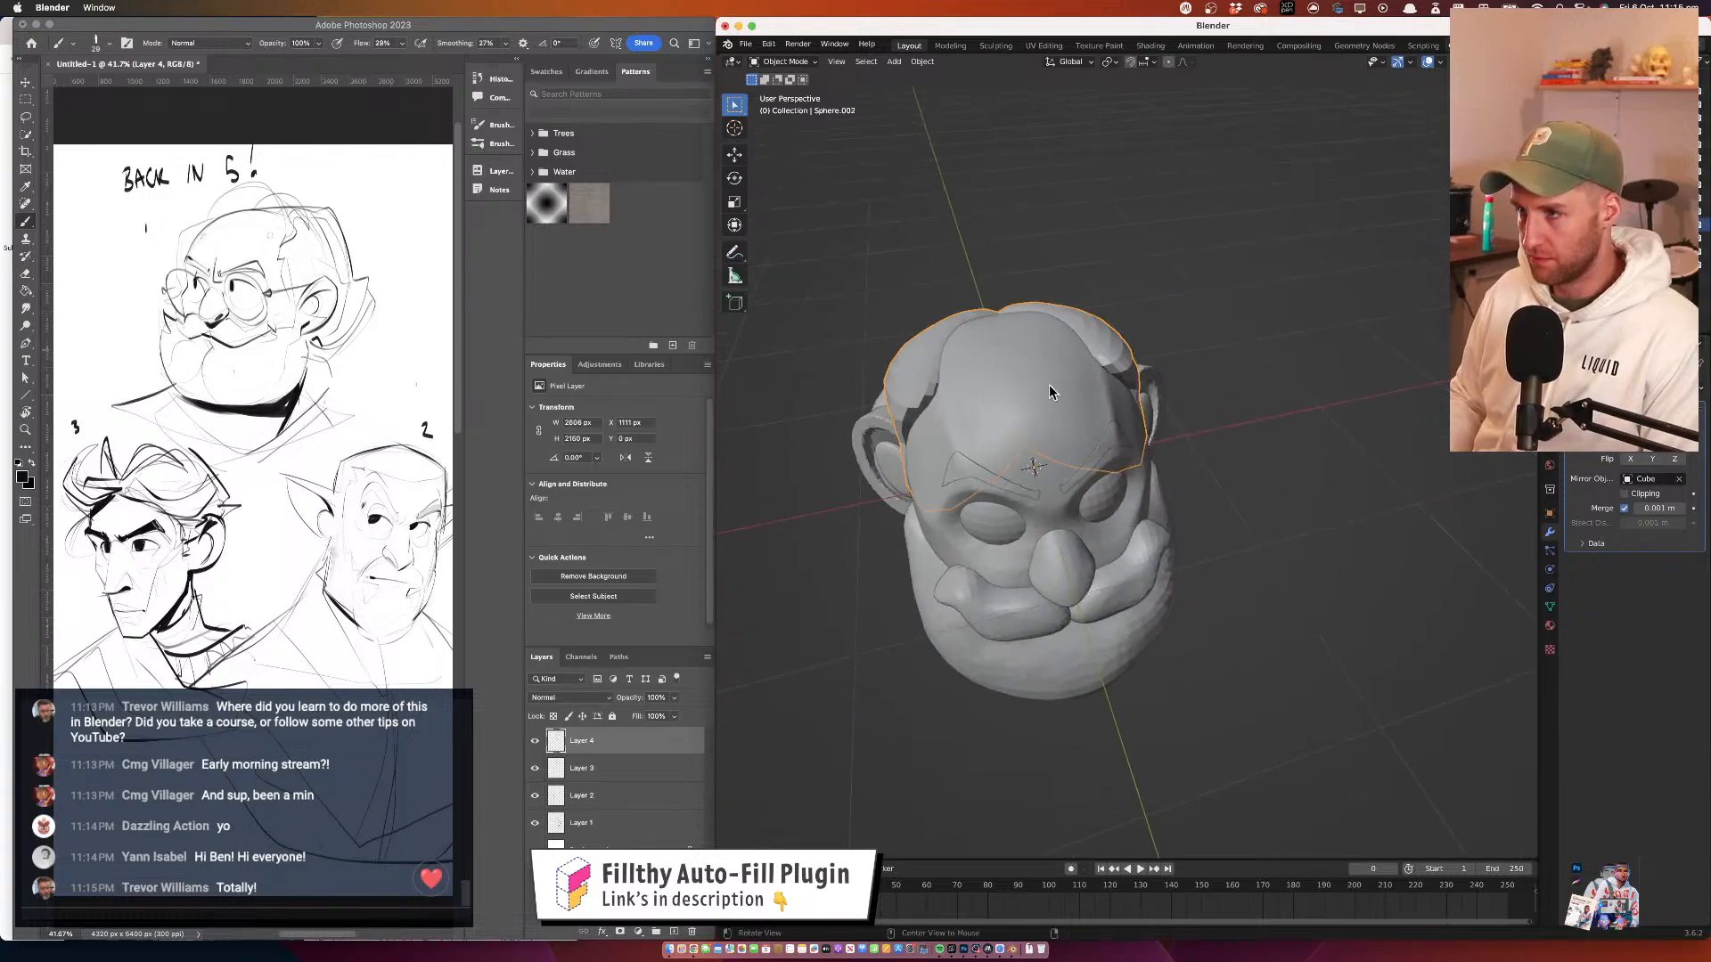
pyautogui.moveTo(1049, 383)
pyautogui.mouseDown()
pyautogui.moveTo(1097, 381)
pyautogui.moveTo(1050, 317)
pyautogui.moveTo(1055, 332)
pyautogui.mouseUp()
pyautogui.click(782, 61)
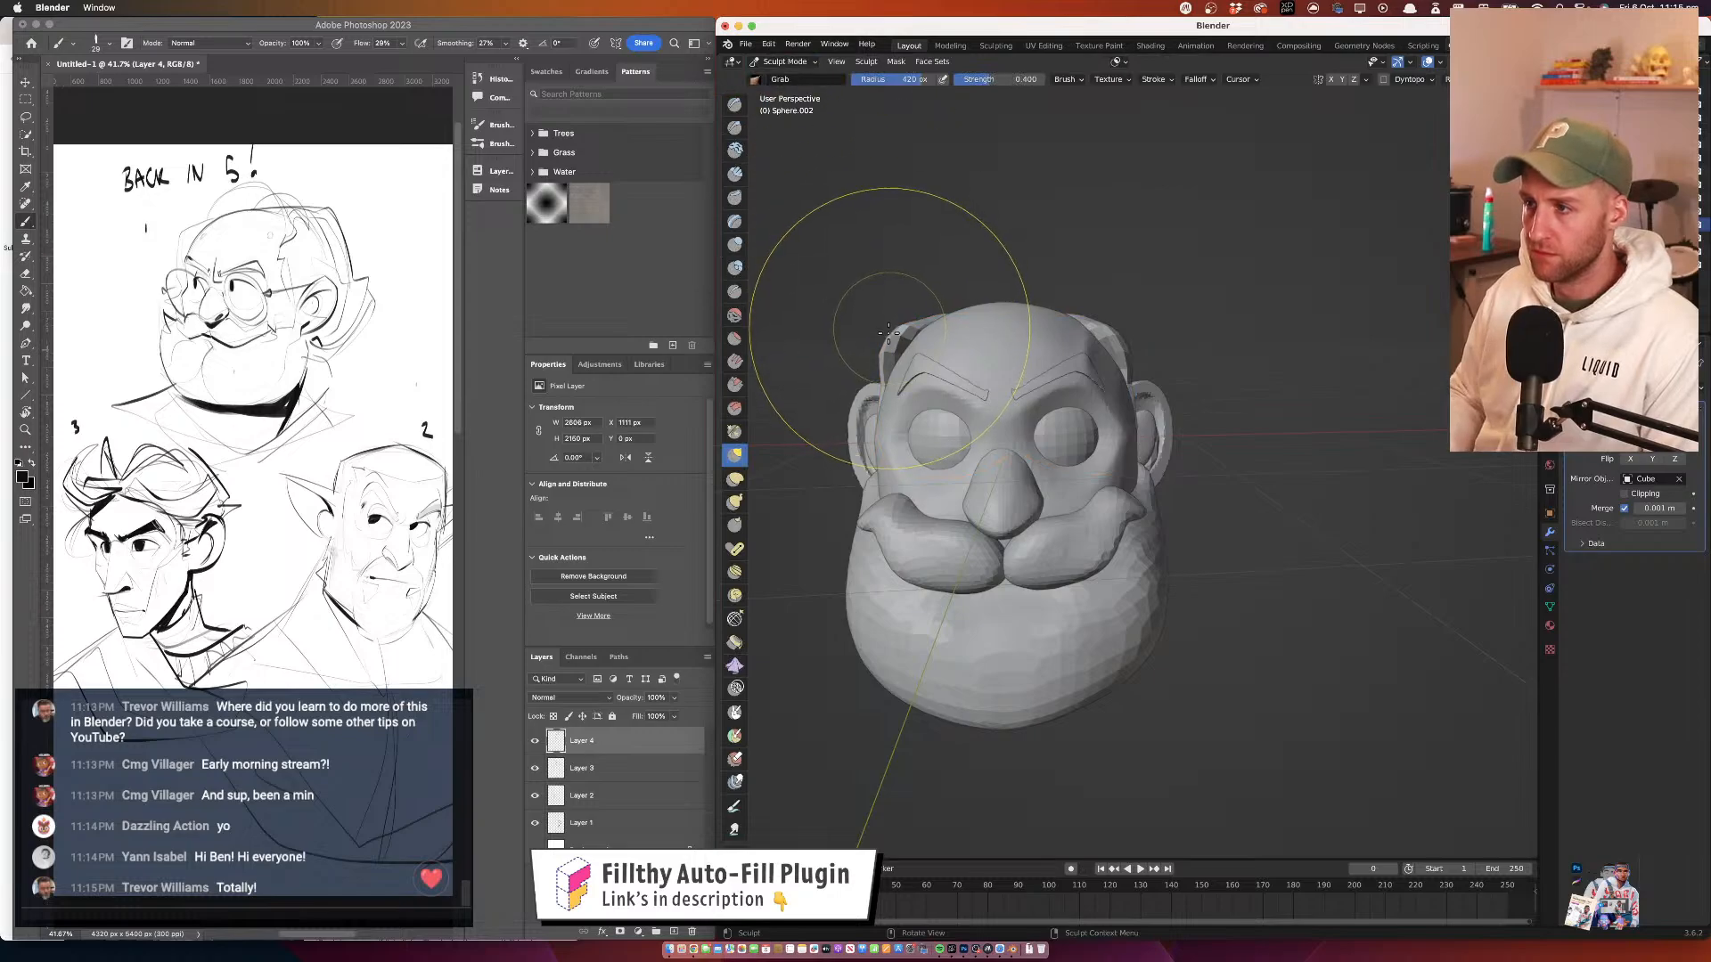
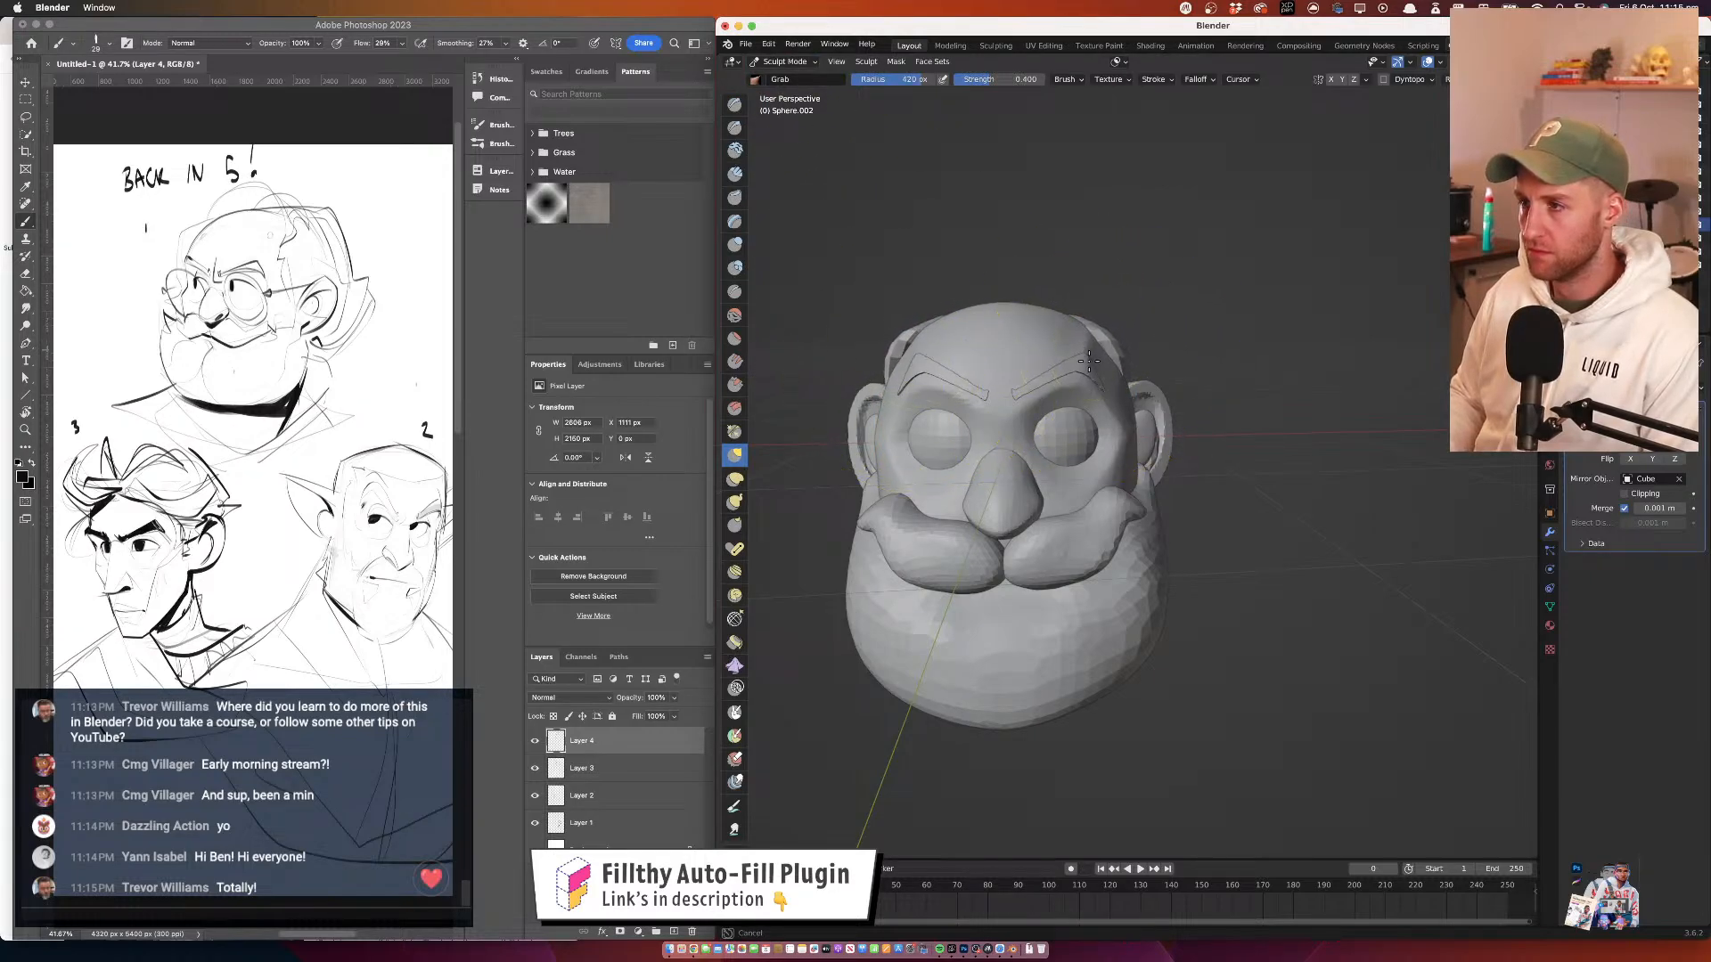
pyautogui.moveTo(1093, 356)
pyautogui.mouseDown()
pyautogui.moveTo(1172, 334)
pyautogui.moveTo(1175, 294)
pyautogui.moveTo(1095, 284)
pyautogui.mouseUp()
pyautogui.moveTo(1211, 280)
pyautogui.mouseDown()
pyautogui.moveTo(1273, 284)
pyautogui.moveTo(1201, 298)
pyautogui.moveTo(1241, 300)
pyautogui.moveTo(1264, 347)
pyautogui.moveTo(1215, 351)
pyautogui.mouseUp()
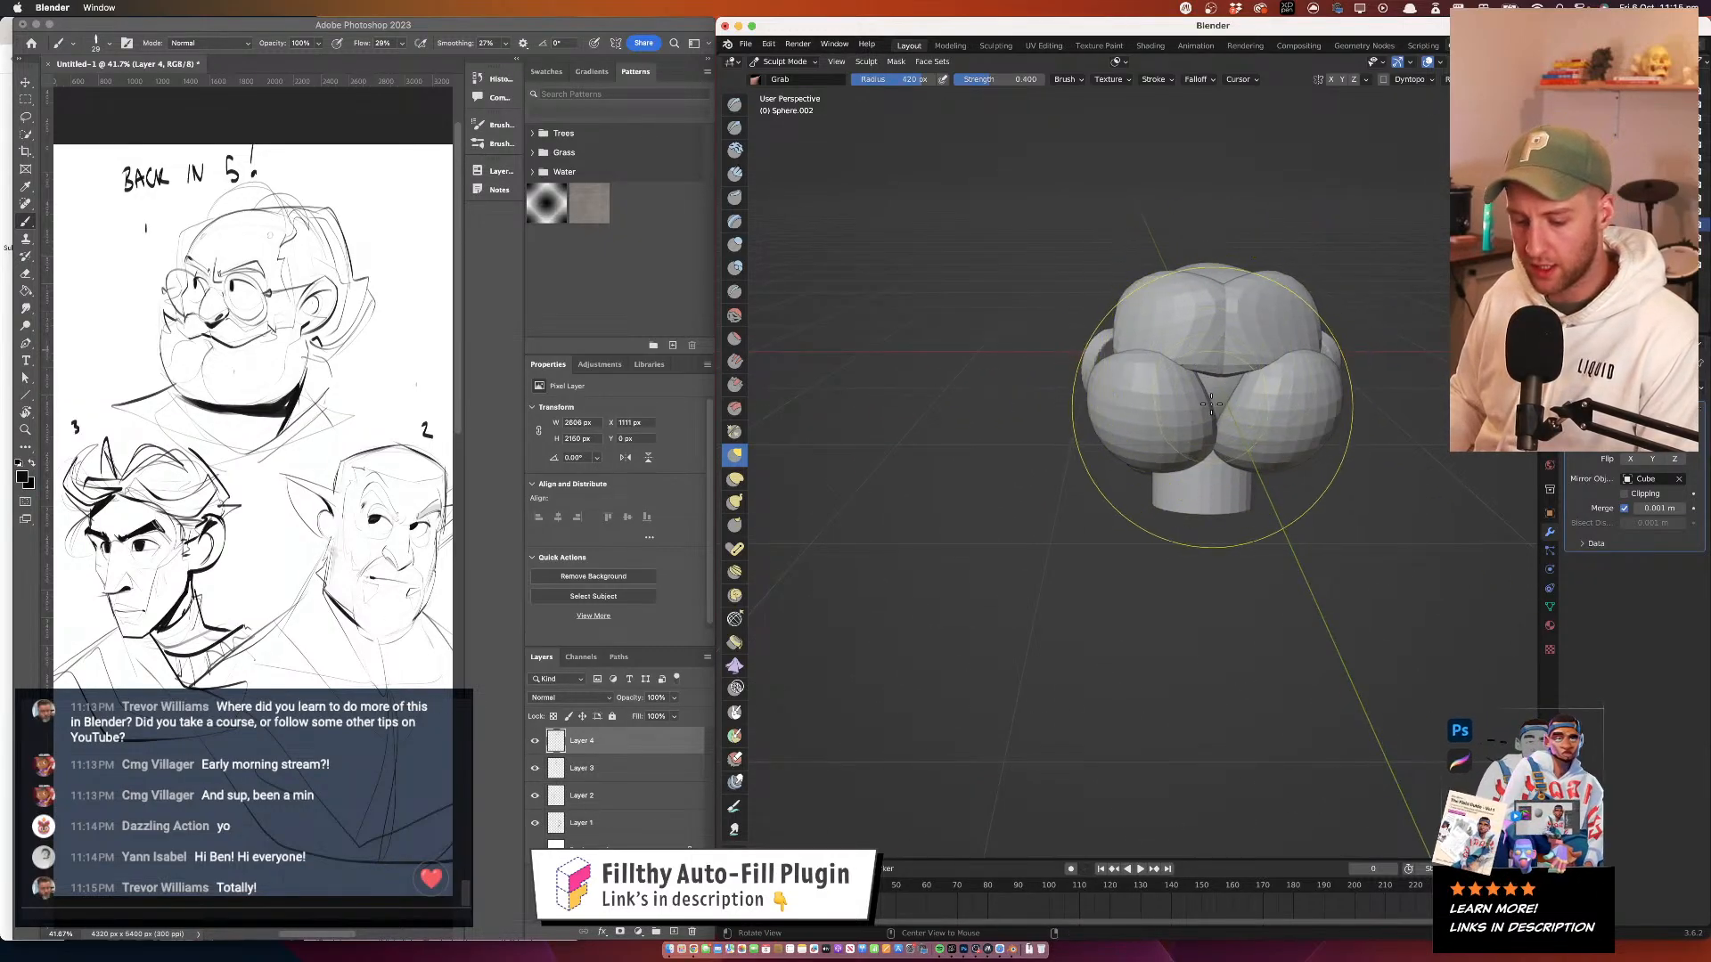
# Switch sculpting to the beard and adjust its side and lower contour with the Grab brush
pyautogui.hotkey('alt', 'q')
pyautogui.moveTo(1181, 411); pyautogui.dragTo(1317, 388)
pyautogui.moveTo(1168, 343)
pyautogui.mouseDown()
pyautogui.moveTo(1240, 323)
pyautogui.moveTo(1248, 352)
pyautogui.moveTo(1050, 402)
pyautogui.moveTo(1087, 392)
pyautogui.moveTo(1097, 408)
pyautogui.moveTo(1062, 400)
pyautogui.moveTo(983, 493)
pyautogui.moveTo(1011, 614)
pyautogui.mouseUp()
pyautogui.hotkey('alt', 'q')
pyautogui.moveTo(973, 677); pyautogui.dragTo(950, 619)
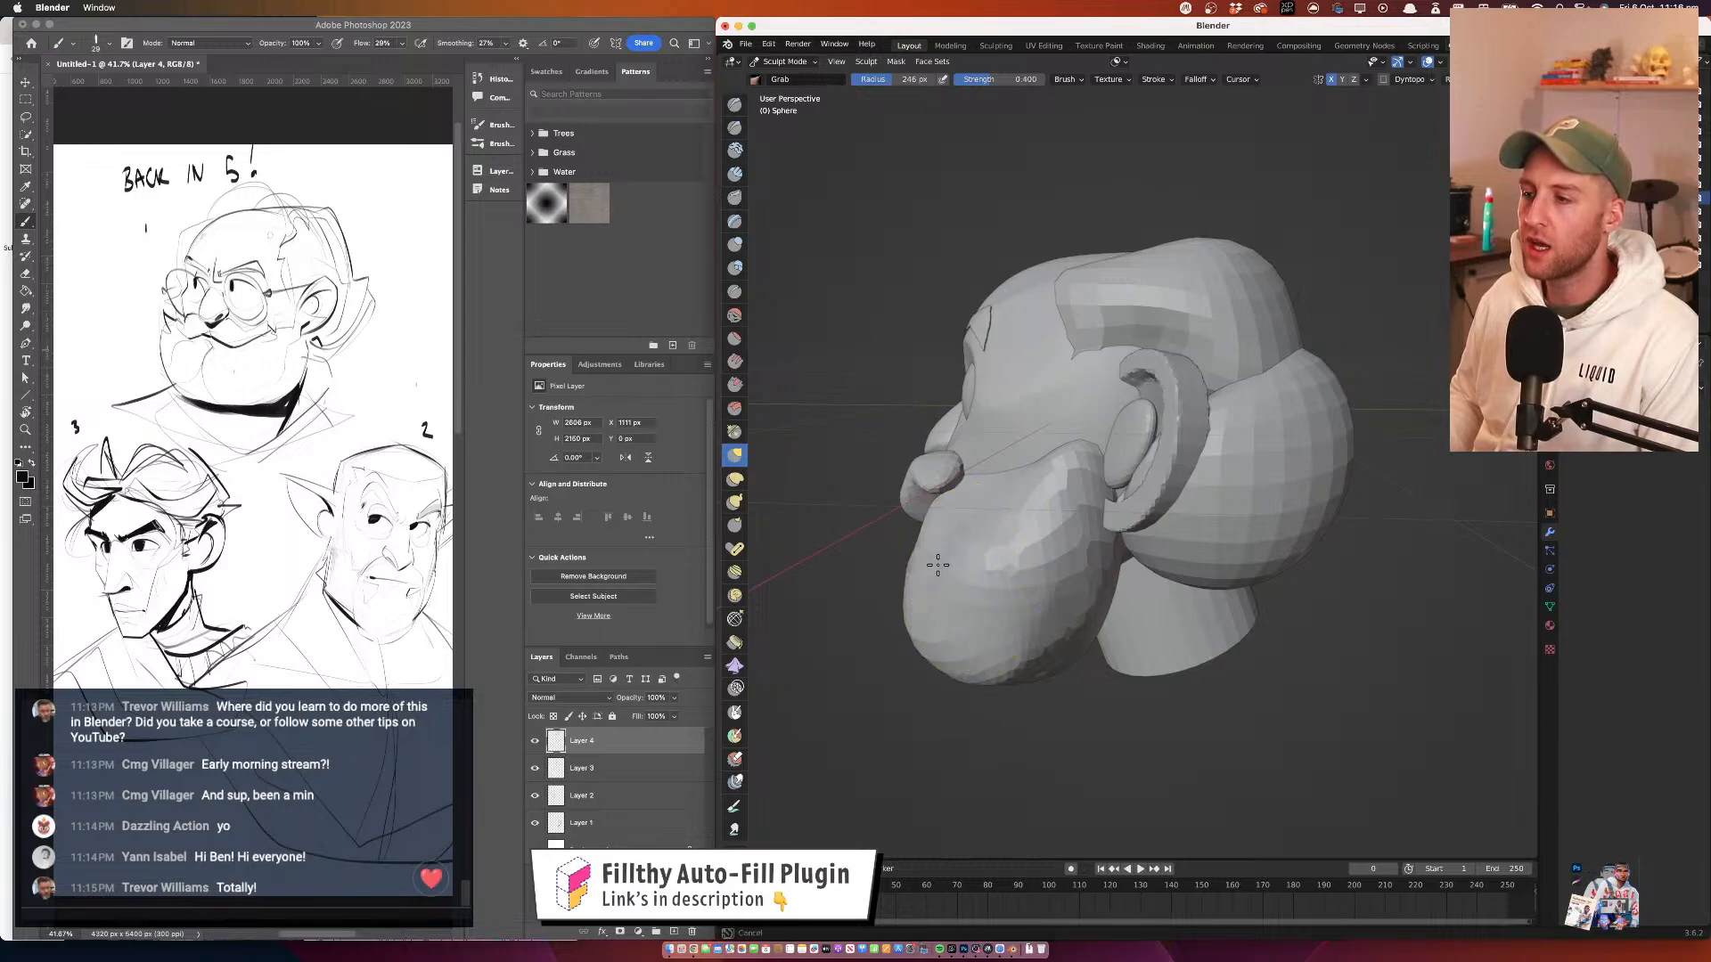
pyautogui.moveTo(900, 557); pyautogui.dragTo(991, 497)
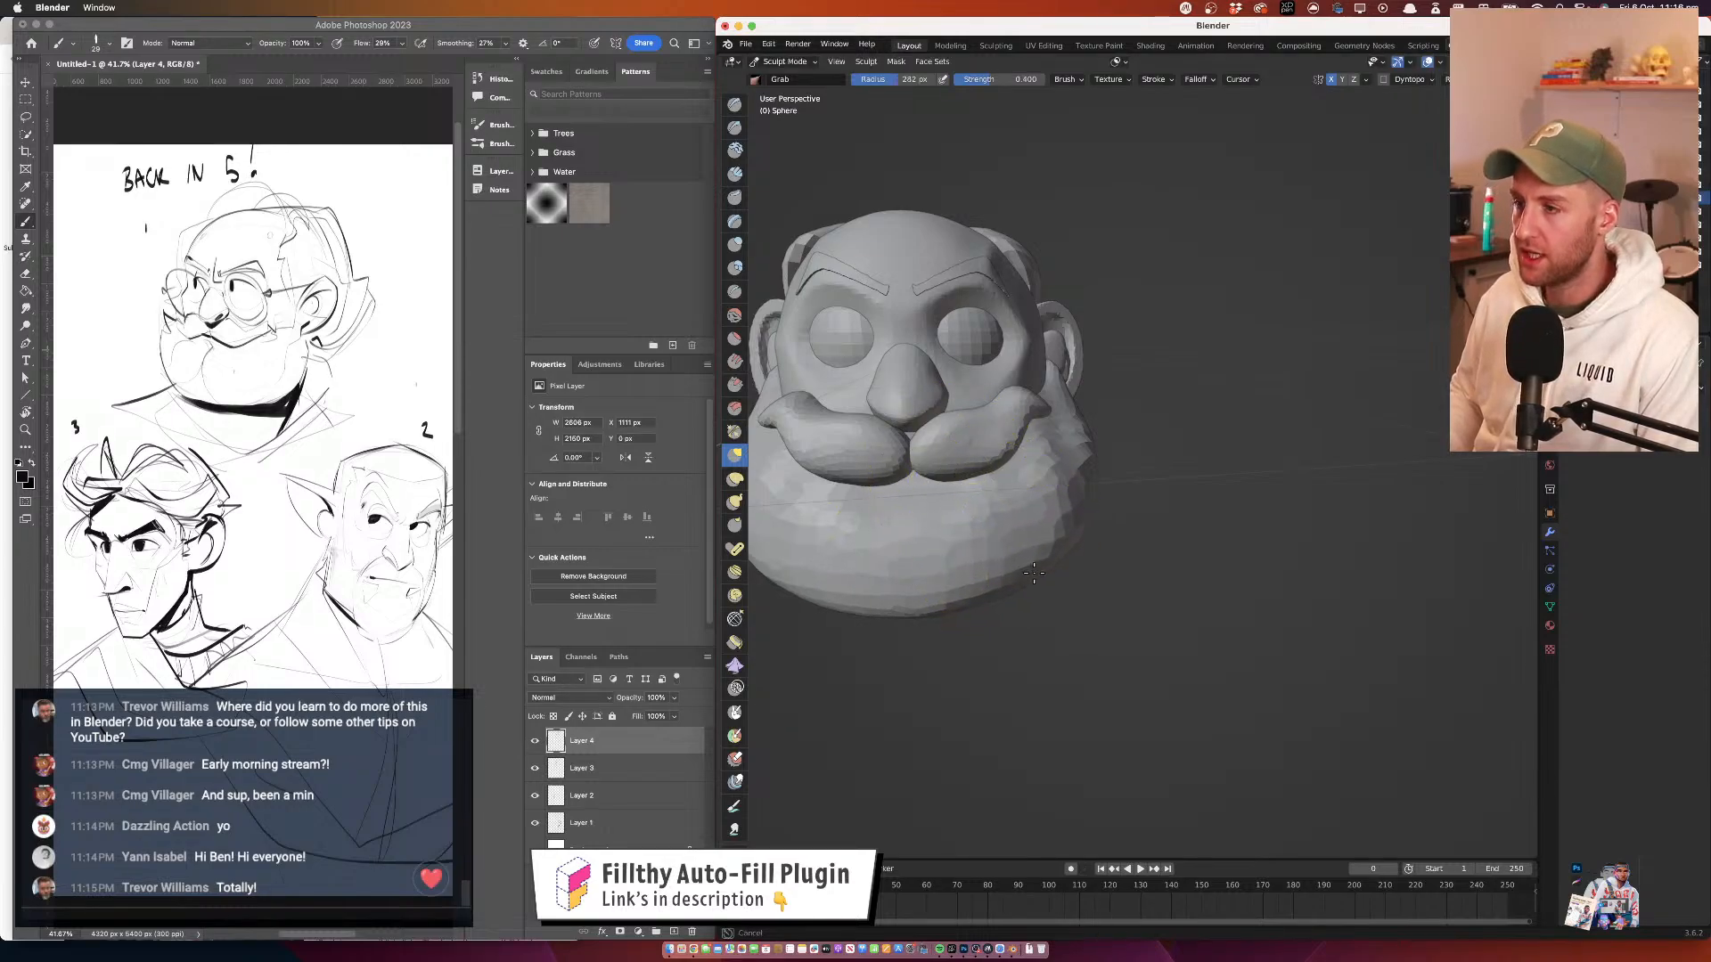
pyautogui.moveTo(943, 511); pyautogui.dragTo(1097, 508)
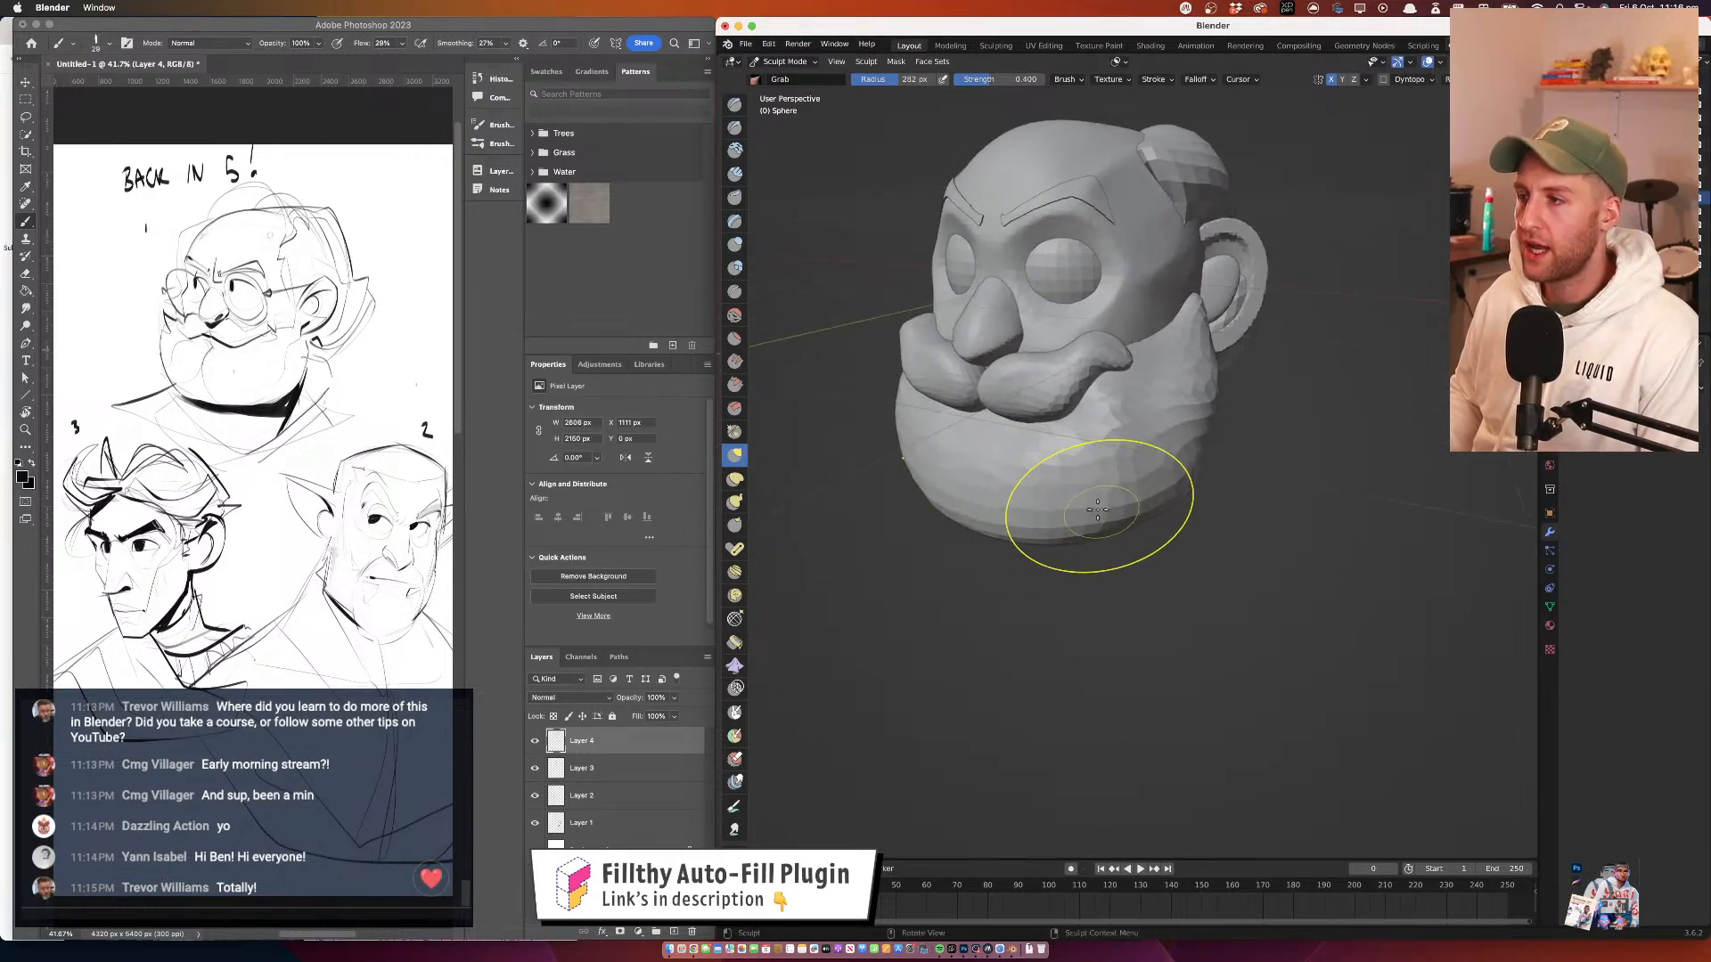
# Switch sculpting to the upper hair piece and pull its front edge down ahead of the ear as a sideburn with the Grab brush
pyautogui.moveTo(1129, 400)
pyautogui.mouseDown()
pyautogui.moveTo(974, 297)
pyautogui.moveTo(1032, 365)
pyautogui.moveTo(1152, 428)
pyautogui.mouseUp()
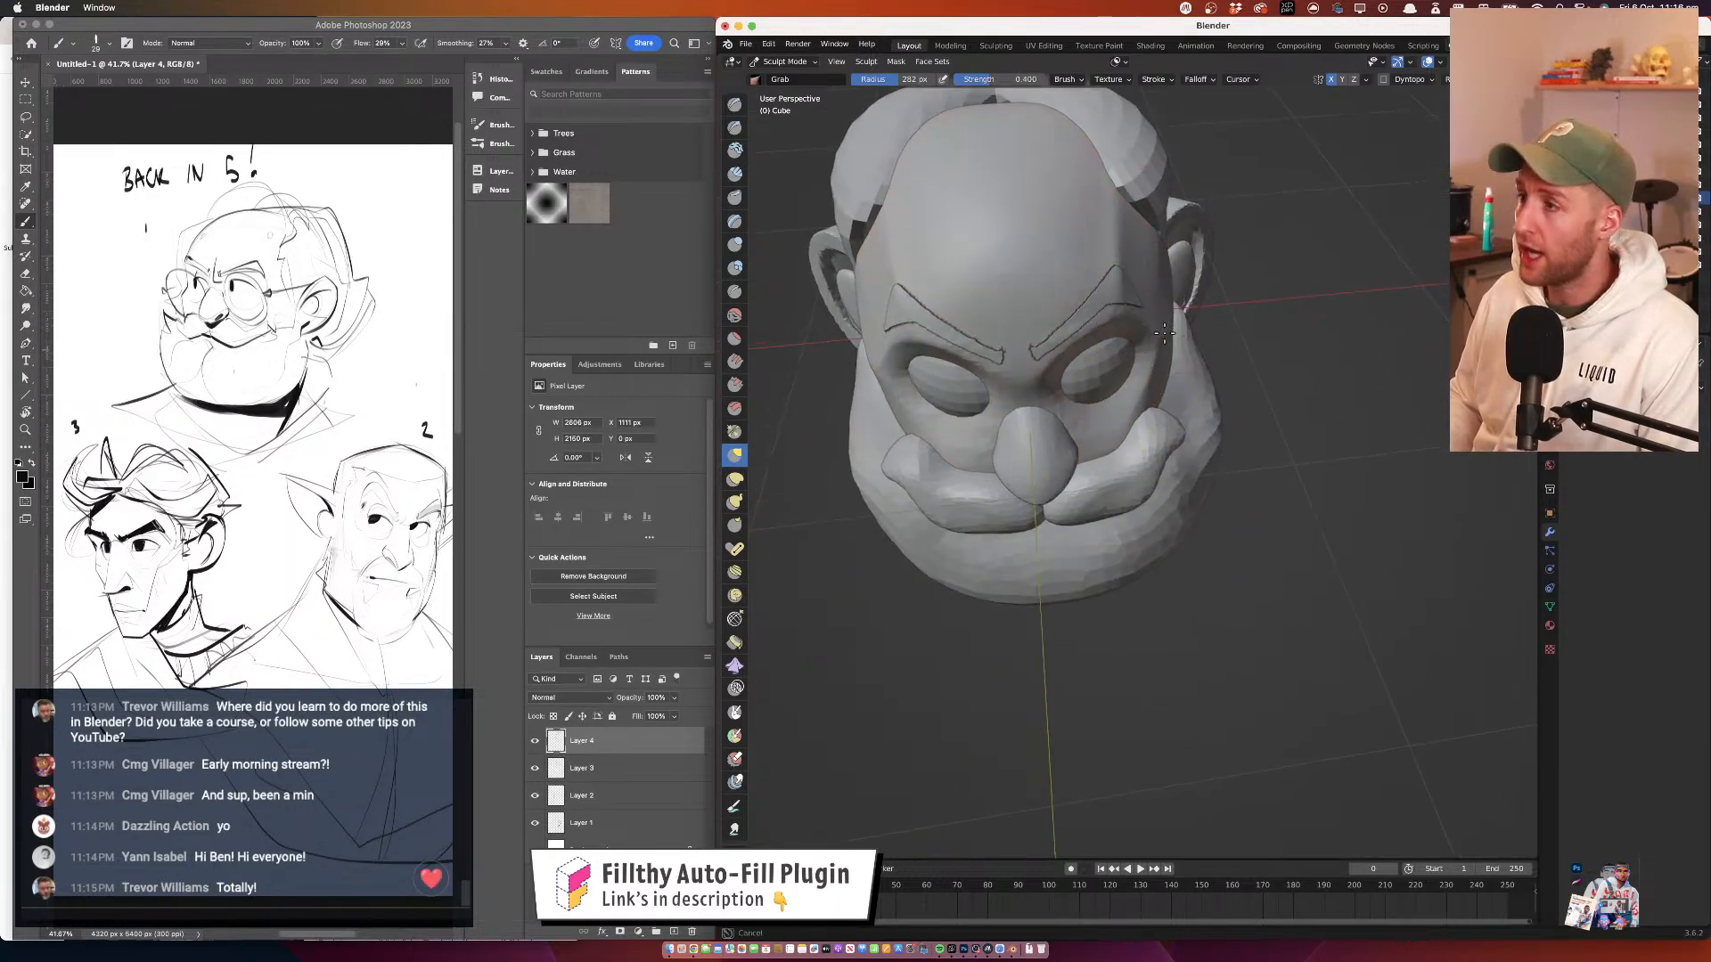
pyautogui.moveTo(1195, 289)
pyautogui.mouseDown()
pyautogui.moveTo(1138, 239)
pyautogui.moveTo(1222, 263)
pyautogui.moveTo(1236, 287)
pyautogui.moveTo(1201, 221)
pyautogui.moveTo(1227, 197)
pyautogui.moveTo(1260, 286)
pyautogui.moveTo(1259, 230)
pyautogui.mouseUp()
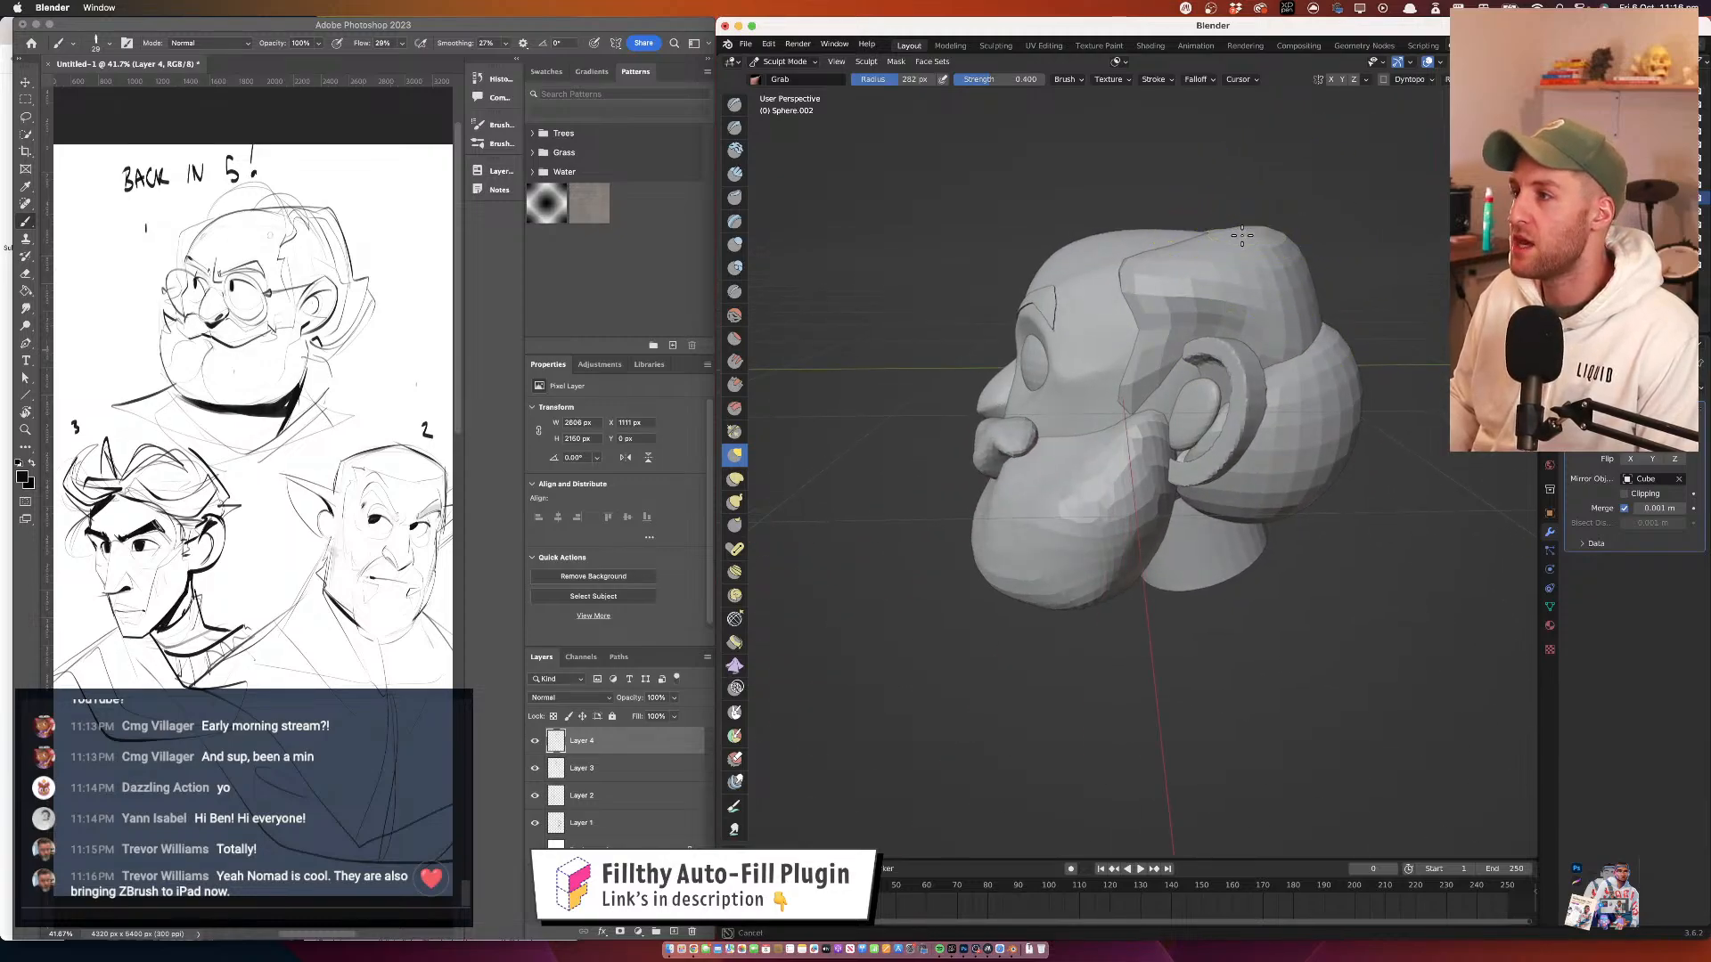
pyautogui.moveTo(1158, 201)
pyautogui.mouseDown()
pyautogui.moveTo(1177, 281)
pyautogui.moveTo(1120, 290)
pyautogui.moveTo(1126, 325)
pyautogui.mouseUp()
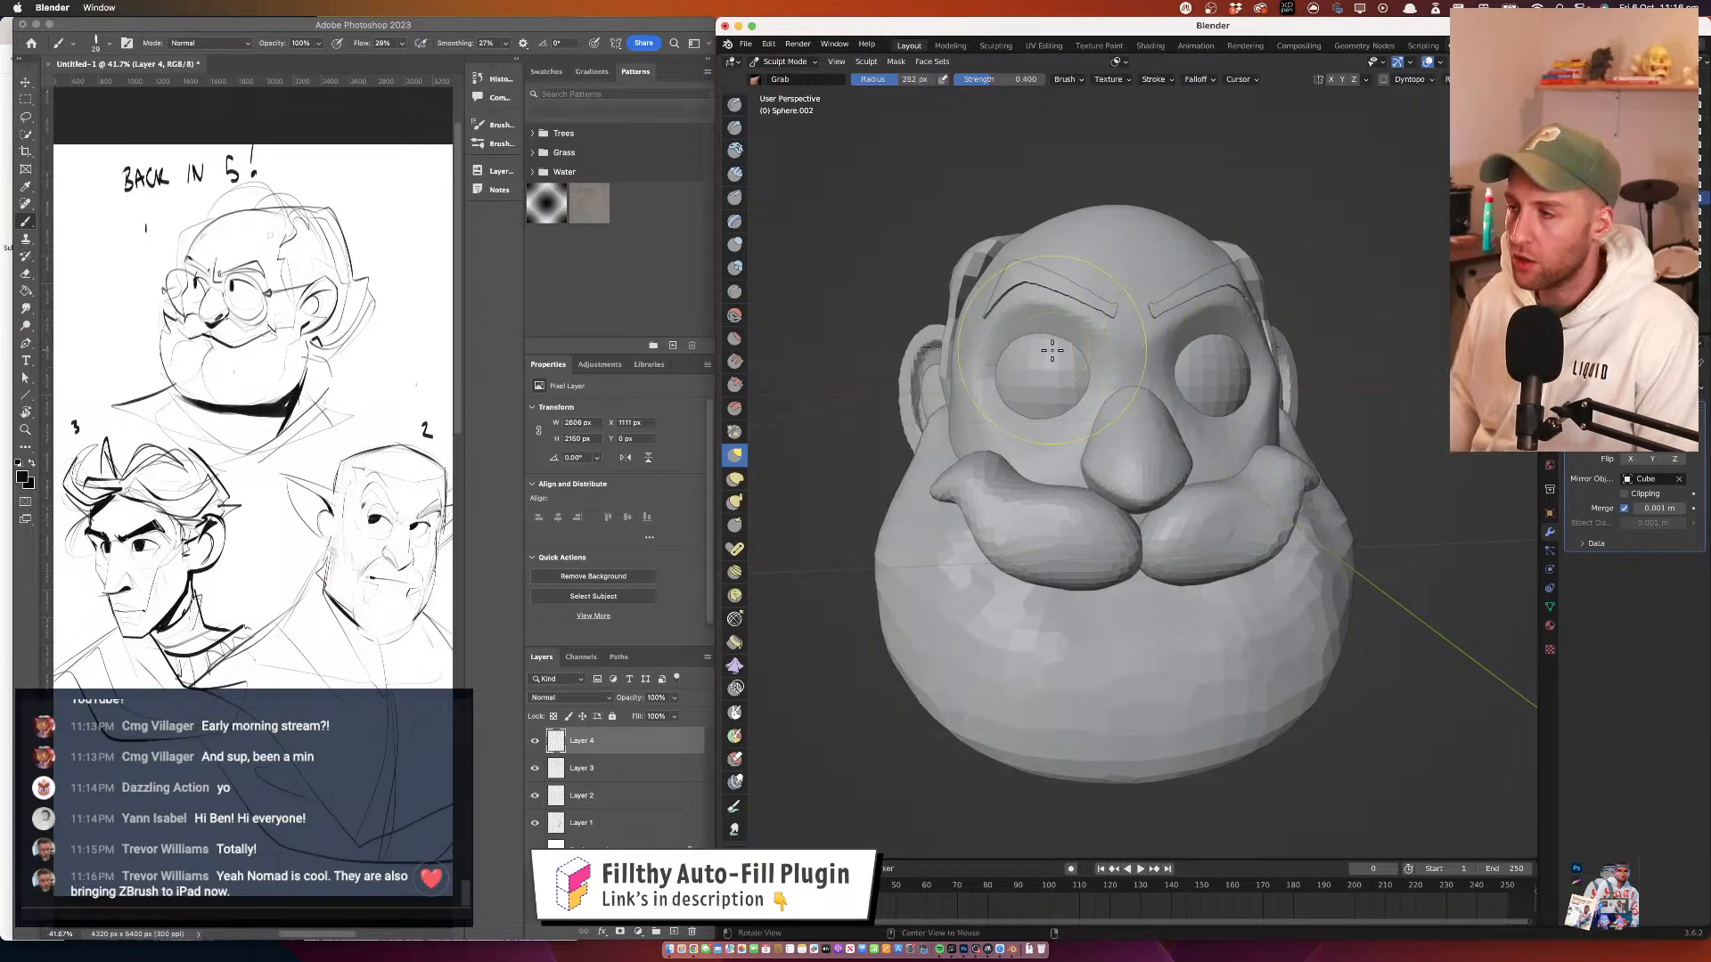
pyautogui.moveTo(1053, 350); pyautogui.dragTo(1081, 383)
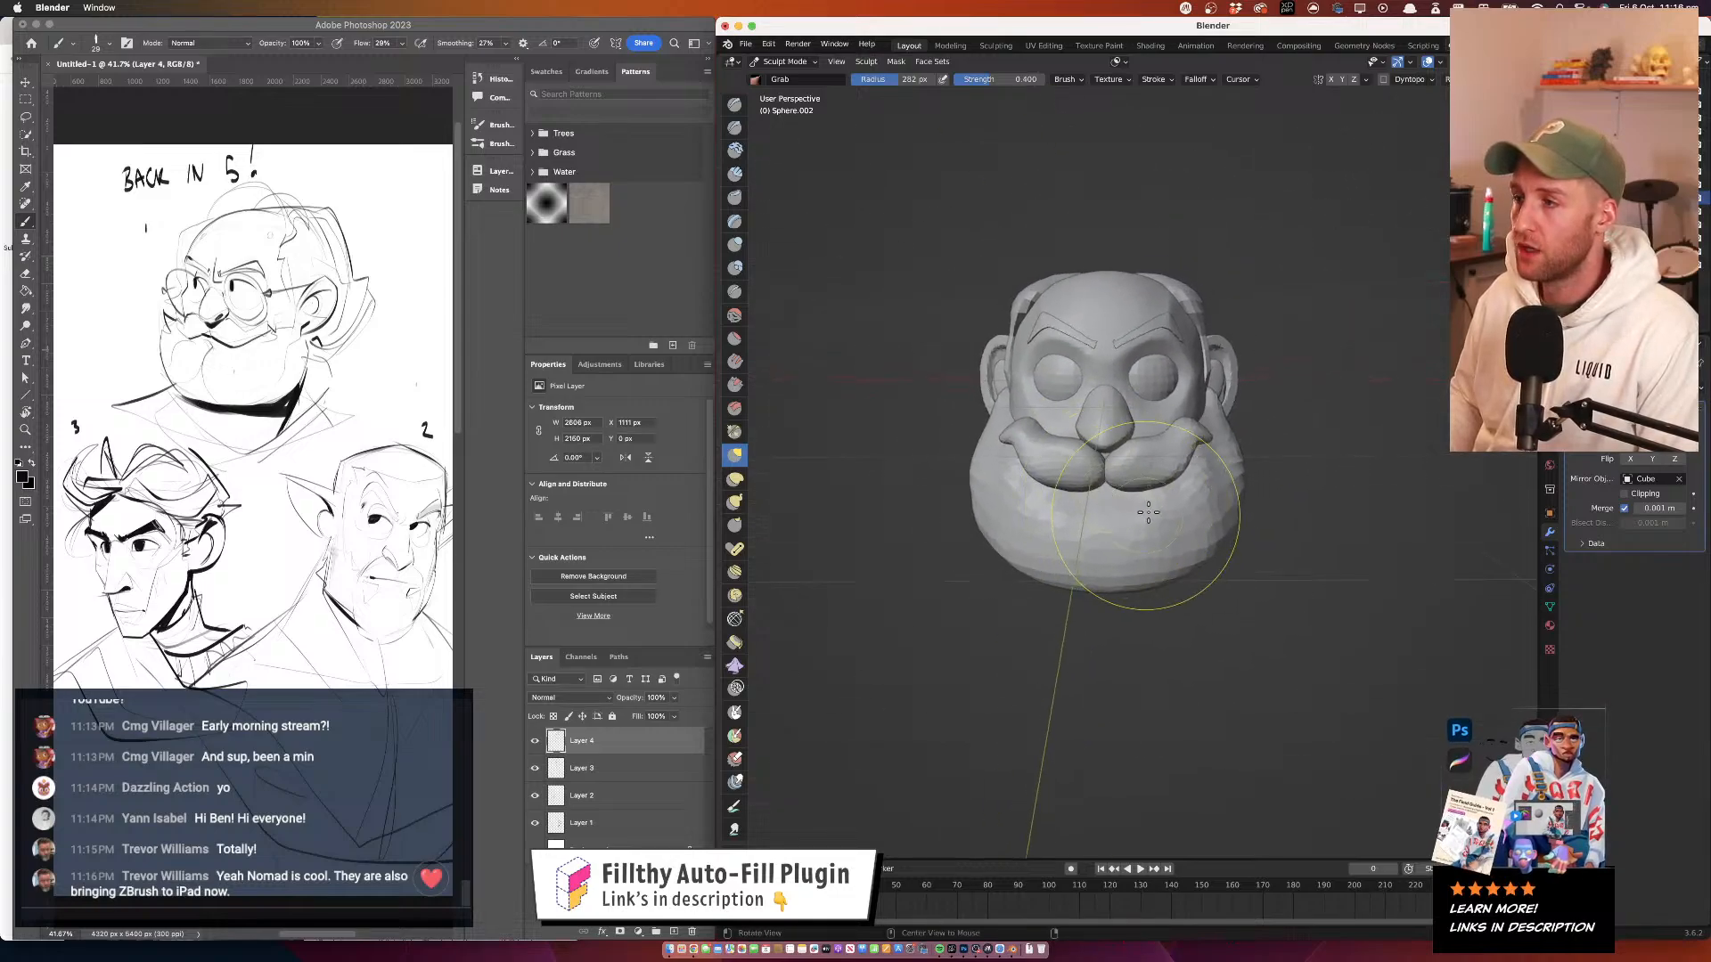
# Enlarge the Grab brush, switch sculpting to the beard and adjust its overall volume
pyautogui.moveTo(1149, 512)
pyautogui.mouseDown()
pyautogui.moveTo(1227, 512)
pyautogui.moveTo(1179, 518)
pyautogui.mouseUp()
pyautogui.press('f')
pyautogui.click(1218, 538)
pyautogui.hotkey('alt', 'q')
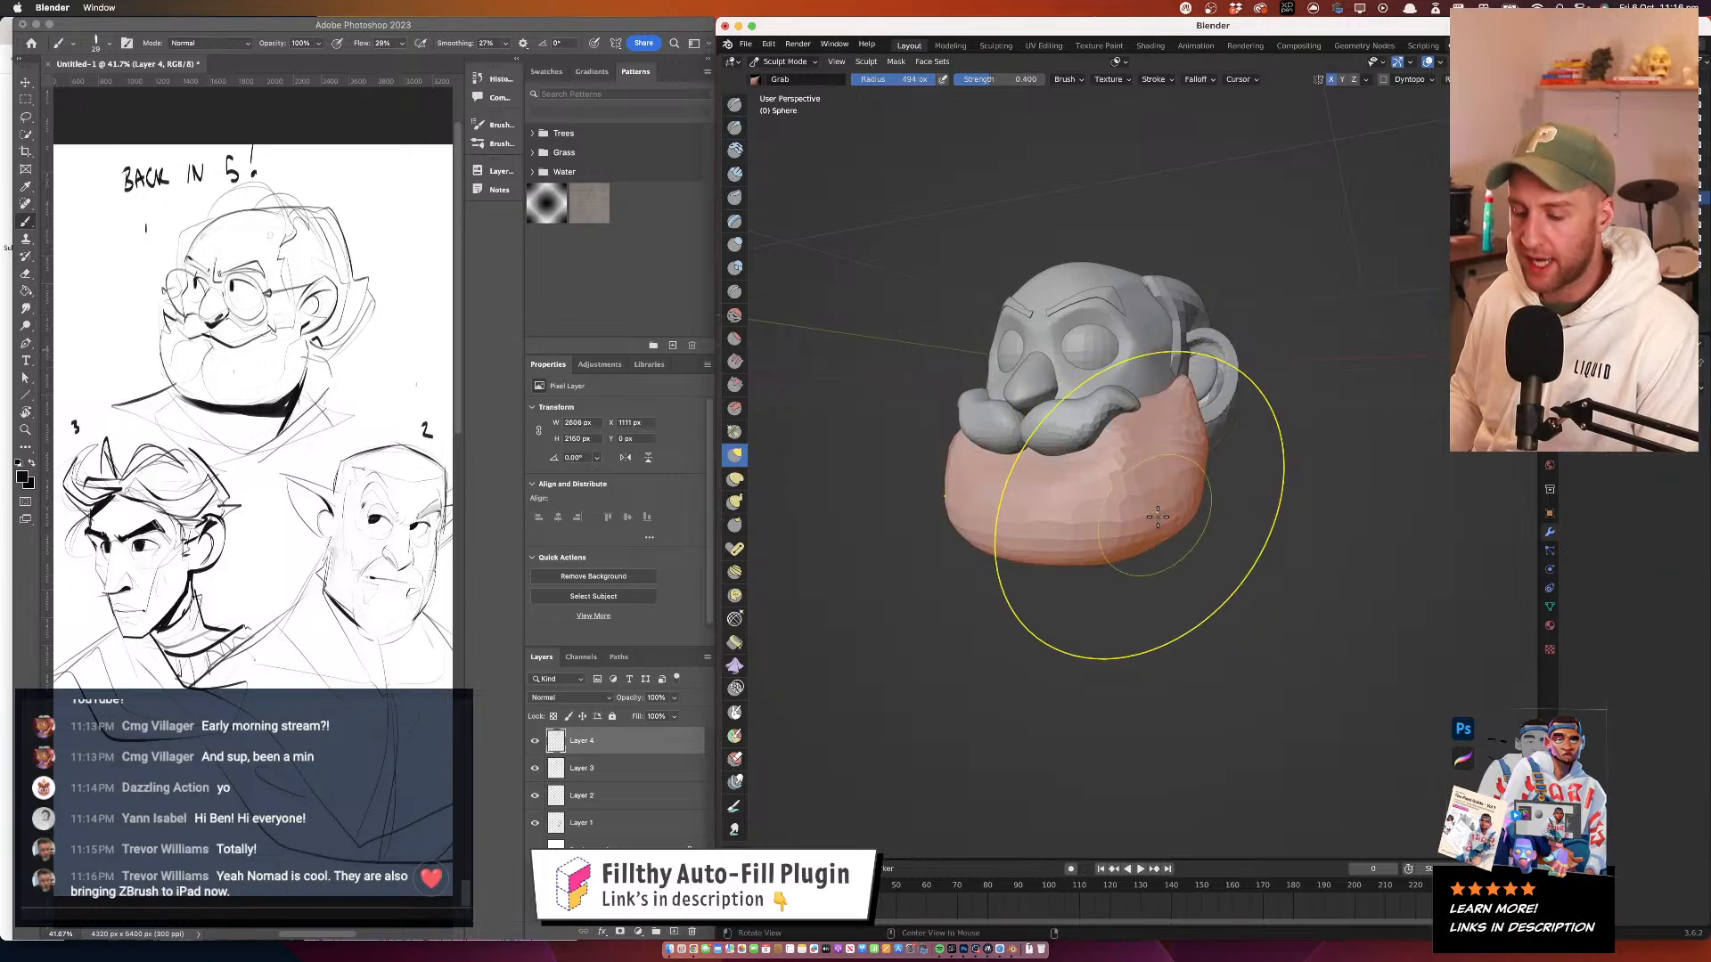
pyautogui.moveTo(1120, 522)
pyautogui.mouseDown()
pyautogui.moveTo(1173, 499)
pyautogui.moveTo(1203, 420)
pyautogui.moveTo(1036, 290)
pyautogui.moveTo(1145, 413)
pyautogui.moveTo(1003, 258)
pyautogui.mouseUp()
# Select the head in Object Mode, return to Sculpt Mode and reshape the eye socket and its outer edge with the Grab brush
pyautogui.click(797, 61)
pyautogui.click(789, 82)
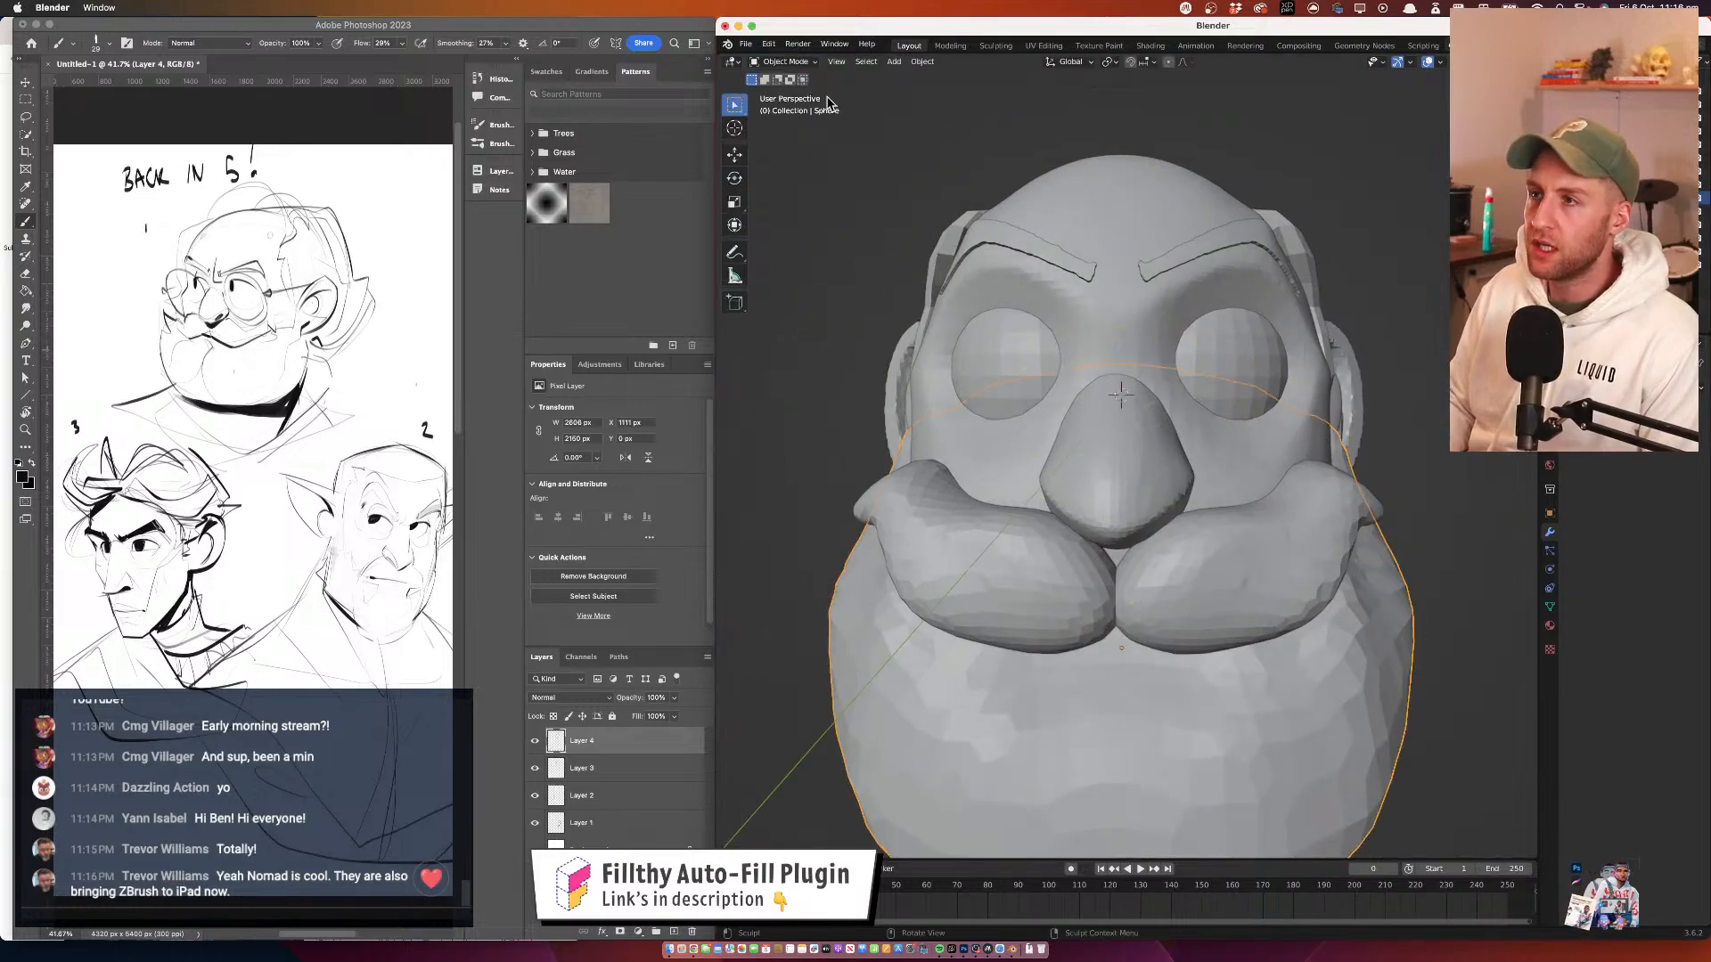
pyautogui.click(1244, 376)
pyautogui.moveTo(1244, 375); pyautogui.dragTo(1022, 425)
pyautogui.click(1047, 452)
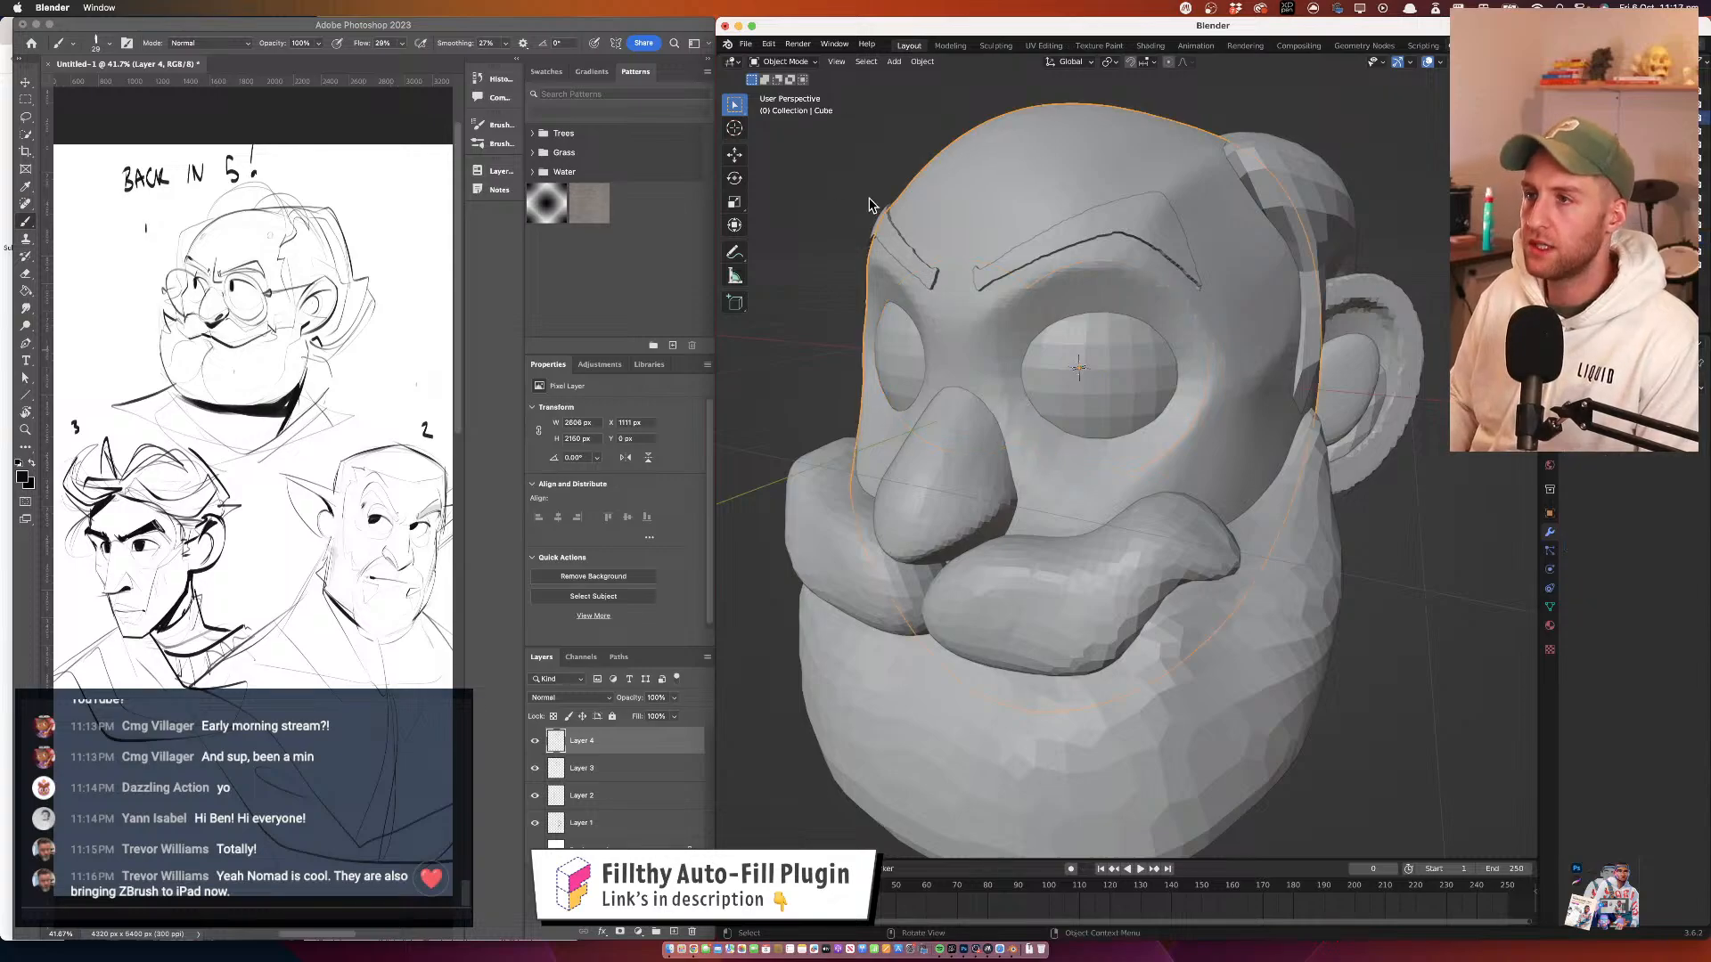
pyautogui.click(796, 108)
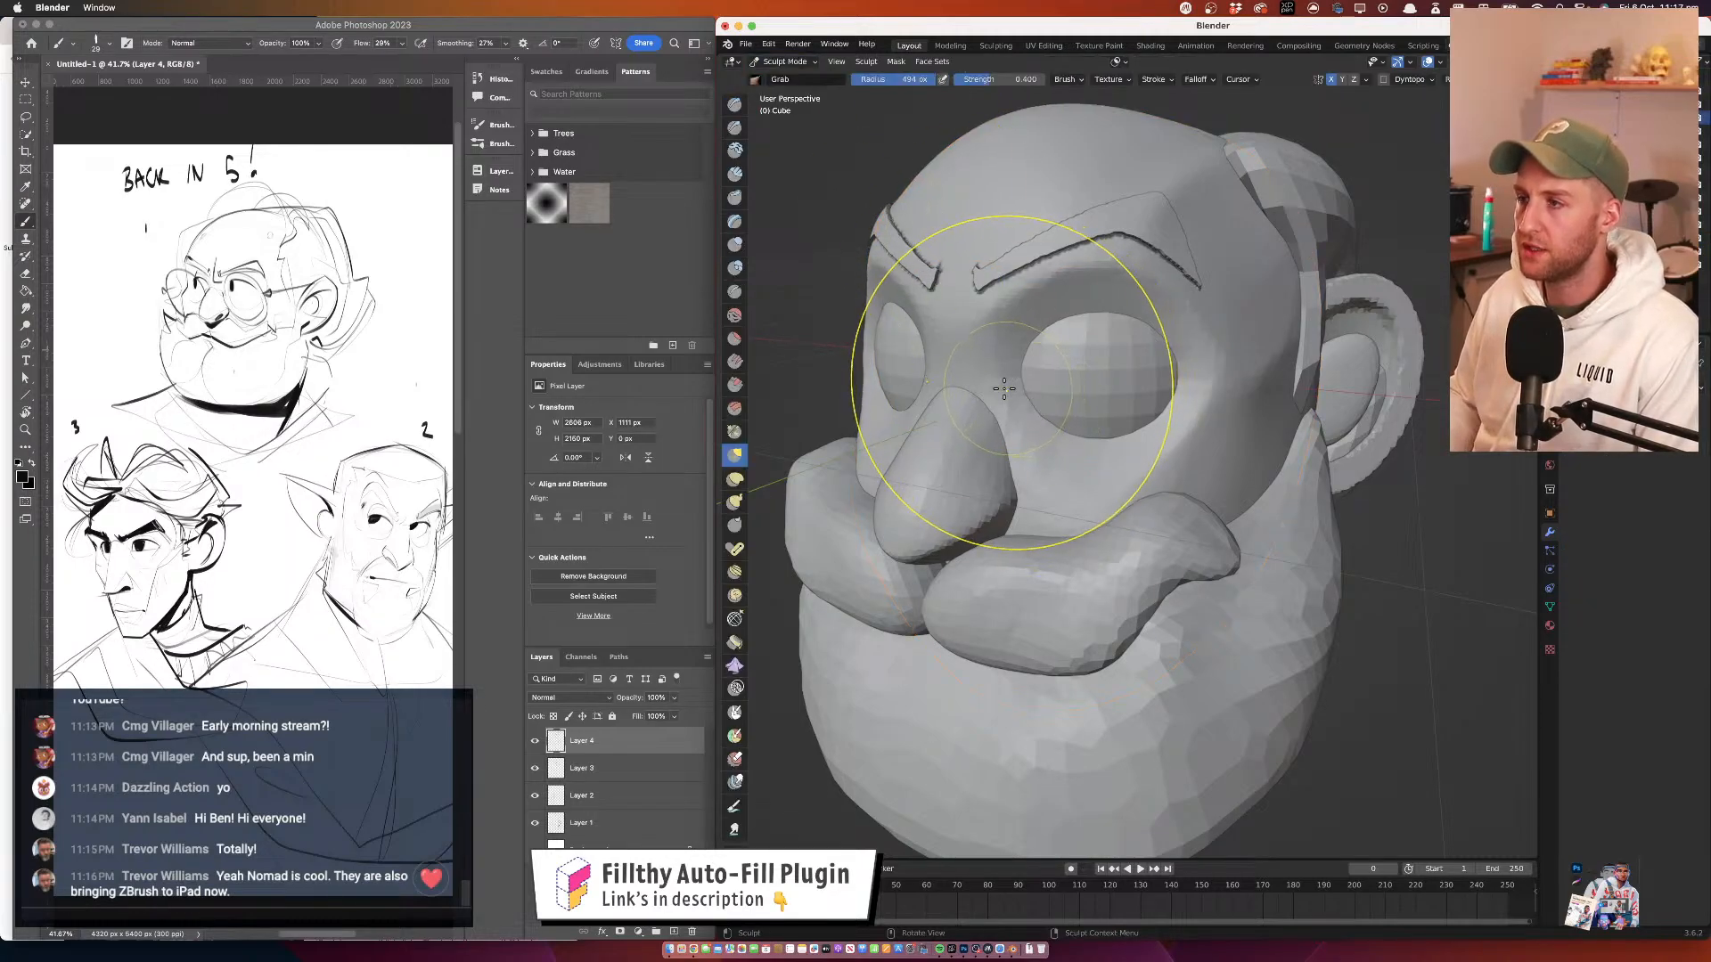
pyautogui.moveTo(1002, 387); pyautogui.dragTo(992, 399)
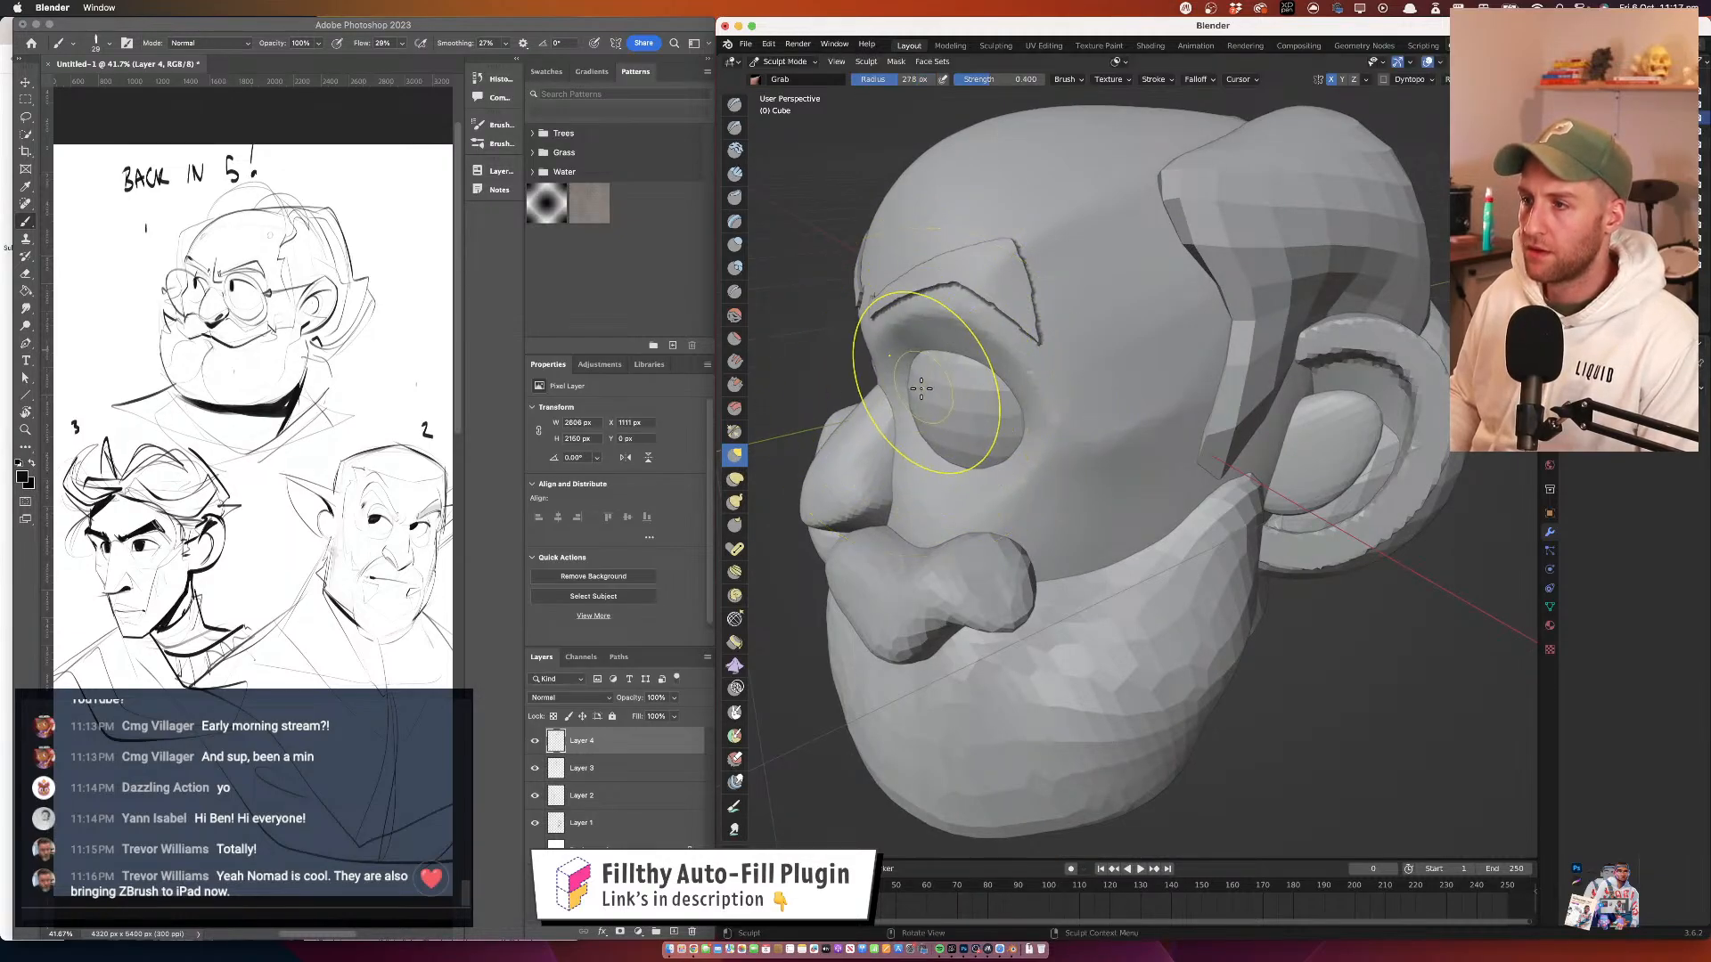
pyautogui.moveTo(921, 389); pyautogui.dragTo(938, 345)
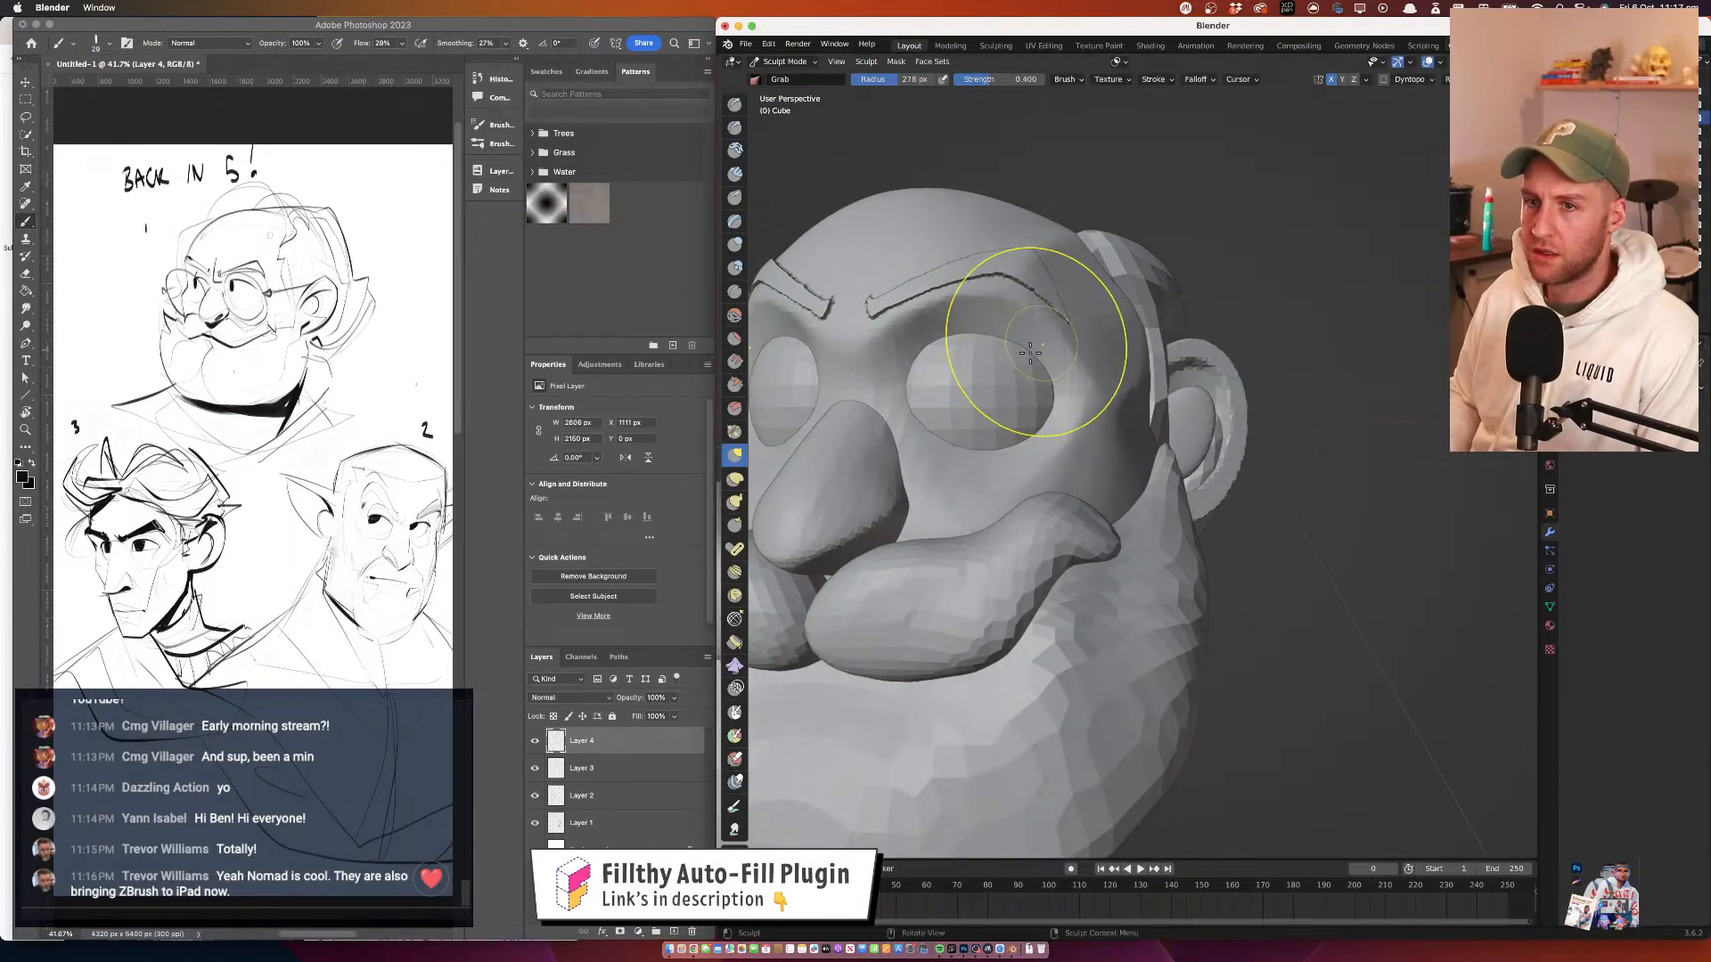
pyautogui.moveTo(1057, 315)
pyautogui.mouseDown()
pyautogui.moveTo(1096, 428)
pyautogui.moveTo(1039, 443)
pyautogui.moveTo(1067, 443)
pyautogui.moveTo(1044, 415)
pyautogui.moveTo(1006, 489)
pyautogui.moveTo(1066, 440)
pyautogui.moveTo(986, 446)
pyautogui.mouseUp()
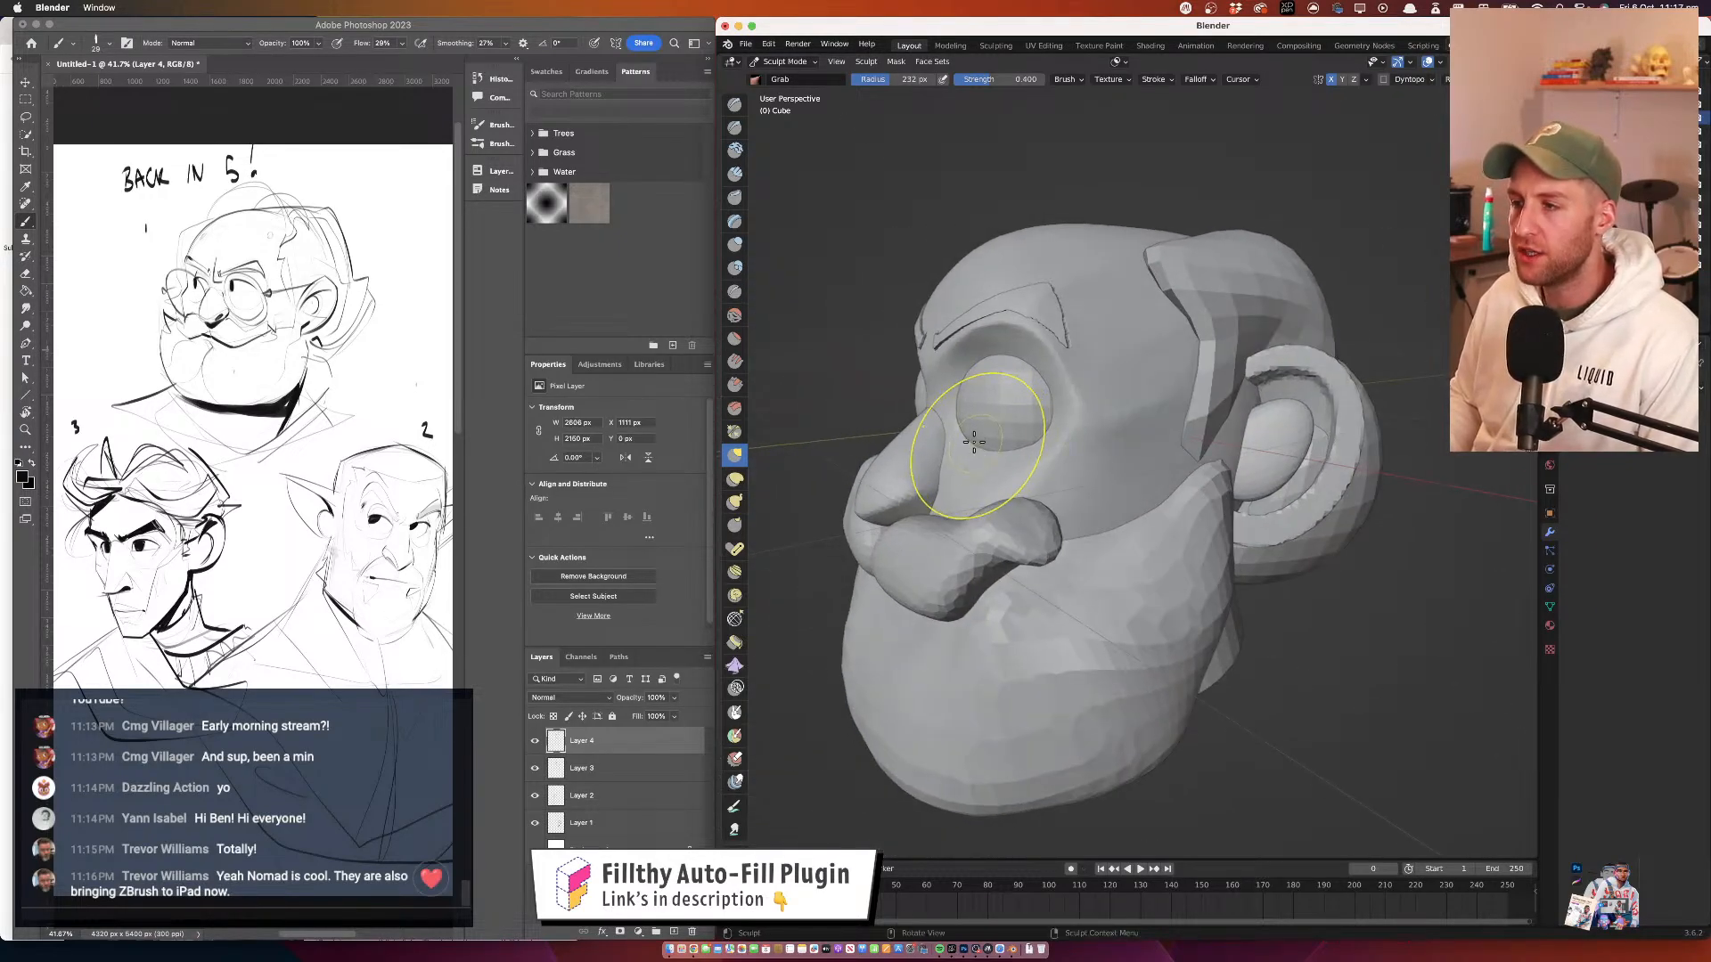
# Select the mirrored eye sphere in Object Mode and scale it up by a factor of 1.306
pyautogui.moveTo(971, 351)
pyautogui.mouseDown()
pyautogui.moveTo(1027, 346)
pyautogui.moveTo(991, 392)
pyautogui.moveTo(1061, 364)
pyautogui.moveTo(1045, 390)
pyautogui.mouseUp()
pyautogui.click(805, 82)
pyautogui.click(1043, 390)
pyautogui.press('g')
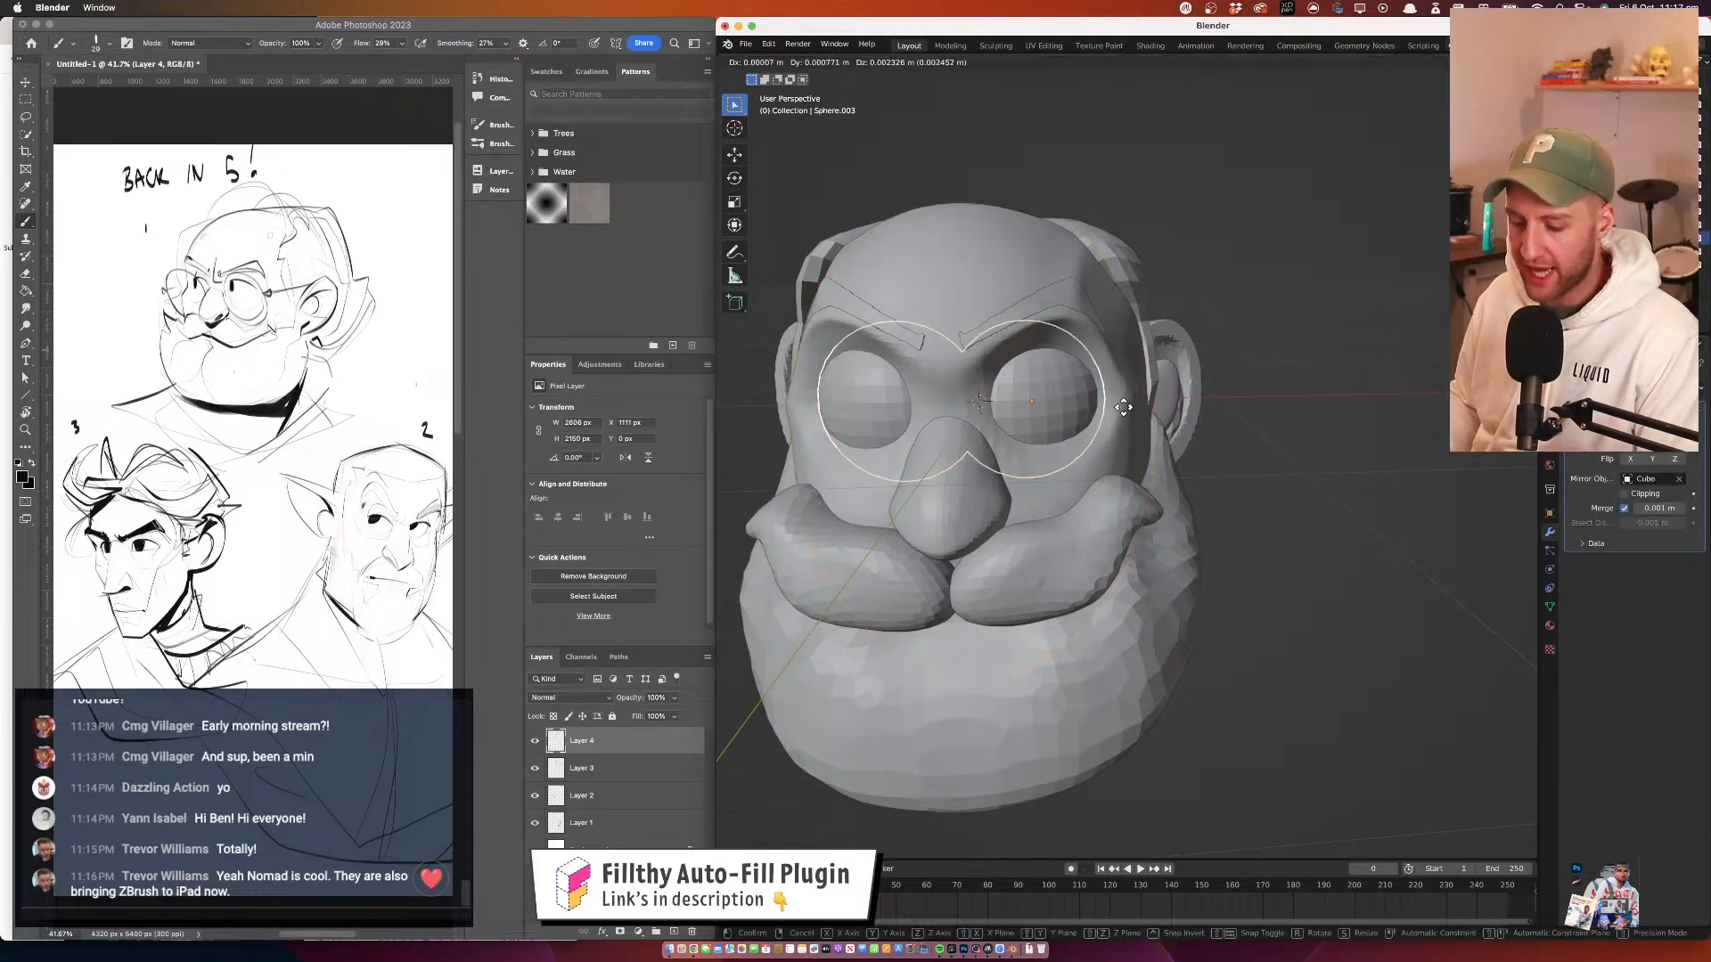
pyautogui.press('s')
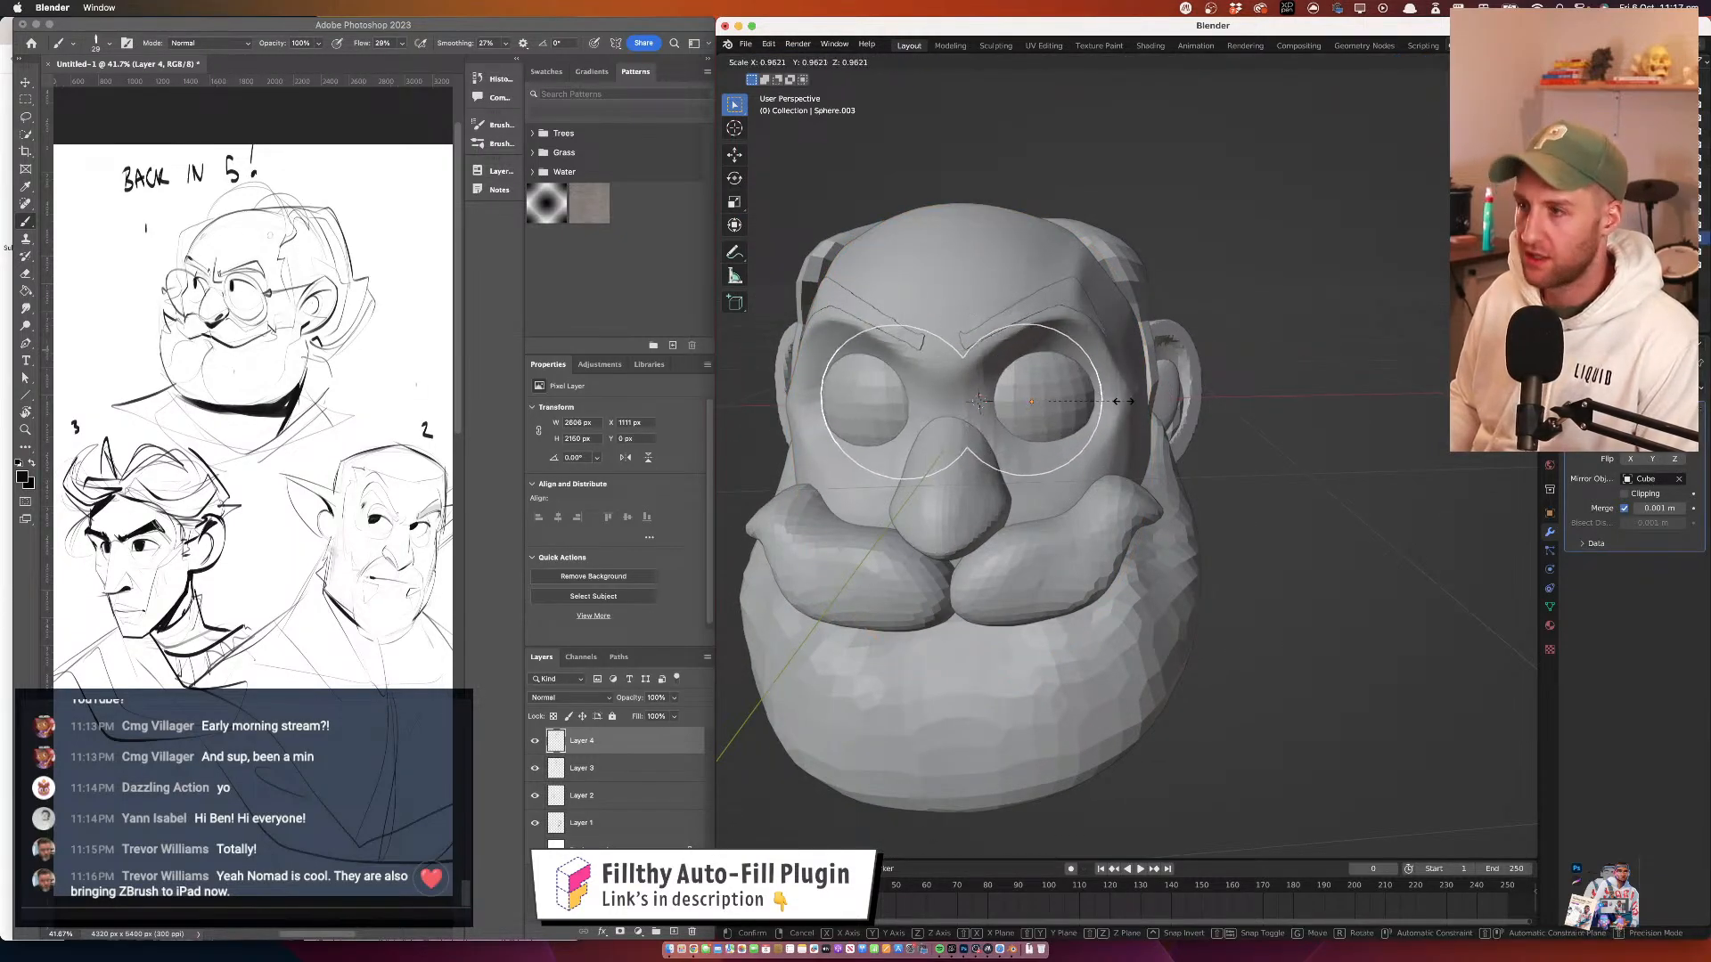
pyautogui.click(1125, 403)
# Move the enlarged eye sphere sideways and in depth to seat the mirrored pair apart inside the eye sockets
pyautogui.press('g')
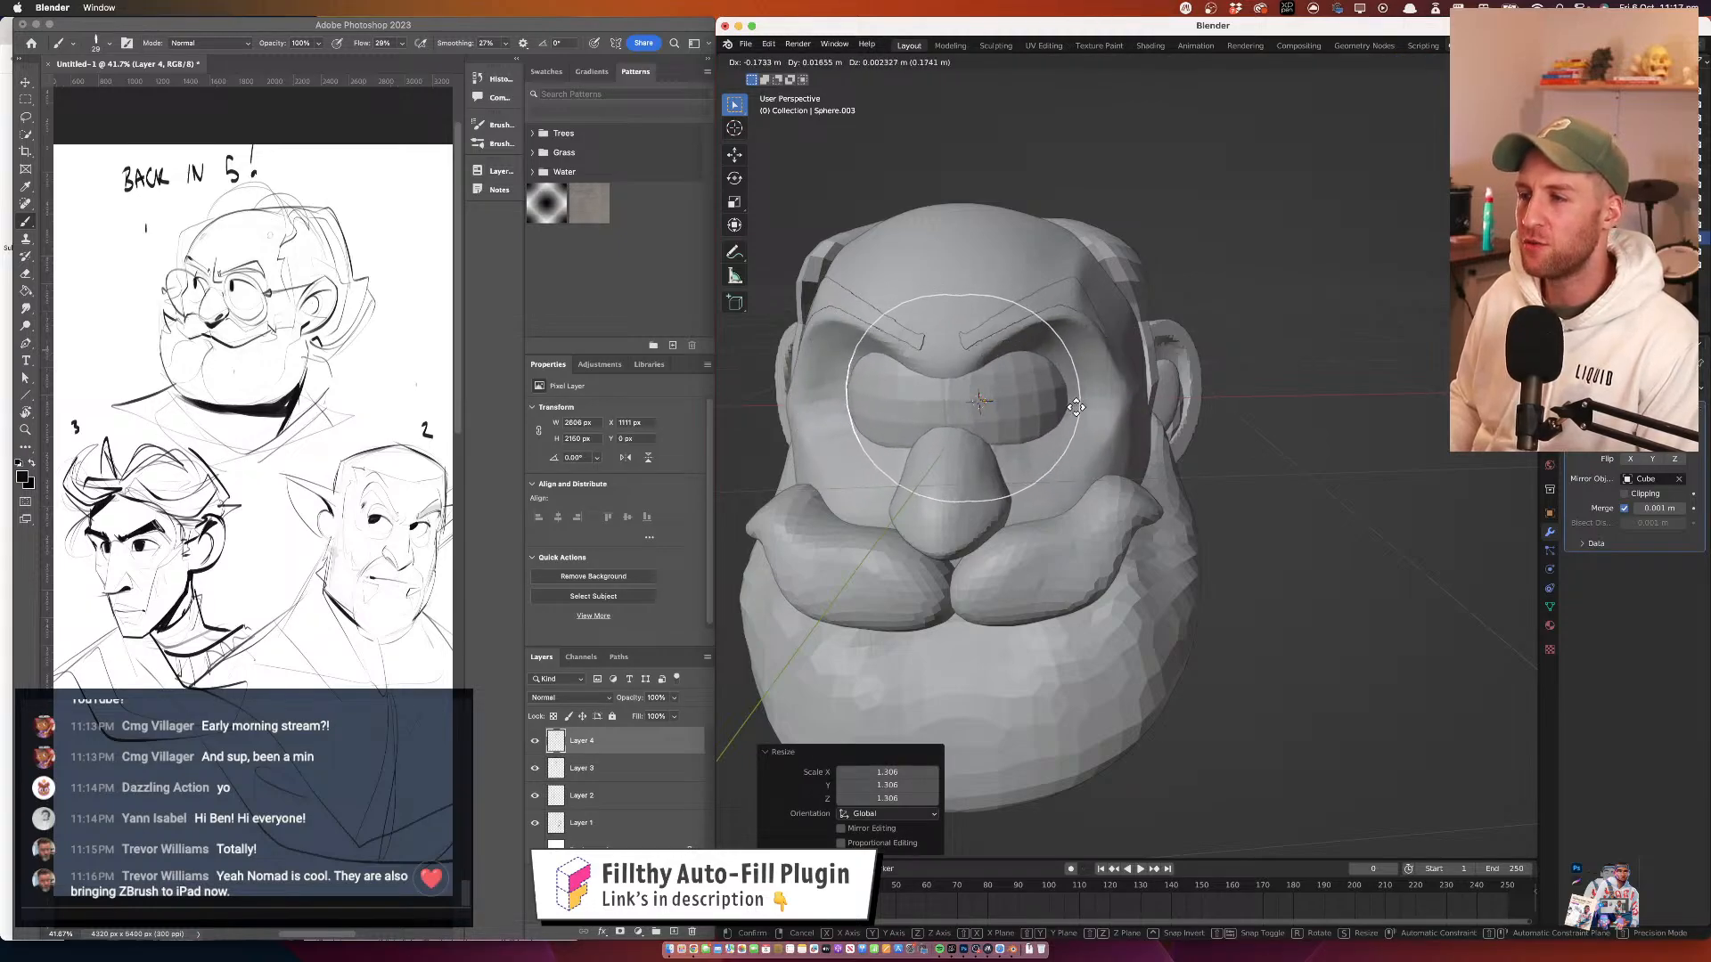
pyautogui.click(1087, 409)
pyautogui.moveTo(1088, 411)
pyautogui.mouseDown()
pyautogui.moveTo(1019, 413)
pyautogui.moveTo(1083, 398)
pyautogui.moveTo(1141, 432)
pyautogui.moveTo(1043, 417)
pyautogui.moveTo(1129, 414)
pyautogui.moveTo(1096, 431)
pyautogui.moveTo(1028, 405)
pyautogui.moveTo(964, 446)
pyautogui.moveTo(1035, 408)
pyautogui.moveTo(1083, 409)
pyautogui.mouseUp()
pyautogui.press('g')
pyautogui.click(1003, 411)
pyautogui.press('g')
pyautogui.click(1146, 414)
pyautogui.press('g')
pyautogui.click(1039, 410)
pyautogui.press('g')
pyautogui.click(951, 426)
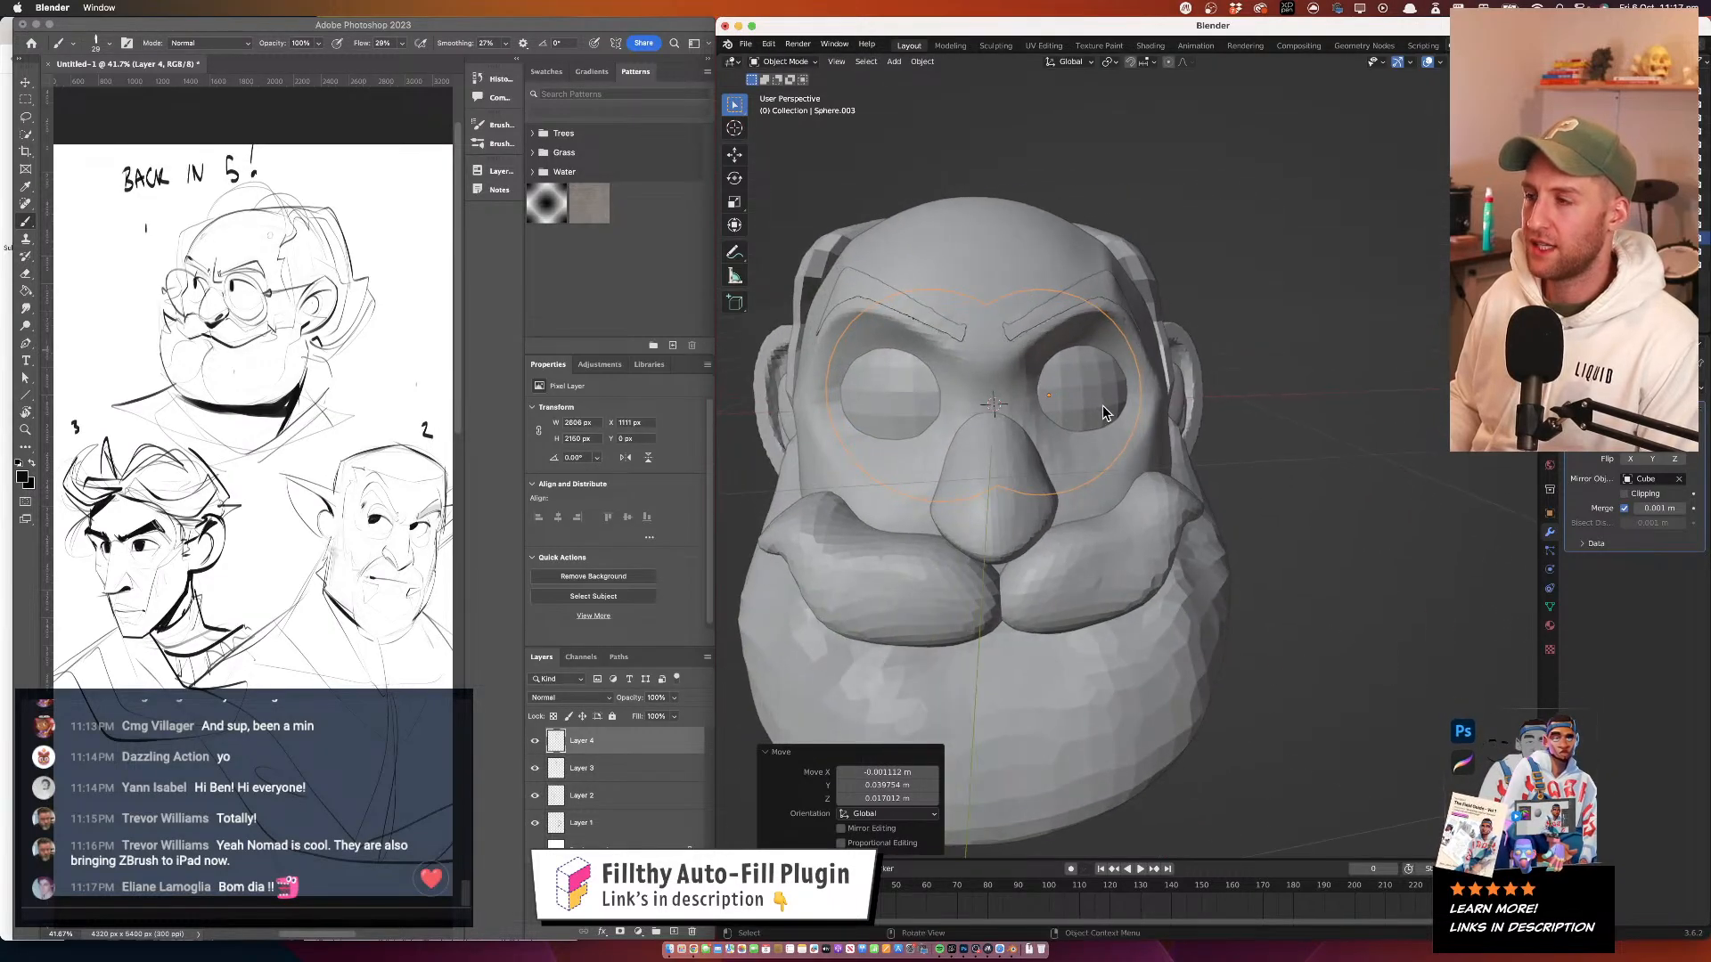
pyautogui.press('g')
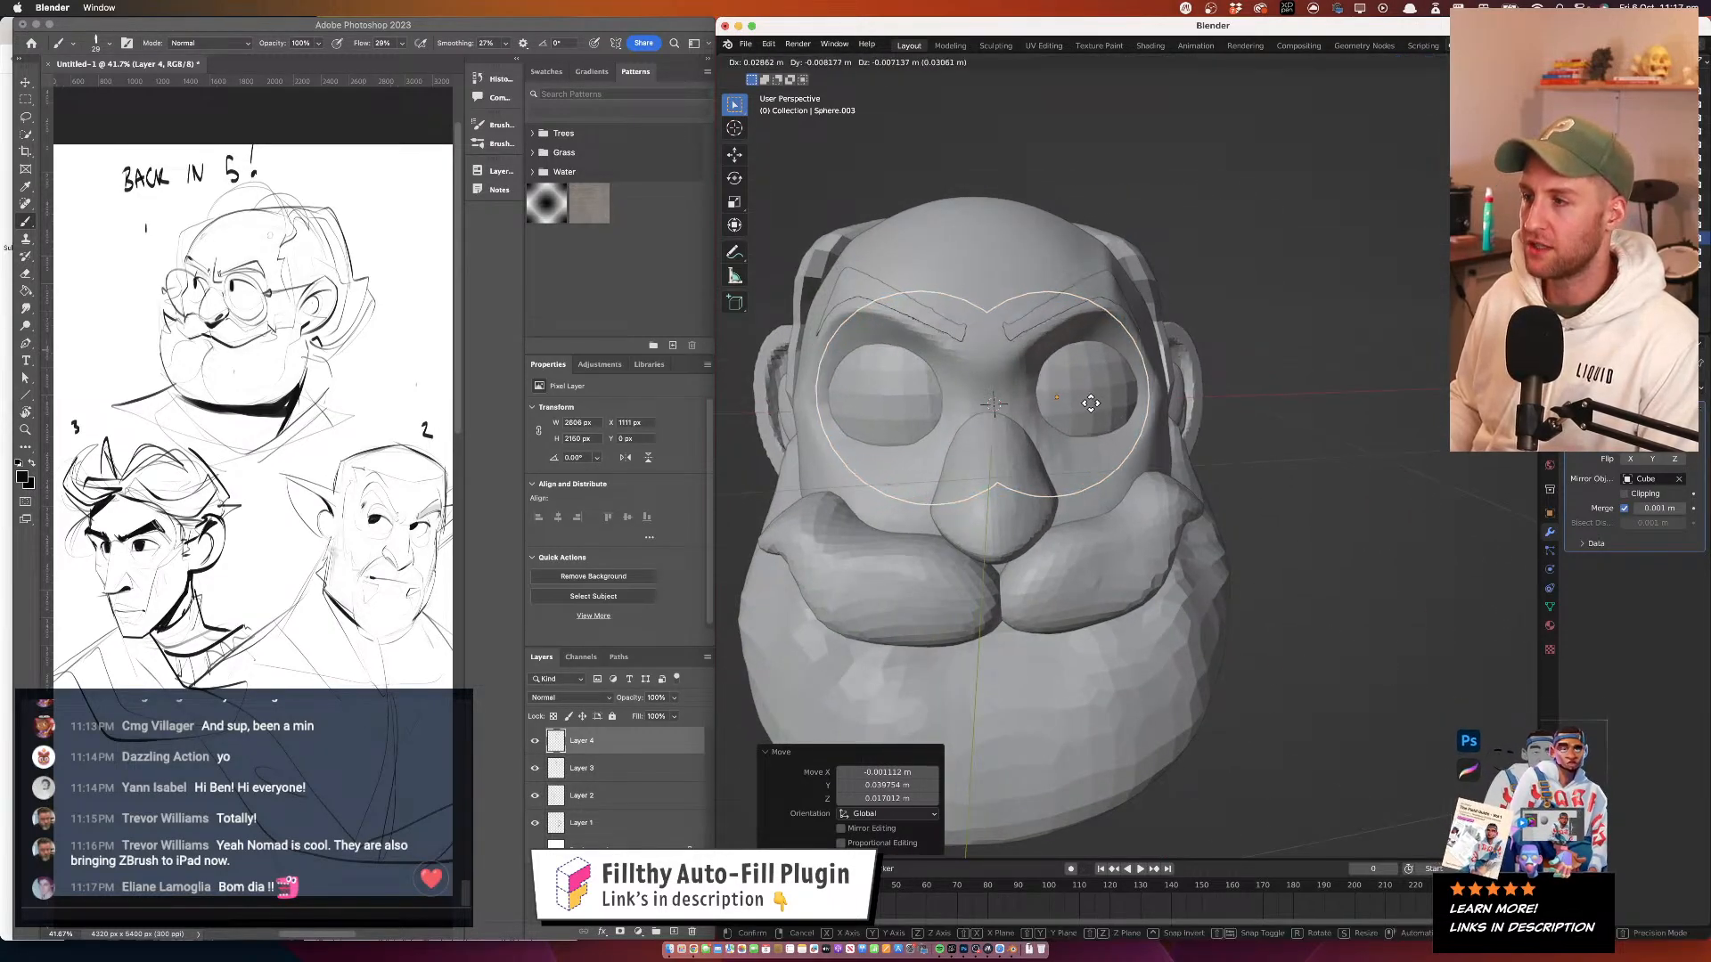
pyautogui.click(1084, 401)
pyautogui.moveTo(1085, 401)
pyautogui.mouseDown()
pyautogui.moveTo(1039, 410)
pyautogui.moveTo(1093, 398)
pyautogui.mouseUp()
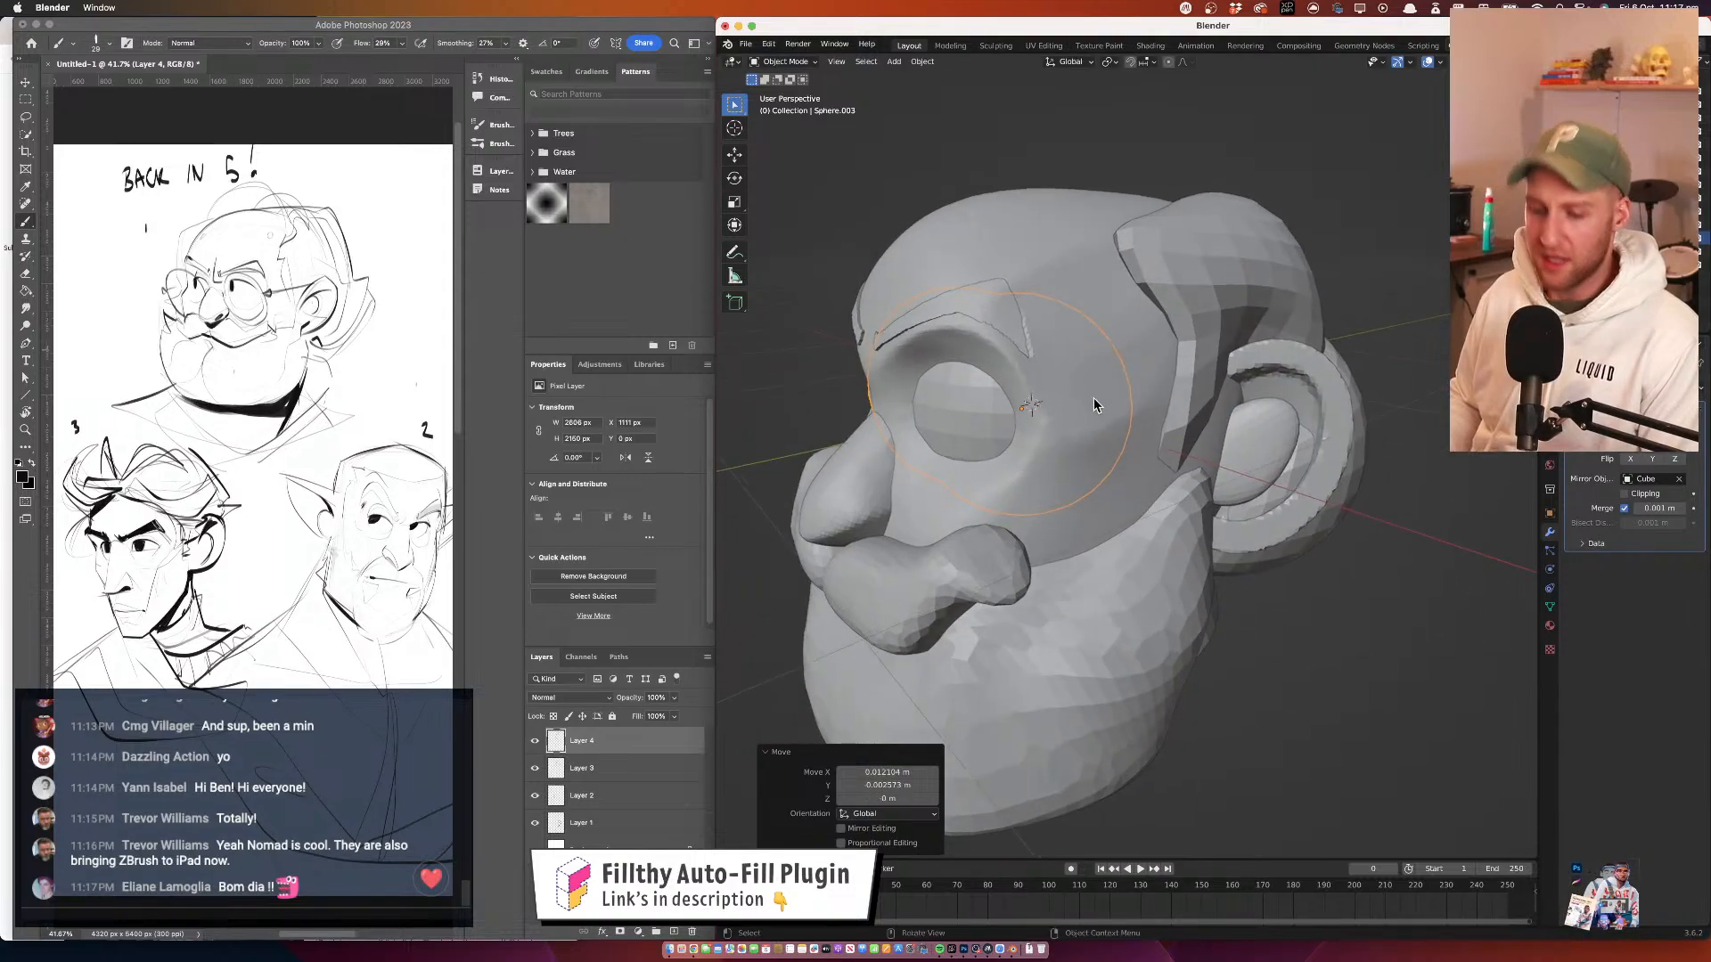
# Scale the eye sphere down by a factor of 0.439 and shift it forward into its socket
pyautogui.press('g')
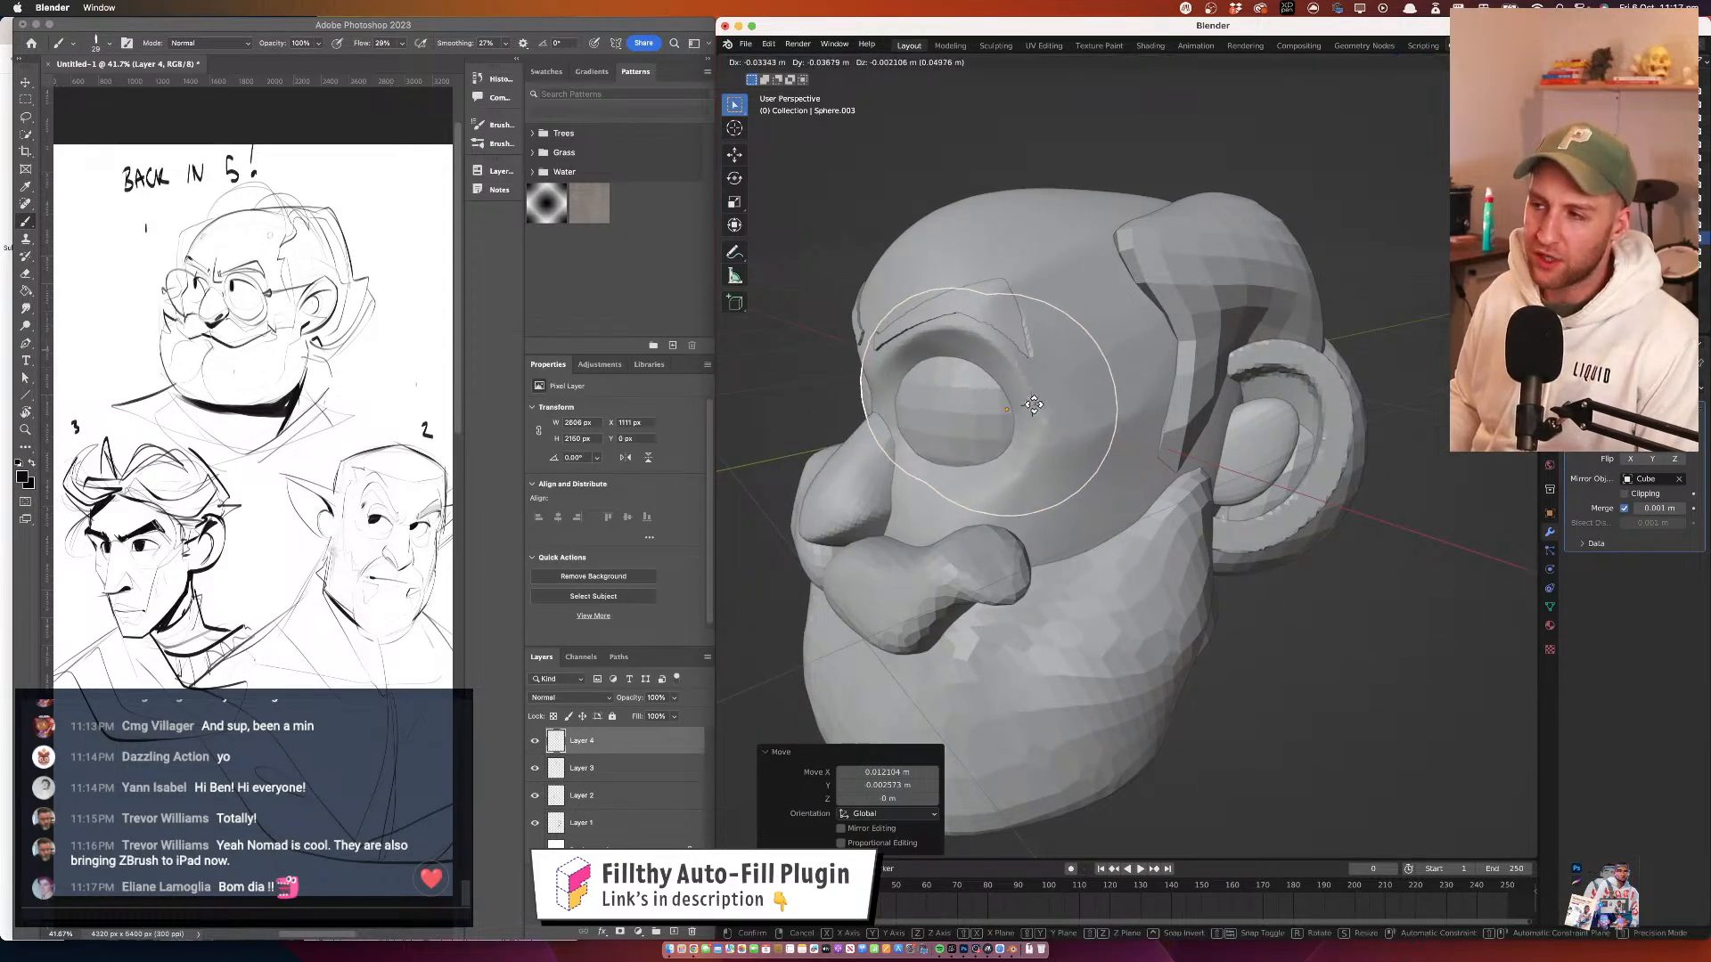
pyautogui.click(1082, 356)
pyautogui.press('s')
pyautogui.click(1034, 410)
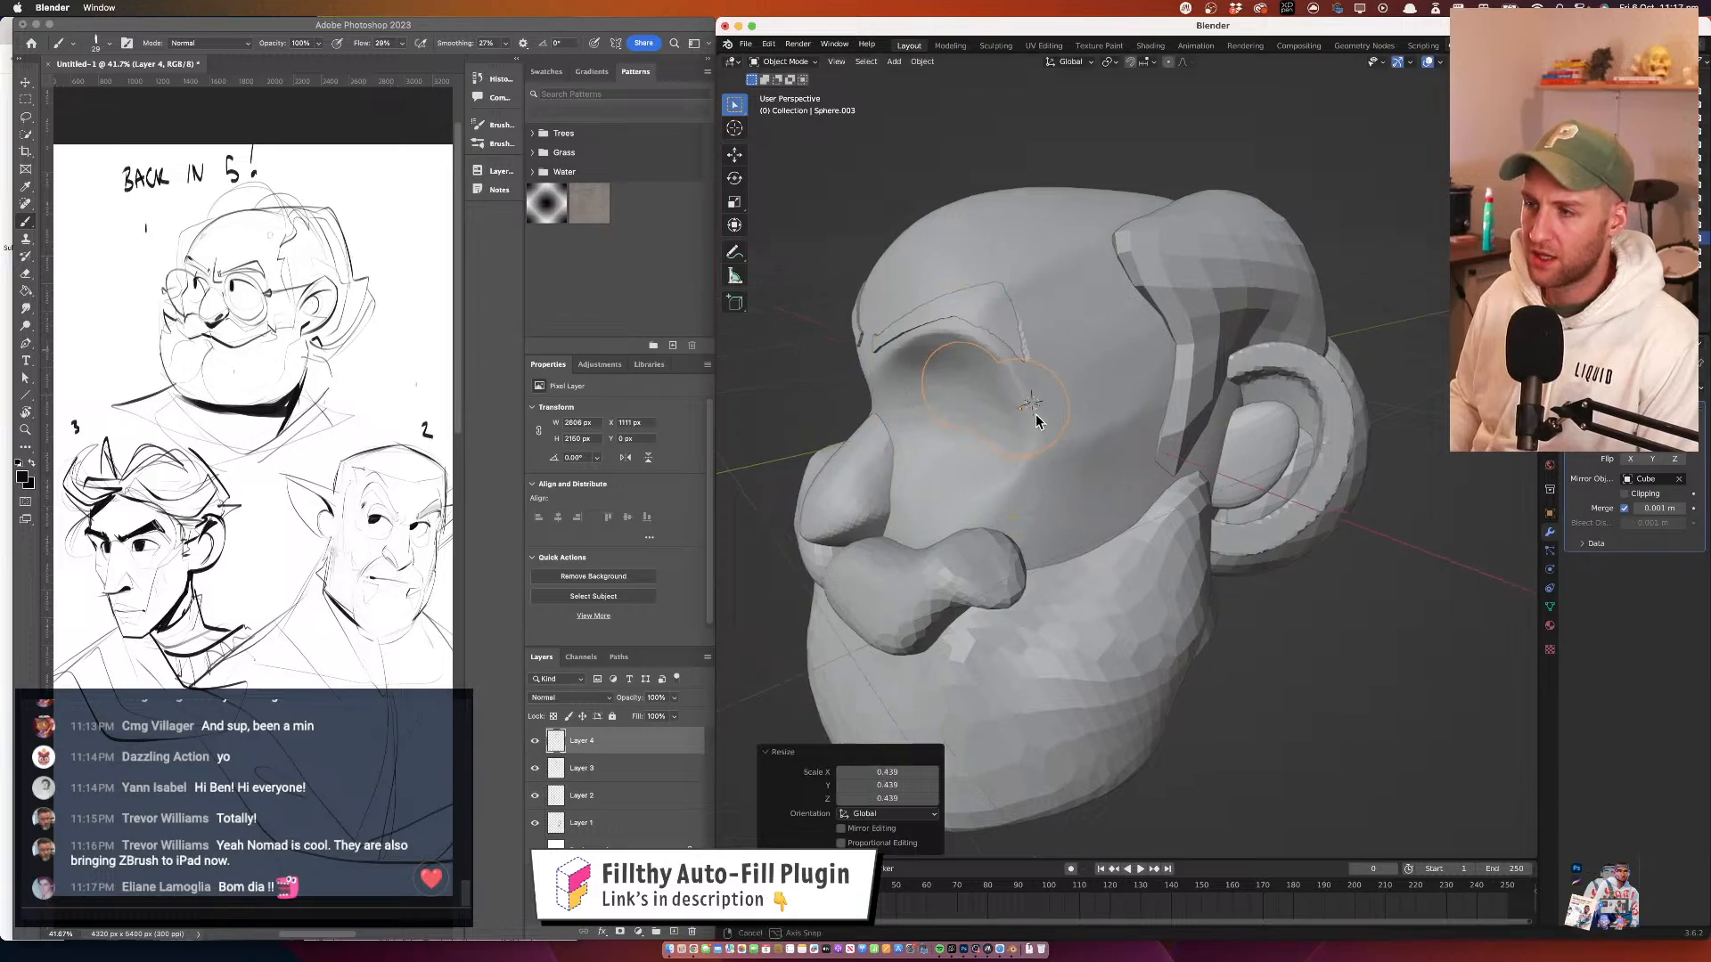
pyautogui.moveTo(1036, 414); pyautogui.dragTo(994, 420)
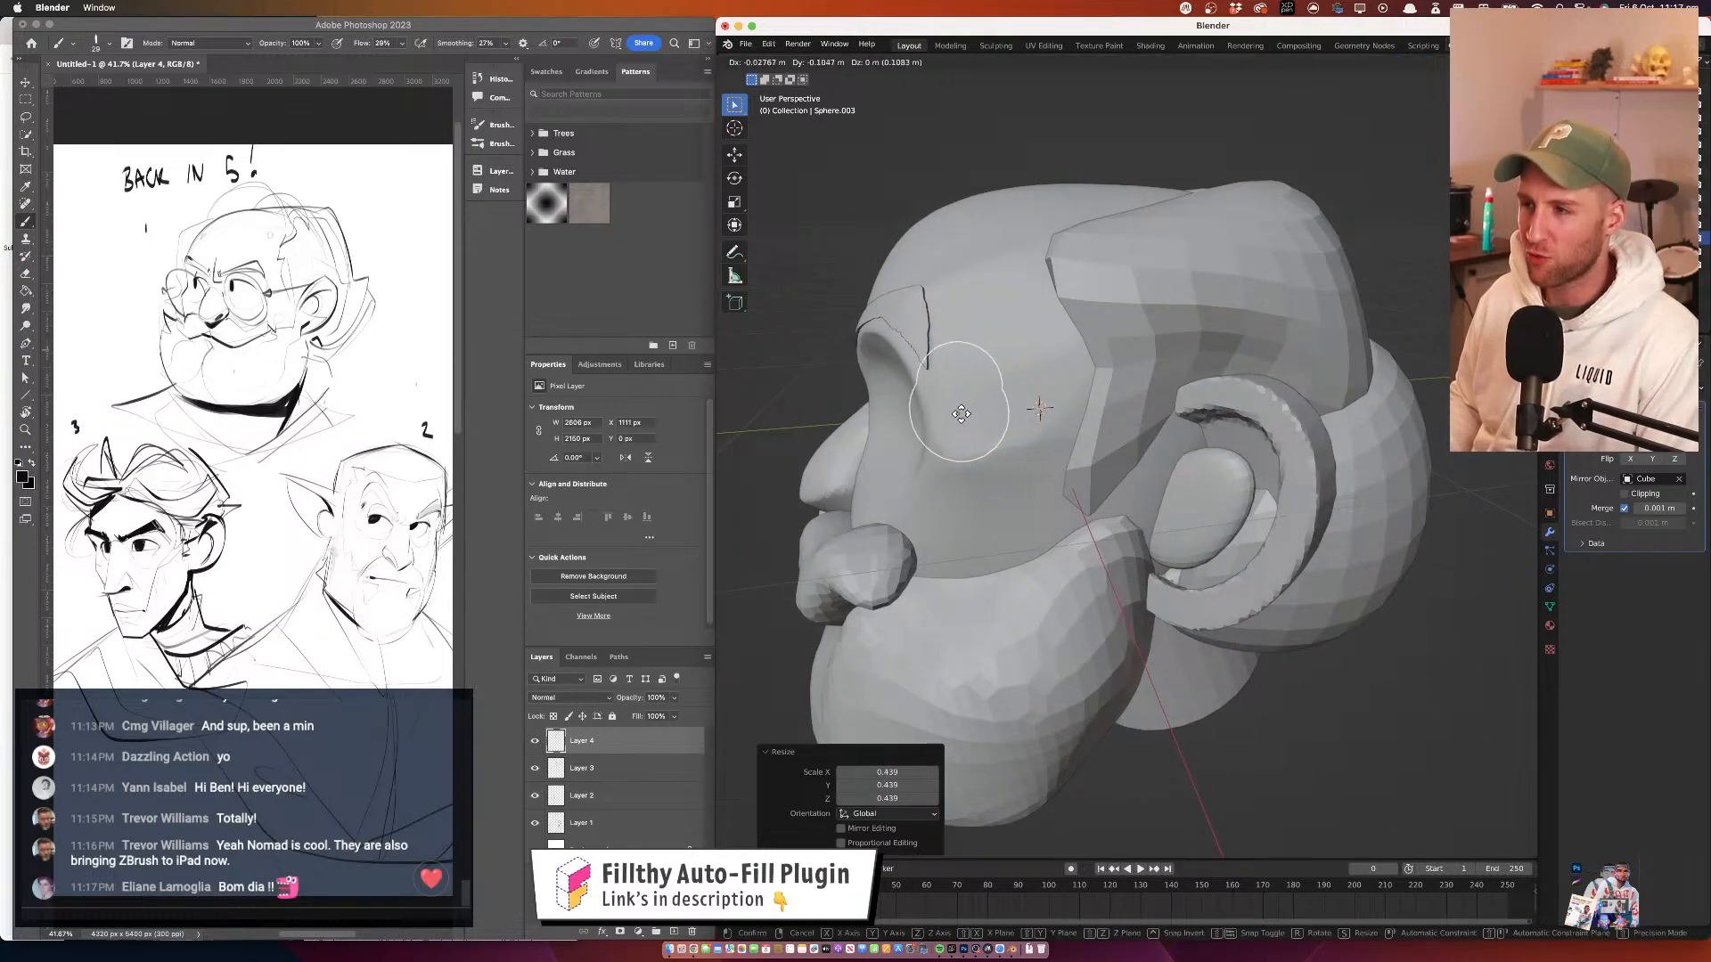
pyautogui.click(924, 417)
pyautogui.moveTo(925, 417); pyautogui.dragTo(982, 408)
pyautogui.press('g')
pyautogui.click(1039, 383)
pyautogui.press('g')
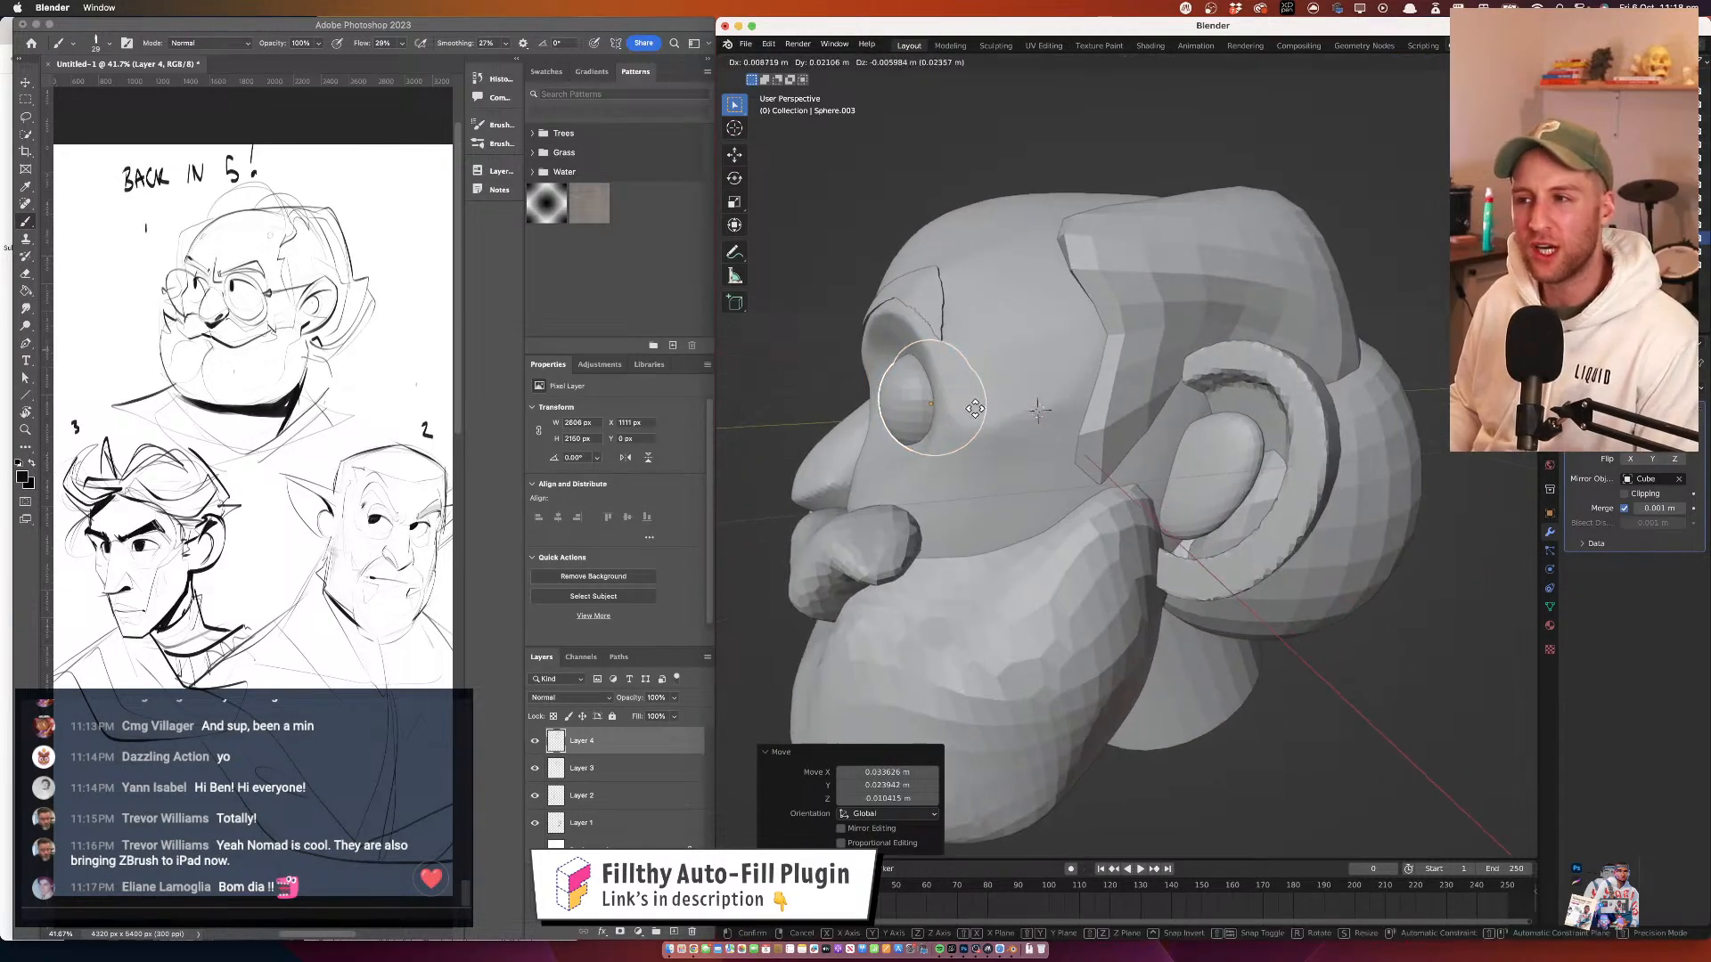
pyautogui.click(982, 407)
# Scale the eye sphere up by a factor of 1.763 and fine-tune its position beneath the brow from the side and front
pyautogui.press('s')
pyautogui.click(1010, 411)
pyautogui.press('g')
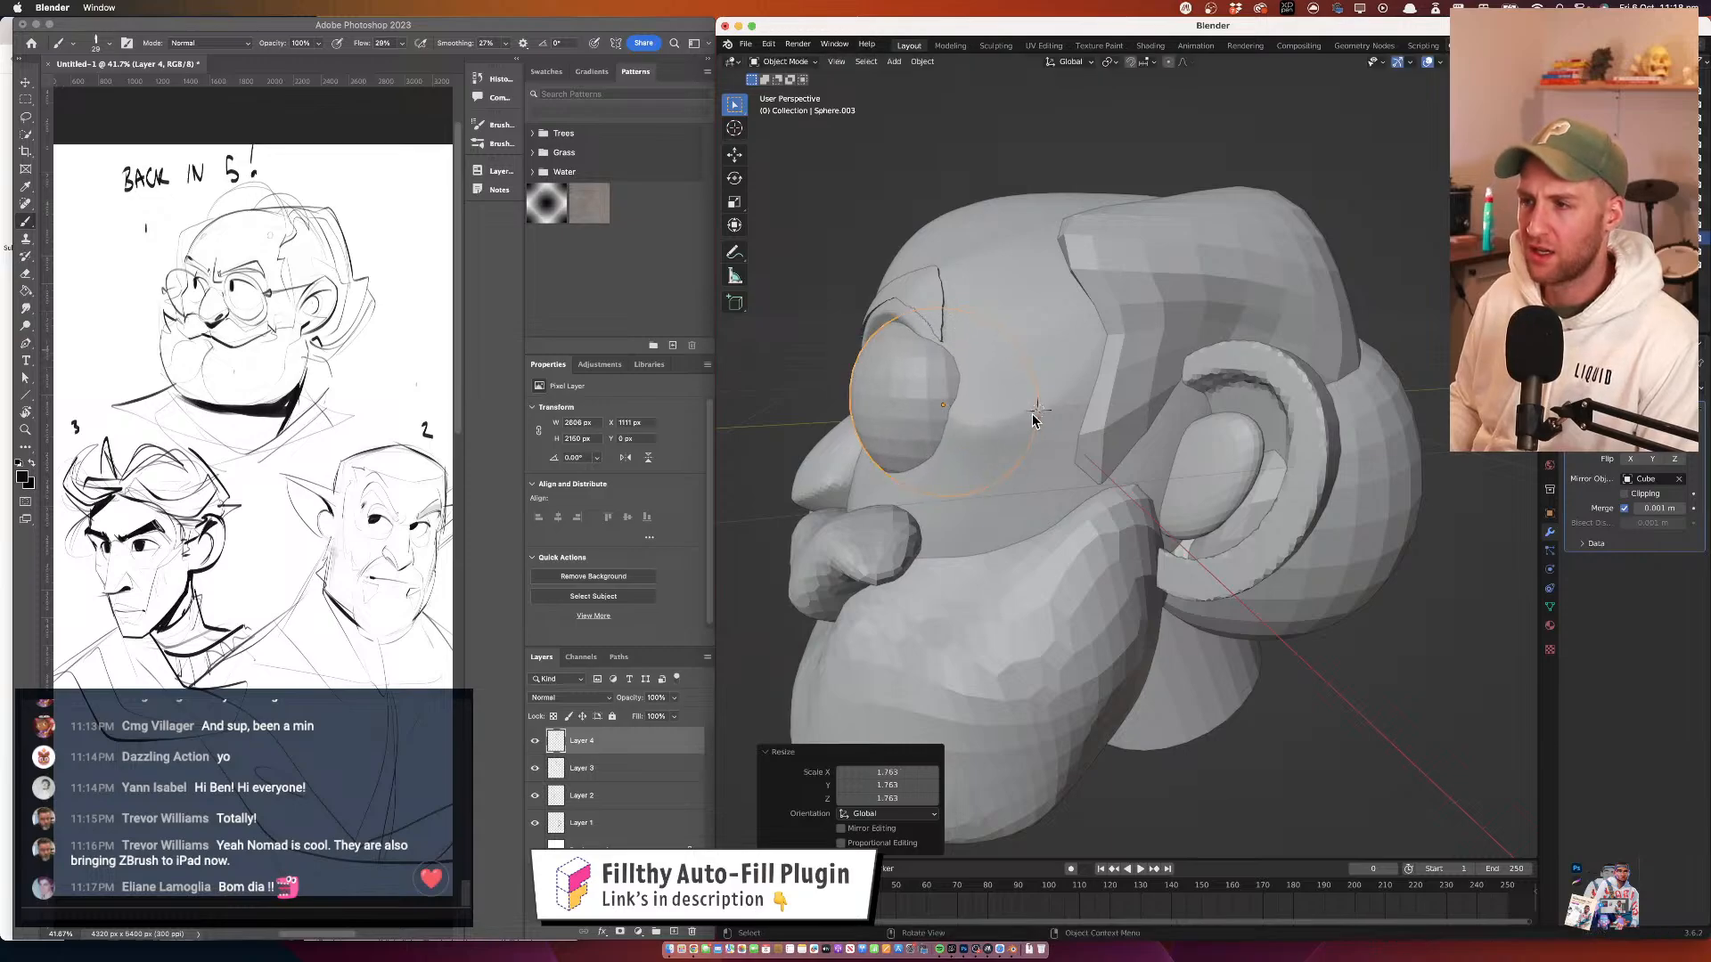
pyautogui.click(1005, 415)
pyautogui.moveTo(1005, 415); pyautogui.dragTo(1056, 385)
pyautogui.press('g')
pyautogui.click(1058, 399)
pyautogui.press('g')
pyautogui.click(996, 396)
pyautogui.press('g')
pyautogui.click(1069, 388)
pyautogui.press('g')
pyautogui.click(1067, 409)
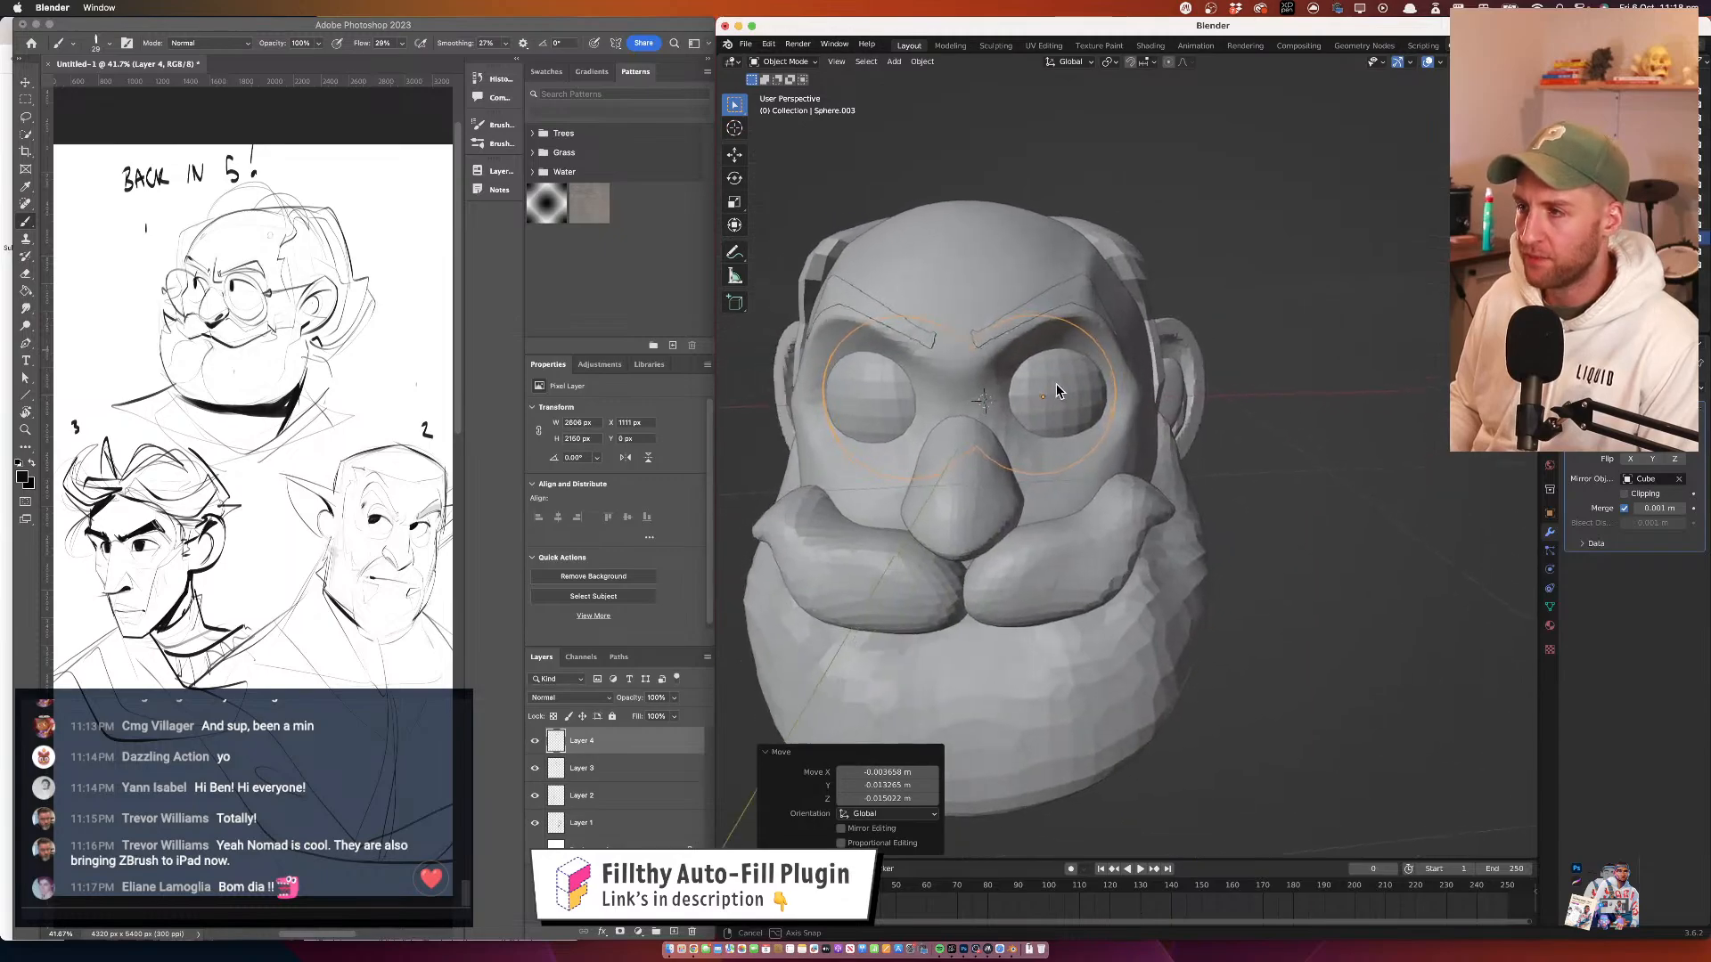
# Rotate the eye sphere by -90° in the right orthographic view so its pole faces forward
pyautogui.moveTo(978, 325); pyautogui.dragTo(1235, 254)
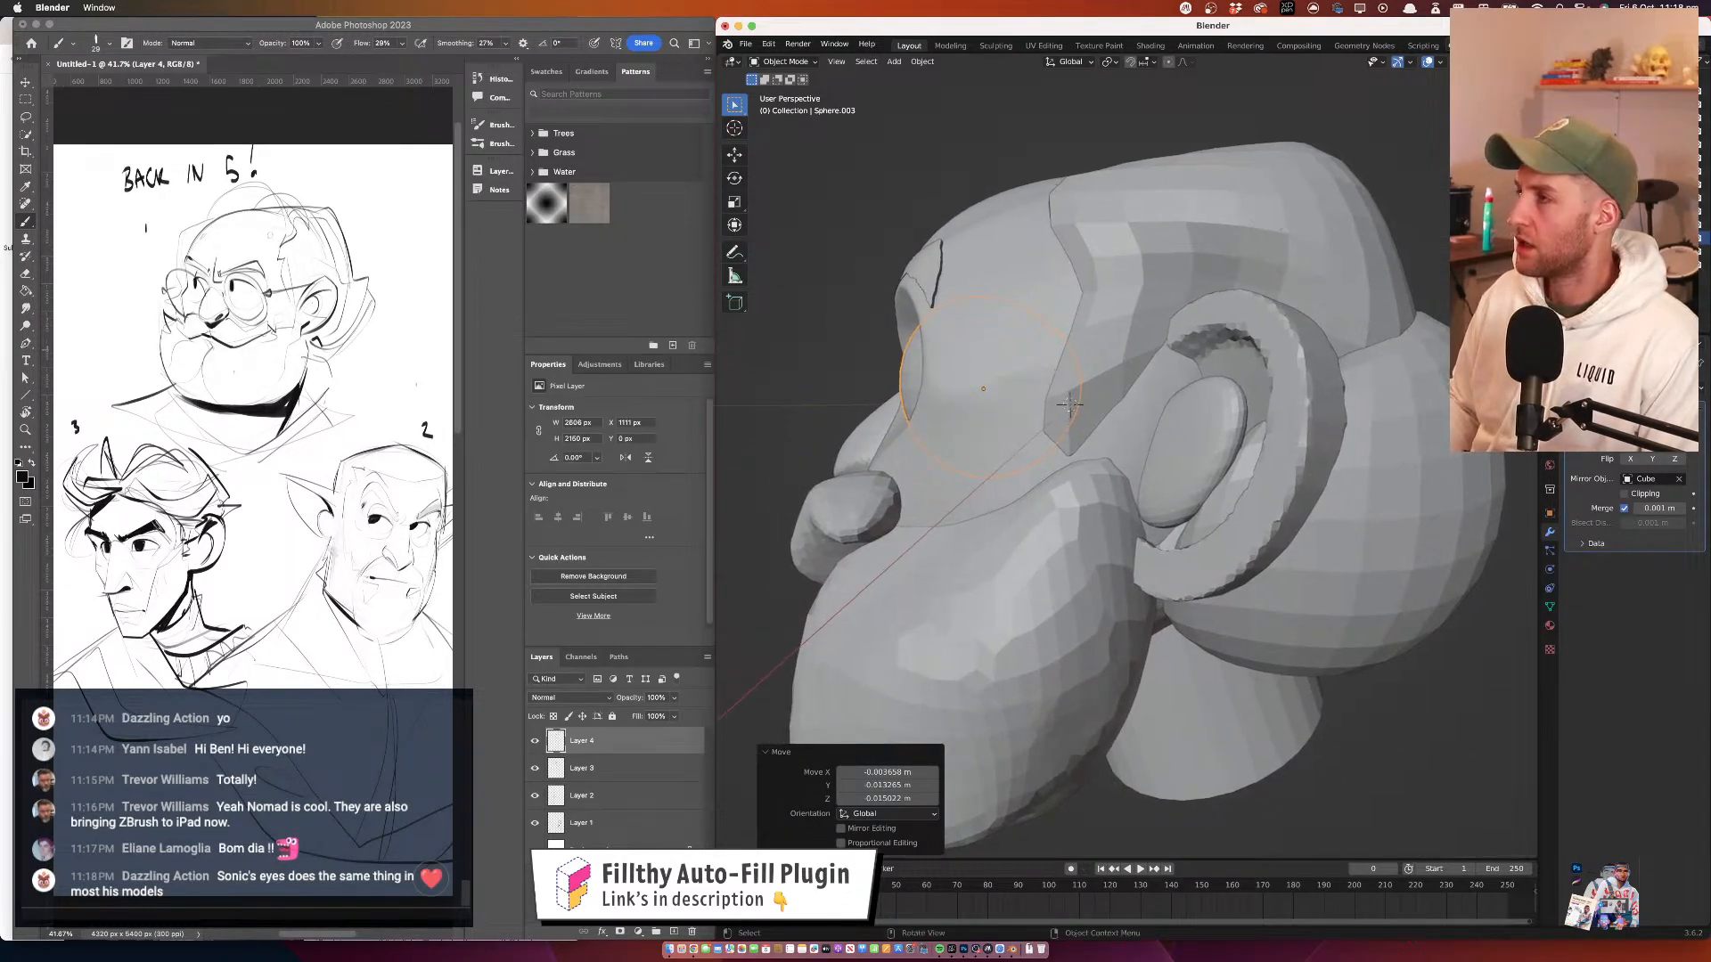
pyautogui.press('KP_3')
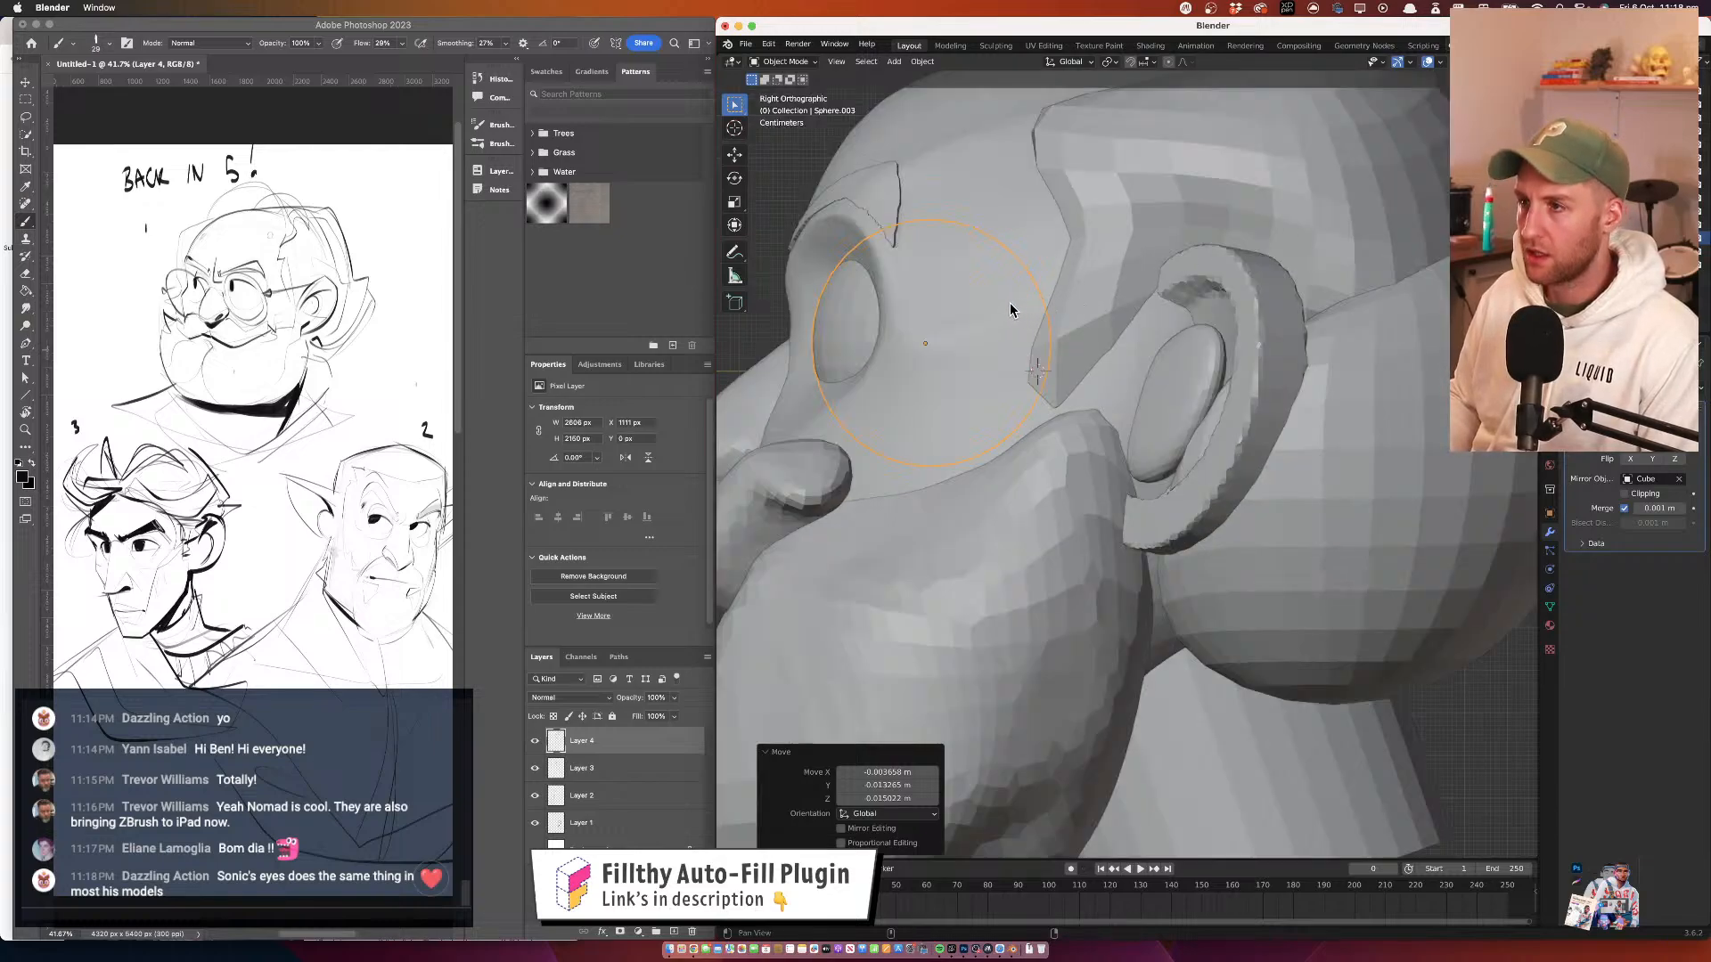
pyautogui.moveTo(1008, 302); pyautogui.dragTo(1209, 295)
pyautogui.press('r')
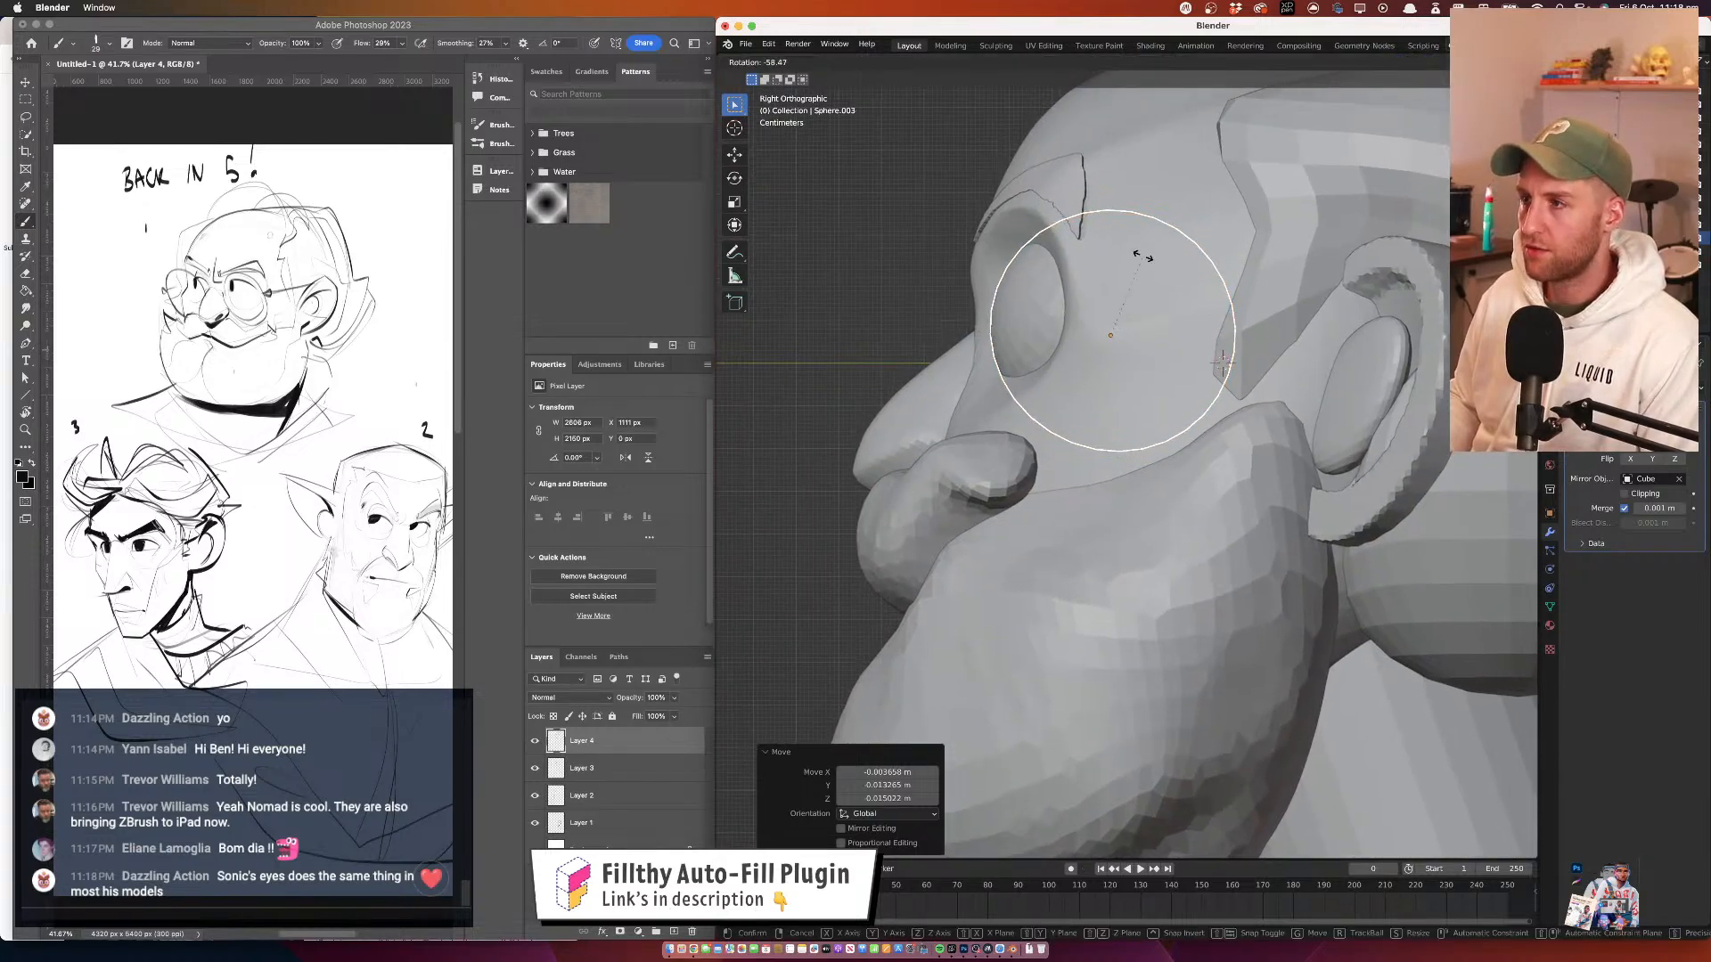
pyautogui.click(1098, 243)
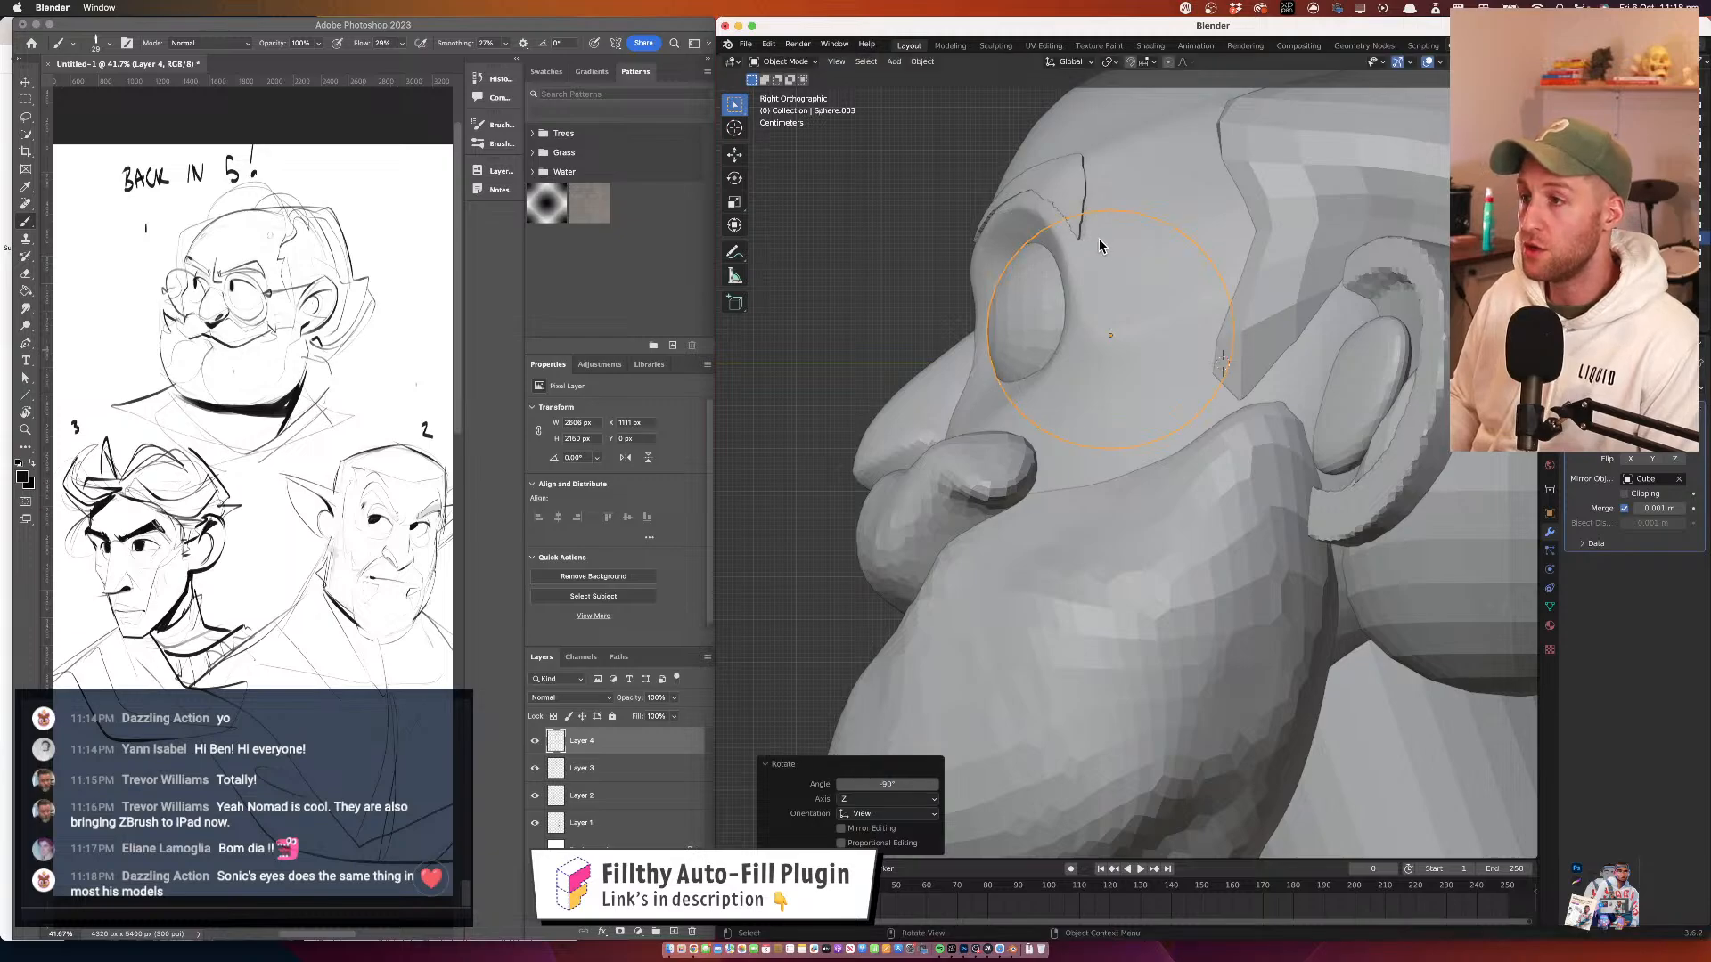
# Enter Edit Mode on the eye sphere and select the rings of faces around its front pole in face select mode
pyautogui.moveTo(1034, 321); pyautogui.dragTo(1164, 351)
pyautogui.scroll(-5, 1163, 351)
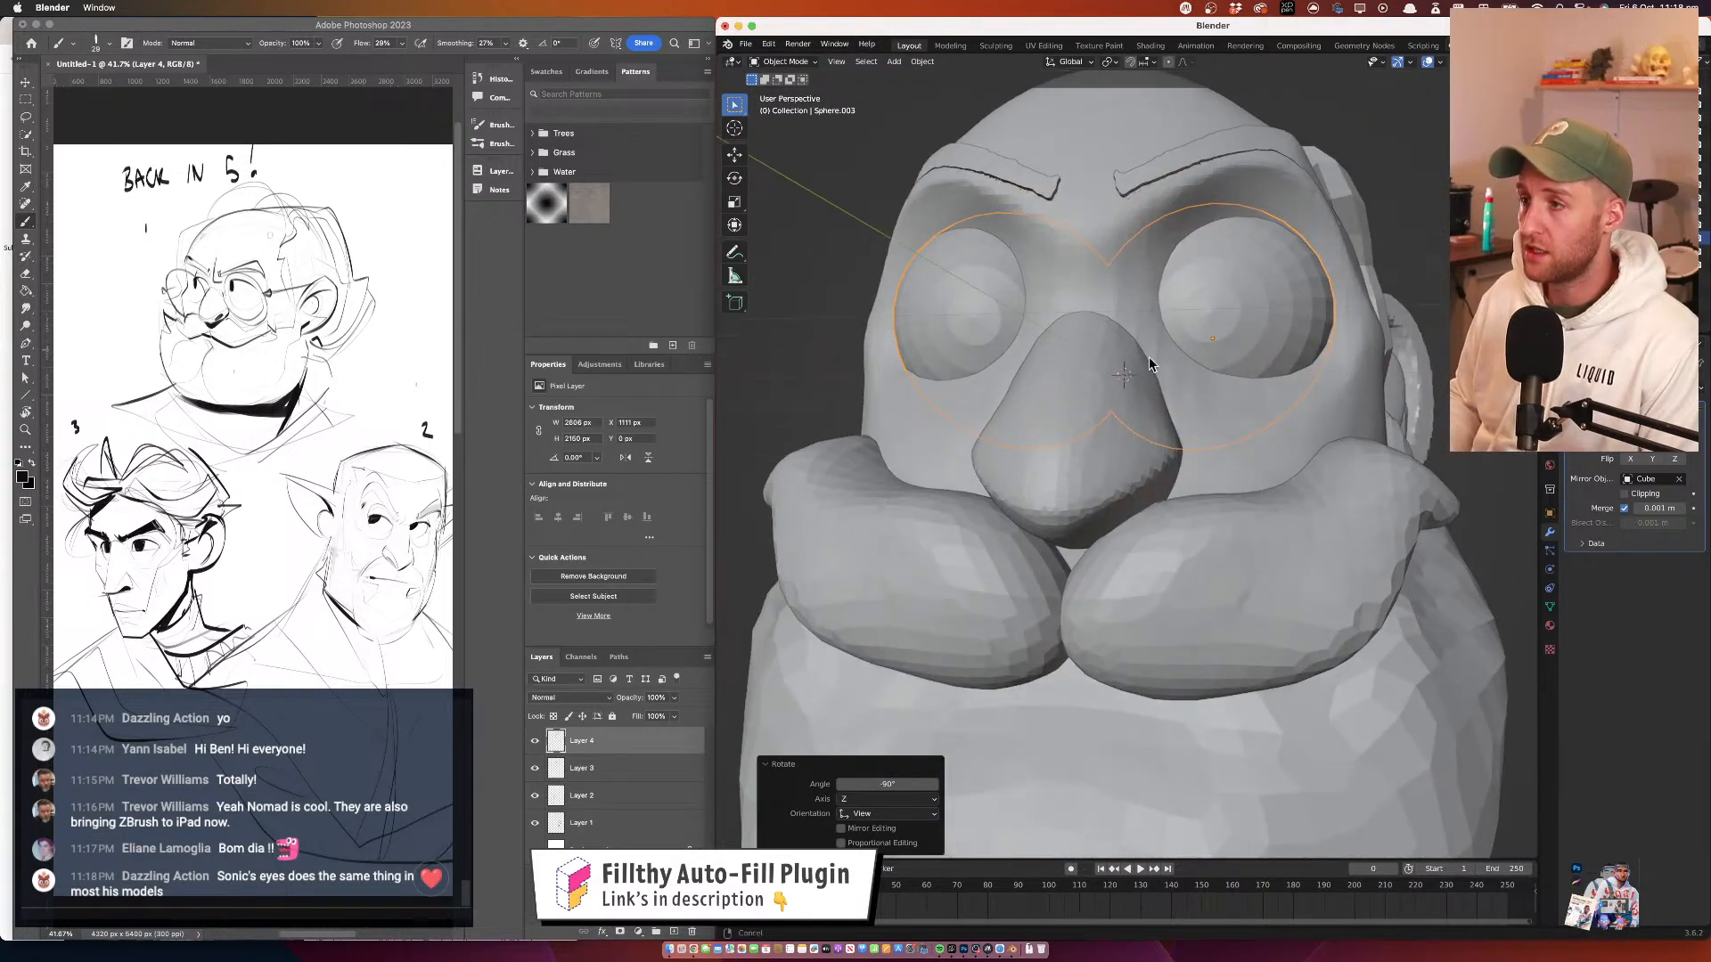
pyautogui.moveTo(1176, 483); pyautogui.dragTo(1181, 399)
pyautogui.scroll(5, 1206, 309)
pyautogui.moveTo(1207, 311); pyautogui.dragTo(1055, 294)
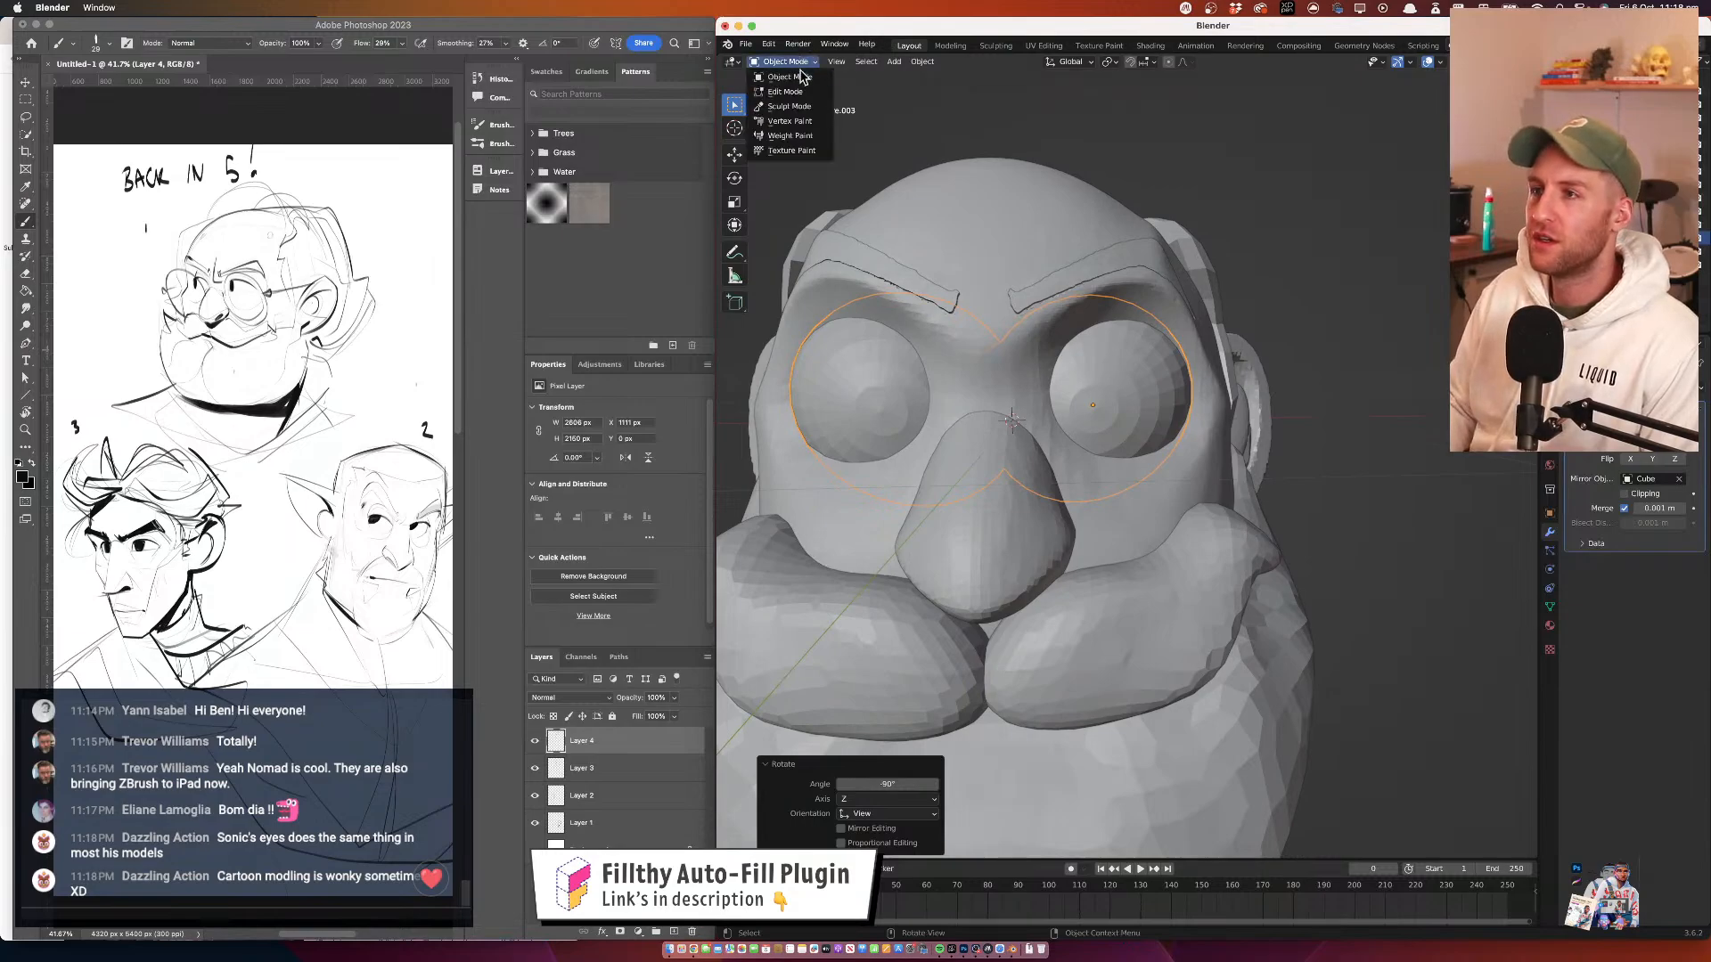
pyautogui.click(785, 91)
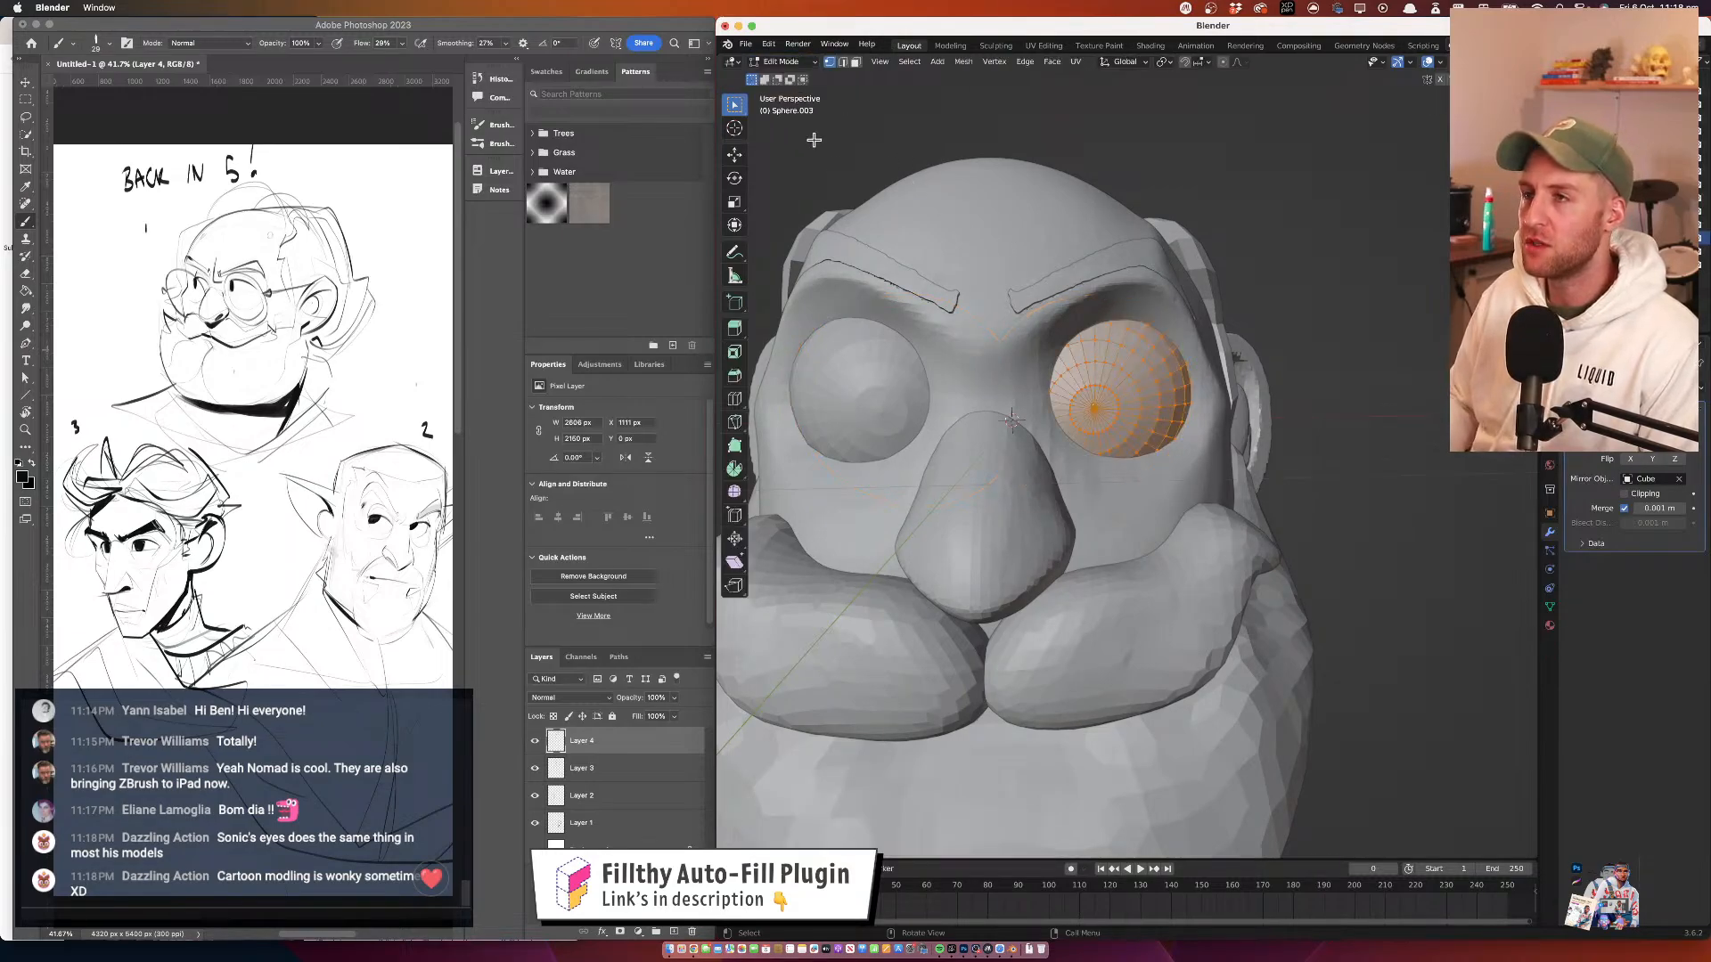
pyautogui.moveTo(998, 357); pyautogui.dragTo(1009, 294)
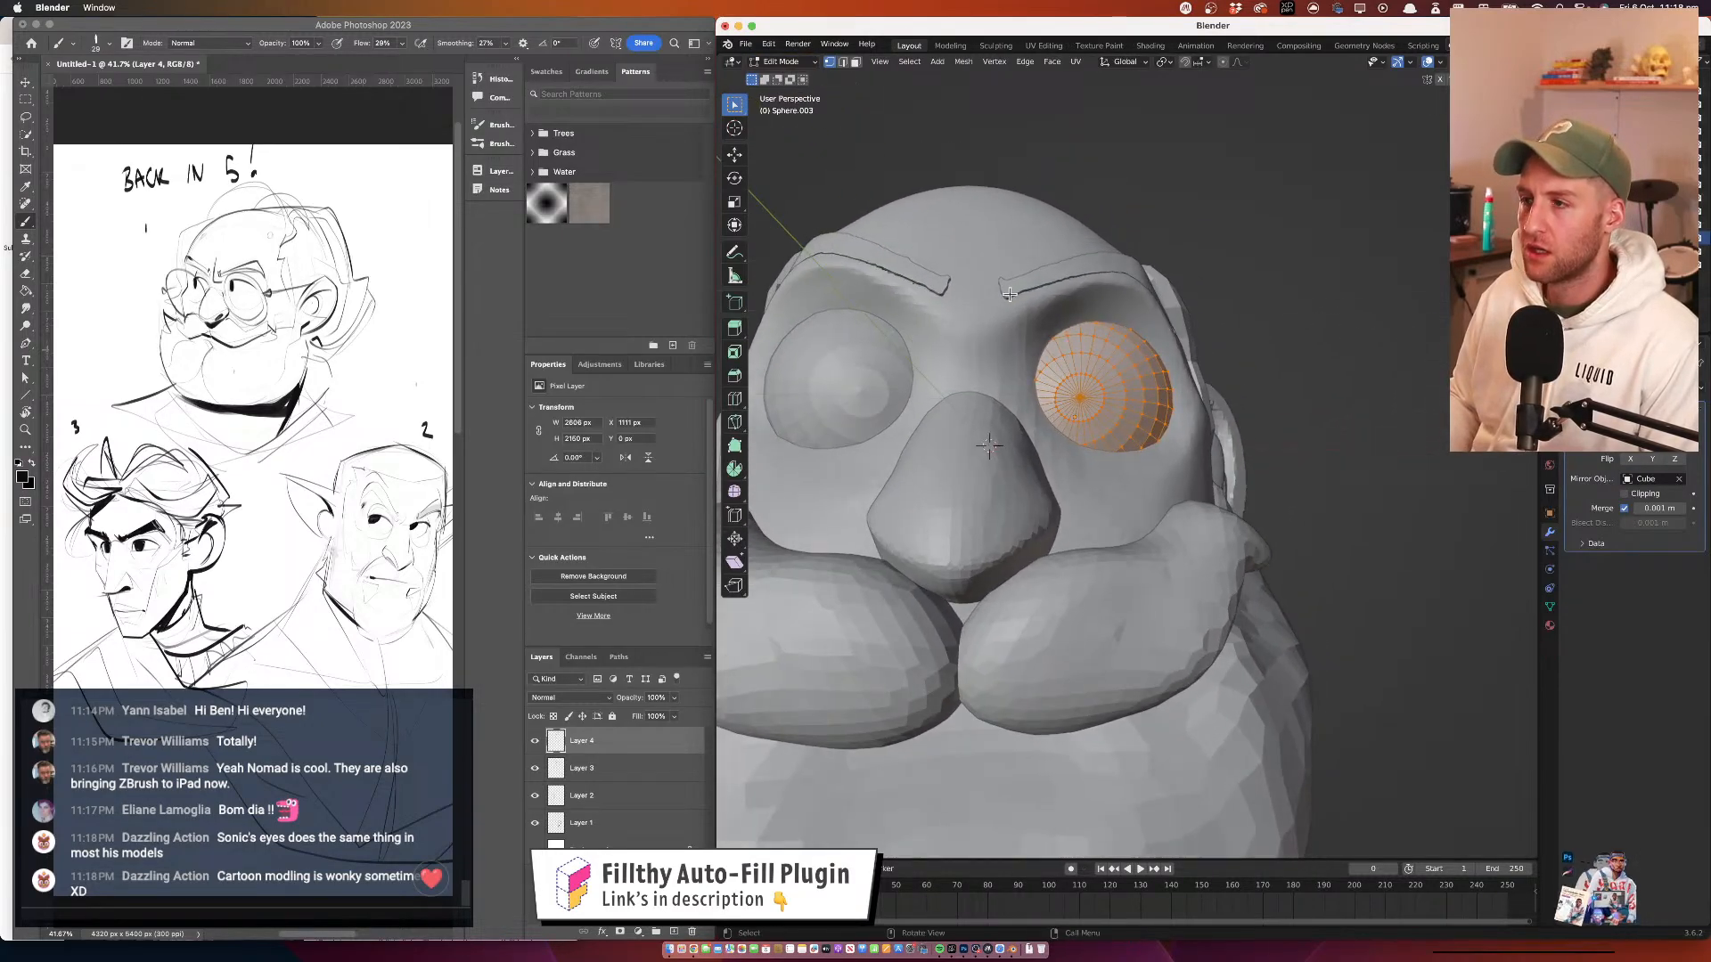
pyautogui.hotkey('ctrl', 'r')
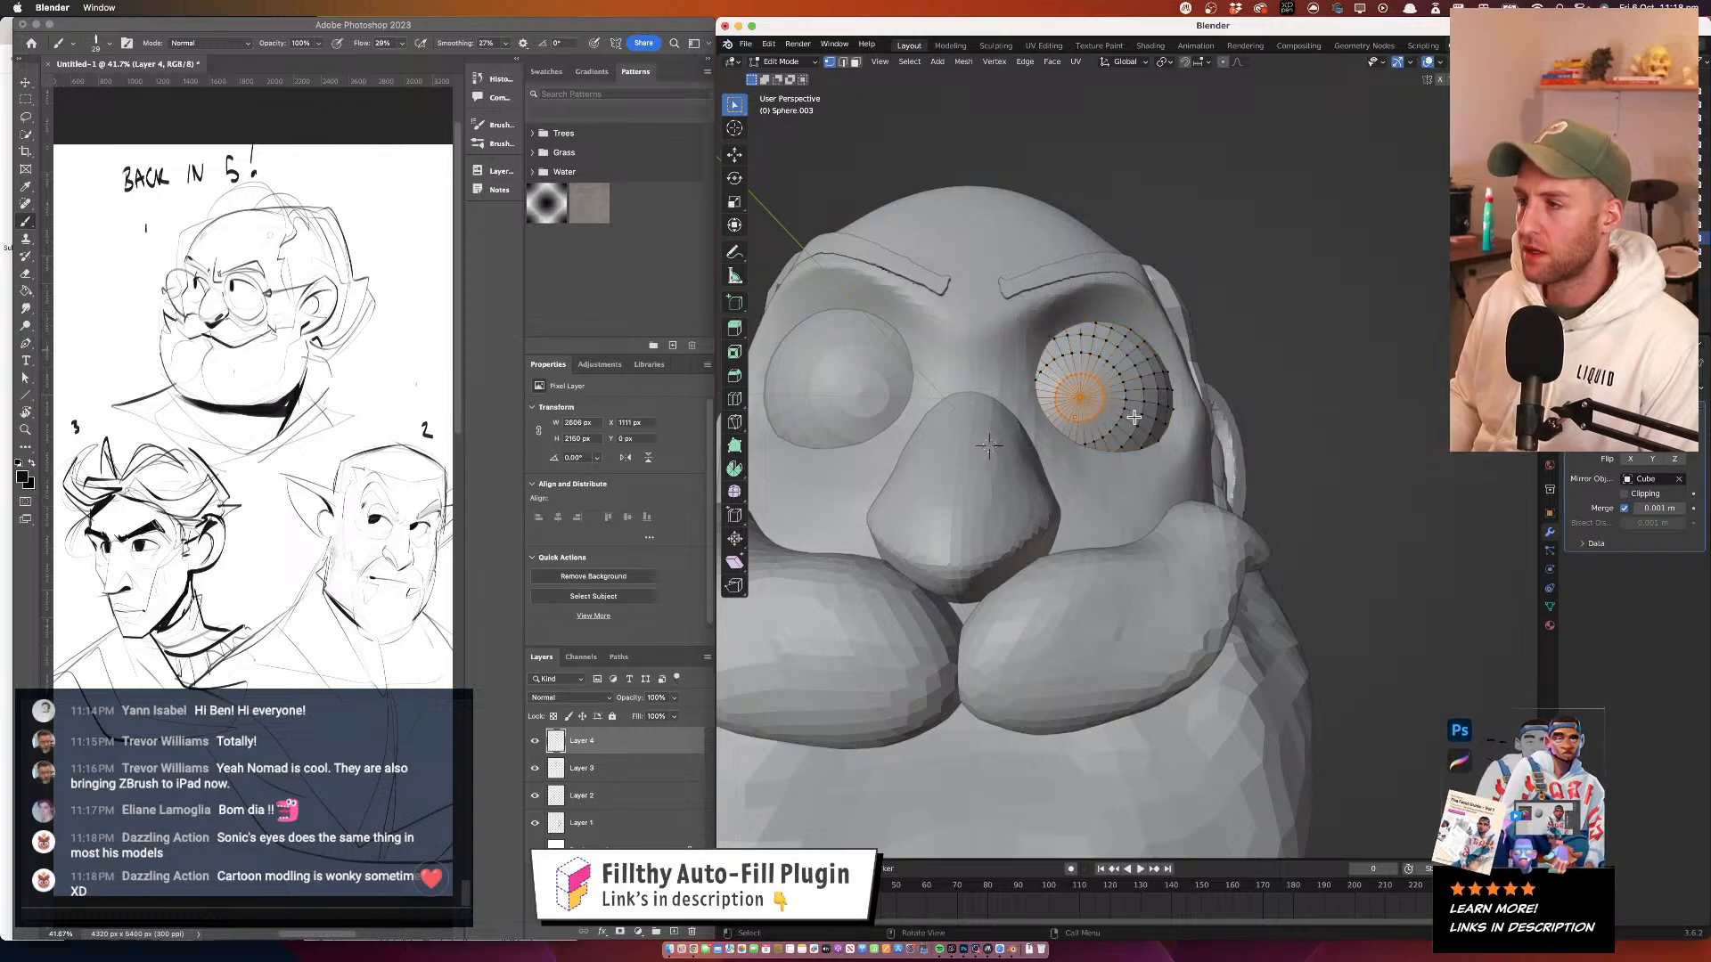
pyautogui.click(856, 62)
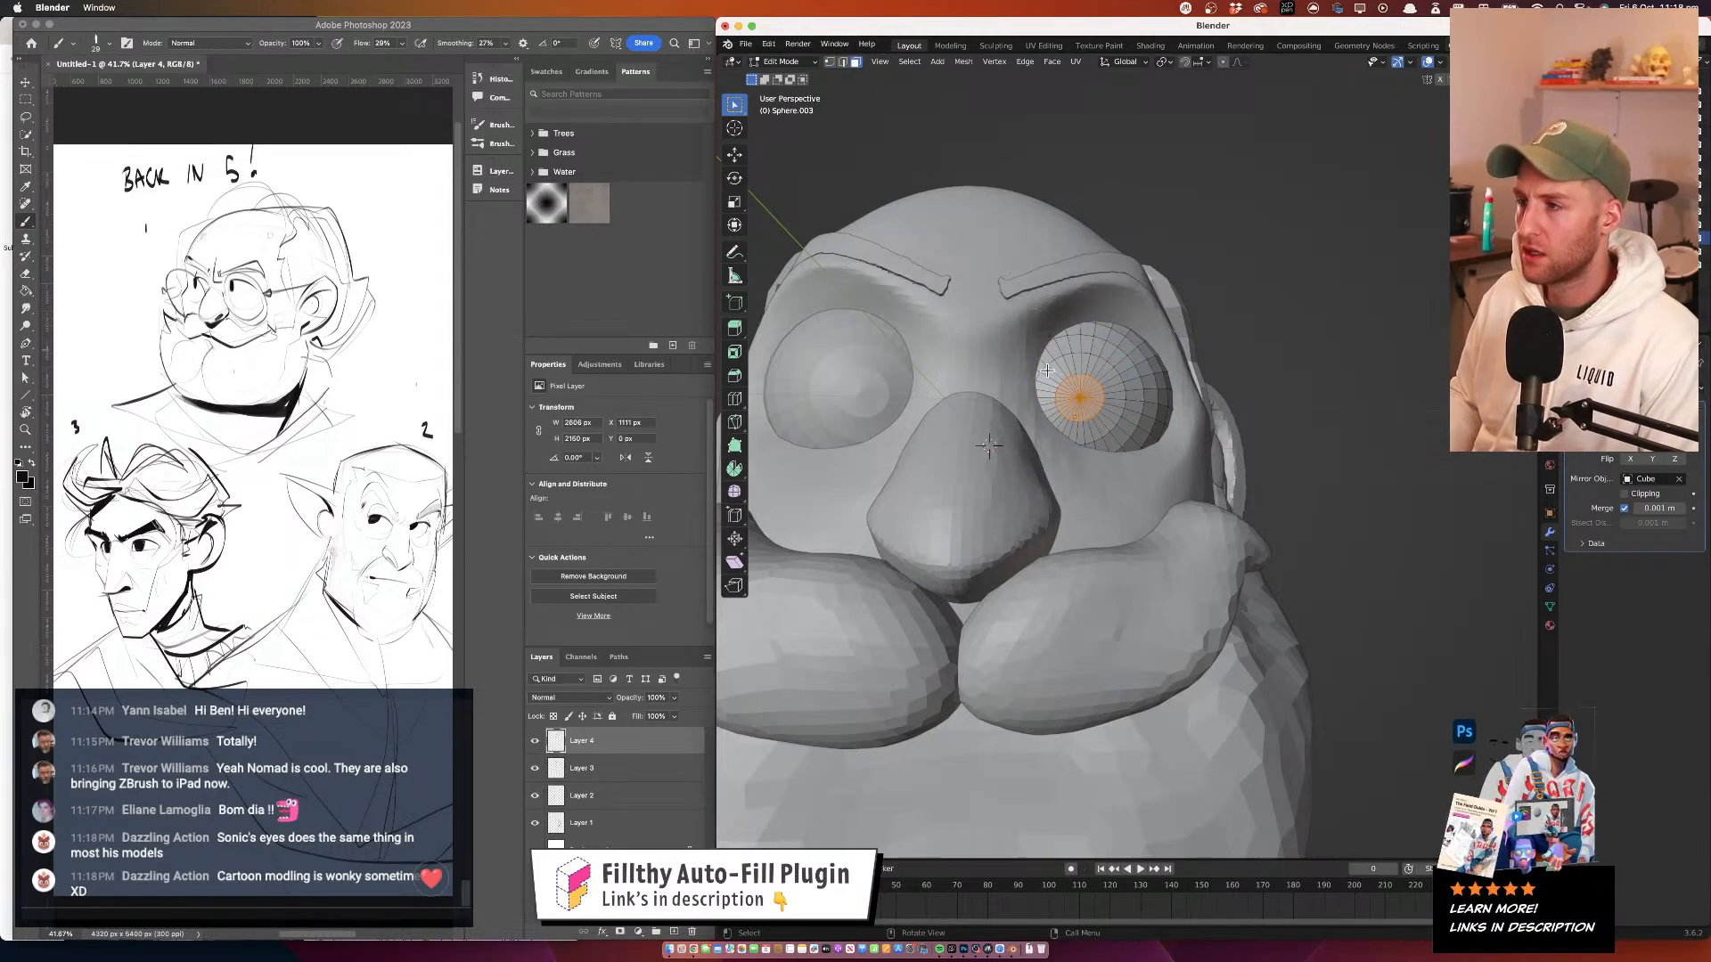
pyautogui.moveTo(1047, 370); pyautogui.dragTo(1132, 312)
pyautogui.keyDown('ctrl'); pyautogui.click(1121, 435); pyautogui.keyUp('ctrl')
pyautogui.press('KP_1')
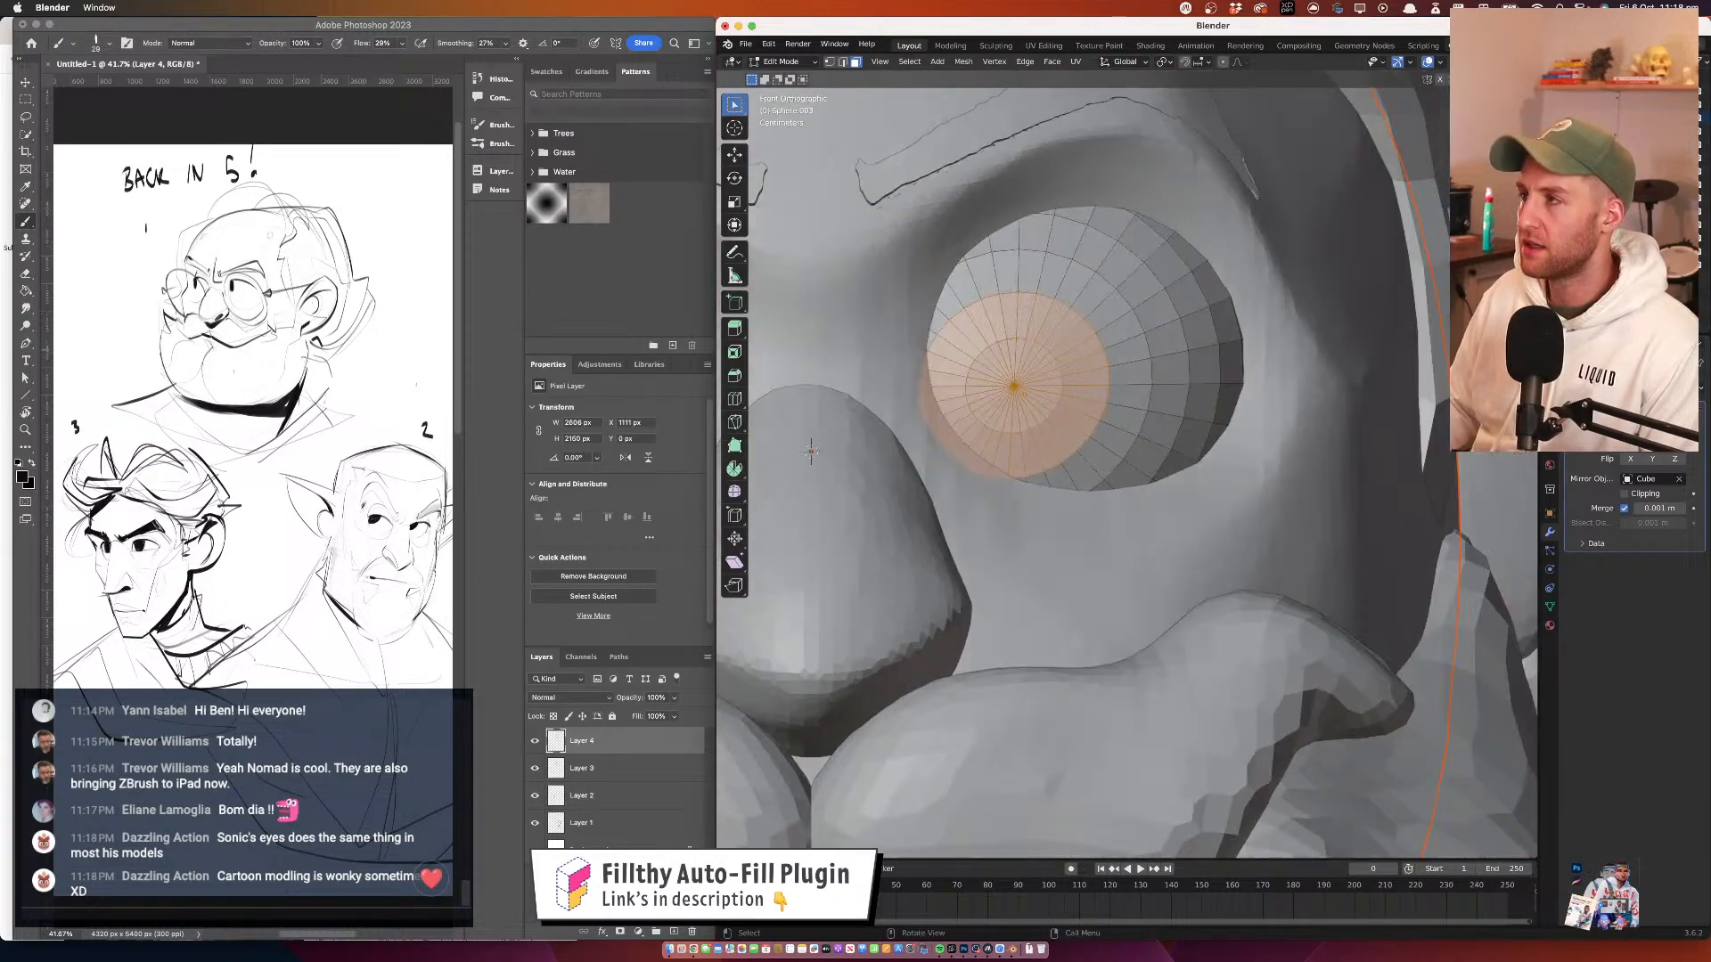
# Flatten the selected front faces along global Y with a scale of 0.068 and move them slightly back into the eye
pyautogui.press('KP_3')
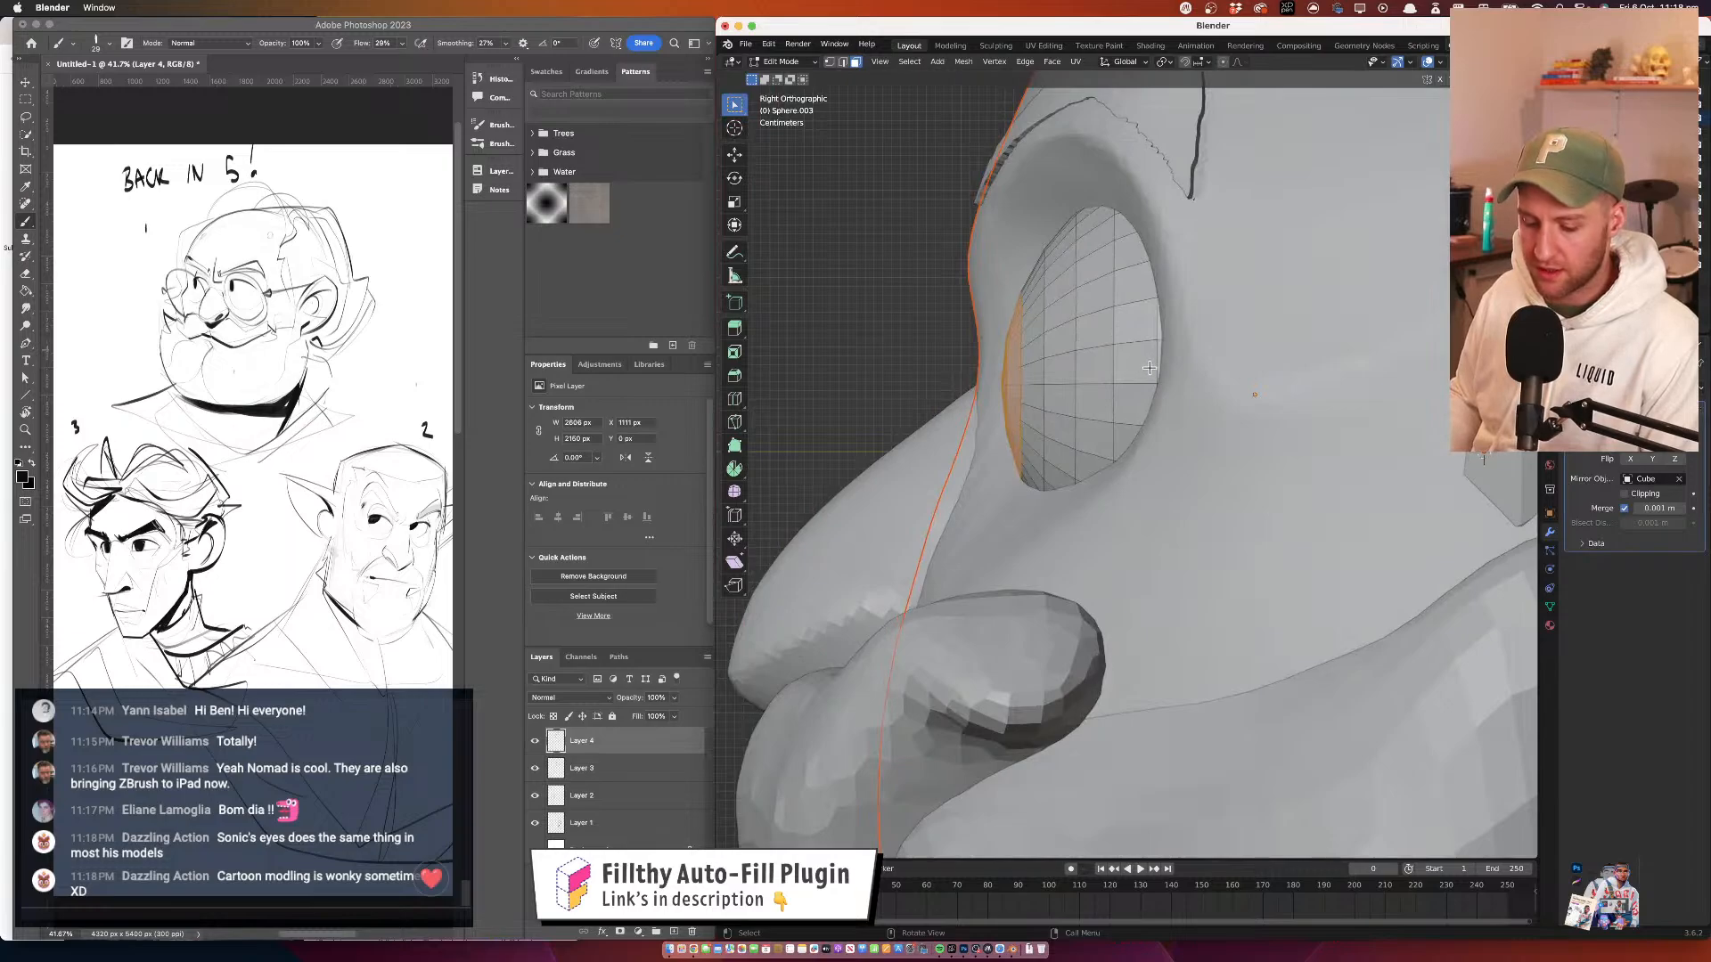
pyautogui.press('s')
pyautogui.press('y')
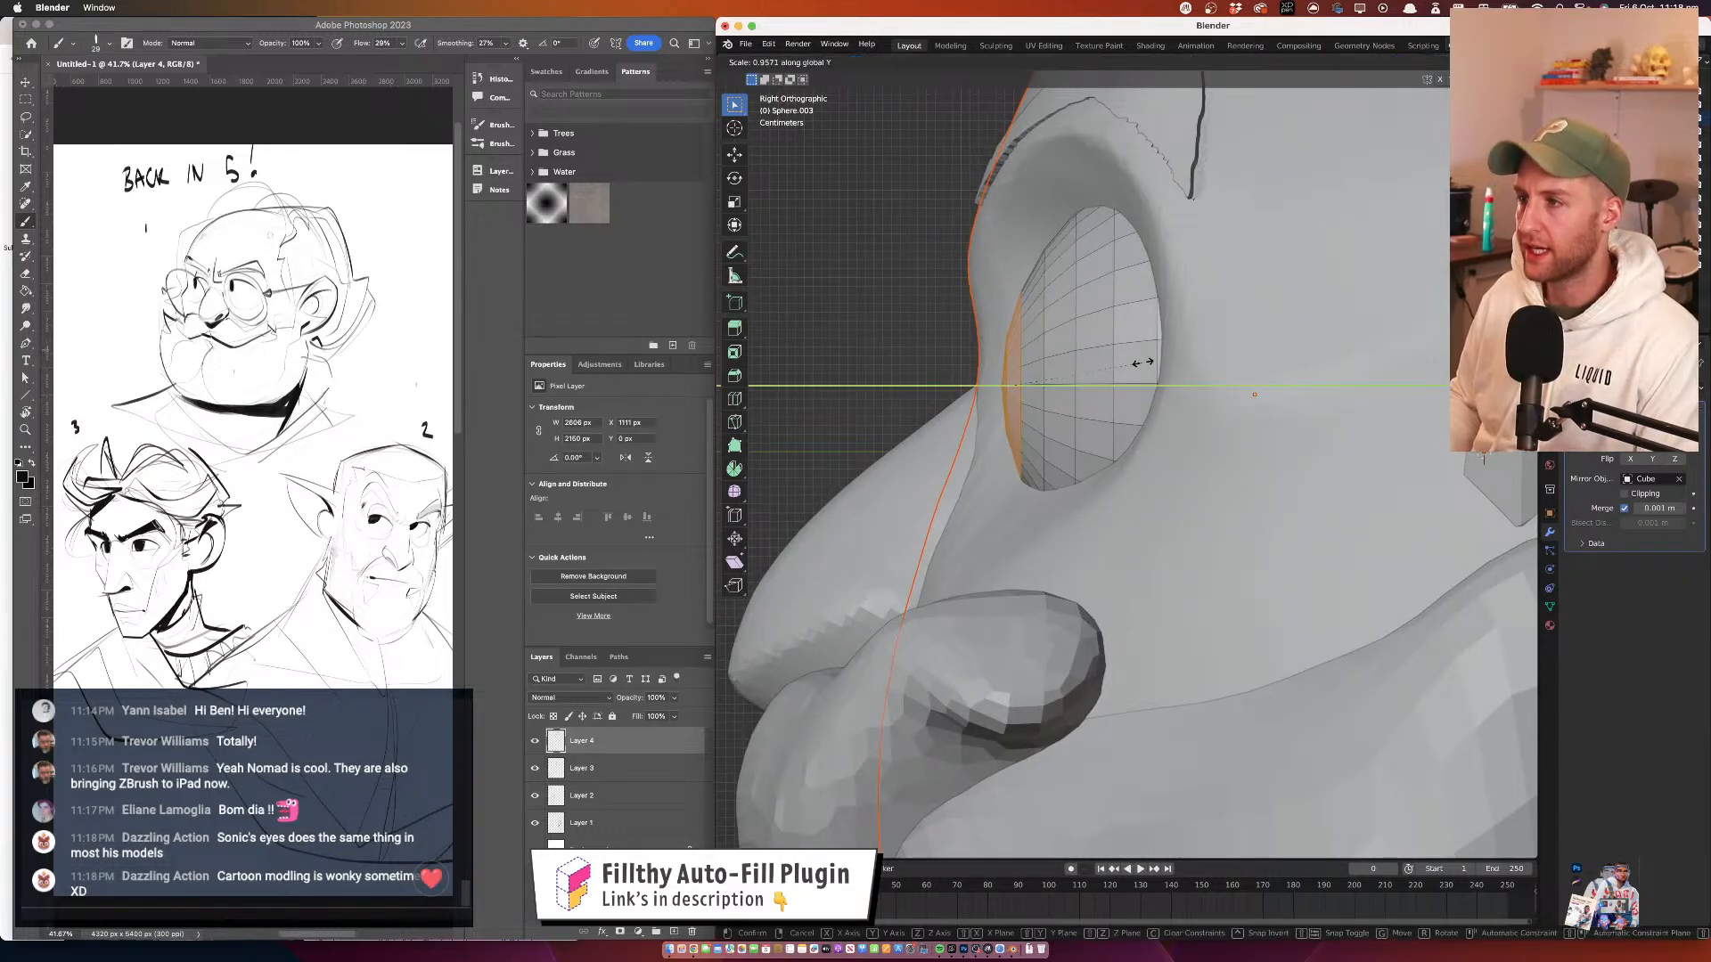
pyautogui.click(1020, 376)
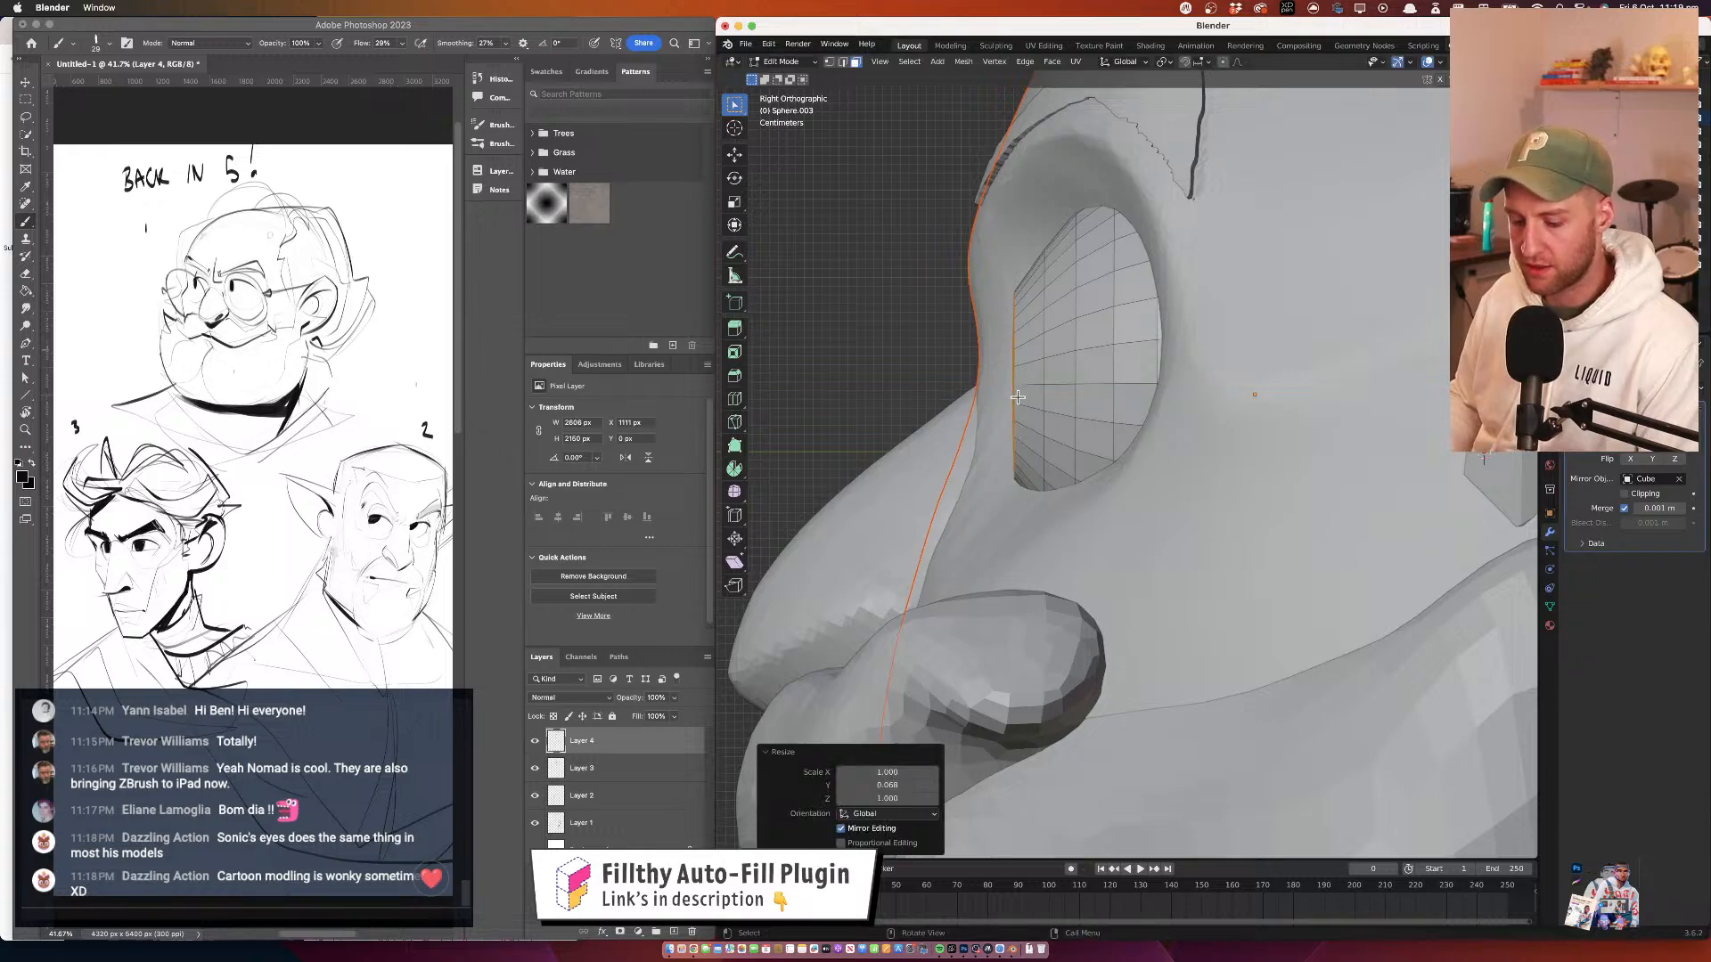
pyautogui.hotkey('shift', 'v')
pyautogui.press('Escape')
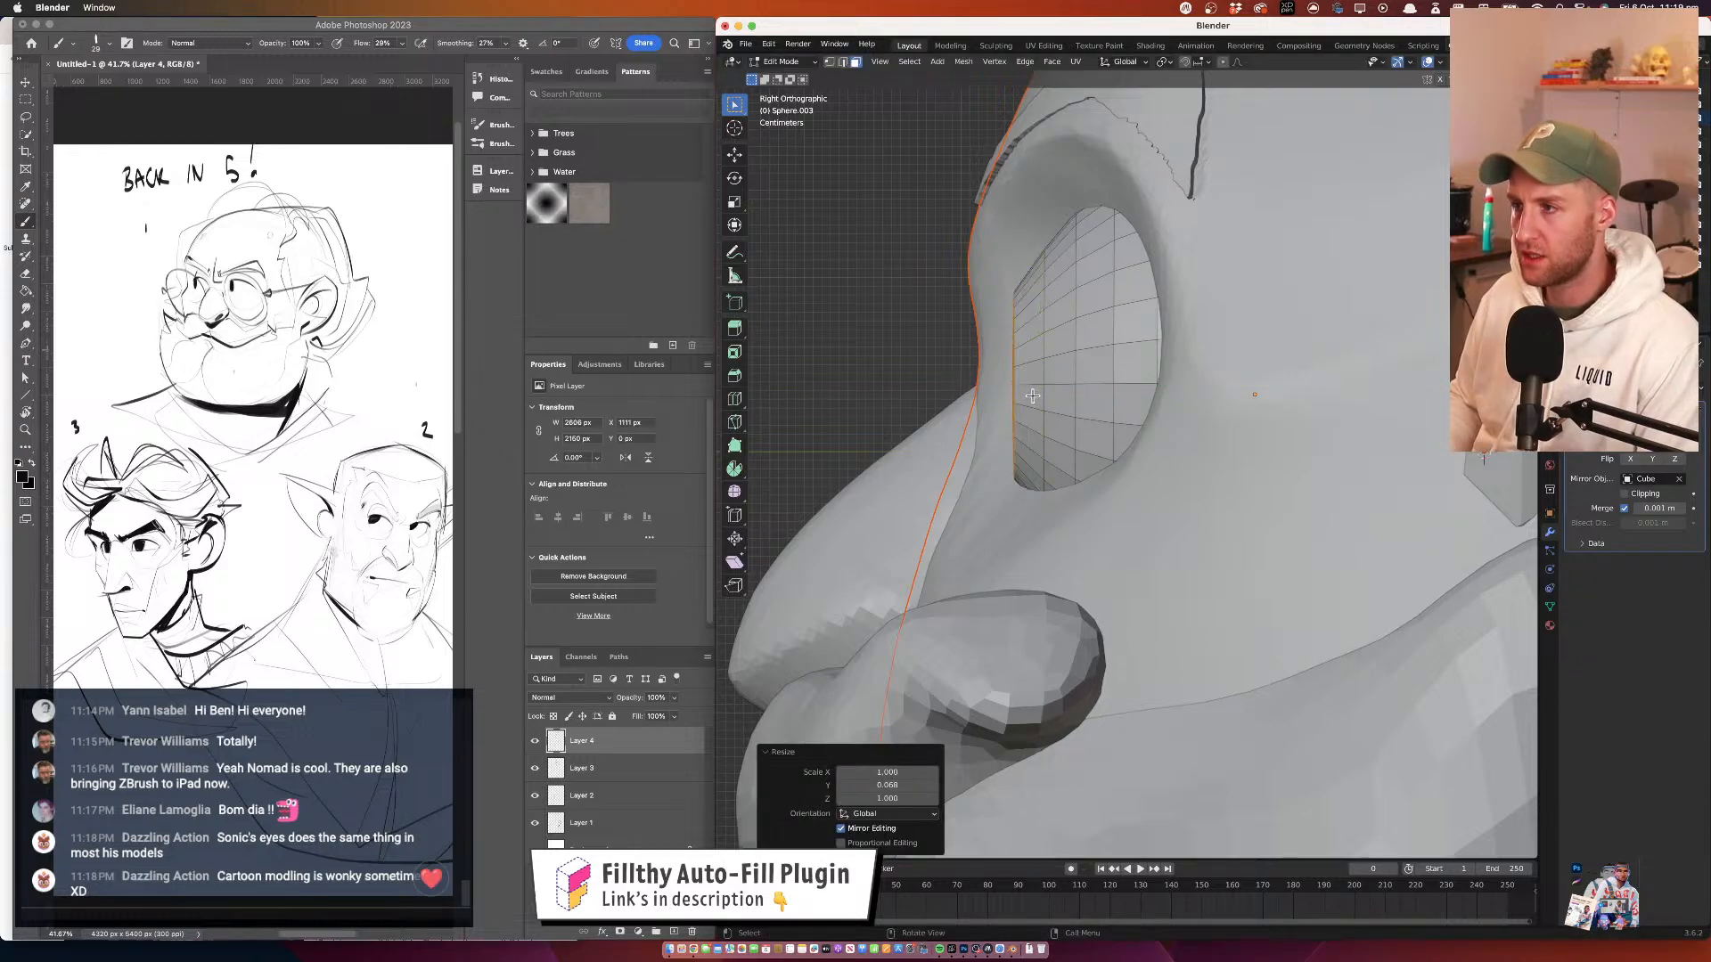
pyautogui.press('g')
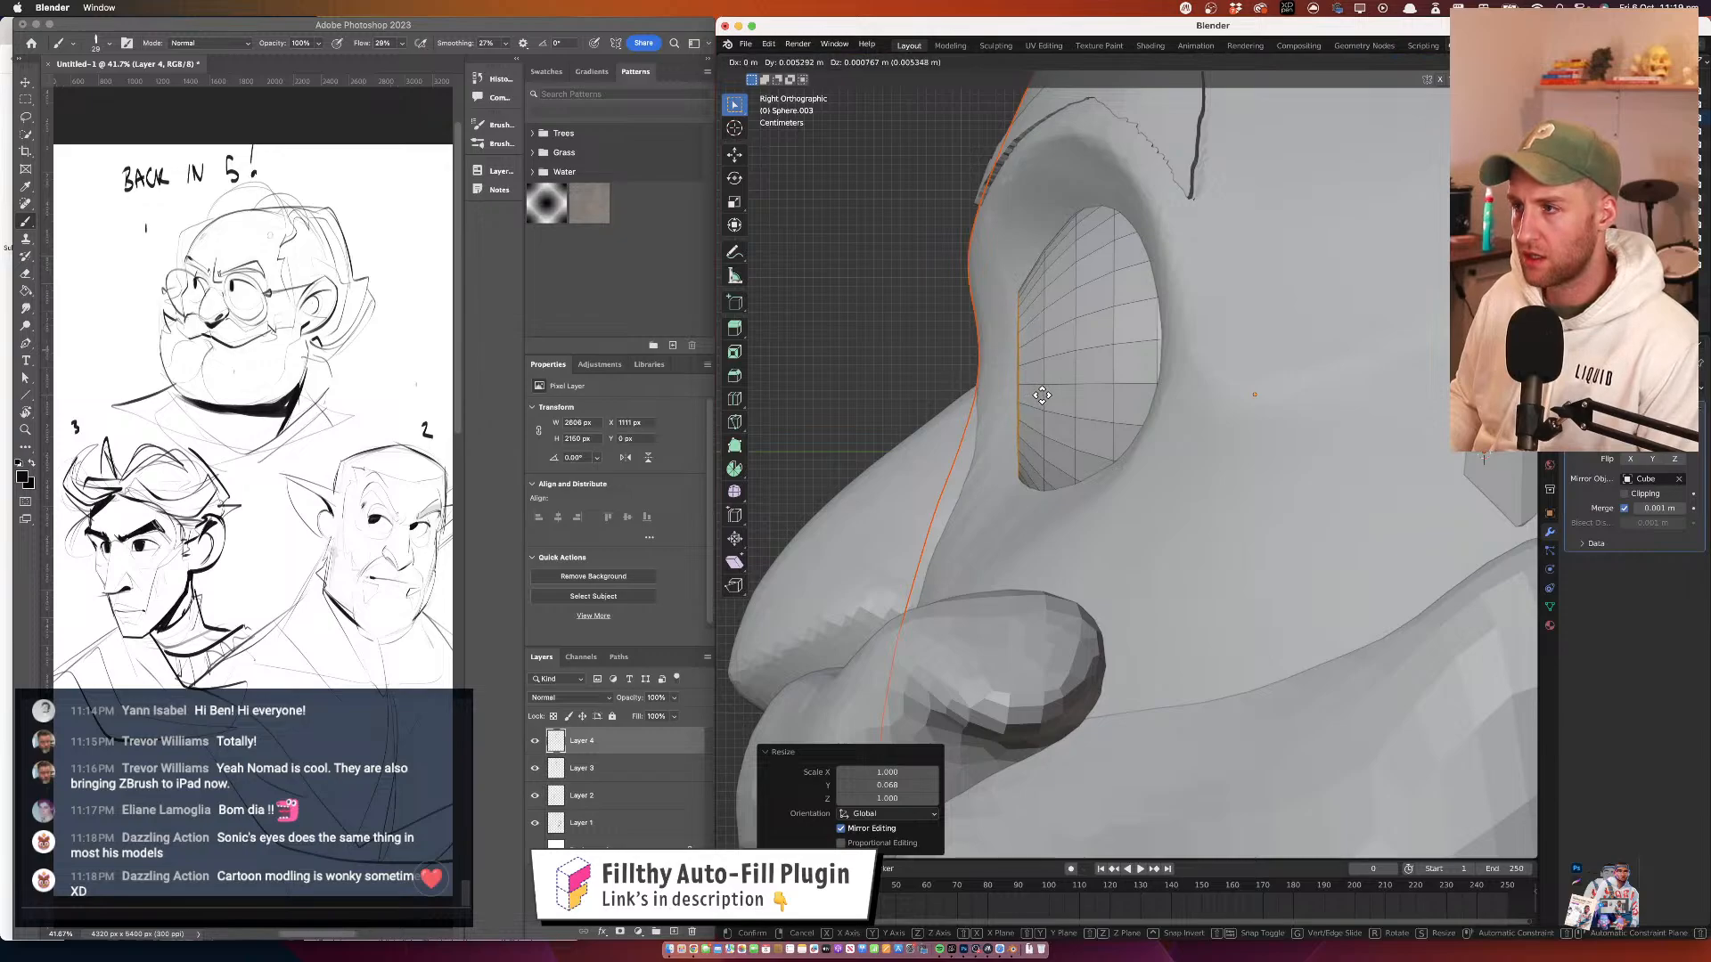
pyautogui.click(1077, 391)
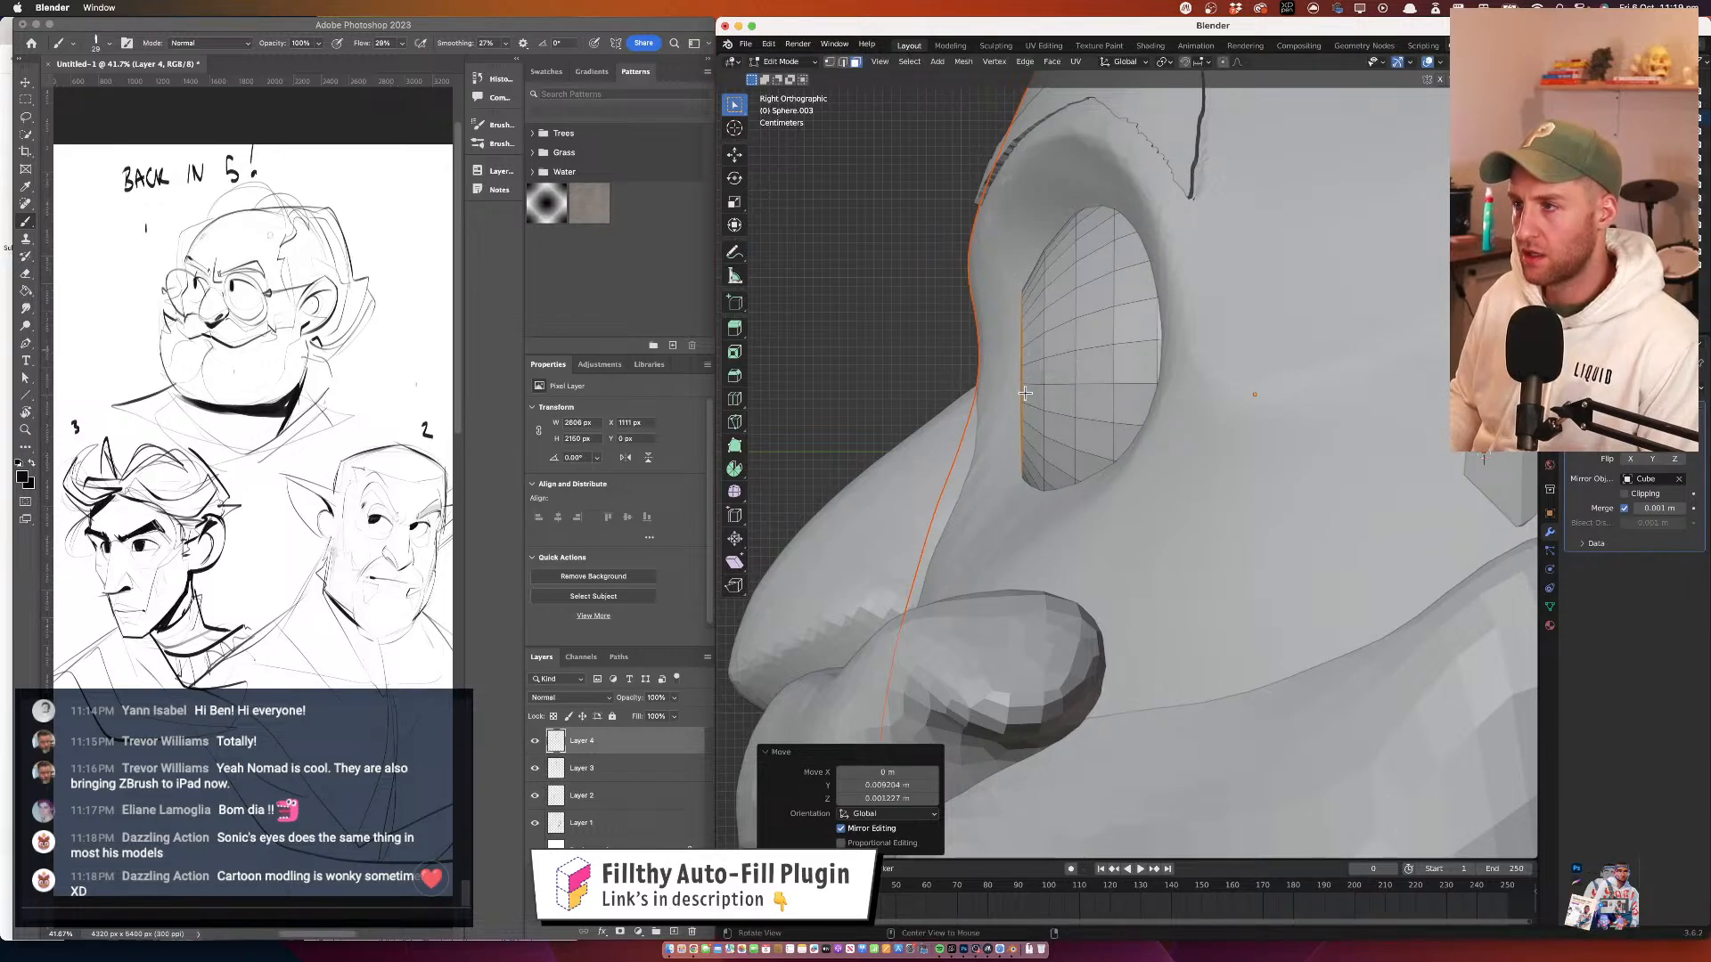
# Shrink the face selection and push it about 0.039 m inward along Y to recess the pupil, finishing in Object Mode
pyautogui.moveTo(1076, 390); pyautogui.dragTo(1148, 372)
pyautogui.press('ctrl+KP_Subtract')
pyautogui.press('KP_3')
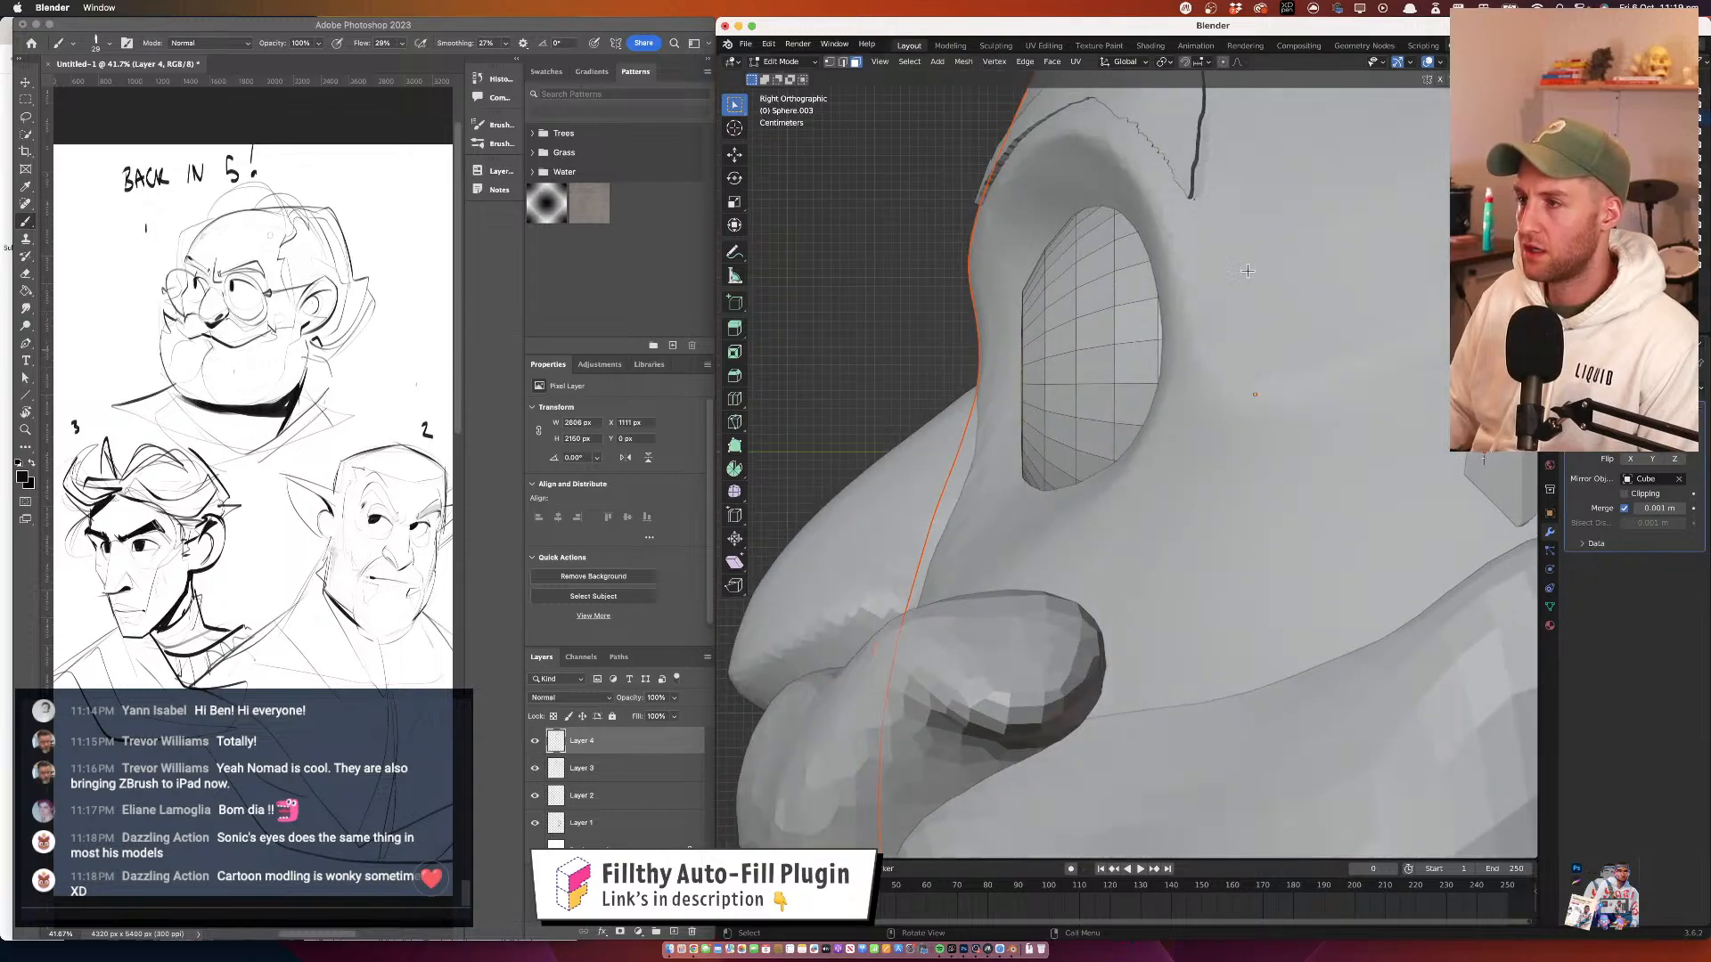
pyautogui.press('g')
pyautogui.press('z')
pyautogui.rightClick(1078, 410)
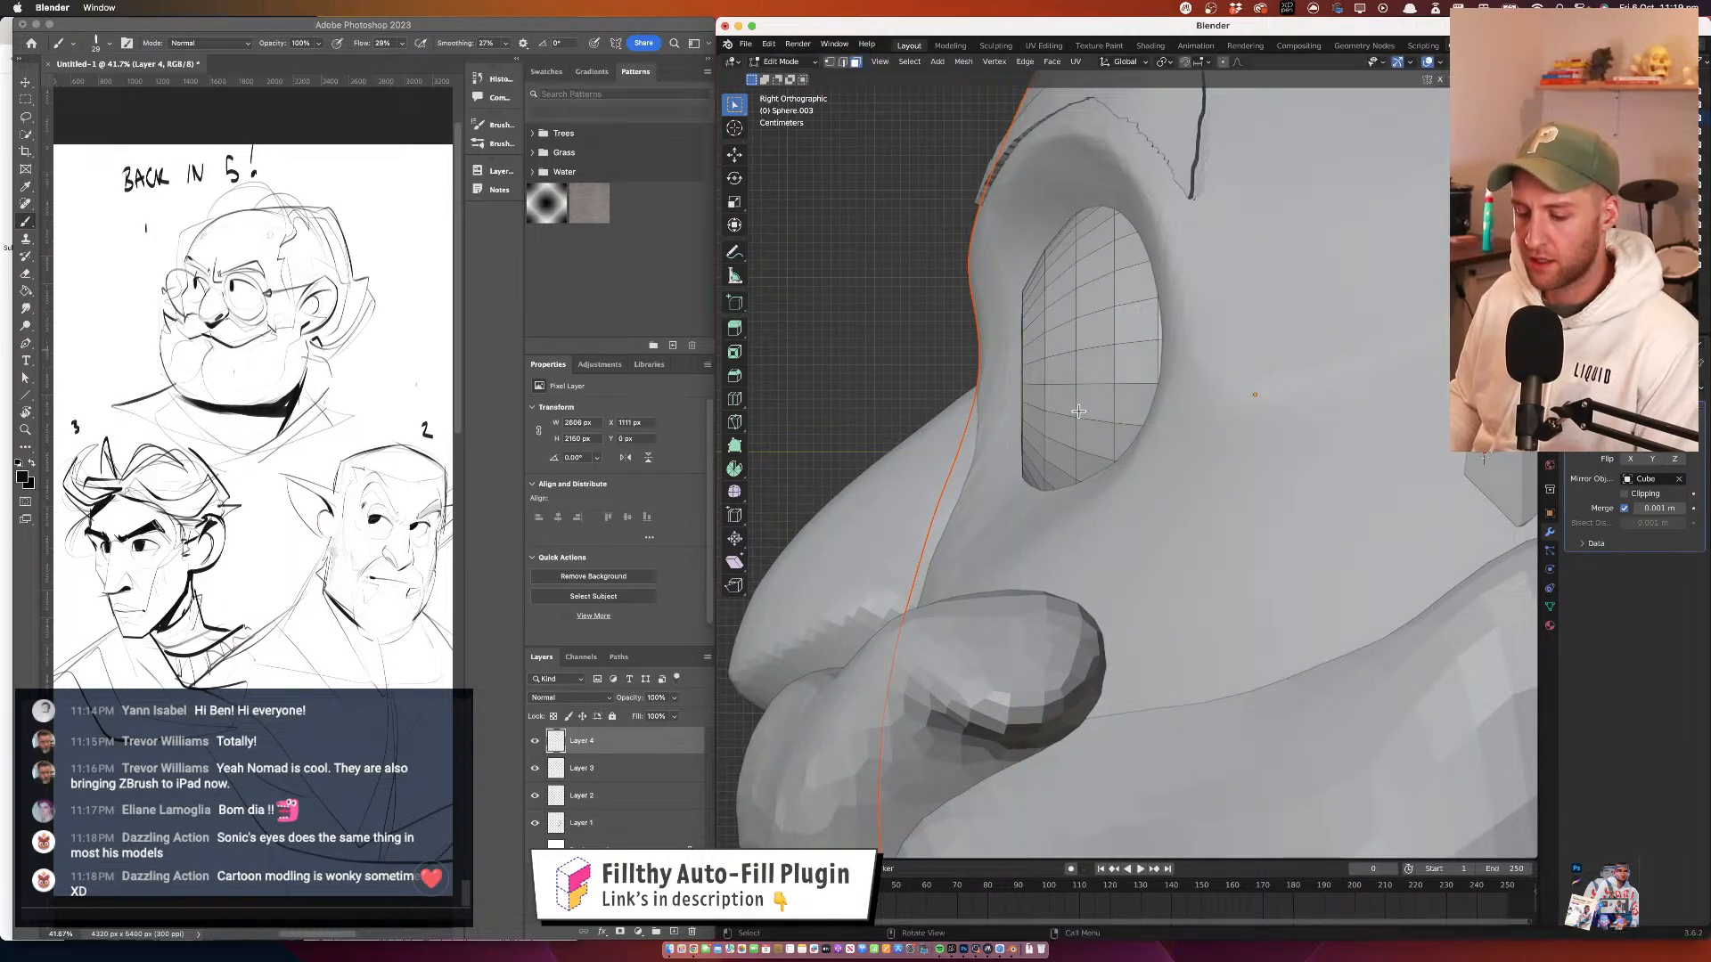
pyautogui.press('g')
pyautogui.press('y')
pyautogui.click(1101, 409)
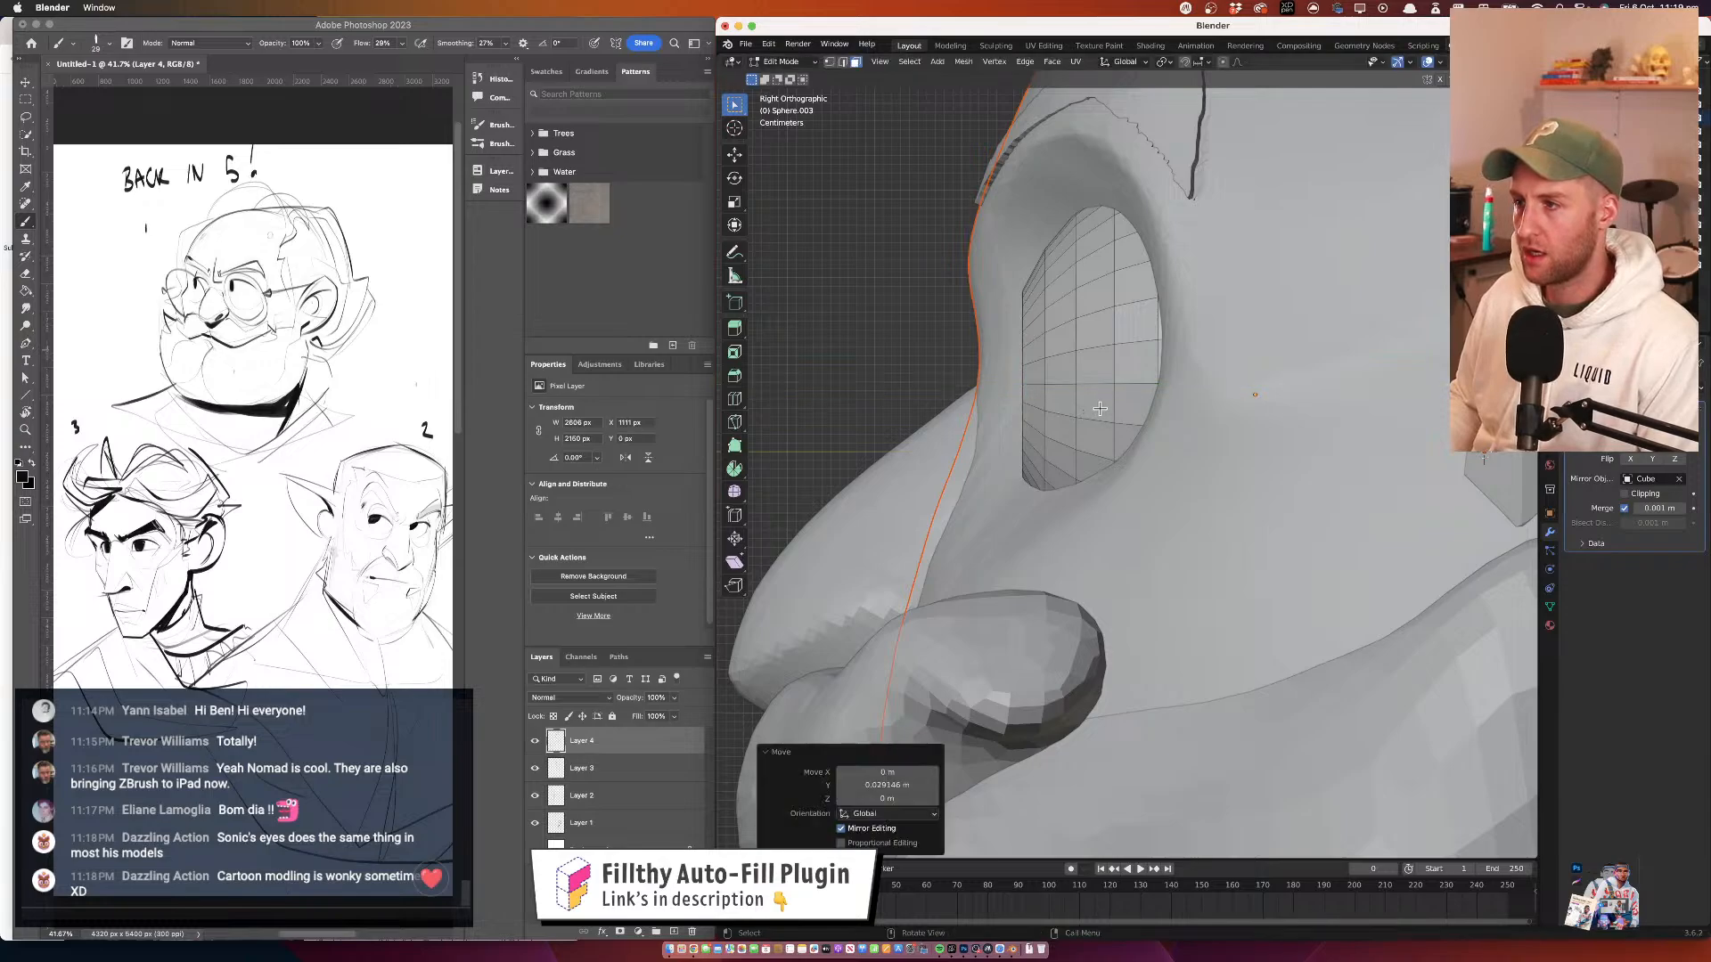
pyautogui.moveTo(1101, 409); pyautogui.dragTo(1167, 499)
pyautogui.moveTo(1052, 375); pyautogui.dragTo(961, 247)
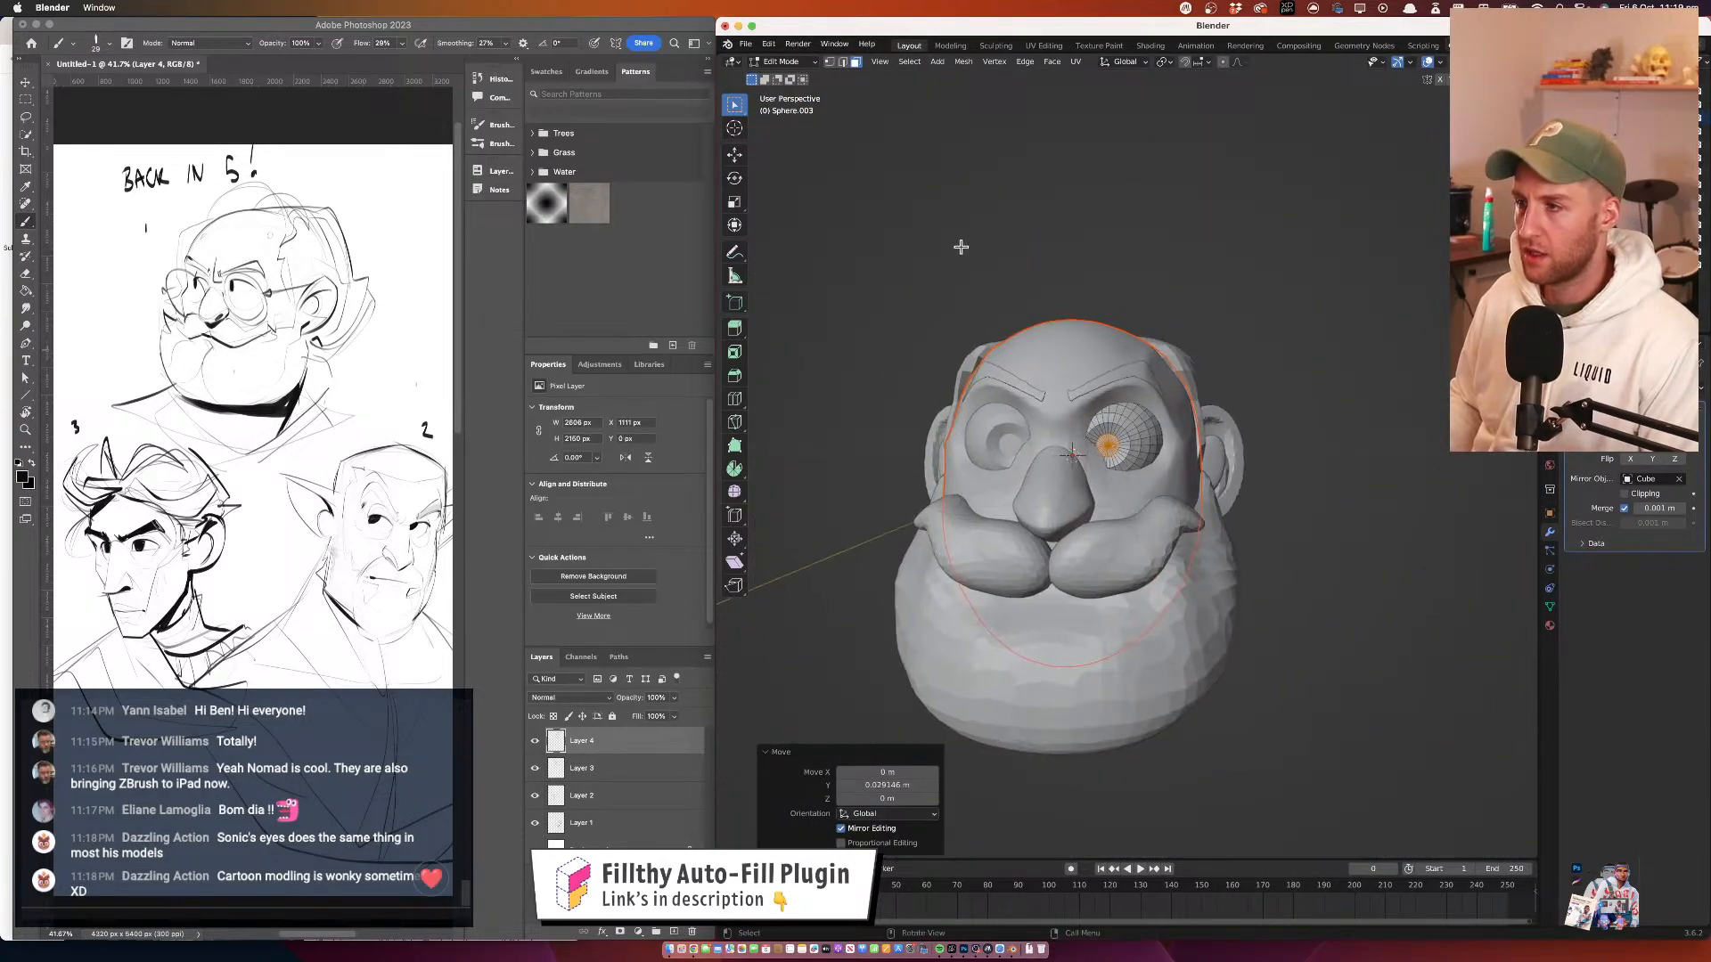
pyautogui.click(804, 67)
pyautogui.click(785, 66)
pyautogui.scroll(3, 1176, 356)
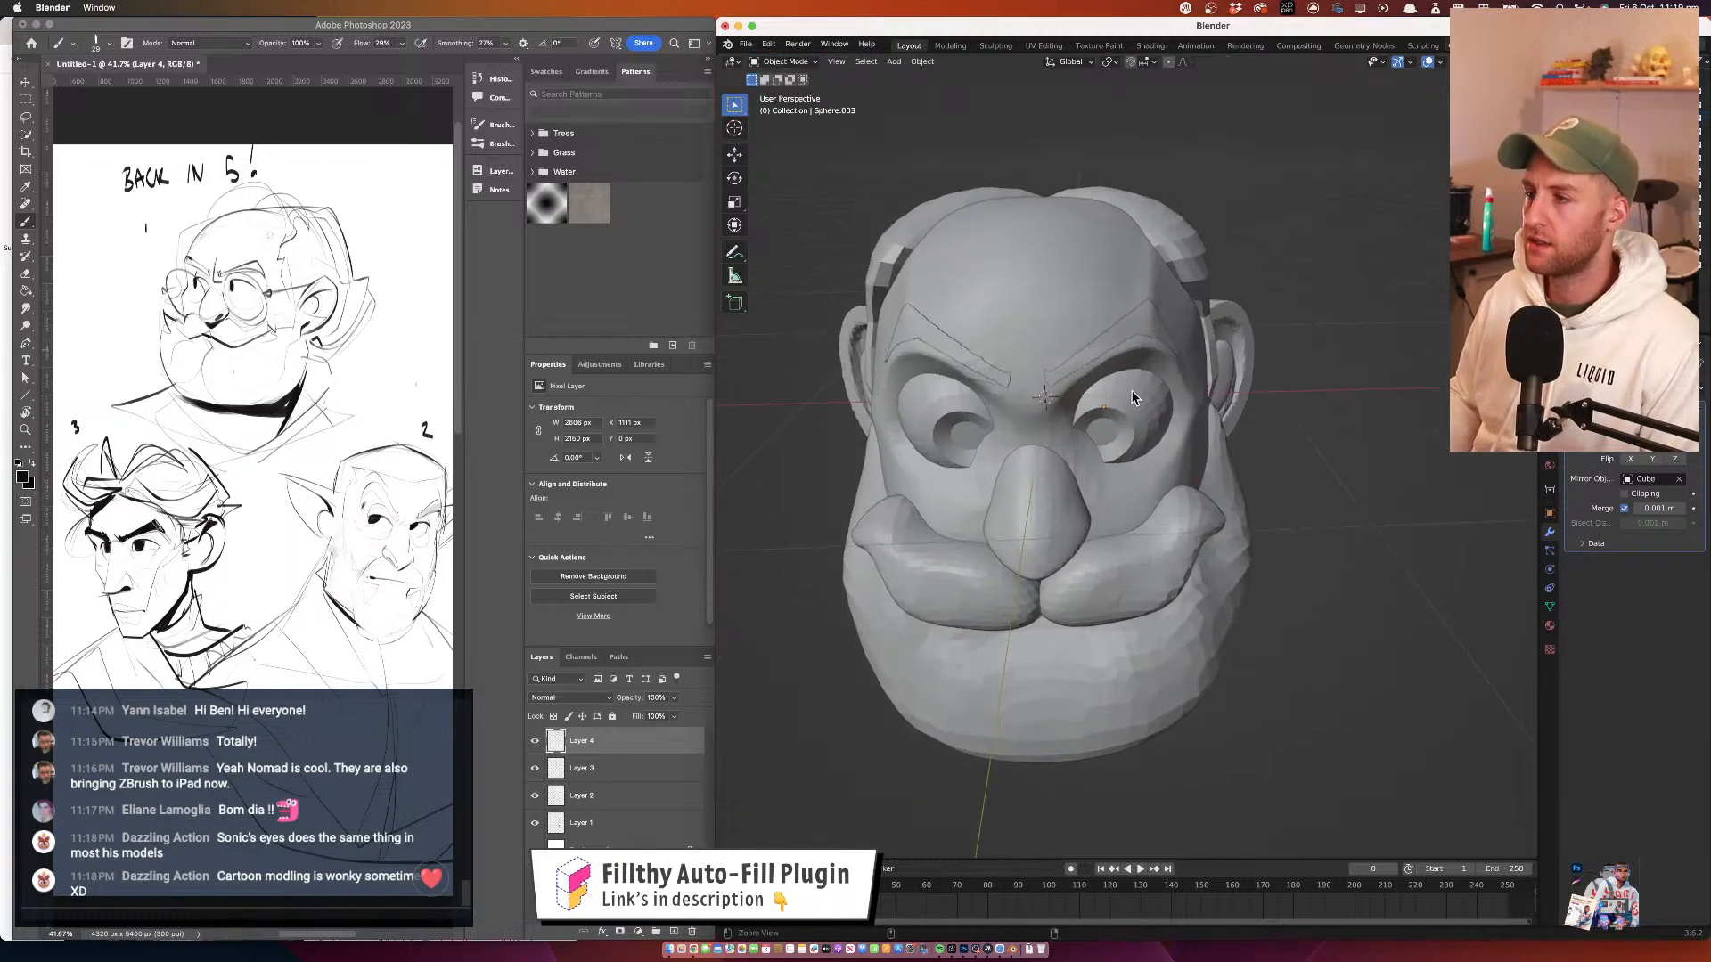
# Select the eye object and rotate it slightly in an angled view to adjust the mirrored eyes' gaze direction
pyautogui.click(1133, 398)
pyautogui.moveTo(1189, 388)
pyautogui.mouseDown()
pyautogui.moveTo(1196, 408)
pyautogui.moveTo(1101, 376)
pyautogui.moveTo(1198, 397)
pyautogui.mouseUp()
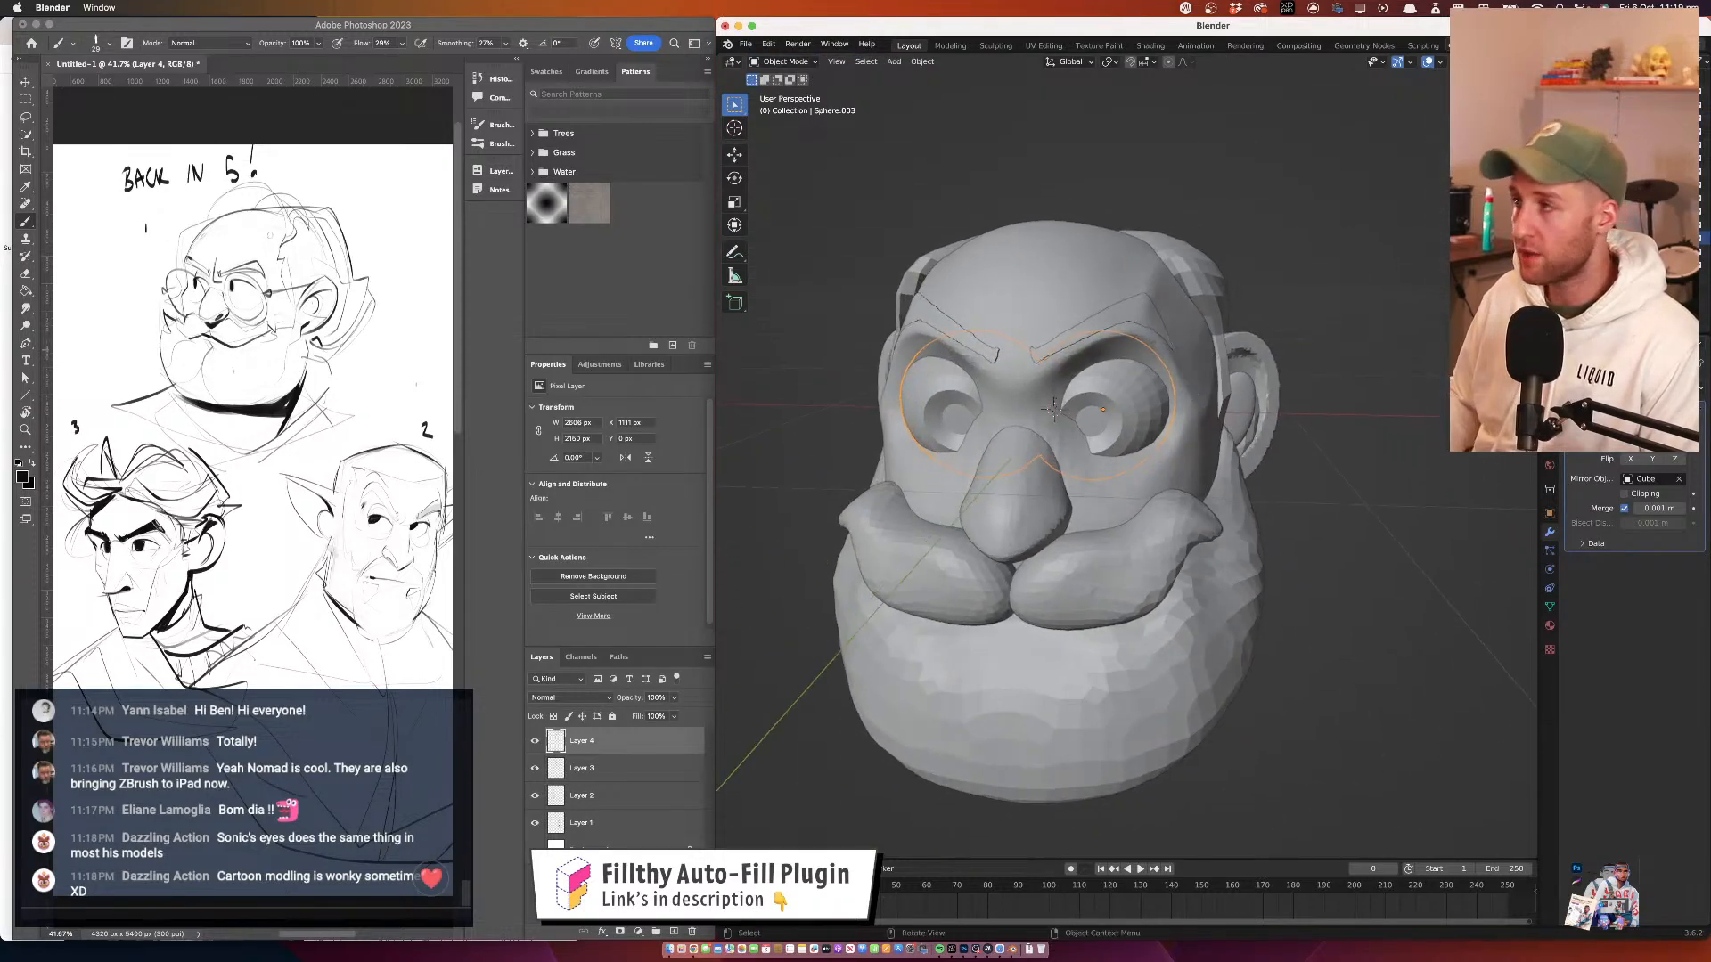
pyautogui.moveTo(1255, 260); pyautogui.dragTo(1177, 322)
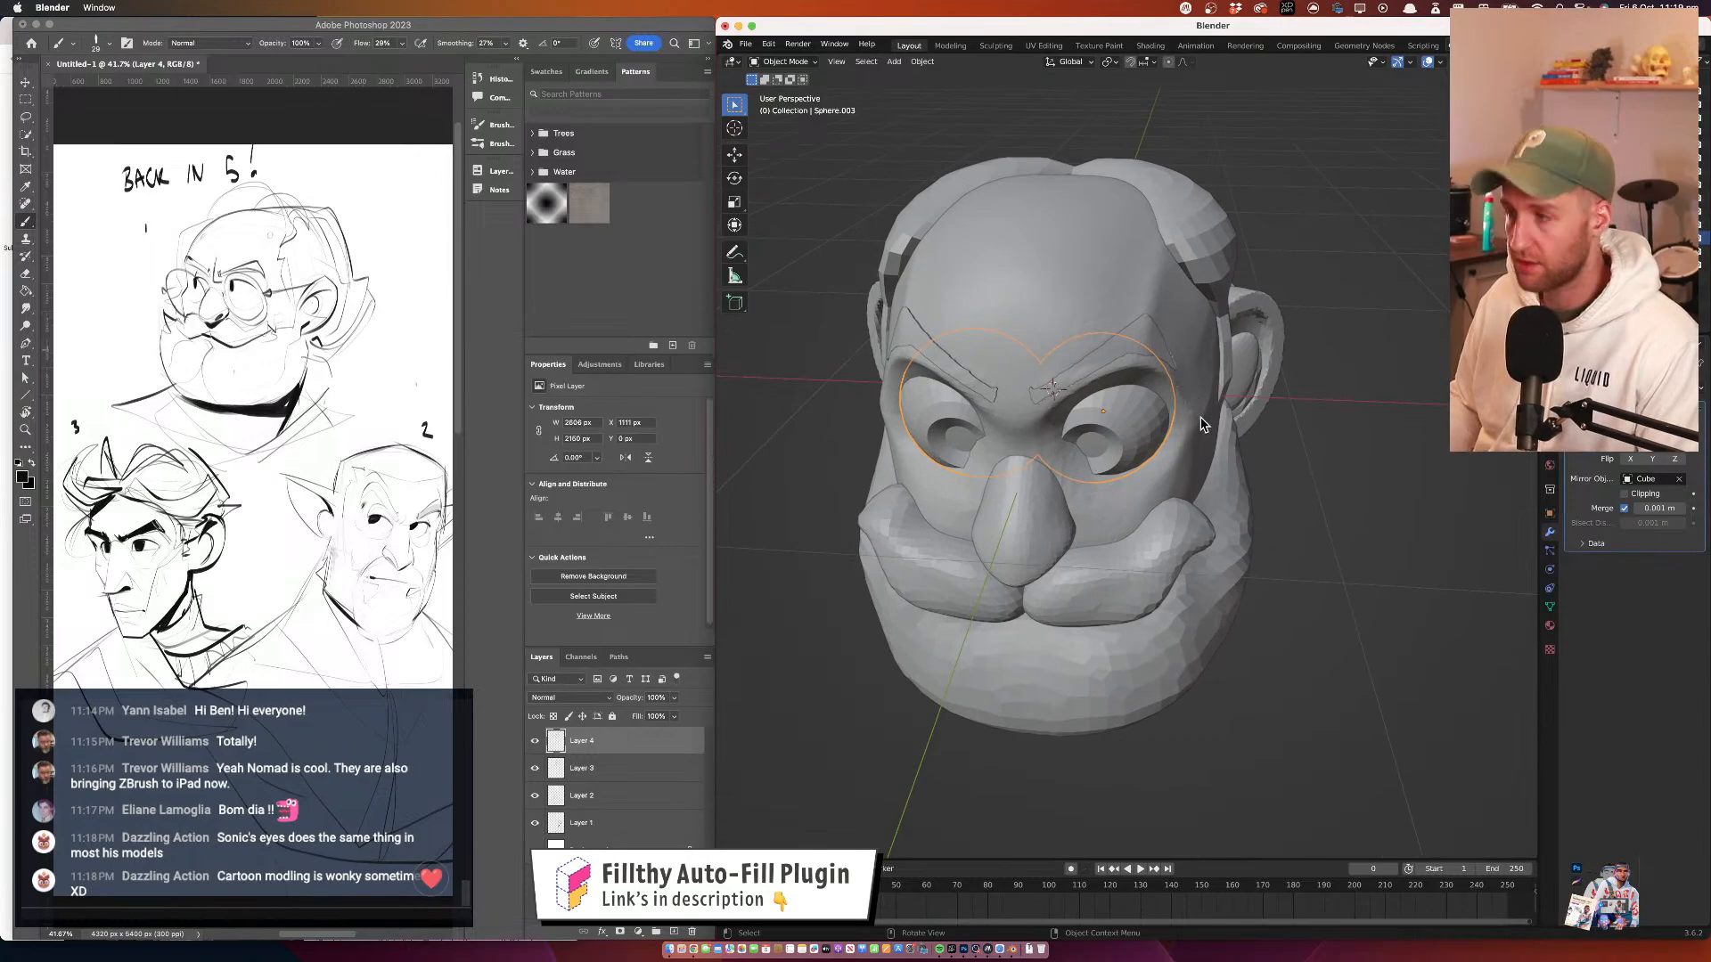
pyautogui.press('r')
pyautogui.click(1232, 381)
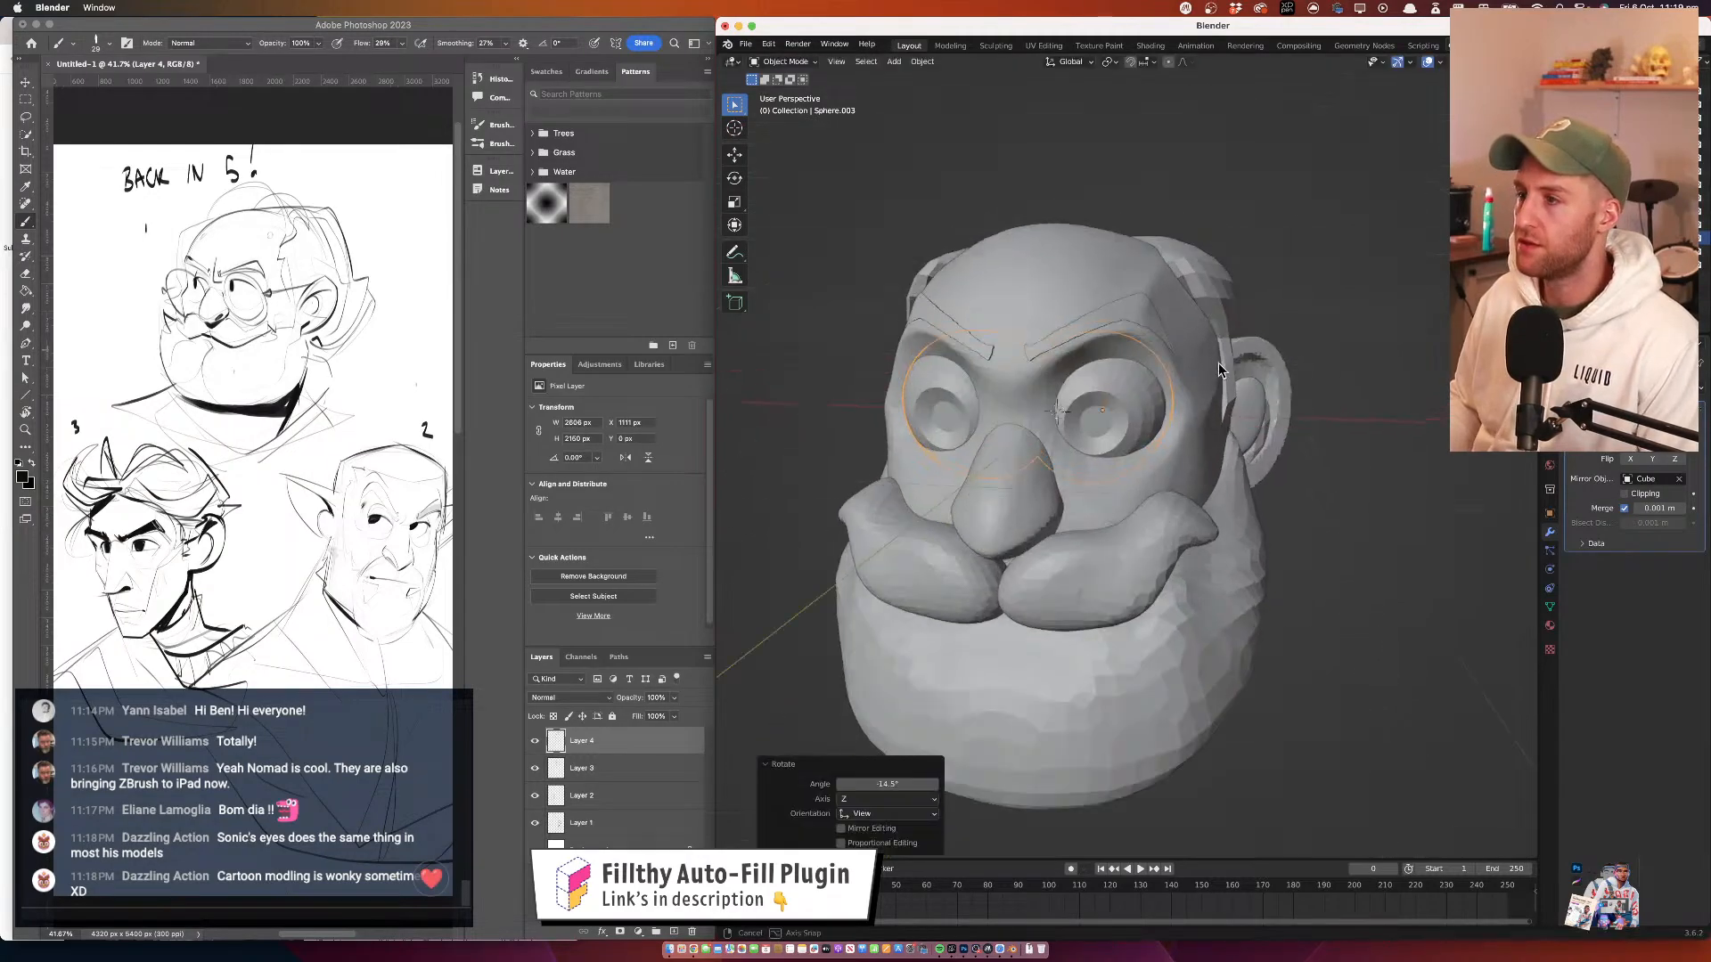
# Reposition the rotated eye in its socket with several small moves, working from the side and angled views
pyautogui.moveTo(1232, 381); pyautogui.dragTo(1026, 354)
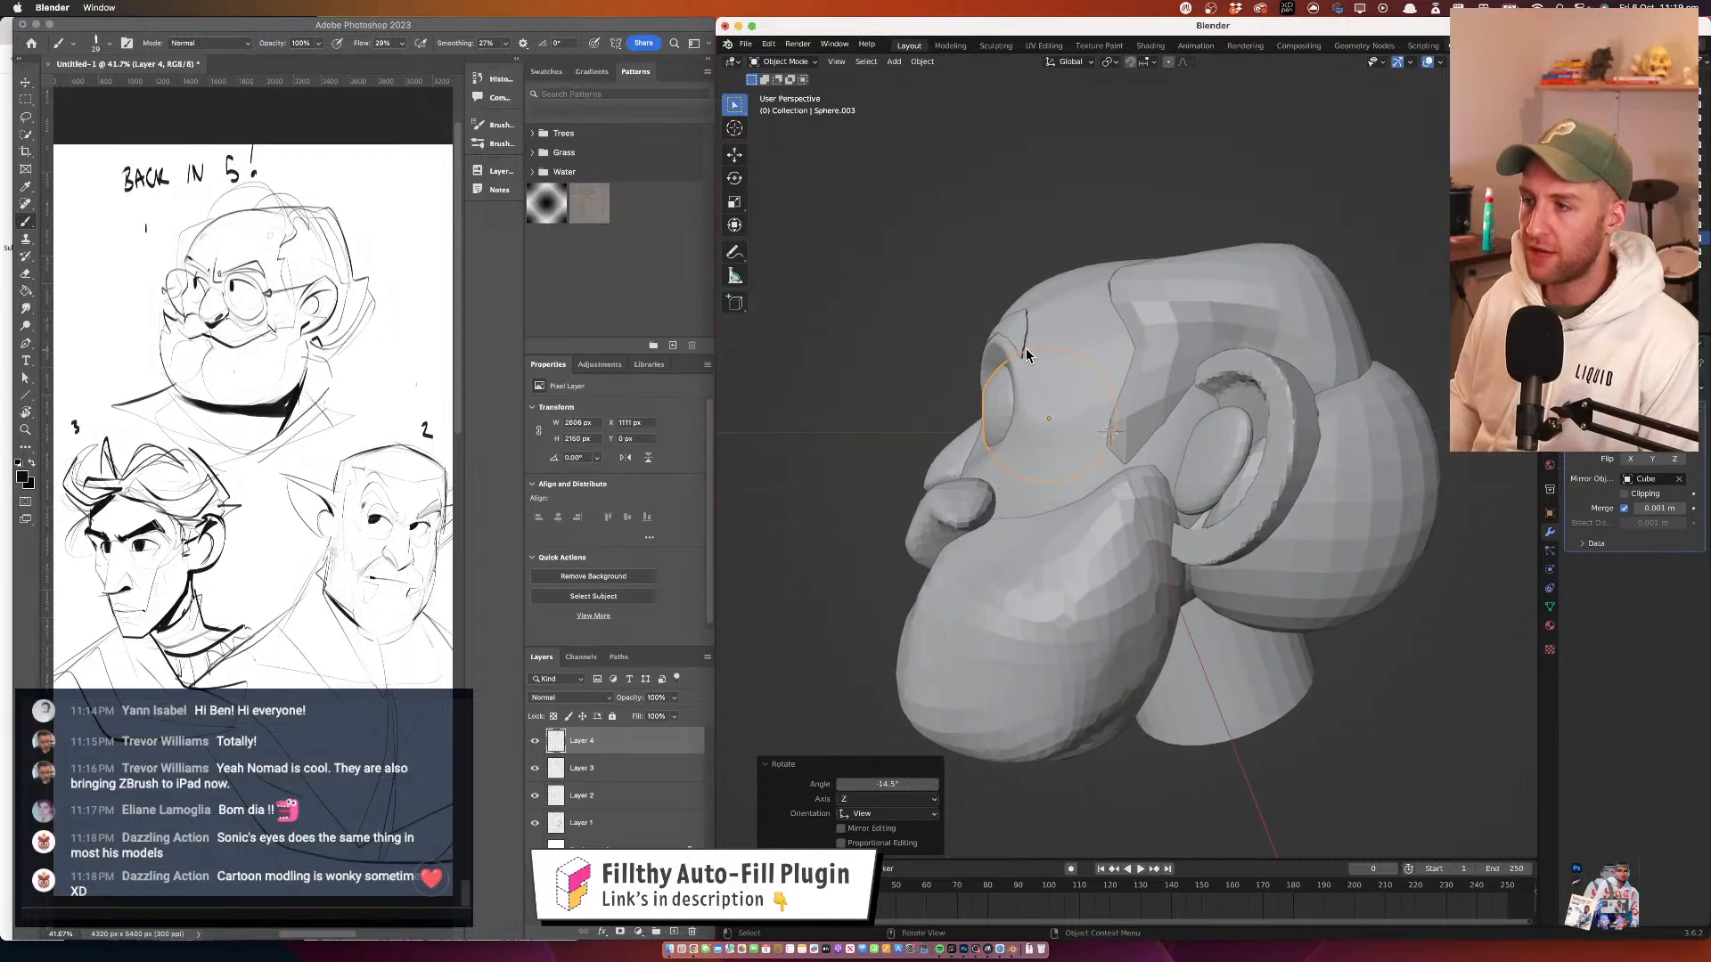
pyautogui.press('g')
pyautogui.click(1063, 429)
pyautogui.moveTo(1062, 429)
pyautogui.mouseDown()
pyautogui.moveTo(1162, 436)
pyautogui.moveTo(1068, 454)
pyautogui.moveTo(1089, 421)
pyautogui.mouseUp()
pyautogui.press('KP_3')
pyautogui.press('g')
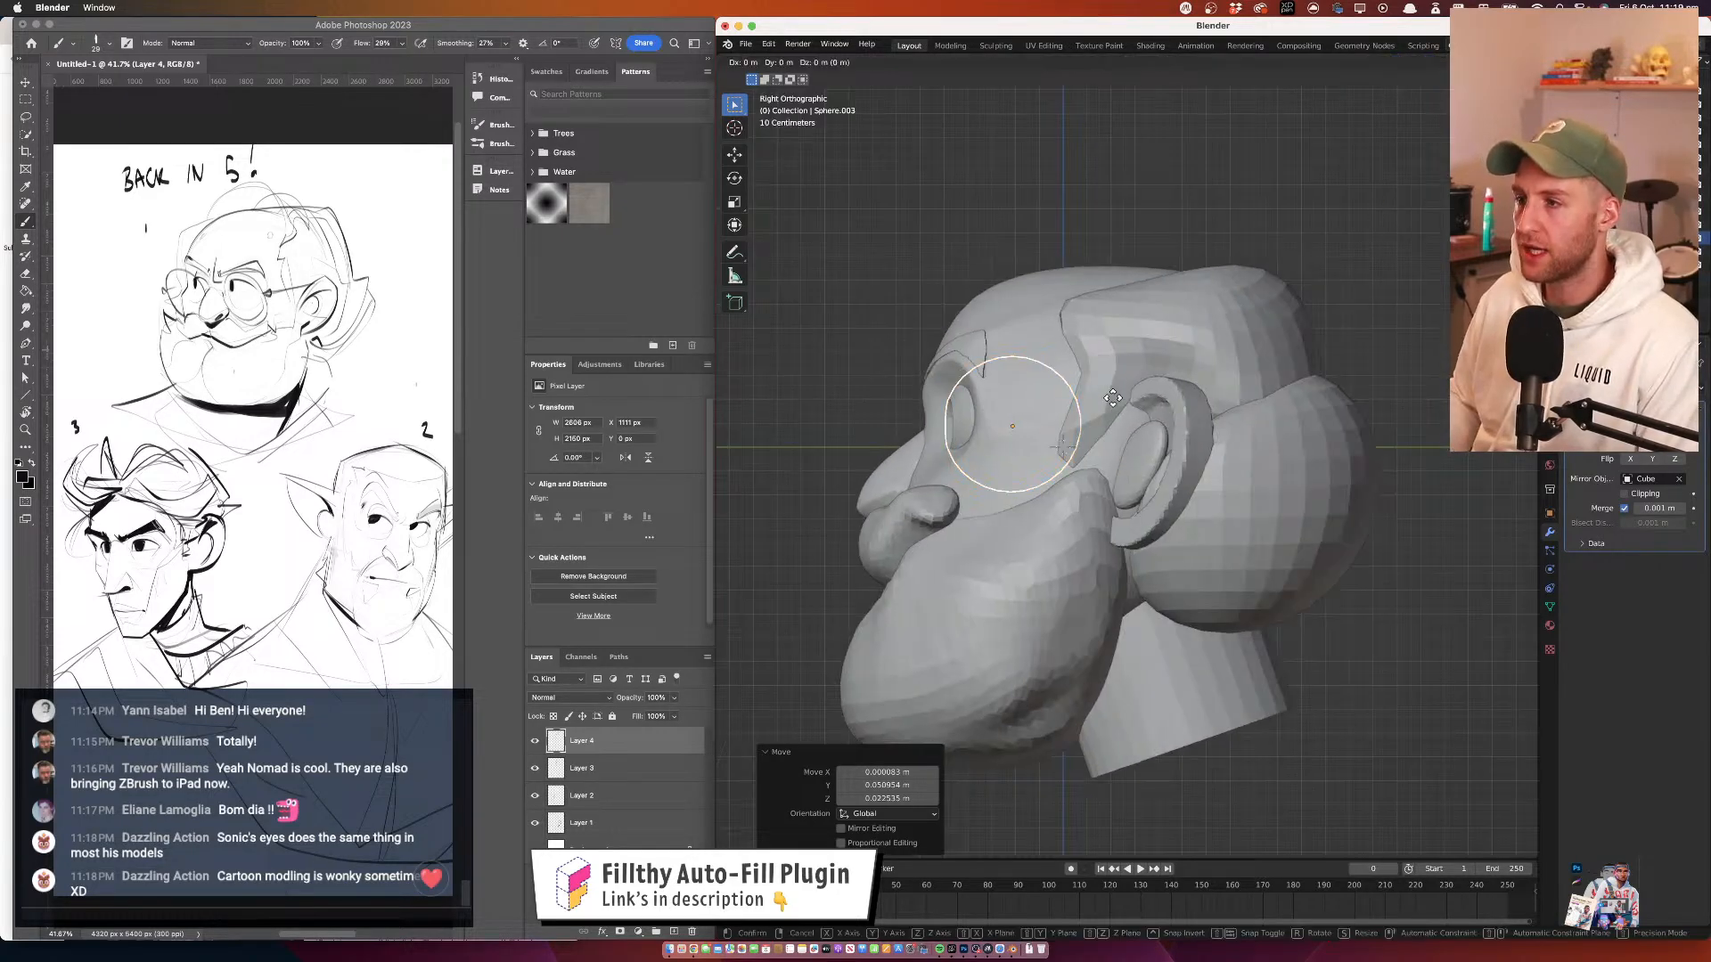
pyautogui.click(1111, 404)
pyautogui.moveTo(1111, 403); pyautogui.dragTo(1036, 383)
pyautogui.press('g')
pyautogui.click(1158, 409)
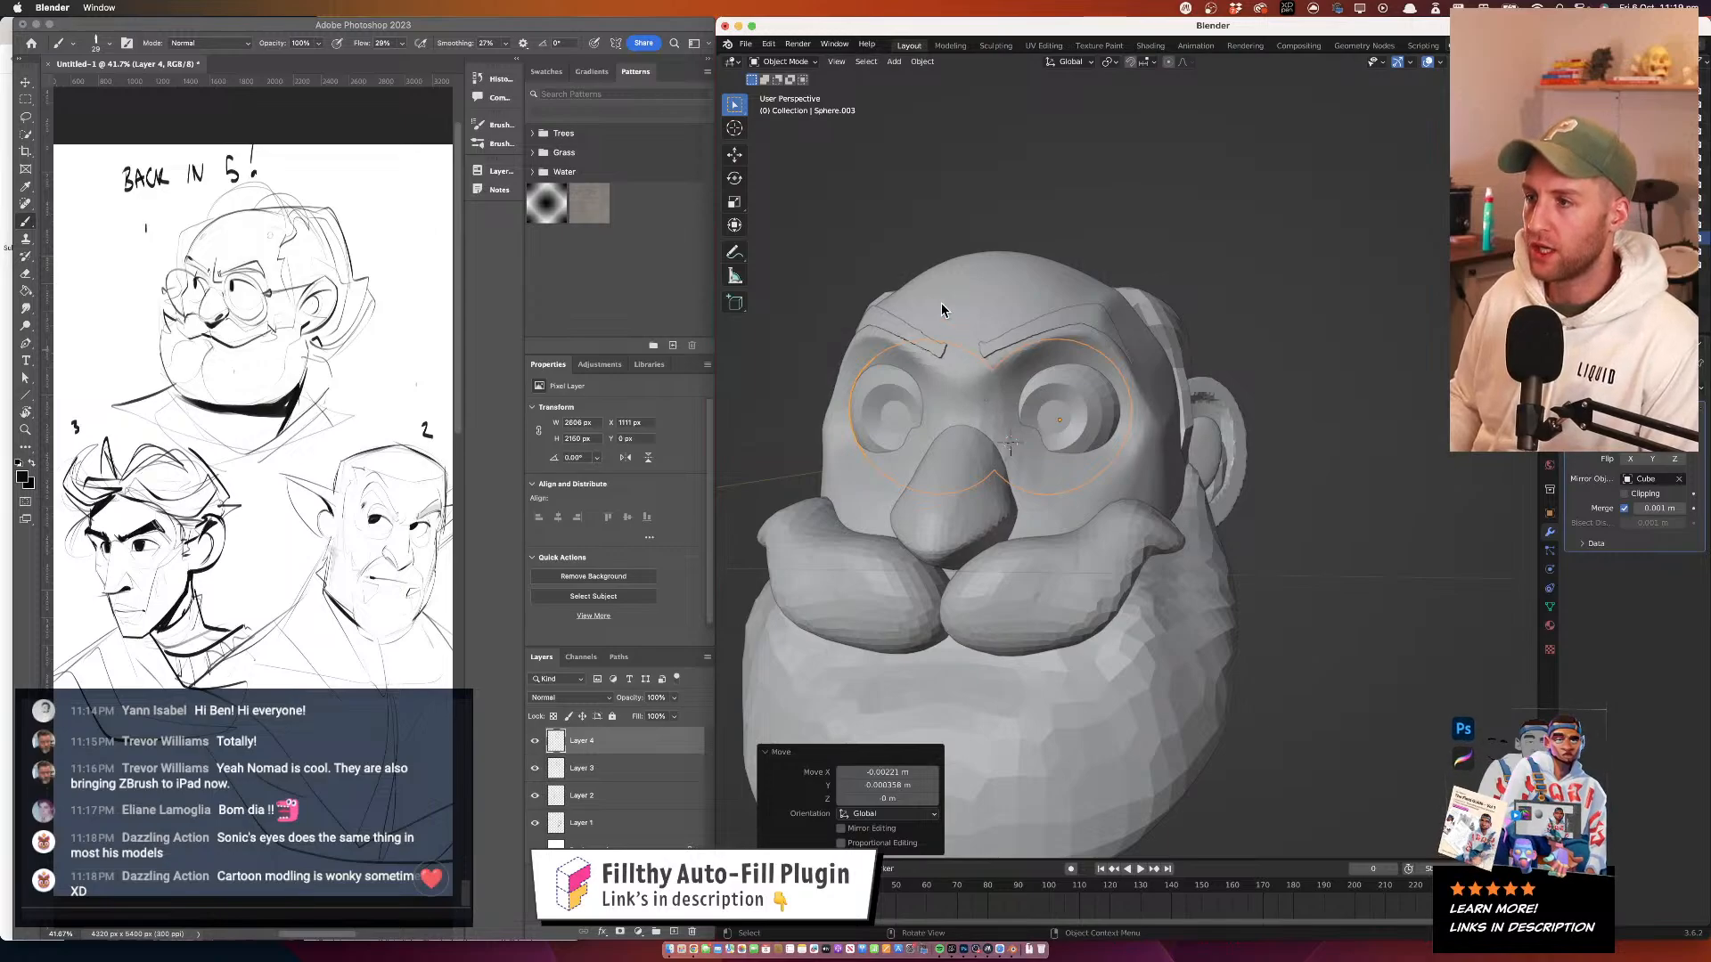
# Enter Sculpt Mode, make the head mesh active for sculpting and examine the brow and eye sockets from several angles
pyautogui.click(784, 62)
pyautogui.click(789, 106)
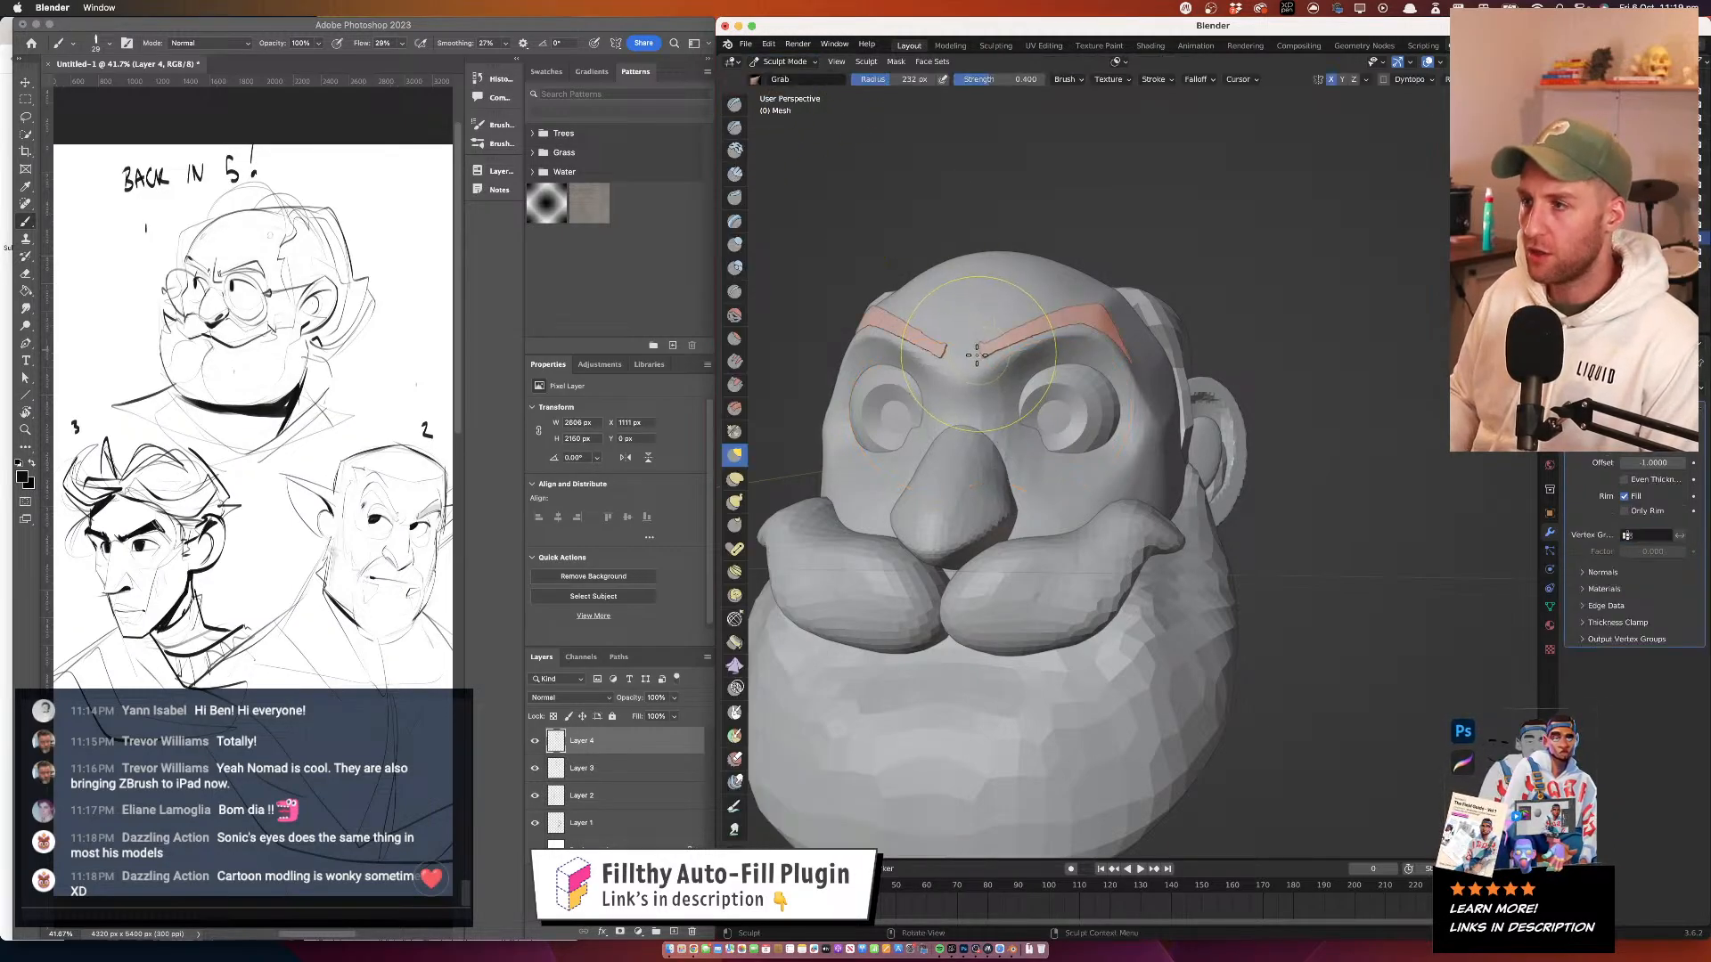
pyautogui.moveTo(1011, 430)
pyautogui.mouseDown()
pyautogui.moveTo(1019, 443)
pyautogui.moveTo(1000, 446)
pyautogui.mouseUp()
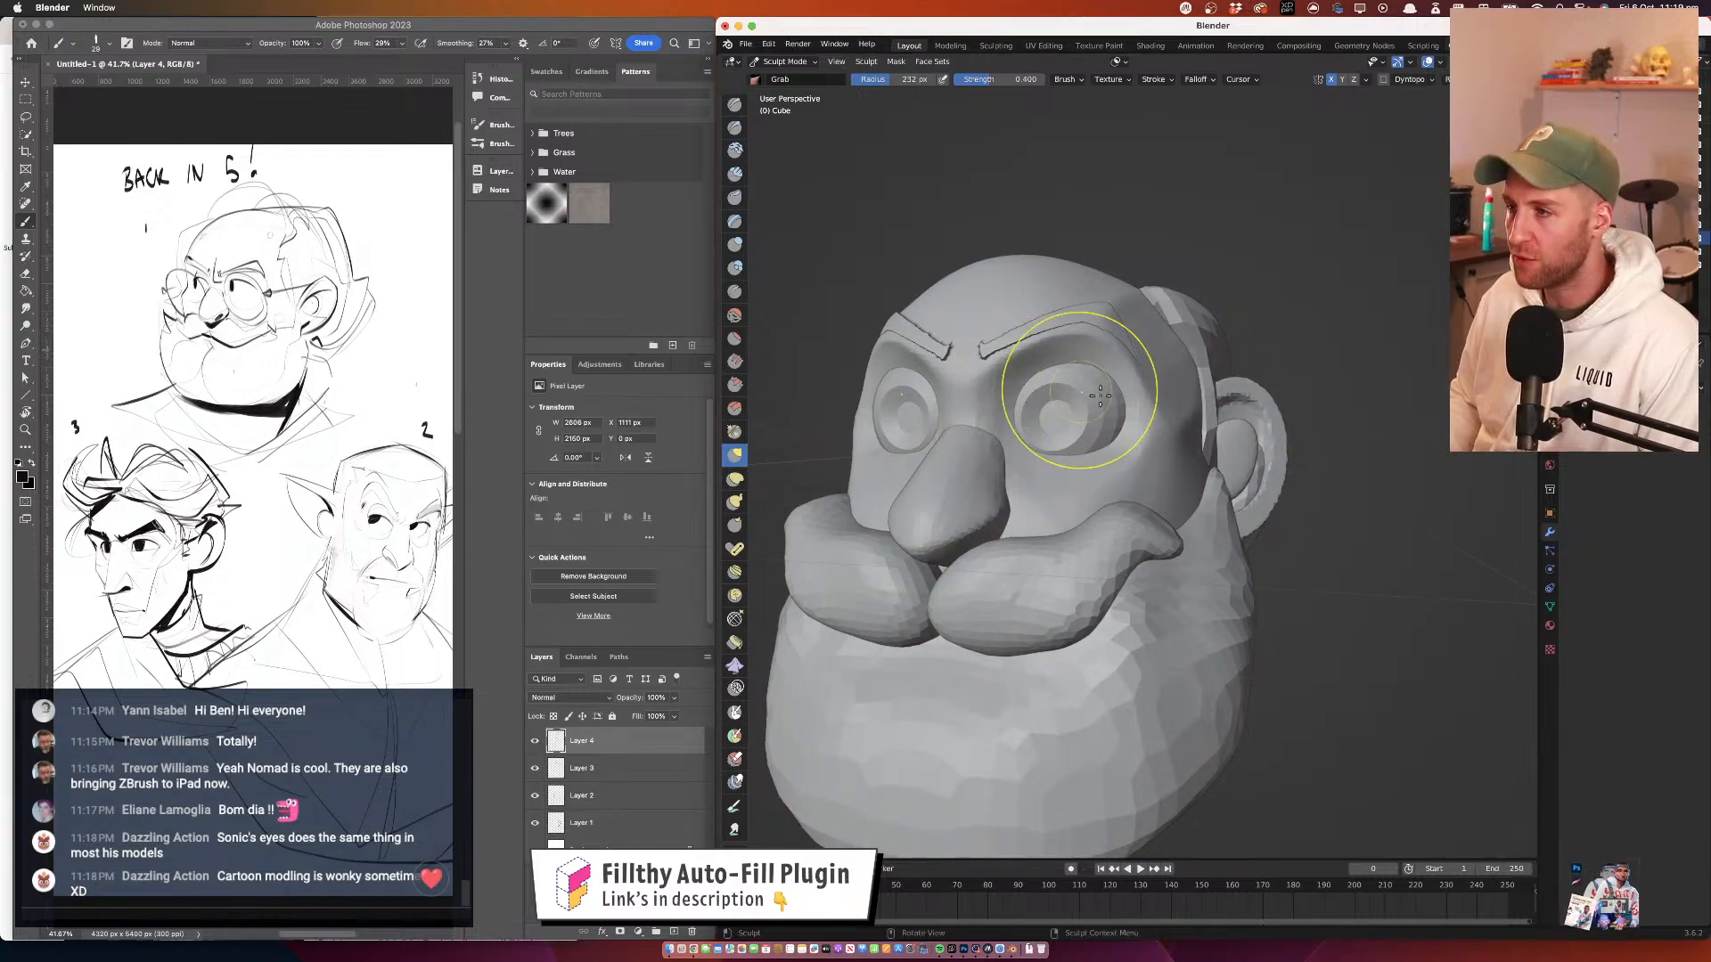
pyautogui.moveTo(1139, 419)
pyautogui.mouseDown()
pyautogui.moveTo(1071, 440)
pyautogui.moveTo(1105, 460)
pyautogui.mouseUp()
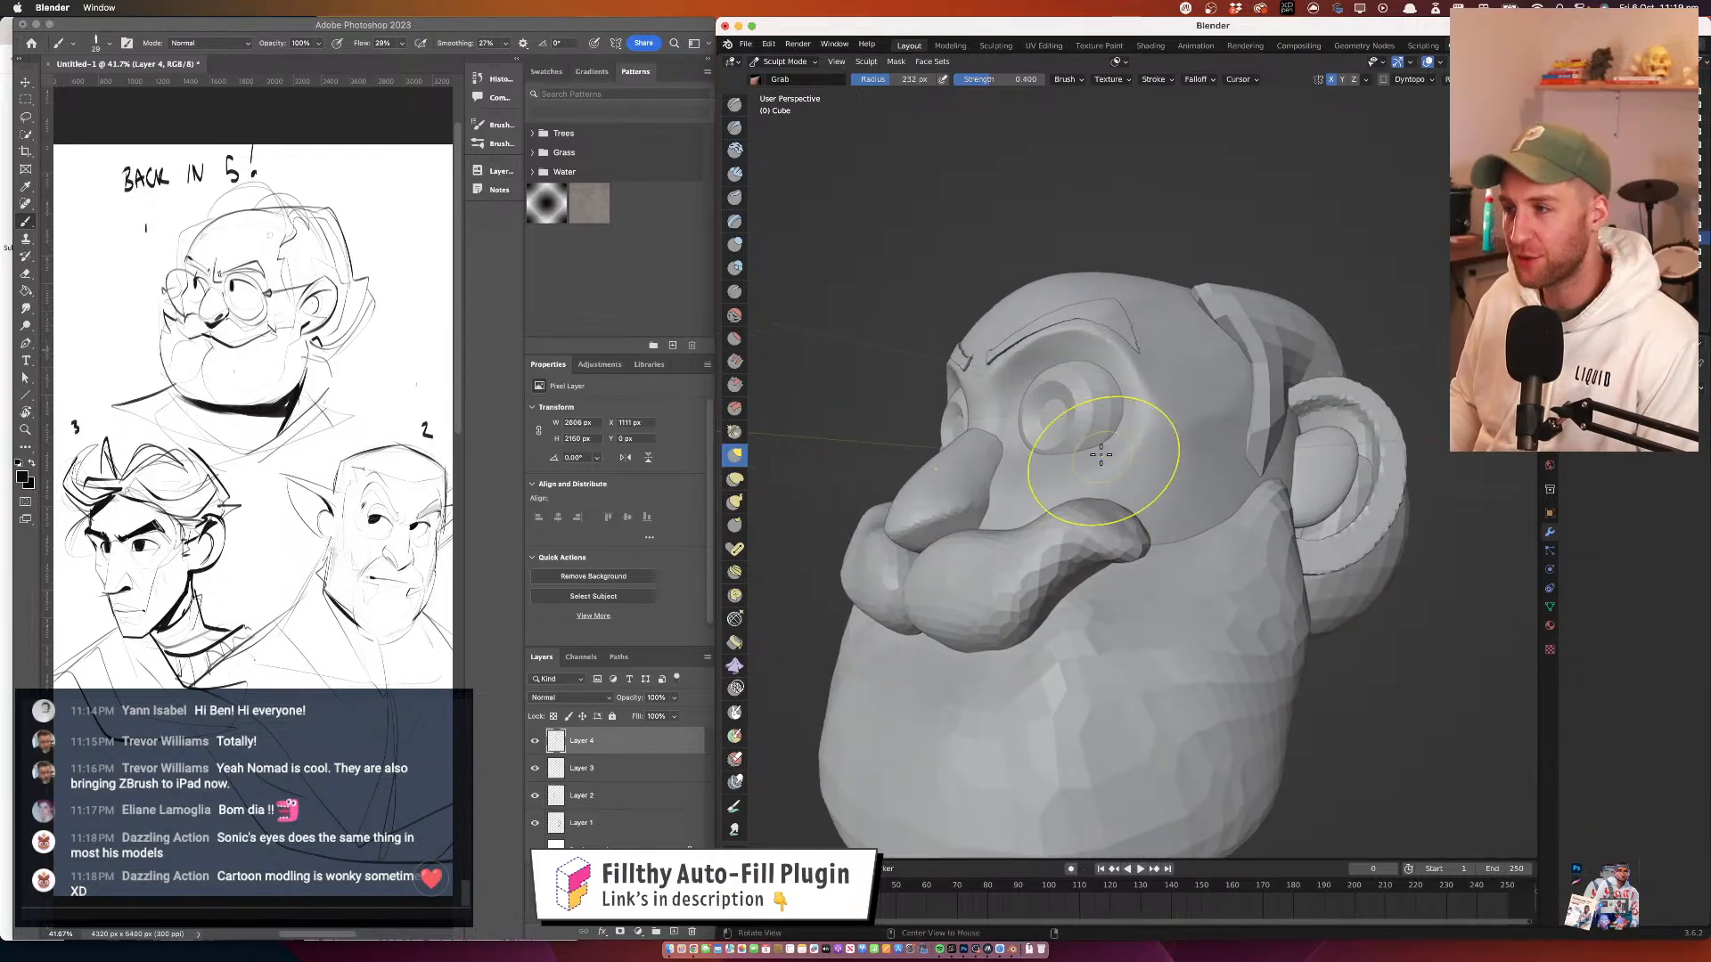
pyautogui.moveTo(927, 419); pyautogui.dragTo(1045, 357)
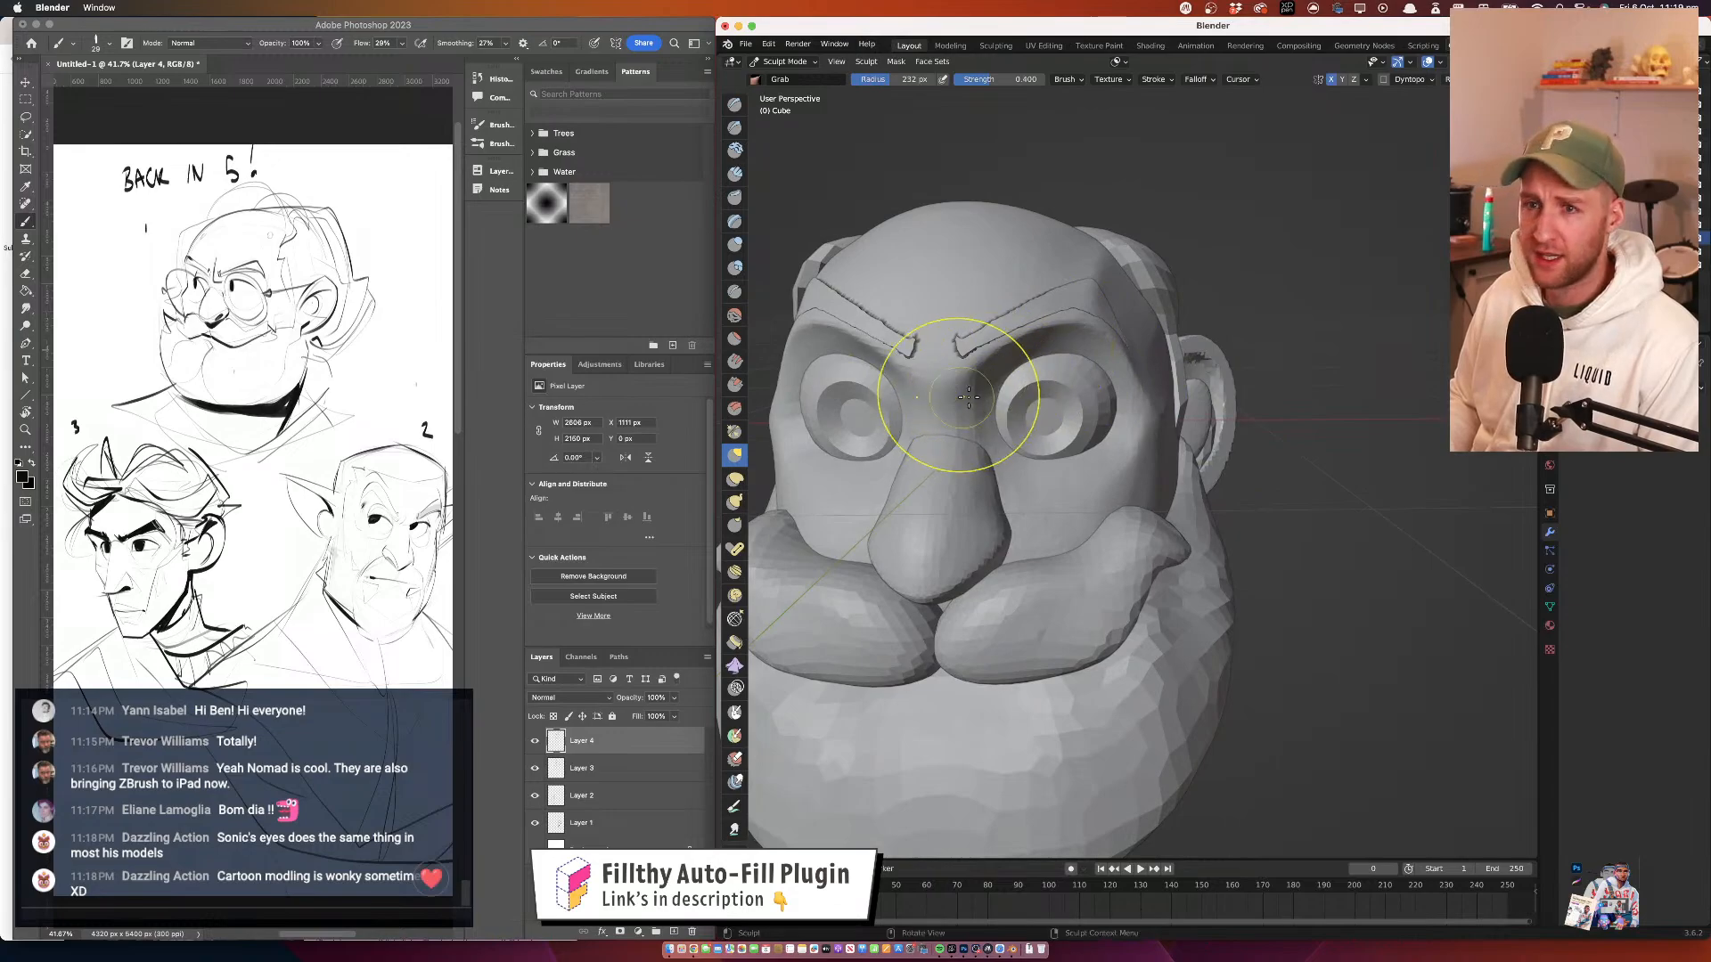
pyautogui.moveTo(954, 401)
pyautogui.mouseDown()
pyautogui.moveTo(931, 412)
pyautogui.moveTo(962, 378)
pyautogui.moveTo(989, 445)
pyautogui.mouseUp()
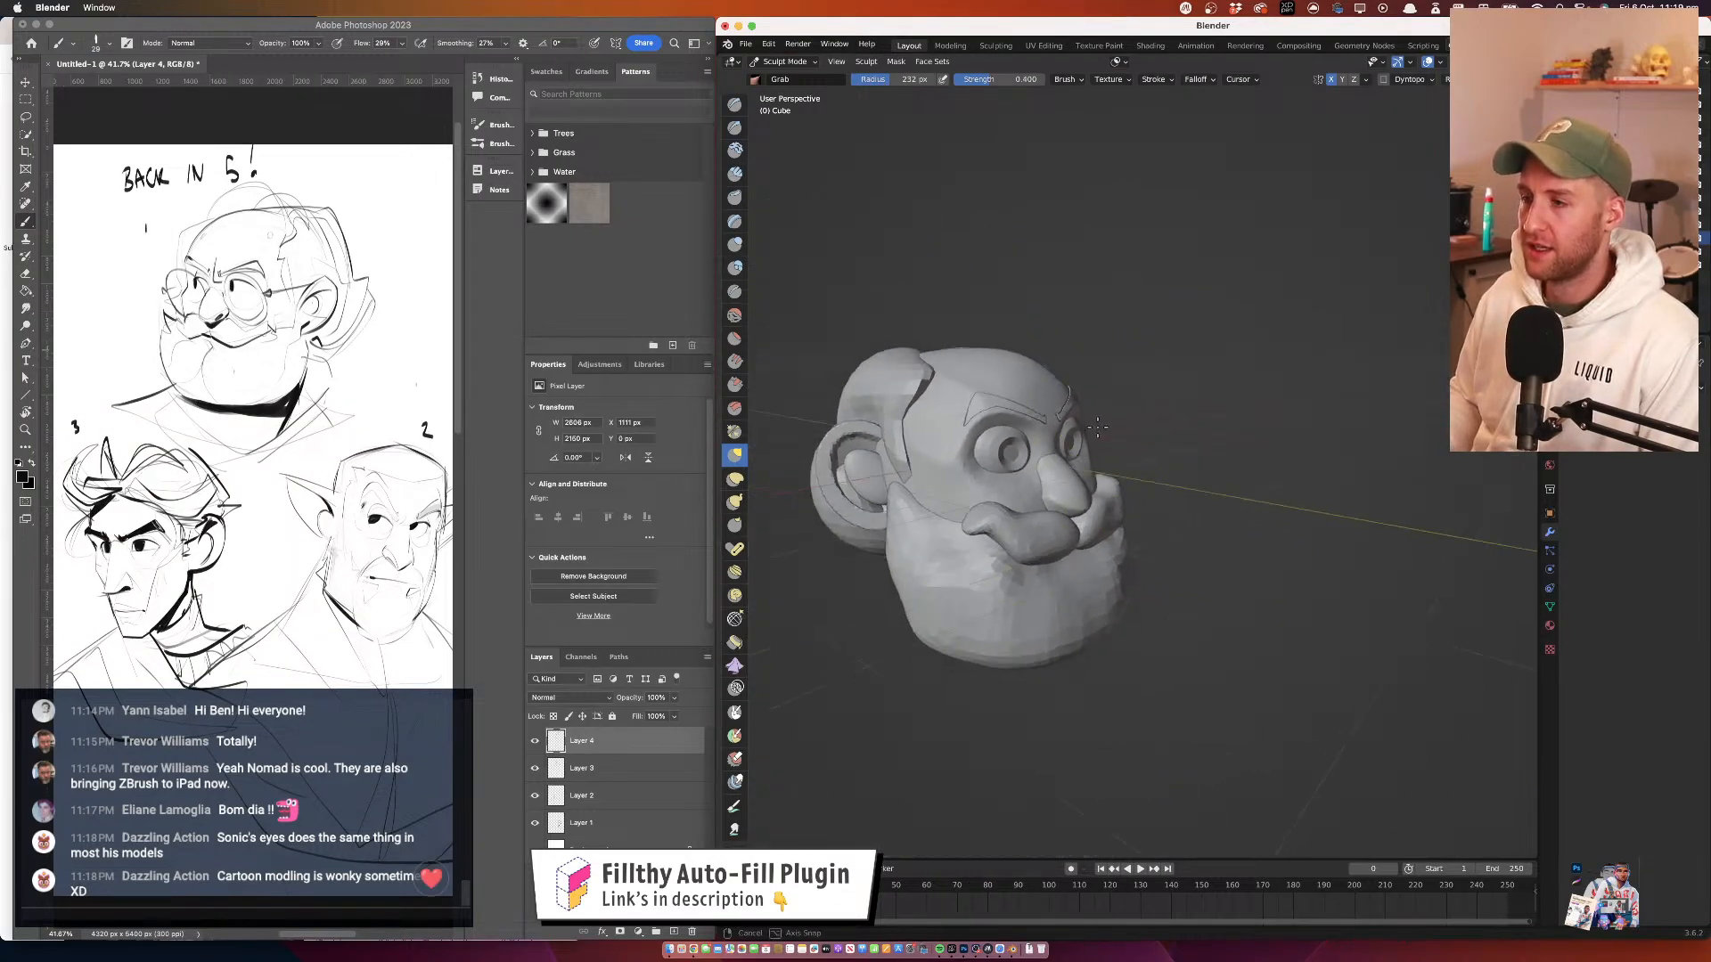
pyautogui.moveTo(1247, 414)
pyautogui.mouseDown()
pyautogui.moveTo(1132, 434)
pyautogui.moveTo(1138, 420)
pyautogui.mouseUp()
pyautogui.scroll(2, 1127, 434)
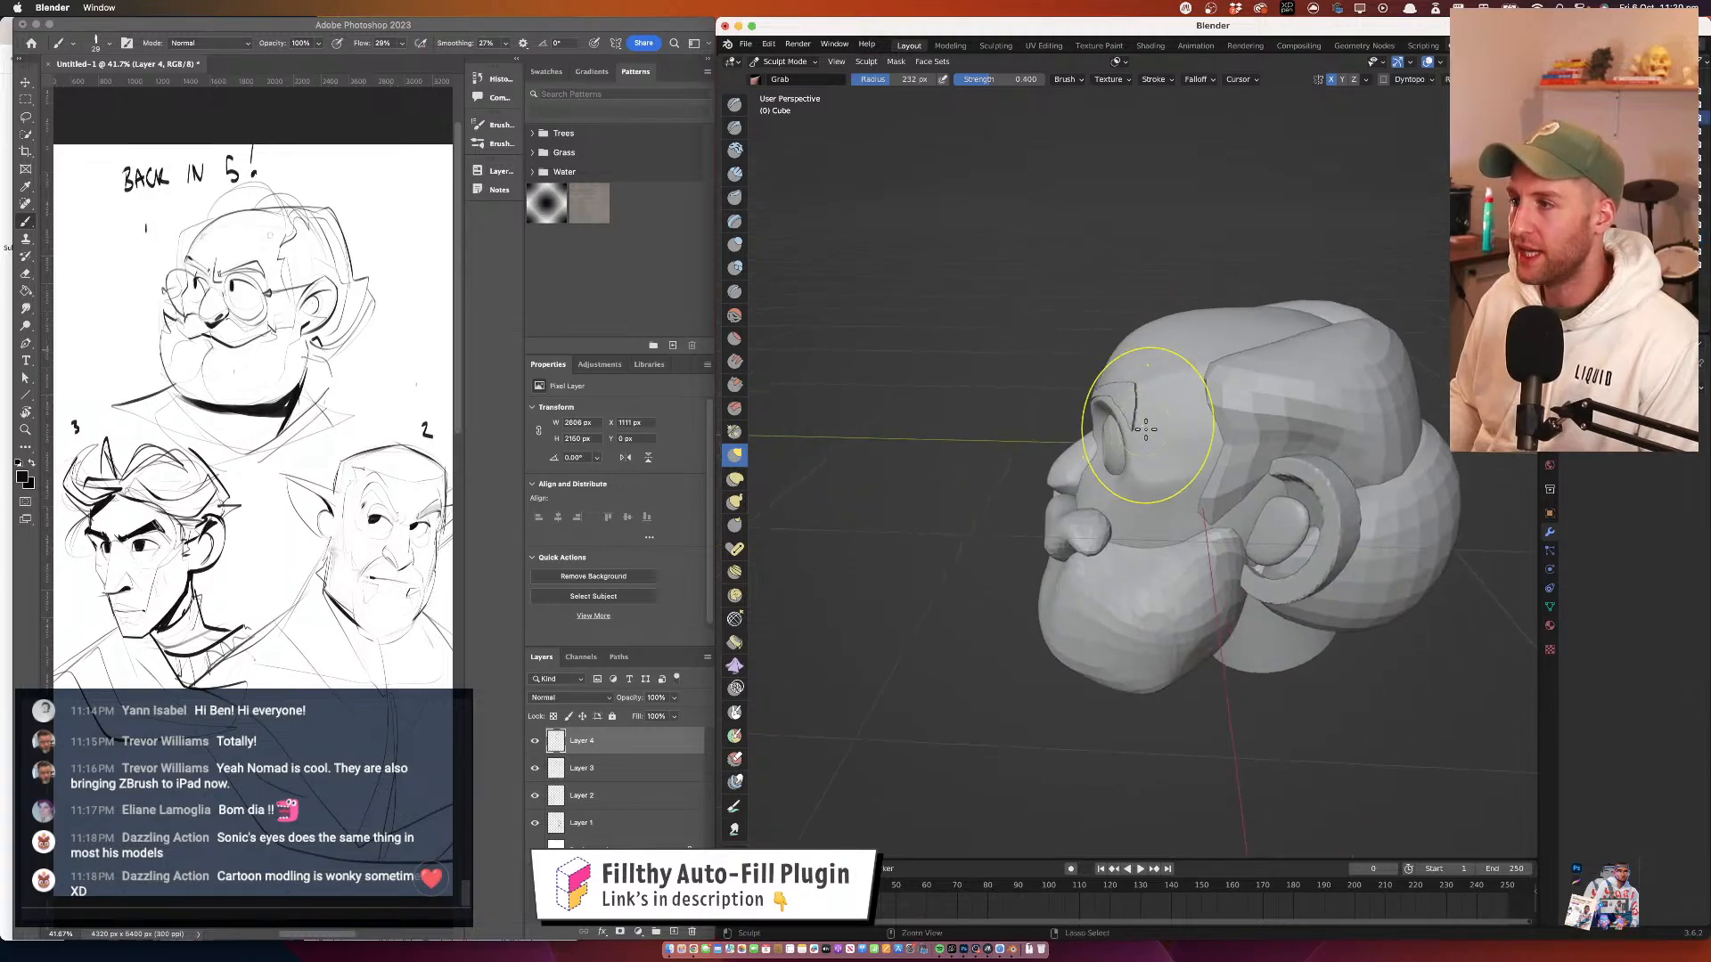
pyautogui.scroll(2, 1130, 430)
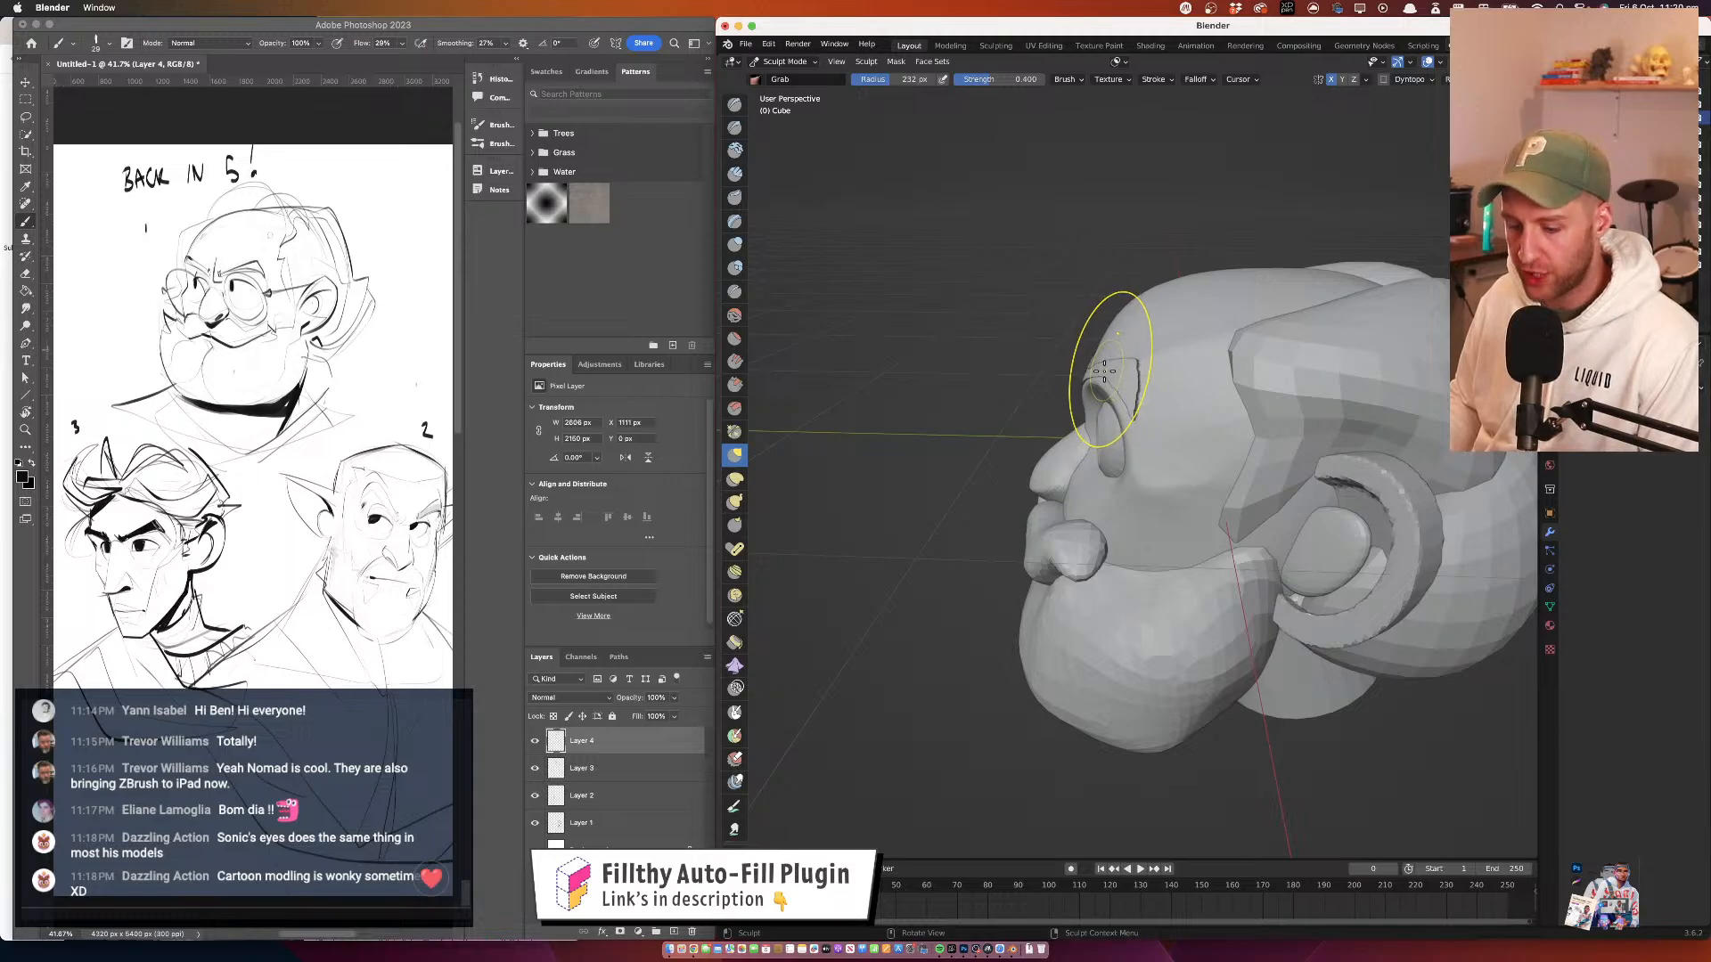
# Clear the sculpt mask on the head mesh and switch sculpting to the eyebrow mesh
pyautogui.click(895, 61)
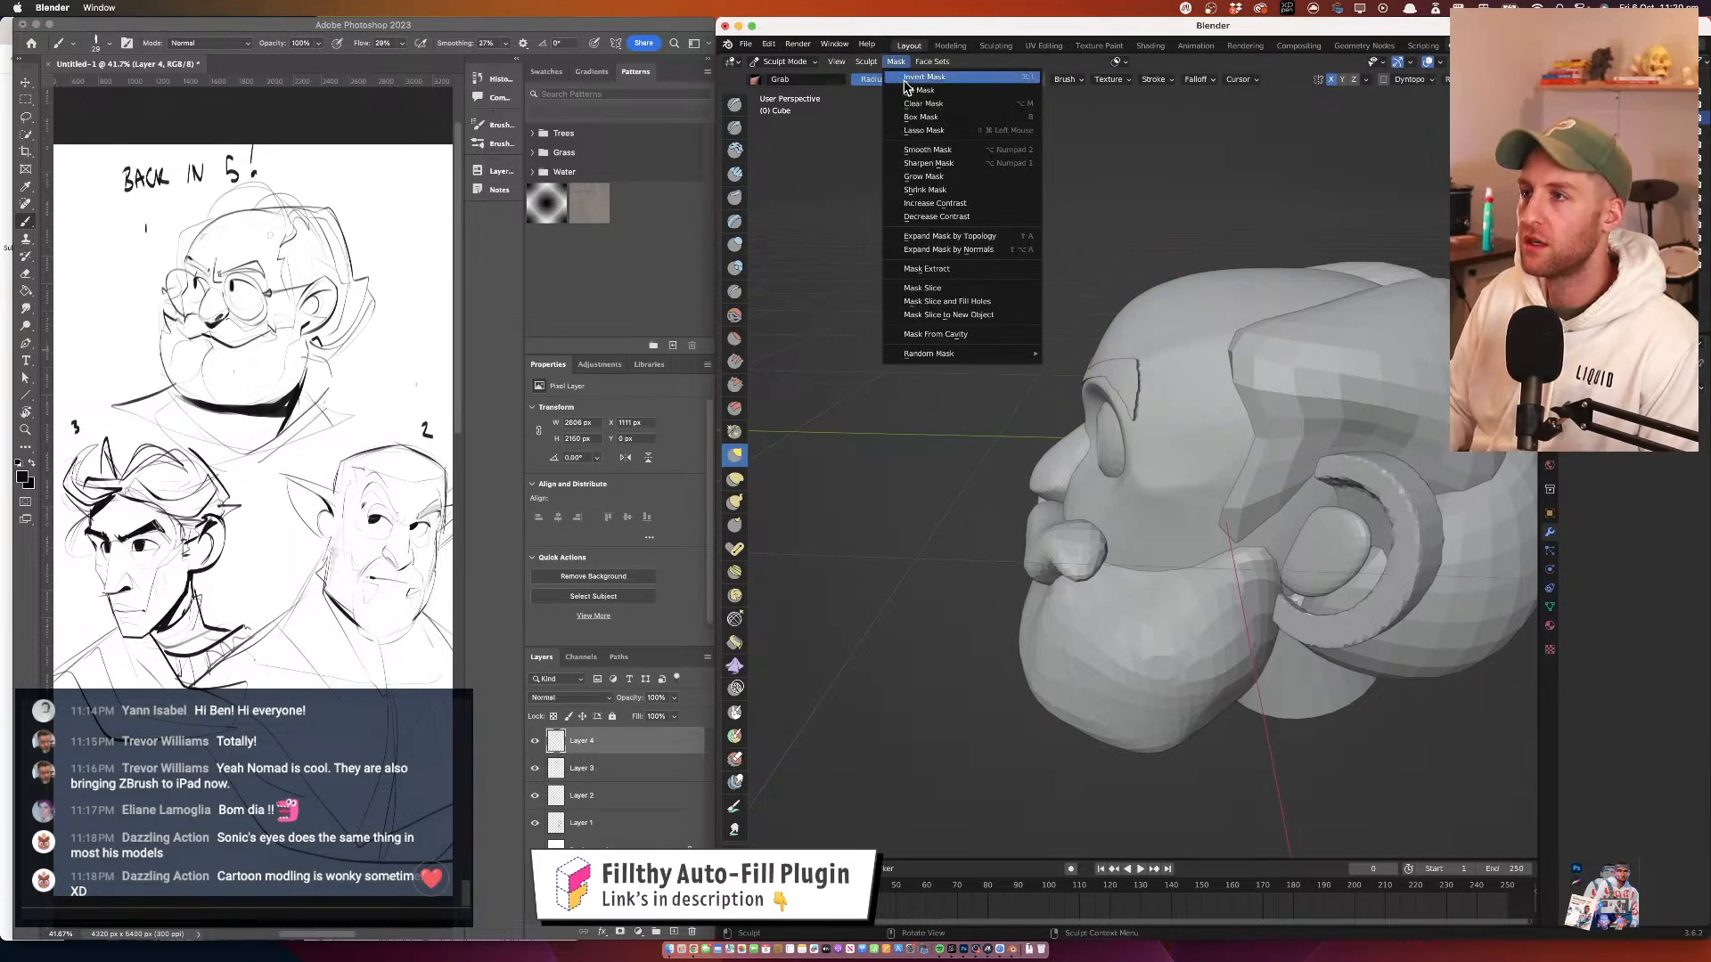
pyautogui.click(958, 104)
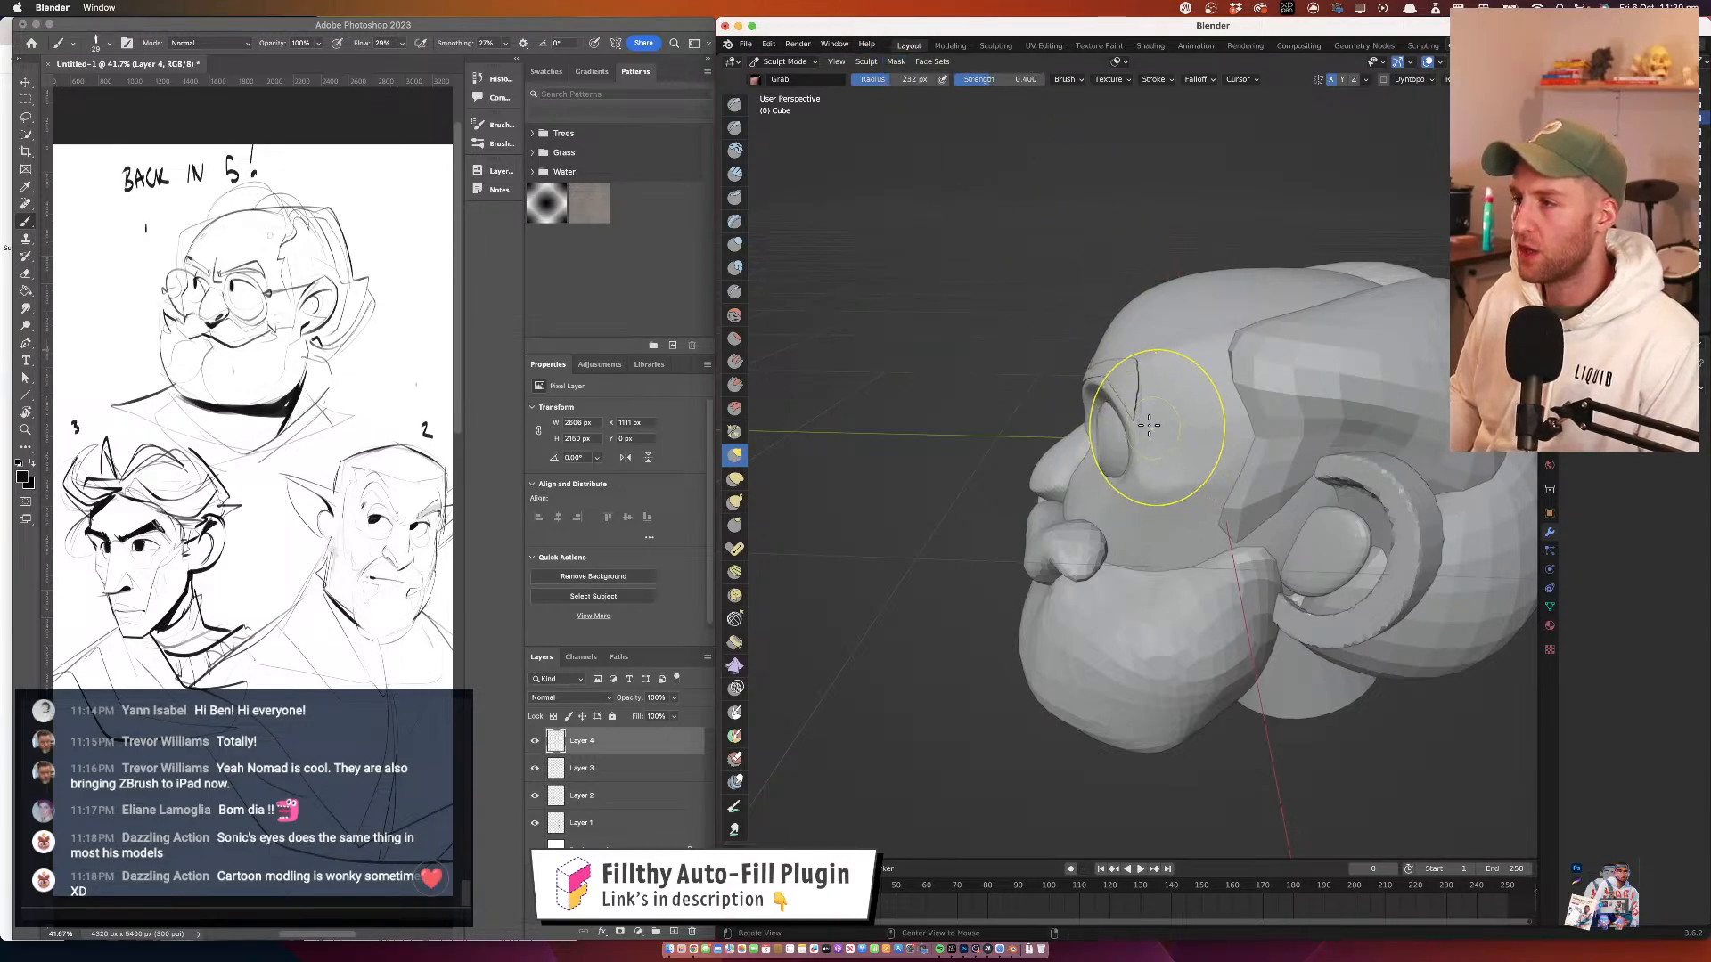
pyautogui.moveTo(1159, 481)
pyautogui.mouseDown()
pyautogui.moveTo(1239, 356)
pyautogui.moveTo(1131, 439)
pyautogui.mouseUp()
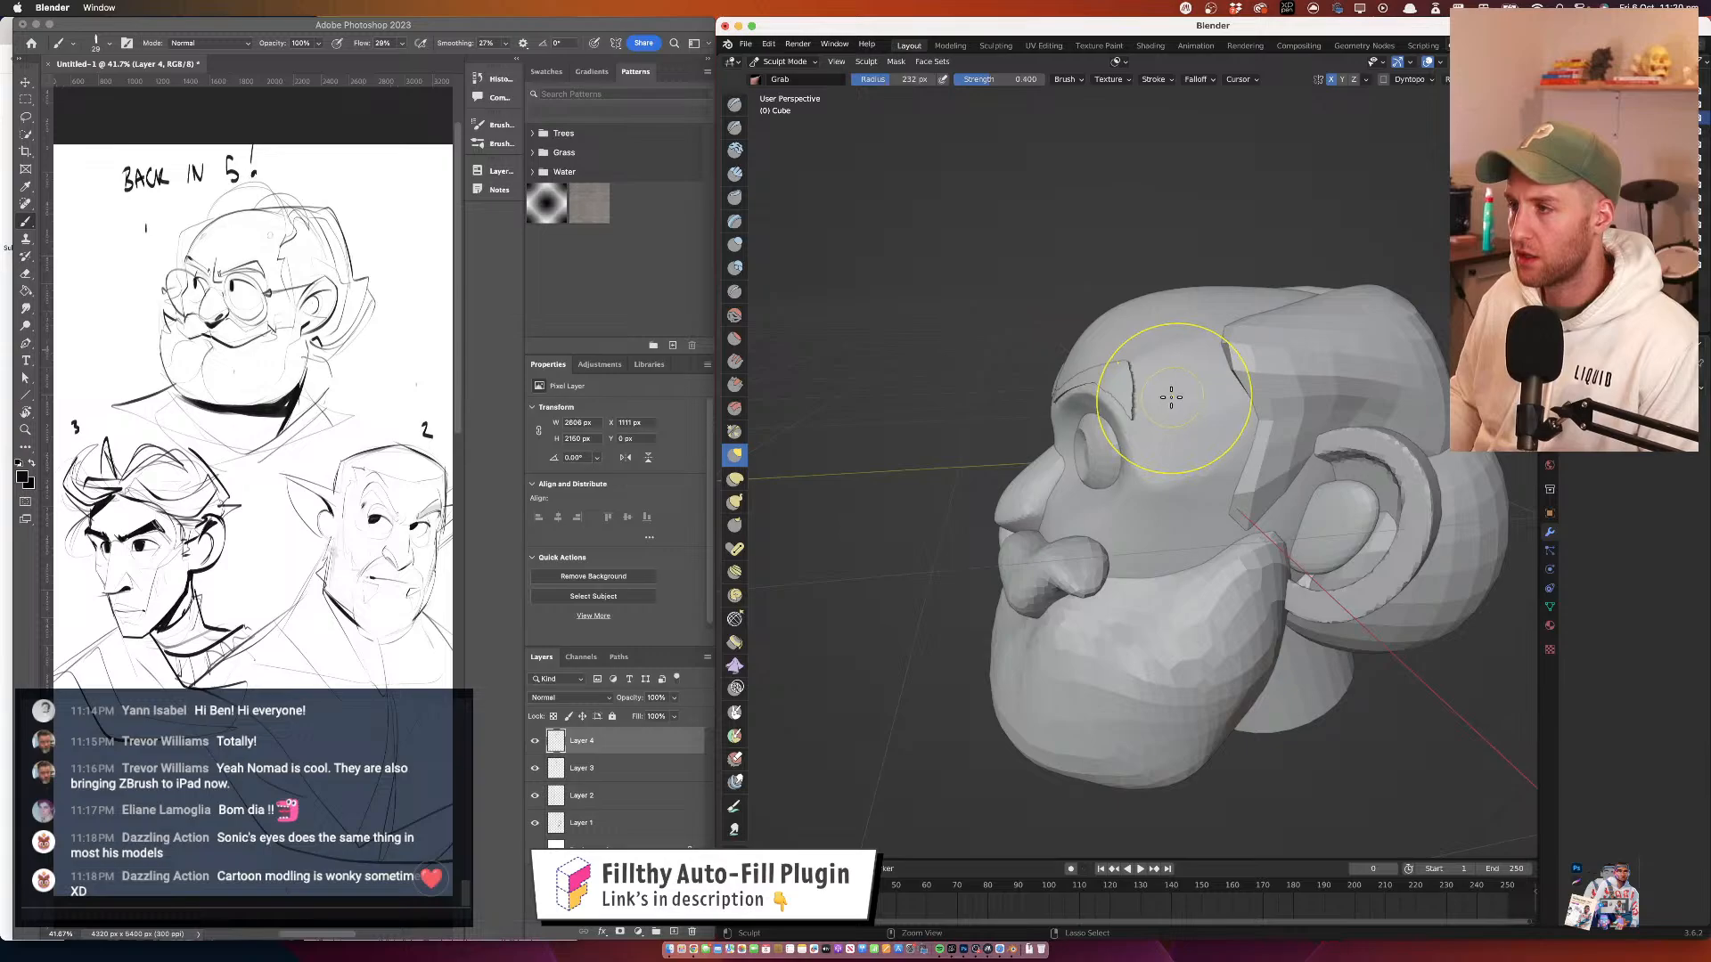
pyautogui.hotkey('alt', 'q')
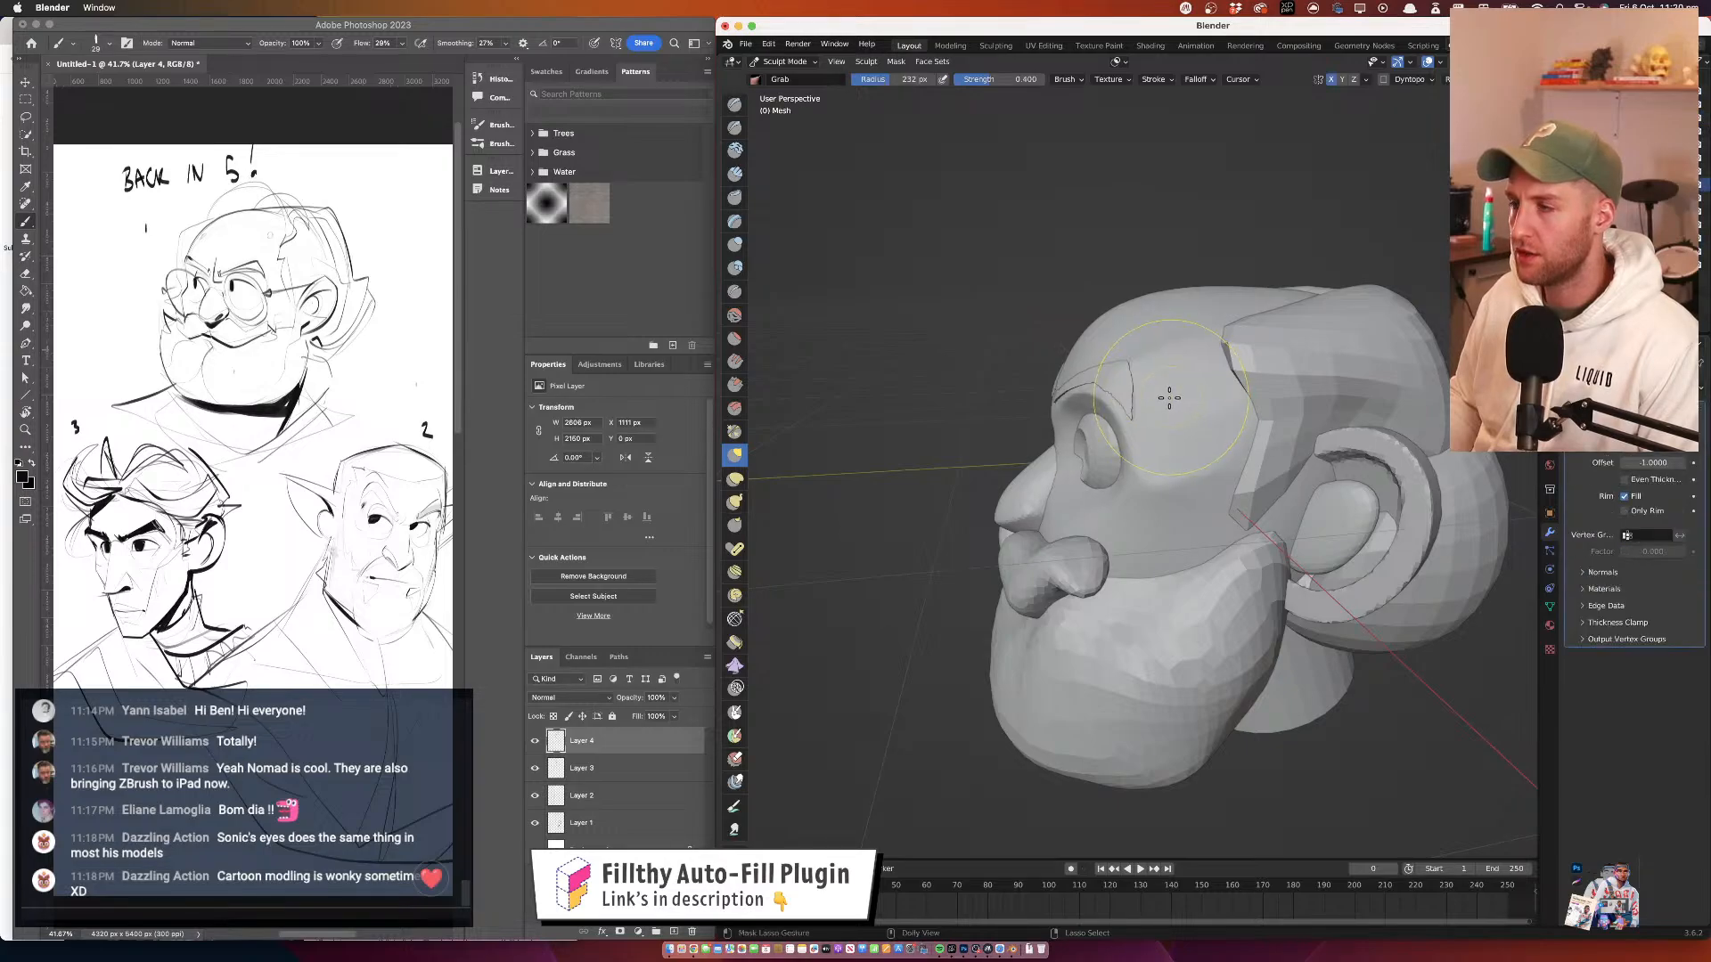
# Switch from the eyebrow mesh to the head mesh through Object Mode, re-enter Sculpt Mode and clear the head's mask
pyautogui.click(784, 61)
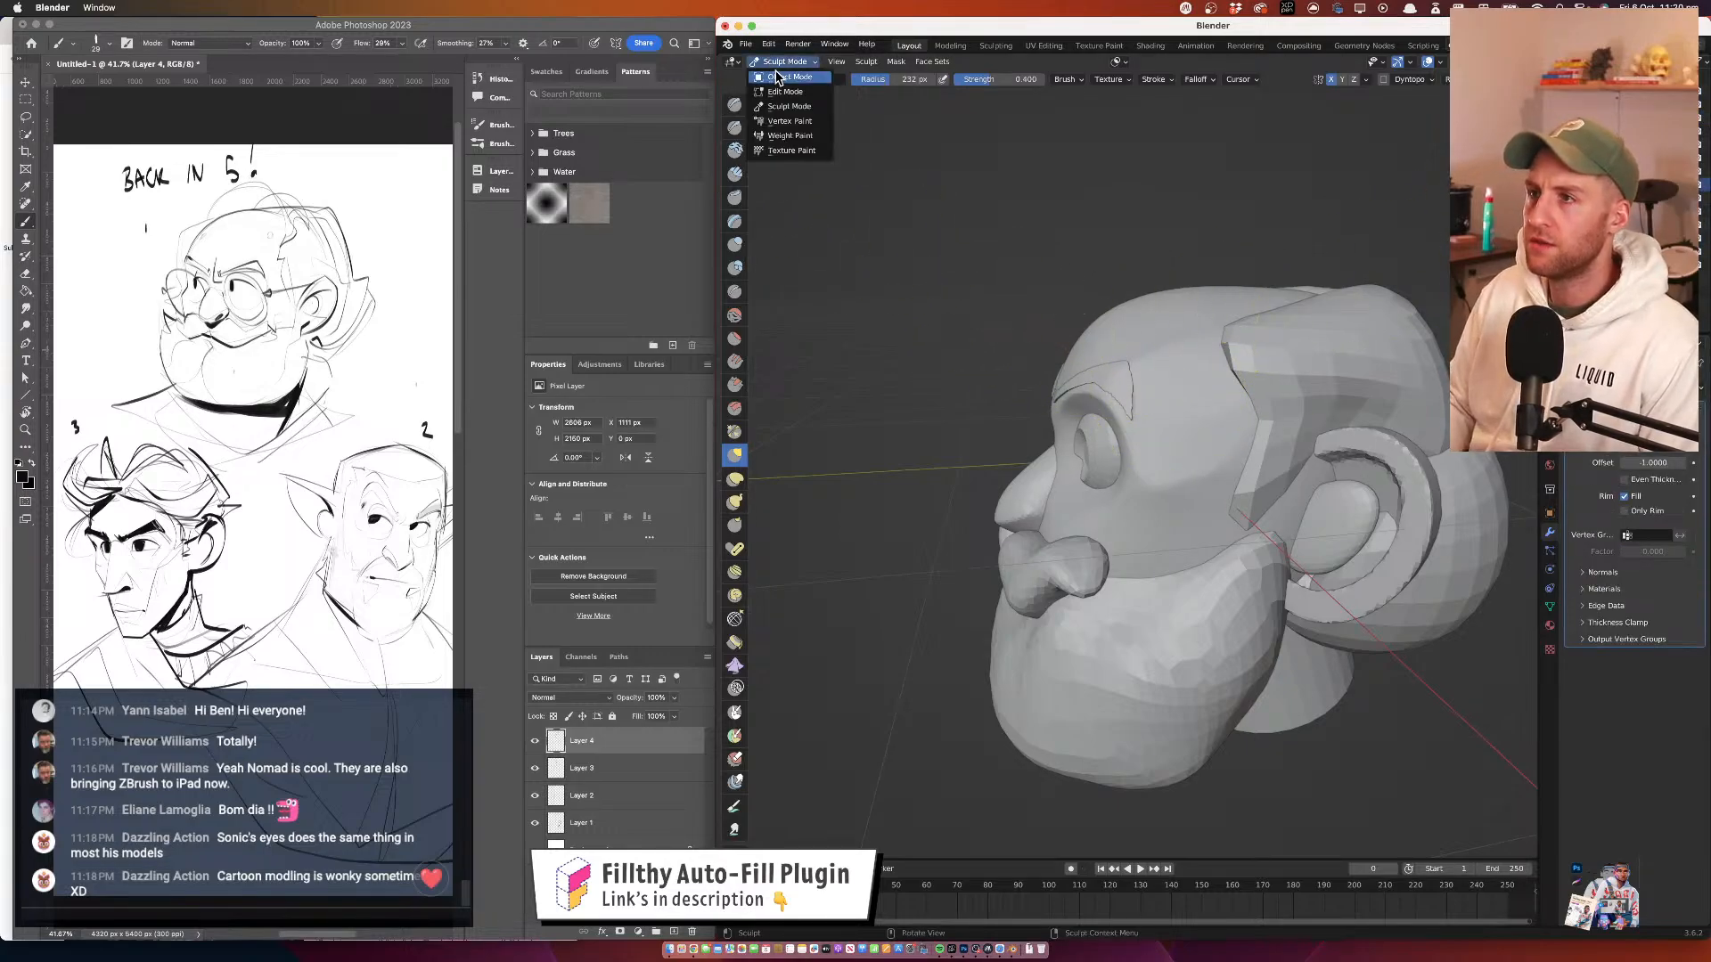
pyautogui.click(786, 78)
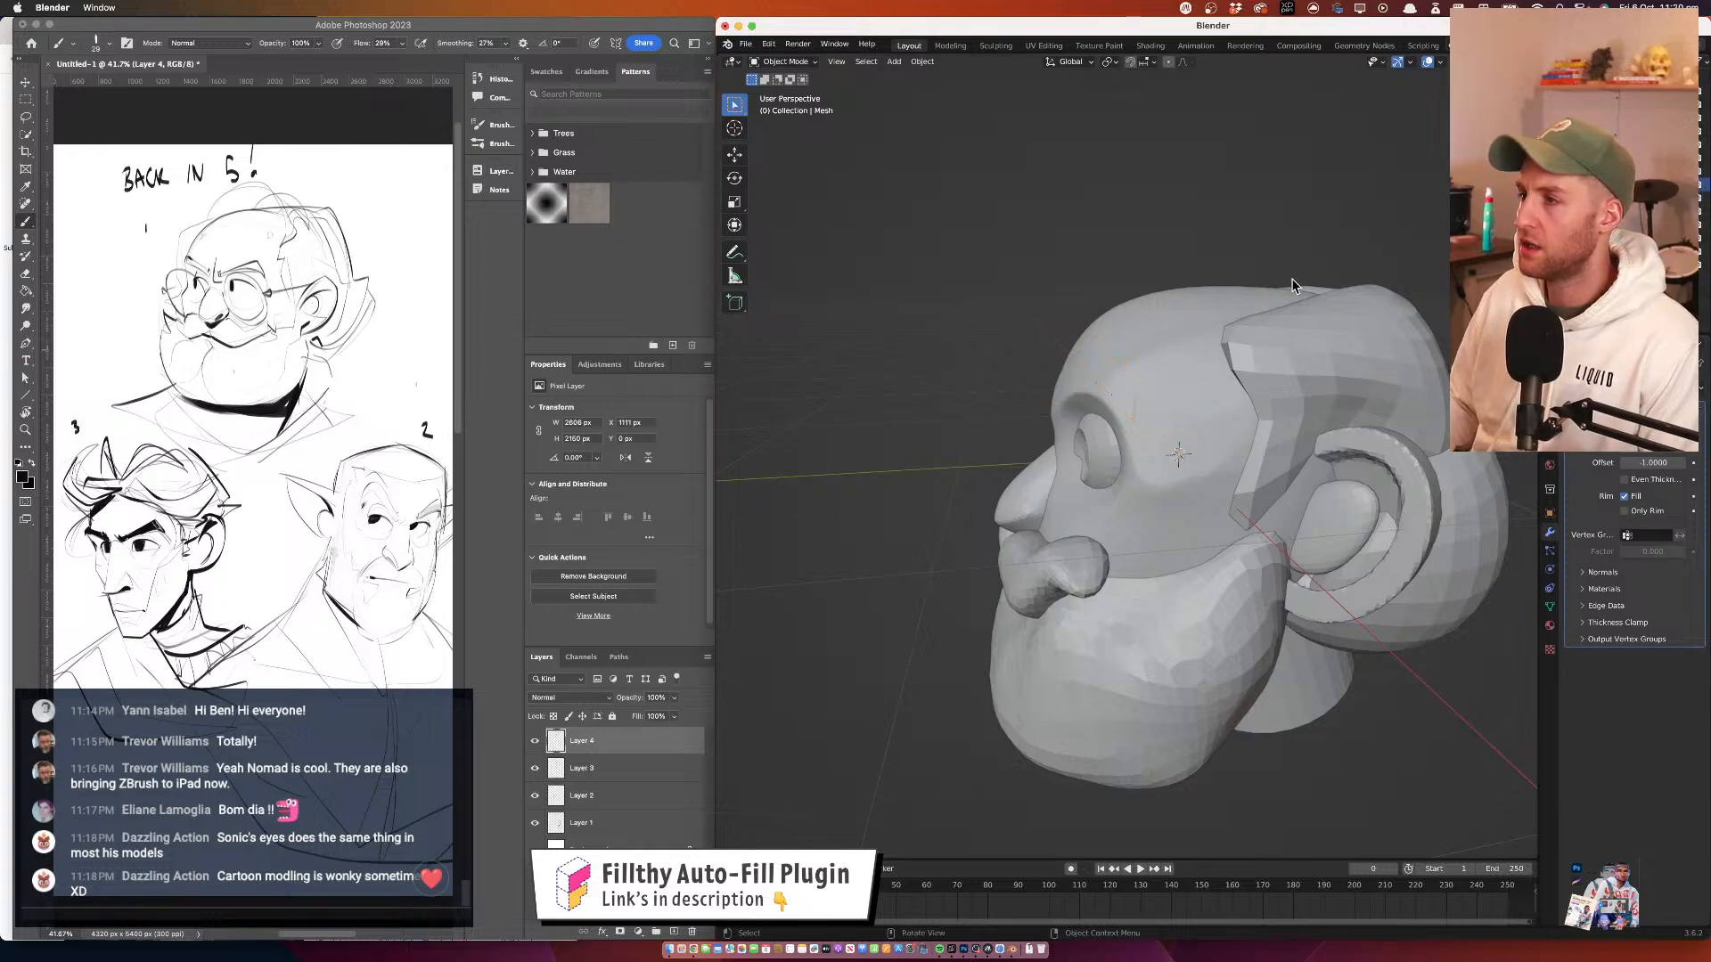
pyautogui.moveTo(1295, 286)
pyautogui.mouseDown()
pyautogui.moveTo(1211, 340)
pyautogui.moveTo(1120, 305)
pyautogui.moveTo(1135, 336)
pyautogui.mouseUp()
pyautogui.scroll(4, 1151, 312)
pyautogui.click(1147, 319)
pyautogui.click(784, 62)
pyautogui.click(793, 106)
pyautogui.click(896, 61)
pyautogui.click(923, 104)
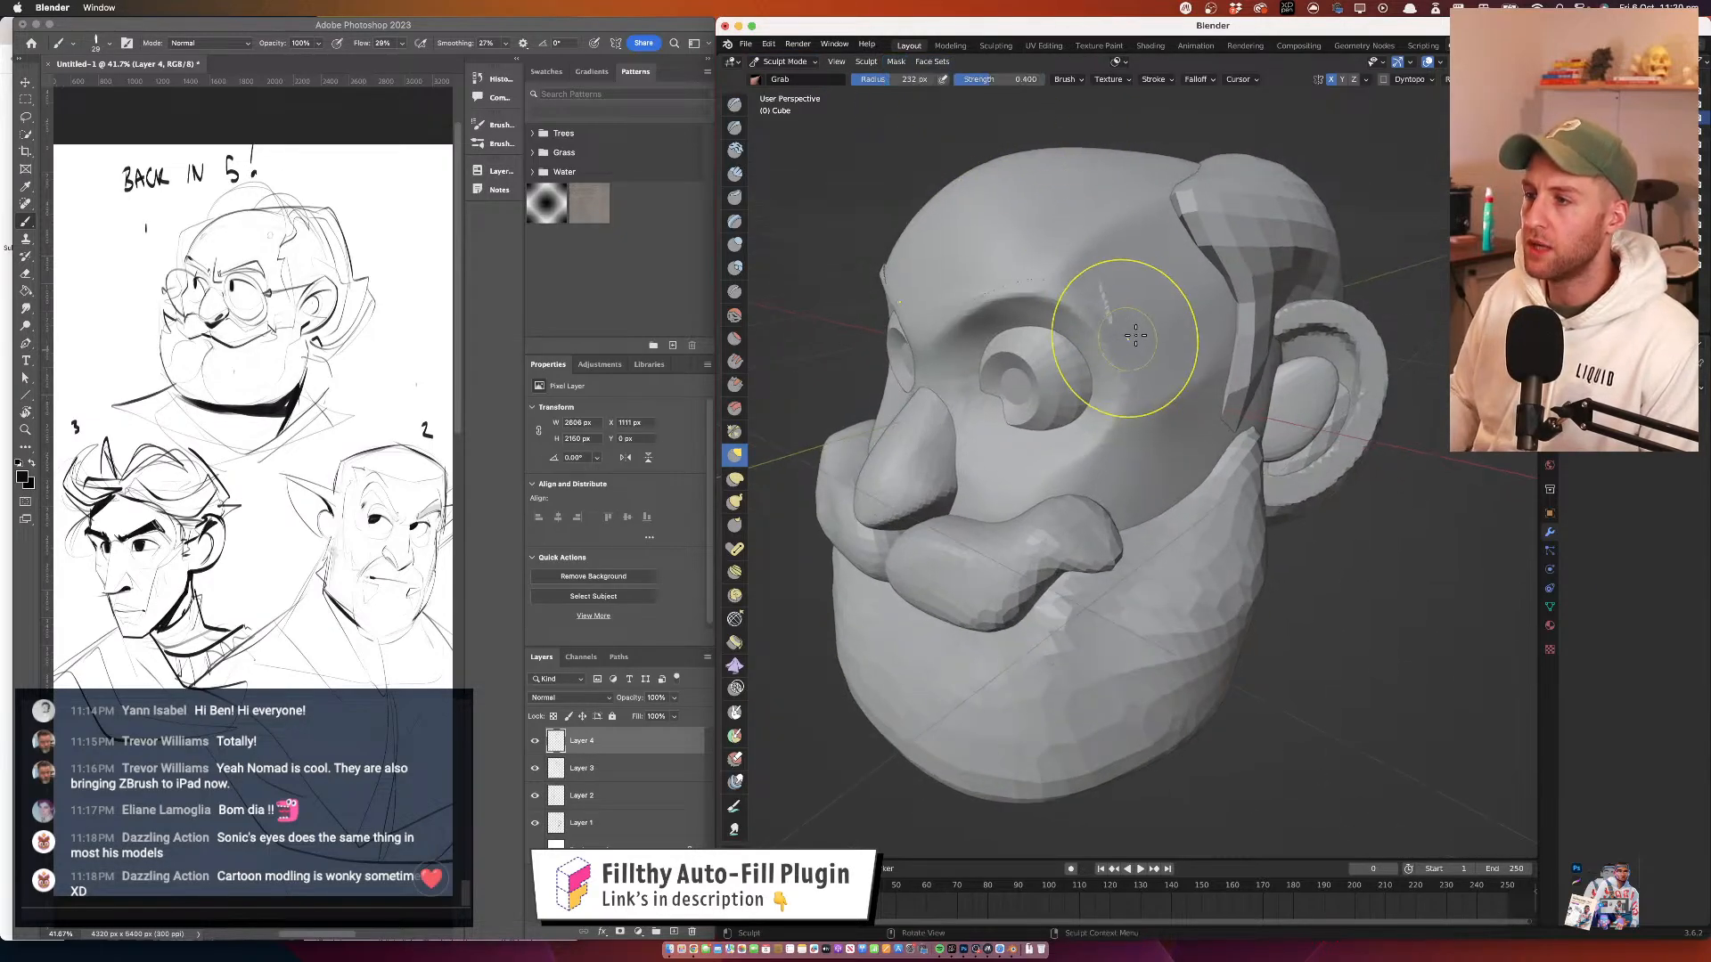
# Enlarge the Grab brush to 338 px and reshape the outer edge of the eye socket on the head mesh
pyautogui.moveTo(1046, 292)
pyautogui.mouseDown()
pyautogui.moveTo(1088, 286)
pyautogui.moveTo(1014, 278)
pyautogui.moveTo(1020, 261)
pyautogui.mouseUp()
pyautogui.moveTo(1114, 270); pyautogui.dragTo(1012, 270)
pyautogui.moveTo(1093, 267)
pyautogui.mouseDown()
pyautogui.moveTo(1097, 305)
pyautogui.moveTo(1073, 282)
pyautogui.moveTo(1057, 382)
pyautogui.moveTo(1066, 283)
pyautogui.mouseUp()
pyautogui.press('f')
pyautogui.click(1077, 365)
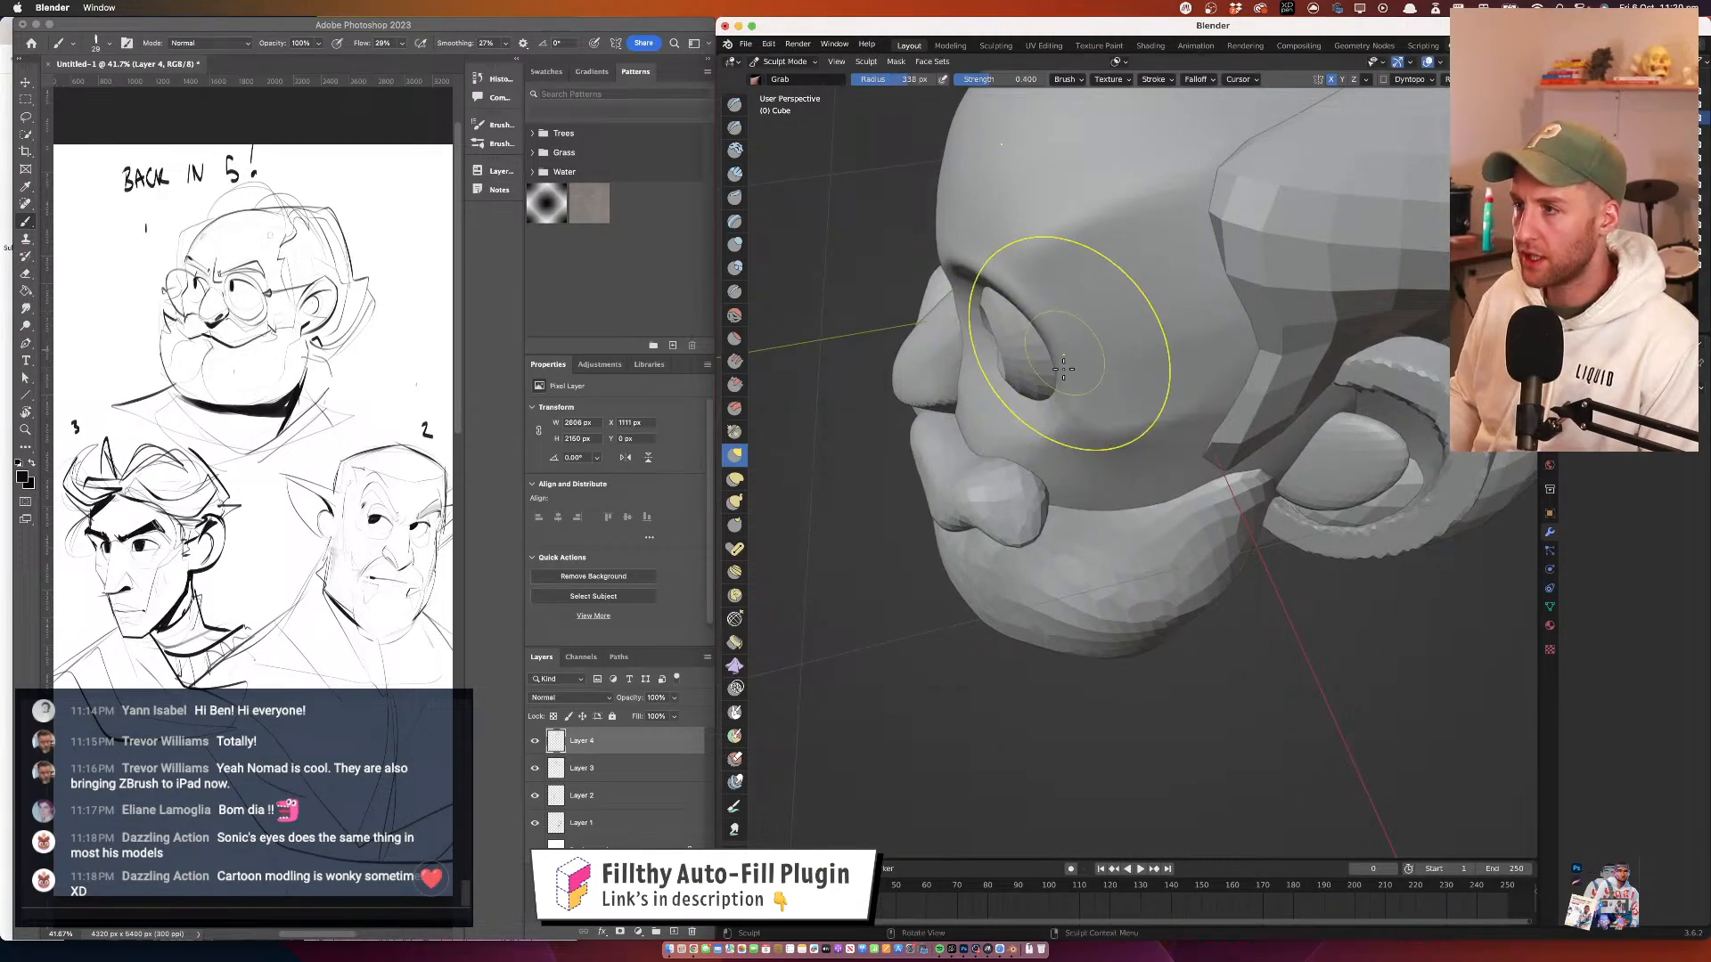
pyautogui.moveTo(1069, 409)
pyautogui.mouseDown()
pyautogui.moveTo(1003, 290)
pyautogui.moveTo(1027, 279)
pyautogui.mouseUp()
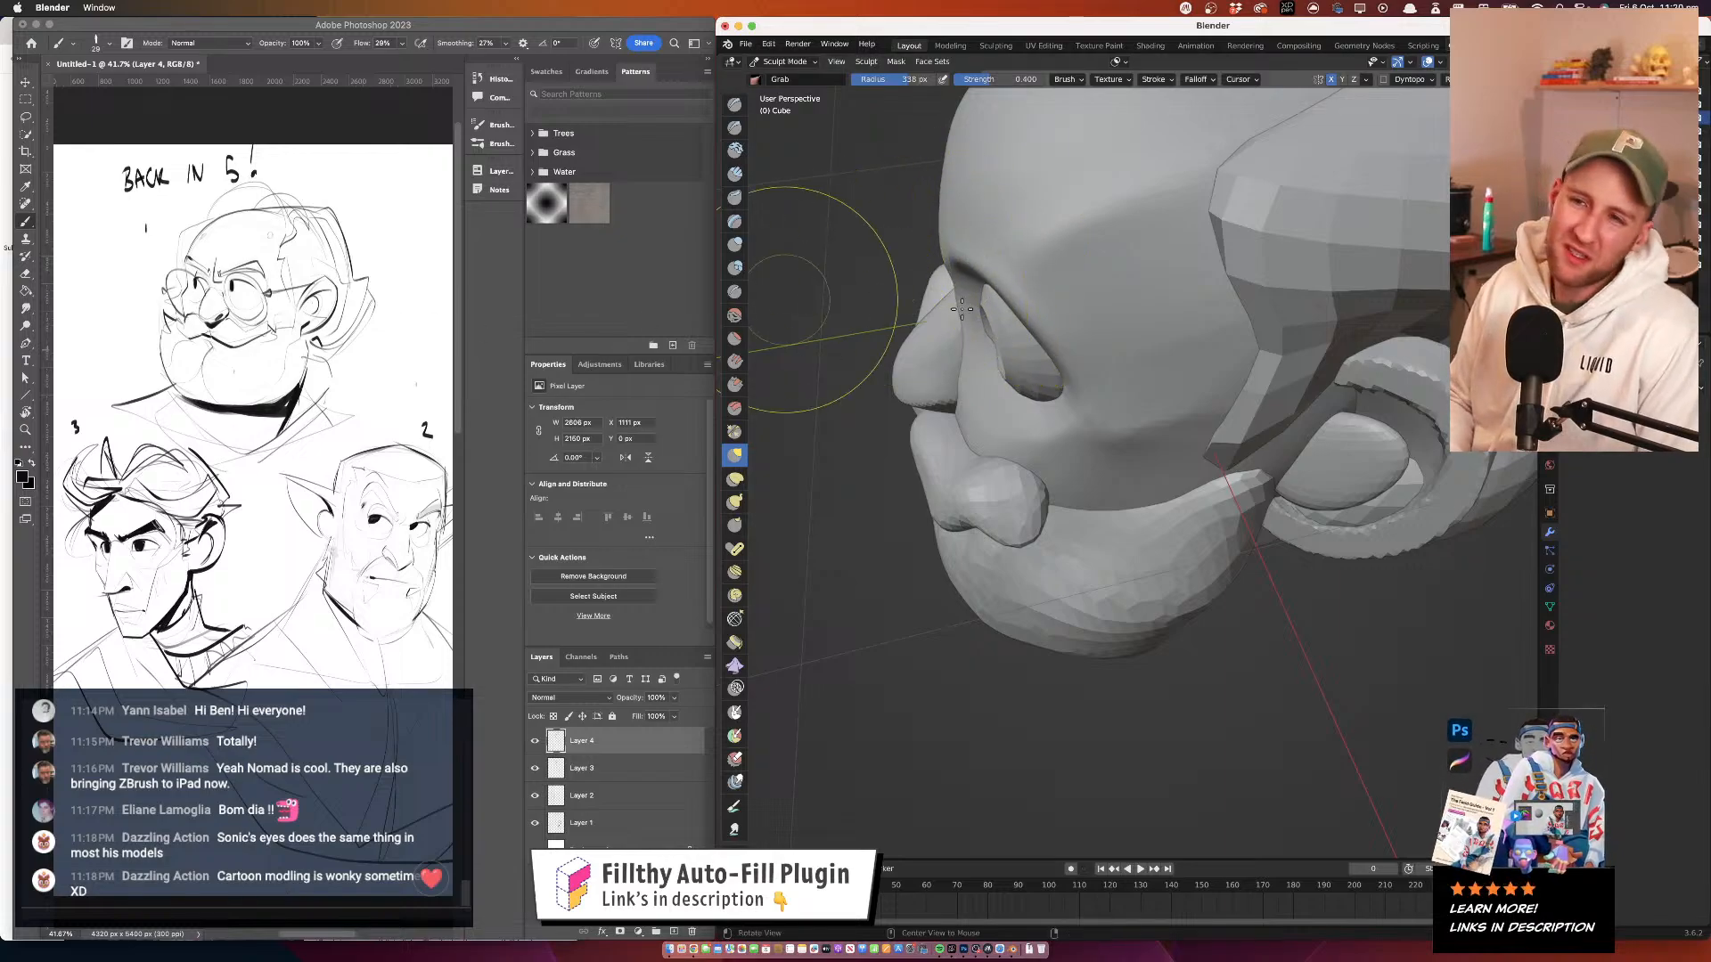
# Refine the brow ridge above the eyes with the Grab brush, checking the face from both sides and the front
pyautogui.moveTo(818, 301)
pyautogui.mouseDown()
pyautogui.moveTo(1210, 308)
pyautogui.moveTo(1223, 283)
pyautogui.mouseUp()
pyautogui.scroll(-6, 1108, 266)
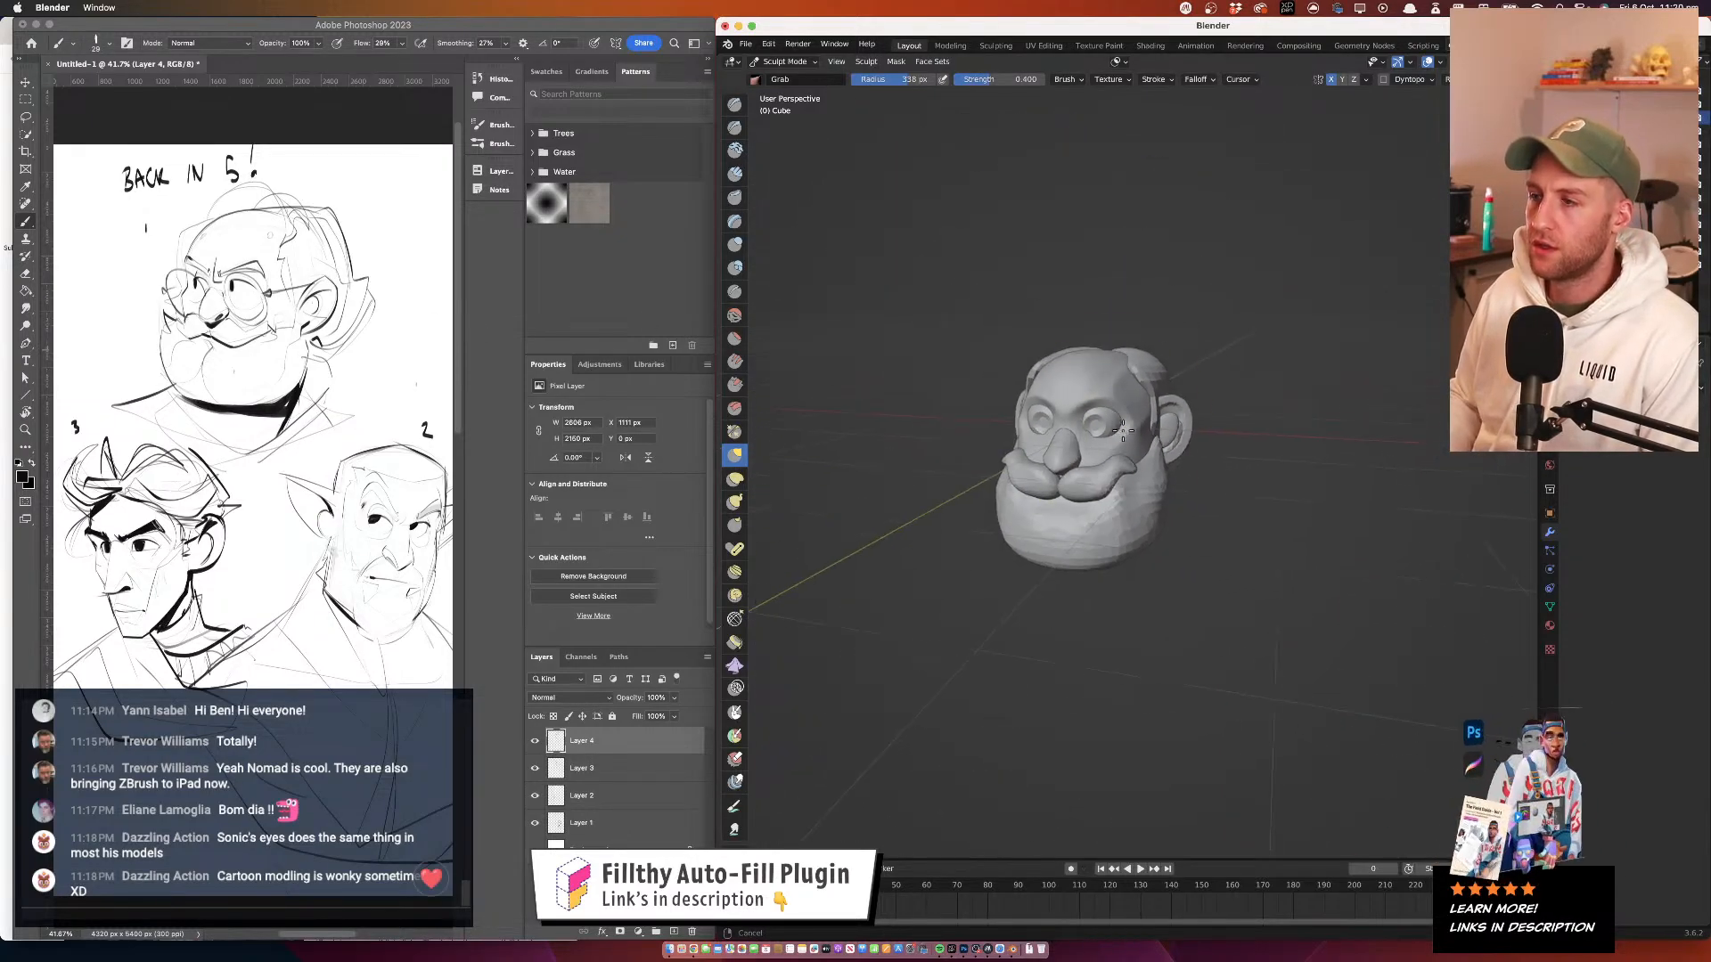
pyautogui.moveTo(1061, 392)
pyautogui.mouseDown()
pyautogui.moveTo(1195, 416)
pyautogui.moveTo(1082, 410)
pyautogui.mouseUp()
pyautogui.scroll(10, 1050, 286)
pyautogui.moveTo(1050, 286)
pyautogui.mouseDown()
pyautogui.moveTo(1096, 604)
pyautogui.moveTo(1051, 549)
pyautogui.moveTo(1054, 576)
pyautogui.moveTo(1043, 363)
pyautogui.moveTo(1082, 326)
pyautogui.moveTo(1119, 324)
pyautogui.moveTo(1108, 375)
pyautogui.moveTo(1208, 378)
pyautogui.moveTo(1089, 349)
pyautogui.mouseUp()
pyautogui.moveTo(1159, 258)
pyautogui.mouseDown()
pyautogui.moveTo(1124, 293)
pyautogui.moveTo(1163, 269)
pyautogui.moveTo(1181, 348)
pyautogui.moveTo(1233, 359)
pyautogui.mouseUp()
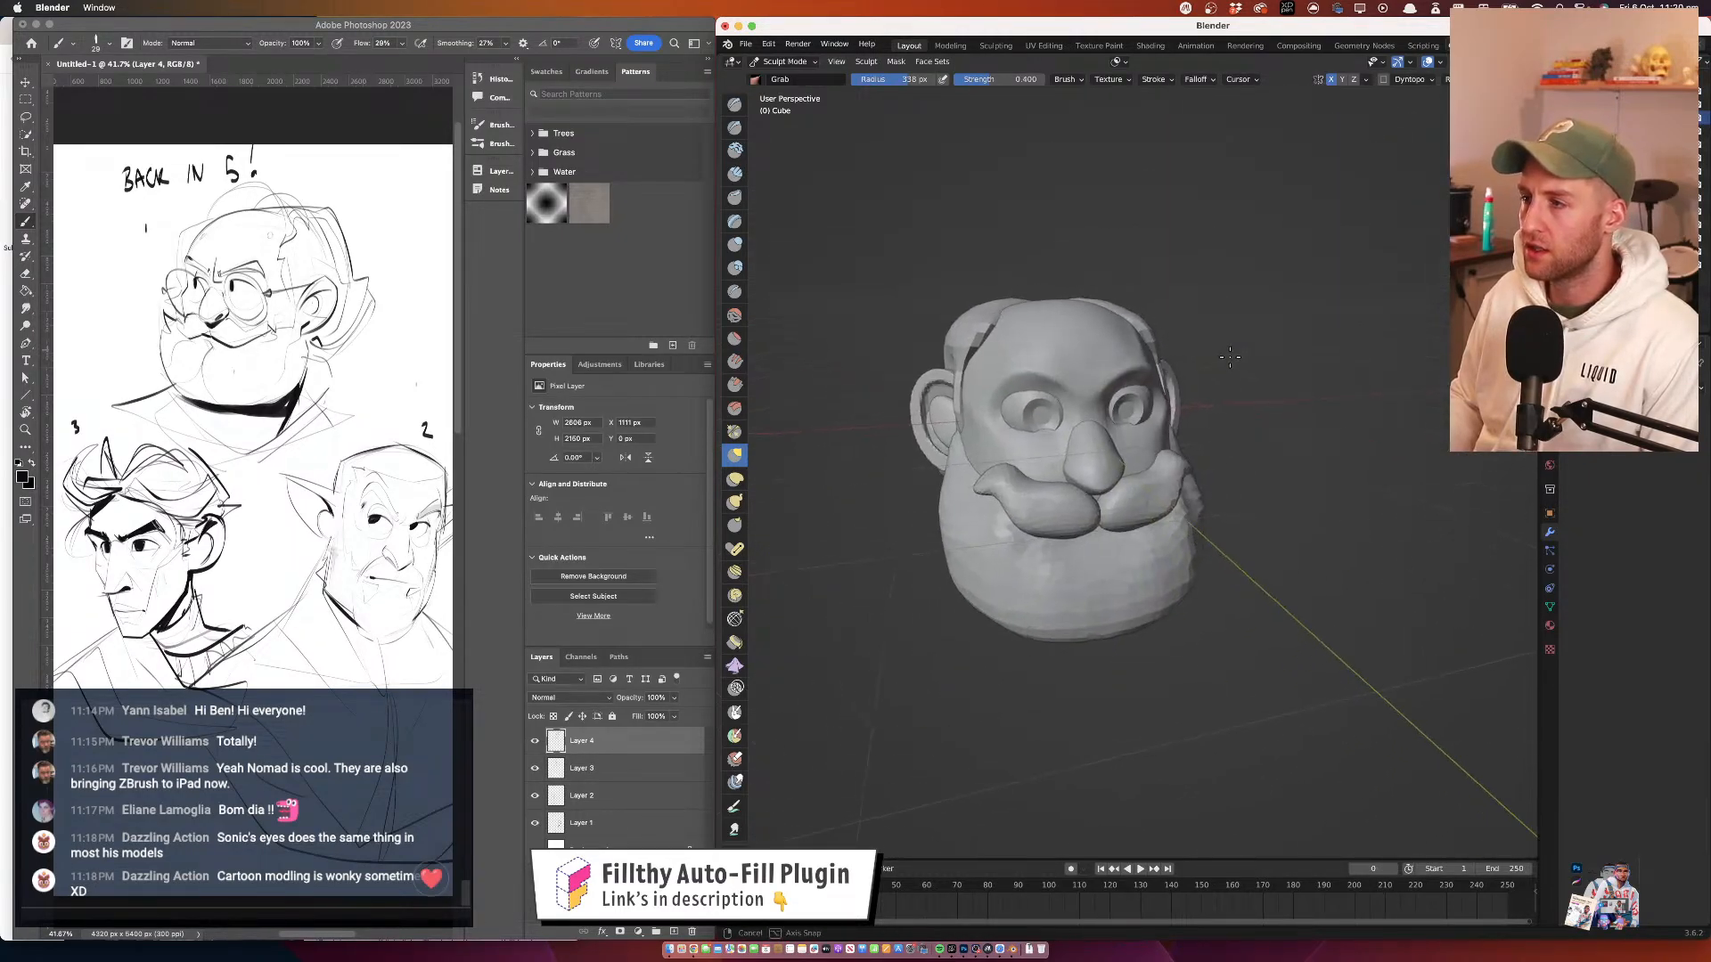
pyautogui.moveTo(1111, 375)
pyautogui.mouseDown()
pyautogui.moveTo(1102, 331)
pyautogui.moveTo(1105, 370)
pyautogui.moveTo(1066, 403)
pyautogui.mouseUp()
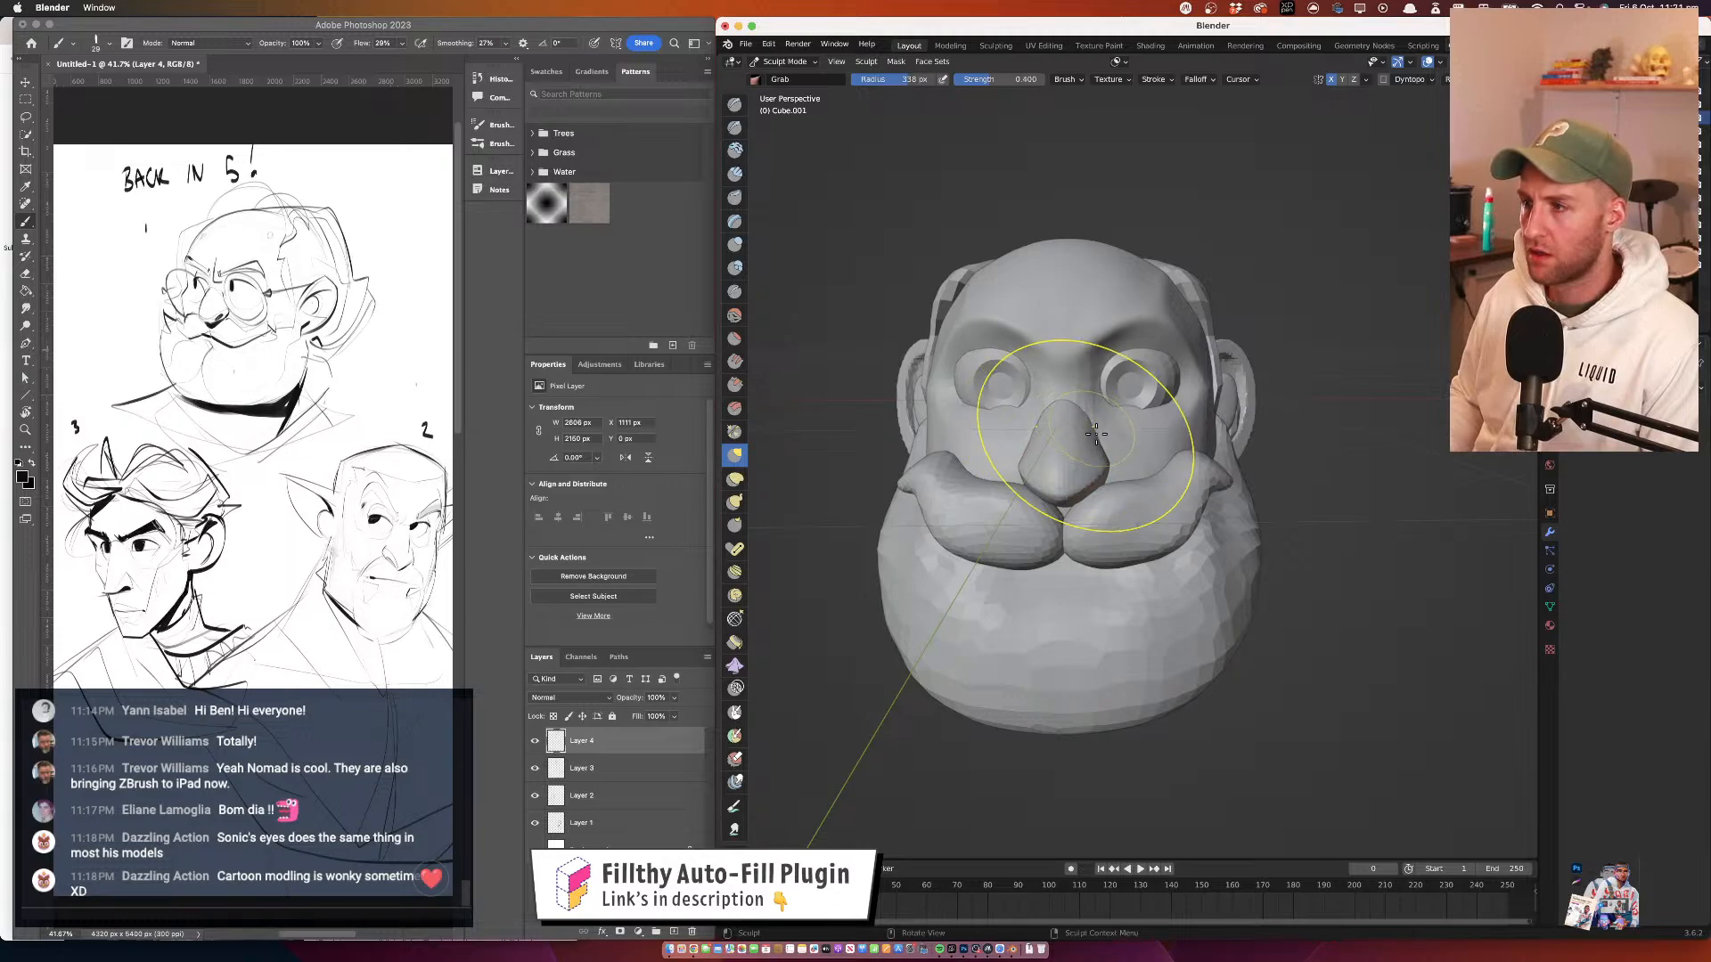
# Adjust the inner brow and nose-bridge area with the Grab brush, comparing the angled, right and front views
pyautogui.moveTo(1121, 400); pyautogui.dragTo(1088, 393)
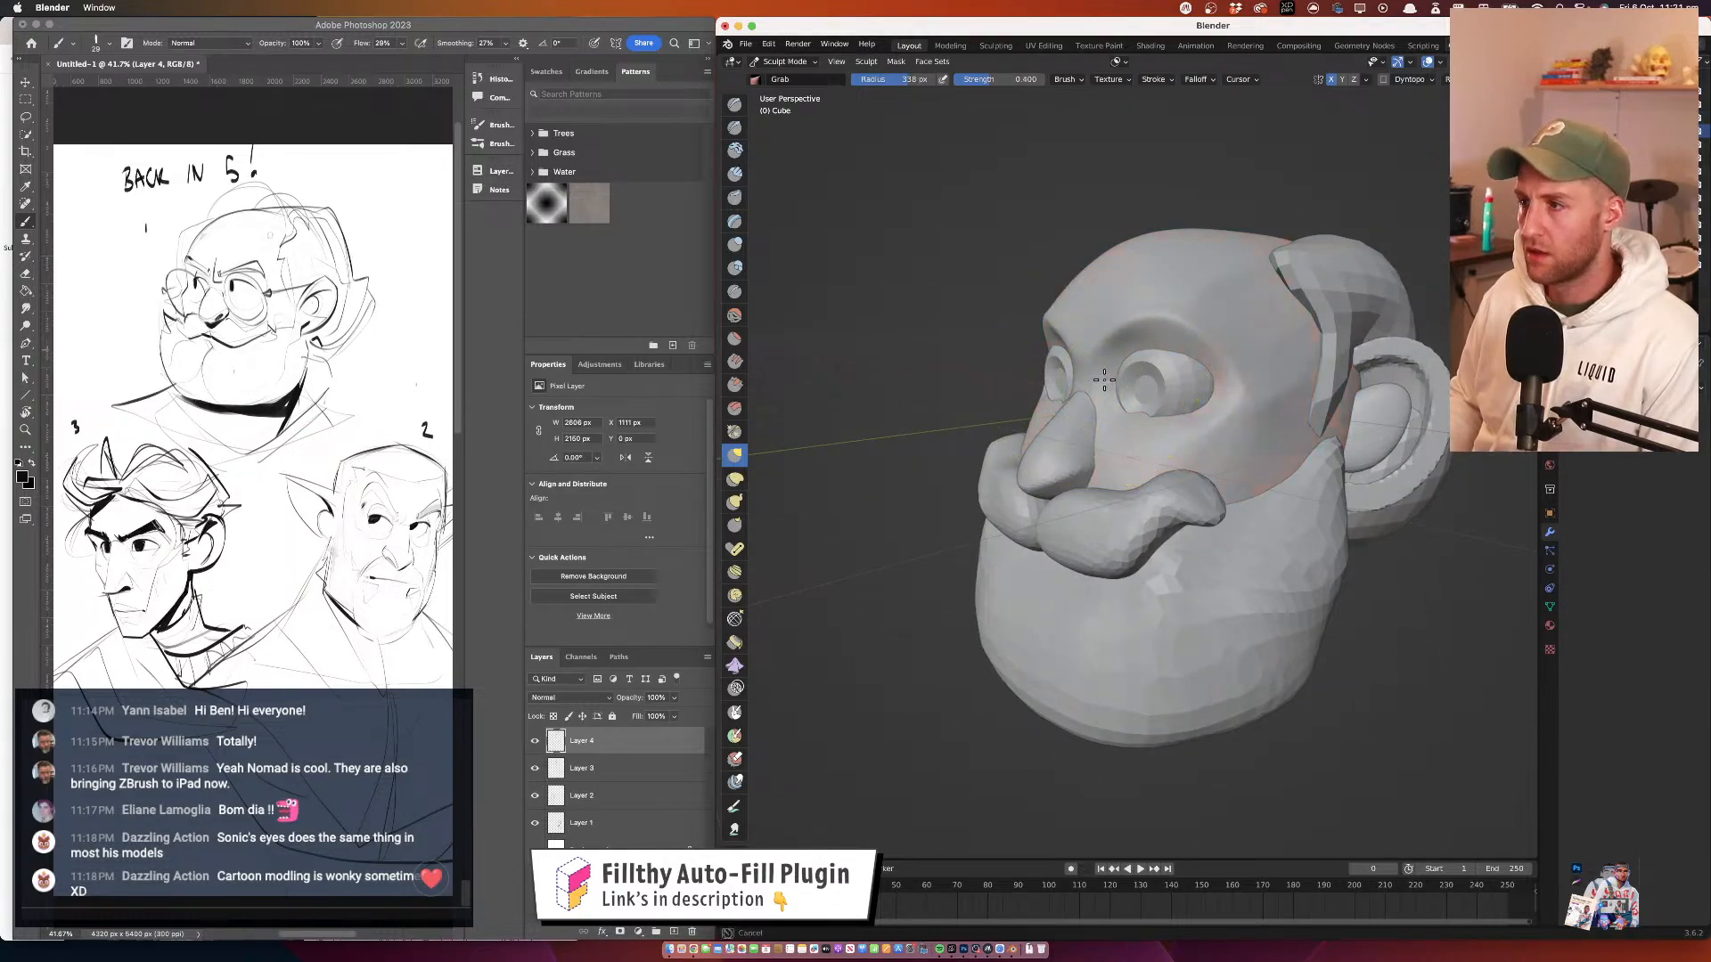
pyautogui.moveTo(1127, 385); pyautogui.dragTo(1089, 356)
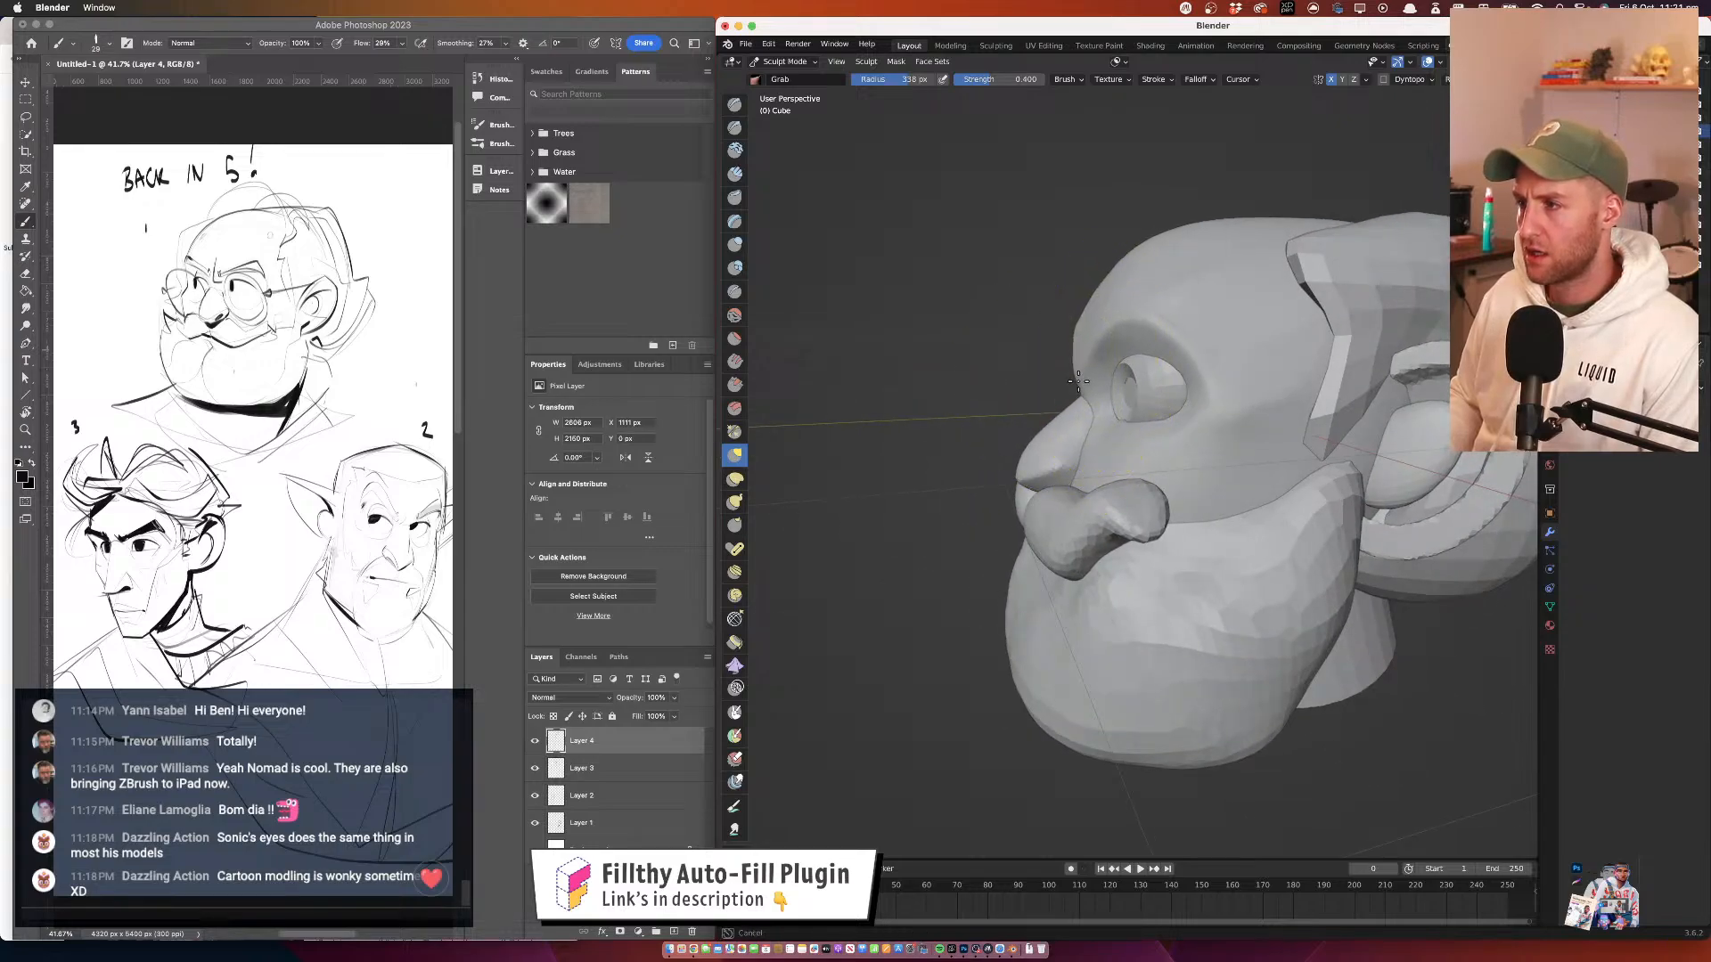
pyautogui.moveTo(1079, 365); pyautogui.dragTo(1057, 392)
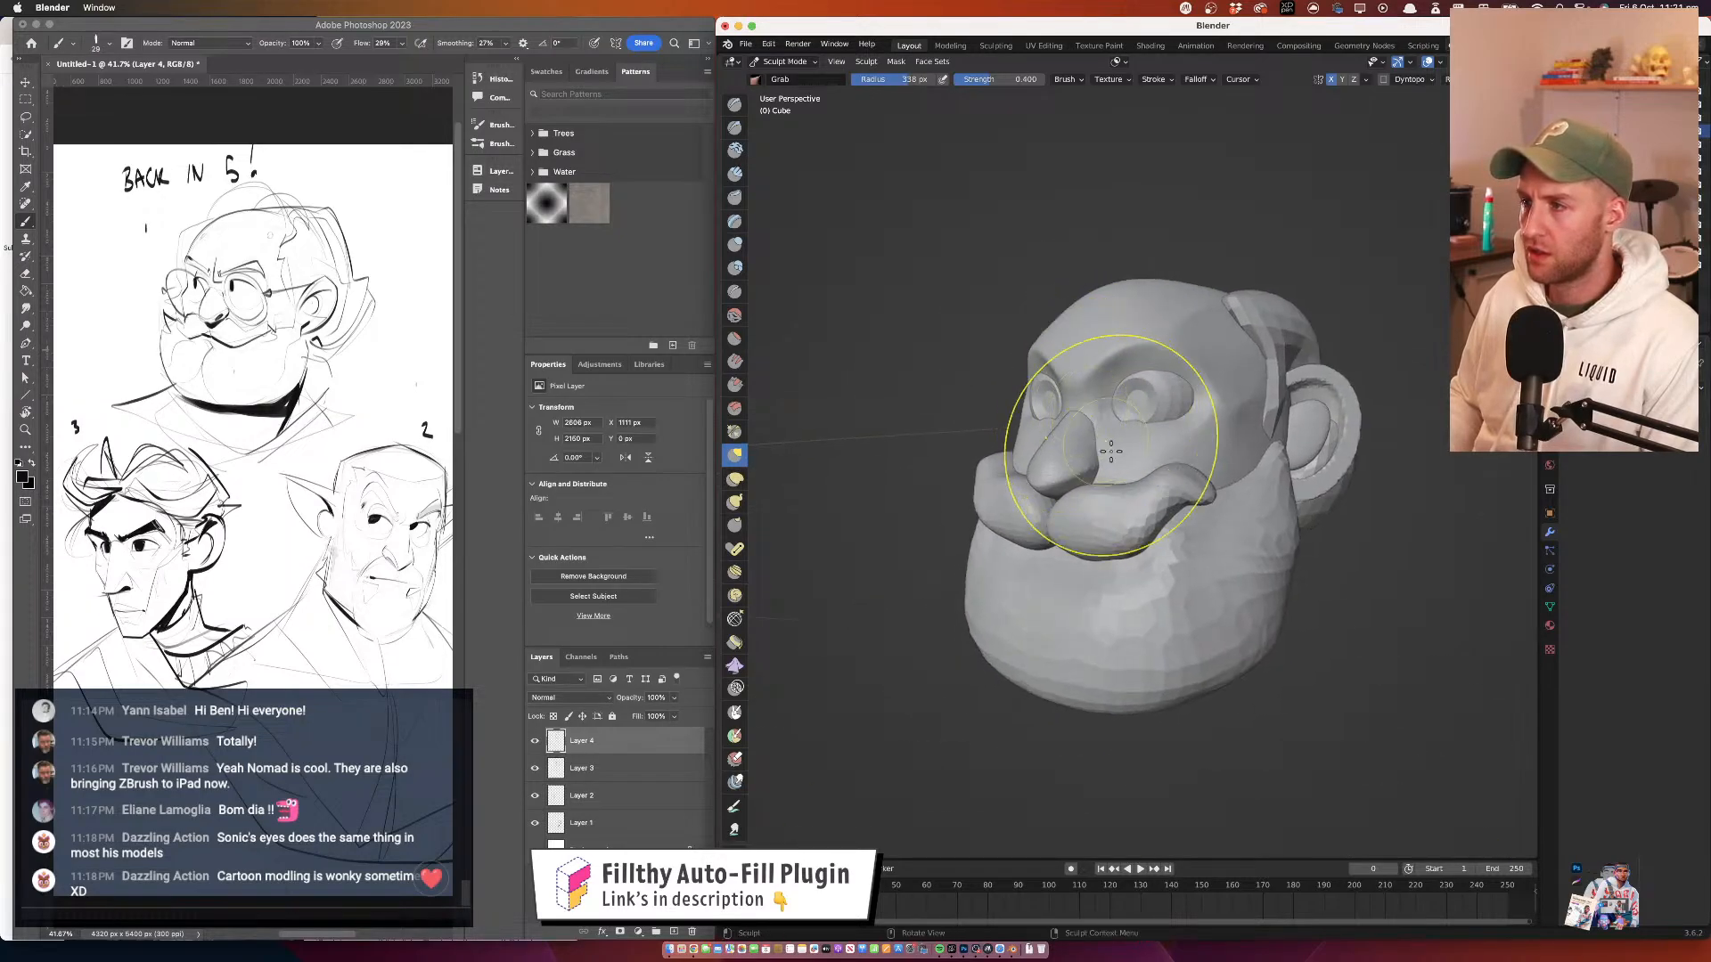
pyautogui.moveTo(1114, 441)
pyautogui.mouseDown()
pyautogui.moveTo(1053, 415)
pyautogui.moveTo(1089, 382)
pyautogui.moveTo(1039, 371)
pyautogui.mouseUp()
pyautogui.click(1497, 134)
pyautogui.moveTo(1106, 423); pyautogui.dragTo(1079, 363)
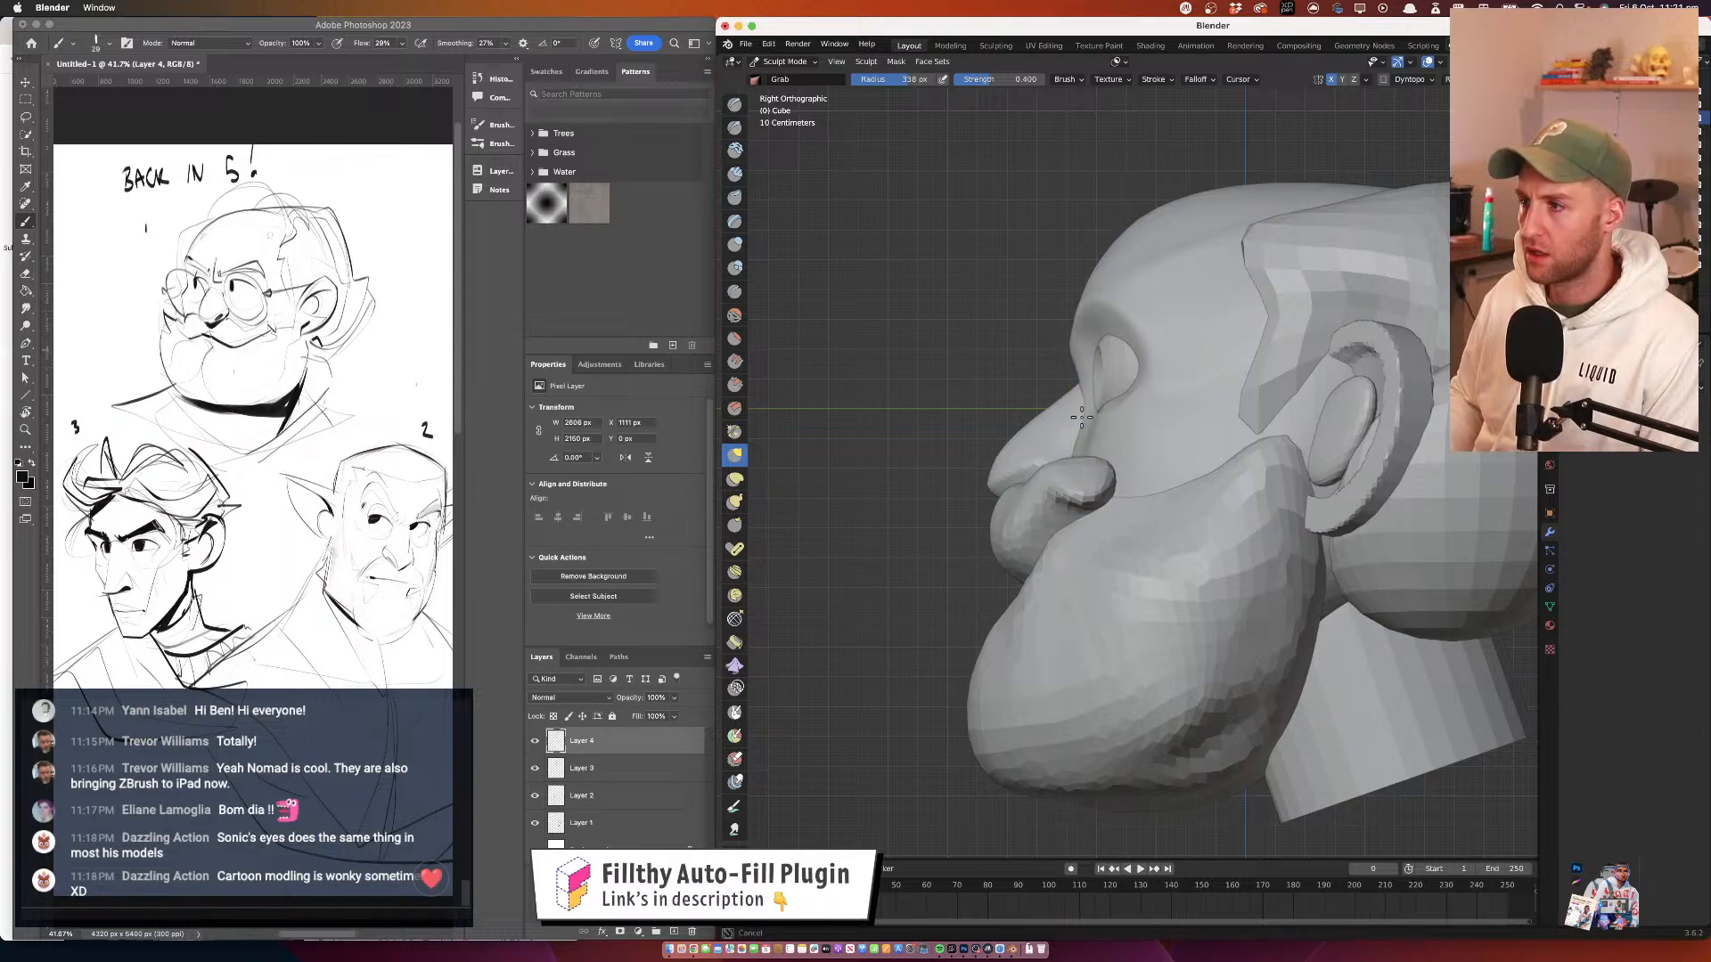
pyautogui.press('KP_1')
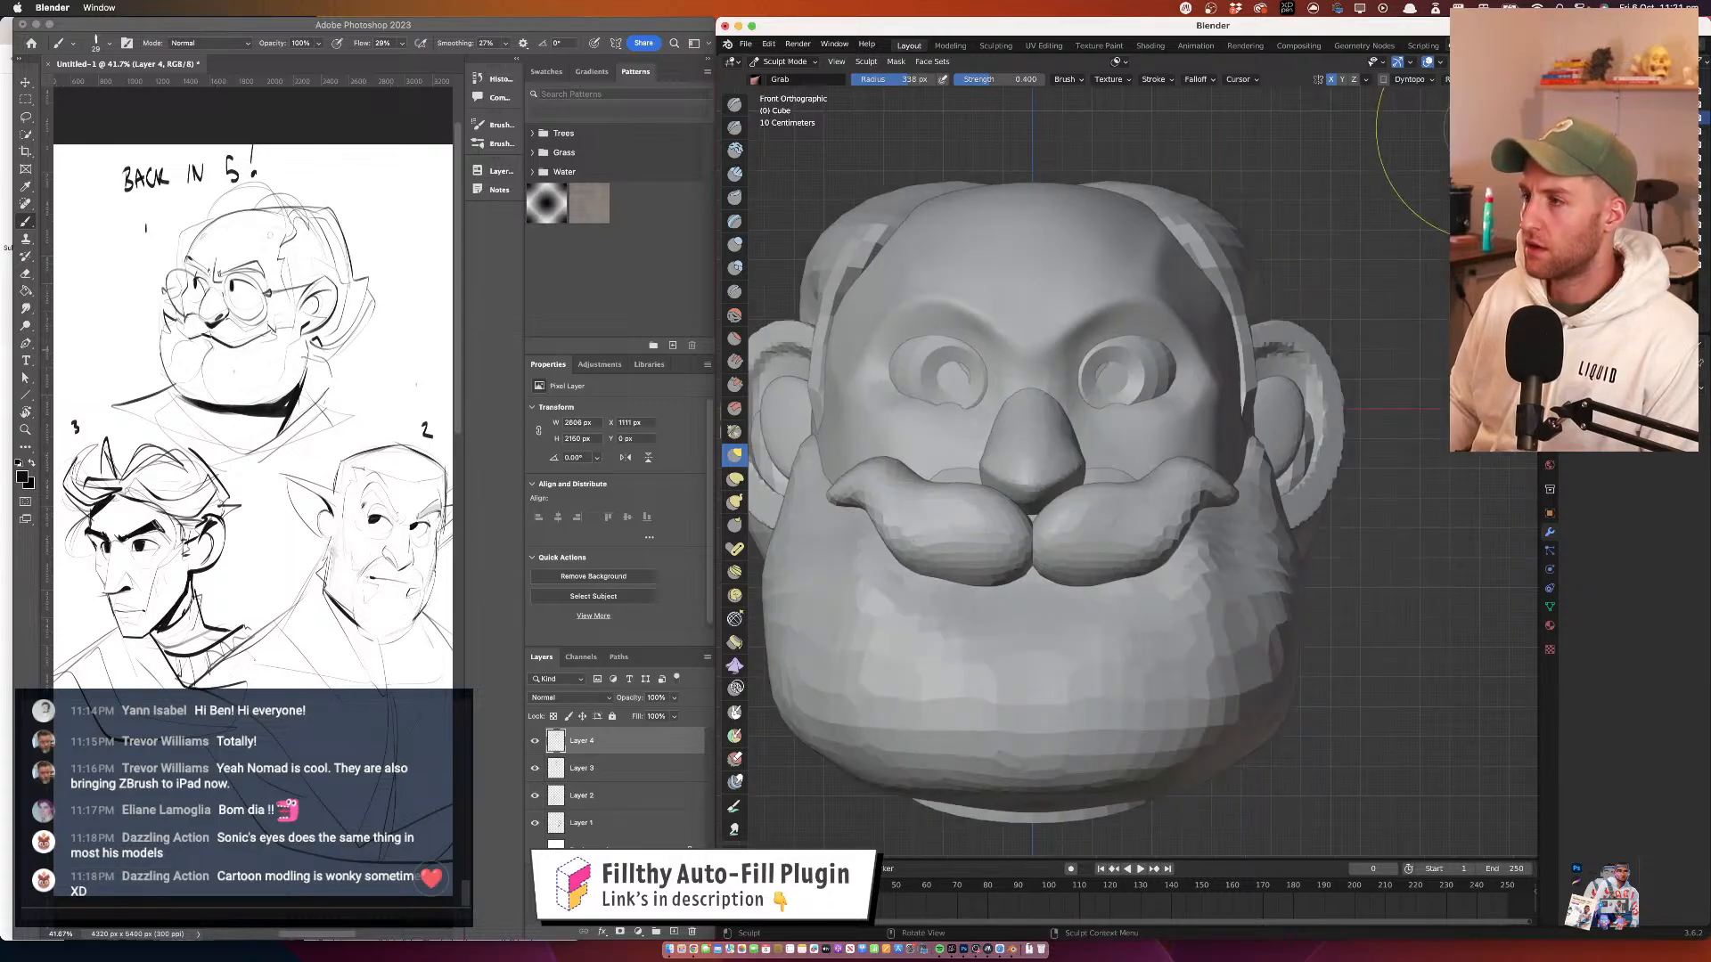
# Reduce the Grab brush to 284 px and fine-tune the brow and eye socket shapes from opposite angles
pyautogui.moveTo(1057, 444)
pyautogui.mouseDown()
pyautogui.moveTo(1034, 450)
pyautogui.moveTo(1030, 496)
pyautogui.moveTo(1107, 383)
pyautogui.moveTo(1241, 410)
pyautogui.mouseUp()
pyautogui.press('f')
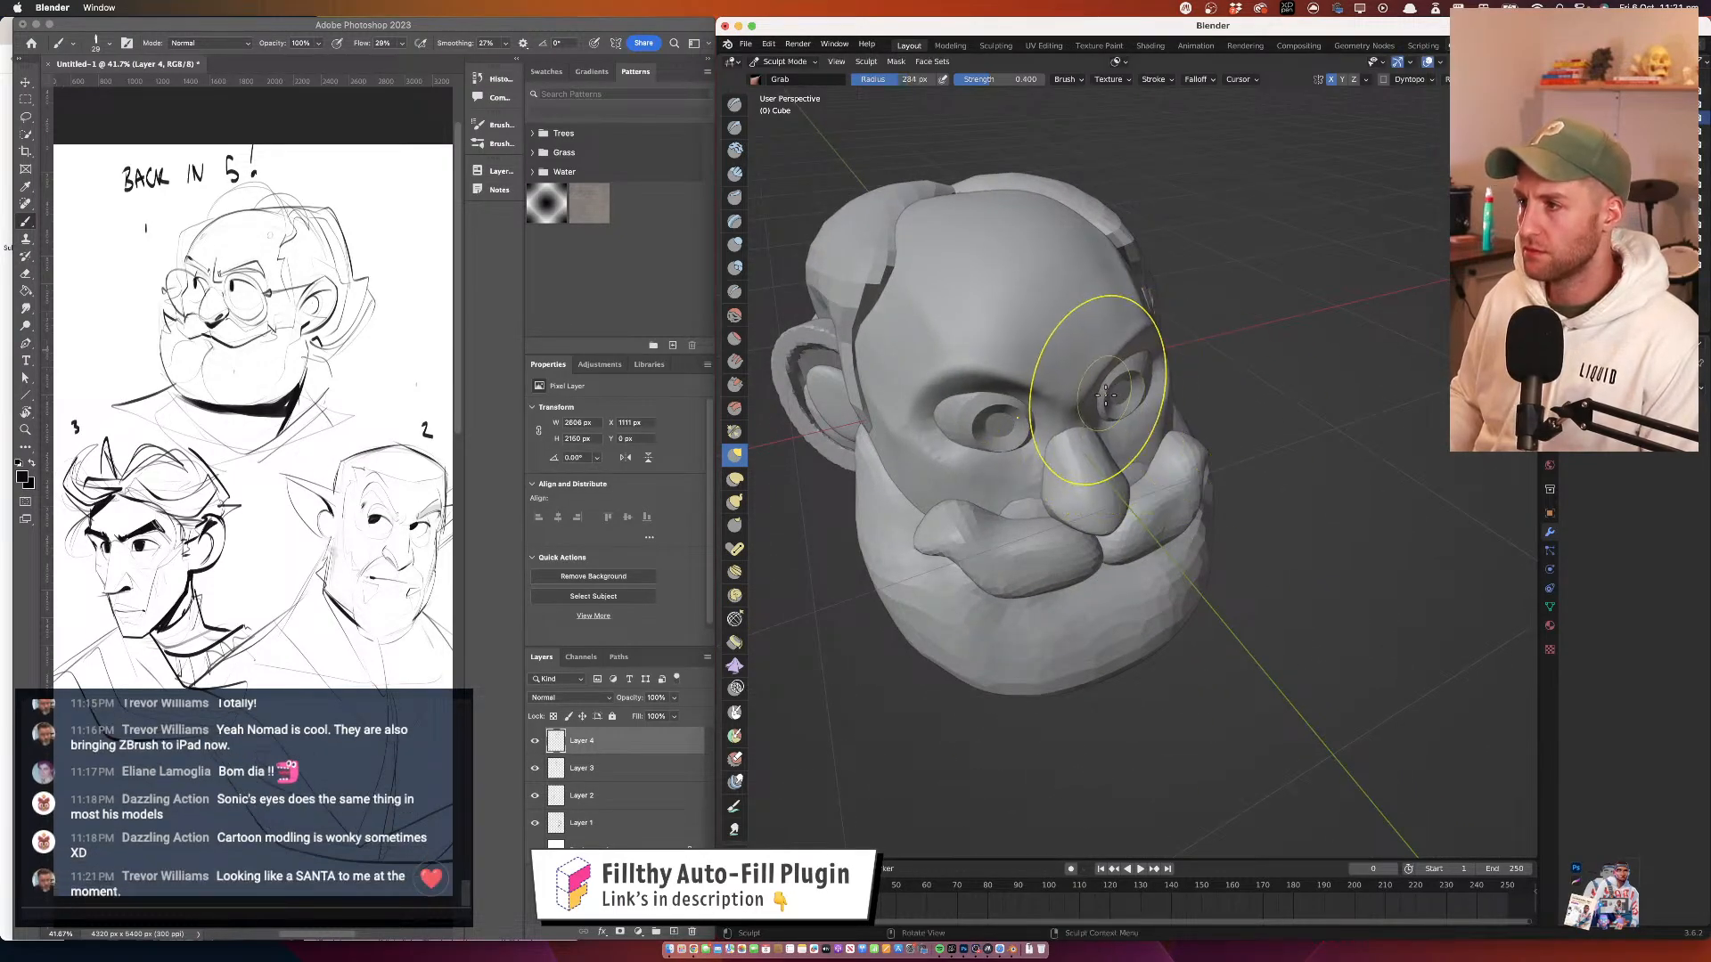
pyautogui.moveTo(1105, 394); pyautogui.dragTo(971, 361)
pyautogui.moveTo(1138, 370); pyautogui.dragTo(1105, 421)
pyautogui.moveTo(996, 346)
pyautogui.mouseDown()
pyautogui.moveTo(1046, 347)
pyautogui.moveTo(997, 385)
pyautogui.moveTo(1045, 378)
pyautogui.moveTo(1045, 402)
pyautogui.moveTo(936, 383)
pyautogui.mouseUp()
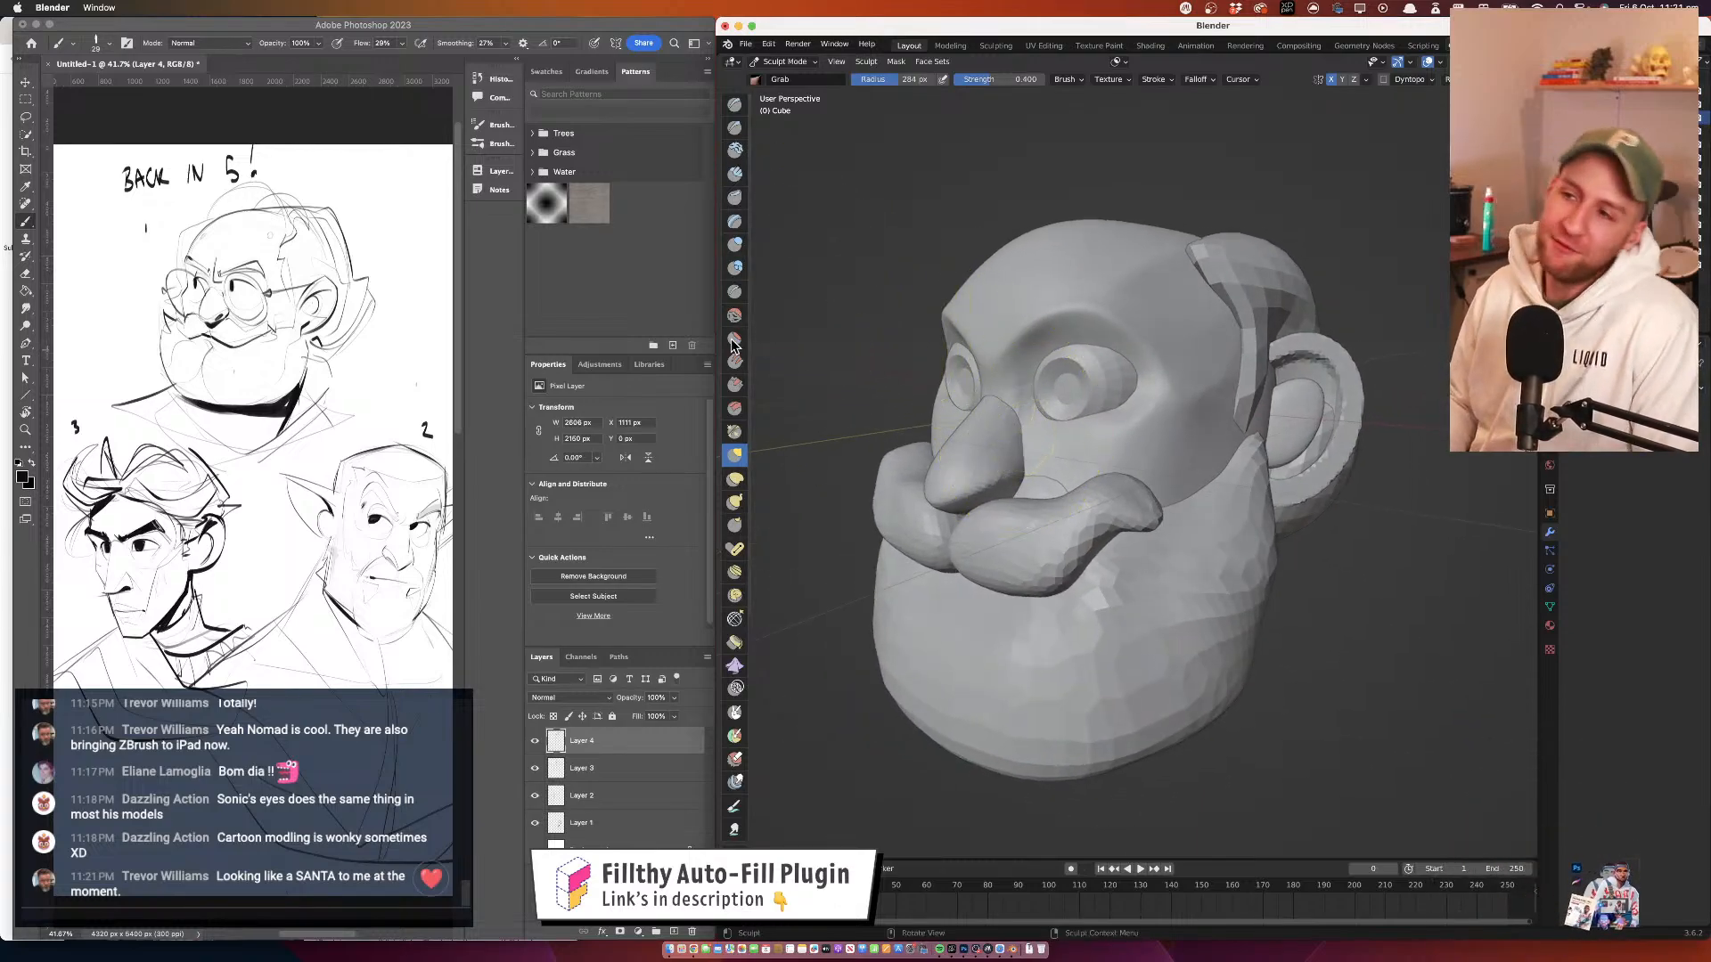
# Work over the eye socket and brow surfaces with the Scrape/Peaks brush at a 128 px radius
pyautogui.click(735, 385)
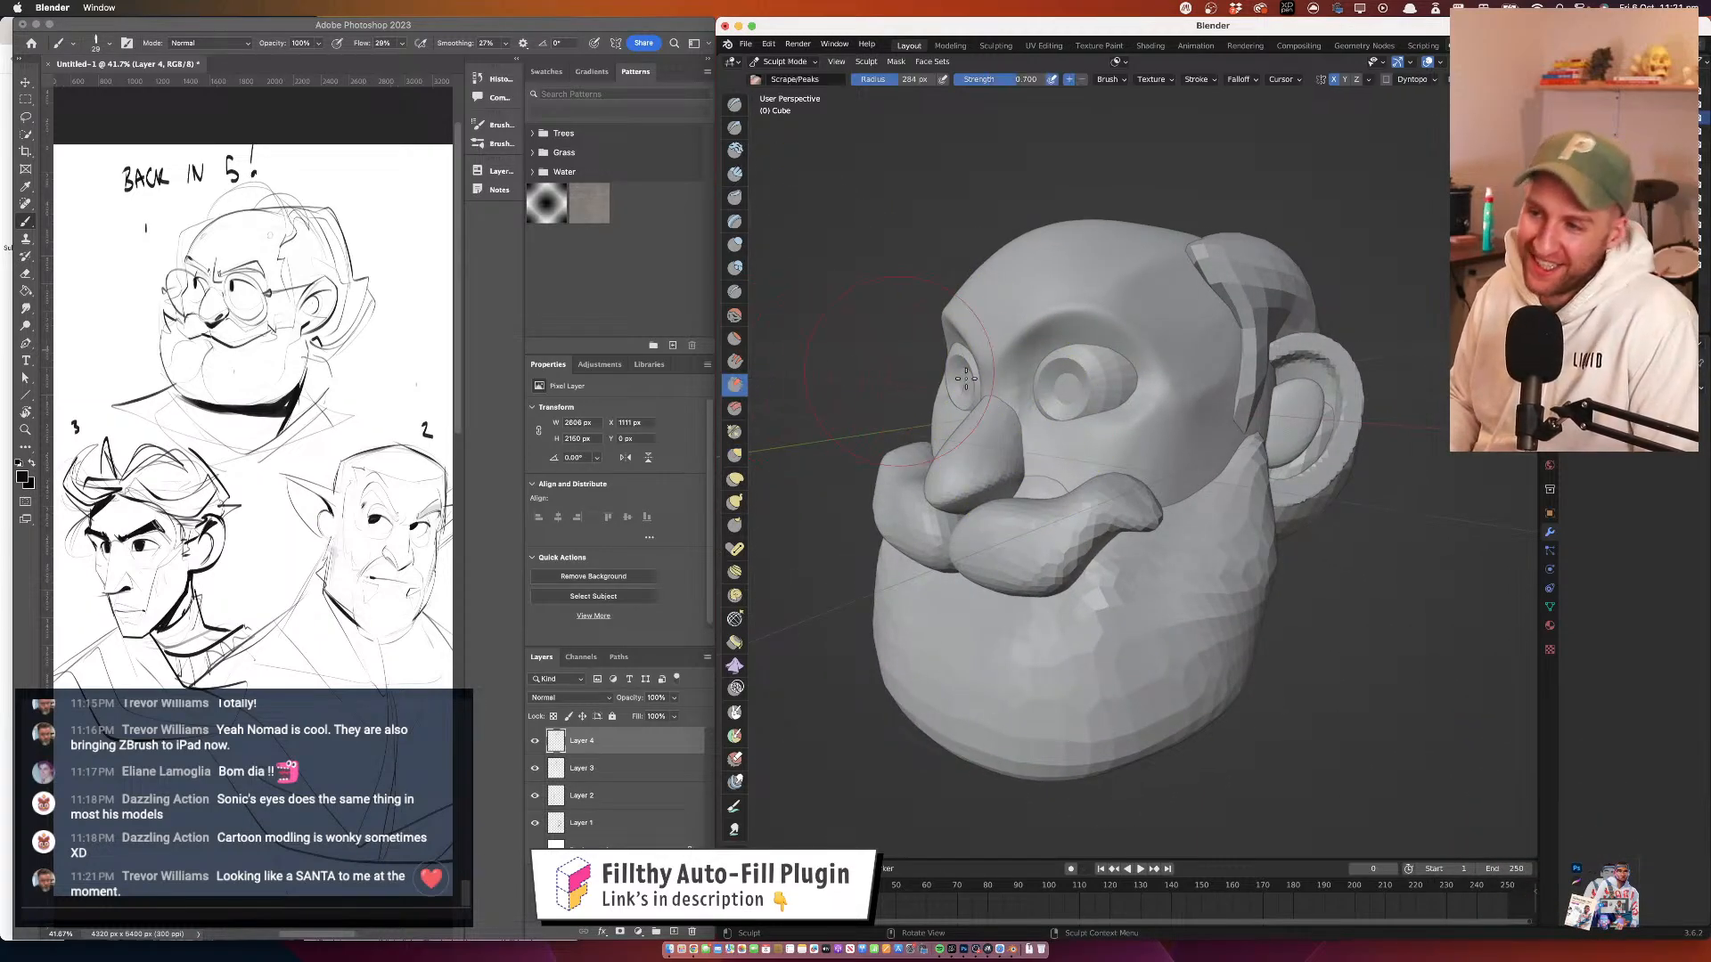
pyautogui.click(1053, 385)
pyautogui.moveTo(1060, 393)
pyautogui.mouseDown()
pyautogui.moveTo(1096, 460)
pyautogui.moveTo(1170, 442)
pyautogui.mouseUp()
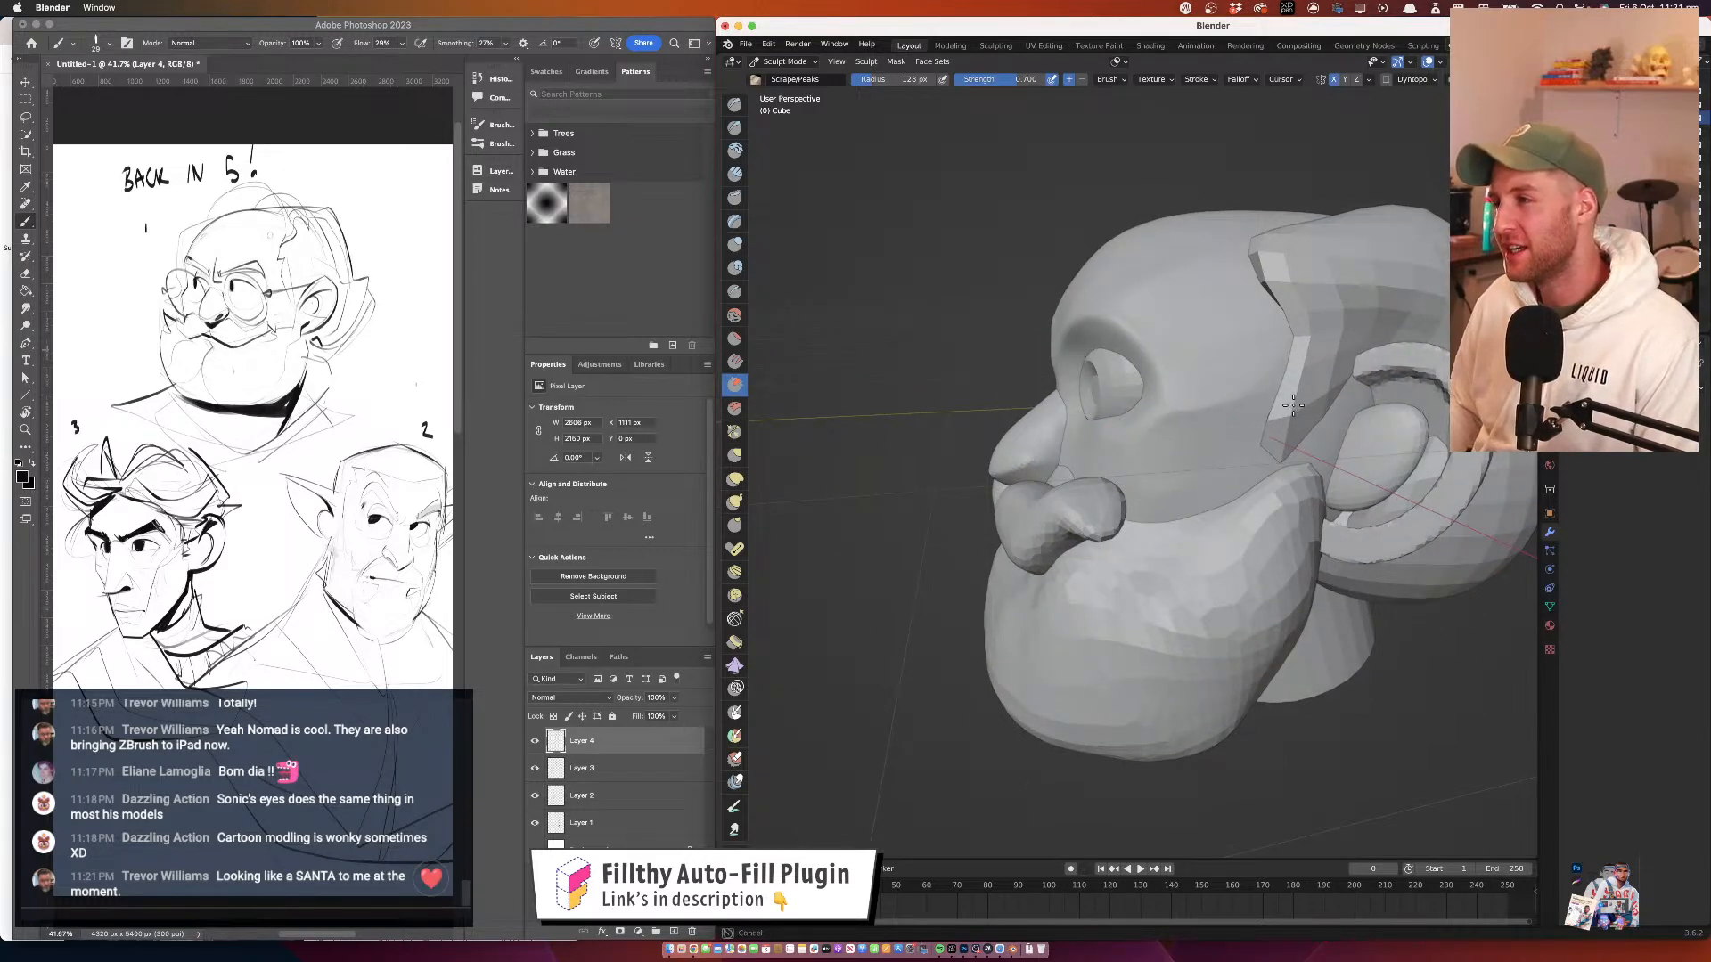
pyautogui.moveTo(1293, 406)
pyautogui.mouseDown()
pyautogui.moveTo(1261, 450)
pyautogui.moveTo(1330, 444)
pyautogui.mouseUp()
pyautogui.moveTo(1243, 383)
pyautogui.mouseDown()
pyautogui.moveTo(1159, 453)
pyautogui.moveTo(1099, 375)
pyautogui.mouseUp()
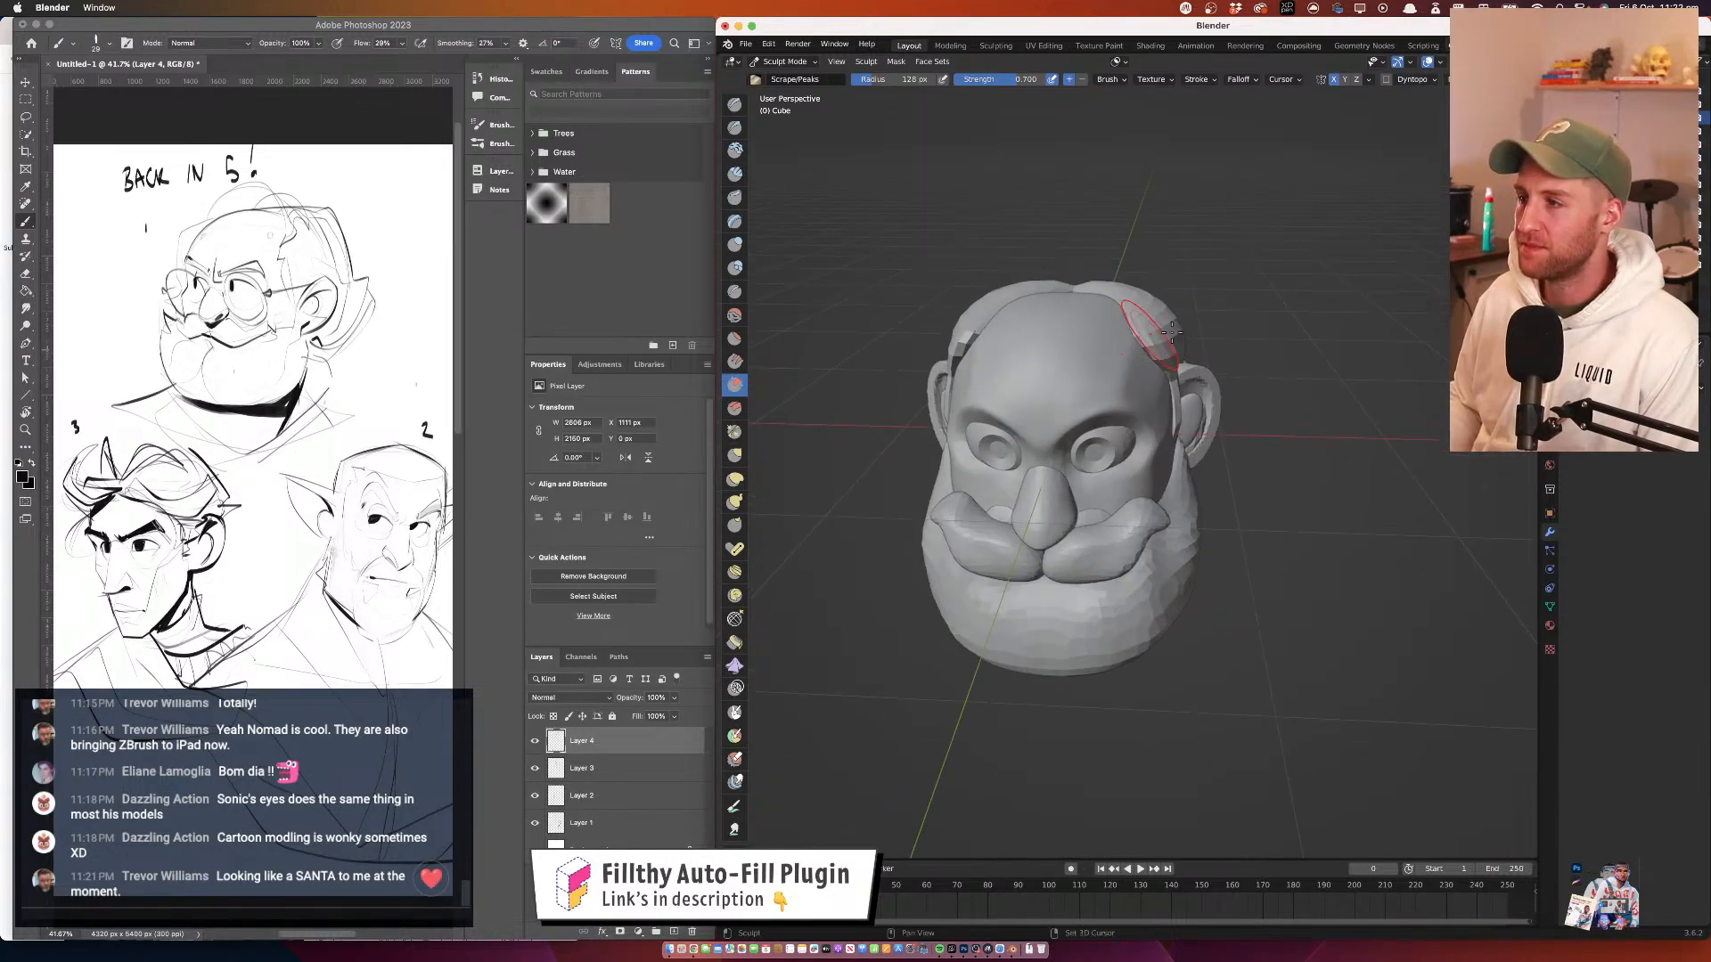
pyautogui.moveTo(1172, 332)
pyautogui.mouseDown()
pyautogui.moveTo(1105, 350)
pyautogui.moveTo(1076, 287)
pyautogui.mouseUp()
pyautogui.moveTo(1011, 432)
pyautogui.mouseDown()
pyautogui.moveTo(1081, 458)
pyautogui.moveTo(1081, 420)
pyautogui.mouseUp()
# Carve thin creases beneath the eyes with the Draw Sharp brush at a 25 px radius
pyautogui.moveTo(895, 481)
pyautogui.mouseDown()
pyautogui.moveTo(967, 434)
pyautogui.moveTo(843, 192)
pyautogui.mouseUp()
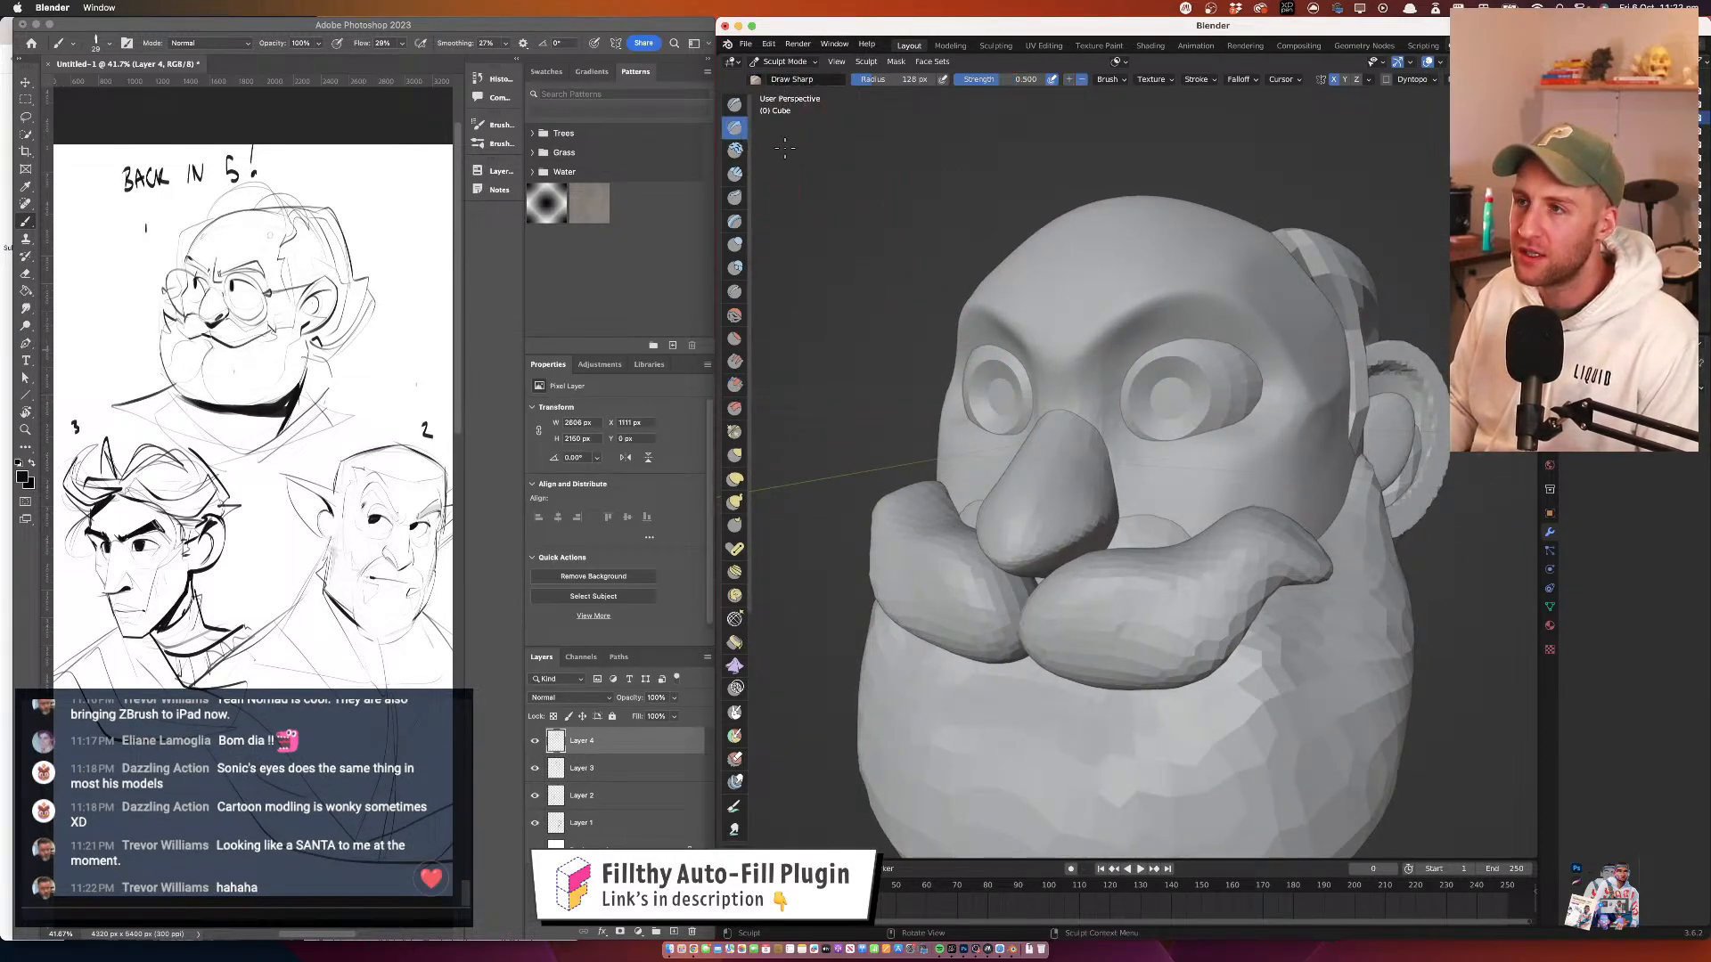
pyautogui.moveTo(1169, 371); pyautogui.dragTo(1082, 378)
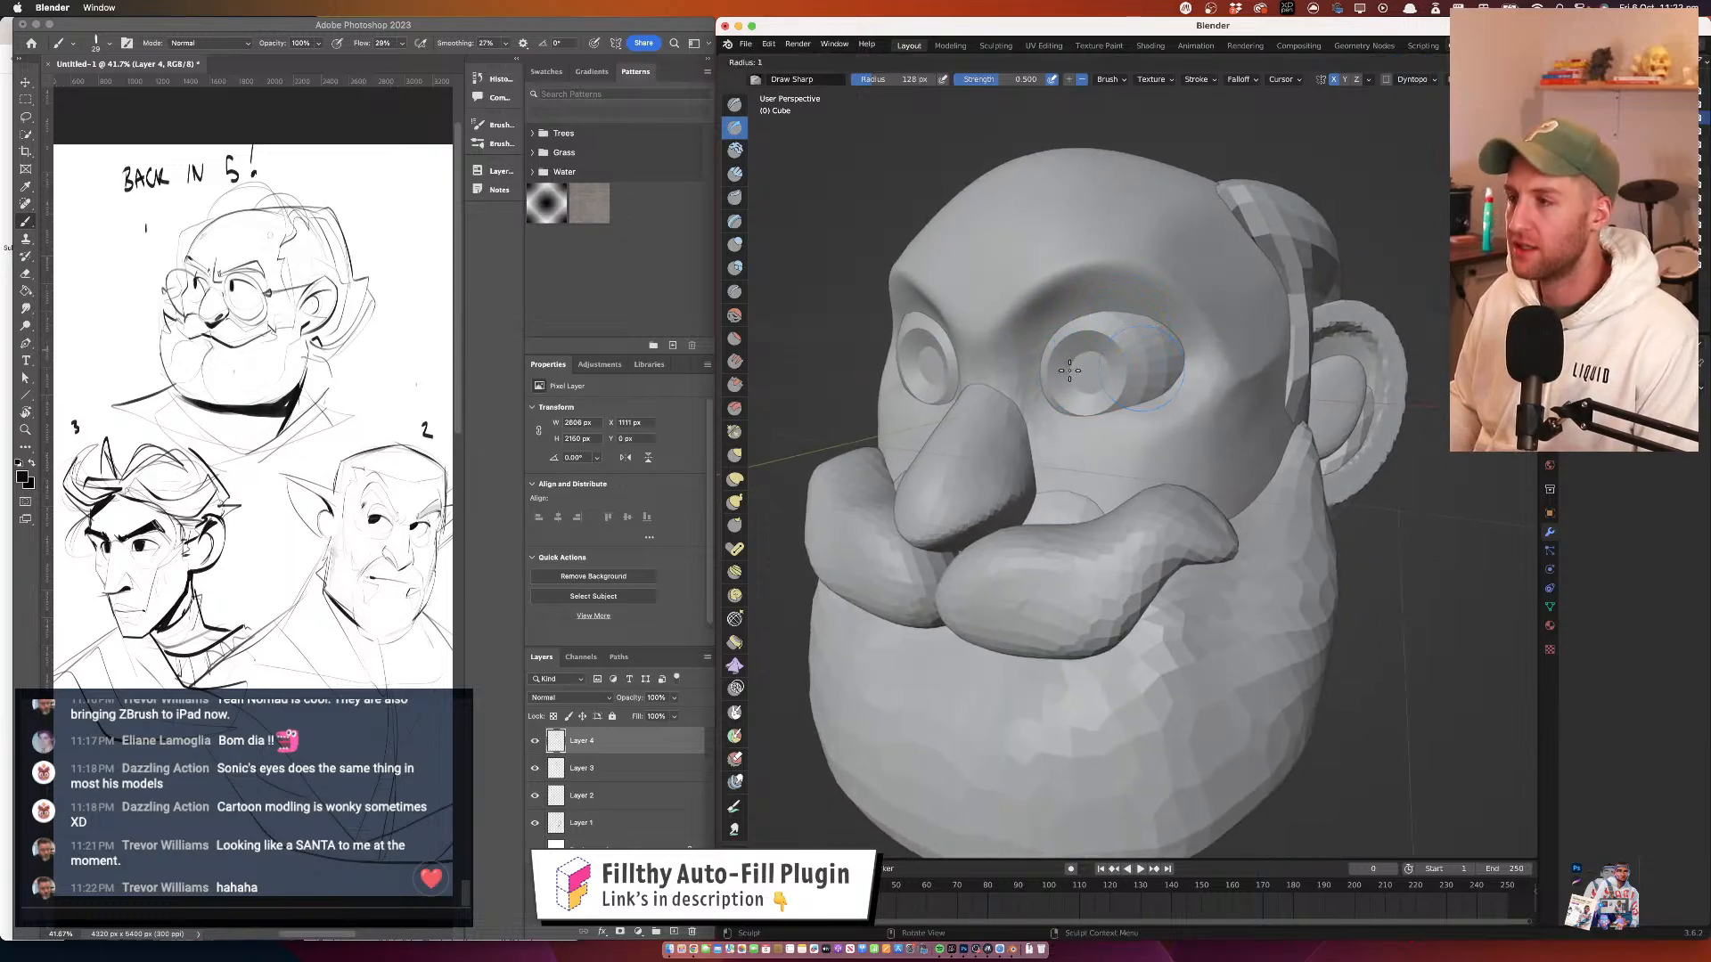
pyautogui.click(748, 148)
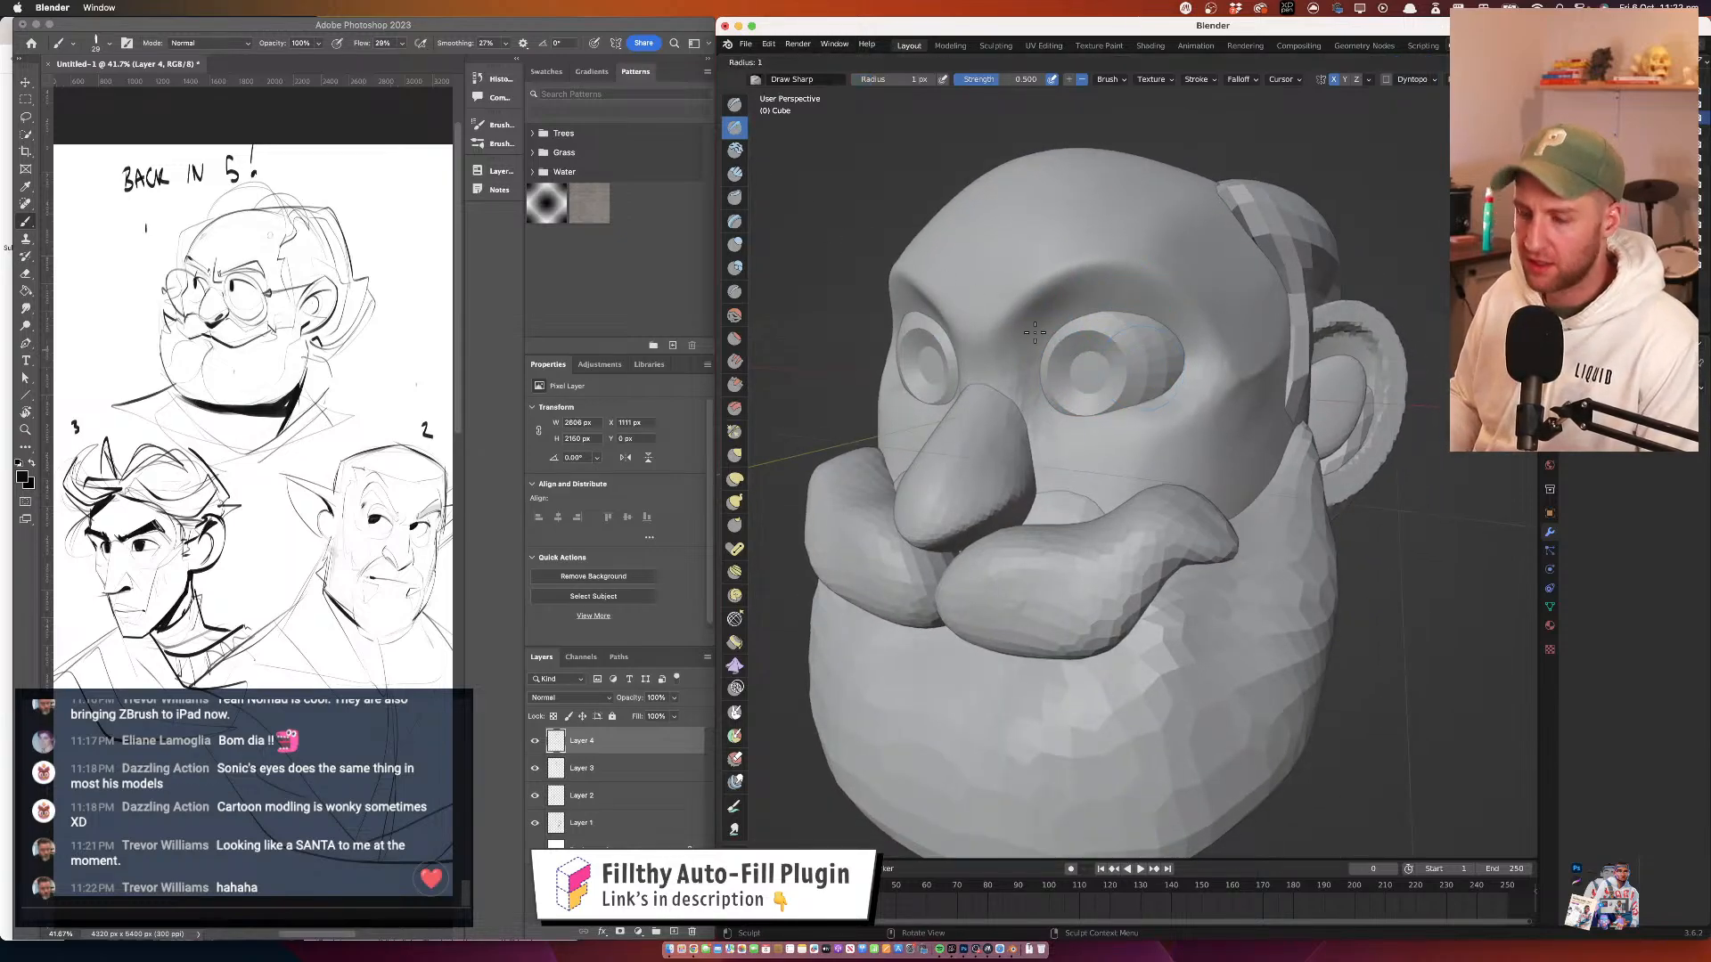
pyautogui.click(1068, 390)
pyautogui.moveTo(1041, 398); pyautogui.dragTo(1073, 430)
pyautogui.moveTo(1207, 399)
pyautogui.mouseDown()
pyautogui.moveTo(1060, 427)
pyautogui.moveTo(936, 412)
pyautogui.mouseUp()
pyautogui.moveTo(1153, 318); pyautogui.dragTo(1100, 297)
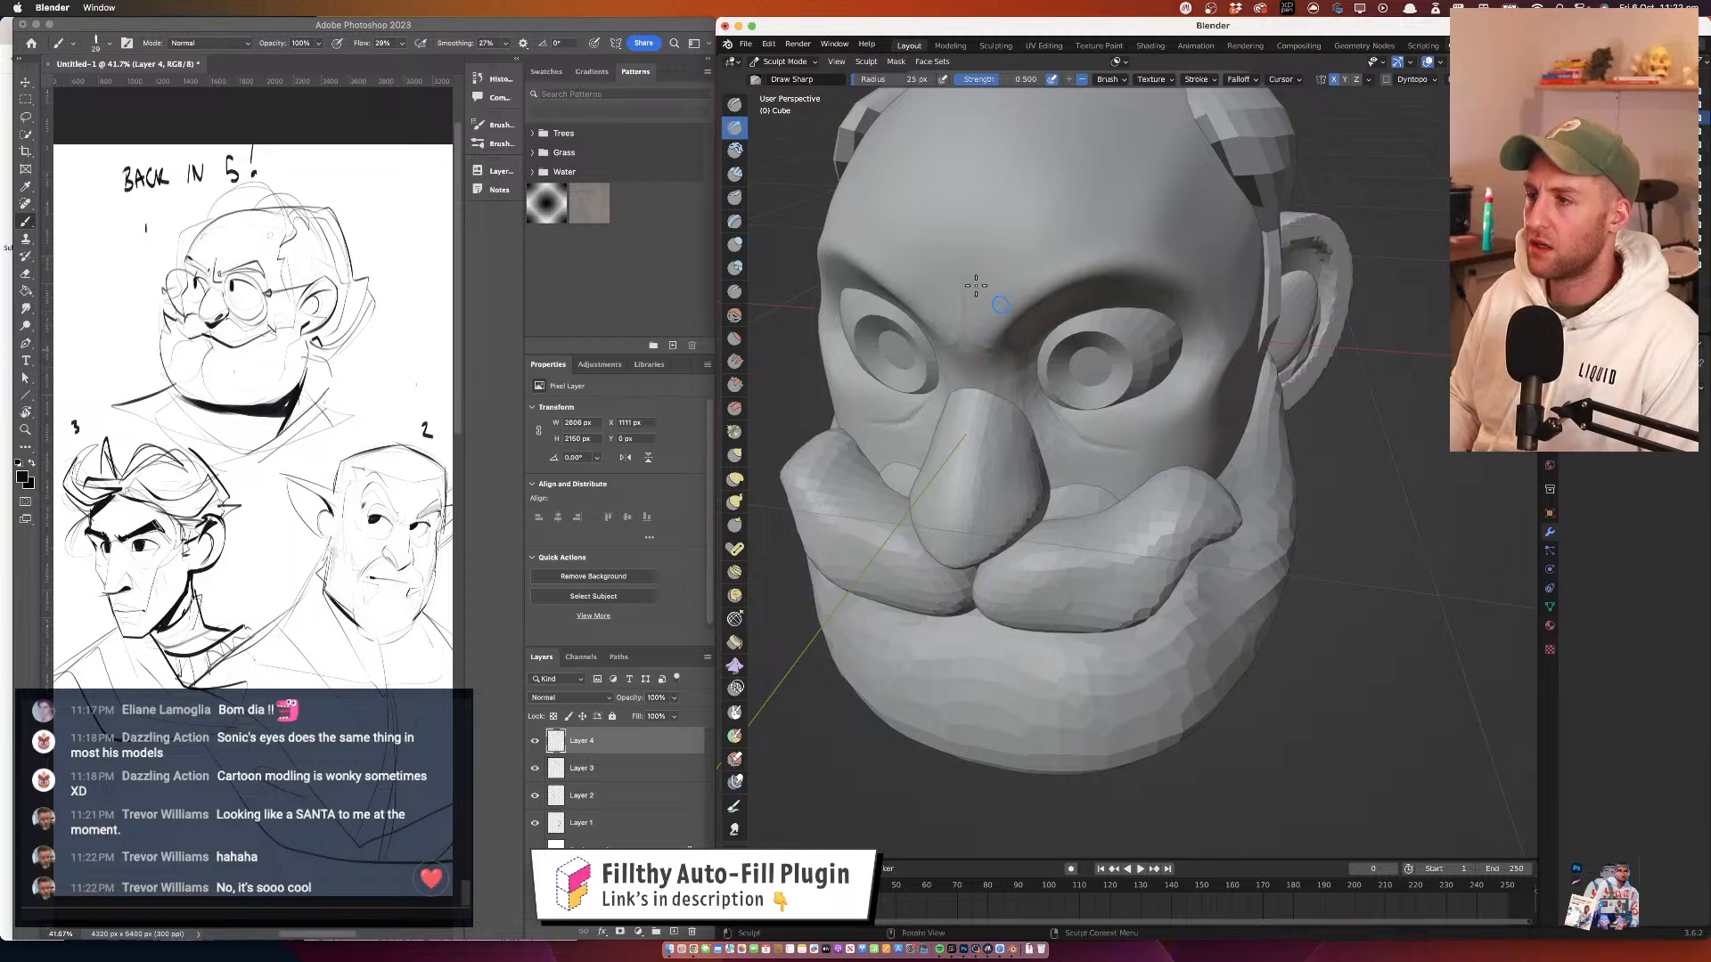
# Carve a vertical frown line between the eyebrows with Draw Sharp and check it from several angles
pyautogui.moveTo(958, 300); pyautogui.dragTo(972, 307)
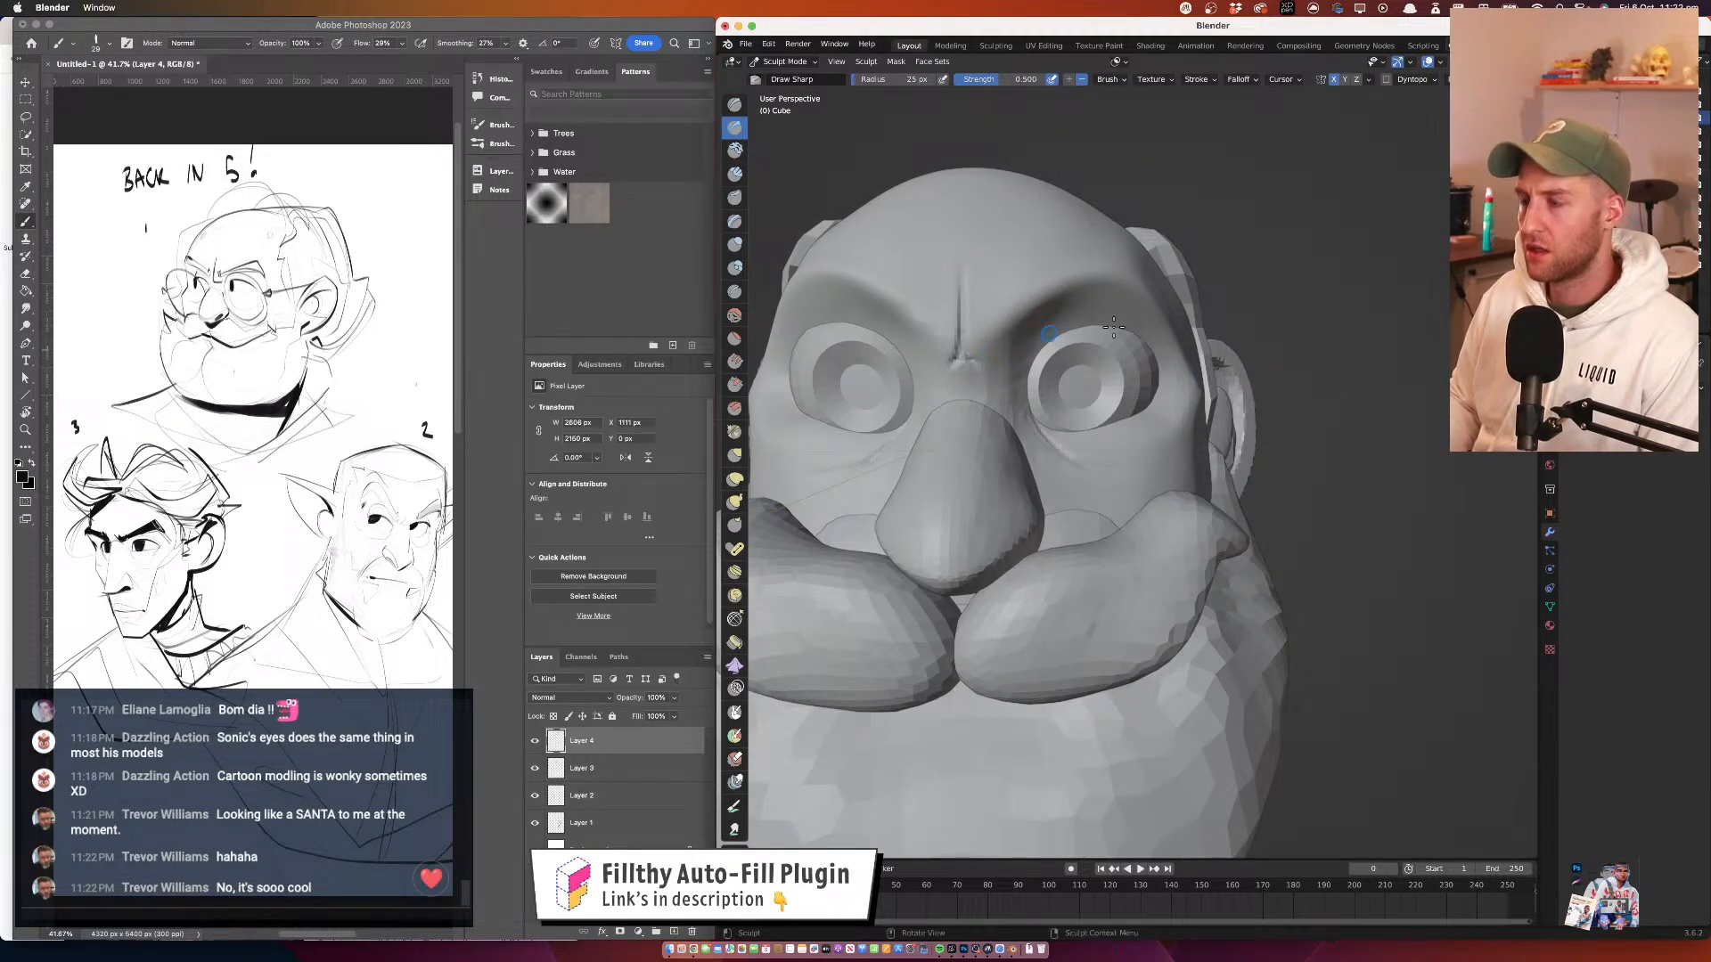
pyautogui.moveTo(1110, 370)
pyautogui.mouseDown()
pyautogui.moveTo(1084, 386)
pyautogui.moveTo(1097, 489)
pyautogui.moveTo(1149, 375)
pyautogui.moveTo(1115, 409)
pyautogui.moveTo(1187, 398)
pyautogui.moveTo(1169, 399)
pyautogui.moveTo(1150, 286)
pyautogui.moveTo(1111, 371)
pyautogui.moveTo(1195, 279)
pyautogui.moveTo(1093, 448)
pyautogui.moveTo(1114, 390)
pyautogui.moveTo(1216, 387)
pyautogui.mouseUp()
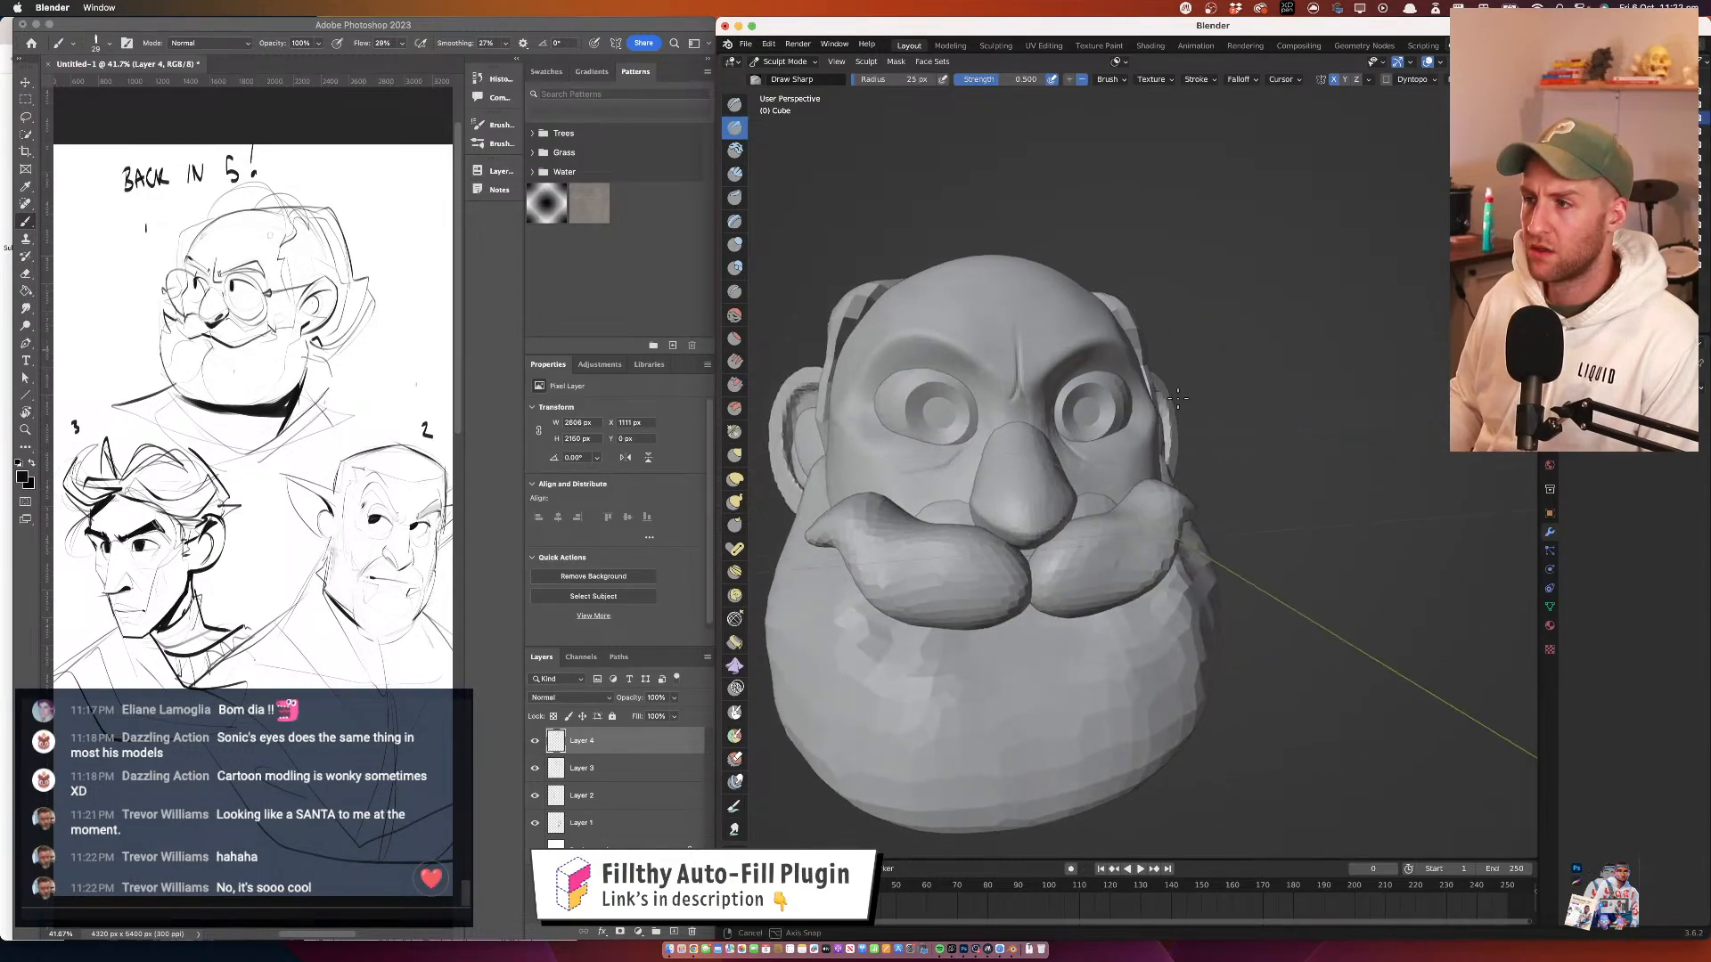
pyautogui.moveTo(1054, 377); pyautogui.dragTo(945, 378)
# Return to Object Mode and add a UV sphere with 32 segments, 16 rings and a 1 m radius
pyautogui.click(802, 62)
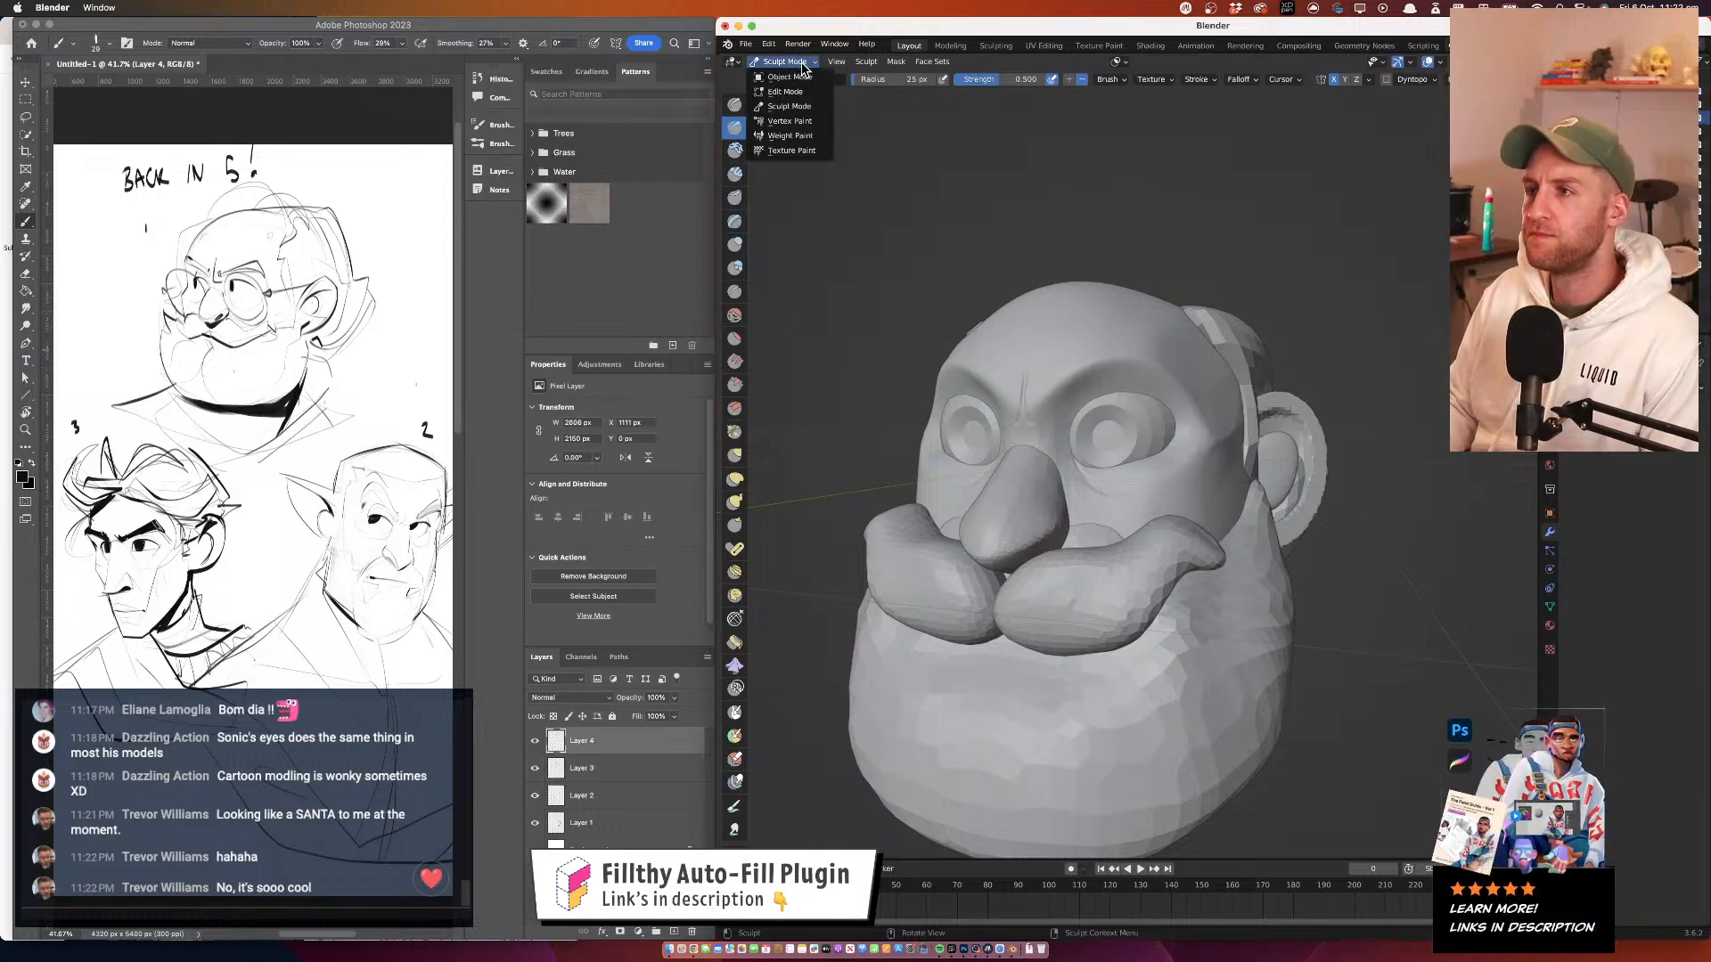
pyautogui.click(789, 62)
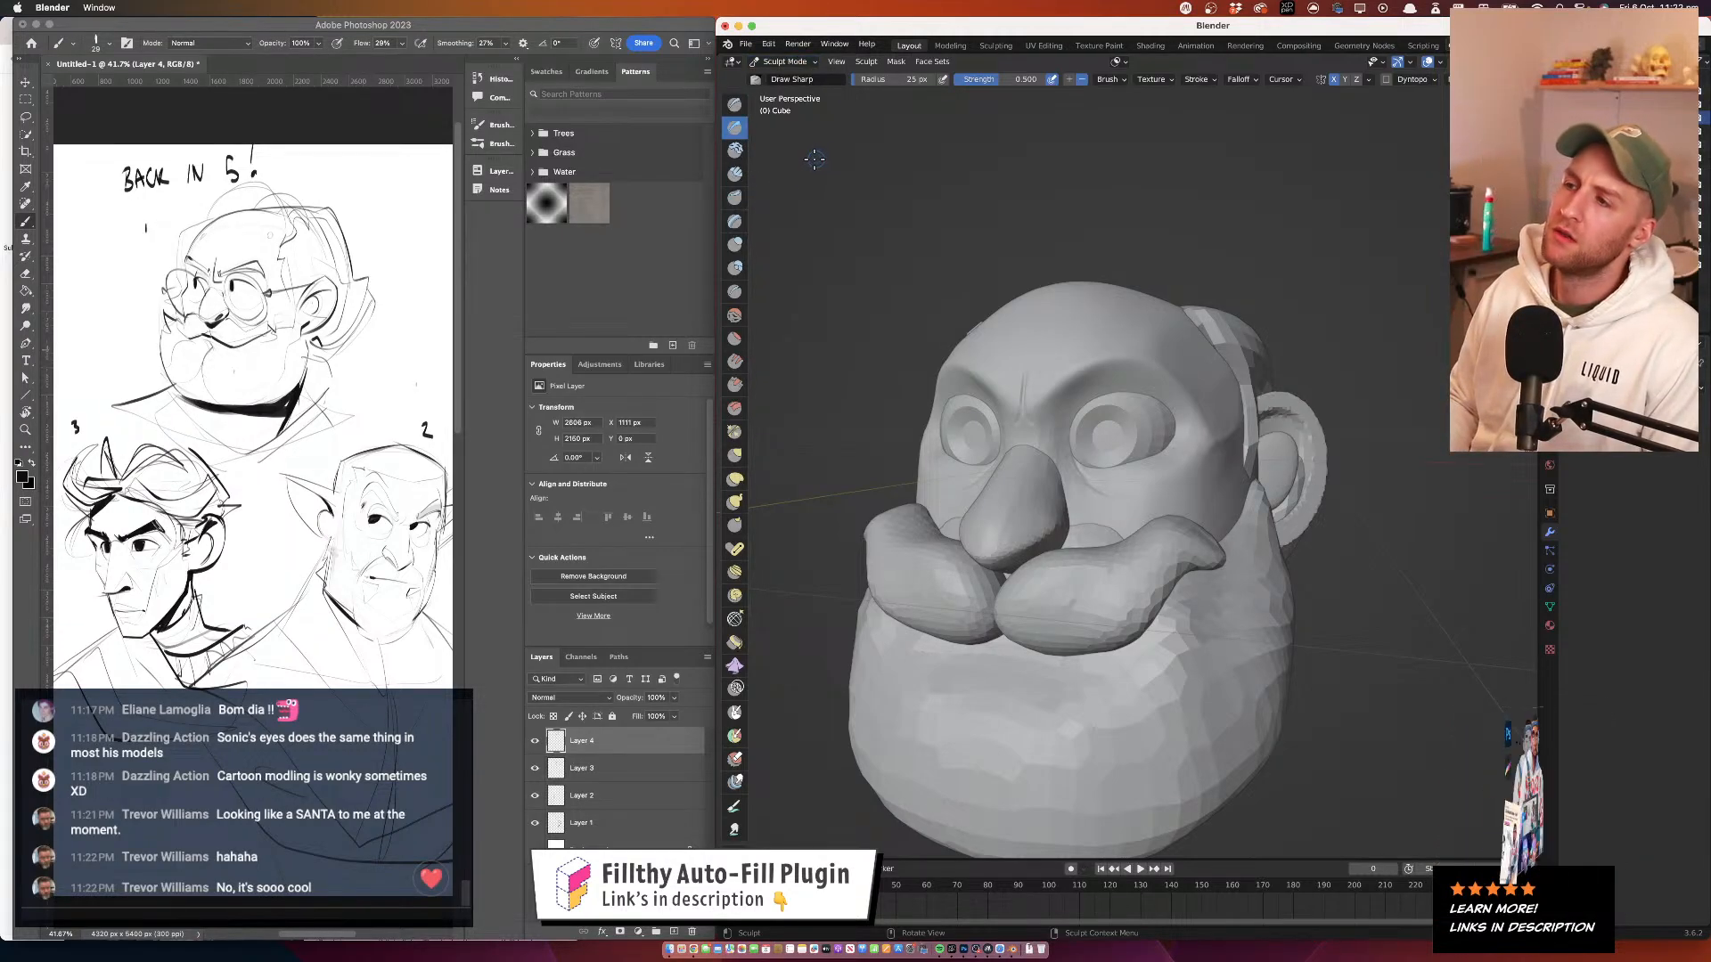
pyautogui.click(786, 62)
pyautogui.click(786, 62)
pyautogui.click(788, 62)
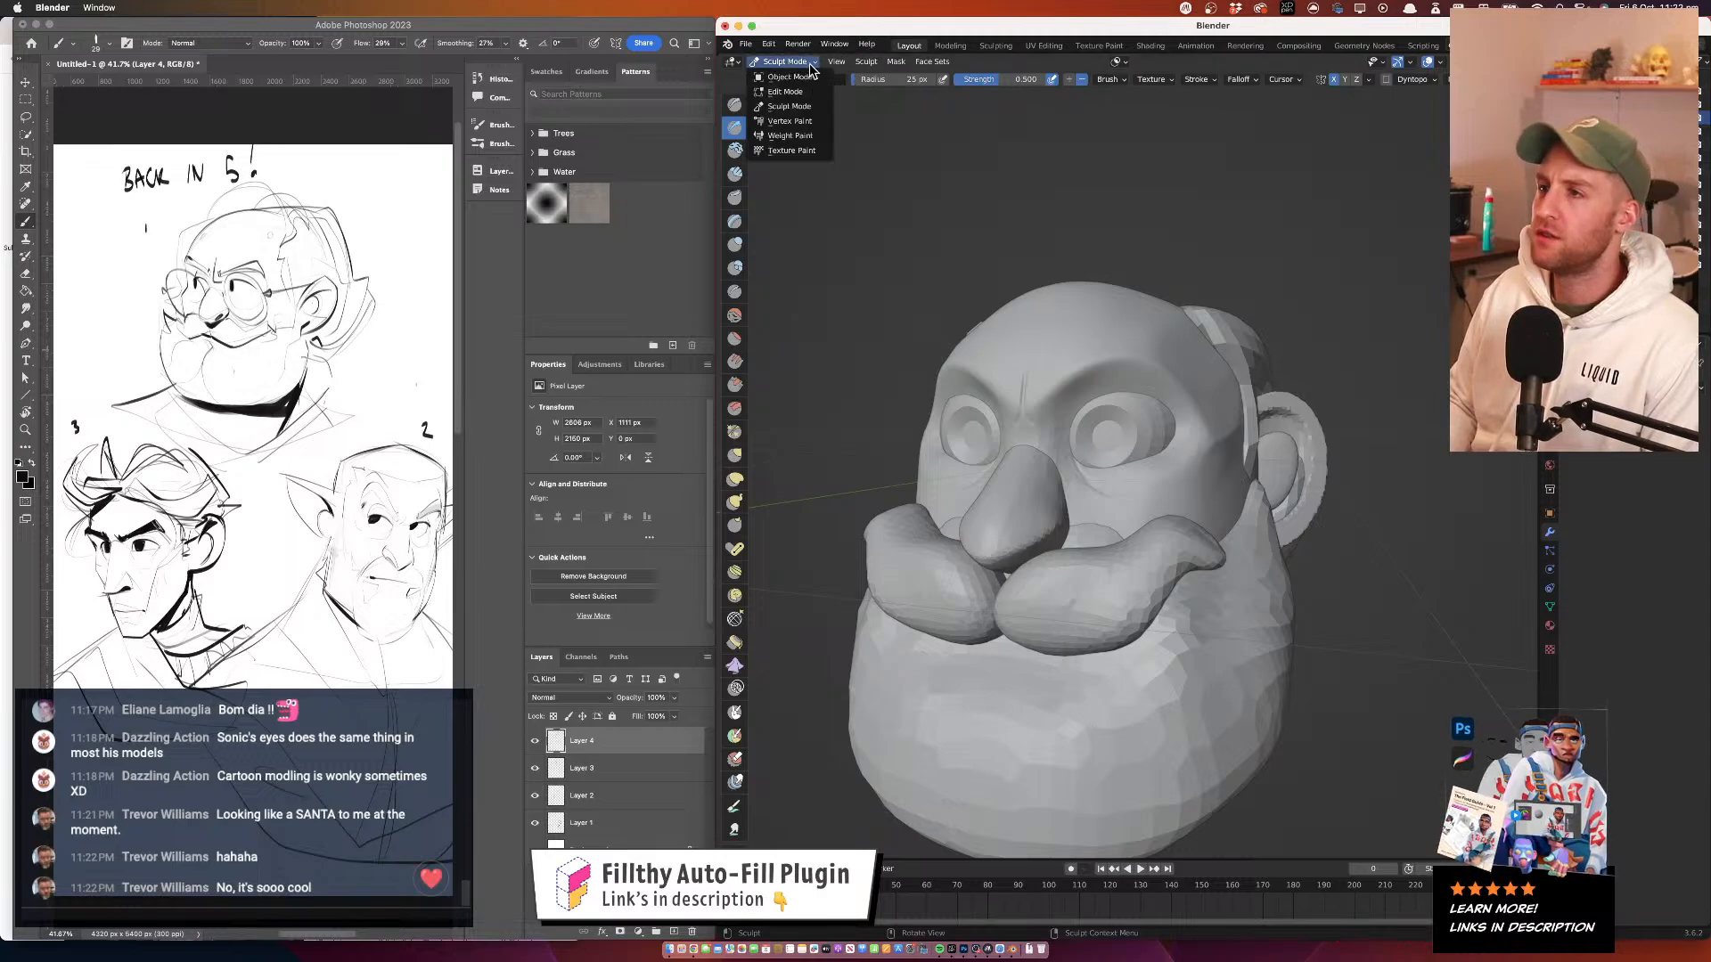
pyautogui.click(788, 77)
pyautogui.click(894, 61)
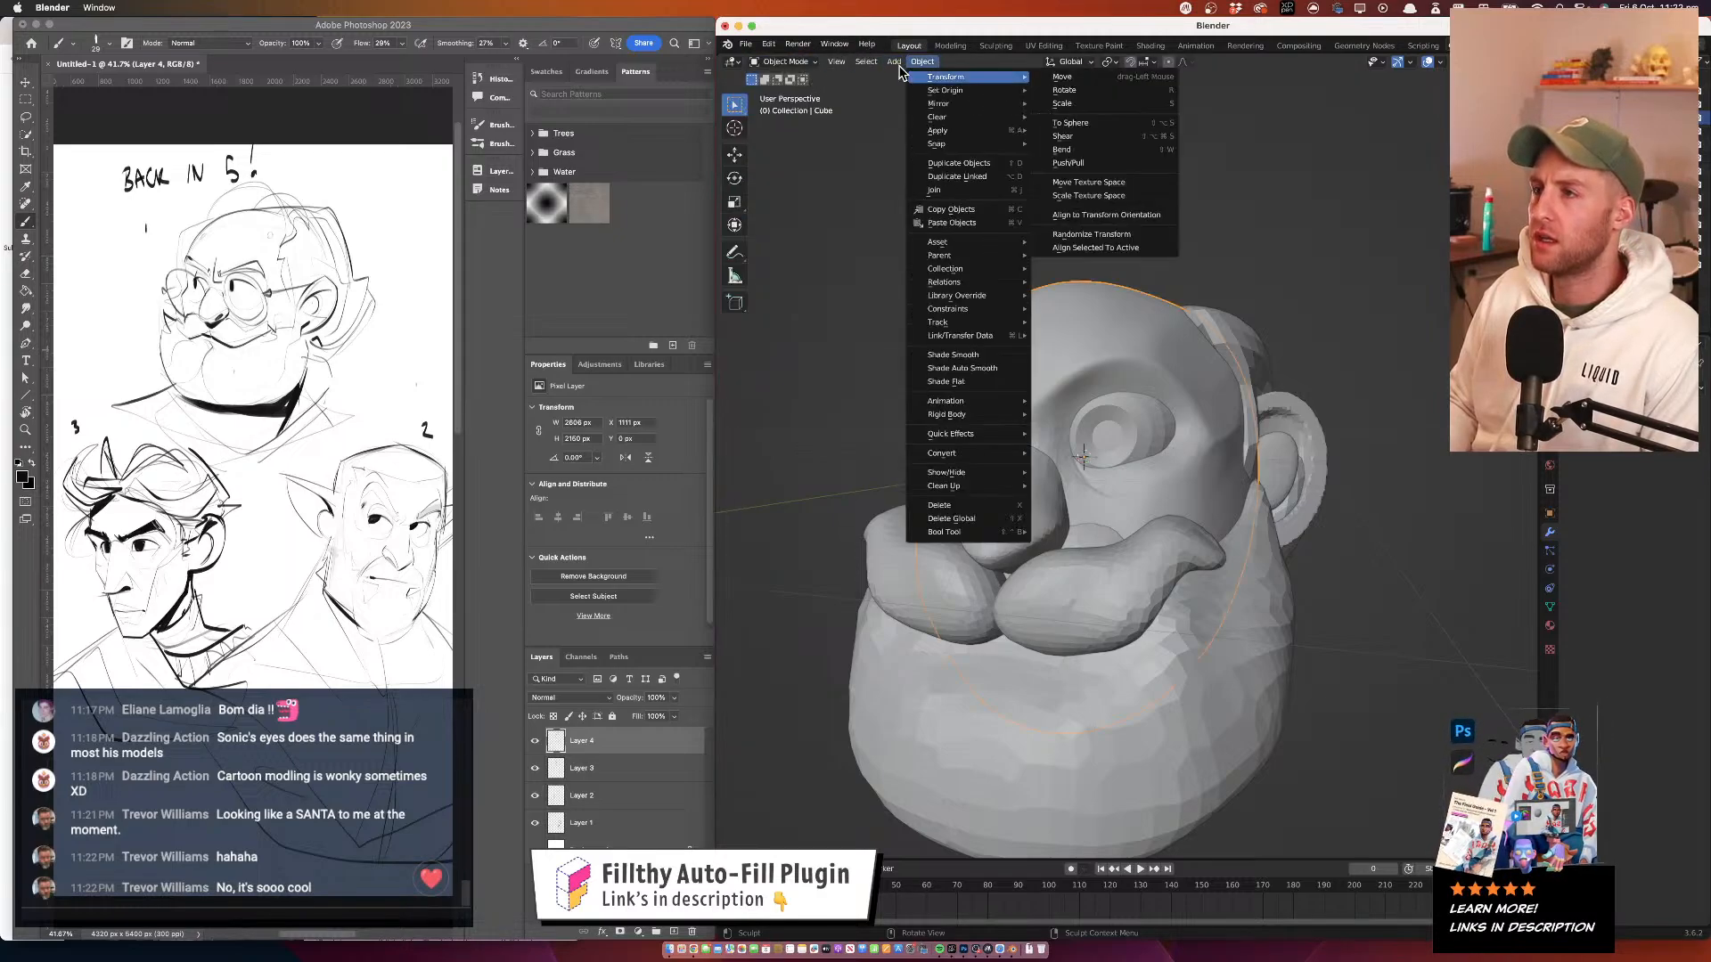
pyautogui.moveTo(893, 78)
pyautogui.click(1053, 119)
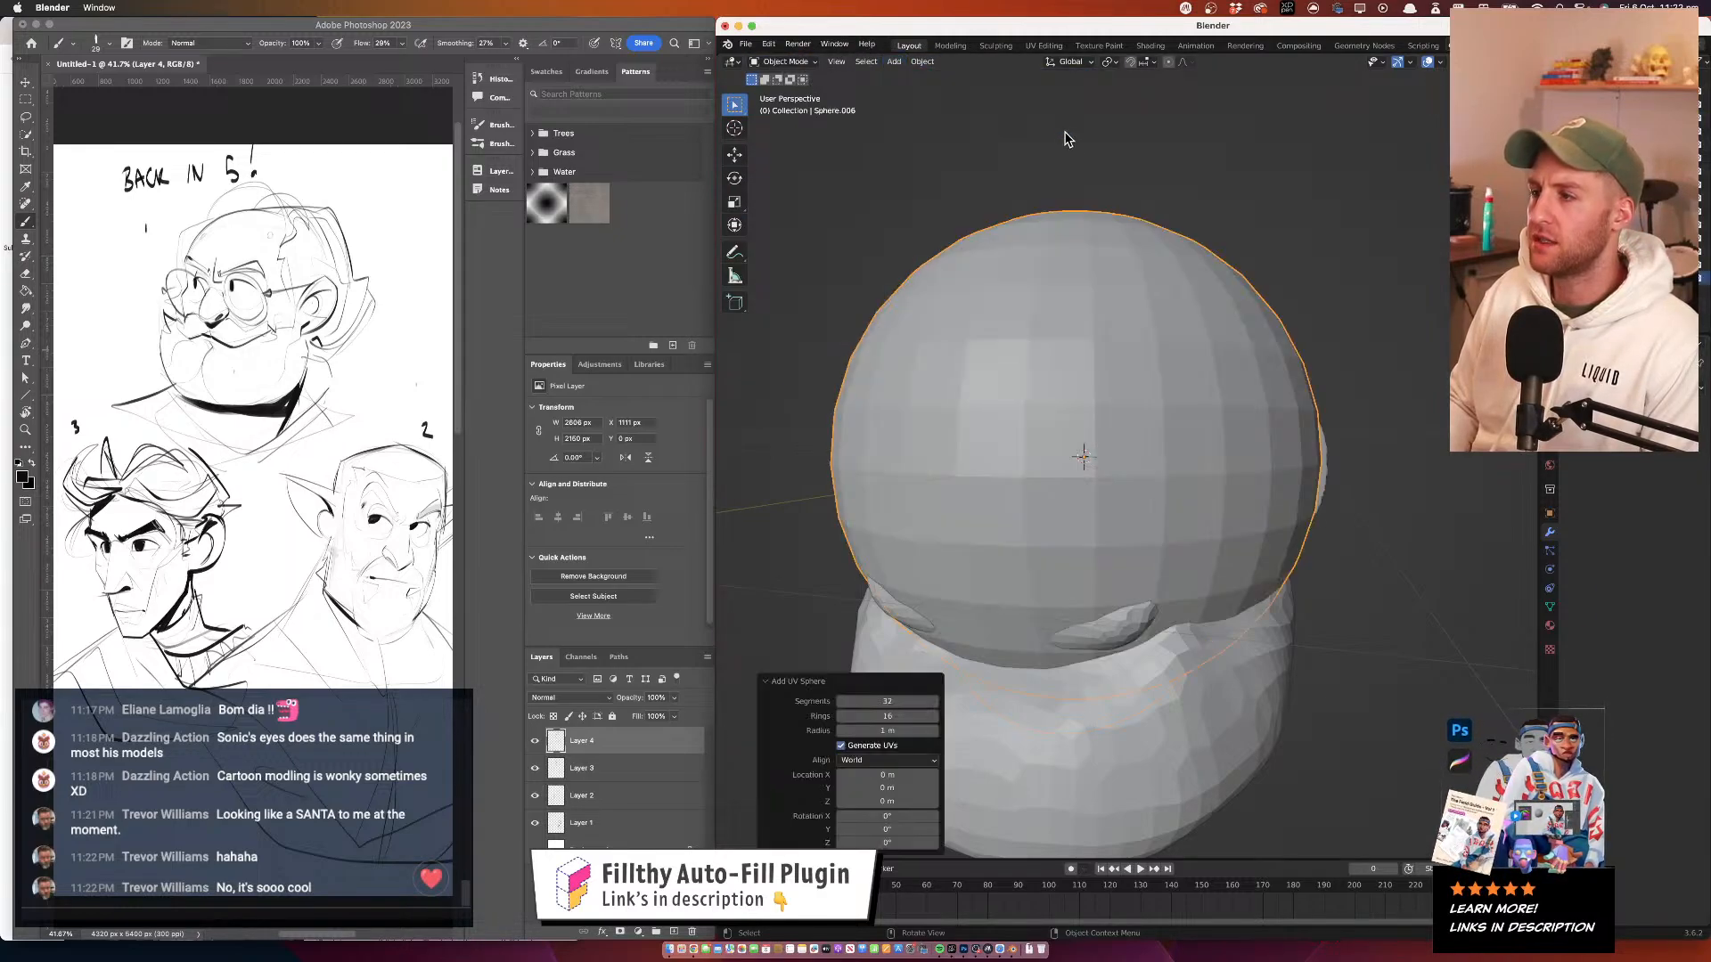
pyautogui.press('r')
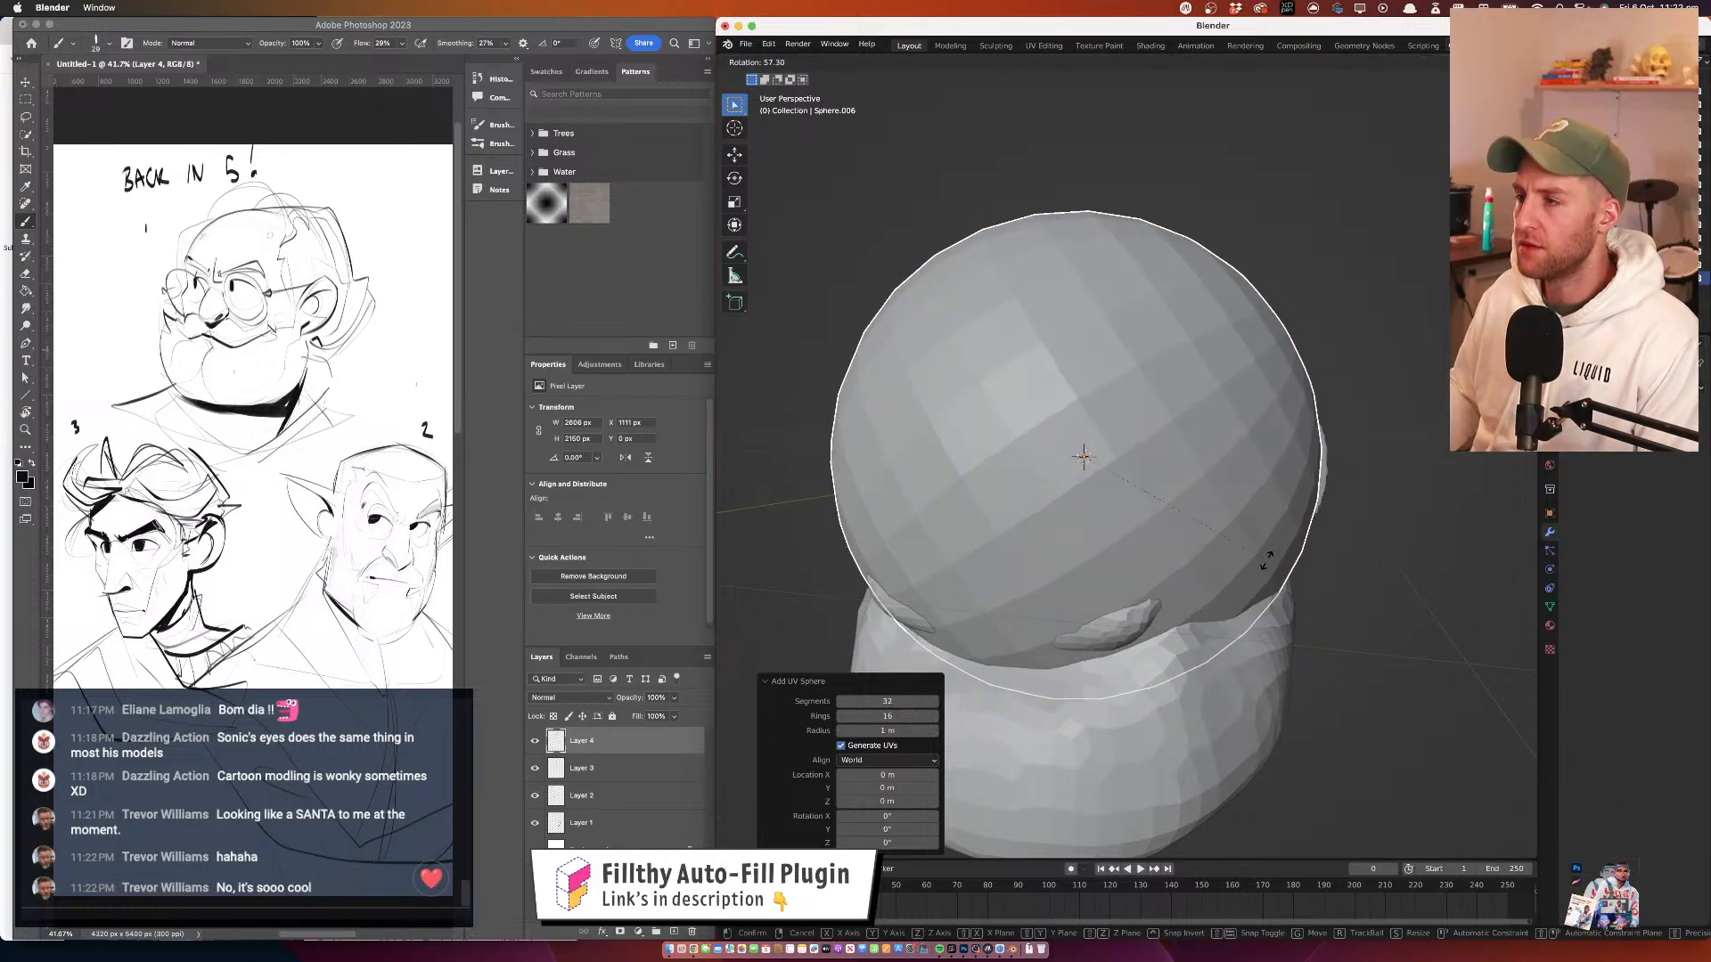
pyautogui.press('Escape')
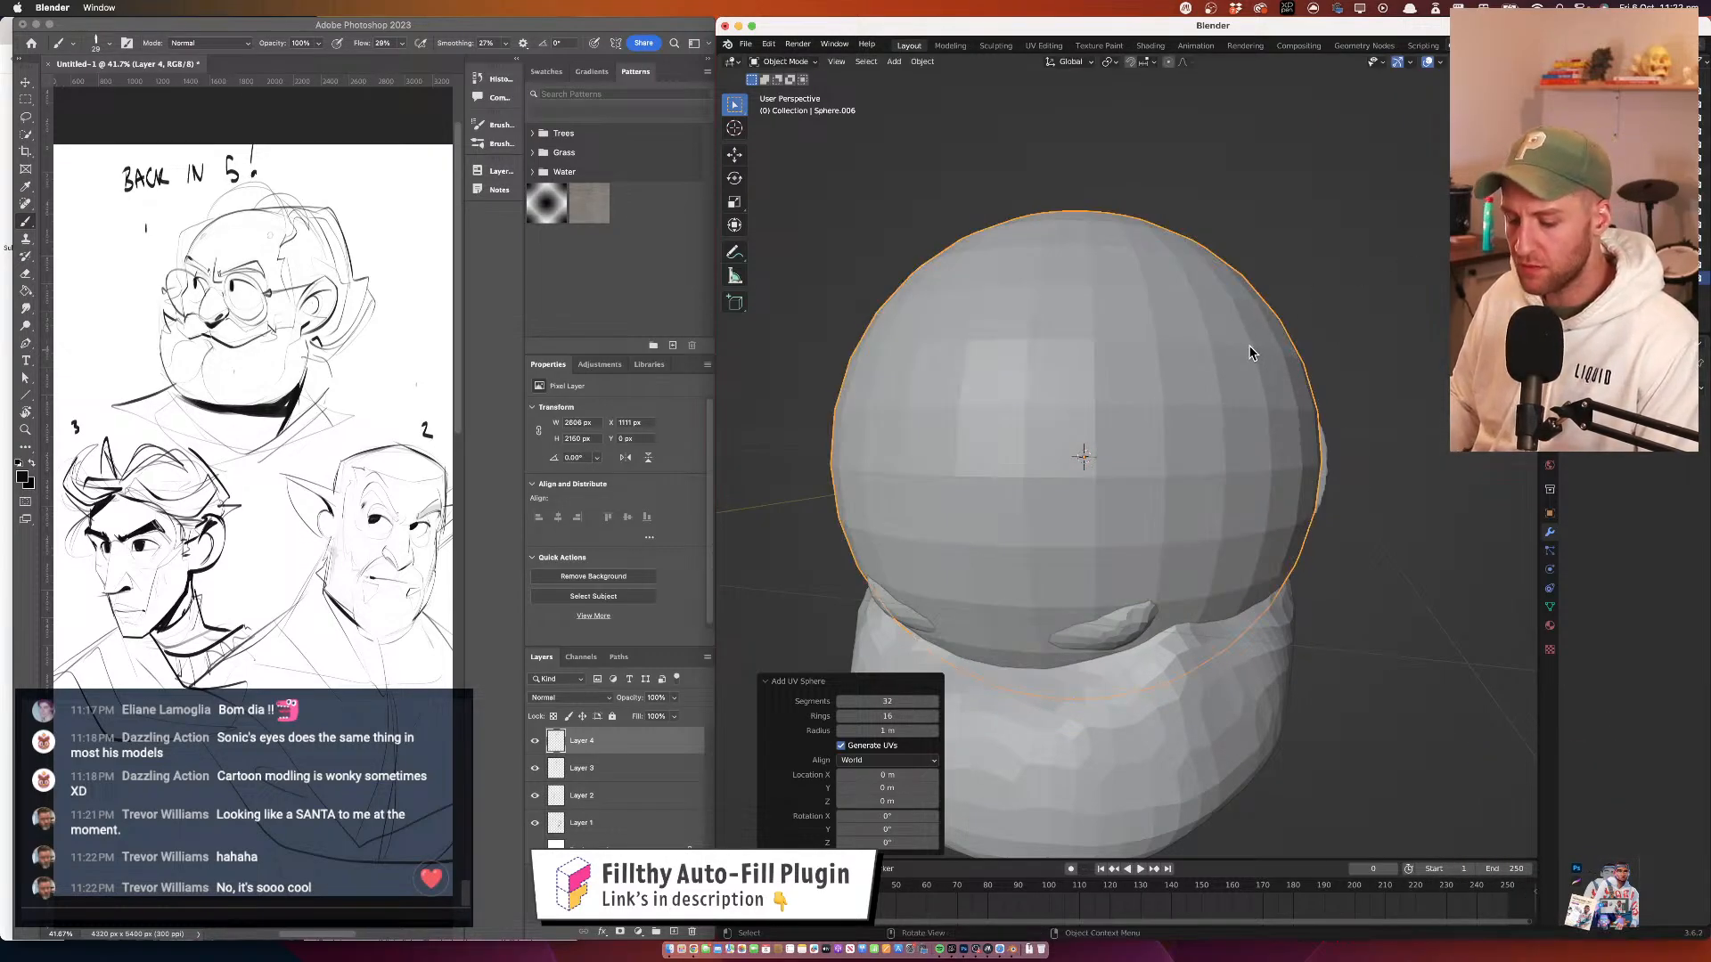
pyautogui.press('r')
pyautogui.press('x')
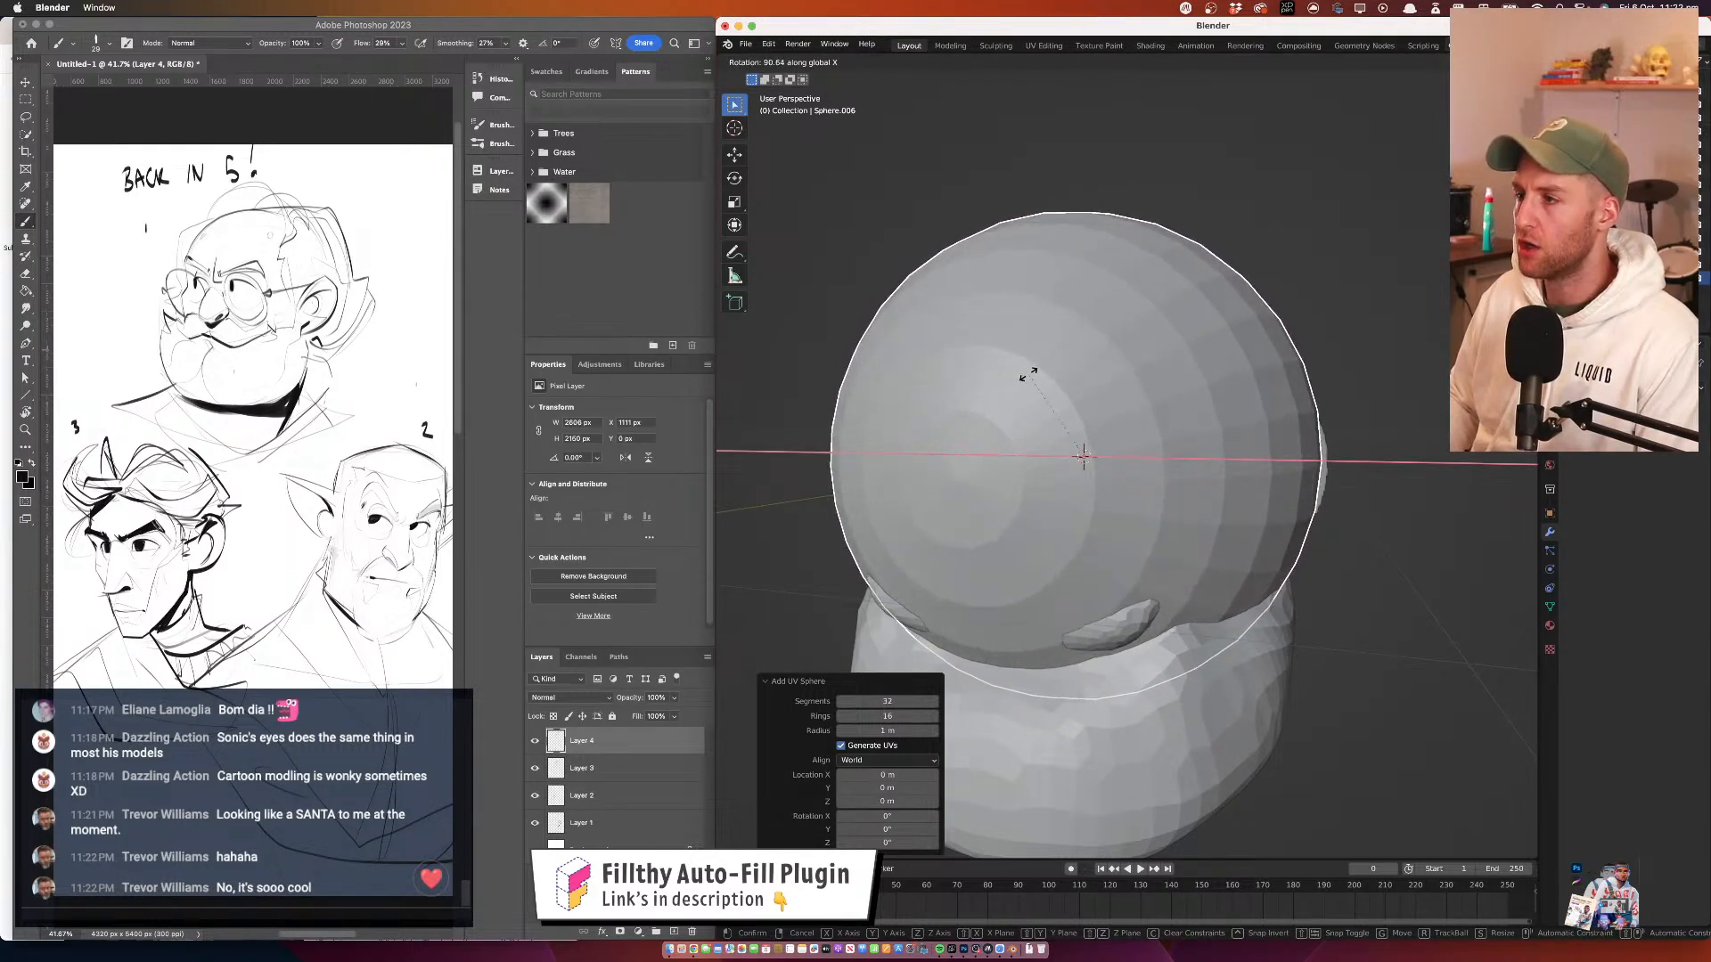
pyautogui.press('Escape')
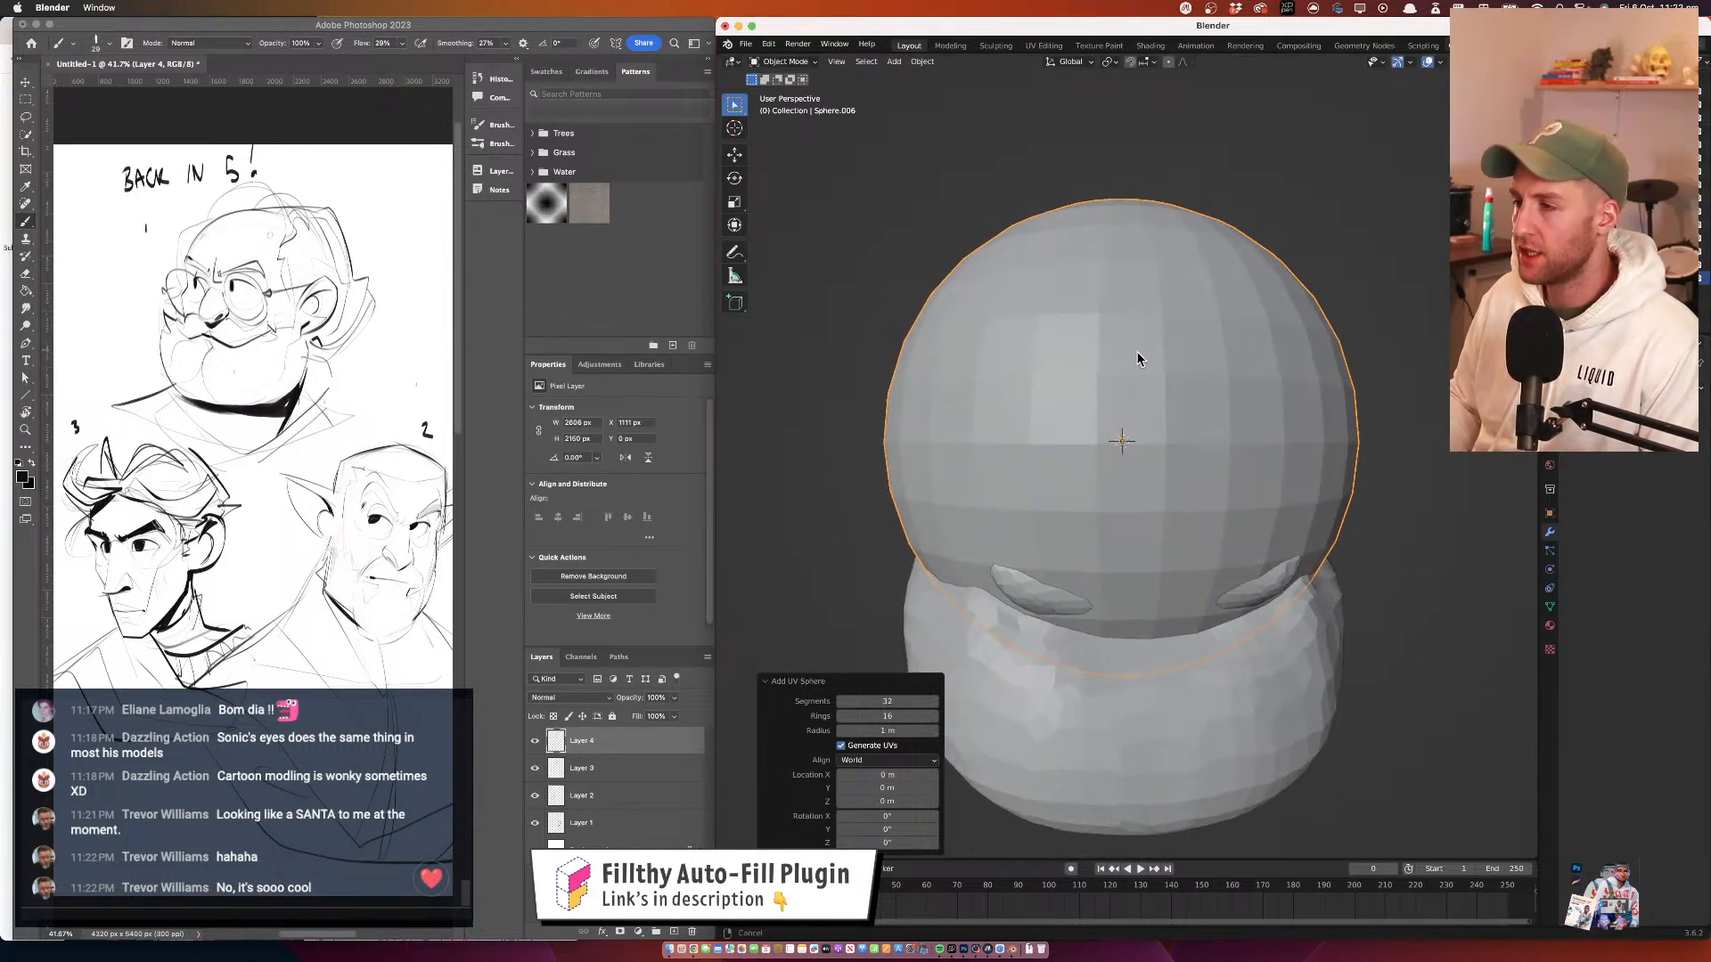
# Delete the faces of the sphere's lower half in Edit Mode, selecting through the mesh from the front view, and return to Object Mode
pyautogui.scroll(-3, 1138, 363)
pyautogui.click(784, 62)
pyautogui.click(785, 92)
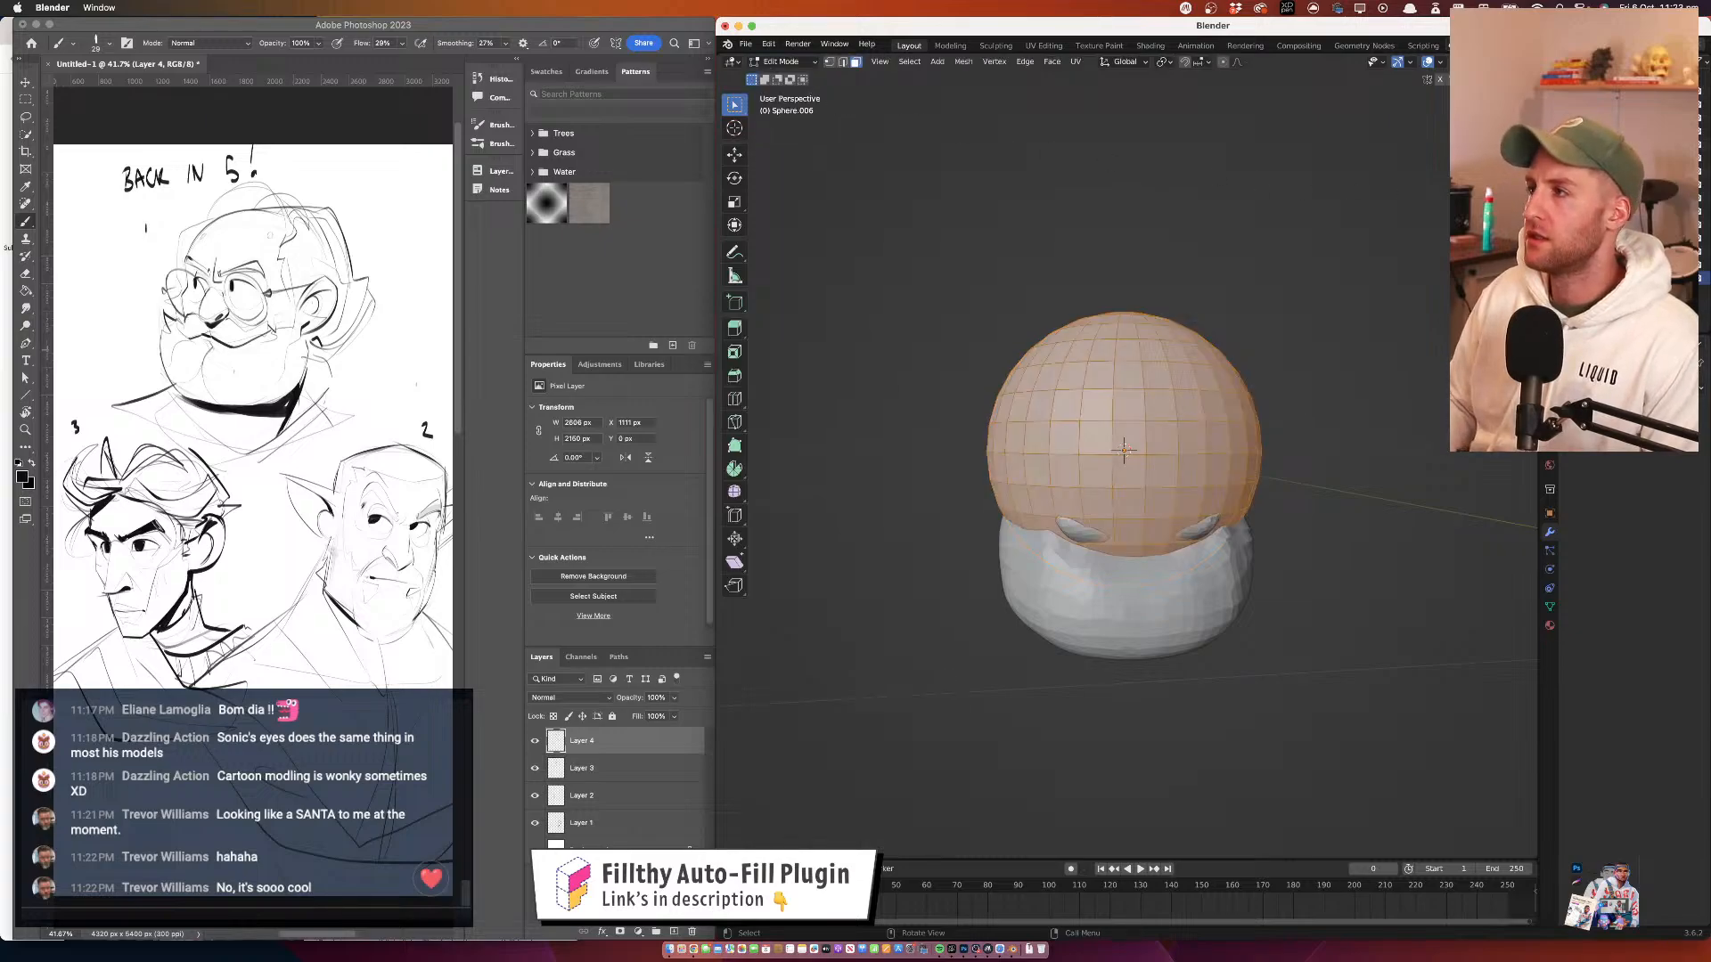
pyautogui.press('KP_1')
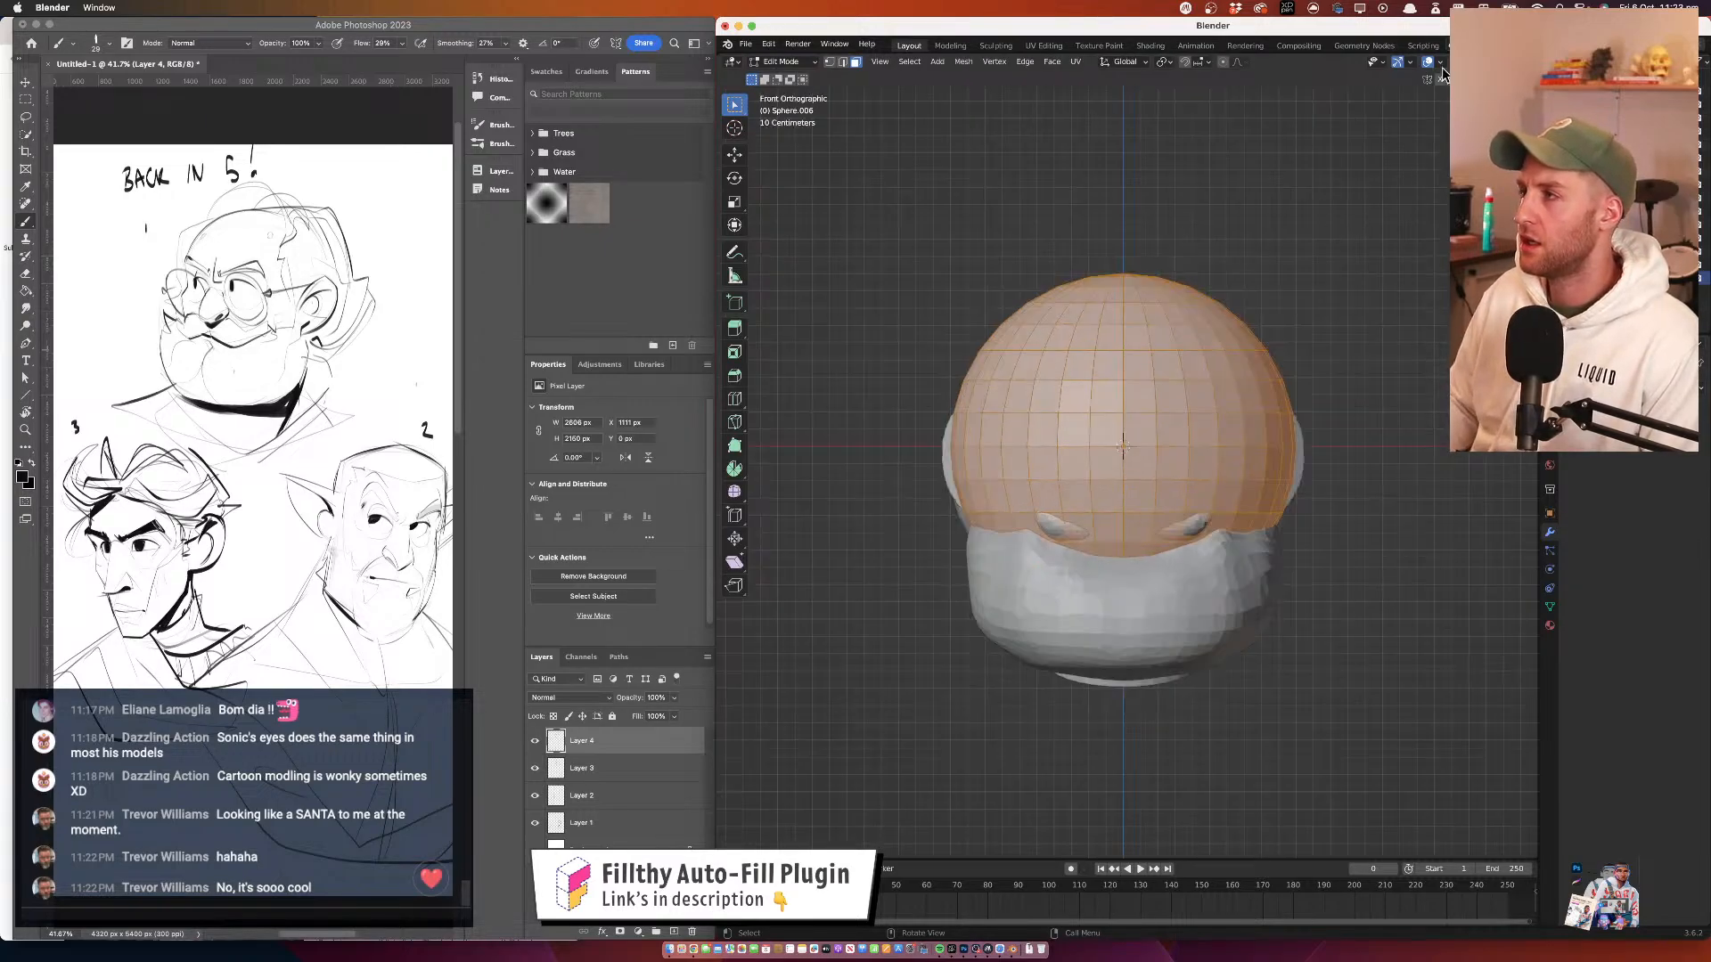
pyautogui.hotkey('alt', 'z')
pyautogui.moveTo(948, 460); pyautogui.dragTo(1359, 622)
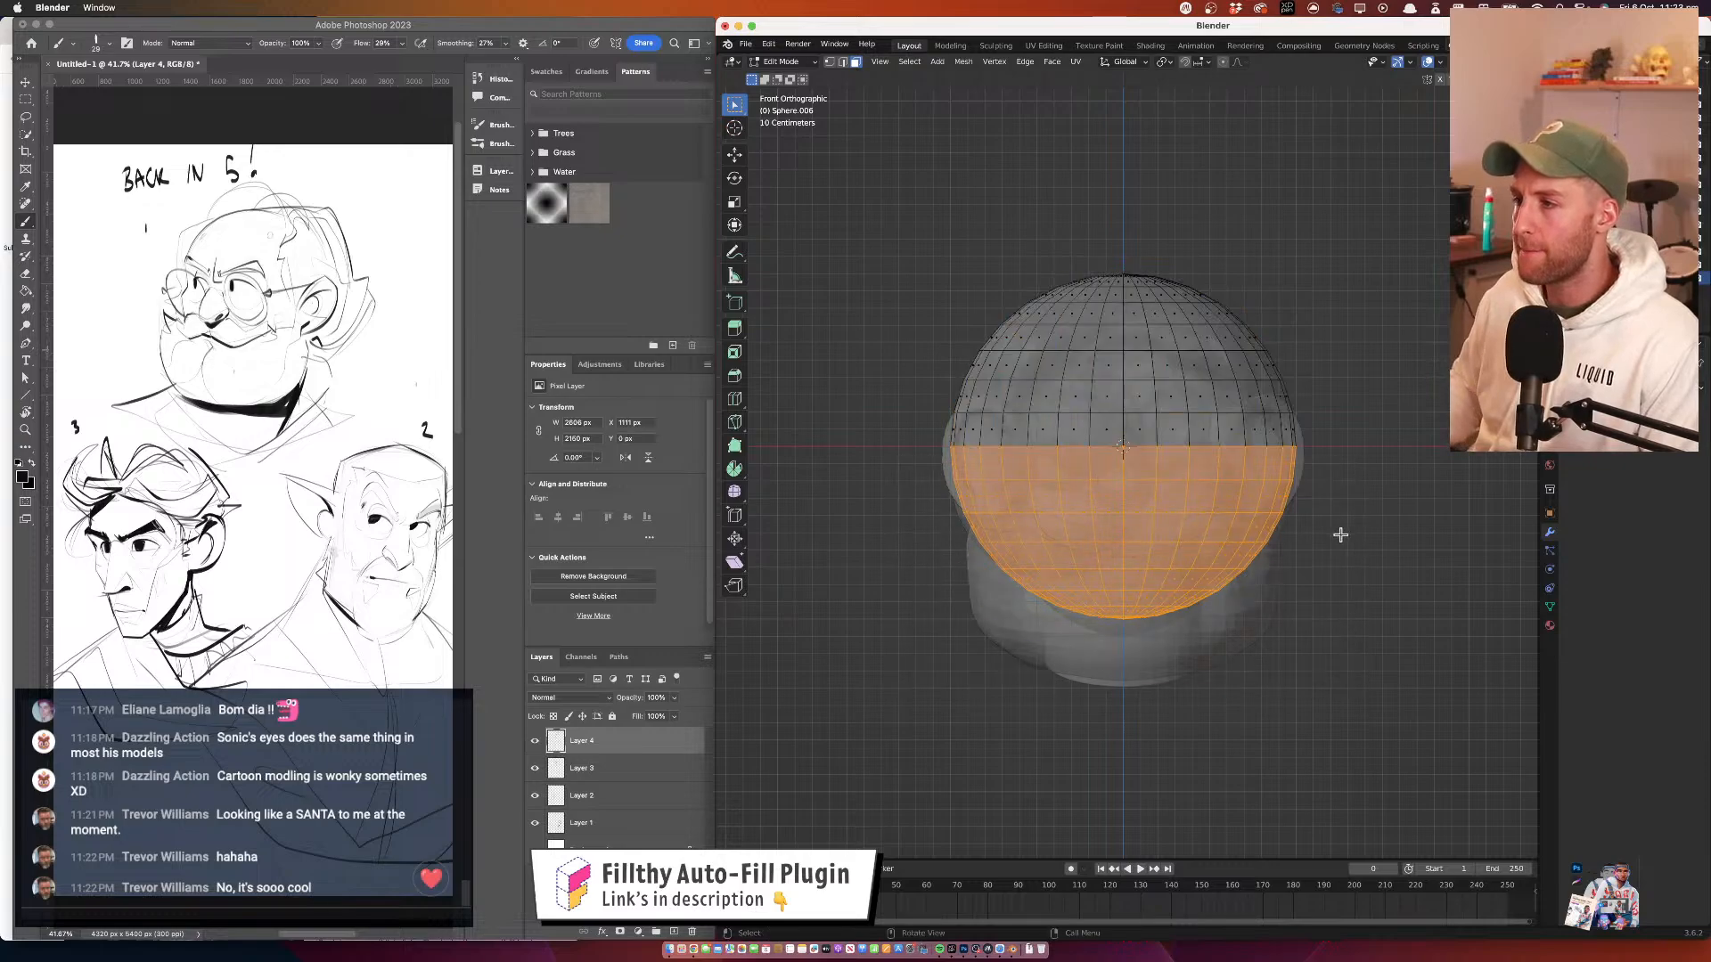
pyautogui.press('x')
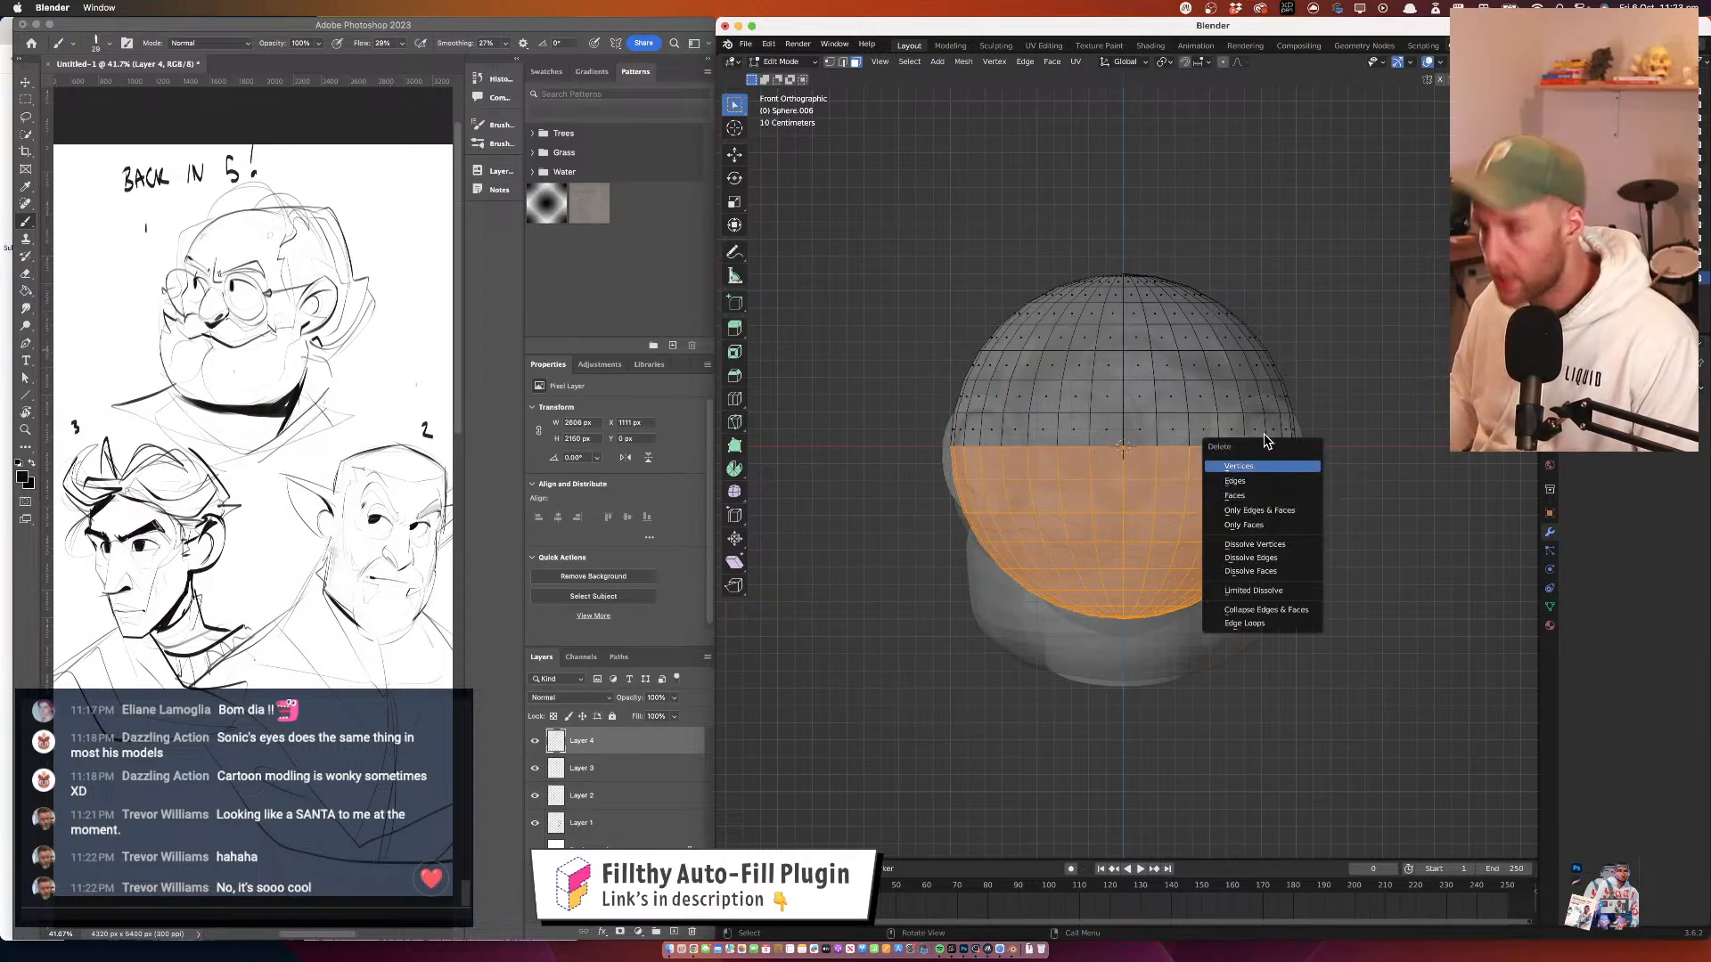
pyautogui.click(1259, 496)
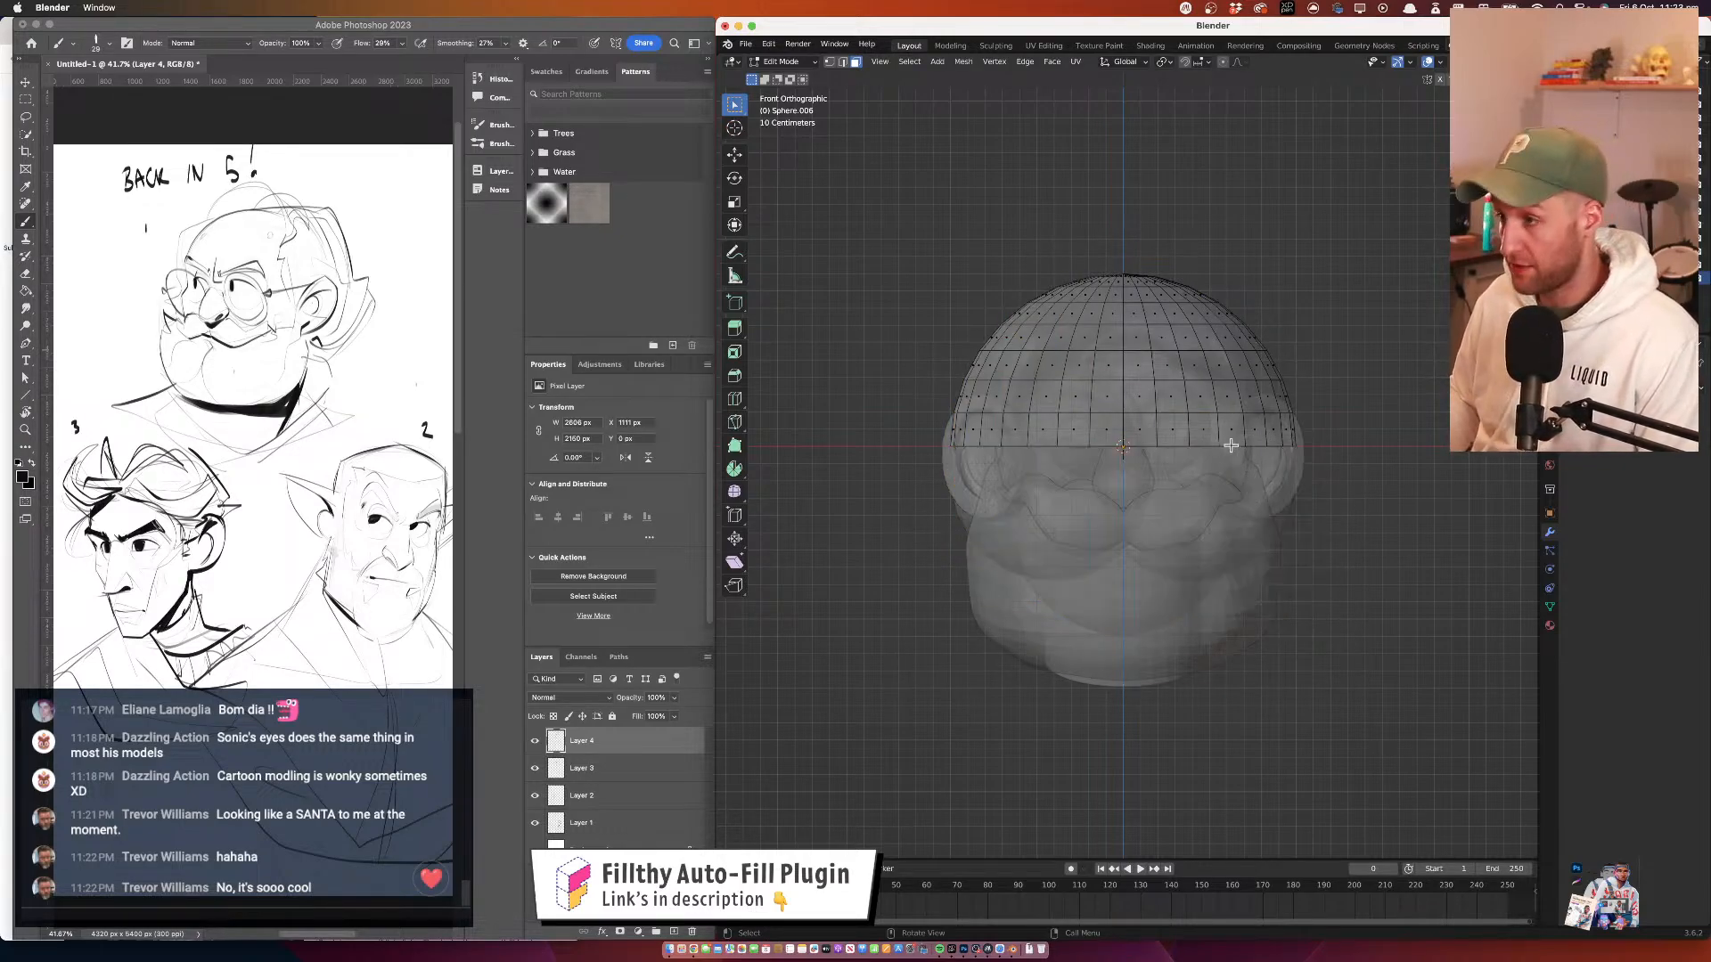
pyautogui.click(783, 61)
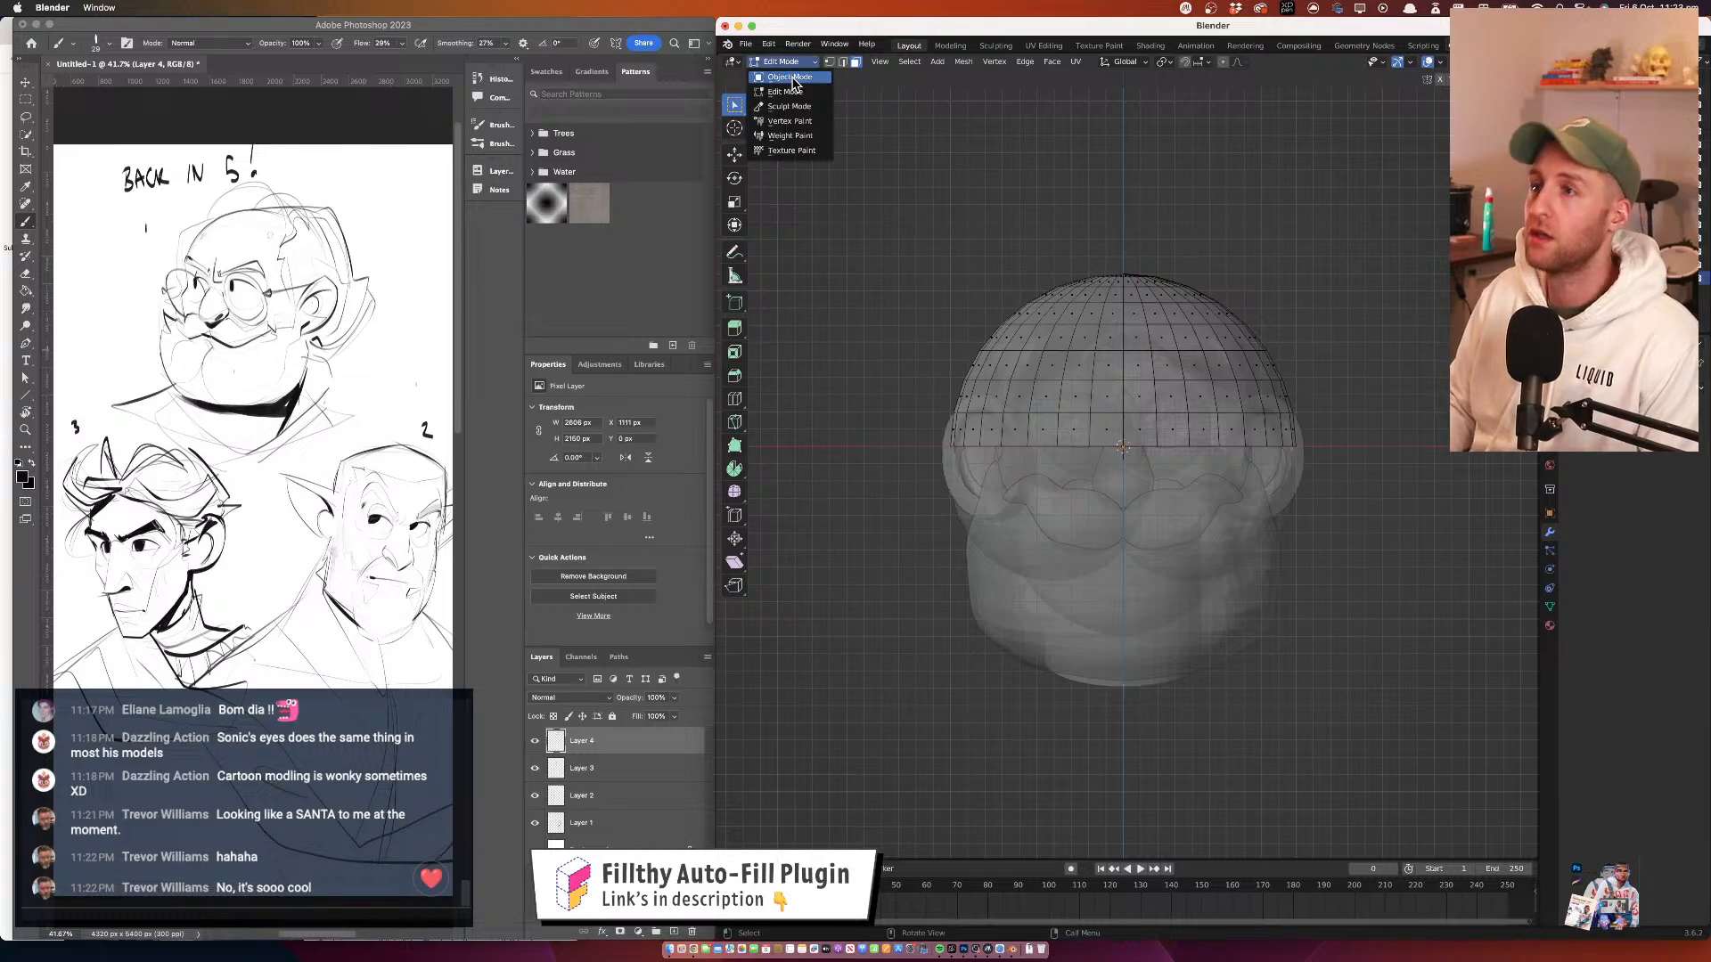
pyautogui.click(790, 79)
pyautogui.moveTo(1347, 370); pyautogui.dragTo(1325, 347)
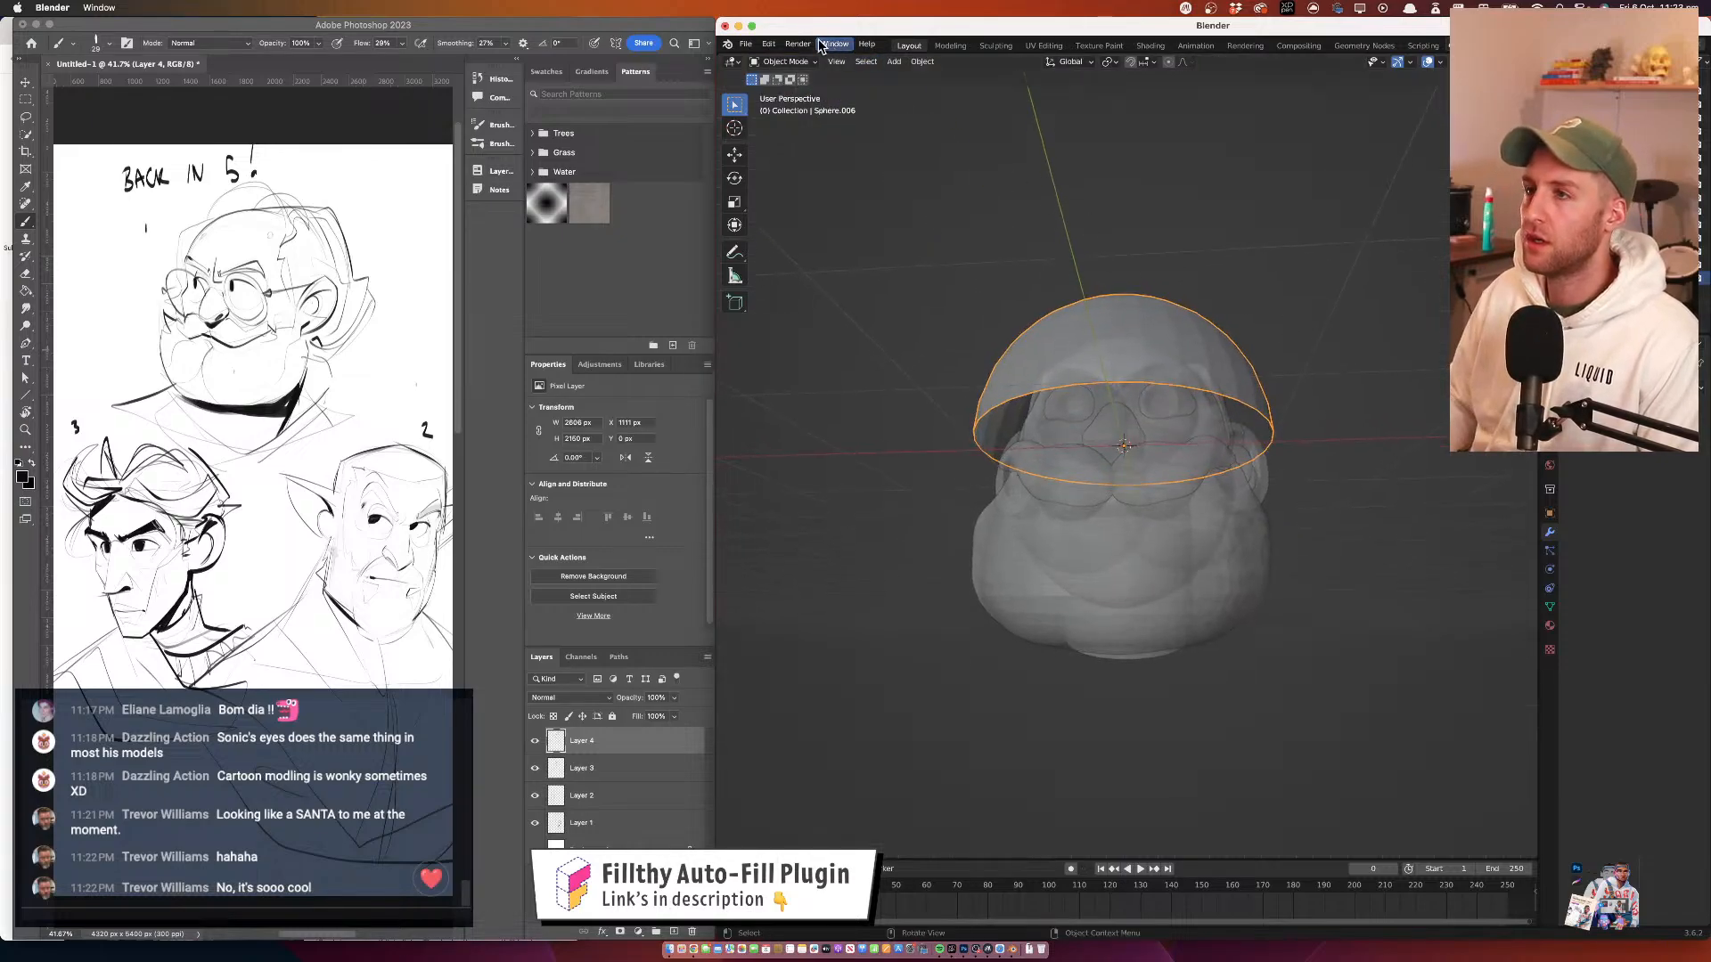
# Close the open underside of the half sphere by filling its rim edge loop with a face, and return to Object Mode
pyautogui.click(784, 62)
pyautogui.click(790, 91)
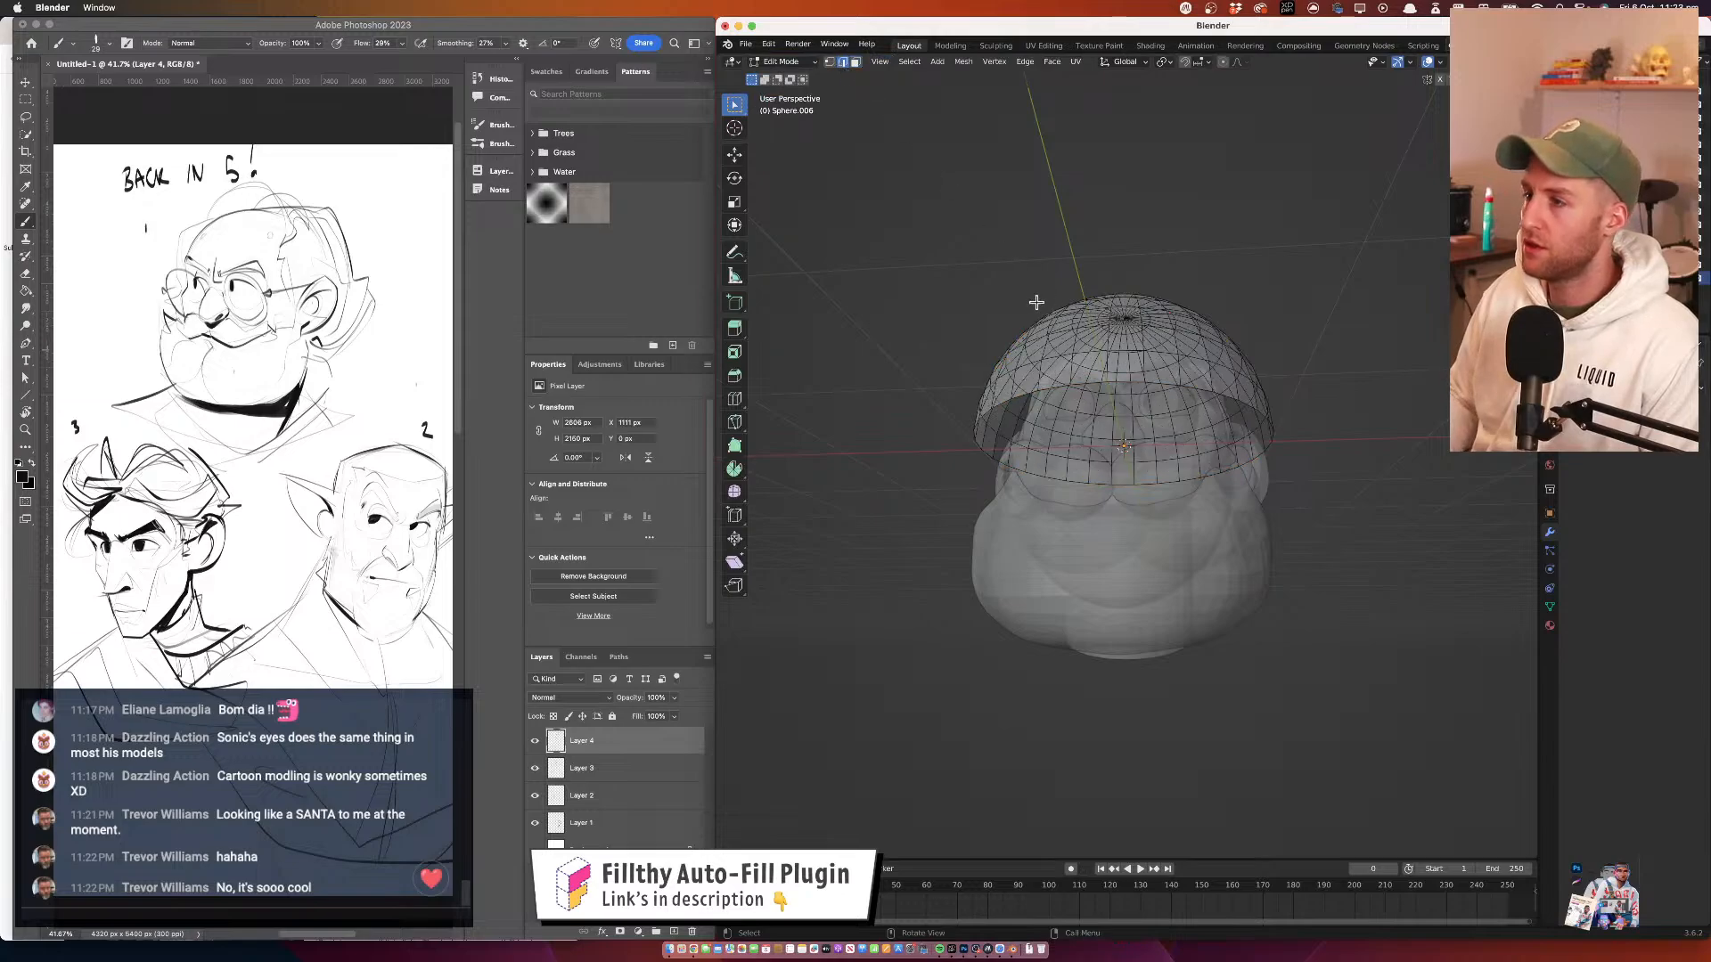
pyautogui.moveTo(1036, 303); pyautogui.dragTo(1046, 380)
pyautogui.moveTo(1183, 406); pyautogui.dragTo(1168, 441)
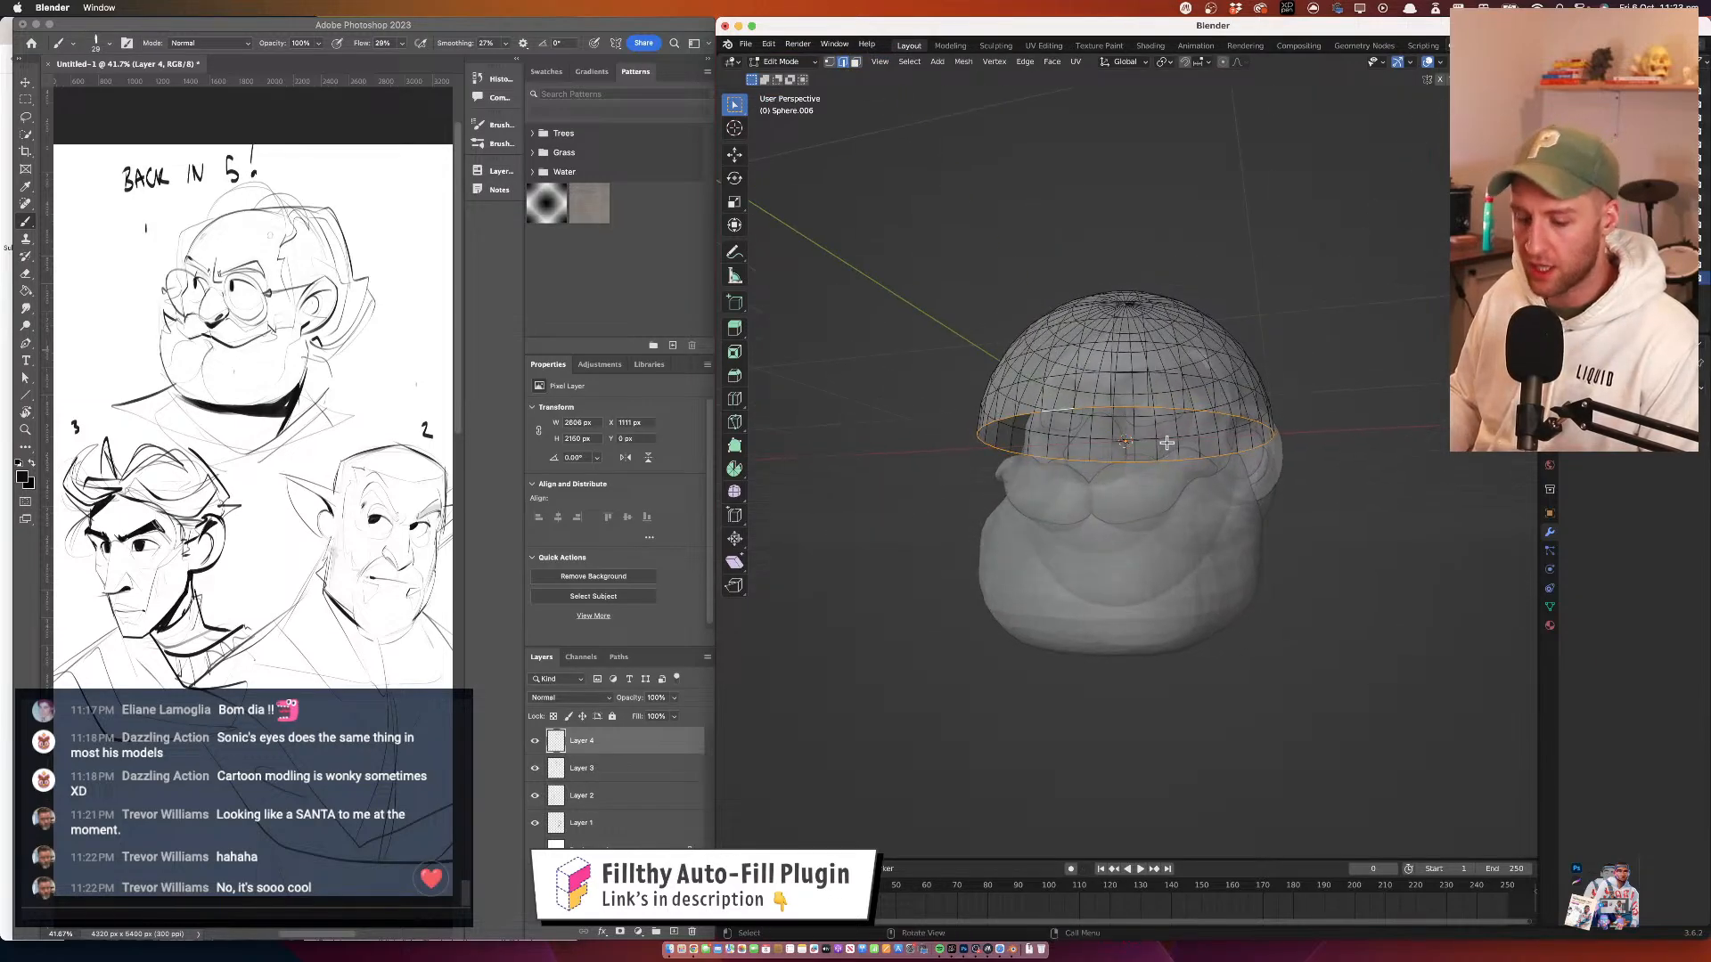
pyautogui.press('f')
pyautogui.click(774, 61)
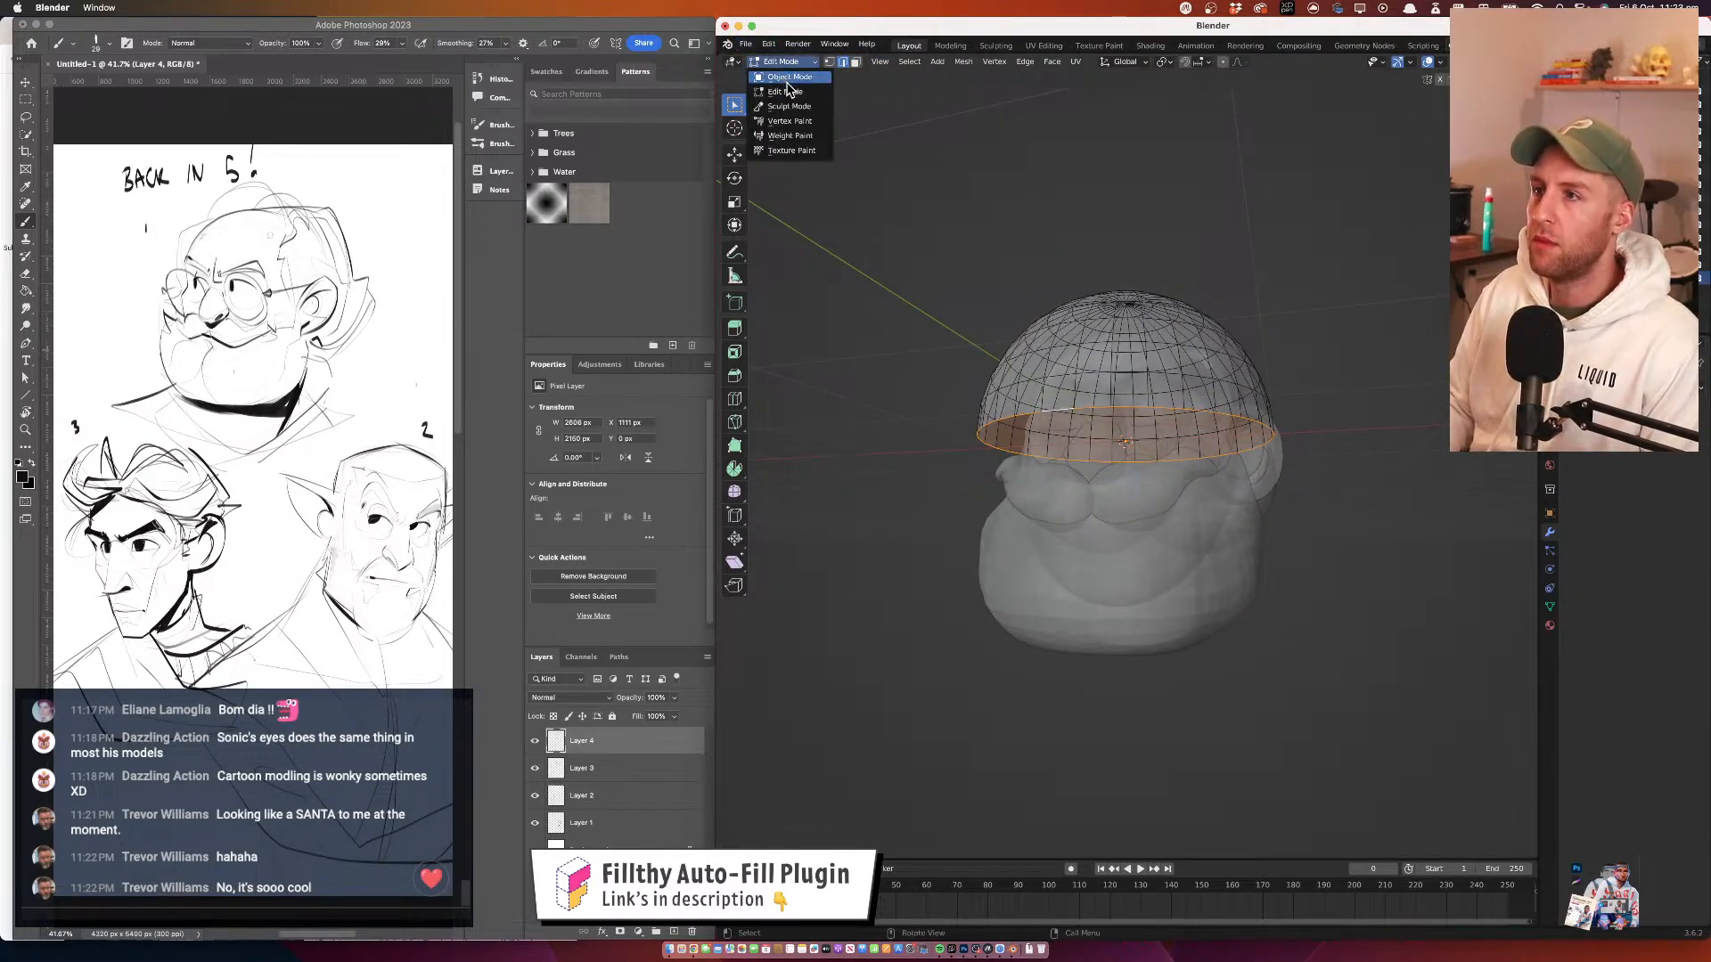
pyautogui.click(789, 78)
pyautogui.moveTo(1227, 319); pyautogui.dragTo(1238, 368)
pyautogui.moveTo(1303, 238); pyautogui.dragTo(1268, 258)
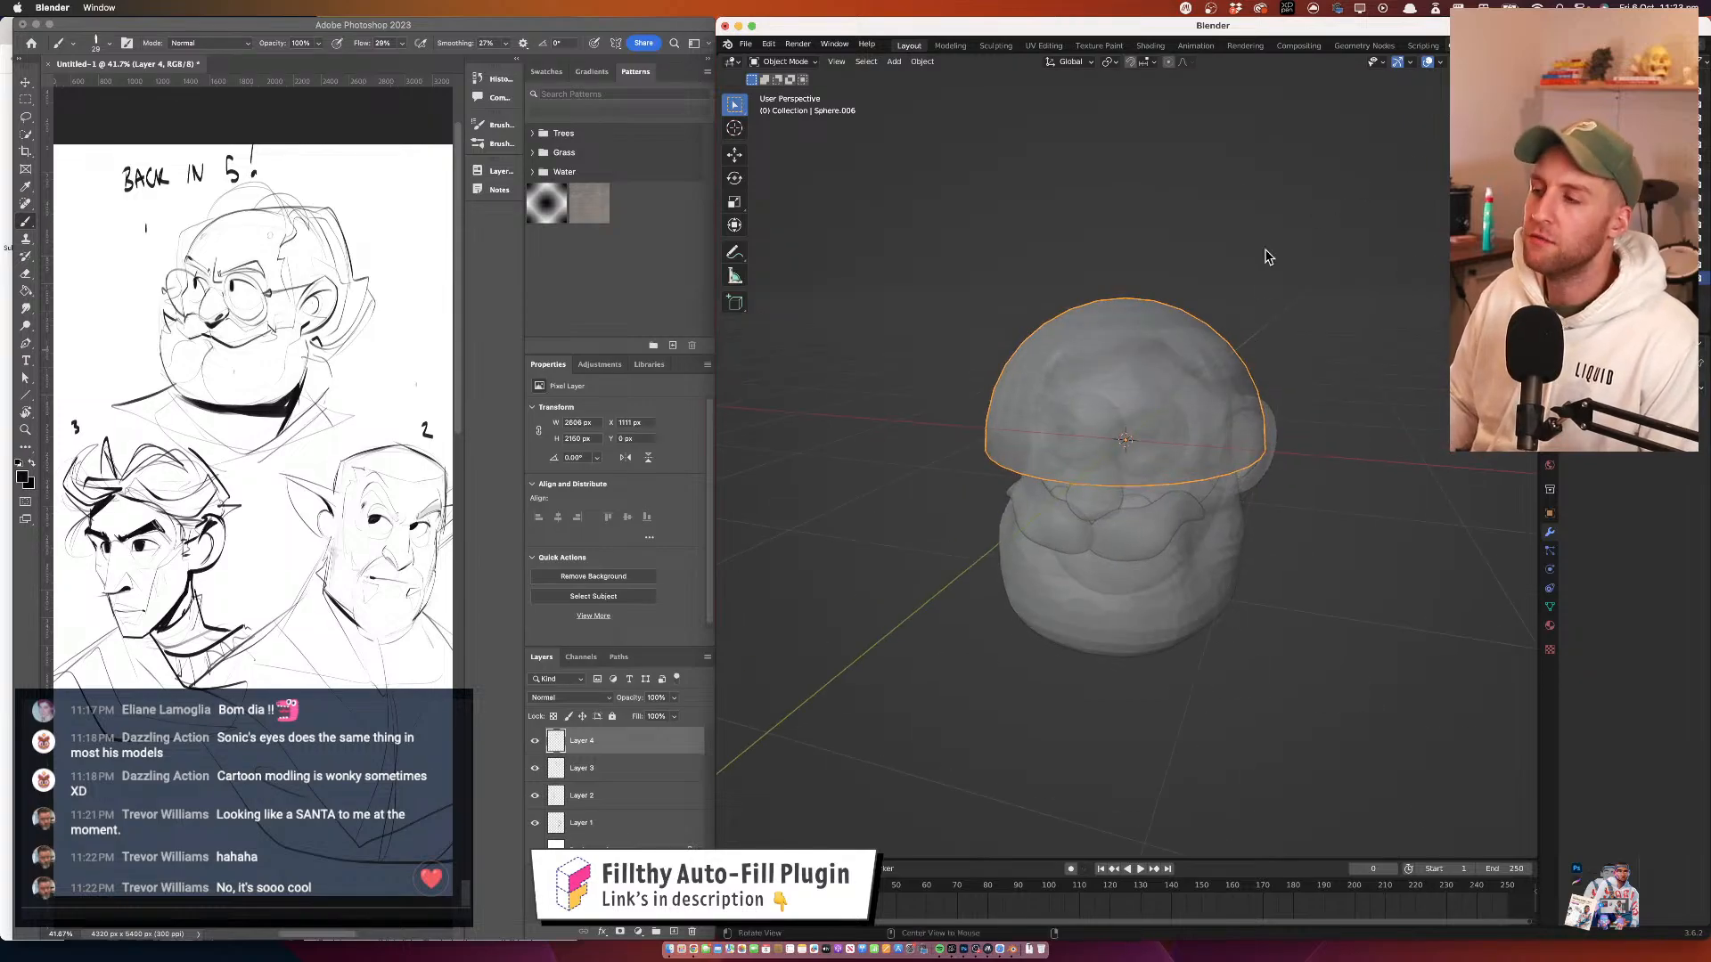
# Turn off X-ray shading and scale the half sphere down uniformly to 0.163
pyautogui.click(787, 63)
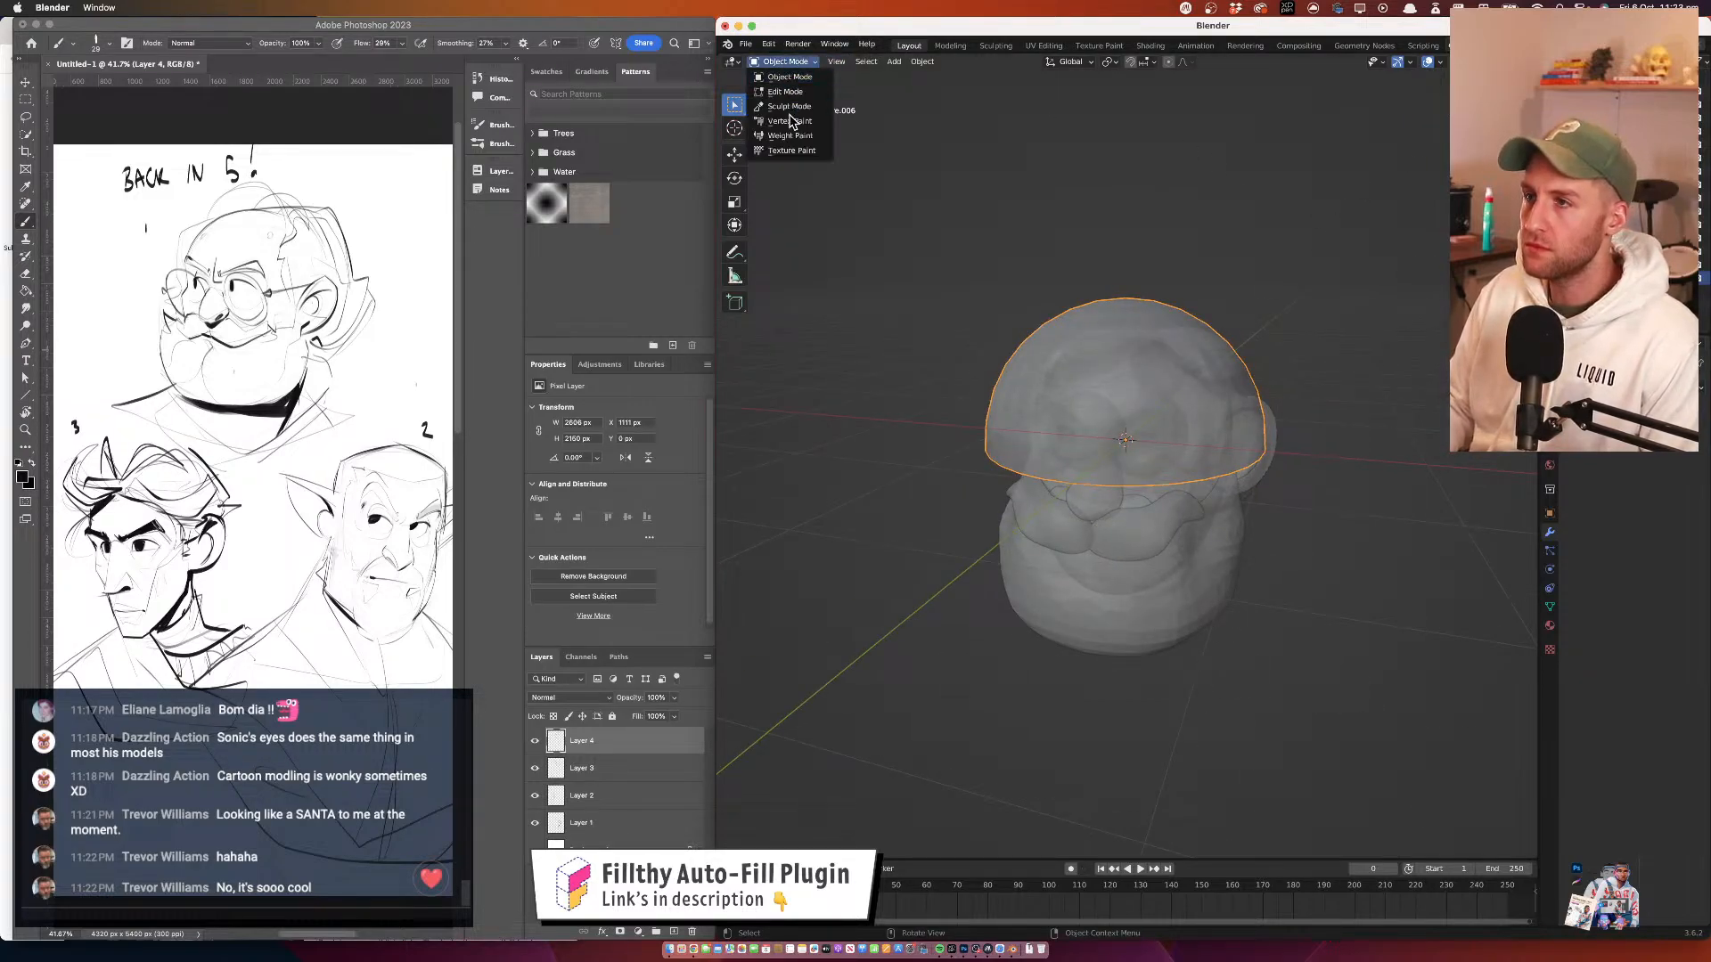
pyautogui.click(1454, 62)
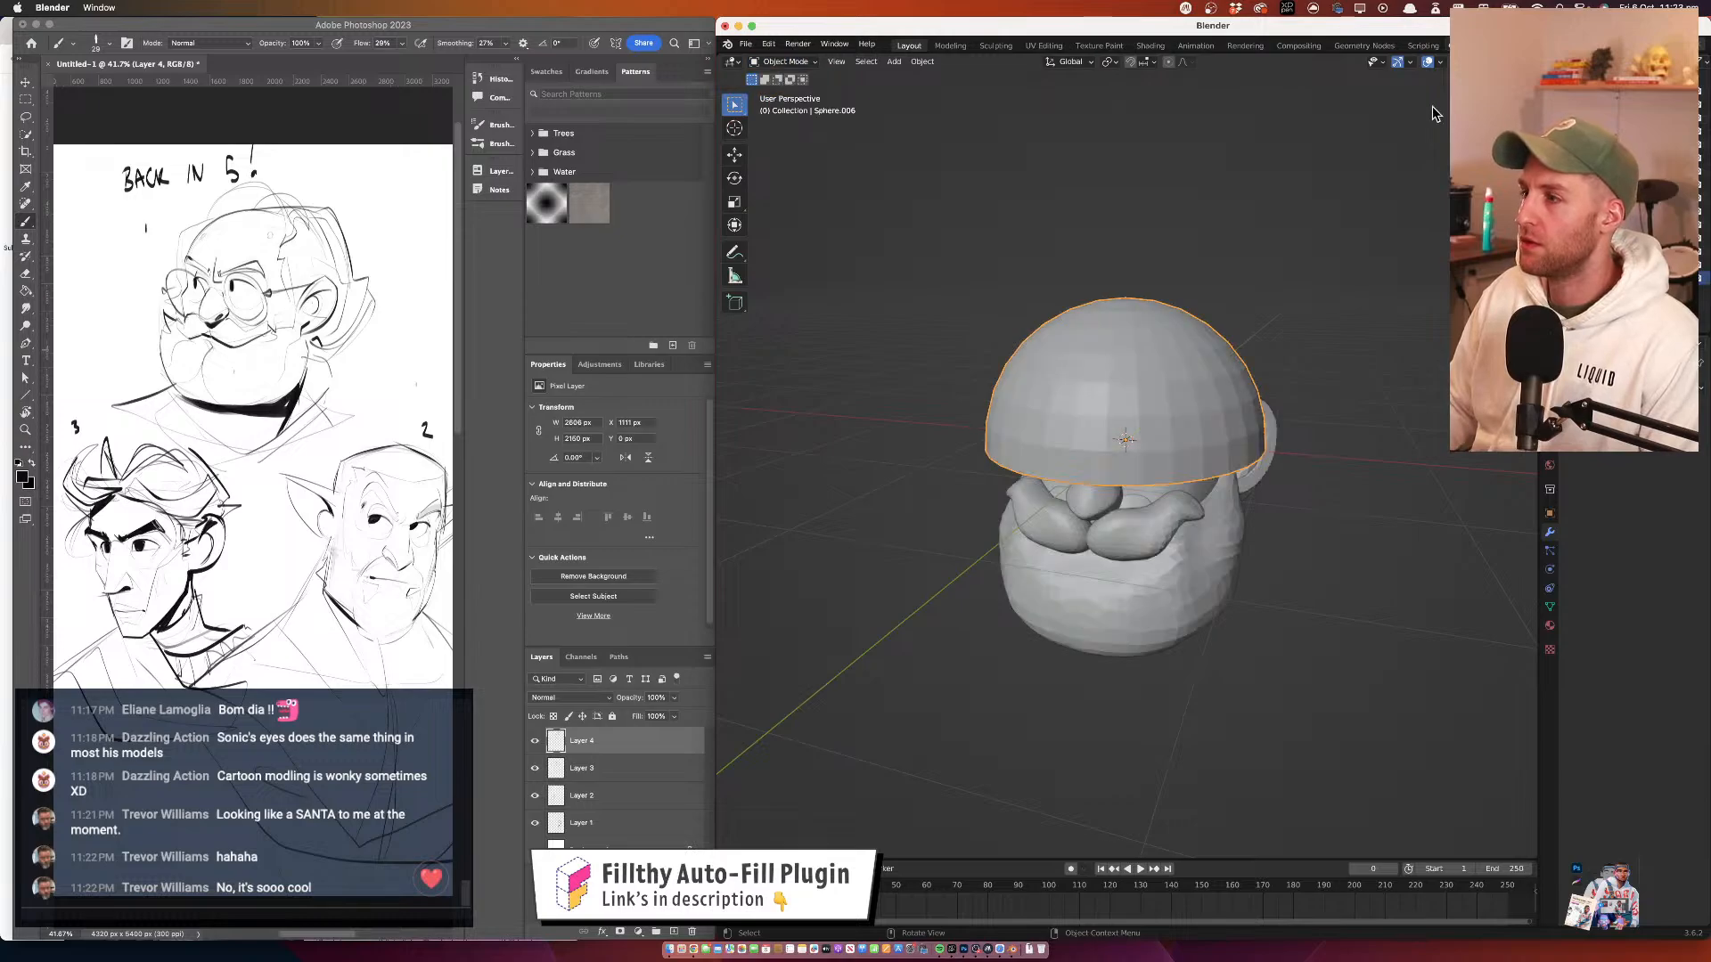
pyautogui.moveTo(1305, 323); pyautogui.dragTo(1344, 313)
pyautogui.press('s')
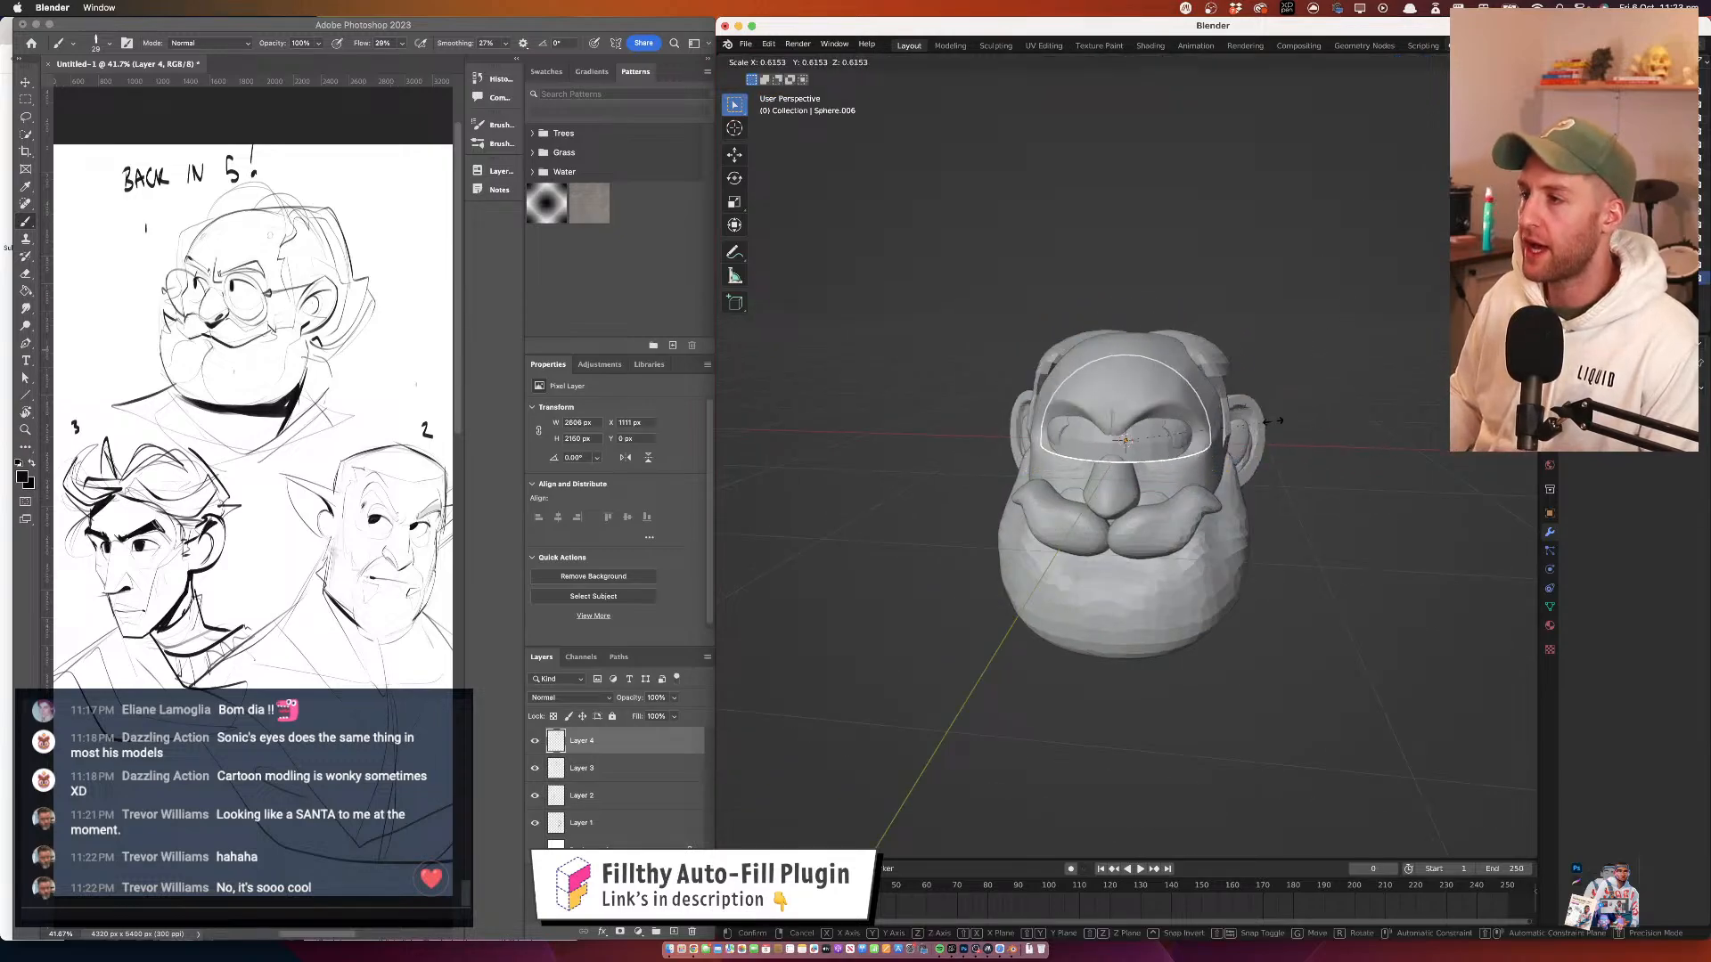
pyautogui.click(1163, 432)
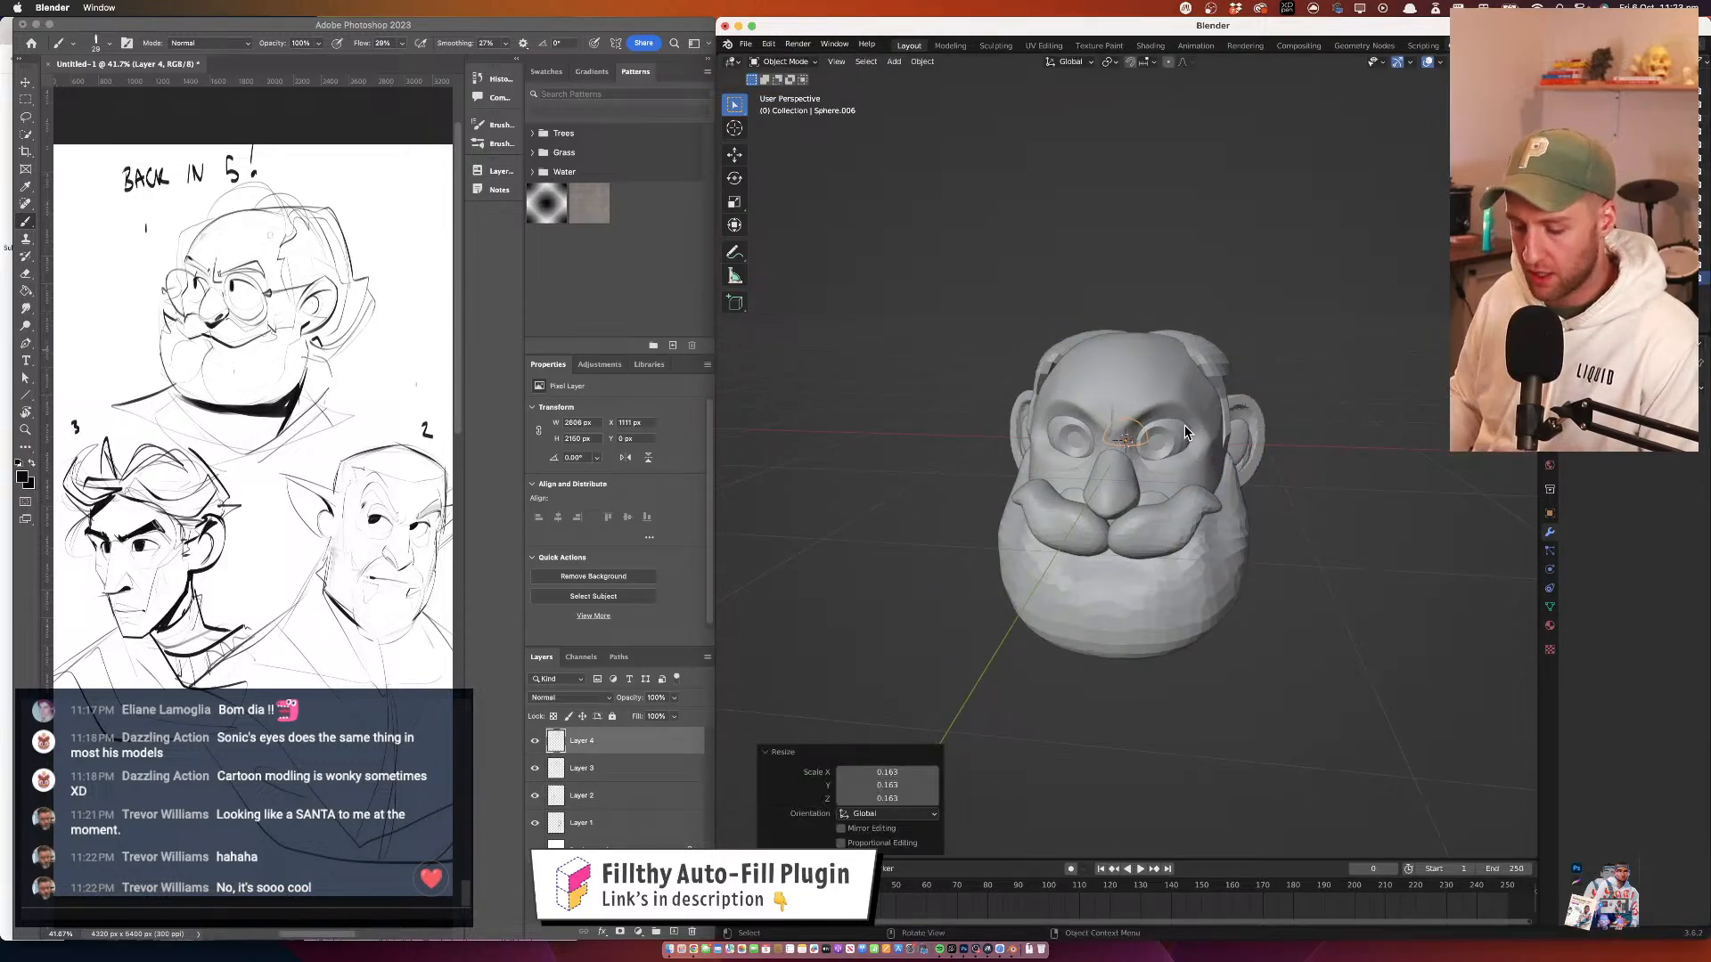
# Move the small half sphere over the character's left eye, adjusting its position from the front and the side
pyautogui.press('g')
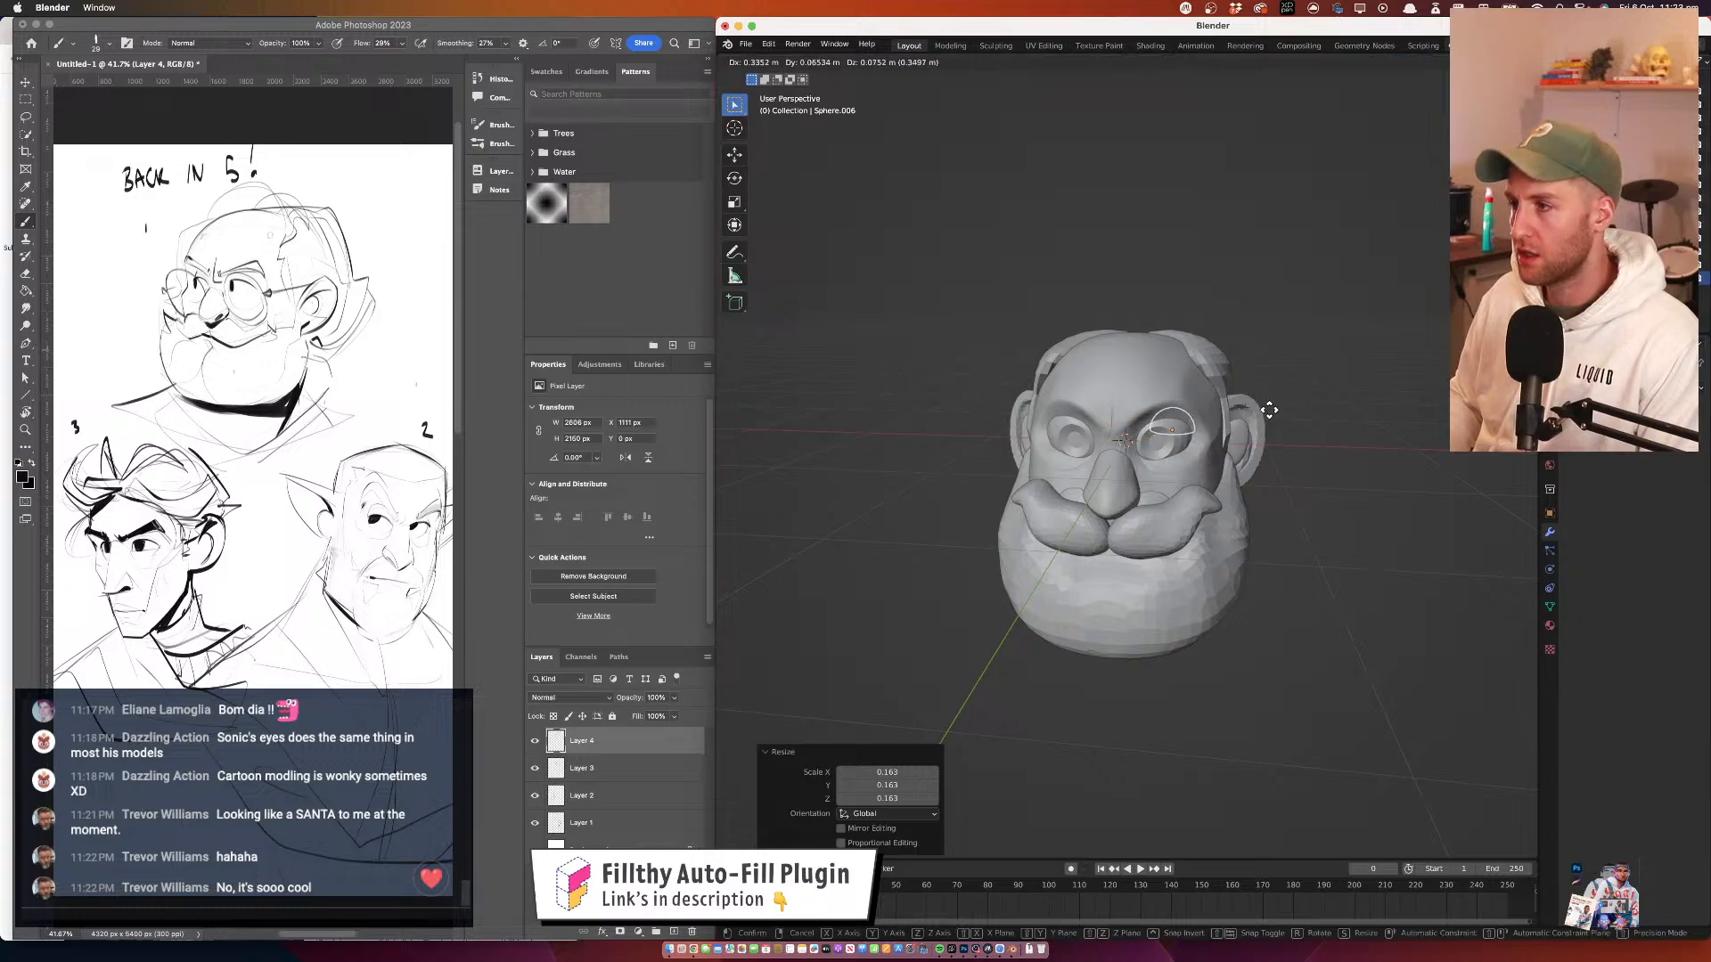
pyautogui.click(1274, 406)
pyautogui.moveTo(1274, 406); pyautogui.dragTo(1182, 332)
pyautogui.press('g')
pyautogui.click(1115, 390)
pyautogui.press('g')
pyautogui.click(1240, 392)
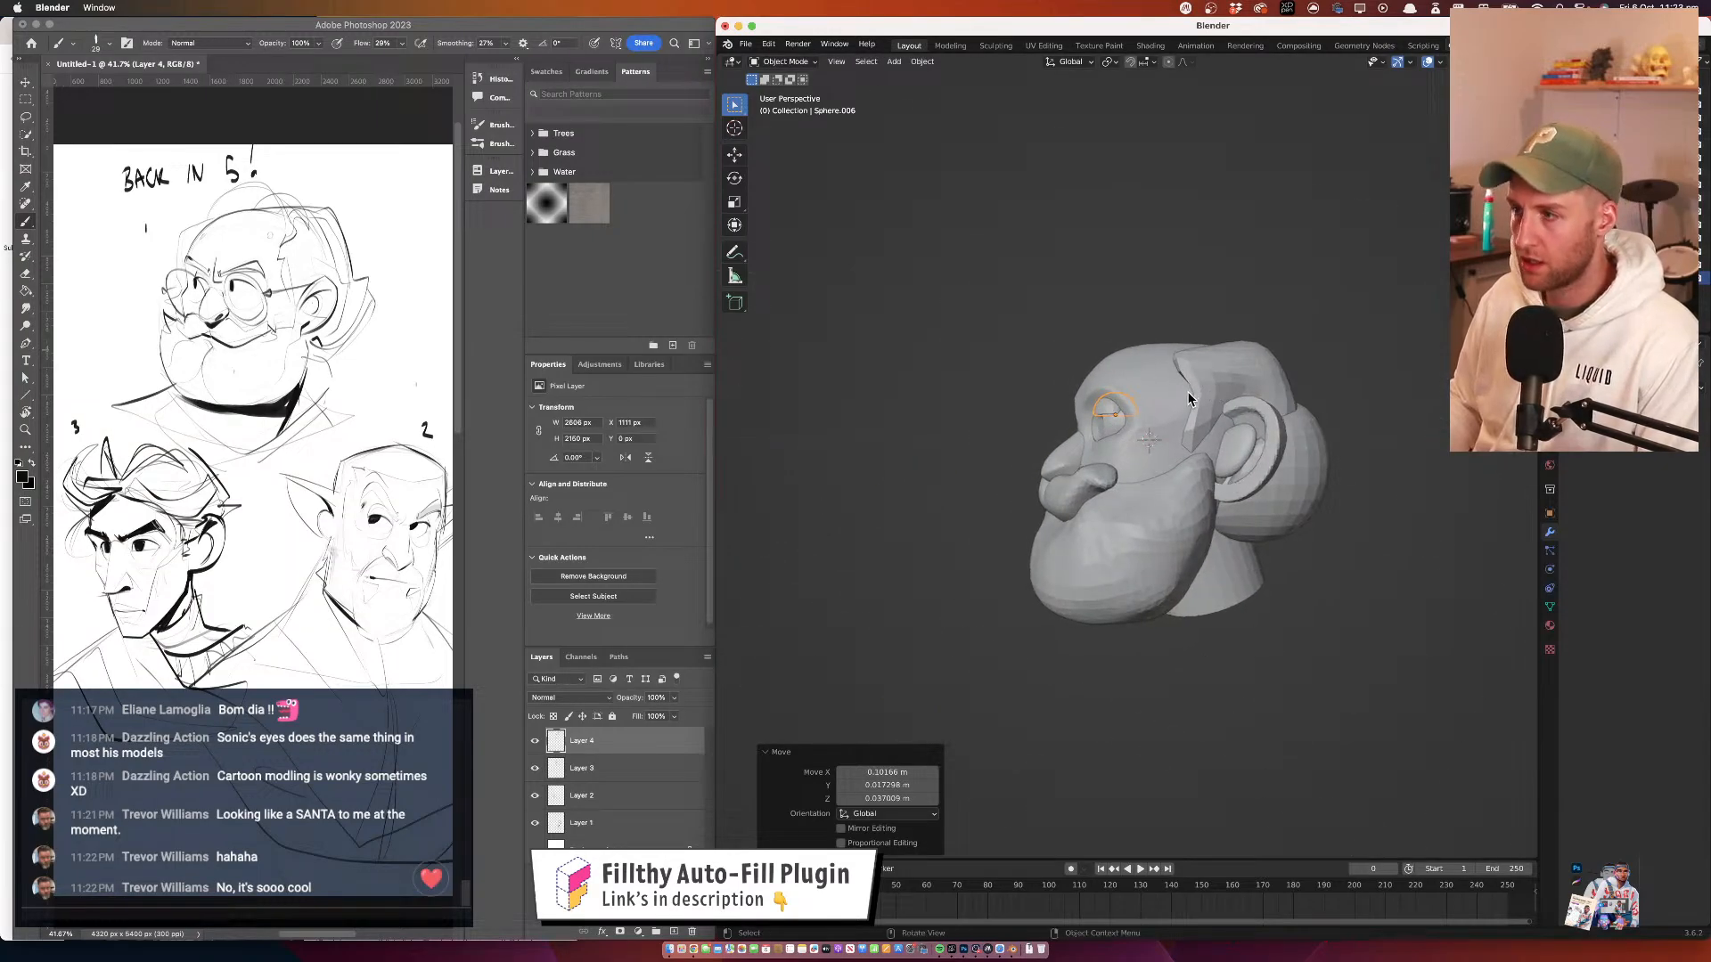
# Rotate the half sphere at the eye about the Y axis
pyautogui.press('r')
pyautogui.press('y')
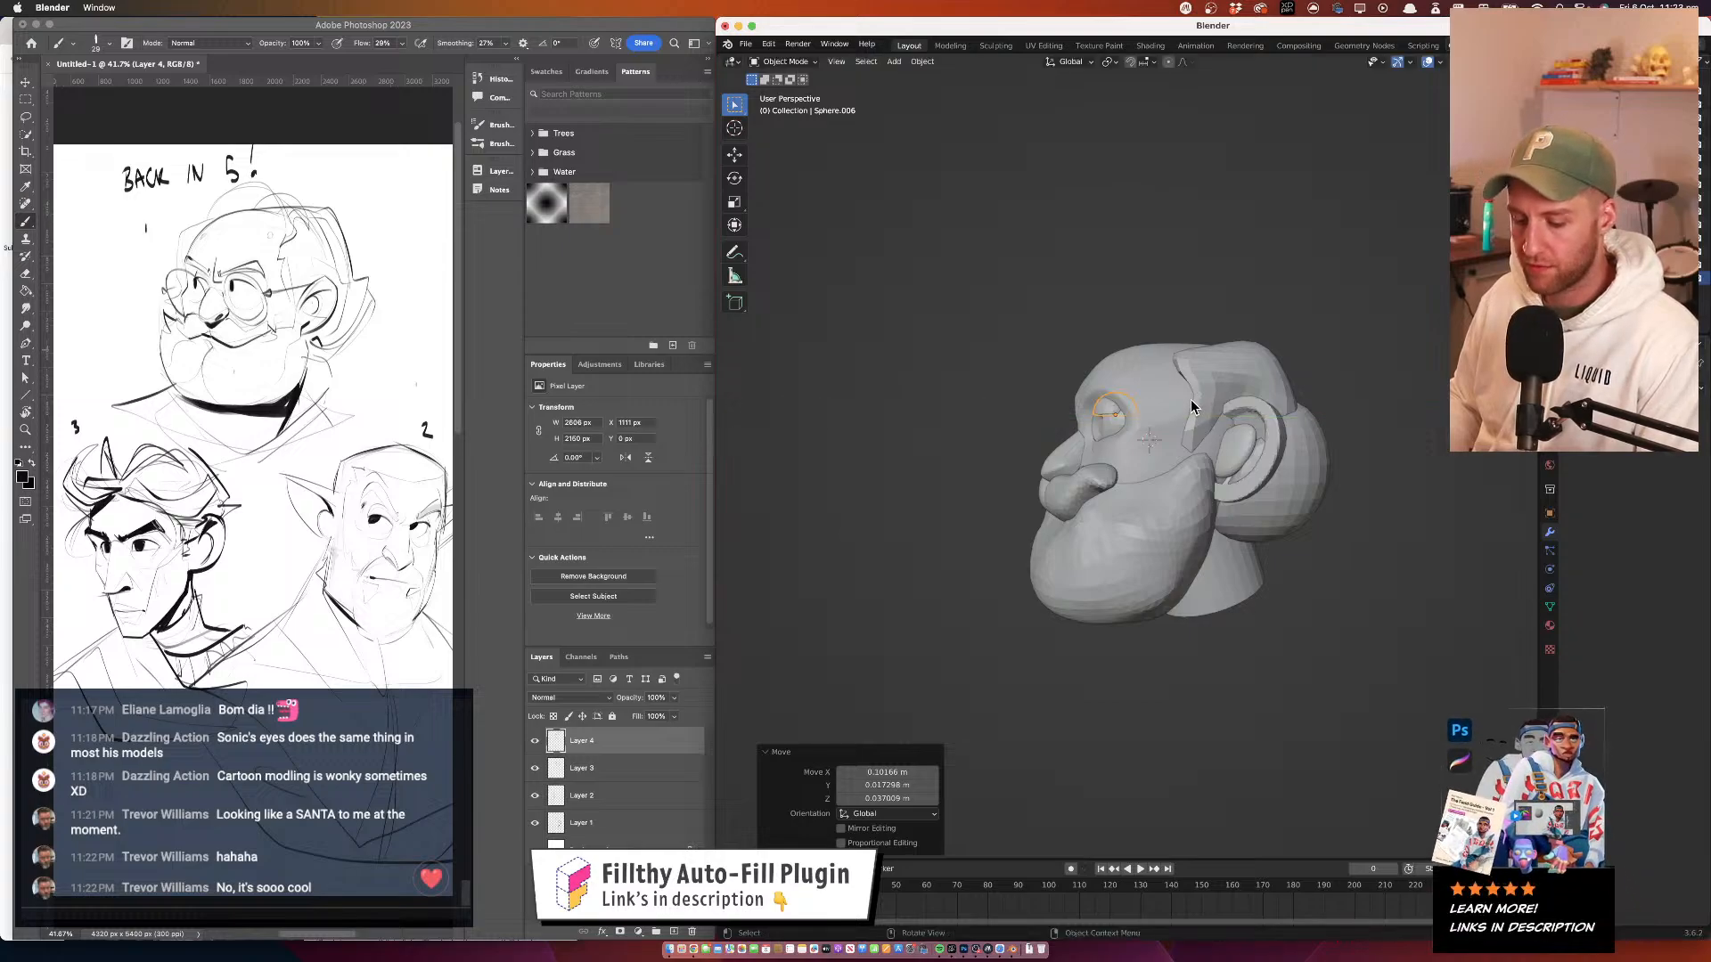
# Rotate the upper eyelid about the global X axis and move it into position over the eye
pyautogui.press('x')
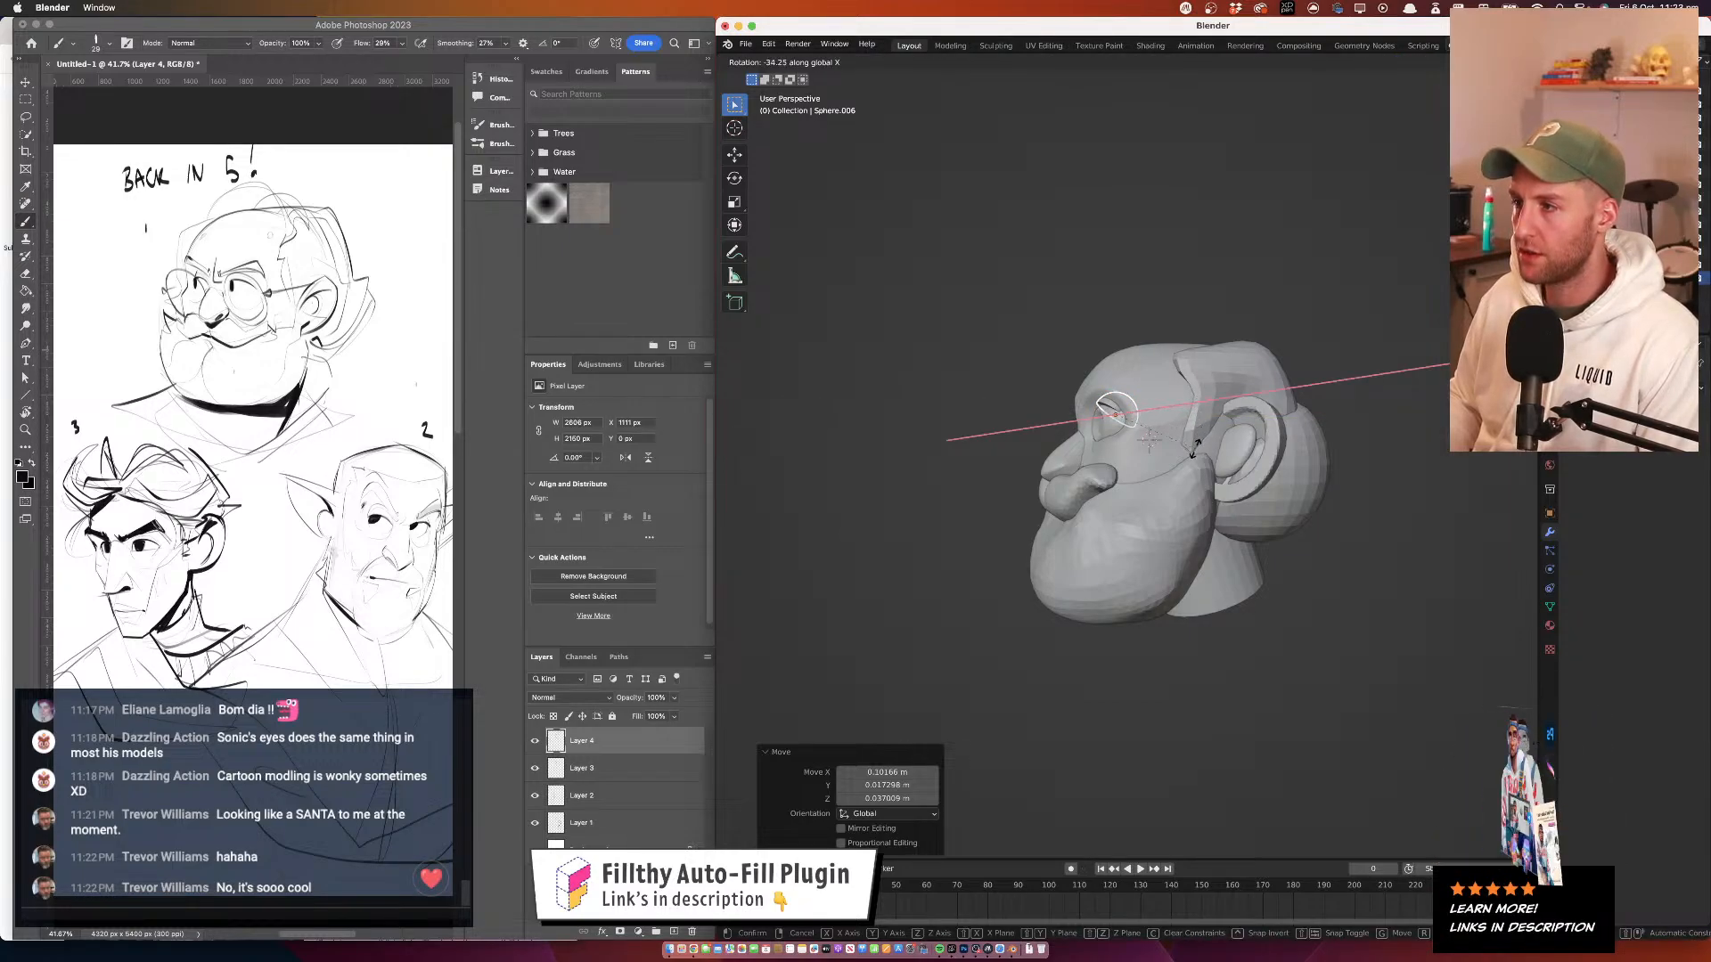
pyautogui.click(1152, 447)
pyautogui.moveTo(1152, 451); pyautogui.dragTo(1248, 446)
pyautogui.scroll(3, 1194, 384)
pyautogui.moveTo(1247, 374); pyautogui.dragTo(1197, 365)
pyautogui.press('g')
pyautogui.click(1157, 386)
# Scale the upper eyelid, reposition it to cover the eyeball, and rotate it about -9° in the view plane
pyautogui.press('s')
pyautogui.click(1224, 376)
pyautogui.press('g')
pyautogui.click(1149, 375)
pyautogui.press('g')
pyautogui.click(1177, 368)
pyautogui.press('r')
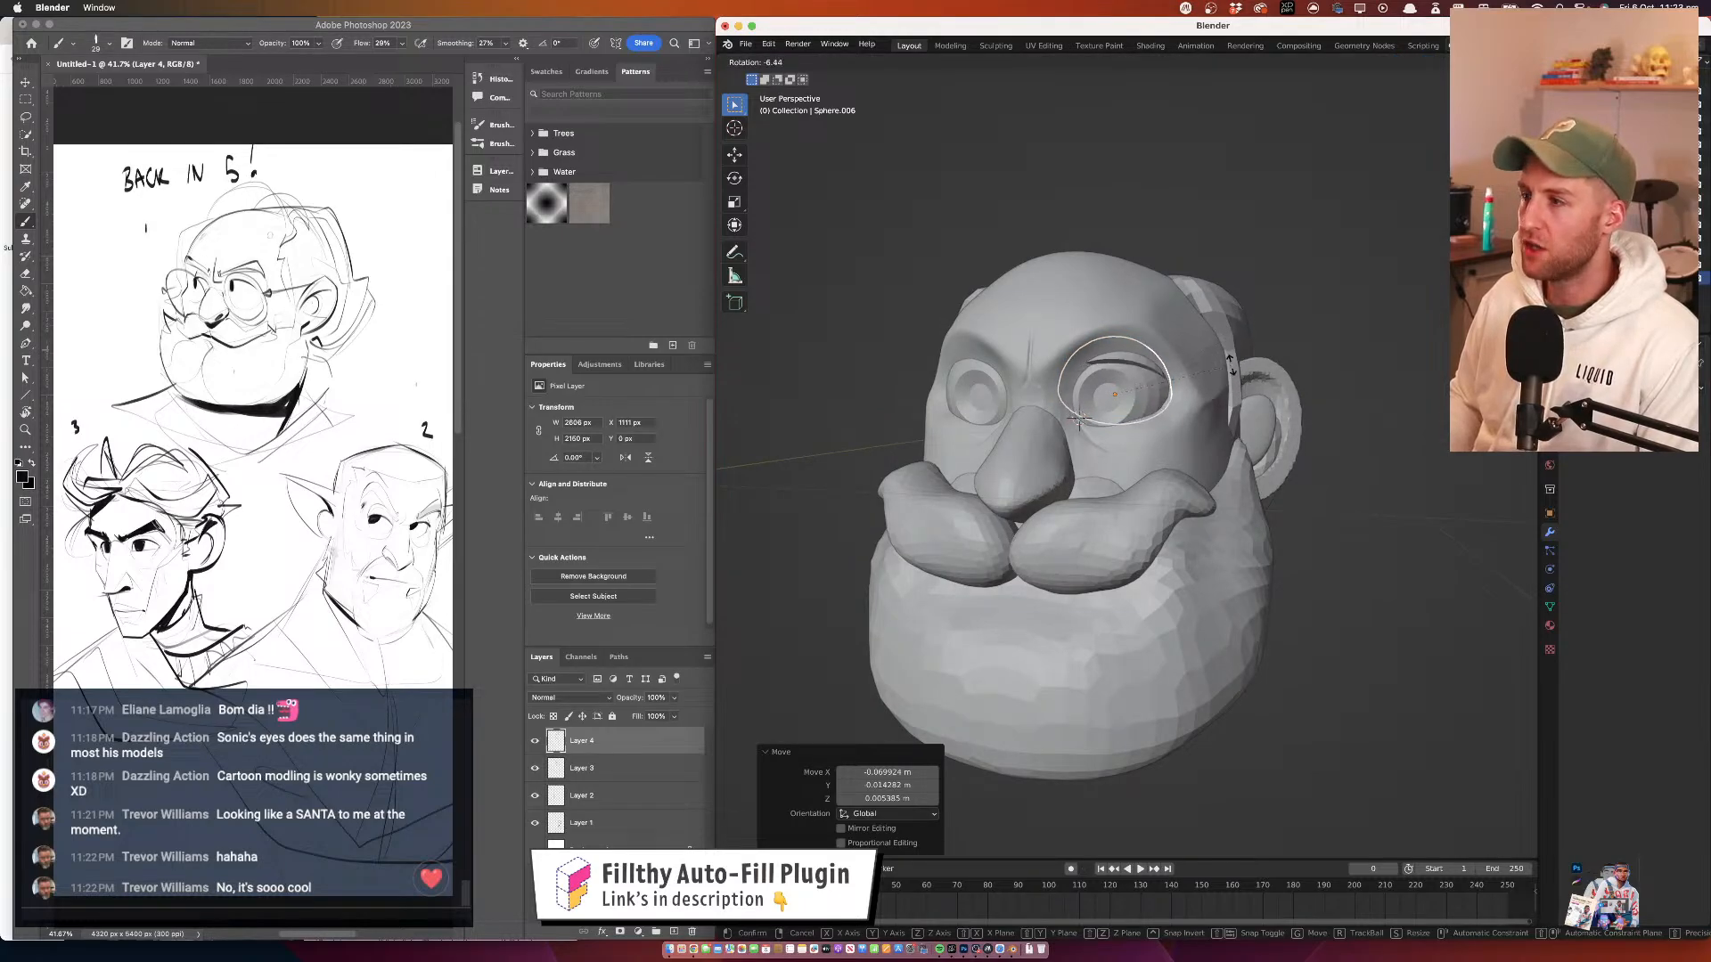
pyautogui.click(1230, 365)
# Add a Mirror modifier to the upper eyelid, using the head mesh Cube as the mirror object
pyautogui.moveTo(1230, 366); pyautogui.dragTo(1196, 376)
pyautogui.click(1631, 387)
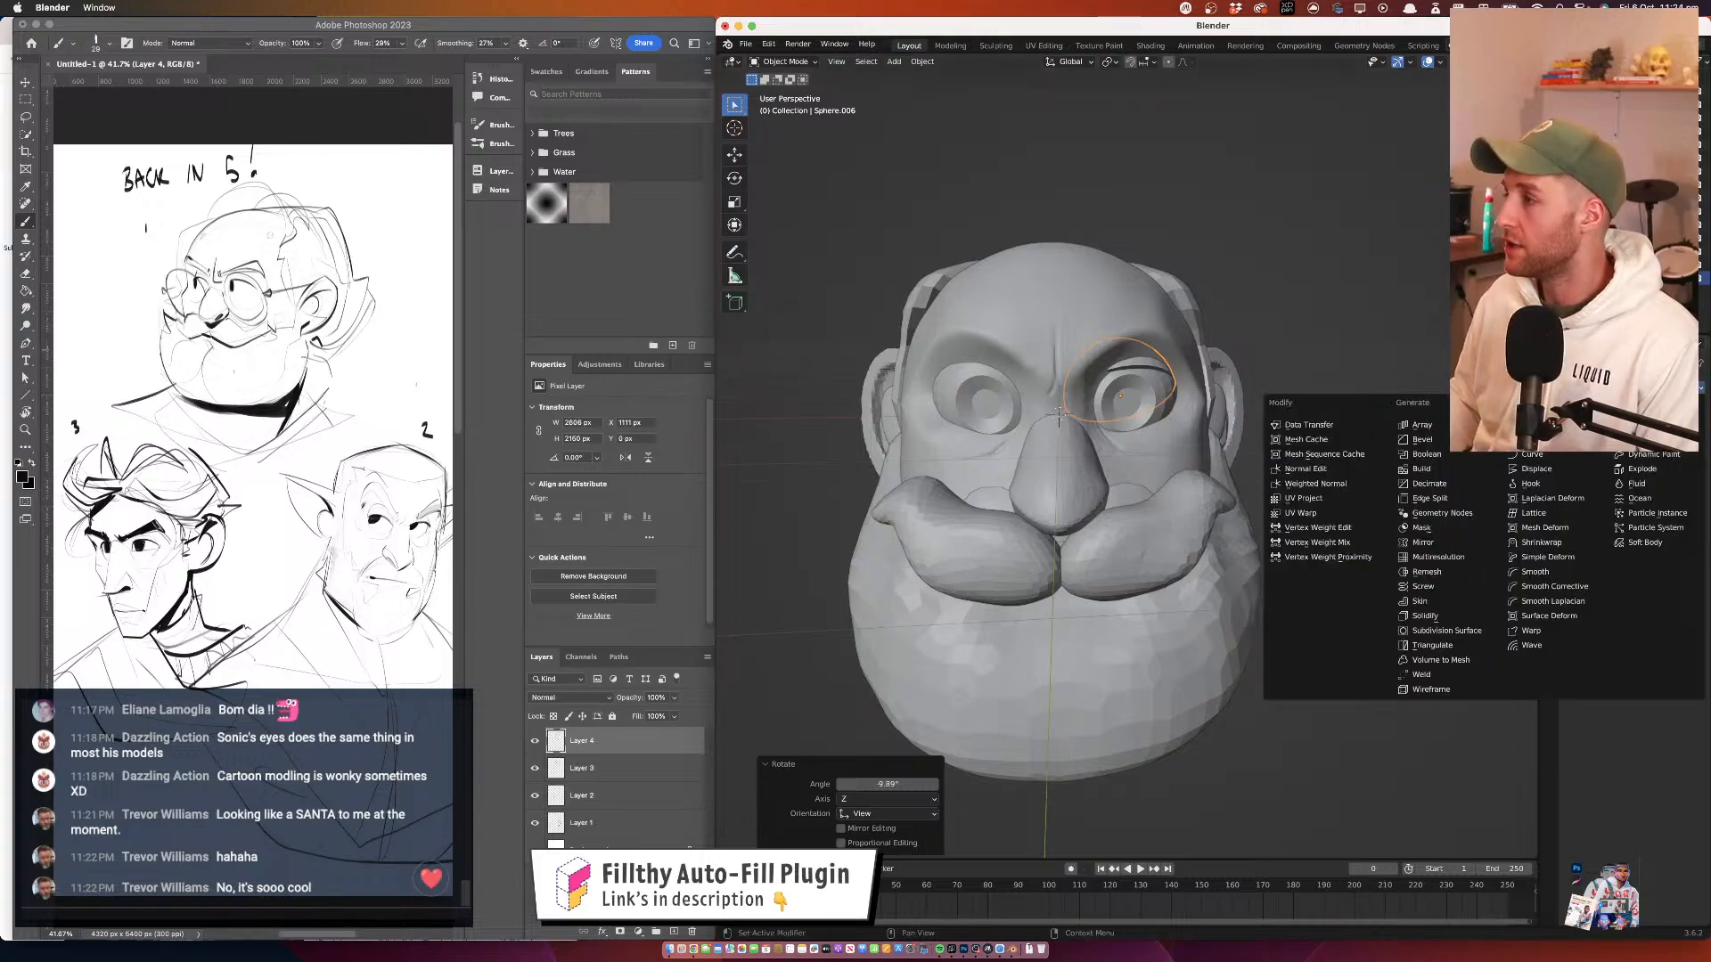
pyautogui.click(1631, 387)
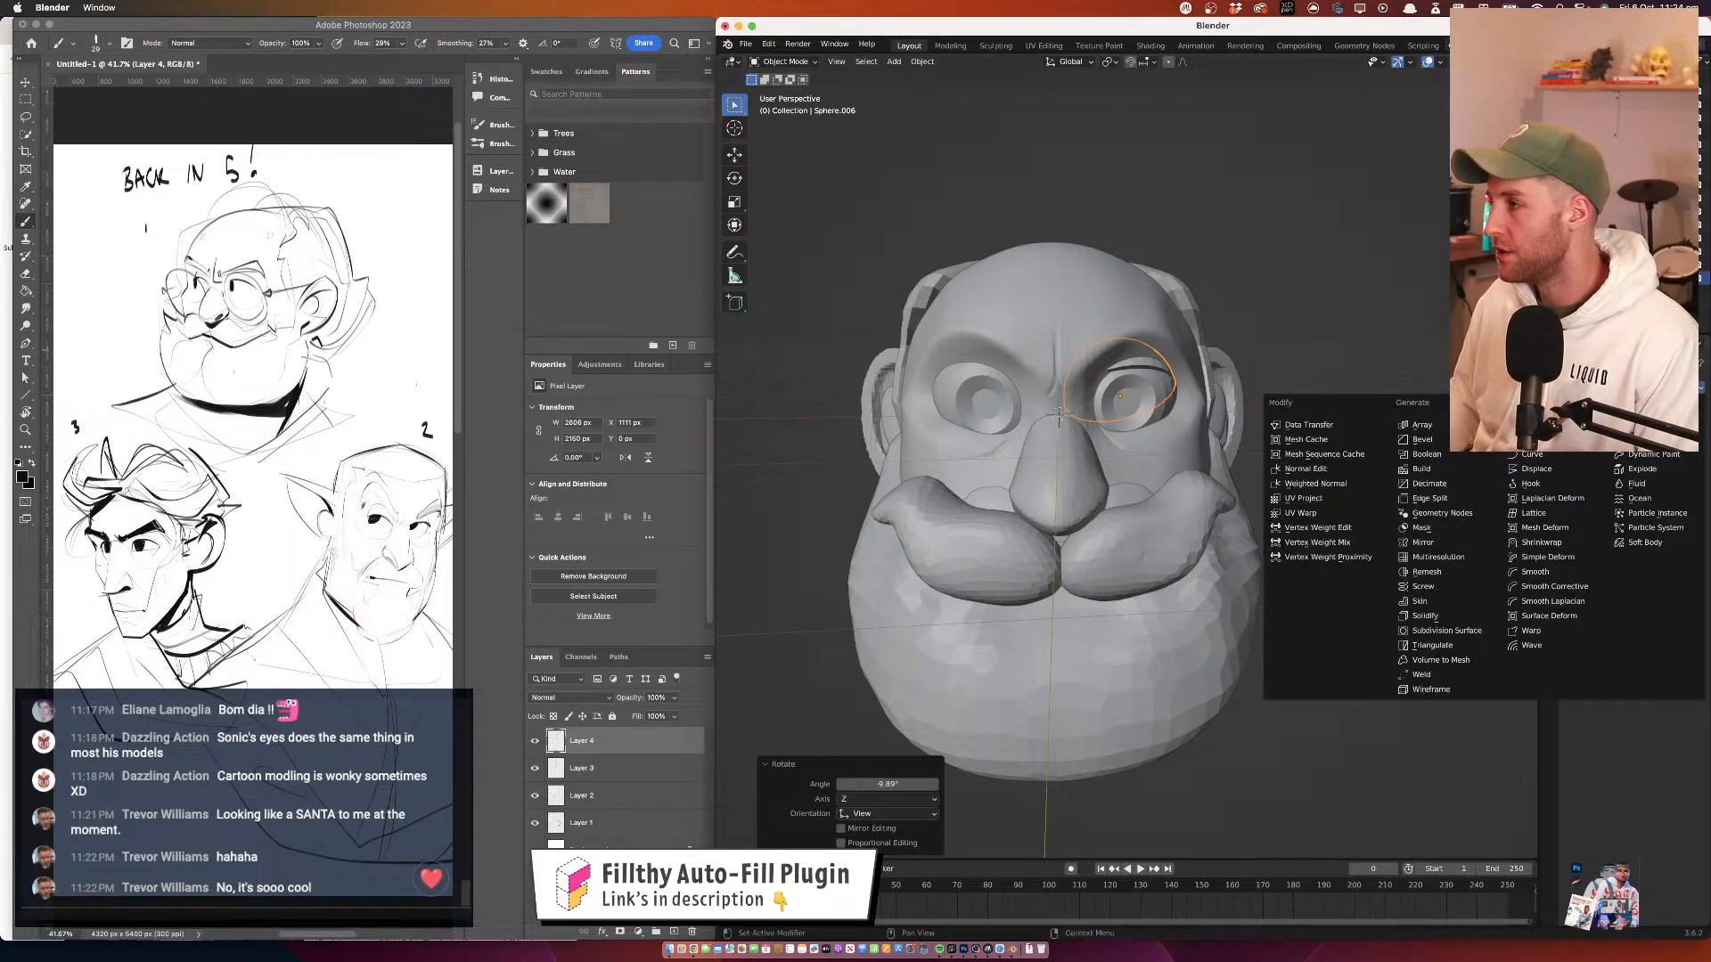
pyautogui.click(1424, 542)
pyautogui.click(1089, 287)
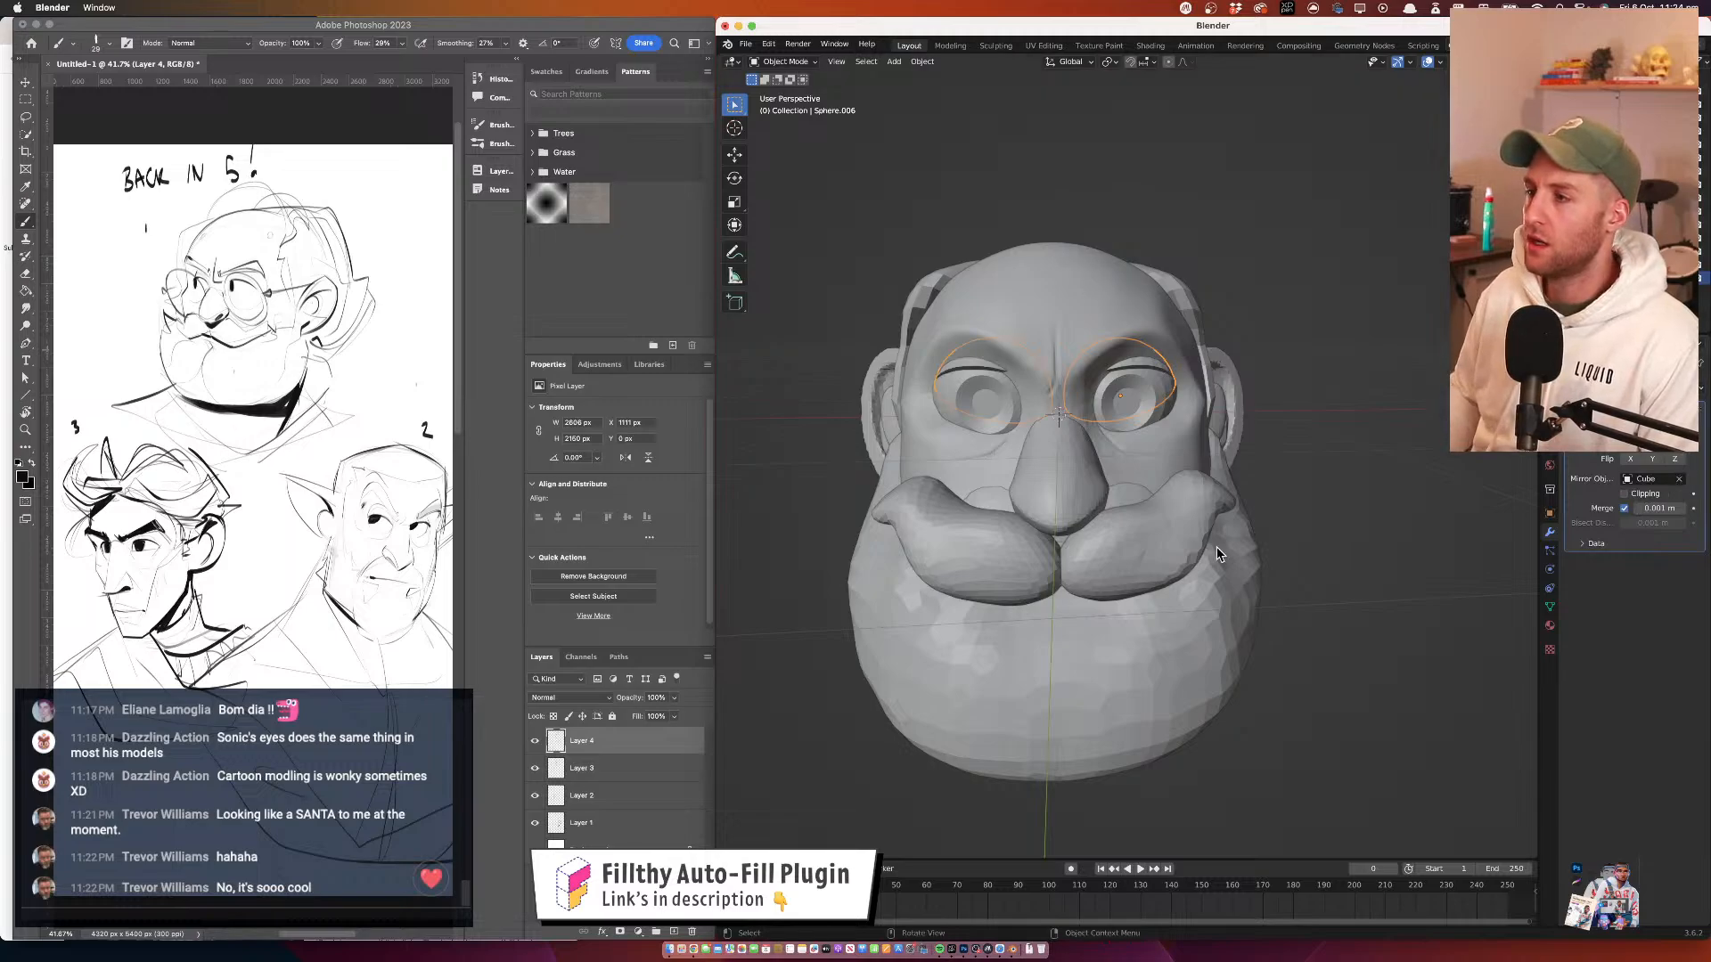
pyautogui.moveTo(1089, 287); pyautogui.dragTo(1126, 340)
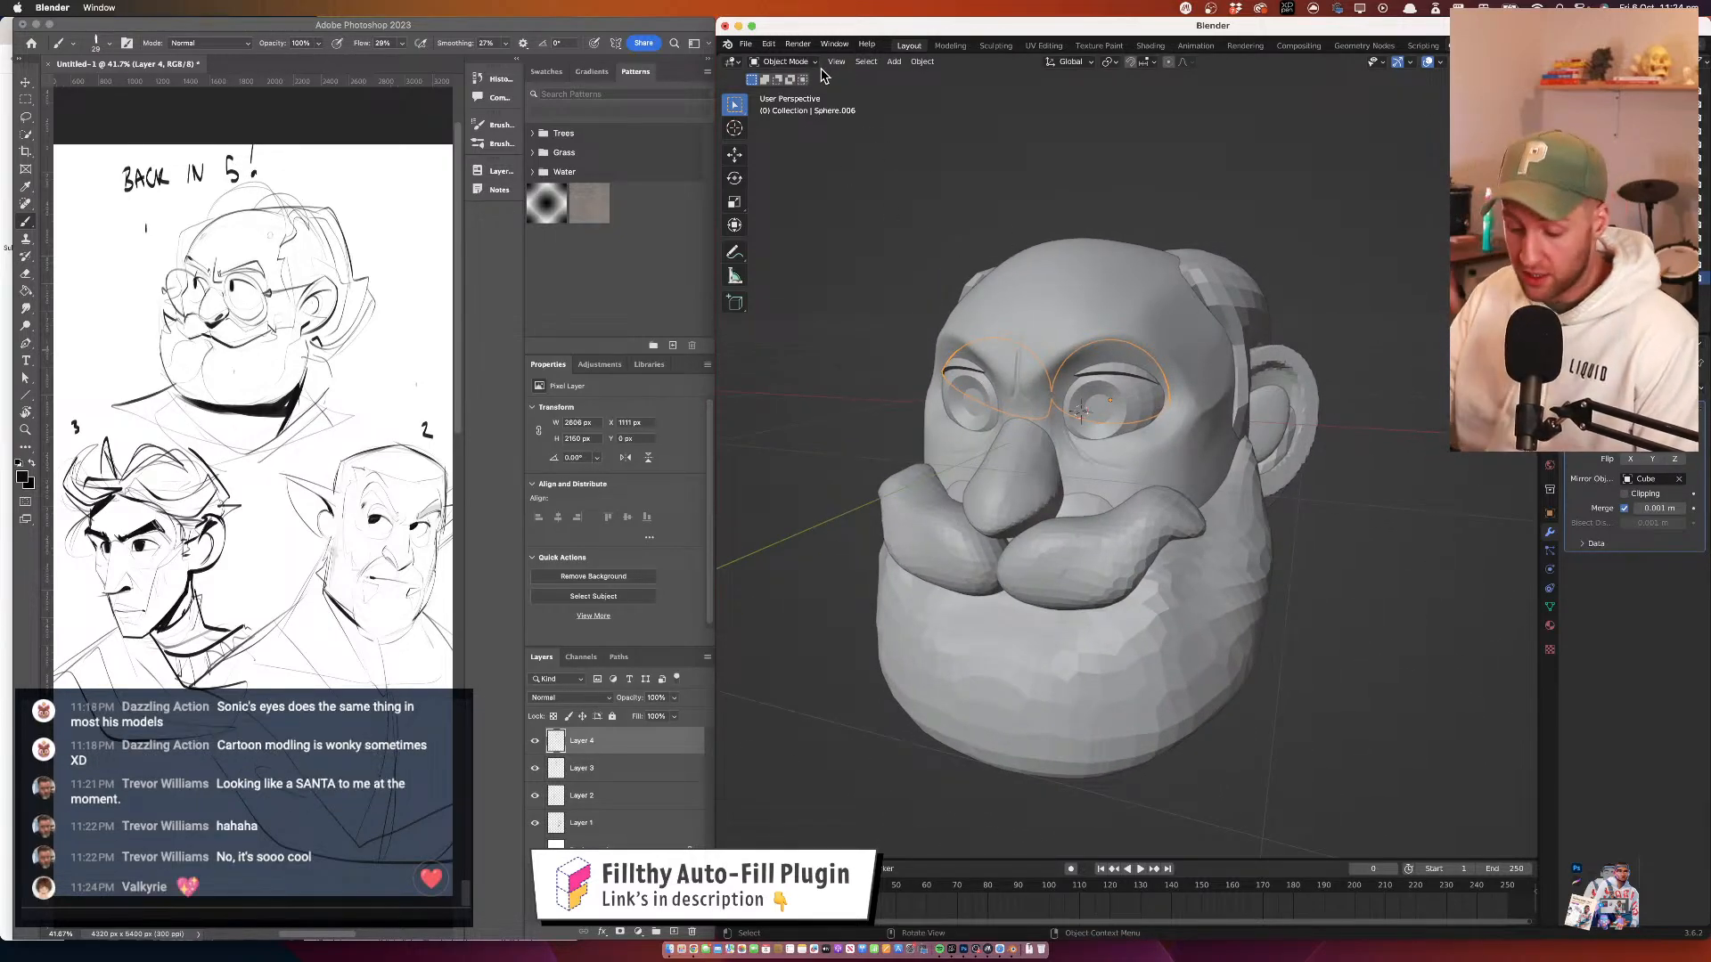
# Duplicate the upper eyelids in place and rotate the copy -120° about the global X axis for lower eyelids
pyautogui.hotkey('shift', 'd')
pyautogui.rightClick(1176, 398)
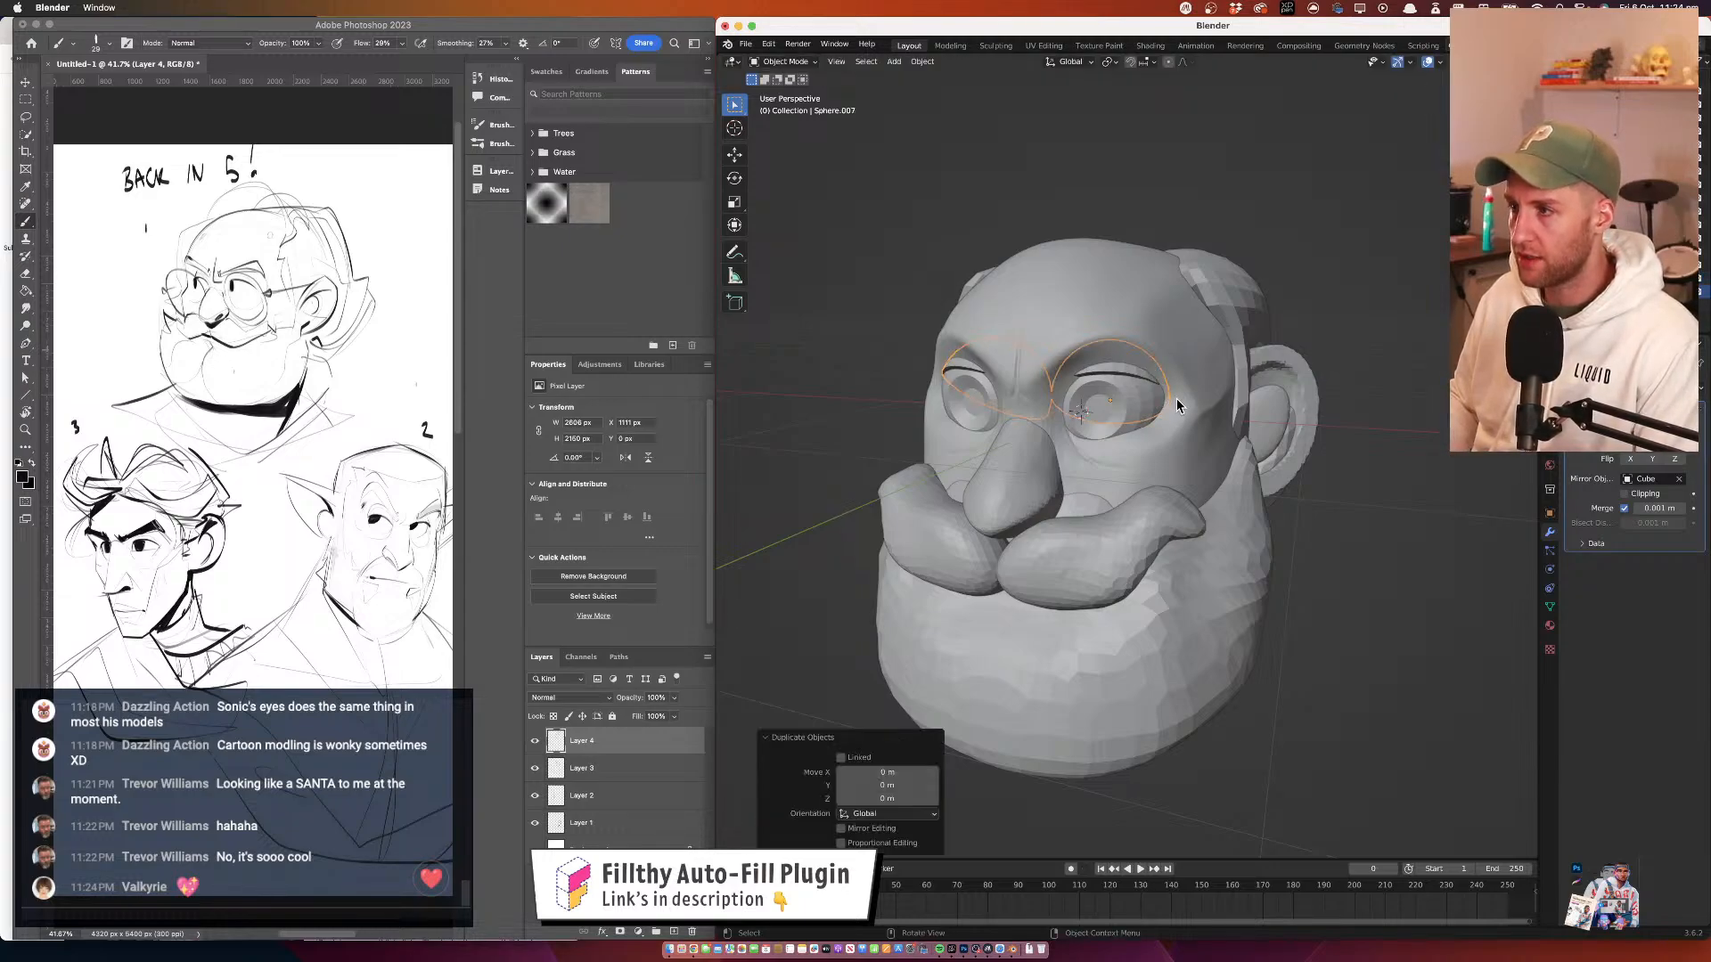
pyautogui.press('r')
pyautogui.rightClick(1264, 399)
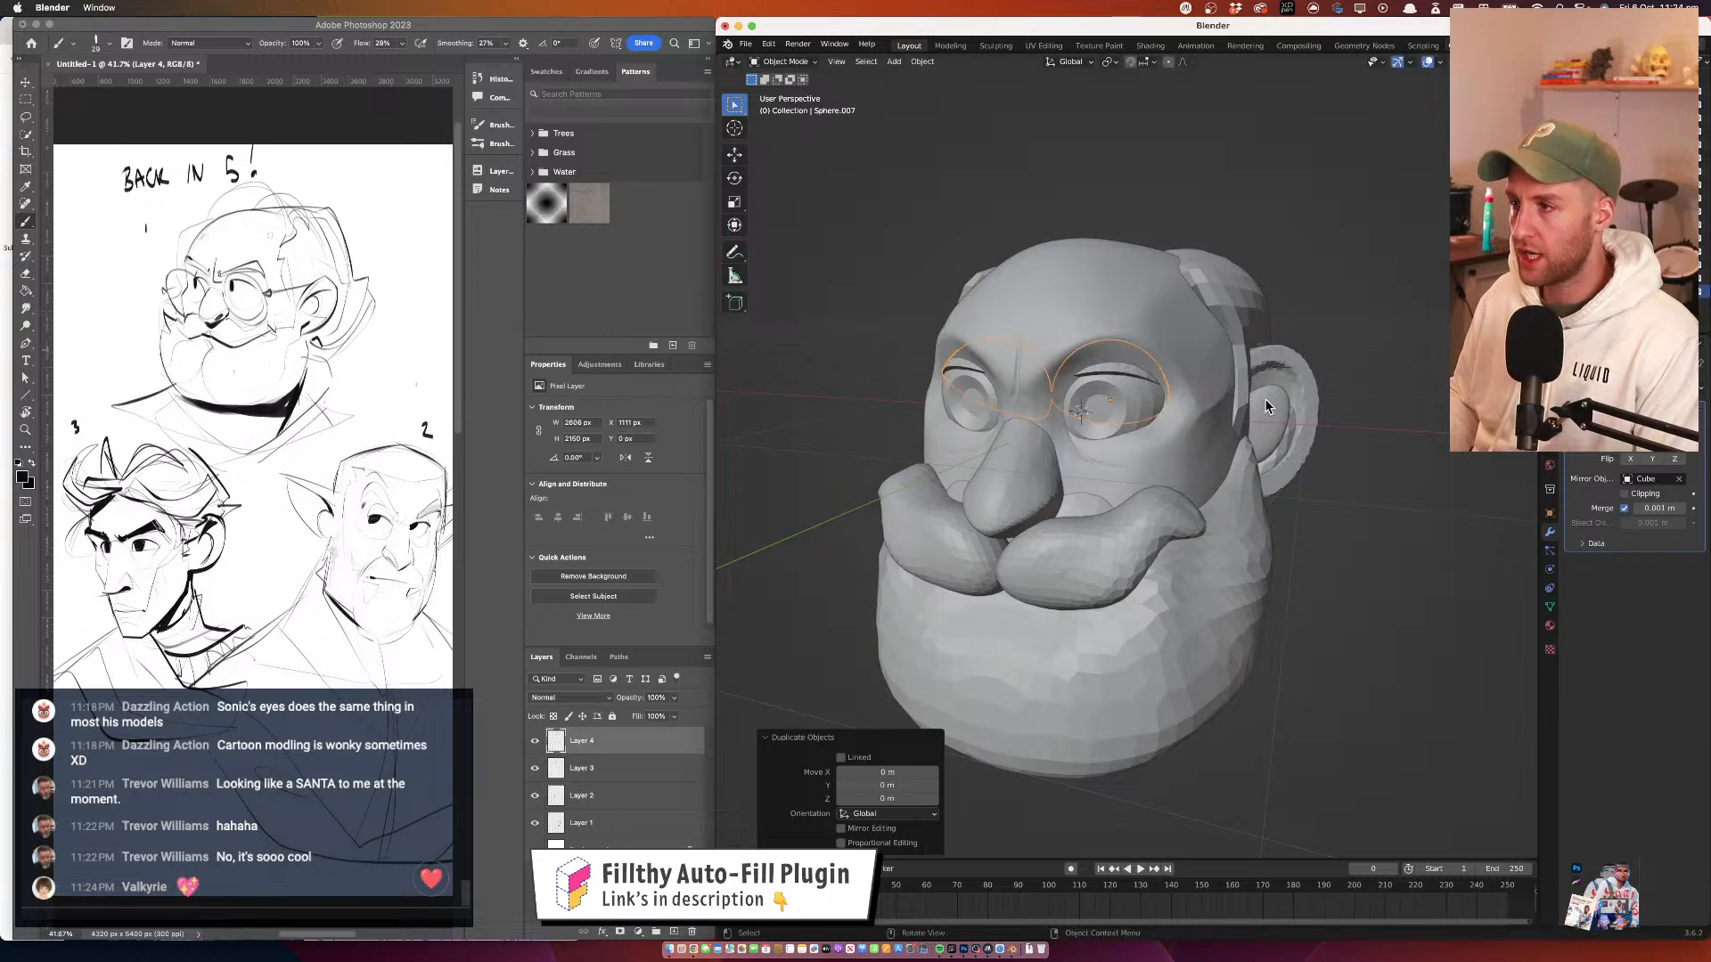
pyautogui.press('r')
pyautogui.press('x')
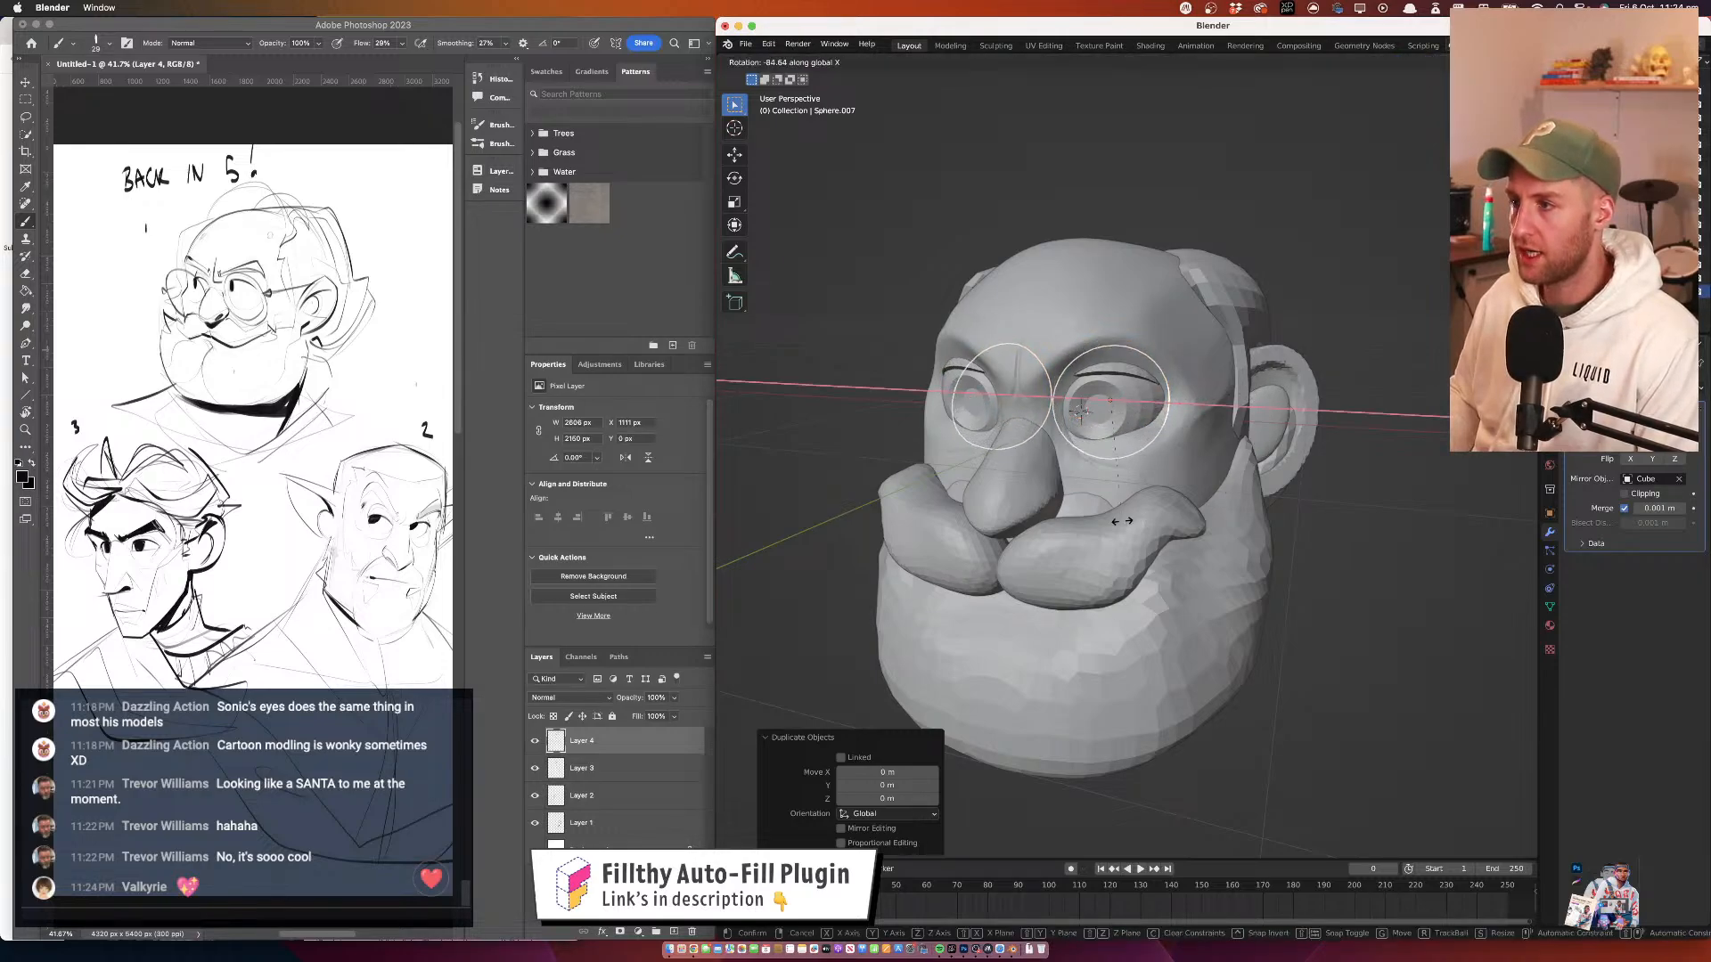
pyautogui.click(1062, 482)
# Tilt the lower eyelid in side view and move it under the eyeball
pyautogui.moveTo(1248, 417)
pyautogui.mouseDown()
pyautogui.moveTo(1237, 431)
pyautogui.moveTo(1171, 419)
pyautogui.moveTo(1210, 405)
pyautogui.moveTo(1353, 423)
pyautogui.moveTo(1260, 404)
pyautogui.mouseUp()
pyautogui.moveTo(1136, 455); pyautogui.dragTo(1098, 405)
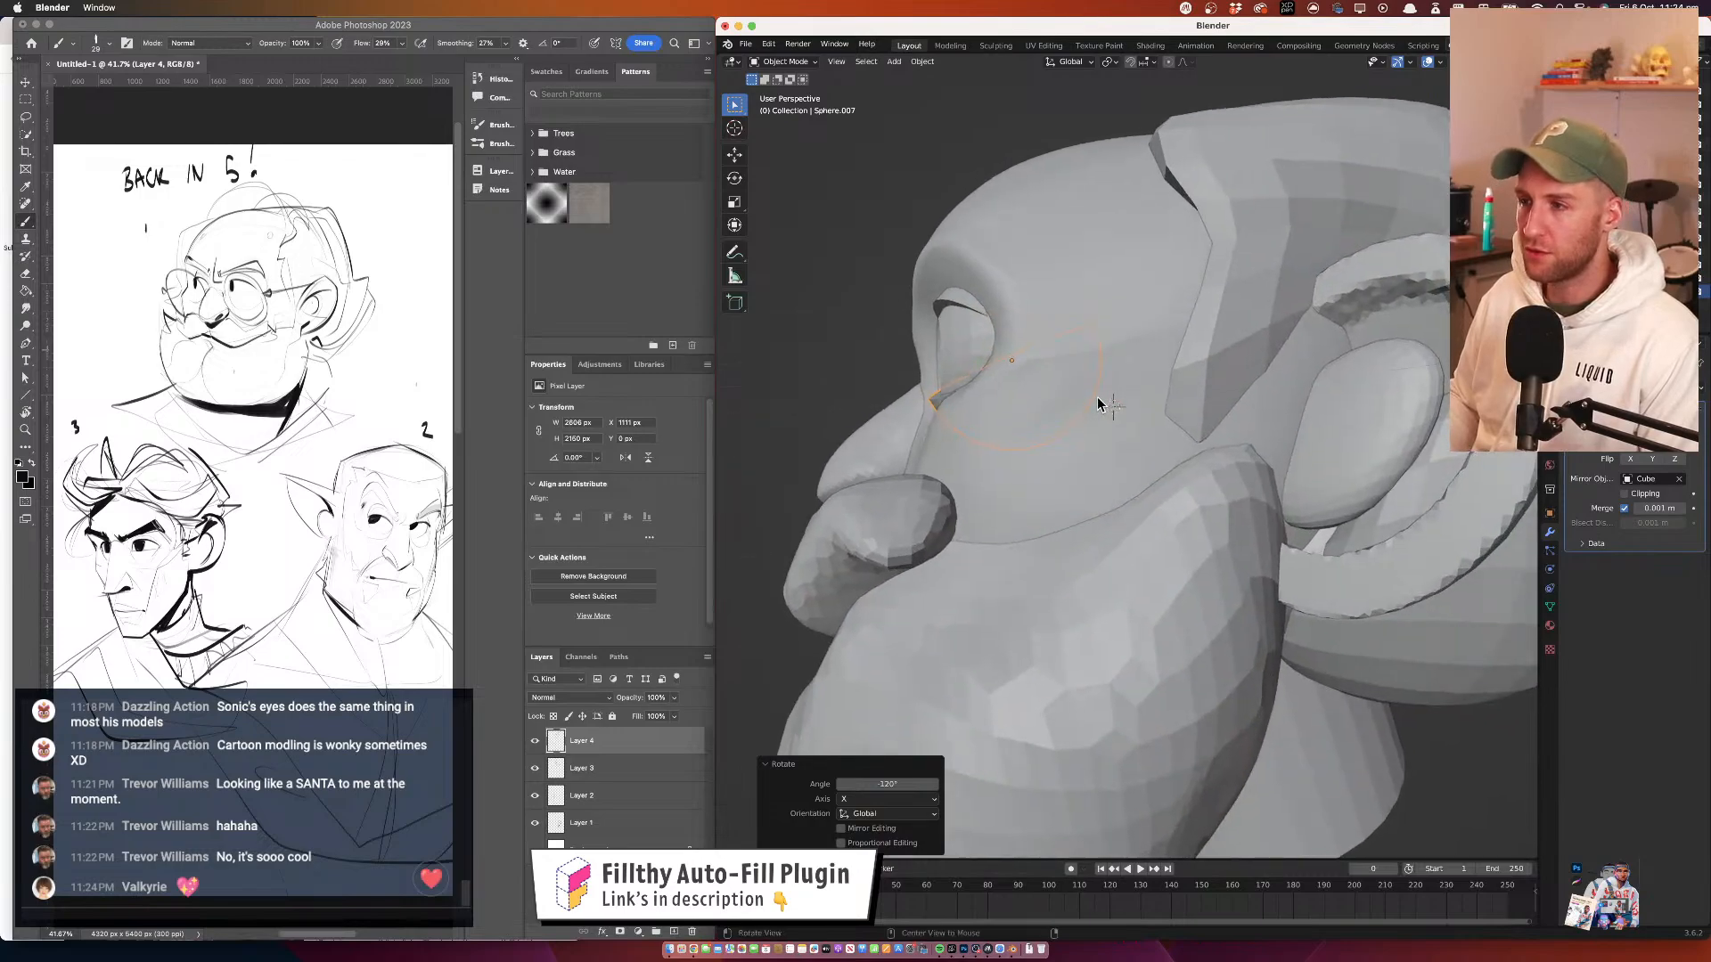
pyautogui.press('r')
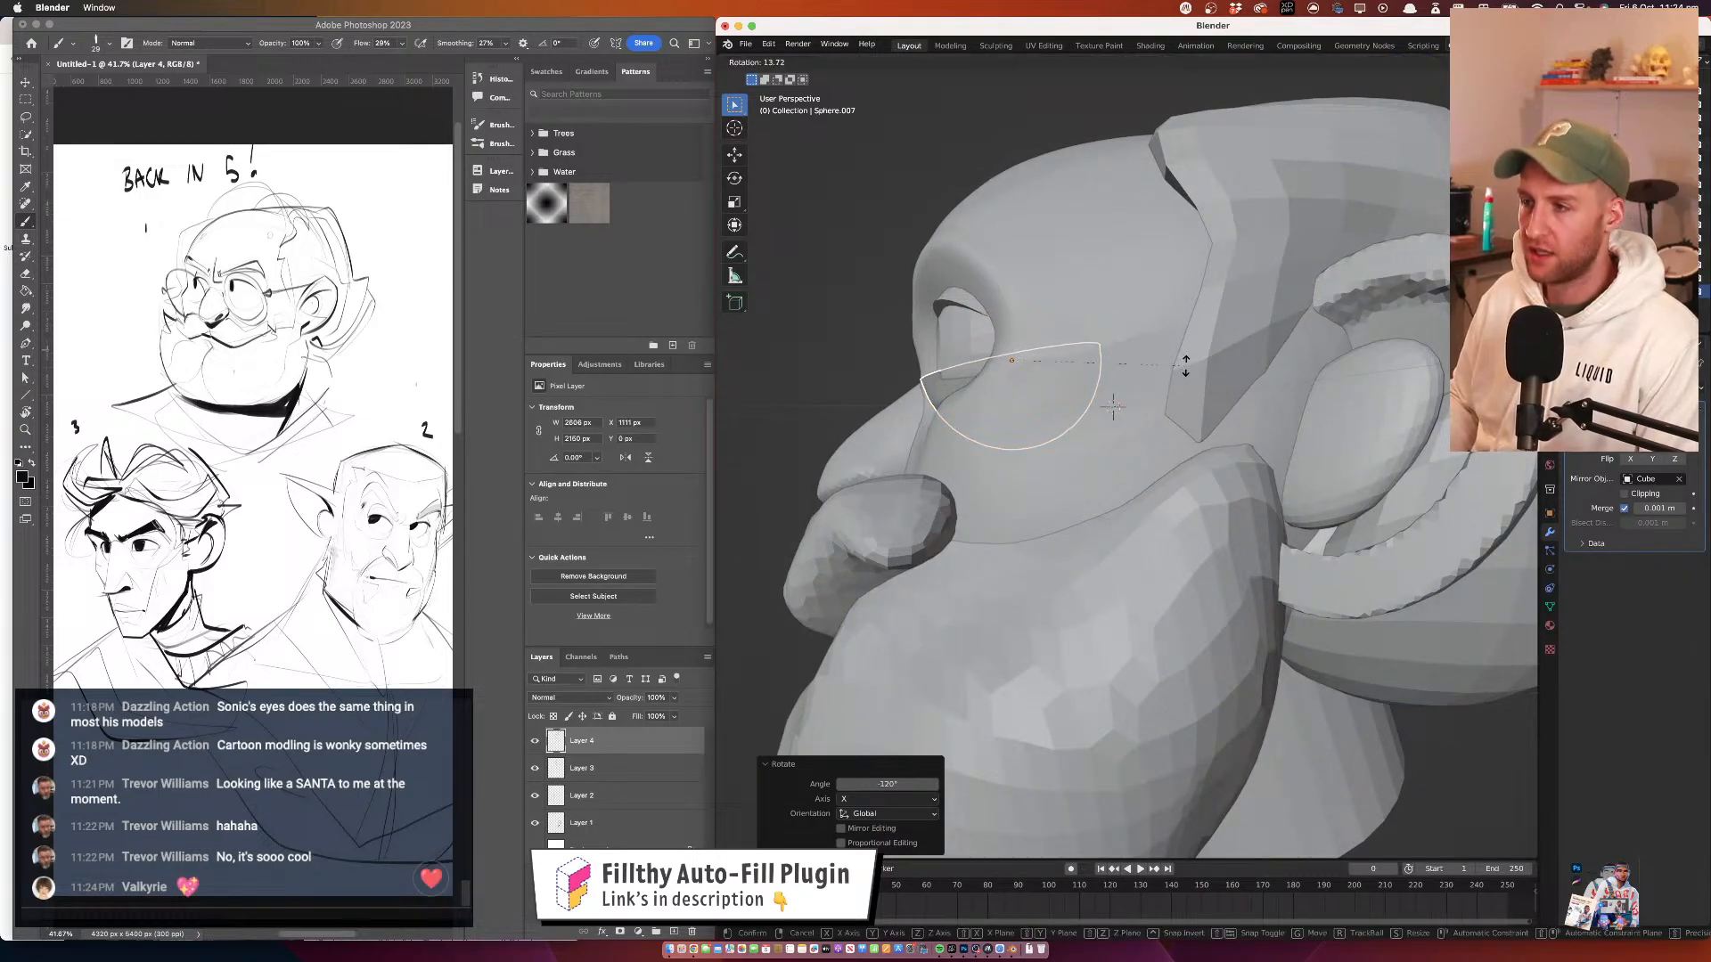
pyautogui.click(1181, 367)
pyautogui.press('g')
pyautogui.click(1167, 382)
pyautogui.moveTo(1114, 385); pyautogui.dragTo(1155, 473)
pyautogui.press('g')
pyautogui.click(1214, 410)
# Fine-tune the lower eyelid's position and rotation so it fits along the bottom of the eye
pyautogui.press('g')
pyautogui.click(1087, 412)
pyautogui.press('g')
pyautogui.click(1196, 424)
pyautogui.press('r')
pyautogui.click(1261, 419)
pyautogui.press('g')
pyautogui.click(1079, 431)
pyautogui.moveTo(1155, 474); pyautogui.dragTo(1110, 367)
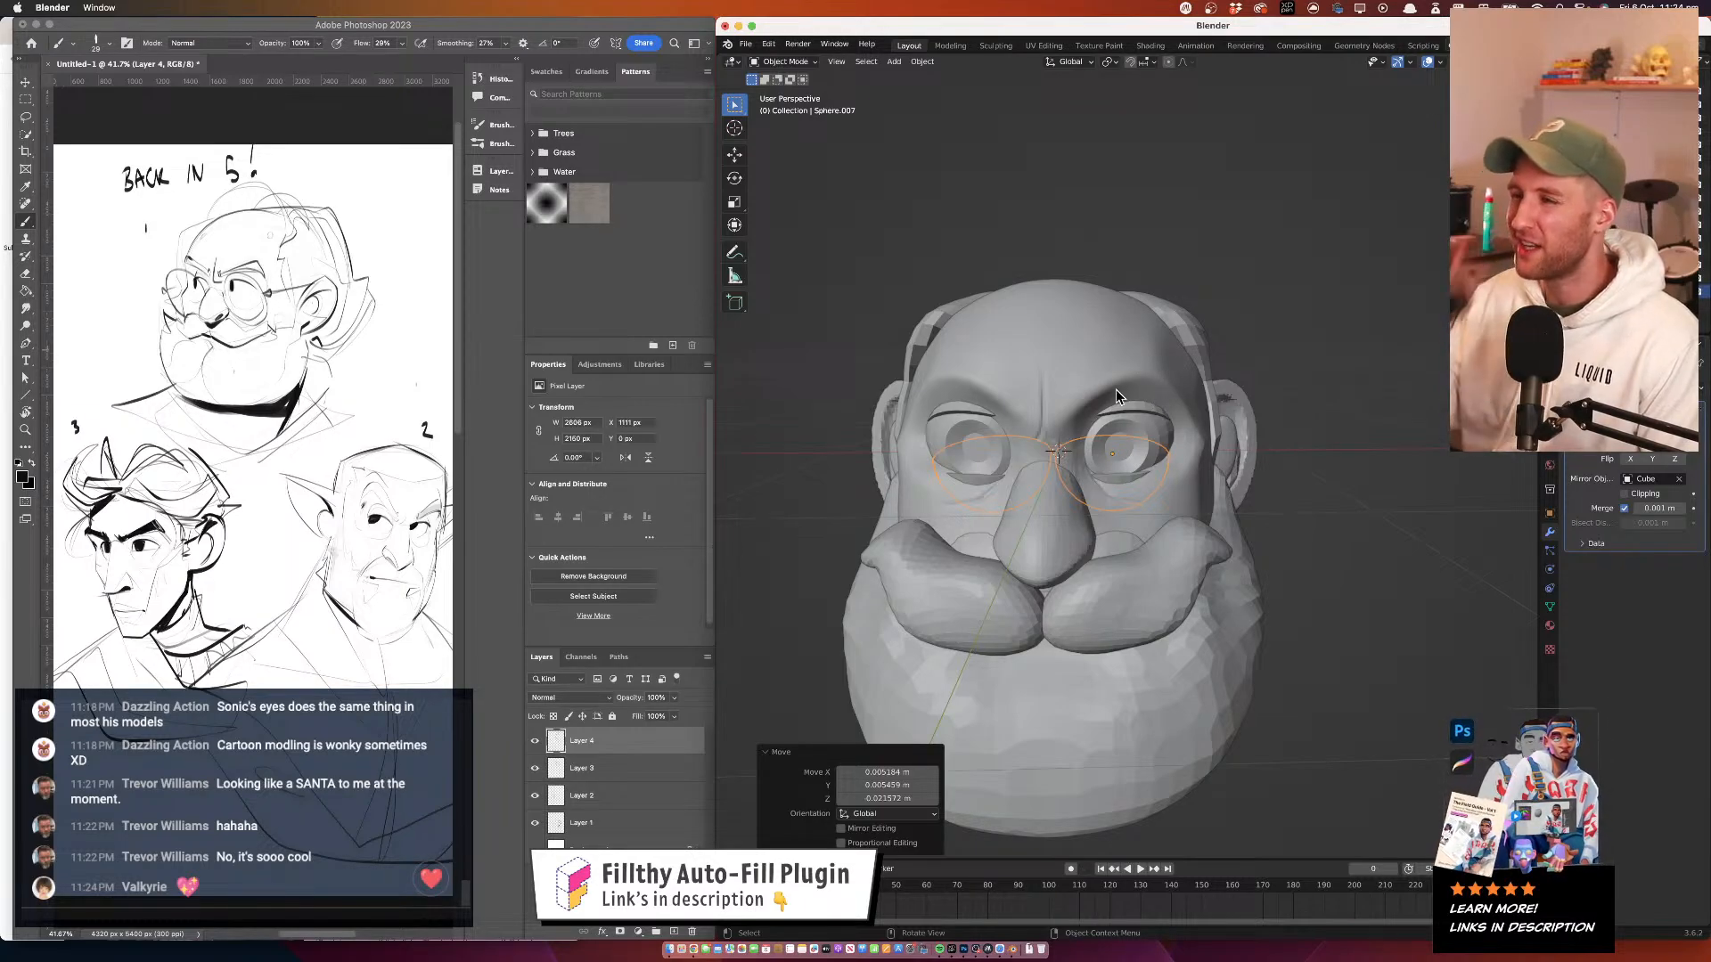
pyautogui.moveTo(1121, 396); pyautogui.dragTo(1168, 408)
# Select the hair mesh above the ear and switch it to Sculpt Mode
pyautogui.click(1168, 408)
pyautogui.click(796, 62)
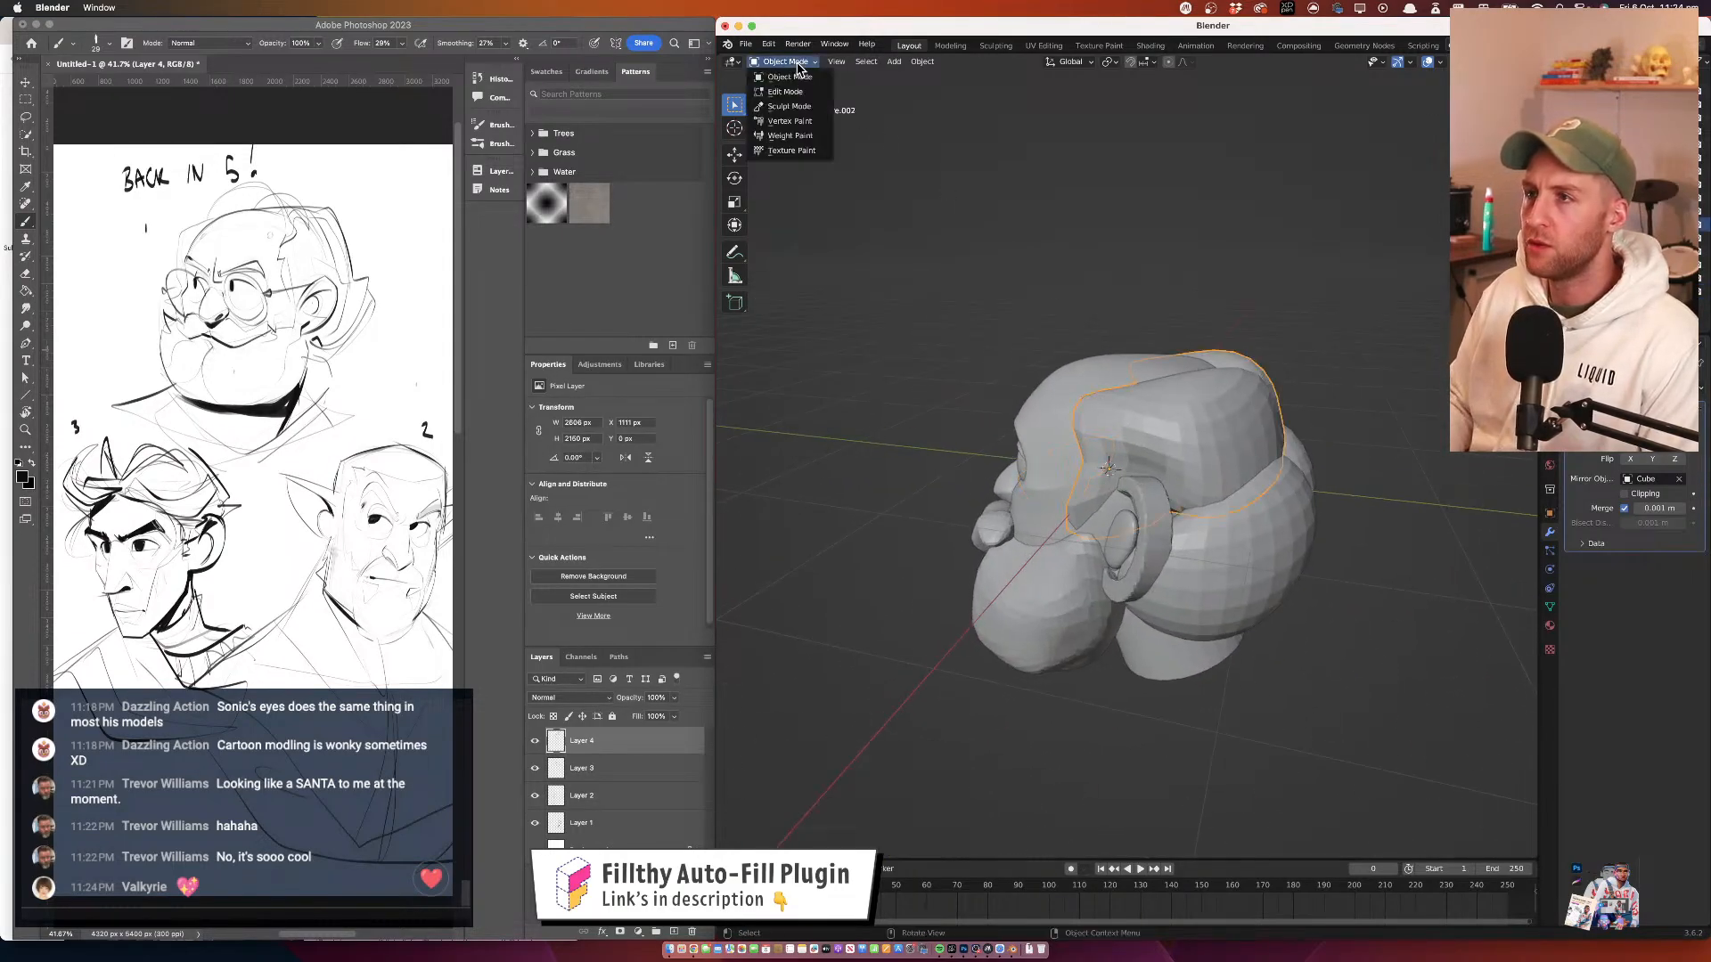
pyautogui.click(796, 93)
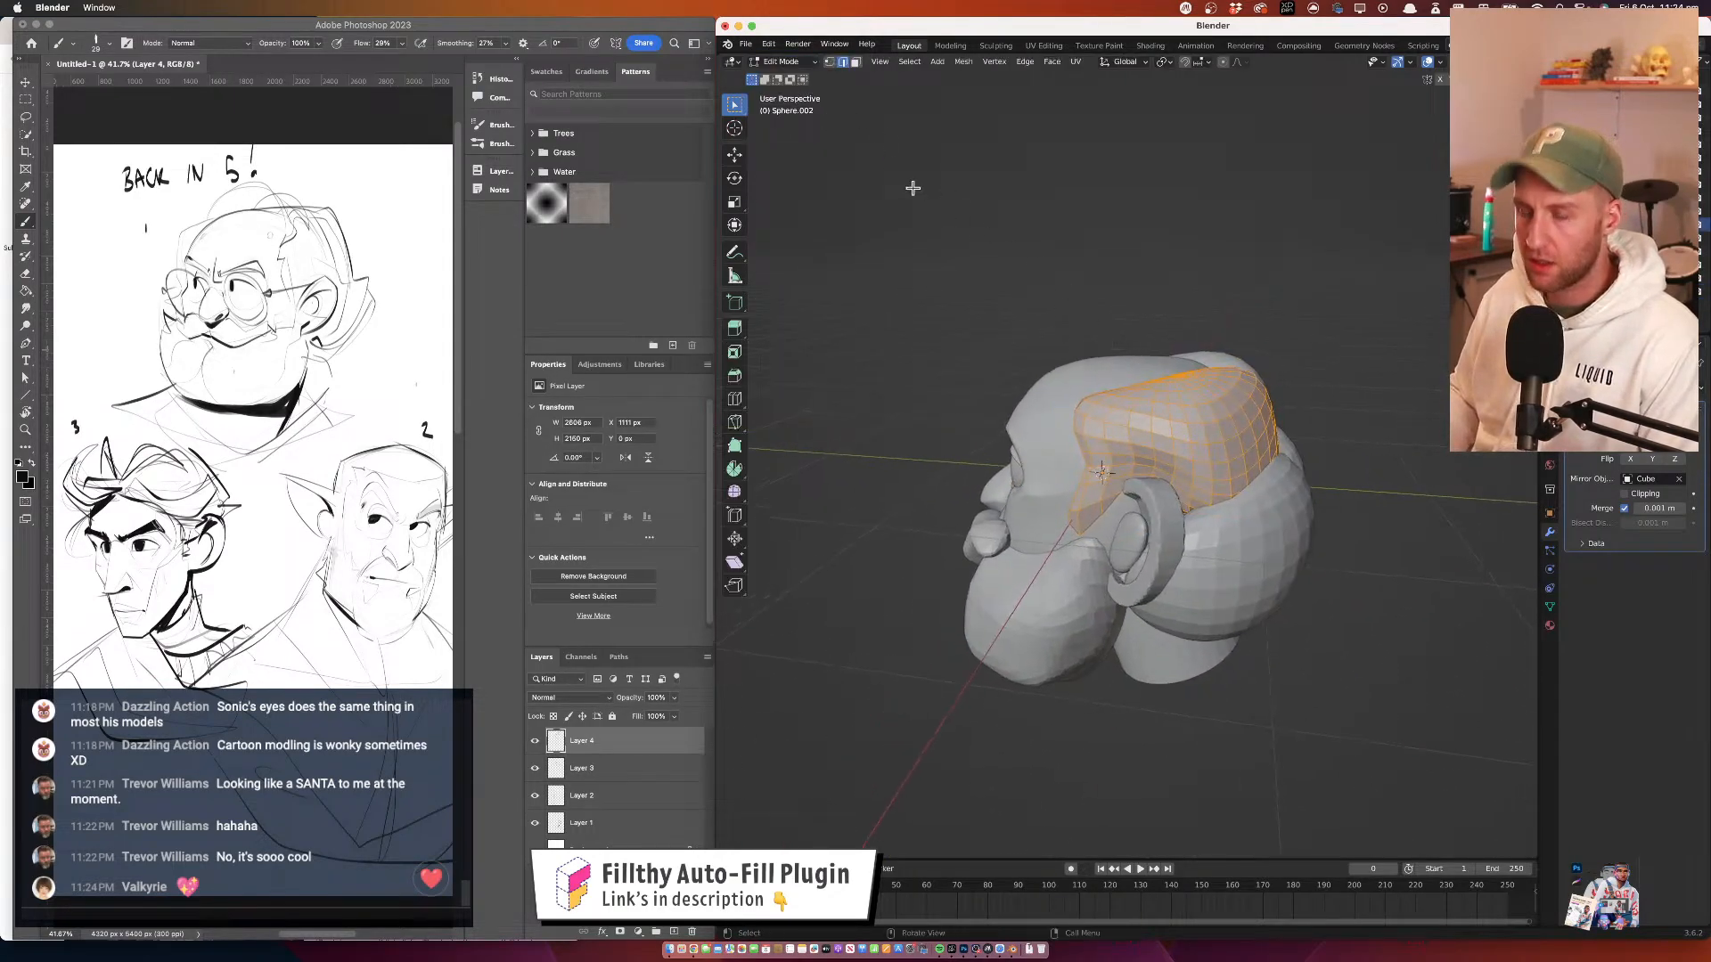
pyautogui.click(798, 65)
pyautogui.click(802, 108)
pyautogui.moveTo(1096, 437)
pyautogui.mouseDown()
pyautogui.moveTo(1270, 459)
pyautogui.moveTo(1174, 272)
pyautogui.moveTo(1214, 287)
pyautogui.moveTo(1145, 290)
pyautogui.moveTo(1134, 374)
pyautogui.mouseUp()
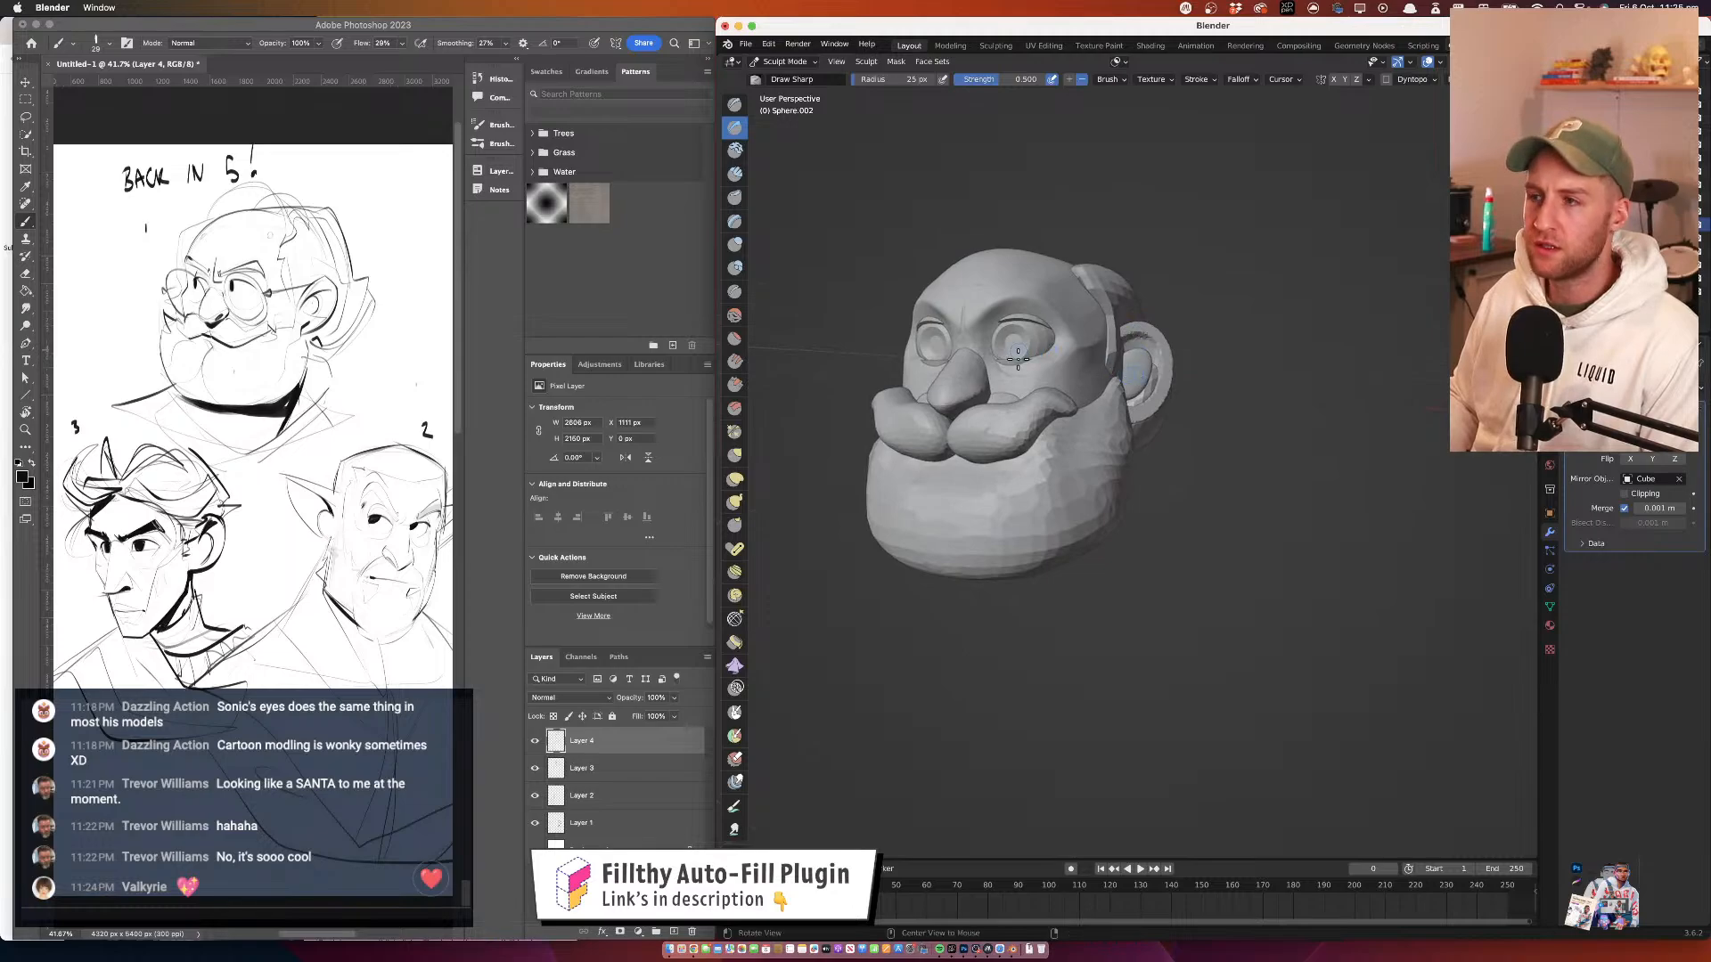
pyautogui.moveTo(1017, 358); pyautogui.dragTo(1082, 293)
# Adjust the hair's remesh voxel size and set the Draw Sharp brush radius to 171 px
pyautogui.press('f')
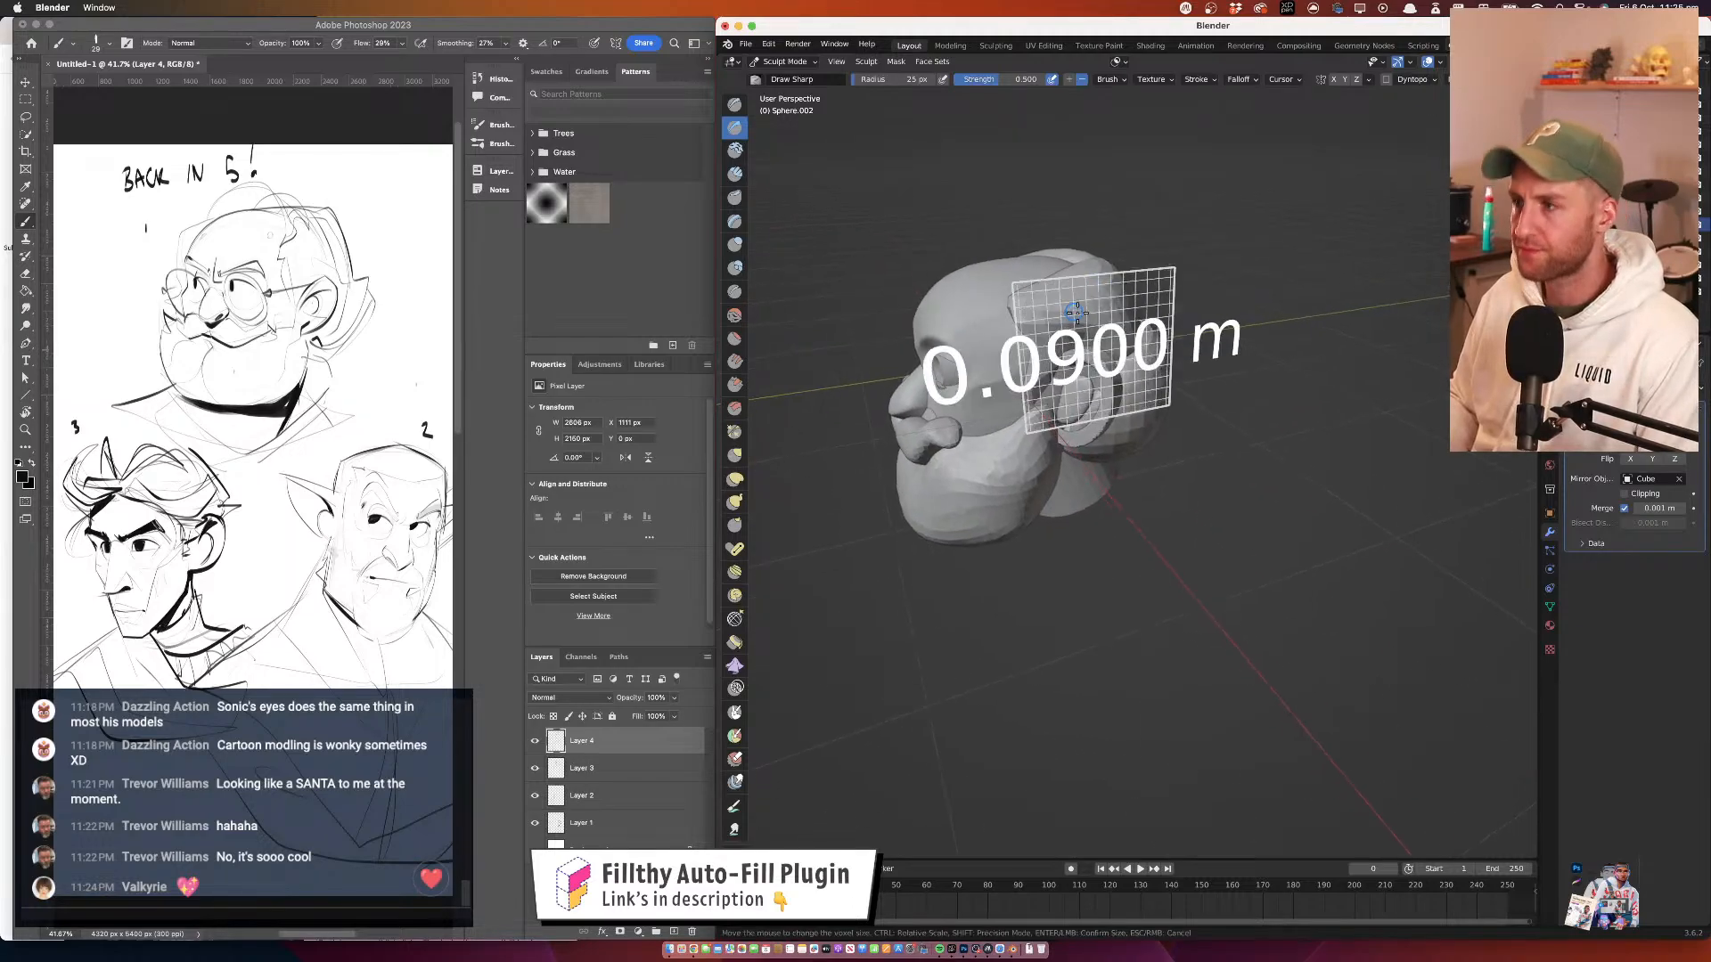
pyautogui.click(1109, 328)
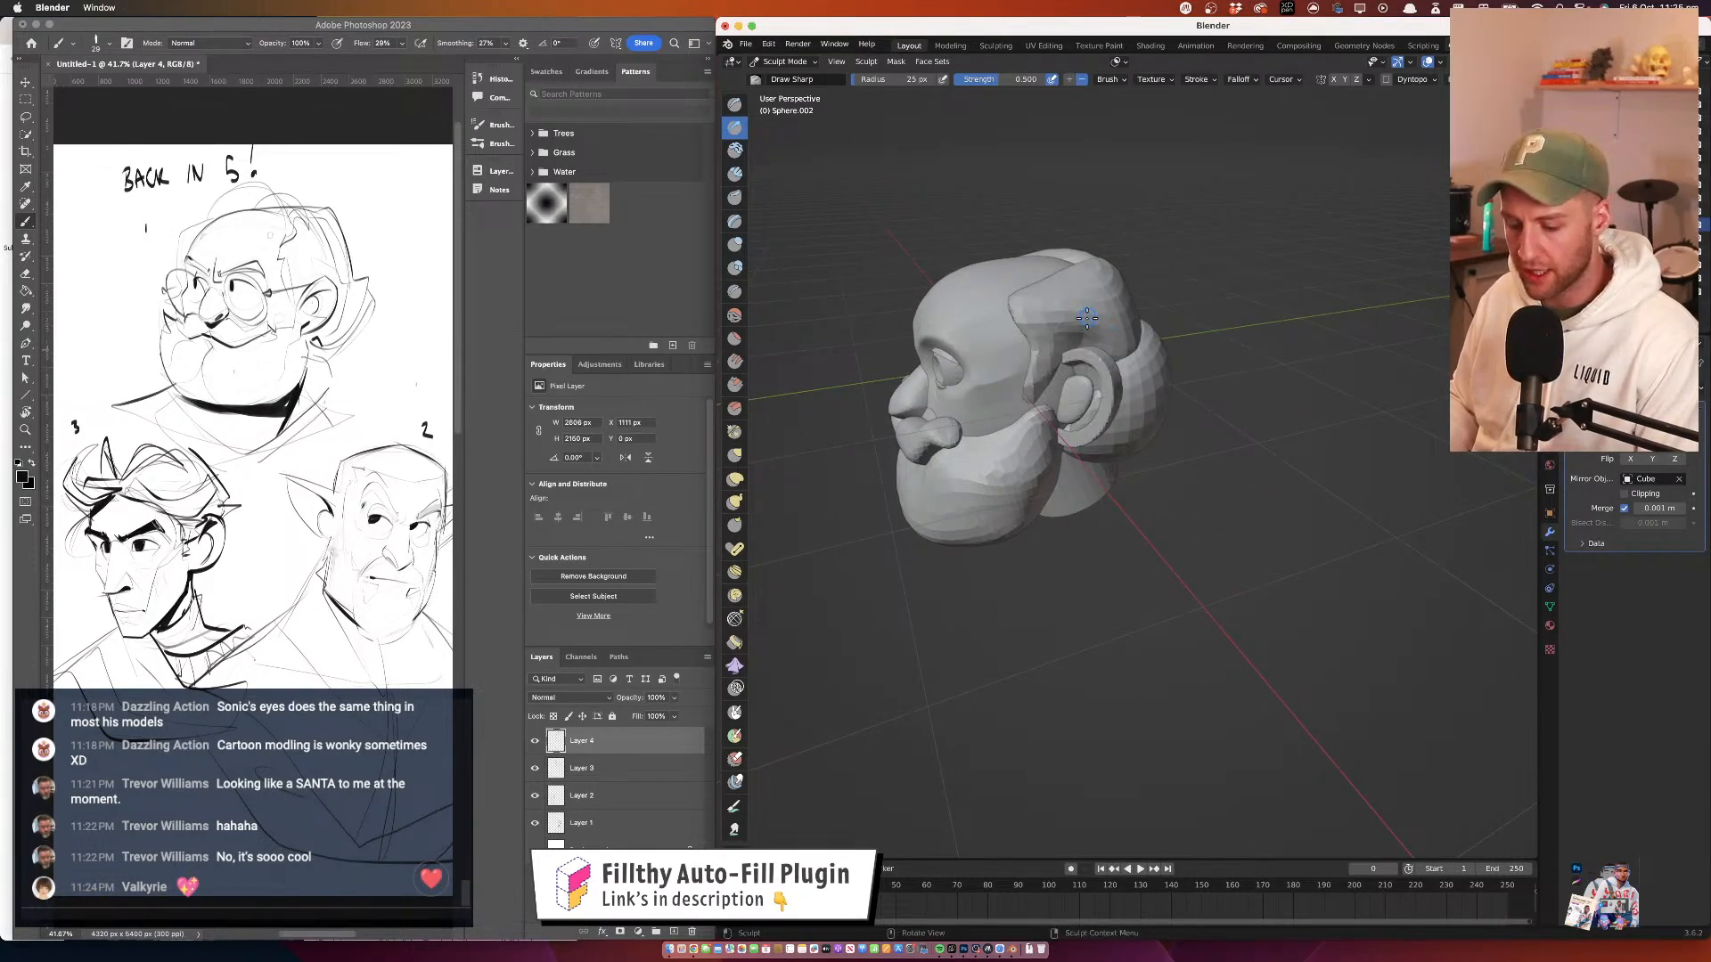
pyautogui.click(1141, 327)
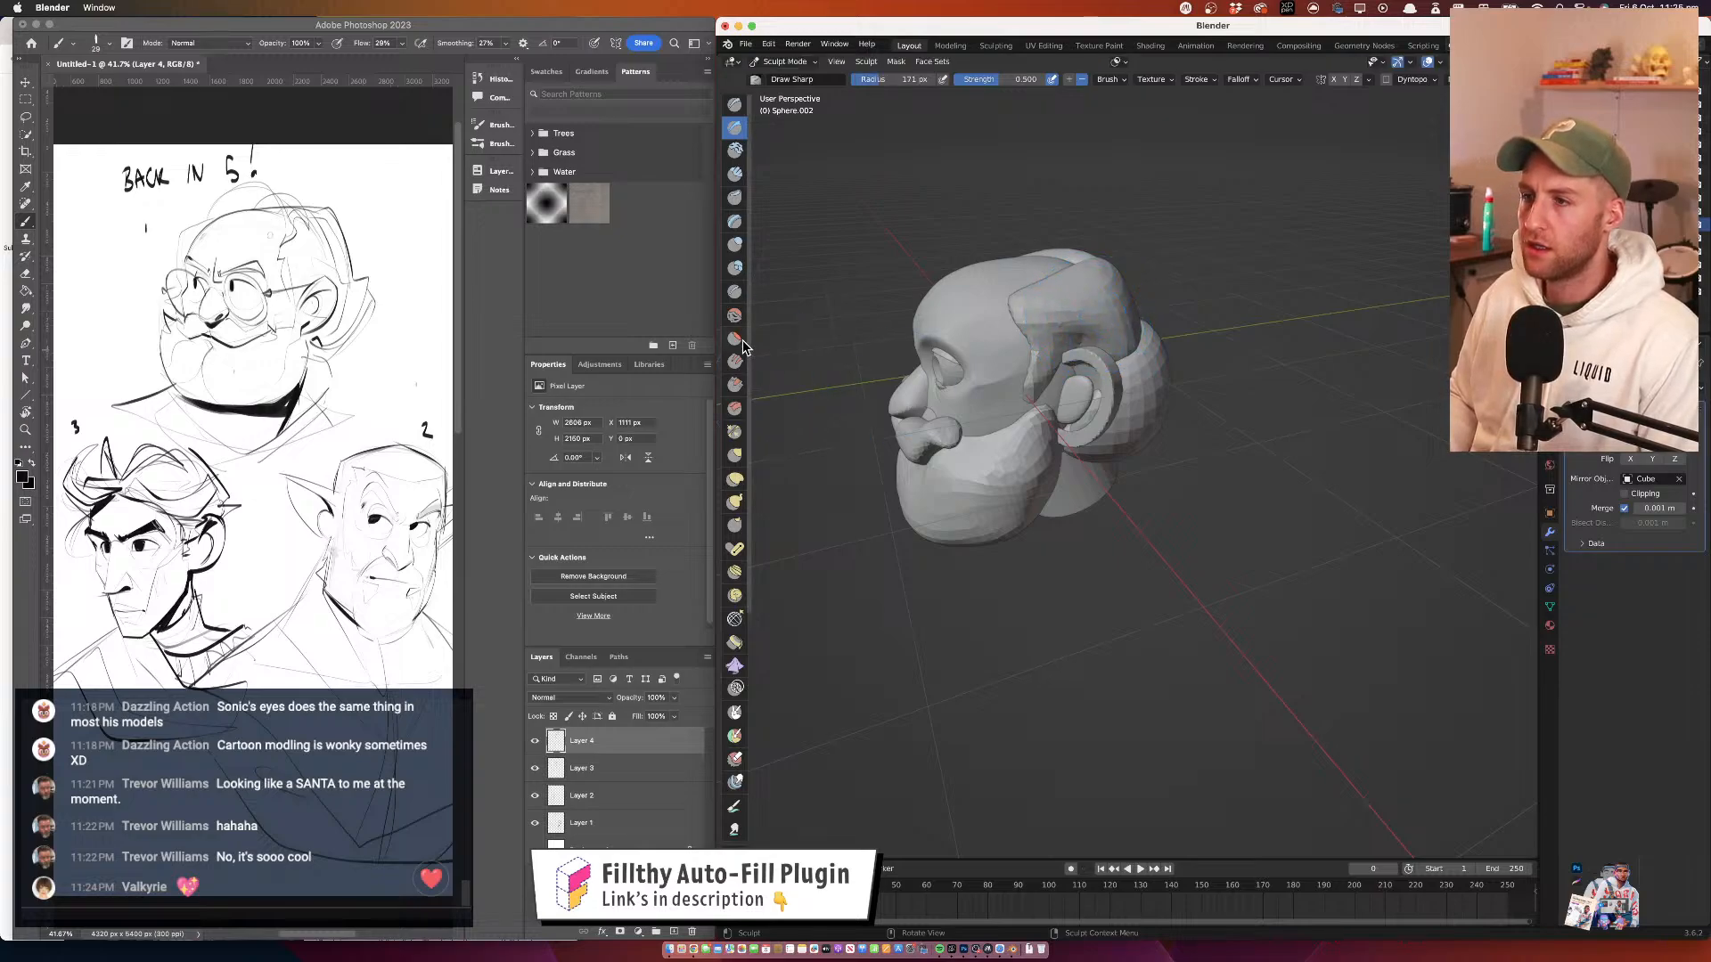
# Smooth out the side and back of the hair with the Flatten/Contrast brush, using a radius of up to 159 px
pyautogui.moveTo(1099, 335); pyautogui.dragTo(1106, 296)
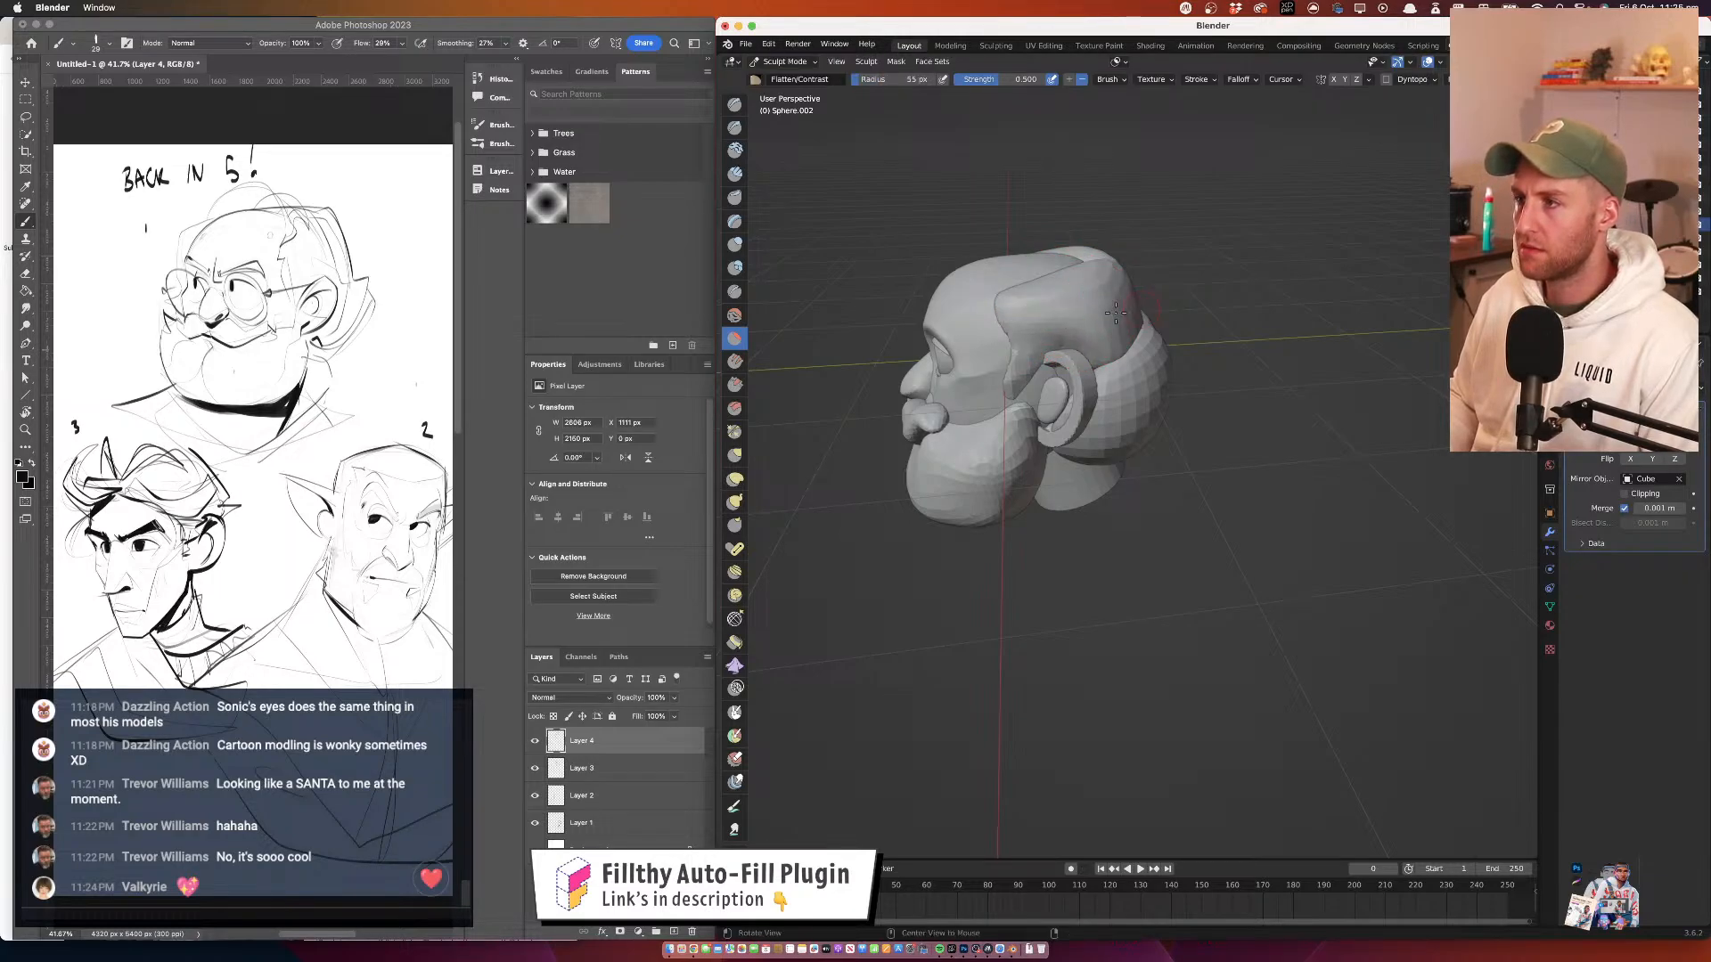
pyautogui.moveTo(1115, 312); pyautogui.dragTo(1045, 319)
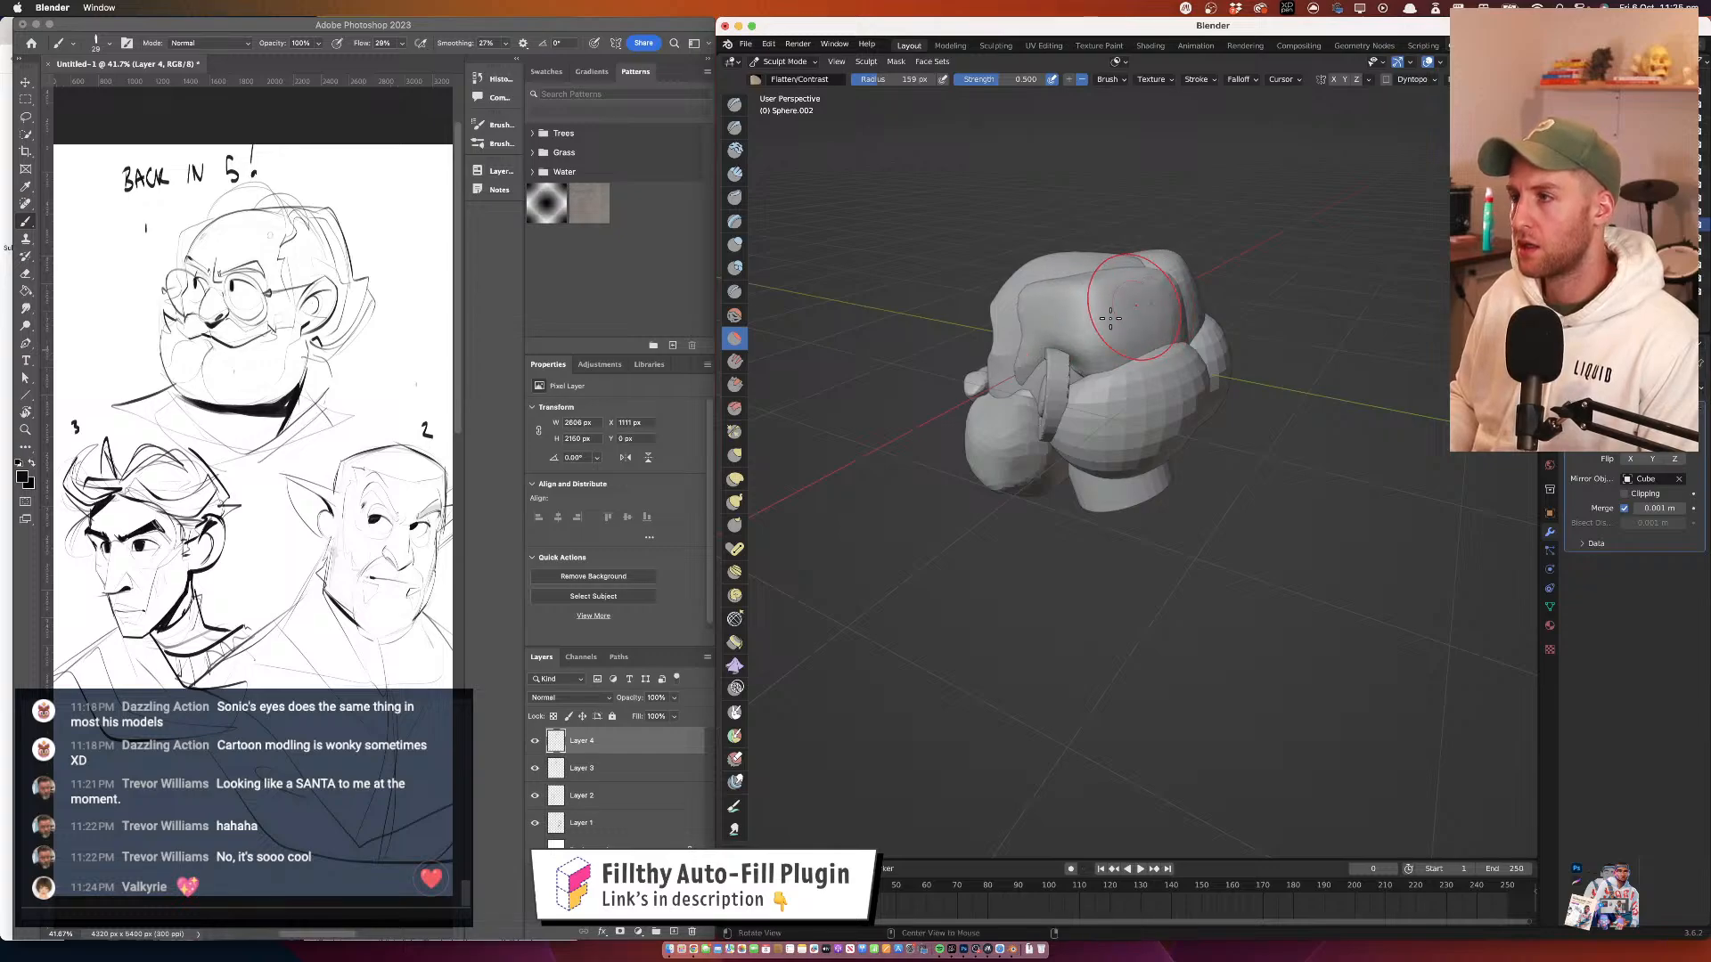
pyautogui.moveTo(1110, 317)
pyautogui.mouseDown()
pyautogui.moveTo(1125, 292)
pyautogui.moveTo(1058, 311)
pyautogui.mouseUp()
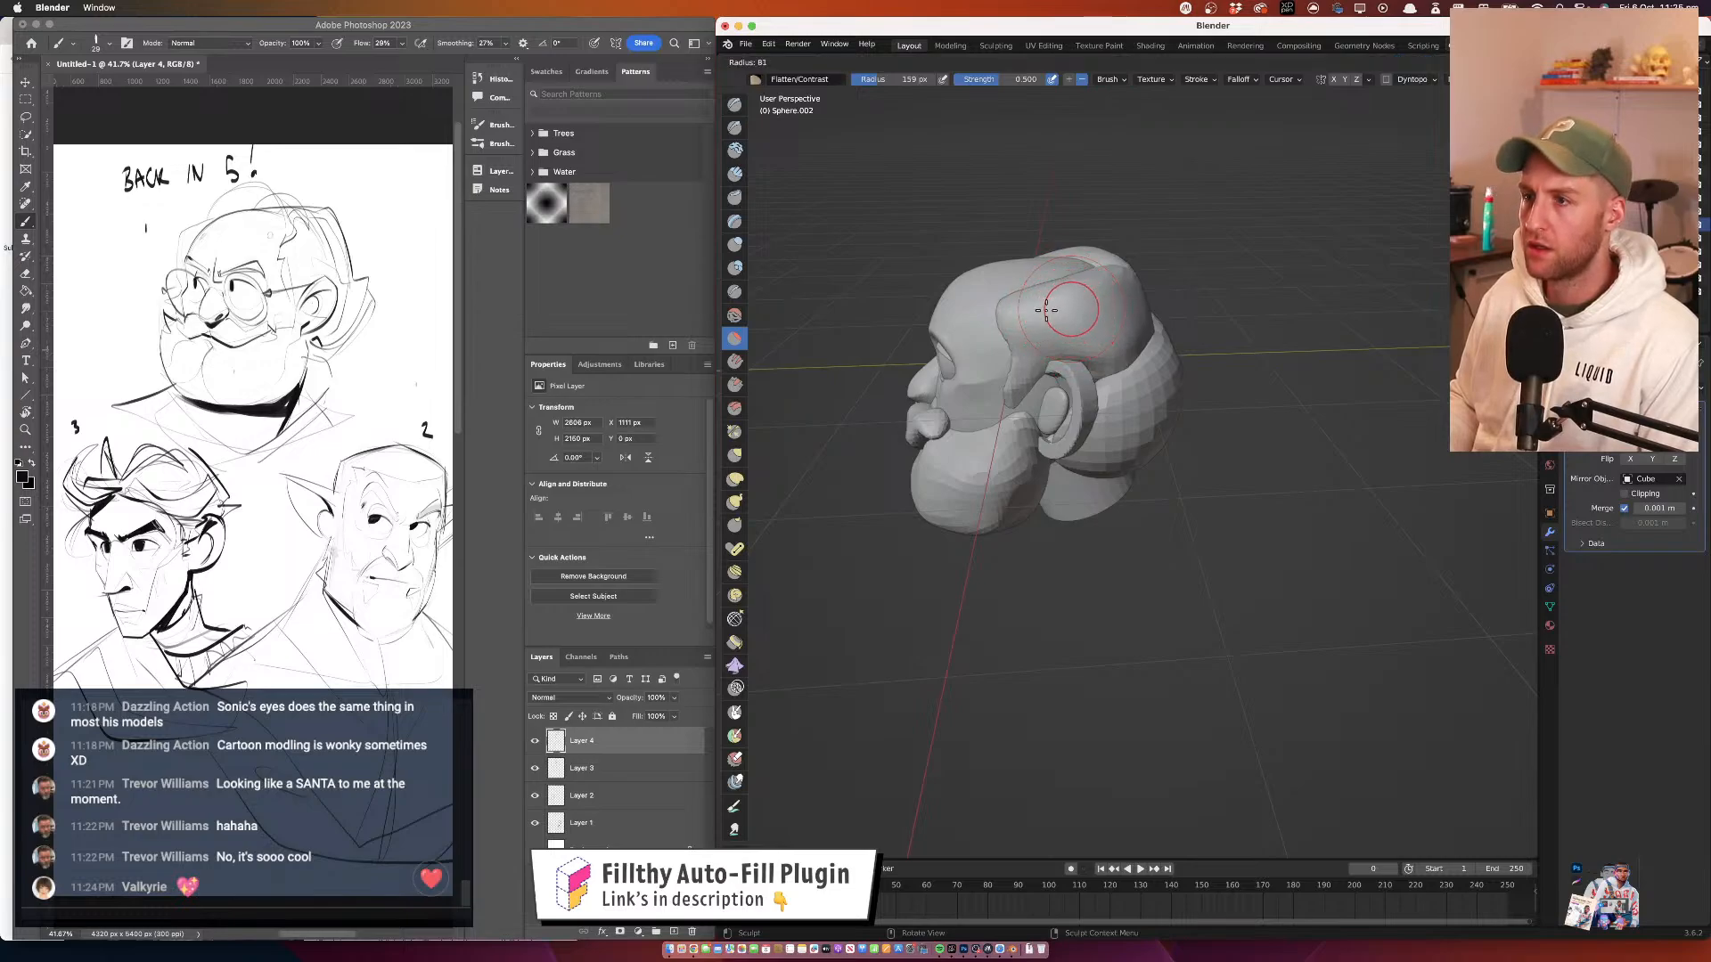
# Shape the hair's front edge and upper surface with the Fill/Deepen brush at 0.700 strength
pyautogui.click(731, 360)
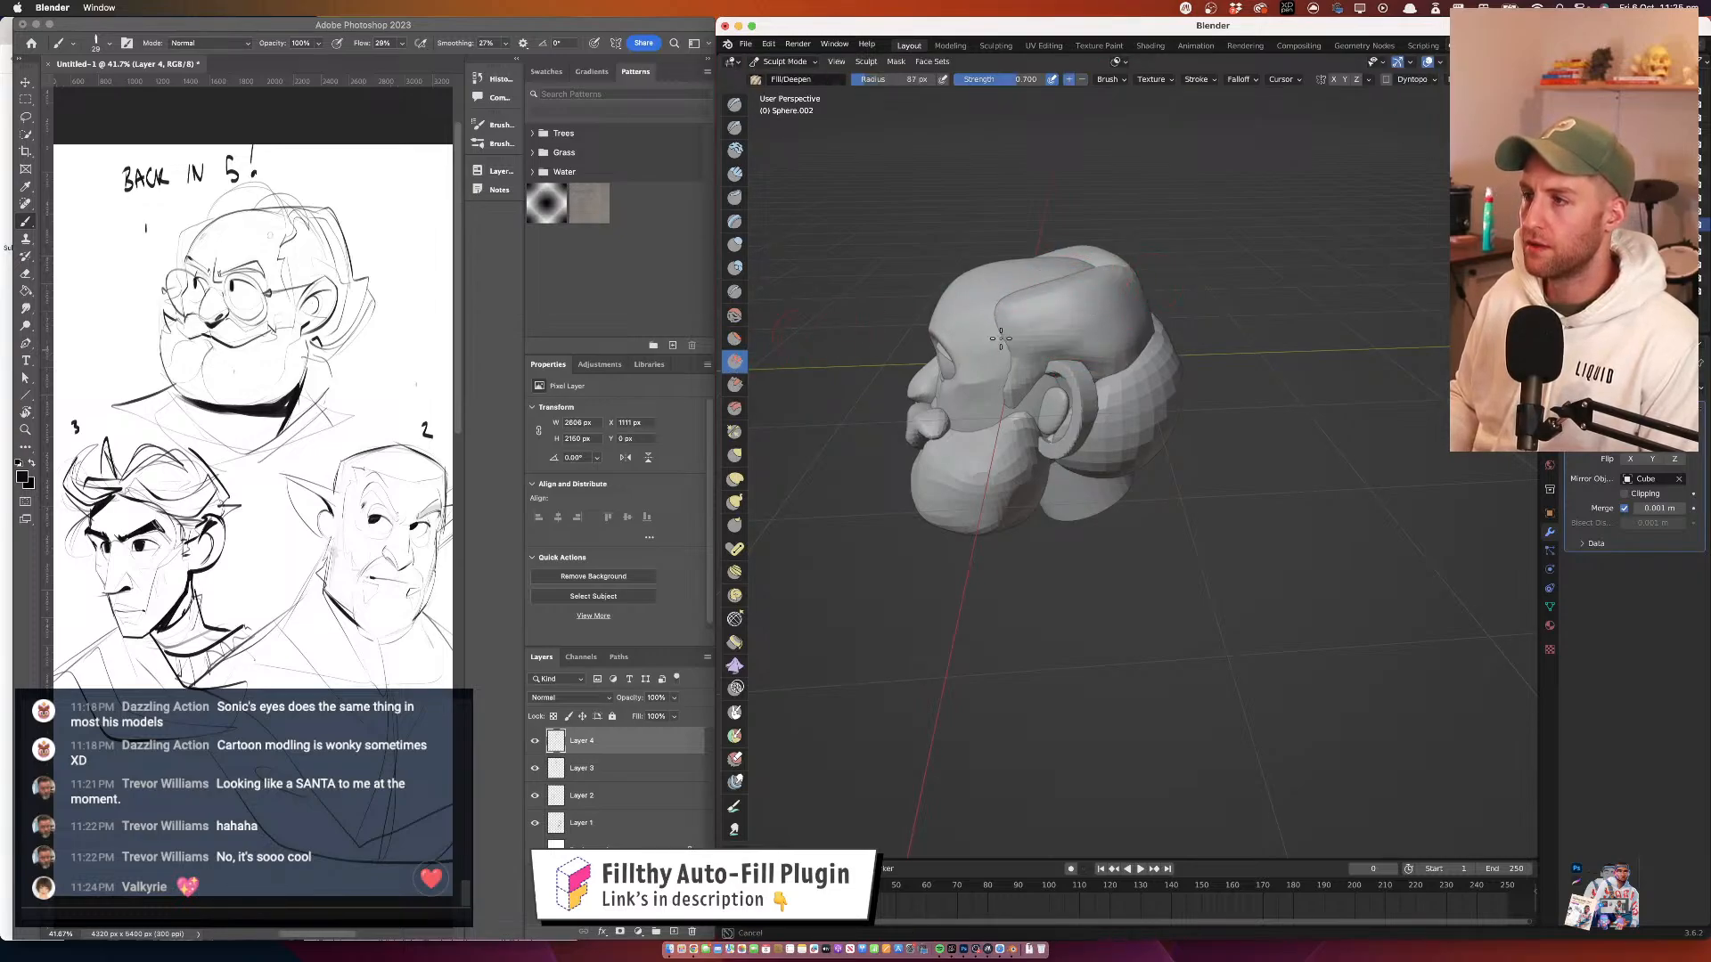
pyautogui.moveTo(1000, 338); pyautogui.dragTo(1140, 272)
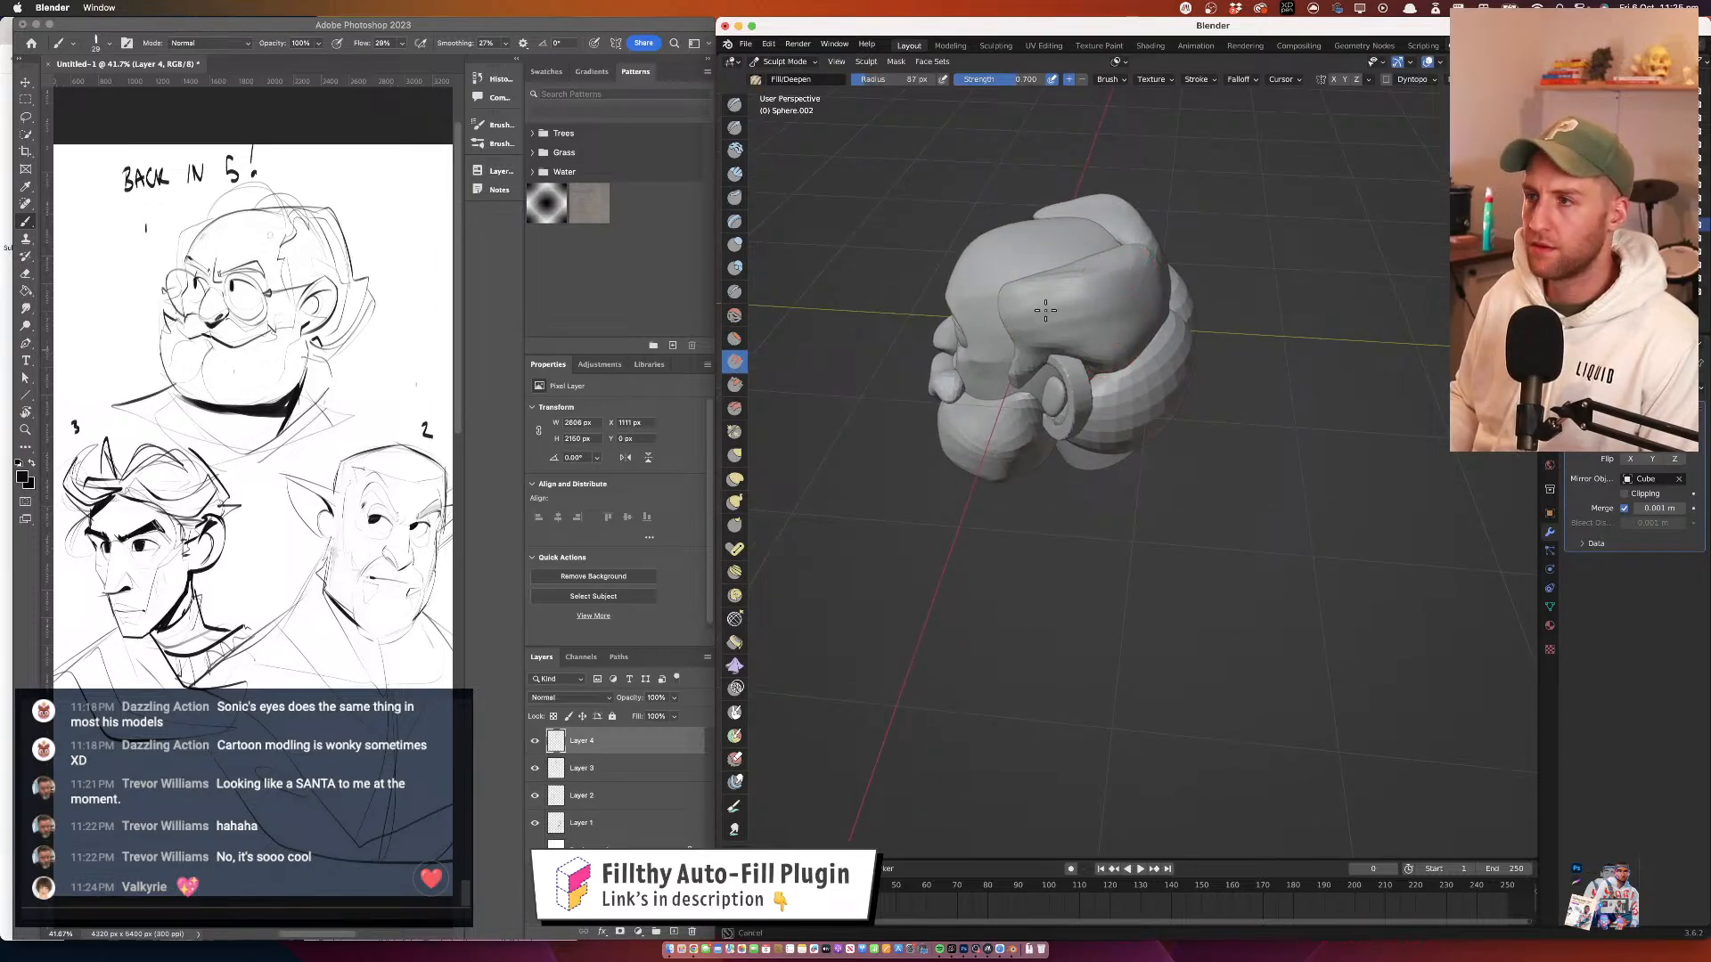
pyautogui.moveTo(1172, 331)
pyautogui.mouseDown()
pyautogui.moveTo(1103, 300)
pyautogui.moveTo(1167, 303)
pyautogui.moveTo(1197, 261)
pyautogui.mouseUp()
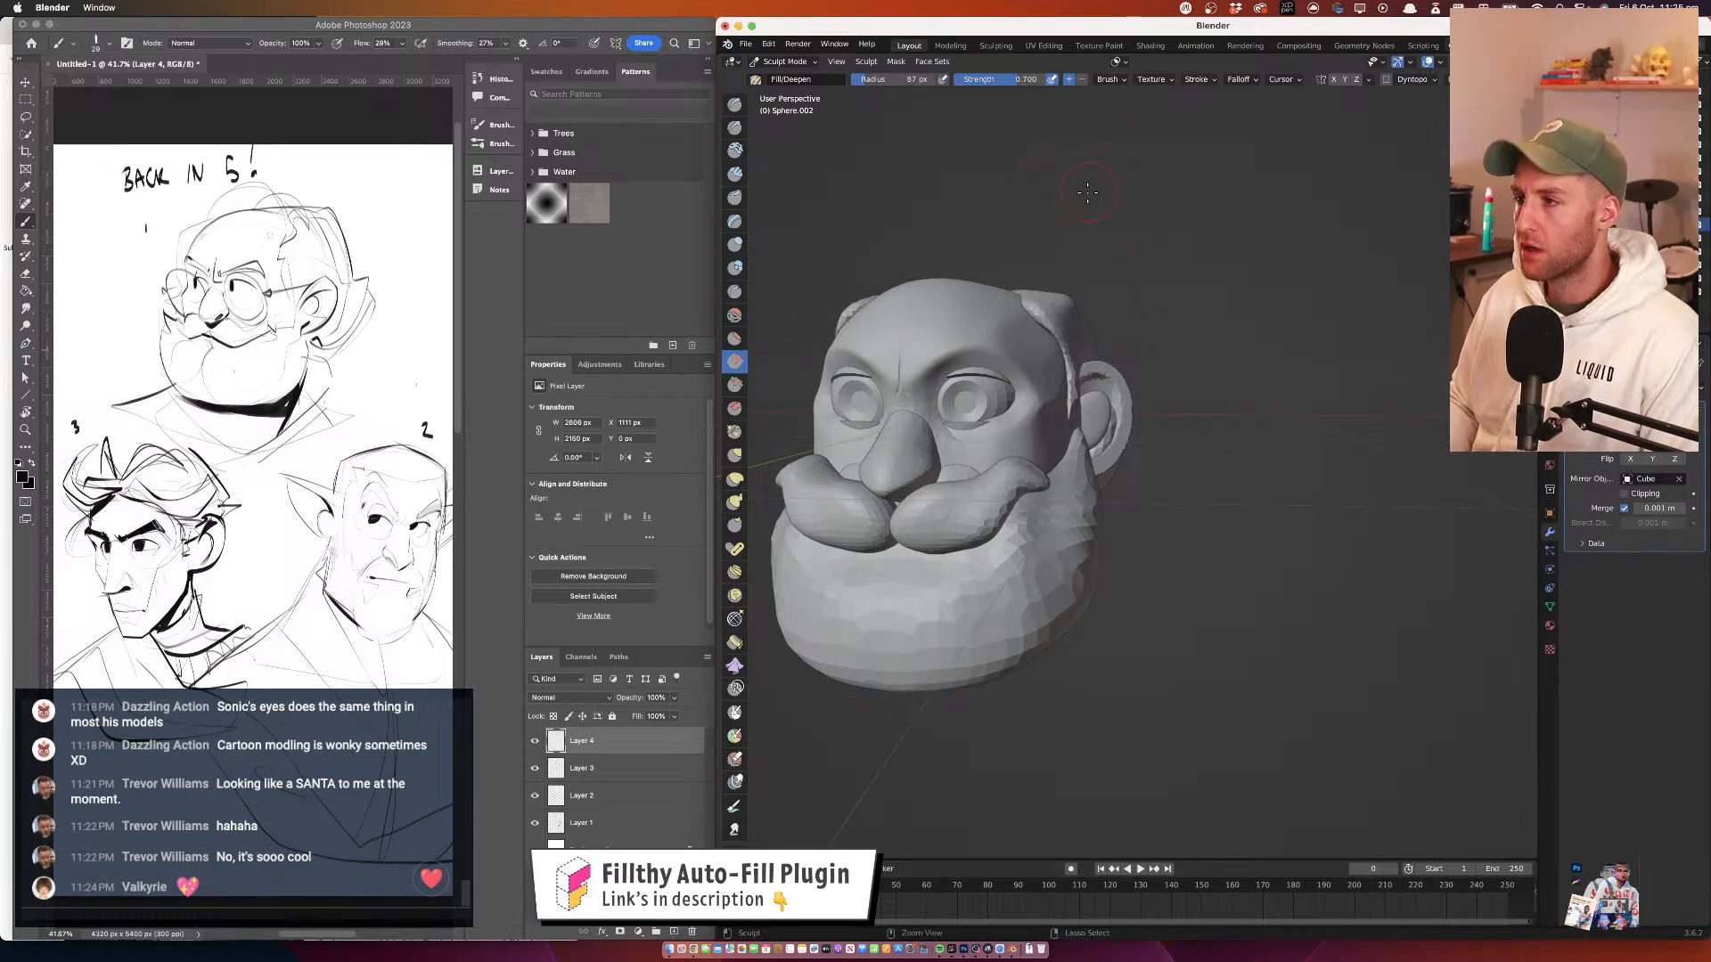
pyautogui.moveTo(1090, 193); pyautogui.dragTo(980, 221)
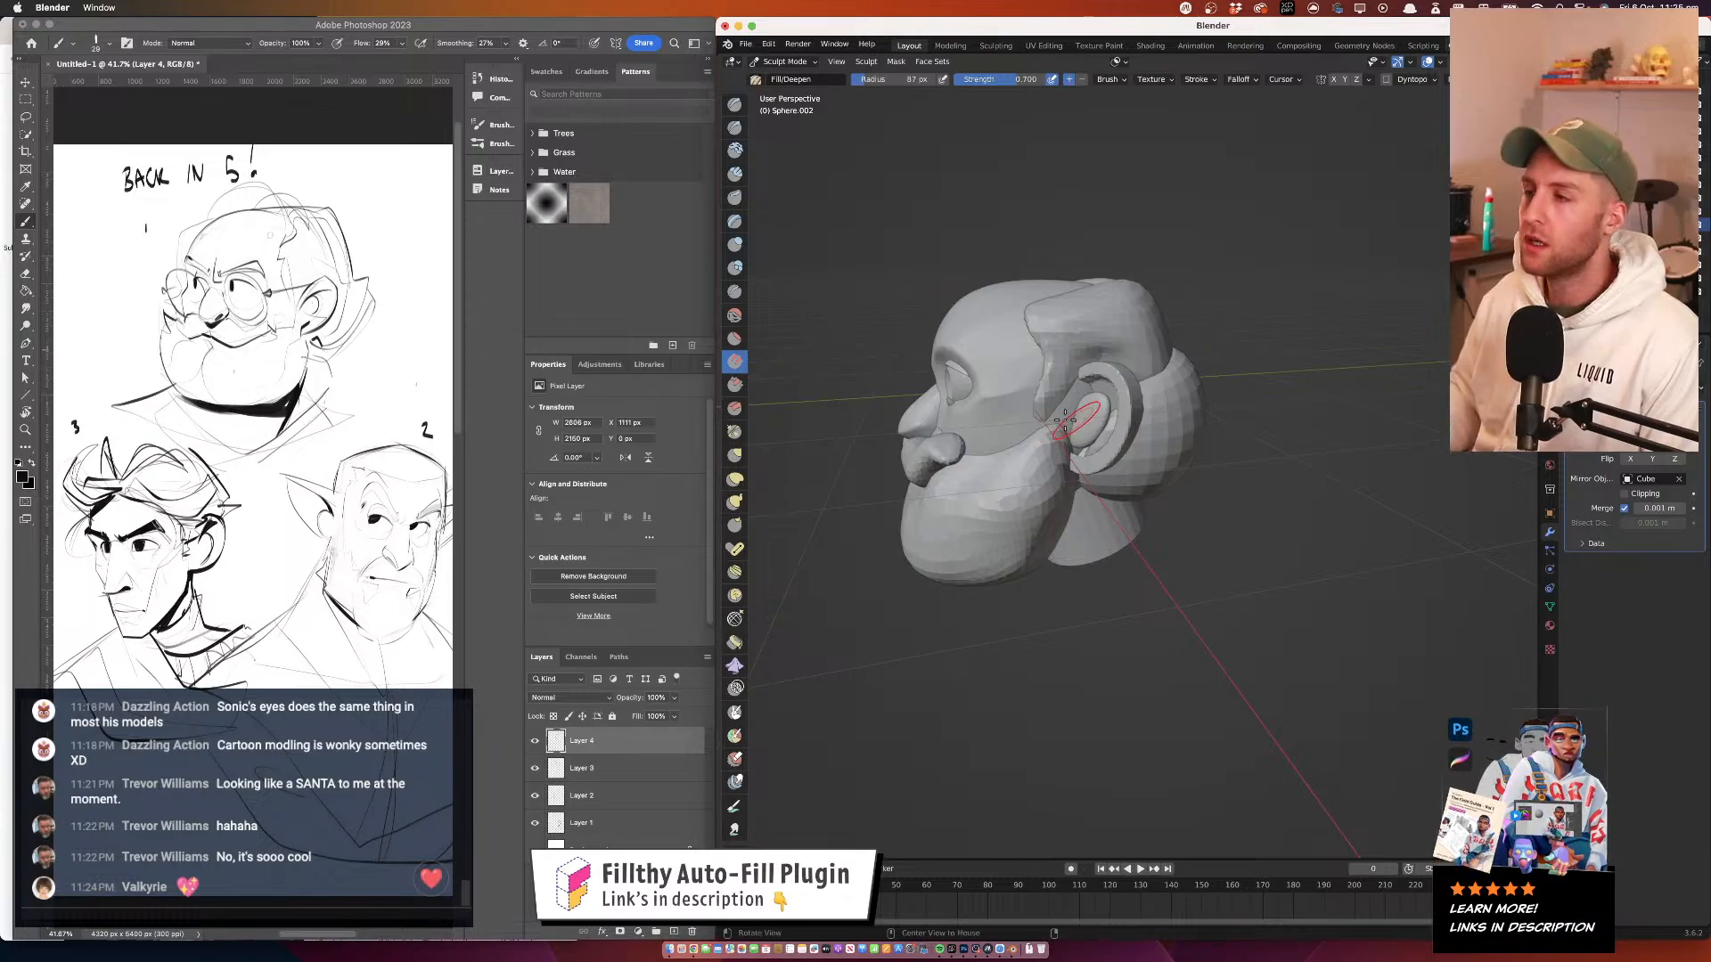
pyautogui.moveTo(1156, 290)
pyautogui.mouseDown()
pyautogui.moveTo(1127, 303)
pyautogui.moveTo(1146, 373)
pyautogui.moveTo(1327, 172)
pyautogui.mouseUp()
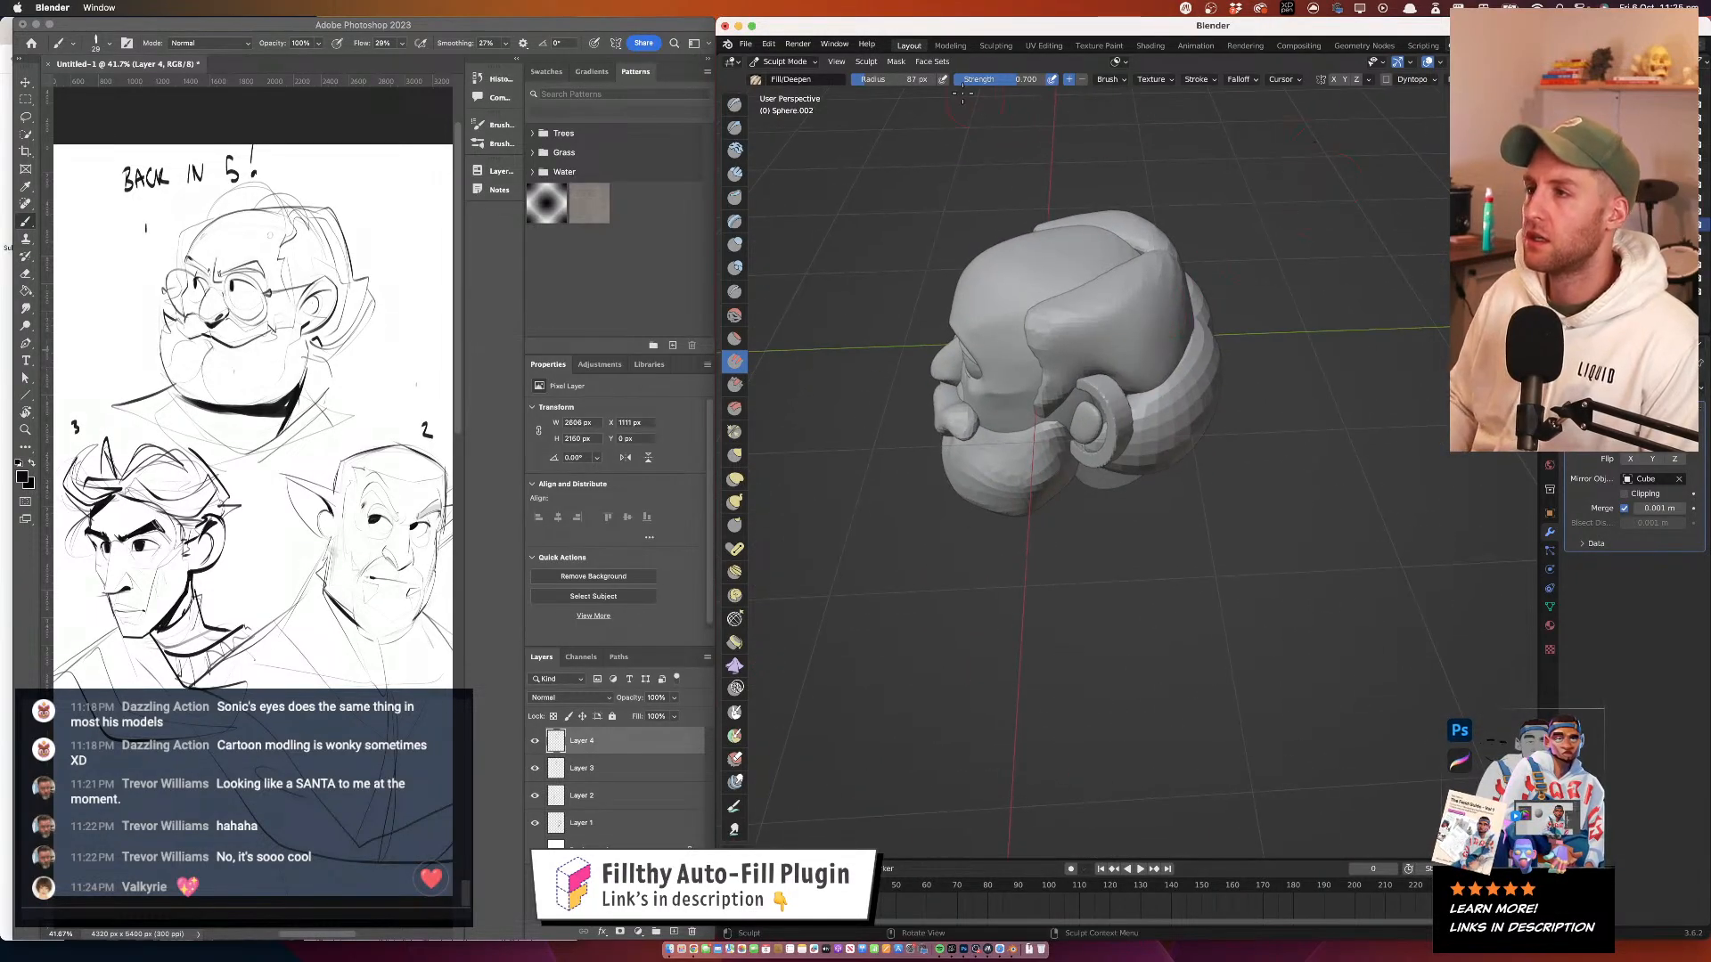
pyautogui.click(1110, 79)
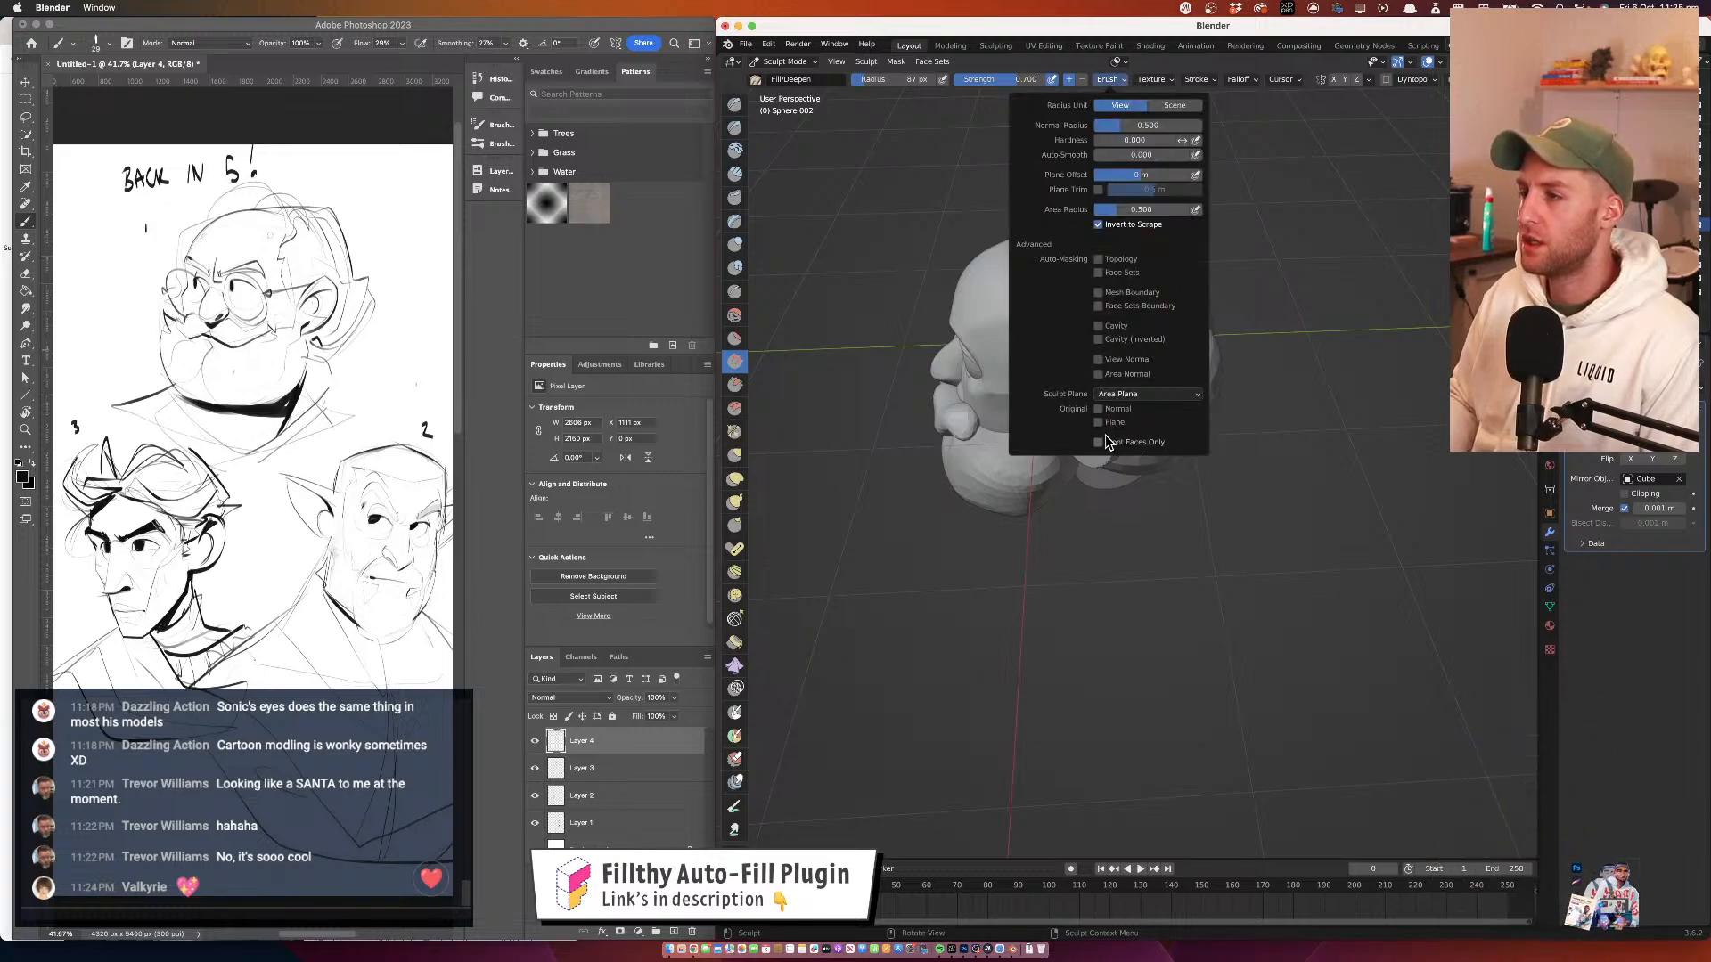
pyautogui.moveTo(1100, 321)
pyautogui.mouseDown()
pyautogui.moveTo(1047, 339)
pyautogui.moveTo(1052, 360)
pyautogui.moveTo(1071, 339)
pyautogui.moveTo(1155, 324)
pyautogui.mouseUp()
pyautogui.moveTo(1155, 324)
pyautogui.mouseDown()
pyautogui.moveTo(1090, 360)
pyautogui.moveTo(1071, 318)
pyautogui.mouseUp()
# Define the hair's edges using the Crease brush with a 25 px radius and 0.250 strength
pyautogui.click(734, 292)
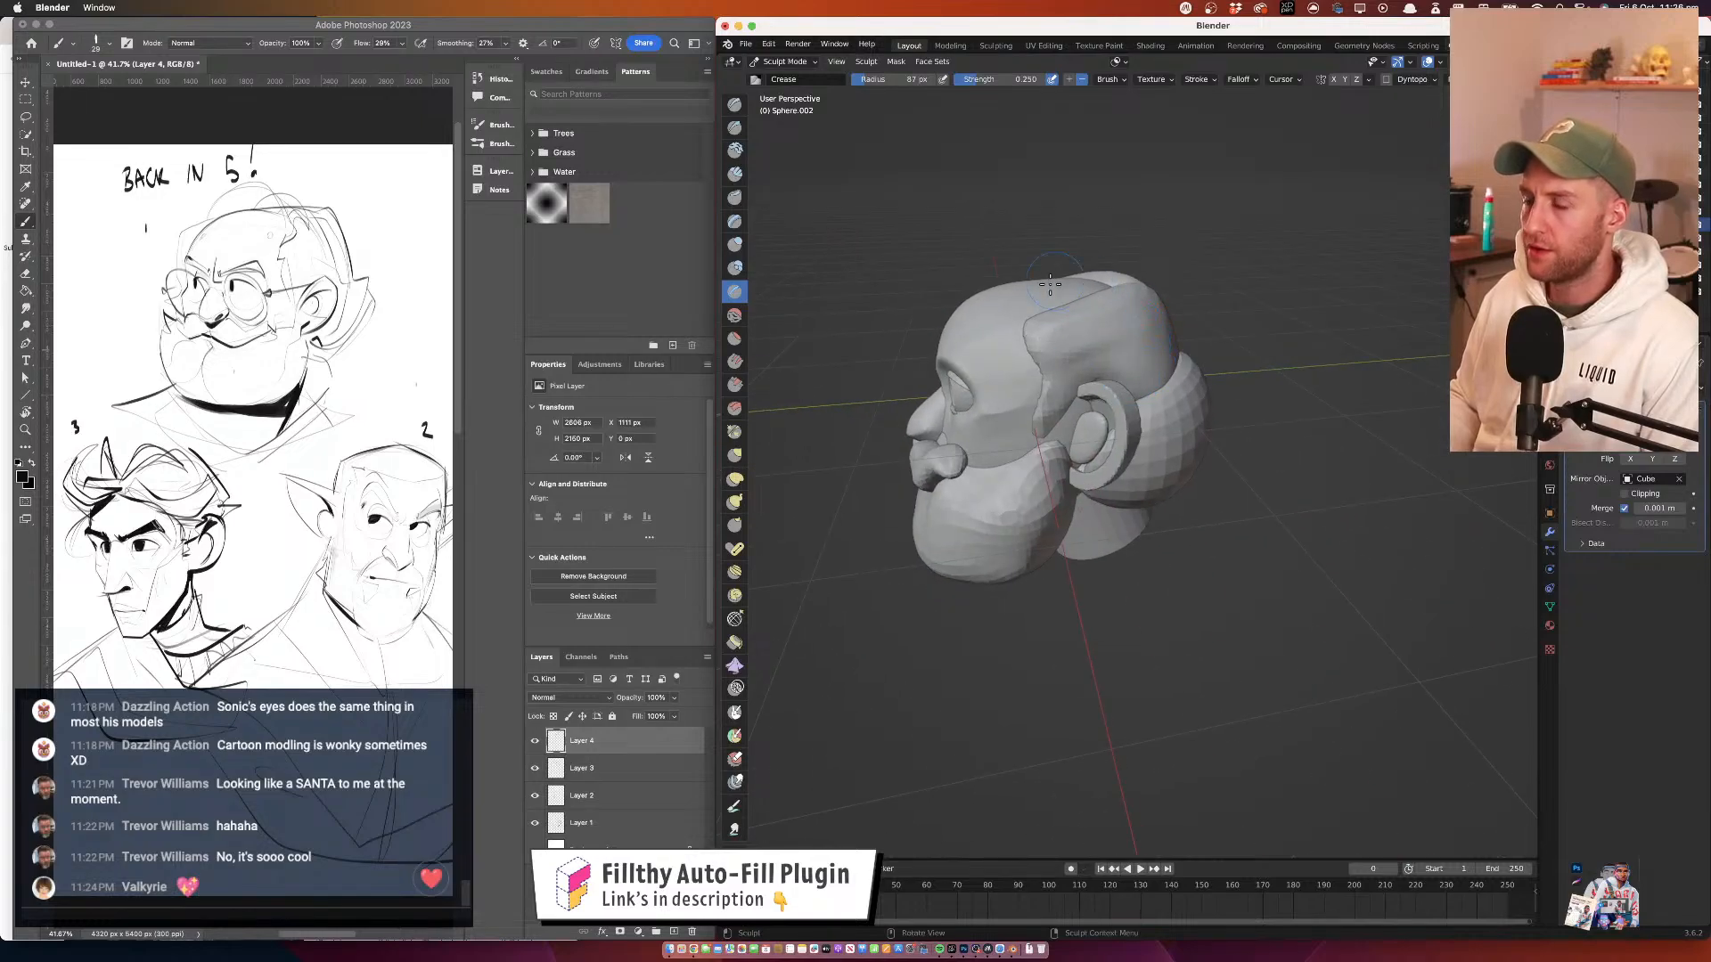
pyautogui.press('f')
pyautogui.click(1046, 331)
pyautogui.moveTo(1058, 337); pyautogui.dragTo(1089, 358)
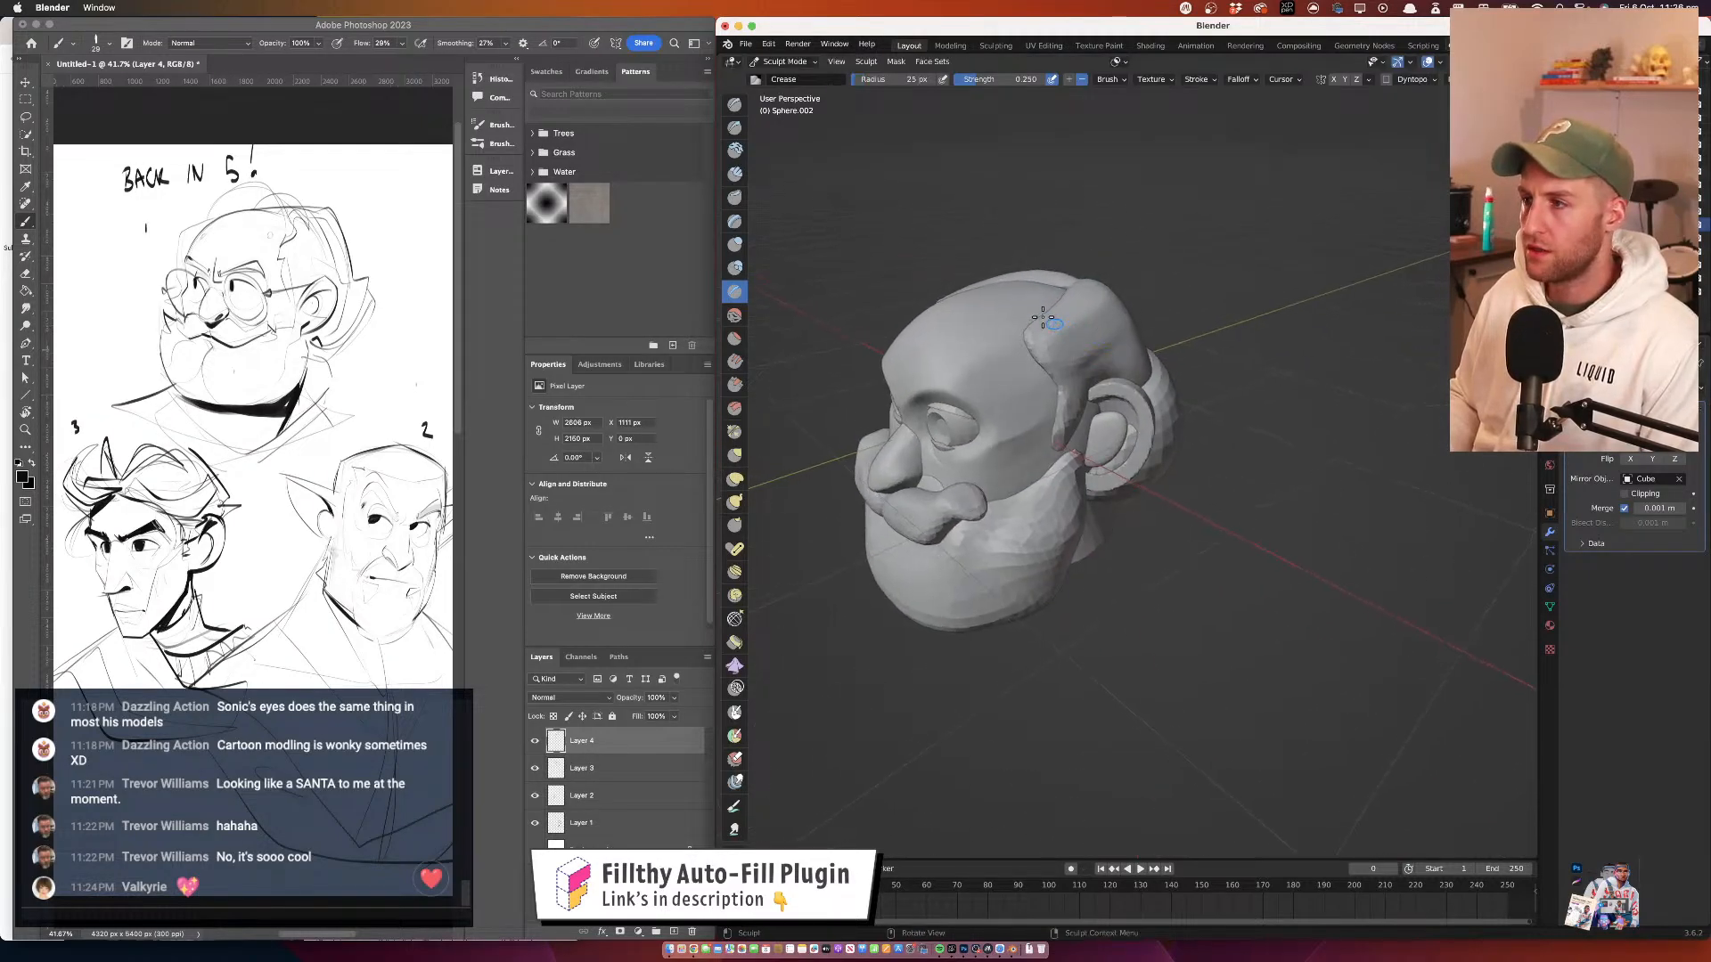
pyautogui.moveTo(1198, 397); pyautogui.dragTo(1131, 331)
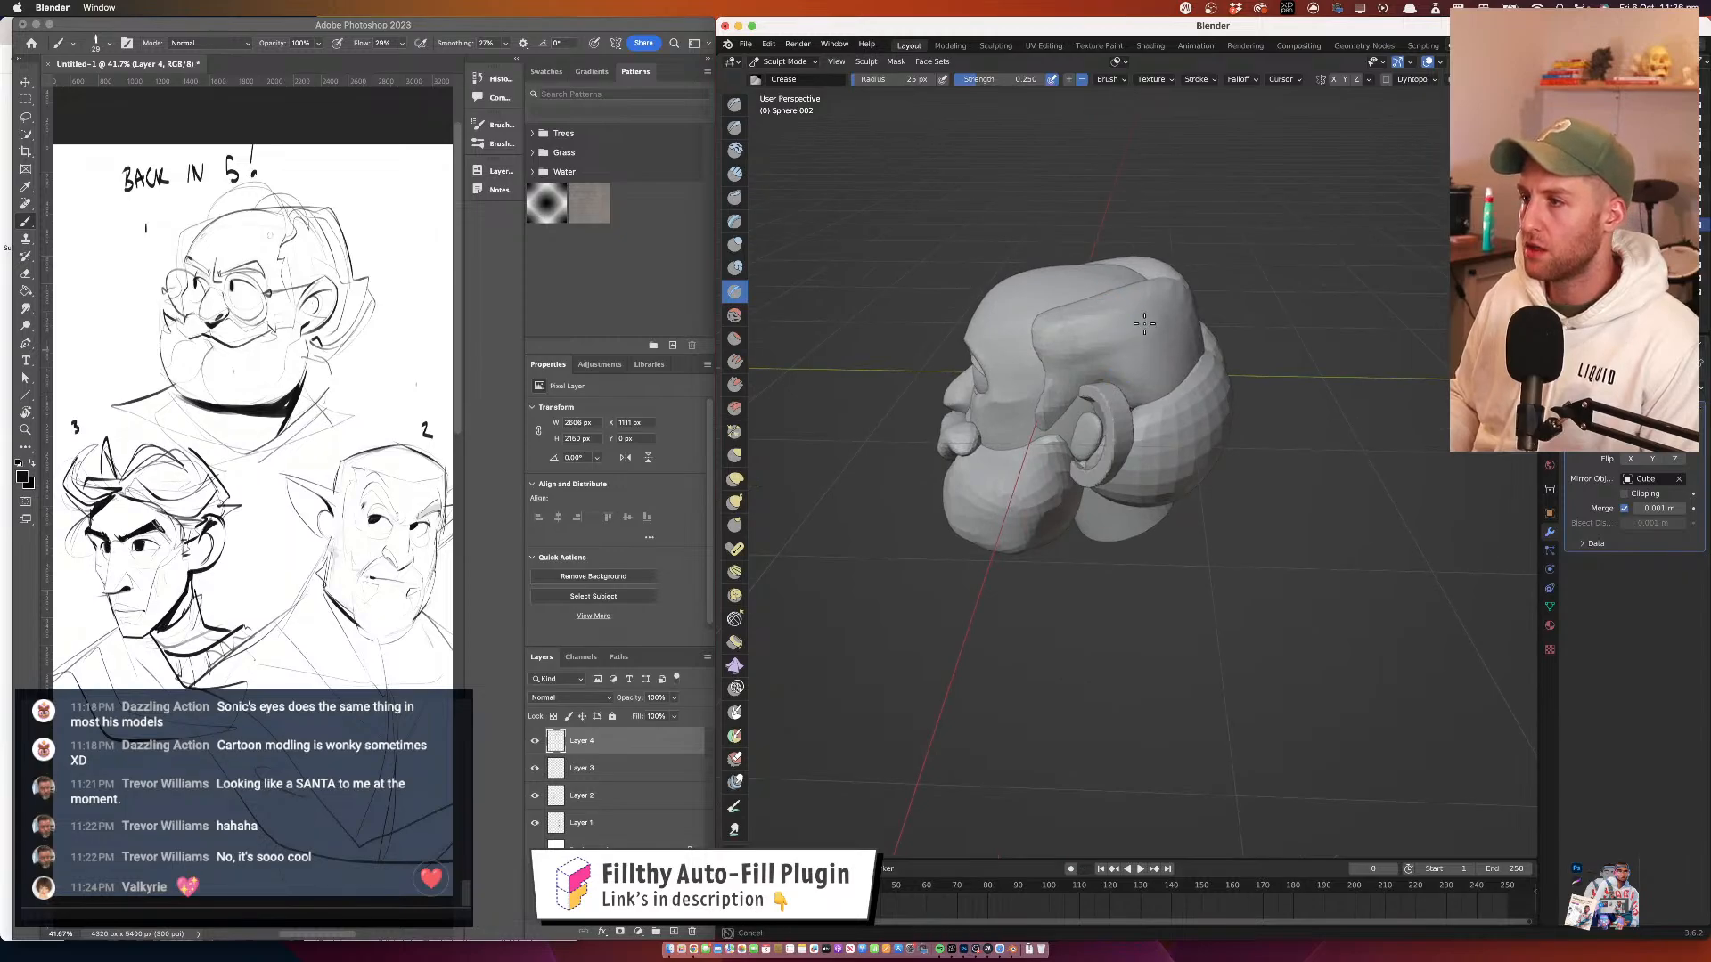
pyautogui.moveTo(1210, 423); pyautogui.dragTo(1004, 358)
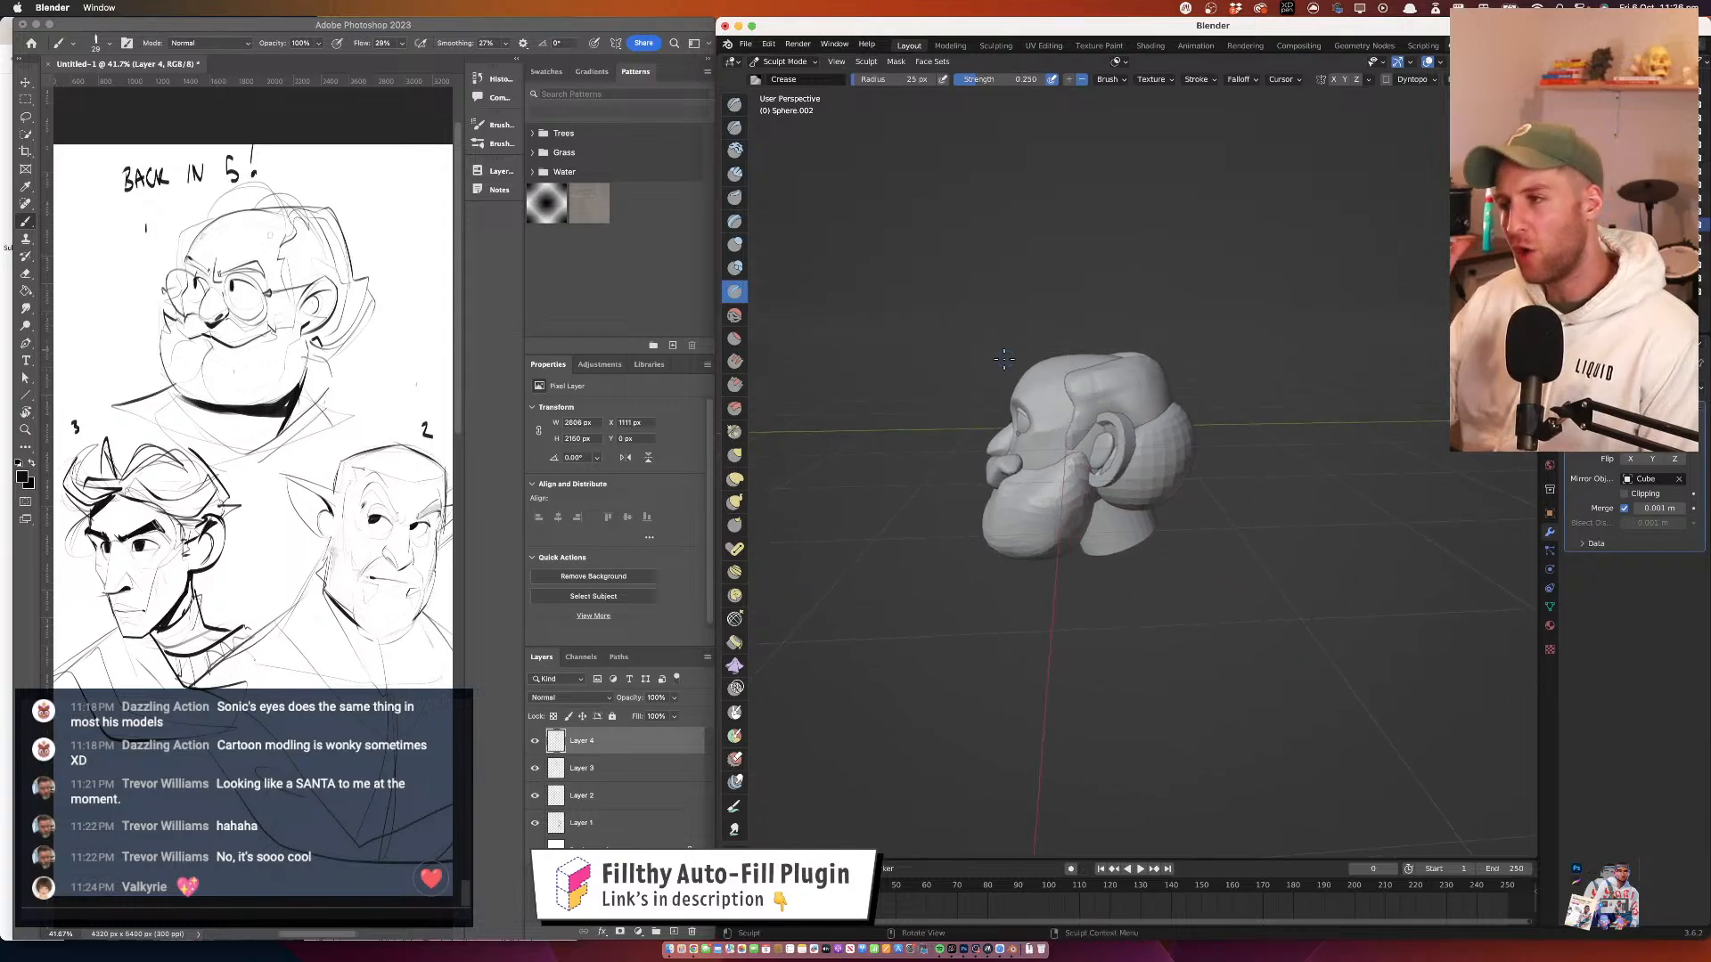
# Return the hair to Object Mode, select the head mesh, and switch it to Sculpt Mode
pyautogui.click(800, 63)
pyautogui.click(784, 73)
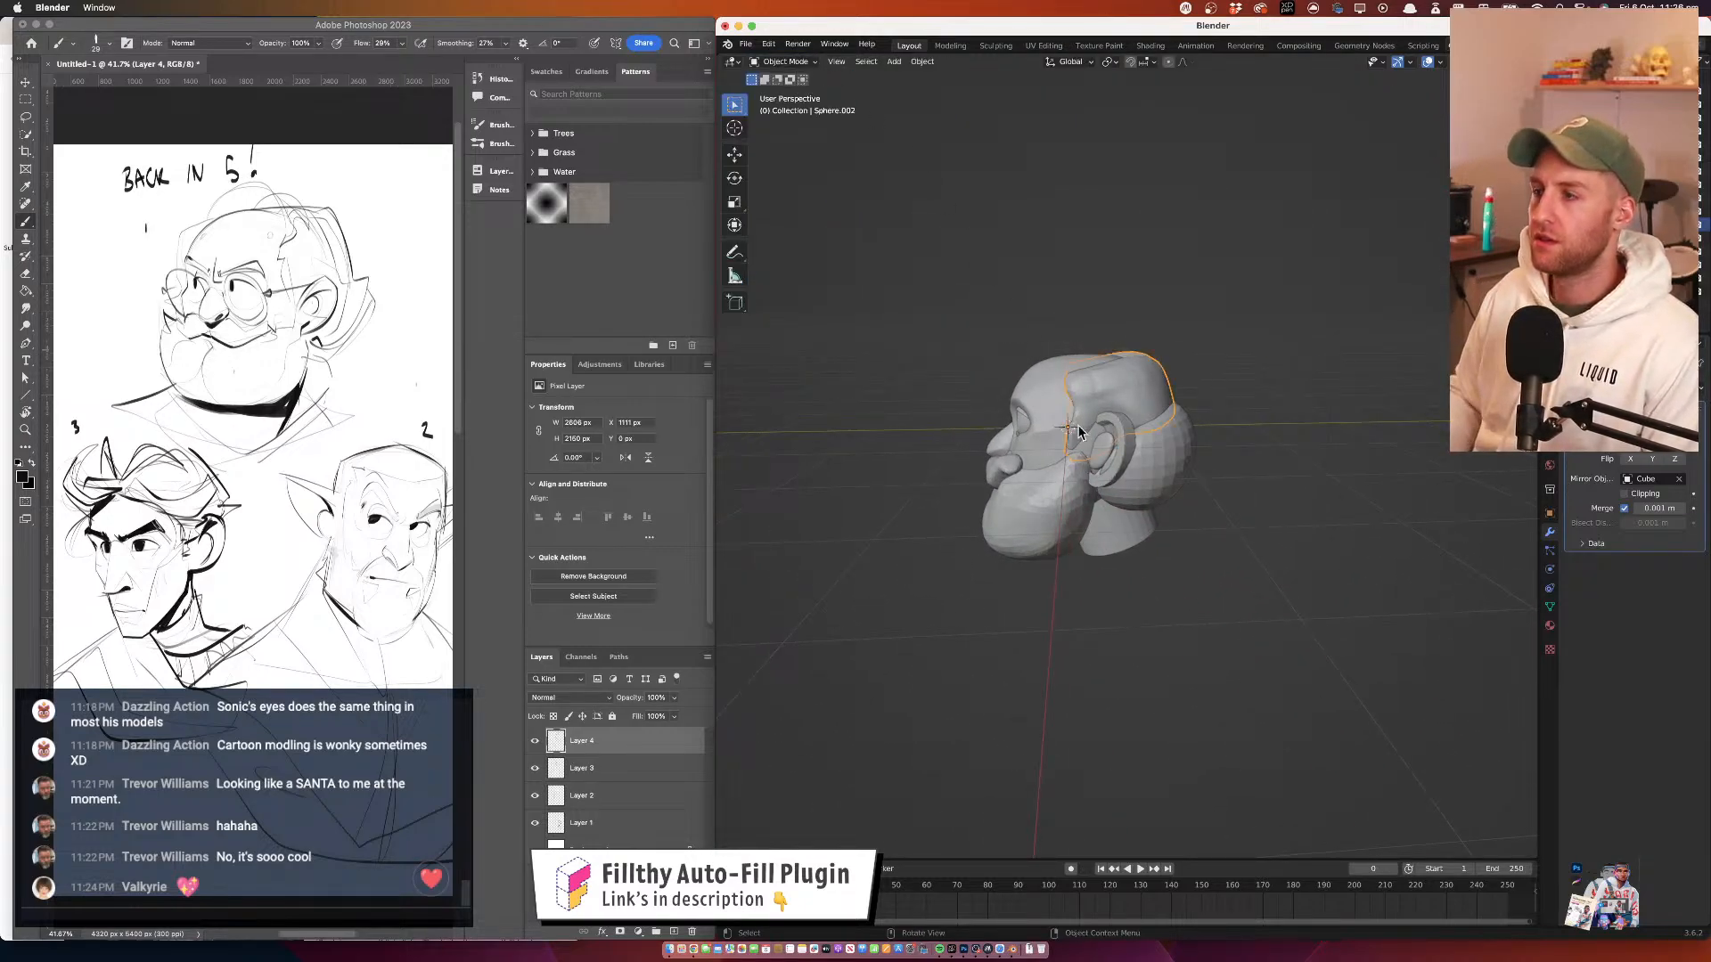
pyautogui.click(1114, 401)
pyautogui.click(784, 61)
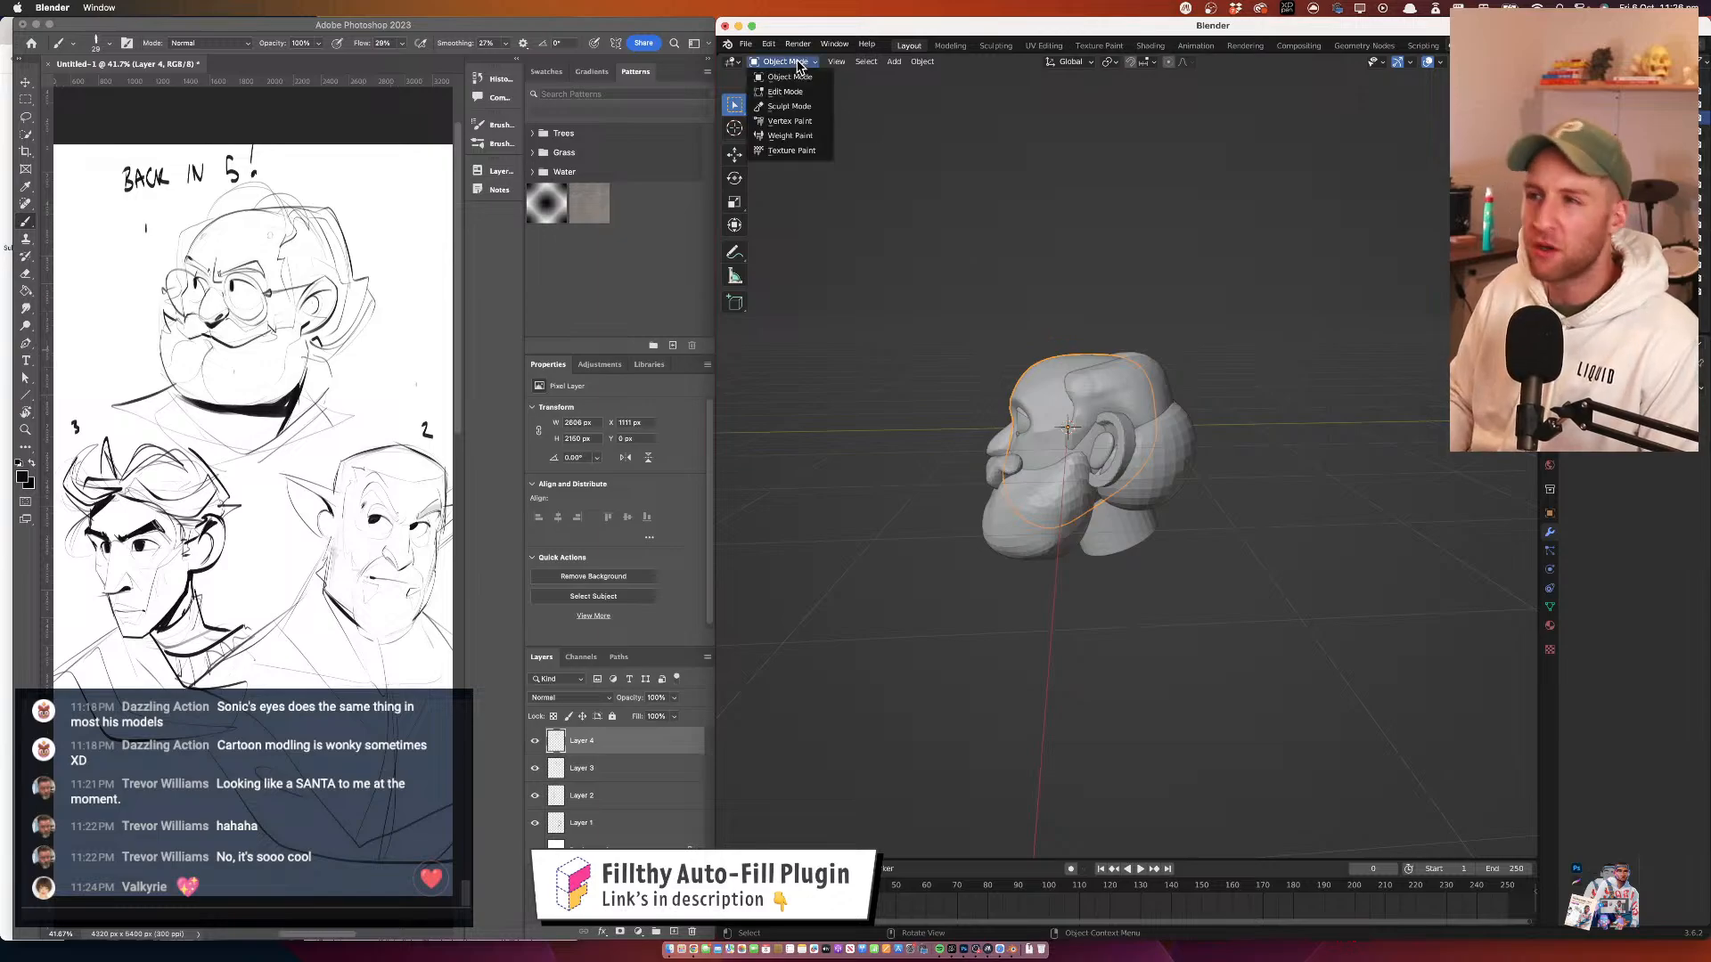
pyautogui.click(793, 109)
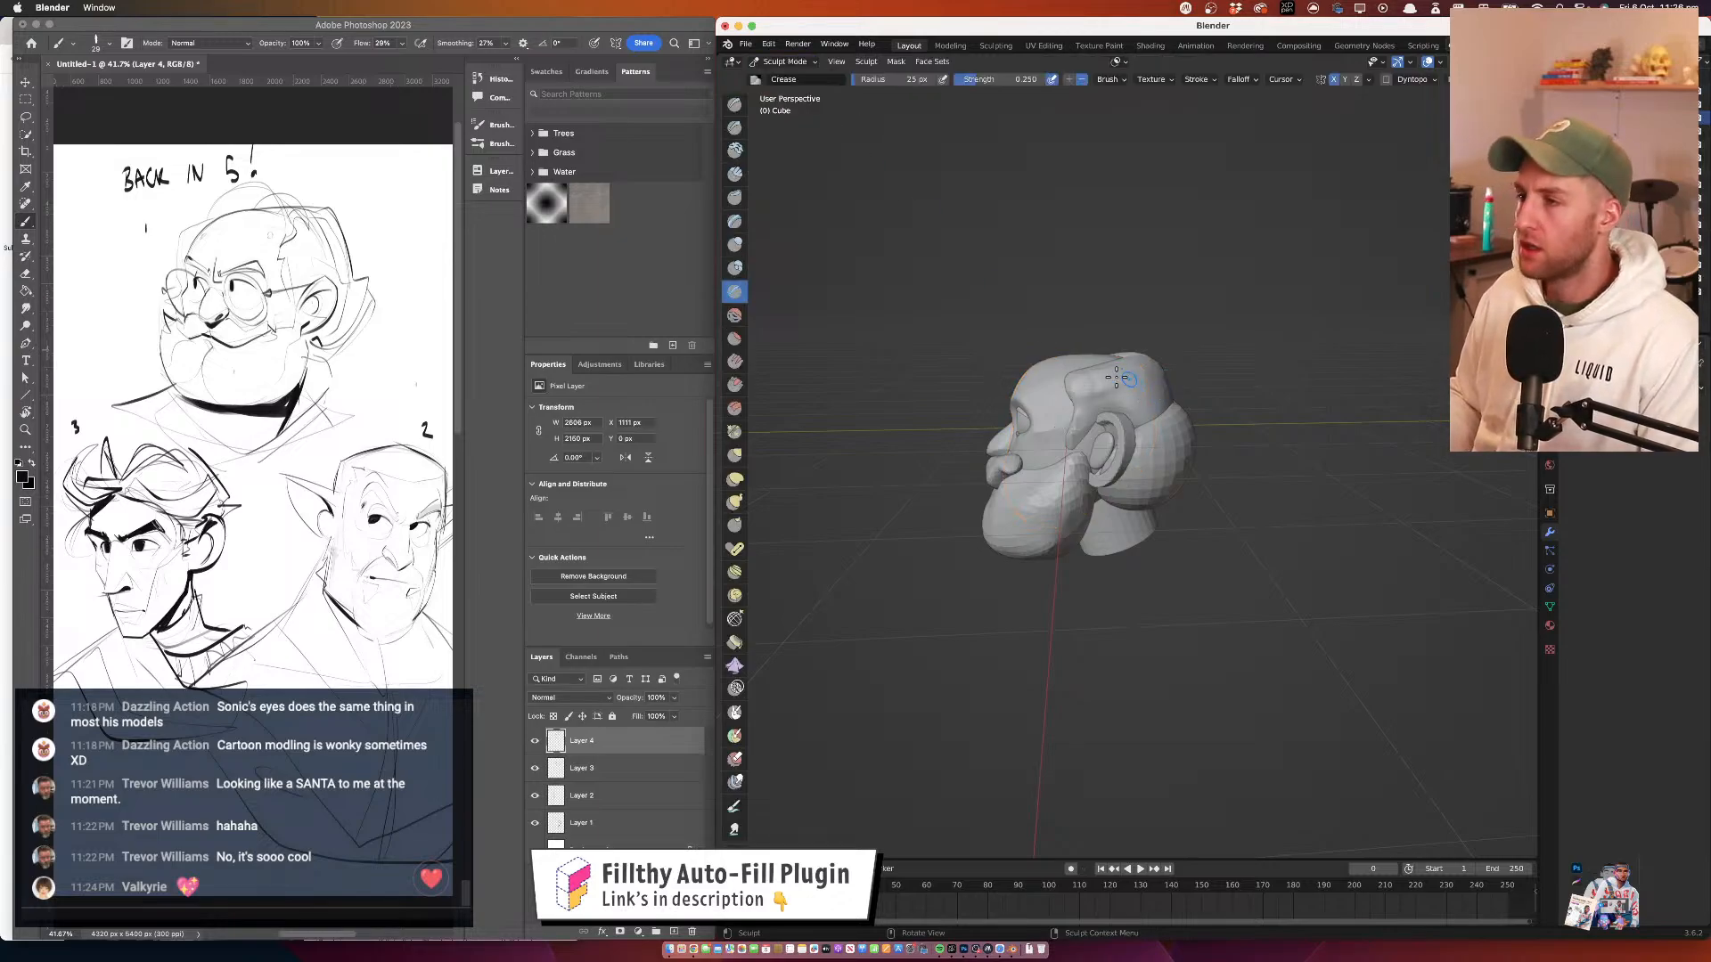
pyautogui.hotkey('alt', 'q')
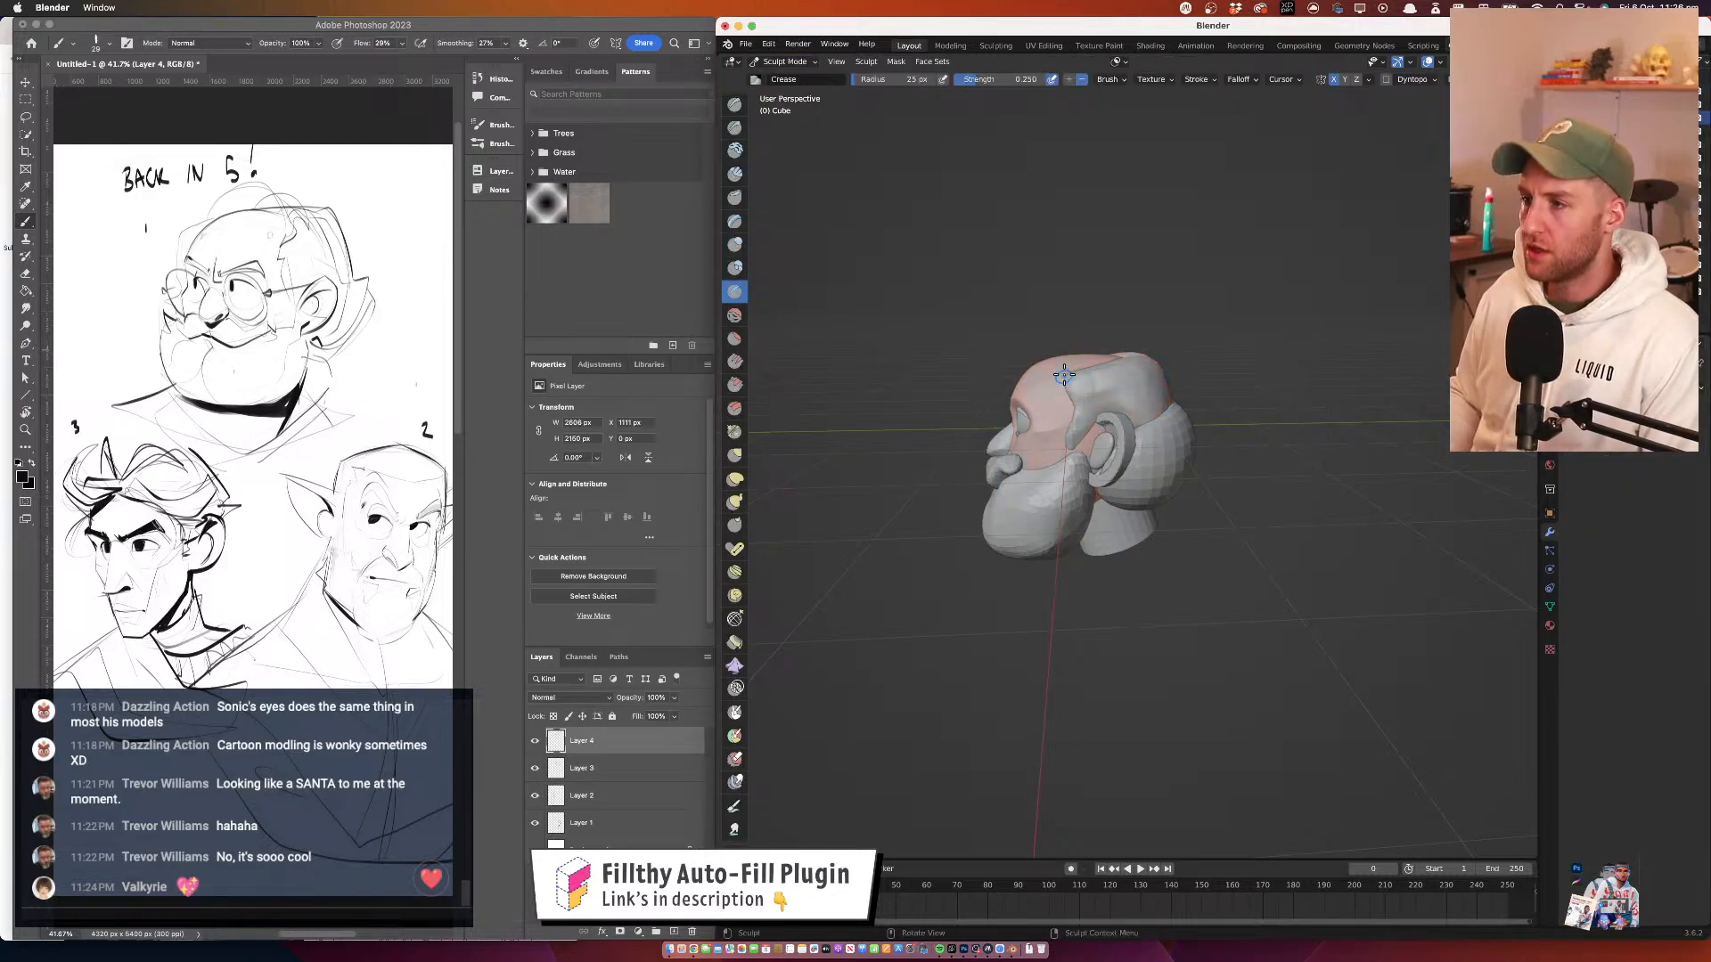
# Reshape the upper back of the head with the Grab brush at a 191 px radius
pyautogui.hotkey('alt', 'q')
pyautogui.press('g')
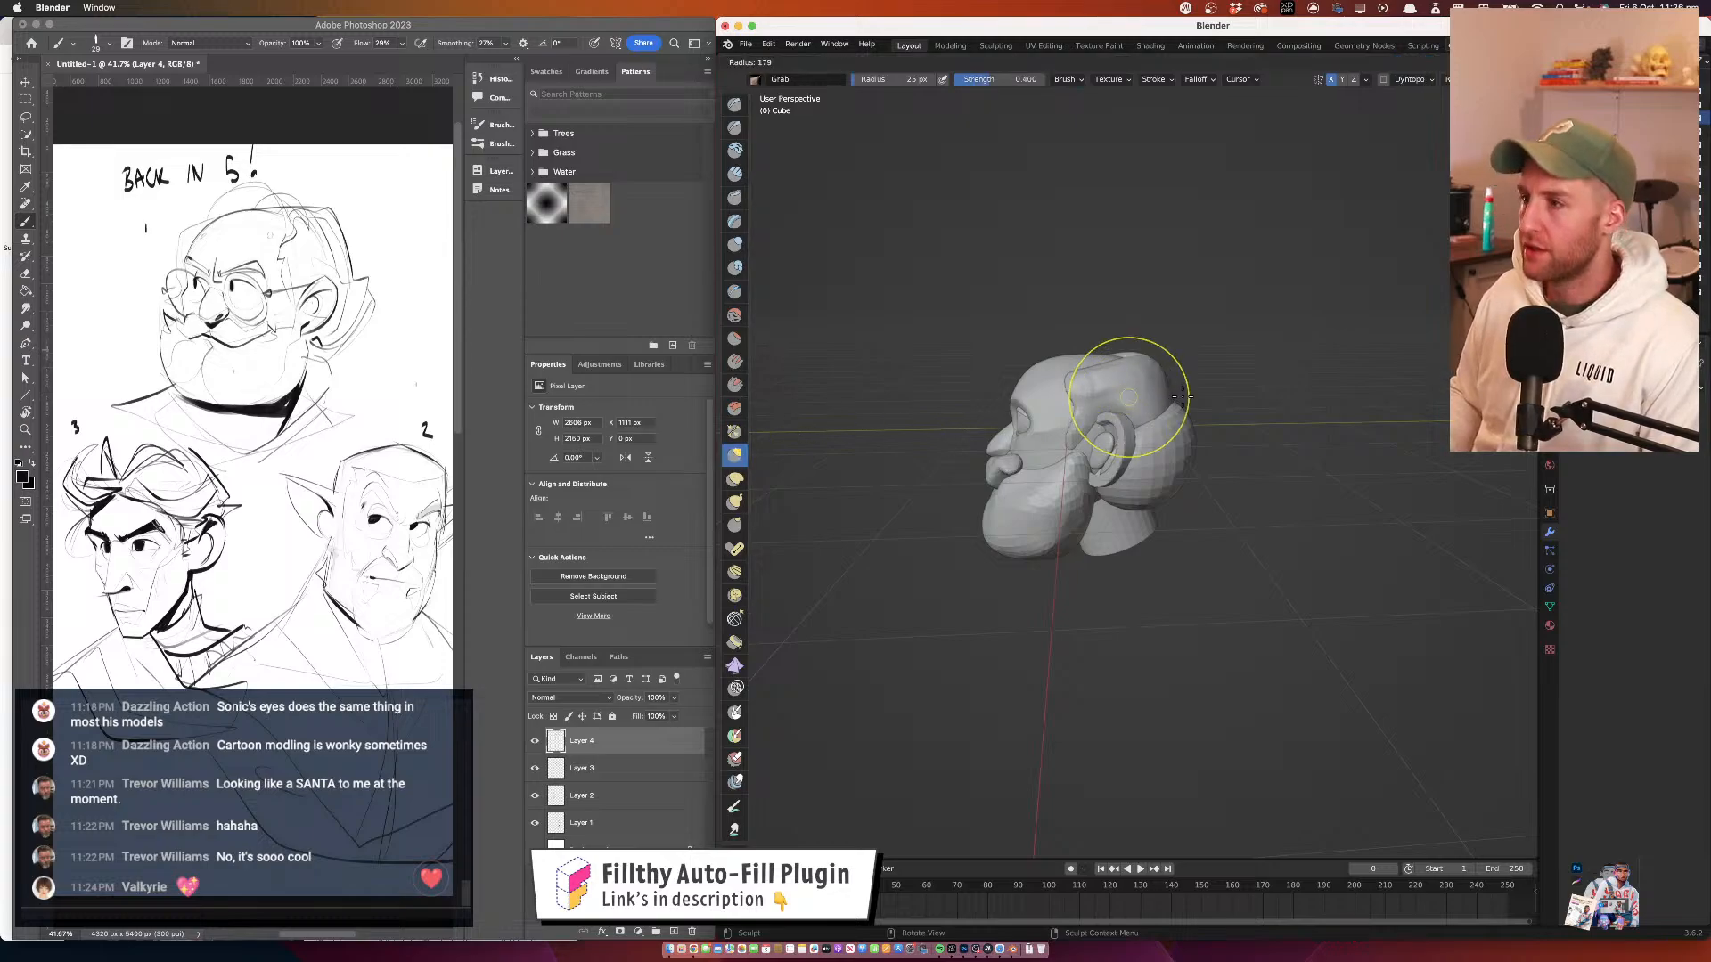
pyautogui.click(1184, 398)
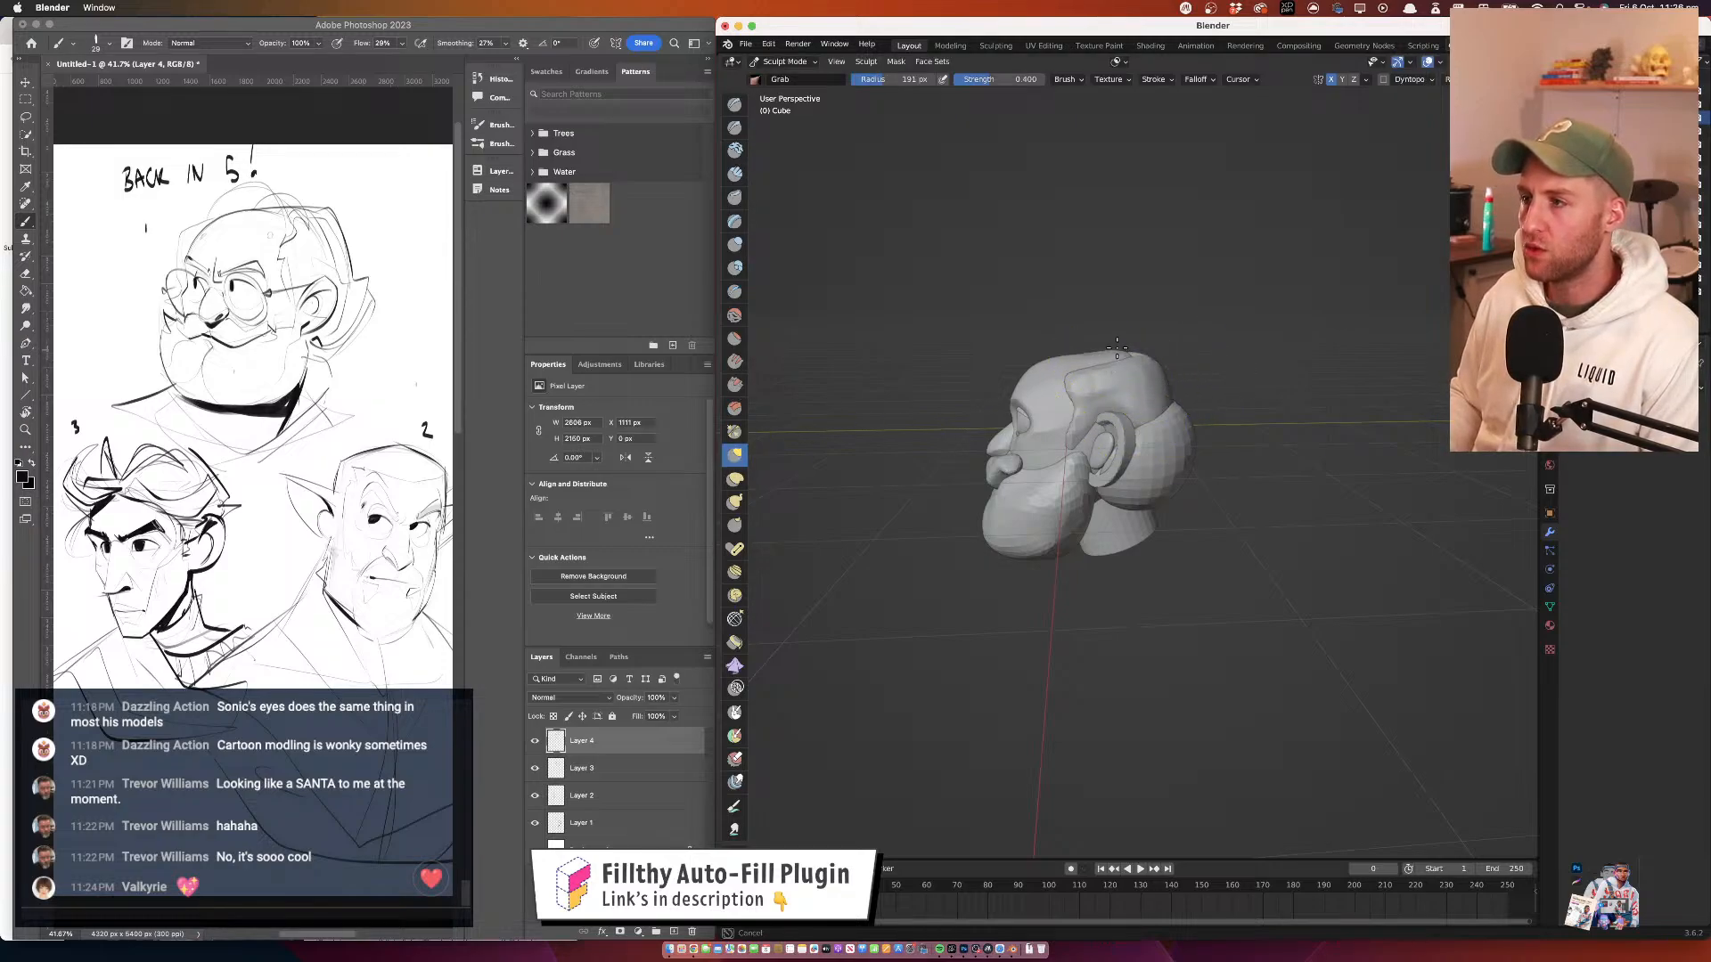
pyautogui.moveTo(1111, 383)
pyautogui.mouseDown()
pyautogui.moveTo(1124, 346)
pyautogui.moveTo(1292, 350)
pyautogui.moveTo(1203, 344)
pyautogui.mouseUp()
# Switch sculpting to the rounded lower hair volume at the back of the head and adjust its remesh voxel size
pyautogui.hotkey('alt', 'q')
pyautogui.moveTo(1203, 344)
pyautogui.mouseDown()
pyautogui.moveTo(1249, 349)
pyautogui.moveTo(1214, 357)
pyautogui.moveTo(1224, 335)
pyautogui.moveTo(1216, 365)
pyautogui.moveTo(1237, 369)
pyautogui.moveTo(1196, 360)
pyautogui.moveTo(1203, 393)
pyautogui.moveTo(1176, 418)
pyautogui.moveTo(1272, 397)
pyautogui.moveTo(1202, 397)
pyautogui.mouseUp()
pyautogui.hotkey('alt', 'q')
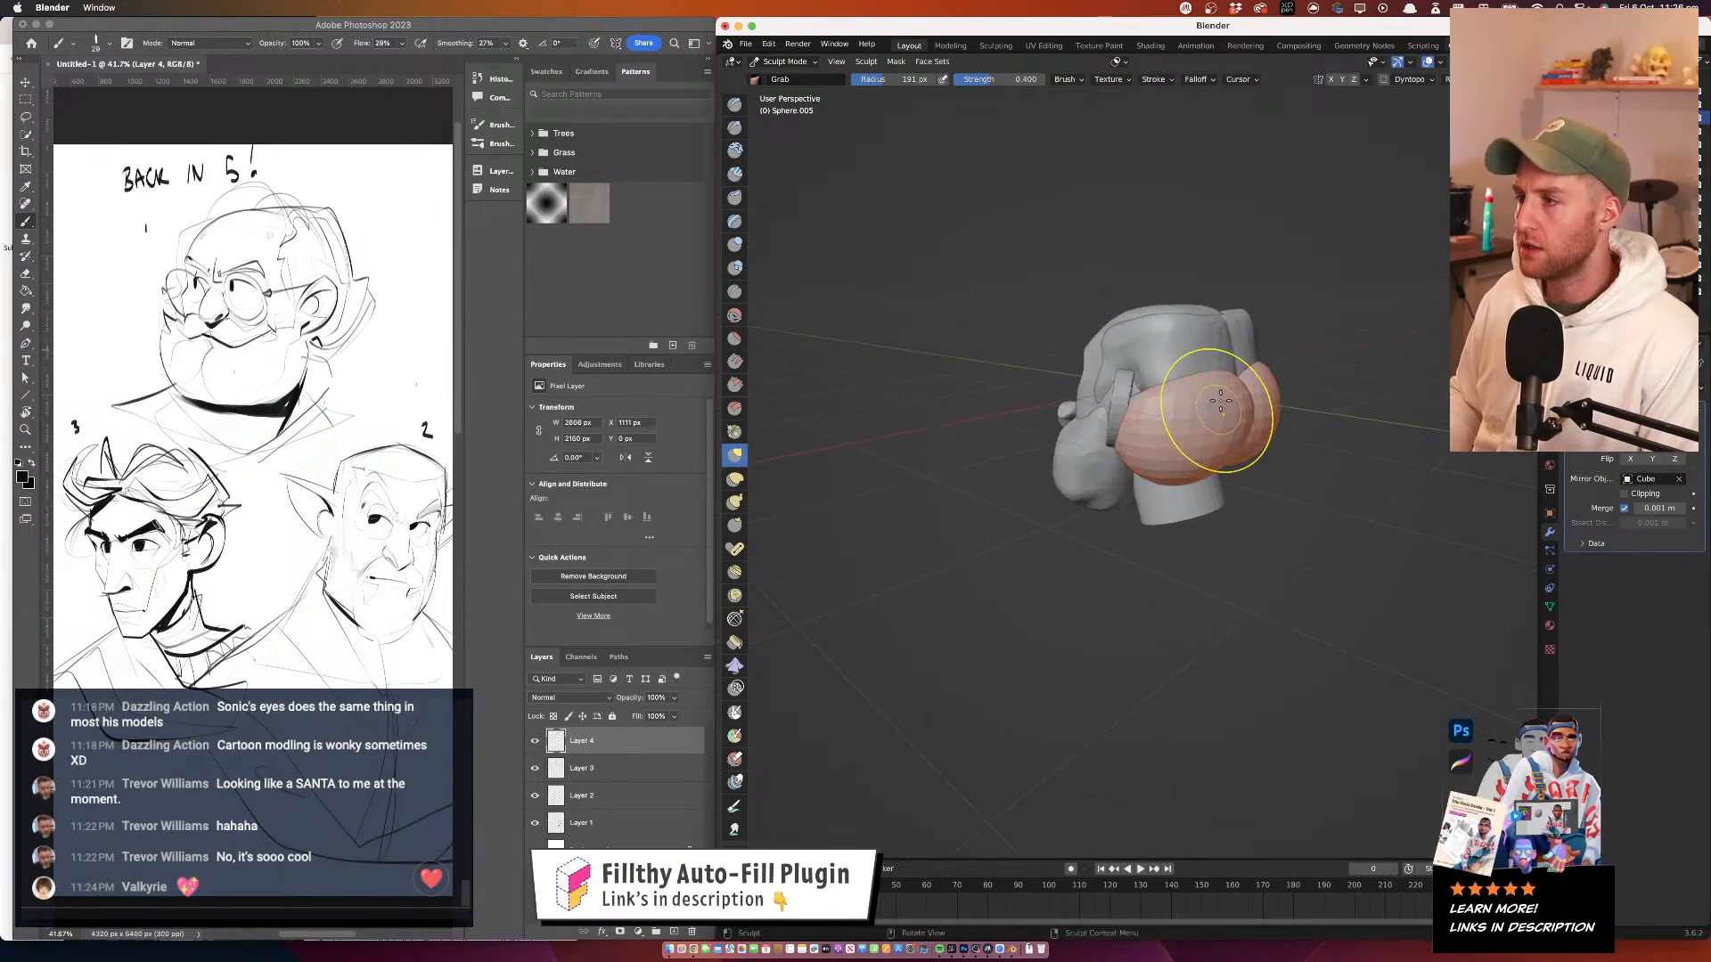
pyautogui.press('r')
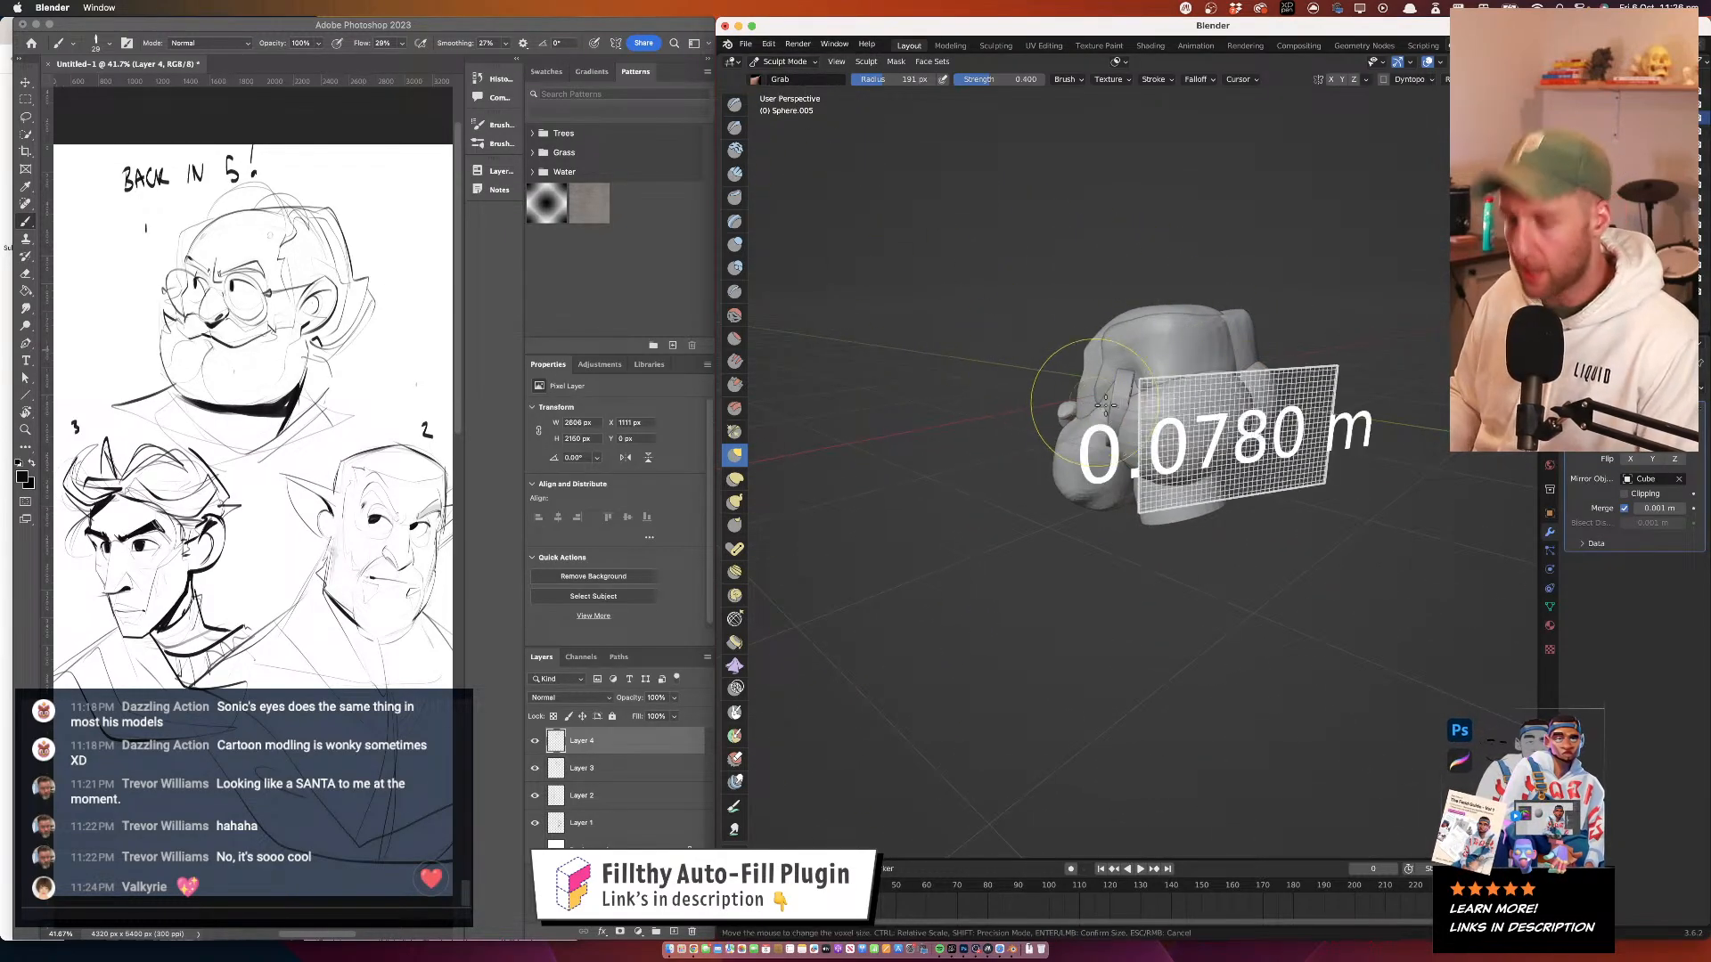
pyautogui.click(1098, 419)
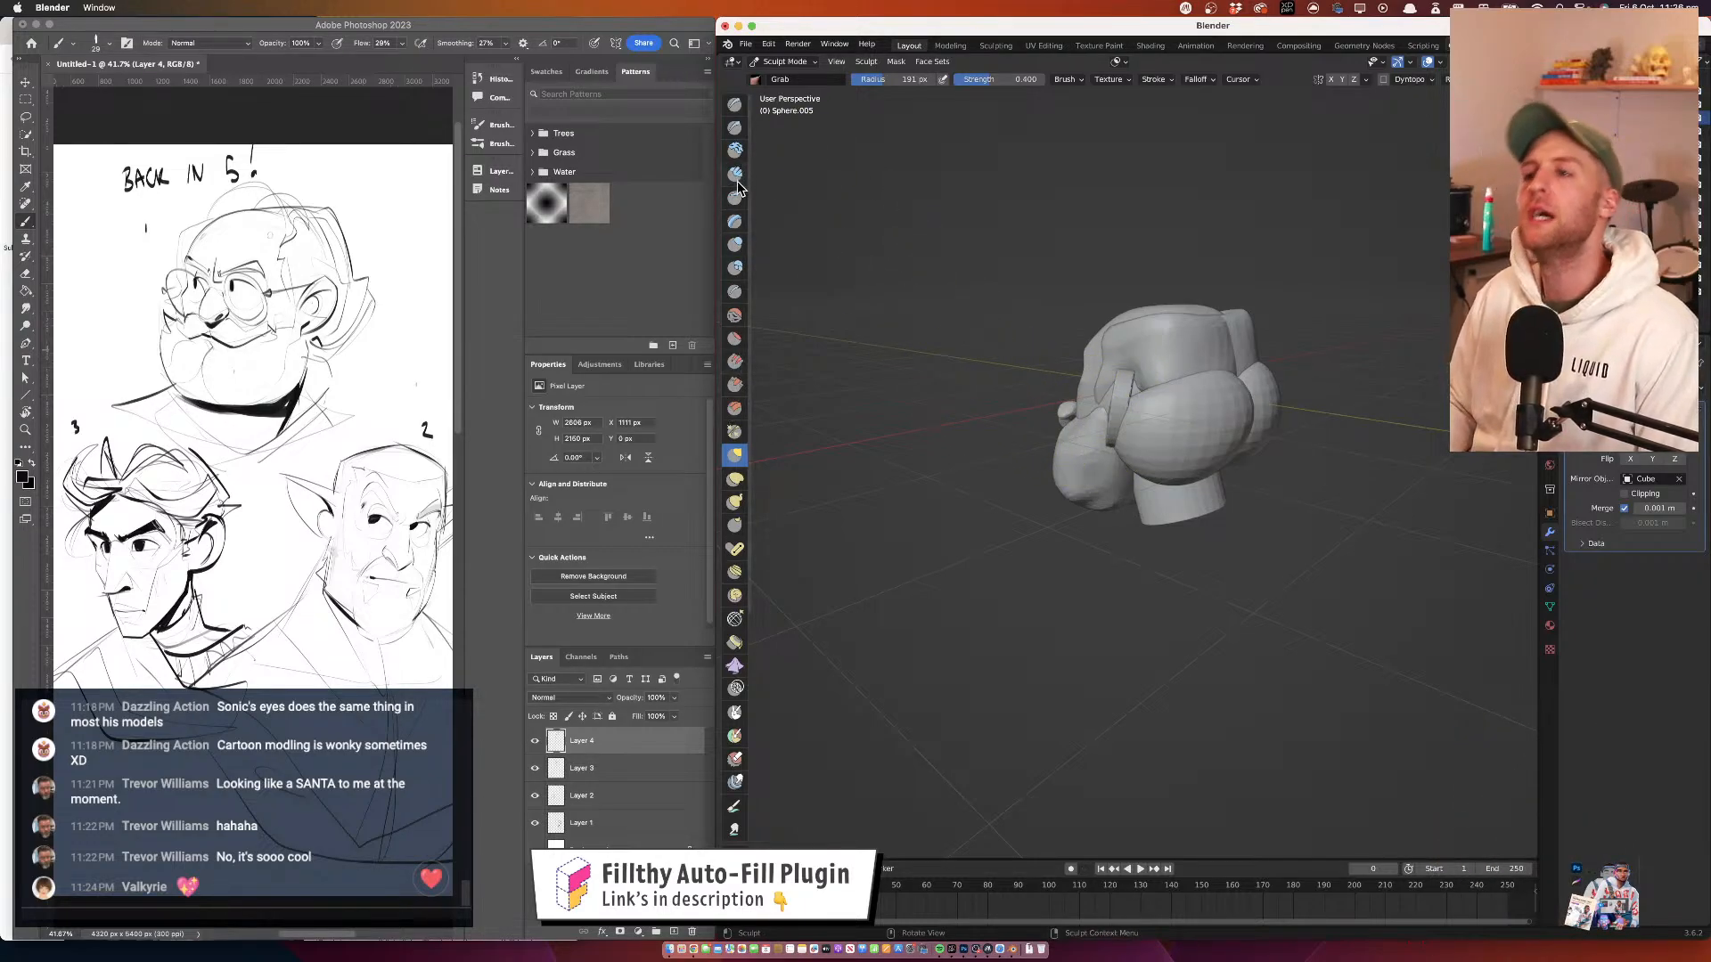
# Sculpt the upper part of the lower back hair with the Draw Sharp brush at a 111 px radius and 0.500 strength
pyautogui.click(734, 127)
pyautogui.scroll(5, 1158, 383)
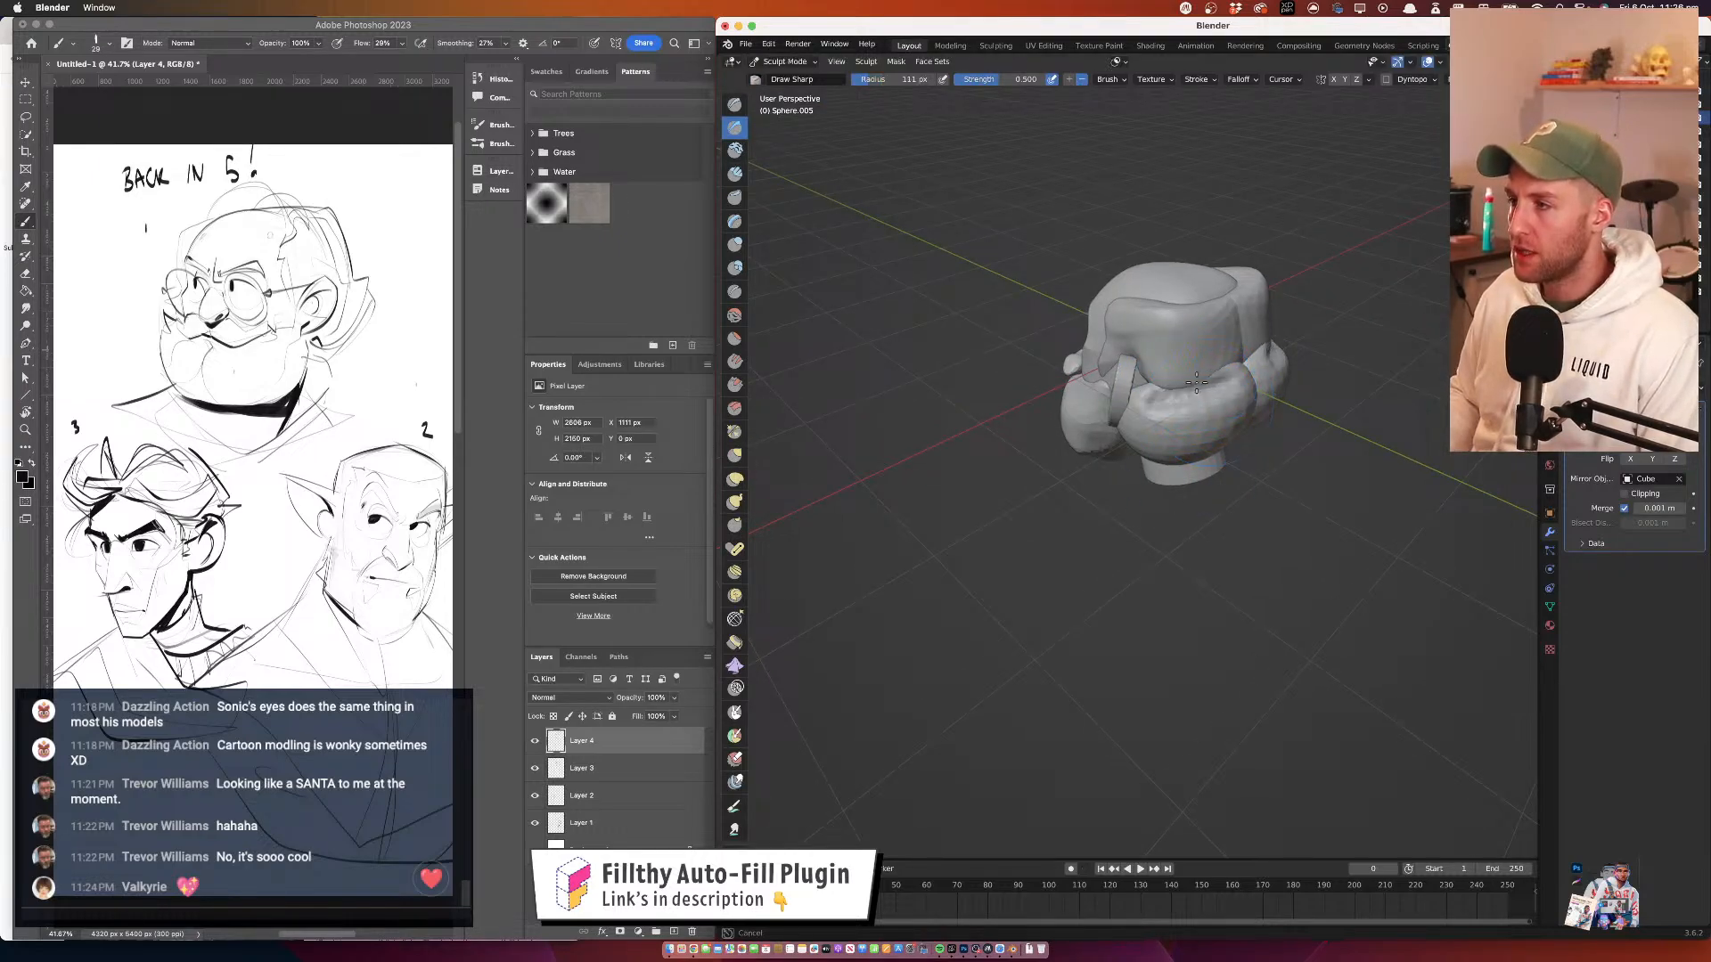
pyautogui.moveTo(1200, 366)
pyautogui.mouseDown()
pyautogui.moveTo(1244, 379)
pyautogui.moveTo(1226, 392)
pyautogui.moveTo(1320, 300)
pyautogui.moveTo(938, 434)
pyautogui.mouseUp()
# Pull the lower back hair into shape with the Grab brush at a 201 px radius
pyautogui.press('g')
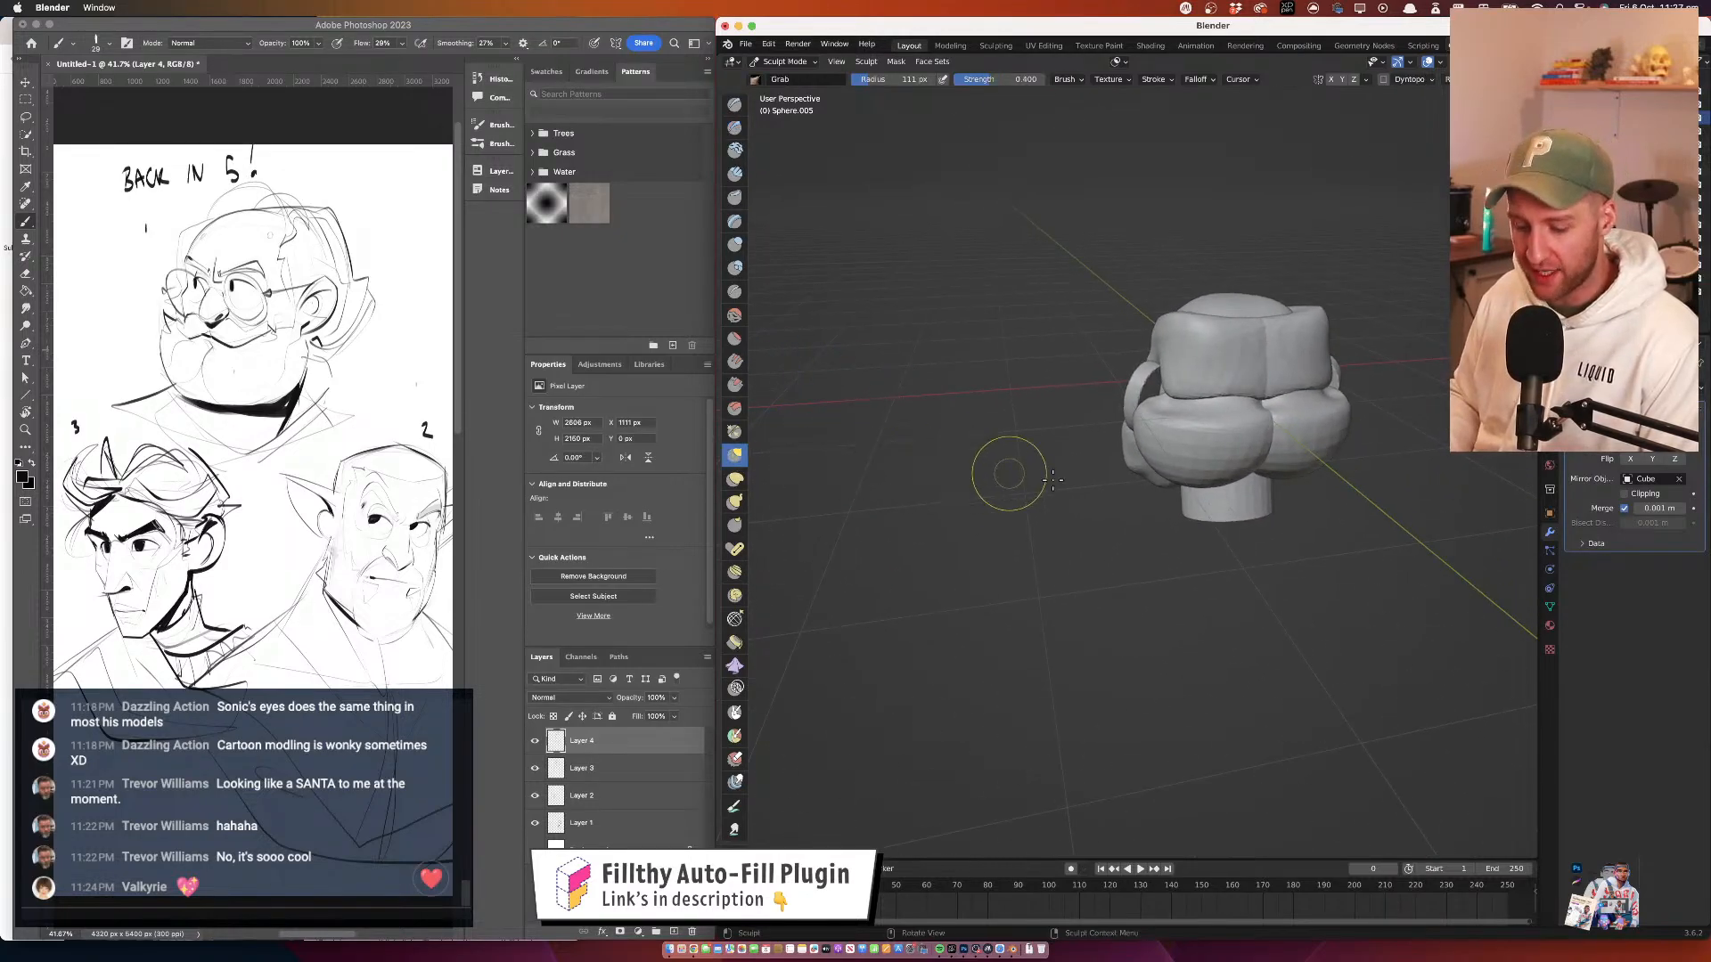
pyautogui.press('f')
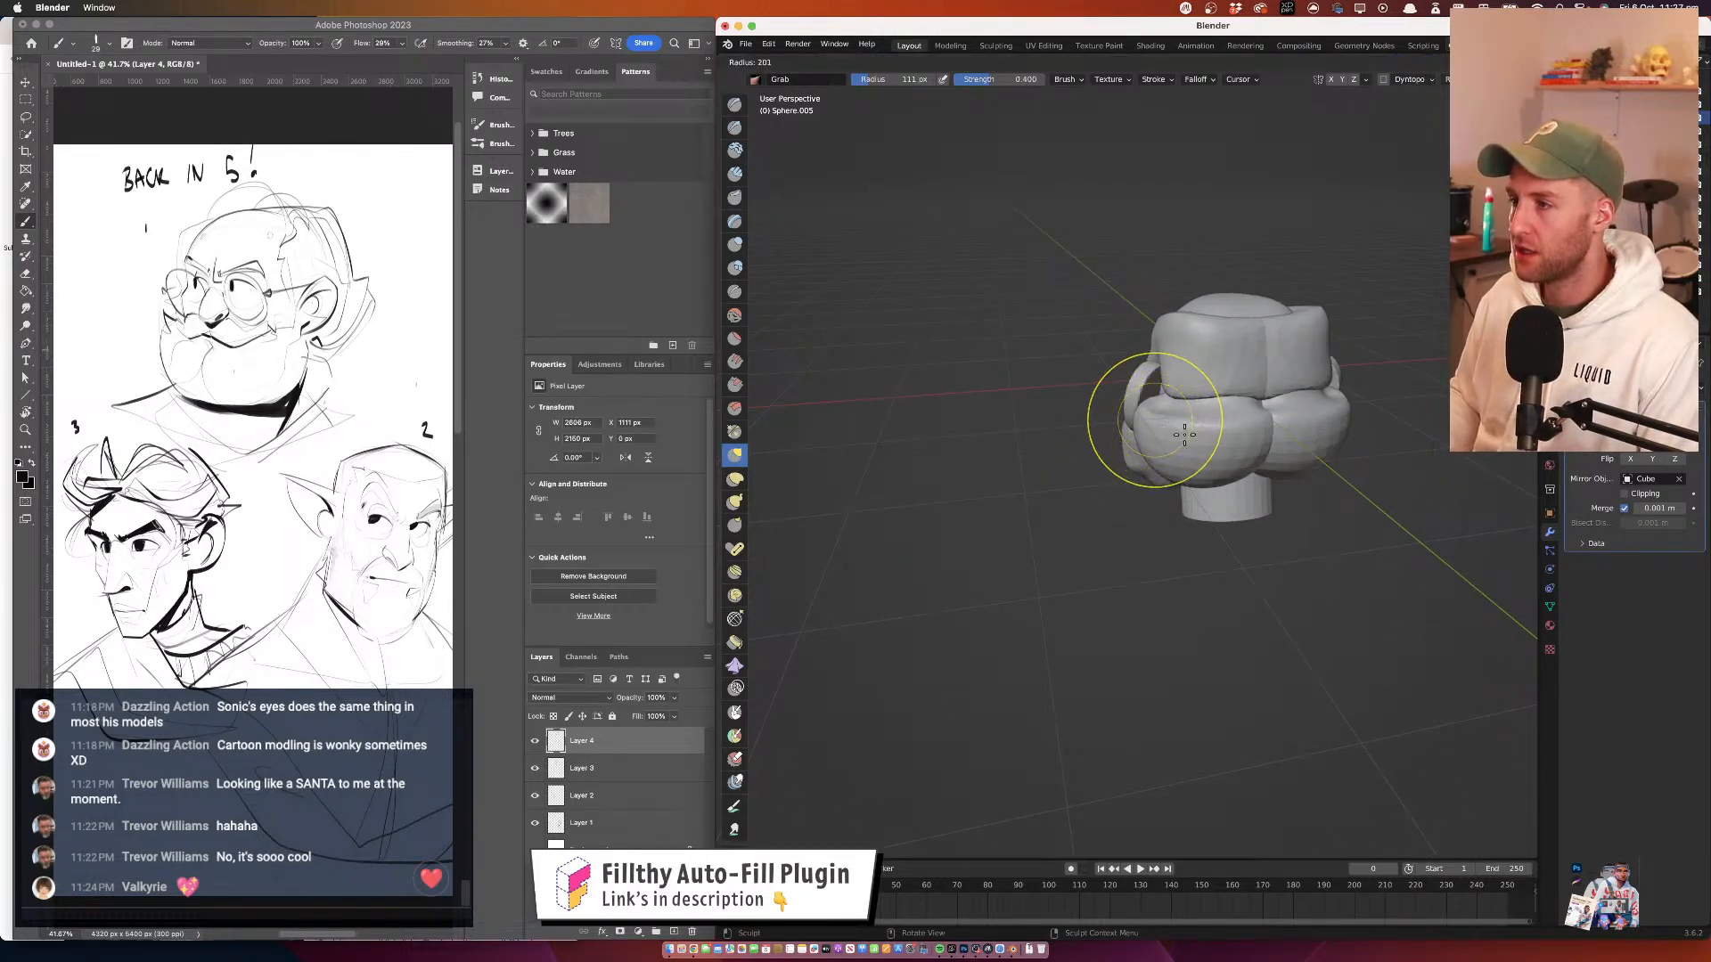
pyautogui.click(1184, 435)
pyautogui.moveTo(1184, 435)
pyautogui.mouseDown()
pyautogui.moveTo(1127, 466)
pyautogui.moveTo(1130, 403)
pyautogui.mouseUp()
pyautogui.moveTo(1240, 403)
pyautogui.keyDown('alt'); pyautogui.mouseDown()
pyautogui.moveTo(1158, 433)
pyautogui.moveTo(1172, 479)
pyautogui.moveTo(1143, 481)
pyautogui.moveTo(1202, 540)
pyautogui.moveTo(1178, 450)
pyautogui.mouseUp(); pyautogui.keyUp('alt')
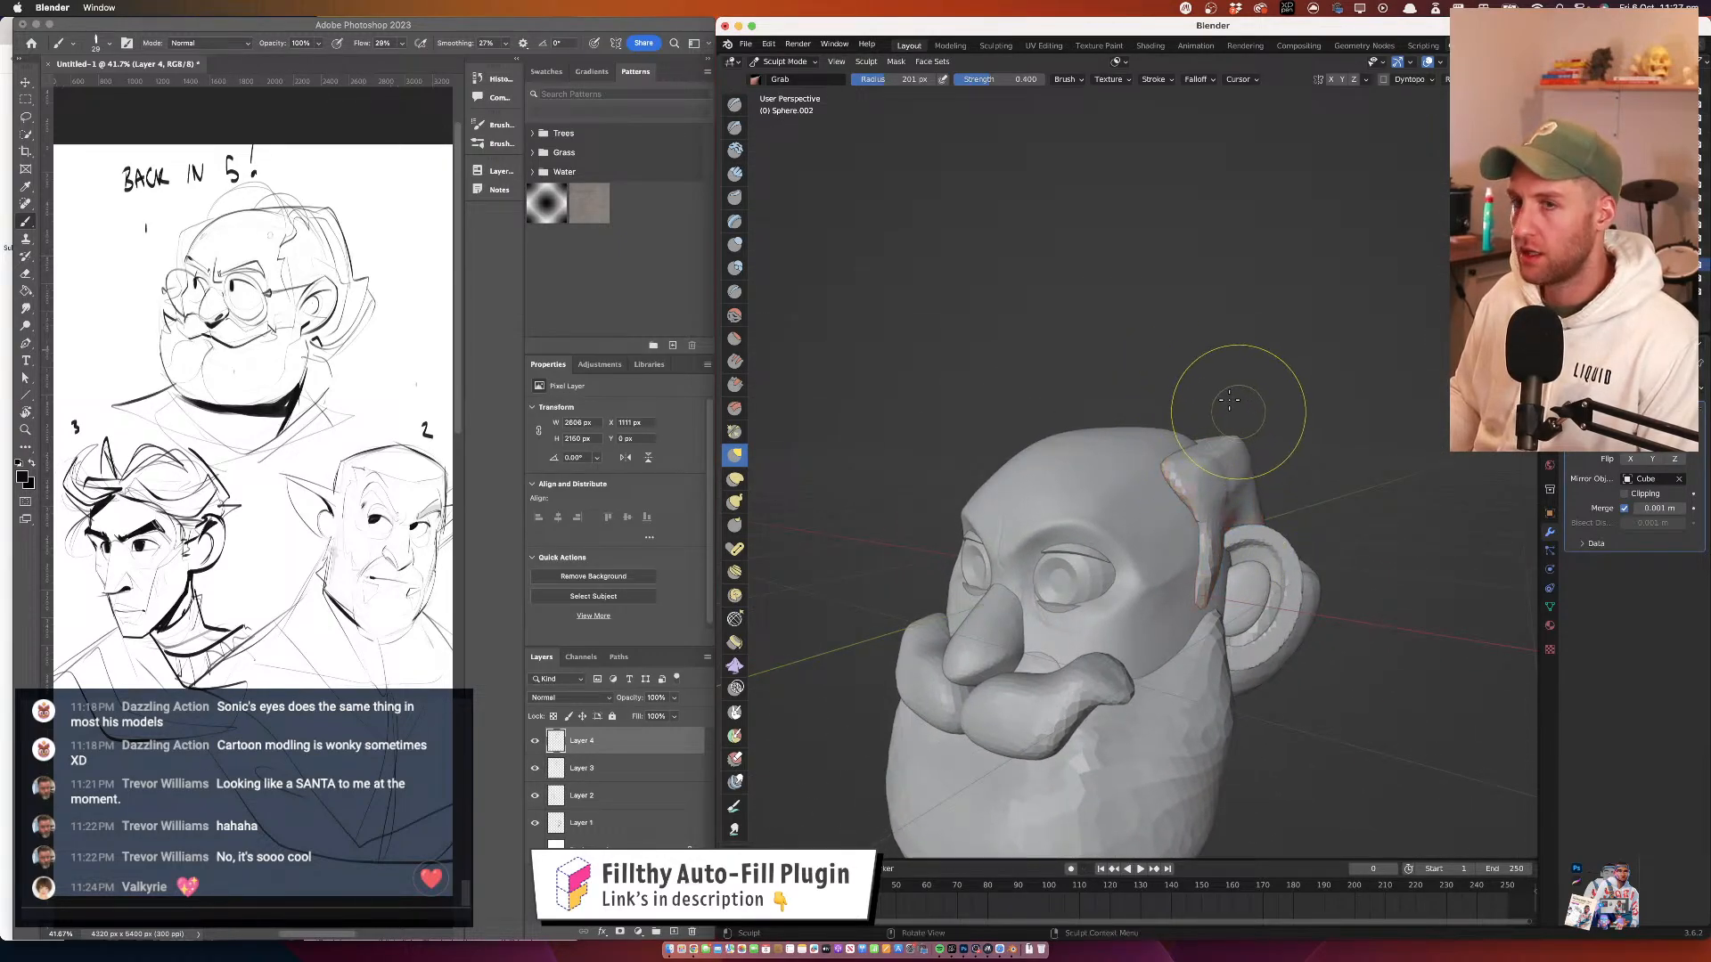
# Undo the last hair change and reshape the upper hair's front tip and side with the Grab brush at a 261 px radius
pyautogui.hotkey('ctrl', 'z')
pyautogui.press('f')
pyautogui.click(1254, 442)
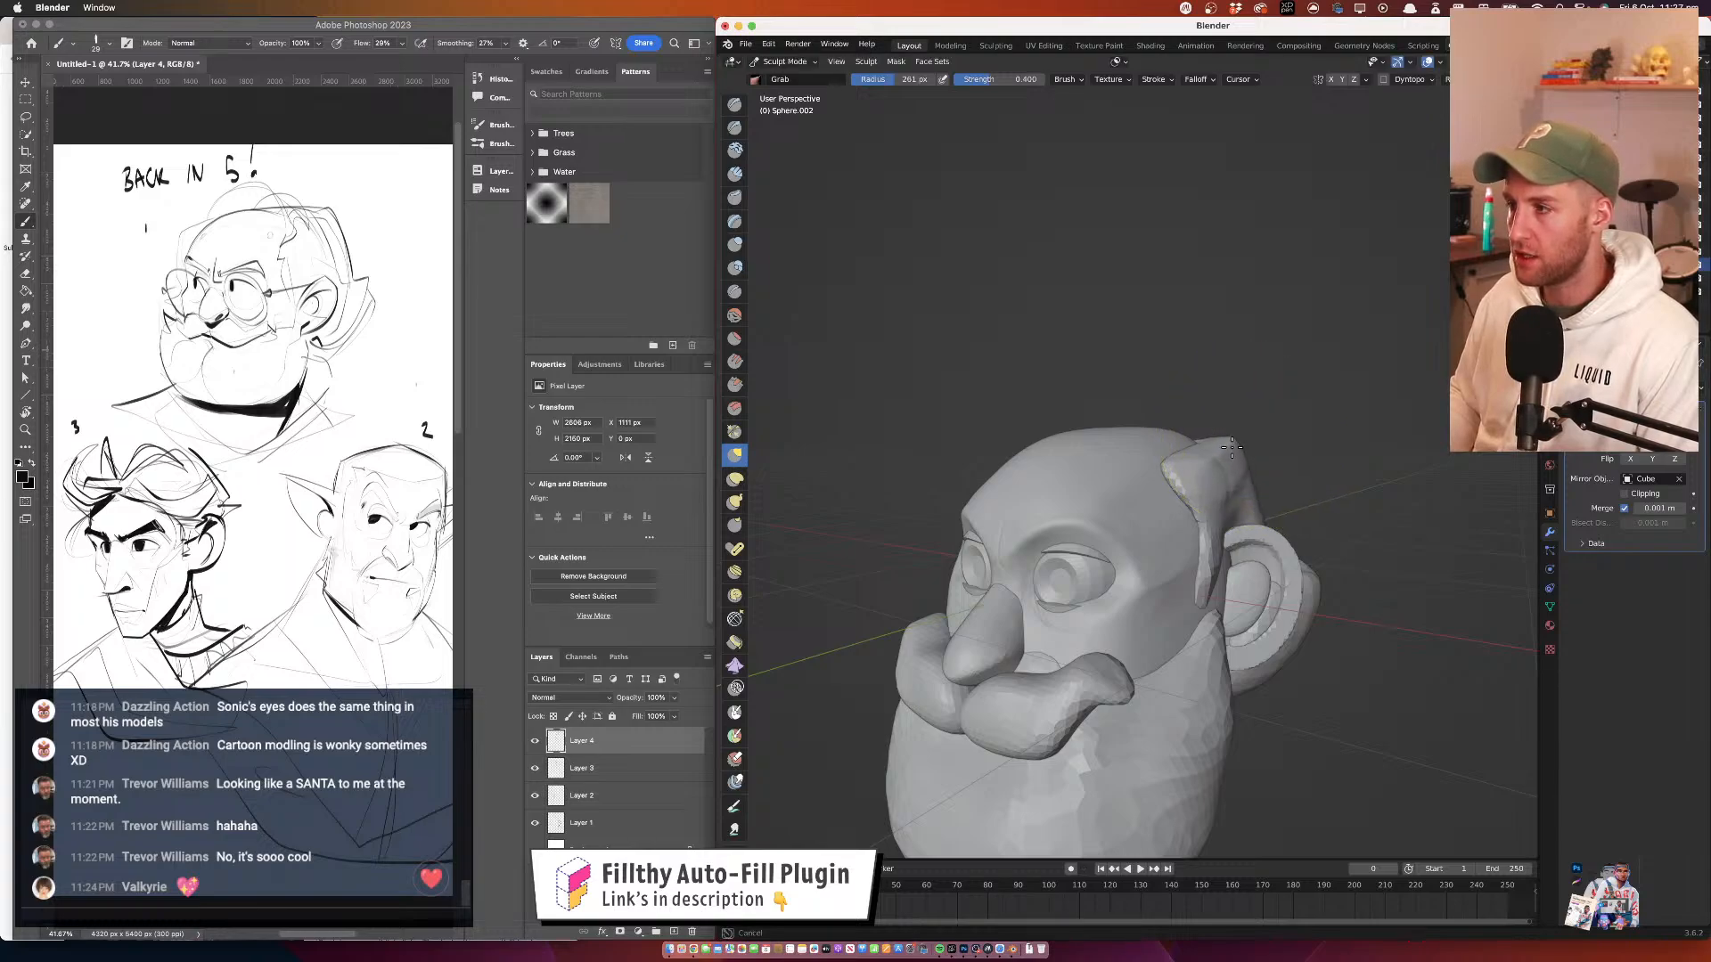
pyautogui.moveTo(1232, 447); pyautogui.dragTo(1233, 438)
pyautogui.keyDown('alt'); pyautogui.moveTo(1233, 441); pyautogui.dragTo(1125, 448); pyautogui.keyUp('alt')
pyautogui.moveTo(1227, 455)
pyautogui.mouseDown()
pyautogui.moveTo(1278, 447)
pyautogui.moveTo(1241, 383)
pyautogui.mouseUp()
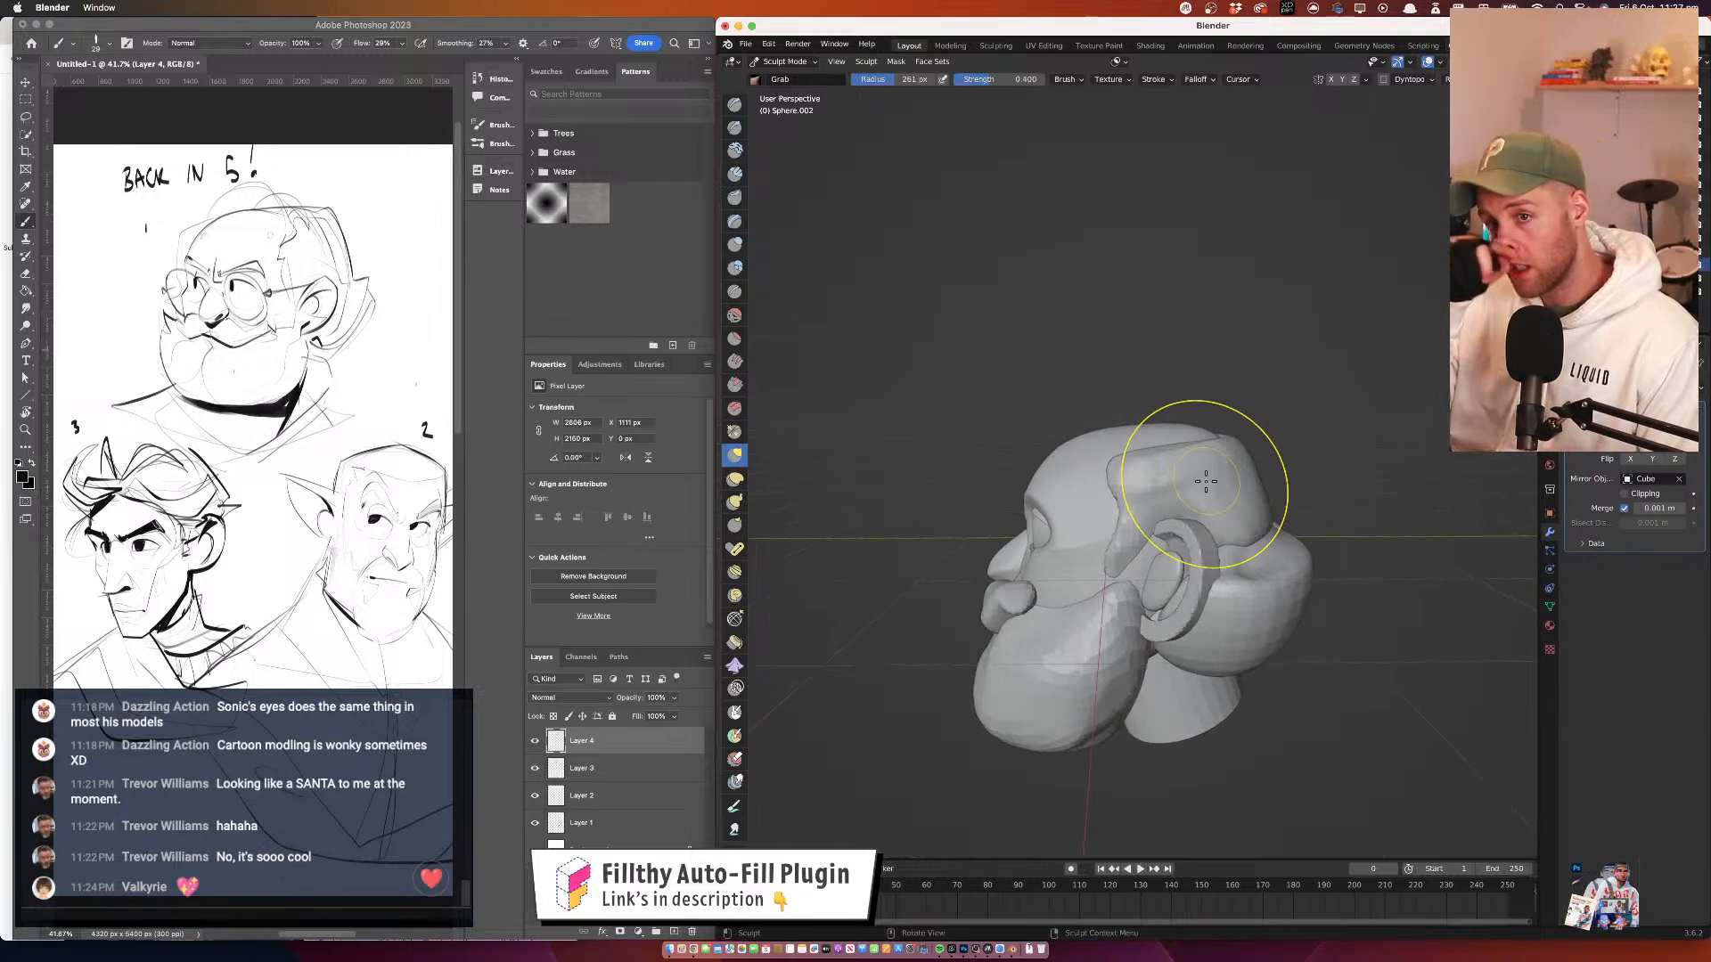
pyautogui.moveTo(1205, 481)
pyautogui.keyDown('alt'); pyautogui.mouseDown()
pyautogui.moveTo(1145, 490)
pyautogui.moveTo(1152, 441)
pyautogui.moveTo(1120, 428)
pyautogui.moveTo(1200, 362)
pyautogui.moveTo(1150, 340)
pyautogui.moveTo(1171, 445)
pyautogui.moveTo(1221, 444)
pyautogui.moveTo(1190, 453)
pyautogui.moveTo(1203, 472)
pyautogui.mouseUp(); pyautogui.keyUp('alt')
pyautogui.moveTo(1203, 472); pyautogui.dragTo(1177, 429)
pyautogui.keyDown('alt'); pyautogui.moveTo(1134, 367); pyautogui.dragTo(1165, 378); pyautogui.keyUp('alt')
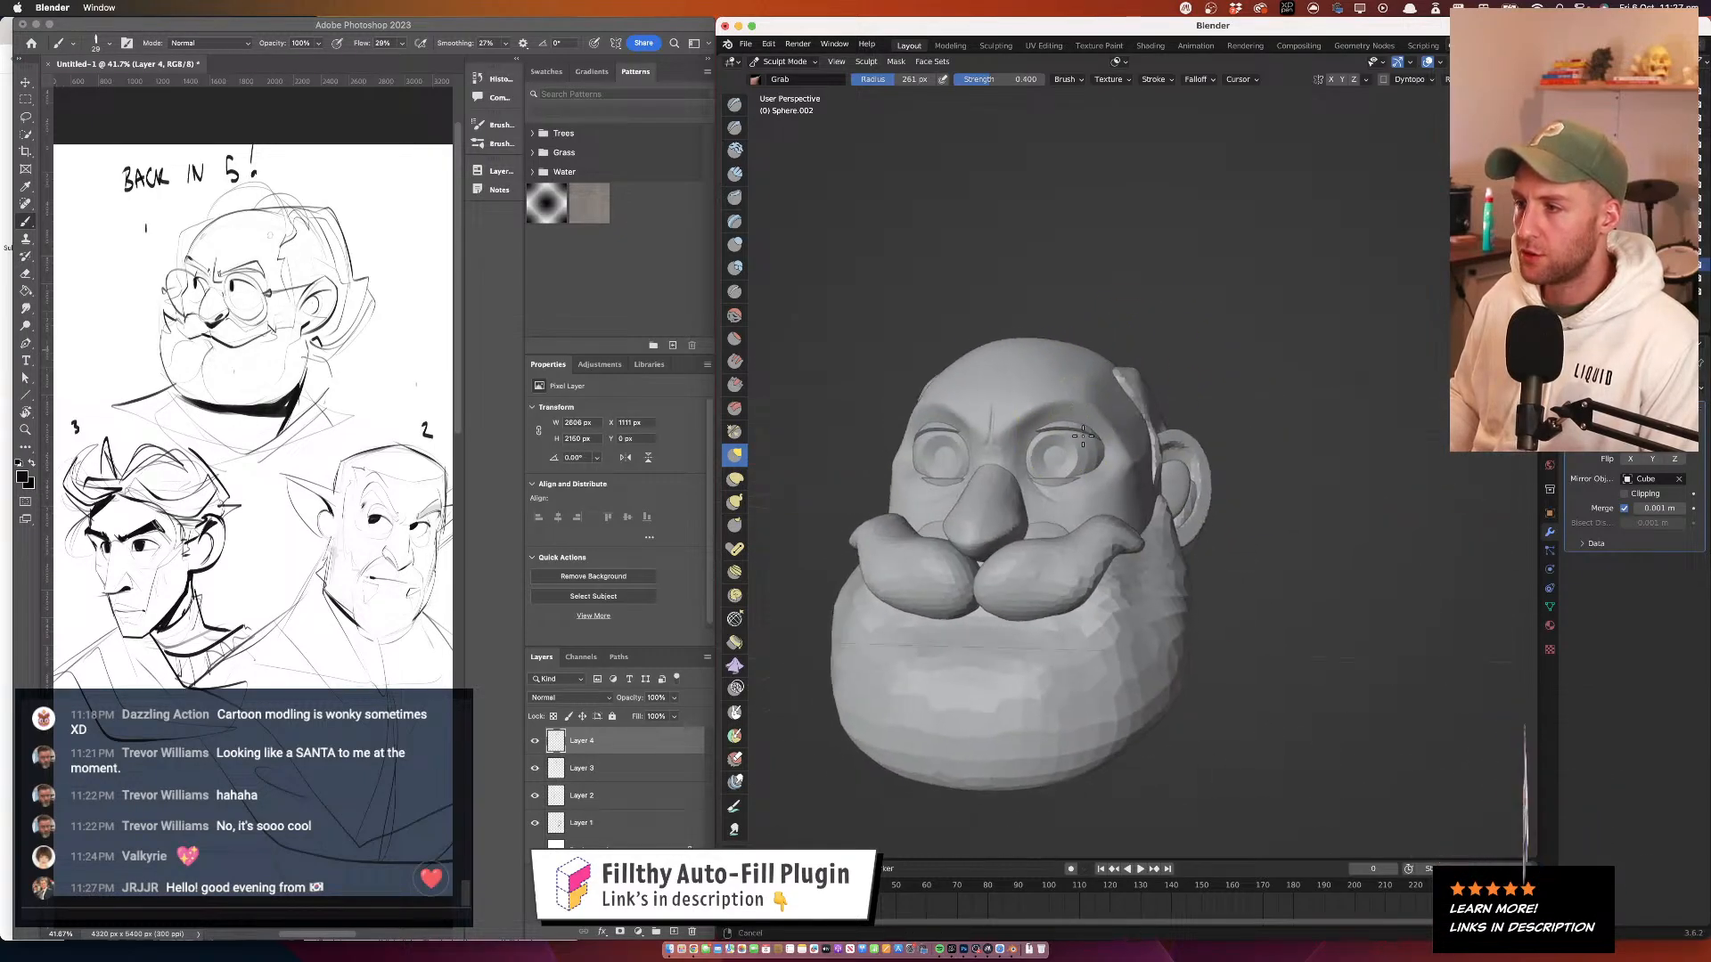
# Try to remesh the beard with a voxel size of 0.00600 m
pyautogui.moveTo(1060, 482)
pyautogui.keyDown('alt'); pyautogui.mouseDown()
pyautogui.moveTo(1048, 461)
pyautogui.moveTo(1065, 485)
pyautogui.mouseUp(); pyautogui.keyUp('alt')
pyautogui.keyDown('alt'); pyautogui.moveTo(1072, 570); pyautogui.dragTo(1051, 553); pyautogui.keyUp('alt')
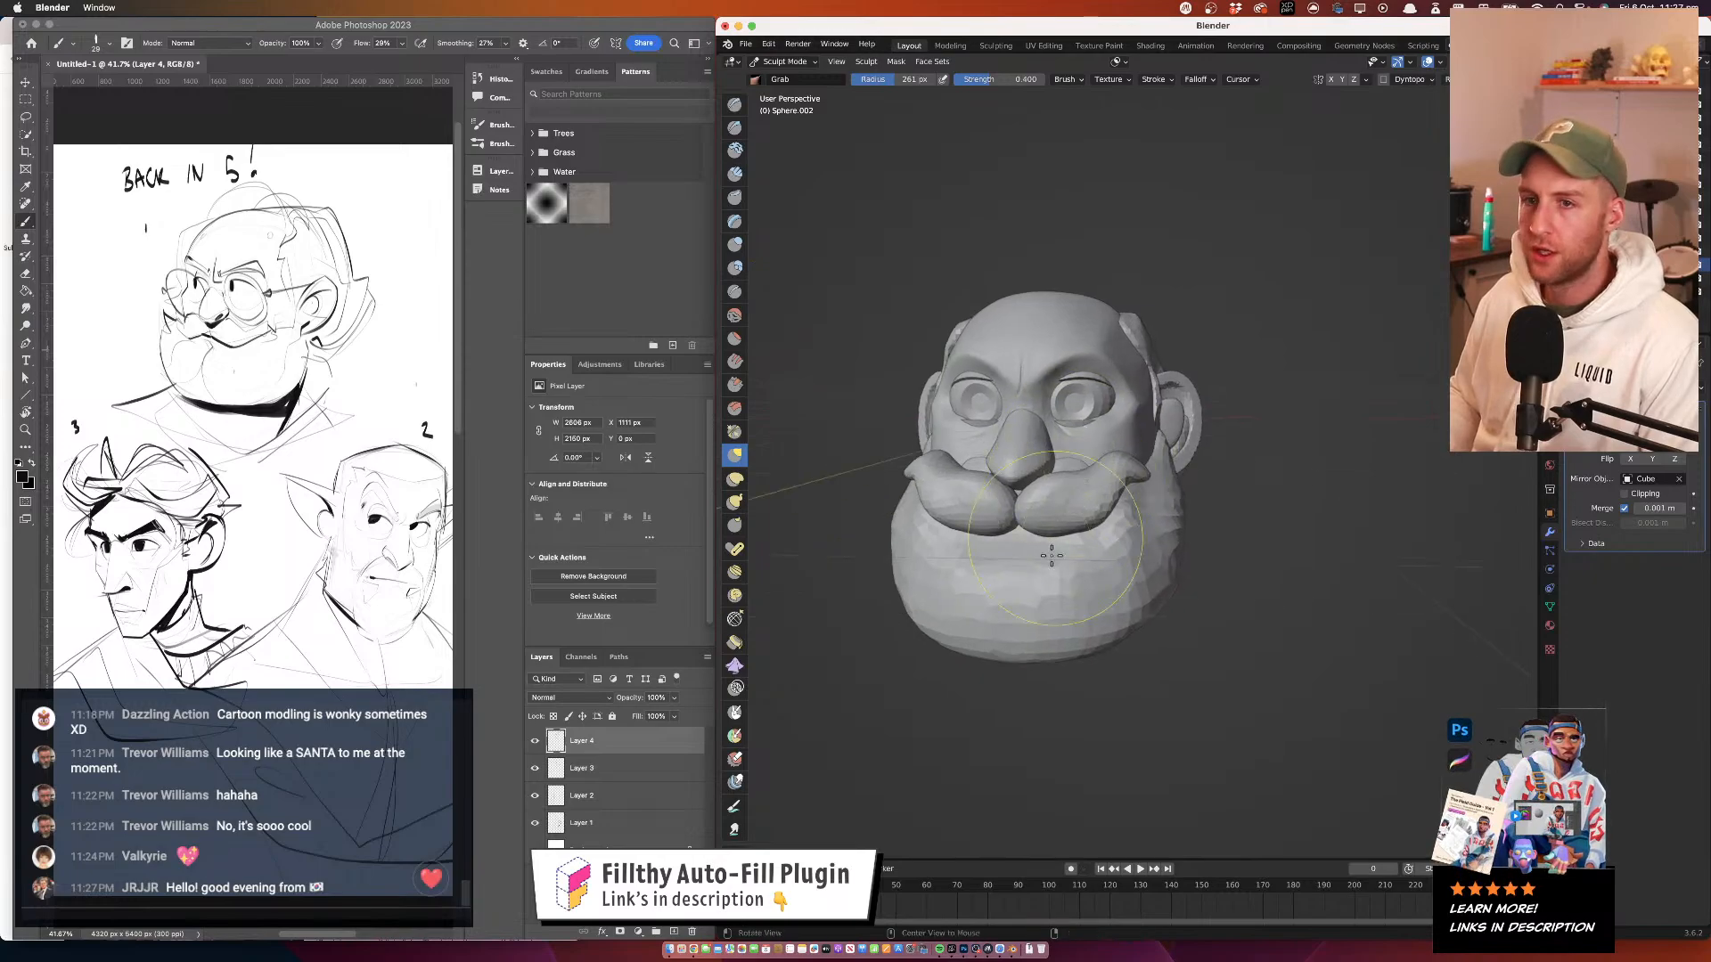
pyautogui.hotkey('alt', 'q')
pyautogui.press('r')
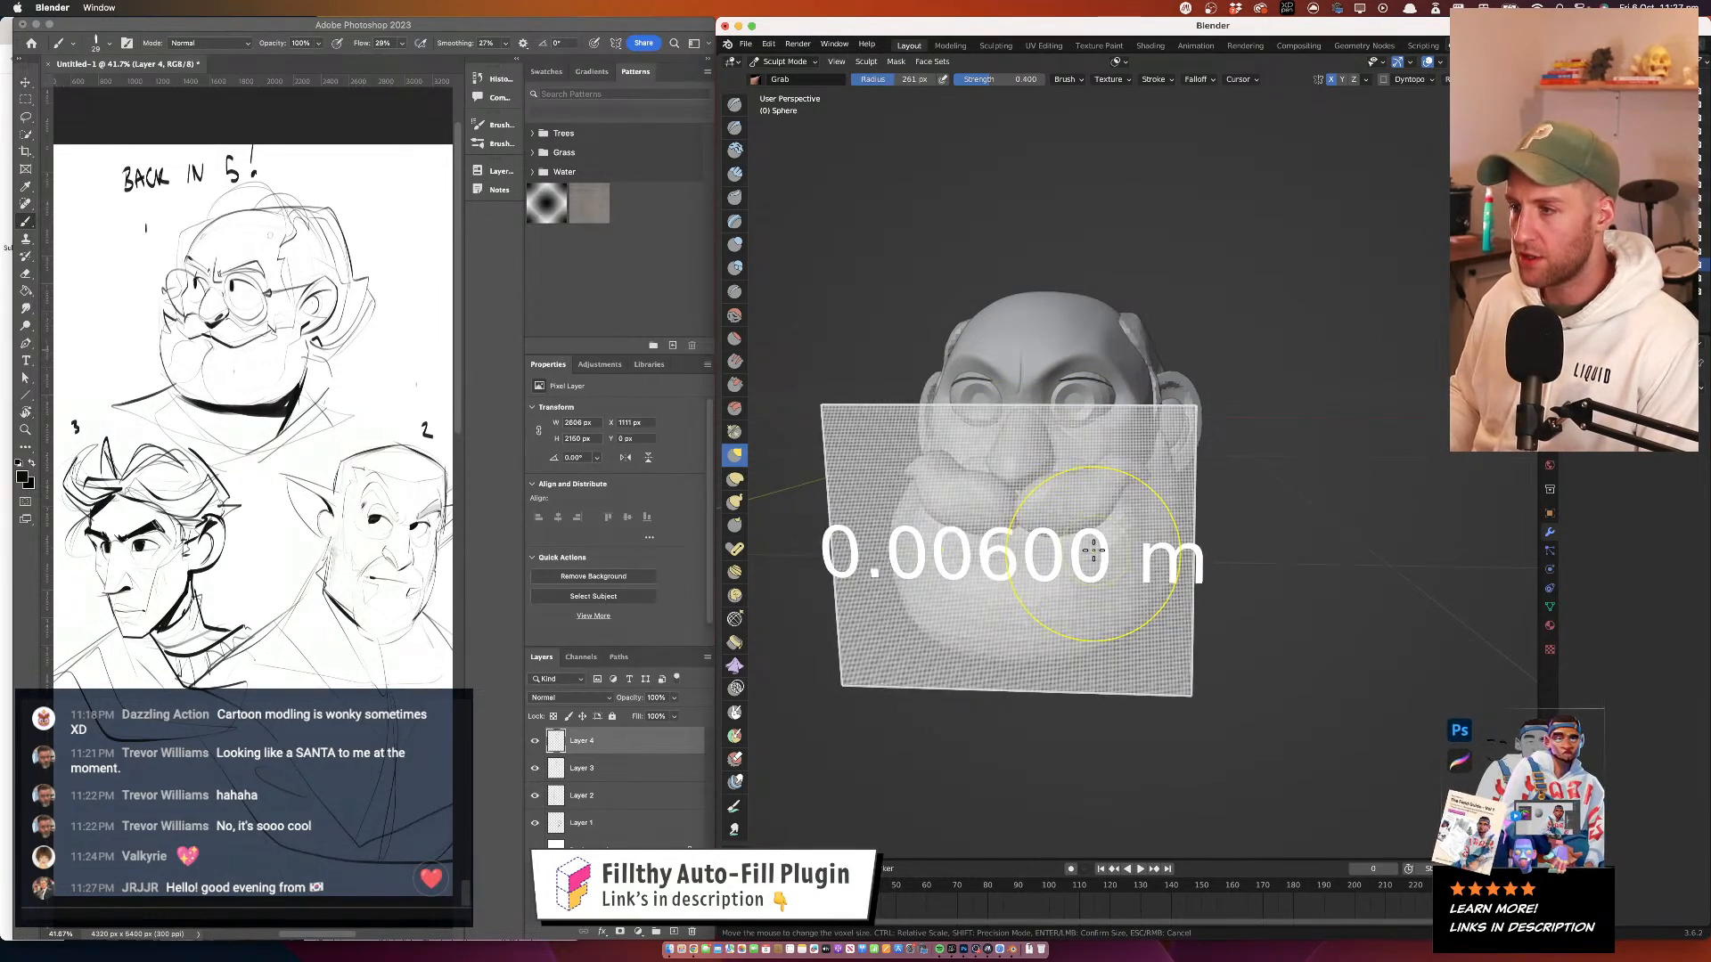
pyautogui.click(1095, 553)
pyautogui.keyDown('alt'); pyautogui.moveTo(1091, 551); pyautogui.dragTo(1112, 559); pyautogui.keyUp('alt')
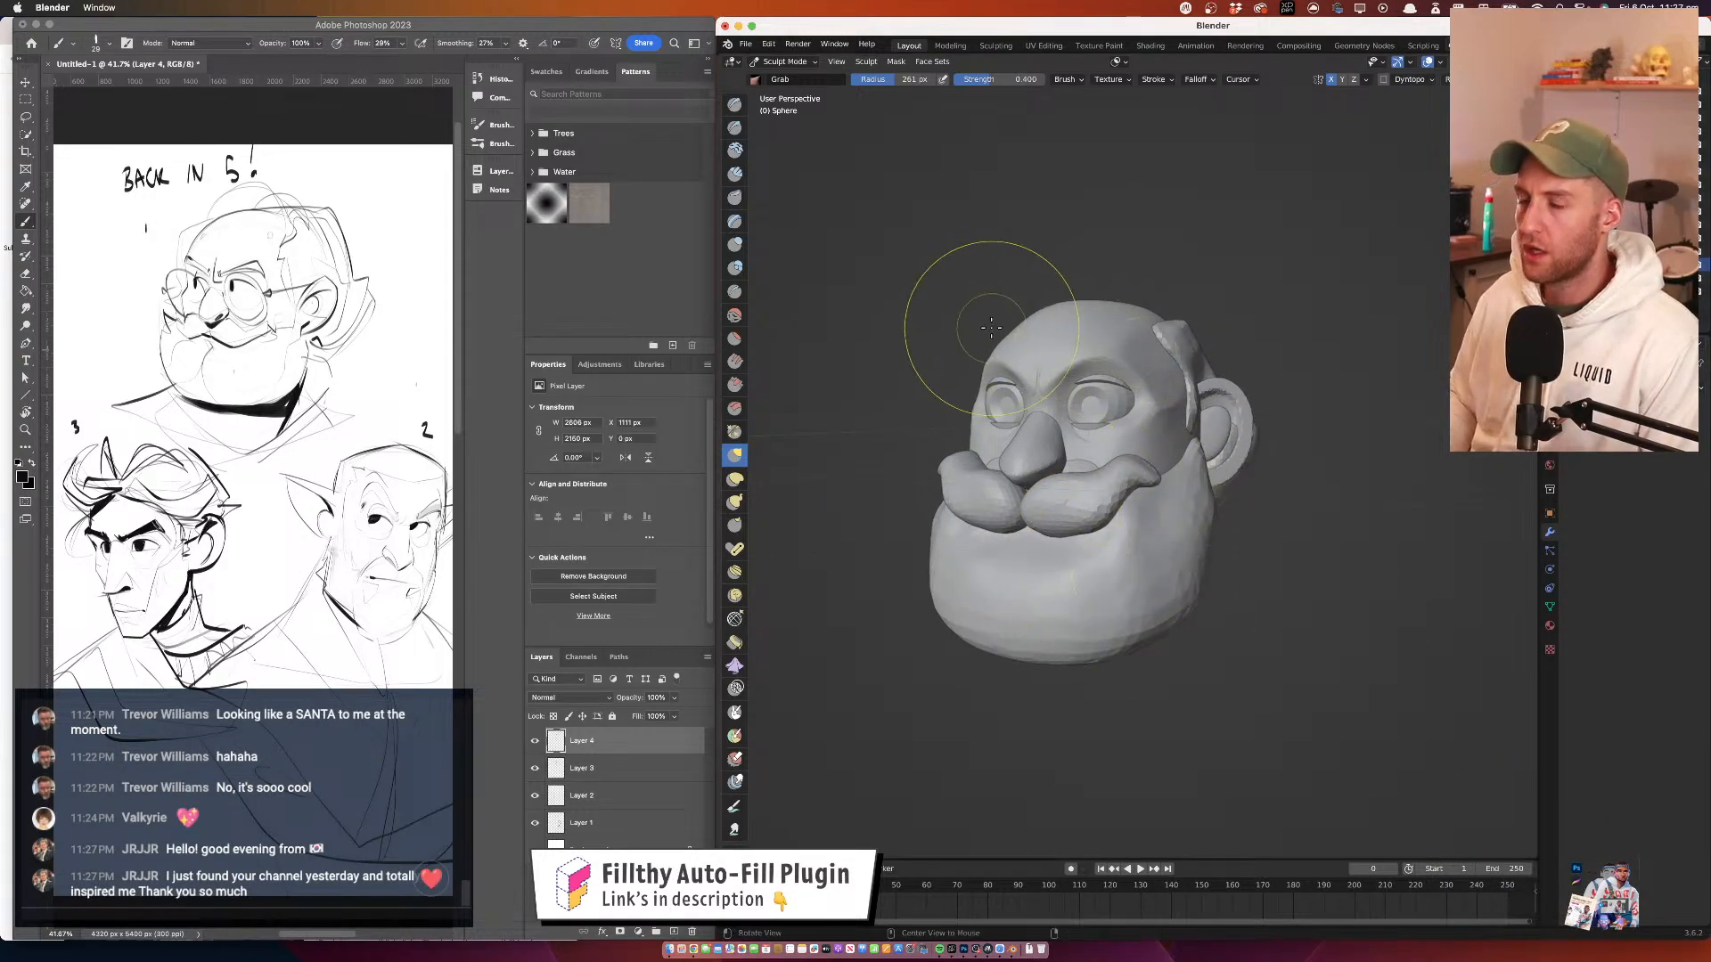
pyautogui.moveTo(985, 324)
pyautogui.keyDown('alt'); pyautogui.mouseDown()
pyautogui.moveTo(1003, 355)
pyautogui.moveTo(1111, 348)
pyautogui.moveTo(1050, 277)
pyautogui.mouseUp(); pyautogui.keyUp('alt')
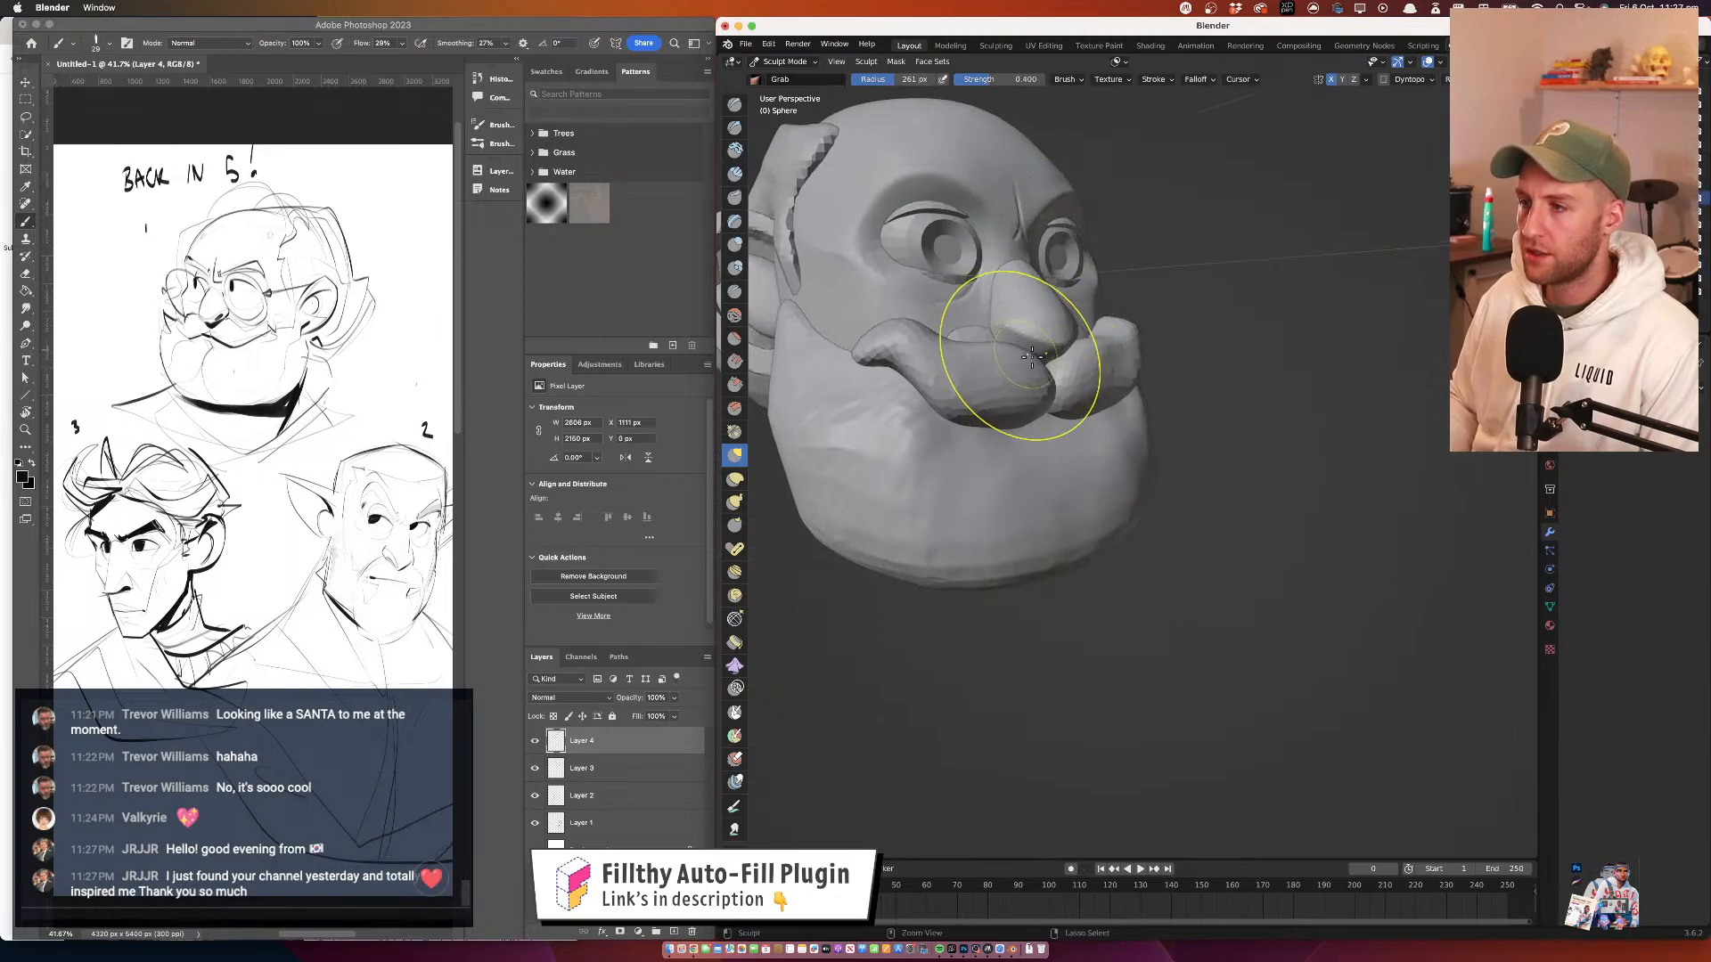
pyautogui.hotkey('ctrl', 'z')
pyautogui.moveTo(1204, 403)
pyautogui.keyDown('alt'); pyautogui.mouseDown()
pyautogui.moveTo(1065, 419)
pyautogui.moveTo(1020, 443)
pyautogui.mouseUp(); pyautogui.keyUp('alt')
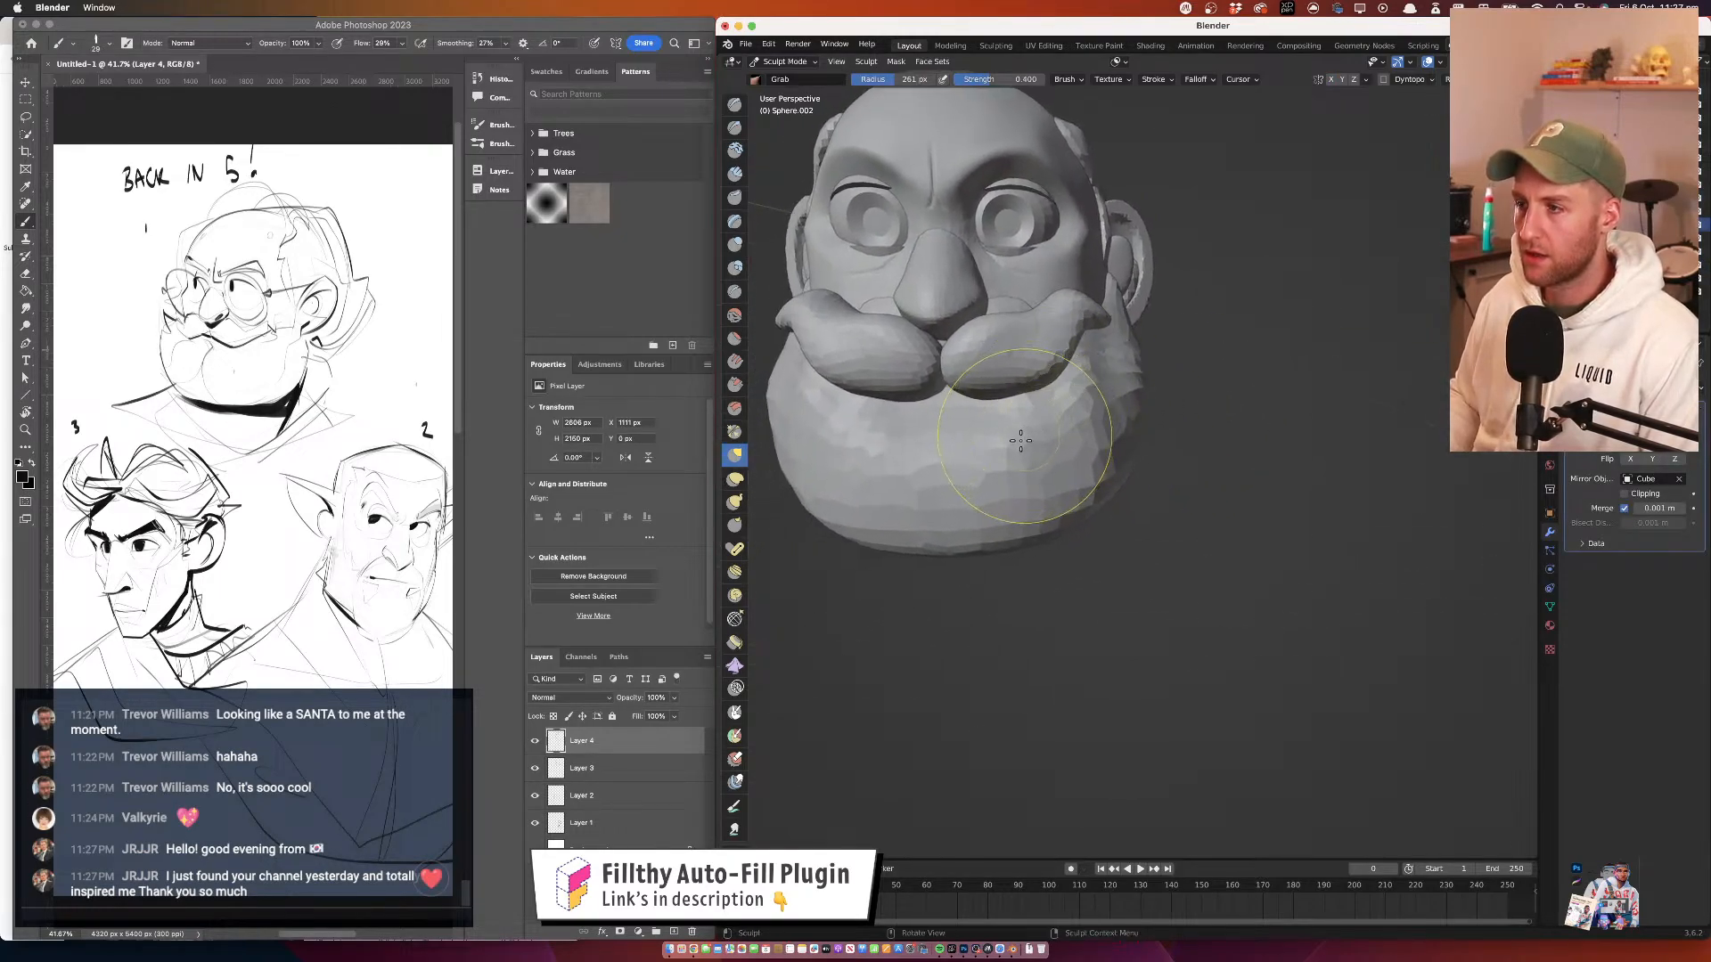
# Switch sculpting to the beard and reshape its sides and underside with the Grab brush at a 261 px radius
pyautogui.hotkey('alt', 'q')
pyautogui.moveTo(846, 457); pyautogui.dragTo(851, 456)
pyautogui.moveTo(1141, 427)
pyautogui.keyDown('alt'); pyautogui.mouseDown()
pyautogui.moveTo(1065, 472)
pyautogui.moveTo(1065, 450)
pyautogui.moveTo(1079, 509)
pyautogui.moveTo(1080, 485)
pyautogui.moveTo(1122, 481)
pyautogui.moveTo(1113, 466)
pyautogui.mouseUp(); pyautogui.keyUp('alt')
pyautogui.moveTo(1059, 528); pyautogui.dragTo(1023, 536)
pyautogui.keyDown('alt'); pyautogui.moveTo(1145, 431); pyautogui.dragTo(1139, 452); pyautogui.keyUp('alt')
pyautogui.moveTo(1109, 482)
pyautogui.mouseDown()
pyautogui.moveTo(1177, 472)
pyautogui.moveTo(1143, 454)
pyautogui.mouseUp()
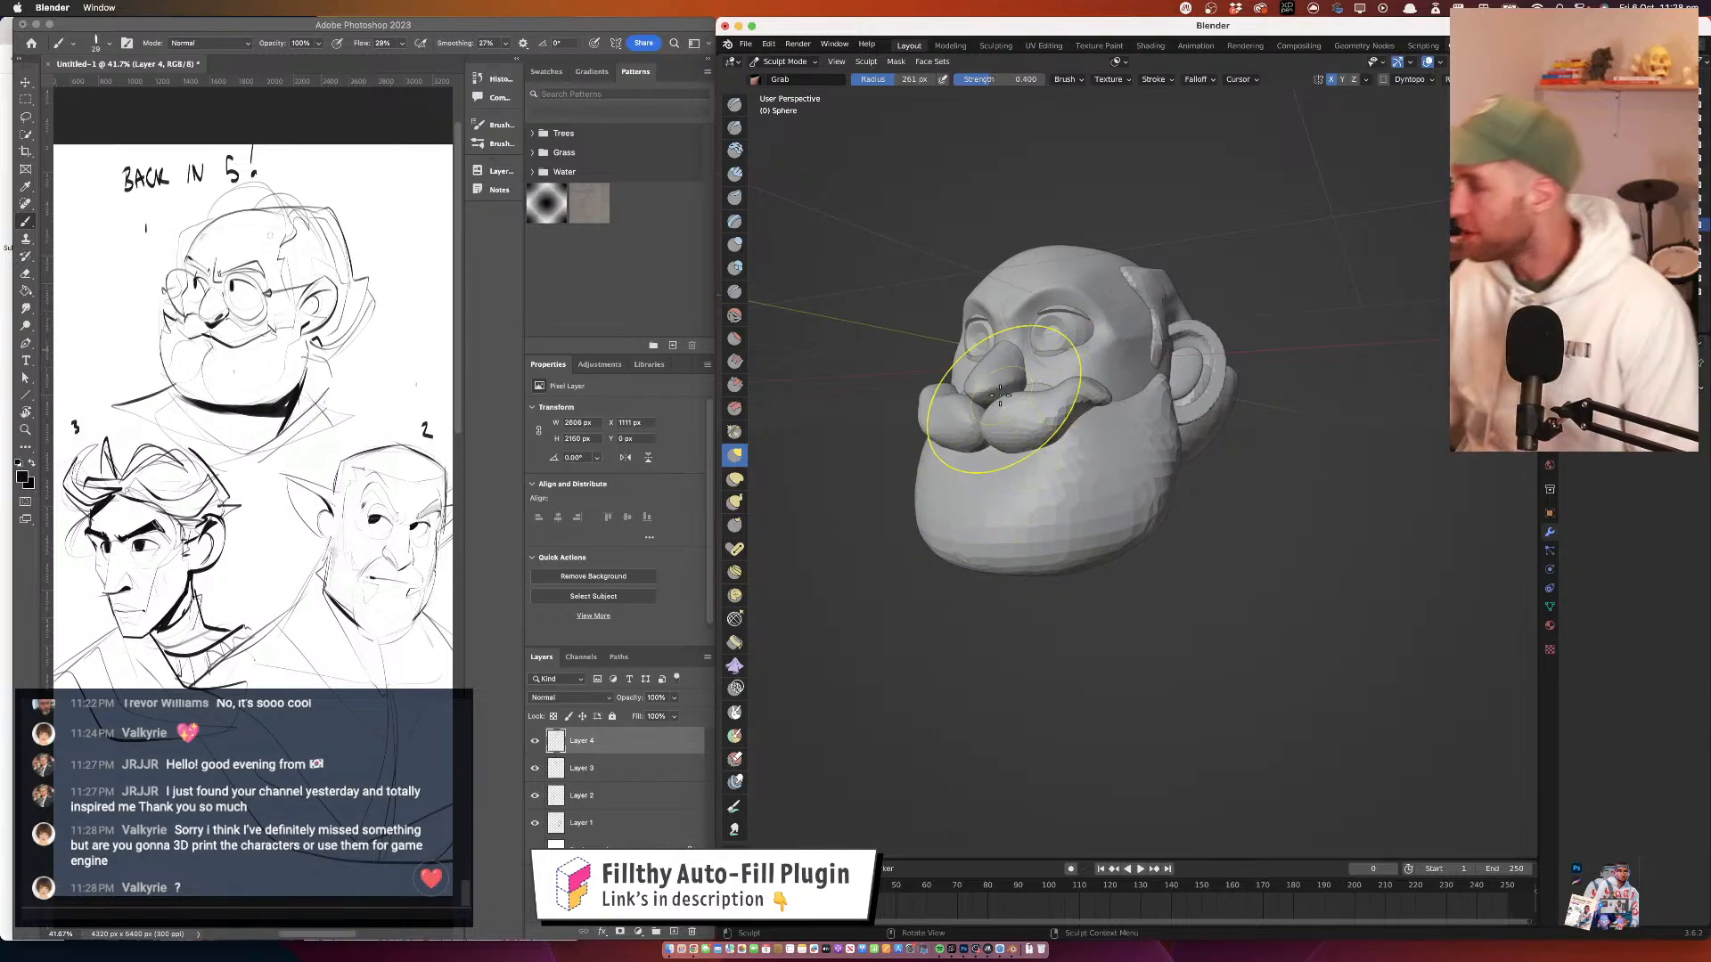
pyautogui.moveTo(1012, 290)
pyautogui.mouseDown()
pyautogui.moveTo(1058, 387)
pyautogui.moveTo(1145, 401)
pyautogui.moveTo(1102, 402)
pyautogui.mouseUp()
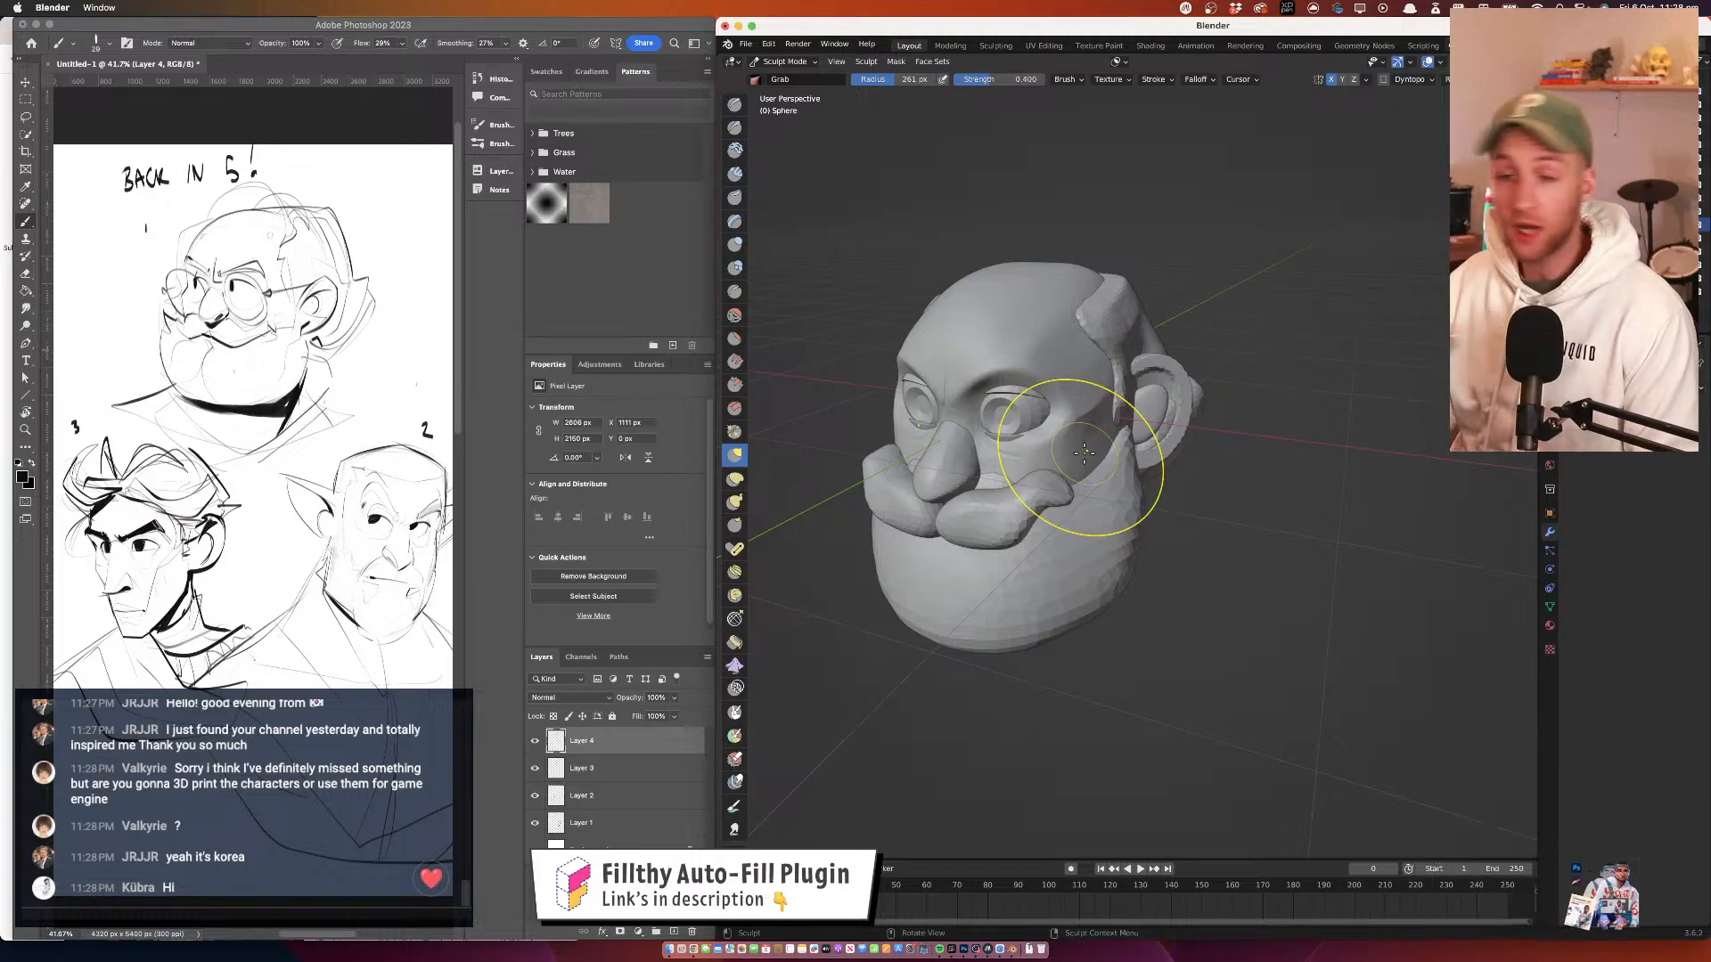
pyautogui.moveTo(1031, 331); pyautogui.dragTo(1103, 275)
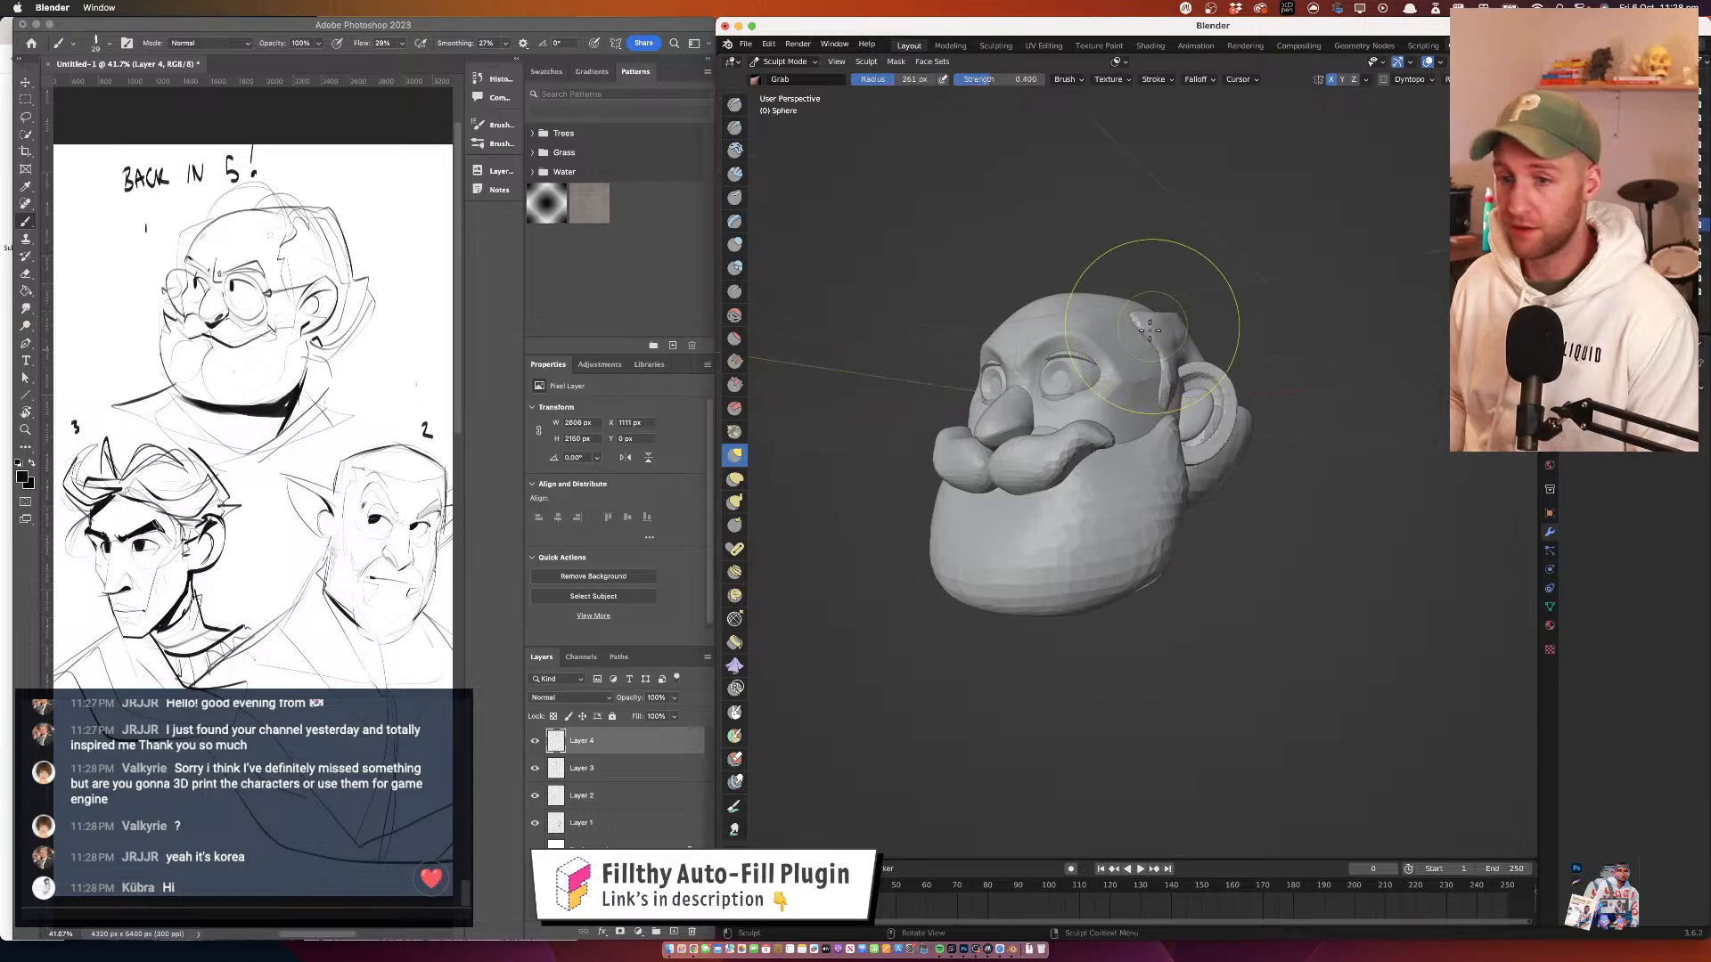
pyautogui.moveTo(1150, 331); pyautogui.dragTo(1065, 352)
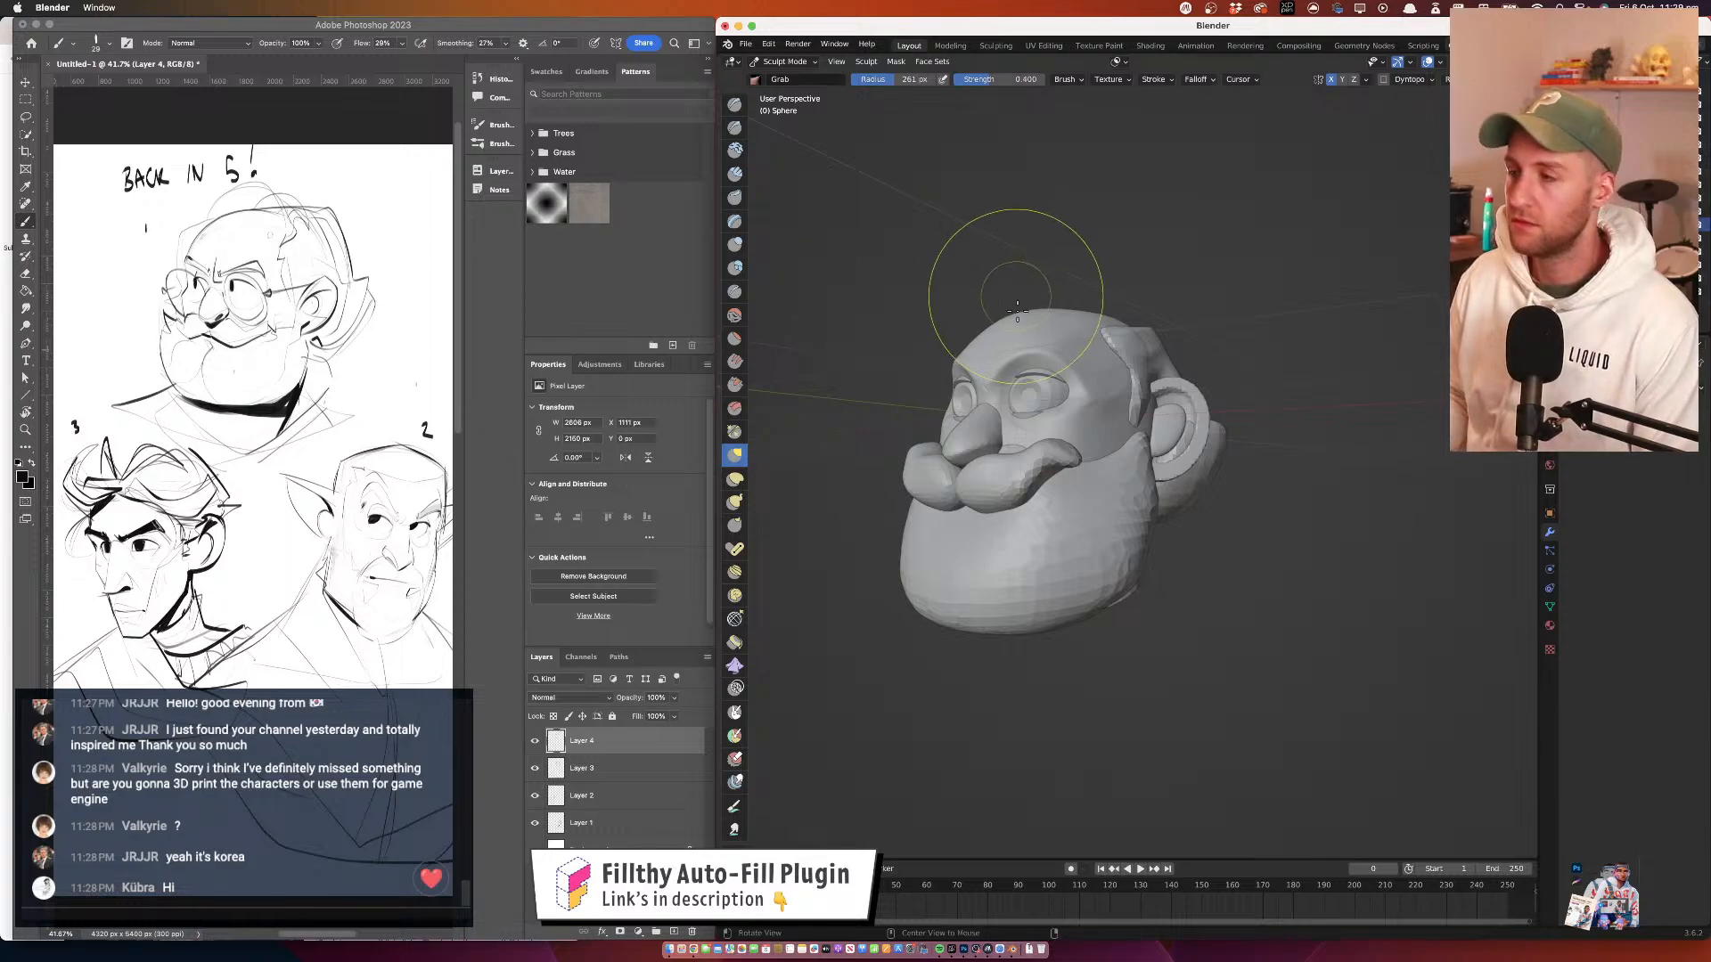
pyautogui.moveTo(1016, 310); pyautogui.dragTo(1032, 332)
pyautogui.moveTo(949, 383); pyautogui.dragTo(878, 406)
pyautogui.moveTo(1177, 318)
pyautogui.mouseDown()
pyautogui.moveTo(1025, 400)
pyautogui.moveTo(1028, 302)
pyautogui.moveTo(978, 309)
pyautogui.moveTo(959, 361)
pyautogui.moveTo(942, 361)
pyautogui.moveTo(994, 336)
pyautogui.mouseUp()
# Switch sculpting to the nose and shape the side of its tip with the Draw brush at a 29 px radius
pyautogui.click(928, 382)
pyautogui.click(734, 104)
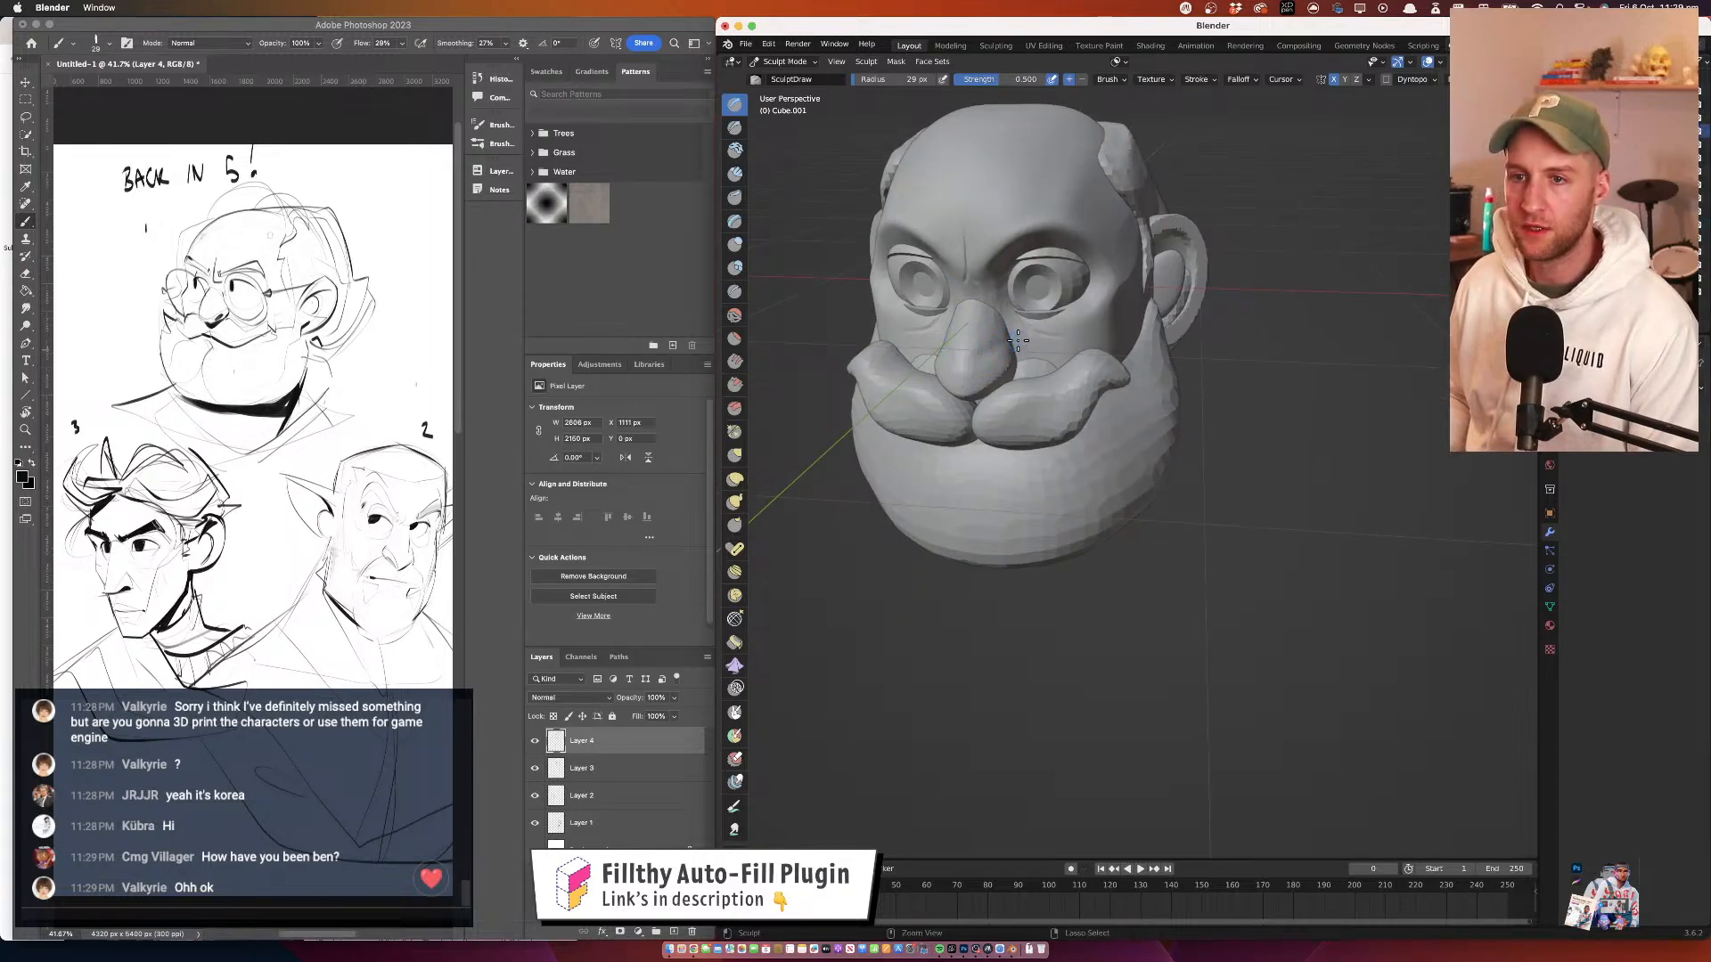
pyautogui.scroll(3, 992, 365)
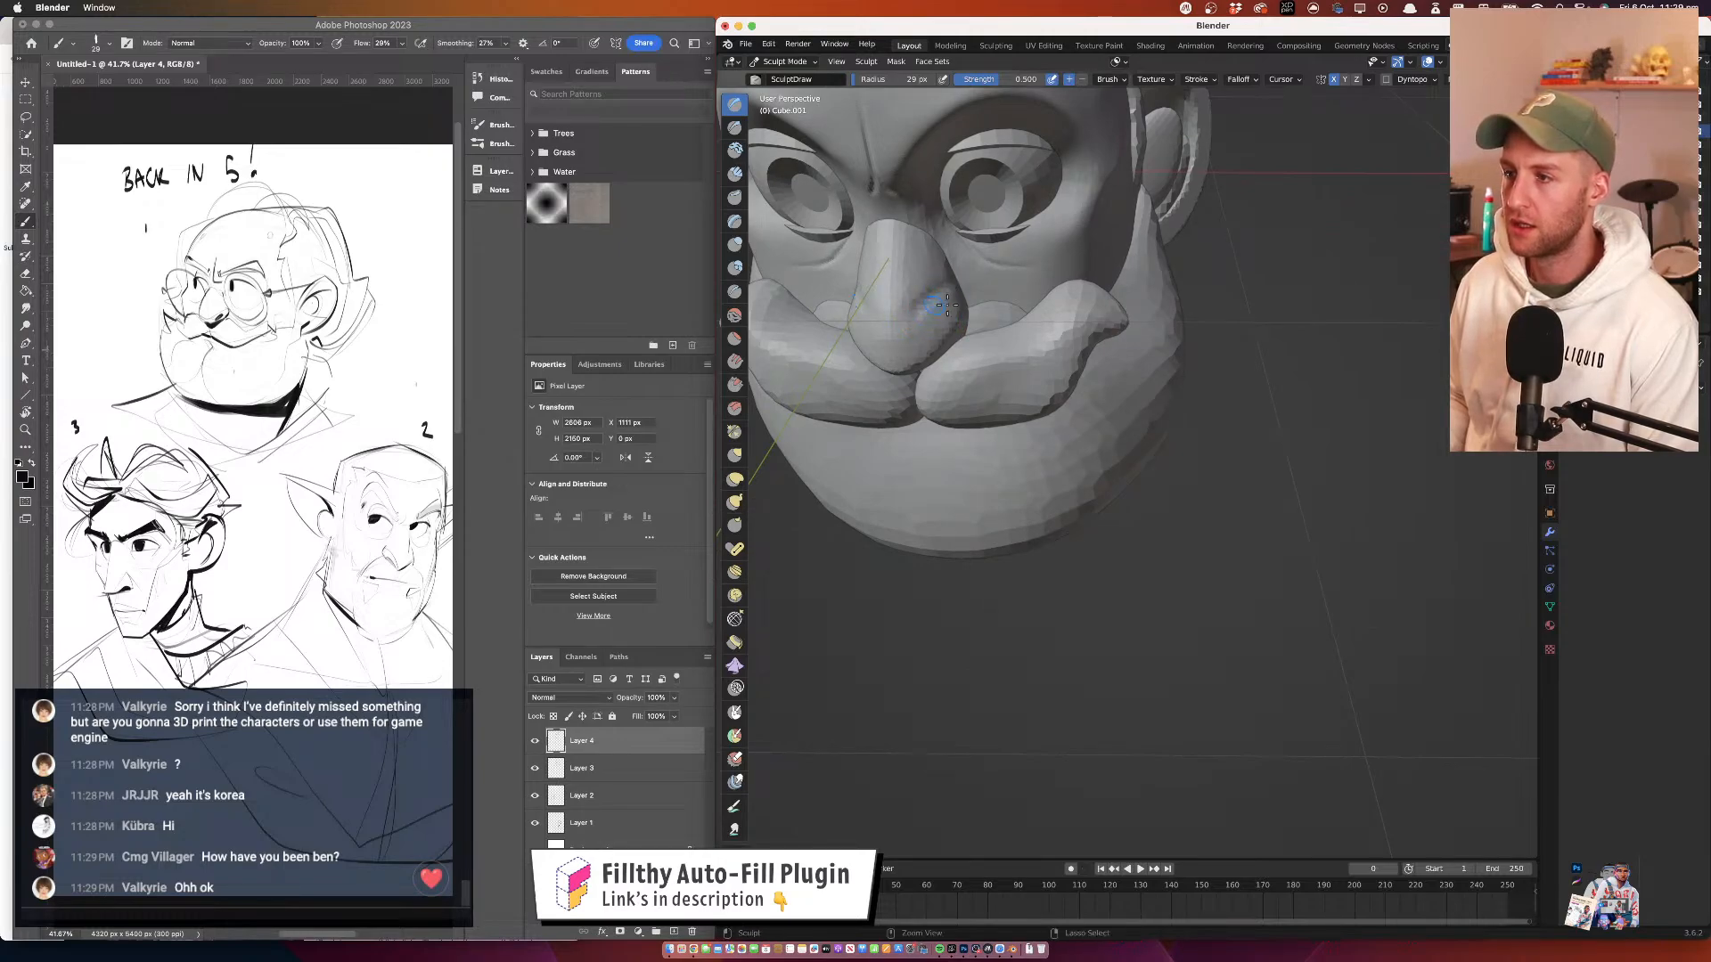
pyautogui.moveTo(947, 305)
pyautogui.mouseDown()
pyautogui.moveTo(918, 266)
pyautogui.moveTo(937, 292)
pyautogui.moveTo(958, 284)
pyautogui.mouseUp()
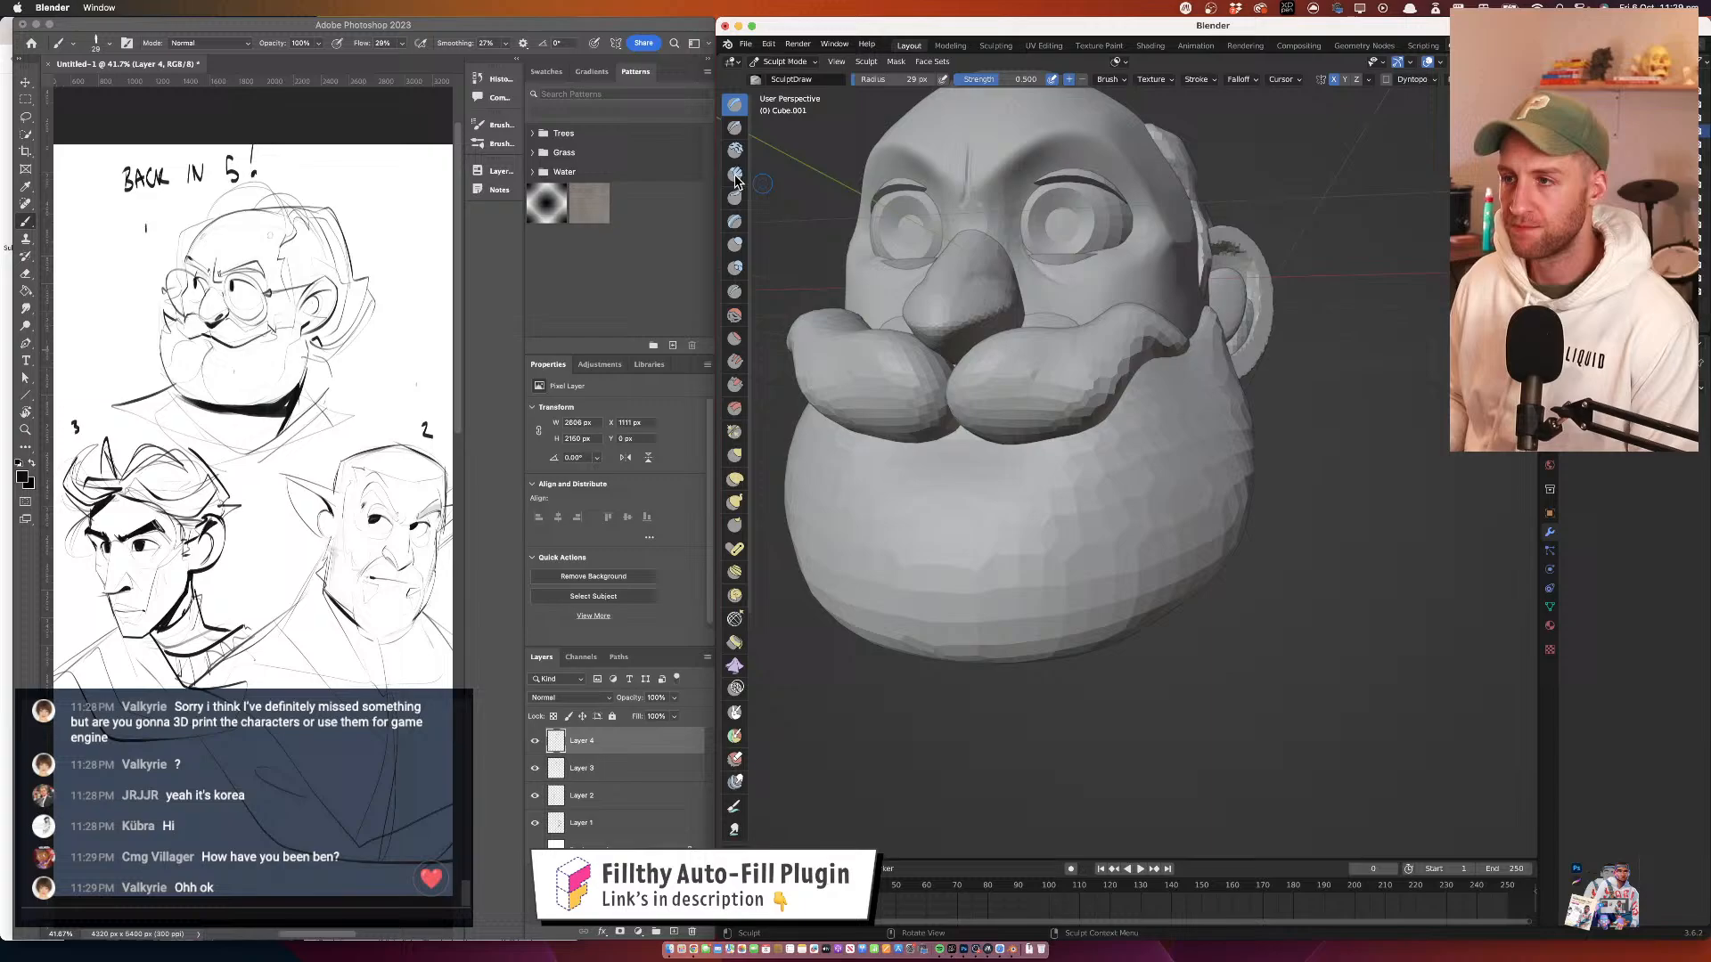
# Pinch the underside of the nose with the Pinch/Magnify brush at a 29 px radius and adjust the nose's voxel size
pyautogui.click(735, 431)
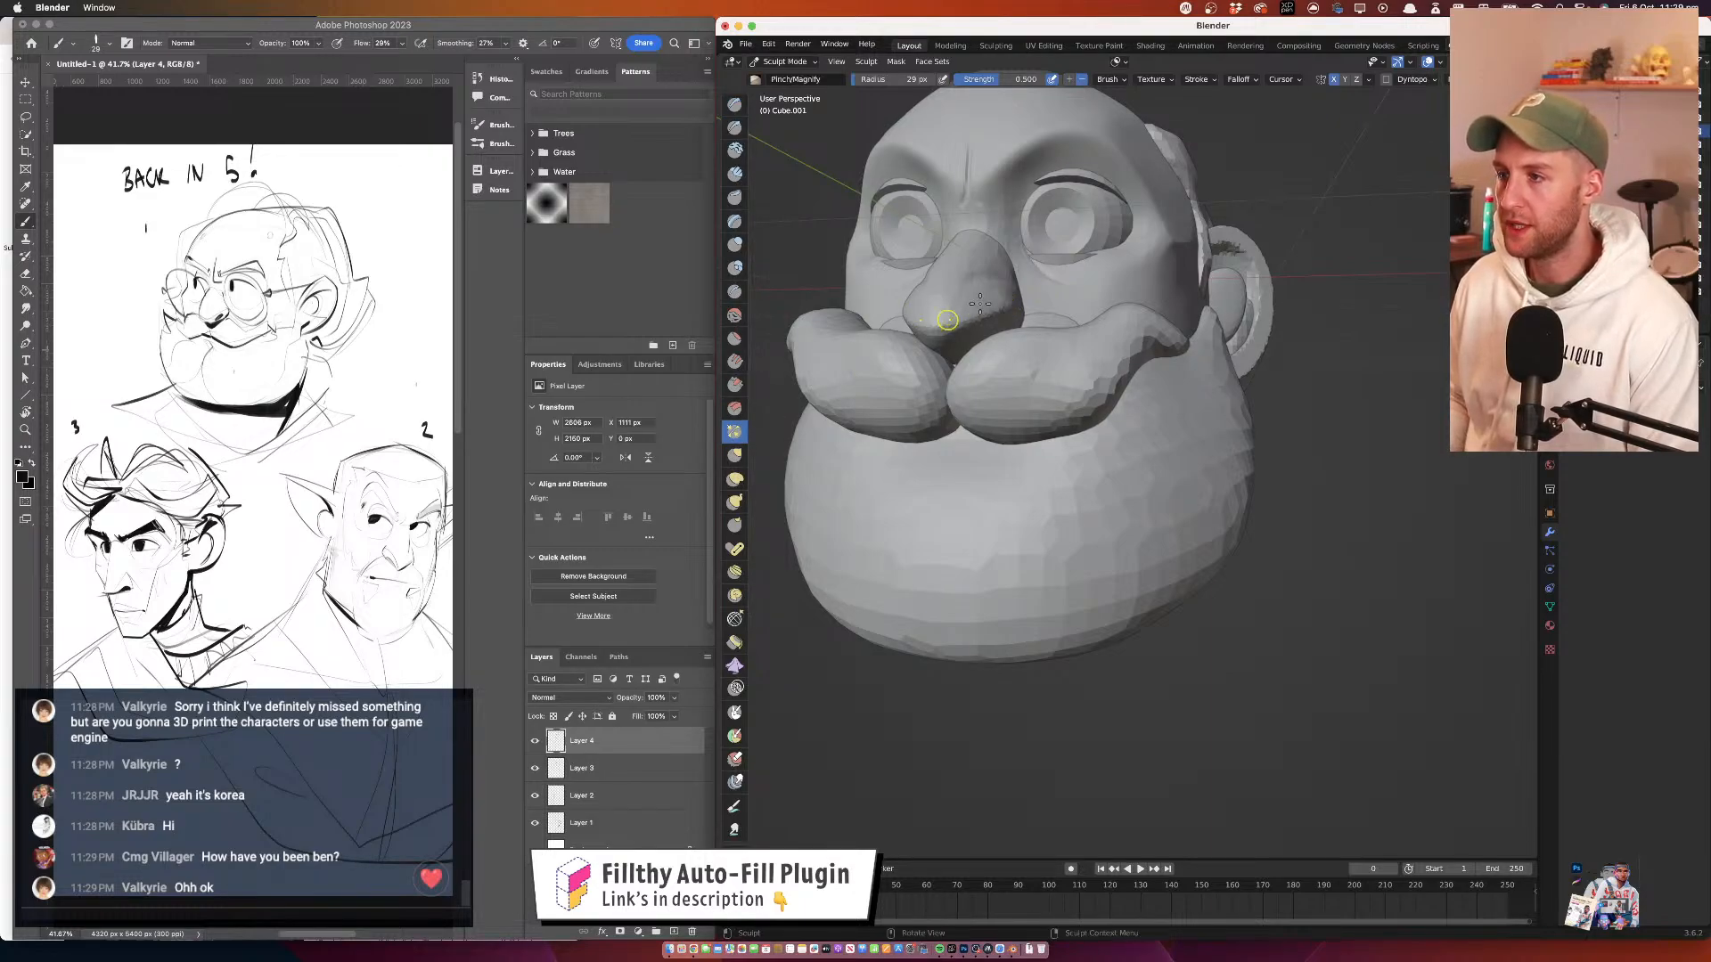
pyautogui.moveTo(981, 304)
pyautogui.mouseDown()
pyautogui.moveTo(1025, 327)
pyautogui.moveTo(924, 340)
pyautogui.moveTo(1064, 243)
pyautogui.moveTo(1114, 254)
pyautogui.moveTo(1021, 308)
pyautogui.moveTo(1069, 331)
pyautogui.moveTo(1066, 299)
pyautogui.moveTo(1085, 320)
pyautogui.mouseUp()
pyautogui.press('r')
pyautogui.click(1030, 329)
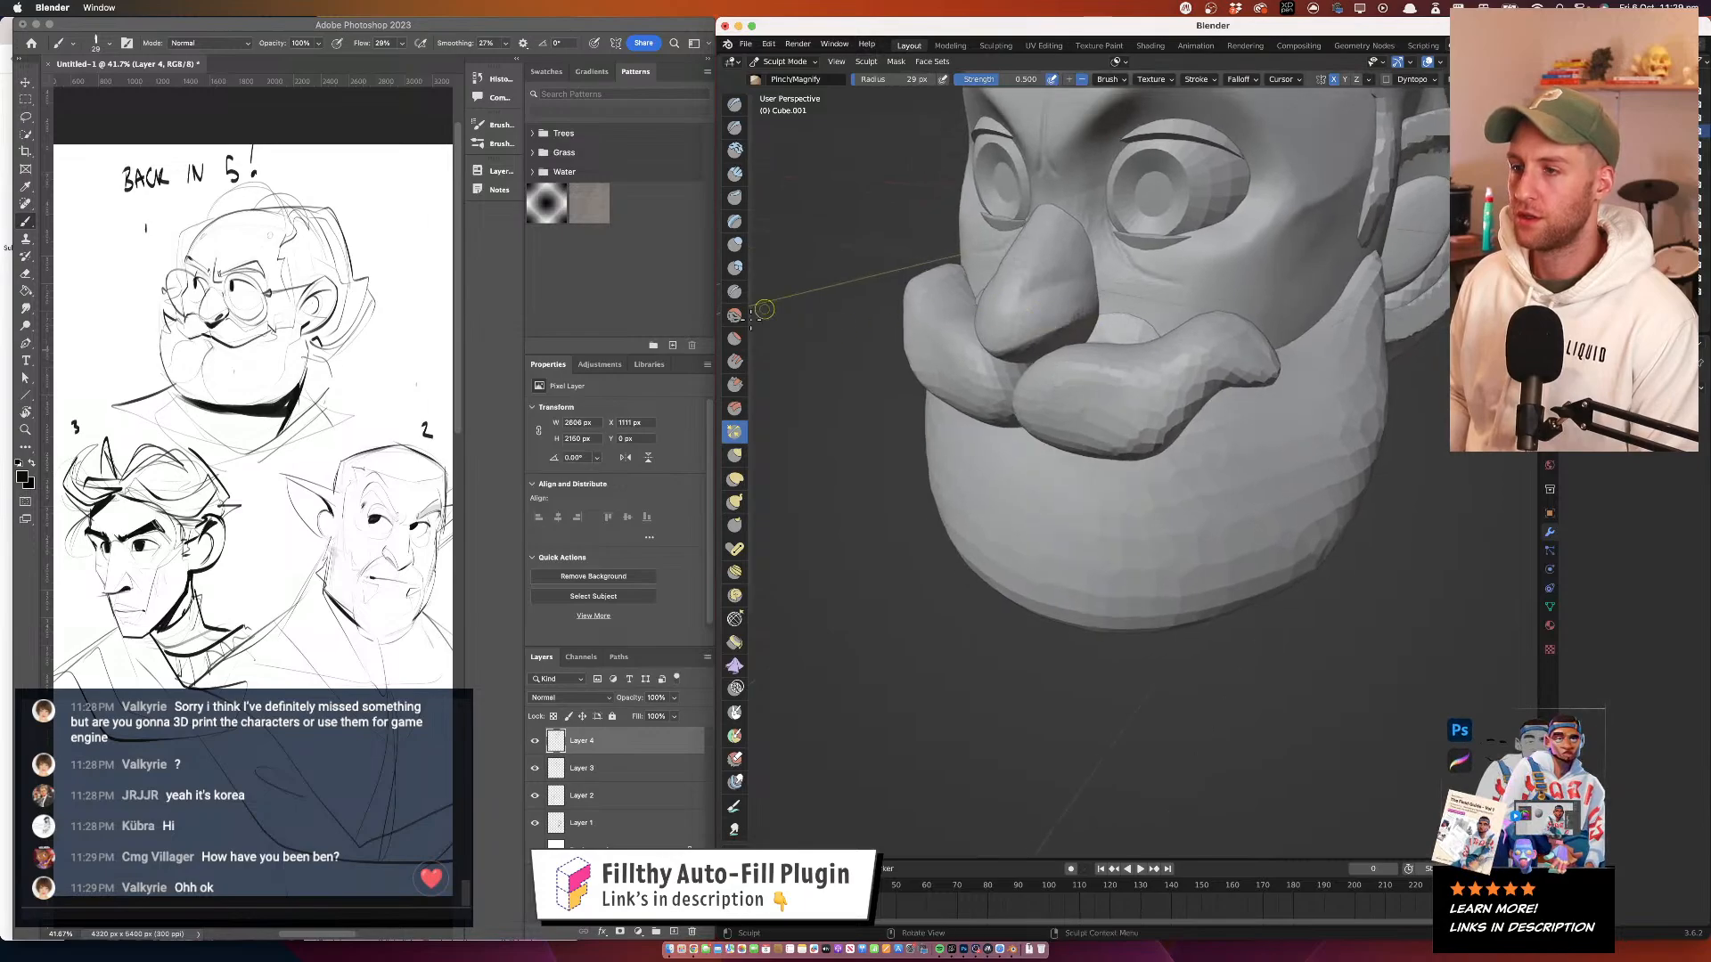
# Sculpt the lower edge of the nose with the Crease brush
pyautogui.click(734, 198)
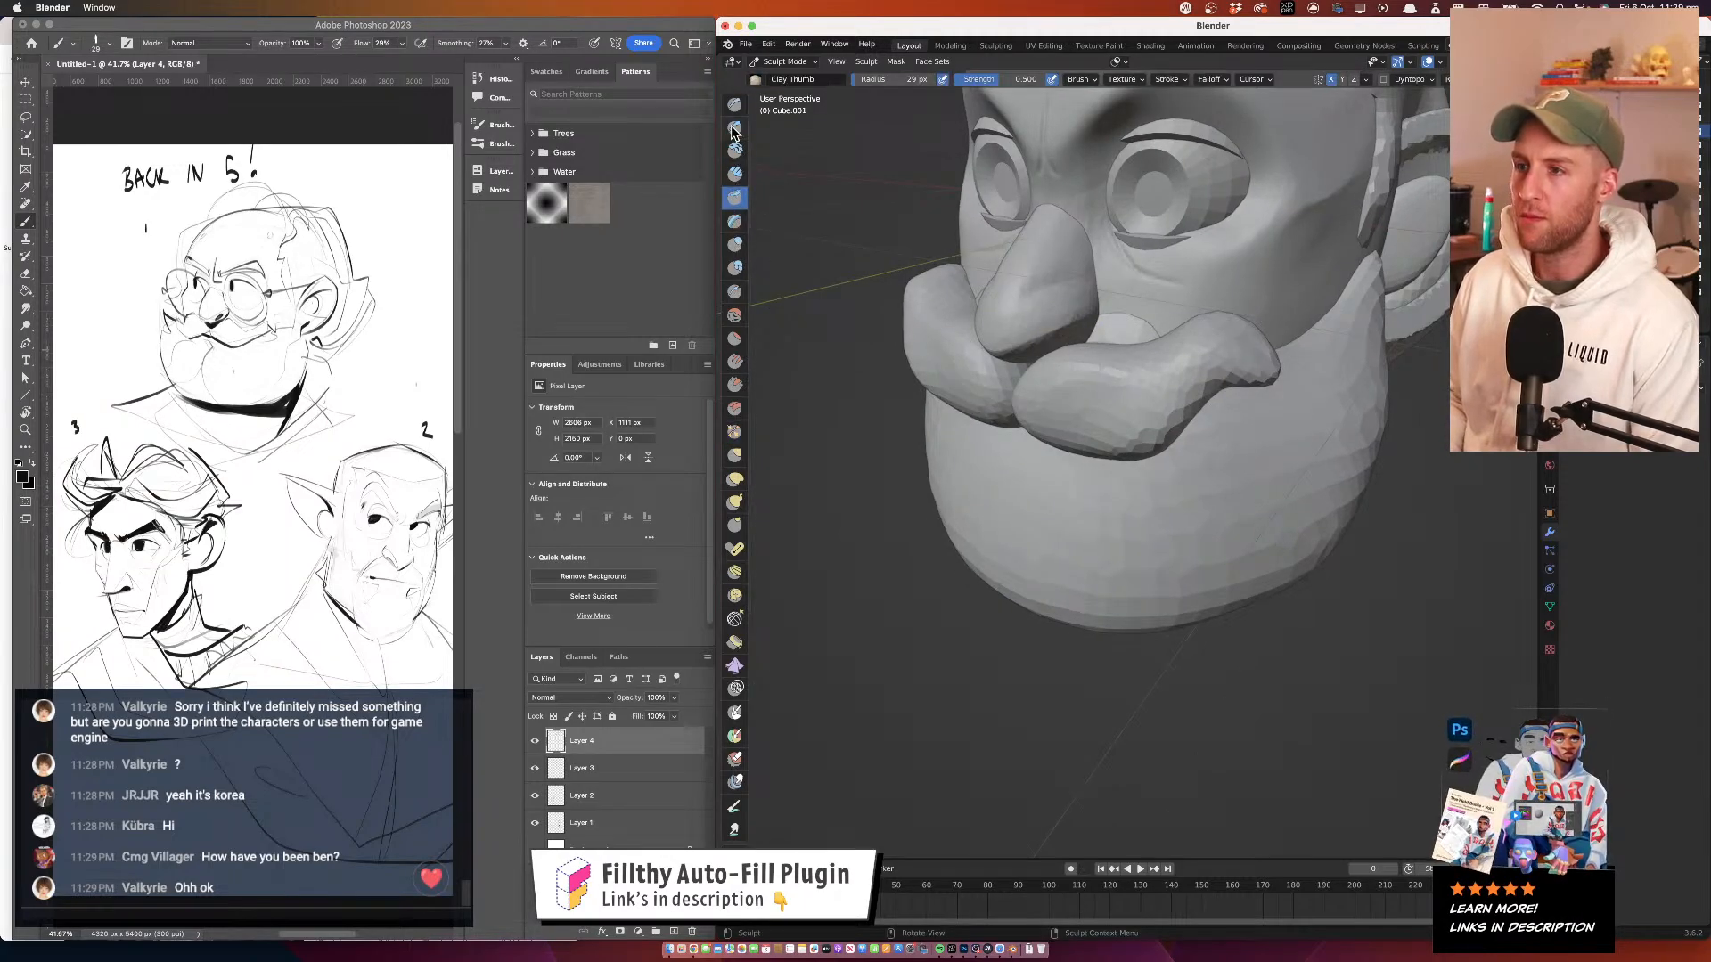
pyautogui.click(734, 292)
pyautogui.moveTo(1097, 296)
pyautogui.mouseDown()
pyautogui.moveTo(1025, 303)
pyautogui.moveTo(1119, 278)
pyautogui.moveTo(1045, 280)
pyautogui.moveTo(1123, 307)
pyautogui.moveTo(1038, 326)
pyautogui.moveTo(1065, 355)
pyautogui.moveTo(1060, 392)
pyautogui.moveTo(1051, 370)
pyautogui.moveTo(1074, 361)
pyautogui.mouseUp()
# Sculpt the underside of the nose with the Draw brush at a 29 px radius and 0.500 strength
pyautogui.click(734, 105)
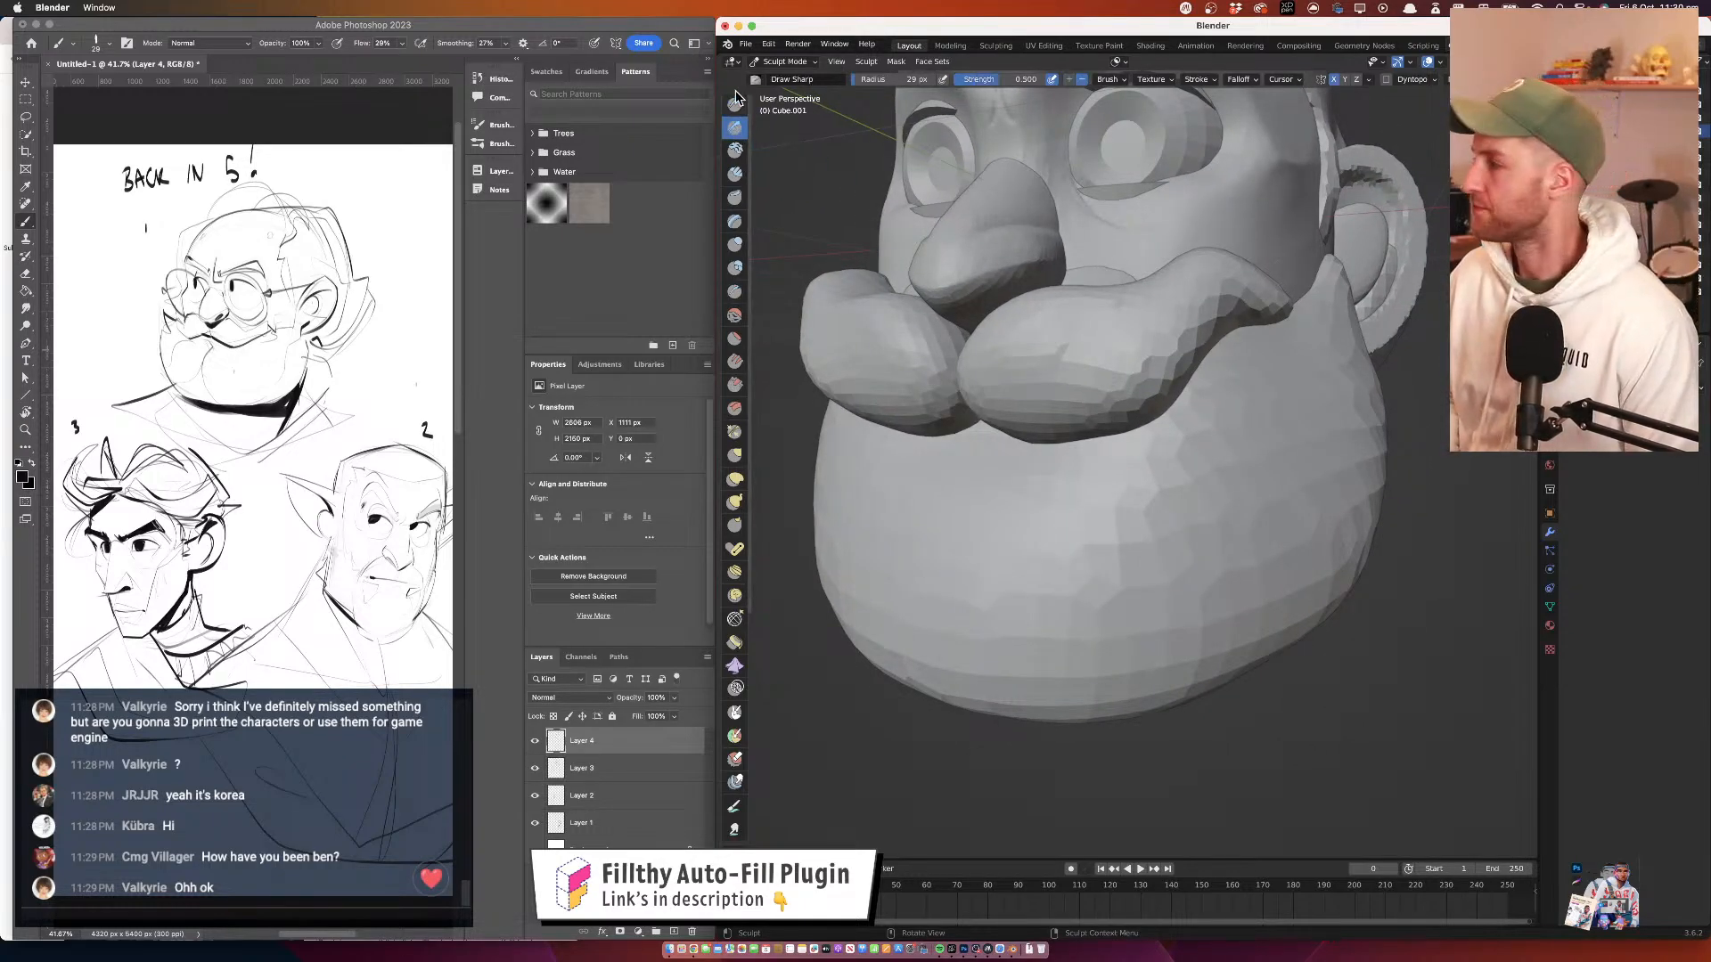
pyautogui.click(736, 108)
pyautogui.moveTo(1032, 307); pyautogui.dragTo(1016, 295)
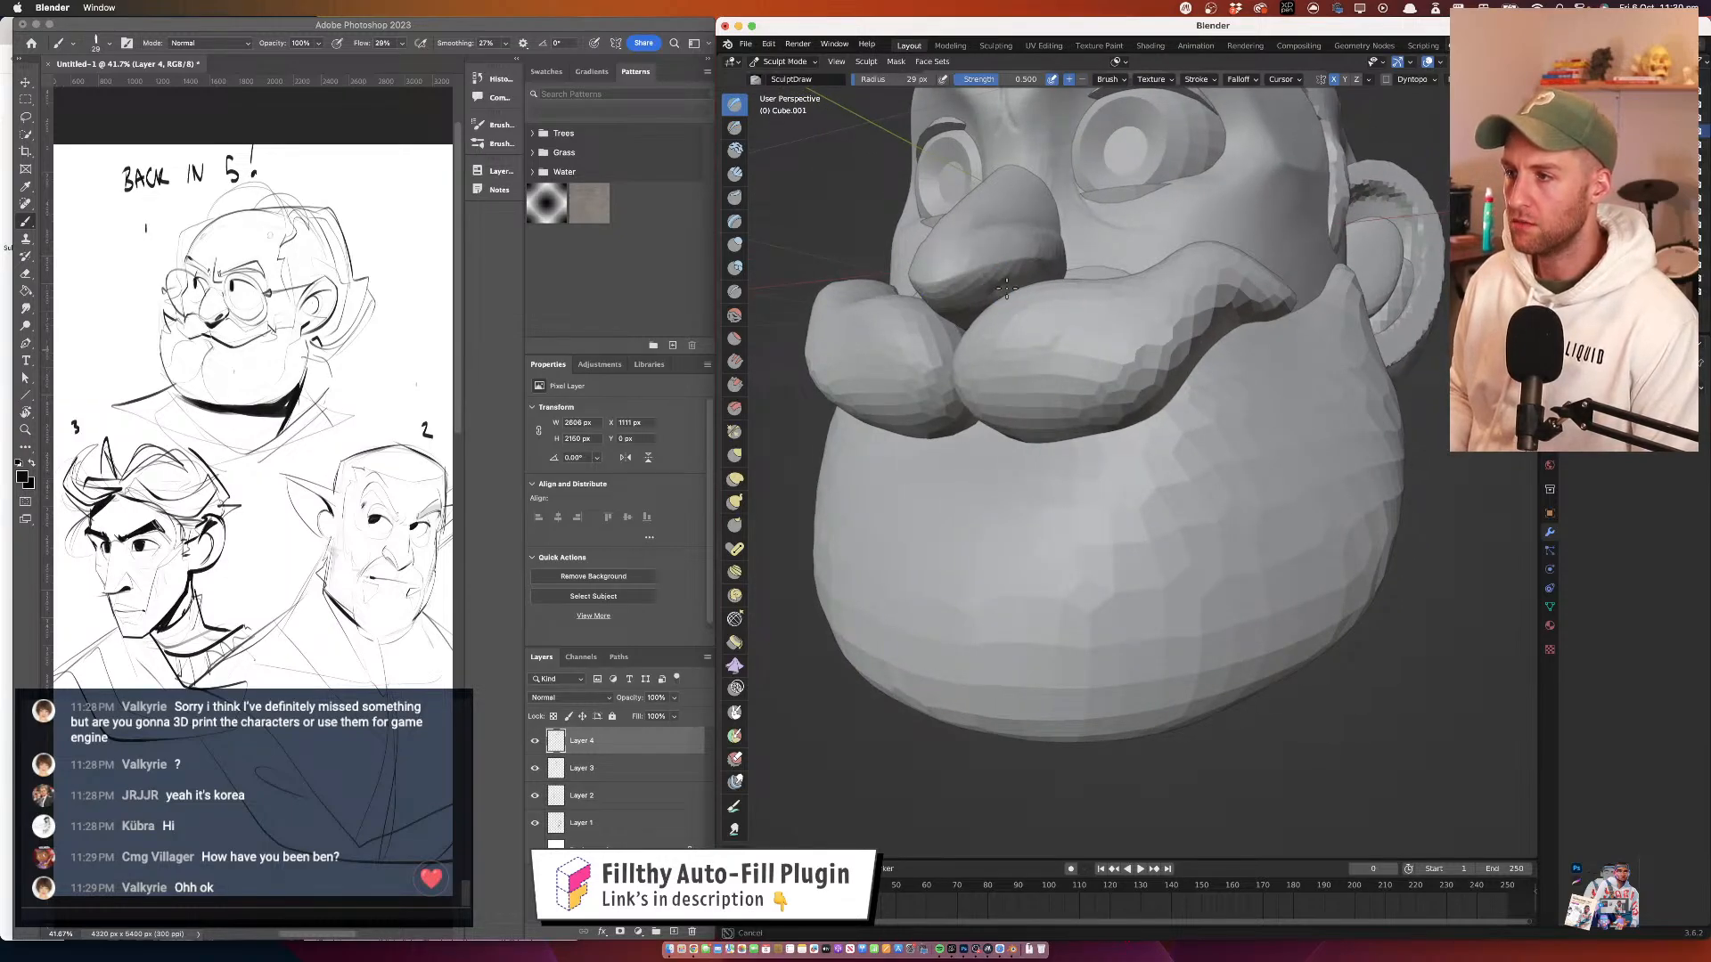
pyautogui.moveTo(1098, 259)
pyautogui.mouseDown()
pyautogui.moveTo(1054, 295)
pyautogui.moveTo(1127, 294)
pyautogui.moveTo(1066, 287)
pyautogui.moveTo(1083, 401)
pyautogui.moveTo(1328, 417)
pyautogui.moveTo(1091, 410)
pyautogui.moveTo(1114, 295)
pyautogui.moveTo(999, 278)
pyautogui.mouseUp()
# Return to Object Mode and move the mirrored eyeball along the Y axis in the right orthographic view
pyautogui.click(785, 62)
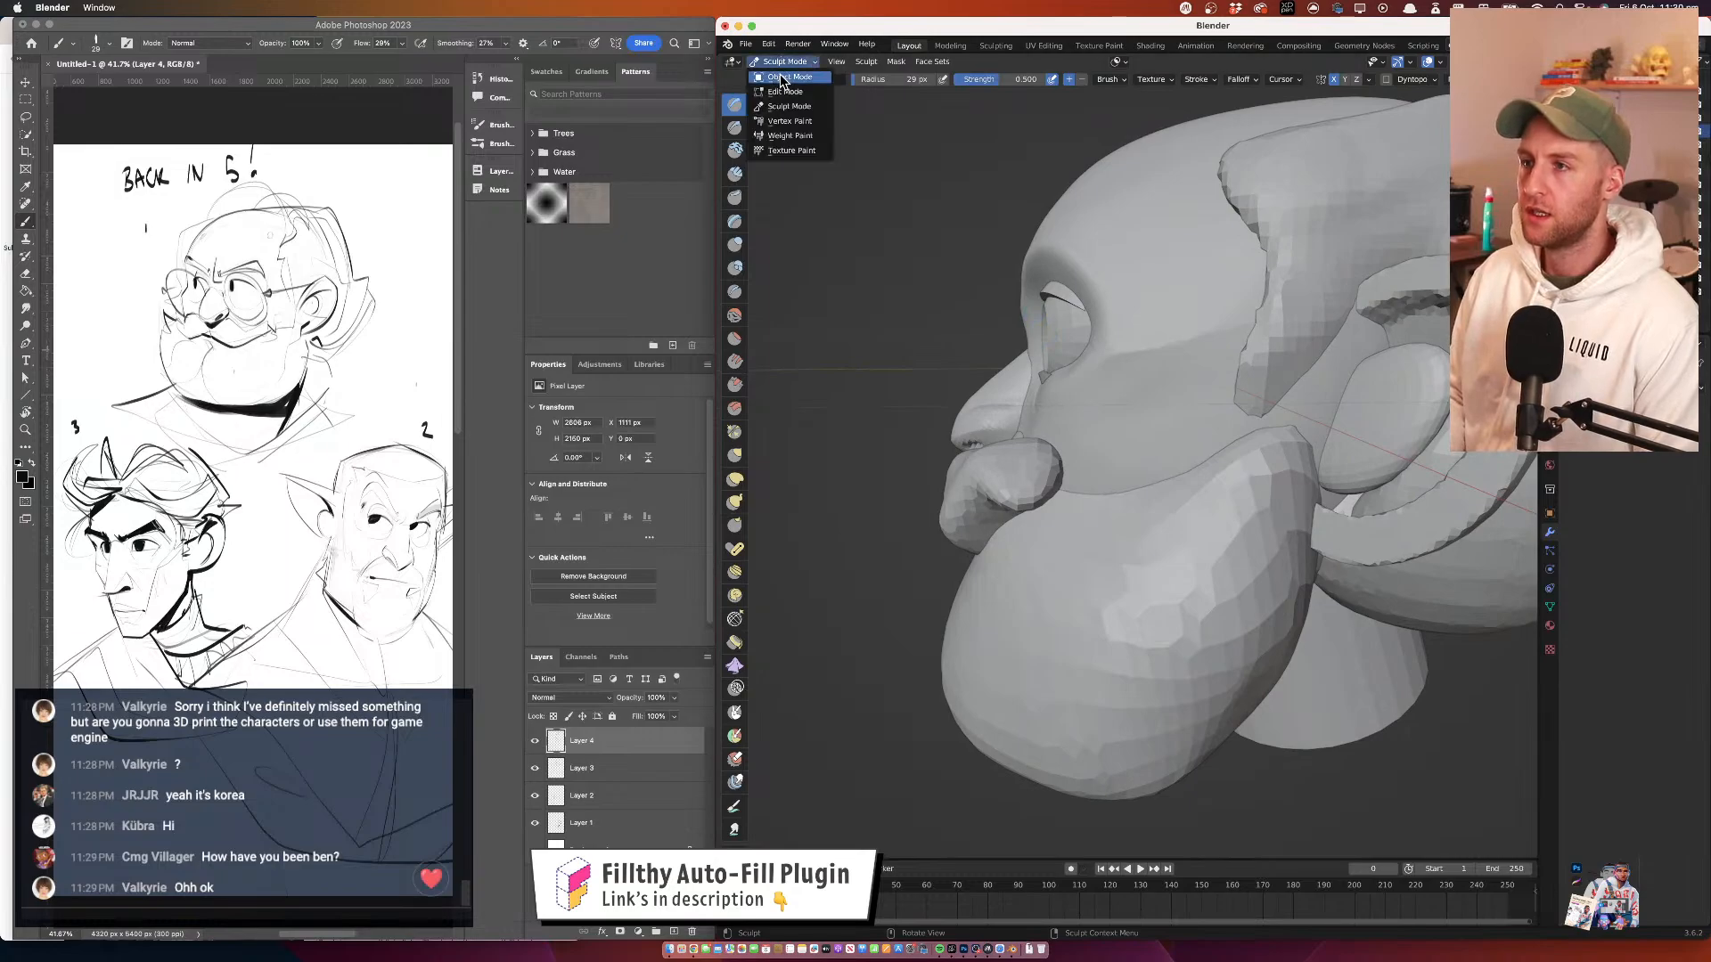
pyautogui.click(788, 78)
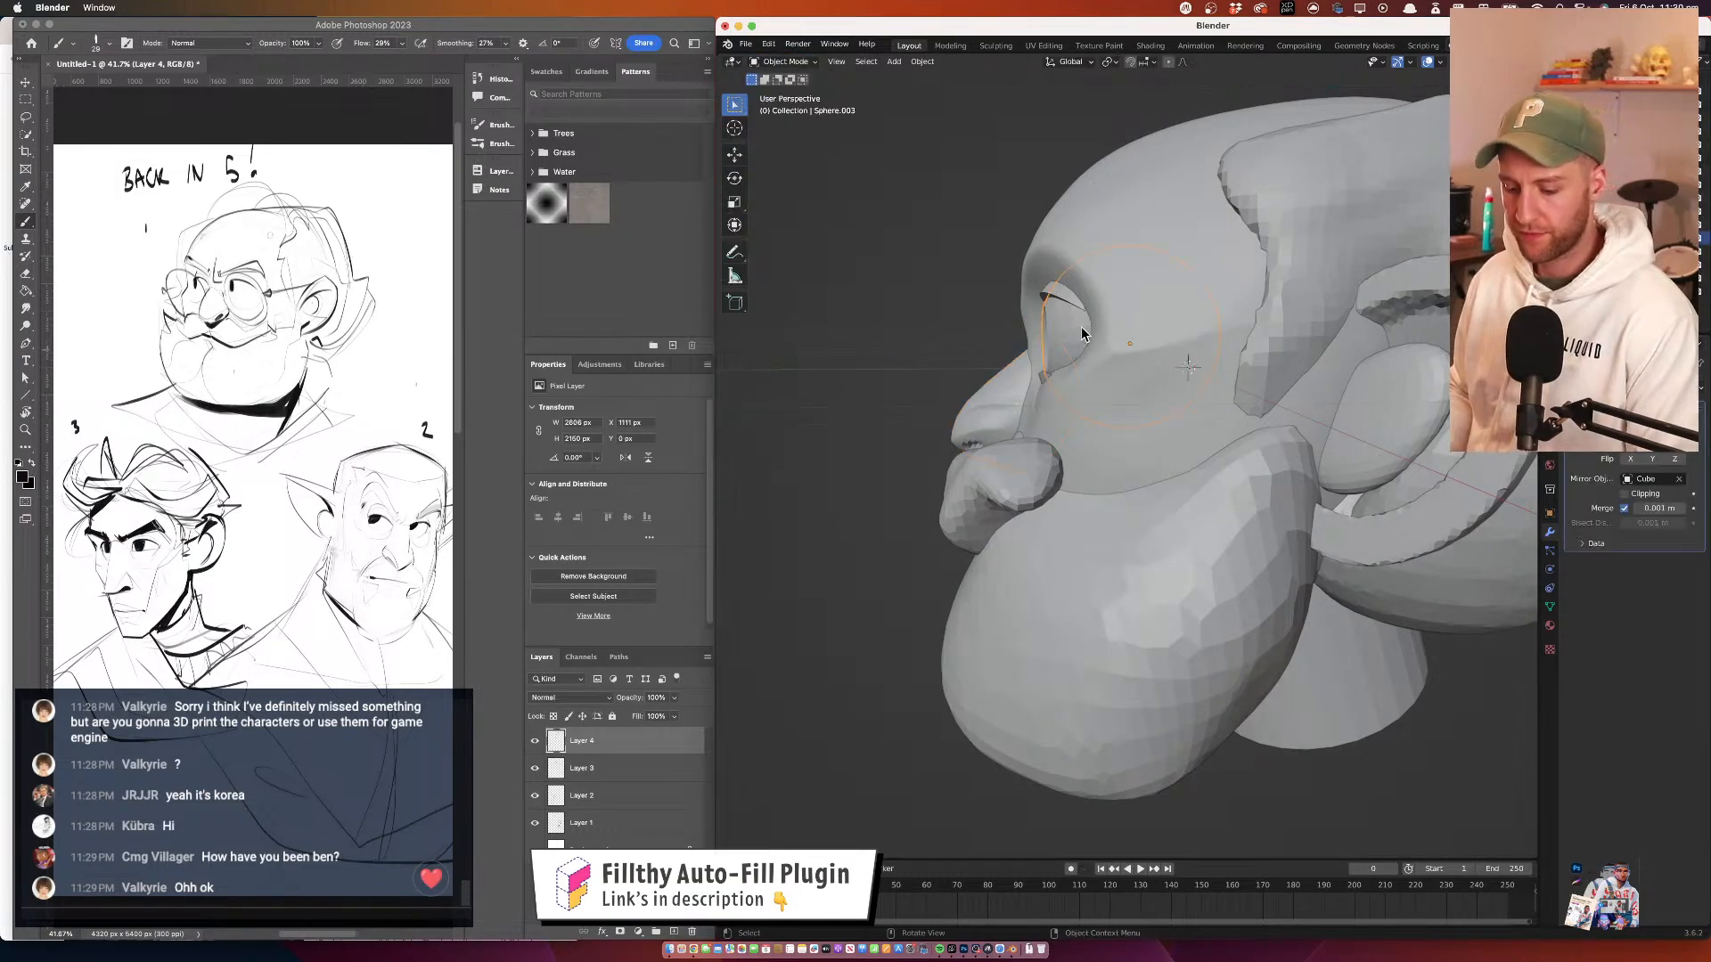
pyautogui.press('KP_3')
pyautogui.press('g')
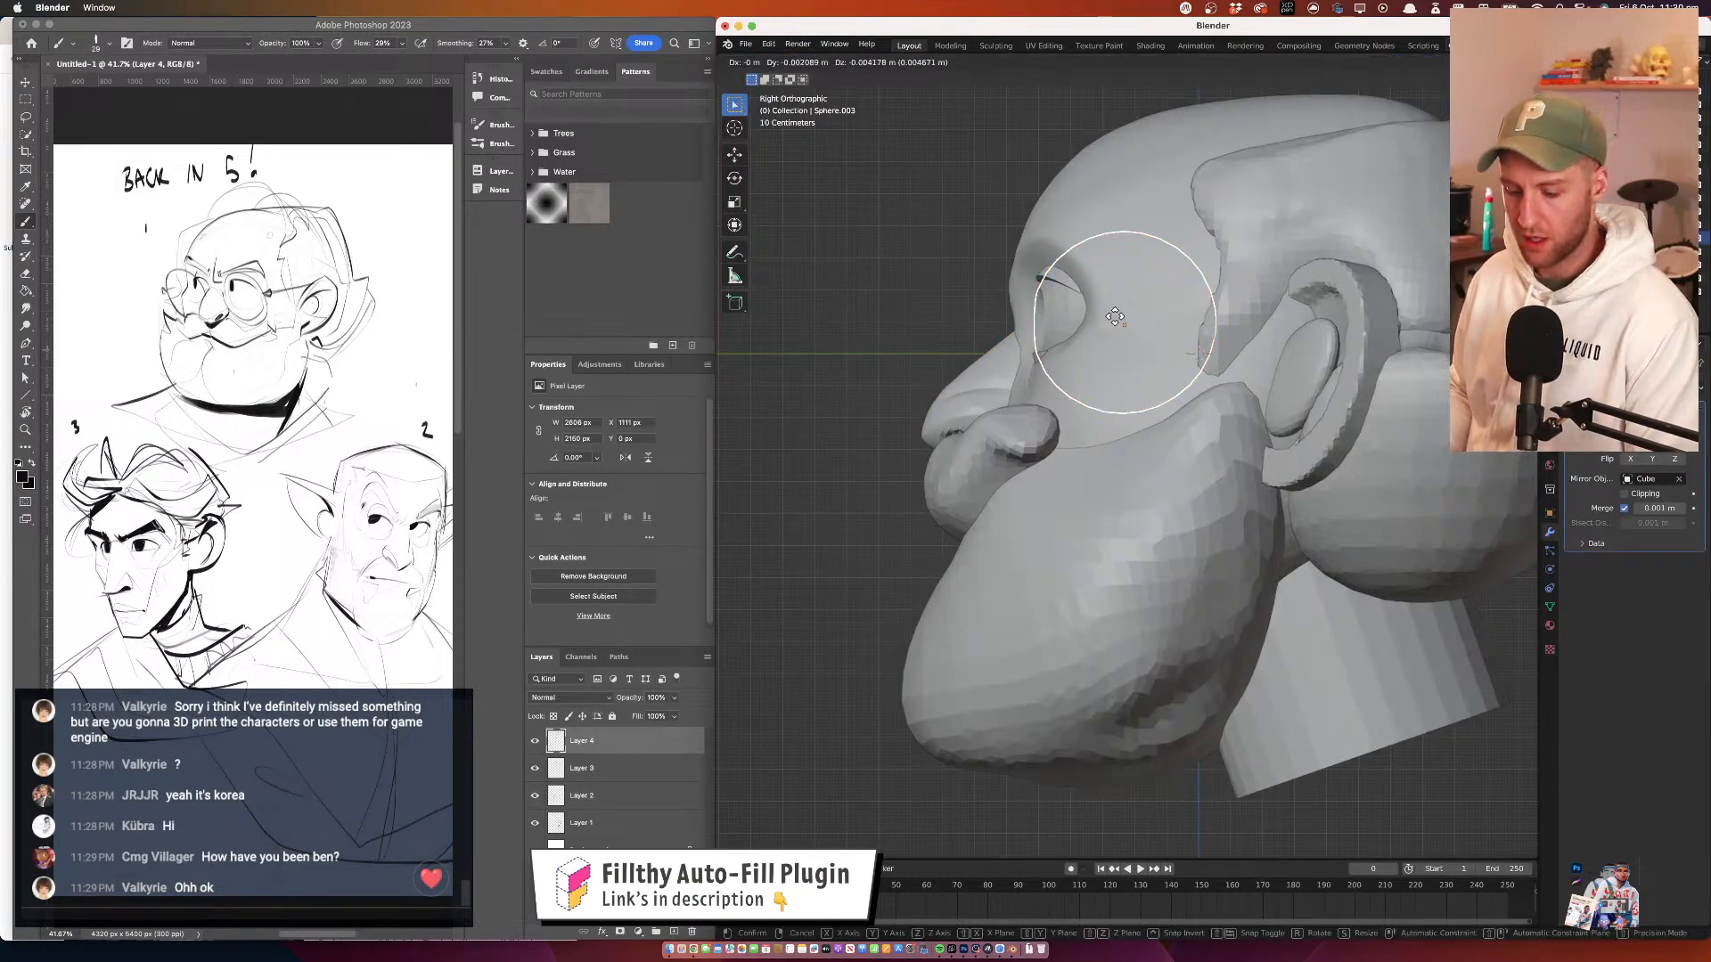
pyautogui.press('y')
pyautogui.click(1125, 319)
pyautogui.moveTo(1039, 327); pyautogui.dragTo(1379, 508)
pyautogui.click(1378, 508)
pyautogui.moveTo(1212, 467); pyautogui.dragTo(1326, 467)
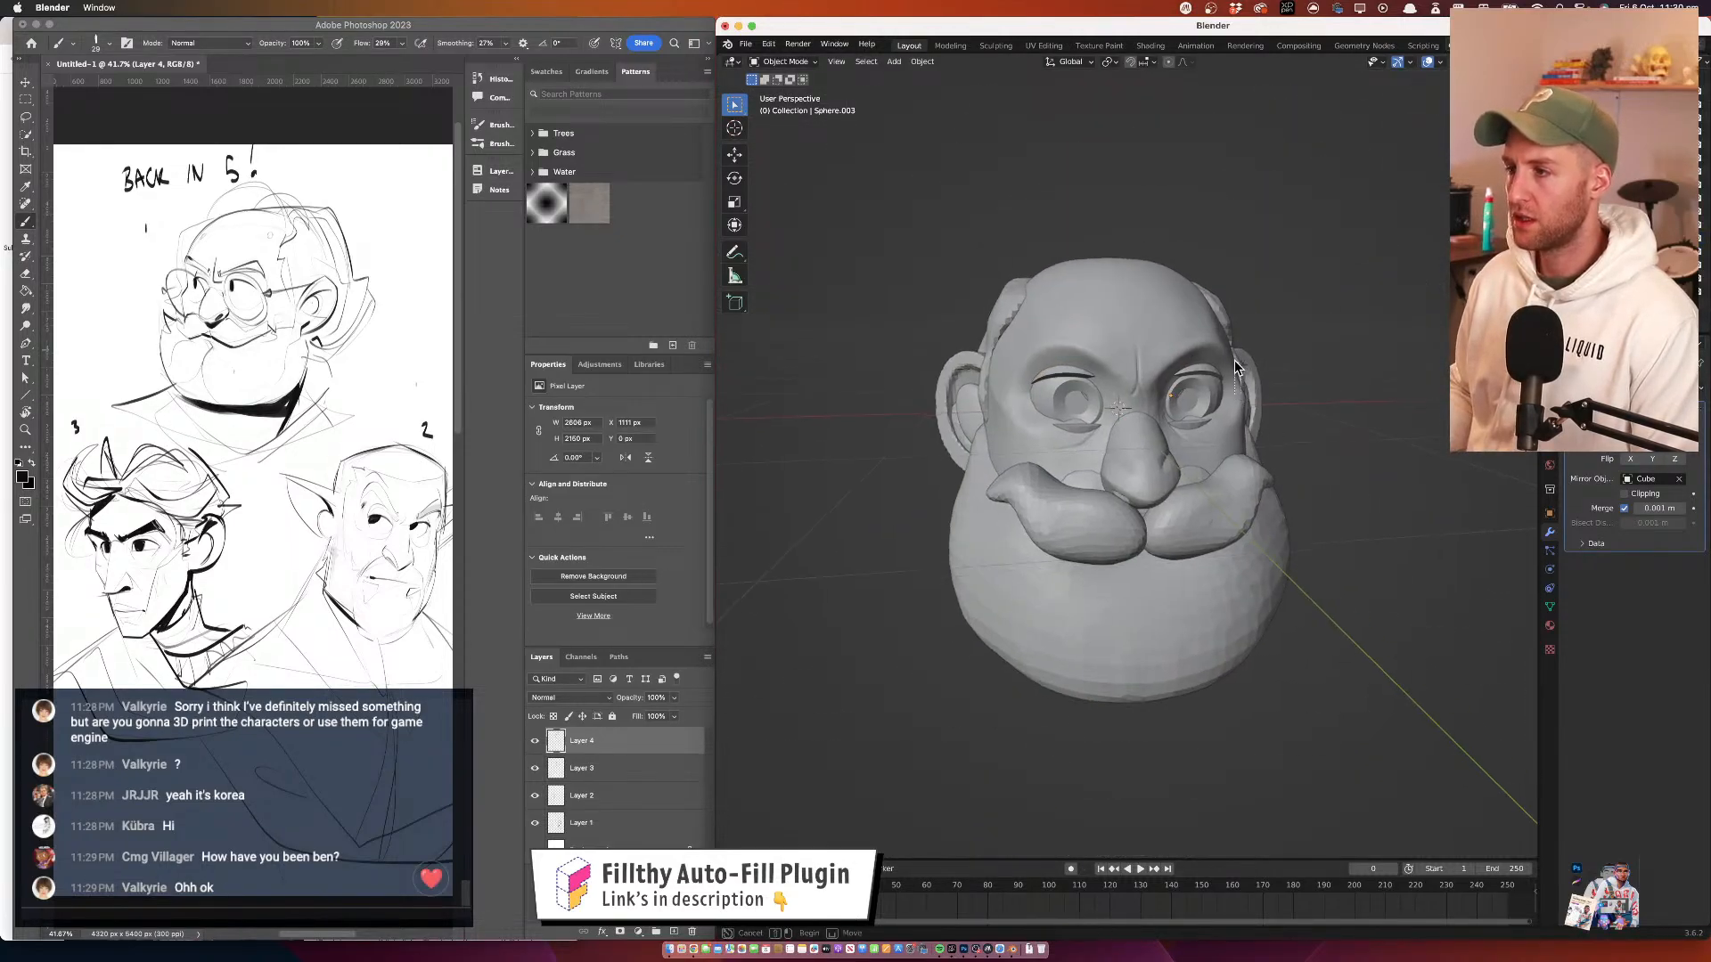
# Select the beard and switch it to Sculpt Mode
pyautogui.moveTo(1210, 354)
pyautogui.mouseDown()
pyautogui.moveTo(1089, 392)
pyautogui.moveTo(1061, 570)
pyautogui.mouseUp()
pyautogui.click(1061, 574)
pyautogui.click(786, 62)
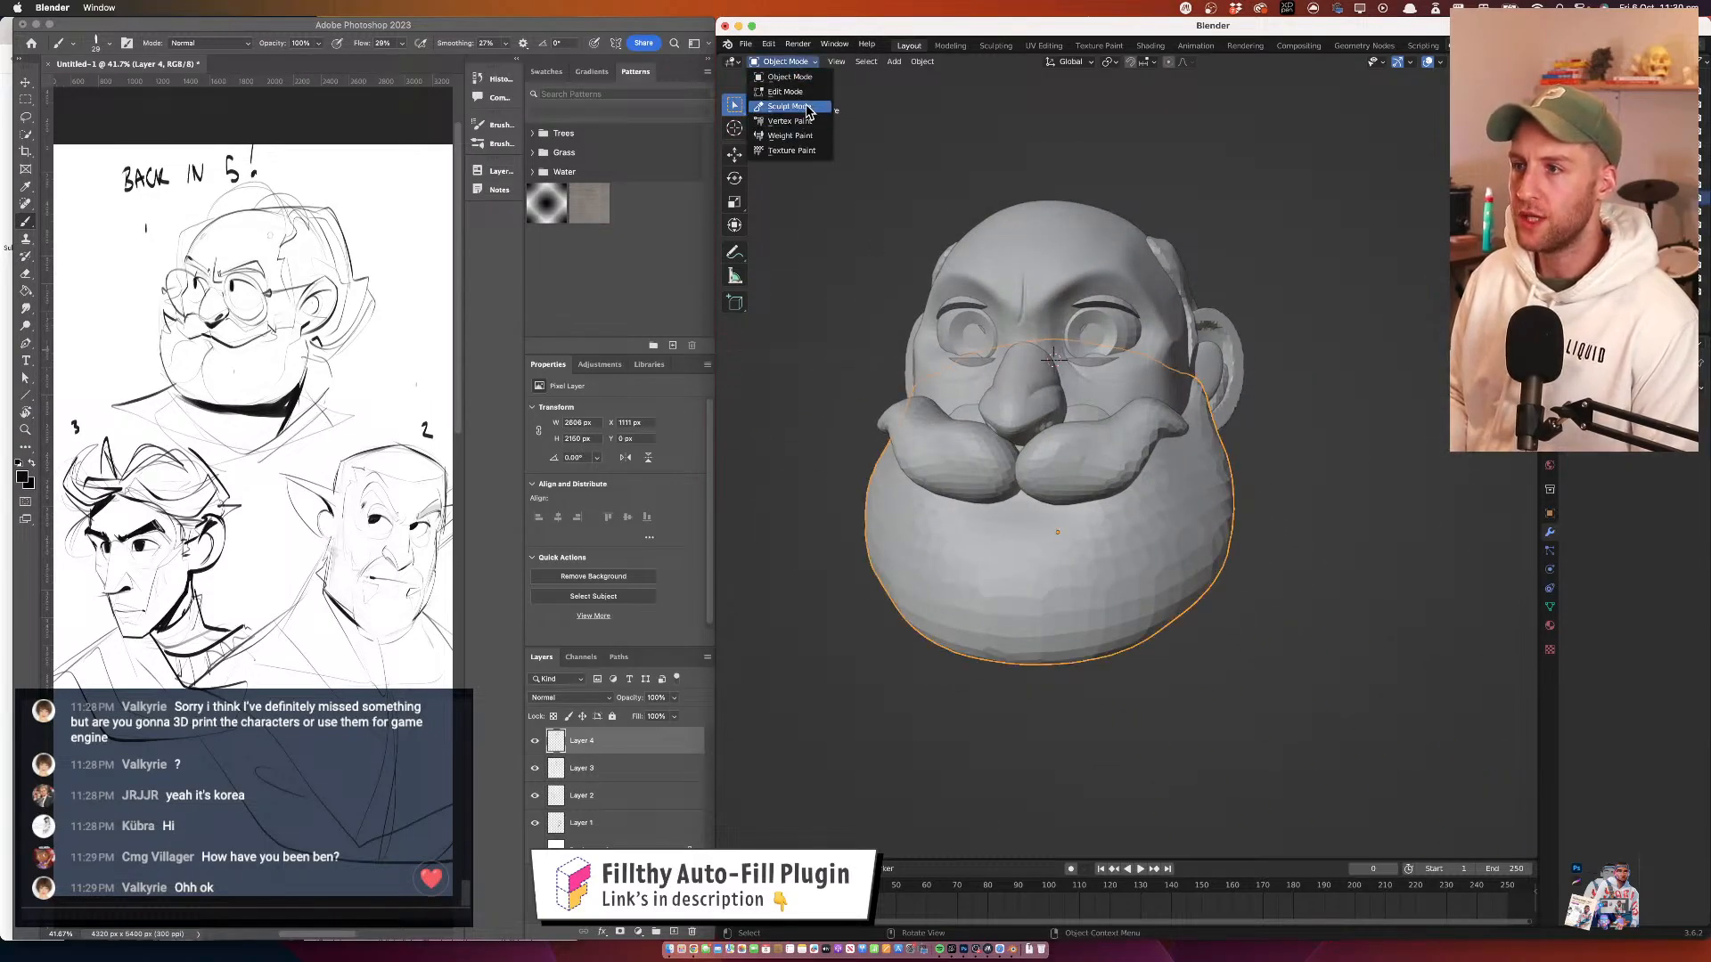
pyautogui.click(789, 106)
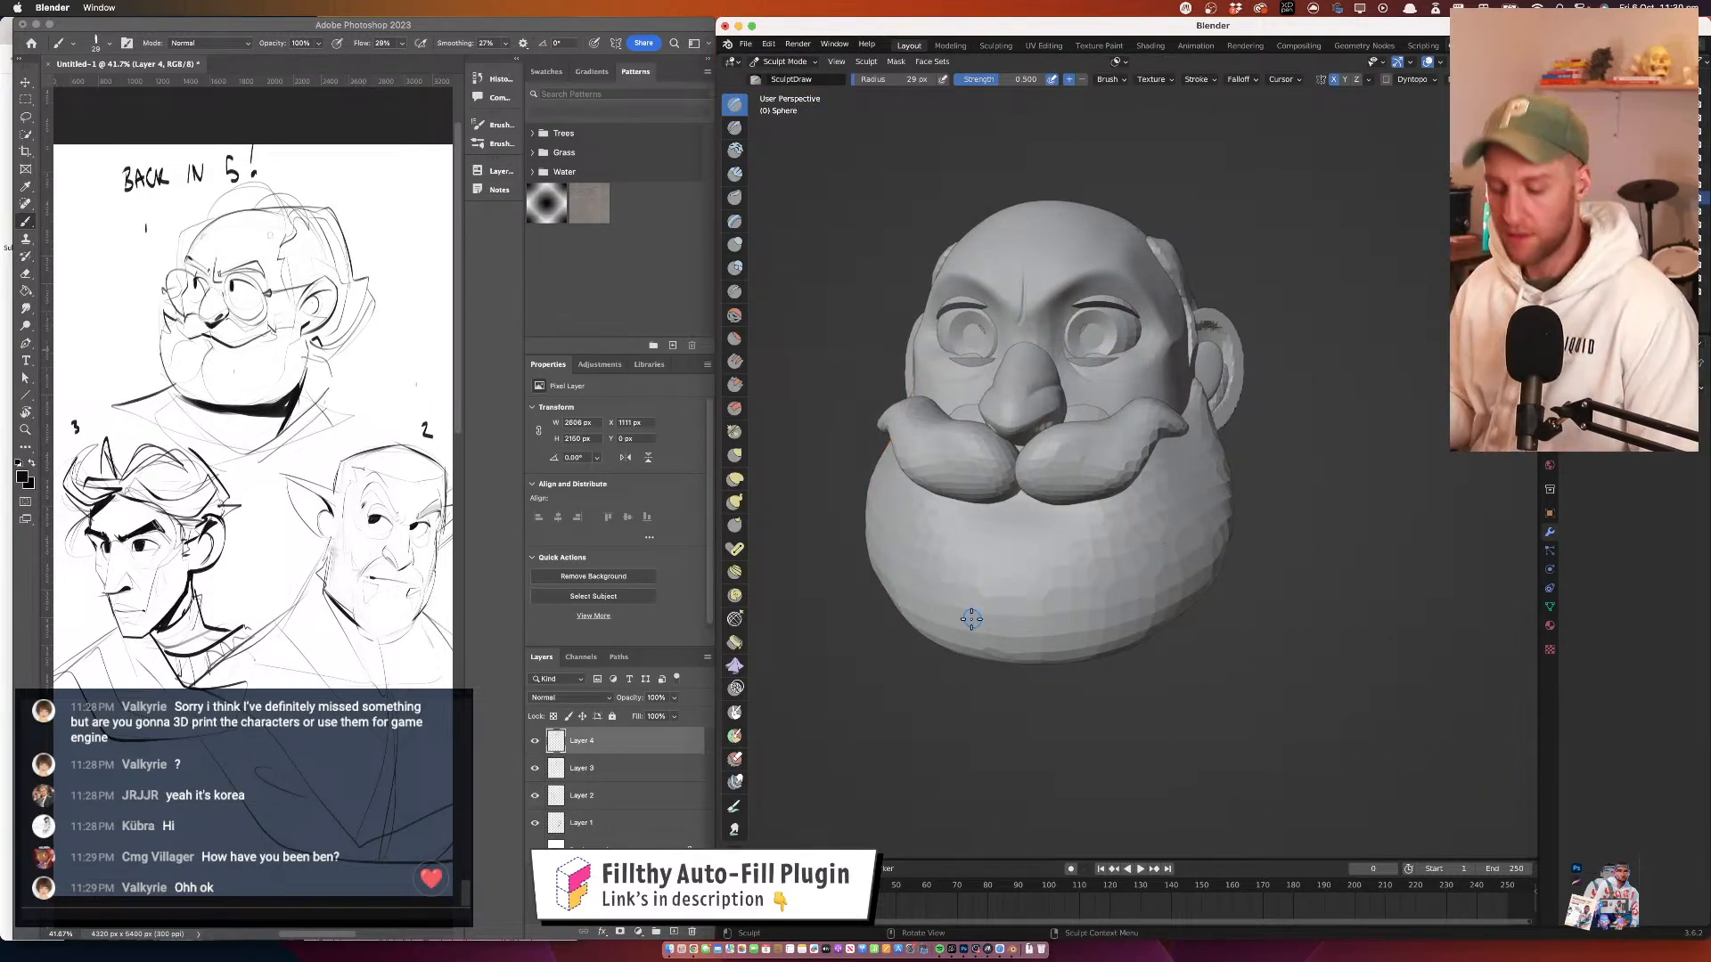
# Set a finer voxel size for the beard and remesh it into a smoother, denser surface
pyautogui.press('r')
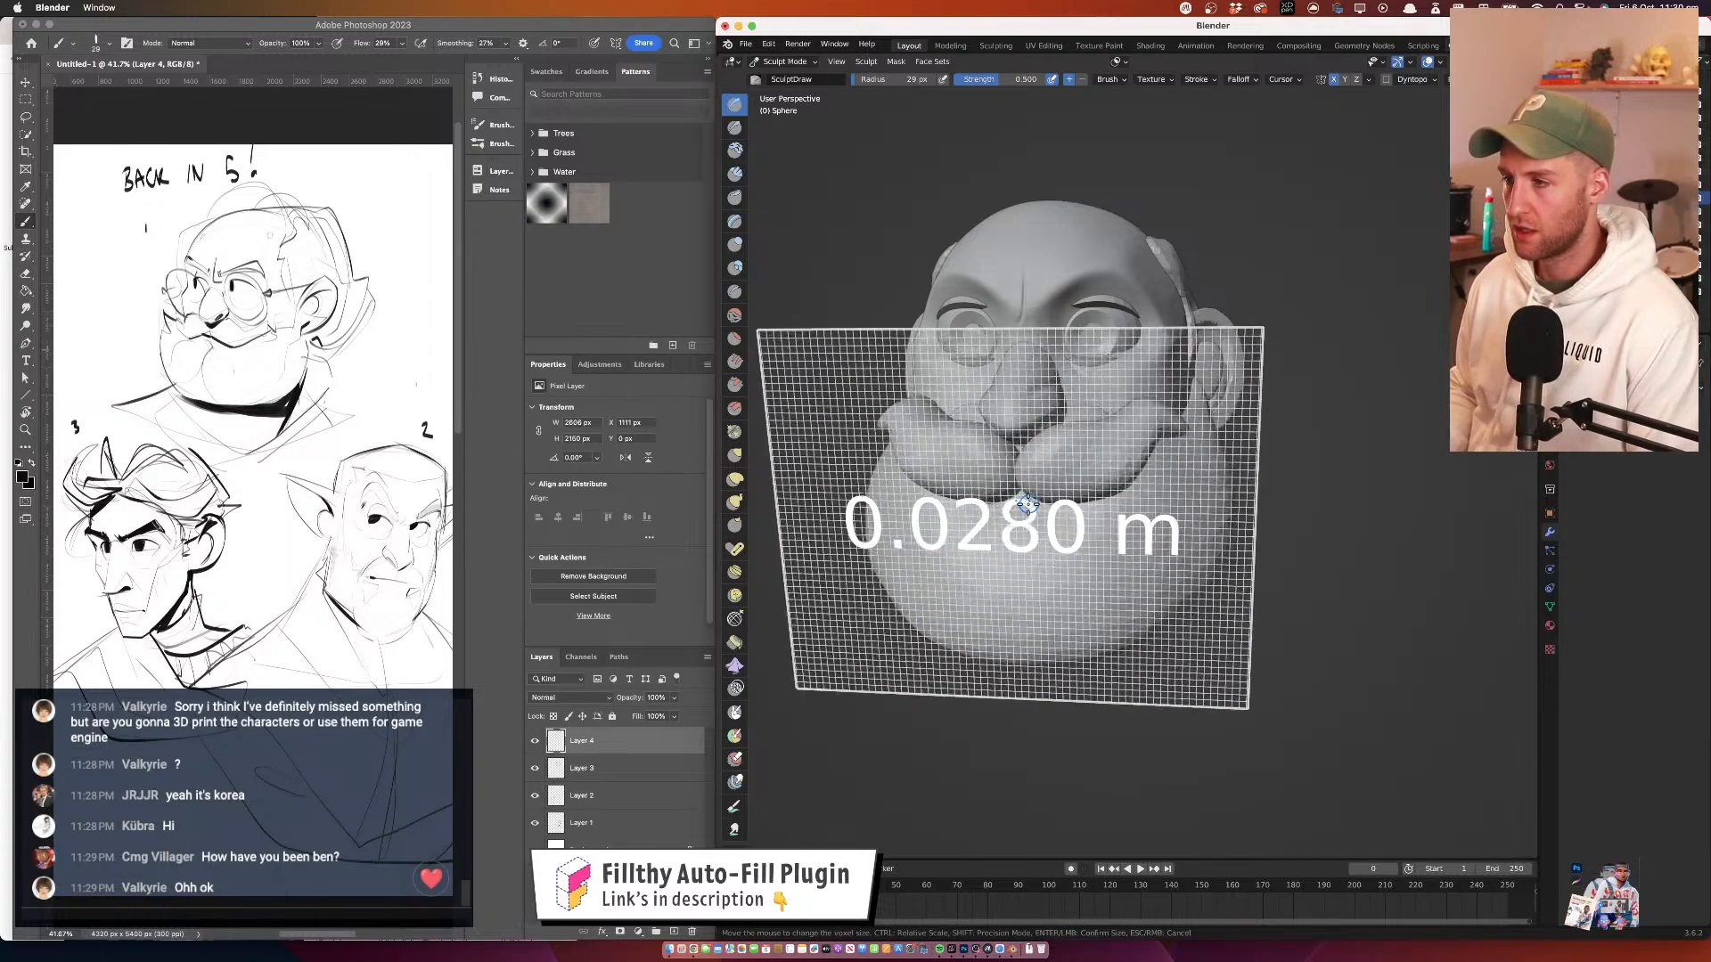
pyautogui.click(1036, 507)
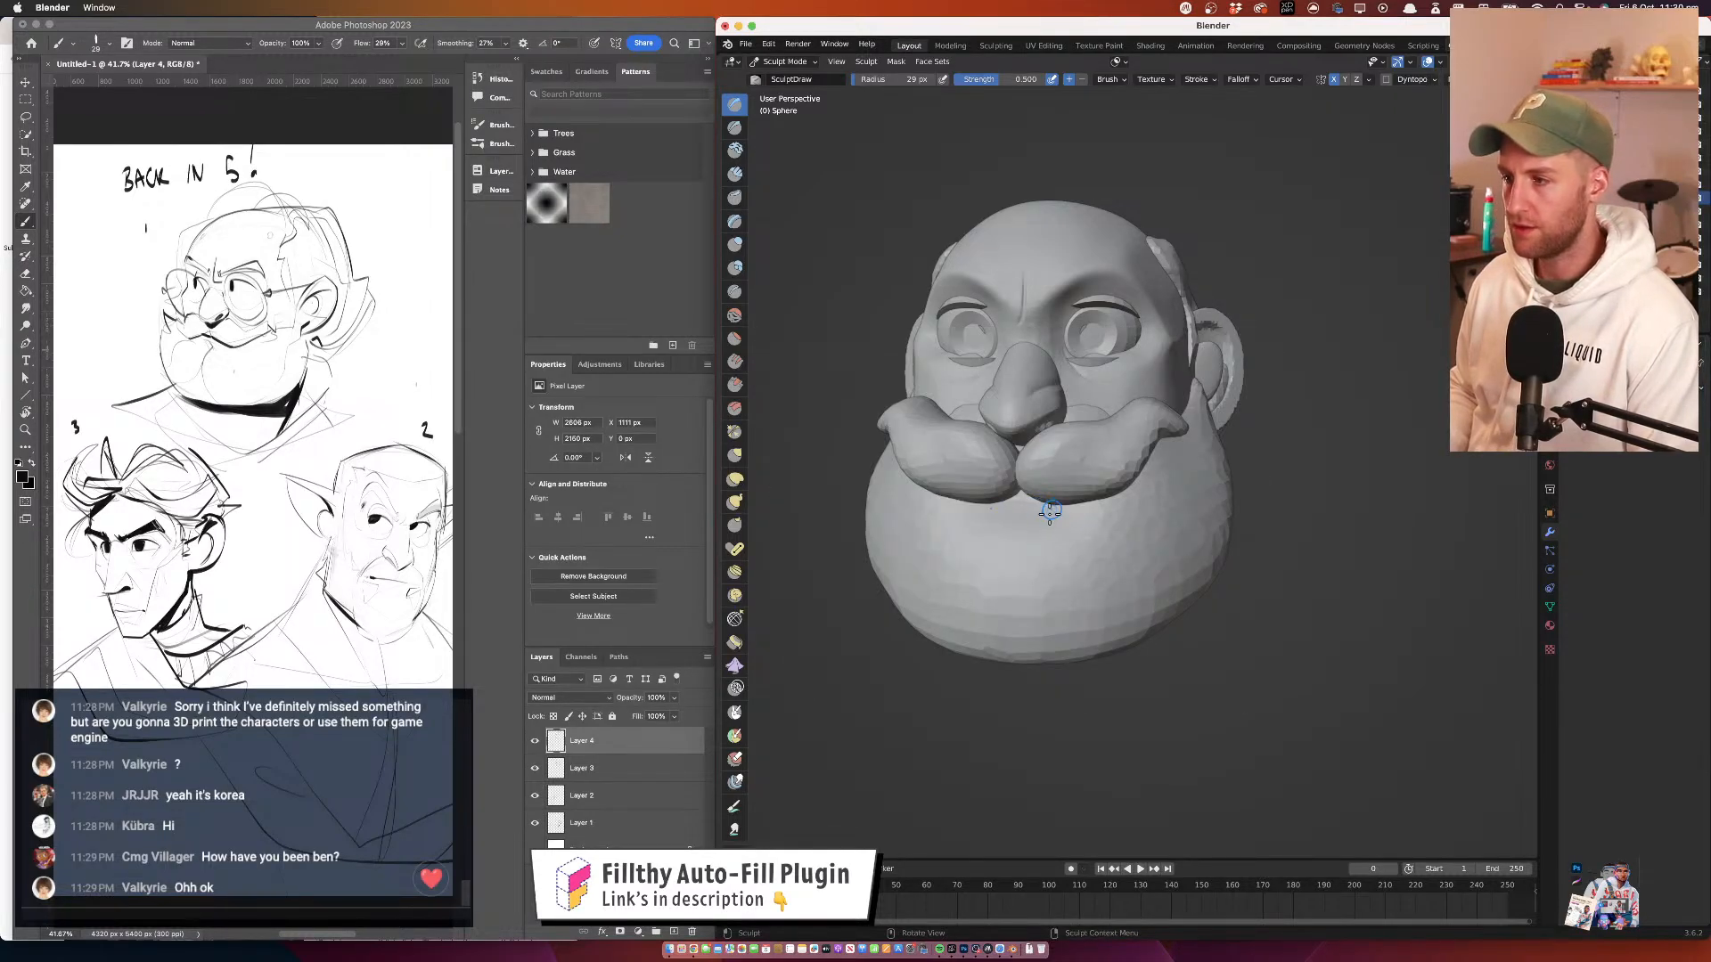
pyautogui.click(1167, 554)
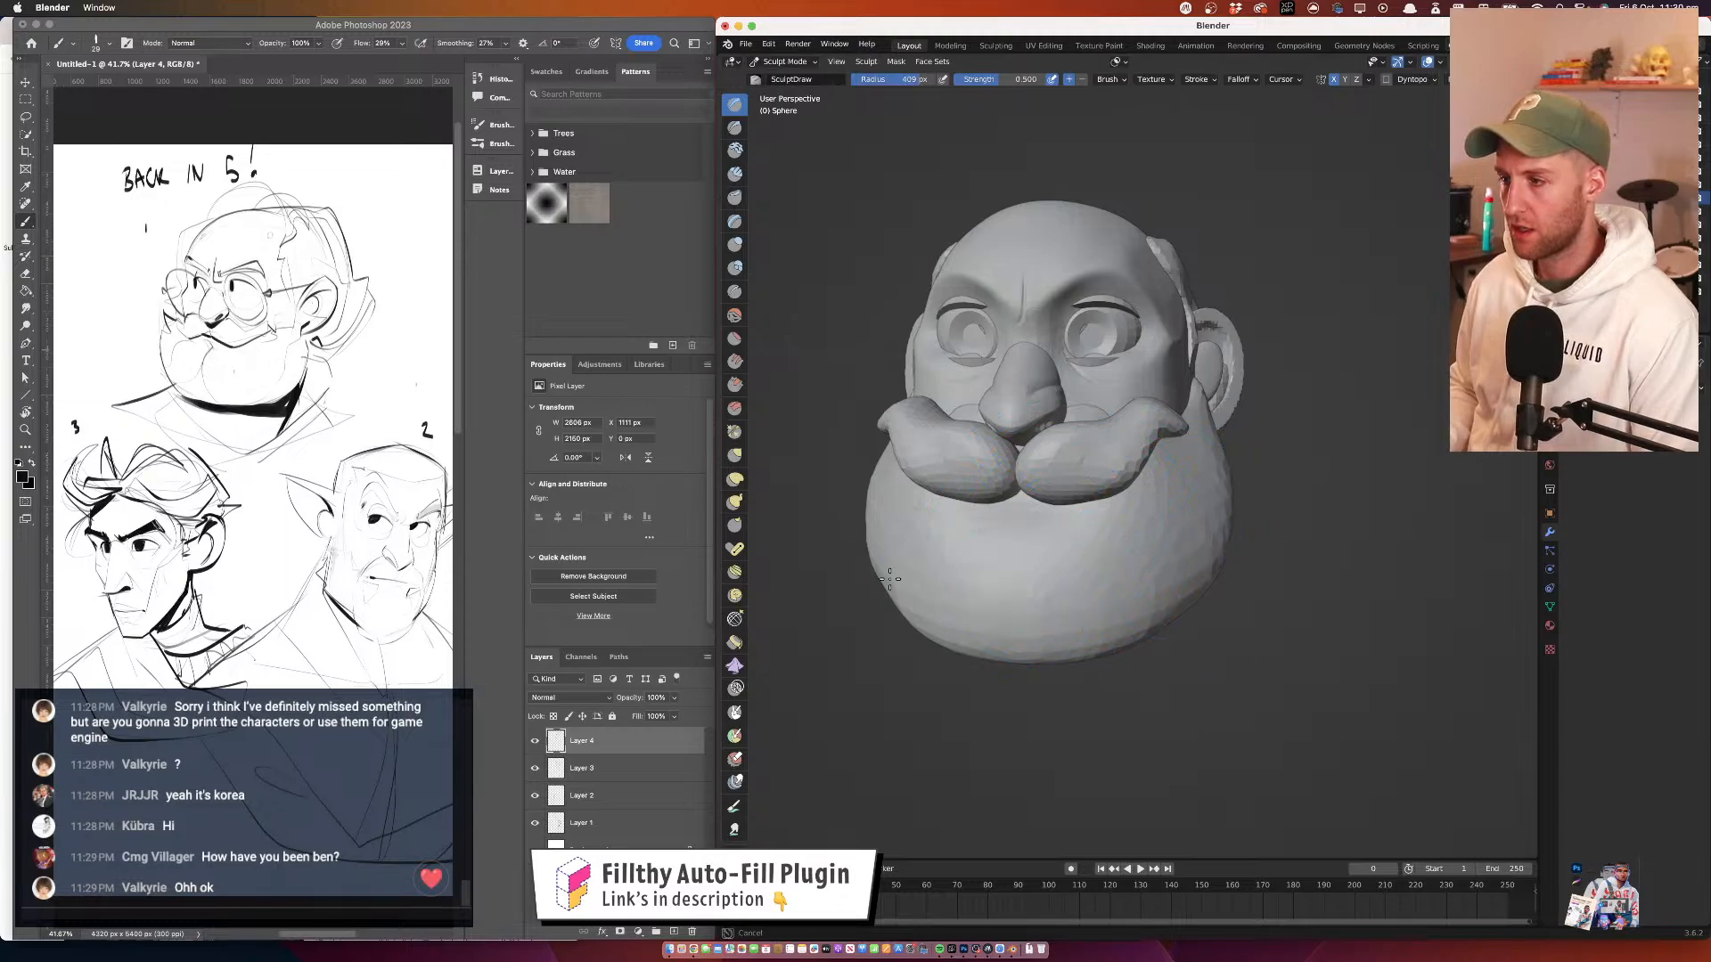
pyautogui.moveTo(1153, 478); pyautogui.dragTo(1230, 460)
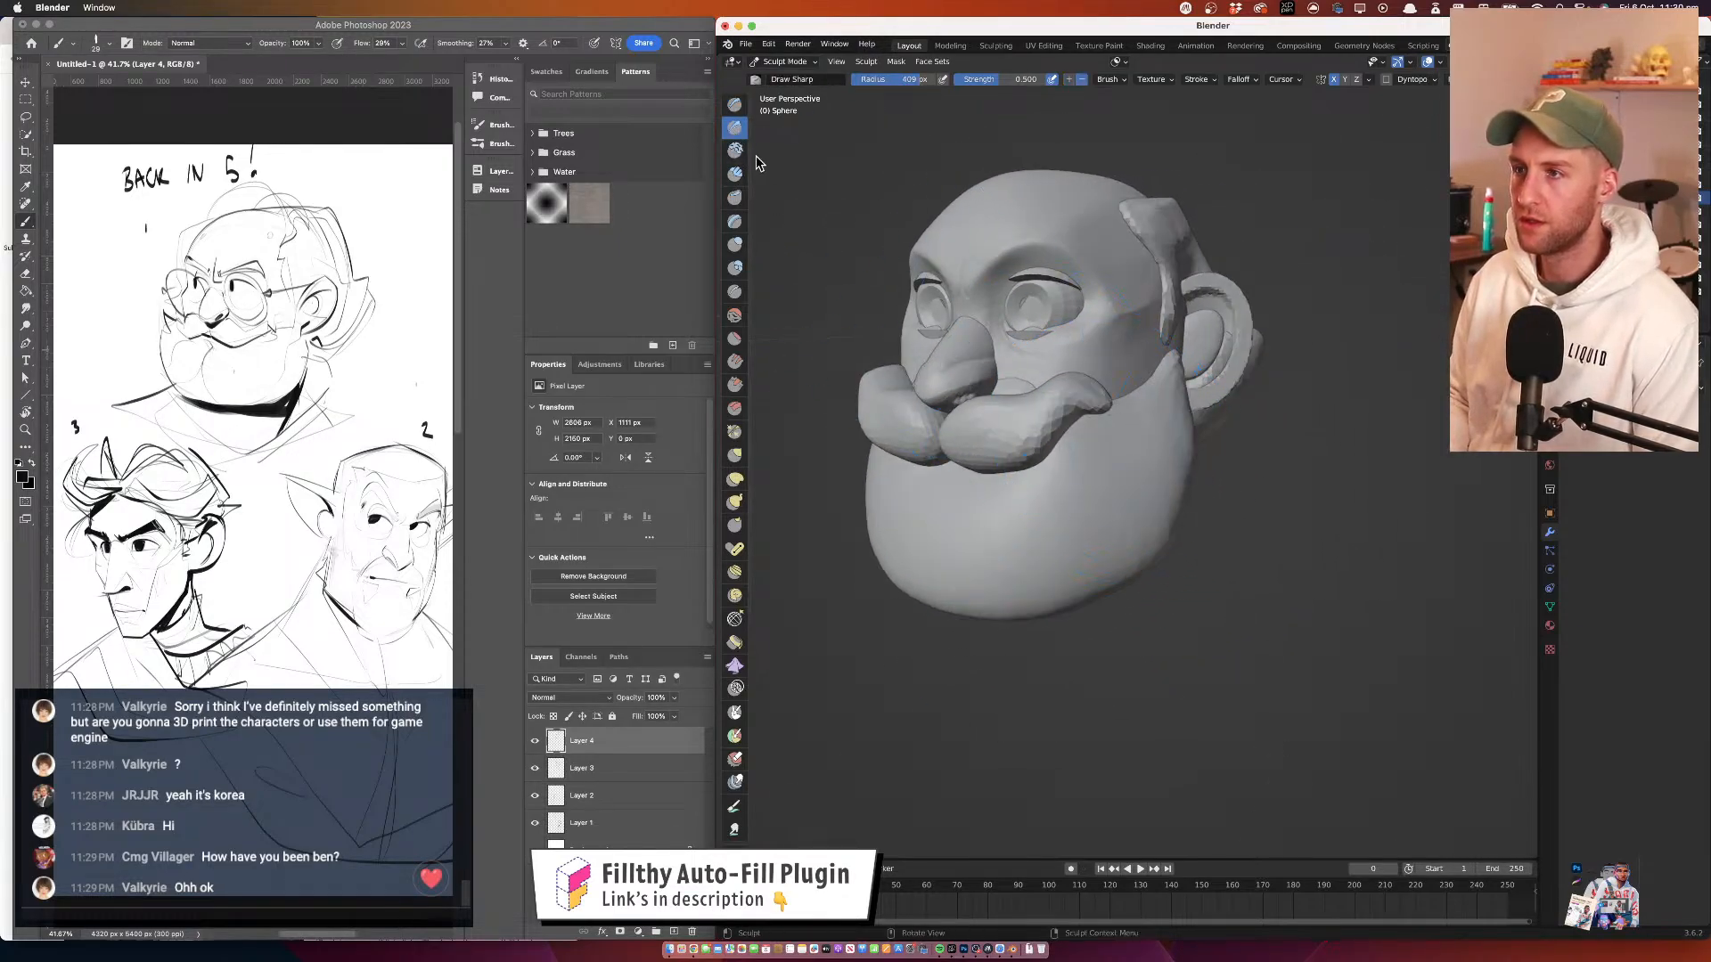
# Carve vertical hair-strand grooves down the front and side of the beard with the Draw Sharp brush at an 11 px radius and 0.500 strength
pyautogui.moveTo(1025, 449); pyautogui.dragTo(1083, 466)
pyautogui.press('f')
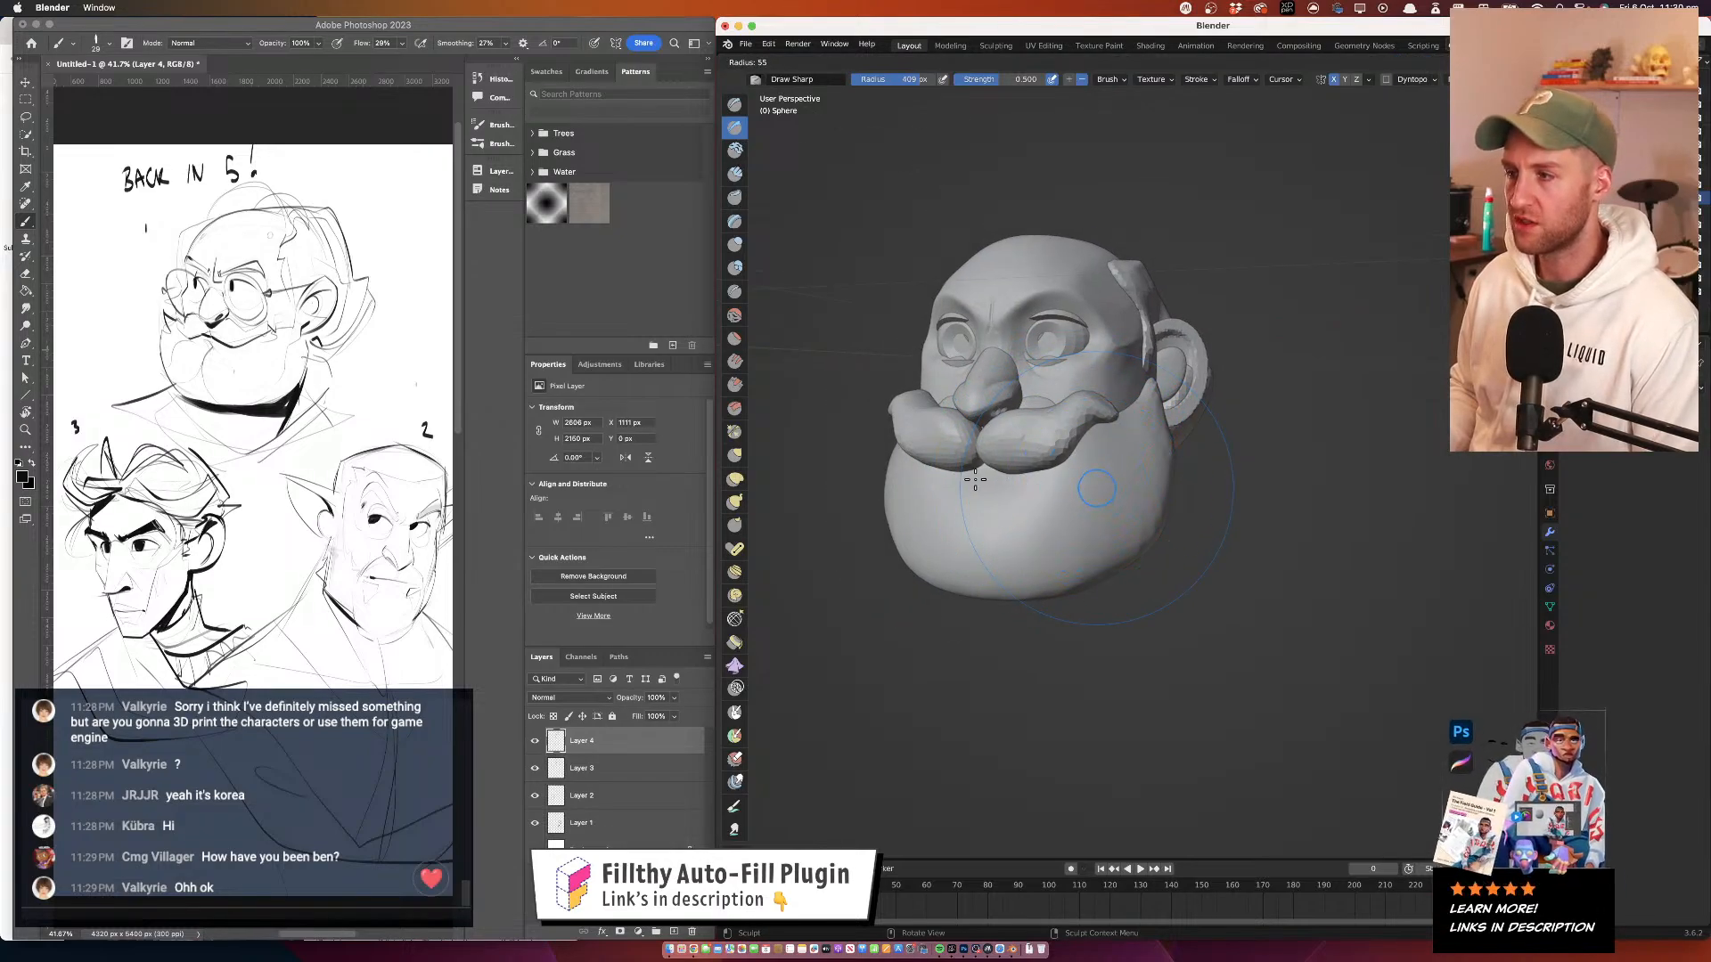
pyautogui.click(1026, 435)
pyautogui.moveTo(981, 478)
pyautogui.mouseDown()
pyautogui.moveTo(963, 553)
pyautogui.moveTo(952, 499)
pyautogui.mouseUp()
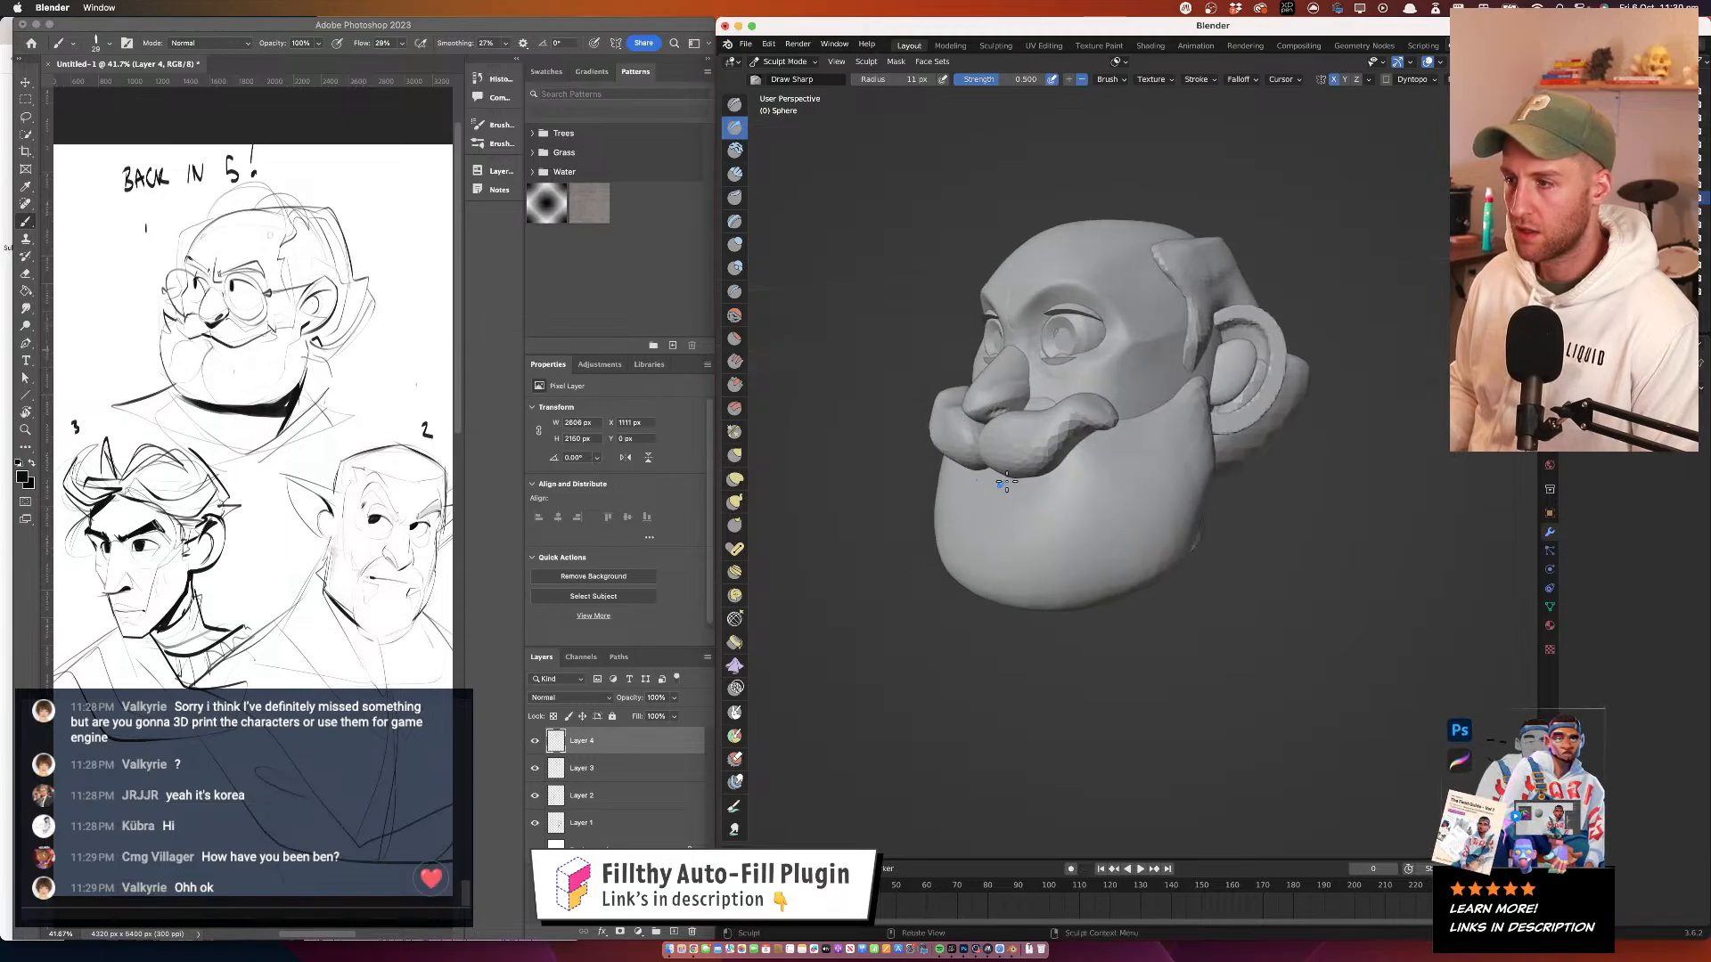
pyautogui.moveTo(1093, 587); pyautogui.dragTo(1140, 575)
pyautogui.moveTo(1067, 484); pyautogui.dragTo(1081, 583)
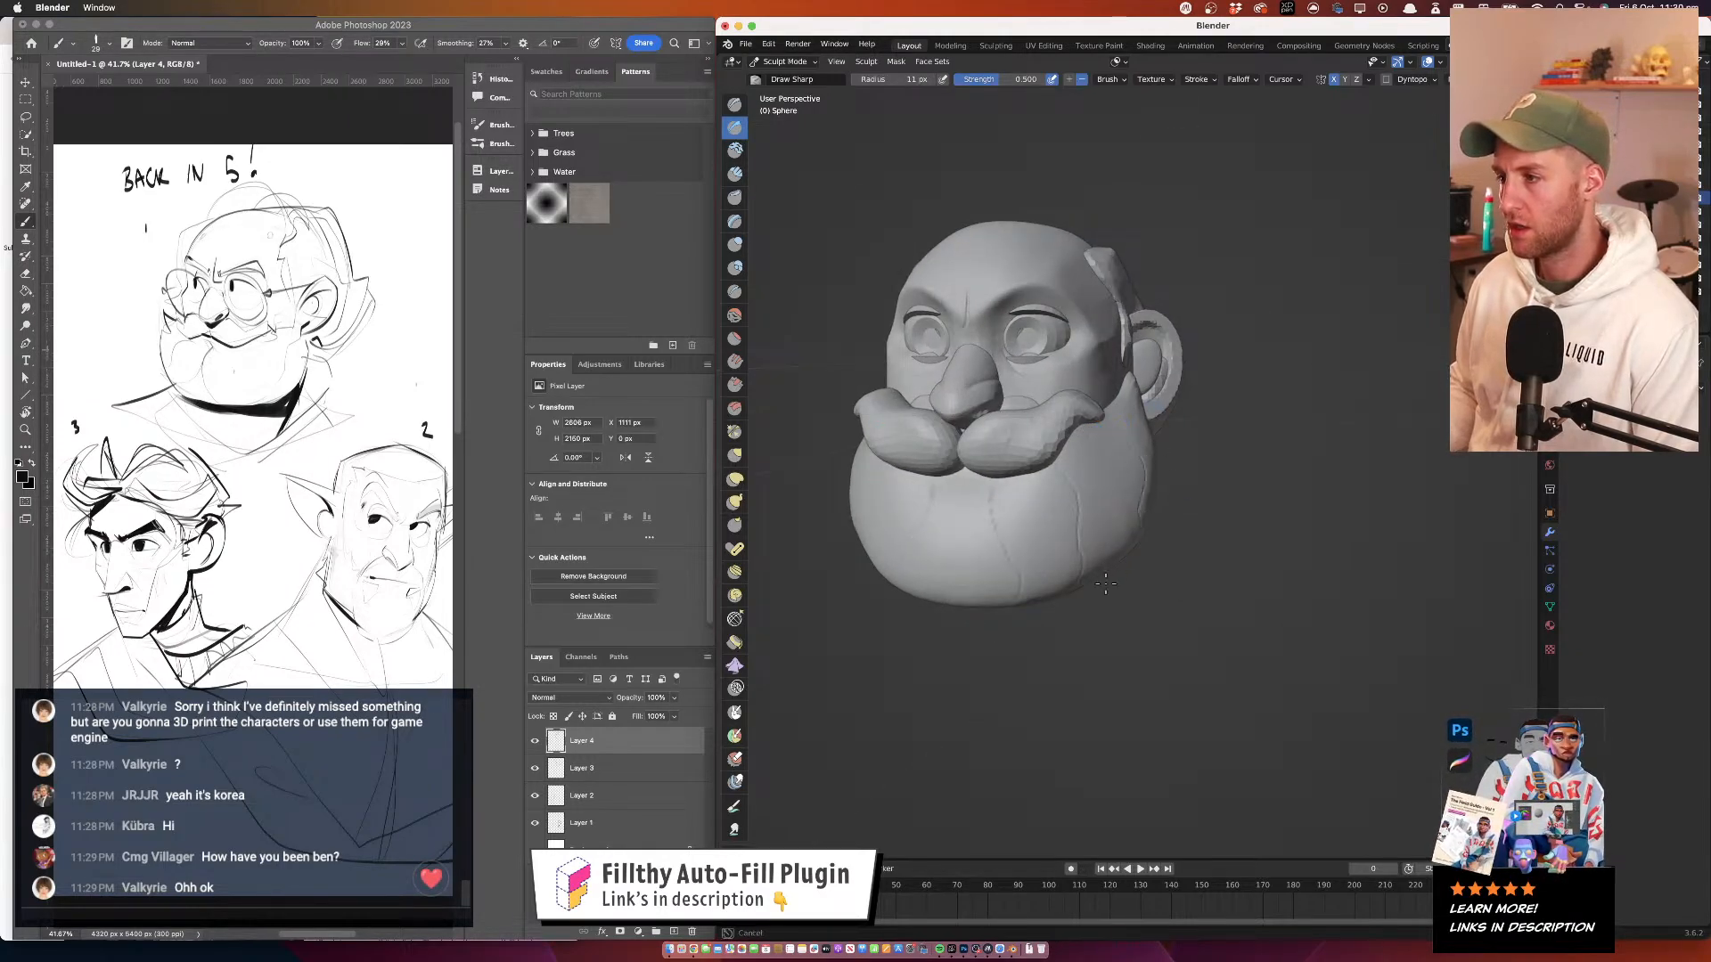
pyautogui.moveTo(1118, 443)
pyautogui.mouseDown()
pyautogui.moveTo(1087, 464)
pyautogui.moveTo(1228, 507)
pyautogui.moveTo(1042, 429)
pyautogui.mouseUp()
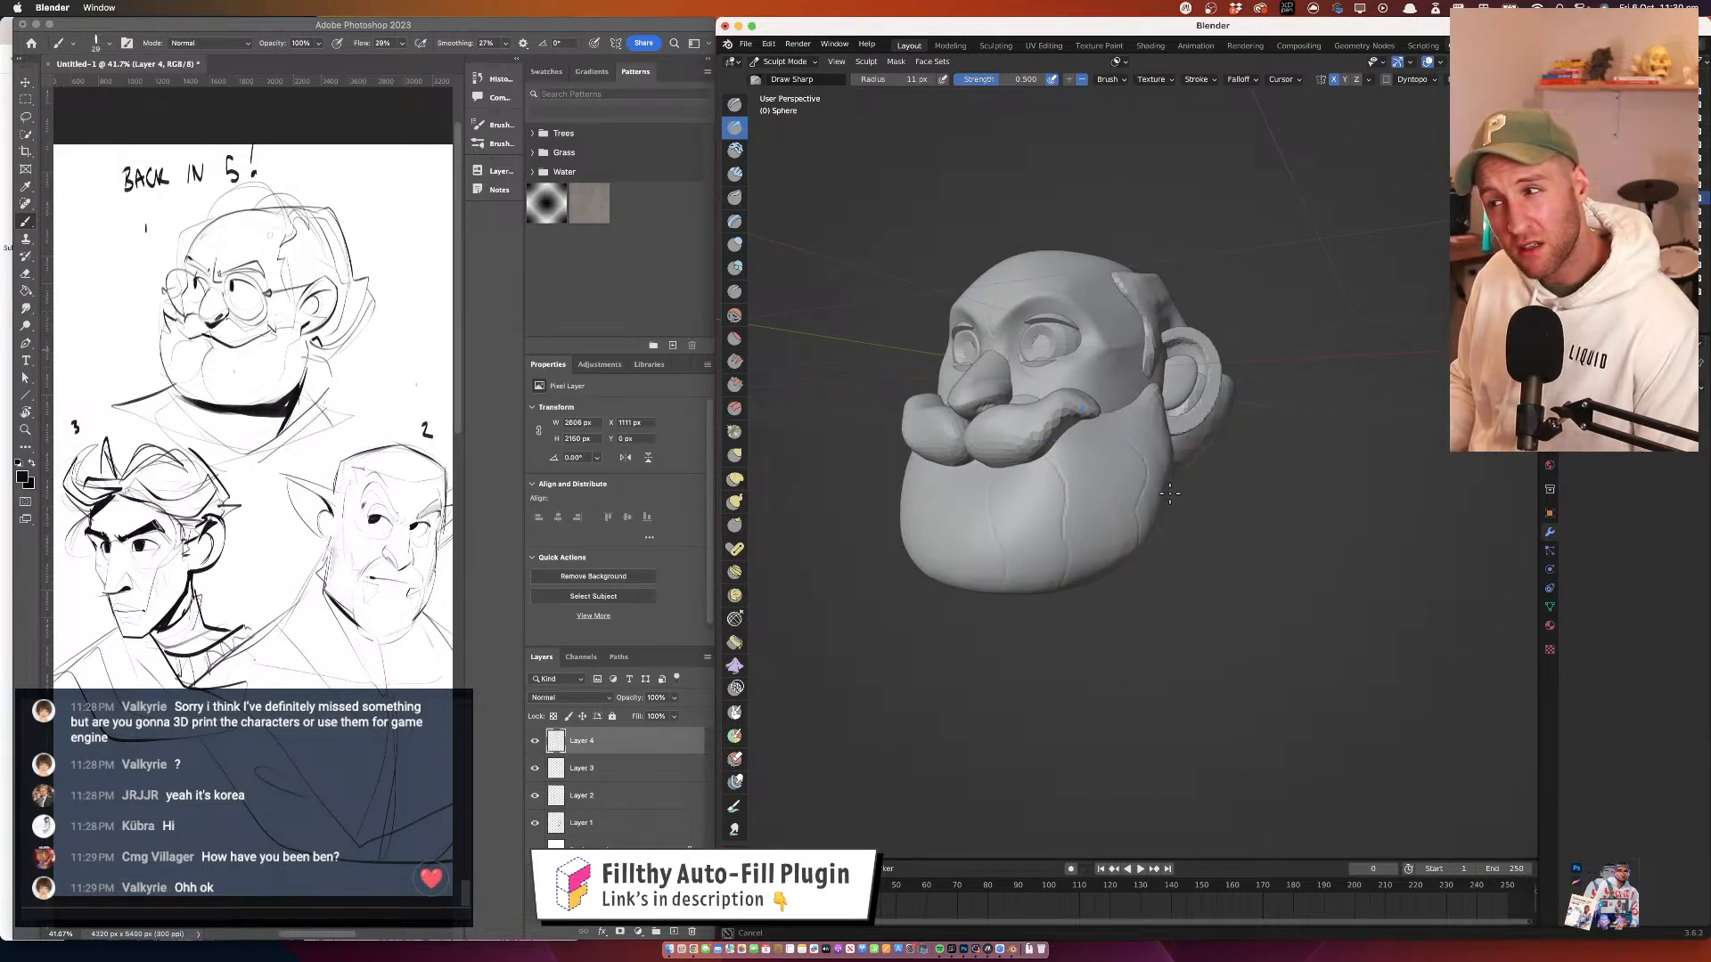
pyautogui.moveTo(1131, 507)
pyautogui.mouseDown()
pyautogui.moveTo(1121, 431)
pyautogui.moveTo(1025, 432)
pyautogui.moveTo(1140, 410)
pyautogui.moveTo(947, 350)
pyautogui.mouseUp()
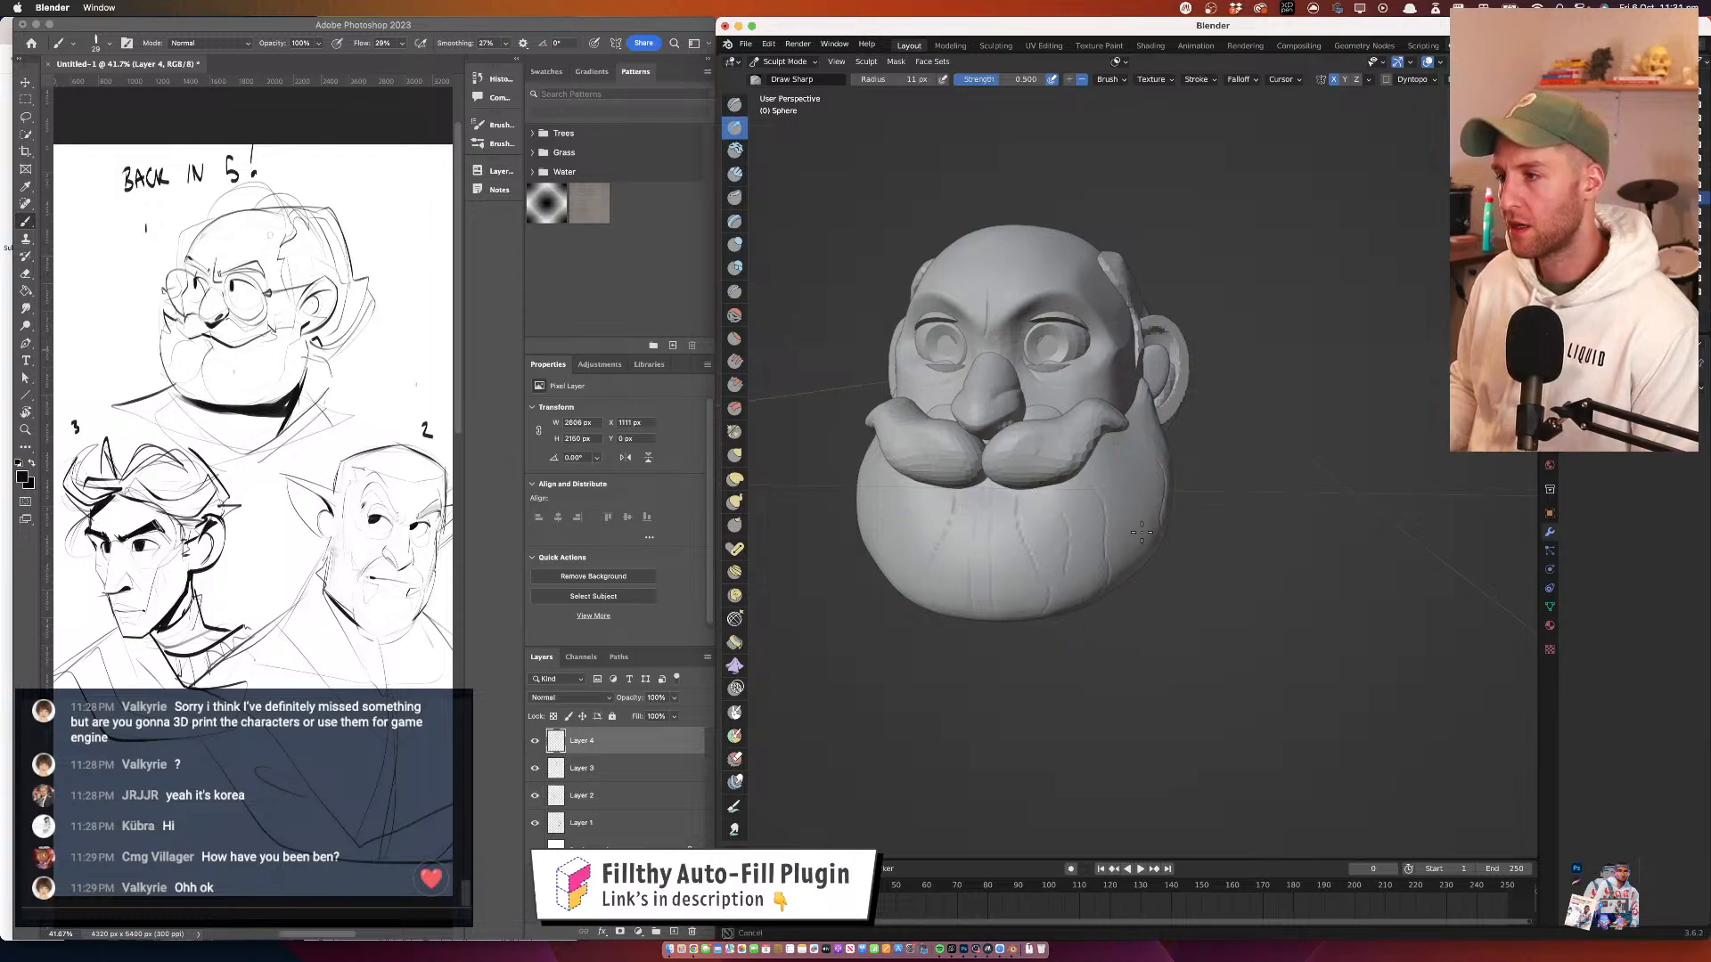
pyautogui.moveTo(1142, 532)
pyautogui.mouseDown()
pyautogui.moveTo(1111, 508)
pyautogui.moveTo(1249, 447)
pyautogui.moveTo(1208, 443)
pyautogui.moveTo(1190, 388)
pyautogui.mouseUp()
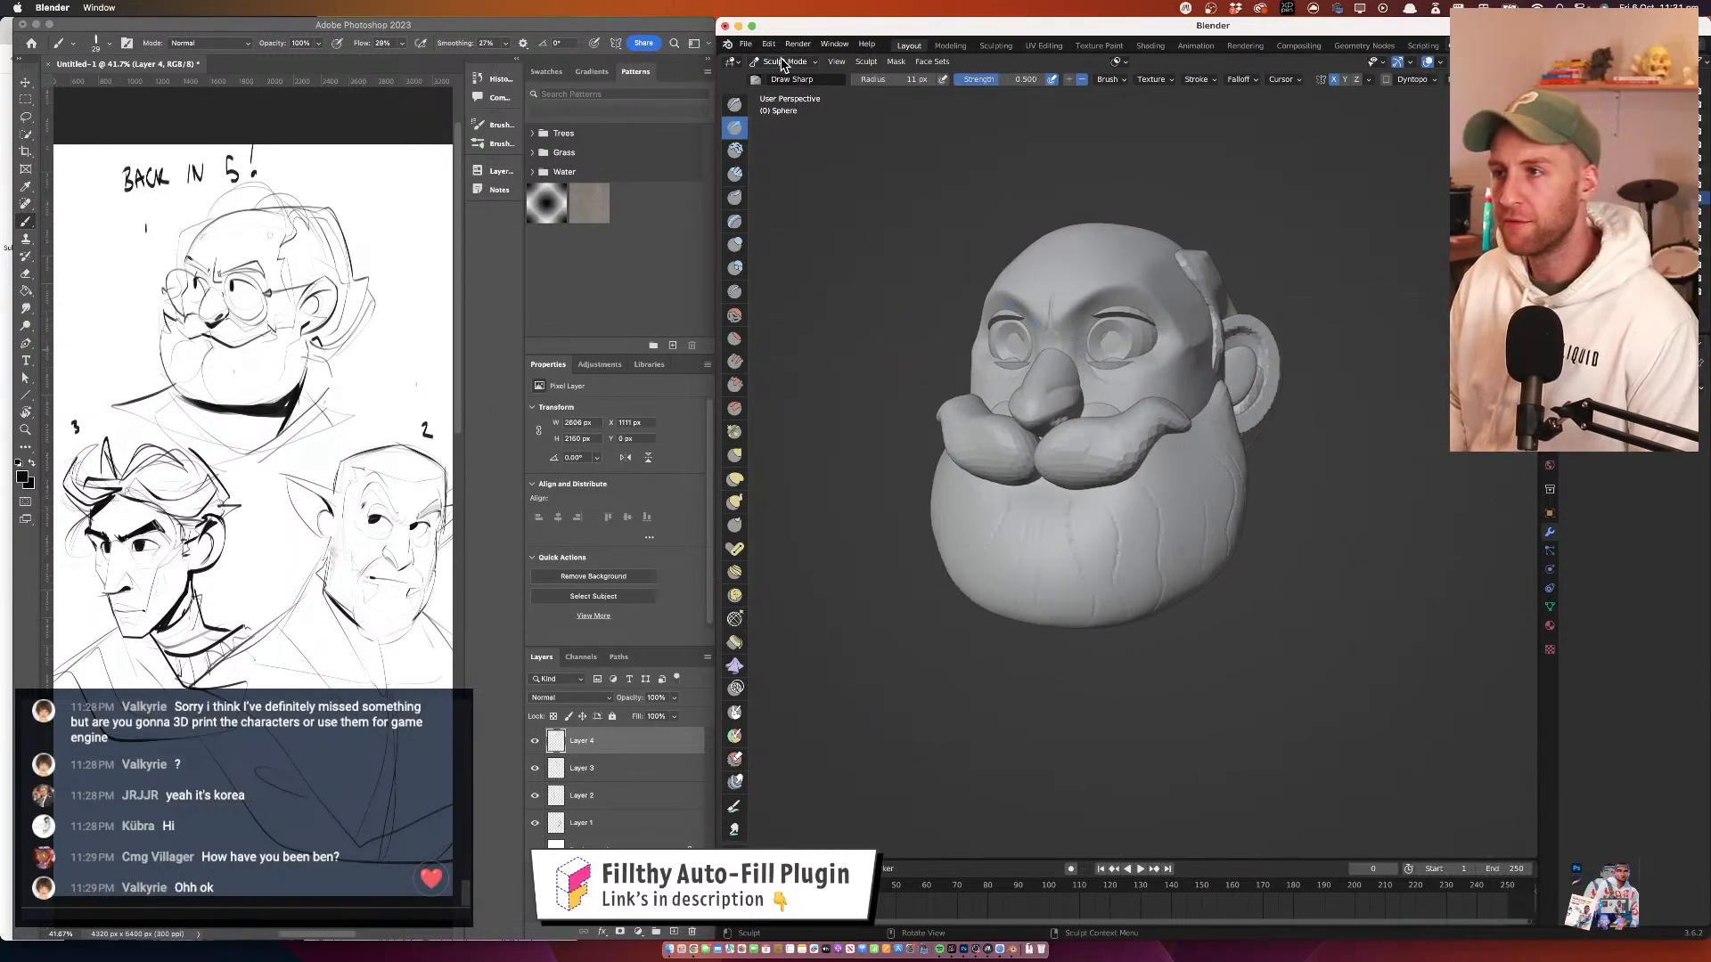
# Switch sculpting to the head and reshape the area around the eyes with the Grab brush at a 171 px radius and 0.400 strength
pyautogui.hotkey('alt', 'q')
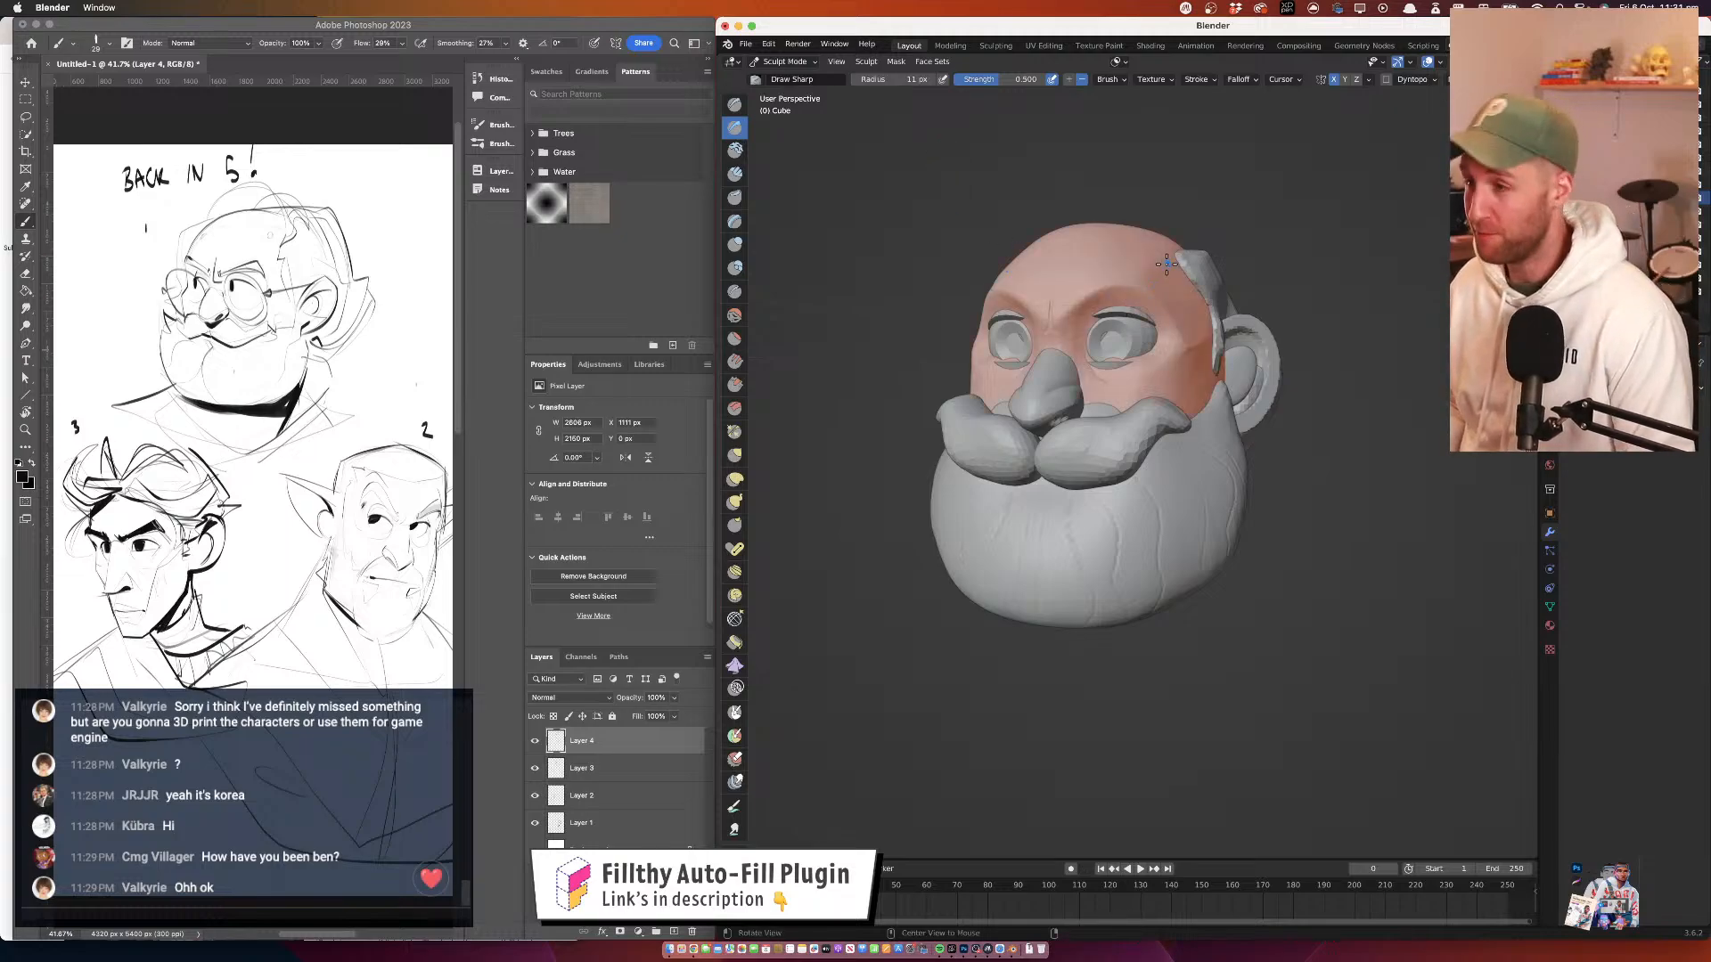
pyautogui.moveTo(1117, 294); pyautogui.dragTo(1020, 299)
pyautogui.click(738, 453)
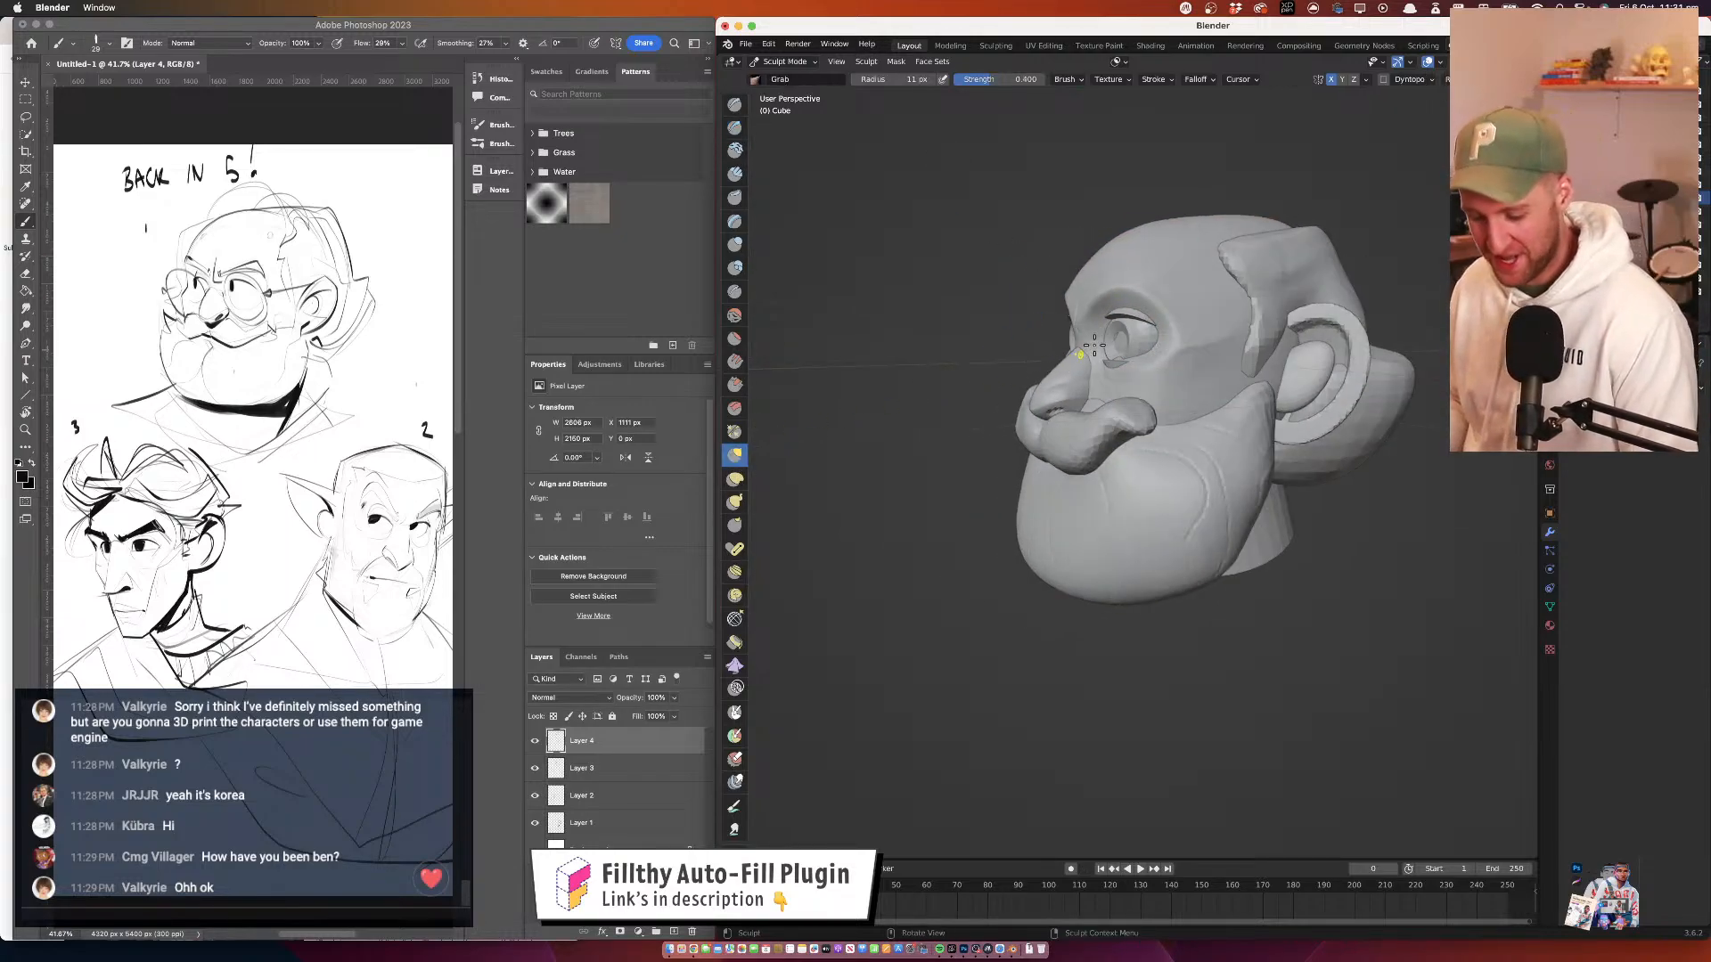
pyautogui.click(1143, 343)
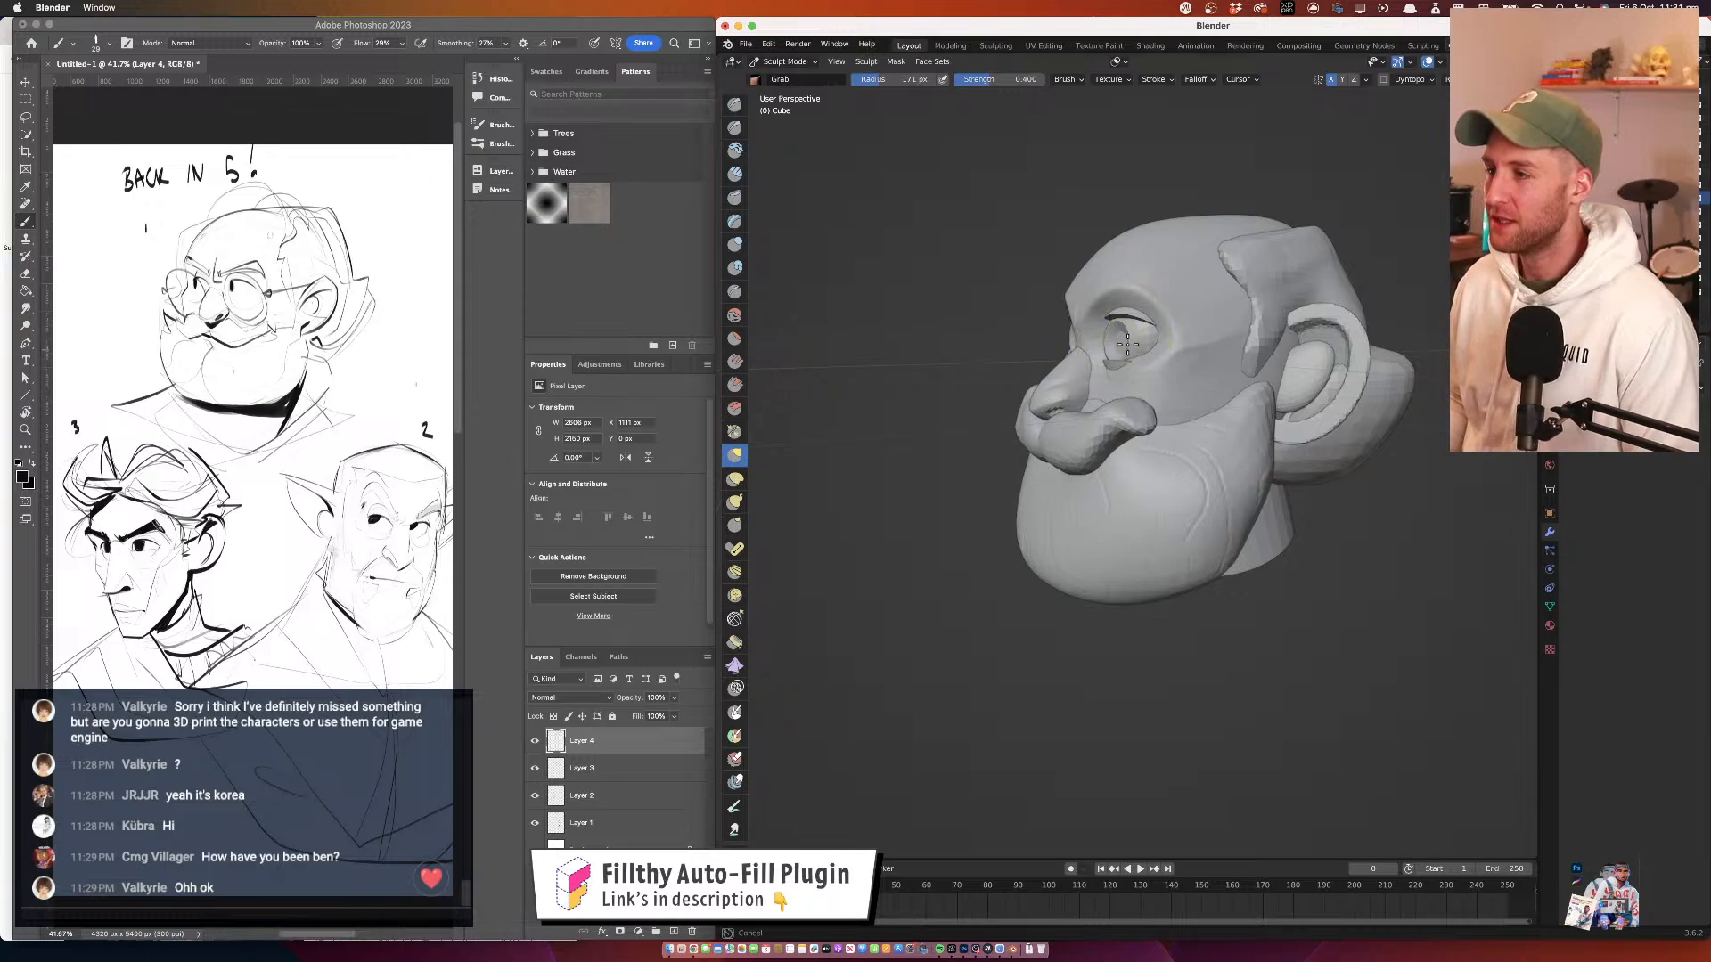
pyautogui.moveTo(1127, 344)
pyautogui.mouseDown()
pyautogui.moveTo(1239, 379)
pyautogui.moveTo(1180, 436)
pyautogui.moveTo(1142, 400)
pyautogui.moveTo(1191, 470)
pyautogui.moveTo(1104, 374)
pyautogui.moveTo(1257, 404)
pyautogui.moveTo(1109, 392)
pyautogui.mouseUp()
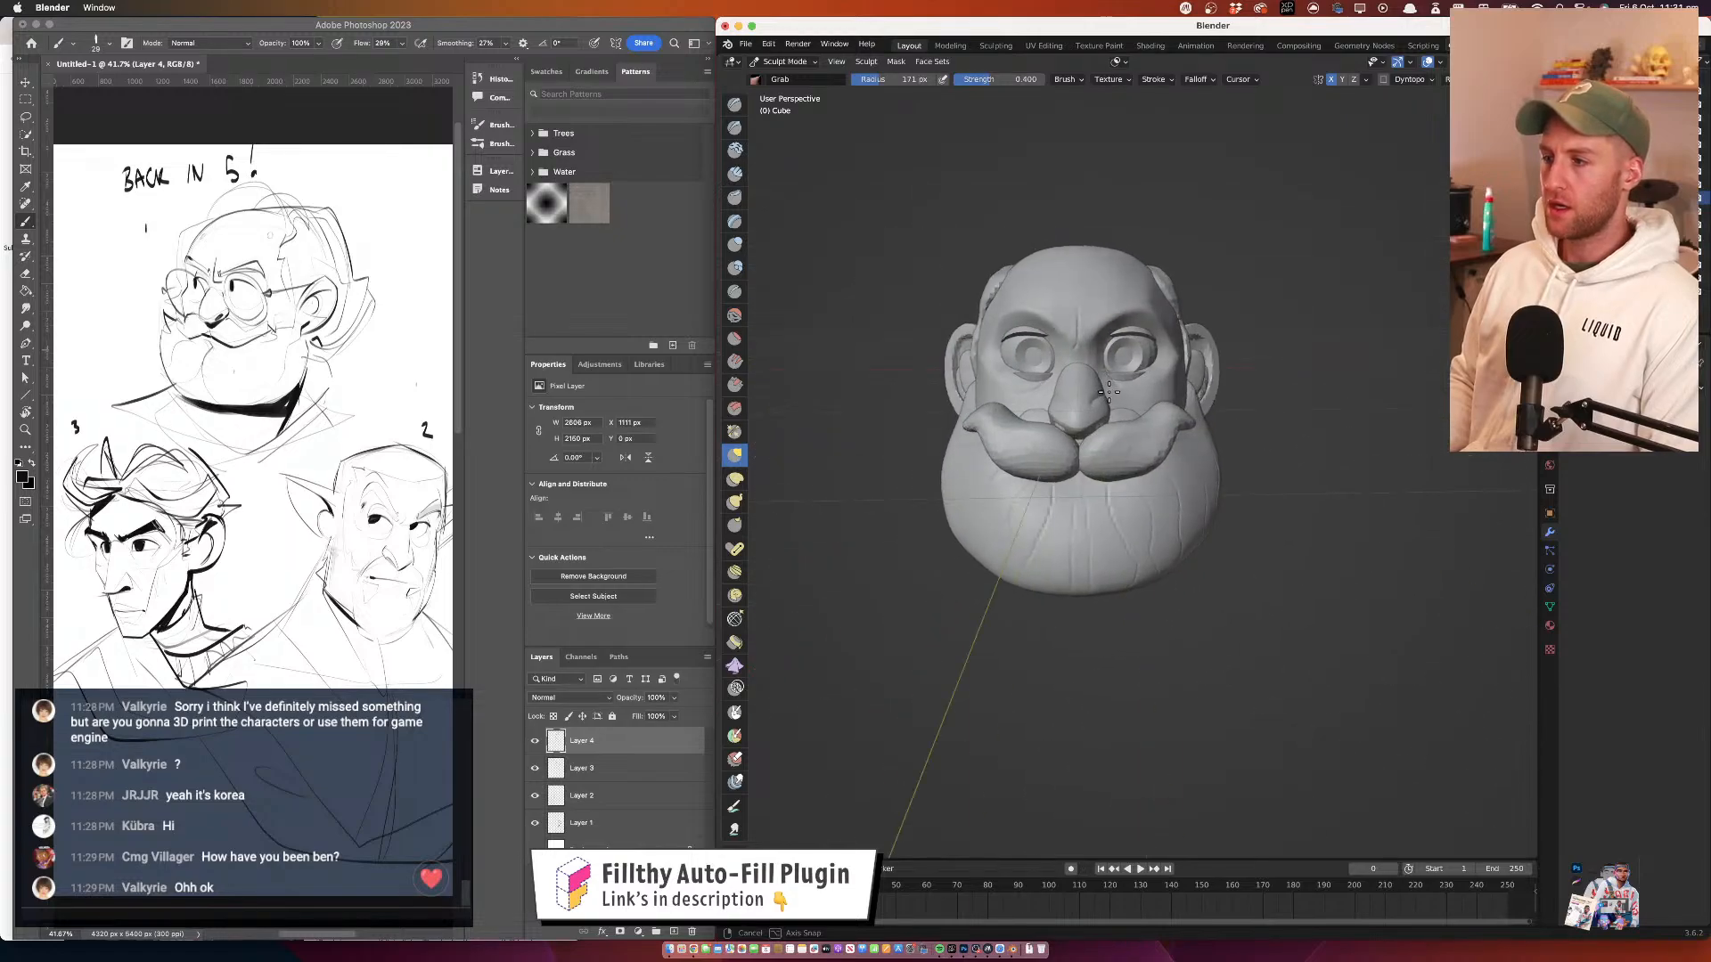
# Switch sculpting to the moustache and flatten its front with the Scrape brush at a 93 px radius and 0.700 strength
pyautogui.hotkey('alt', 'q')
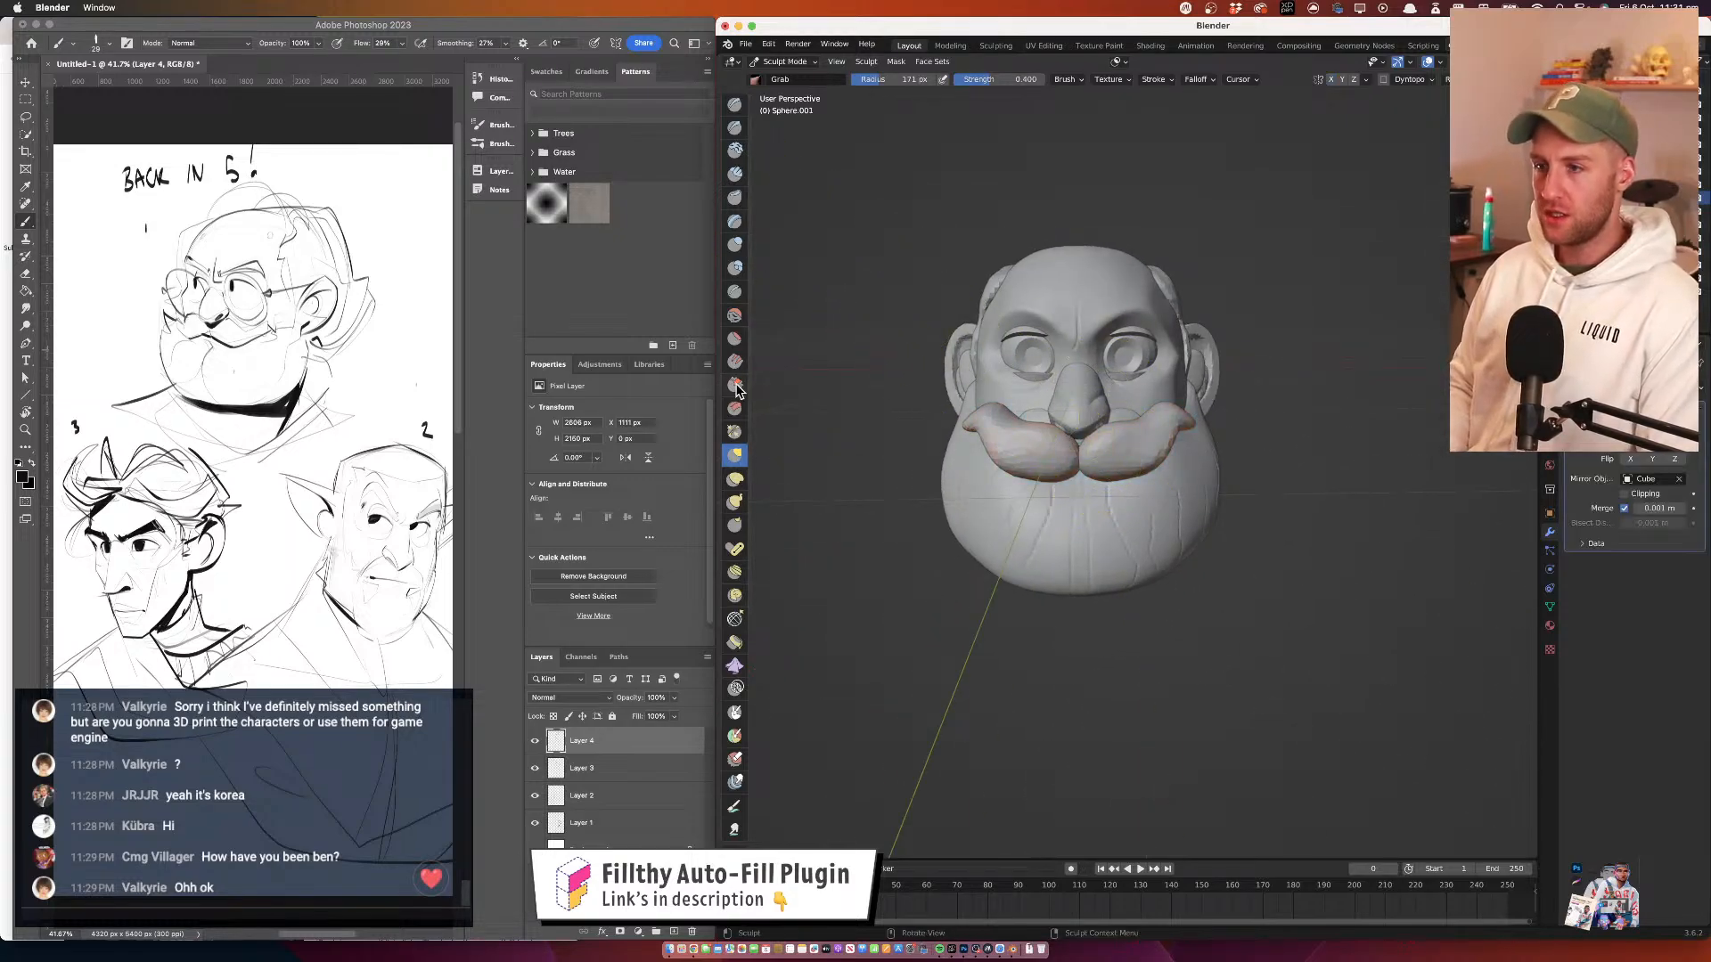
pyautogui.click(735, 383)
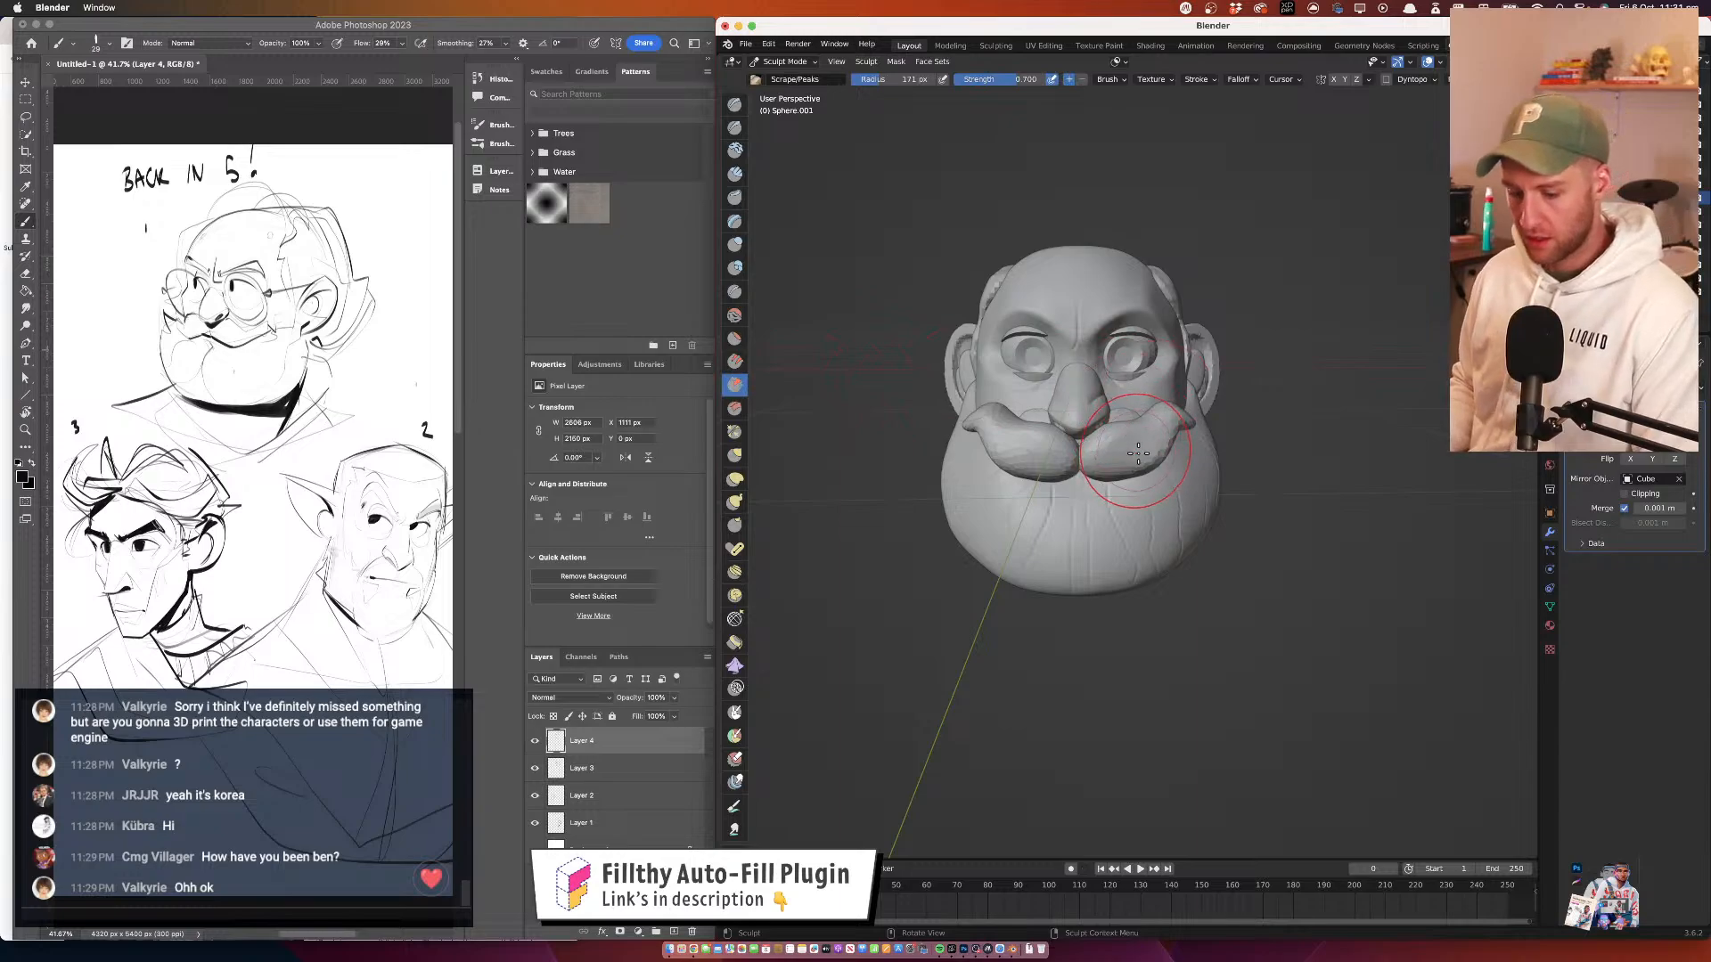
pyautogui.moveTo(1122, 461); pyautogui.dragTo(1072, 453)
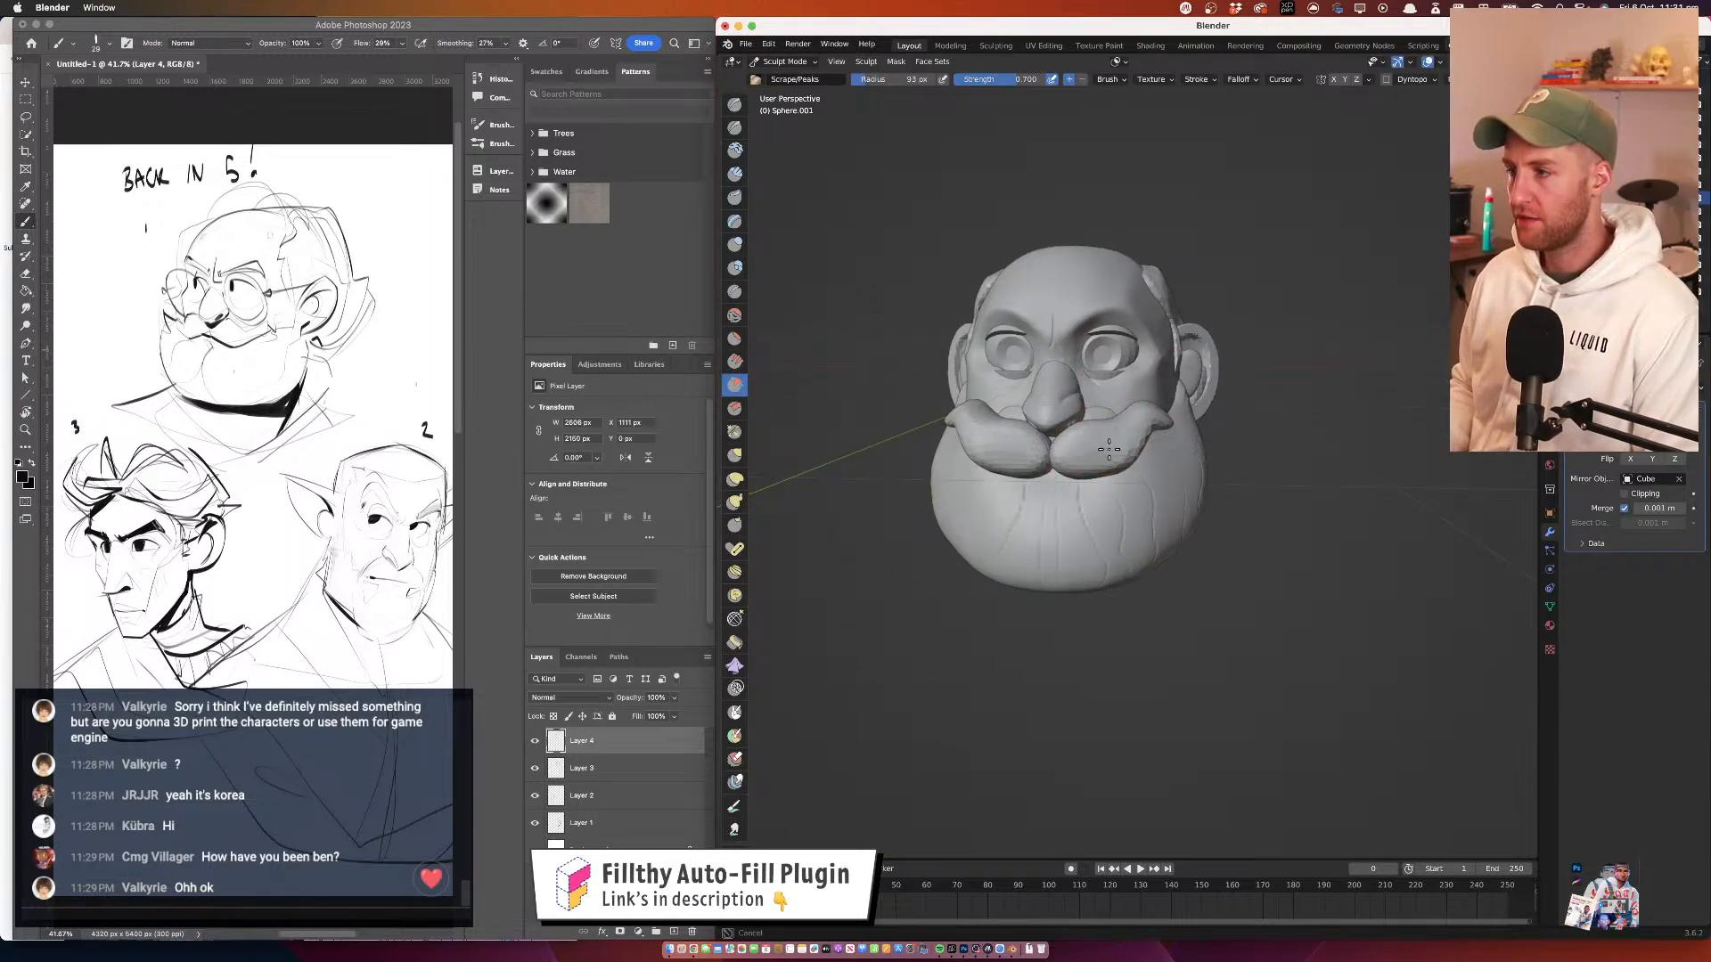
pyautogui.moveTo(1079, 445); pyautogui.dragTo(1109, 442)
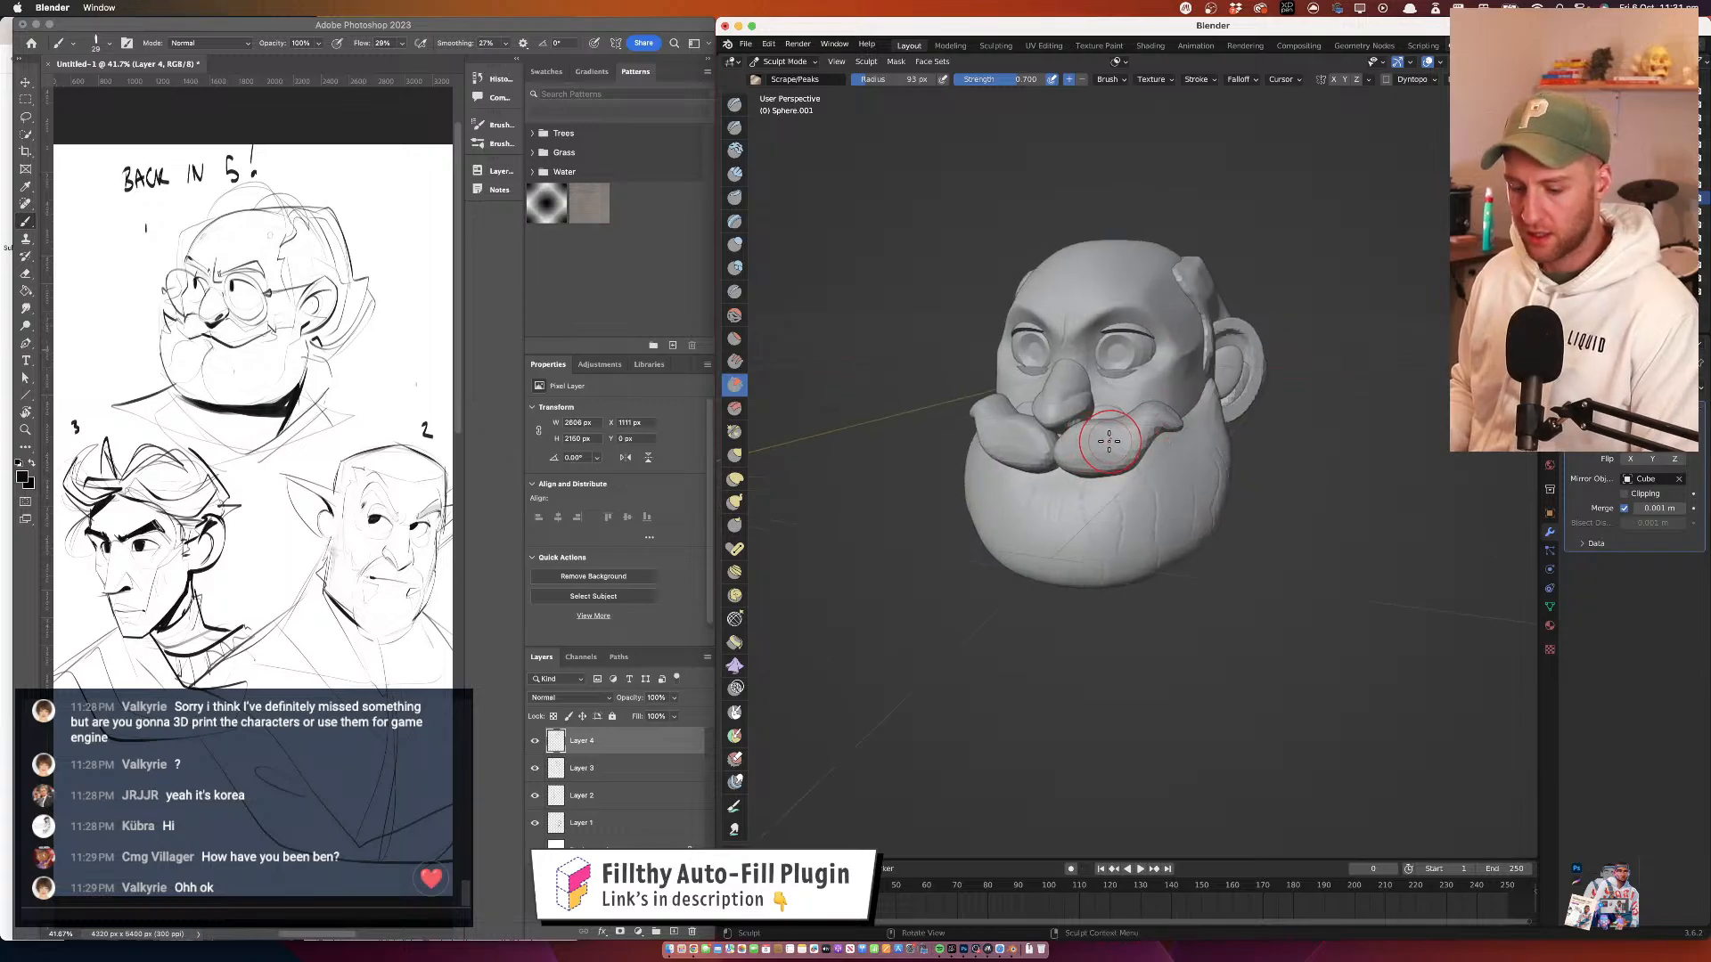
# Adjust the moustache's voxel size and remesh it
pyautogui.press('r')
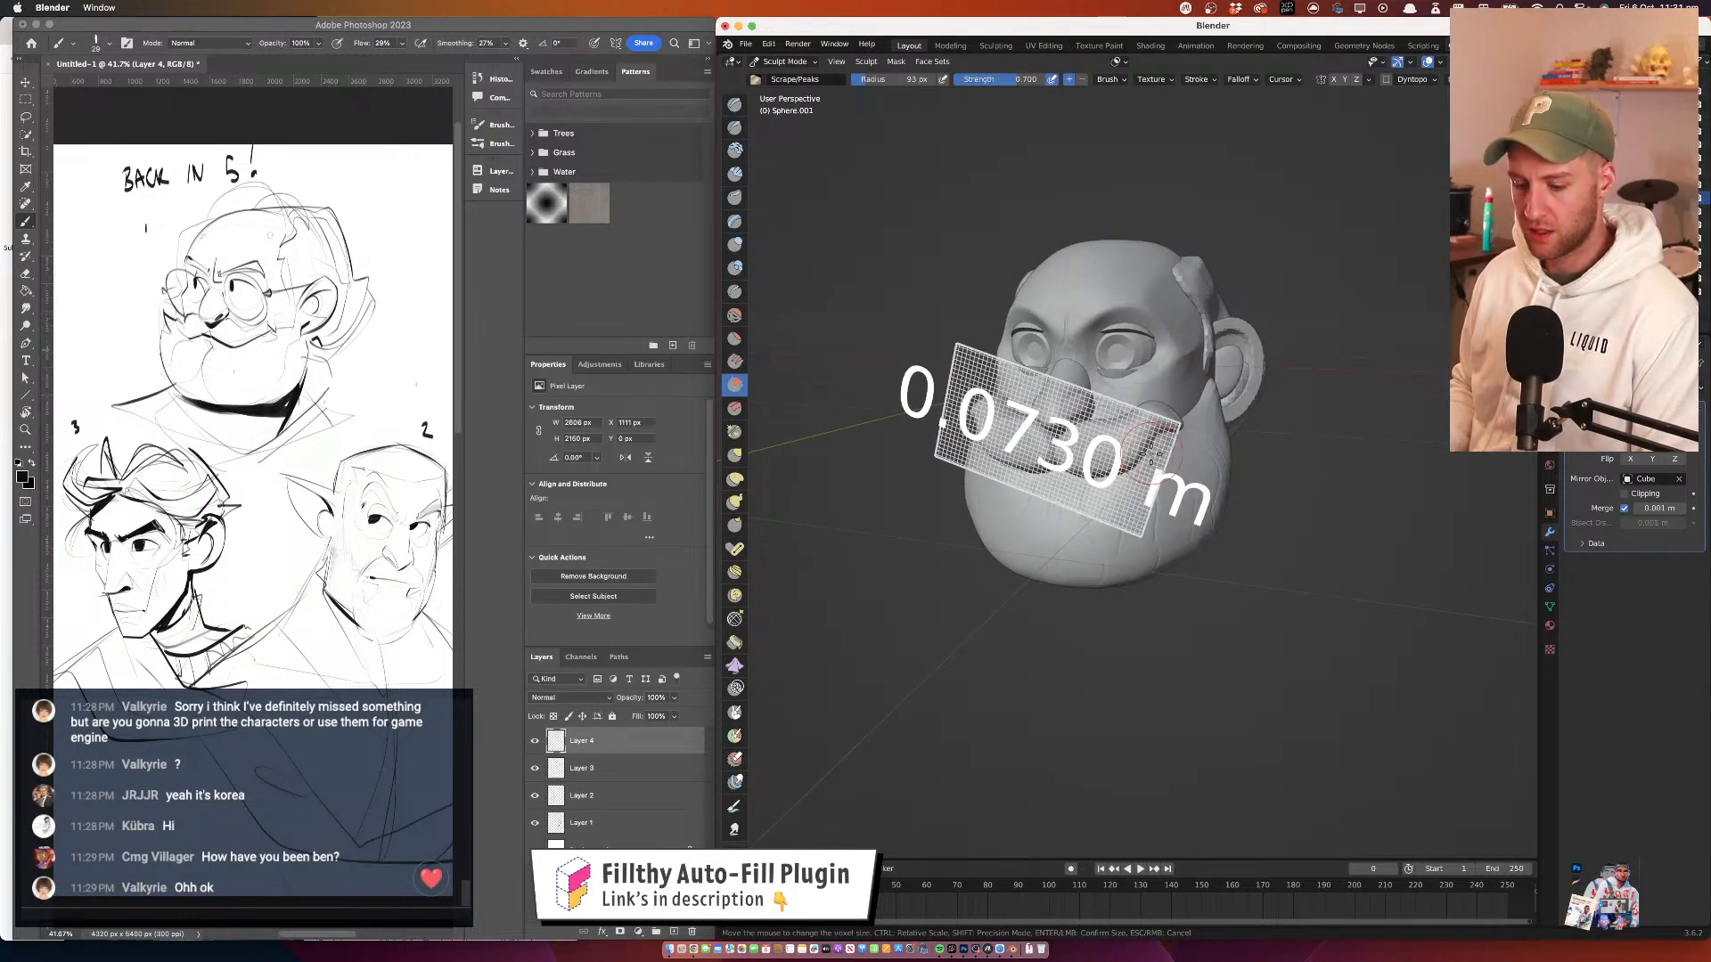
pyautogui.click(1151, 454)
pyautogui.hotkey('ctrl', 'r')
# Scrape the moustache's front into broad flat planes, enlarging the brush radius to 173 px
pyautogui.moveTo(1150, 441); pyautogui.dragTo(1101, 409)
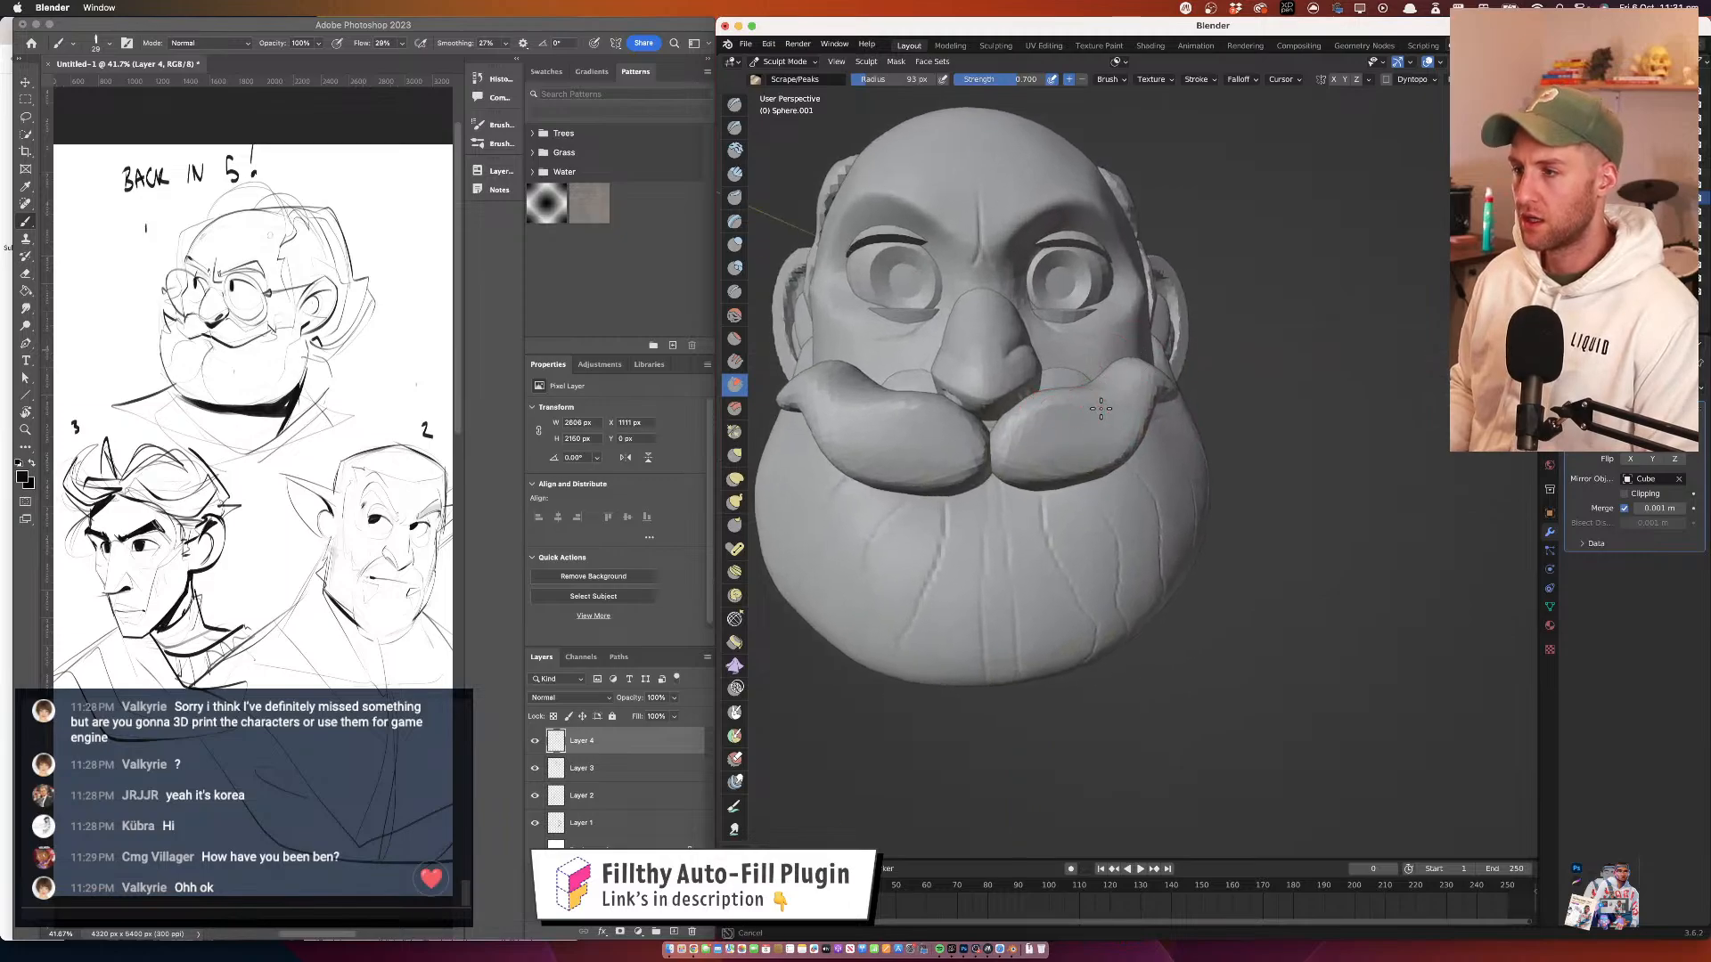
pyautogui.moveTo(1043, 466)
pyautogui.mouseDown()
pyautogui.moveTo(958, 428)
pyautogui.moveTo(1032, 419)
pyautogui.moveTo(1014, 434)
pyautogui.moveTo(1054, 435)
pyautogui.moveTo(1109, 422)
pyautogui.moveTo(1061, 413)
pyautogui.moveTo(1217, 399)
pyautogui.mouseUp()
pyautogui.press('f')
pyautogui.click(1098, 421)
pyautogui.moveTo(1078, 411); pyautogui.dragTo(1066, 438)
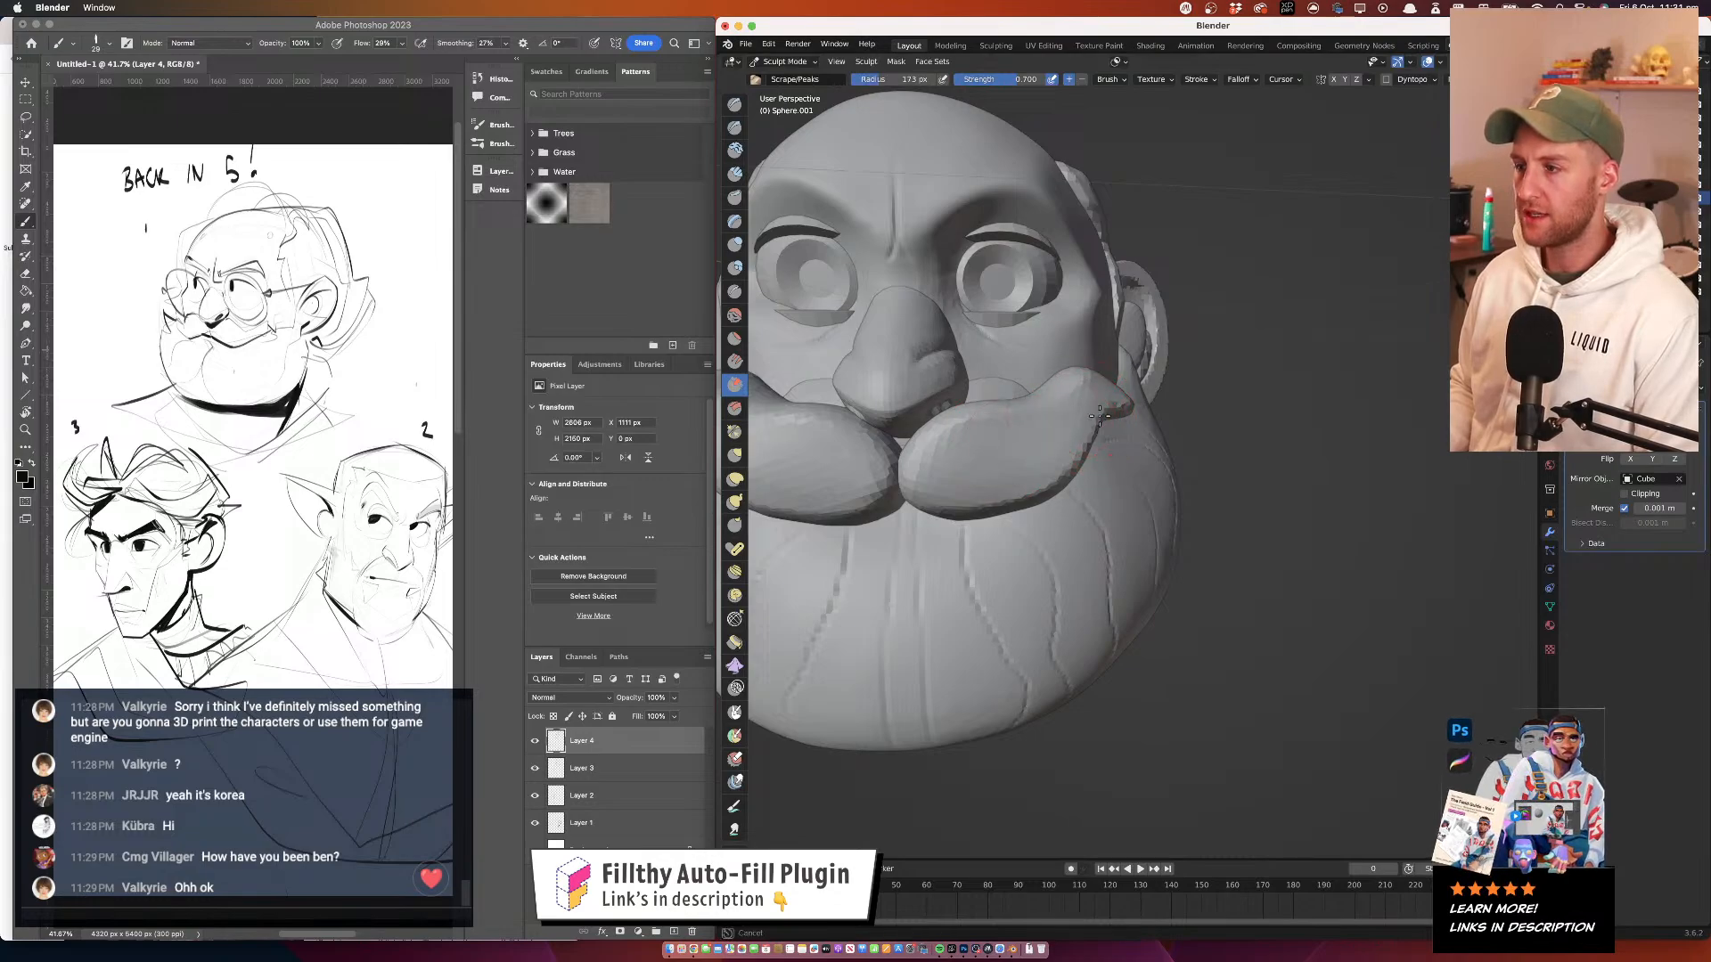
pyautogui.moveTo(950, 460); pyautogui.dragTo(989, 430)
pyautogui.moveTo(929, 479); pyautogui.dragTo(1024, 439)
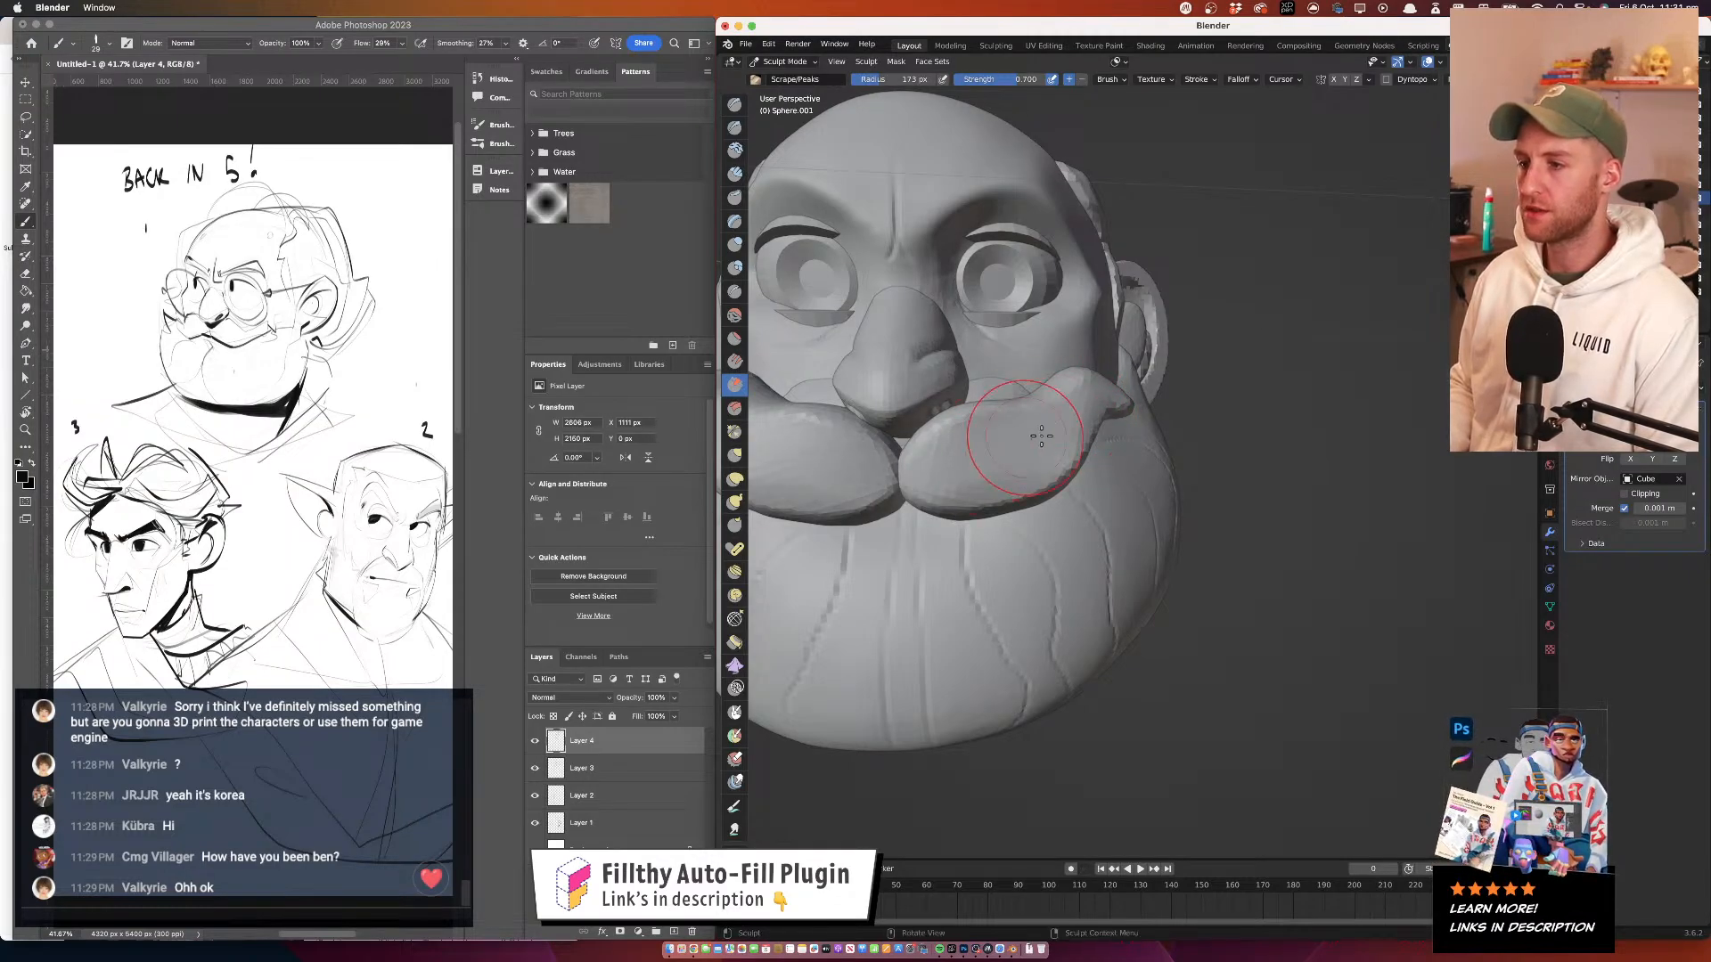
pyautogui.moveTo(934, 483)
pyautogui.mouseDown()
pyautogui.moveTo(1054, 409)
pyautogui.moveTo(1118, 401)
pyautogui.moveTo(1149, 425)
pyautogui.moveTo(1106, 433)
pyautogui.mouseUp()
# Scrape the moustache's sides and outer tips with the brush reduced to a 37 px radius
pyautogui.scroll(-3, 1114, 410)
pyautogui.moveTo(1173, 278); pyautogui.dragTo(993, 388)
pyautogui.scroll(3, 1134, 386)
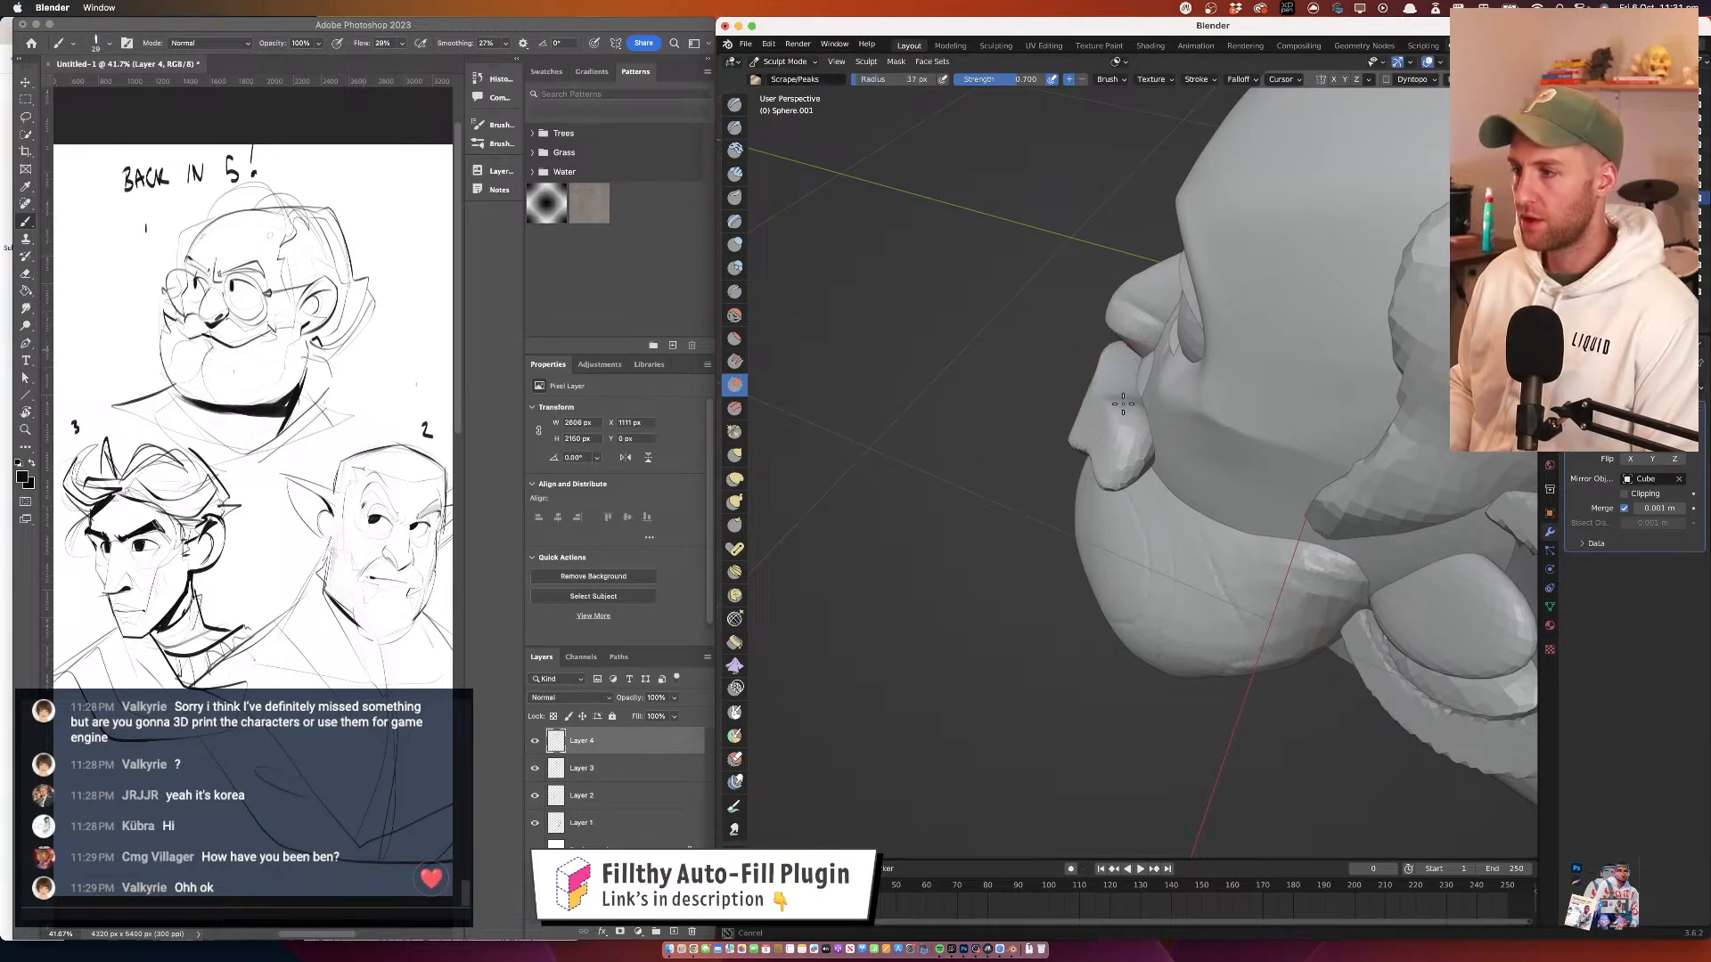
pyautogui.moveTo(1123, 404); pyautogui.dragTo(1125, 419)
pyautogui.moveTo(1070, 410)
pyautogui.mouseDown()
pyautogui.moveTo(1176, 392)
pyautogui.moveTo(1166, 381)
pyautogui.mouseUp()
pyautogui.scroll(-3, 1141, 396)
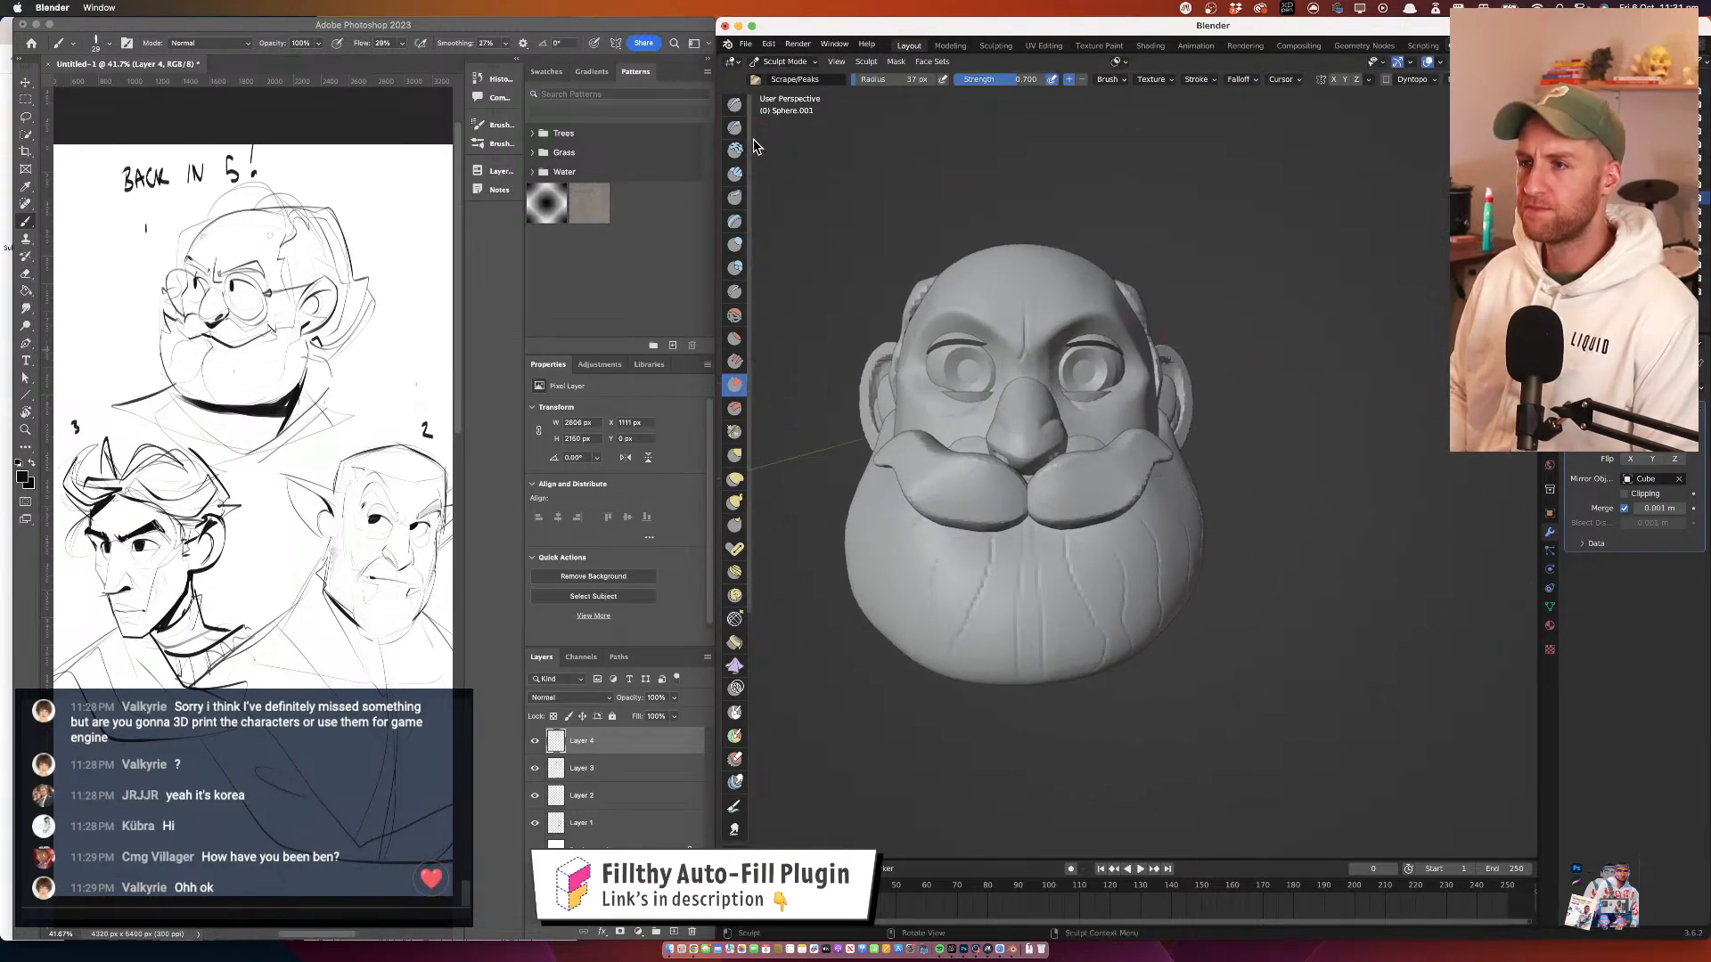
pyautogui.moveTo(1092, 463); pyautogui.dragTo(1143, 491)
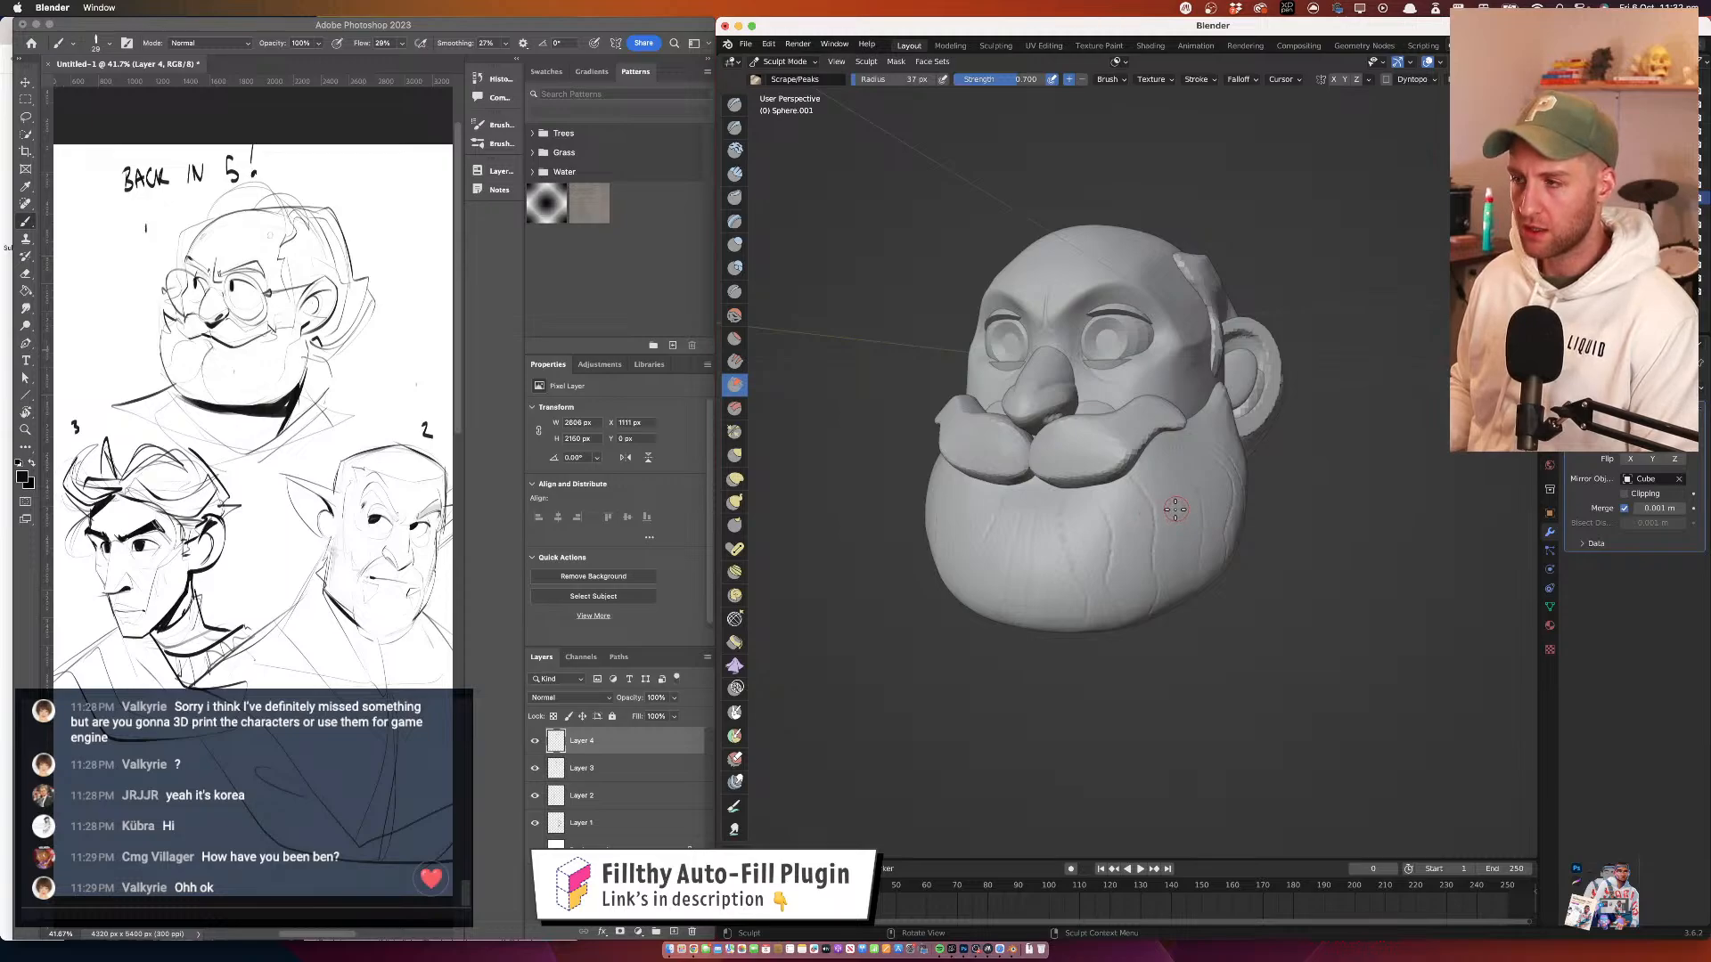
pyautogui.moveTo(1152, 481)
pyautogui.mouseDown()
pyautogui.moveTo(1162, 468)
pyautogui.moveTo(1054, 440)
pyautogui.mouseUp()
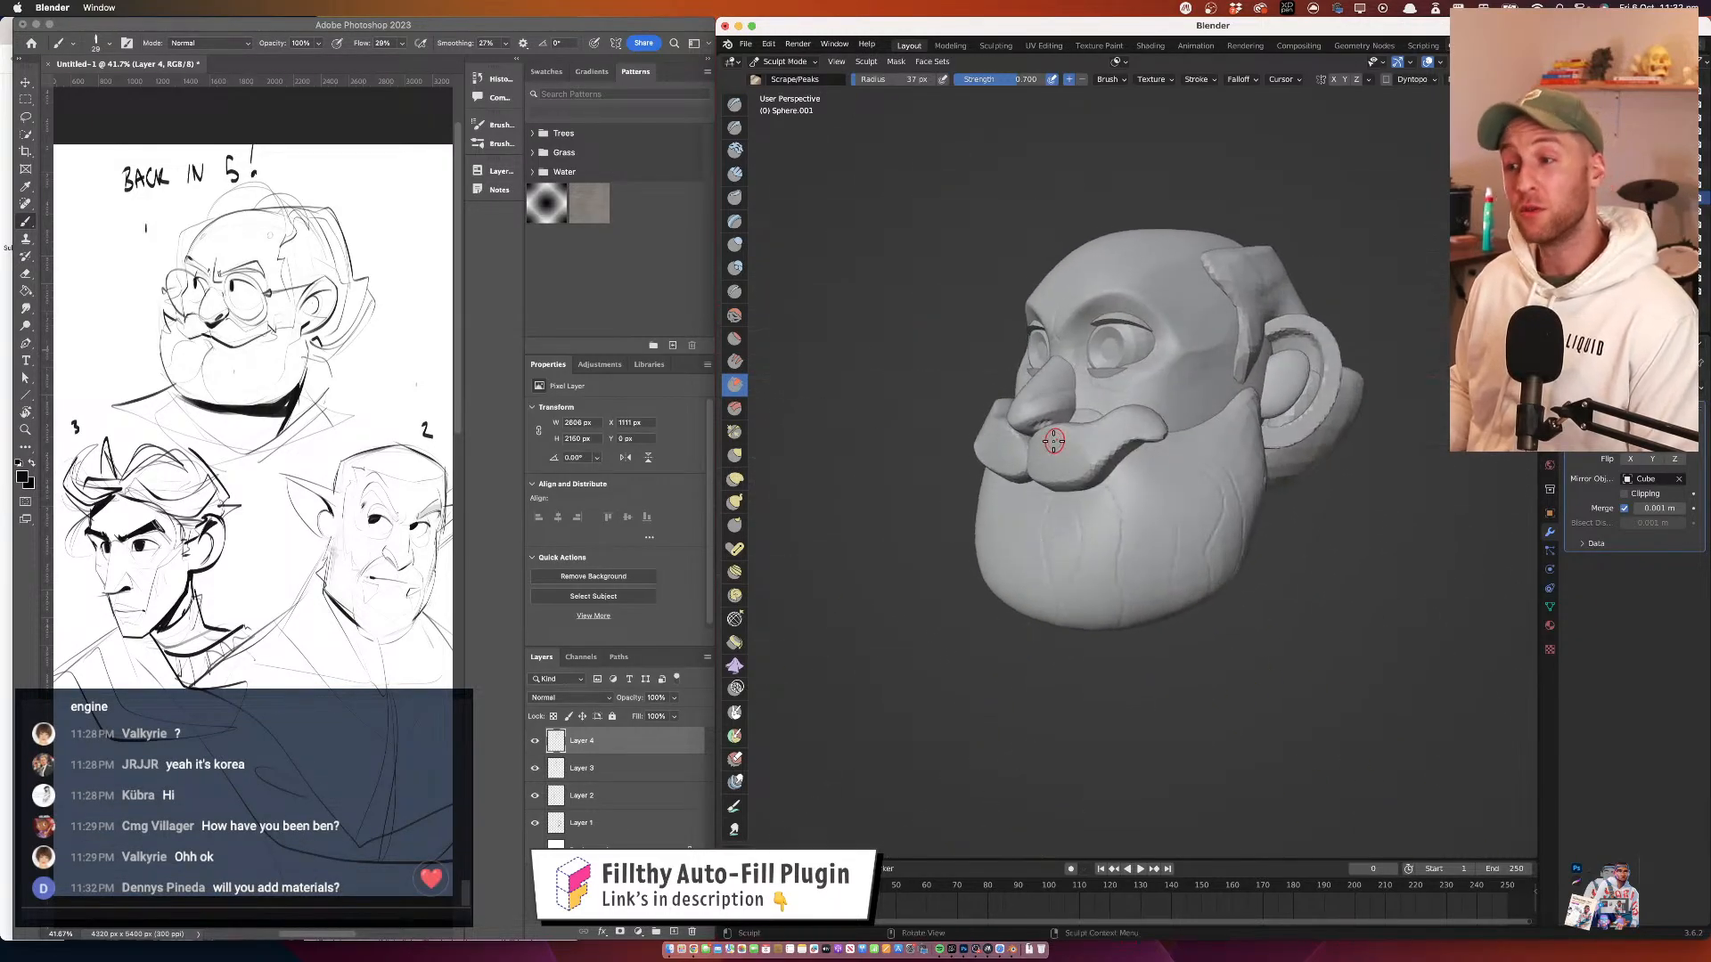
pyautogui.moveTo(1139, 496)
pyautogui.mouseDown()
pyautogui.moveTo(1101, 408)
pyautogui.moveTo(1133, 374)
pyautogui.mouseUp()
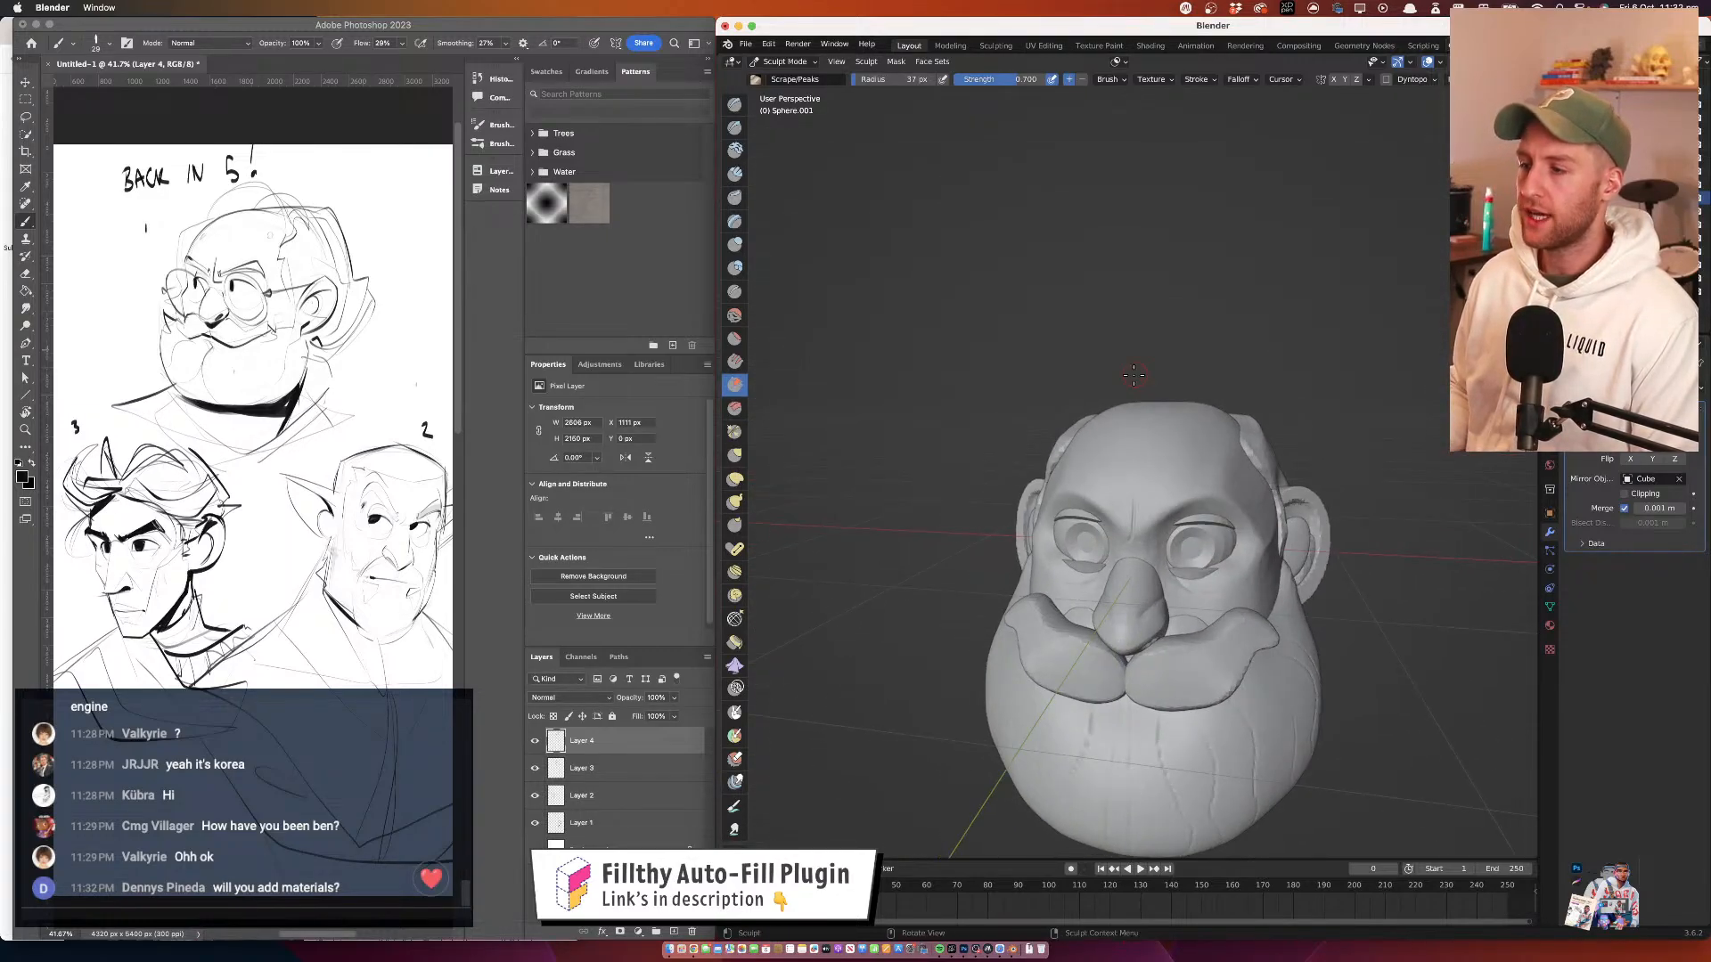
# Return to Object Mode and add a Bezier curve to the scene
pyautogui.click(789, 61)
pyautogui.click(798, 81)
pyautogui.click(893, 61)
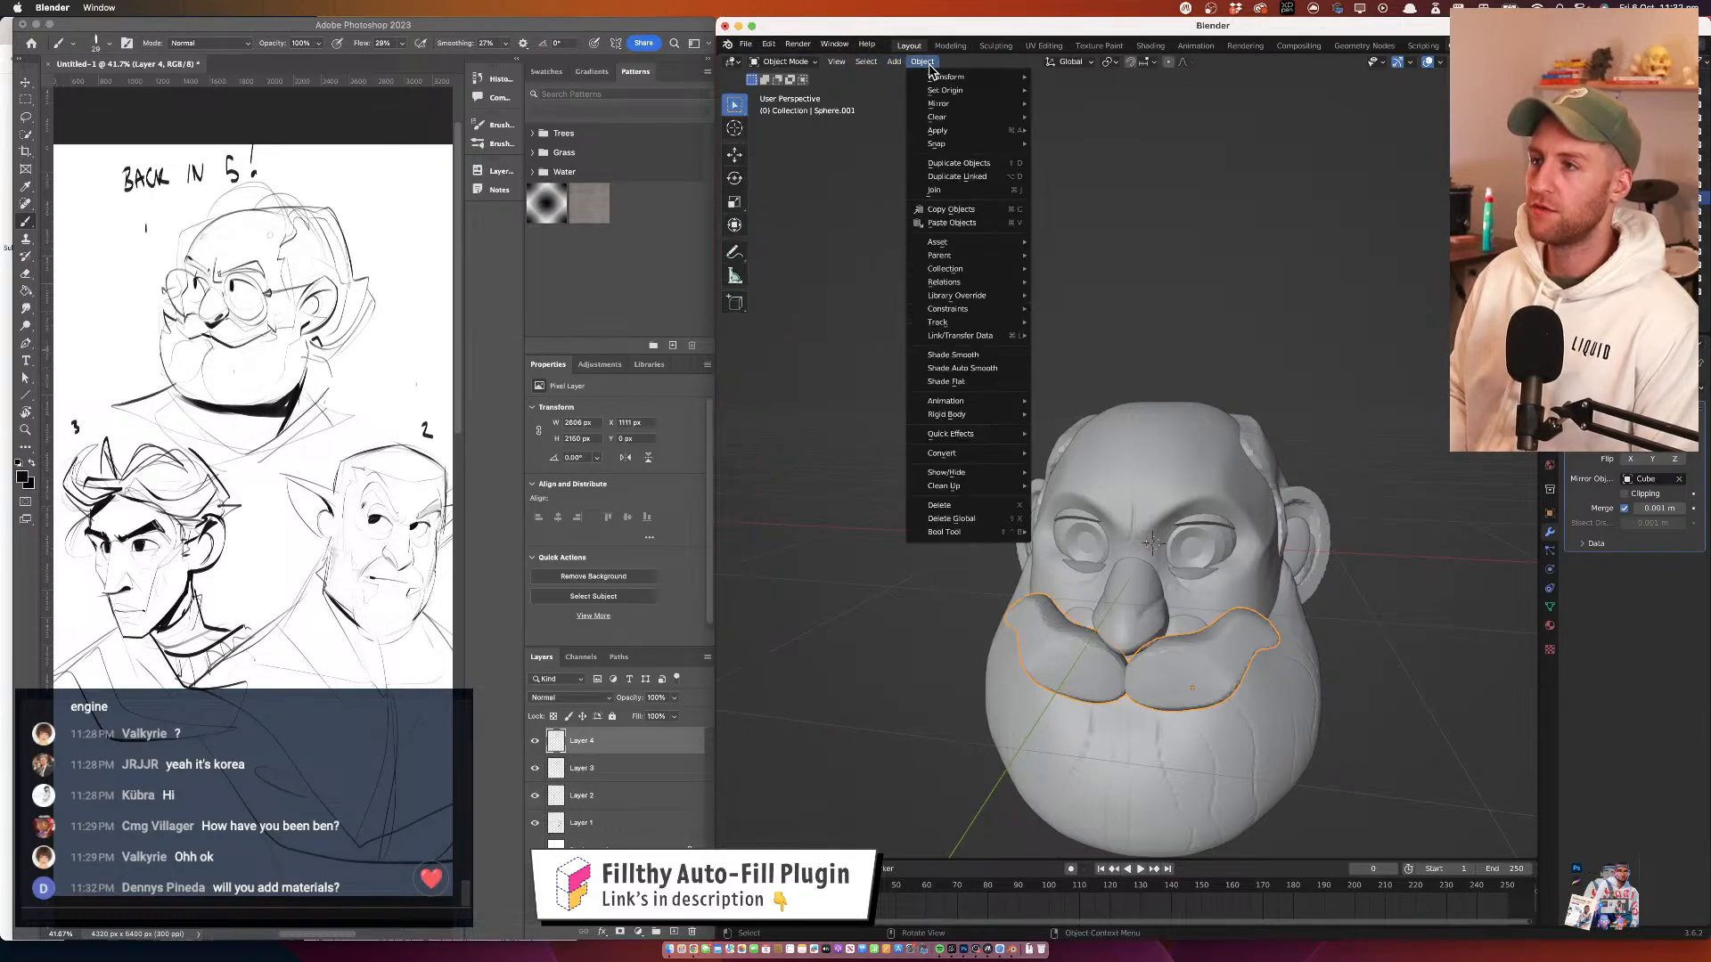
pyautogui.moveTo(959, 79)
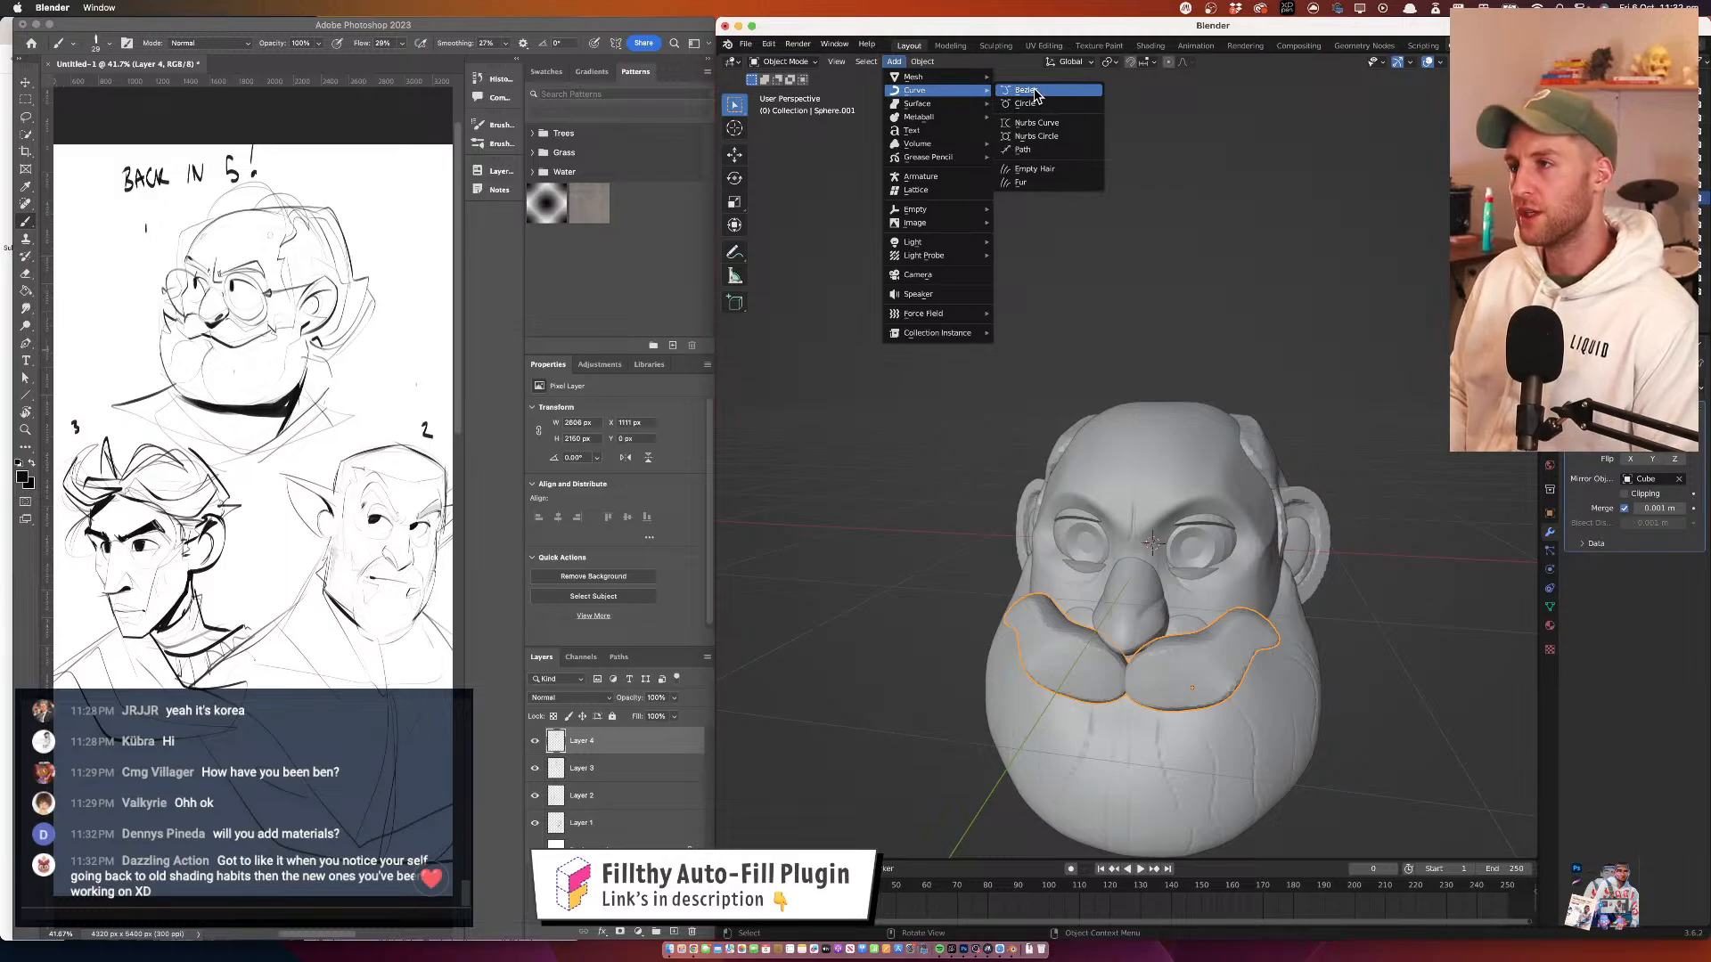
pyautogui.click(1024, 91)
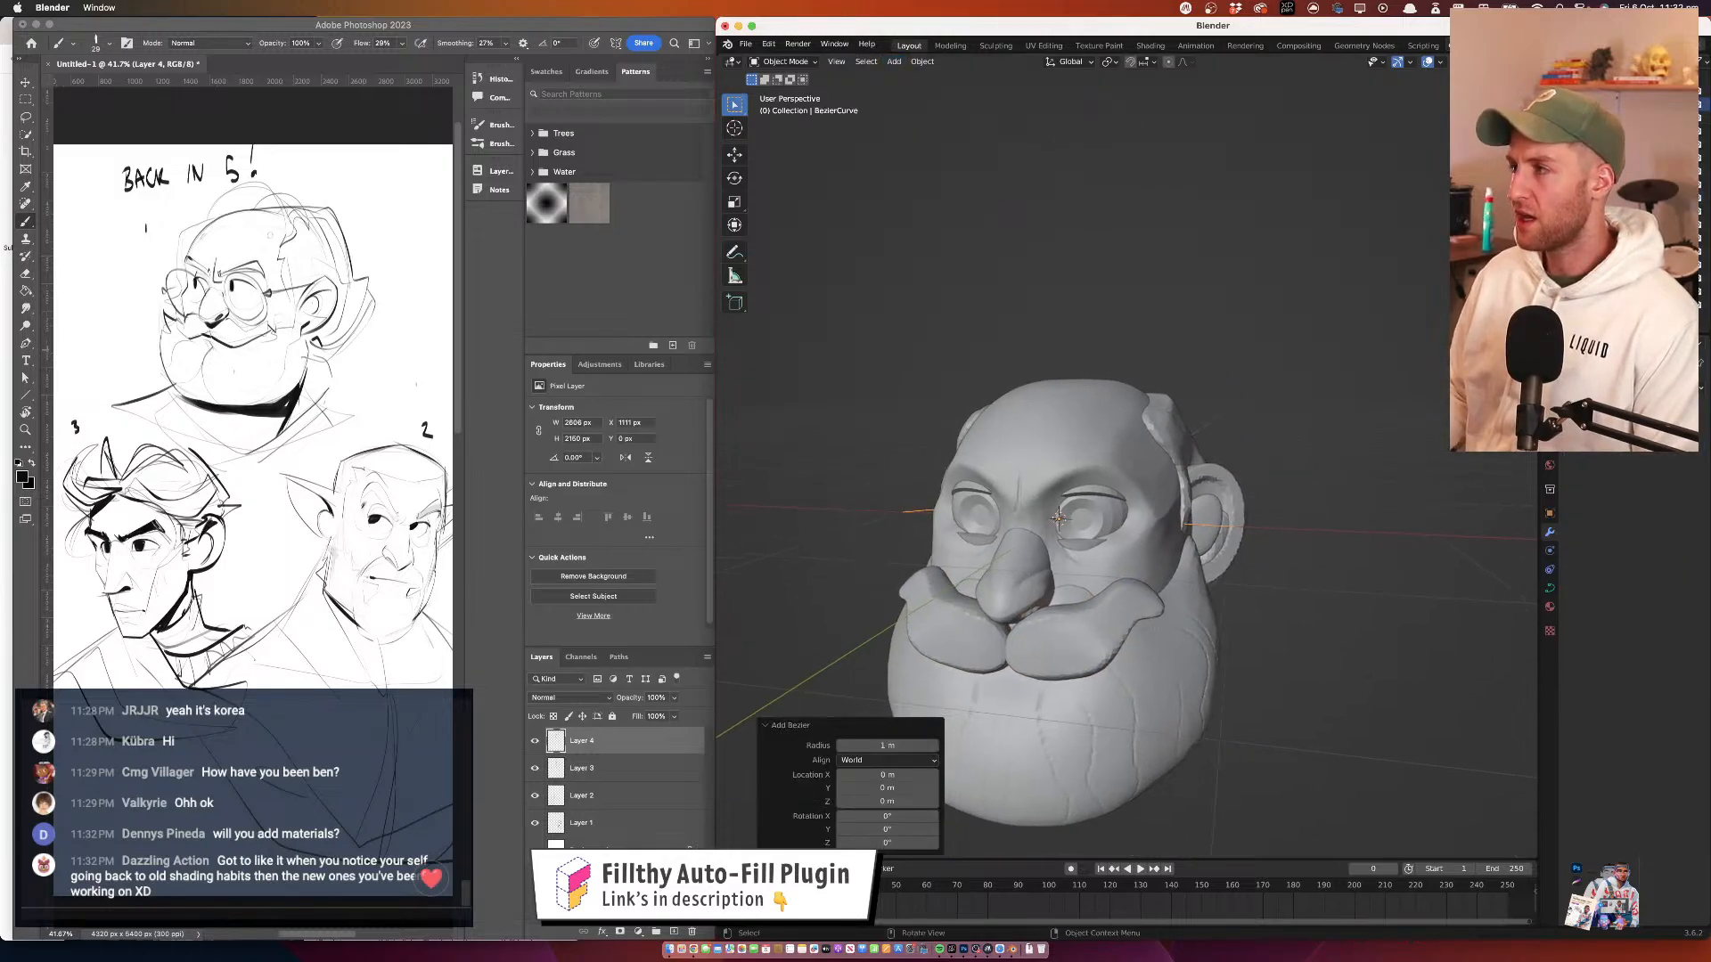
# In the front orthographic view, move the Bezier curve about 1.13 m up so it sits above the head
pyautogui.press('KP_1')
pyautogui.moveTo(1229, 363)
pyautogui.mouseDown()
pyautogui.moveTo(1247, 321)
pyautogui.moveTo(1245, 359)
pyautogui.mouseUp()
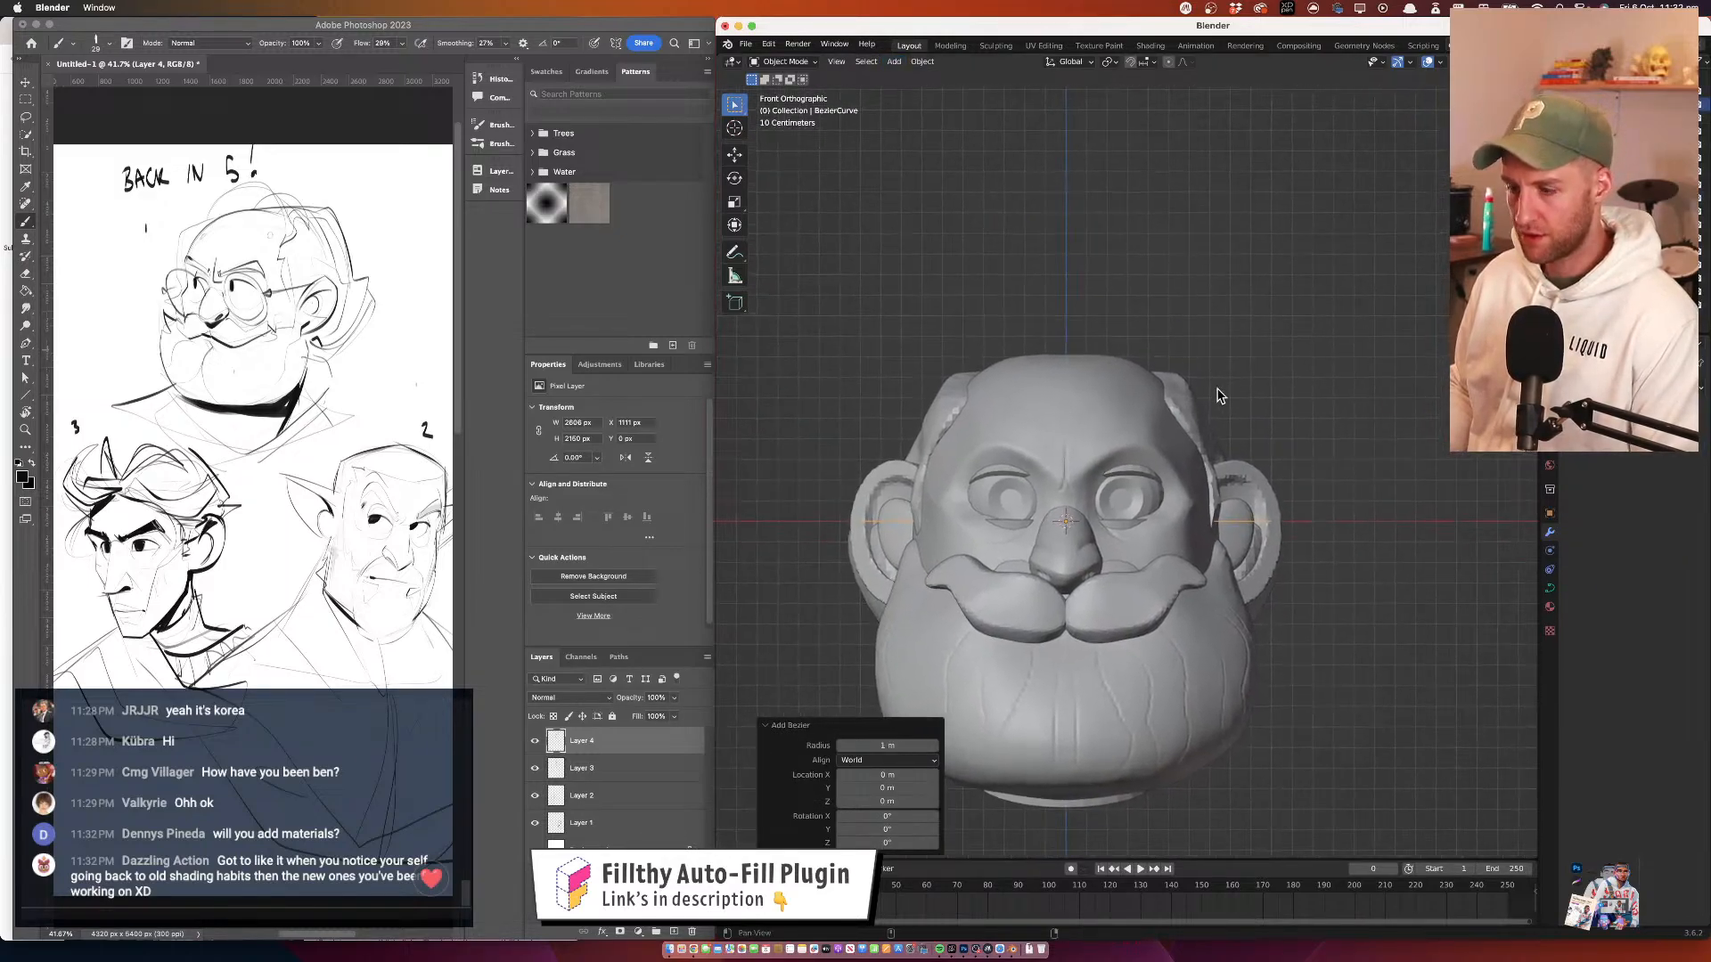
pyautogui.press('g')
pyautogui.click(1187, 264)
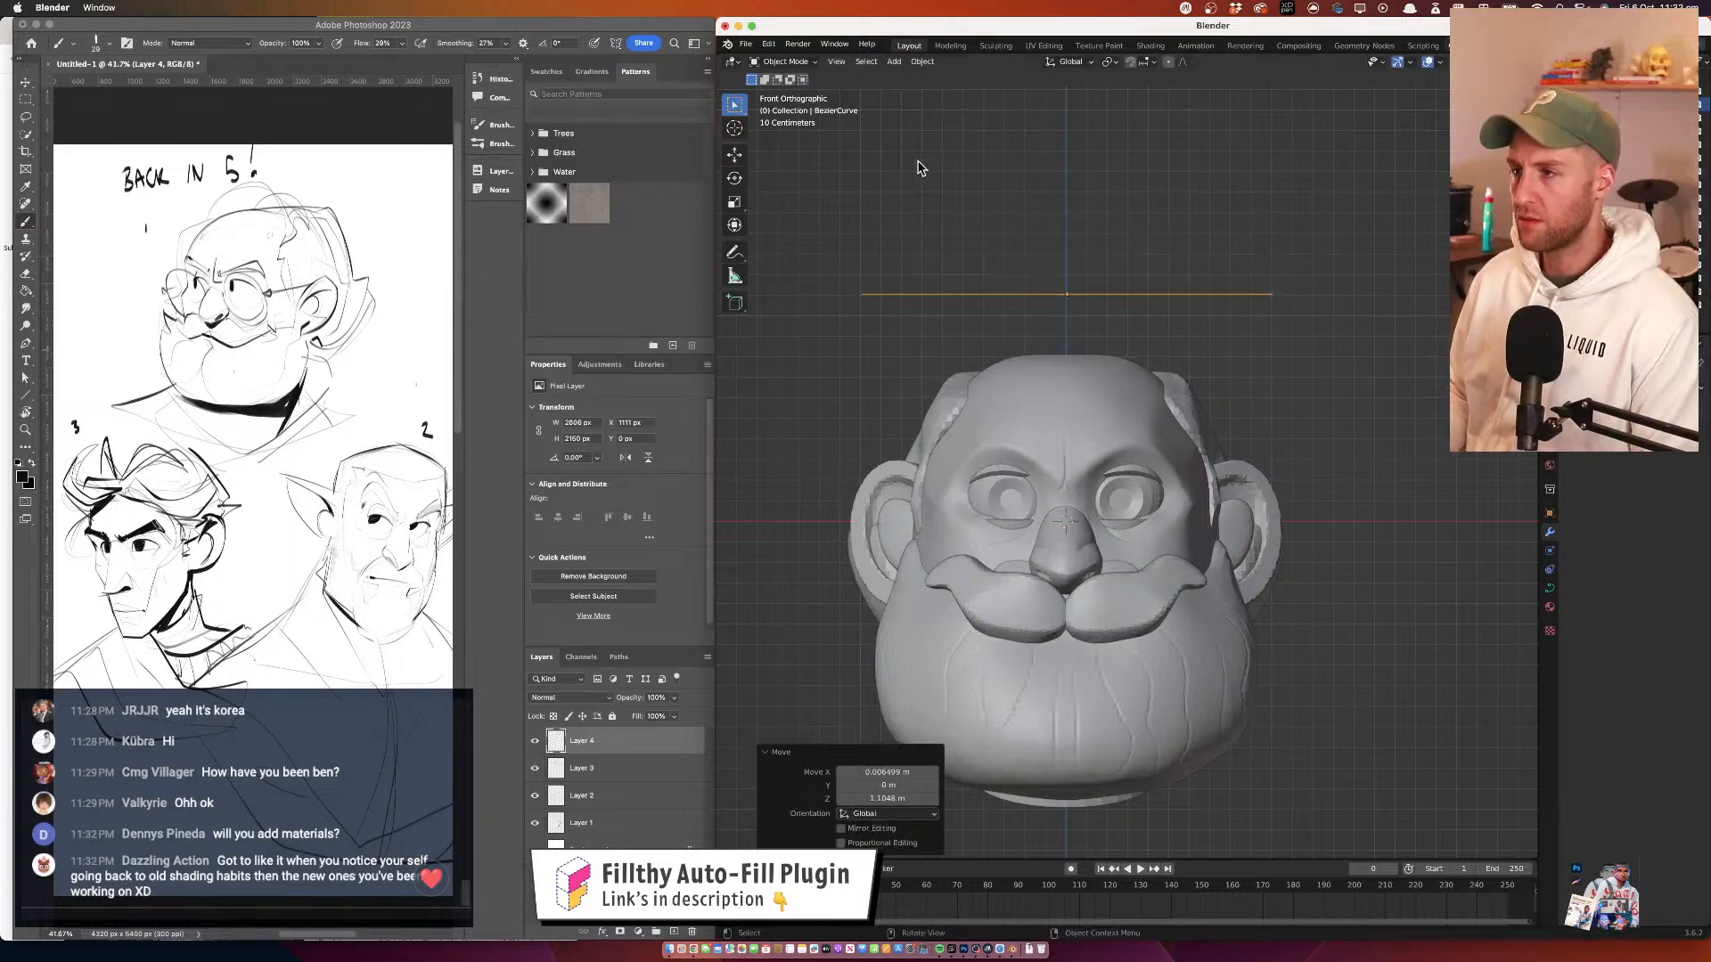
# In Edit Mode, delete one end control point of the Bezier curve above the head, keeping the point on the right
pyautogui.click(794, 62)
pyautogui.click(789, 91)
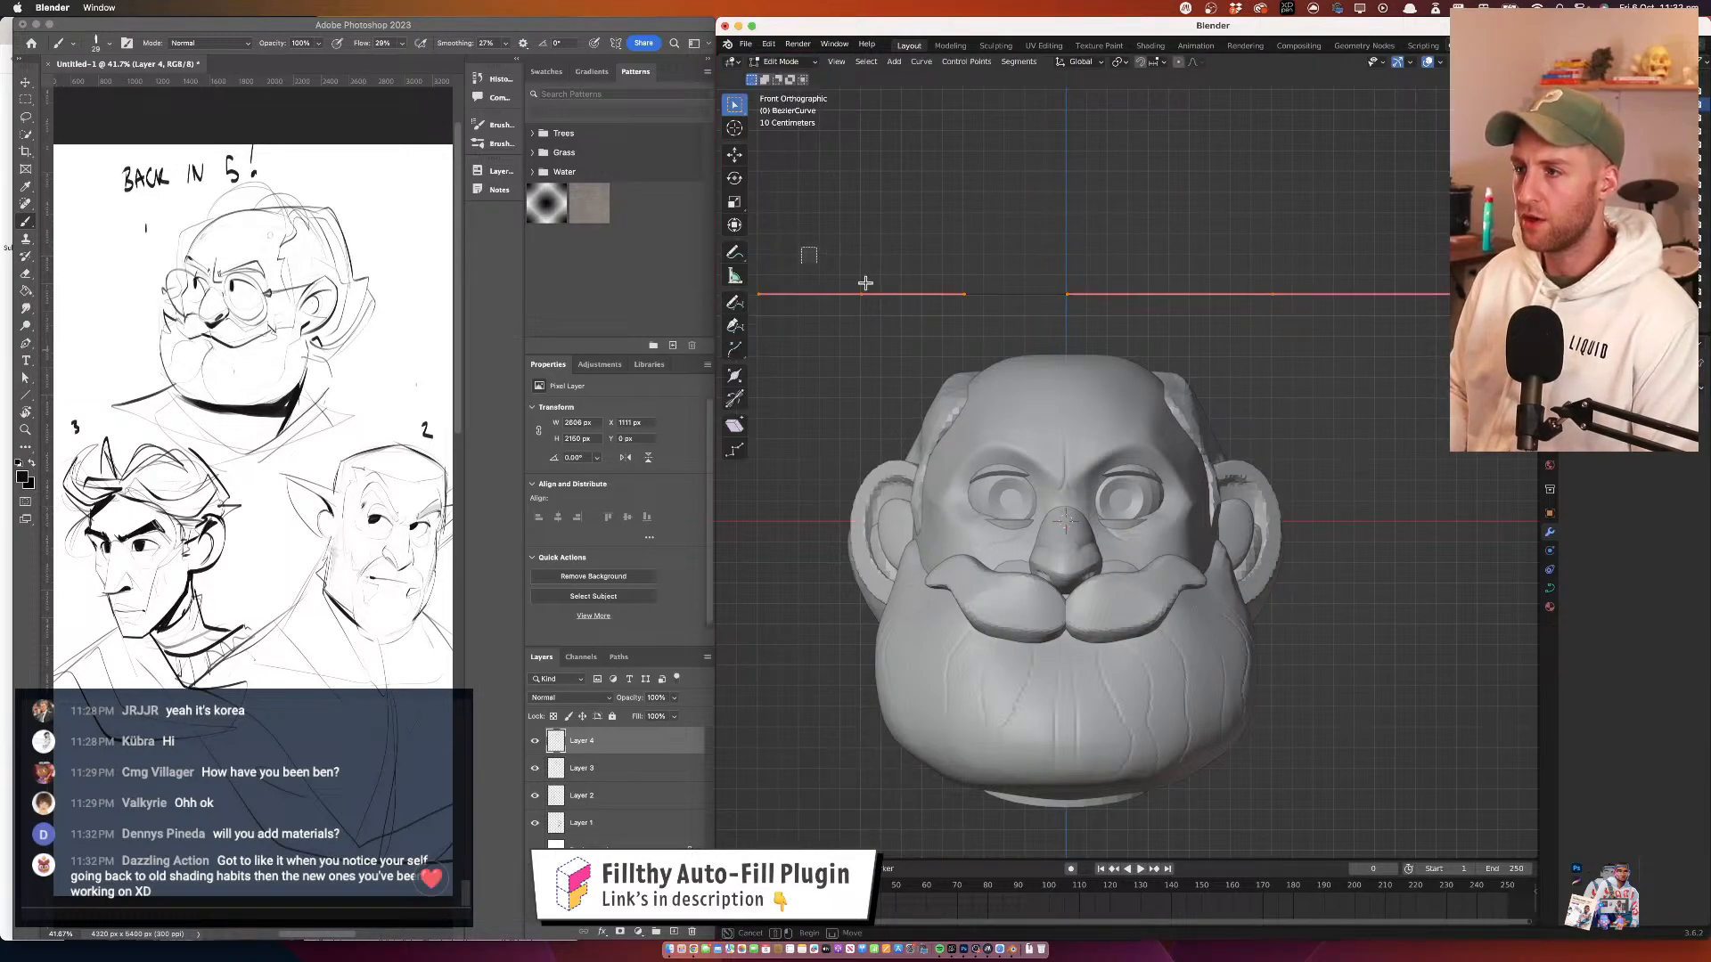
pyautogui.moveTo(865, 282); pyautogui.dragTo(998, 333)
pyautogui.press('f')
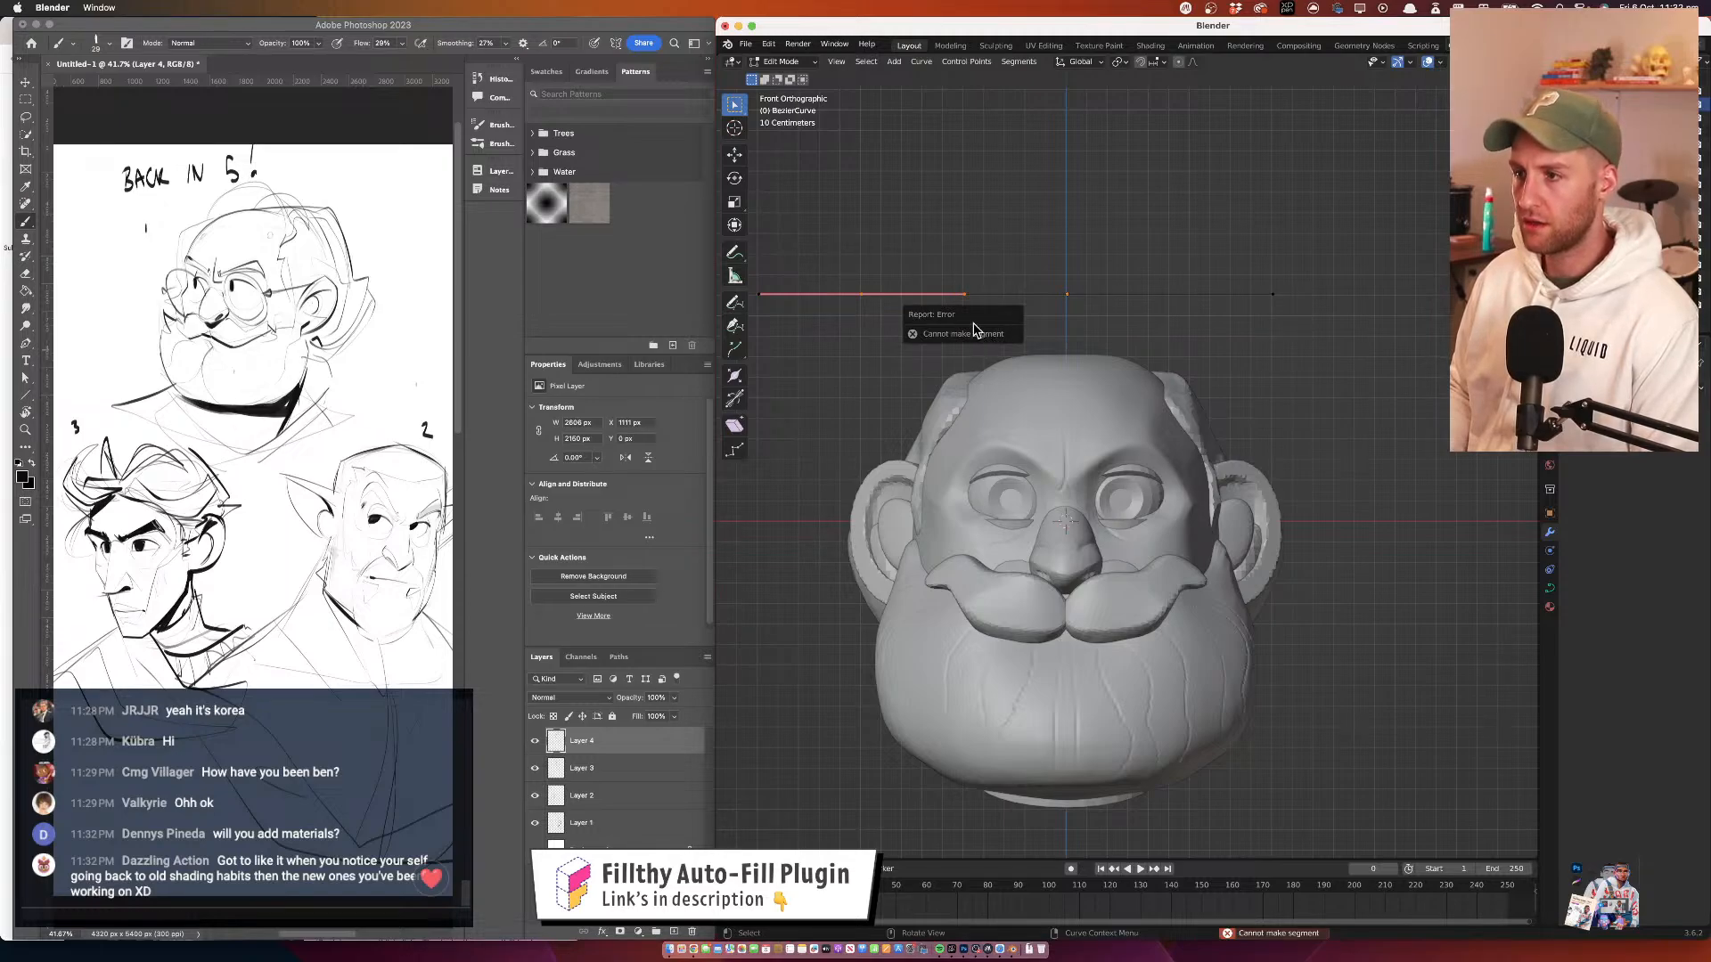
pyautogui.click(905, 277)
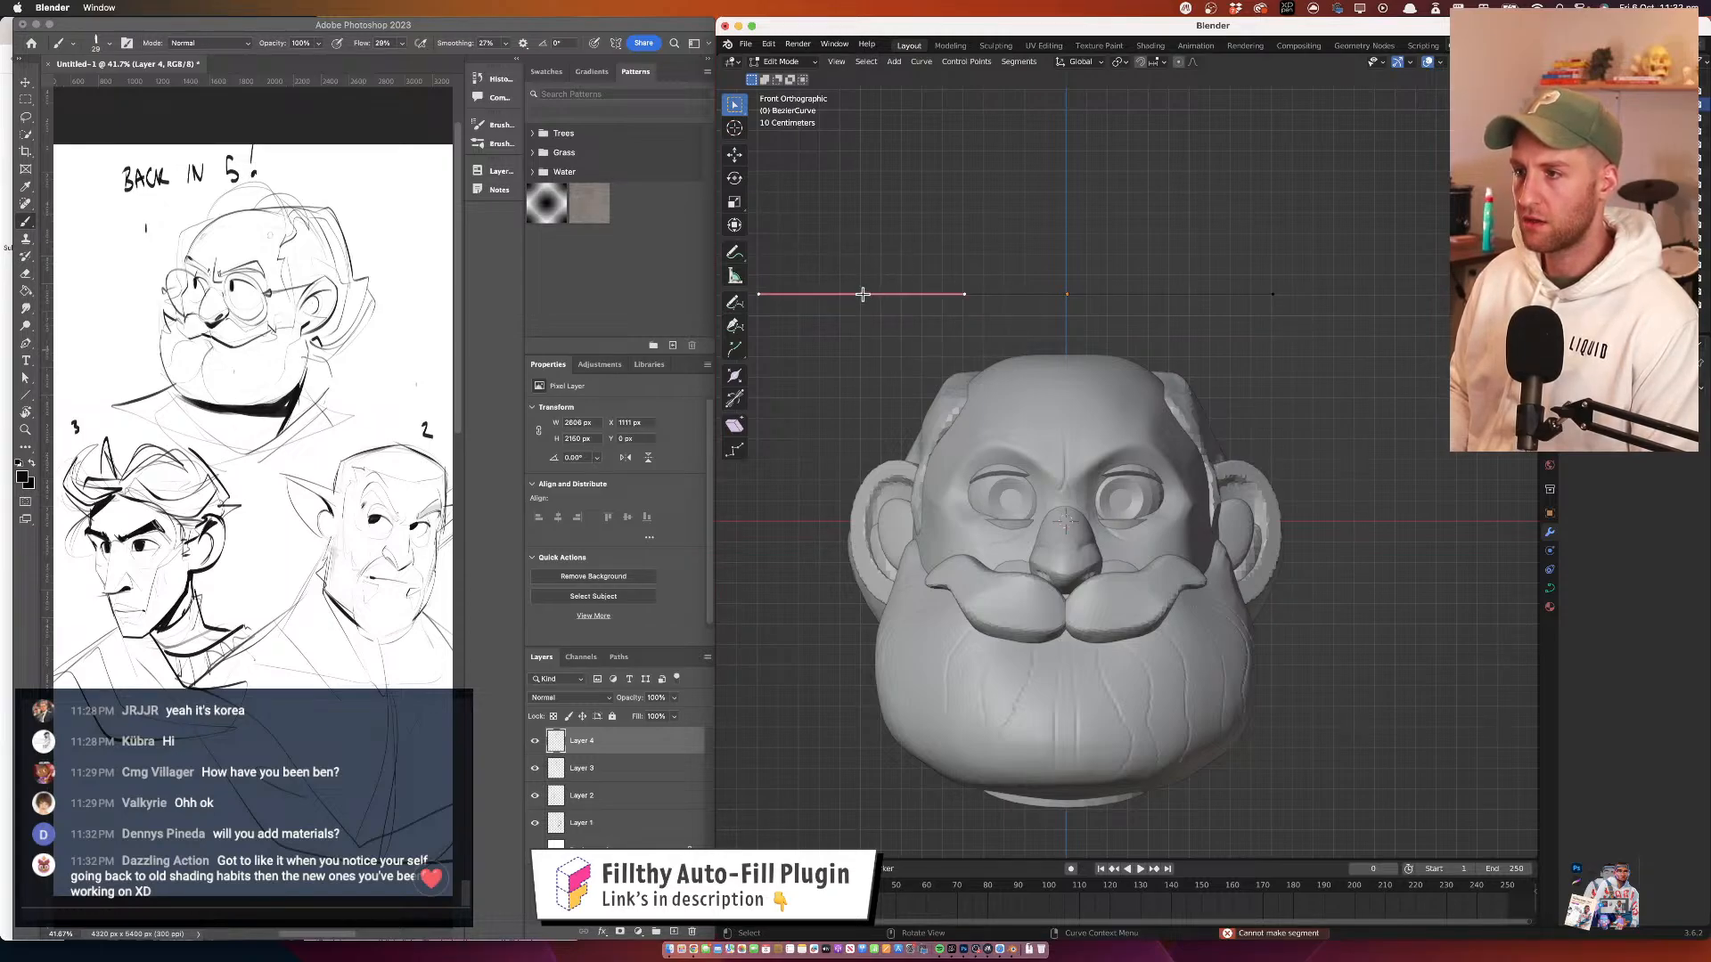
pyautogui.press('x')
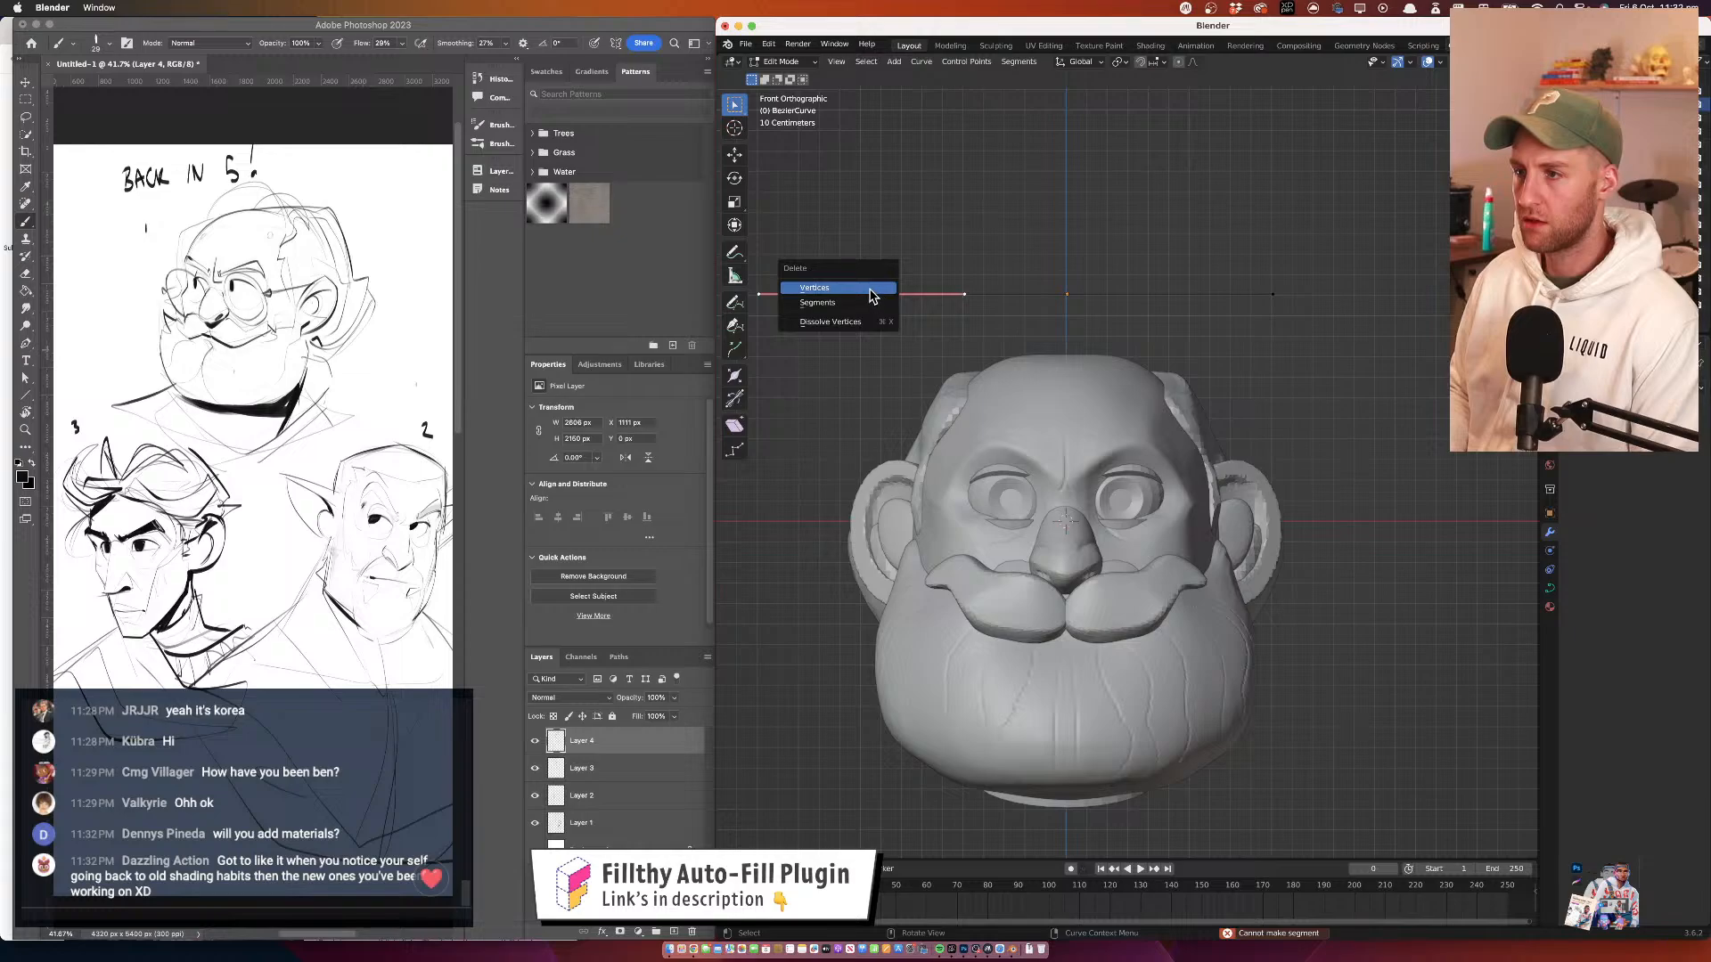
pyautogui.click(869, 289)
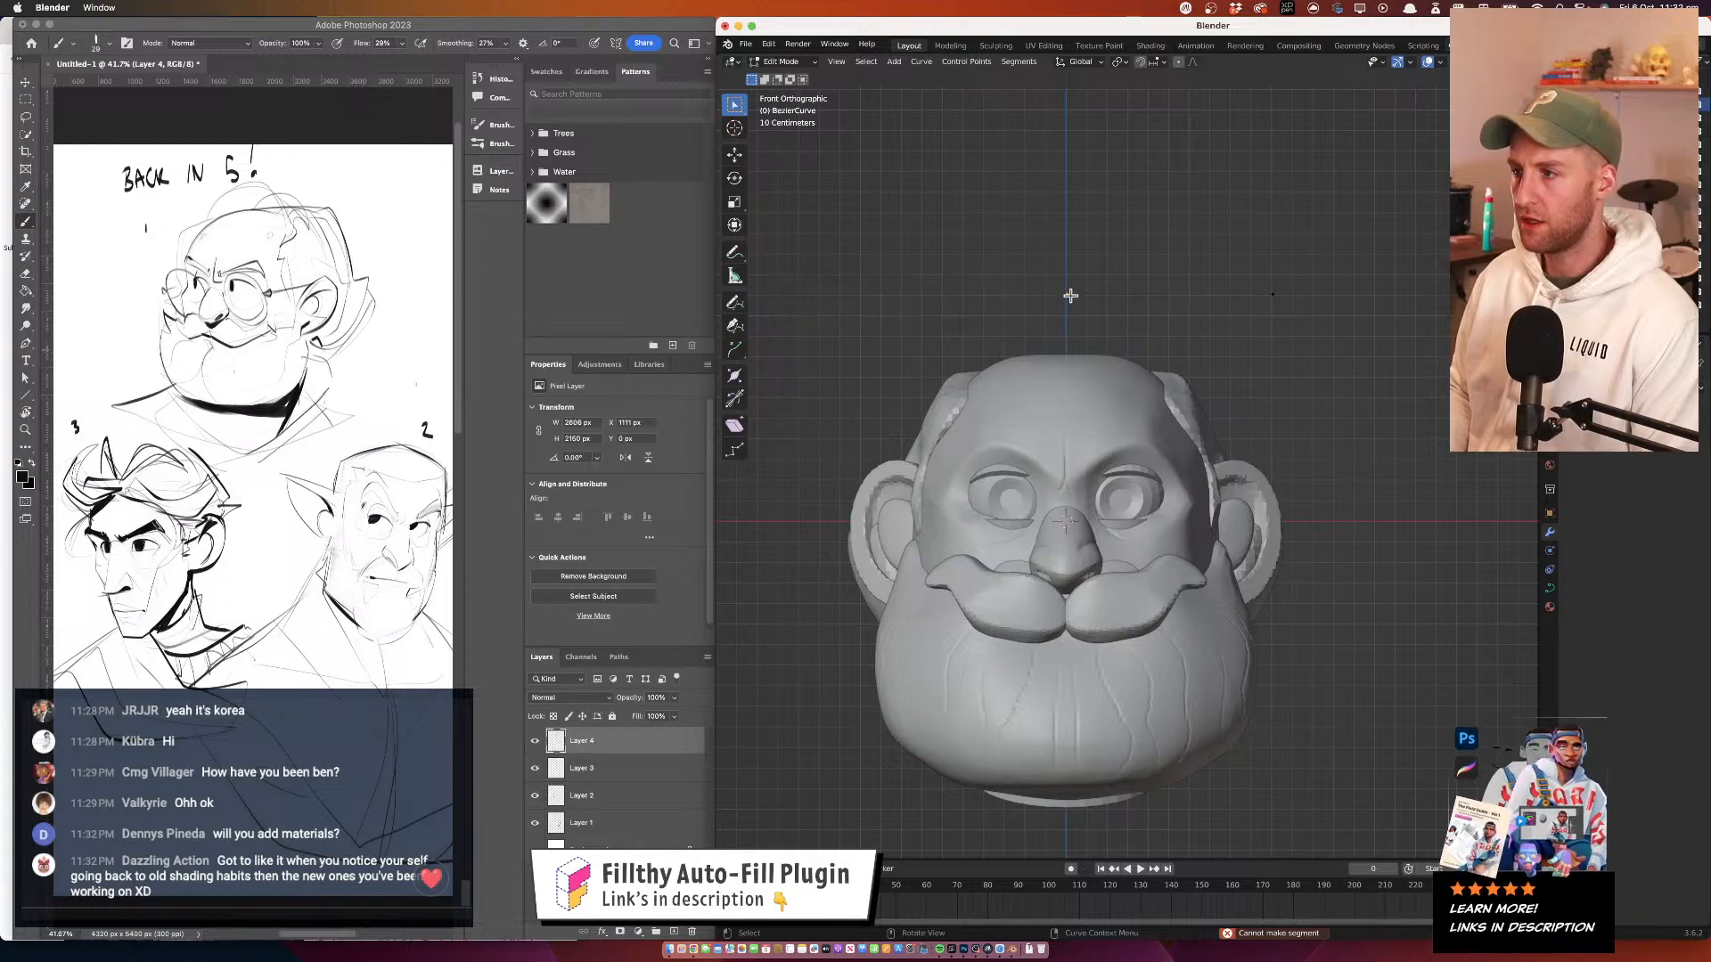
pyautogui.press('x')
pyautogui.click(1098, 301)
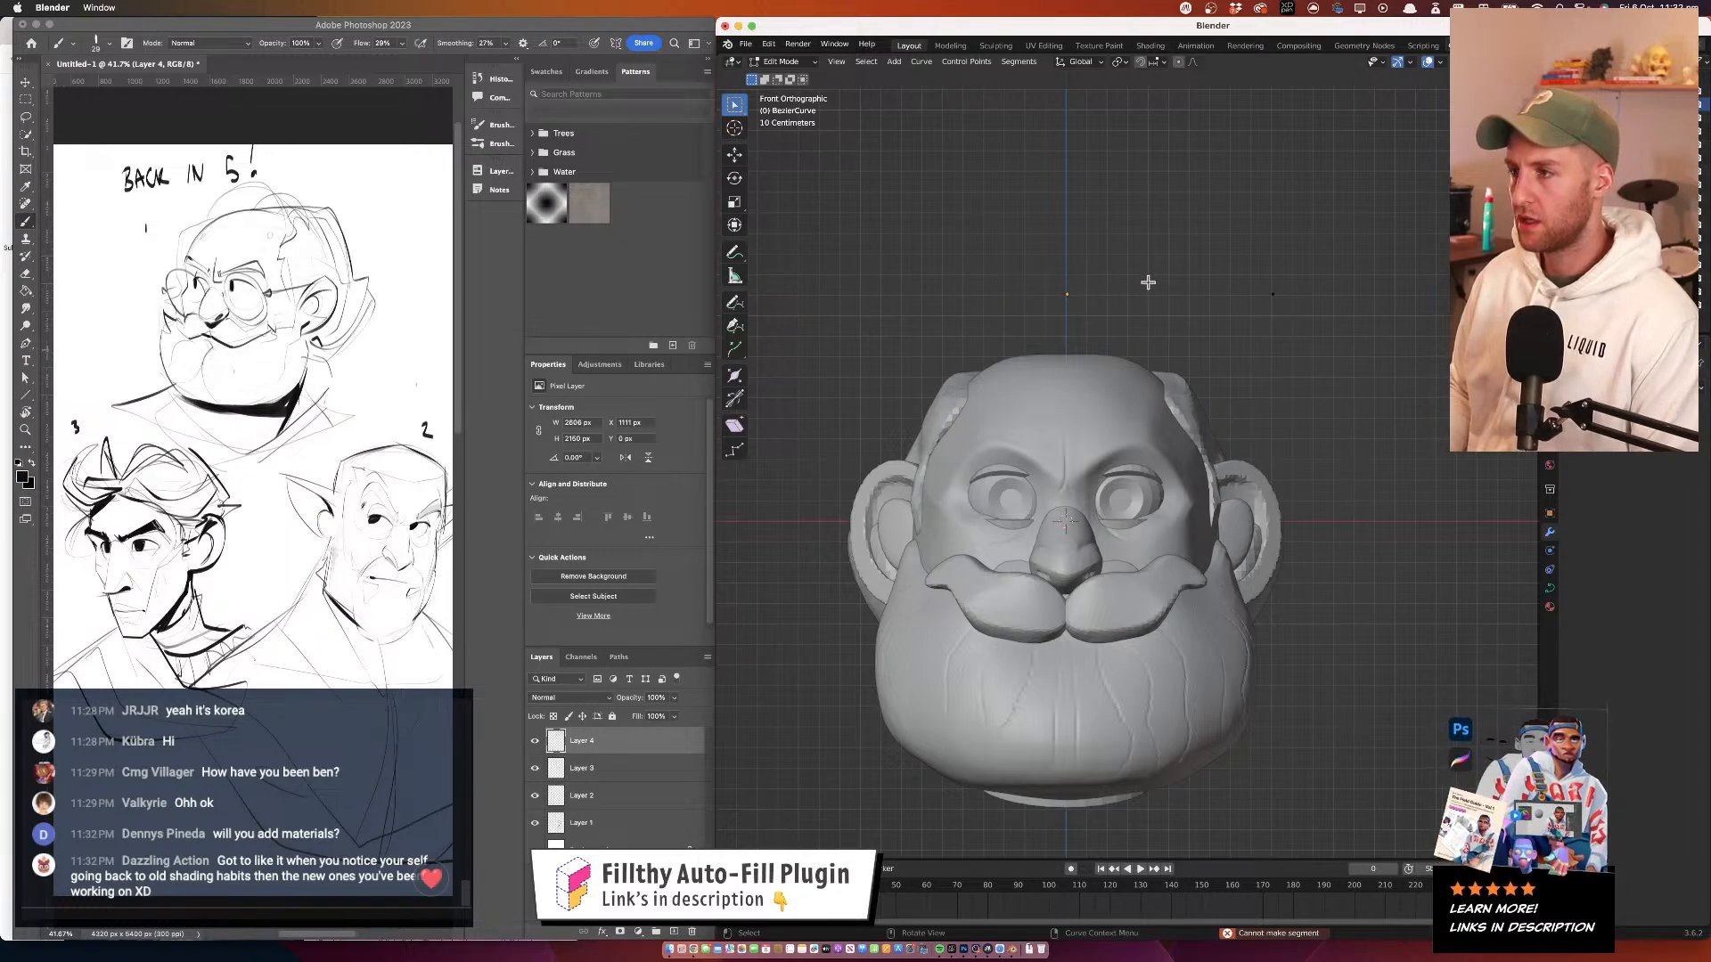
# Move the remaining control point down to the right side of the crown, undoing a trial tilt of its outer handle
pyautogui.click(1291, 287)
pyautogui.moveTo(1291, 287); pyautogui.dragTo(1180, 342)
pyautogui.click(1366, 337)
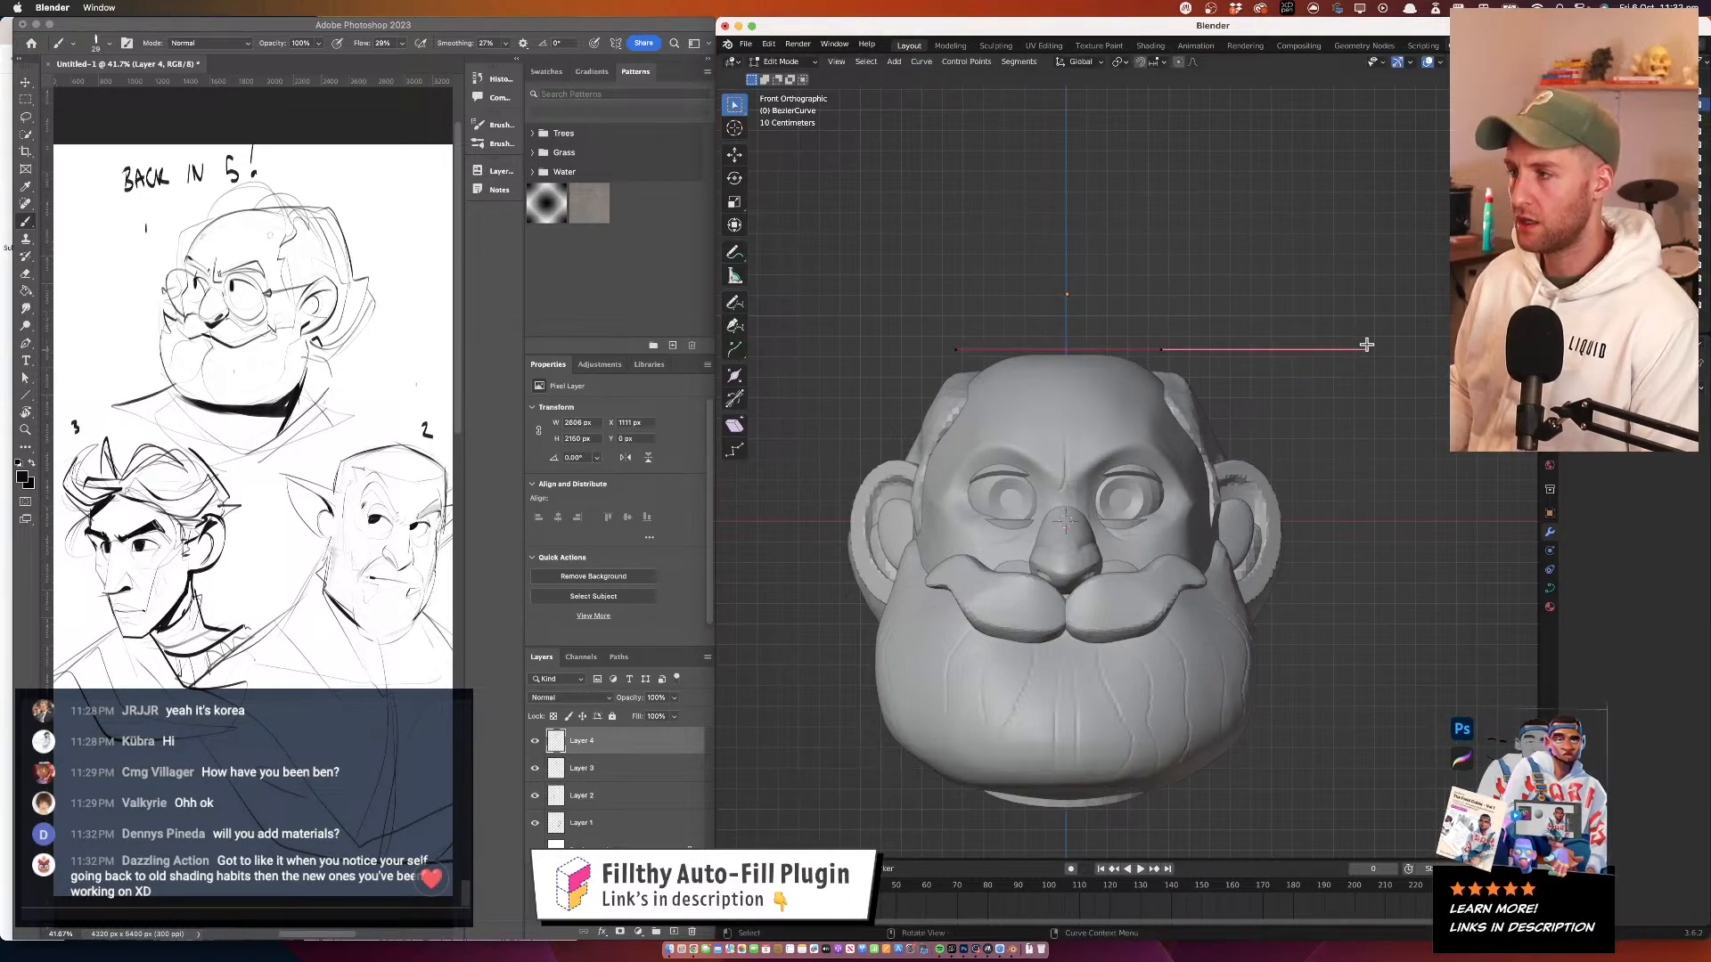
pyautogui.moveTo(1366, 335); pyautogui.dragTo(1355, 382)
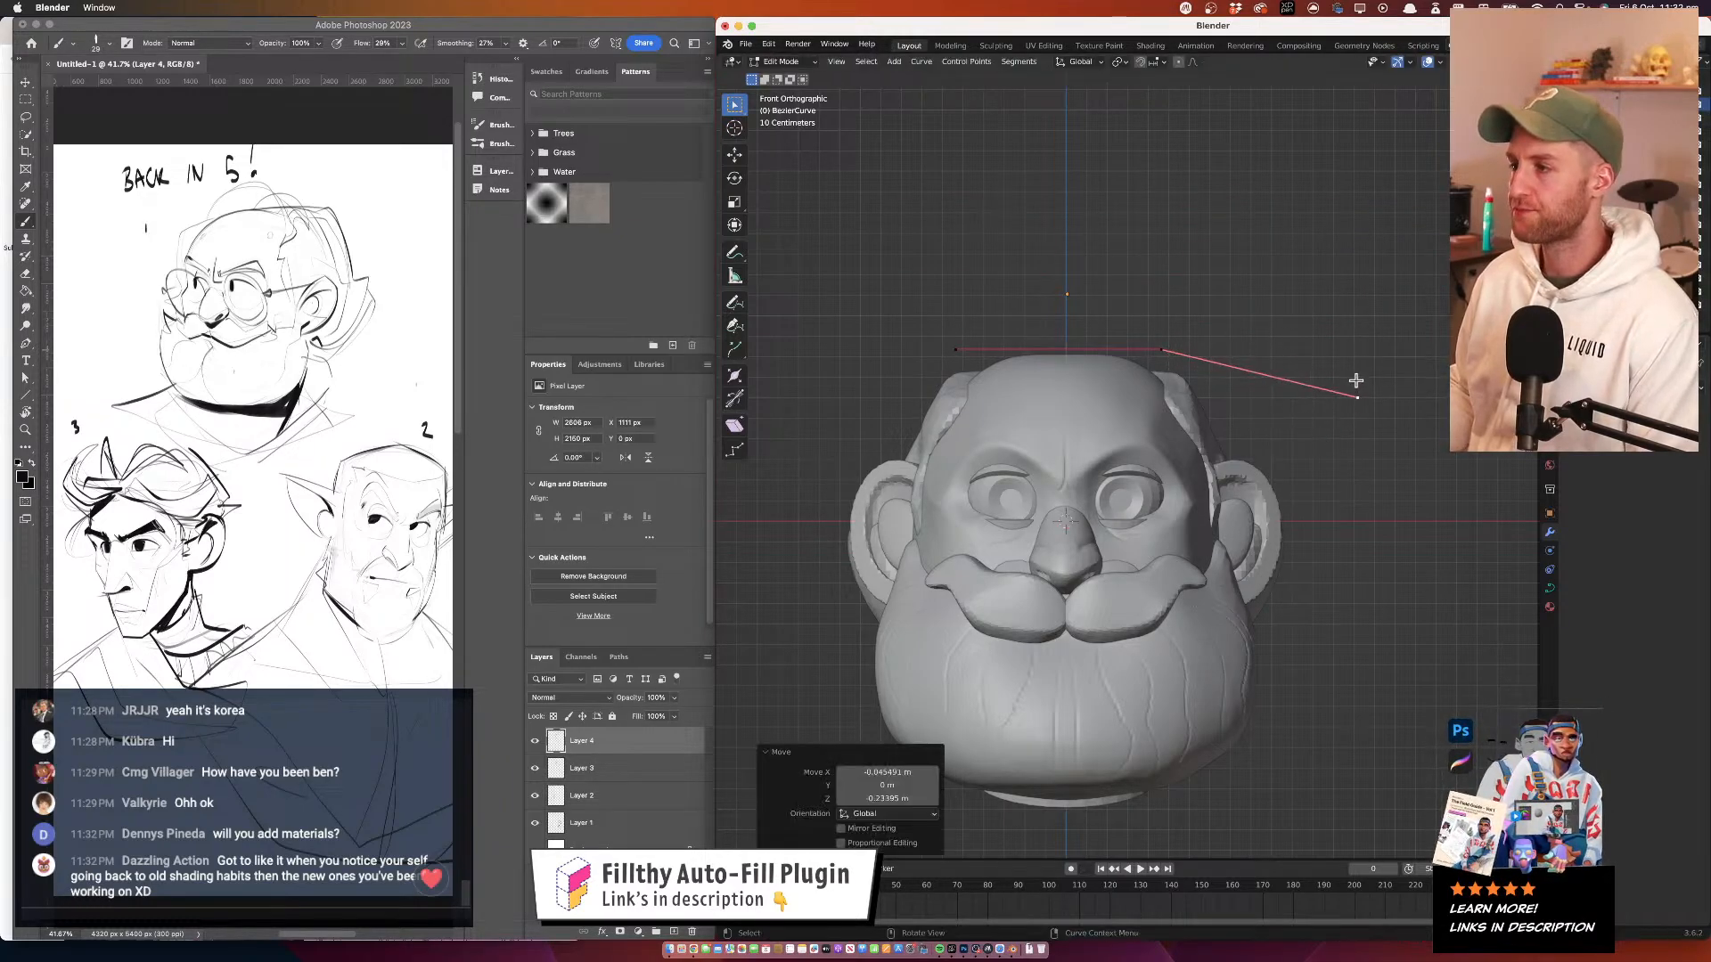
pyautogui.hotkey('ctrl', 'z')
# Extrude a second control point from the first, about 0.90 m to the left and 0.46 m up
pyautogui.click(1158, 345)
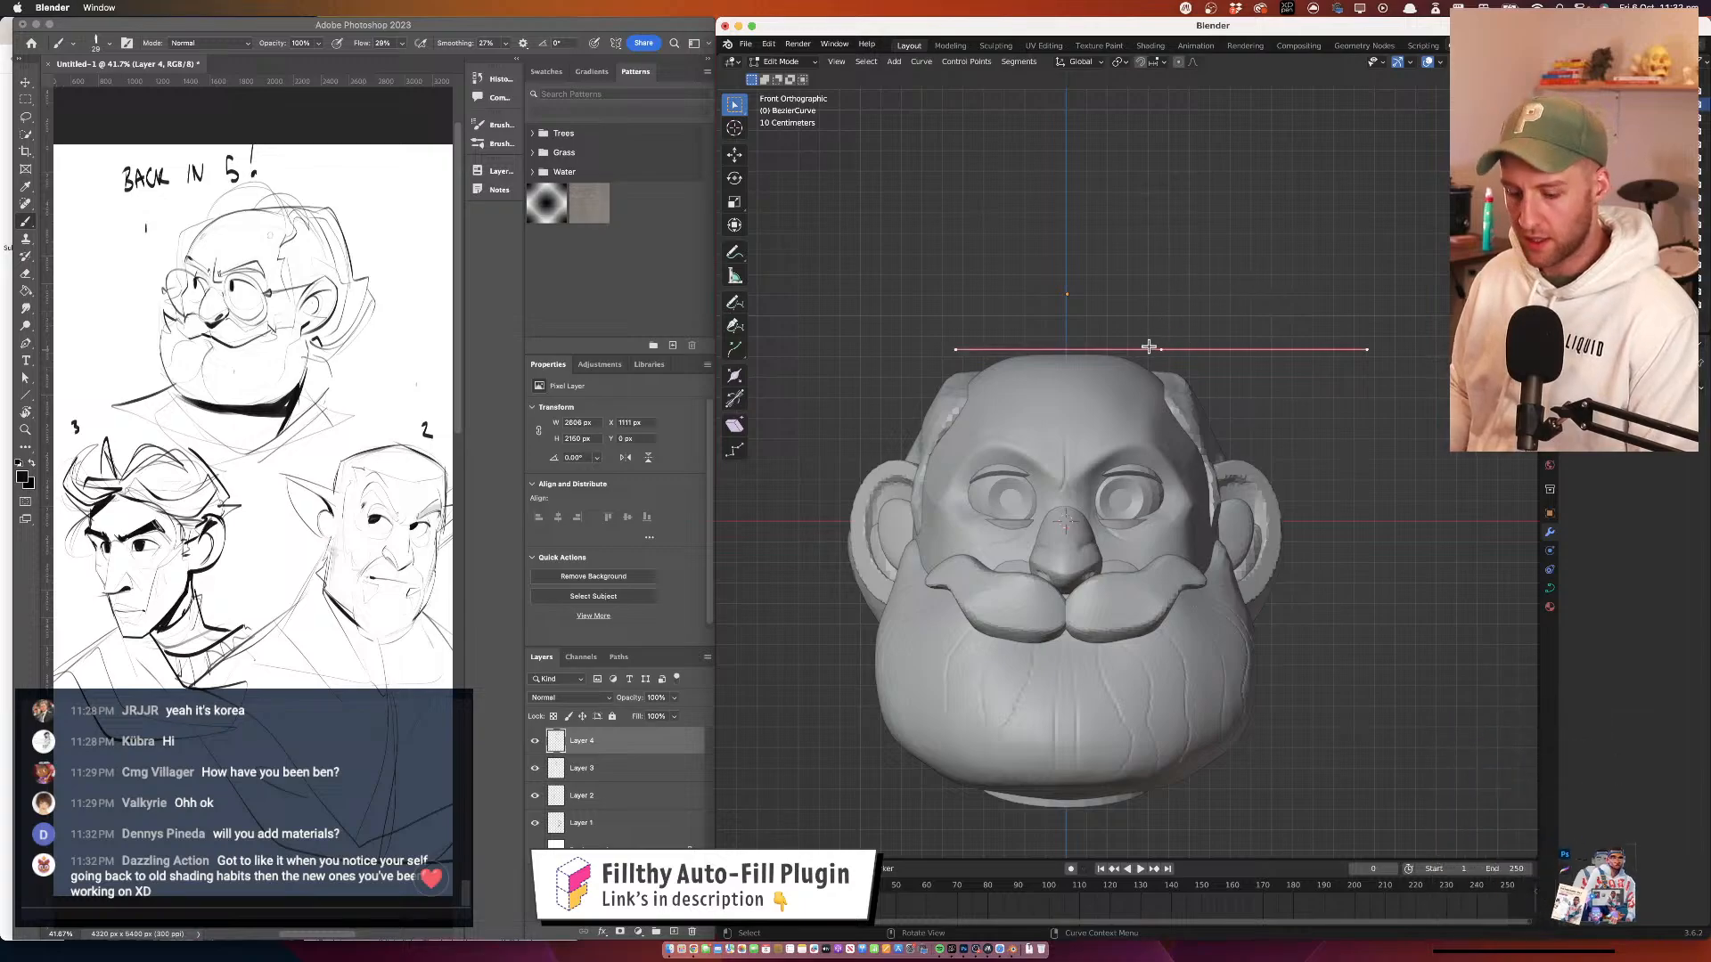
pyautogui.press('g')
pyautogui.click(1063, 243)
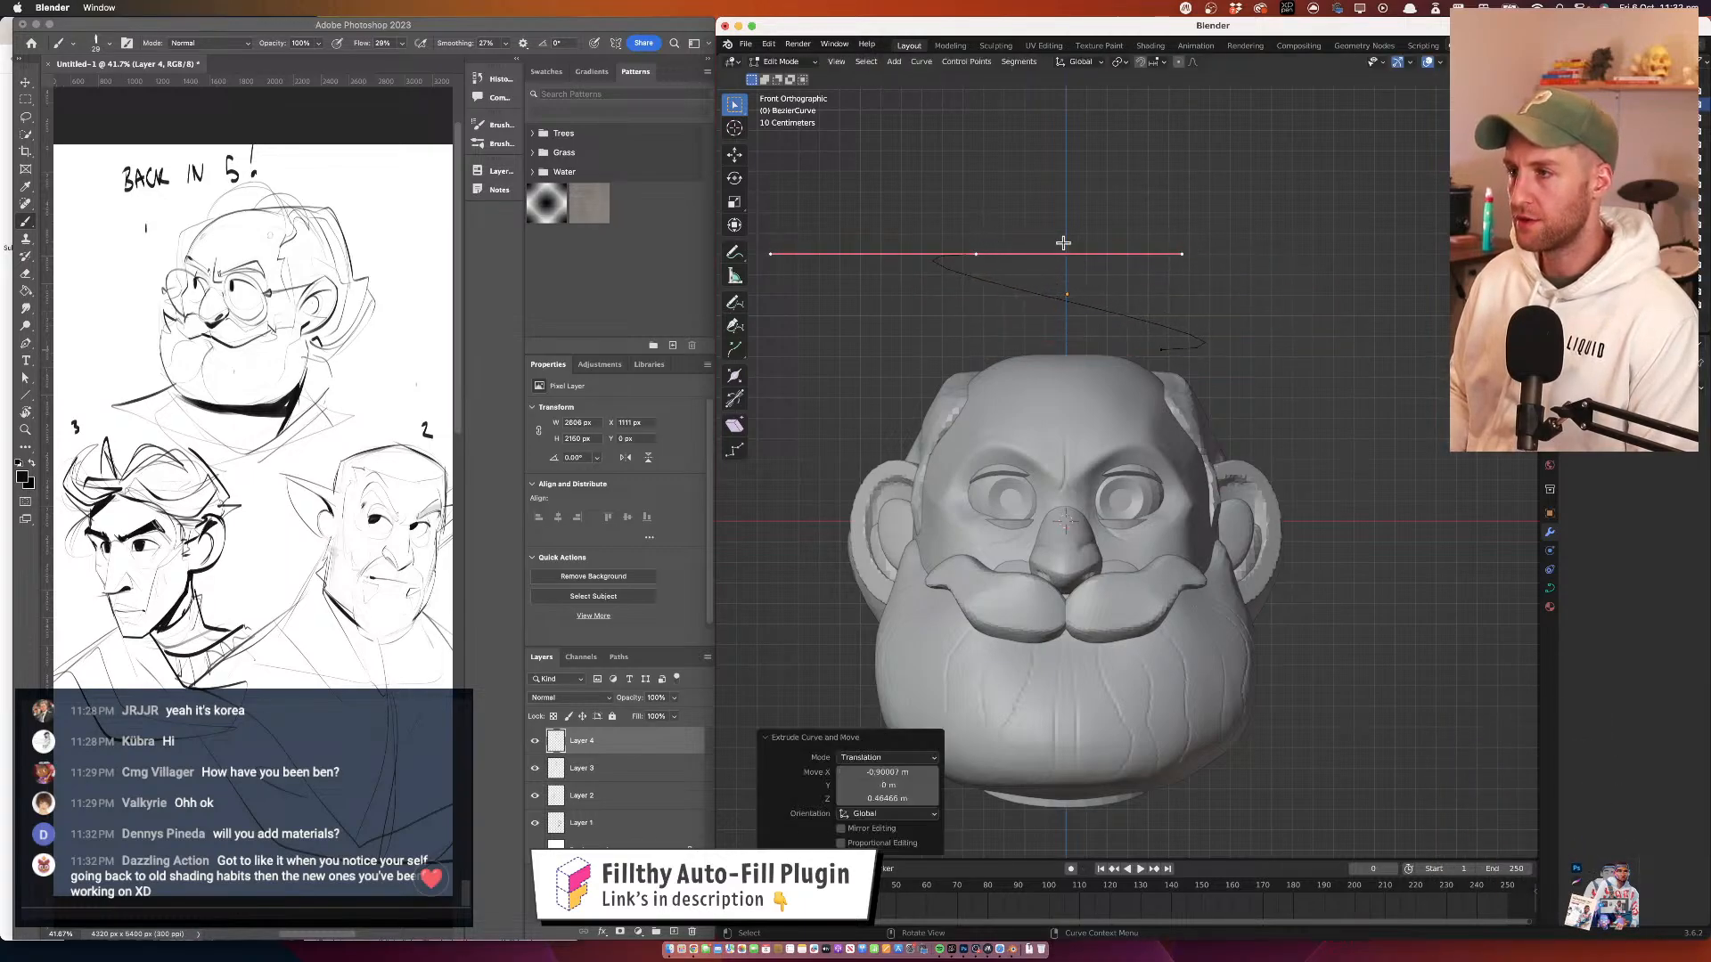
# Rotate the extruded point 105° and move it about 0.65 m down to the left edge of the scalp
pyautogui.press('r')
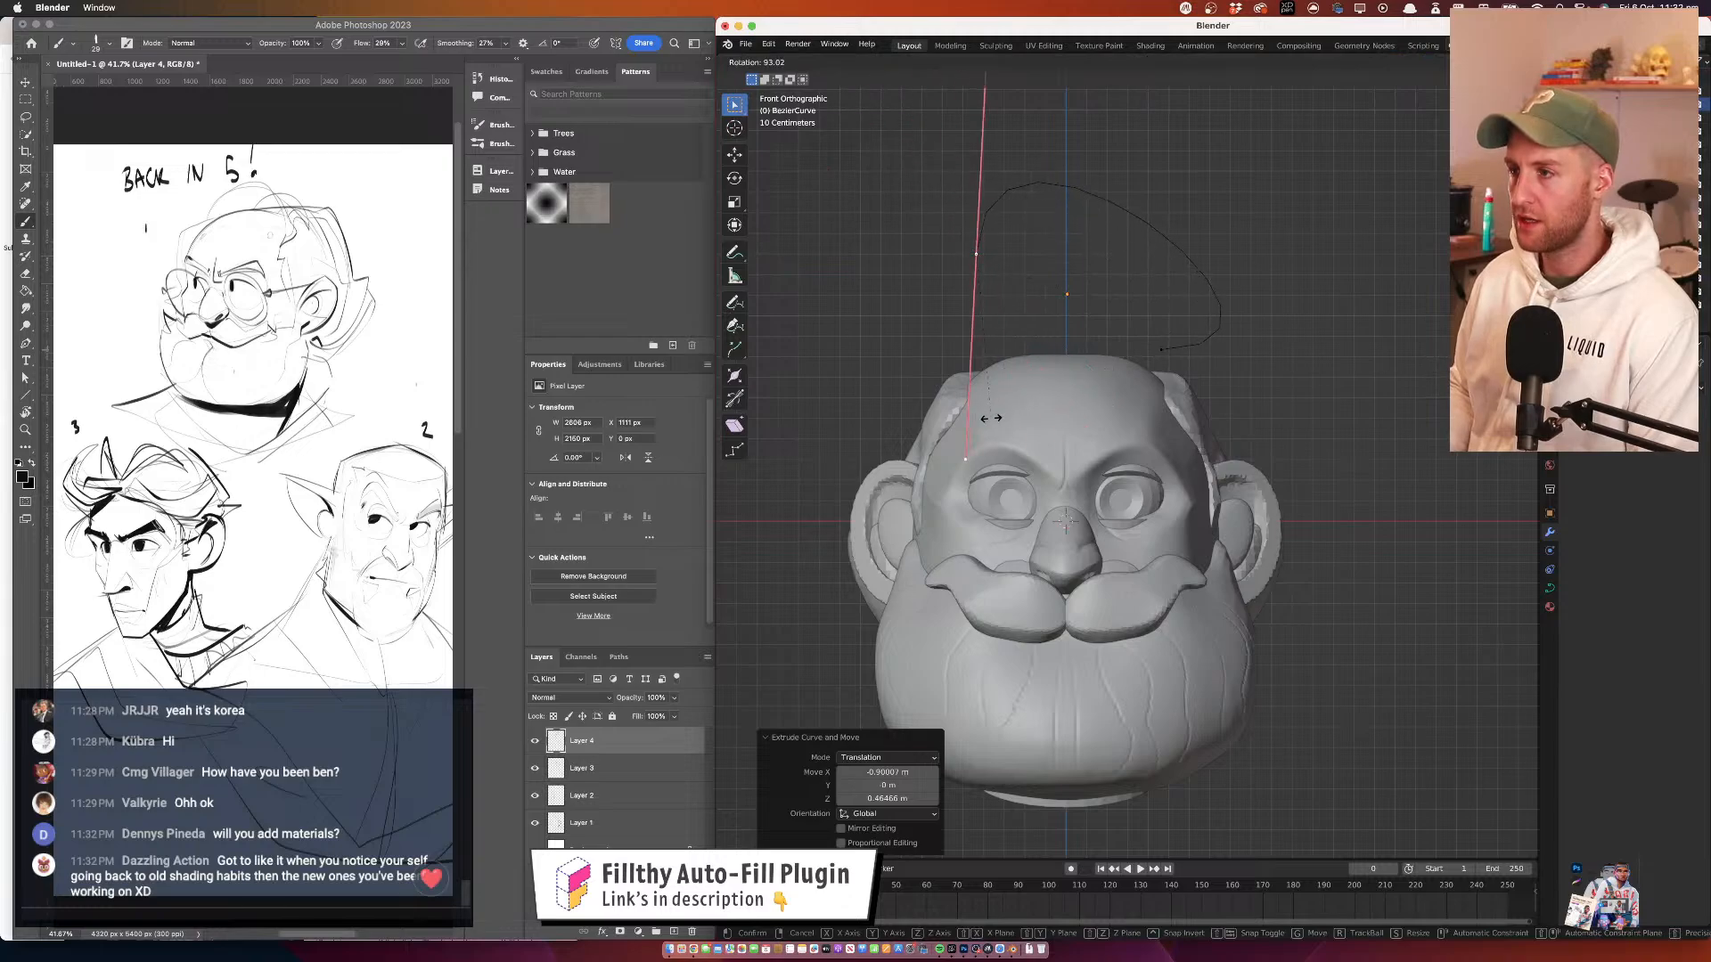
pyautogui.click(985, 254)
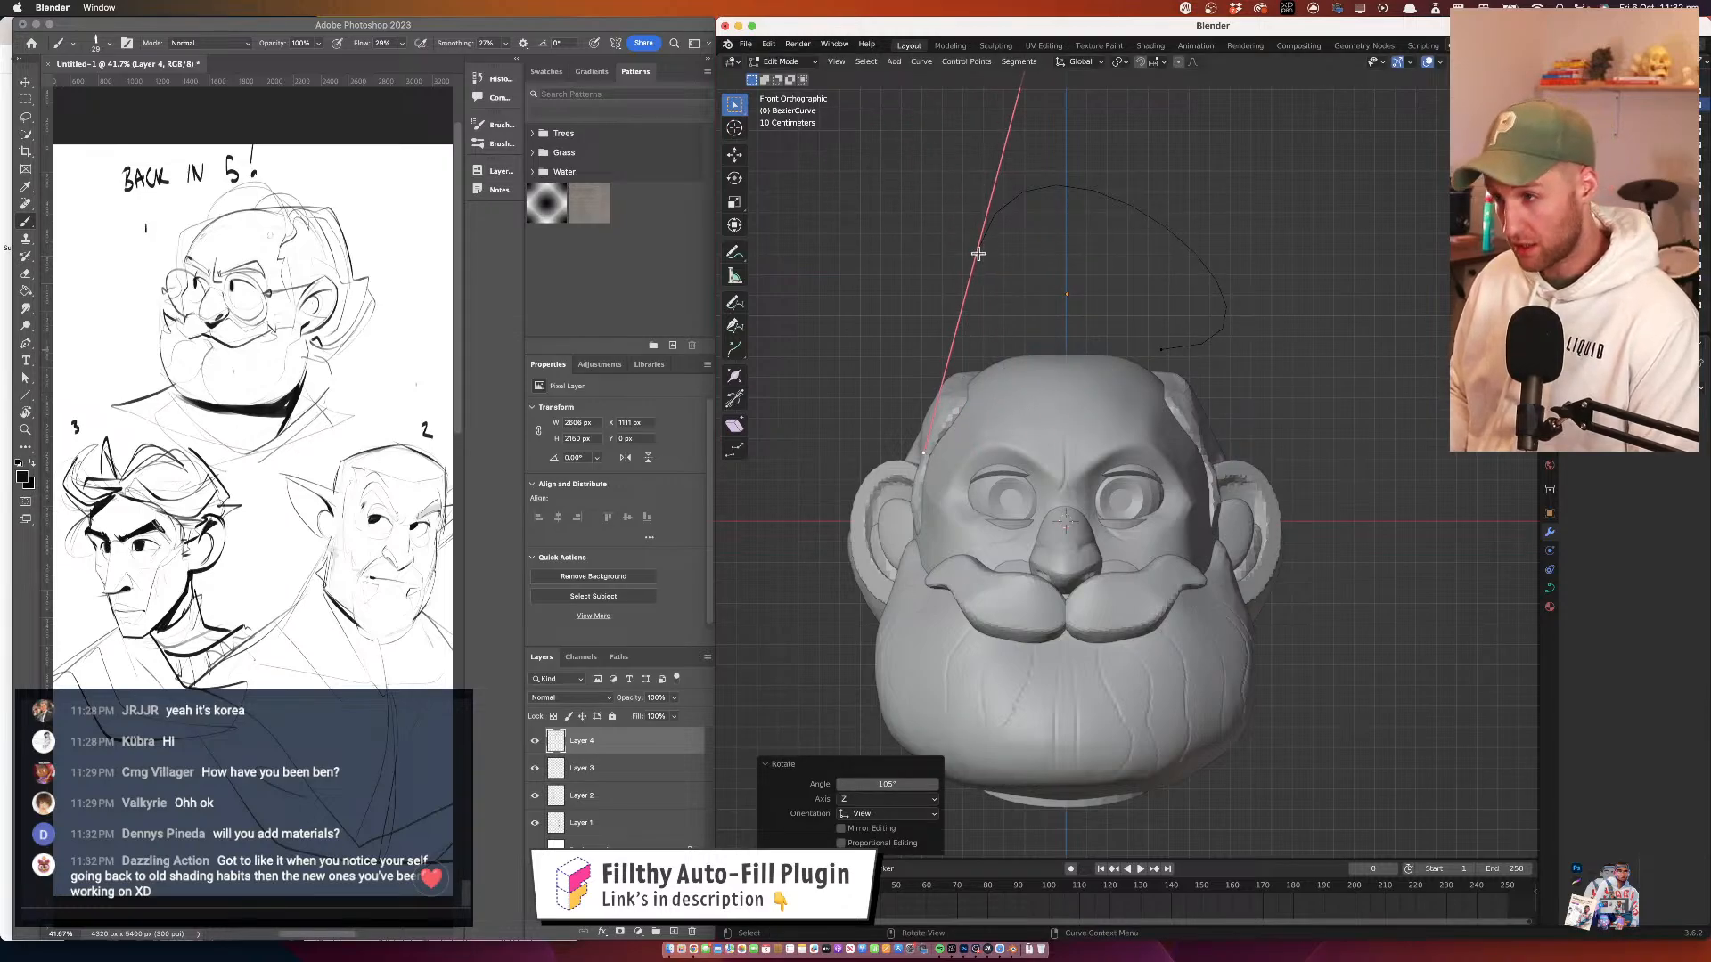
pyautogui.press('g')
pyautogui.click(958, 390)
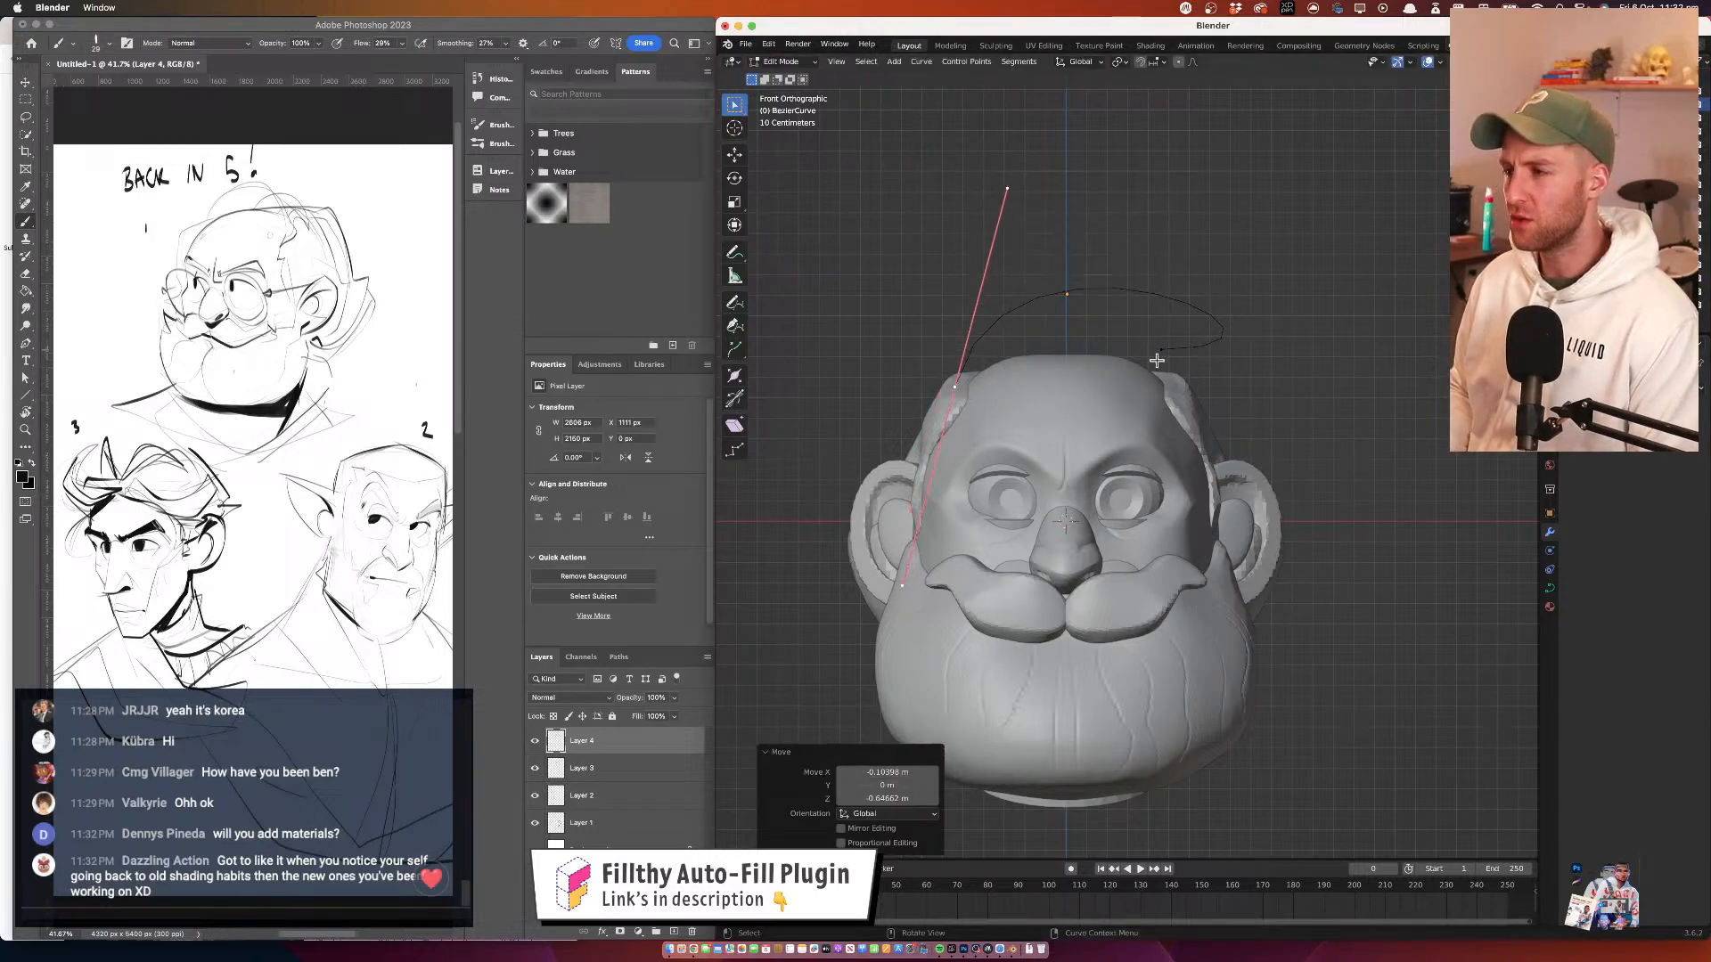
# Lower the right control point and tilt its handle, then nudge the left point down to arch the curve over the scalp
pyautogui.click(1161, 357)
pyautogui.press('g')
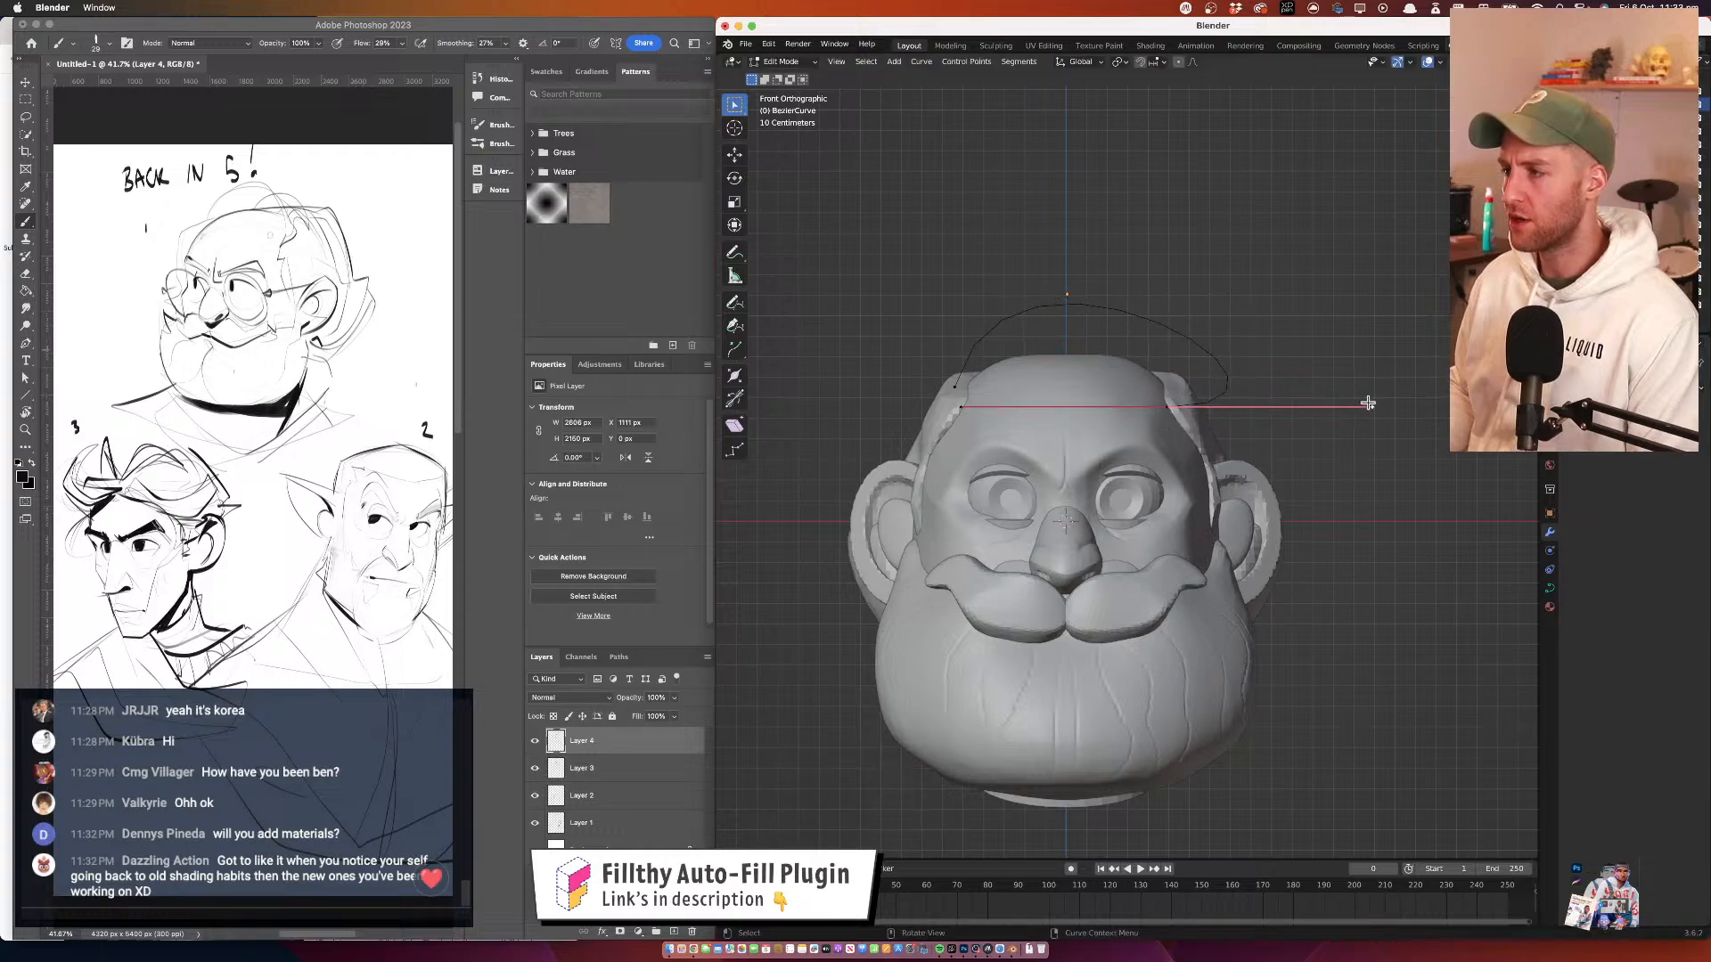
pyautogui.click(1205, 313)
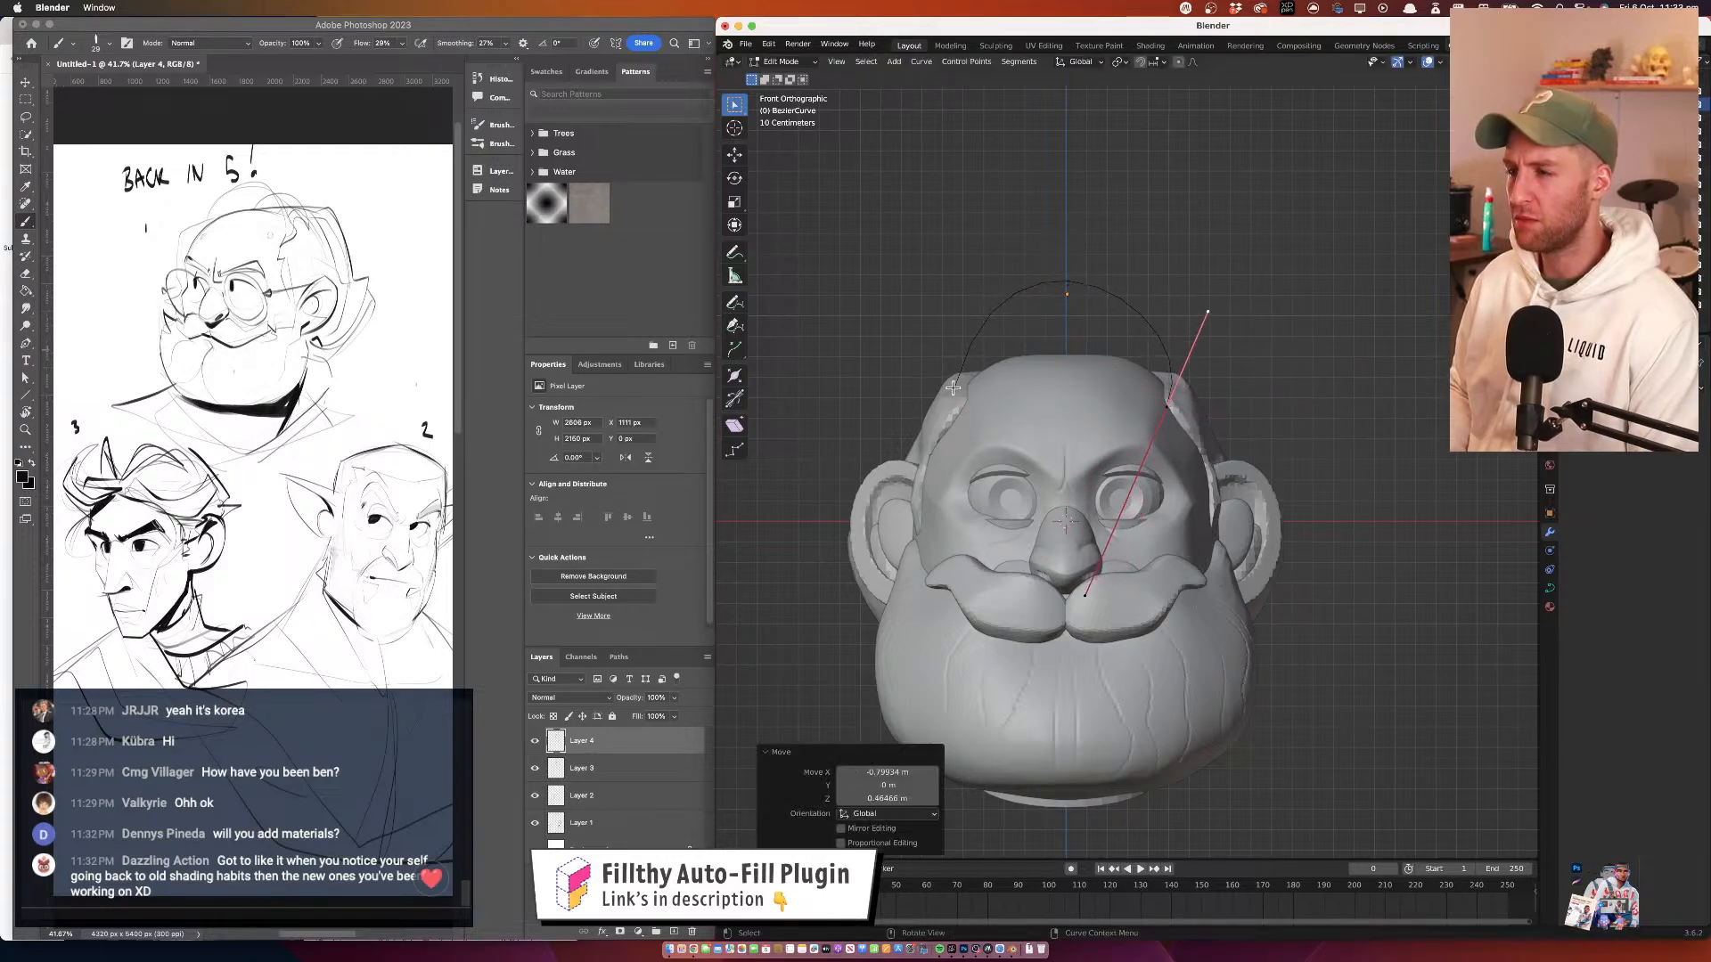
pyautogui.moveTo(953, 388); pyautogui.dragTo(949, 402)
# In the left orthographic view, move both curve points about 0.56 m toward the back of the head
pyautogui.press('ctrl+KP_3')
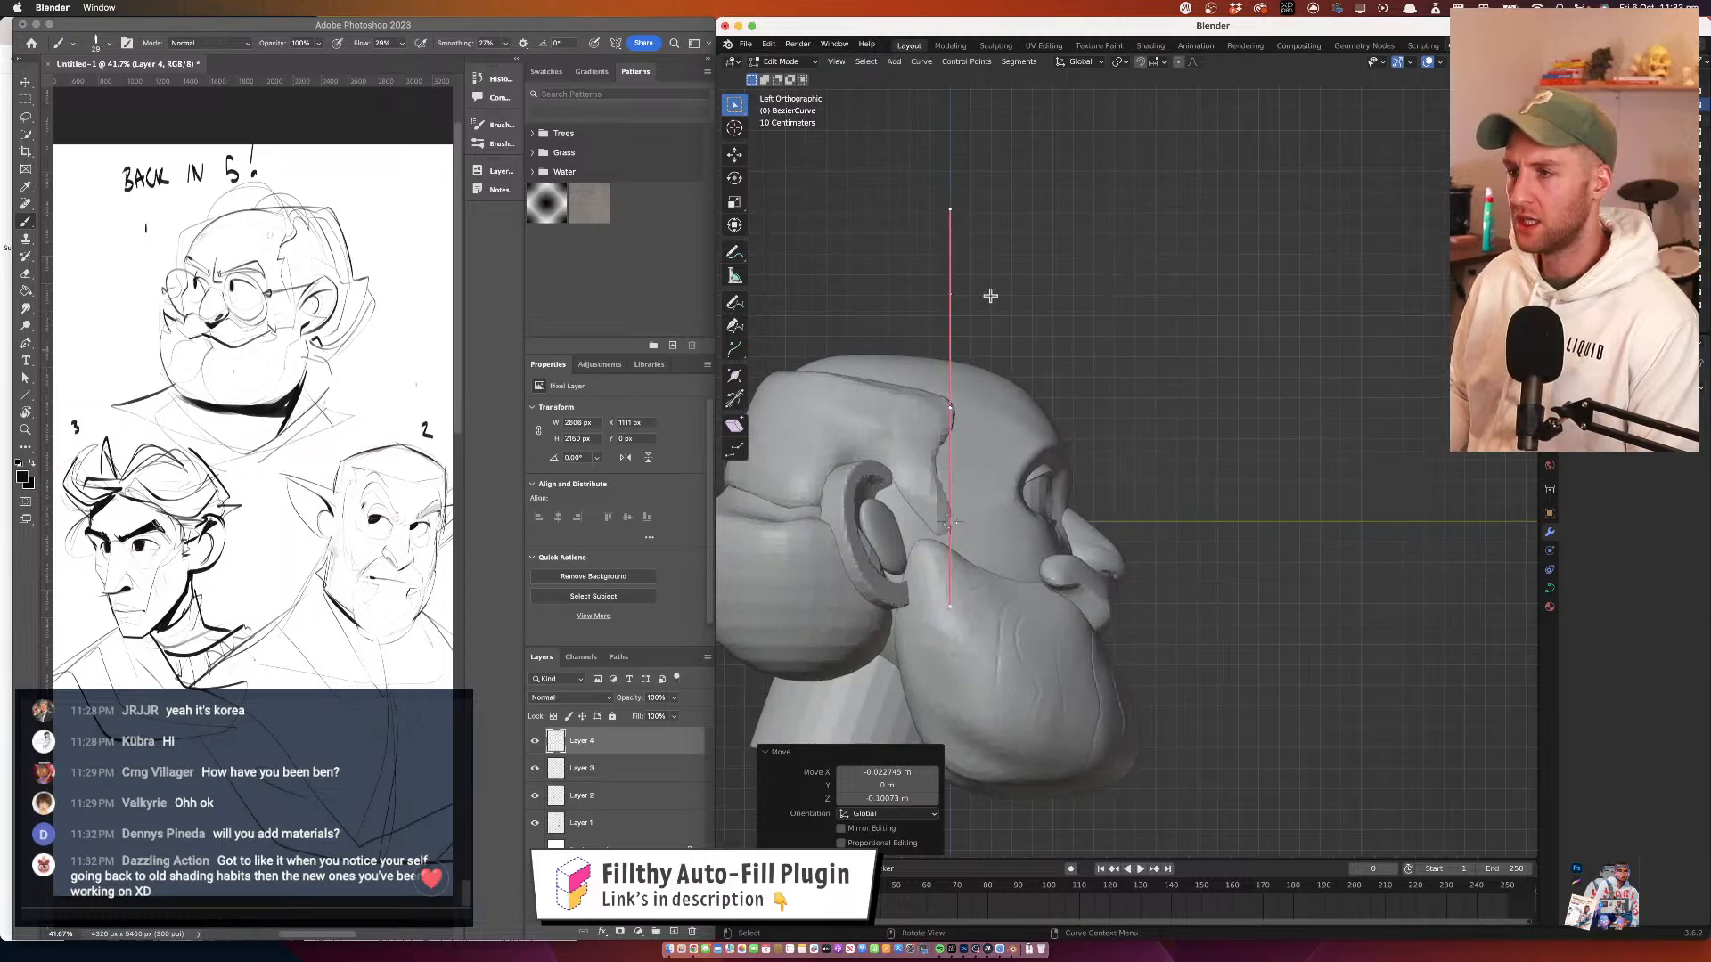
pyautogui.click(948, 294)
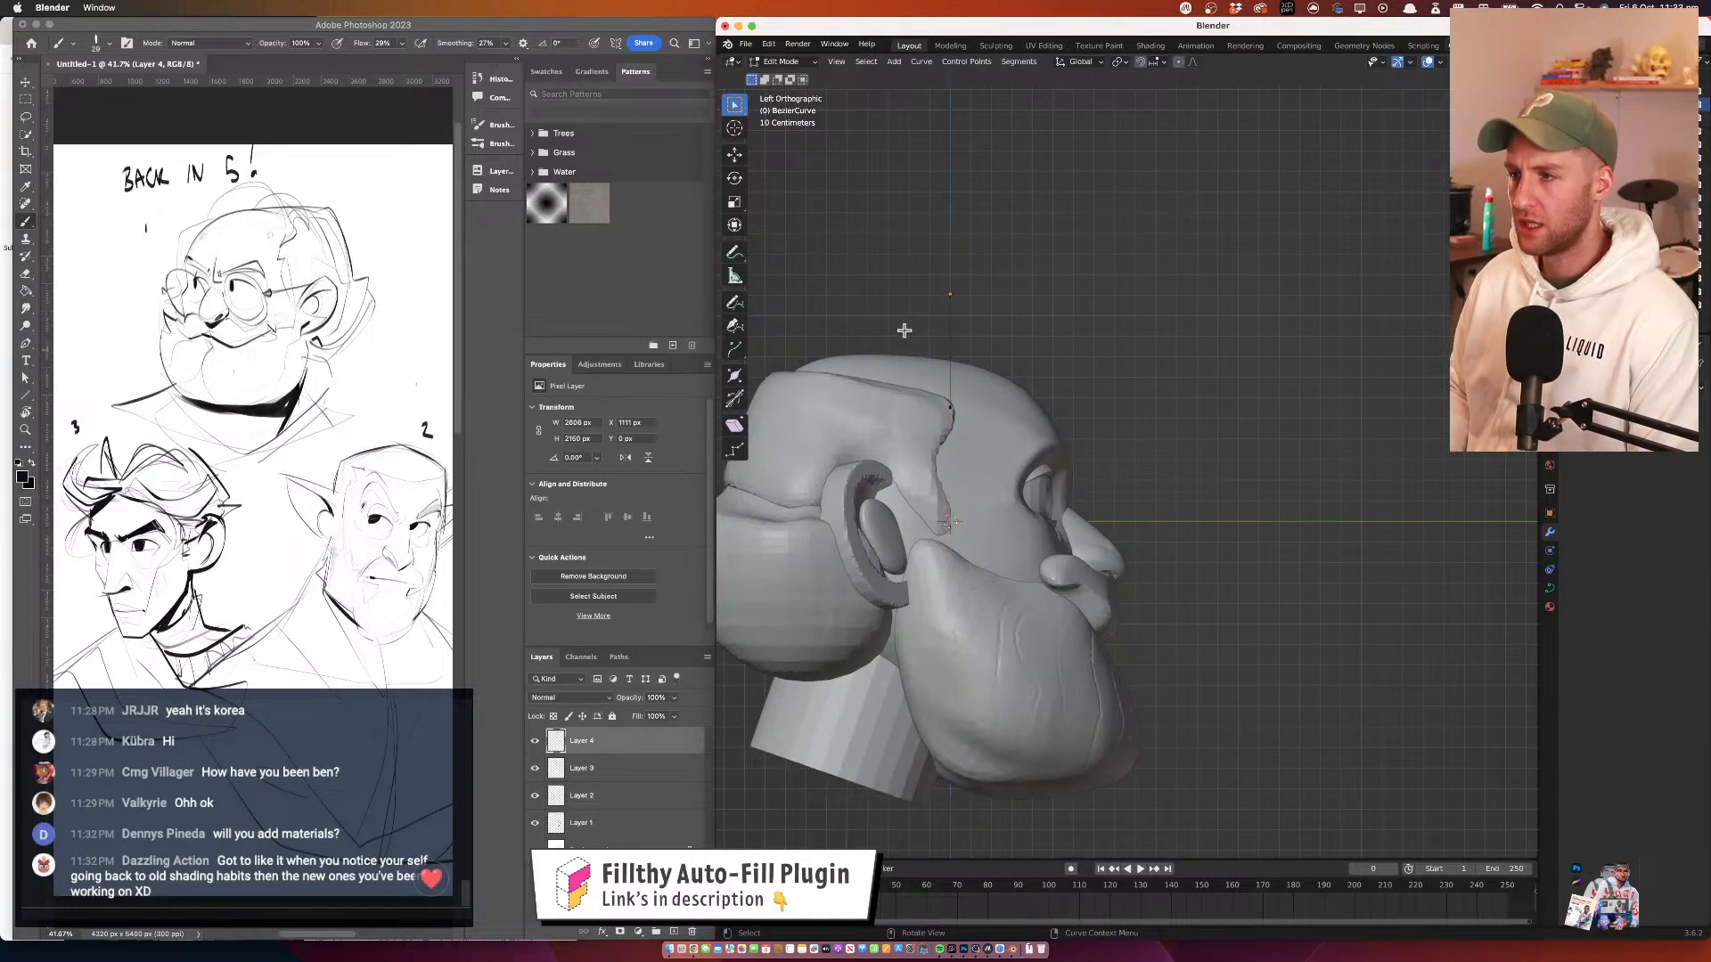
pyautogui.moveTo(966, 423); pyautogui.dragTo(989, 437)
pyautogui.press('g')
pyautogui.click(978, 372)
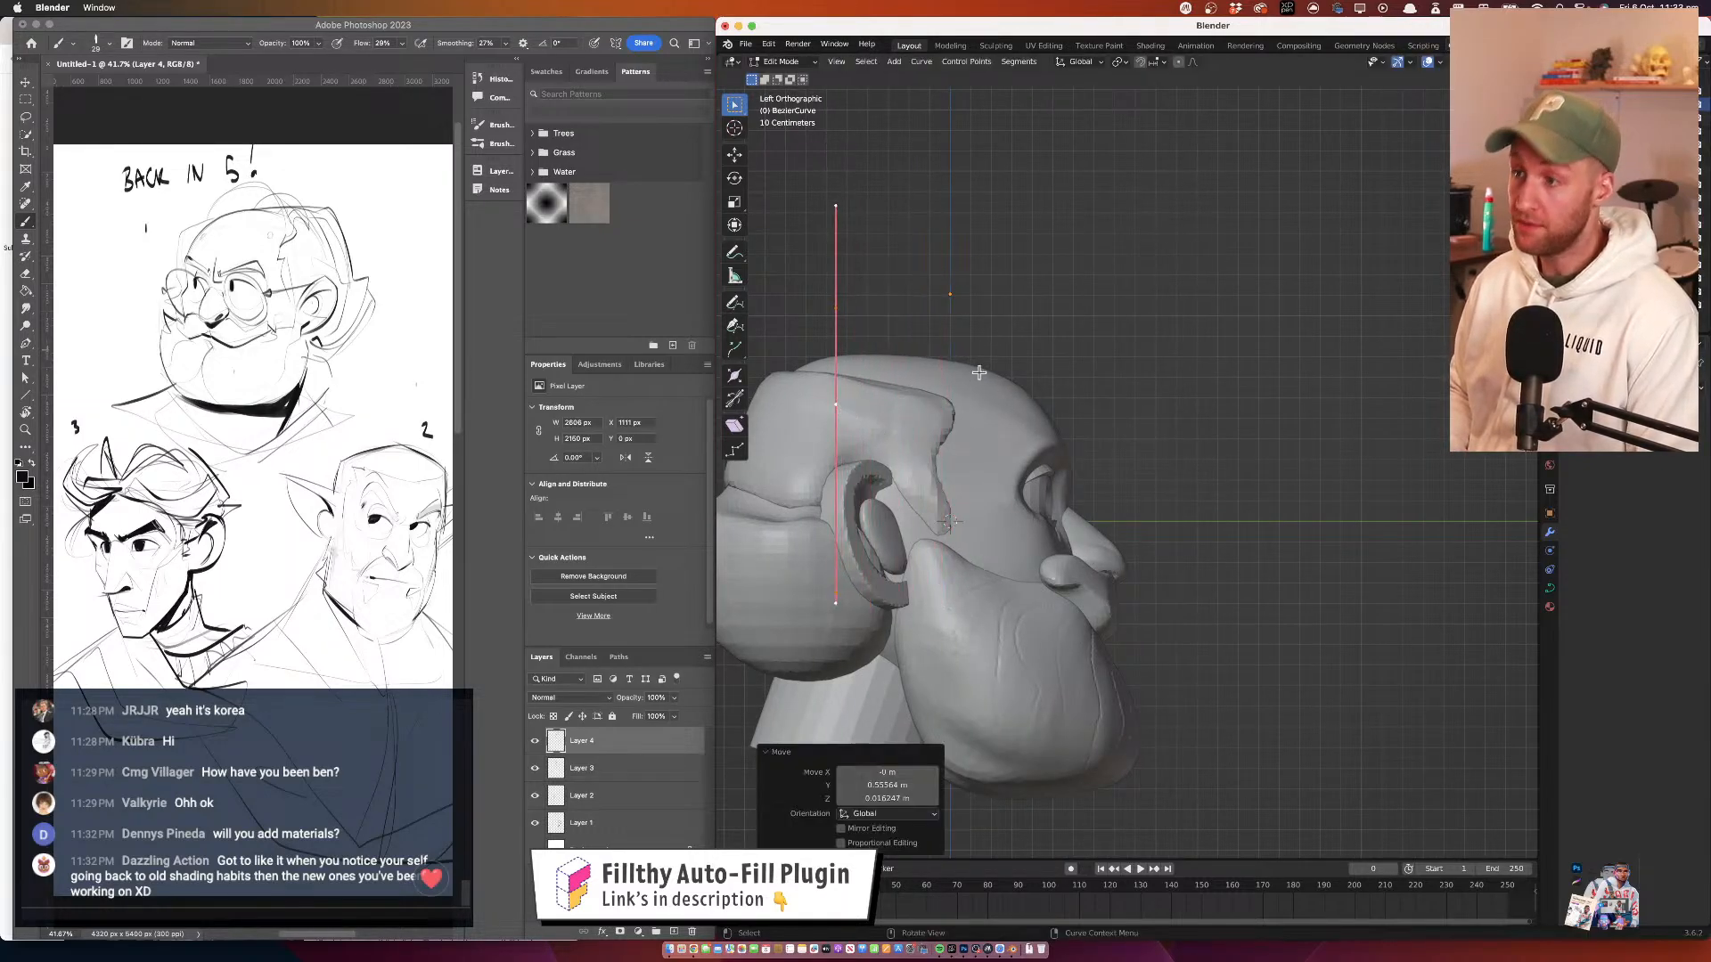
# In the front view, lower the upper handles of both curve points to flatten the arch over the scalp
pyautogui.press('KP_1')
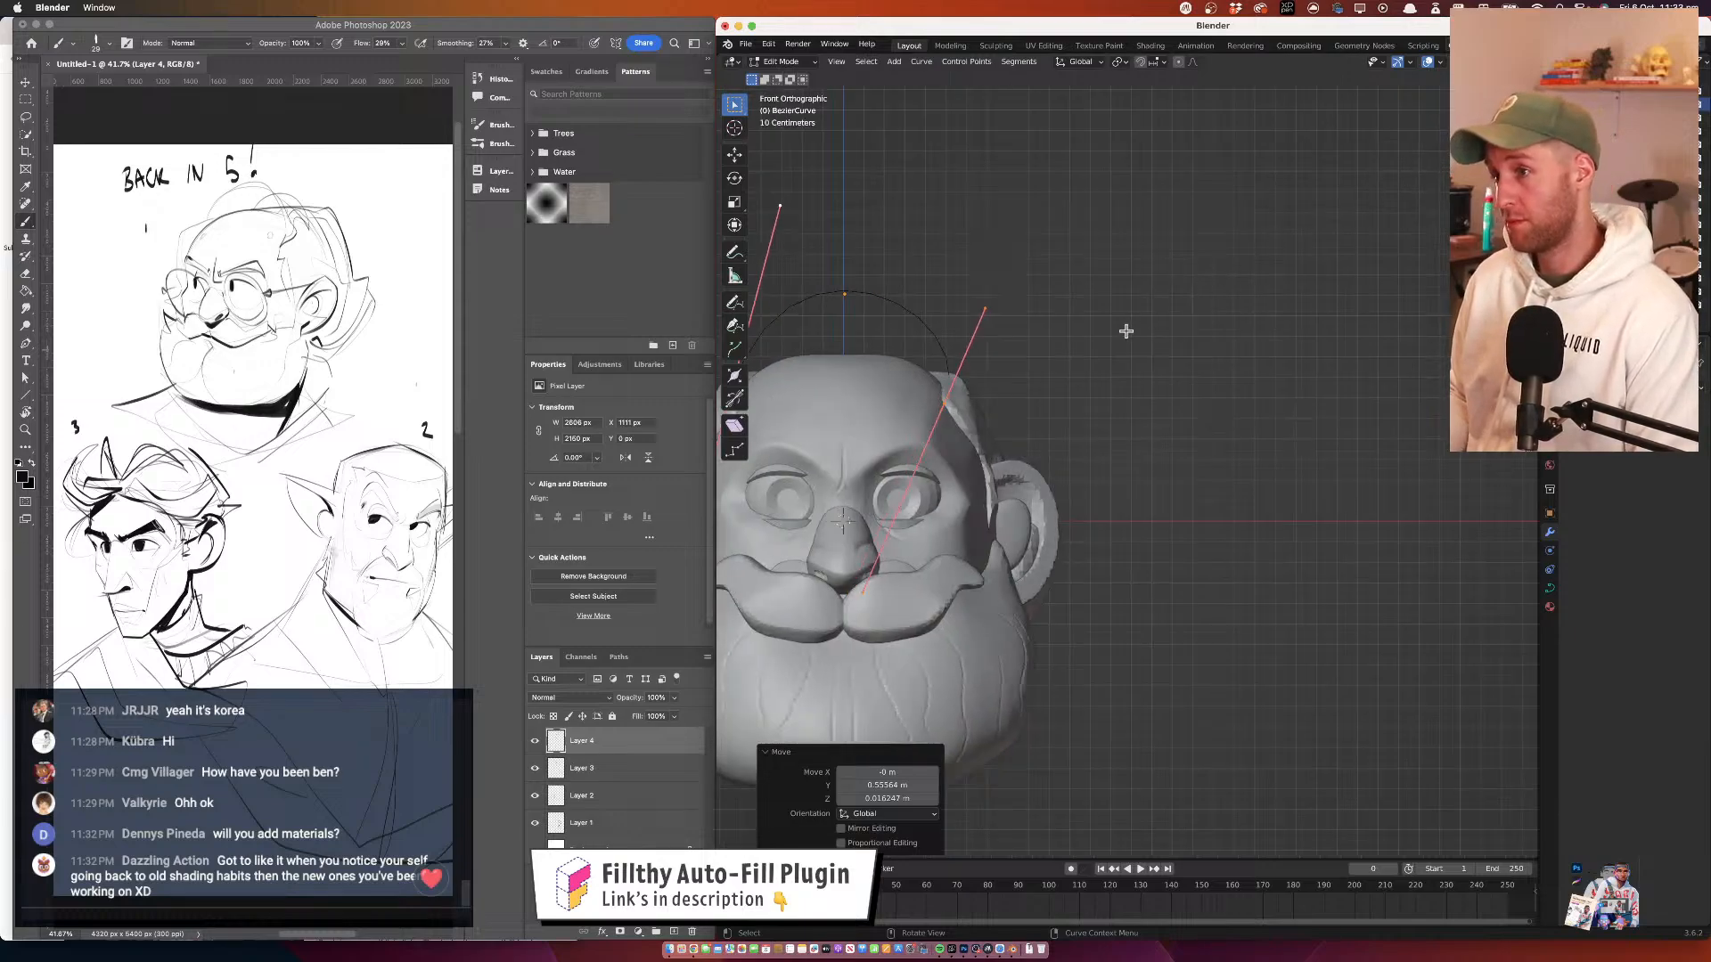
pyautogui.click(985, 308)
pyautogui.press('g')
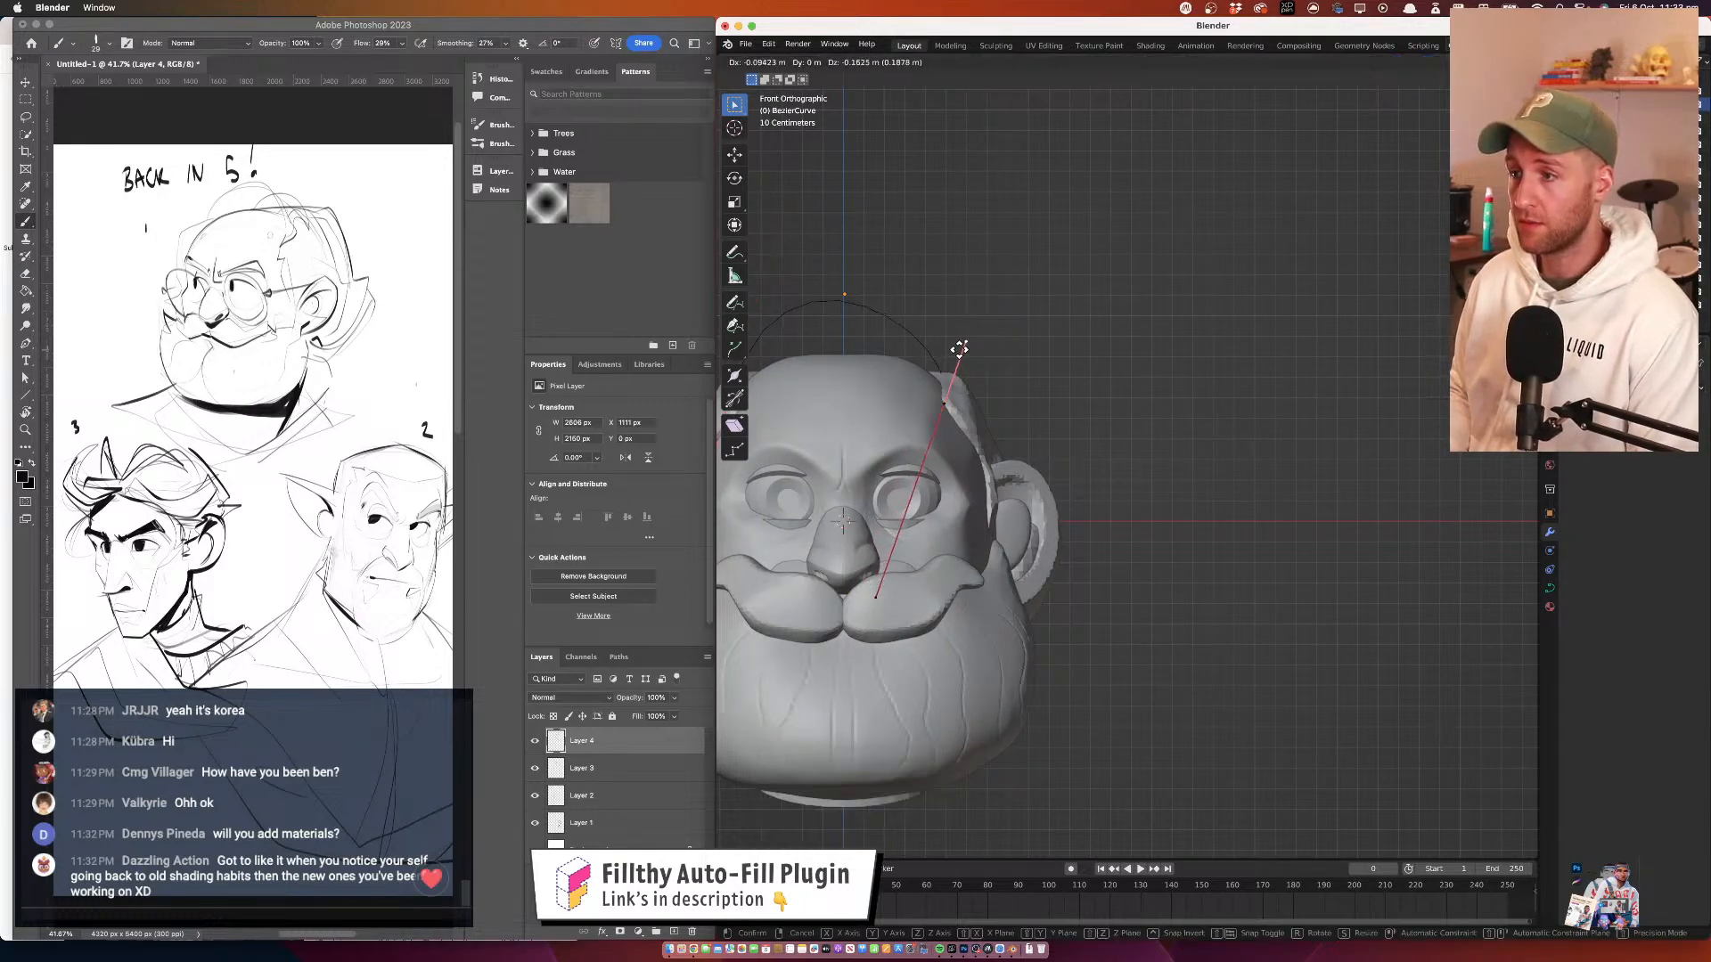
pyautogui.click(970, 362)
pyautogui.moveTo(919, 280); pyautogui.dragTo(1133, 245)
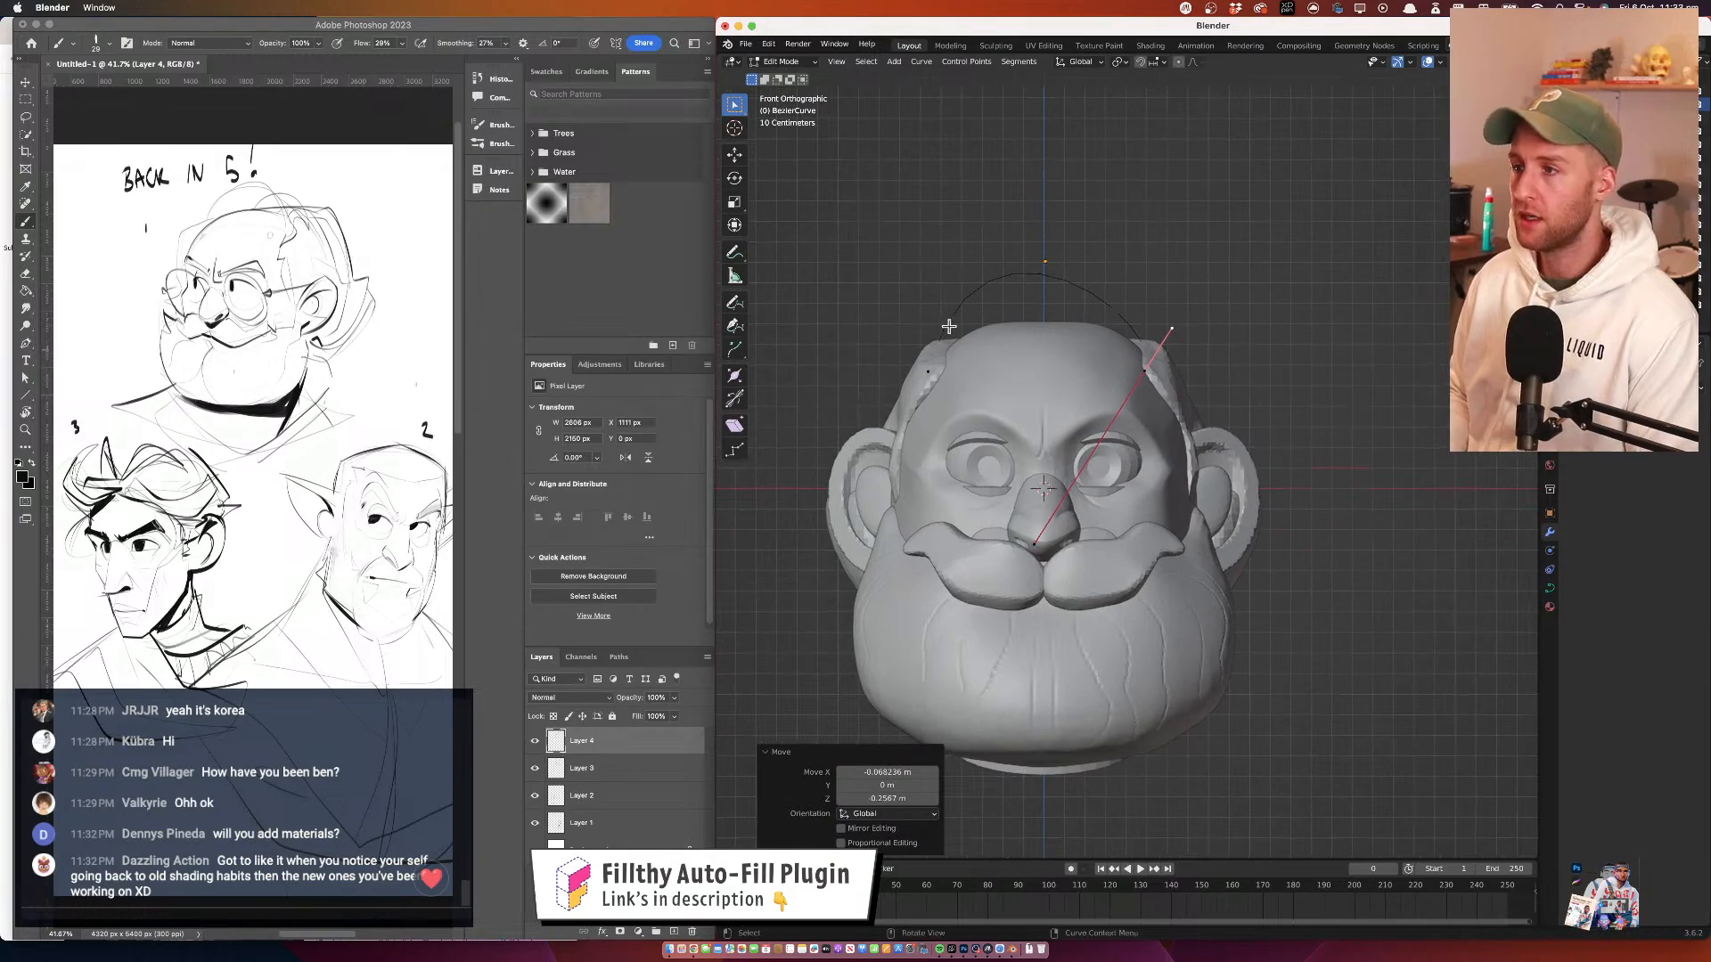
pyautogui.click(929, 365)
pyautogui.moveTo(979, 175); pyautogui.dragTo(971, 210)
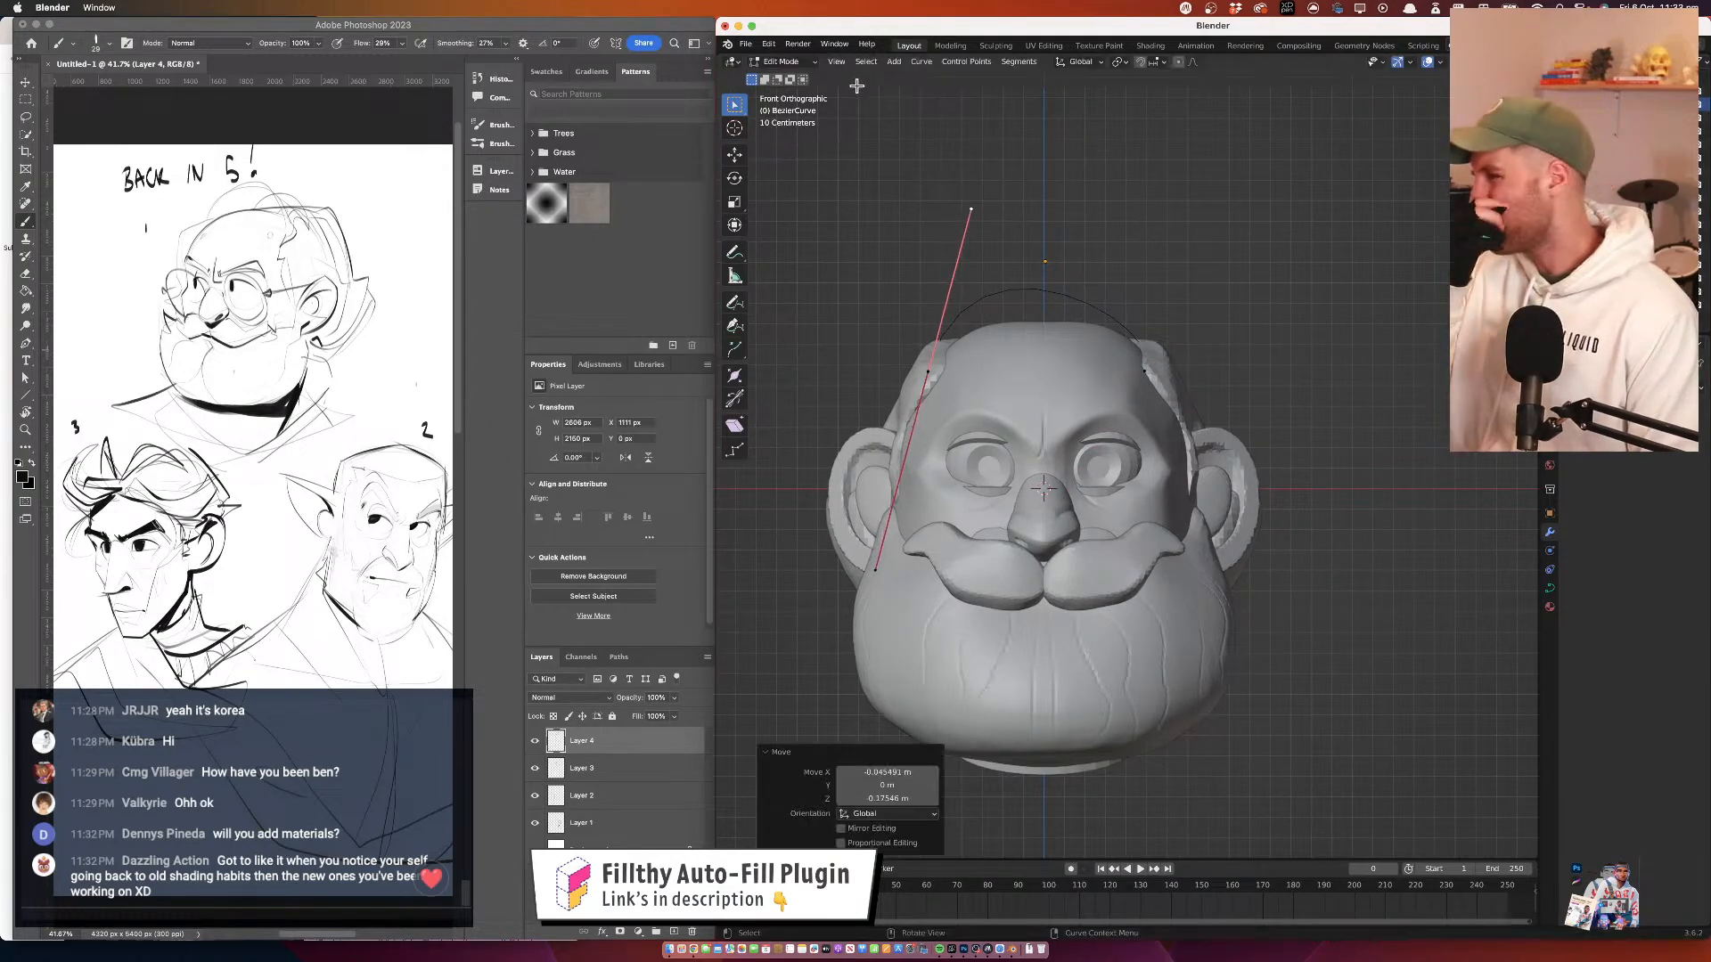
# Give the curve a Profile bevel with 0.02 m depth, resolution 14 and filled caps, leaving Extrude at 0 m
pyautogui.click(1549, 588)
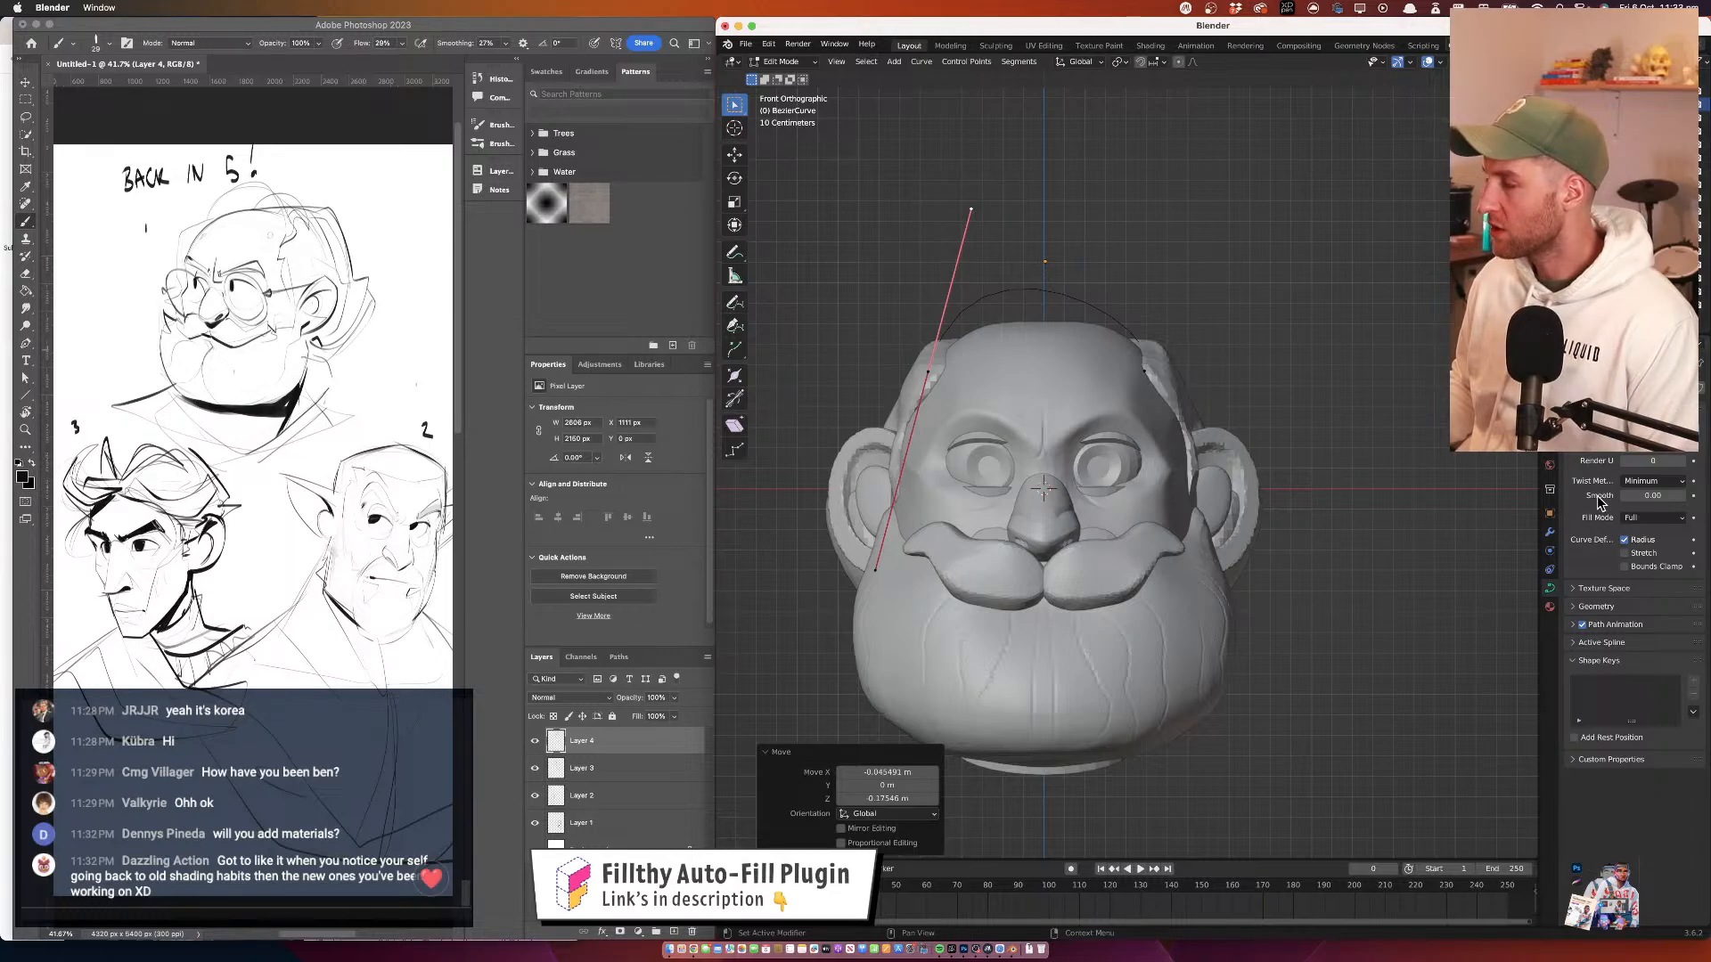
pyautogui.click(1576, 606)
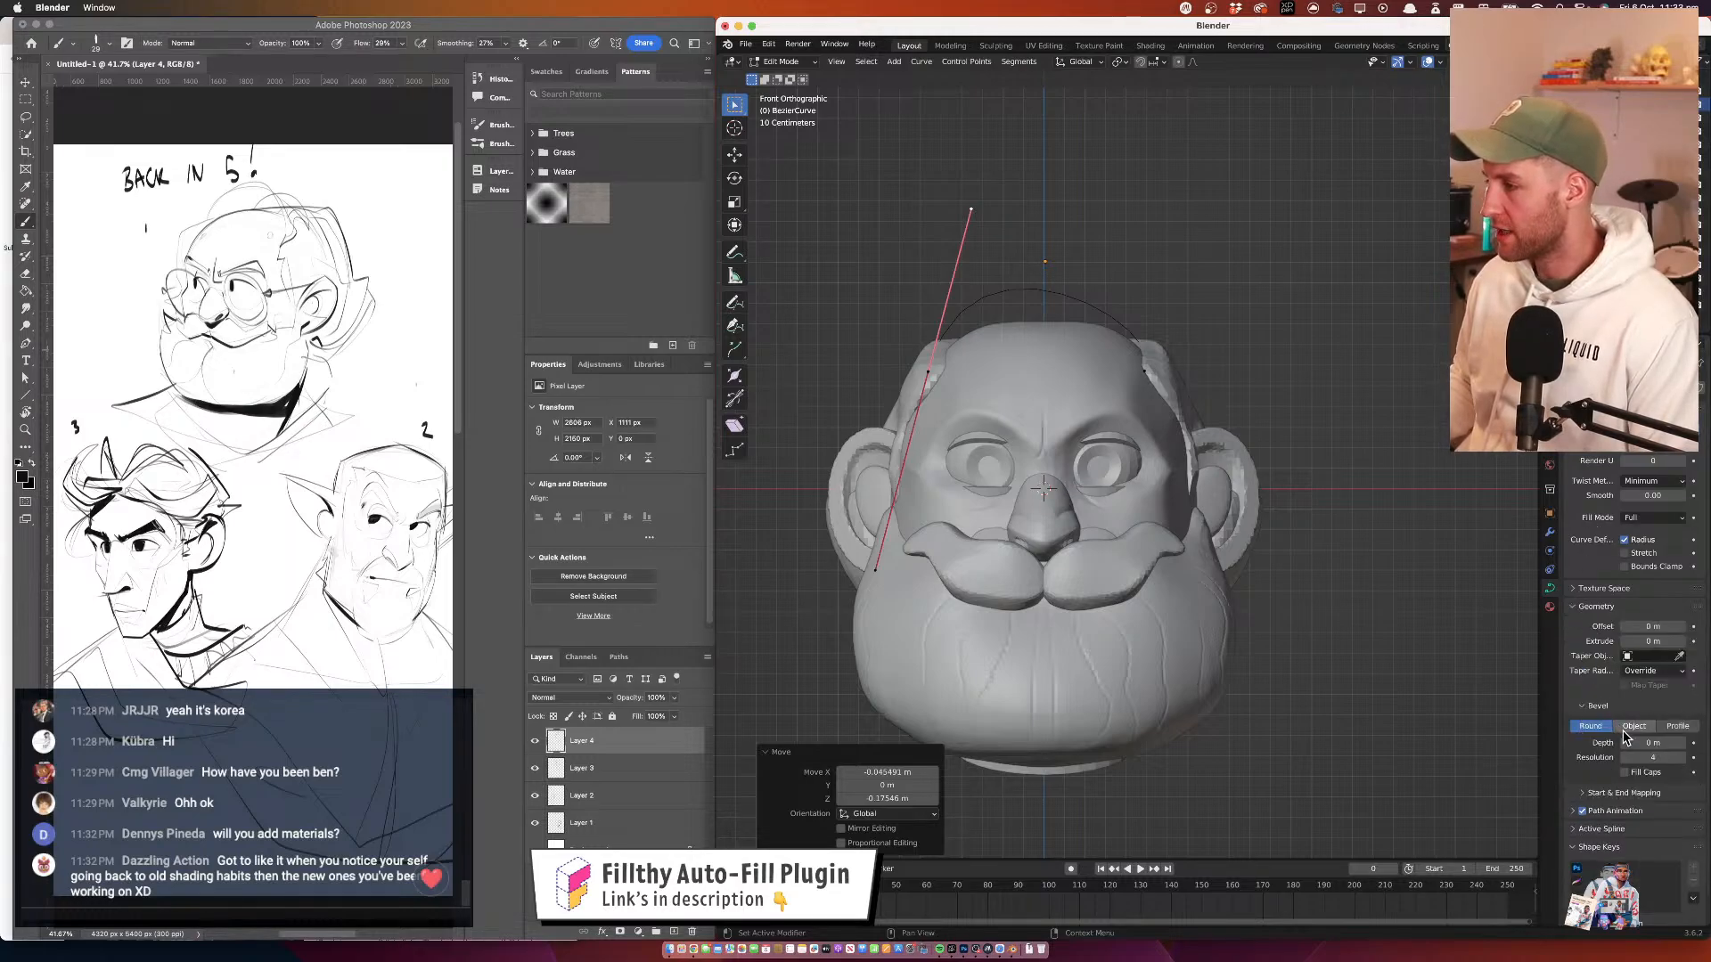
pyautogui.moveTo(1644, 637)
pyautogui.mouseDown()
pyautogui.moveTo(1664, 638)
pyautogui.moveTo(1648, 640)
pyautogui.mouseUp()
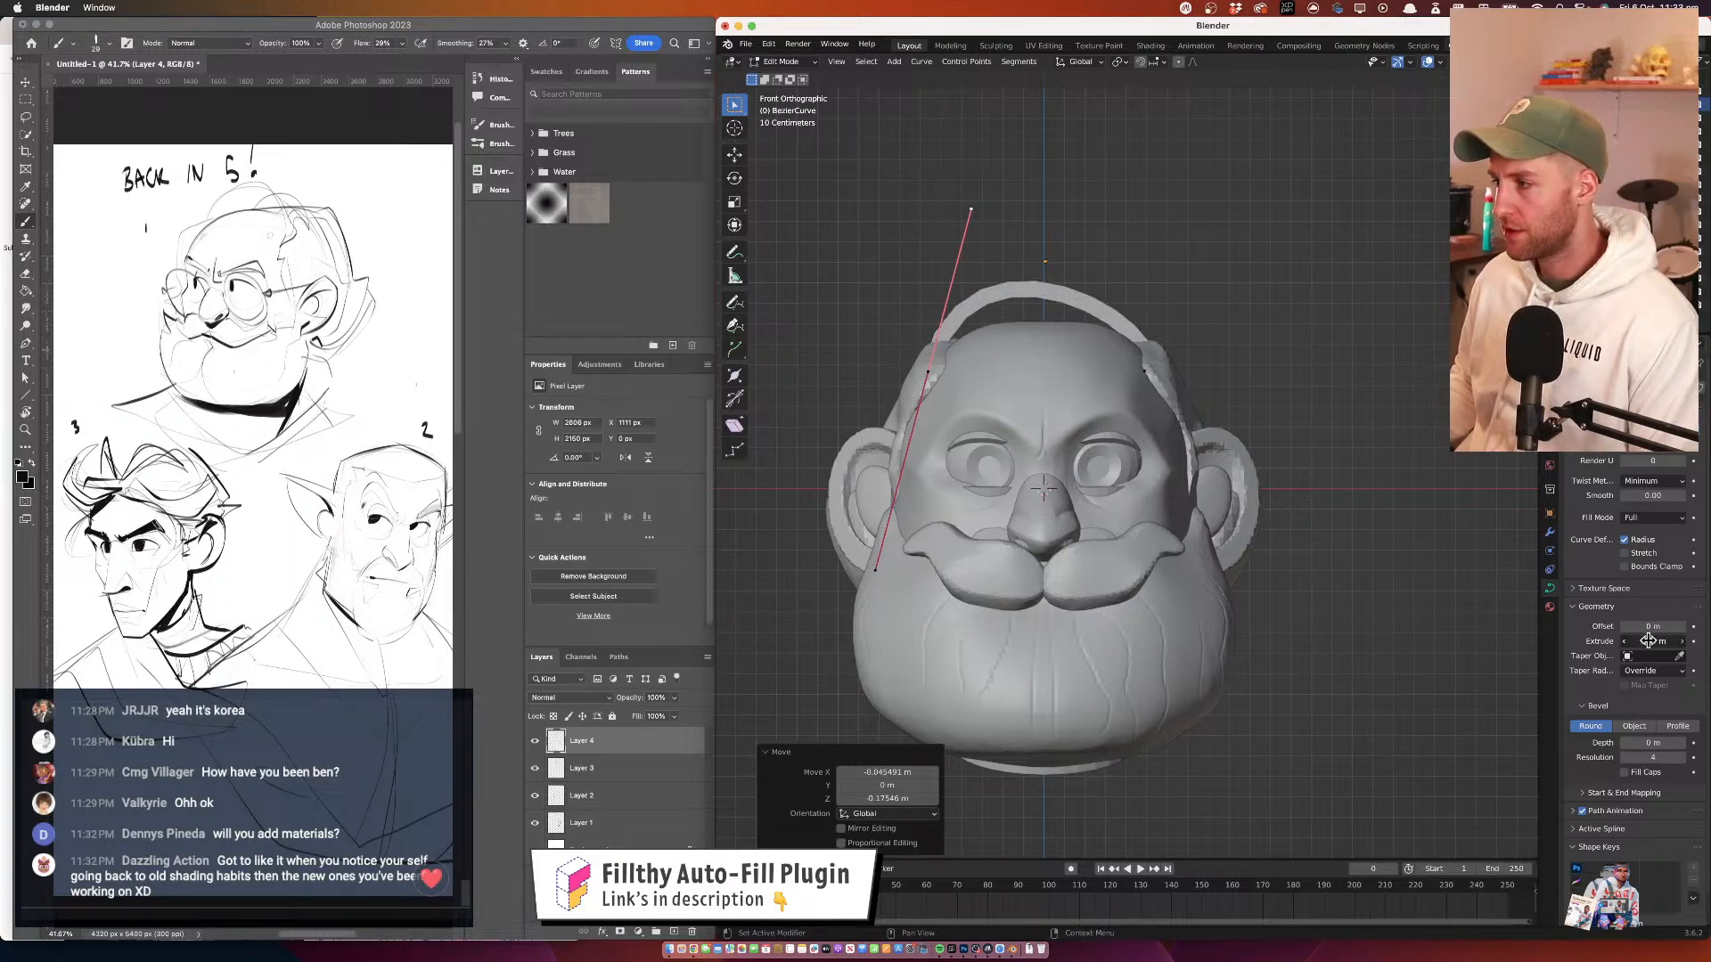
pyautogui.moveTo(1648, 640); pyautogui.dragTo(1642, 639)
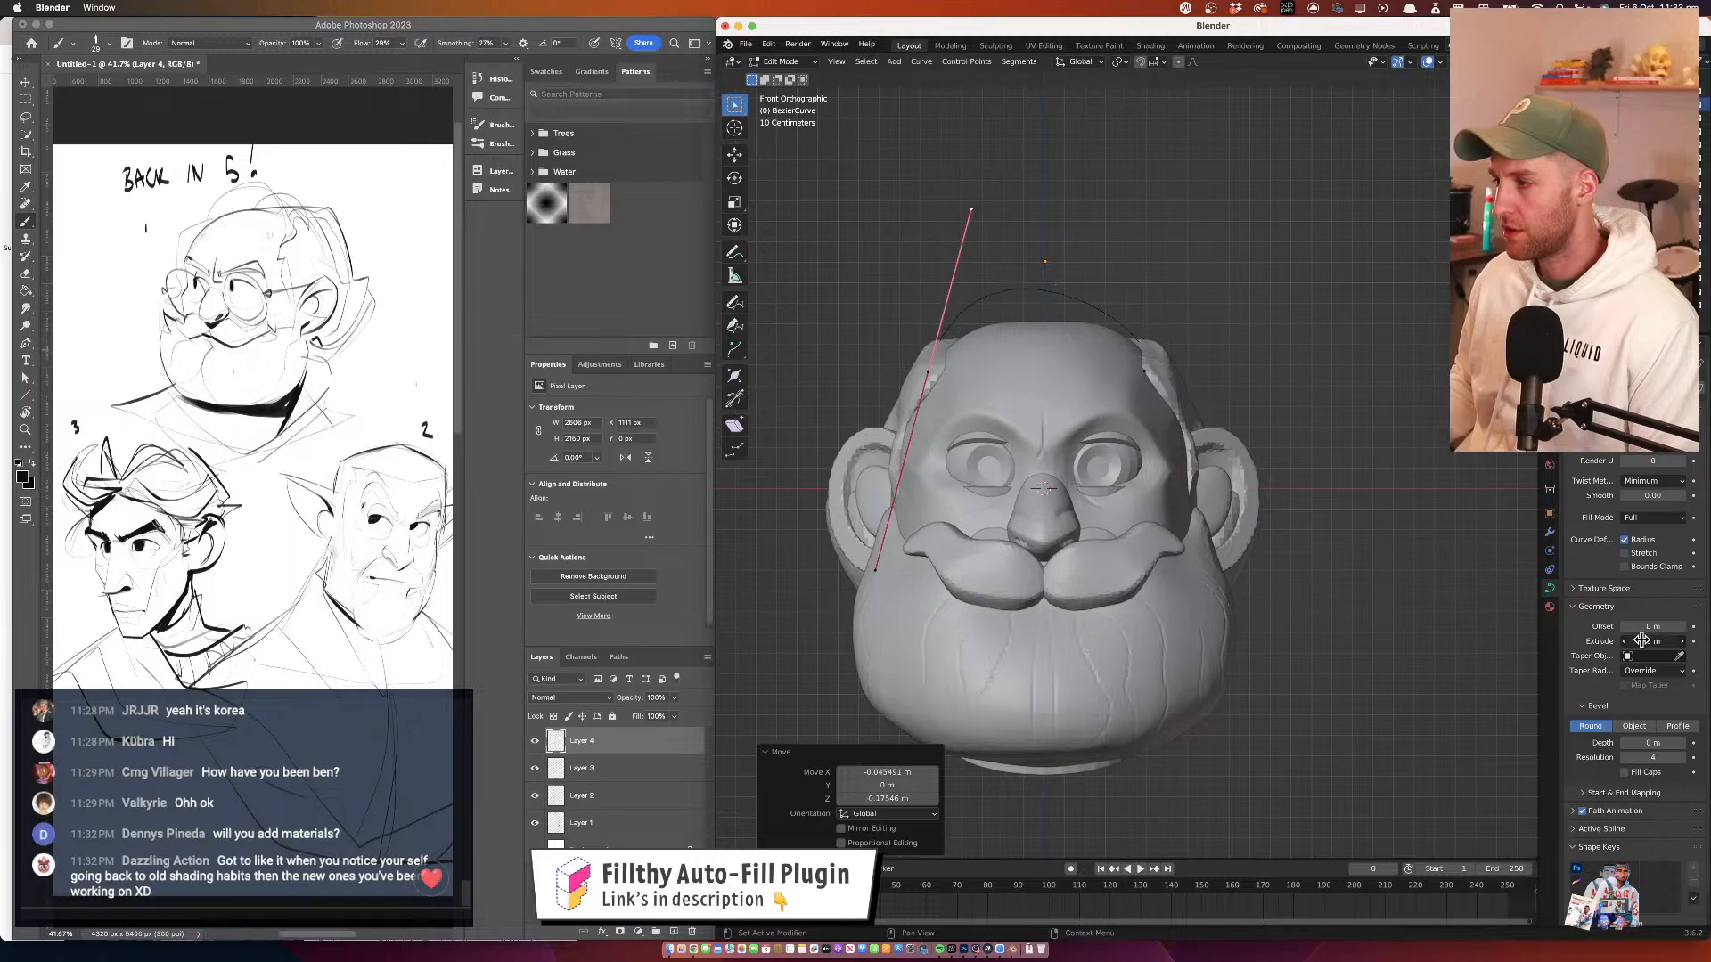
pyautogui.moveTo(1640, 738); pyautogui.dragTo(1641, 737)
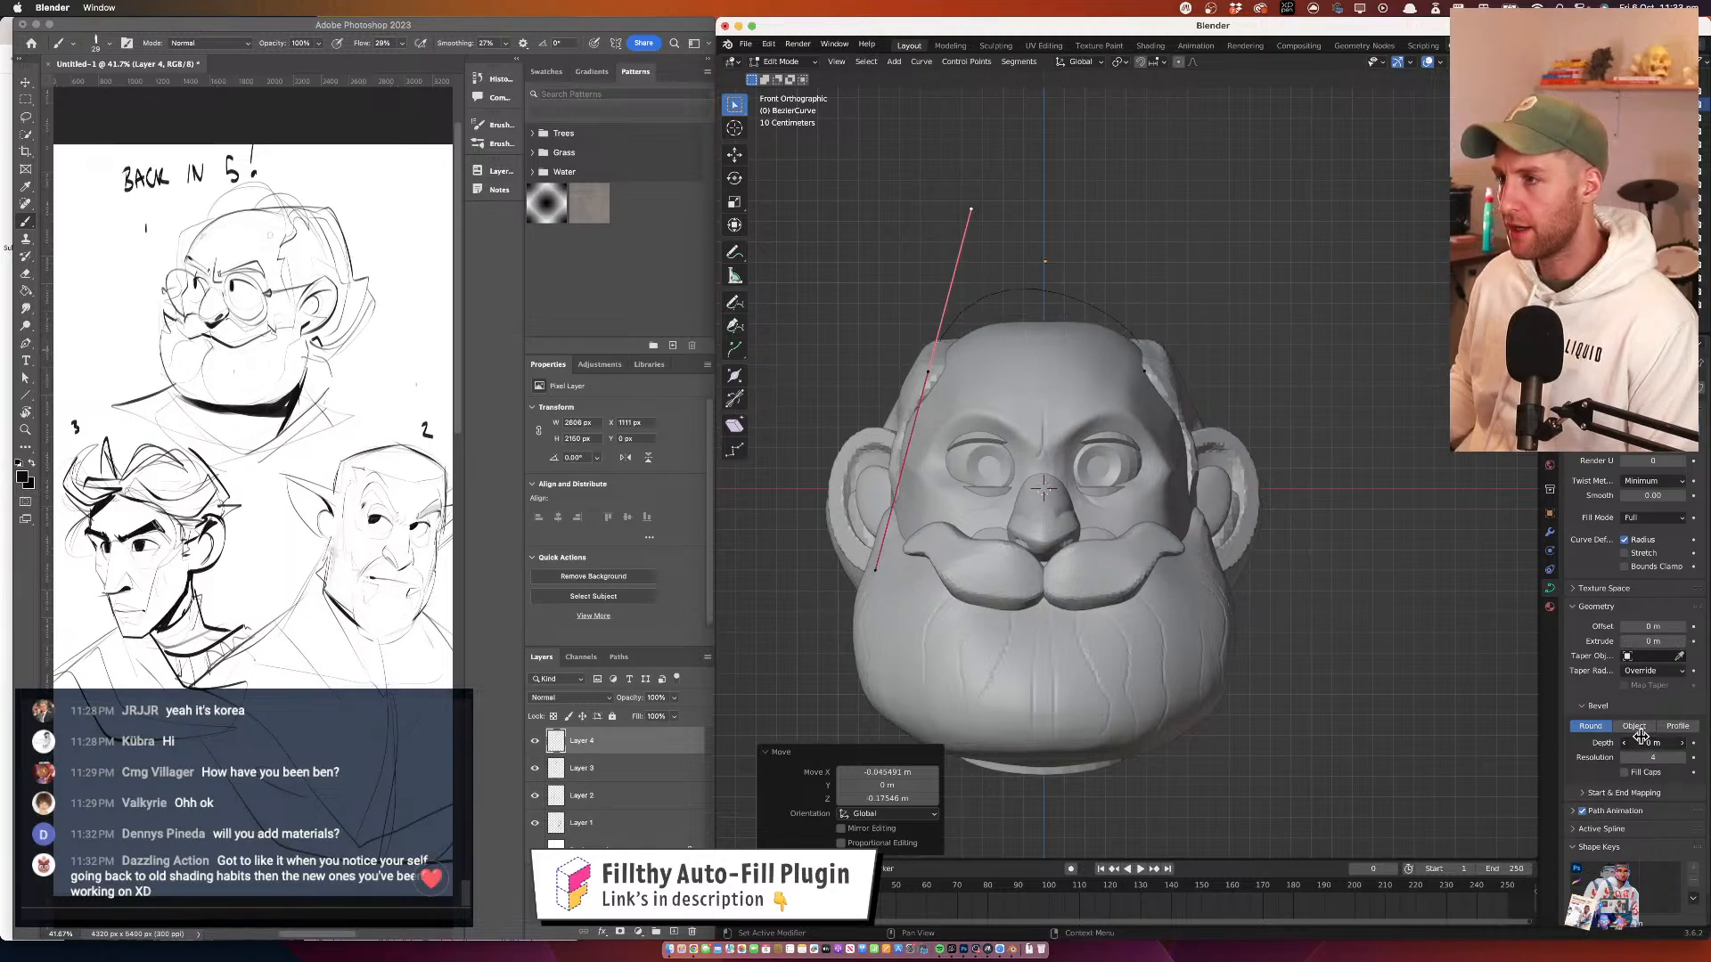
pyautogui.moveTo(1210, 404); pyautogui.dragTo(1190, 513)
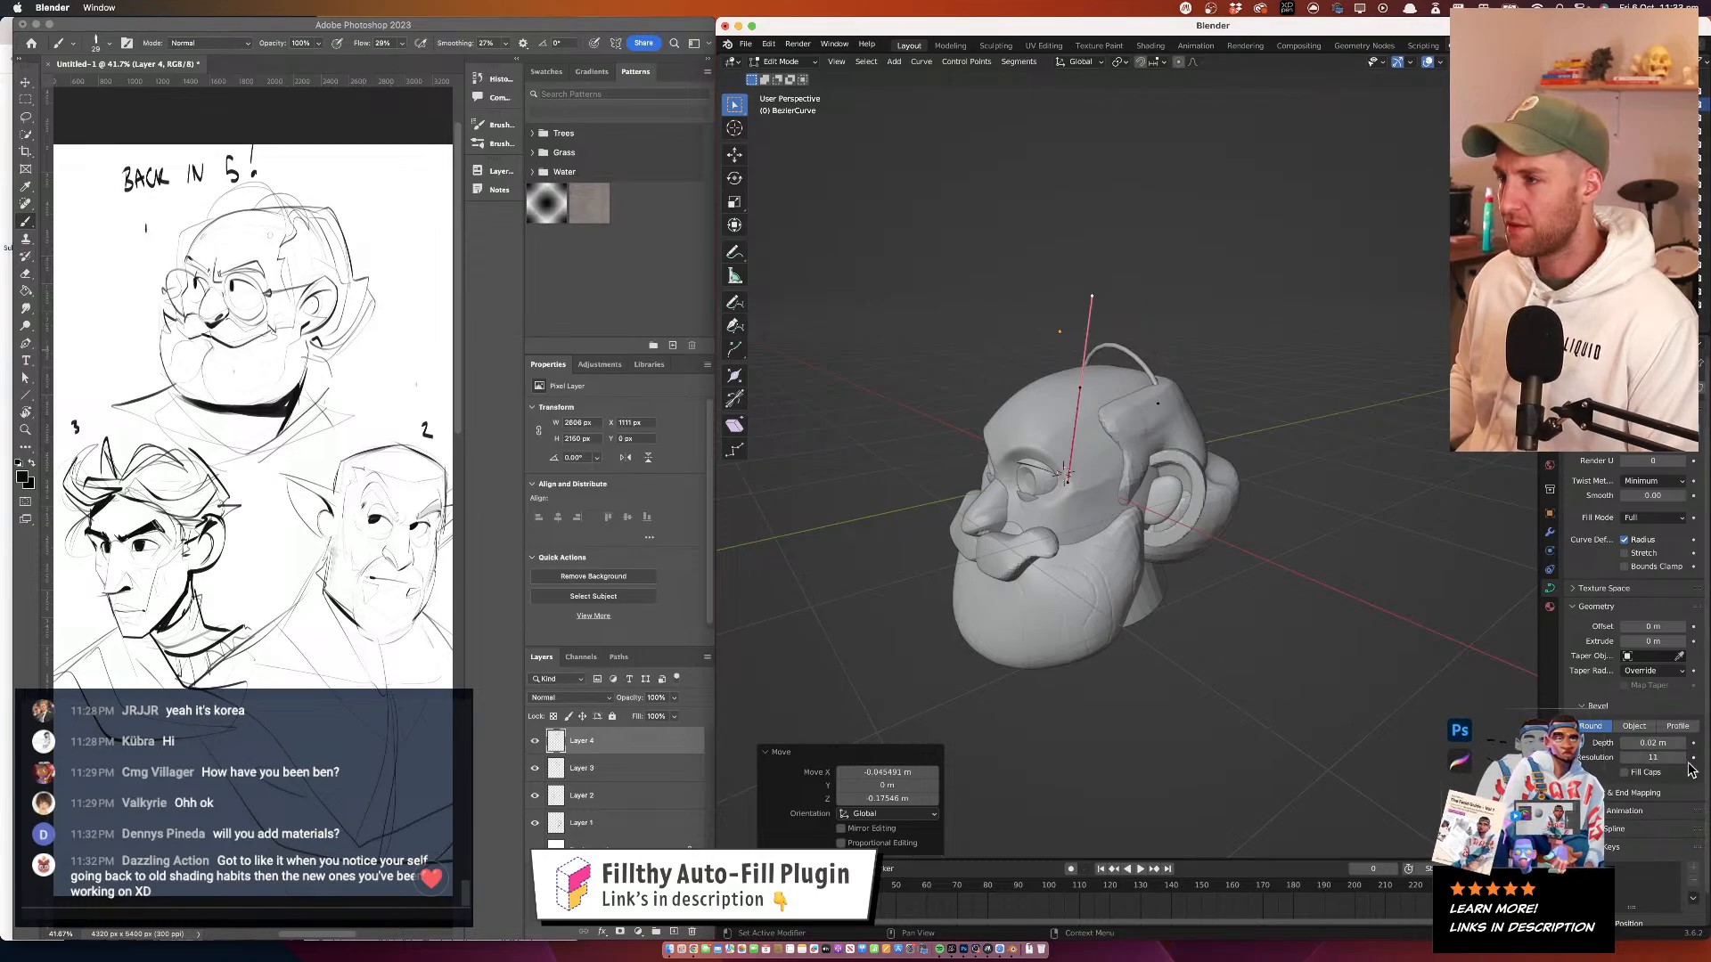
pyautogui.click(1625, 772)
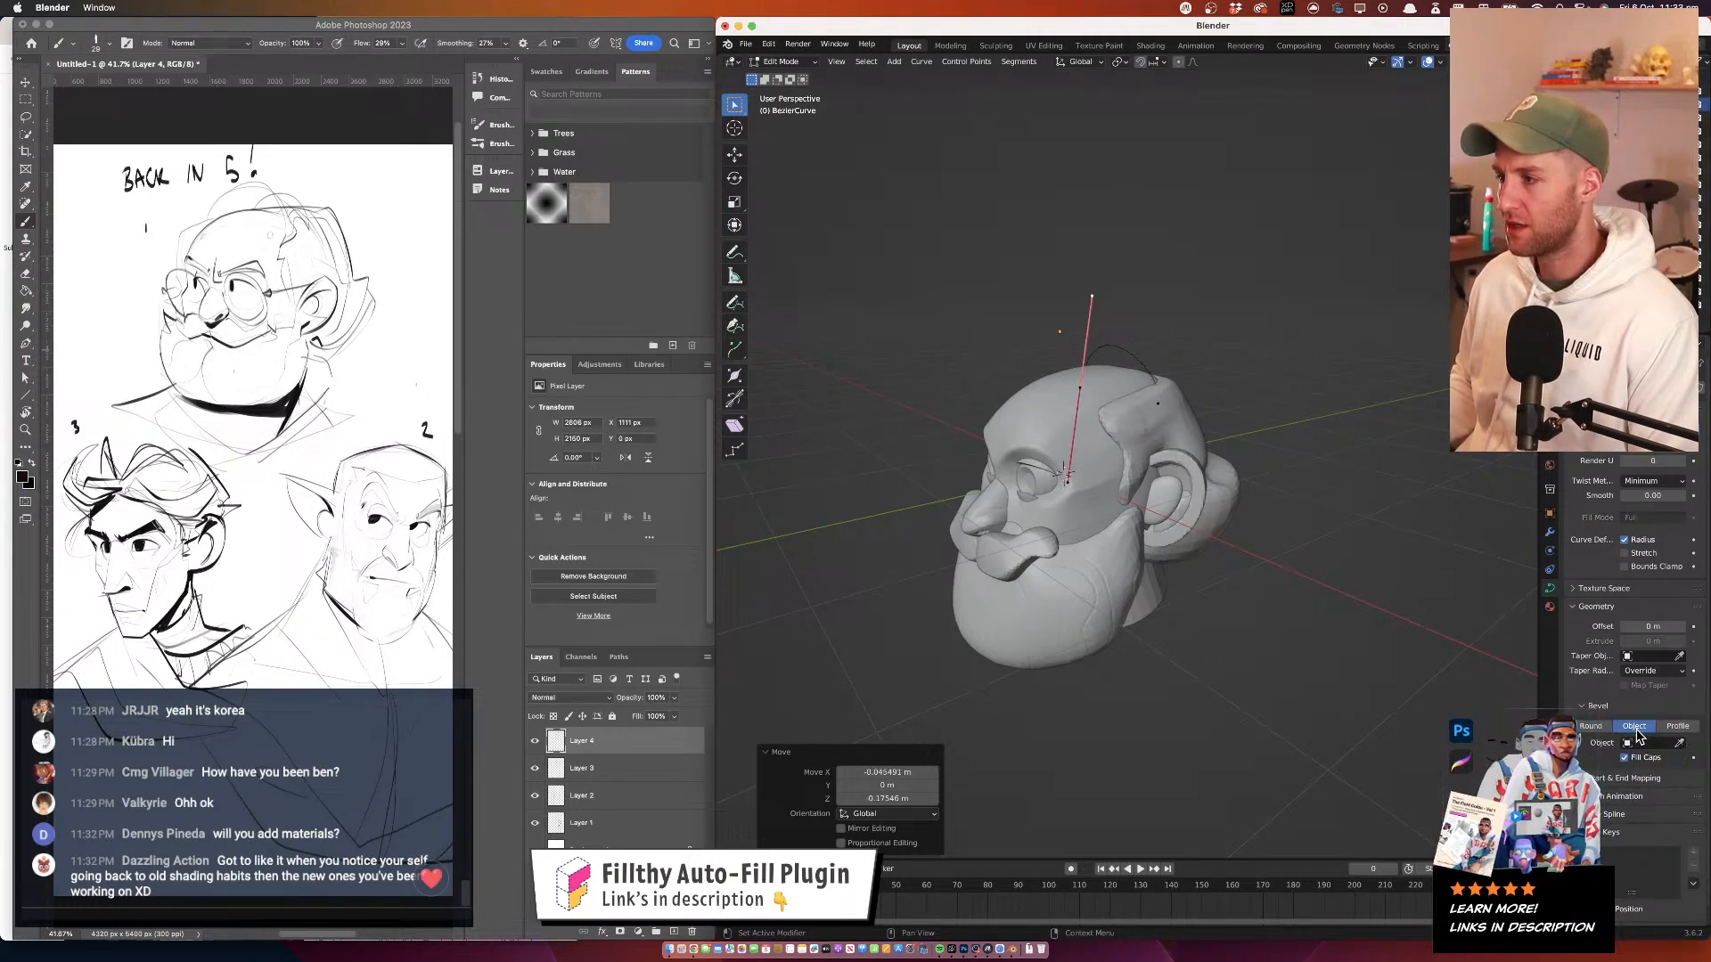
pyautogui.click(1677, 727)
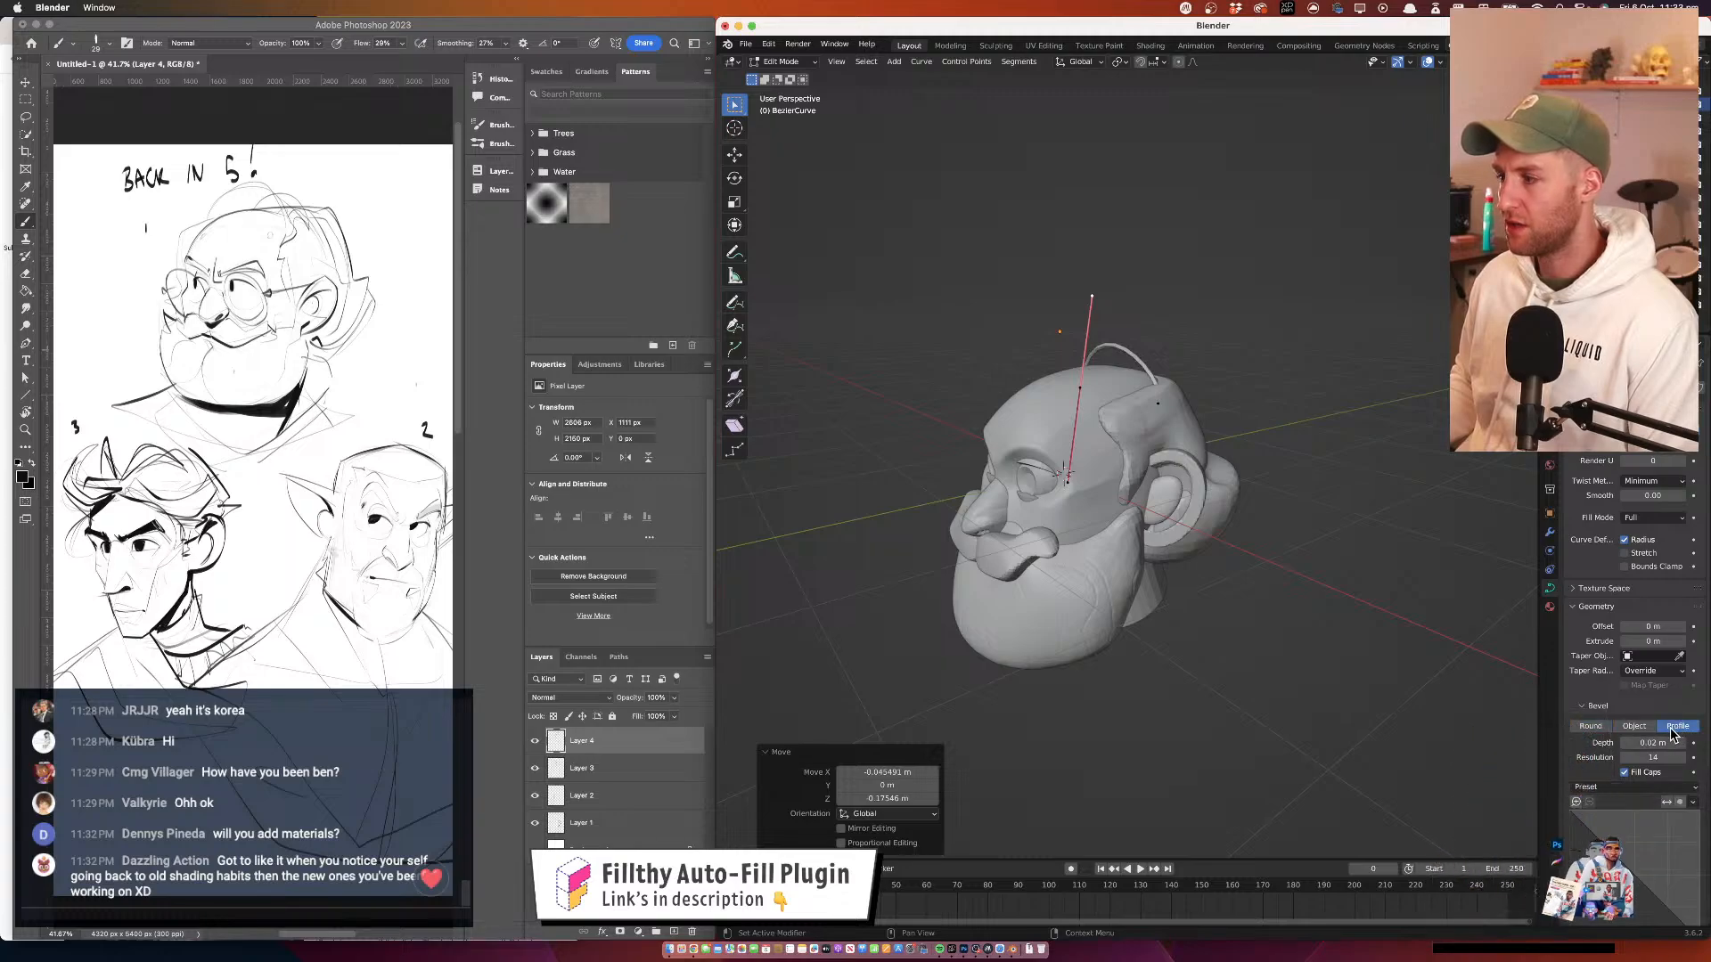
# Lower the upper handle of the left curve point by about 0.18 m, bringing the beveled arch closer to the scalp
pyautogui.scroll(-2, 1134, 376)
pyautogui.moveTo(1135, 376); pyautogui.dragTo(1154, 343)
pyautogui.click(1070, 280)
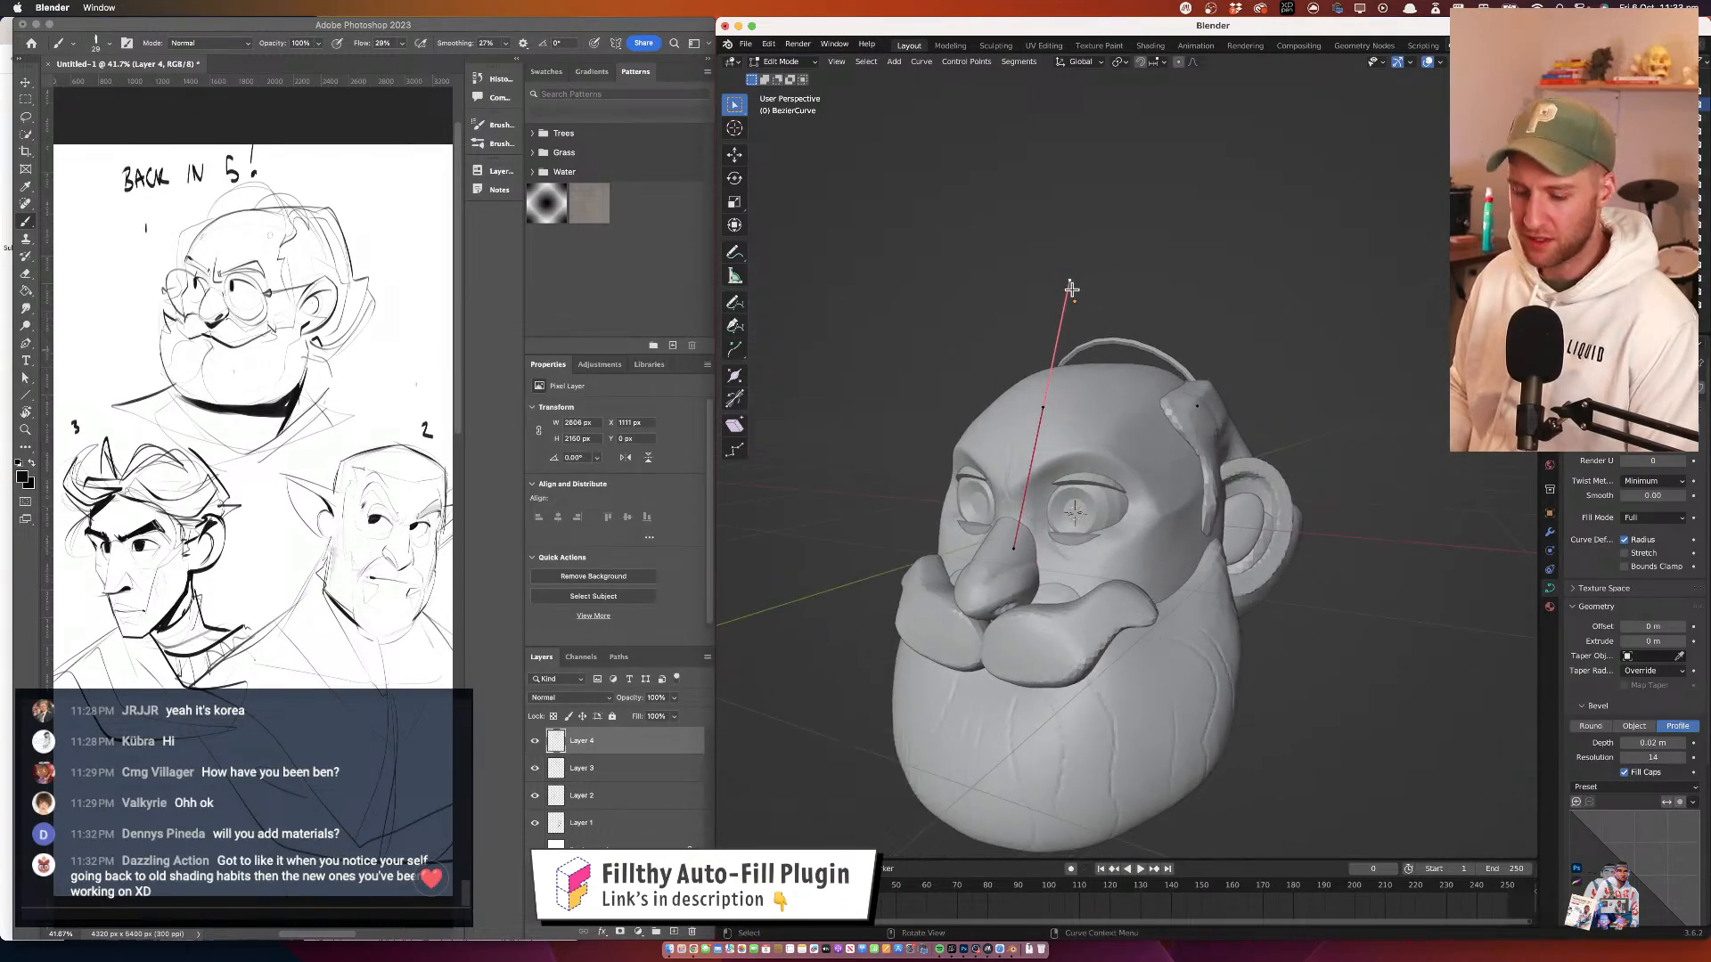
pyautogui.press('g')
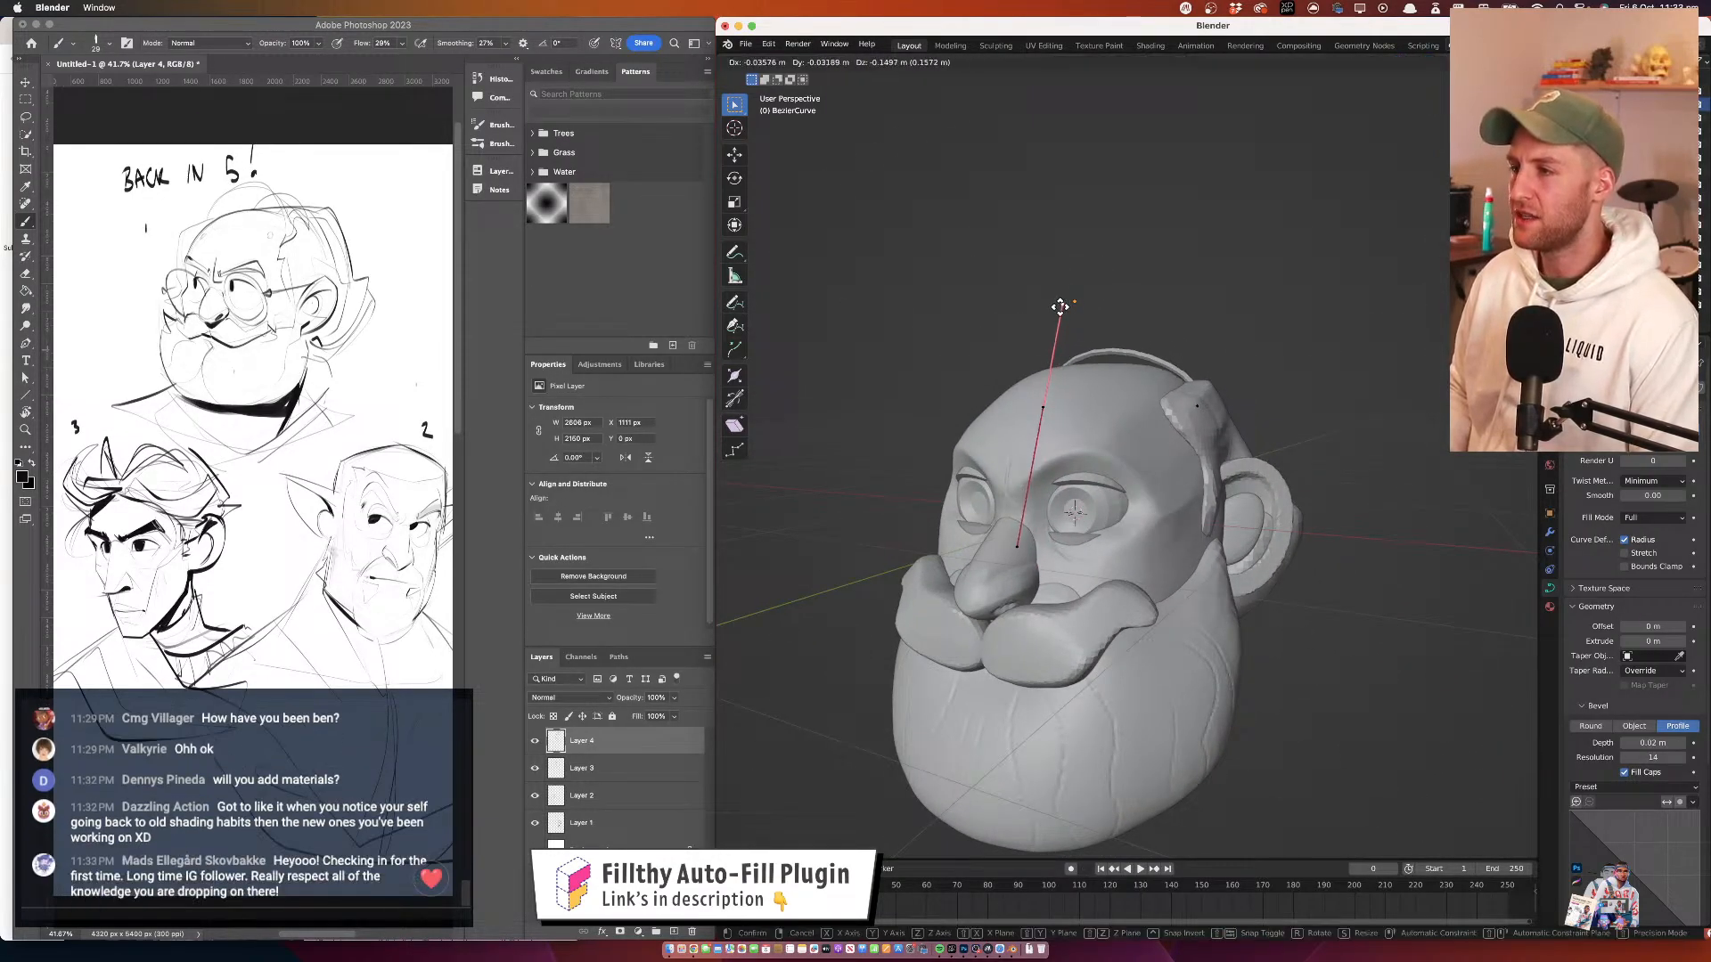
pyautogui.click(1063, 306)
# In the top view, move the left curve point forward so the strand crosses the scalp diagonally, and return to Object Mode
pyautogui.moveTo(1063, 305); pyautogui.dragTo(987, 364)
pyautogui.scroll(-4, 1041, 308)
pyautogui.press('KP_7')
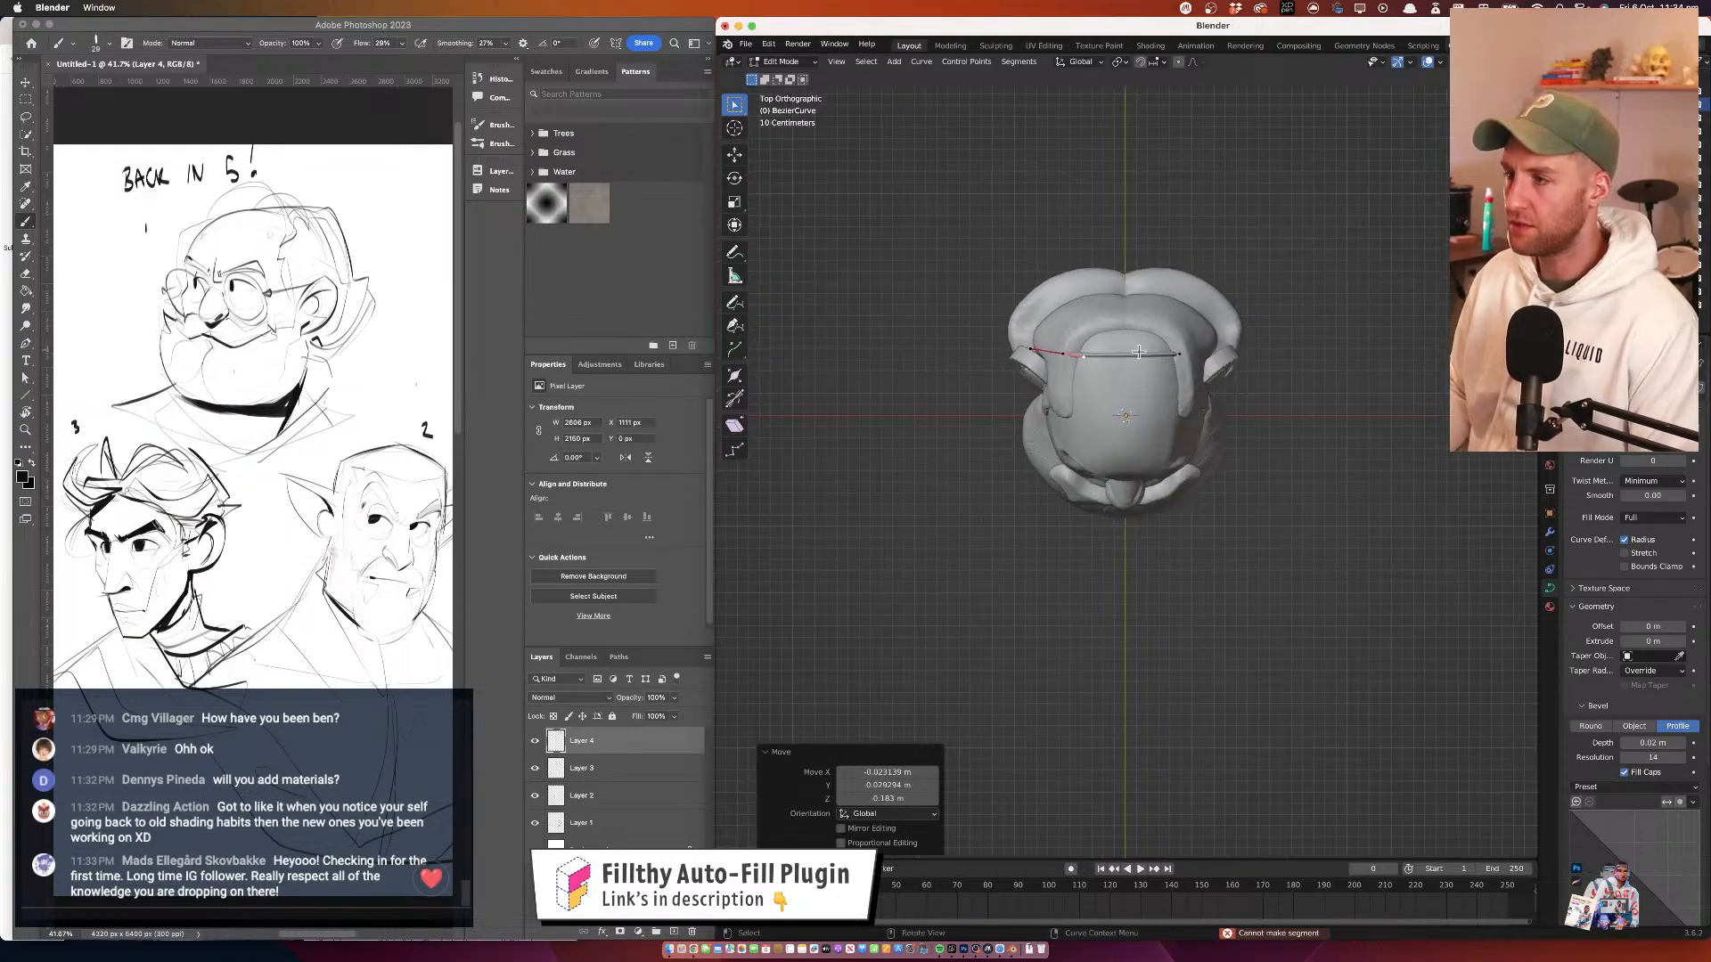
pyautogui.press('g')
pyautogui.click(1059, 356)
pyautogui.press('g')
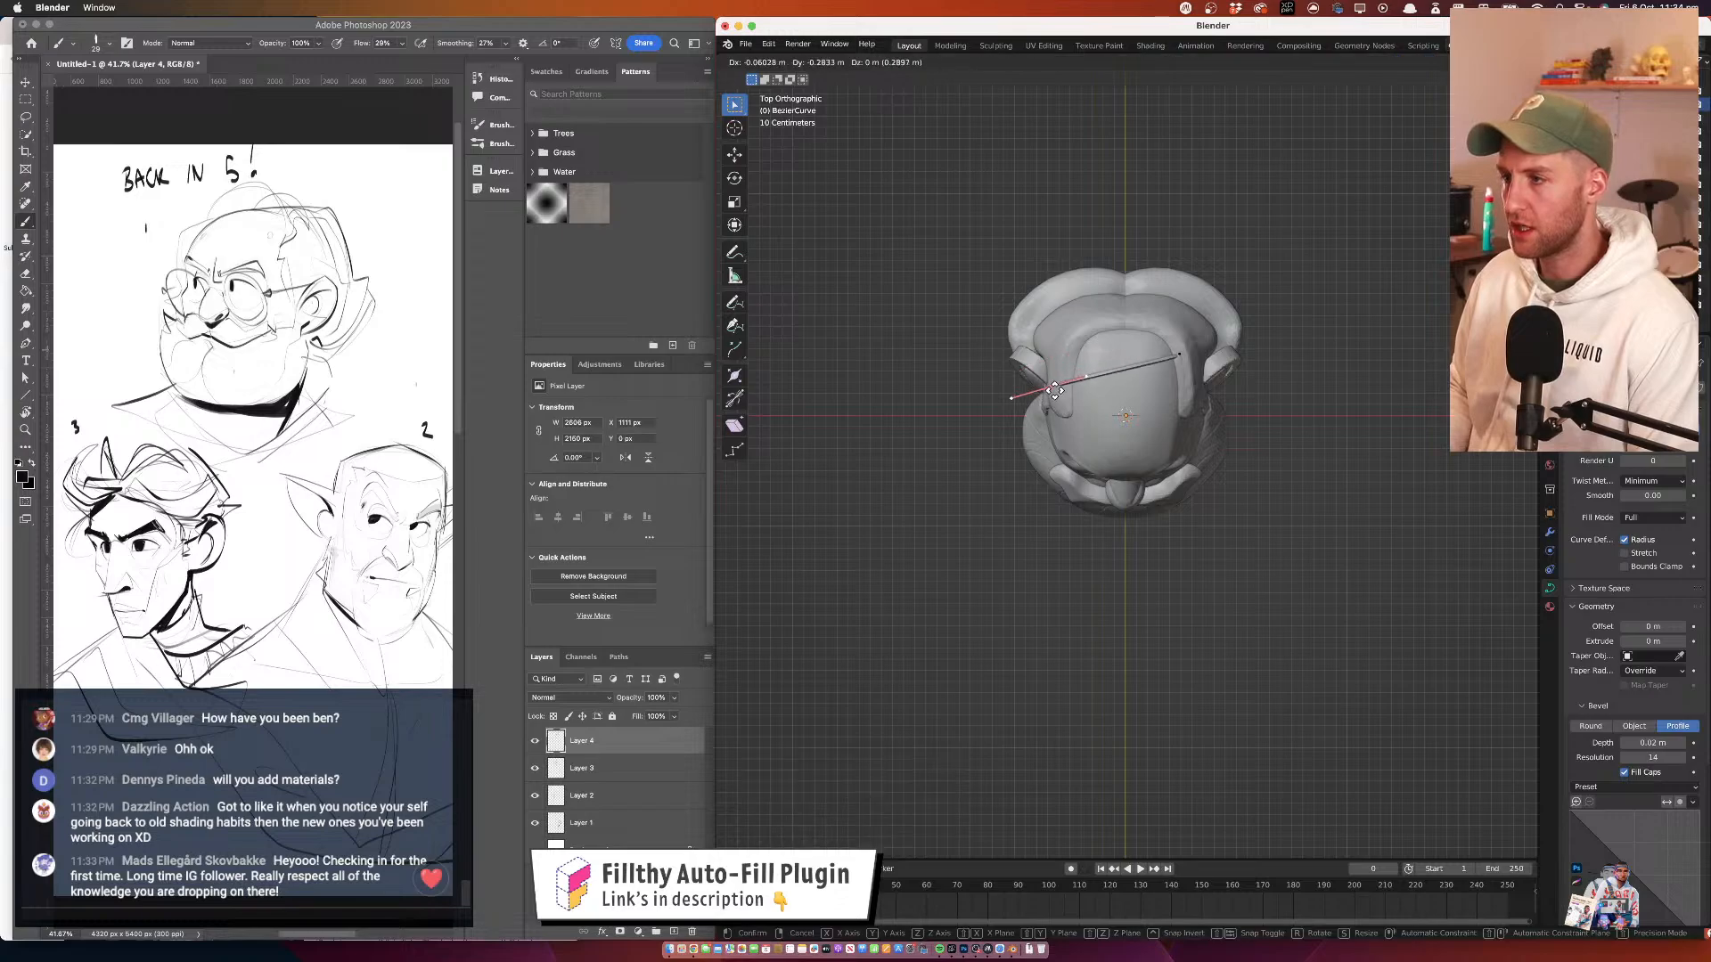
pyautogui.click(1063, 382)
pyautogui.press('Tab')
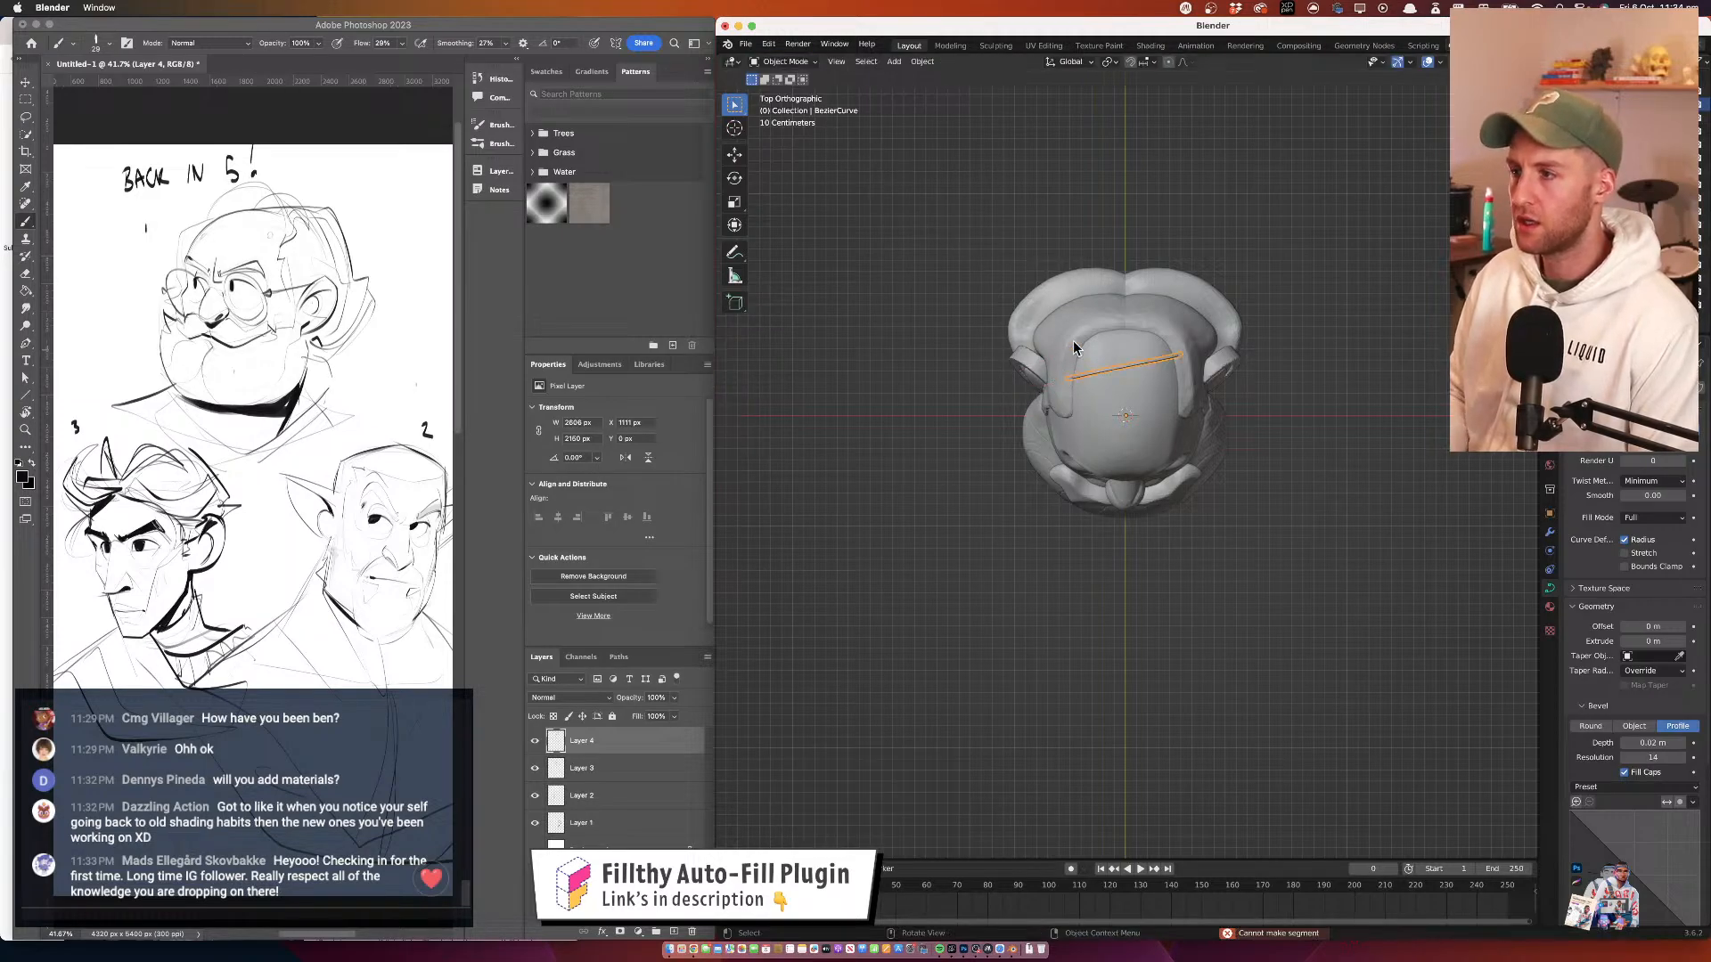
# Duplicate the scalp strand about 0.14 m behind the original and move the copy's right end point forward so its angle differs
pyautogui.hotkey('shift', 'd')
pyautogui.click(1160, 353)
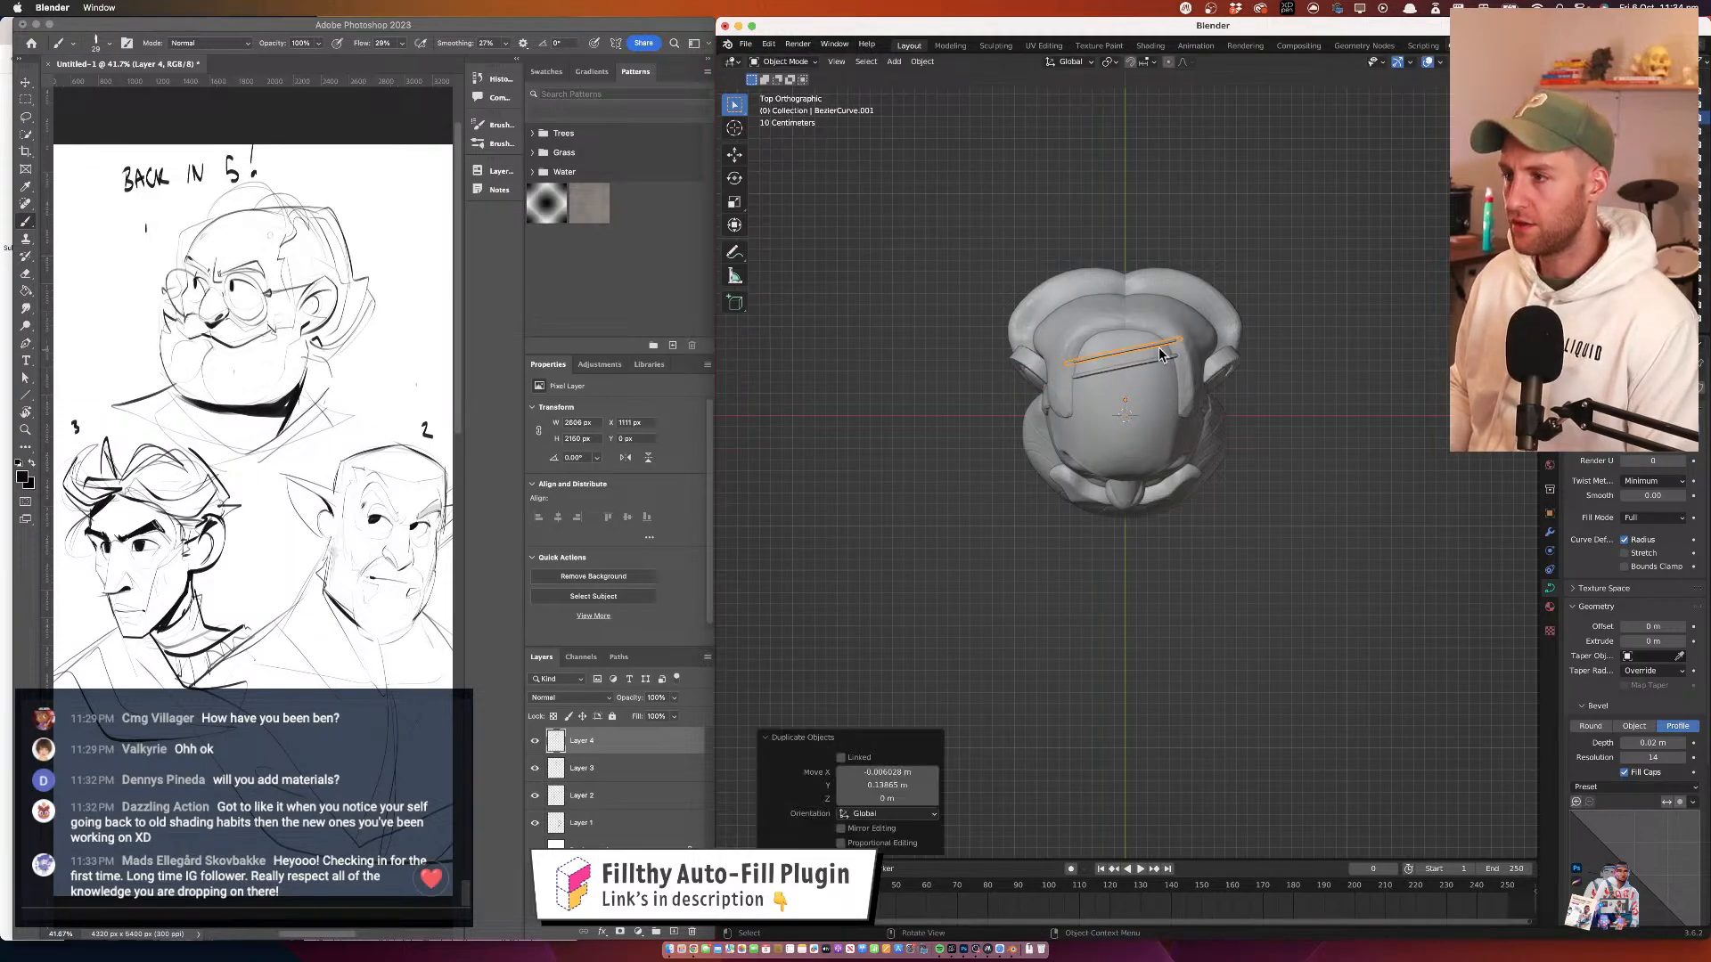
pyautogui.click(782, 61)
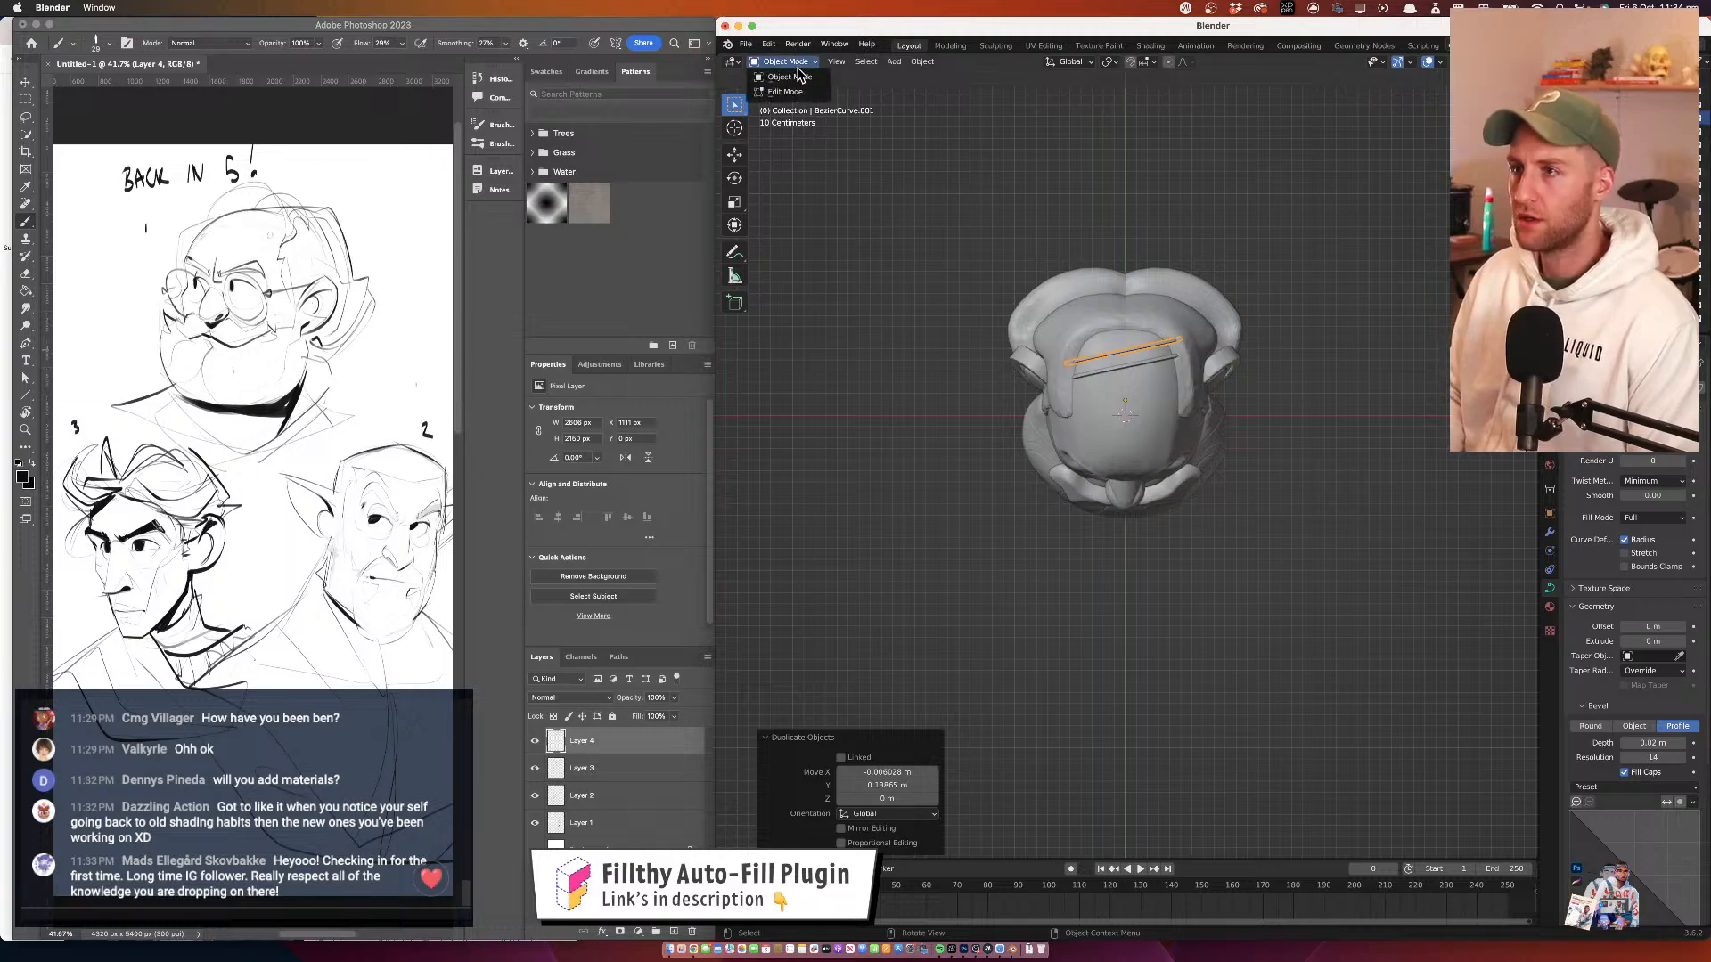
pyautogui.click(777, 93)
pyautogui.click(1181, 340)
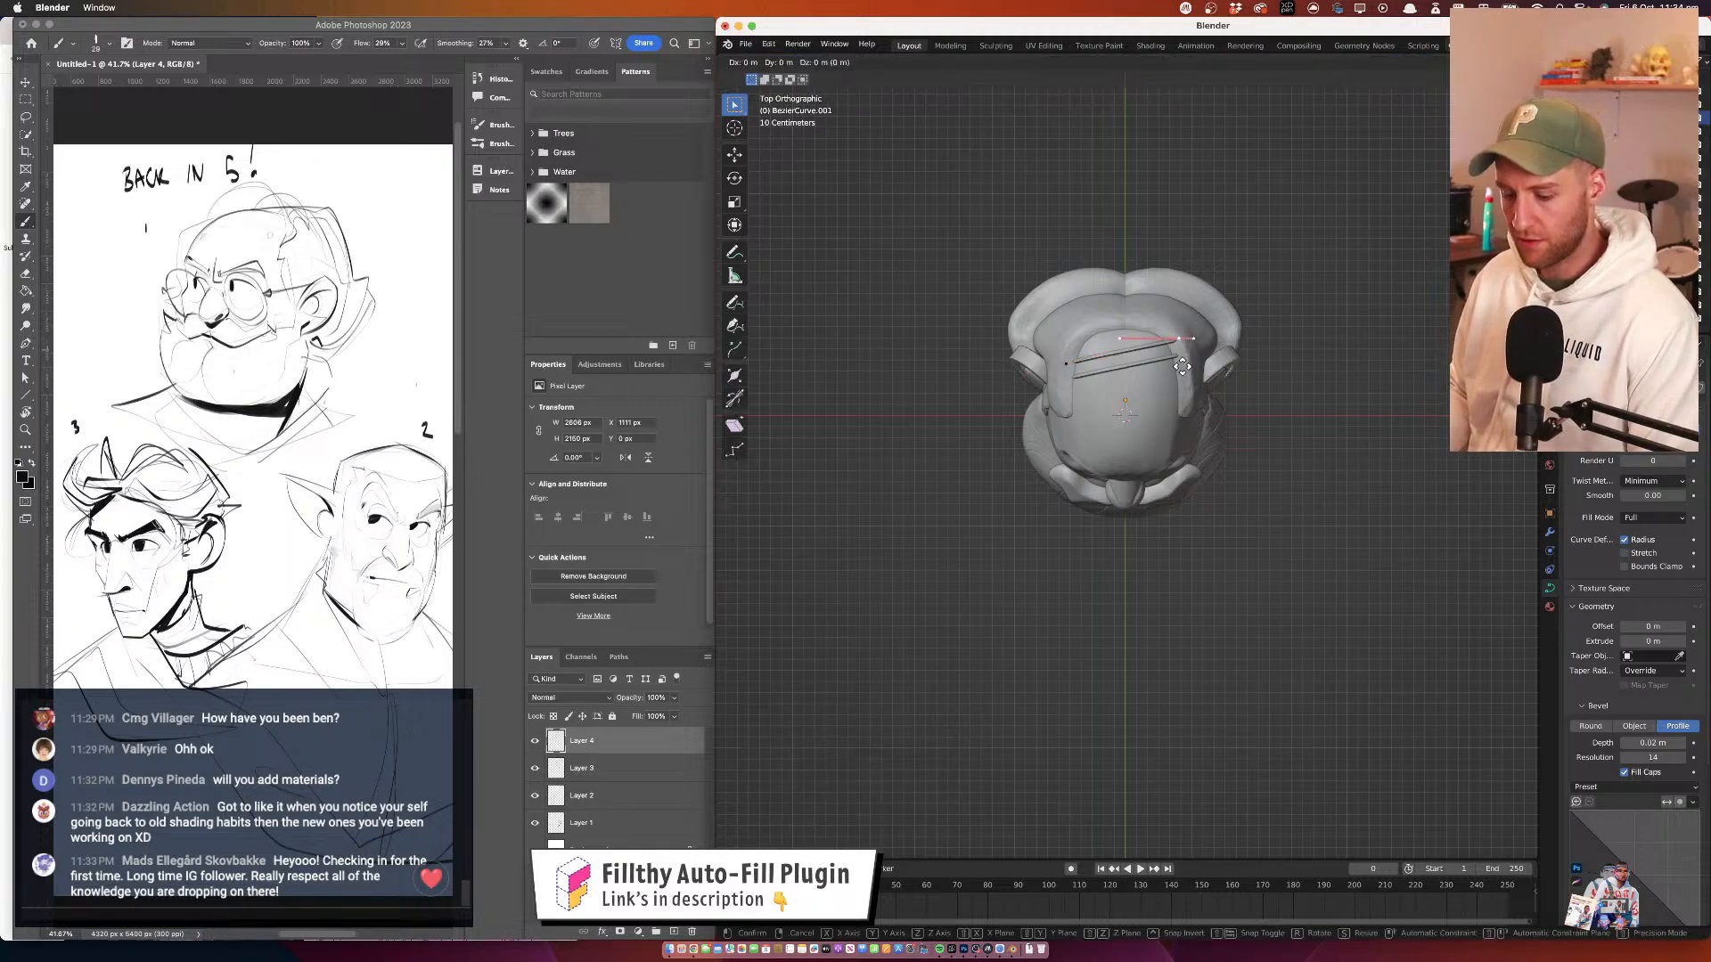
pyautogui.press('g')
pyautogui.click(1185, 389)
pyautogui.click(1318, 294)
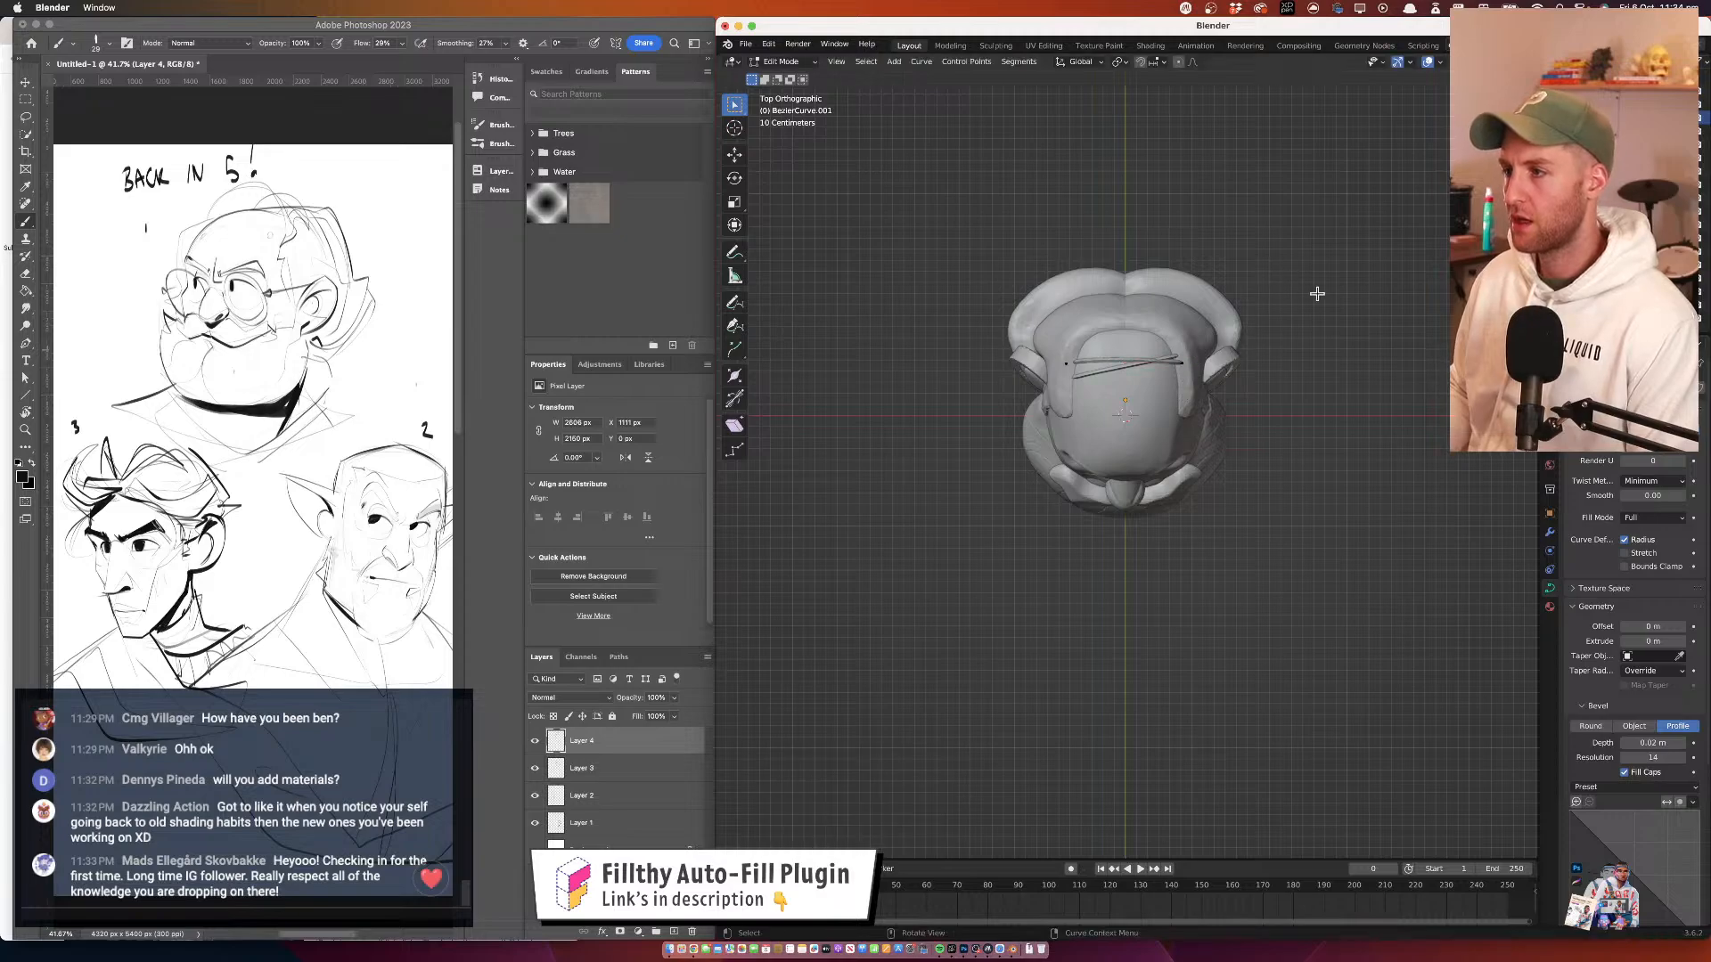
# Reposition both end points of the duplicated strand so they tuck against the side hair on each side of the scalp
pyautogui.moveTo(1317, 294); pyautogui.dragTo(1234, 223)
pyautogui.moveTo(1192, 370); pyautogui.dragTo(1224, 311)
pyautogui.press('KP_1')
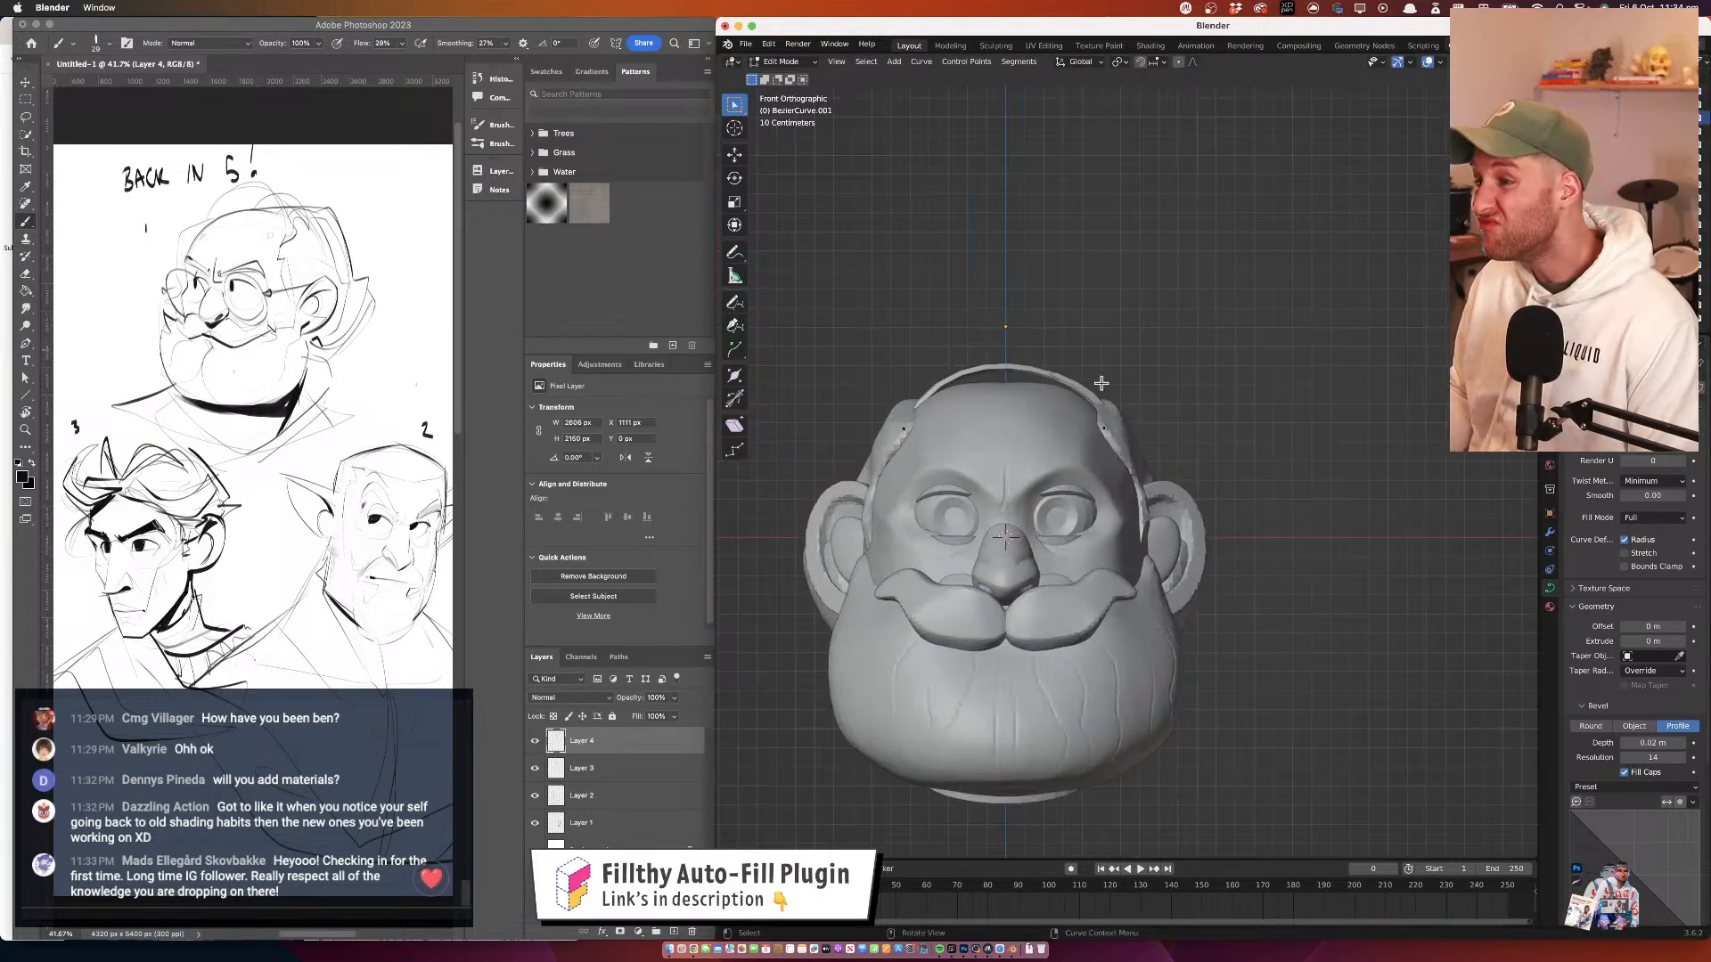
pyautogui.moveTo(1137, 389); pyautogui.dragTo(1132, 325)
pyautogui.click(1297, 321)
pyautogui.moveTo(1297, 320); pyautogui.dragTo(1193, 393)
pyautogui.scroll(5, 1193, 393)
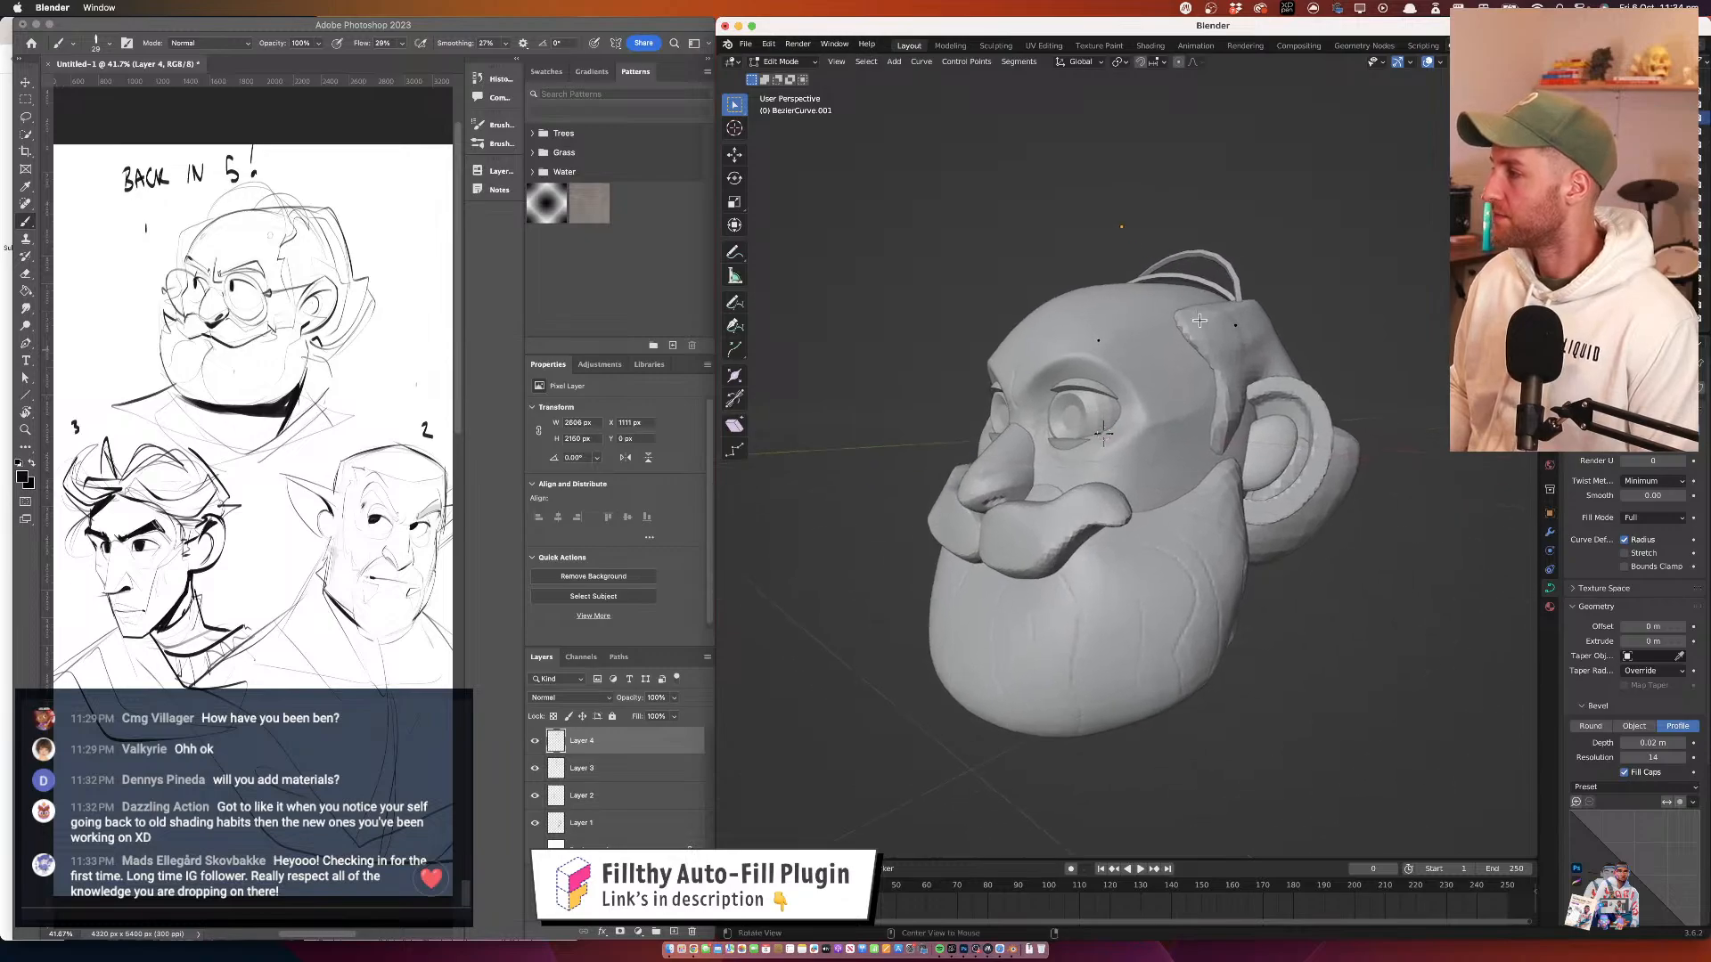
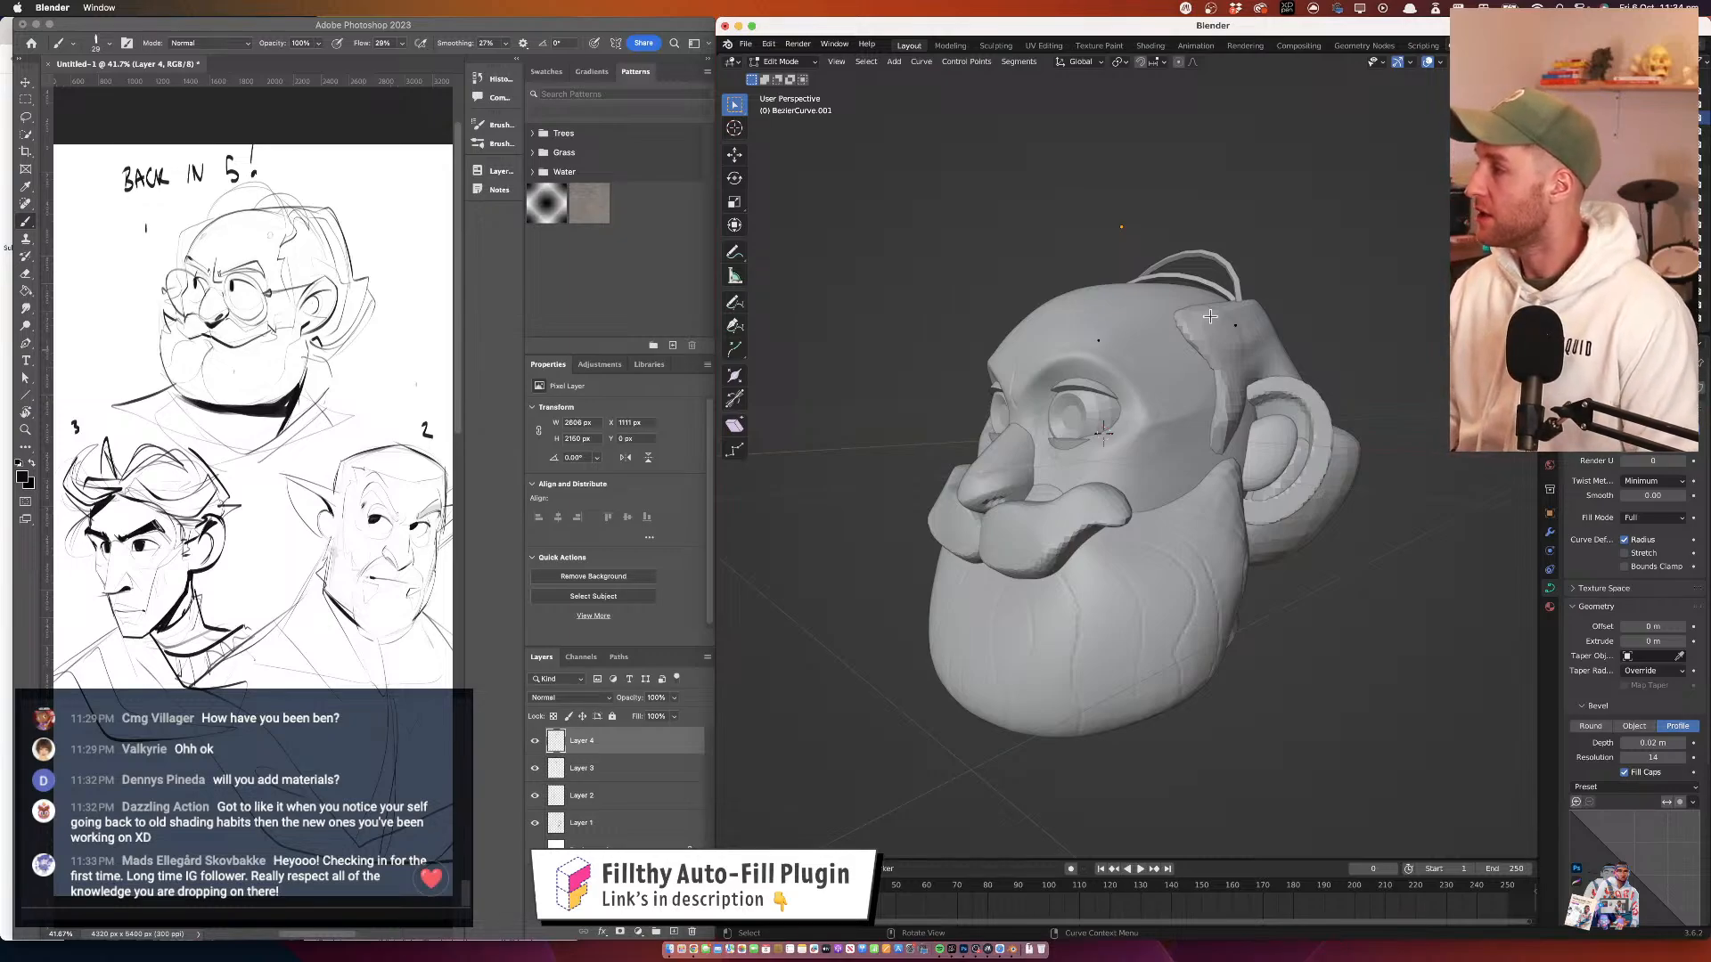
pyautogui.moveTo(1210, 317); pyautogui.dragTo(1059, 229)
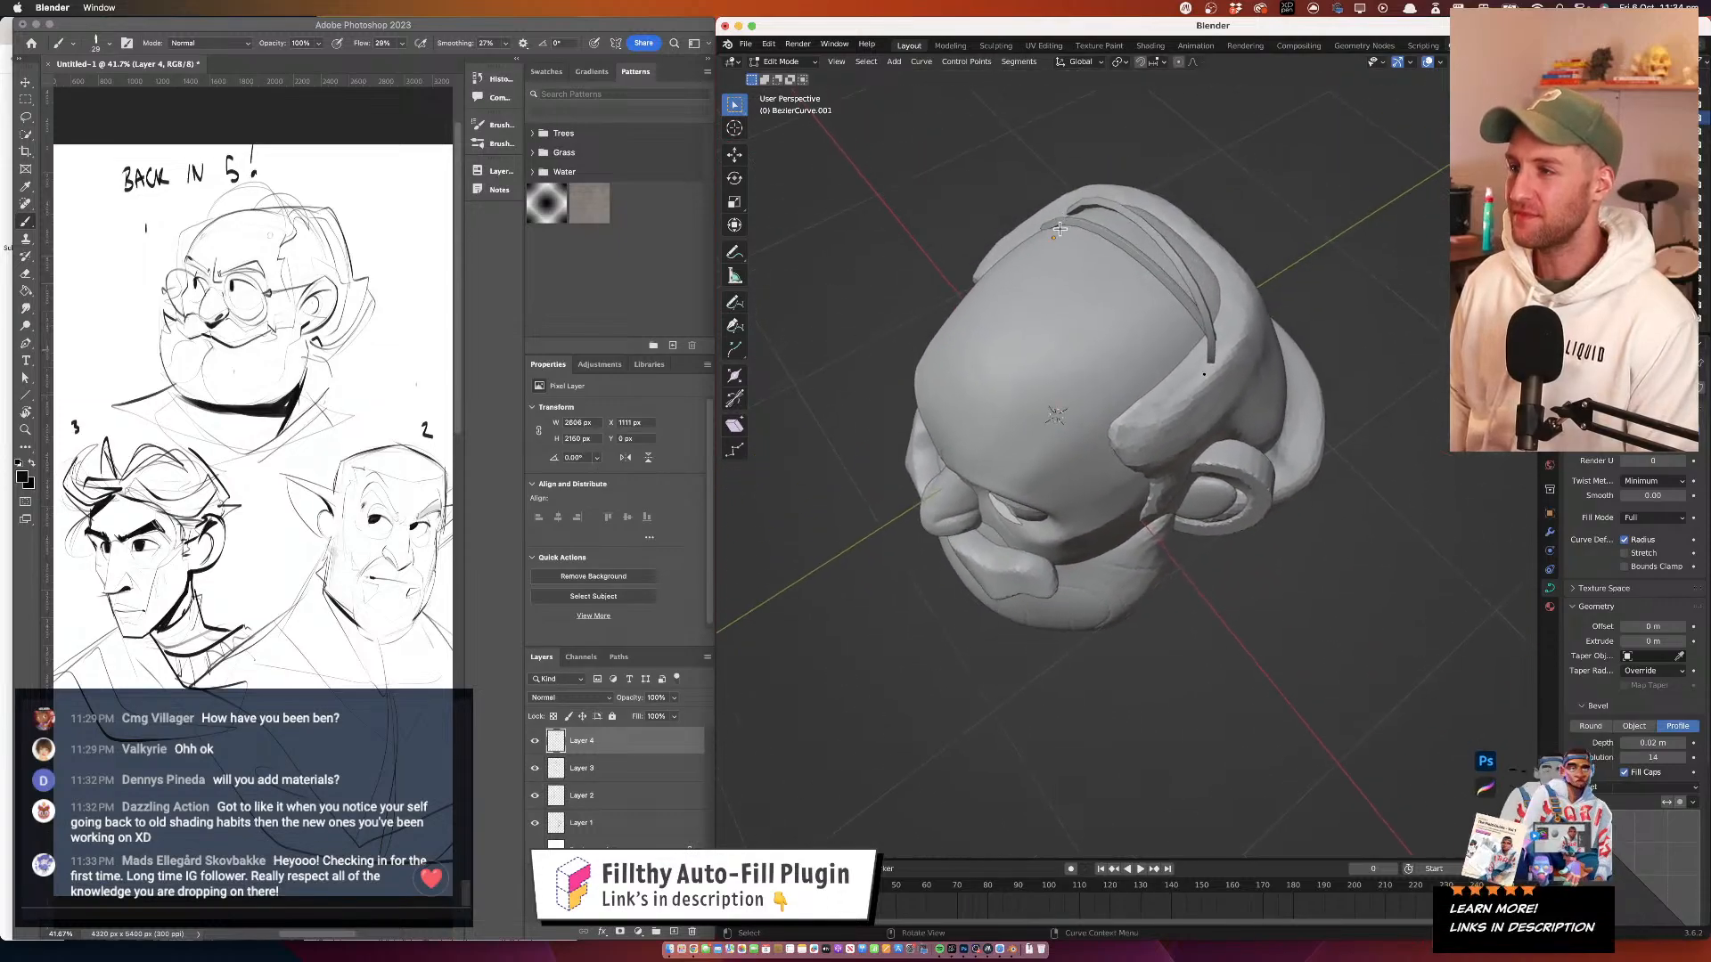
pyautogui.click(1060, 229)
pyautogui.press('g')
pyautogui.click(1044, 232)
pyautogui.click(1204, 374)
pyautogui.press('g')
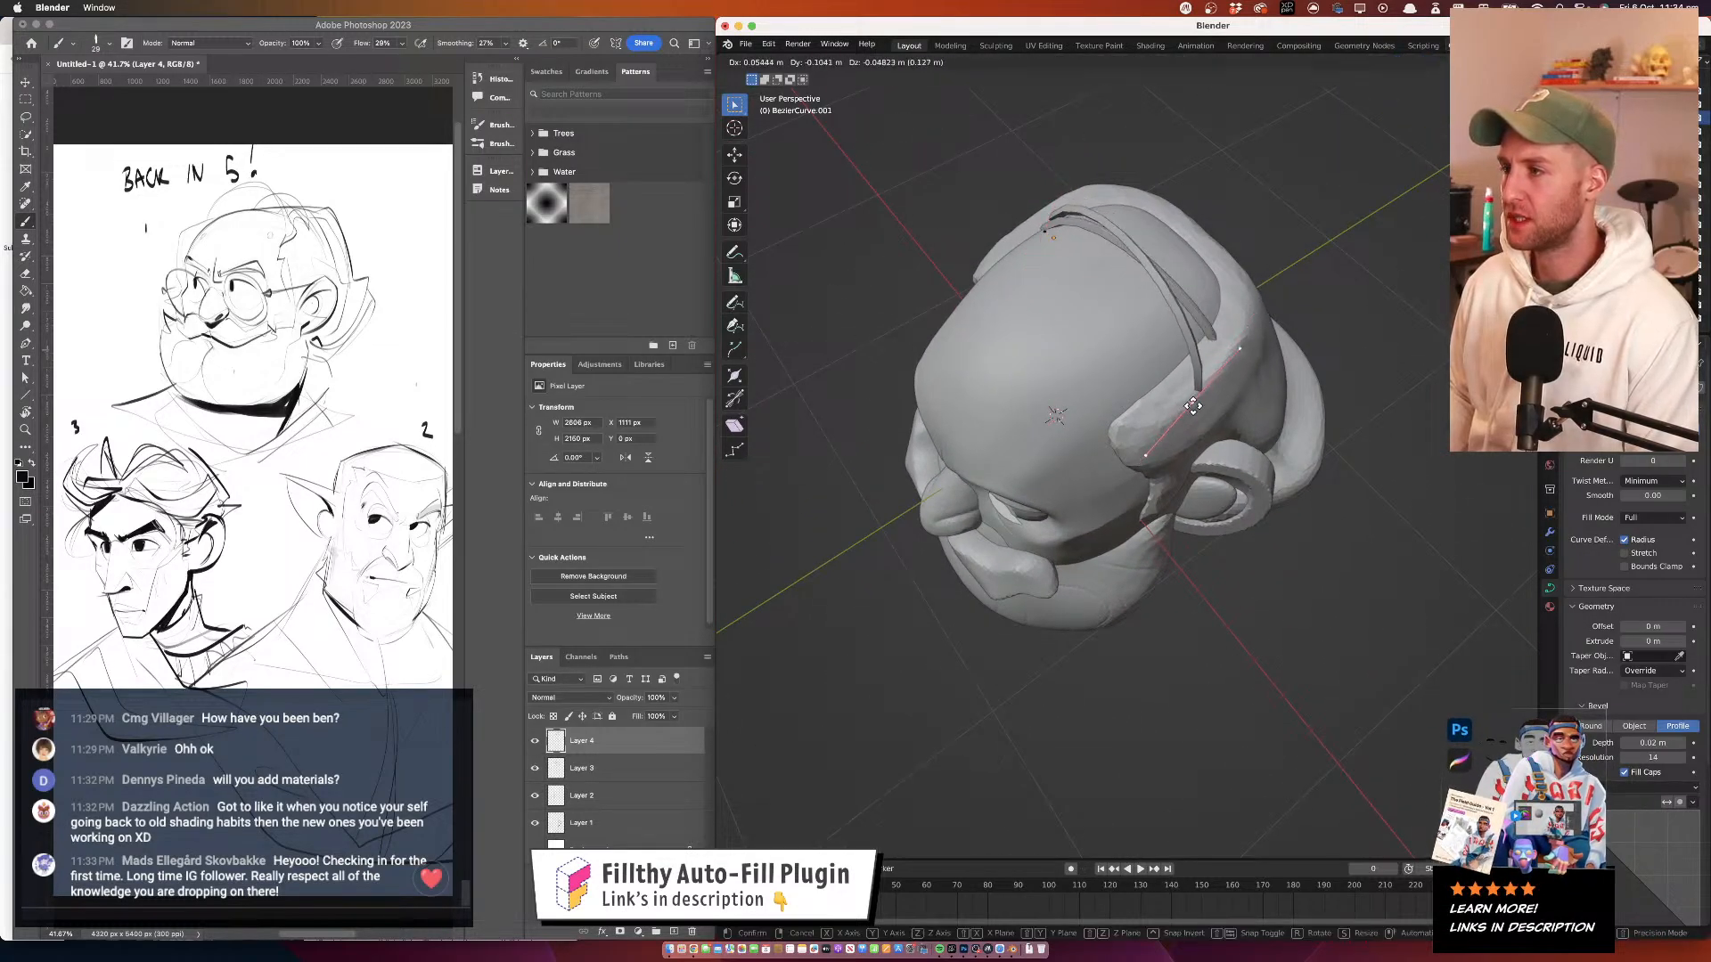
pyautogui.click(1212, 382)
# Shift the right end point of the duplicated strand outward and further back on the head, and return to Object Mode
pyautogui.moveTo(1199, 298); pyautogui.dragTo(1161, 171)
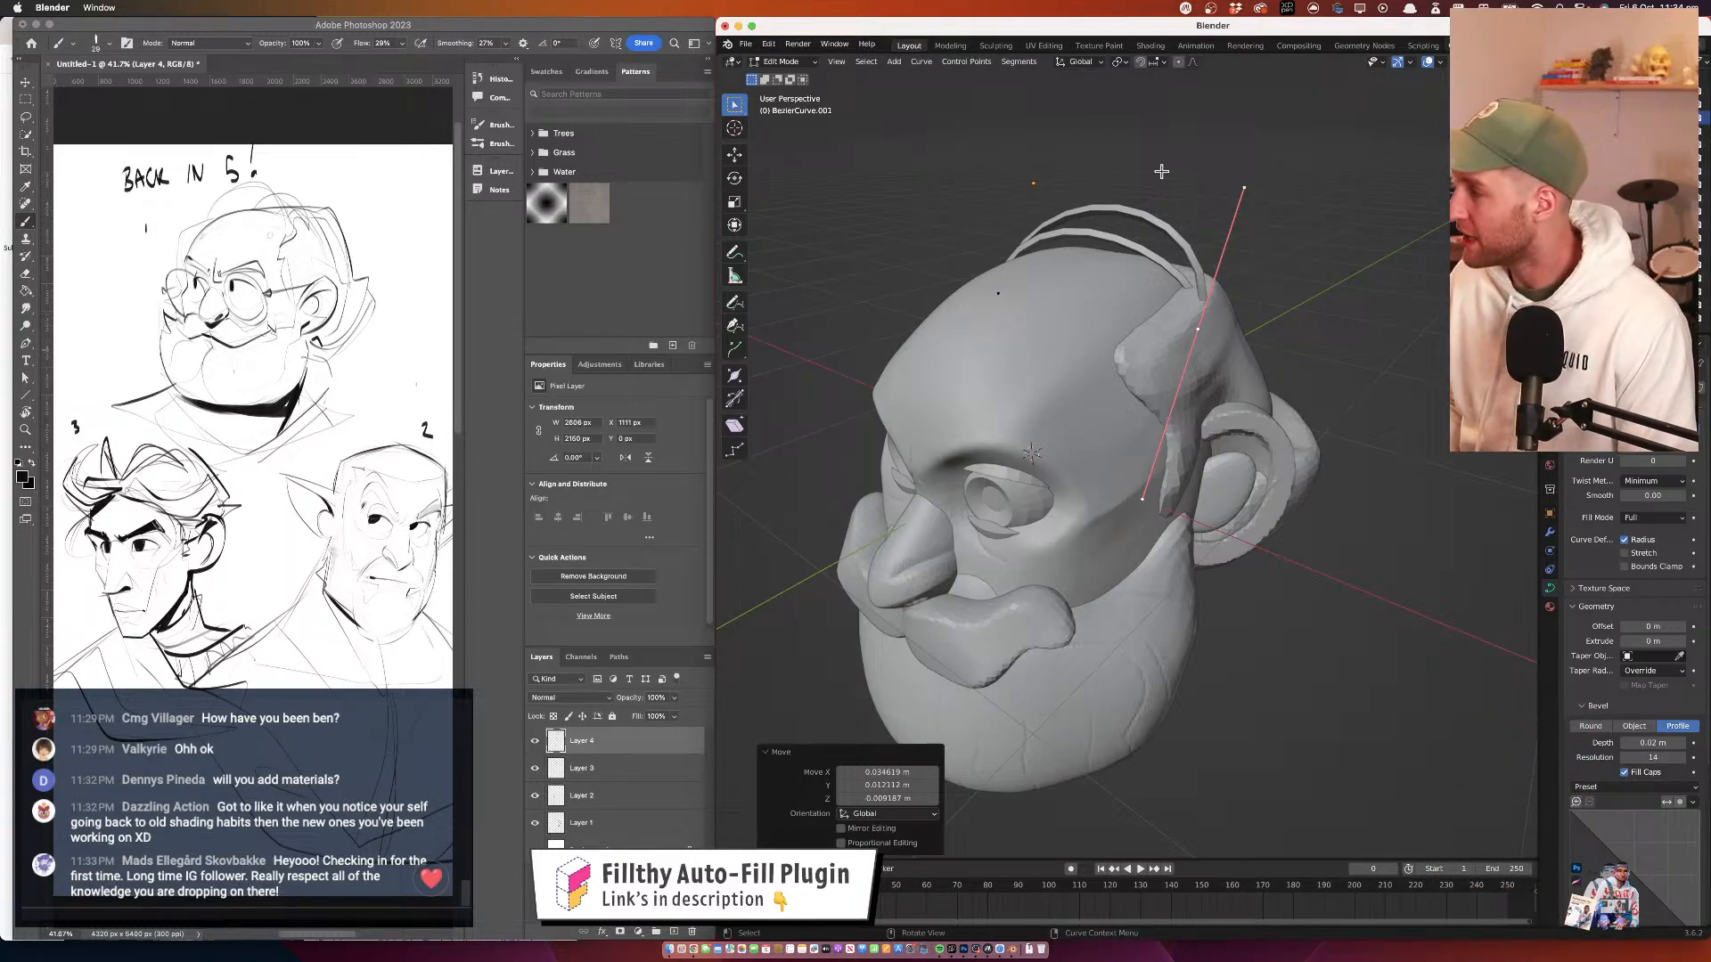
pyautogui.moveTo(1044, 293)
pyautogui.mouseDown()
pyautogui.moveTo(944, 264)
pyautogui.moveTo(1041, 281)
pyautogui.mouseUp()
pyautogui.press('g')
pyautogui.click(1194, 296)
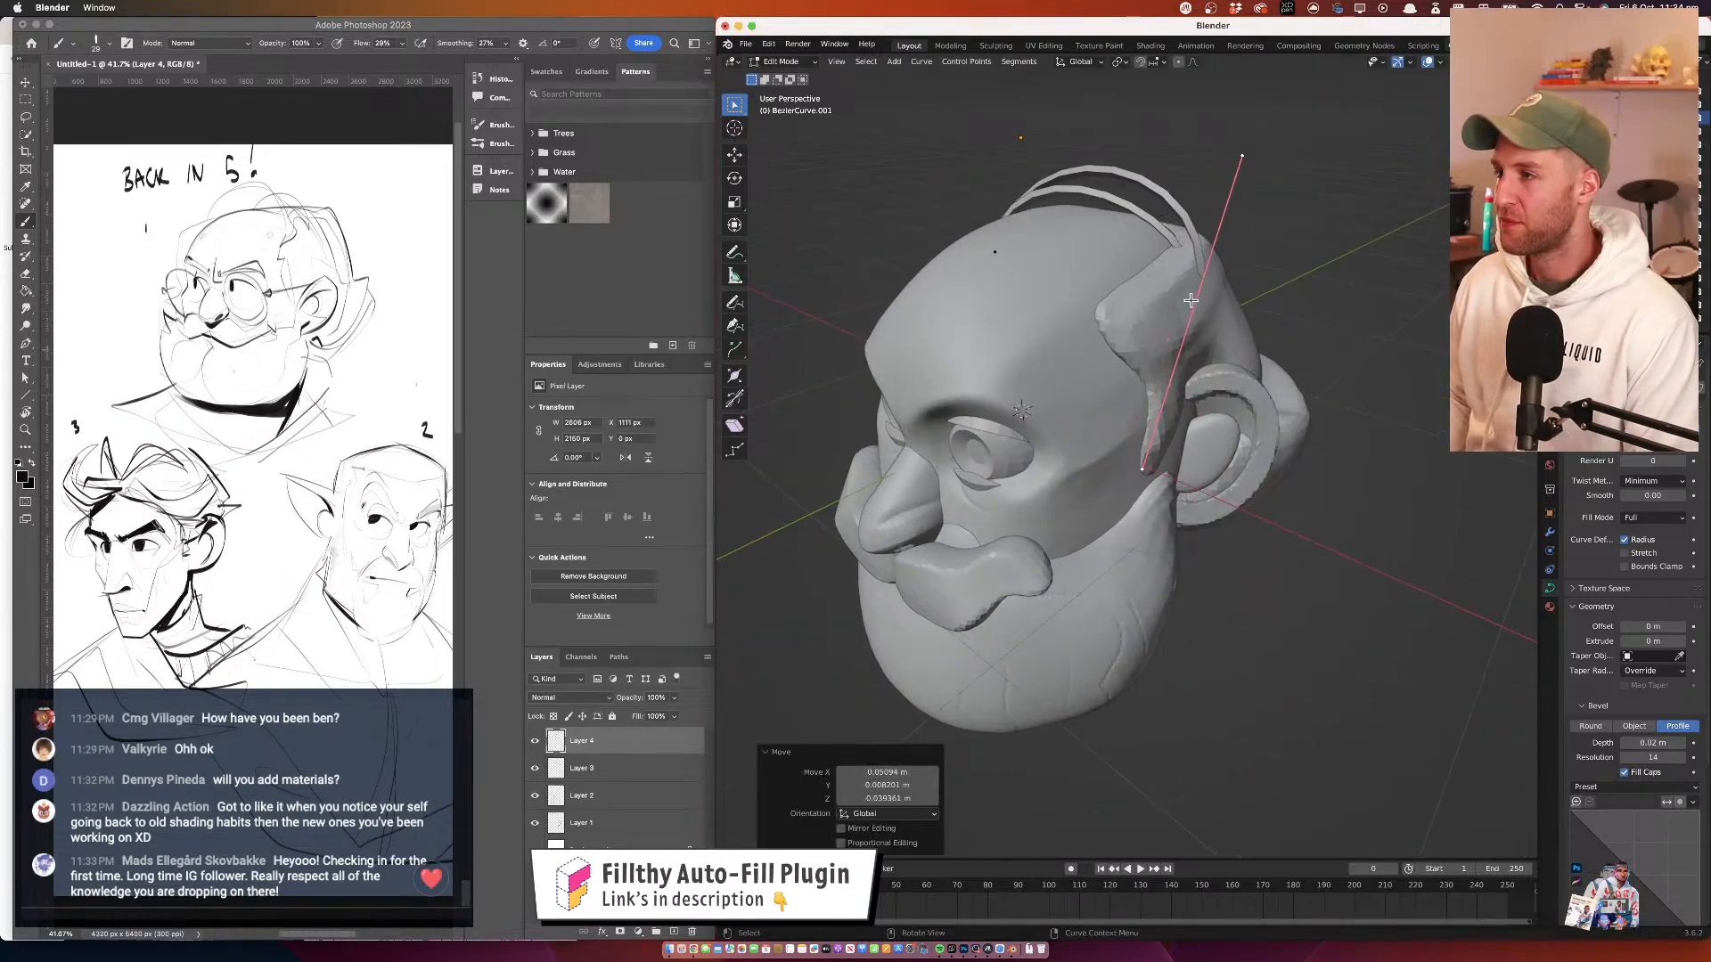
pyautogui.moveTo(1235, 291); pyautogui.dragTo(1206, 422)
pyautogui.scroll(-4, 1203, 347)
pyautogui.press('g')
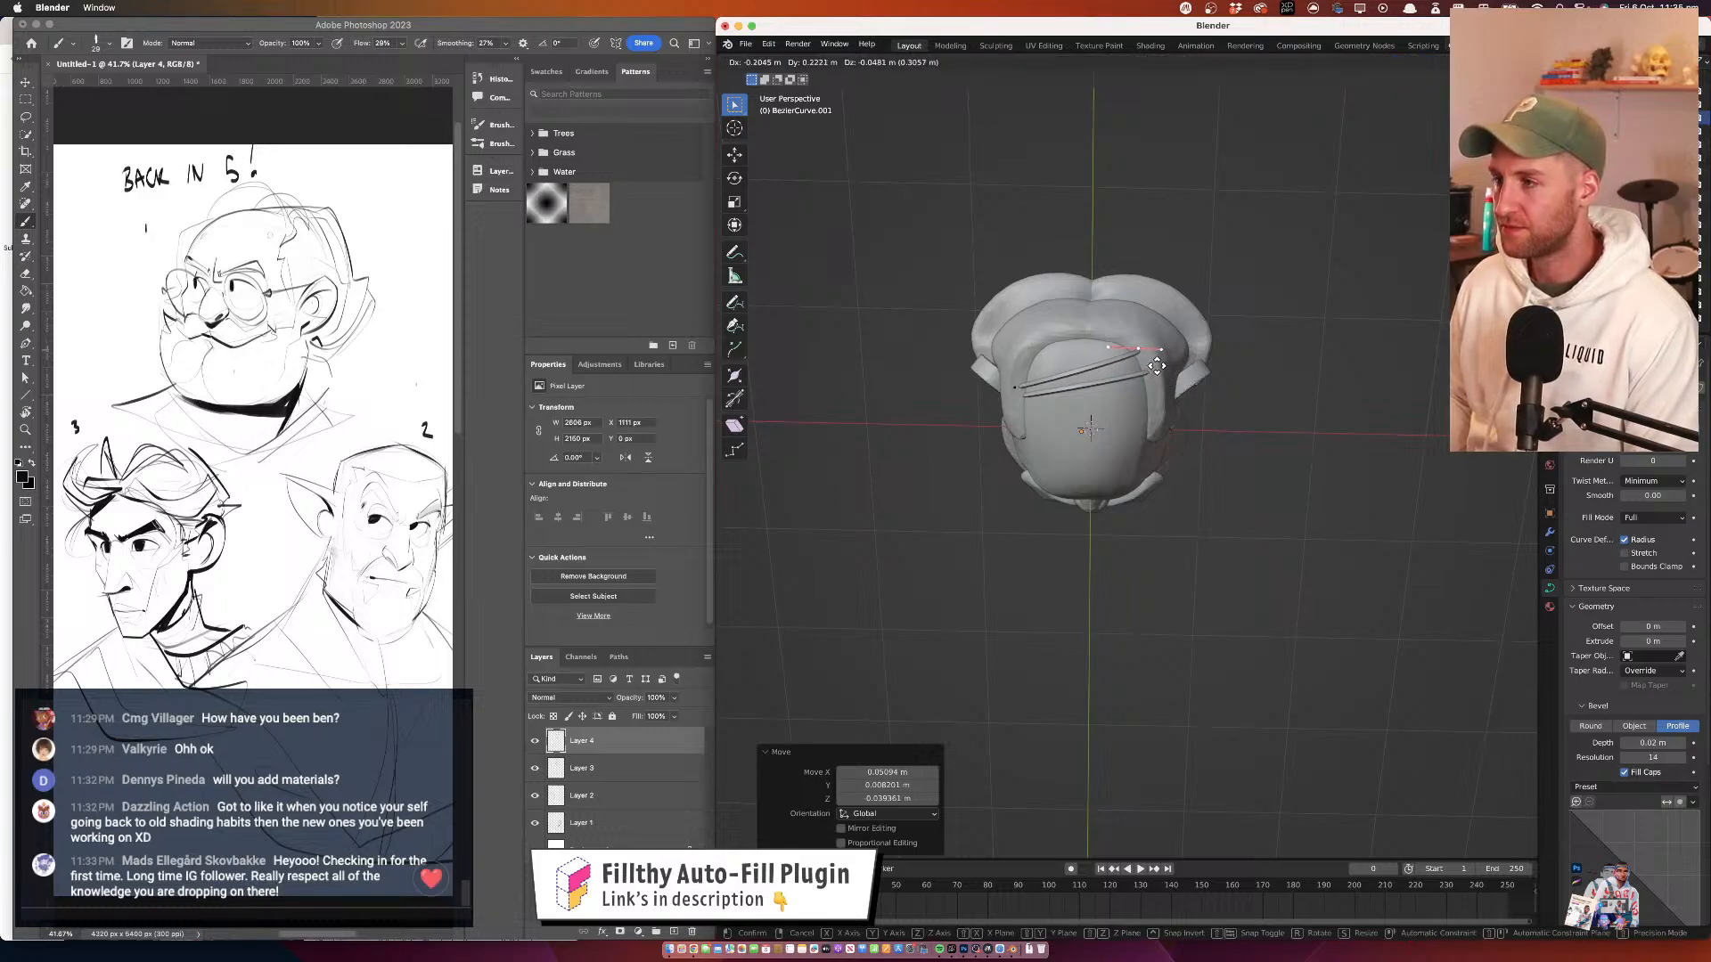
pyautogui.click(1151, 360)
pyautogui.moveTo(1151, 360); pyautogui.dragTo(1158, 255)
pyautogui.click(796, 63)
pyautogui.click(799, 76)
# Duplicate the strand about 0.3 m toward the forehead as a third hair and enter Edit Mode on the copy
pyautogui.hotkey('shift', 'd')
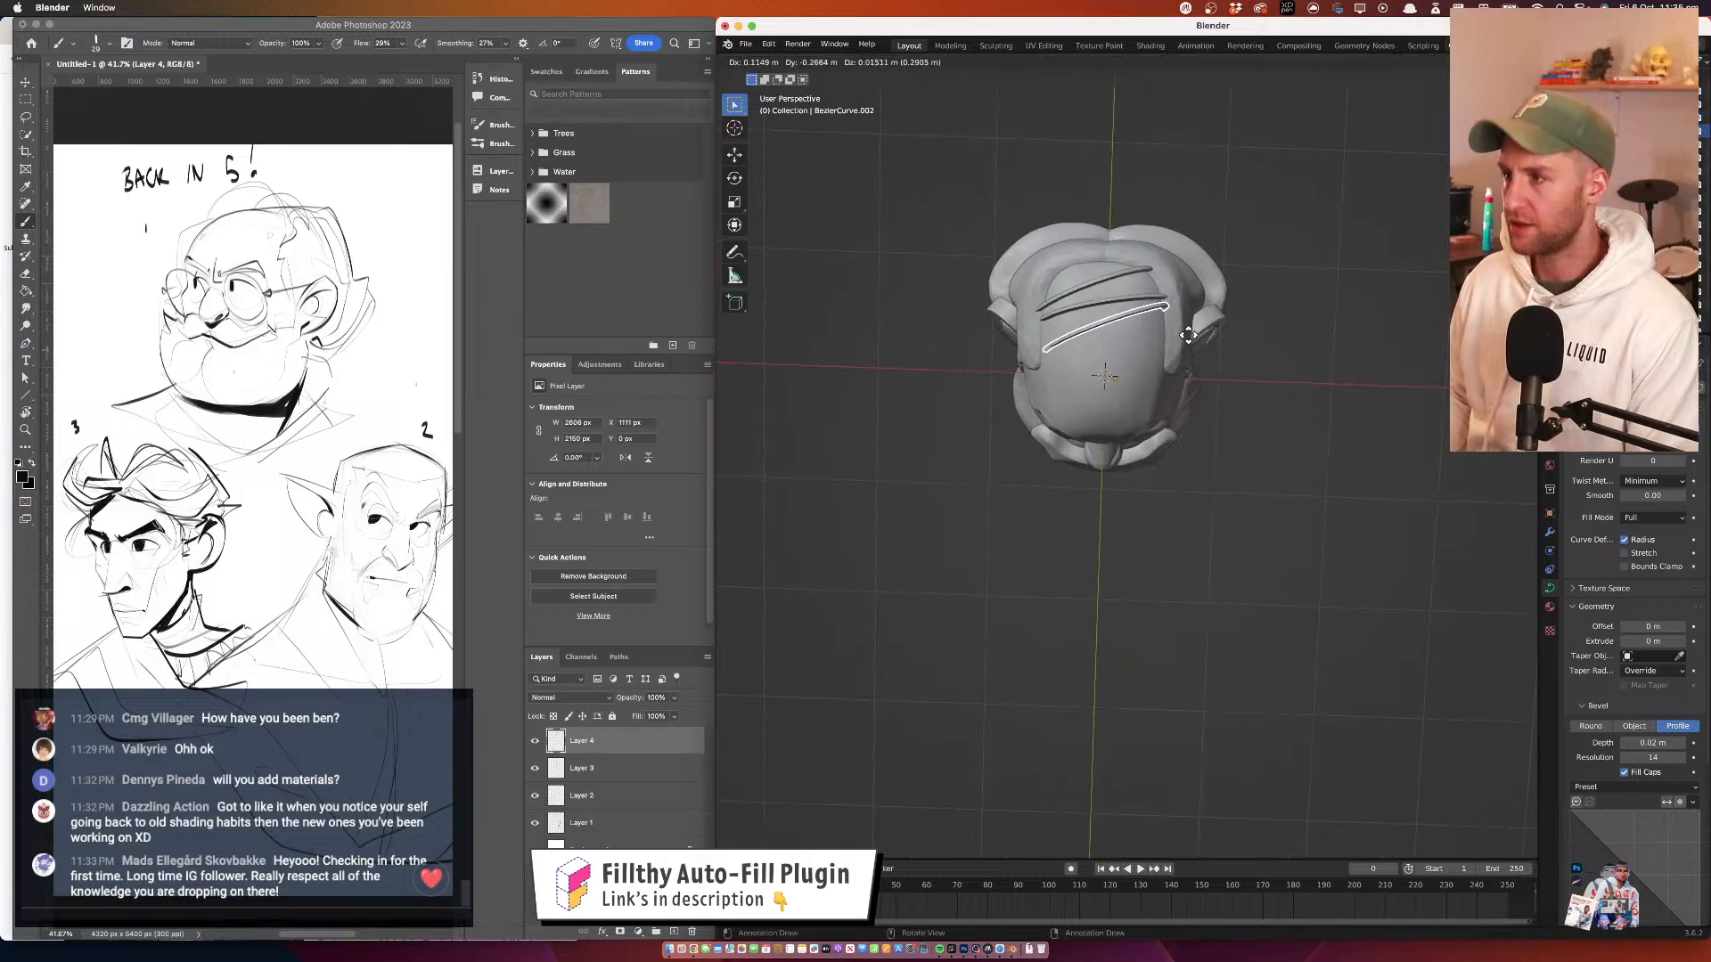
pyautogui.click(1182, 335)
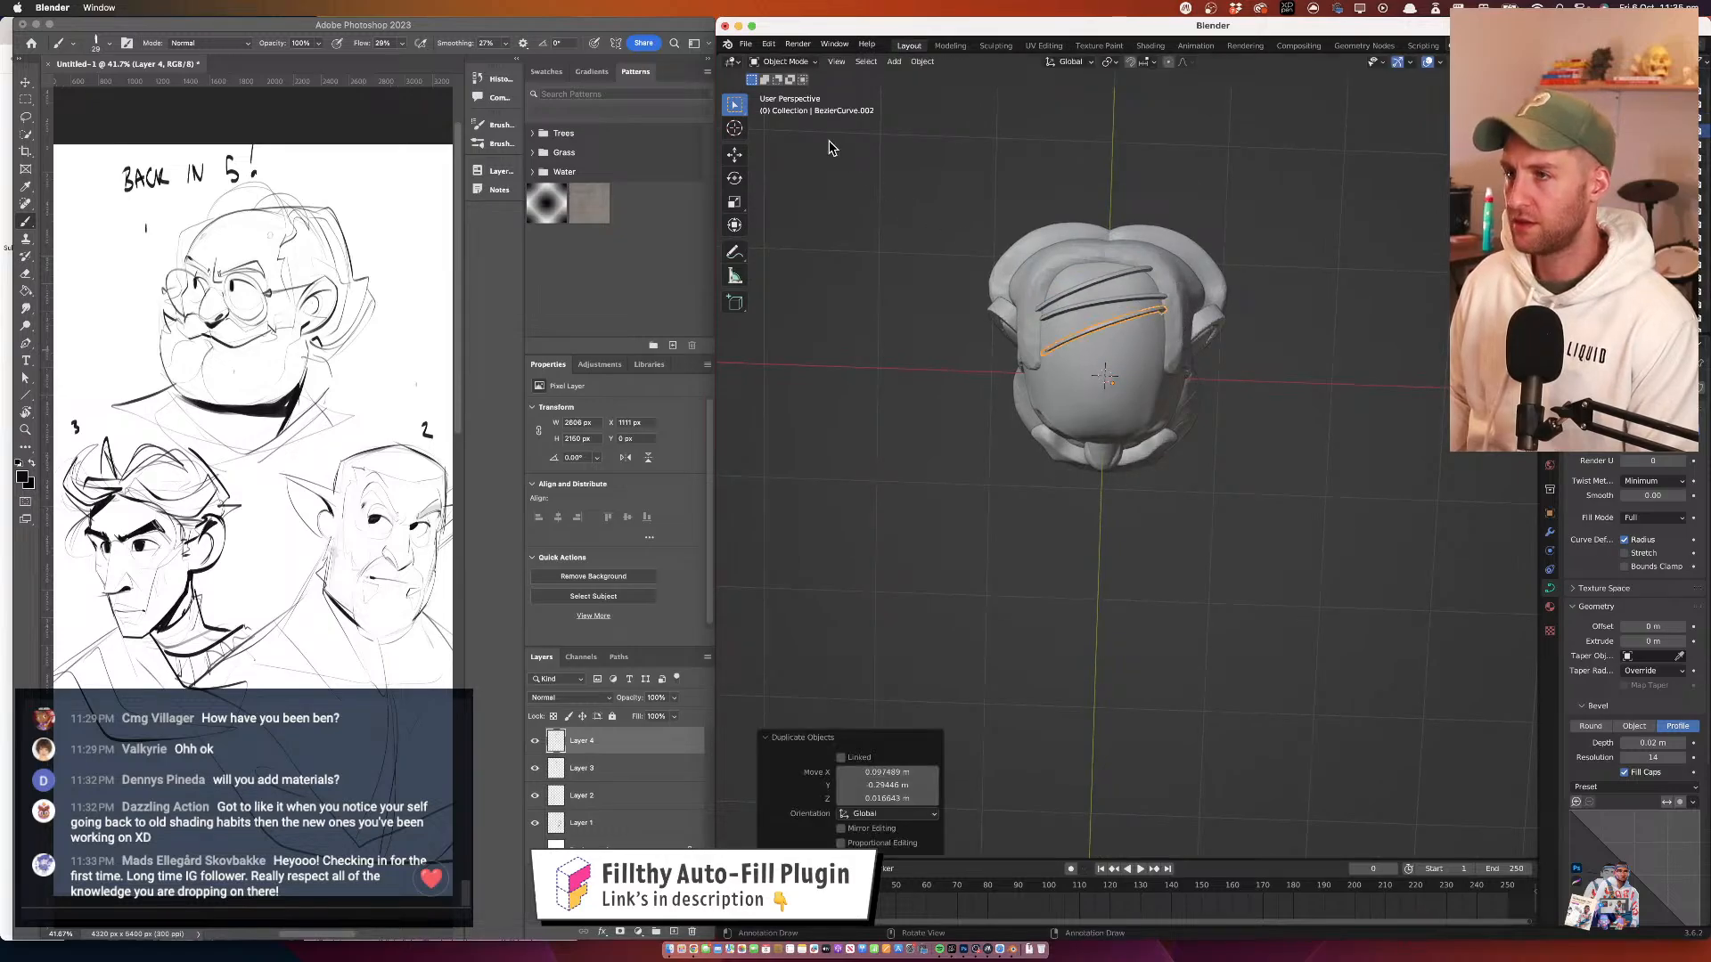
pyautogui.click(793, 64)
pyautogui.click(795, 82)
# Move the third strand's left end point backward and its right end point forward so it crosses the other strands diagonally
pyautogui.press('g')
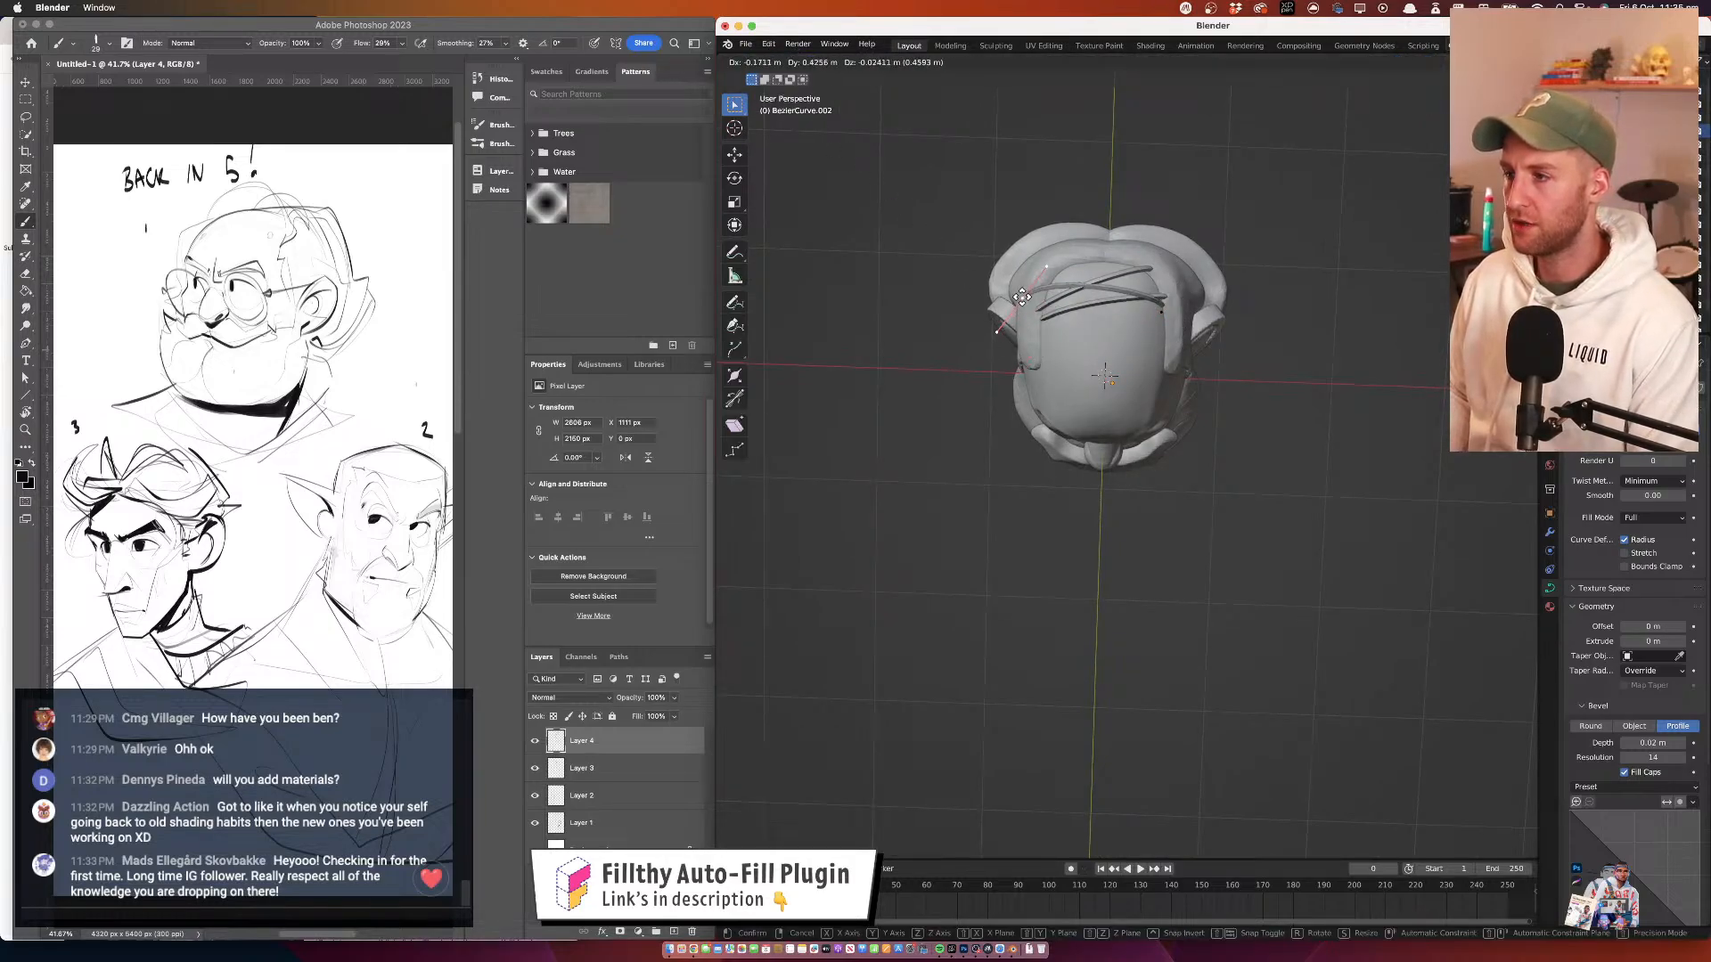
pyautogui.click(1026, 300)
pyautogui.click(1168, 315)
pyautogui.press('g')
pyautogui.click(1178, 360)
pyautogui.click(1024, 308)
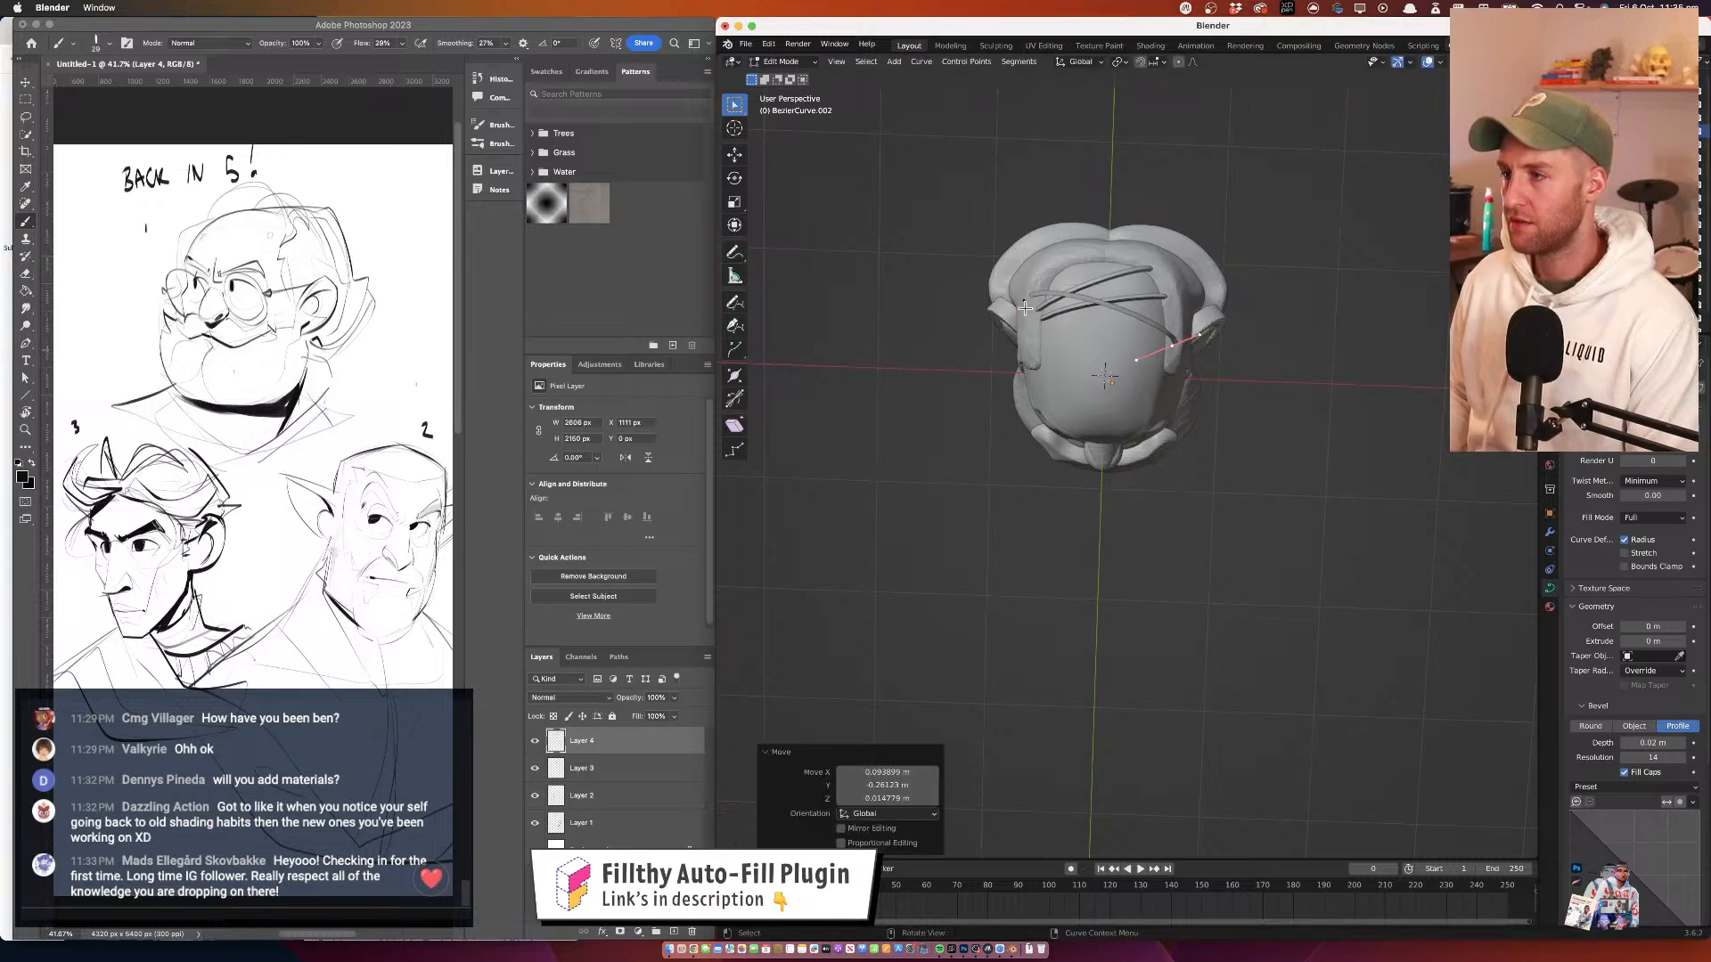
pyautogui.press('g')
pyautogui.click(1030, 332)
# Nudge the third strand's ends down into the side hair, checking from several angles, and return to Object Mode
pyautogui.moveTo(1246, 267); pyautogui.dragTo(1126, 217)
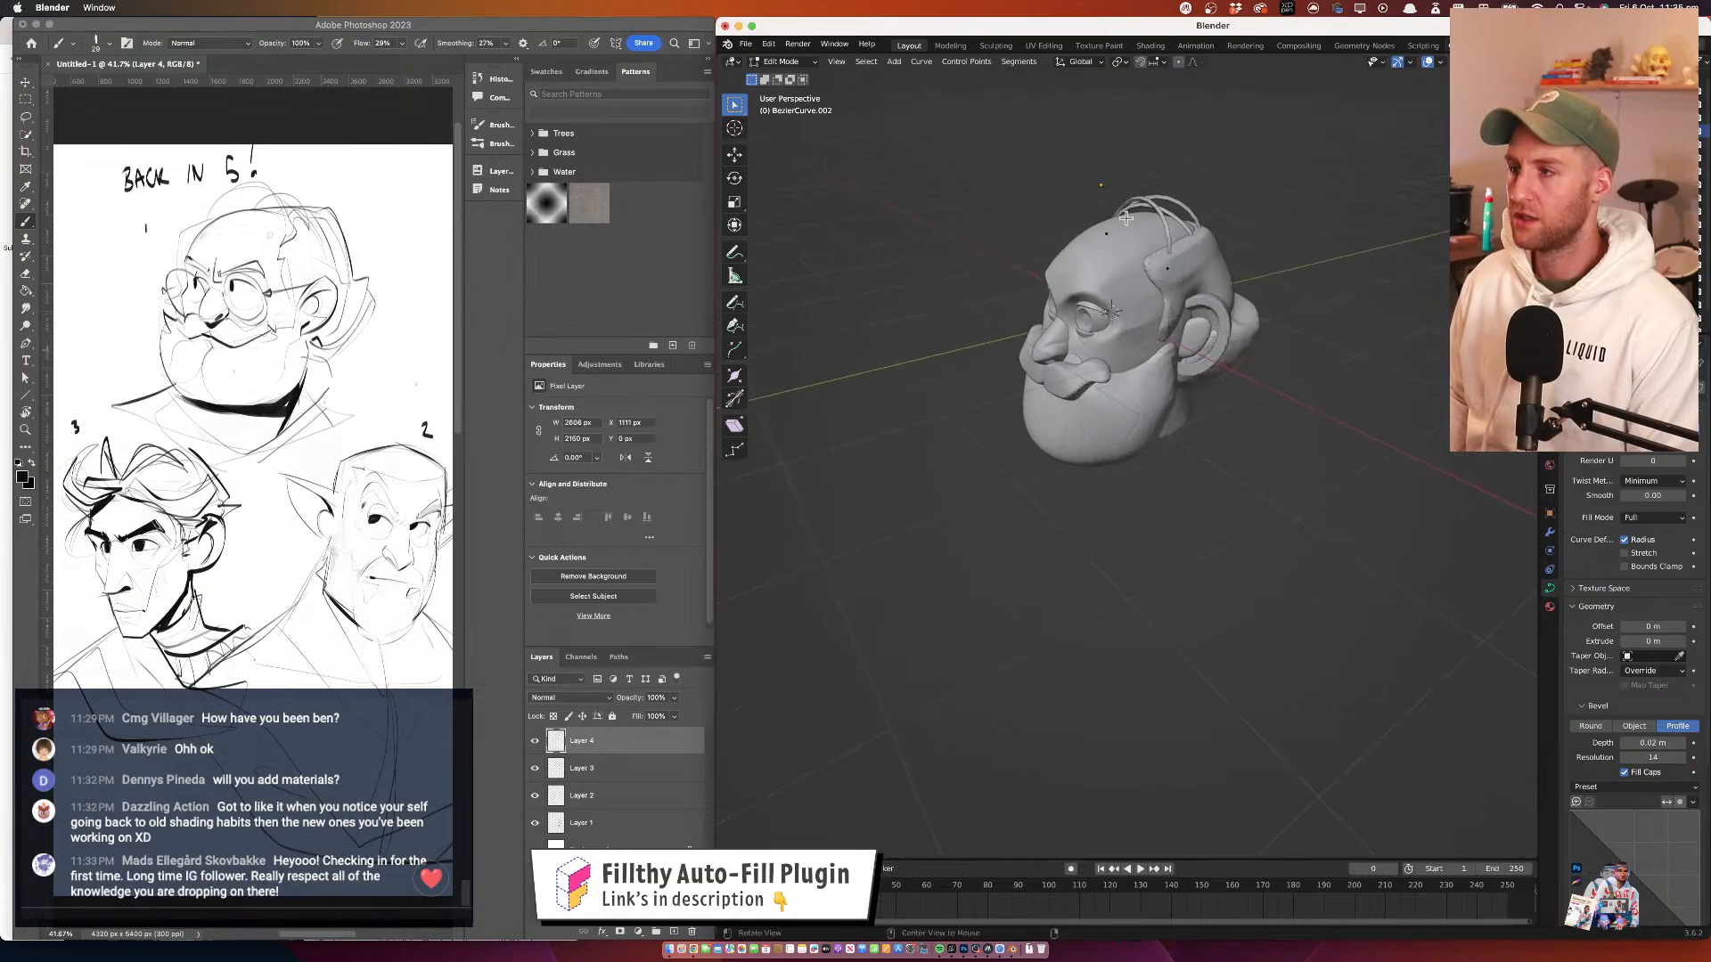
pyautogui.click(1168, 267)
pyautogui.press('g')
pyautogui.click(1177, 298)
pyautogui.moveTo(1025, 250); pyautogui.dragTo(1137, 156)
pyautogui.click(1037, 259)
pyautogui.press('g')
pyautogui.click(1029, 270)
pyautogui.click(1239, 192)
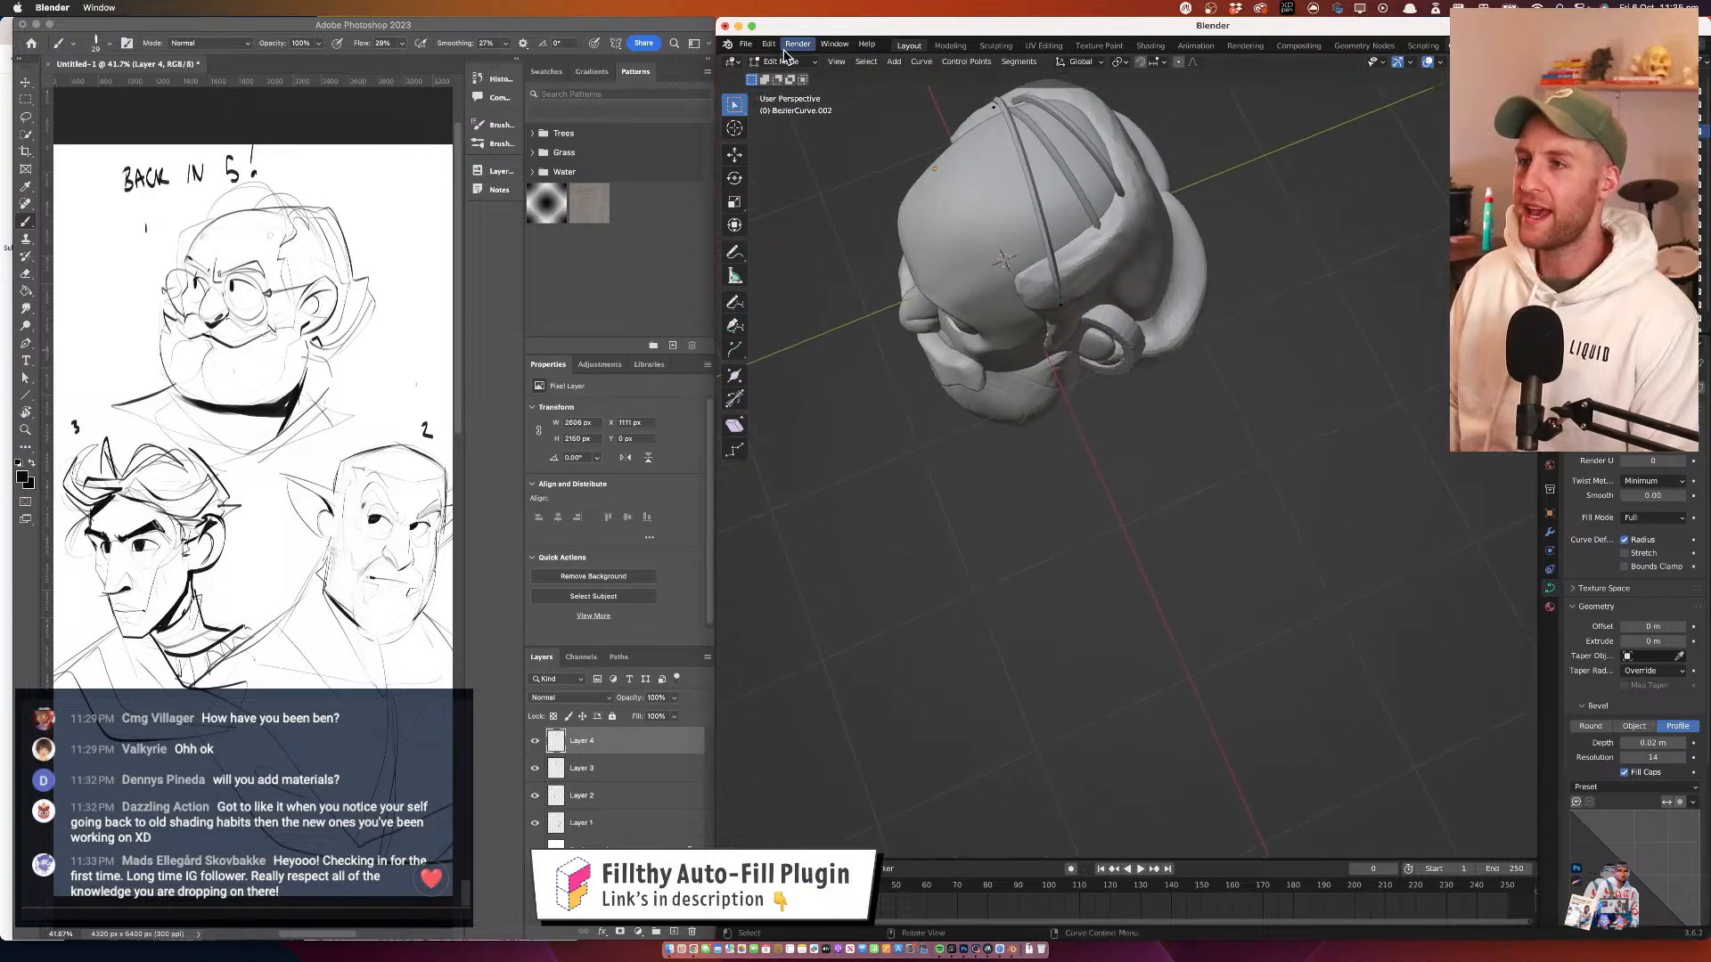
pyautogui.click(797, 44)
pyautogui.click(773, 62)
pyautogui.click(788, 78)
# Put the hair at the back of the head into Sculpt Mode and adjust its shape with the Grab brush
pyautogui.moveTo(1150, 312)
pyautogui.mouseDown()
pyautogui.moveTo(1136, 271)
pyautogui.moveTo(1192, 234)
pyautogui.mouseUp()
pyautogui.click(1136, 271)
pyautogui.click(782, 62)
pyautogui.click(804, 98)
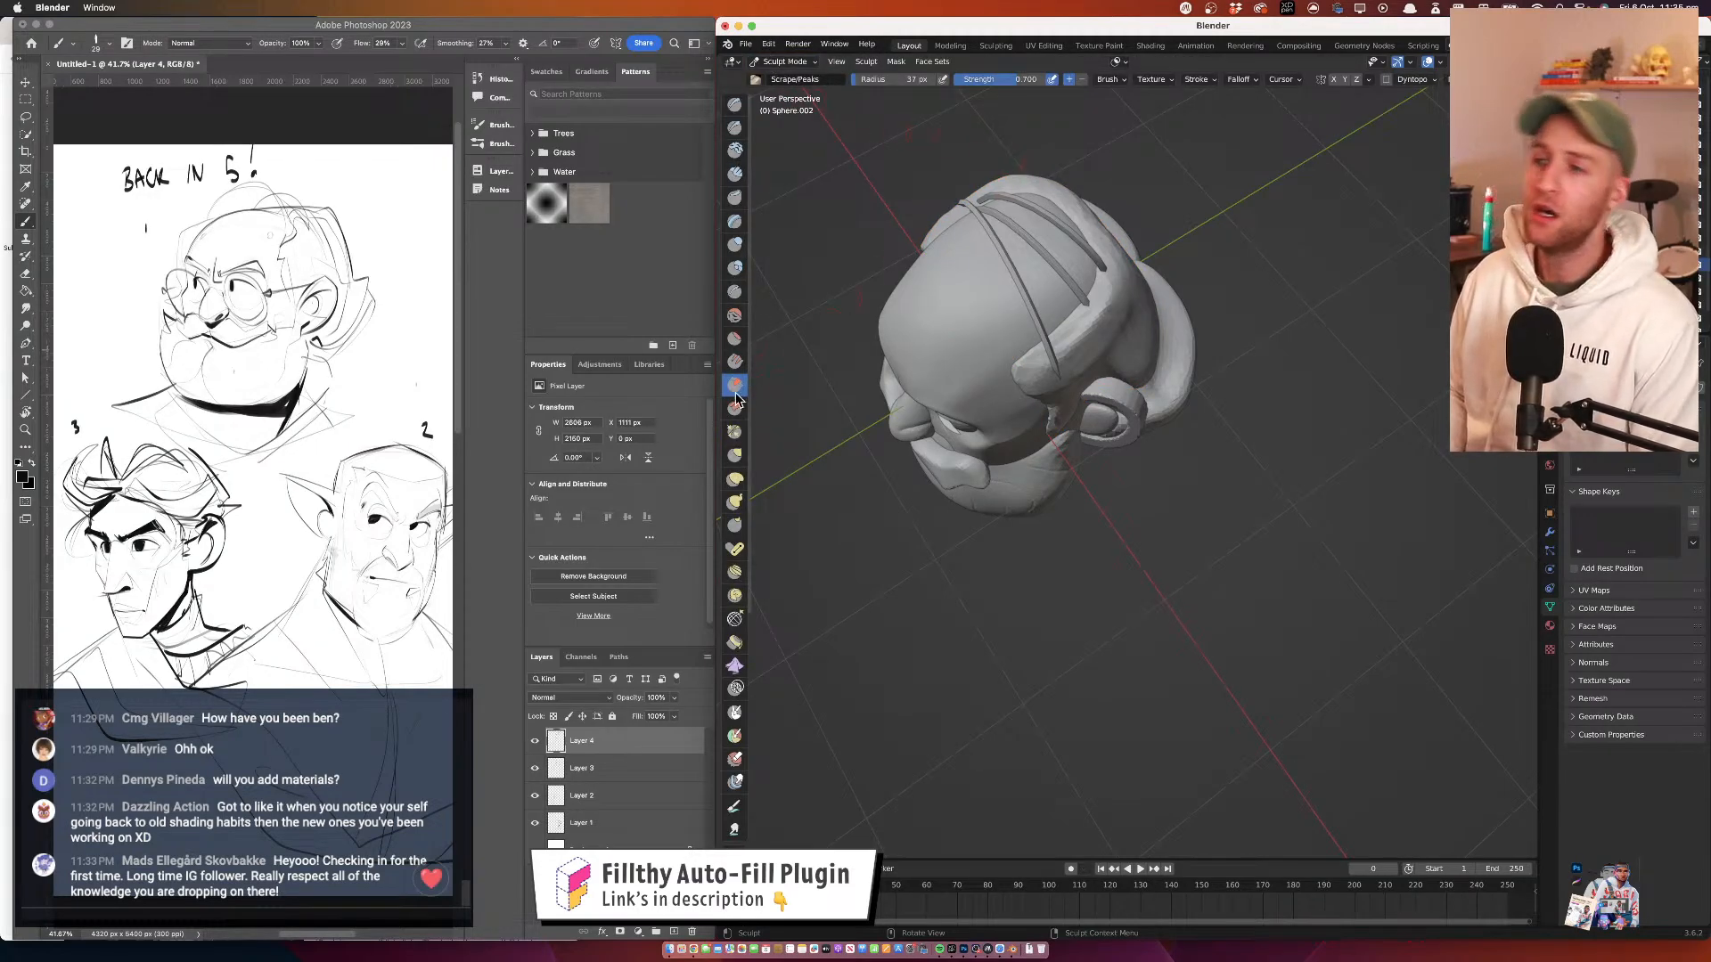
pyautogui.click(734, 455)
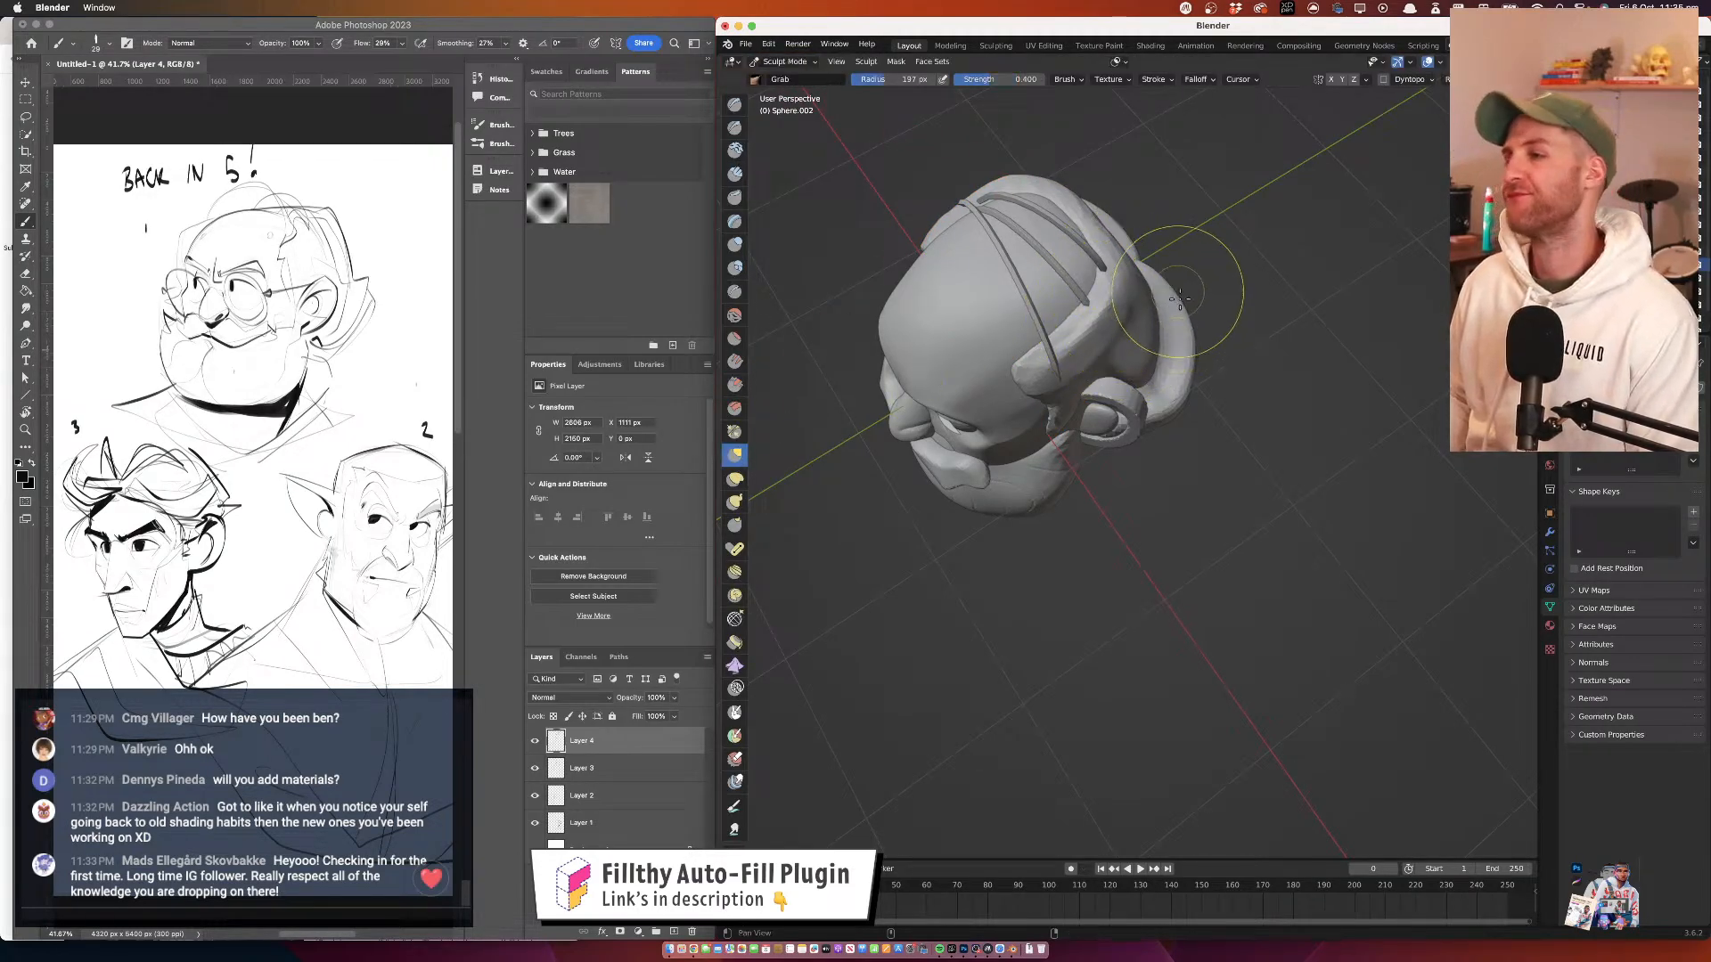
pyautogui.scroll(5, 1105, 388)
pyautogui.moveTo(1108, 393)
pyautogui.mouseDown()
pyautogui.moveTo(1051, 366)
pyautogui.moveTo(1065, 344)
pyautogui.moveTo(1121, 397)
pyautogui.moveTo(1081, 412)
pyautogui.moveTo(1096, 413)
pyautogui.moveTo(1085, 431)
pyautogui.moveTo(1052, 359)
pyautogui.moveTo(1100, 310)
pyautogui.mouseUp()
pyautogui.scroll(-5, 1114, 370)
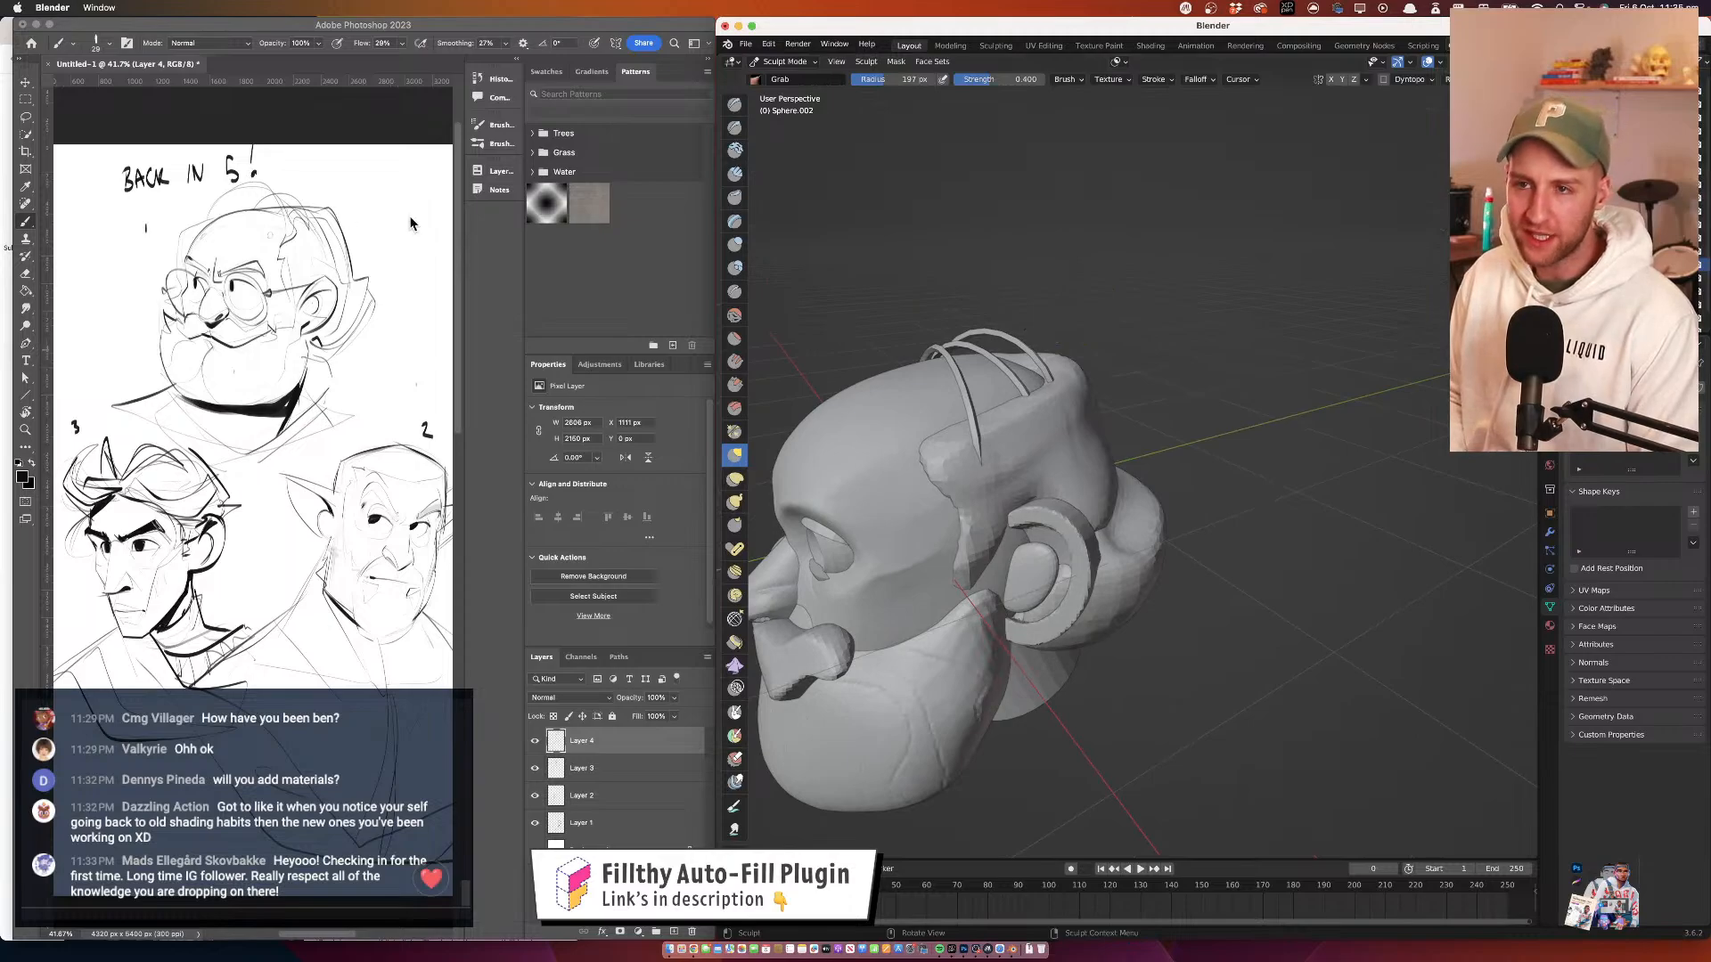
pyautogui.moveTo(1103, 397)
pyautogui.mouseDown()
pyautogui.moveTo(1087, 357)
pyautogui.moveTo(1103, 310)
pyautogui.moveTo(1069, 294)
pyautogui.moveTo(1064, 263)
pyautogui.mouseUp()
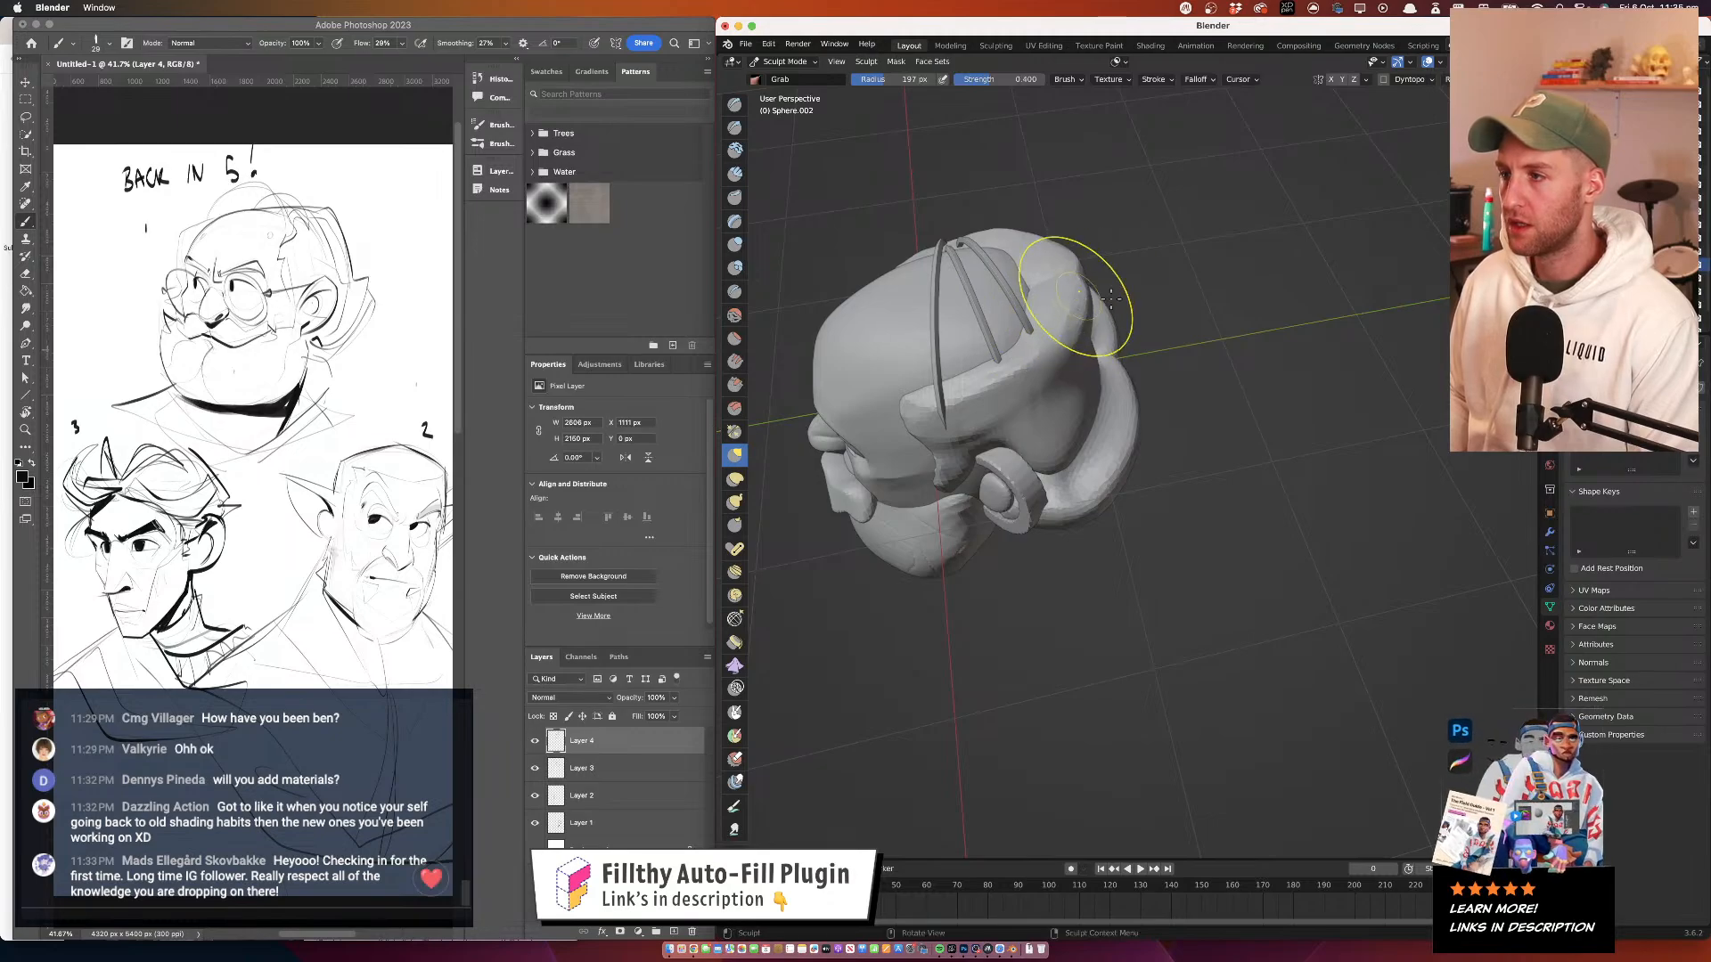
pyautogui.moveTo(1073, 298); pyautogui.dragTo(1120, 271)
pyautogui.moveTo(1086, 346)
pyautogui.mouseDown()
pyautogui.moveTo(1105, 378)
pyautogui.moveTo(1058, 358)
pyautogui.mouseUp()
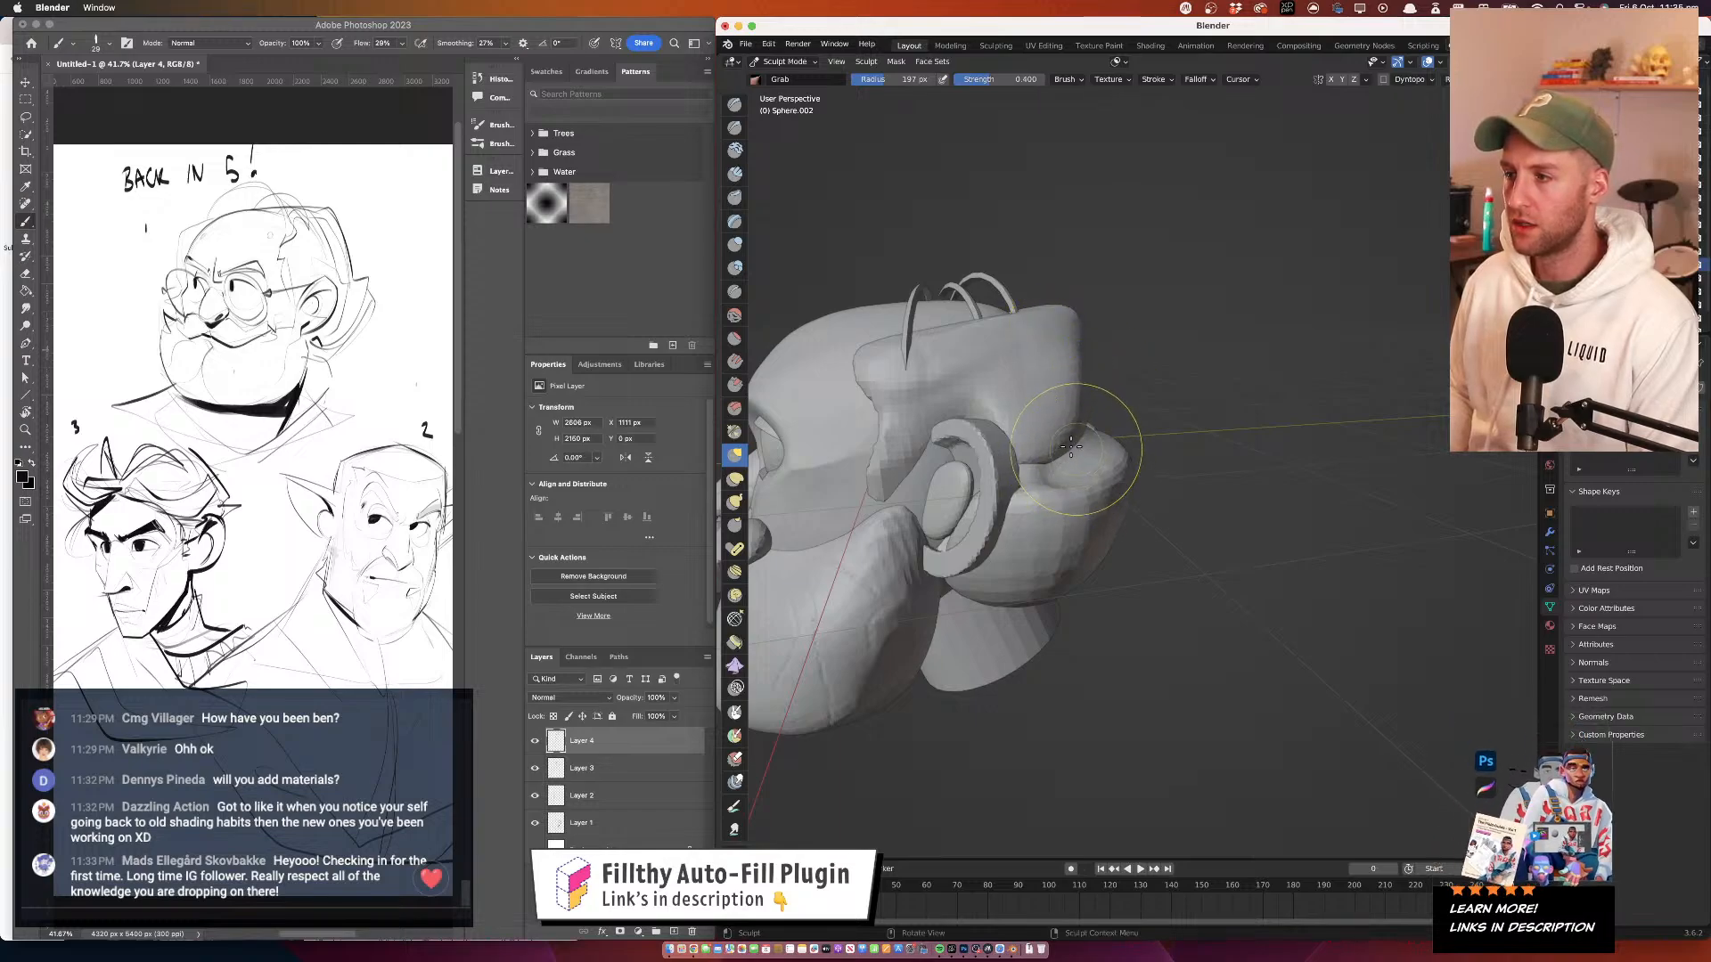
# Set the Grab brush radius to 323 px and pull the hair volume behind the ears into a fuller shape
pyautogui.press('f')
pyautogui.click(1137, 412)
pyautogui.moveTo(1092, 379)
pyautogui.mouseDown()
pyautogui.moveTo(1150, 365)
pyautogui.moveTo(1138, 326)
pyautogui.moveTo(1158, 311)
pyautogui.mouseUp()
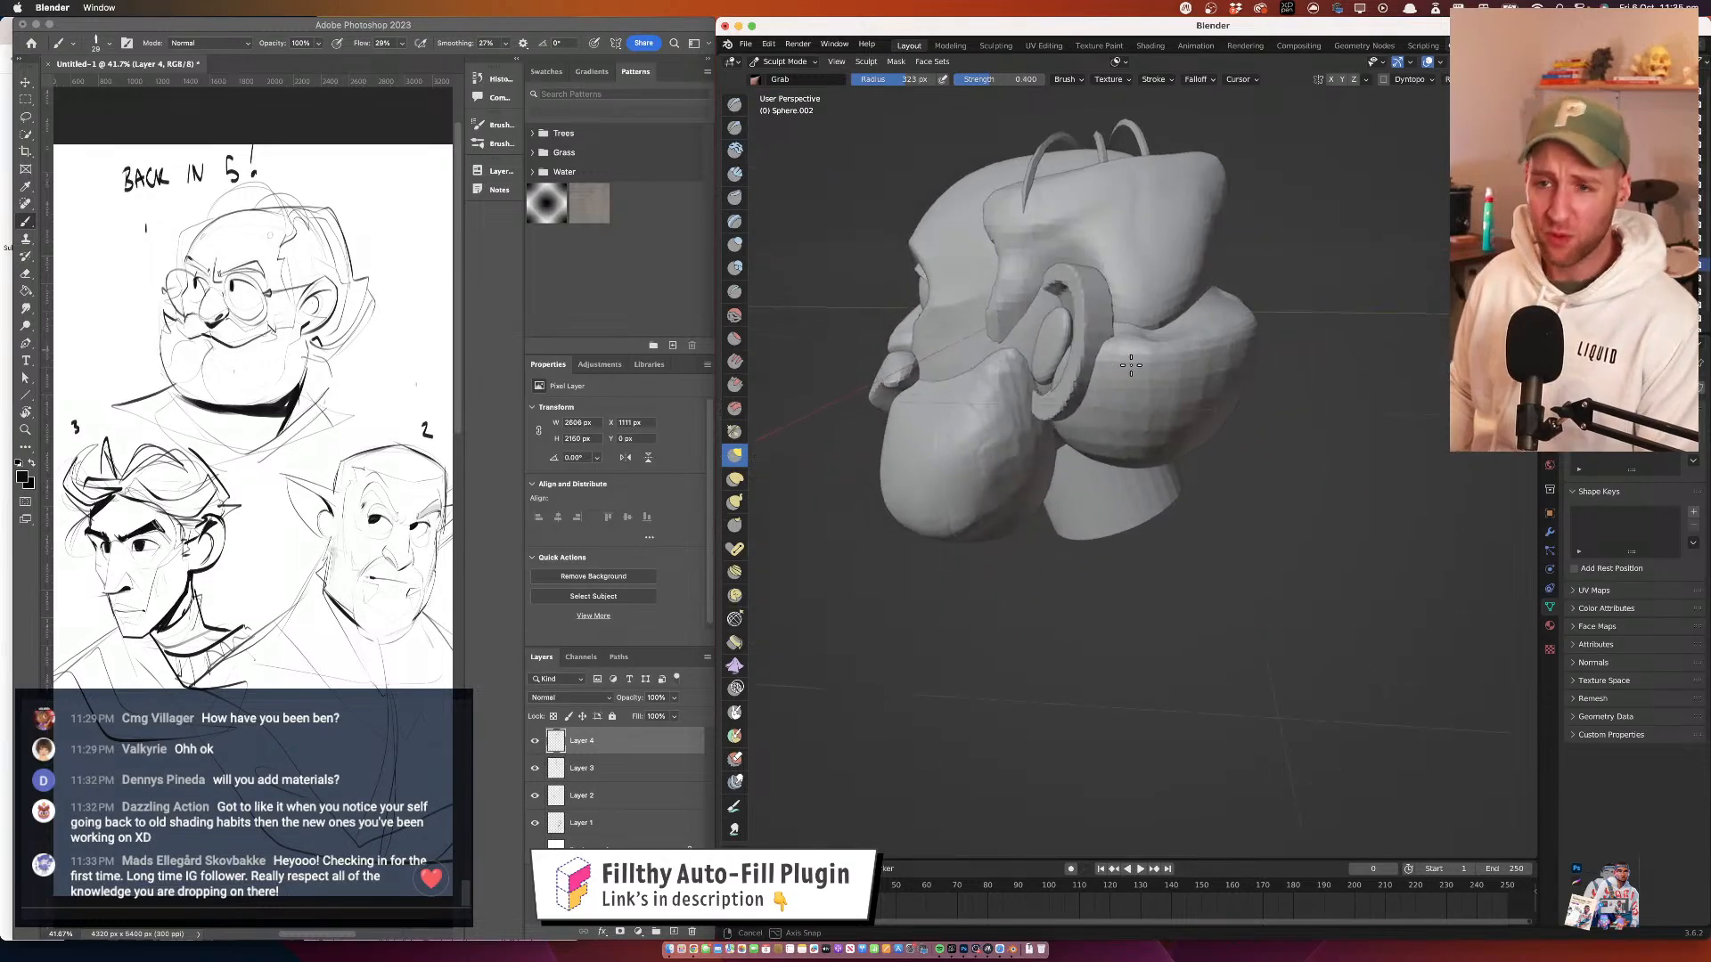
pyautogui.moveTo(1255, 275); pyautogui.dragTo(1069, 286)
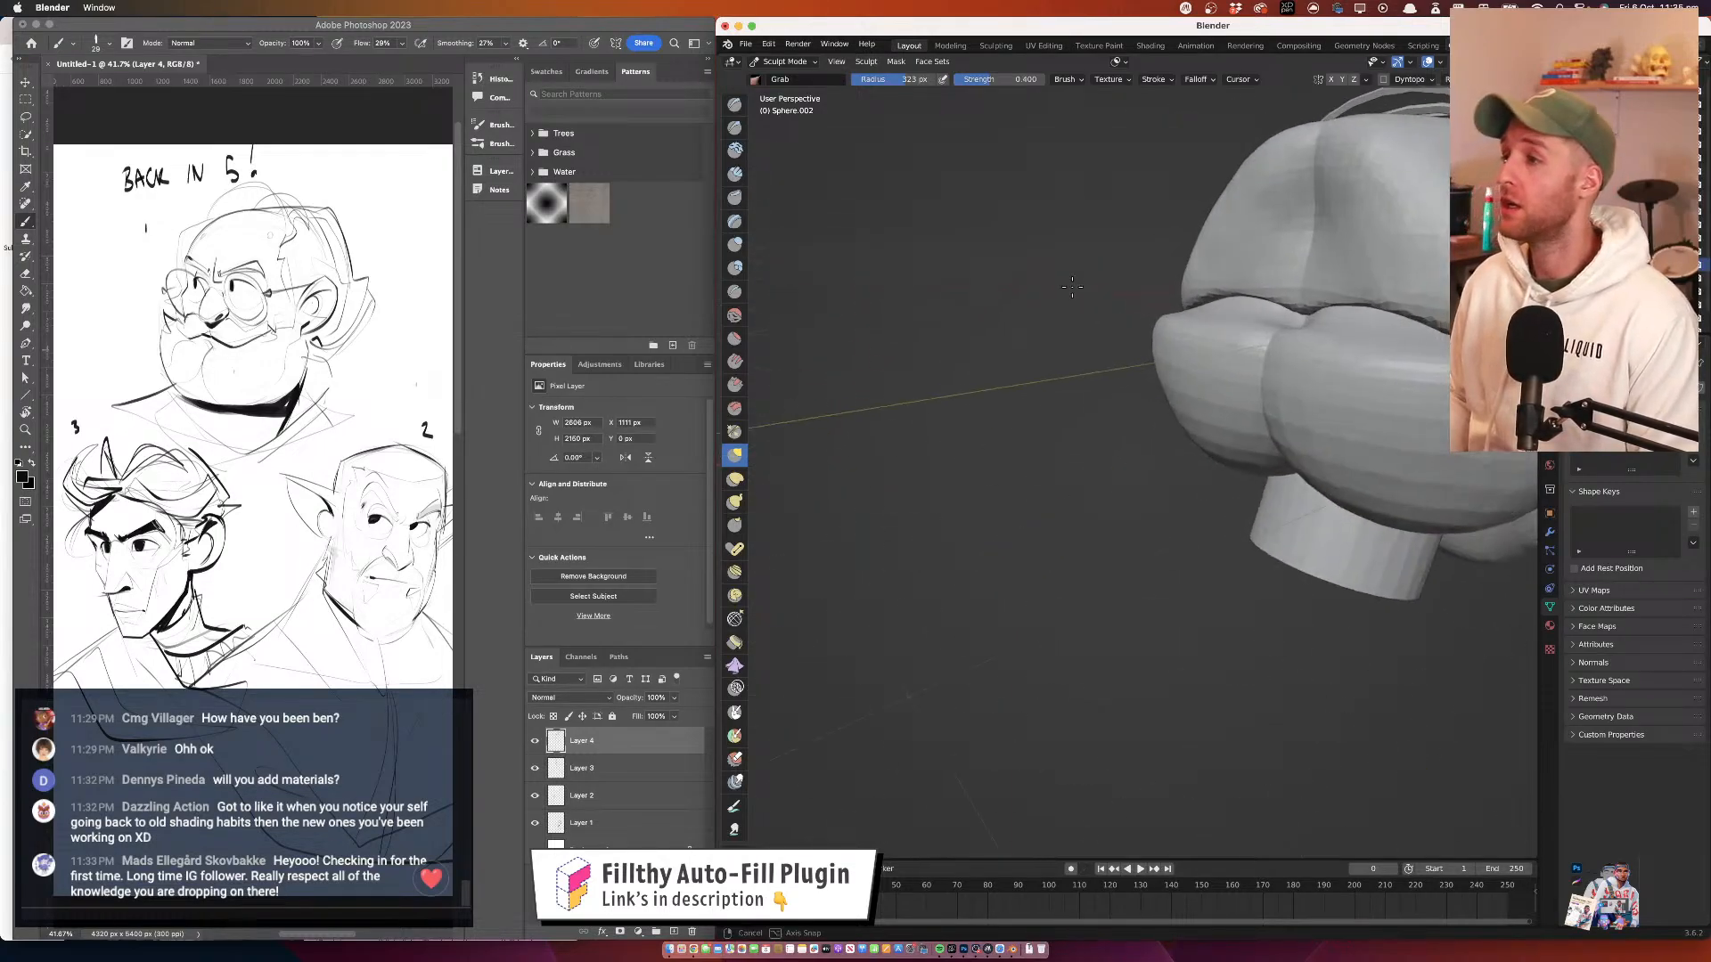
pyautogui.moveTo(1270, 283)
pyautogui.mouseDown()
pyautogui.moveTo(1216, 348)
pyautogui.moveTo(1239, 372)
pyautogui.moveTo(1229, 321)
pyautogui.moveTo(1159, 366)
pyautogui.moveTo(1260, 324)
pyautogui.moveTo(1387, 392)
pyautogui.mouseUp()
pyautogui.scroll(-5, 1336, 419)
pyautogui.moveTo(1274, 446); pyautogui.dragTo(1188, 326)
pyautogui.scroll(3, 1149, 374)
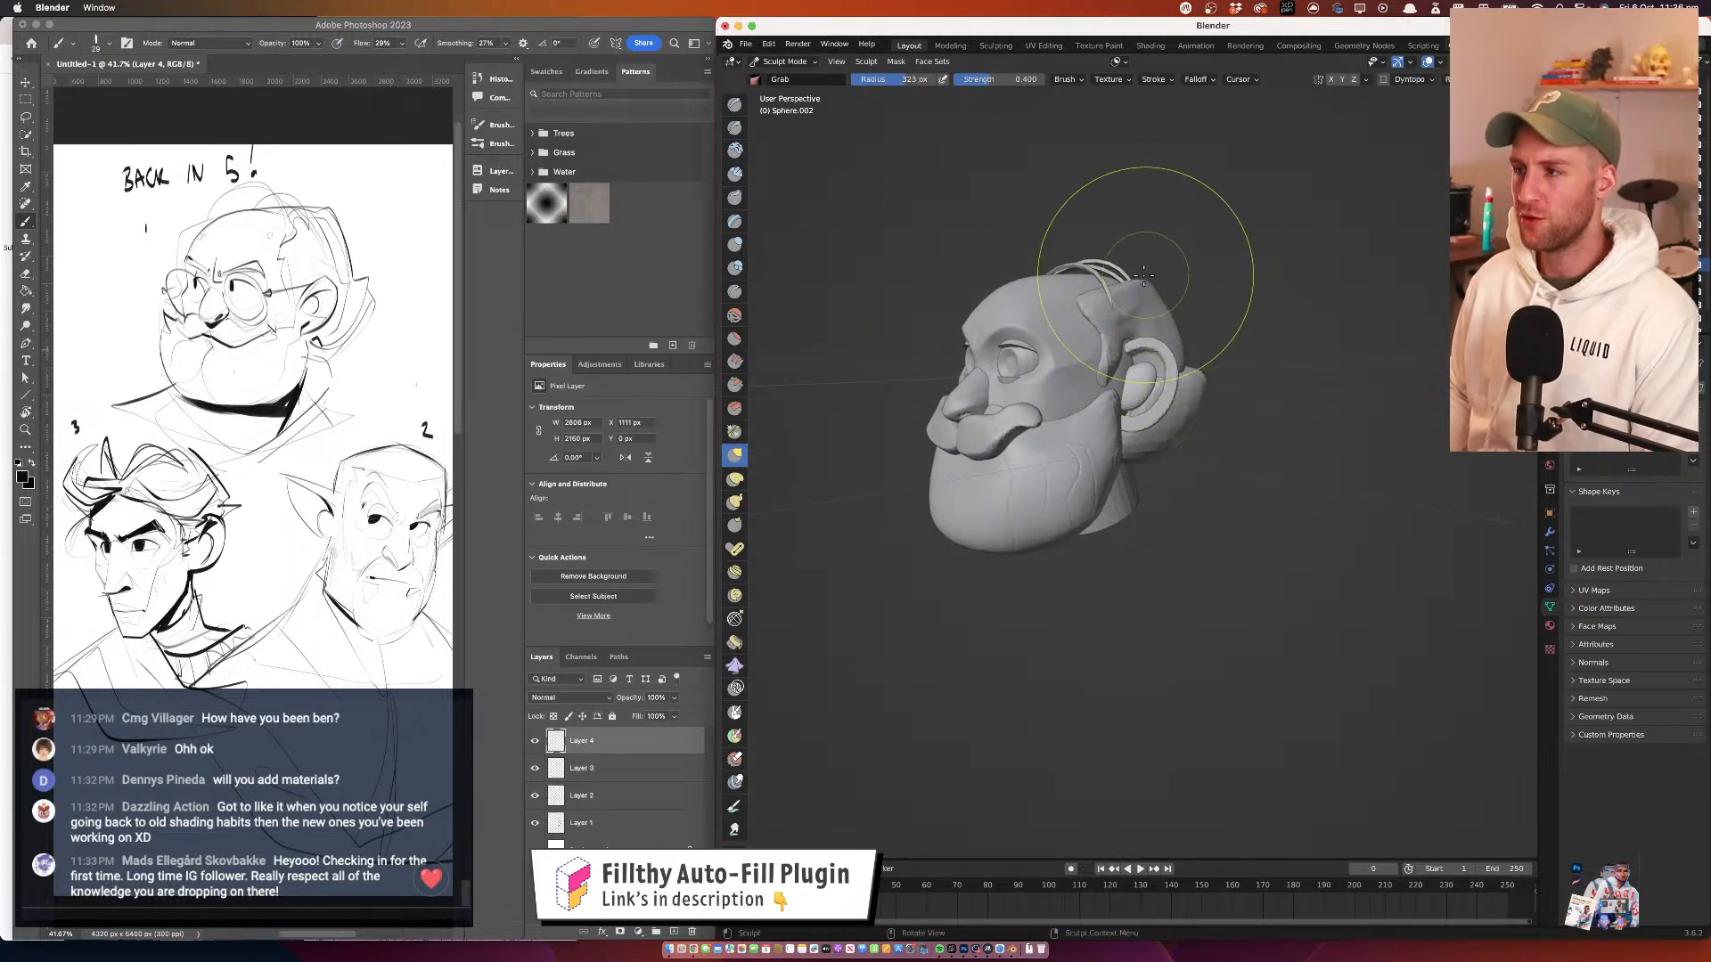
# Set the Grab brush radius to 173 px and adjust the nose and the adjoining face with symmetrical sculpting
pyautogui.moveTo(1147, 284)
pyautogui.mouseDown()
pyautogui.moveTo(1175, 303)
pyautogui.moveTo(1065, 345)
pyautogui.moveTo(1085, 350)
pyautogui.moveTo(1007, 357)
pyautogui.moveTo(1045, 377)
pyautogui.mouseUp()
pyautogui.press('f')
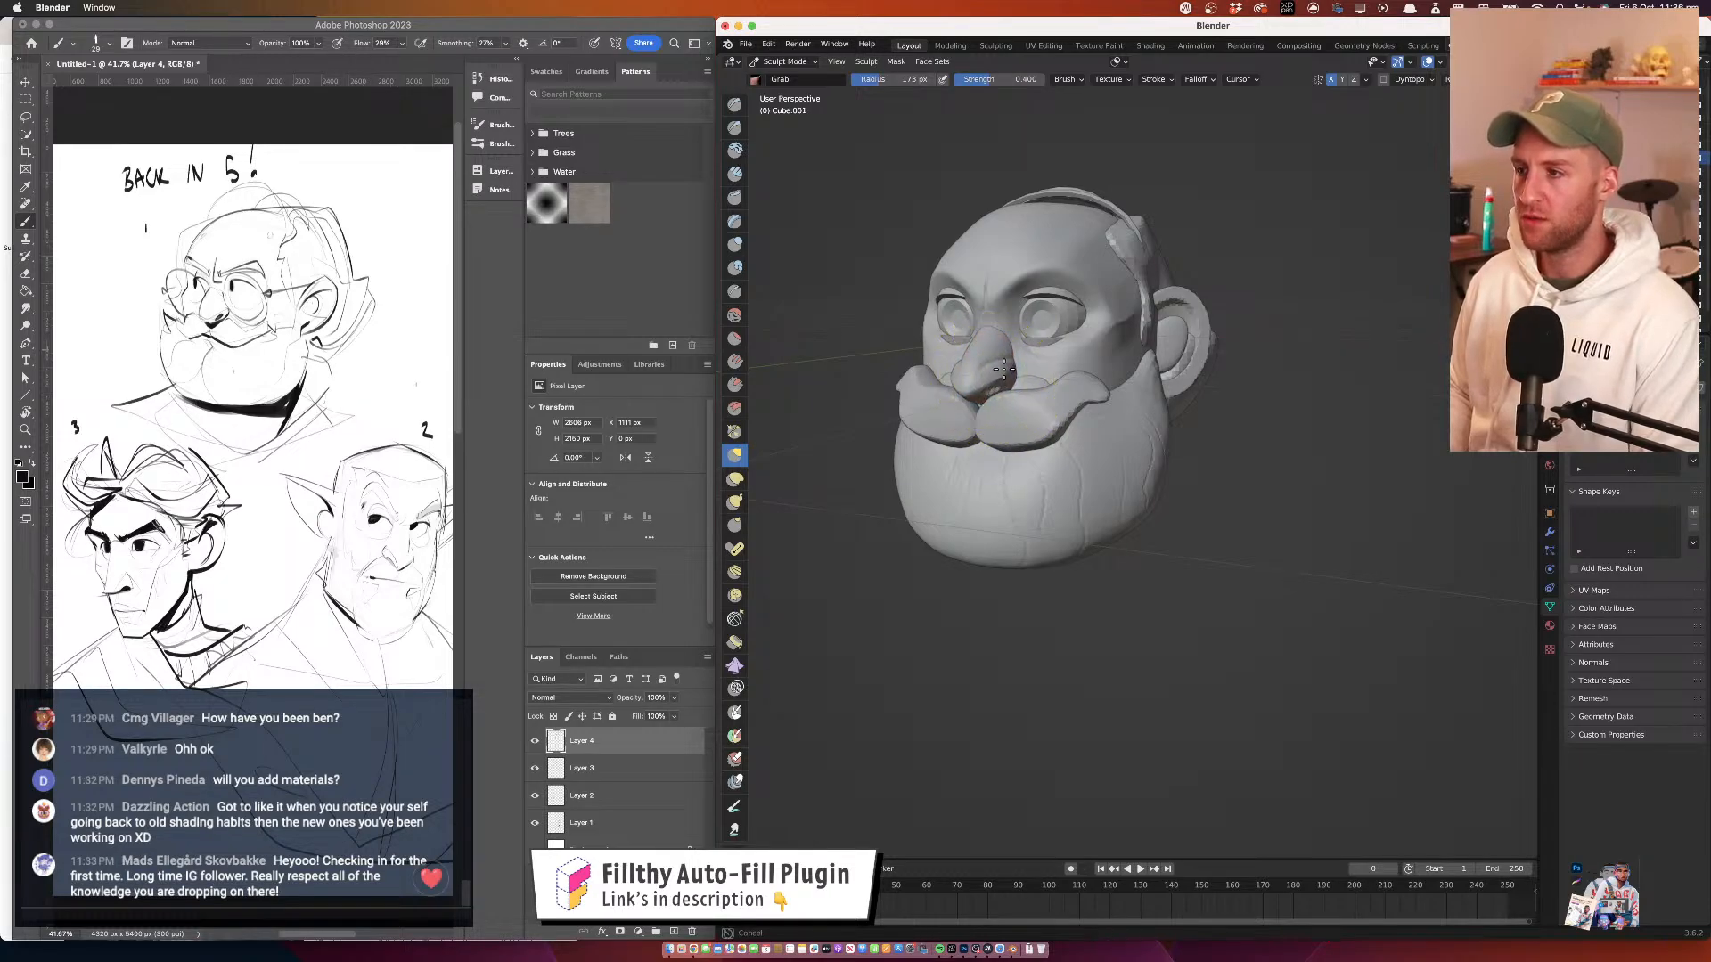
pyautogui.moveTo(1004, 369)
pyautogui.mouseDown()
pyautogui.moveTo(886, 237)
pyautogui.moveTo(983, 297)
pyautogui.moveTo(916, 311)
pyautogui.mouseUp()
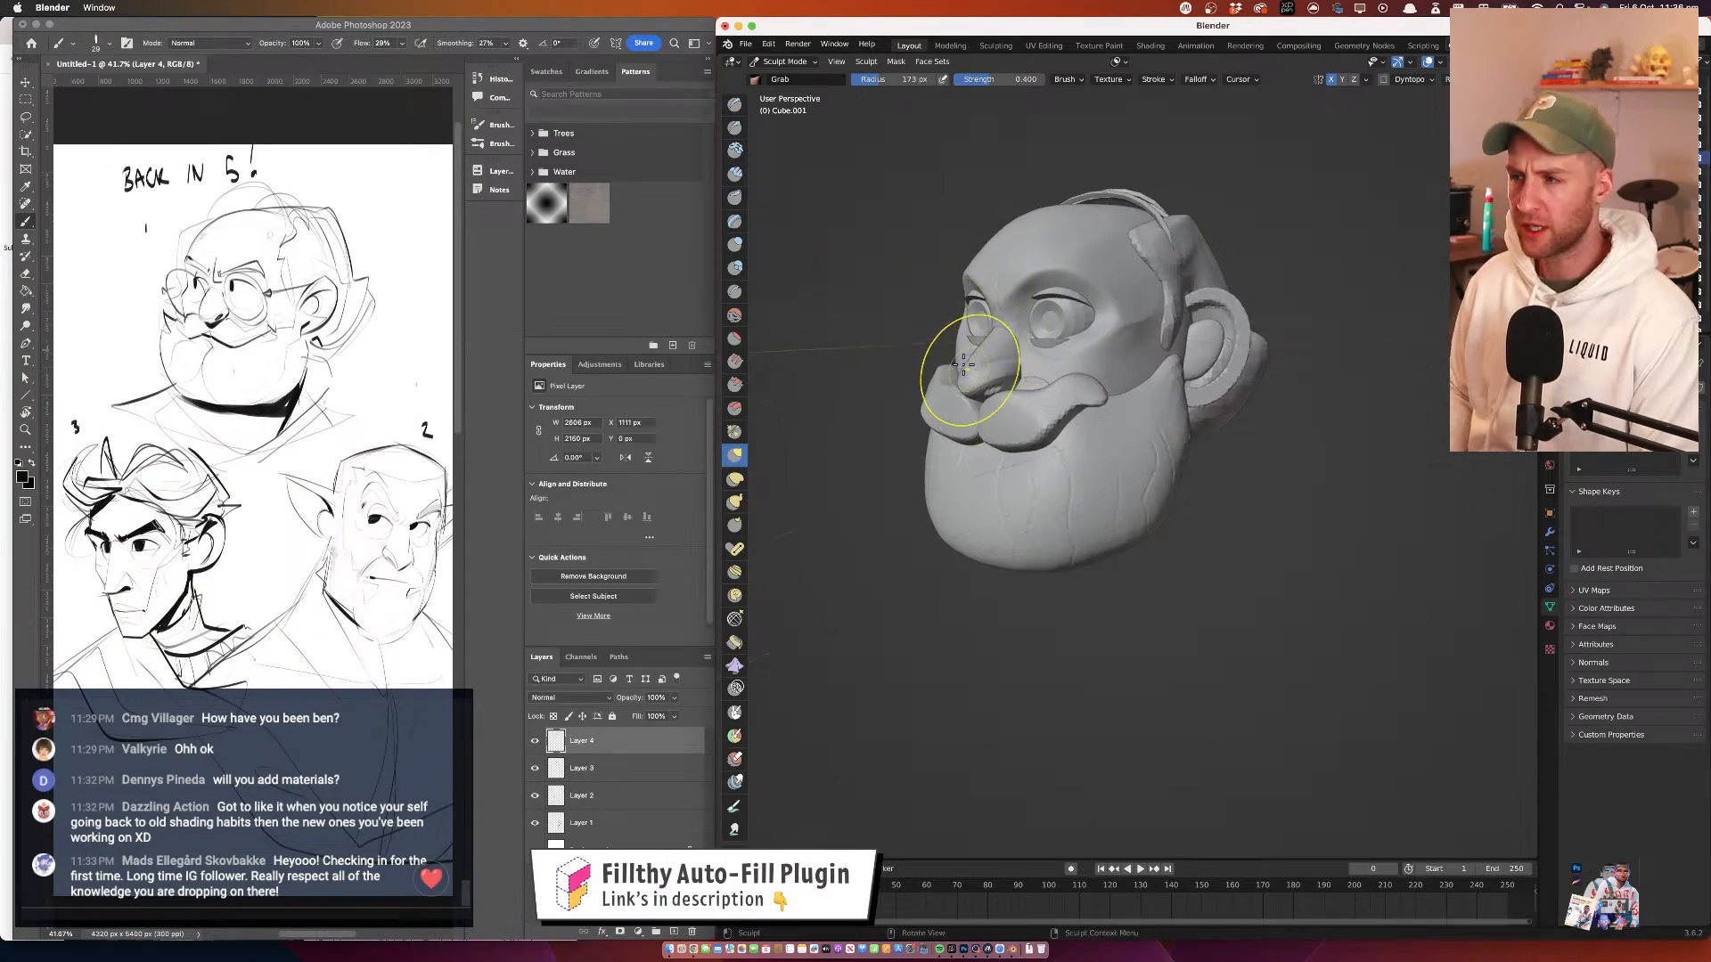
pyautogui.hotkey('alt', 'q')
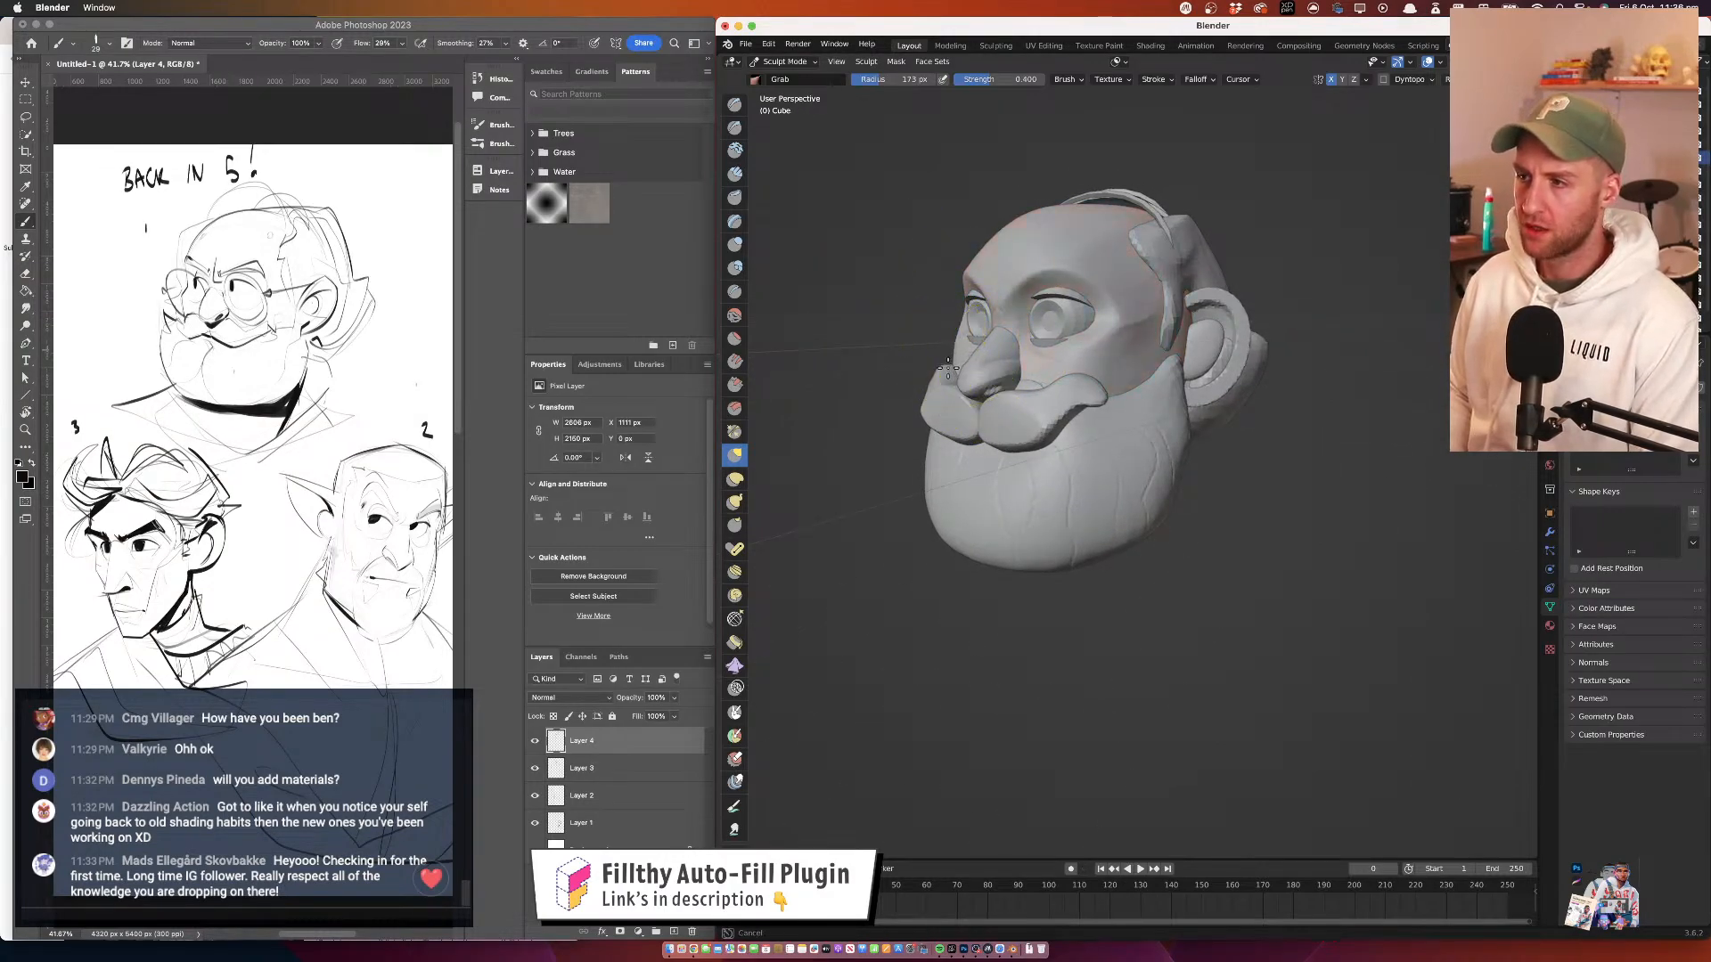
pyautogui.moveTo(1096, 435)
pyautogui.mouseDown()
pyautogui.moveTo(1053, 451)
pyautogui.moveTo(1027, 415)
pyautogui.mouseUp()
# Switch sculpting to the mustache and reshape it with the Grab brush
pyautogui.hotkey('alt', 'q')
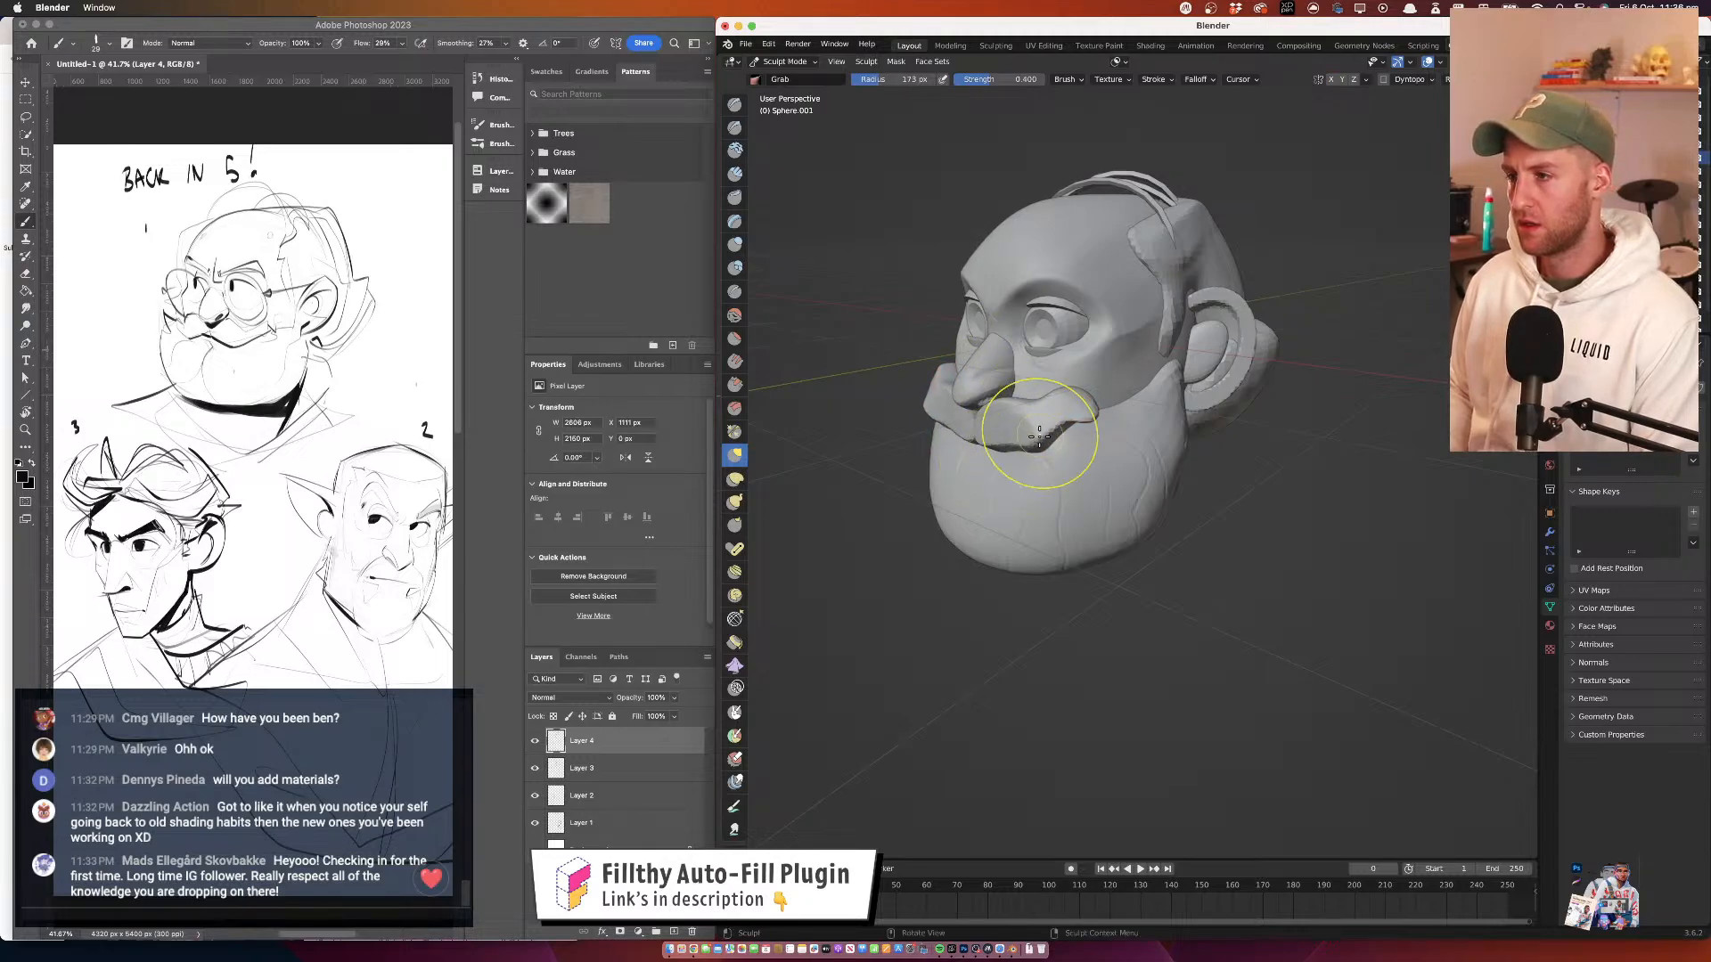
pyautogui.moveTo(1060, 411); pyautogui.dragTo(1111, 375)
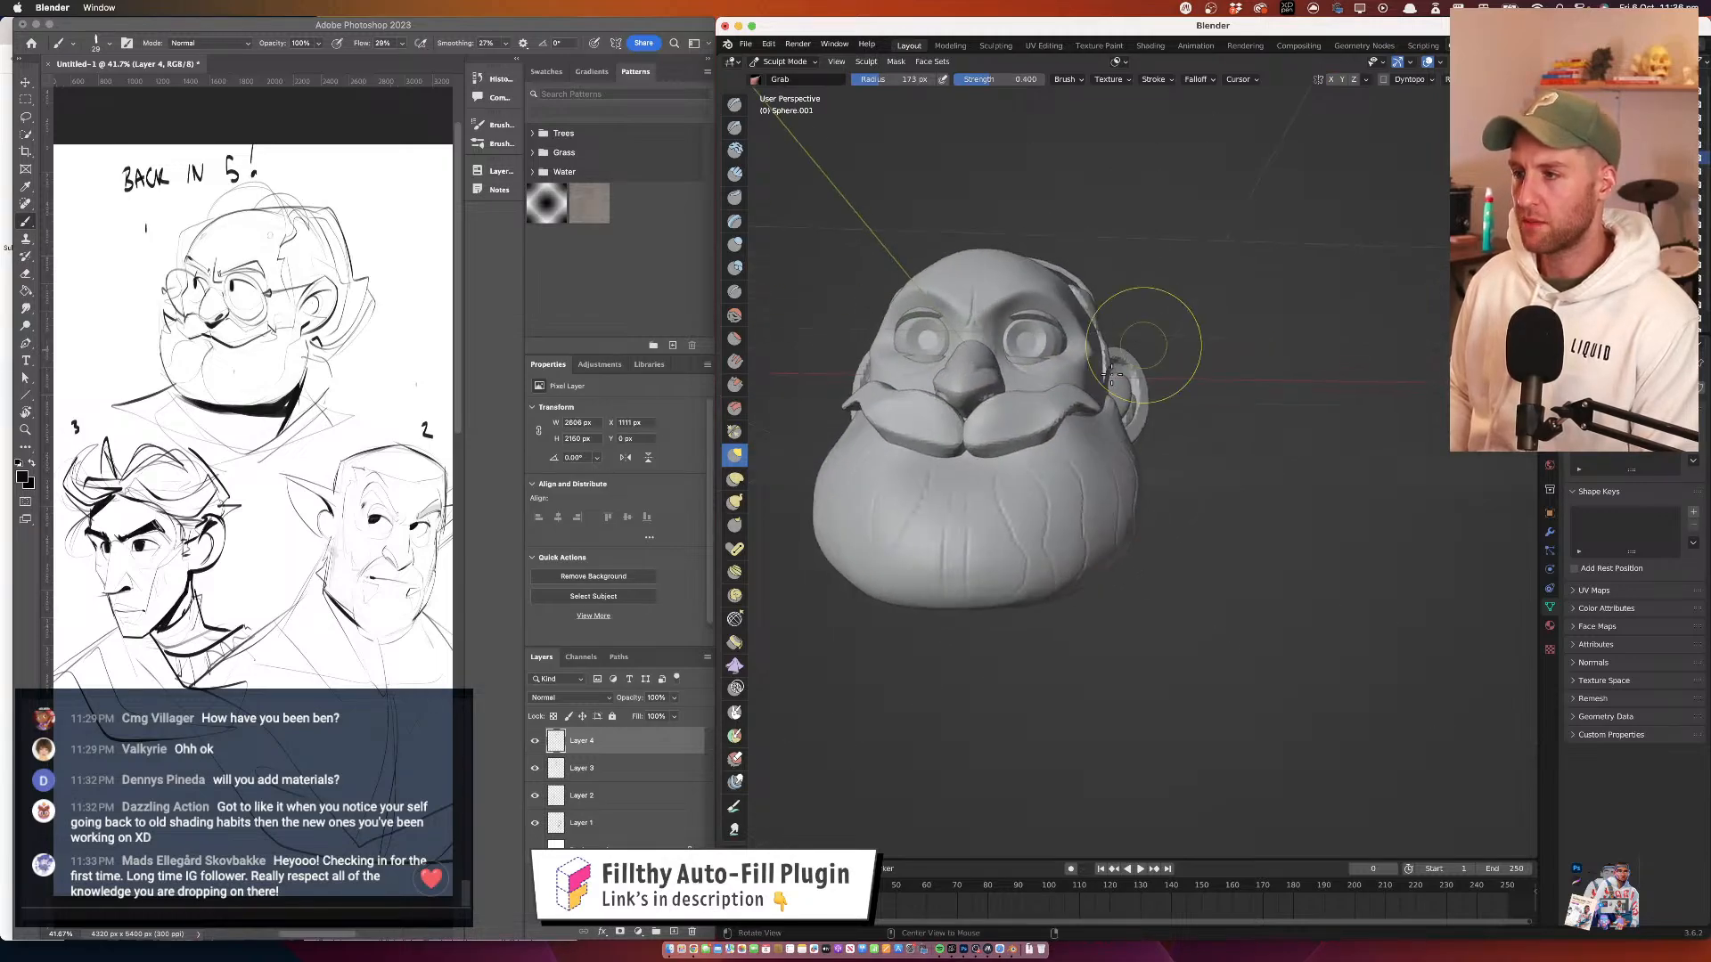
pyautogui.moveTo(978, 455)
pyautogui.mouseDown()
pyautogui.moveTo(977, 438)
pyautogui.moveTo(1109, 398)
pyautogui.moveTo(1167, 411)
pyautogui.moveTo(1134, 297)
pyautogui.mouseUp()
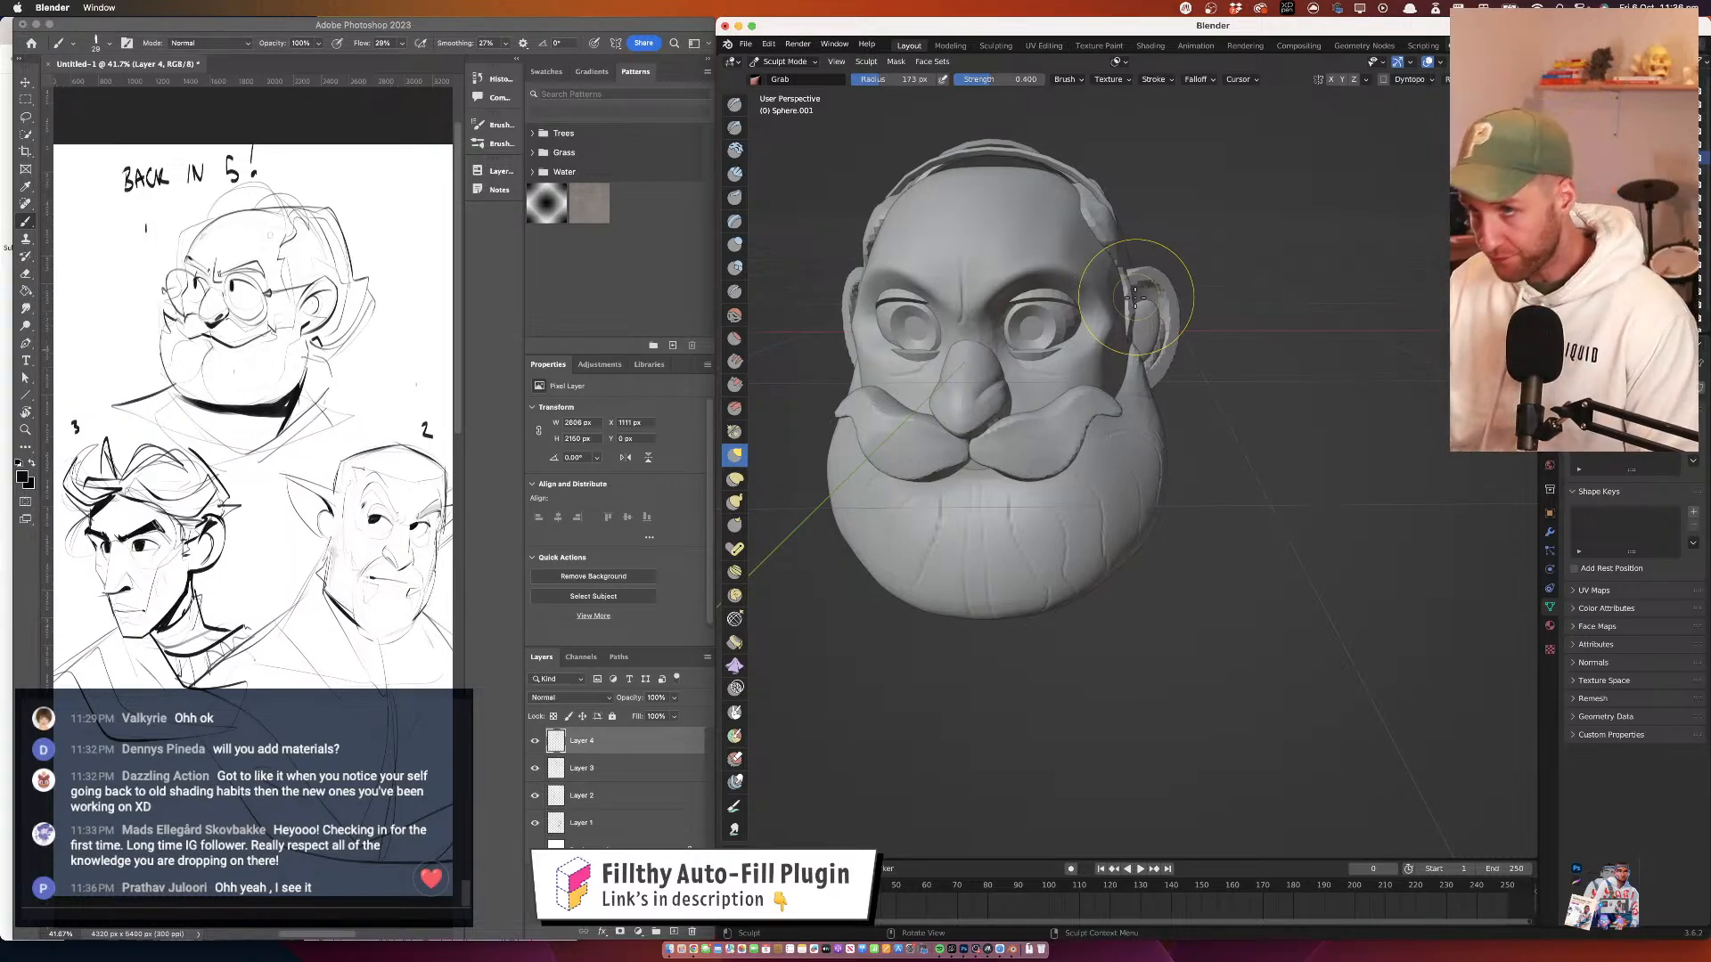
# Set the Grab brush radius to 229 px and switch sculpting to the Sphere.005 piece of the head
pyautogui.moveTo(1134, 296); pyautogui.dragTo(1149, 347)
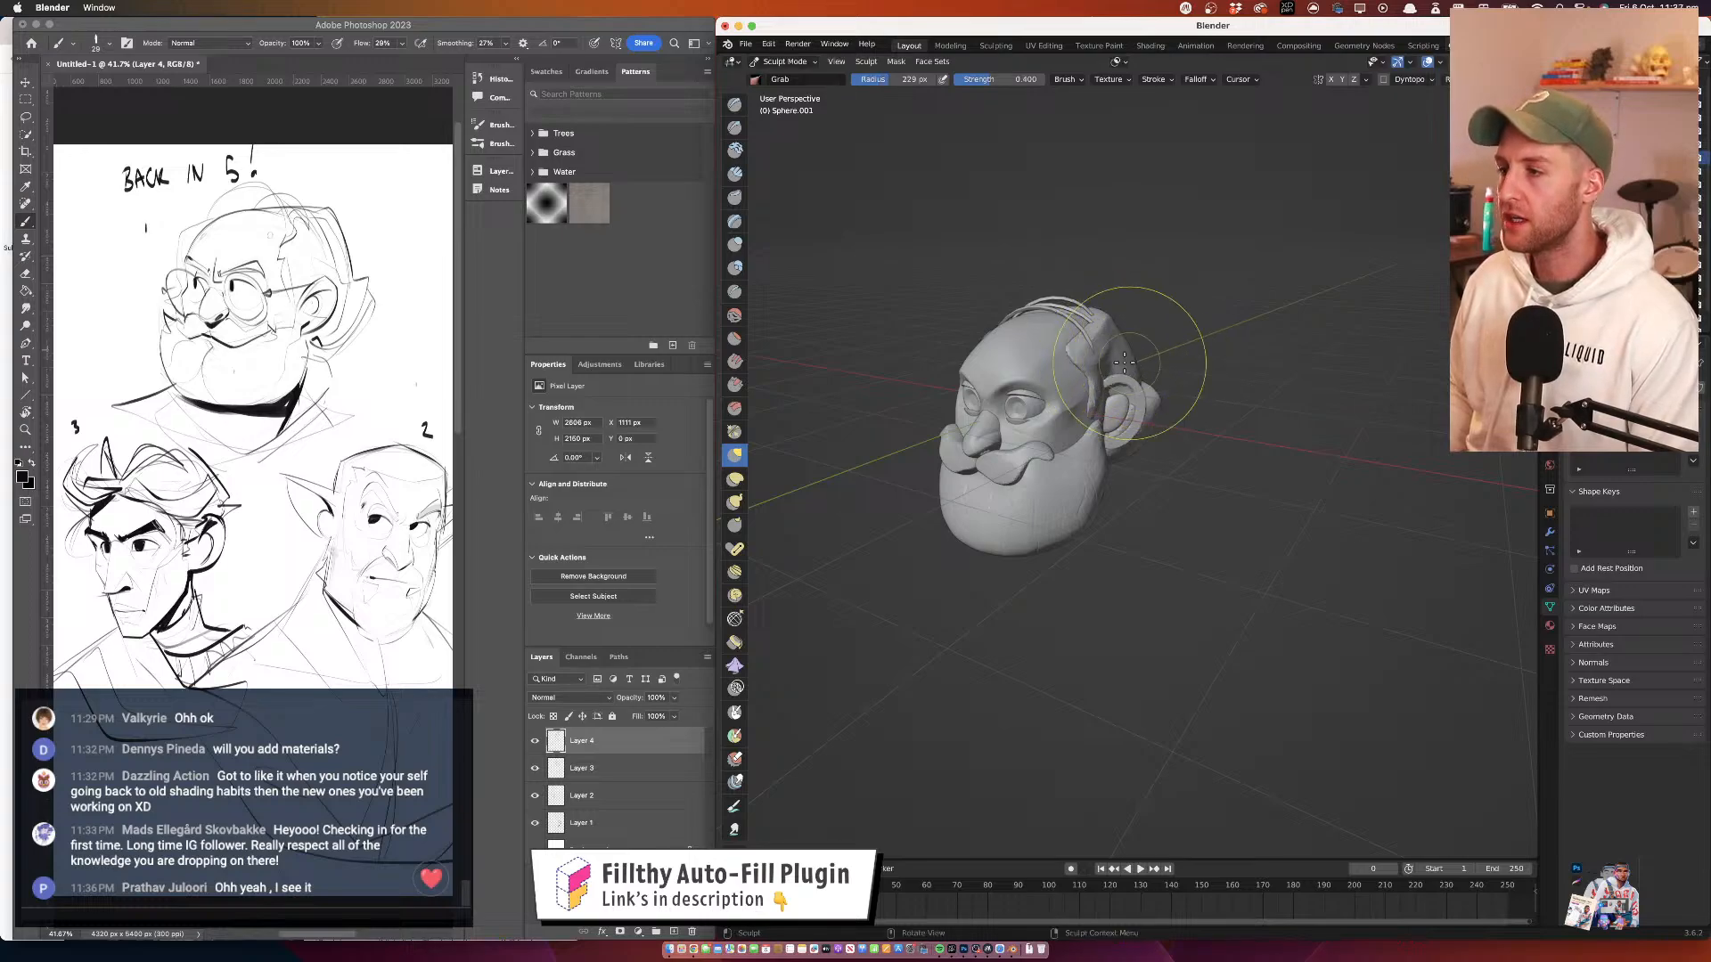
pyautogui.moveTo(1025, 358); pyautogui.dragTo(1096, 416)
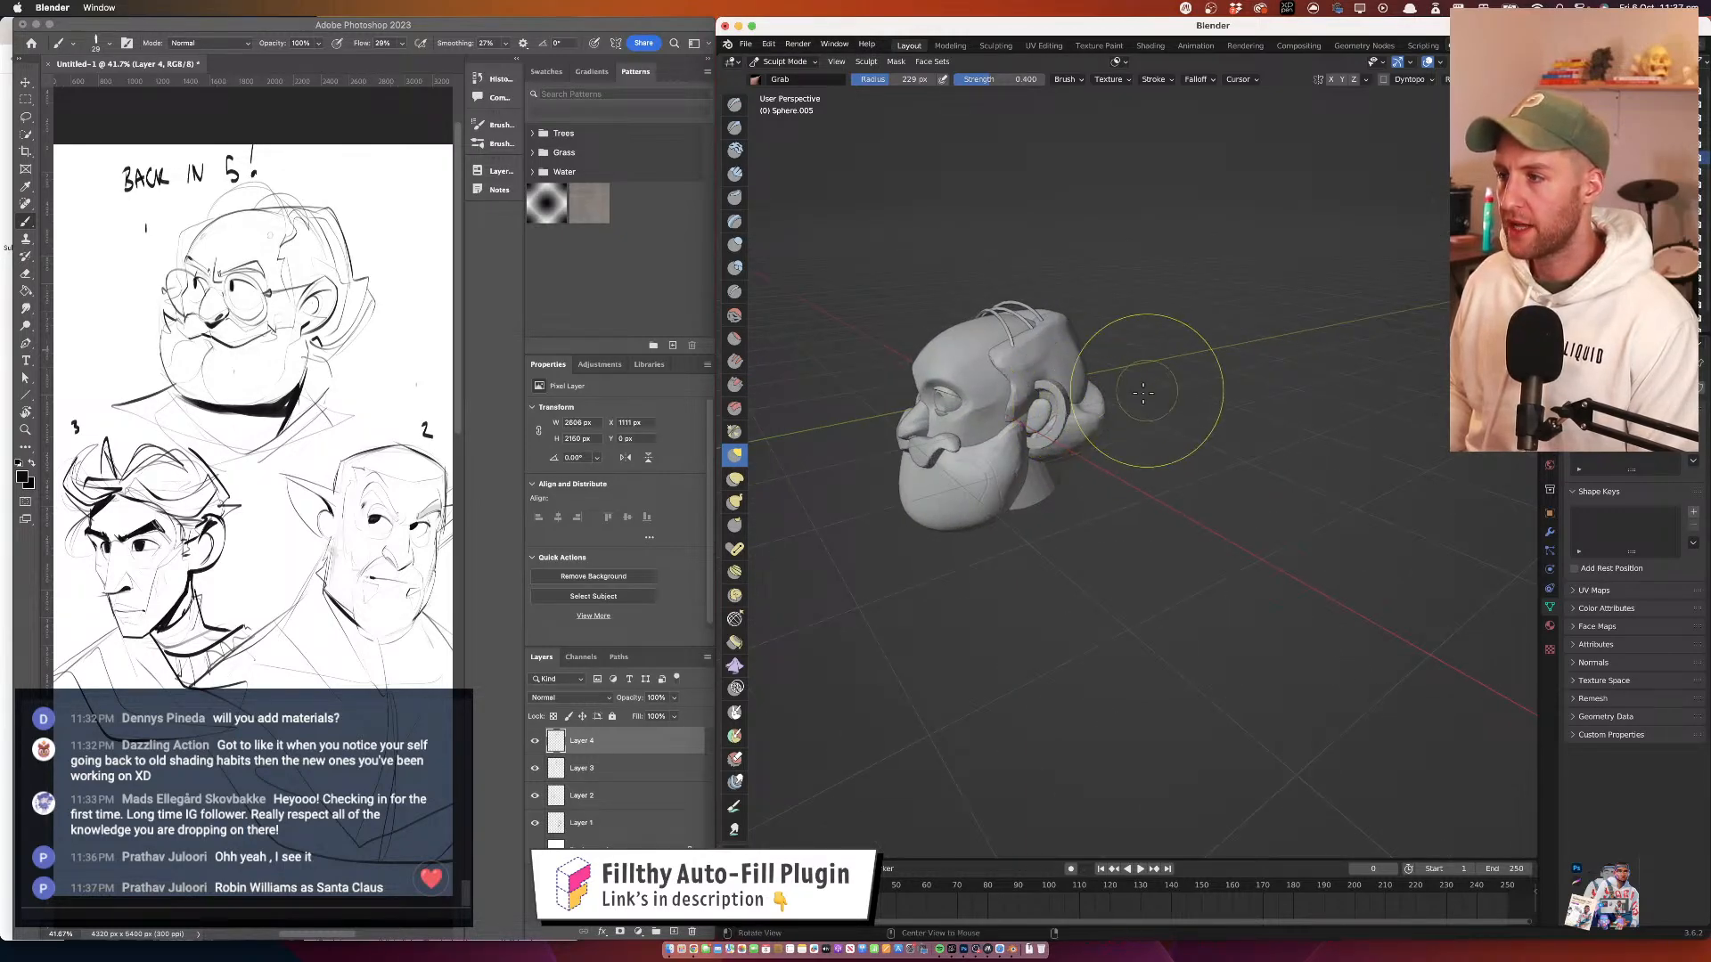
pyautogui.moveTo(1143, 393); pyautogui.dragTo(1253, 459)
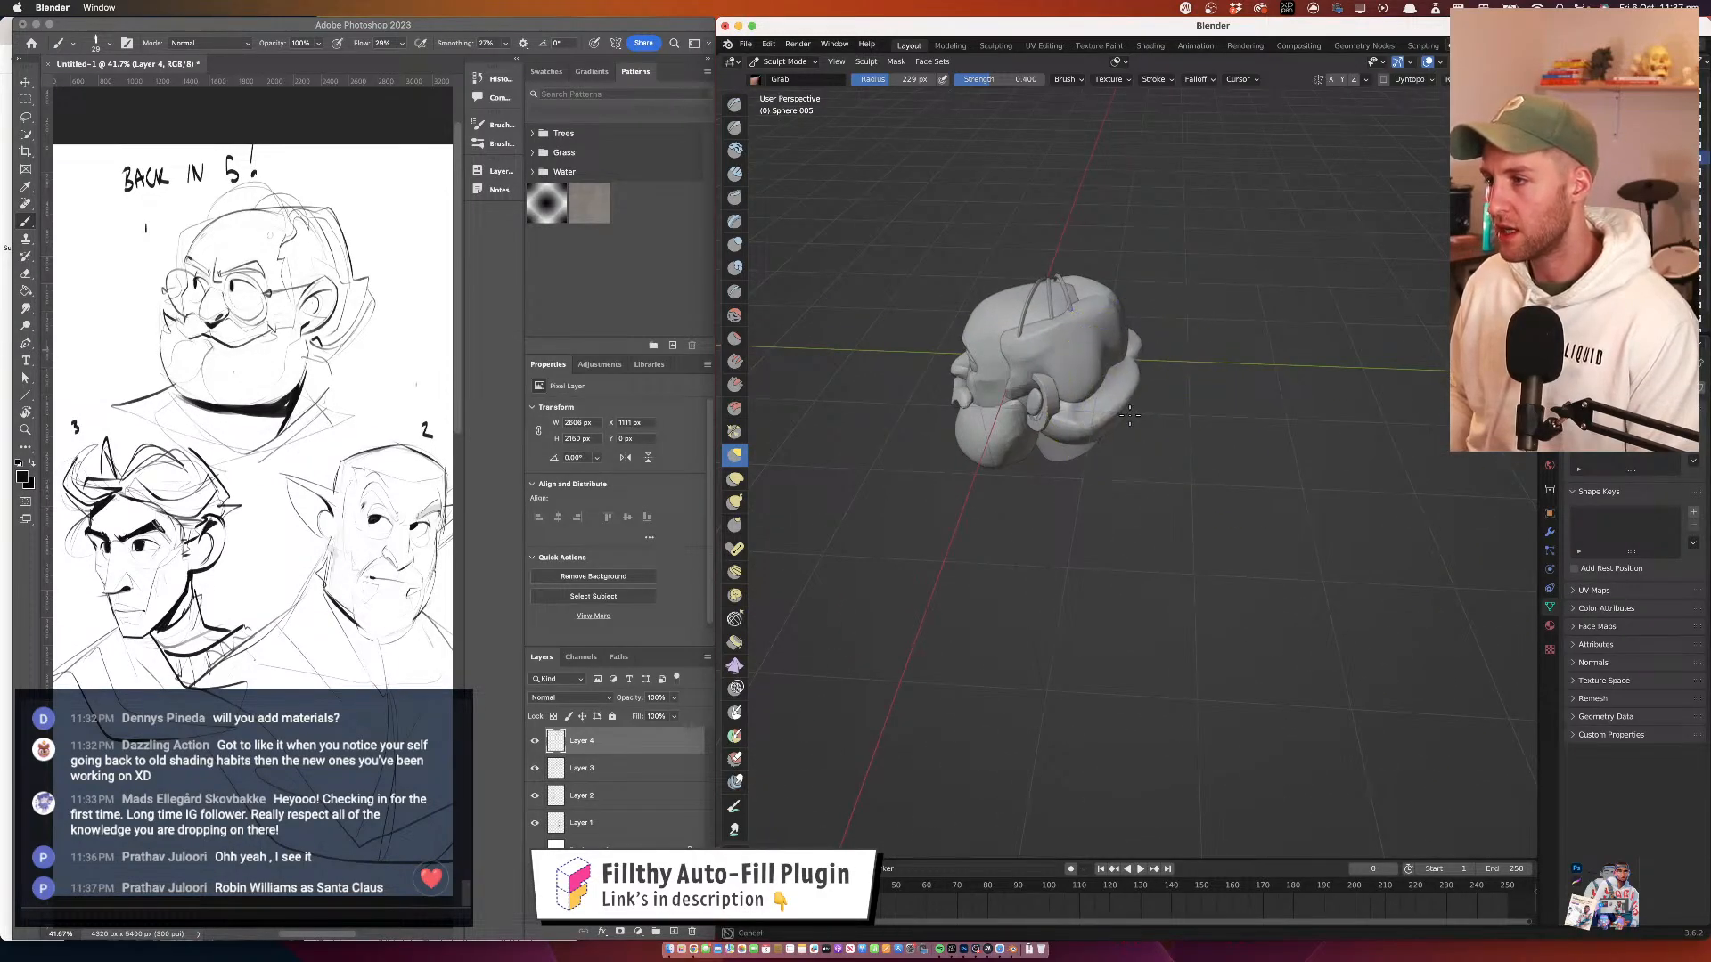
pyautogui.moveTo(1129, 414); pyautogui.dragTo(1191, 314)
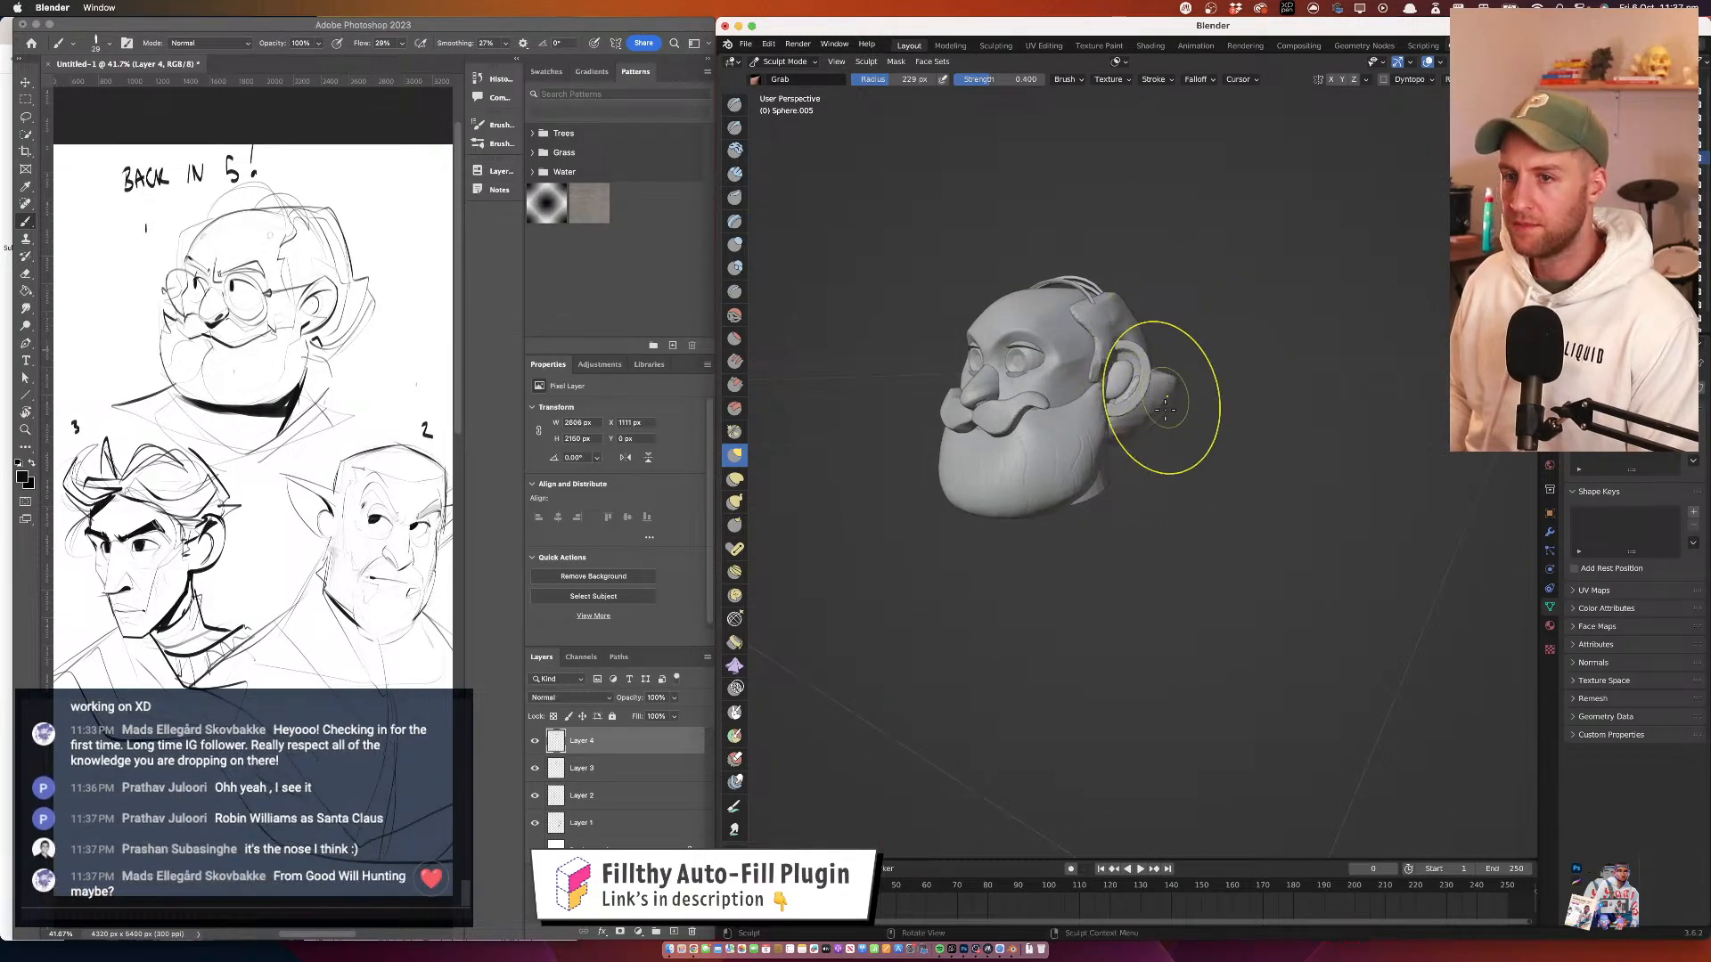
pyautogui.moveTo(1157, 383)
pyautogui.mouseDown()
pyautogui.moveTo(1066, 360)
pyautogui.moveTo(1092, 337)
pyautogui.mouseUp()
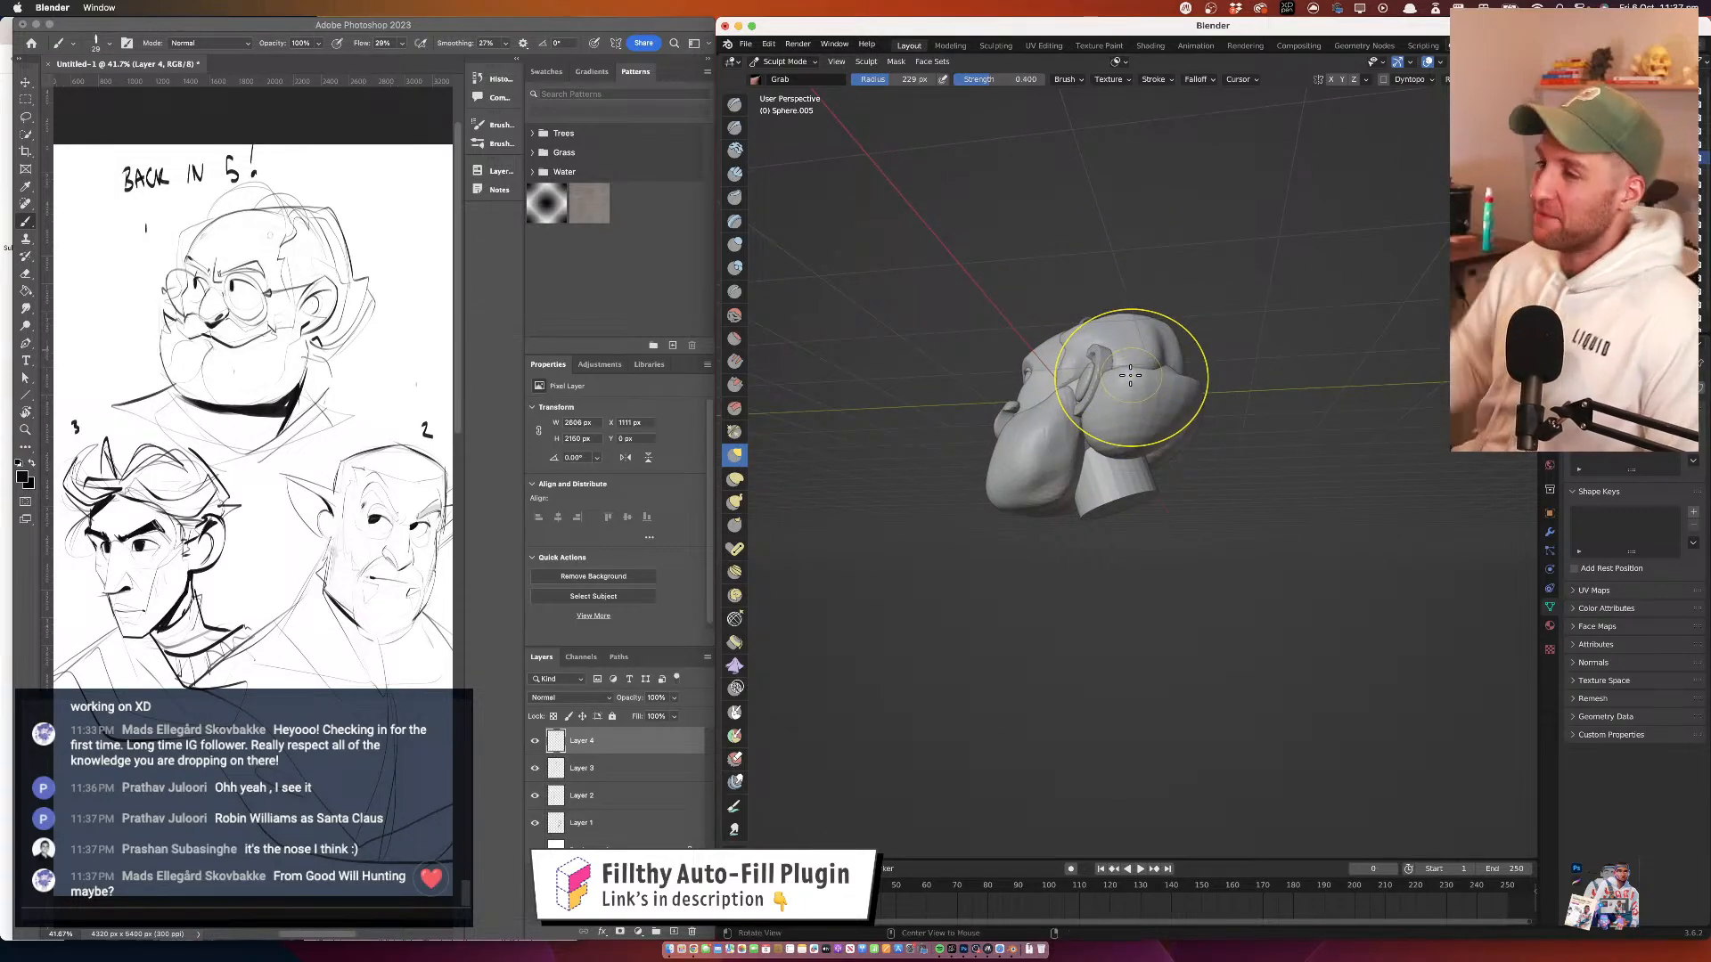
pyautogui.moveTo(1131, 375)
pyautogui.mouseDown()
pyautogui.moveTo(1136, 397)
pyautogui.moveTo(1122, 393)
pyautogui.moveTo(1198, 355)
pyautogui.moveTo(1102, 386)
pyautogui.moveTo(1237, 389)
pyautogui.moveTo(1105, 307)
pyautogui.moveTo(960, 410)
pyautogui.moveTo(1004, 359)
pyautogui.moveTo(1091, 349)
pyautogui.moveTo(1088, 335)
pyautogui.mouseUp()
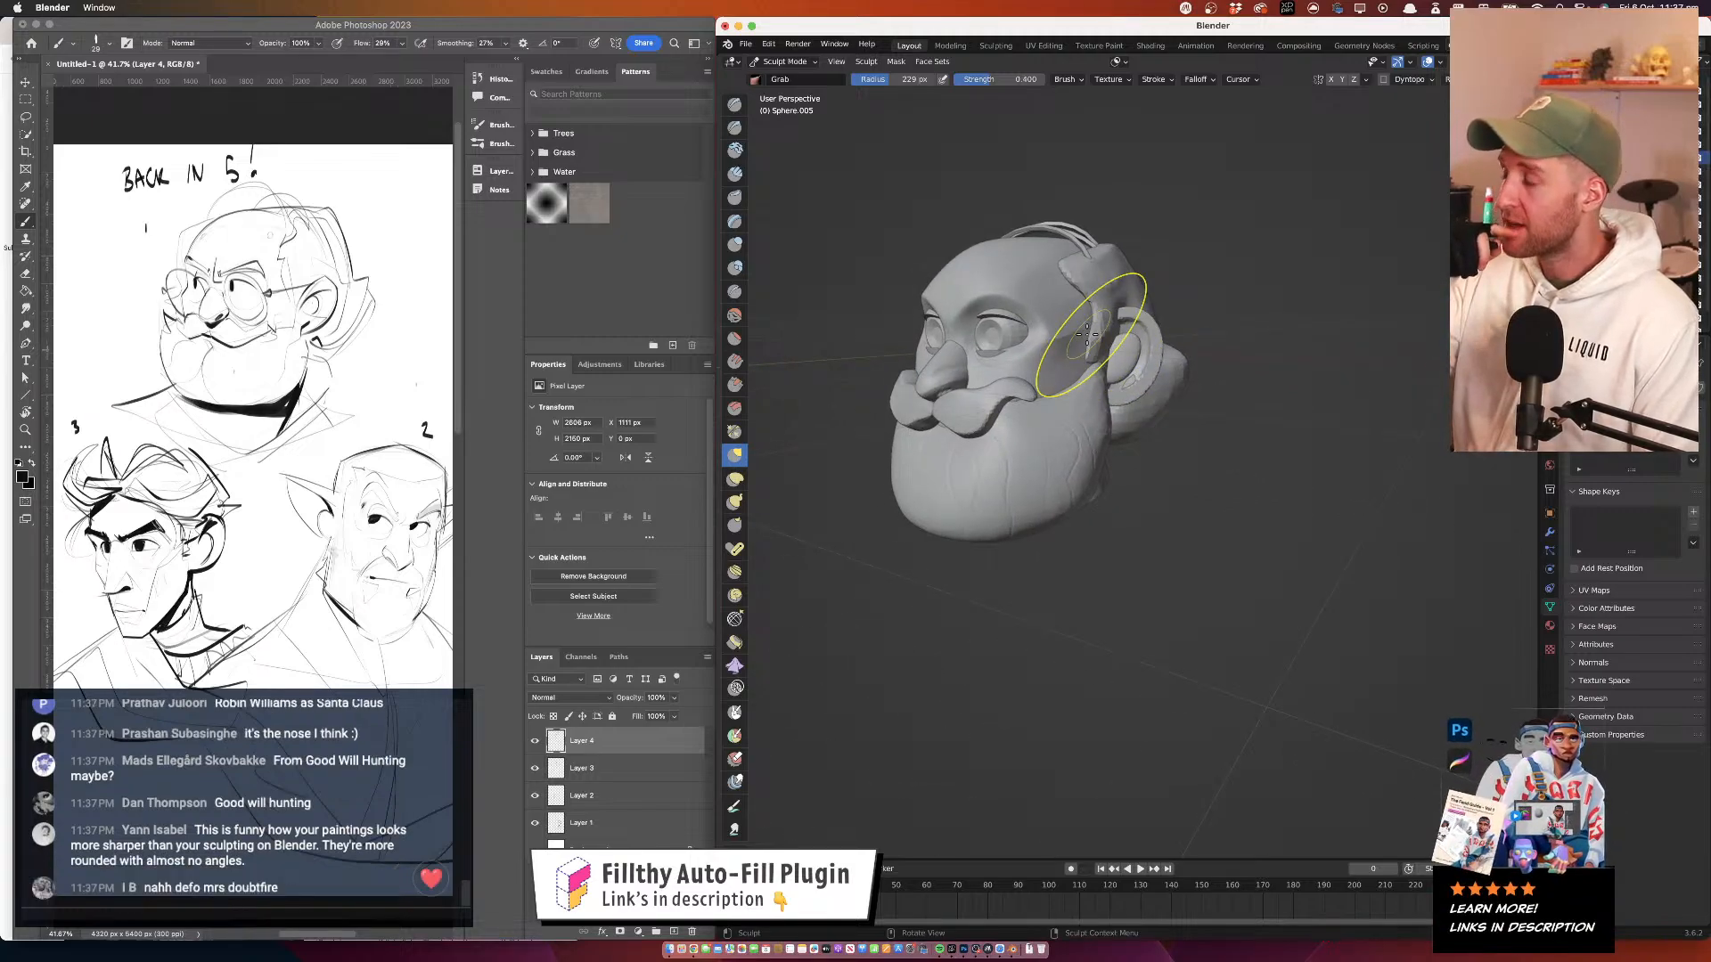
pyautogui.moveTo(1087, 335)
pyautogui.mouseDown()
pyautogui.moveTo(1025, 419)
pyautogui.moveTo(777, 370)
pyautogui.moveTo(1149, 328)
pyautogui.mouseUp()
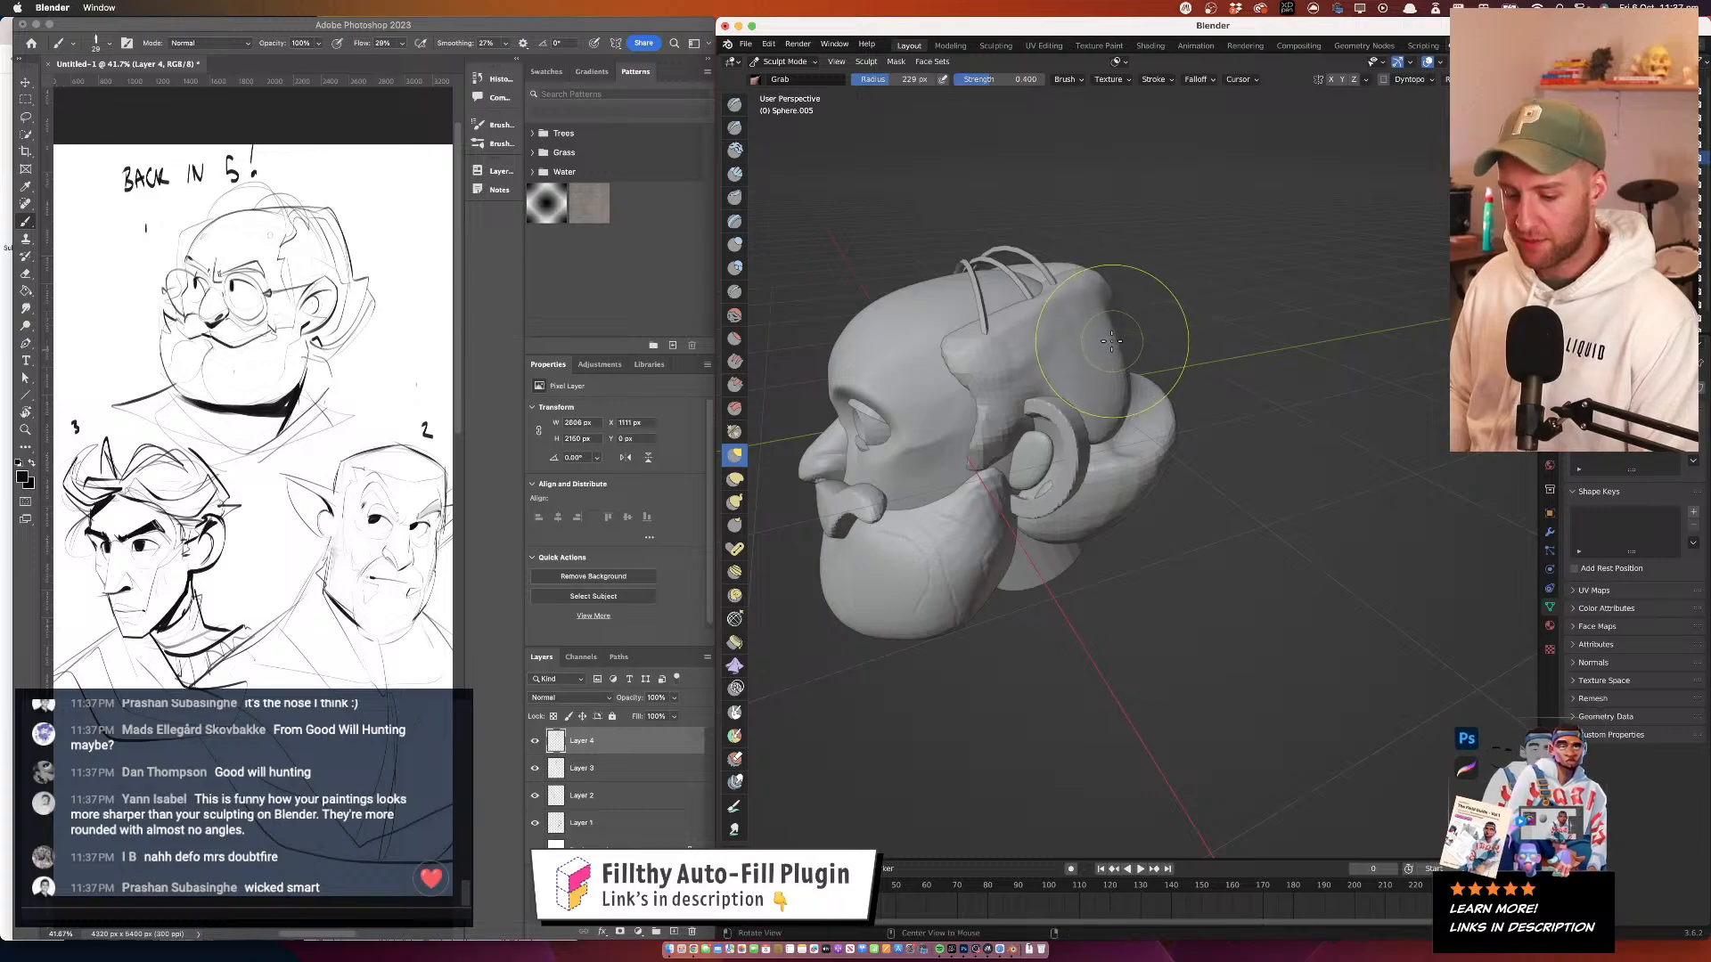
# Switch sculpting to the upper hair piece Sphere.002 and sharpen its rim with the Crease brush at a 59 px radius
pyautogui.hotkey('alt', 'q')
pyautogui.moveTo(1152, 339); pyautogui.dragTo(1111, 332)
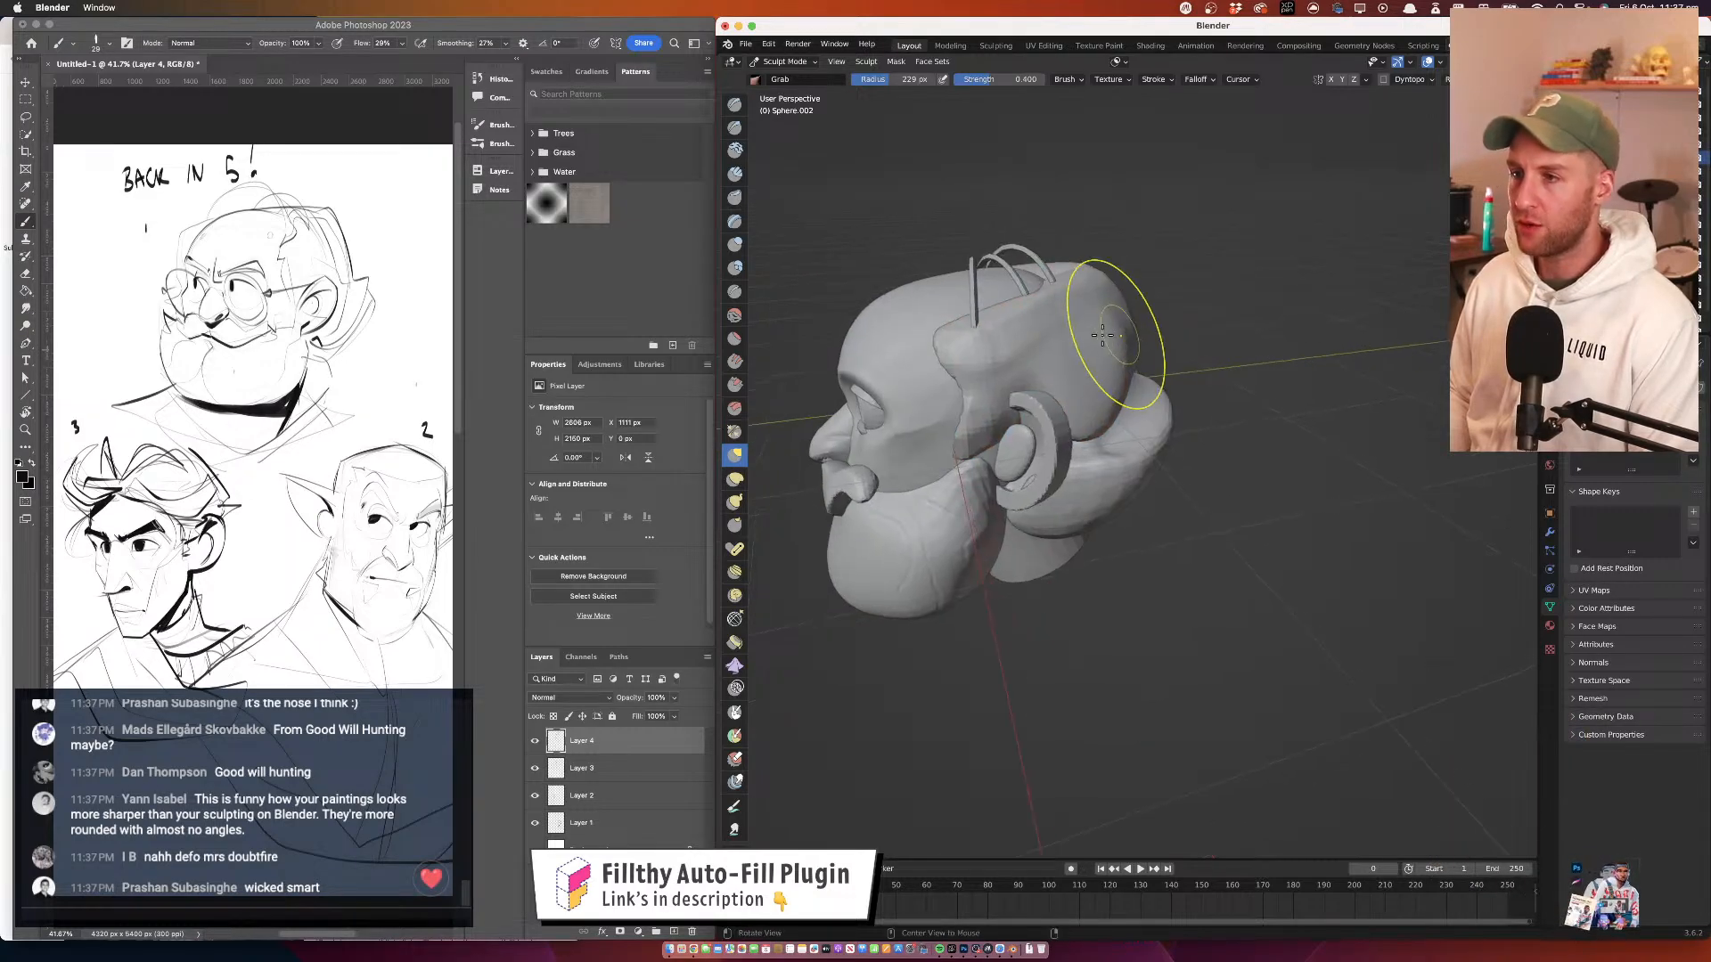
pyautogui.click(734, 292)
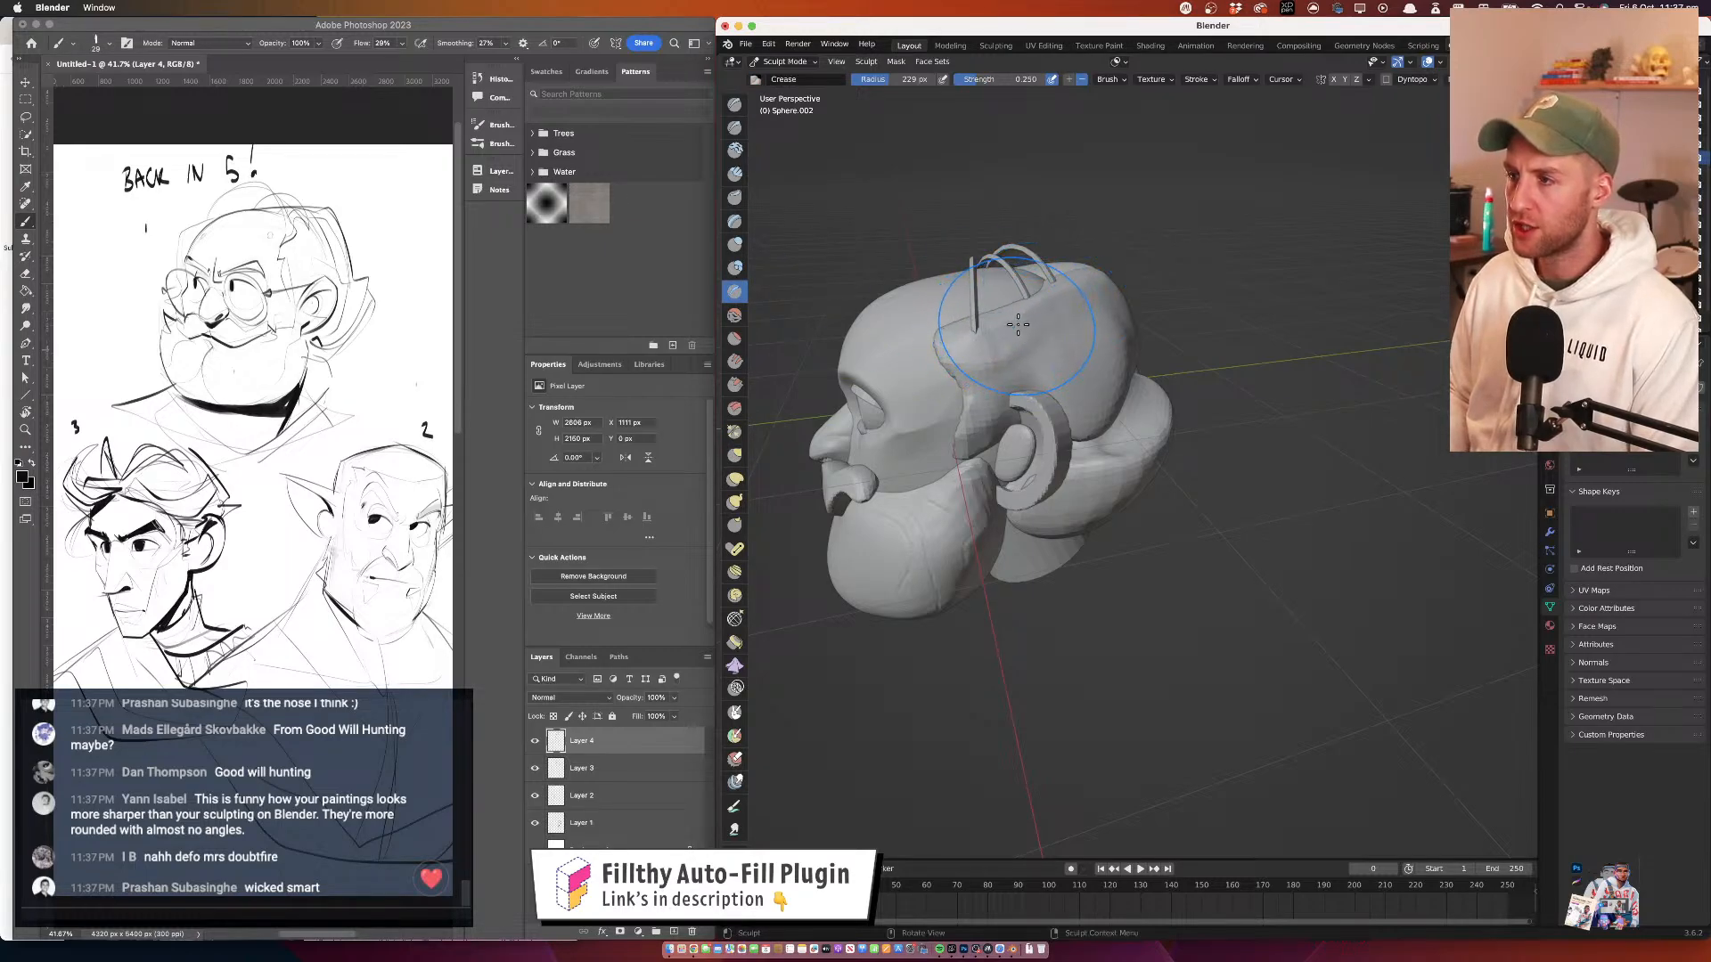
pyautogui.press('f')
pyautogui.click(999, 322)
pyautogui.moveTo(999, 322); pyautogui.dragTo(966, 367)
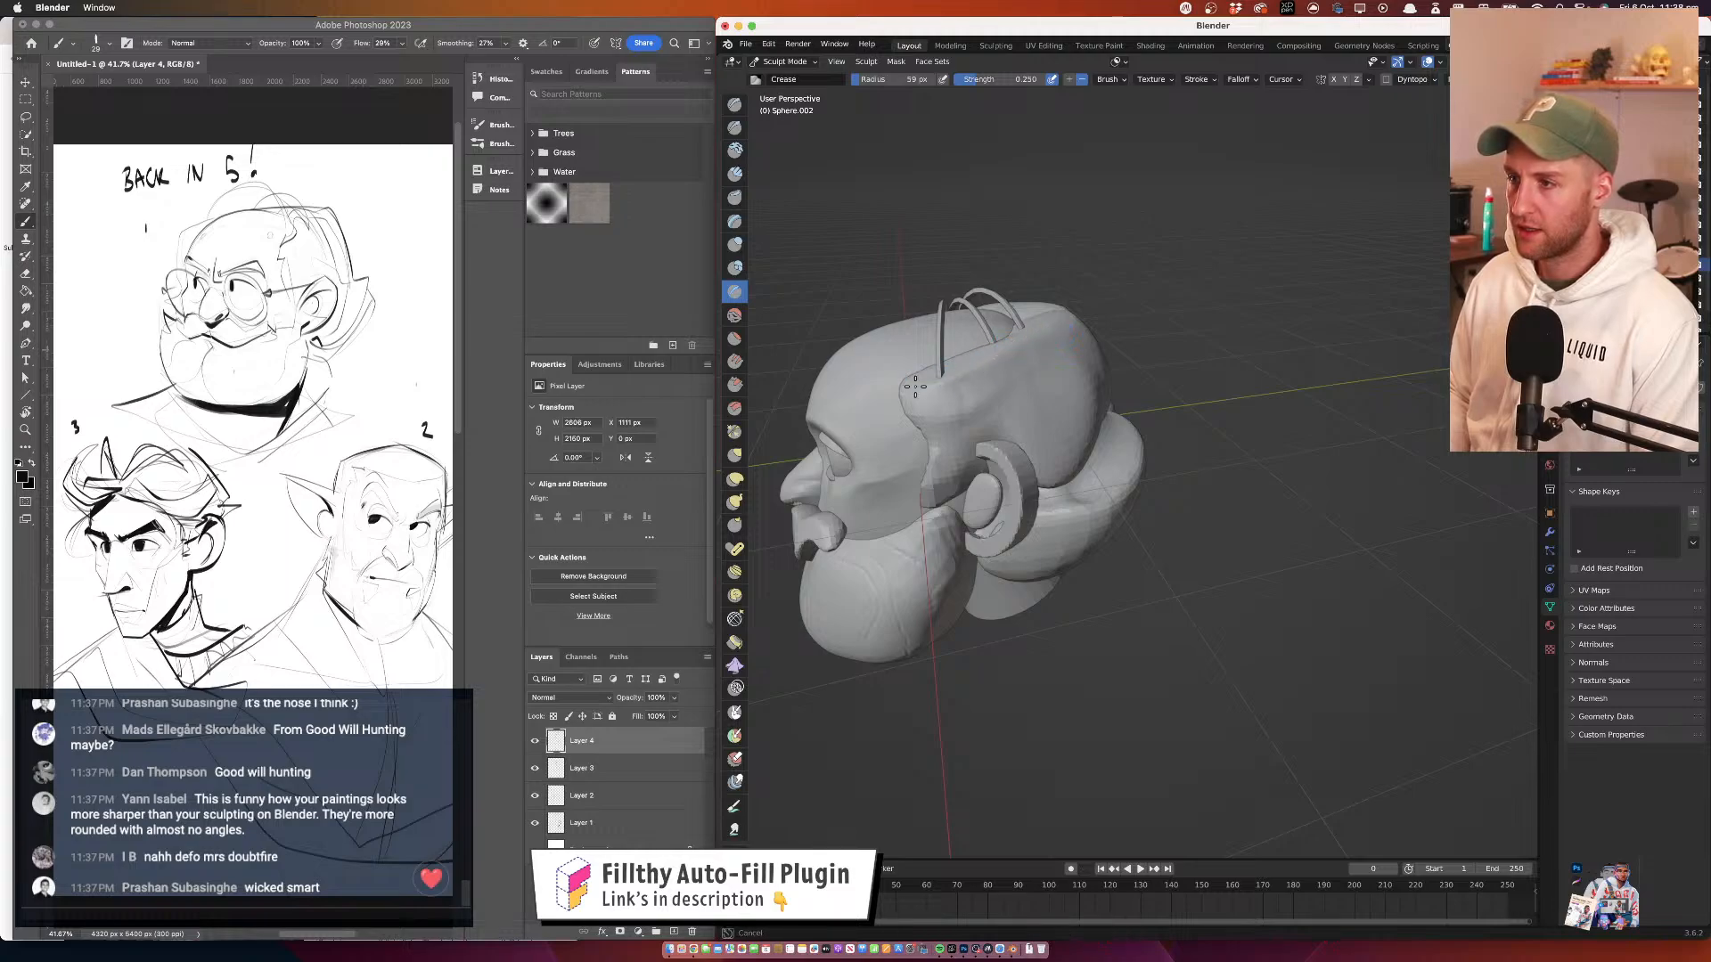
pyautogui.moveTo(918, 383); pyautogui.dragTo(1096, 385)
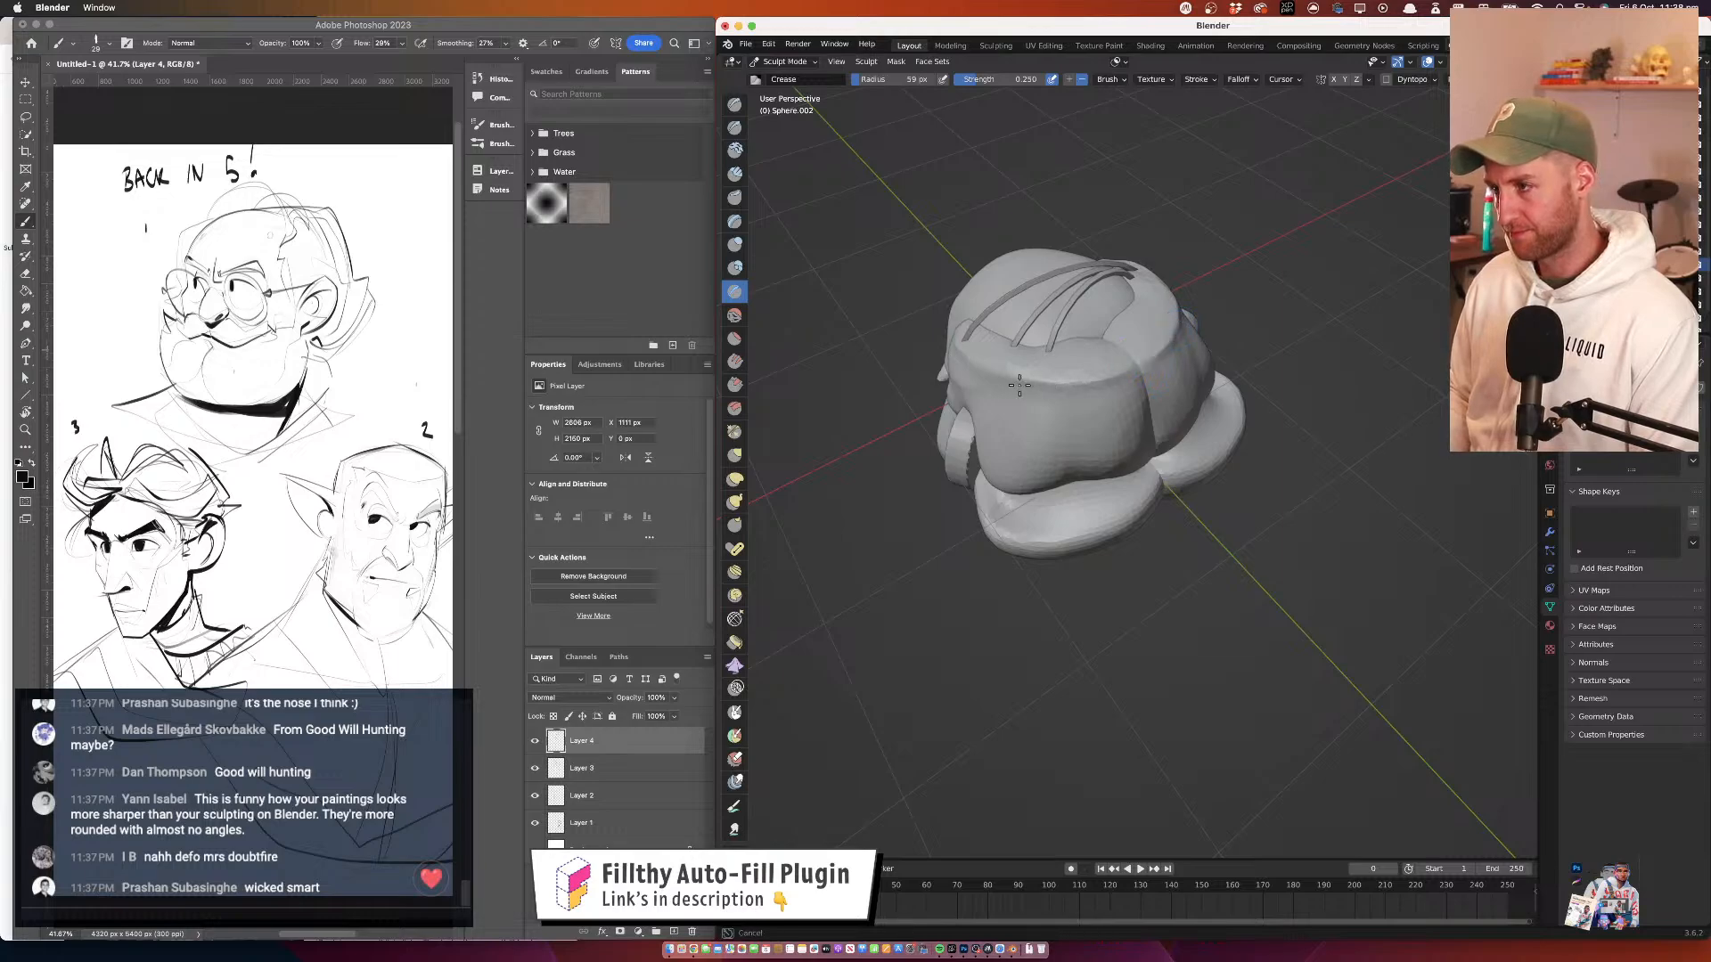
pyautogui.moveTo(1052, 317); pyautogui.dragTo(1194, 267)
pyautogui.moveTo(1105, 338)
pyautogui.mouseDown()
pyautogui.moveTo(1069, 428)
pyautogui.moveTo(1150, 426)
pyautogui.moveTo(1077, 422)
pyautogui.moveTo(1103, 357)
pyautogui.moveTo(1020, 398)
pyautogui.mouseUp()
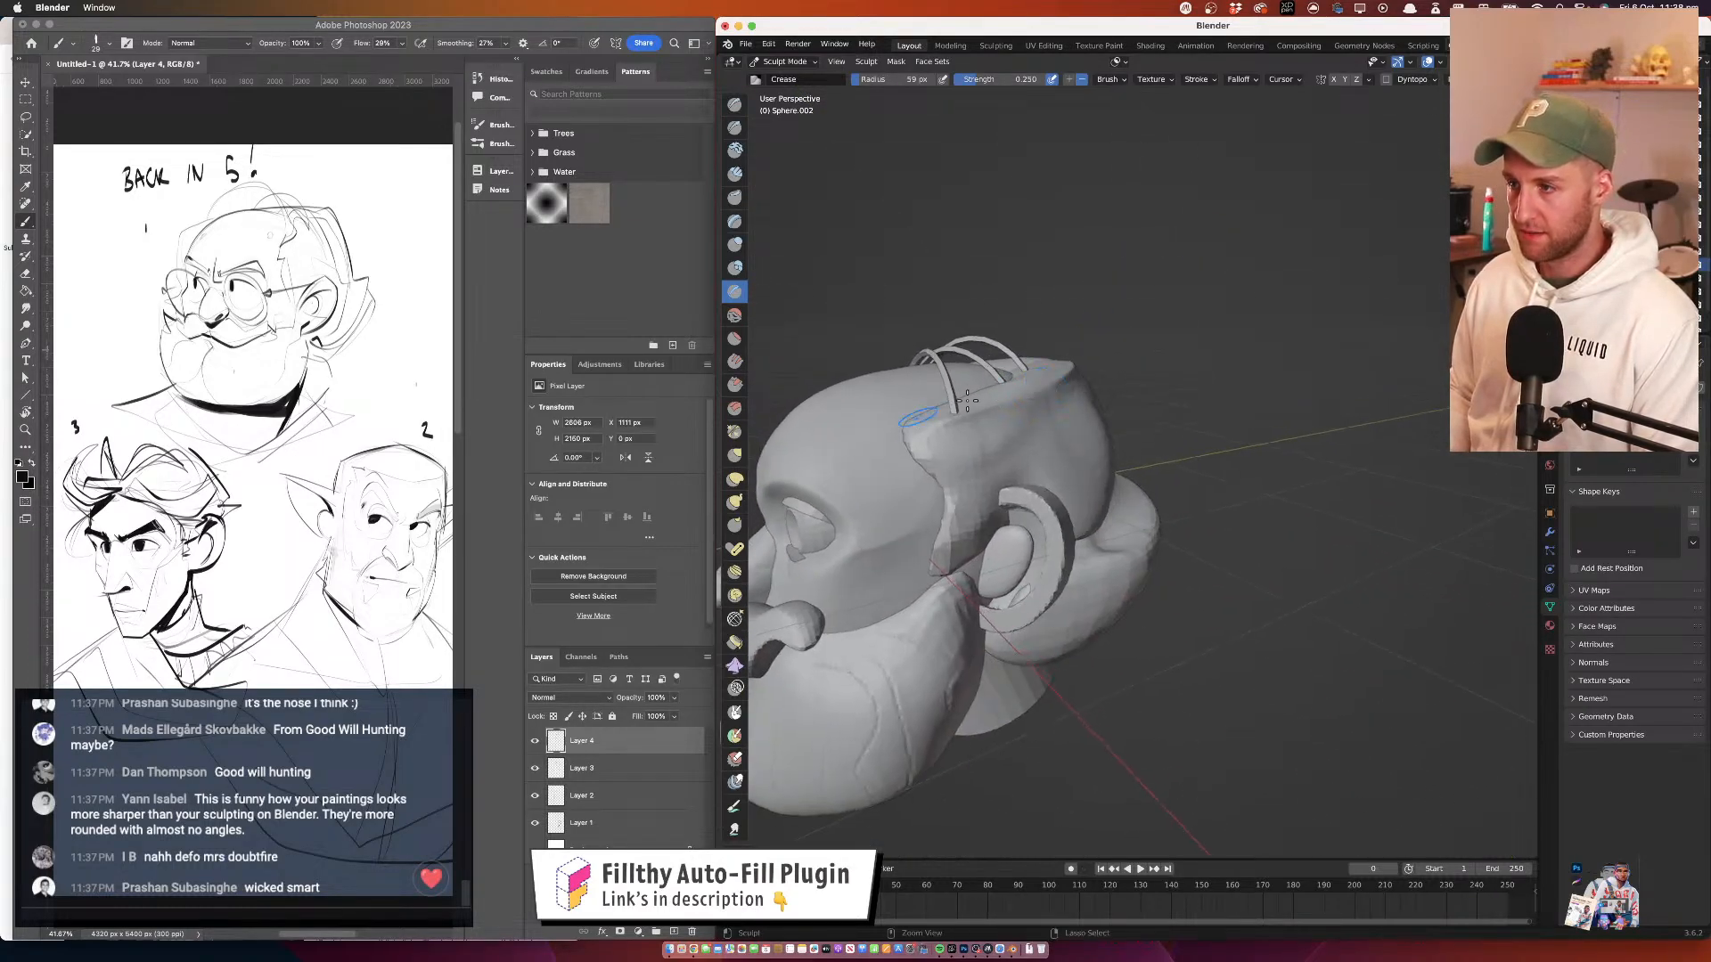
pyautogui.moveTo(922, 425)
pyautogui.mouseDown()
pyautogui.moveTo(944, 420)
pyautogui.moveTo(927, 419)
pyautogui.mouseUp()
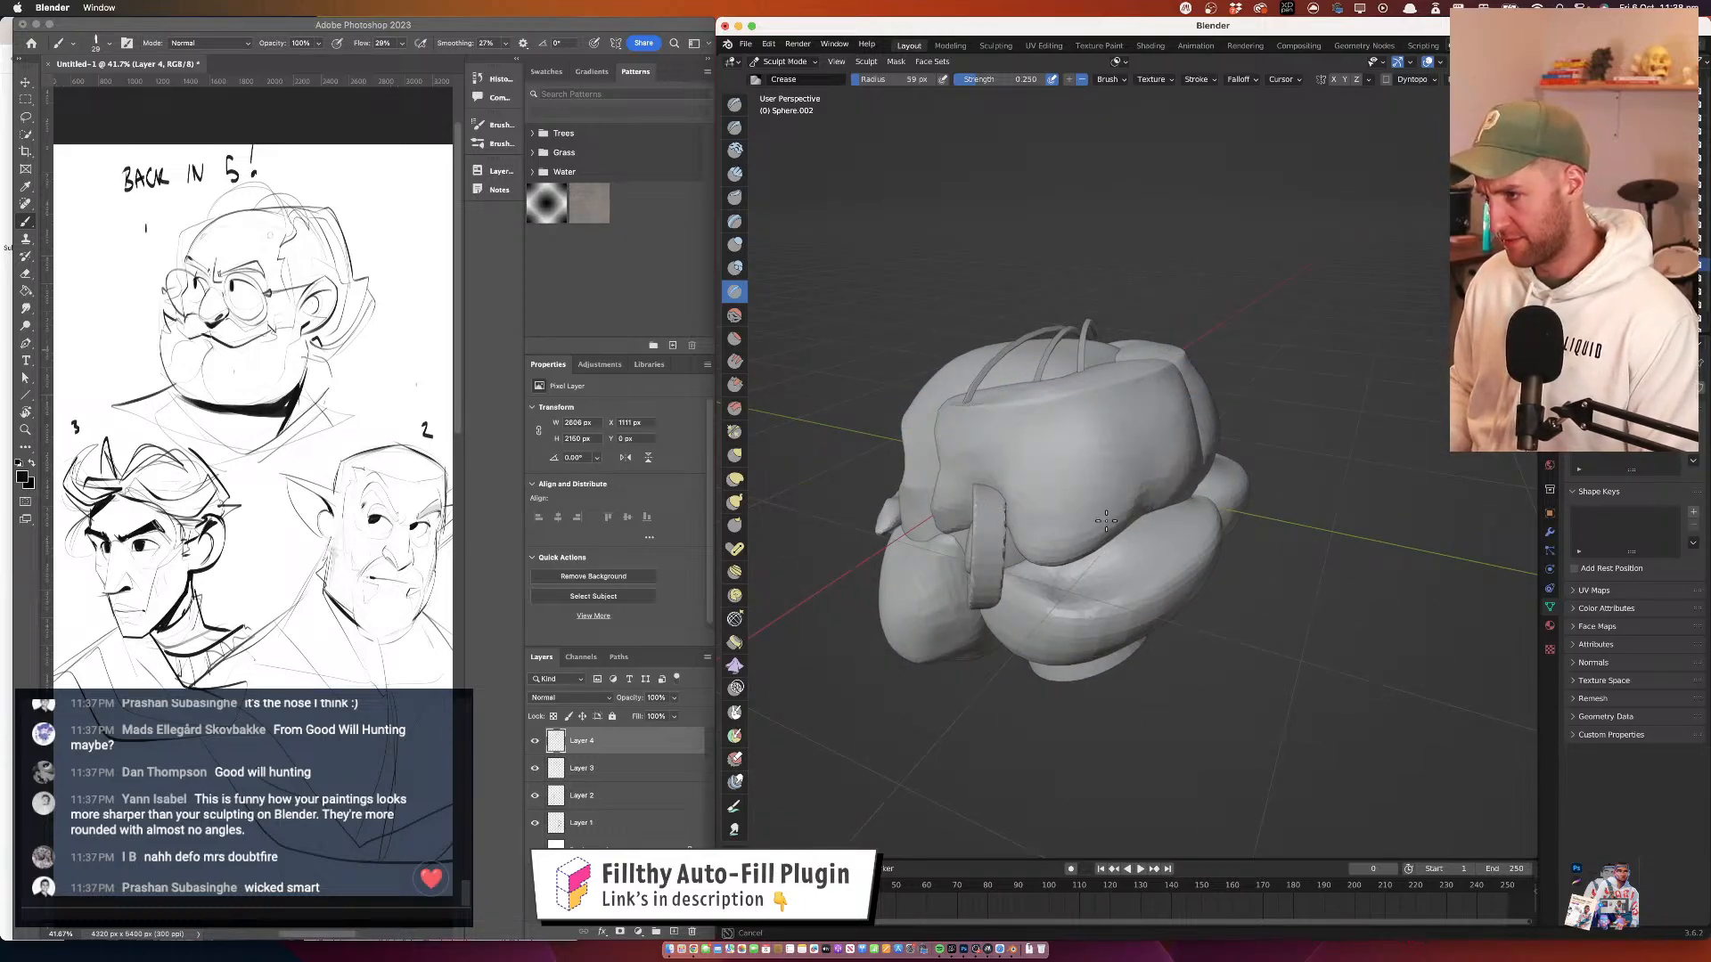
pyautogui.moveTo(1083, 510); pyautogui.dragTo(1256, 469)
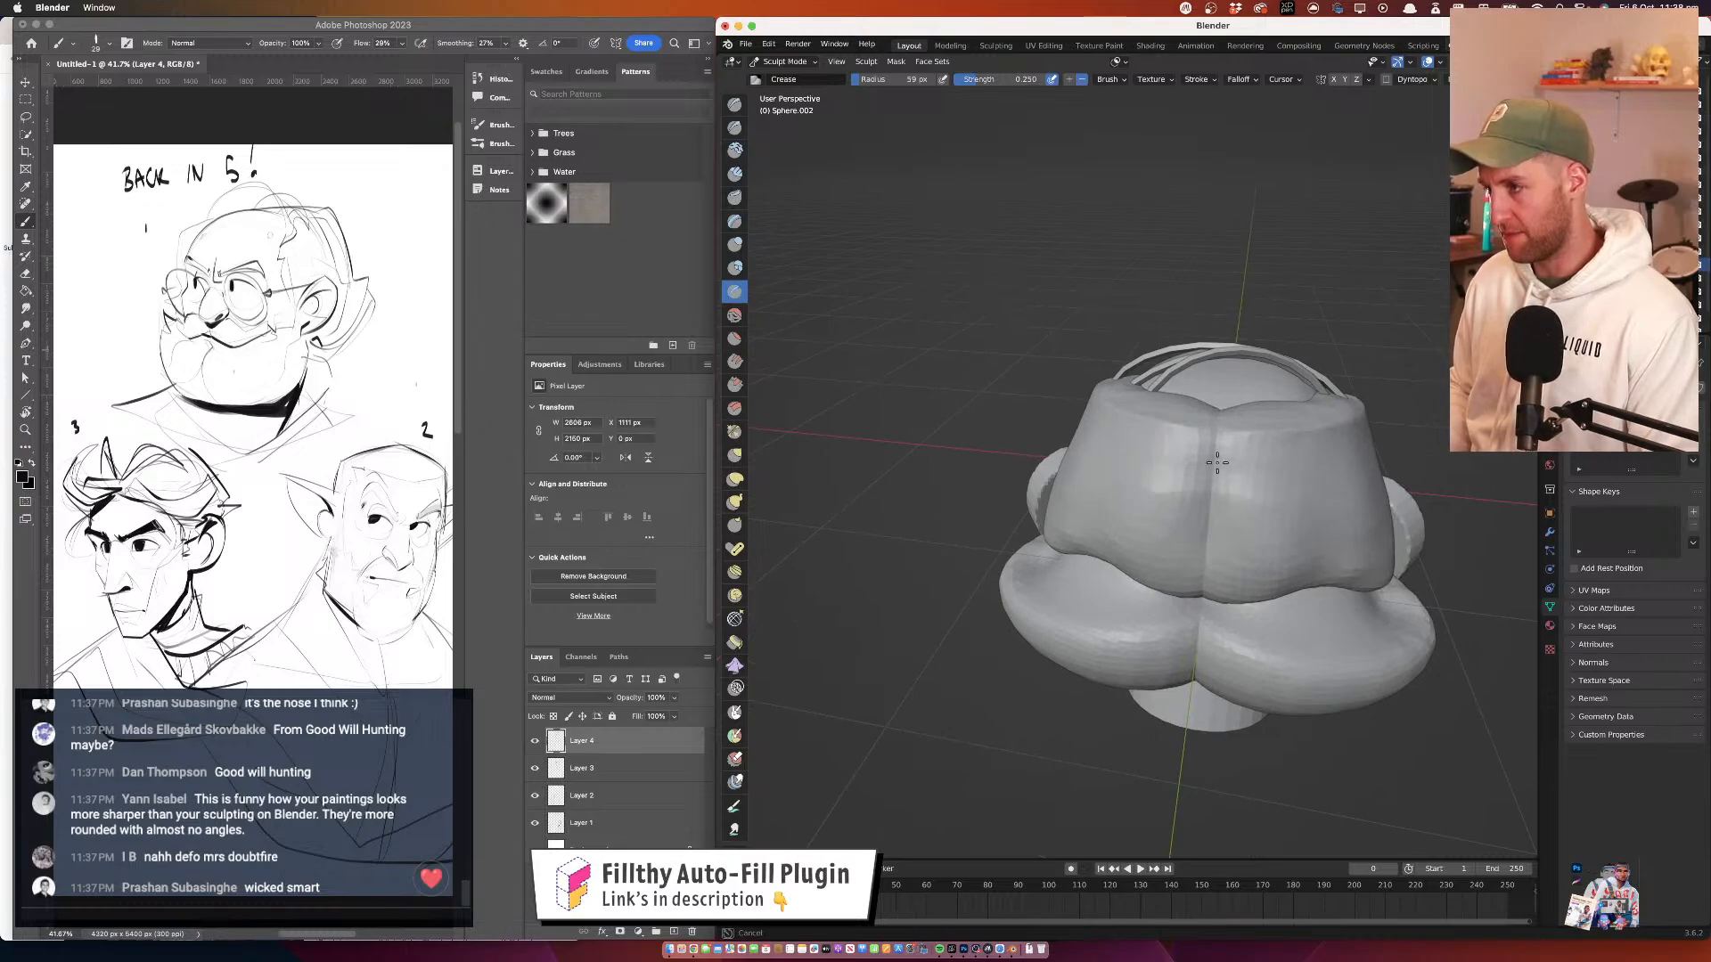
pyautogui.moveTo(1119, 426); pyautogui.dragTo(1170, 338)
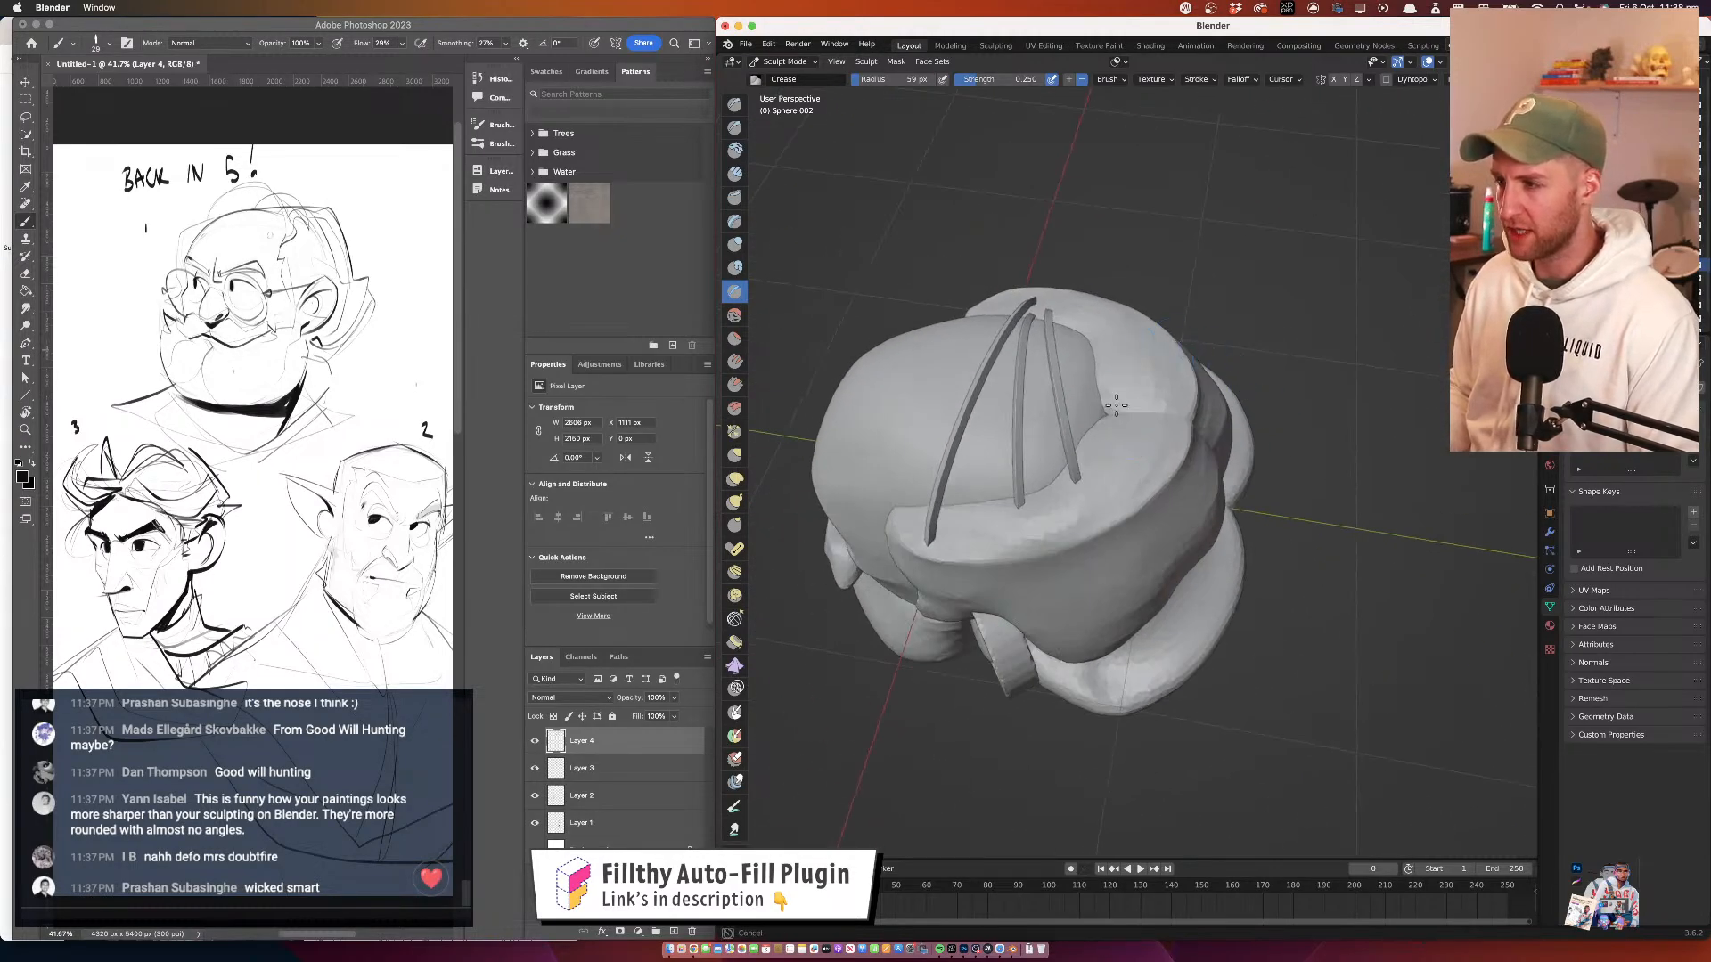
pyautogui.moveTo(1106, 415)
pyautogui.mouseDown()
pyautogui.moveTo(1114, 308)
pyautogui.moveTo(1101, 414)
pyautogui.moveTo(1076, 401)
pyautogui.moveTo(1066, 428)
pyautogui.moveTo(1069, 298)
pyautogui.mouseUp()
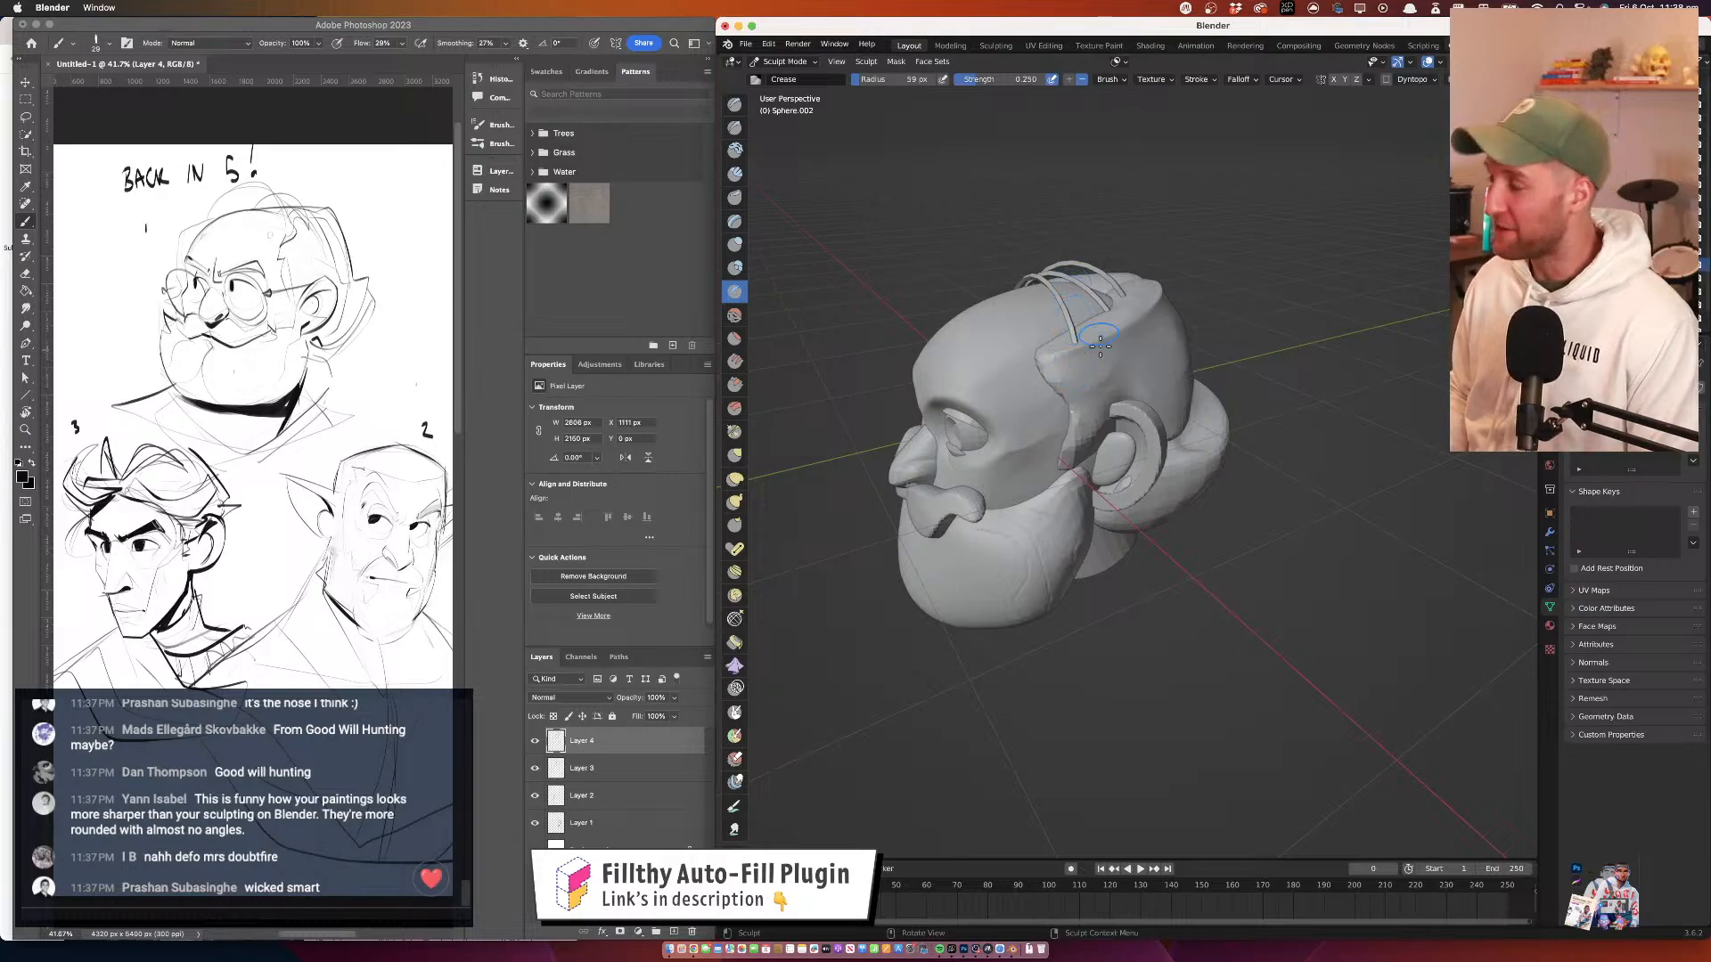
# Reshape the side and back of the upper hair piece with the Grab brush
pyautogui.moveTo(1031, 366)
pyautogui.mouseDown()
pyautogui.moveTo(1125, 346)
pyautogui.moveTo(1050, 372)
pyautogui.mouseUp()
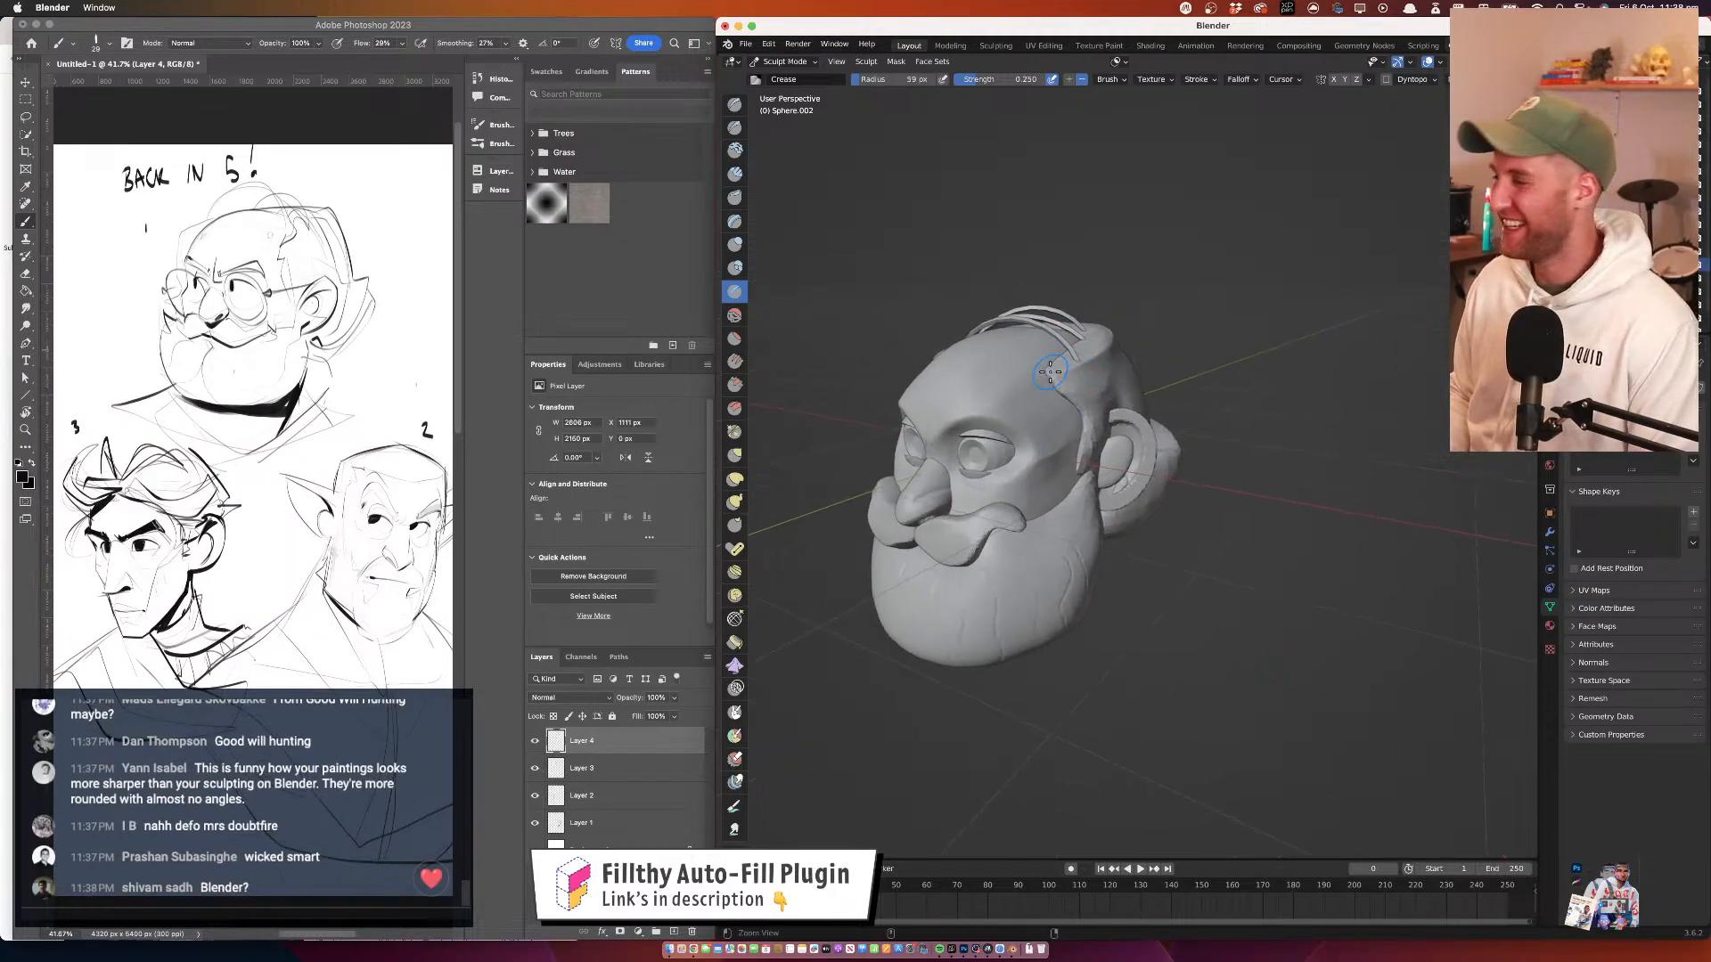
pyautogui.moveTo(1052, 289)
pyautogui.mouseDown()
pyautogui.moveTo(1279, 347)
pyautogui.moveTo(1176, 328)
pyautogui.moveTo(1185, 379)
pyautogui.mouseUp()
pyautogui.moveTo(1319, 343)
pyautogui.mouseDown()
pyautogui.moveTo(1161, 318)
pyautogui.moveTo(1099, 450)
pyautogui.moveTo(1125, 355)
pyautogui.moveTo(949, 403)
pyautogui.moveTo(891, 401)
pyautogui.moveTo(922, 383)
pyautogui.moveTo(936, 330)
pyautogui.moveTo(980, 310)
pyautogui.moveTo(965, 403)
pyautogui.moveTo(1084, 366)
pyautogui.mouseUp()
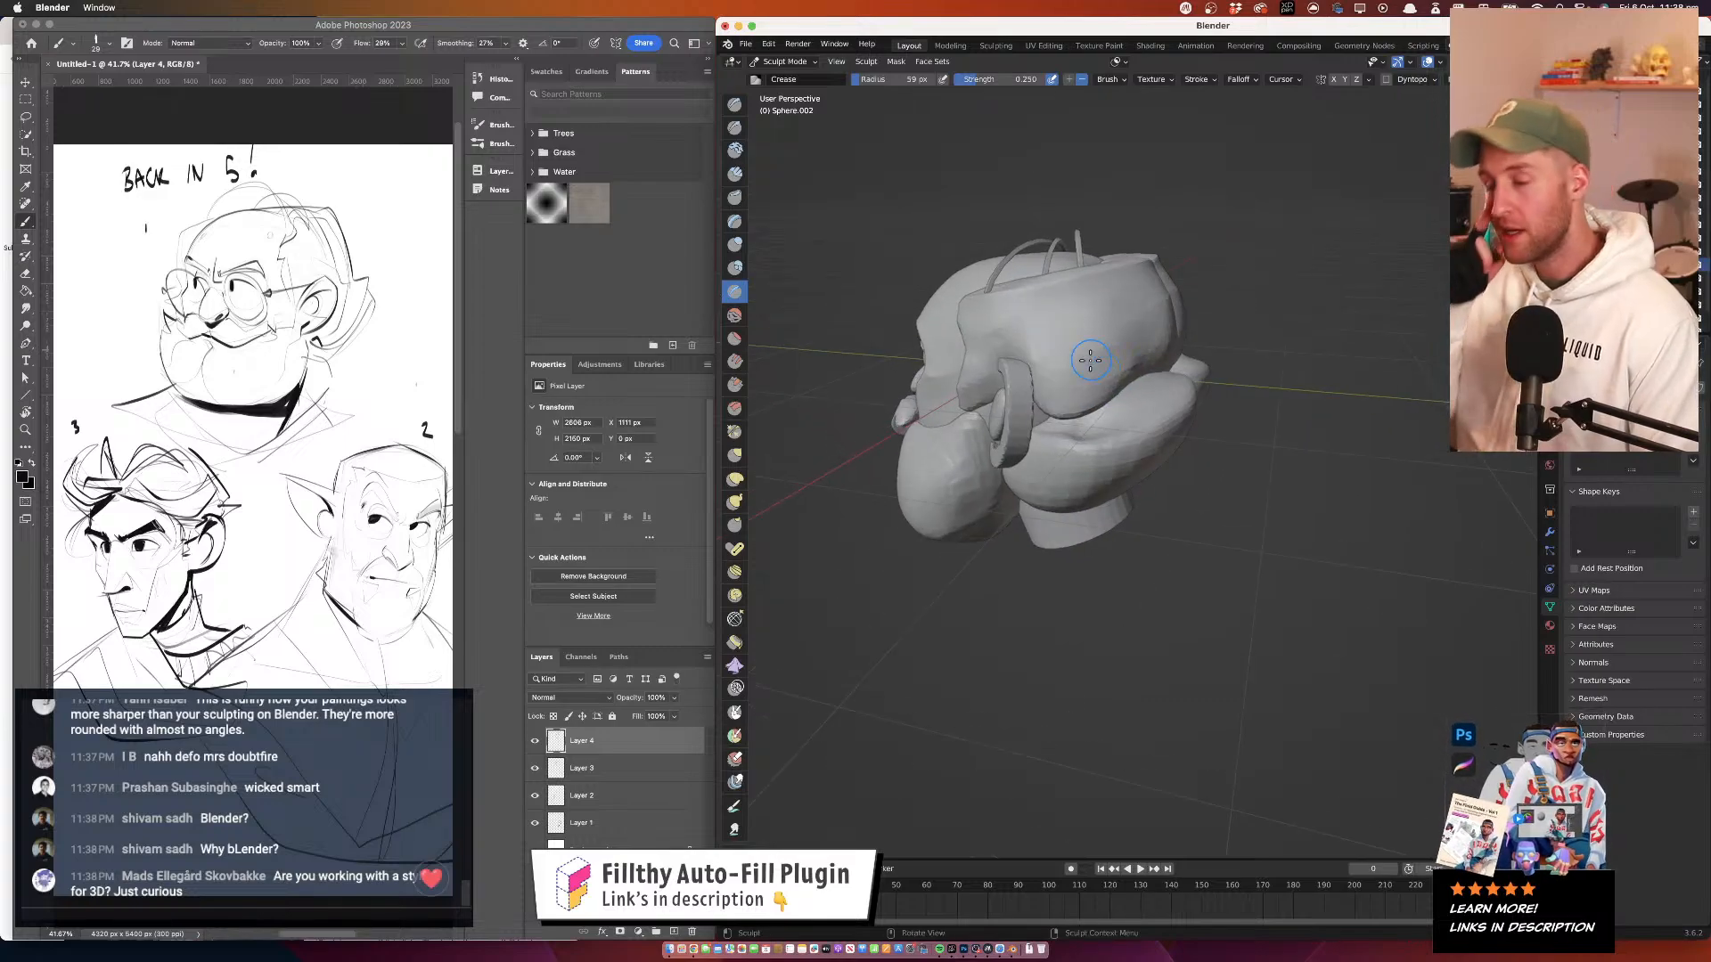
pyautogui.click(736, 456)
pyautogui.moveTo(1143, 401)
pyautogui.mouseDown()
pyautogui.moveTo(1108, 444)
pyautogui.moveTo(1118, 461)
pyautogui.mouseUp()
pyautogui.moveTo(1194, 390)
pyautogui.mouseDown()
pyautogui.moveTo(1168, 359)
pyautogui.moveTo(1082, 405)
pyautogui.mouseUp()
pyautogui.moveTo(1121, 401)
pyautogui.mouseDown()
pyautogui.moveTo(1077, 419)
pyautogui.moveTo(1234, 399)
pyautogui.moveTo(1120, 398)
pyautogui.mouseUp()
# In Object Mode, join the upper hair piece with the lower piece Sphere.005 and apply the Mirror modifier
pyautogui.click(784, 61)
pyautogui.click(783, 79)
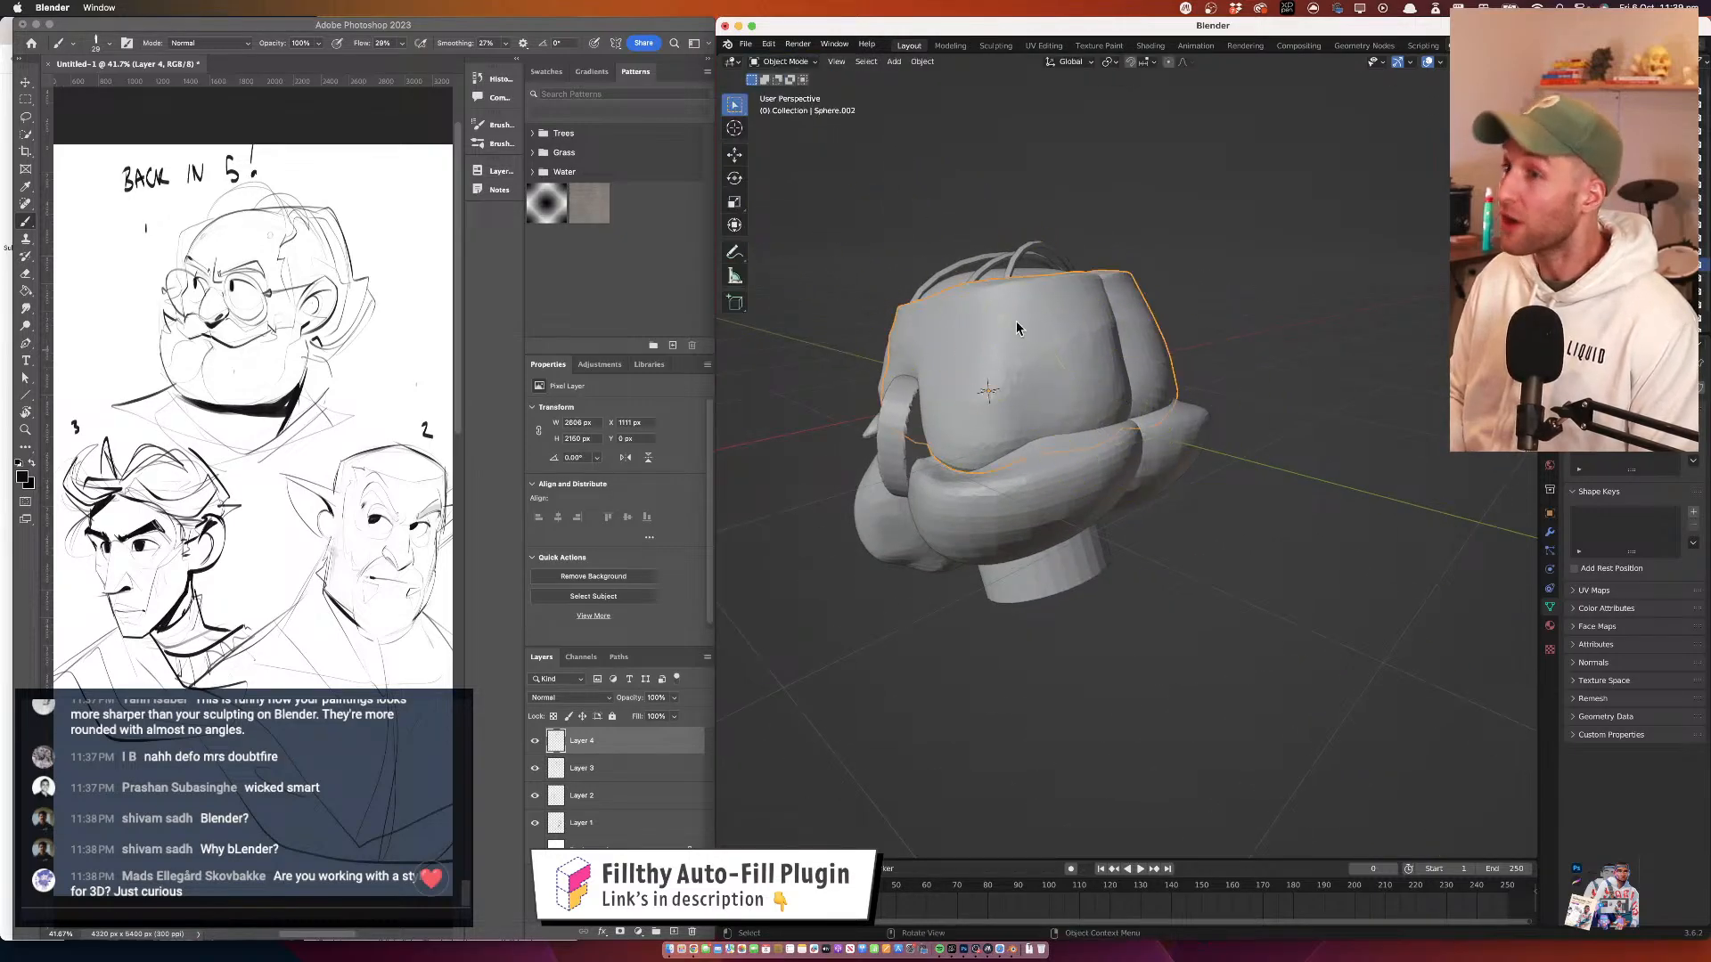
pyautogui.keyDown('shift'); pyautogui.click(1072, 479); pyautogui.keyUp('shift')
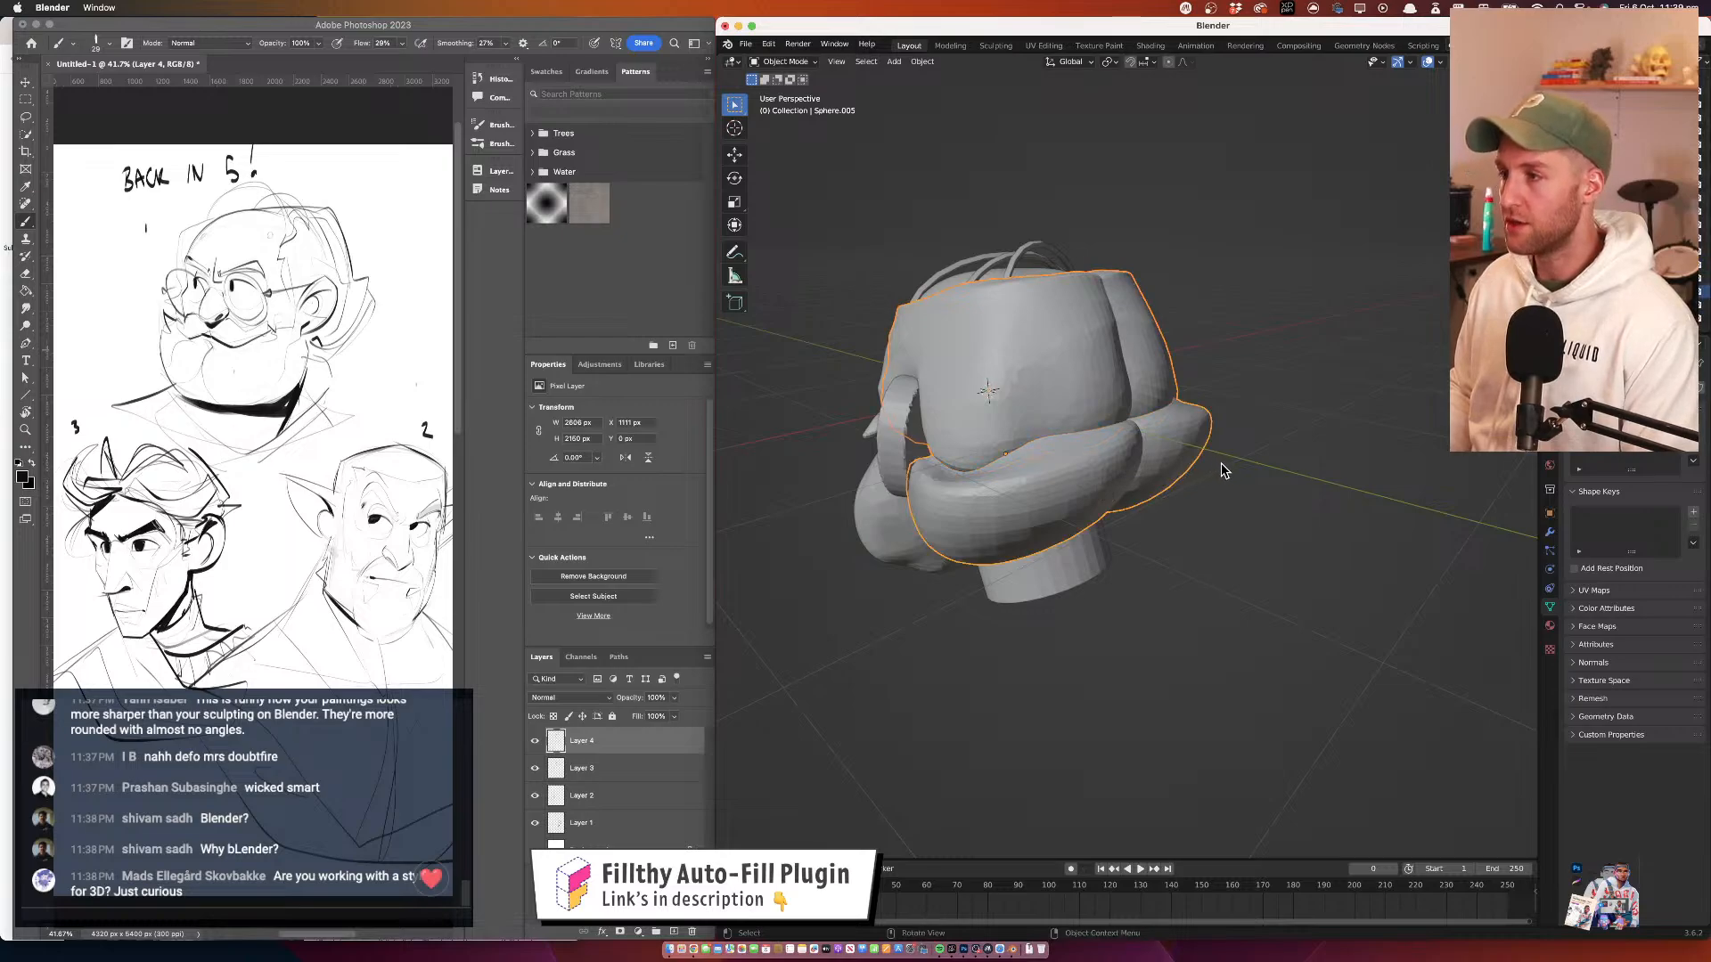
pyautogui.click(1549, 532)
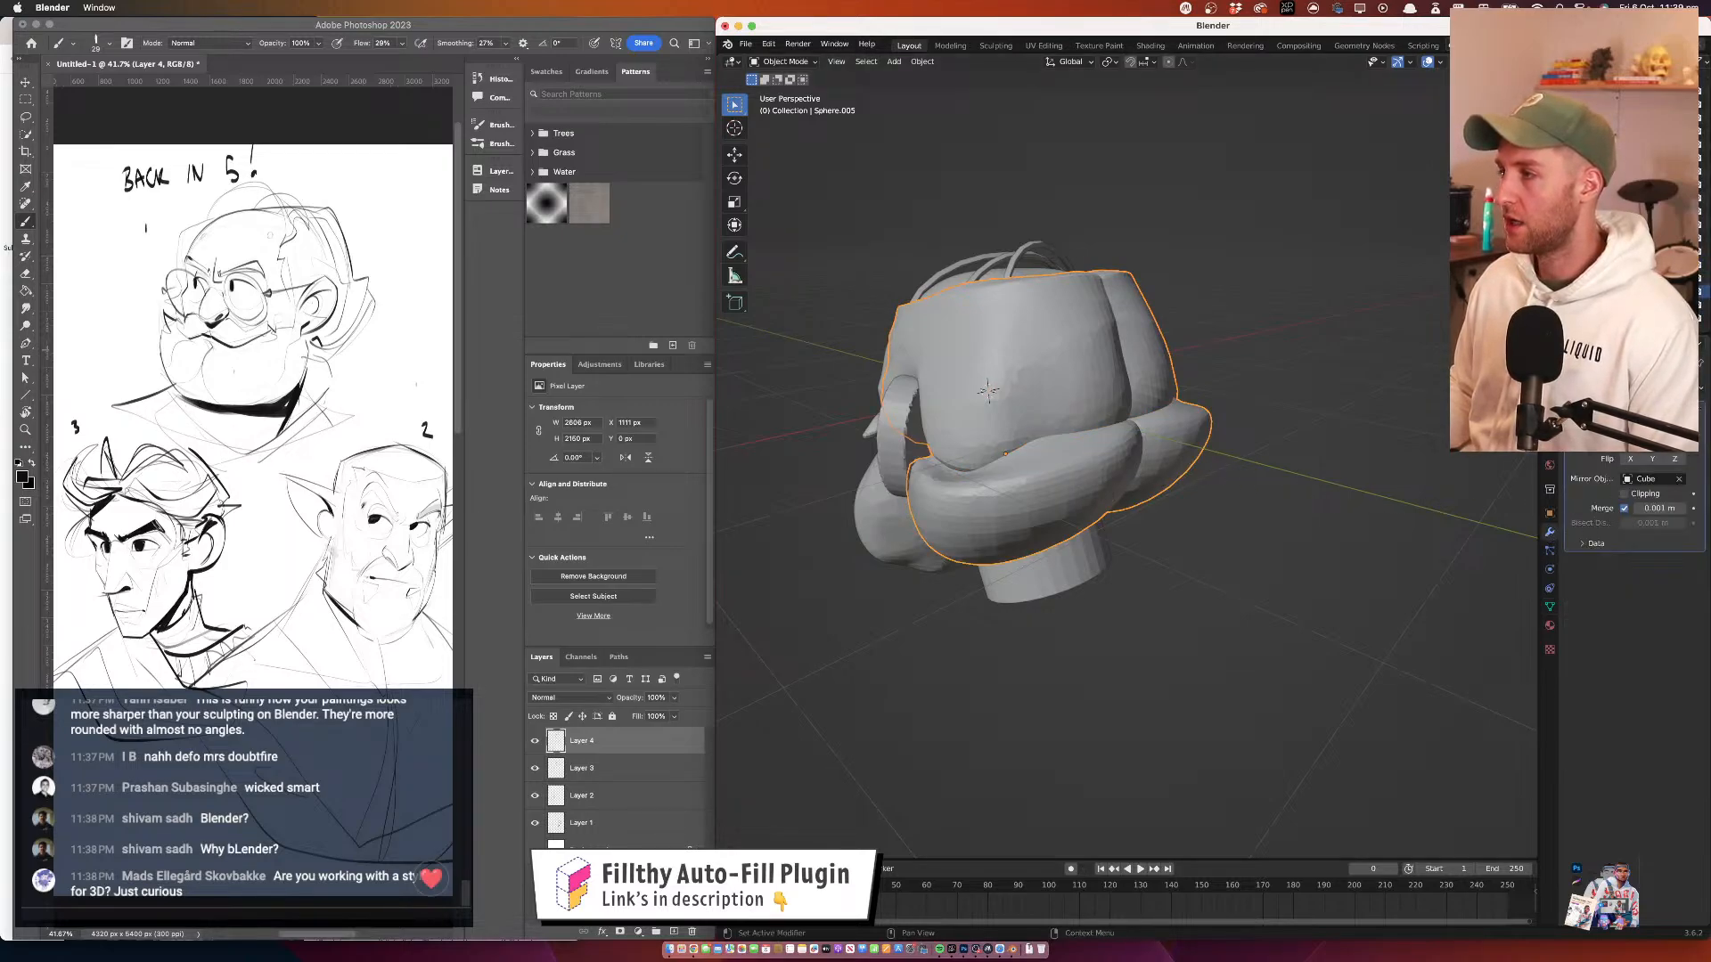
pyautogui.click(1615, 425)
pyautogui.moveTo(1099, 452)
pyautogui.mouseDown()
pyautogui.moveTo(1332, 453)
pyautogui.moveTo(1055, 445)
pyautogui.moveTo(1096, 450)
pyautogui.moveTo(1073, 448)
pyautogui.moveTo(1061, 353)
pyautogui.moveTo(1107, 389)
pyautogui.moveTo(1145, 363)
pyautogui.mouseUp()
# Return to Sculpt Mode, adjust the voxel size and remesh the joined hair into one surface
pyautogui.click(783, 61)
pyautogui.click(784, 114)
pyautogui.press('r')
pyautogui.click(1091, 453)
pyautogui.hotkey('ctrl', 'r')
# Set the Grab brush radius to 299 px and pull the joined hair into shape around the back of the head
pyautogui.press('f')
pyautogui.click(1016, 370)
pyautogui.moveTo(1012, 371); pyautogui.dragTo(905, 406)
pyautogui.moveTo(1057, 351); pyautogui.dragTo(971, 377)
pyautogui.moveTo(1131, 374)
pyautogui.mouseDown()
pyautogui.moveTo(1051, 382)
pyautogui.moveTo(1010, 446)
pyautogui.mouseUp()
pyautogui.moveTo(1091, 465); pyautogui.dragTo(1079, 432)
pyautogui.moveTo(1039, 492)
pyautogui.mouseDown()
pyautogui.moveTo(994, 495)
pyautogui.moveTo(1088, 494)
pyautogui.moveTo(1049, 513)
pyautogui.mouseUp()
pyautogui.moveTo(1058, 571); pyautogui.dragTo(1115, 580)
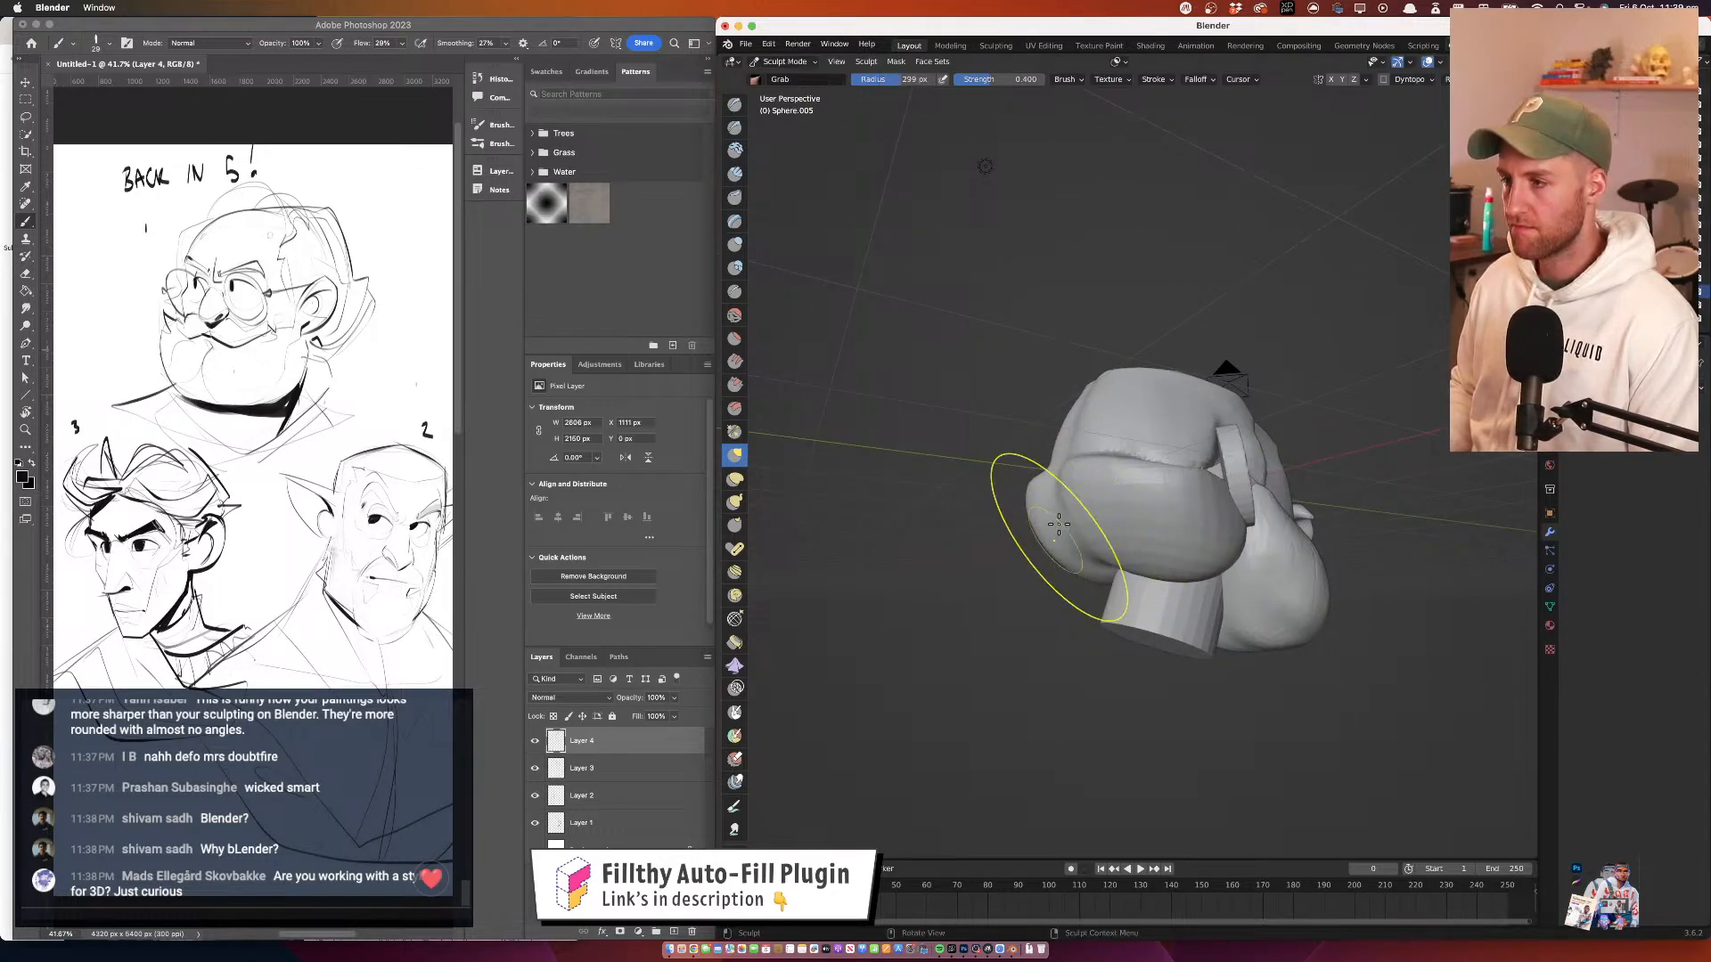
# Refine the flared lower edge at the back of the hair with the Grab brush at 163 px and 263 px
pyautogui.moveTo(1031, 498); pyautogui.dragTo(1059, 469)
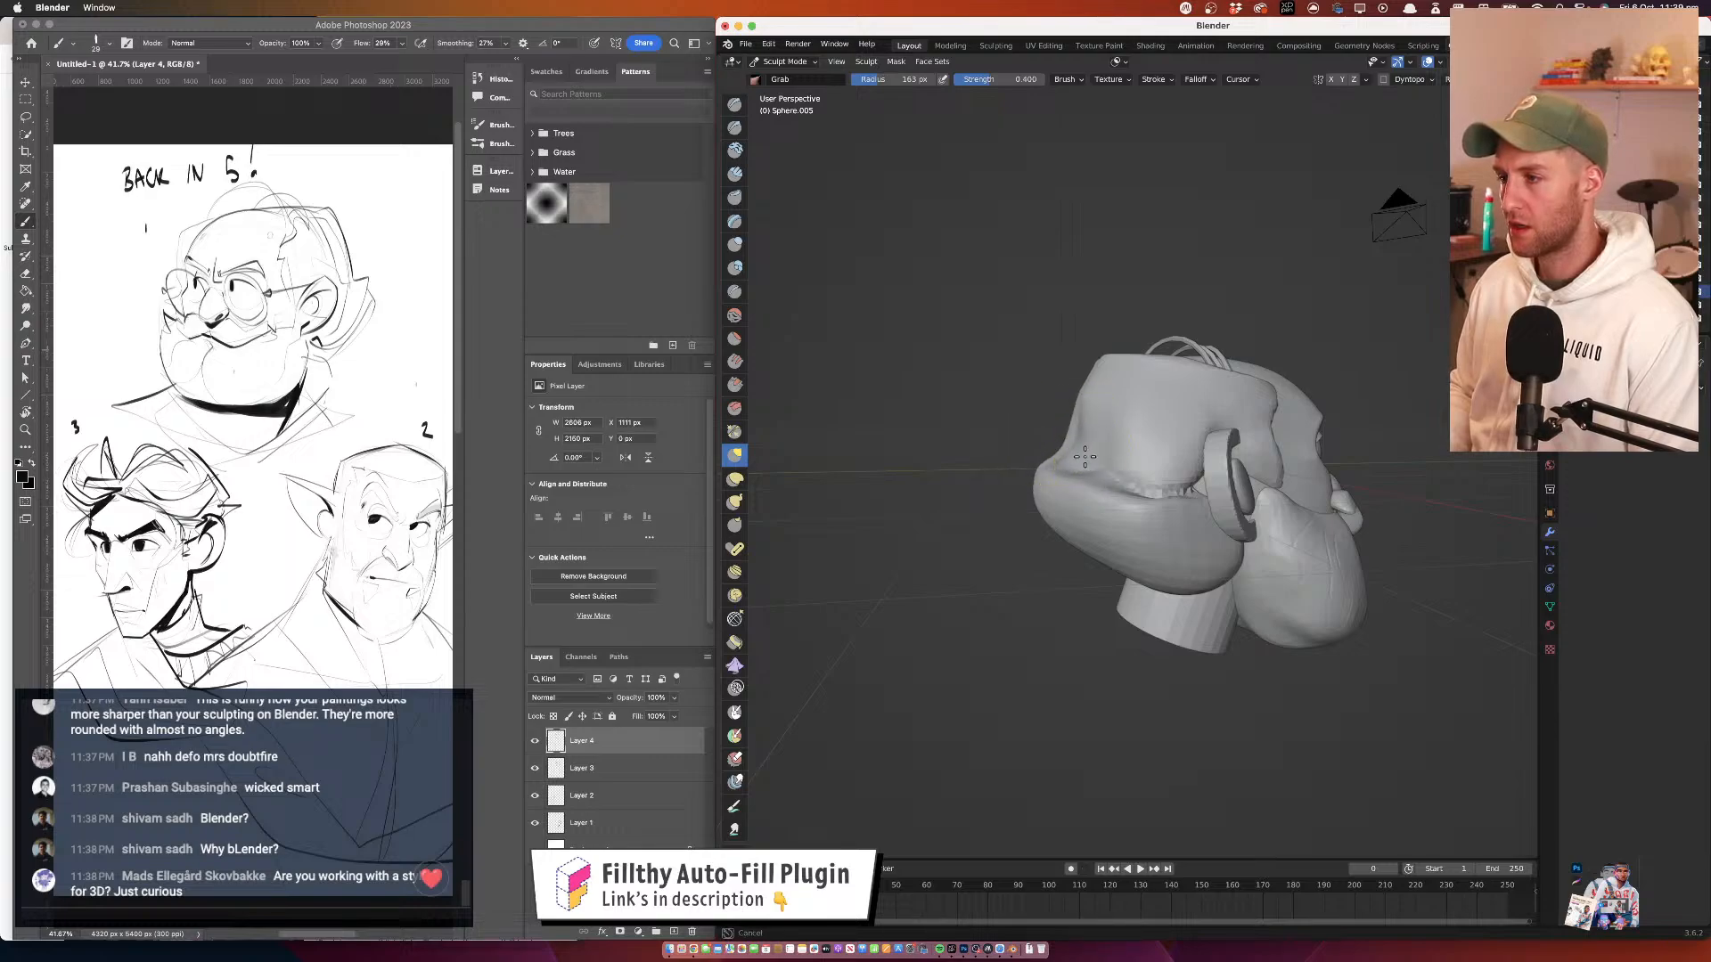
pyautogui.moveTo(1084, 456); pyautogui.dragTo(1082, 452)
pyautogui.moveTo(1073, 441); pyautogui.dragTo(1135, 408)
pyautogui.moveTo(922, 486)
pyautogui.mouseDown()
pyautogui.moveTo(970, 487)
pyautogui.moveTo(1036, 548)
pyautogui.moveTo(963, 555)
pyautogui.moveTo(1011, 556)
pyautogui.moveTo(1029, 526)
pyautogui.mouseUp()
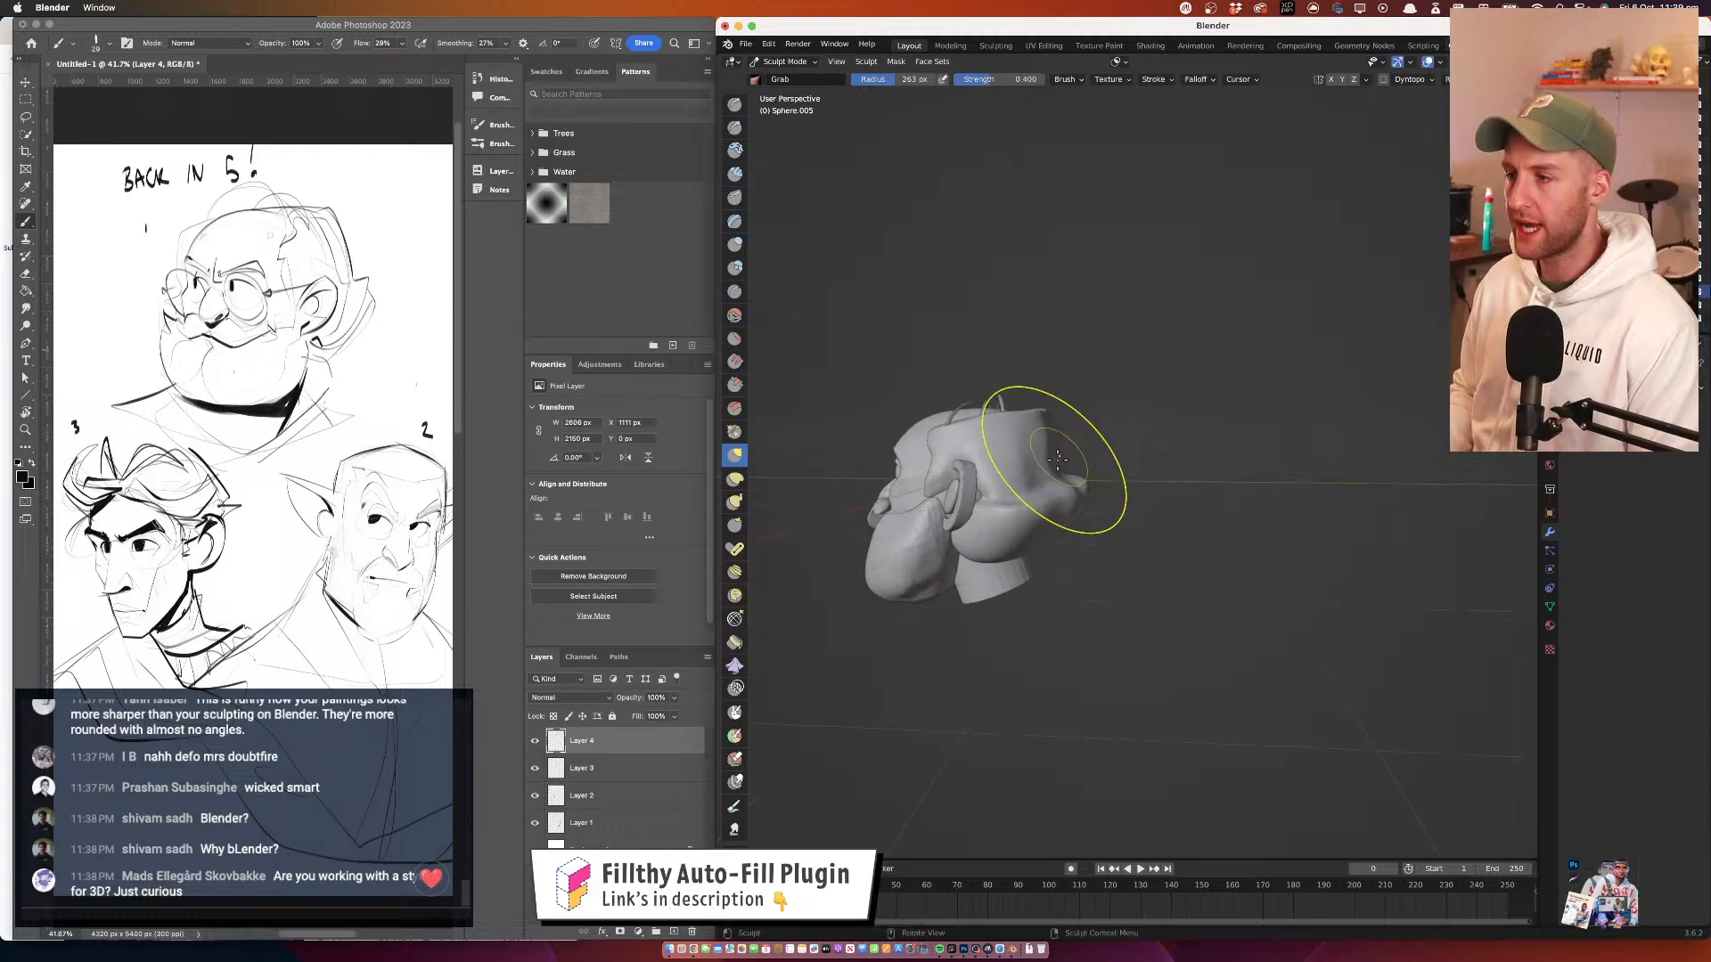
pyautogui.moveTo(1081, 409)
pyautogui.mouseDown()
pyautogui.moveTo(1099, 448)
pyautogui.moveTo(1170, 452)
pyautogui.mouseUp()
# Flatten the side and back of the hair volume with the Scrape/Peaks brush at a 73 px radius
pyautogui.press('f')
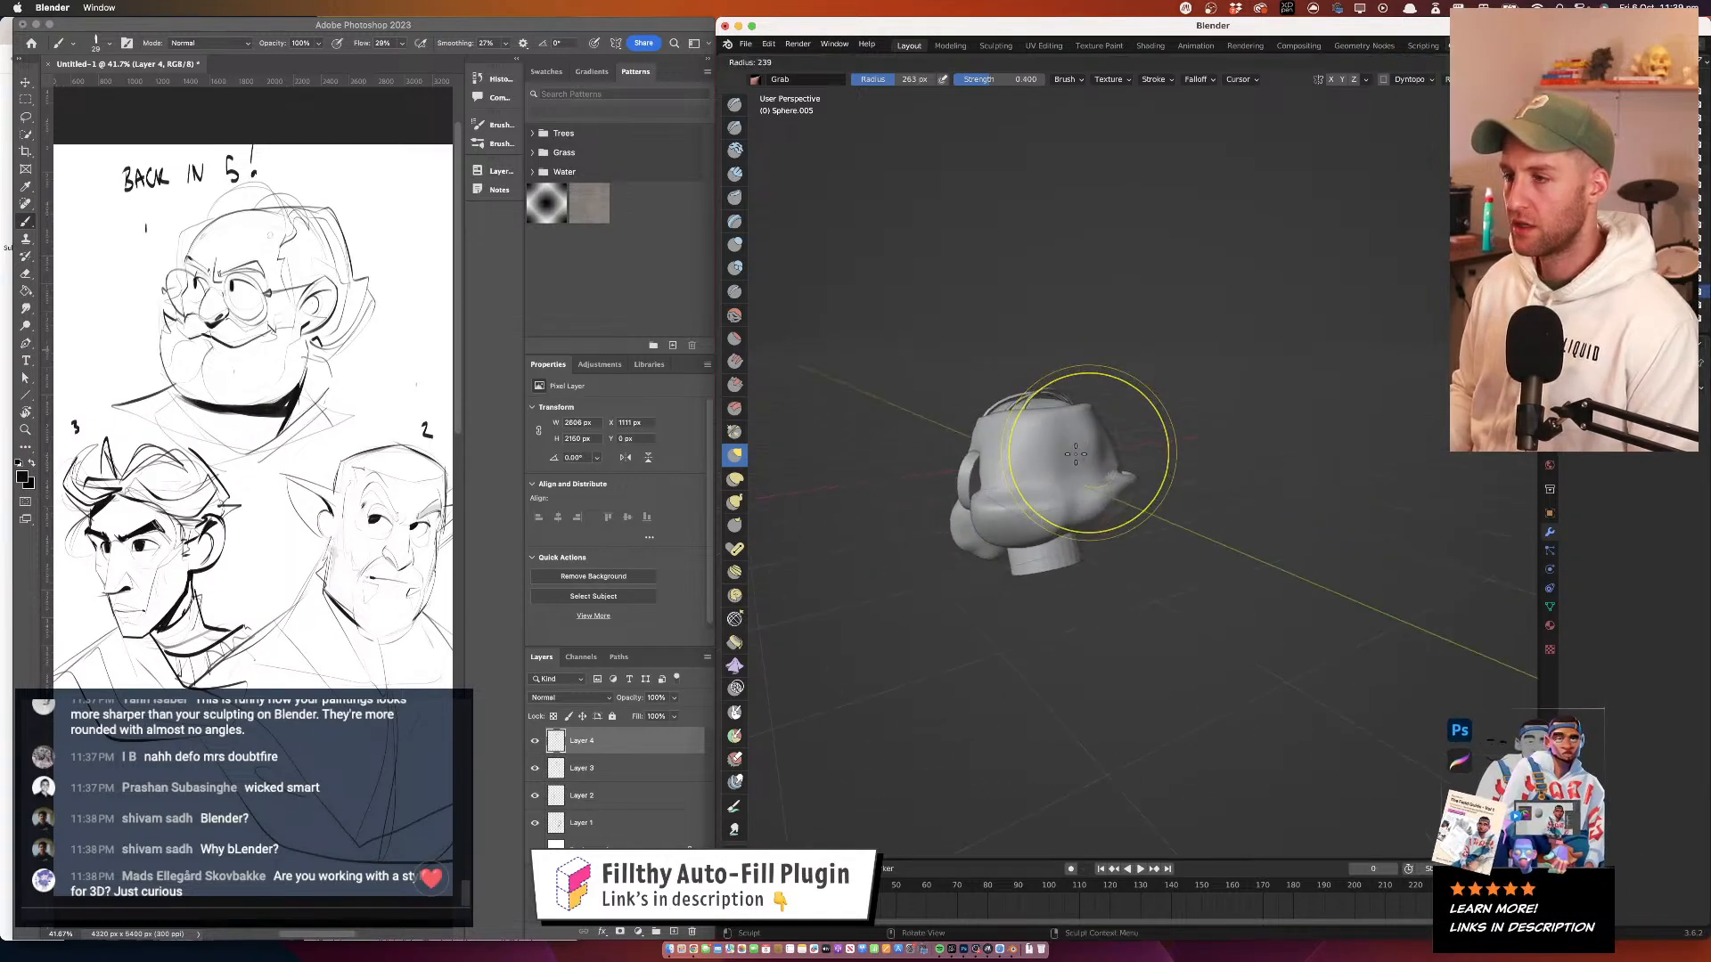
pyautogui.click(1136, 453)
pyautogui.click(736, 386)
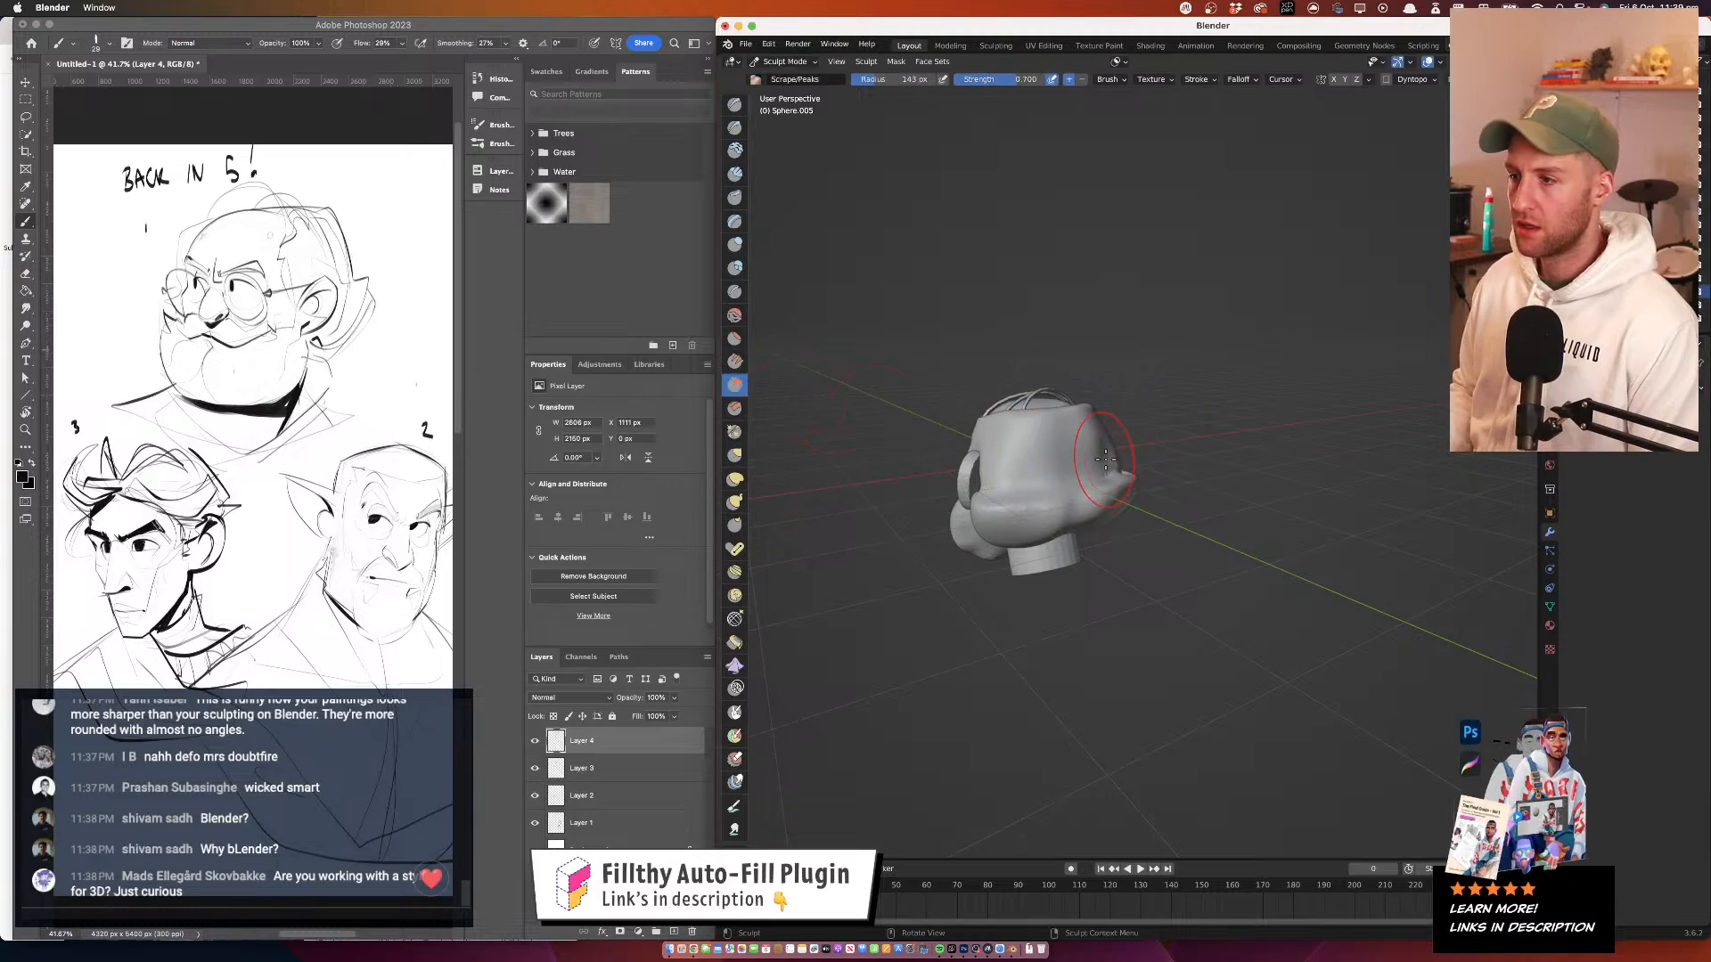
pyautogui.press('f')
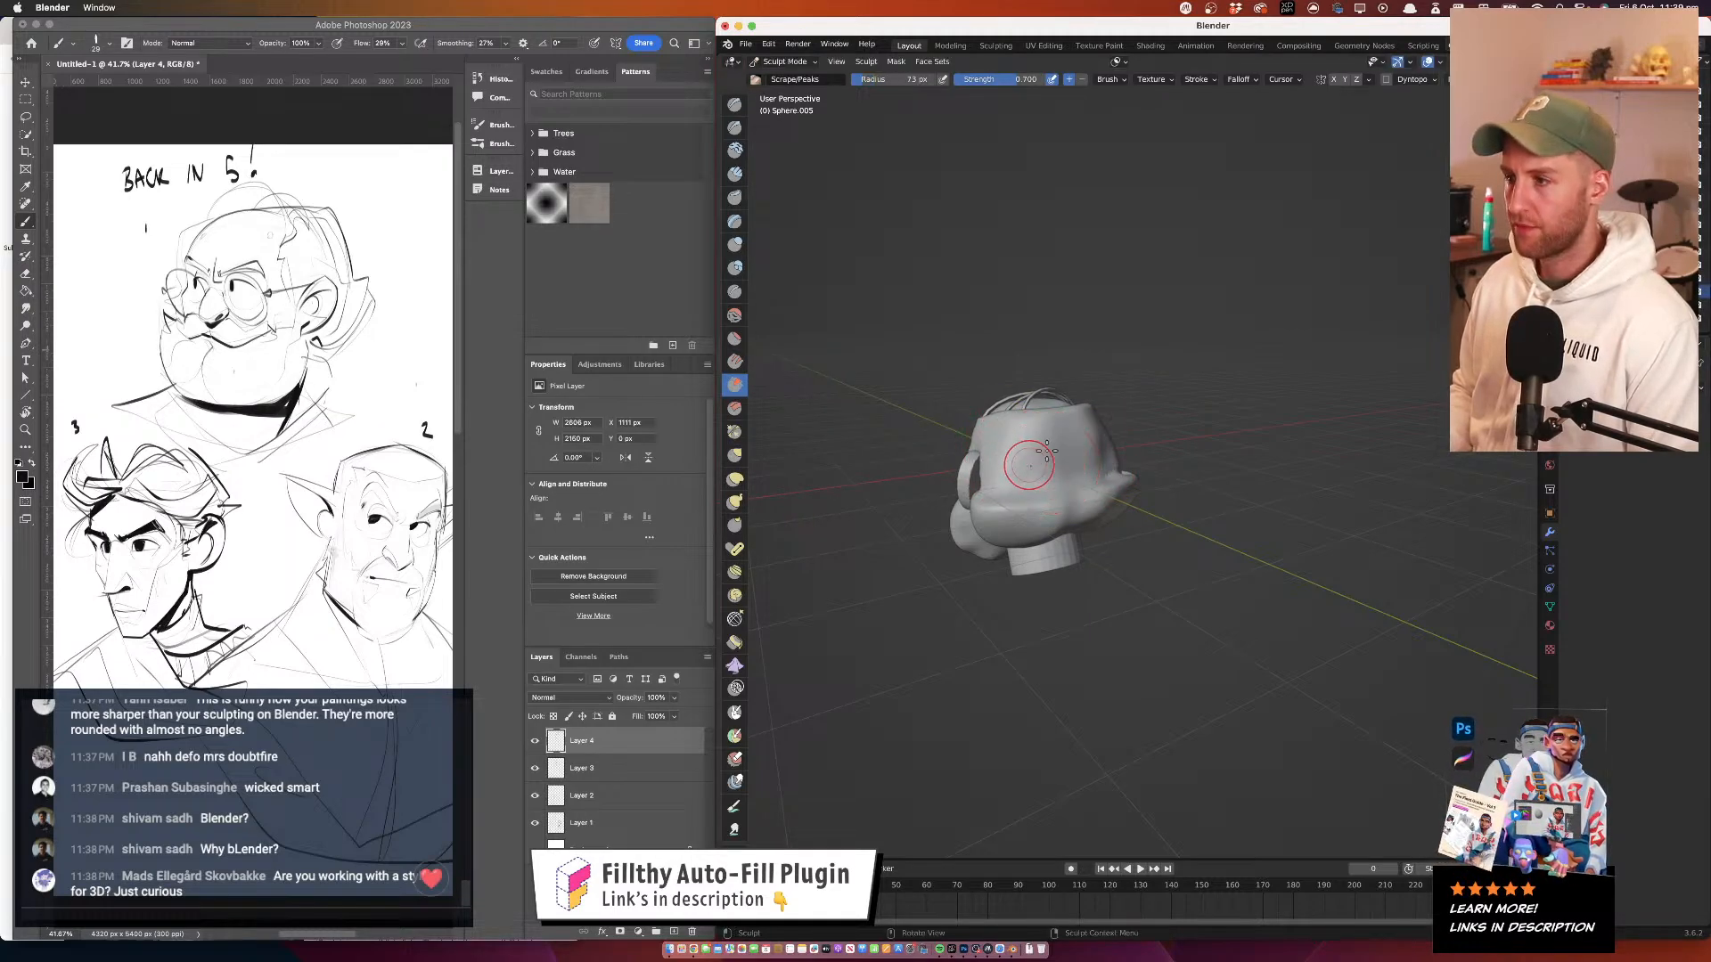
pyautogui.moveTo(1068, 438)
pyautogui.mouseDown()
pyautogui.moveTo(1006, 455)
pyautogui.moveTo(1116, 436)
pyautogui.moveTo(1151, 459)
pyautogui.mouseUp()
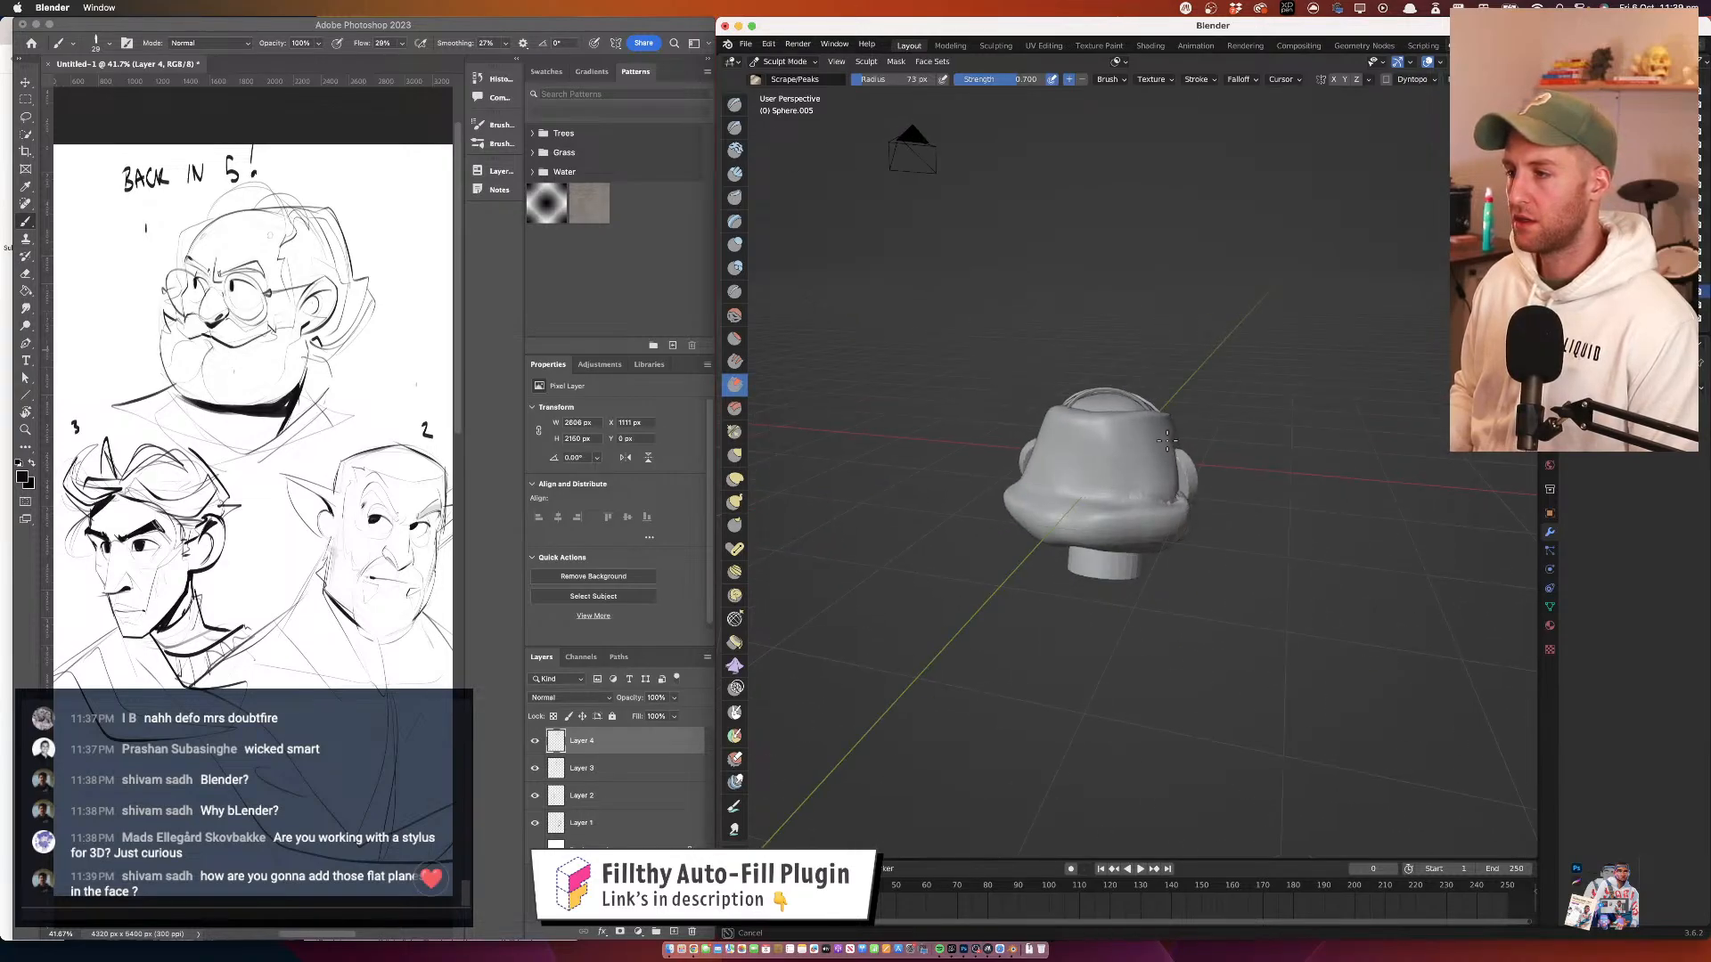
pyautogui.moveTo(1033, 420)
pyautogui.mouseDown()
pyautogui.moveTo(1073, 559)
pyautogui.moveTo(1051, 517)
pyautogui.moveTo(1054, 393)
pyautogui.moveTo(1024, 321)
pyautogui.moveTo(1016, 339)
pyautogui.moveTo(1165, 336)
pyautogui.moveTo(967, 473)
pyautogui.moveTo(1024, 455)
pyautogui.moveTo(1002, 393)
pyautogui.moveTo(1078, 441)
pyautogui.moveTo(1200, 455)
pyautogui.moveTo(1089, 480)
pyautogui.mouseUp()
pyautogui.moveTo(1241, 458); pyautogui.dragTo(1174, 453)
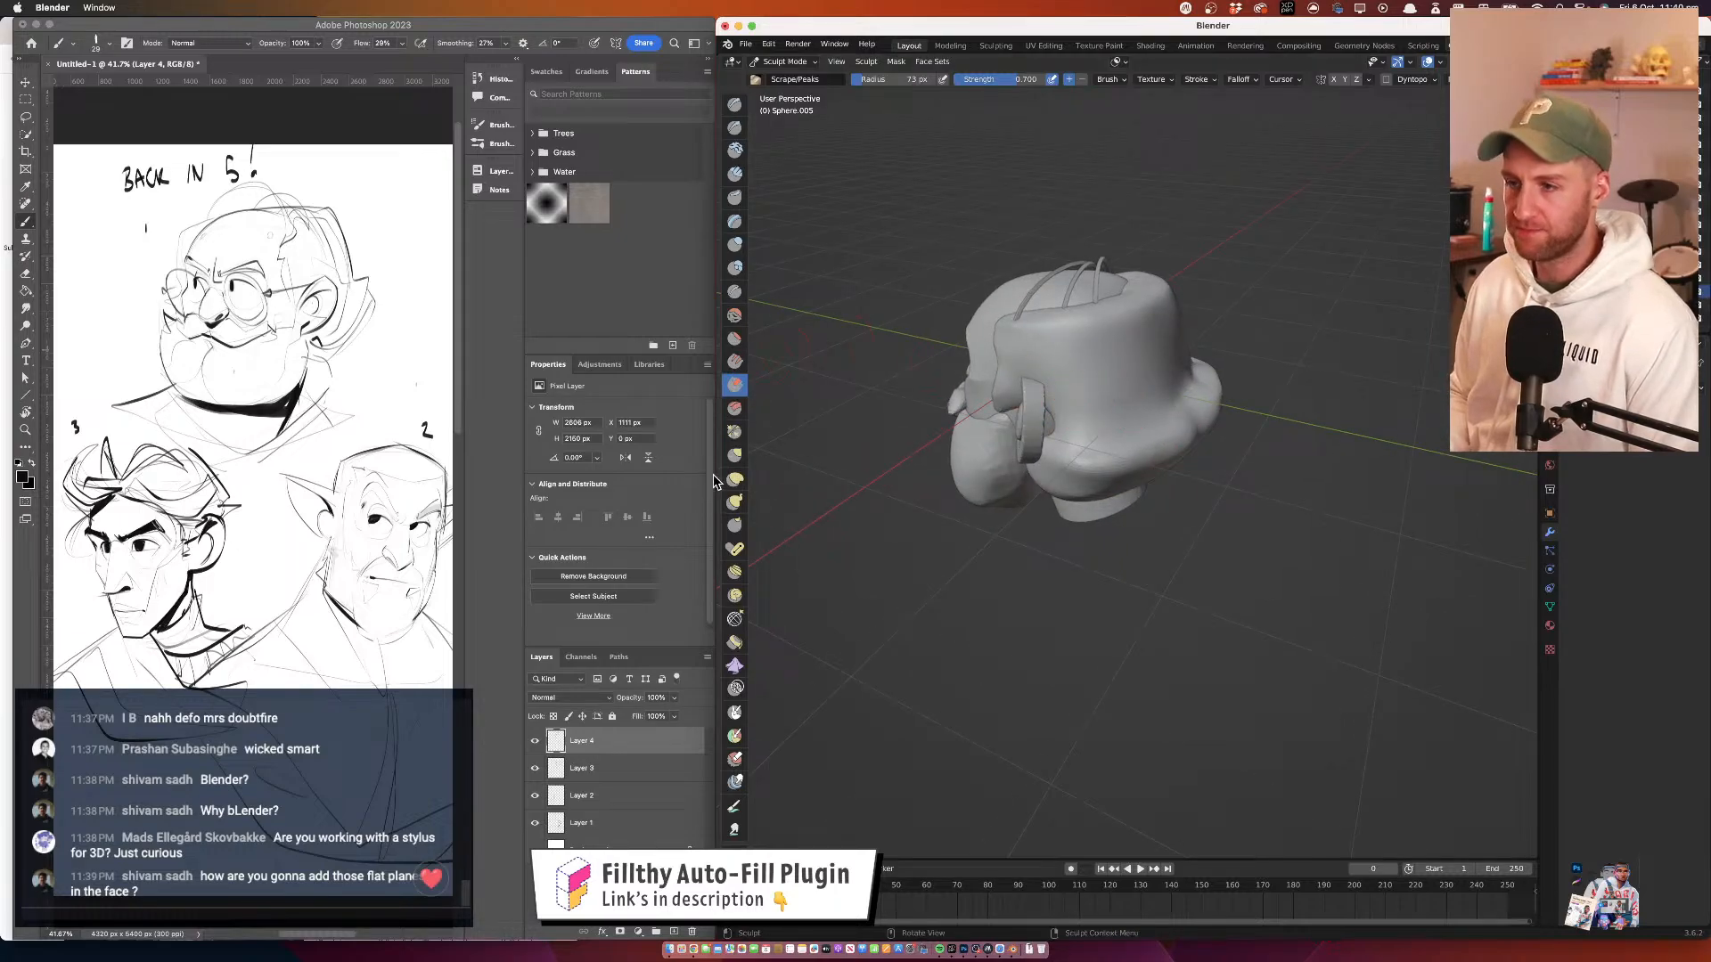
# Set the Grab brush radius to 197 px and adjust the outline of the hair volume
pyautogui.click(734, 455)
pyautogui.click(1093, 440)
pyautogui.moveTo(1093, 440)
pyautogui.mouseDown()
pyautogui.moveTo(1048, 428)
pyautogui.moveTo(1033, 392)
pyautogui.moveTo(1024, 508)
pyautogui.moveTo(1176, 508)
pyautogui.mouseUp()
pyautogui.moveTo(877, 446); pyautogui.dragTo(1105, 464)
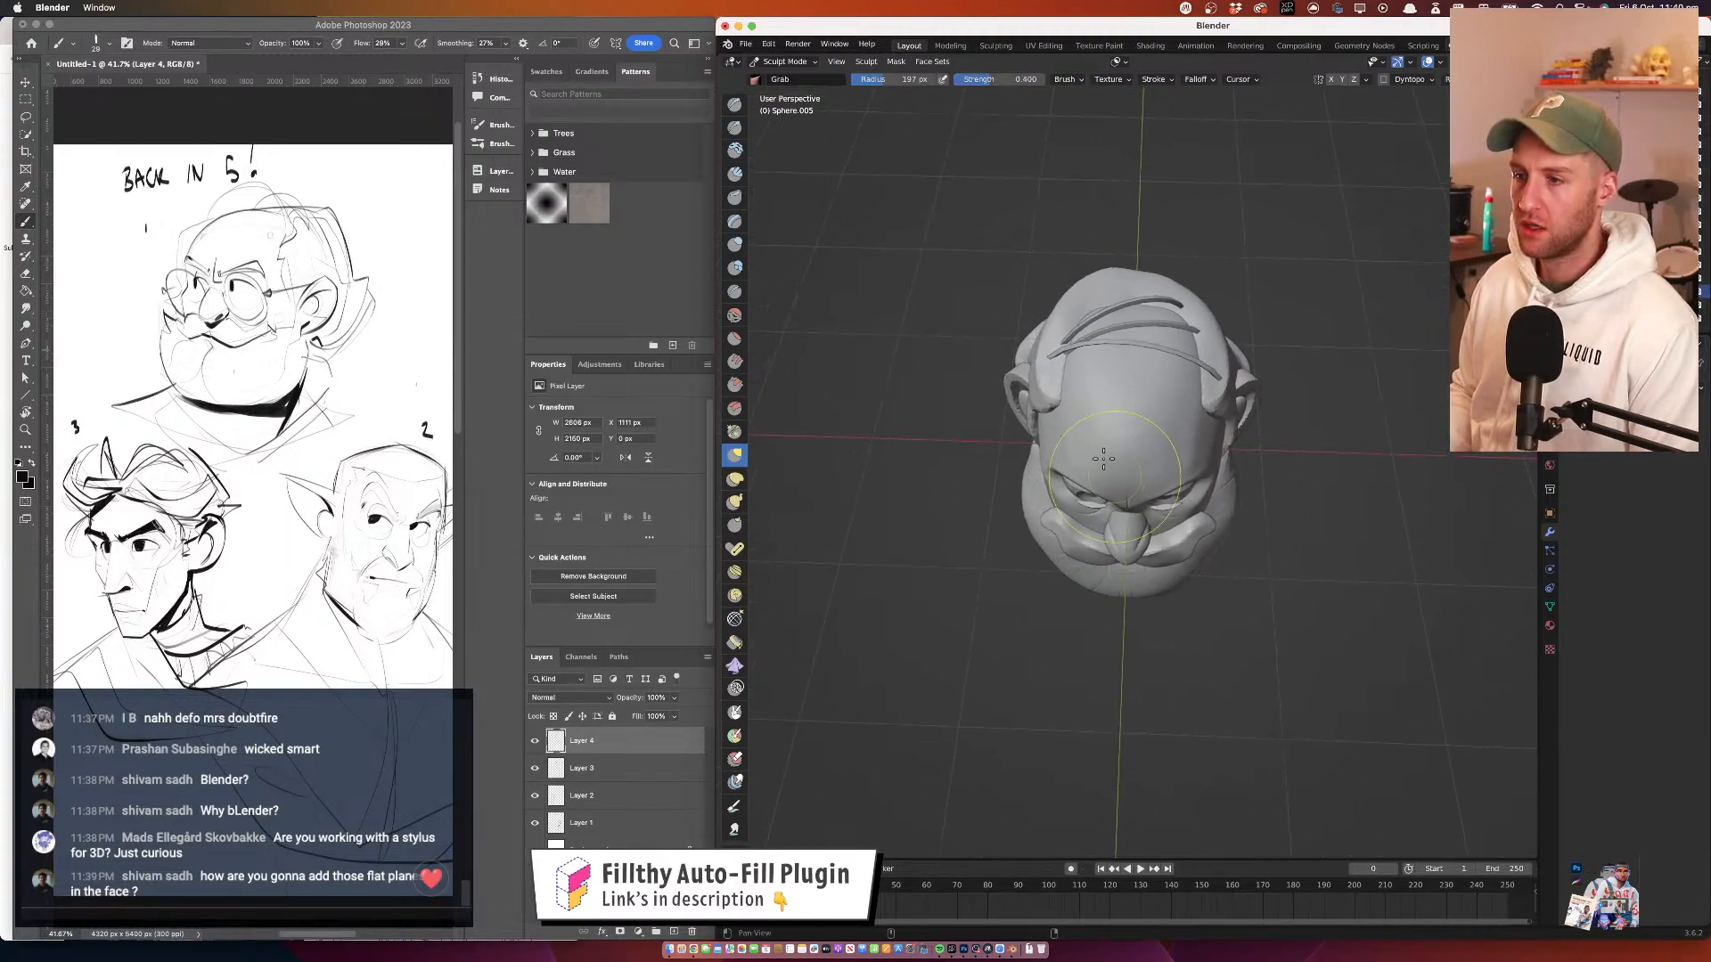
# Switch to the Scrape/Peaks brush and examine the forehead, face and hair shapes from the front and side
pyautogui.click(734, 384)
pyautogui.moveTo(1123, 383)
pyautogui.mouseDown()
pyautogui.moveTo(1154, 351)
pyautogui.moveTo(1168, 455)
pyautogui.moveTo(1132, 394)
pyautogui.moveTo(1168, 366)
pyautogui.moveTo(1190, 291)
pyautogui.moveTo(1096, 440)
pyautogui.moveTo(1197, 430)
pyautogui.moveTo(985, 383)
pyautogui.moveTo(1117, 345)
pyautogui.moveTo(1114, 403)
pyautogui.mouseUp()
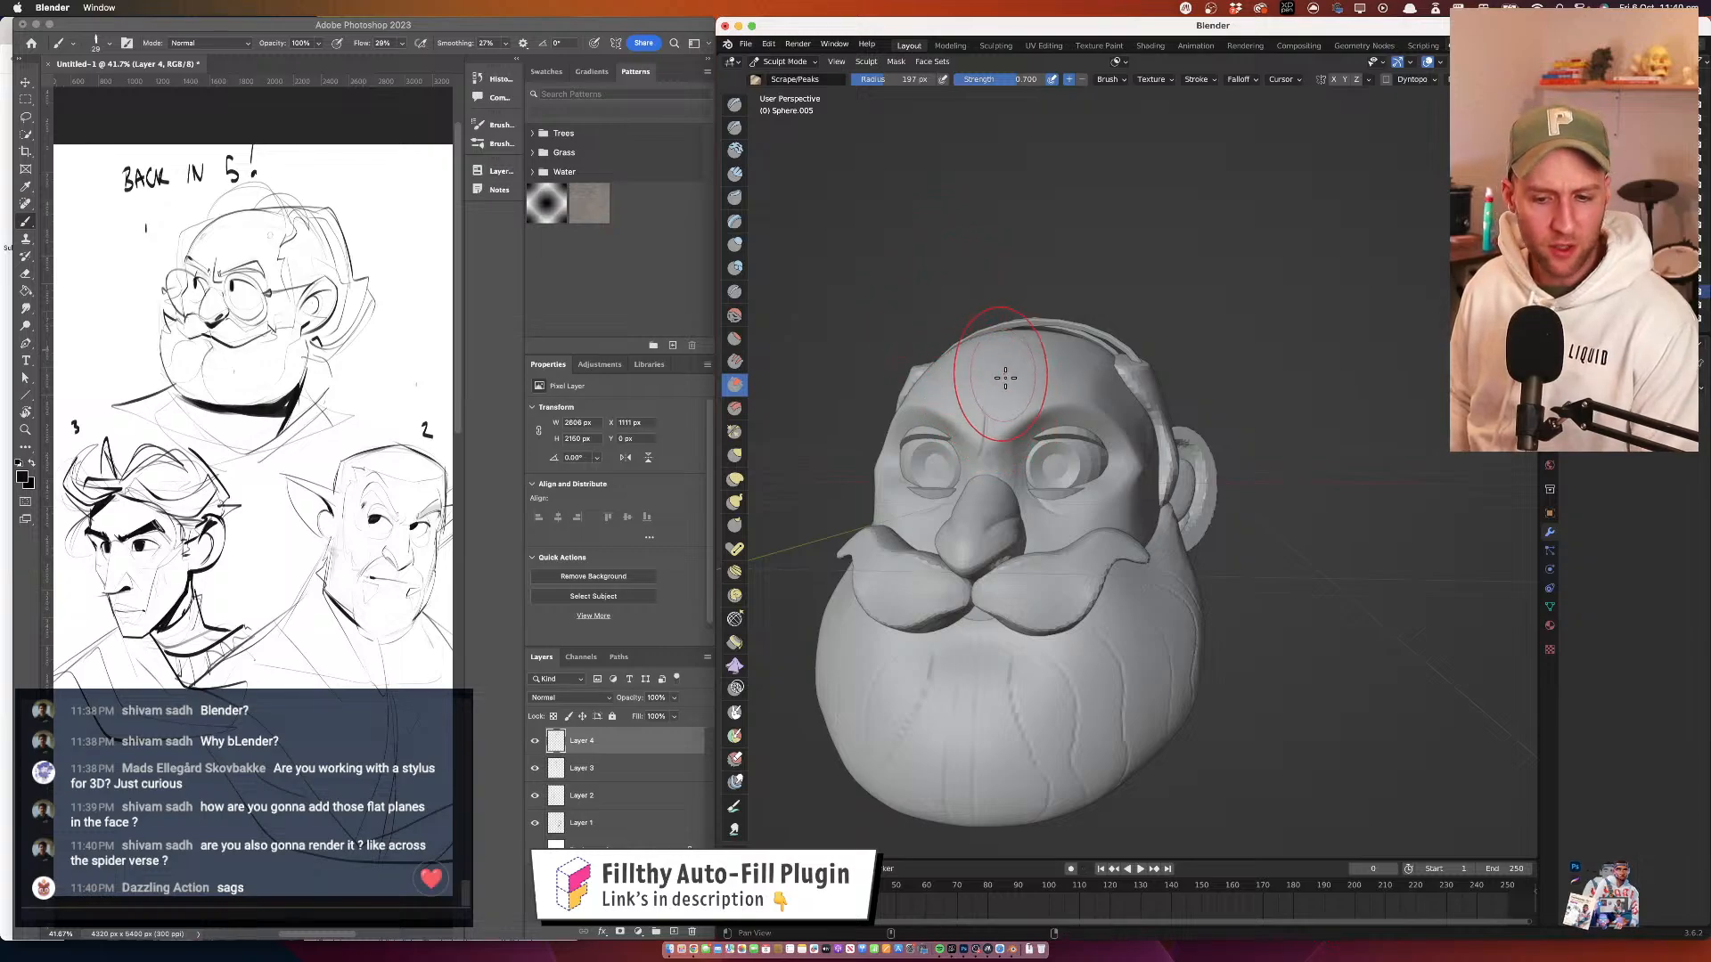
pyautogui.moveTo(1004, 378); pyautogui.dragTo(1001, 363)
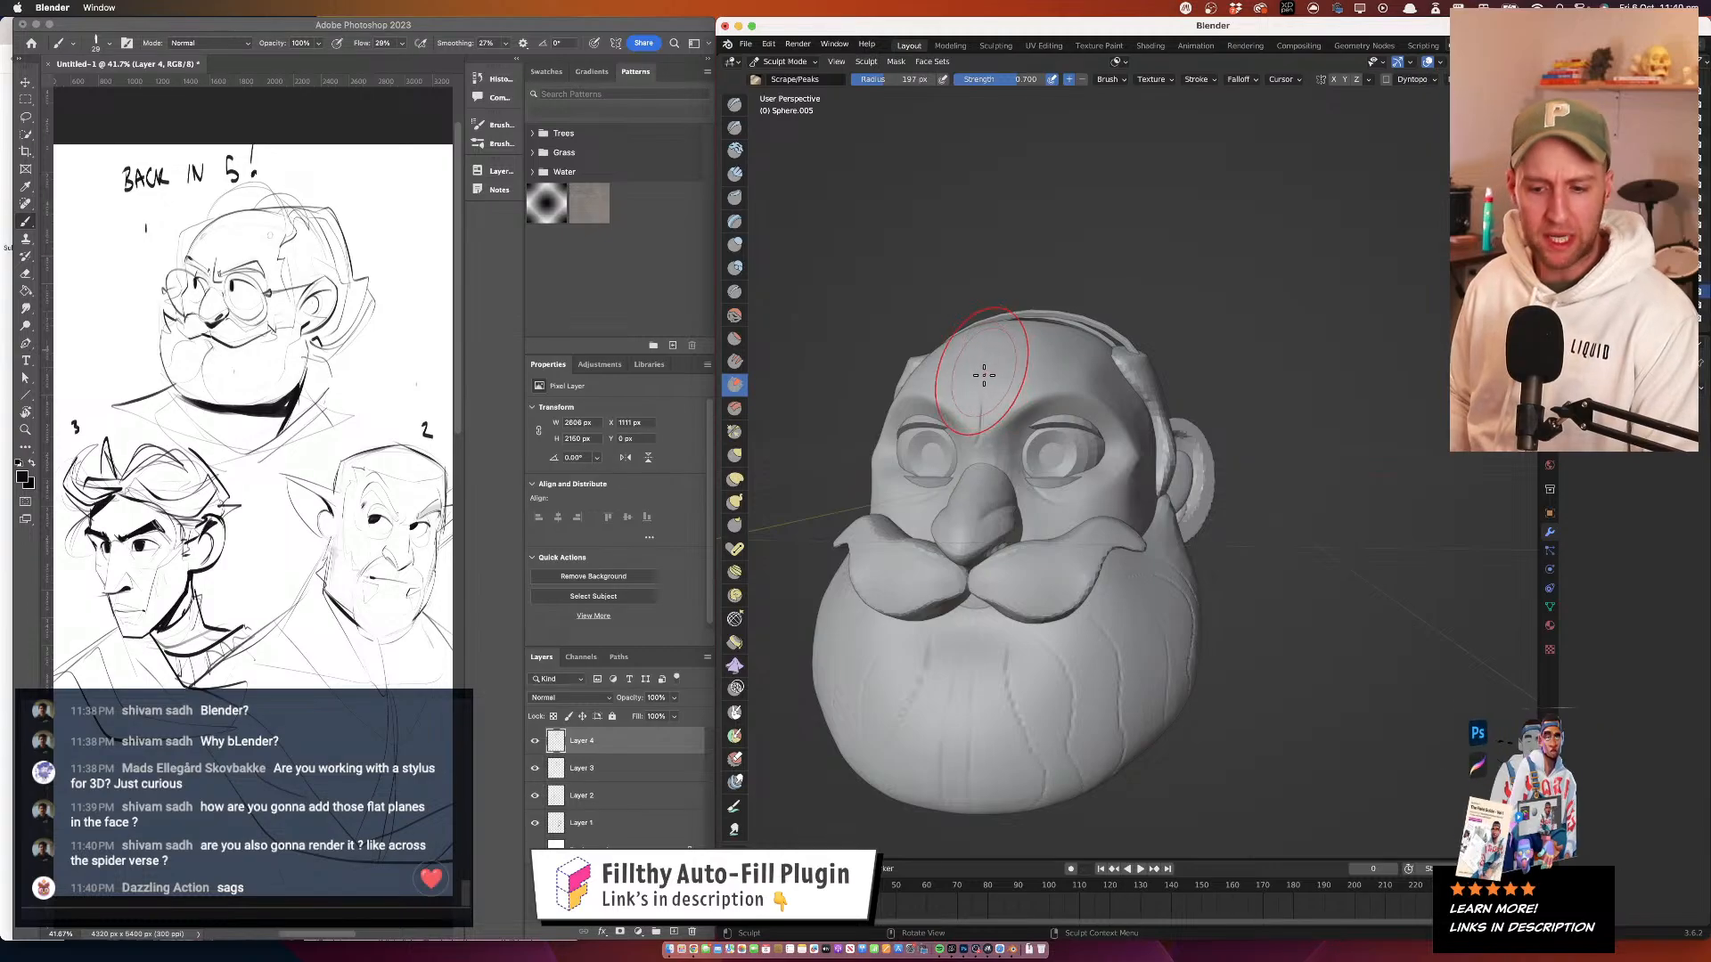
pyautogui.moveTo(984, 372)
pyautogui.mouseDown()
pyautogui.moveTo(1061, 363)
pyautogui.moveTo(1045, 388)
pyautogui.mouseUp()
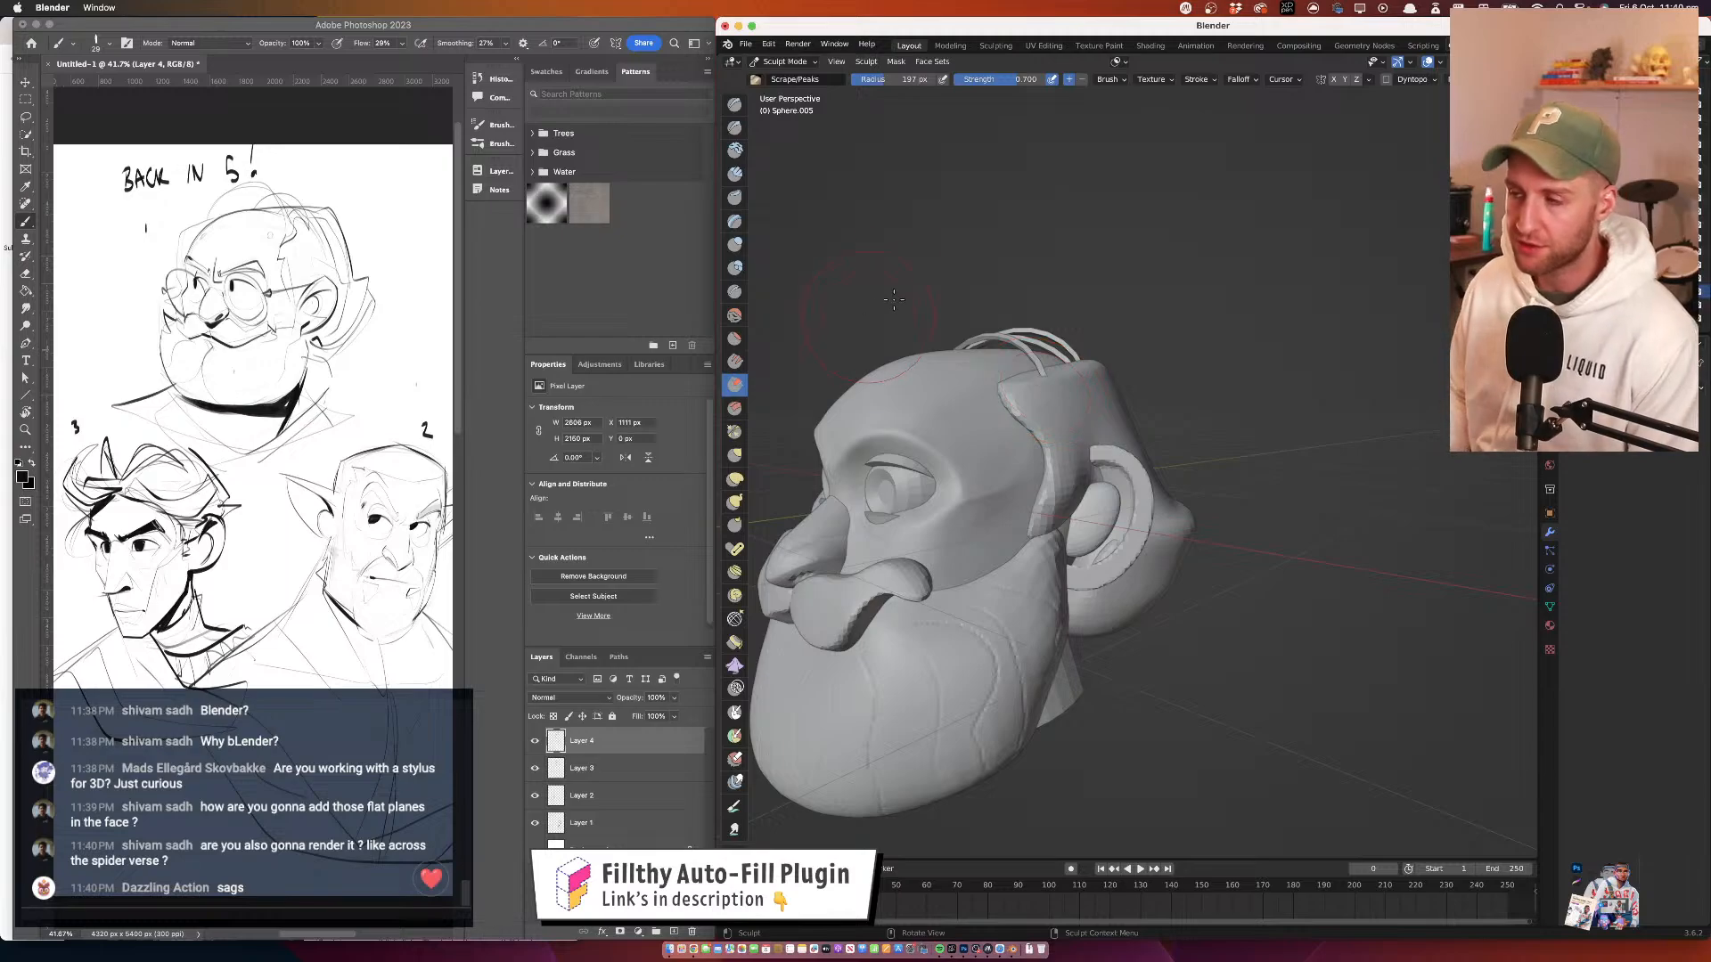
pyautogui.moveTo(894, 300); pyautogui.dragTo(833, 258)
pyautogui.moveTo(1069, 499); pyautogui.dragTo(1058, 480)
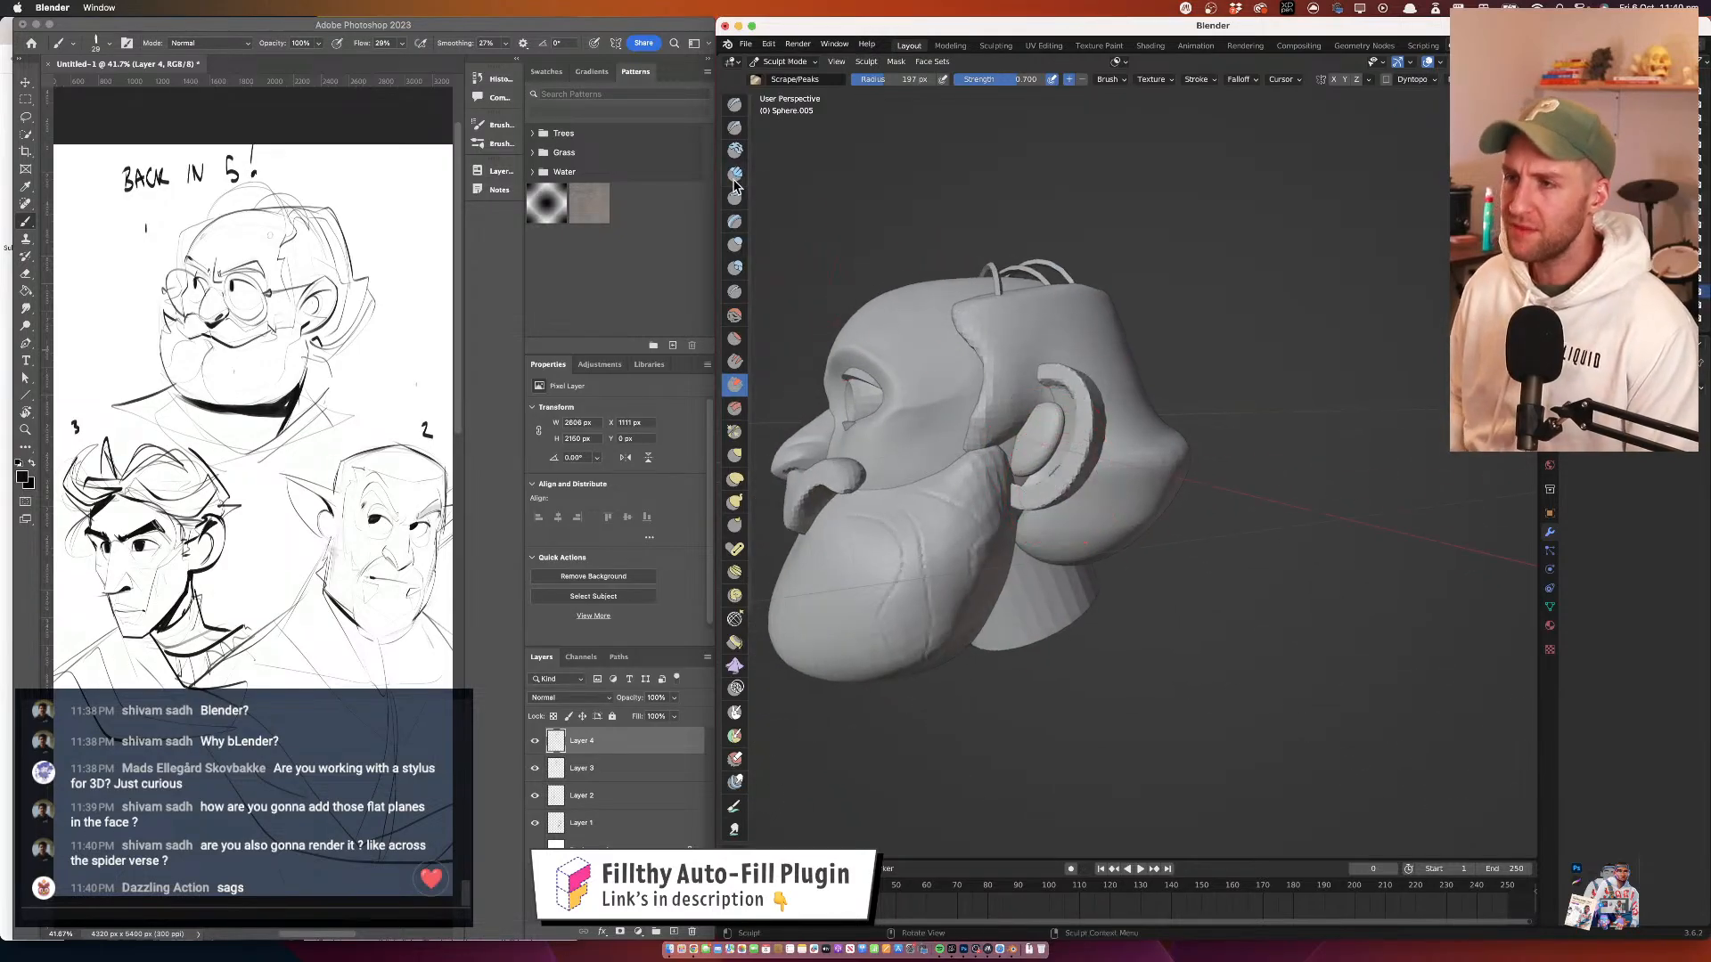
# Switch back to the Grab brush at 197 px and adjust the hair around and behind the ear
pyautogui.click(736, 455)
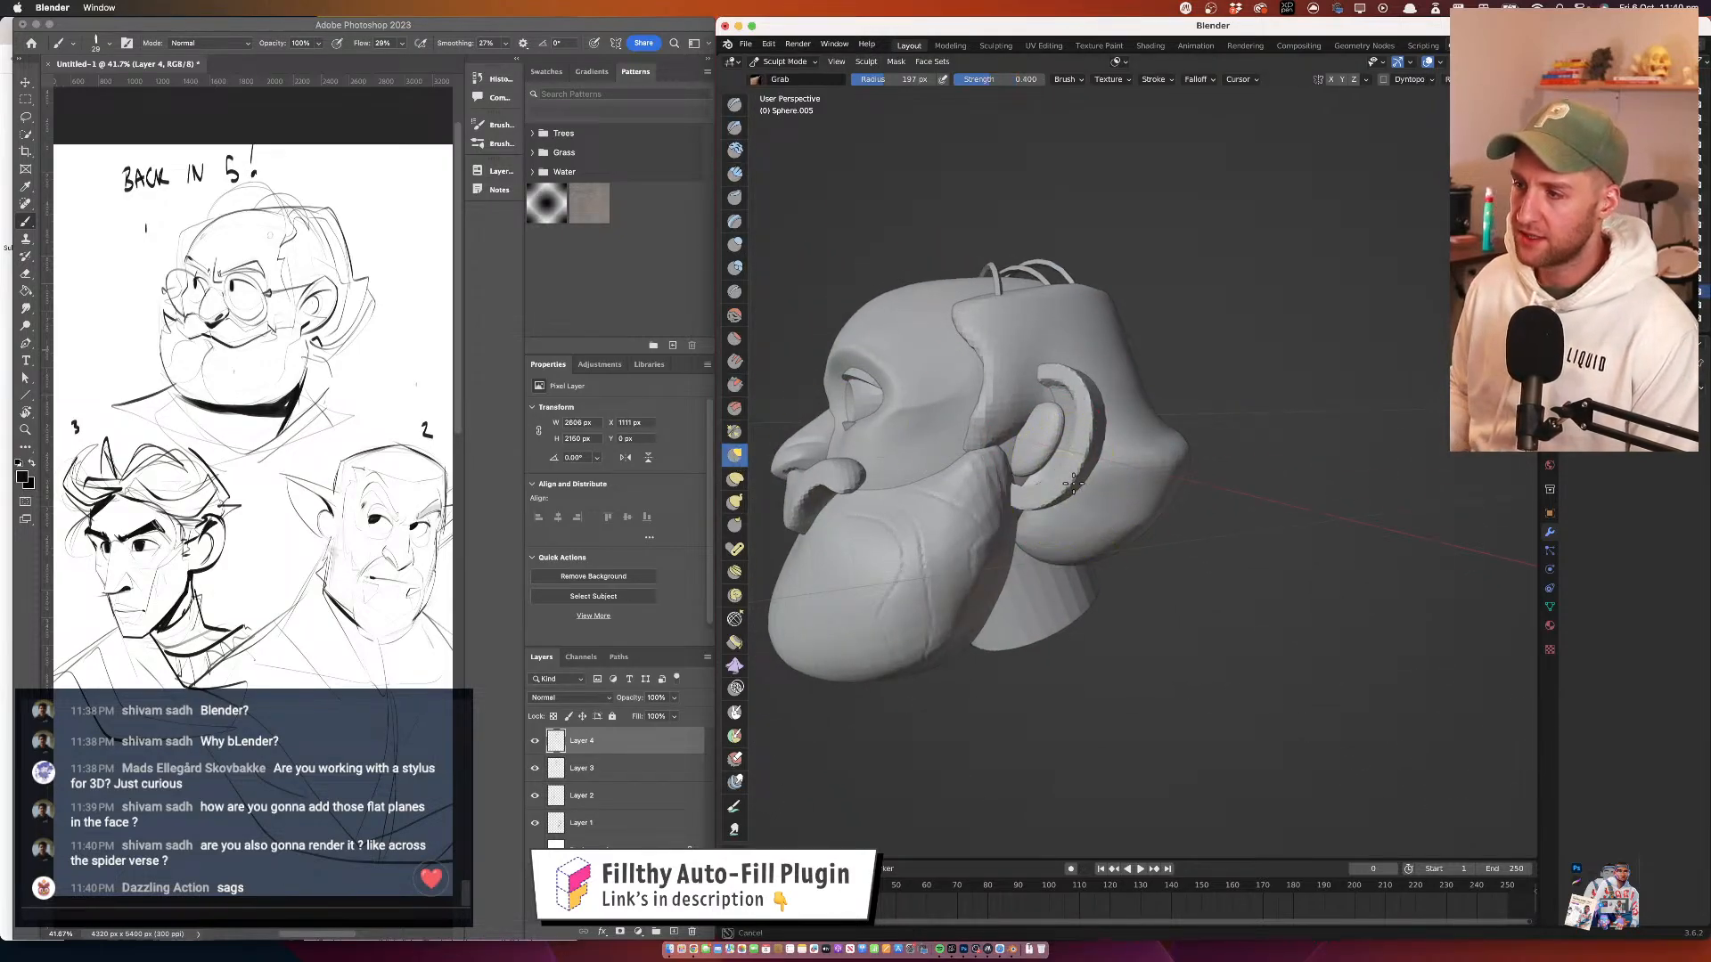
pyautogui.moveTo(1040, 484); pyautogui.dragTo(1103, 490)
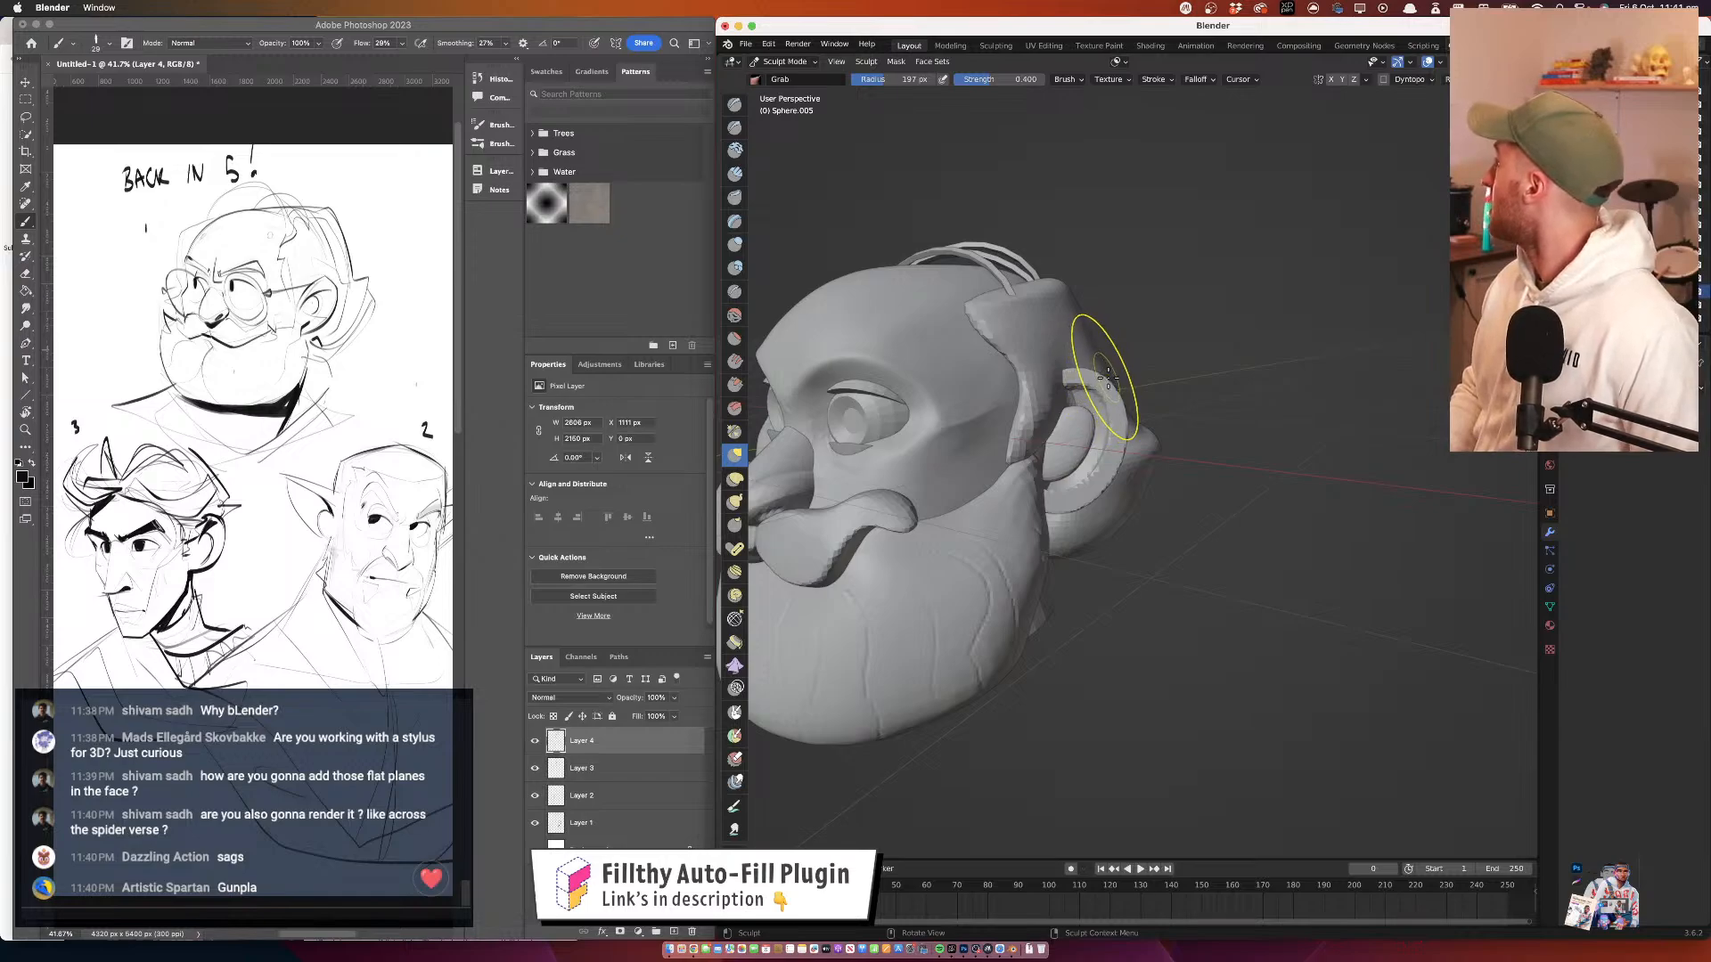
pyautogui.moveTo(1035, 348); pyautogui.dragTo(1201, 346)
pyautogui.moveTo(1201, 346)
pyautogui.mouseDown()
pyautogui.moveTo(1248, 344)
pyautogui.moveTo(1203, 312)
pyautogui.moveTo(1021, 373)
pyautogui.moveTo(1057, 343)
pyautogui.moveTo(1097, 368)
pyautogui.mouseUp()
# Enlarge the Grab brush radius to 407 px and push the lower back hair volume into a broader shape
pyautogui.press('f')
pyautogui.click(1272, 305)
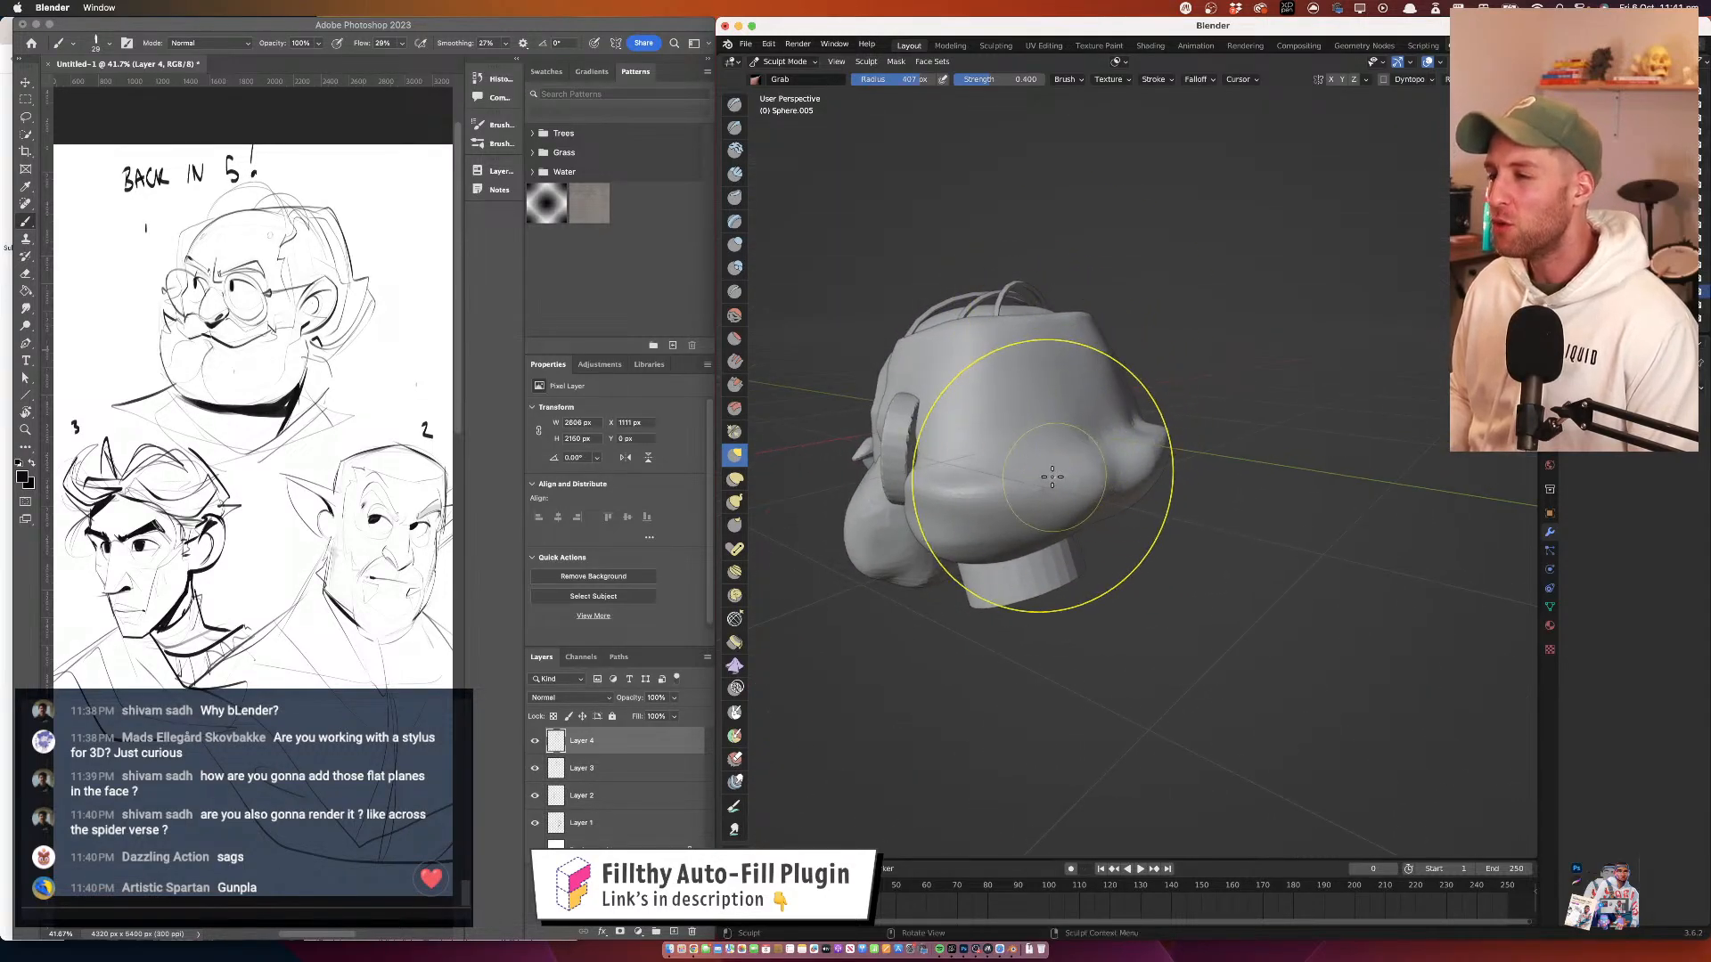
pyautogui.moveTo(1060, 496)
pyautogui.mouseDown()
pyautogui.moveTo(1003, 496)
pyautogui.moveTo(1111, 478)
pyautogui.moveTo(1078, 438)
pyautogui.moveTo(1108, 489)
pyautogui.mouseUp()
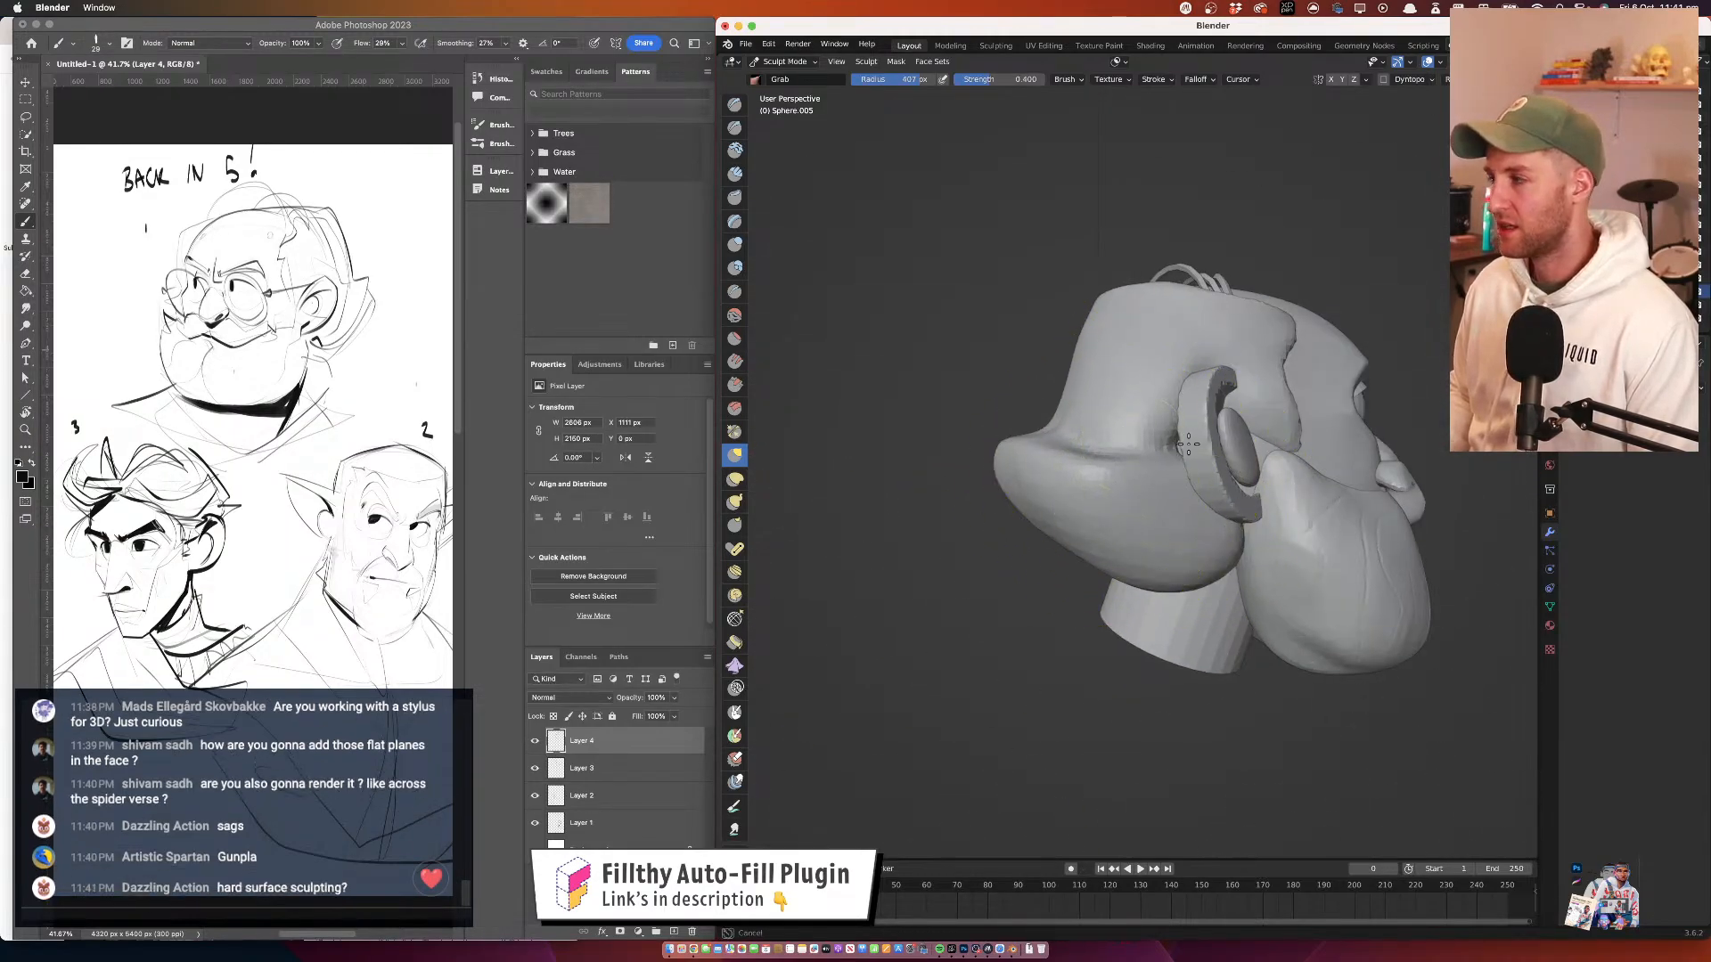
# Refine the hair volume around the ear and the back of the head with the 407 px Grab brush
pyautogui.moveTo(1189, 444); pyautogui.dragTo(1217, 385)
pyautogui.moveTo(1063, 374)
pyautogui.mouseDown()
pyautogui.moveTo(1063, 391)
pyautogui.moveTo(1062, 375)
pyautogui.moveTo(1219, 399)
pyautogui.moveTo(1115, 329)
pyautogui.moveTo(987, 432)
pyautogui.moveTo(1088, 381)
pyautogui.moveTo(1039, 431)
pyautogui.moveTo(939, 433)
pyautogui.moveTo(1093, 379)
pyautogui.moveTo(1304, 431)
pyautogui.moveTo(1211, 439)
pyautogui.moveTo(1186, 413)
pyautogui.mouseUp()
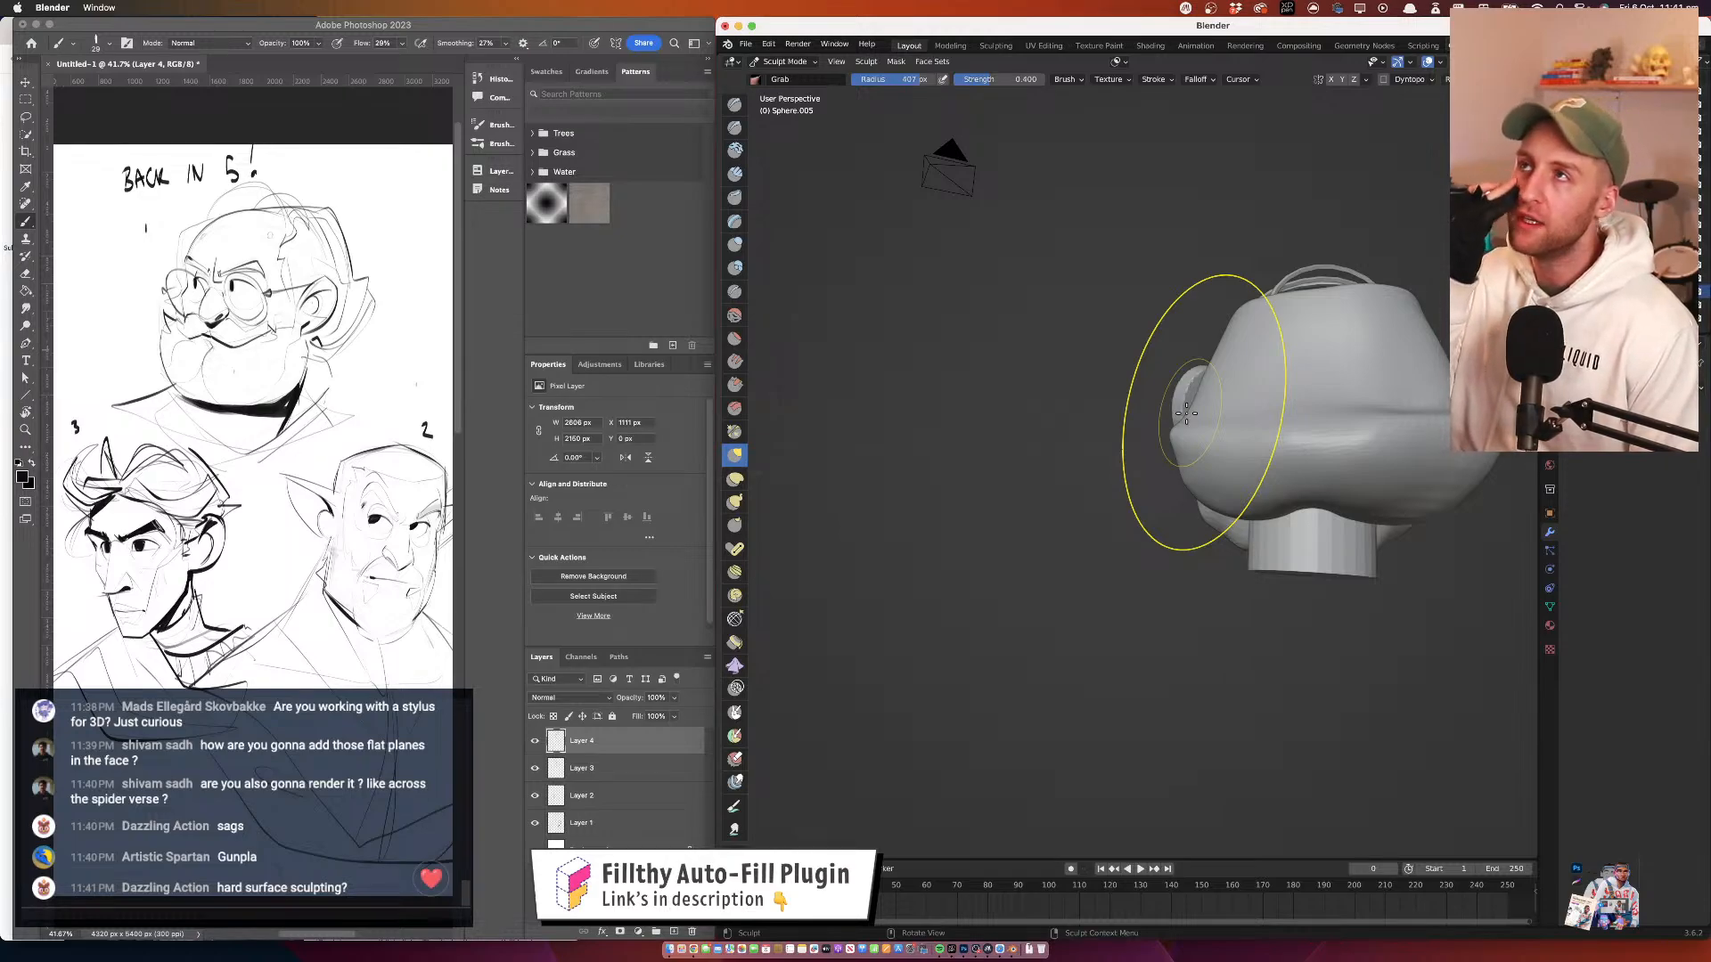
pyautogui.moveTo(1186, 413); pyautogui.dragTo(1074, 430)
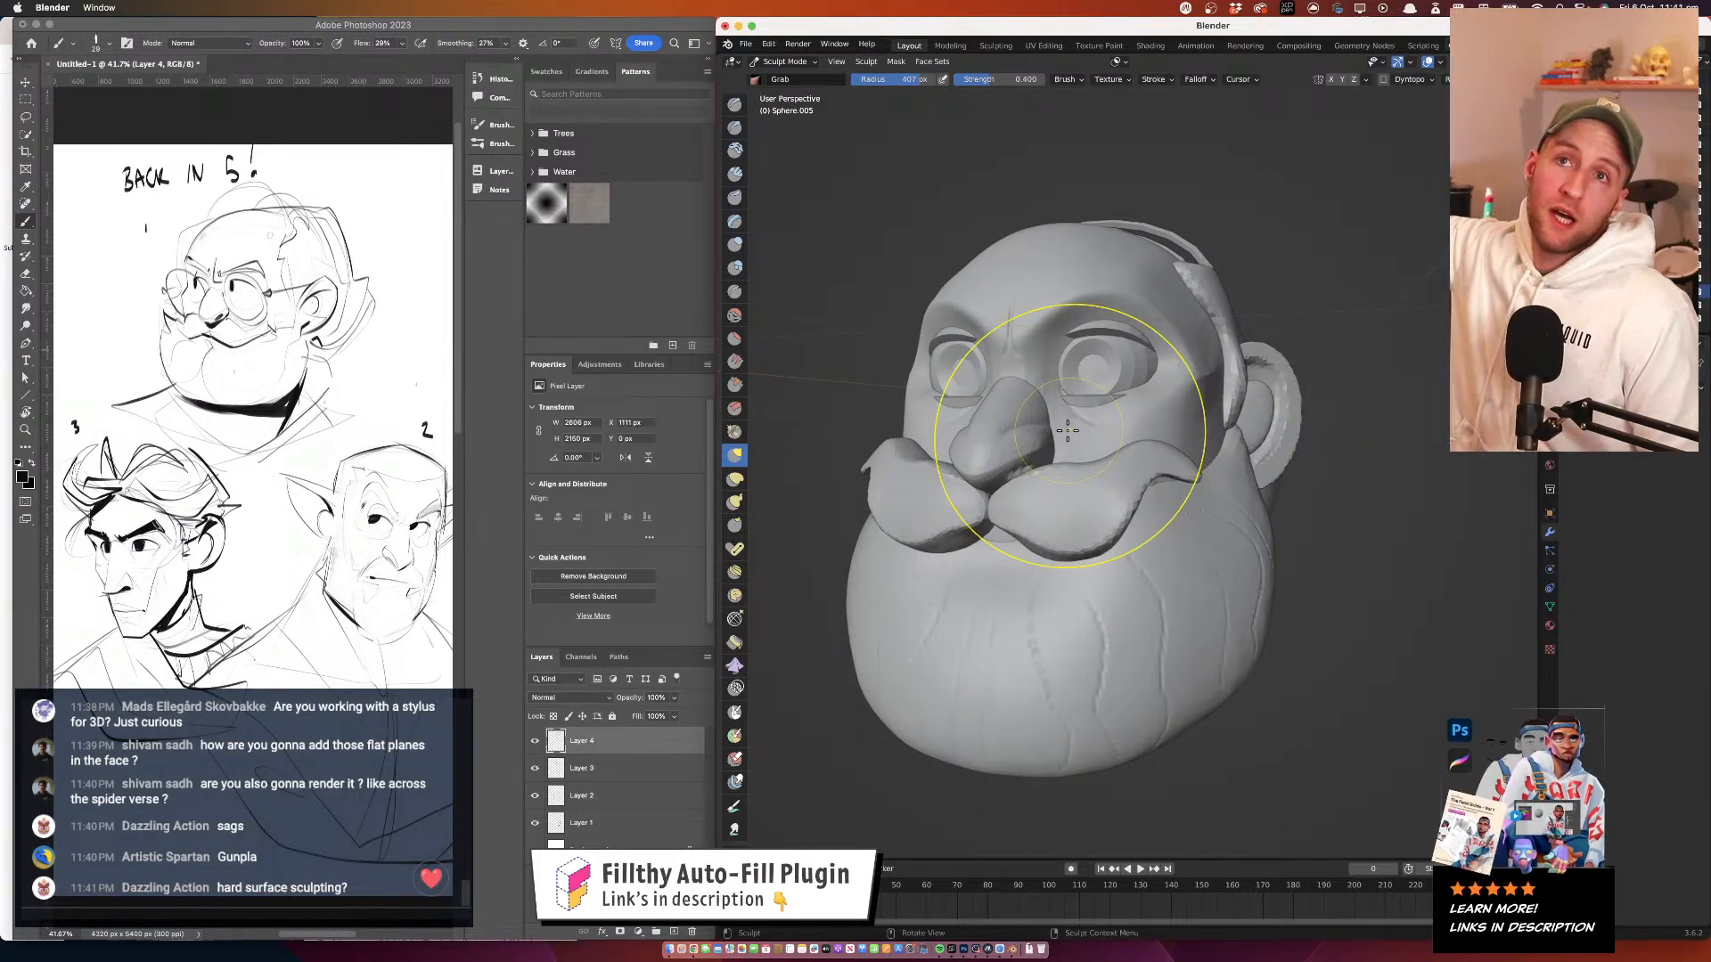
pyautogui.moveTo(949, 343)
pyautogui.mouseDown()
pyautogui.moveTo(1024, 259)
pyautogui.moveTo(1041, 312)
pyautogui.moveTo(951, 316)
pyautogui.mouseUp()
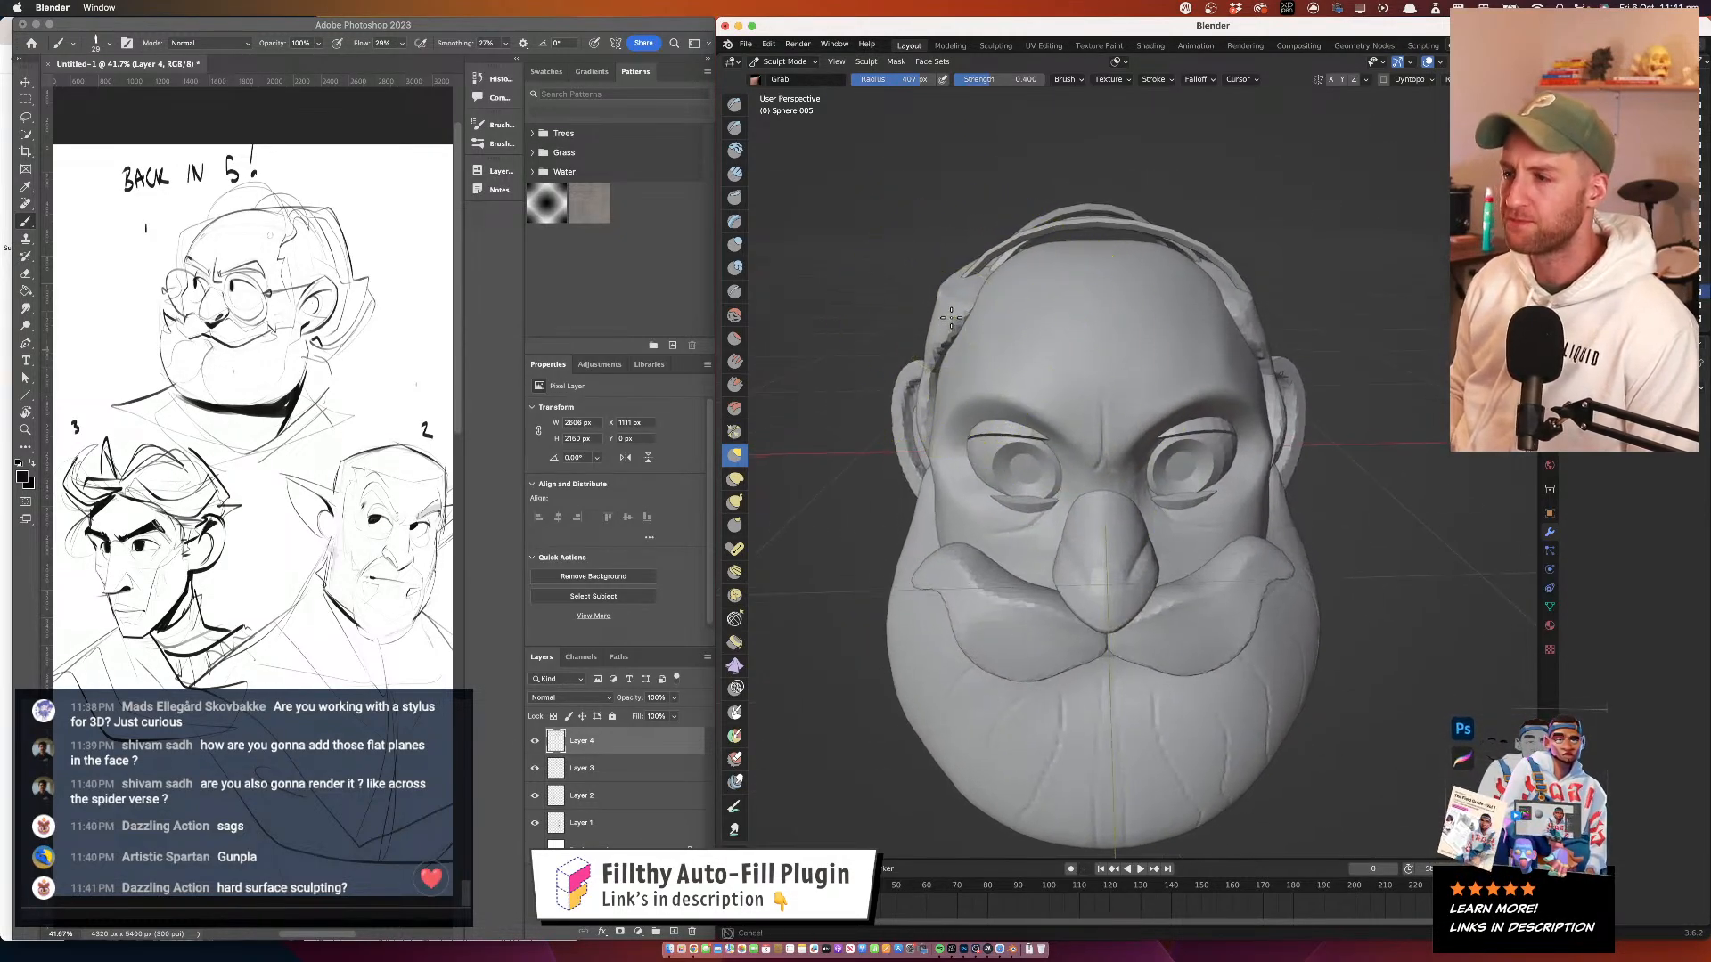
pyautogui.moveTo(1150, 306)
pyautogui.mouseDown()
pyautogui.moveTo(1111, 303)
pyautogui.moveTo(1097, 359)
pyautogui.moveTo(1092, 291)
pyautogui.mouseUp()
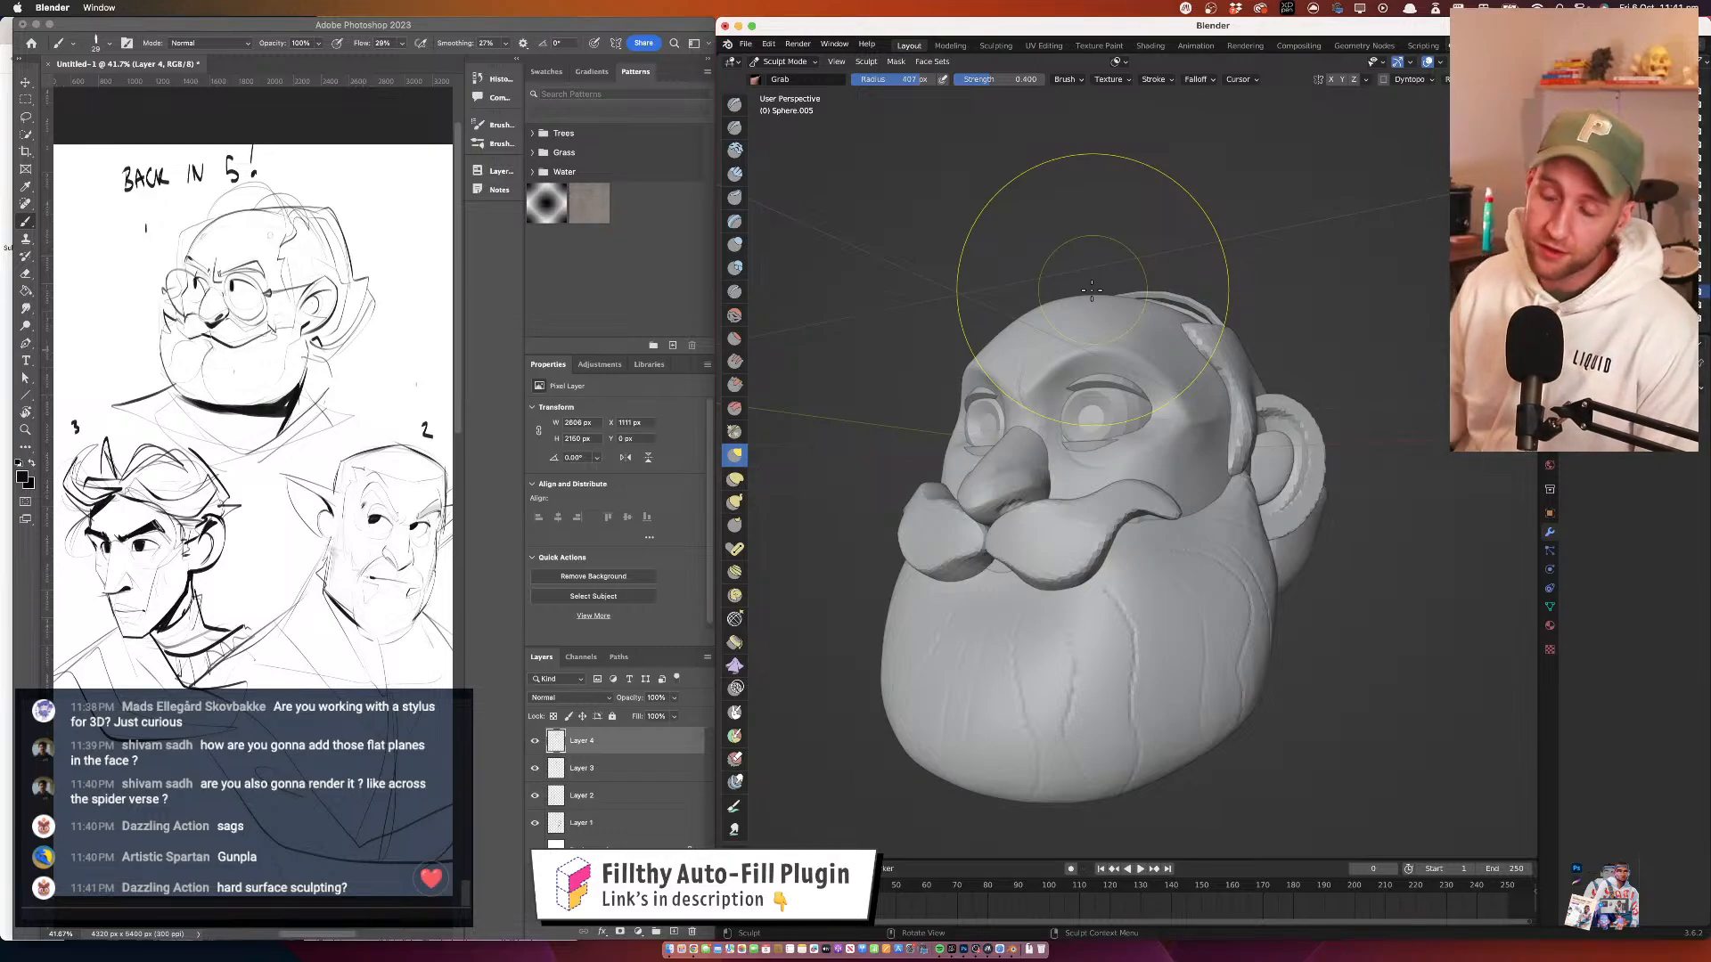
pyautogui.moveTo(1073, 324)
pyautogui.mouseDown()
pyautogui.moveTo(989, 338)
pyautogui.moveTo(1020, 437)
pyautogui.moveTo(972, 403)
pyautogui.moveTo(877, 400)
pyautogui.moveTo(1031, 383)
pyautogui.moveTo(1048, 397)
pyautogui.mouseUp()
# Switch sculpting to the head mesh, set the Grab radius to 307 px and adjust the temple beside the hairline
pyautogui.hotkey('alt', 'q')
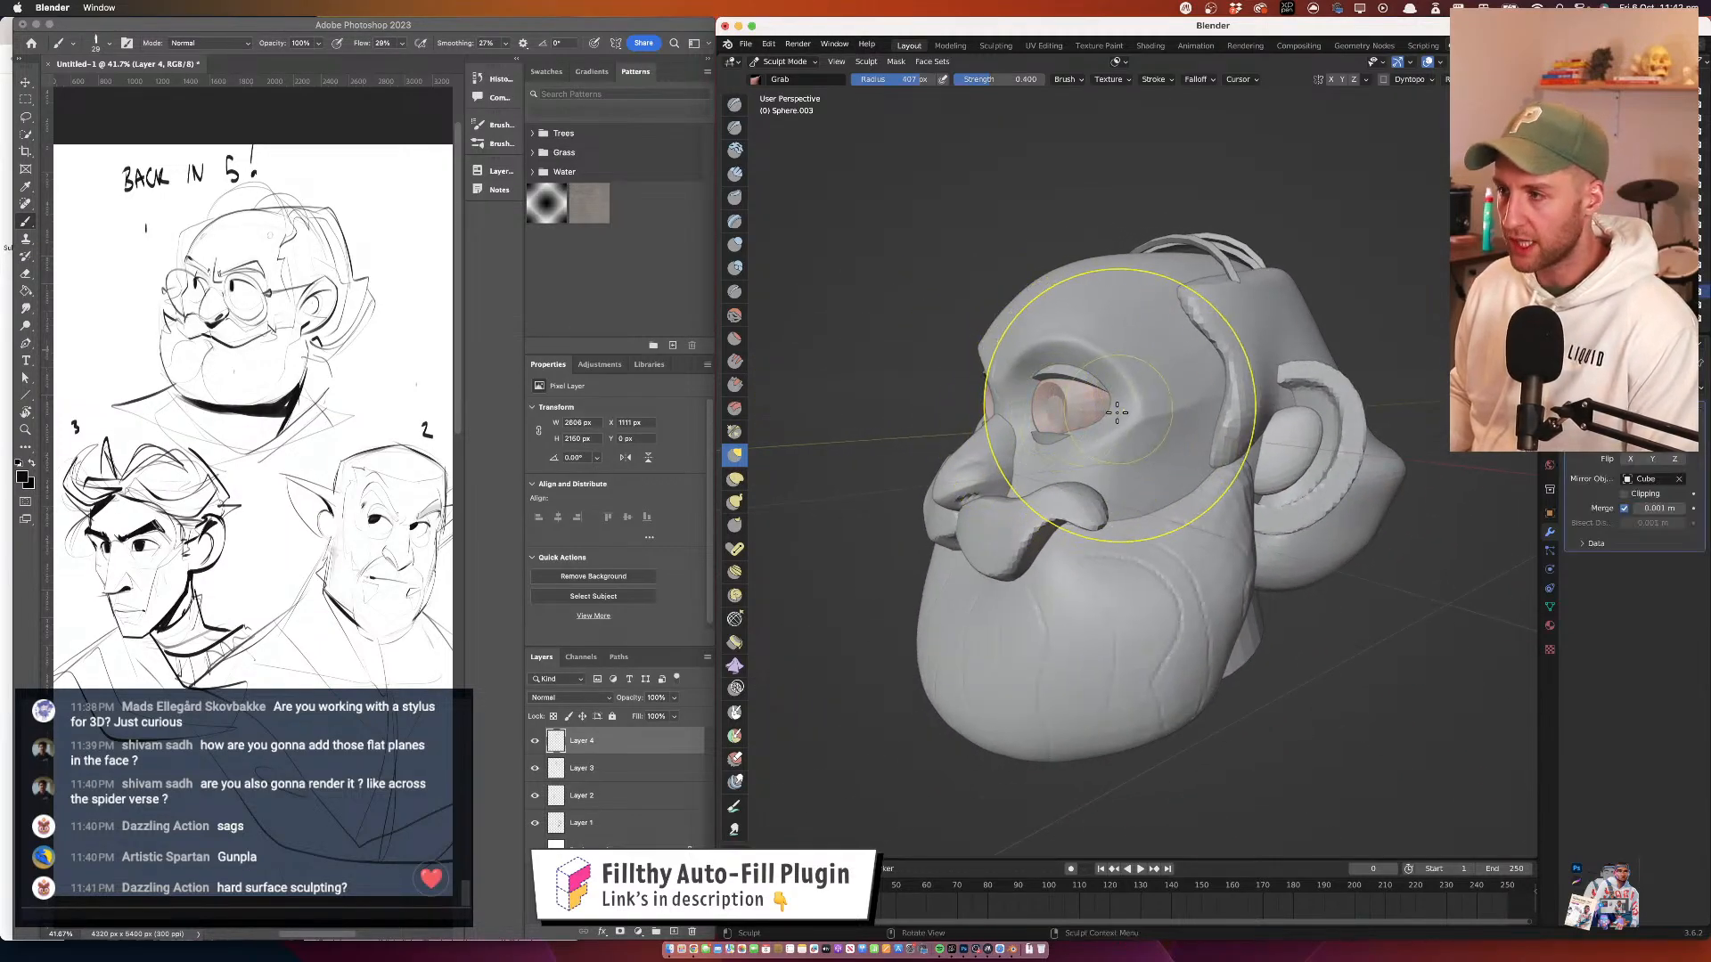
pyautogui.hotkey('alt', 'q')
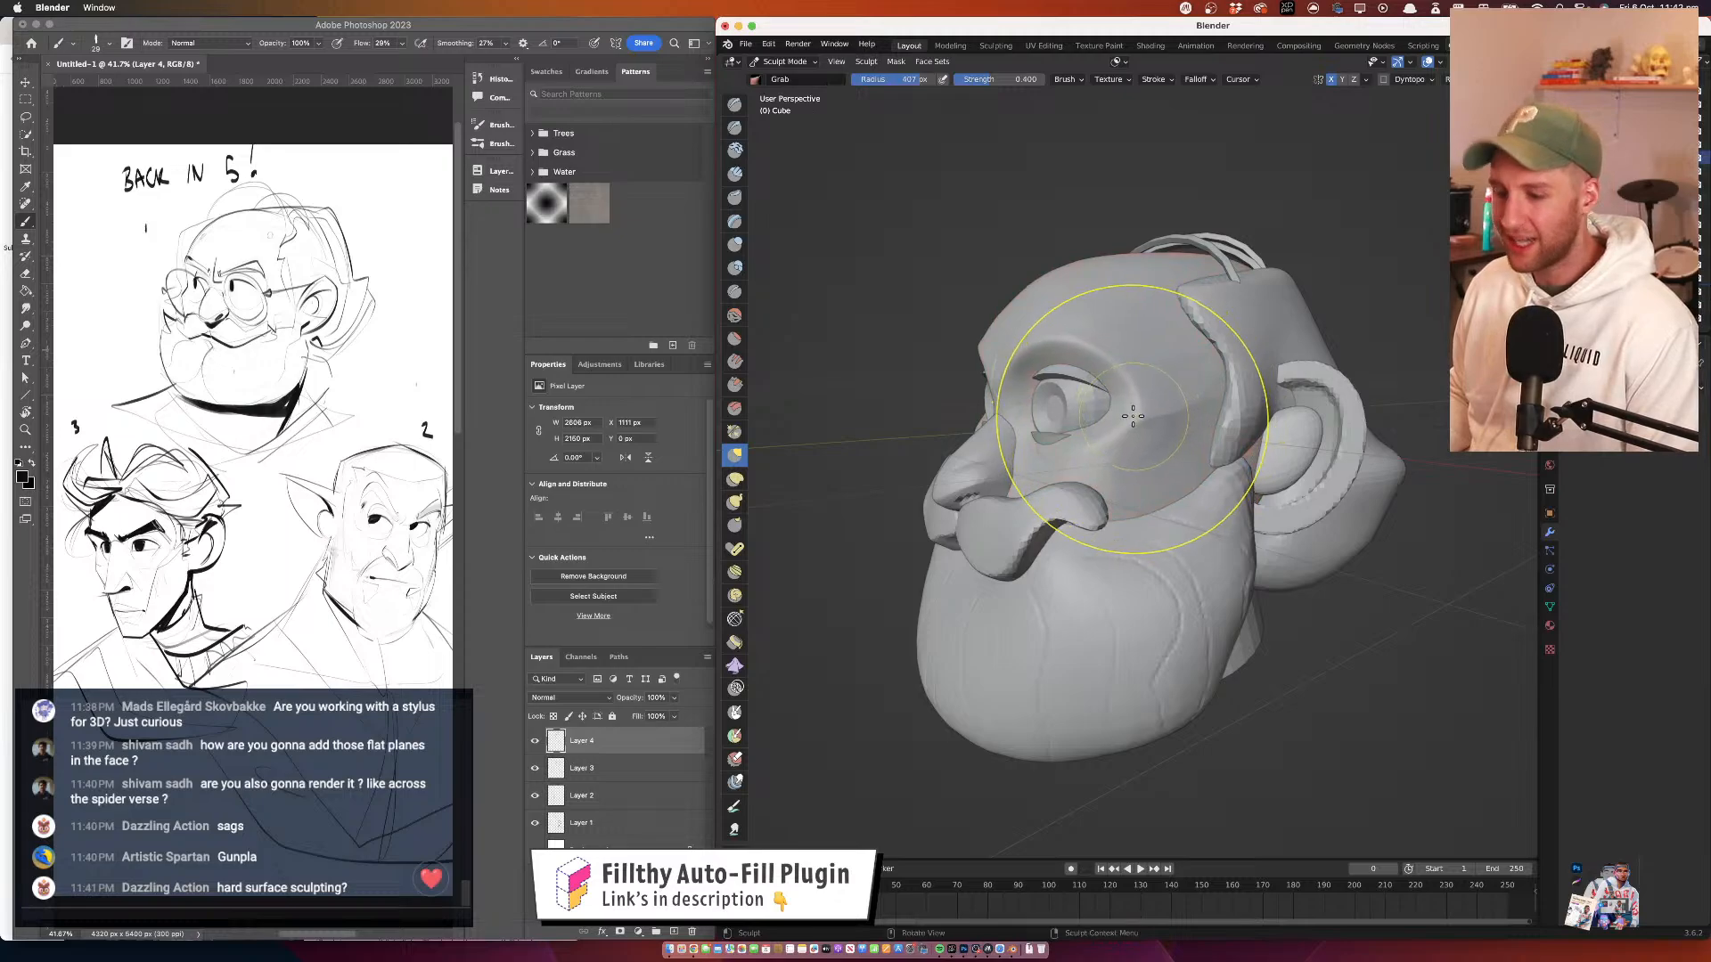
pyautogui.press('f')
pyautogui.click(1108, 419)
pyautogui.moveTo(1123, 414)
pyautogui.mouseDown()
pyautogui.moveTo(1079, 434)
pyautogui.moveTo(1167, 417)
pyautogui.moveTo(1038, 446)
pyautogui.moveTo(1161, 443)
pyautogui.moveTo(991, 397)
pyautogui.moveTo(1108, 504)
pyautogui.moveTo(1150, 464)
pyautogui.moveTo(1215, 482)
pyautogui.mouseUp()
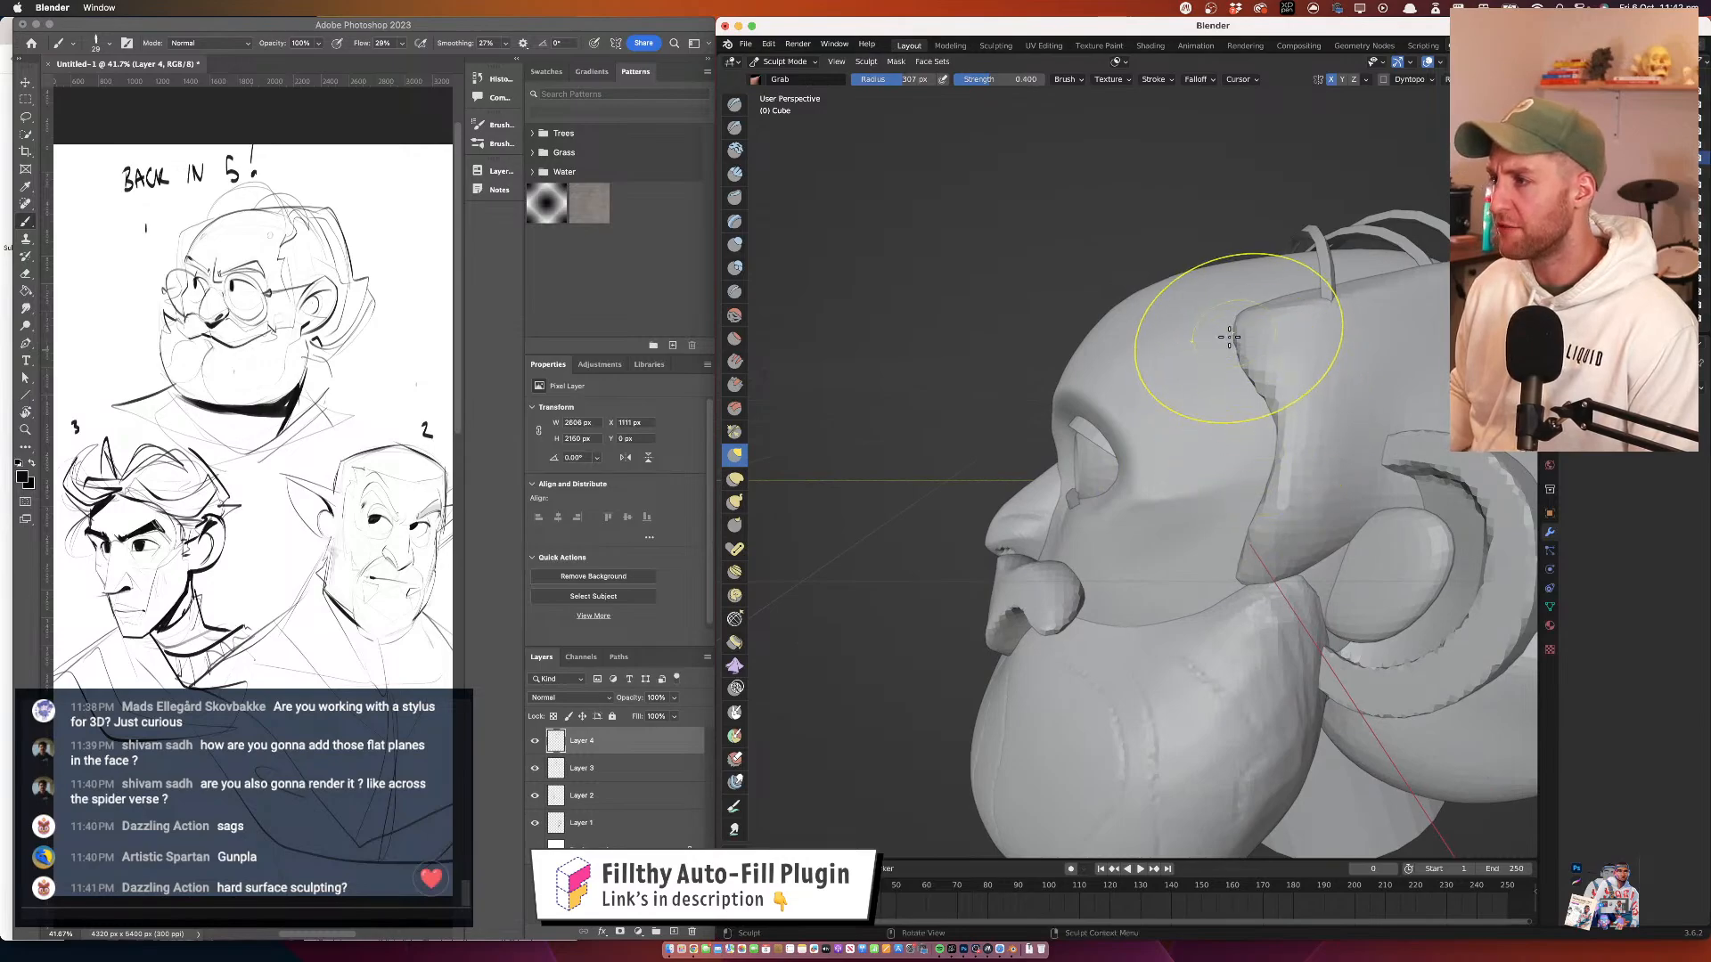
pyautogui.moveTo(1229, 337)
pyautogui.mouseDown()
pyautogui.moveTo(1214, 397)
pyautogui.moveTo(1332, 416)
pyautogui.moveTo(1192, 437)
pyautogui.moveTo(1390, 426)
pyautogui.moveTo(1199, 462)
pyautogui.moveTo(1006, 438)
pyautogui.moveTo(1150, 455)
pyautogui.moveTo(989, 399)
pyautogui.moveTo(1019, 395)
pyautogui.moveTo(995, 411)
pyautogui.mouseUp()
# Switch to the Crease brush, set its radius to 61 px and work the forehead near the hairline
pyautogui.click(735, 291)
pyautogui.press('f')
pyautogui.click(1021, 345)
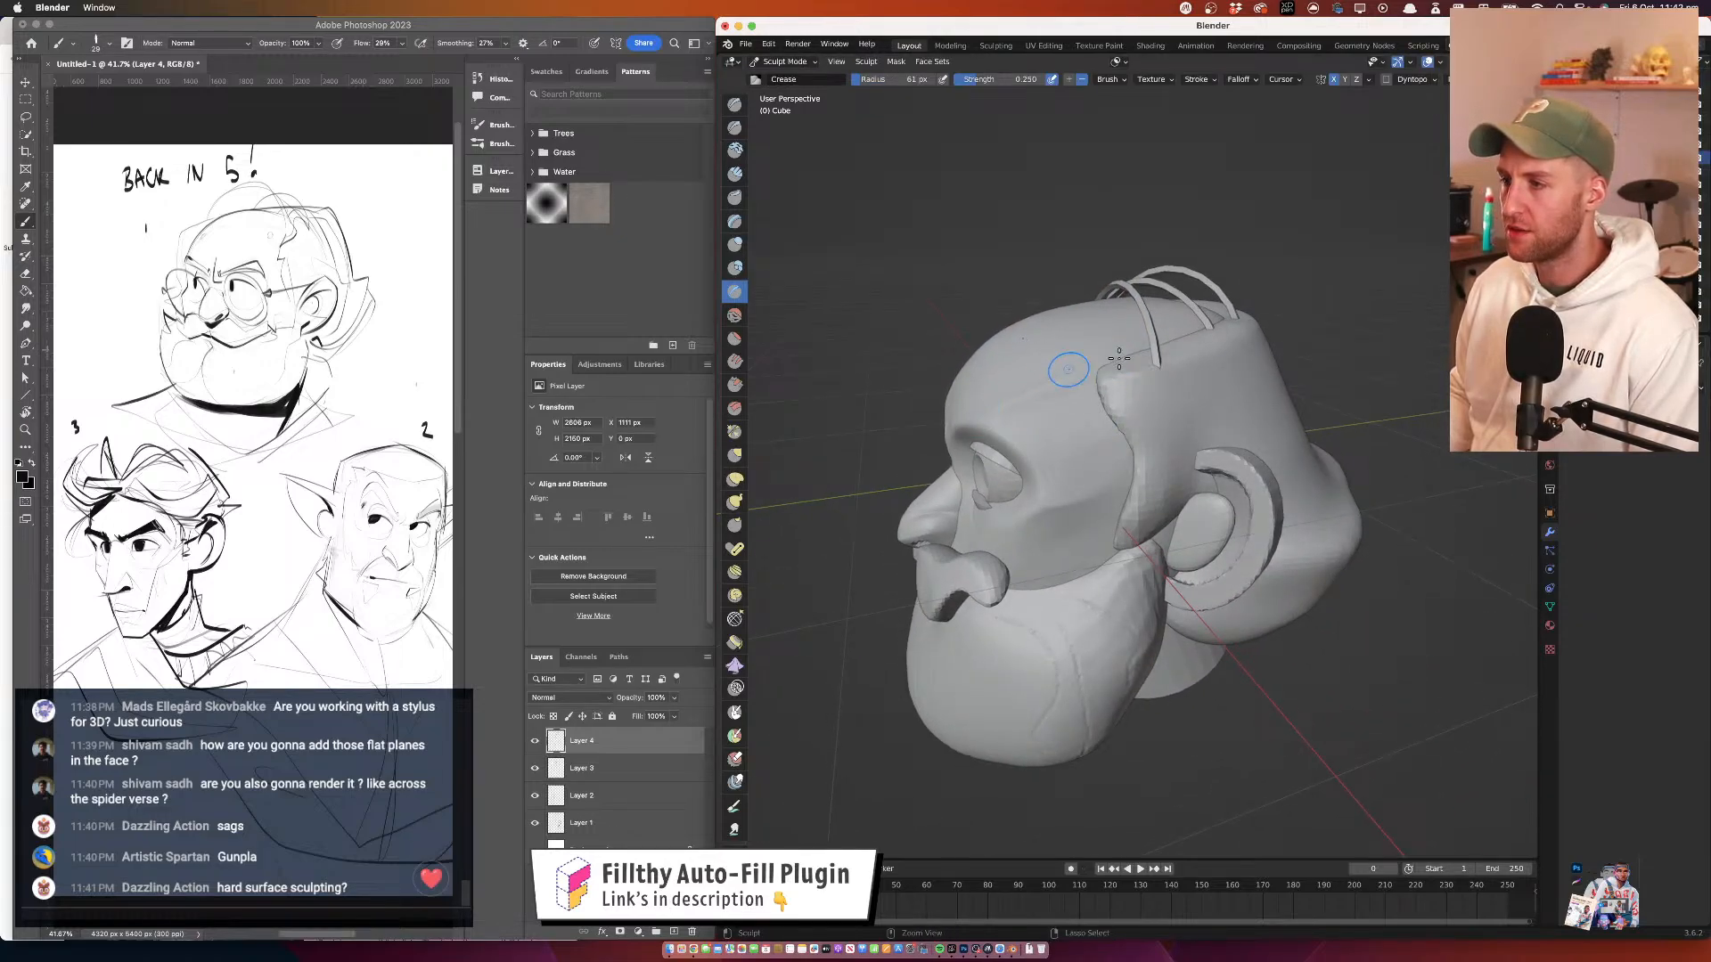
pyautogui.moveTo(1119, 358); pyautogui.dragTo(1062, 398)
# Return to the Grab brush at a 177 px radius and adjust the brow and temple of the head mesh
pyautogui.click(734, 455)
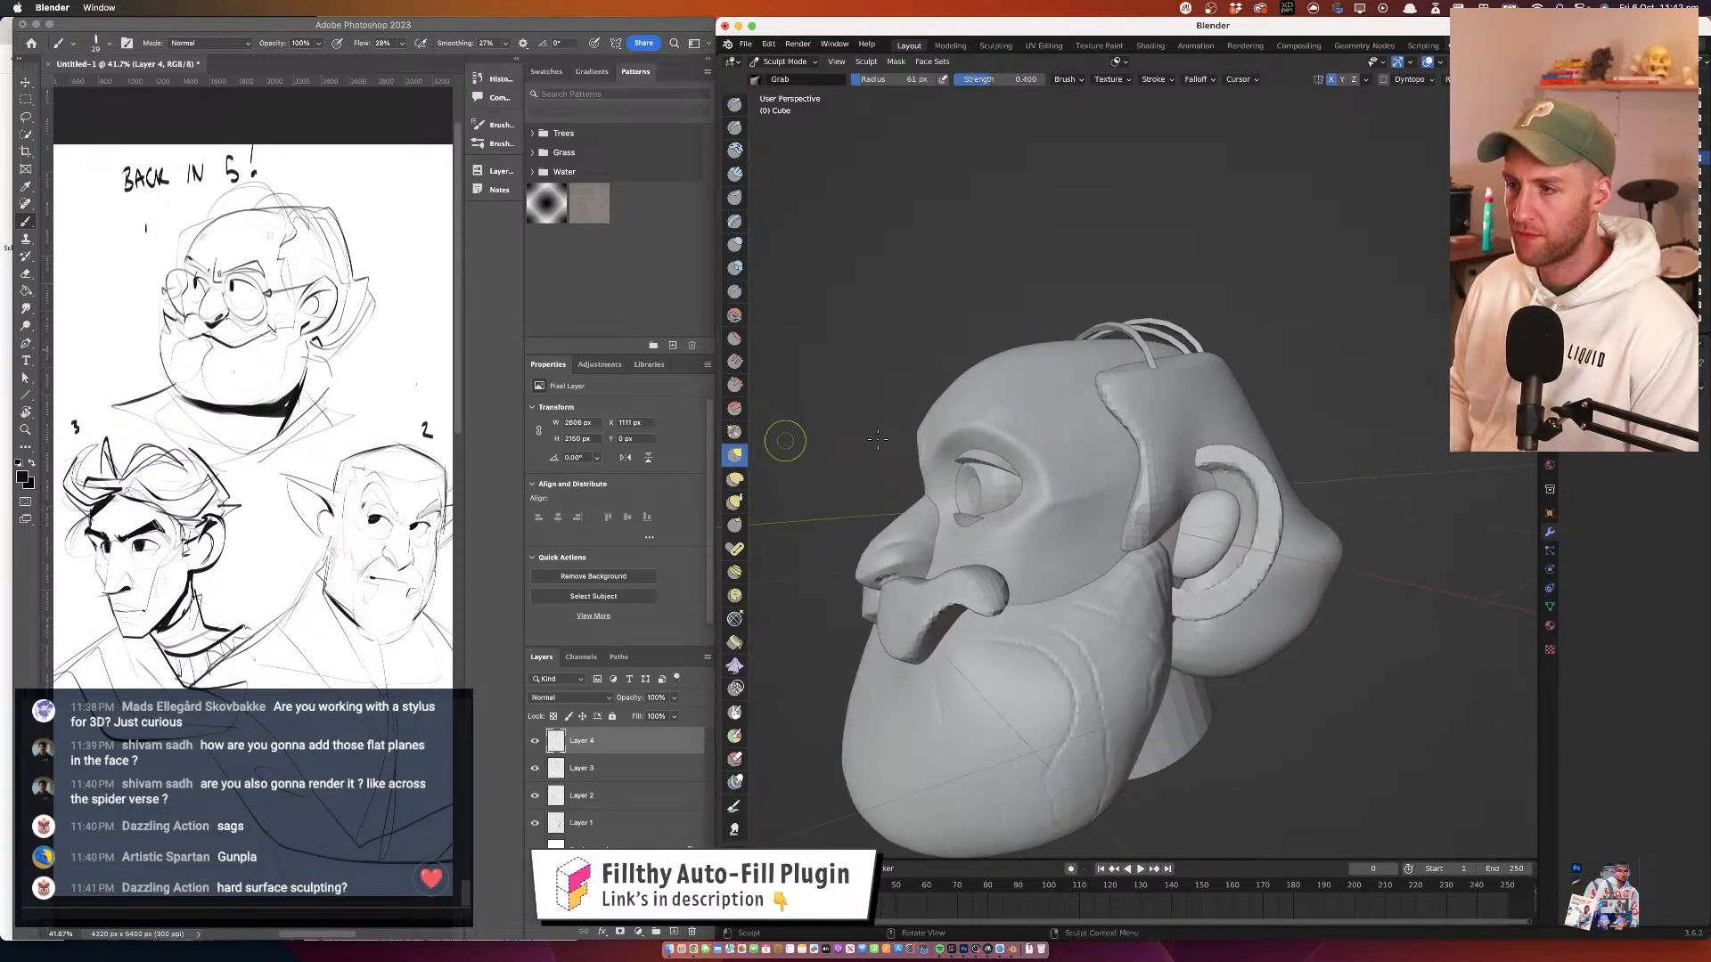
pyautogui.moveTo(973, 501)
pyautogui.mouseDown()
pyautogui.moveTo(991, 439)
pyautogui.moveTo(1082, 516)
pyautogui.moveTo(985, 337)
pyautogui.mouseUp()
pyautogui.press('f')
pyautogui.click(1069, 503)
pyautogui.scroll(3, 1091, 353)
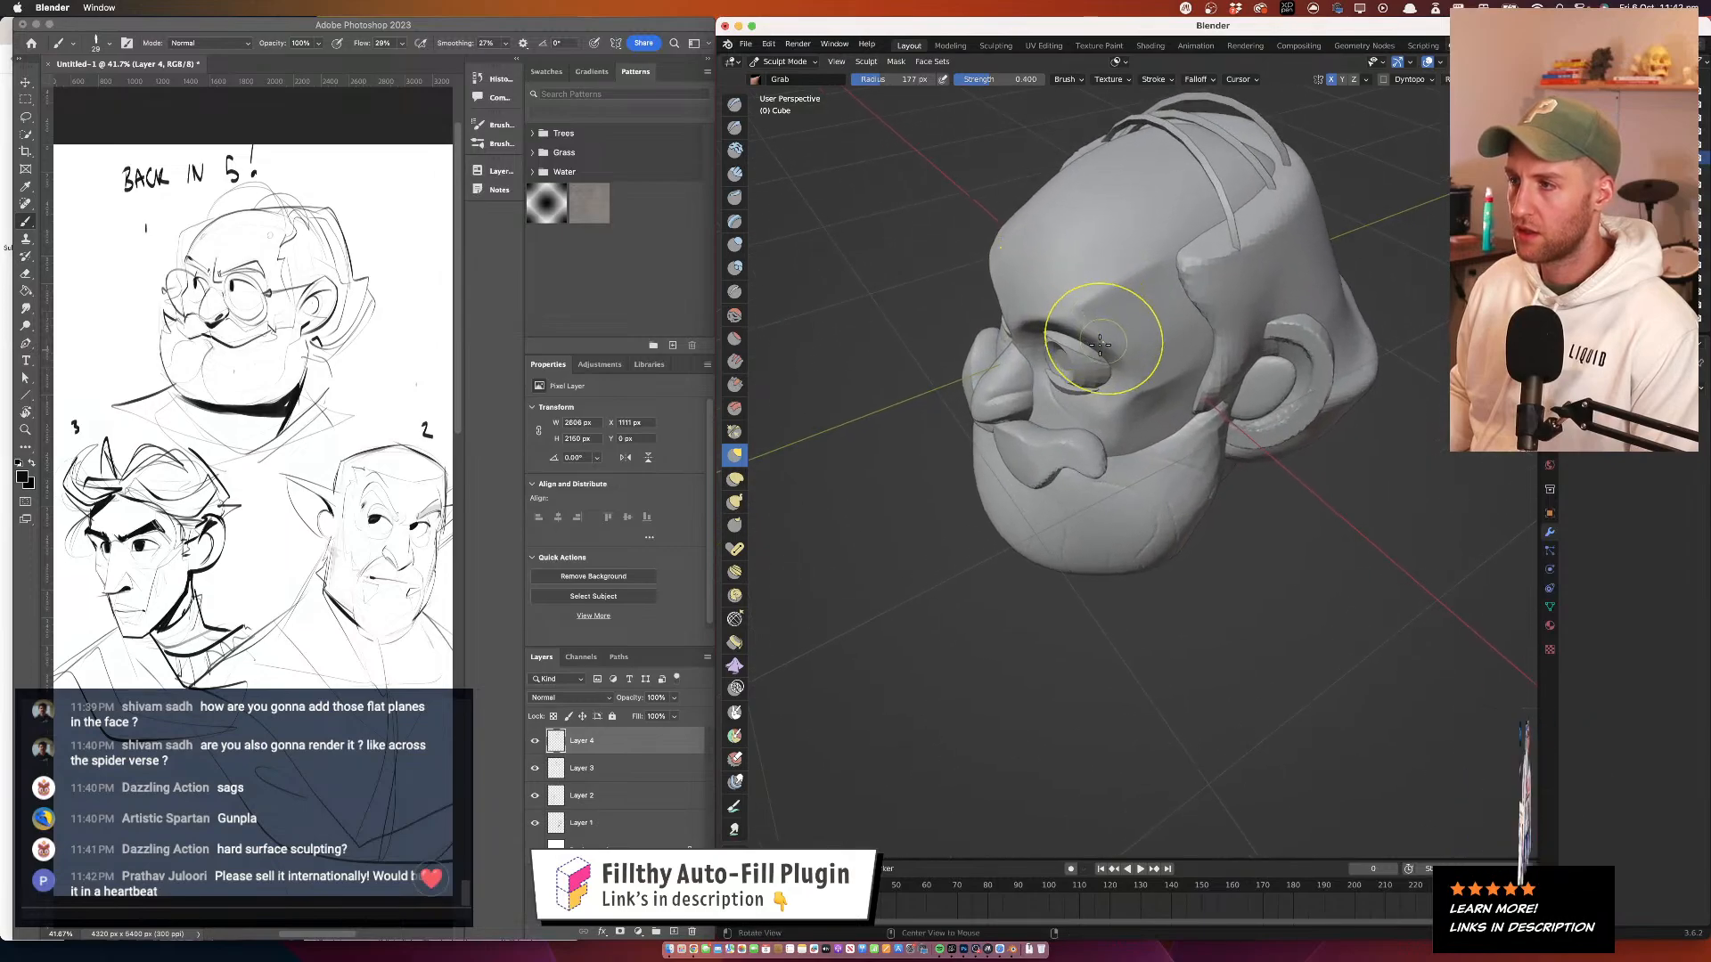
pyautogui.moveTo(1104, 344); pyautogui.dragTo(927, 374)
# Scrape flatter planes into the temple and side of the forehead using the Scrape/Peaks brush at 87 px
pyautogui.click(734, 384)
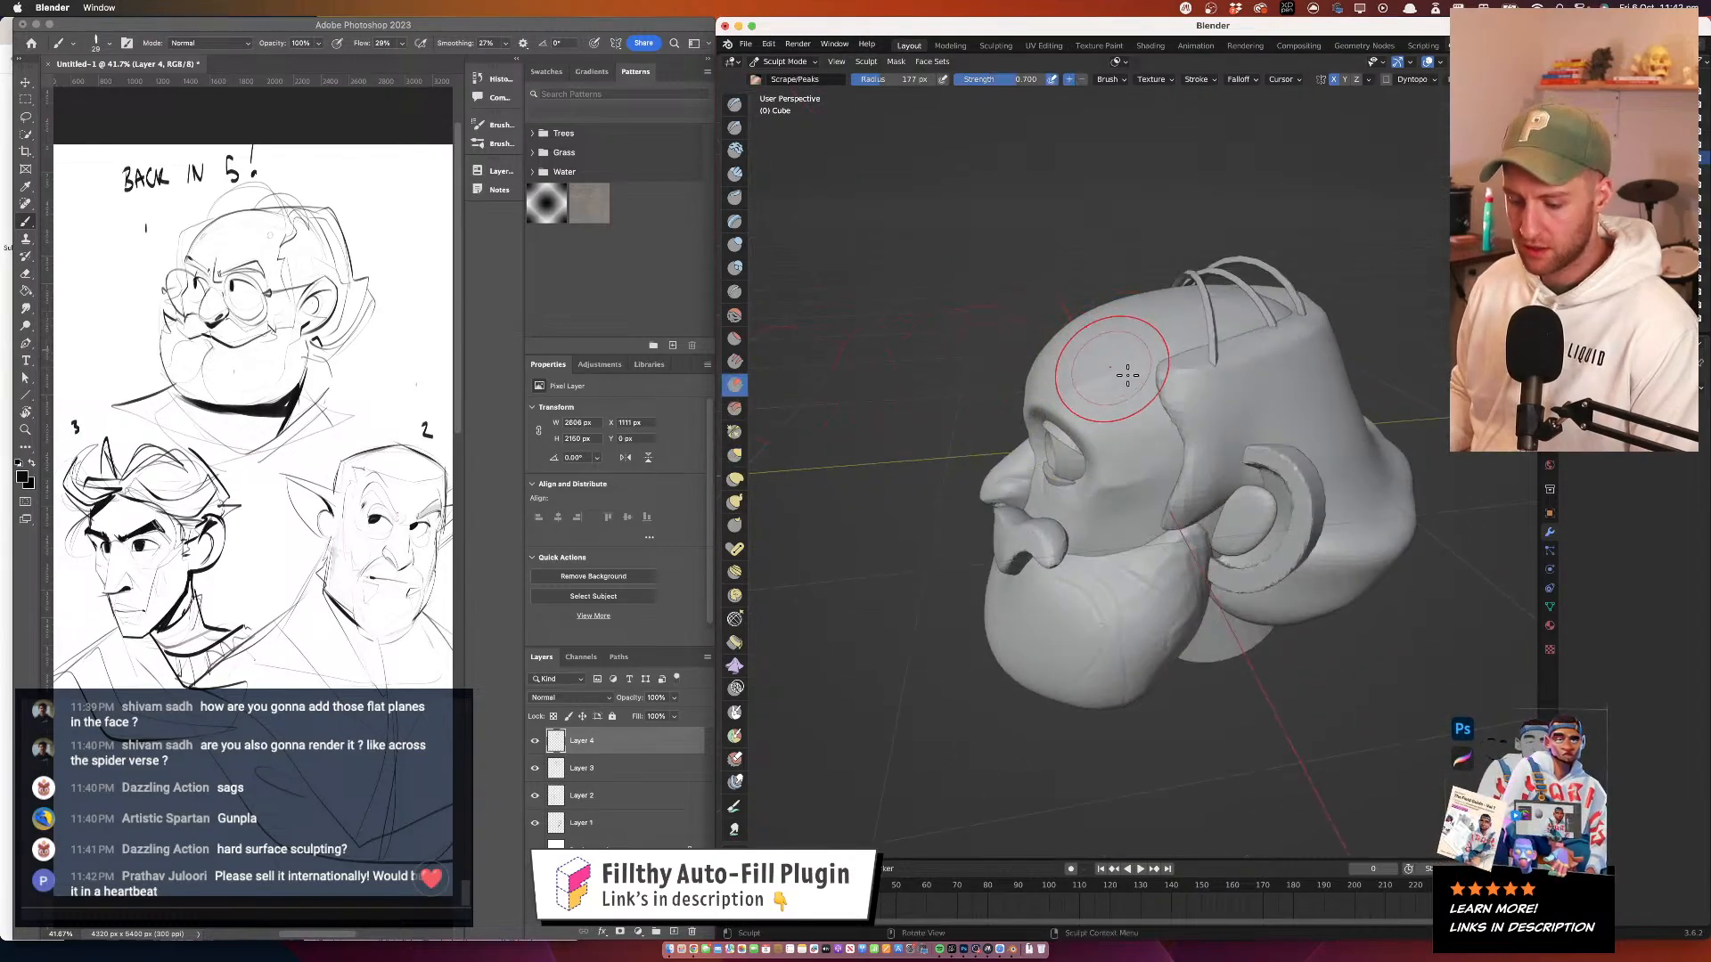
pyautogui.moveTo(1070, 401); pyautogui.dragTo(1105, 392)
pyautogui.moveTo(1158, 394)
pyautogui.mouseDown()
pyautogui.moveTo(1224, 384)
pyautogui.moveTo(1113, 402)
pyautogui.mouseUp()
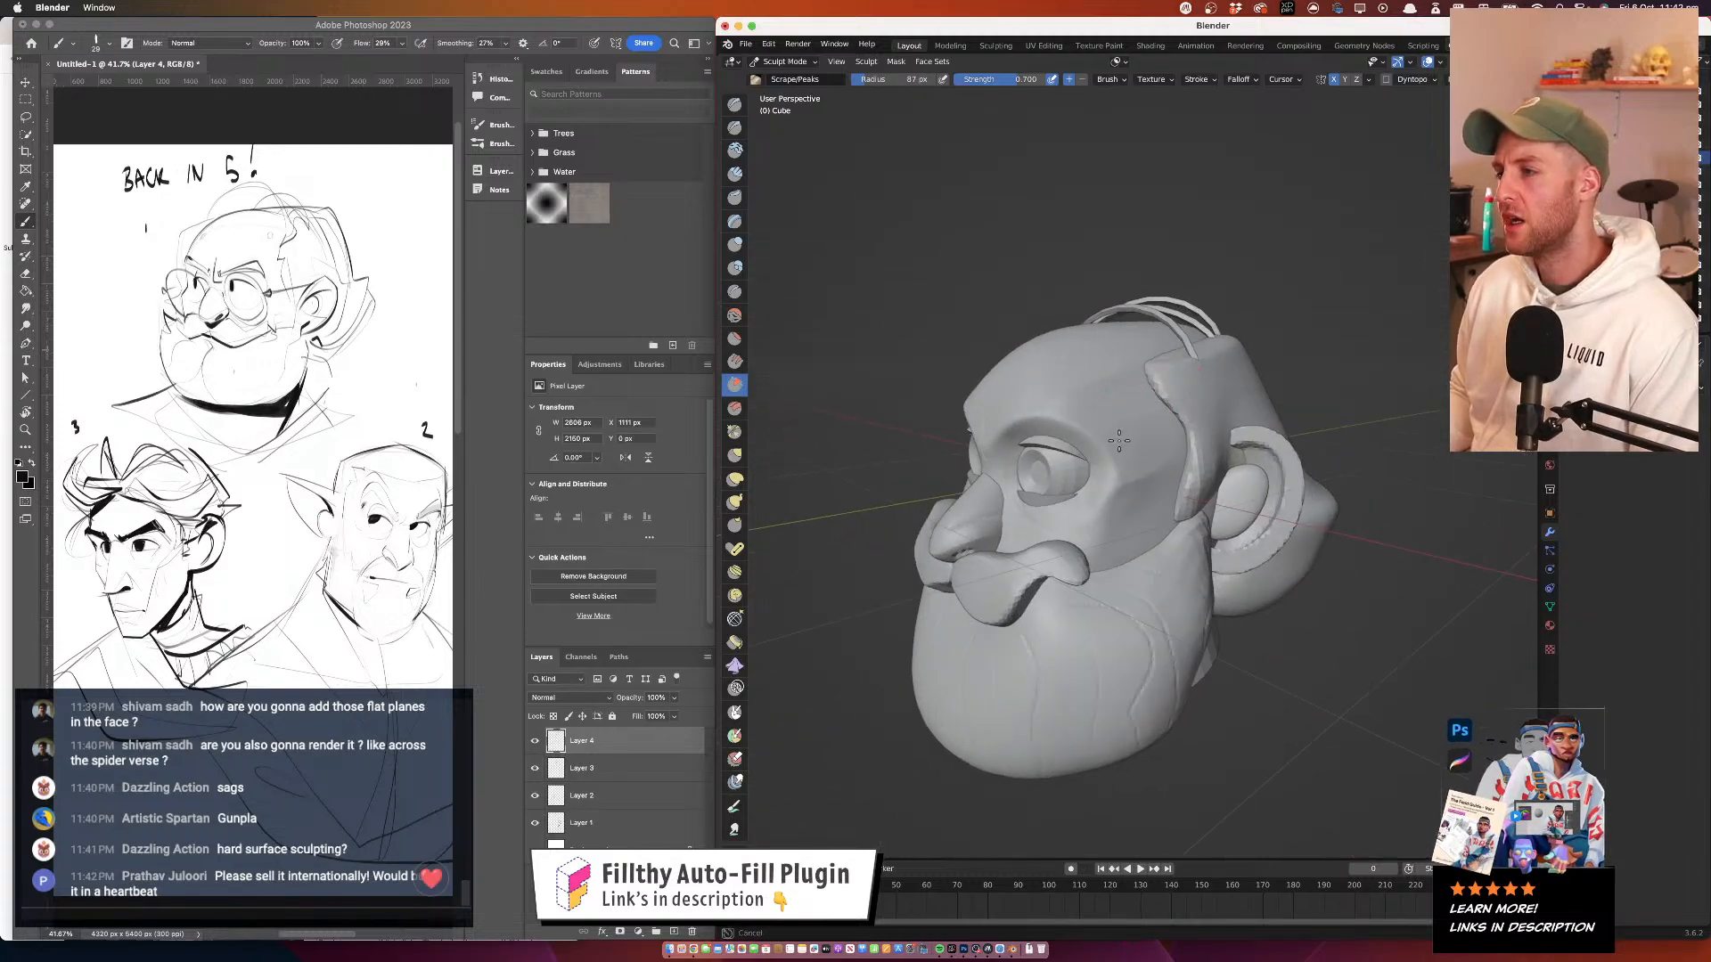
pyautogui.moveTo(1162, 334)
pyautogui.mouseDown()
pyautogui.moveTo(1245, 375)
pyautogui.moveTo(1188, 382)
pyautogui.moveTo(1192, 365)
pyautogui.moveTo(1249, 383)
pyautogui.mouseUp()
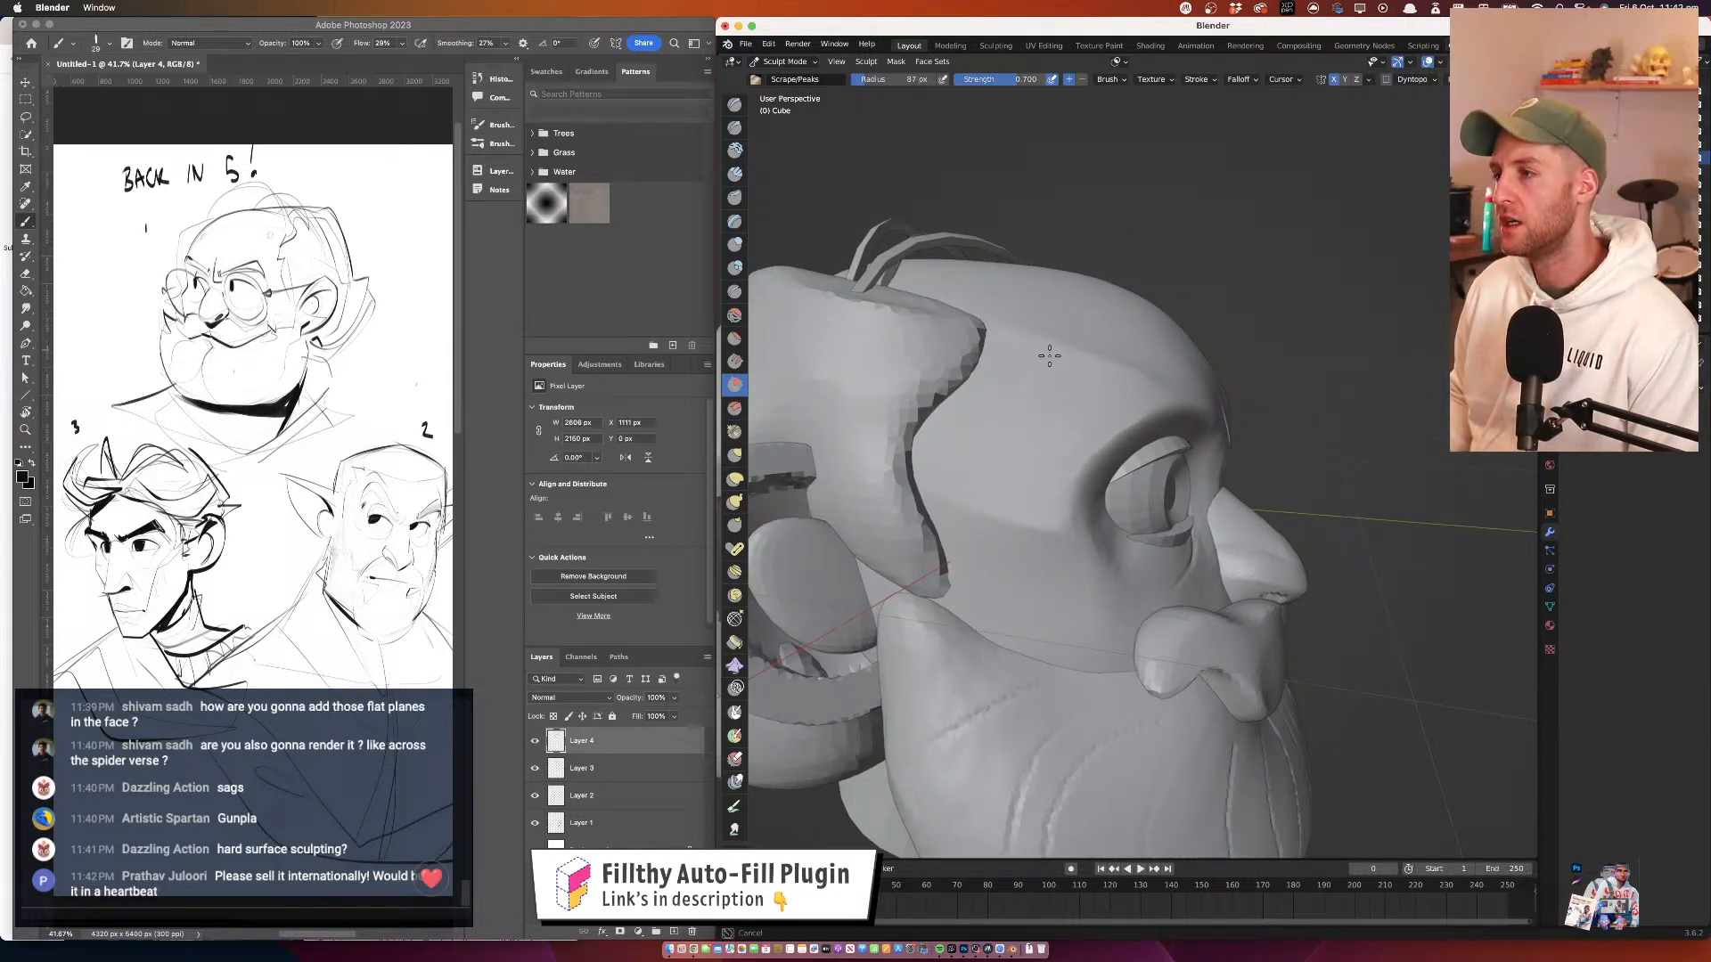
pyautogui.moveTo(1287, 400)
pyautogui.mouseDown()
pyautogui.moveTo(1138, 371)
pyautogui.moveTo(1230, 442)
pyautogui.moveTo(1150, 397)
pyautogui.moveTo(1097, 457)
pyautogui.moveTo(1105, 307)
pyautogui.moveTo(1057, 392)
pyautogui.moveTo(1108, 441)
pyautogui.mouseUp()
pyautogui.moveTo(1030, 390); pyautogui.dragTo(1077, 372)
pyautogui.moveTo(1120, 432); pyautogui.dragTo(1087, 494)
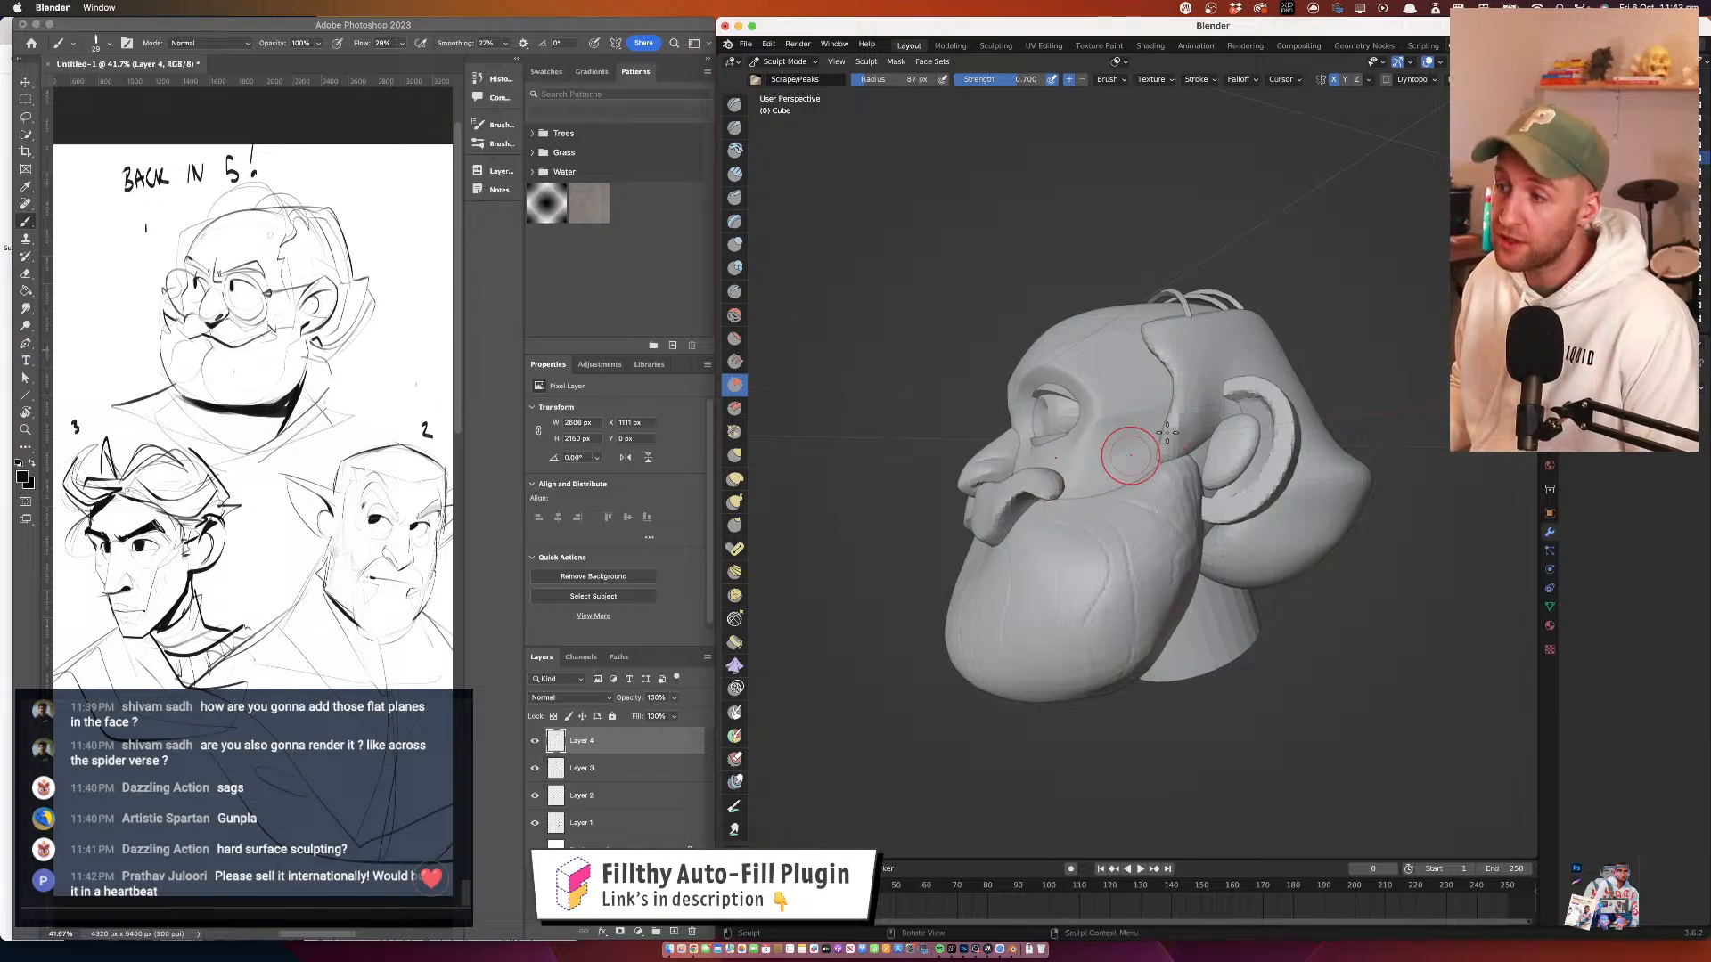
# Continue with the 87 px Scrape/Peaks brush, sharpening the plane change between the forehead, brow and temple
pyautogui.moveTo(1164, 431); pyautogui.dragTo(917, 391)
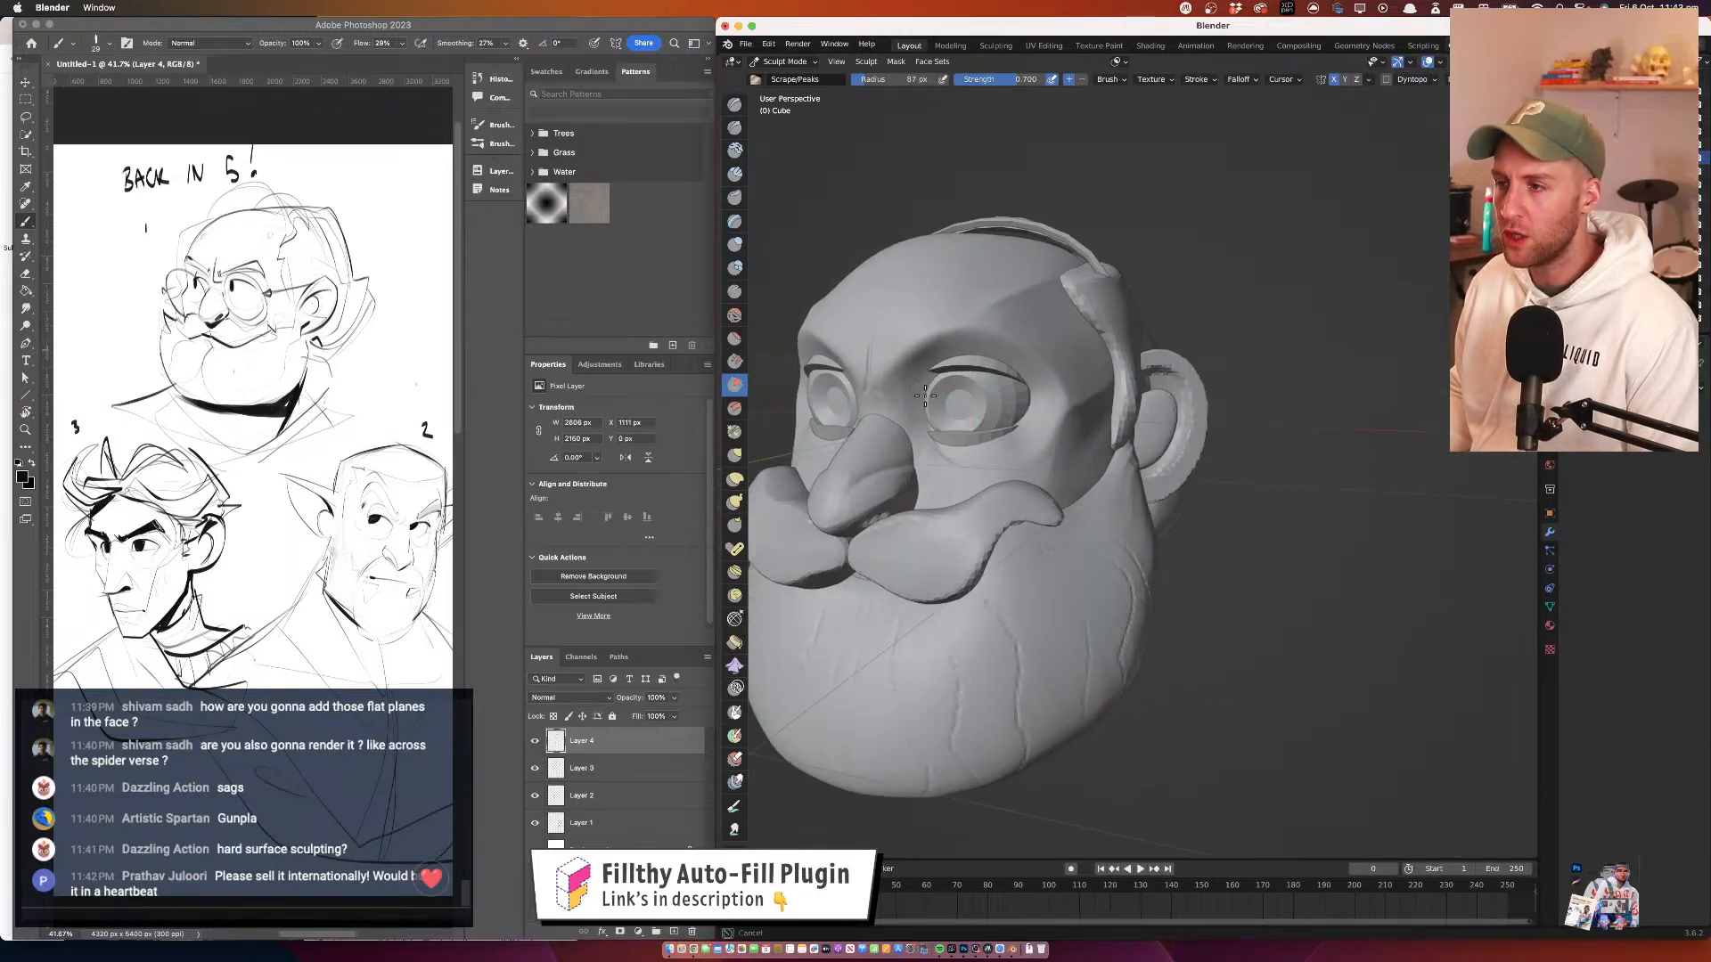
pyautogui.moveTo(999, 330); pyautogui.dragTo(1078, 450)
pyautogui.moveTo(899, 467)
pyautogui.mouseDown()
pyautogui.moveTo(935, 378)
pyautogui.moveTo(914, 399)
pyautogui.mouseUp()
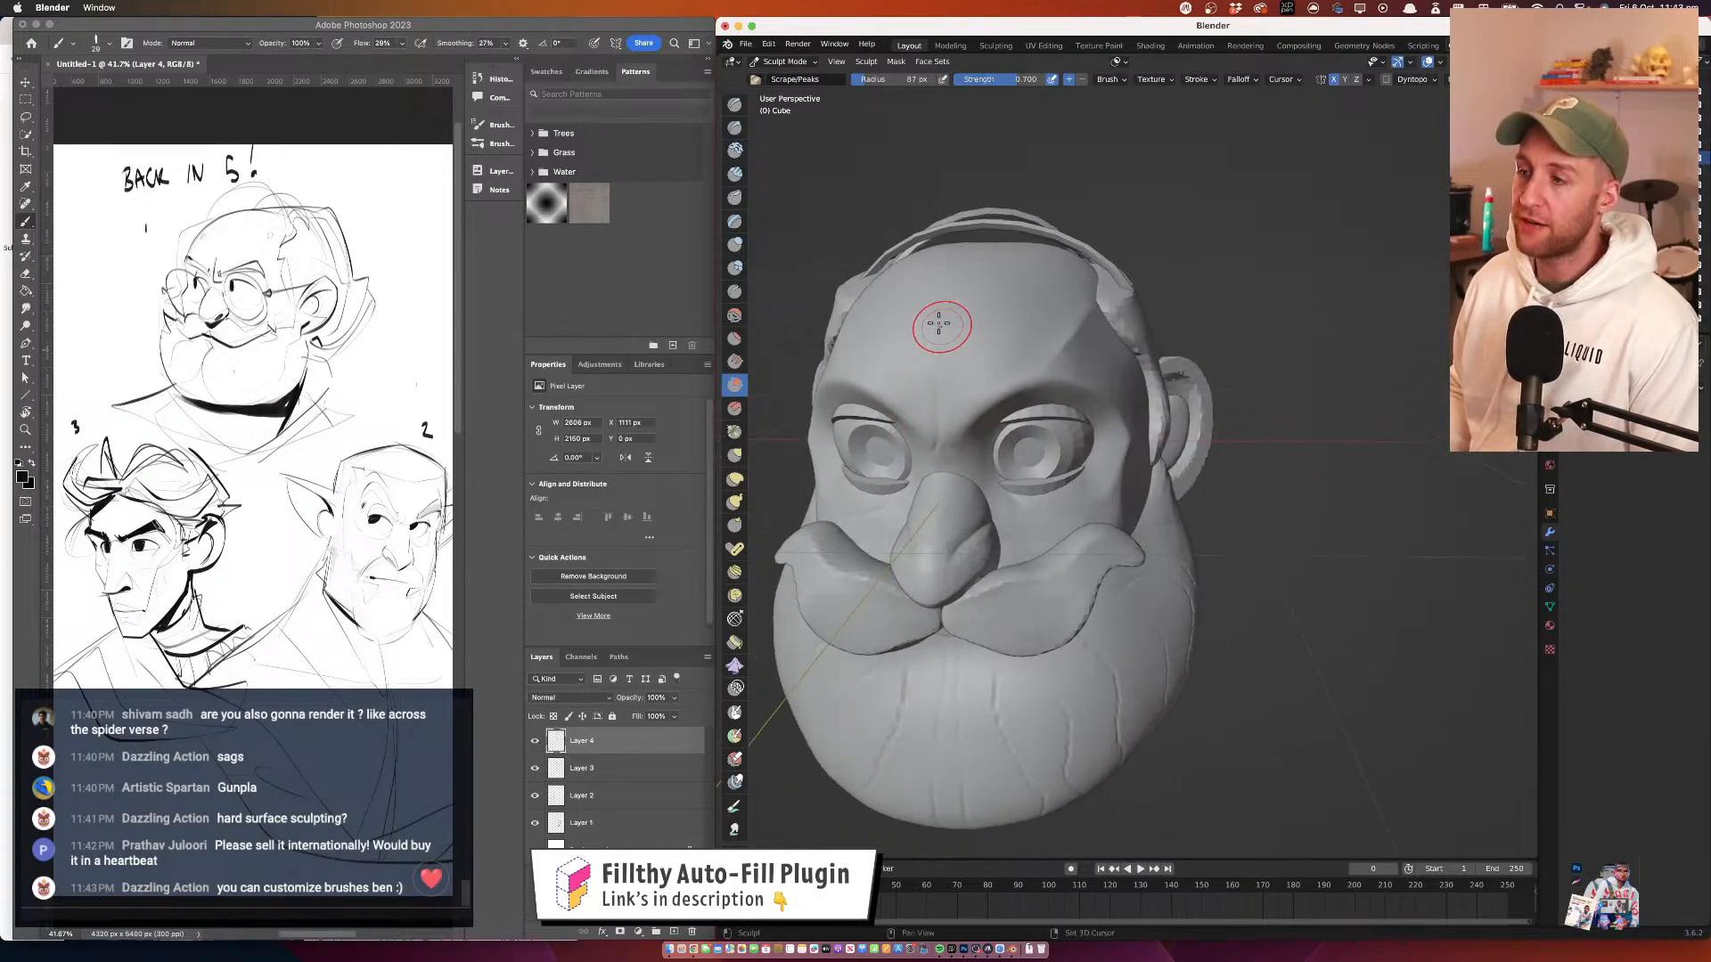
pyautogui.moveTo(1103, 376); pyautogui.dragTo(1059, 376)
pyautogui.moveTo(936, 315)
pyautogui.mouseDown()
pyautogui.moveTo(1019, 366)
pyautogui.moveTo(1031, 355)
pyautogui.mouseUp()
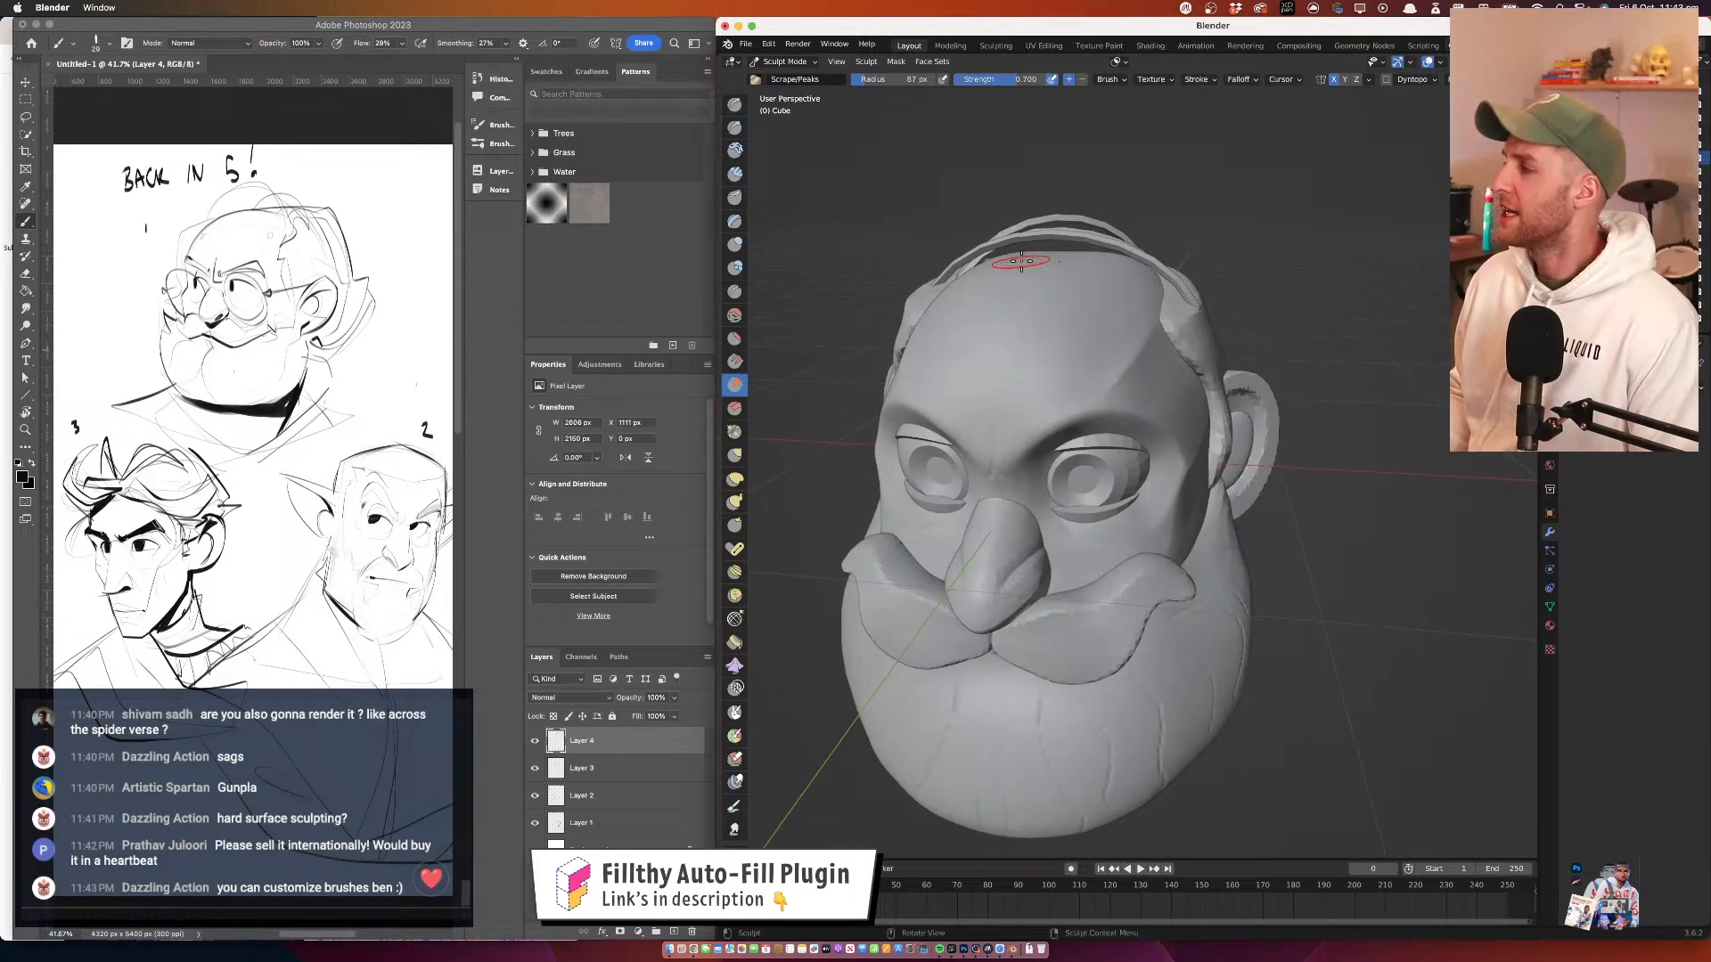
pyautogui.moveTo(1006, 253)
pyautogui.mouseDown()
pyautogui.moveTo(1058, 366)
pyautogui.moveTo(1129, 416)
pyautogui.mouseUp()
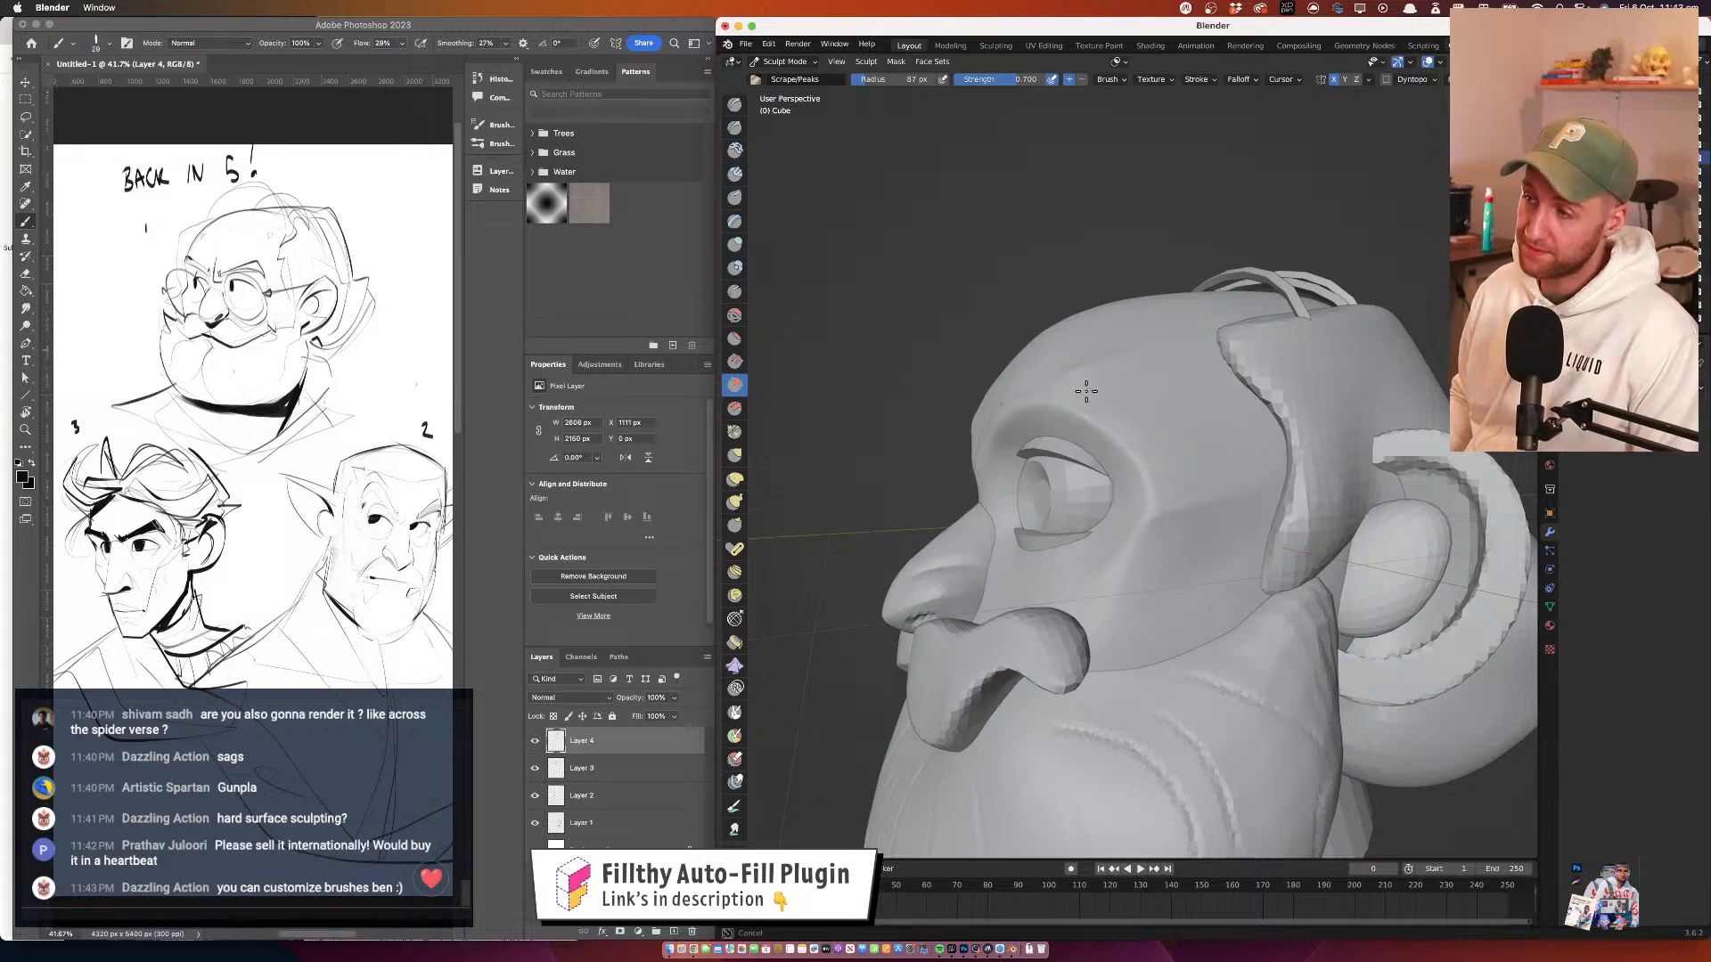
pyautogui.moveTo(1153, 347)
pyautogui.mouseDown()
pyautogui.moveTo(1141, 398)
pyautogui.moveTo(1203, 306)
pyautogui.moveTo(1226, 440)
pyautogui.moveTo(1210, 313)
pyautogui.moveTo(1165, 324)
pyautogui.moveTo(1146, 385)
pyautogui.moveTo(1241, 498)
pyautogui.moveTo(1119, 323)
pyautogui.mouseUp()
# Enlarge the Scrape/Peaks radius to 219 px and flatten the broad front and side planes of the forehead
pyautogui.click(1204, 385)
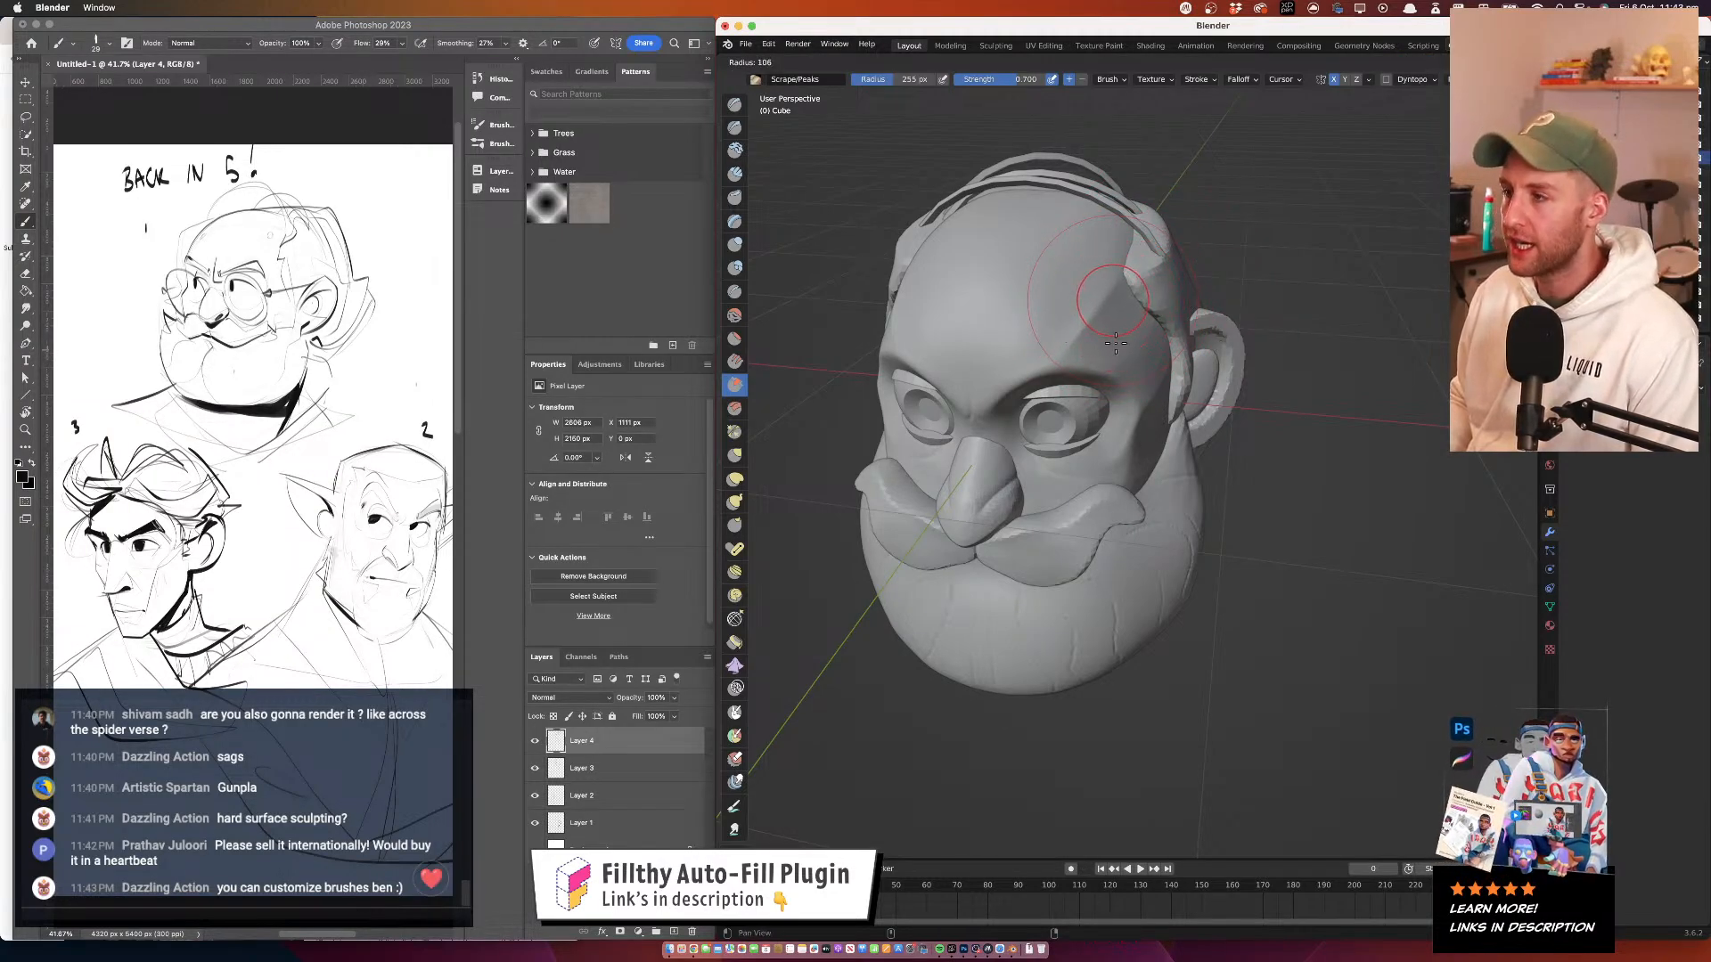
pyautogui.click(1136, 367)
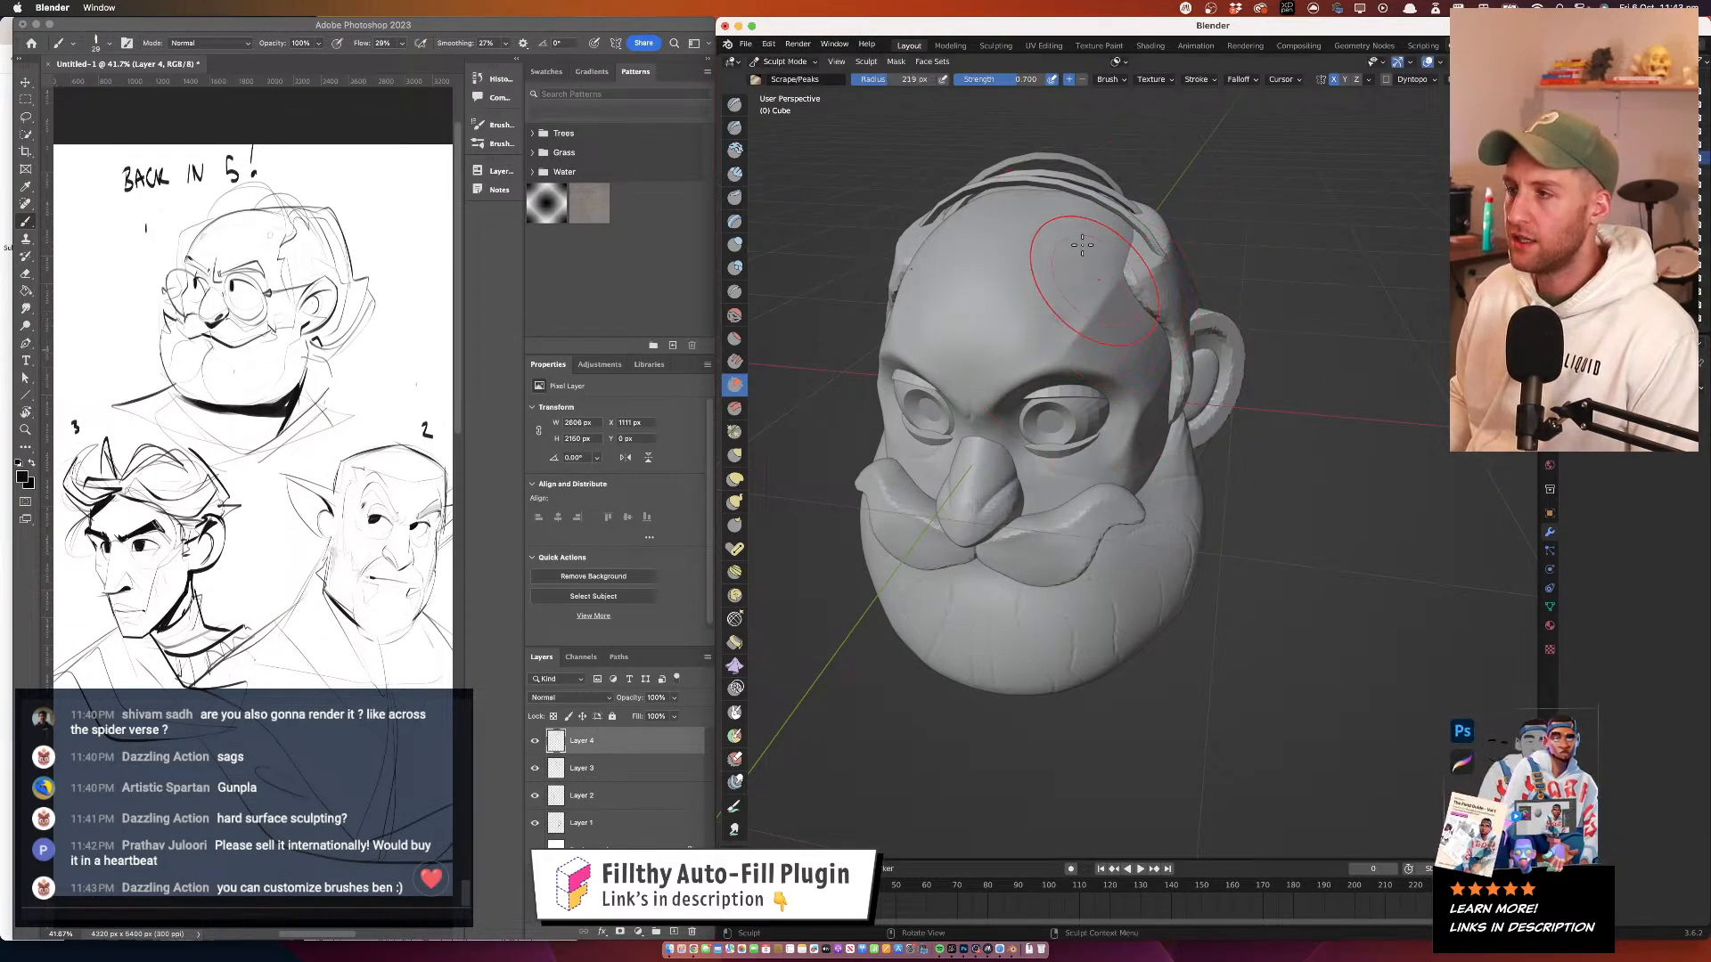
pyautogui.moveTo(1034, 303); pyautogui.dragTo(1054, 309)
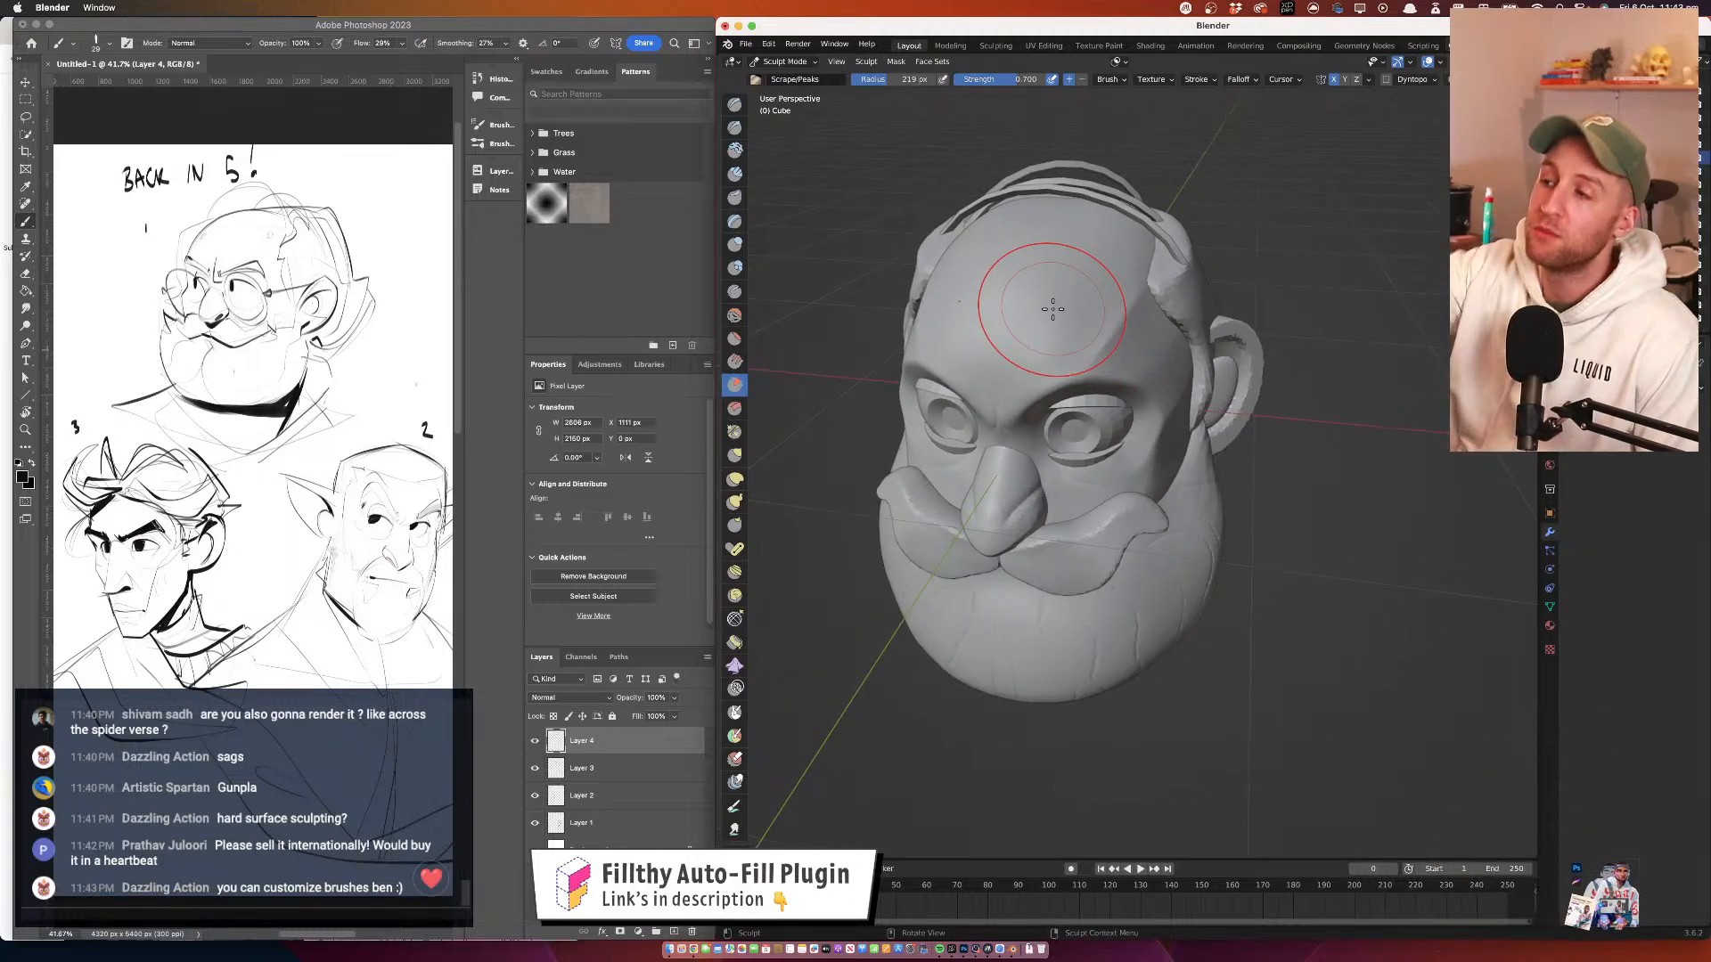
pyautogui.moveTo(1178, 304)
pyautogui.mouseDown()
pyautogui.moveTo(1119, 271)
pyautogui.moveTo(1104, 317)
pyautogui.moveTo(1190, 396)
pyautogui.moveTo(1064, 422)
pyautogui.moveTo(1114, 320)
pyautogui.mouseUp()
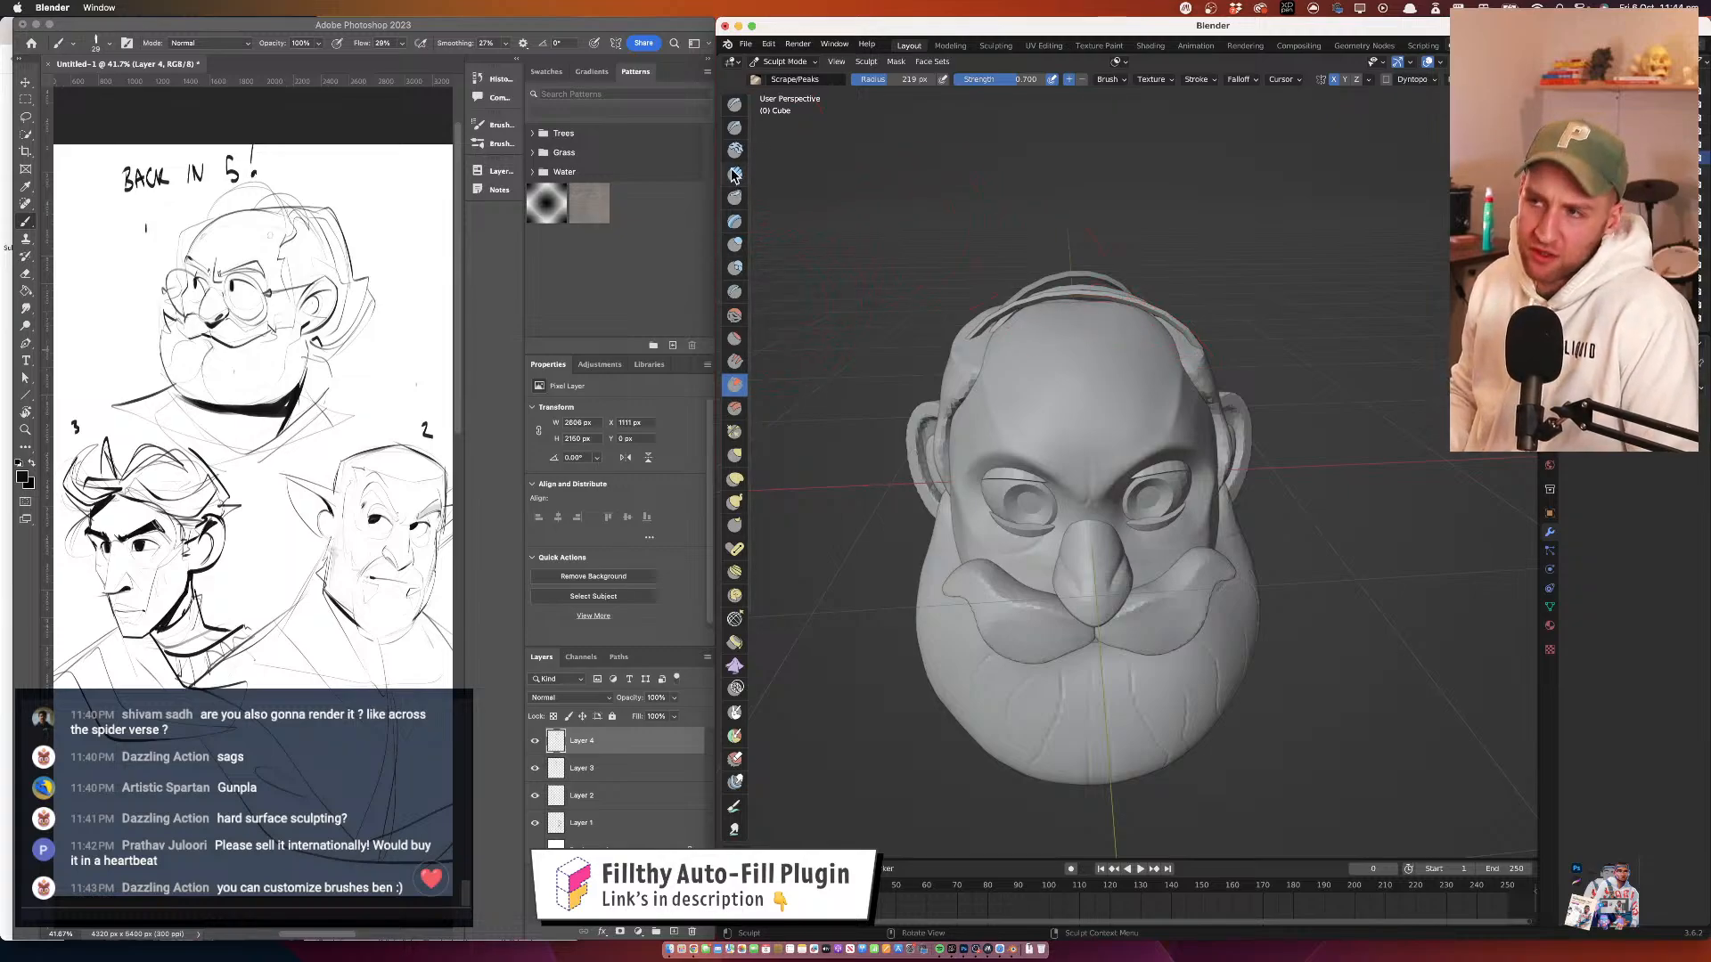
# Build up the brow ridge and lower forehead using the Clay Strips brush at a 109 px radius
pyautogui.press('f')
pyautogui.click(1088, 357)
pyautogui.moveTo(1089, 355); pyautogui.dragTo(967, 294)
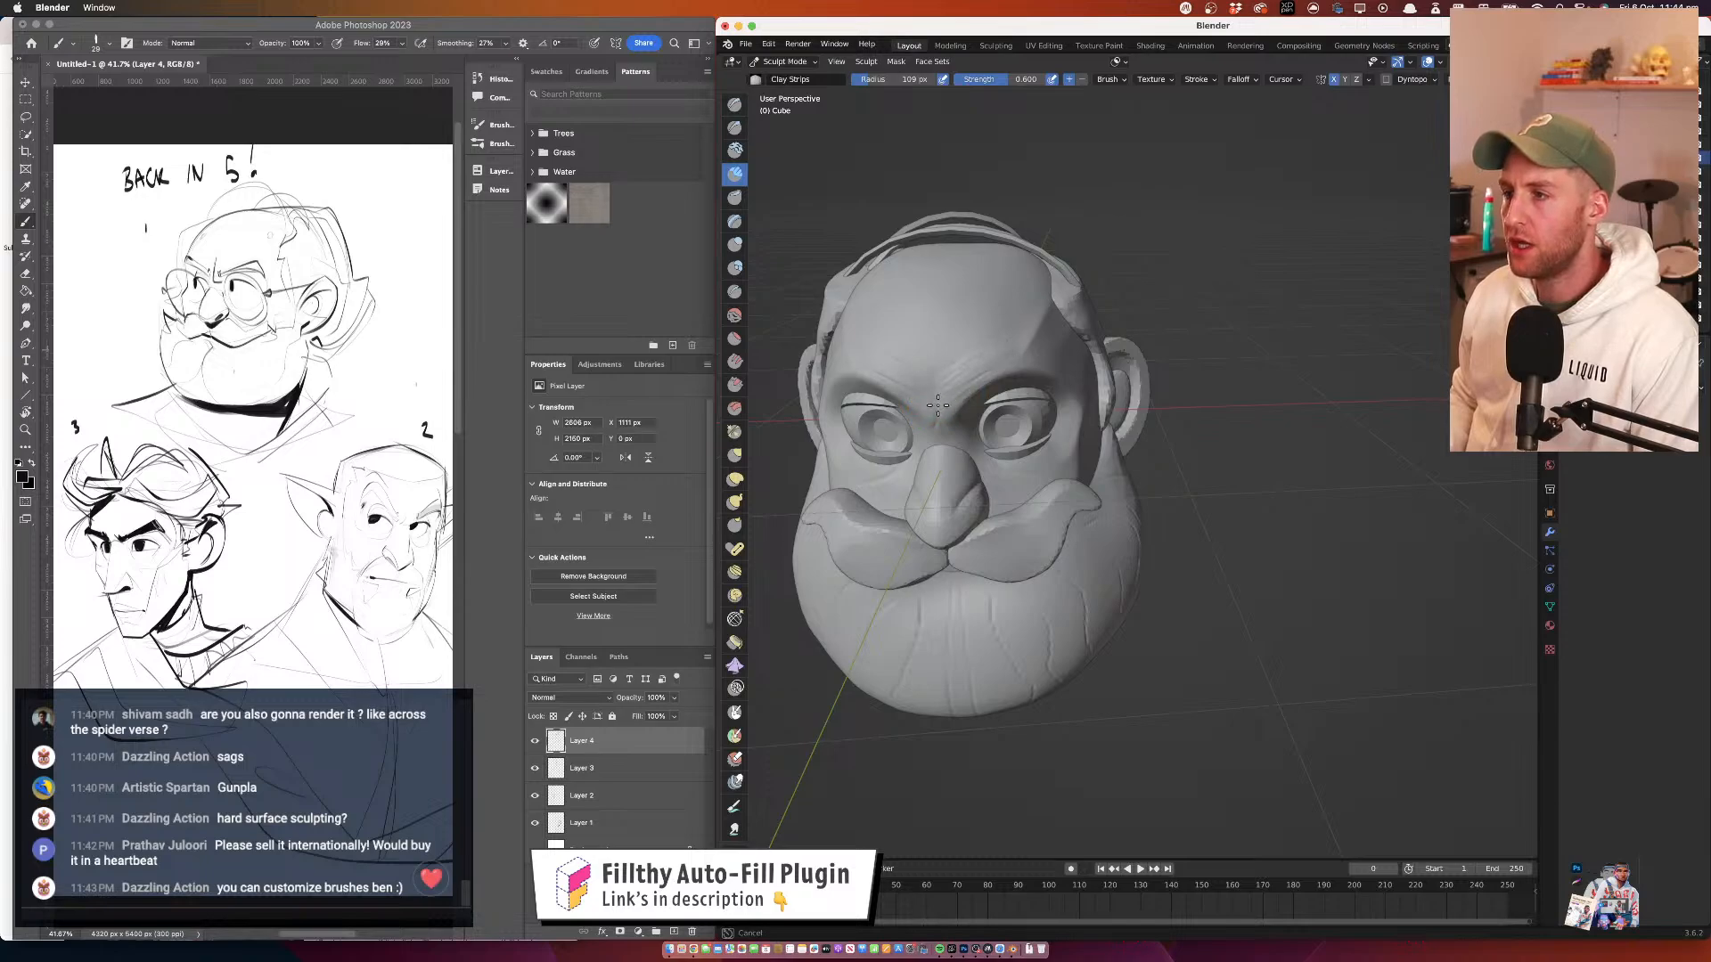
pyautogui.moveTo(1074, 355); pyautogui.dragTo(999, 358)
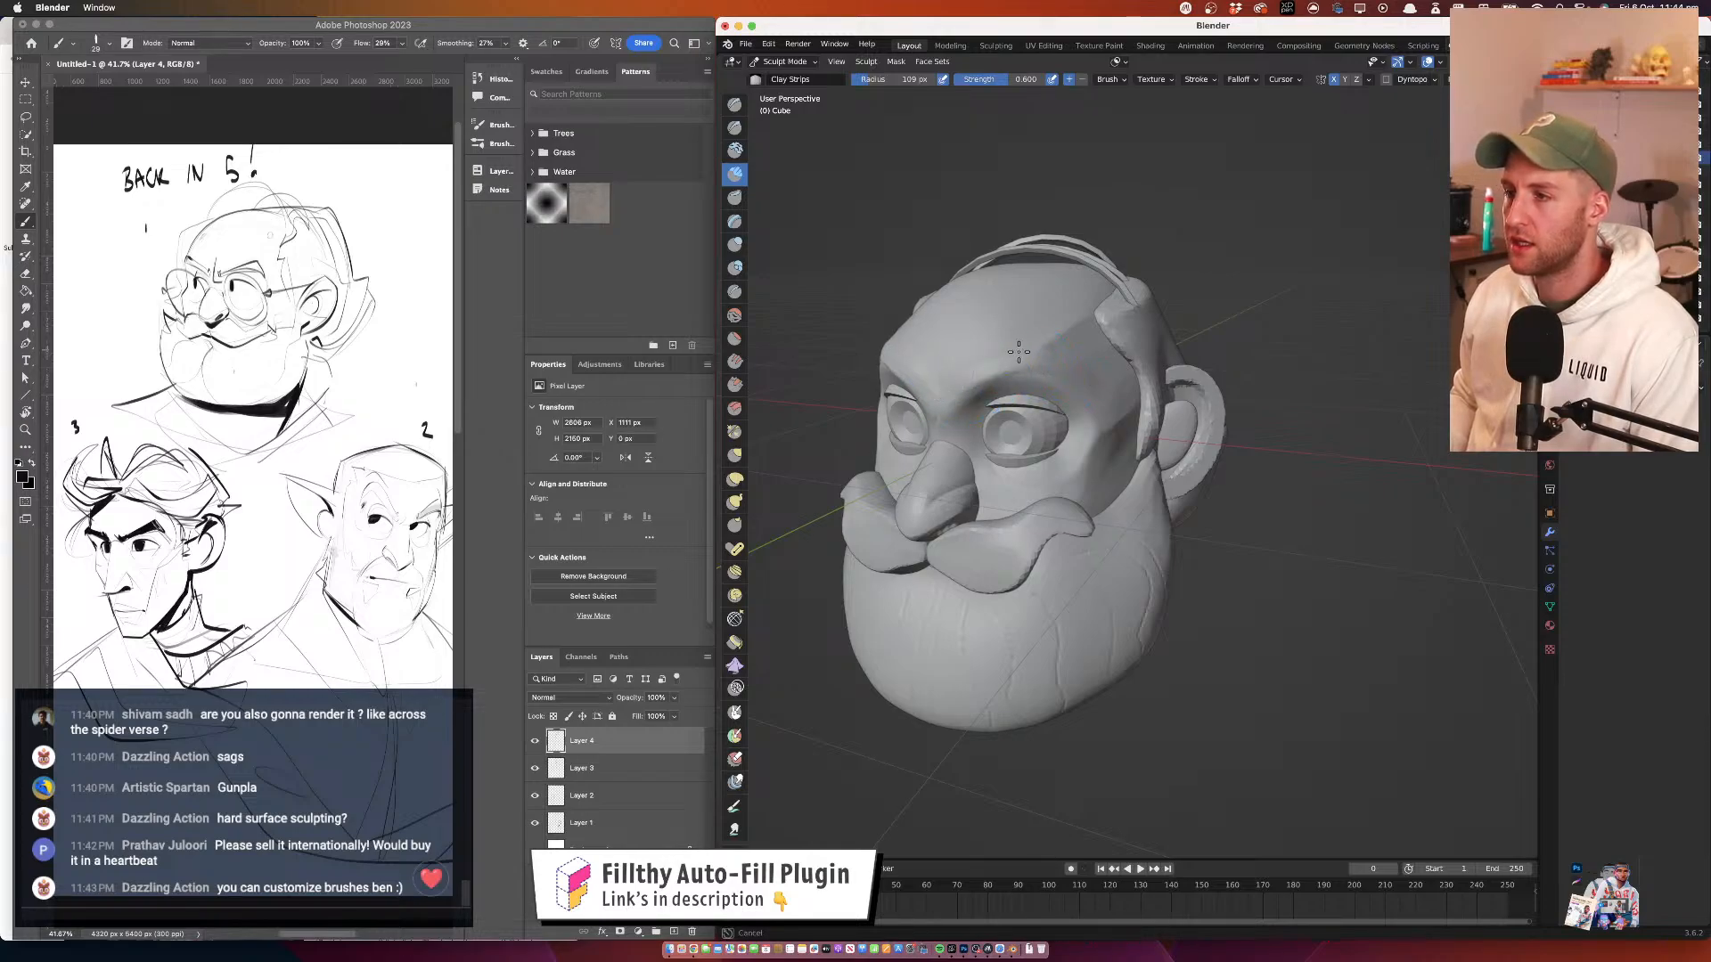
pyautogui.moveTo(1018, 352)
pyautogui.mouseDown()
pyautogui.moveTo(978, 375)
pyautogui.moveTo(806, 374)
pyautogui.moveTo(945, 374)
pyautogui.moveTo(1054, 416)
pyautogui.mouseUp()
pyautogui.moveTo(900, 392)
pyautogui.mouseDown()
pyautogui.moveTo(993, 398)
pyautogui.moveTo(936, 302)
pyautogui.moveTo(1138, 340)
pyautogui.moveTo(1155, 417)
pyautogui.mouseUp()
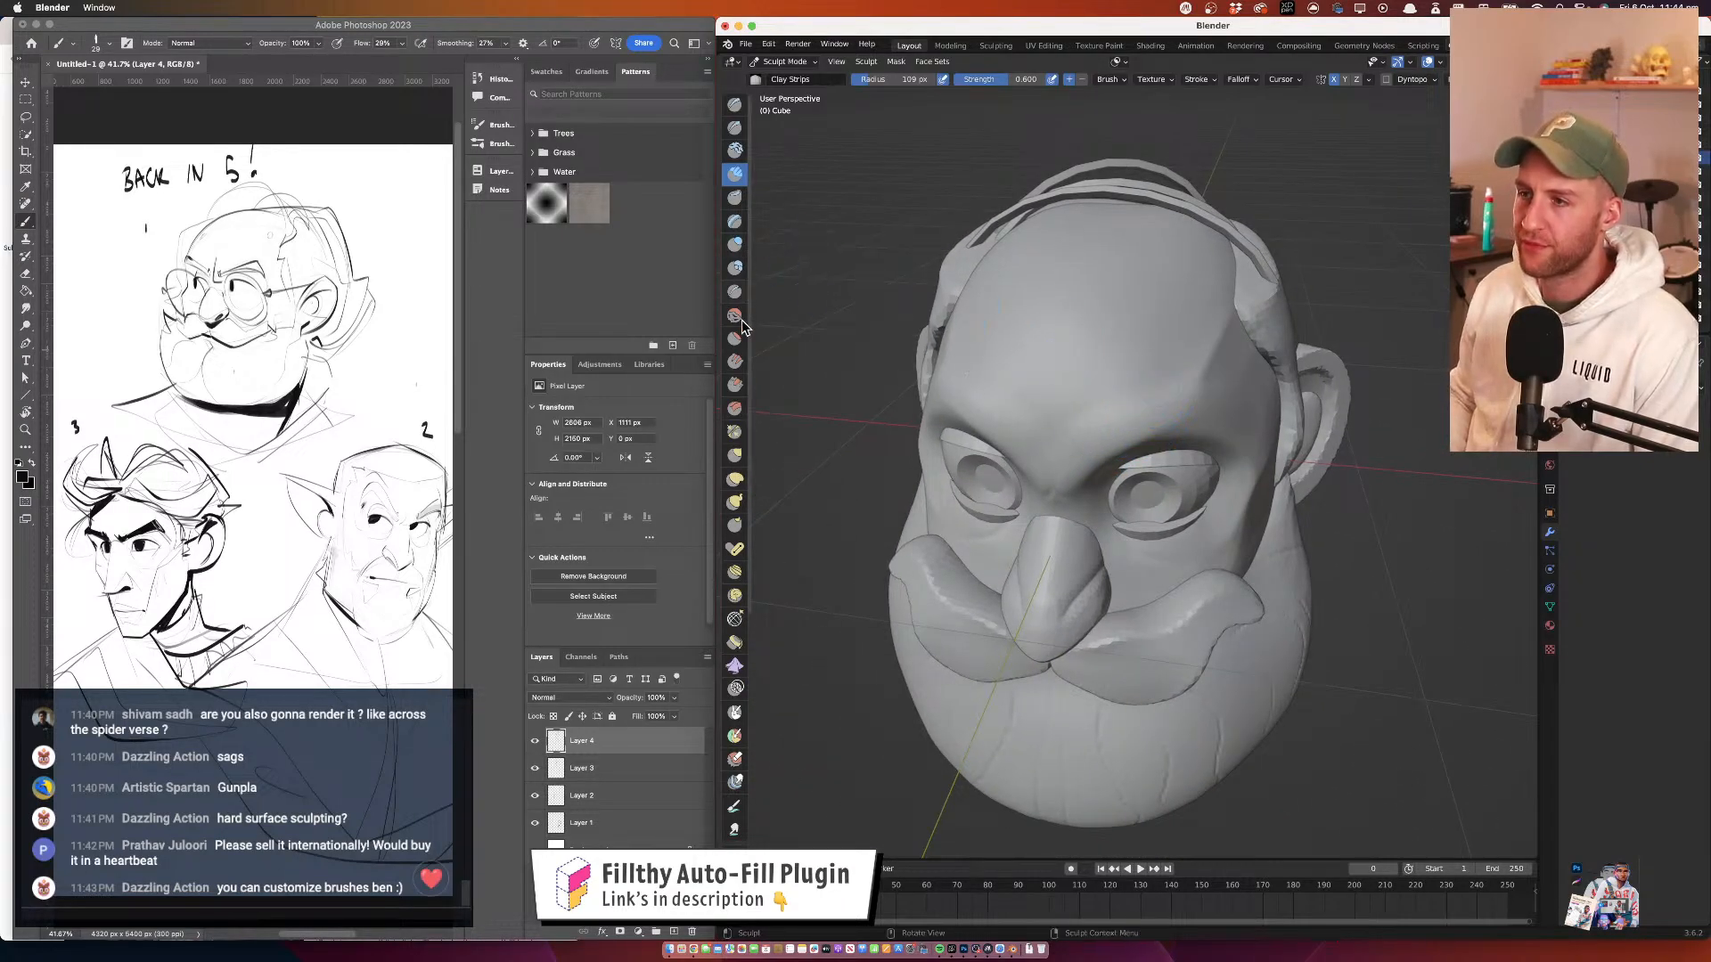
# Reduce the Clay Strips radius to 31 px and add finer volume to the brow above the nose
pyautogui.press('f')
pyautogui.click(1051, 371)
pyautogui.moveTo(1050, 370); pyautogui.dragTo(980, 358)
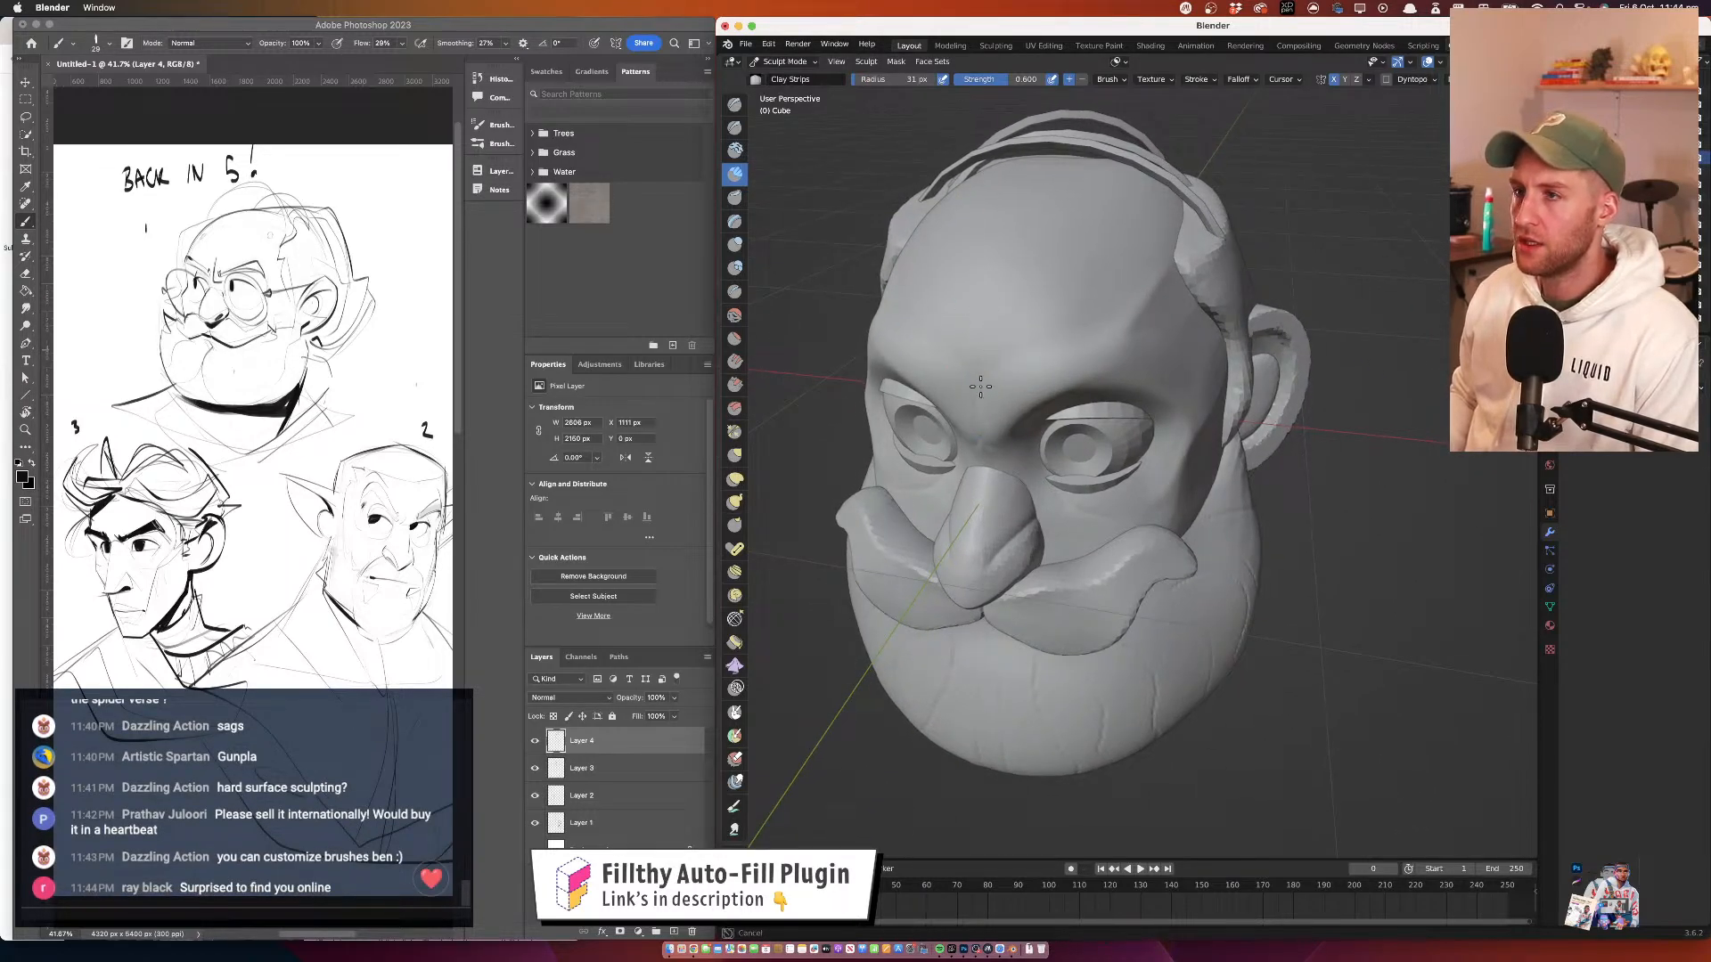
# Crease the brow and forehead with the Crease brush, changing its radius to 165 px and then 21 px
pyautogui.click(736, 291)
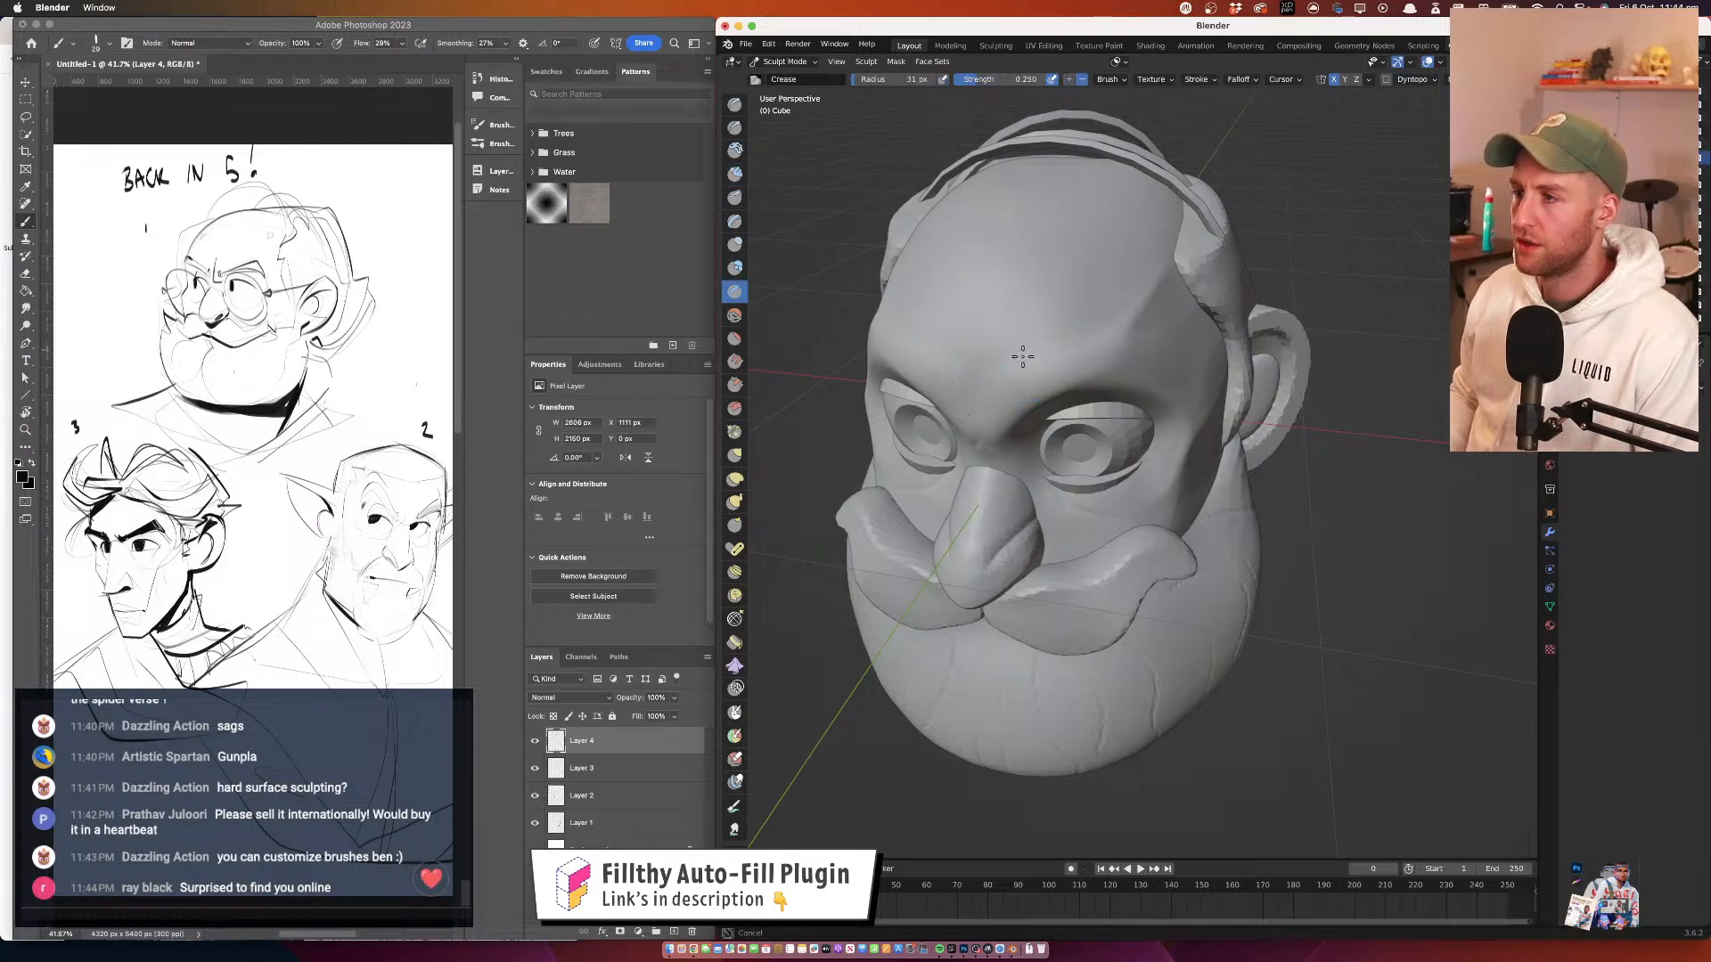
pyautogui.moveTo(1120, 319)
pyautogui.mouseDown()
pyautogui.moveTo(1036, 362)
pyautogui.moveTo(1021, 407)
pyautogui.moveTo(1005, 372)
pyautogui.moveTo(1046, 359)
pyautogui.moveTo(1055, 312)
pyautogui.moveTo(1125, 322)
pyautogui.moveTo(1012, 265)
pyautogui.moveTo(995, 233)
pyautogui.moveTo(1027, 365)
pyautogui.moveTo(1043, 341)
pyautogui.moveTo(1024, 416)
pyautogui.mouseUp()
pyautogui.press('f')
pyautogui.click(1068, 360)
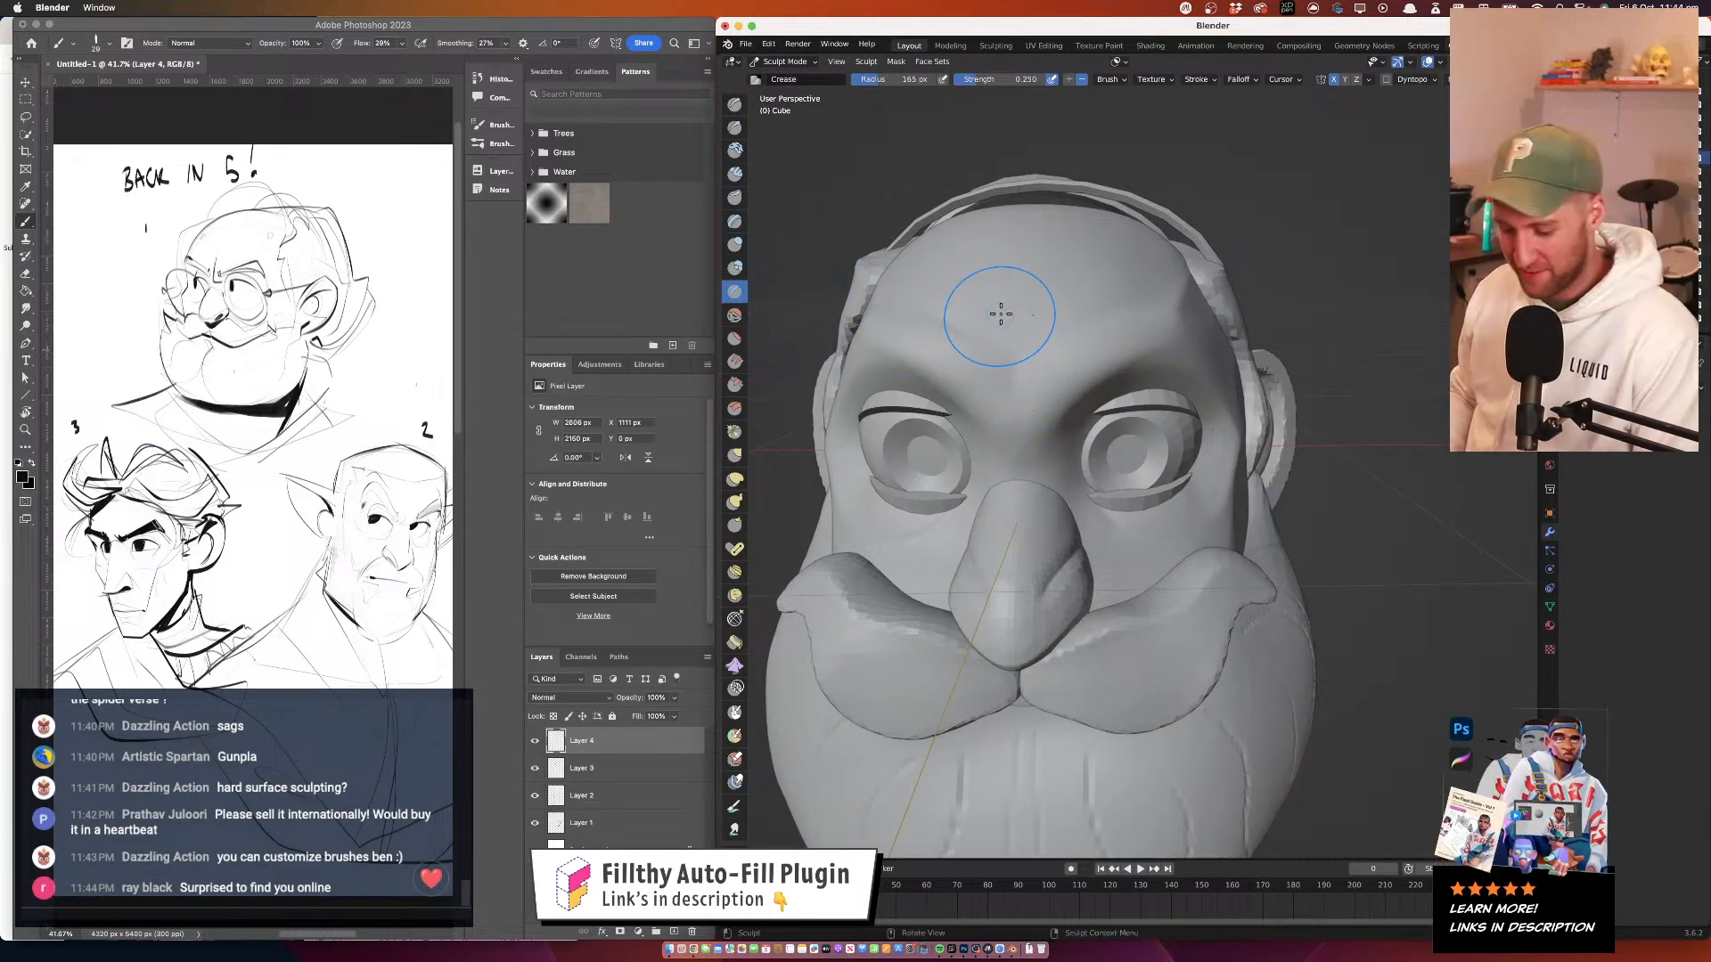
pyautogui.press('f')
pyautogui.click(978, 344)
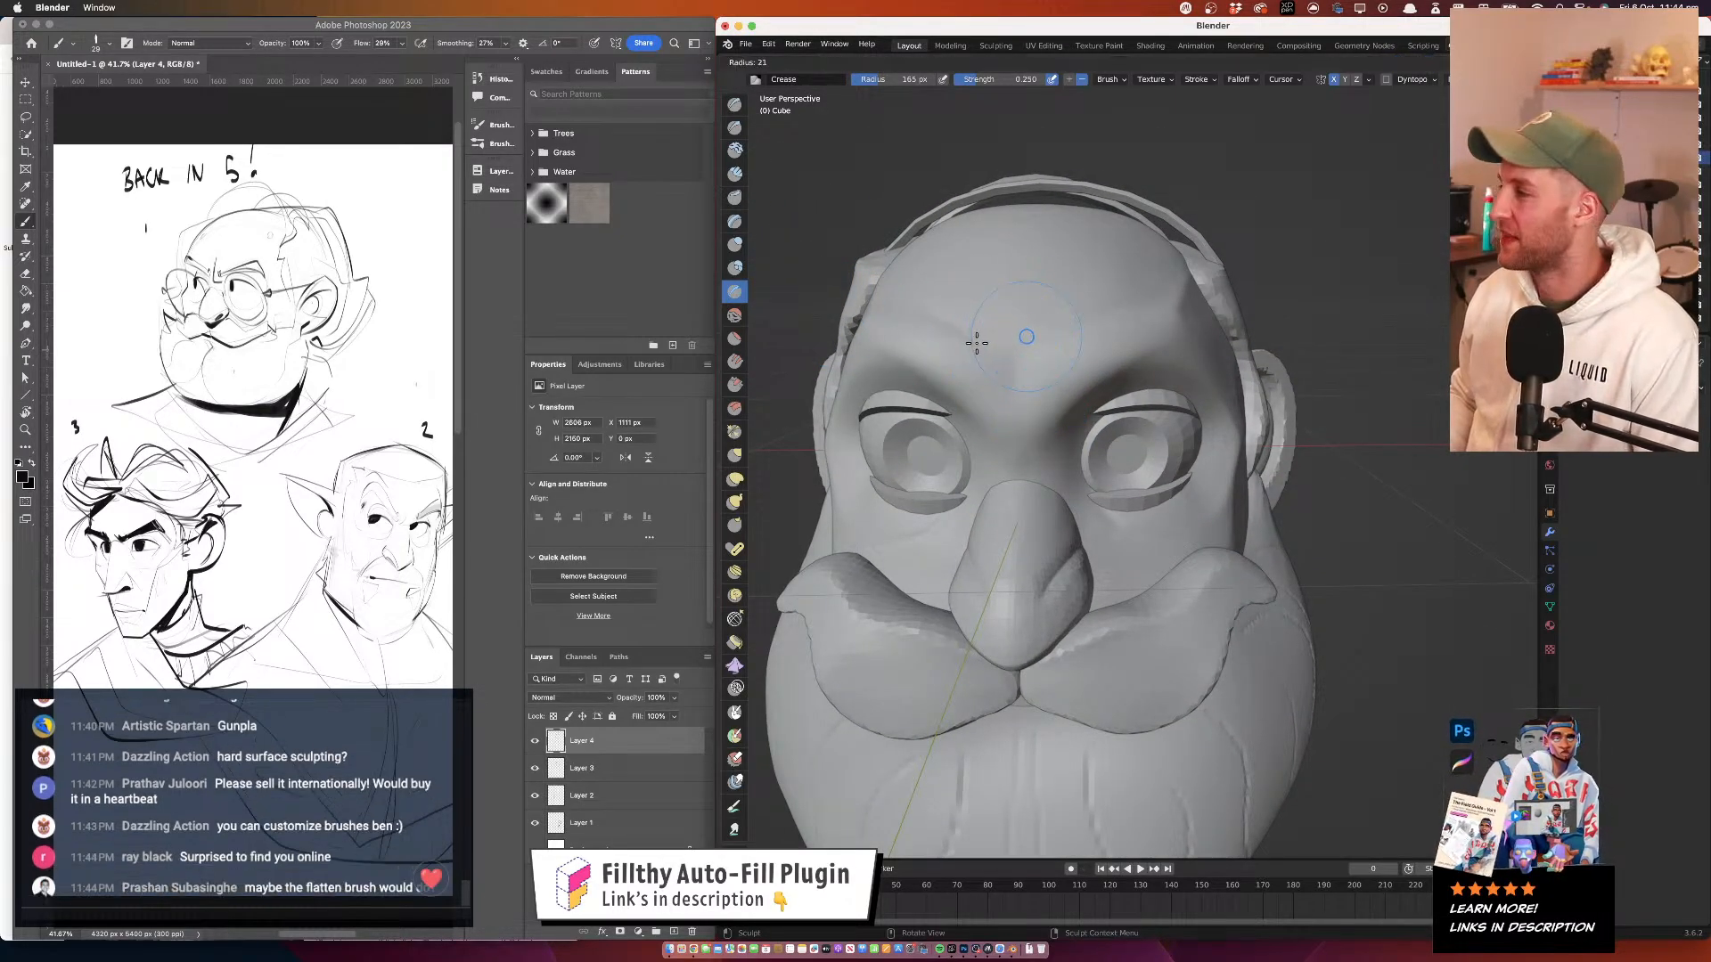
pyautogui.moveTo(1007, 326)
pyautogui.mouseDown()
pyautogui.moveTo(985, 312)
pyautogui.moveTo(1030, 284)
pyautogui.moveTo(1108, 342)
pyautogui.moveTo(1010, 376)
pyautogui.moveTo(1069, 421)
pyautogui.mouseUp()
# Switch to the Flatten/Contrast brush, set its radius to 147 px and flatten the forehead and the top of the head
pyautogui.click(736, 342)
pyautogui.press('f')
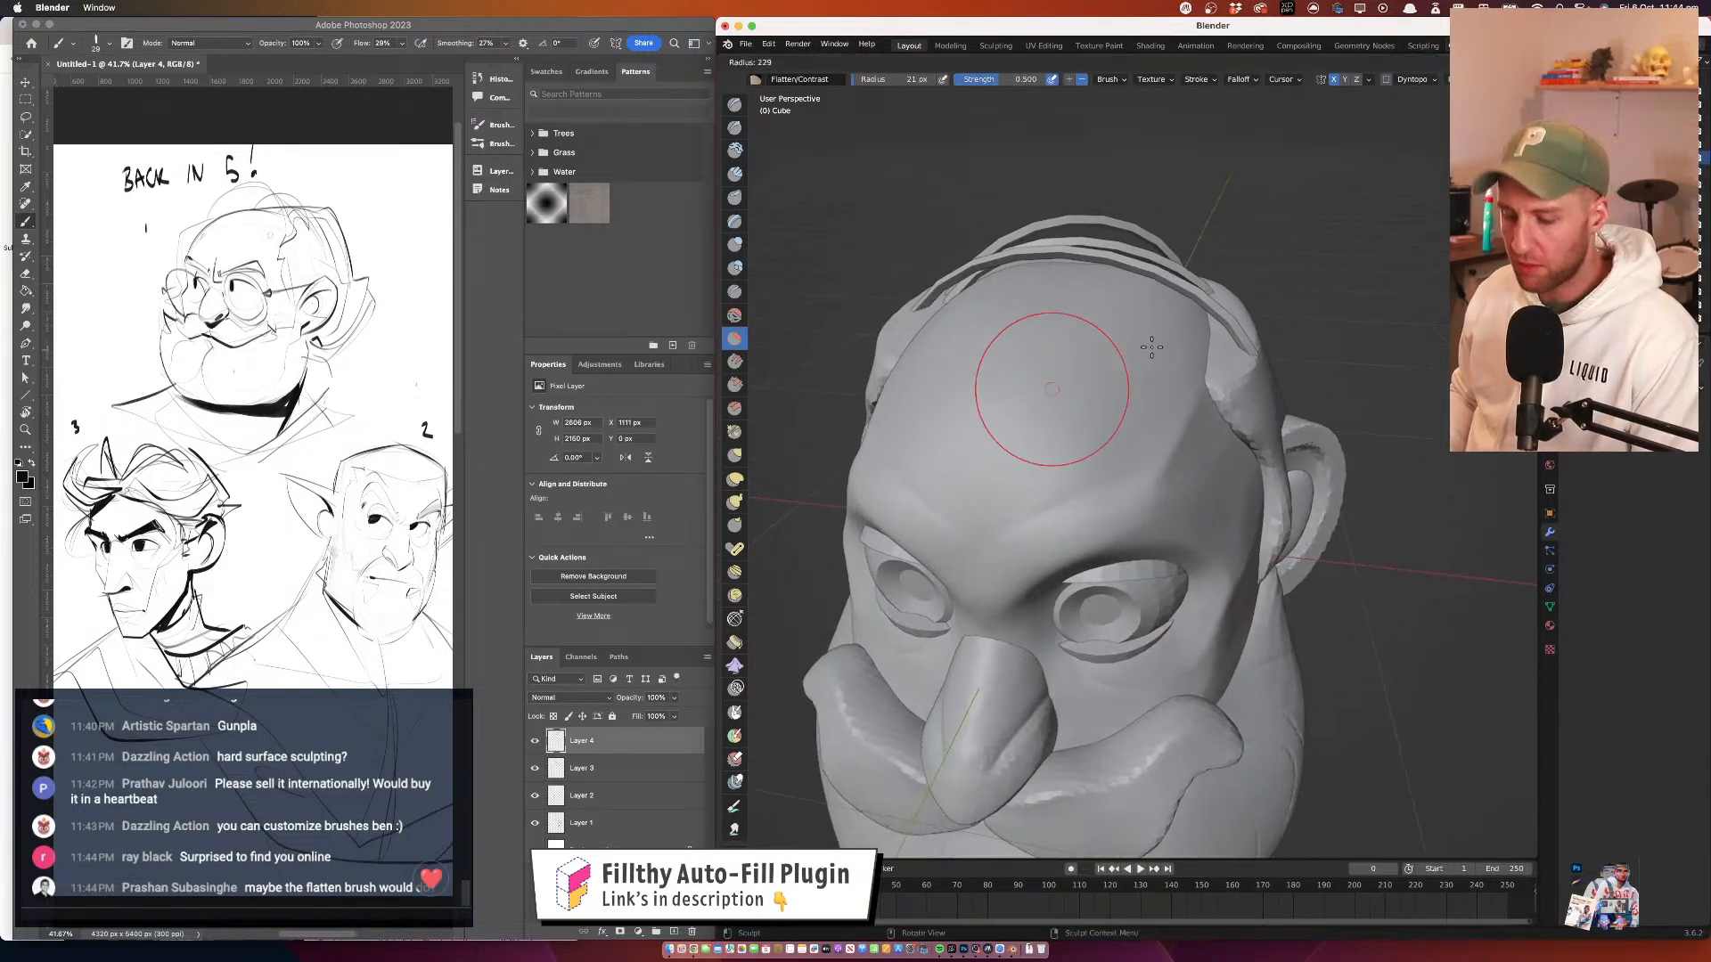
pyautogui.click(1114, 357)
pyautogui.moveTo(1127, 351)
pyautogui.mouseDown()
pyautogui.moveTo(1069, 389)
pyautogui.moveTo(1127, 321)
pyautogui.moveTo(1116, 356)
pyautogui.moveTo(1089, 305)
pyautogui.moveTo(1192, 341)
pyautogui.moveTo(1155, 370)
pyautogui.moveTo(1076, 349)
pyautogui.mouseUp()
pyautogui.press('f')
pyautogui.click(1058, 385)
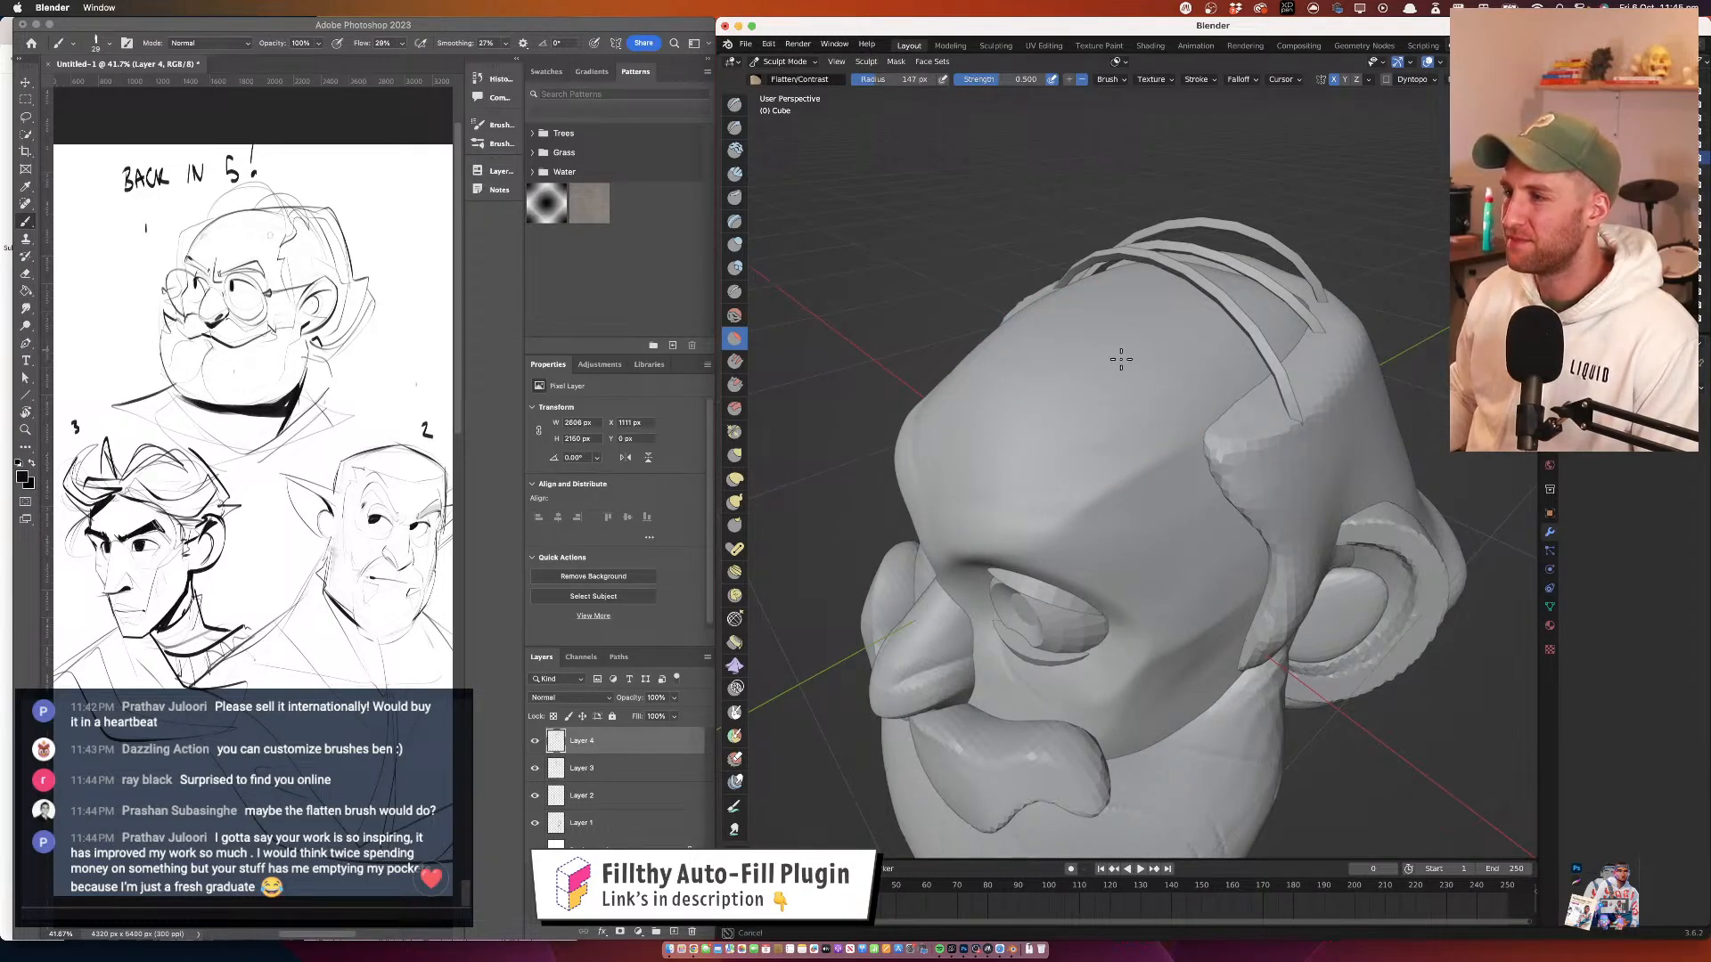
pyautogui.moveTo(1228, 316)
pyautogui.mouseDown()
pyautogui.moveTo(1060, 421)
pyautogui.moveTo(1203, 309)
pyautogui.mouseUp()
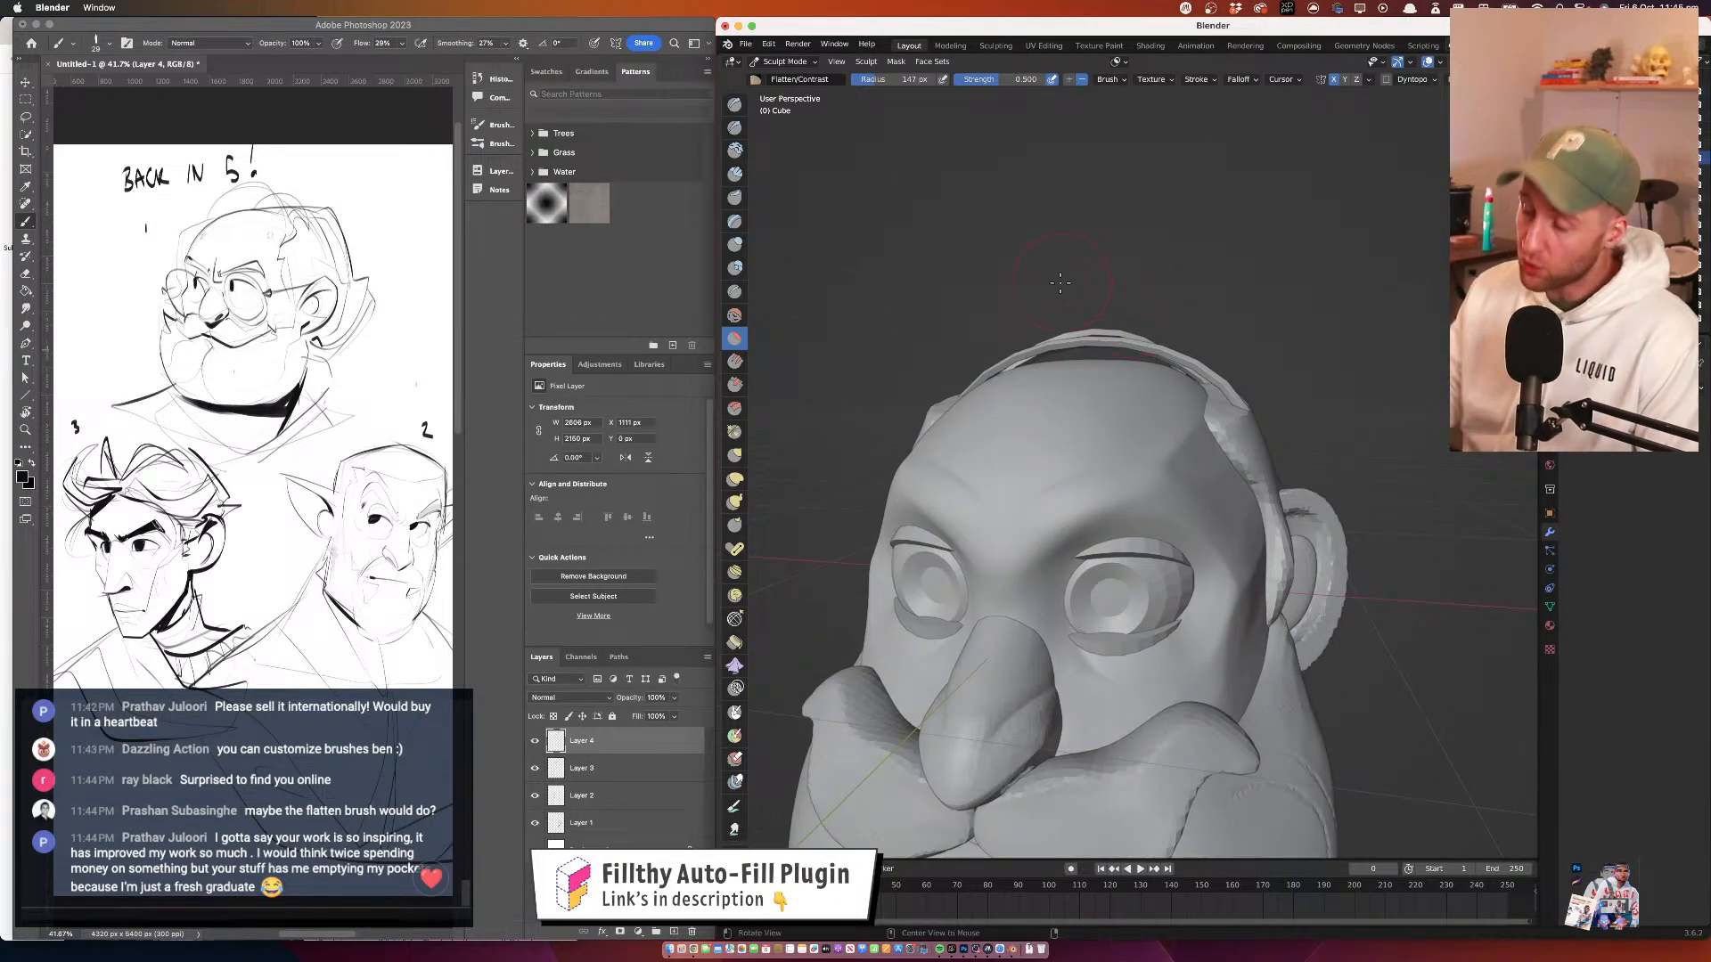
pyautogui.moveTo(1060, 283); pyautogui.dragTo(1129, 287)
pyautogui.moveTo(1062, 343); pyautogui.dragTo(1054, 256)
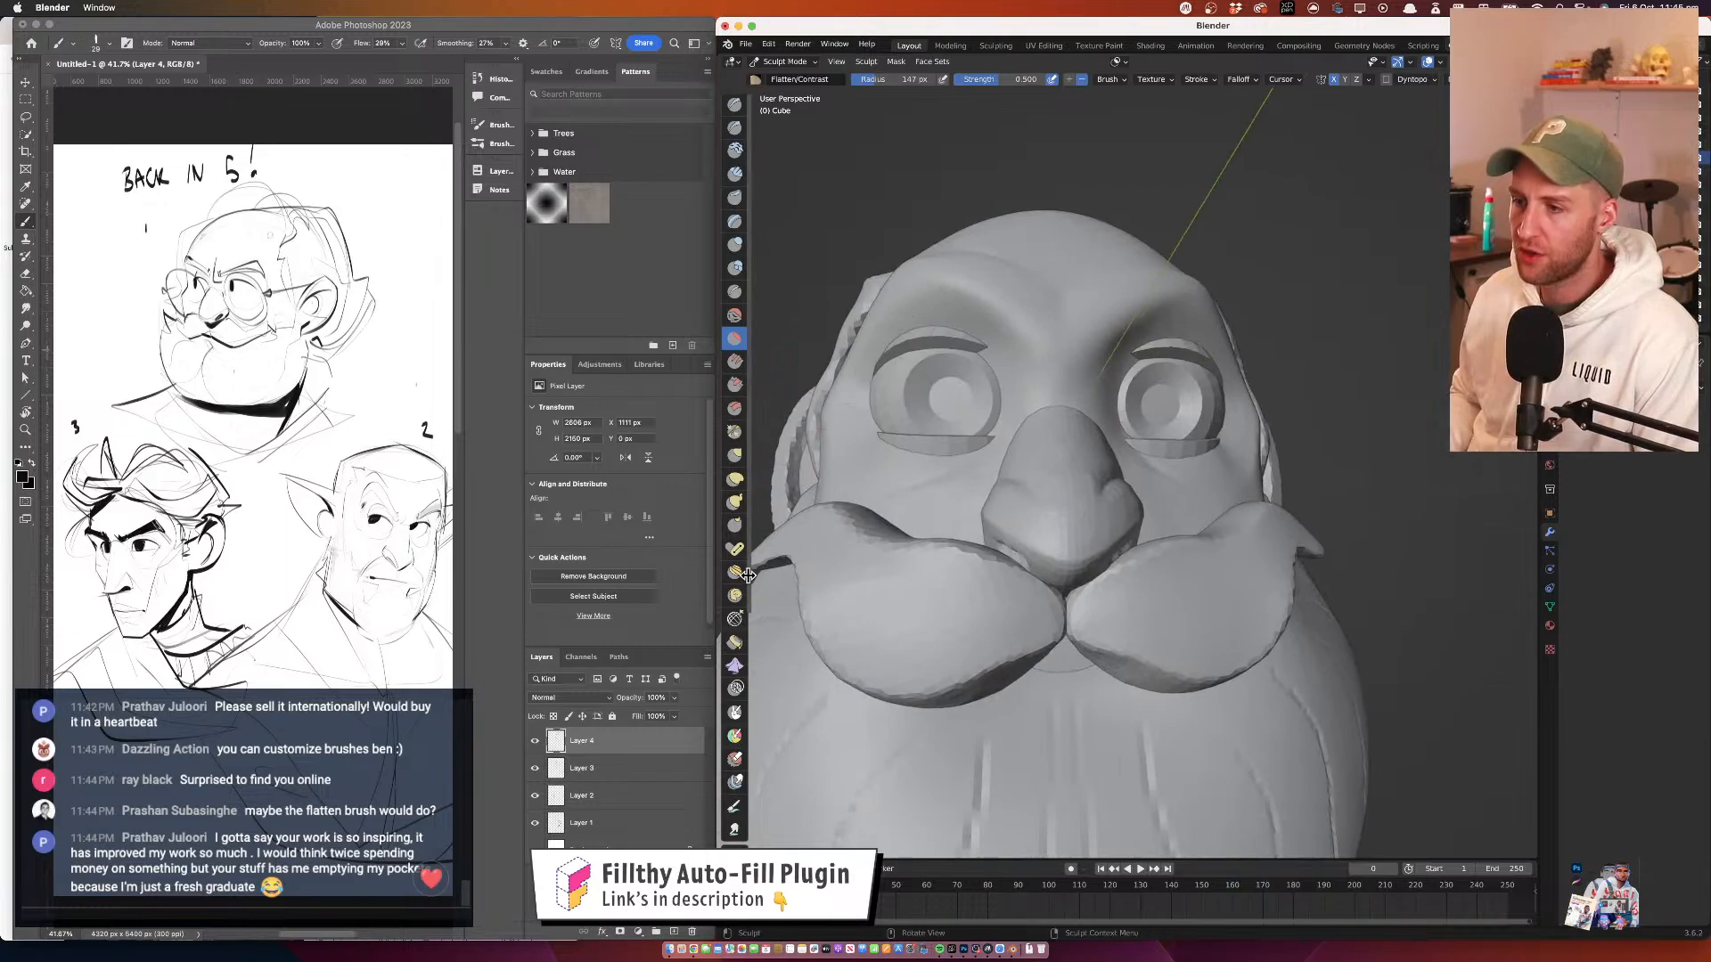
pyautogui.scroll(-8, 740, 578)
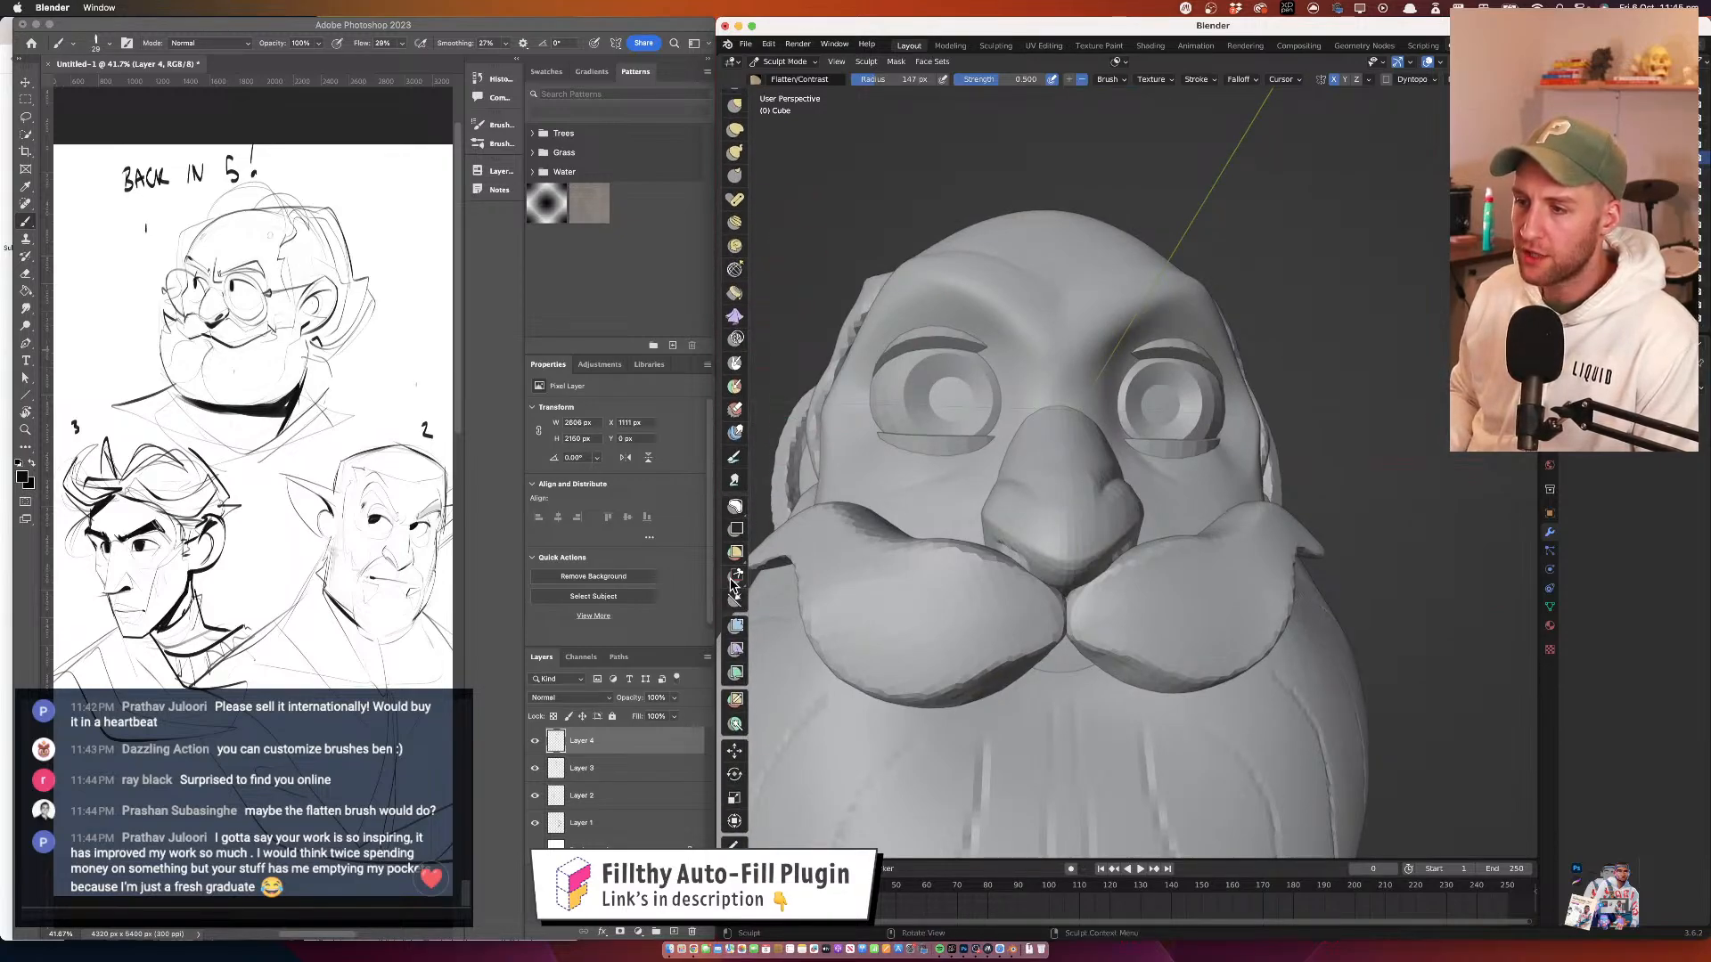
pyautogui.click(733, 580)
pyautogui.click(770, 611)
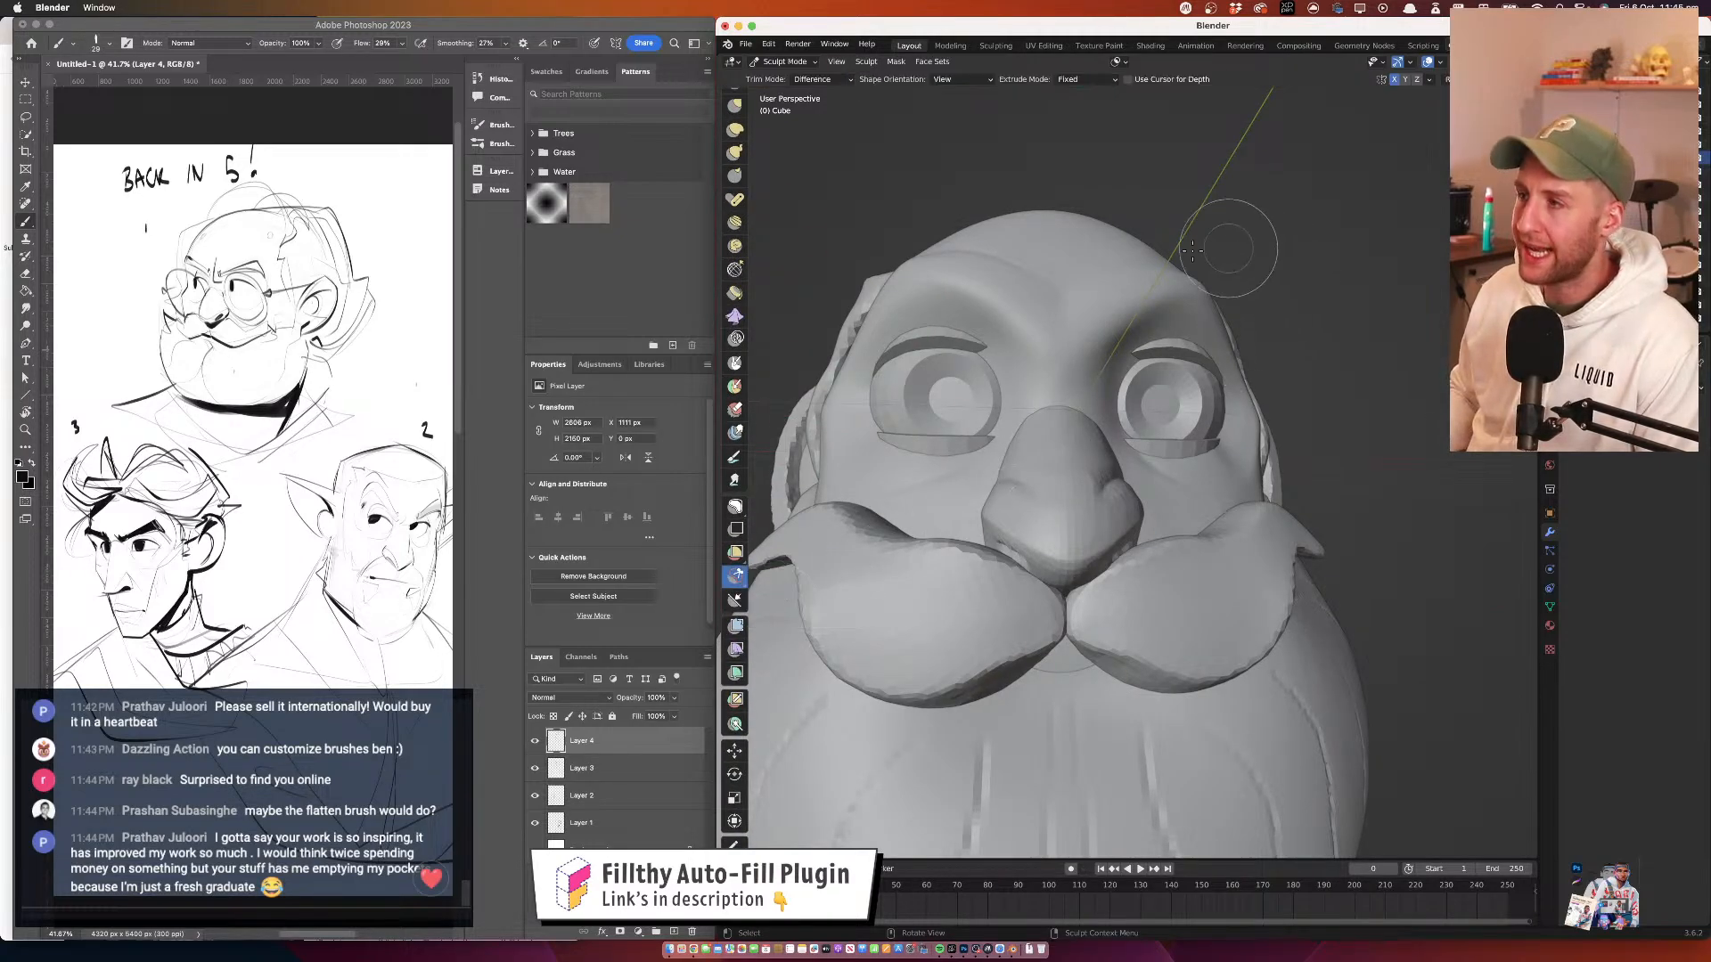
pyautogui.moveTo(1146, 278); pyautogui.dragTo(1095, 427)
pyautogui.moveTo(1114, 347); pyautogui.dragTo(1110, 350)
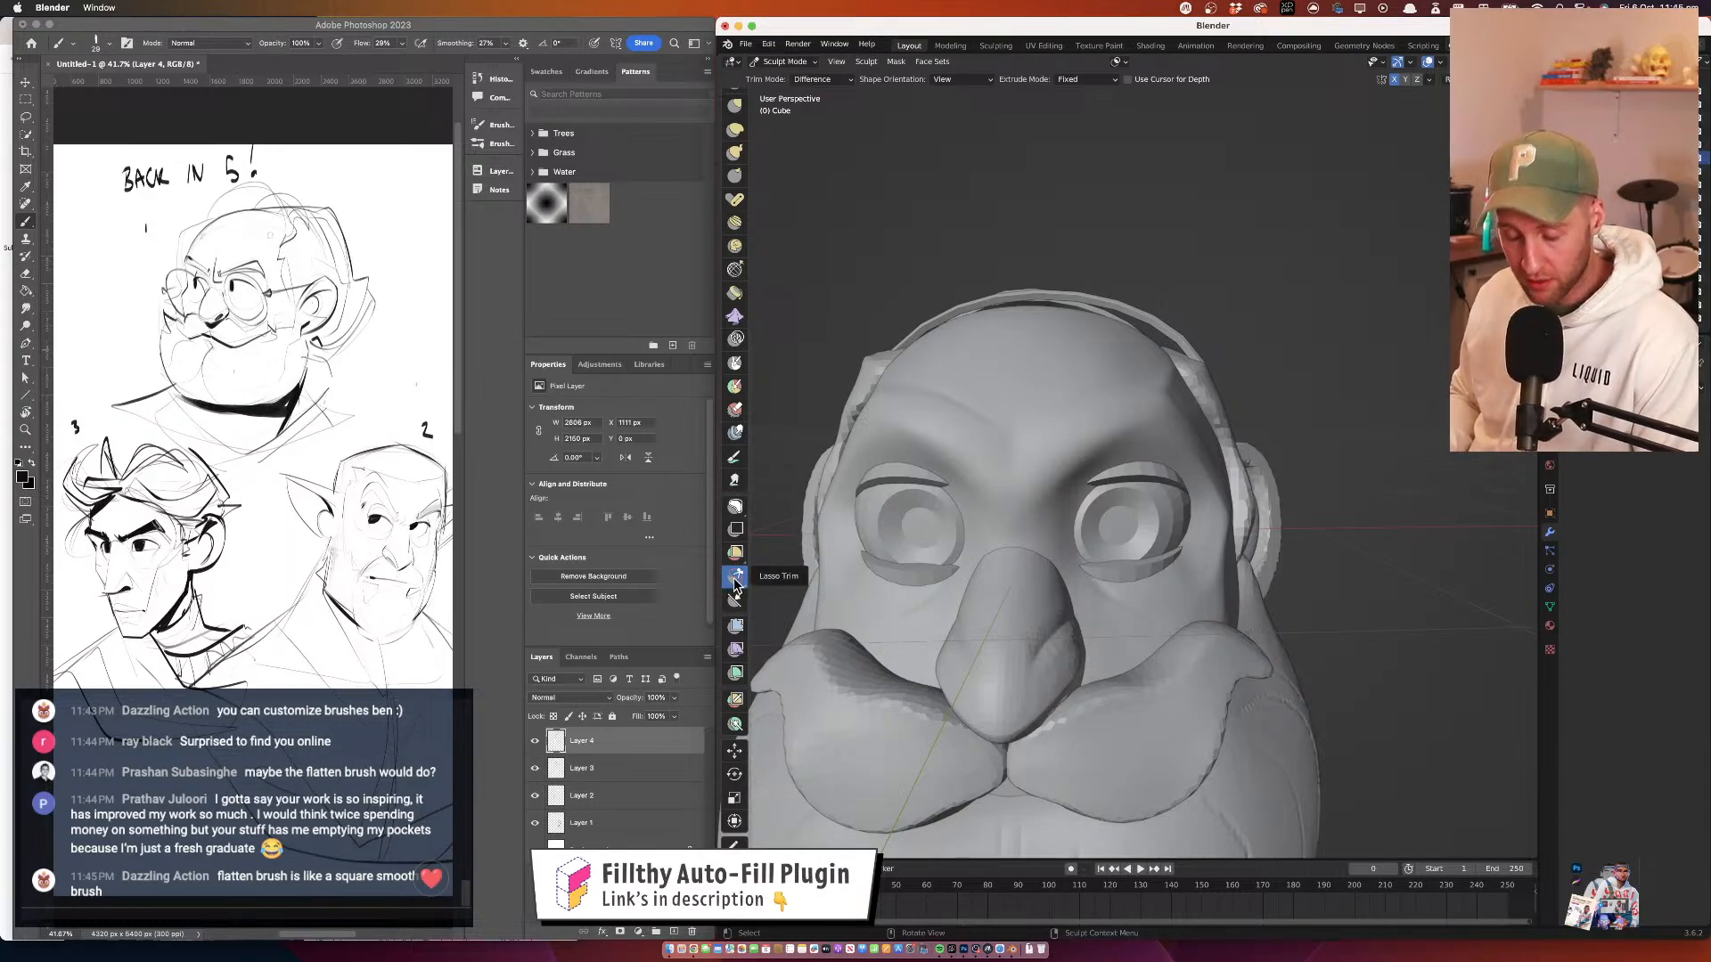
pyautogui.scroll(5, 735, 584)
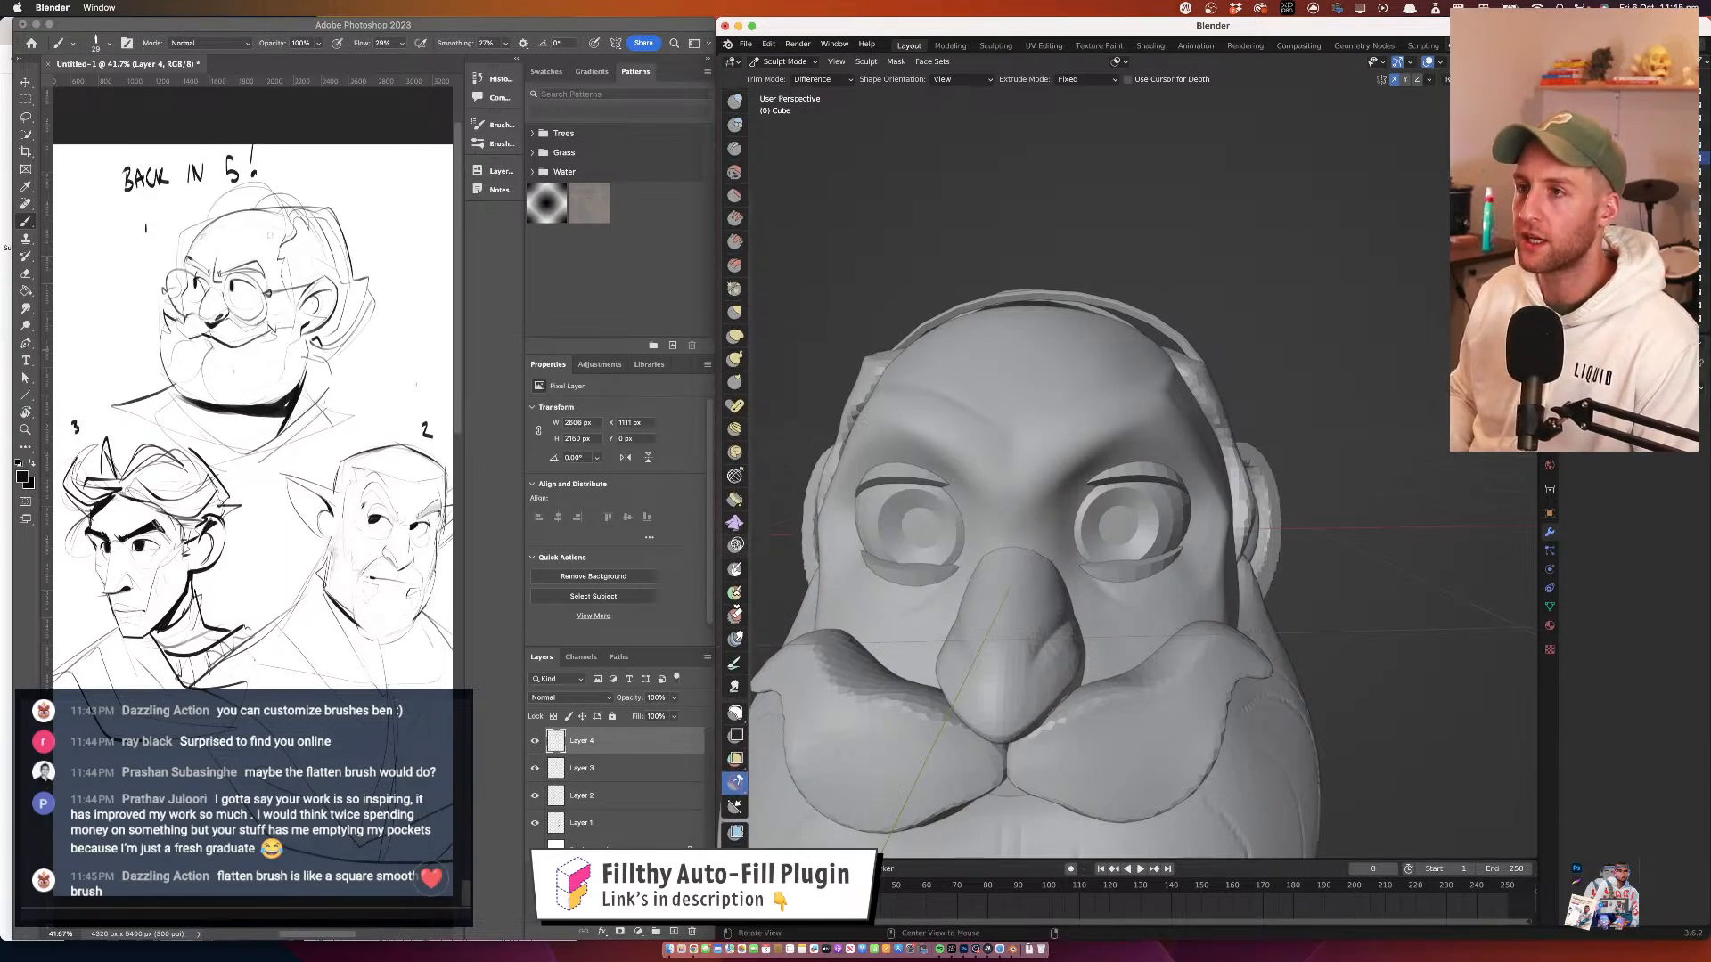
pyautogui.scroll(3, 735, 584)
pyautogui.scroll(-5, 1123, 319)
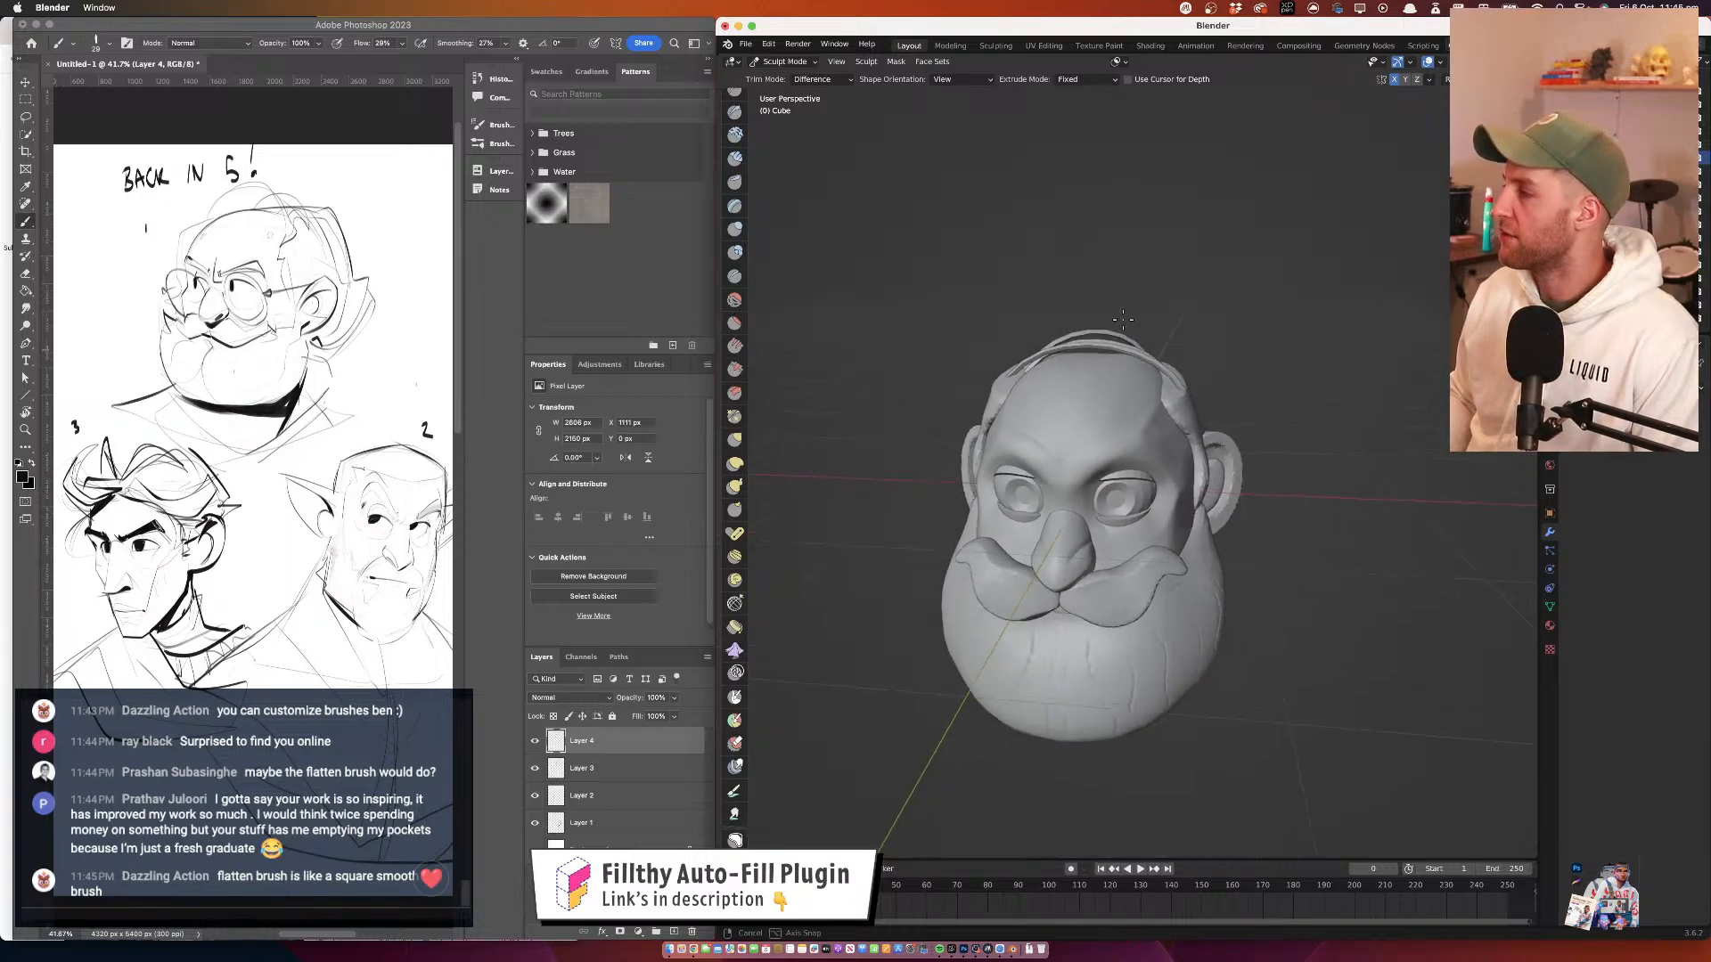
pyautogui.moveTo(1123, 319)
pyautogui.mouseDown()
pyautogui.moveTo(1043, 317)
pyautogui.moveTo(1167, 419)
pyautogui.mouseUp()
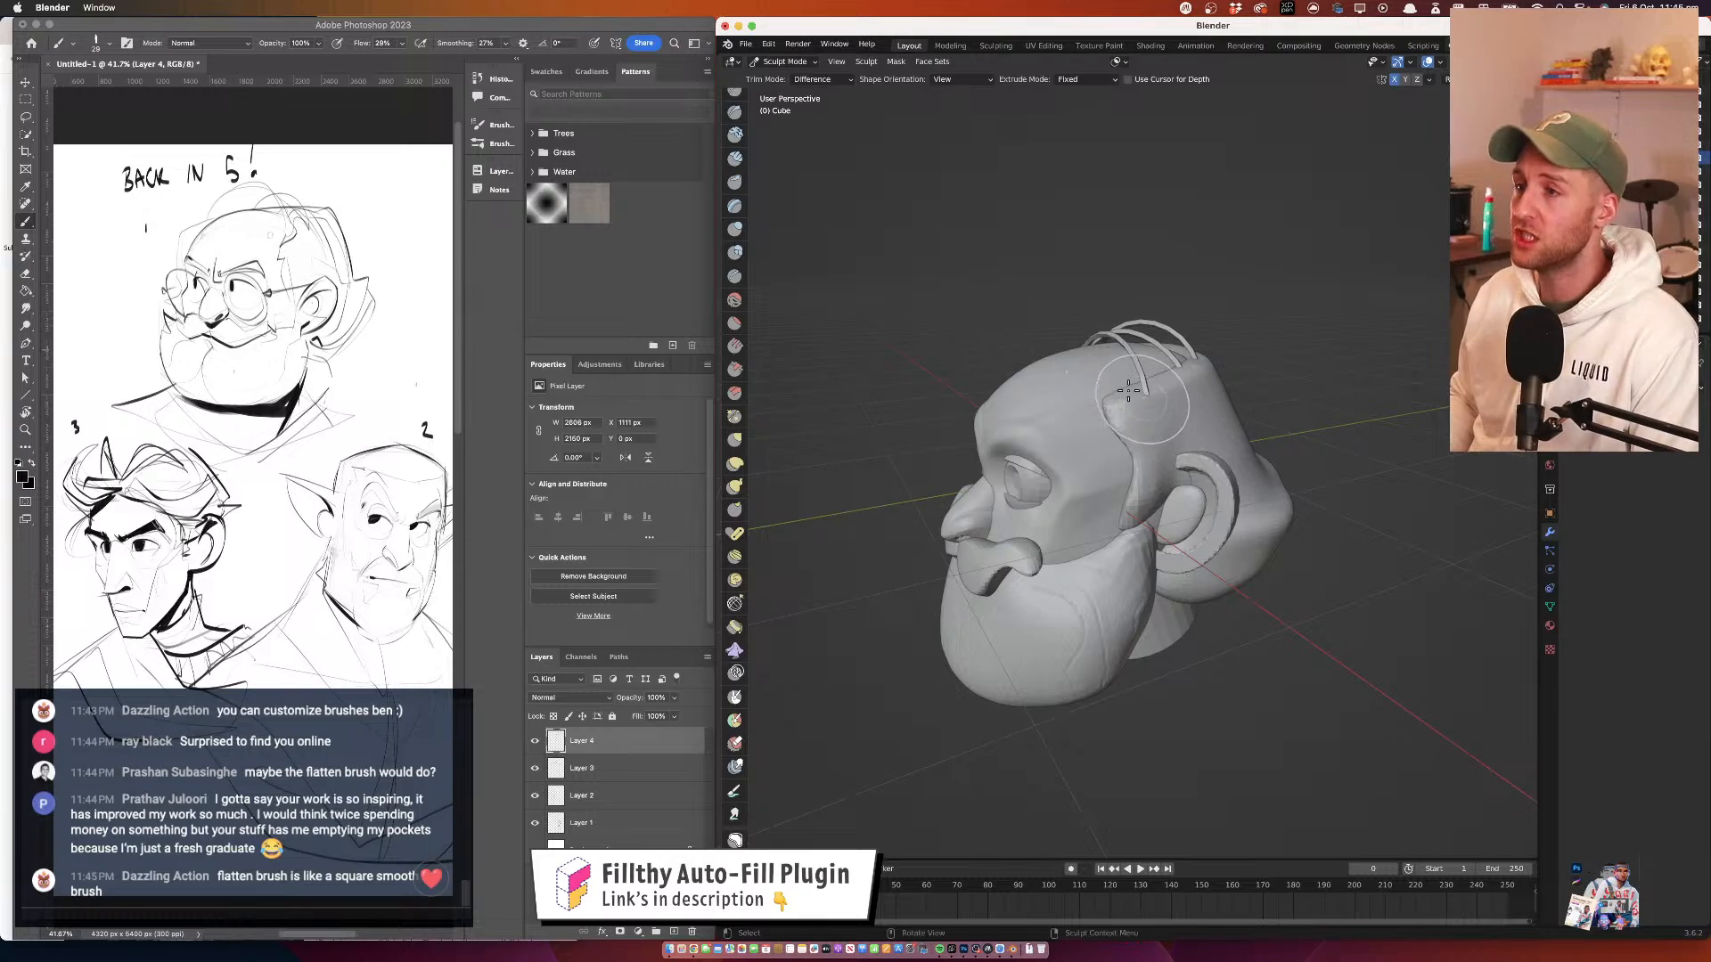
pyautogui.click(734, 440)
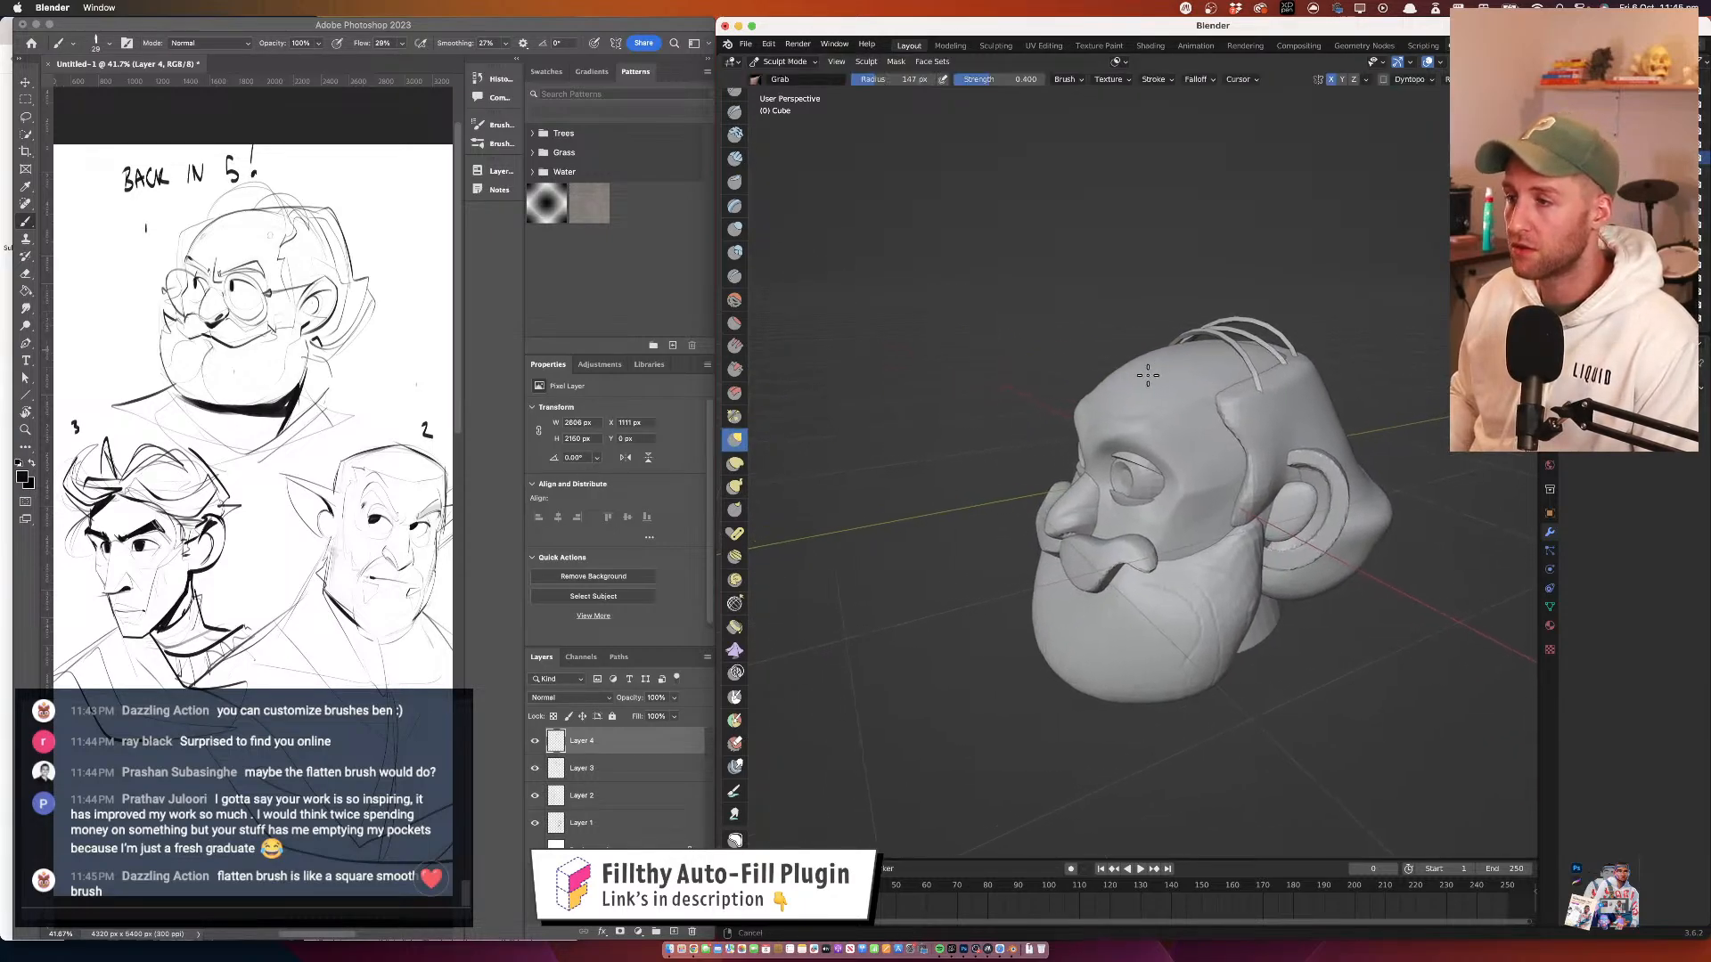
pyautogui.scroll(2, 986, 478)
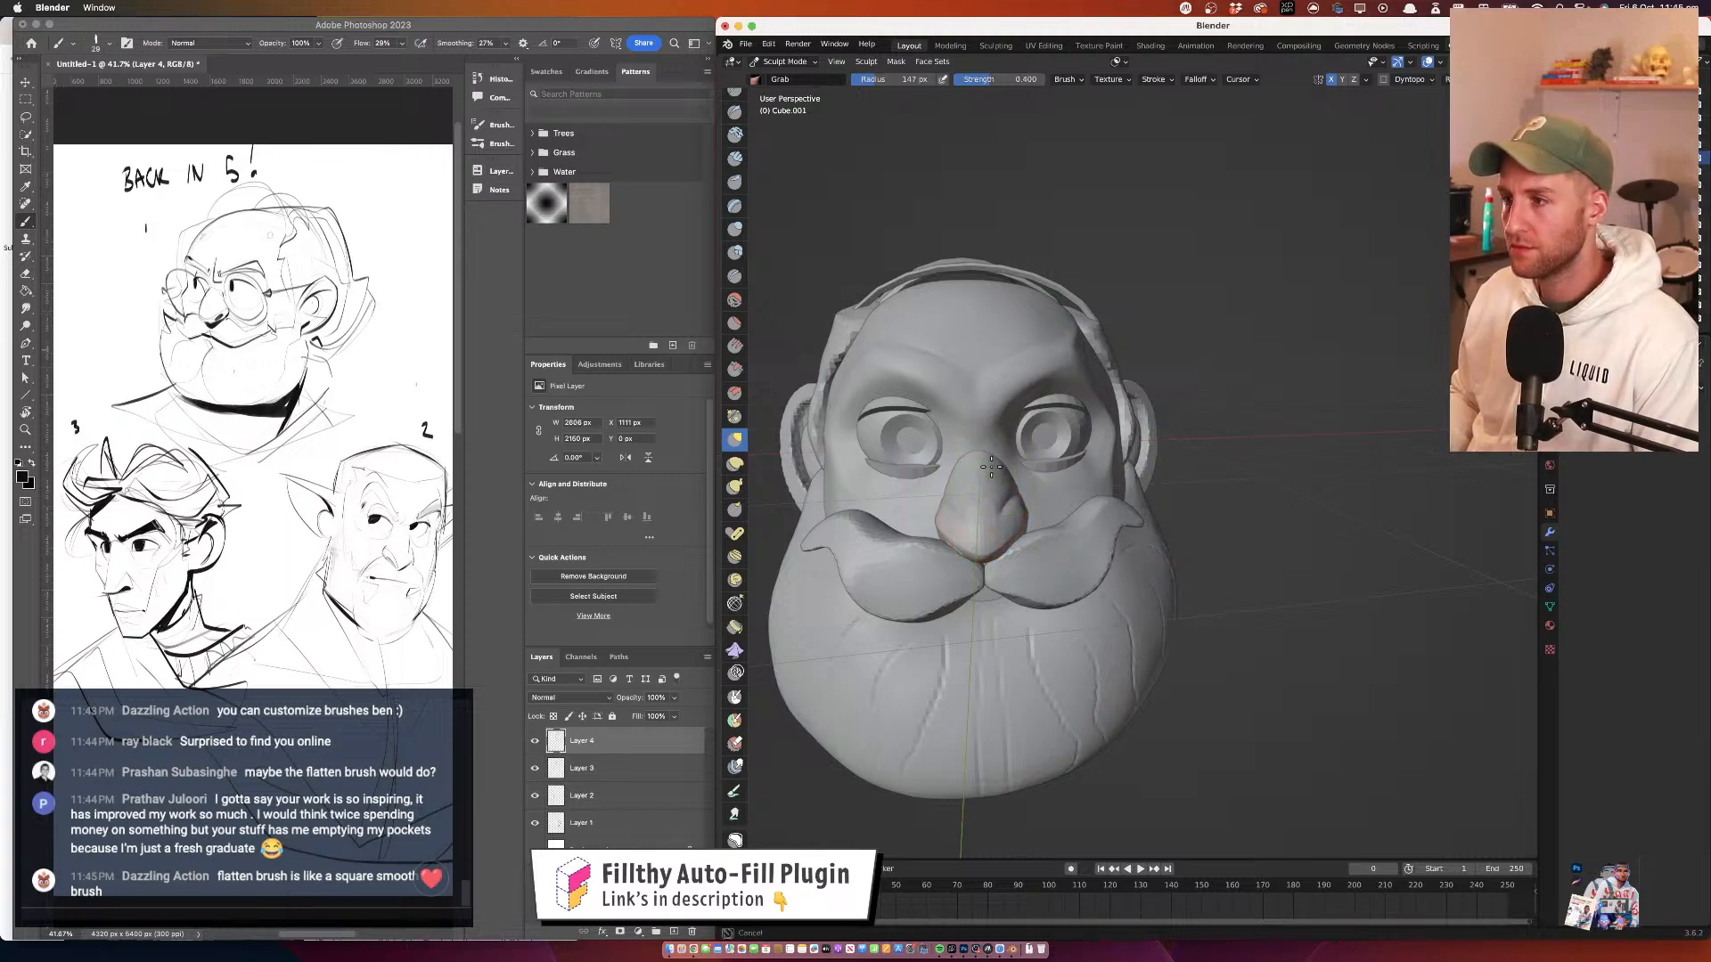
pyautogui.moveTo(1109, 405); pyautogui.dragTo(1070, 472)
# Switch to the Pinch/Magnify brush, make the head the active sculpt object and sharpen the brow ridge at a 147 px radius
pyautogui.click(734, 416)
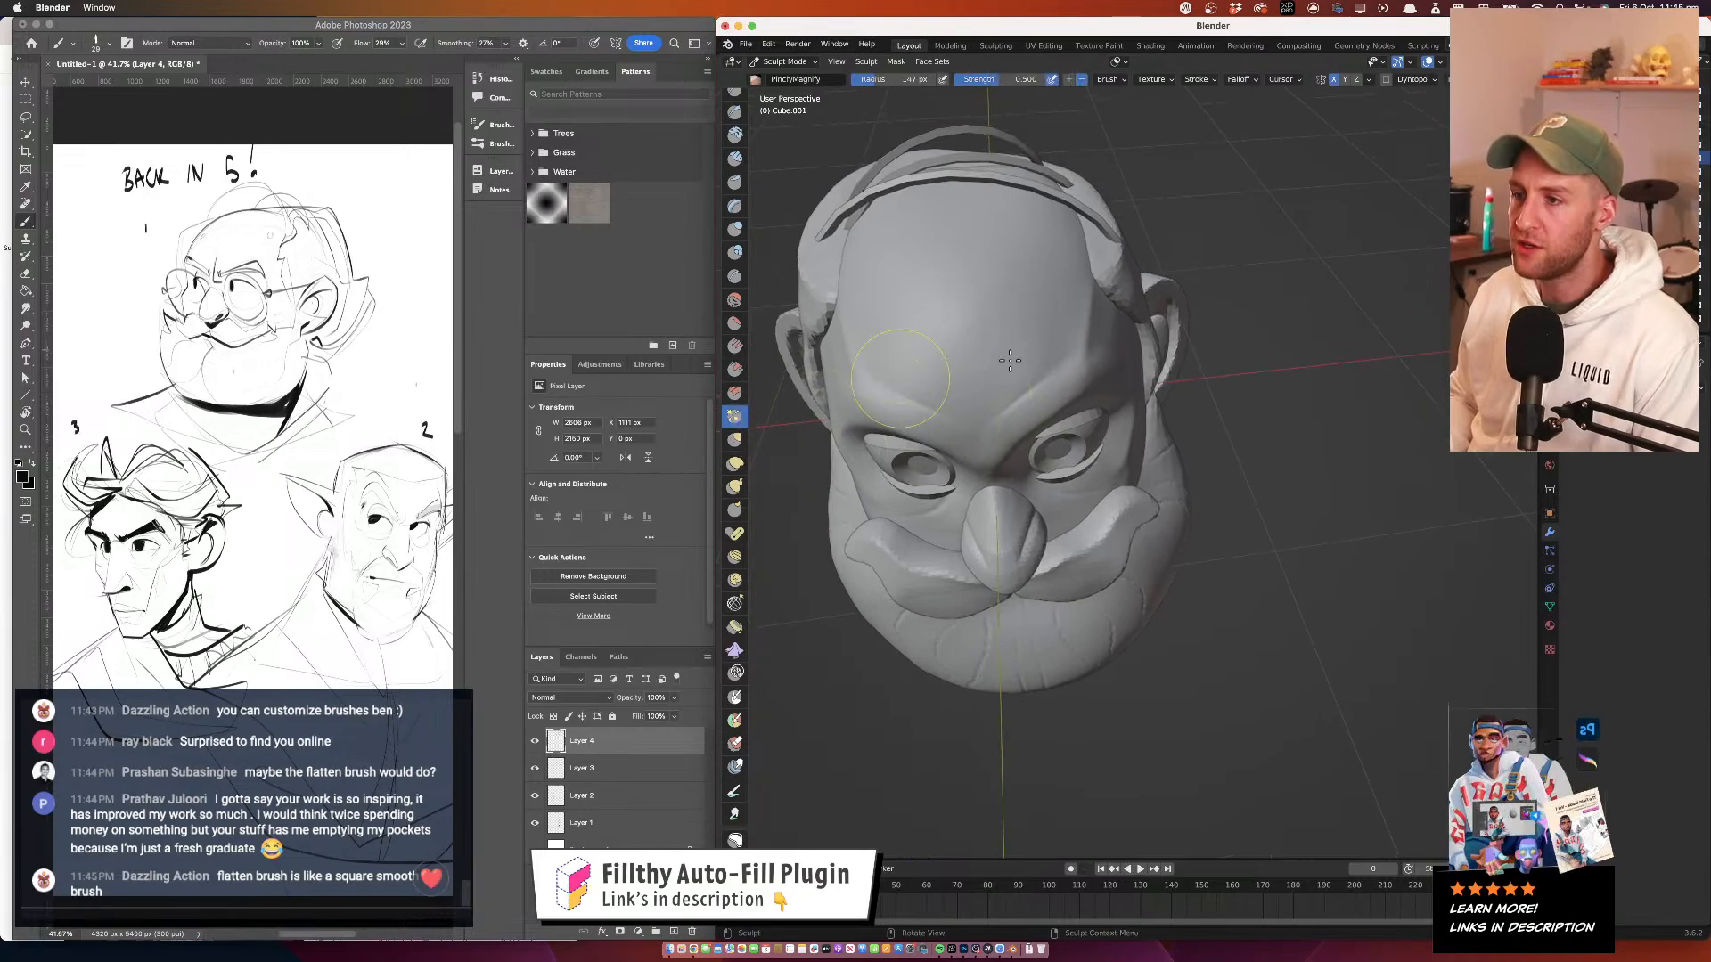
pyautogui.hotkey('alt', 'q')
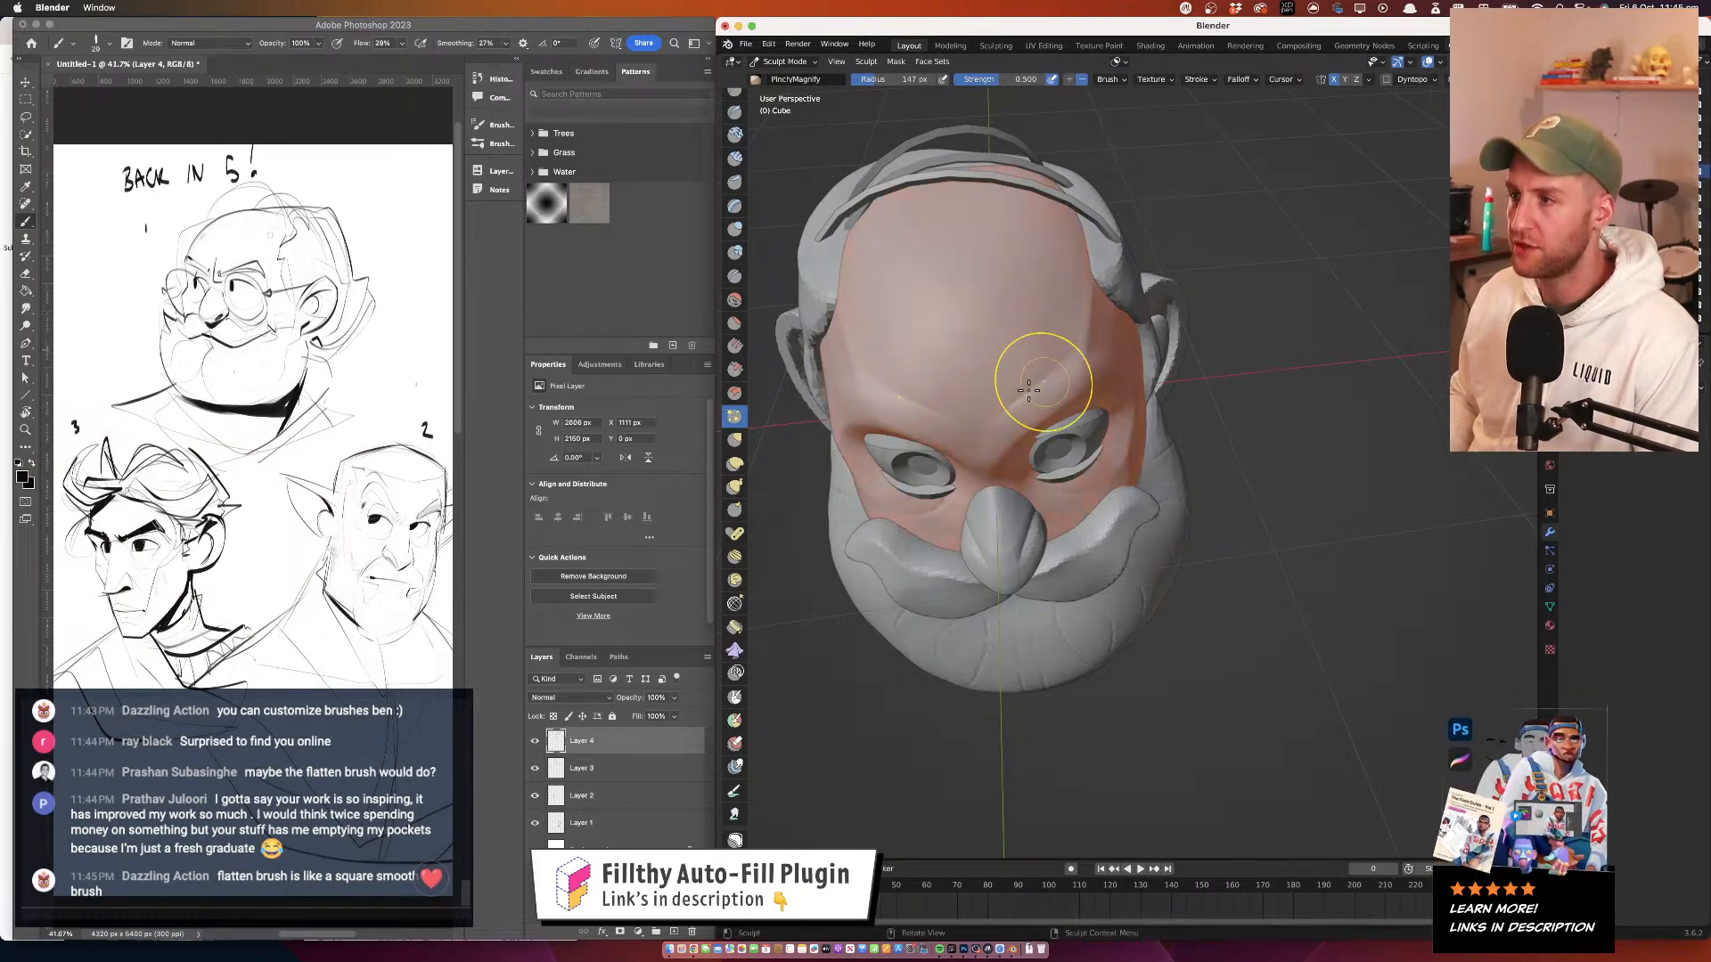
pyautogui.moveTo(1028, 390); pyautogui.dragTo(1052, 372)
pyautogui.moveTo(1149, 343)
pyautogui.mouseDown()
pyautogui.moveTo(1077, 309)
pyautogui.moveTo(1161, 308)
pyautogui.moveTo(1058, 325)
pyautogui.moveTo(1125, 310)
pyautogui.moveTo(1118, 272)
pyautogui.mouseUp()
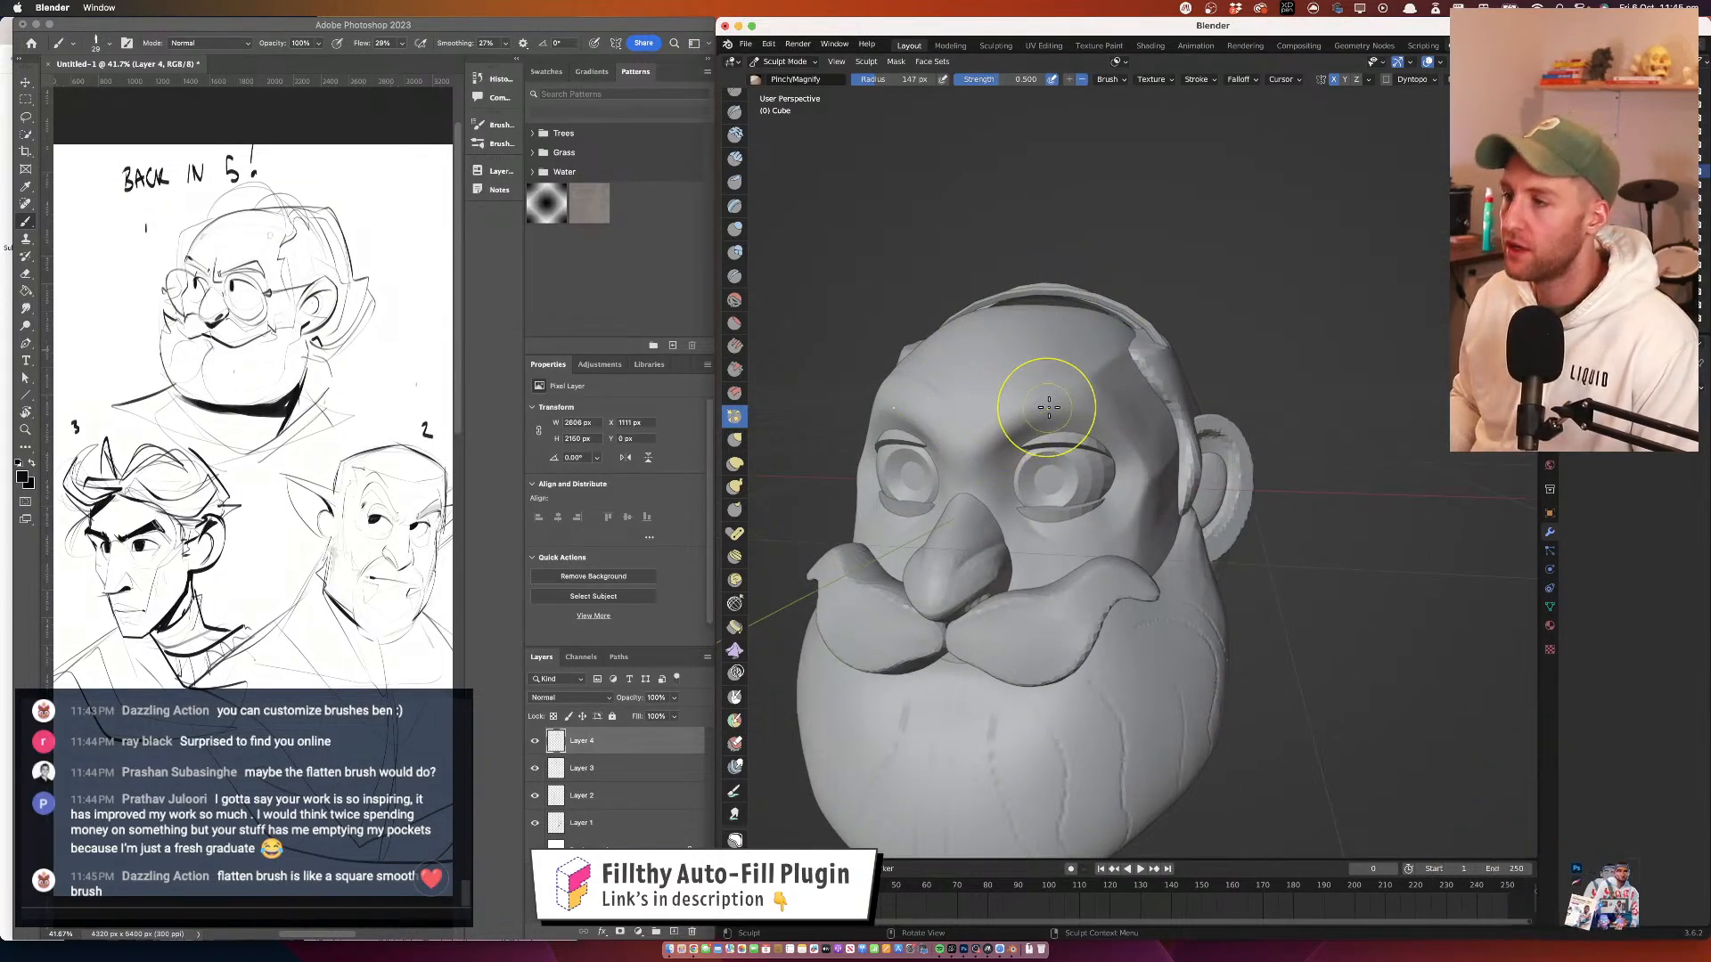
pyautogui.moveTo(1113, 390); pyautogui.dragTo(1113, 432)
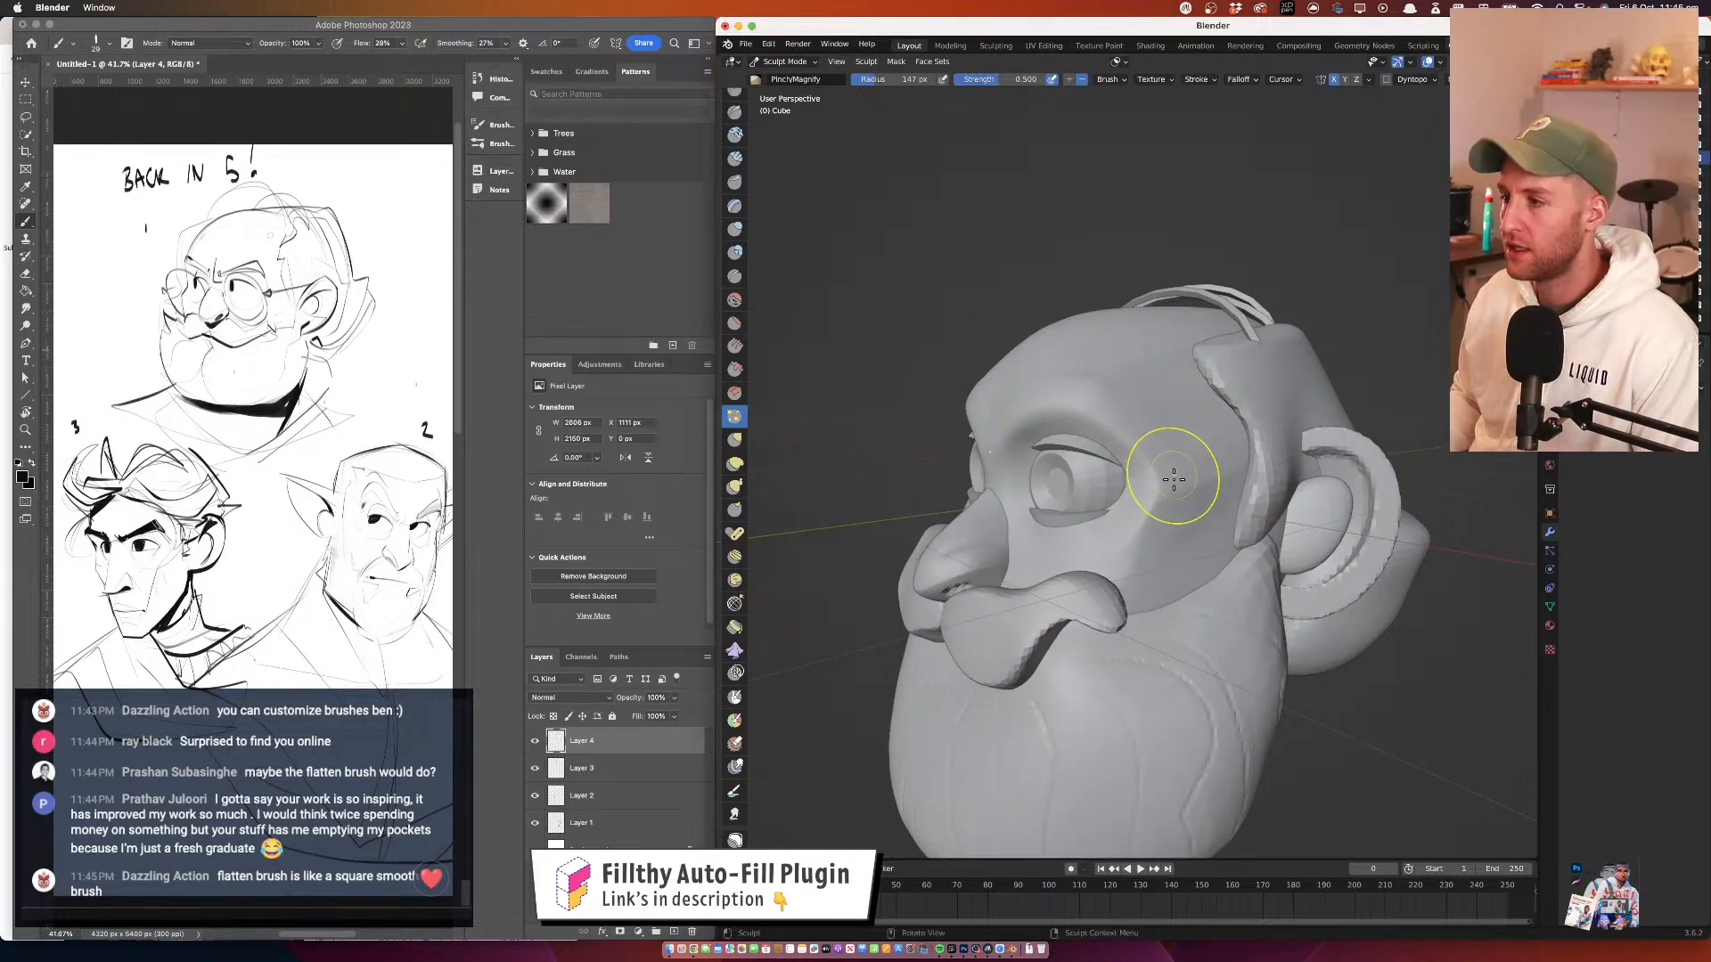
# Pinch the plane edges along the cheekbone, temple and outer brow with the 147 px brush
pyautogui.moveTo(1173, 479)
pyautogui.mouseDown()
pyautogui.moveTo(1119, 496)
pyautogui.moveTo(1116, 515)
pyautogui.mouseUp()
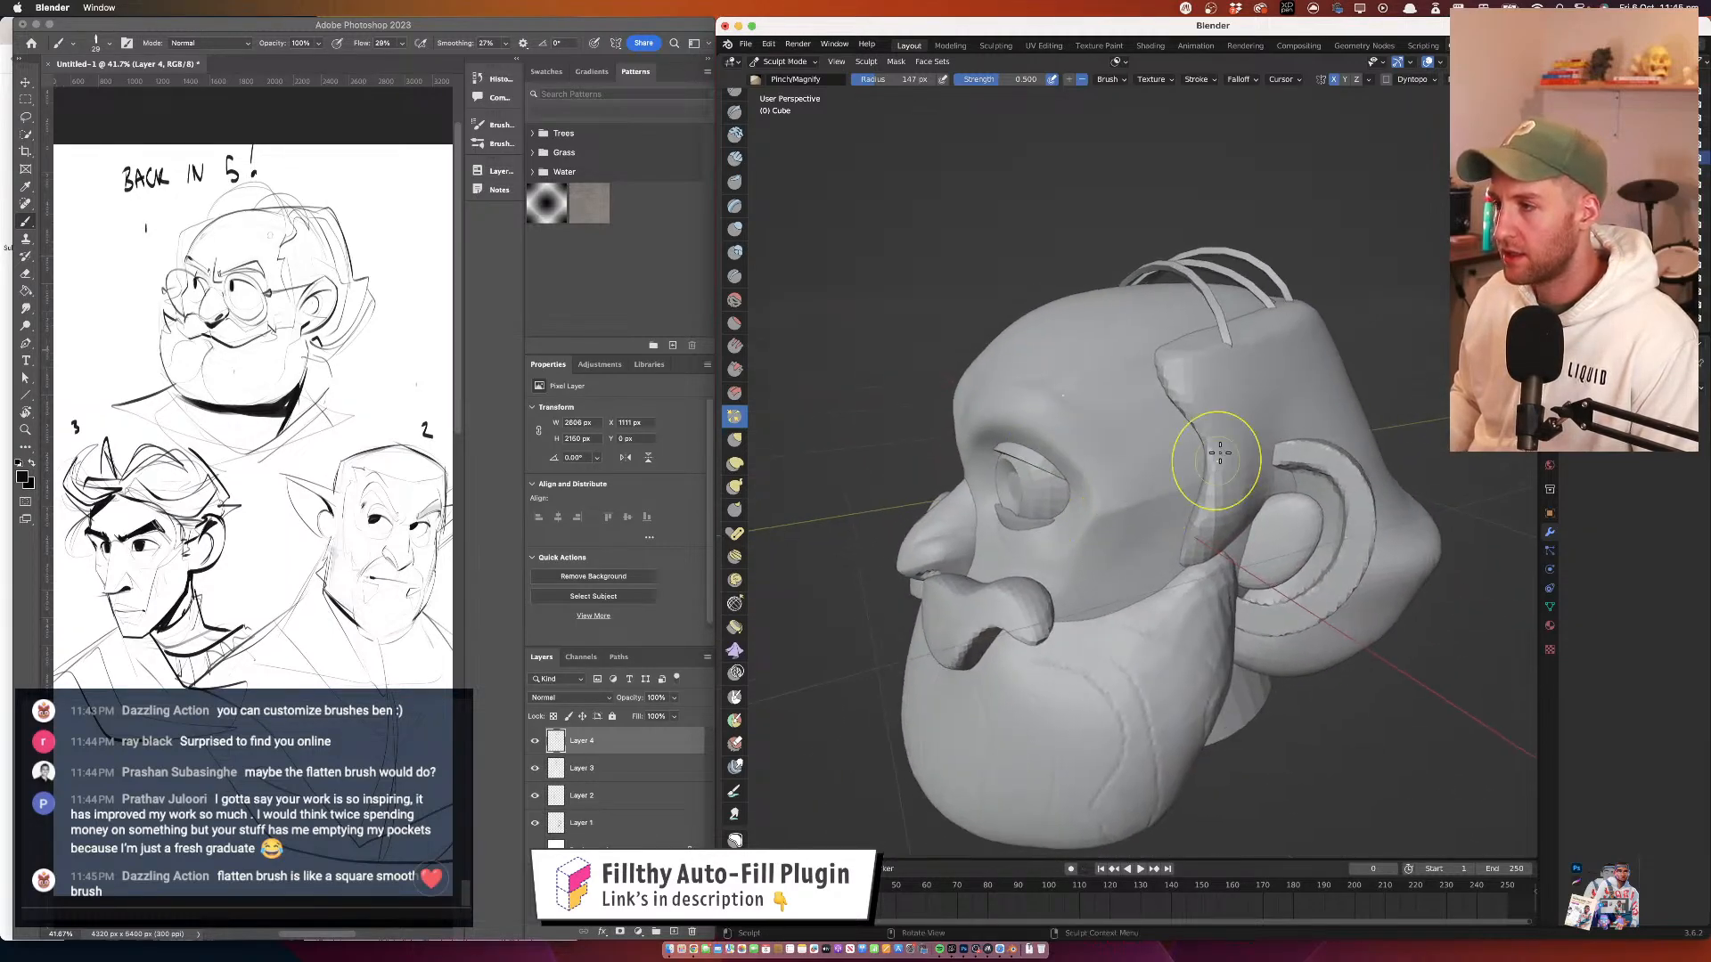
pyautogui.moveTo(1220, 453)
pyautogui.mouseDown()
pyautogui.moveTo(1175, 399)
pyautogui.moveTo(1205, 473)
pyautogui.moveTo(1216, 446)
pyautogui.mouseUp()
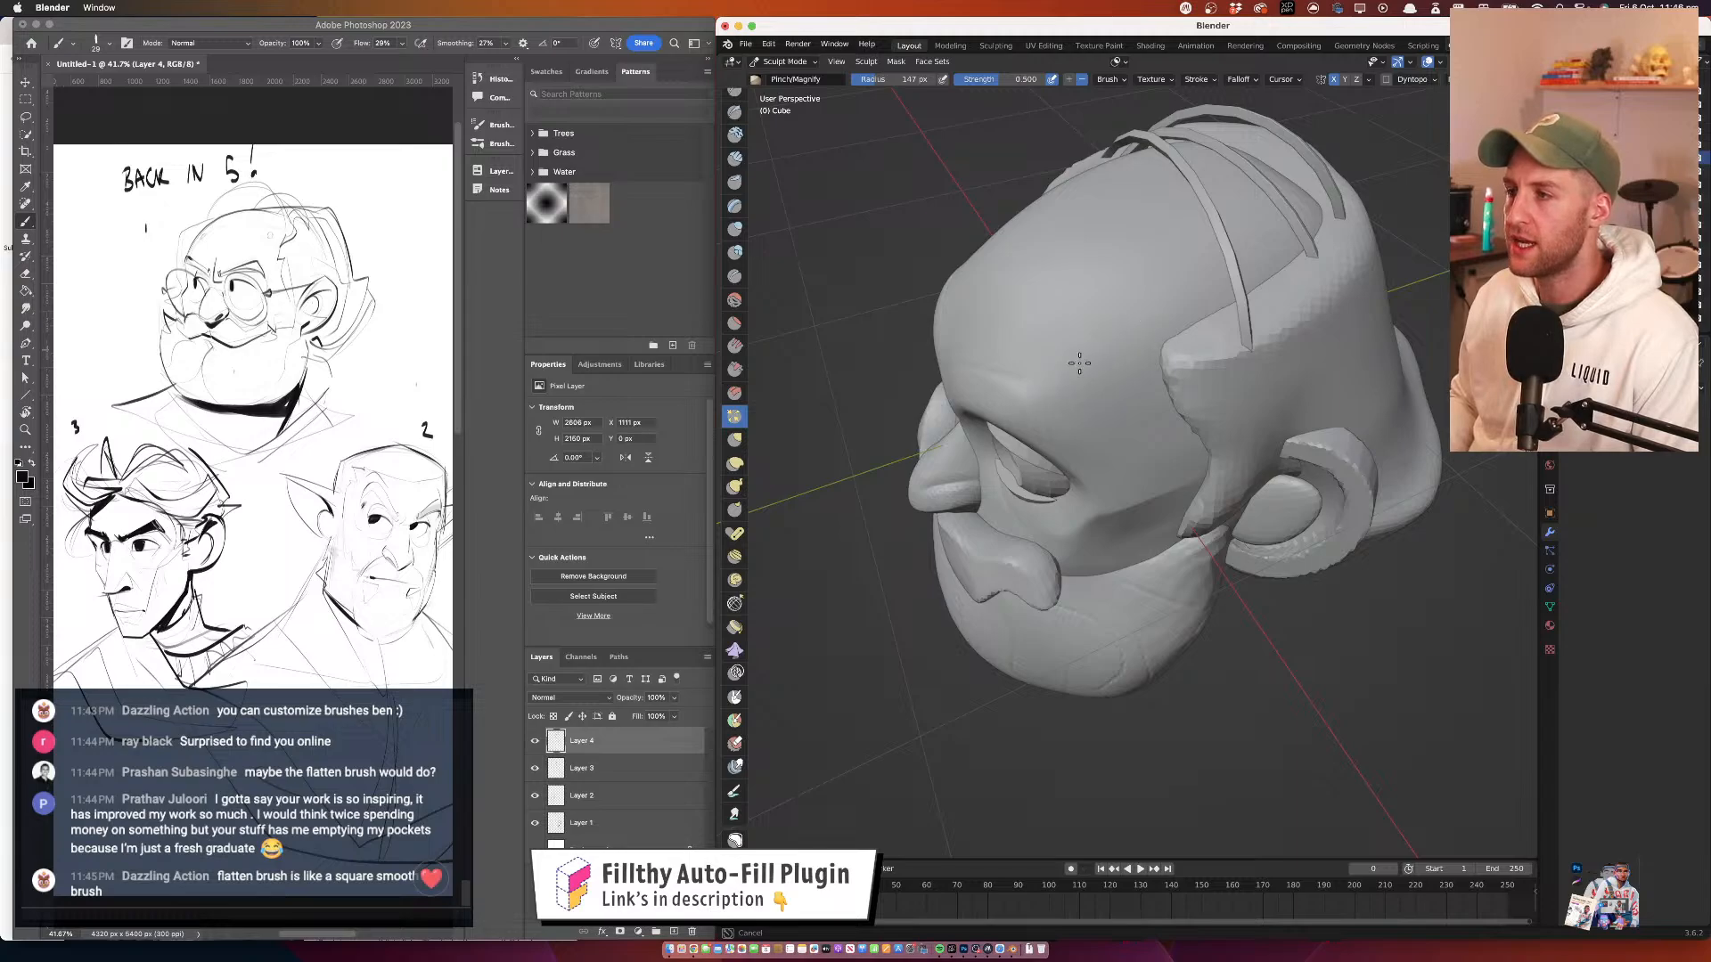
pyautogui.moveTo(1065, 361)
pyautogui.mouseDown()
pyautogui.moveTo(1161, 275)
pyautogui.moveTo(1222, 464)
pyautogui.moveTo(1247, 449)
pyautogui.moveTo(1109, 551)
pyautogui.moveTo(1146, 473)
pyautogui.moveTo(1225, 459)
pyautogui.mouseUp()
pyautogui.moveTo(1036, 393)
pyautogui.mouseDown()
pyautogui.moveTo(1043, 434)
pyautogui.moveTo(1006, 539)
pyautogui.moveTo(969, 503)
pyautogui.moveTo(1023, 336)
pyautogui.moveTo(1004, 347)
pyautogui.moveTo(1008, 315)
pyautogui.moveTo(1125, 330)
pyautogui.moveTo(1034, 384)
pyautogui.moveTo(1016, 432)
pyautogui.mouseUp()
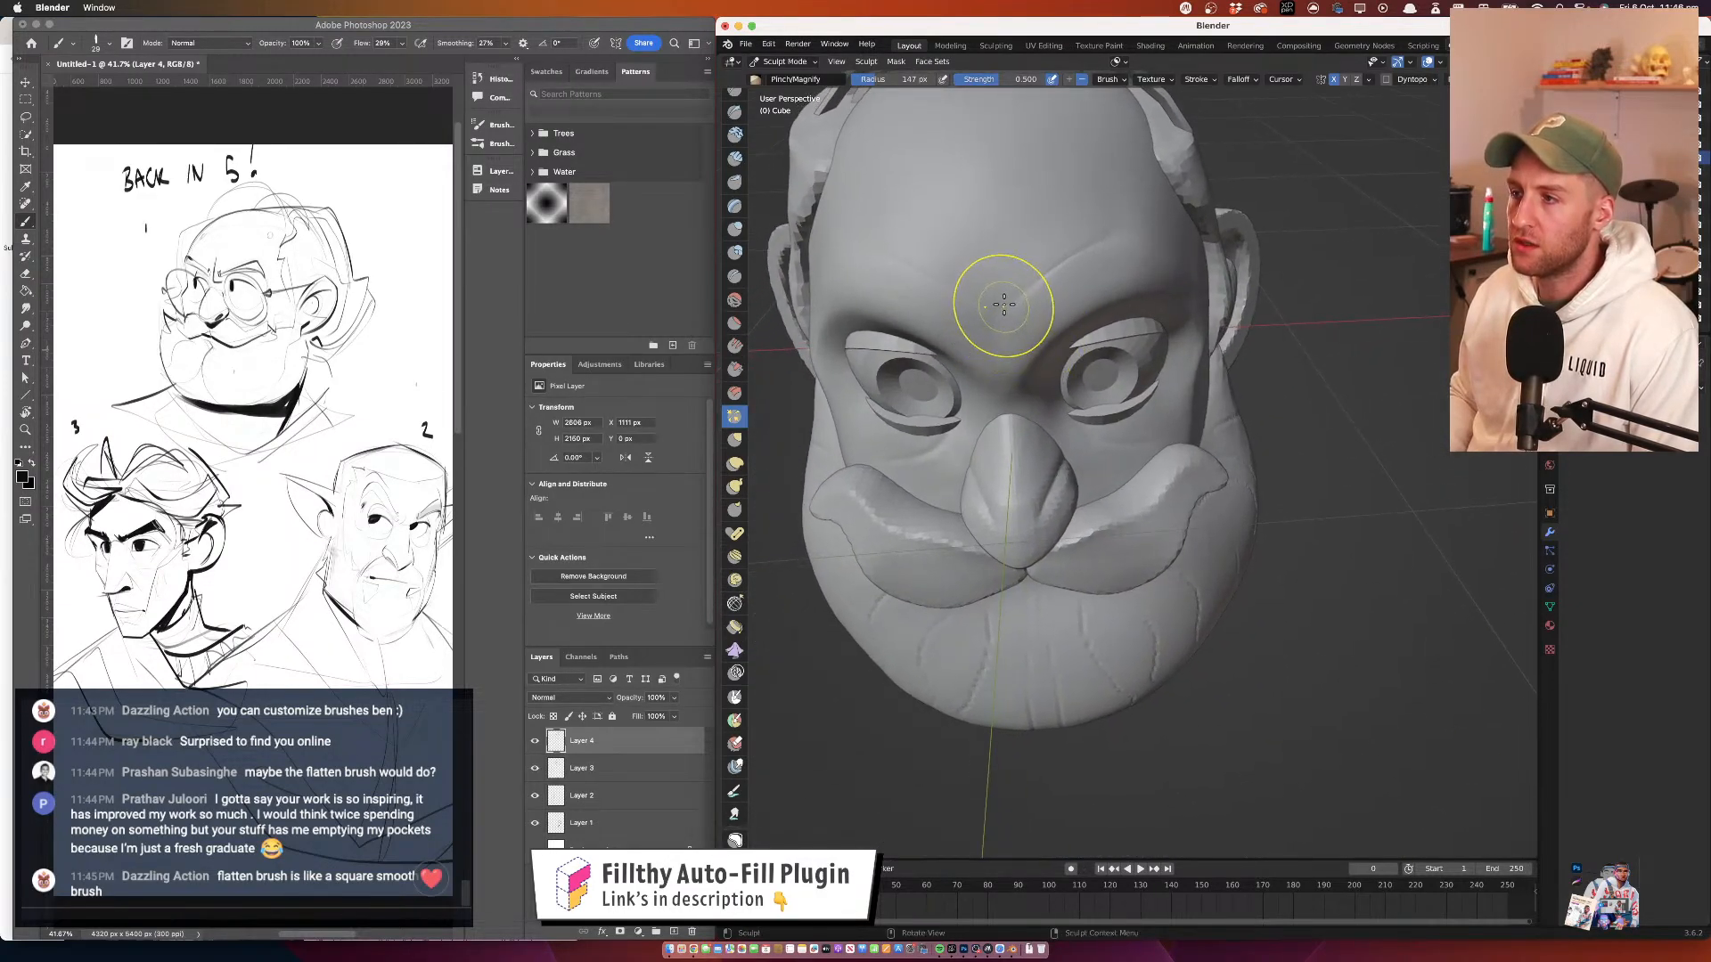
pyautogui.moveTo(1056, 273); pyautogui.dragTo(1064, 312)
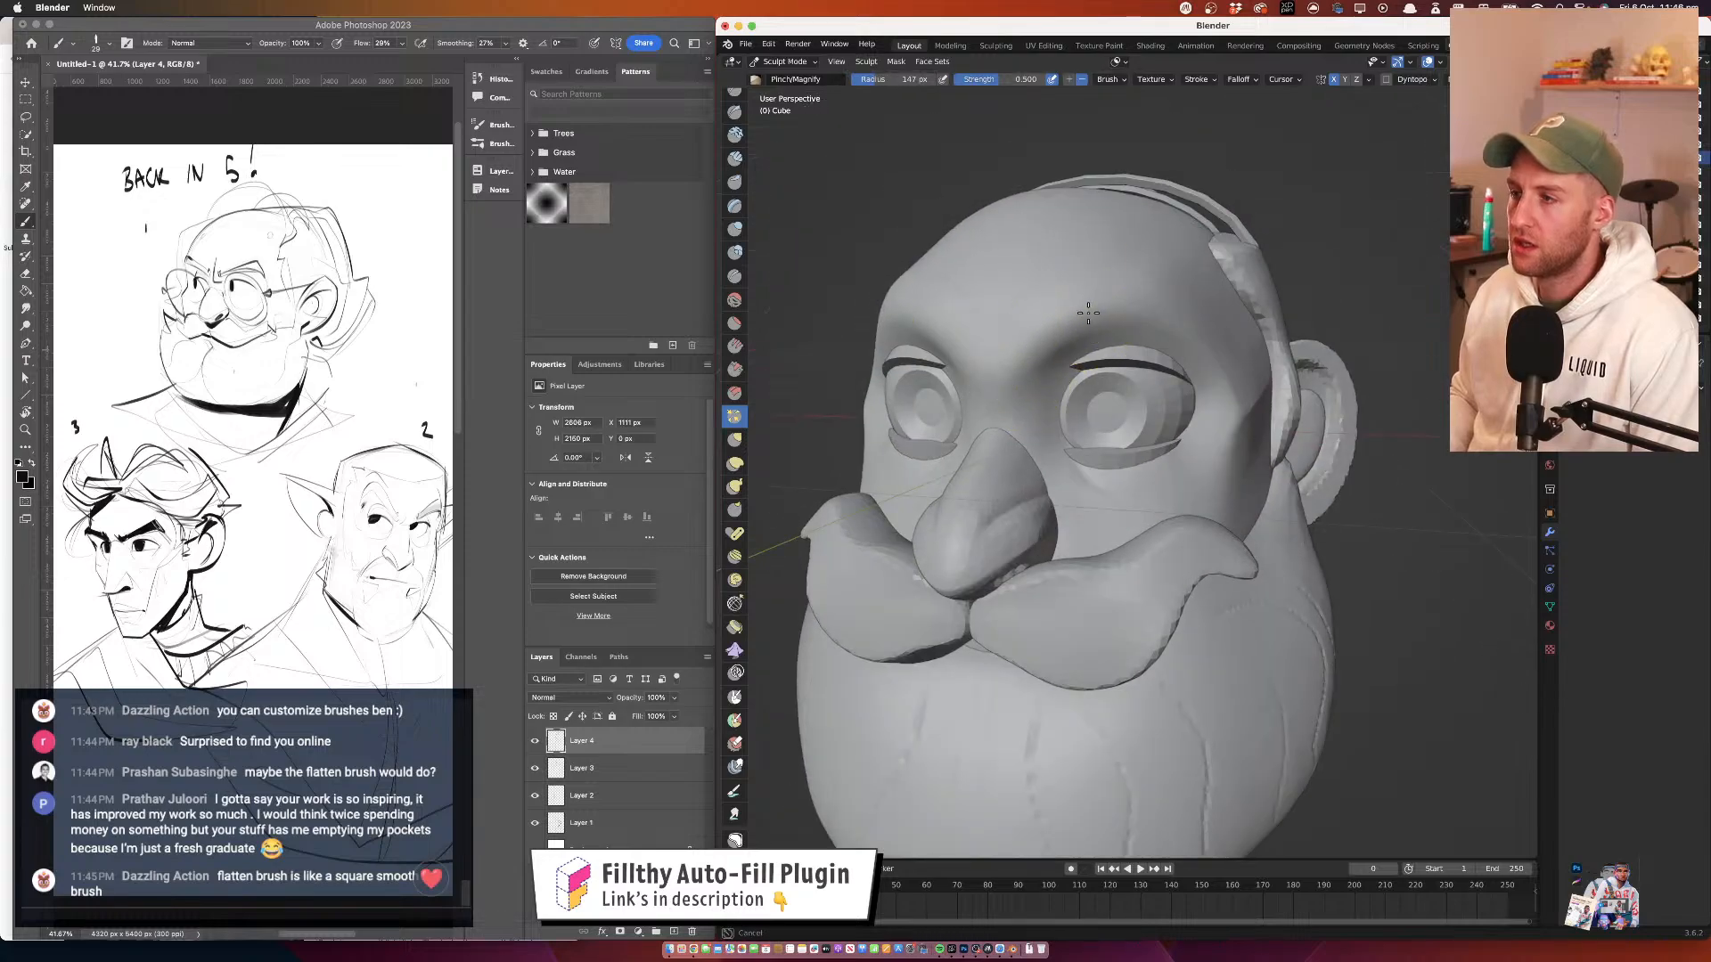
# Reduce the Pinch/Magnify radius to 67 px and tighten the inner brow above the nose
pyautogui.click(1034, 352)
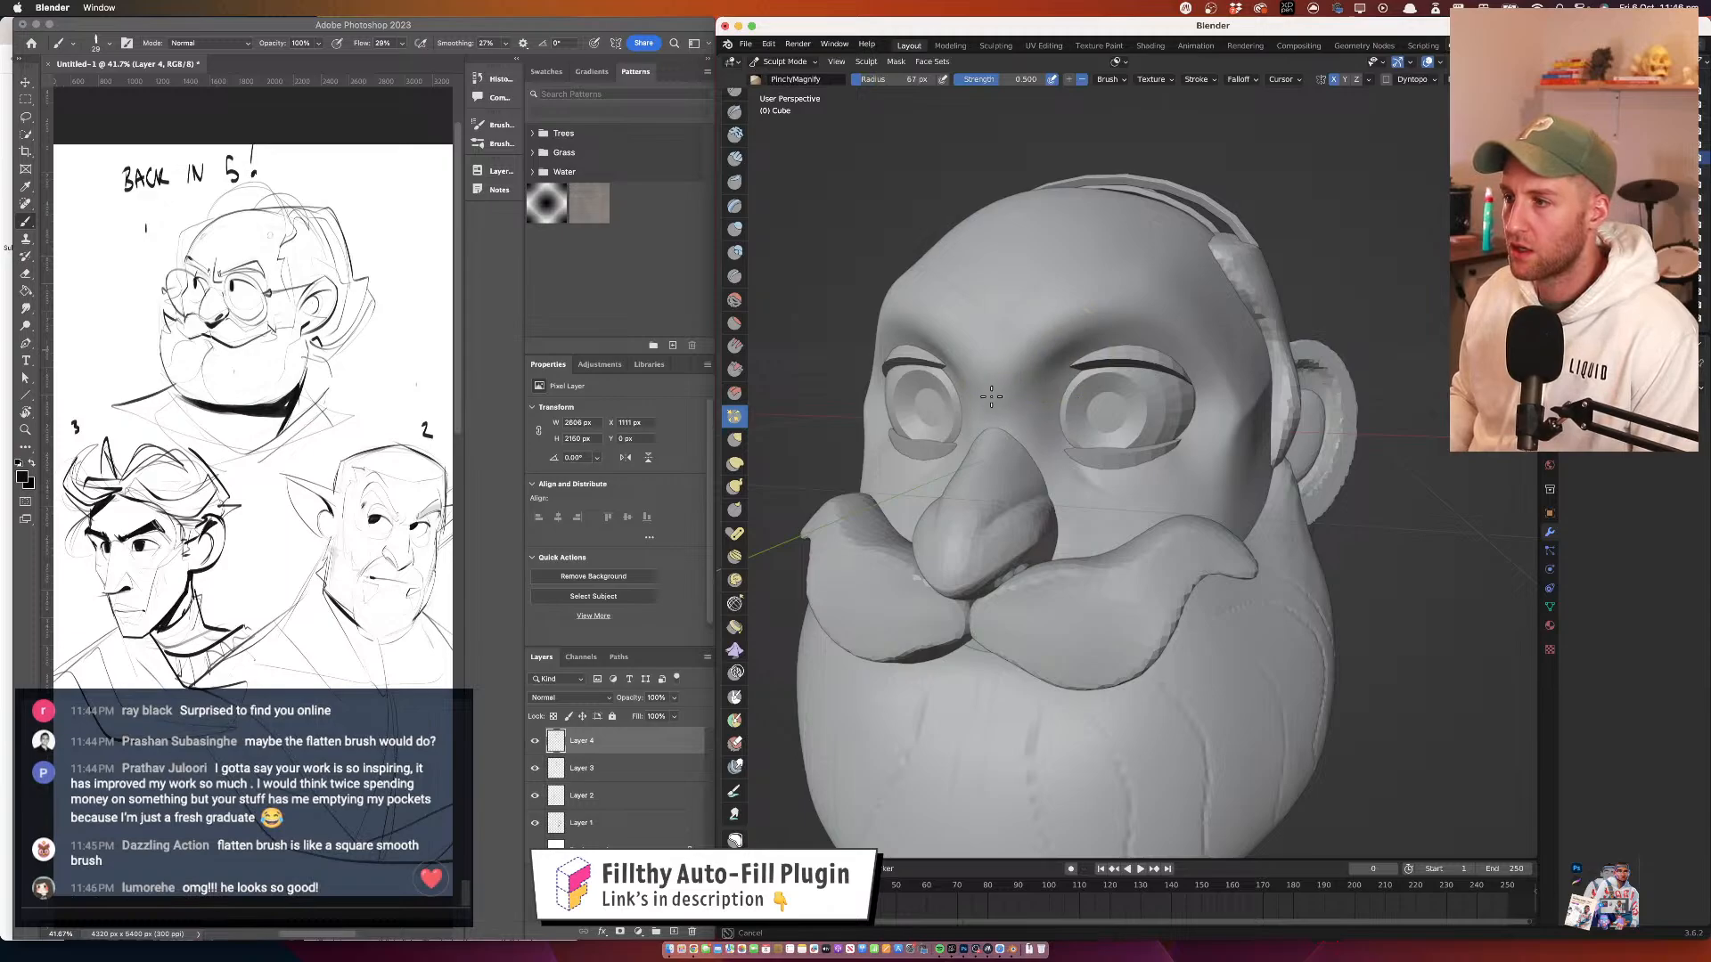
pyautogui.moveTo(1124, 330)
pyautogui.mouseDown()
pyautogui.moveTo(1140, 394)
pyautogui.moveTo(1119, 368)
pyautogui.moveTo(1102, 221)
pyautogui.mouseUp()
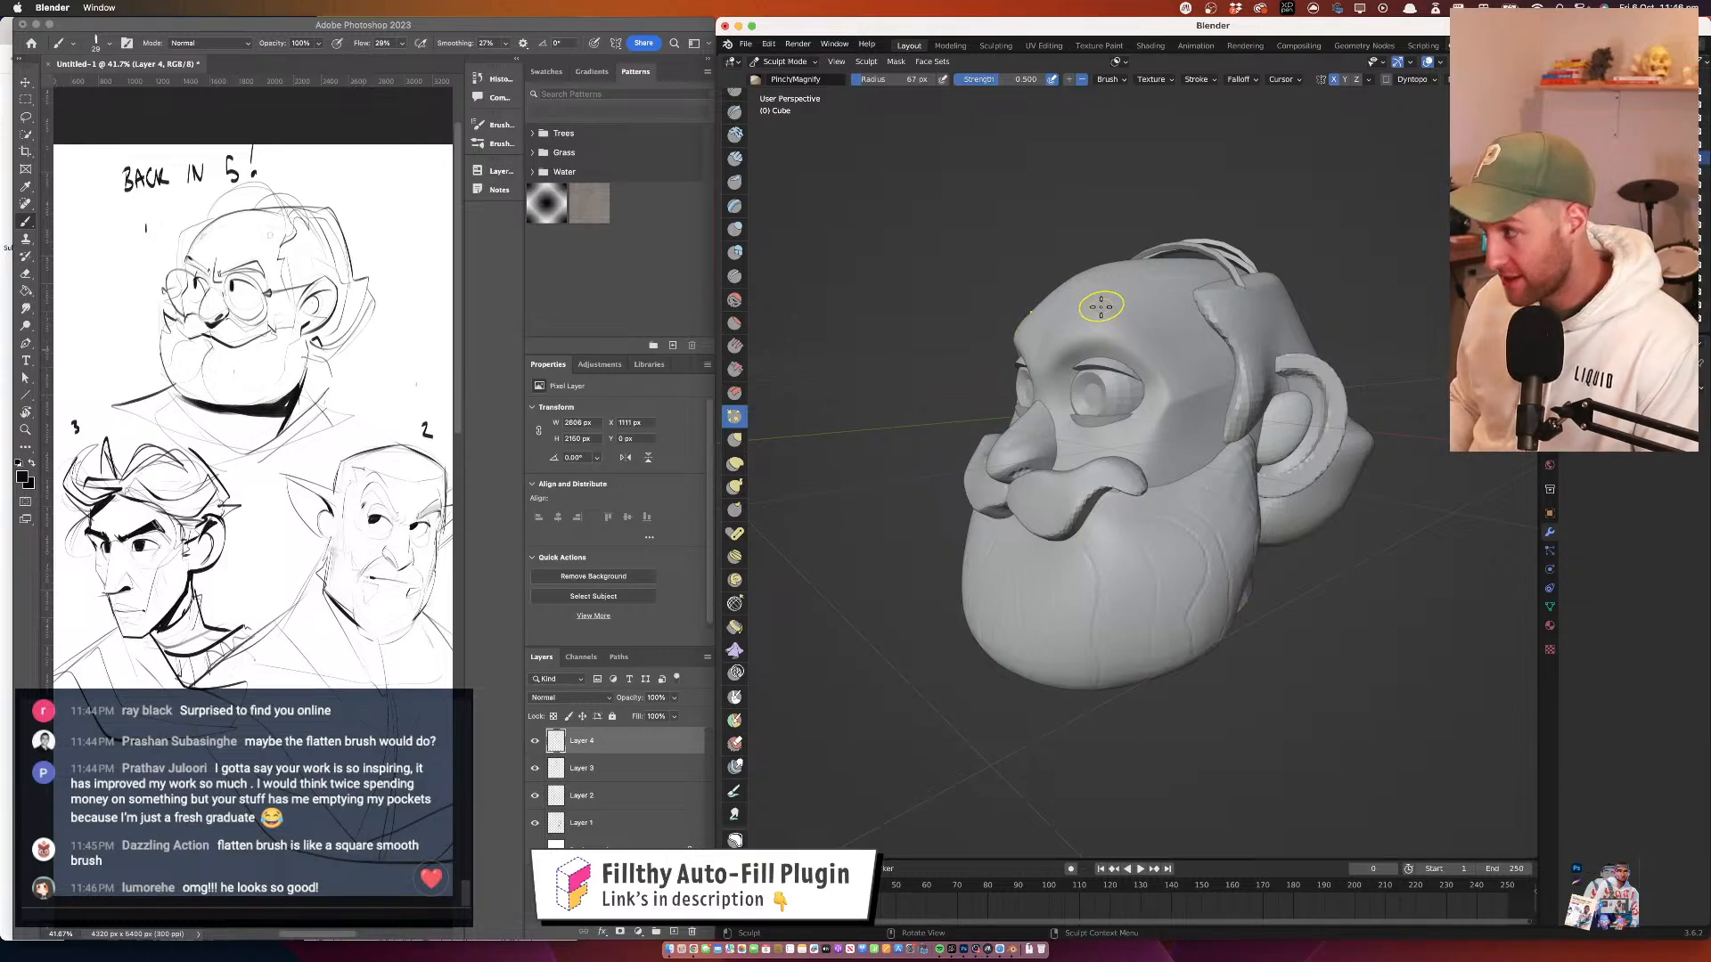
pyautogui.moveTo(1091, 320)
pyautogui.mouseDown()
pyautogui.moveTo(1124, 426)
pyautogui.moveTo(1123, 406)
pyautogui.mouseUp()
# Enlarge the Pinch/Magnify radius to 203 px and pinch the broad planes of the upper forehead
pyautogui.press('f')
pyautogui.click(1029, 268)
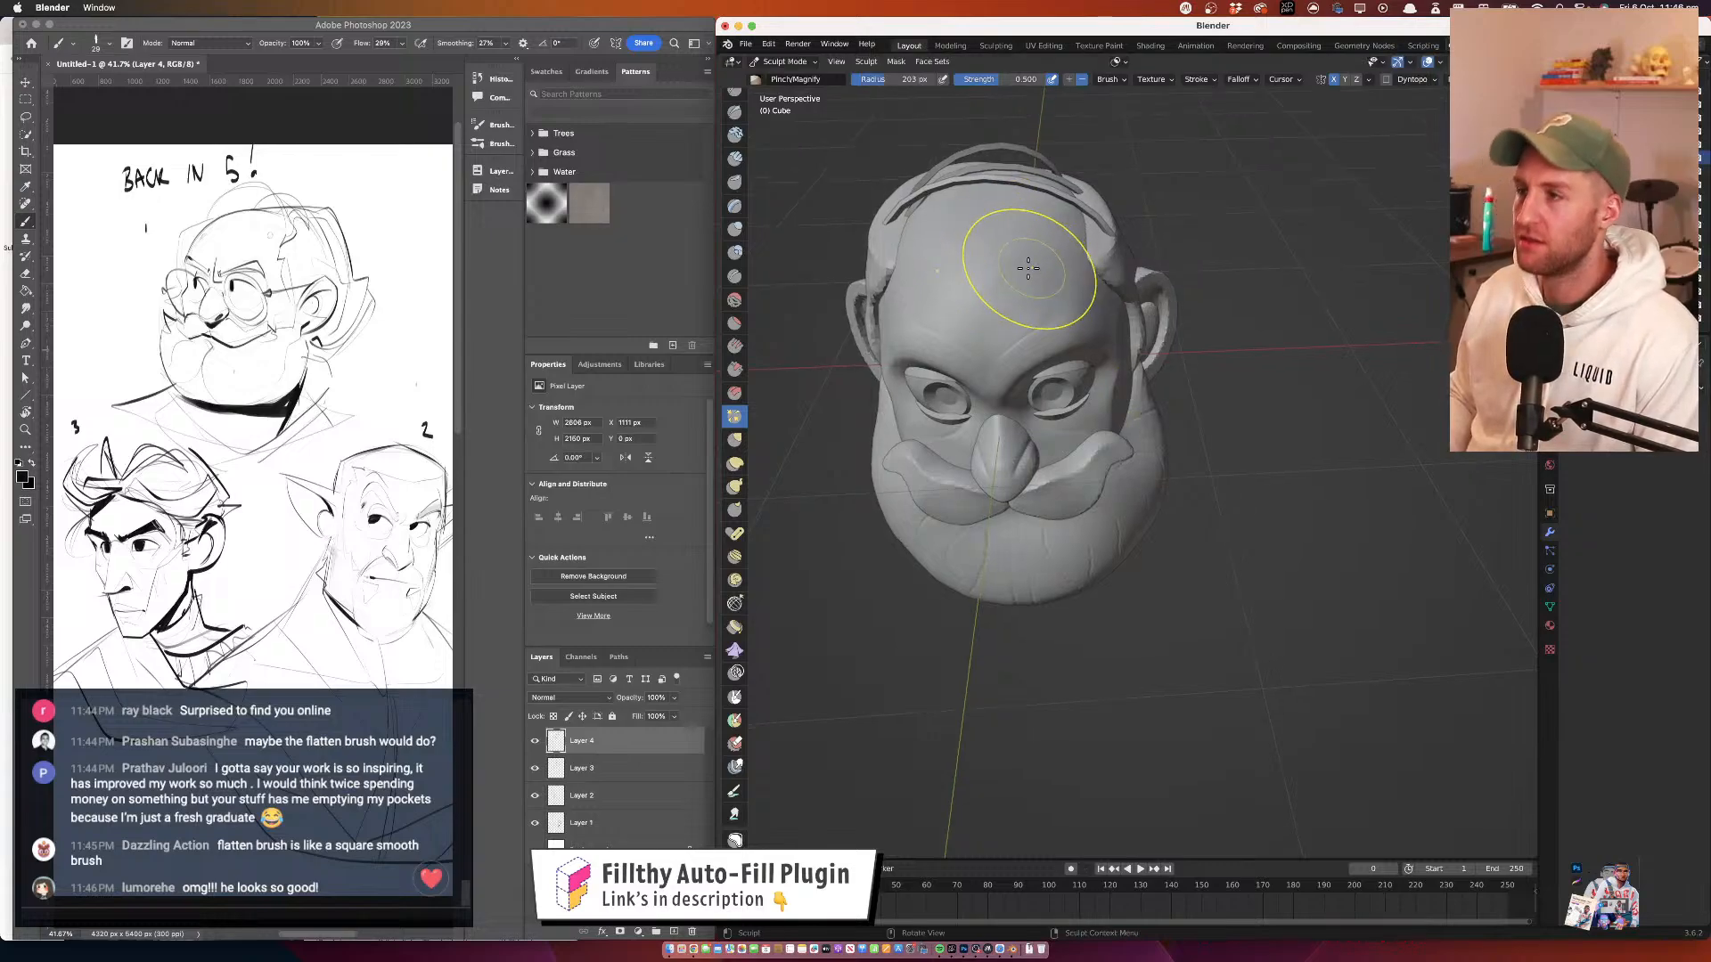
pyautogui.moveTo(1120, 276)
pyautogui.mouseDown()
pyautogui.moveTo(1004, 336)
pyautogui.moveTo(892, 298)
pyautogui.mouseUp()
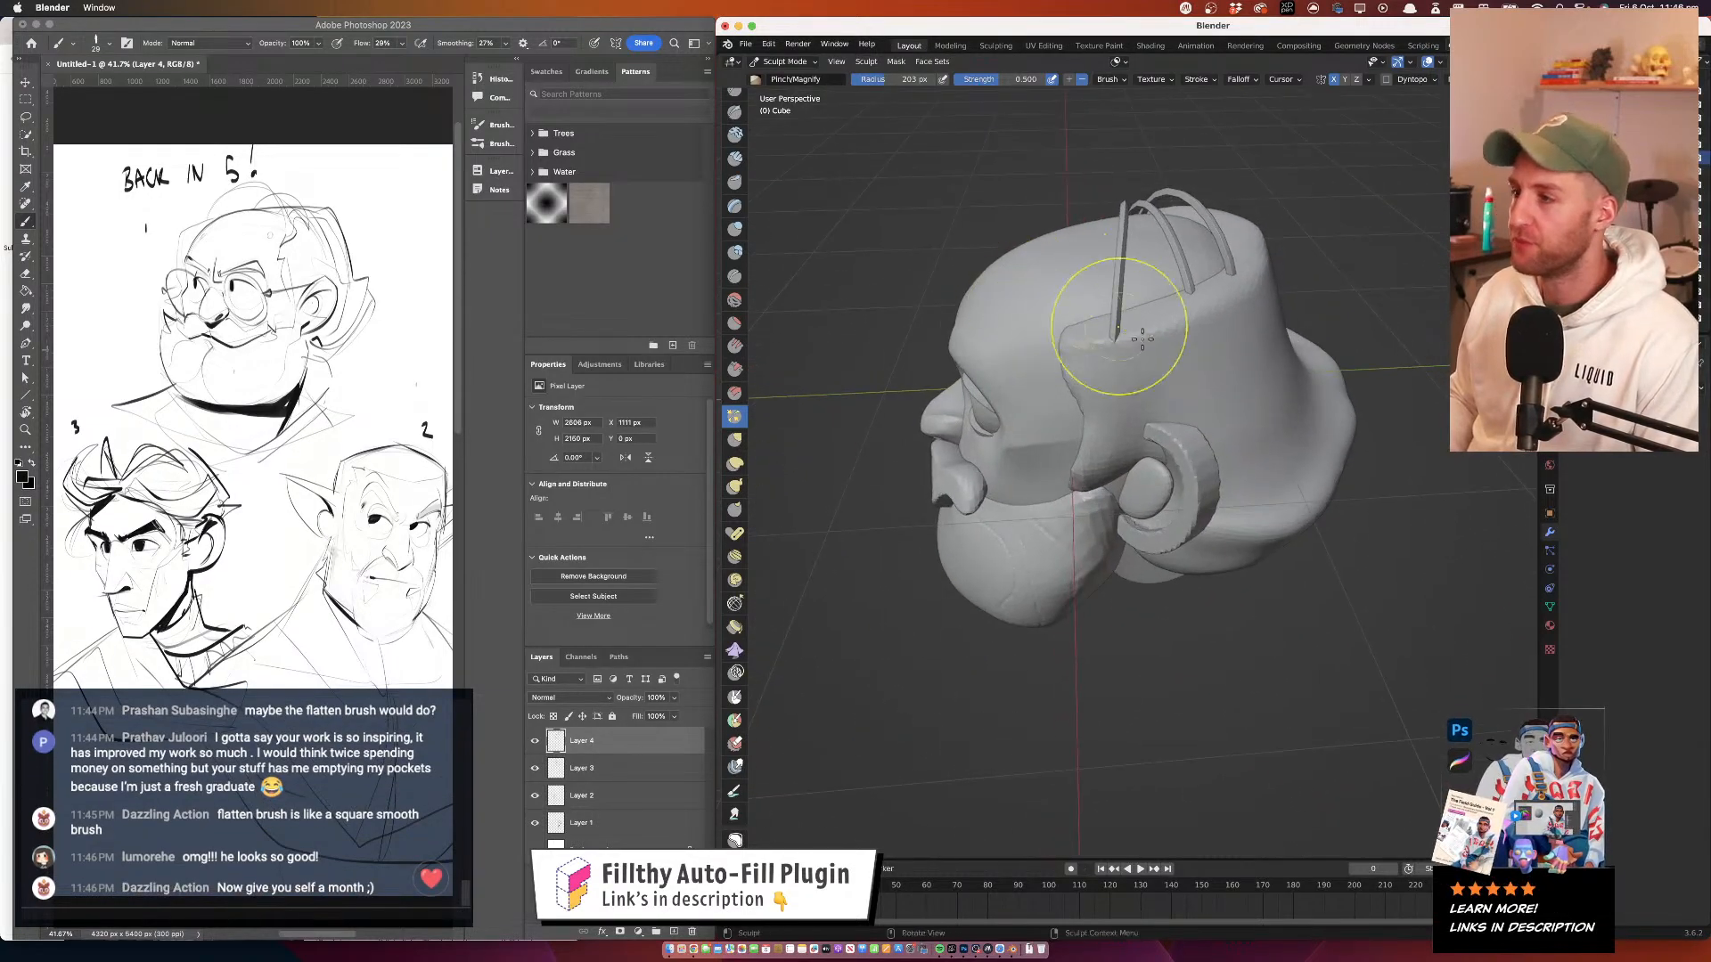
# Make the hair the active sculpt object, reduce the Pinch/Magnify radius to 37 px and sharpen the hair's upper front edge
pyautogui.hotkey('alt', 'q')
pyautogui.moveTo(1172, 359)
pyautogui.mouseDown()
pyautogui.moveTo(1112, 385)
pyautogui.moveTo(1129, 355)
pyautogui.mouseUp()
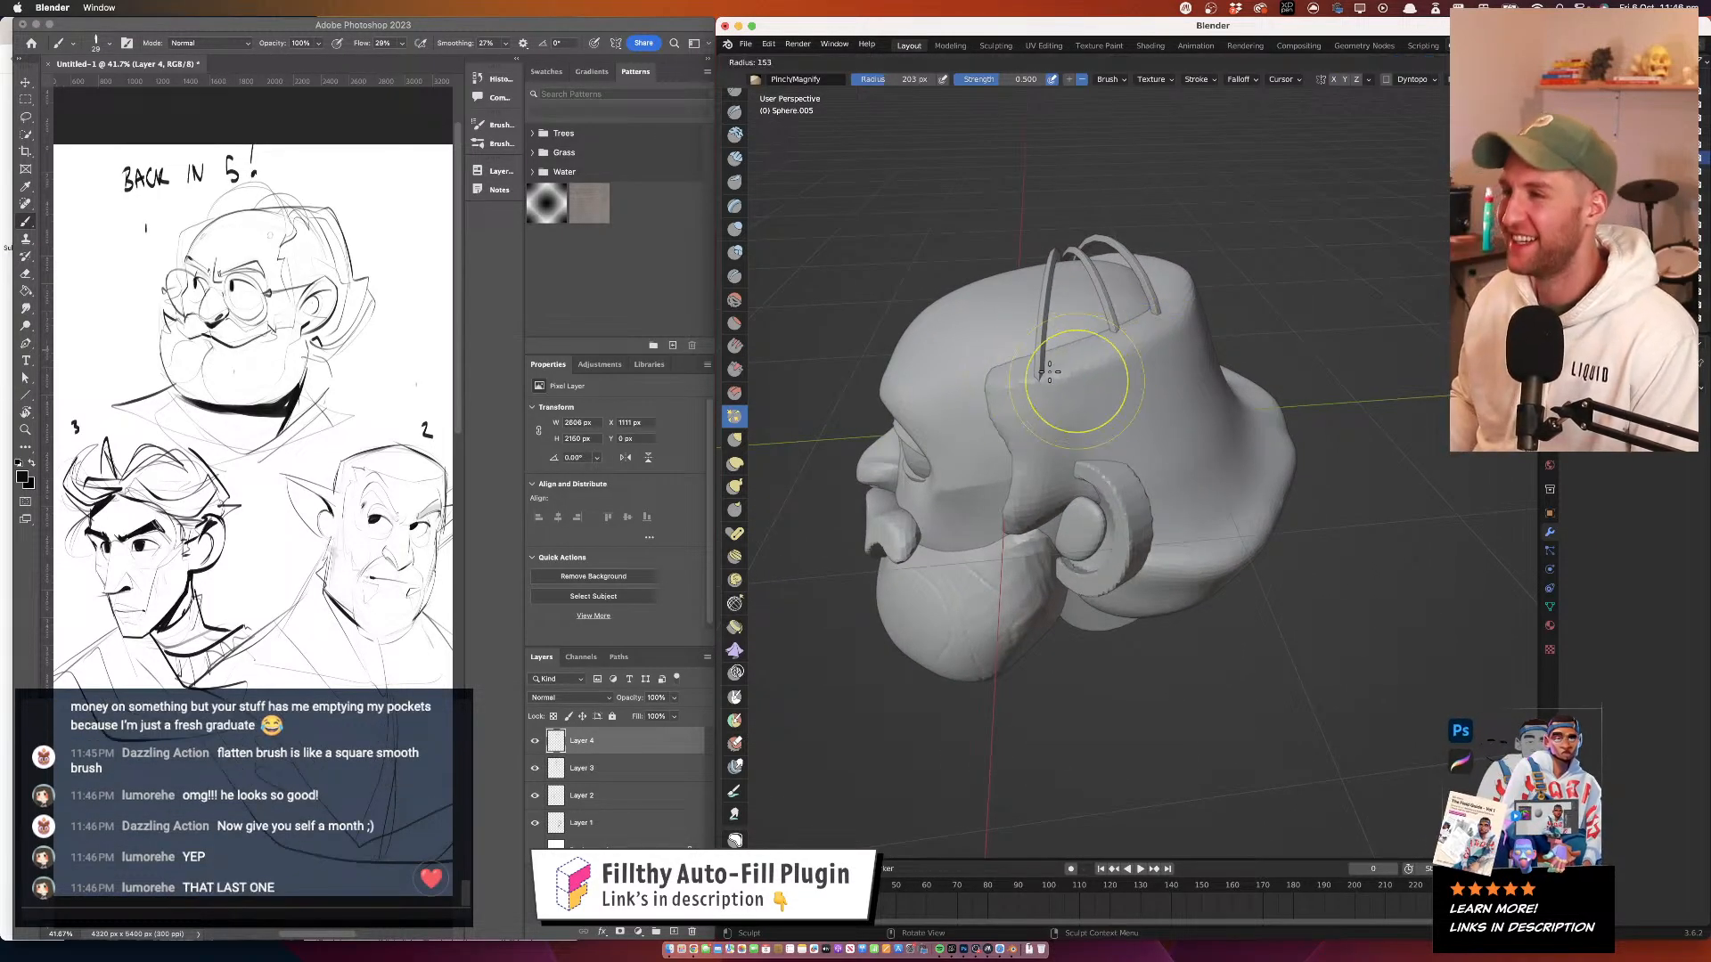
pyautogui.press('f')
pyautogui.click(1020, 363)
pyautogui.moveTo(1041, 341)
pyautogui.mouseDown()
pyautogui.moveTo(1001, 384)
pyautogui.moveTo(1024, 365)
pyautogui.moveTo(1131, 385)
pyautogui.mouseUp()
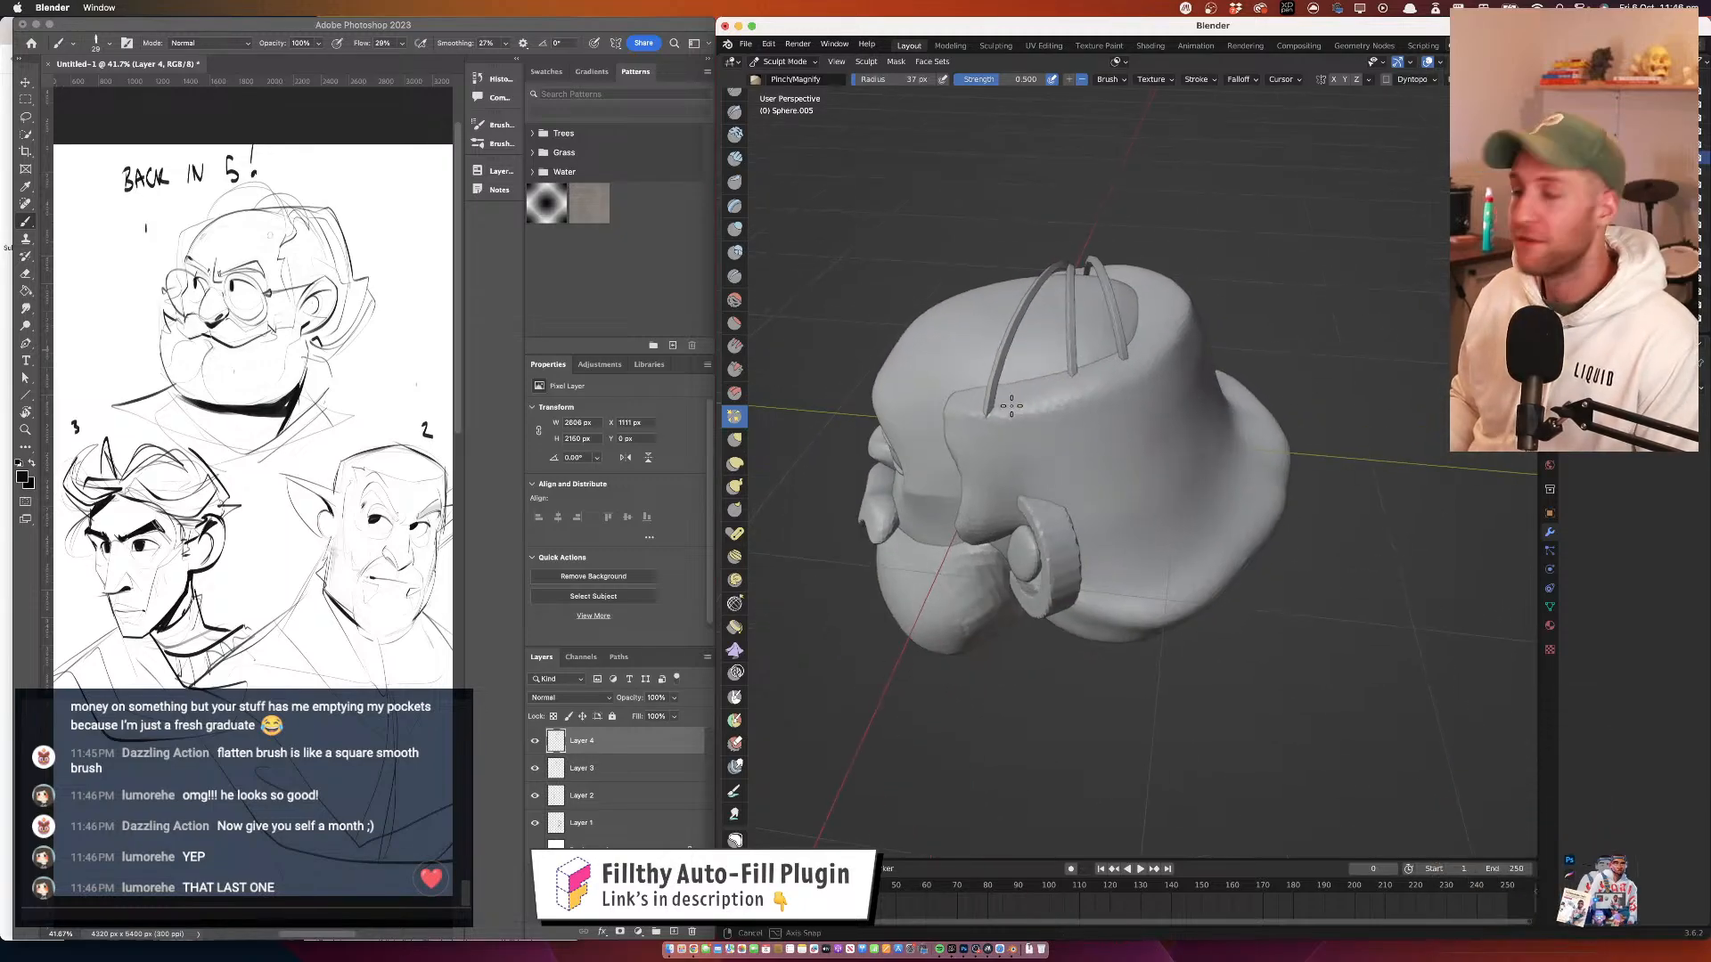
# Set the Pinch/Magnify radius to 103 px and pinch the hair's upper rim around the side and back of the head
pyautogui.press('f')
pyautogui.click(1129, 384)
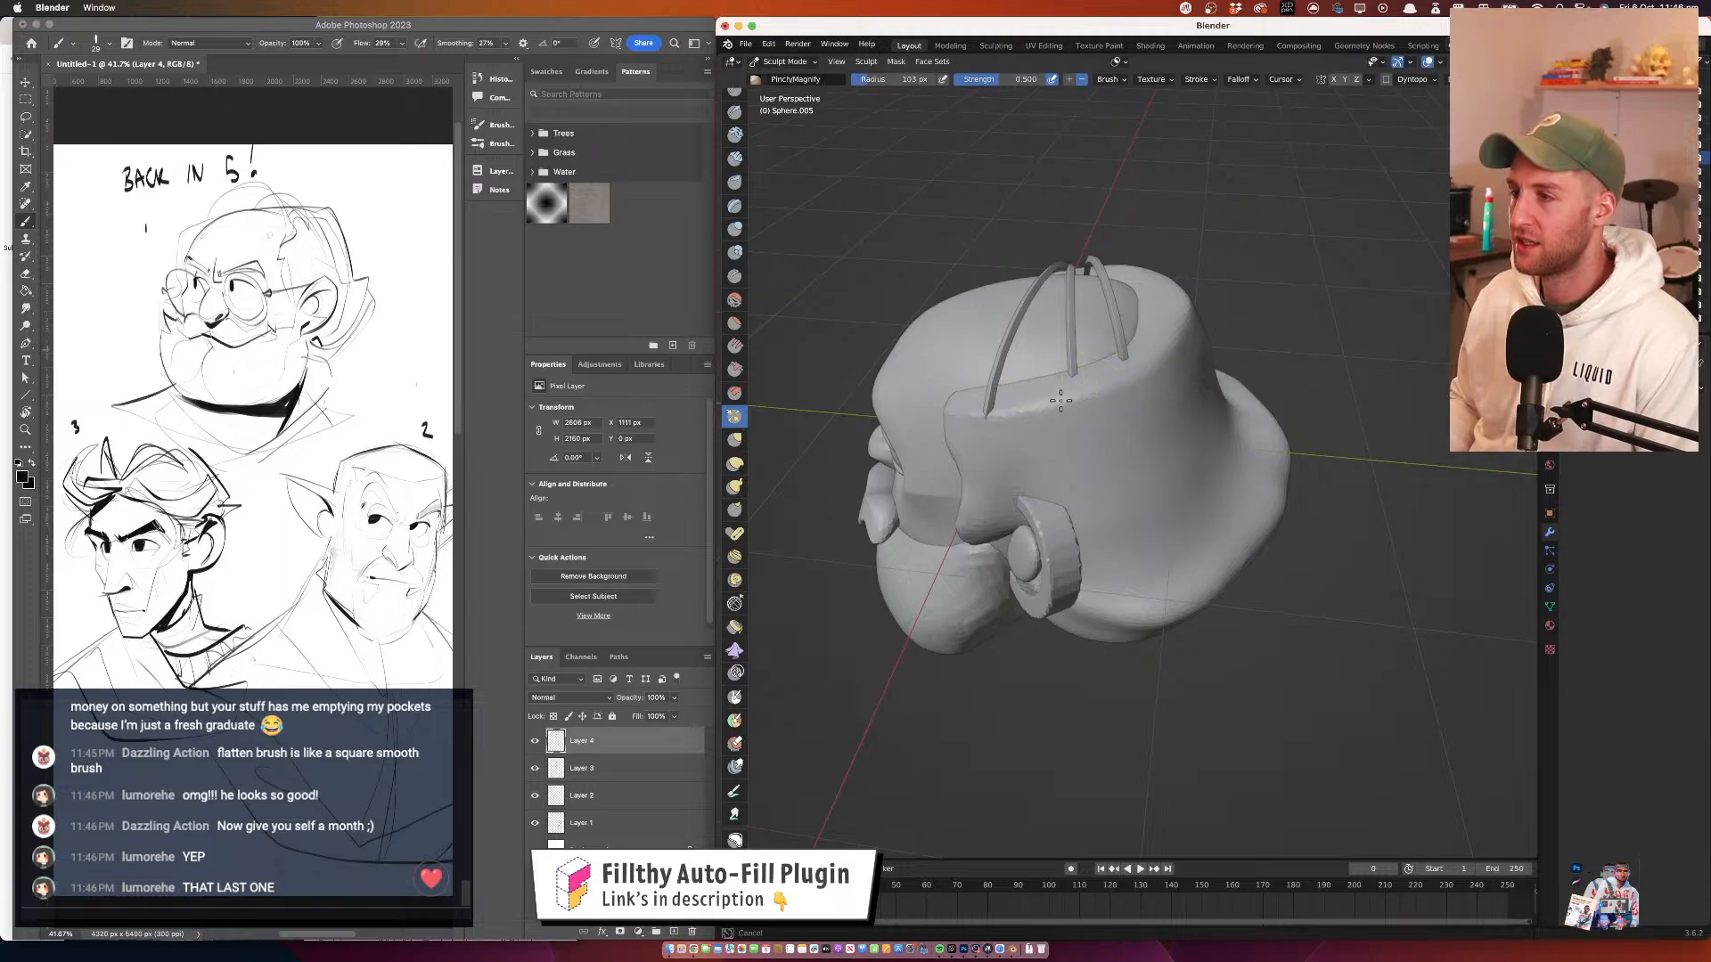
pyautogui.moveTo(1060, 401); pyautogui.dragTo(1248, 350)
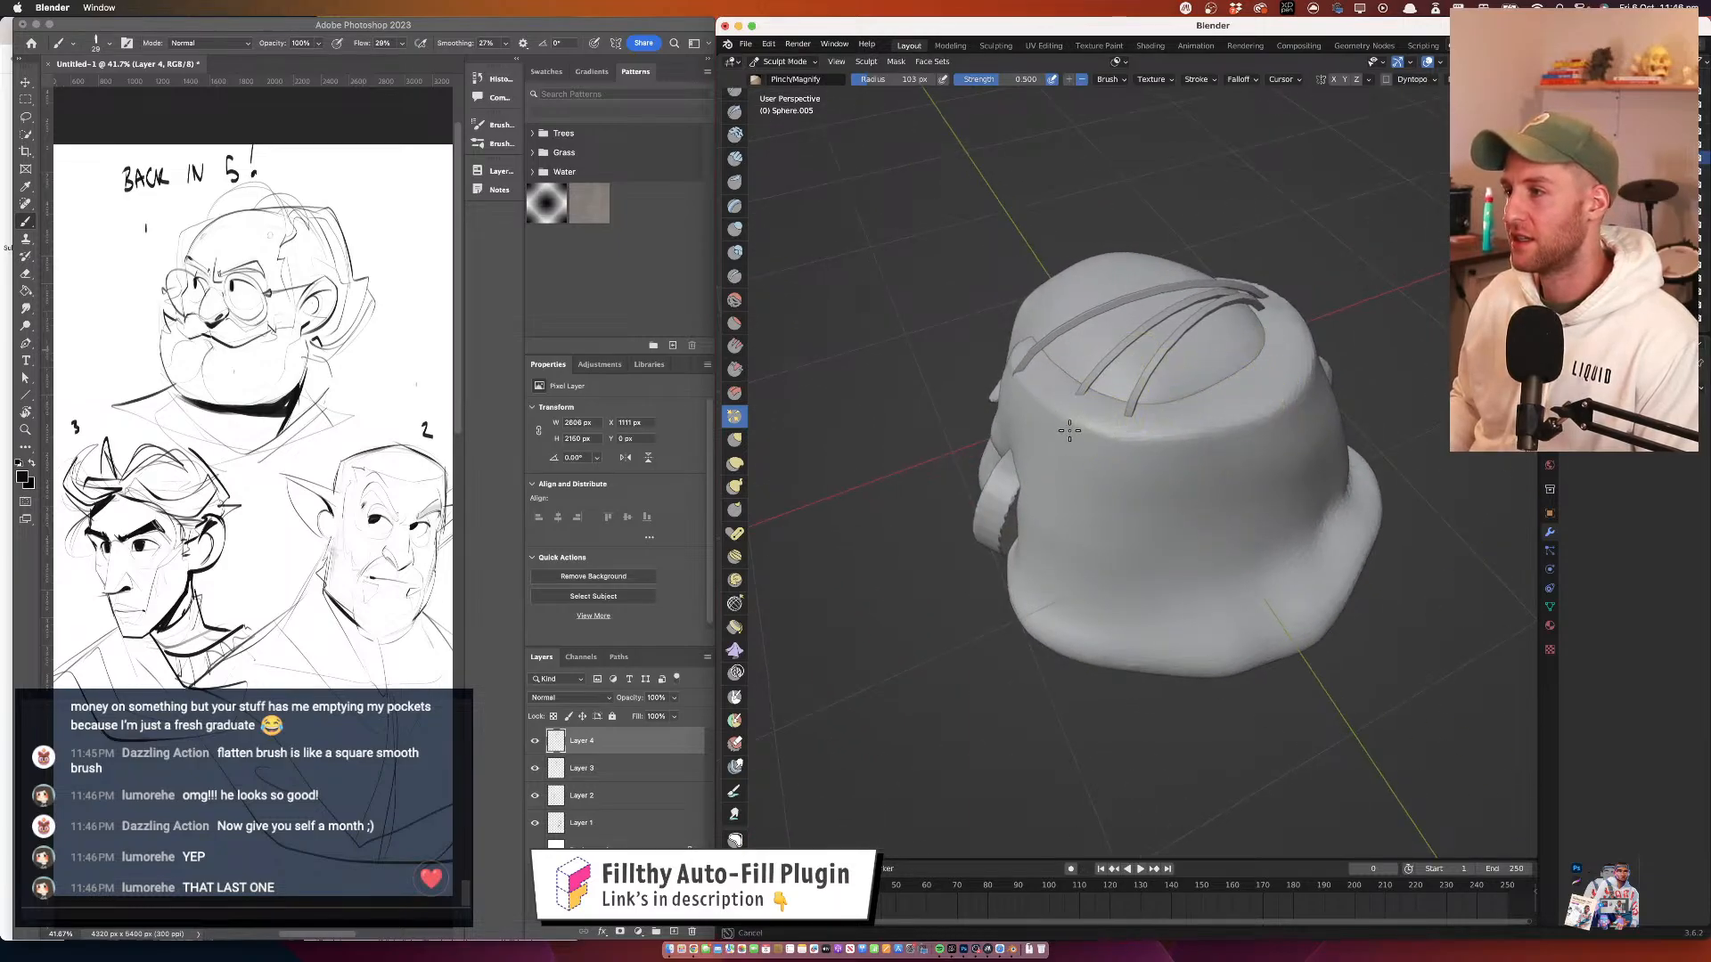
pyautogui.moveTo(1285, 435); pyautogui.dragTo(1133, 474)
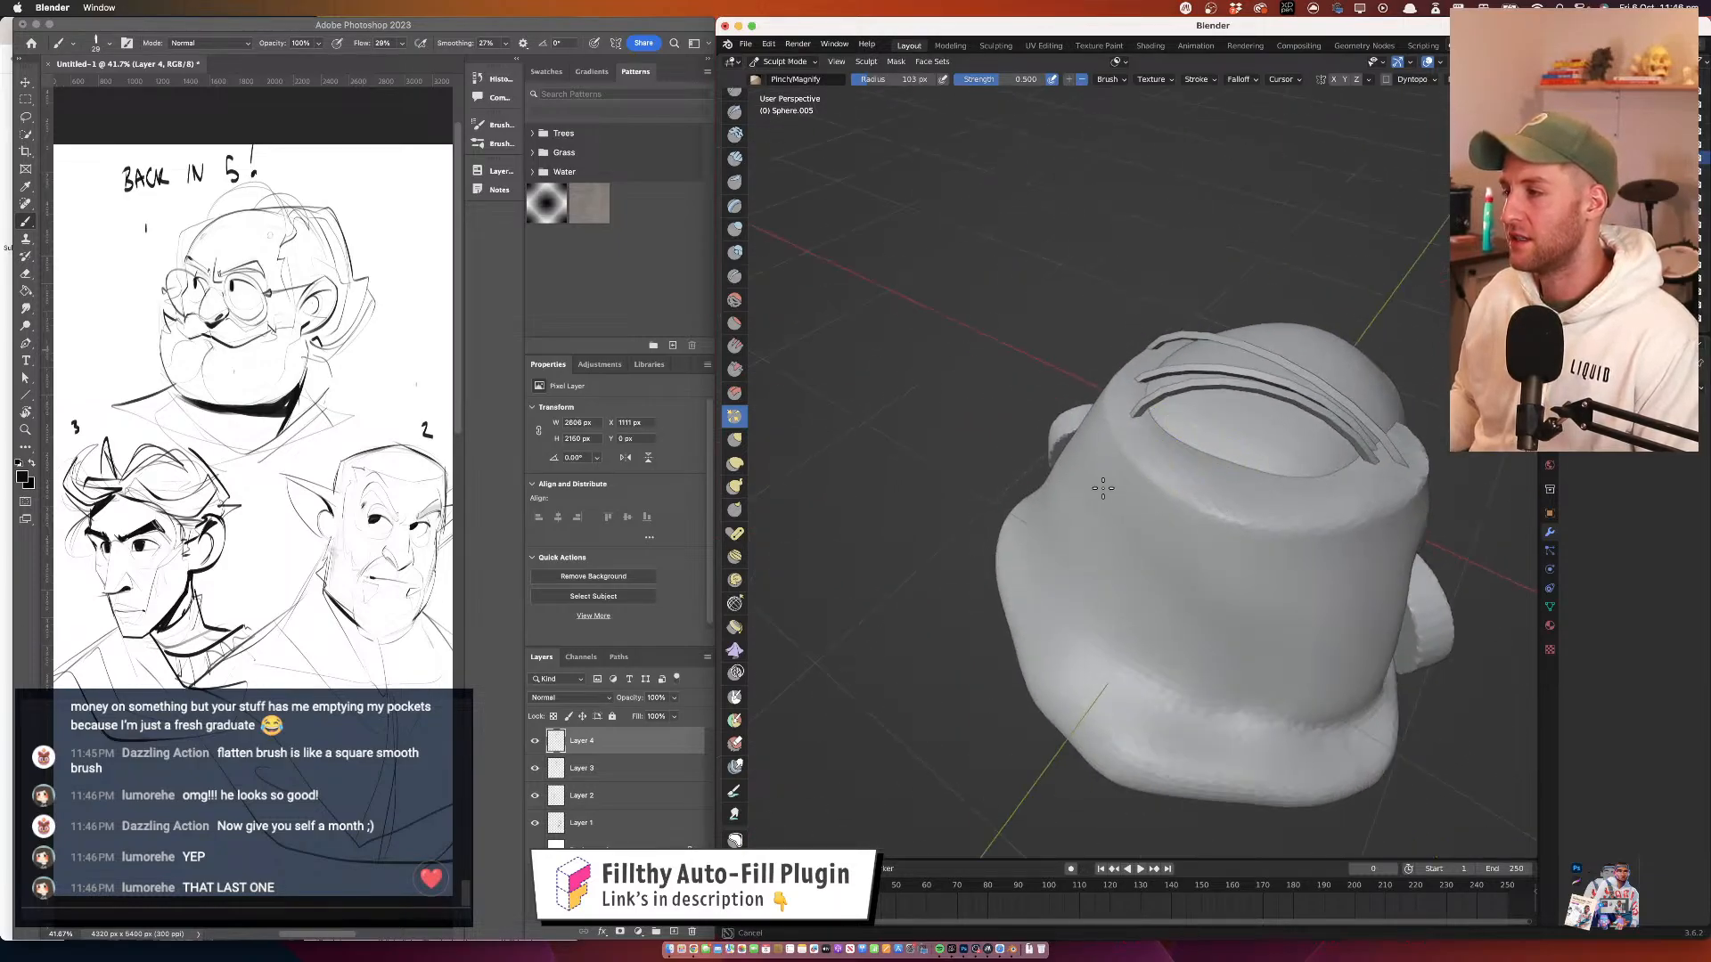
pyautogui.moveTo(1425, 475); pyautogui.dragTo(1190, 346)
# Switch to the Grab brush, set its radius to 217 px and pull the hair slightly outward above the temple
pyautogui.scroll(-10, 1190, 346)
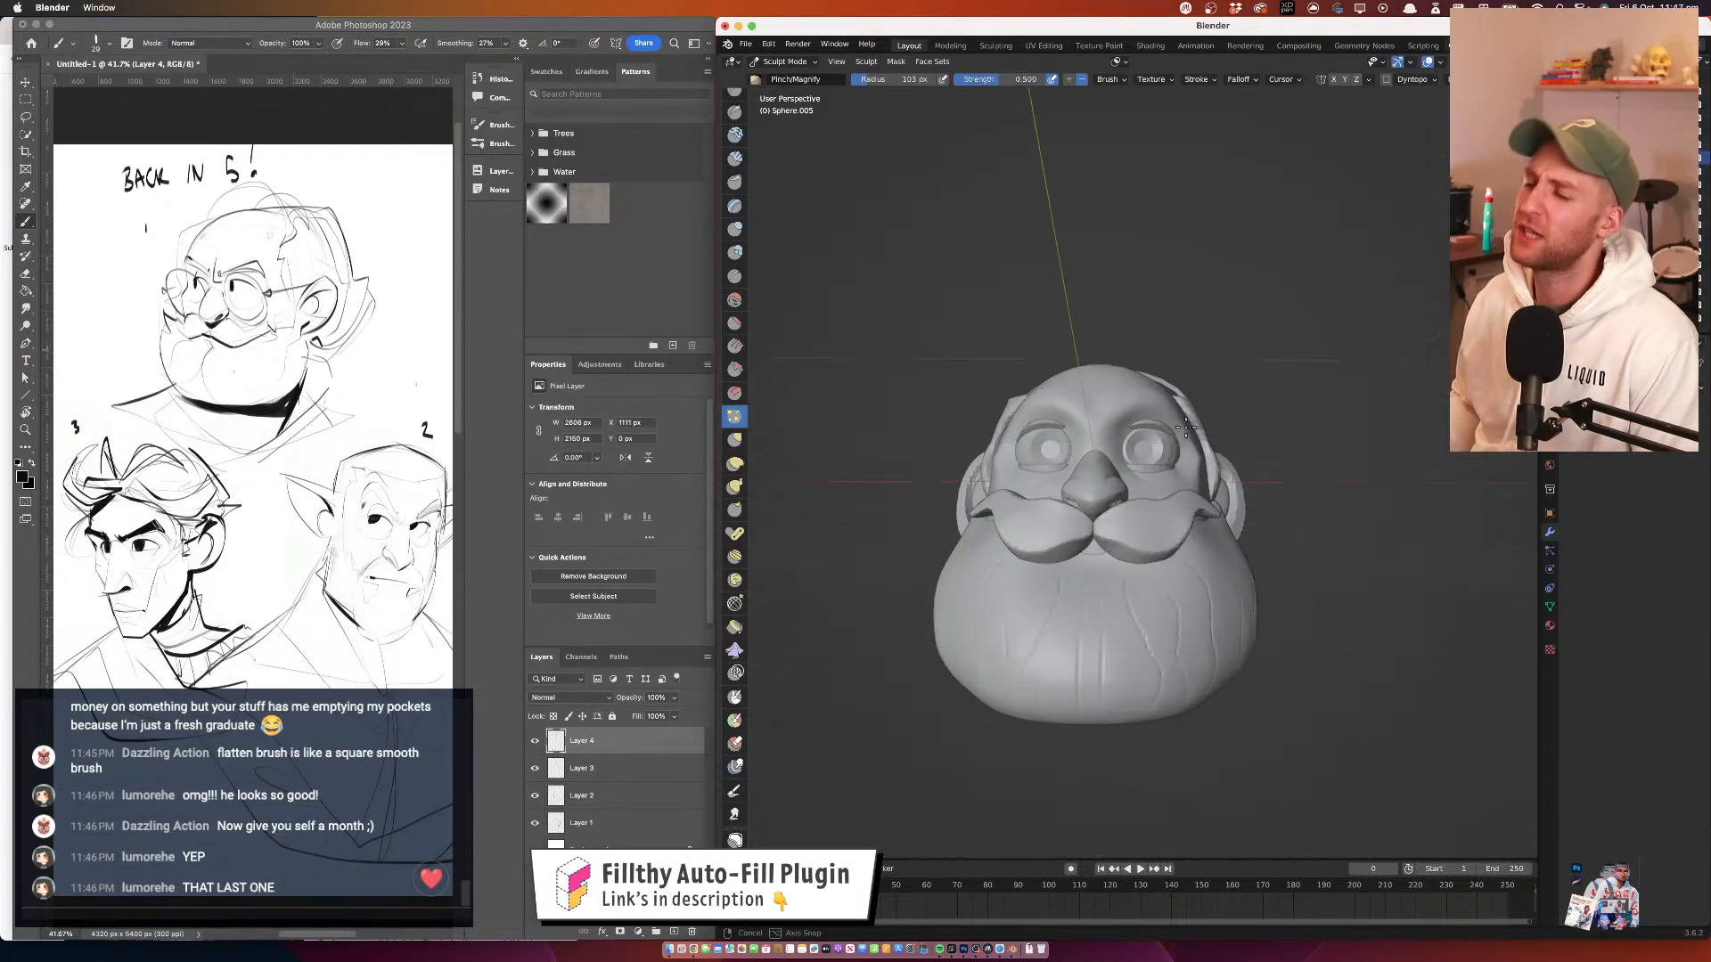
pyautogui.moveTo(1160, 431); pyautogui.dragTo(1164, 426)
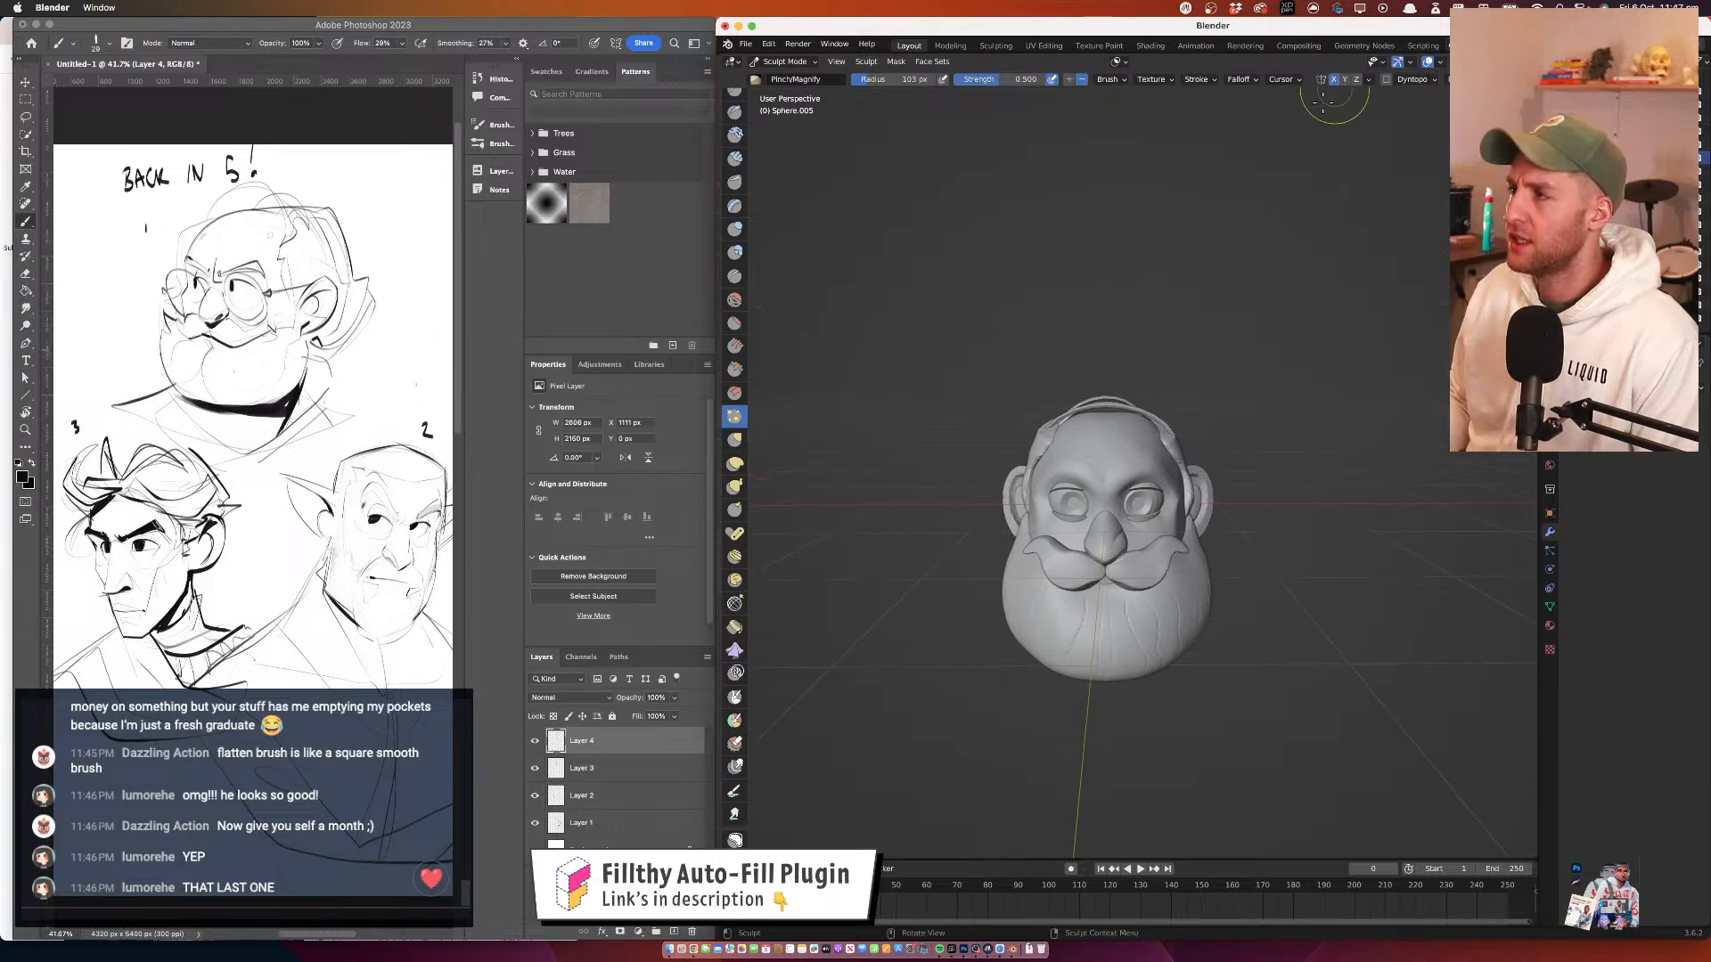
pyautogui.moveTo(1261, 307)
pyautogui.mouseDown()
pyautogui.moveTo(1229, 401)
pyautogui.moveTo(1071, 556)
pyautogui.moveTo(1112, 510)
pyautogui.moveTo(1121, 458)
pyautogui.moveTo(985, 375)
pyautogui.mouseUp()
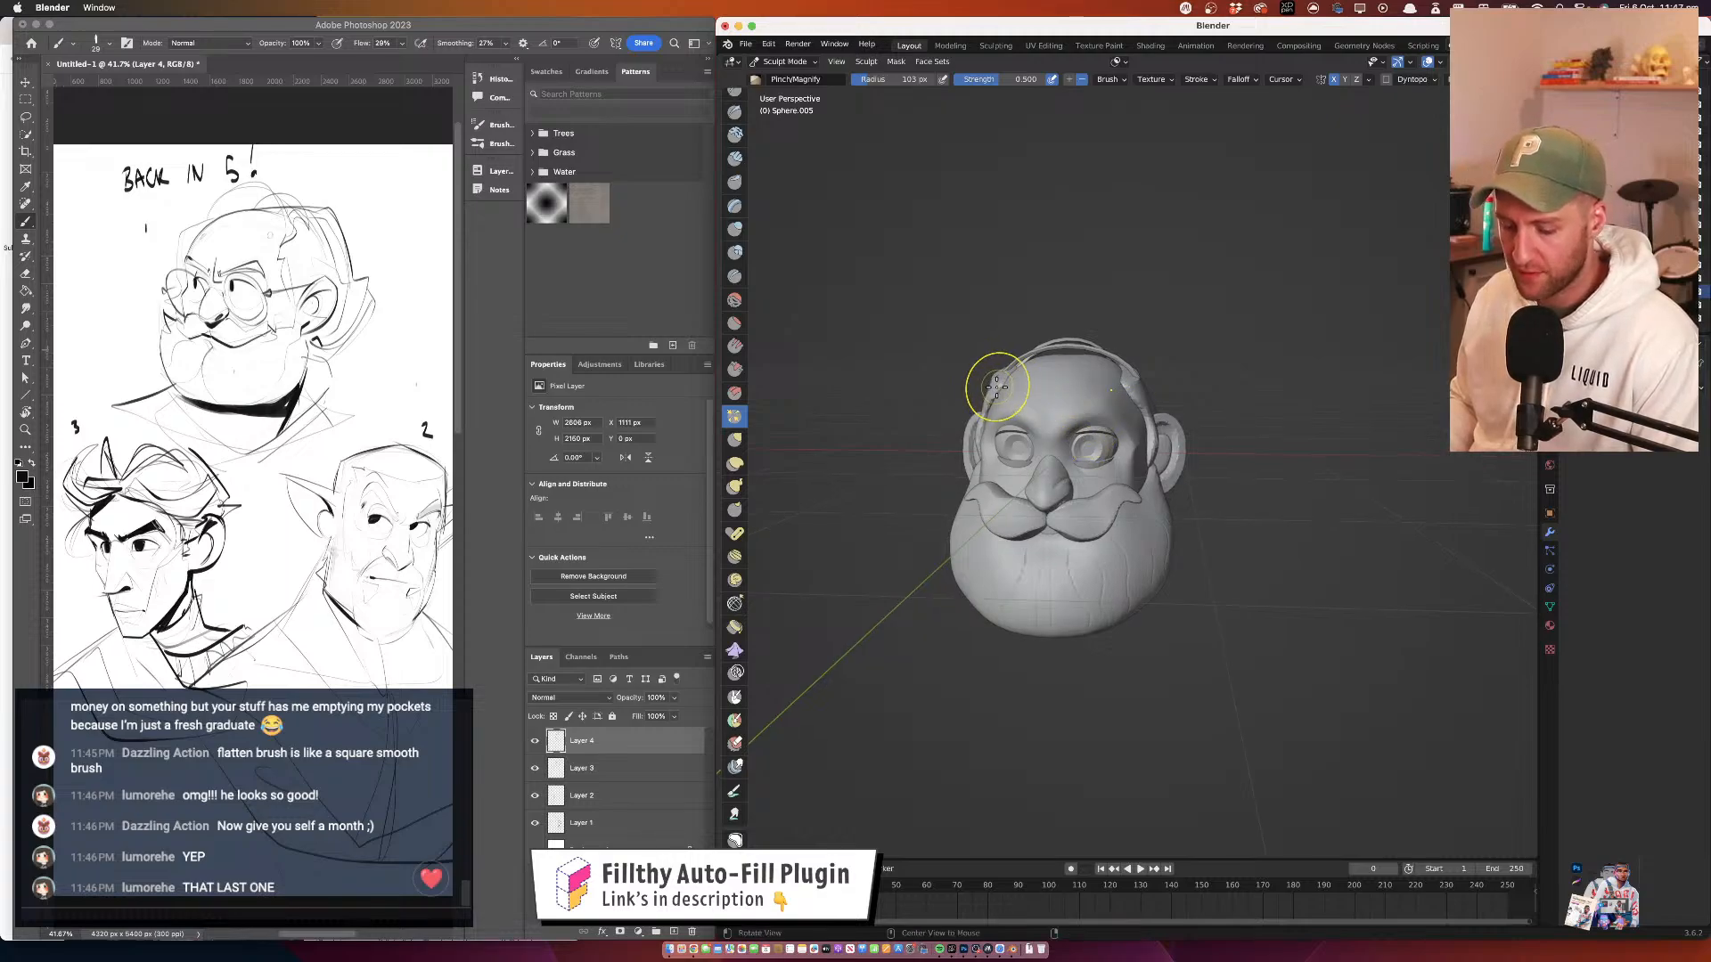
pyautogui.click(734, 439)
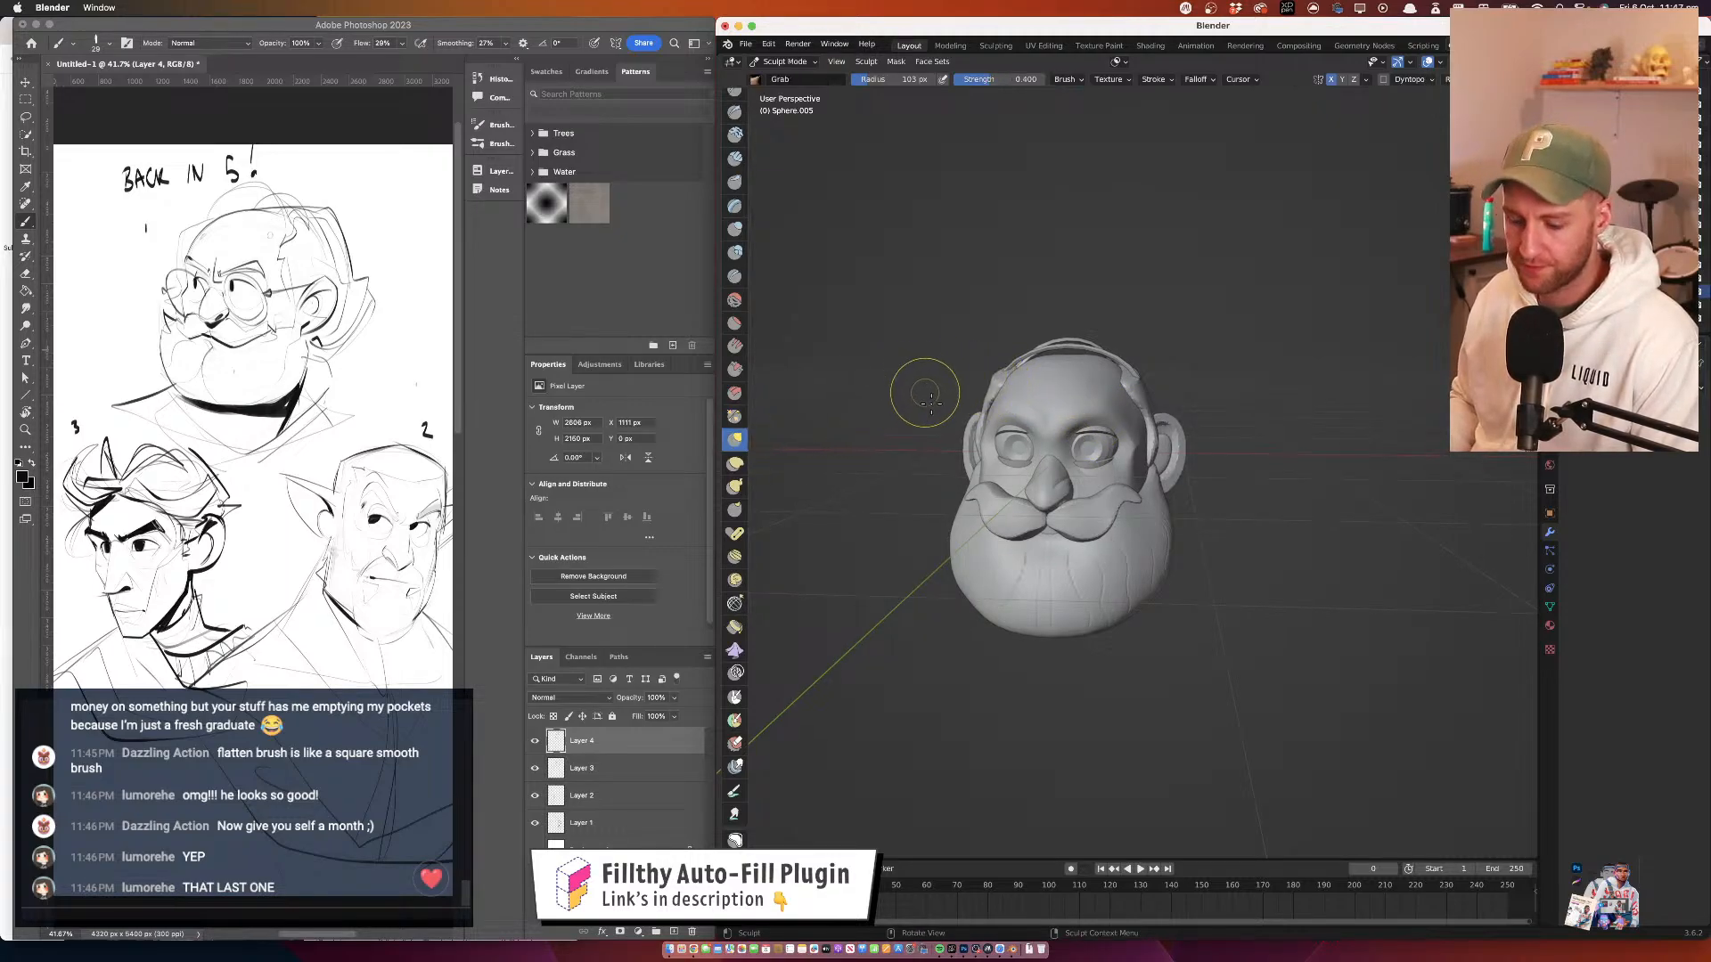
pyautogui.press('f')
pyautogui.click(1024, 384)
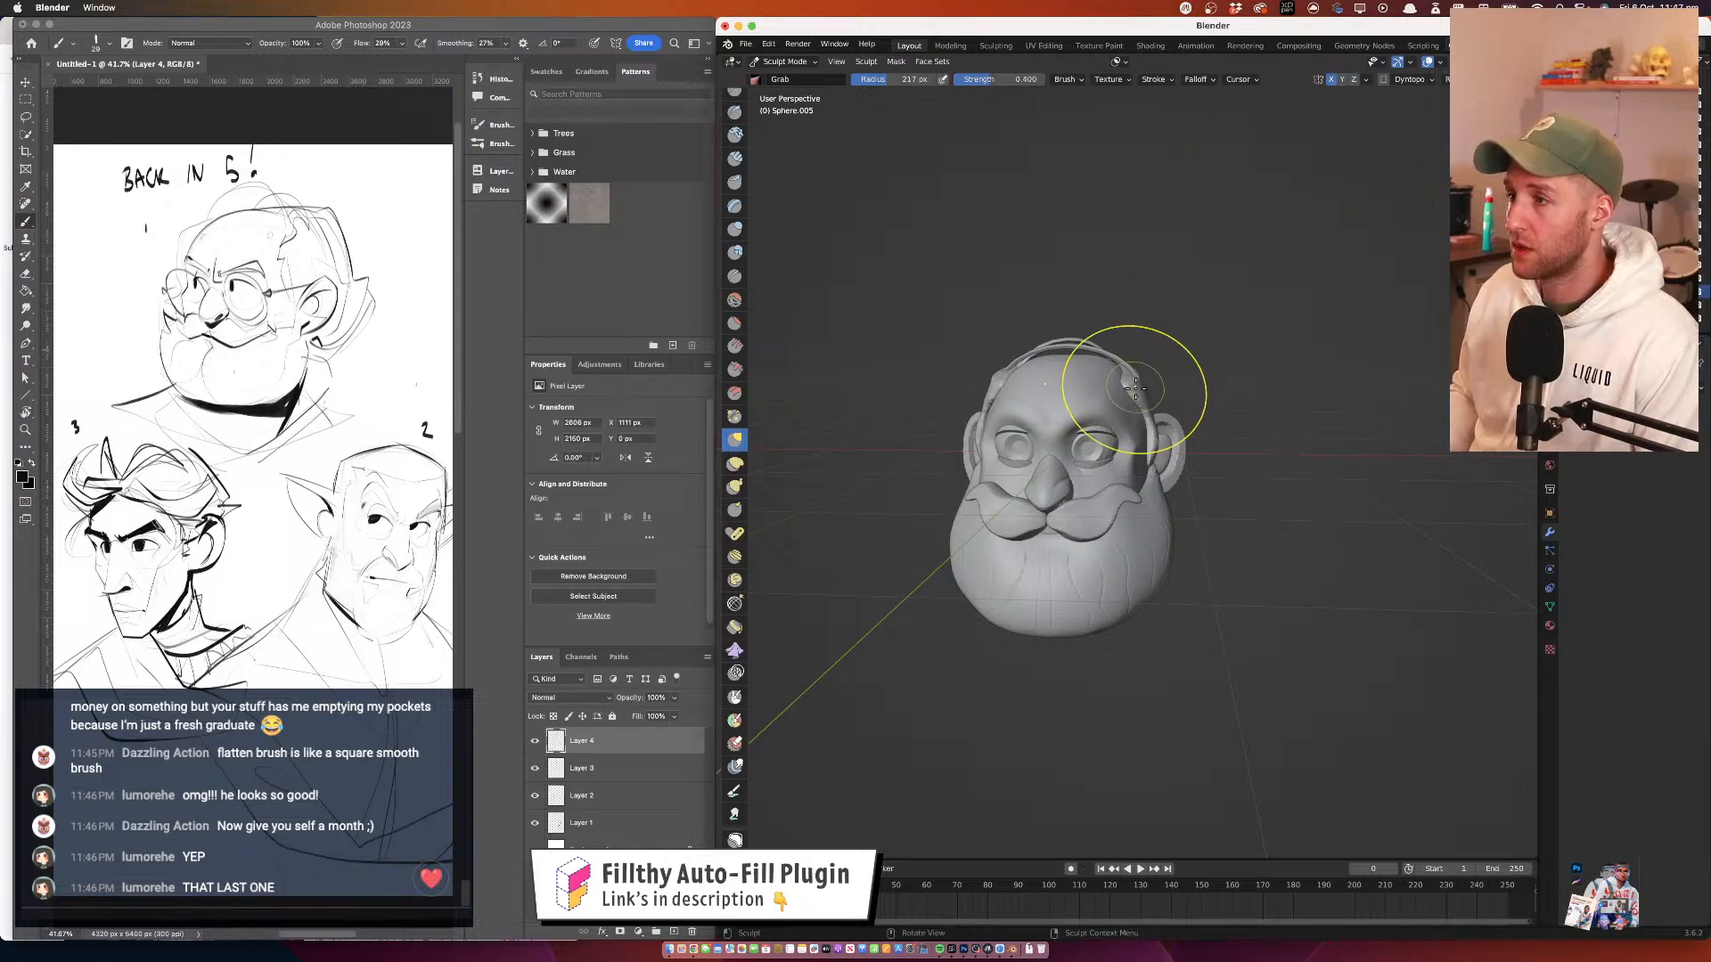
pyautogui.moveTo(1135, 390)
pyautogui.mouseDown()
pyautogui.moveTo(1125, 374)
pyautogui.moveTo(1145, 379)
pyautogui.mouseUp()
pyautogui.moveTo(1134, 358)
pyautogui.mouseDown()
pyautogui.moveTo(1155, 400)
pyautogui.moveTo(1101, 416)
pyautogui.moveTo(1083, 297)
pyautogui.moveTo(1133, 221)
pyautogui.moveTo(1119, 205)
pyautogui.moveTo(1108, 306)
pyautogui.mouseUp()
pyautogui.scroll(5, 1116, 205)
pyautogui.scroll(-5, 1082, 383)
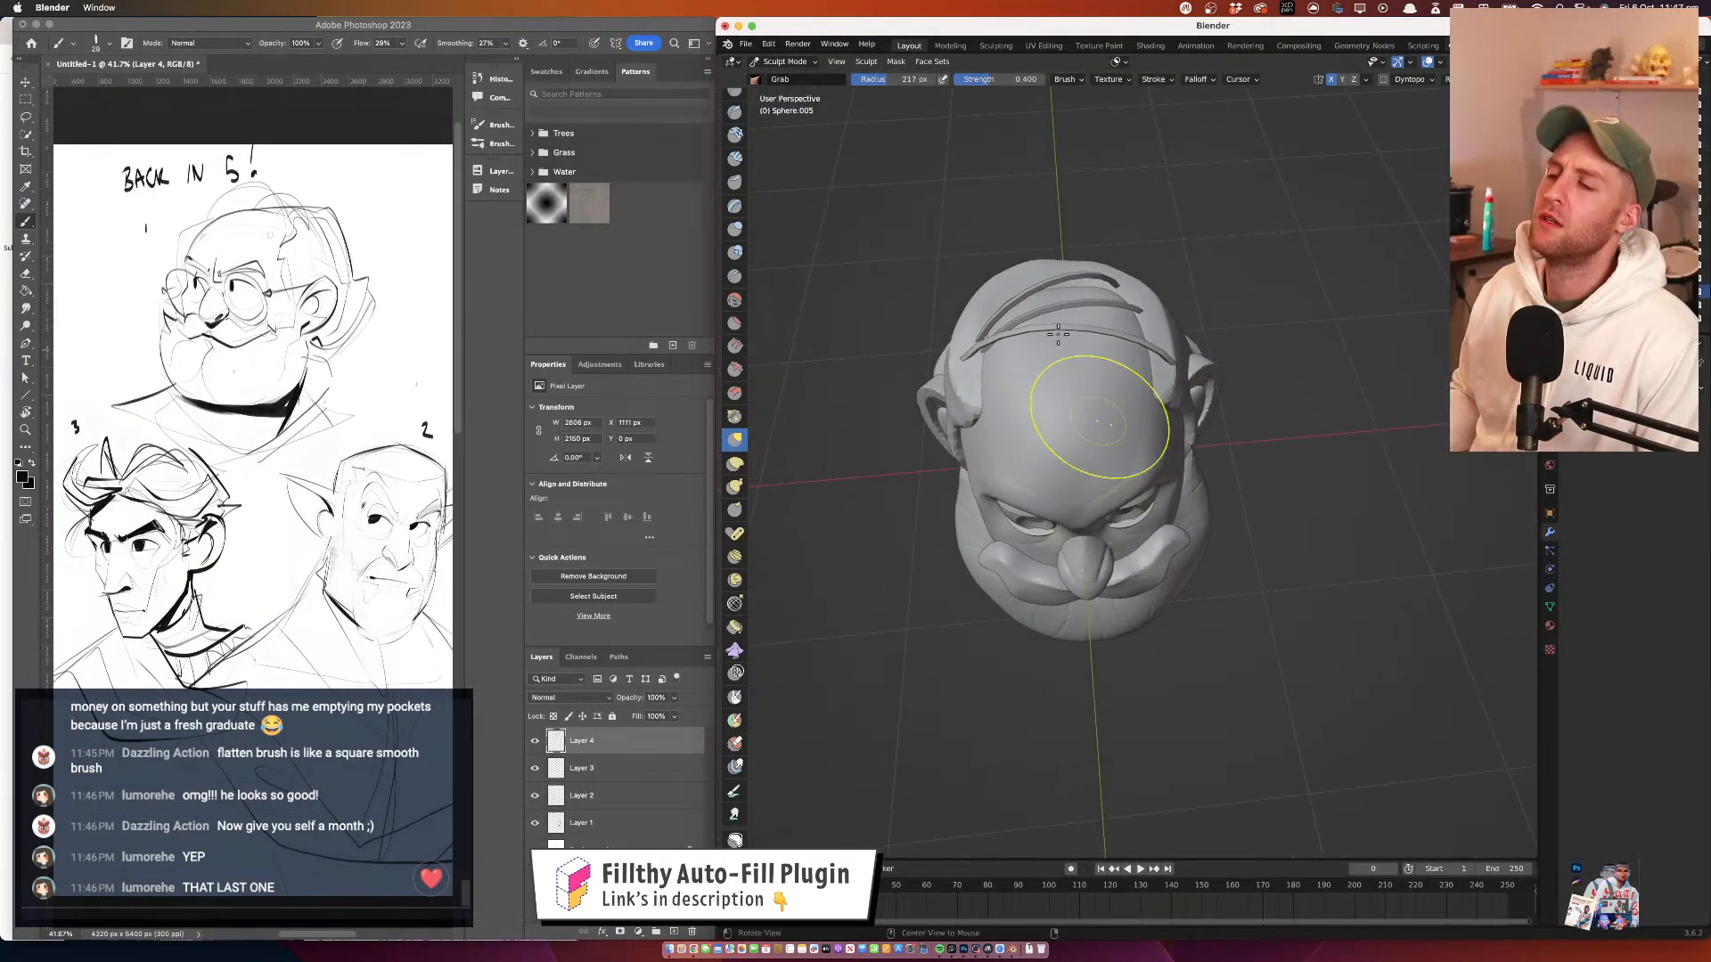
# Select the whole hair mesh in Edit Mode and symmetrize it in the -X to +X direction
pyautogui.click(784, 62)
pyautogui.click(789, 91)
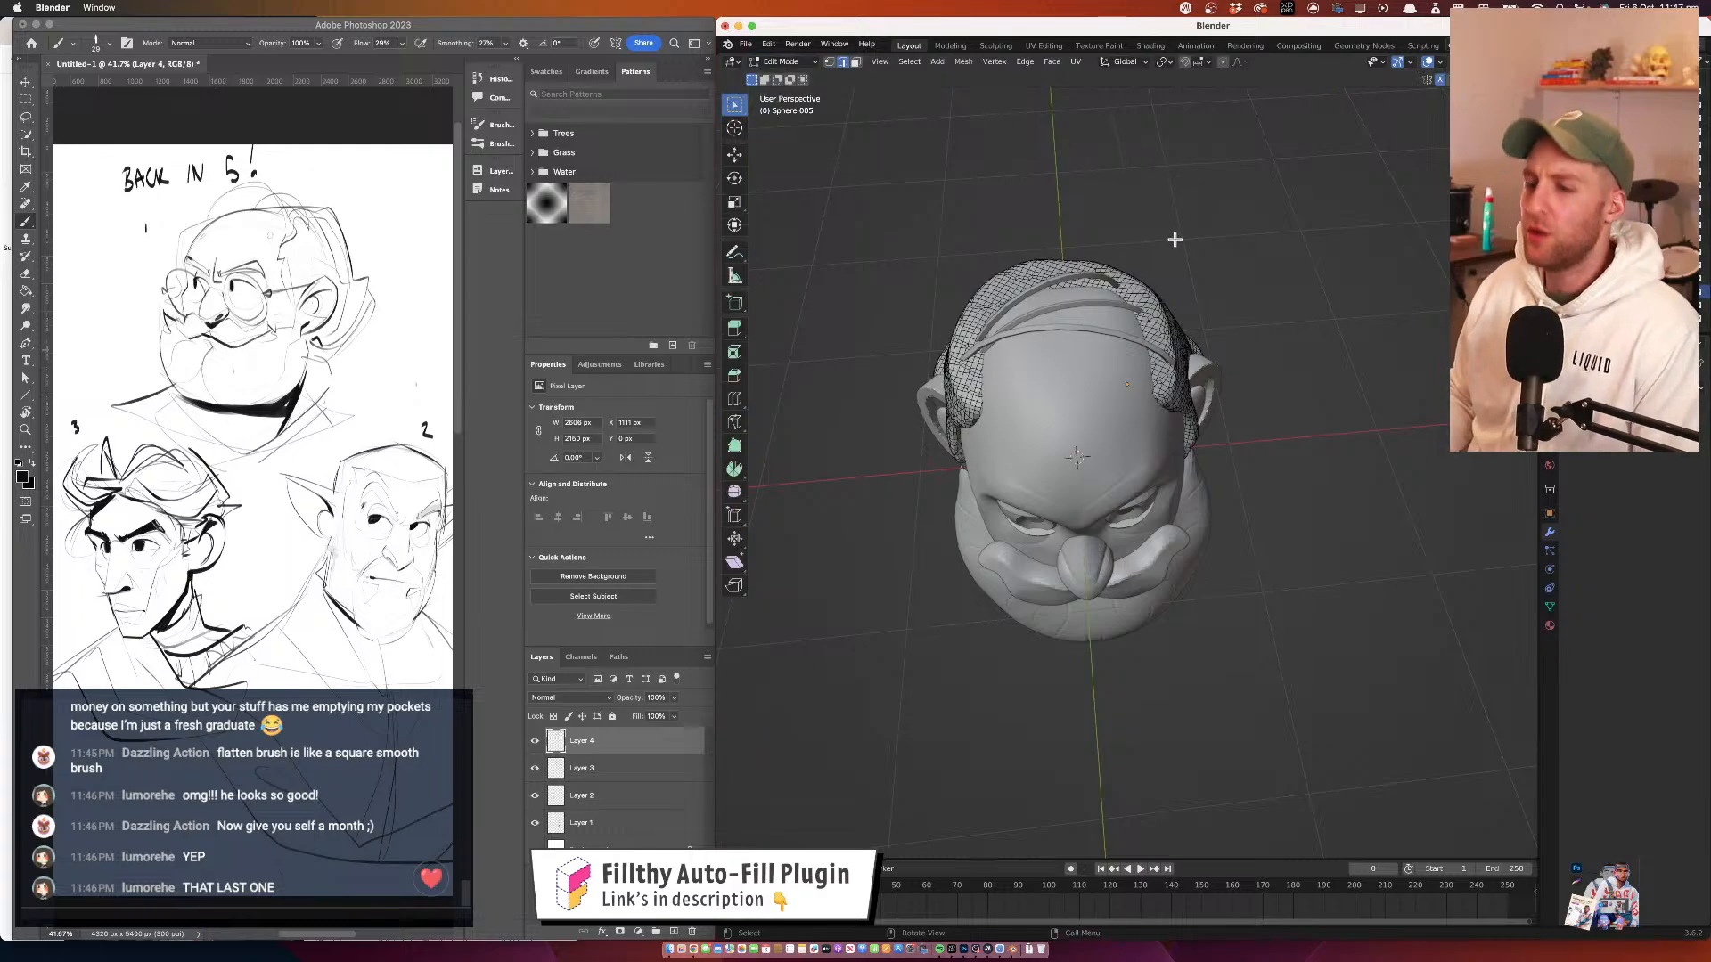
pyautogui.press('a')
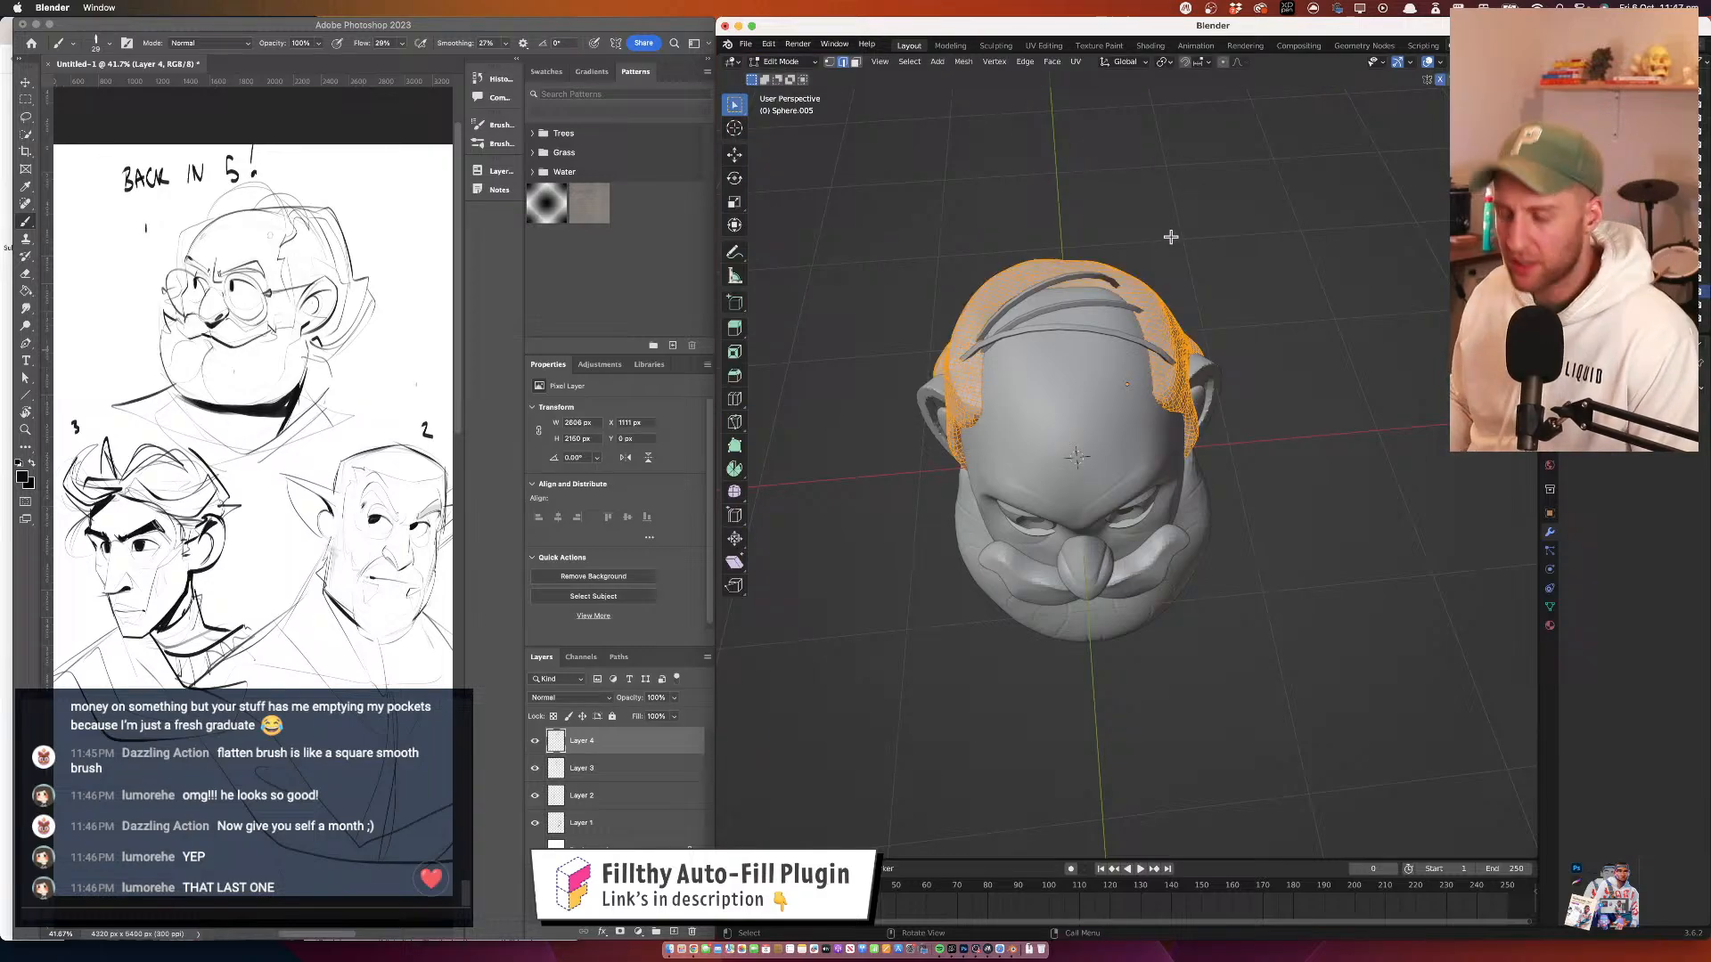
pyautogui.click(969, 64)
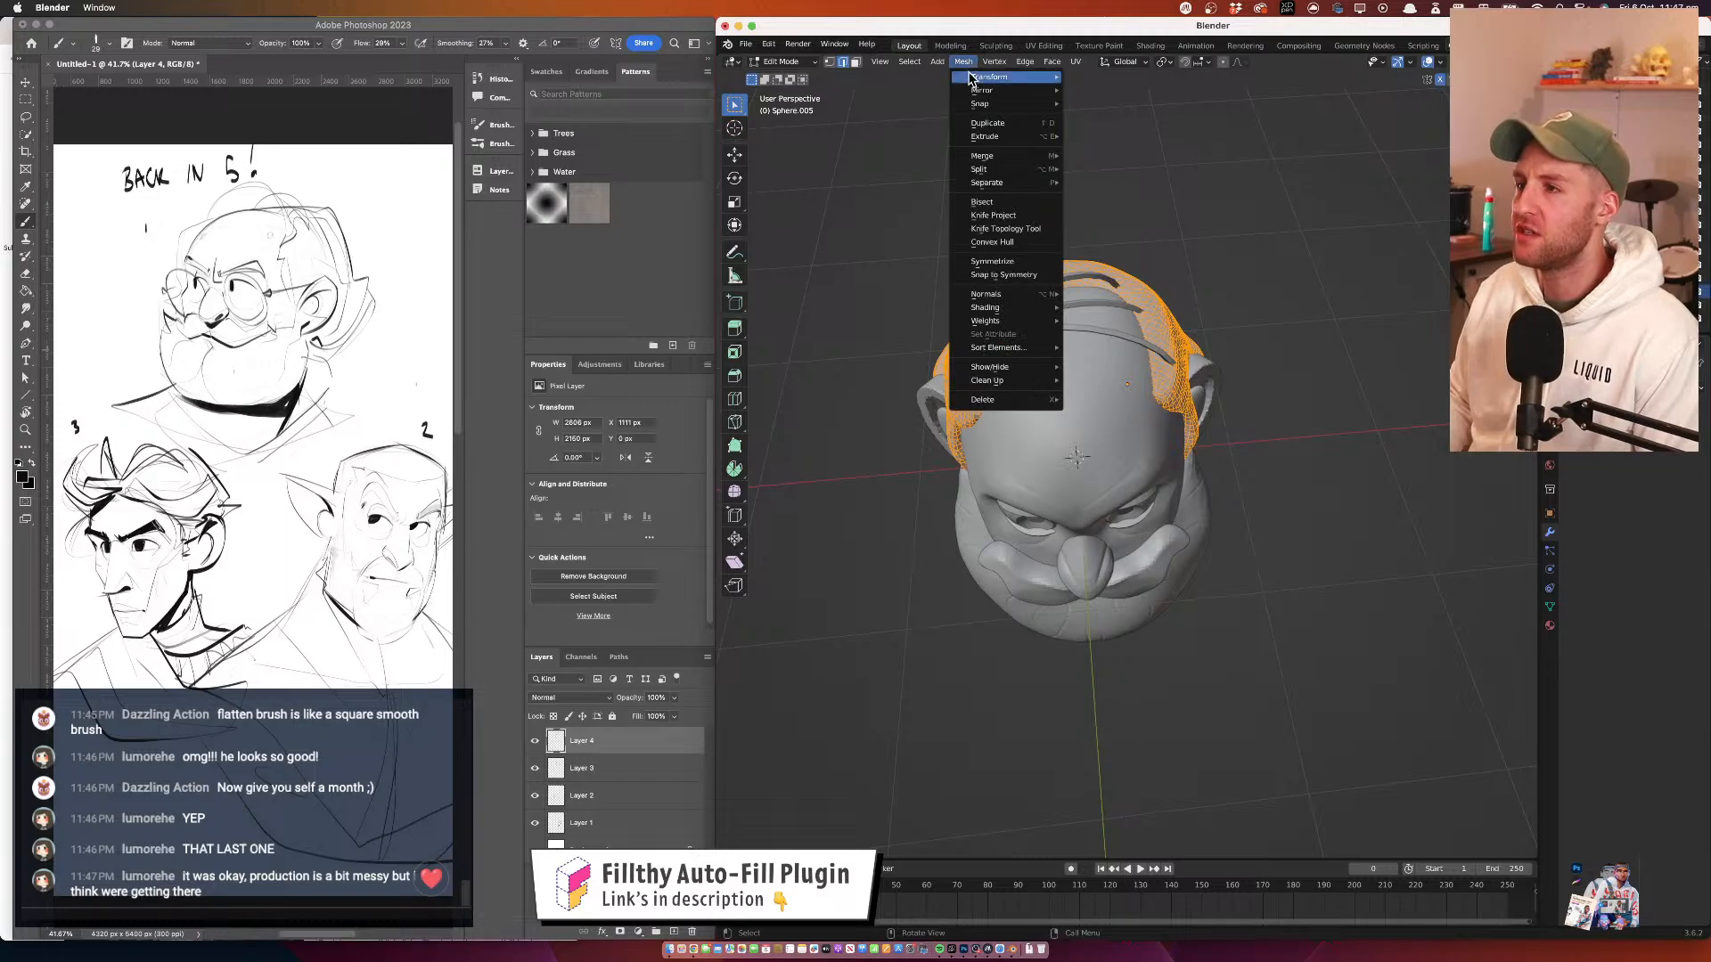
pyautogui.click(1012, 263)
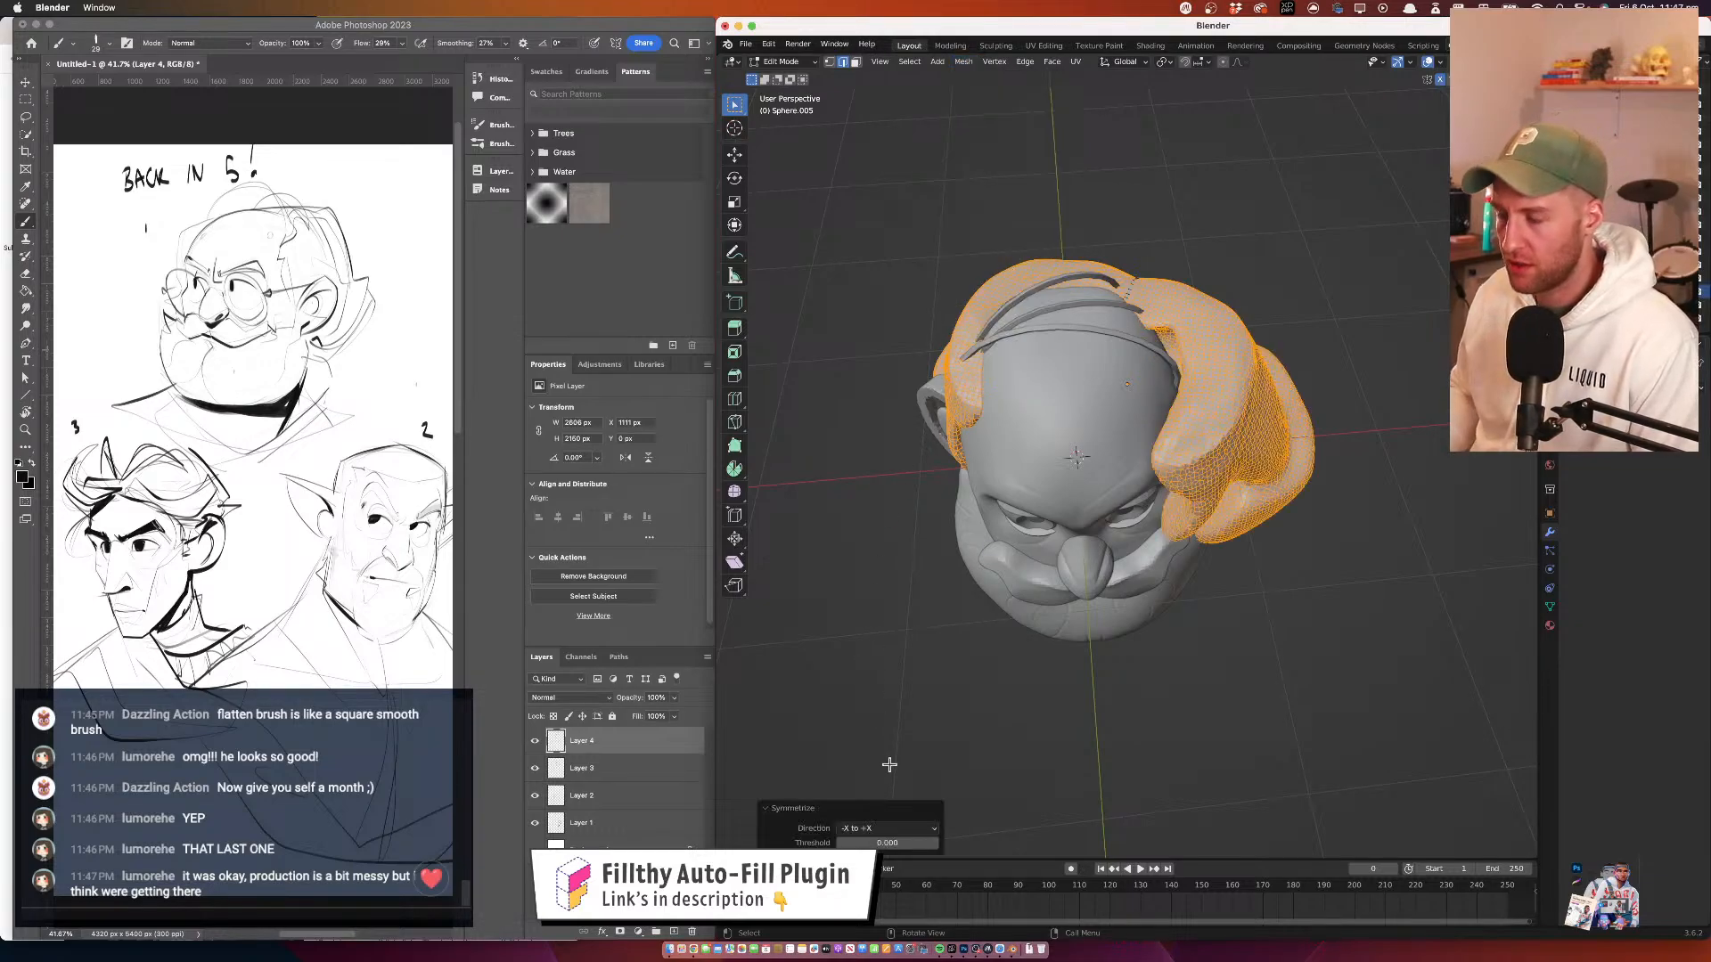
# Try symmetrizing the hair in the -Z to +Z, +Y to -Y, -Y to +Y and +X to -X directions
pyautogui.click(916, 826)
pyautogui.click(902, 756)
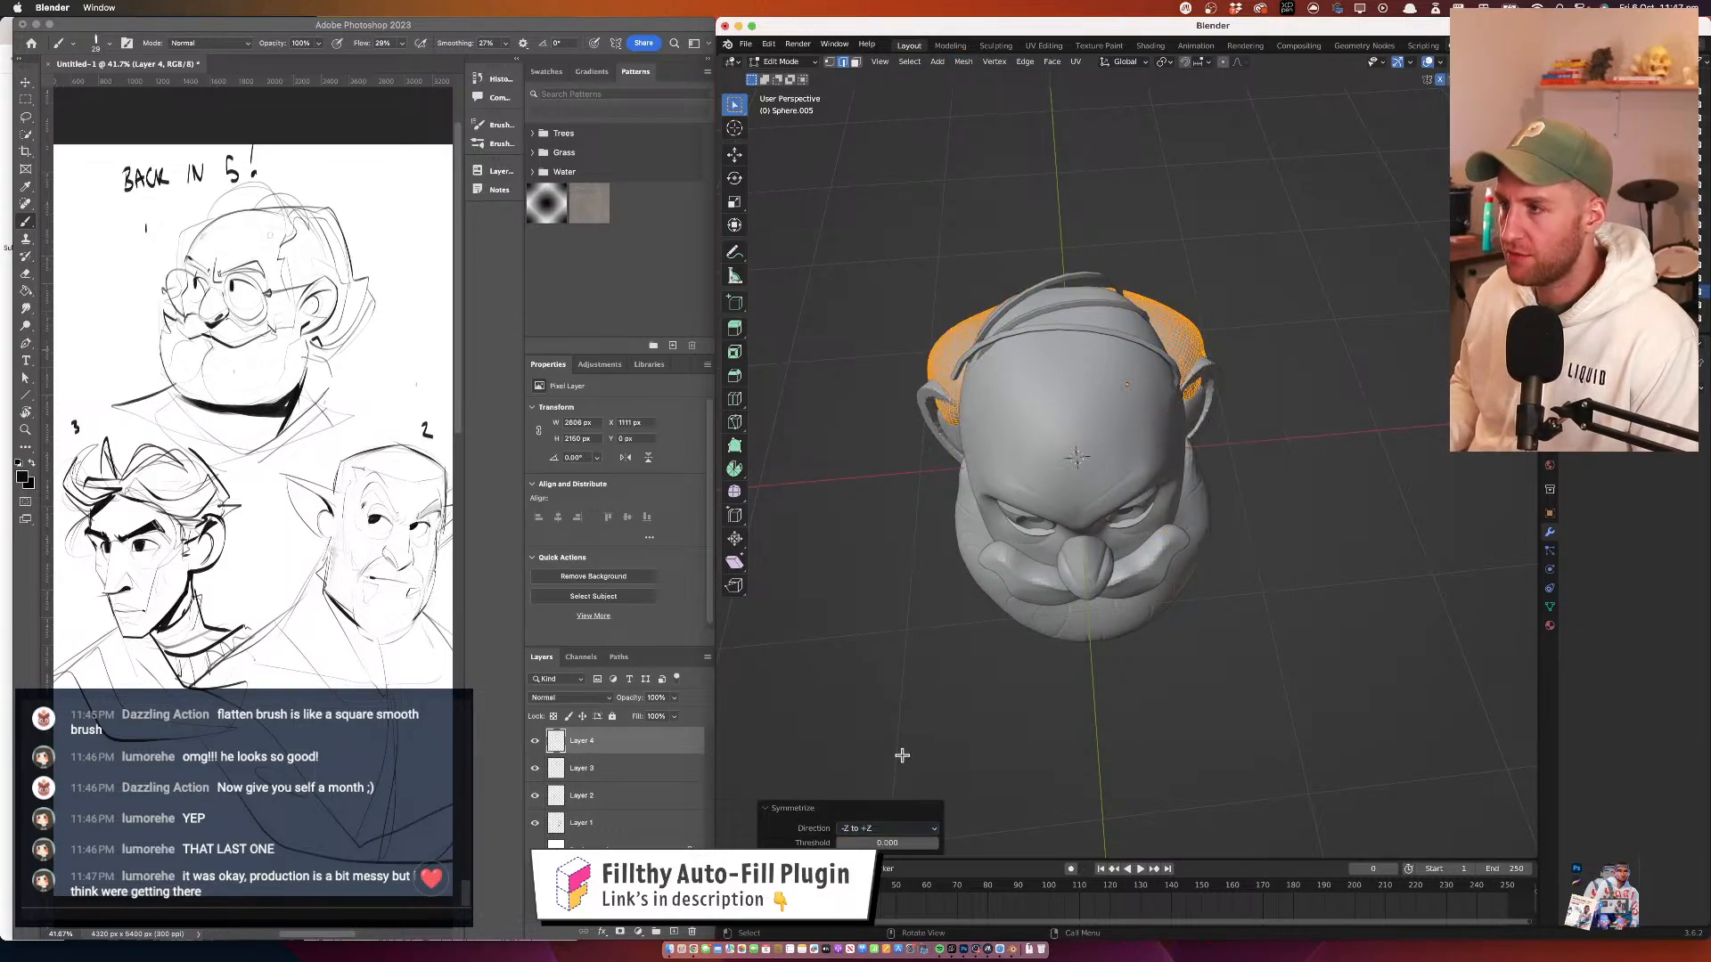
pyautogui.click(897, 824)
pyautogui.click(891, 755)
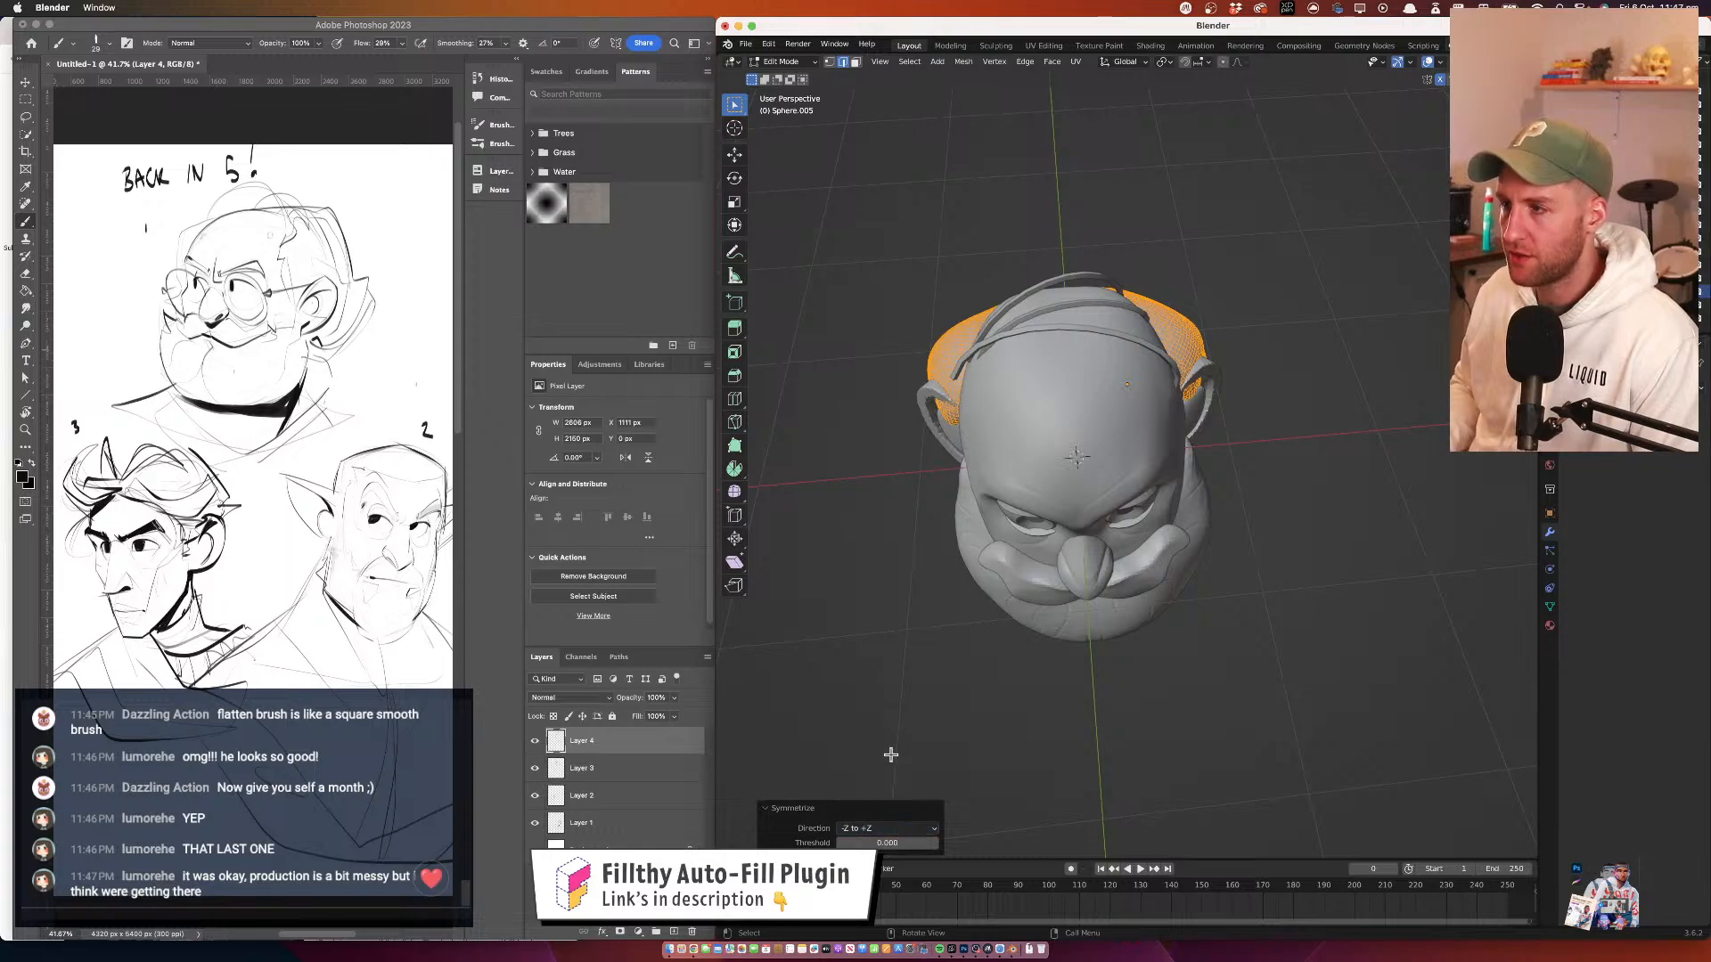
pyautogui.click(891, 827)
pyautogui.click(882, 768)
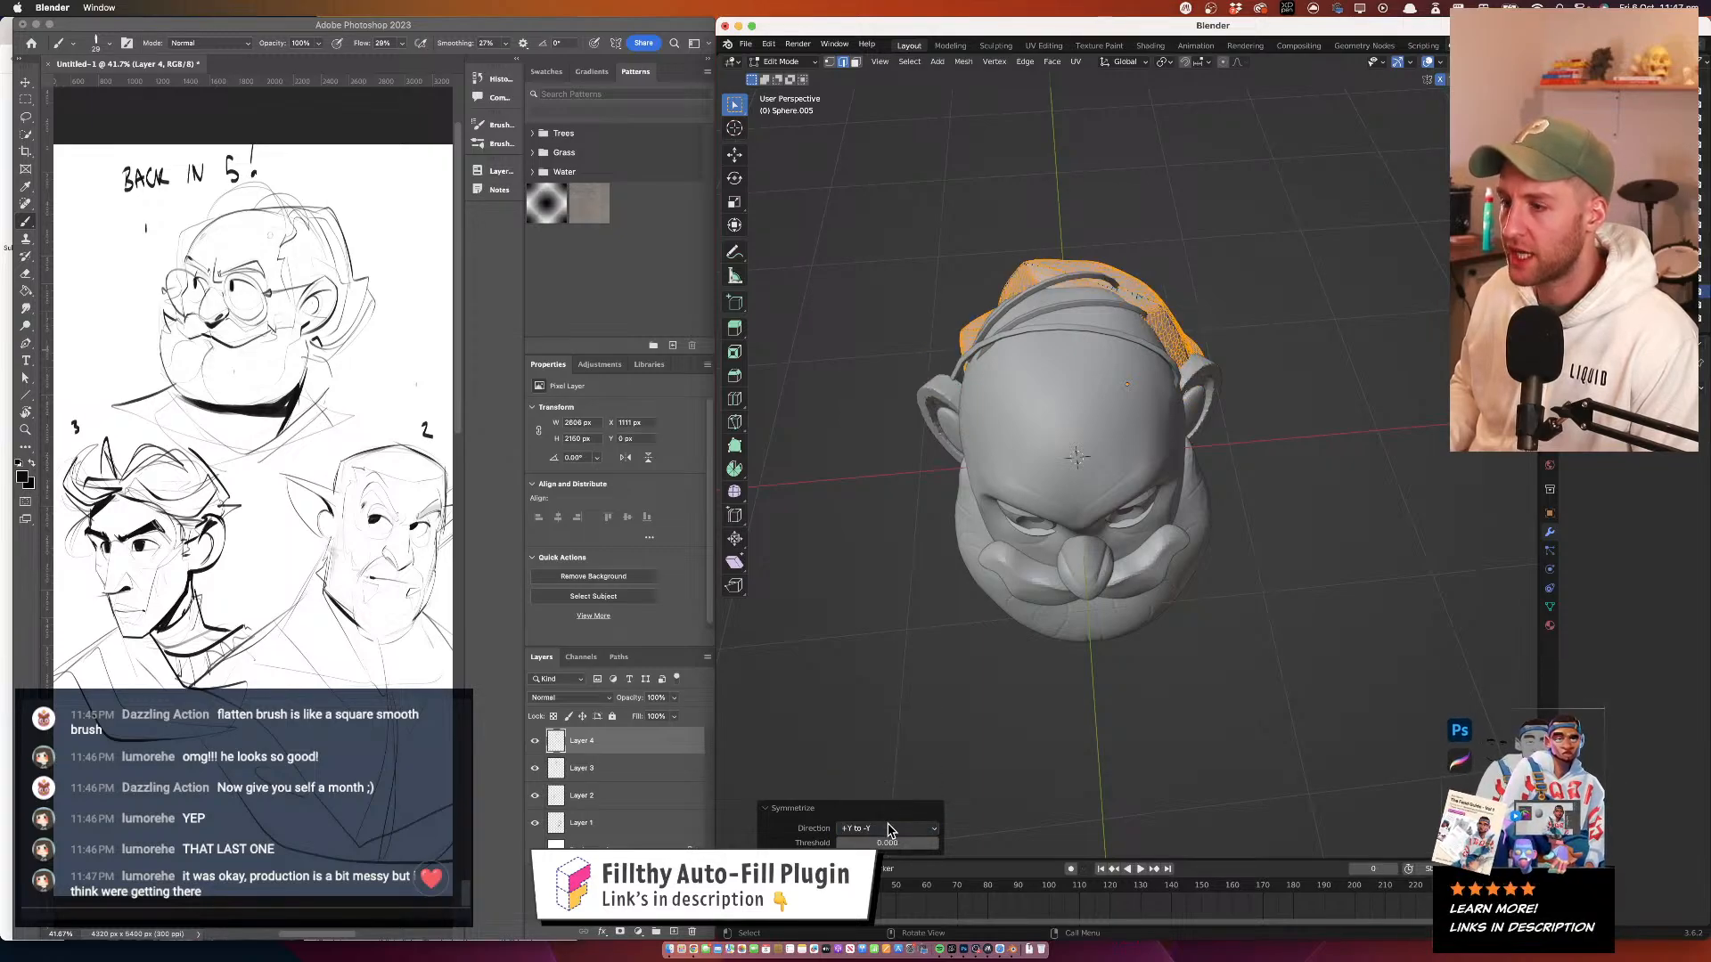
pyautogui.click(887, 827)
pyautogui.click(886, 782)
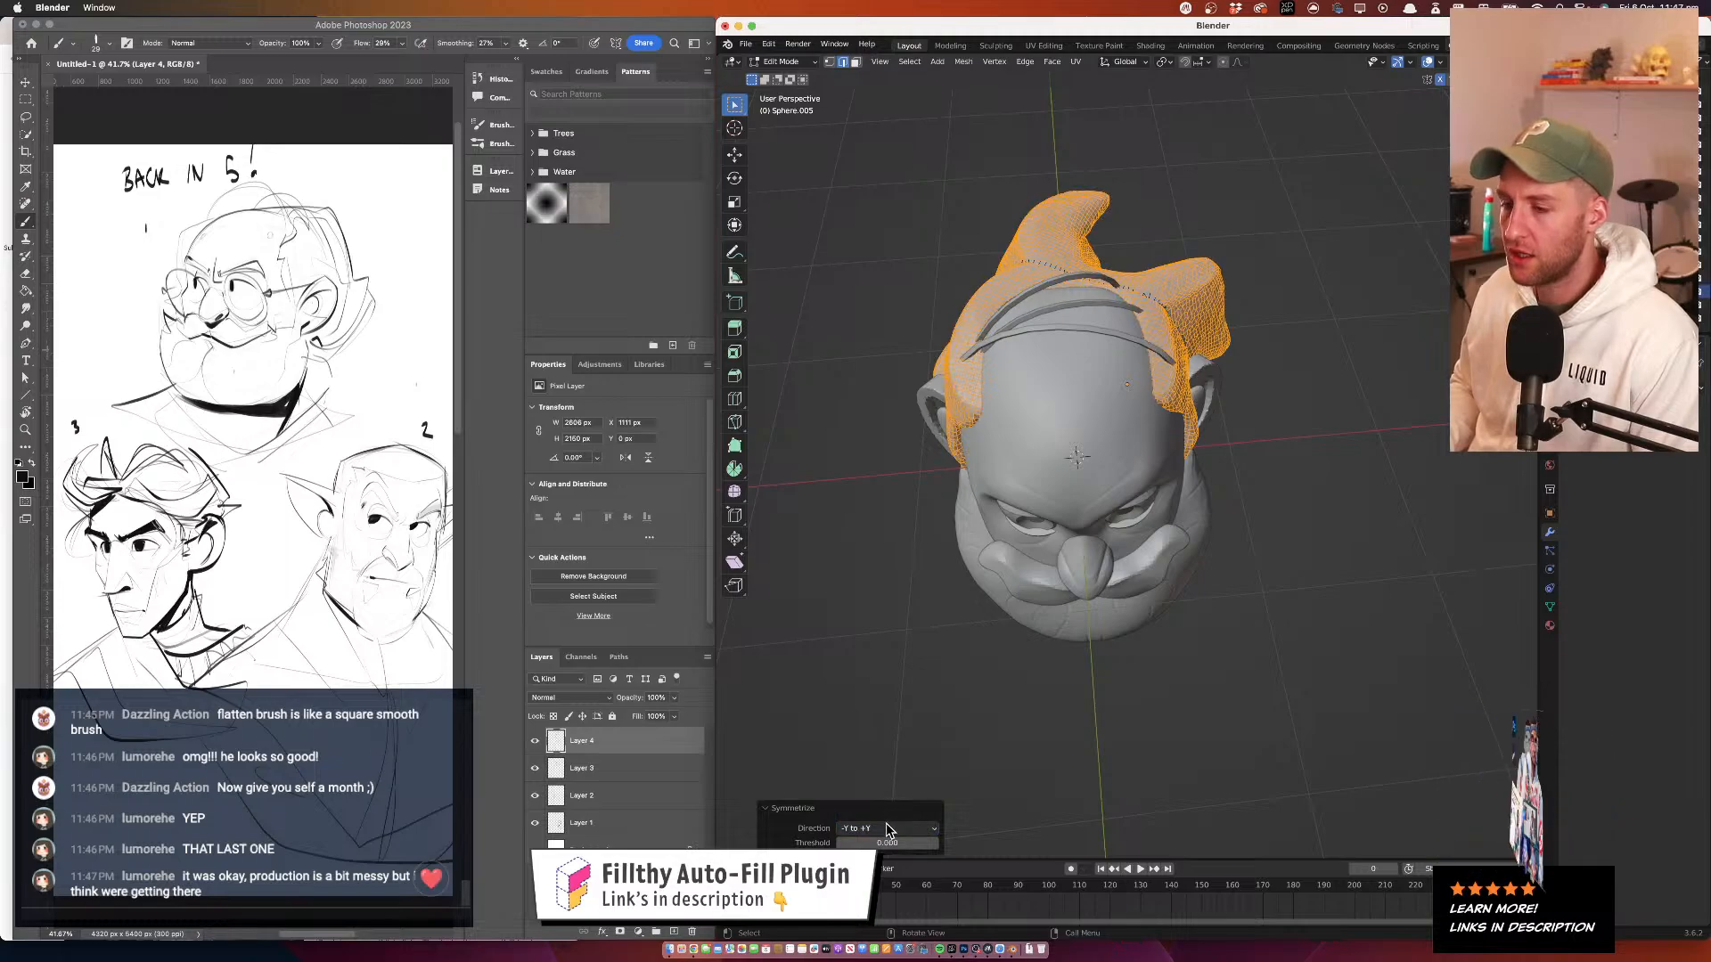
pyautogui.click(888, 828)
pyautogui.click(883, 797)
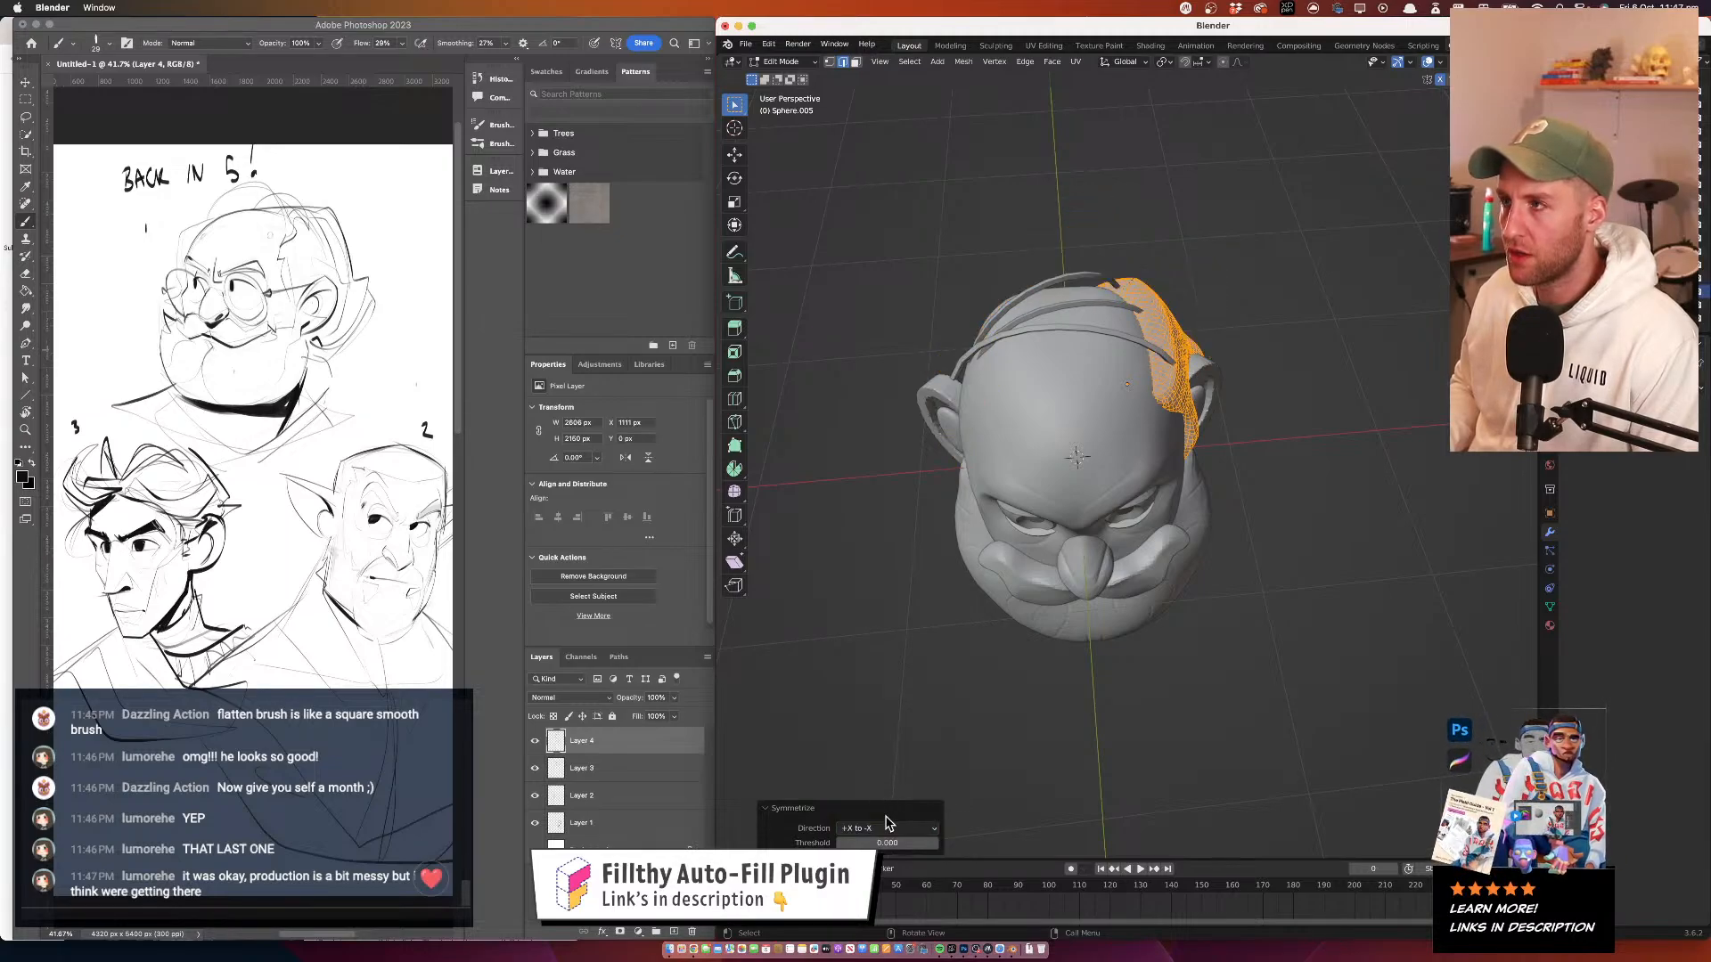
# Compare the -X to +X, +X to -X and +Y to -Y symmetrize directions on the hair and settle on +Z to -Z
pyautogui.click(887, 824)
pyautogui.click(887, 822)
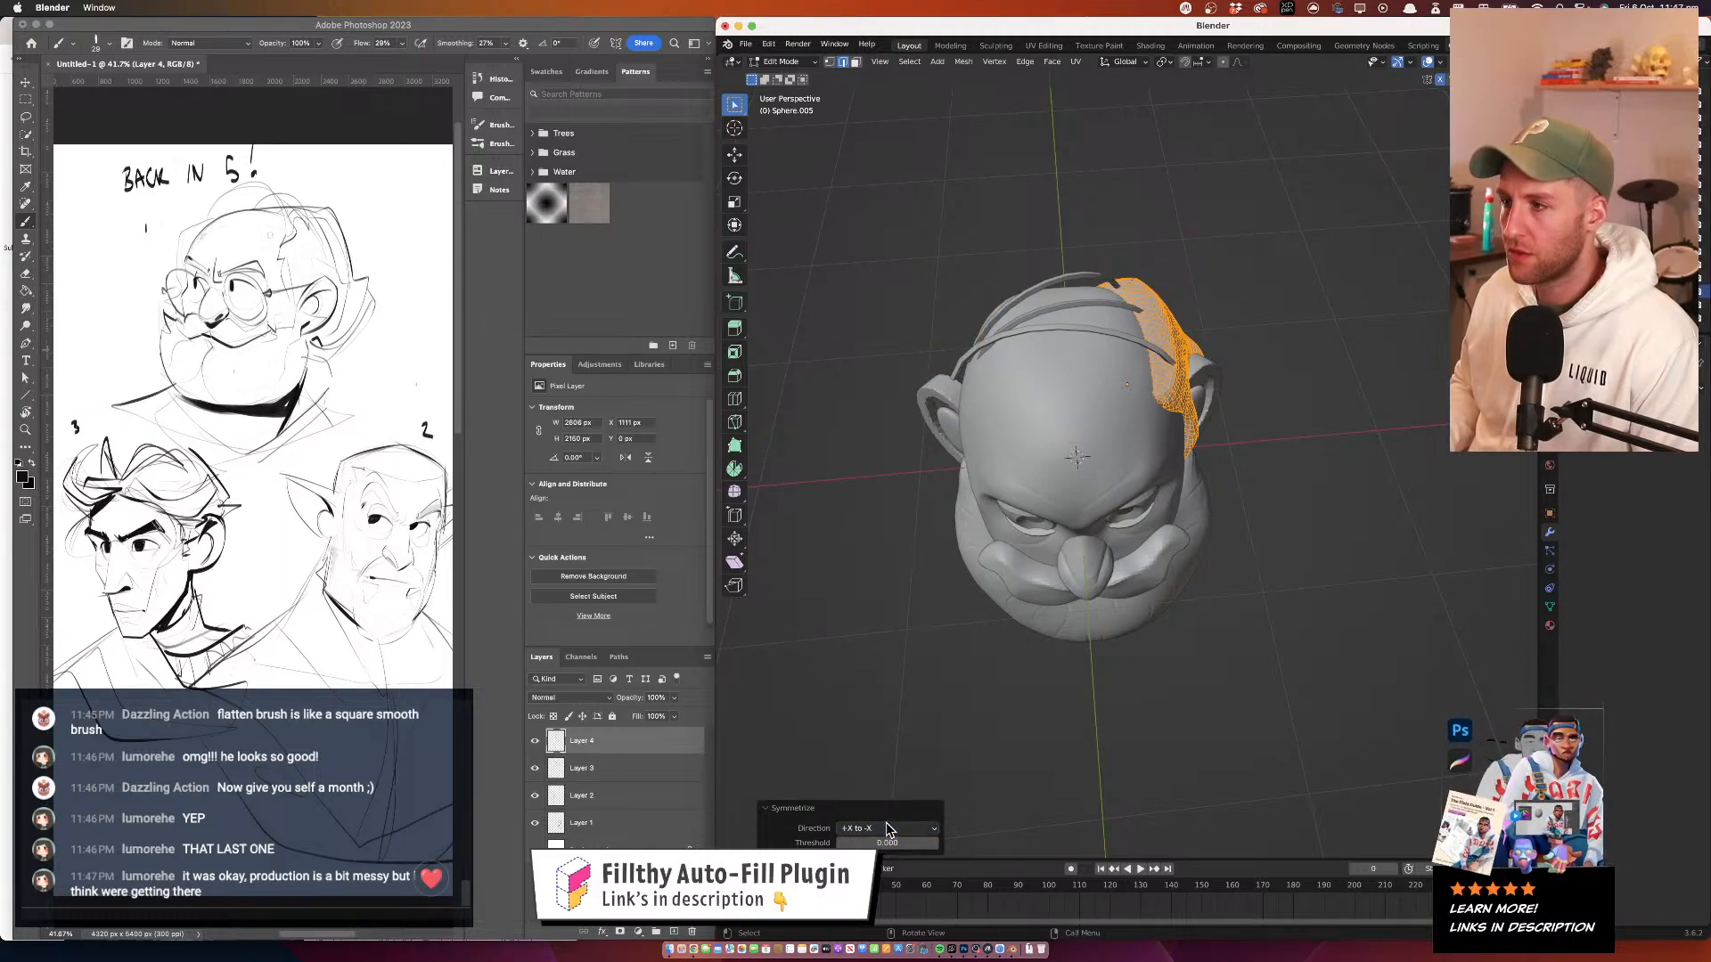
pyautogui.click(886, 821)
pyautogui.click(891, 813)
pyautogui.click(887, 824)
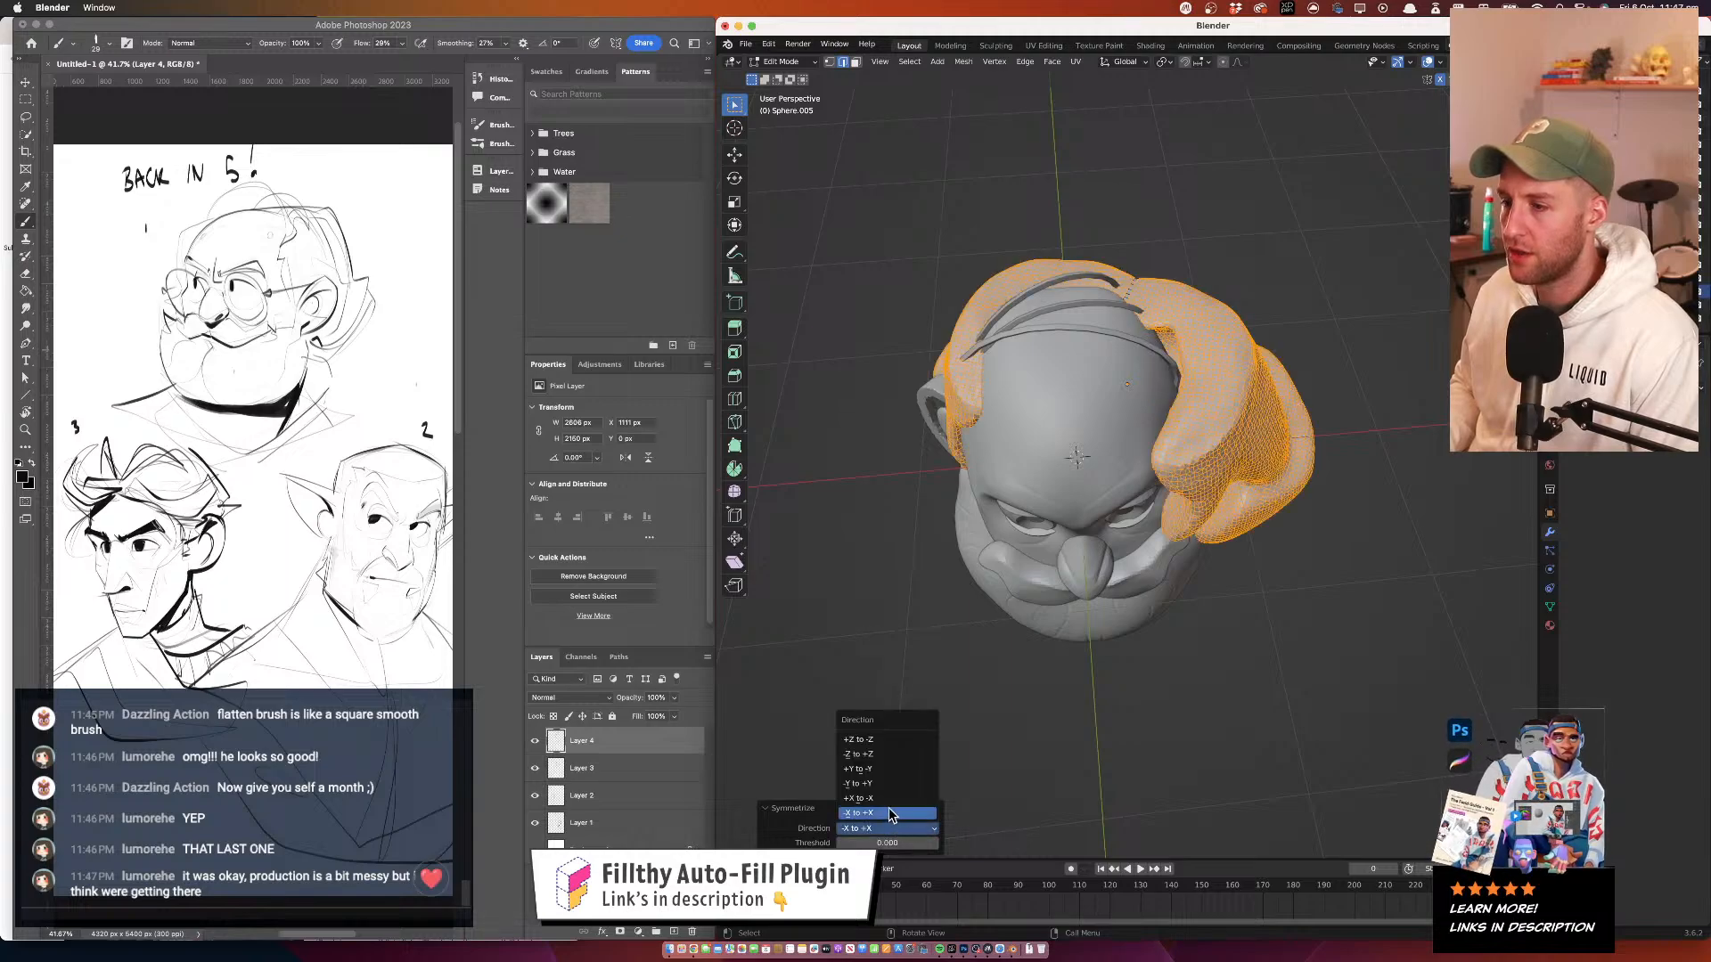
pyautogui.click(887, 799)
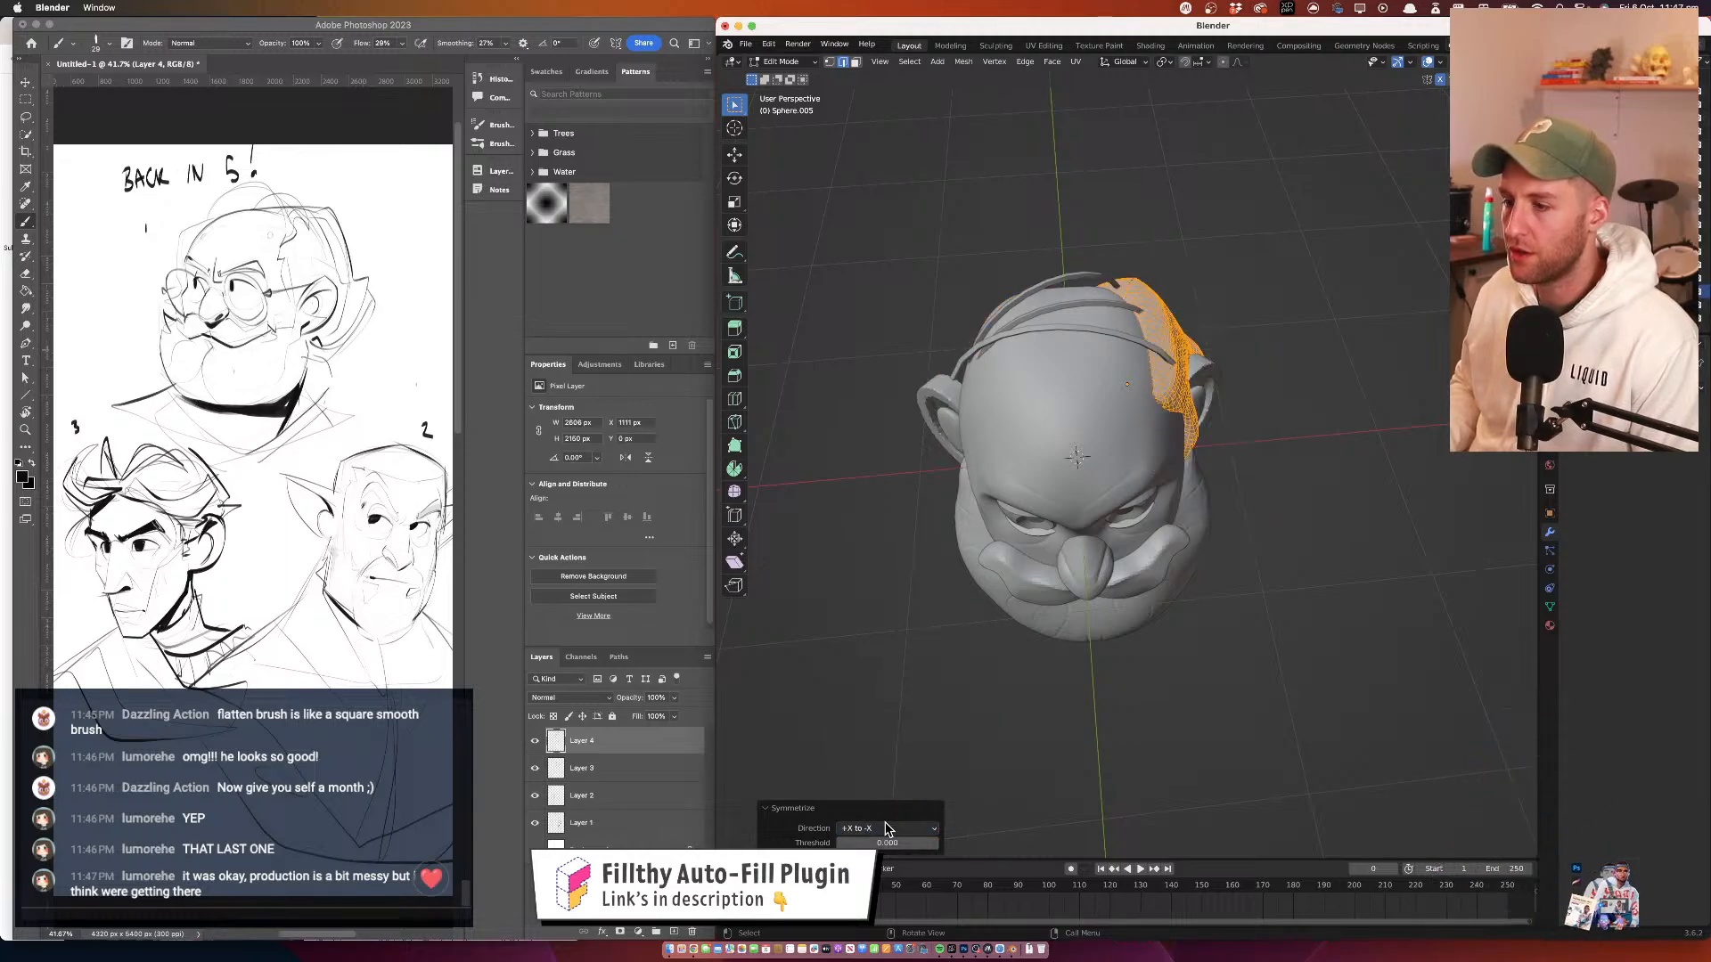
pyautogui.click(886, 828)
pyautogui.click(886, 782)
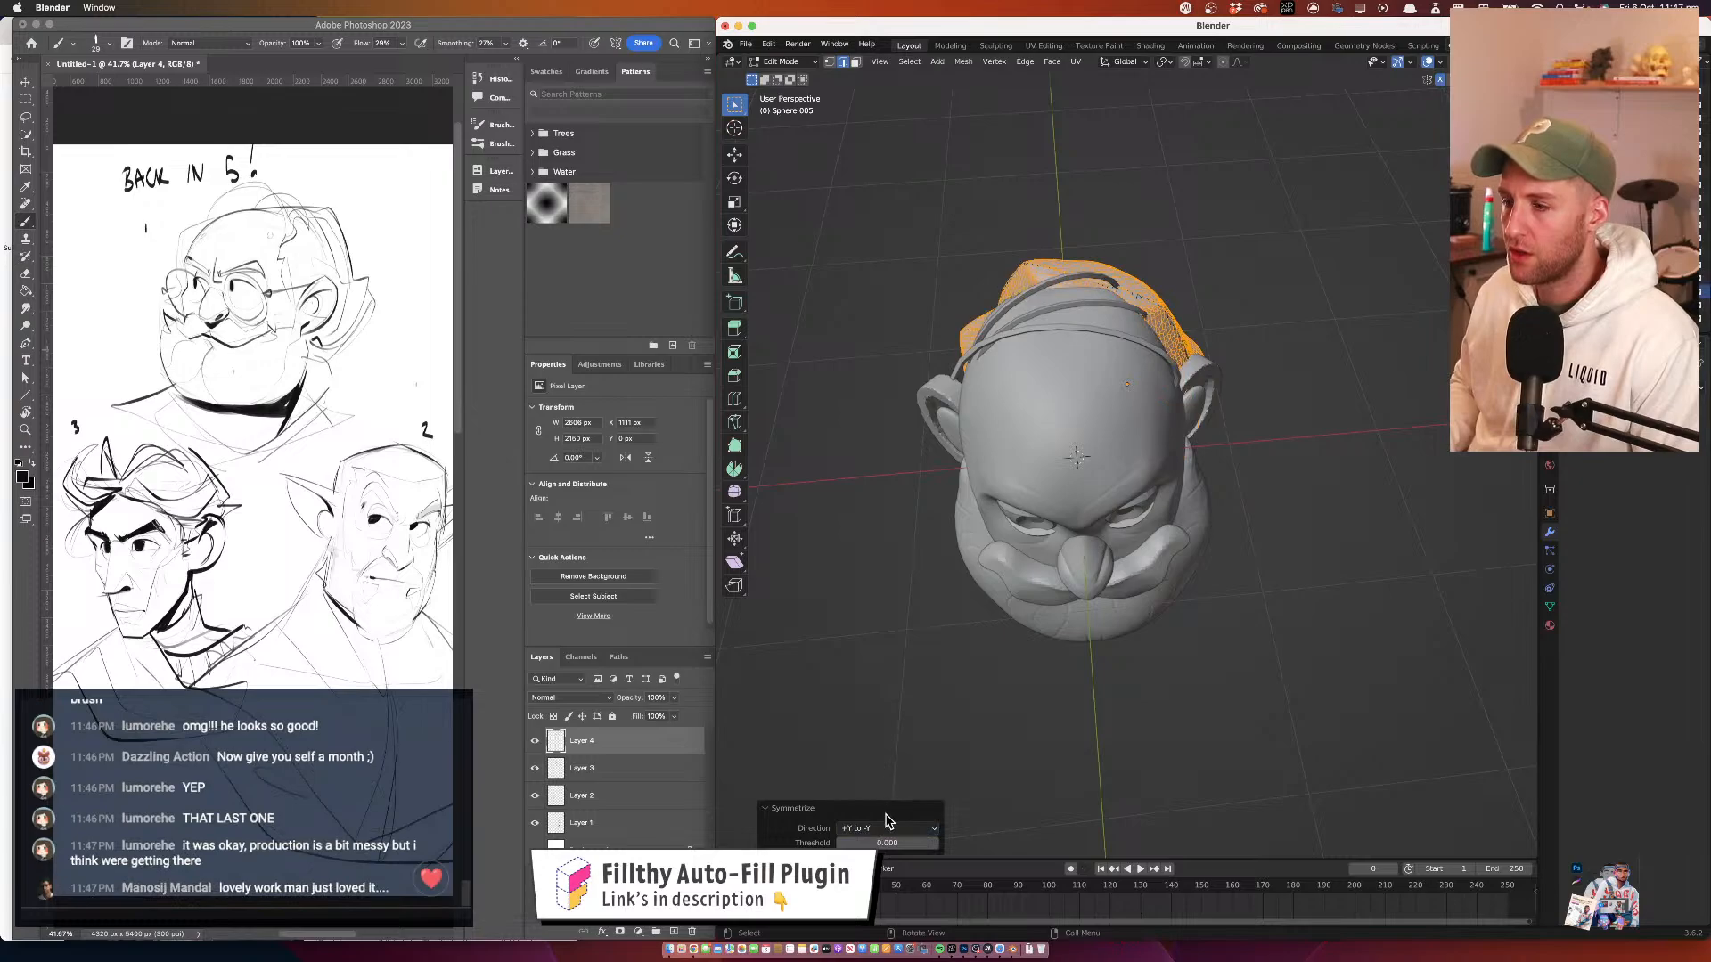
pyautogui.click(880, 827)
pyautogui.click(879, 741)
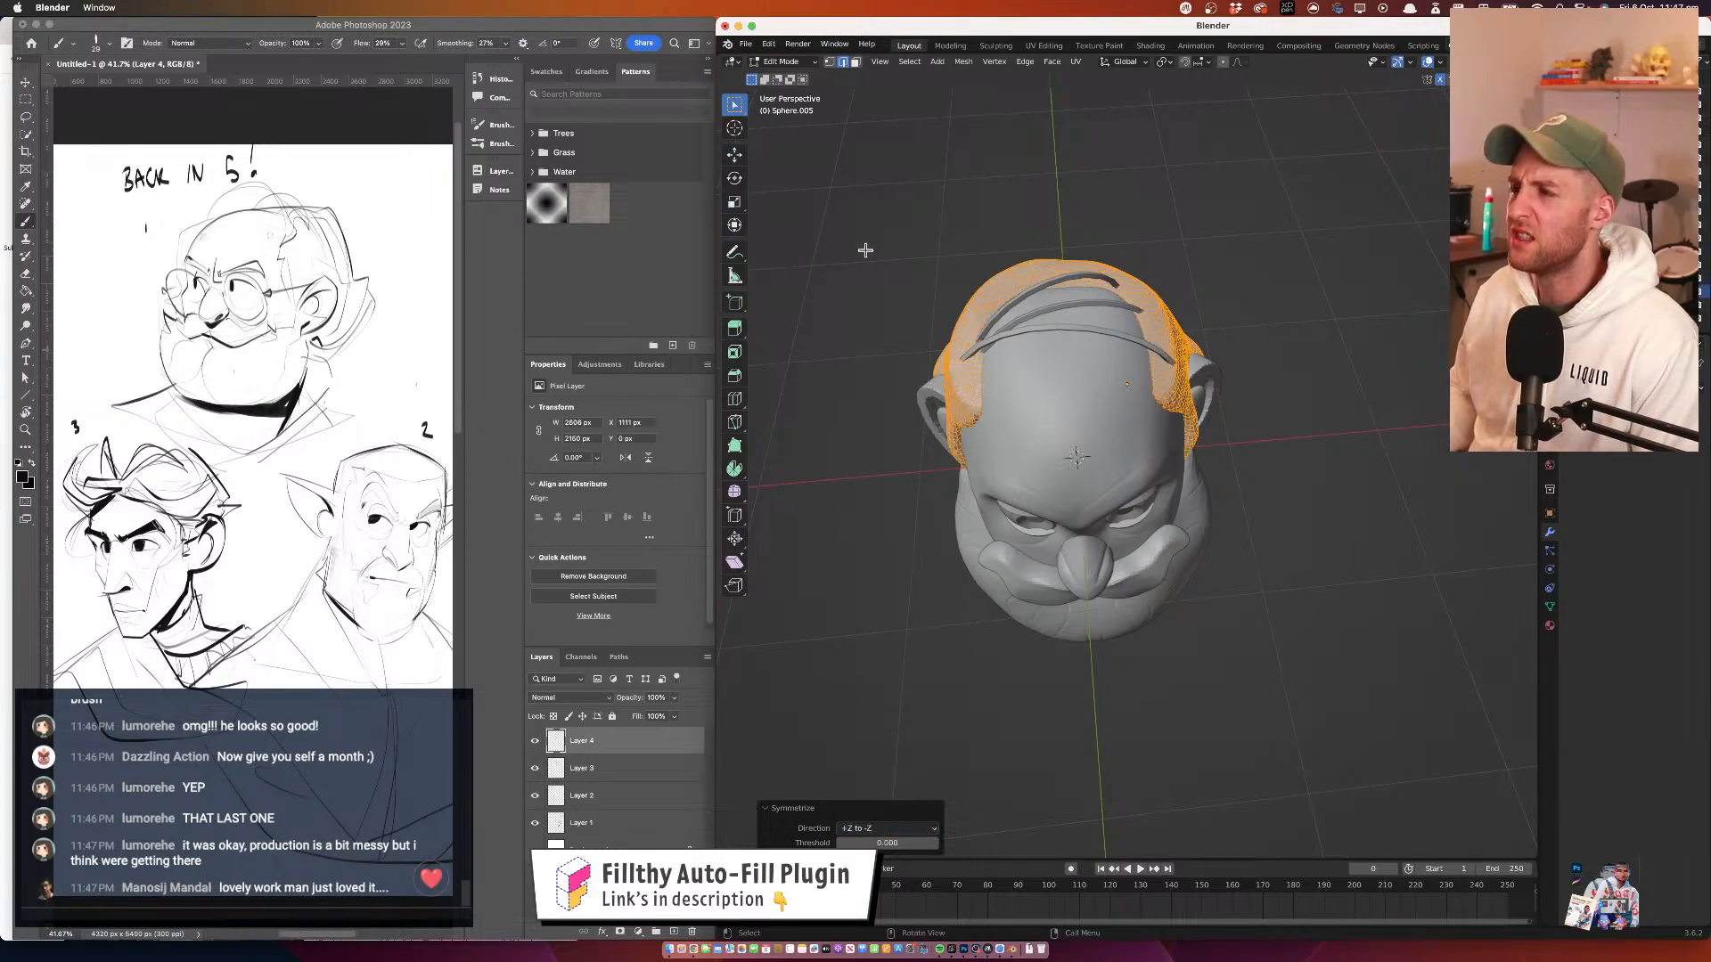
# Return to Object Mode and apply the hair object's rotation and scale
pyautogui.click(780, 61)
pyautogui.click(784, 75)
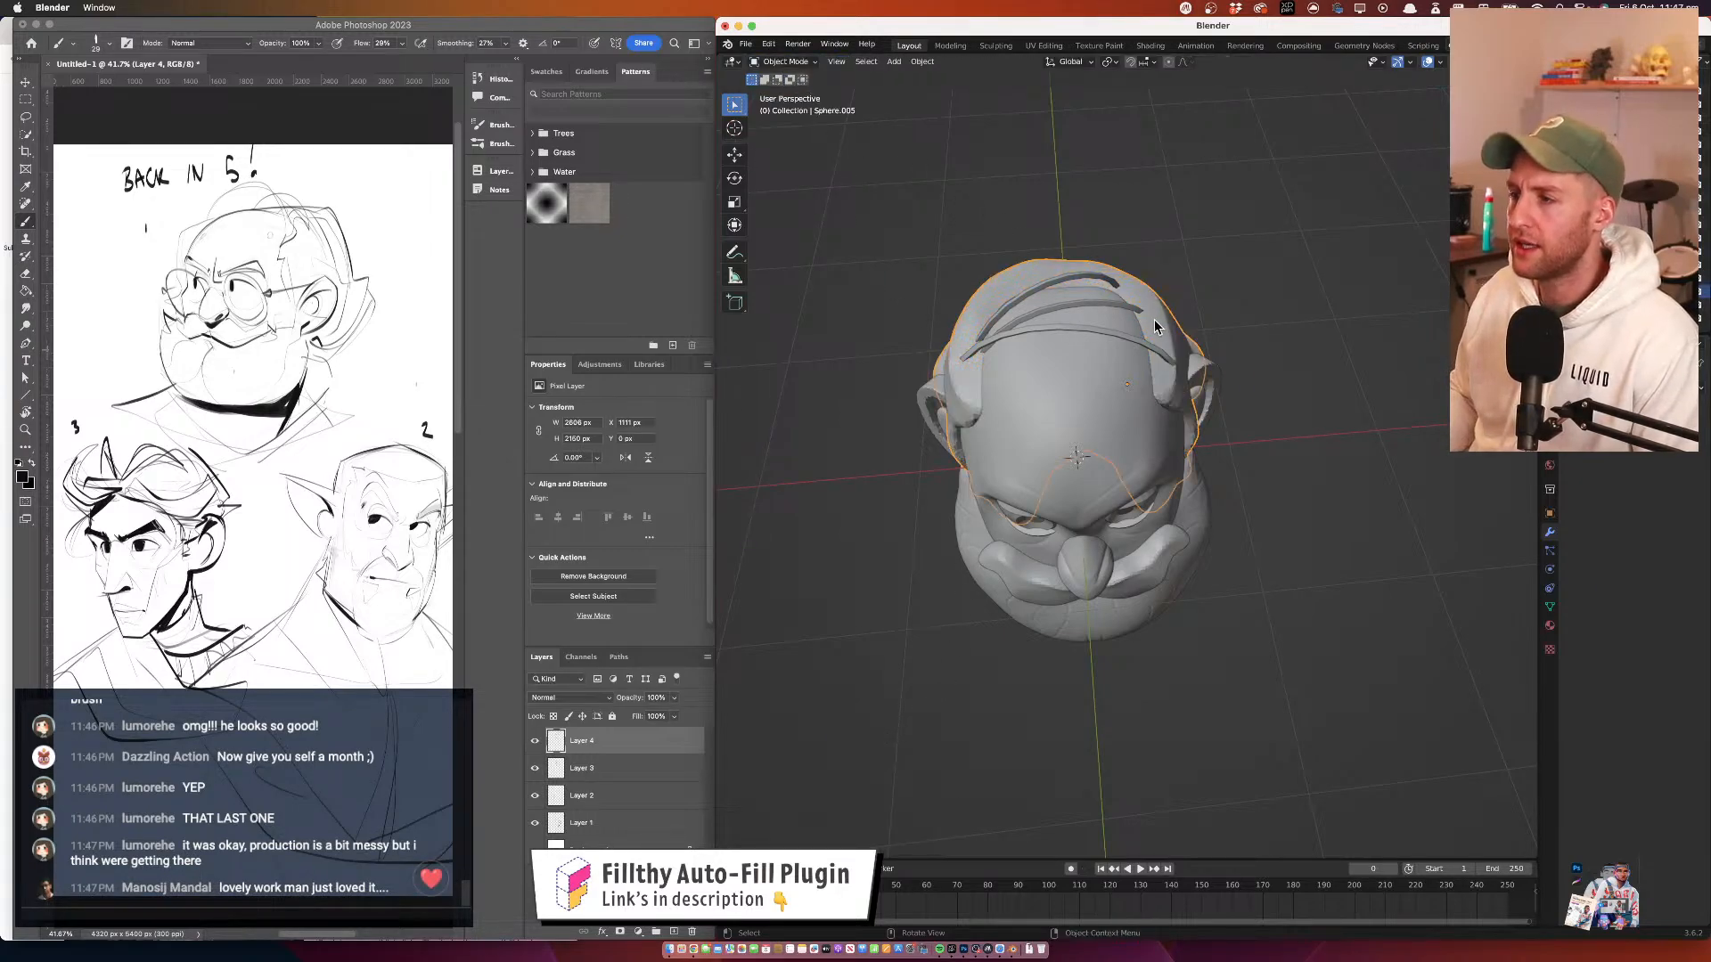
pyautogui.hotkey('ctrl', 'a')
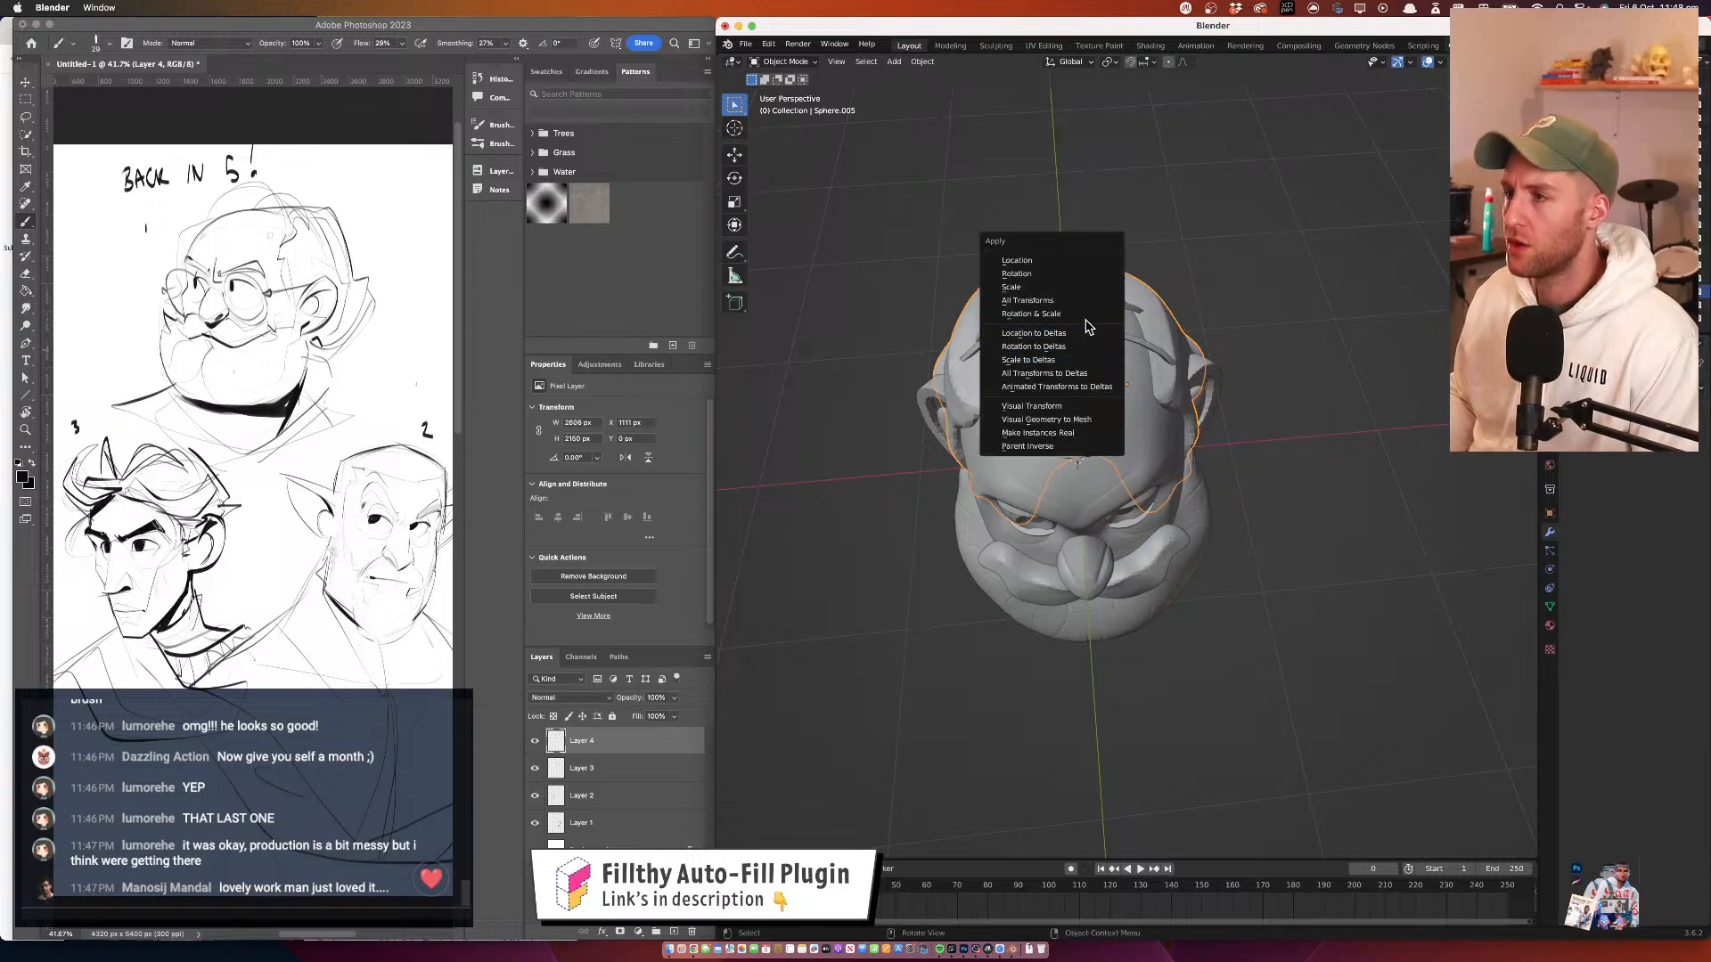
pyautogui.click(1100, 326)
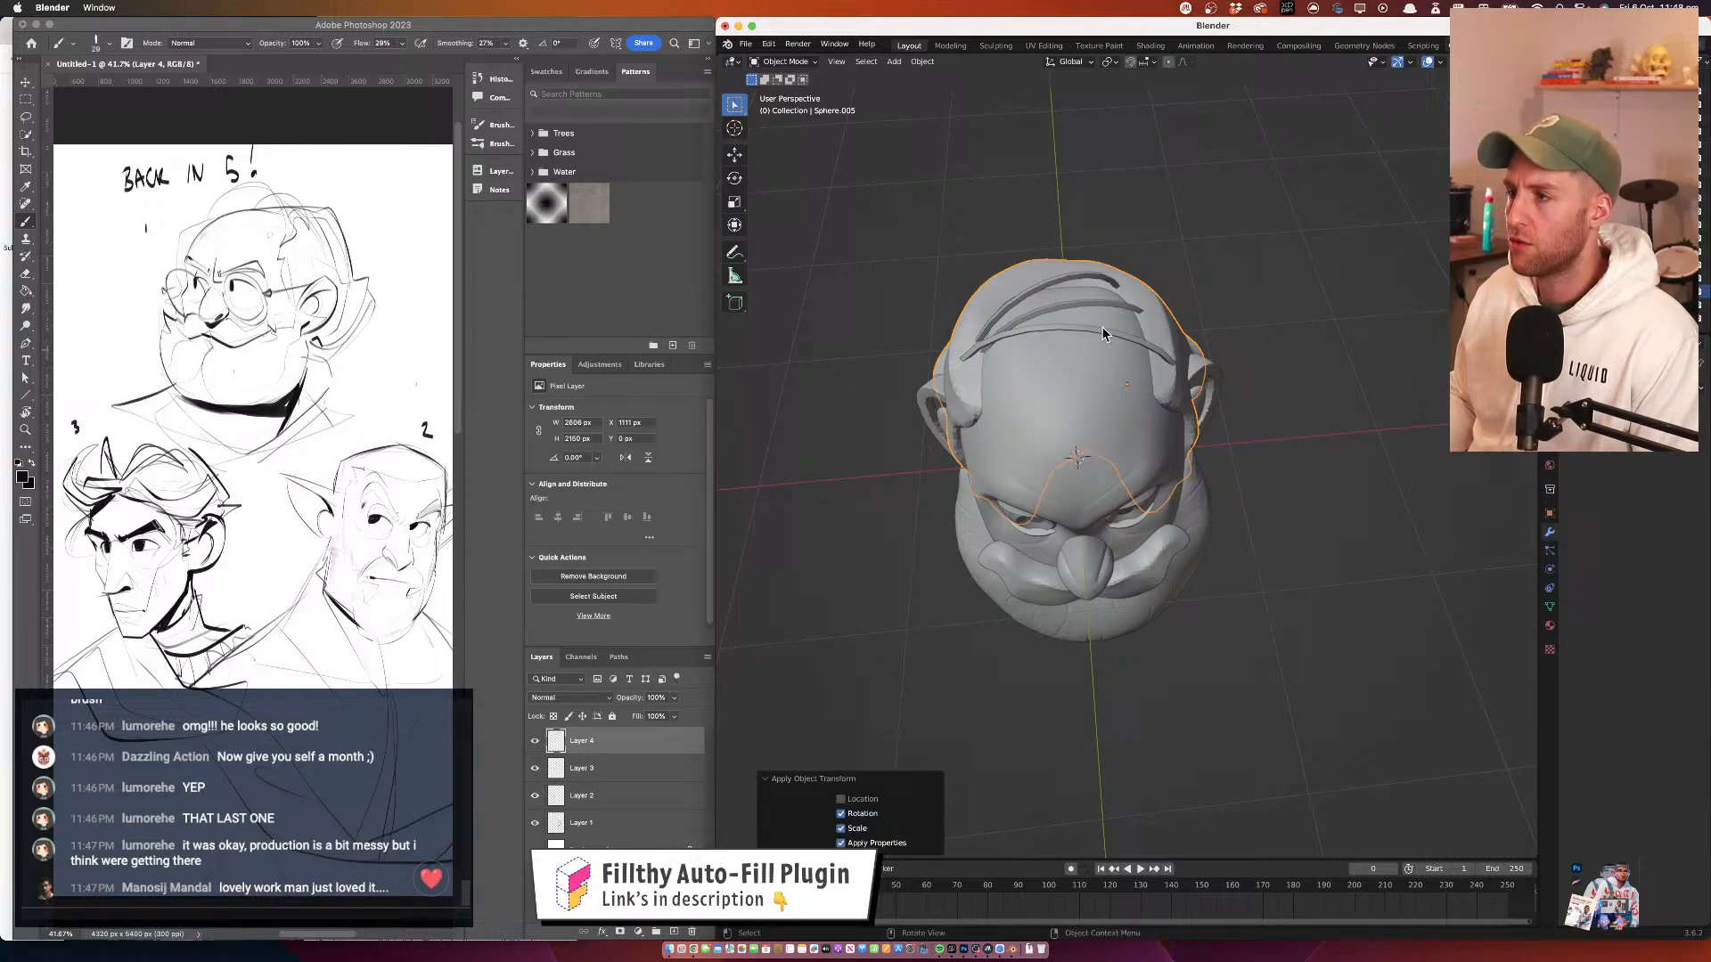
# Symmetrize the hair mesh again in Edit Mode with the direction set to -Z to +Z
pyautogui.click(780, 62)
pyautogui.click(784, 87)
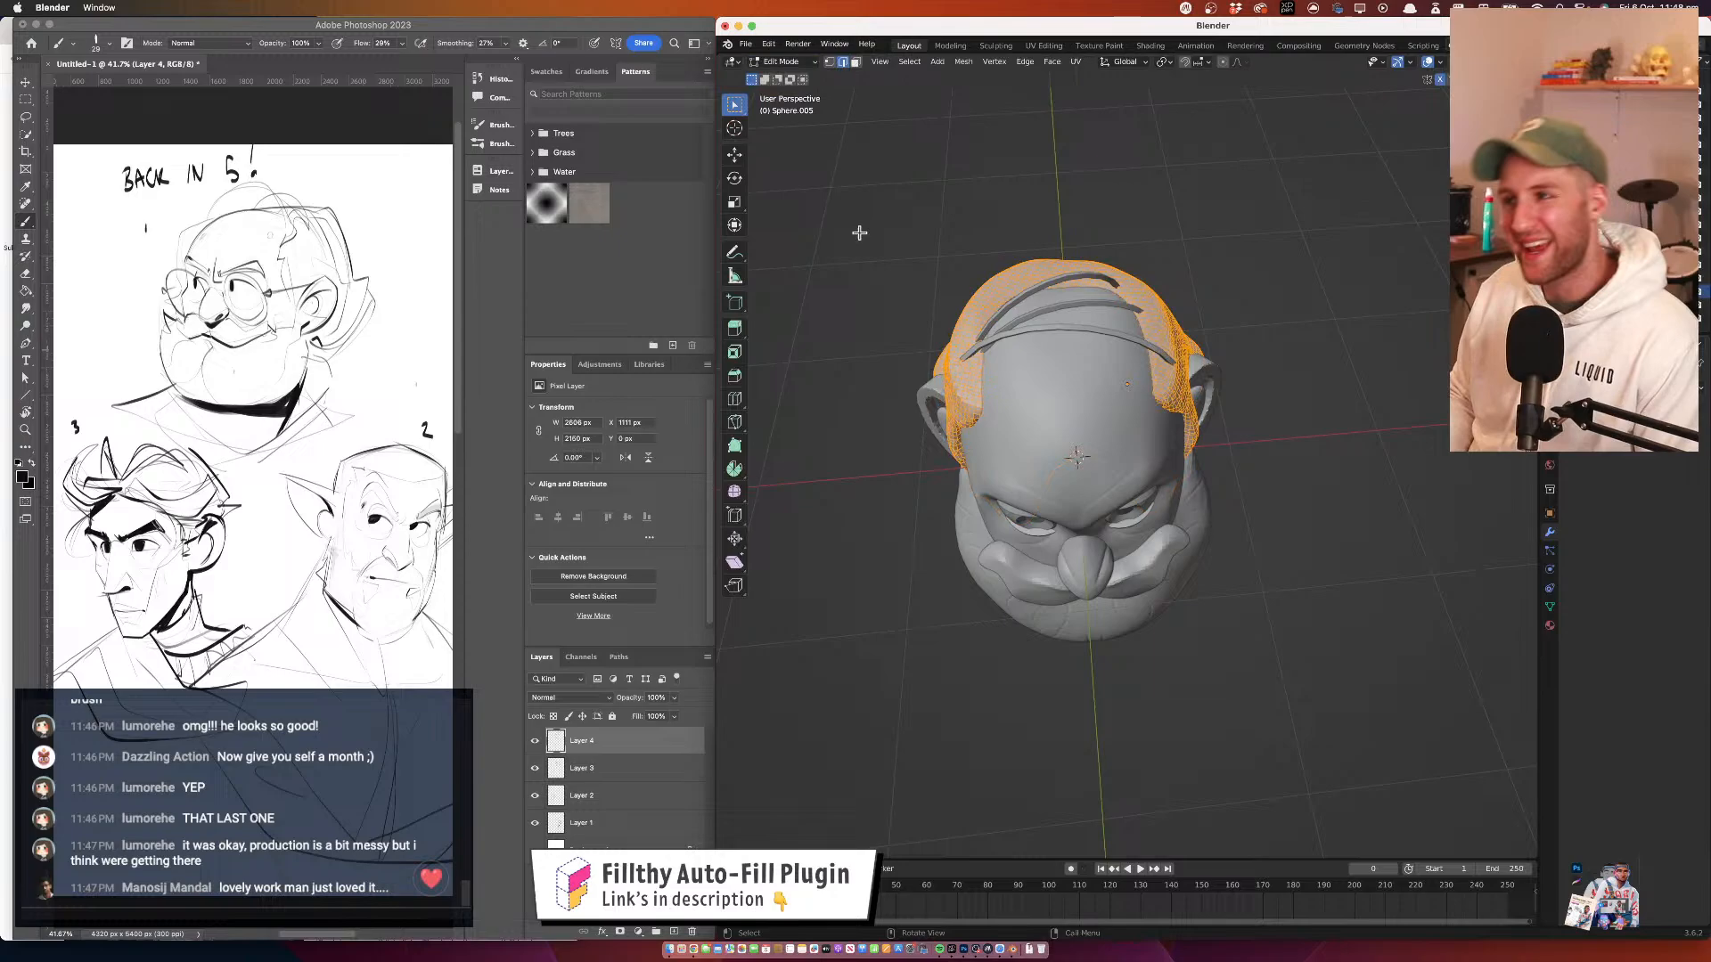
pyautogui.click(964, 66)
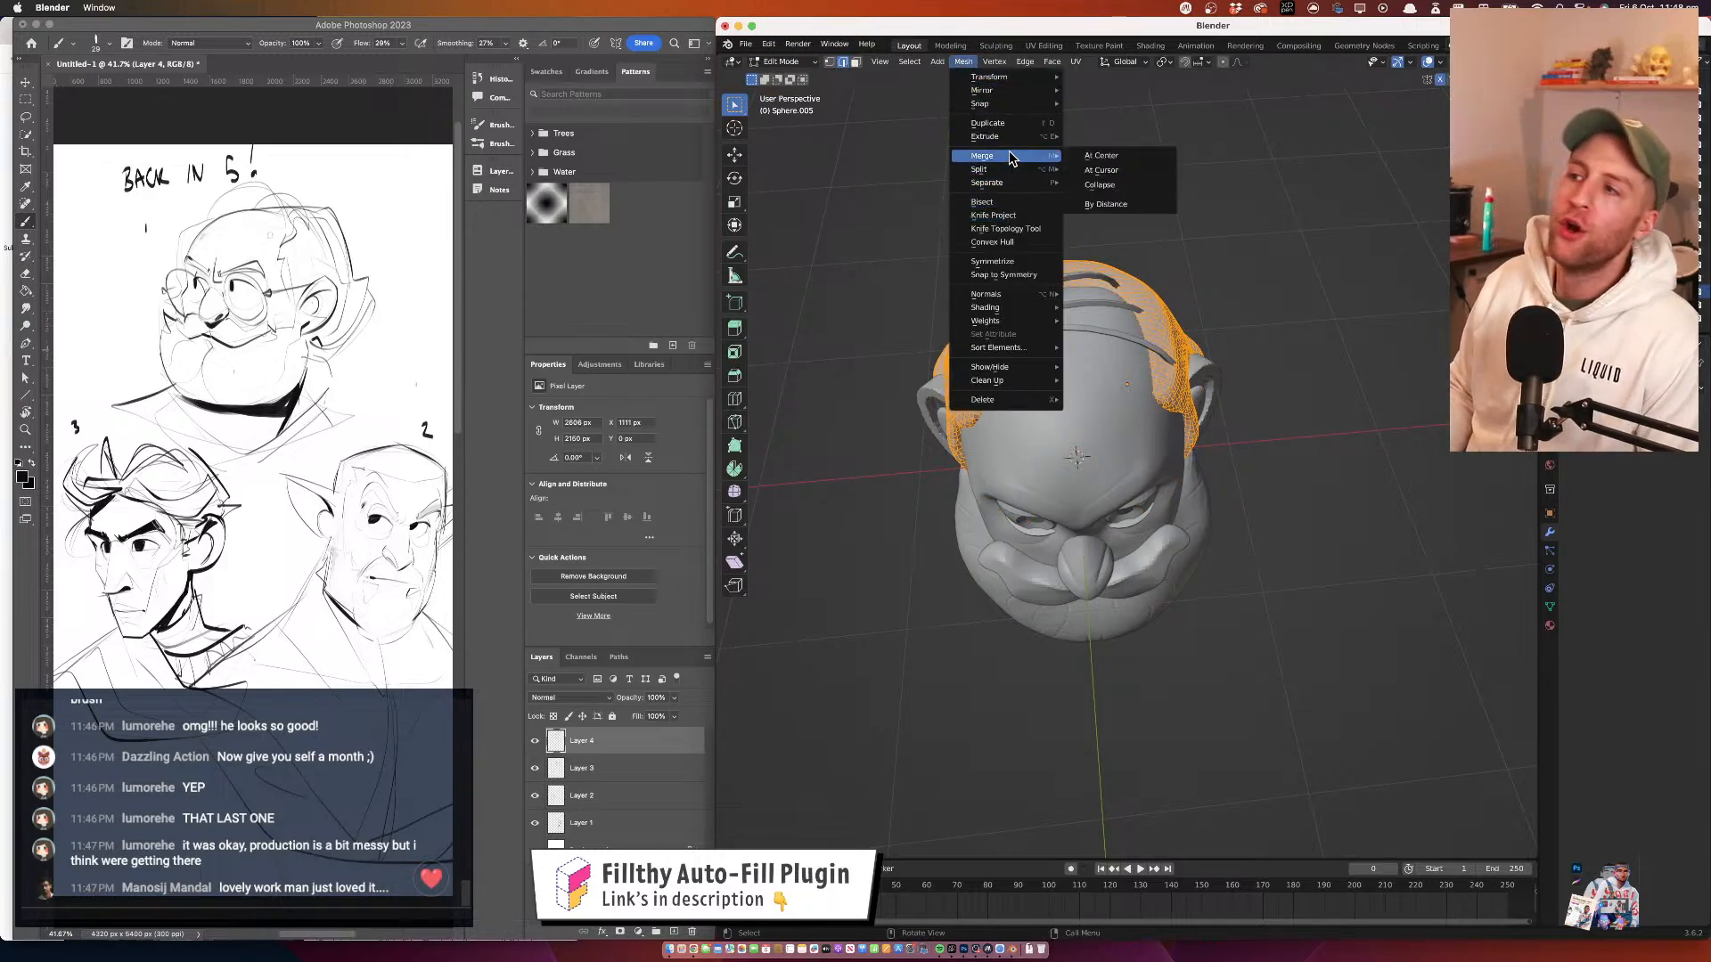
pyautogui.click(992, 261)
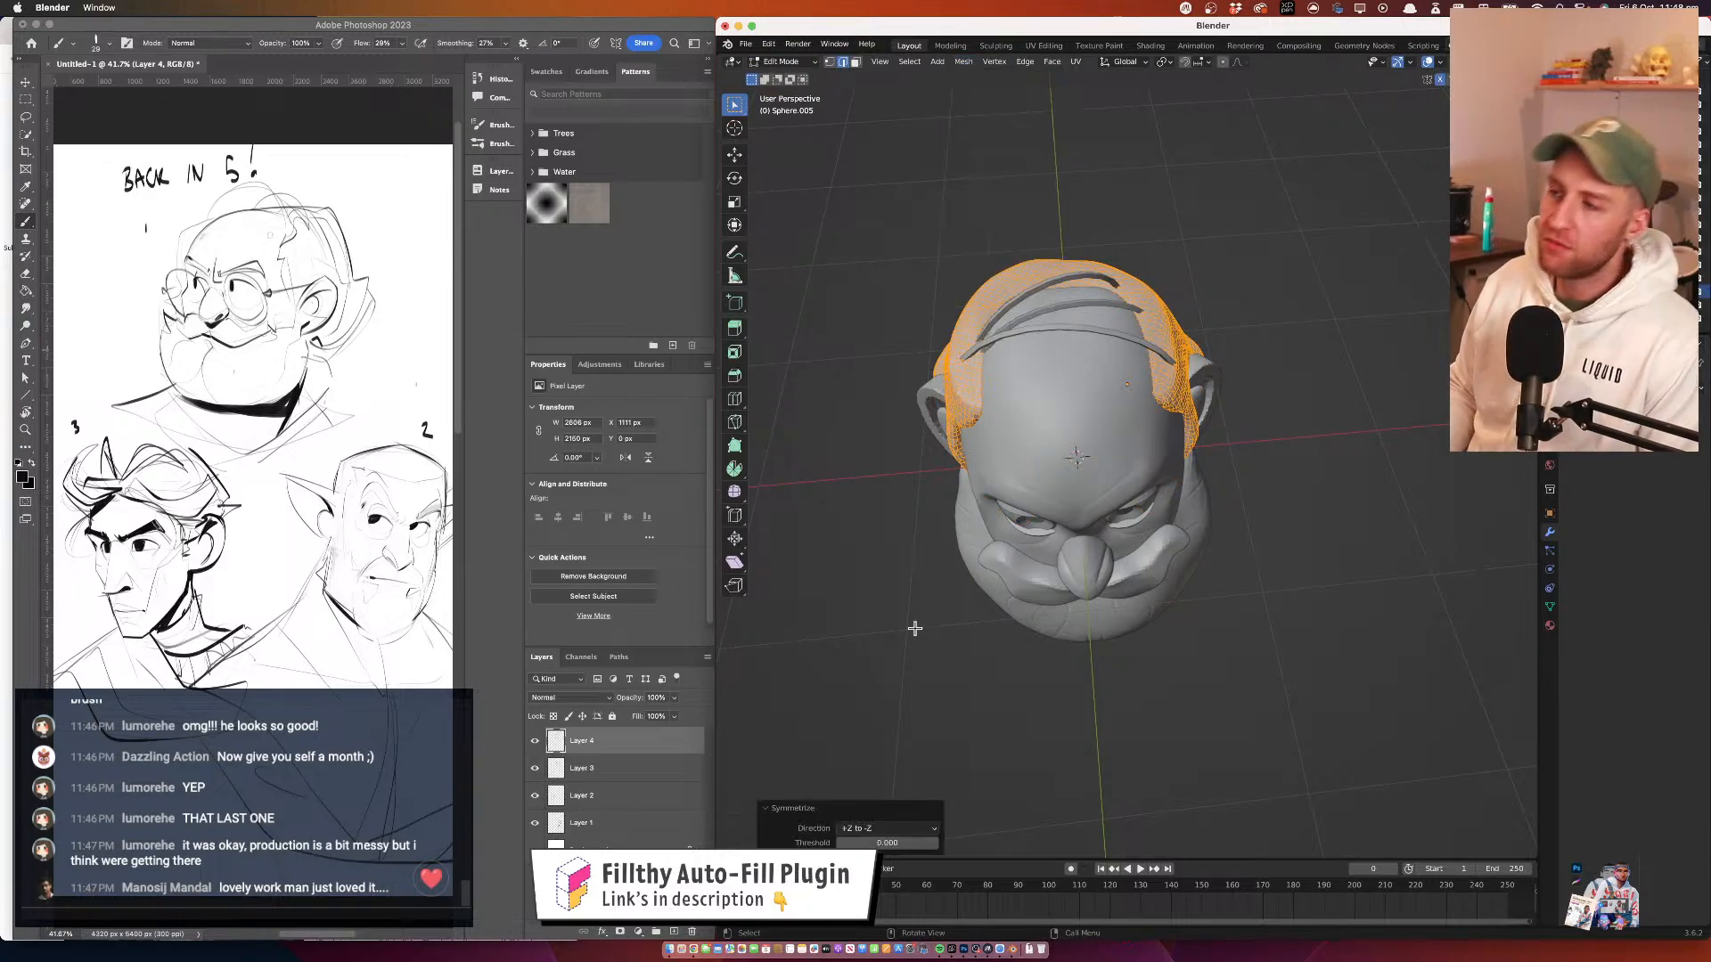
pyautogui.click(871, 828)
pyautogui.click(877, 755)
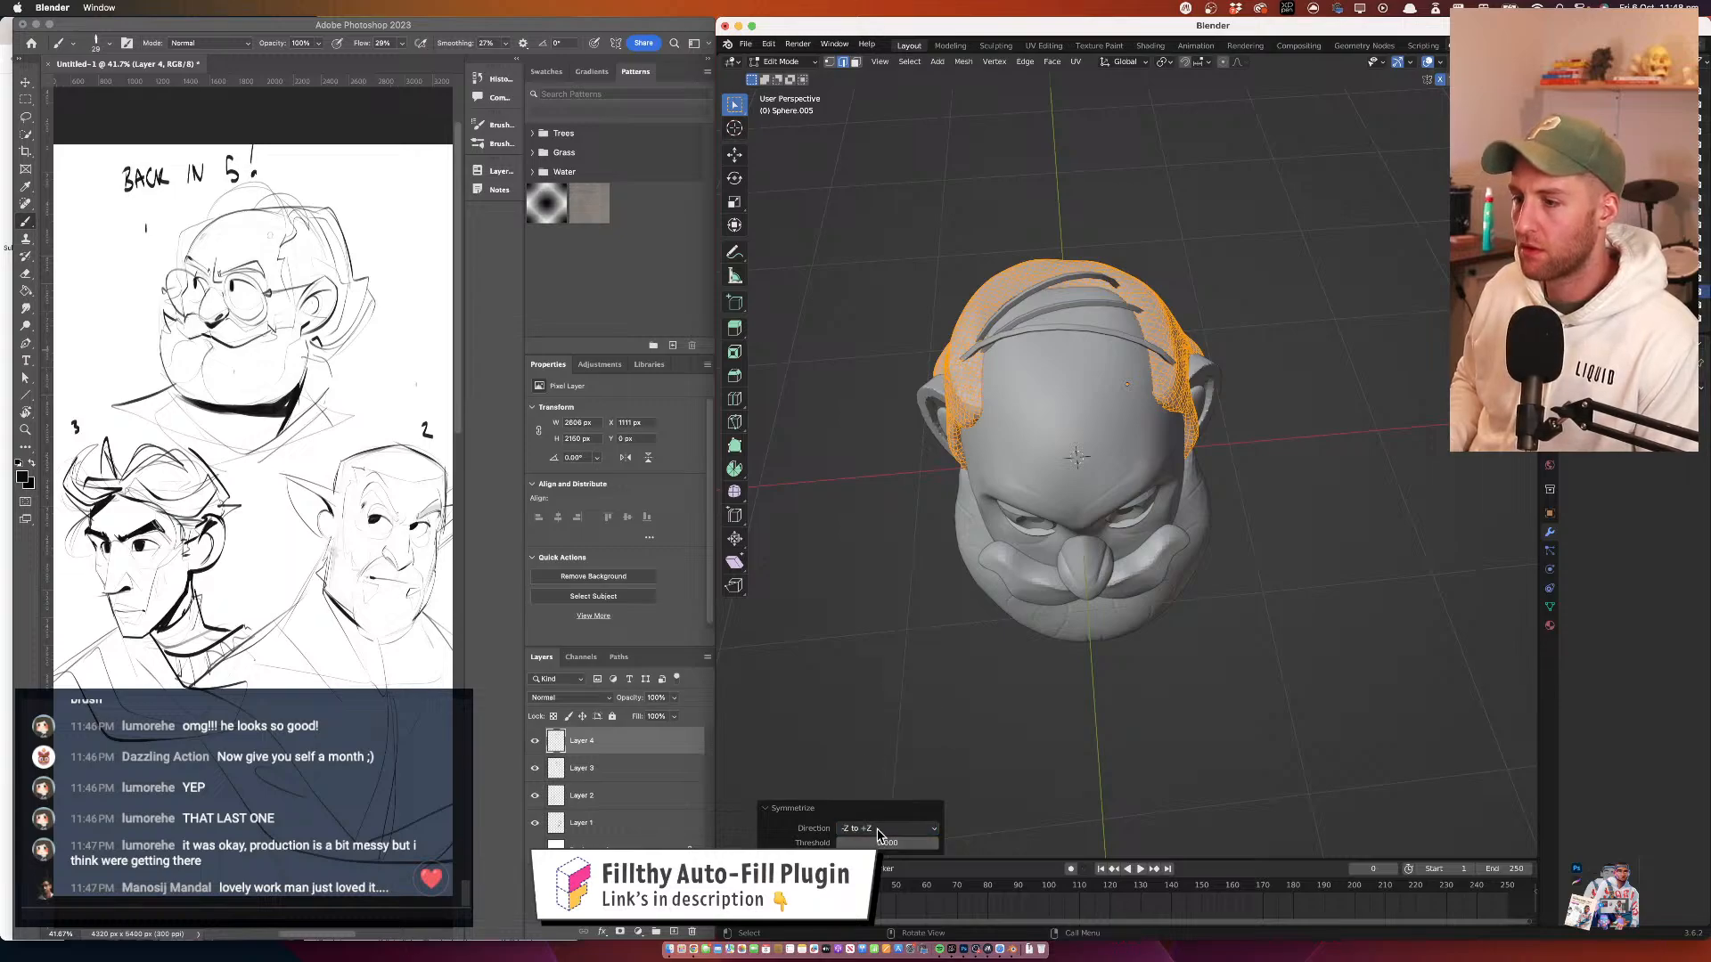
# Try the +Z to -Z and +Y to -Y directions on the hair, set it back to -Z to +Z and deselect the mesh
pyautogui.click(880, 830)
pyautogui.click(874, 739)
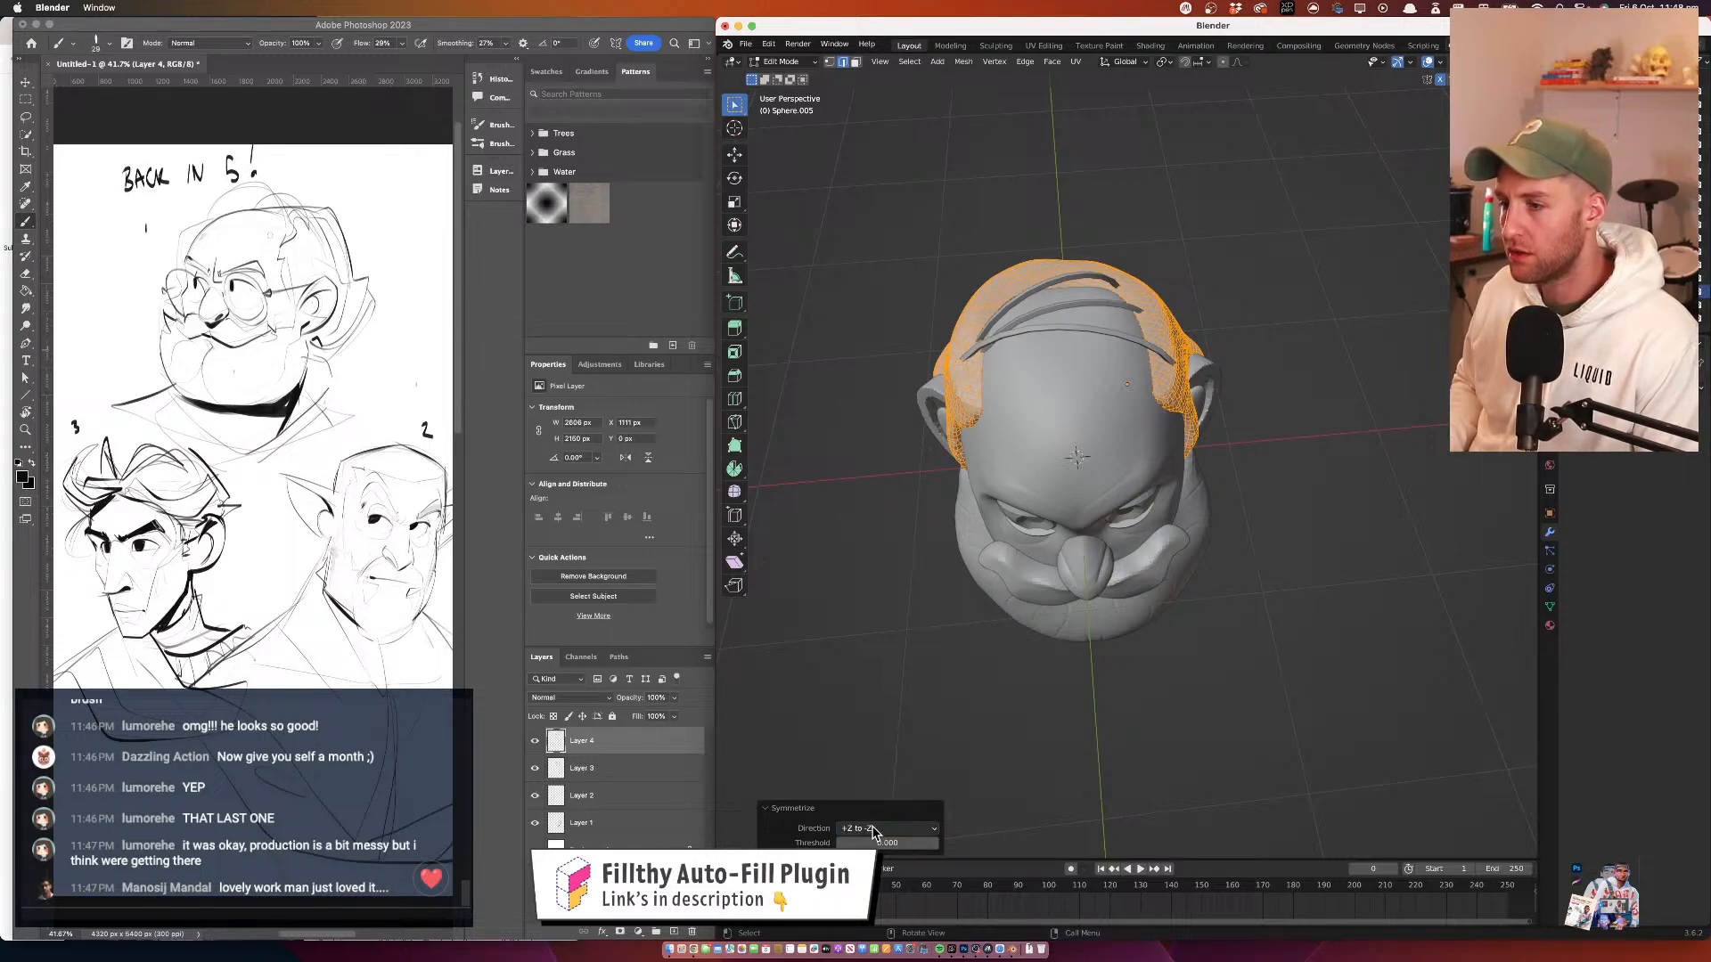
pyautogui.click(873, 831)
pyautogui.click(875, 772)
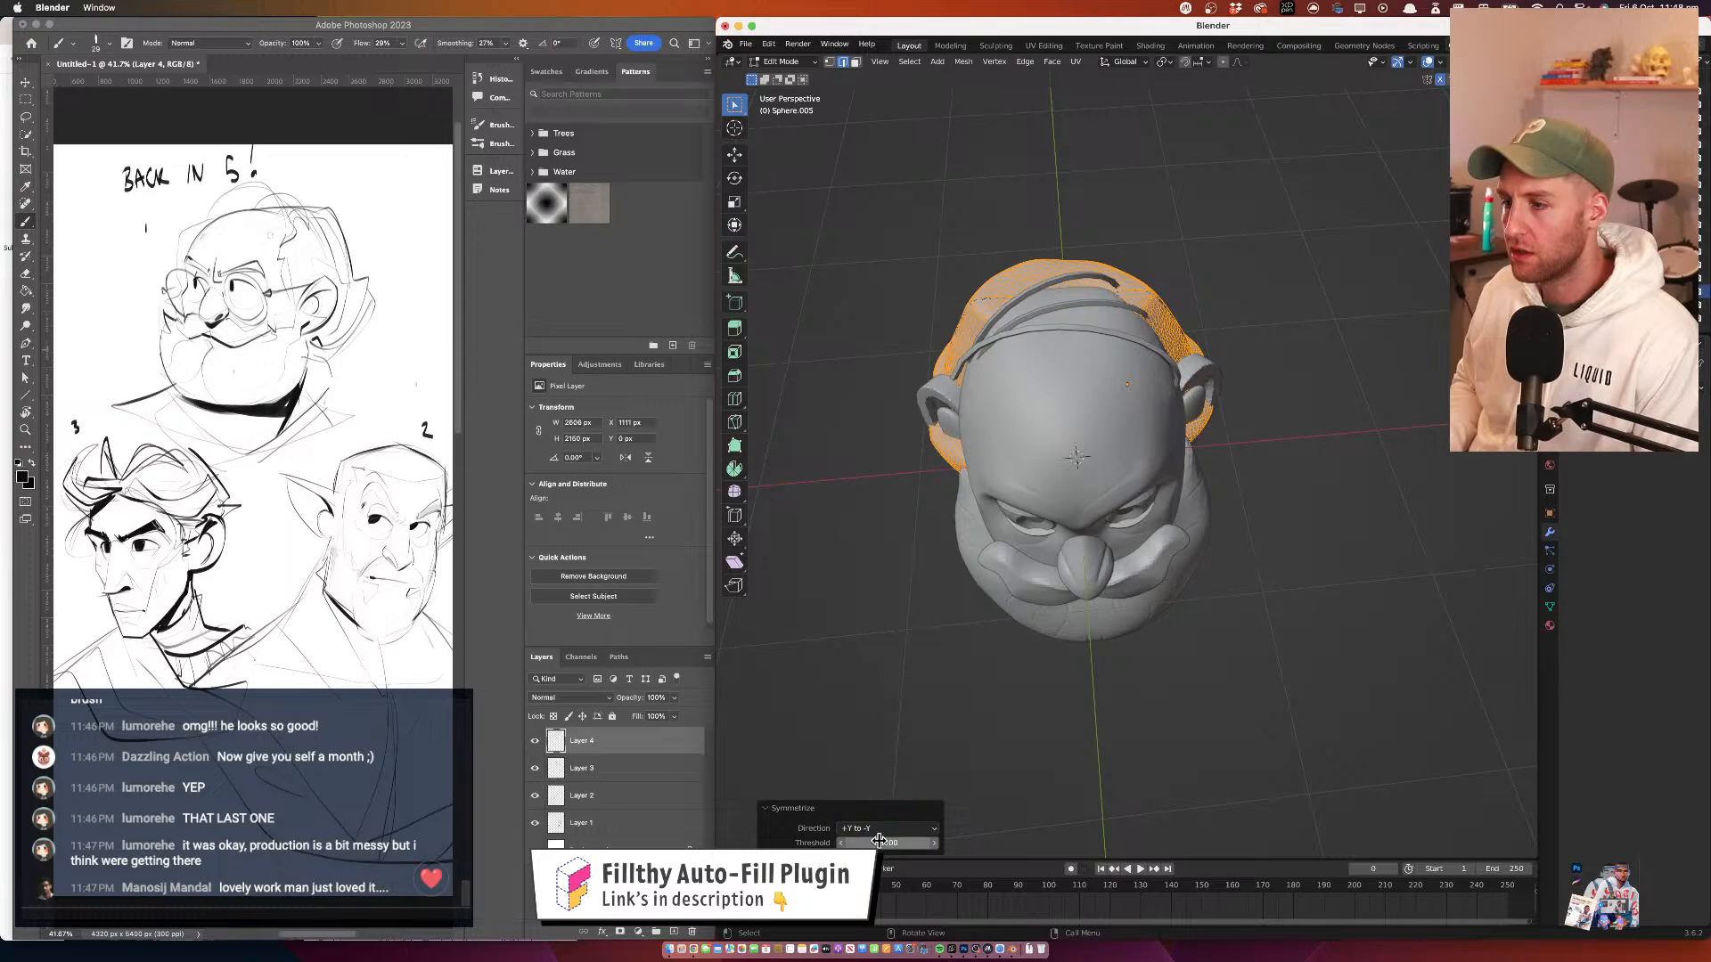
pyautogui.click(880, 828)
pyautogui.click(882, 762)
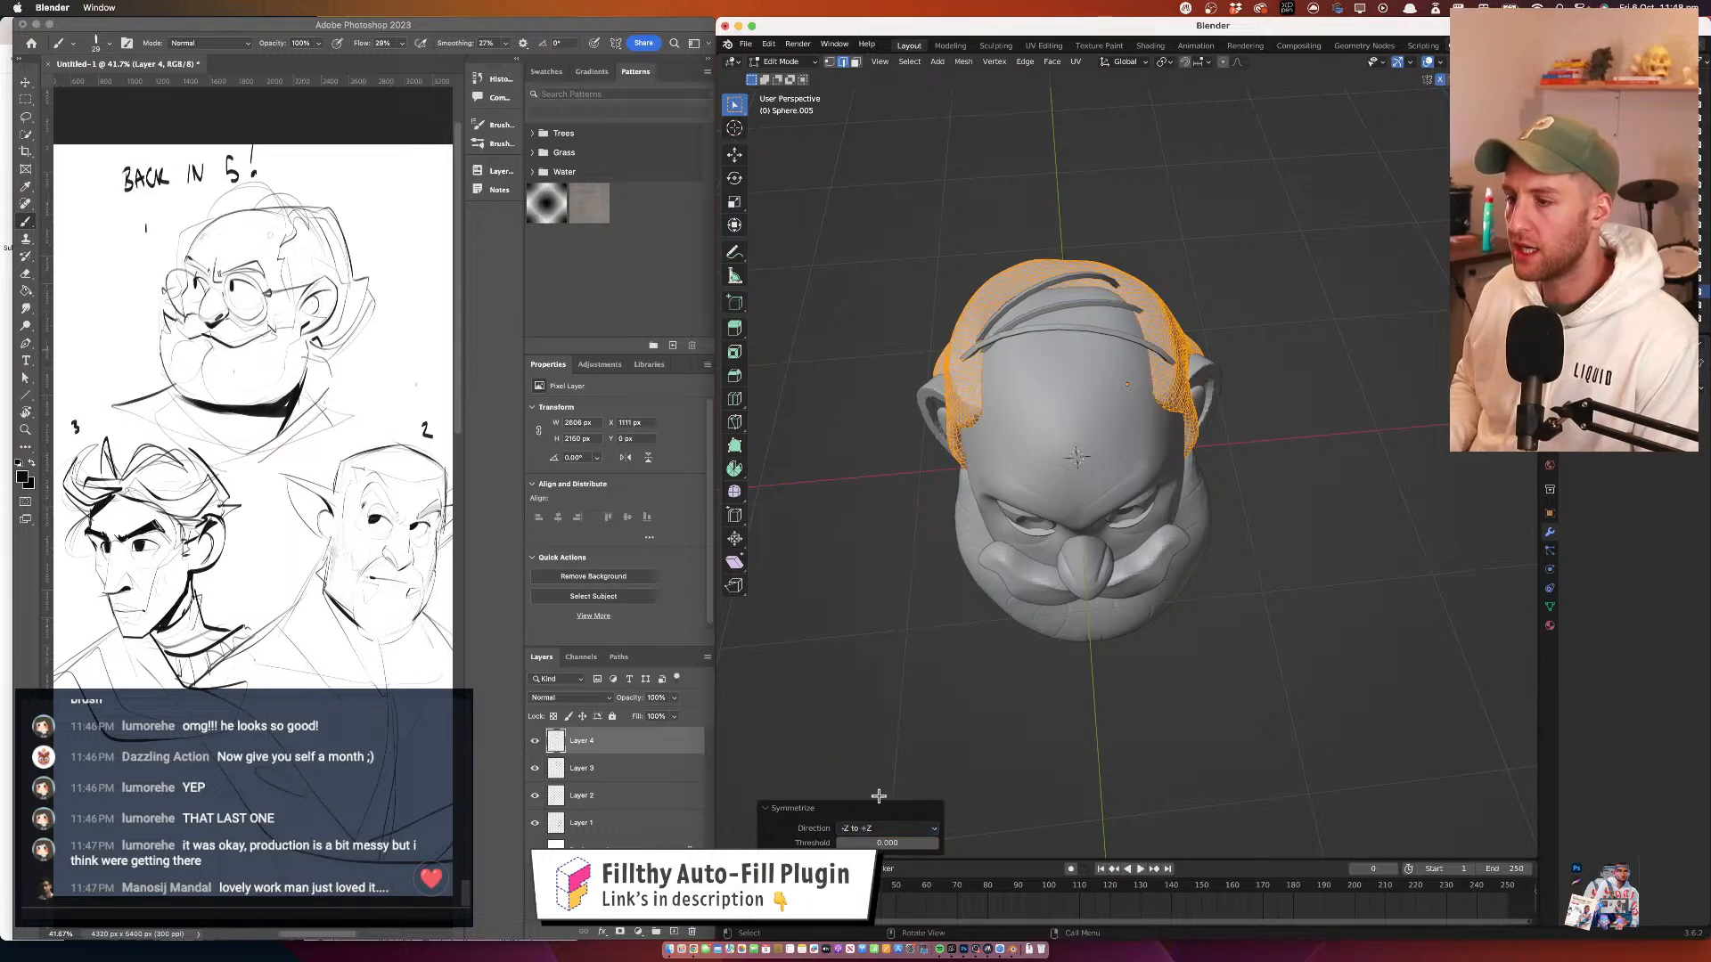
pyautogui.click(776, 810)
pyautogui.click(1200, 450)
pyautogui.moveTo(1201, 451); pyautogui.dragTo(1351, 354)
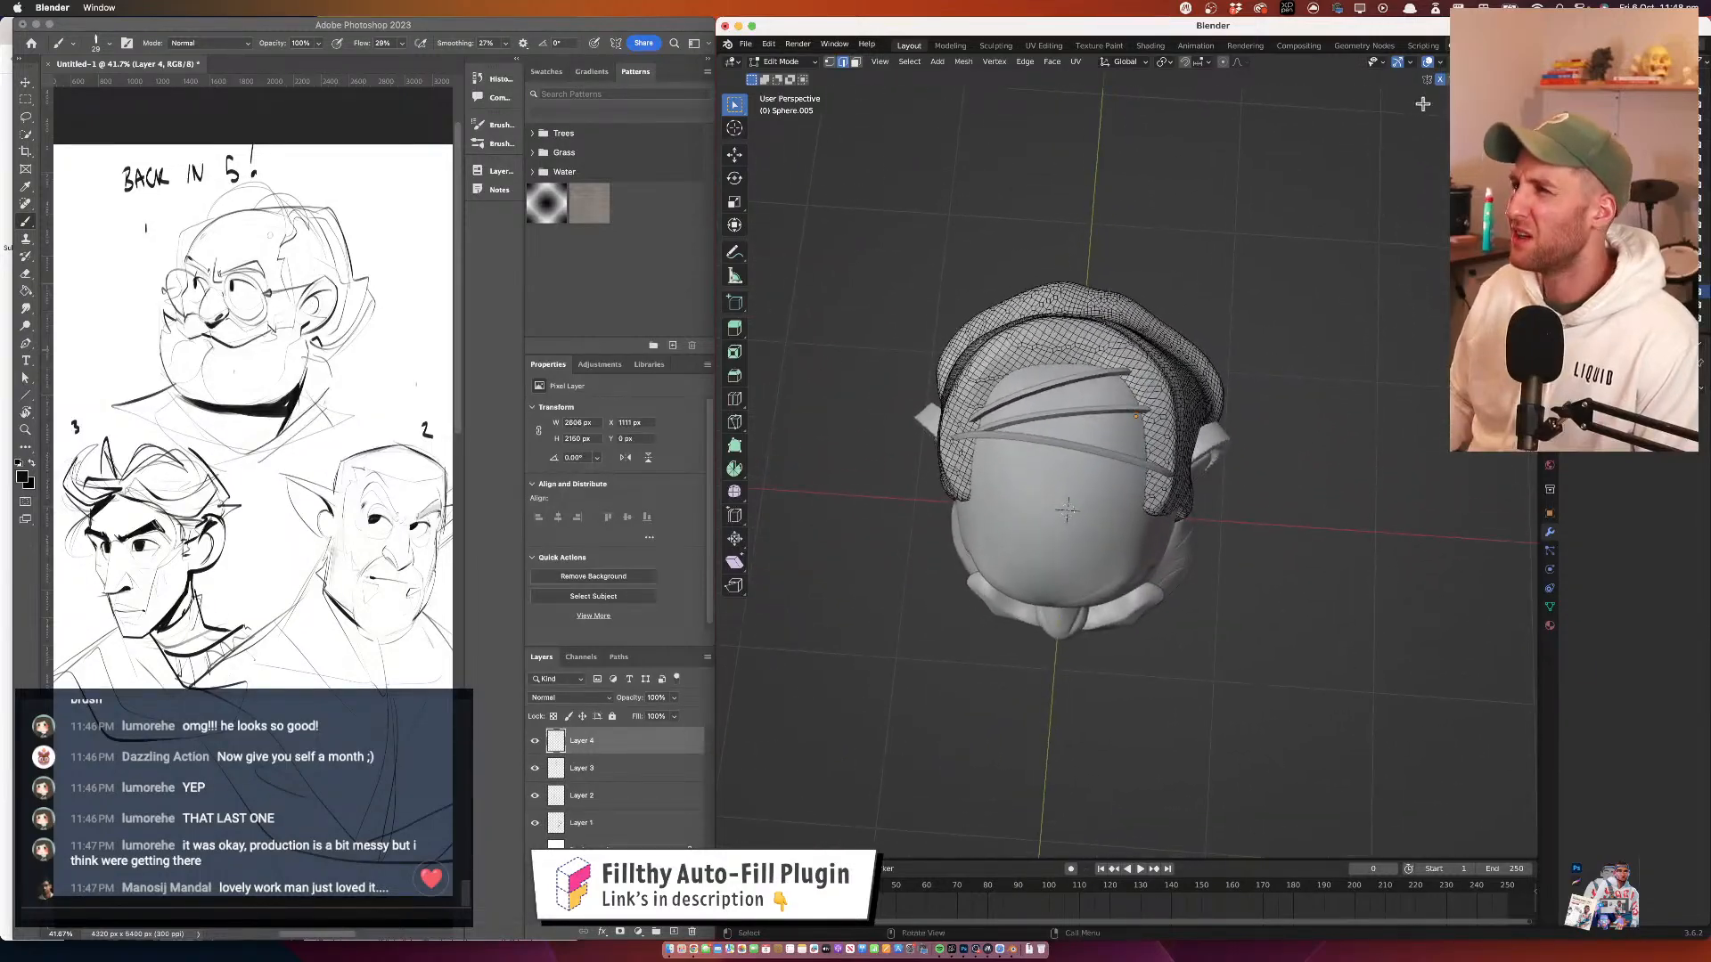
# Examine the hair's symmetry from the top orthographic view, return to Object Mode and inspect the head from the front and back
pyautogui.press('KP_7')
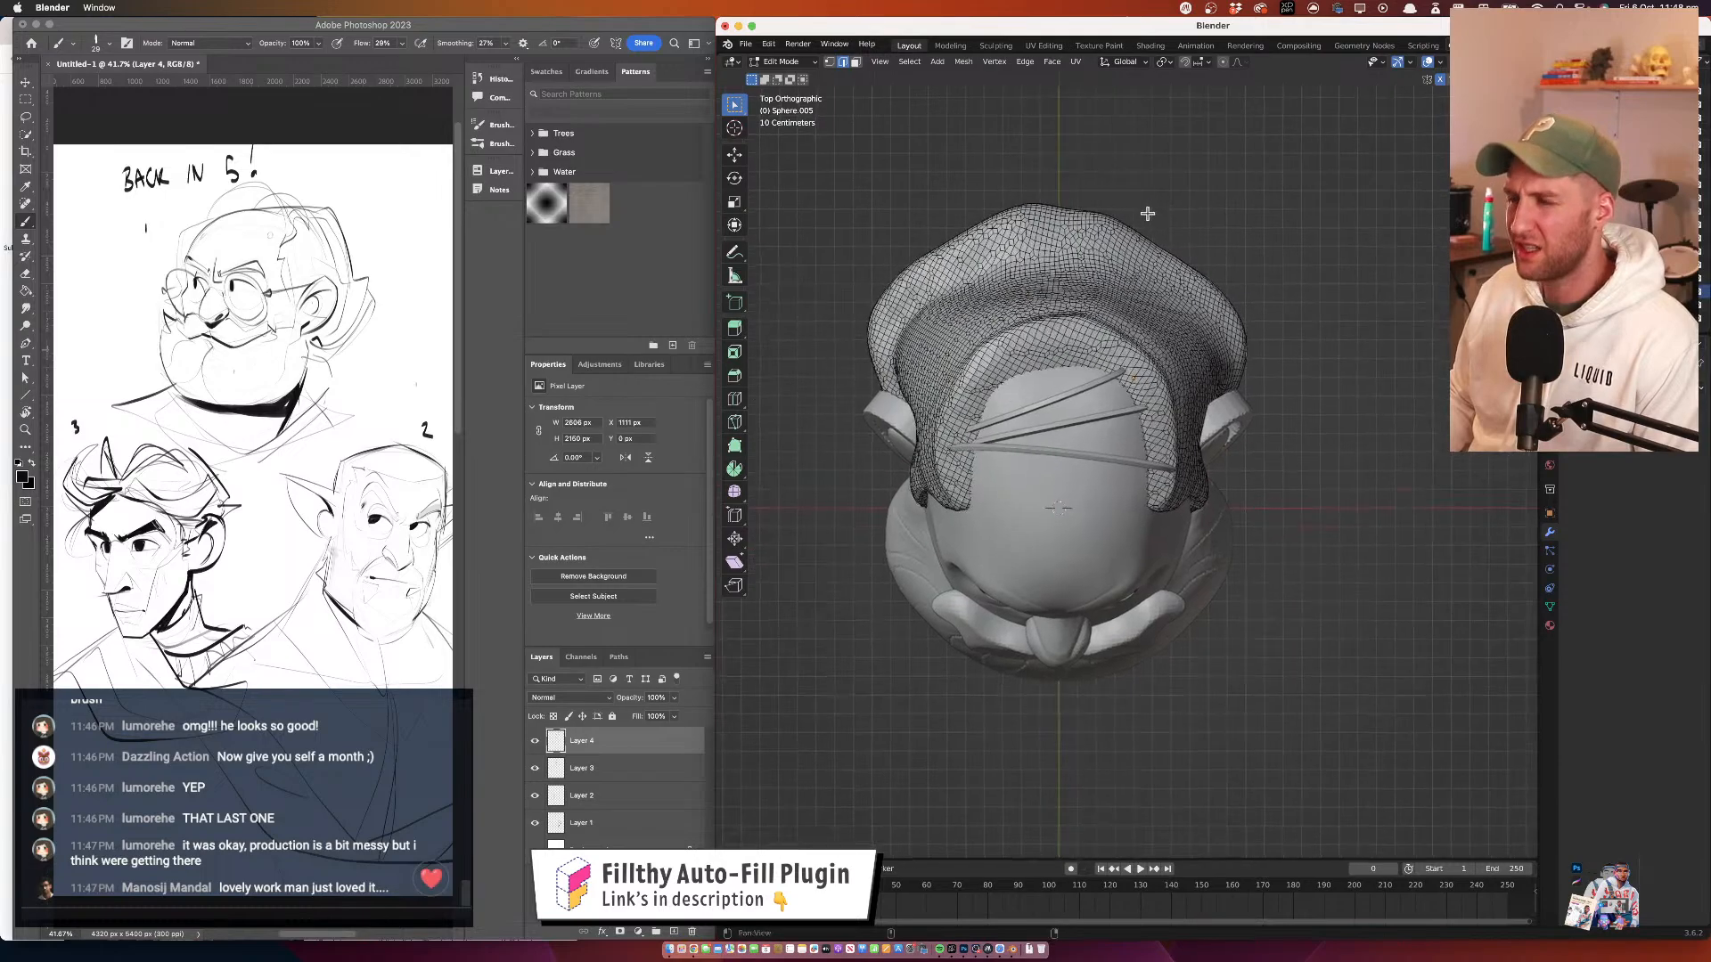
pyautogui.press('a')
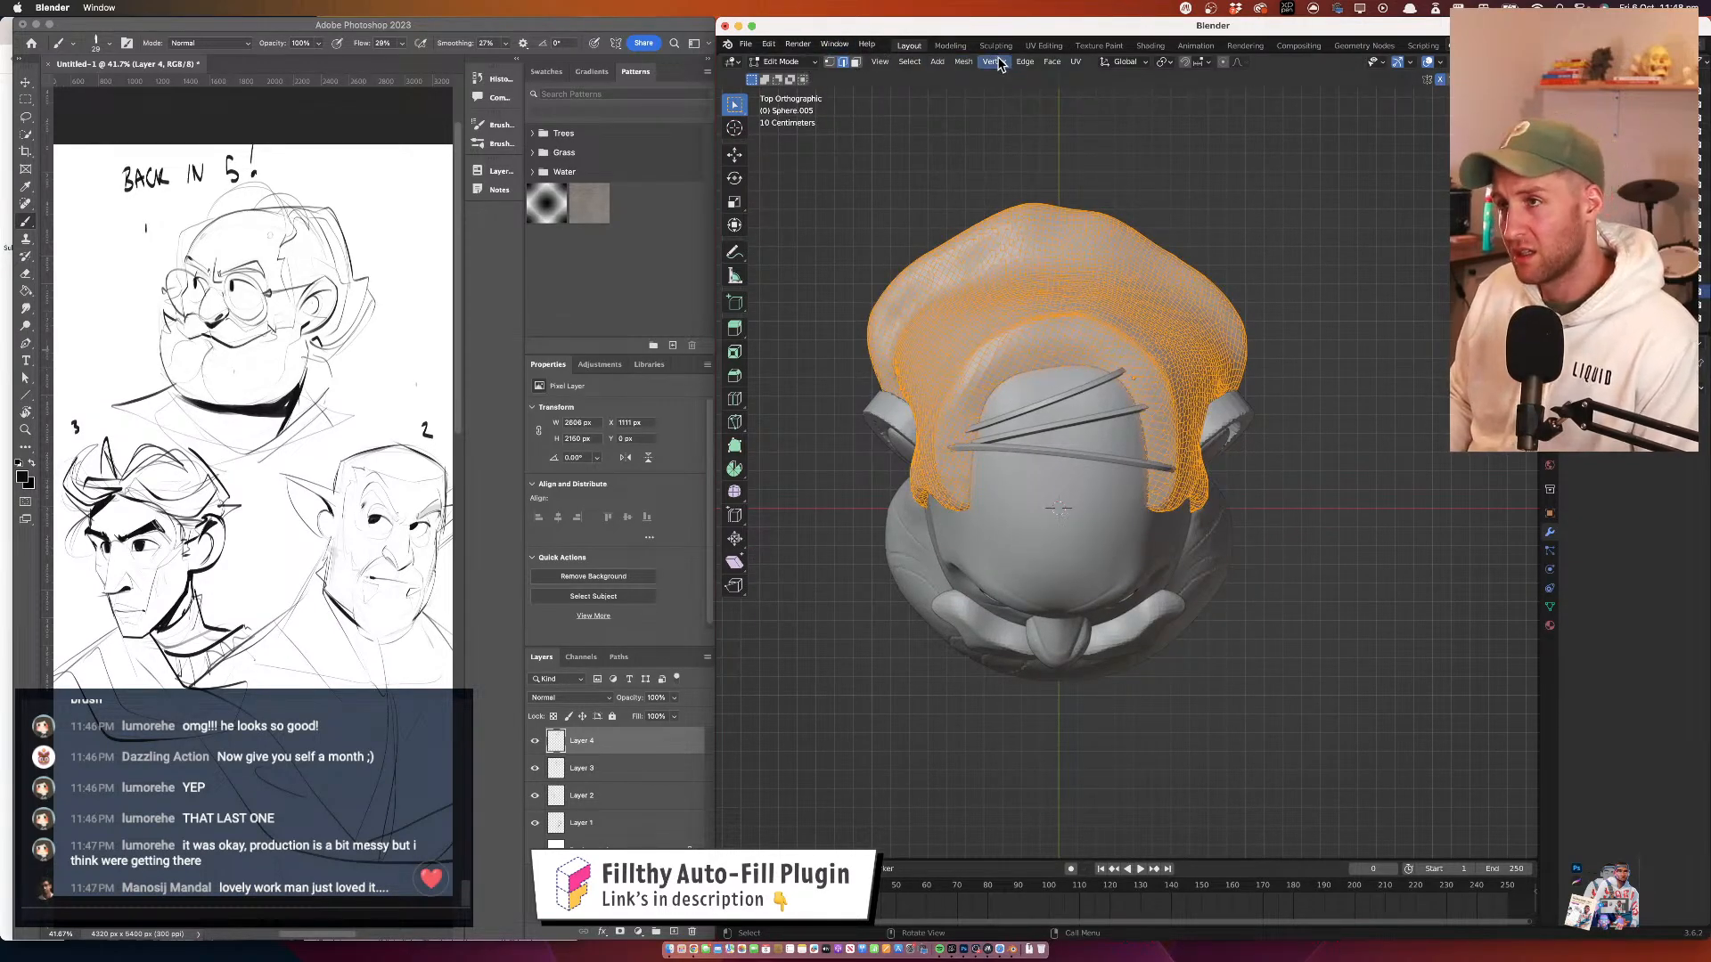
pyautogui.click(960, 63)
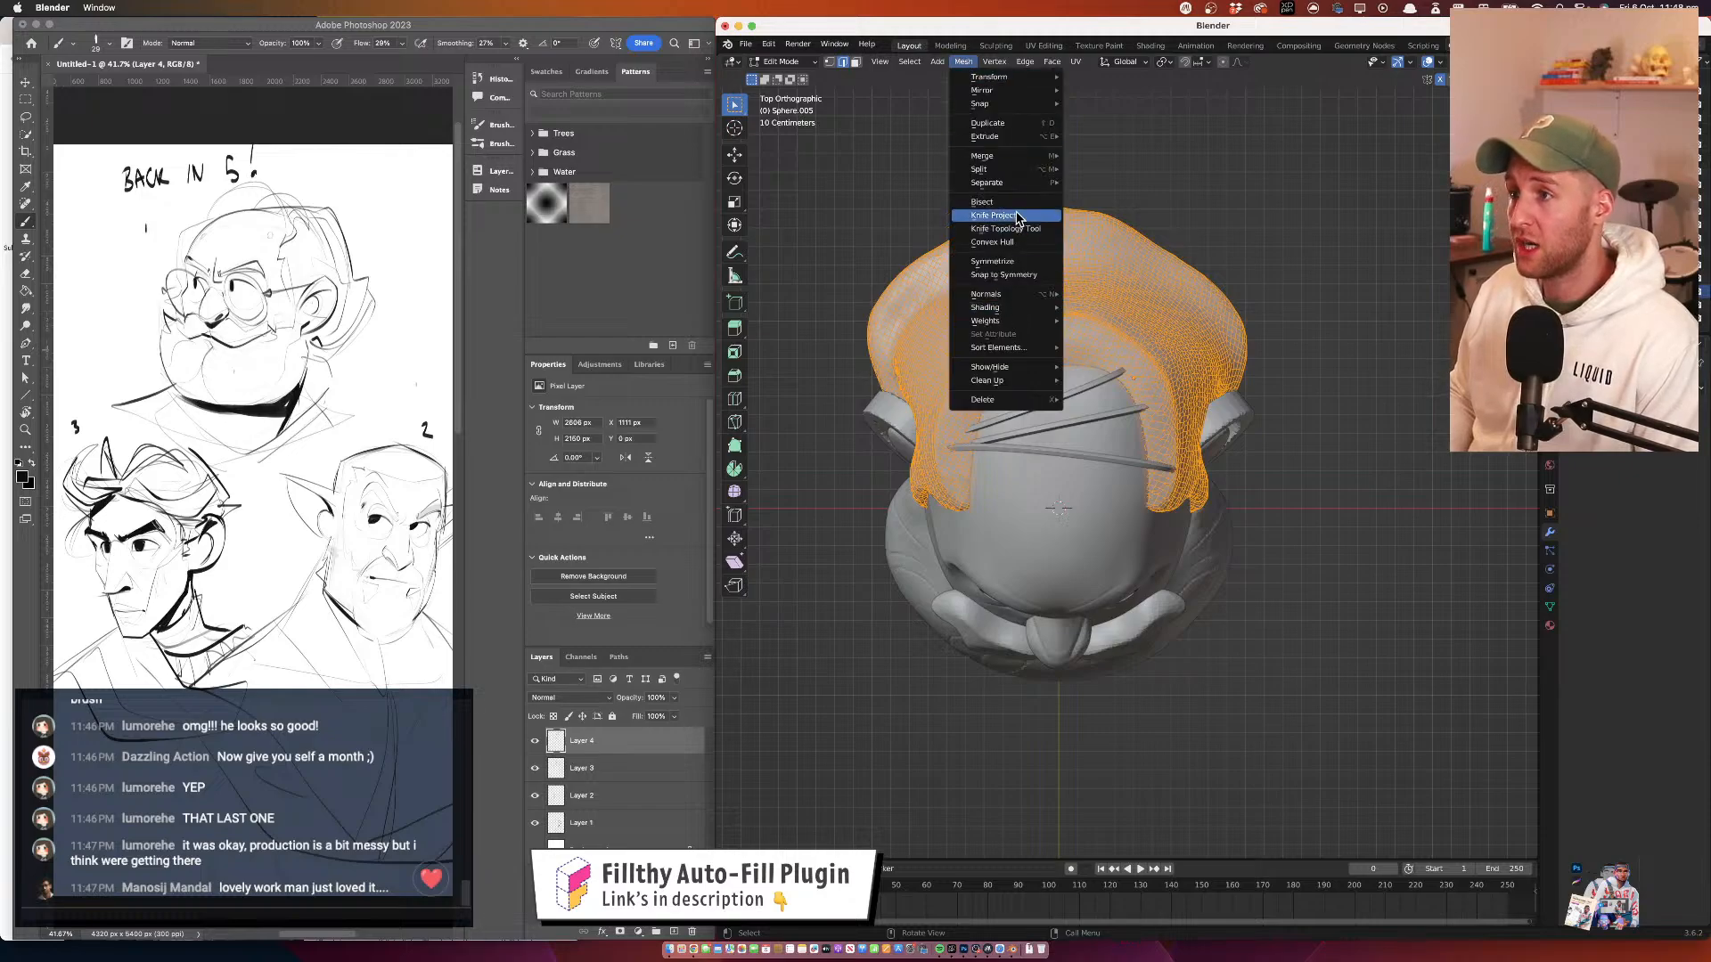
pyautogui.moveTo(1010, 174)
pyautogui.click(861, 166)
pyautogui.click(788, 63)
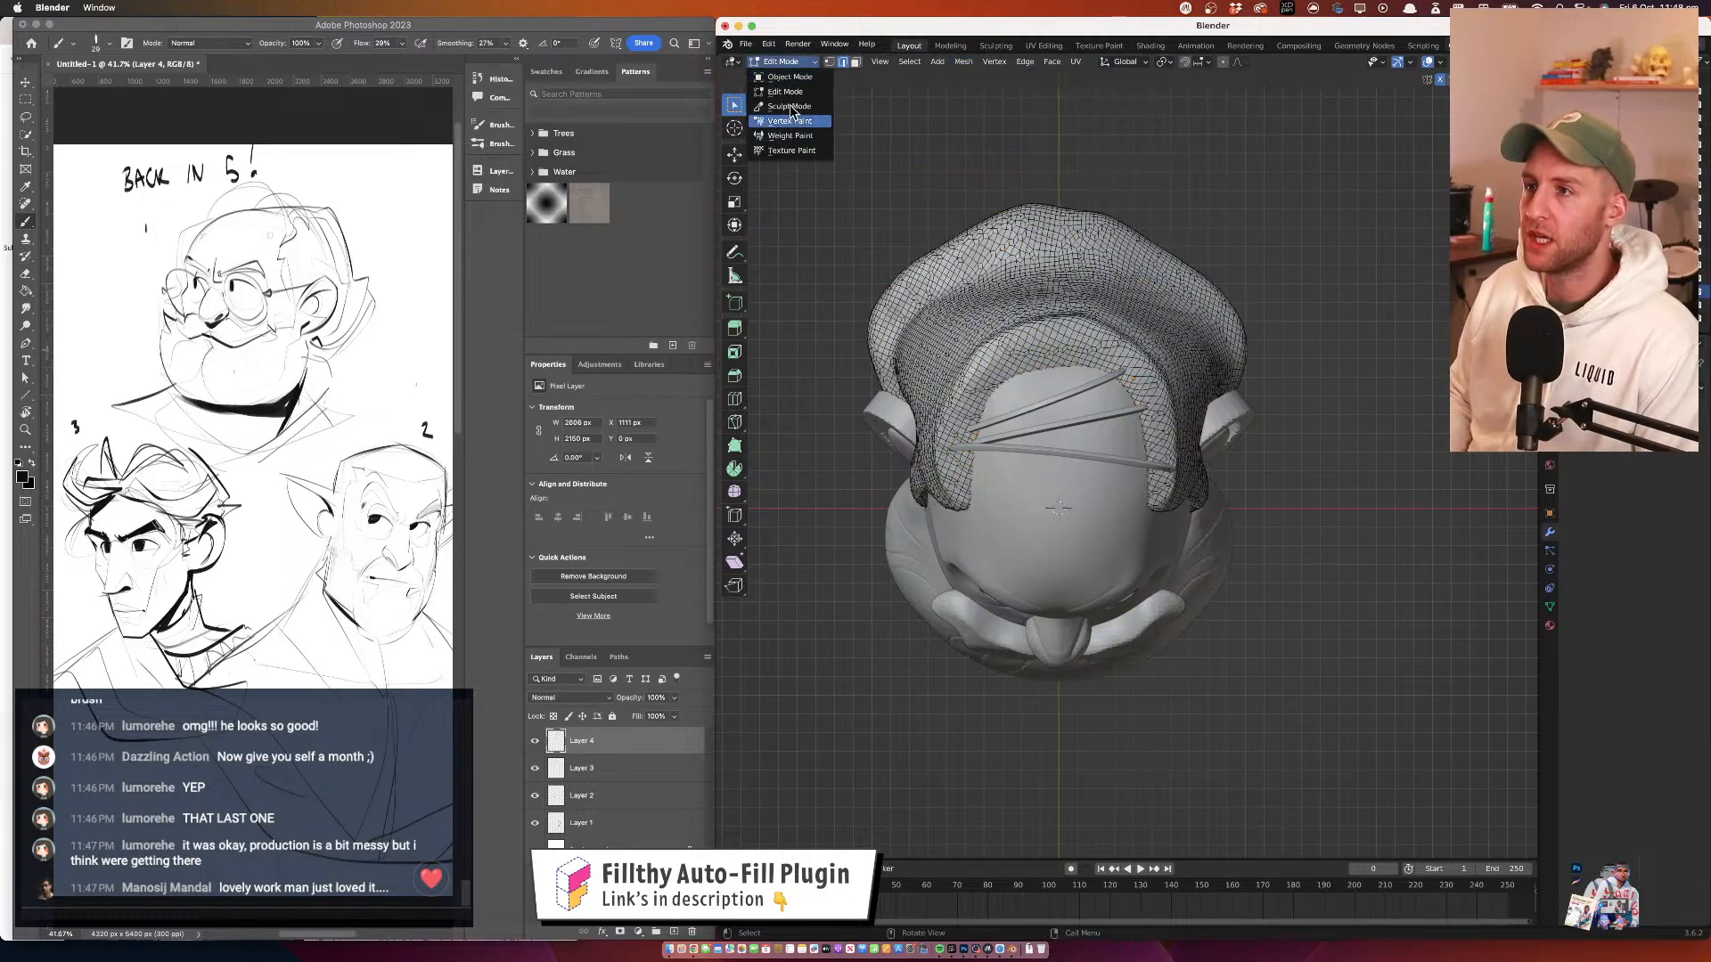
pyautogui.click(791, 78)
pyautogui.scroll(-10, 1166, 386)
pyautogui.scroll(-3, 1174, 388)
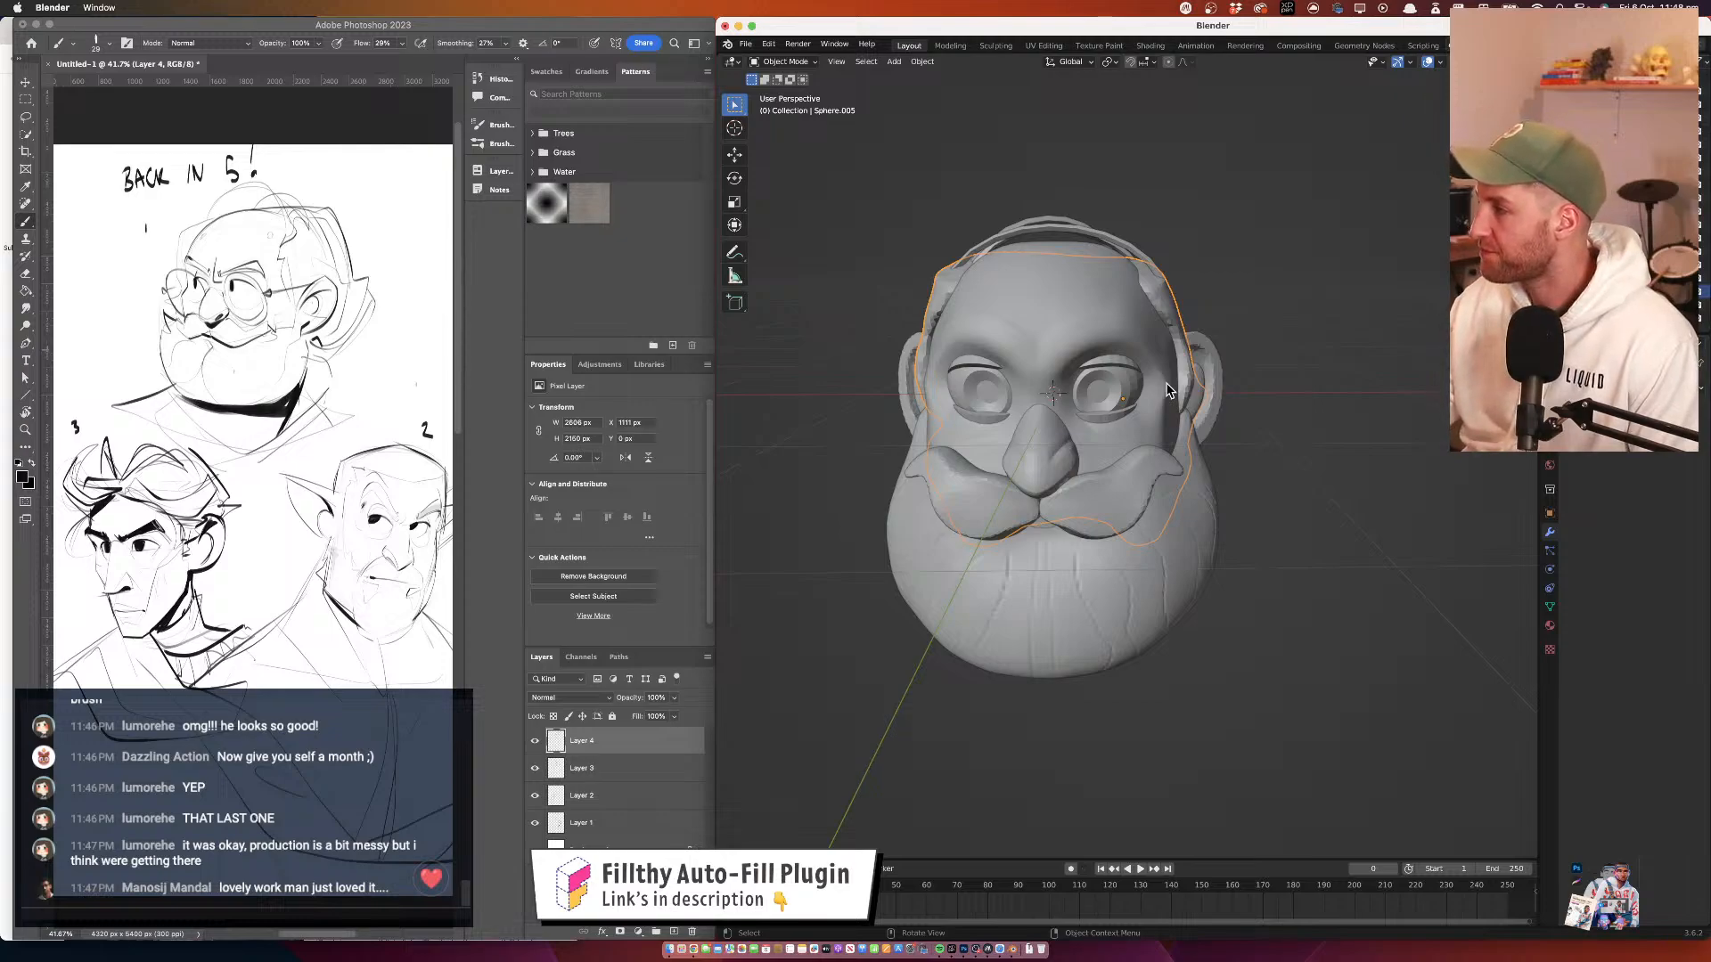
pyautogui.scroll(-10, 1035, 398)
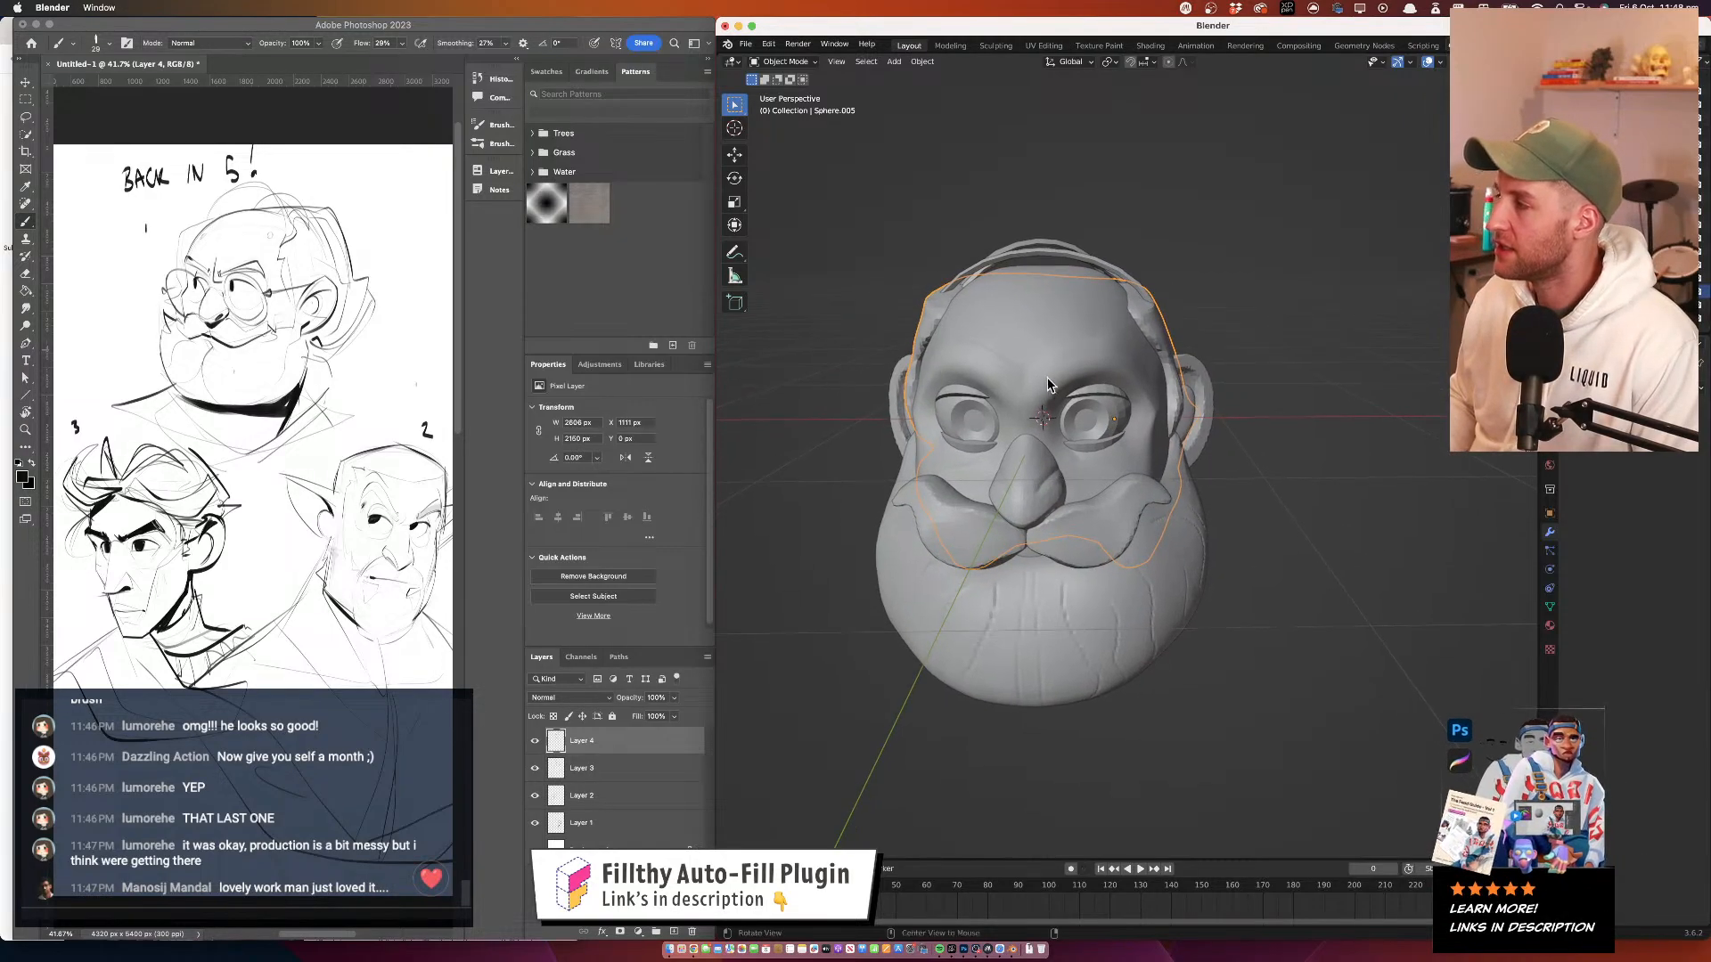
pyautogui.moveTo(1014, 408); pyautogui.dragTo(1064, 520)
# Check the whole hair mesh in Edit Mode from behind and undo its latest symmetrize changes
pyautogui.press('Tab')
pyautogui.press('a')
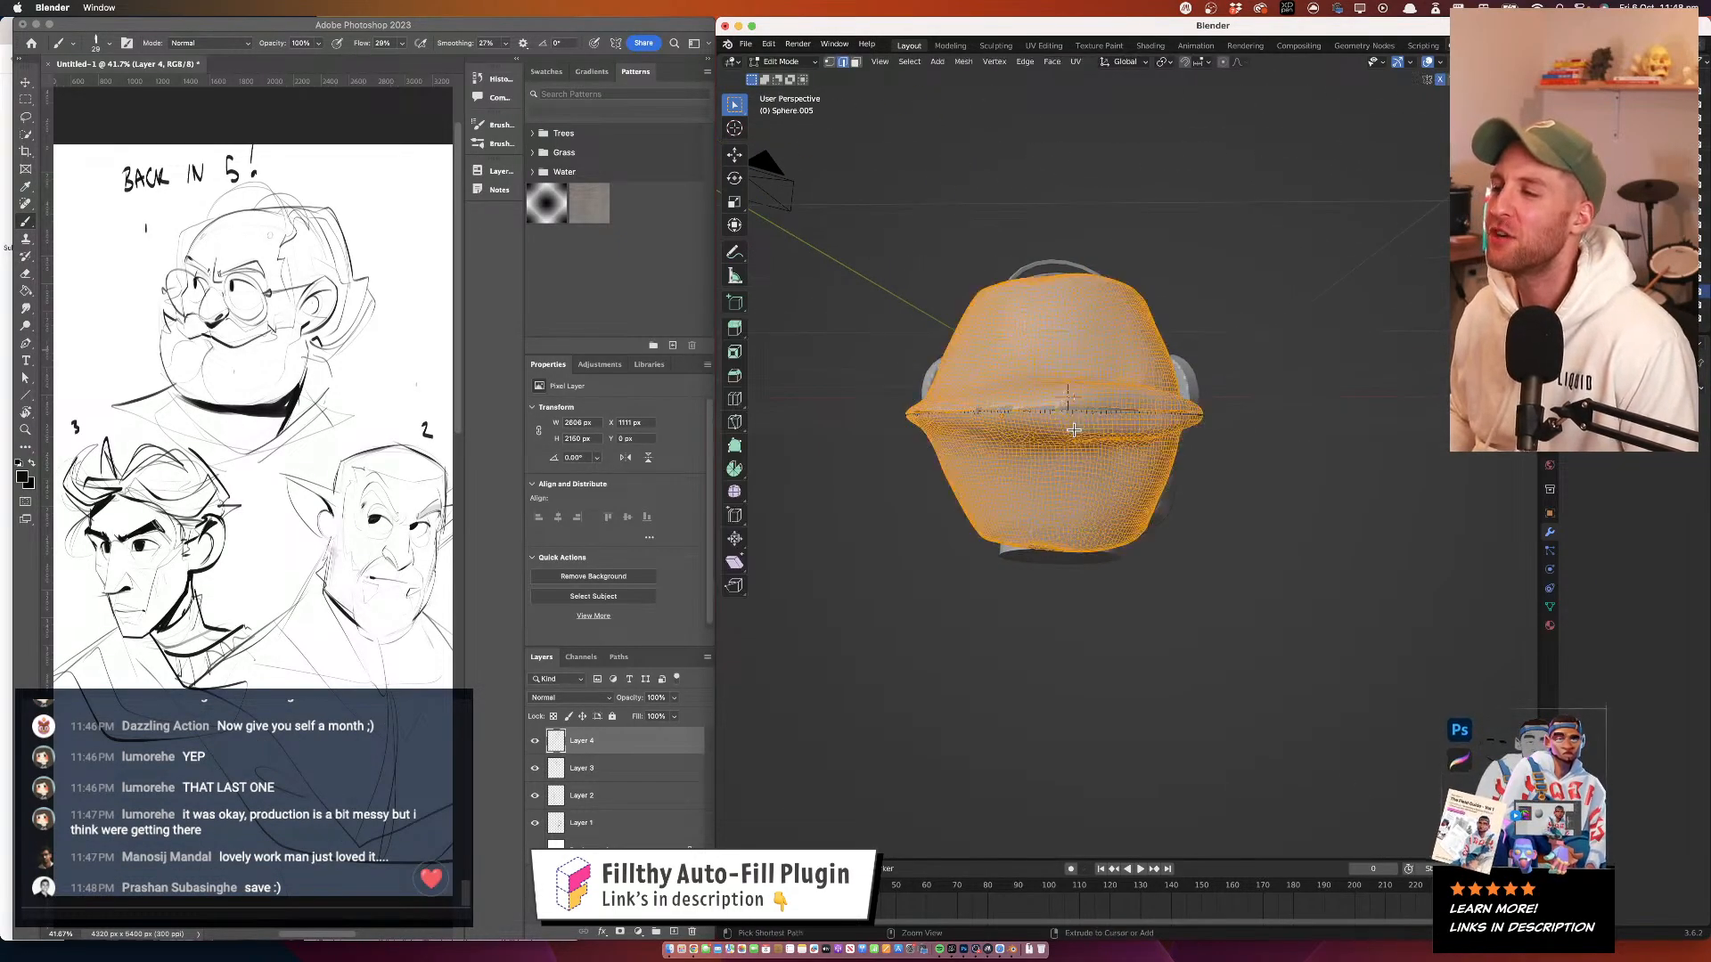
pyautogui.press('Tab')
pyautogui.press('super+z')
pyautogui.press('super+z')
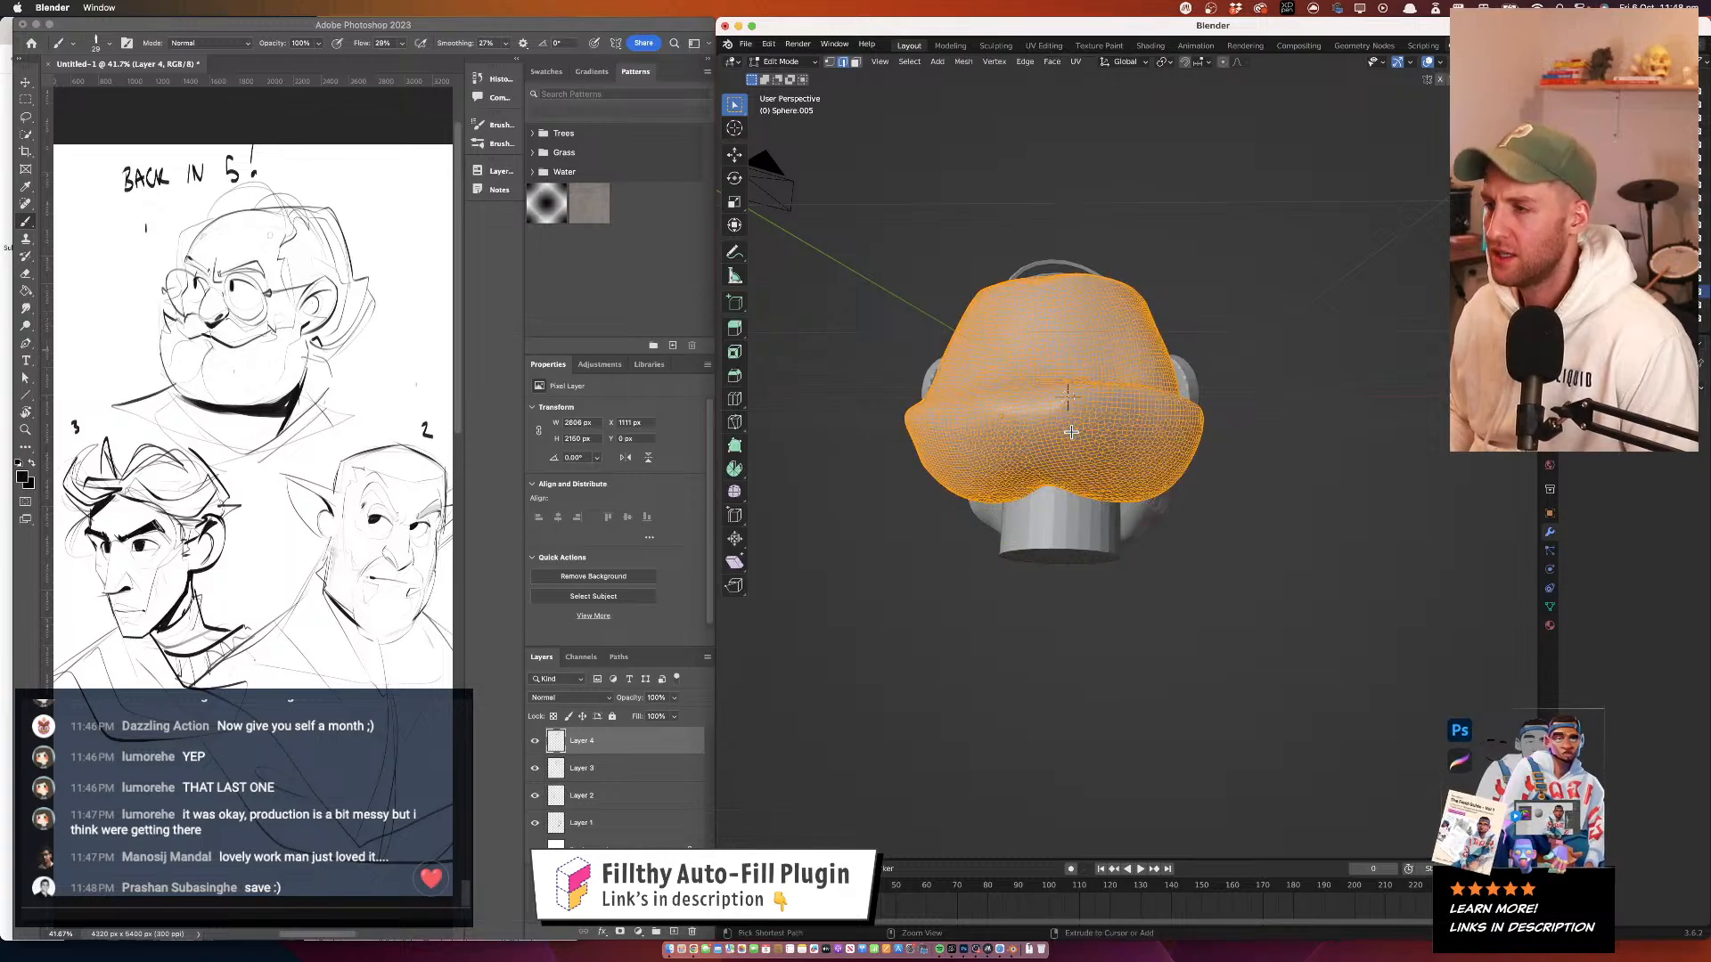
# Symmetrize the hair mesh, trying the -Y to +Y, -Z to +Z and +X to -X directions
pyautogui.moveTo(1074, 434); pyautogui.dragTo(874, 665)
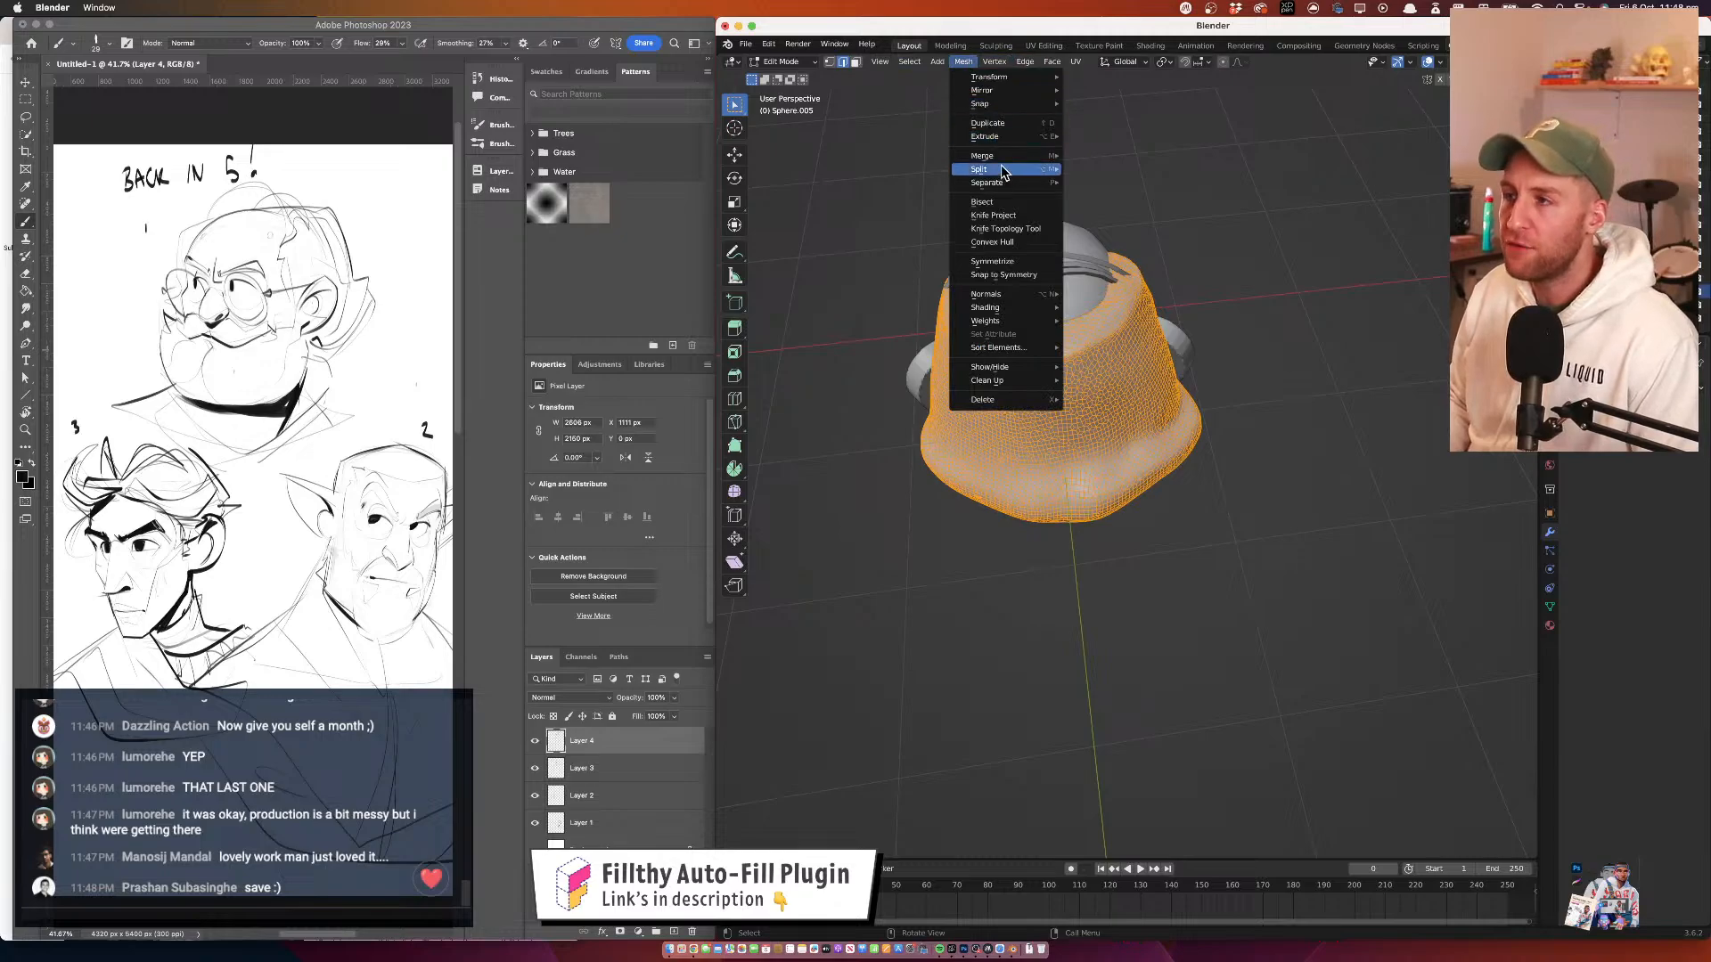
pyautogui.click(1019, 261)
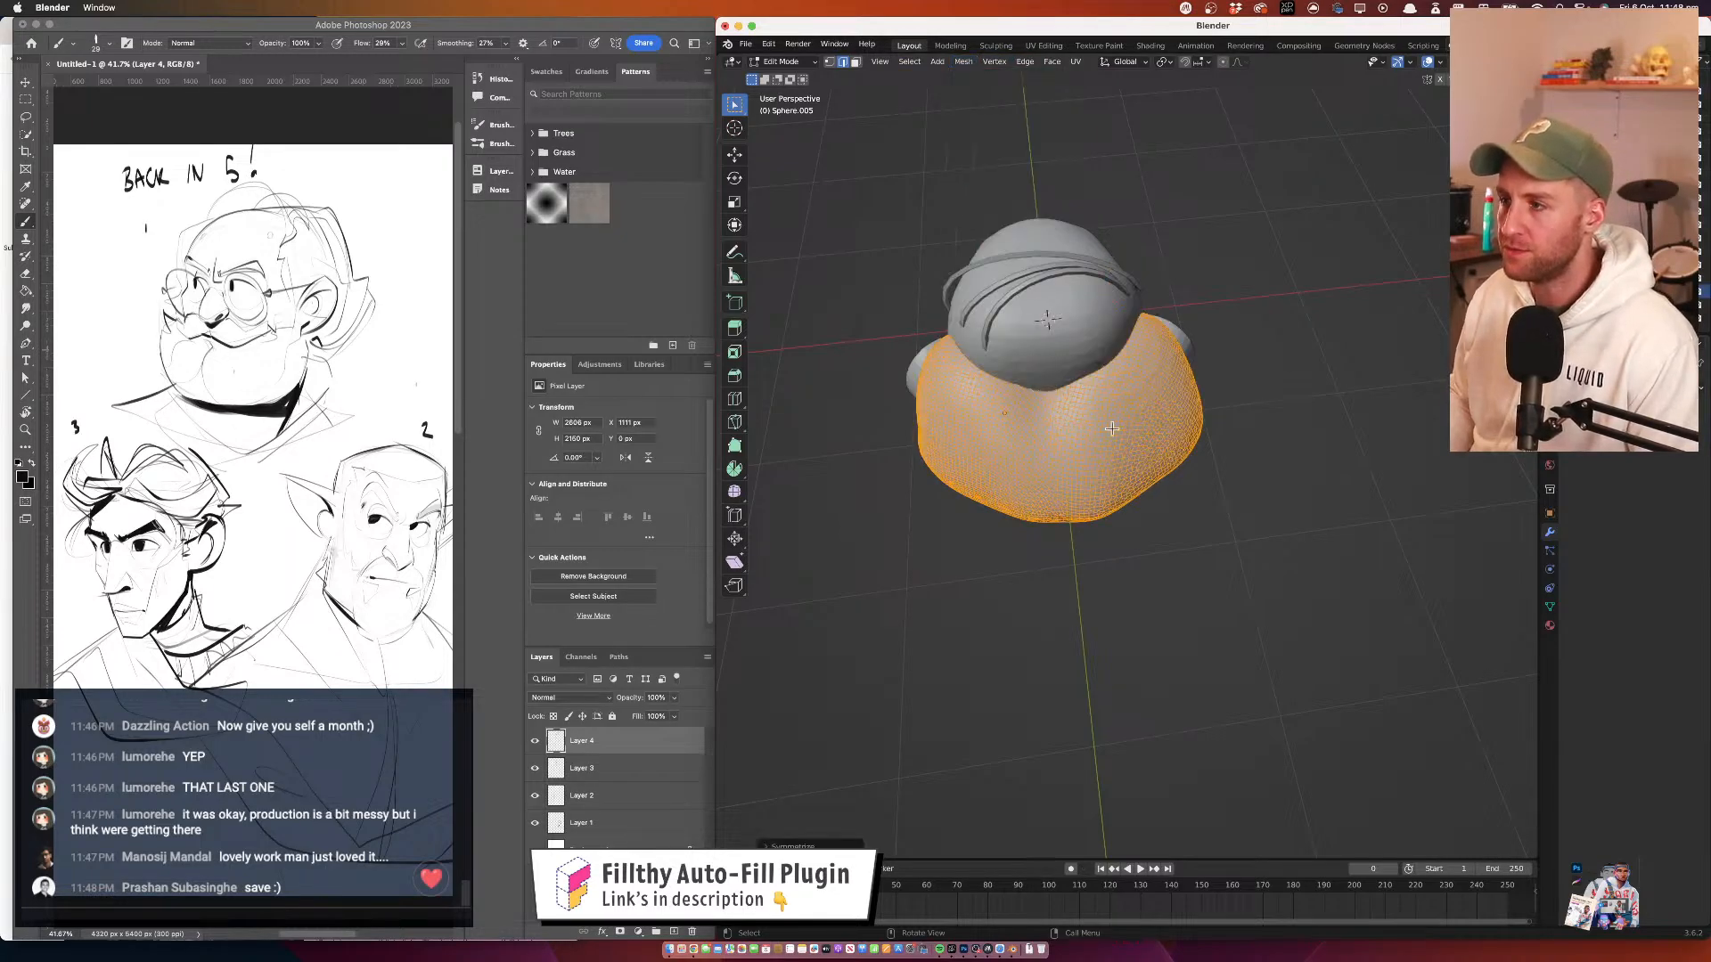
pyautogui.scroll(-5, 768, 710)
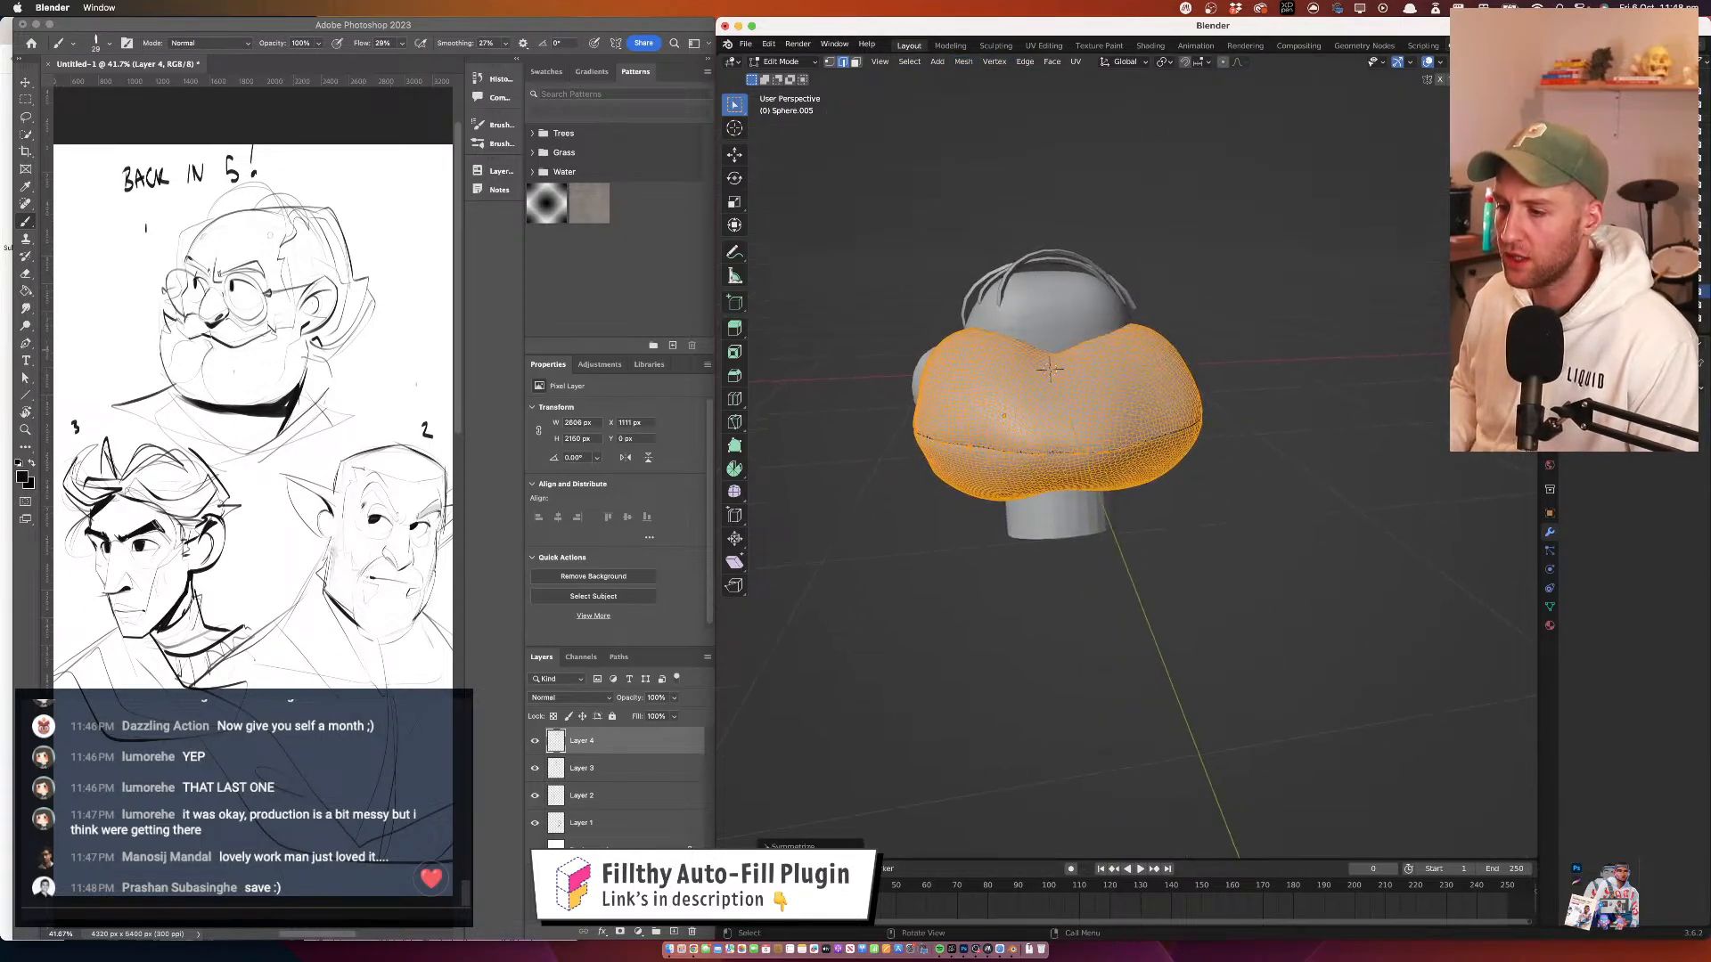
pyautogui.click(792, 847)
pyautogui.click(877, 829)
pyautogui.click(876, 784)
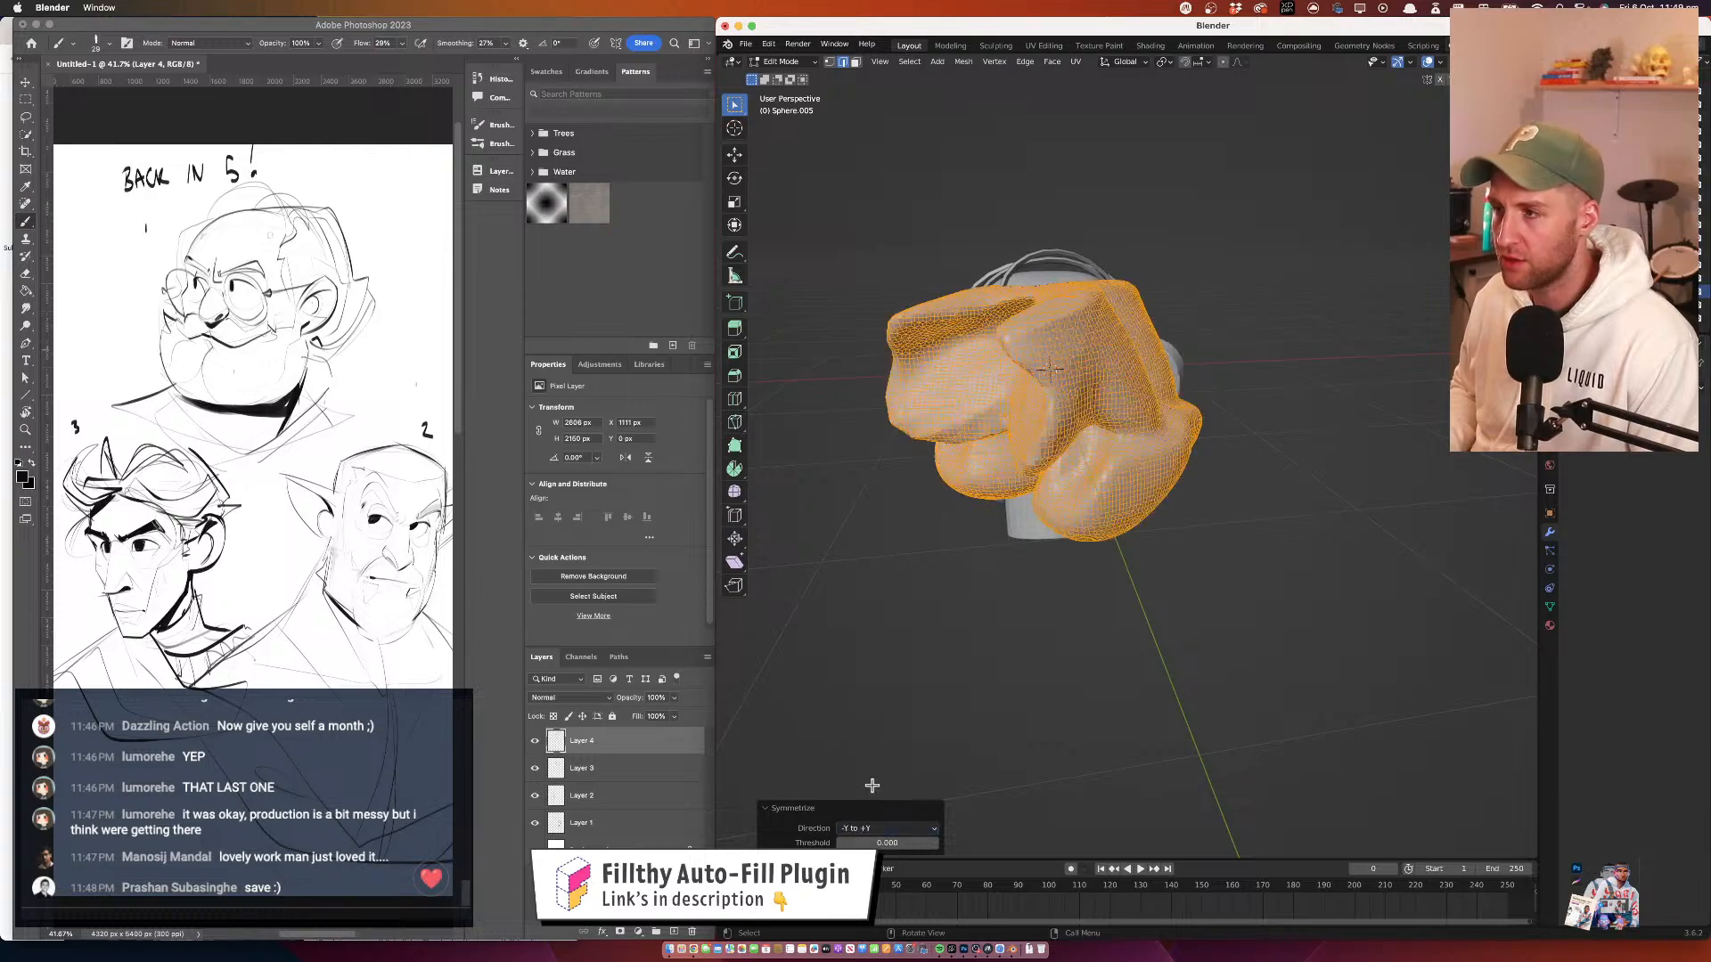
pyautogui.click(865, 828)
pyautogui.click(871, 755)
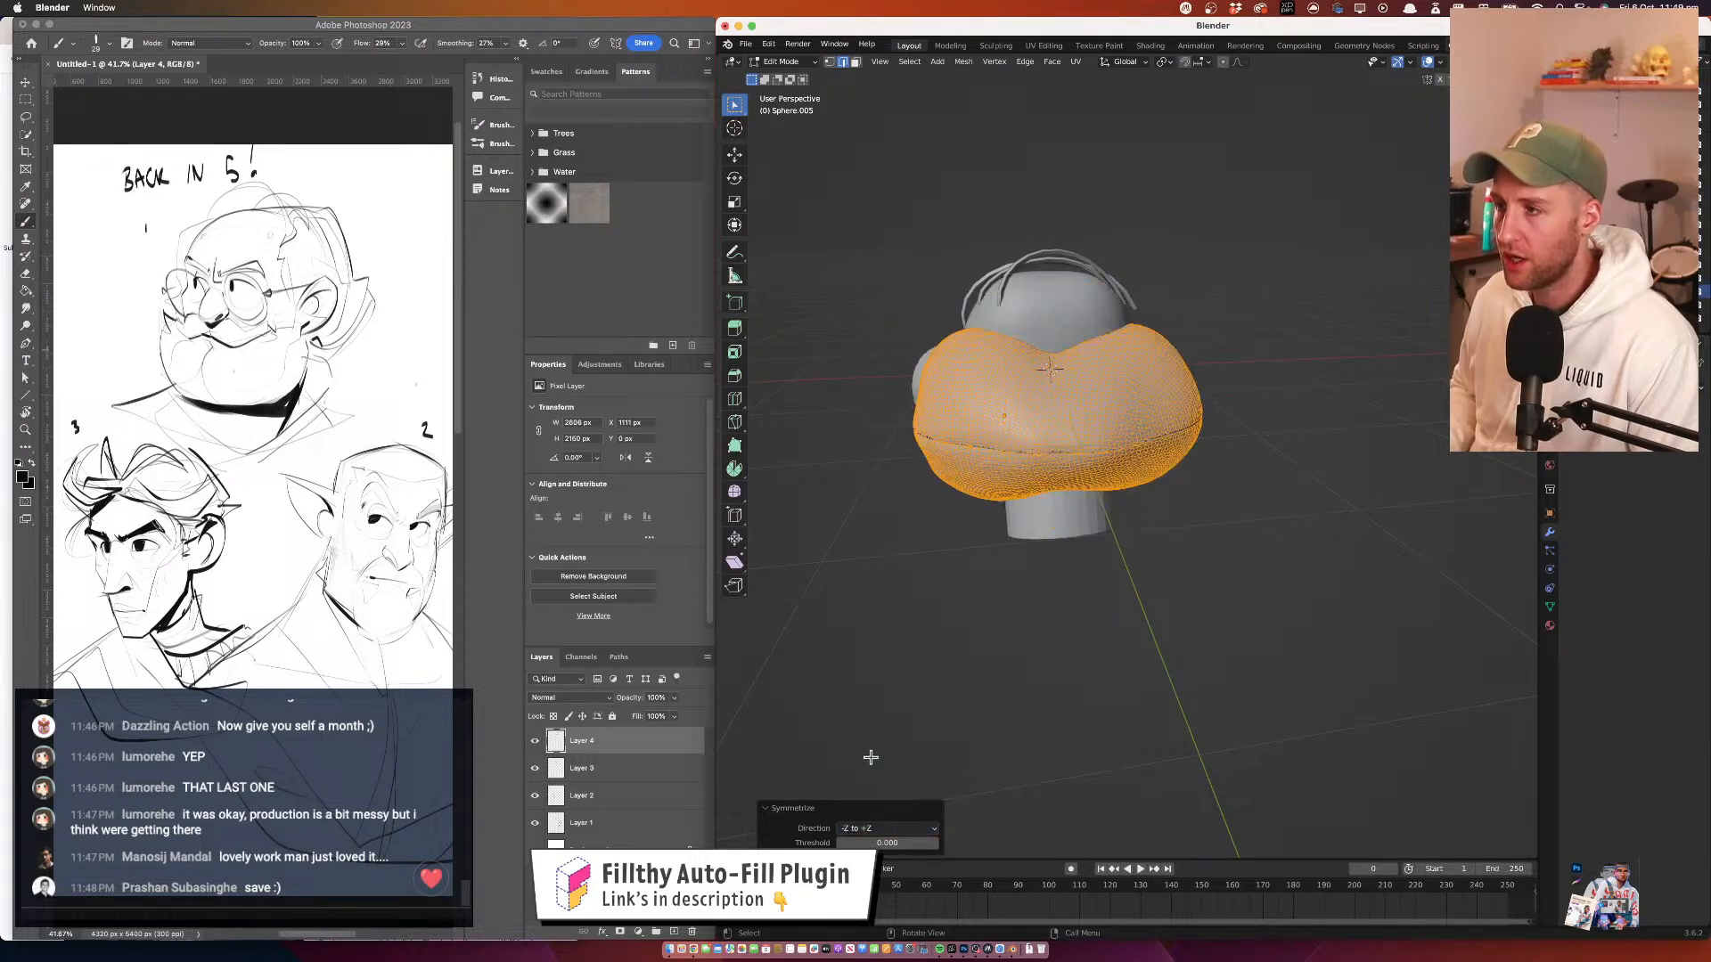
pyautogui.click(864, 828)
pyautogui.click(874, 811)
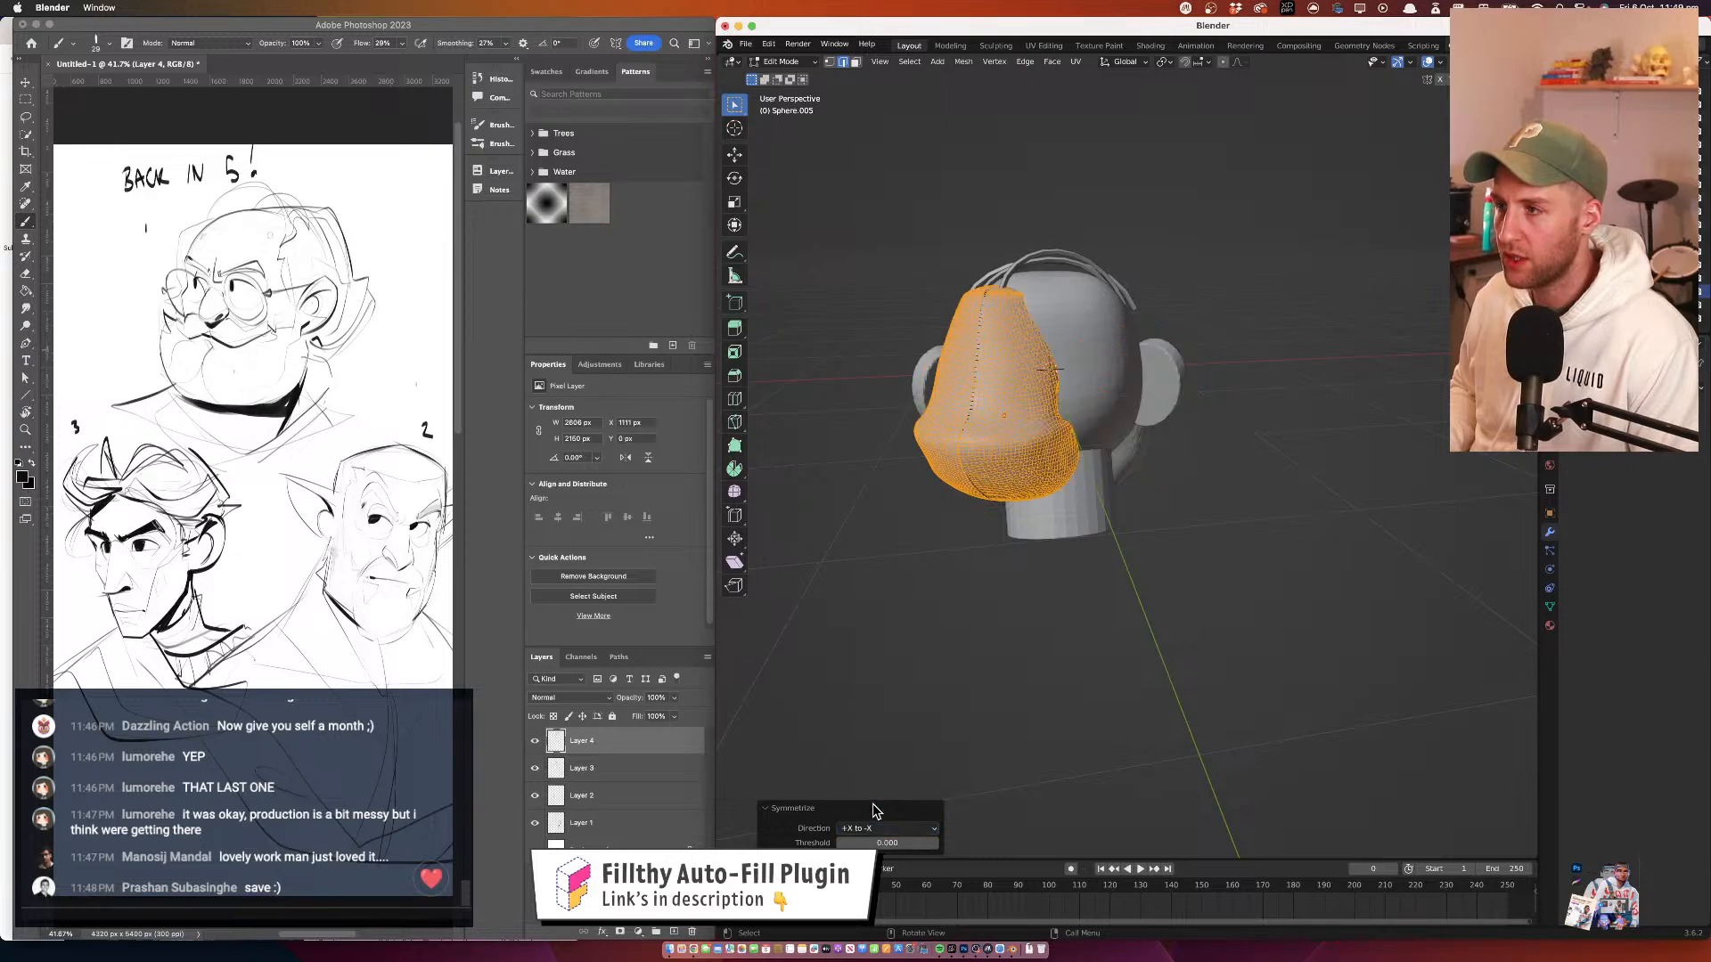
pyautogui.scroll(-10, 1127, 535)
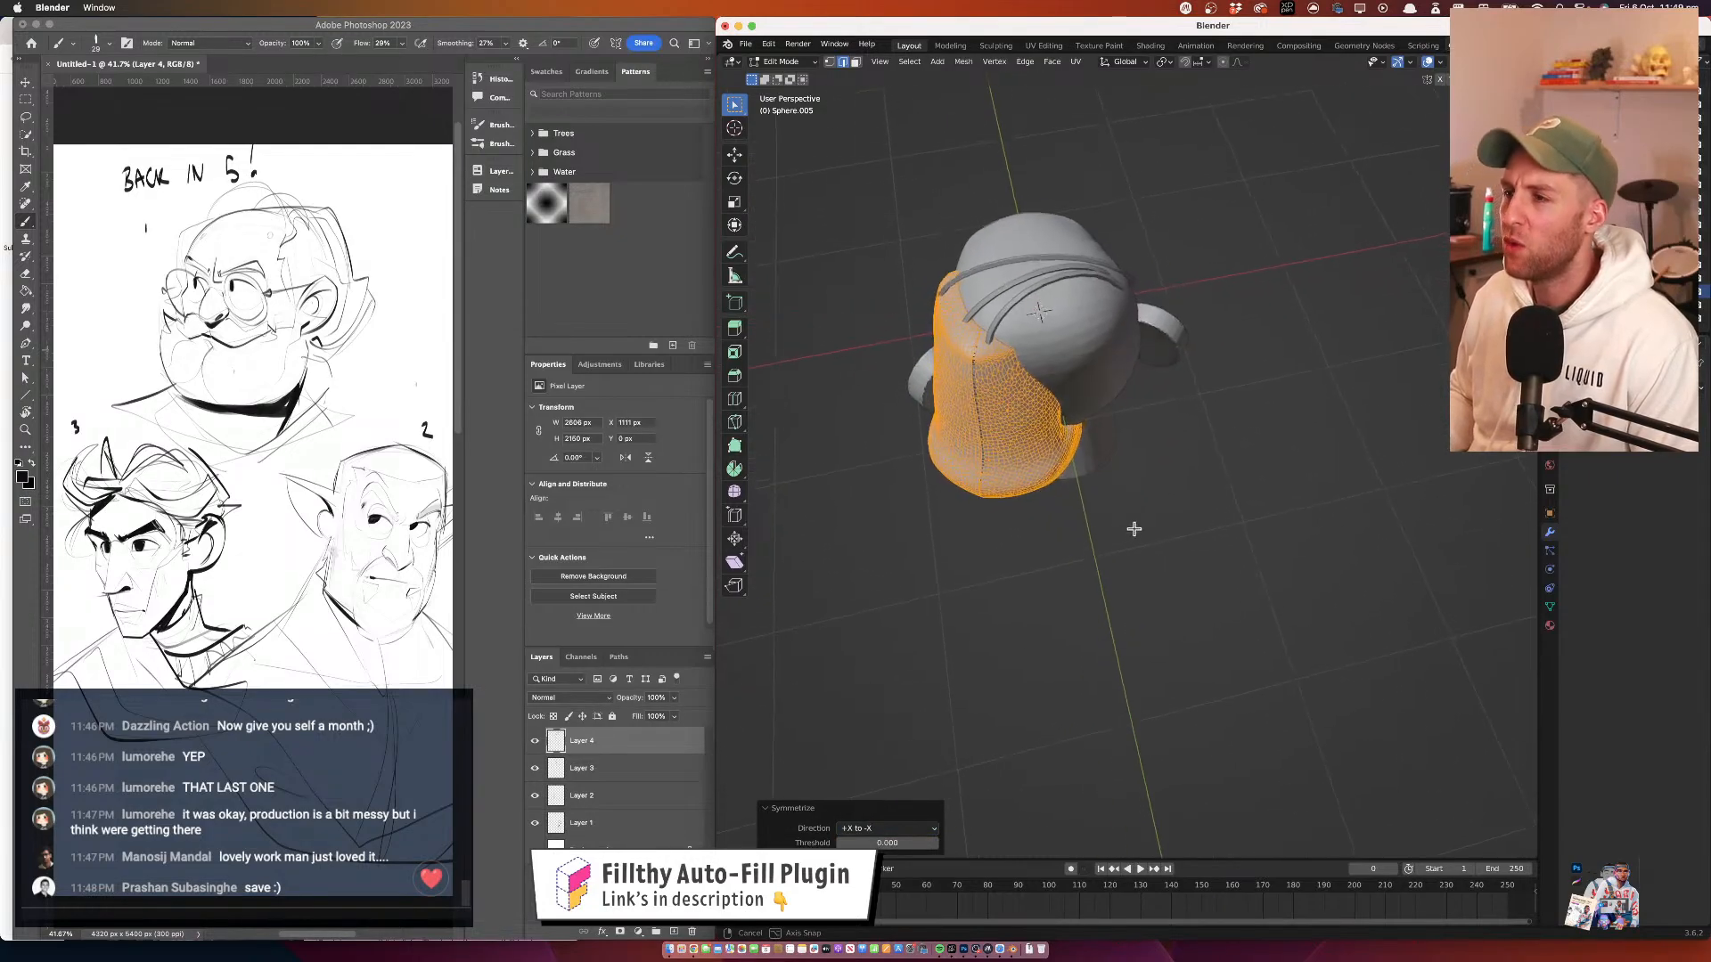
# Try the -X to +X symmetrize direction on the hair, undo the symmetrize changes and return to Object Mode
pyautogui.click(878, 827)
pyautogui.click(878, 825)
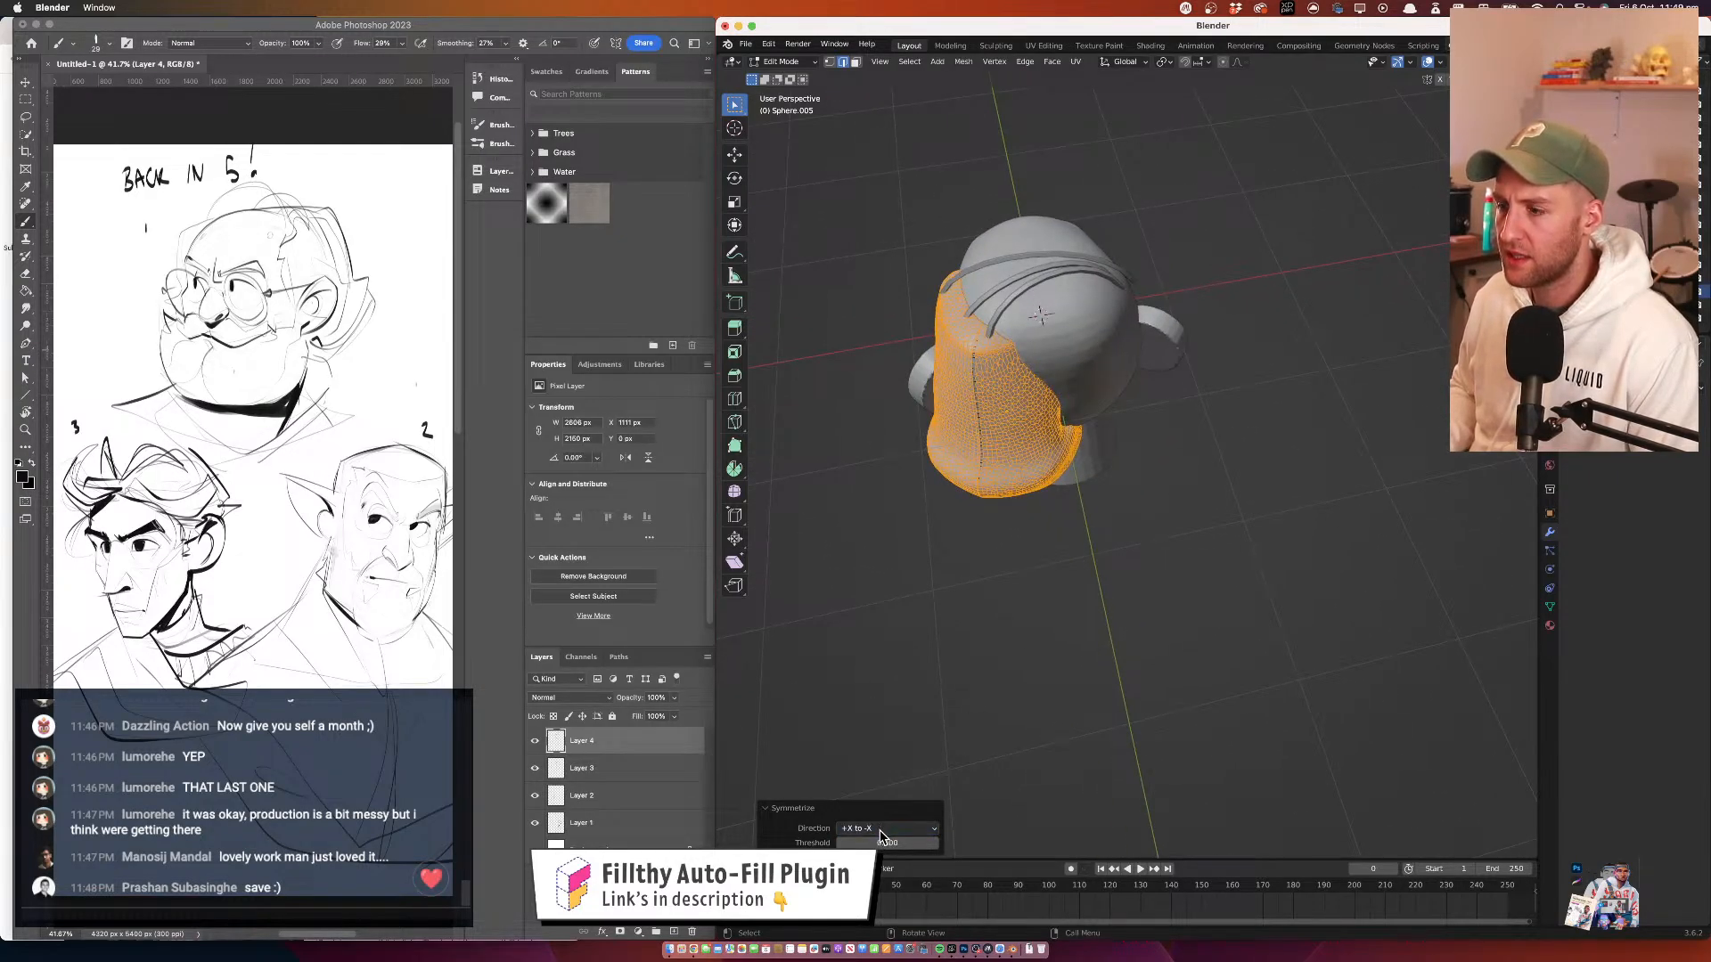
pyautogui.click(881, 827)
pyautogui.click(884, 813)
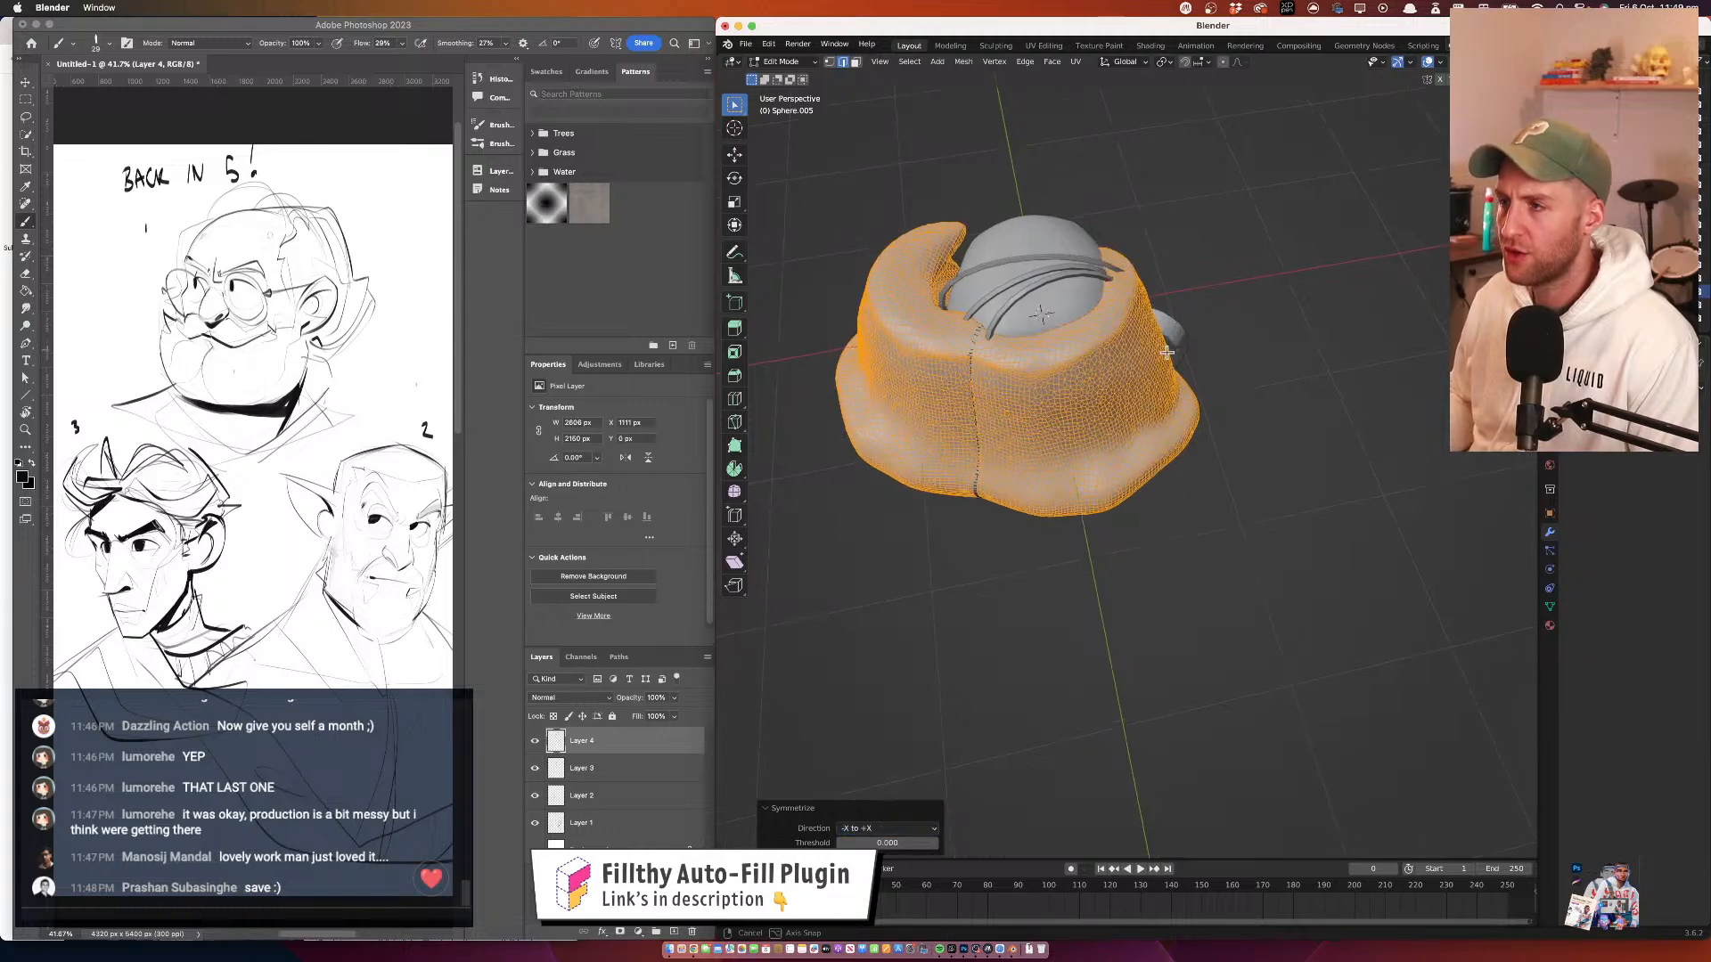
pyautogui.click(879, 830)
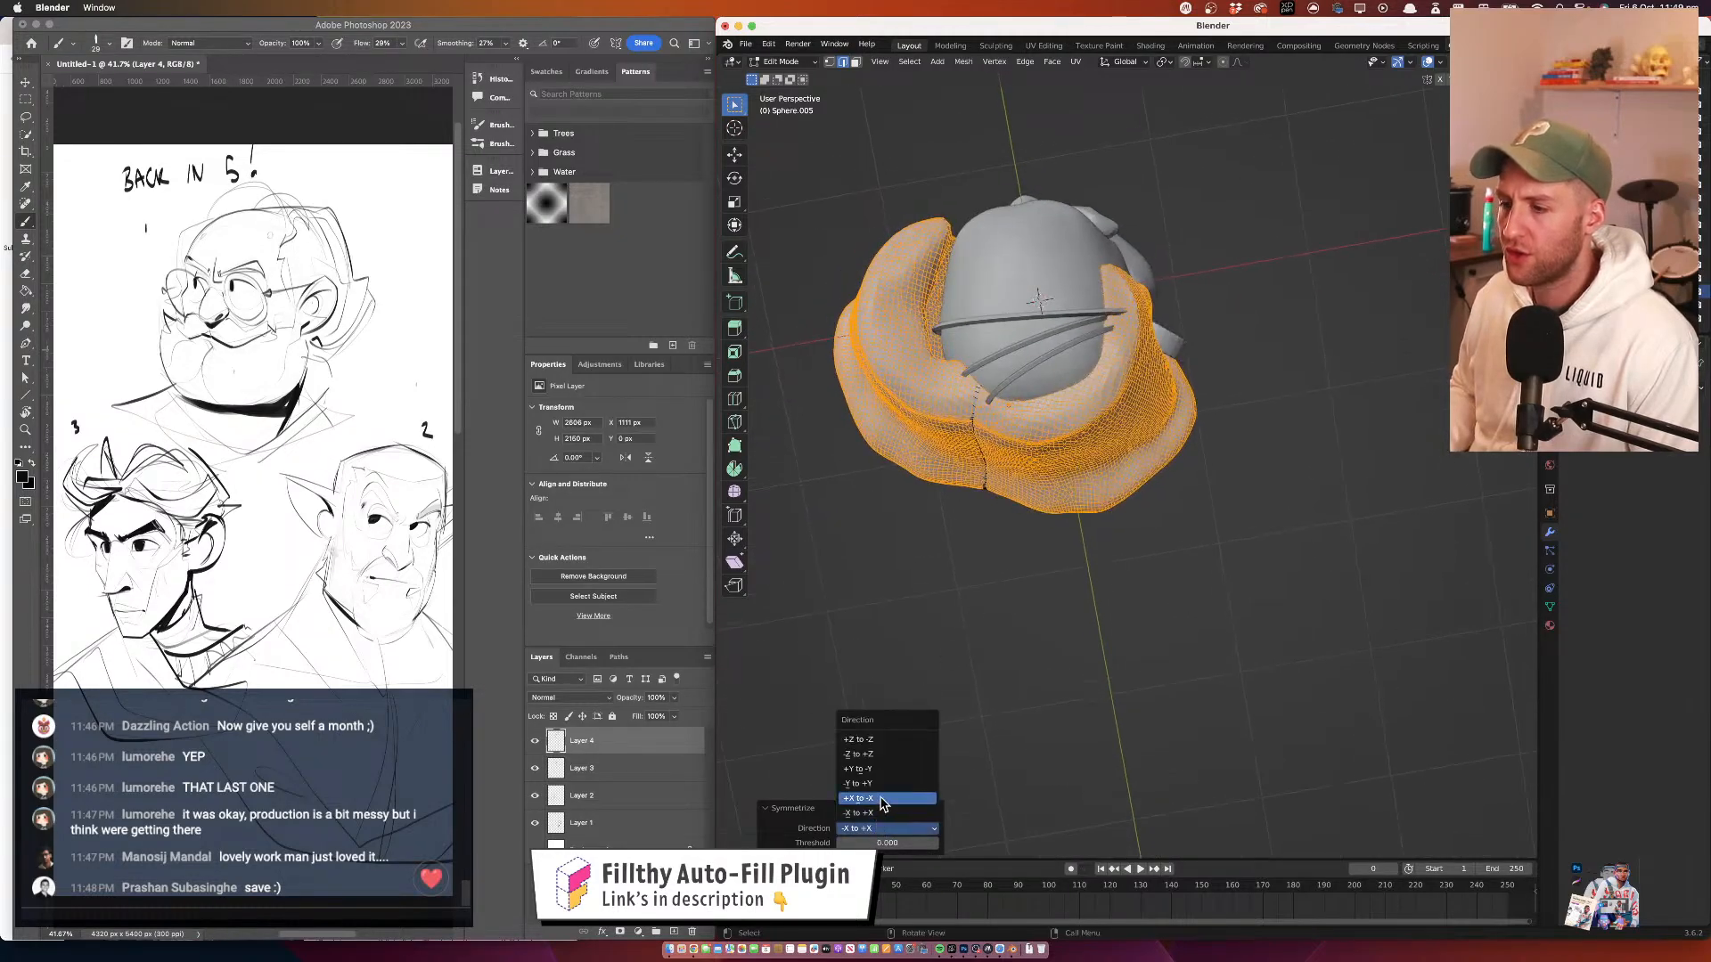
pyautogui.click(1084, 543)
pyautogui.hotkey('ctrl', 'z')
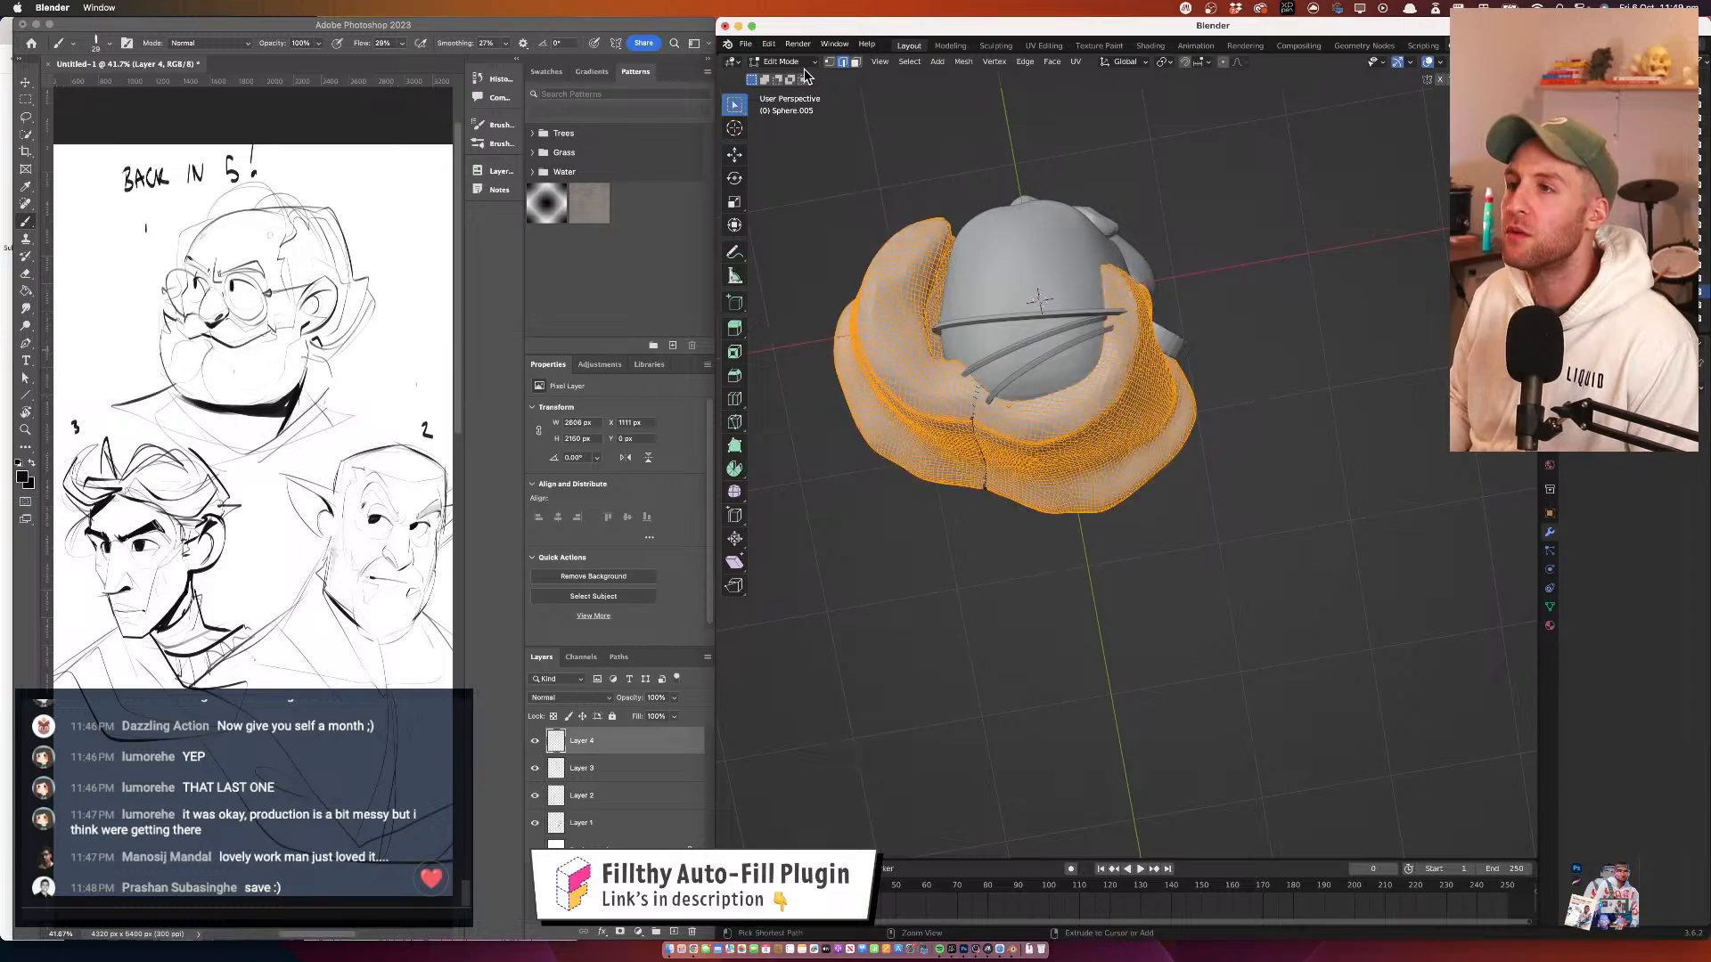
pyautogui.hotkey('ctrl', 'z')
pyautogui.click(799, 62)
pyautogui.click(785, 78)
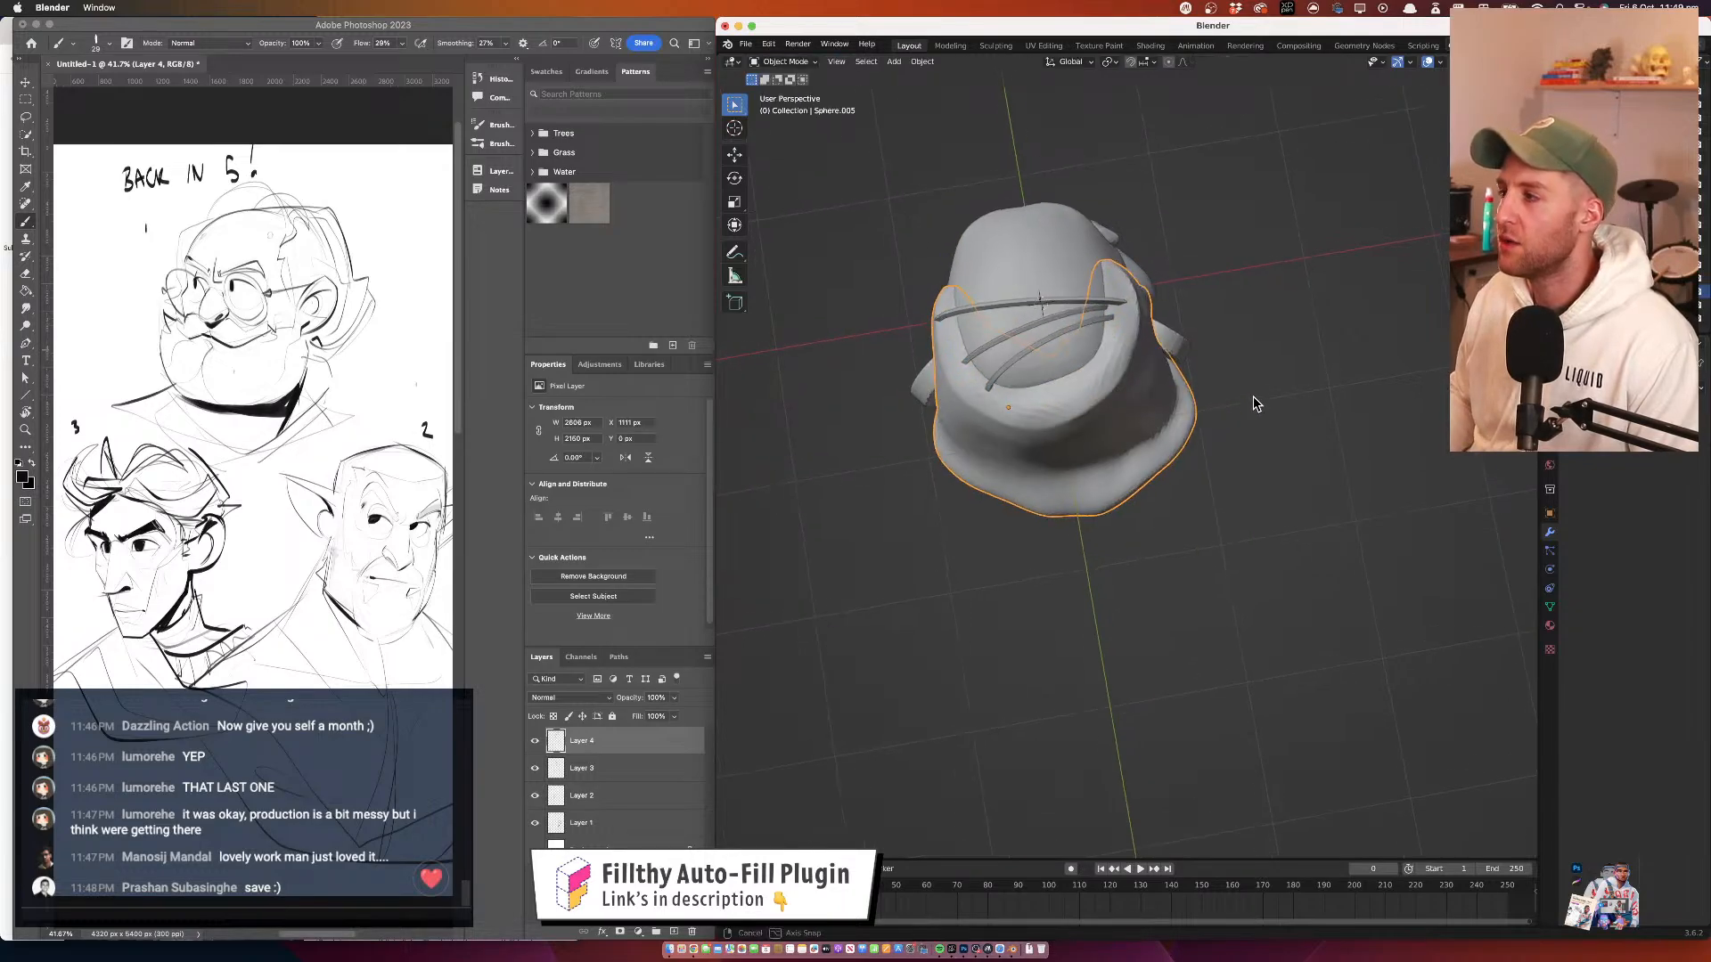
# Save the head model as "old mate robin williams.blend"
pyautogui.moveTo(1174, 414); pyautogui.dragTo(1287, 344)
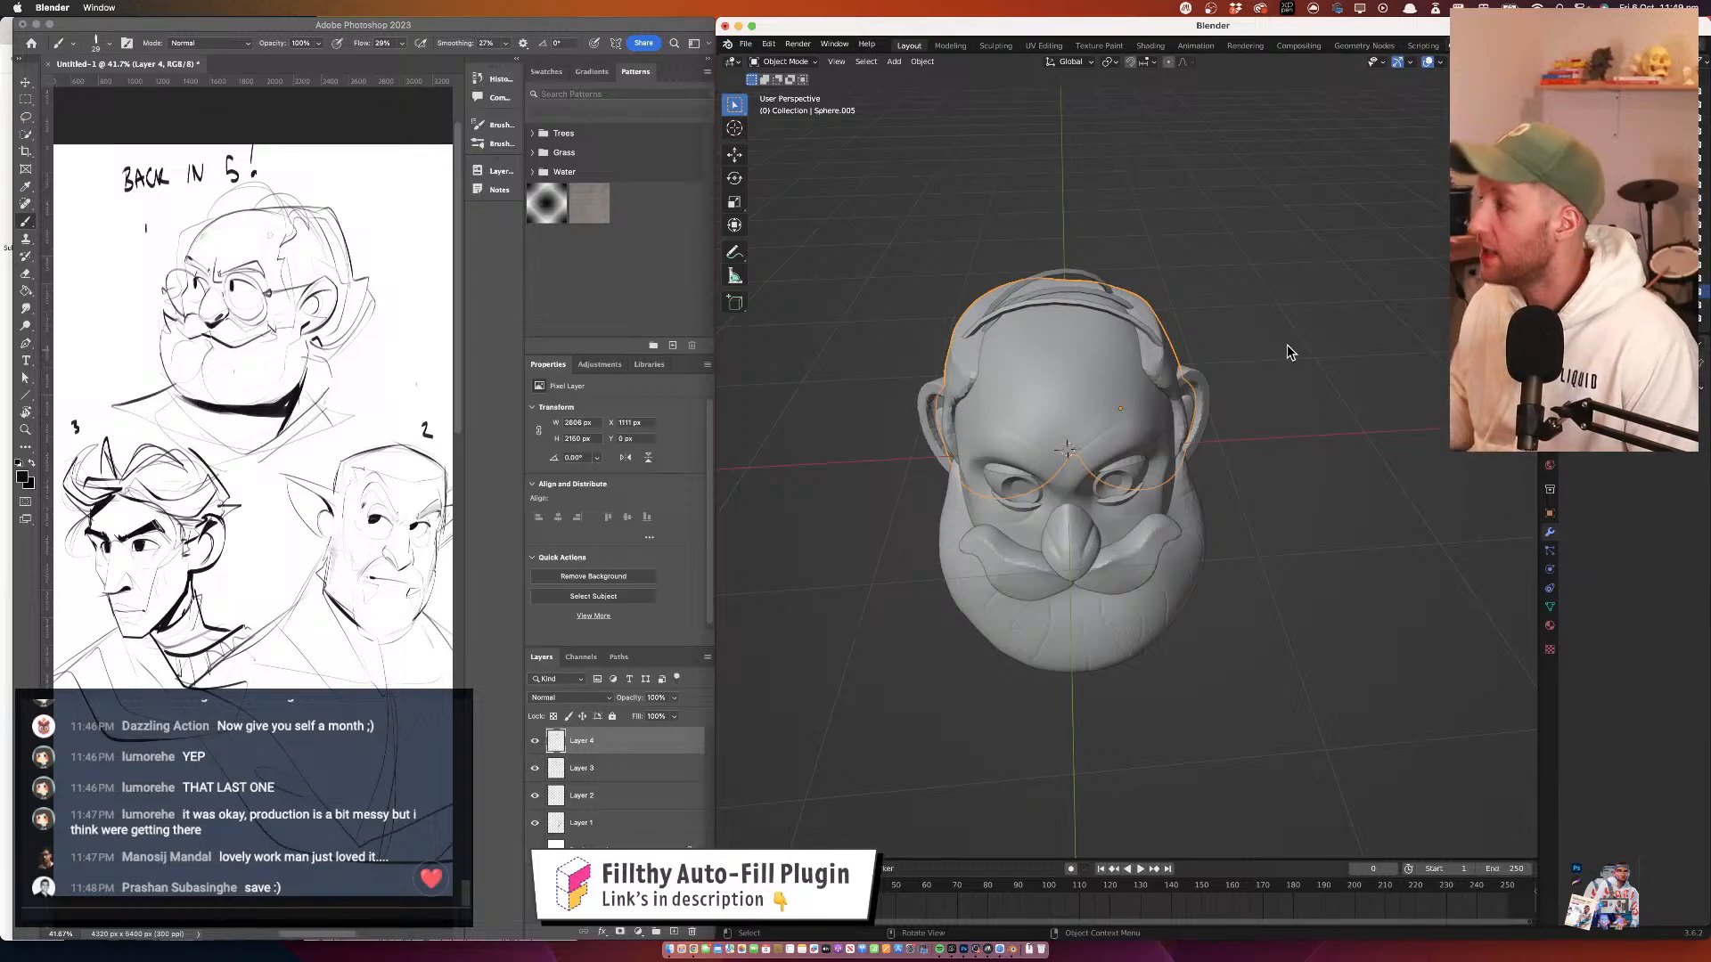
pyautogui.press('super+s')
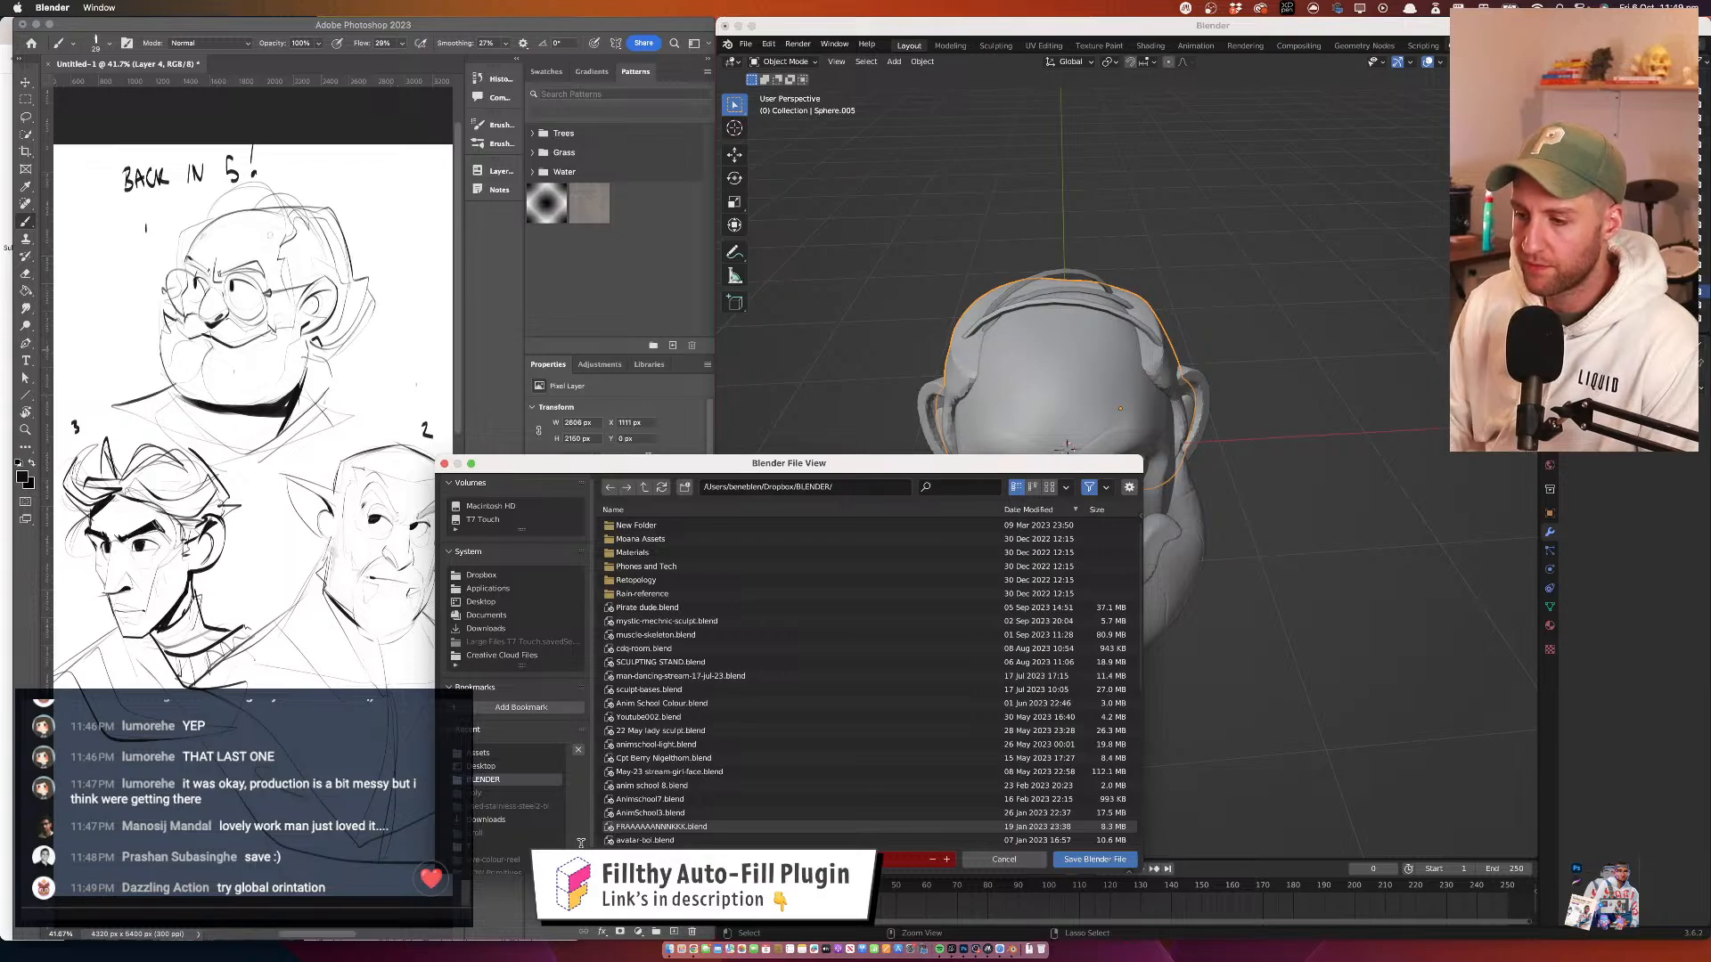
pyautogui.click(1109, 861)
pyautogui.moveTo(1073, 351); pyautogui.dragTo(1050, 379)
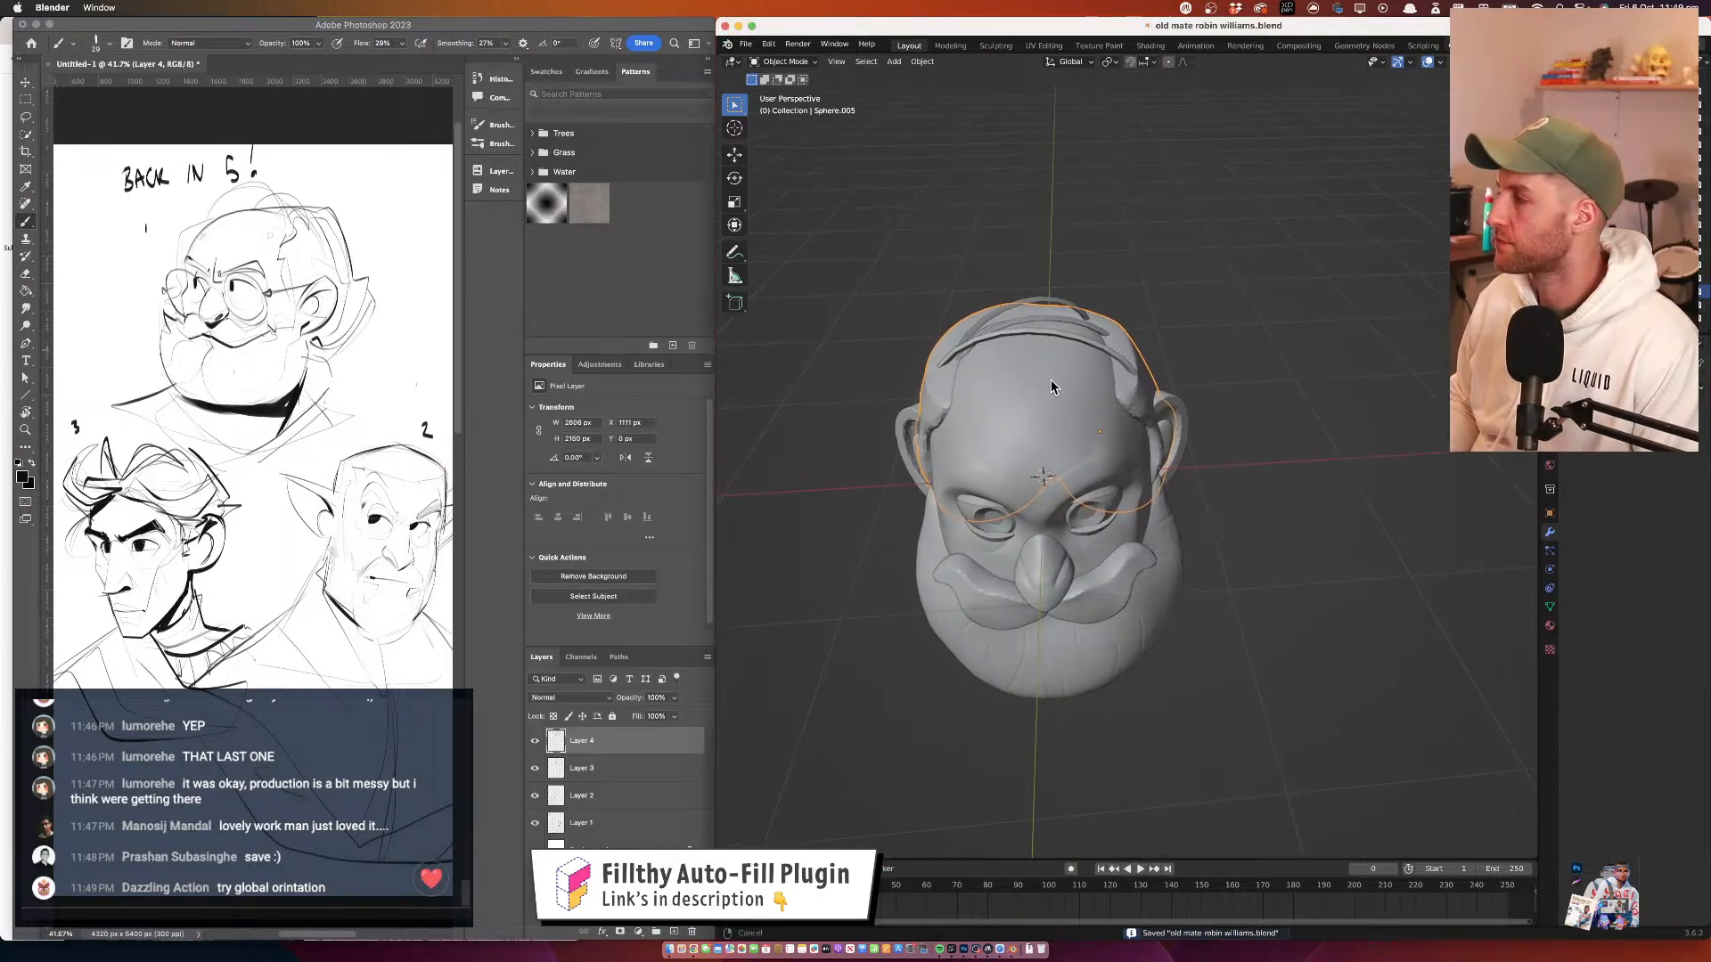
# Choose Global transform orientation, try symmetrizing the hair from -X to +X in Edit Mode and undo it
pyautogui.click(1072, 61)
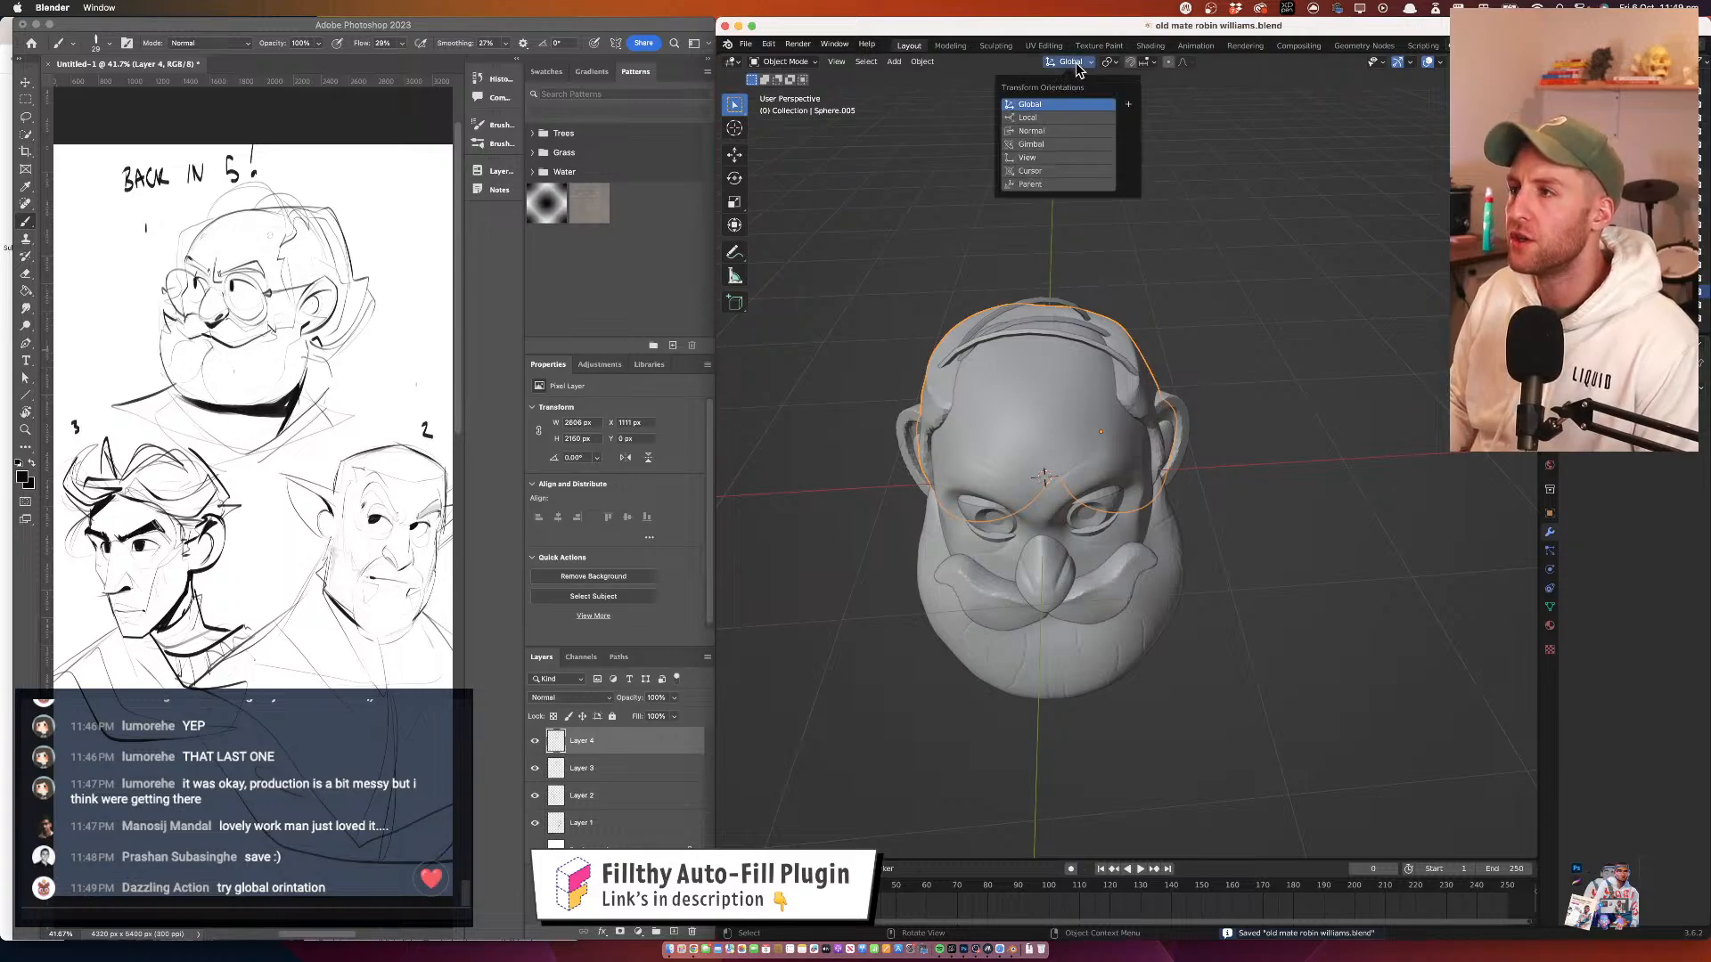
pyautogui.click(1067, 107)
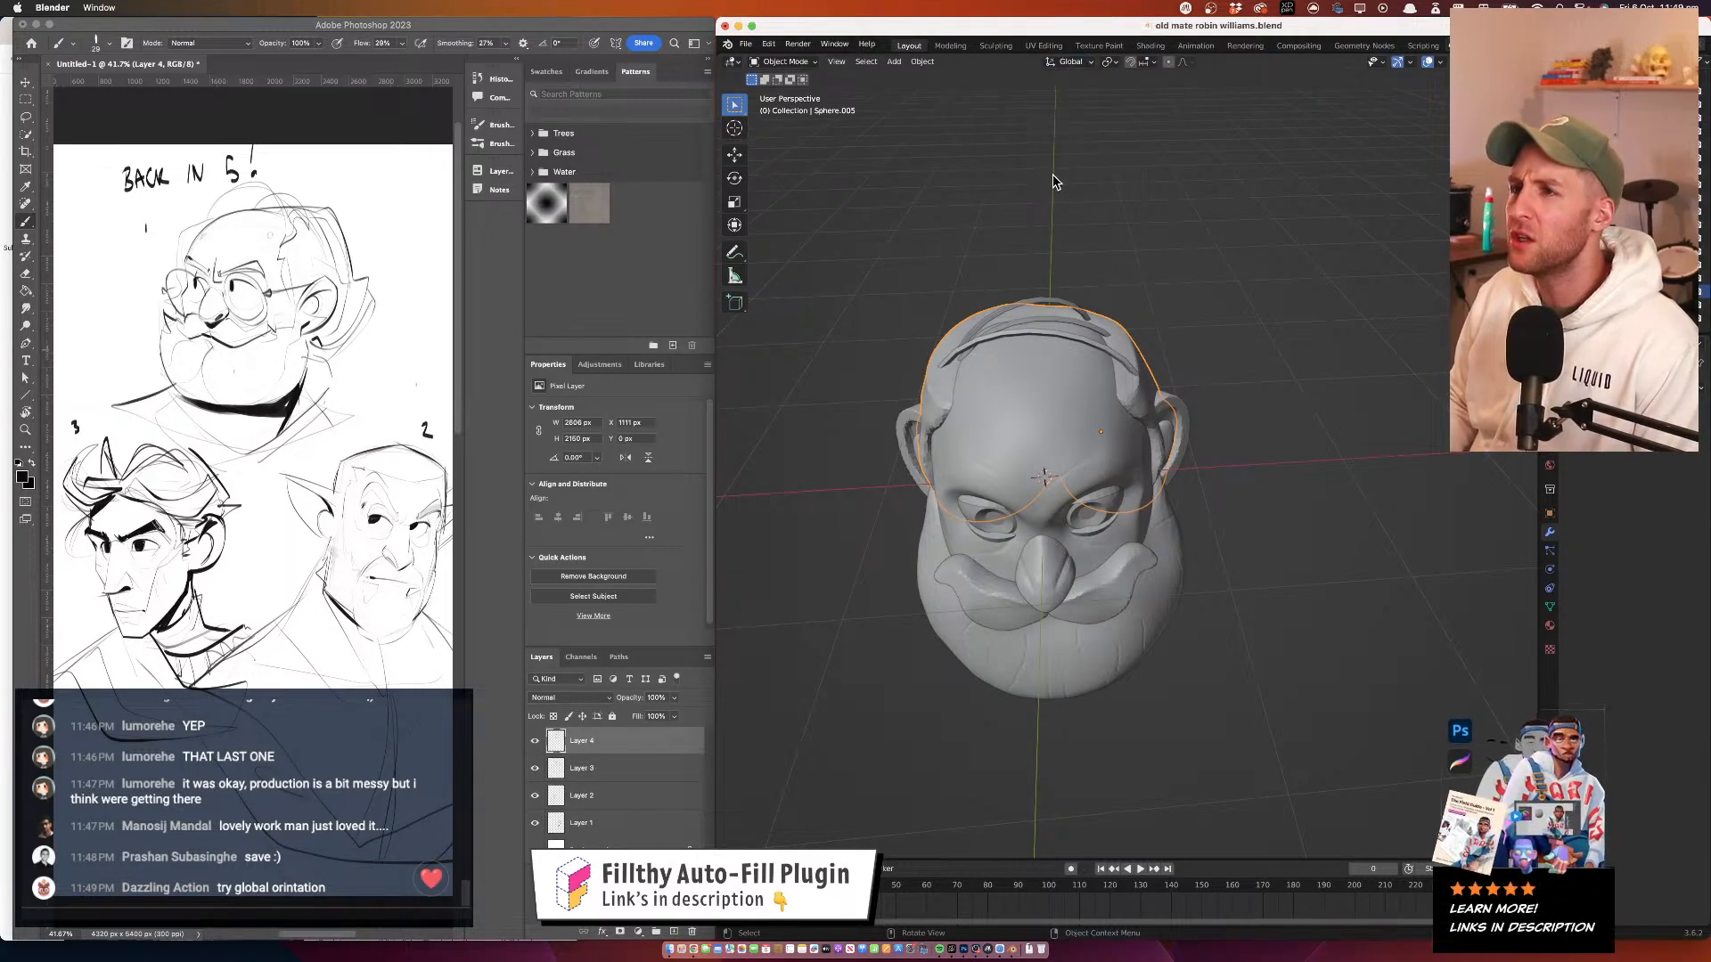
pyautogui.click(811, 63)
pyautogui.click(785, 92)
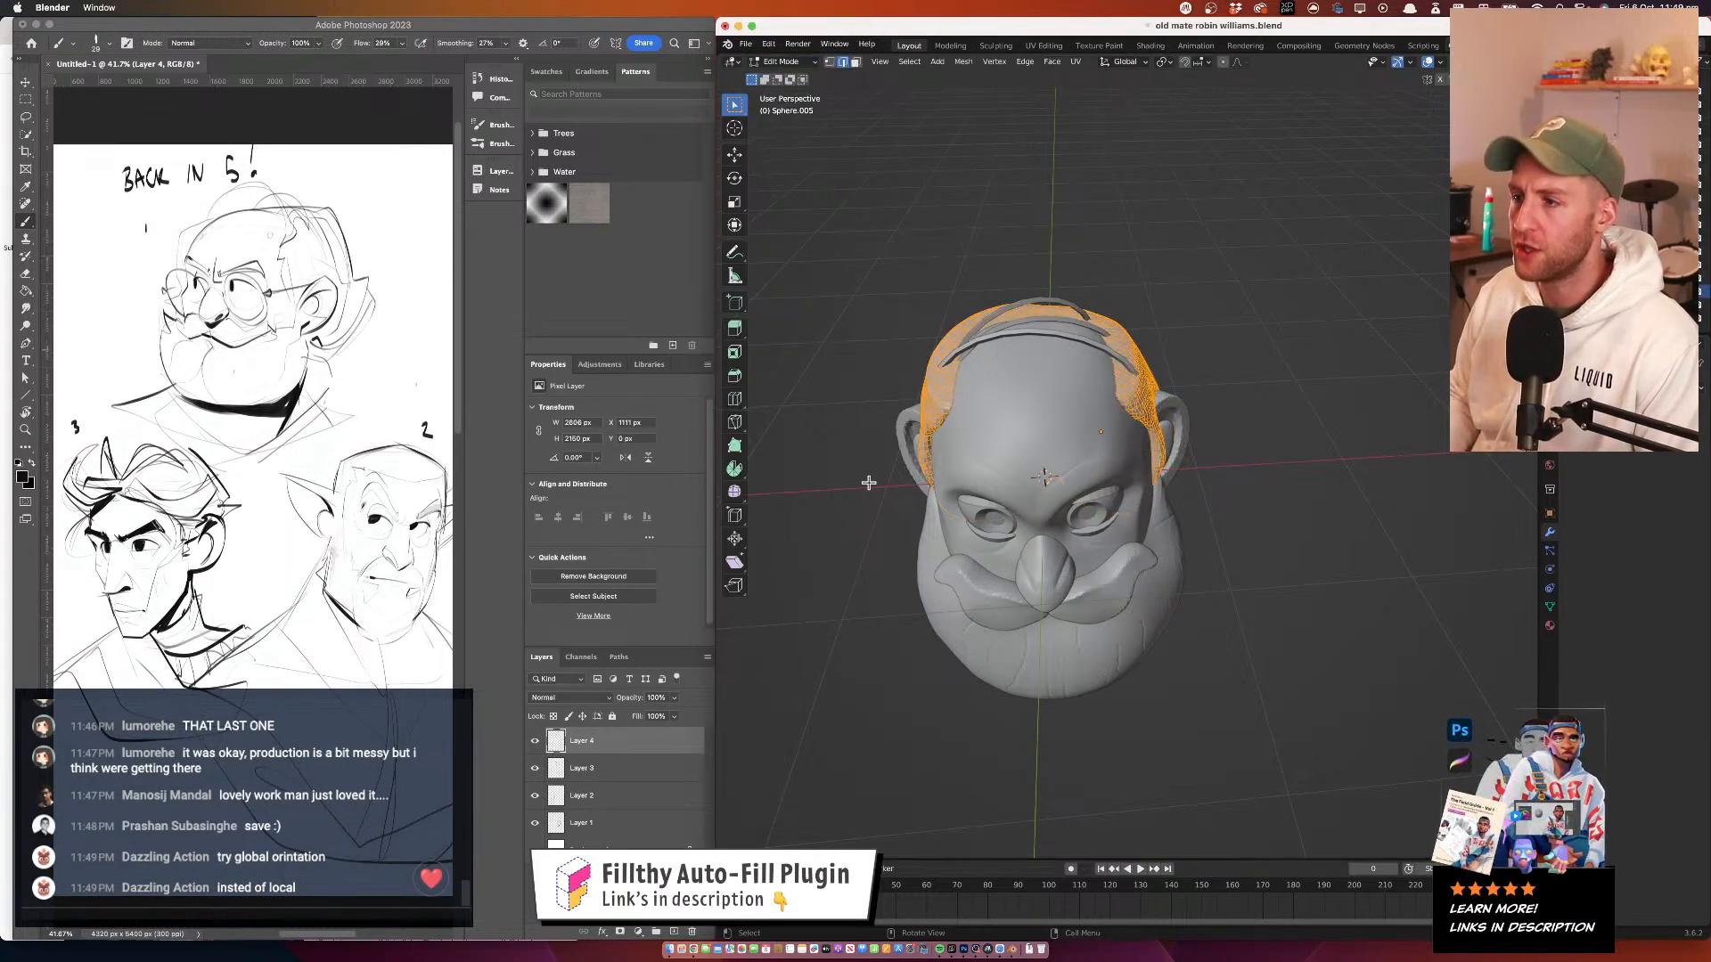
pyautogui.click(963, 61)
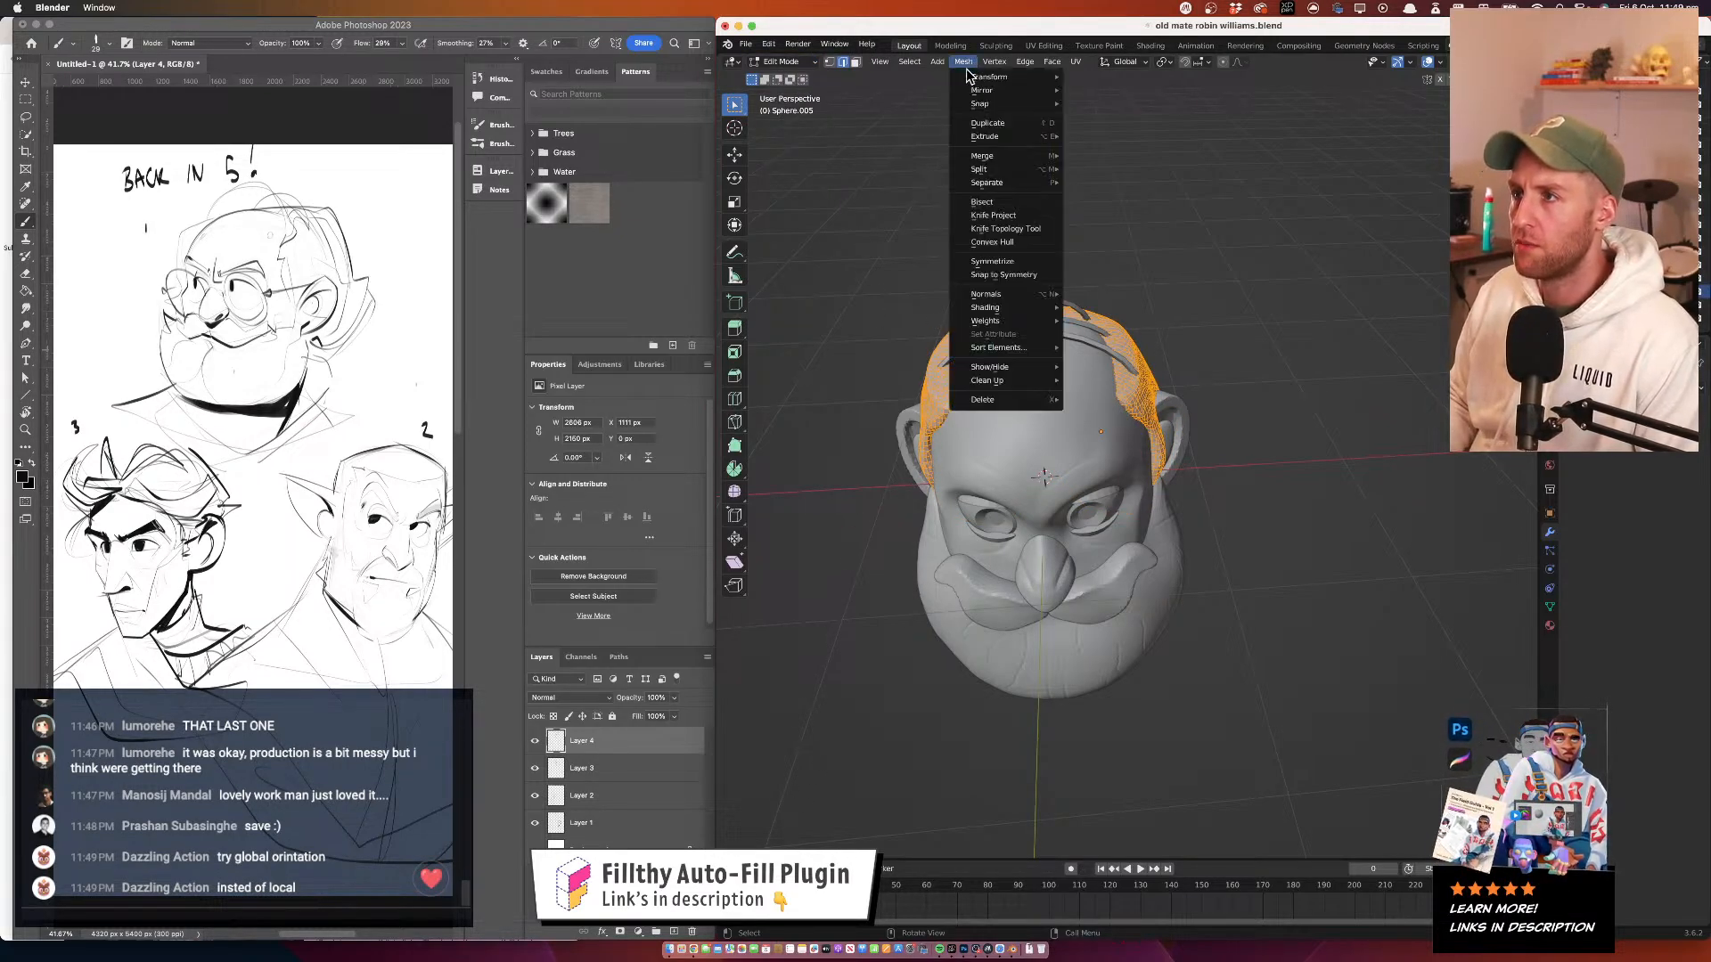
pyautogui.moveTo(1008, 318)
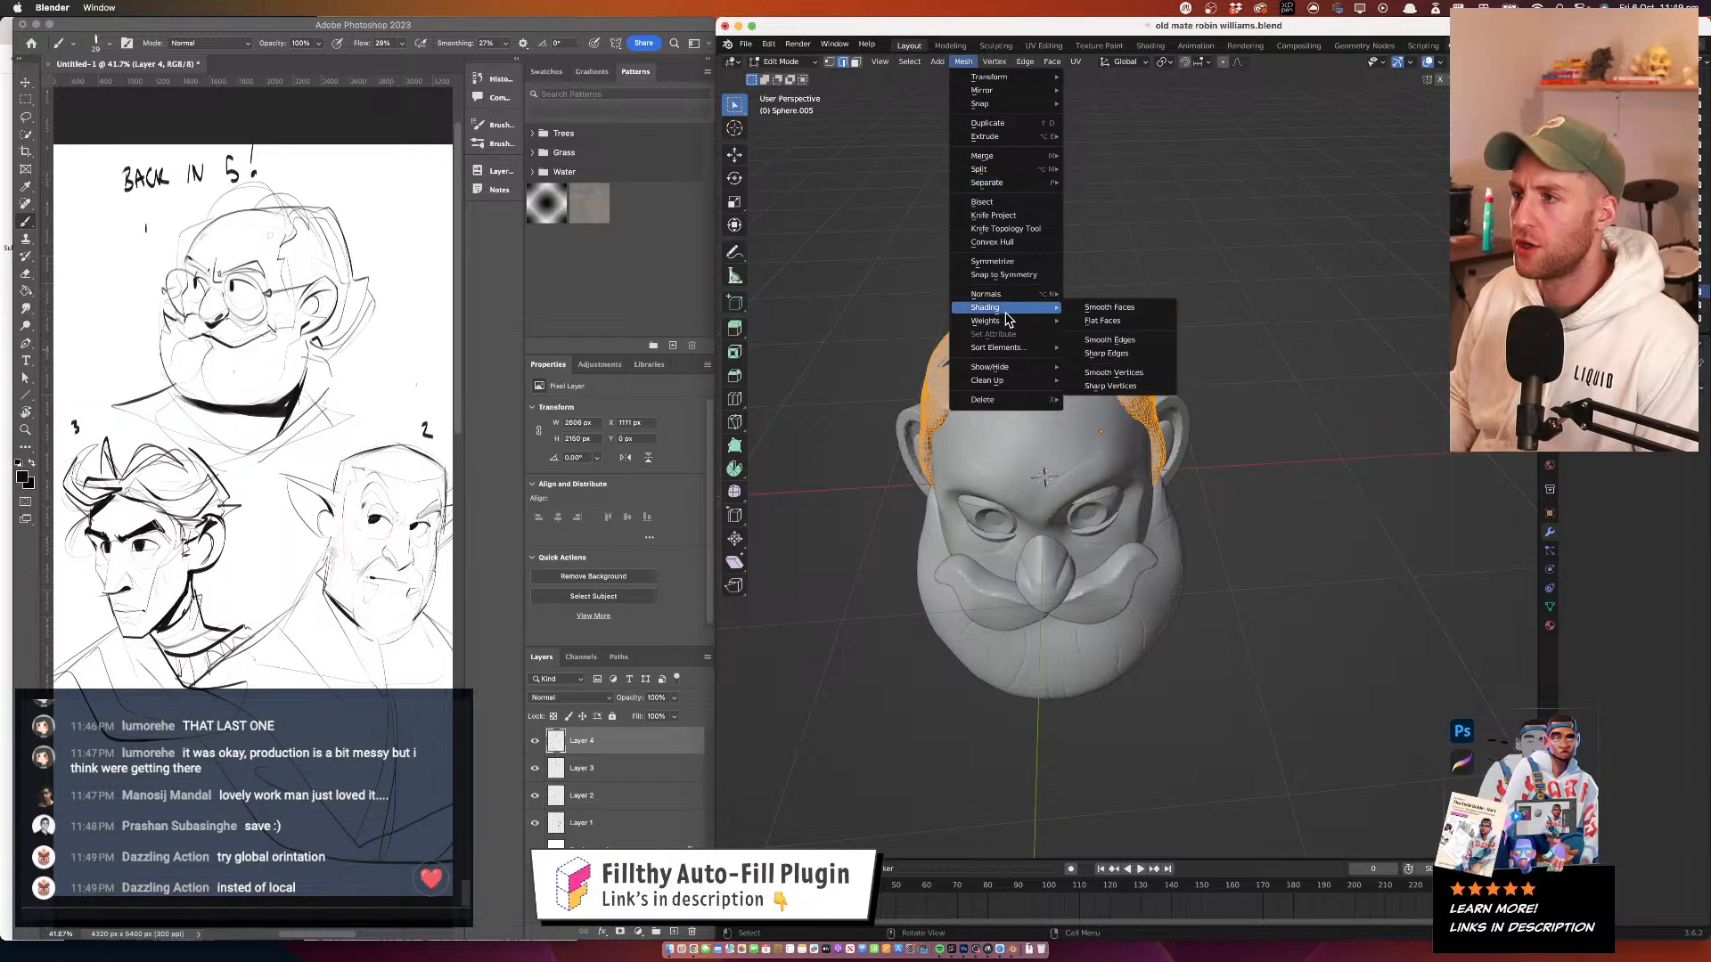
pyautogui.click(992, 261)
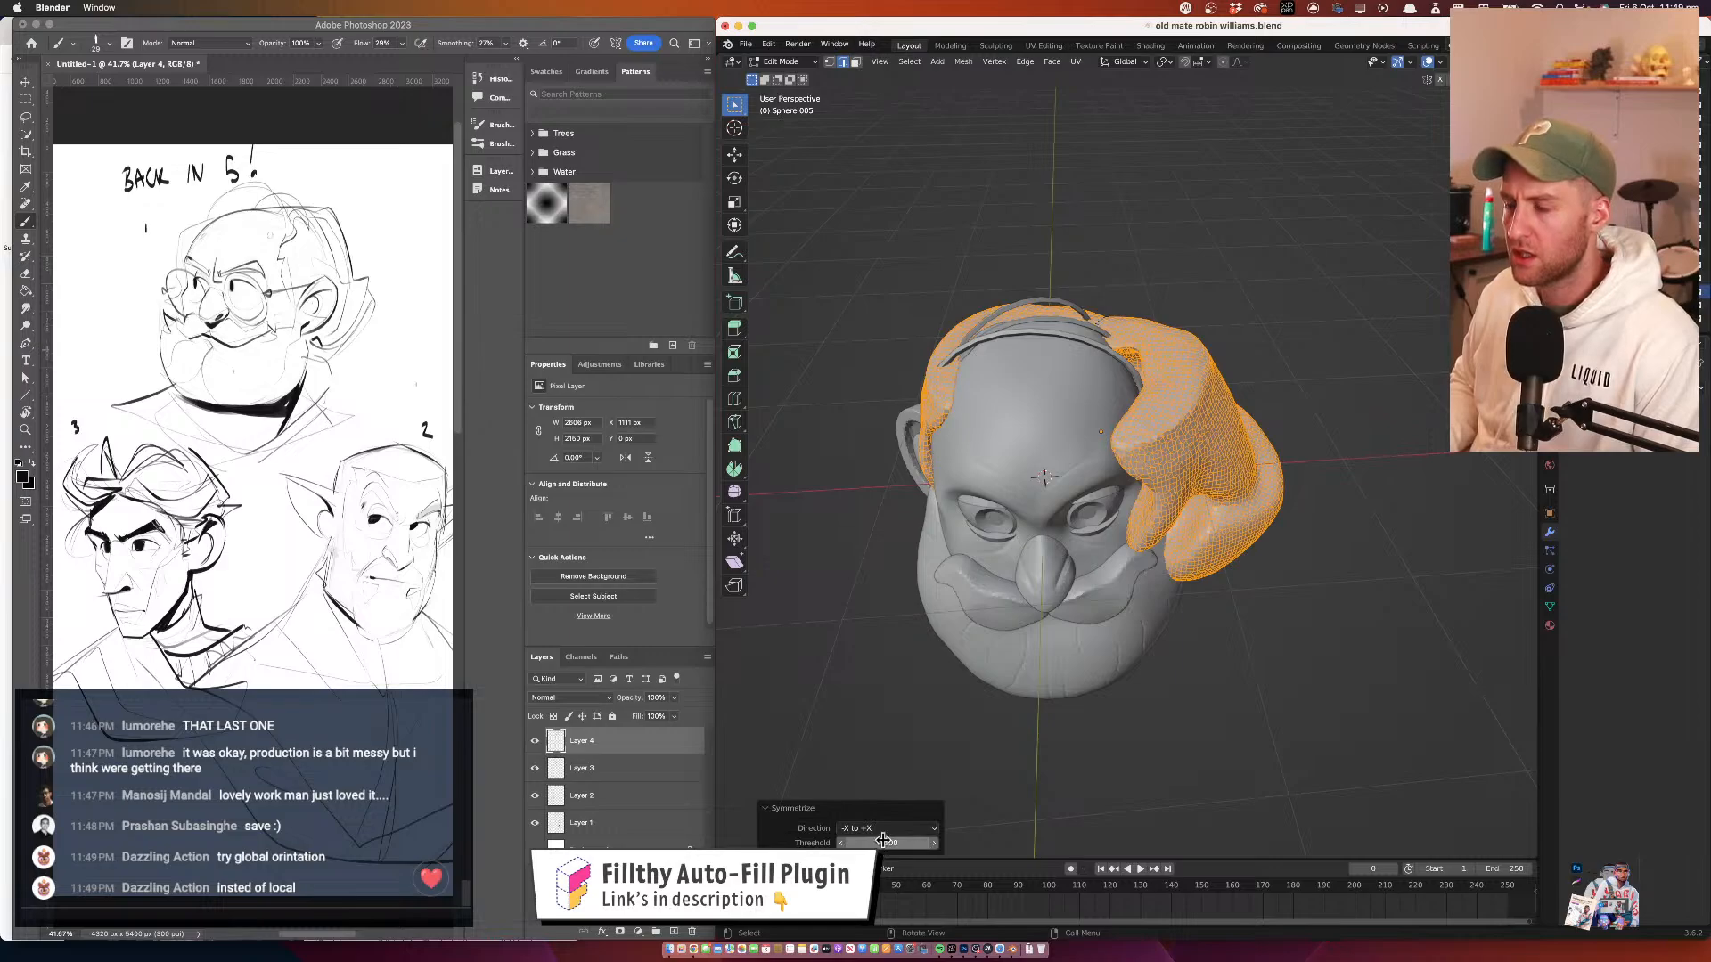
pyautogui.click(1125, 61)
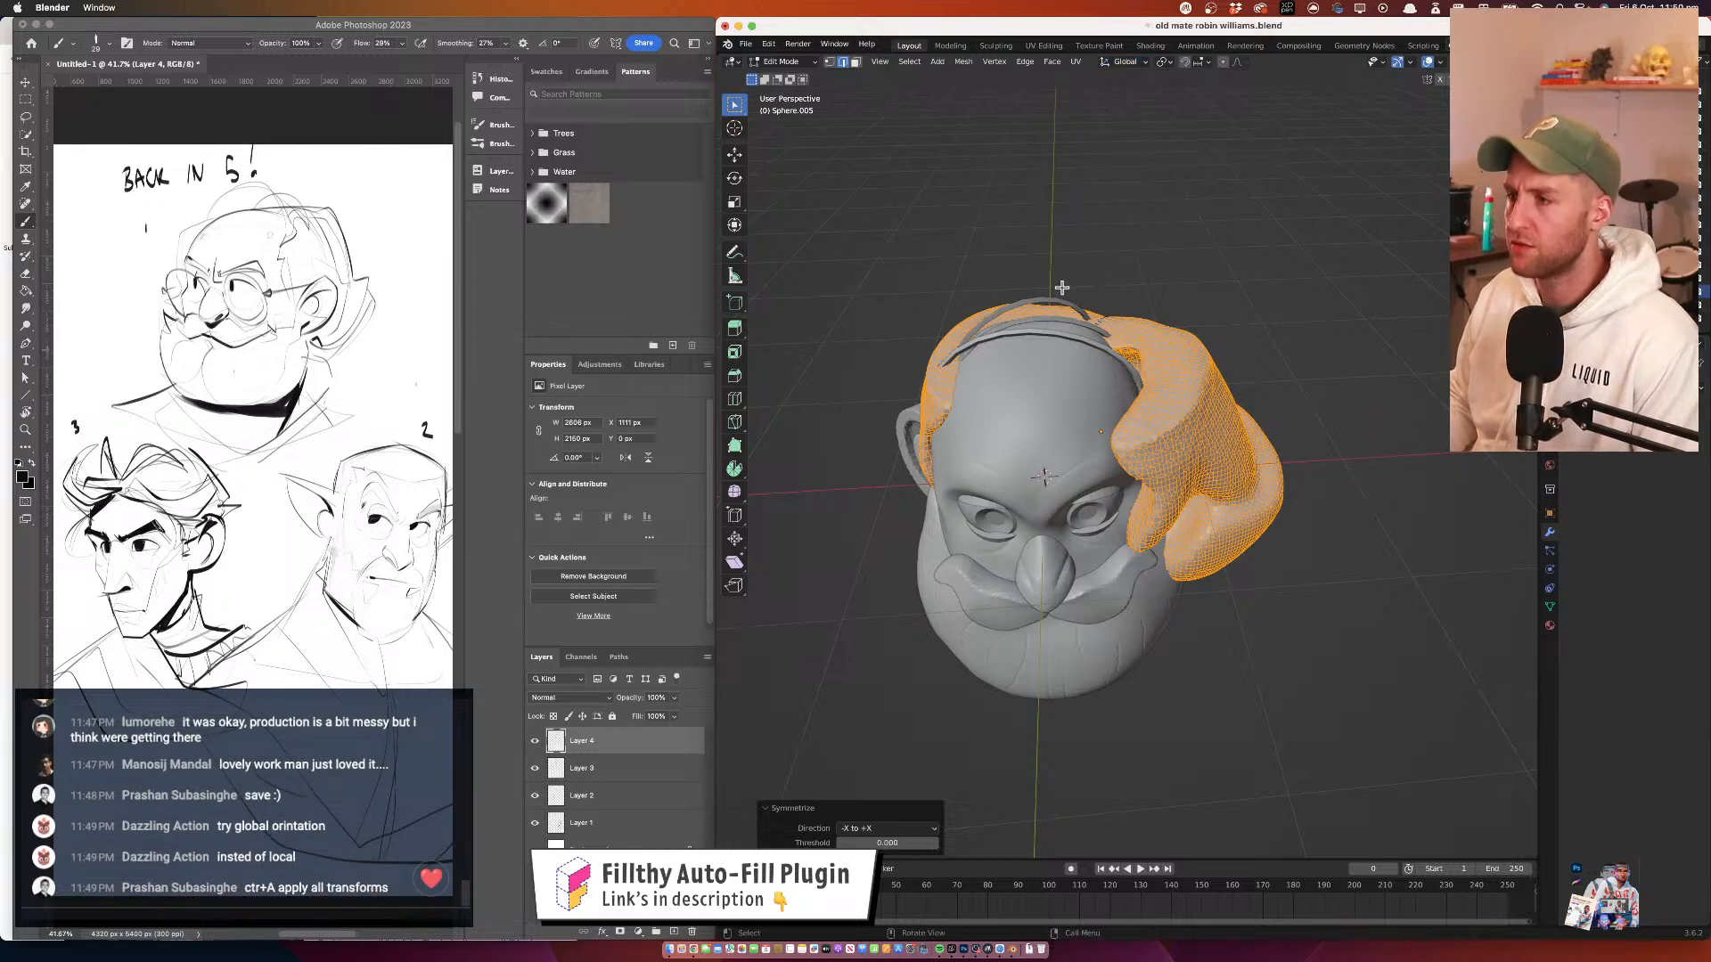
pyautogui.hotkey('ctrl', 'z')
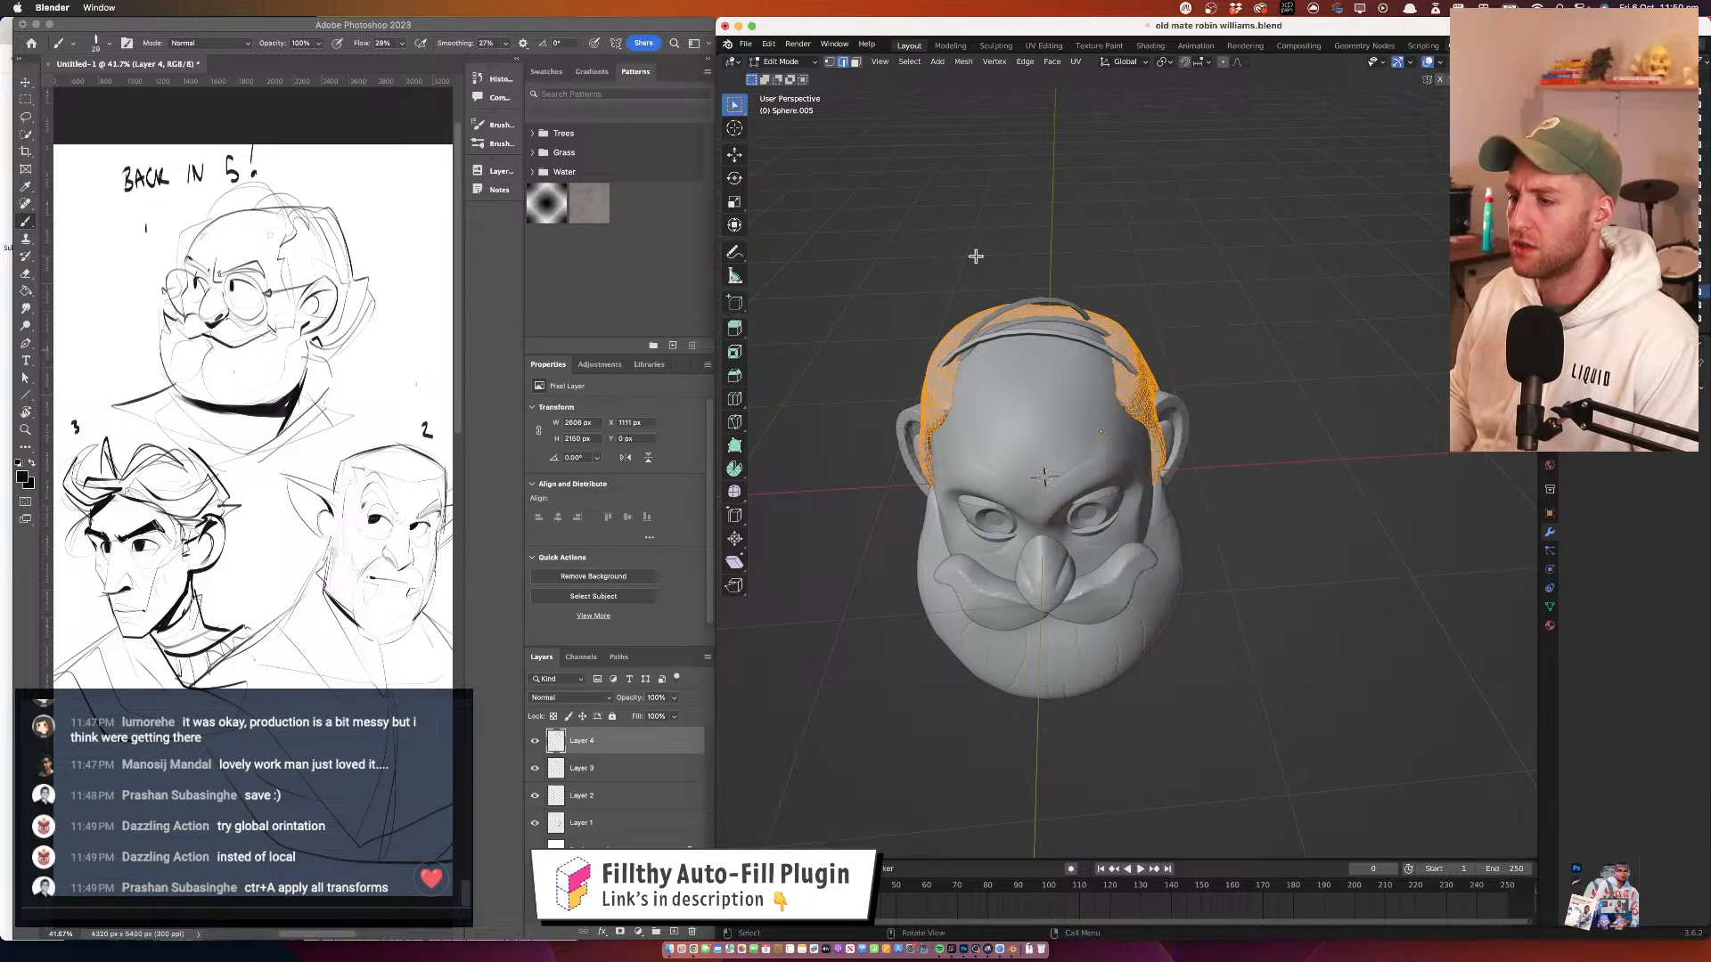
# Return to Object Mode and apply the hair's rotation and scale, followed by all its transforms
pyautogui.moveTo(1199, 334); pyautogui.dragTo(1038, 268)
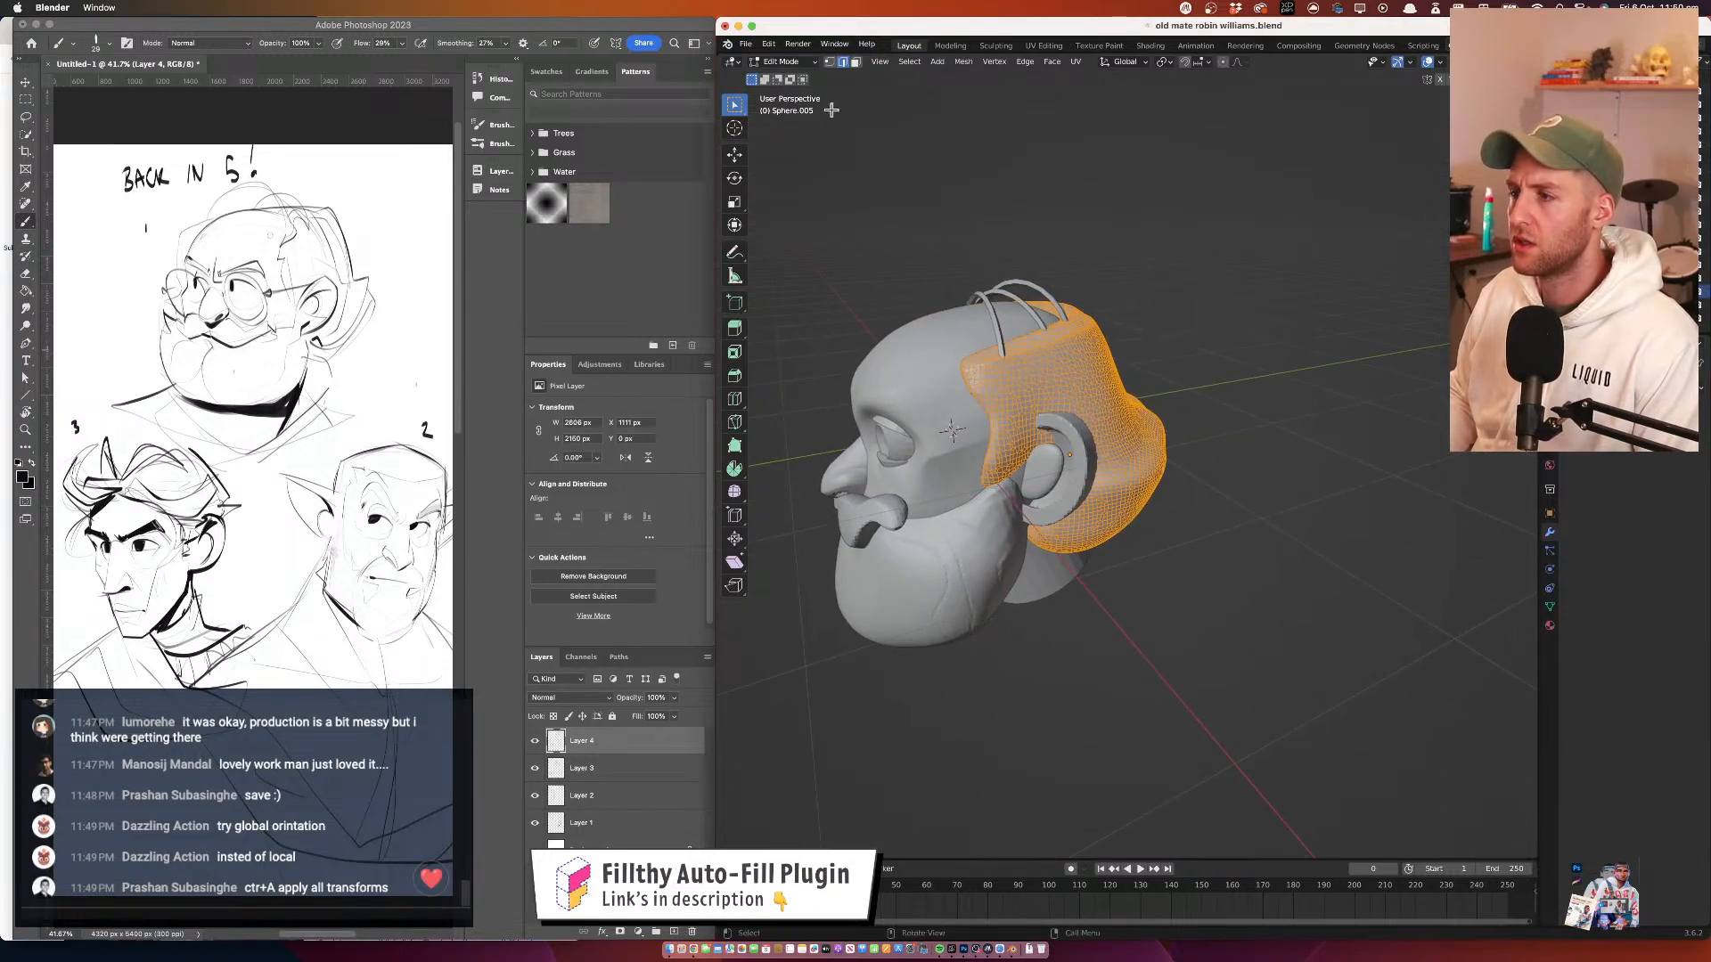
pyautogui.click(796, 64)
pyautogui.click(782, 79)
pyautogui.hotkey('ctrl', 'a')
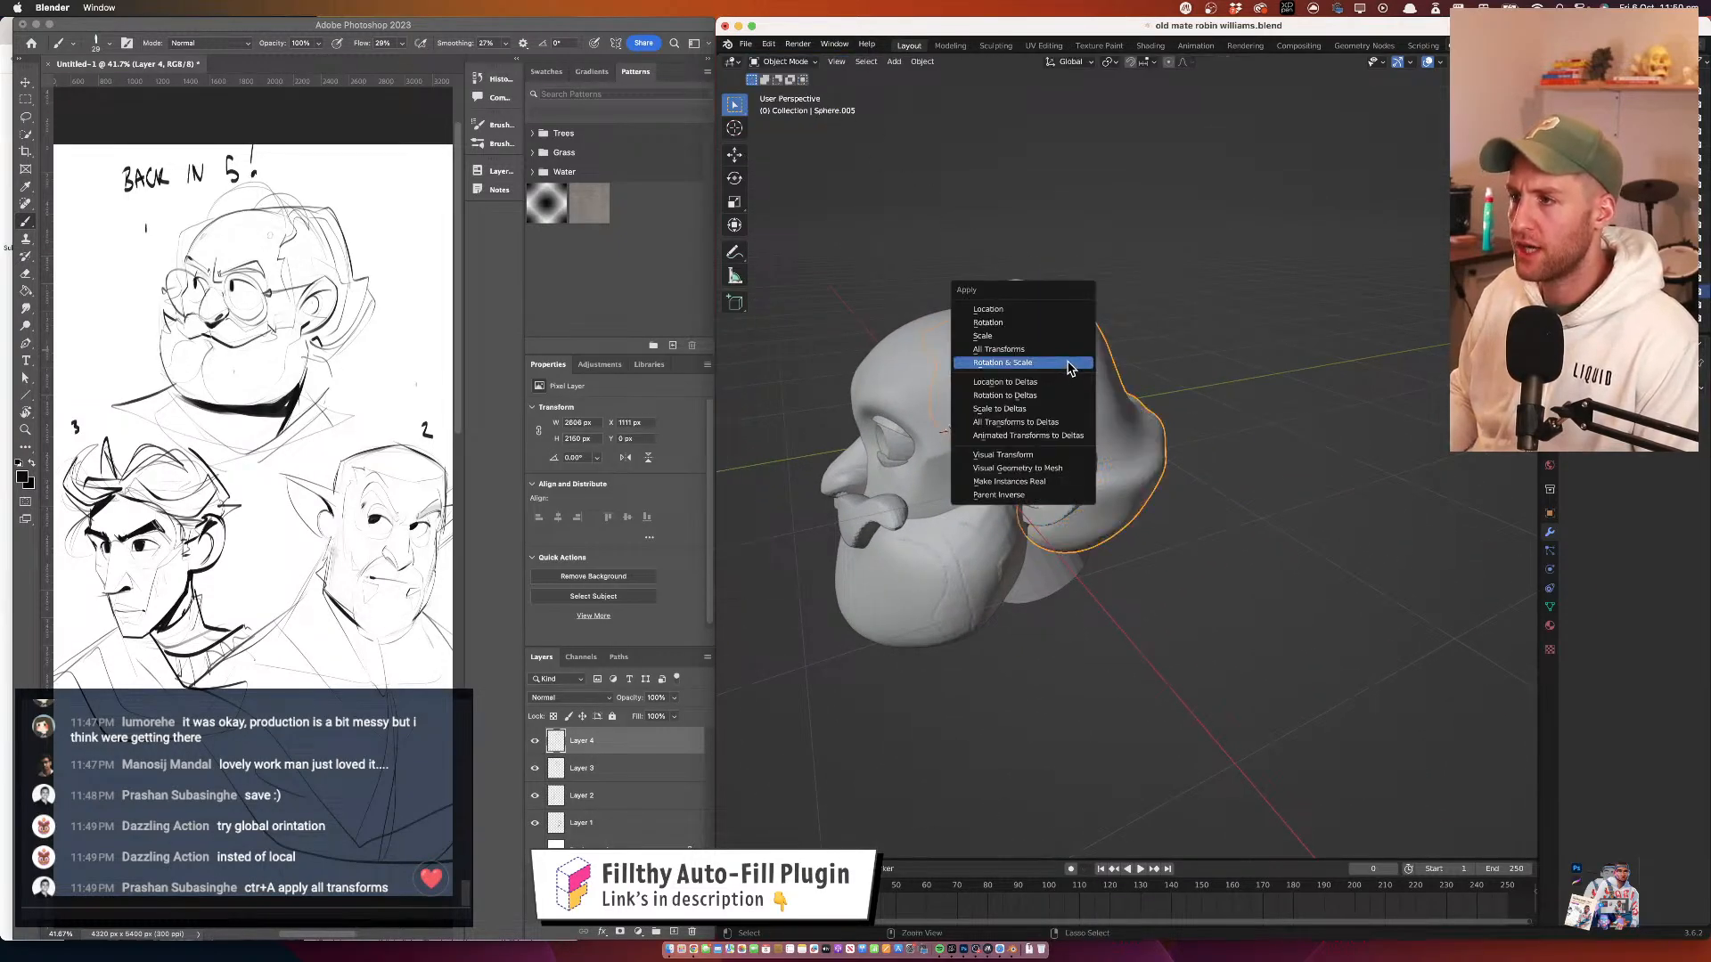
pyautogui.click(1065, 364)
pyautogui.hotkey('ctrl', 'a')
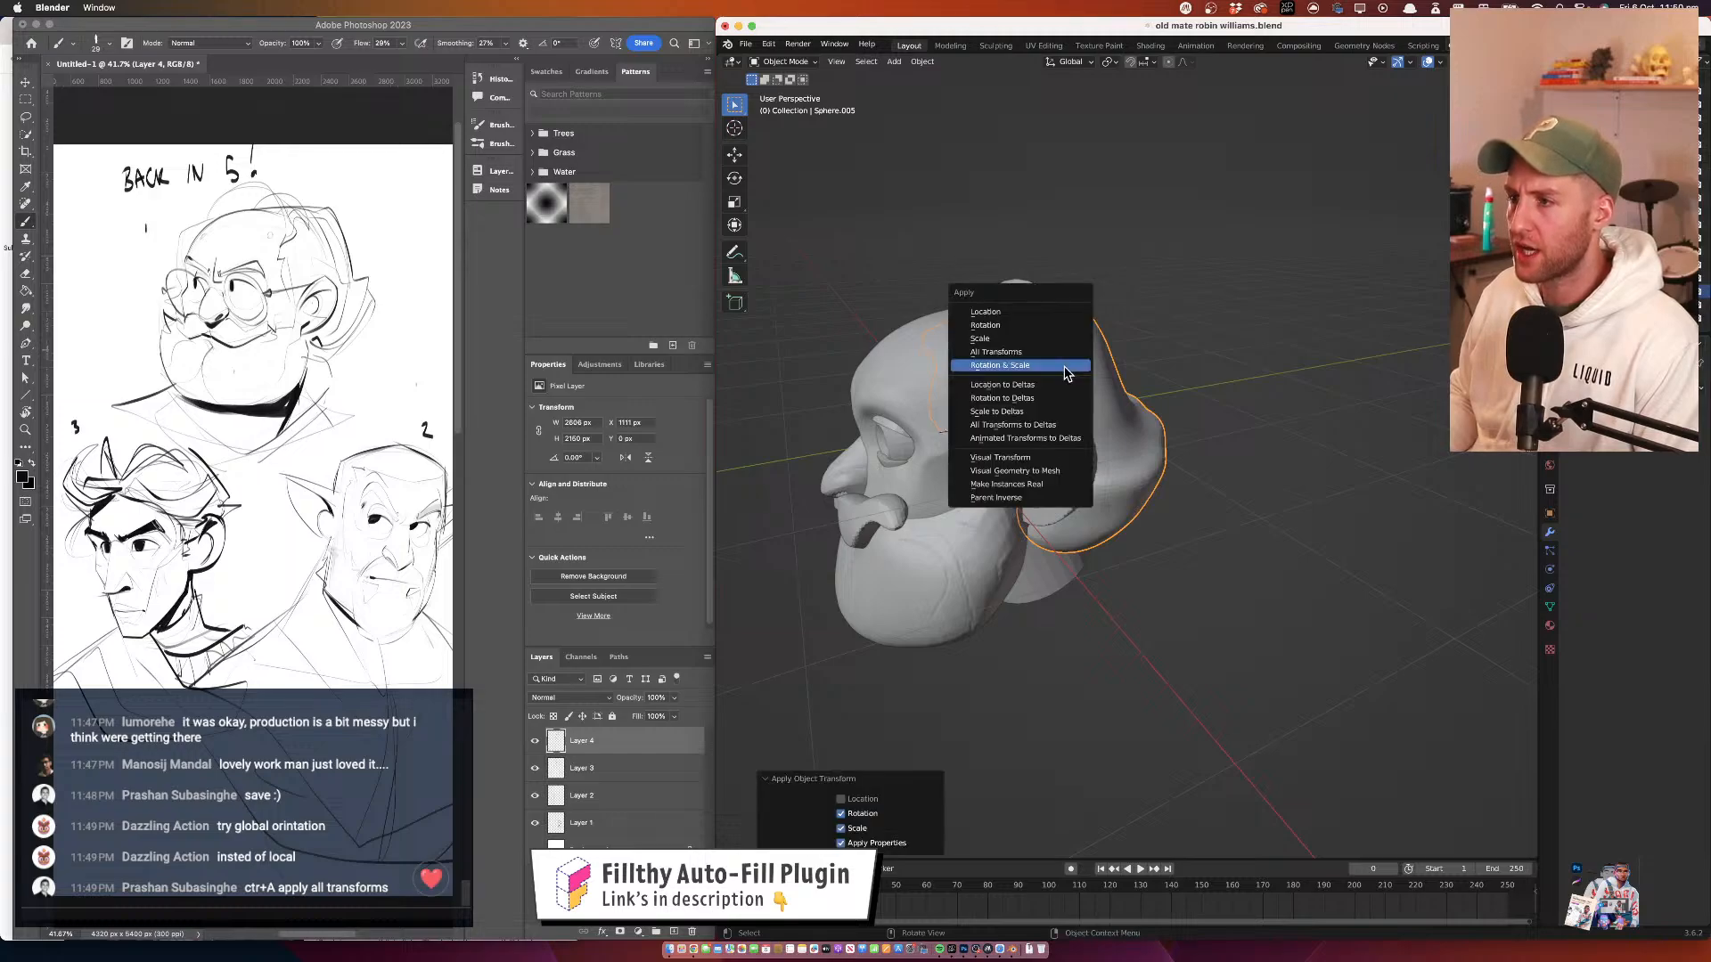
pyautogui.click(1066, 352)
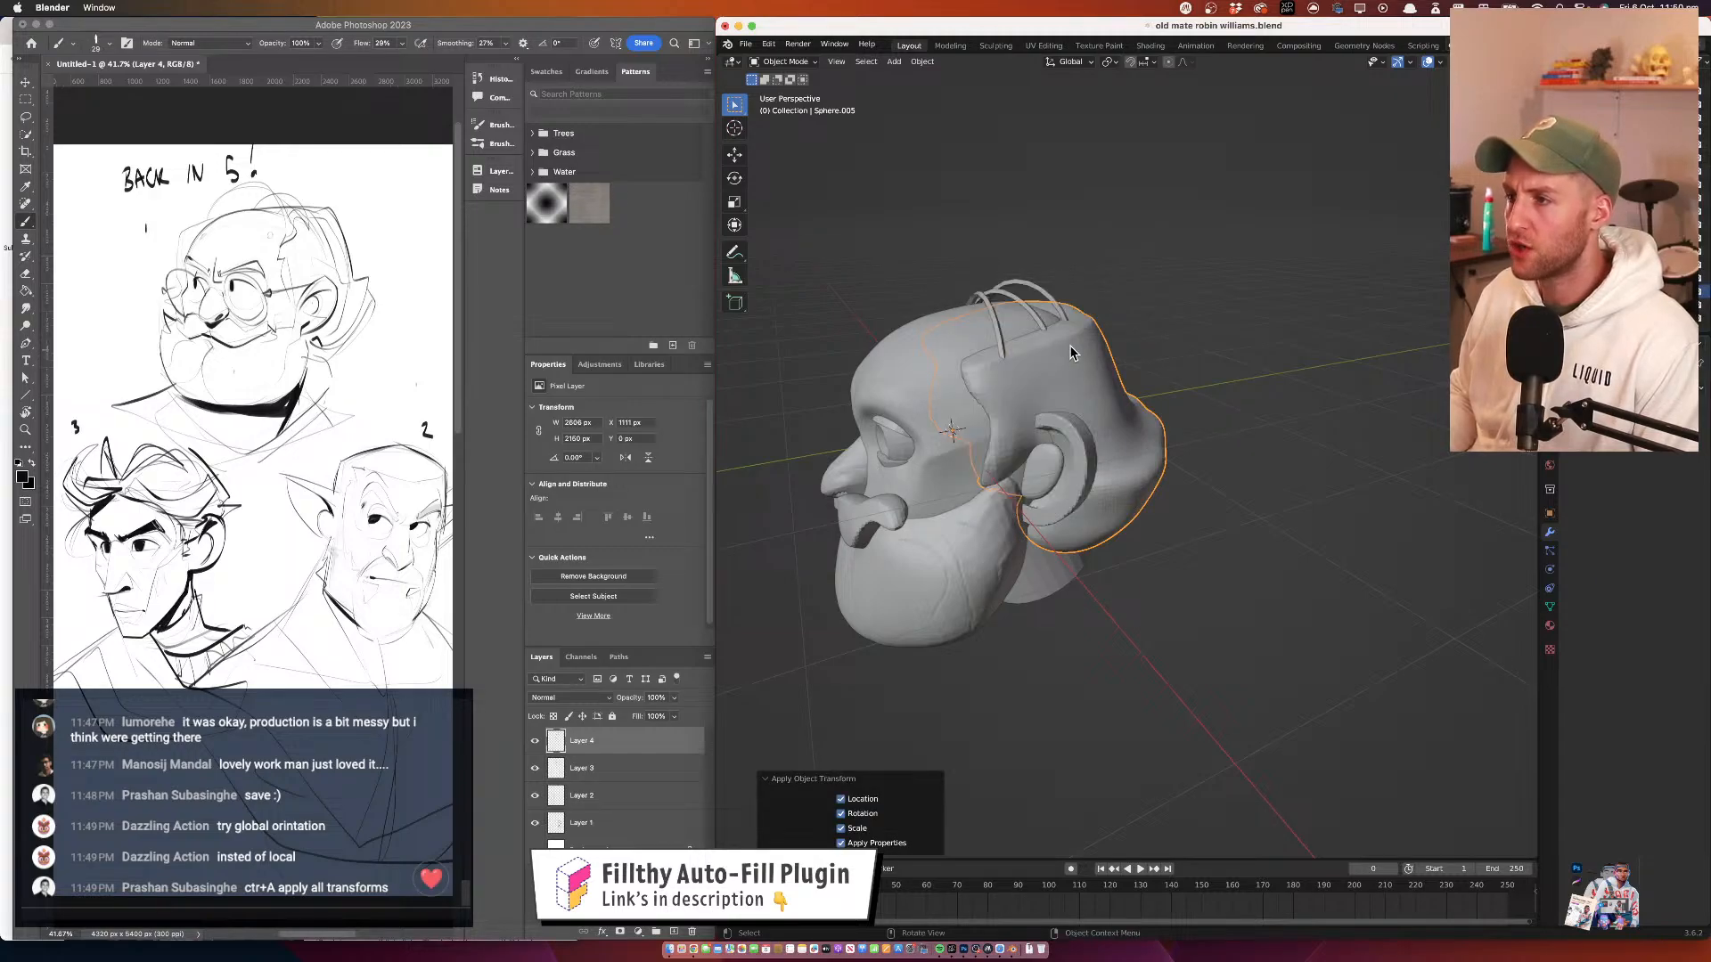
# Symmetrize the hair mesh in Edit Mode with the direction -X to +X and check it from behind
pyautogui.moveTo(1069, 345); pyautogui.dragTo(1138, 326)
pyautogui.click(789, 65)
pyautogui.click(783, 87)
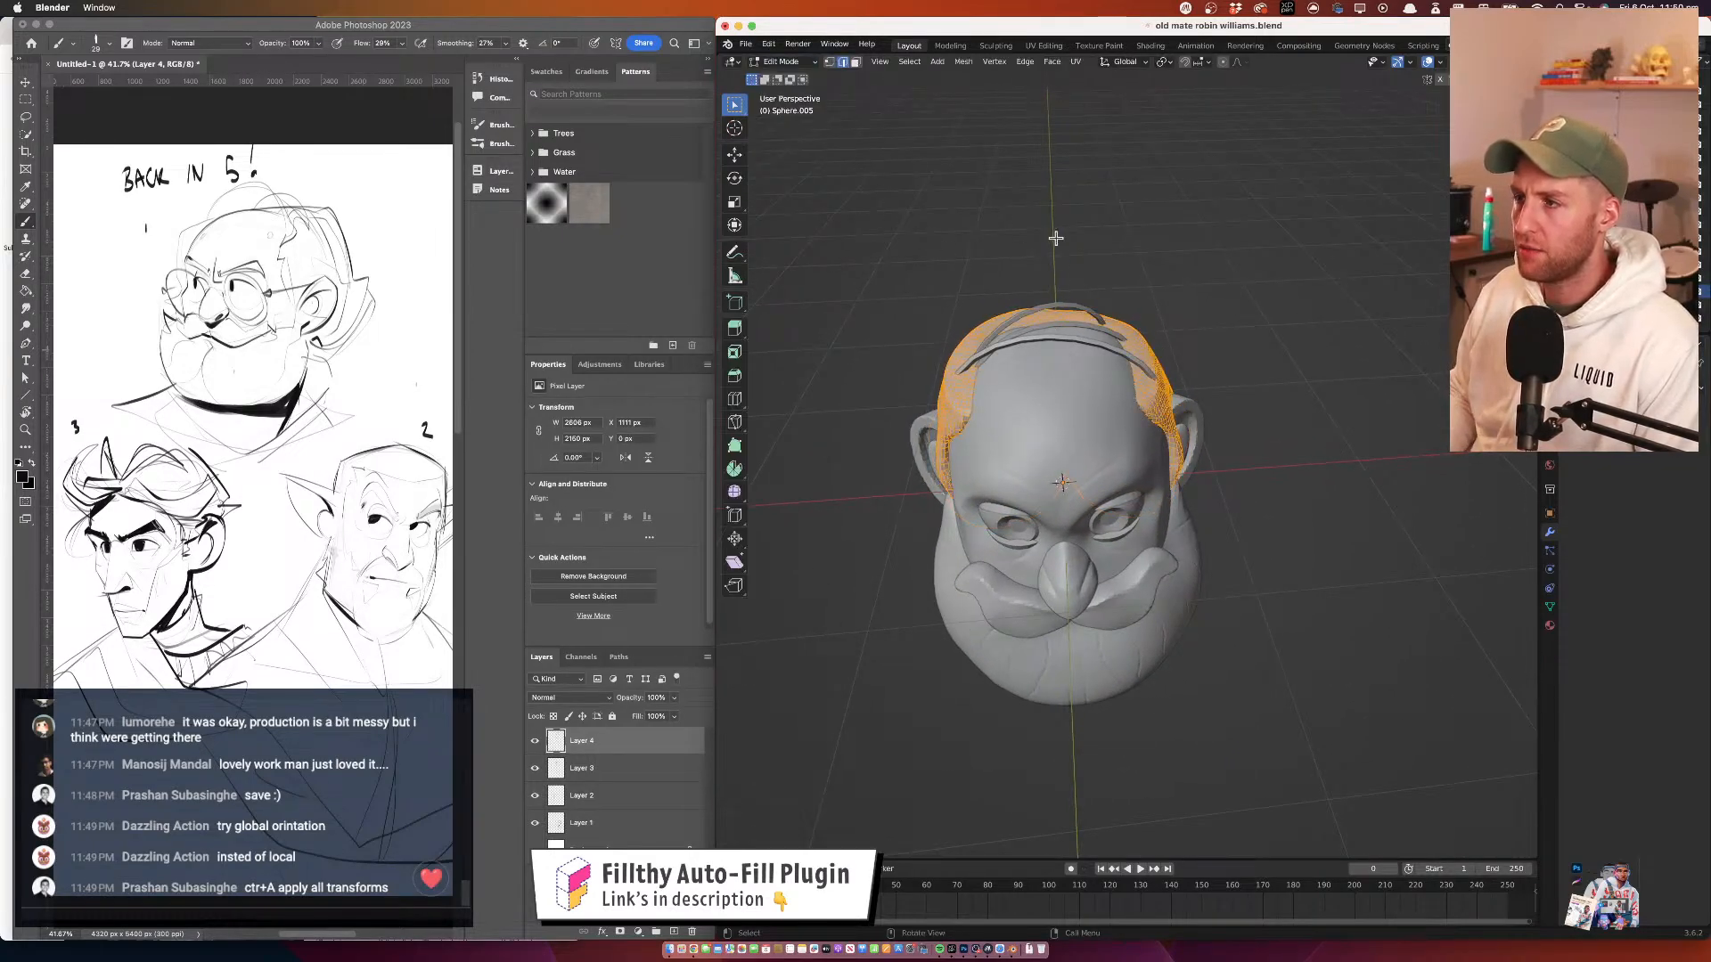
pyautogui.click(963, 64)
pyautogui.click(1010, 270)
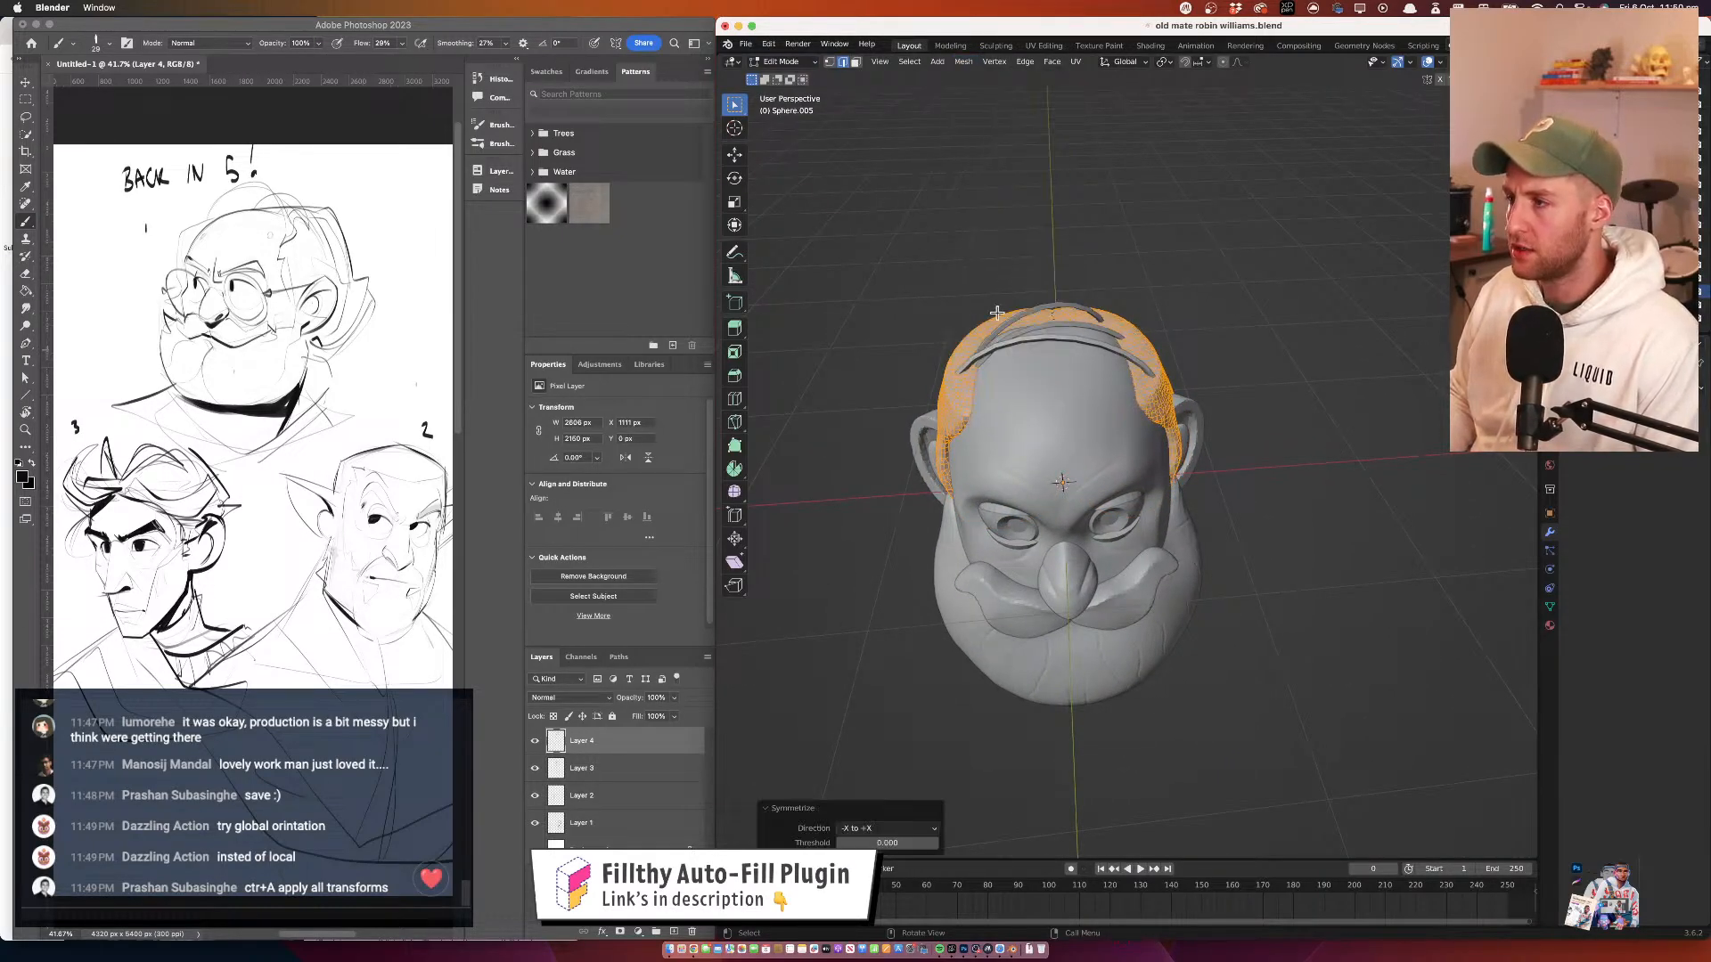
pyautogui.moveTo(1198, 373); pyautogui.dragTo(1173, 582)
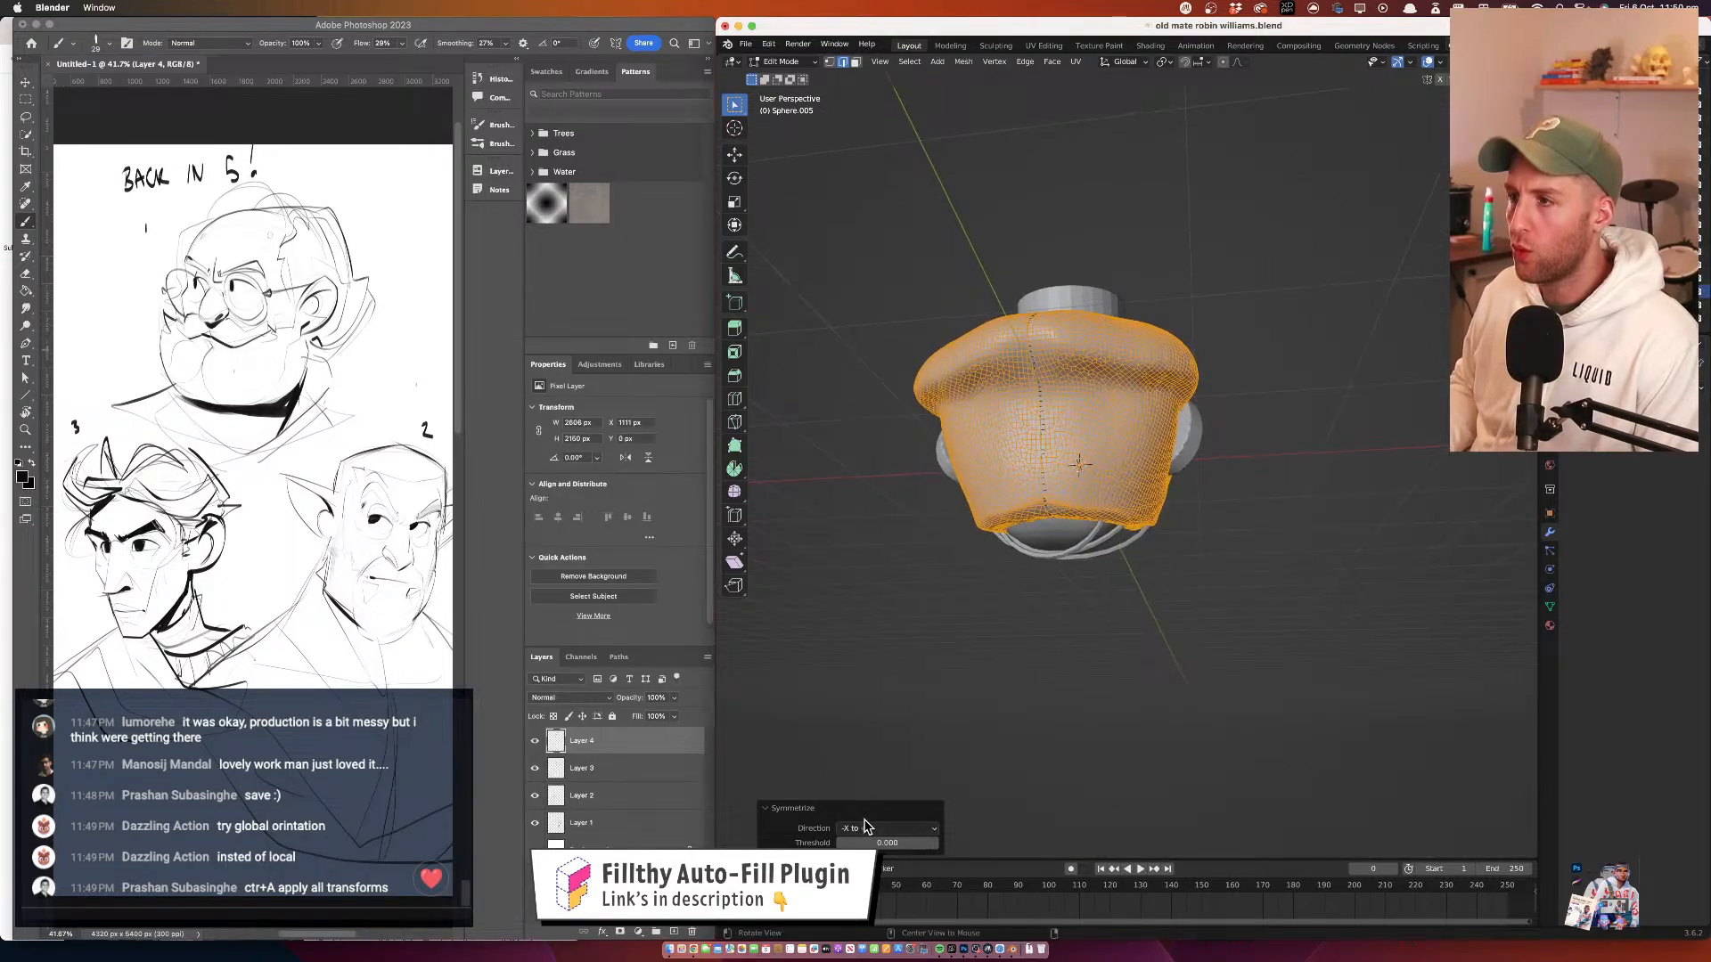
pyautogui.moveTo(927, 623); pyautogui.dragTo(1186, 463)
pyautogui.click(1199, 339)
pyautogui.moveTo(1134, 339); pyautogui.dragTo(1064, 402)
# Switch the hair to Sculpt Mode and set the remesh voxel size to about 0.041 m
pyautogui.click(784, 63)
pyautogui.click(800, 106)
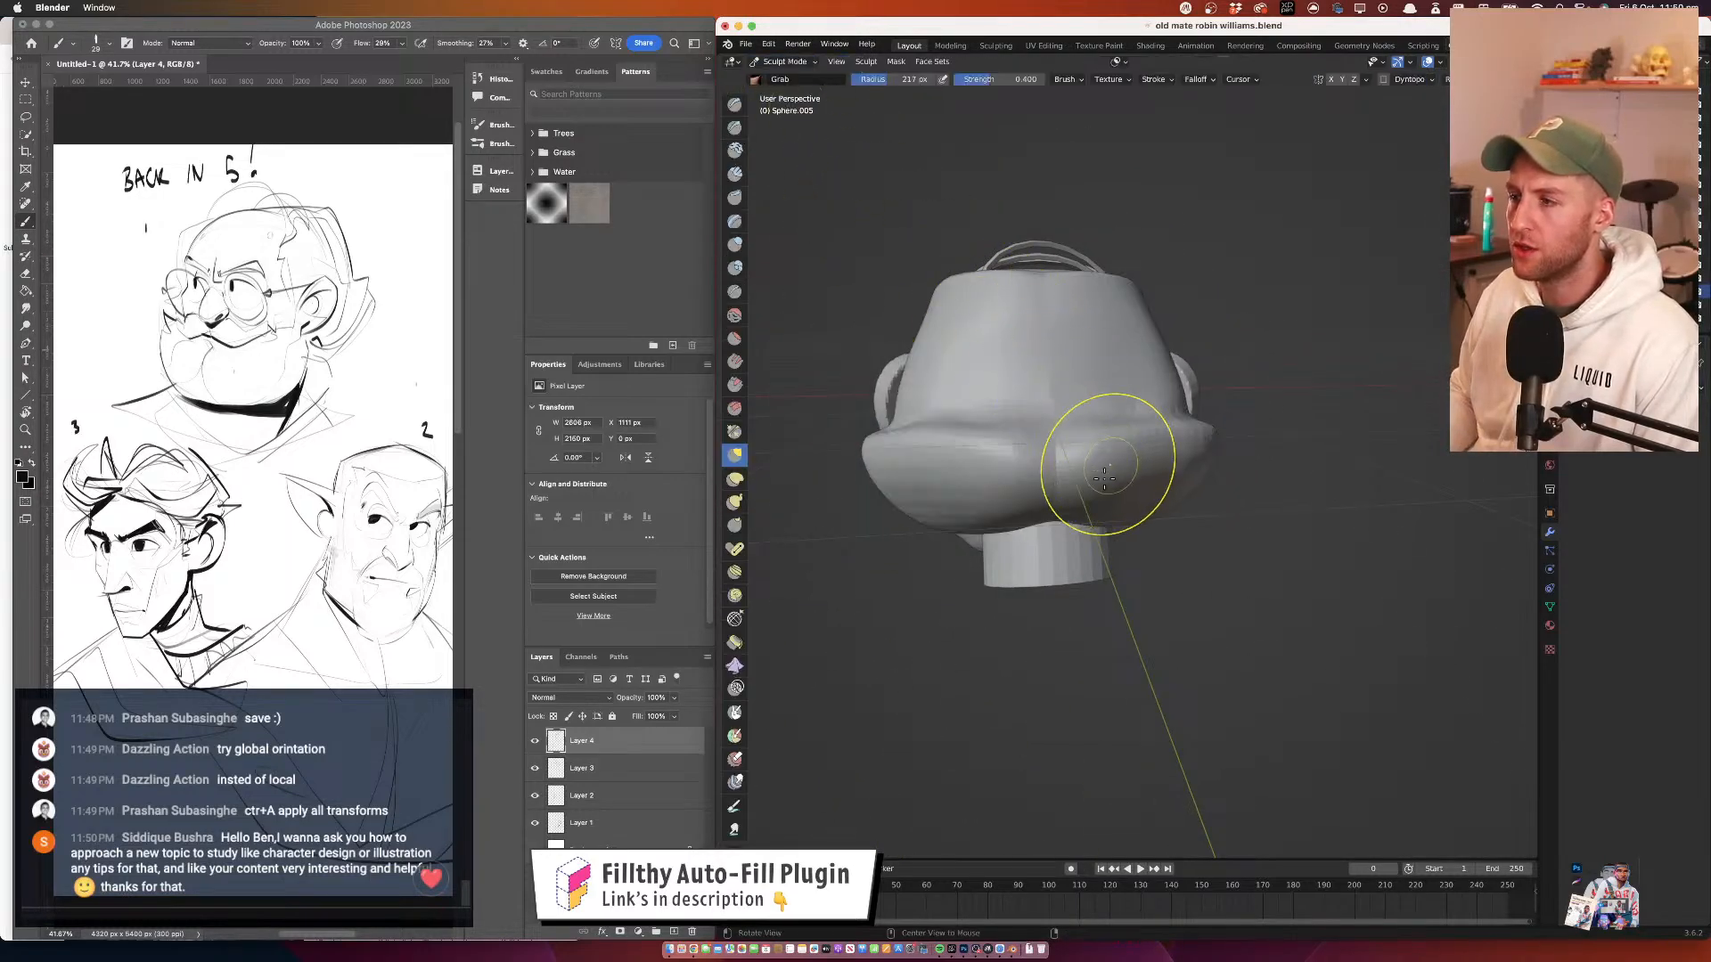
pyautogui.press('r')
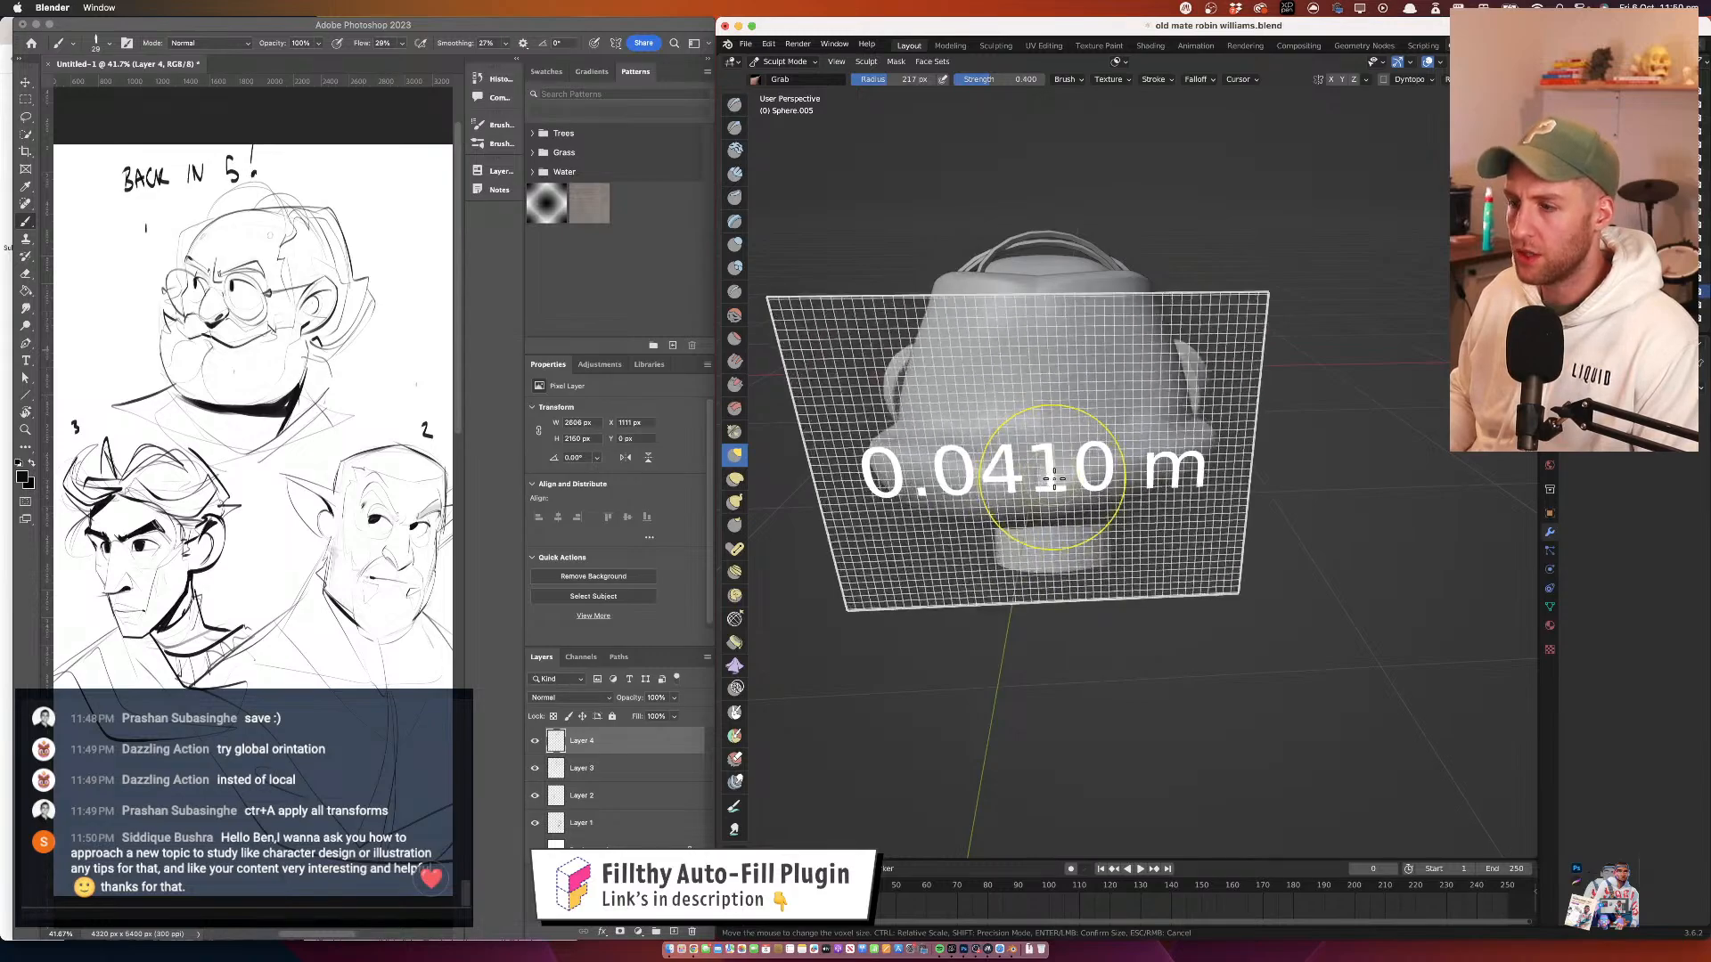
pyautogui.click(1071, 475)
# Examine the symmetrized hair from above and the whole head from the front in Sculpt Mode
pyautogui.moveTo(1072, 474)
pyautogui.mouseDown()
pyautogui.moveTo(1350, 392)
pyautogui.moveTo(1283, 481)
pyautogui.moveTo(1265, 446)
pyautogui.mouseUp()
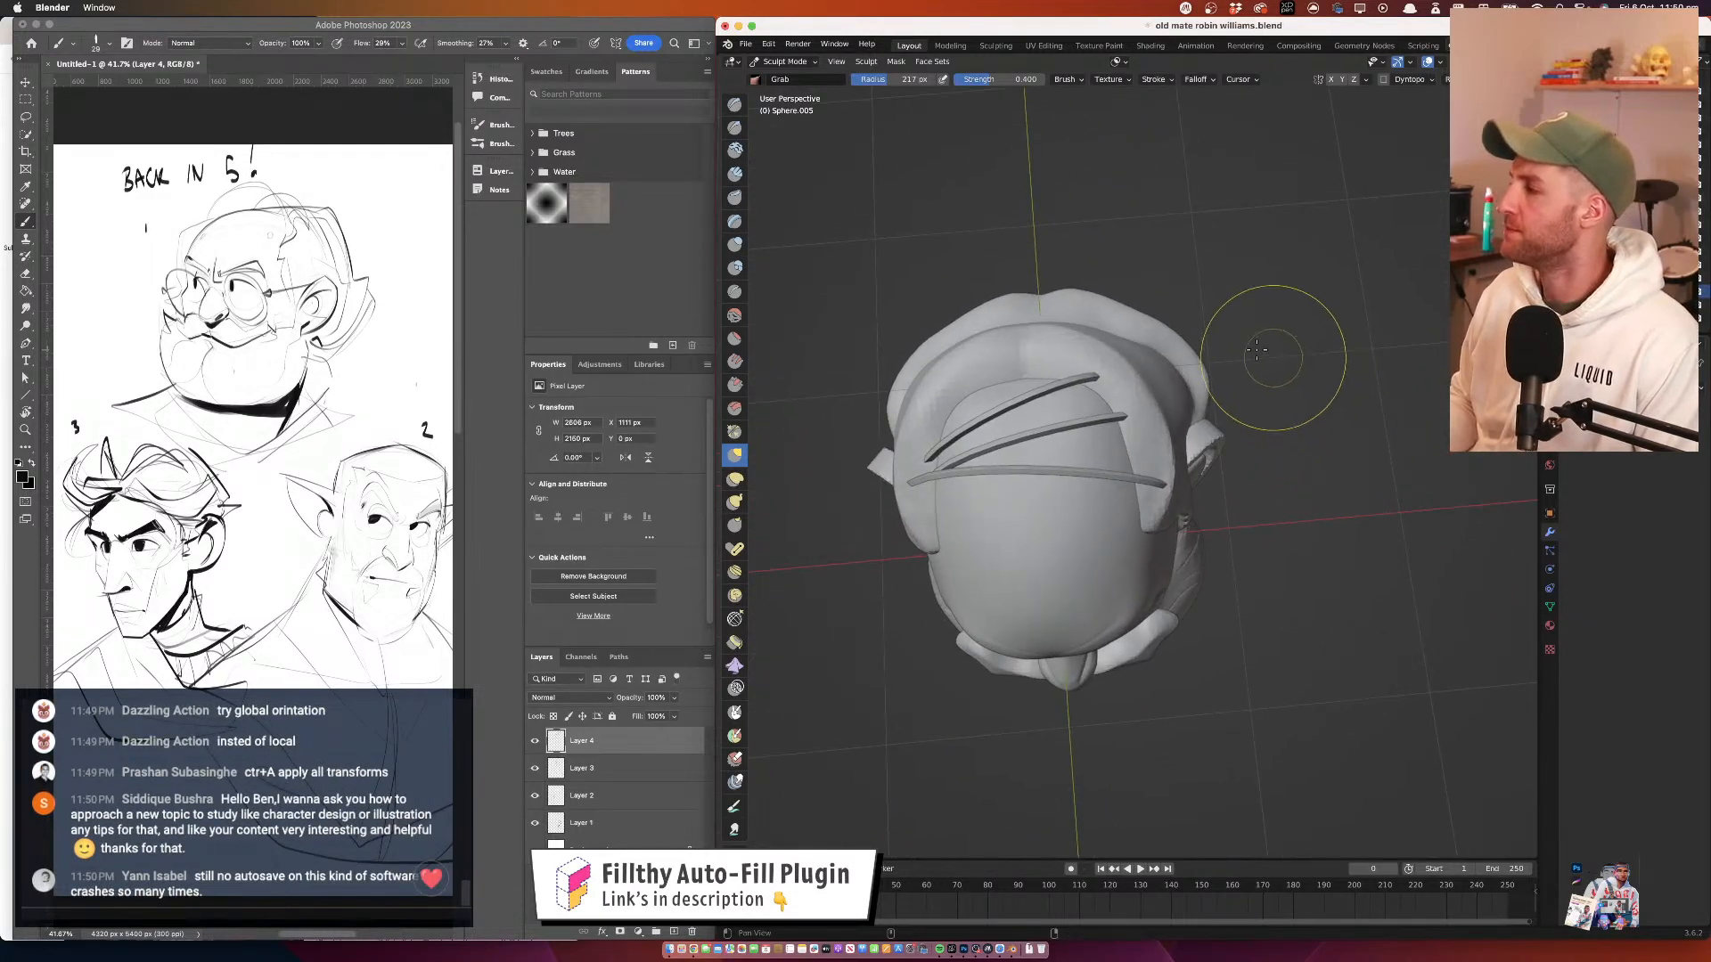
pyautogui.moveTo(1270, 359)
pyautogui.mouseDown()
pyautogui.moveTo(1142, 344)
pyautogui.moveTo(1042, 294)
pyautogui.mouseUp()
pyautogui.click(790, 60)
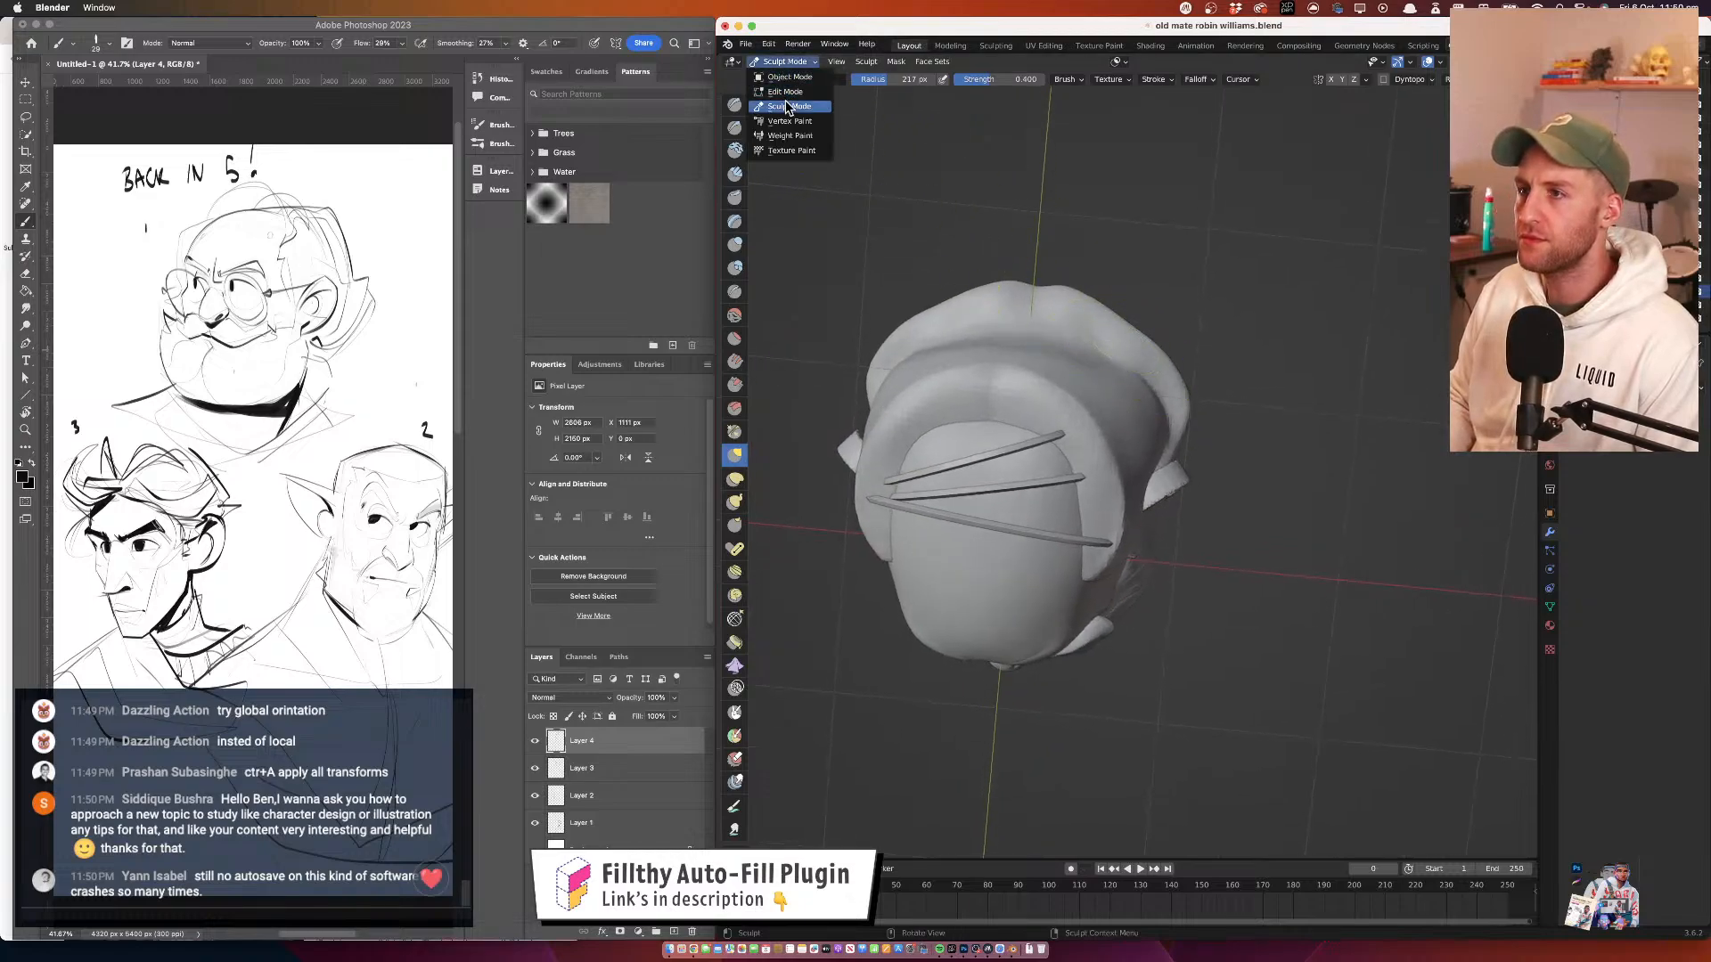
pyautogui.moveTo(1024, 355)
pyautogui.mouseDown()
pyautogui.moveTo(1060, 314)
pyautogui.moveTo(982, 332)
pyautogui.mouseUp()
pyautogui.moveTo(989, 357)
pyautogui.mouseDown()
pyautogui.moveTo(991, 267)
pyautogui.moveTo(1002, 285)
pyautogui.mouseUp()
pyautogui.moveTo(883, 405); pyautogui.dragTo(890, 396)
pyautogui.moveTo(1042, 374)
pyautogui.mouseDown()
pyautogui.moveTo(1001, 401)
pyautogui.moveTo(945, 384)
pyautogui.mouseUp()
pyautogui.scroll(-4, 1033, 499)
pyautogui.moveTo(1034, 535)
pyautogui.mouseDown()
pyautogui.moveTo(1047, 384)
pyautogui.moveTo(1001, 559)
pyautogui.moveTo(949, 570)
pyautogui.moveTo(1082, 535)
pyautogui.moveTo(1116, 473)
pyautogui.mouseUp()
pyautogui.scroll(4, 1114, 437)
pyautogui.moveTo(1105, 343)
pyautogui.mouseDown()
pyautogui.moveTo(1043, 359)
pyautogui.moveTo(1066, 325)
pyautogui.mouseUp()
pyautogui.scroll(2, 1065, 325)
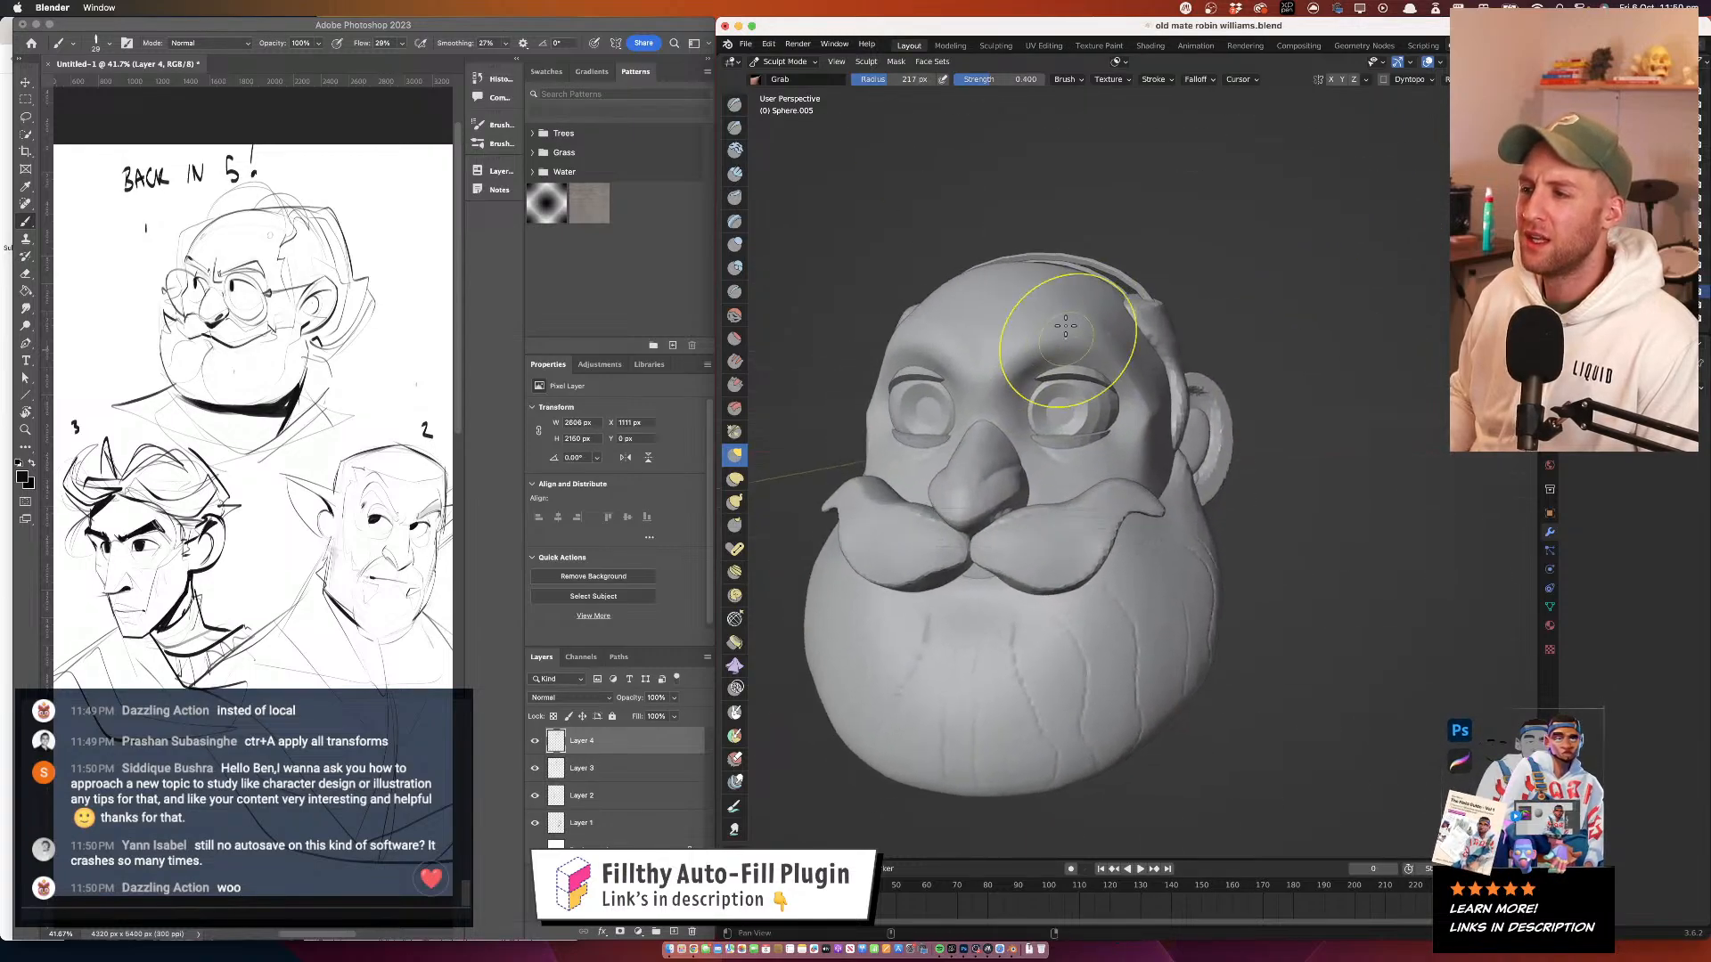
# Return to Object Mode, select the head mesh instead of the hair, and enter Sculpt Mode on it
pyautogui.moveTo(1025, 383)
pyautogui.mouseDown()
pyautogui.moveTo(1110, 424)
pyautogui.moveTo(905, 426)
pyautogui.moveTo(1155, 417)
pyautogui.moveTo(1042, 376)
pyautogui.moveTo(1058, 441)
pyautogui.moveTo(1123, 385)
pyautogui.moveTo(1054, 322)
pyautogui.mouseUp()
pyautogui.scroll(3, 1054, 323)
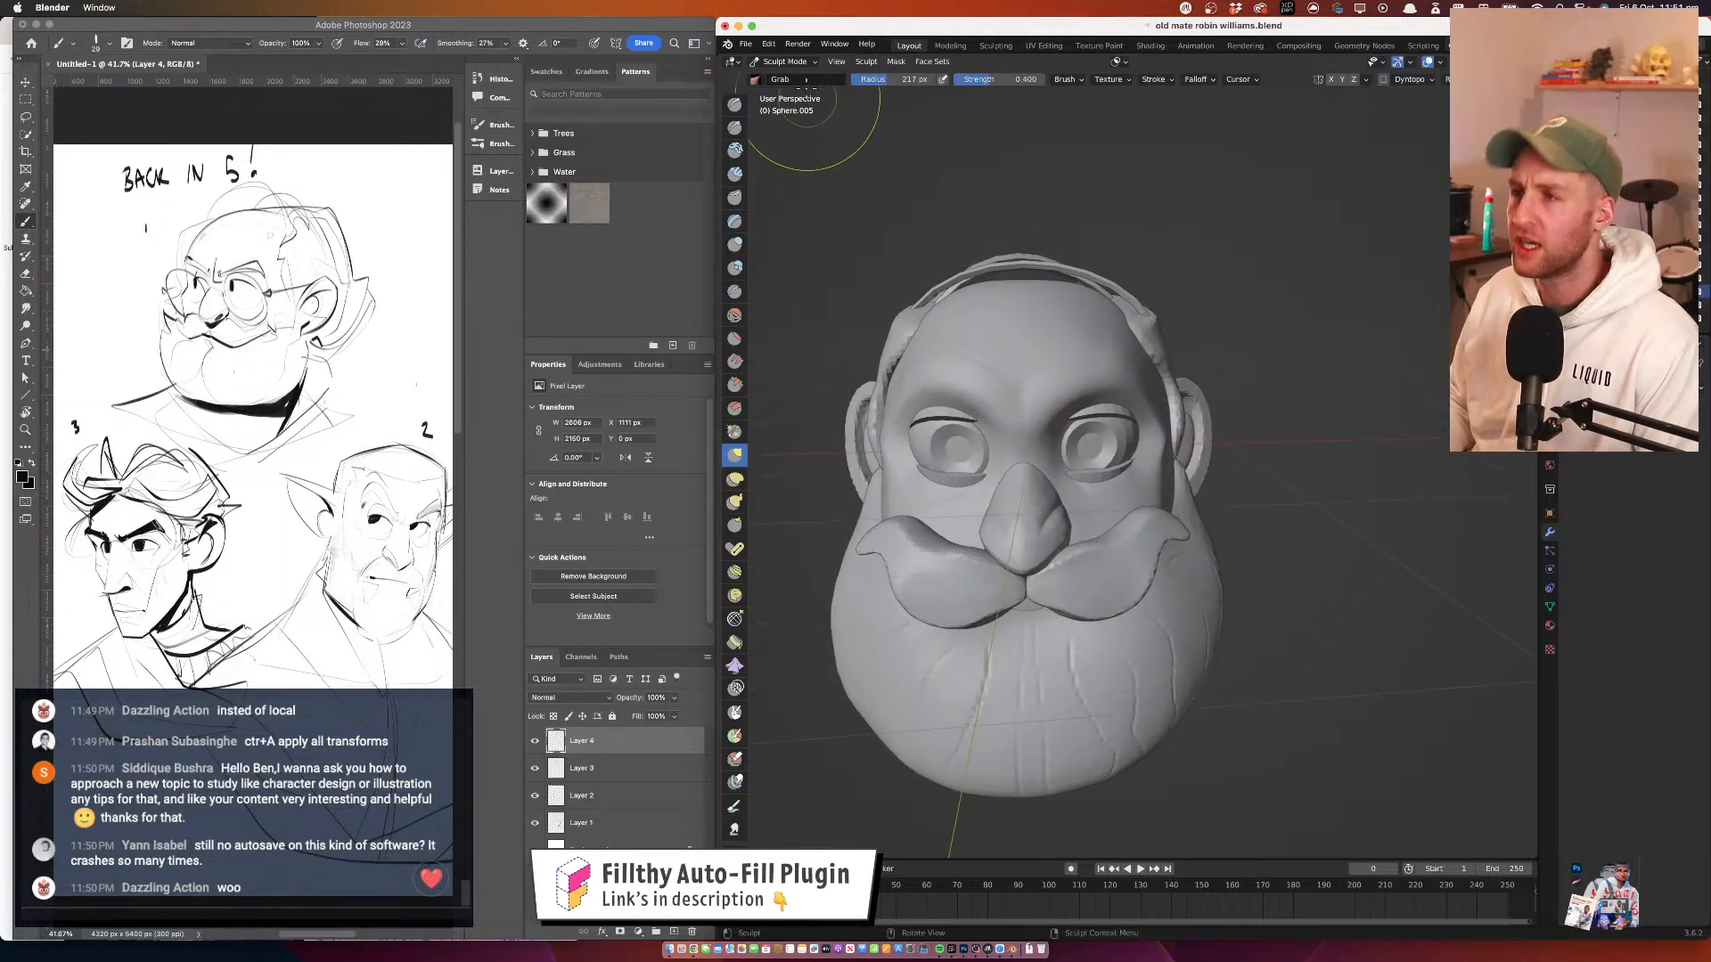
pyautogui.click(784, 62)
pyautogui.click(790, 77)
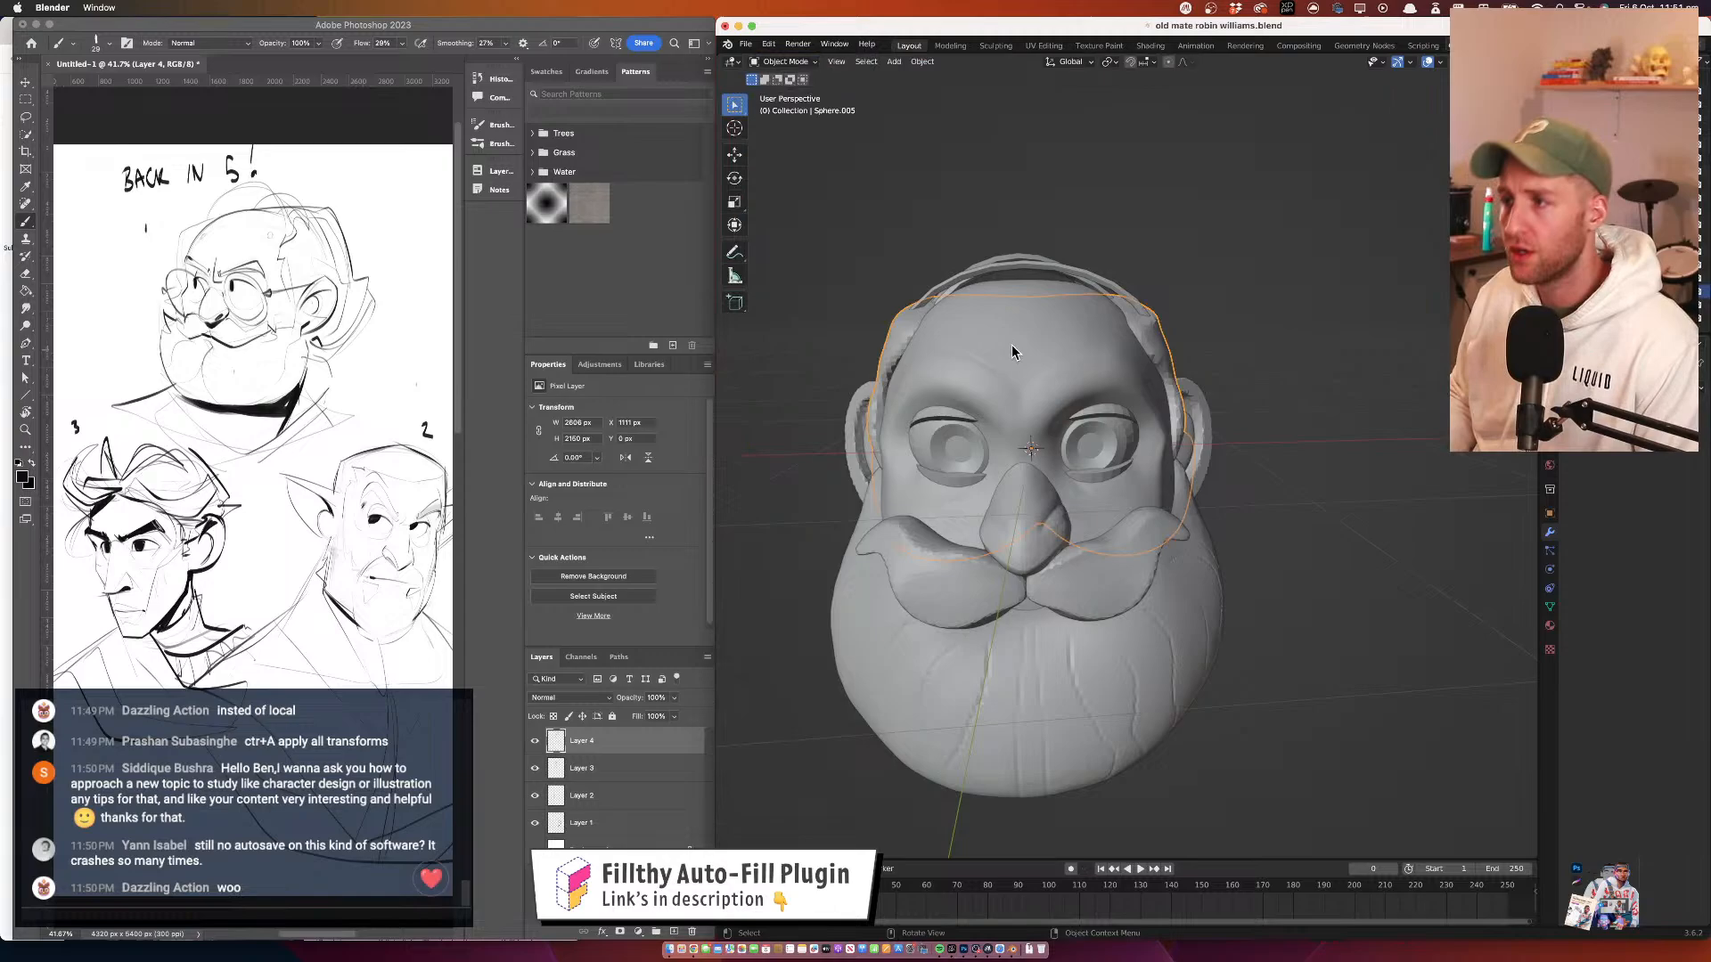
pyautogui.click(788, 62)
pyautogui.click(799, 114)
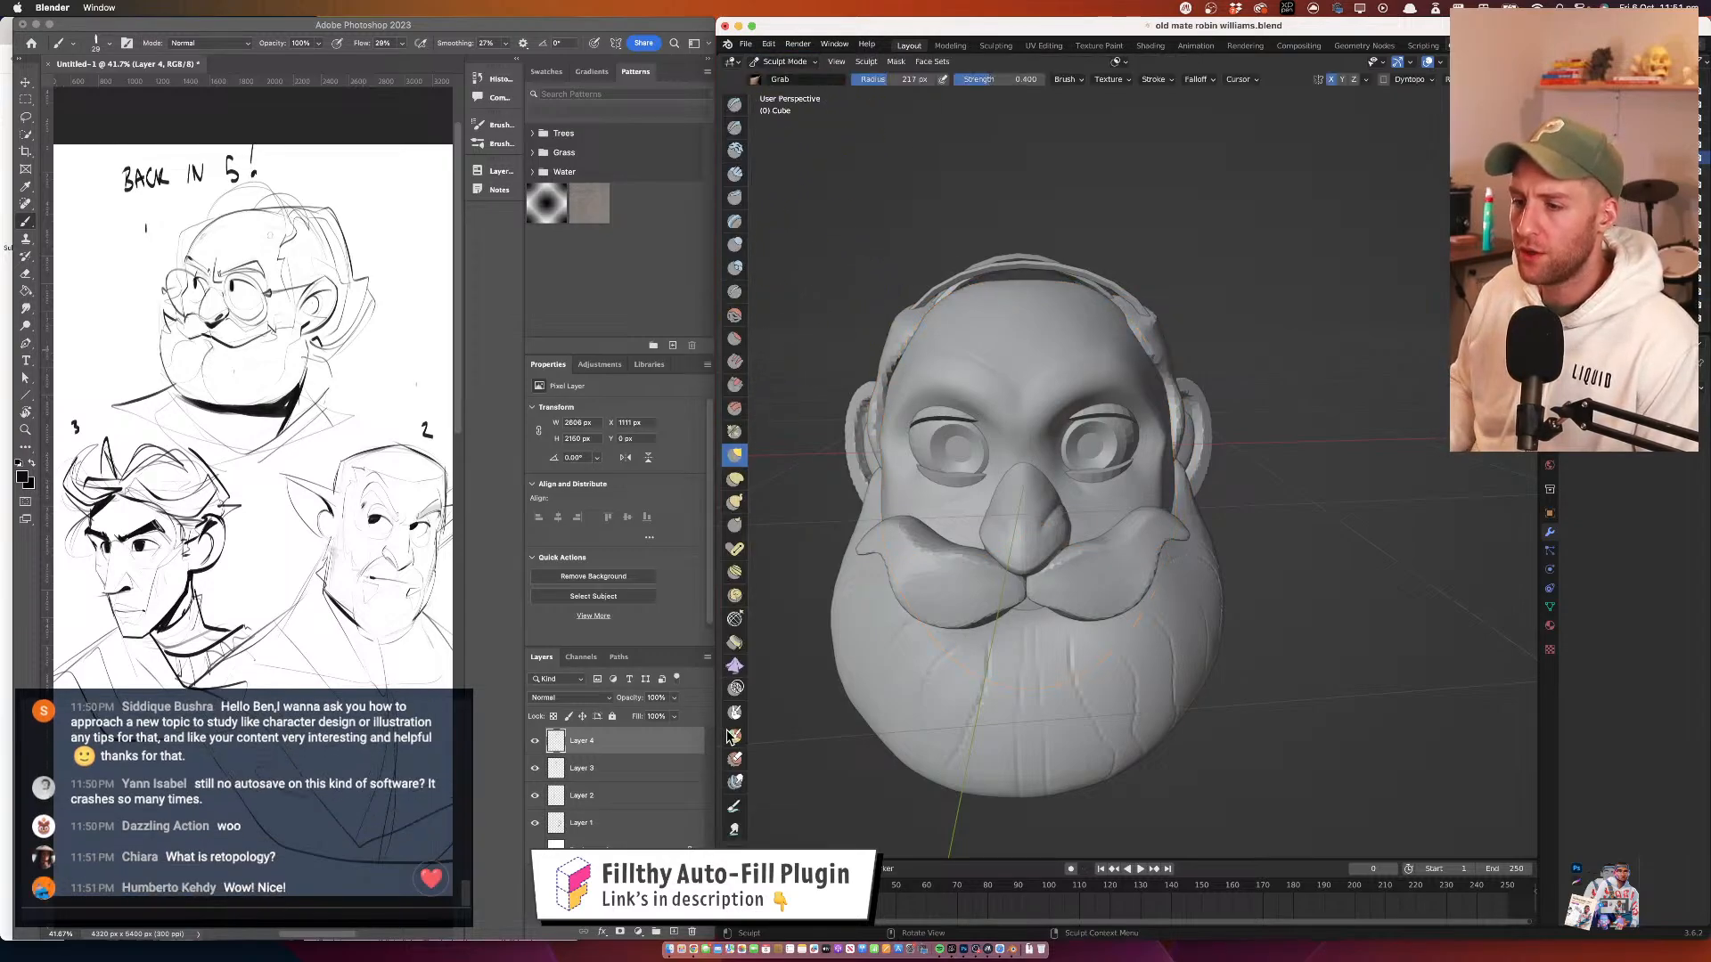
# Mask a thick, arched eyebrow shape above each eye on the head with the Lasso Mask tool
pyautogui.scroll(-8, 733, 609)
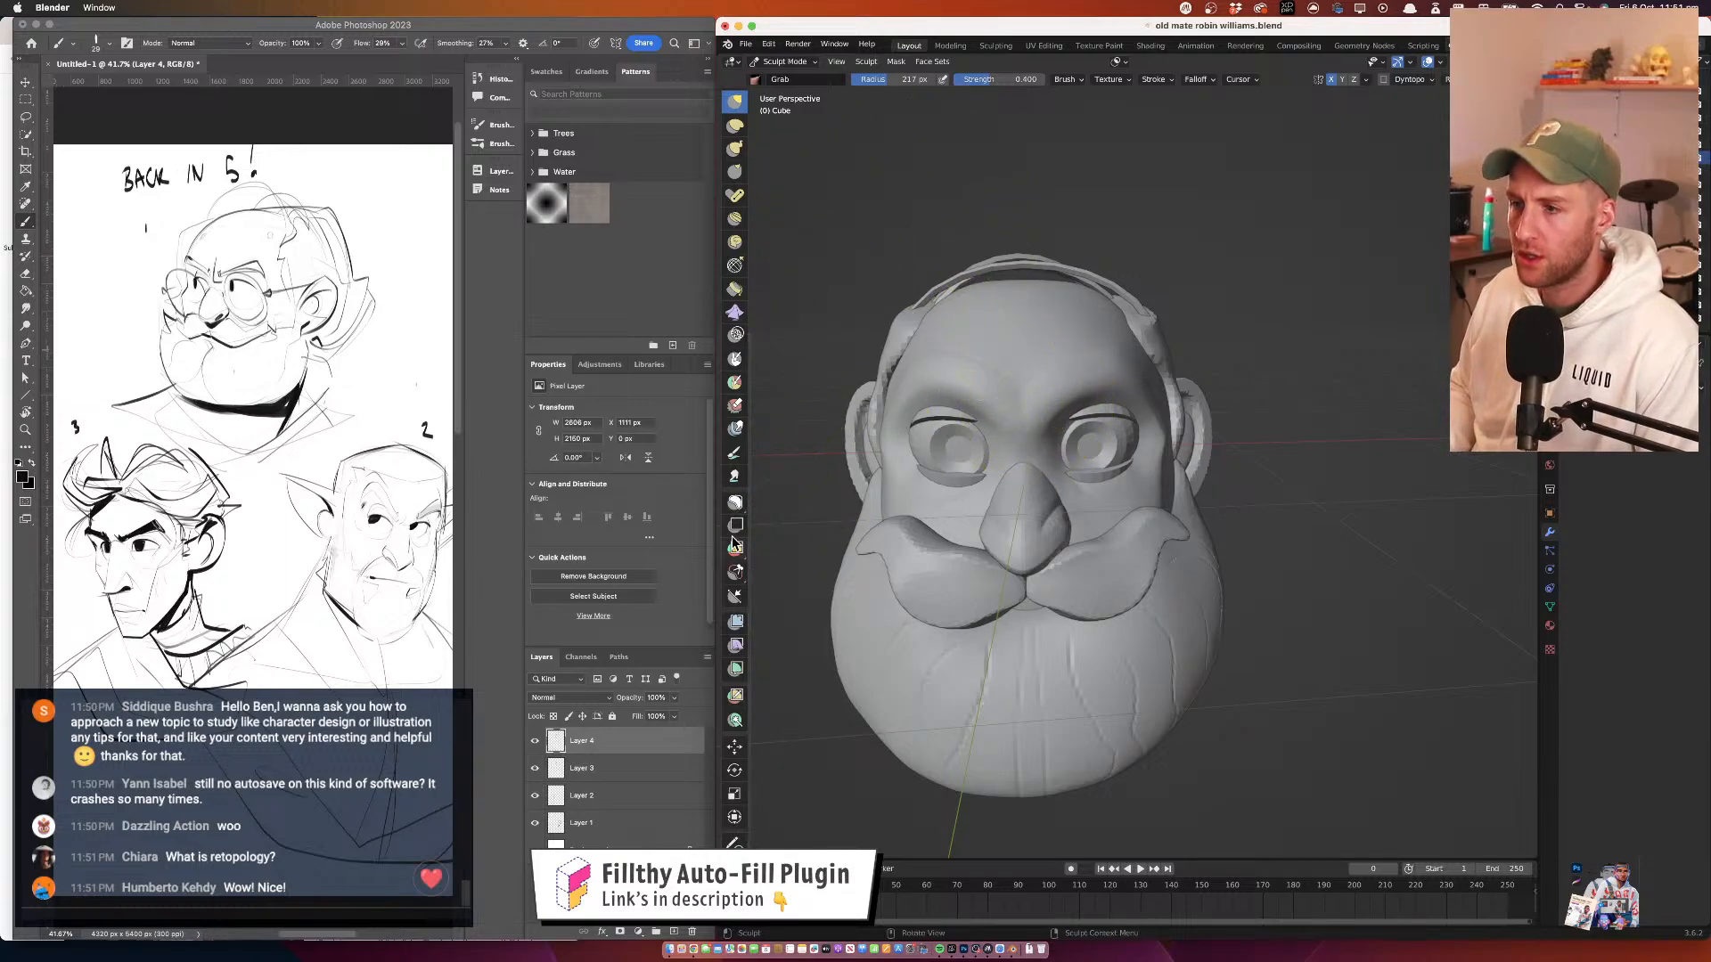
pyautogui.click(737, 502)
pyautogui.moveTo(1032, 392)
pyautogui.mouseDown()
pyautogui.moveTo(1141, 386)
pyautogui.moveTo(1134, 360)
pyautogui.mouseUp()
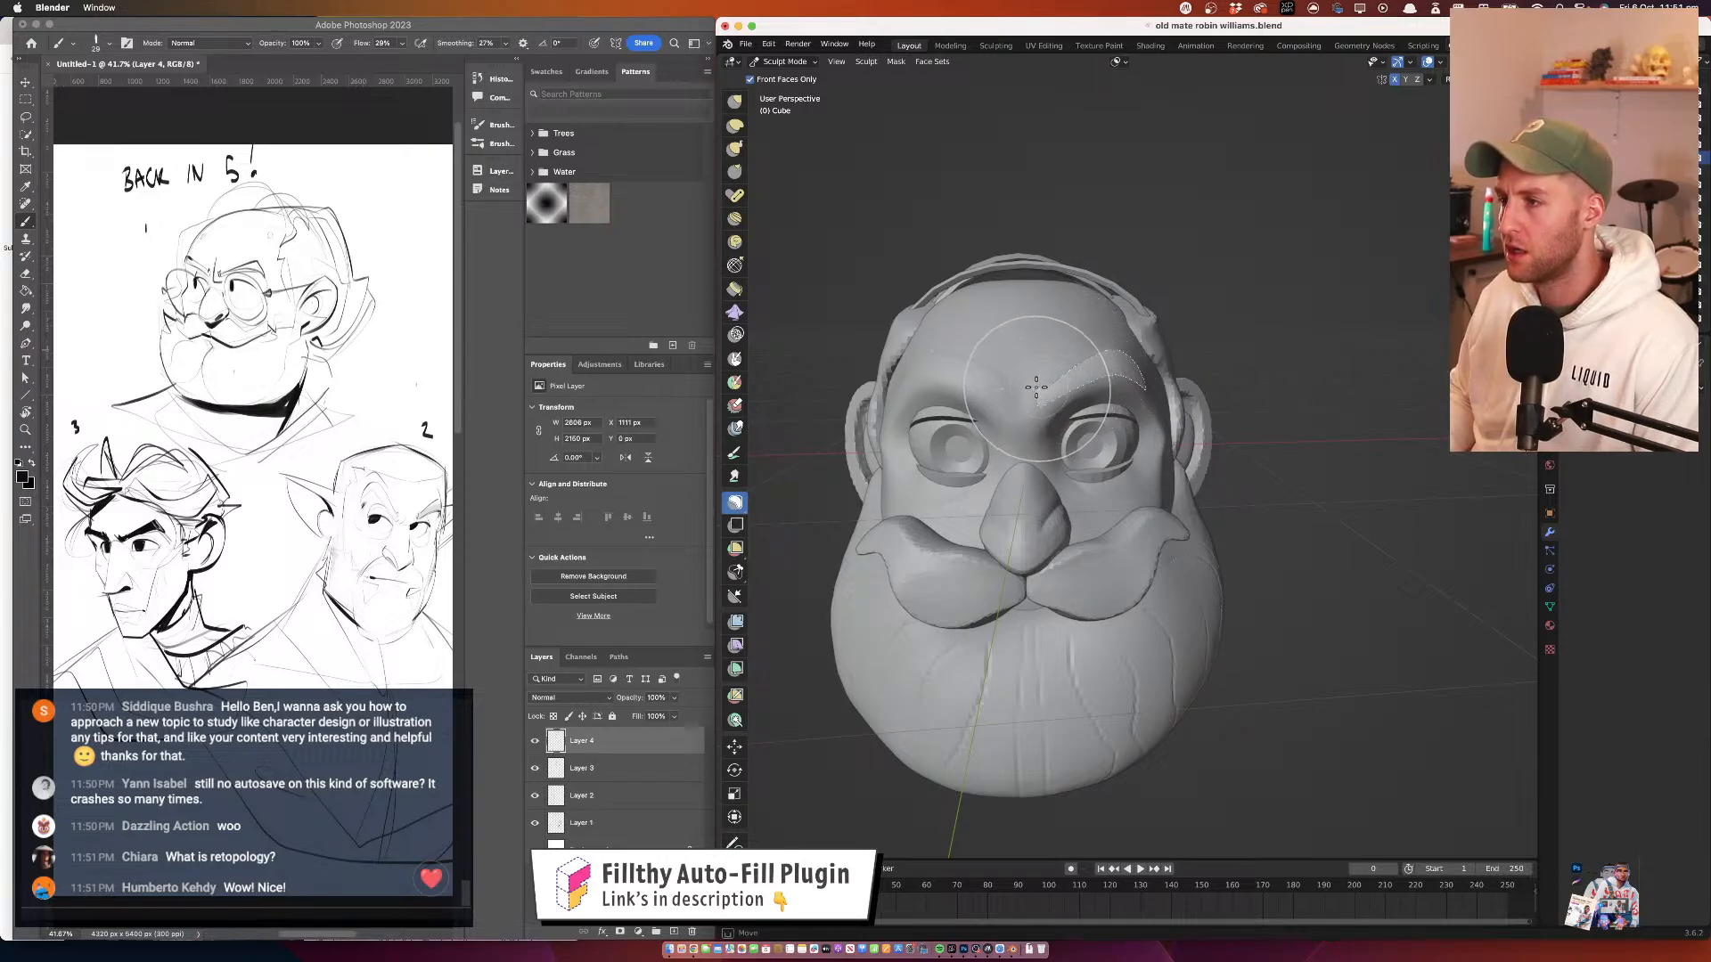
pyautogui.moveTo(1036, 400); pyautogui.dragTo(1034, 398)
pyautogui.moveTo(1197, 351)
pyautogui.mouseDown()
pyautogui.moveTo(1104, 329)
pyautogui.moveTo(1081, 393)
pyautogui.moveTo(1109, 455)
pyautogui.moveTo(1147, 392)
pyautogui.mouseUp()
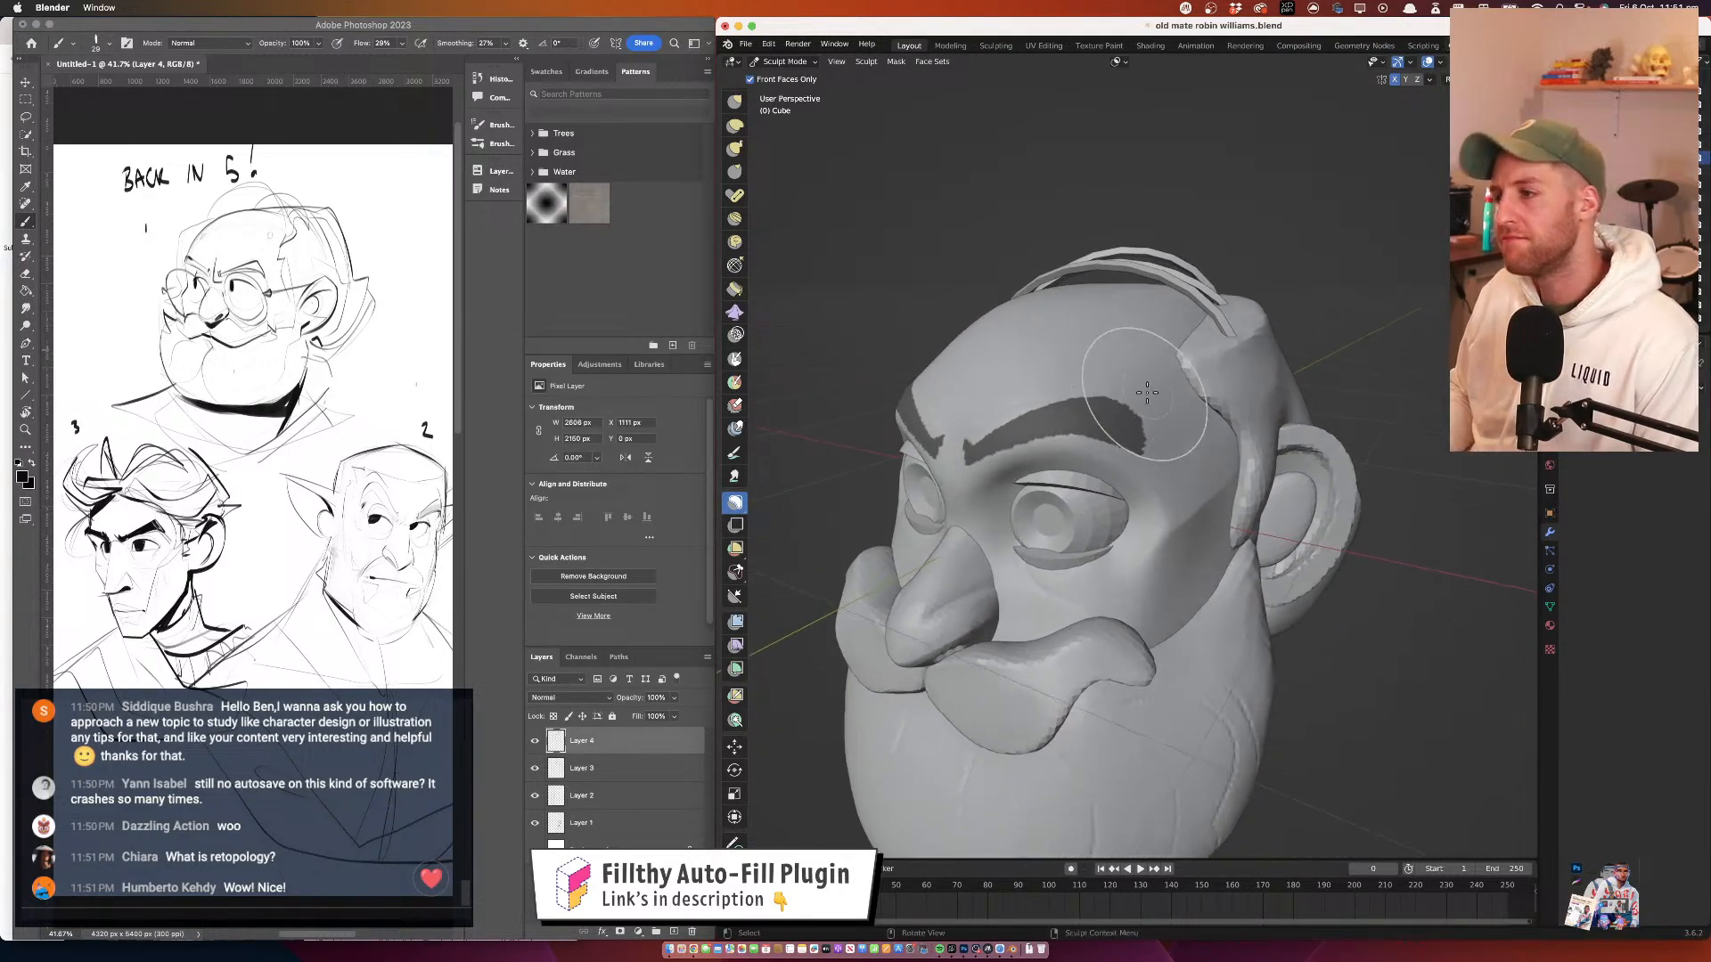
# Try smoothing the edges of the eyebrow mask, and undo the smoothing
pyautogui.click(898, 61)
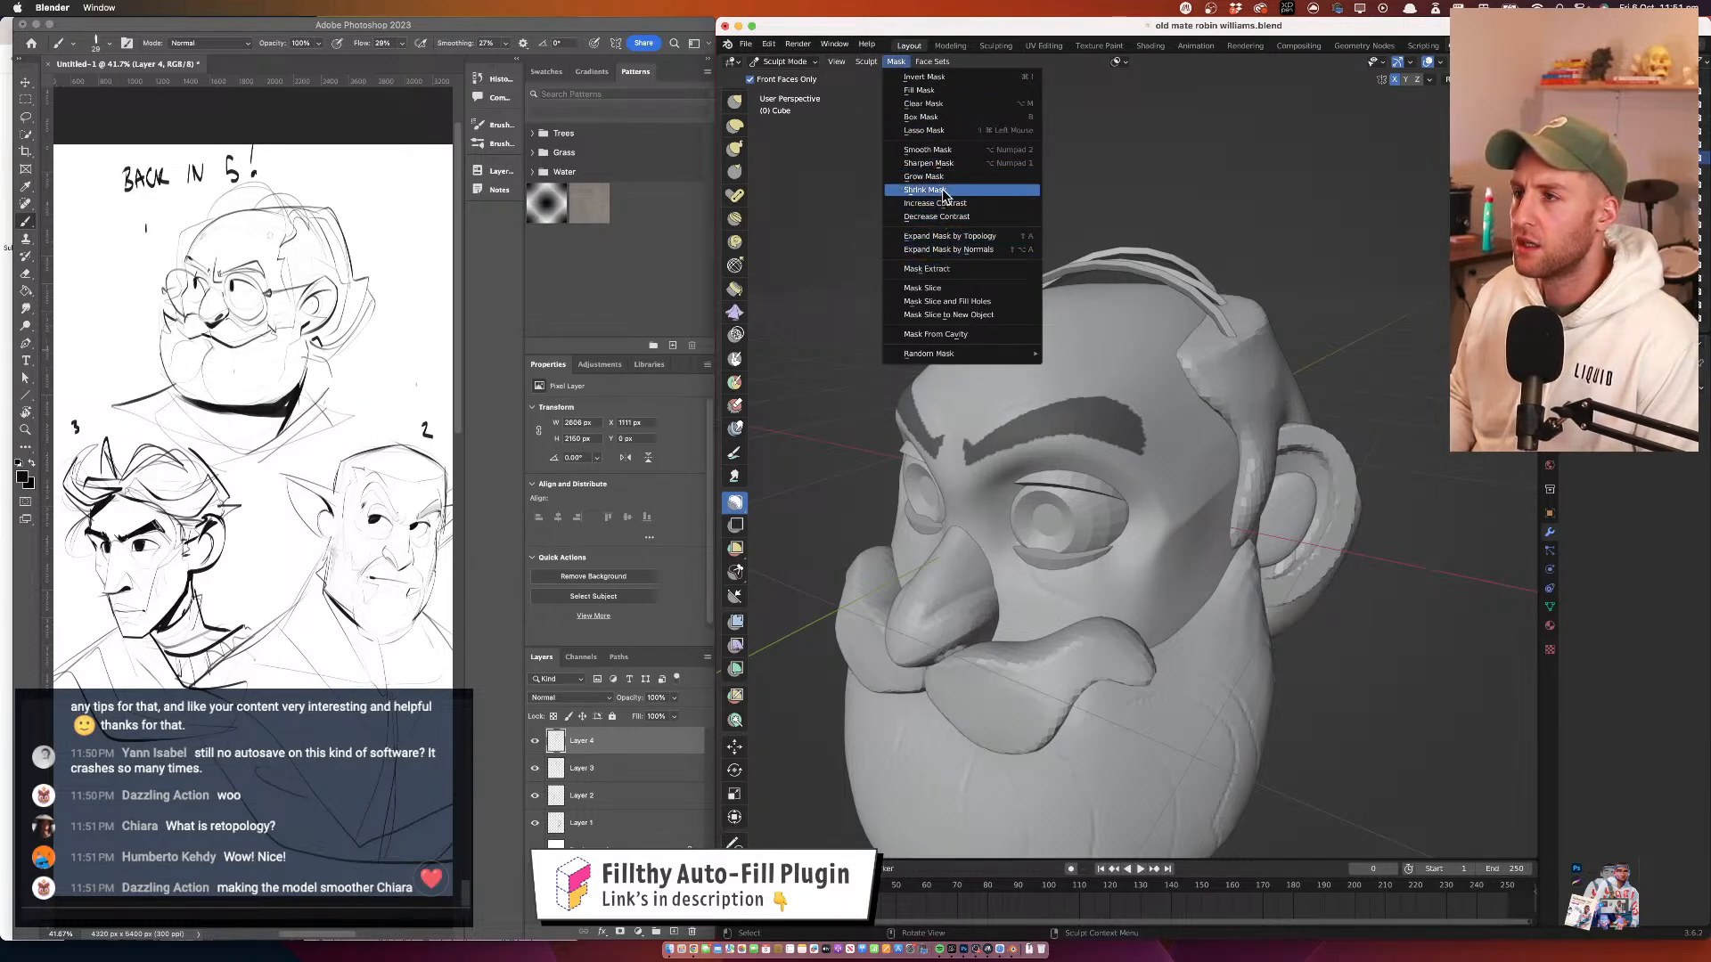
pyautogui.click(945, 151)
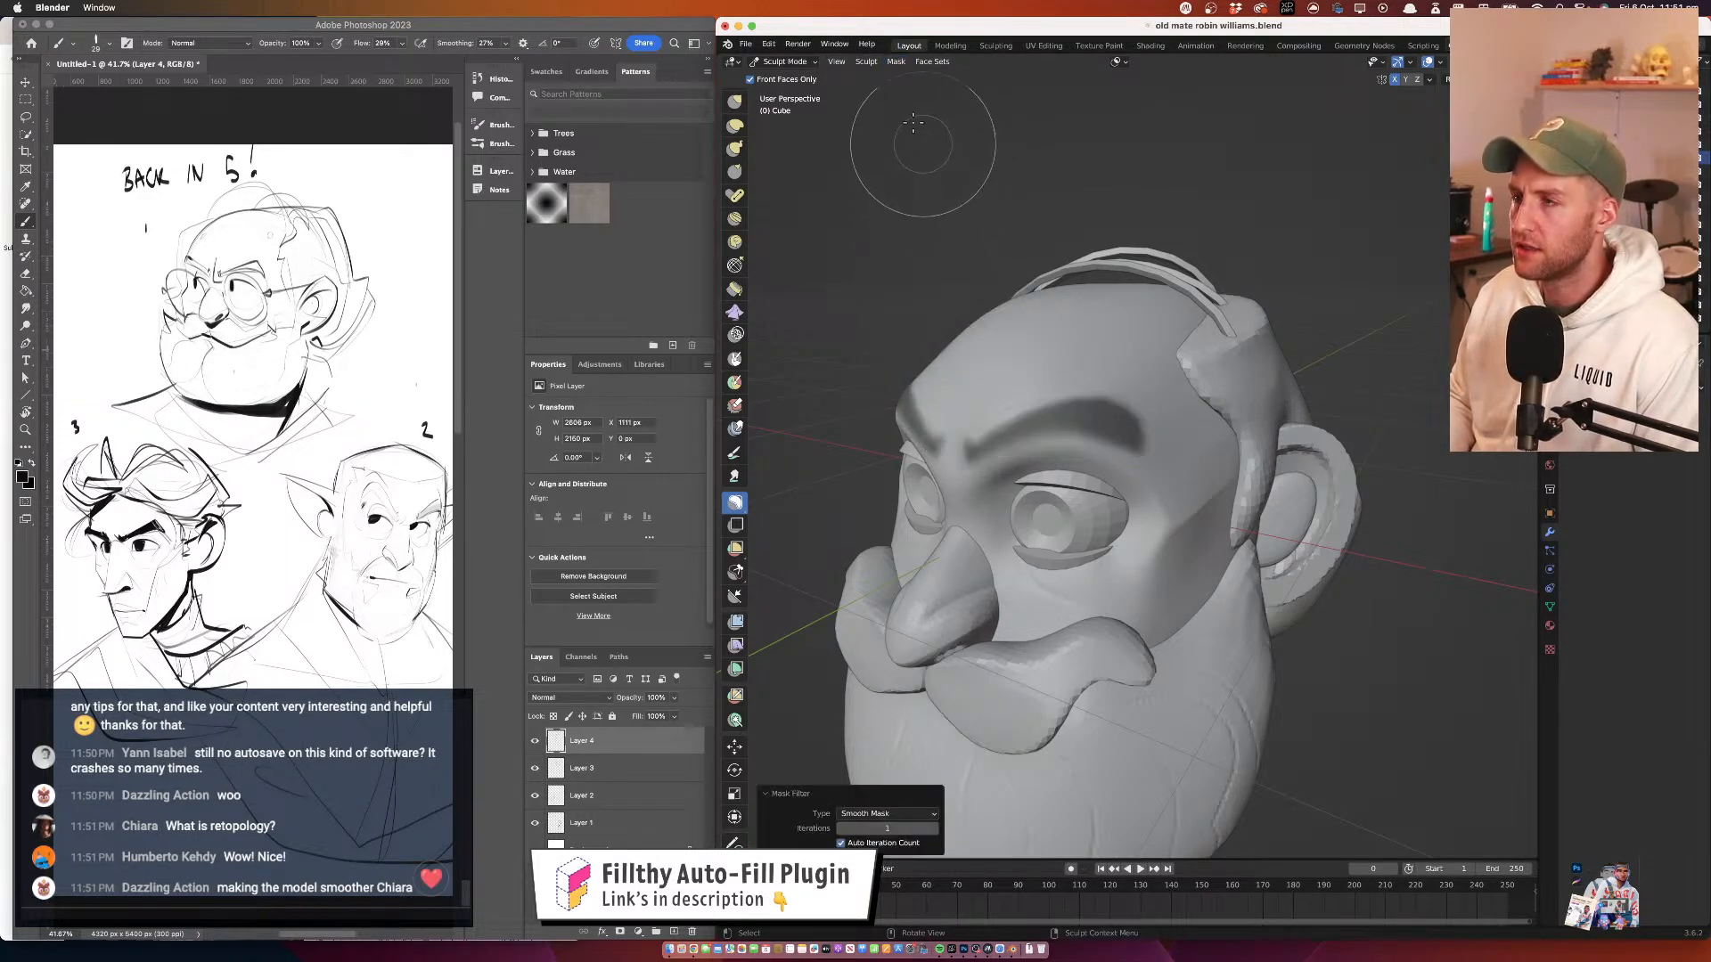
pyautogui.press('super+z')
# Invert the mask so that only the eyebrow shapes on the head are left unmasked
pyautogui.click(896, 61)
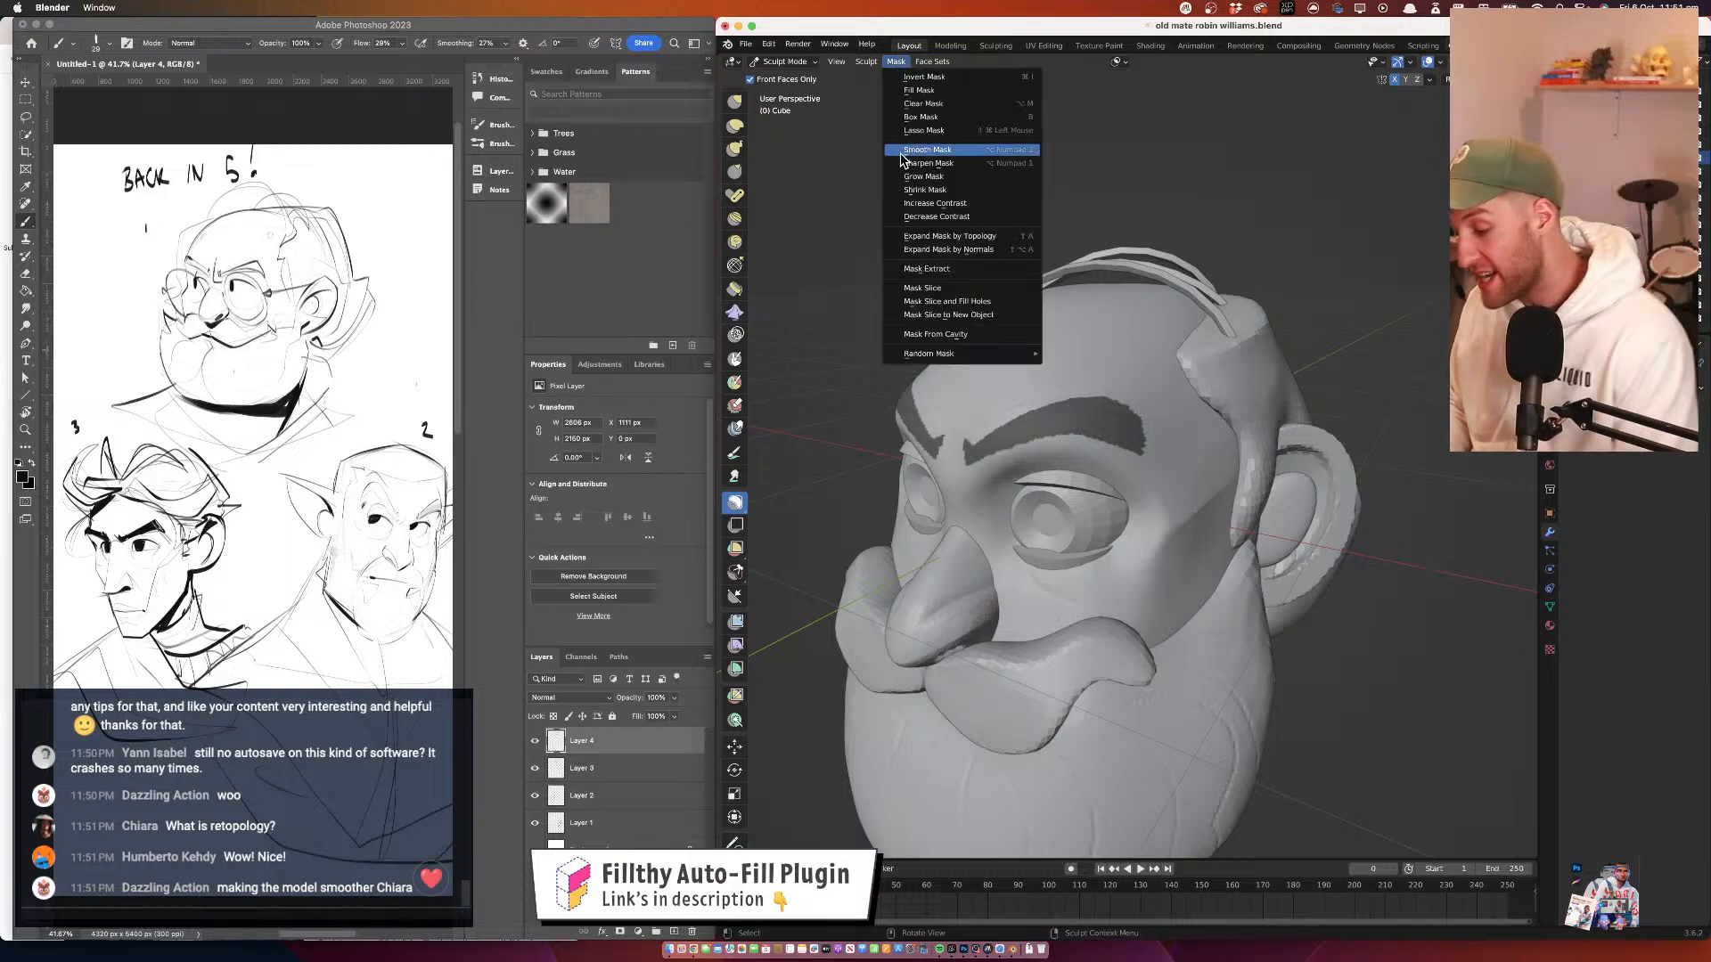
pyautogui.click(973, 169)
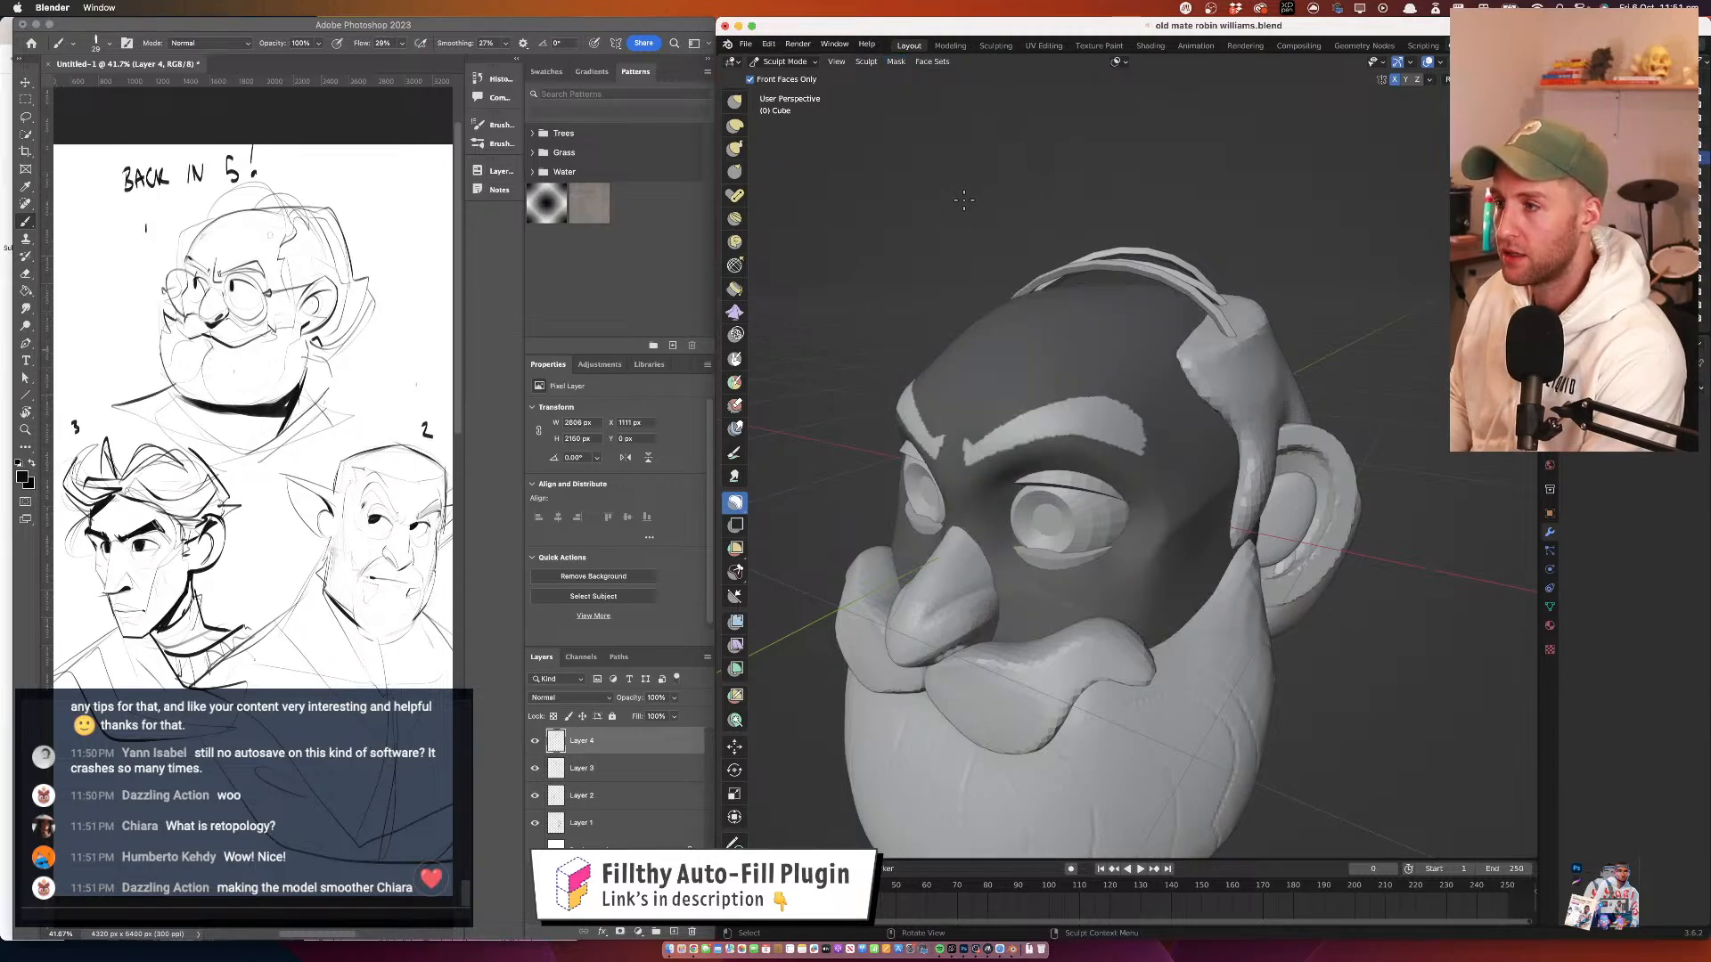
# Invert the sculpt mask on the head so that only the eyebrow shapes are masked
pyautogui.press('KP_1')
pyautogui.scroll(-5, 963, 200)
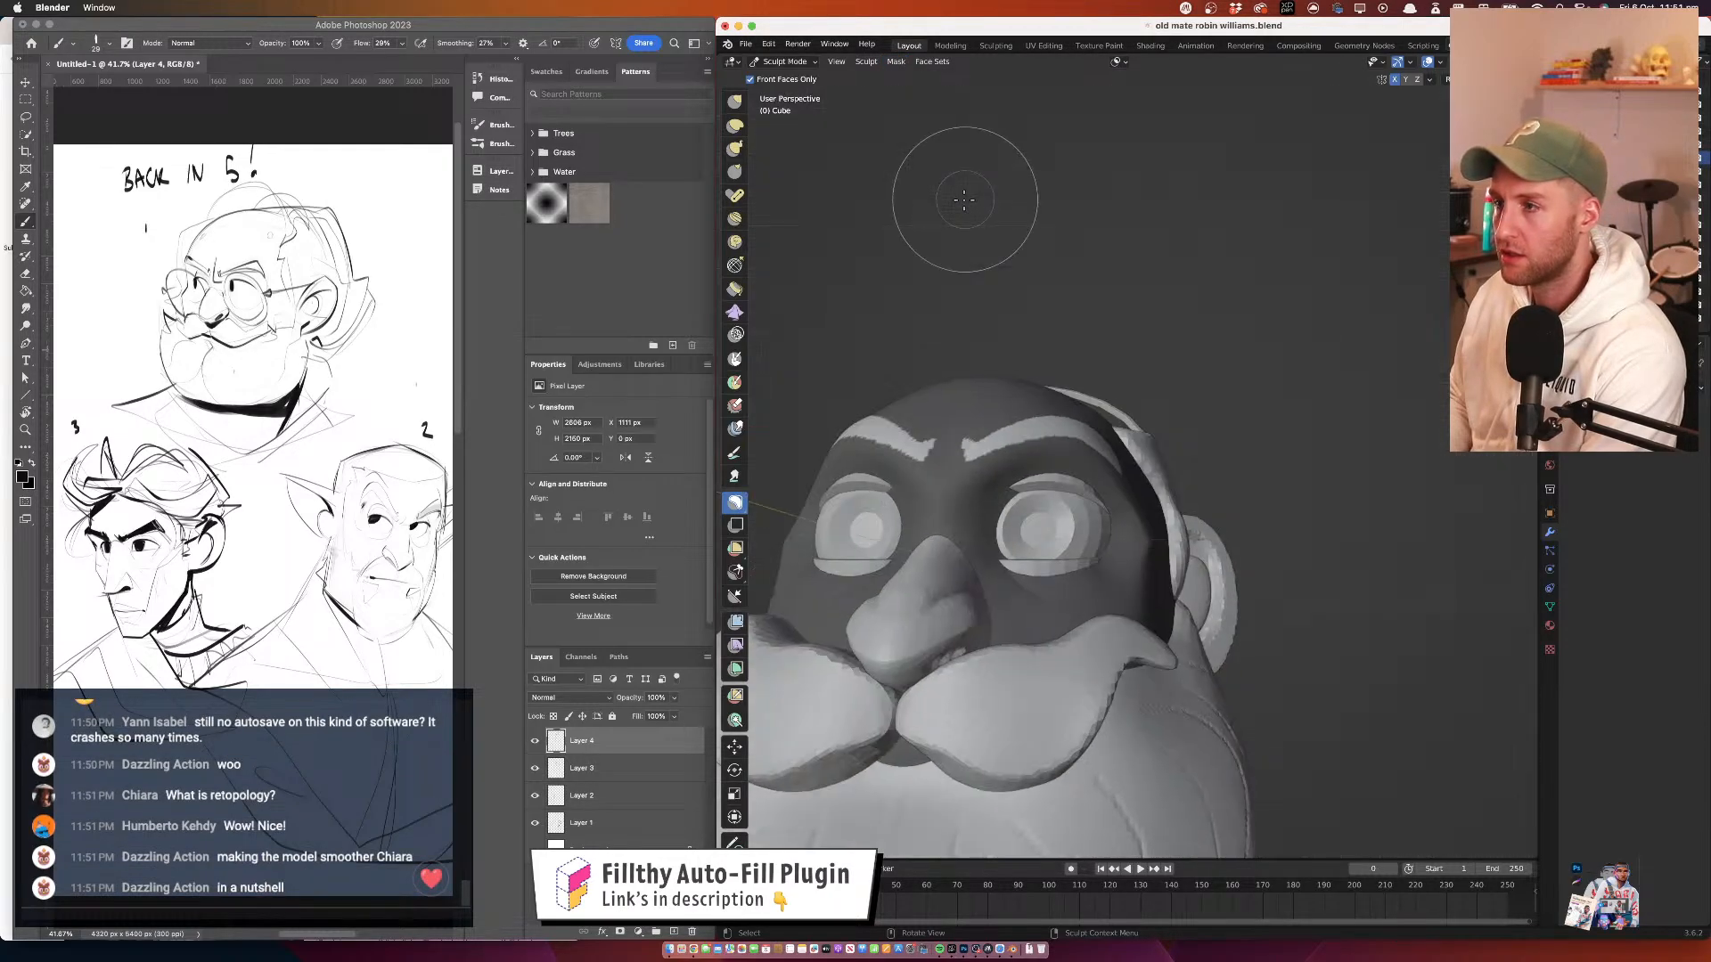
pyautogui.press('KP_1')
pyautogui.press('space')
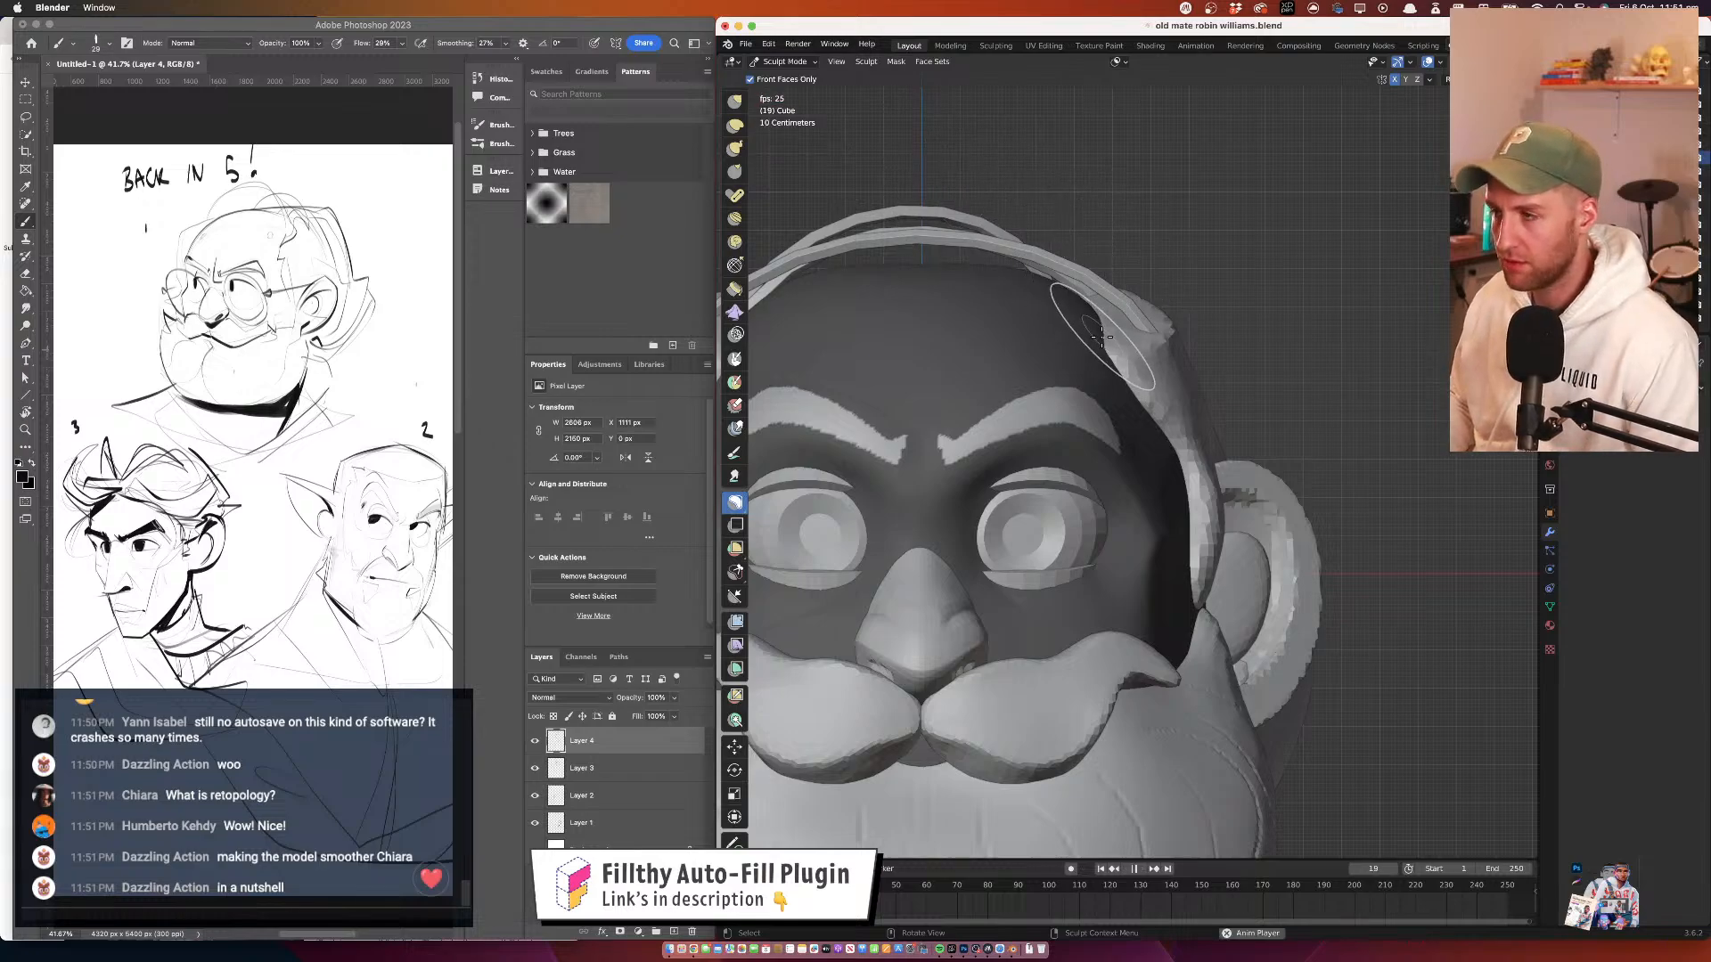
pyautogui.press('space')
pyautogui.hscroll(5, 1101, 337)
pyautogui.scroll(-3, 1102, 339)
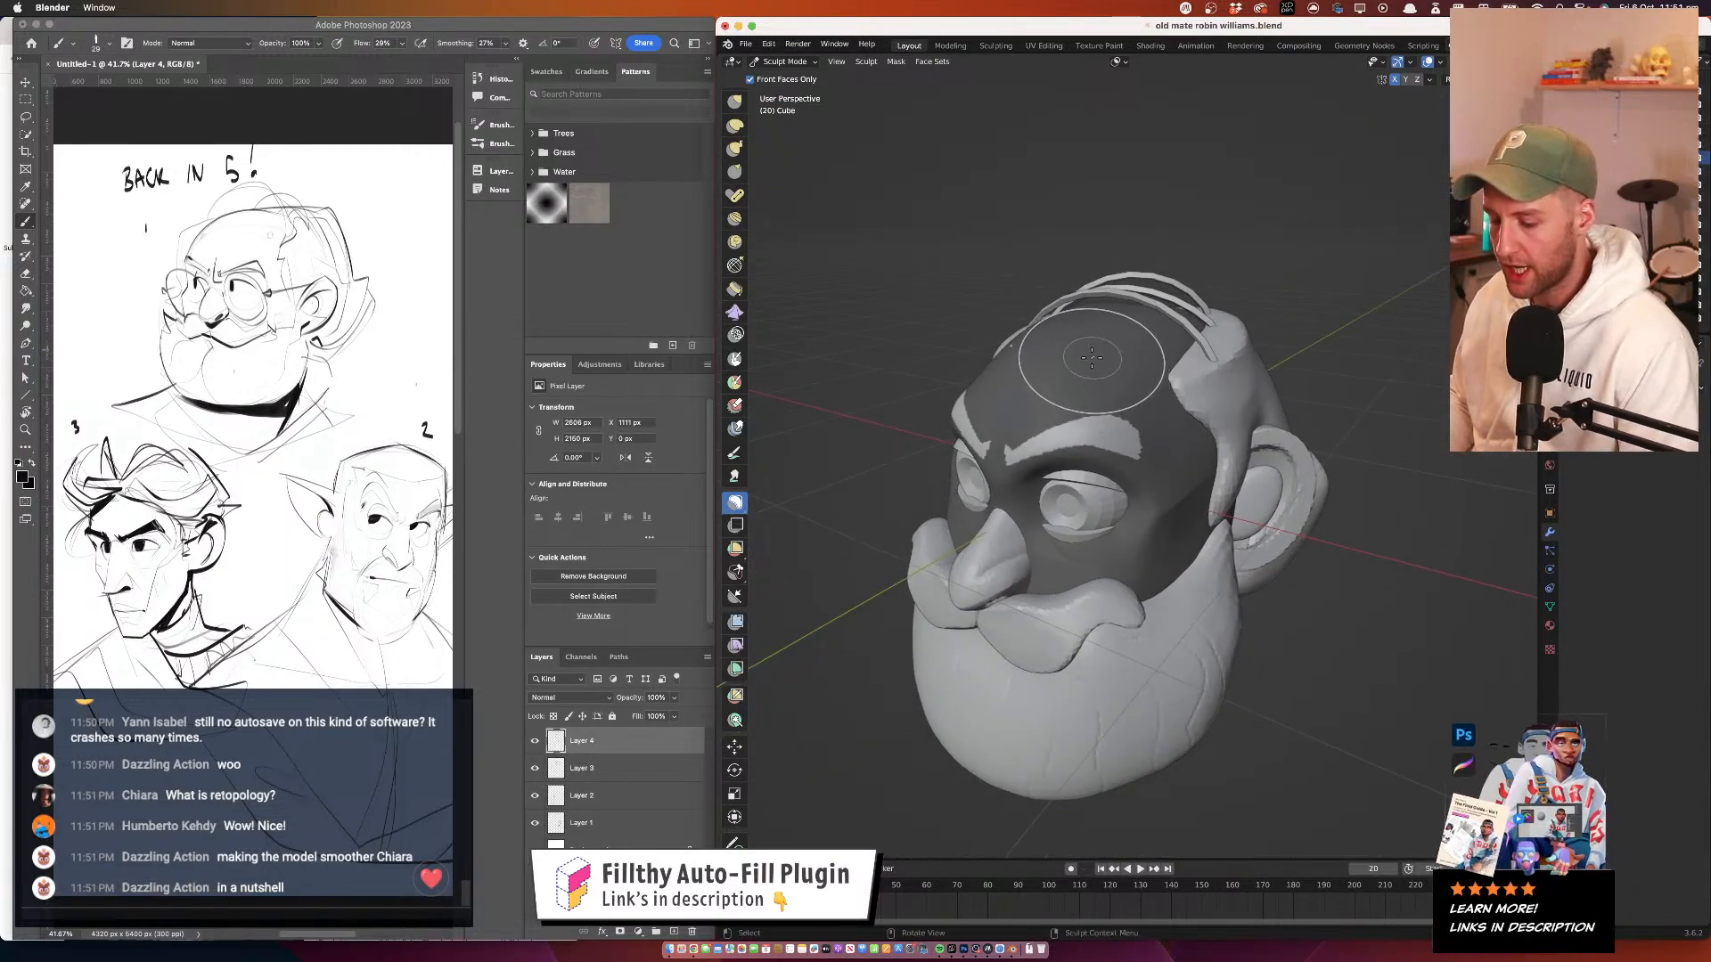
pyautogui.hotkey('alt', 'm')
pyautogui.press('KP_1')
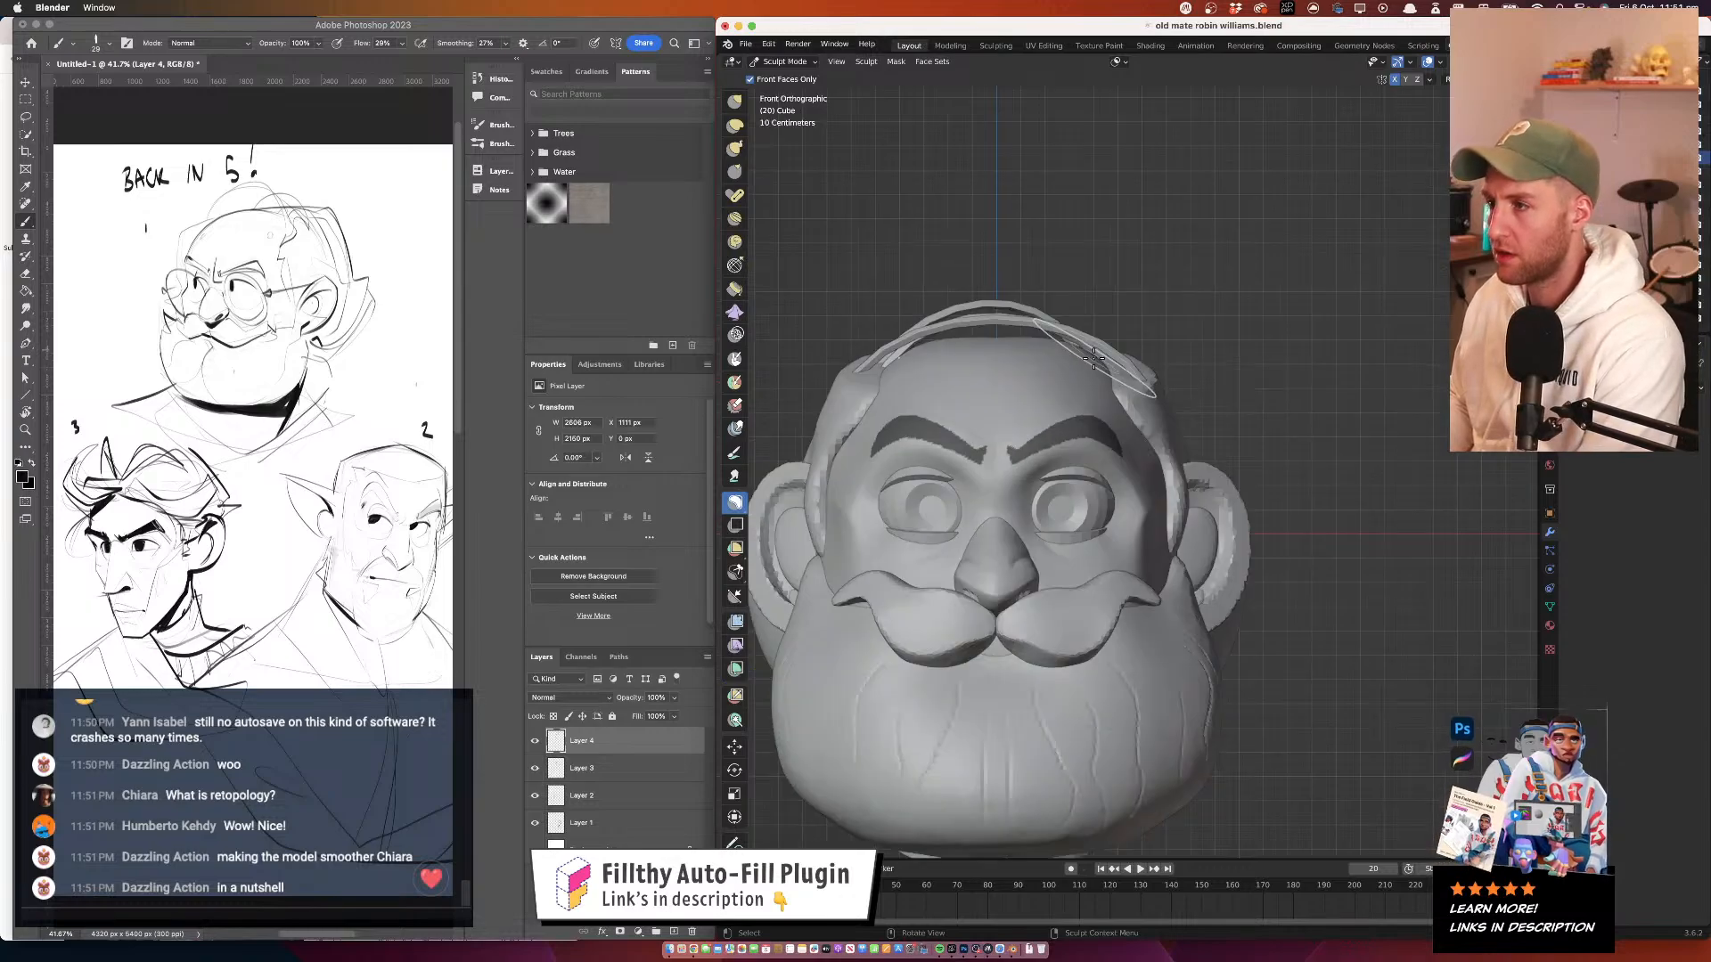
# Inspect the masked eyebrows on the face and look up the Sharpen Mask command
pyautogui.scroll(5, 981, 428)
pyautogui.scroll(3, 981, 425)
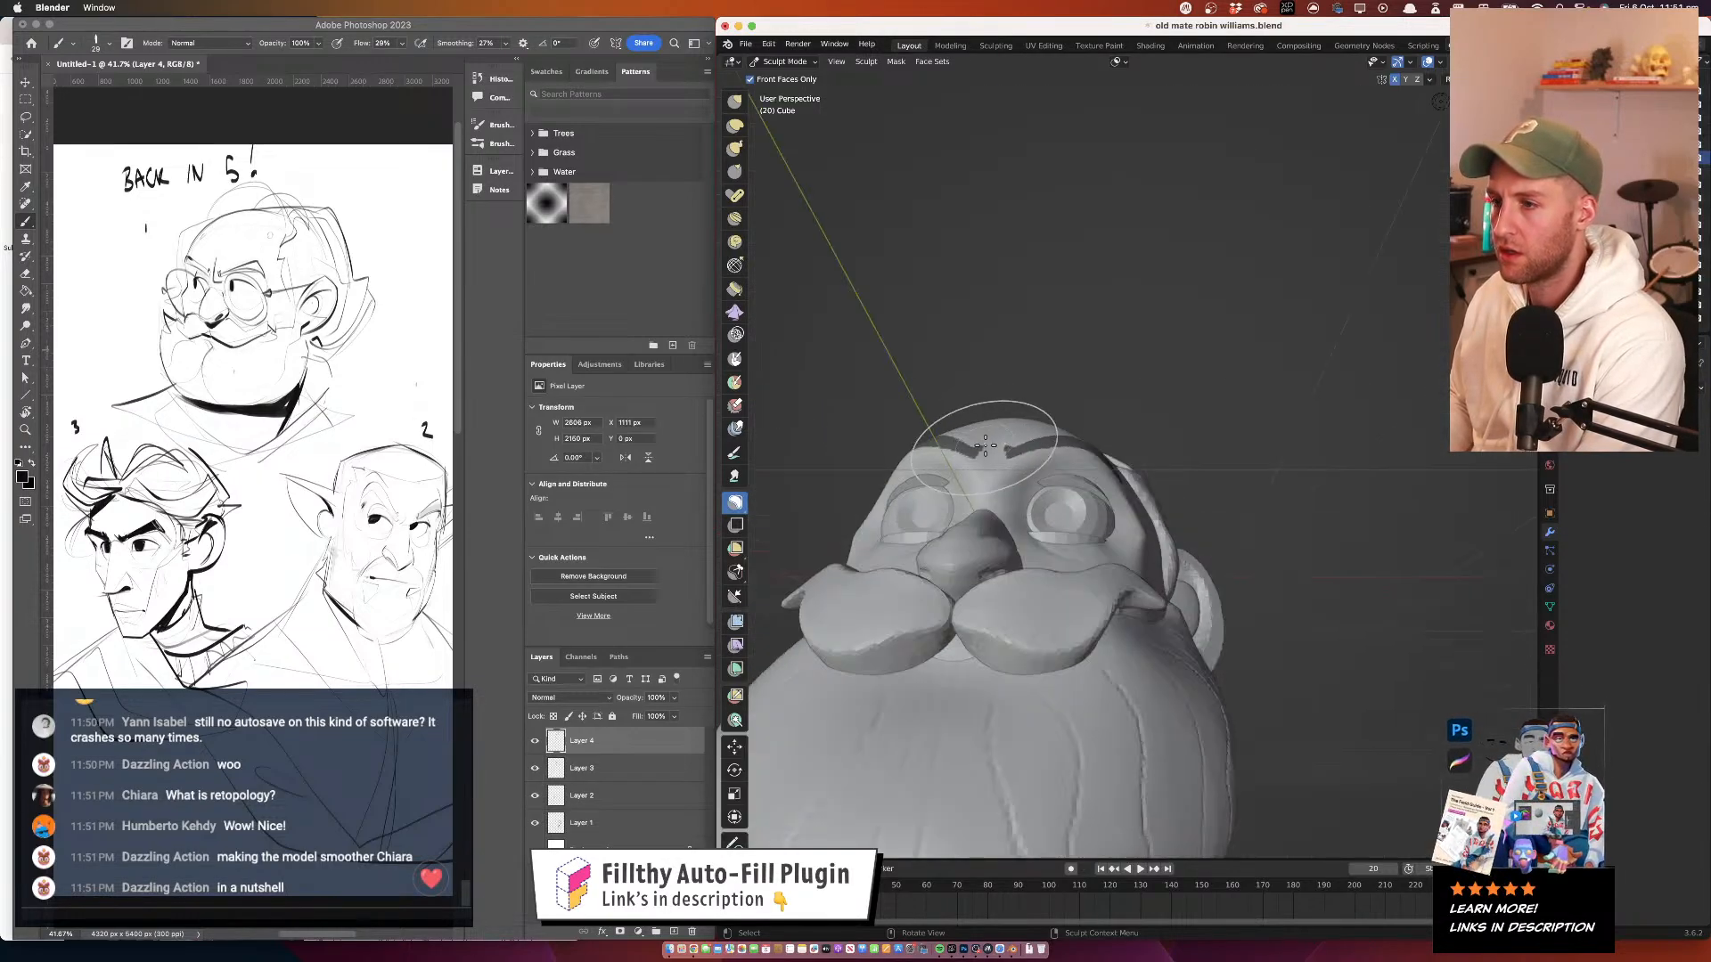
pyautogui.scroll(5, 1085, 416)
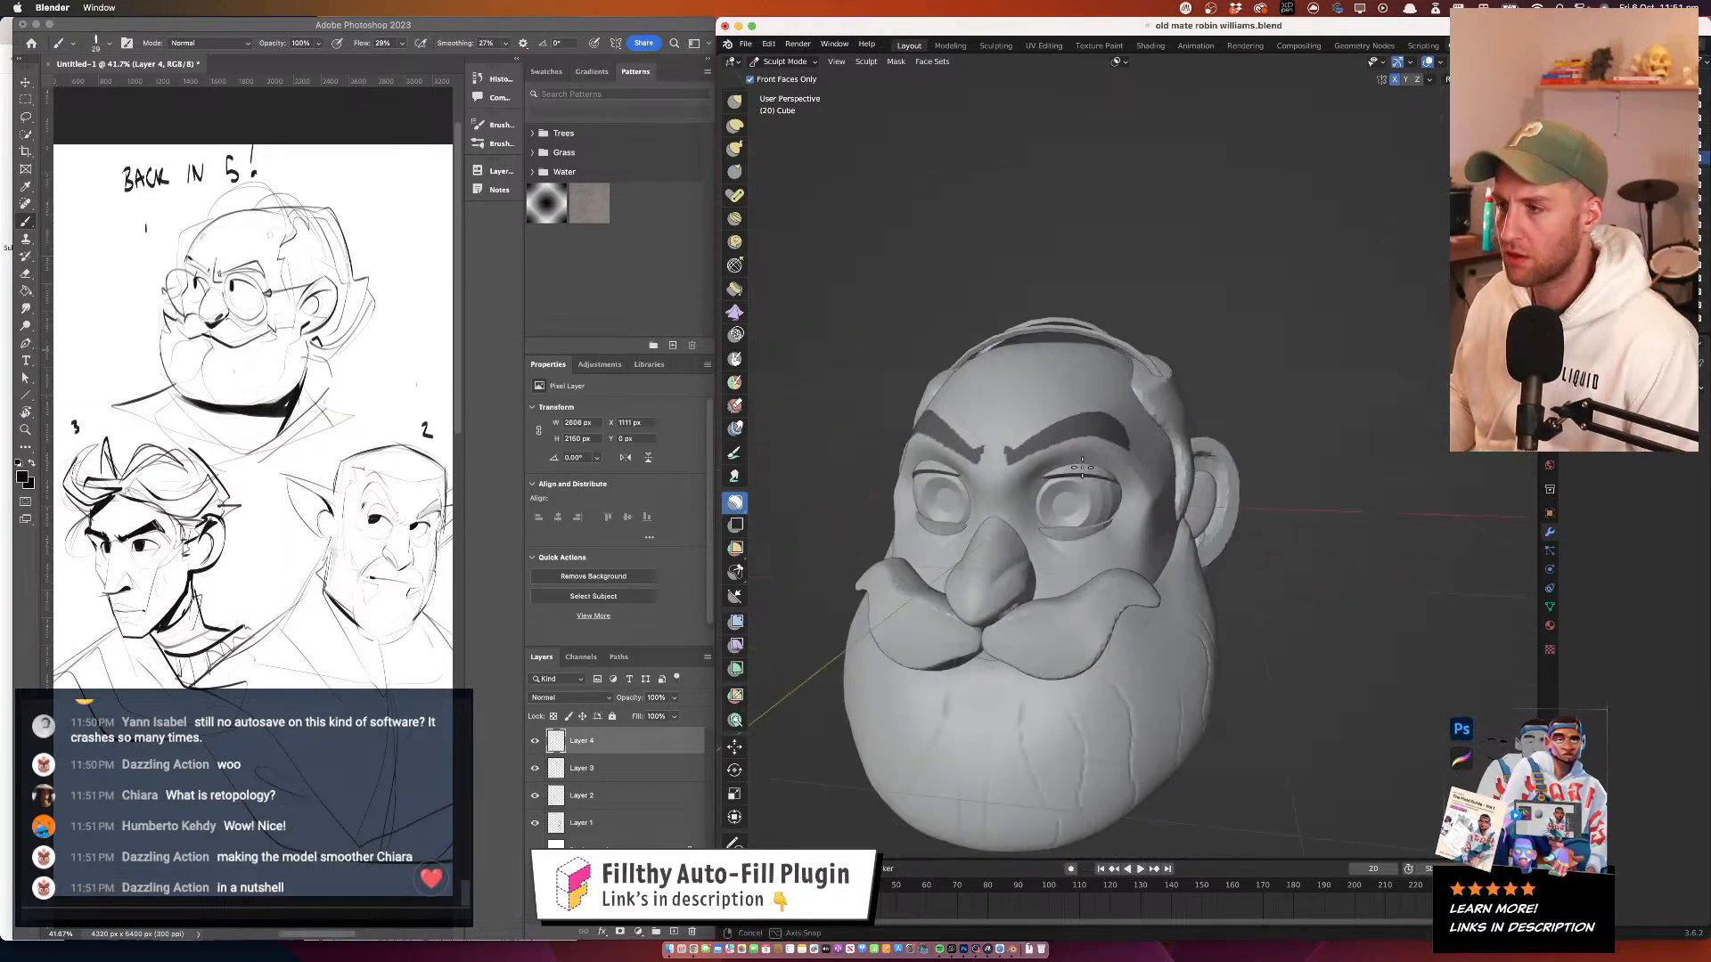
pyautogui.hscroll(4, 1085, 416)
pyautogui.click(889, 70)
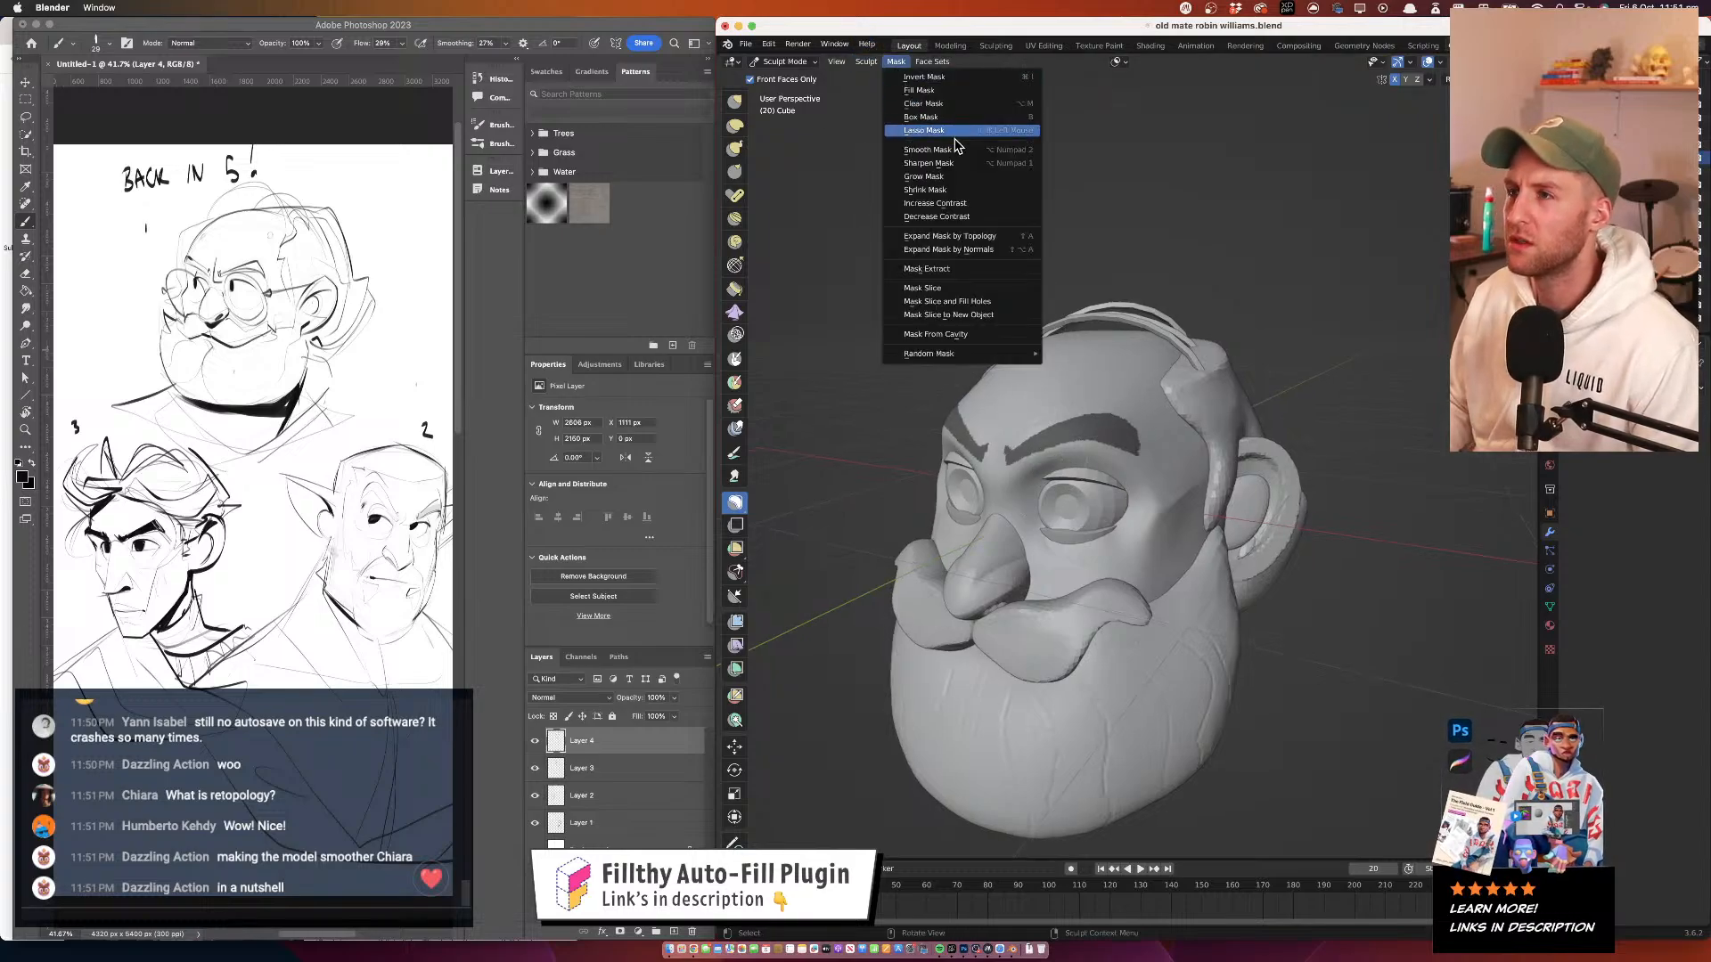
pyautogui.click(1019, 161)
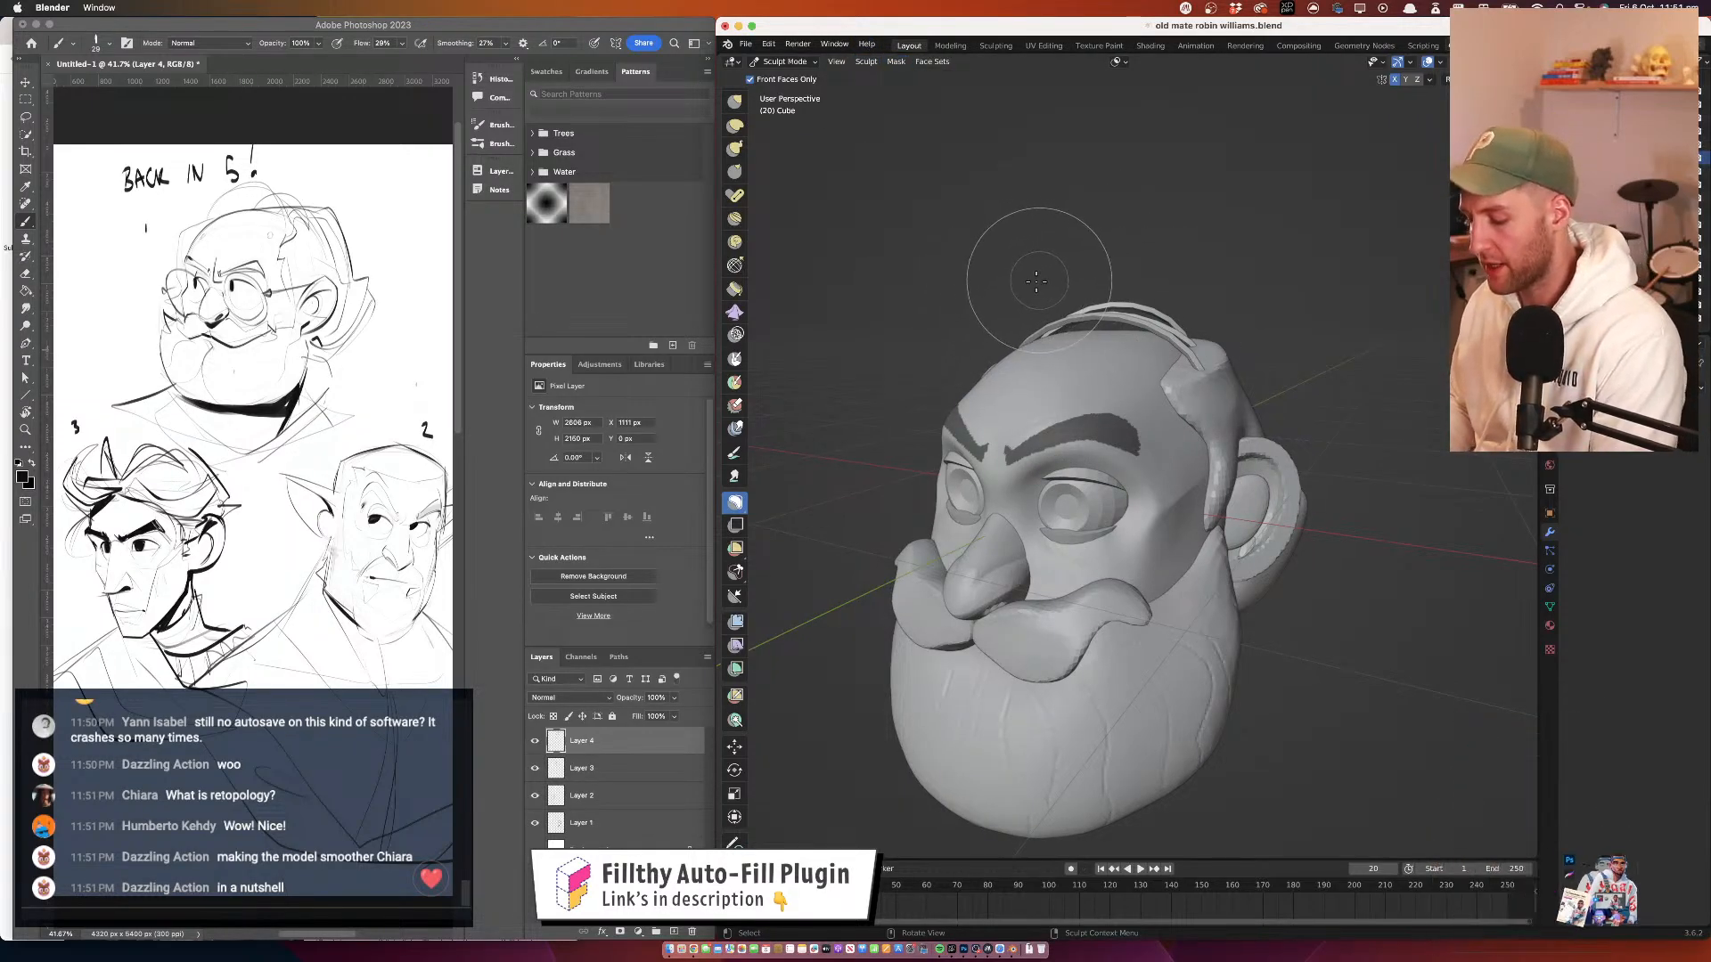
# Try to sharpen the eyebrow mask, checking its edges from the front and side of the face
pyautogui.press('ctrl+KP_1')
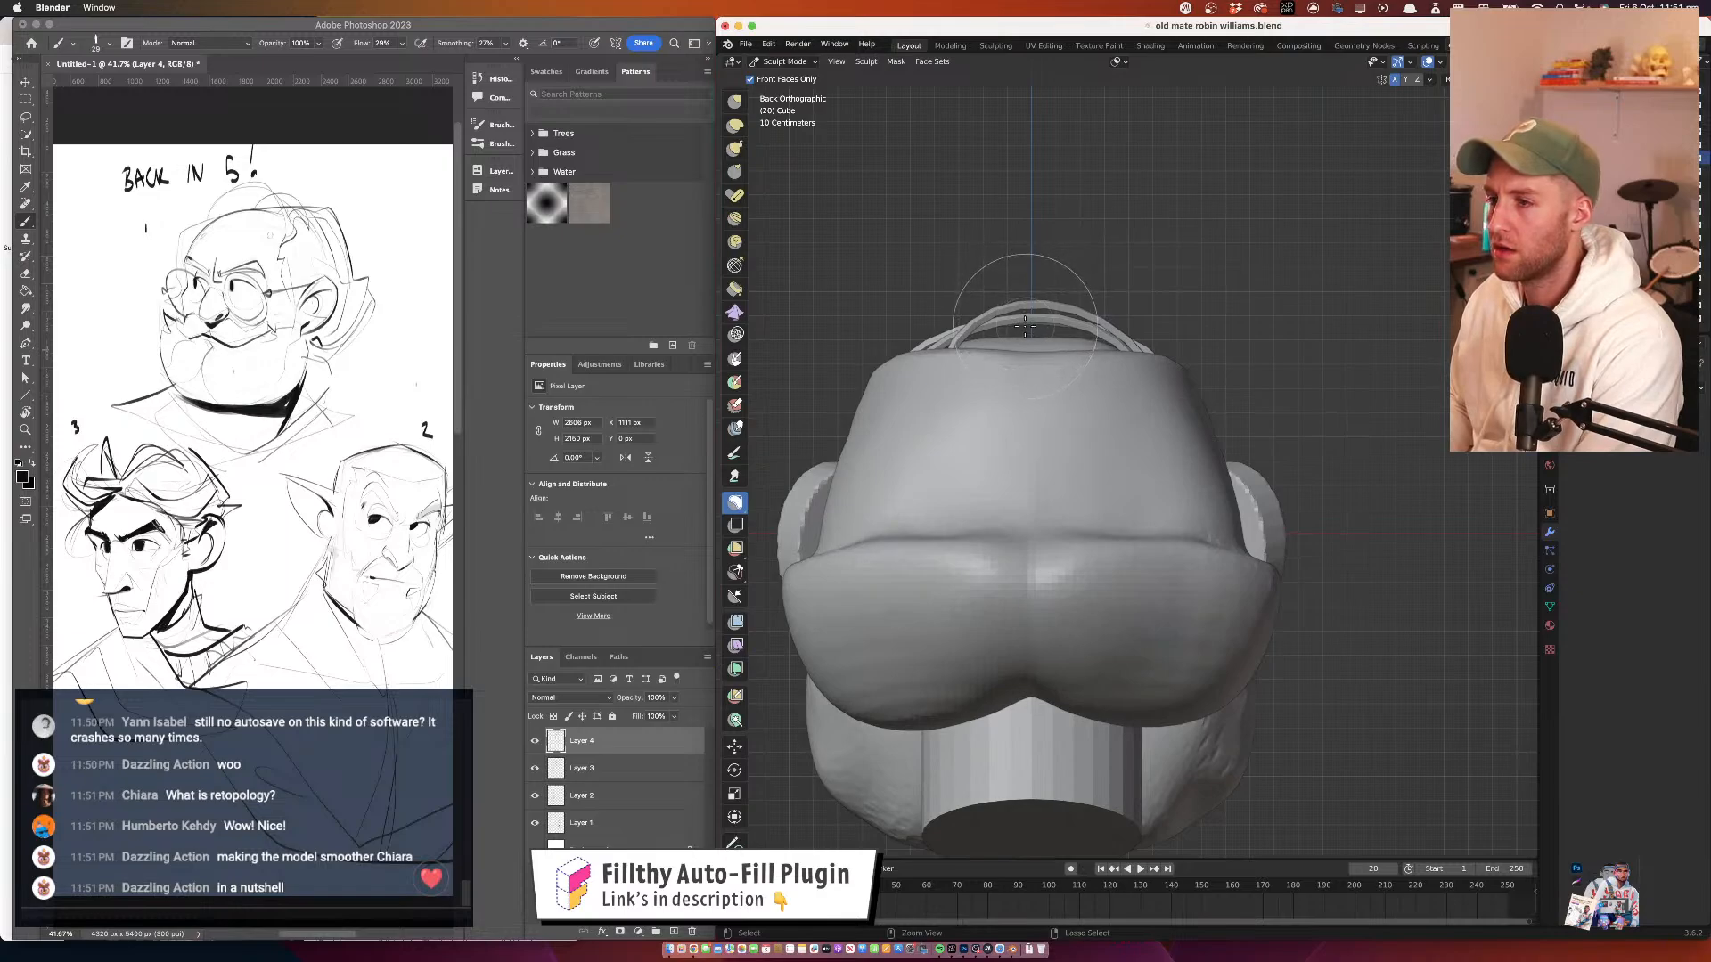
pyautogui.moveTo(1237, 360); pyautogui.dragTo(966, 412)
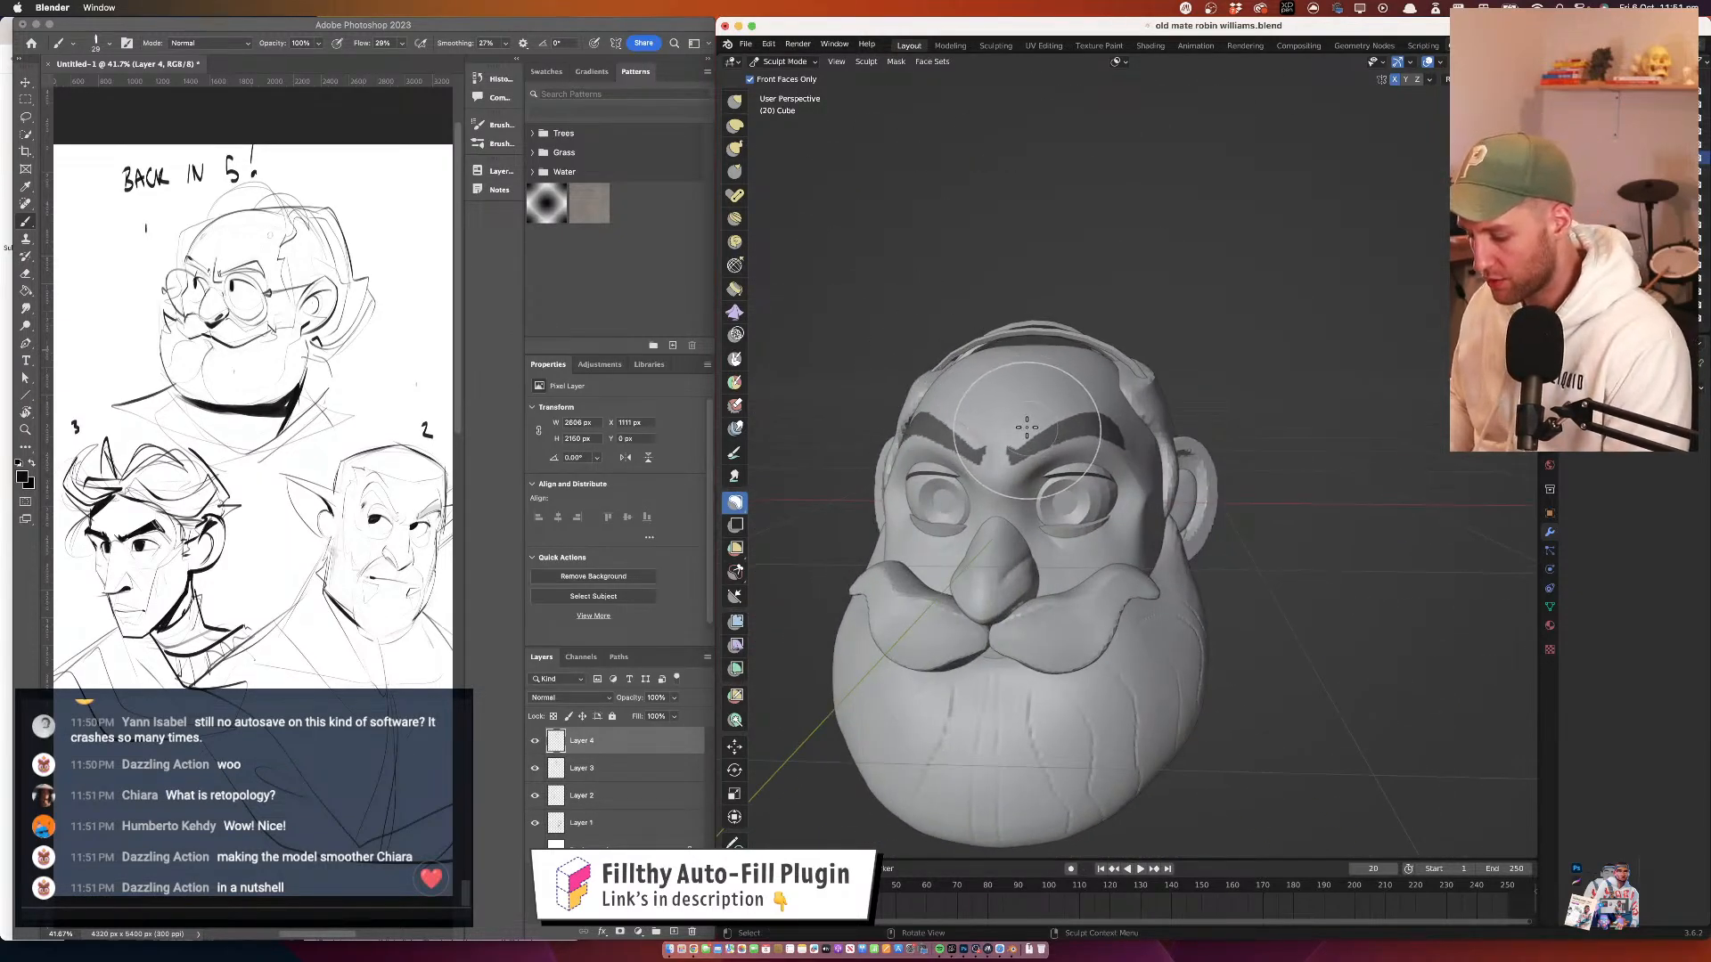
pyautogui.press('ctrl+KP_1')
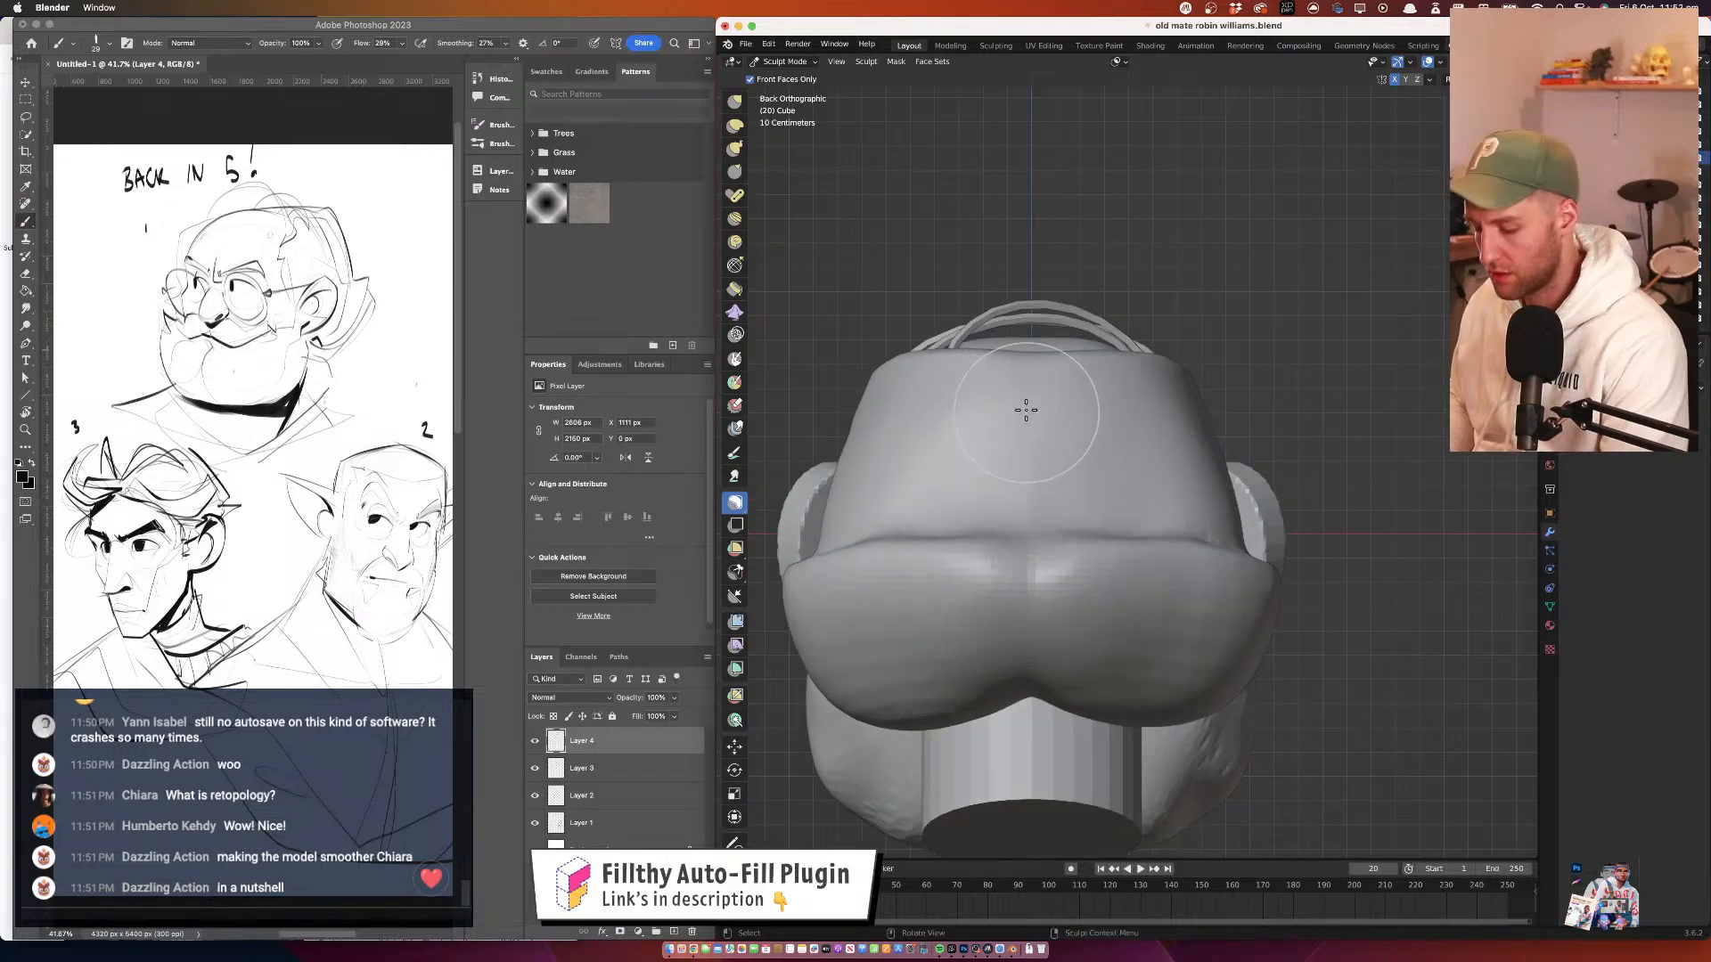
pyautogui.moveTo(1090, 406); pyautogui.dragTo(1006, 365)
pyautogui.press('ctrl+KP_1')
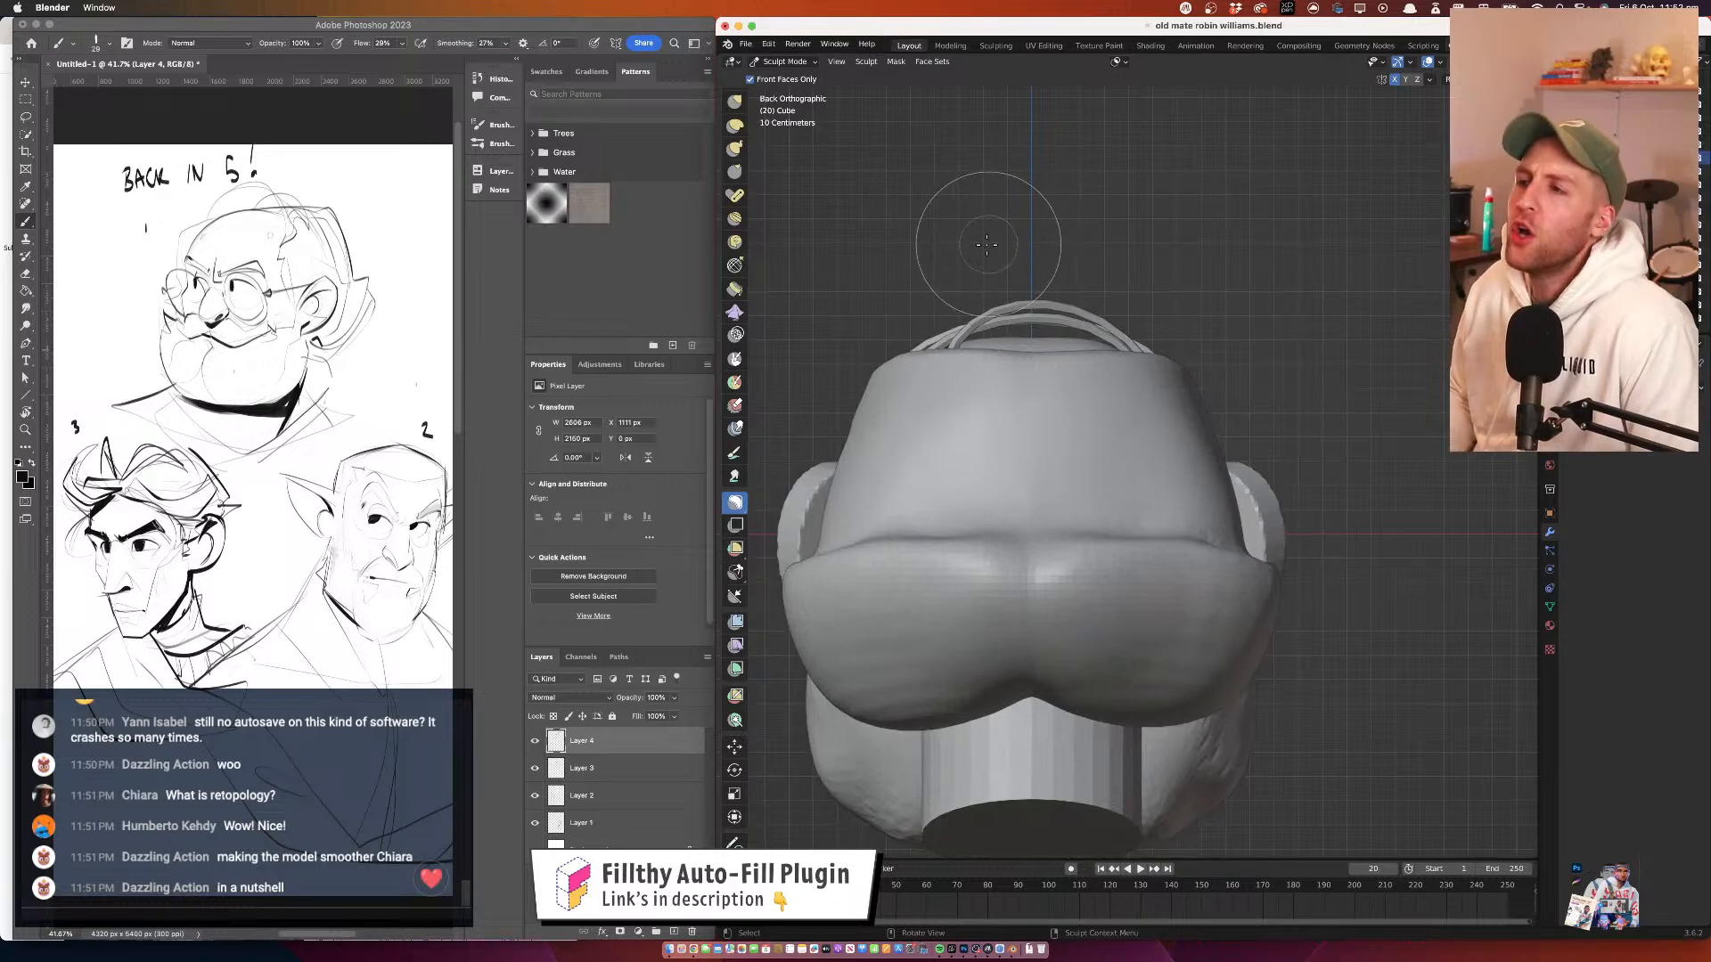
pyautogui.moveTo(986, 244); pyautogui.dragTo(1111, 334)
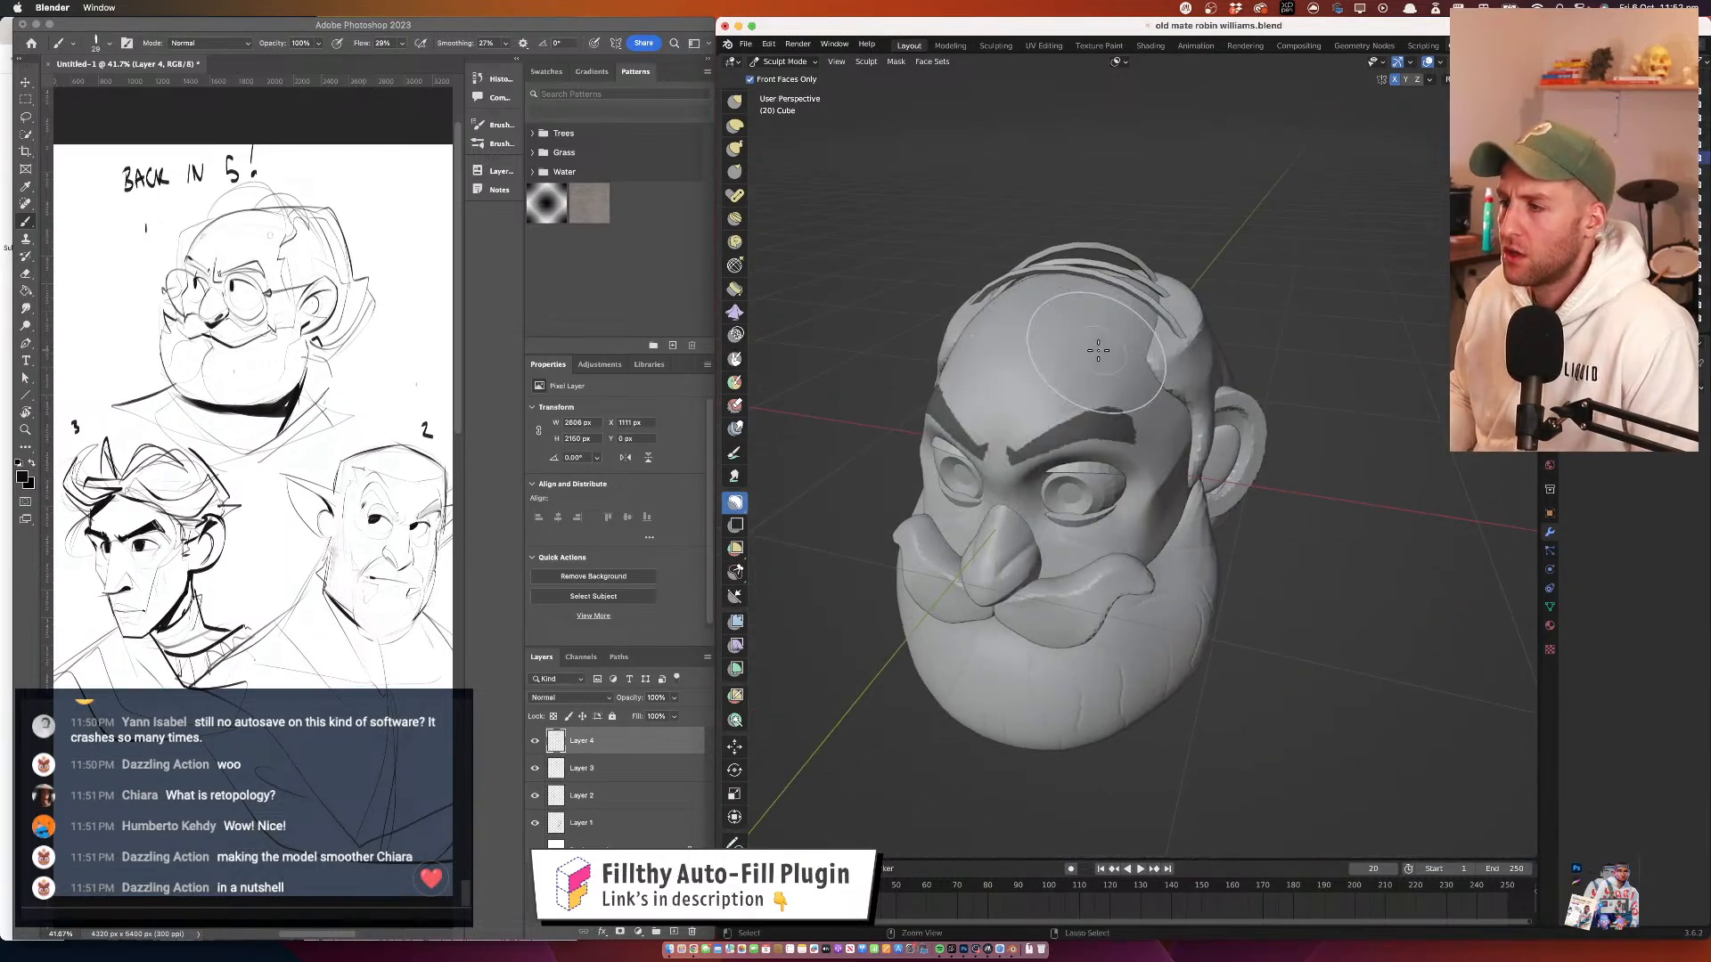
pyautogui.hotkey('ctrl', 'z')
pyautogui.hotkey('ctrl', 'shift', 'z')
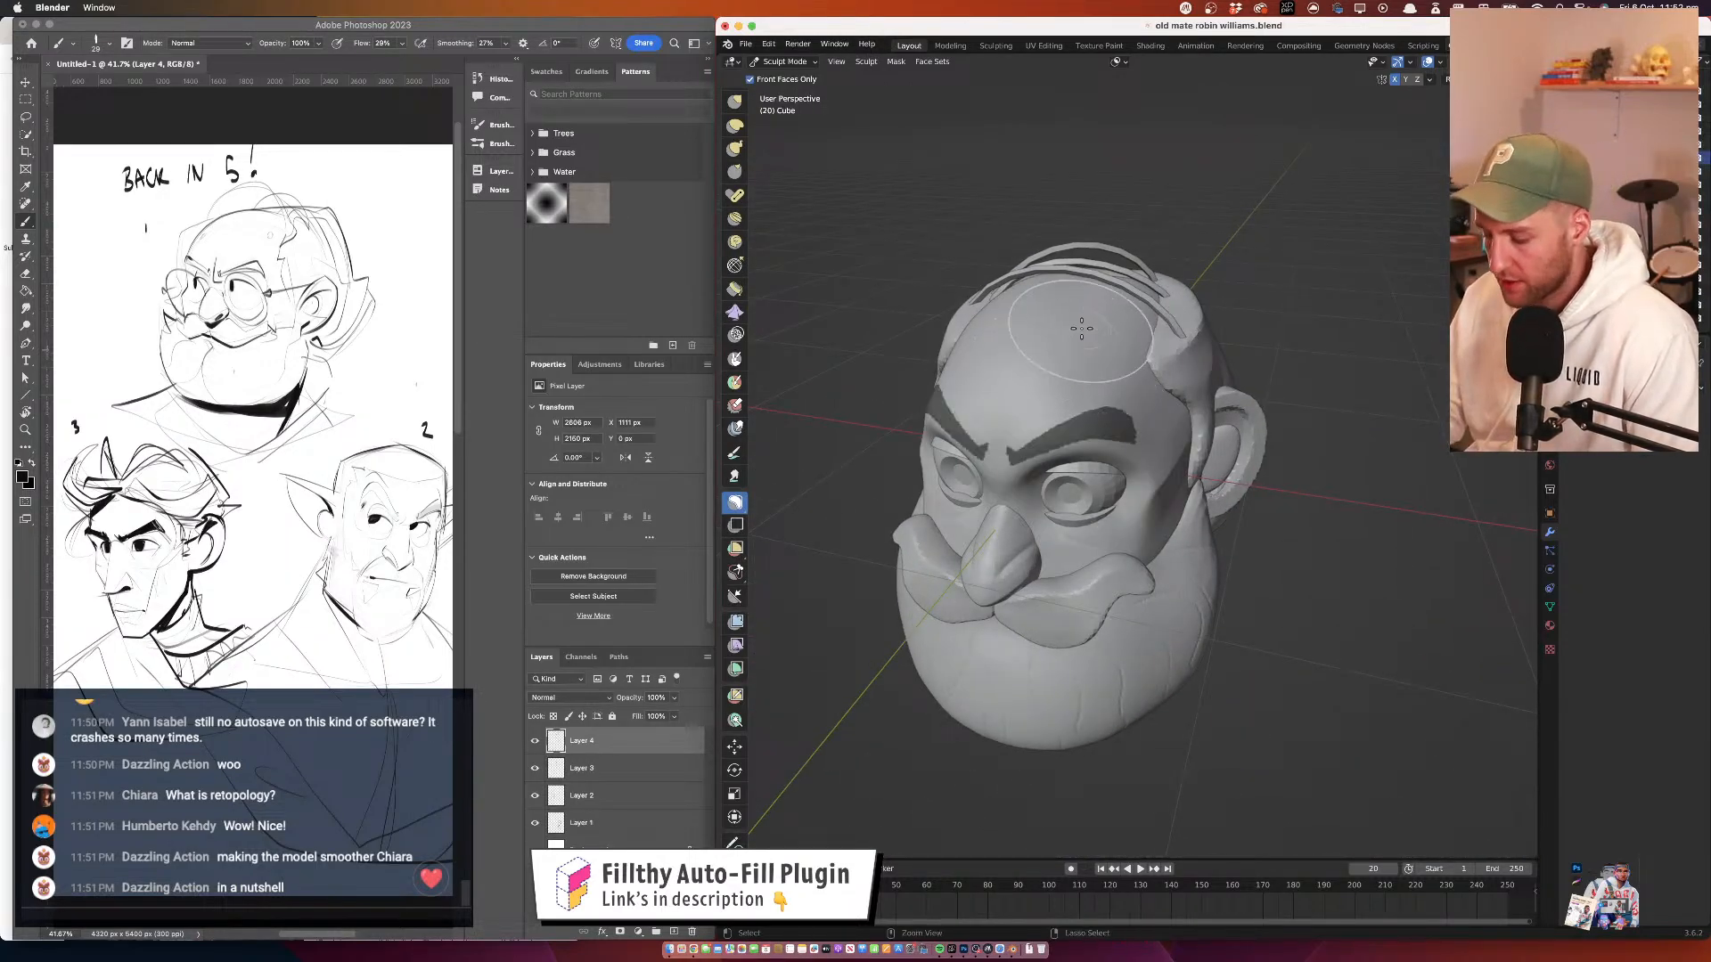
pyautogui.press('ctrl+KP_1')
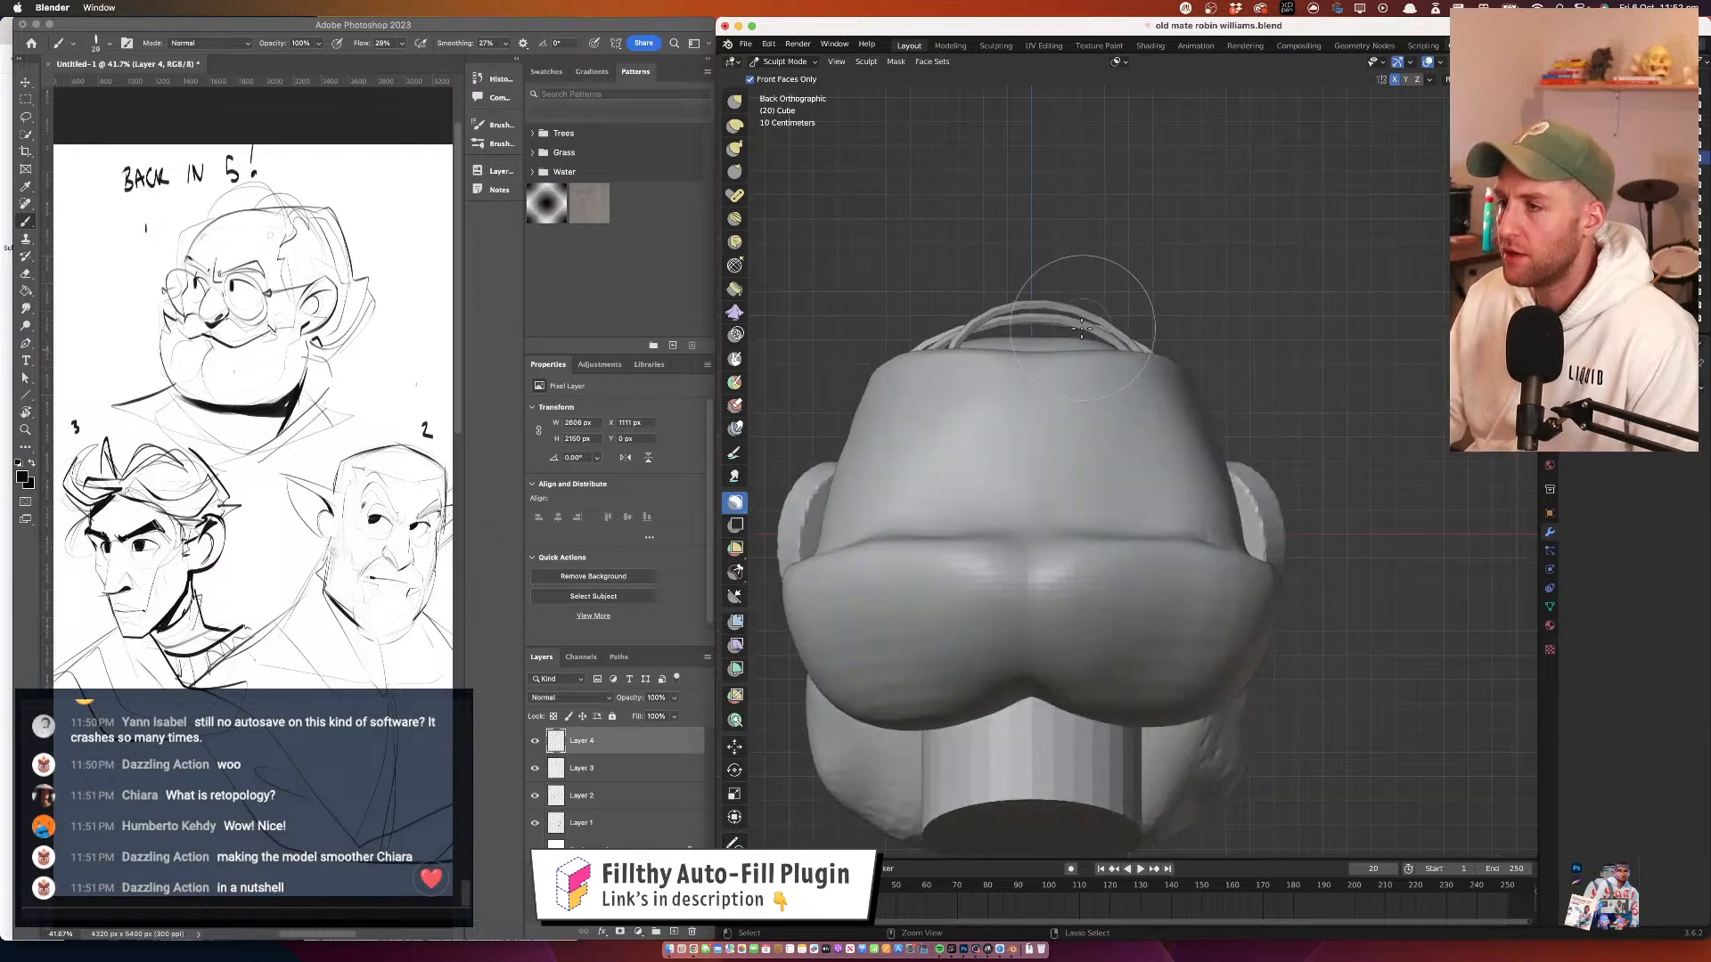
pyautogui.moveTo(1081, 330); pyautogui.dragTo(1294, 454)
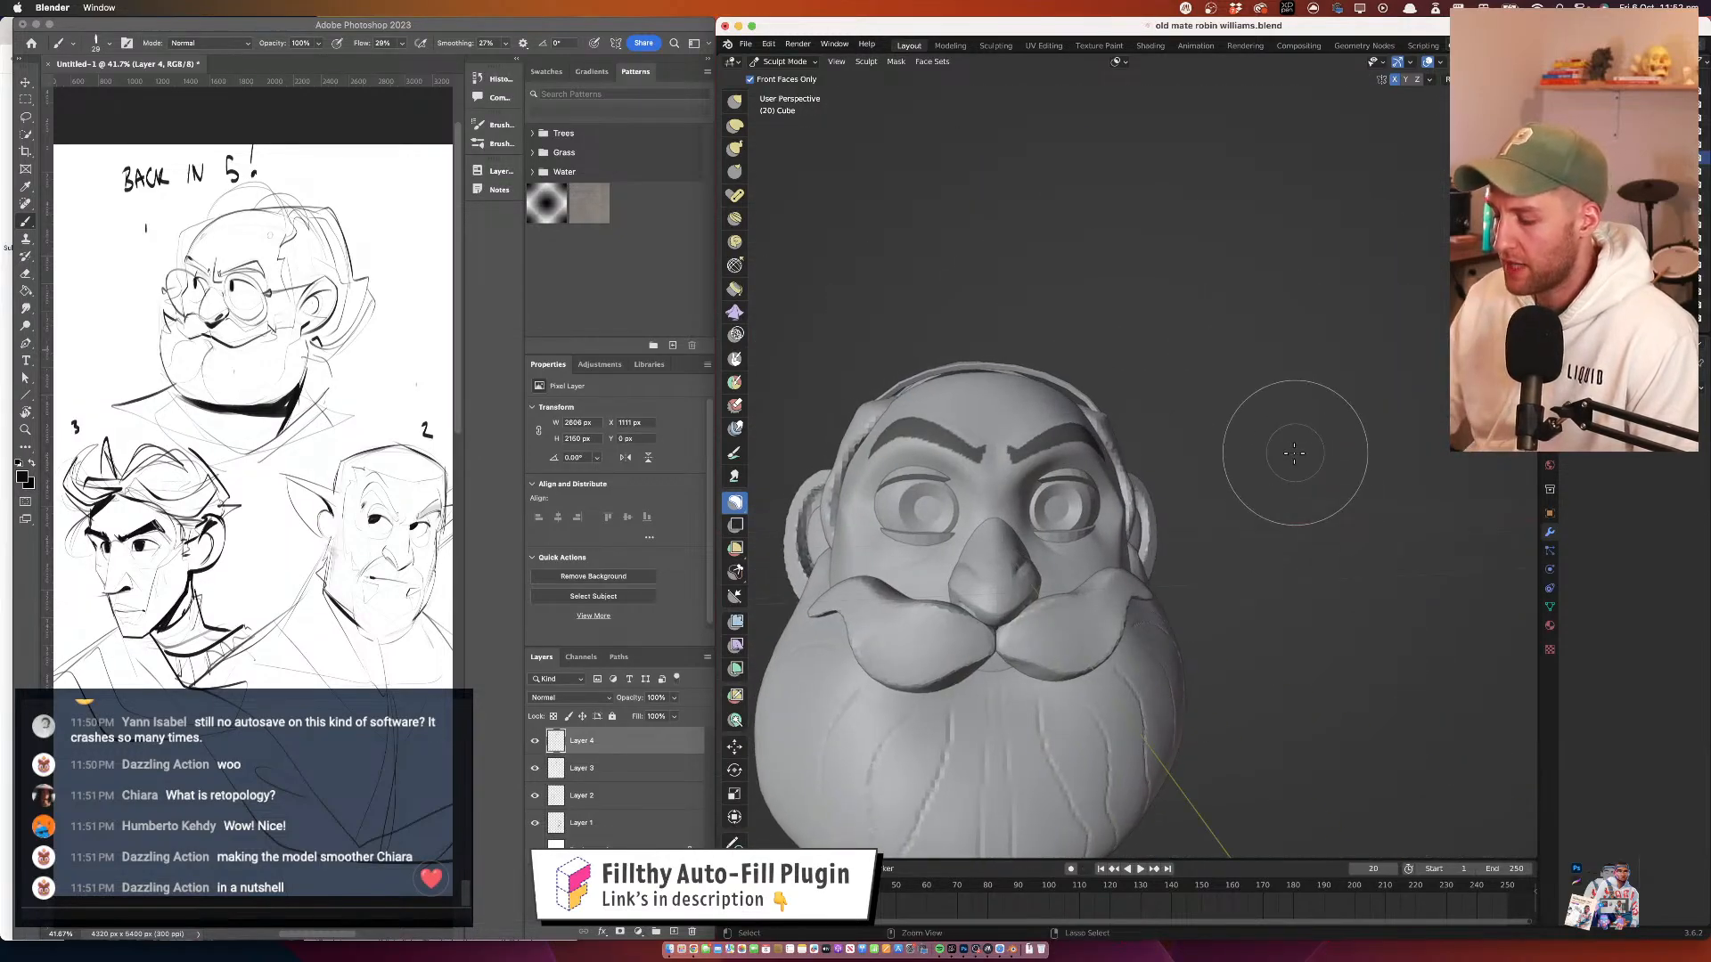
pyautogui.press('ctrl+KP_2')
pyautogui.press('ctrl+KP_2')
pyautogui.press('ctrl+KP_2')
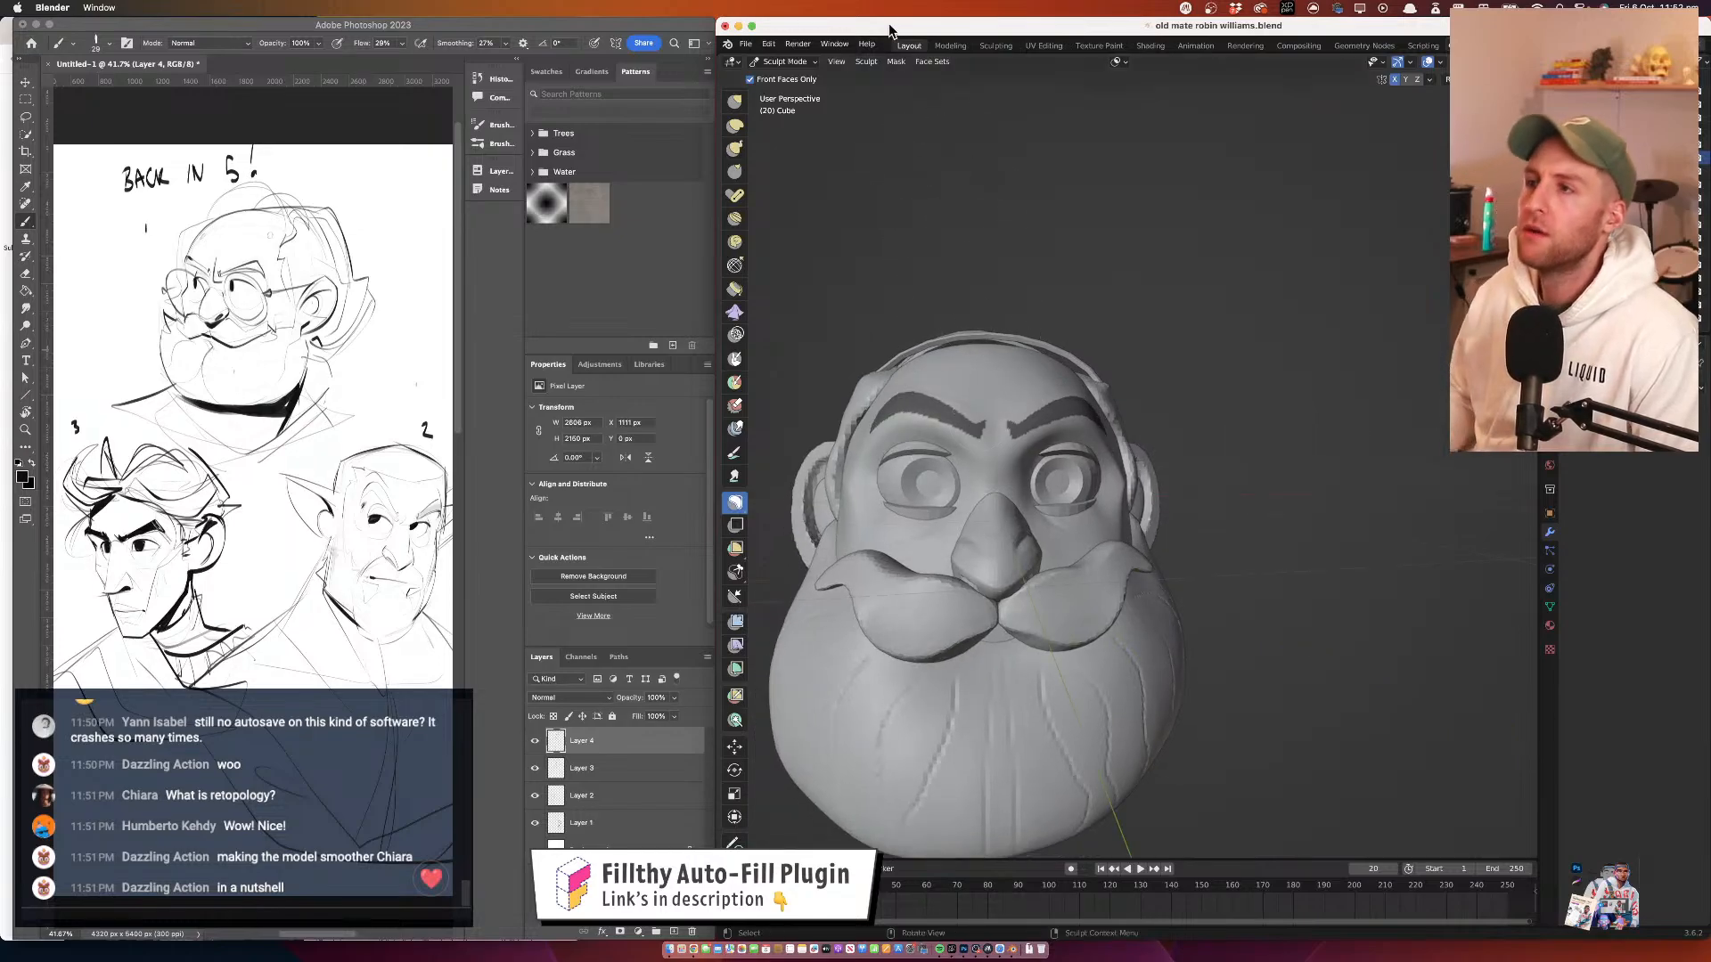
# Apply Sharpen Mask to the eyebrow mask, comparing the edges by undoing and reapplying the filter
pyautogui.click(896, 62)
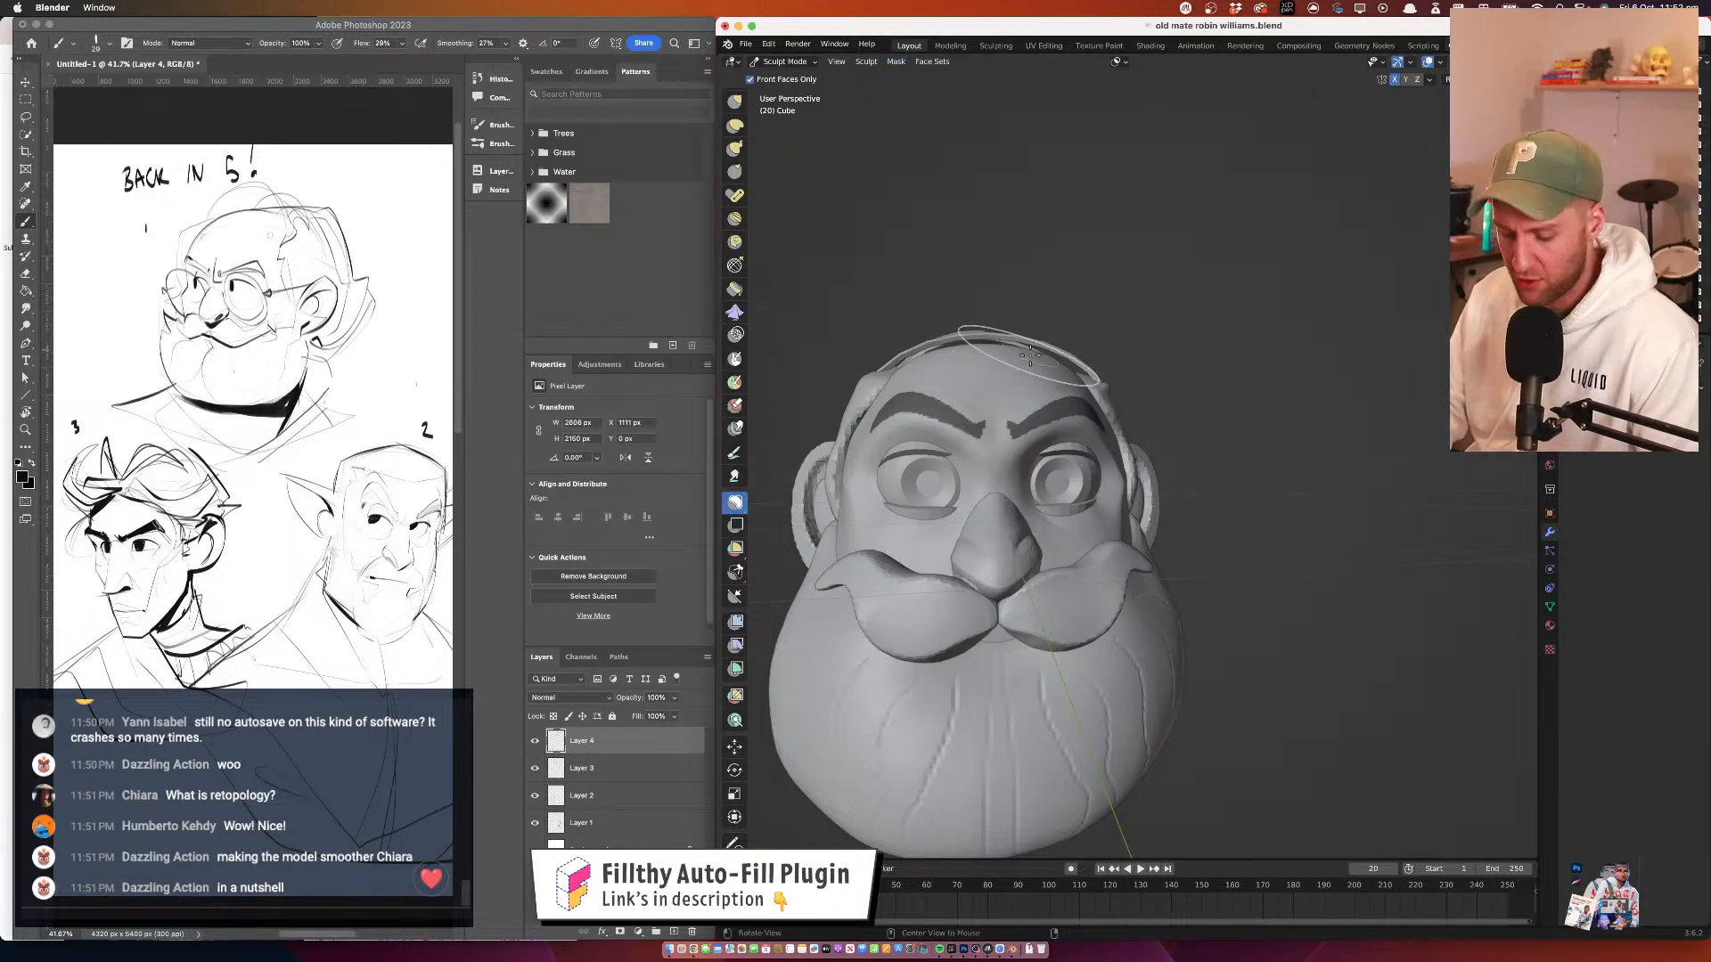
pyautogui.hotkey('shift', 'r')
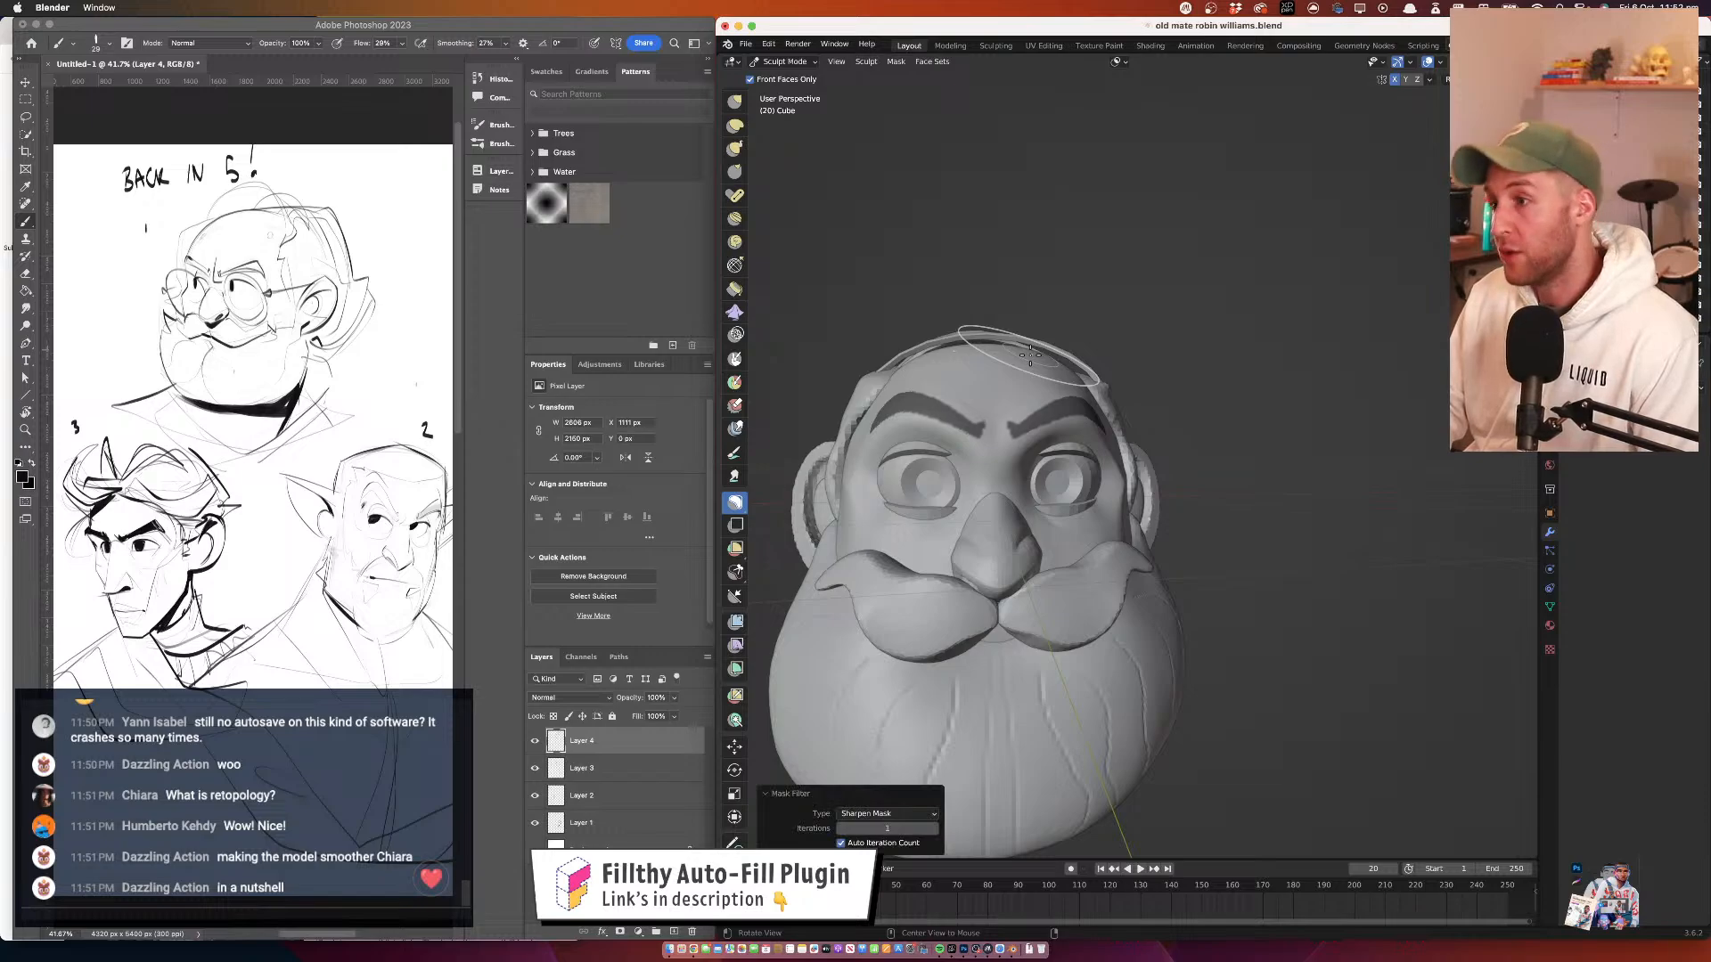
pyautogui.press('super+z')
pyautogui.press('super+shift+z')
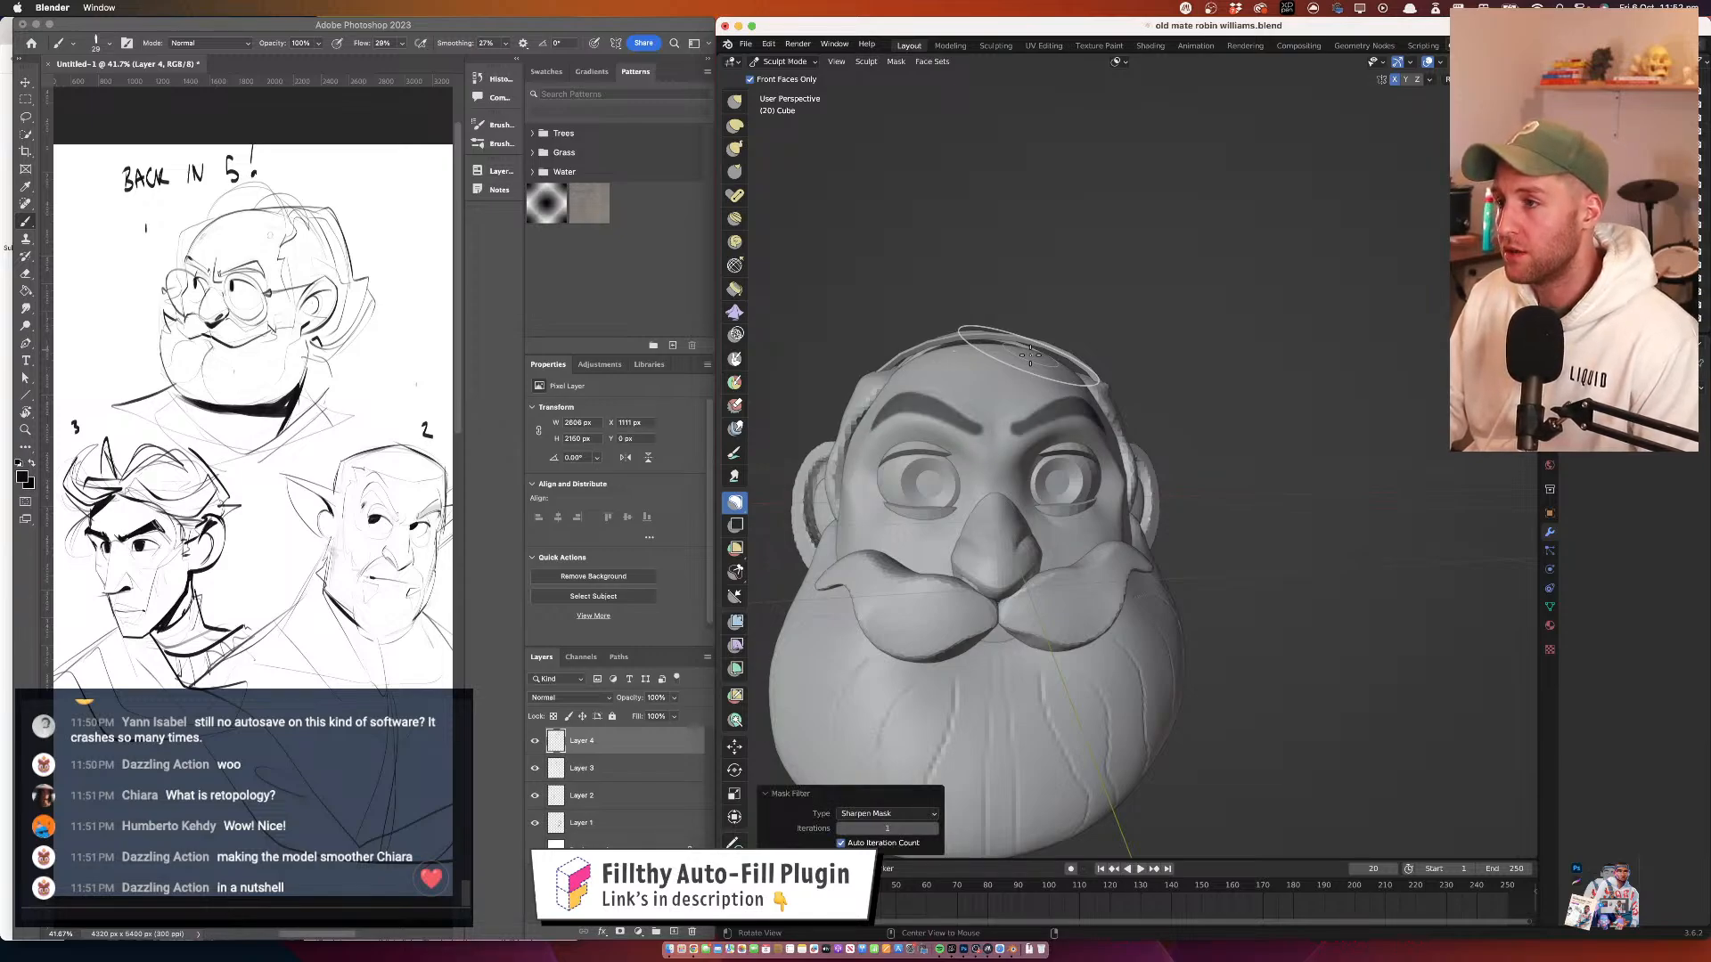
pyautogui.moveTo(1029, 355); pyautogui.dragTo(1101, 366)
pyautogui.press('super+z')
pyautogui.press('super+z')
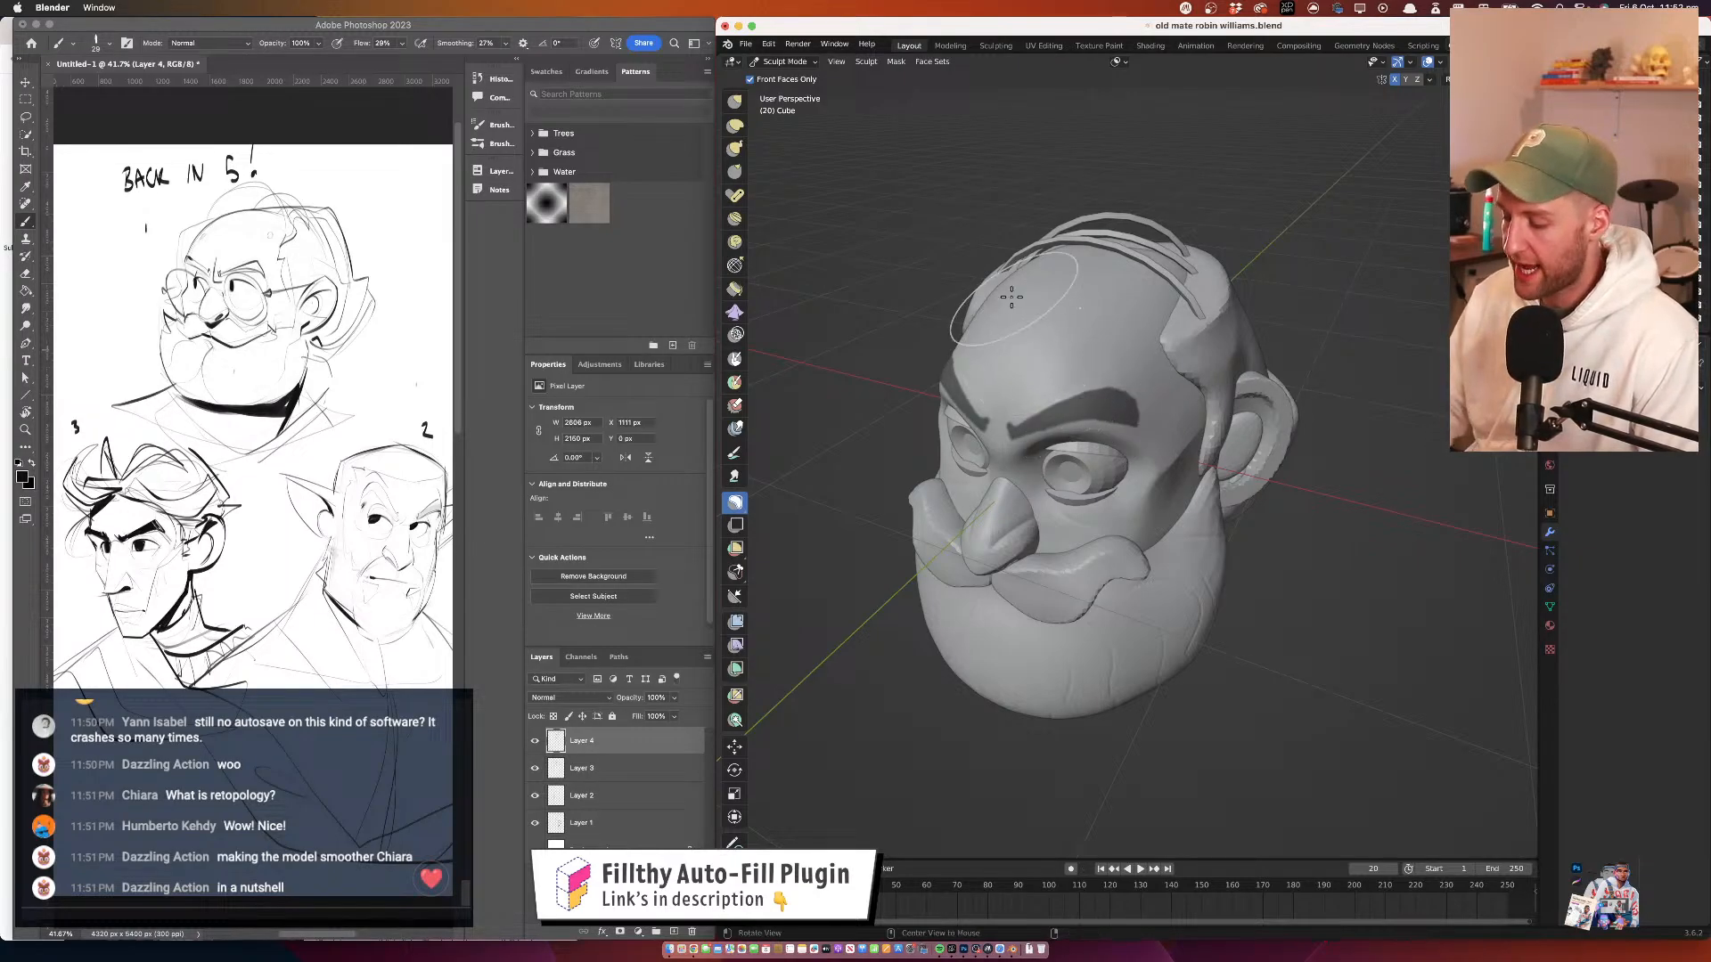
pyautogui.press('a')
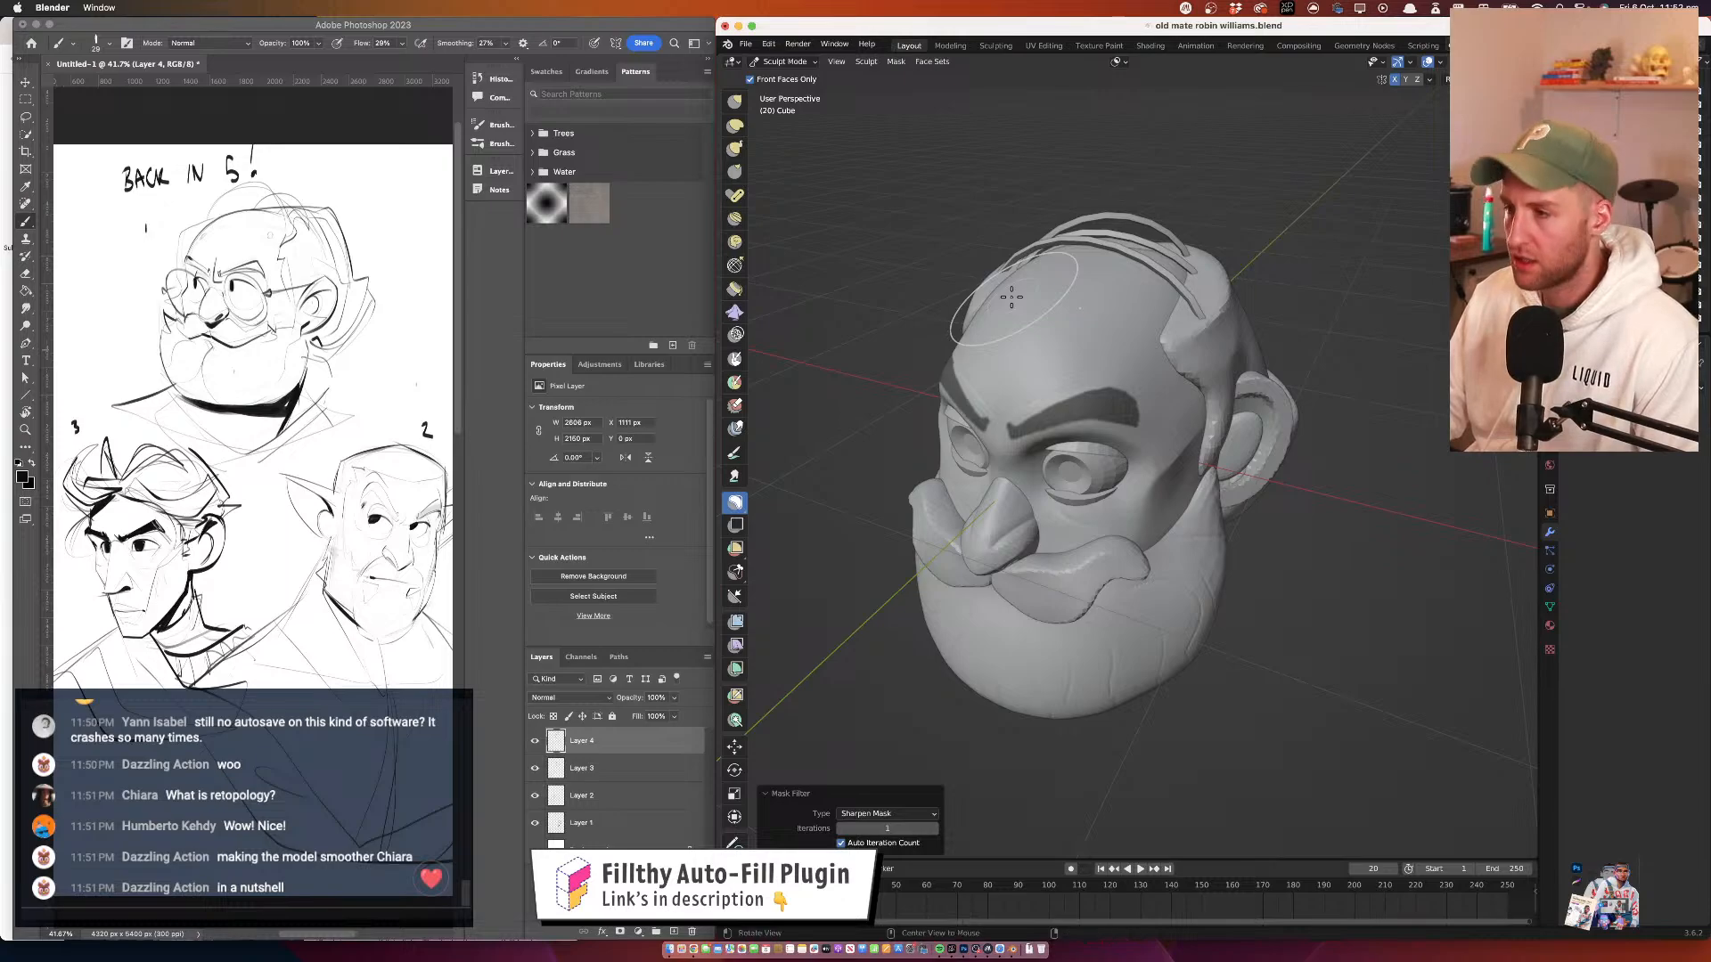
# Extract the masked eyebrows as a separate solid mesh using Mask Extract with a threshold of 0.2
pyautogui.moveTo(1082, 404)
pyautogui.mouseDown()
pyautogui.moveTo(1105, 346)
pyautogui.moveTo(1031, 329)
pyautogui.moveTo(1049, 292)
pyautogui.mouseUp()
pyautogui.scroll(-3, 1052, 296)
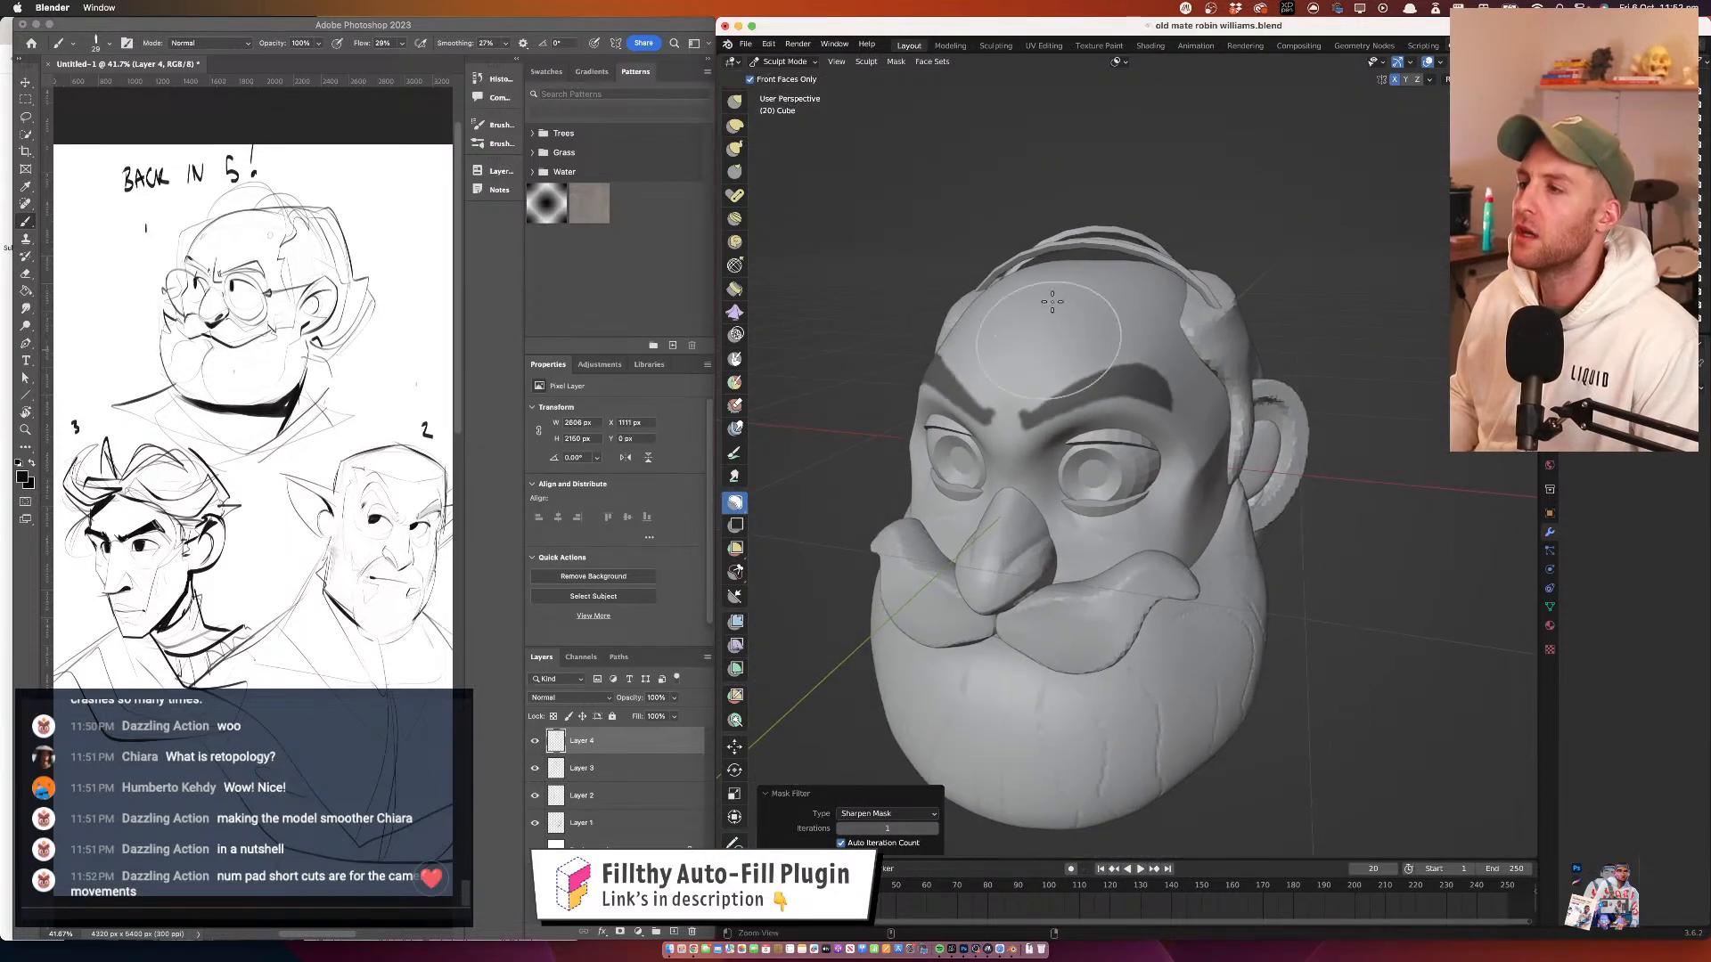
pyautogui.click(897, 62)
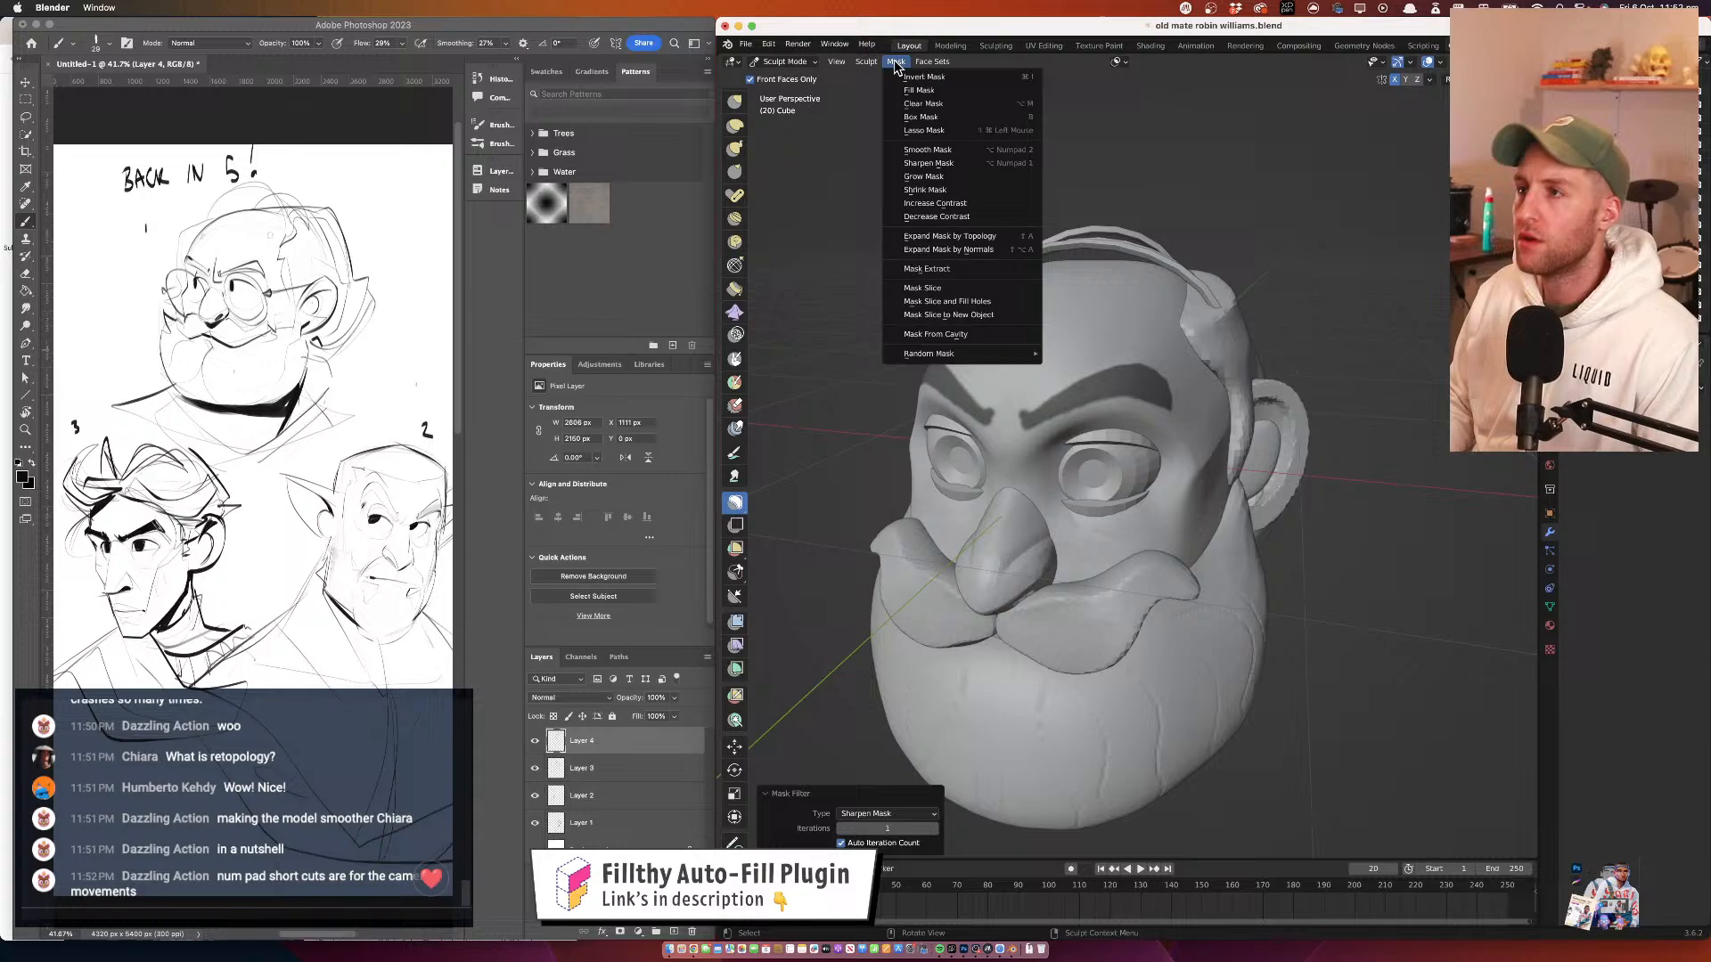
pyautogui.click(991, 267)
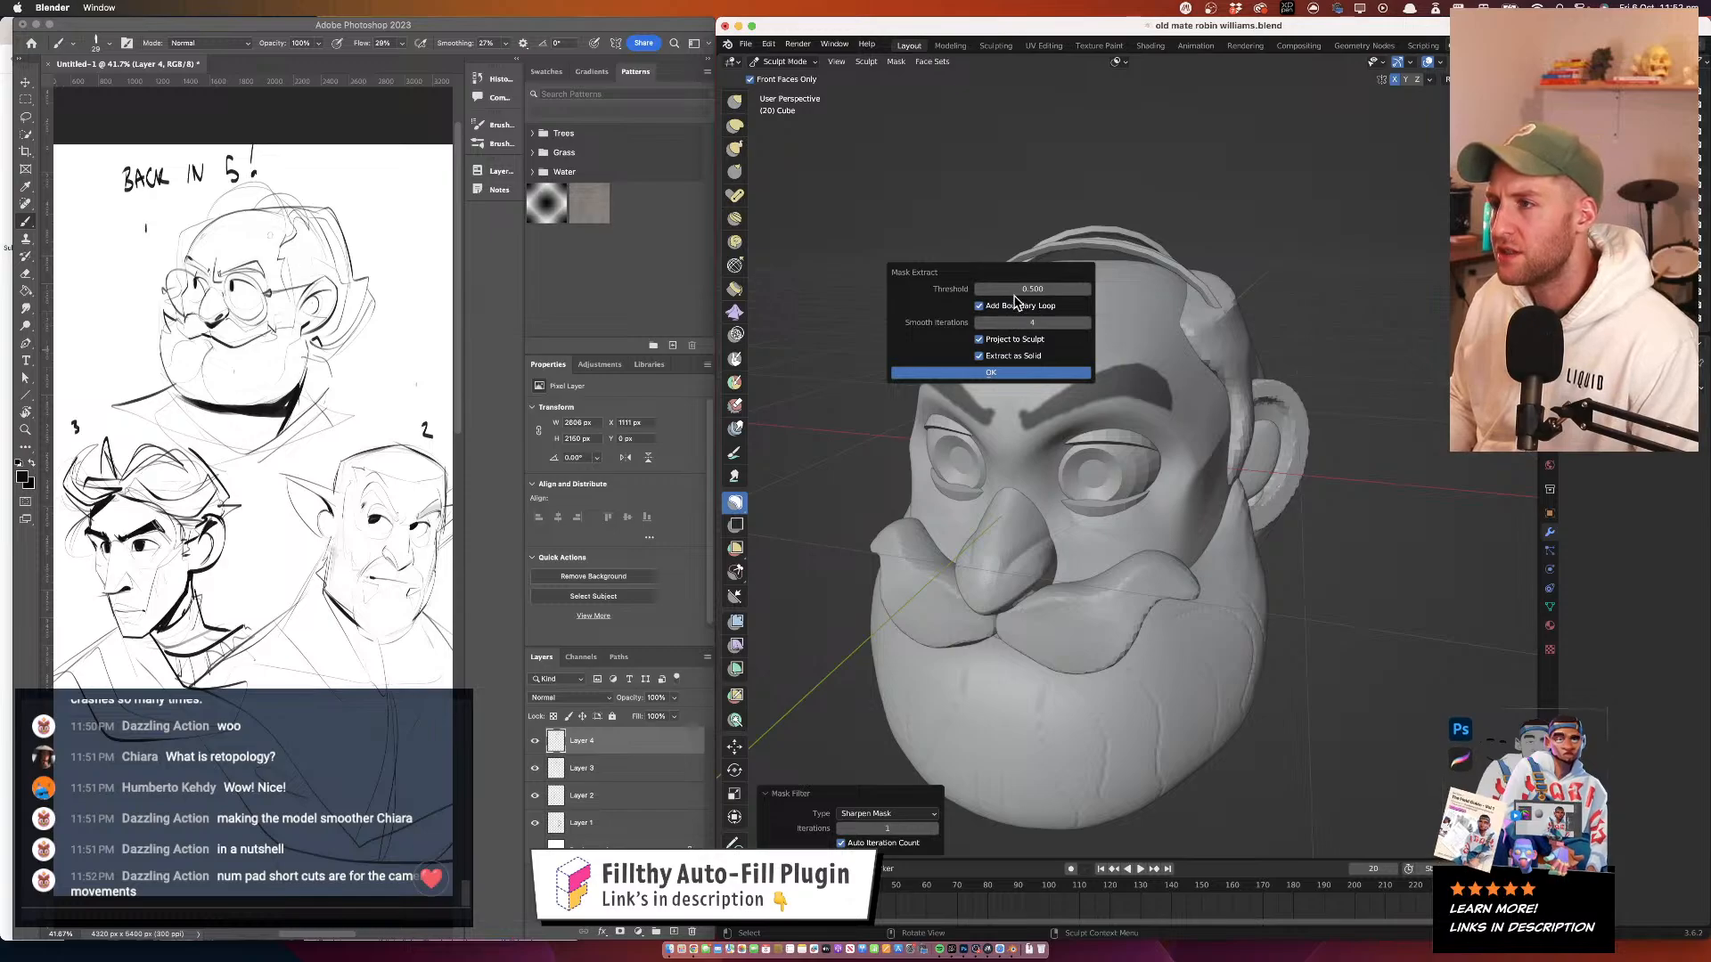
pyautogui.click(1021, 290)
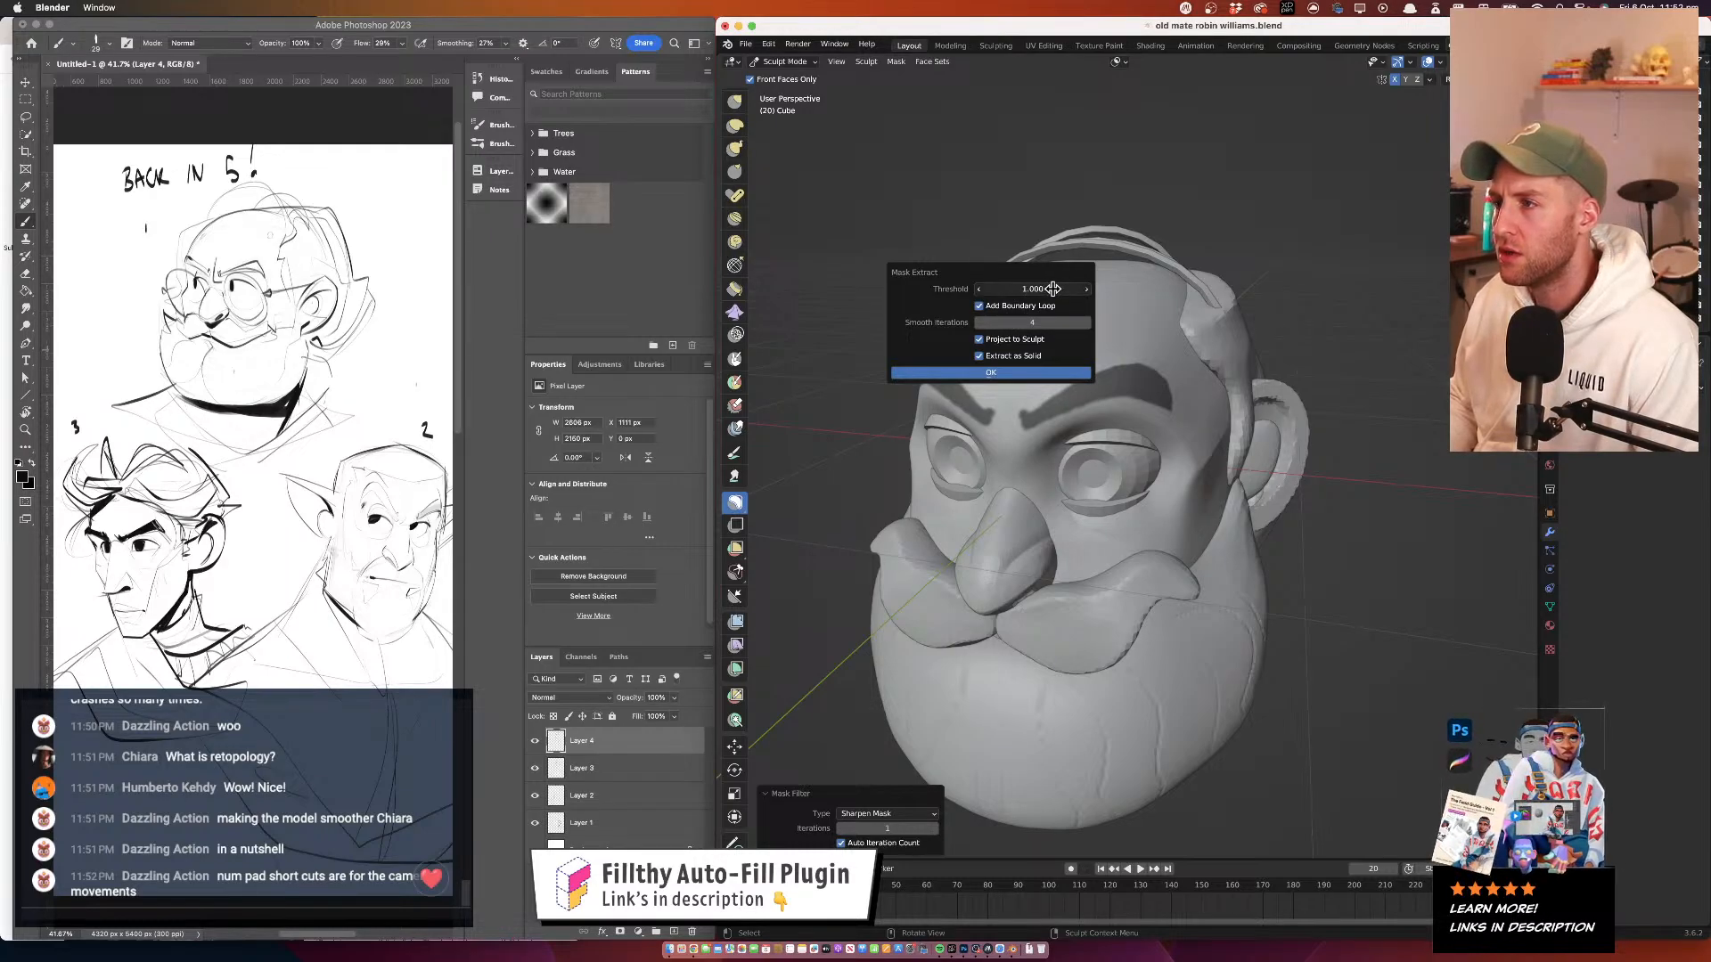
pyautogui.moveTo(1021, 290); pyautogui.dragTo(1063, 289)
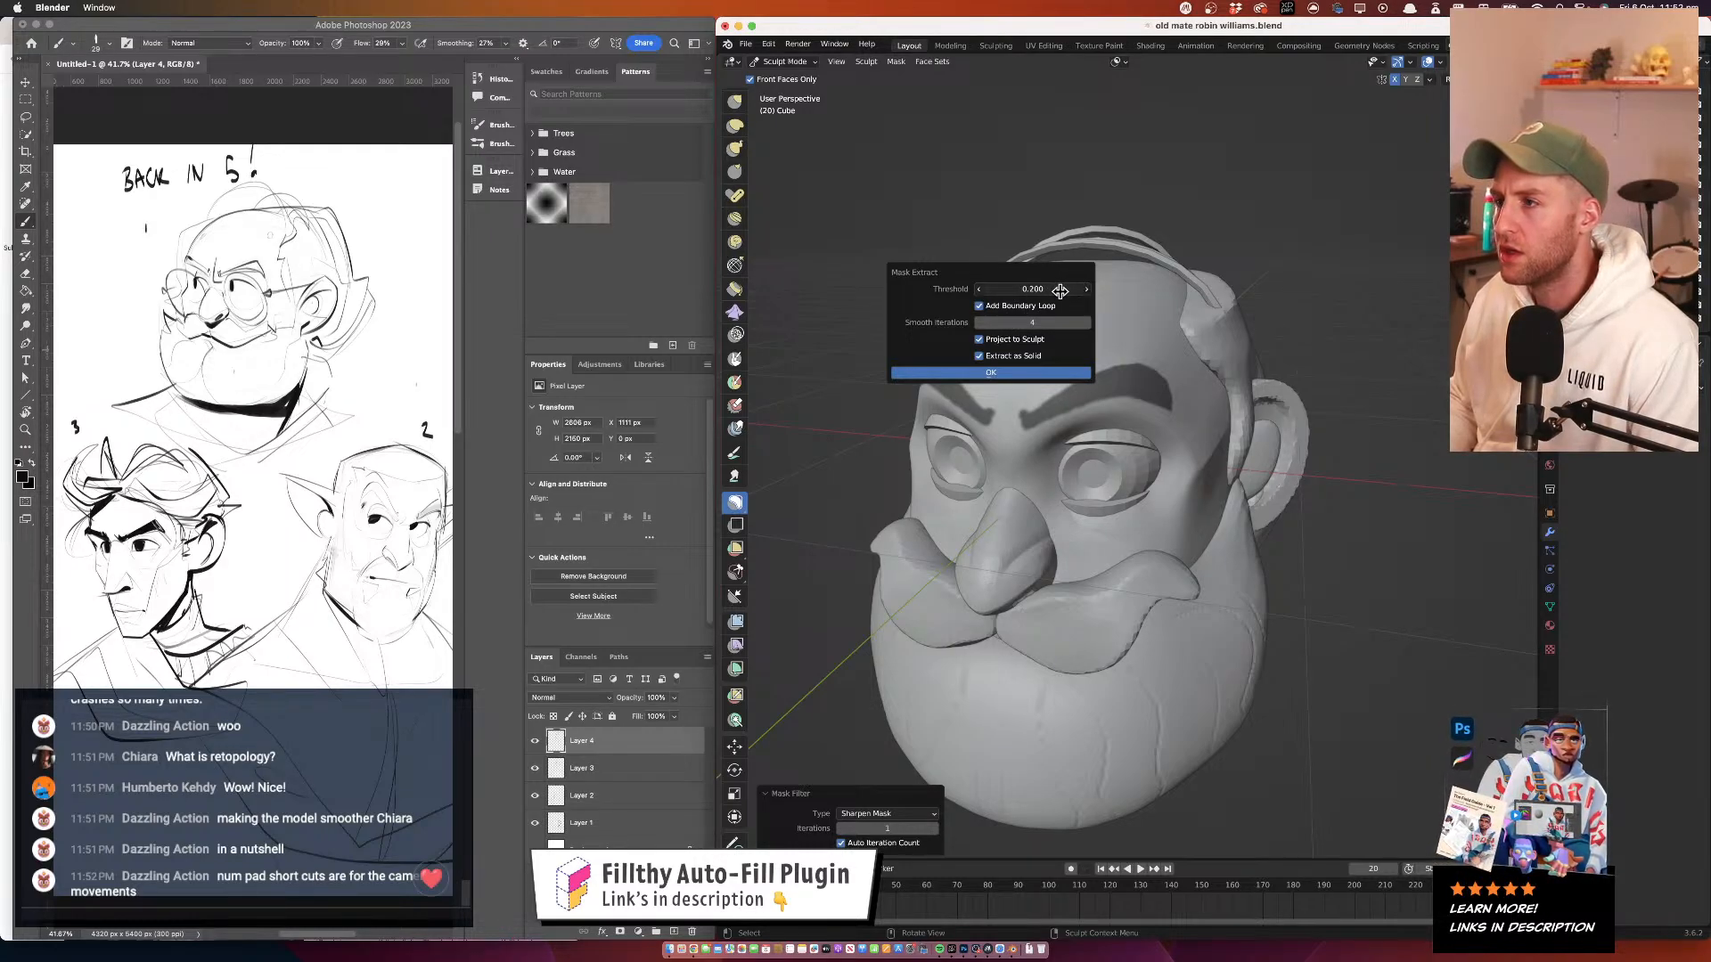
pyautogui.click(1028, 373)
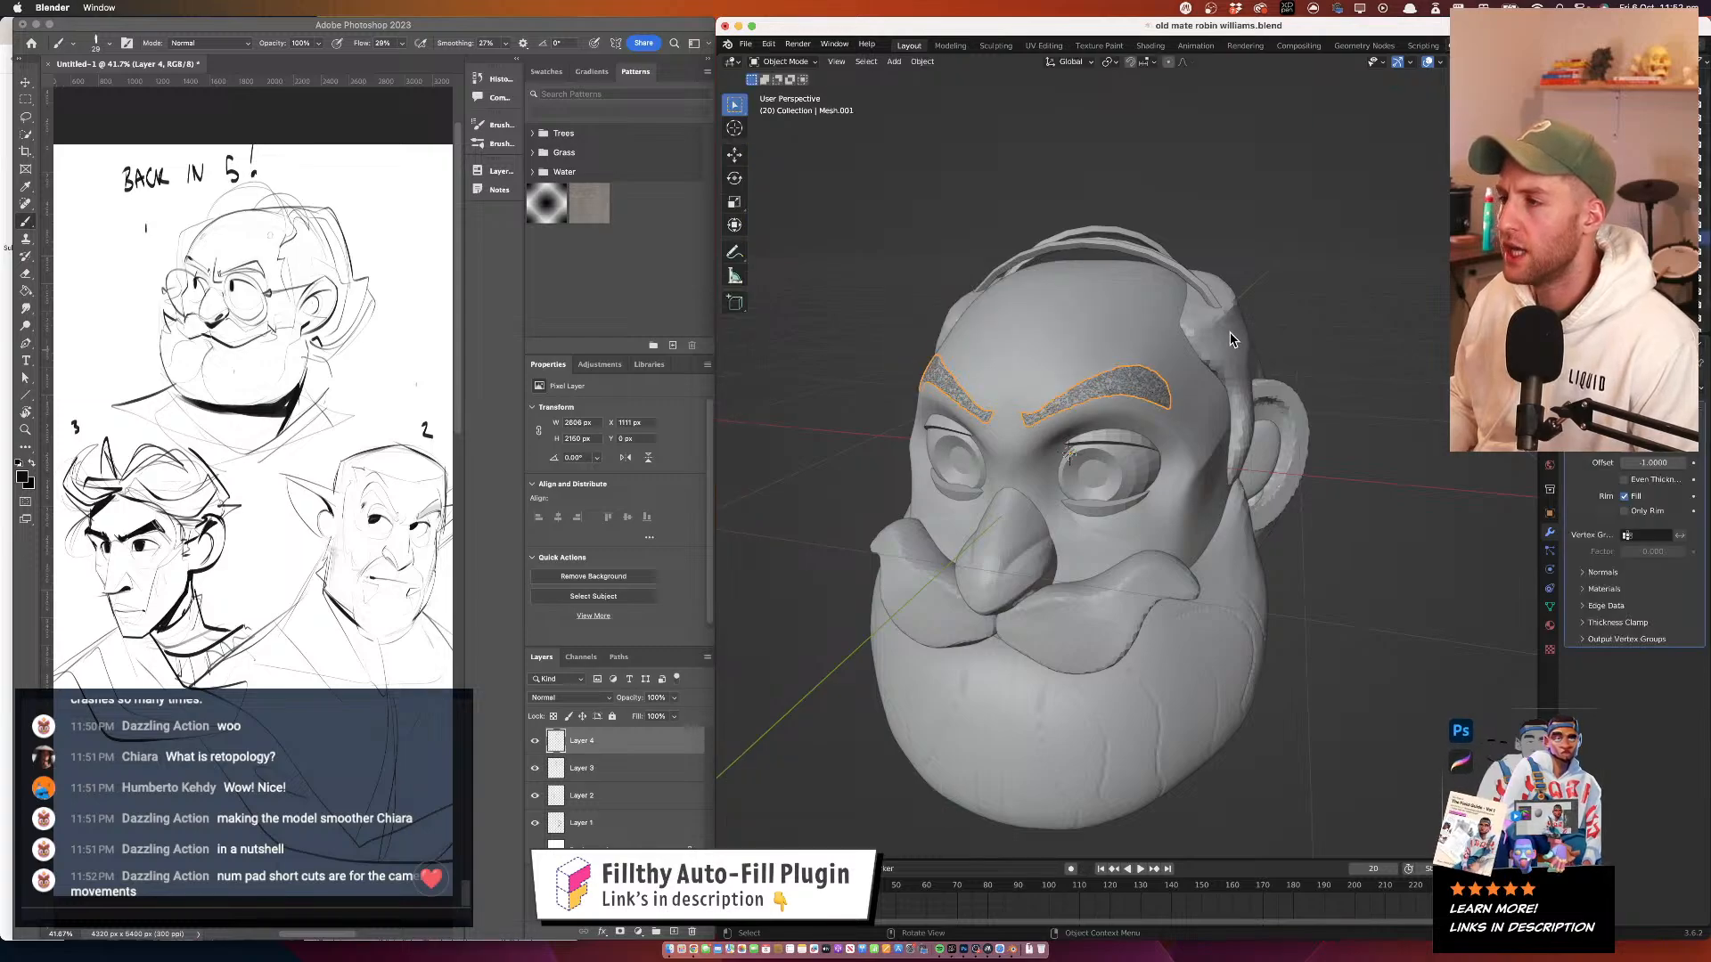
# Scale up the extracted eyebrow mesh by 1.016 and again by 1.017 so it stands off the forehead
pyautogui.moveTo(1245, 339); pyautogui.dragTo(1115, 341)
pyautogui.press('s')
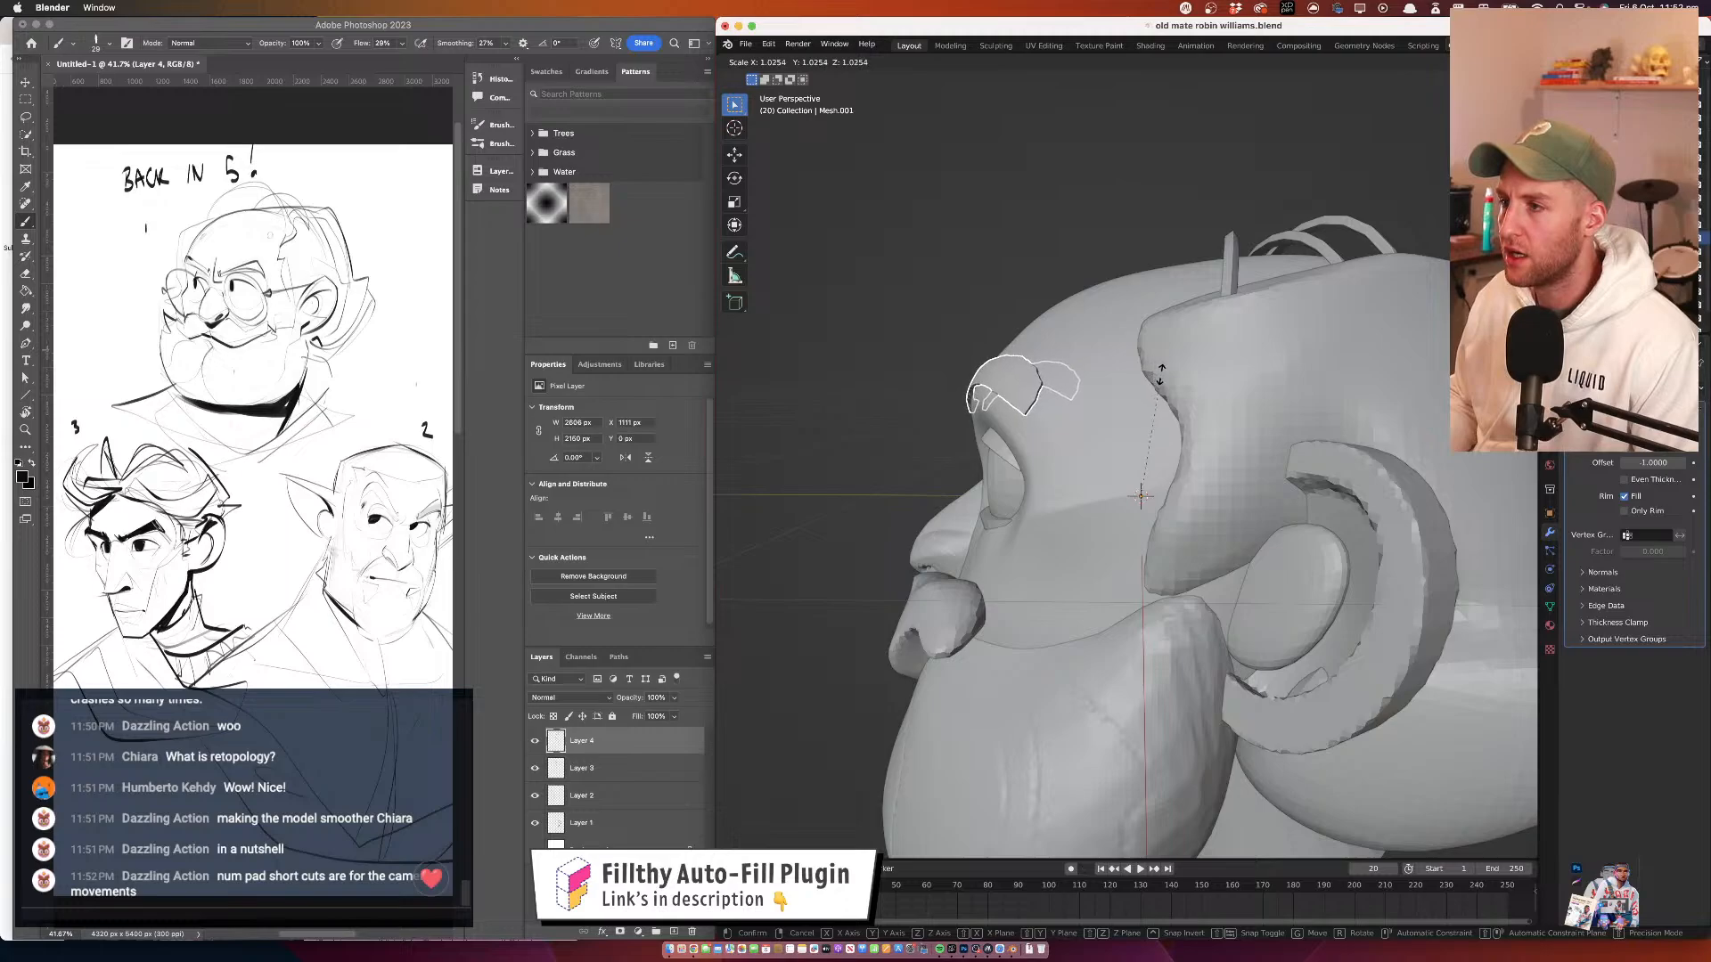
pyautogui.click(1161, 375)
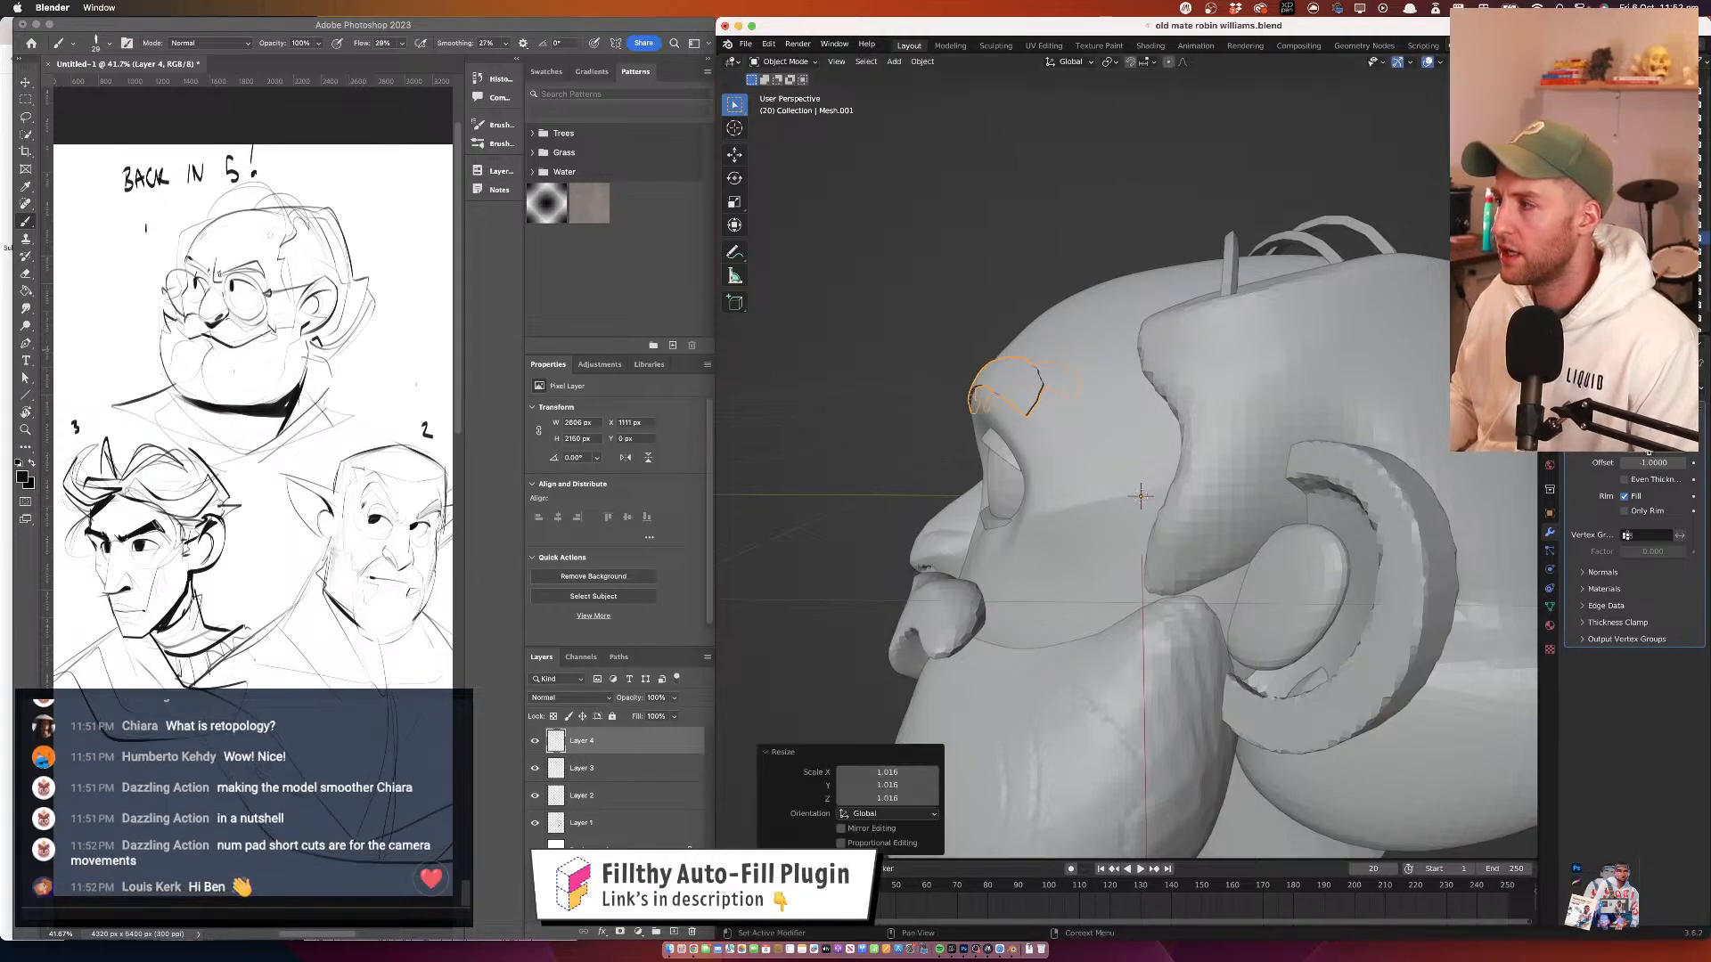
pyautogui.press('s')
pyautogui.click(1085, 382)
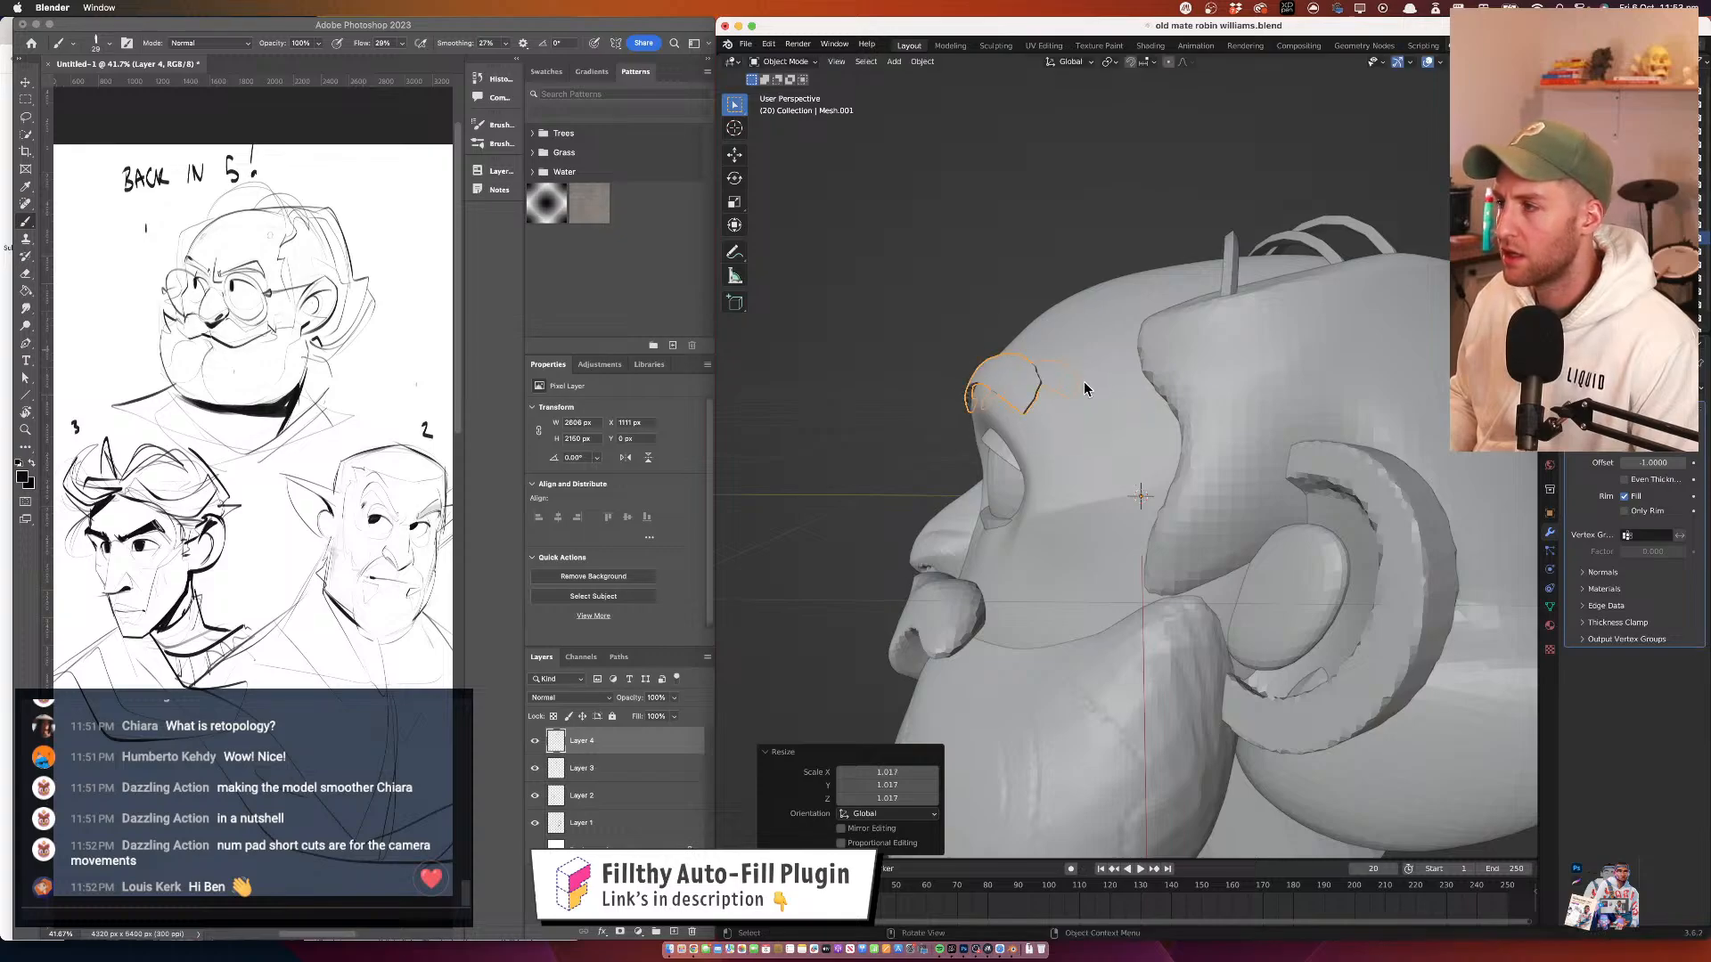
# Check how the eyebrow mesh sits on the brow and switch it to Sculpt Mode
pyautogui.moveTo(1084, 382); pyautogui.dragTo(1105, 301)
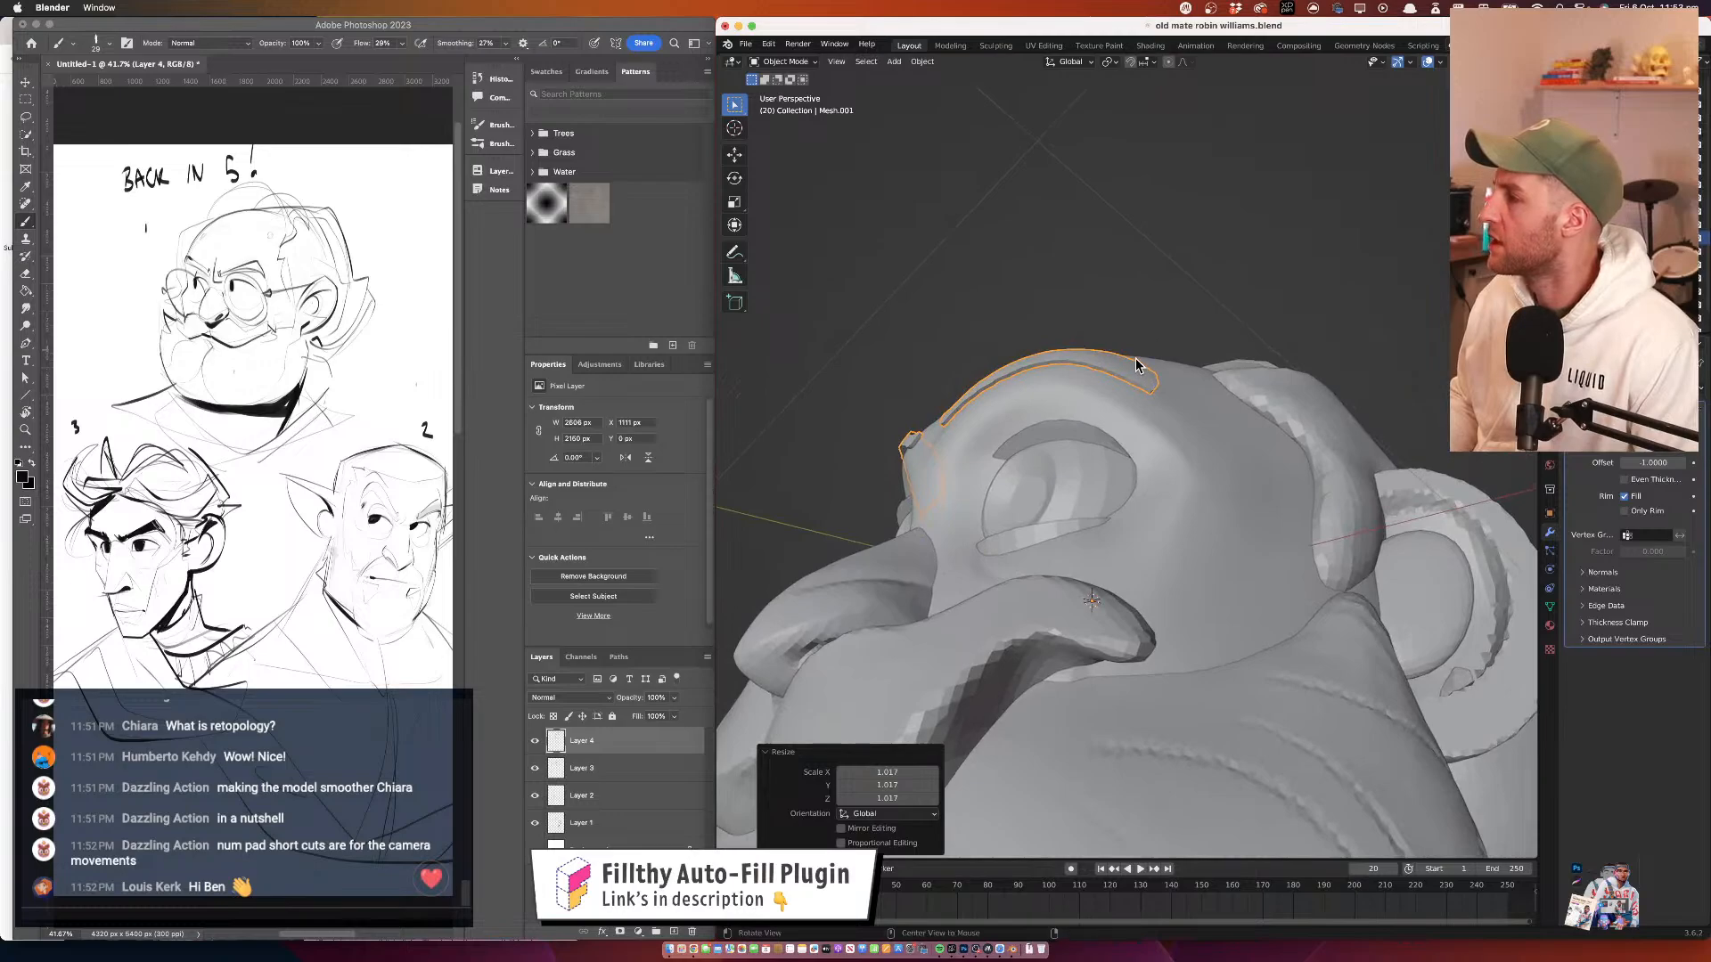
pyautogui.moveTo(1135, 359)
pyautogui.mouseDown()
pyautogui.moveTo(1183, 460)
pyautogui.moveTo(1202, 423)
pyautogui.moveTo(1184, 427)
pyautogui.moveTo(1123, 324)
pyautogui.moveTo(1191, 328)
pyautogui.moveTo(1185, 350)
pyautogui.moveTo(1146, 279)
pyautogui.moveTo(1146, 344)
pyautogui.moveTo(1031, 260)
pyautogui.moveTo(1099, 367)
pyautogui.moveTo(1146, 389)
pyautogui.moveTo(1140, 367)
pyautogui.mouseUp()
pyautogui.click(785, 62)
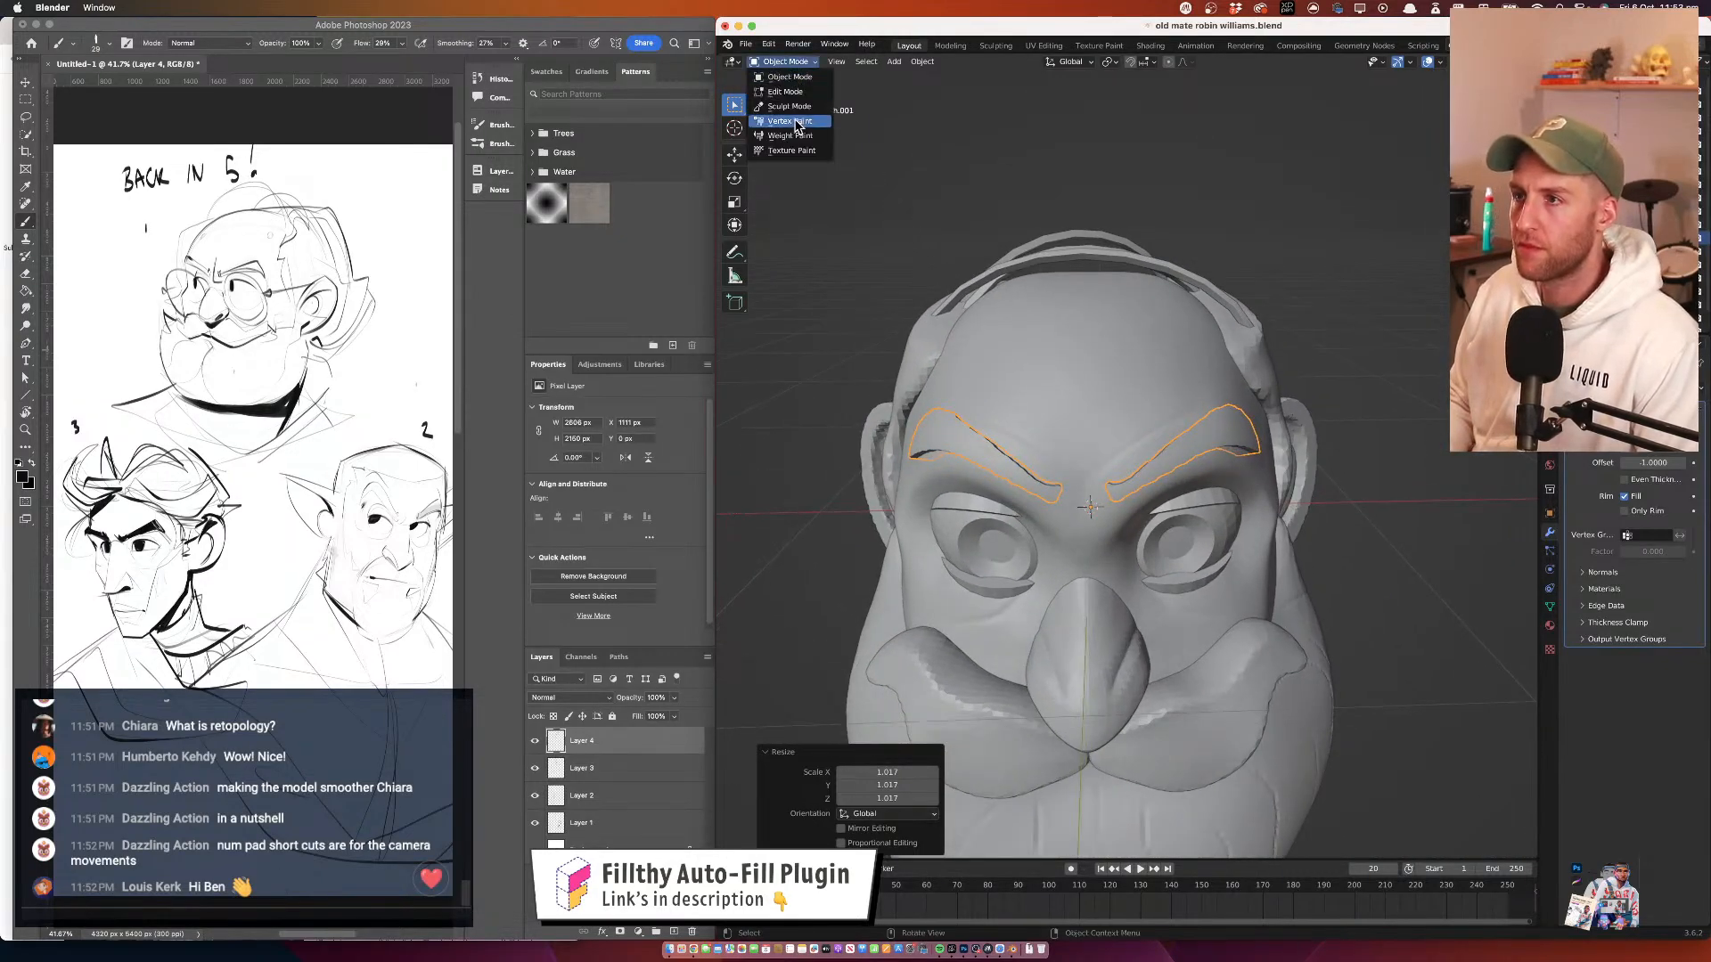
pyautogui.click(788, 118)
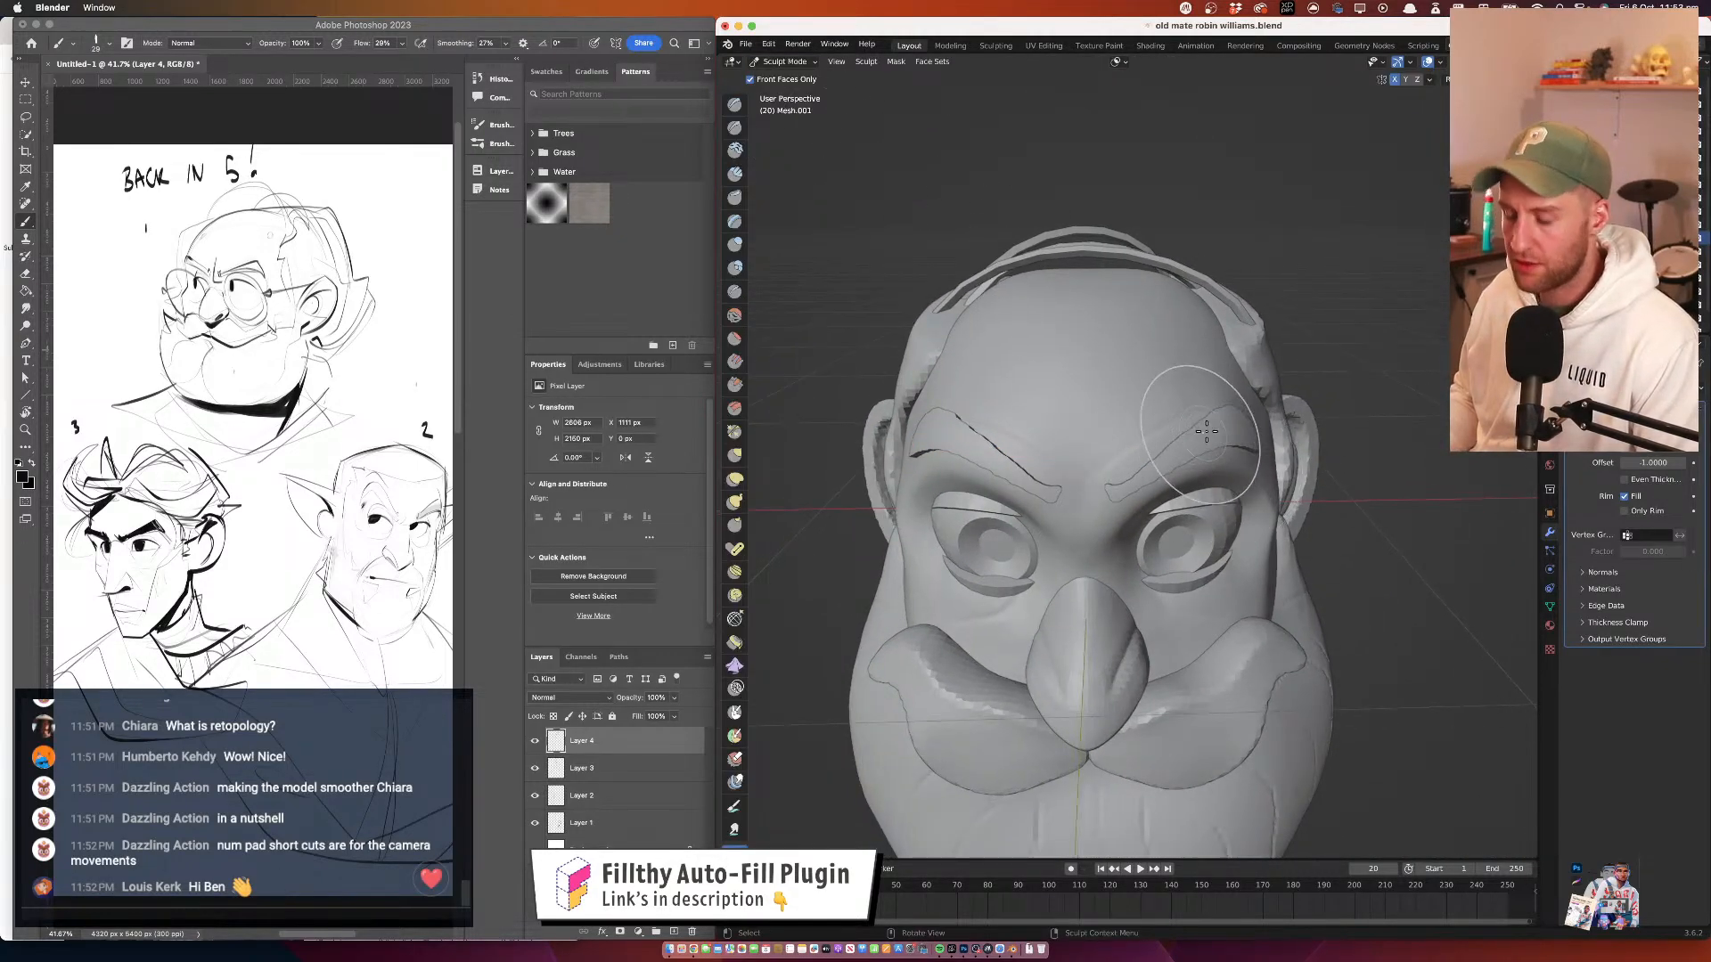
pyautogui.moveTo(1221, 425); pyautogui.dragTo(1105, 412)
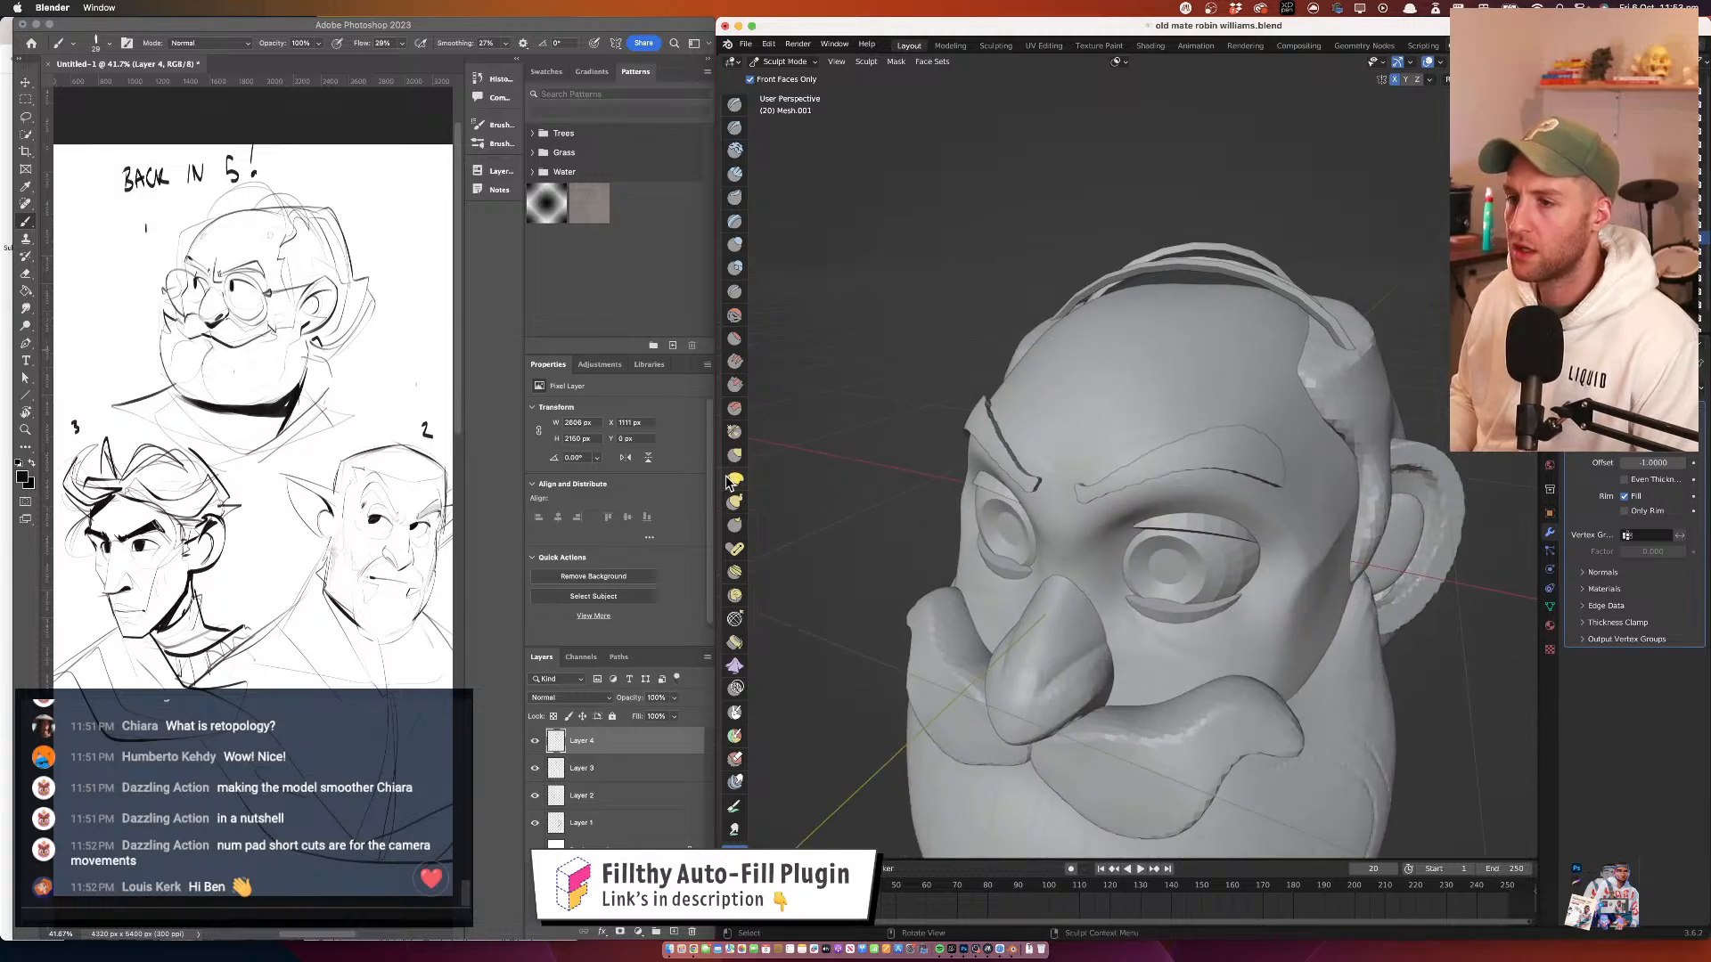
# Reshape the eyebrow mesh over the brow ridge with the Elastic Deform brush so it follows and stands off the forehead
pyautogui.click(734, 479)
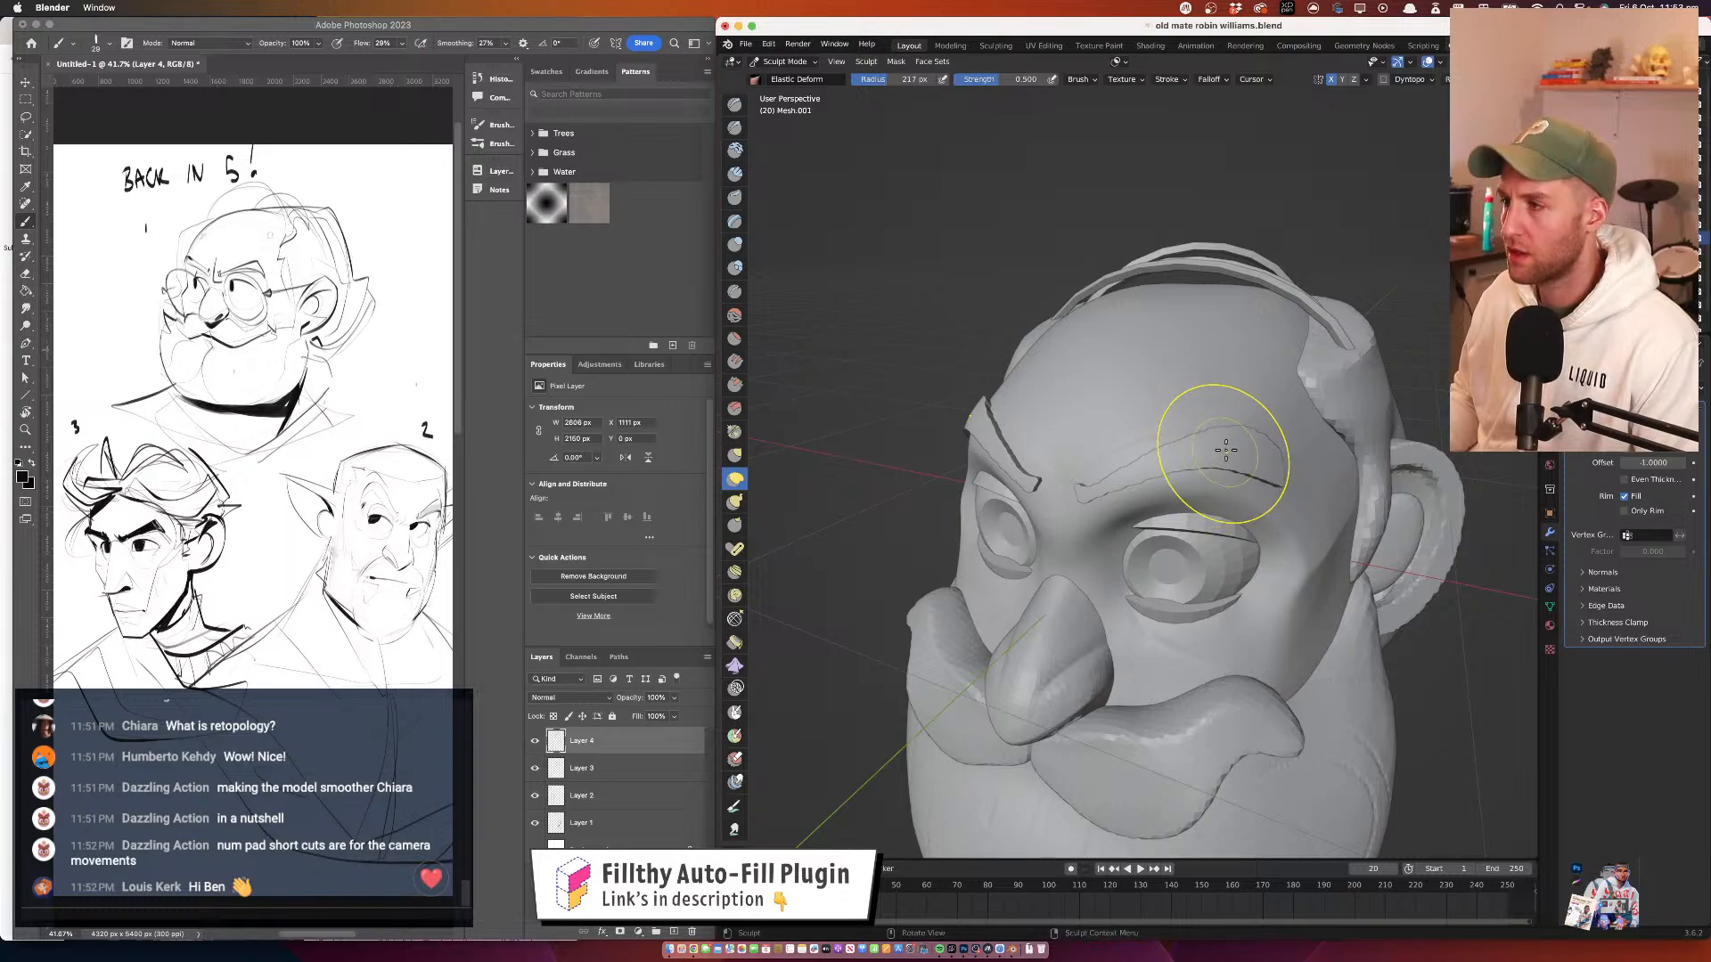
pyautogui.moveTo(1278, 438); pyautogui.dragTo(1275, 499)
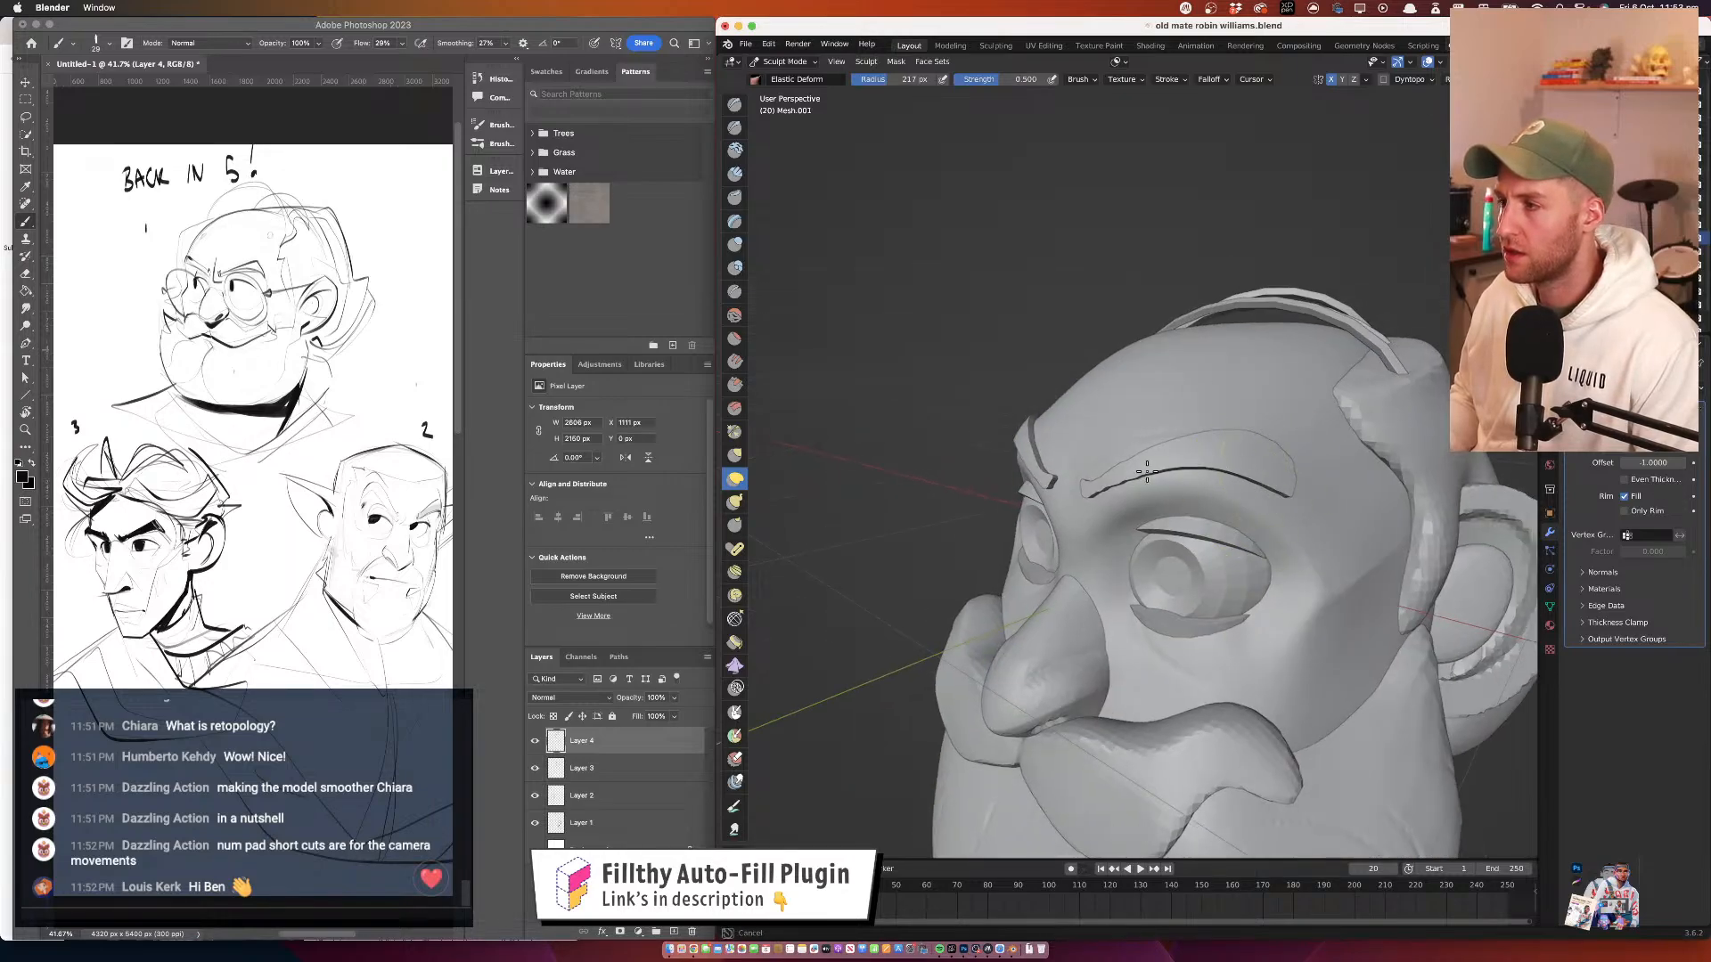
pyautogui.moveTo(1147, 473)
pyautogui.mouseDown()
pyautogui.moveTo(1105, 482)
pyautogui.moveTo(1176, 448)
pyautogui.moveTo(1107, 399)
pyautogui.moveTo(1264, 470)
pyautogui.mouseUp()
pyautogui.moveTo(1345, 506)
pyautogui.mouseDown()
pyautogui.moveTo(1297, 477)
pyautogui.moveTo(1302, 436)
pyautogui.moveTo(1216, 472)
pyautogui.moveTo(1292, 517)
pyautogui.moveTo(1278, 396)
pyautogui.moveTo(1168, 374)
pyautogui.moveTo(1218, 590)
pyautogui.moveTo(1158, 401)
pyautogui.mouseUp()
pyautogui.scroll(8, 1147, 297)
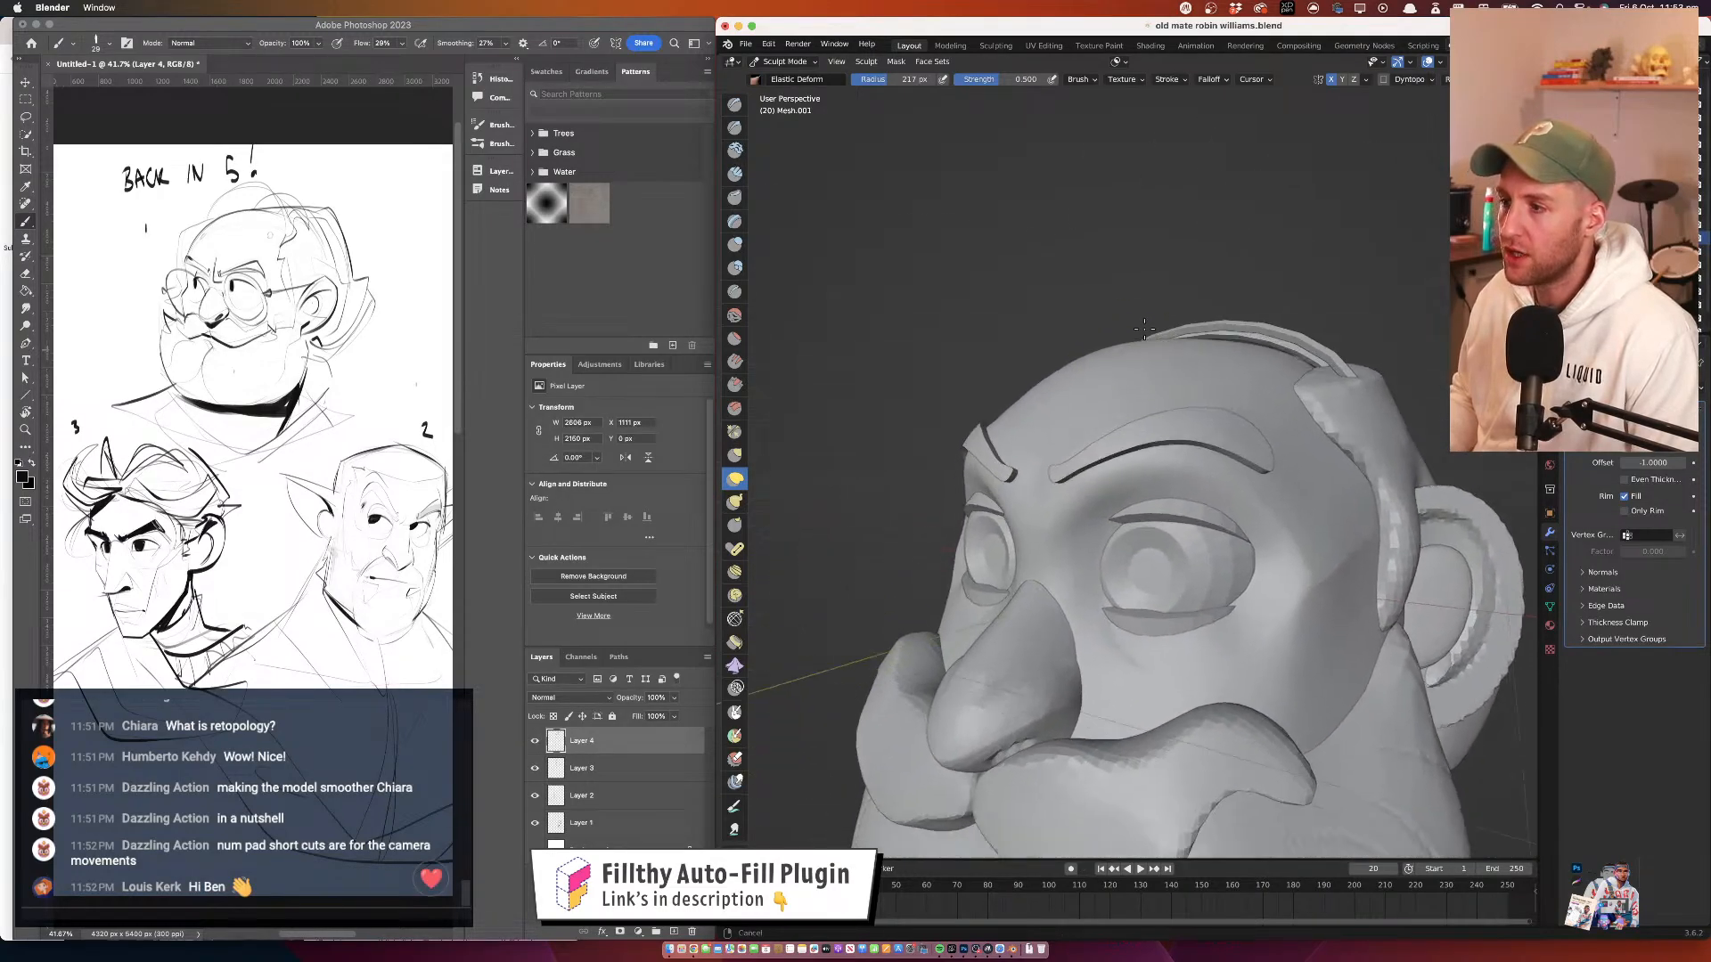
pyautogui.scroll(-5, 1147, 297)
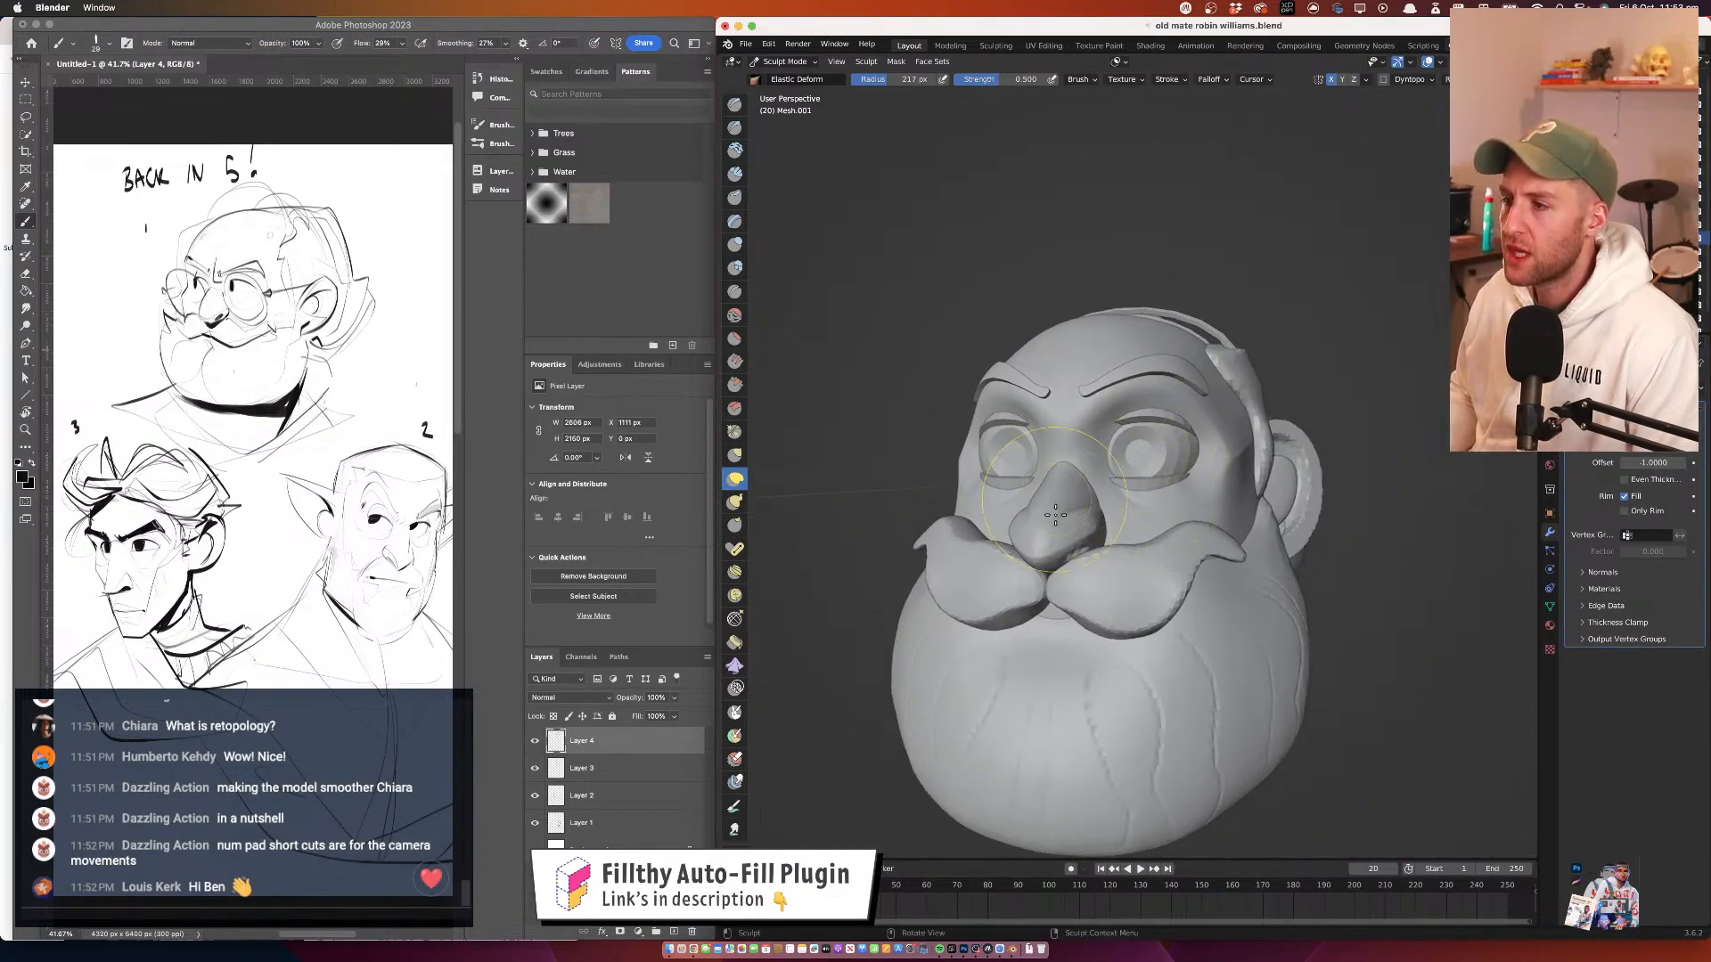
# Switch sculpting to the nose mesh and choose the Crease brush
pyautogui.hotkey('alt', 'q')
pyautogui.moveTo(1045, 532); pyautogui.dragTo(1152, 418)
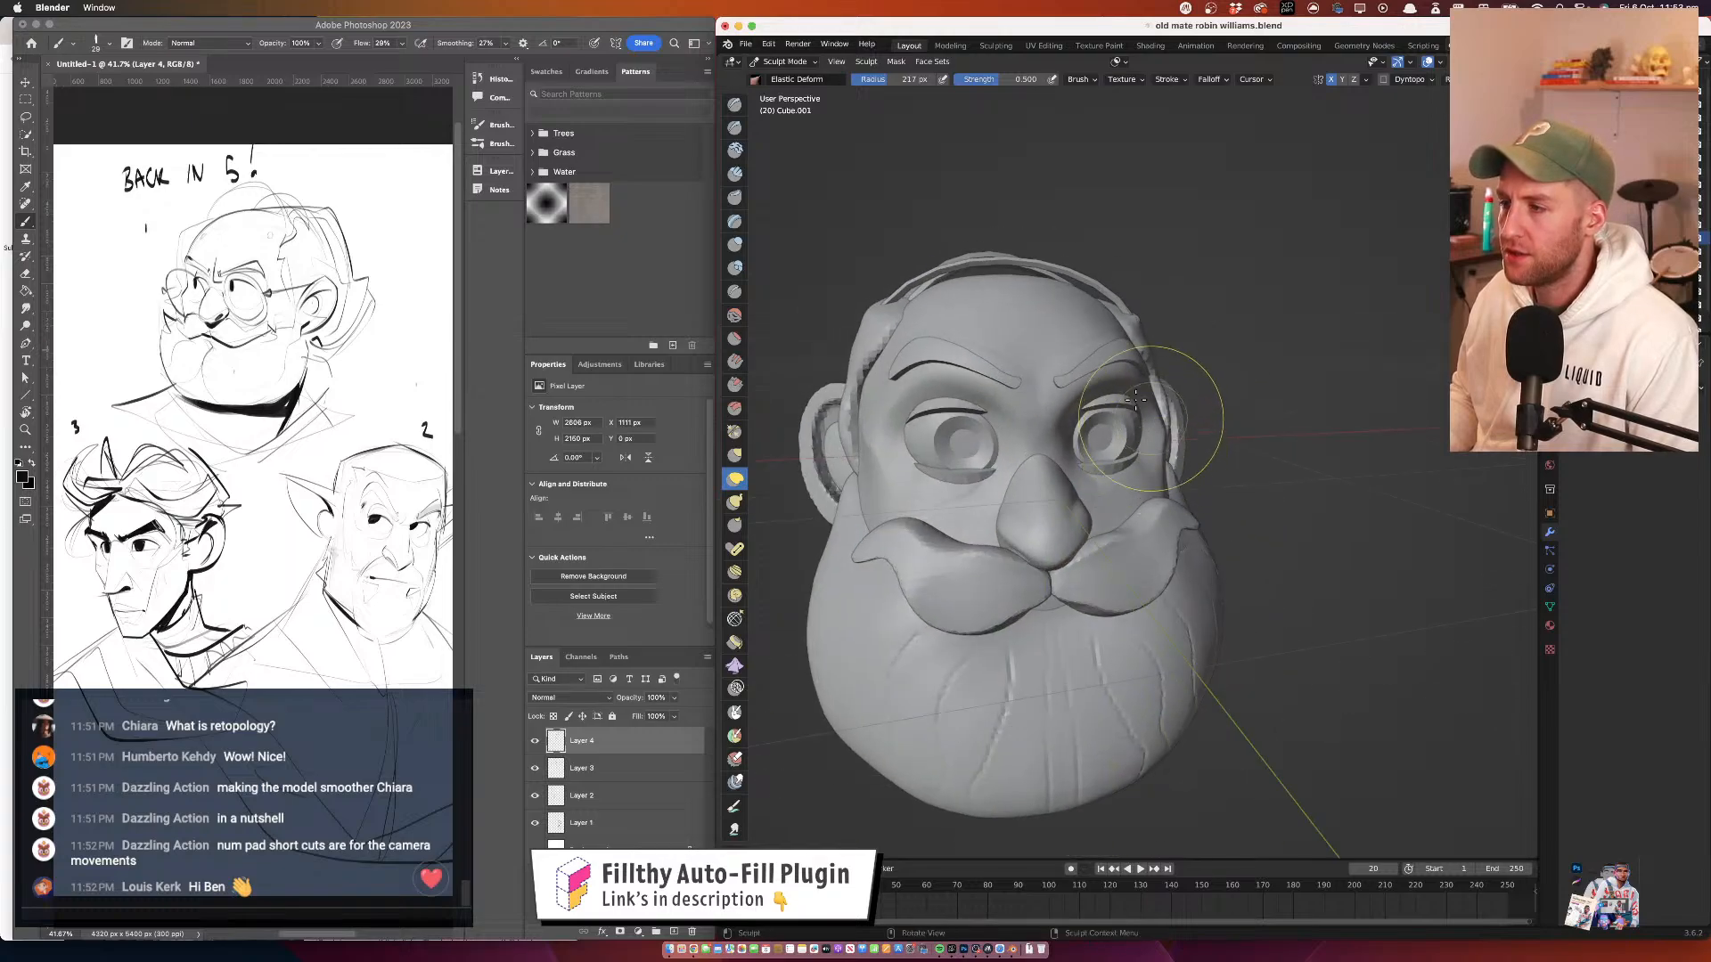
pyautogui.click(734, 291)
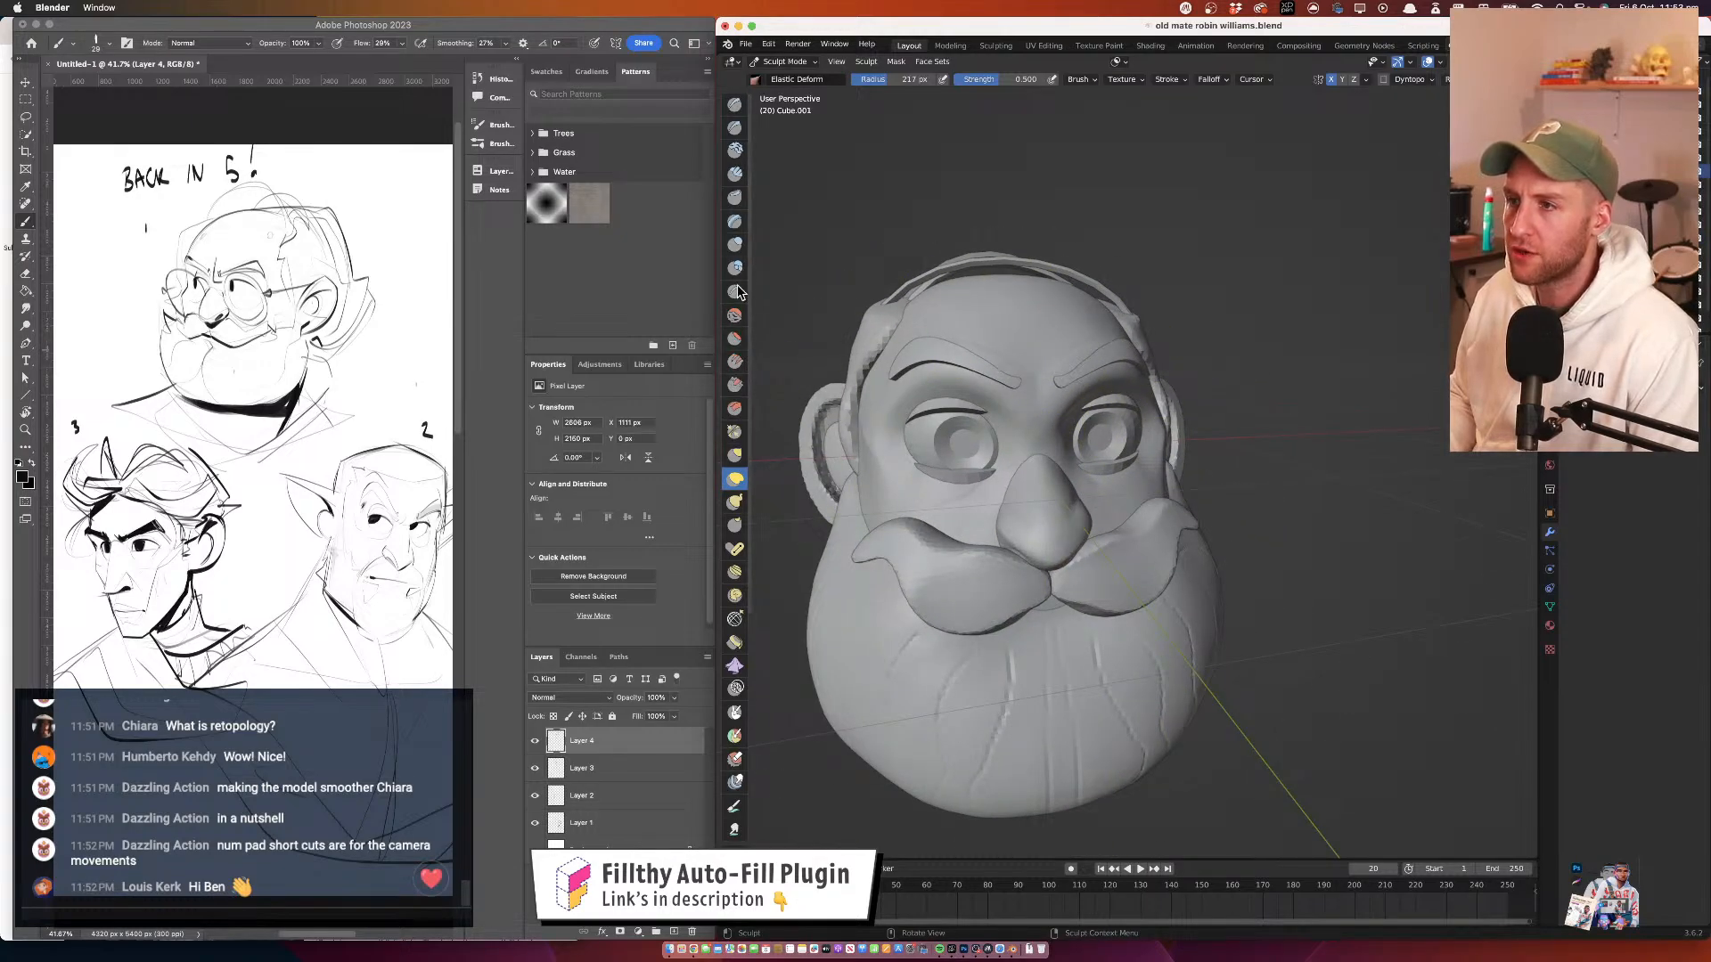
pyautogui.press('r')
pyautogui.click(1054, 493)
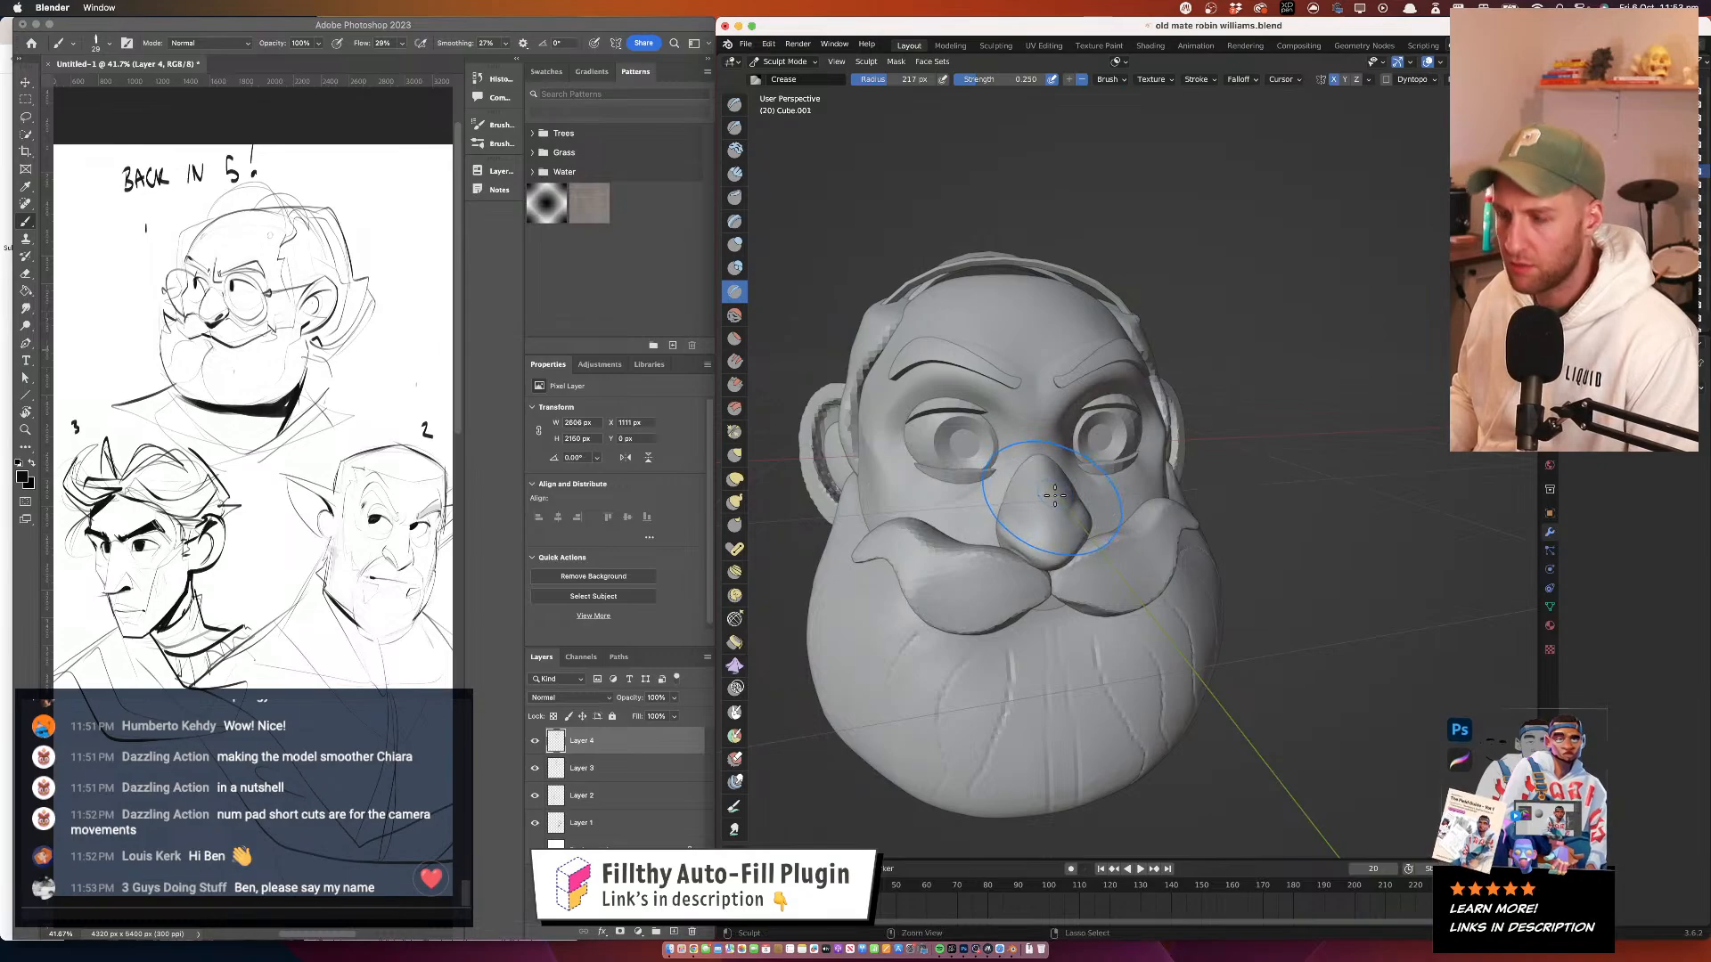
# Examine the mesh density around the brows and eyes in wireframe display, then return to solid shading
pyautogui.moveTo(1107, 477); pyautogui.dragTo(1039, 430)
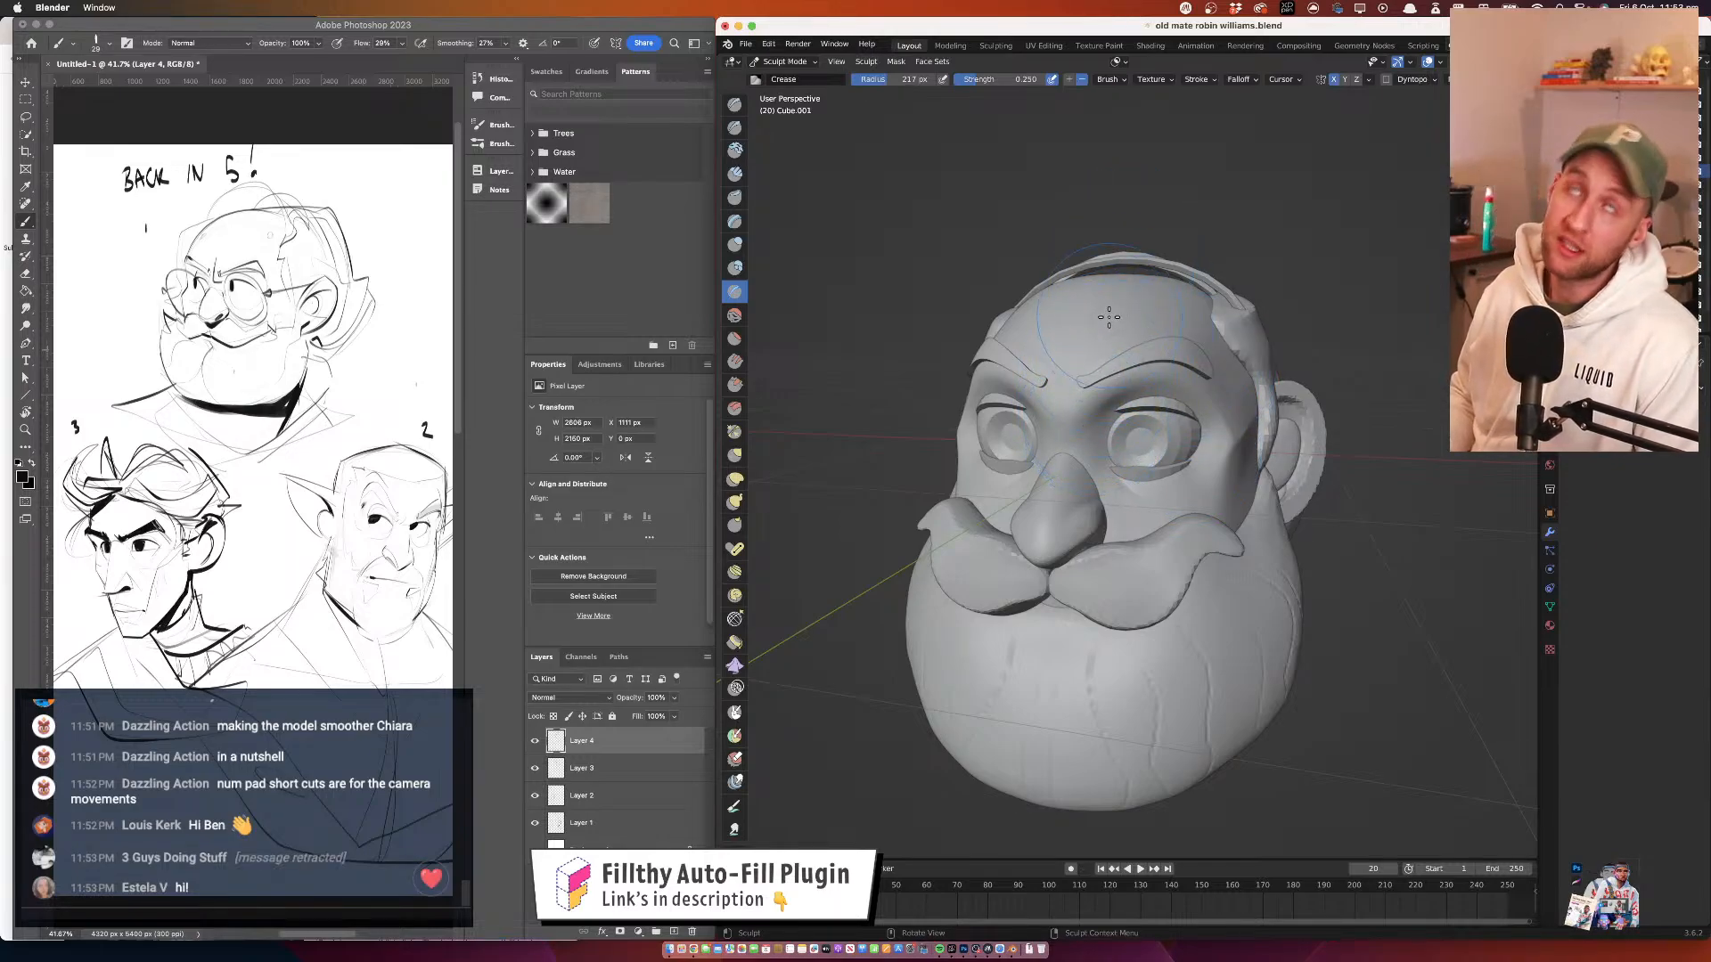
pyautogui.moveTo(1108, 316)
pyautogui.mouseDown()
pyautogui.moveTo(1073, 377)
pyautogui.moveTo(1087, 367)
pyautogui.mouseUp()
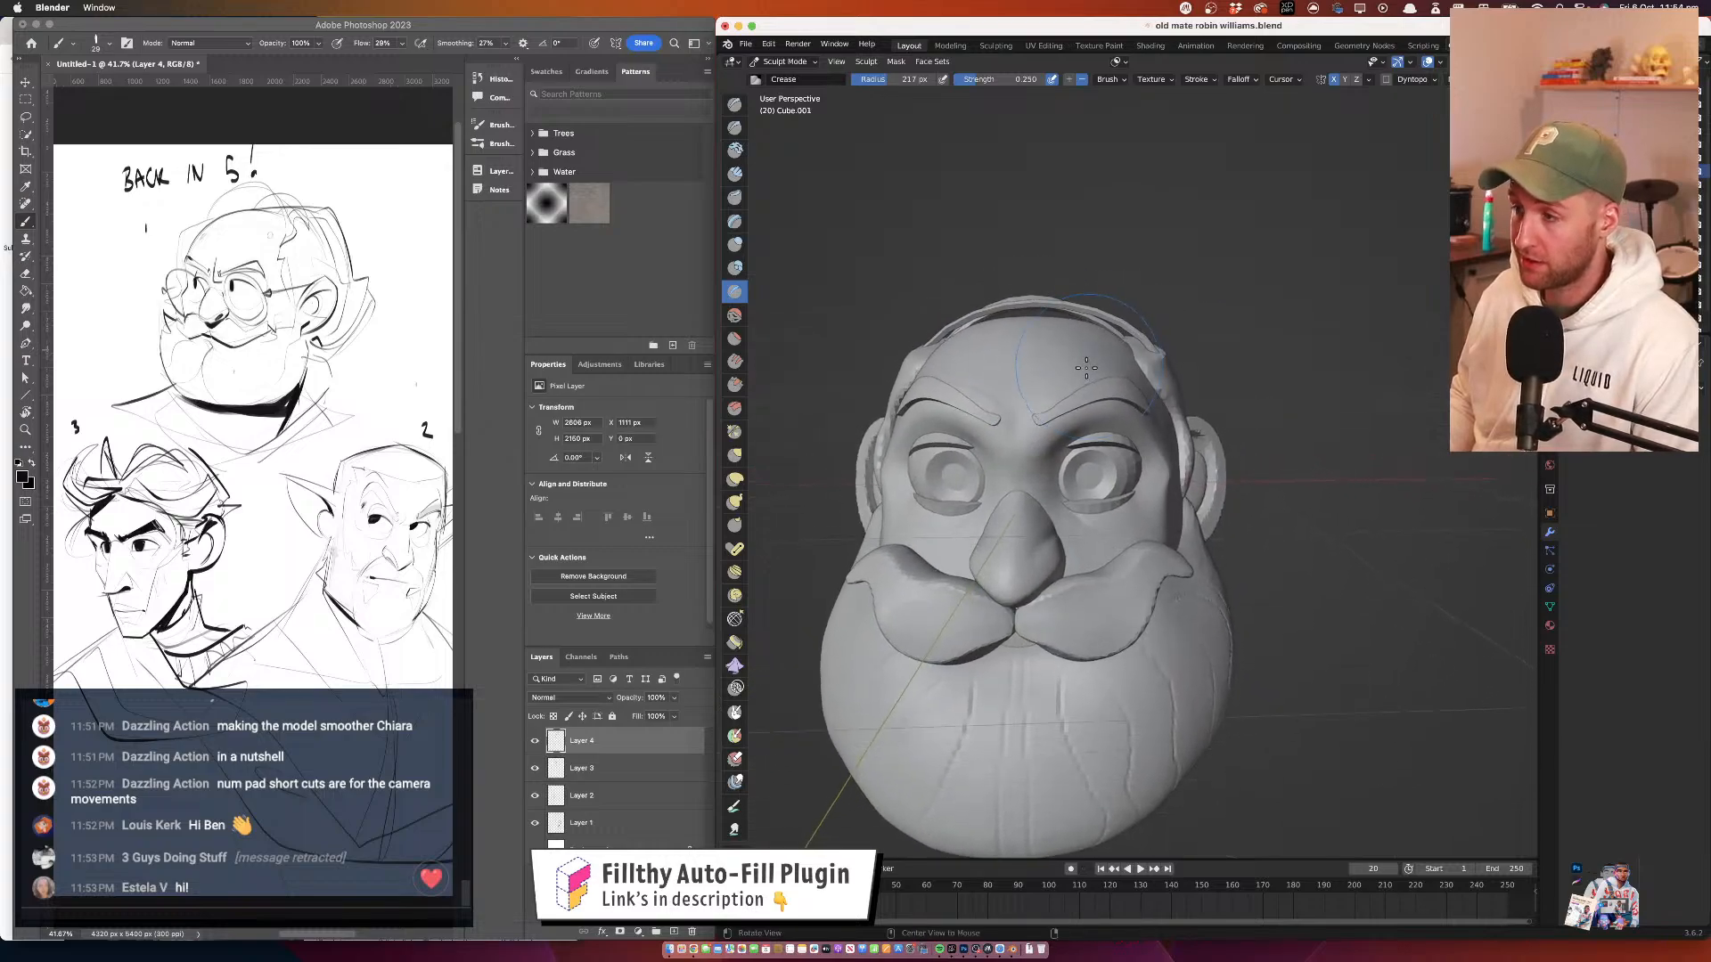
pyautogui.scroll(6, 1004, 305)
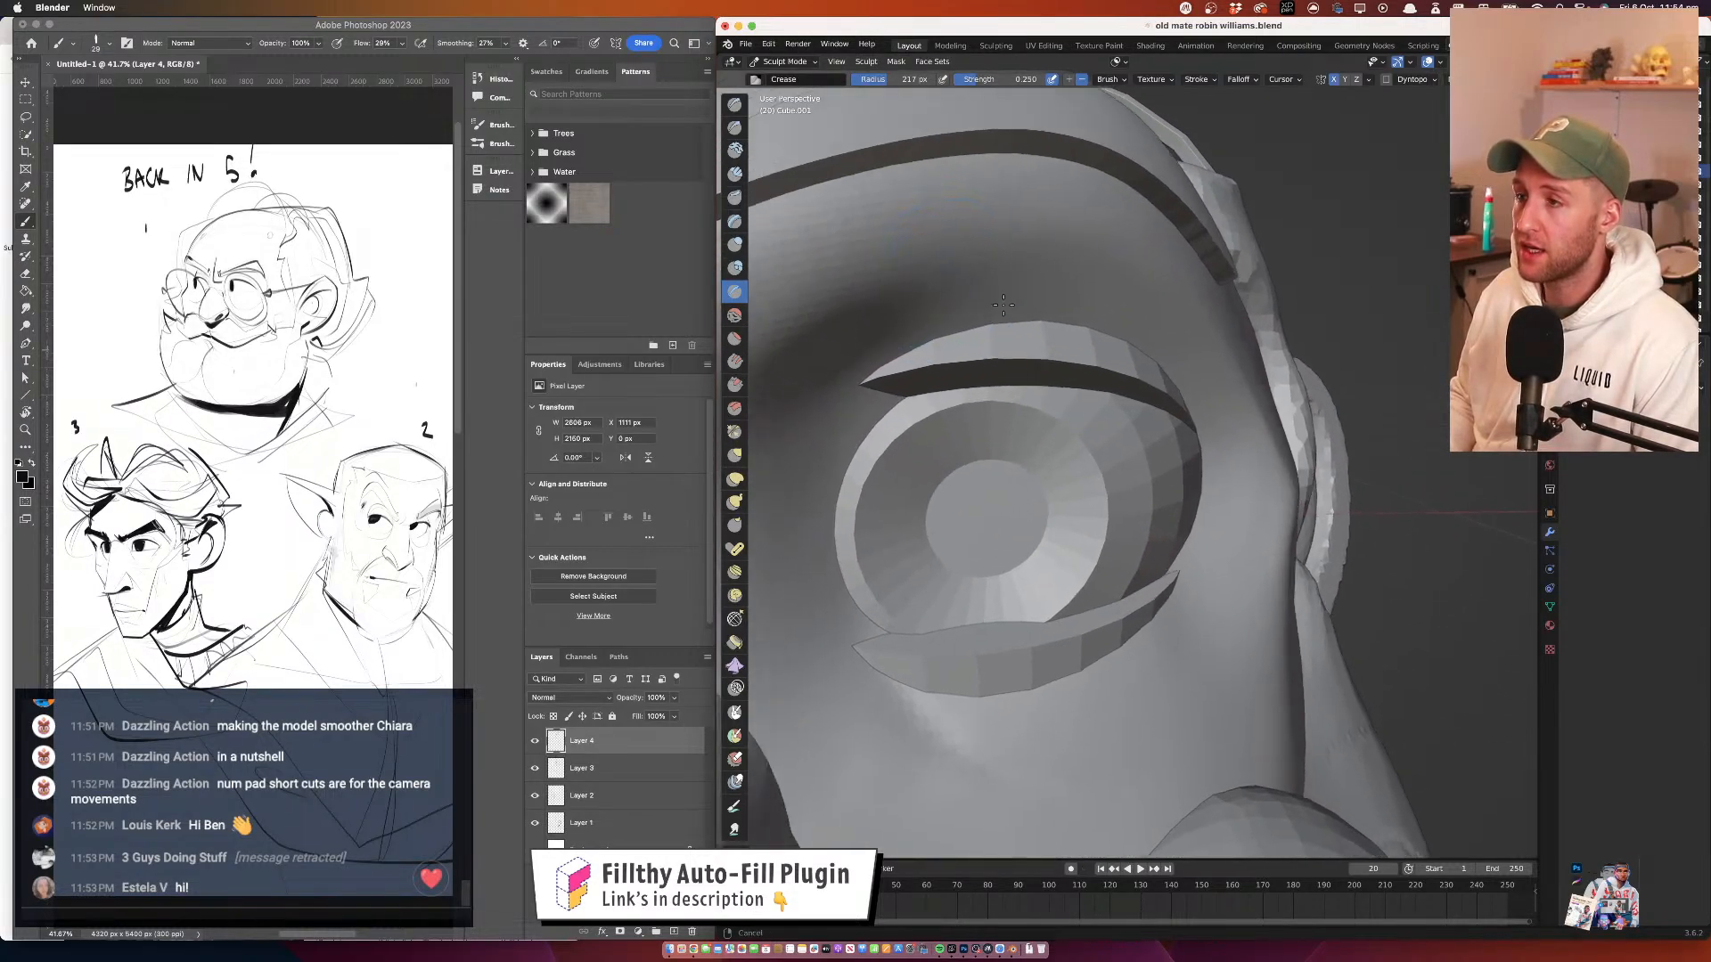
pyautogui.moveTo(1004, 305); pyautogui.dragTo(1004, 386)
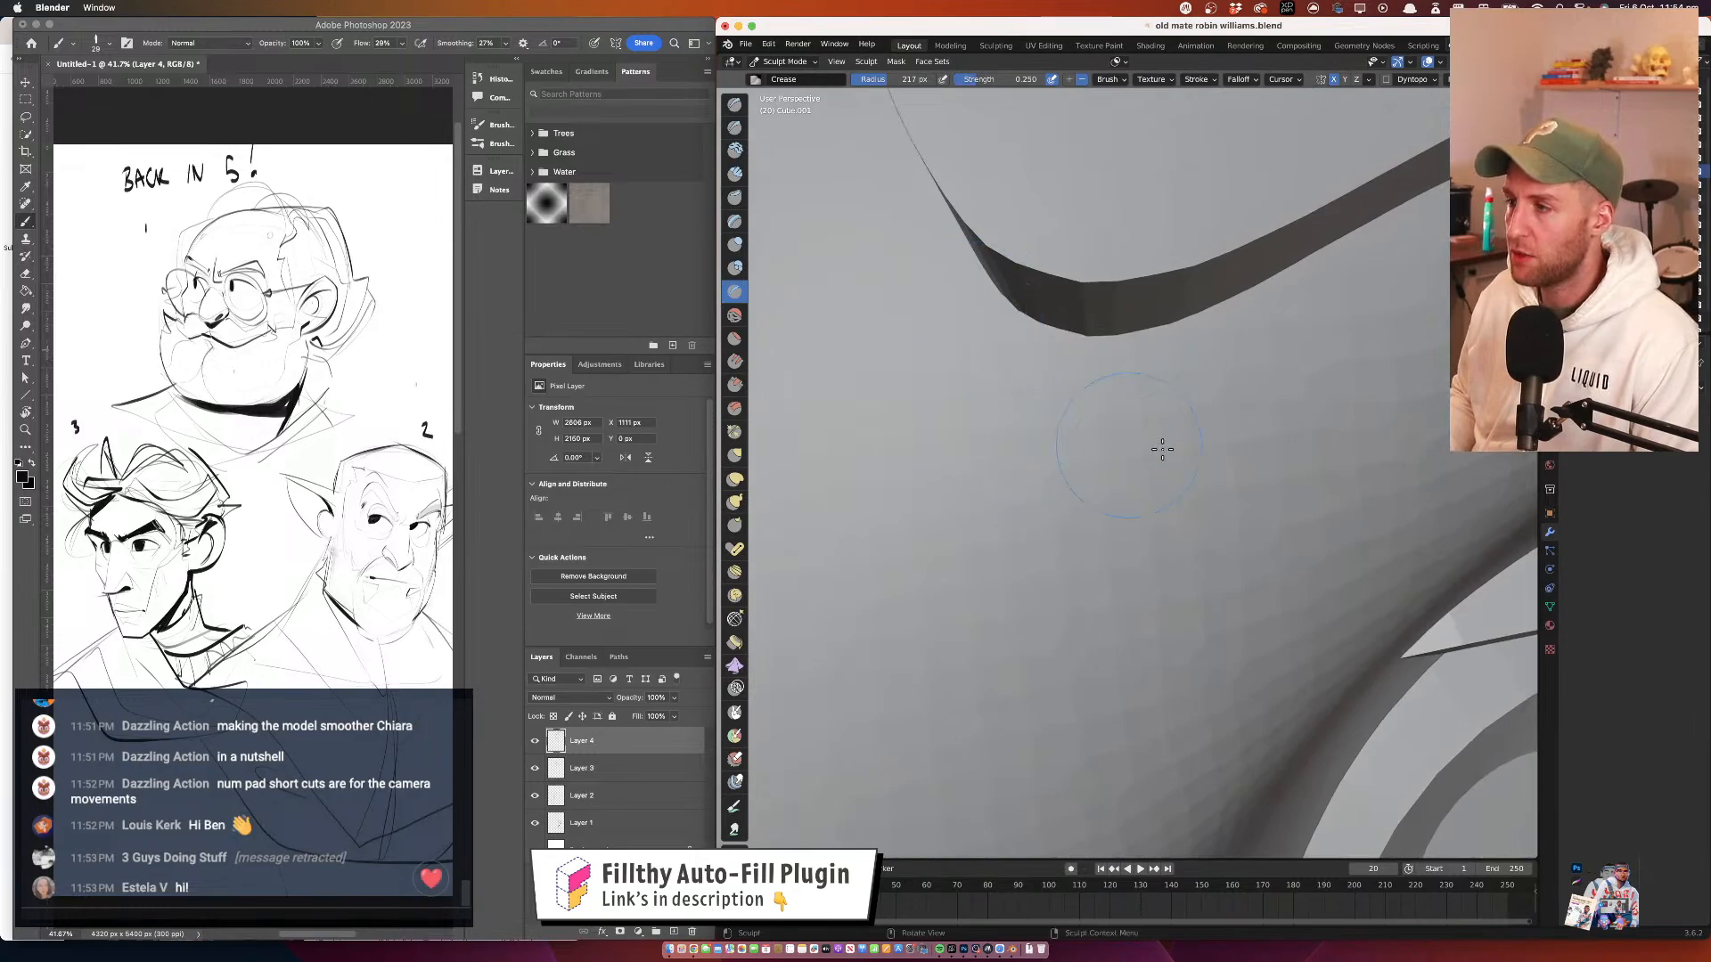
pyautogui.hotkey('shift', 'z')
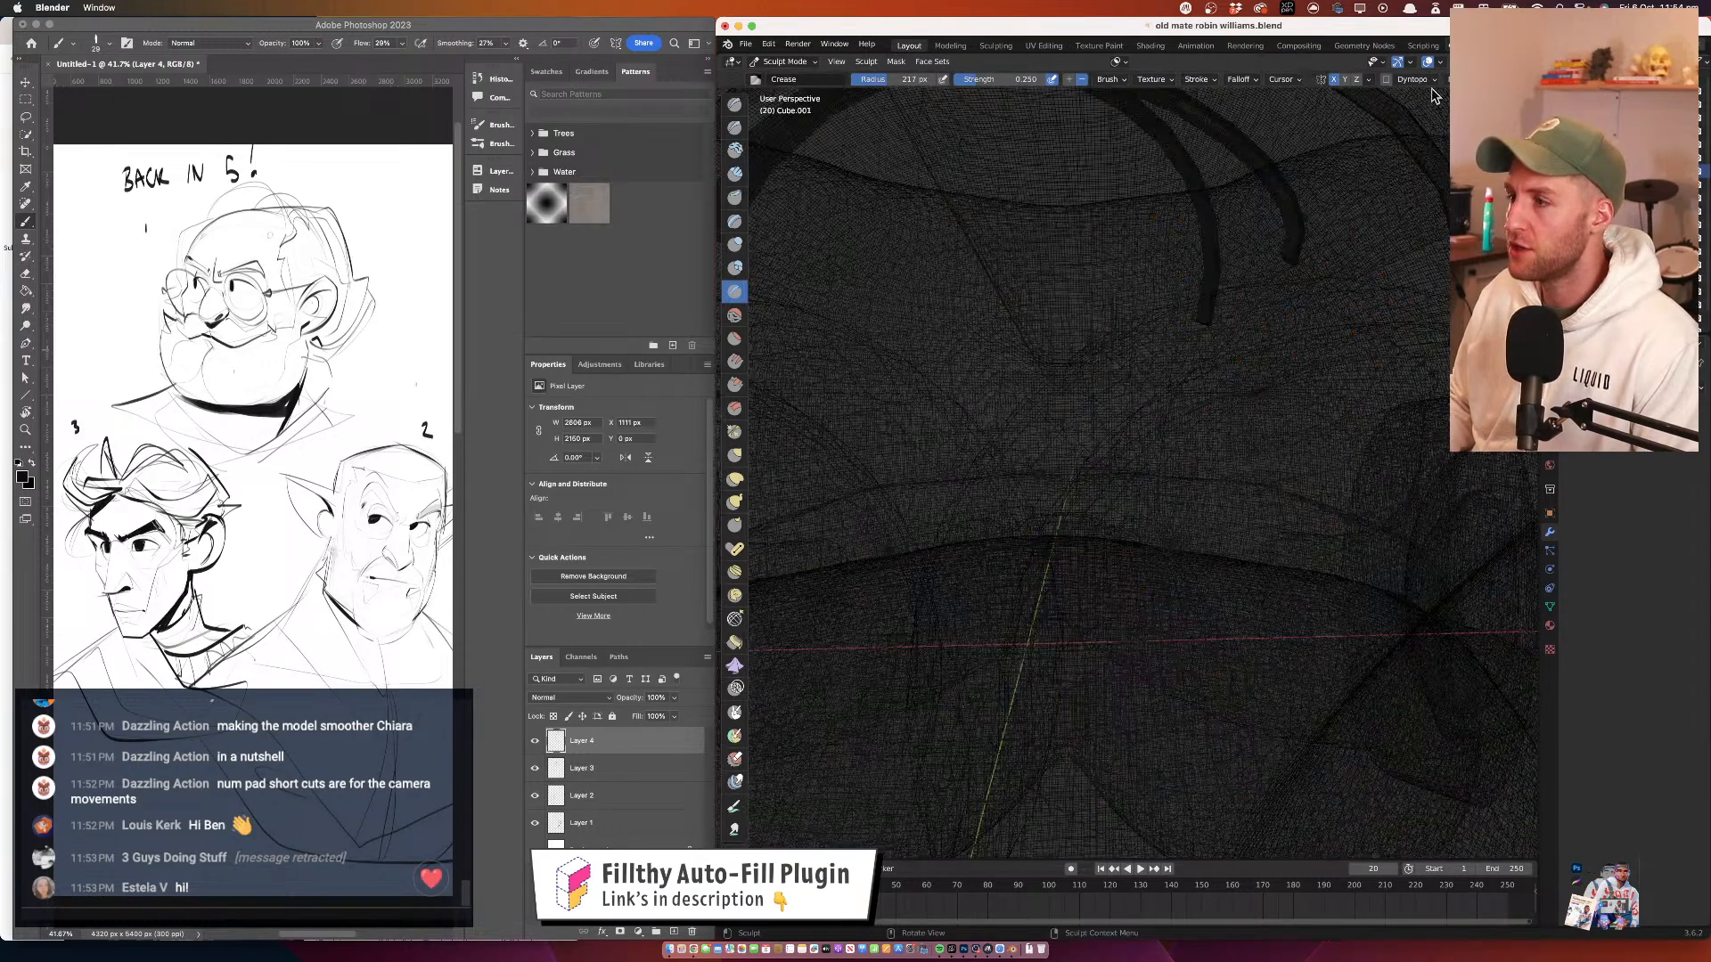
pyautogui.moveTo(1121, 294)
pyautogui.mouseDown()
pyautogui.moveTo(1074, 357)
pyautogui.moveTo(1114, 520)
pyautogui.moveTo(1073, 482)
pyautogui.moveTo(1147, 506)
pyautogui.moveTo(1083, 521)
pyautogui.moveTo(1067, 568)
pyautogui.moveTo(1191, 516)
pyautogui.moveTo(1175, 407)
pyautogui.moveTo(1327, 265)
pyautogui.mouseUp()
pyautogui.moveTo(1186, 331); pyautogui.dragTo(1234, 323)
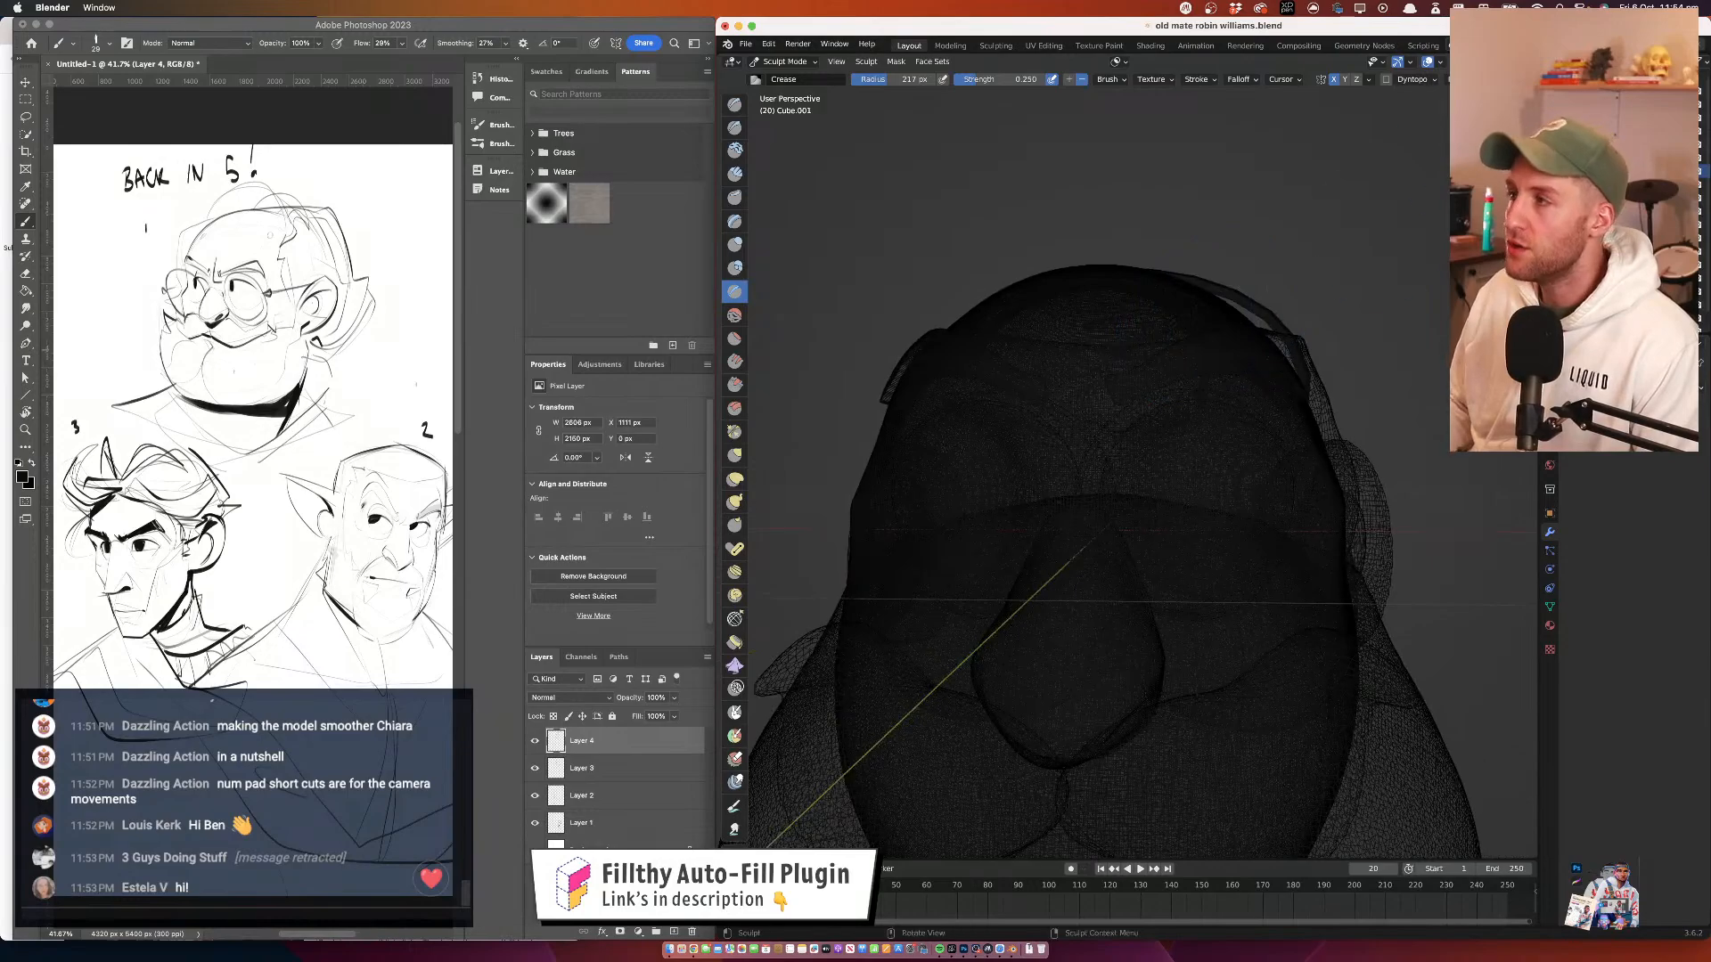
pyautogui.click(1485, 61)
pyautogui.scroll(5, 1056, 475)
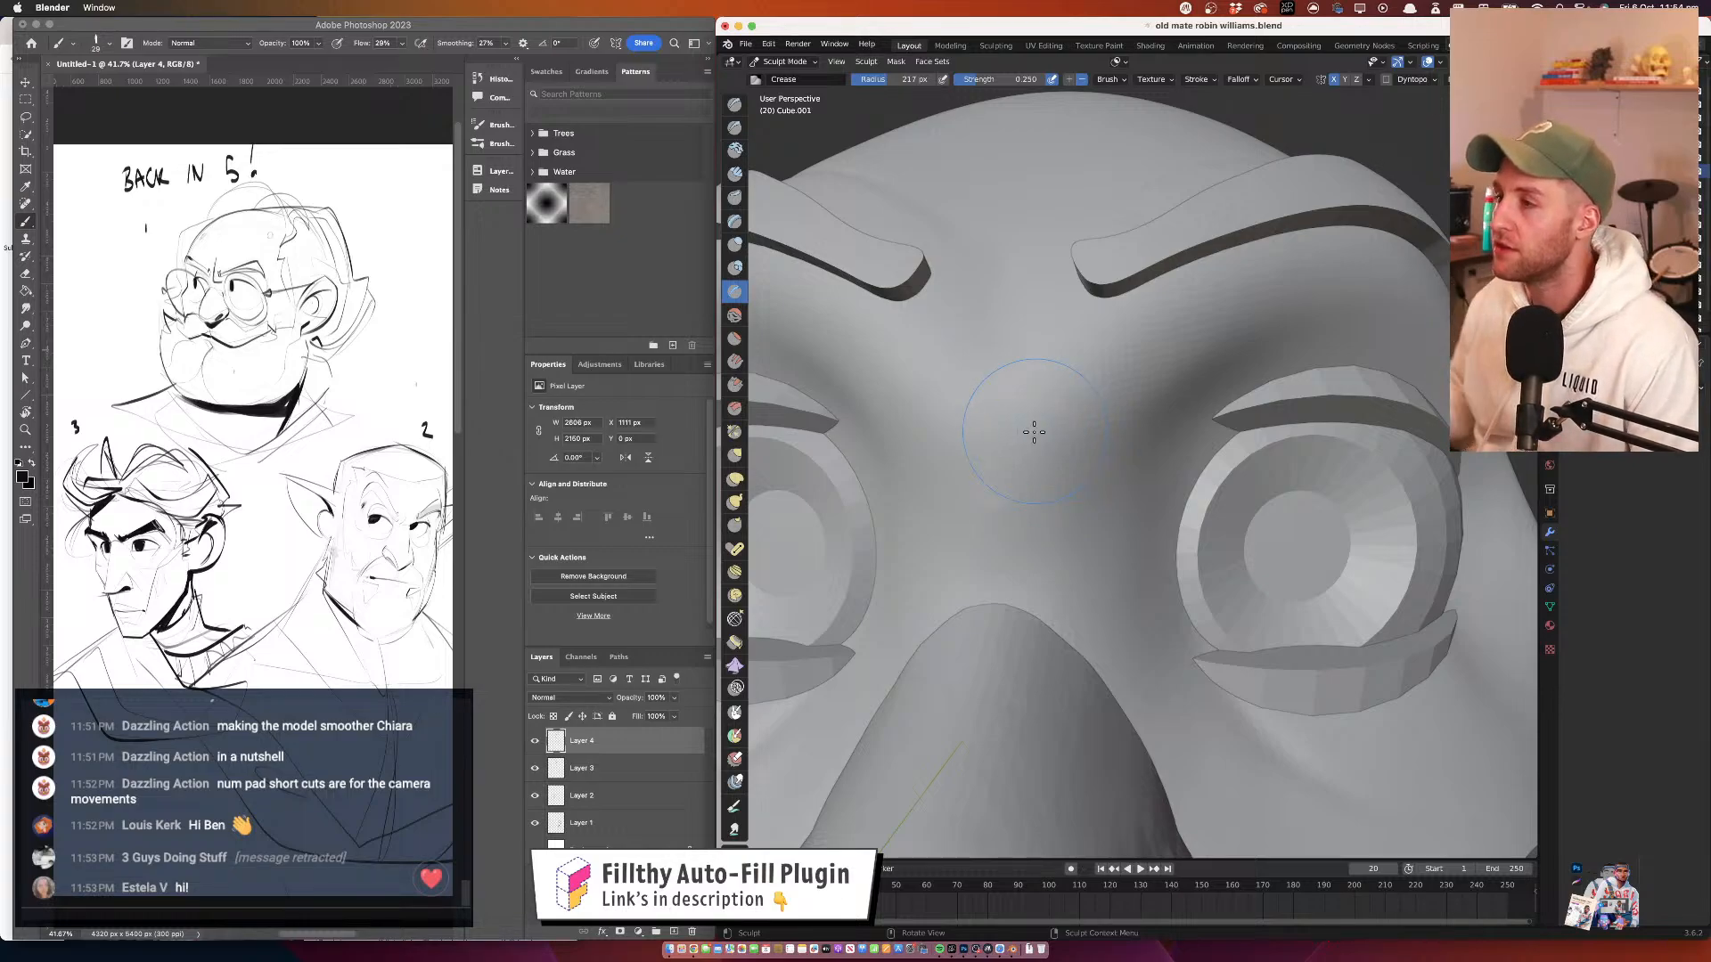
# Inspect the brows, eyes, nose and moustache from several angles, both close up and as a whole head
pyautogui.moveTo(1081, 403)
pyautogui.mouseDown()
pyautogui.moveTo(1069, 378)
pyautogui.moveTo(1111, 531)
pyautogui.moveTo(1112, 487)
pyautogui.moveTo(1167, 420)
pyautogui.mouseUp()
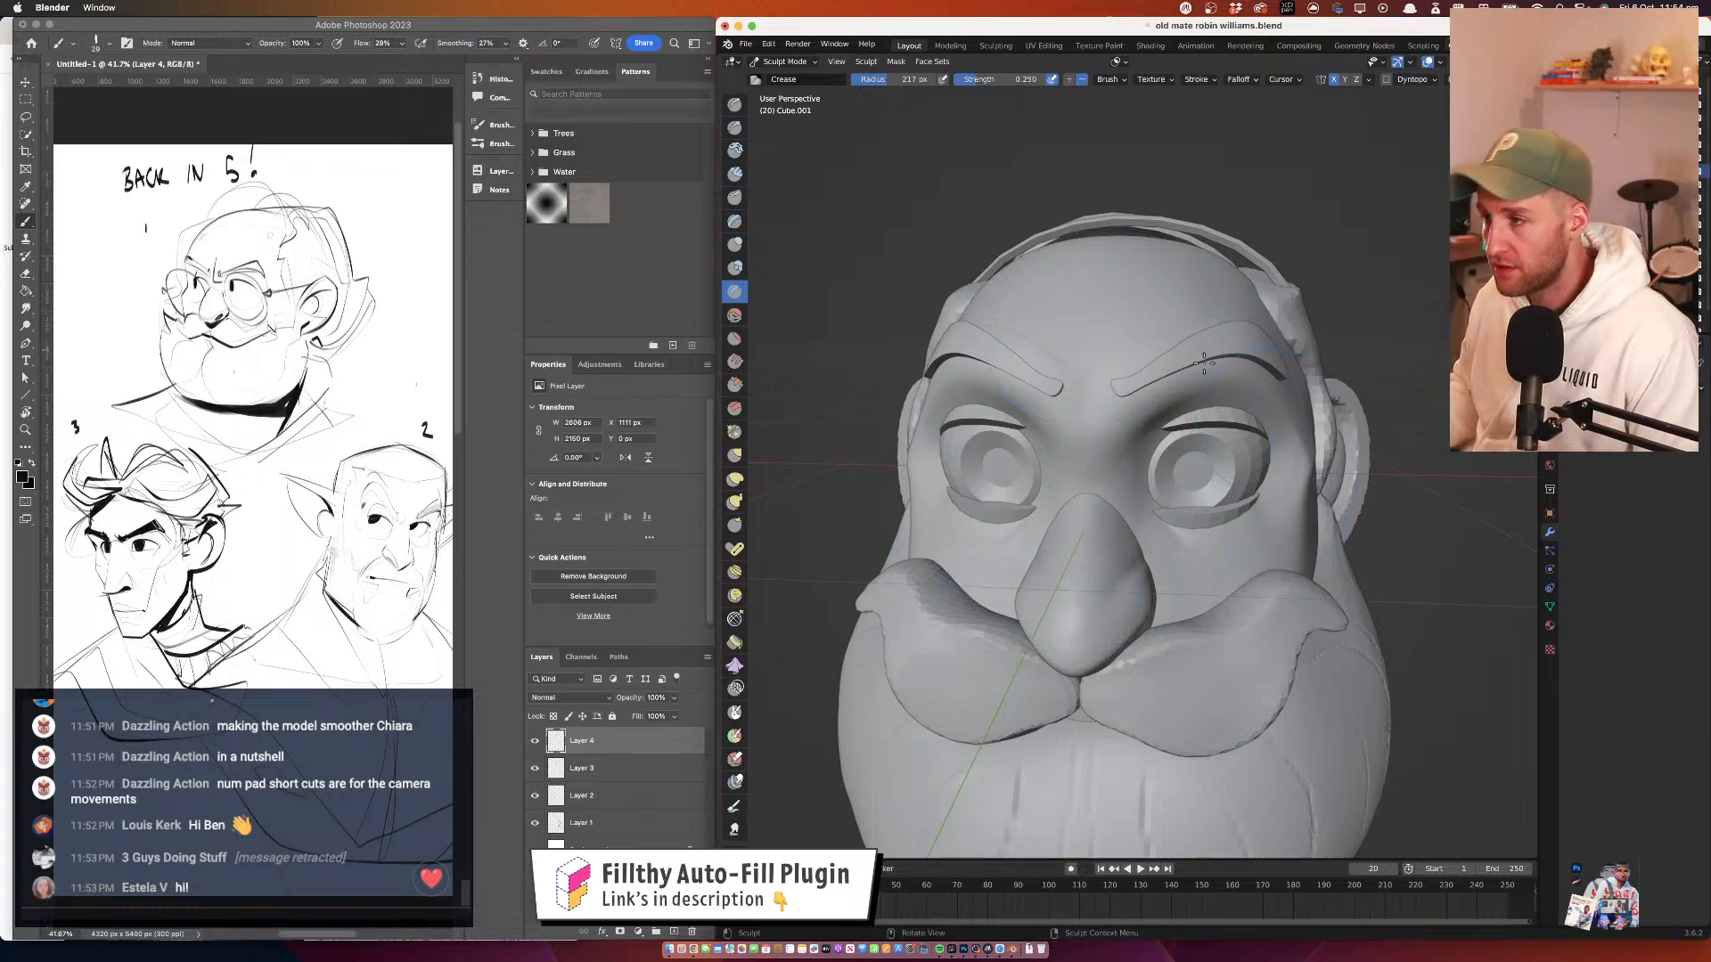
pyautogui.moveTo(1051, 573)
pyautogui.mouseDown()
pyautogui.moveTo(1295, 533)
pyautogui.moveTo(1174, 477)
pyautogui.mouseUp()
pyautogui.scroll(1, 1167, 468)
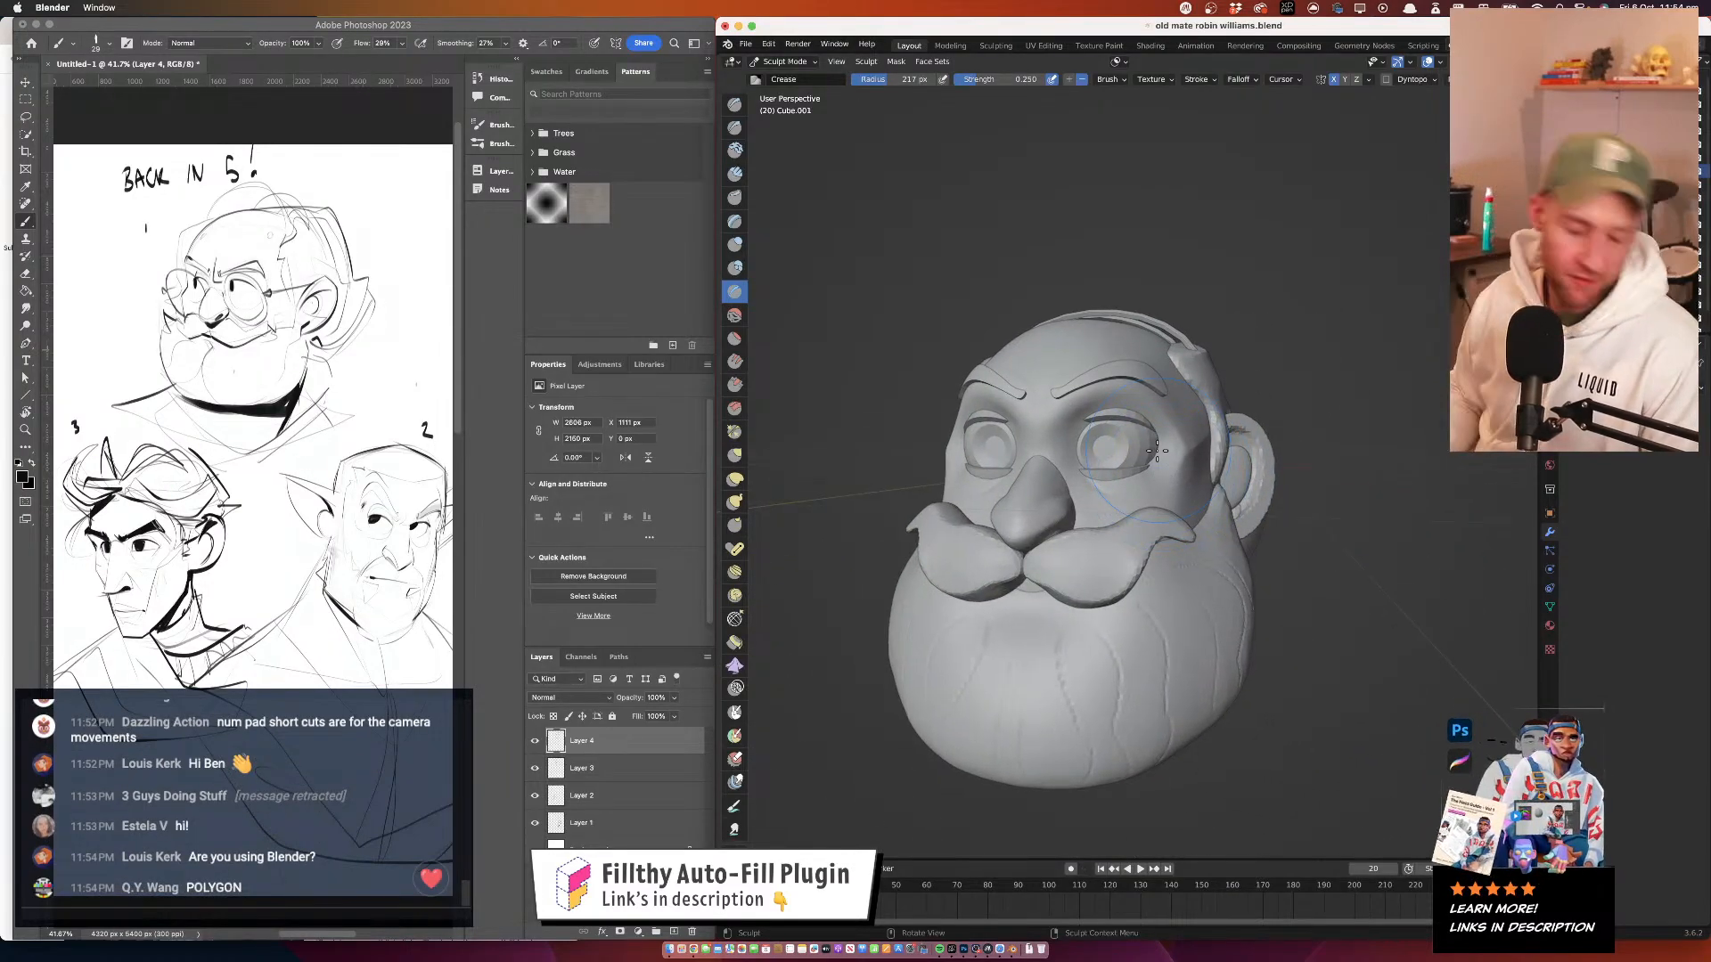
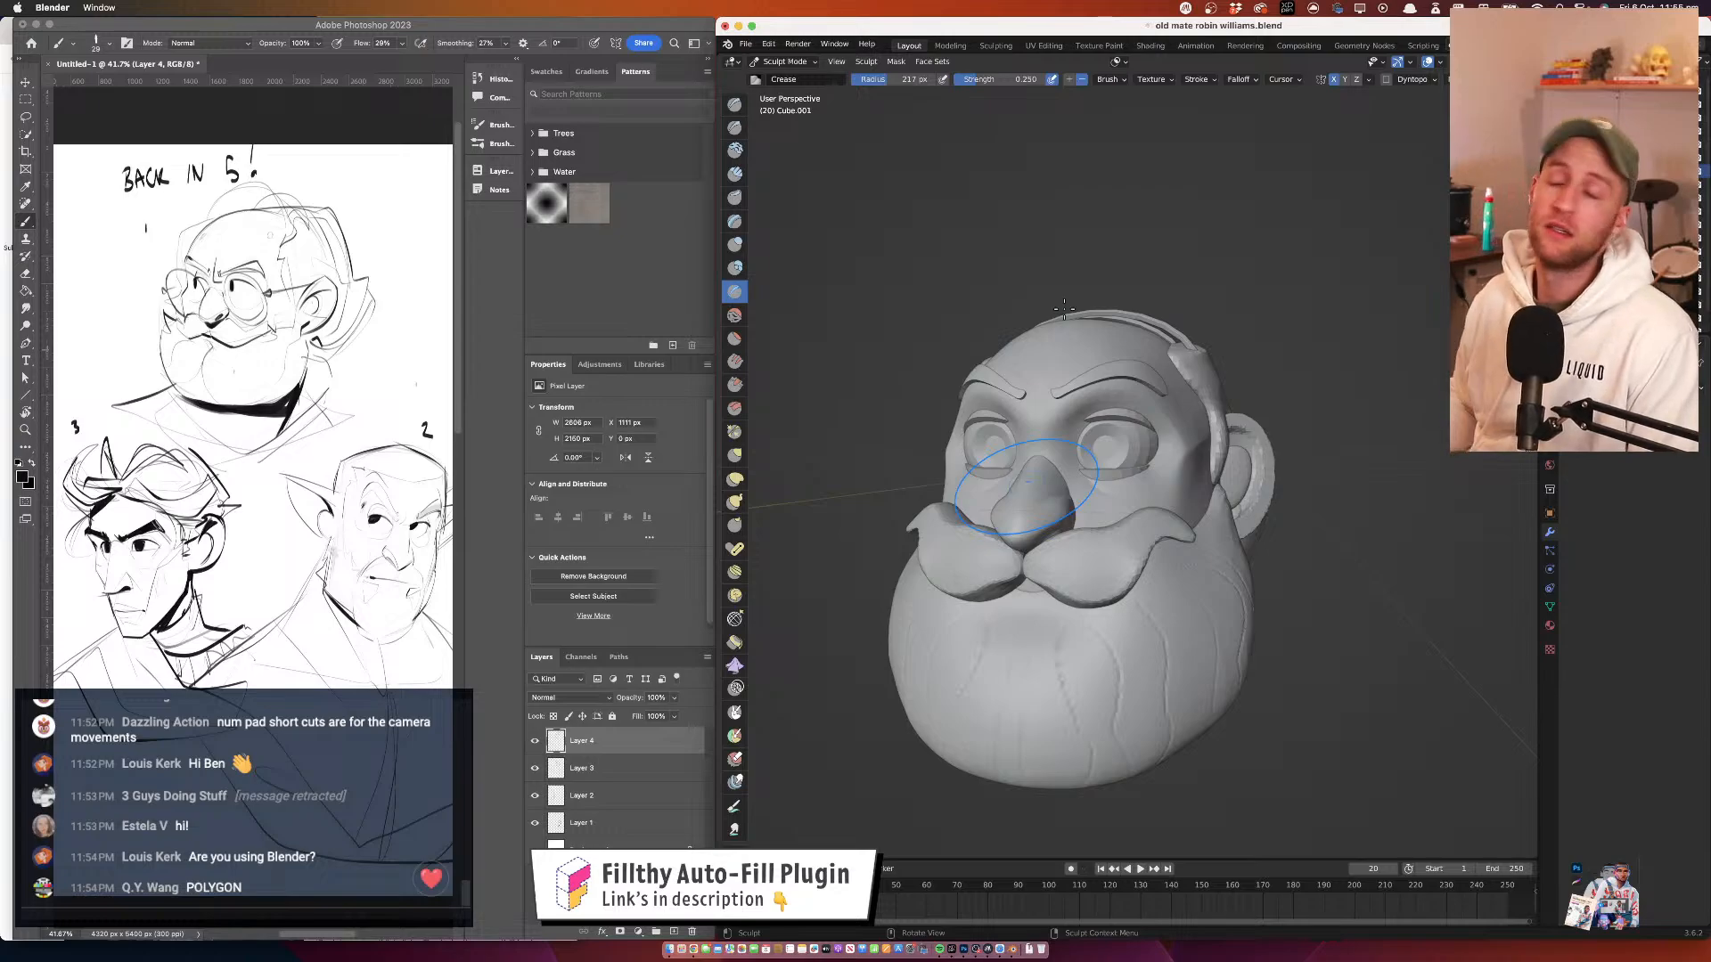
pyautogui.moveTo(1064, 308)
pyautogui.mouseDown()
pyautogui.moveTo(1125, 314)
pyautogui.moveTo(1085, 314)
pyautogui.mouseUp()
pyautogui.scroll(4, 1105, 314)
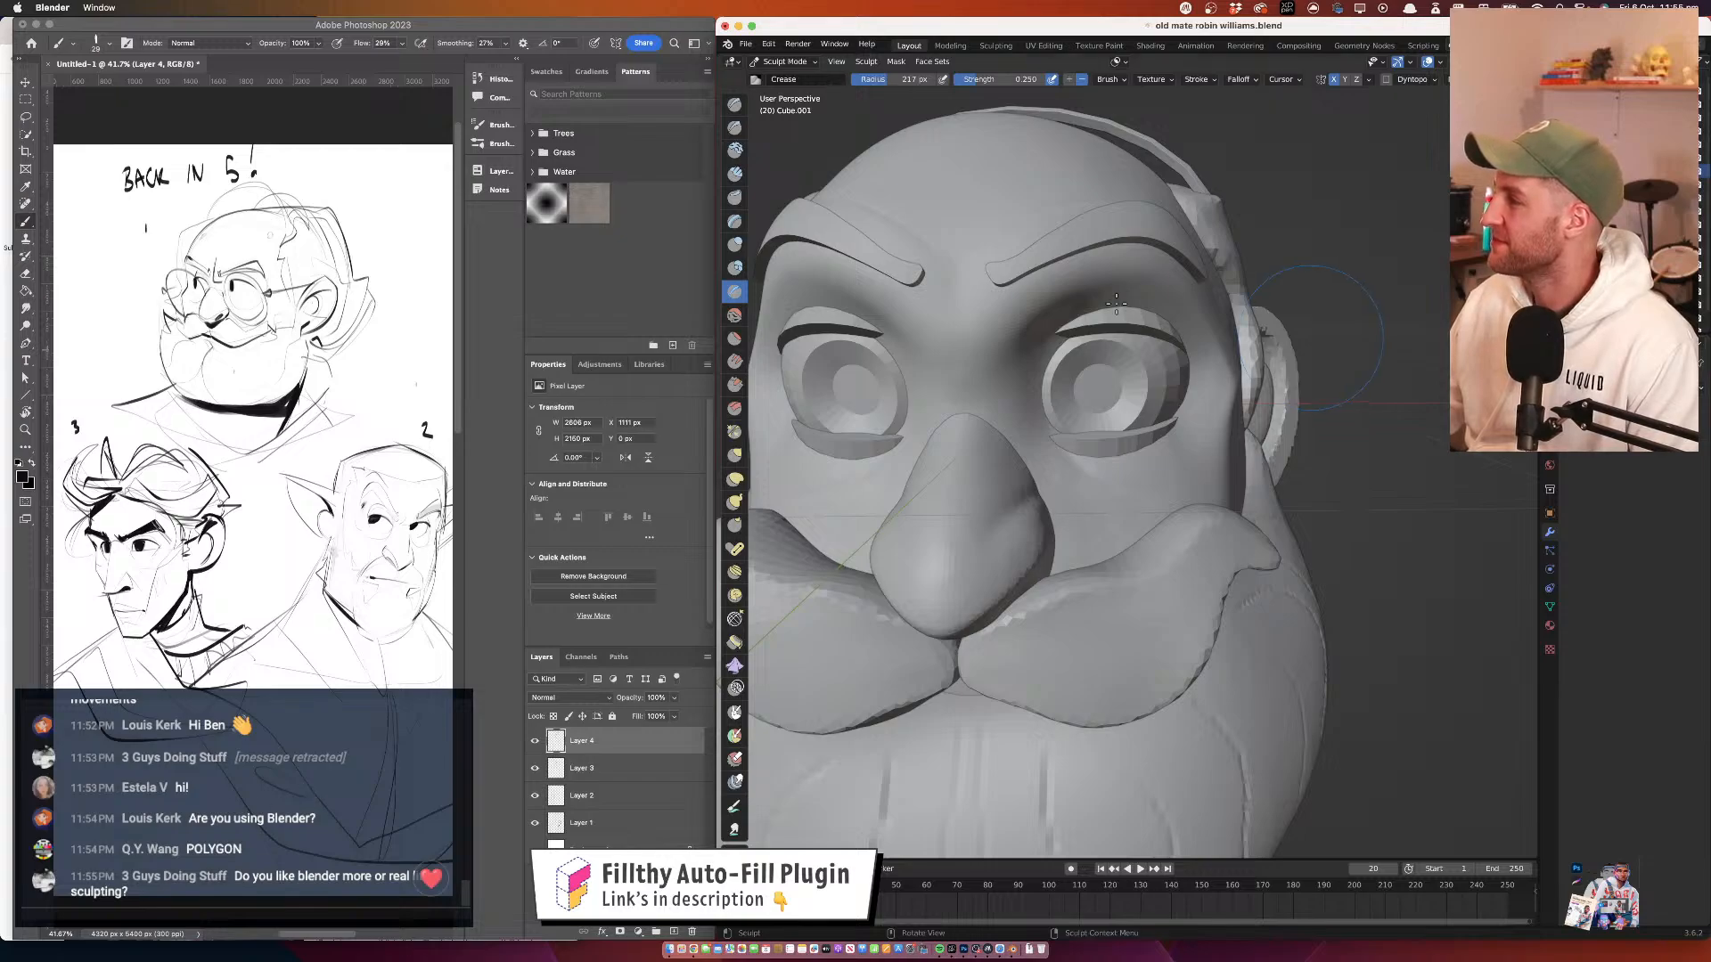
pyautogui.scroll(2, 1005, 307)
pyautogui.scroll(-4, 1005, 308)
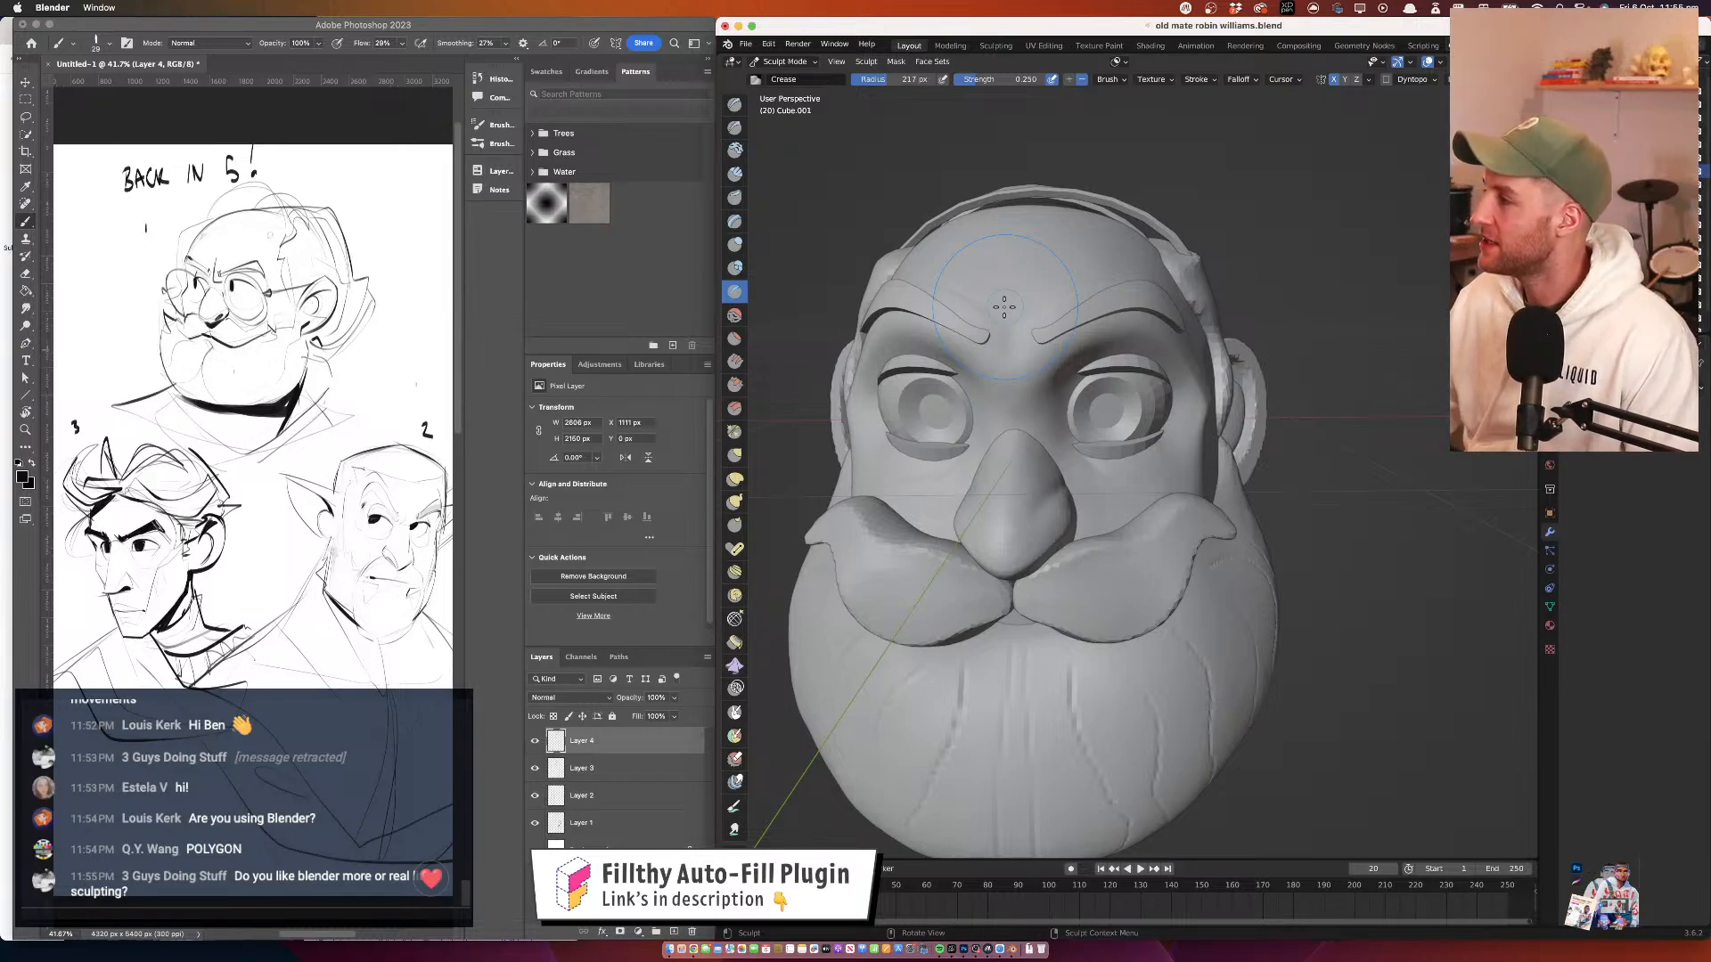
pyautogui.scroll(-2, 1004, 307)
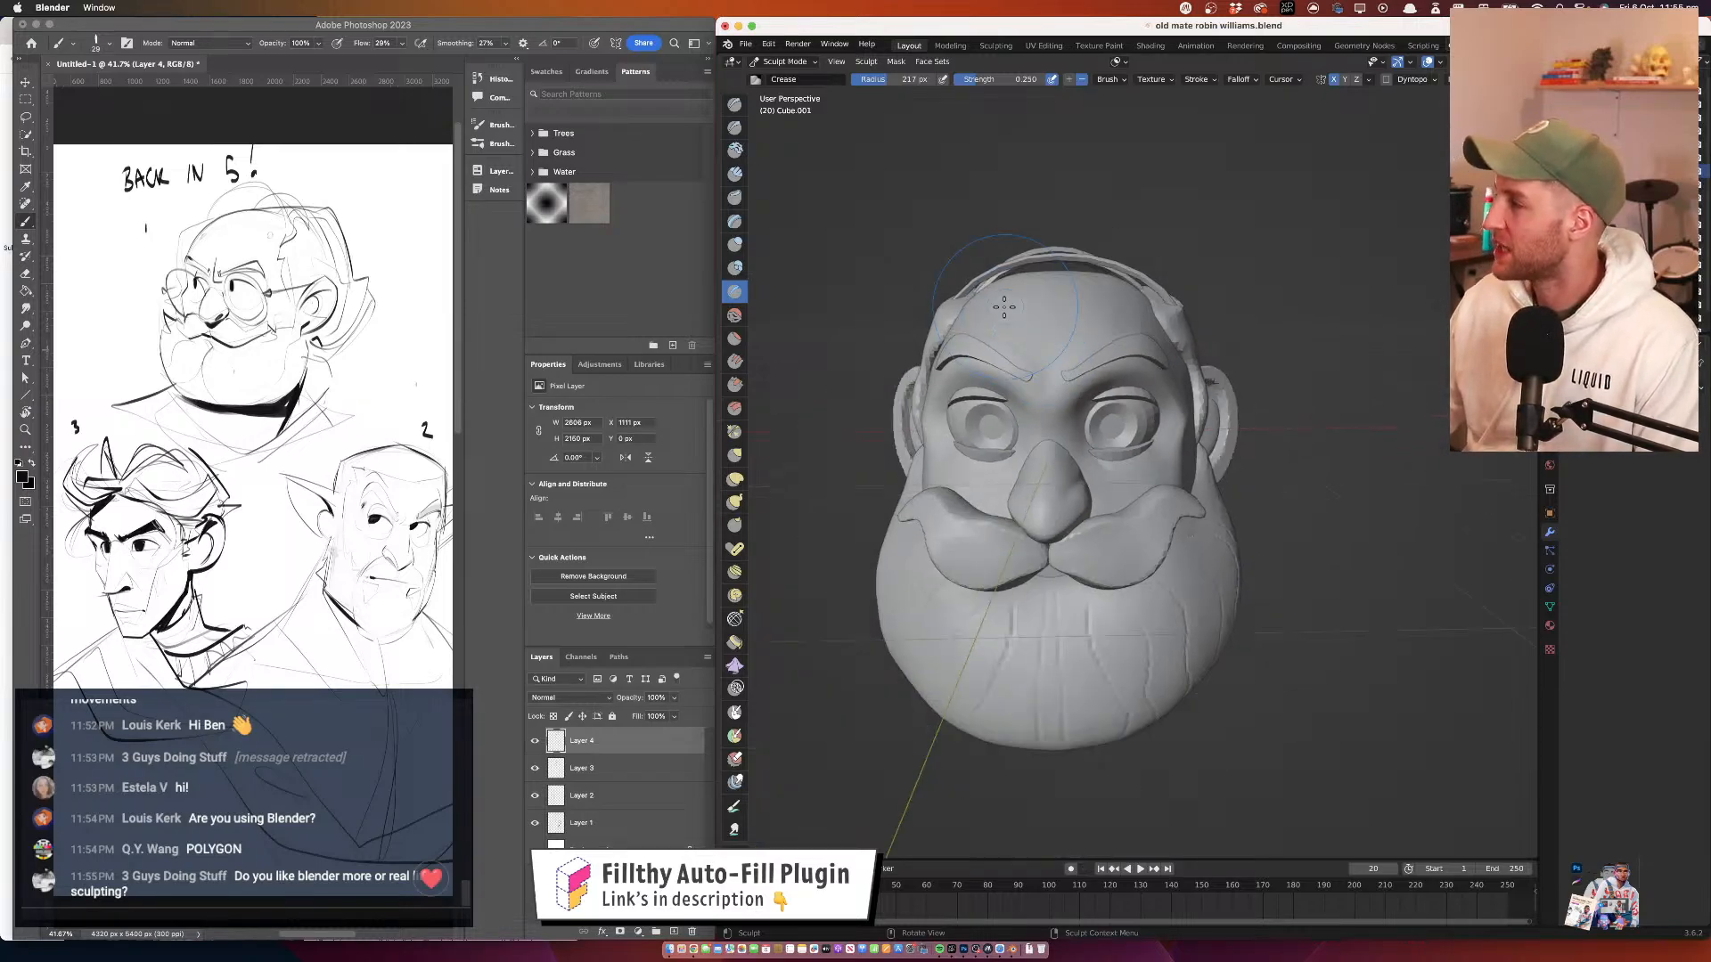
pyautogui.scroll(1, 1028, 309)
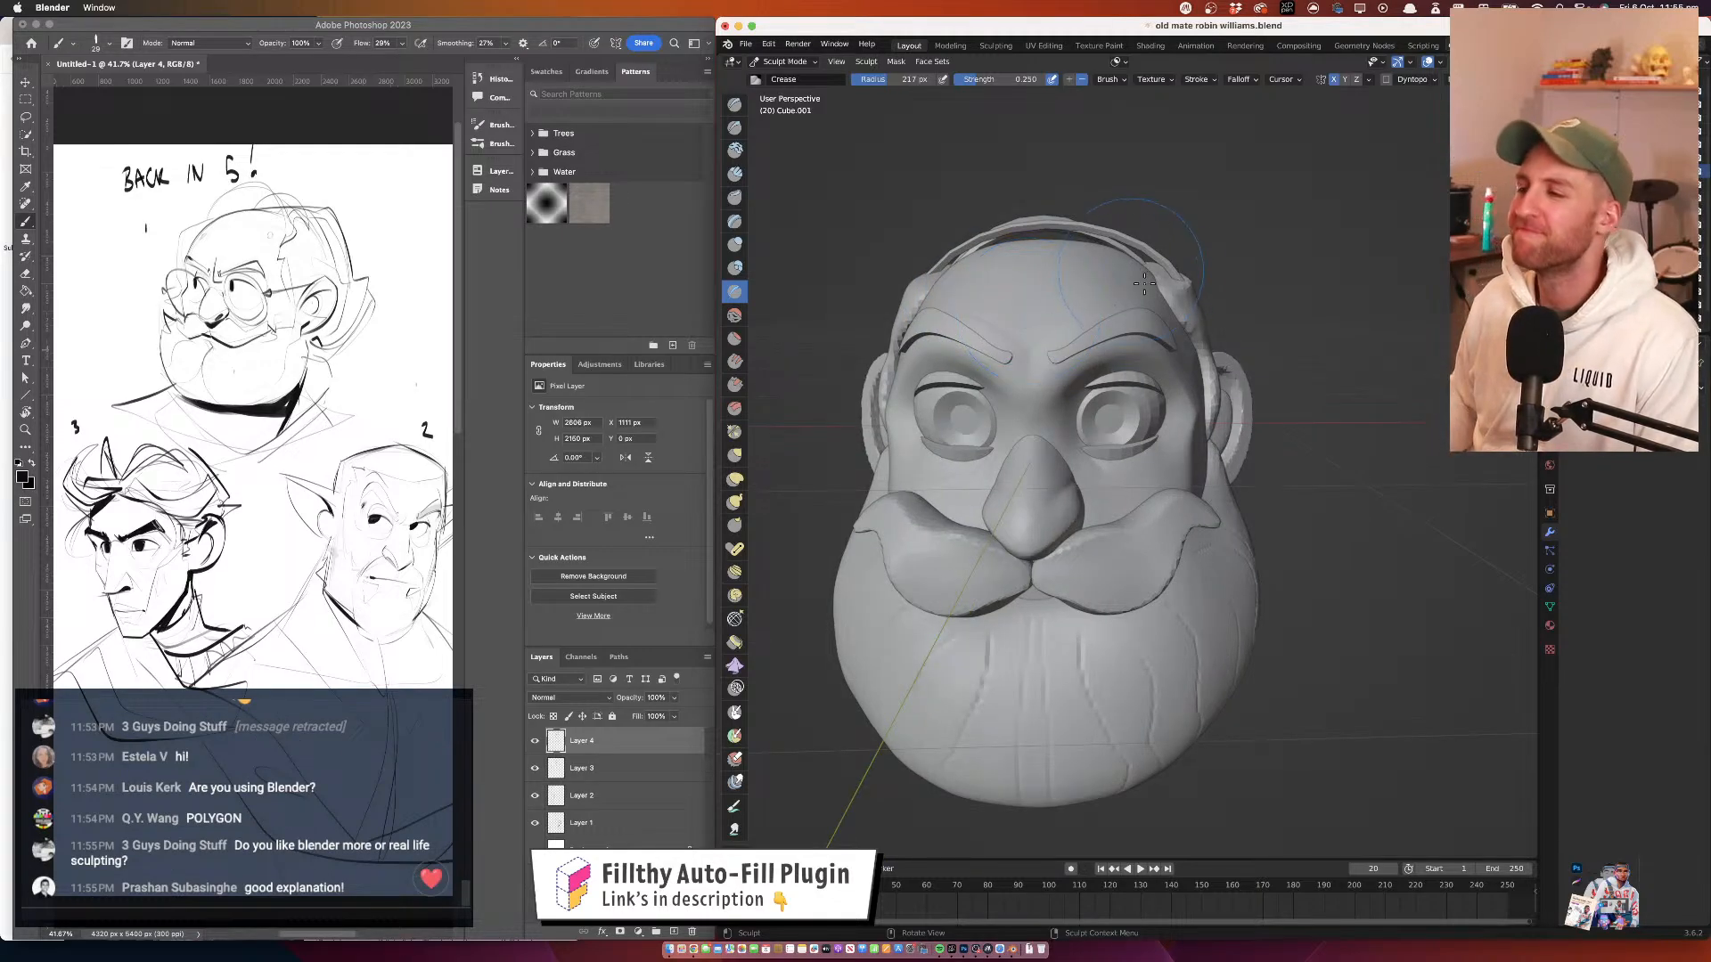
pyautogui.scroll(2, 1144, 284)
pyautogui.moveTo(1144, 284); pyautogui.dragTo(1072, 381)
pyautogui.scroll(2, 1029, 344)
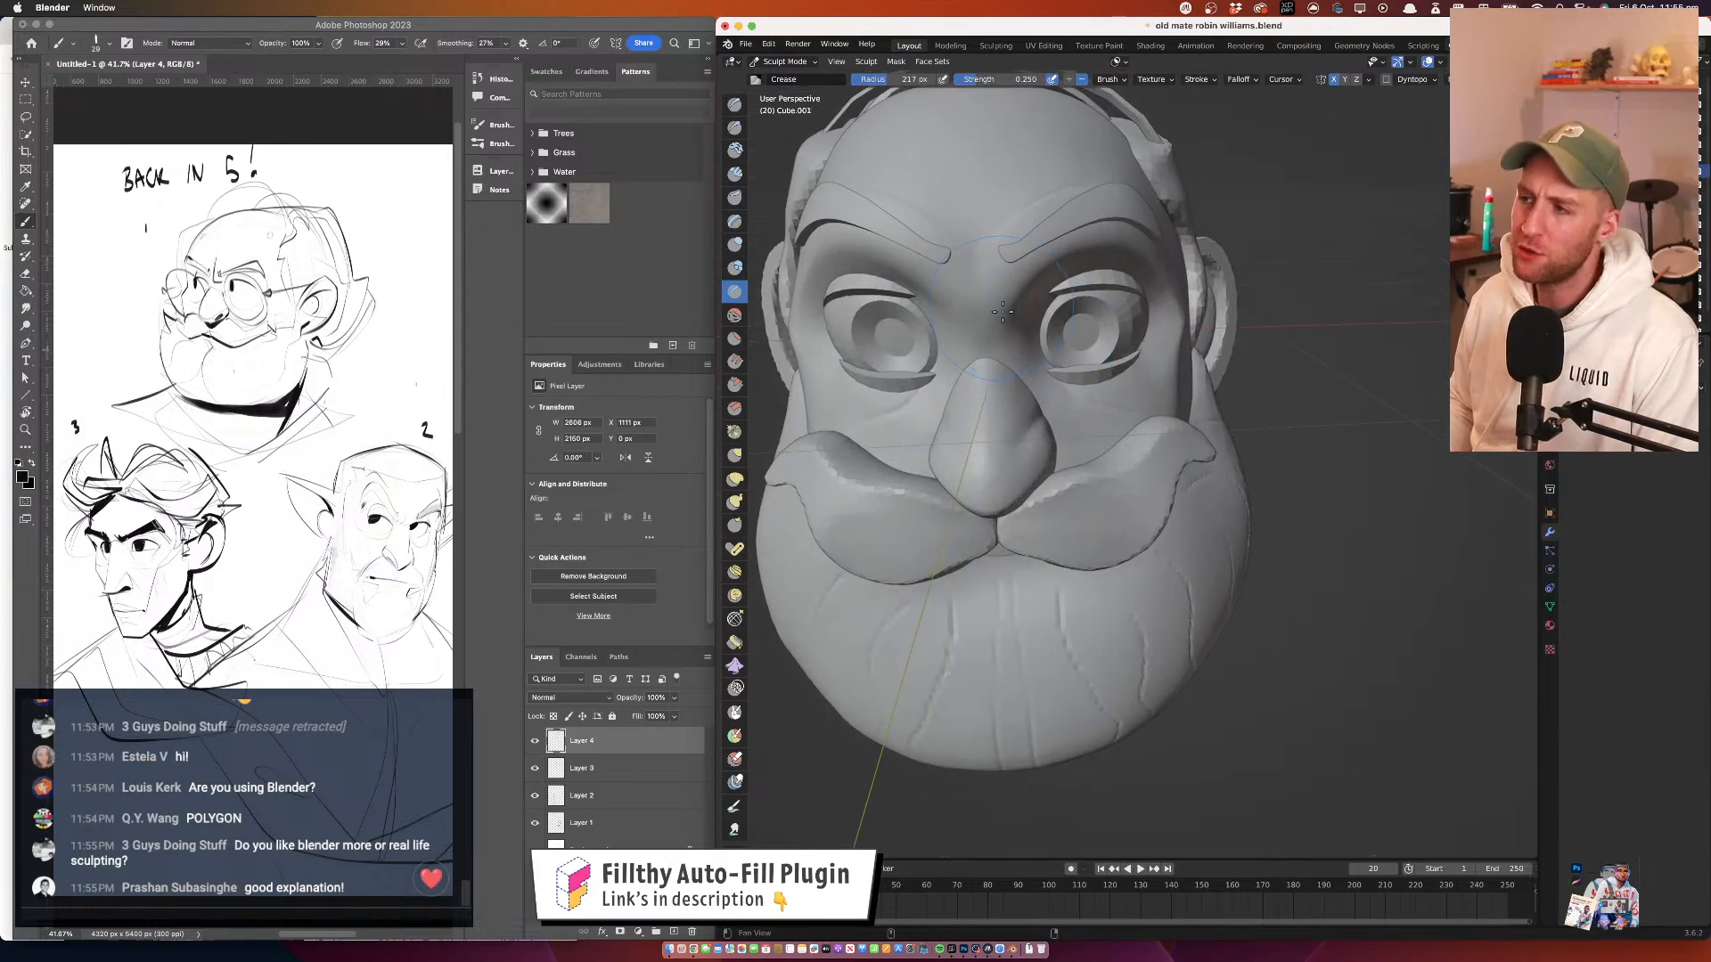
pyautogui.moveTo(1028, 344)
pyautogui.mouseDown()
pyautogui.moveTo(1052, 335)
pyautogui.moveTo(1043, 381)
pyautogui.mouseUp()
# Switch sculpting to the head mesh and clear its leftover eyebrow mask
pyautogui.hotkey('alt', 'q')
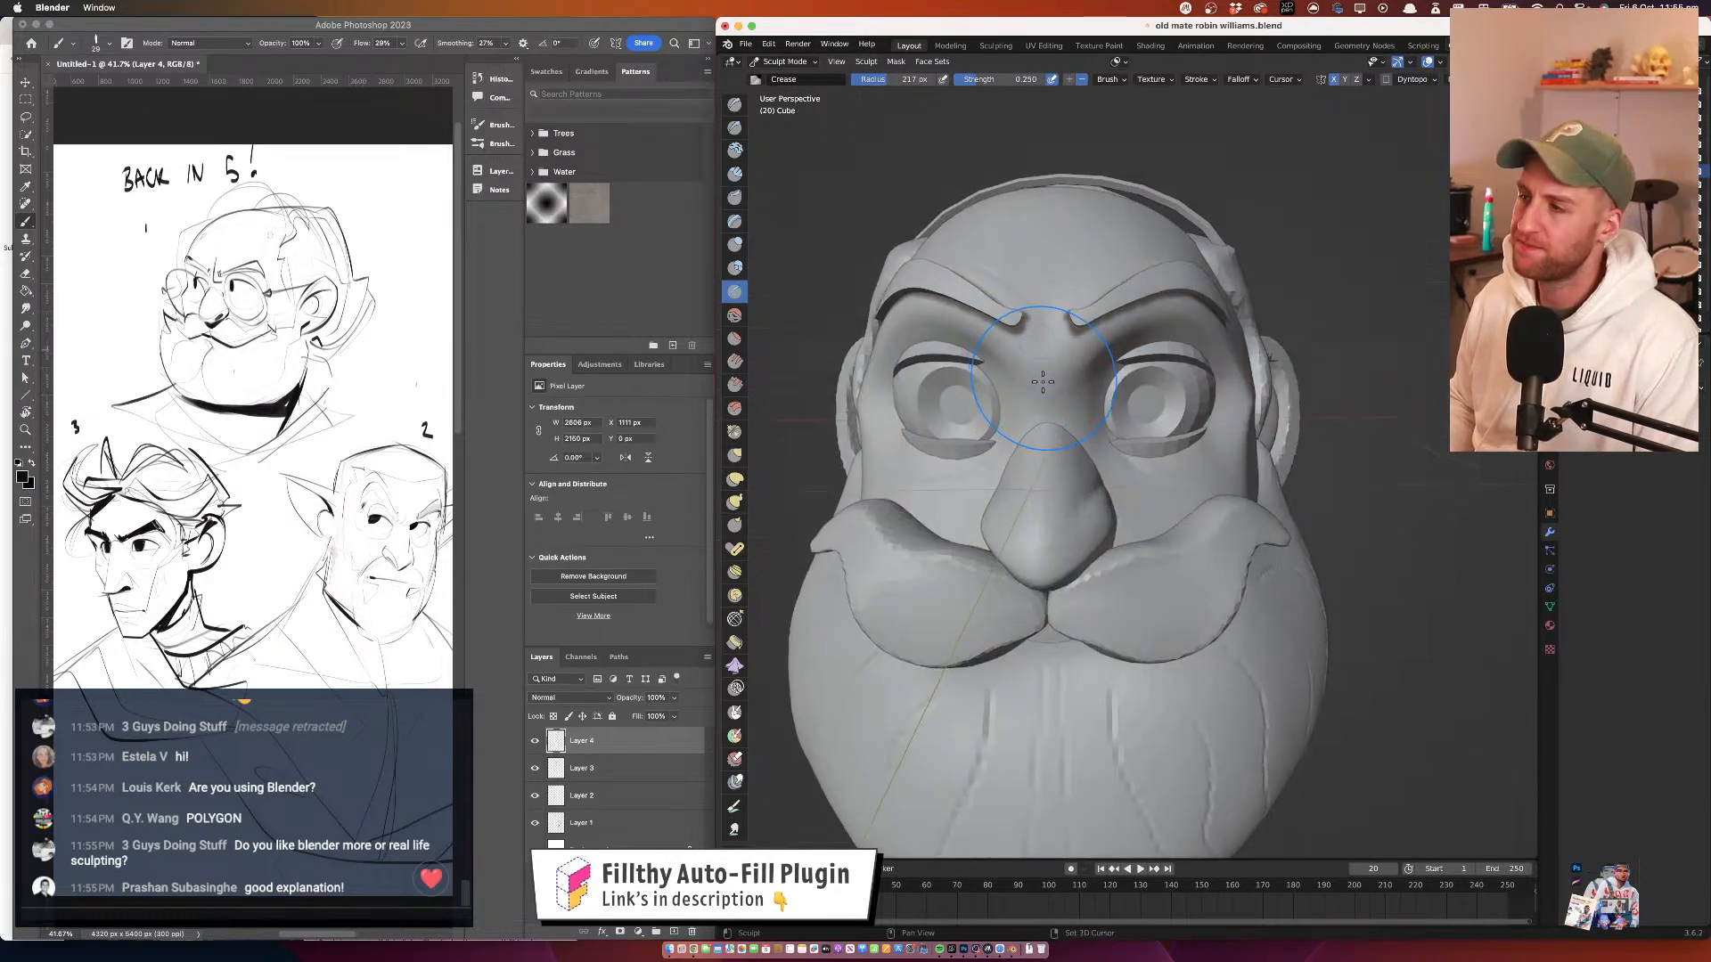
pyautogui.click(895, 62)
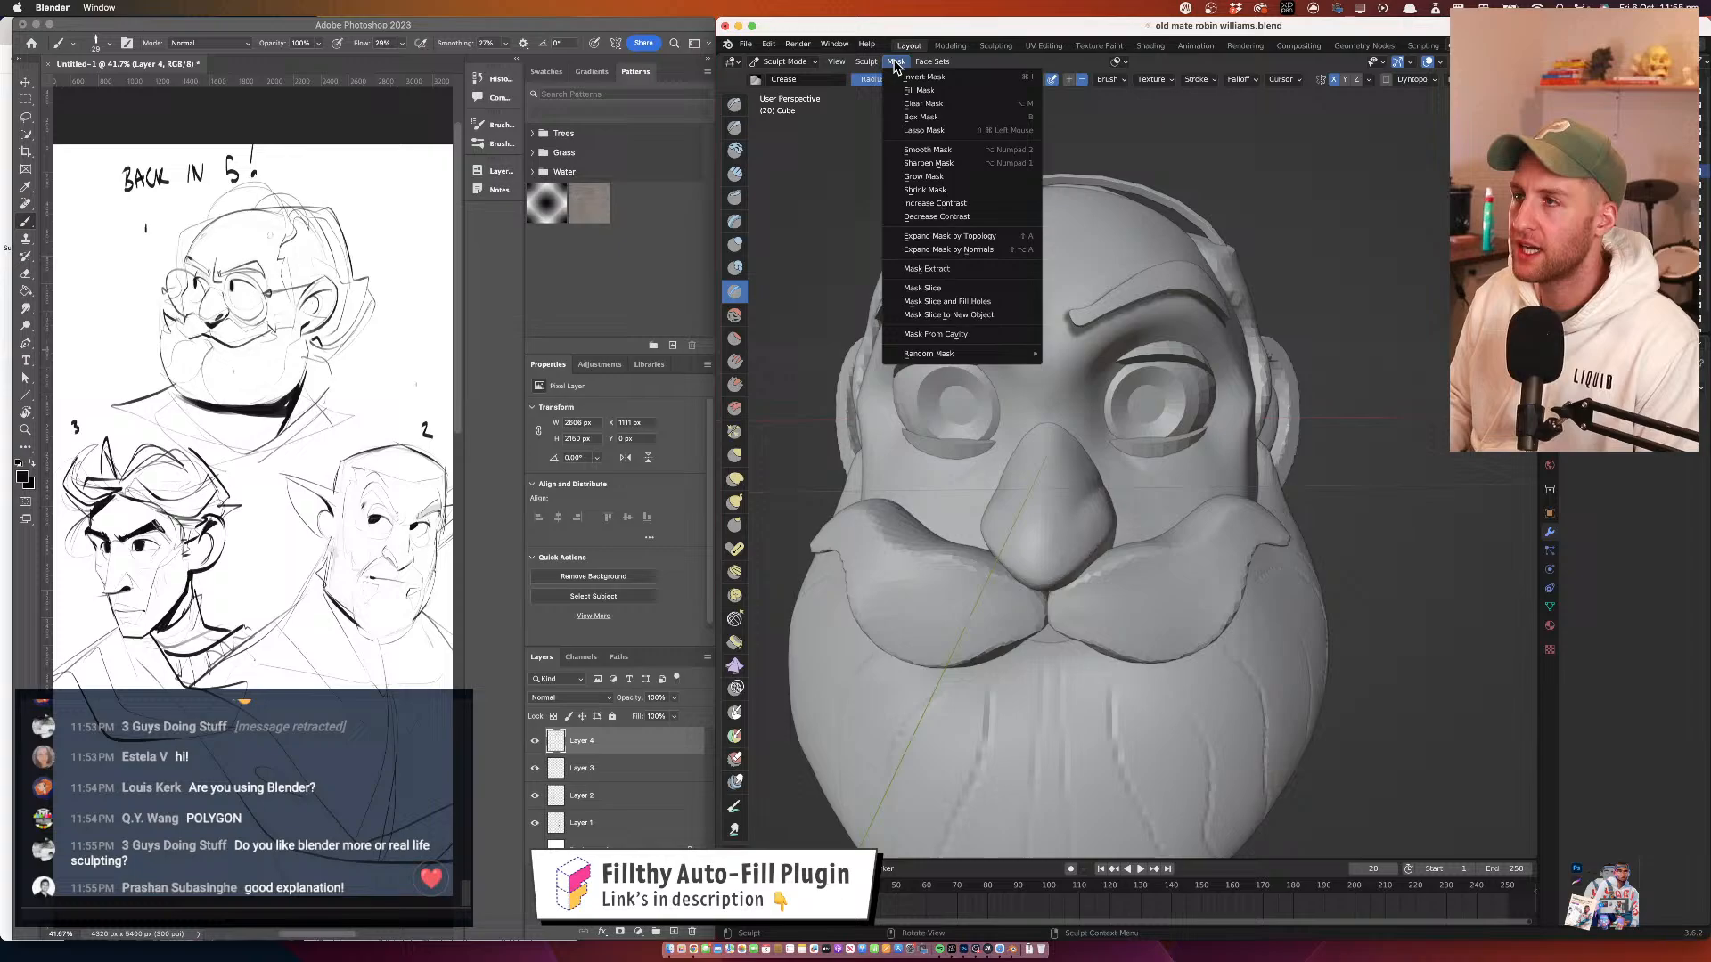
pyautogui.click(977, 109)
pyautogui.moveTo(1094, 267)
pyautogui.mouseDown()
pyautogui.moveTo(1098, 303)
pyautogui.moveTo(1024, 315)
pyautogui.moveTo(1055, 434)
pyautogui.moveTo(1150, 258)
pyautogui.moveTo(1117, 322)
pyautogui.mouseUp()
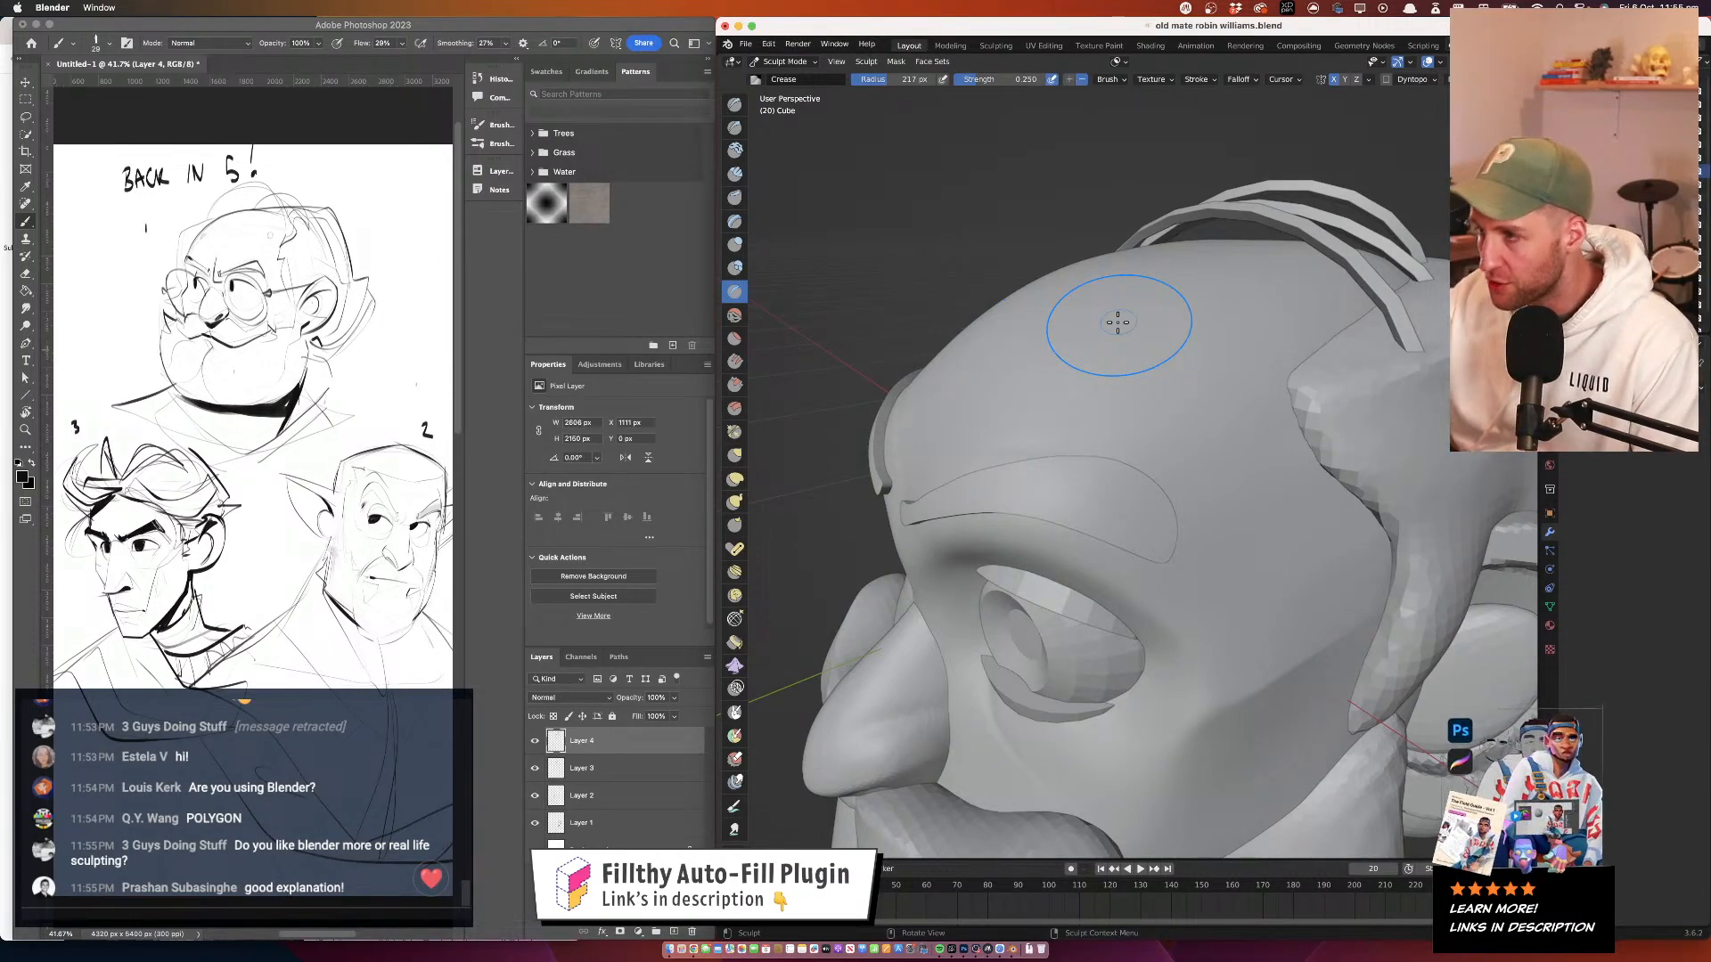
# Adjust the shape of the bald crown with an enlarged Grab brush, checking the head's profile and front
pyautogui.moveTo(1081, 351)
pyautogui.mouseDown()
pyautogui.moveTo(974, 475)
pyautogui.moveTo(1079, 430)
pyautogui.moveTo(773, 416)
pyautogui.mouseUp()
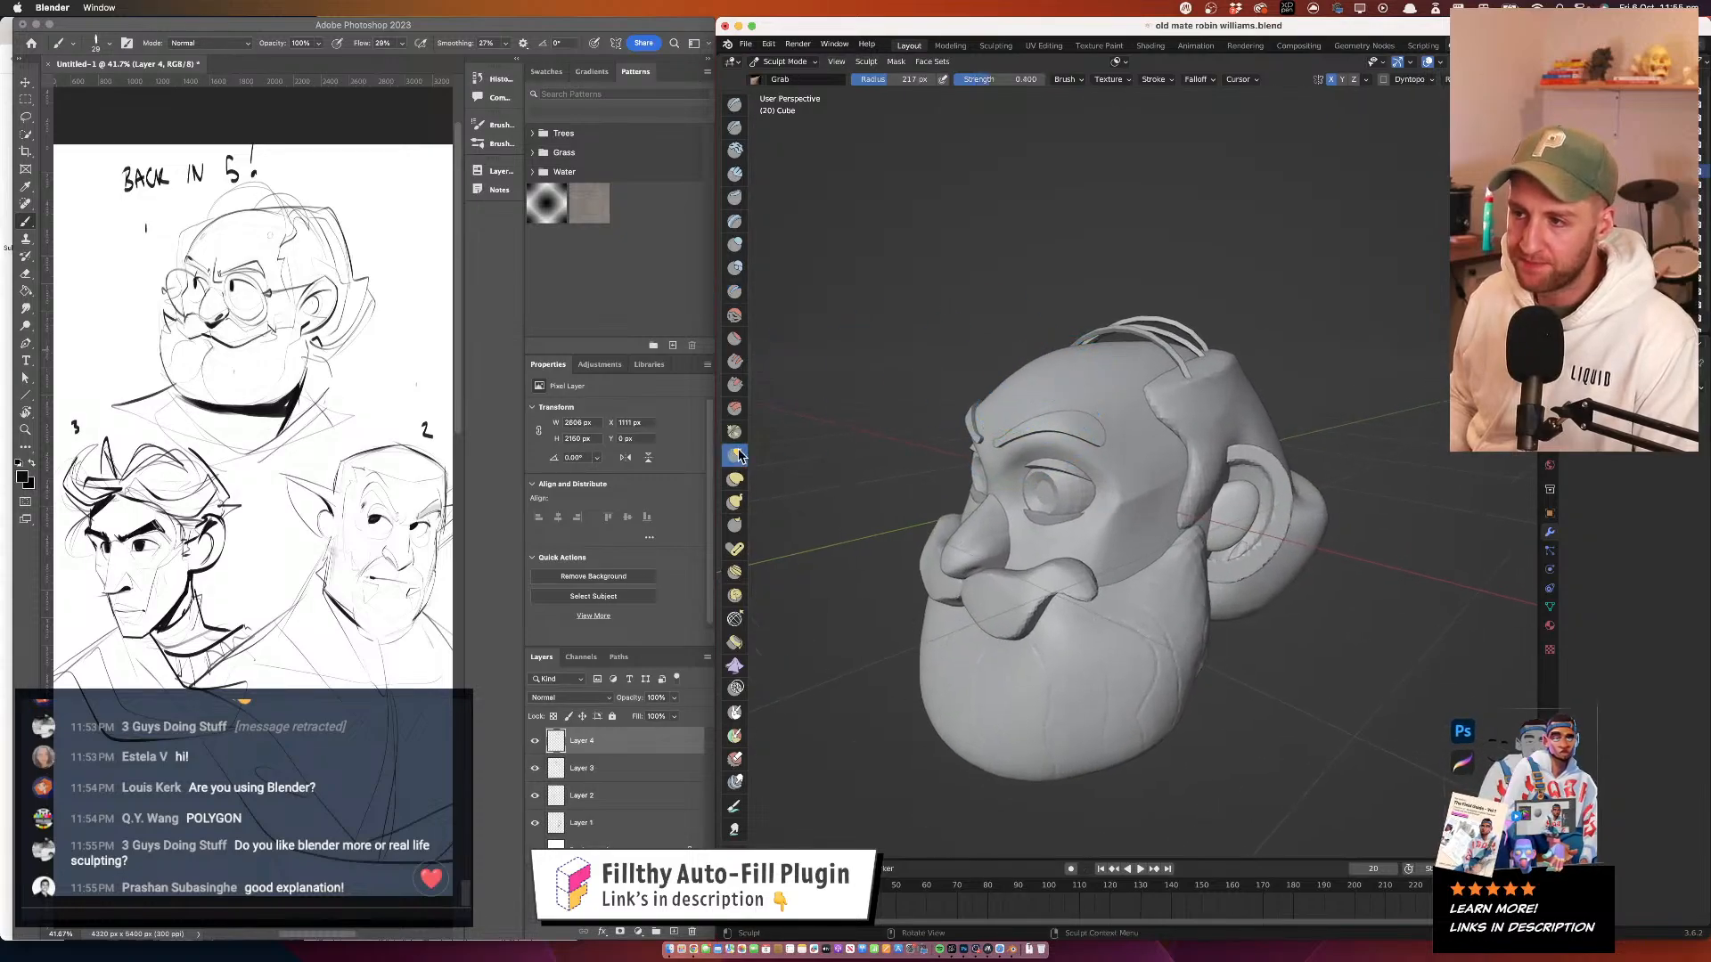
pyautogui.press('f')
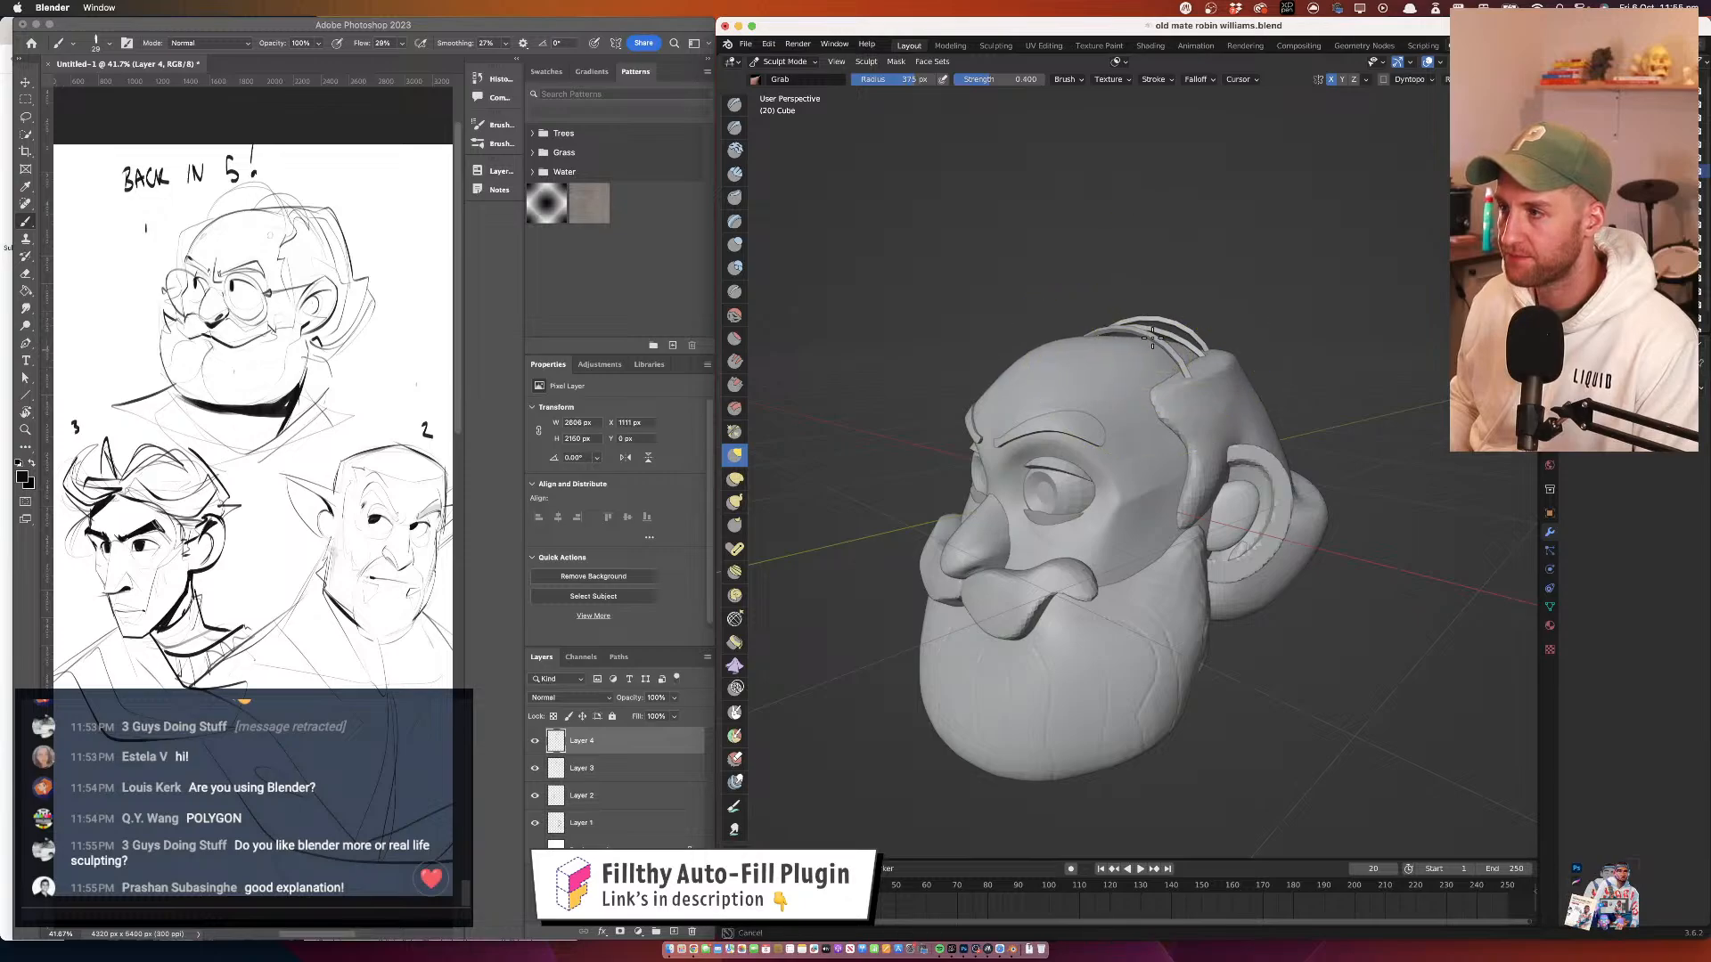
pyautogui.moveTo(1152, 338); pyautogui.dragTo(1154, 312)
pyautogui.moveTo(1154, 312); pyautogui.dragTo(1114, 400)
pyautogui.moveTo(1114, 400); pyautogui.dragTo(1164, 369)
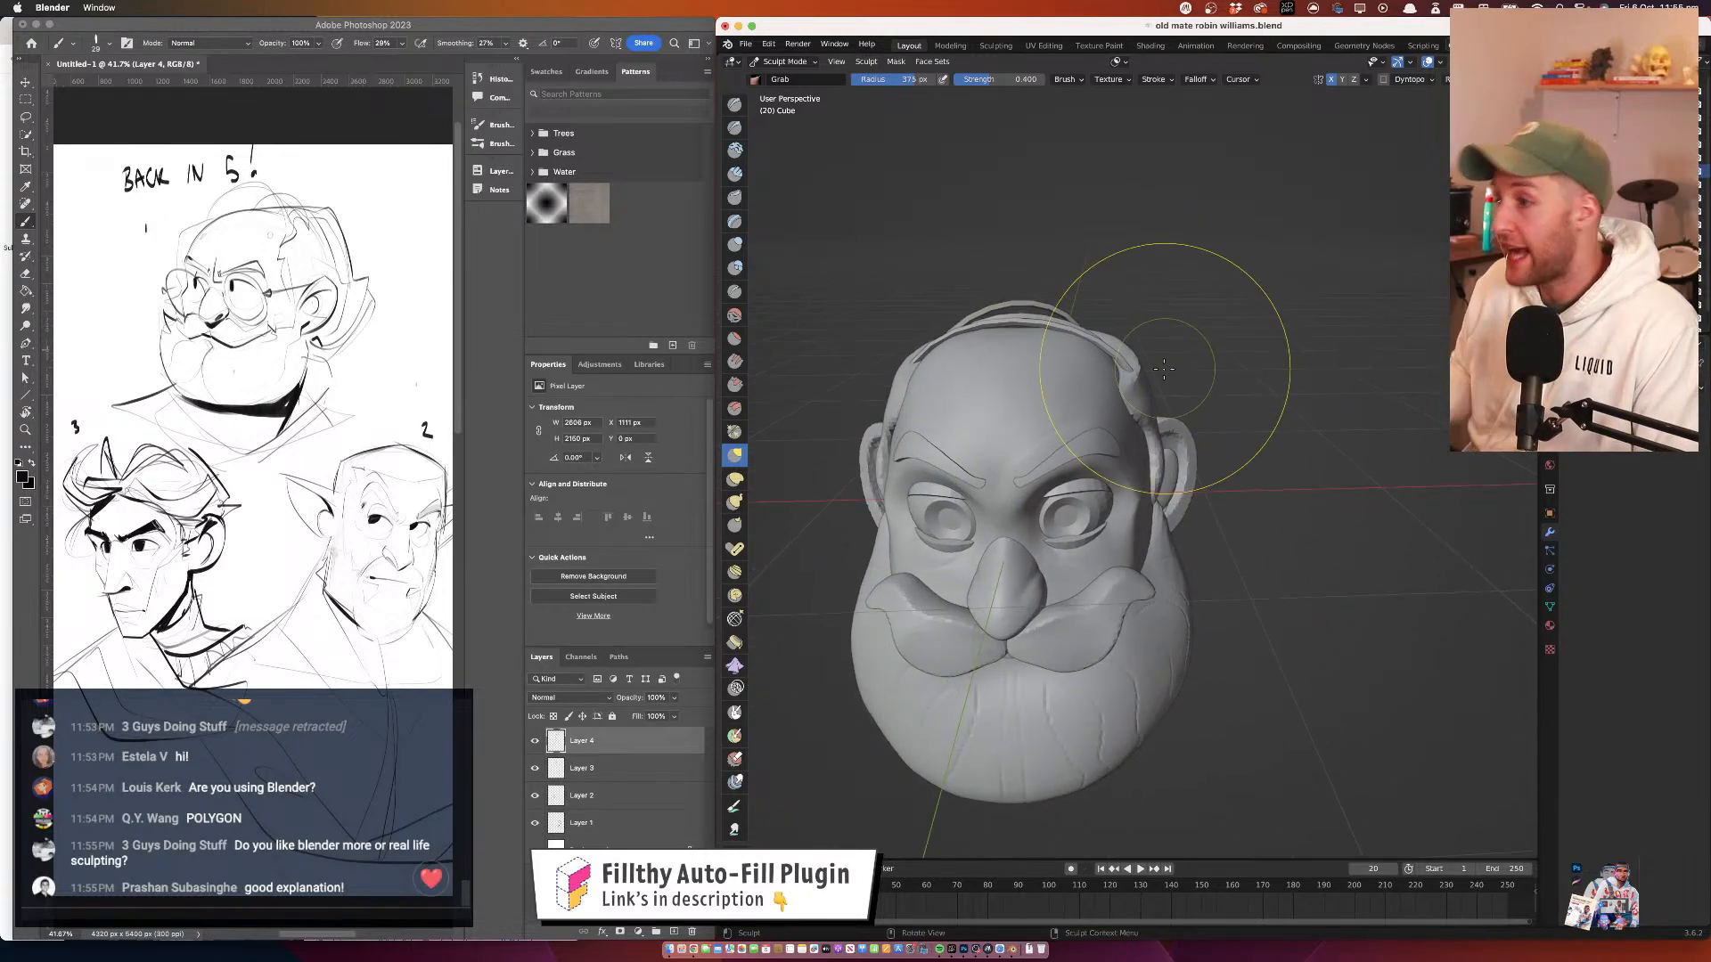
pyautogui.moveTo(988, 404)
pyautogui.mouseDown()
pyautogui.moveTo(1060, 412)
pyautogui.moveTo(1024, 393)
pyautogui.moveTo(1160, 348)
pyautogui.mouseUp()
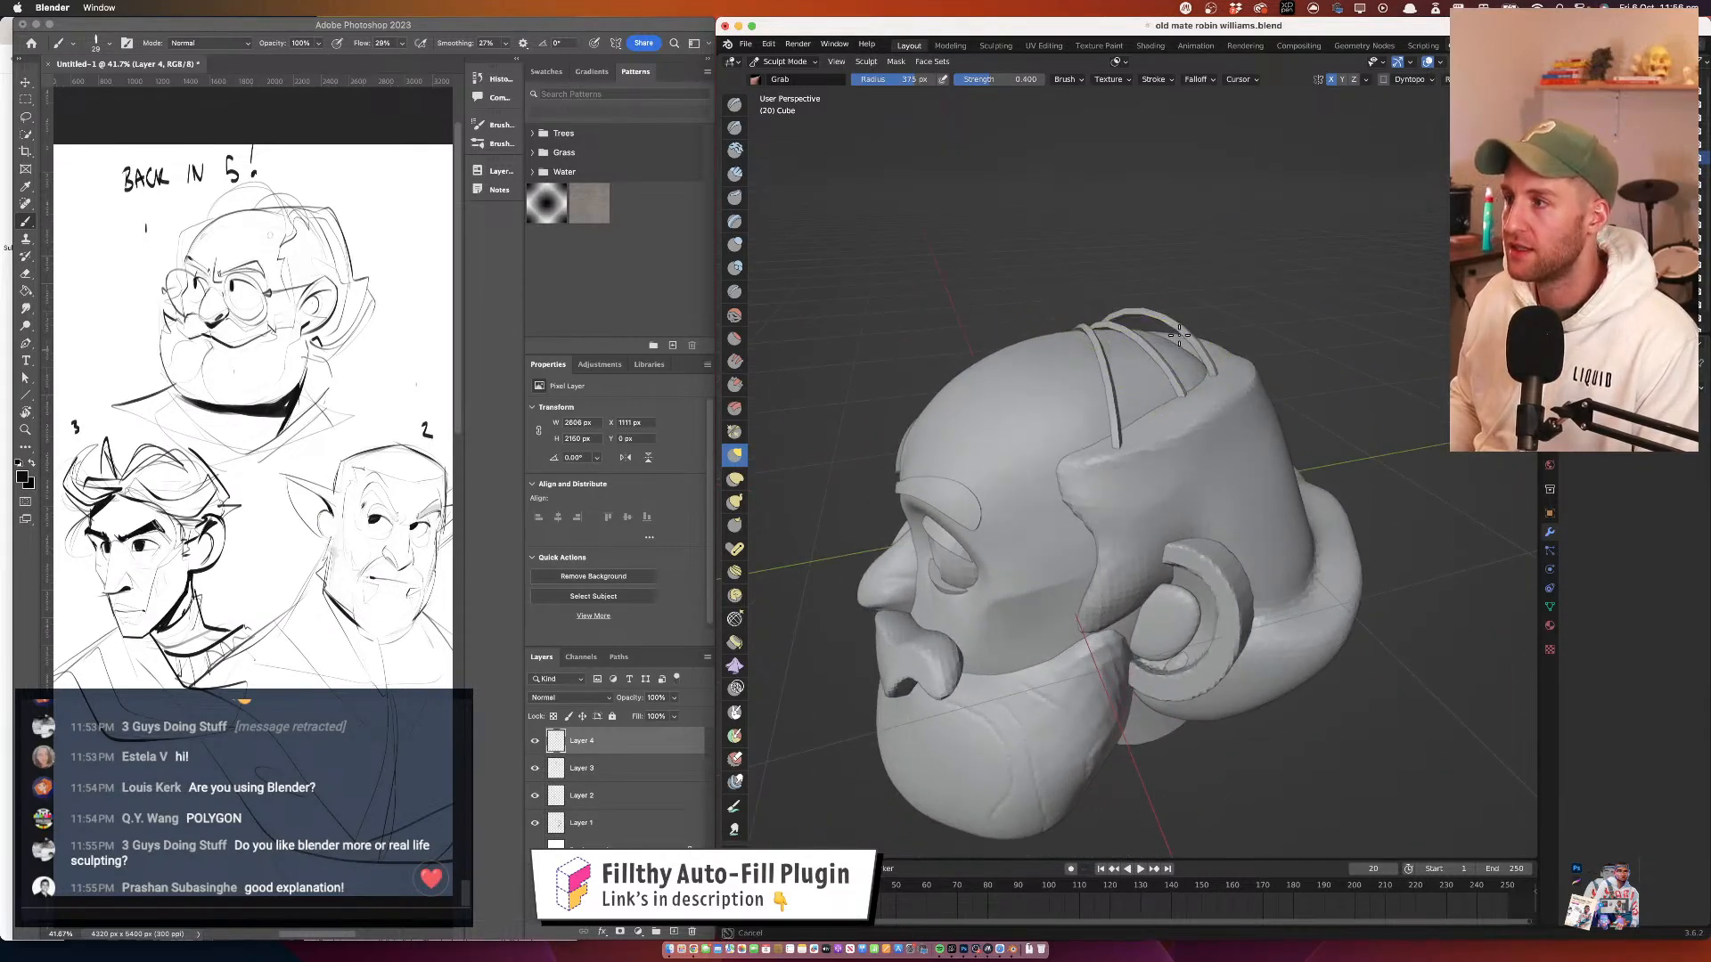
pyautogui.moveTo(1091, 392)
pyautogui.mouseDown()
pyautogui.moveTo(1036, 442)
pyautogui.moveTo(1062, 416)
pyautogui.moveTo(1038, 250)
pyautogui.mouseUp()
pyautogui.scroll(4, 1068, 409)
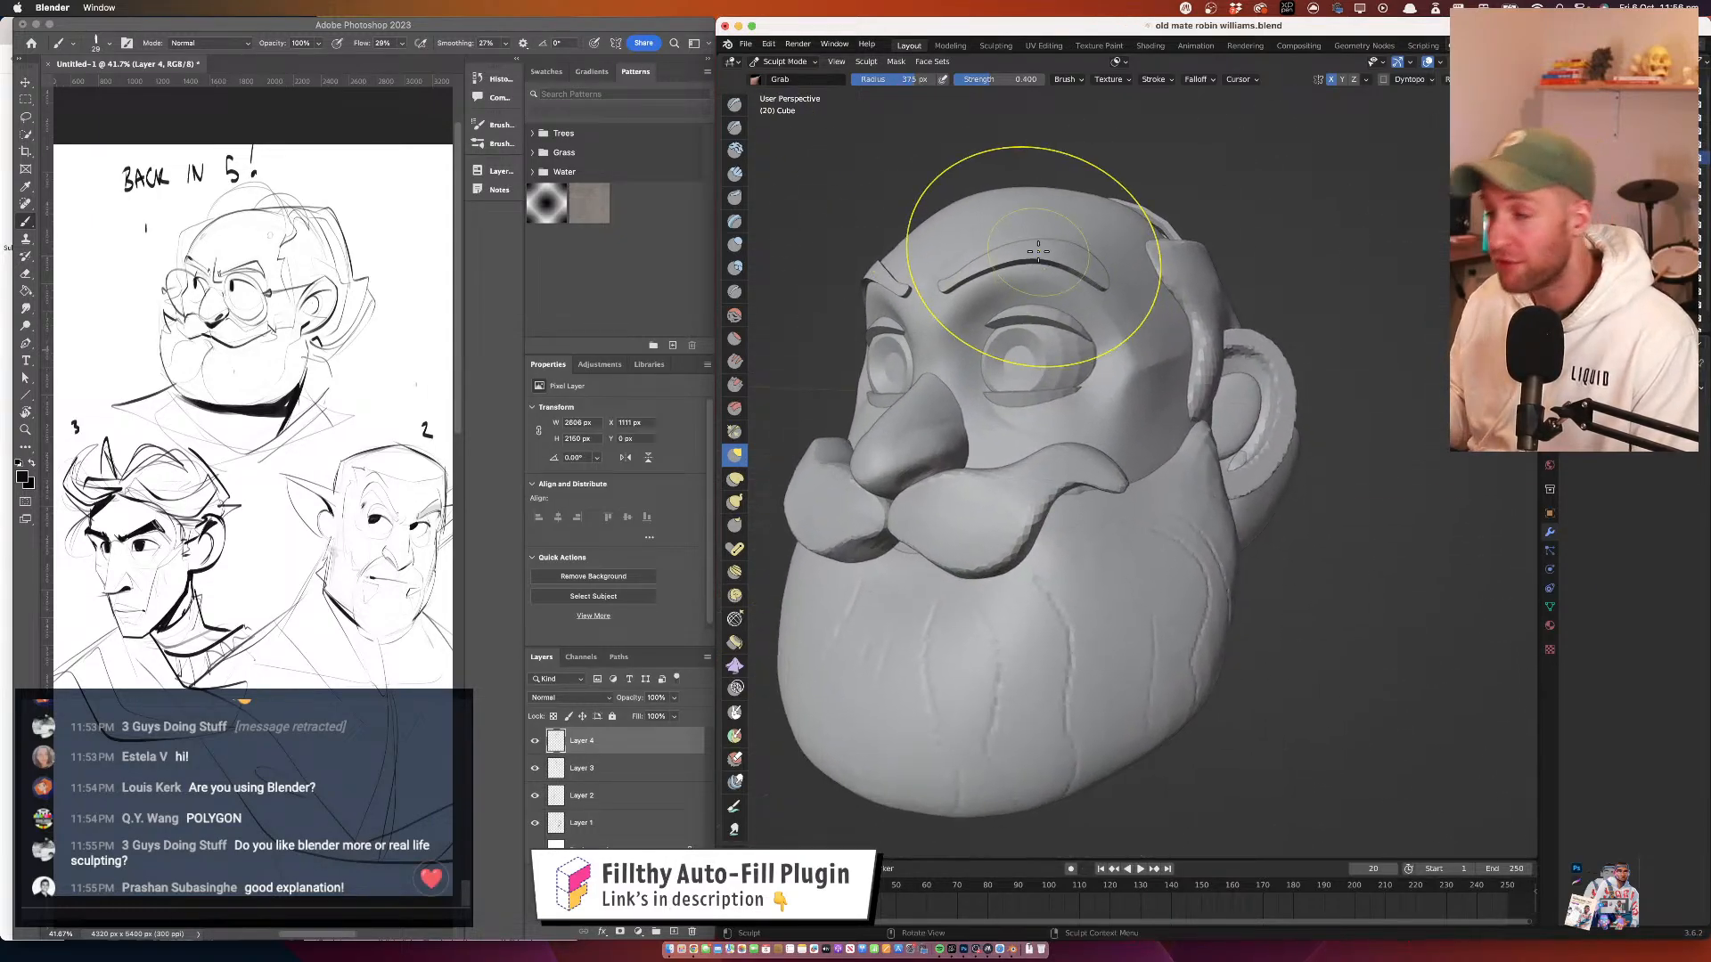
pyautogui.moveTo(1060, 445)
pyautogui.mouseDown()
pyautogui.moveTo(1111, 478)
pyautogui.moveTo(989, 355)
pyautogui.moveTo(1025, 379)
pyautogui.moveTo(951, 374)
pyautogui.mouseUp()
pyautogui.scroll(-3, 961, 378)
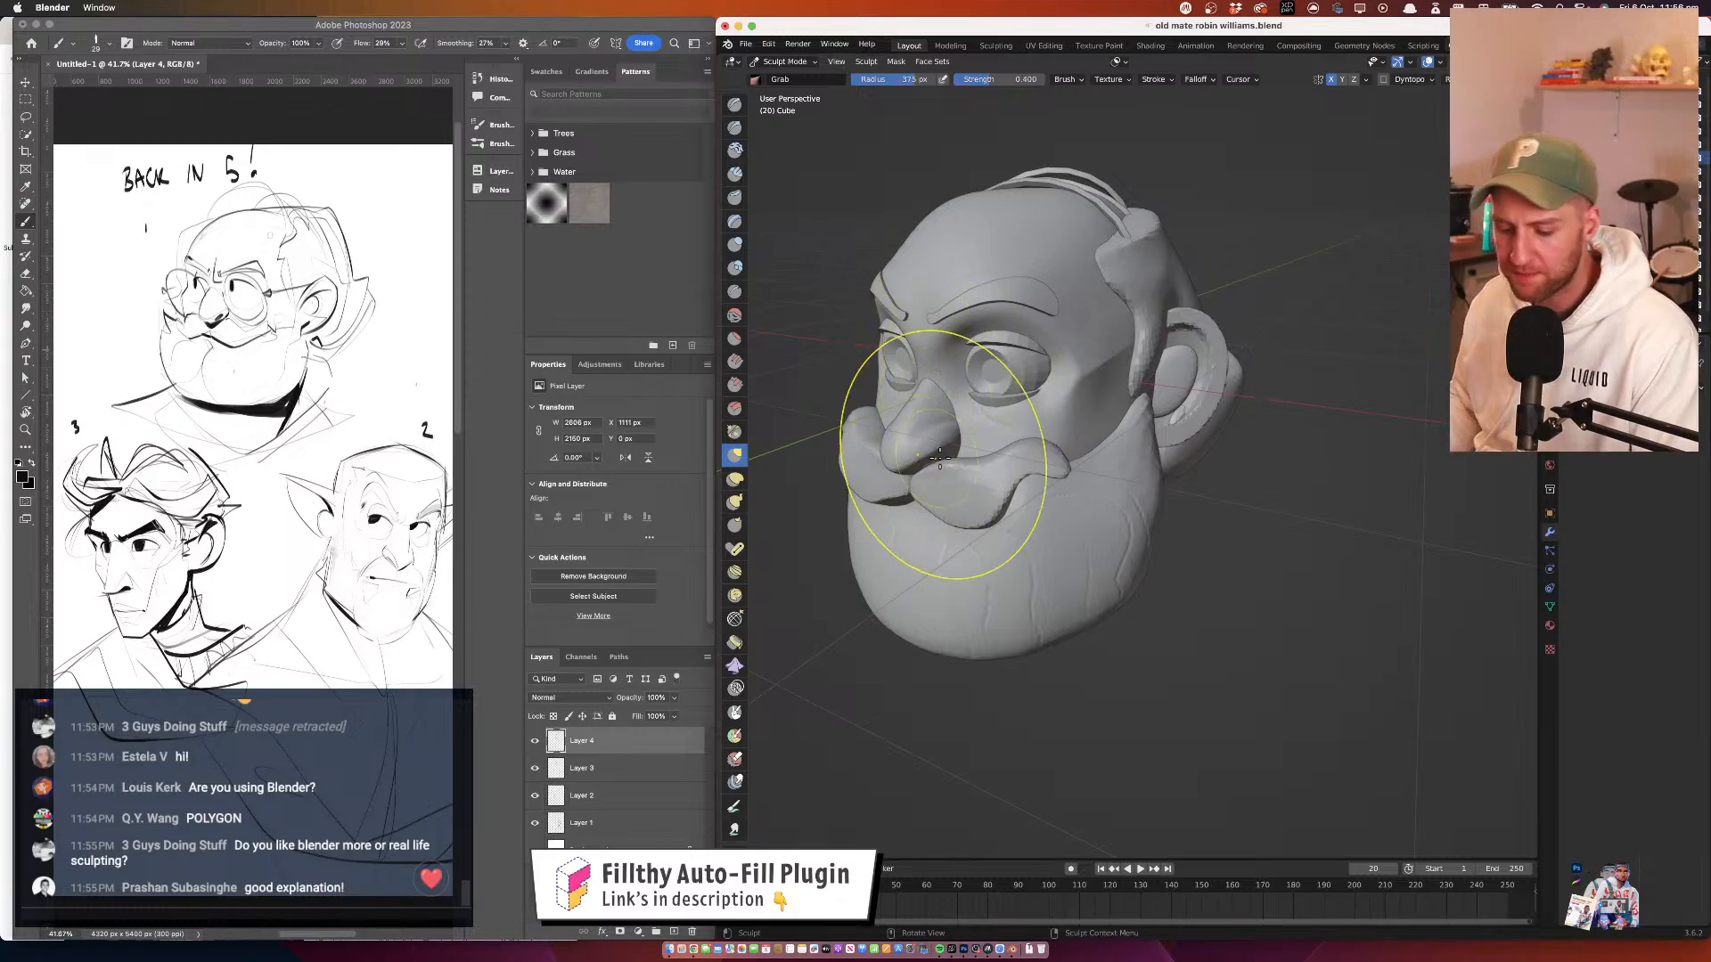
# Switch back to the nose mesh and carve the nostril wing with the Crease brush at a 41 px radius
pyautogui.moveTo(919, 425); pyautogui.dragTo(1024, 416)
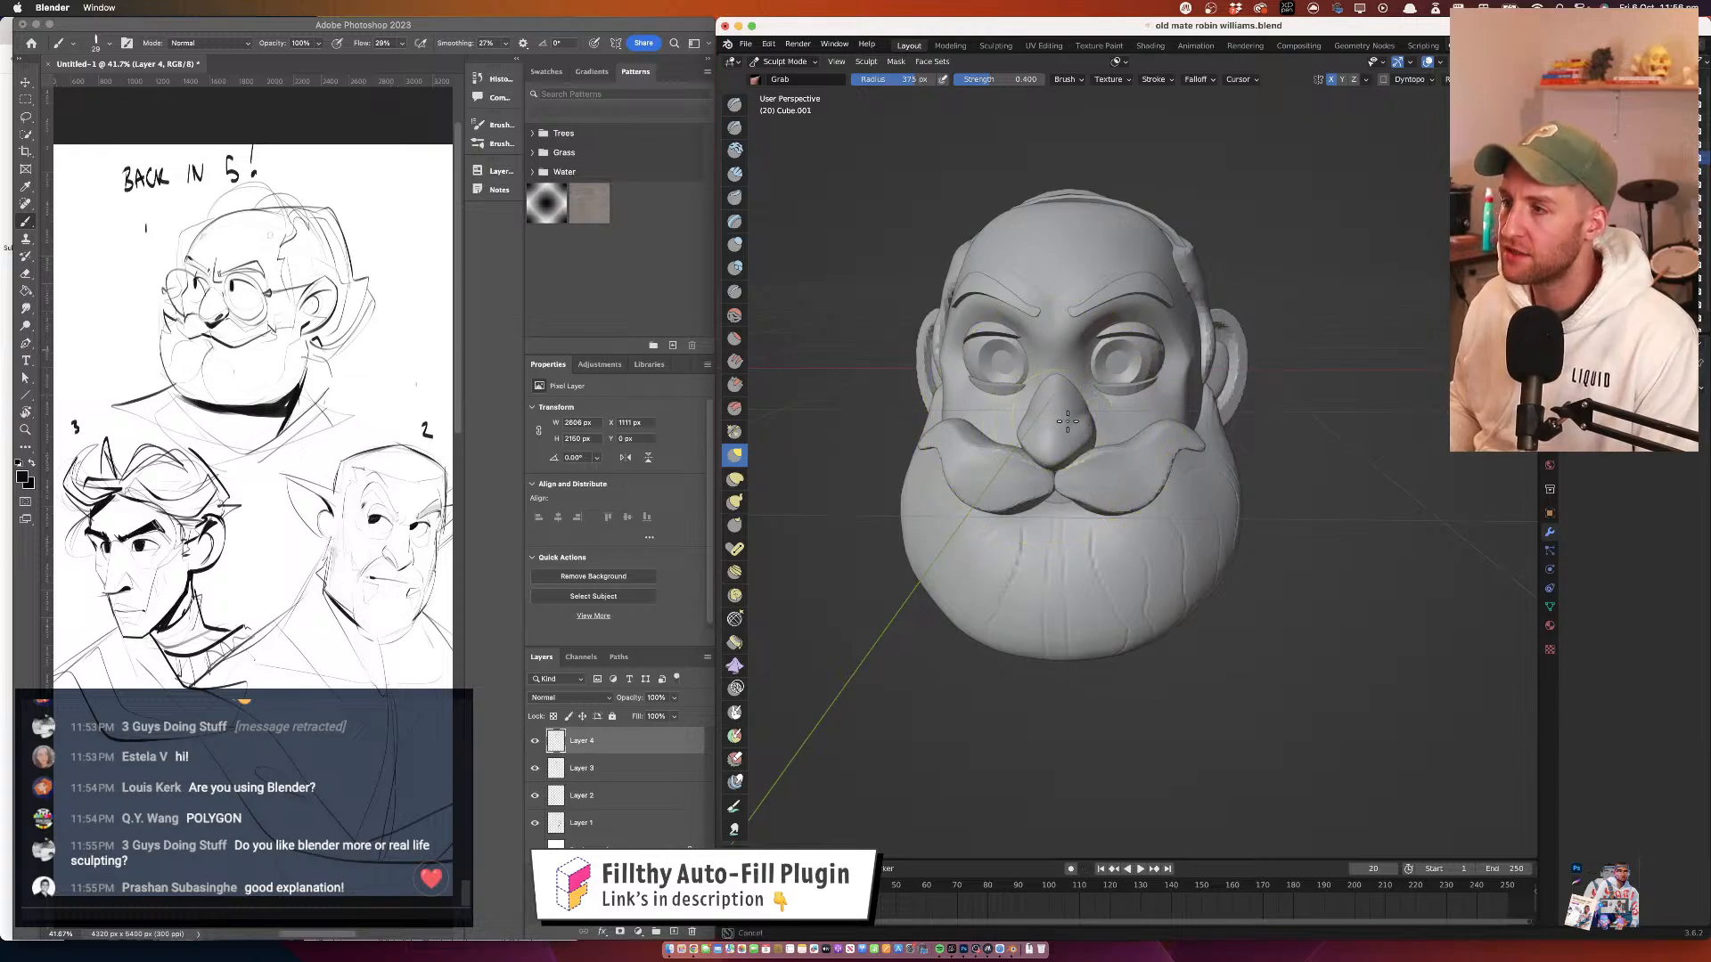
pyautogui.scroll(5, 1062, 414)
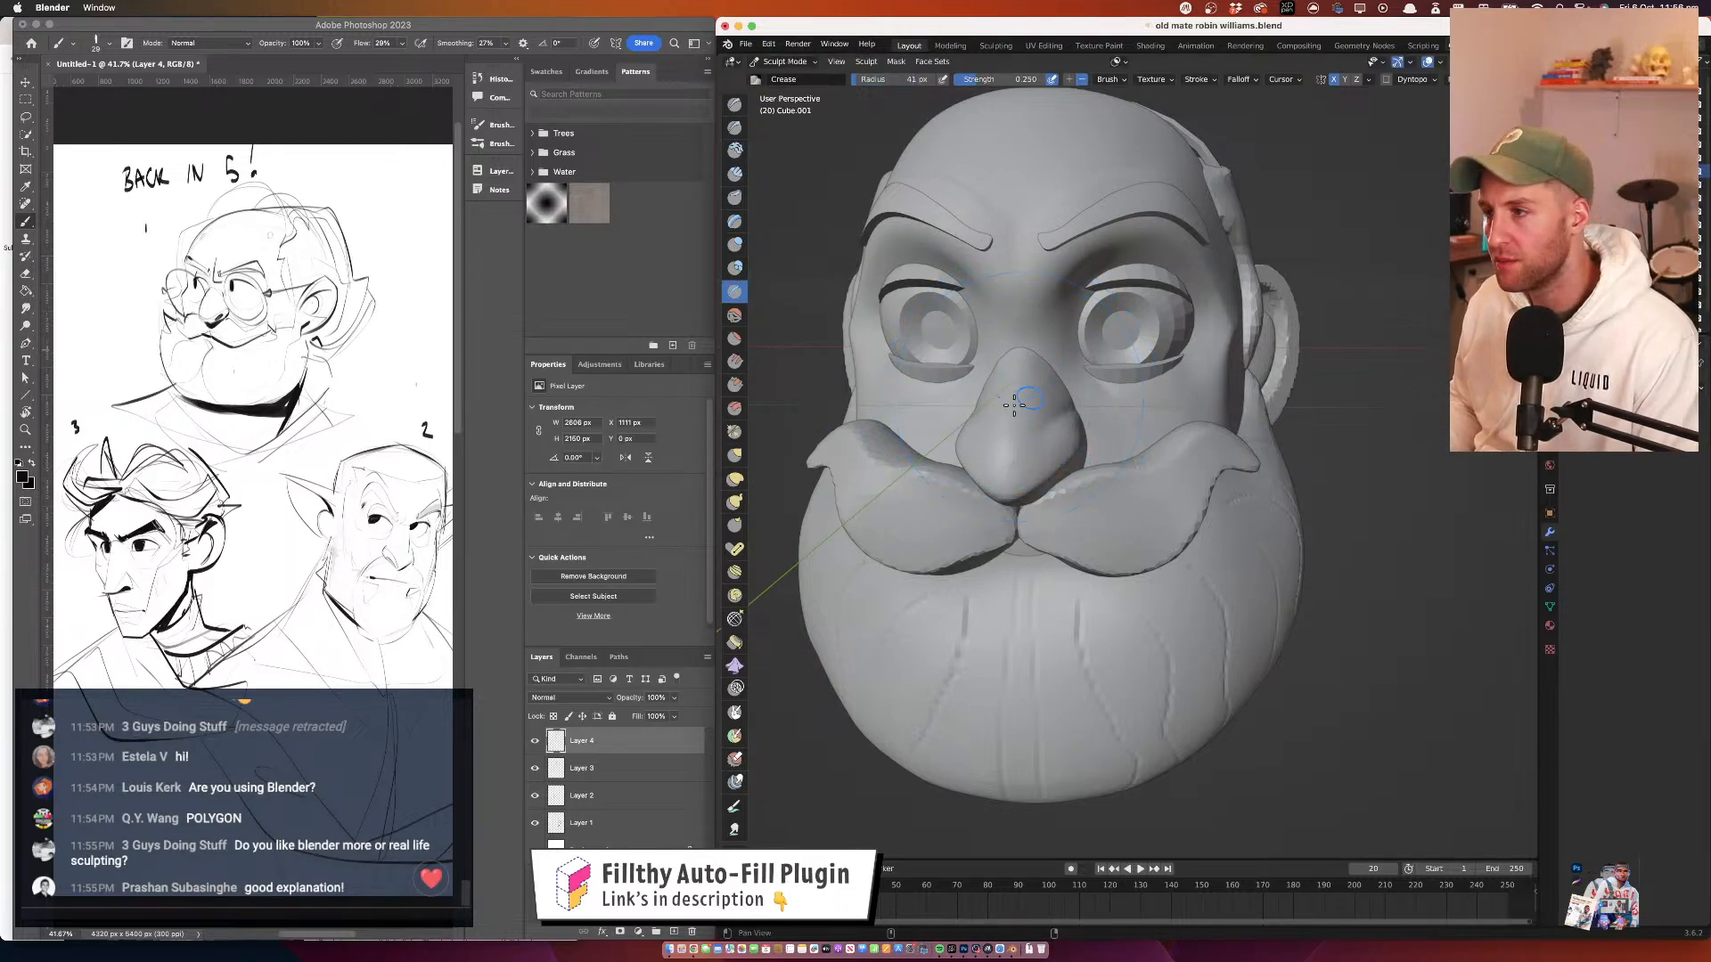
pyautogui.moveTo(1013, 405)
pyautogui.mouseDown()
pyautogui.moveTo(1059, 417)
pyautogui.moveTo(1090, 398)
pyautogui.mouseUp()
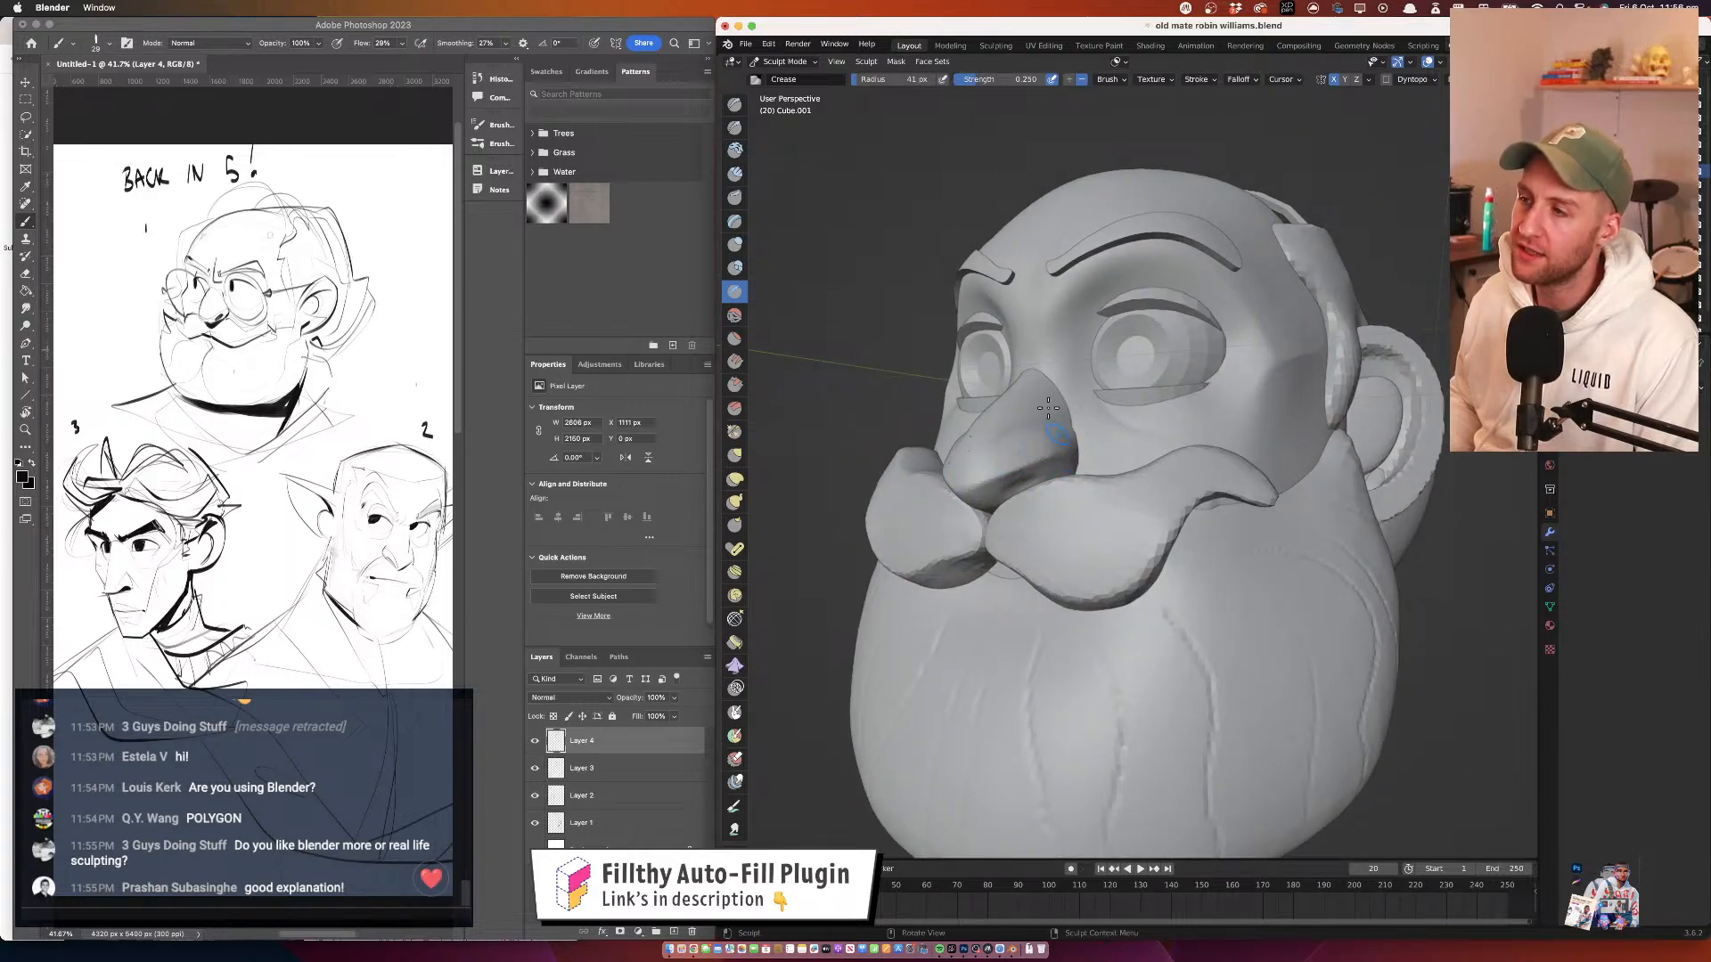
pyautogui.moveTo(1014, 459); pyautogui.dragTo(985, 474)
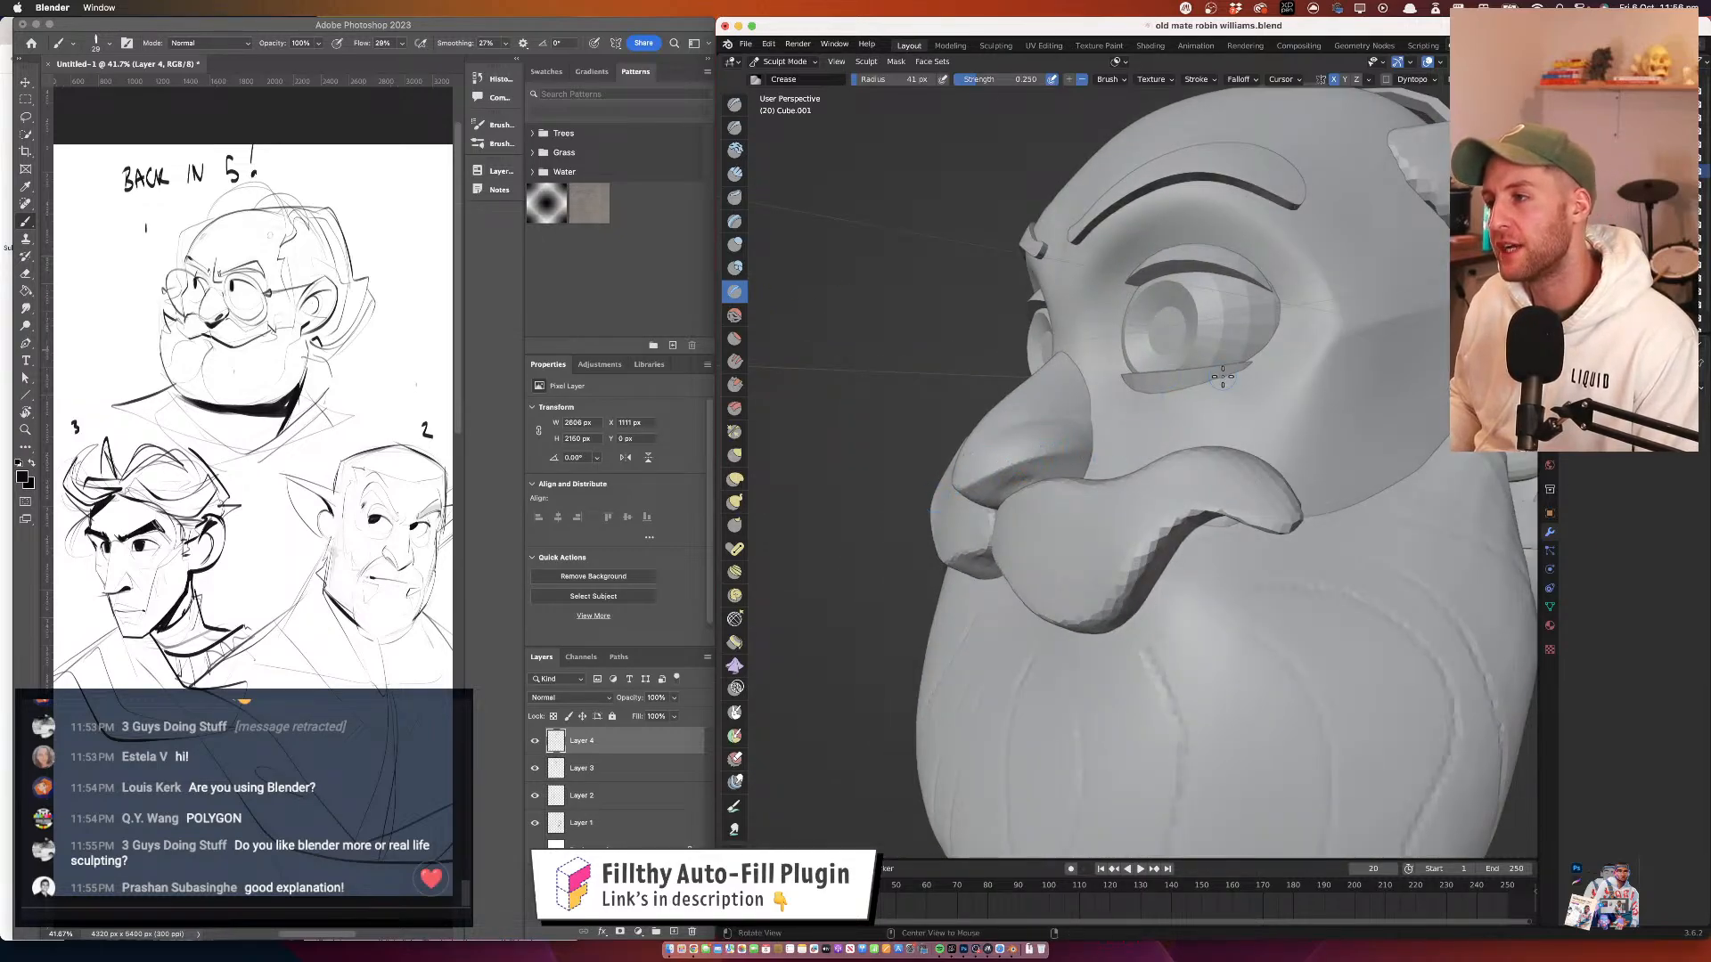
# Examine the nose, eyes and moustache from both sides of the head and return to Object Mode
pyautogui.moveTo(1223, 377); pyautogui.dragTo(1029, 483)
pyautogui.moveTo(918, 426); pyautogui.dragTo(1037, 400)
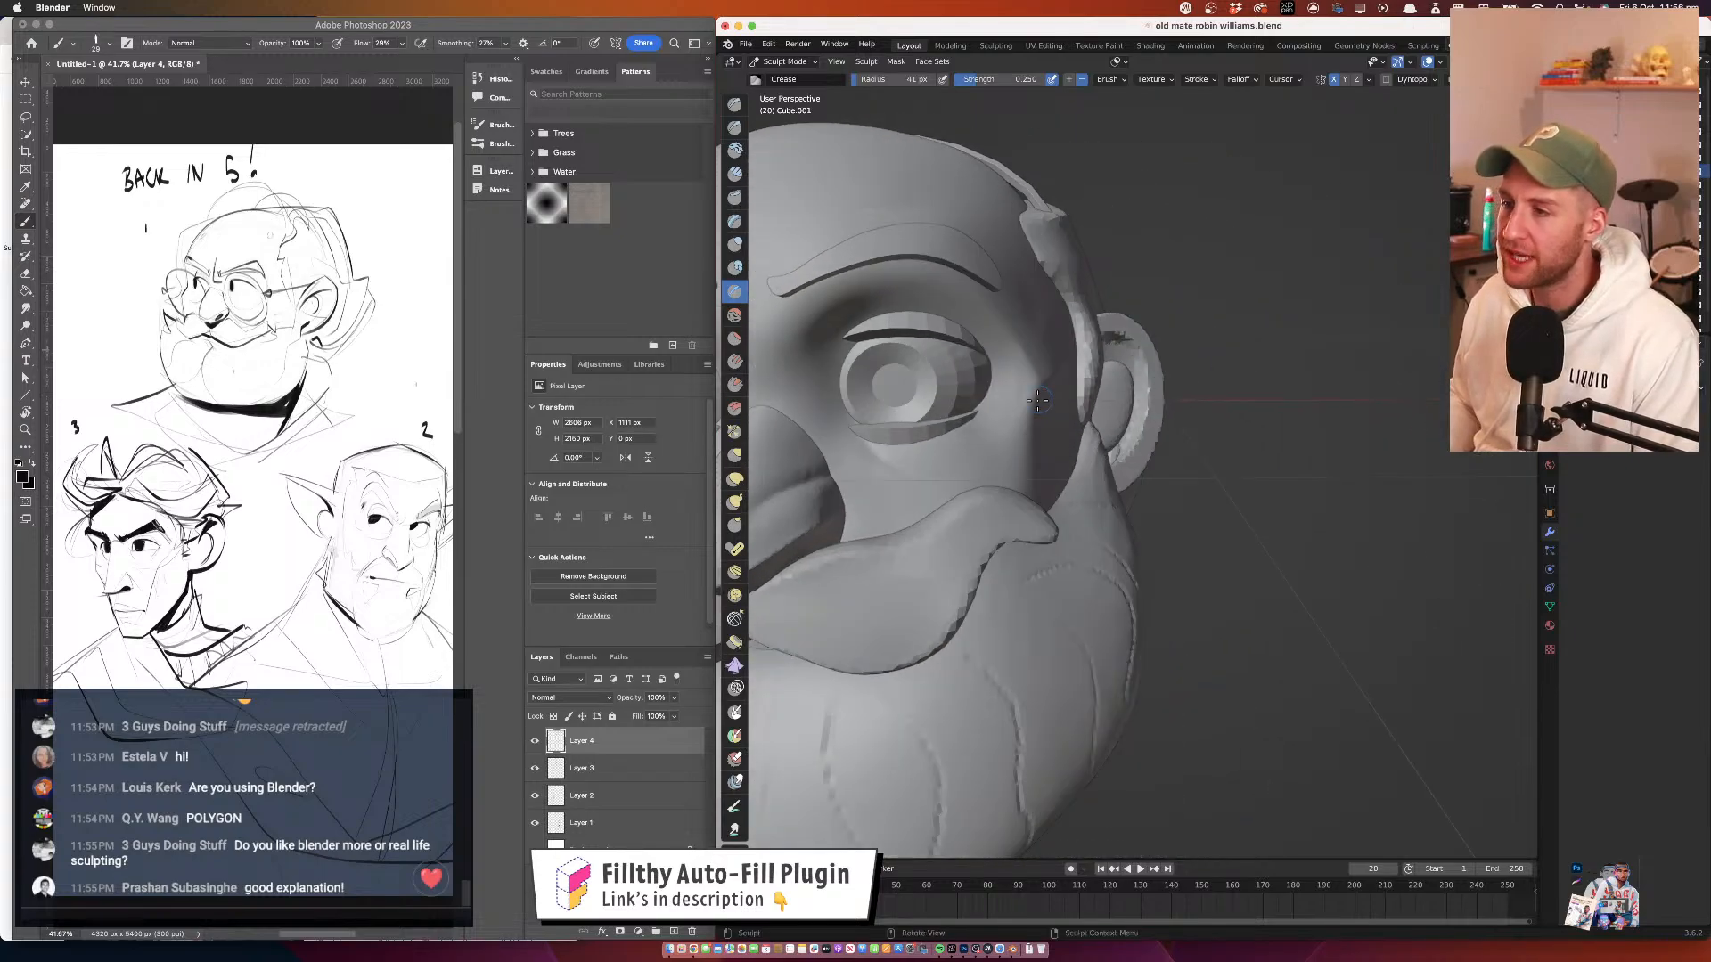
pyautogui.moveTo(990, 480)
pyautogui.mouseDown()
pyautogui.moveTo(1159, 377)
pyautogui.moveTo(1261, 393)
pyautogui.moveTo(1159, 427)
pyautogui.moveTo(1072, 397)
pyautogui.mouseUp()
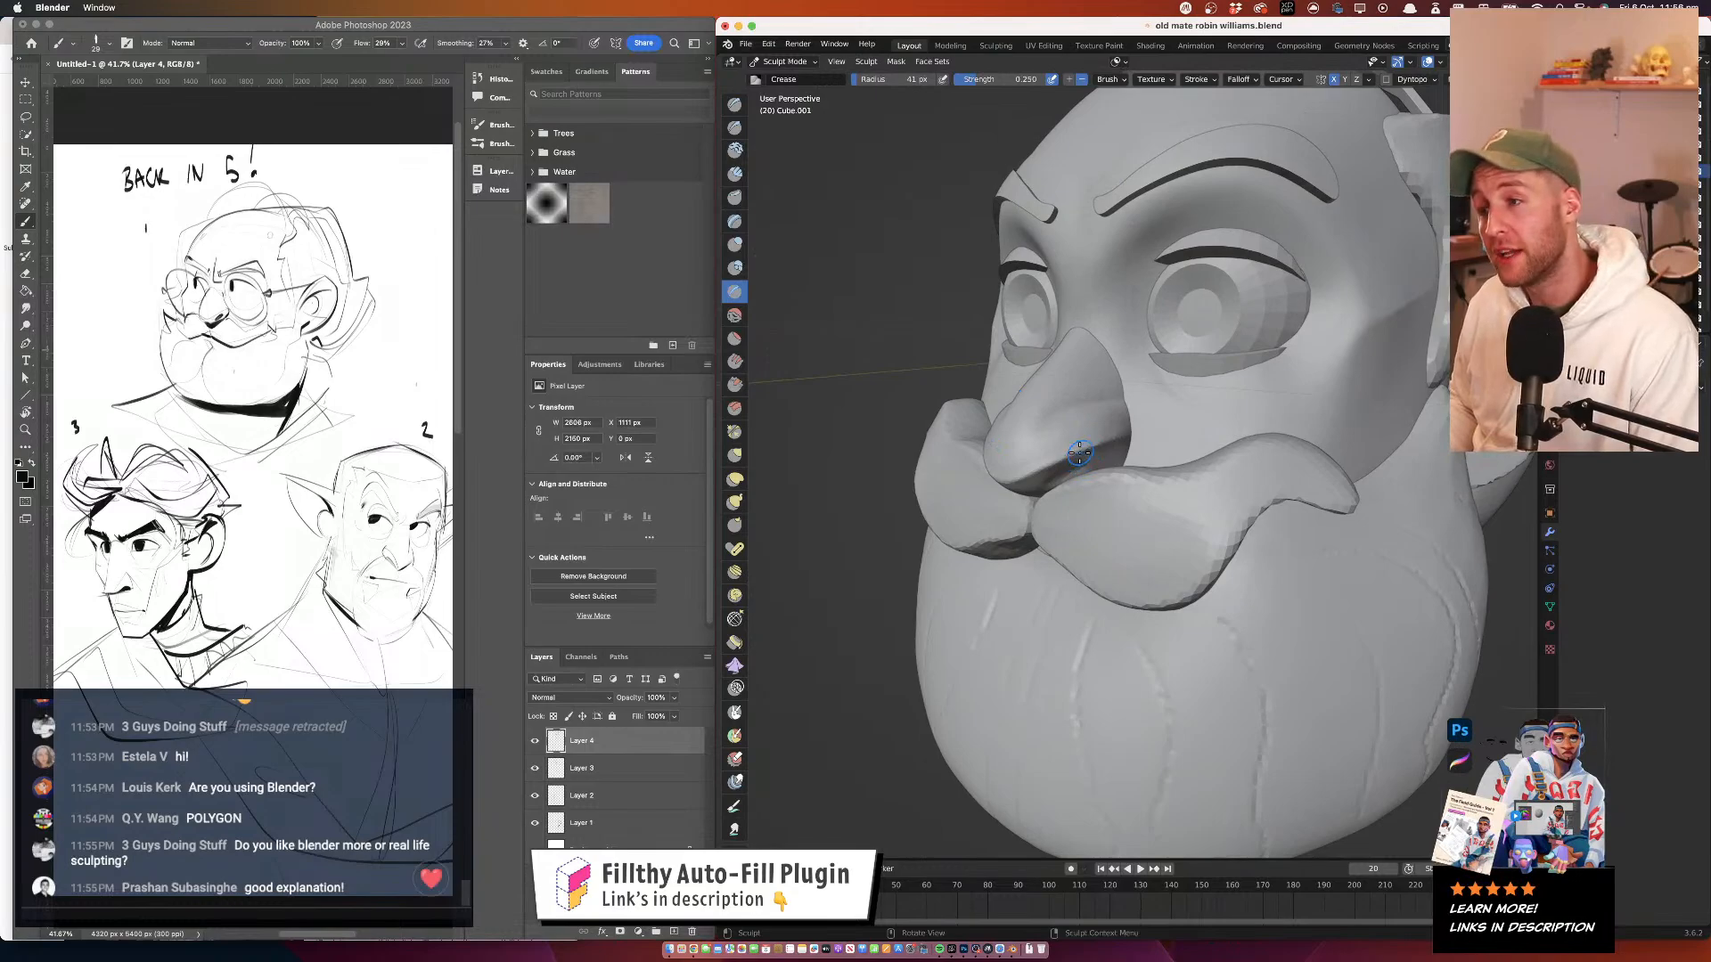
pyautogui.moveTo(1119, 393)
pyautogui.mouseDown()
pyautogui.moveTo(1065, 415)
pyautogui.moveTo(1135, 437)
pyautogui.moveTo(1147, 356)
pyautogui.moveTo(1192, 346)
pyautogui.moveTo(1130, 378)
pyautogui.moveTo(1008, 369)
pyautogui.moveTo(1055, 355)
pyautogui.moveTo(1044, 378)
pyautogui.mouseUp()
pyautogui.scroll(-3, 1134, 436)
pyautogui.scroll(4, 1114, 370)
pyautogui.click(781, 65)
pyautogui.click(788, 77)
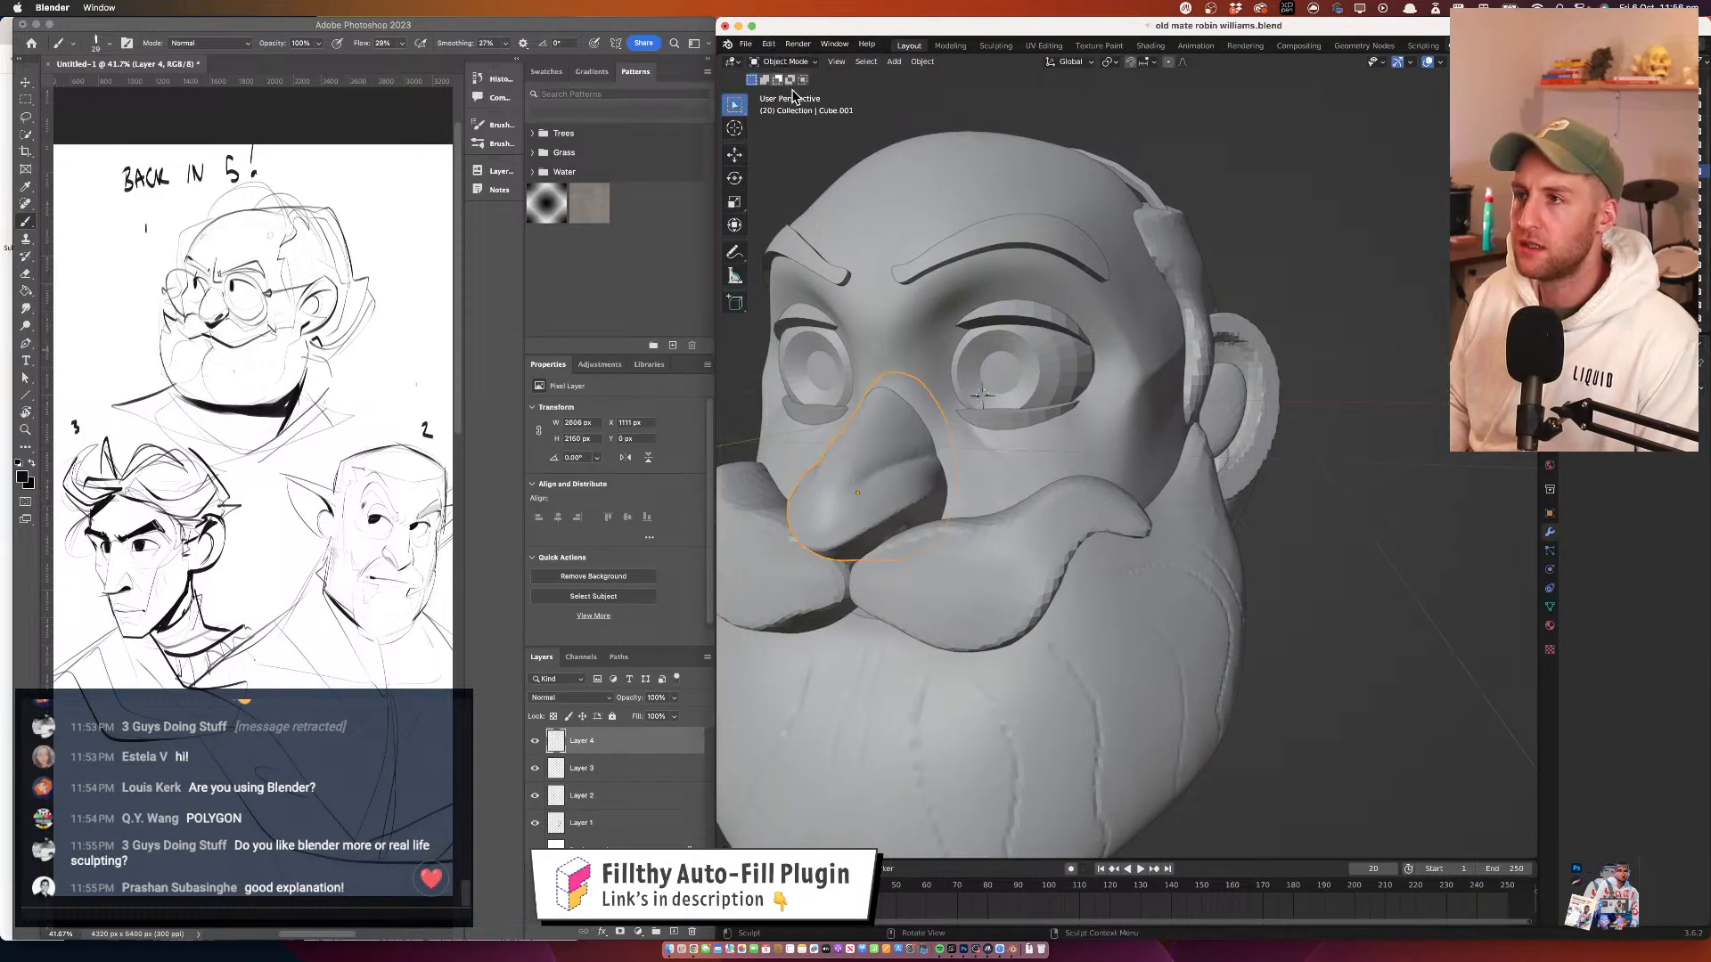
# Select the head mesh, show its material settings and display the viewport with rendered shading
pyautogui.click(1051, 322)
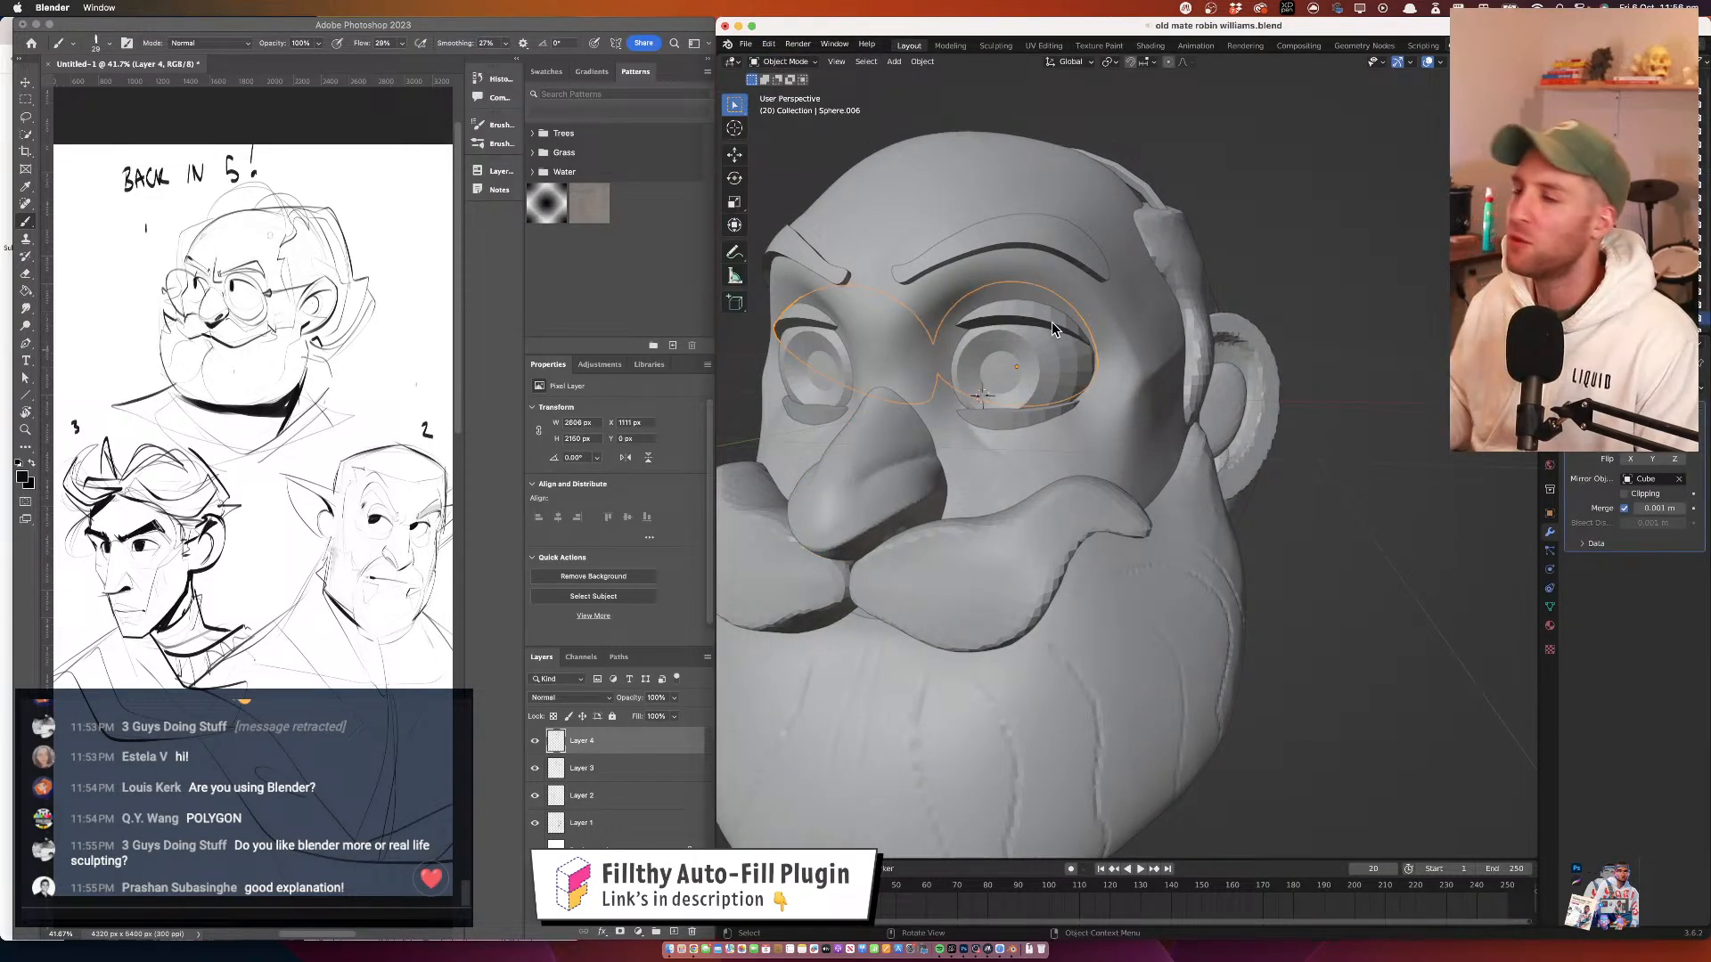
pyautogui.moveTo(1051, 322)
pyautogui.mouseDown()
pyautogui.moveTo(1078, 542)
pyautogui.moveTo(1082, 448)
pyautogui.moveTo(1212, 362)
pyautogui.moveTo(1085, 326)
pyautogui.mouseUp()
pyautogui.click(1150, 312)
pyautogui.moveTo(1201, 314); pyautogui.dragTo(1397, 418)
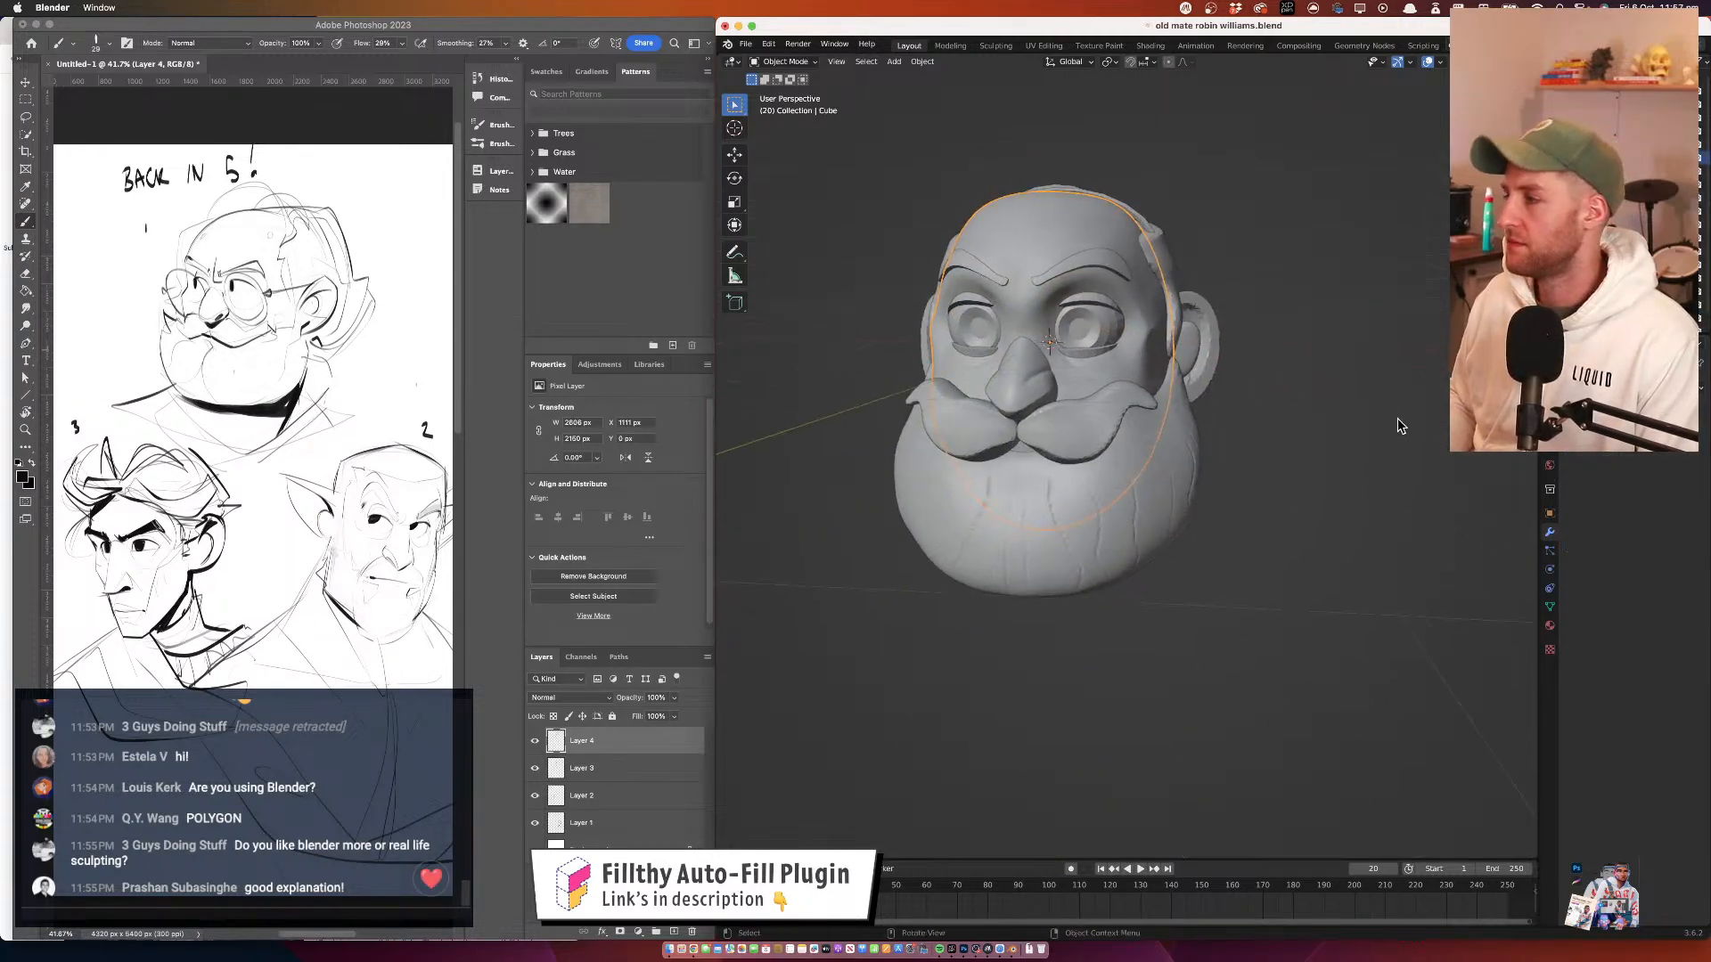
pyautogui.click(1551, 625)
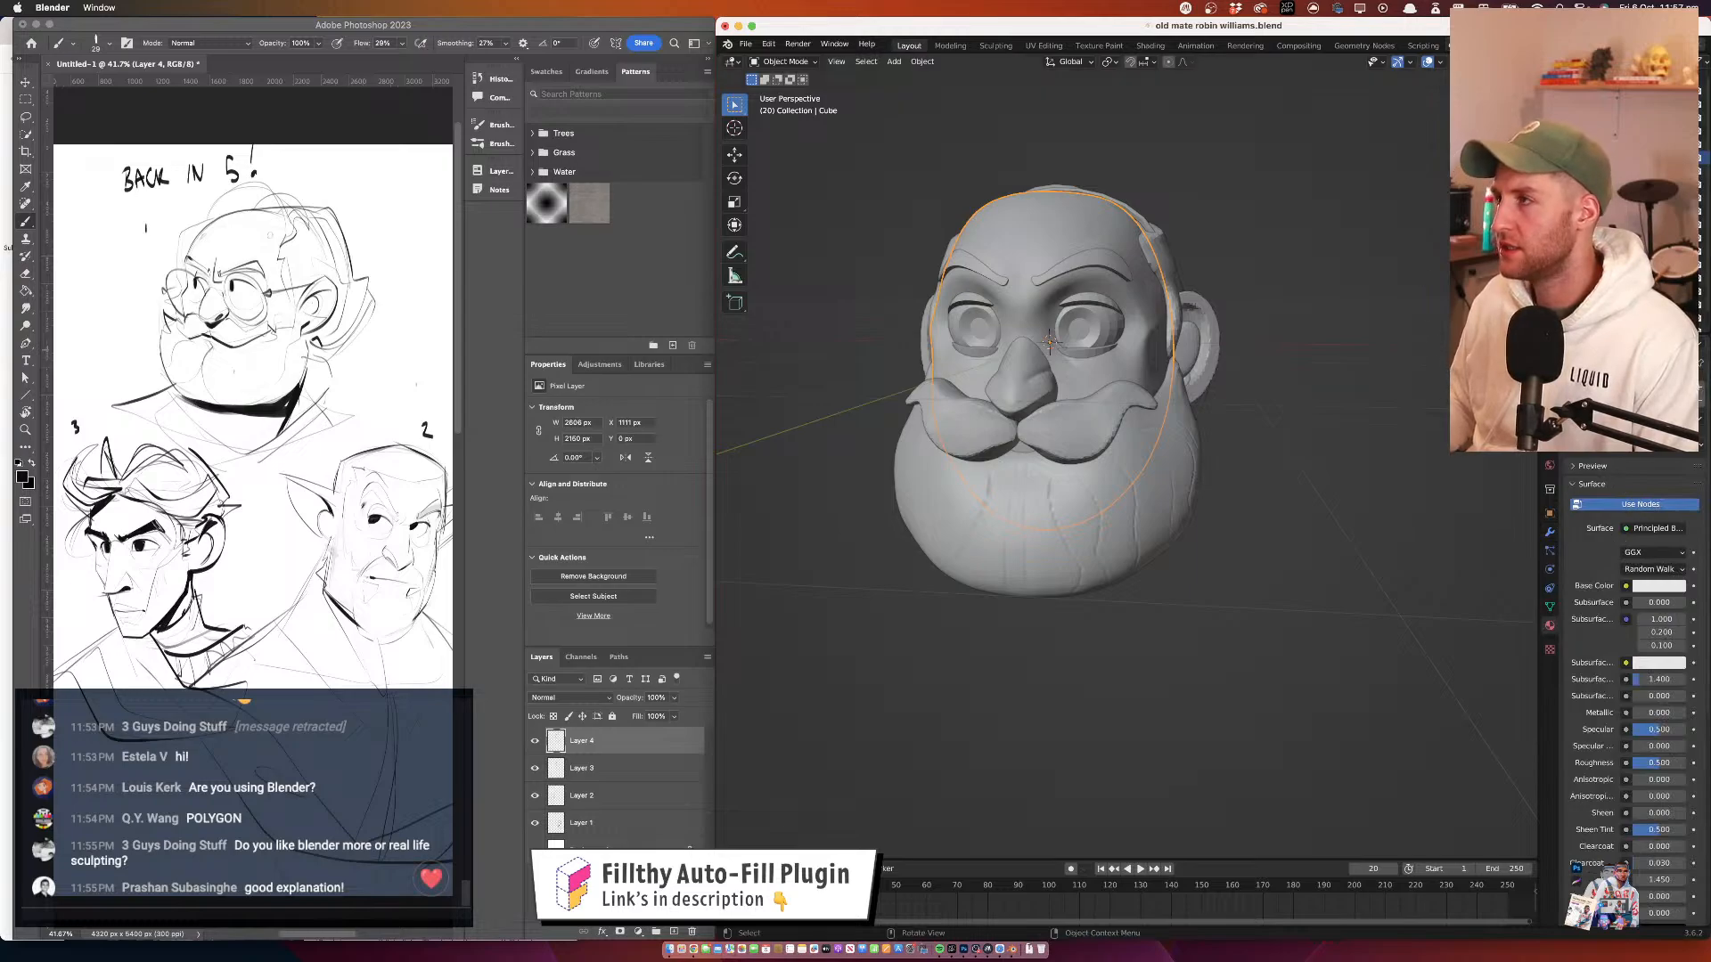
pyautogui.click(1516, 62)
# Move the scene light closer to the front of the head and check the shadows it casts across the face
pyautogui.moveTo(1186, 228); pyautogui.dragTo(1205, 485)
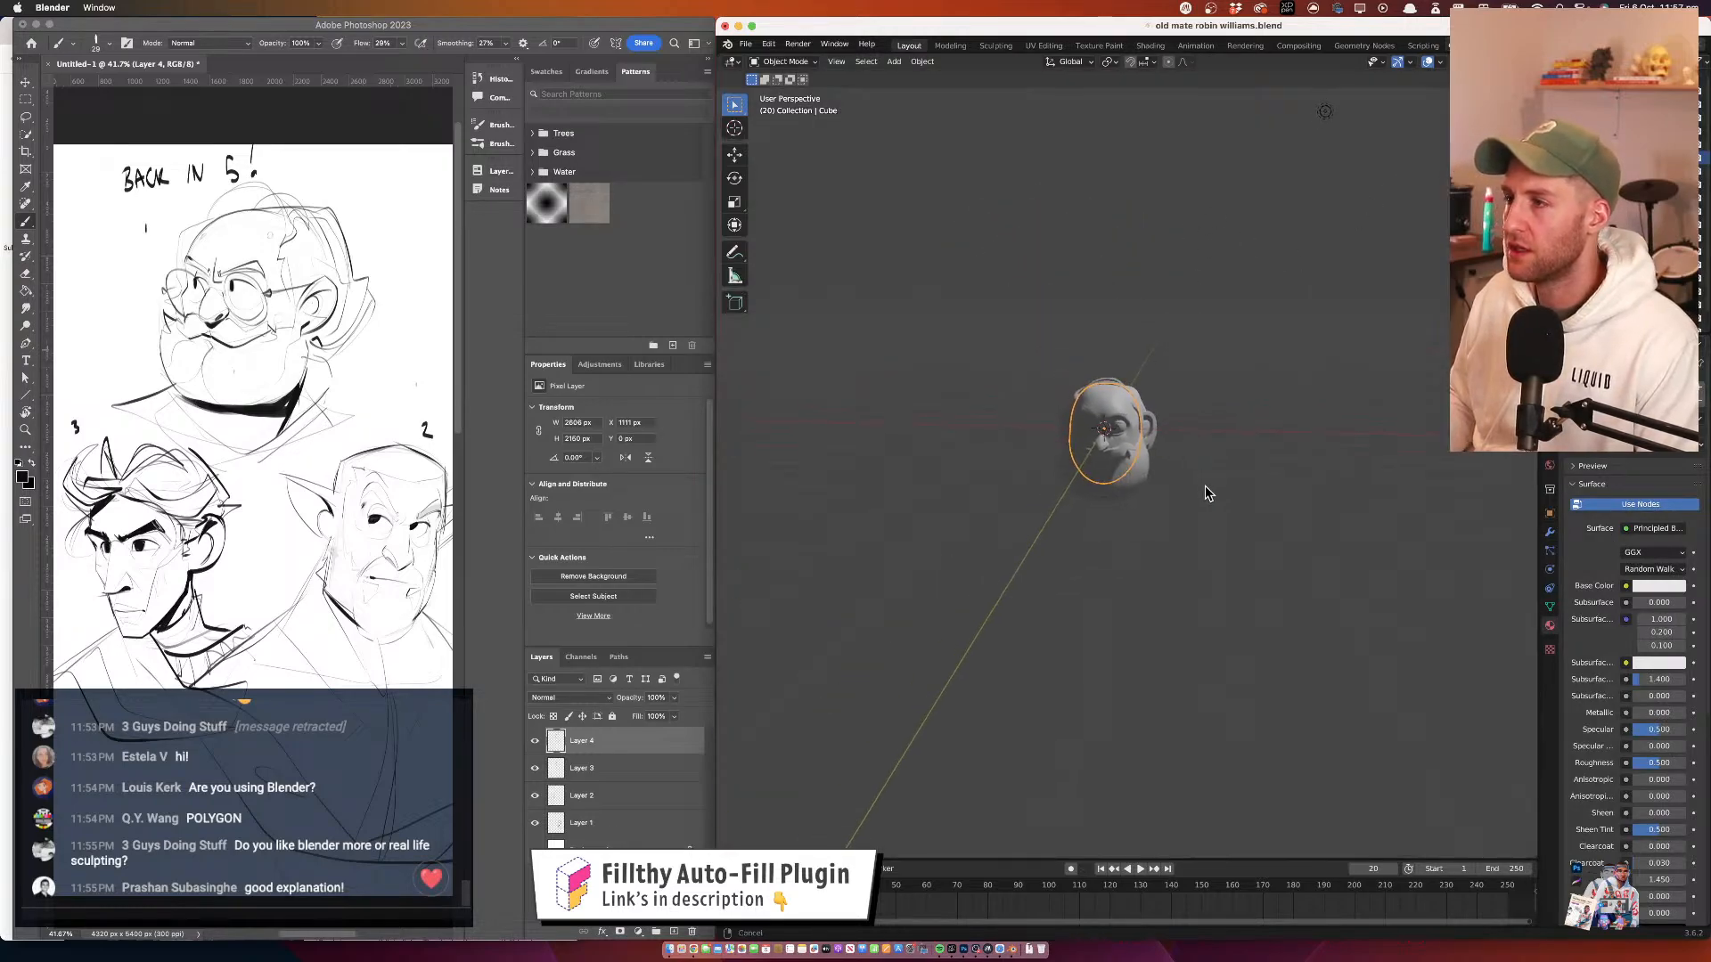
pyautogui.click(1325, 108)
pyautogui.press('g')
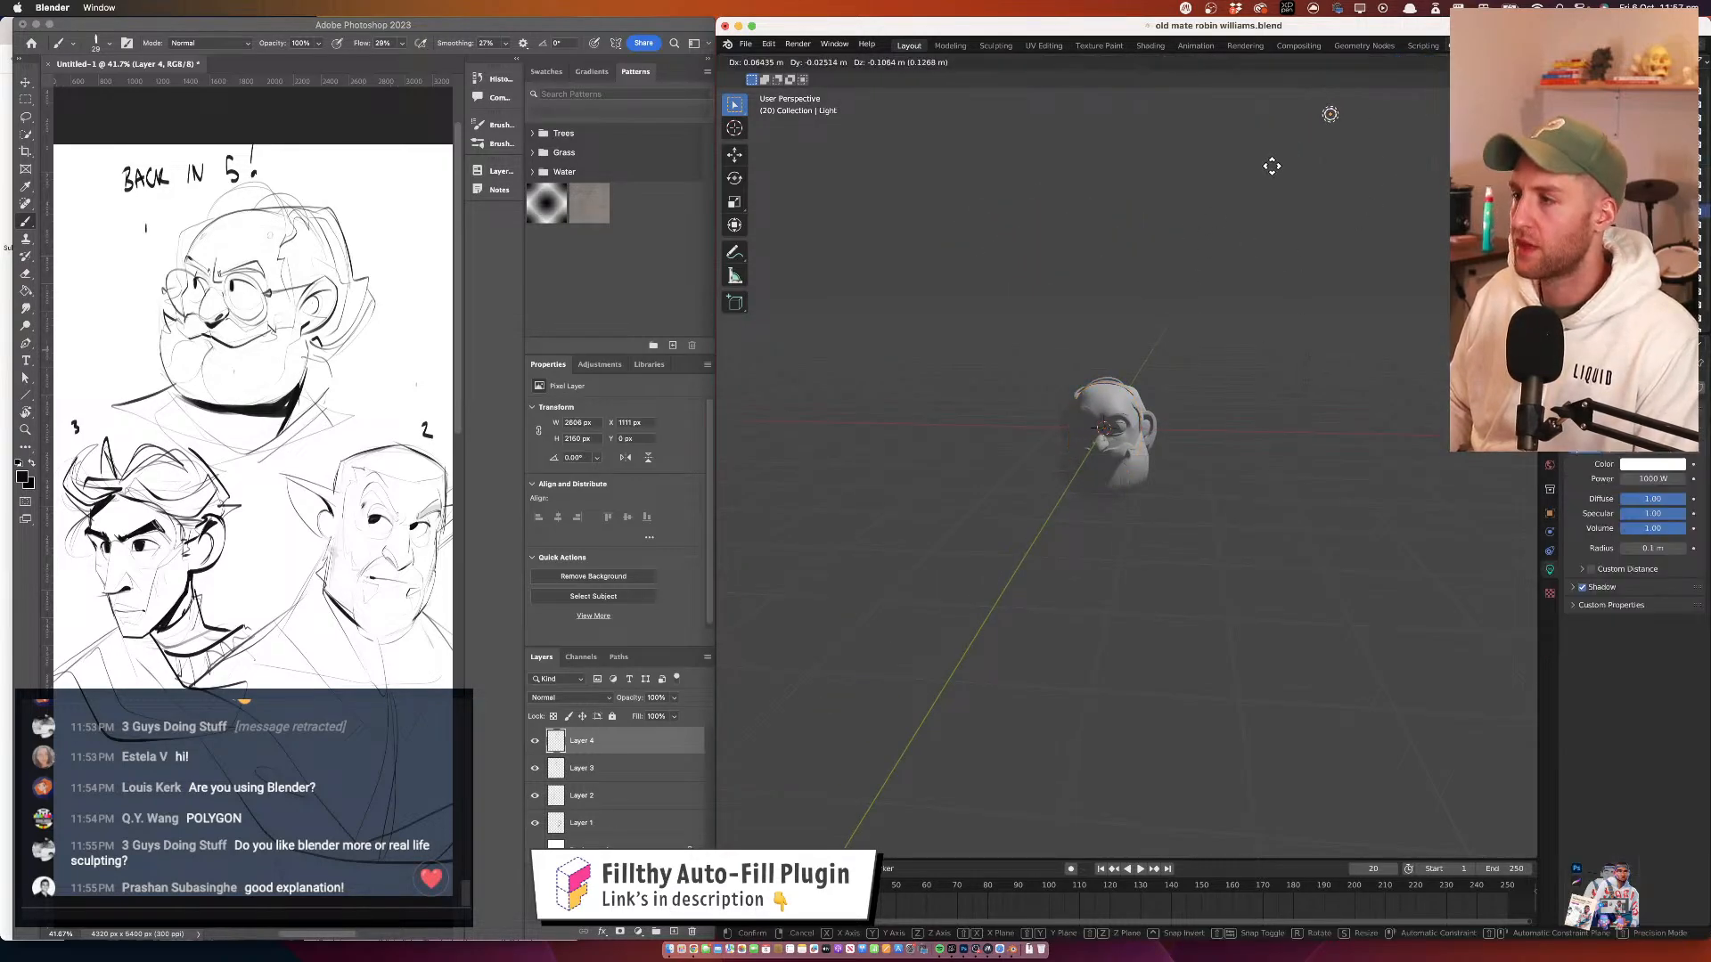
pyautogui.click(1039, 279)
pyautogui.press('g')
pyautogui.moveTo(1078, 273); pyautogui.dragTo(1114, 309)
pyautogui.click(915, 253)
pyautogui.click(1009, 289)
pyautogui.keyDown('alt'); pyautogui.moveTo(1012, 293); pyautogui.dragTo(1111, 378); pyautogui.keyUp('alt')
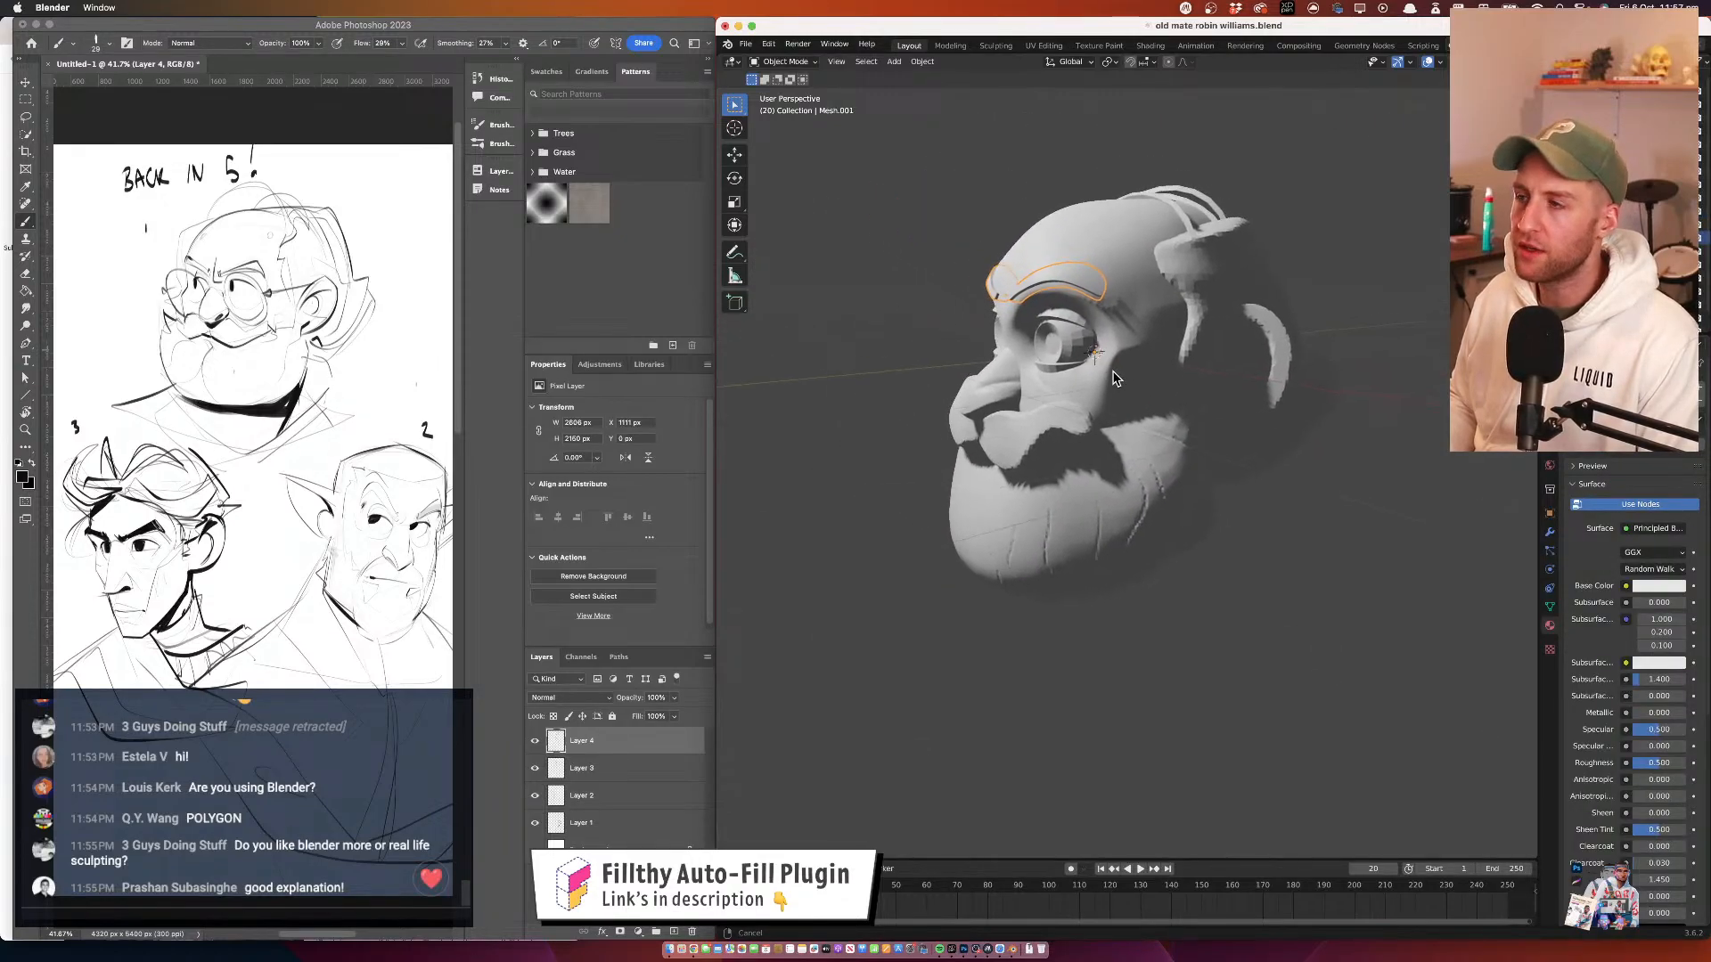
# Try to shade the eyeballs smooth
pyautogui.click(1076, 342)
pyautogui.rightClick(1072, 345)
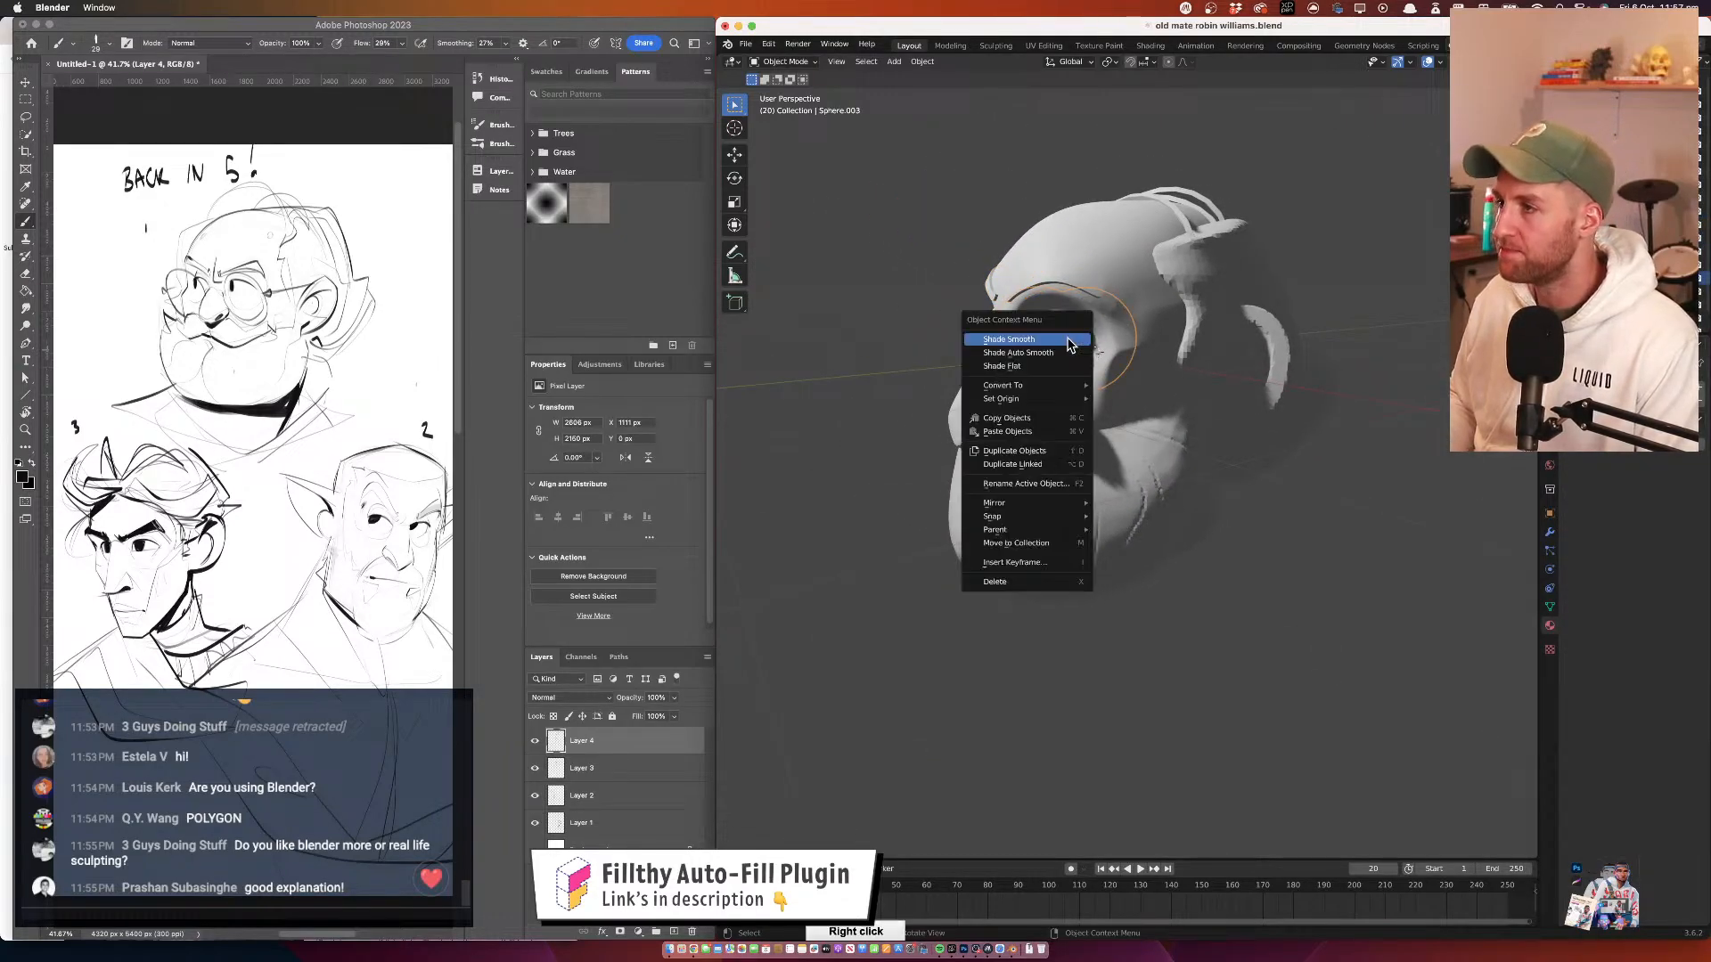
pyautogui.click(1066, 342)
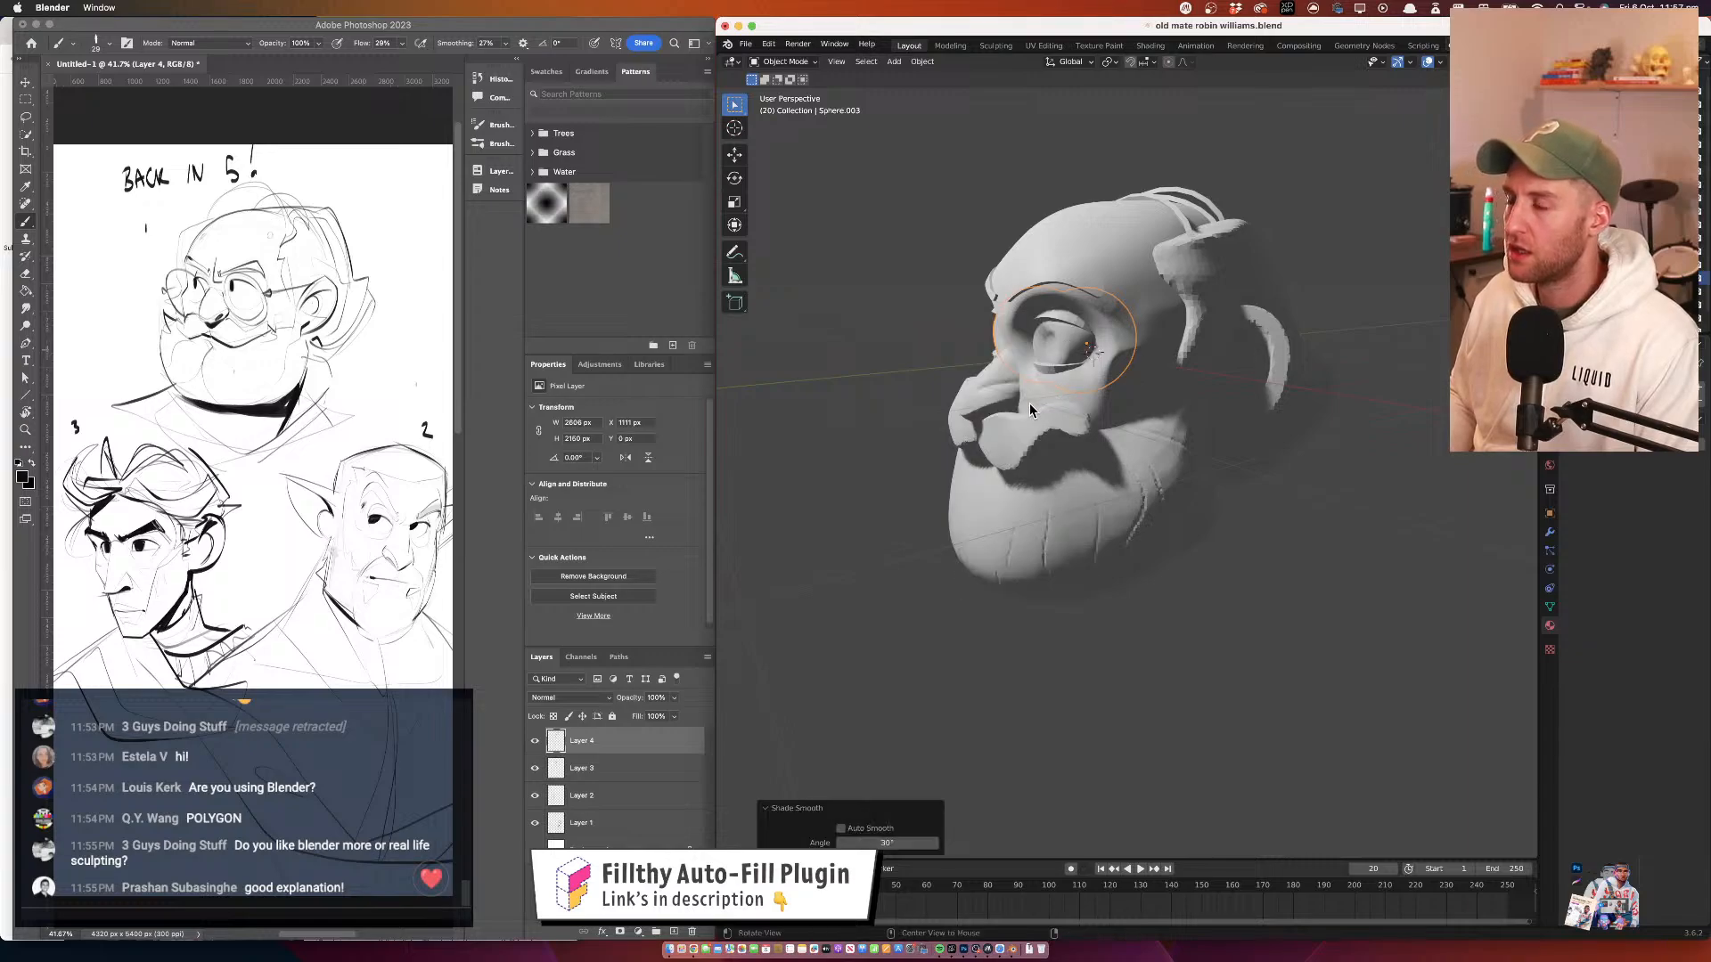
pyautogui.keyDown('alt'); pyautogui.moveTo(1029, 405); pyautogui.dragTo(1144, 396); pyautogui.keyUp('alt')
pyautogui.press('super+z')
# Select the nose mesh in Object Mode and return the viewport to solid shading
pyautogui.moveTo(1149, 333)
pyautogui.keyDown('alt'); pyautogui.mouseDown()
pyautogui.moveTo(1103, 345)
pyautogui.moveTo(1114, 257)
pyautogui.moveTo(1160, 282)
pyautogui.moveTo(1183, 267)
pyautogui.moveTo(1060, 266)
pyautogui.moveTo(1058, 343)
pyautogui.moveTo(1190, 276)
pyautogui.mouseUp(); pyautogui.keyUp('alt')
pyautogui.click(1121, 362)
pyautogui.keyDown('alt'); pyautogui.moveTo(1121, 360); pyautogui.dragTo(1169, 339); pyautogui.keyUp('alt')
pyautogui.keyDown('alt'); pyautogui.moveTo(1169, 339); pyautogui.dragTo(1120, 340); pyautogui.keyUp('alt')
pyautogui.click(788, 62)
pyautogui.click(789, 85)
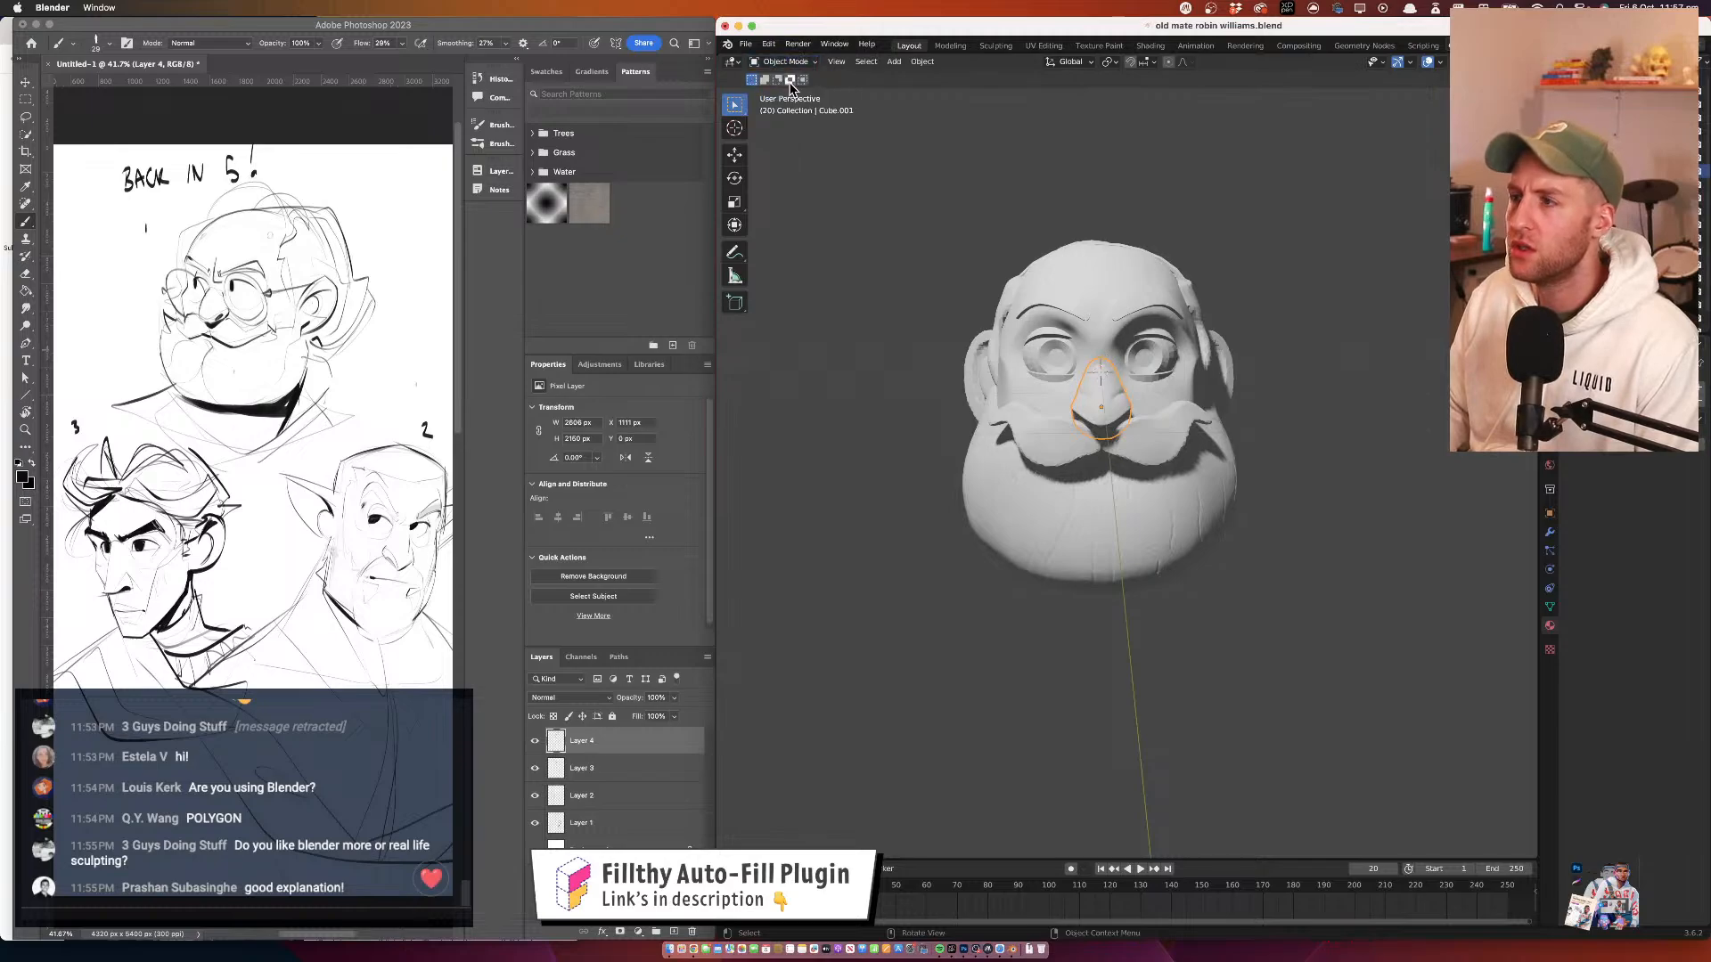
pyautogui.click(1486, 62)
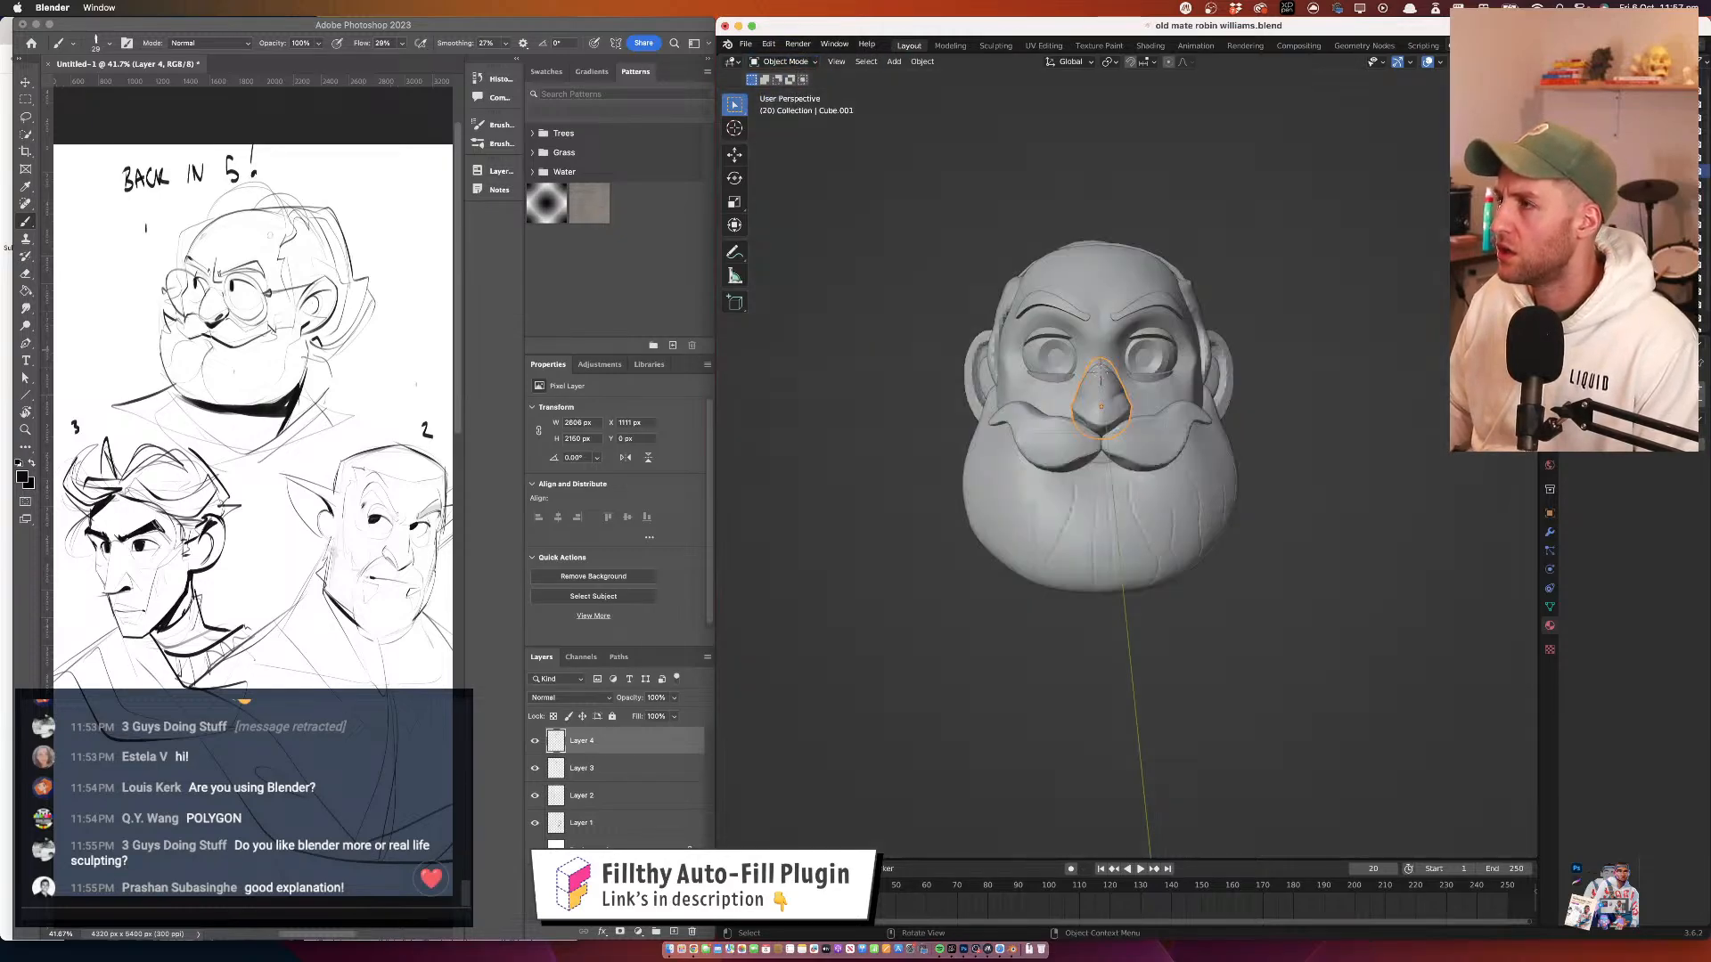
# Rotate the eyeballs freehand in the view plane, first by about 372° and again by about 28.8°
pyautogui.keyDown('ctrl'); pyautogui.keyDown('alt'); pyautogui.moveTo(1110, 318); pyautogui.dragTo(1136, 287); pyautogui.keyUp('alt'); pyautogui.keyUp('ctrl')
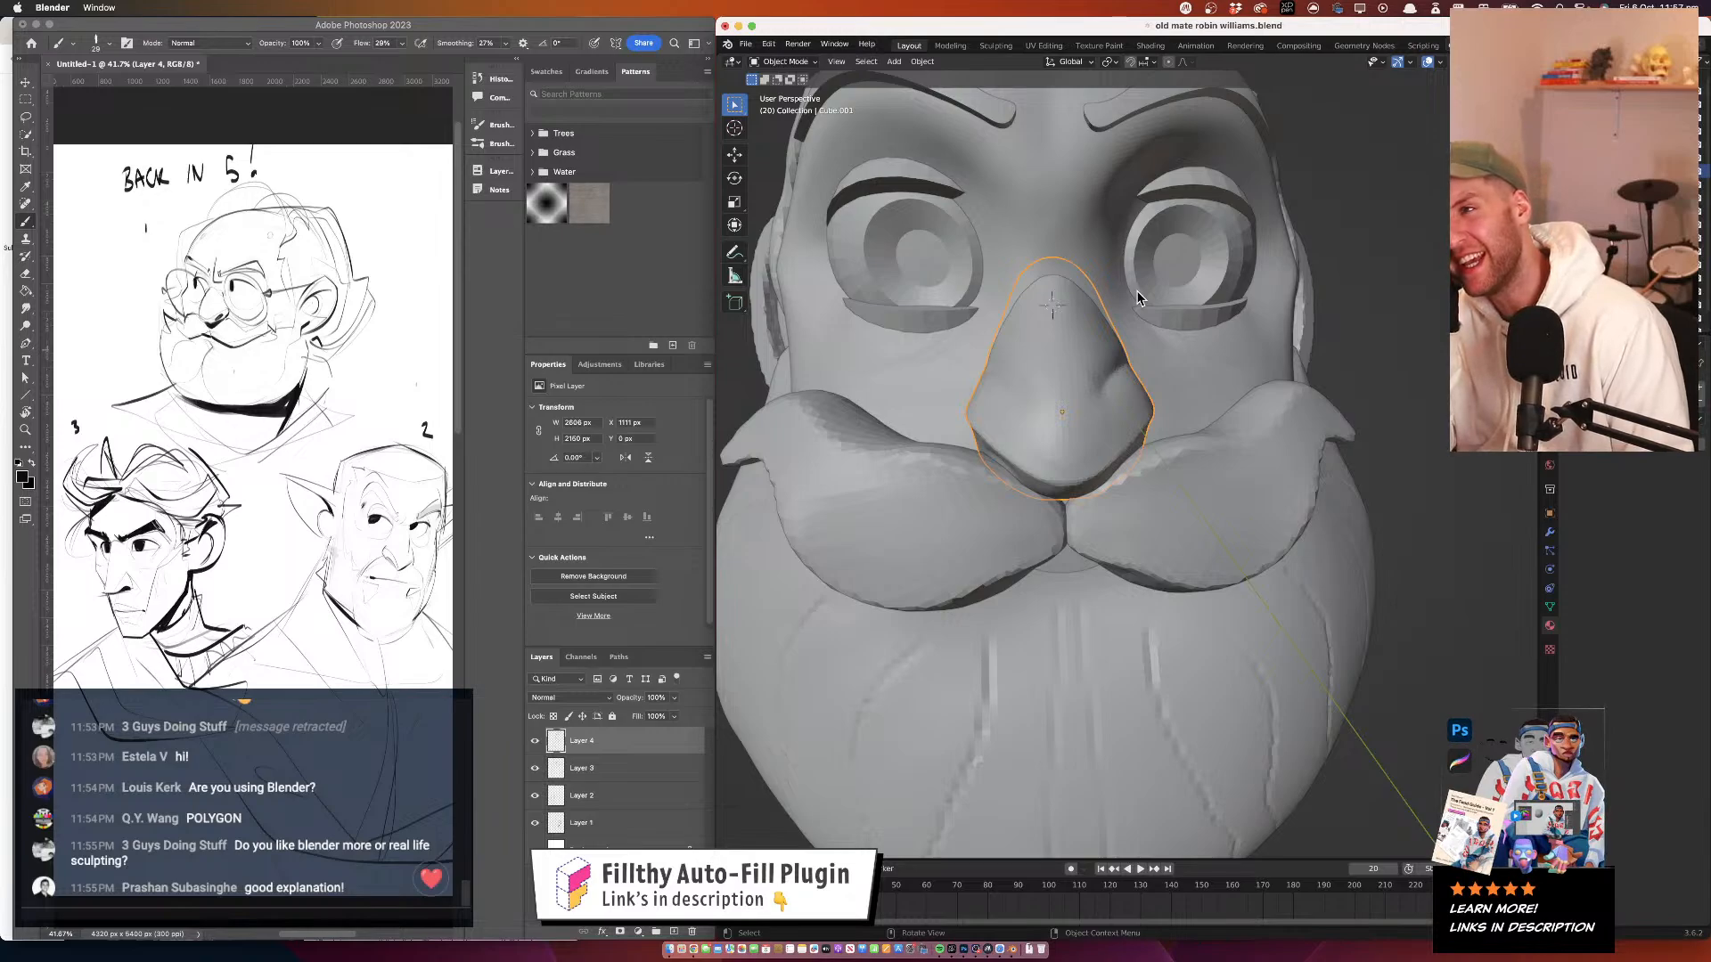
pyautogui.click(1214, 250)
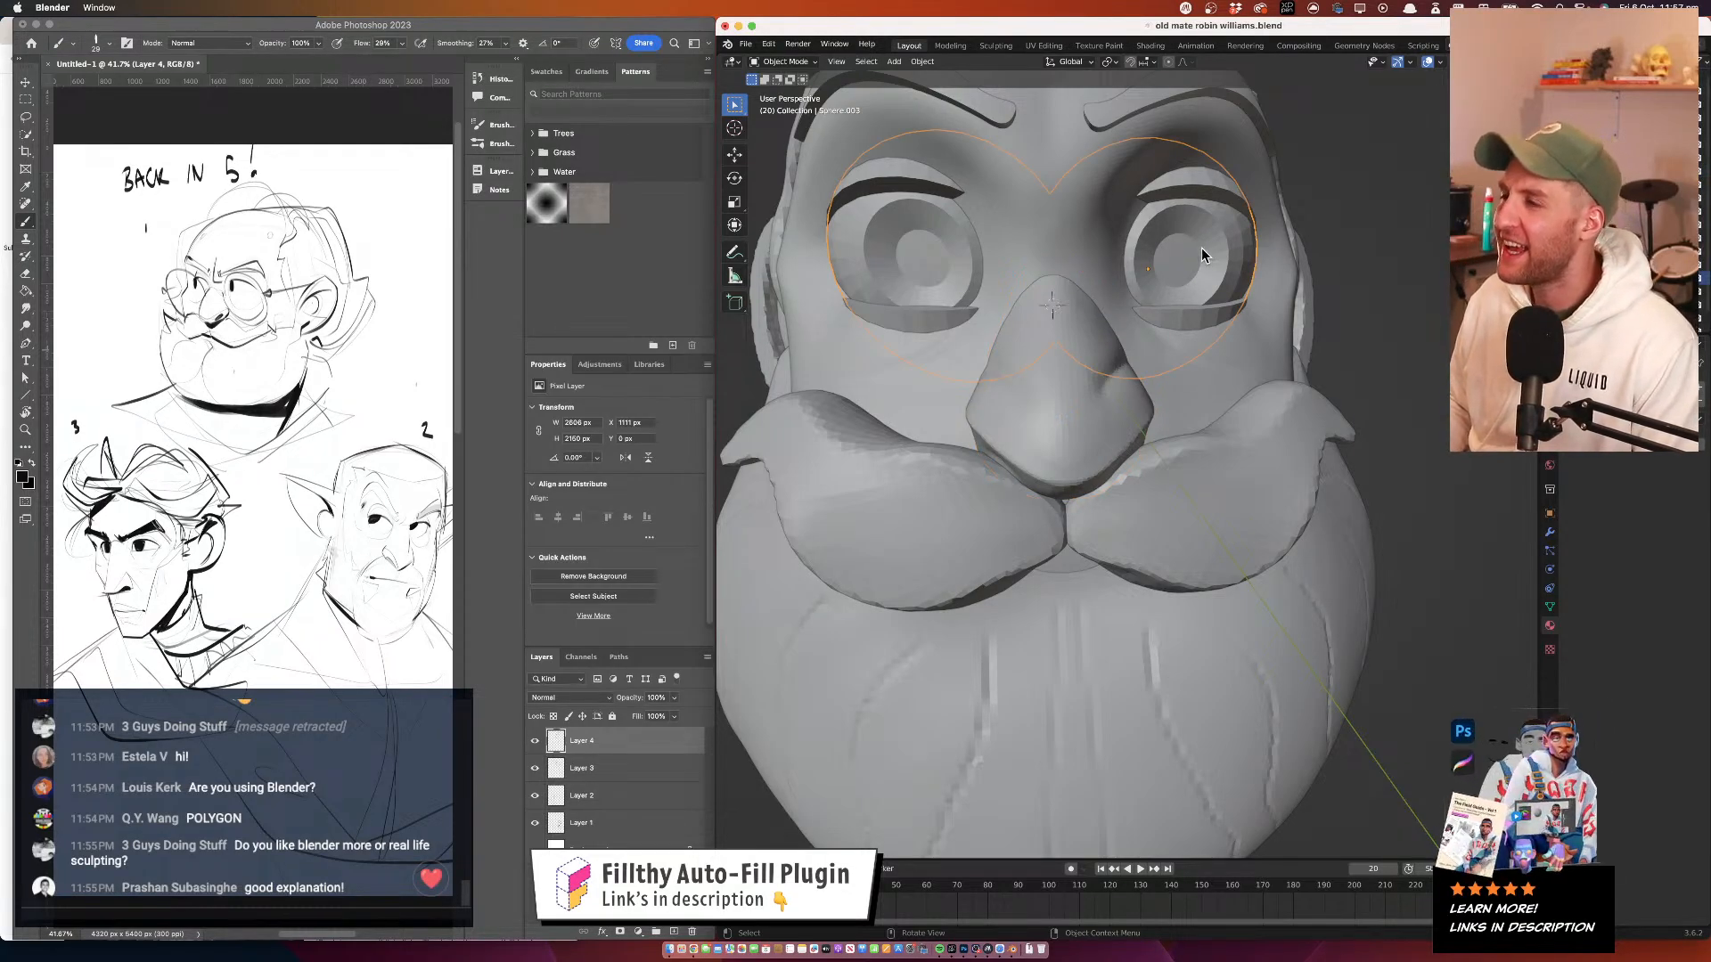
pyautogui.press('r')
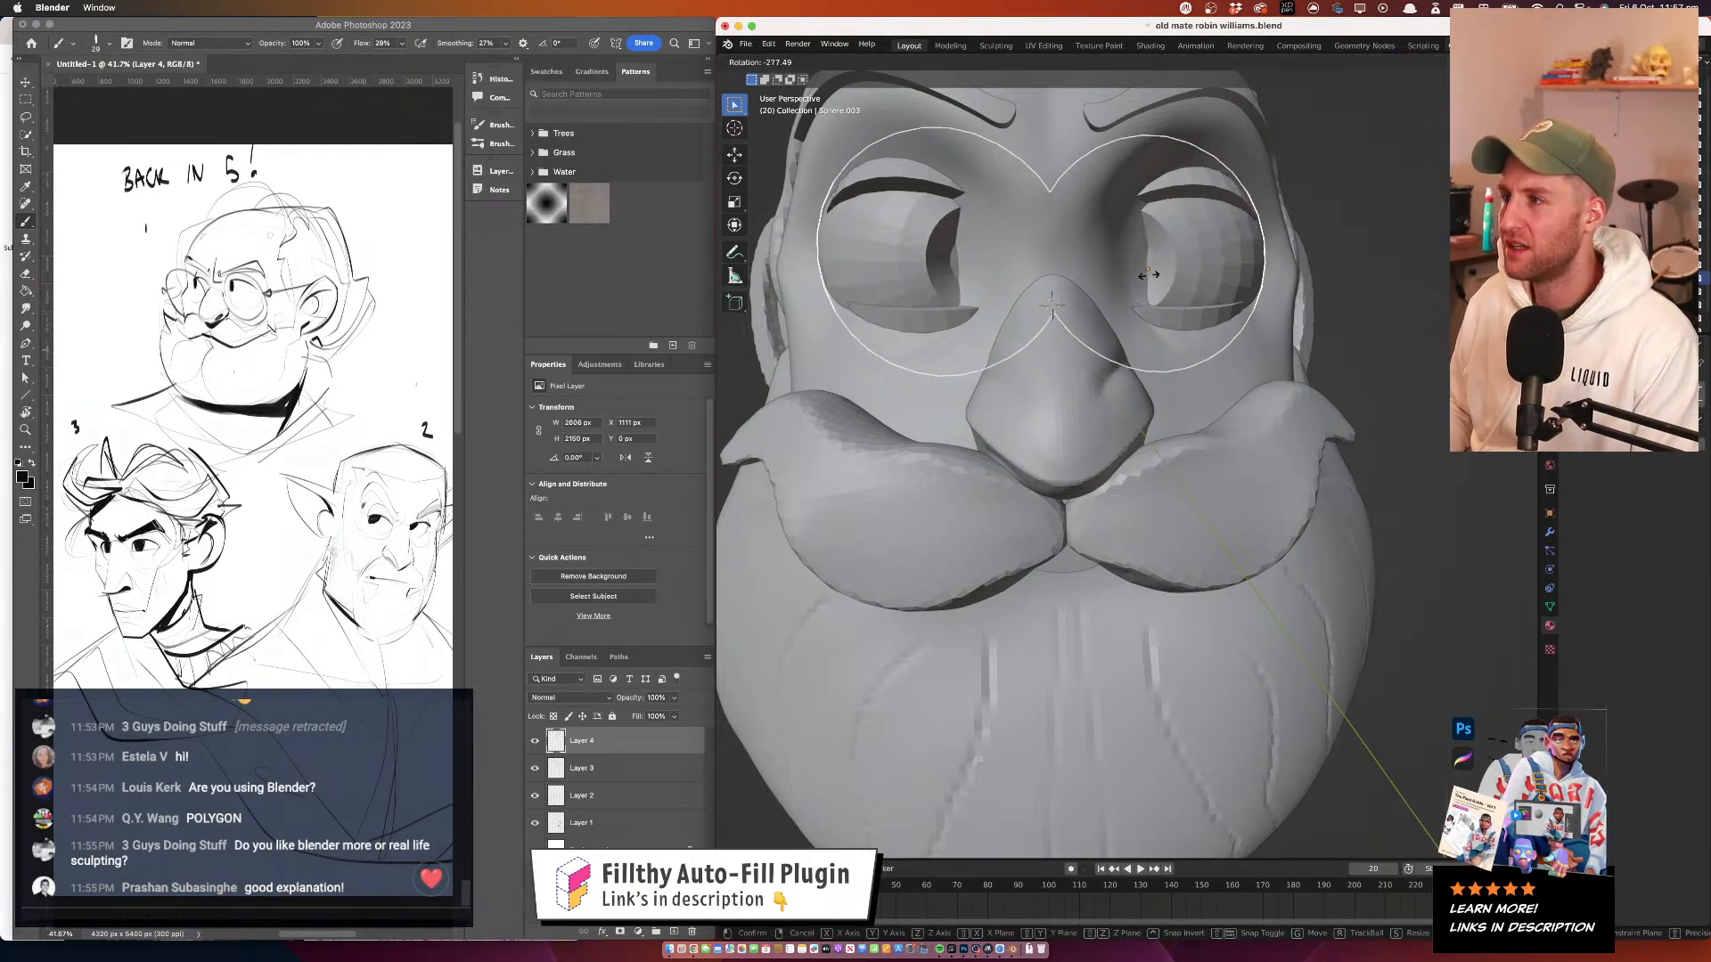
pyautogui.click(1296, 254)
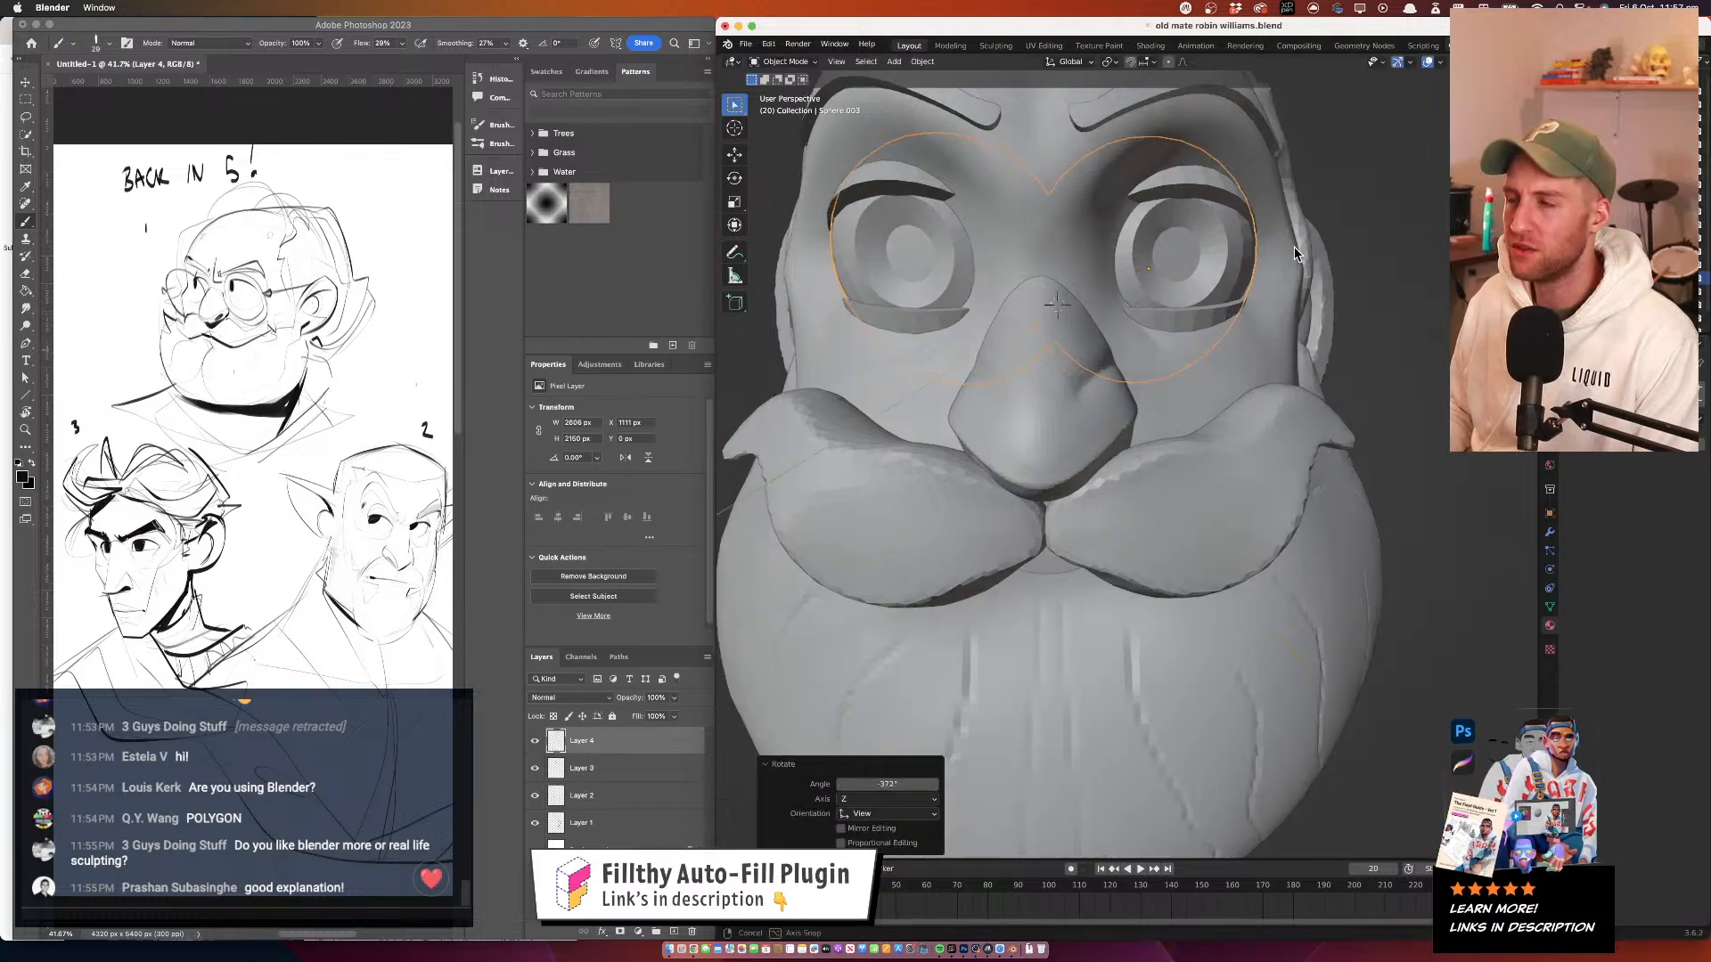
pyautogui.moveTo(1295, 248); pyautogui.dragTo(1228, 245)
pyautogui.scroll(-5, 1228, 248)
pyautogui.moveTo(1185, 357); pyautogui.dragTo(1241, 366)
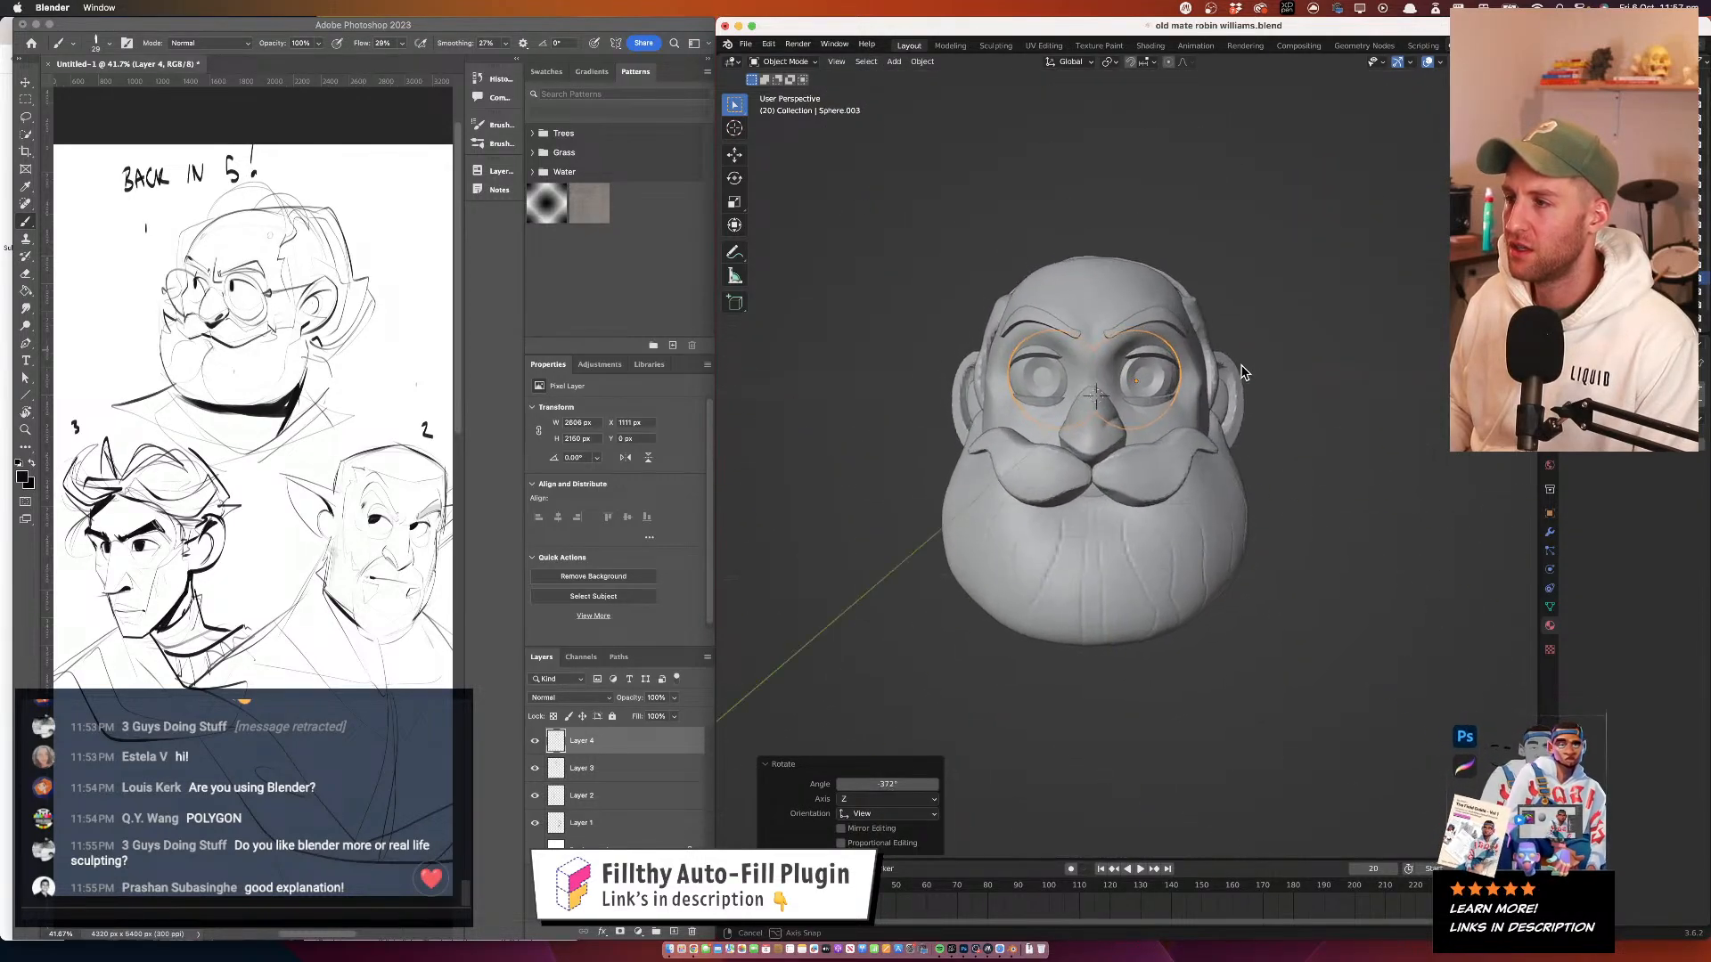
pyautogui.press('r')
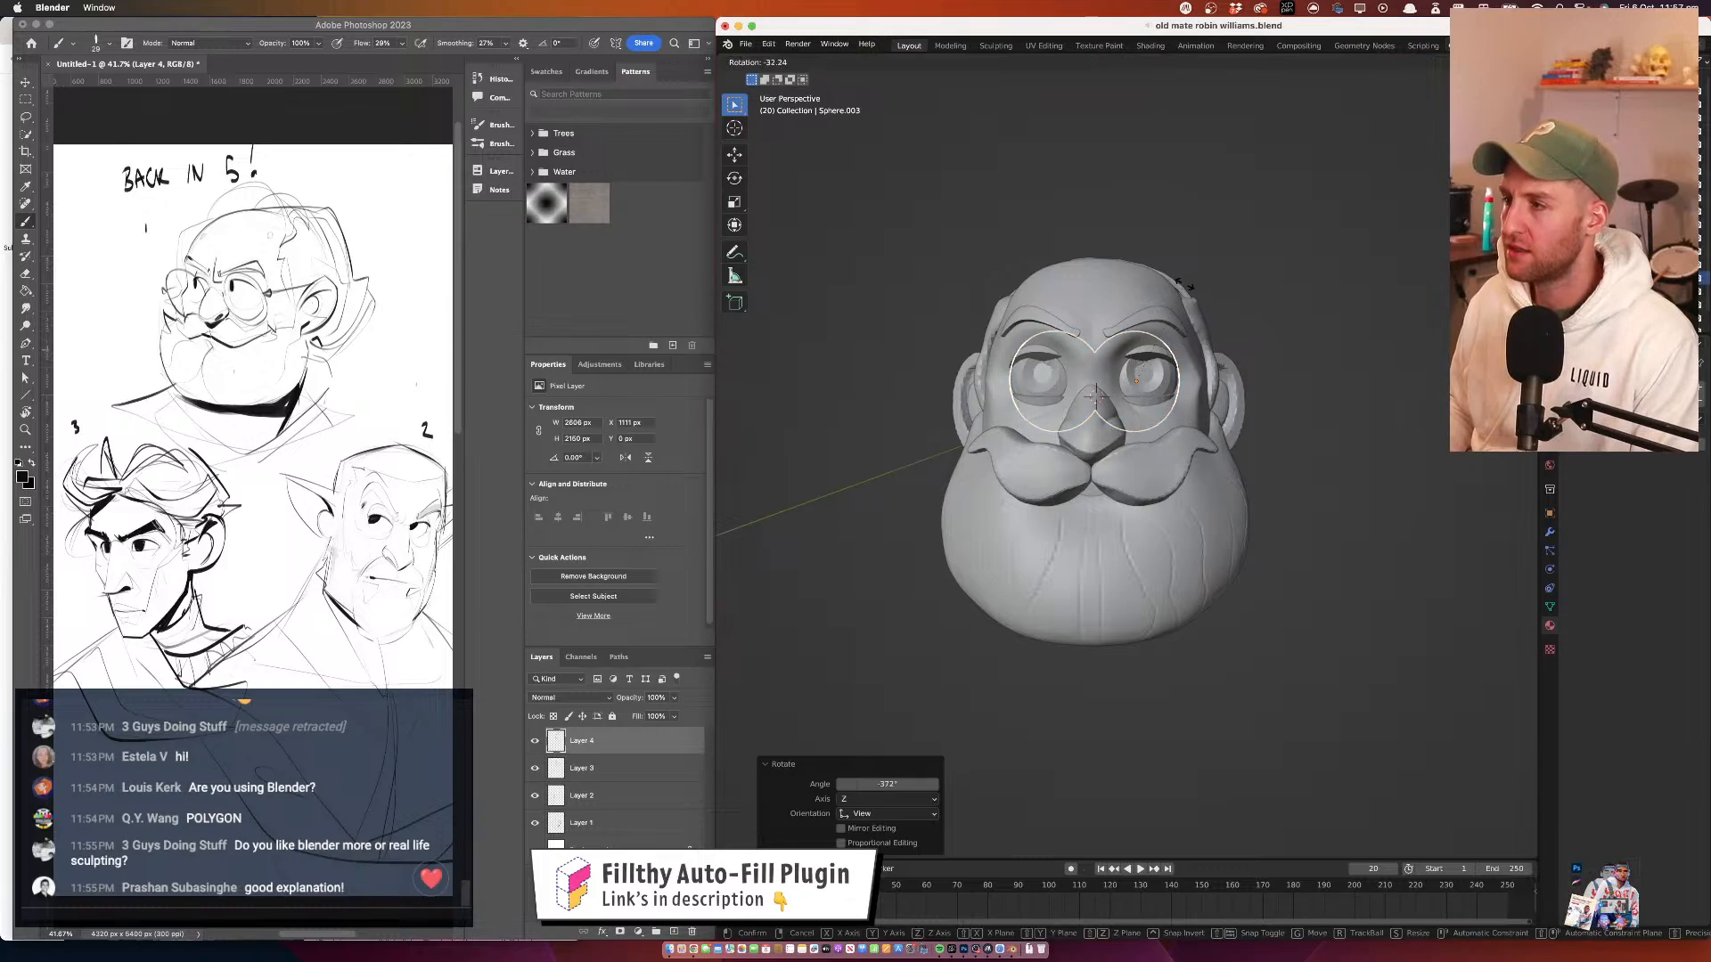
pyautogui.click(1178, 291)
pyautogui.moveTo(1178, 291); pyautogui.dragTo(1127, 329)
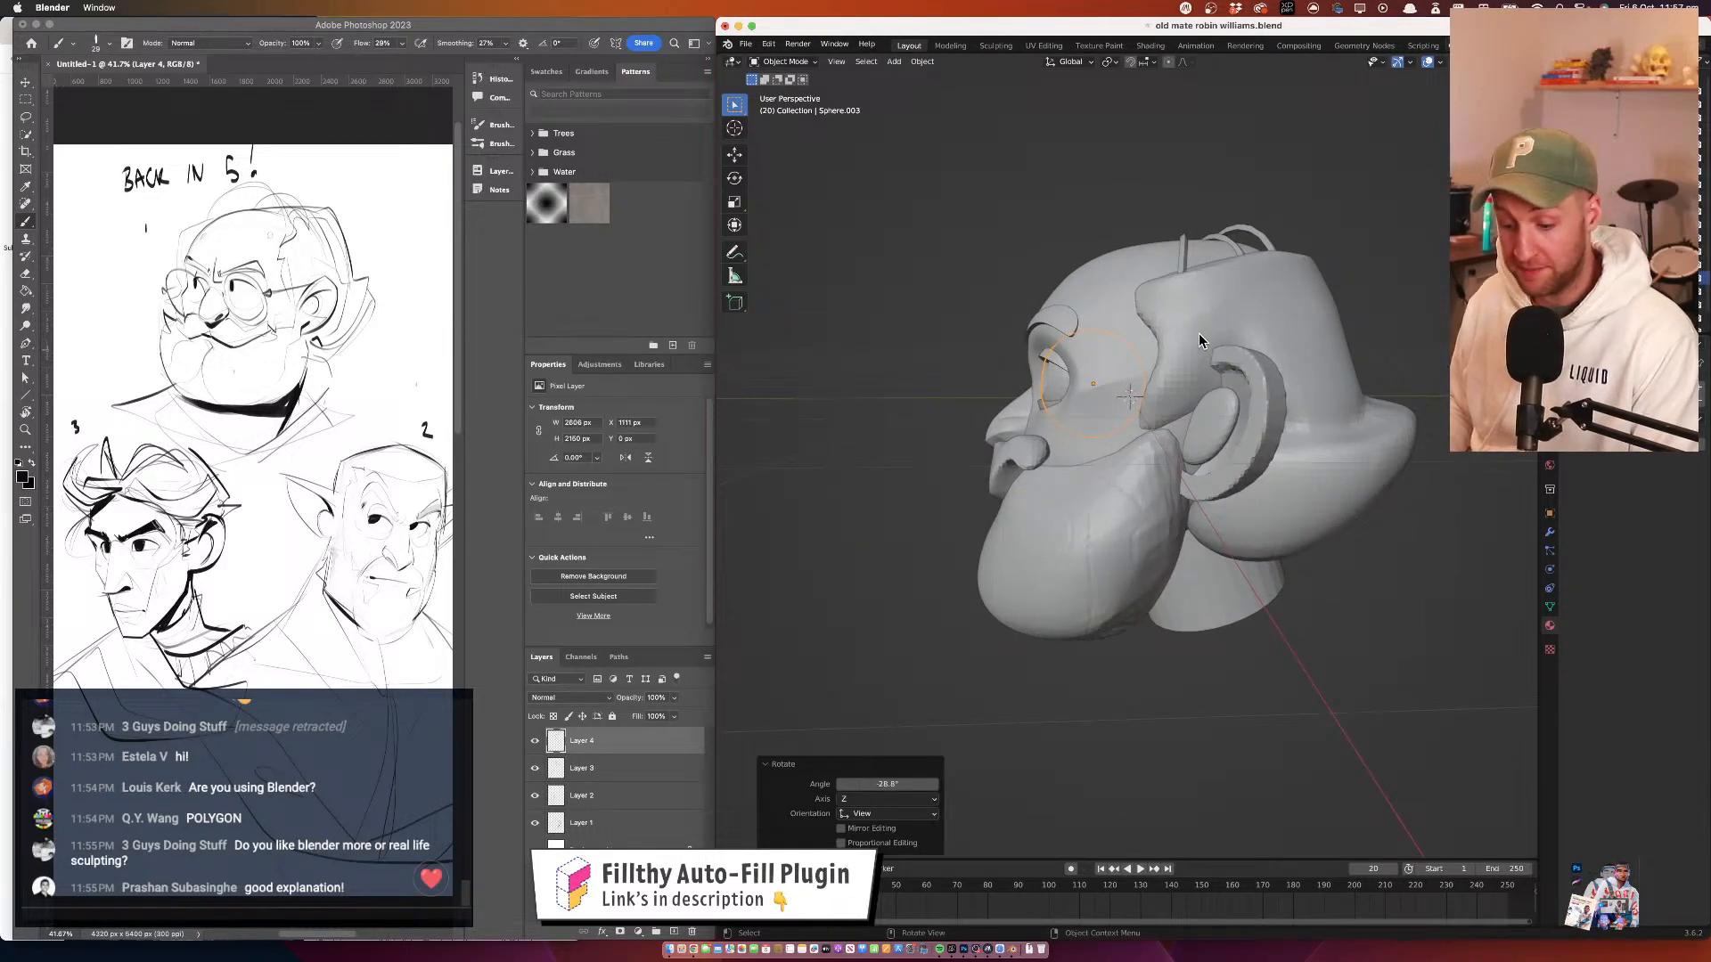
# Try to rotate the eyeballs about the global X axis from the side of the head
pyautogui.press('r')
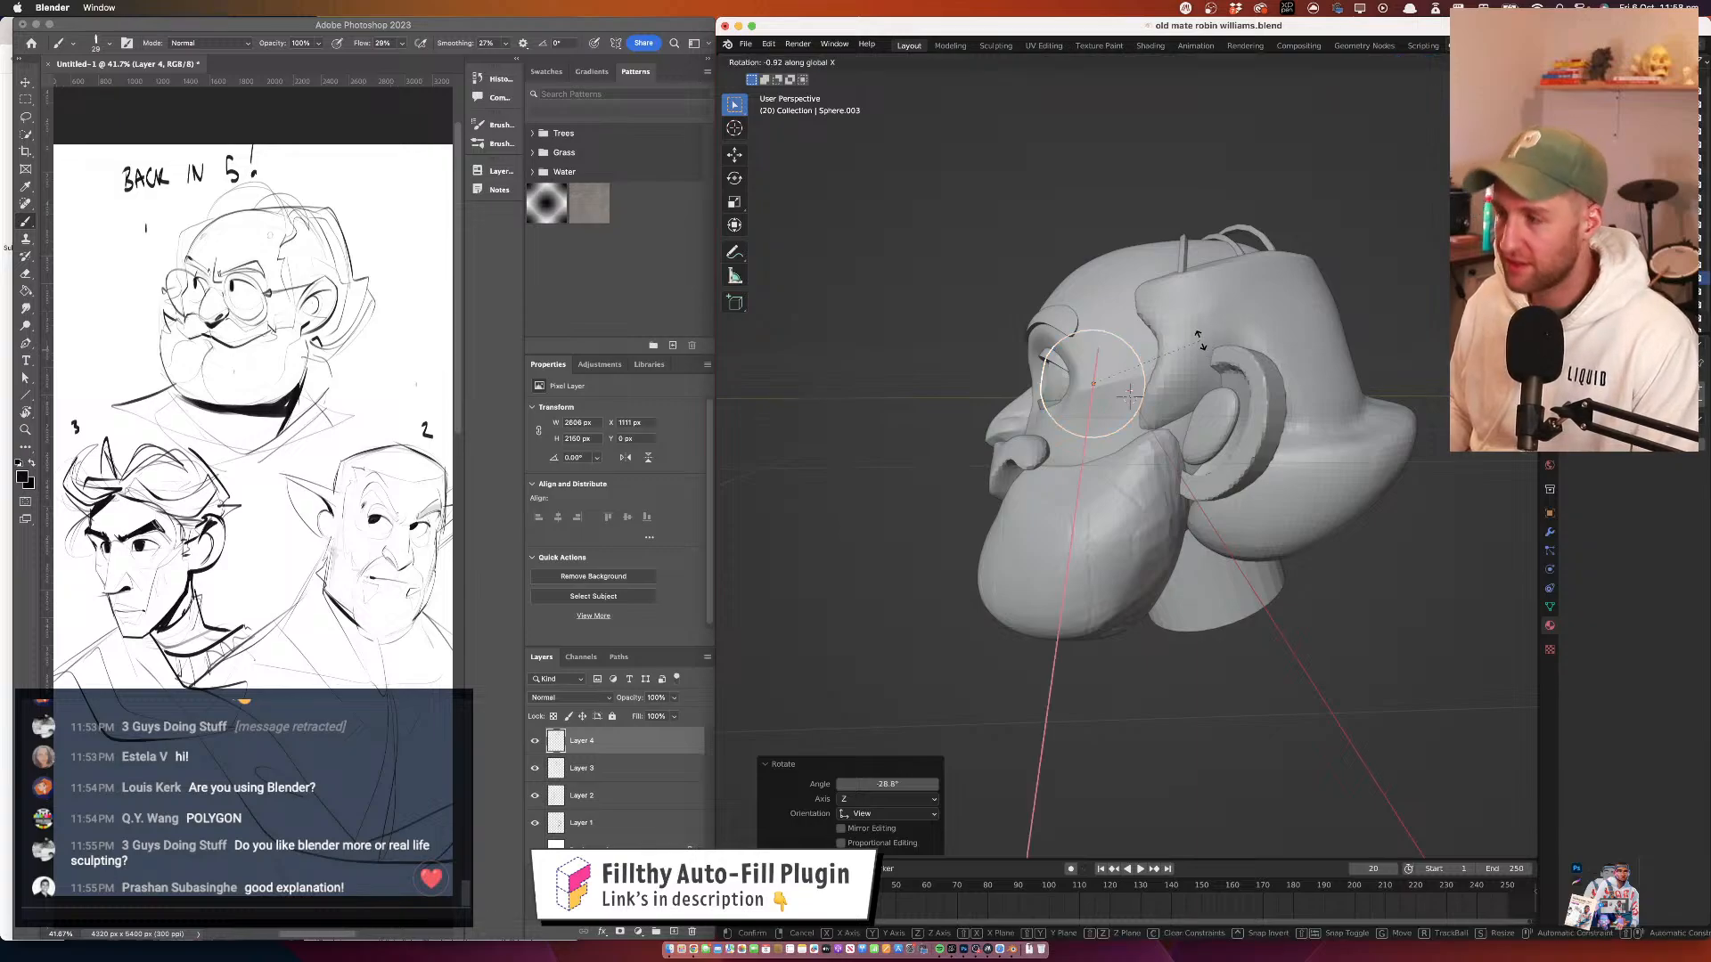
pyautogui.click(1192, 331)
pyautogui.moveTo(1115, 344); pyautogui.dragTo(1132, 376)
pyautogui.press('super+z')
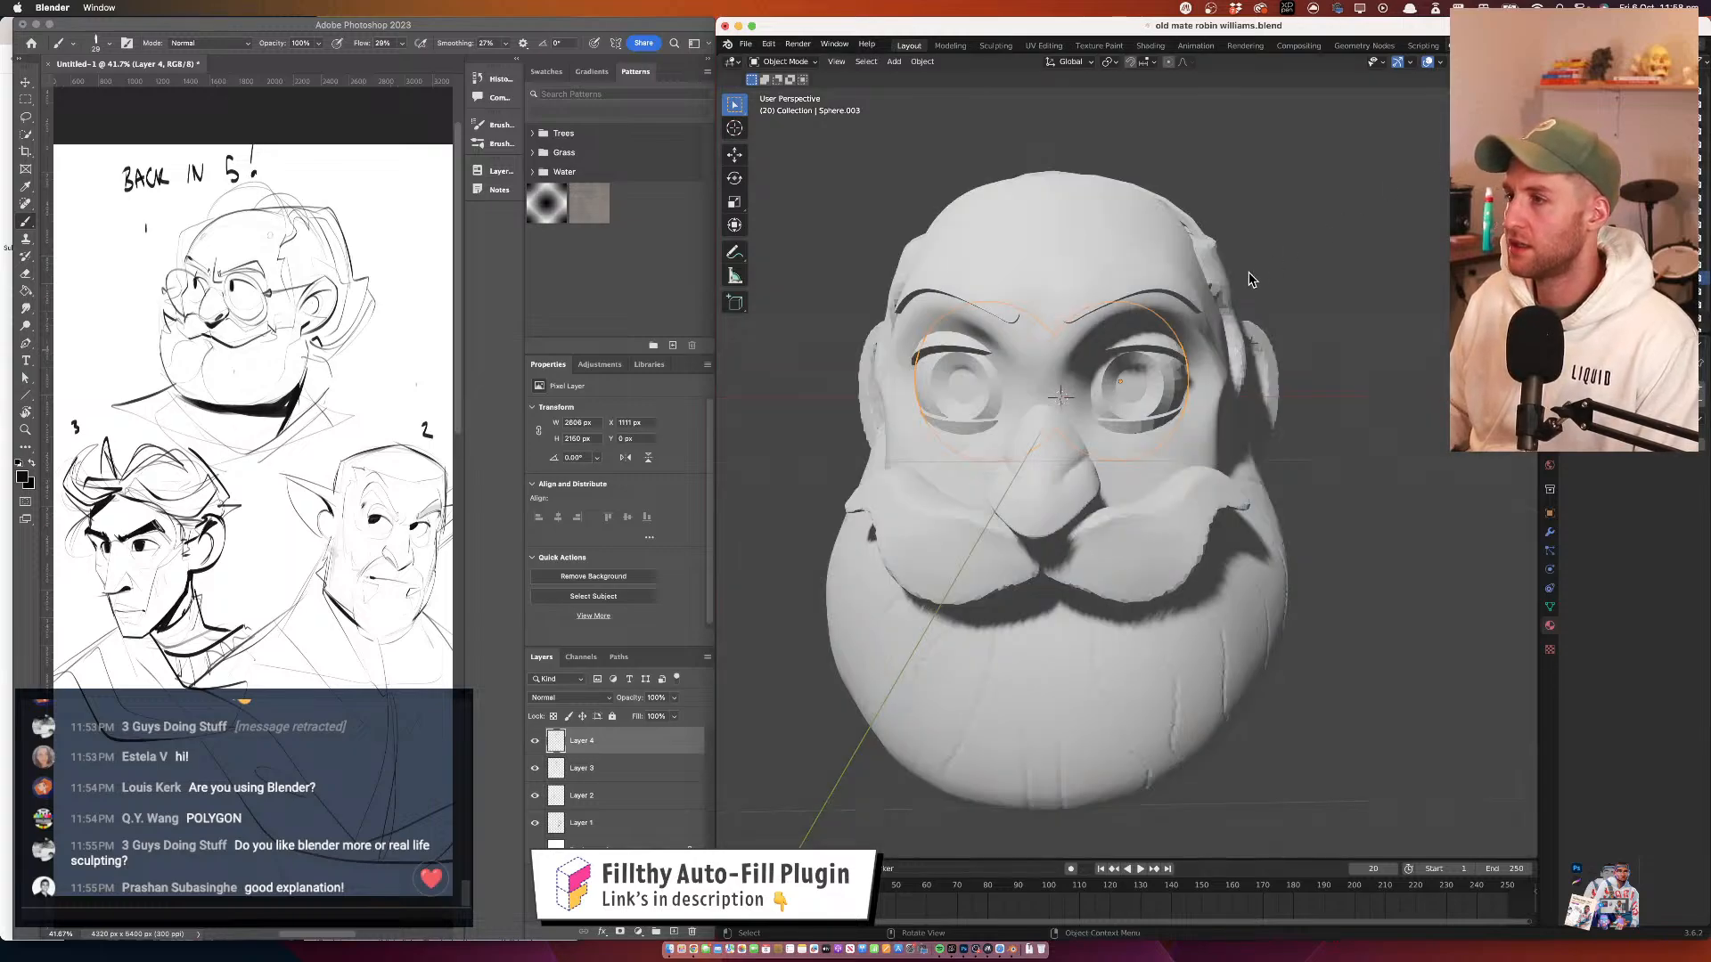
# Try a skin-toned base colour on the head's material
pyautogui.moveTo(1250, 277); pyautogui.dragTo(1112, 445)
pyautogui.click(1121, 345)
pyautogui.moveTo(1121, 345); pyautogui.dragTo(1144, 328)
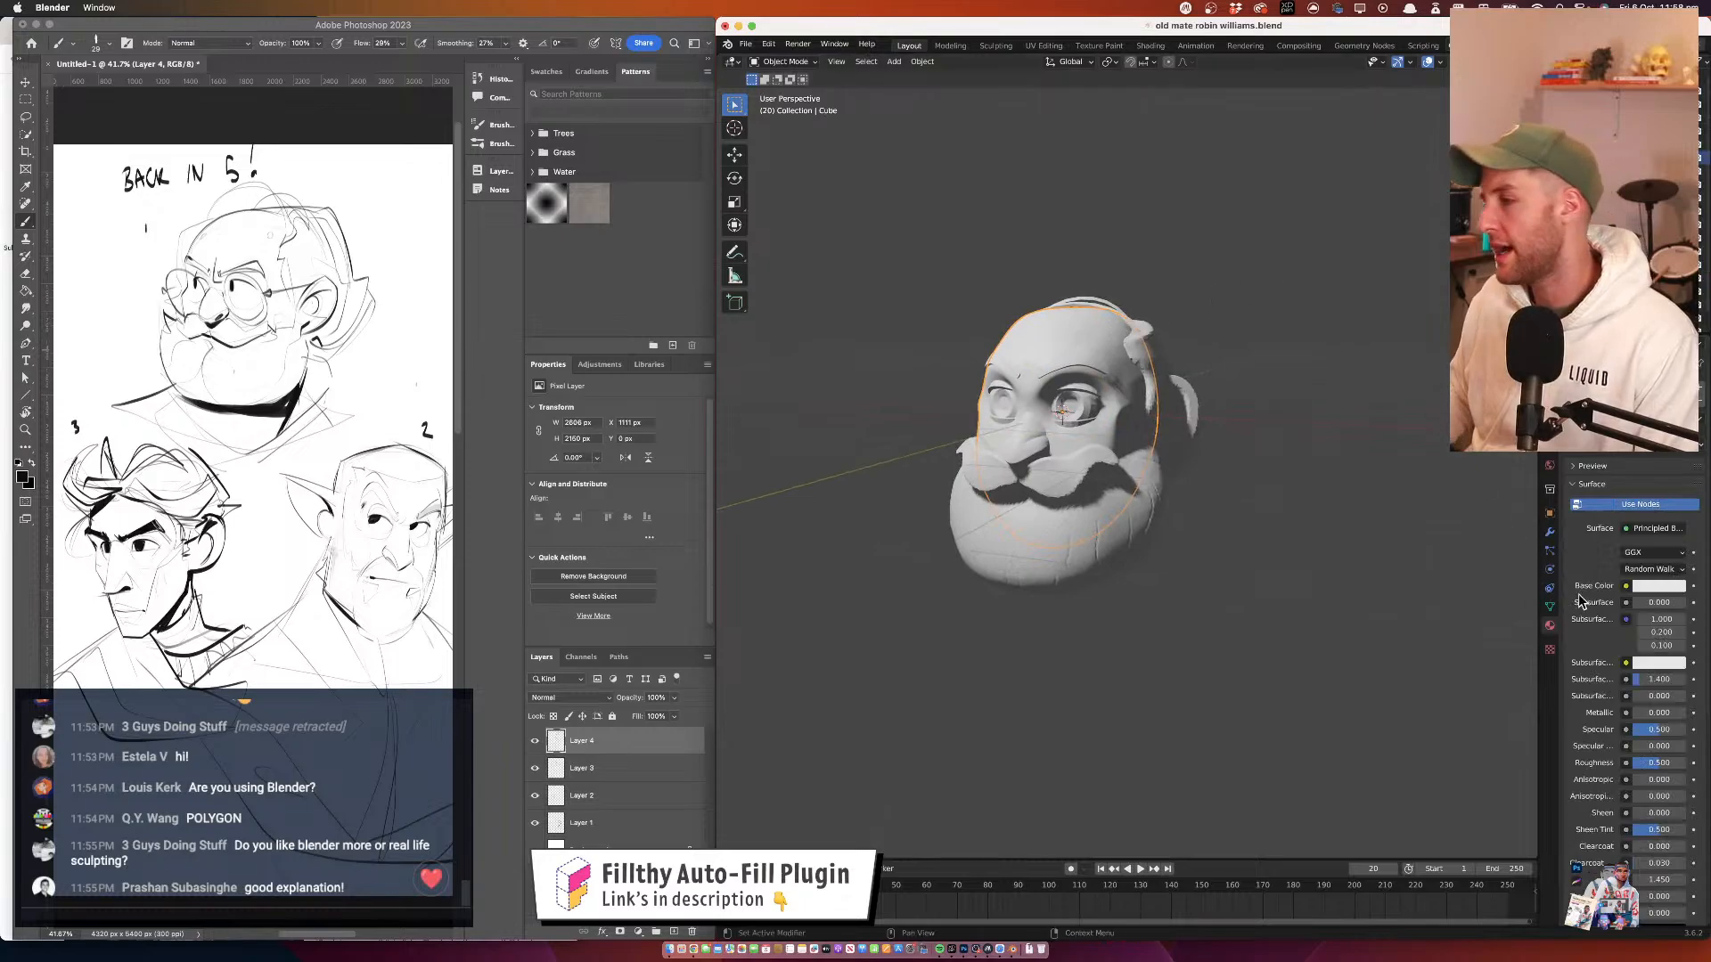
pyautogui.click(1645, 586)
pyautogui.click(1609, 462)
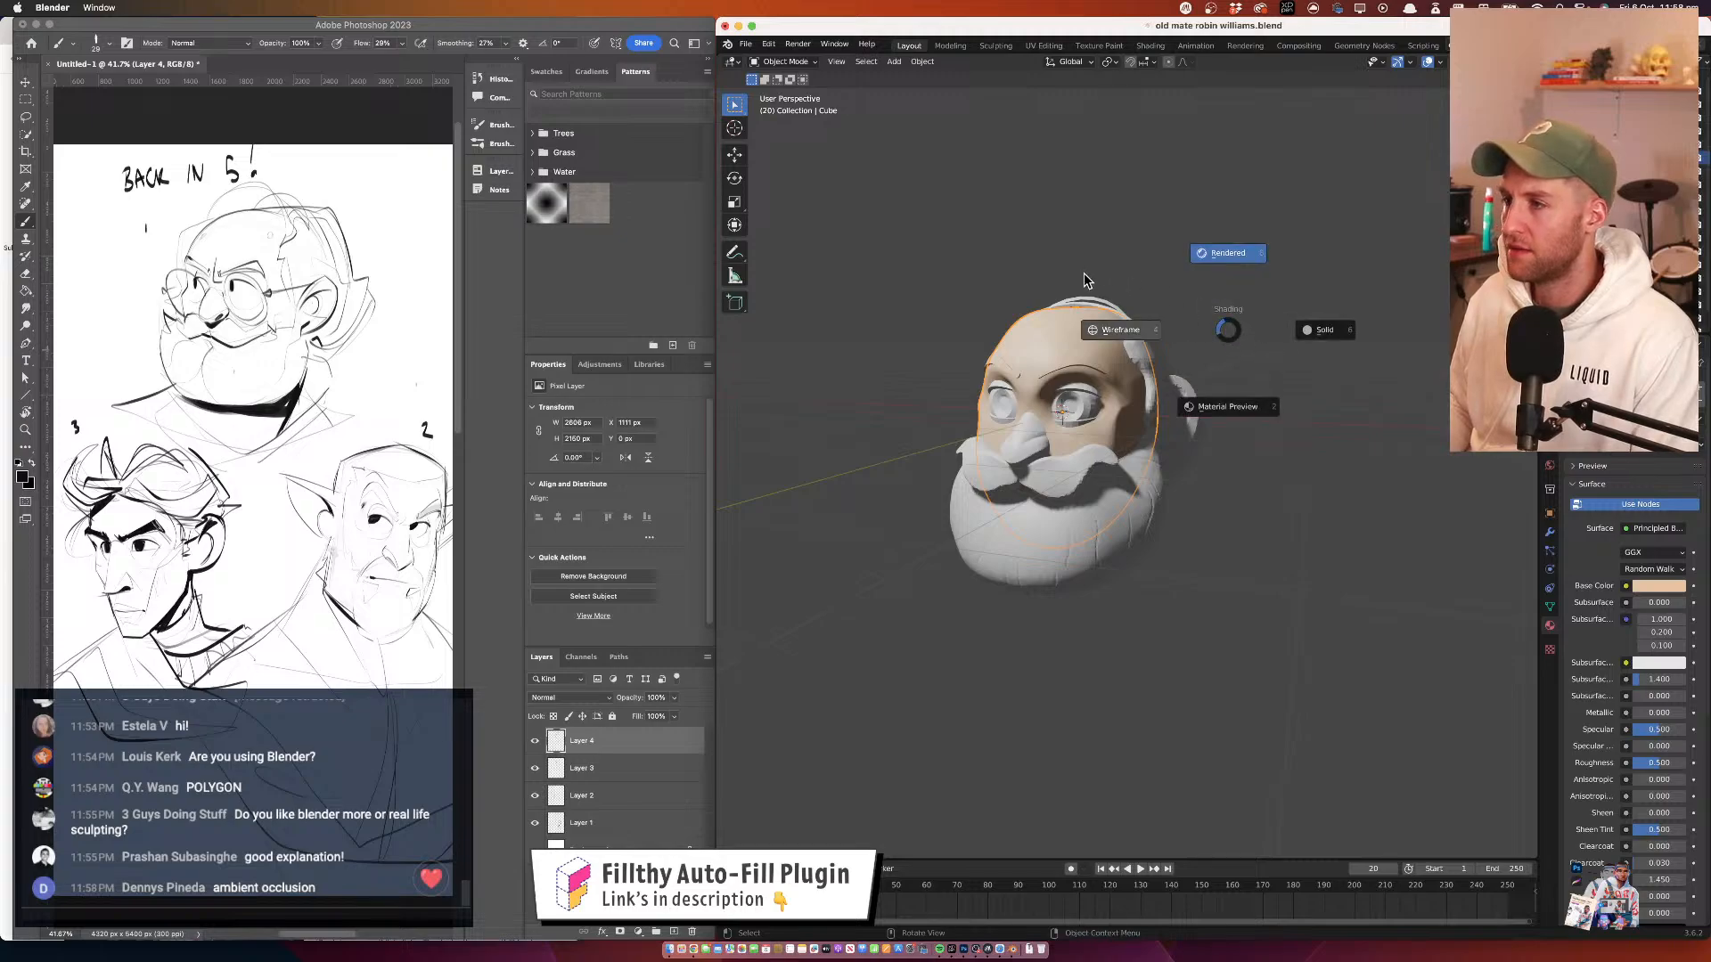
pyautogui.press('Escape')
pyautogui.hotkey('ctrl', 'z')
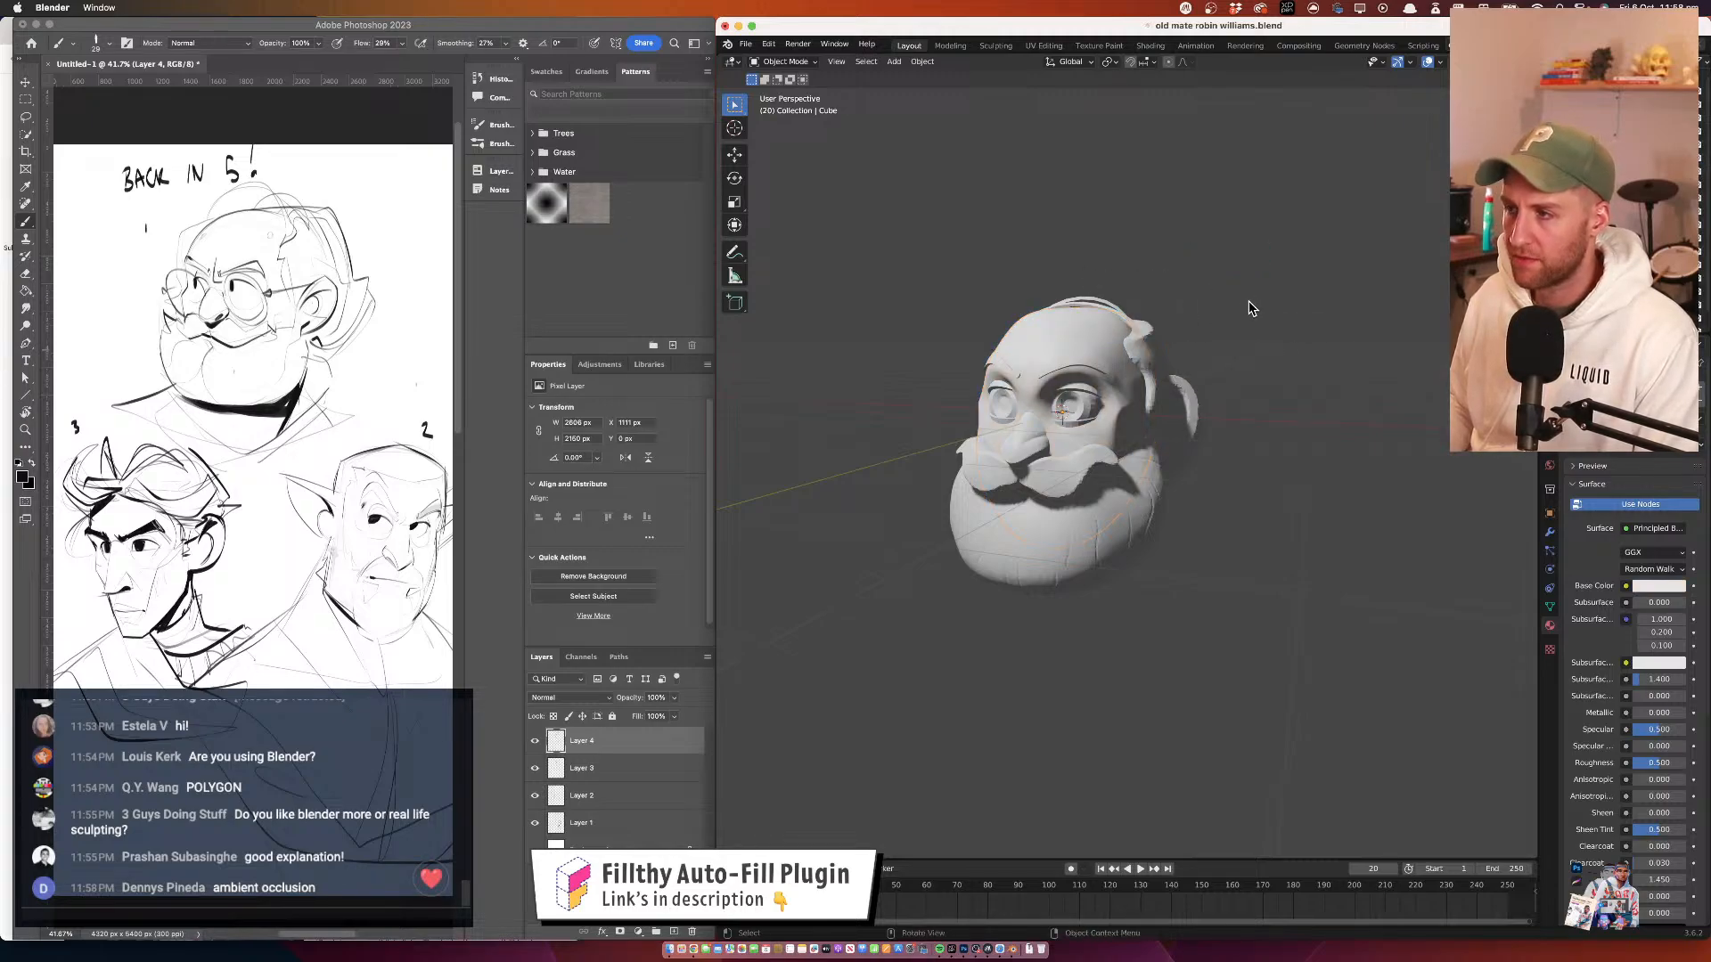
# Darken the base colour of the head's material to a light grey with a value of about 0.59
pyautogui.moveTo(1248, 308); pyautogui.dragTo(1063, 405)
pyautogui.scroll(3, 1078, 410)
pyautogui.click(1090, 415)
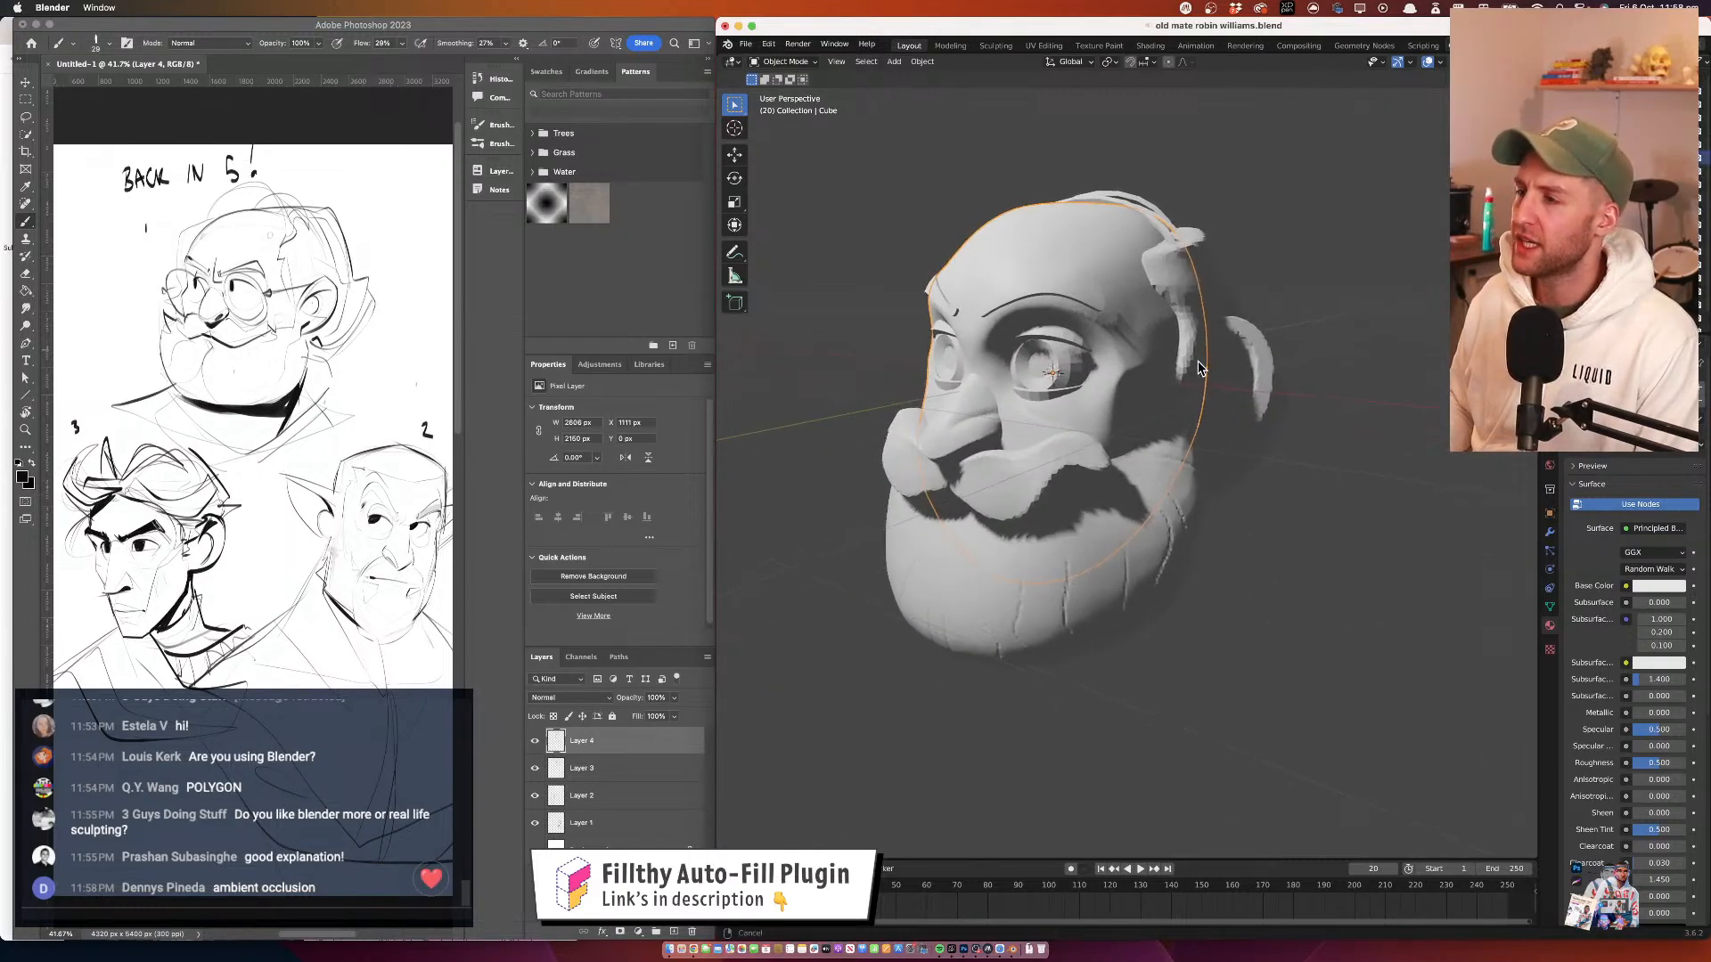
pyautogui.click(1659, 585)
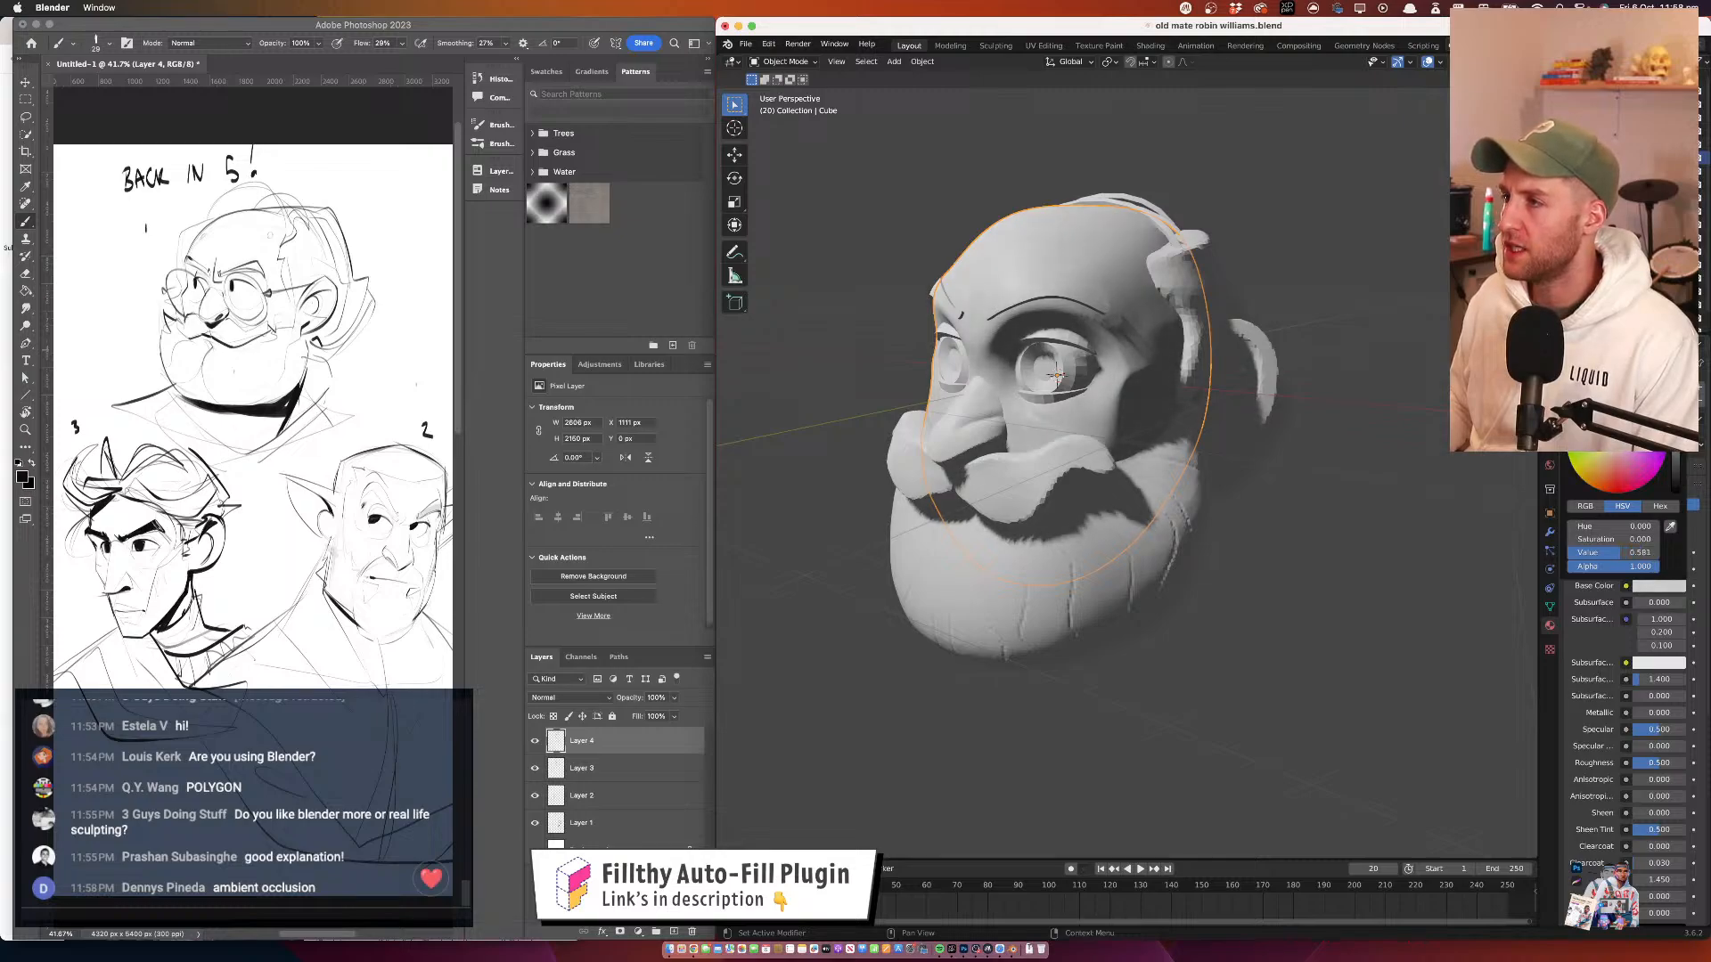
pyautogui.click(1294, 409)
pyautogui.moveTo(1294, 409); pyautogui.dragTo(1344, 378)
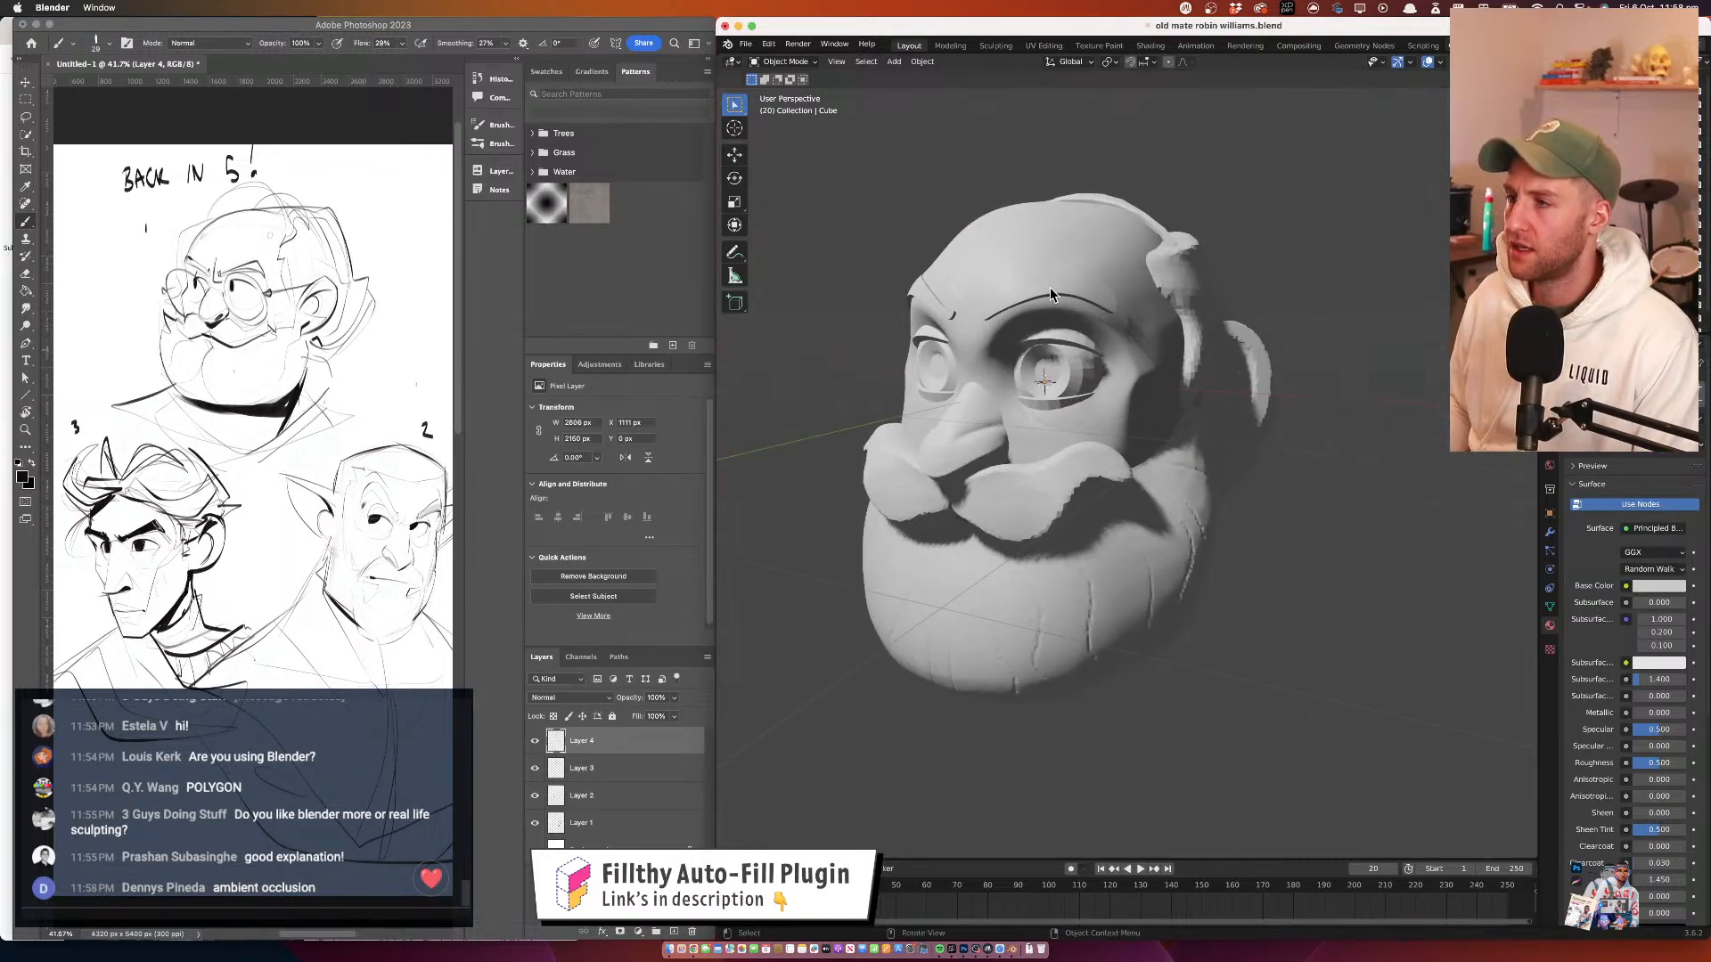
# Try a darker grey base colour on the eyebrows' existing material
pyautogui.click(1050, 294)
pyautogui.click(1660, 586)
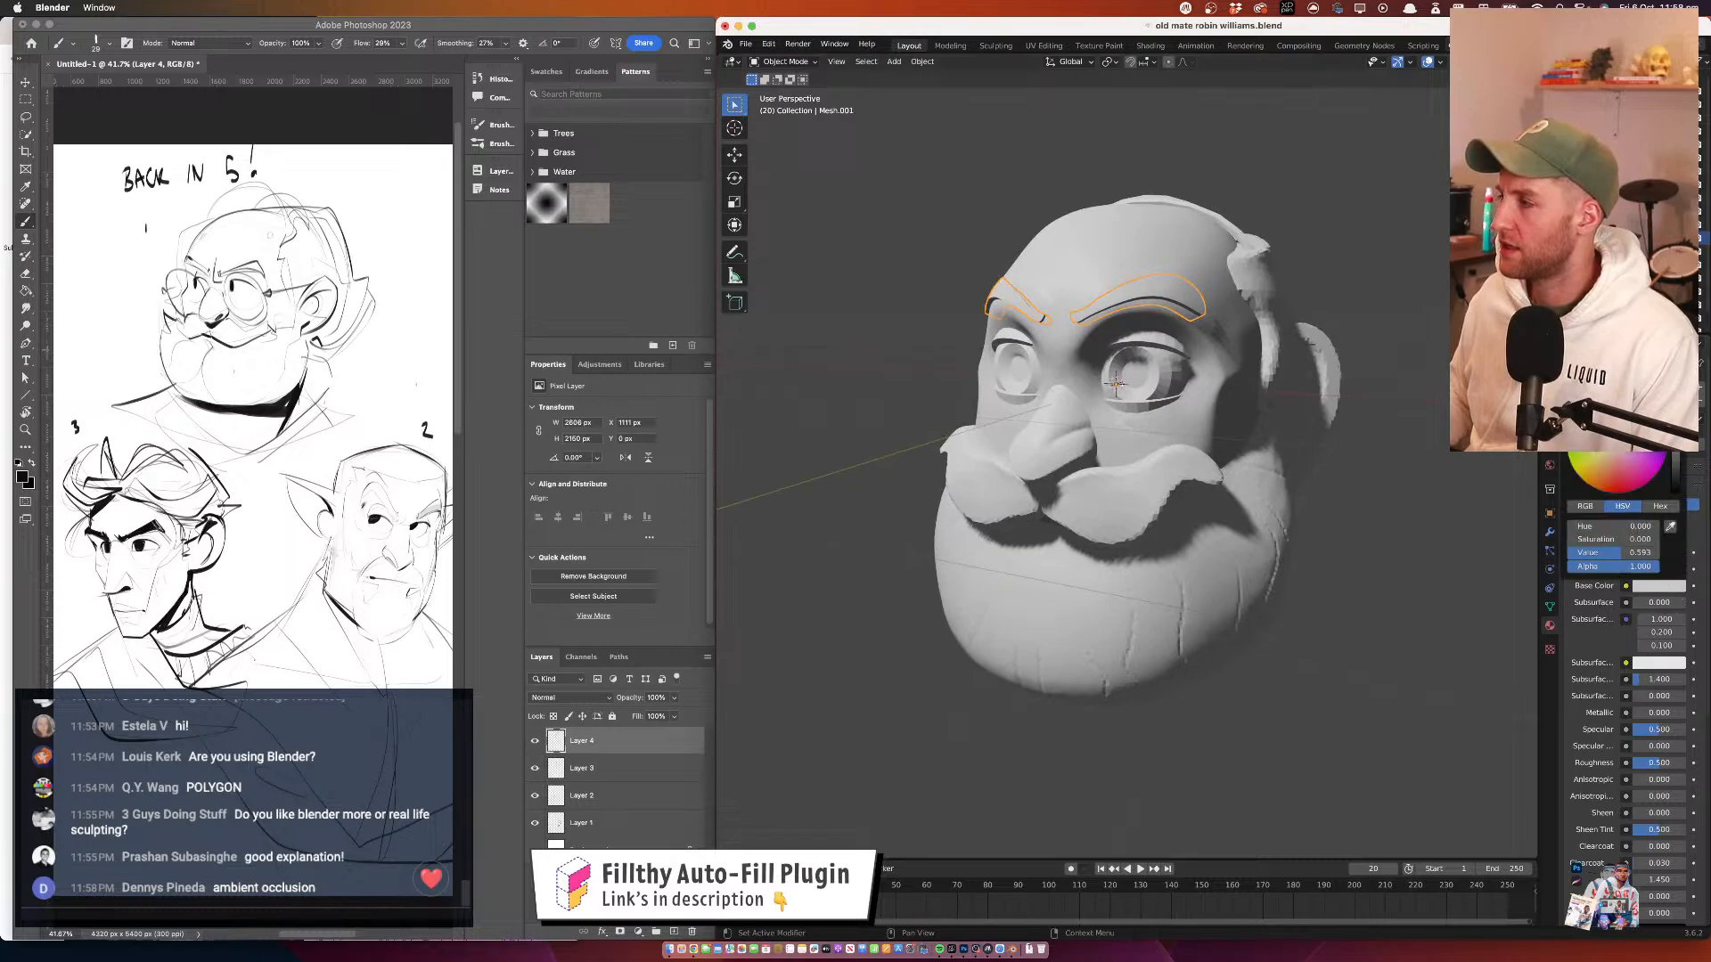
pyautogui.moveTo(1676, 409); pyautogui.dragTo(1676, 455)
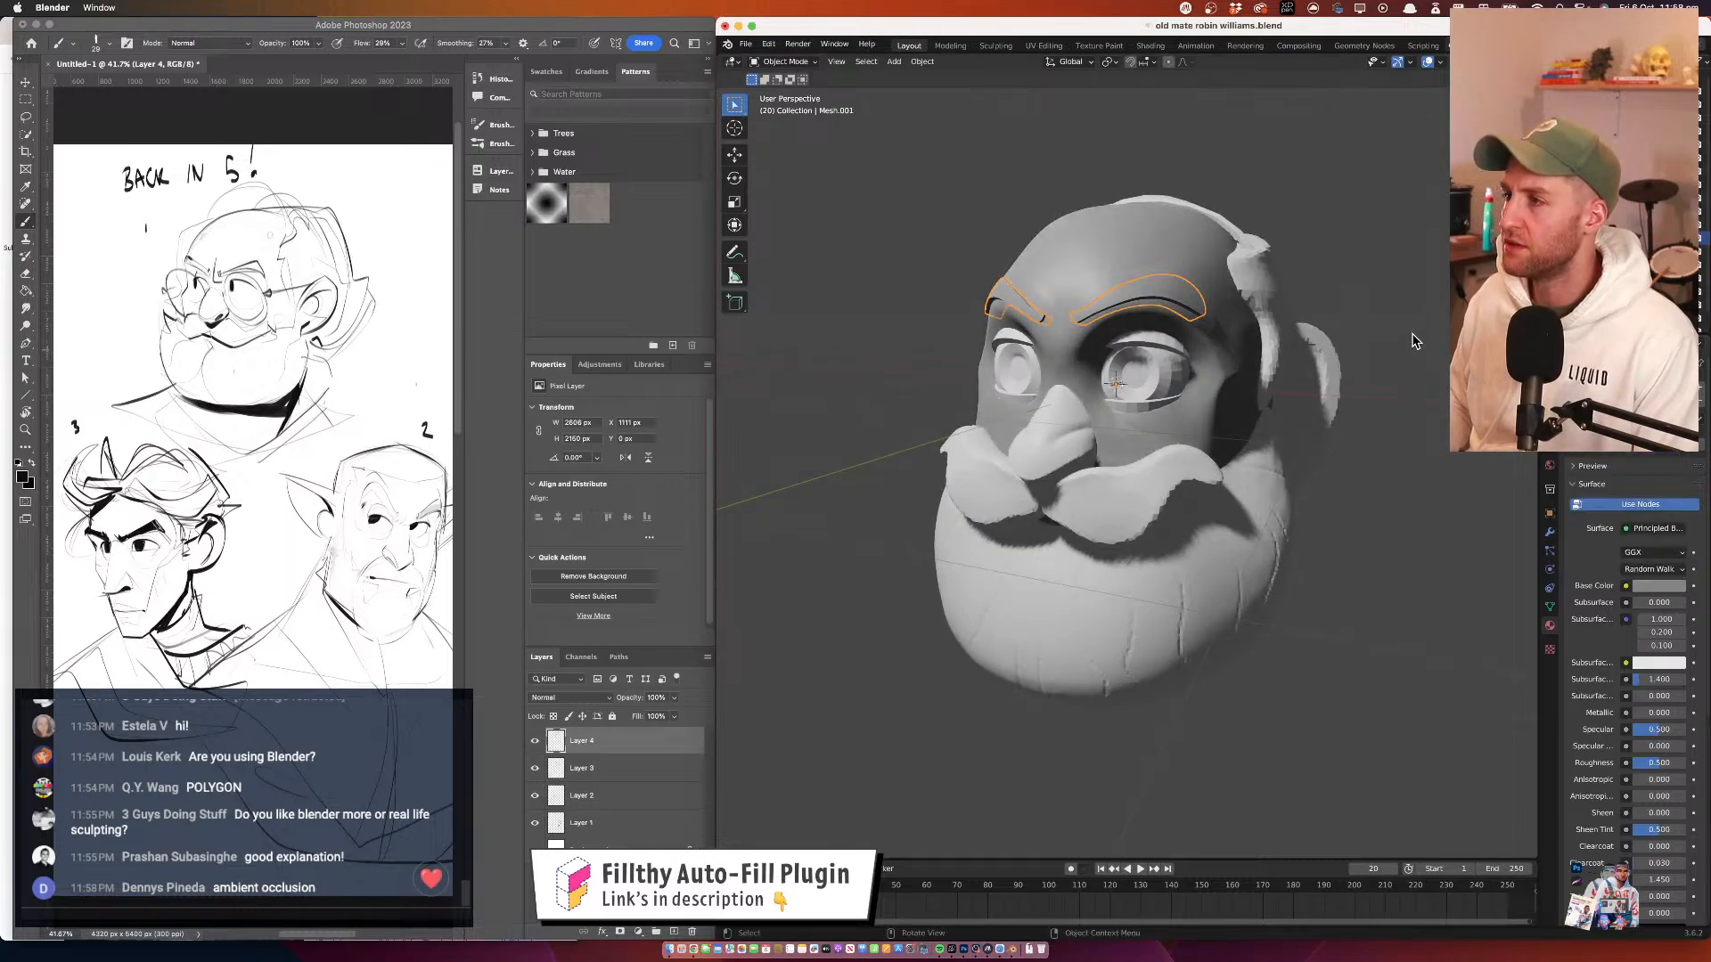
pyautogui.press('super+z')
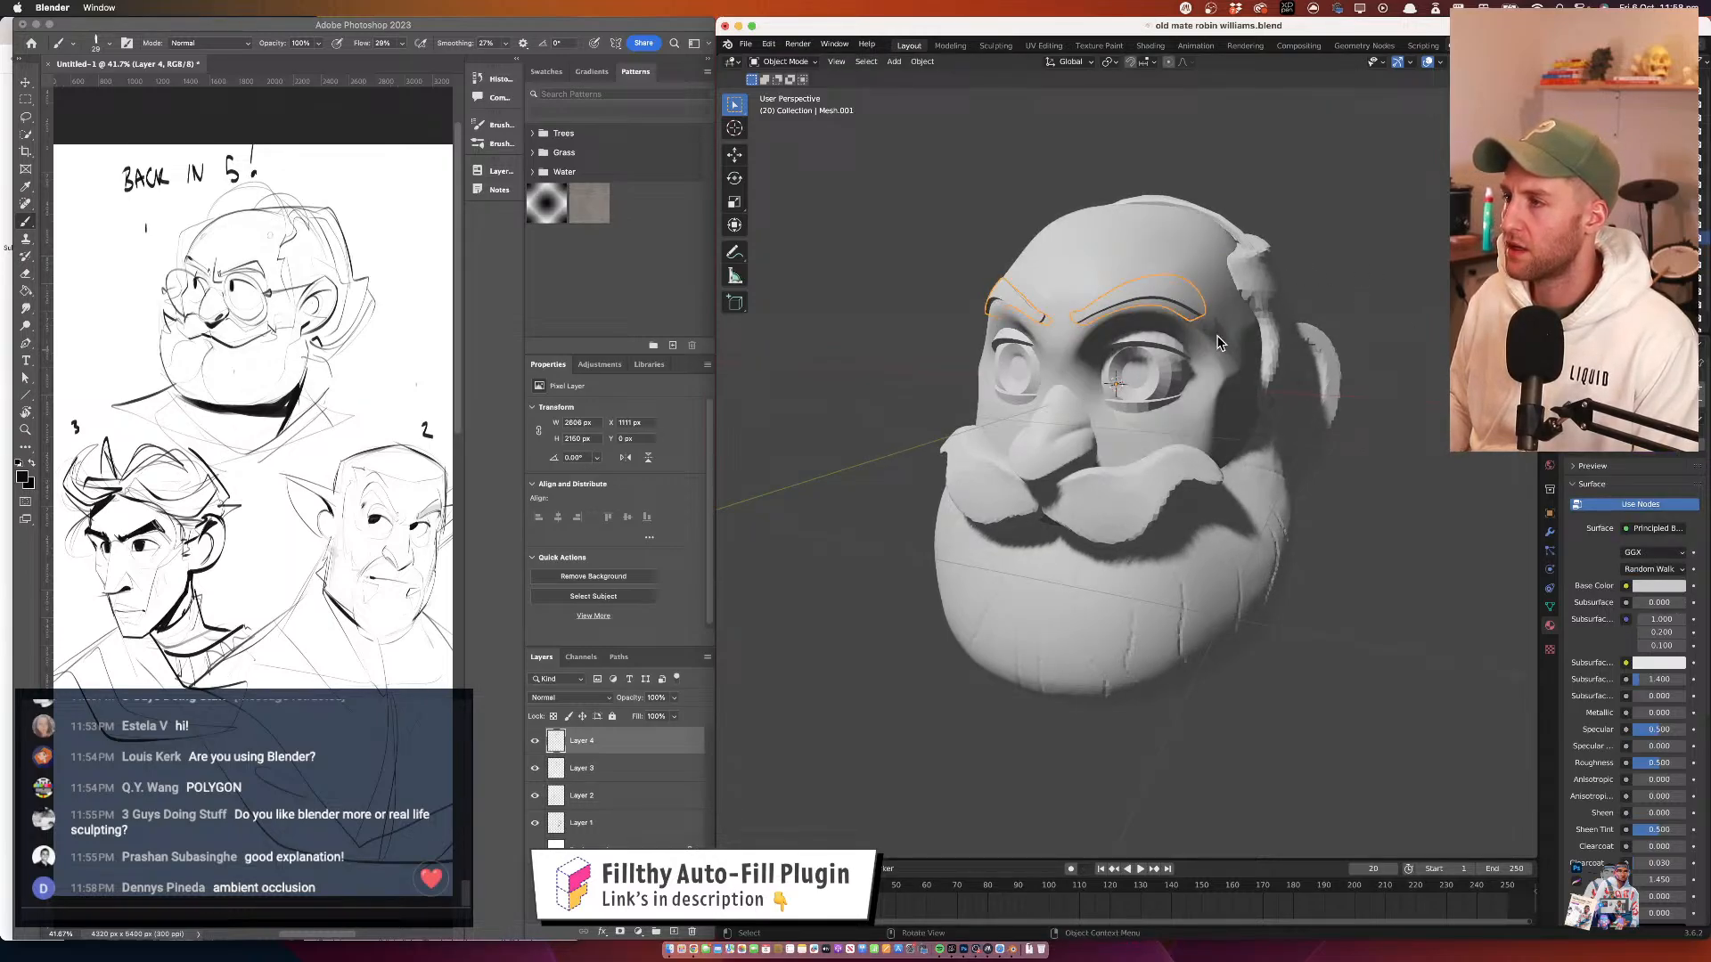
# Replace the eyebrows' shared material with a new one and set its base colour to dark grey, value about 0.18
pyautogui.click(1703, 403)
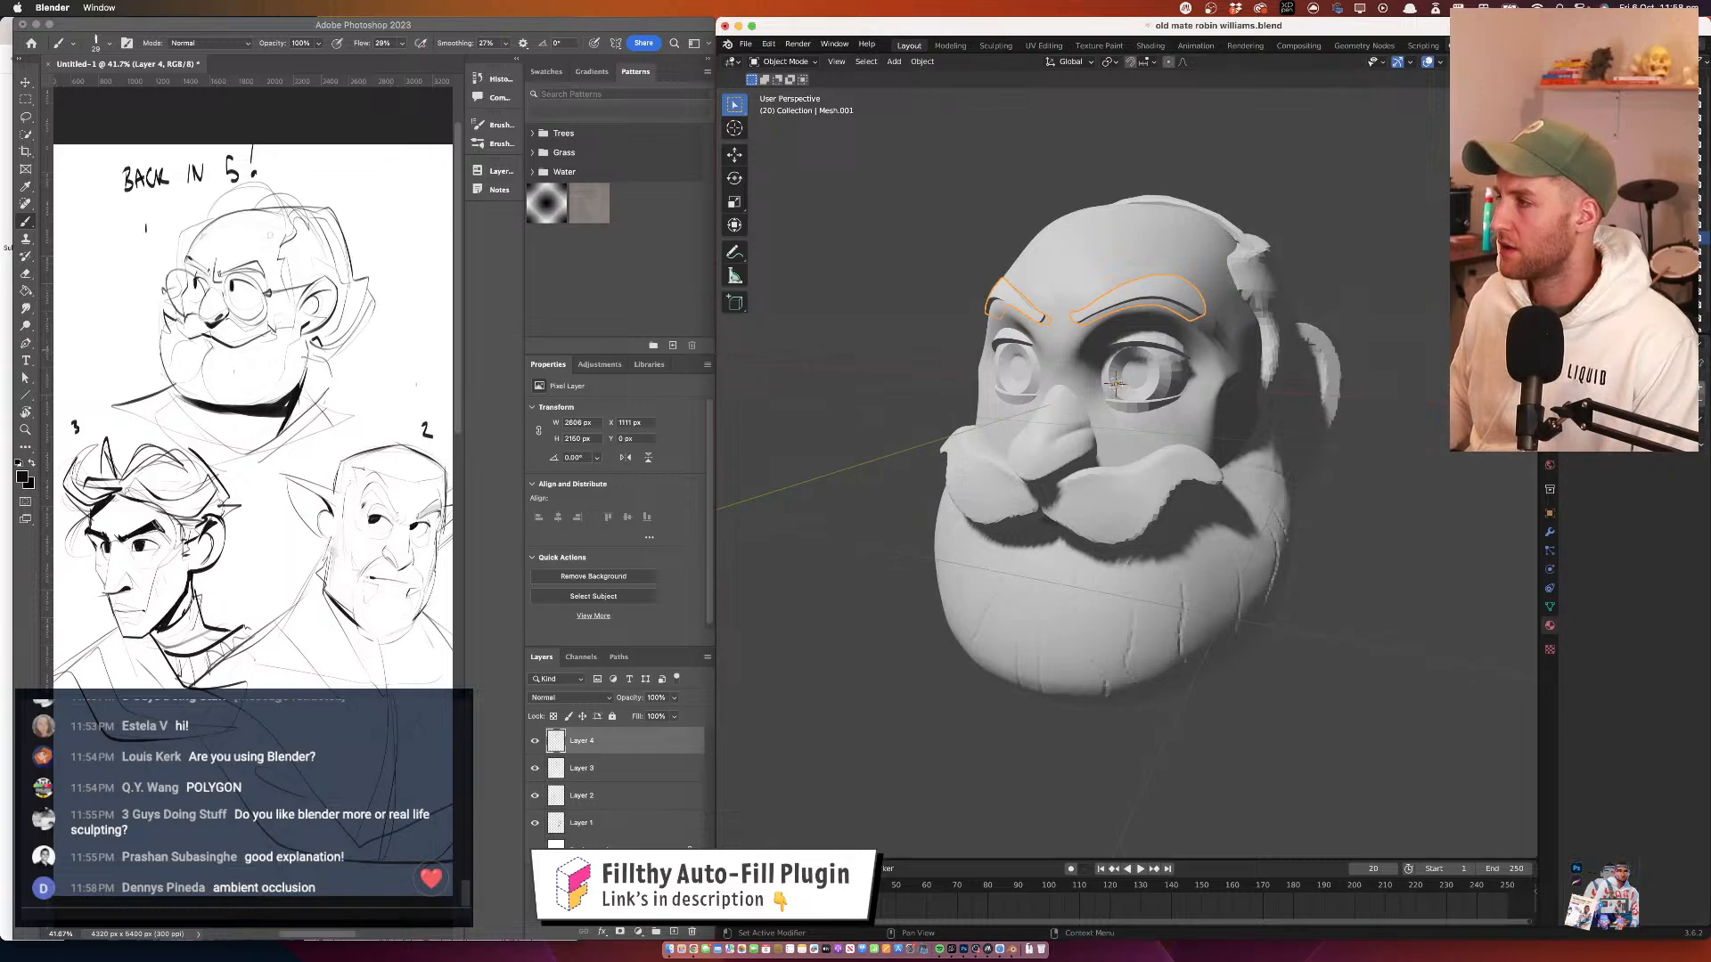
pyautogui.click(1649, 449)
pyautogui.click(1659, 587)
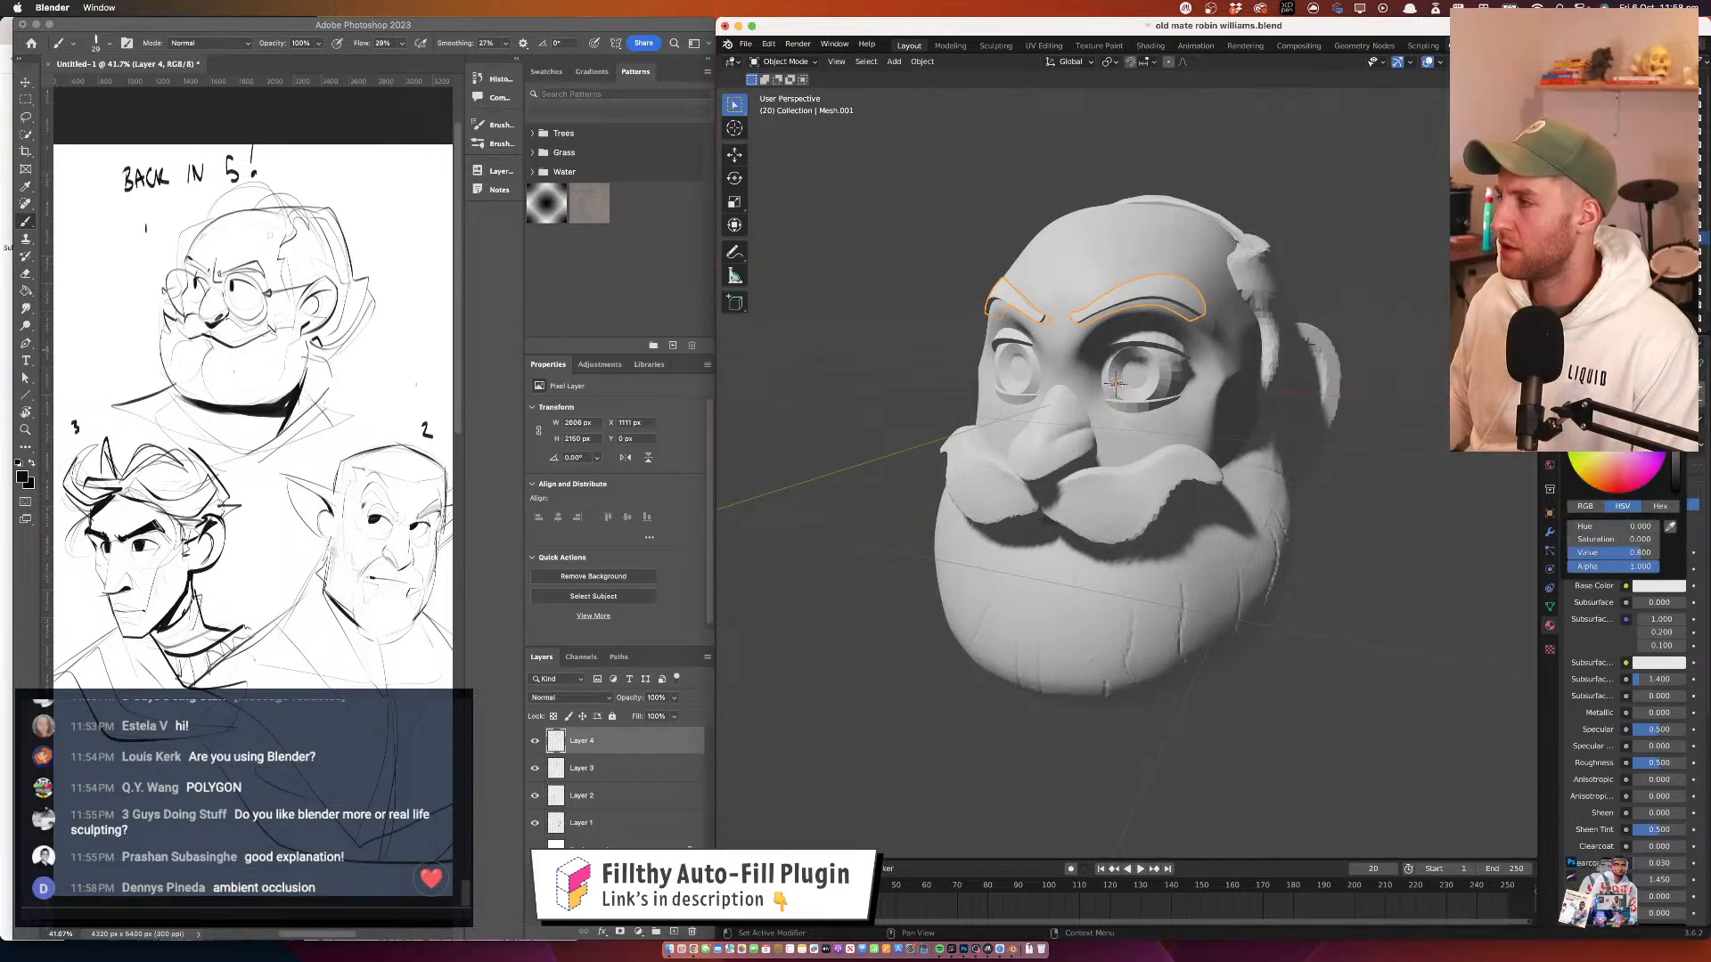
pyautogui.moveTo(1641, 552); pyautogui.dragTo(1589, 552)
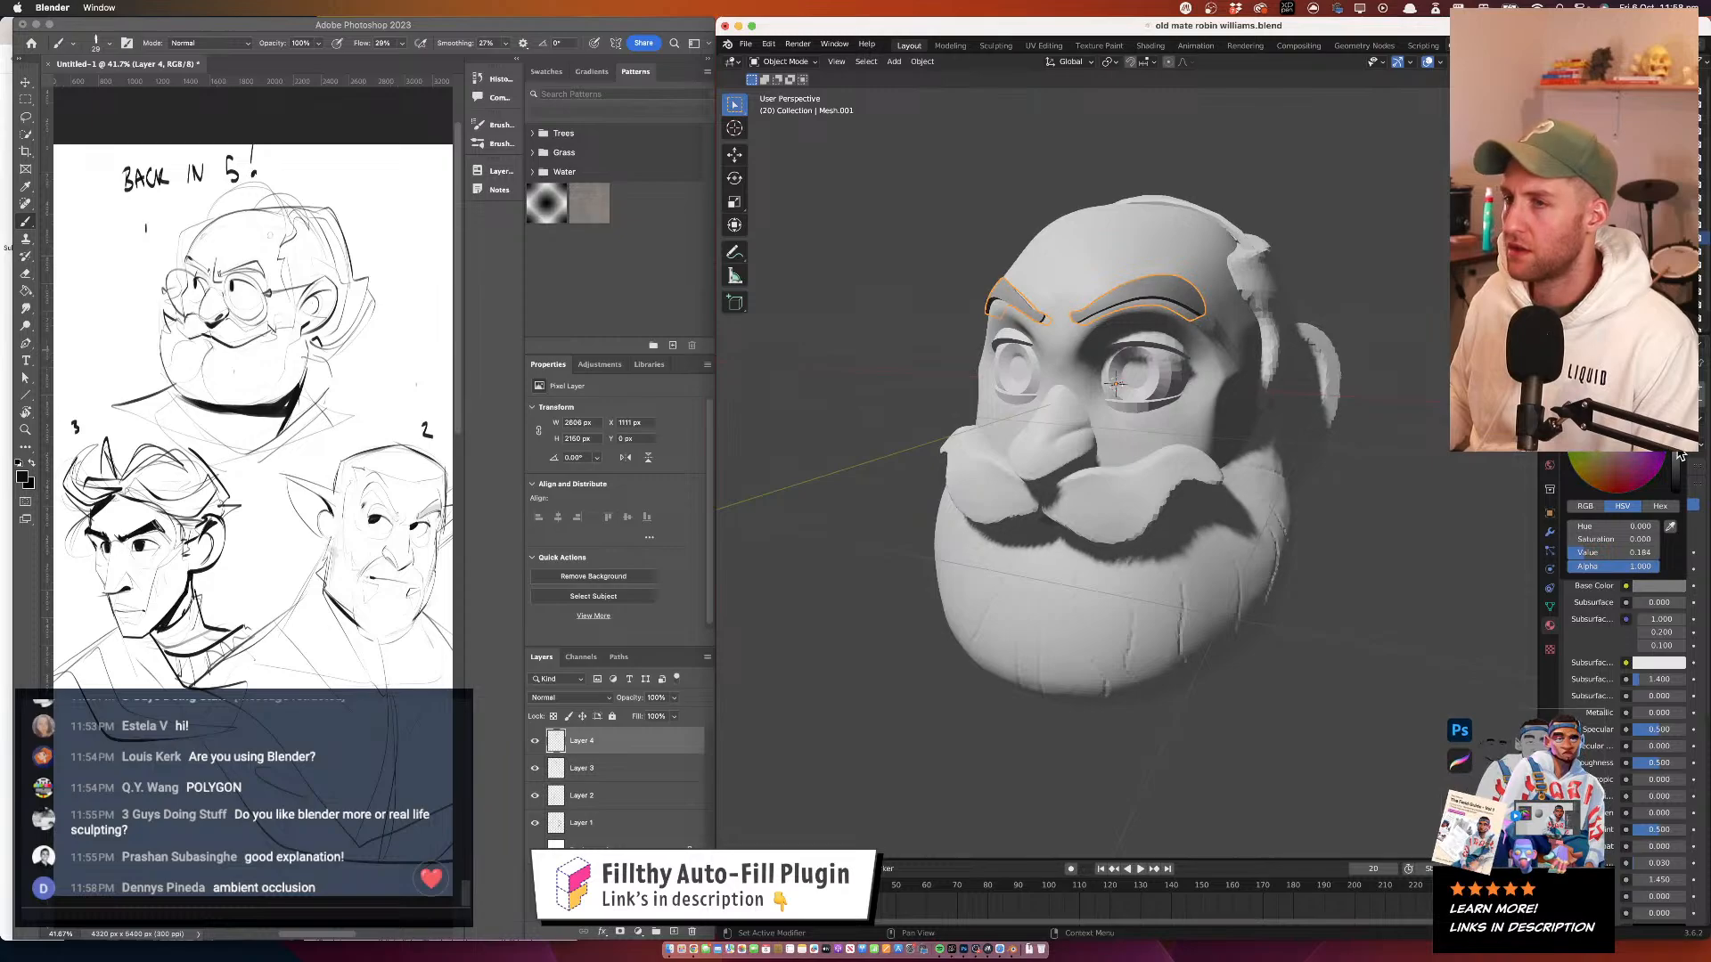
# Give the eyes their own new material and brighten its base colour to near white, value about 0.95
pyautogui.click(1362, 358)
pyautogui.moveTo(1362, 358); pyautogui.dragTo(1192, 323)
pyautogui.click(1072, 398)
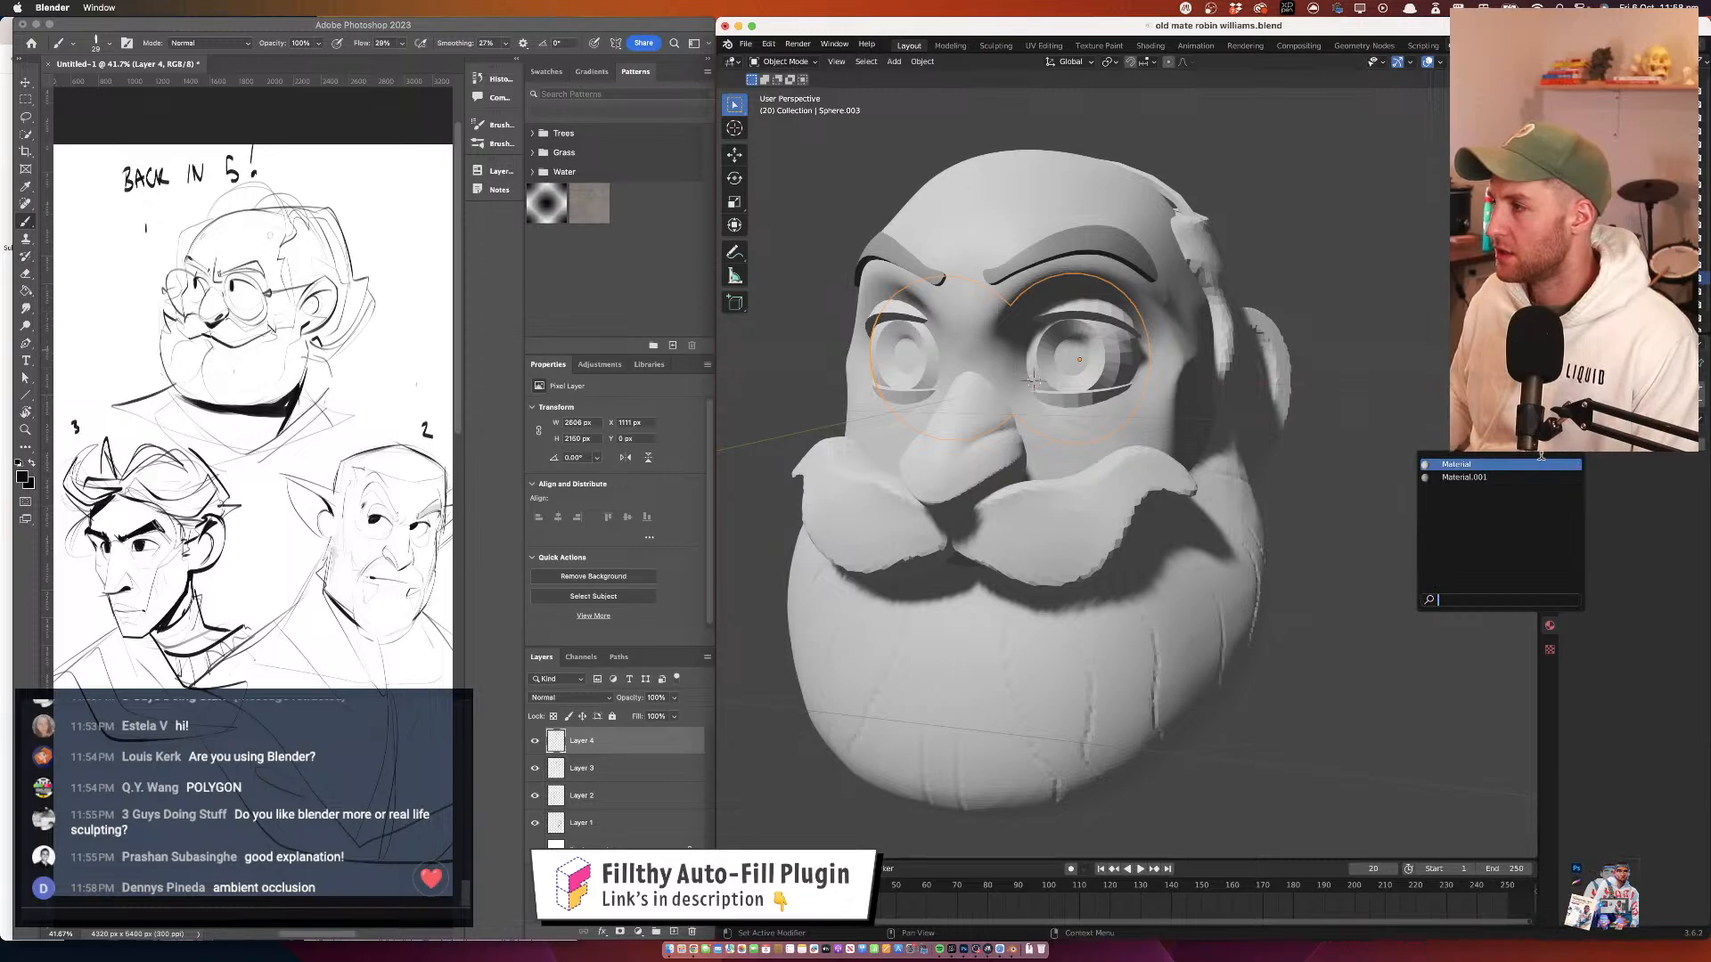
pyautogui.click(1495, 465)
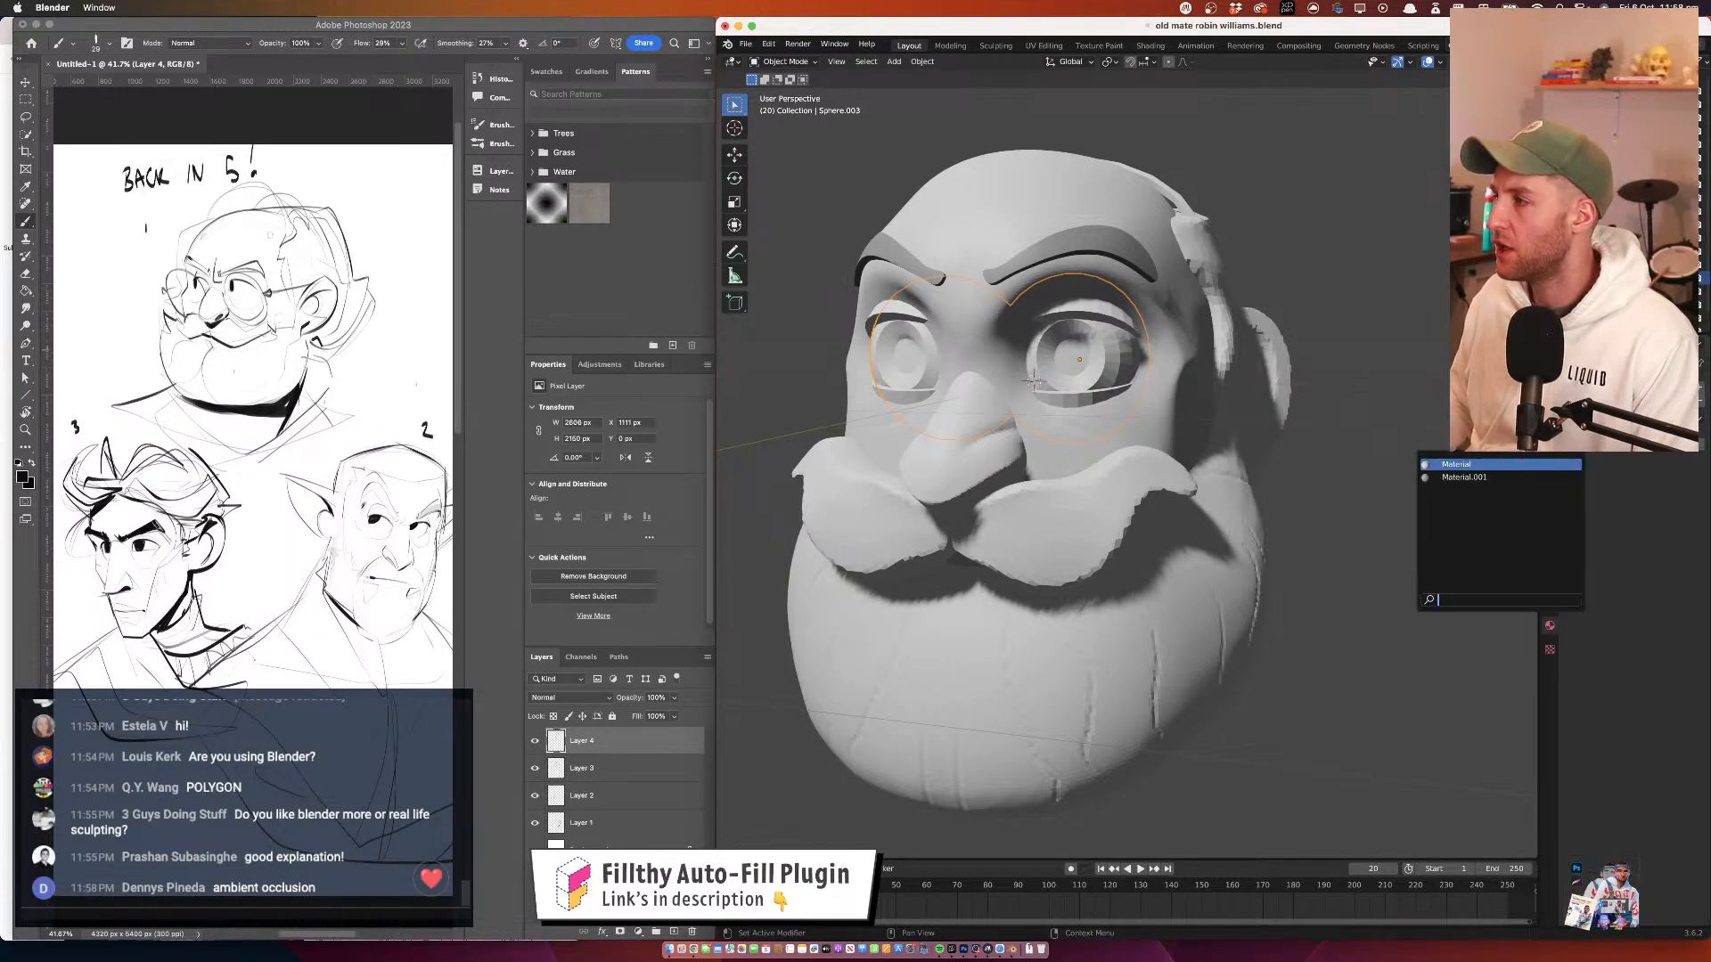
pyautogui.click(1645, 585)
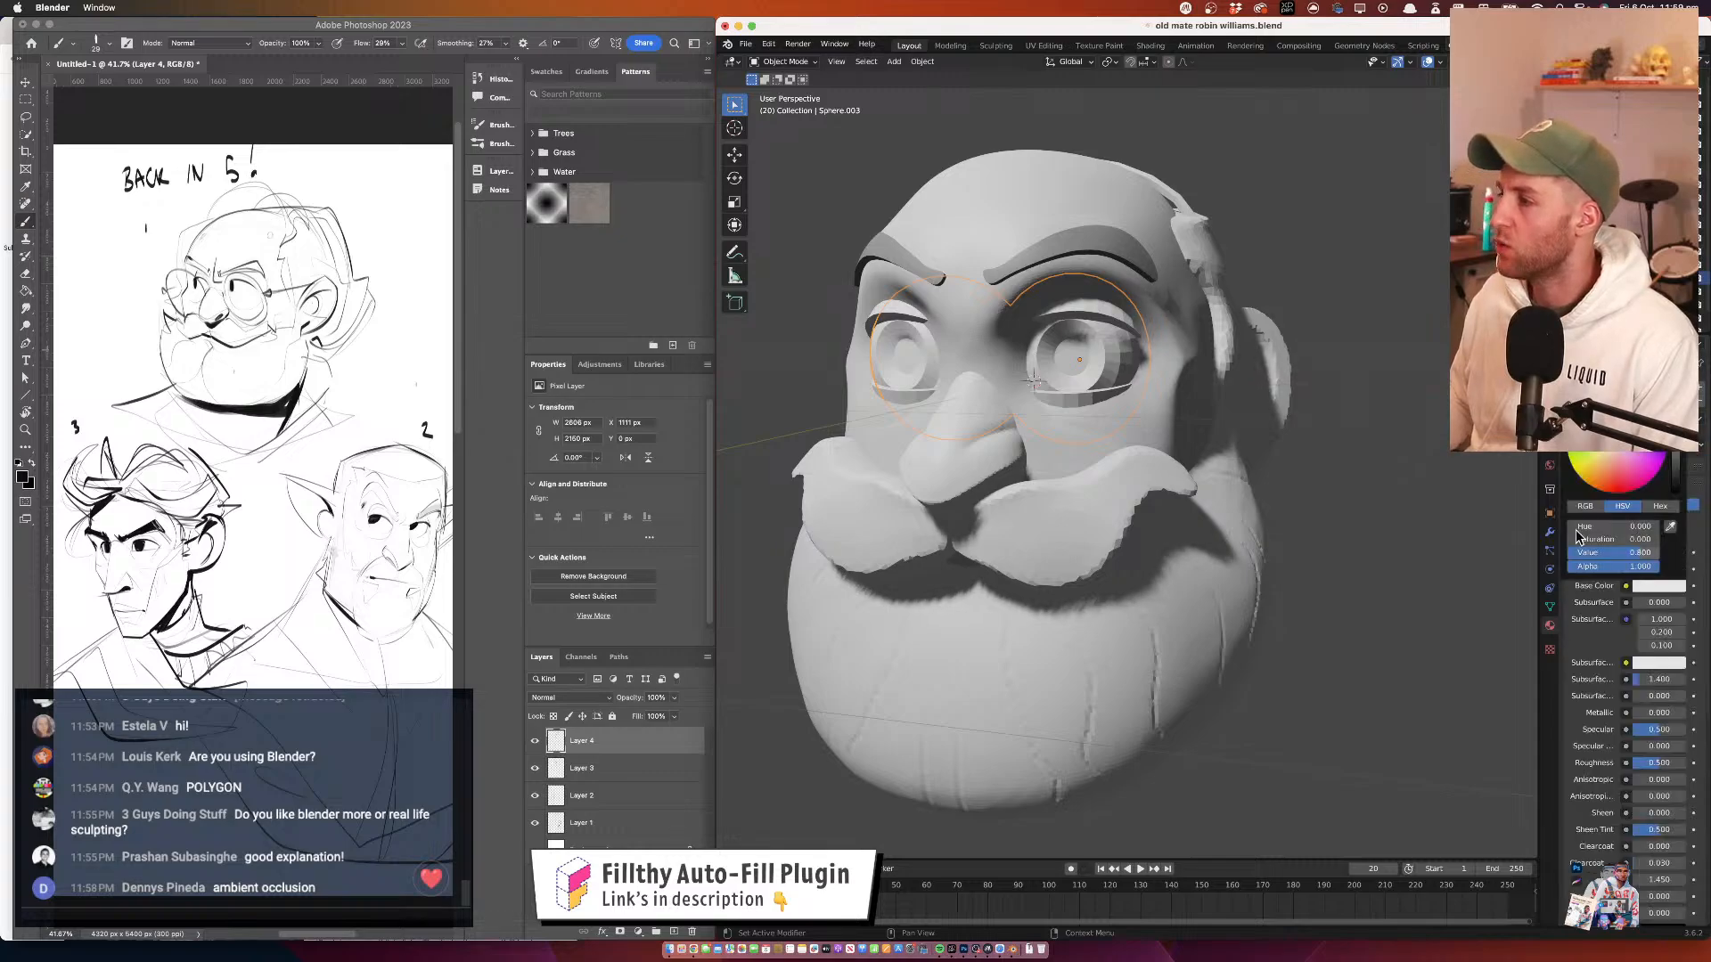
pyautogui.moveTo(1675, 416); pyautogui.dragTo(1675, 404)
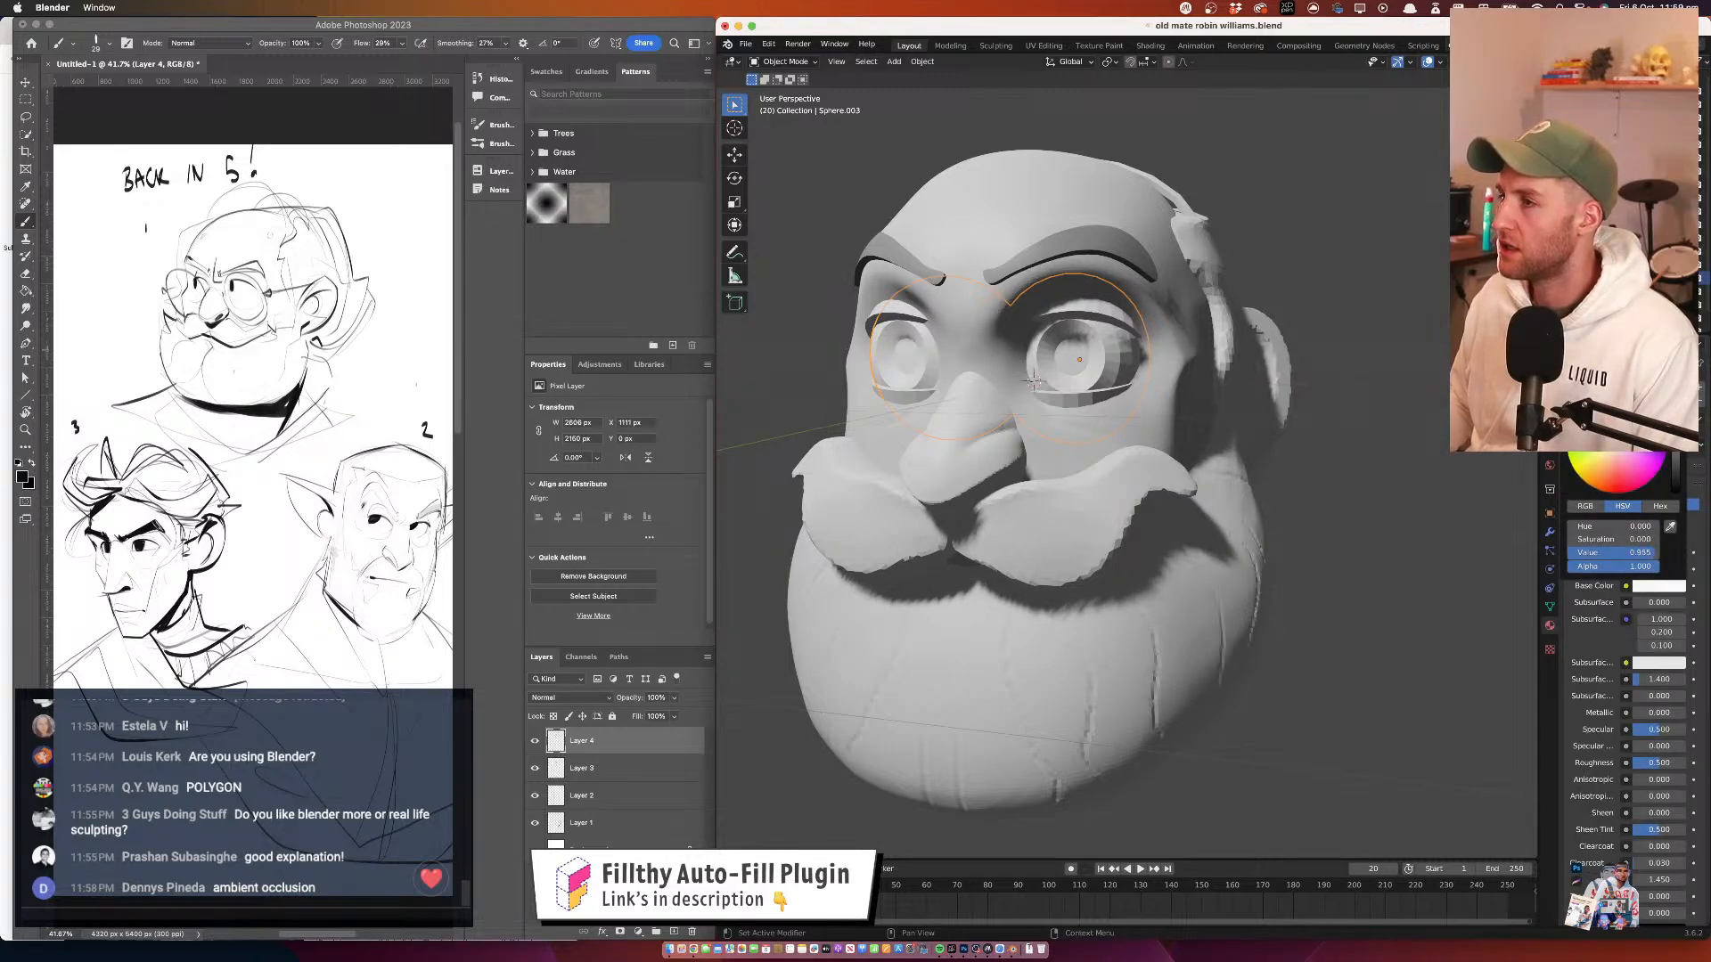
pyautogui.hscroll(5, 1340, 342)
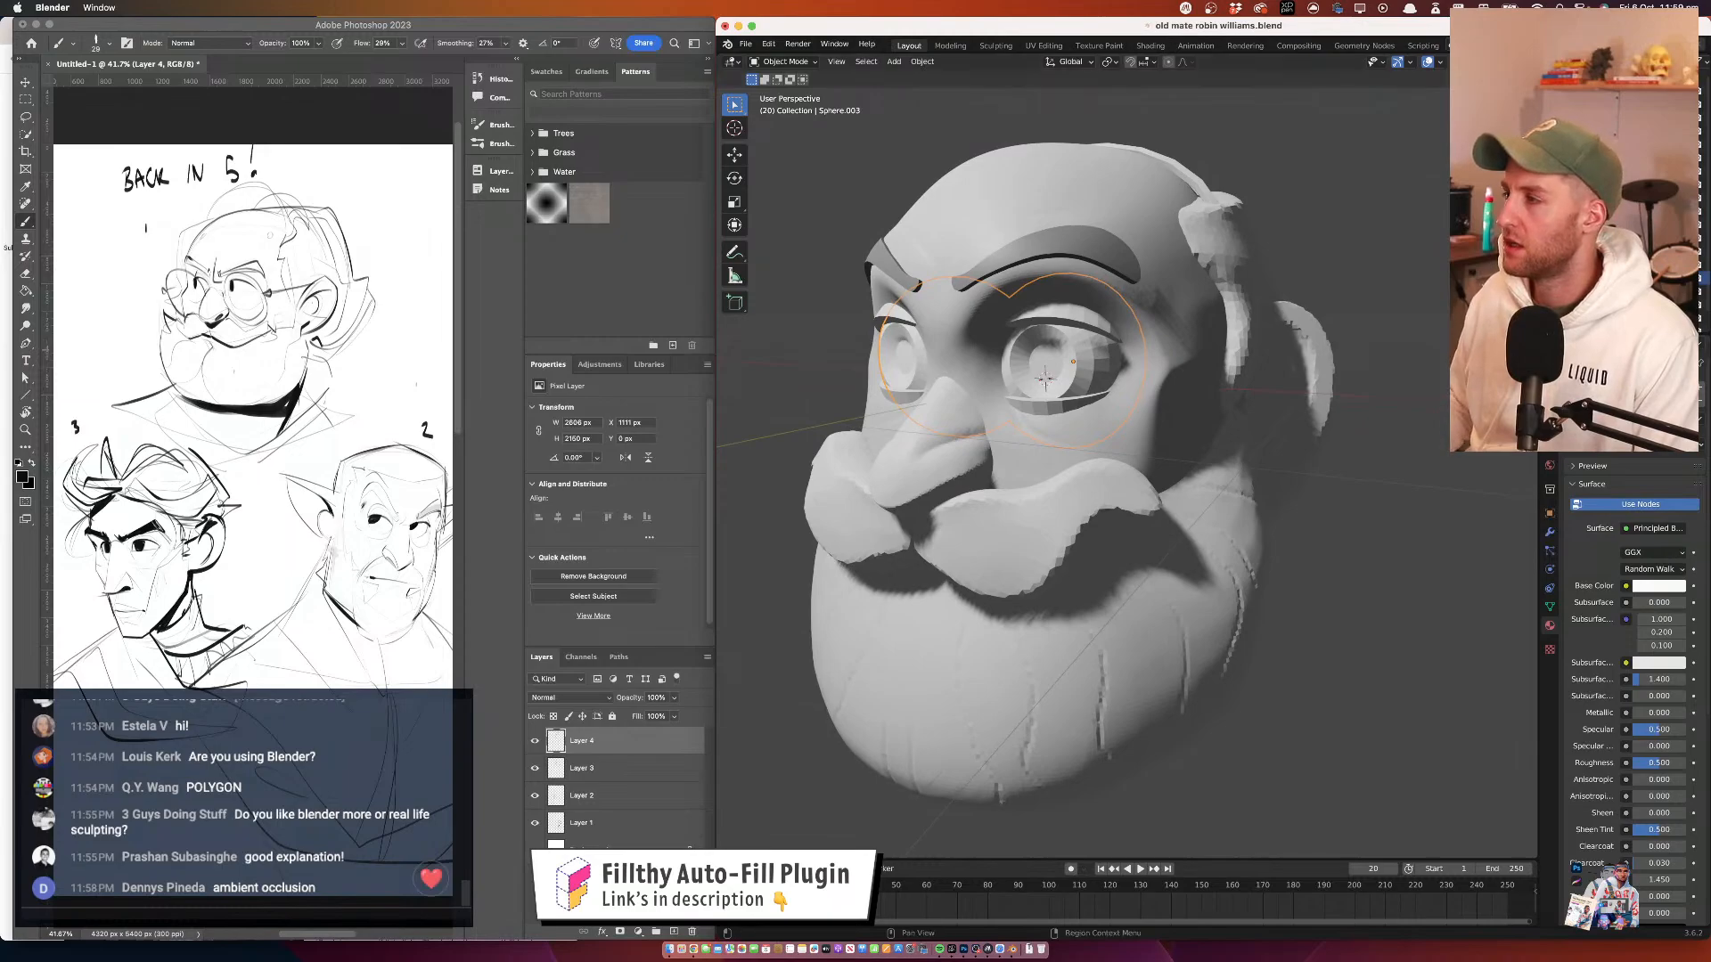
# Try the Cycles render engine on the head from both sides, and return to Eevee
pyautogui.click(1550, 367)
pyautogui.click(1550, 391)
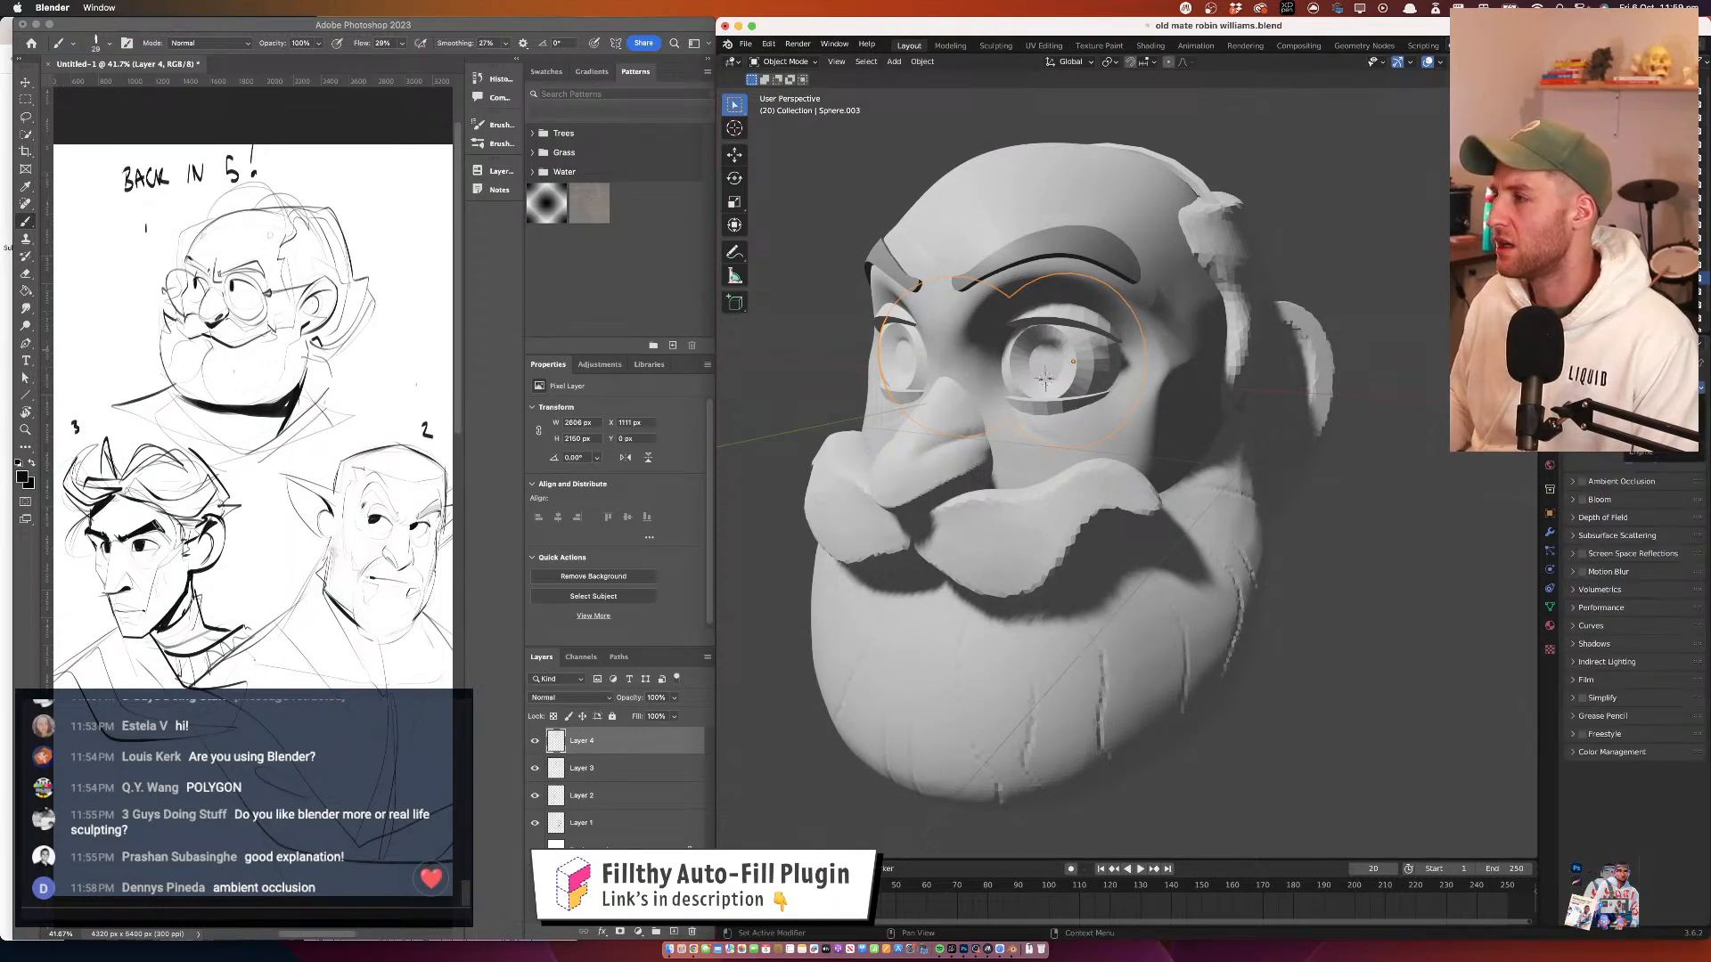
pyautogui.click(1649, 432)
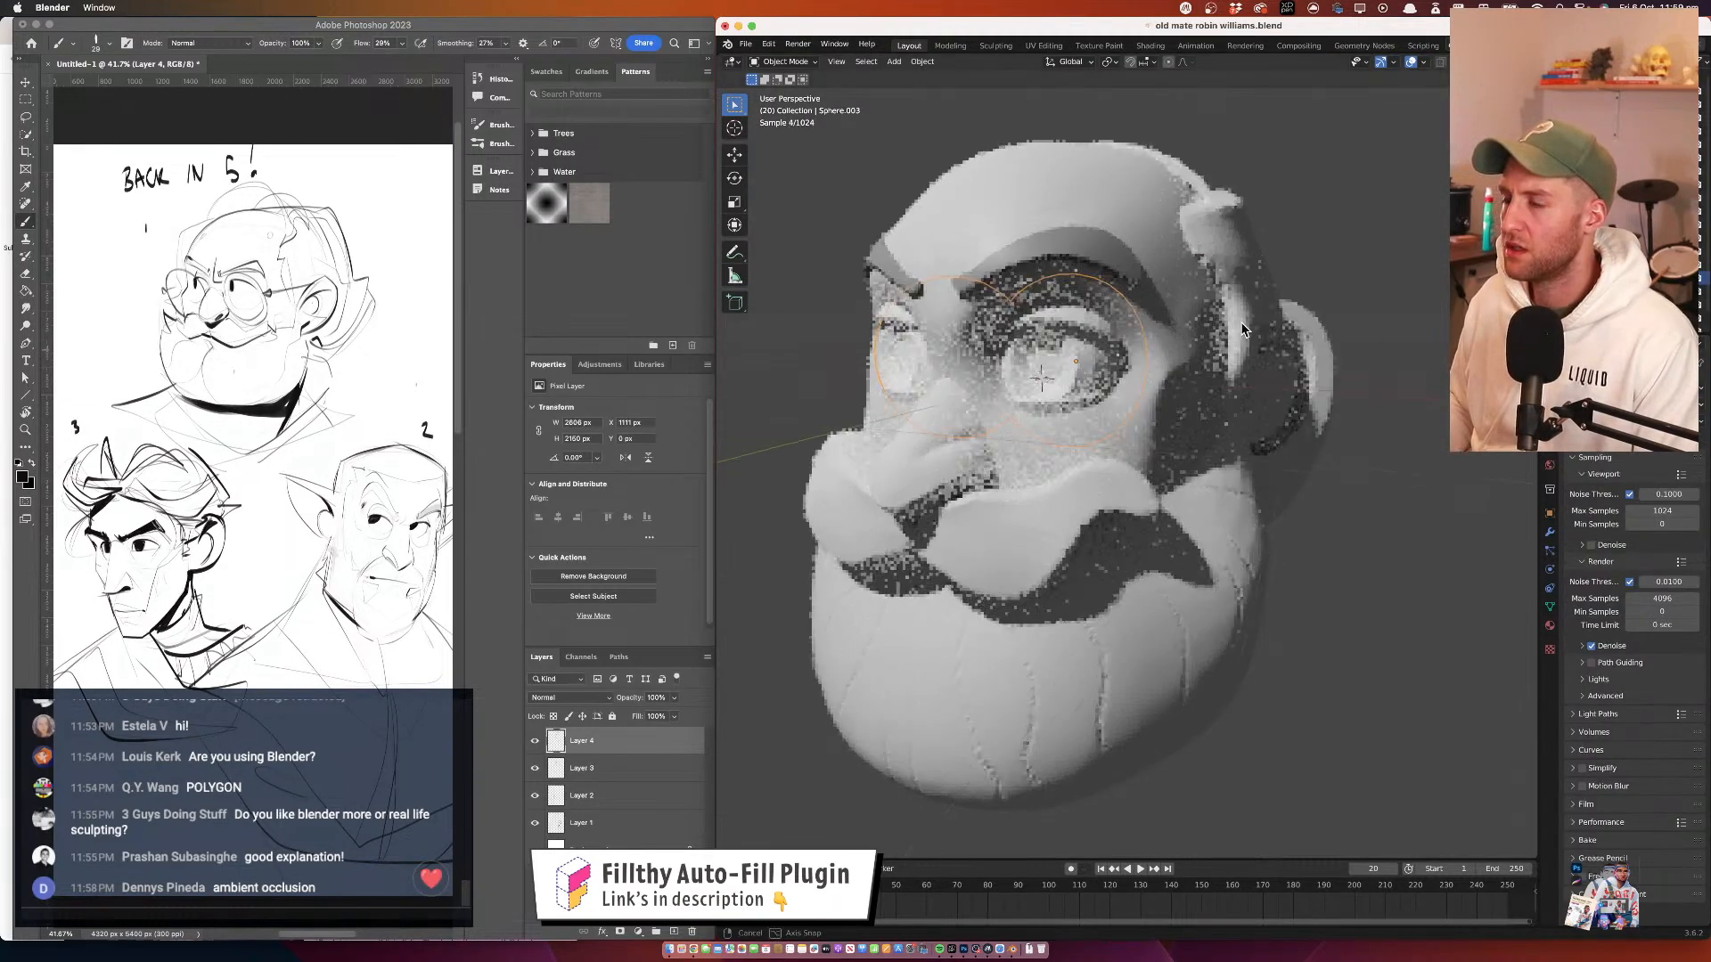
pyautogui.moveTo(1222, 321); pyautogui.dragTo(1313, 348)
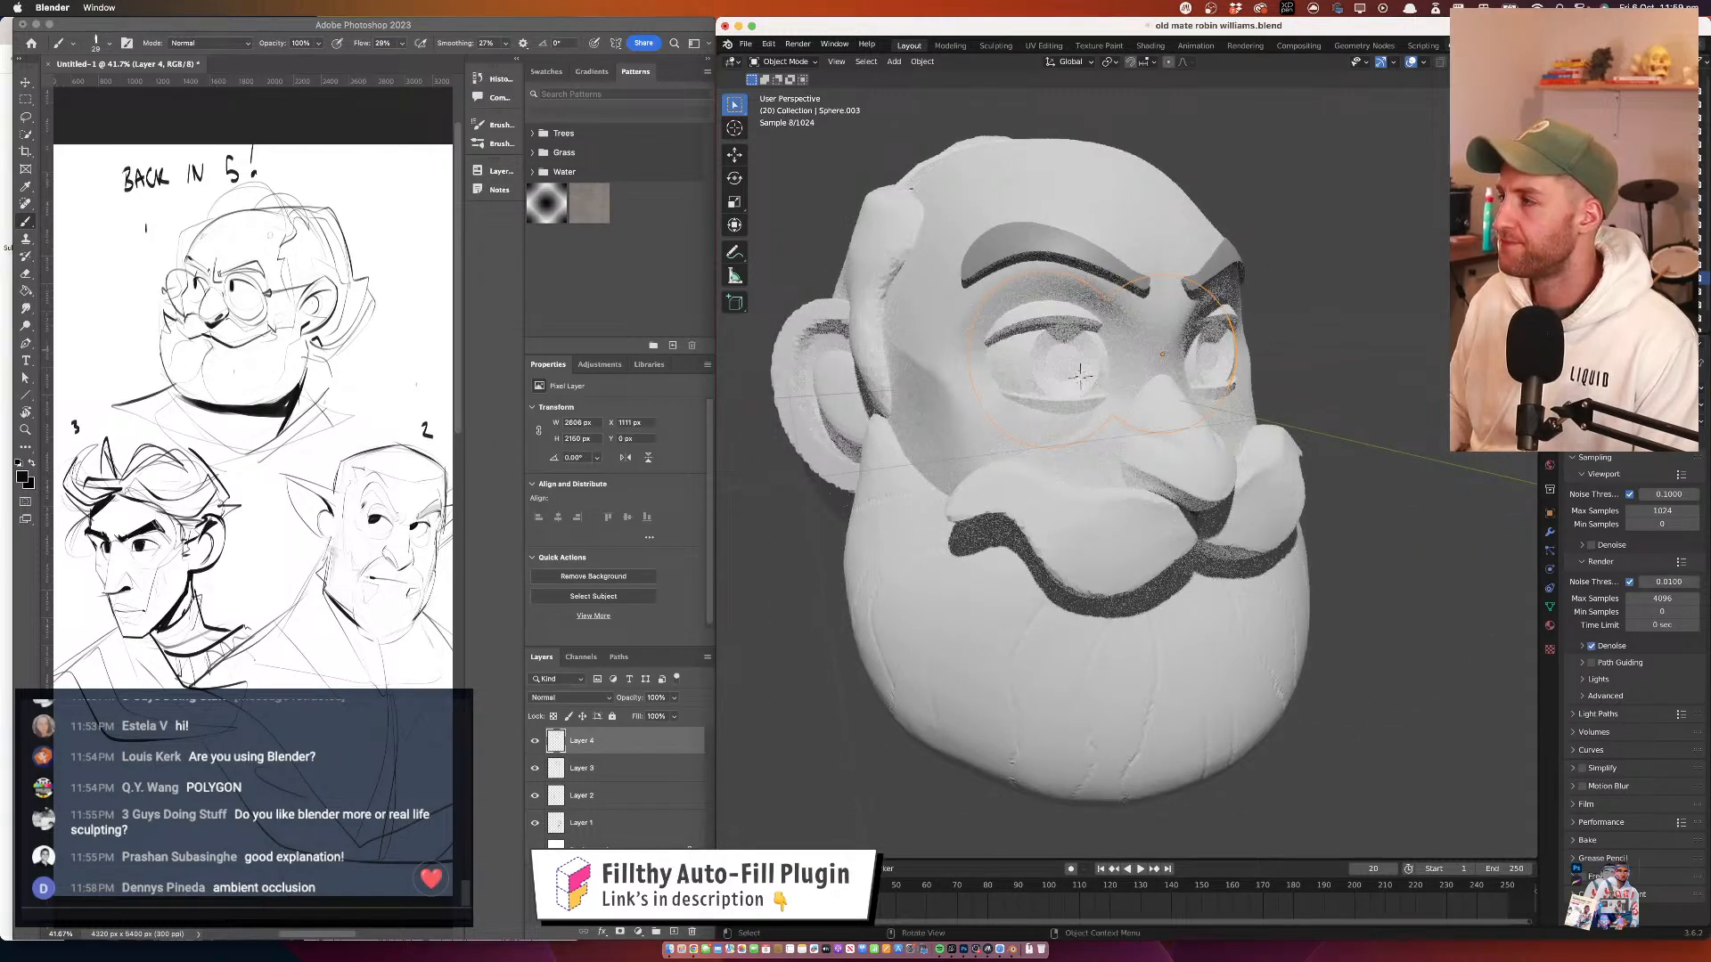
pyautogui.click(1648, 403)
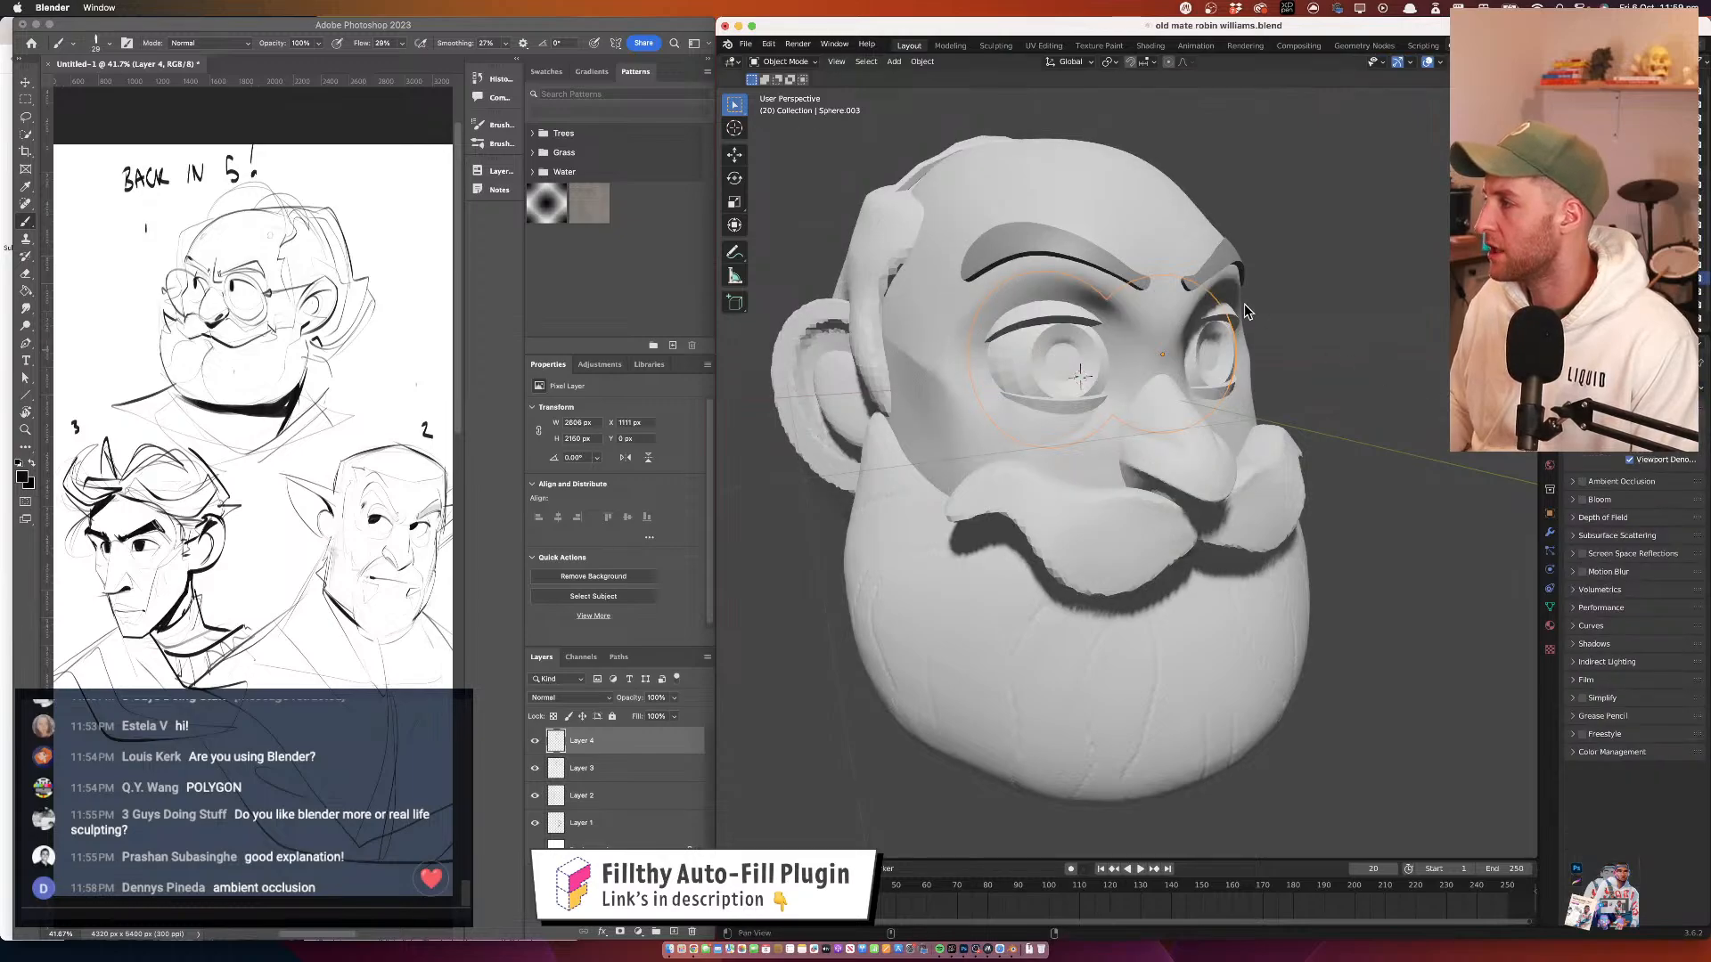
# Enter Edit Mode on the eyes and select the iris and pupil faces
pyautogui.moveTo(1242, 315); pyautogui.dragTo(1192, 346)
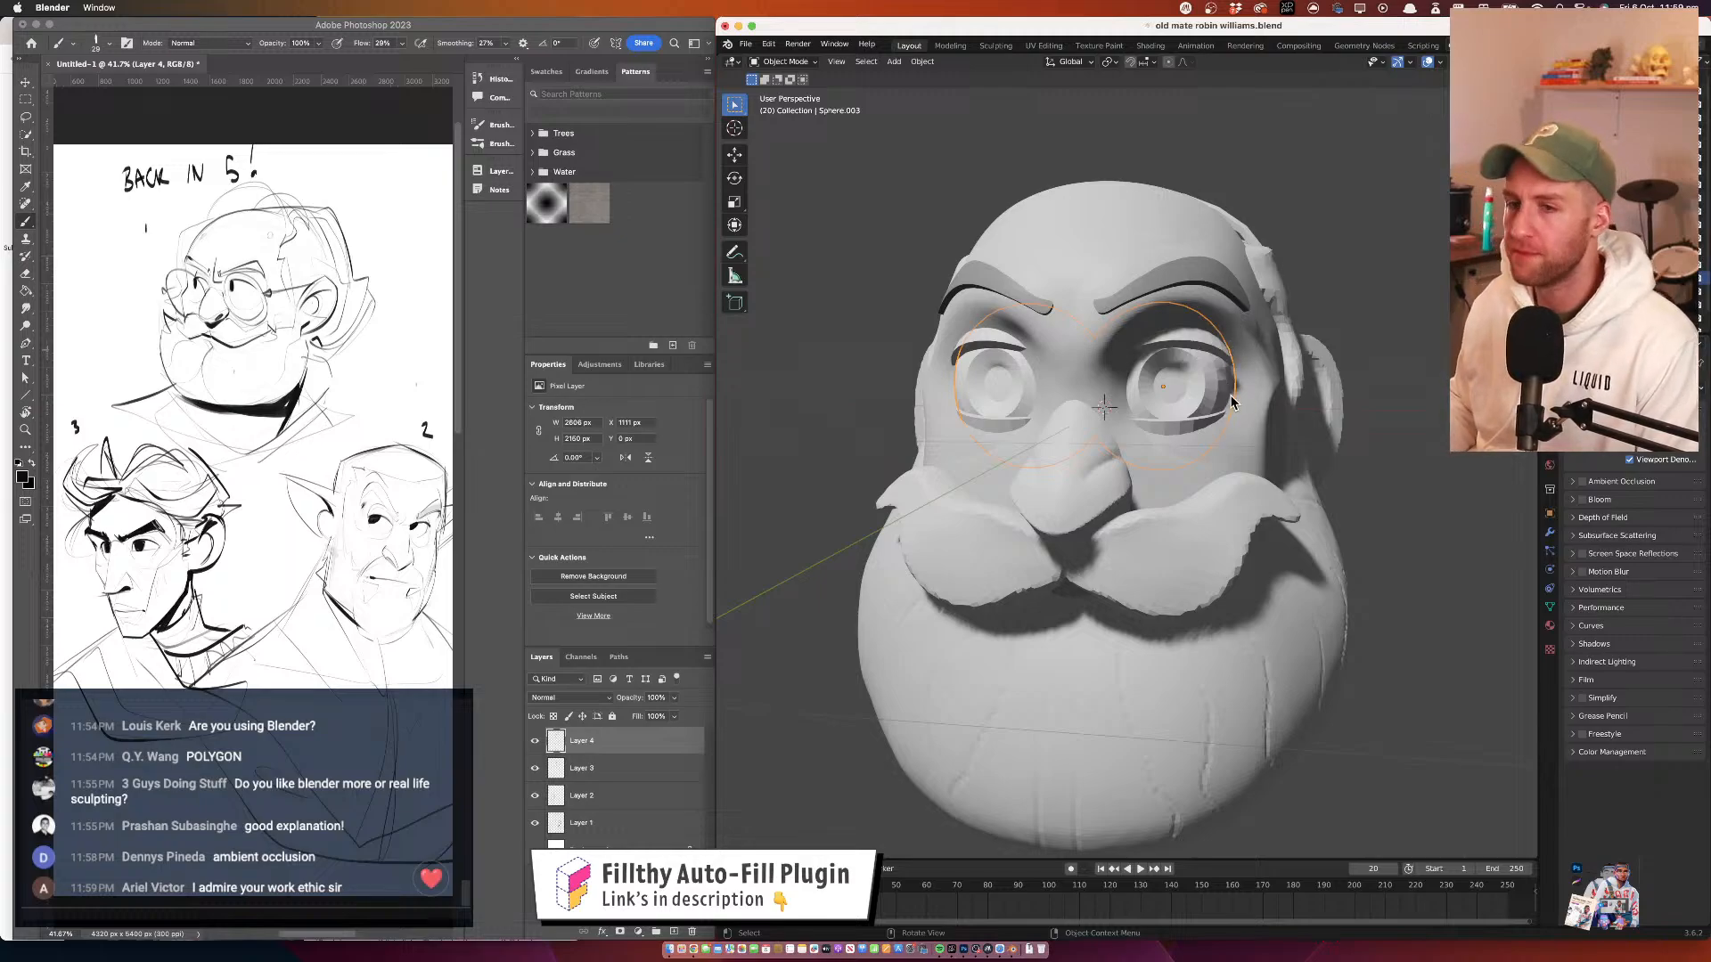
pyautogui.click(793, 67)
pyautogui.click(798, 96)
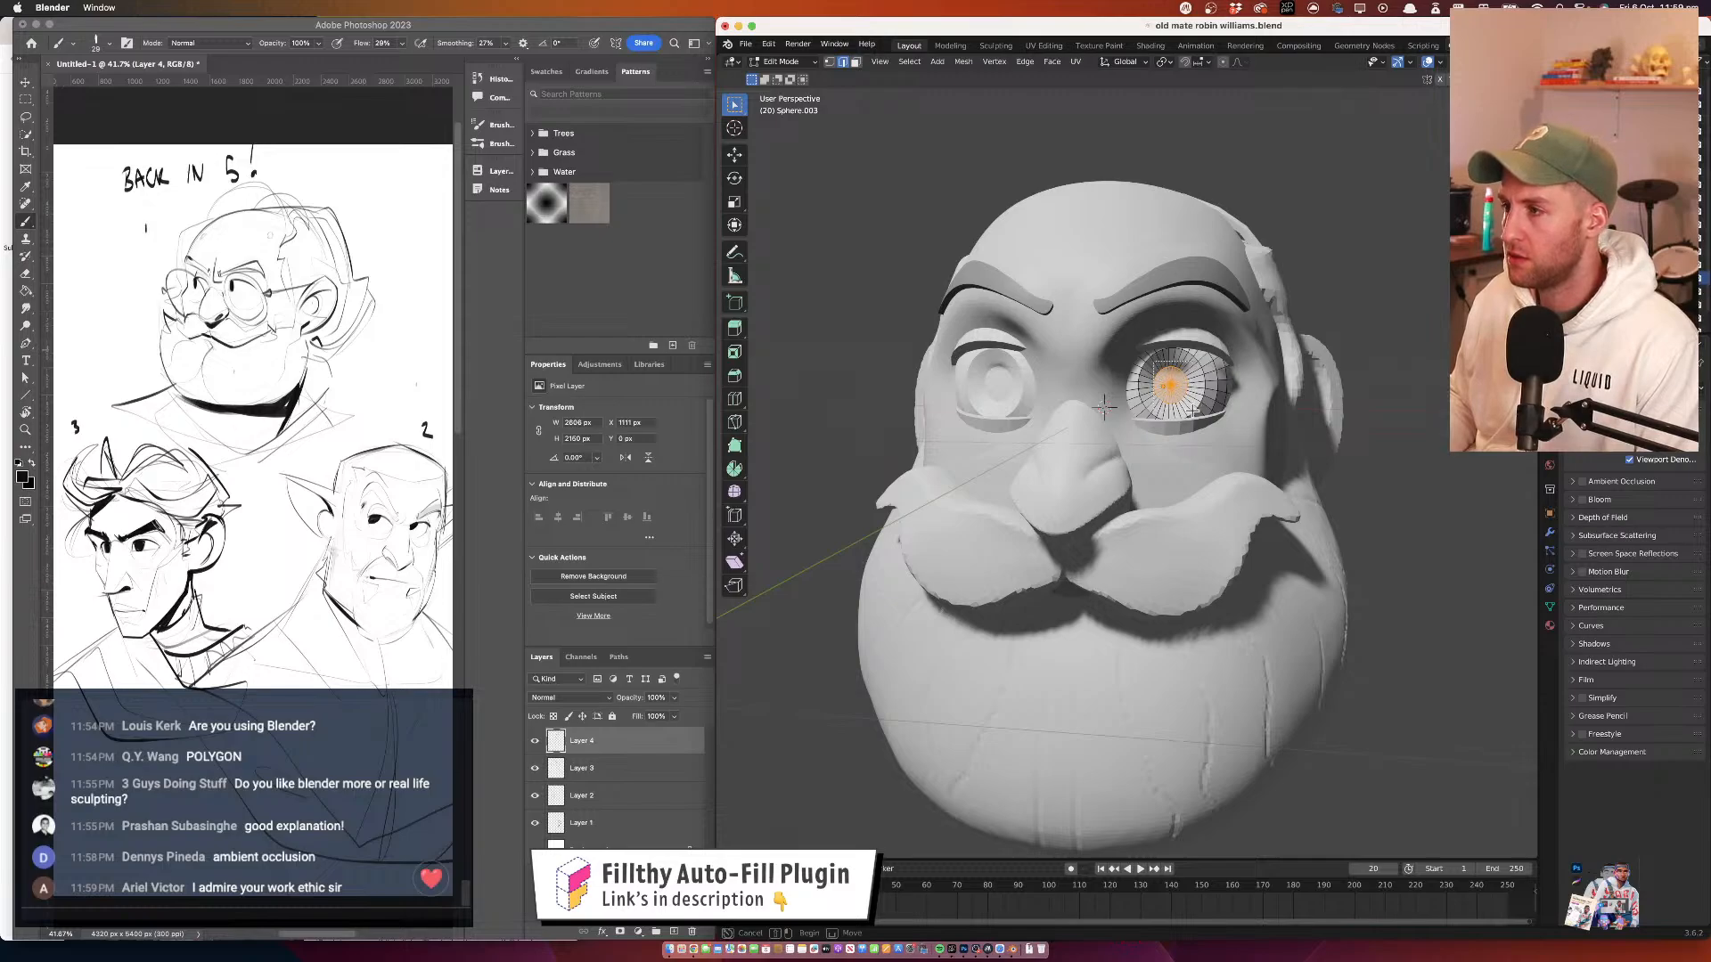
pyautogui.moveTo(1192, 409); pyautogui.dragTo(1176, 394)
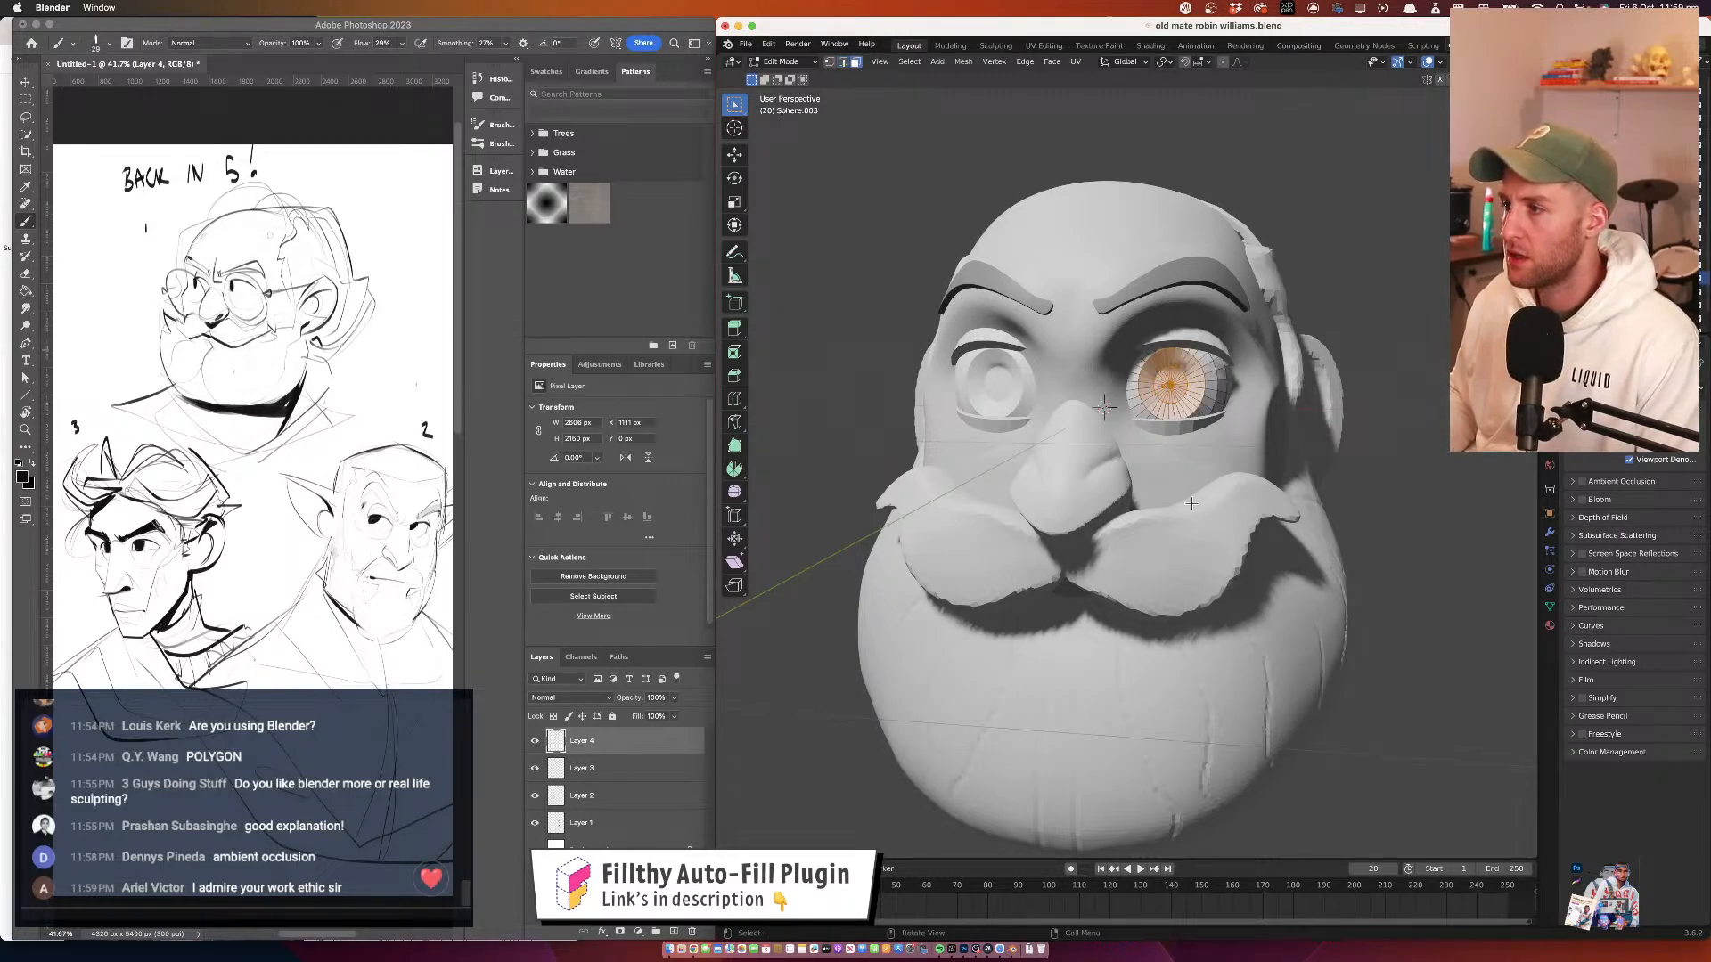
# Add a second material slot with a new dark grey material, value about 0.21, and assign it to the selected iris faces
pyautogui.click(1550, 625)
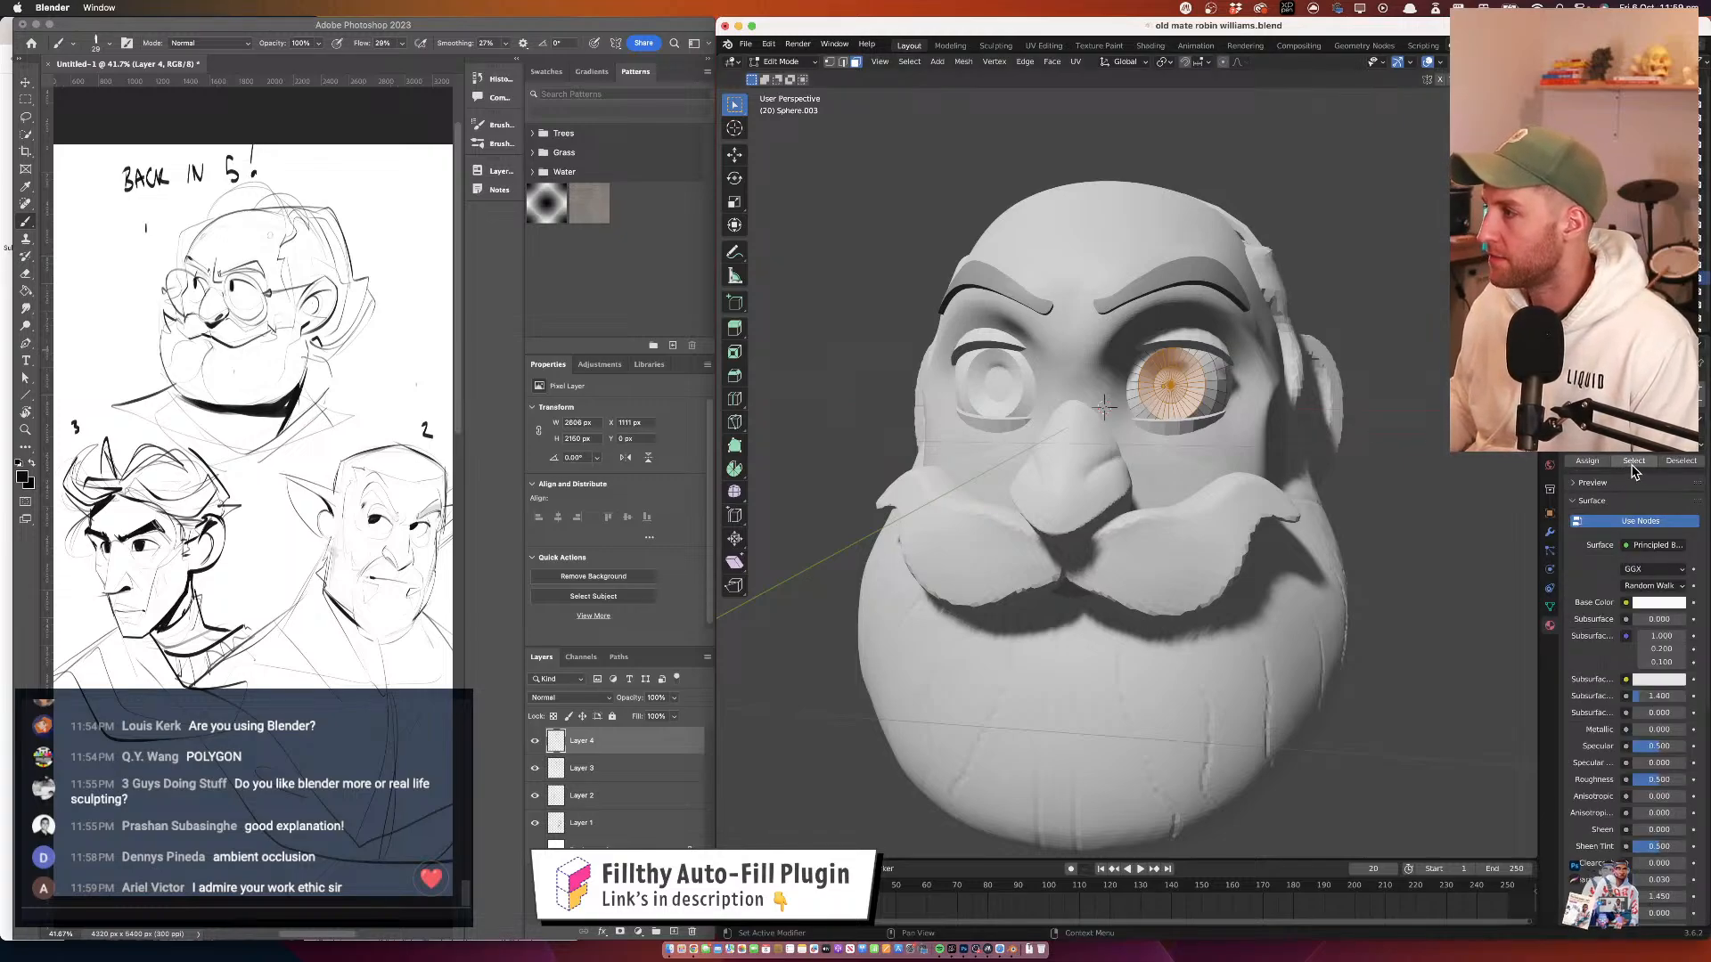
pyautogui.click(1702, 391)
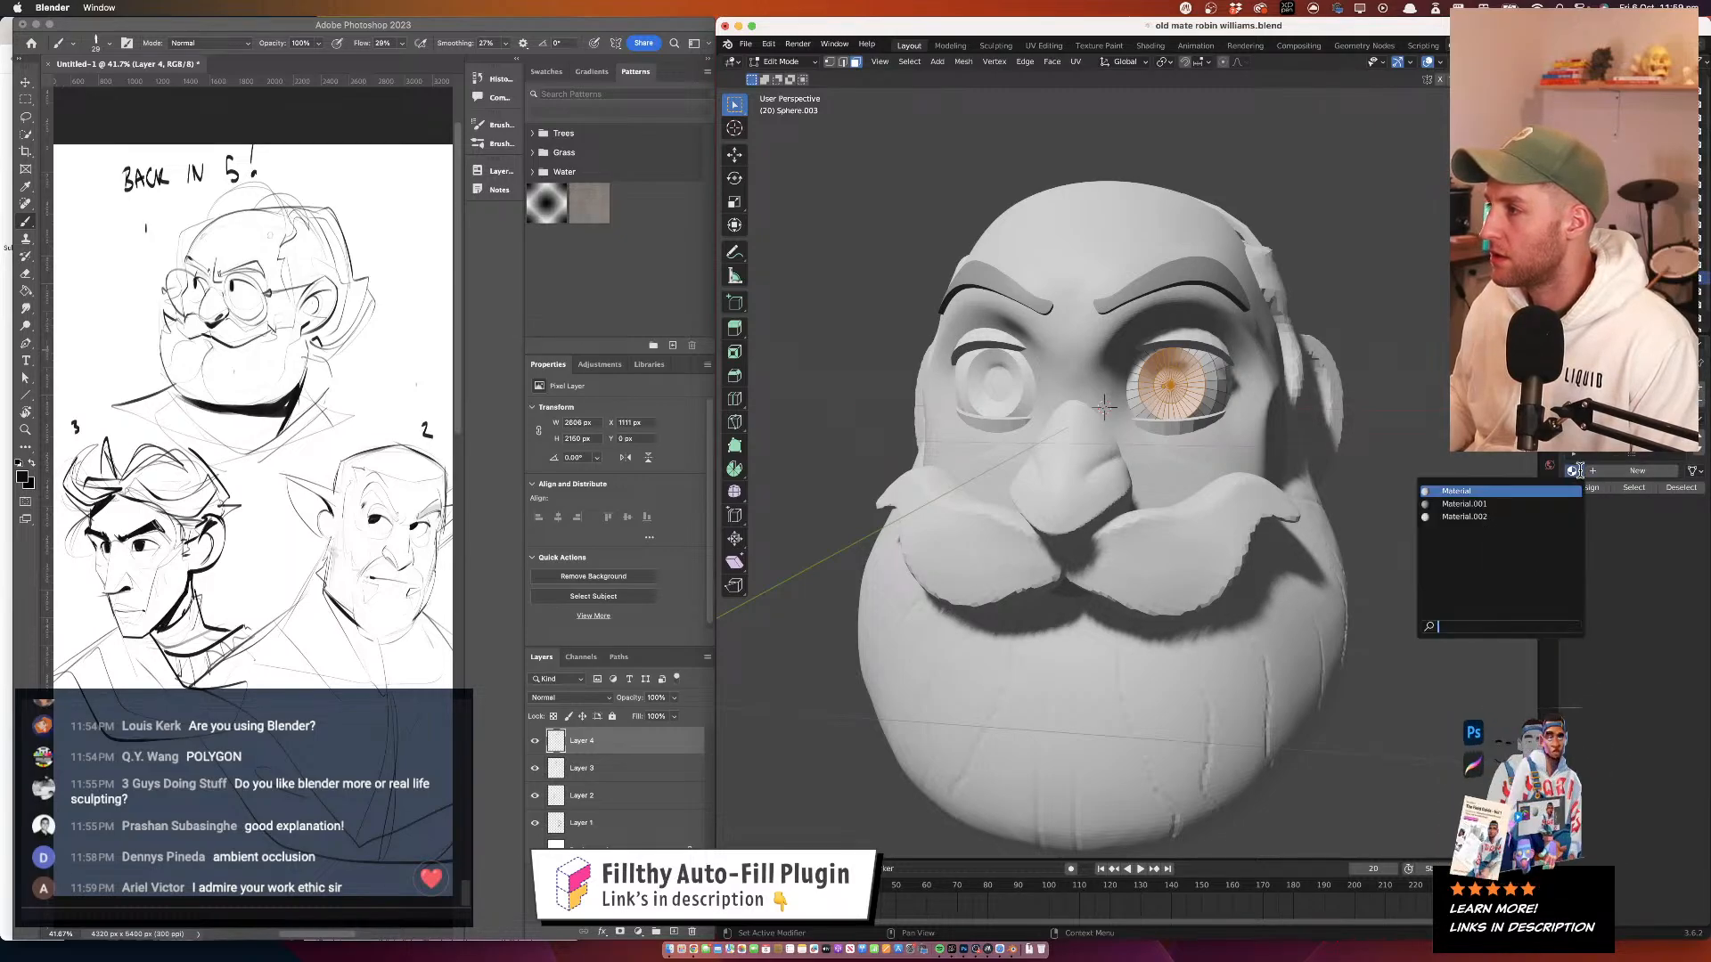
pyautogui.click(1636, 471)
pyautogui.click(1644, 629)
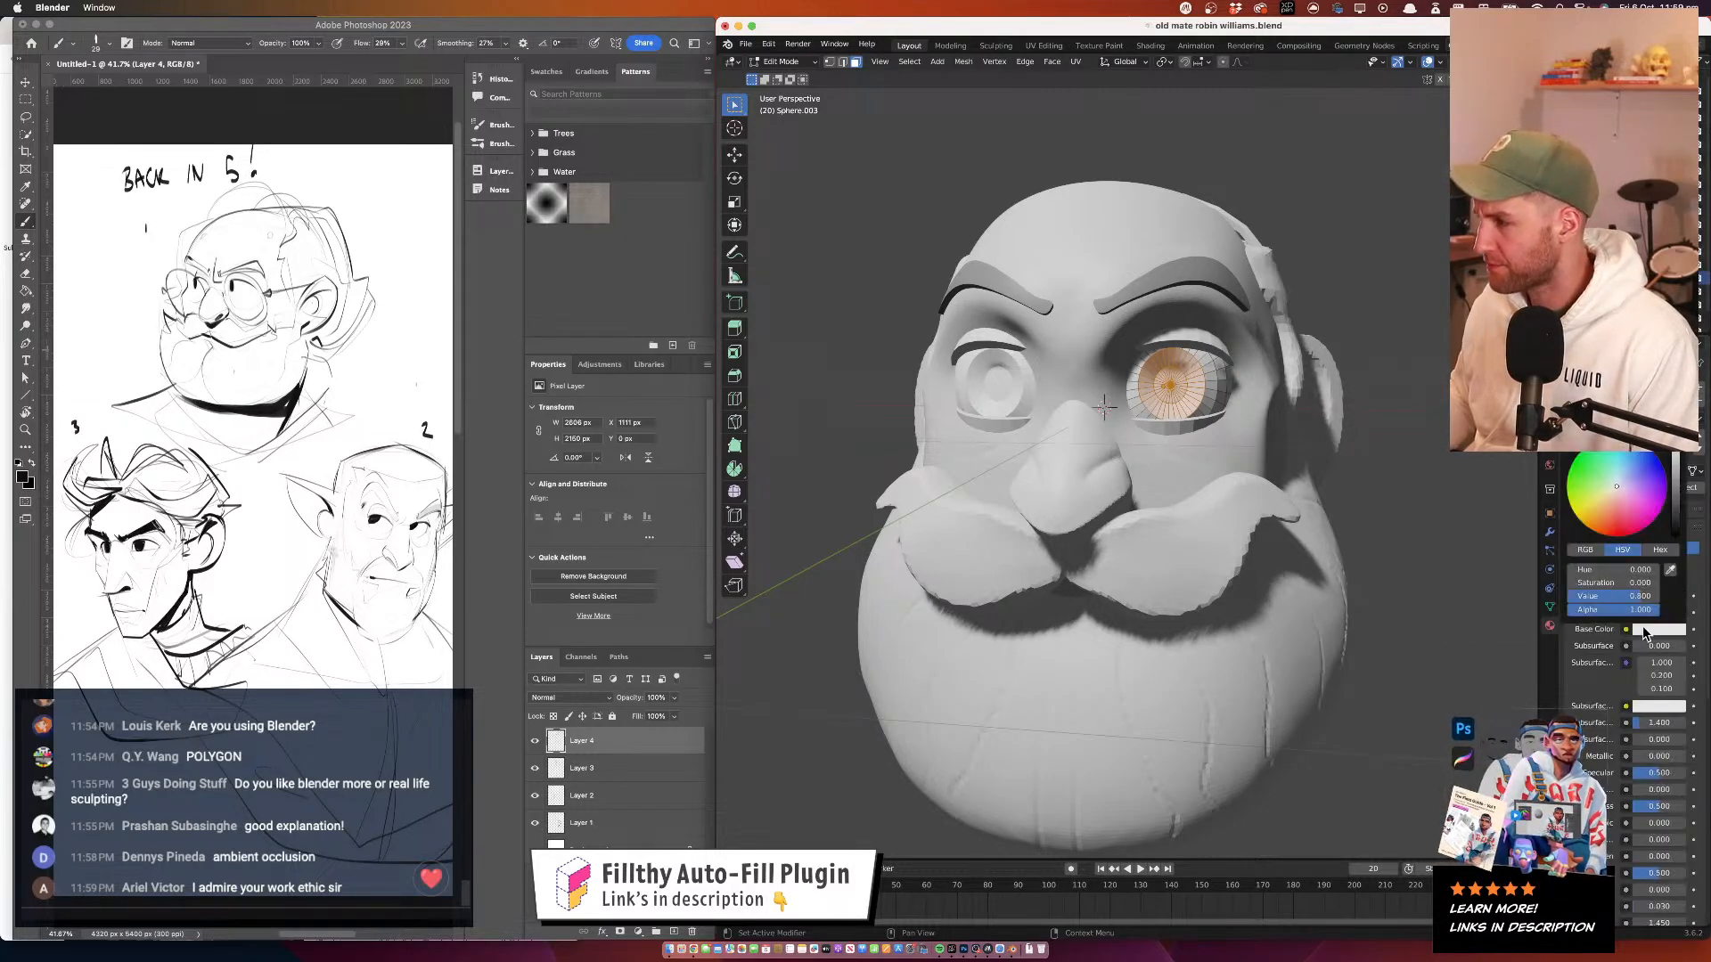
pyautogui.moveTo(1680, 472); pyautogui.dragTo(1675, 487)
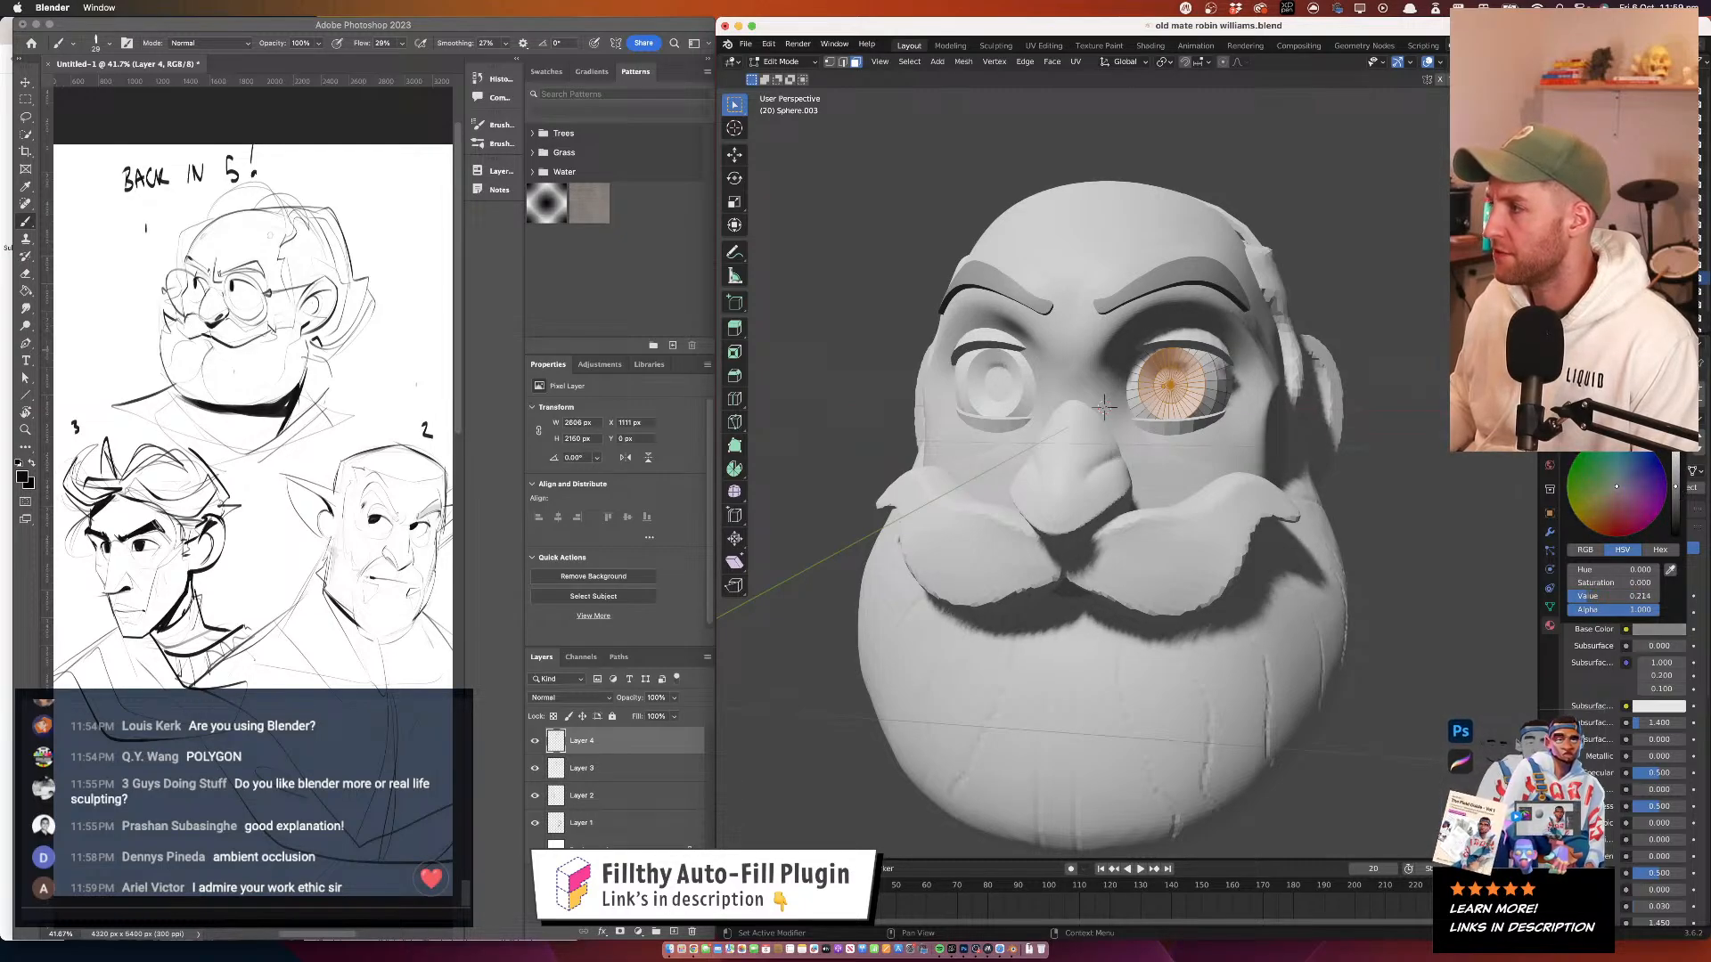
pyautogui.click(1590, 490)
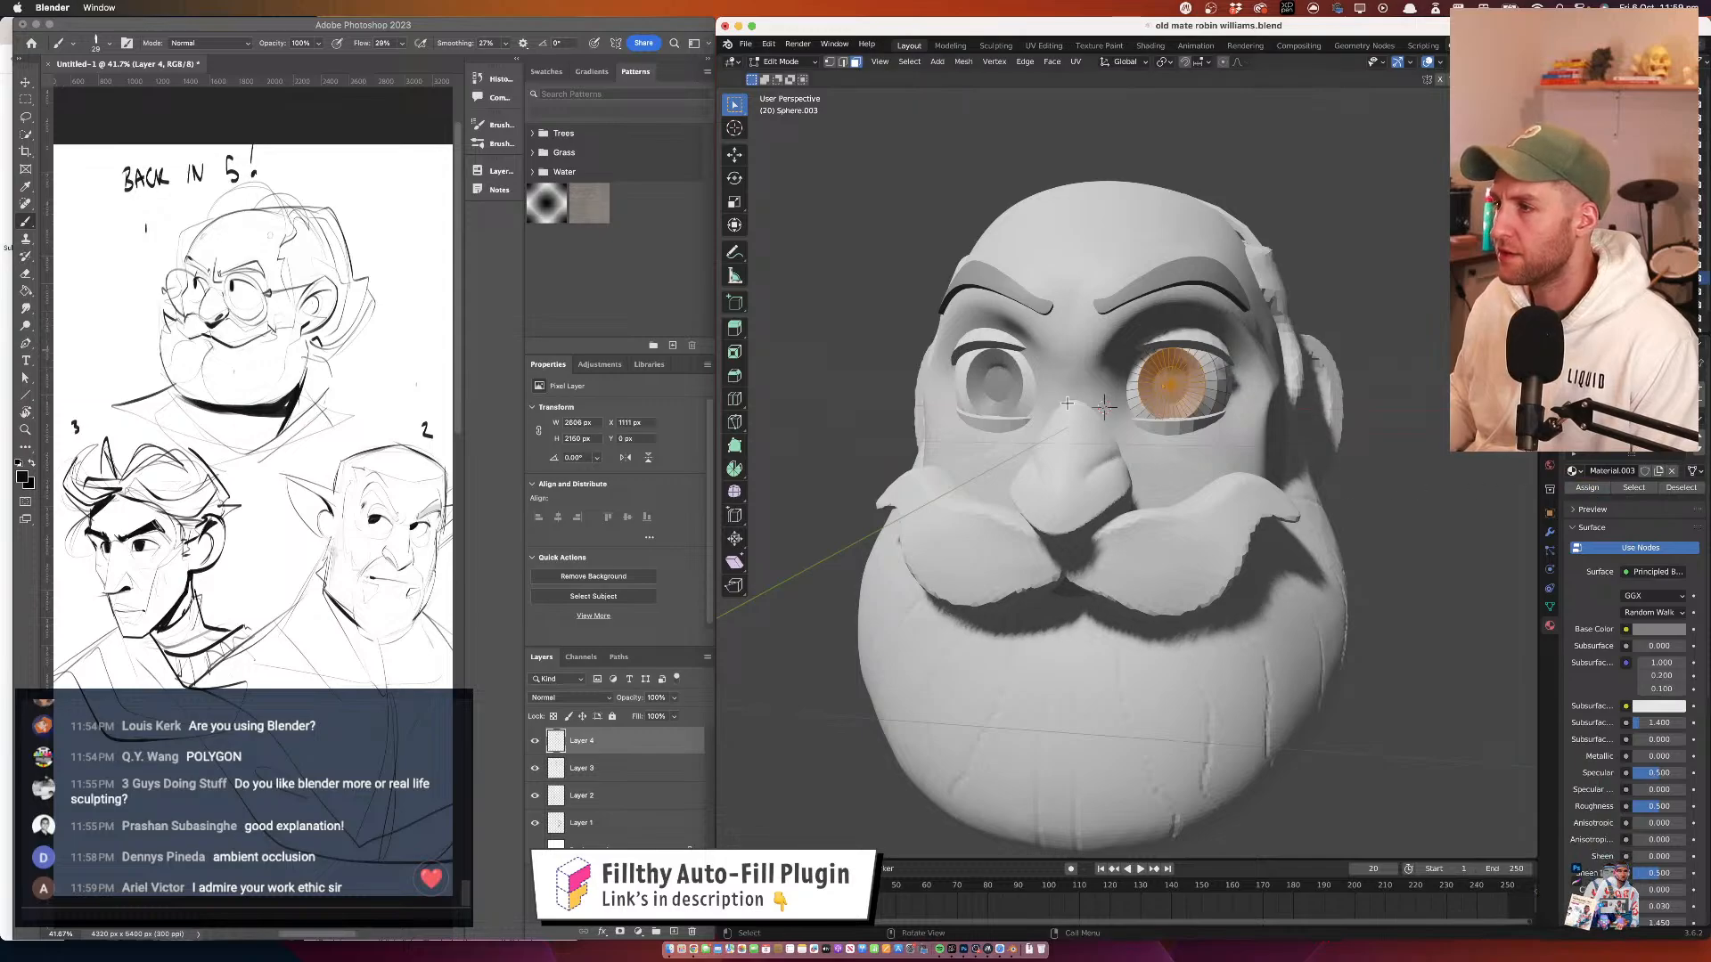
# Return the eyes to Object Mode, deselect them and inspect the darkened irises from several angles
pyautogui.moveTo(1395, 372); pyautogui.dragTo(1302, 346)
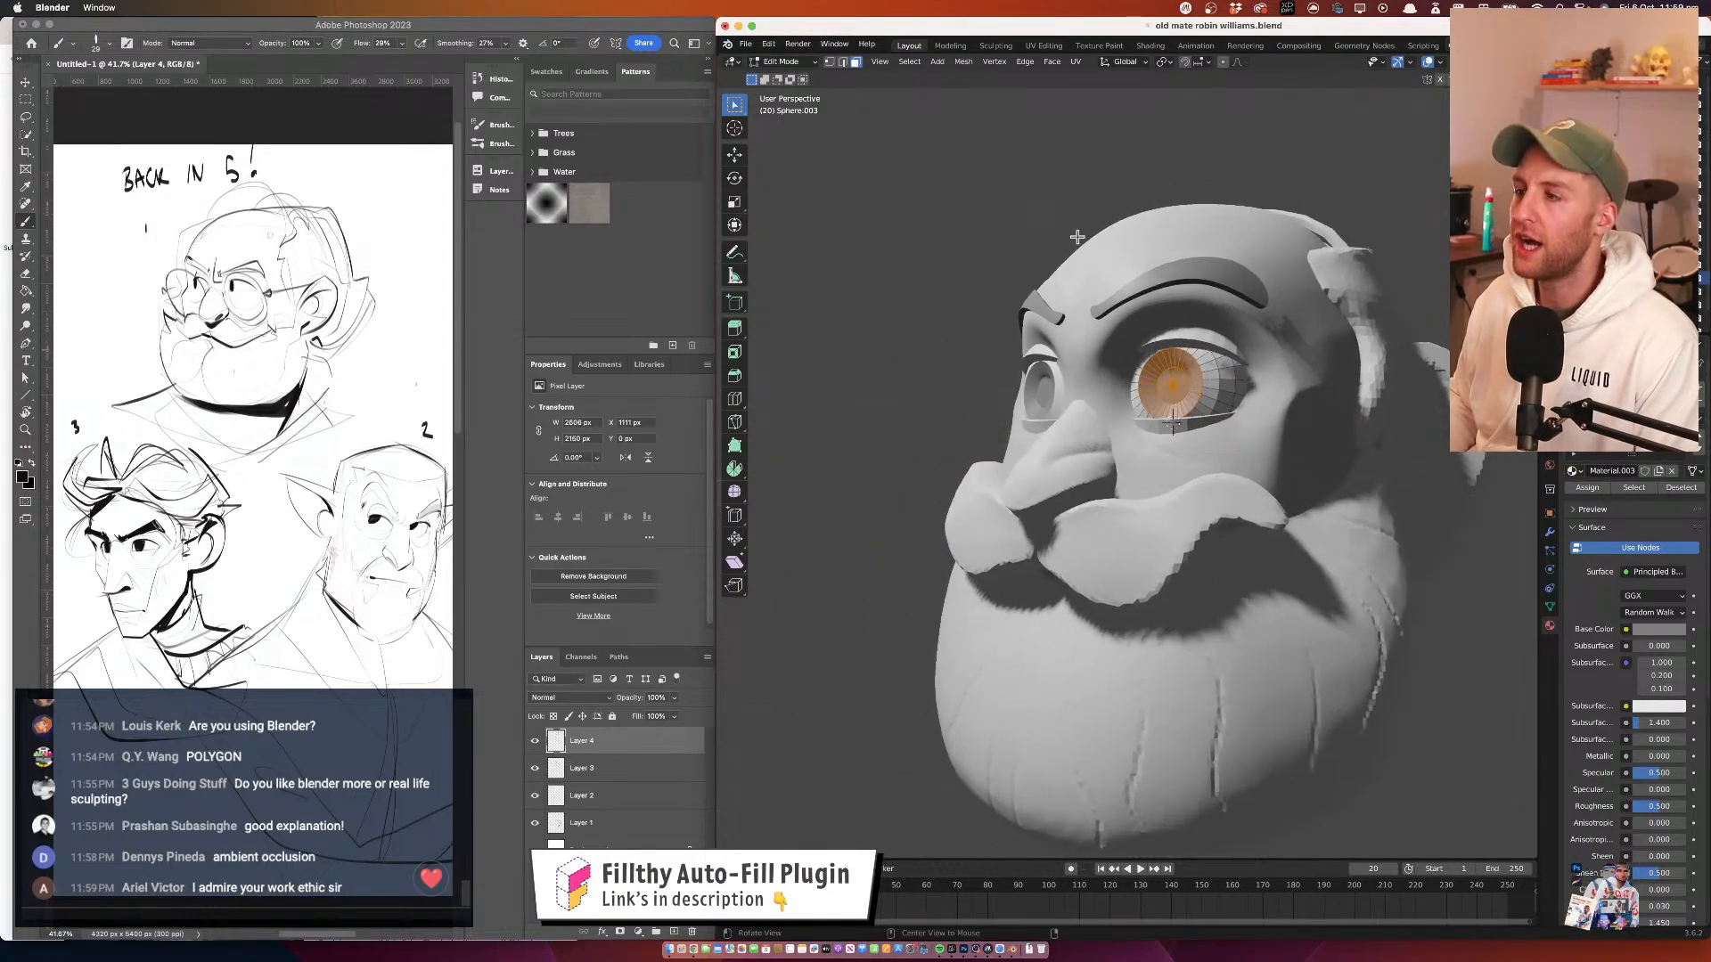
pyautogui.click(798, 62)
pyautogui.click(802, 80)
pyautogui.click(970, 249)
pyautogui.moveTo(1222, 393); pyautogui.dragTo(1152, 246)
pyautogui.scroll(-4, 1275, 457)
pyautogui.moveTo(1169, 331); pyautogui.dragTo(1310, 331)
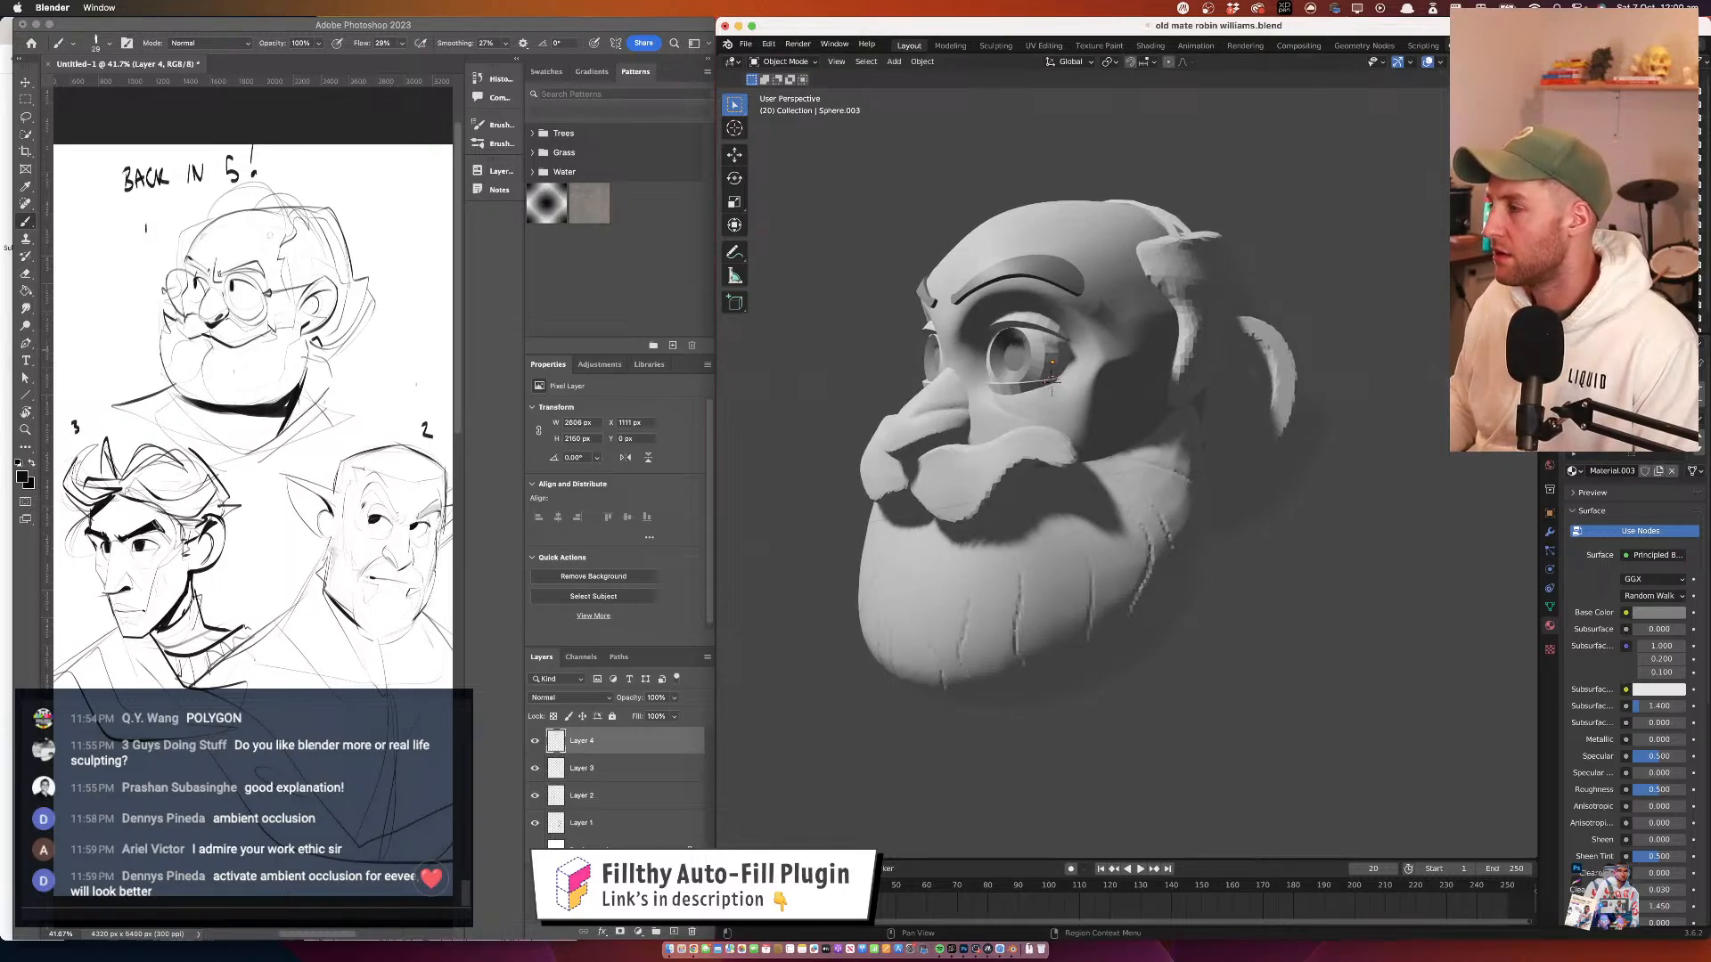
# Enable Ambient Occlusion in the Eevee render settings and check its effect on the head
pyautogui.click(1550, 366)
pyautogui.click(1550, 390)
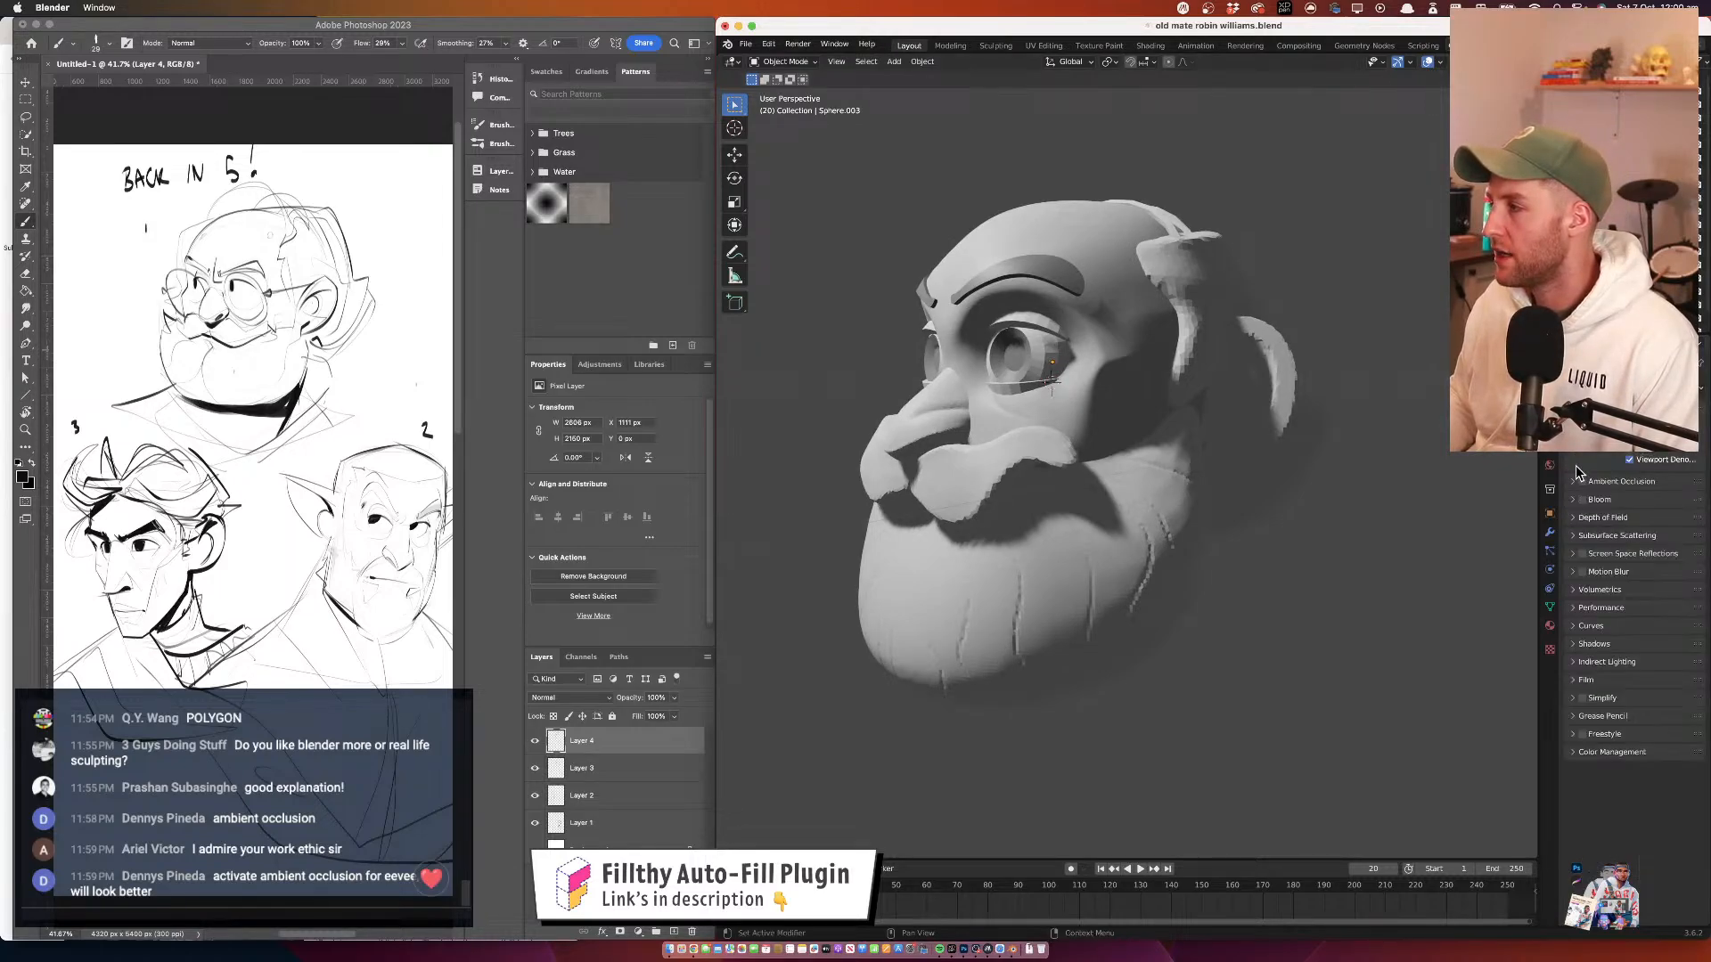
pyautogui.moveTo(1145, 361); pyautogui.dragTo(1185, 369)
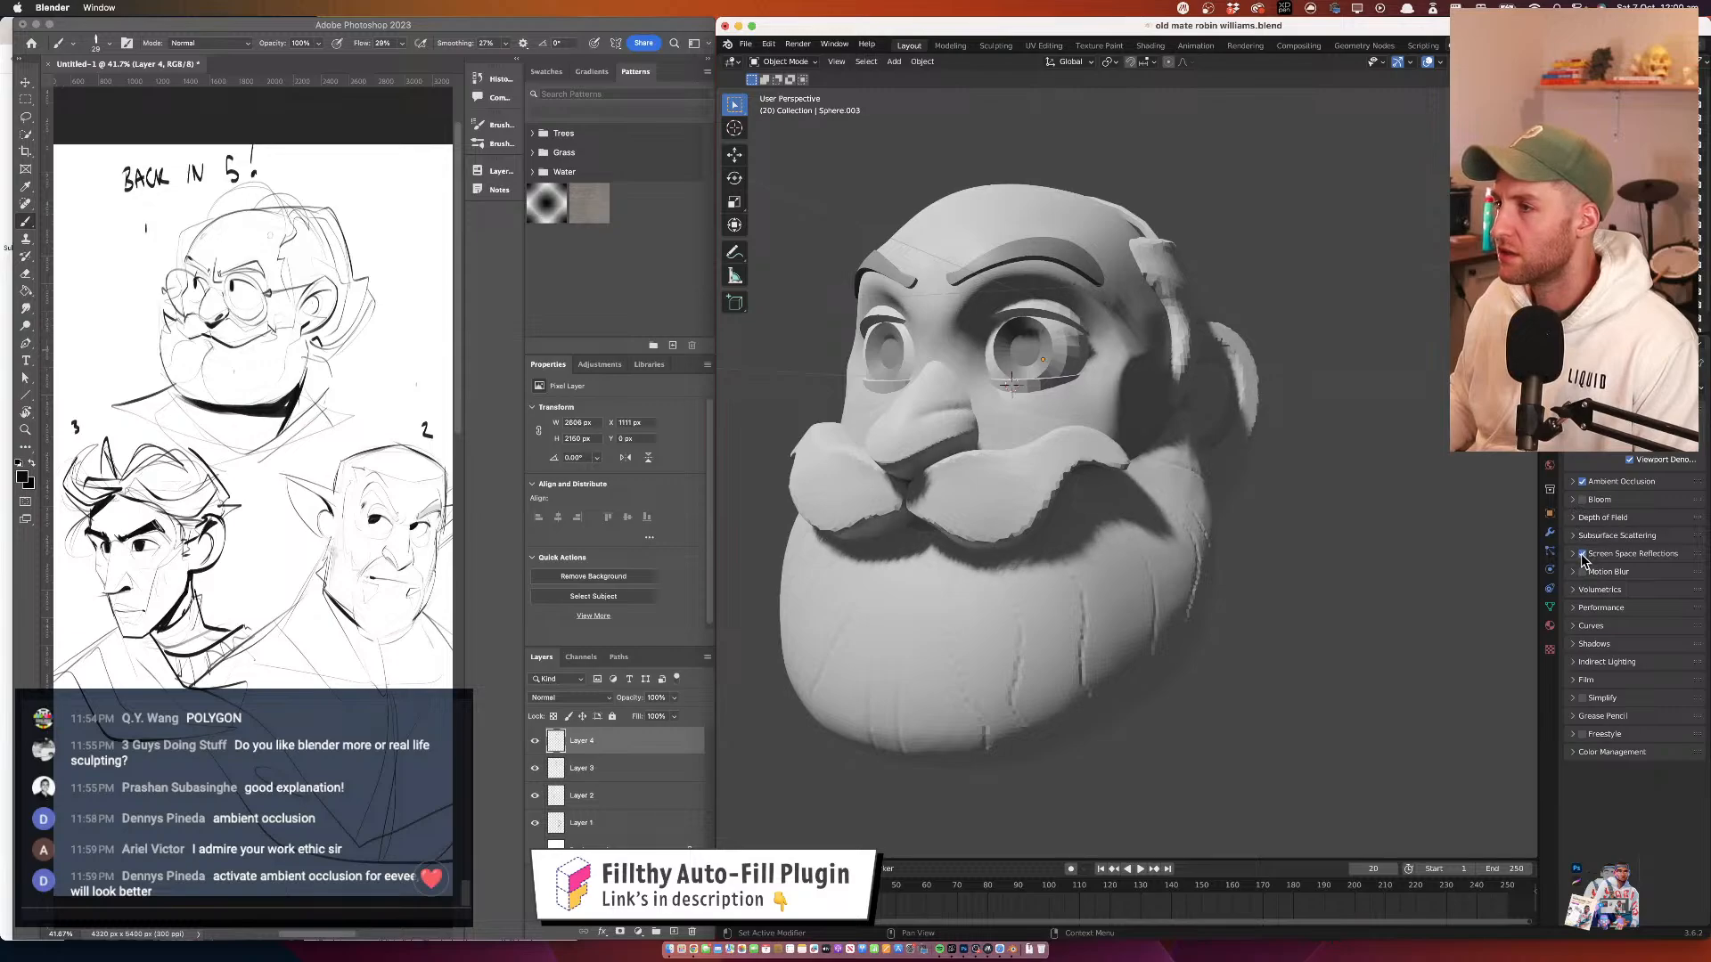
pyautogui.click(1573, 482)
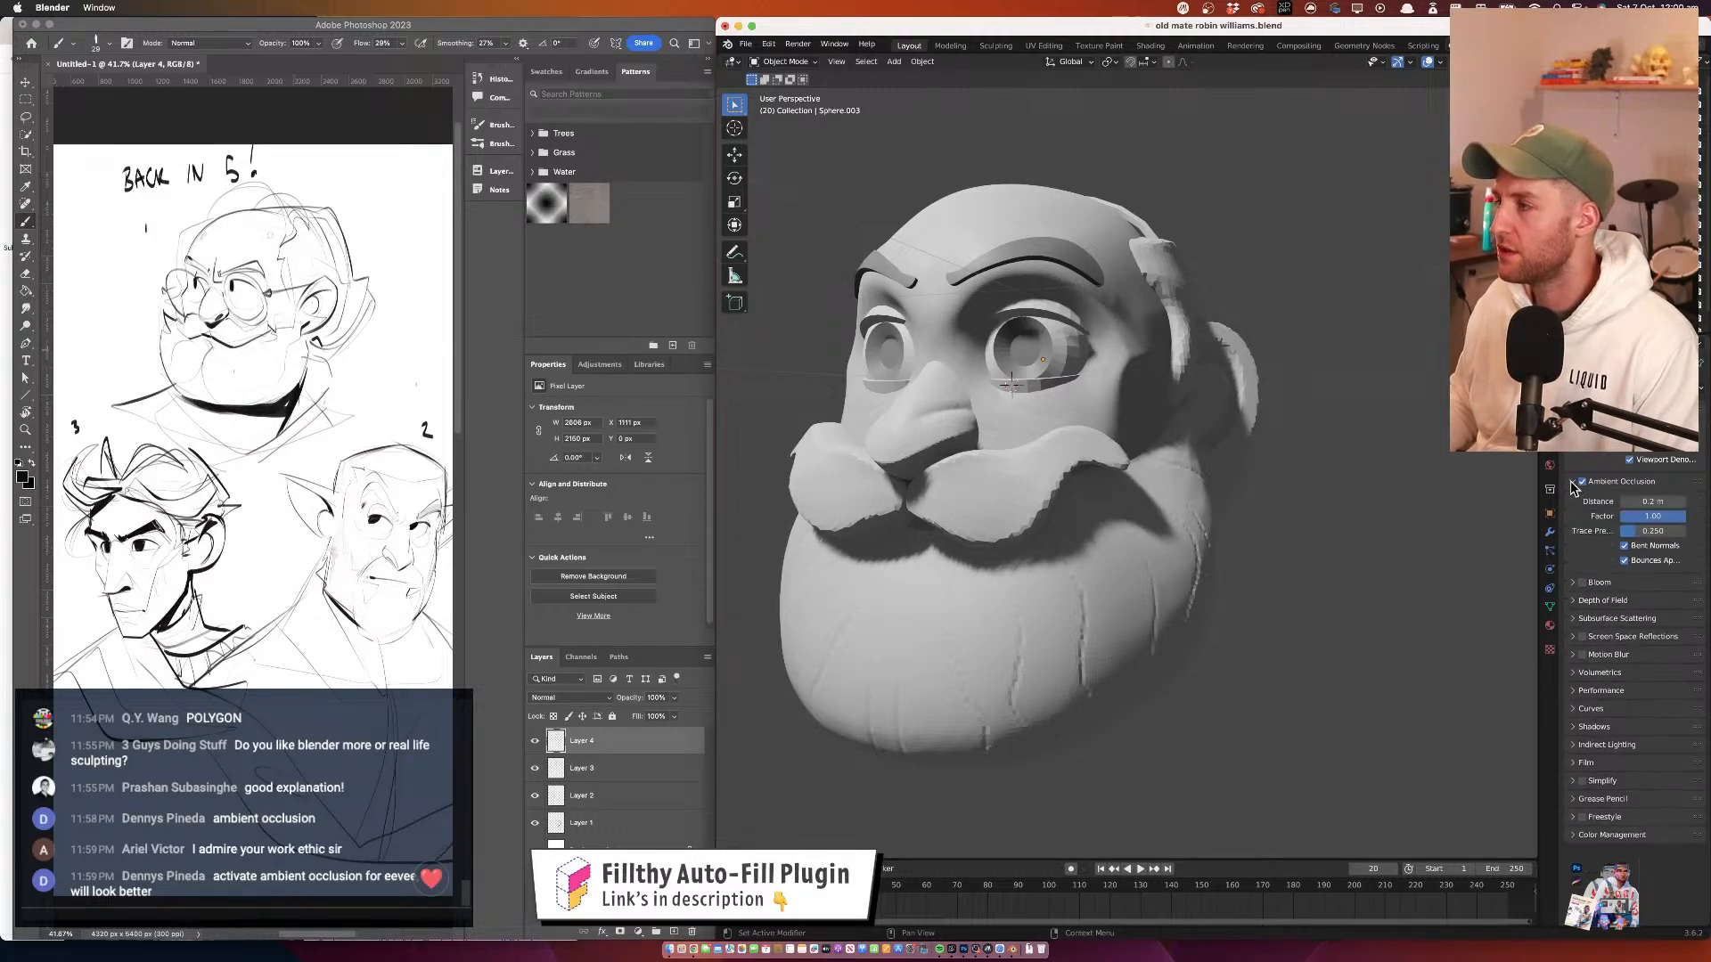
pyautogui.click(1572, 482)
pyautogui.moveTo(1249, 350); pyautogui.dragTo(1287, 405)
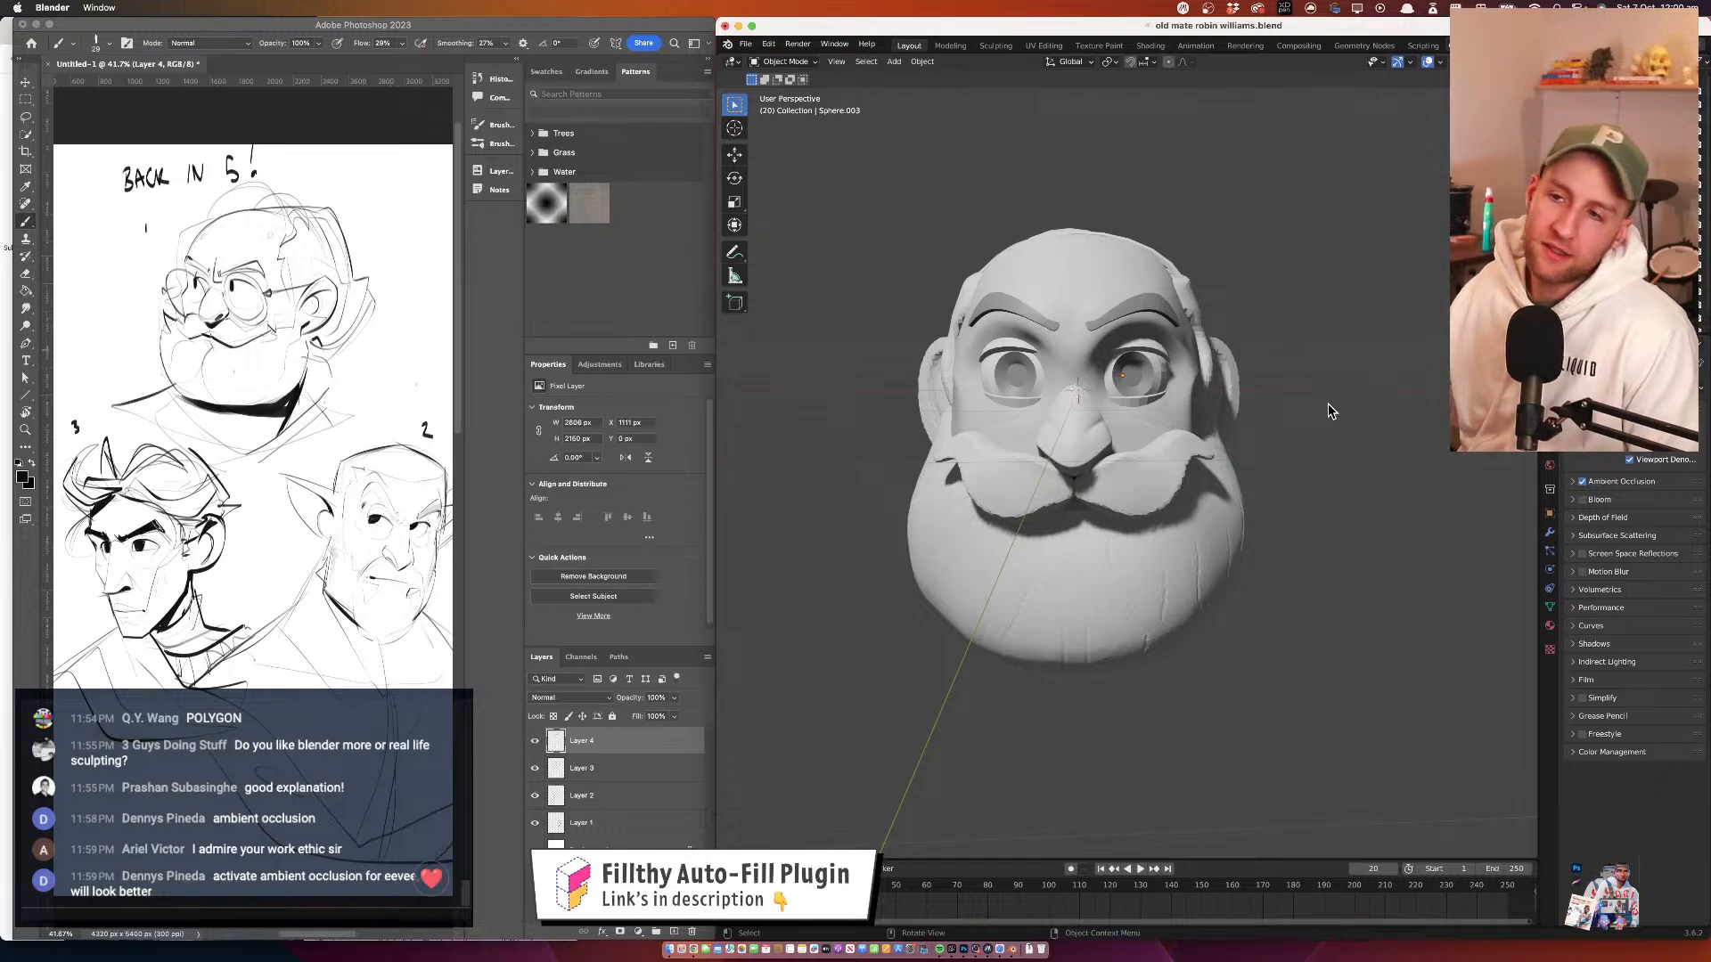
# Switch the eyebrows to the head's material, and darken the head's base colour to a value of about 0.51
pyautogui.moveTo(1221, 277); pyautogui.dragTo(1084, 297)
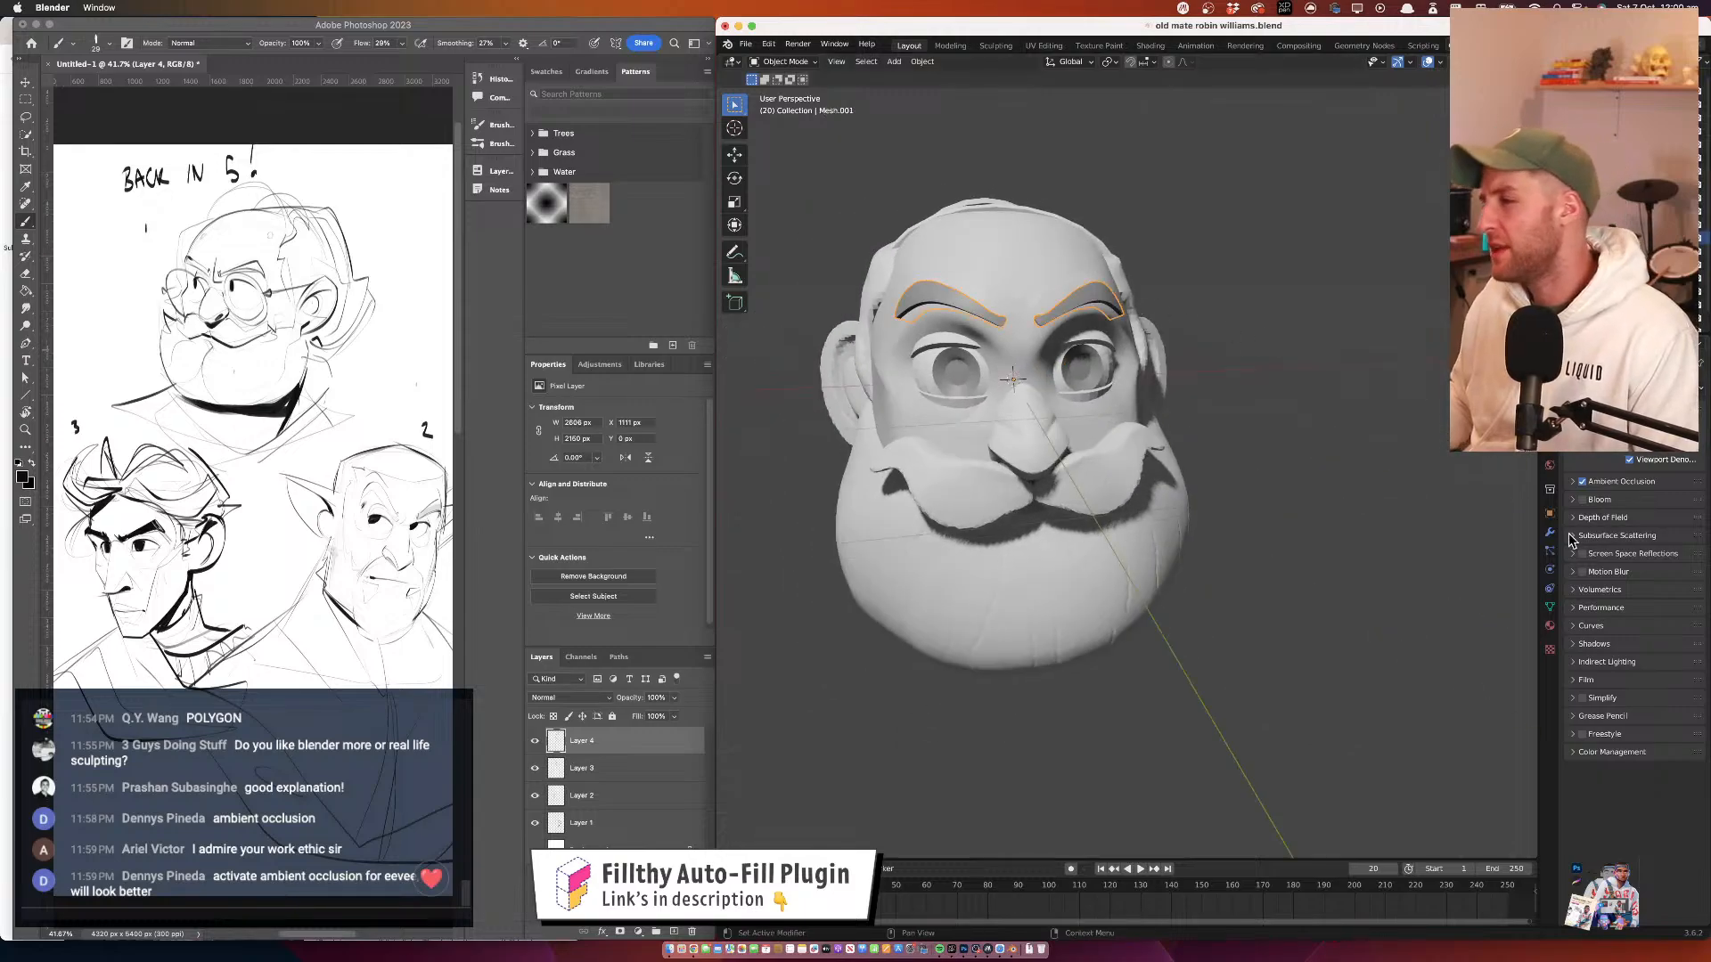
pyautogui.click(1551, 626)
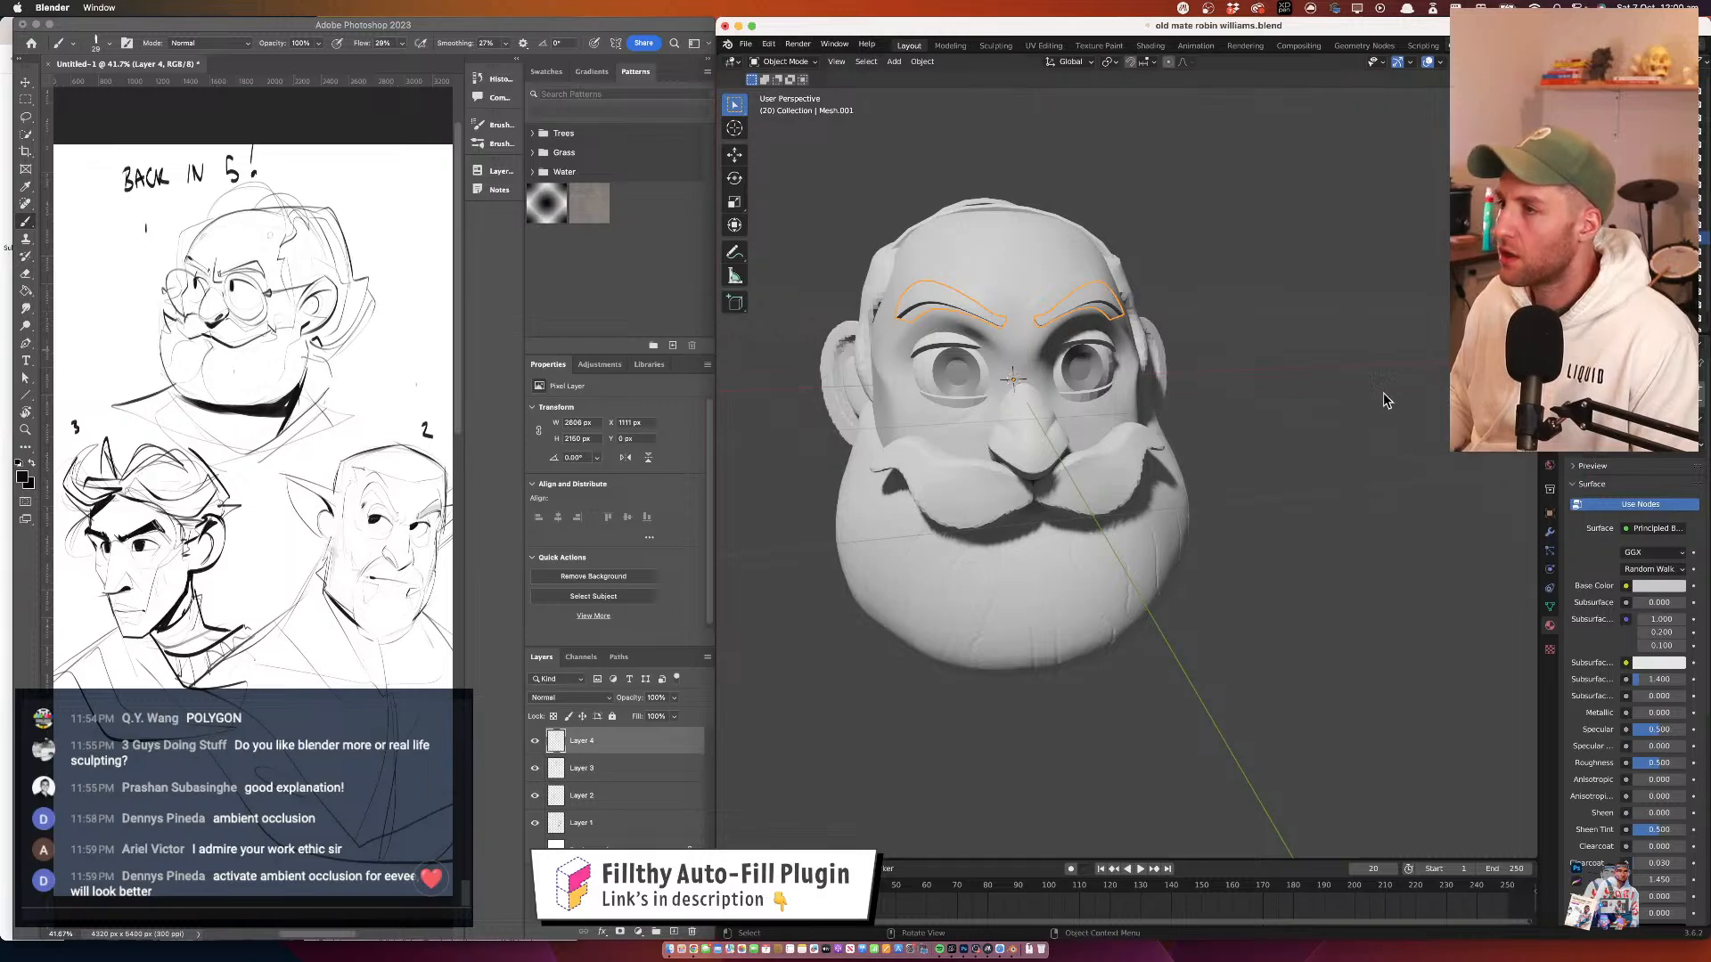
pyautogui.moveTo(1383, 392); pyautogui.dragTo(1133, 303)
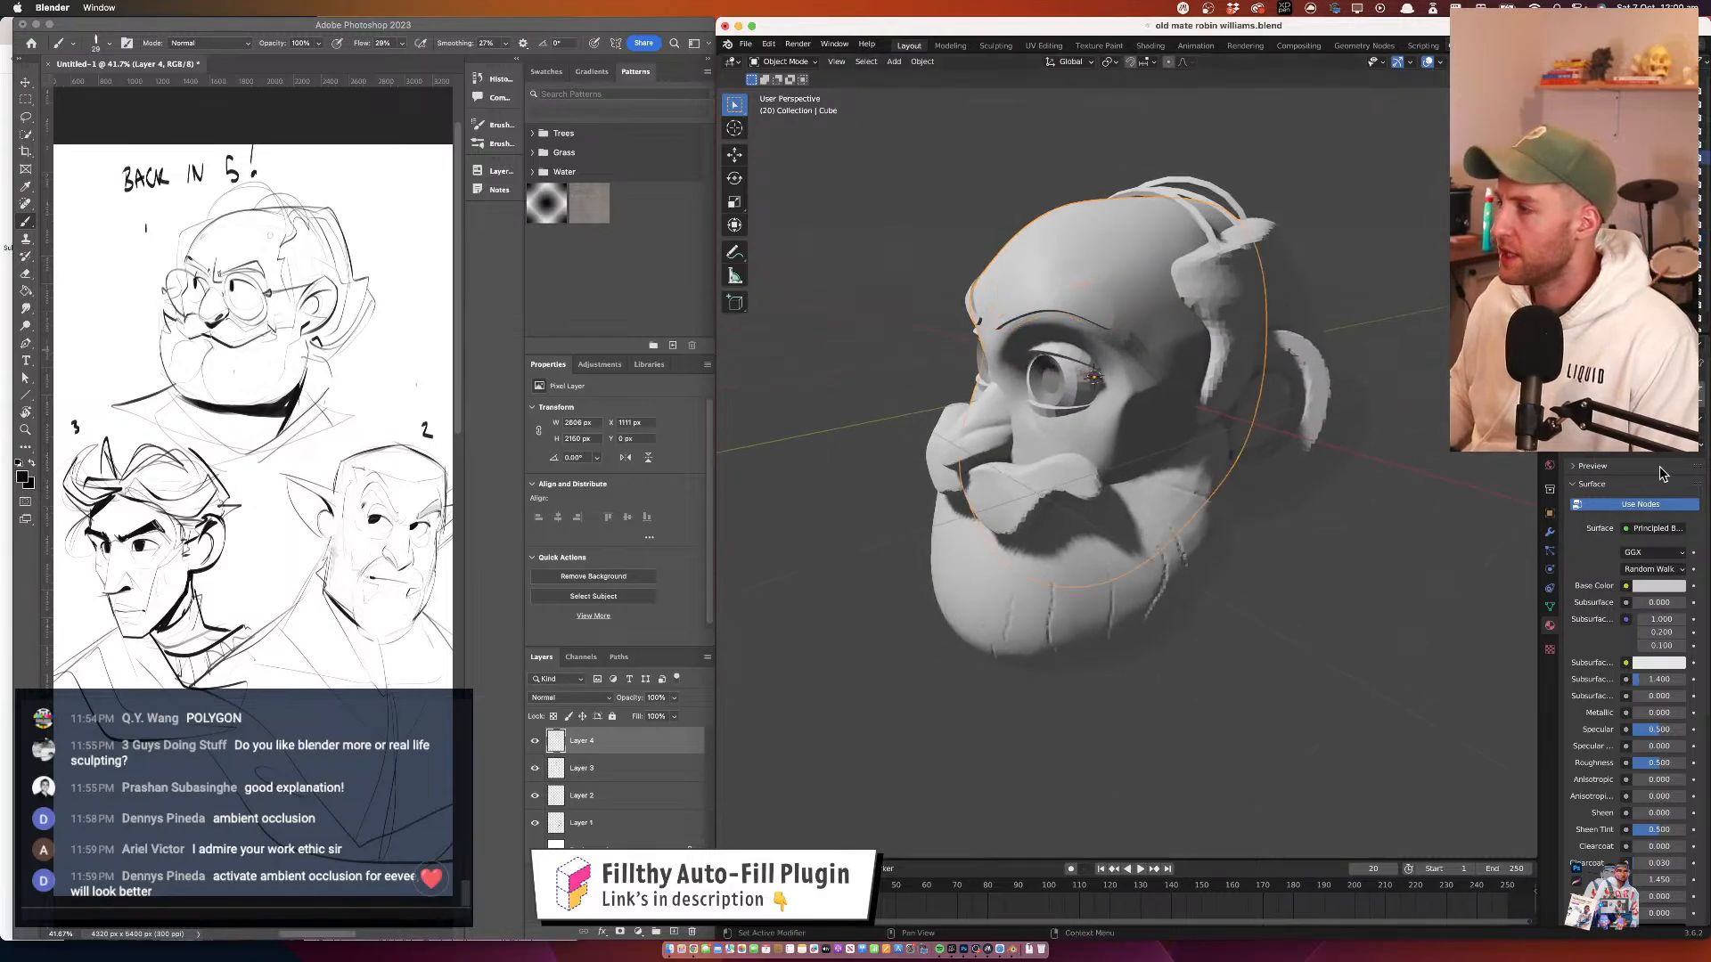
pyautogui.click(1659, 587)
pyautogui.moveTo(1675, 416); pyautogui.dragTo(1675, 422)
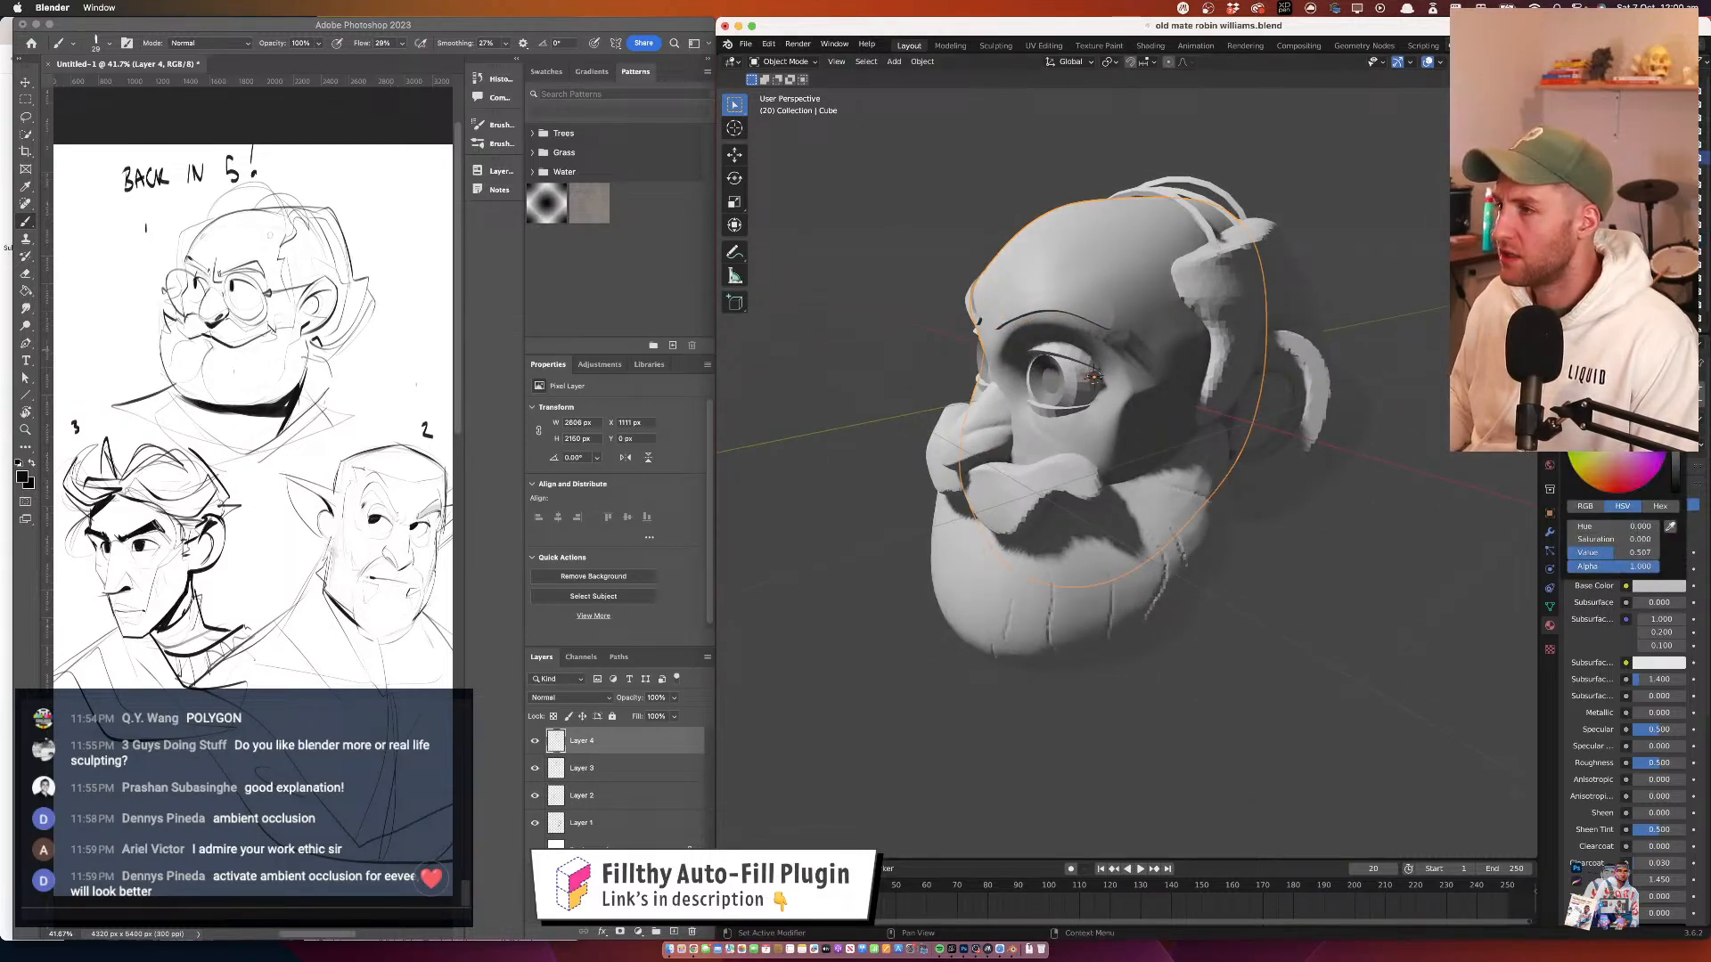
# Replace the eyebrows' shared material with a new one and raise its base colour towards white
pyautogui.click(1364, 418)
pyautogui.moveTo(1363, 419); pyautogui.dragTo(1321, 377)
pyautogui.moveTo(1405, 409); pyautogui.dragTo(1367, 388)
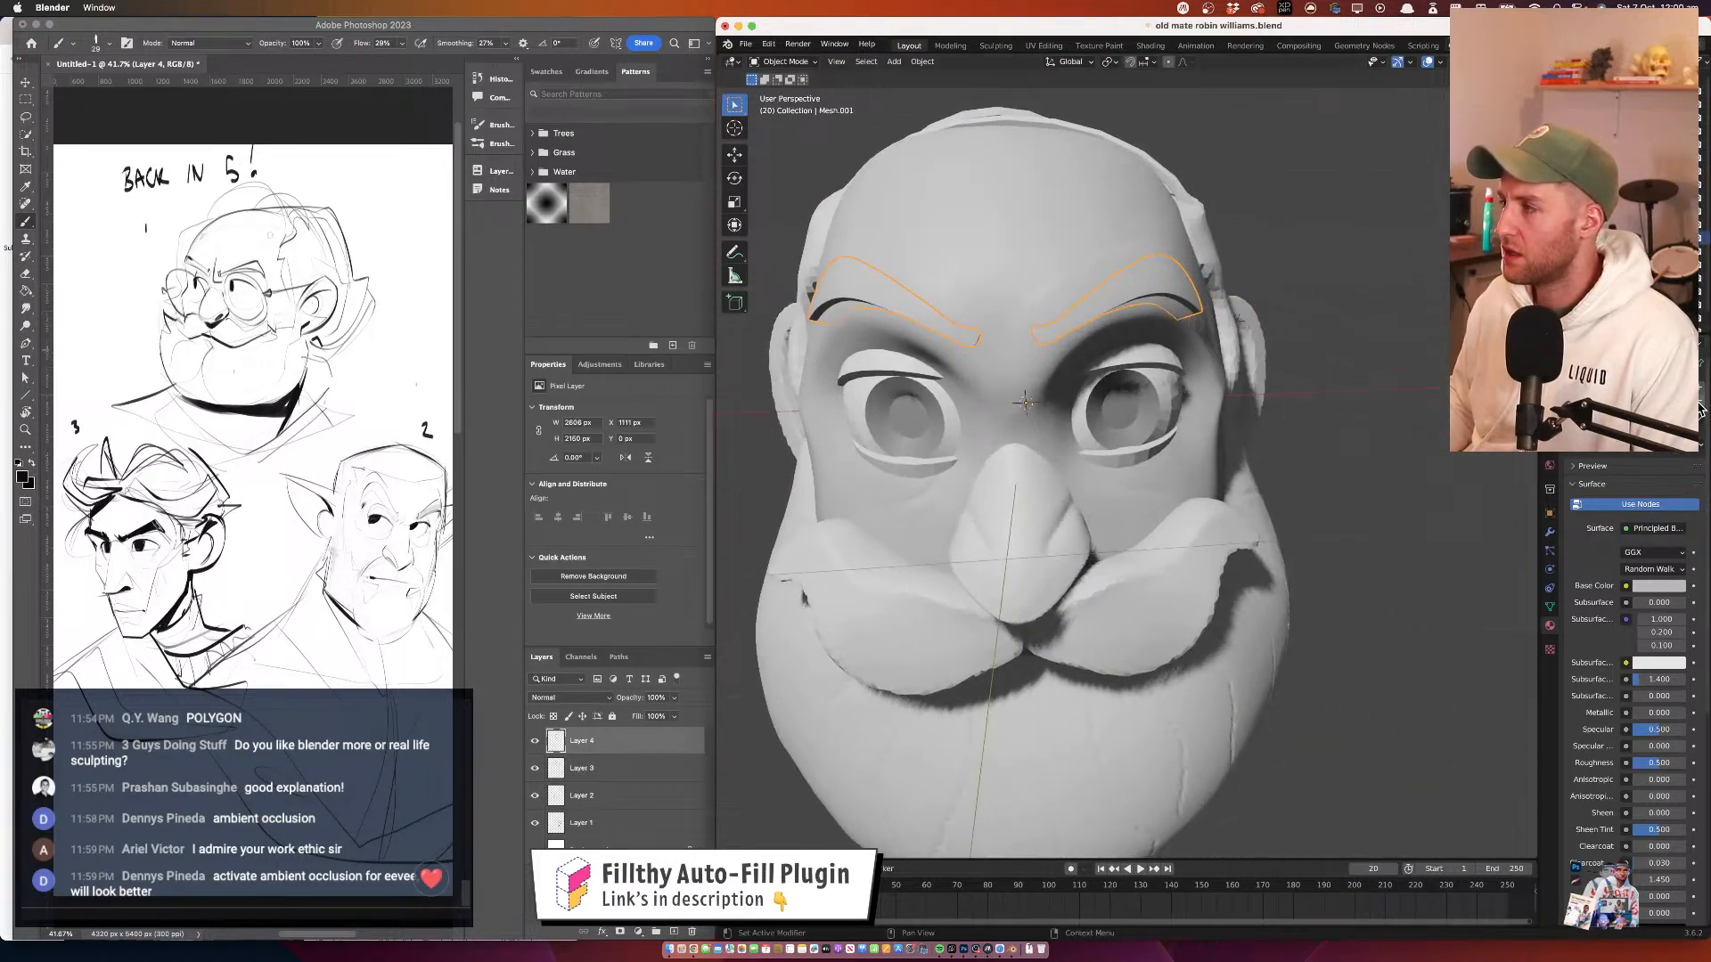
pyautogui.click(1669, 444)
pyautogui.click(1653, 449)
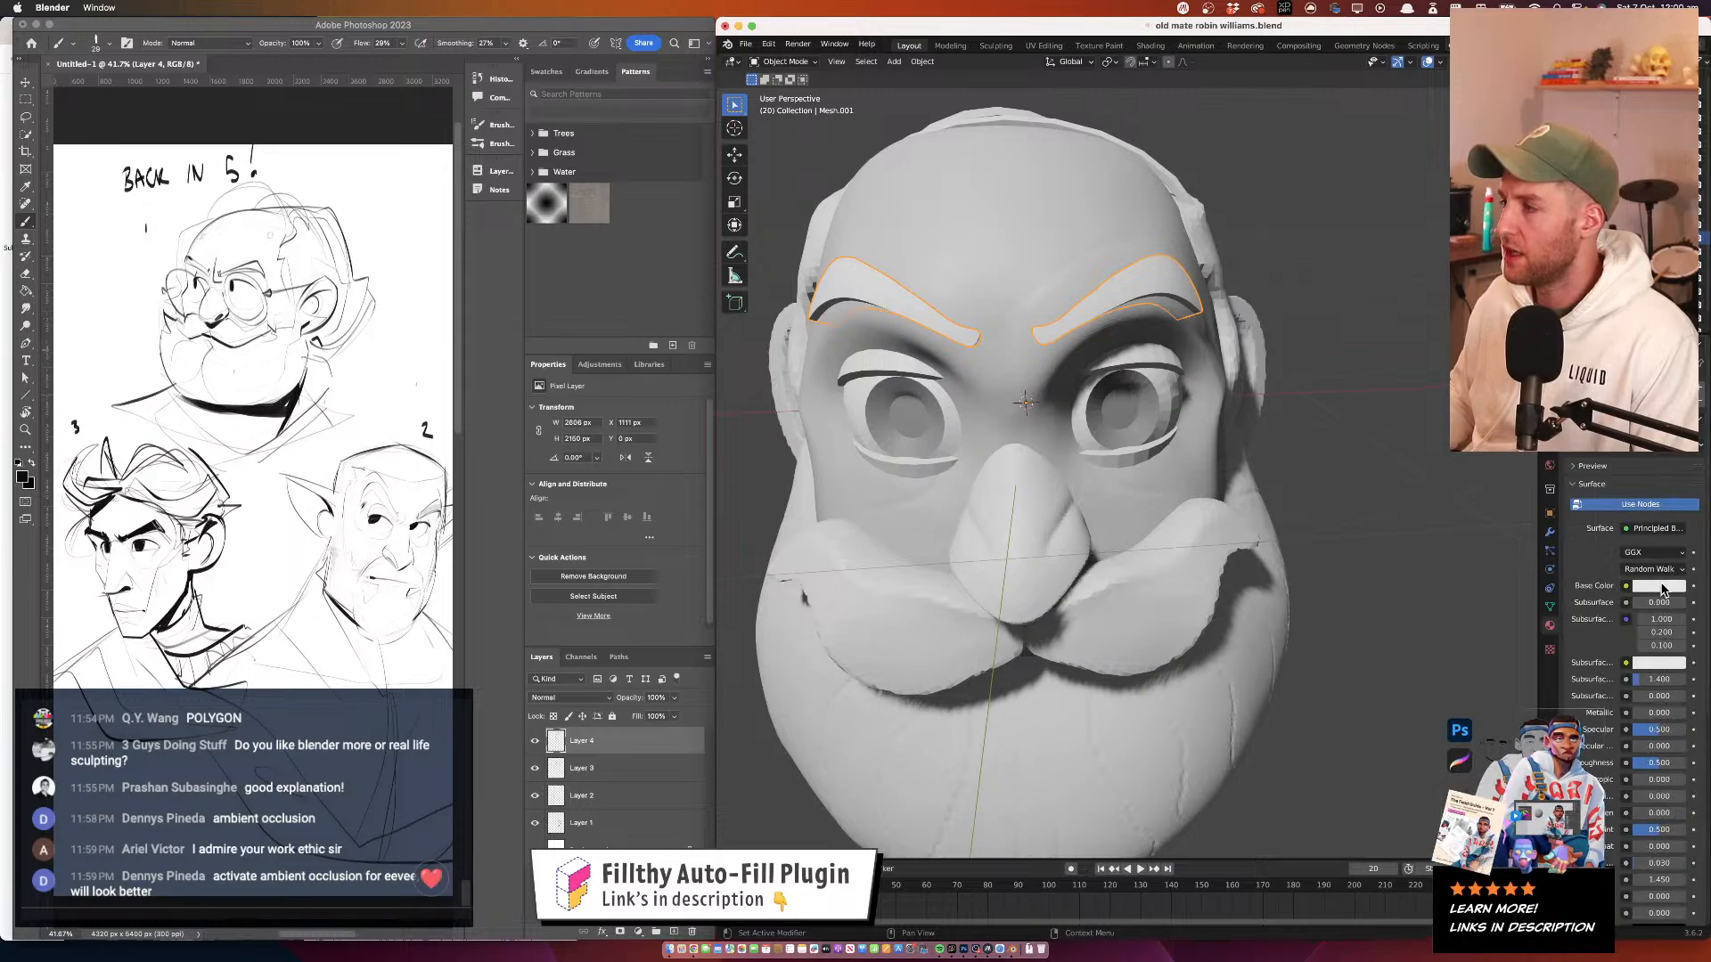
pyautogui.click(1660, 585)
pyautogui.moveTo(1678, 415); pyautogui.dragTo(1679, 385)
# Try Material.001 and Material.003 on the inner ear discs, and settle on one of the existing near-white materials
pyautogui.click(1372, 343)
pyautogui.moveTo(1372, 343); pyautogui.dragTo(1119, 425)
pyautogui.click(1148, 403)
pyautogui.click(1574, 447)
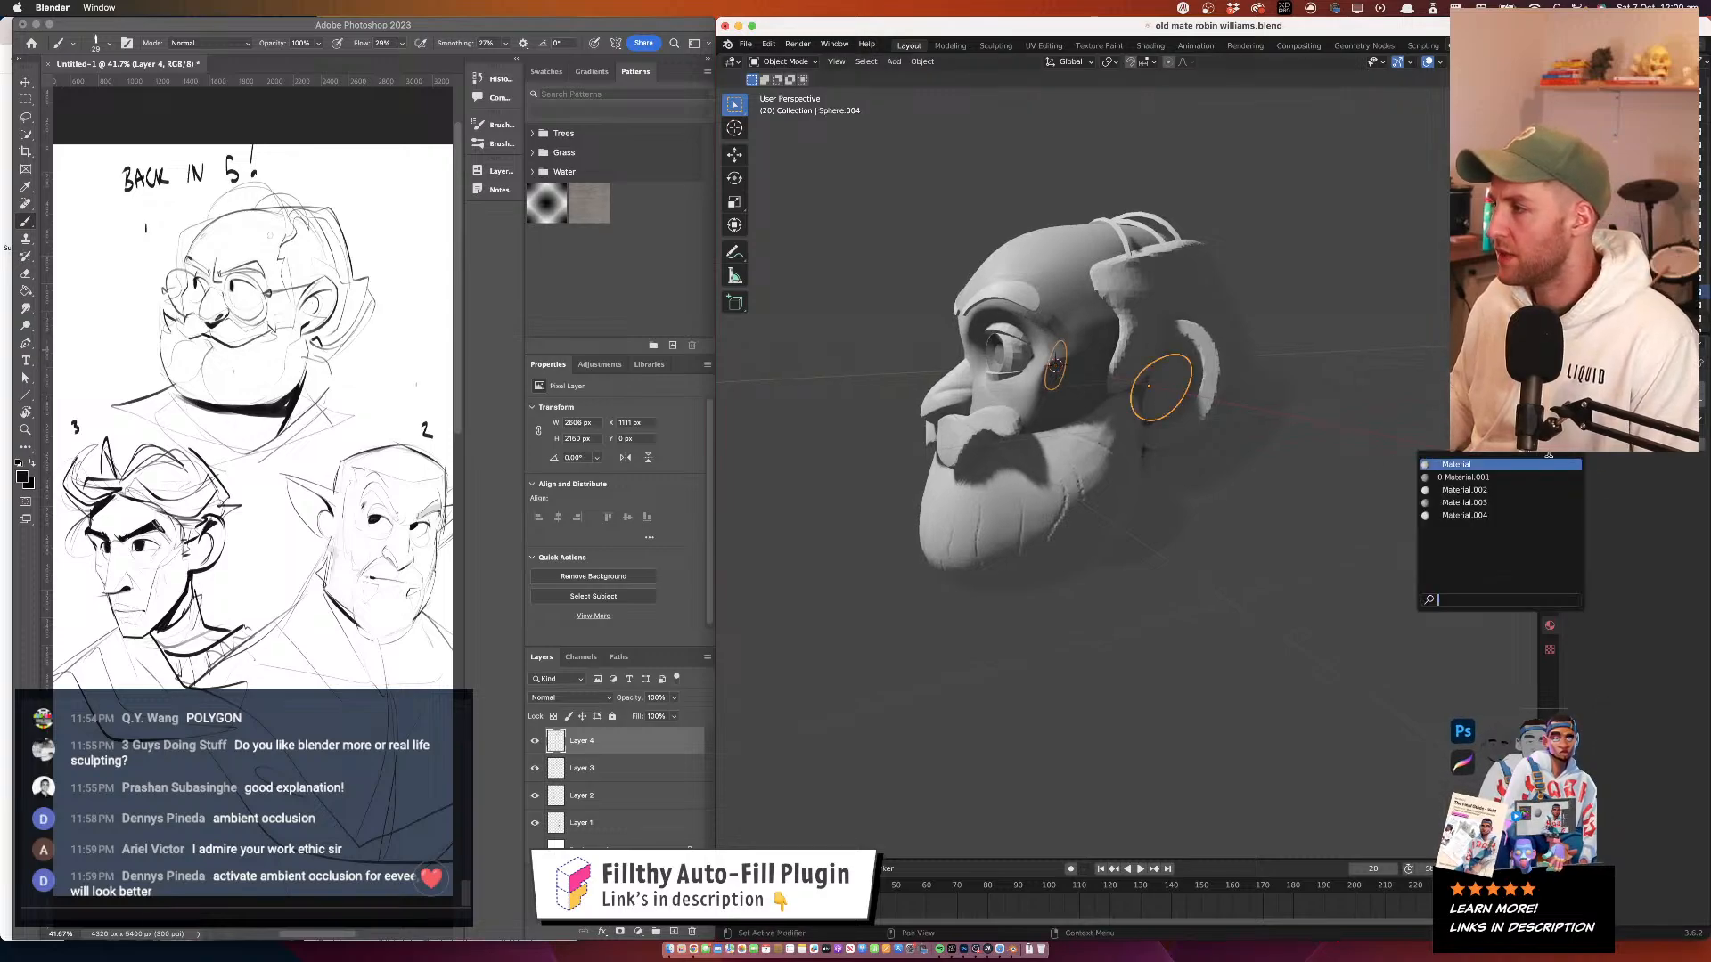
pyautogui.click(1464, 477)
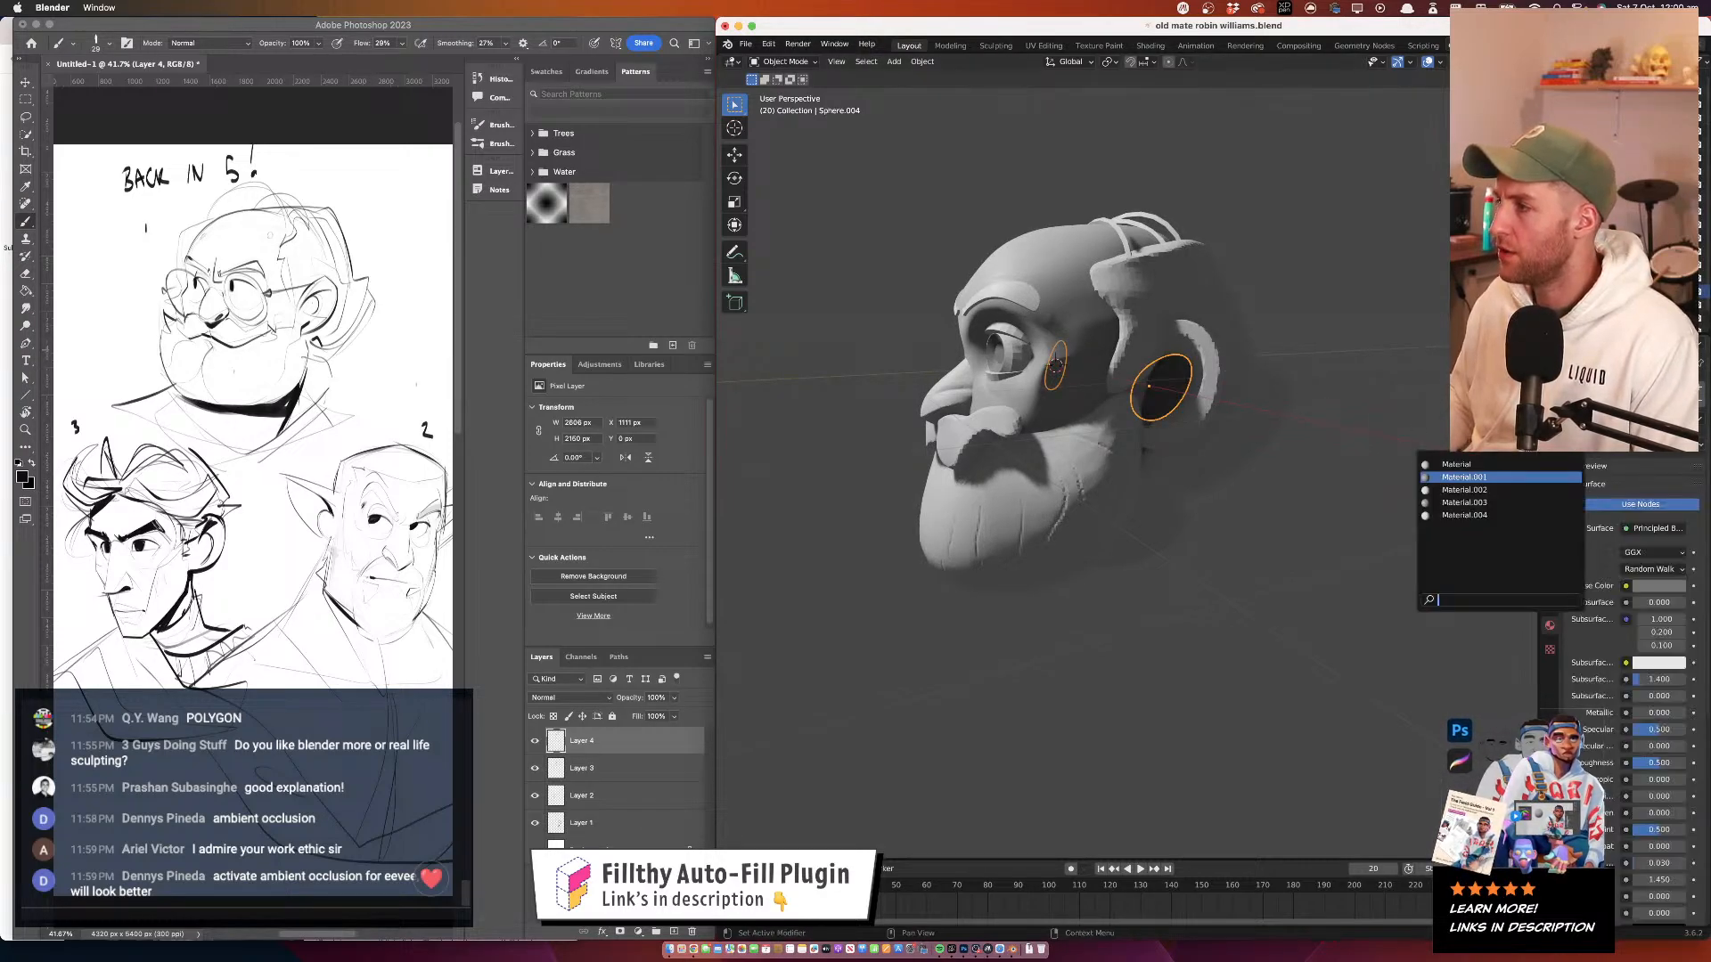
pyautogui.click(1531, 504)
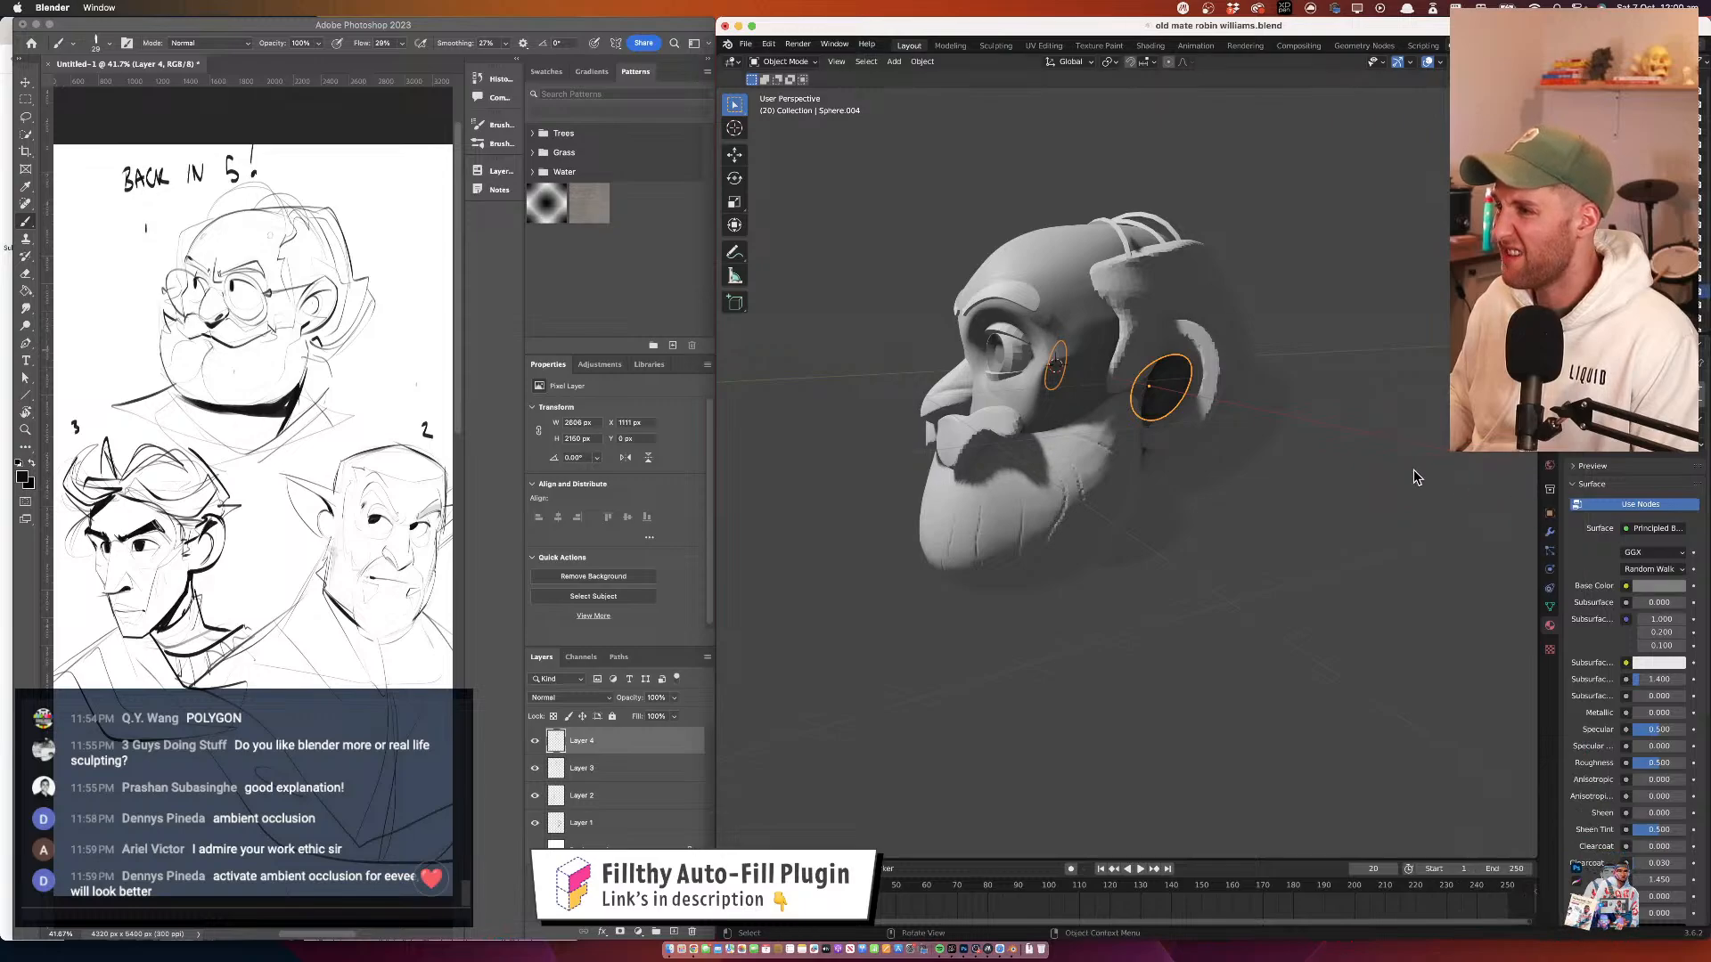
pyautogui.click(1573, 451)
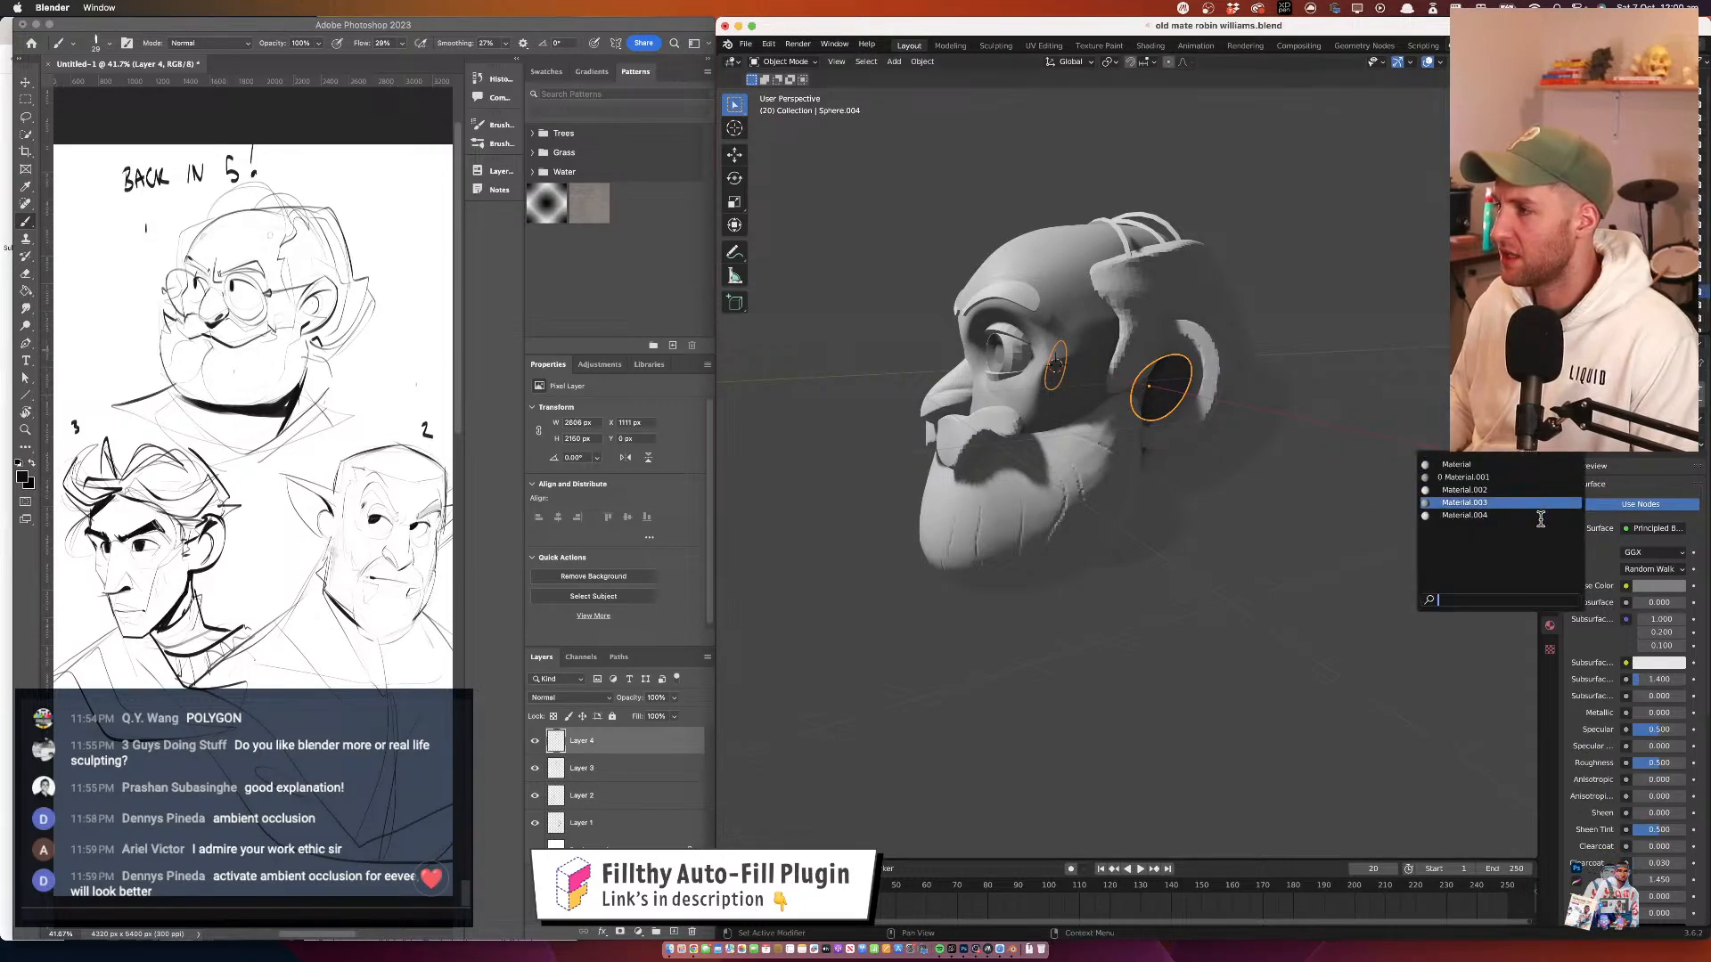
pyautogui.click(1534, 506)
pyautogui.click(1581, 453)
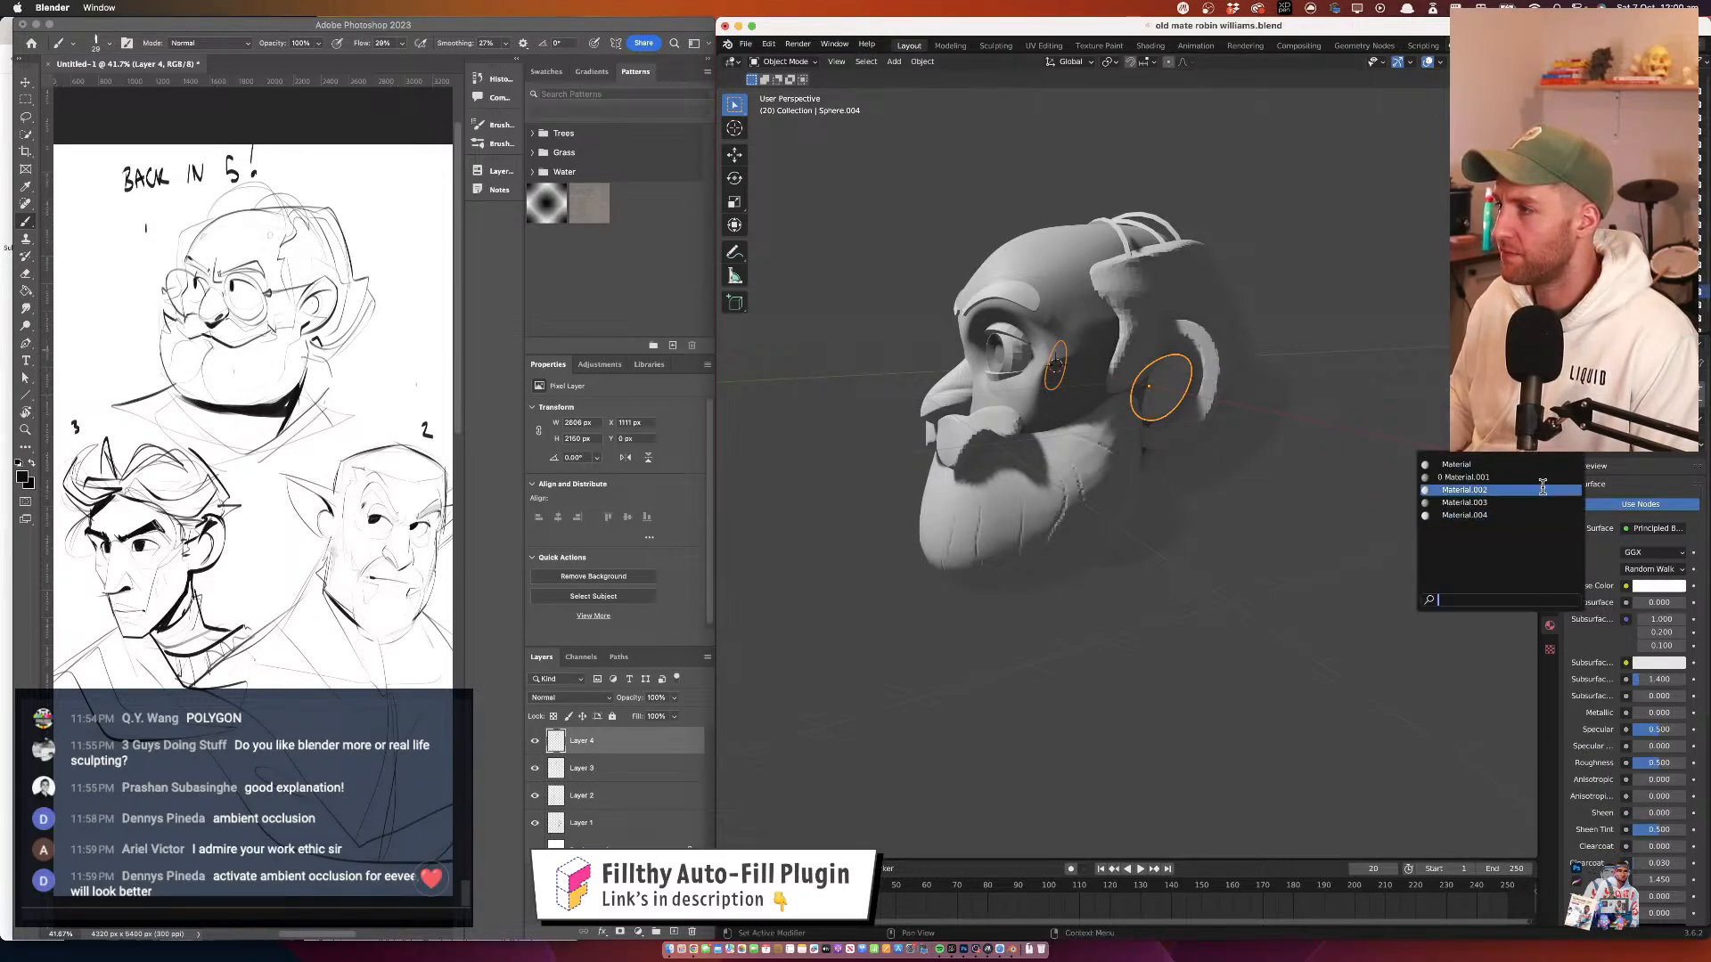
pyautogui.click(1075, 334)
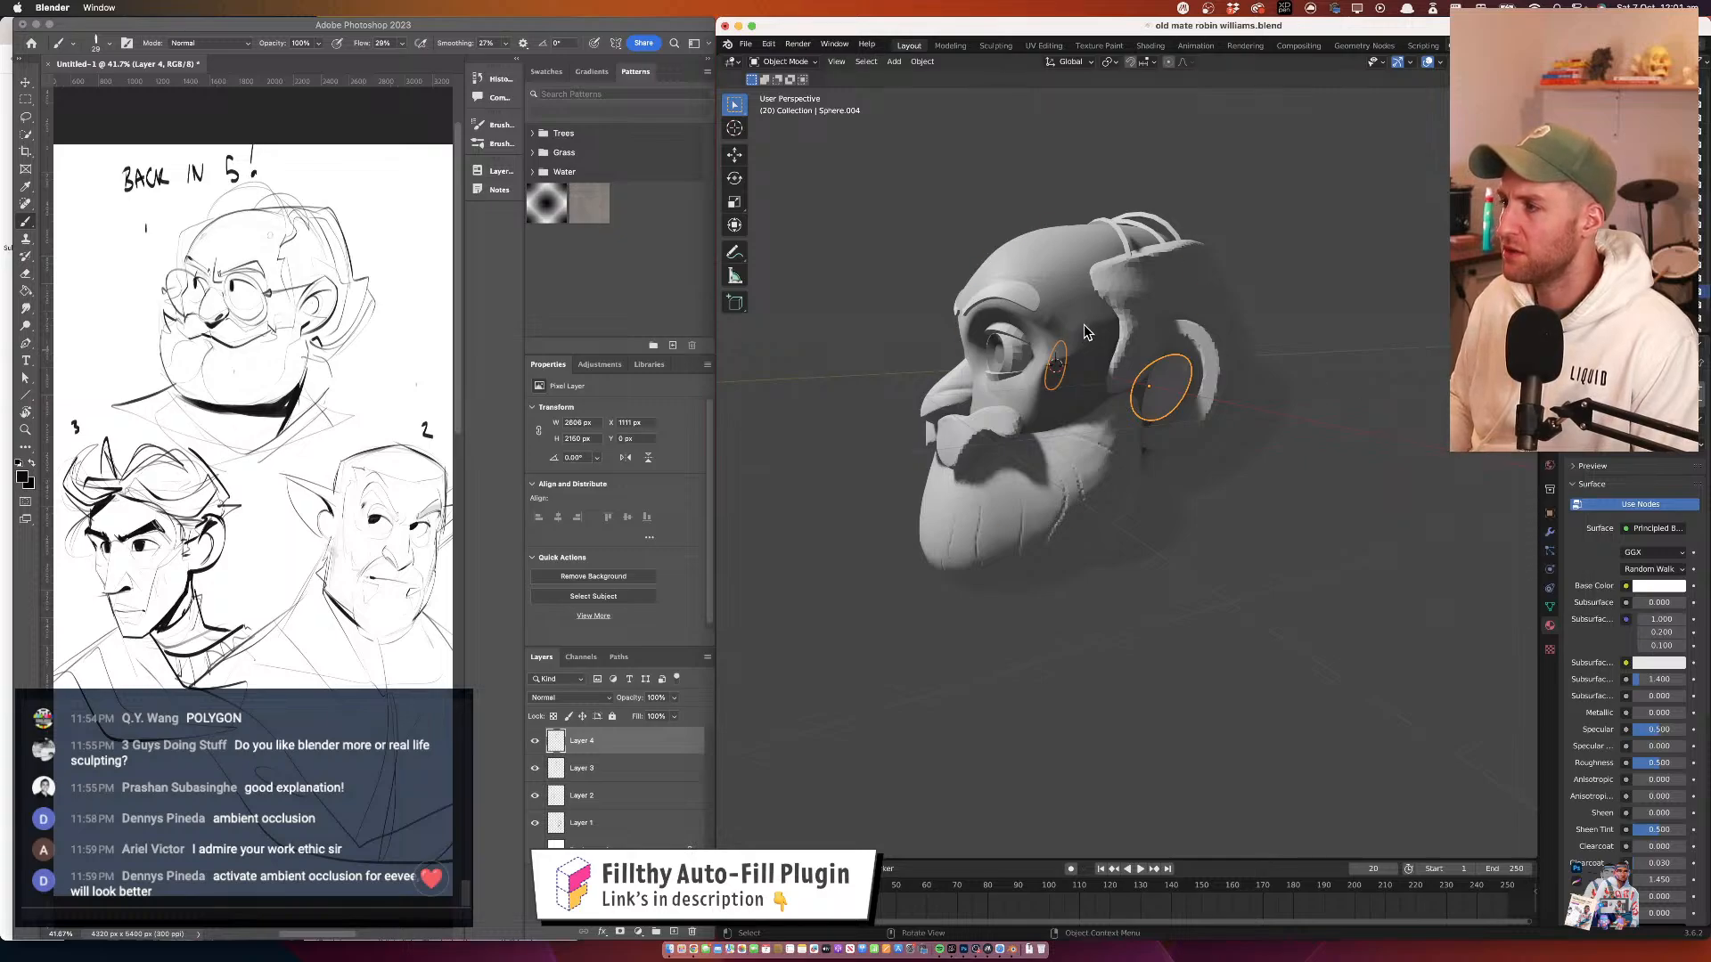
# Assign the head's grey material to the inner ear discs and the outer ears
pyautogui.click(1085, 332)
pyautogui.click(1180, 385)
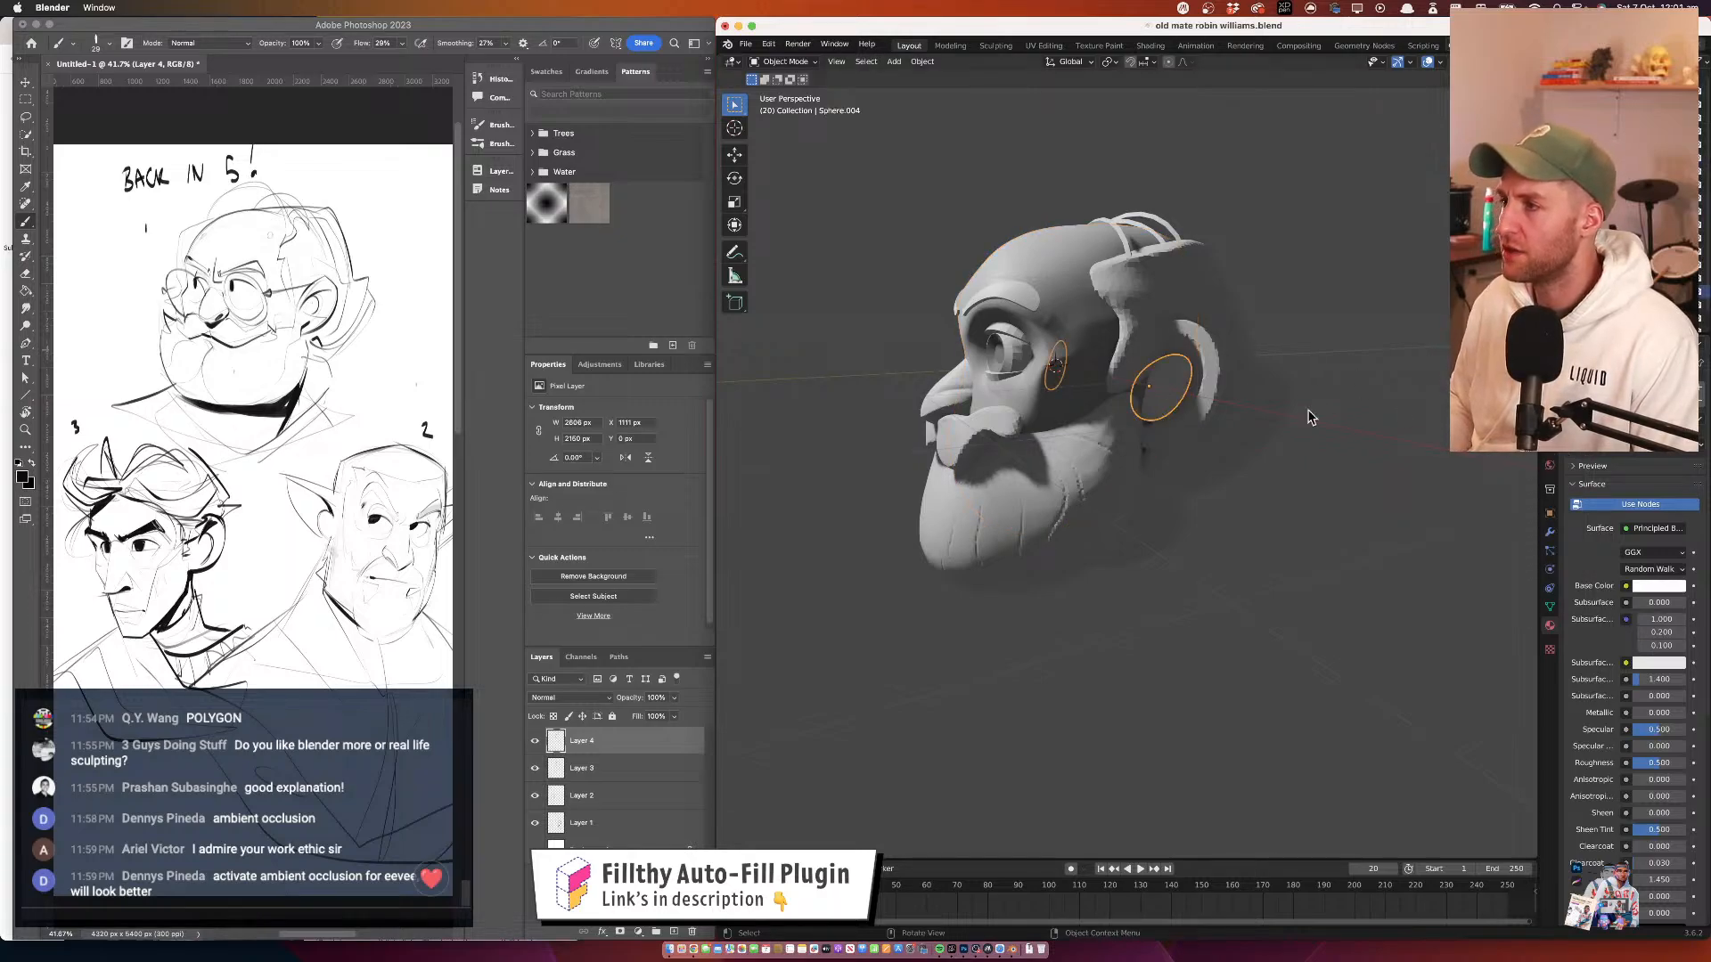
pyautogui.click(1578, 444)
pyautogui.click(1490, 463)
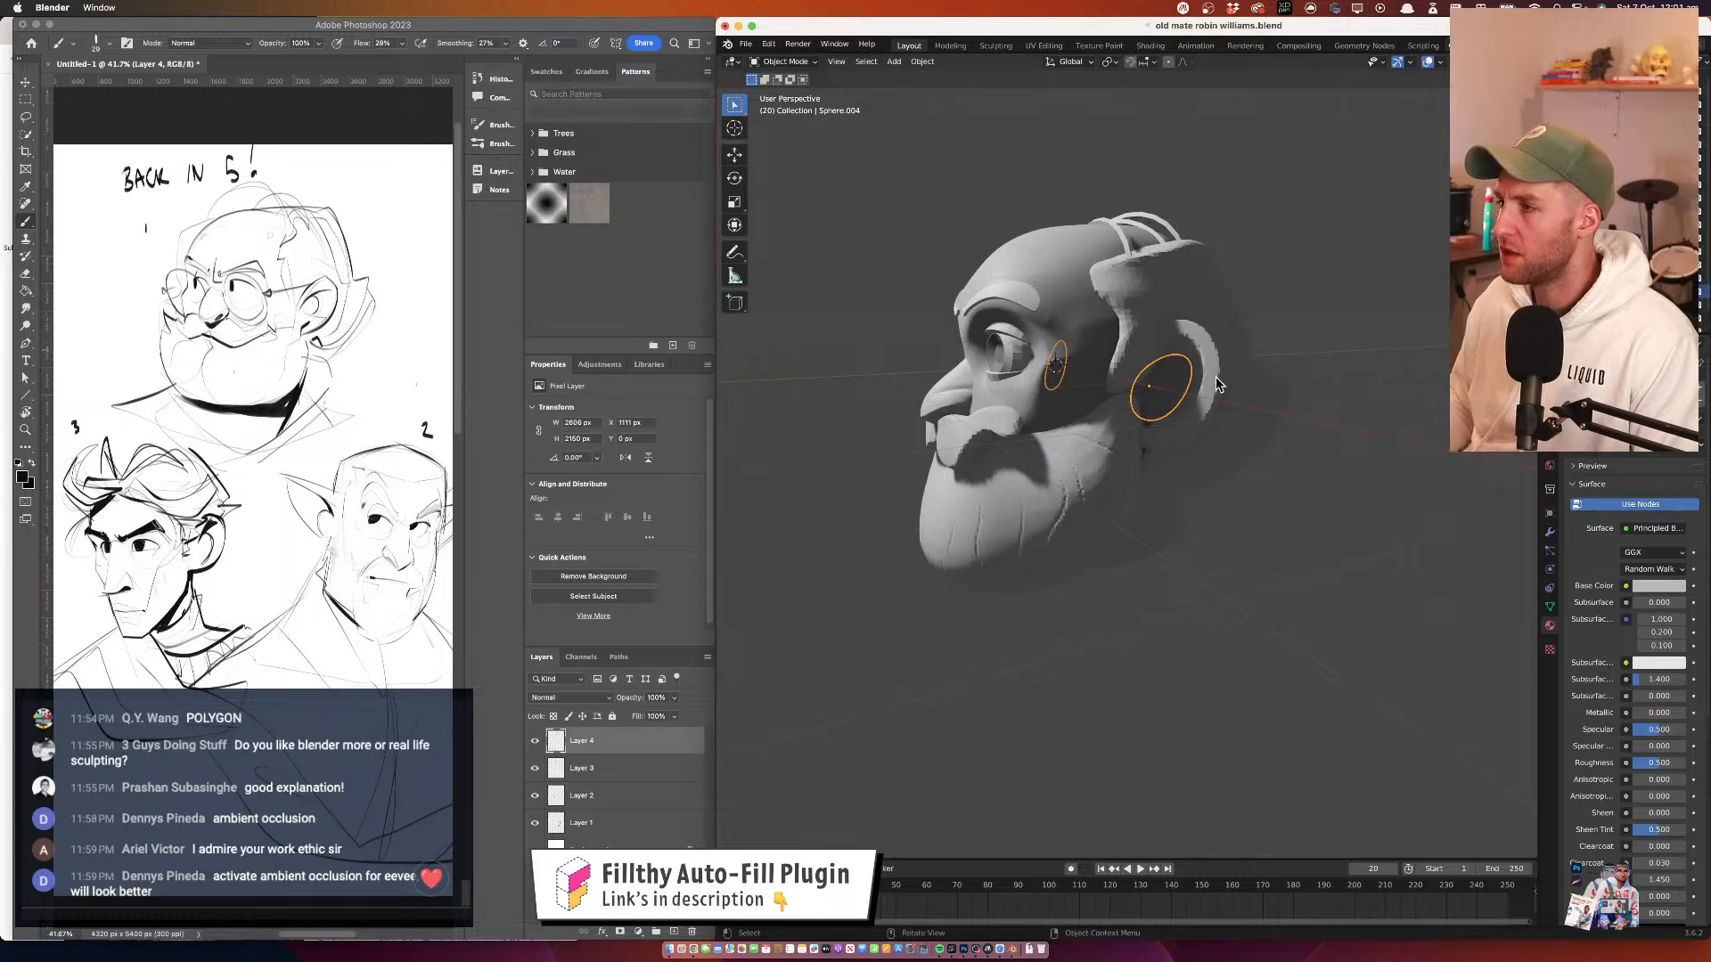
pyautogui.click(1213, 378)
pyautogui.click(1575, 447)
pyautogui.click(1515, 463)
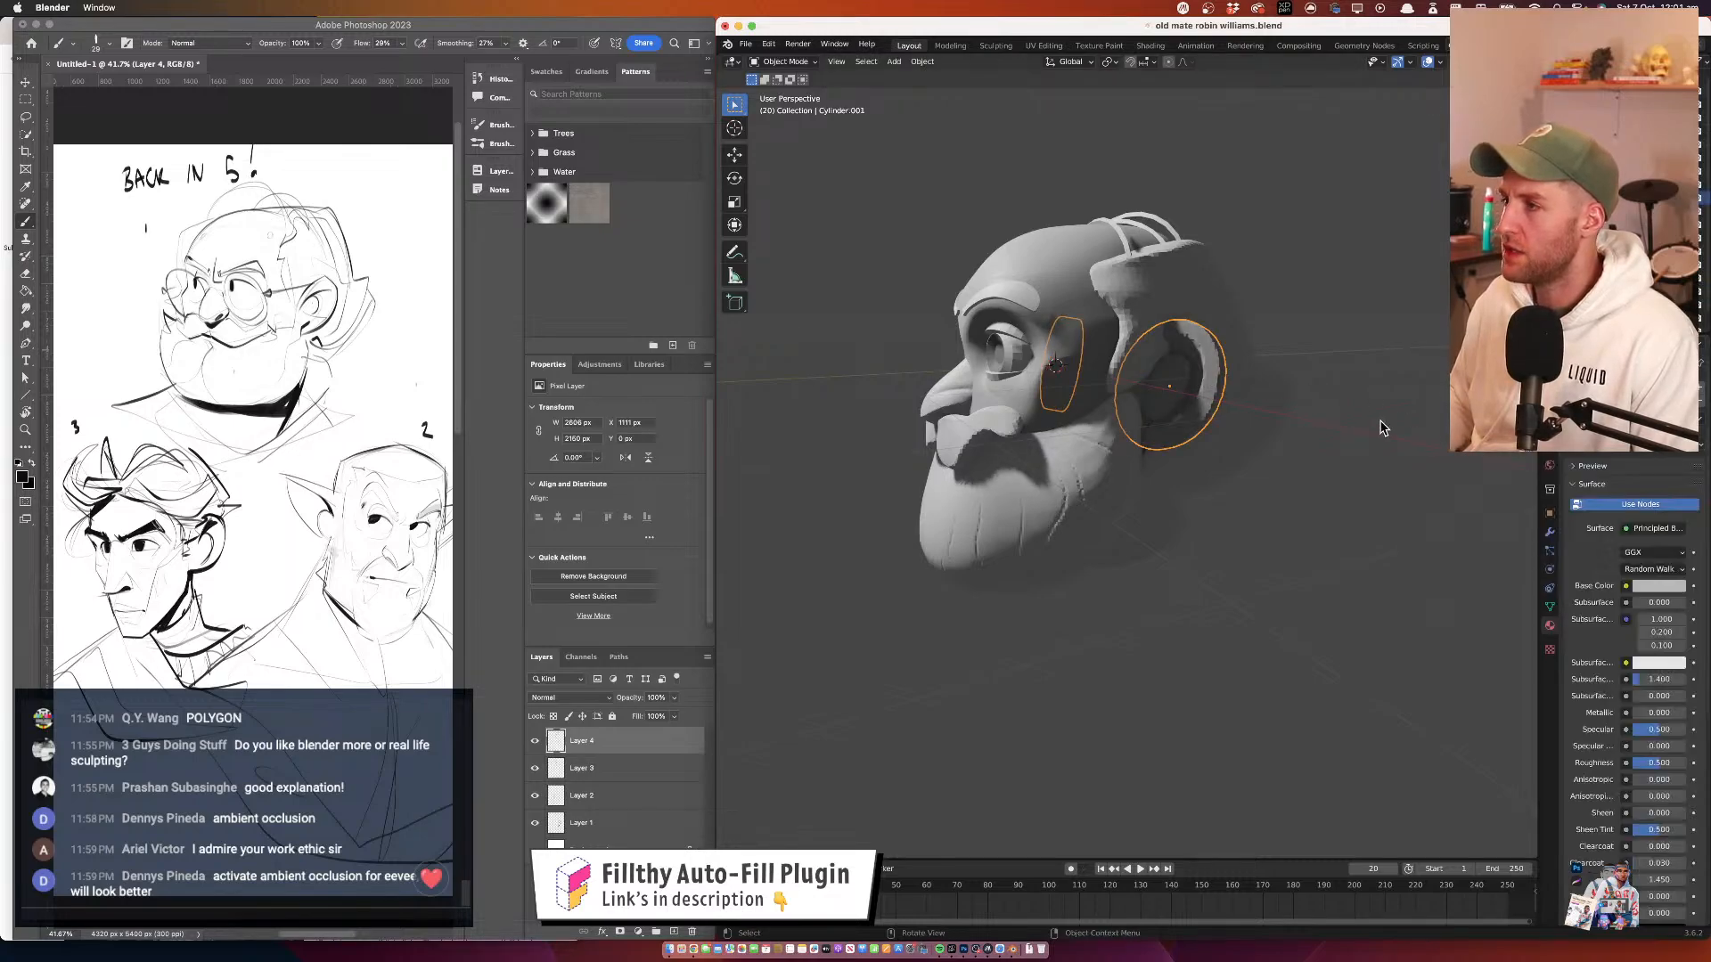
# Assign the head's grey material to the neck cylinder and check the face from the front
pyautogui.click(1237, 422)
pyautogui.moveTo(1237, 421); pyautogui.dragTo(1205, 326)
pyautogui.click(1189, 419)
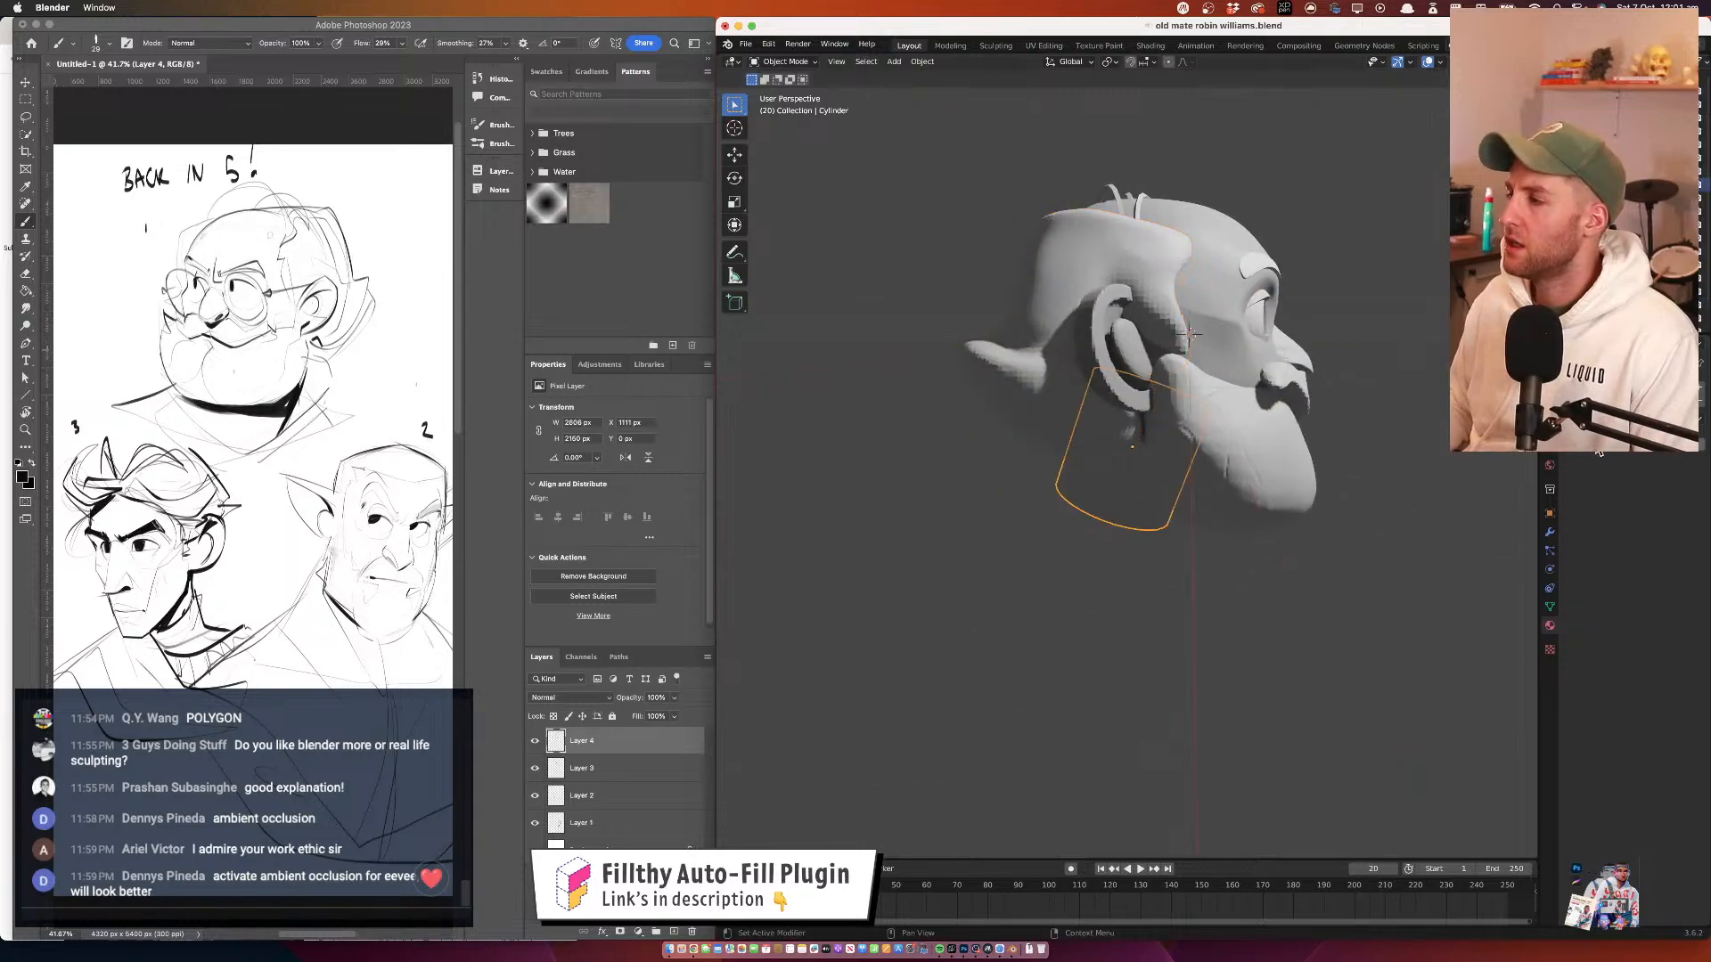
pyautogui.click(1541, 454)
pyautogui.click(1514, 463)
pyautogui.moveTo(1292, 486); pyautogui.dragTo(1198, 491)
pyautogui.click(1286, 438)
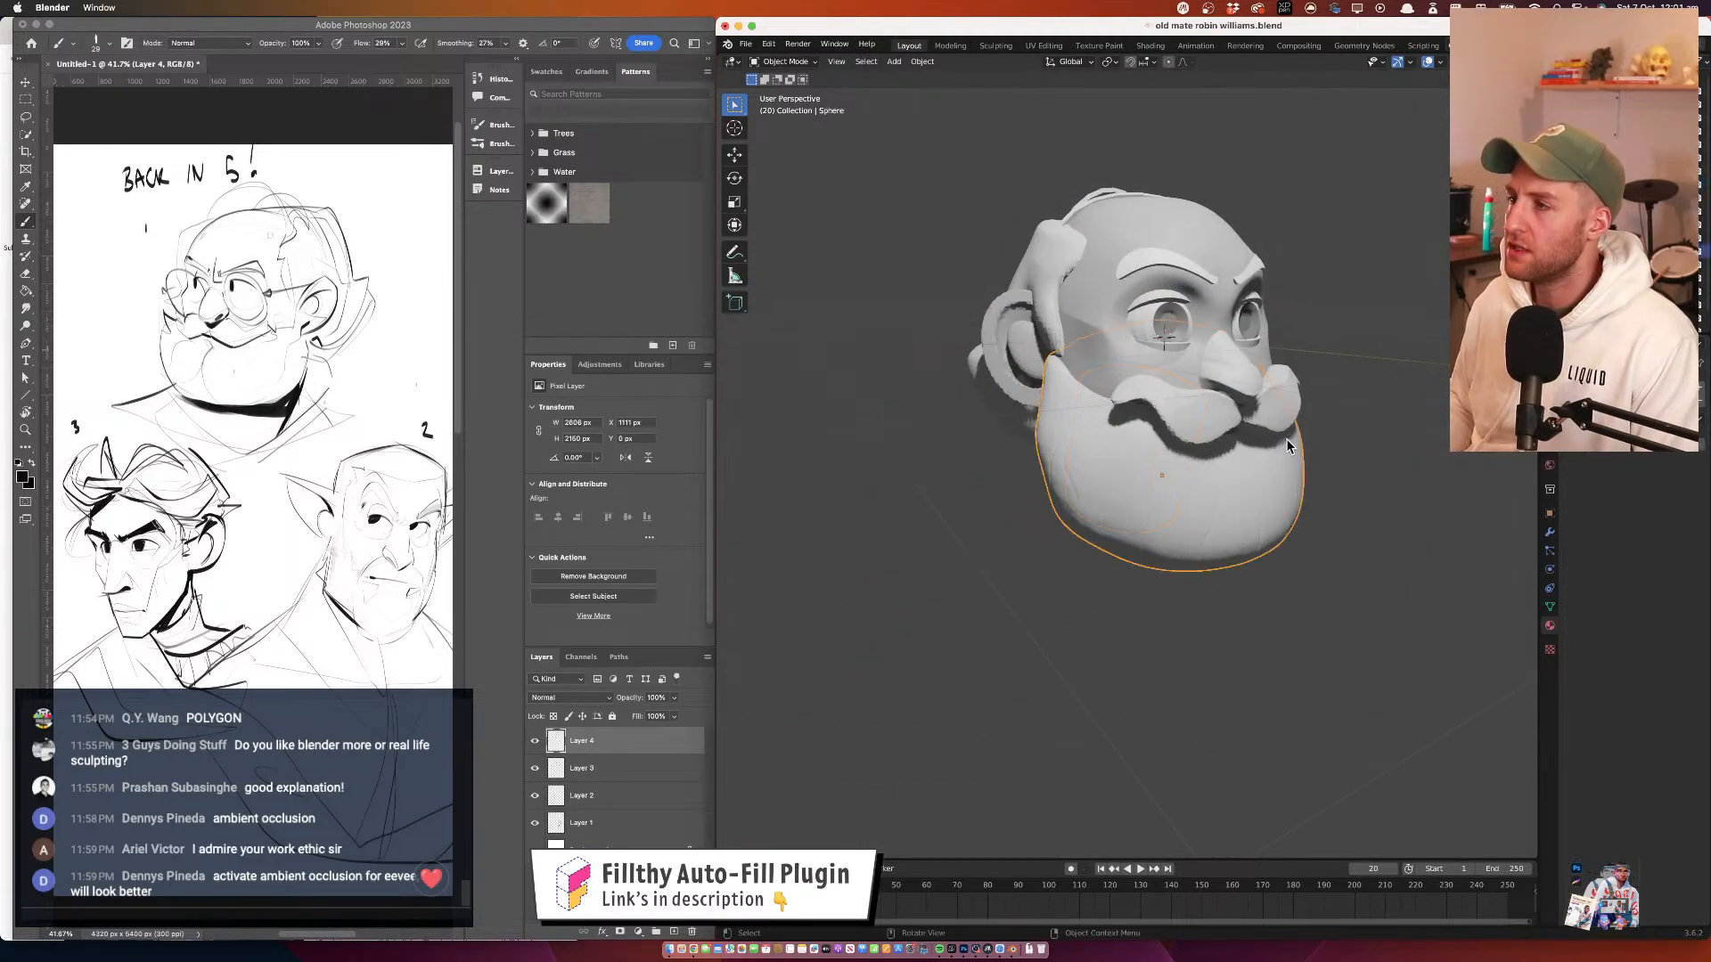
pyautogui.moveTo(1449, 430); pyautogui.dragTo(1125, 420)
pyautogui.click(1293, 430)
pyautogui.moveTo(1292, 425)
pyautogui.mouseDown()
pyautogui.moveTo(1199, 430)
pyautogui.moveTo(1215, 317)
pyautogui.moveTo(1089, 365)
pyautogui.moveTo(1317, 444)
pyautogui.moveTo(1282, 448)
pyautogui.mouseUp()
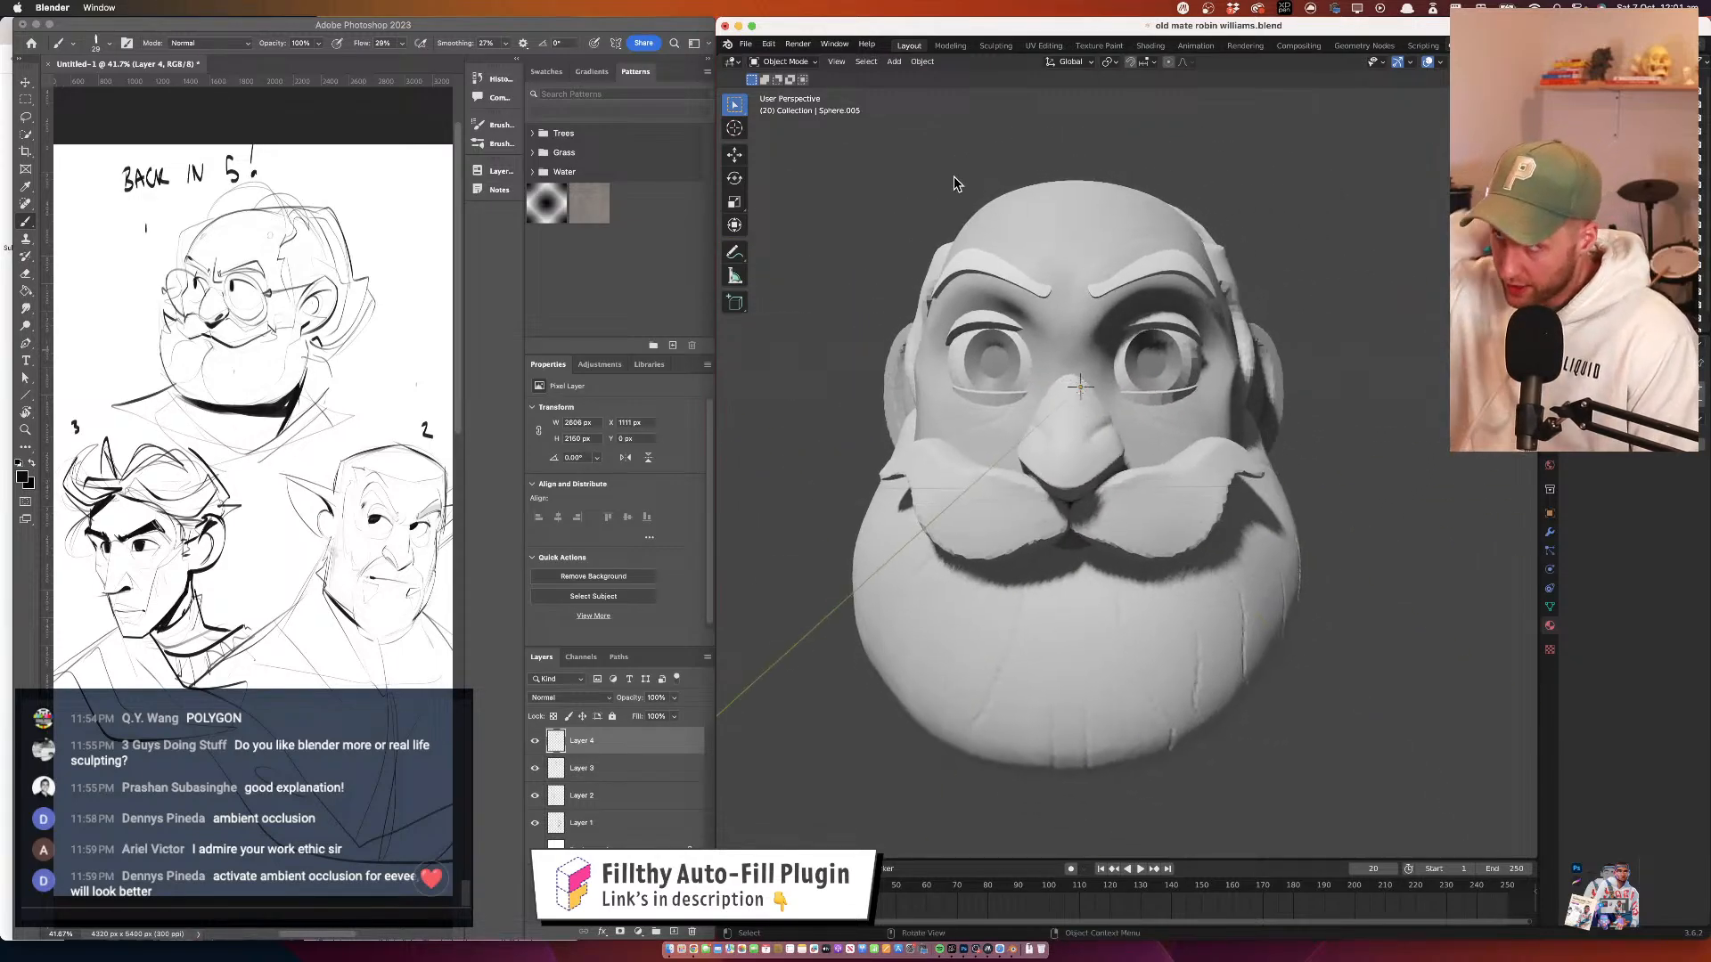
# Add a torus mesh and rotate it about -88.5° in the right orthographic view so it stands upright
pyautogui.click(894, 67)
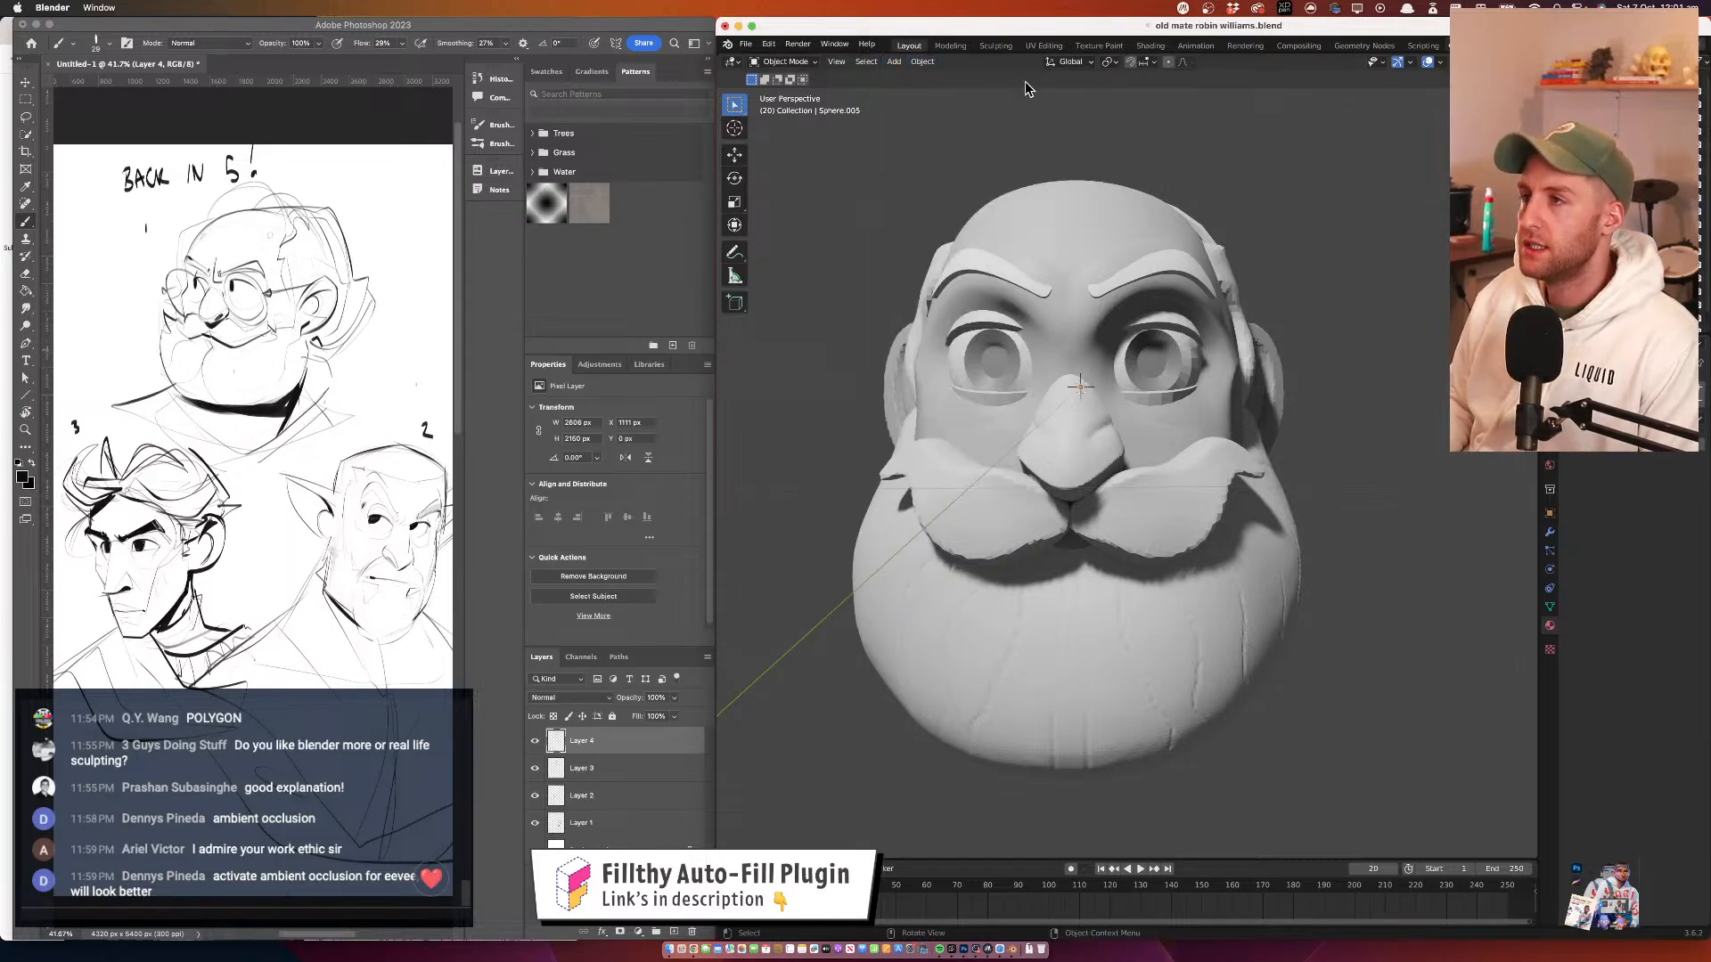
pyautogui.click(894, 65)
pyautogui.moveTo(925, 65)
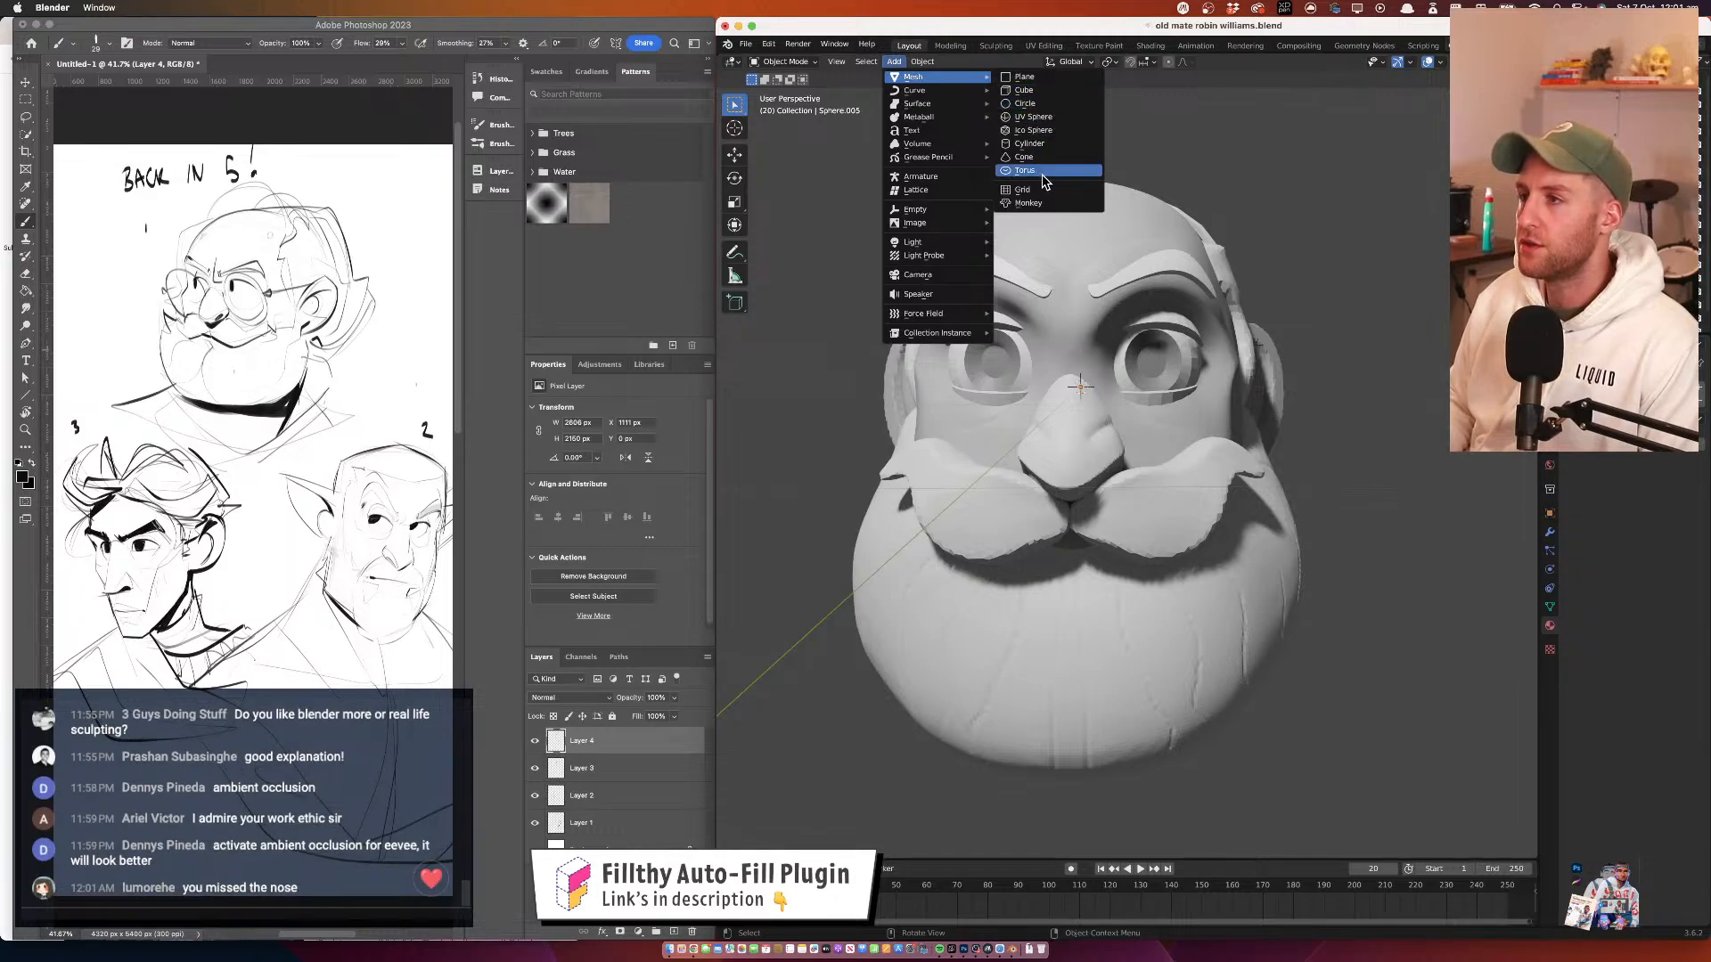
pyautogui.click(1026, 170)
pyautogui.moveTo(1445, 273); pyautogui.dragTo(1303, 383)
pyautogui.press('KP_3')
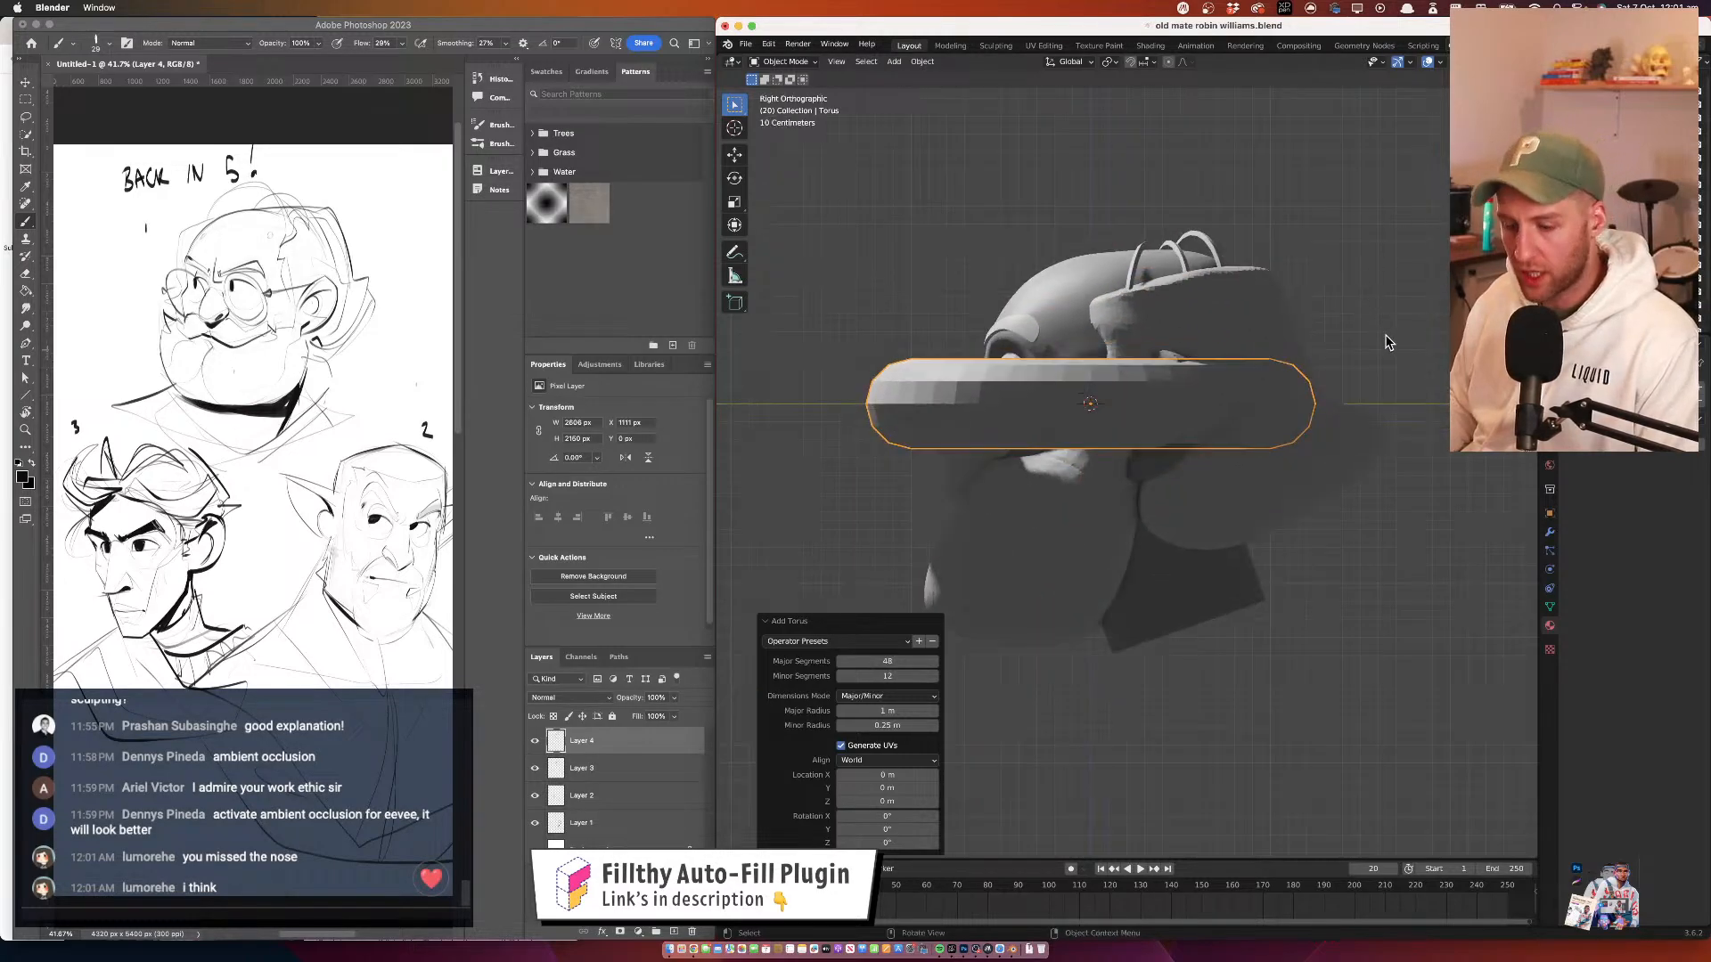
pyautogui.press('t')
pyautogui.press('t')
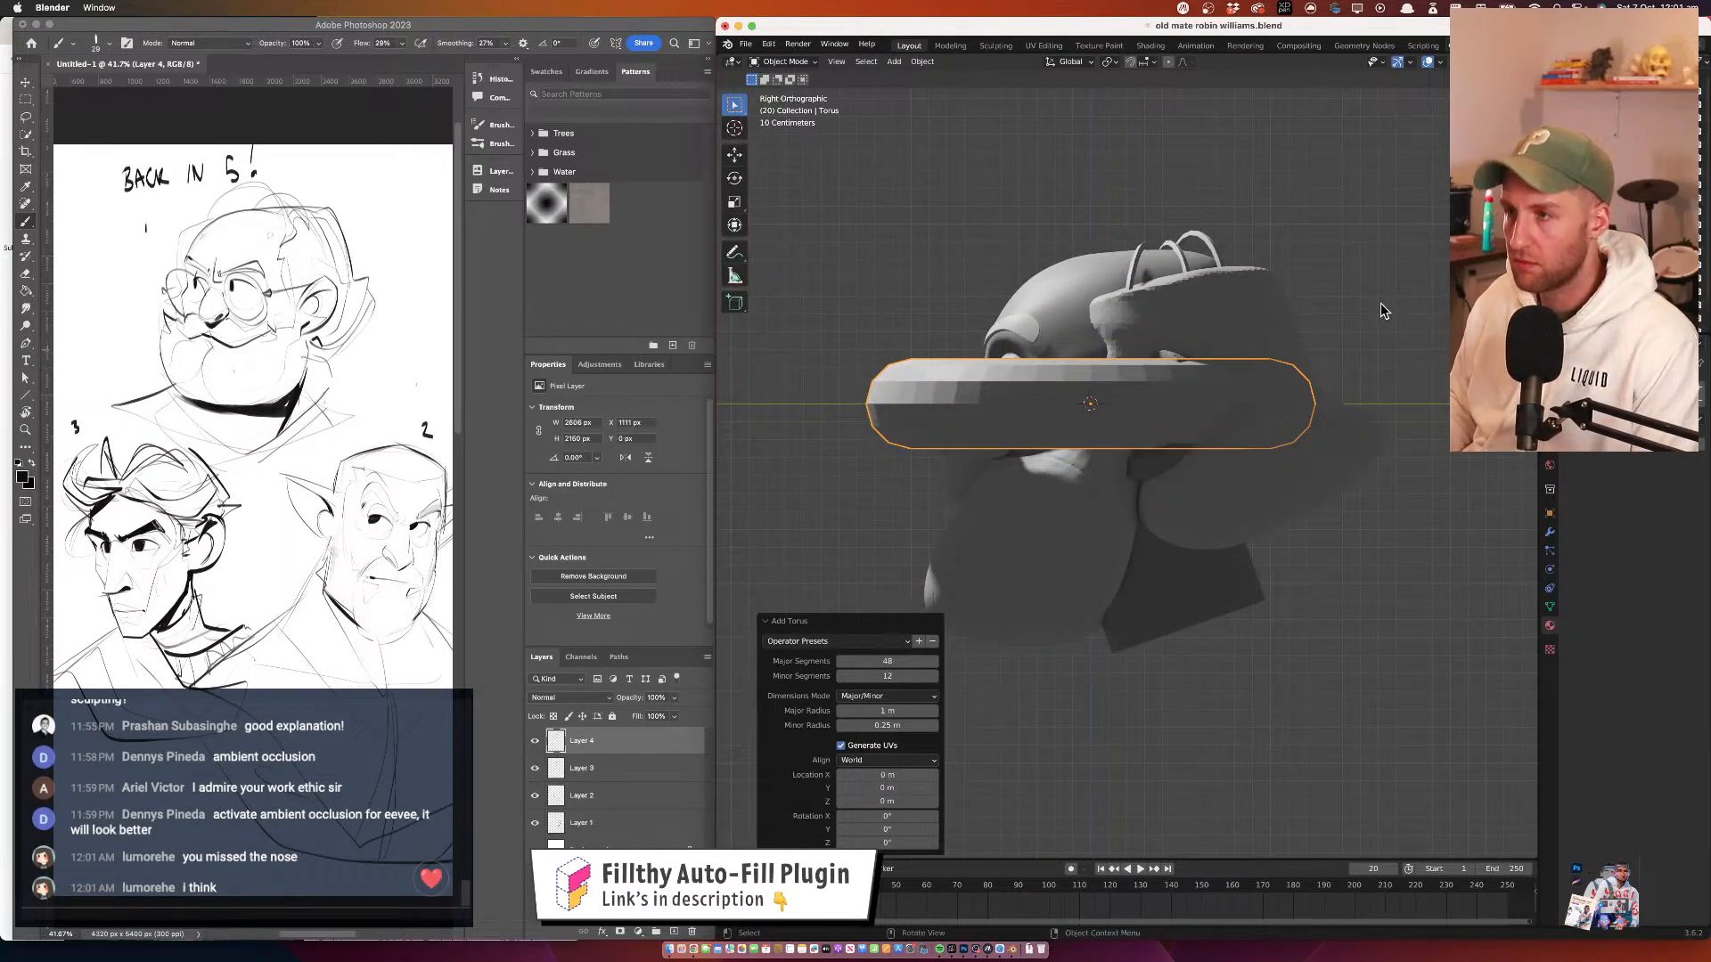
pyautogui.press('r')
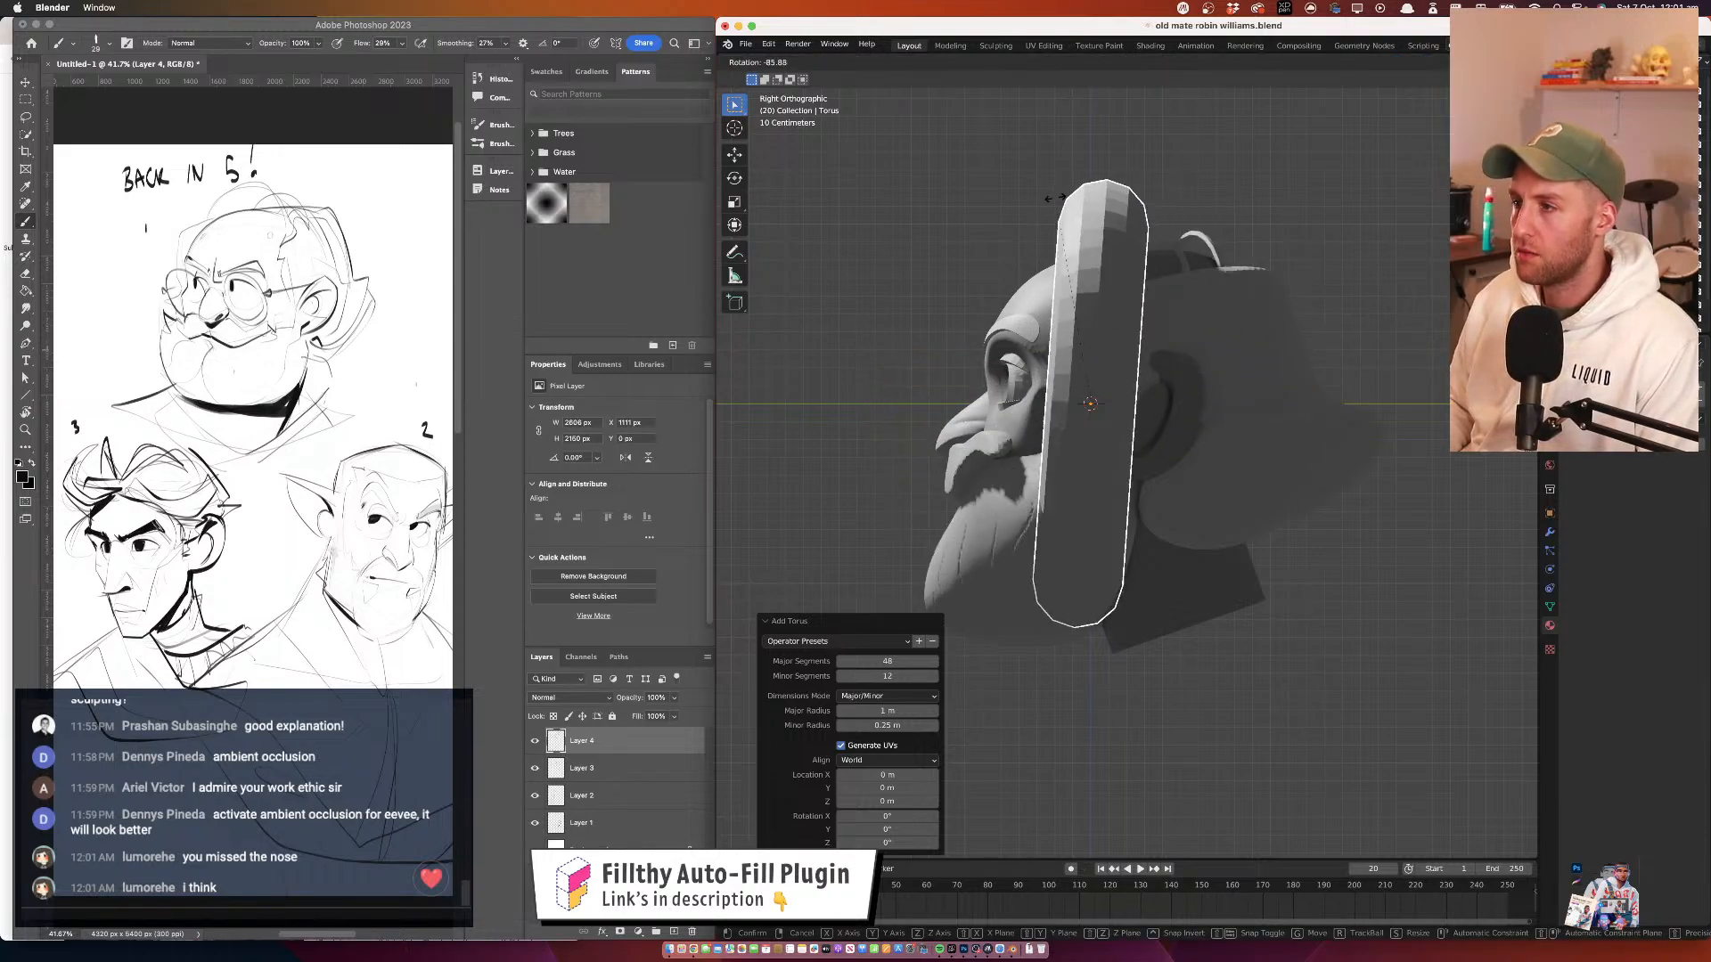
pyautogui.click(1266, 282)
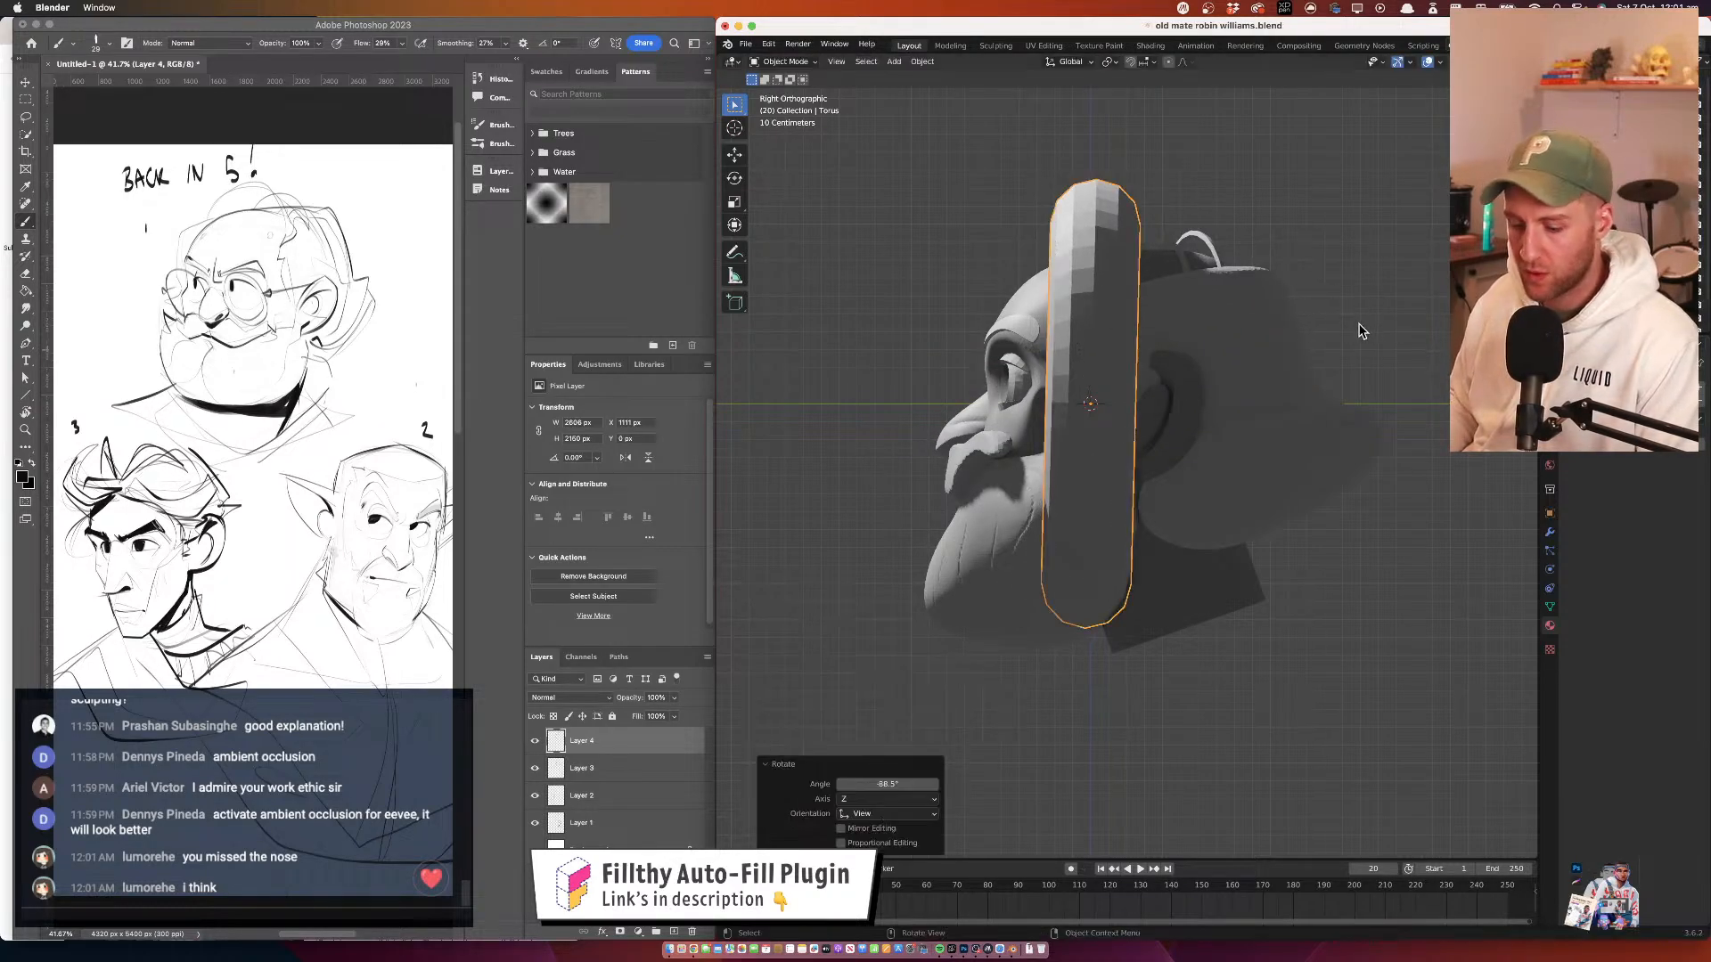
# Move the upright torus in front of the face and scale it to about 0.143
pyautogui.press('g')
pyautogui.click(1234, 282)
pyautogui.press('s')
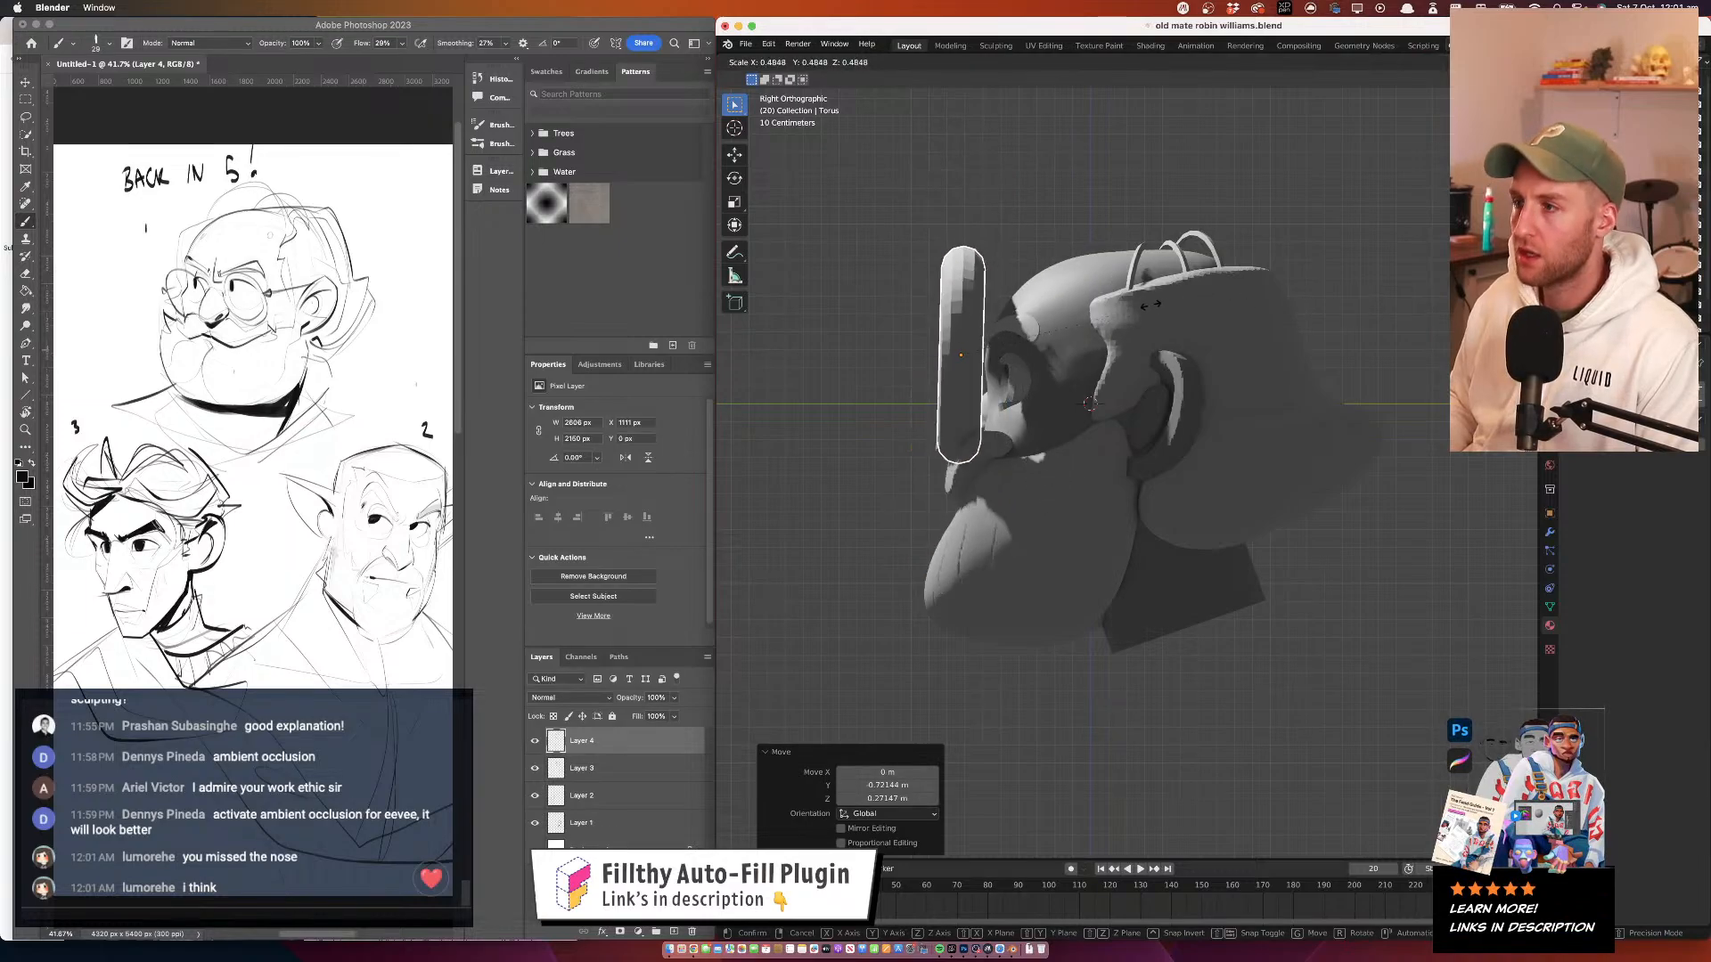
pyautogui.click(1012, 383)
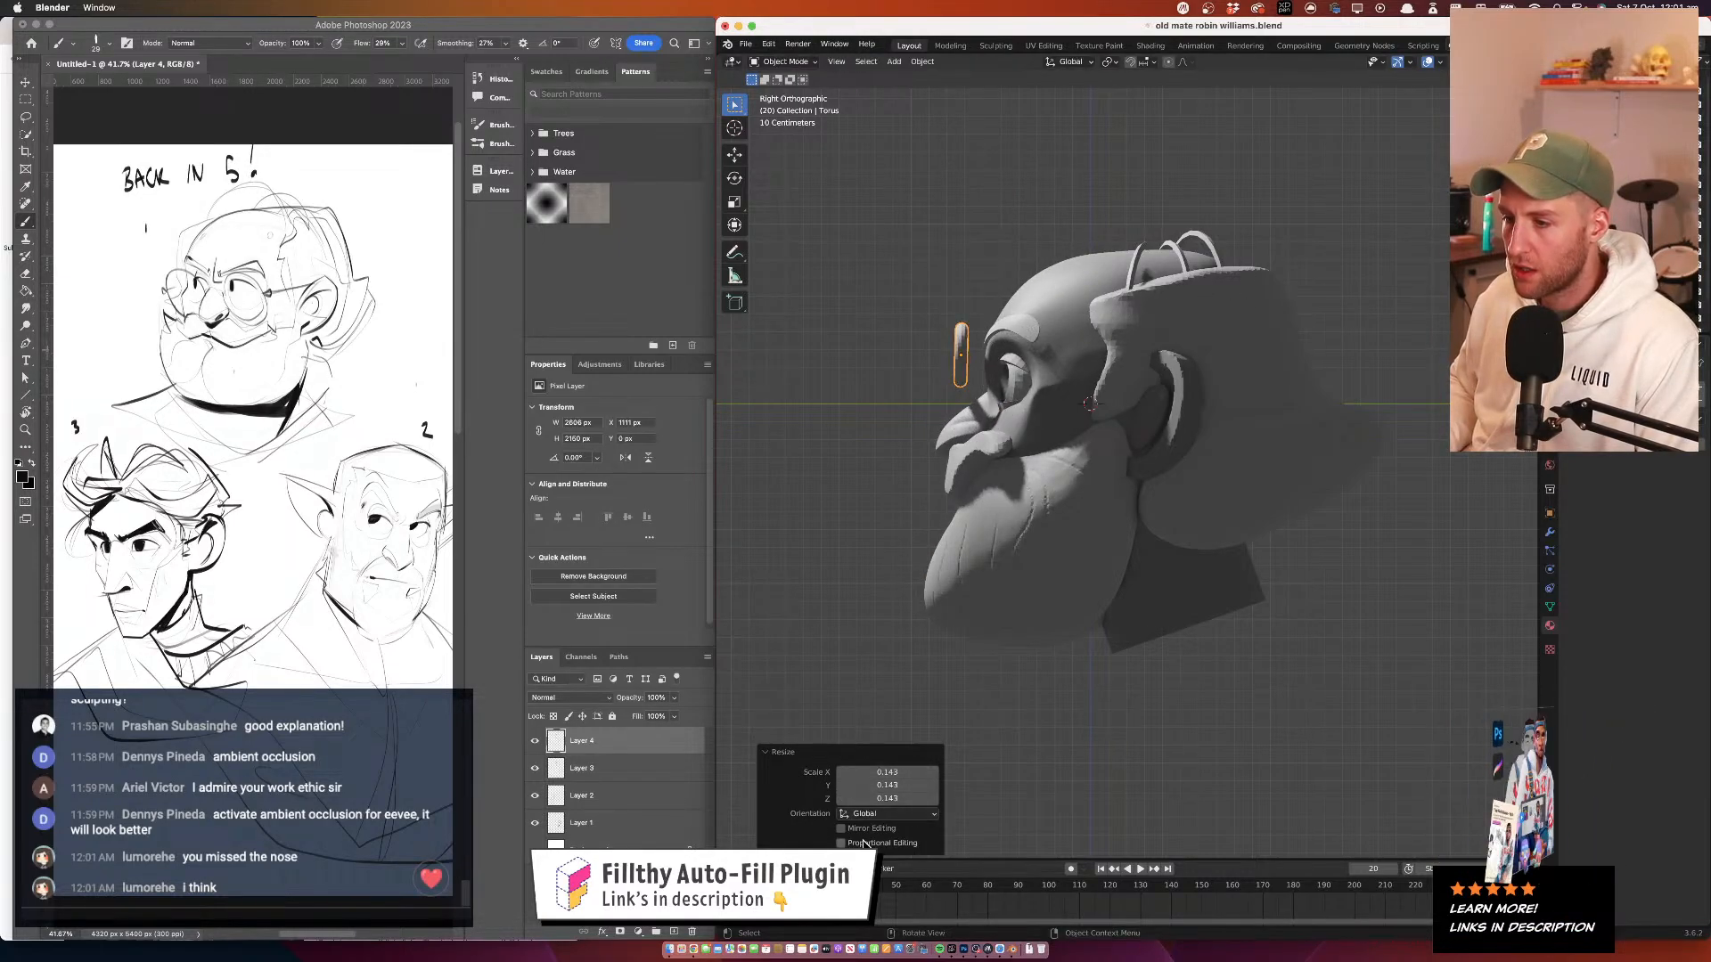
pyautogui.moveTo(1024, 365); pyautogui.dragTo(1243, 382)
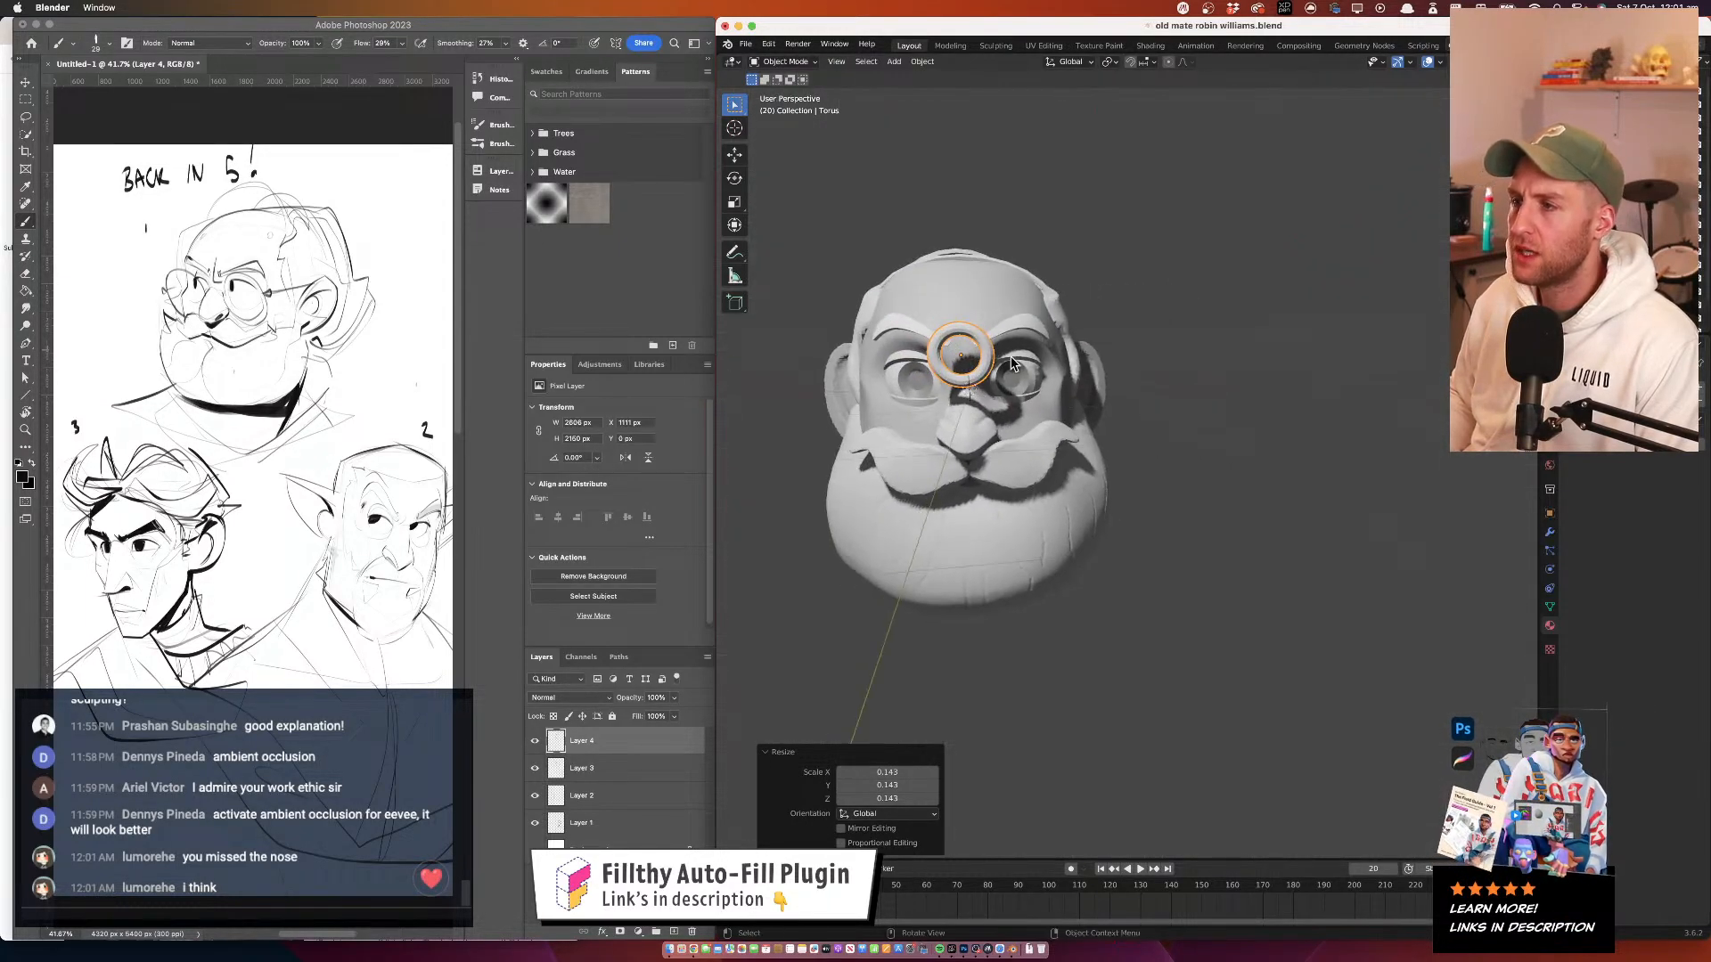
pyautogui.moveTo(989, 344); pyautogui.dragTo(1016, 373)
# Try changing the torus's X scale, undo back to its large size, and delete it
pyautogui.moveTo(872, 774); pyautogui.dragTo(889, 773)
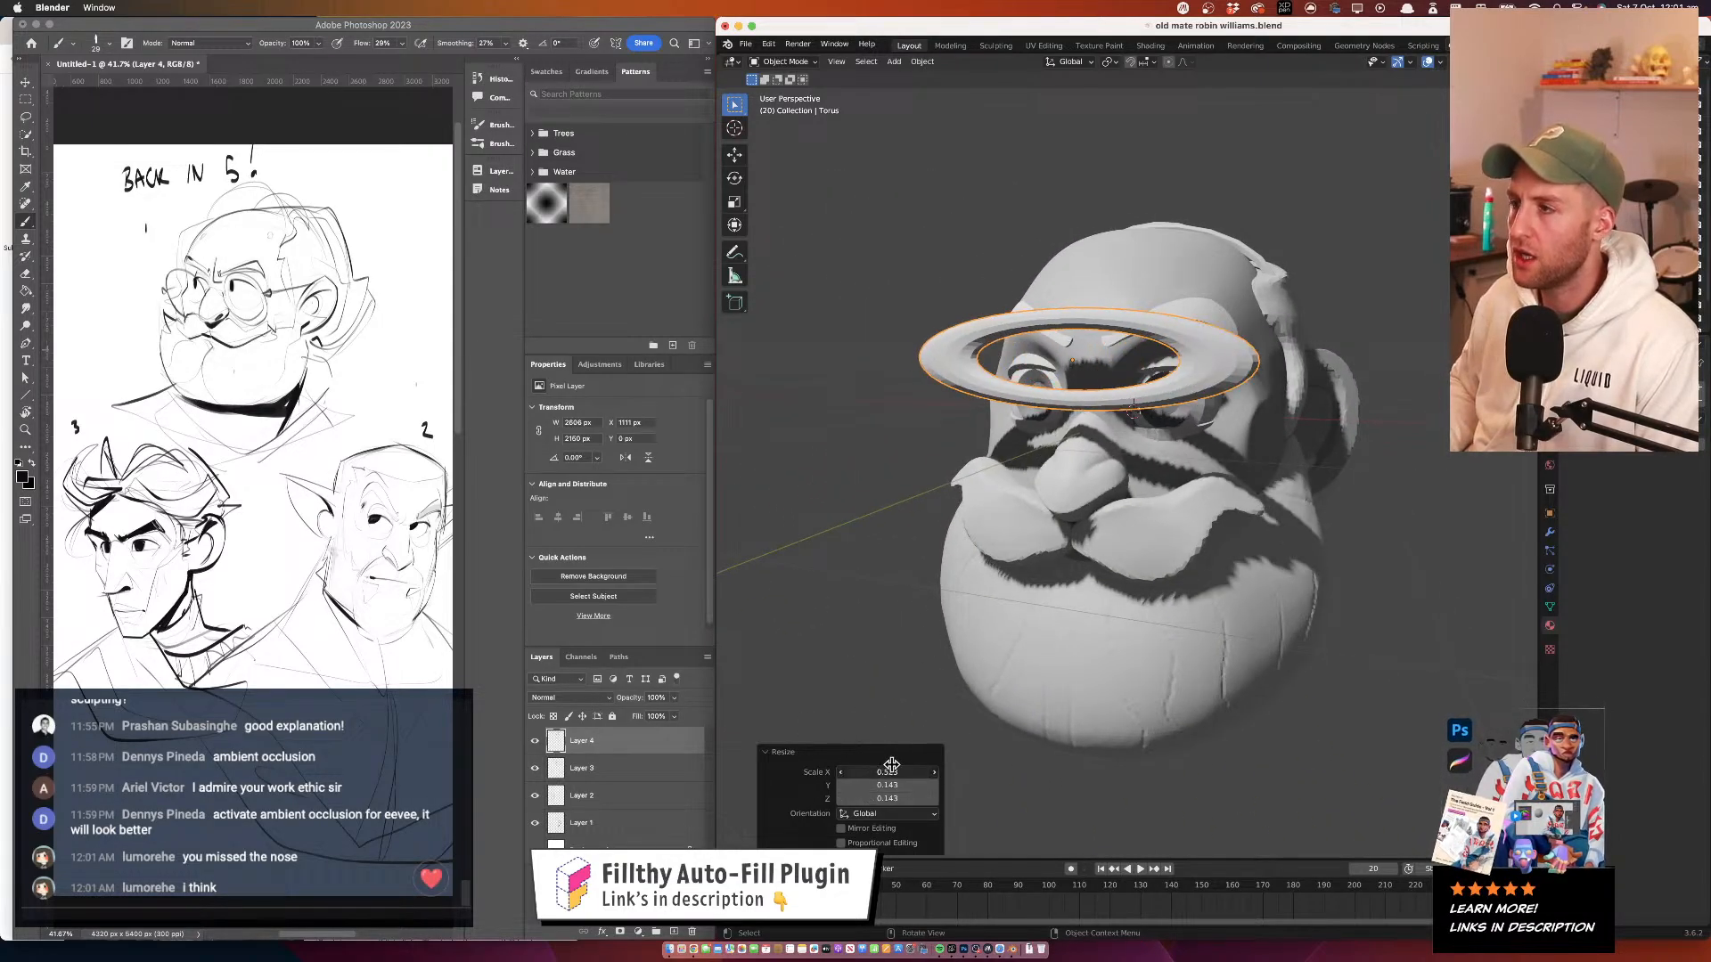
pyautogui.press('super+z')
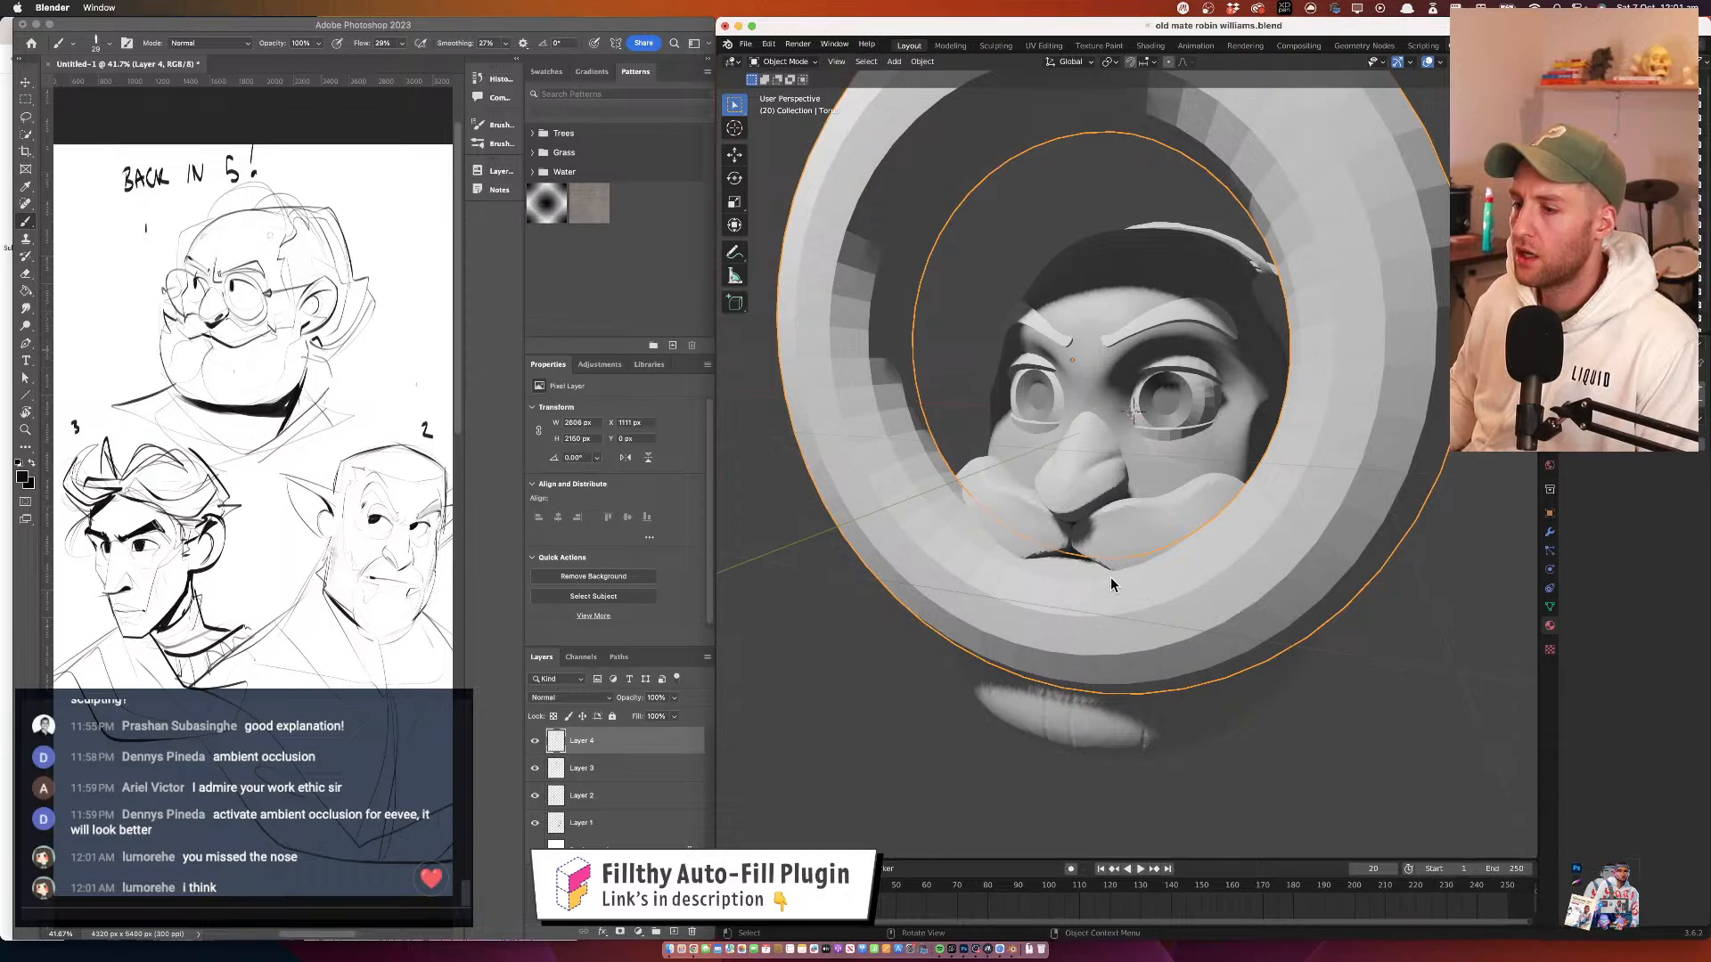
pyautogui.press('super+z')
pyautogui.press('super+z')
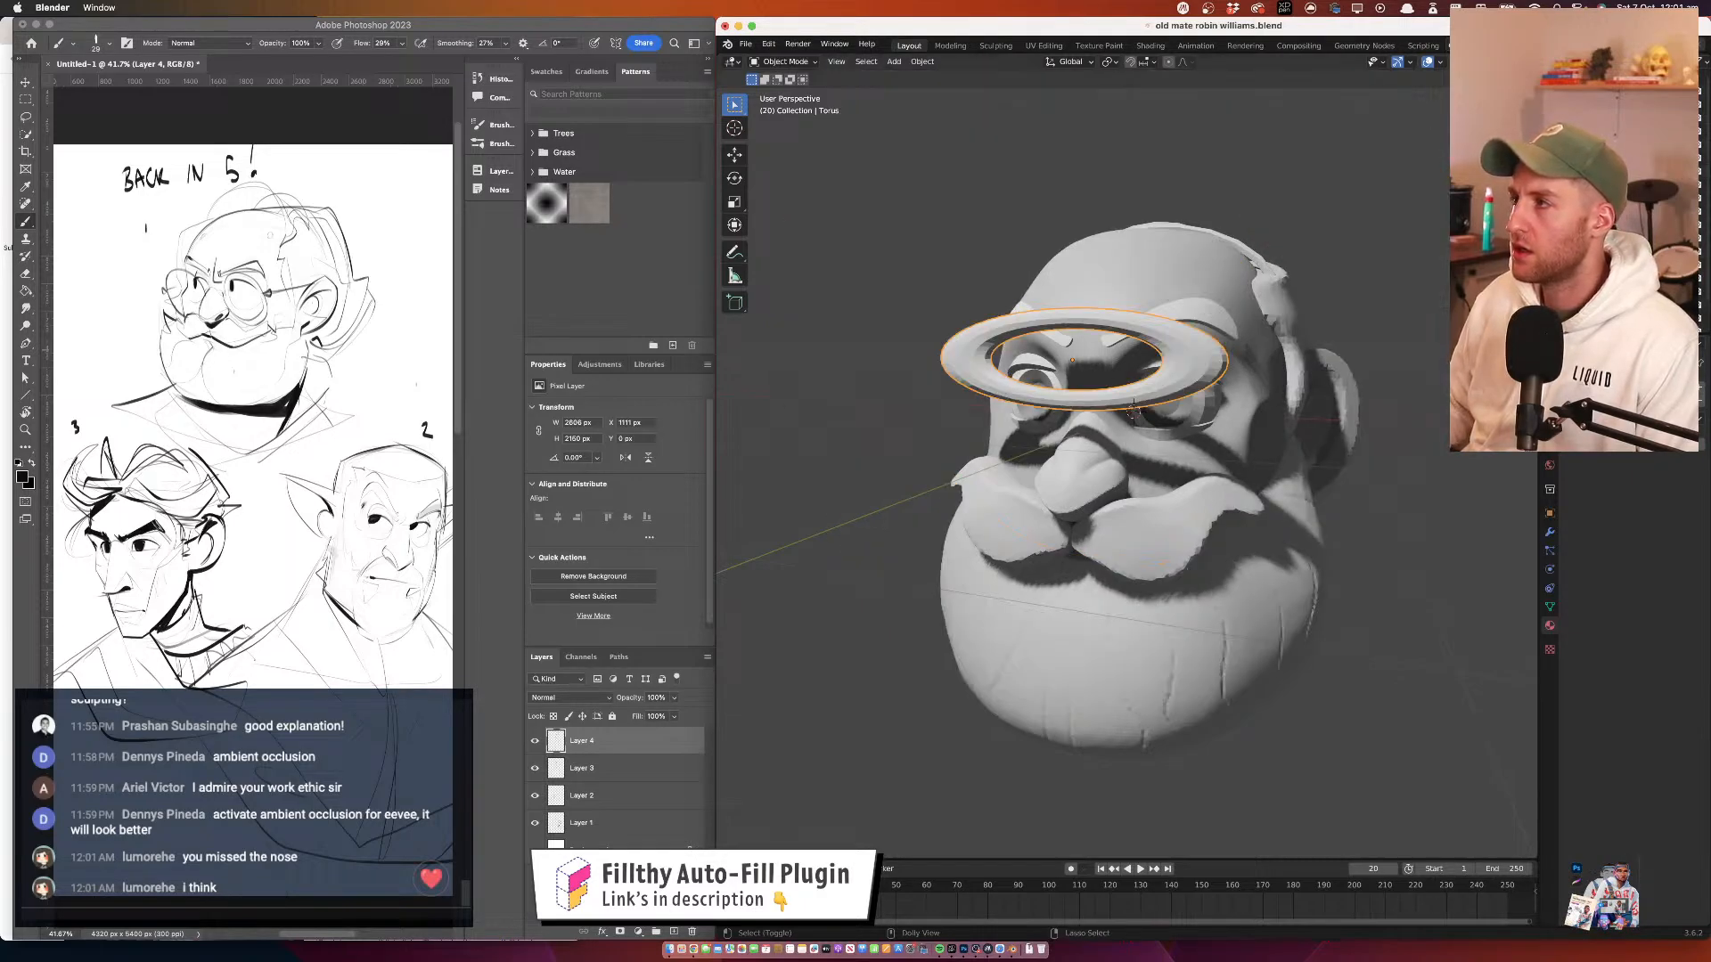
pyautogui.press('super+shift+z')
pyautogui.press('super+shift+z')
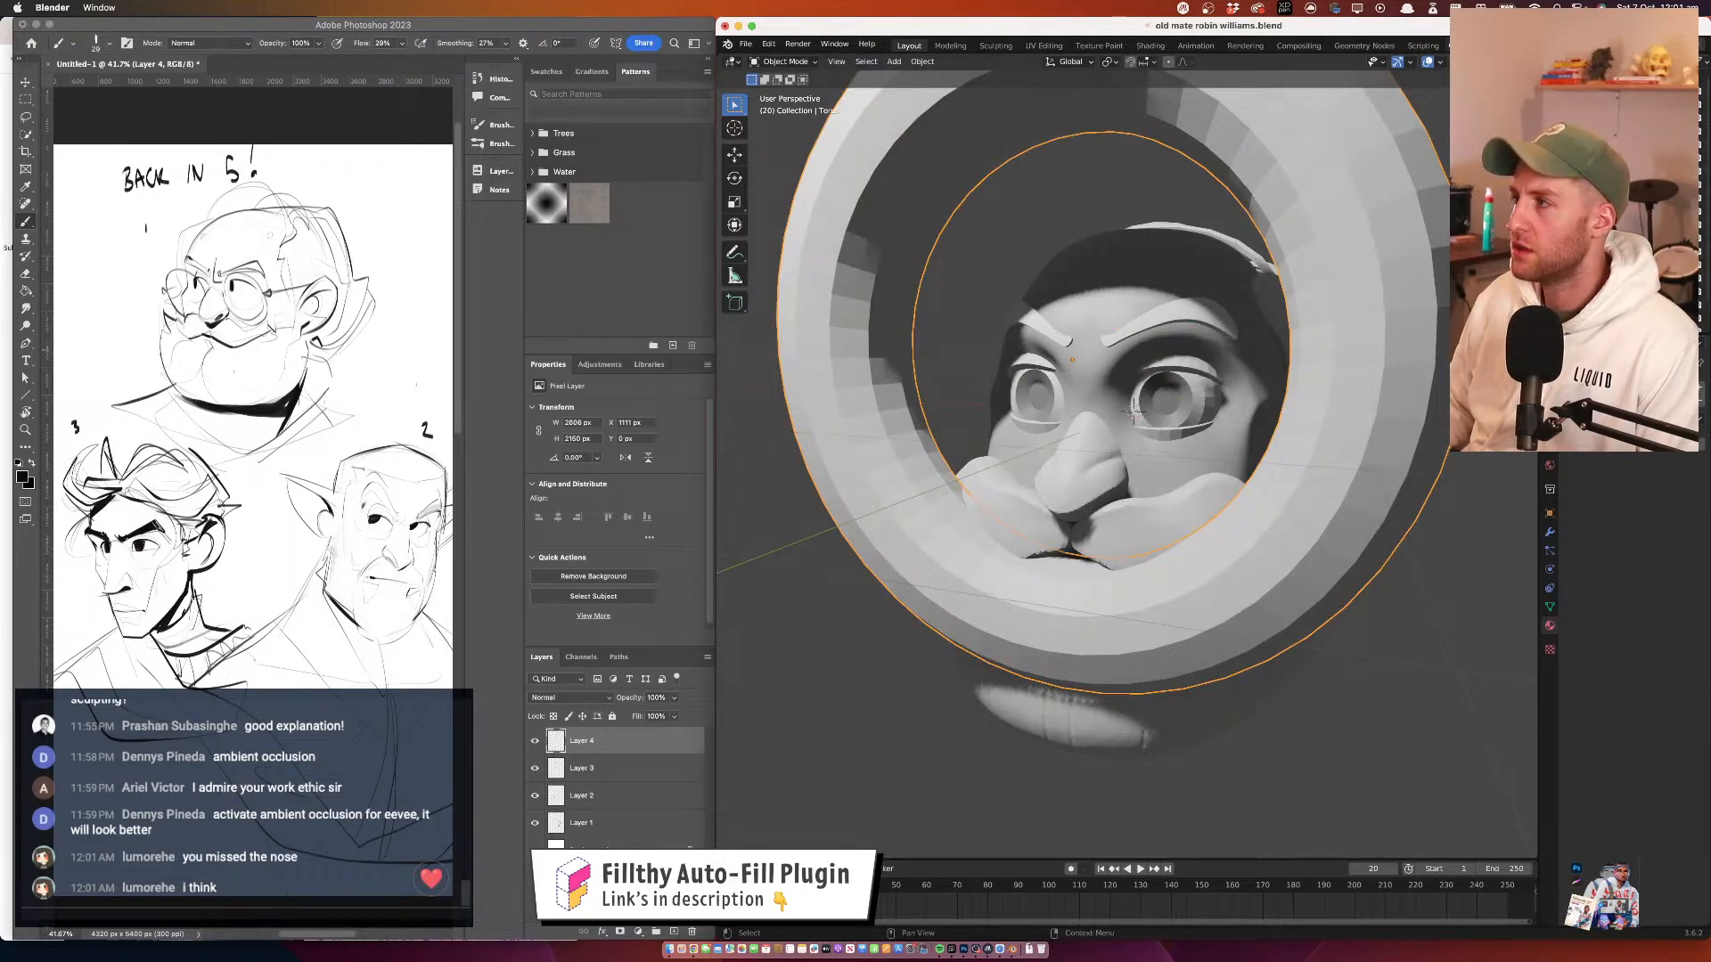
pyautogui.press('n')
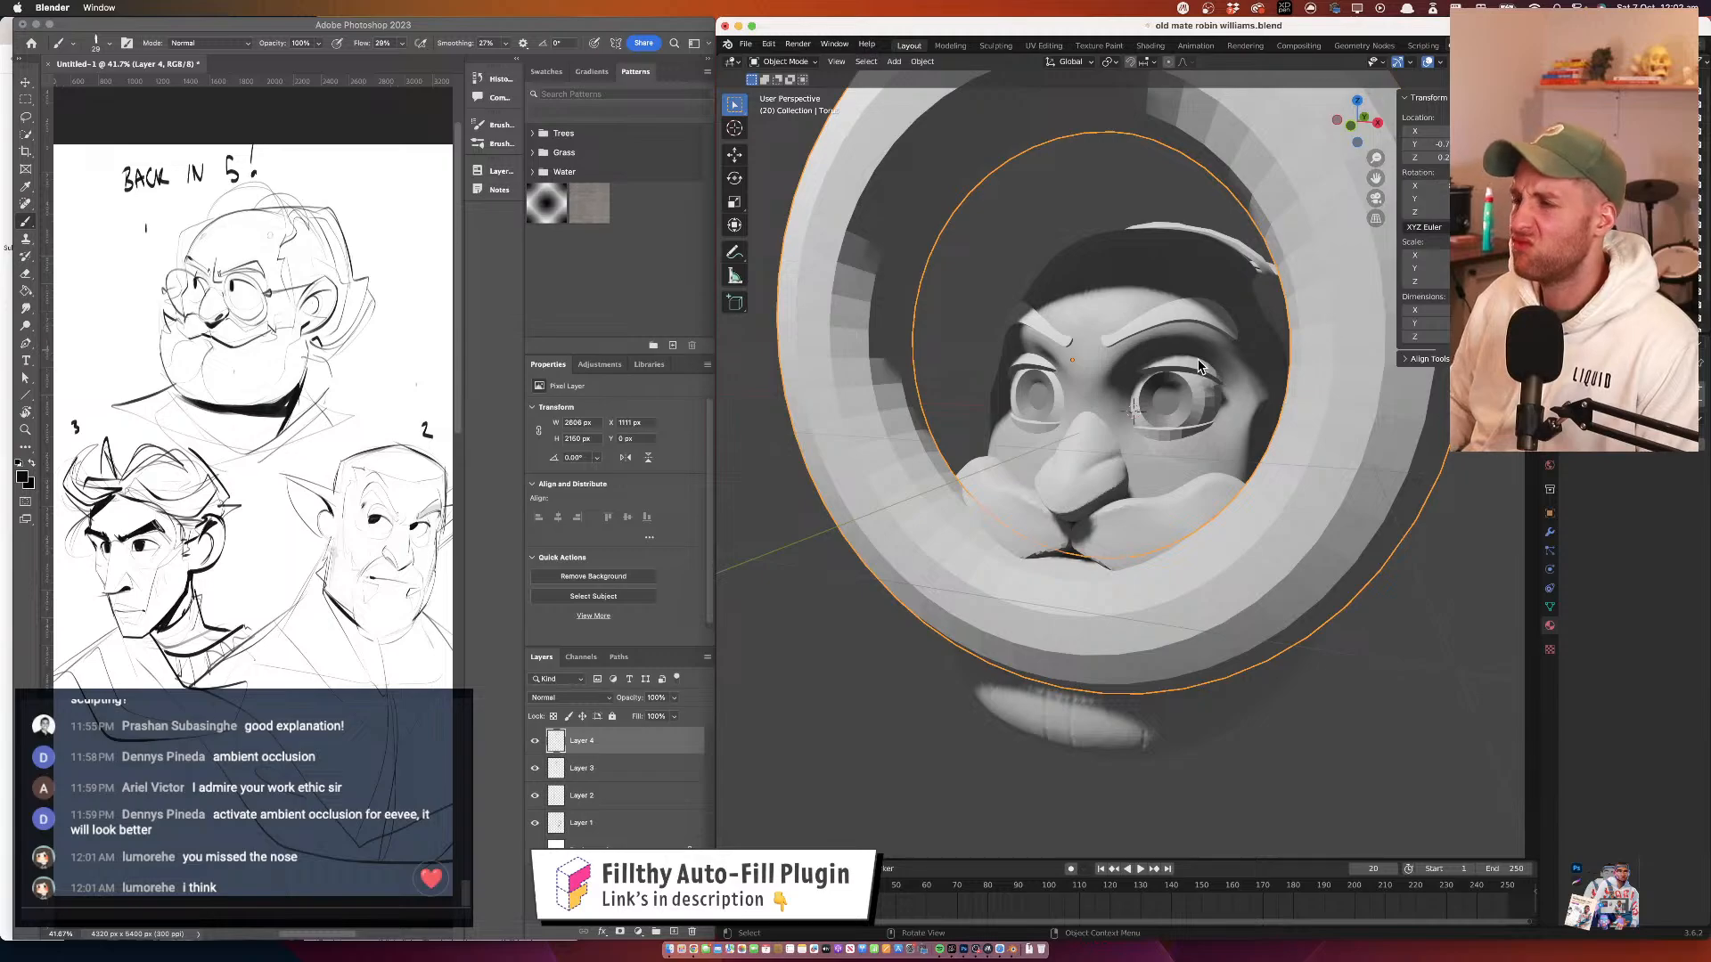
pyautogui.press('x')
pyautogui.click(1153, 349)
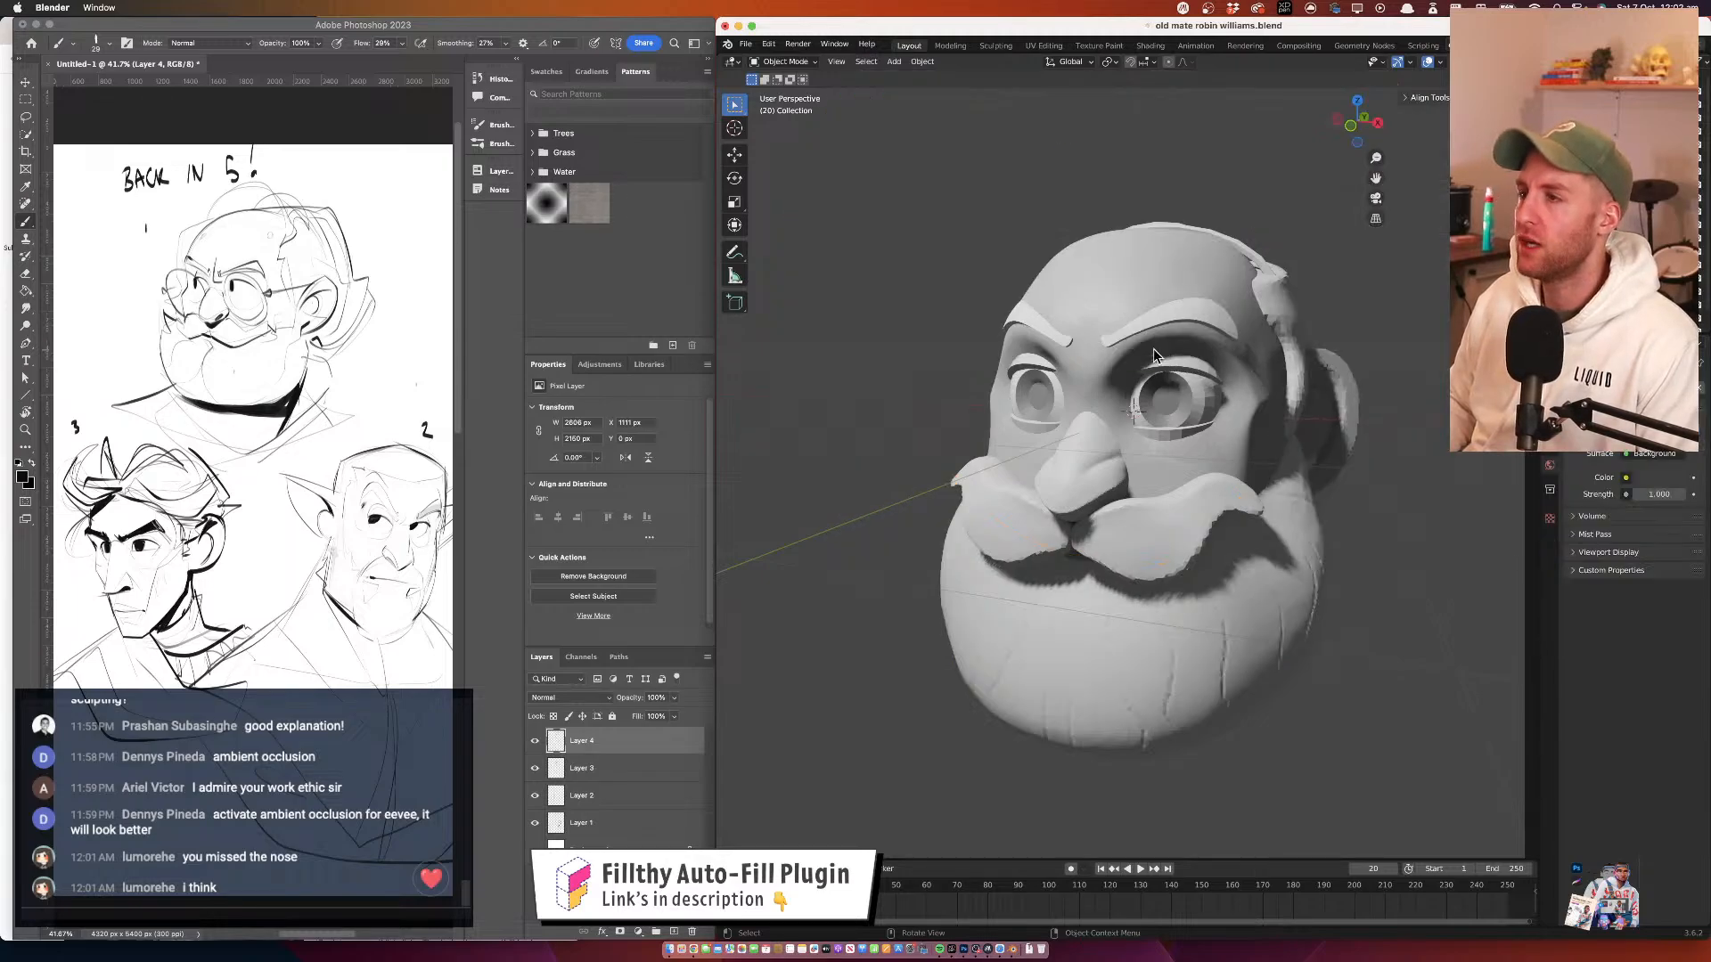
# Try a new torus with a 1.4 m major radius, and delete it
pyautogui.click(894, 61)
pyautogui.moveTo(918, 78)
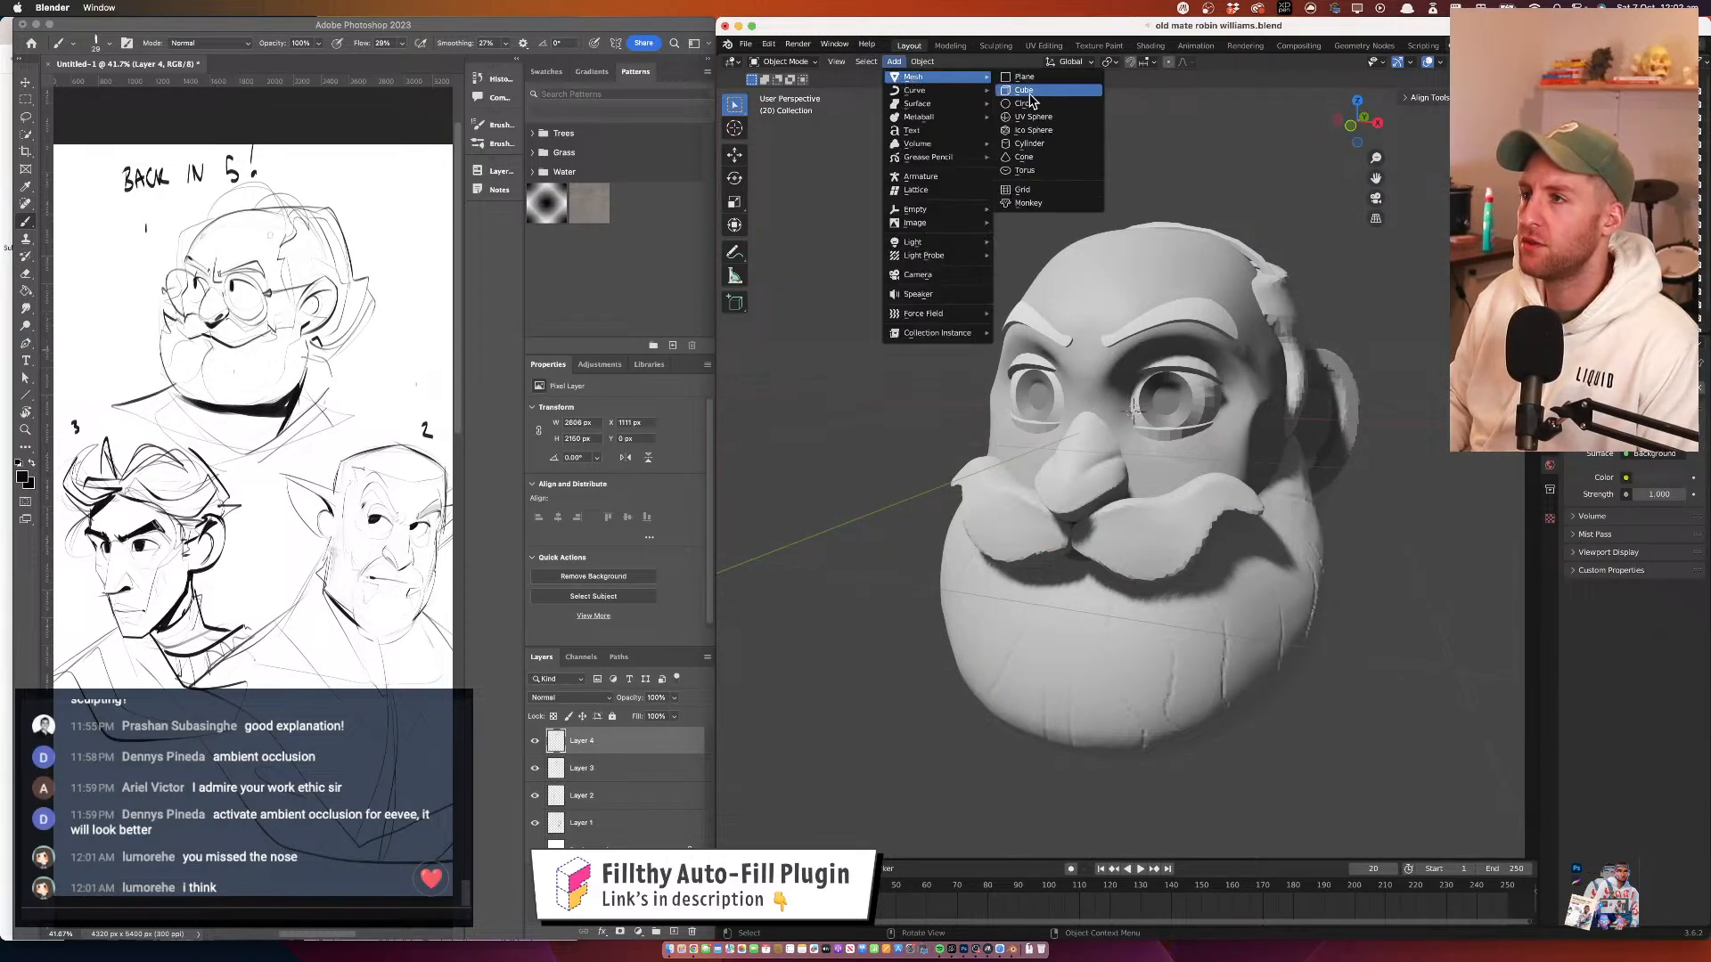
pyautogui.click(1056, 177)
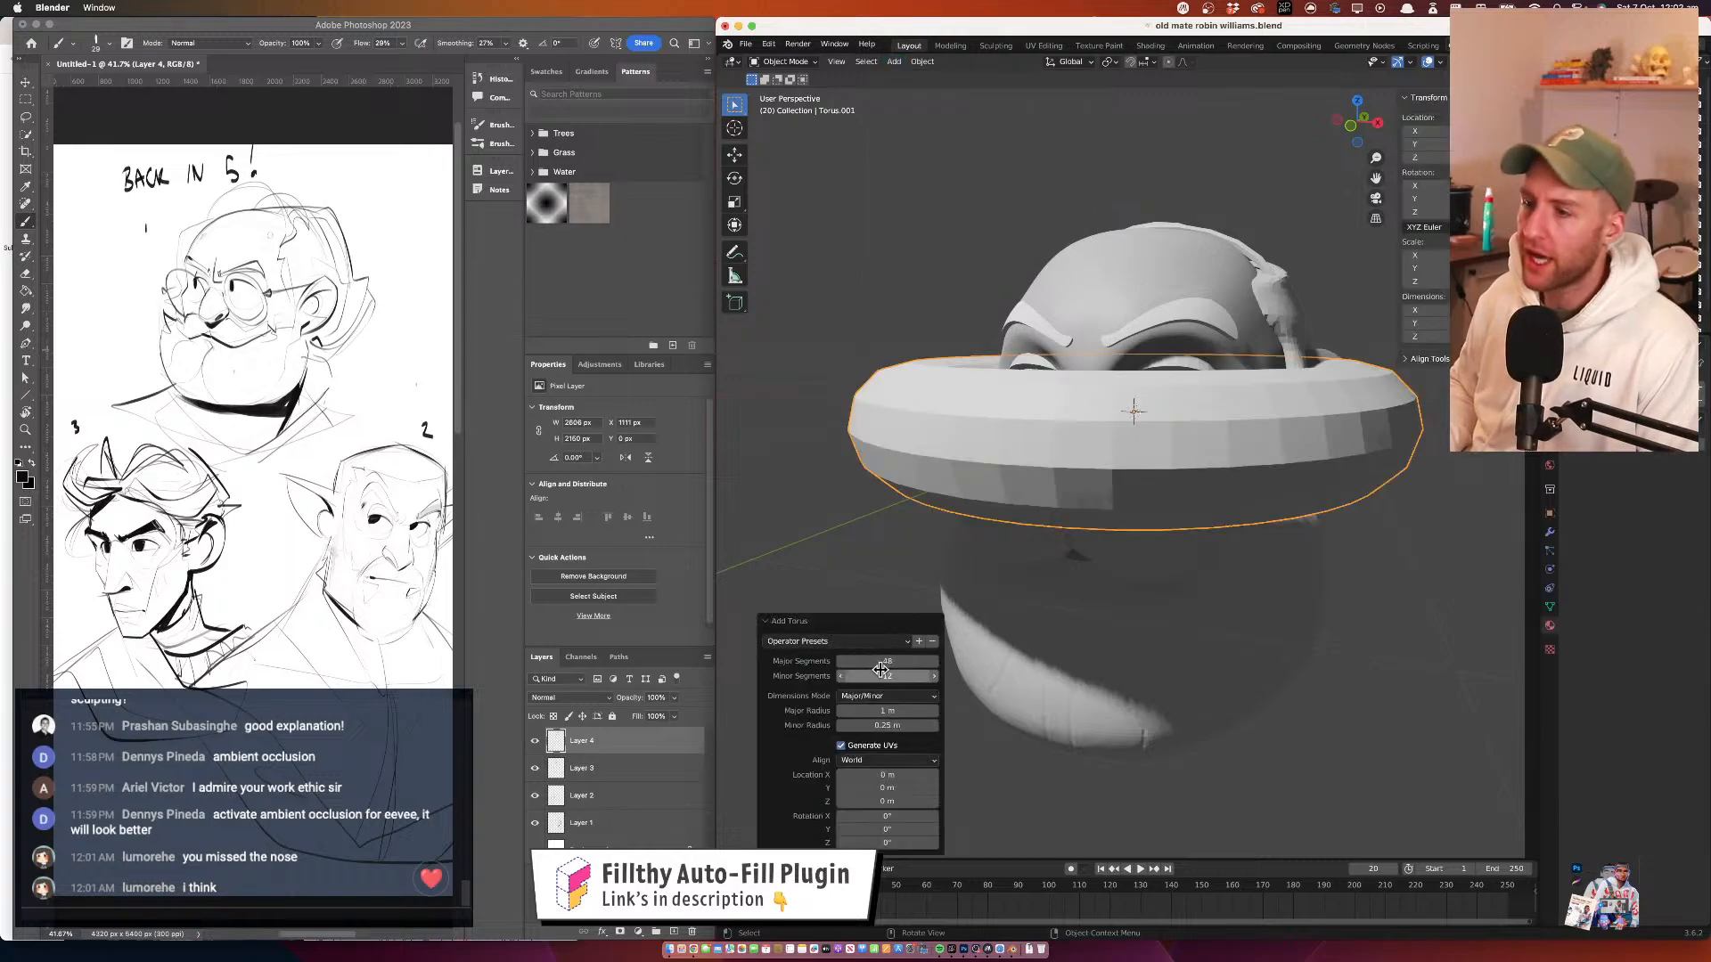
pyautogui.moveTo(896, 712); pyautogui.dragTo(885, 710)
pyautogui.press('Delete')
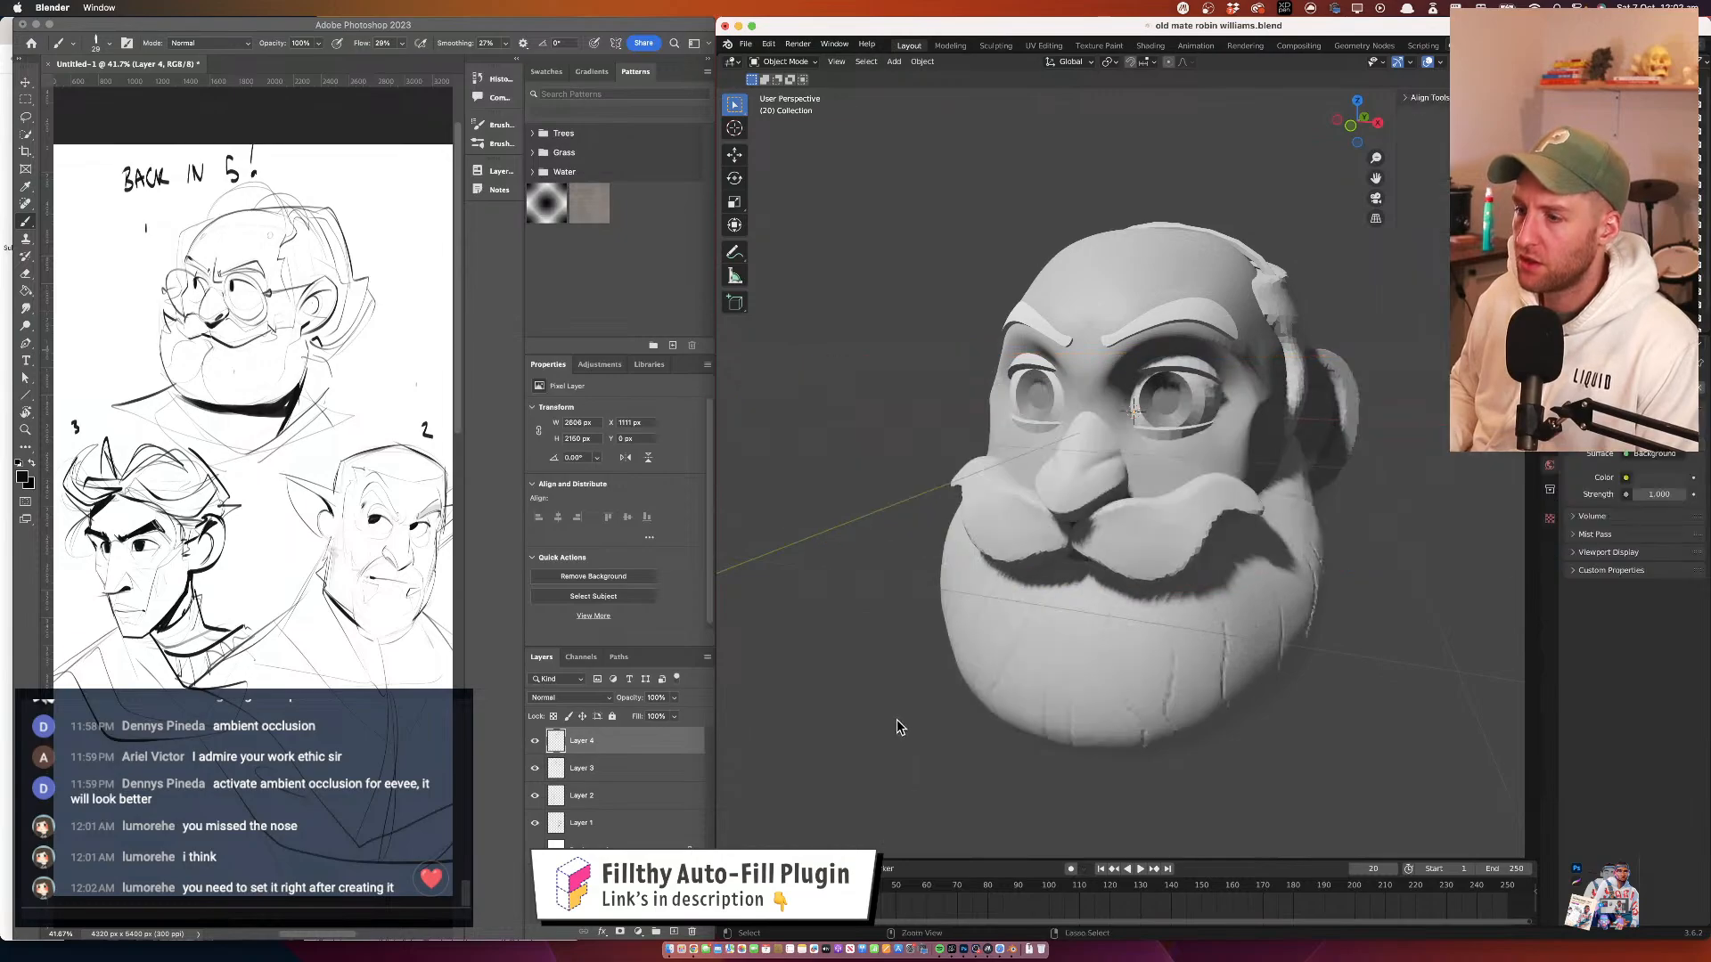
# Add a thin torus with 51 major and 7 minor segments, 0.58 m major radius and 0.02 m minor radius
pyautogui.click(894, 61)
pyautogui.moveTo(927, 79)
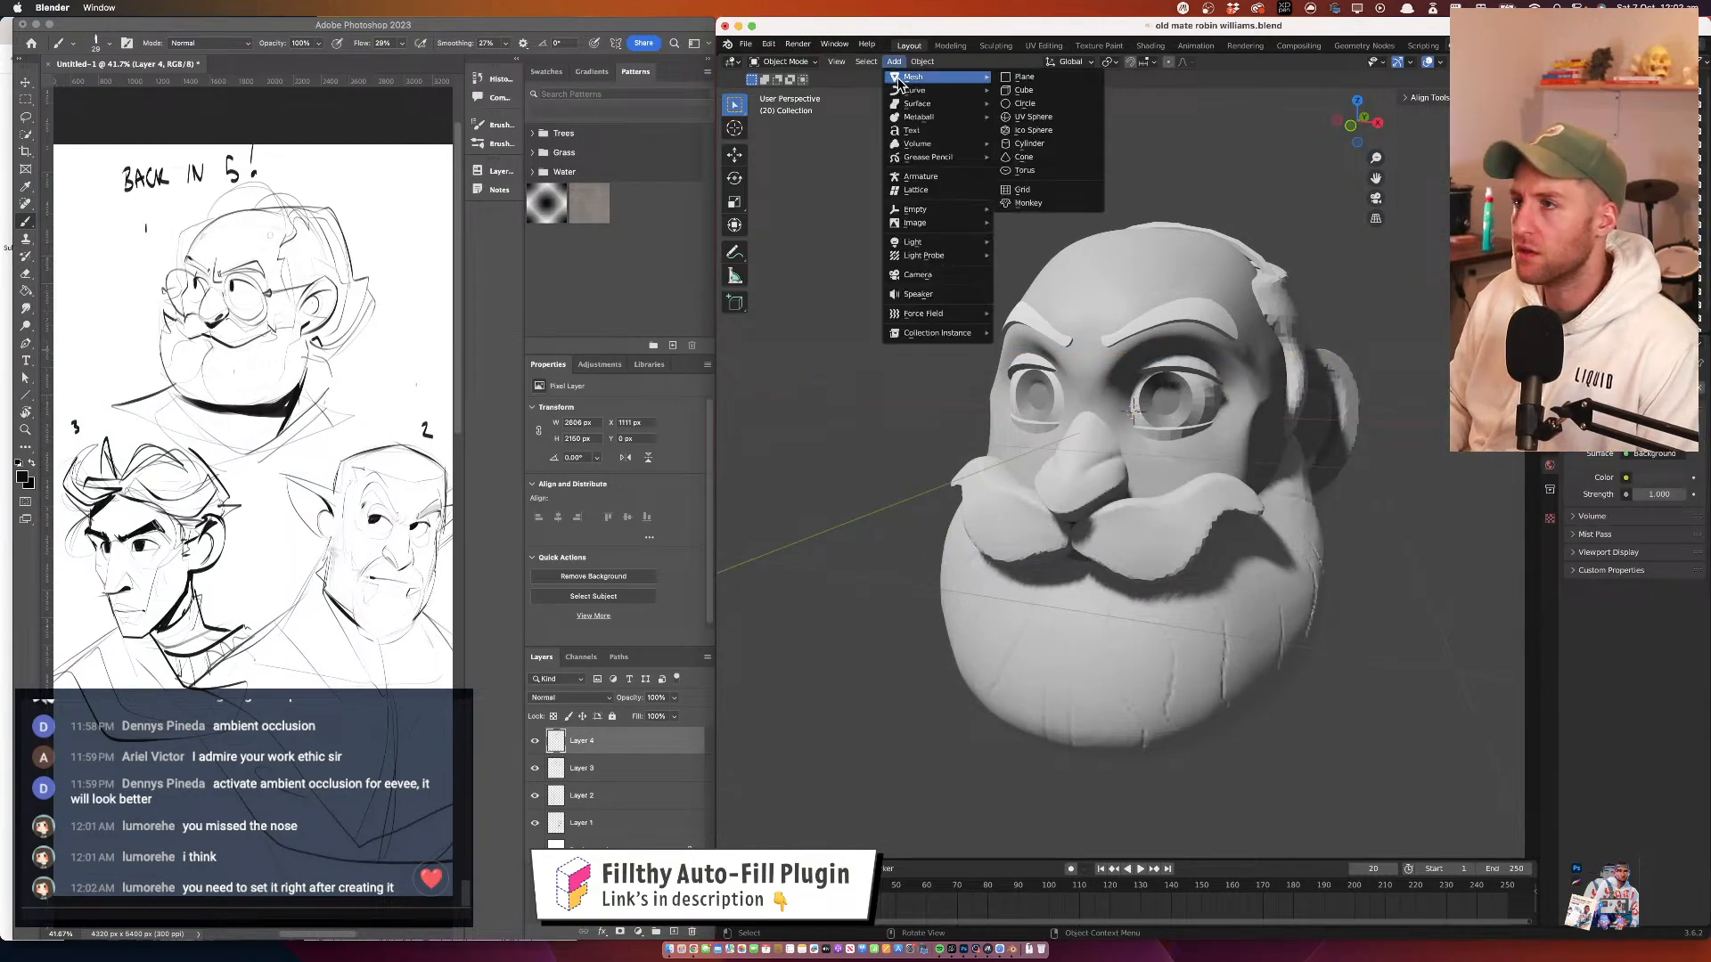
pyautogui.click(1047, 168)
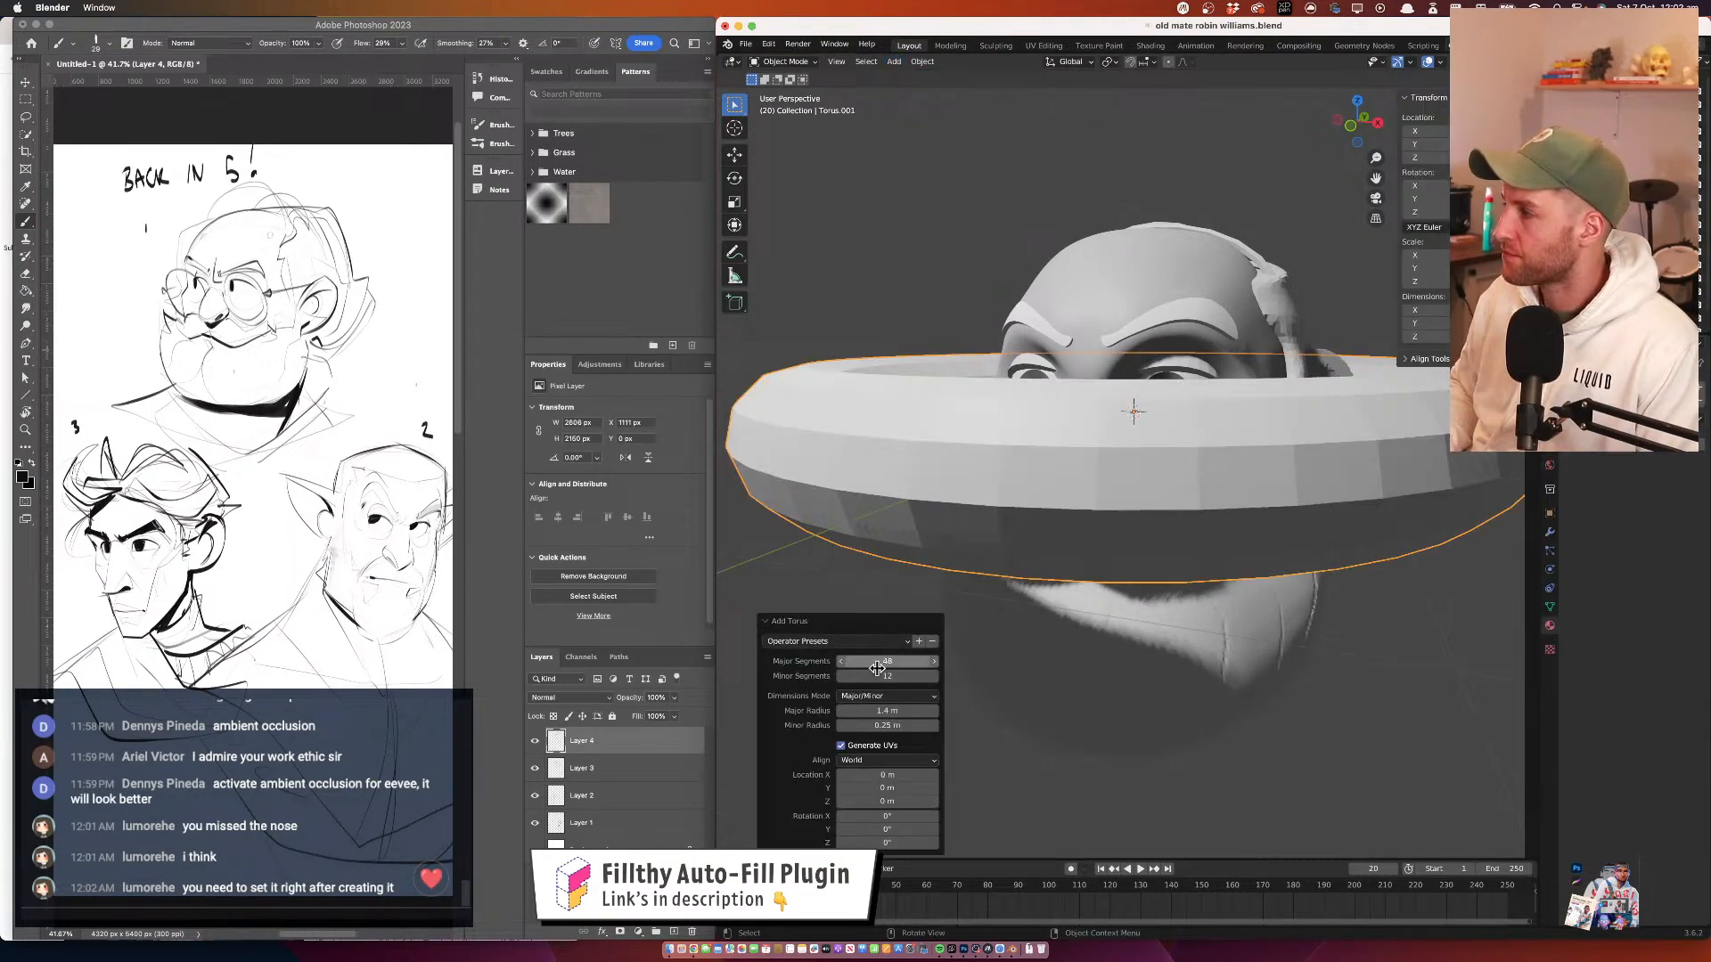
pyautogui.moveTo(879, 676); pyautogui.dragTo(886, 662)
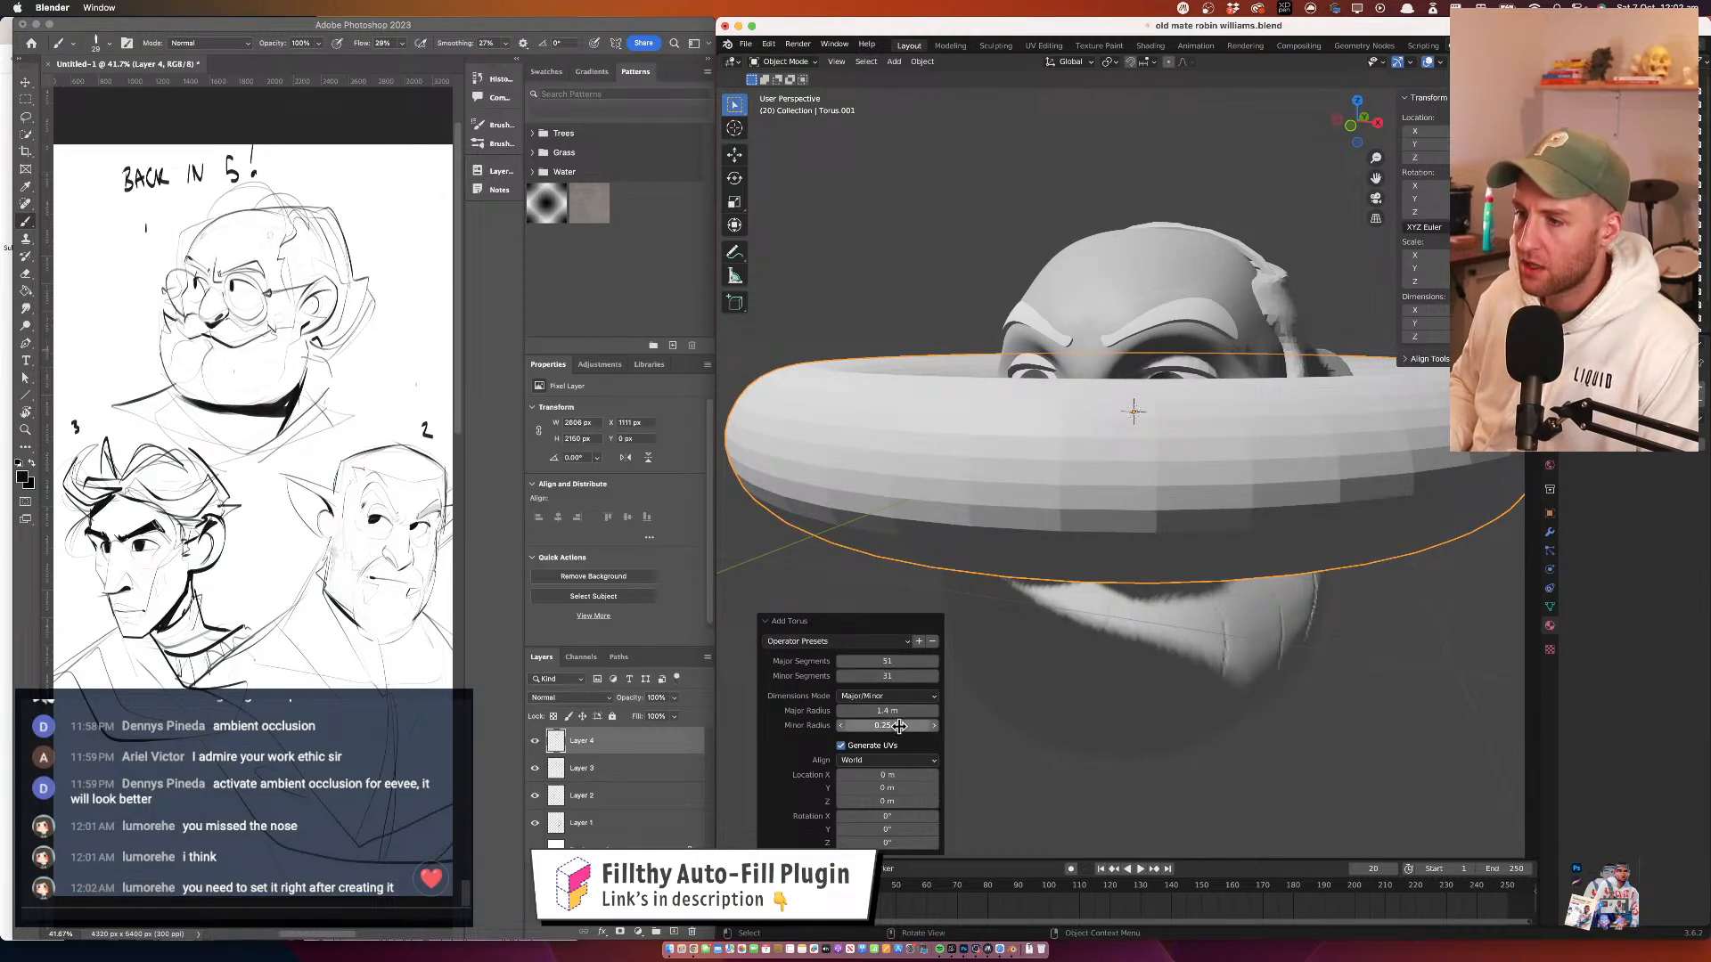
pyautogui.moveTo(900, 711); pyautogui.dragTo(888, 711)
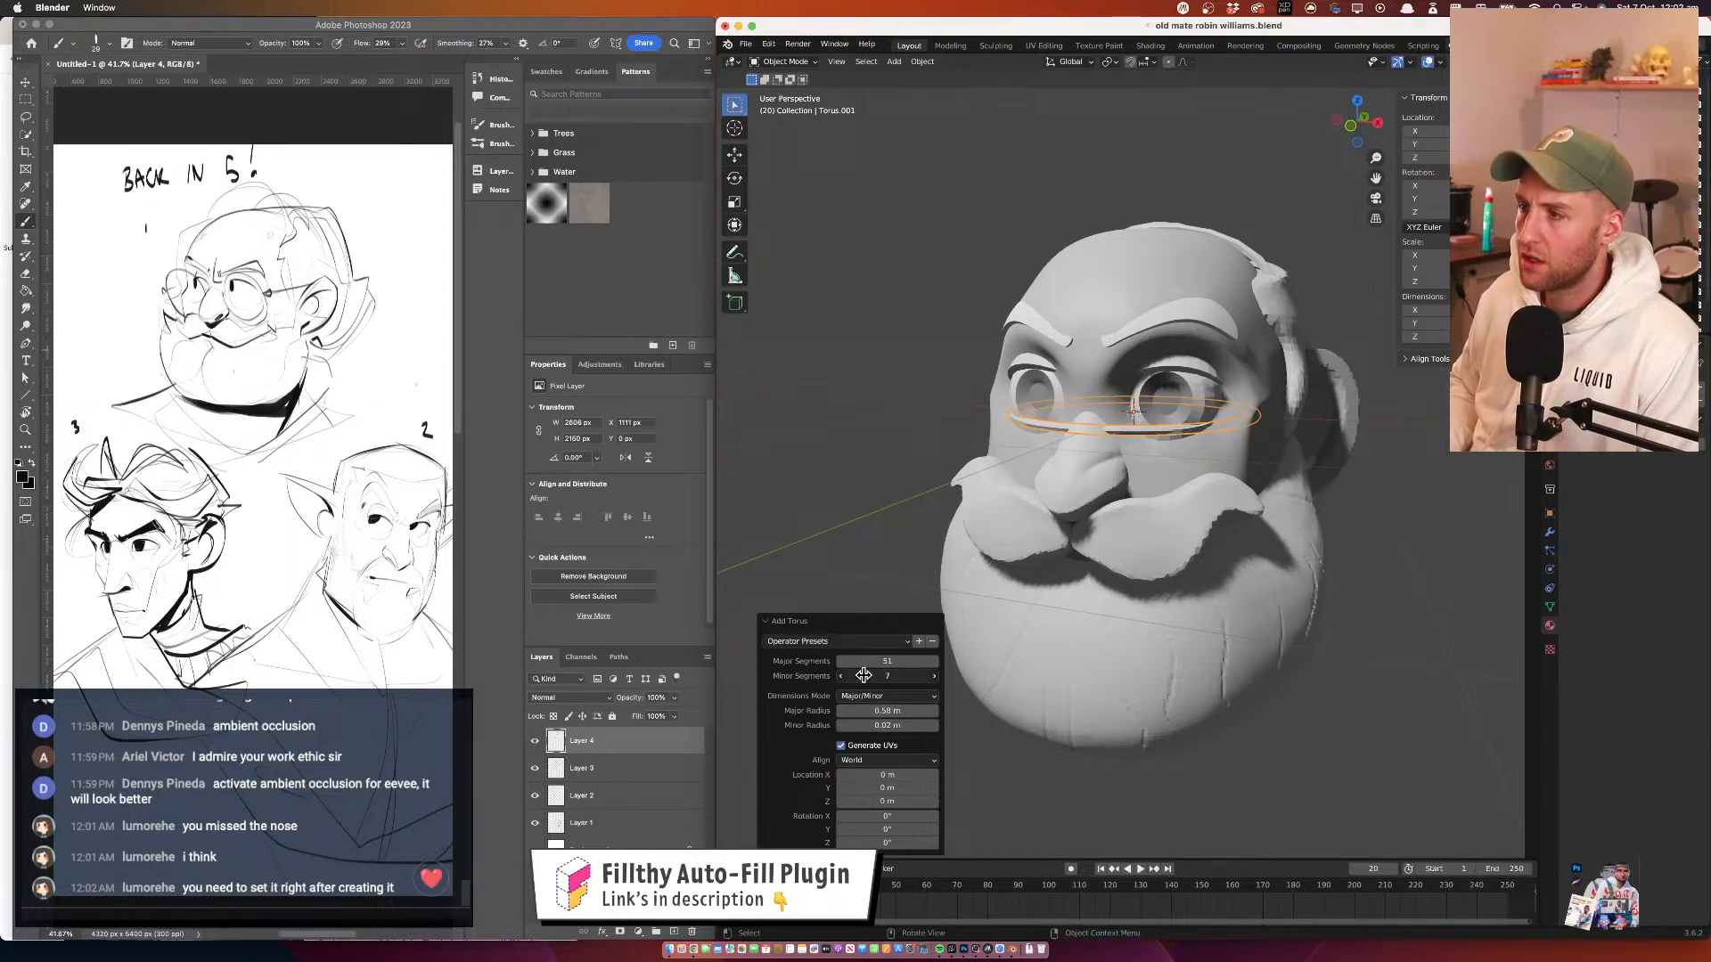
# Rotate the thin torus about 89° upright in the right orthographic view and move it in front of the face
pyautogui.moveTo(1274, 374); pyautogui.dragTo(1180, 376)
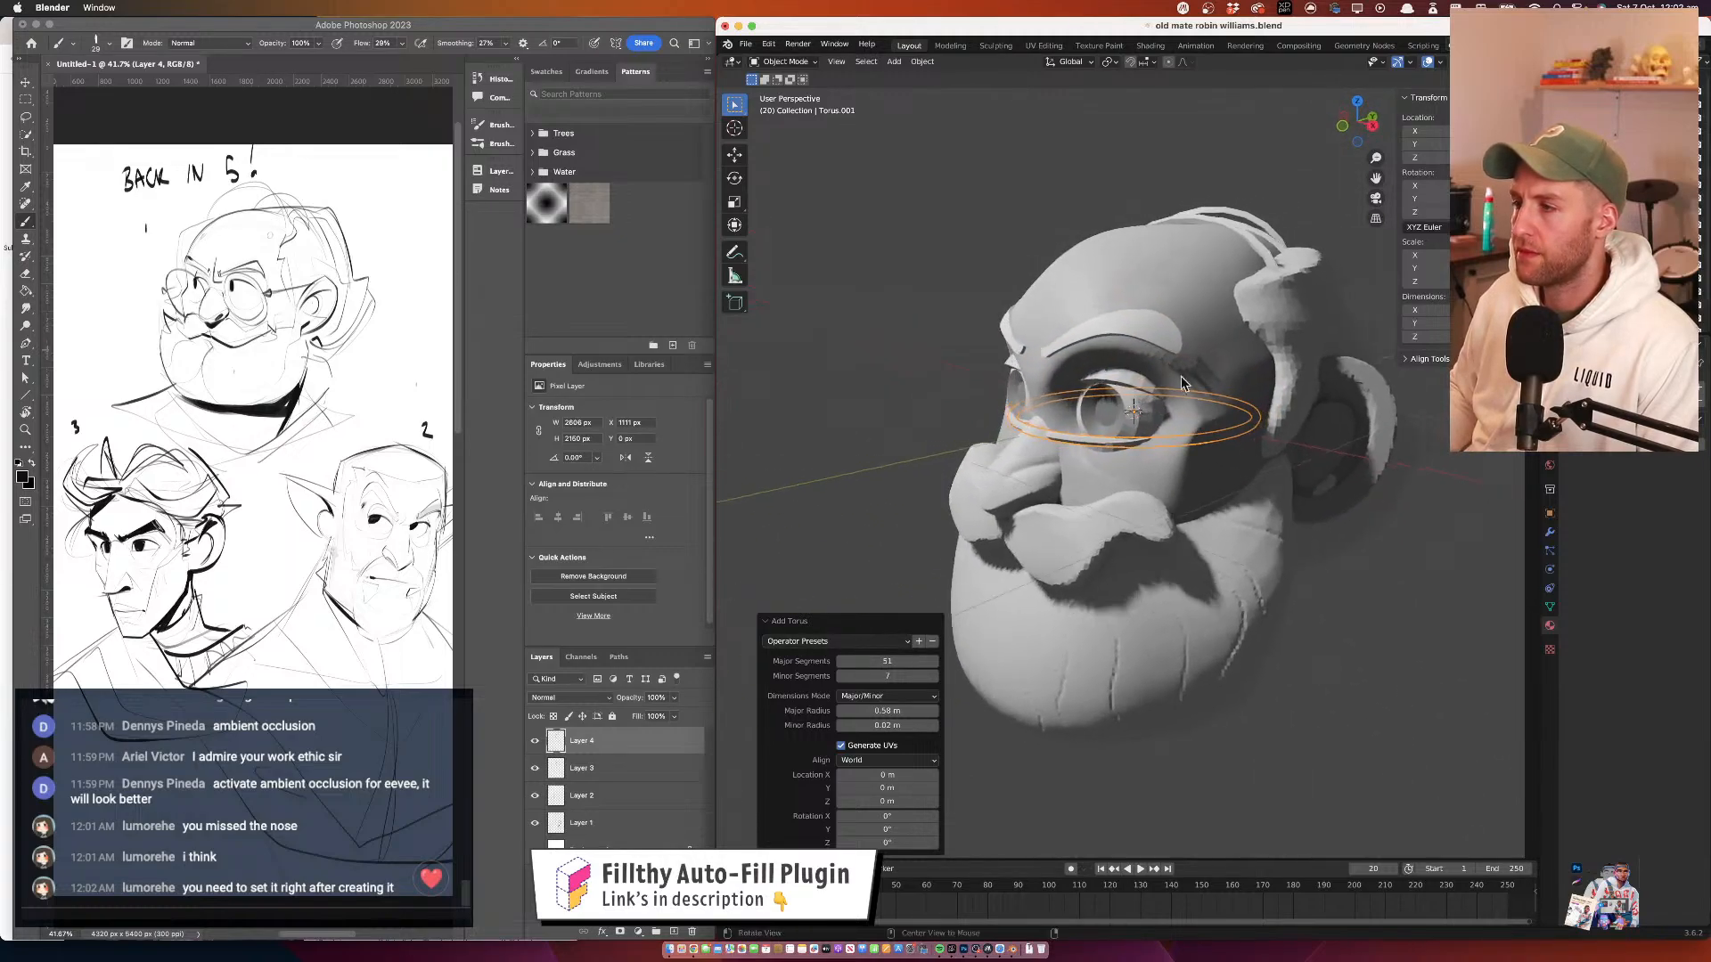
pyautogui.click(824, 67)
pyautogui.click(1360, 127)
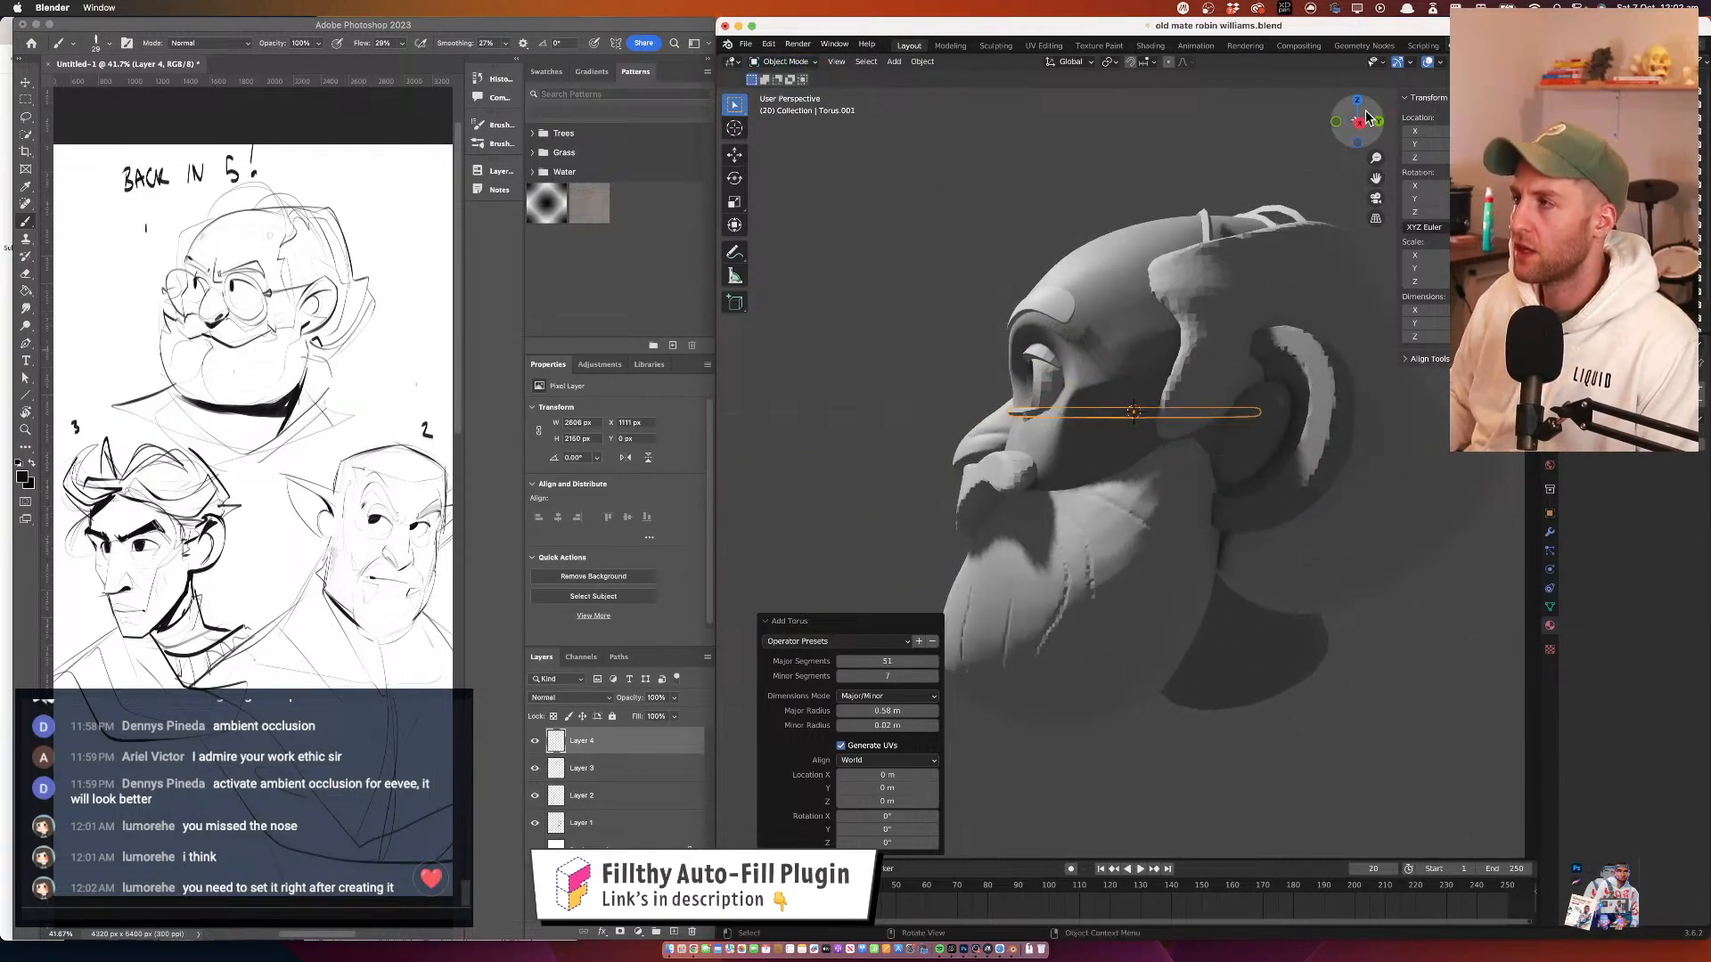
pyautogui.press('r')
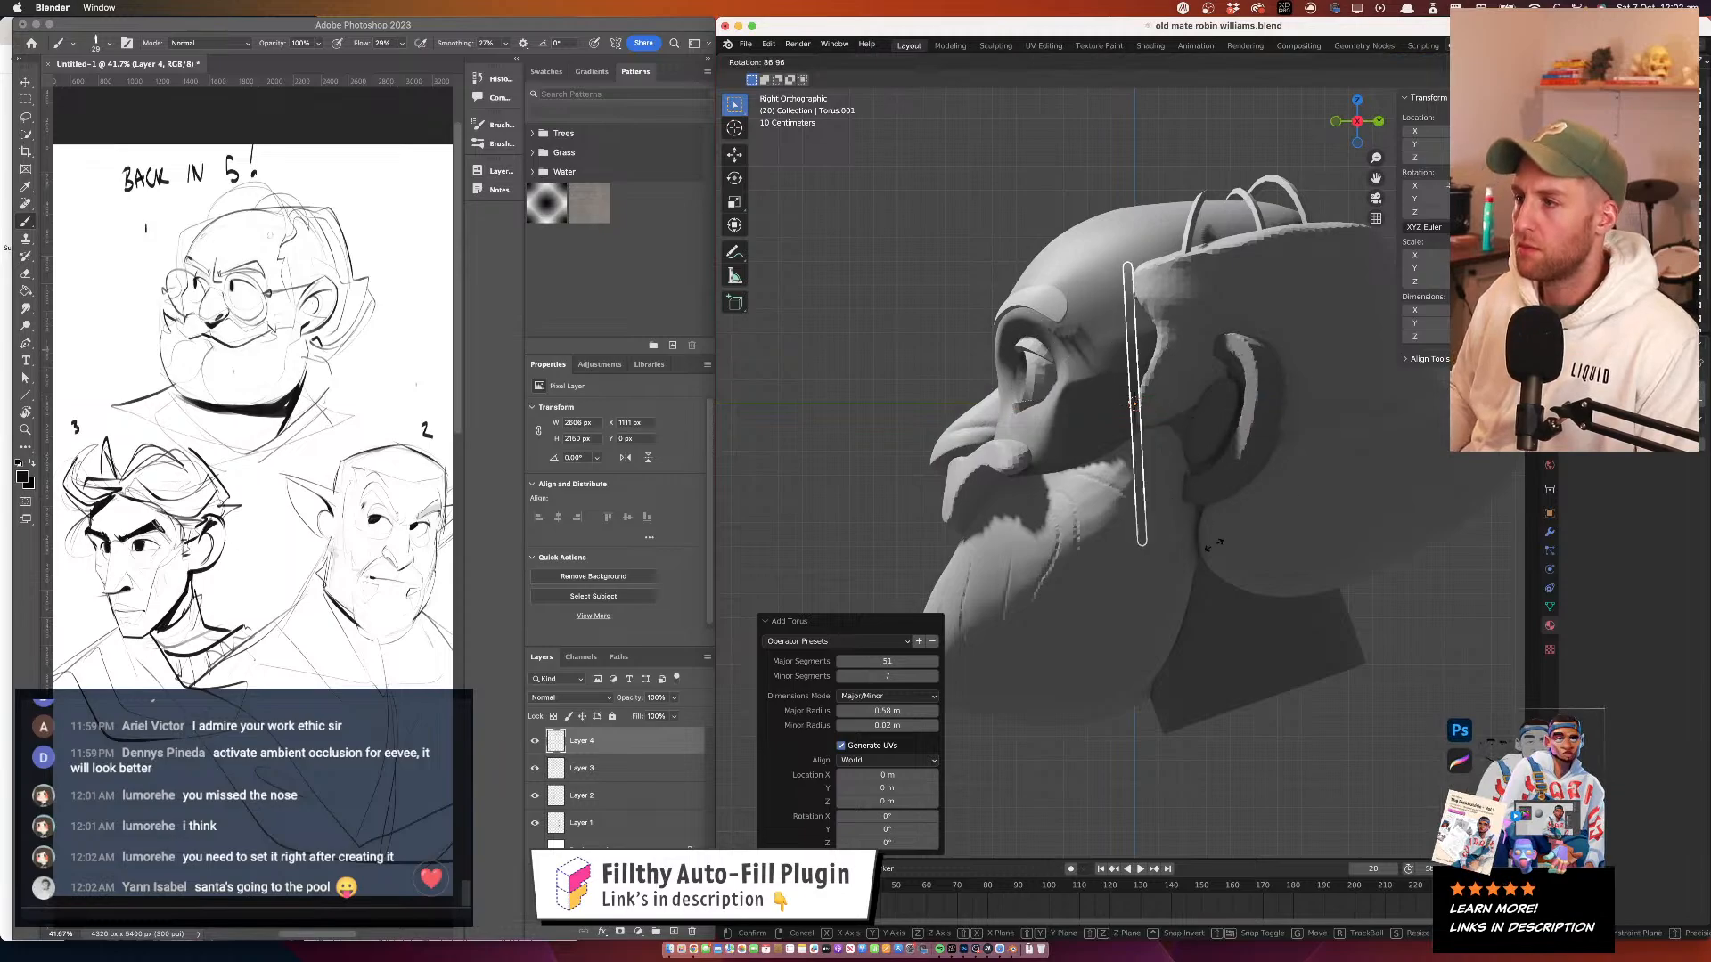
pyautogui.click(1201, 545)
pyautogui.press('g')
pyautogui.click(1113, 417)
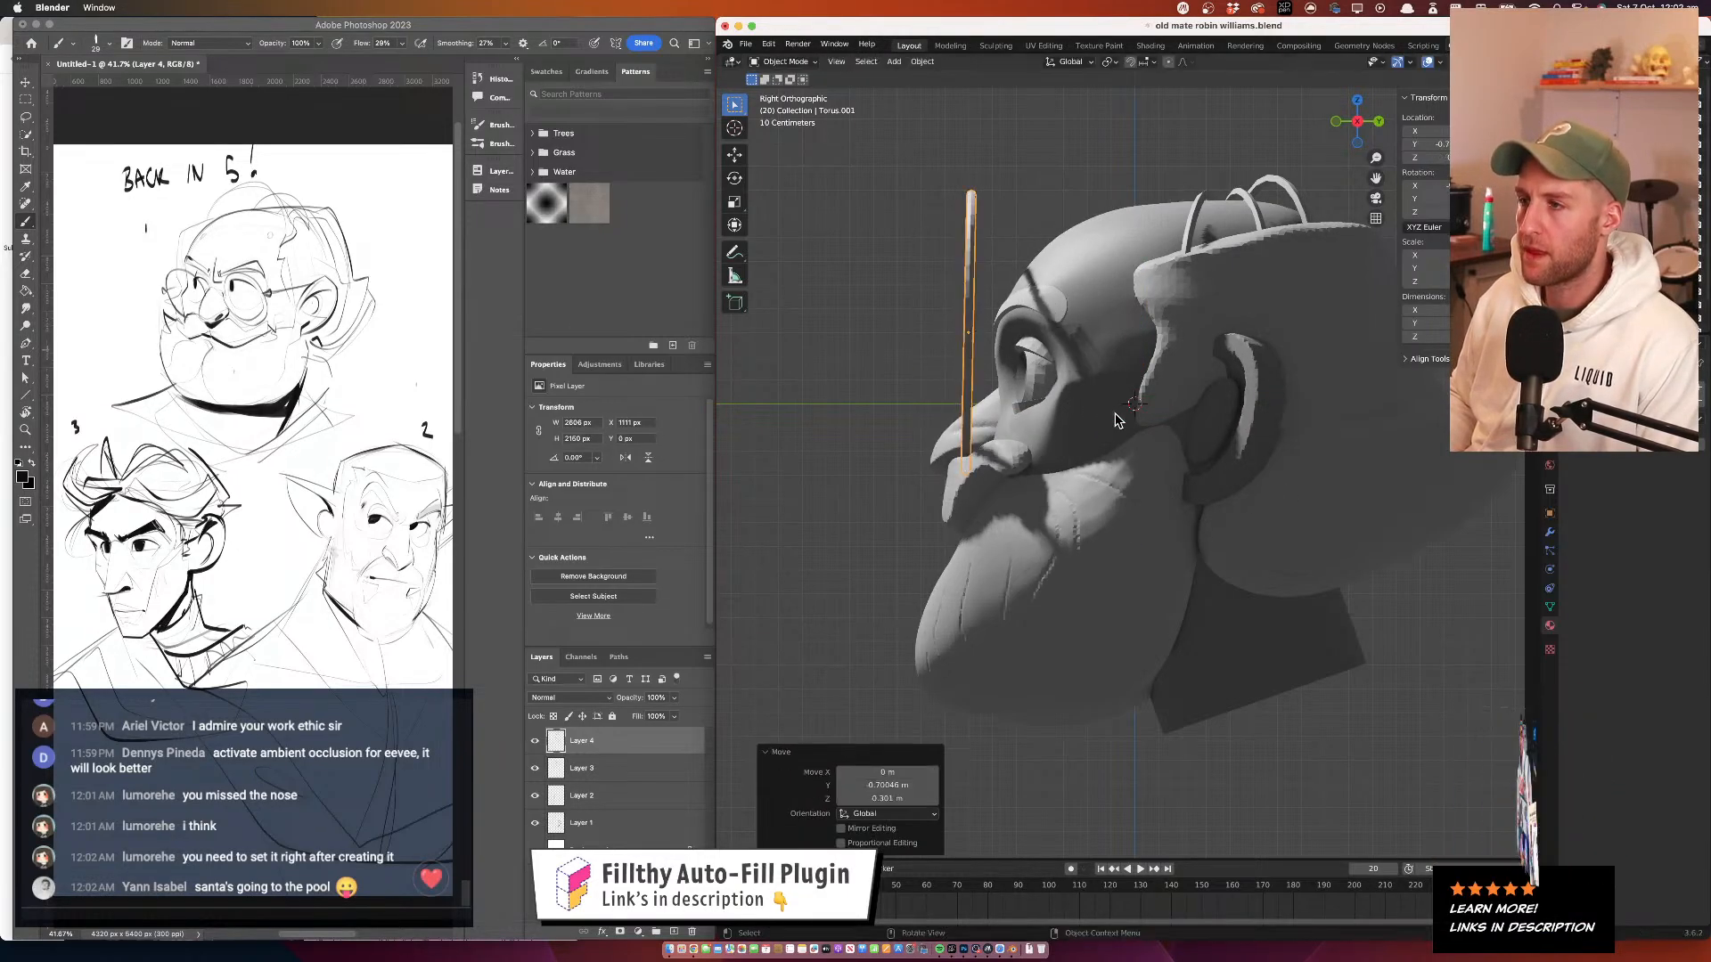
# Scale the ring to about 0.428 and lower it to eye level, slightly closer to the face
pyautogui.press('s')
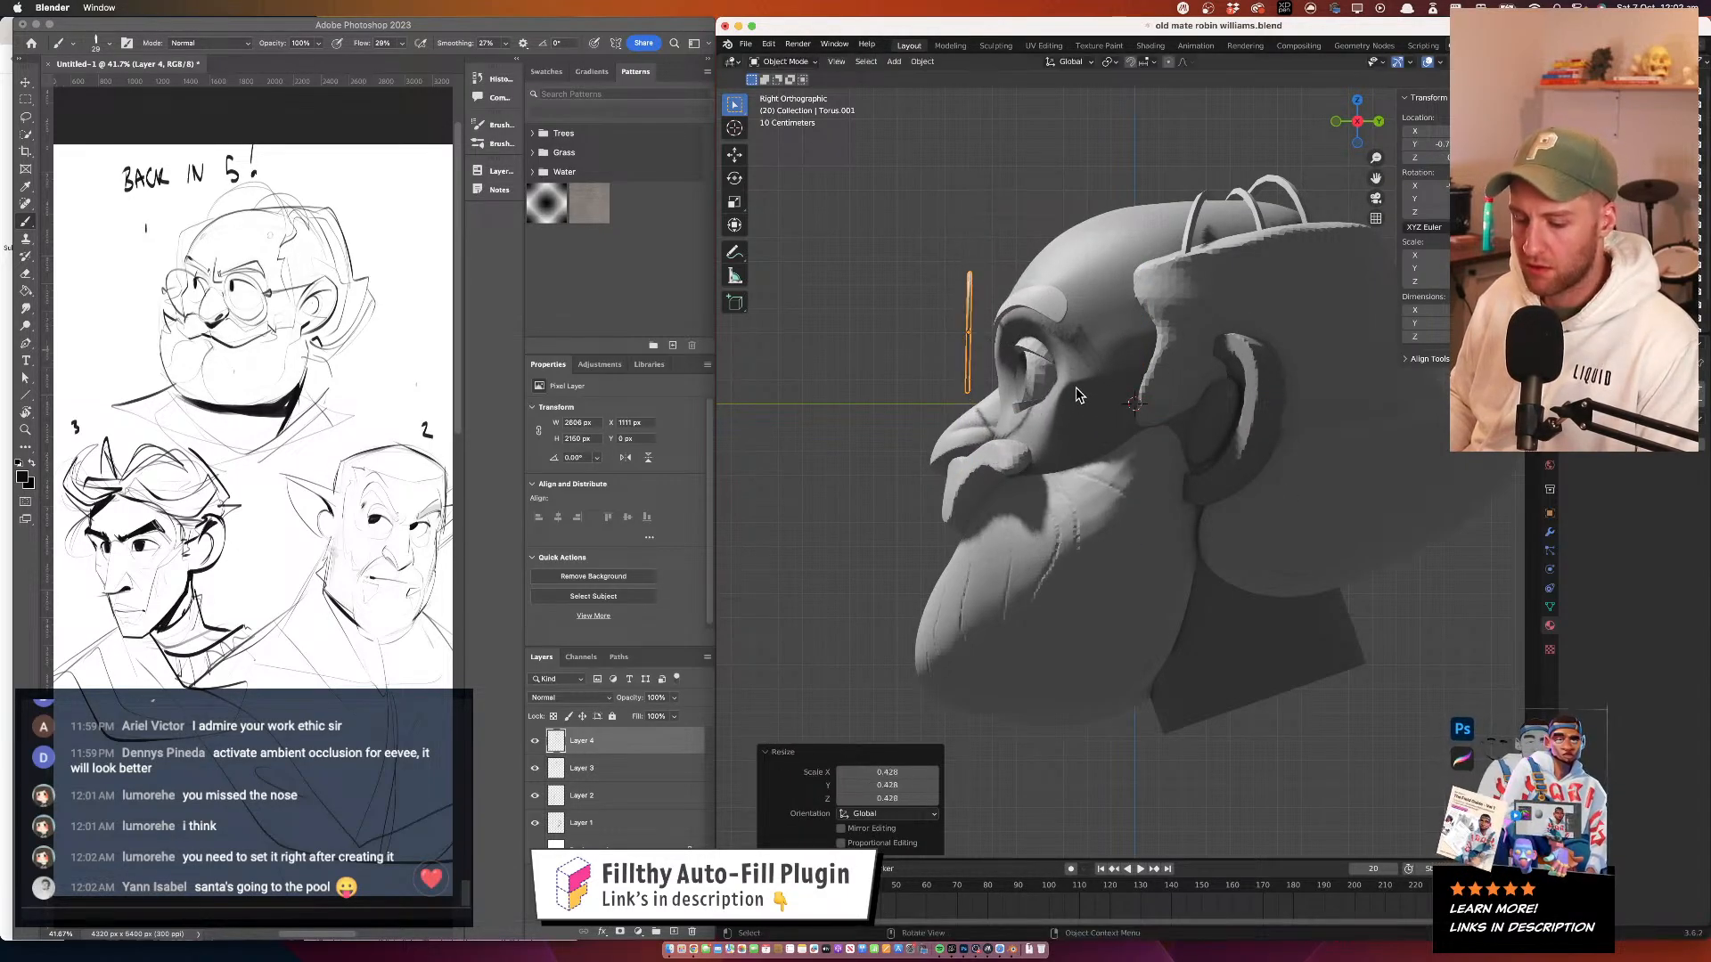
pyautogui.click(1076, 387)
pyautogui.press('g')
pyautogui.click(1095, 440)
# In the front orthographic view, move the ring about 0.38 m and -0.07 m along X to centre it over one eye
pyautogui.moveTo(952, 414); pyautogui.dragTo(1123, 327)
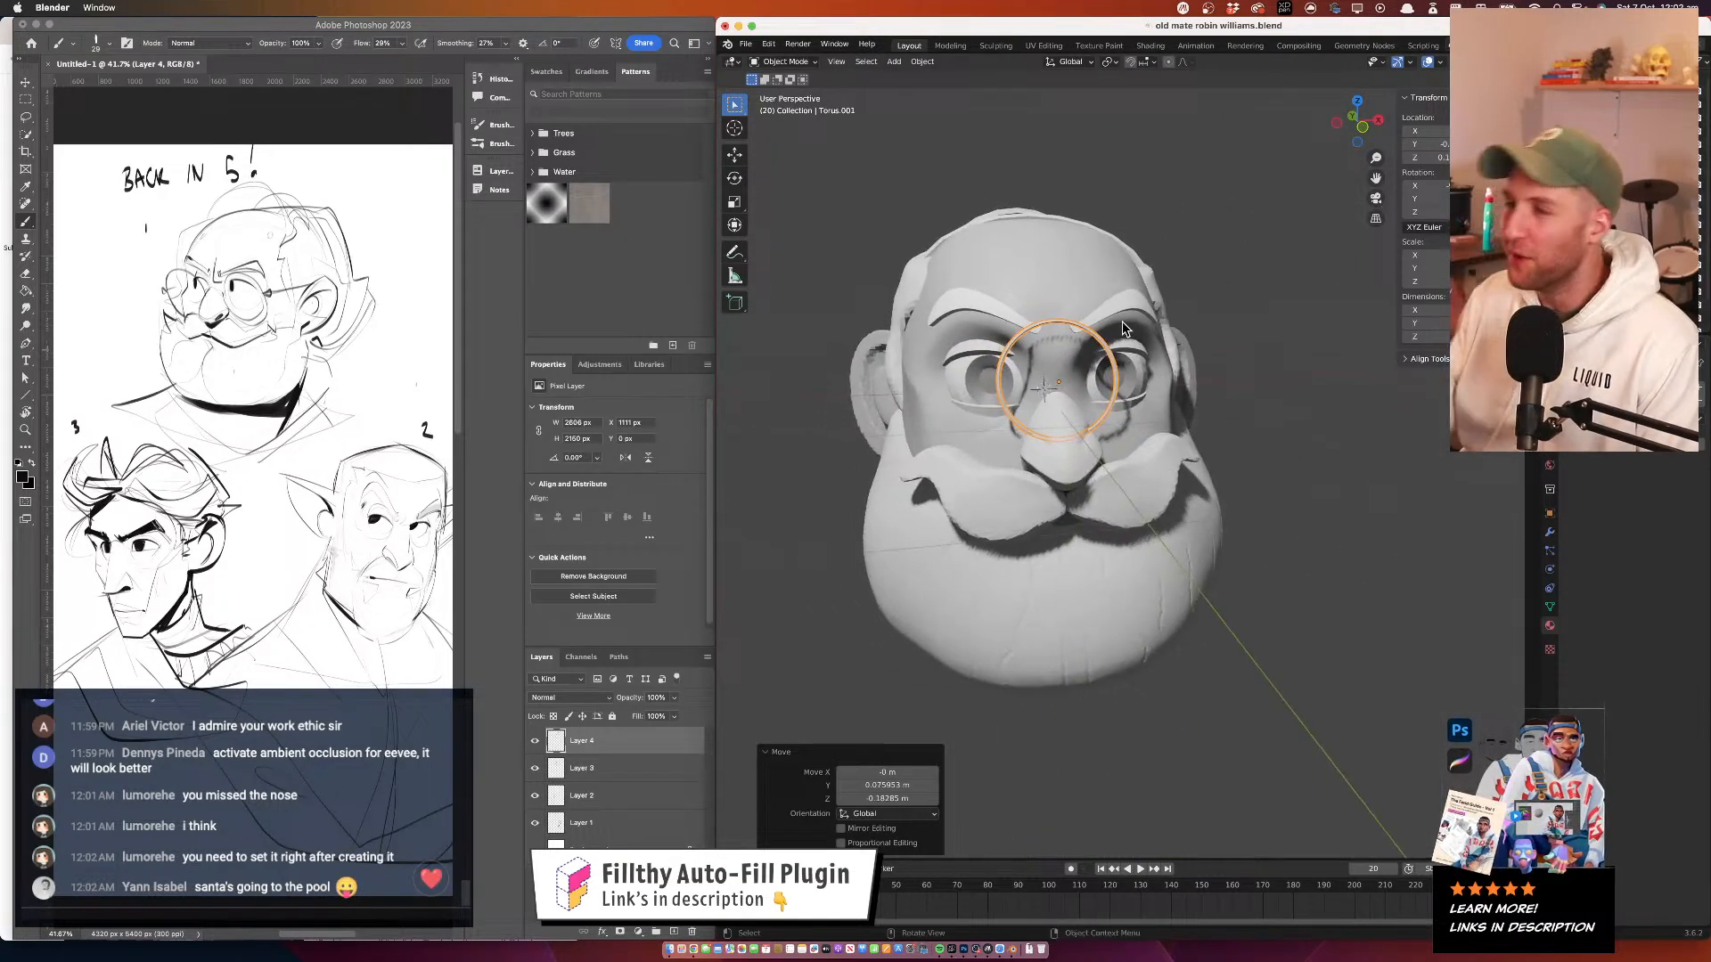
pyautogui.press('1')
pyautogui.press('g')
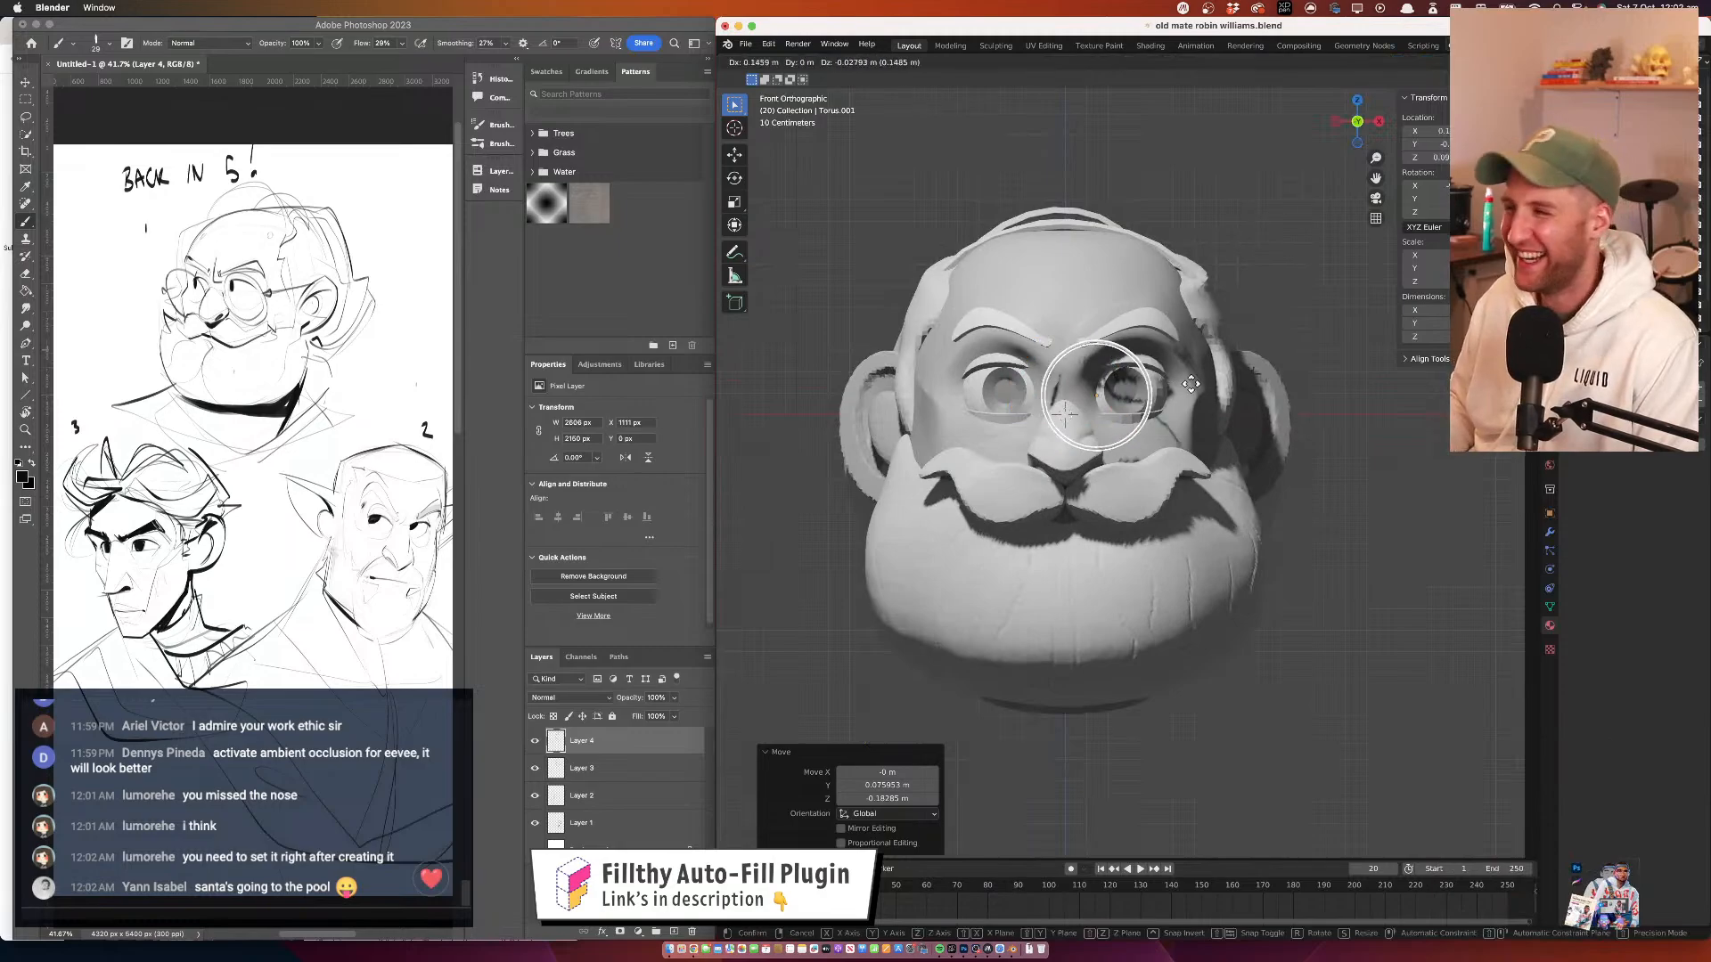
pyautogui.click(1242, 384)
pyautogui.moveTo(1337, 379); pyautogui.dragTo(1298, 397)
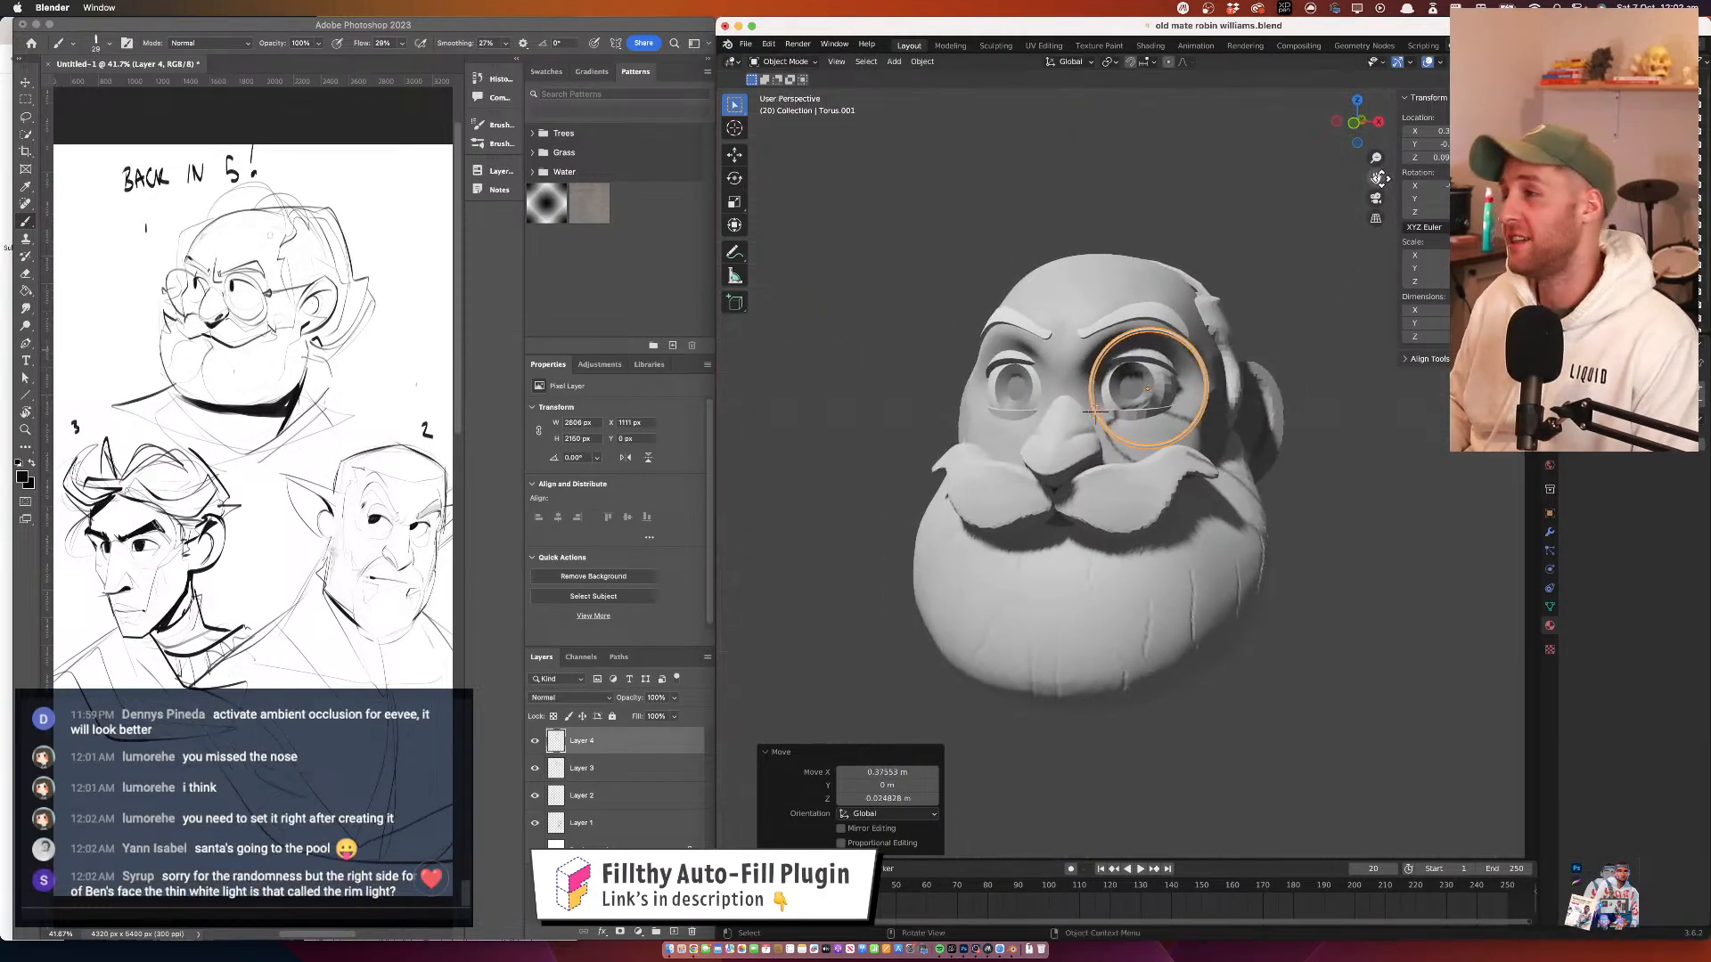
pyautogui.click(1355, 123)
pyautogui.press('g')
pyautogui.click(1262, 301)
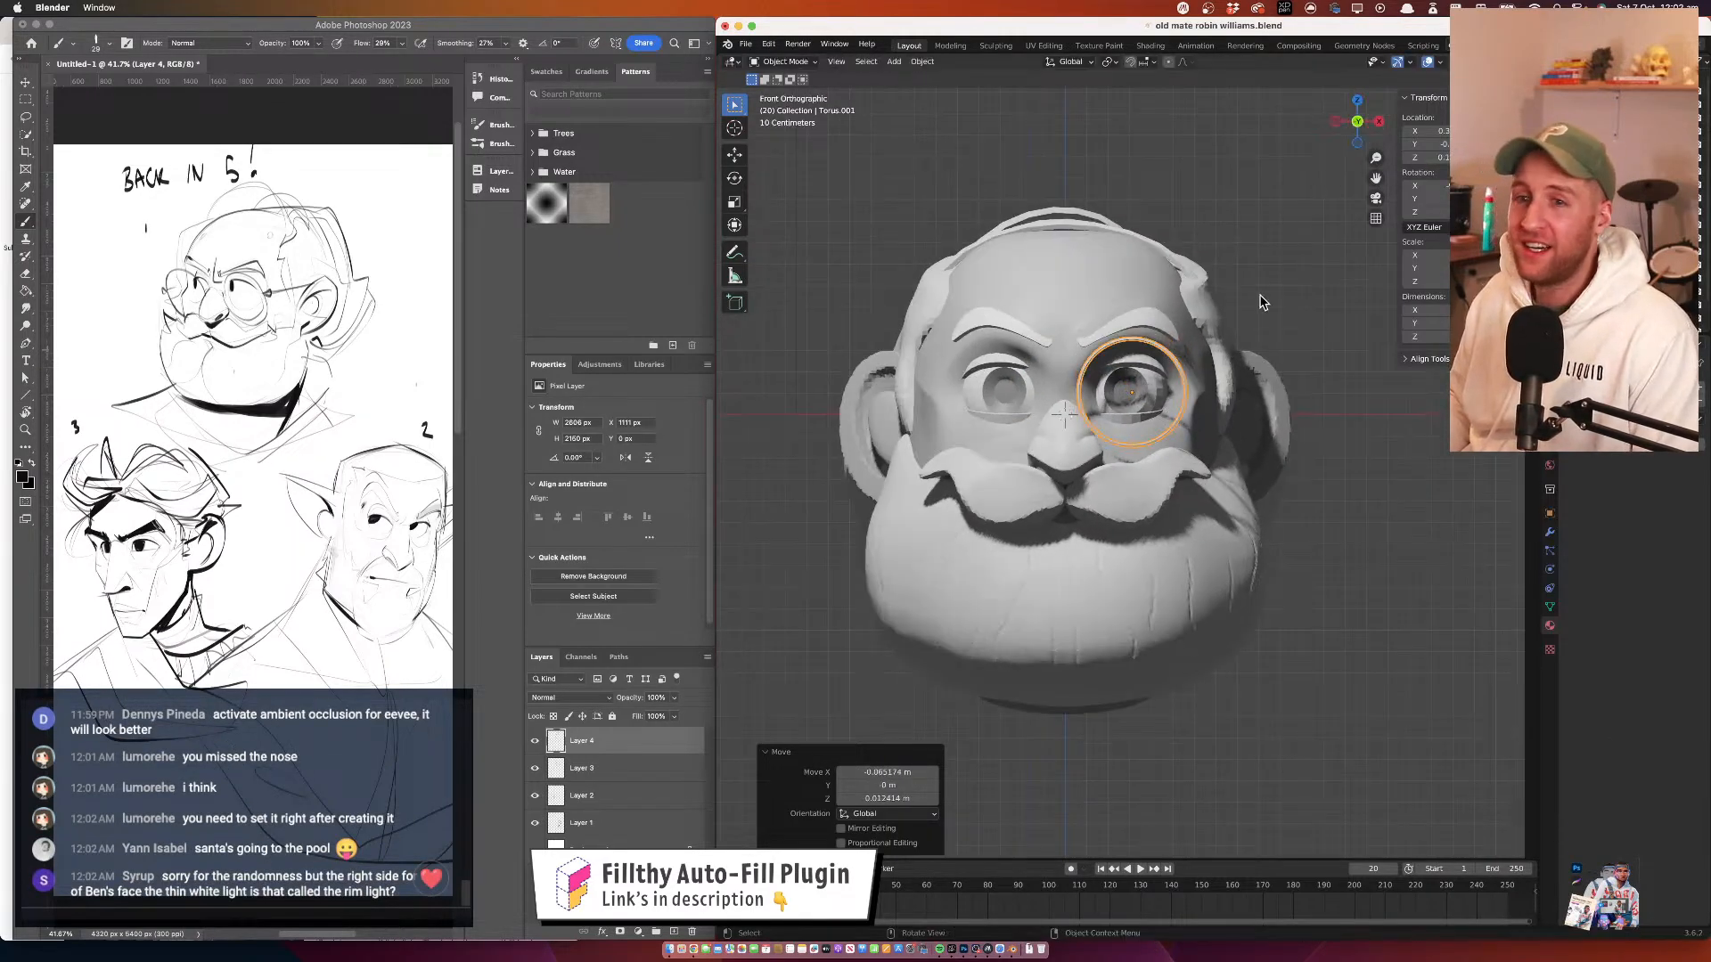
# Add a Mirror modifier to the ring with the head's Cube as mirror object, making the second lens frame
pyautogui.moveTo(1322, 325); pyautogui.dragTo(1294, 372)
pyautogui.click(1359, 143)
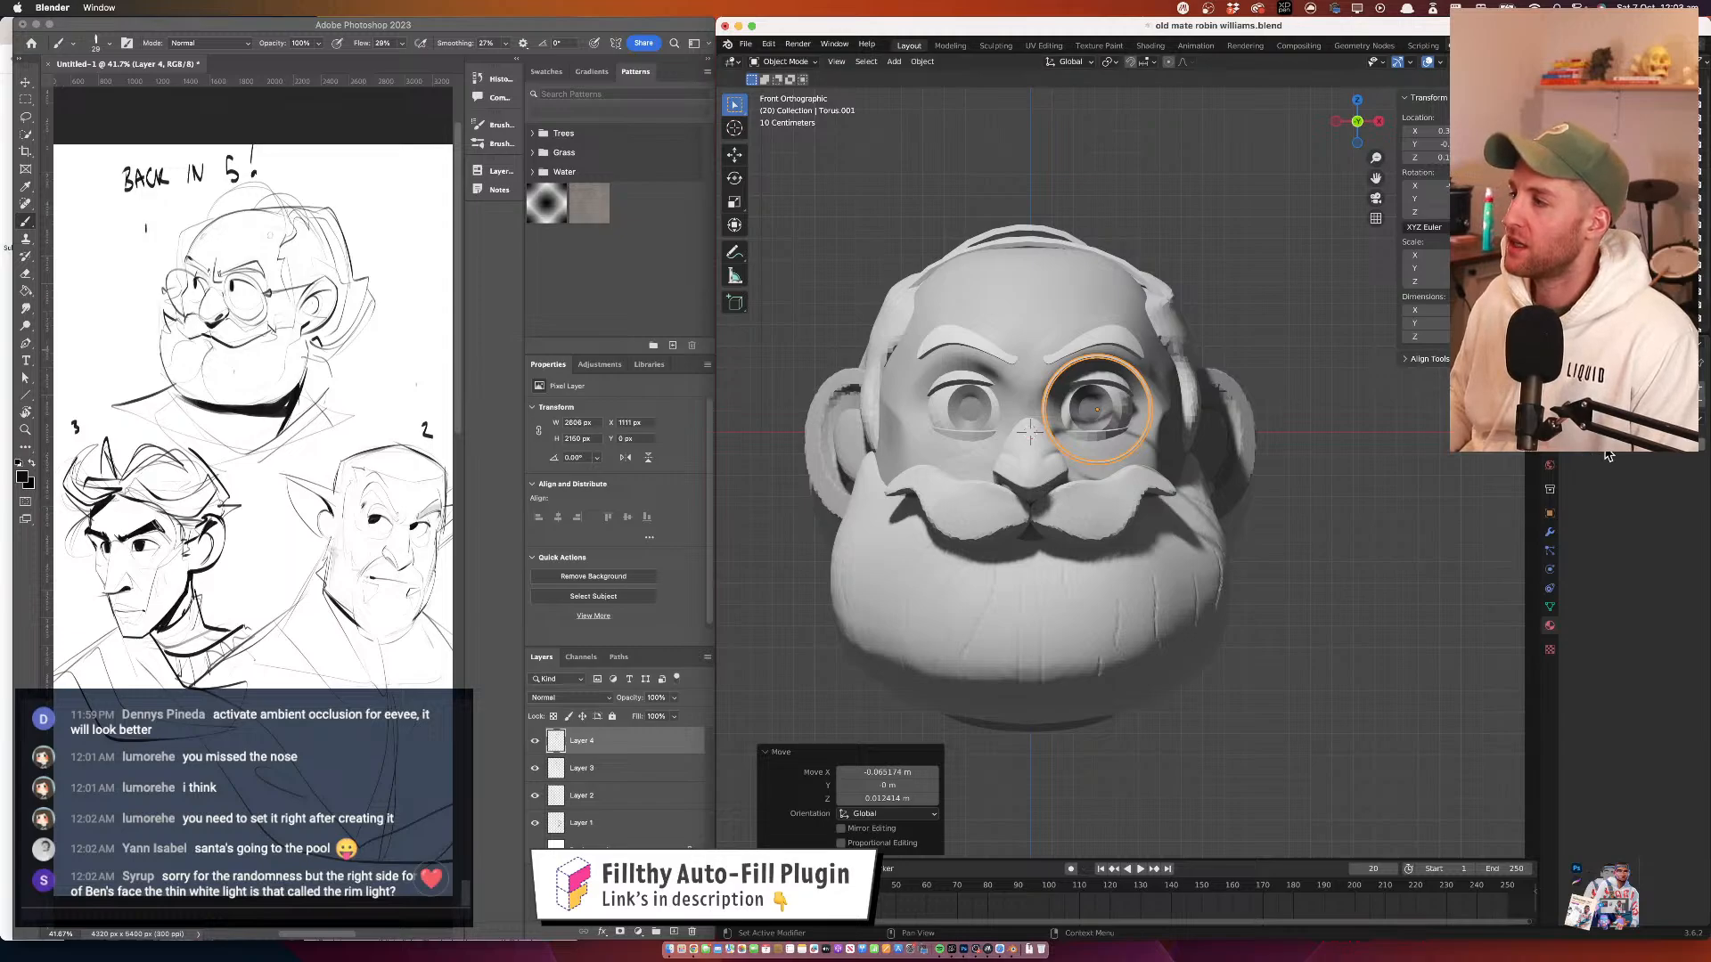
pyautogui.click(1611, 384)
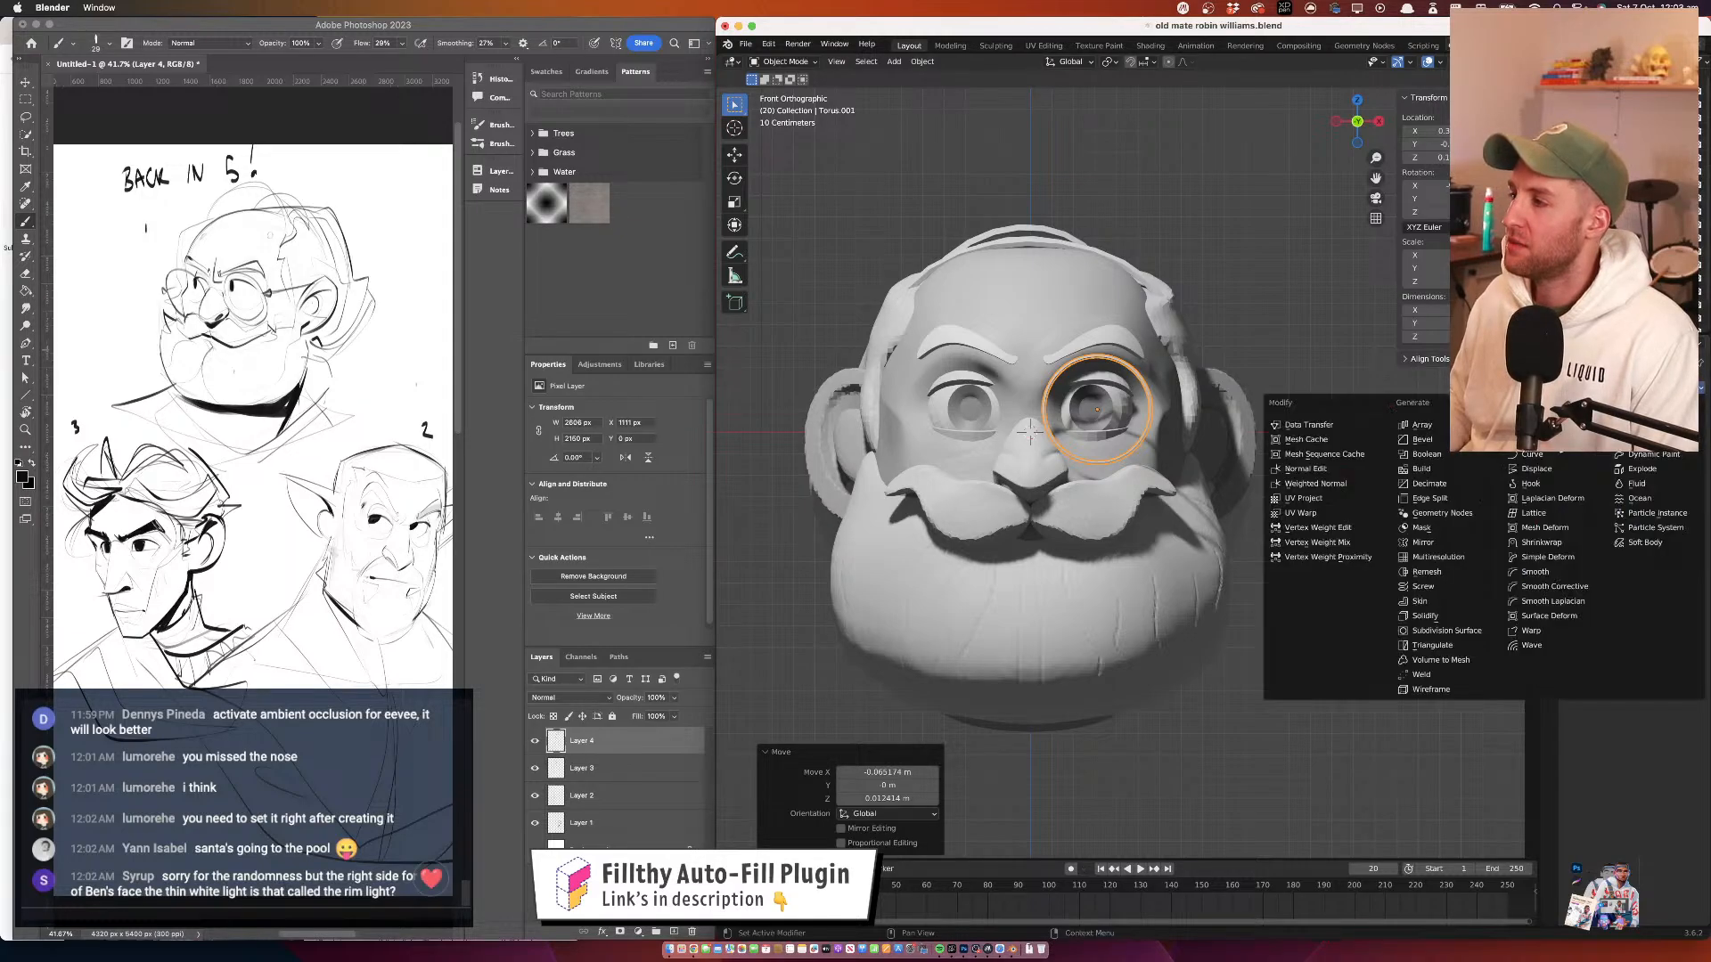
pyautogui.click(1468, 543)
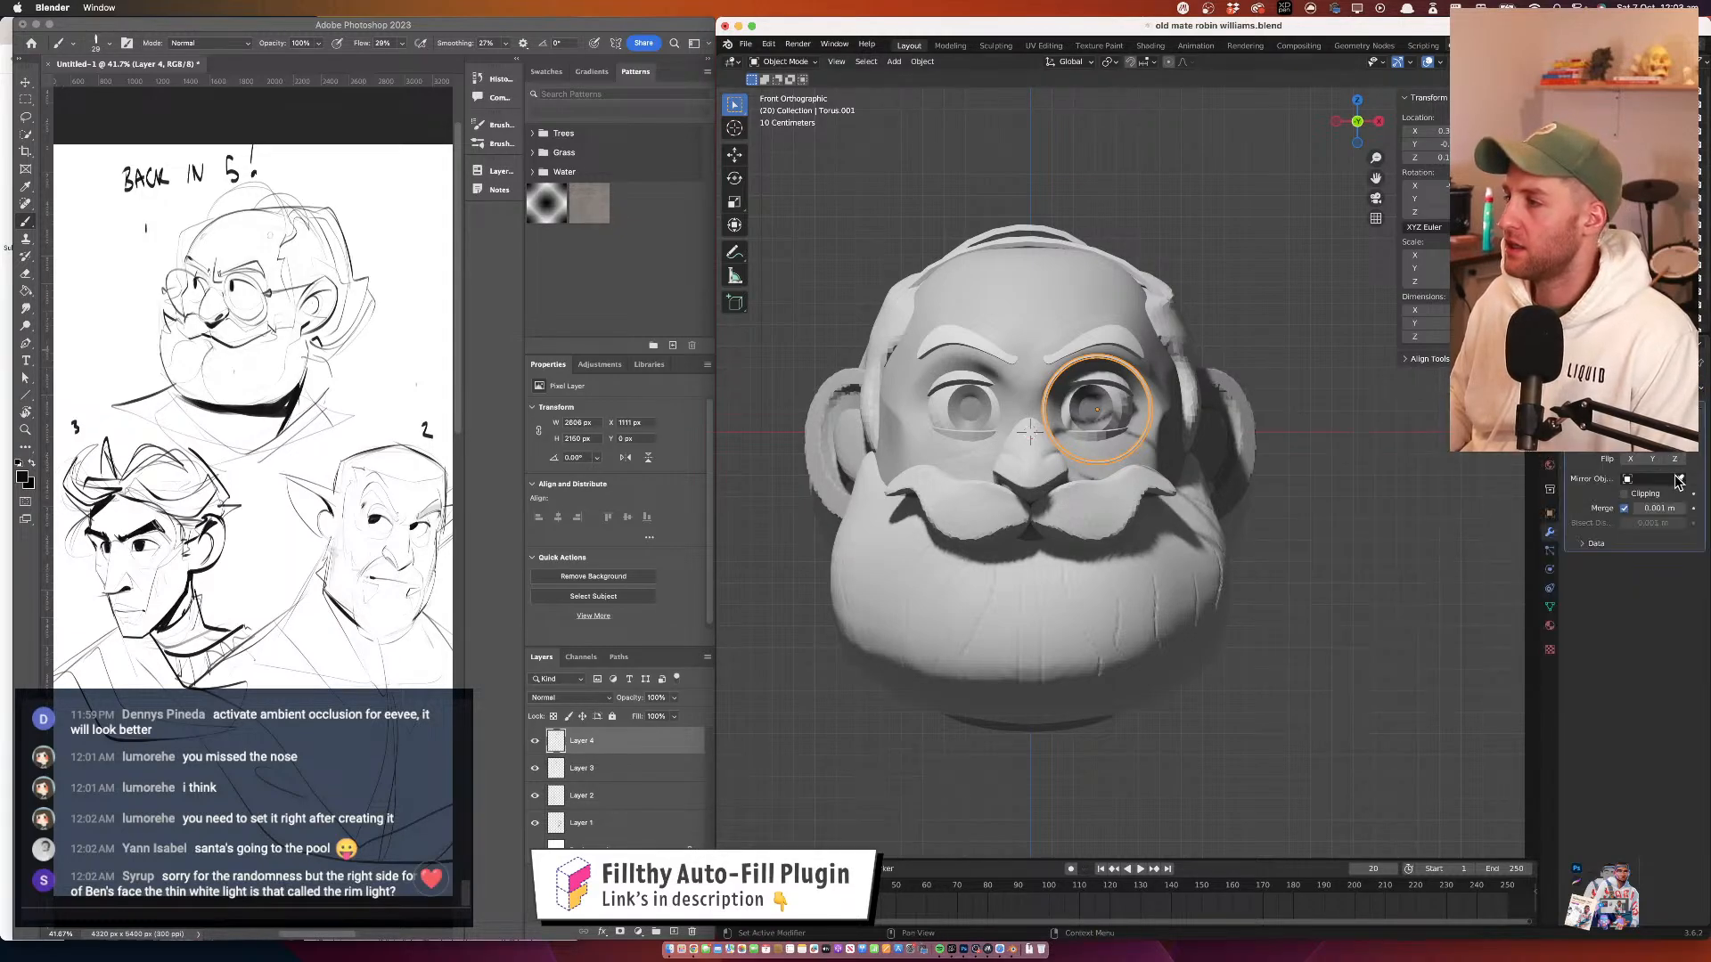
pyautogui.click(1111, 357)
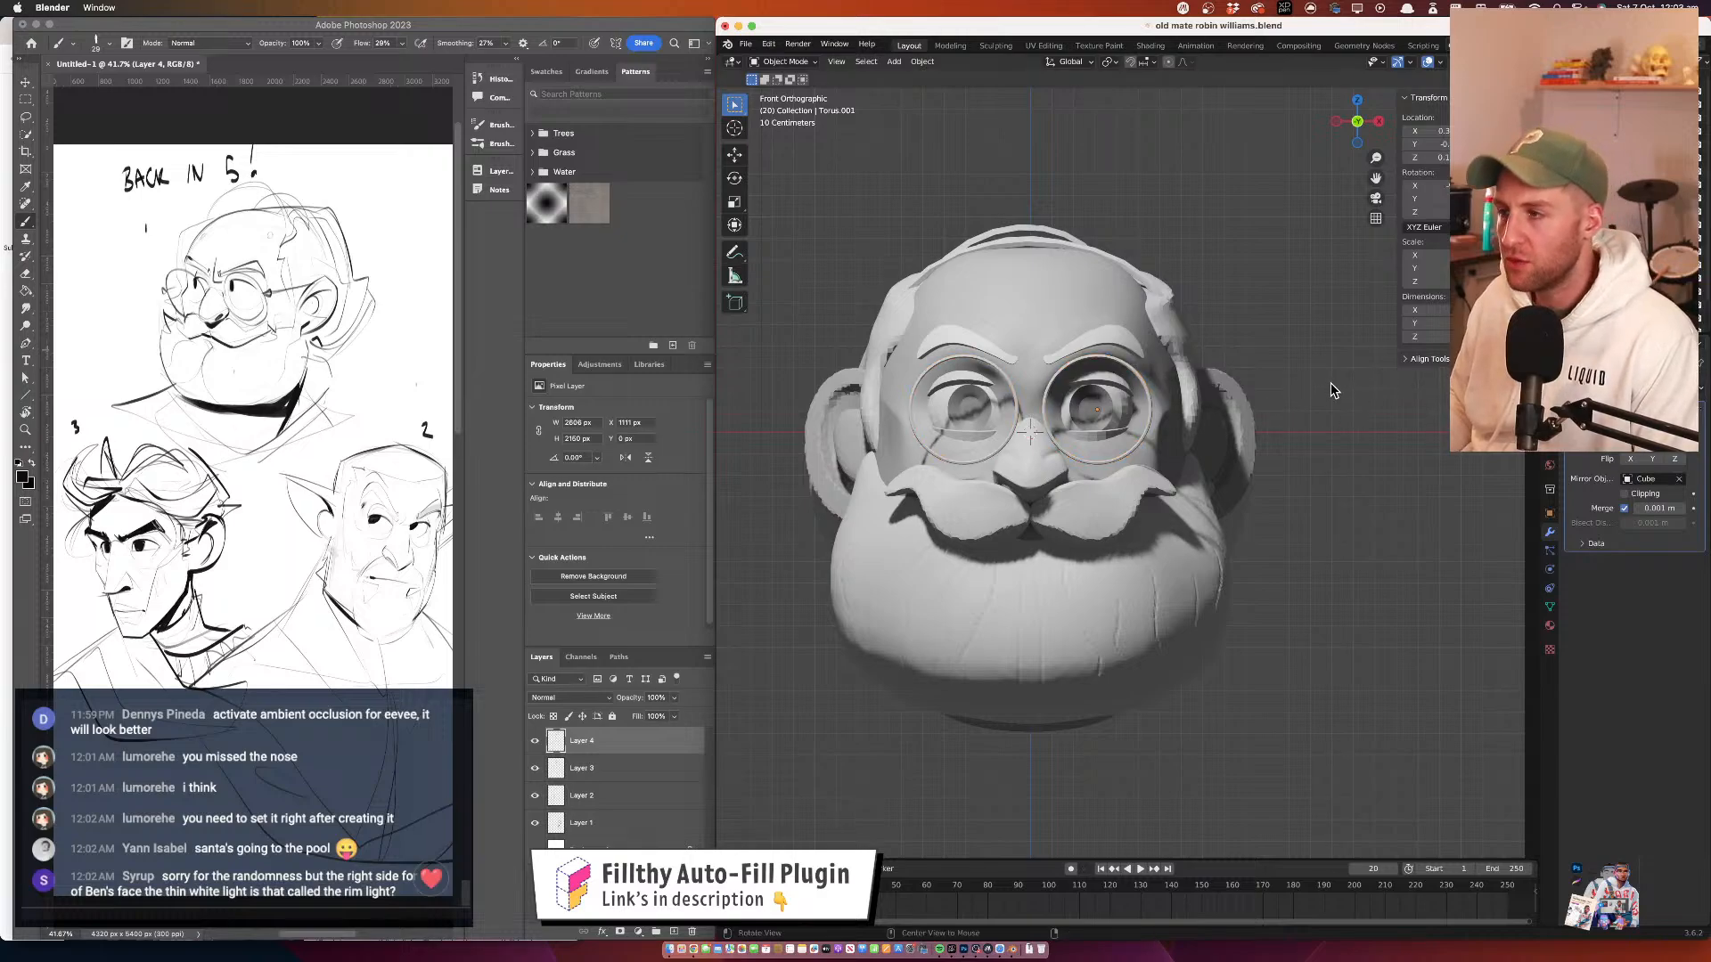
# Add a Bezier curve and, in the top view, move it in front of the face, about 0.71 m along X and 1.21 m forward
pyautogui.moveTo(1351, 357); pyautogui.dragTo(1185, 445)
pyautogui.click(895, 61)
pyautogui.moveTo(927, 77)
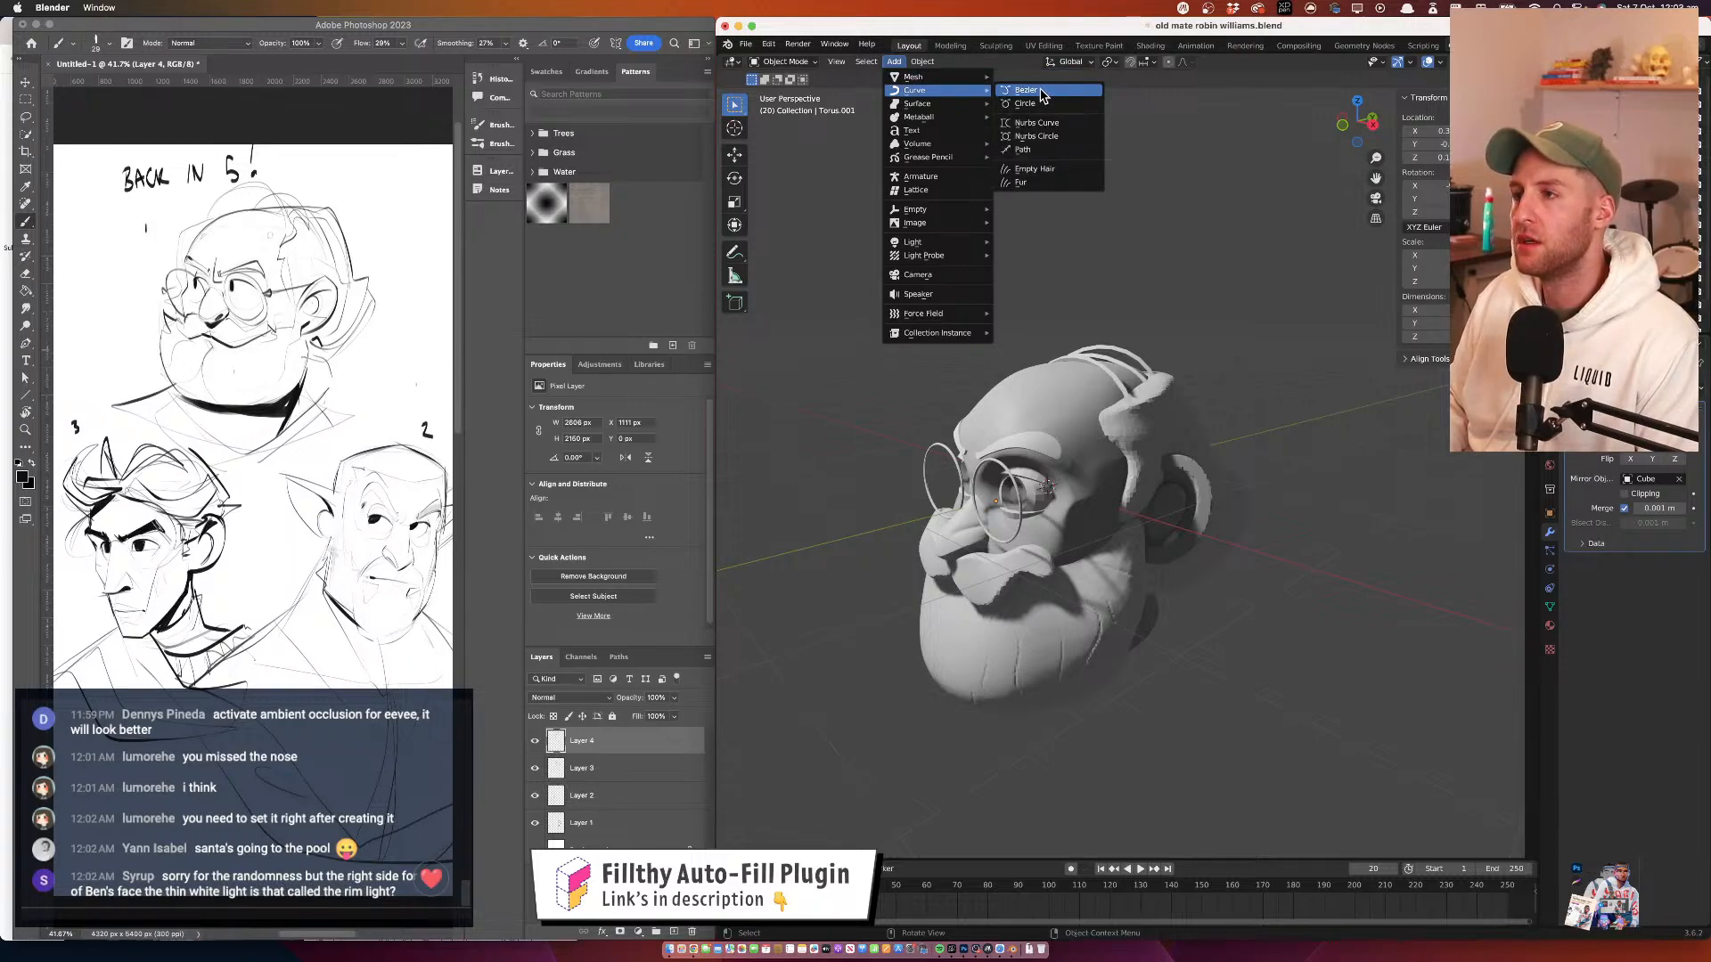
pyautogui.click(1027, 91)
pyautogui.moveTo(1144, 314); pyautogui.dragTo(1105, 378)
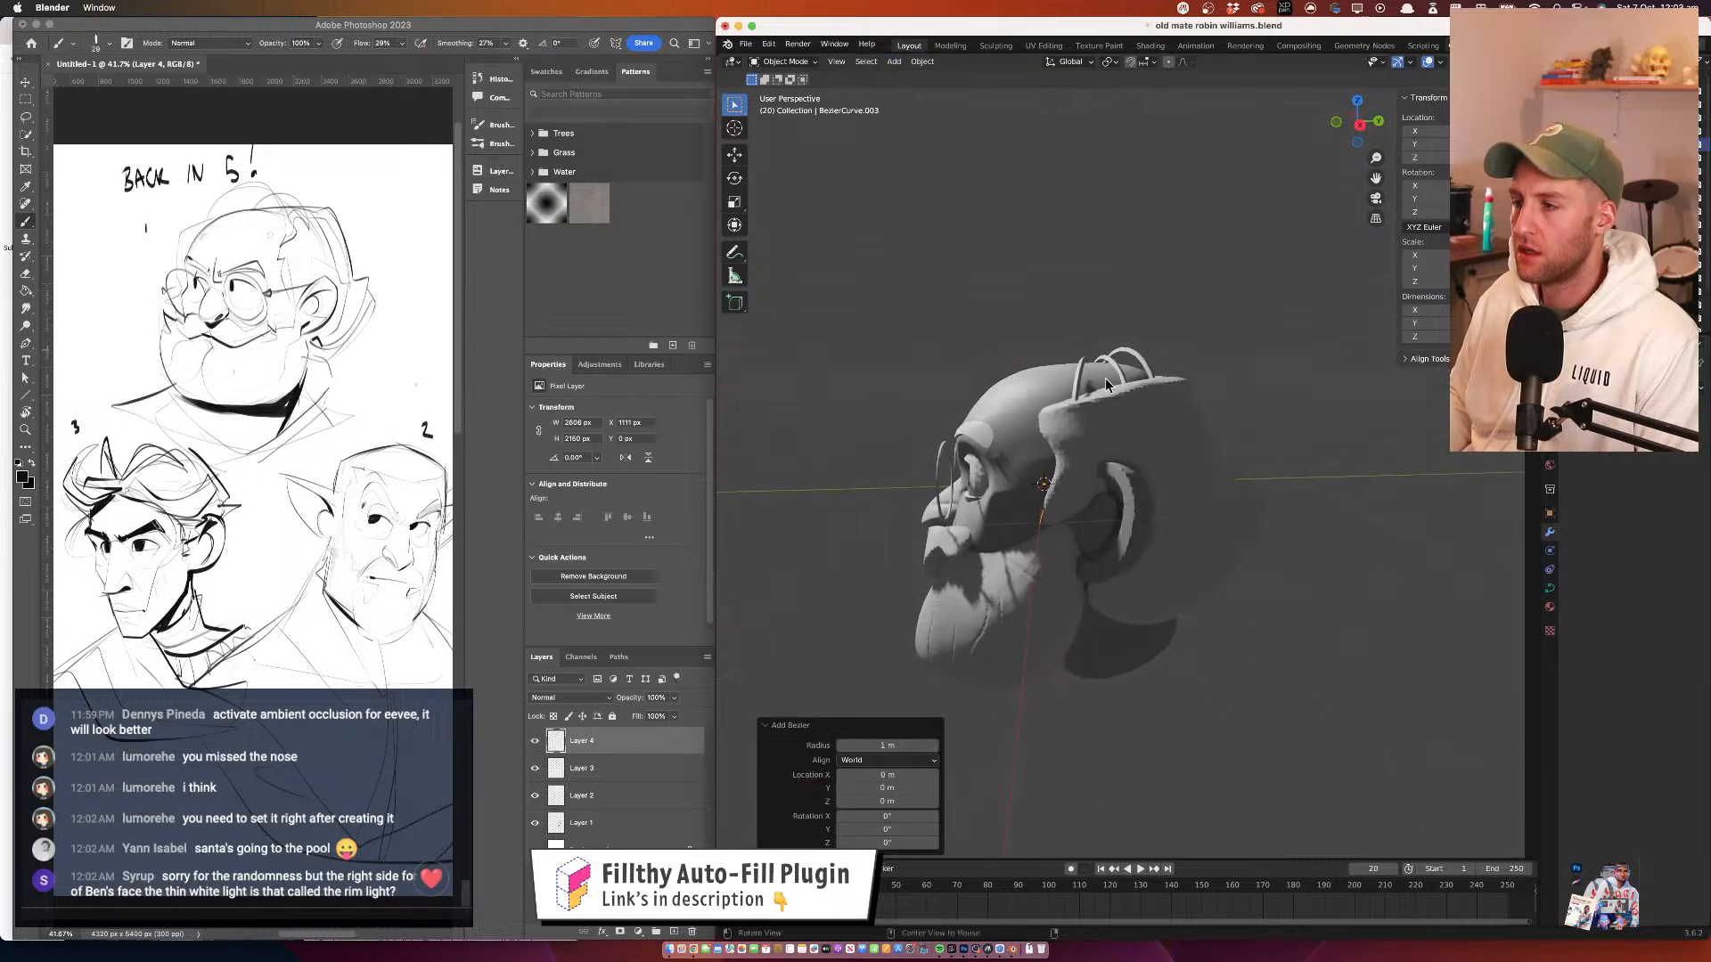
pyautogui.click(1360, 125)
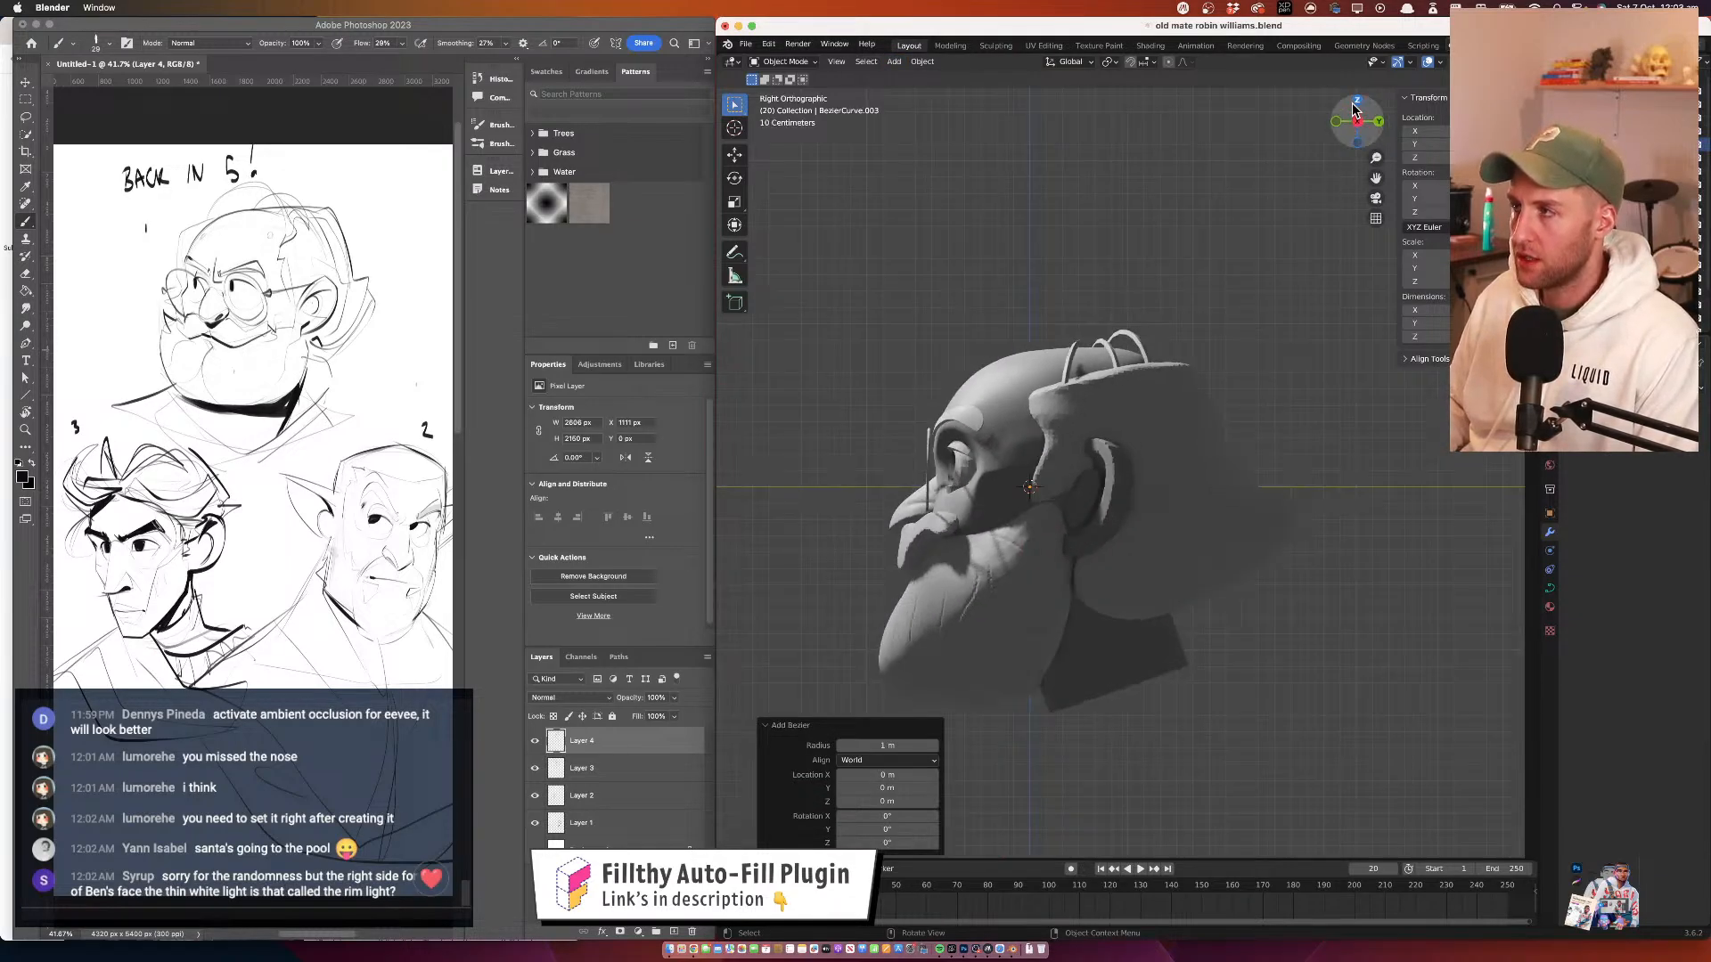
pyautogui.click(1357, 100)
pyautogui.press('g')
pyautogui.click(1310, 718)
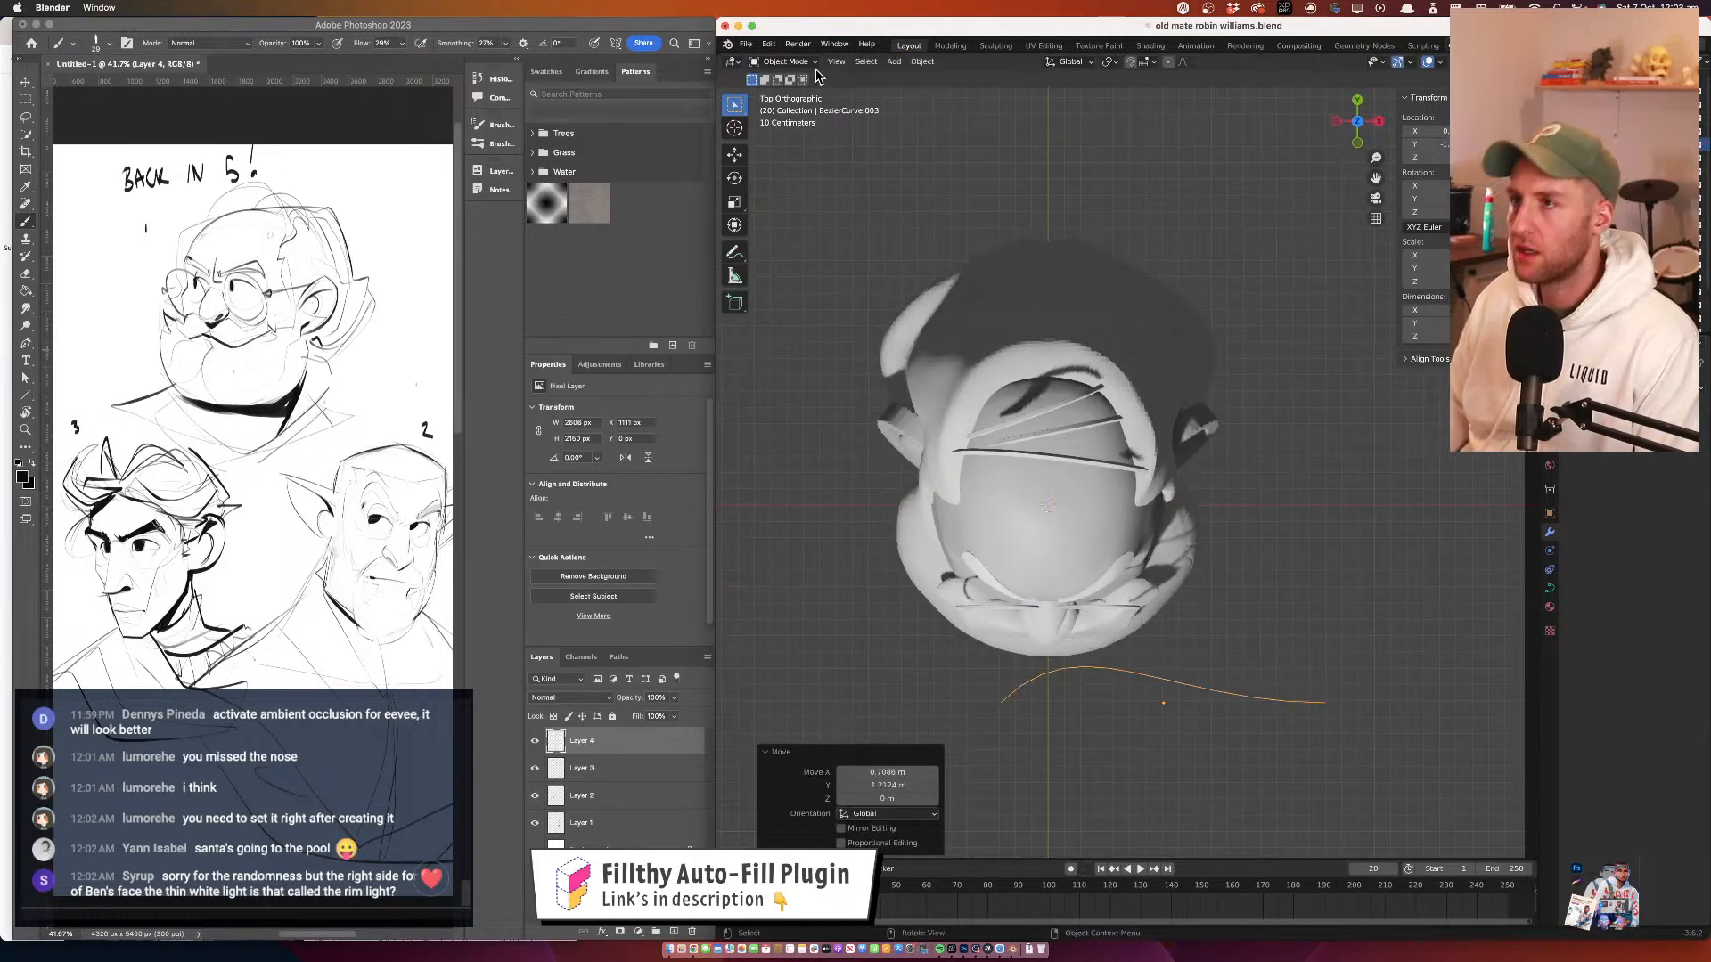
# Enter Edit Mode on the Bezier curve and delete the control point nearer the face's centre line
pyautogui.click(801, 67)
pyautogui.click(785, 93)
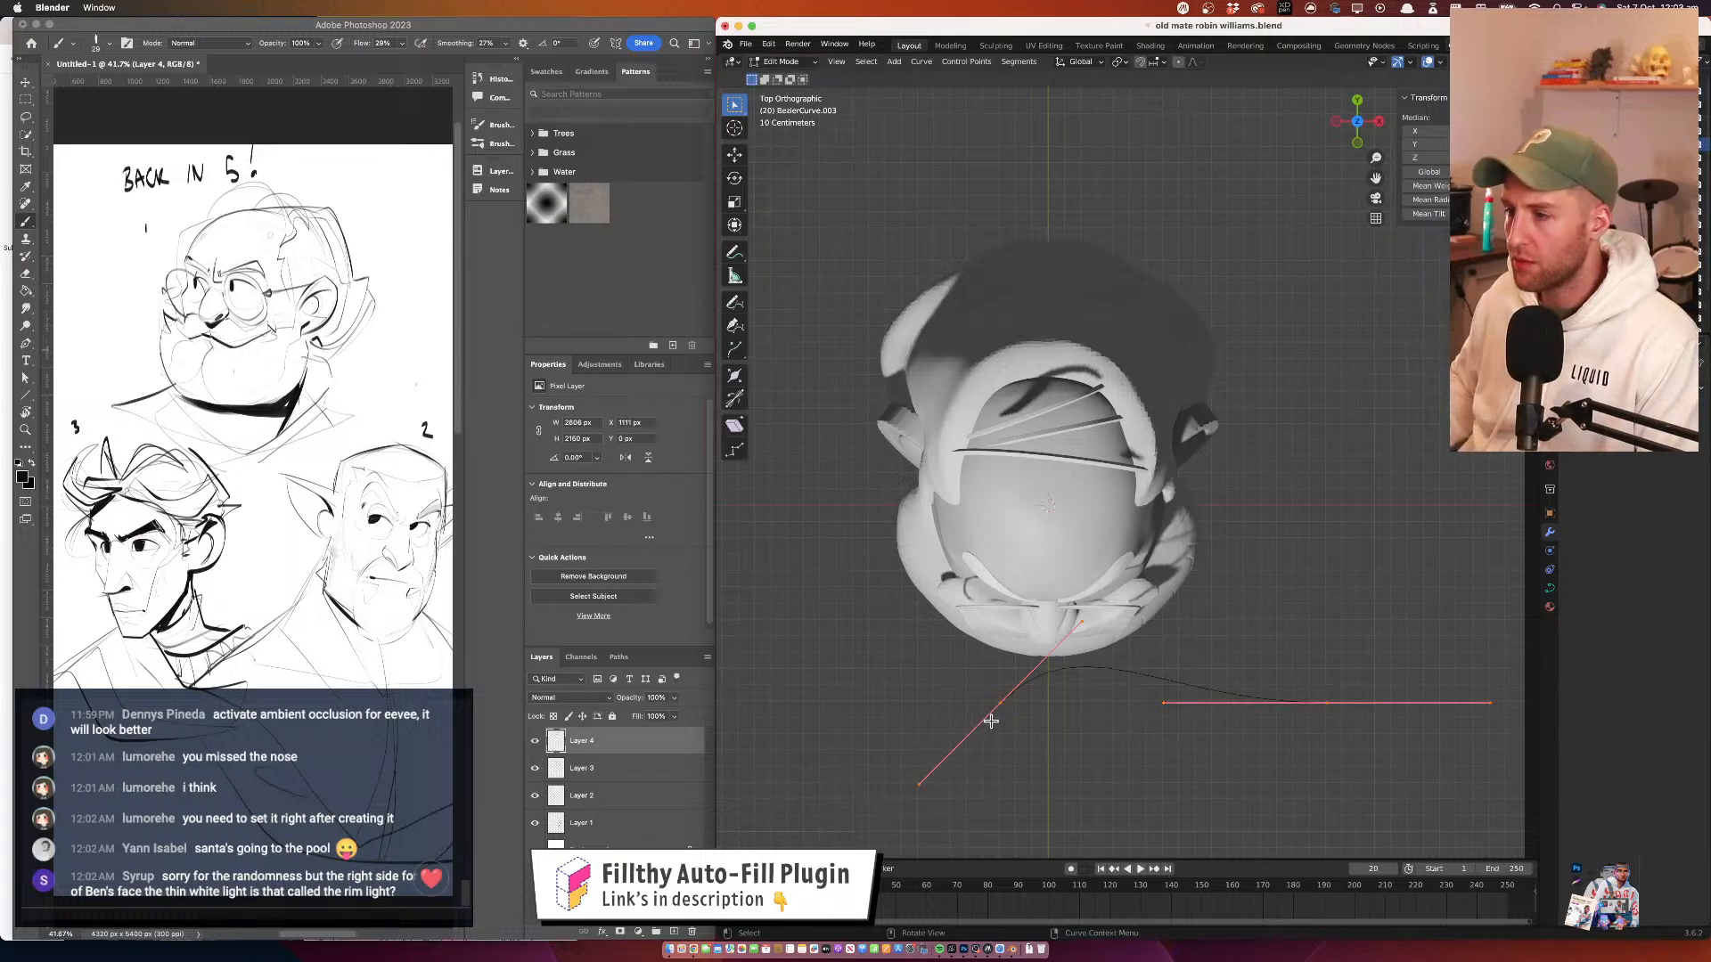
pyautogui.press('x')
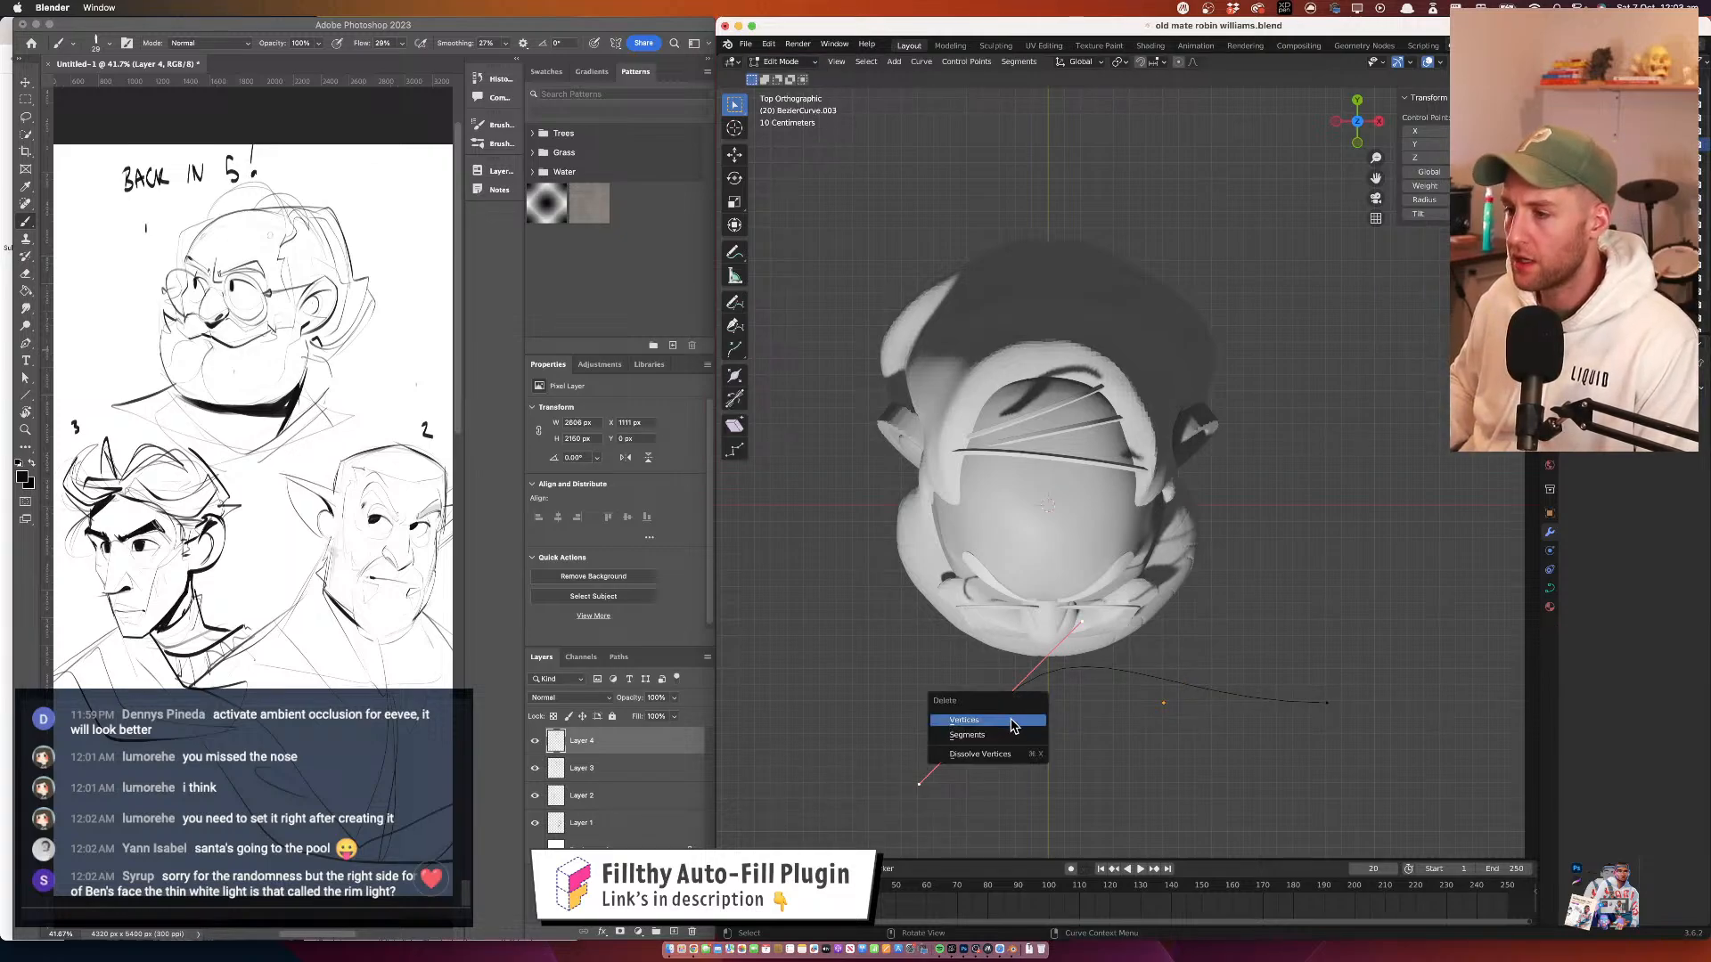
pyautogui.click(1013, 726)
# Try moving the remaining control point to the glasses frame and extruding it about 1.15 m back towards the ear
pyautogui.click(1326, 703)
pyautogui.press('g')
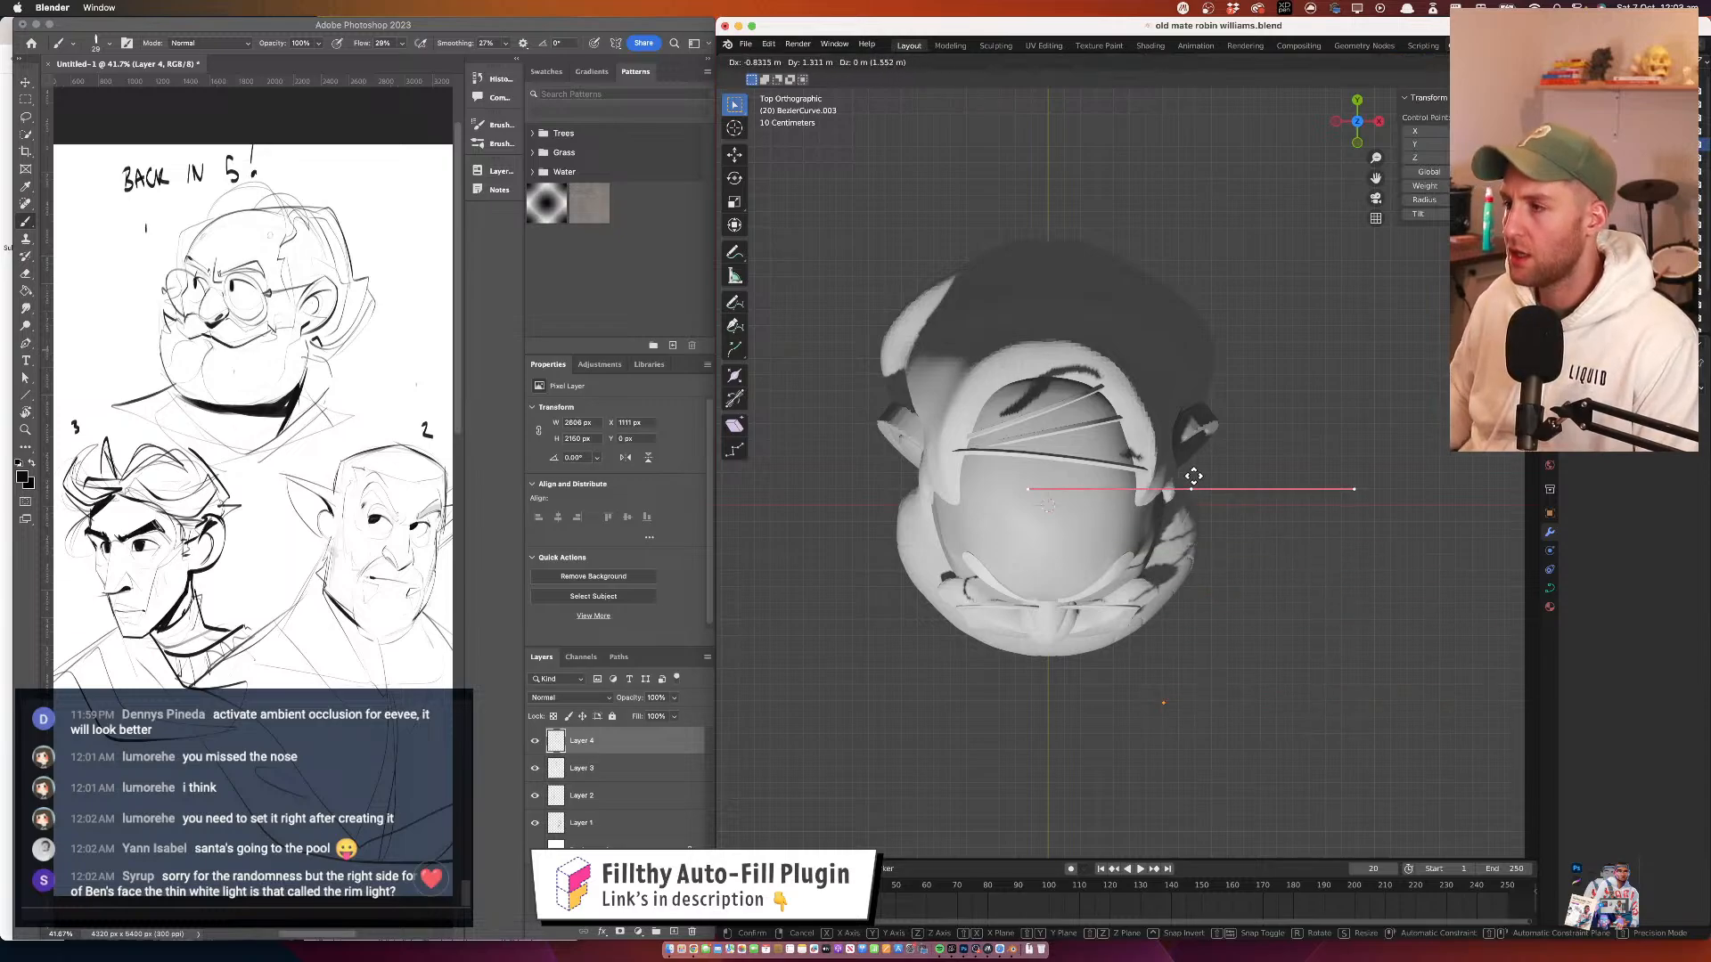
pyautogui.click(1144, 596)
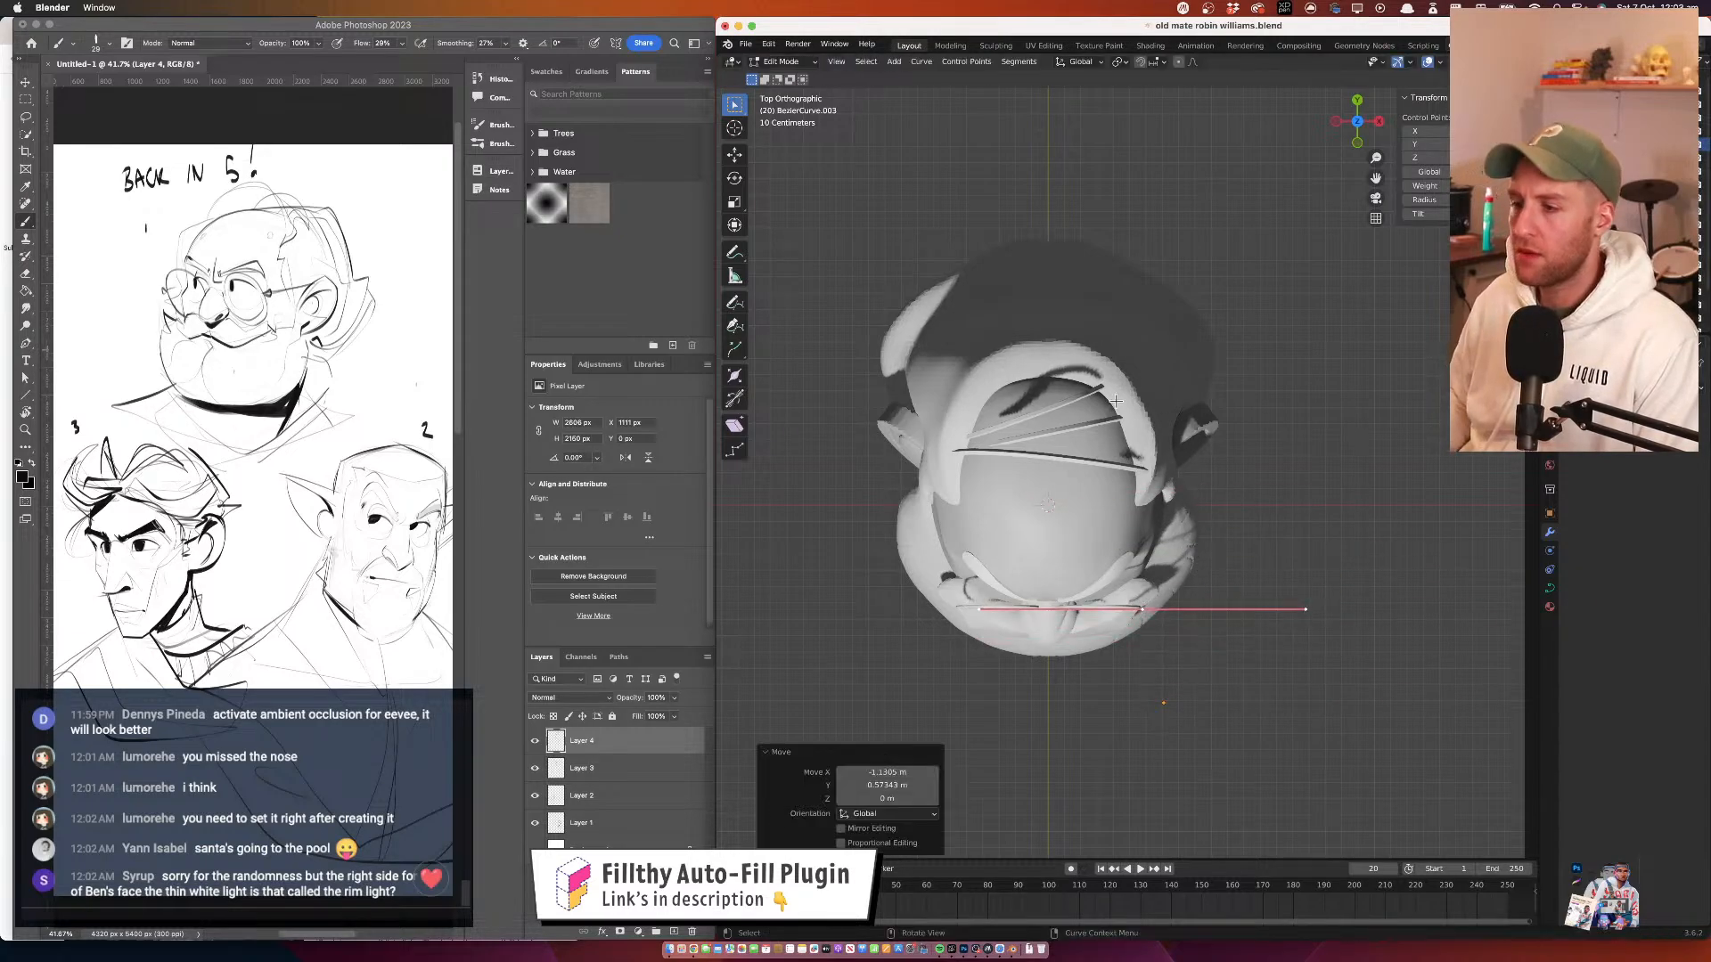
pyautogui.press('g')
pyautogui.click(1212, 359)
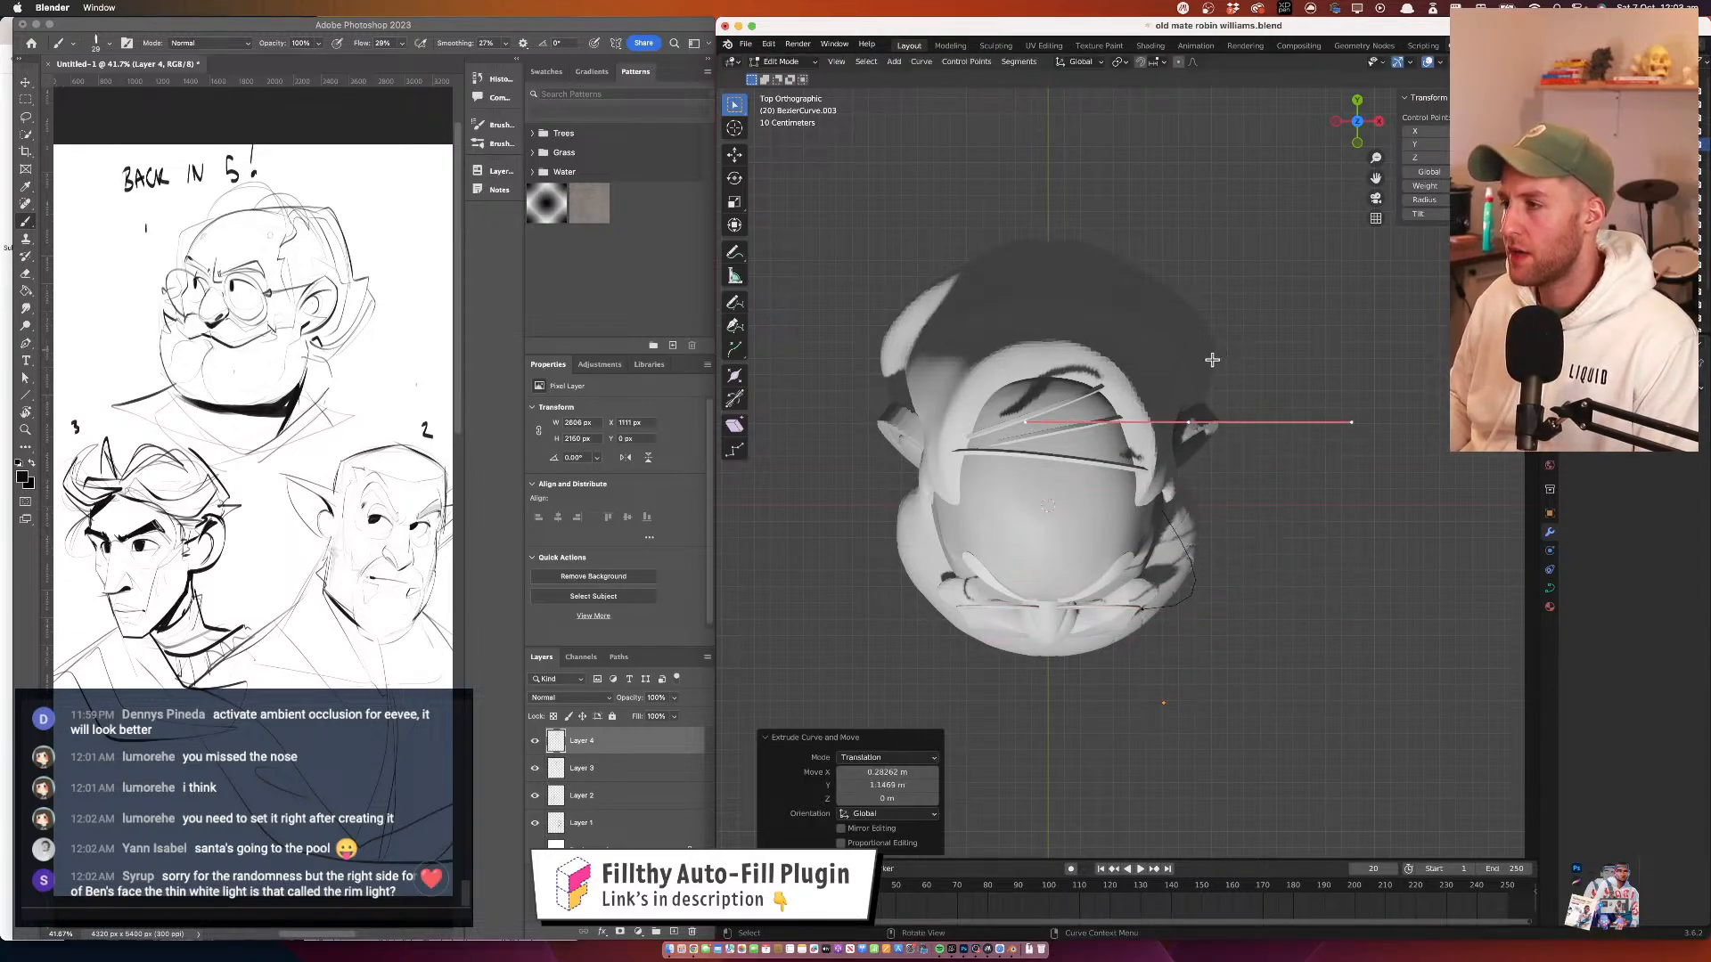
pyautogui.press('e')
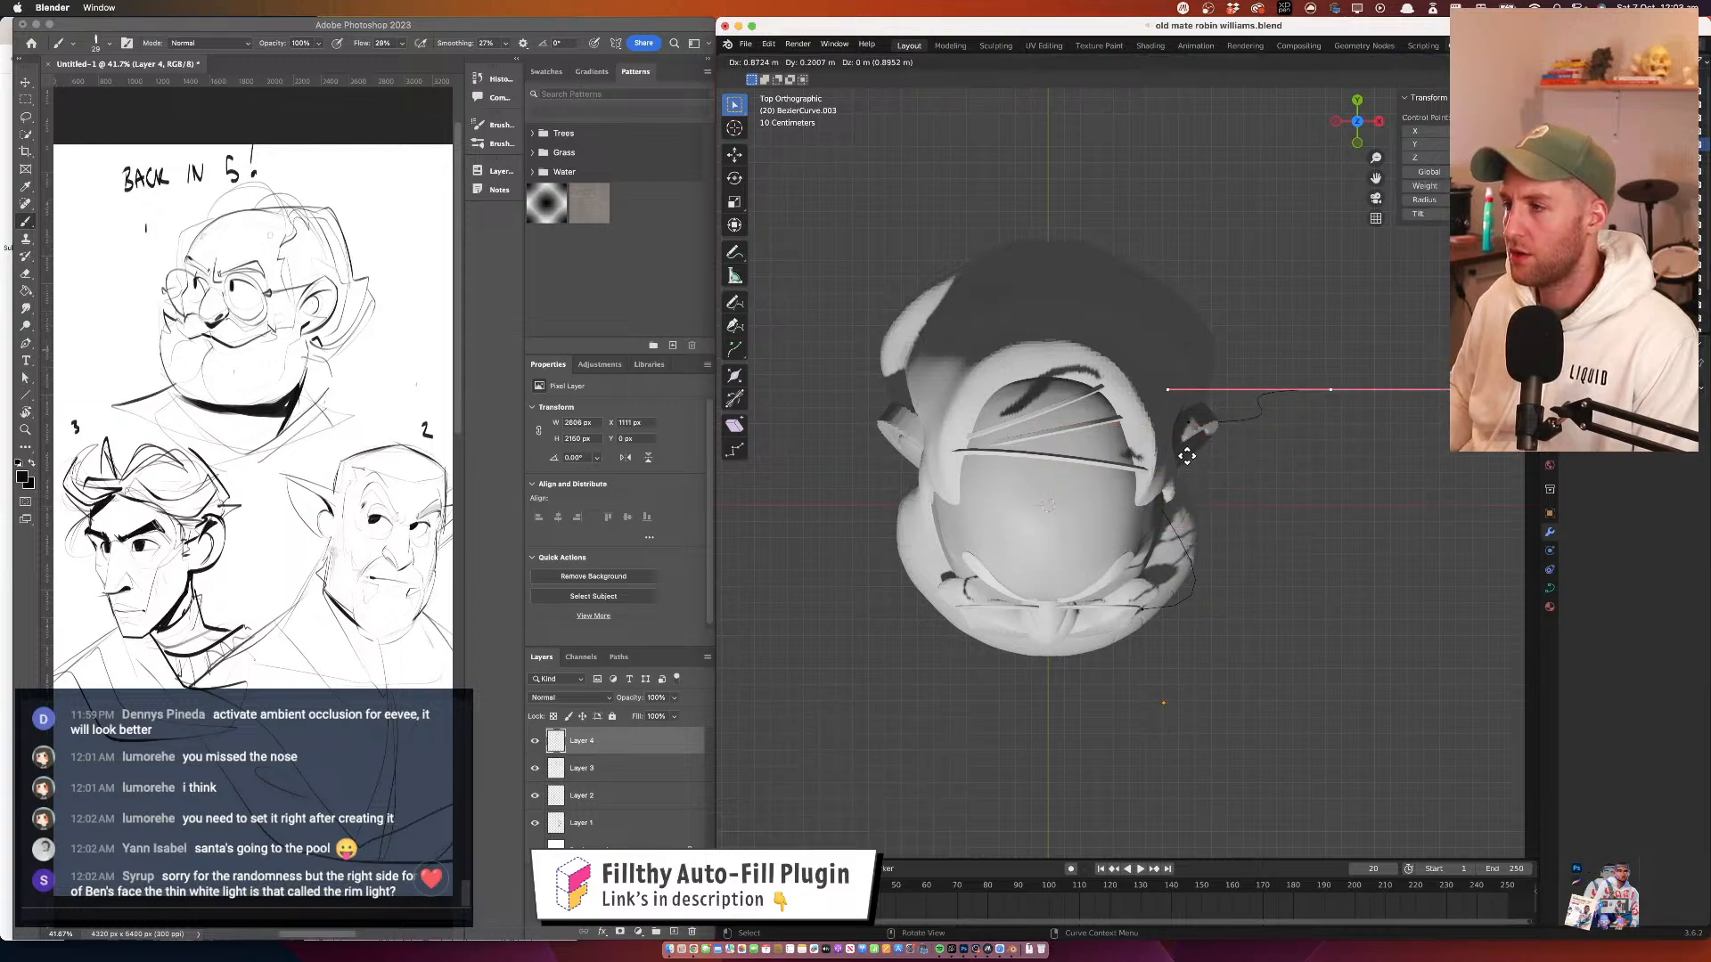
pyautogui.rightClick(1181, 465)
# Try moving and scaling the extruded point's outer handle, and undo back to the single control point in its original place
pyautogui.click(1349, 424)
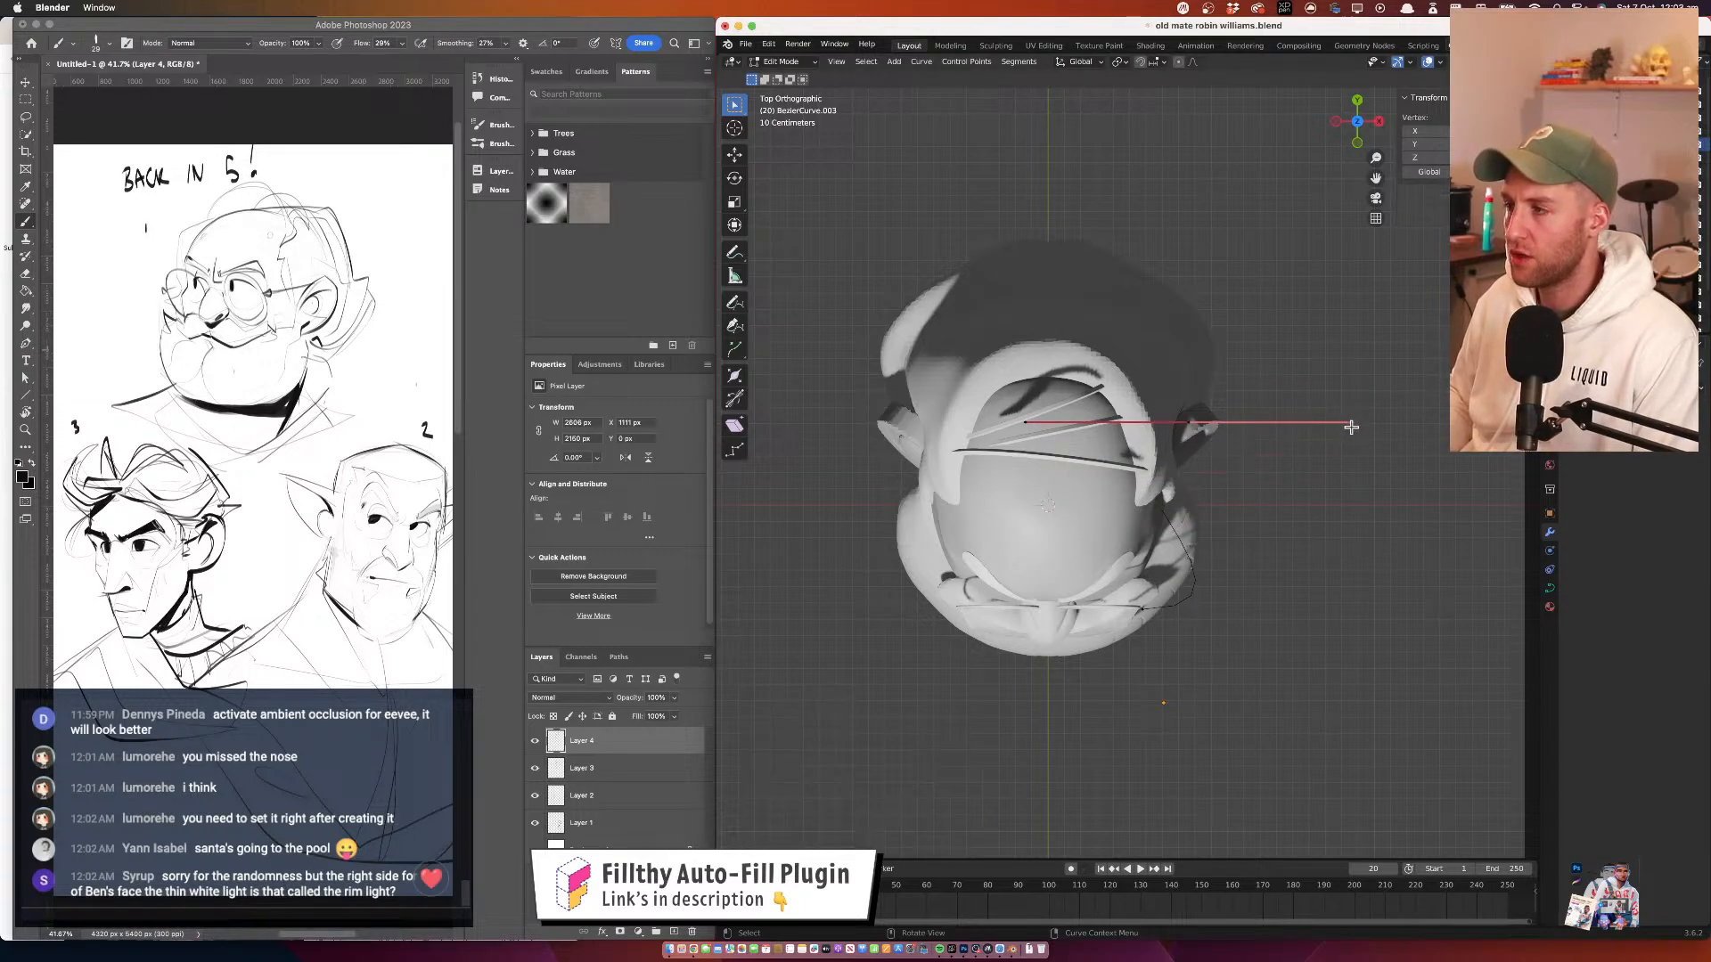
pyautogui.press('g')
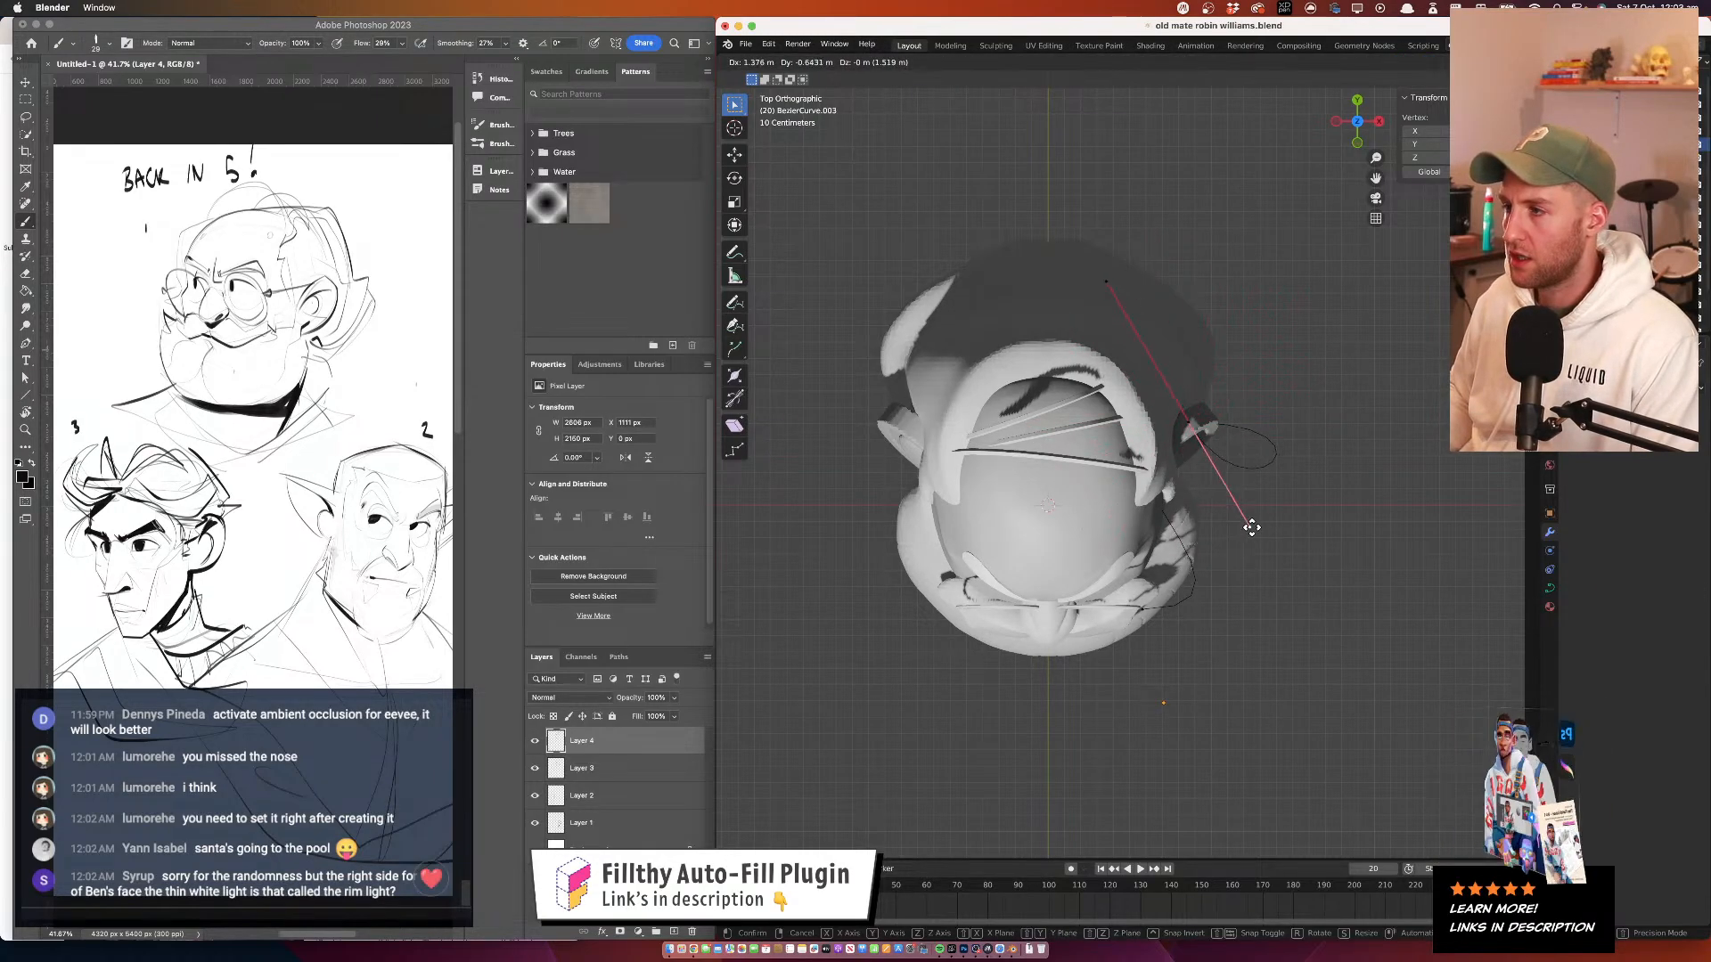
pyautogui.press('Escape')
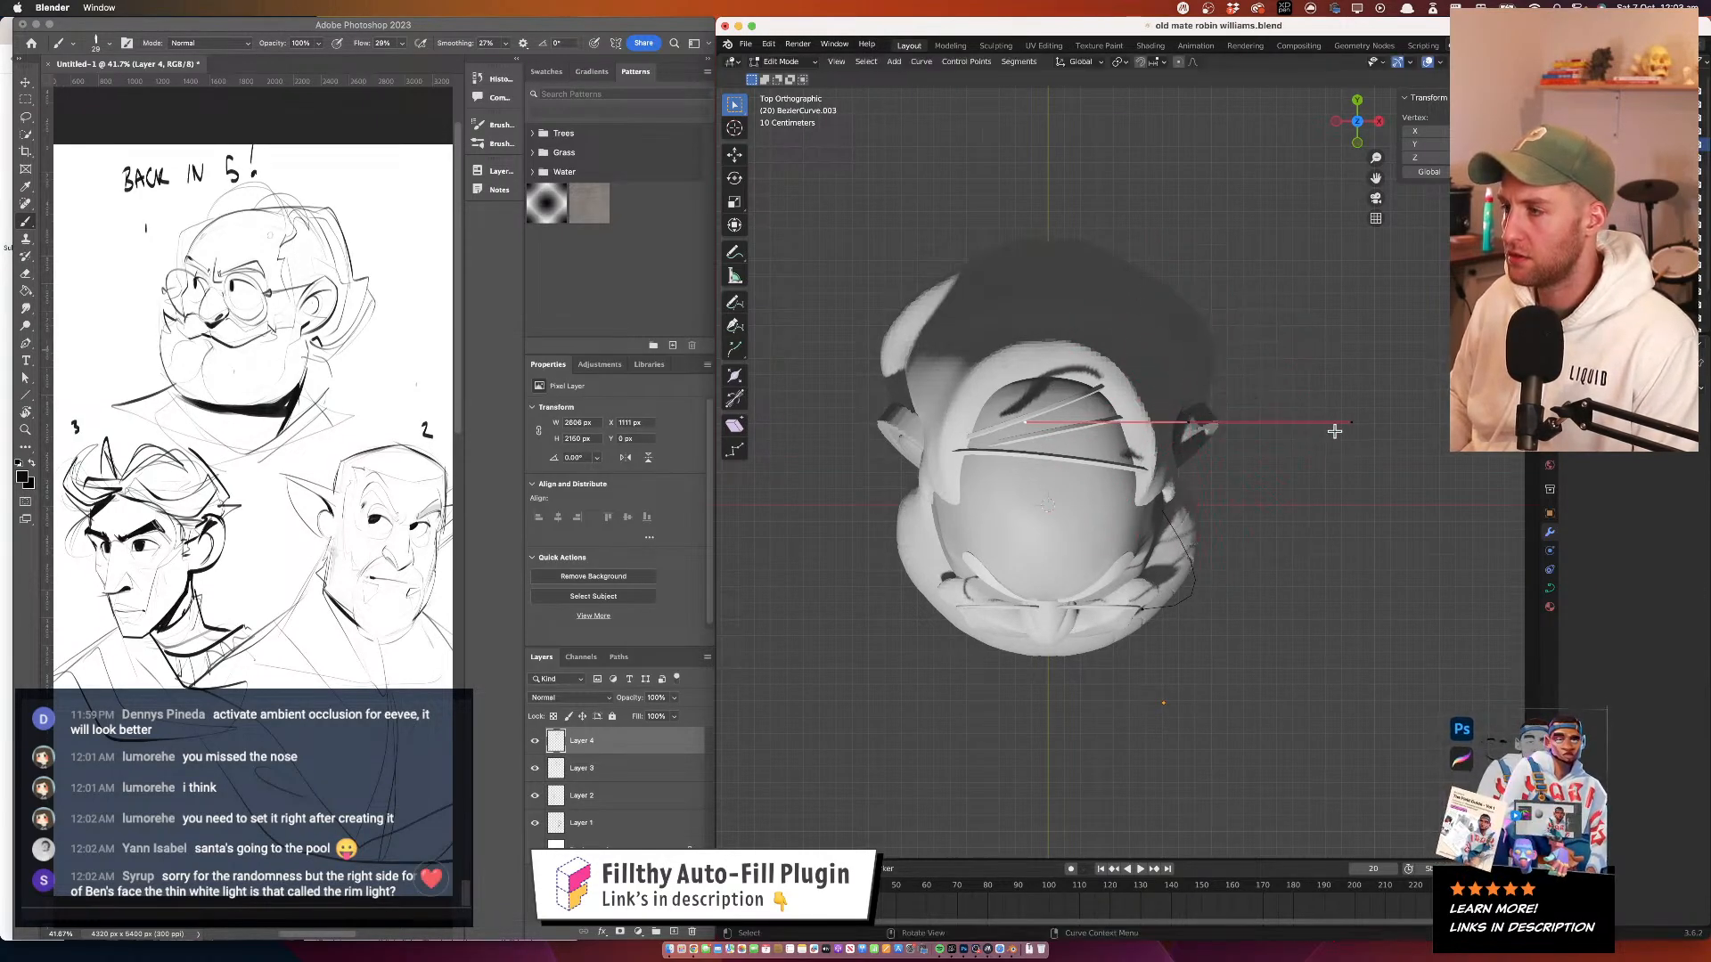
pyautogui.press('s')
pyautogui.click(1197, 495)
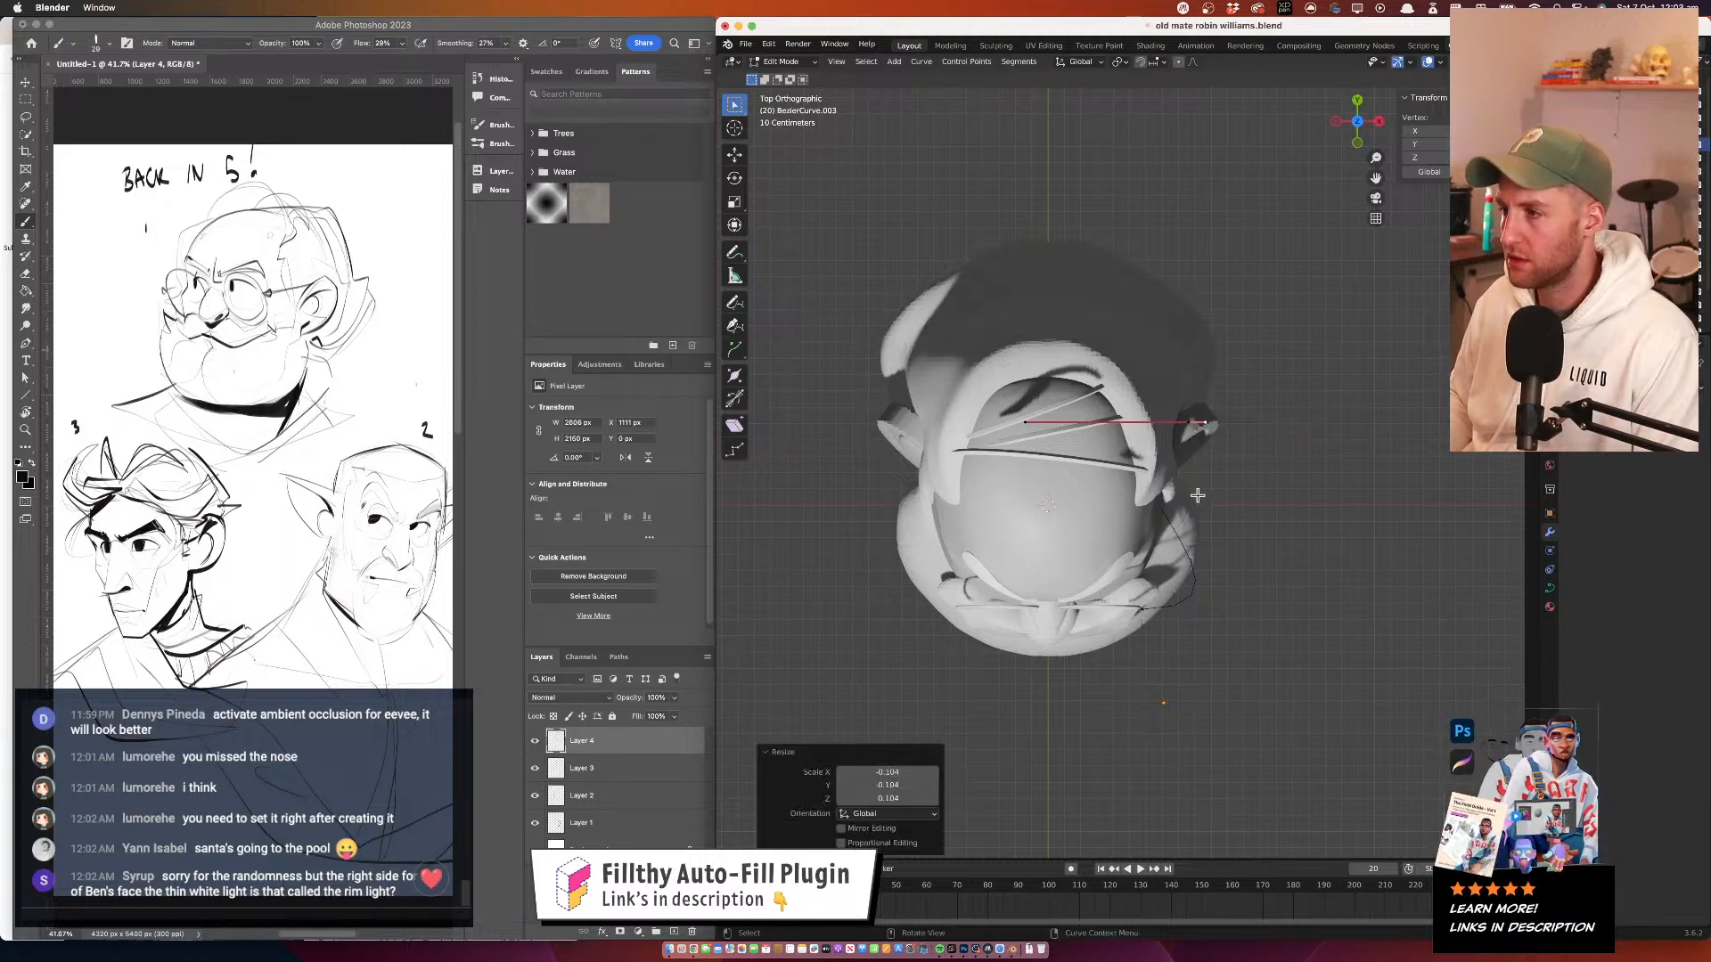
pyautogui.hotkey('ctrl', 'z')
pyautogui.hotkey('ctrl', 'z')
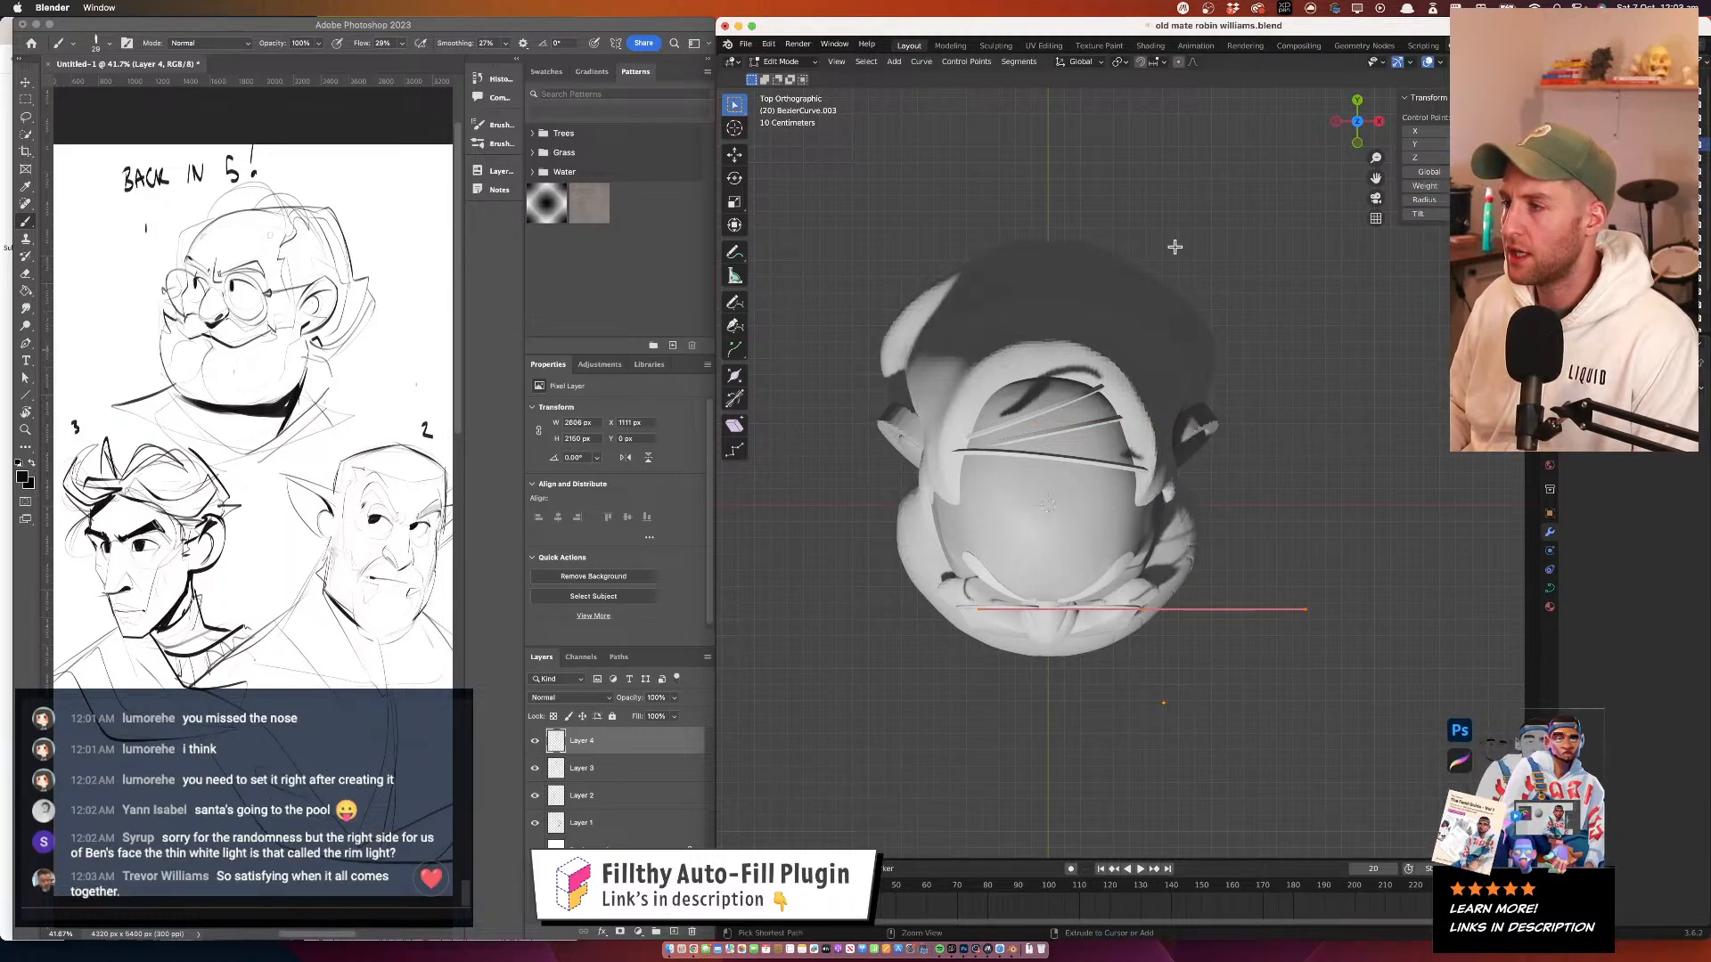
pyautogui.hotkey('ctrl', 'z')
pyautogui.hotkey('ctrl', 'shift', 'z')
pyautogui.hotkey('ctrl', 'z')
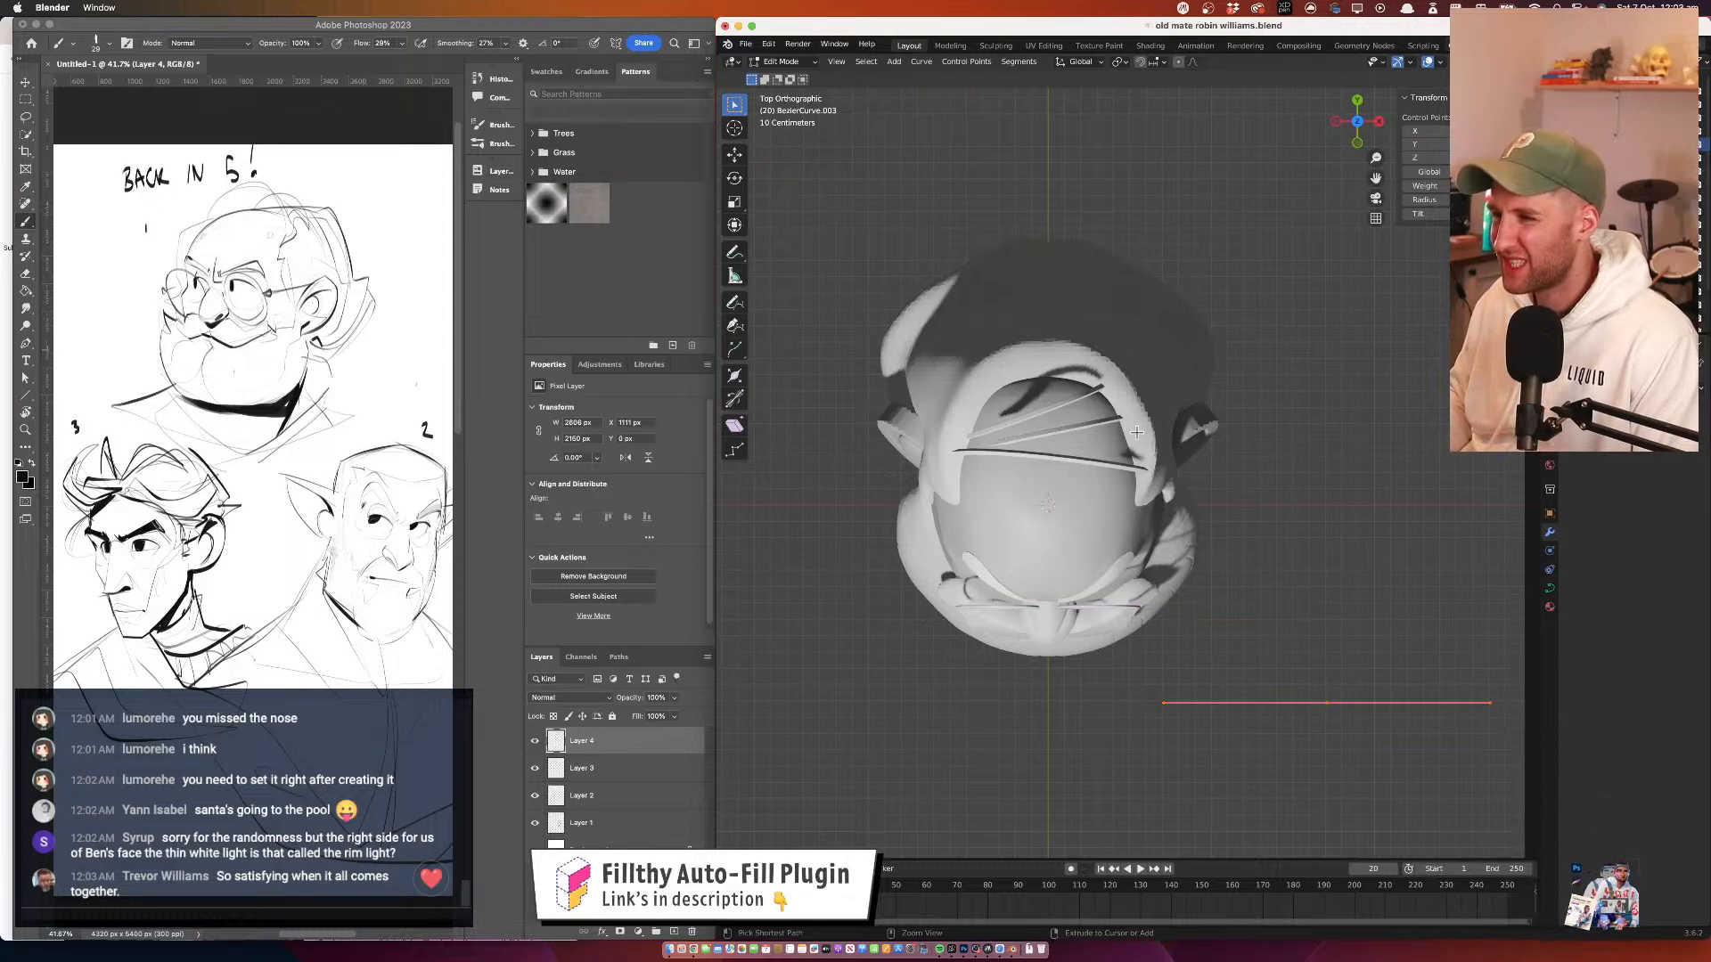
# Delete the remaining control point, add a Path within the curve object and move it about 1.11 m forward, in front of the face
pyautogui.press('x')
pyautogui.click(1136, 419)
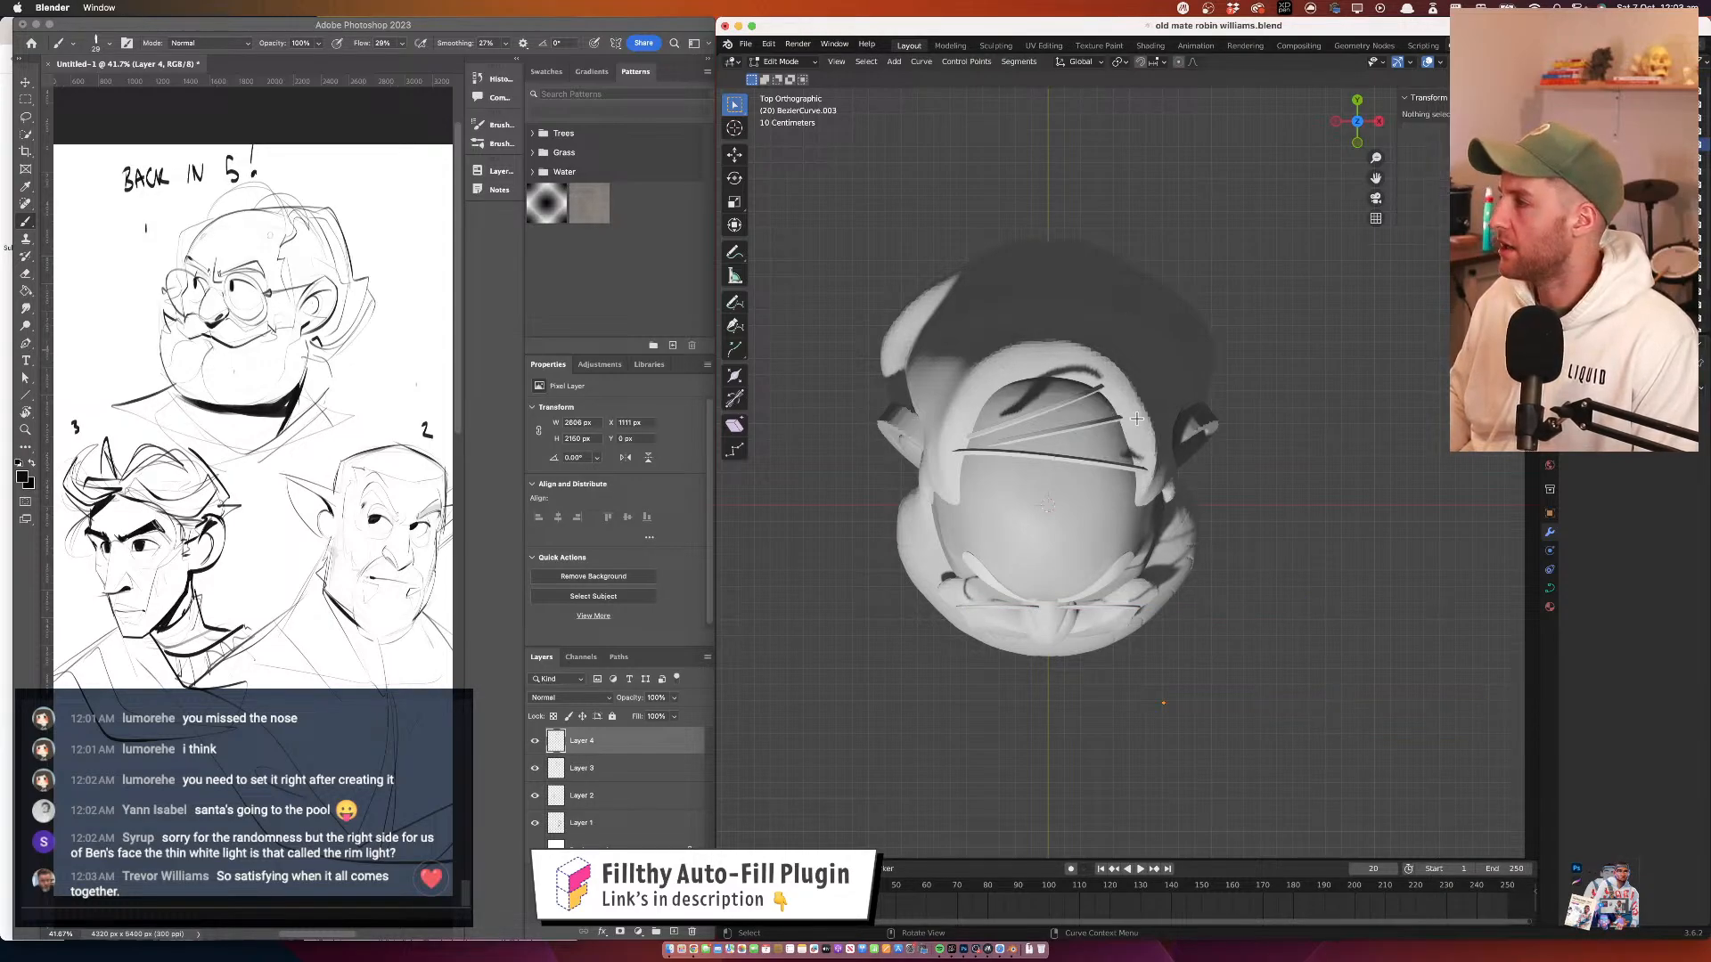
pyautogui.click(889, 64)
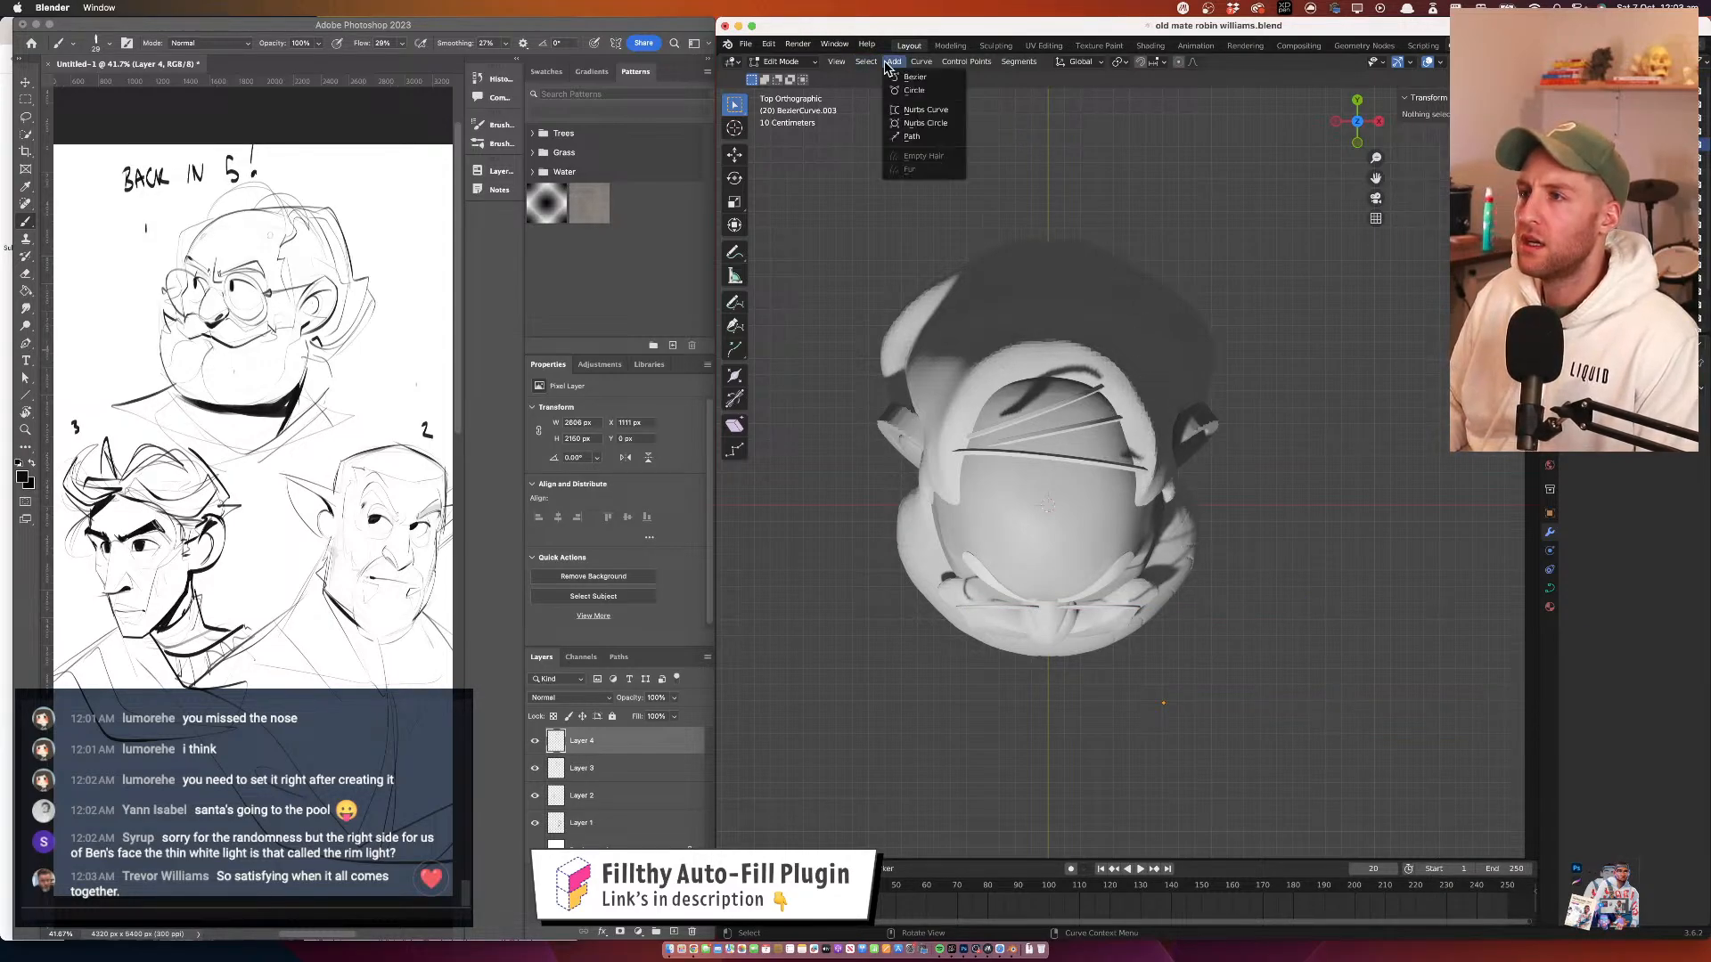
pyautogui.click(913, 137)
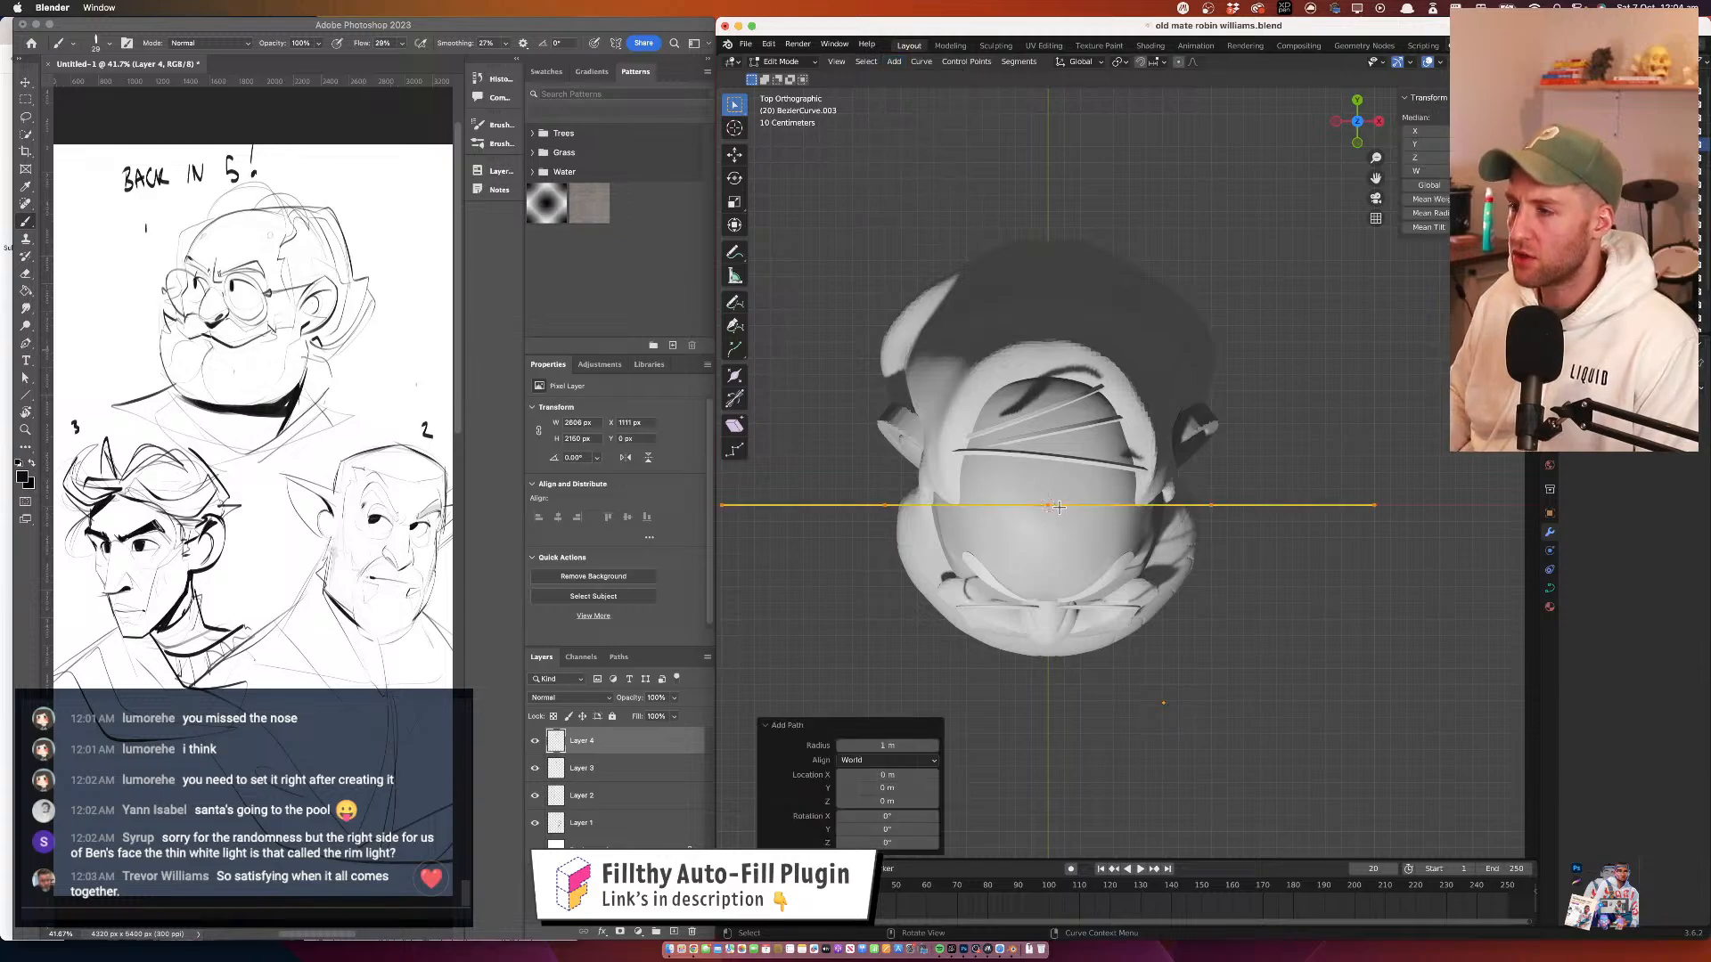
pyautogui.press('g')
pyautogui.click(1148, 687)
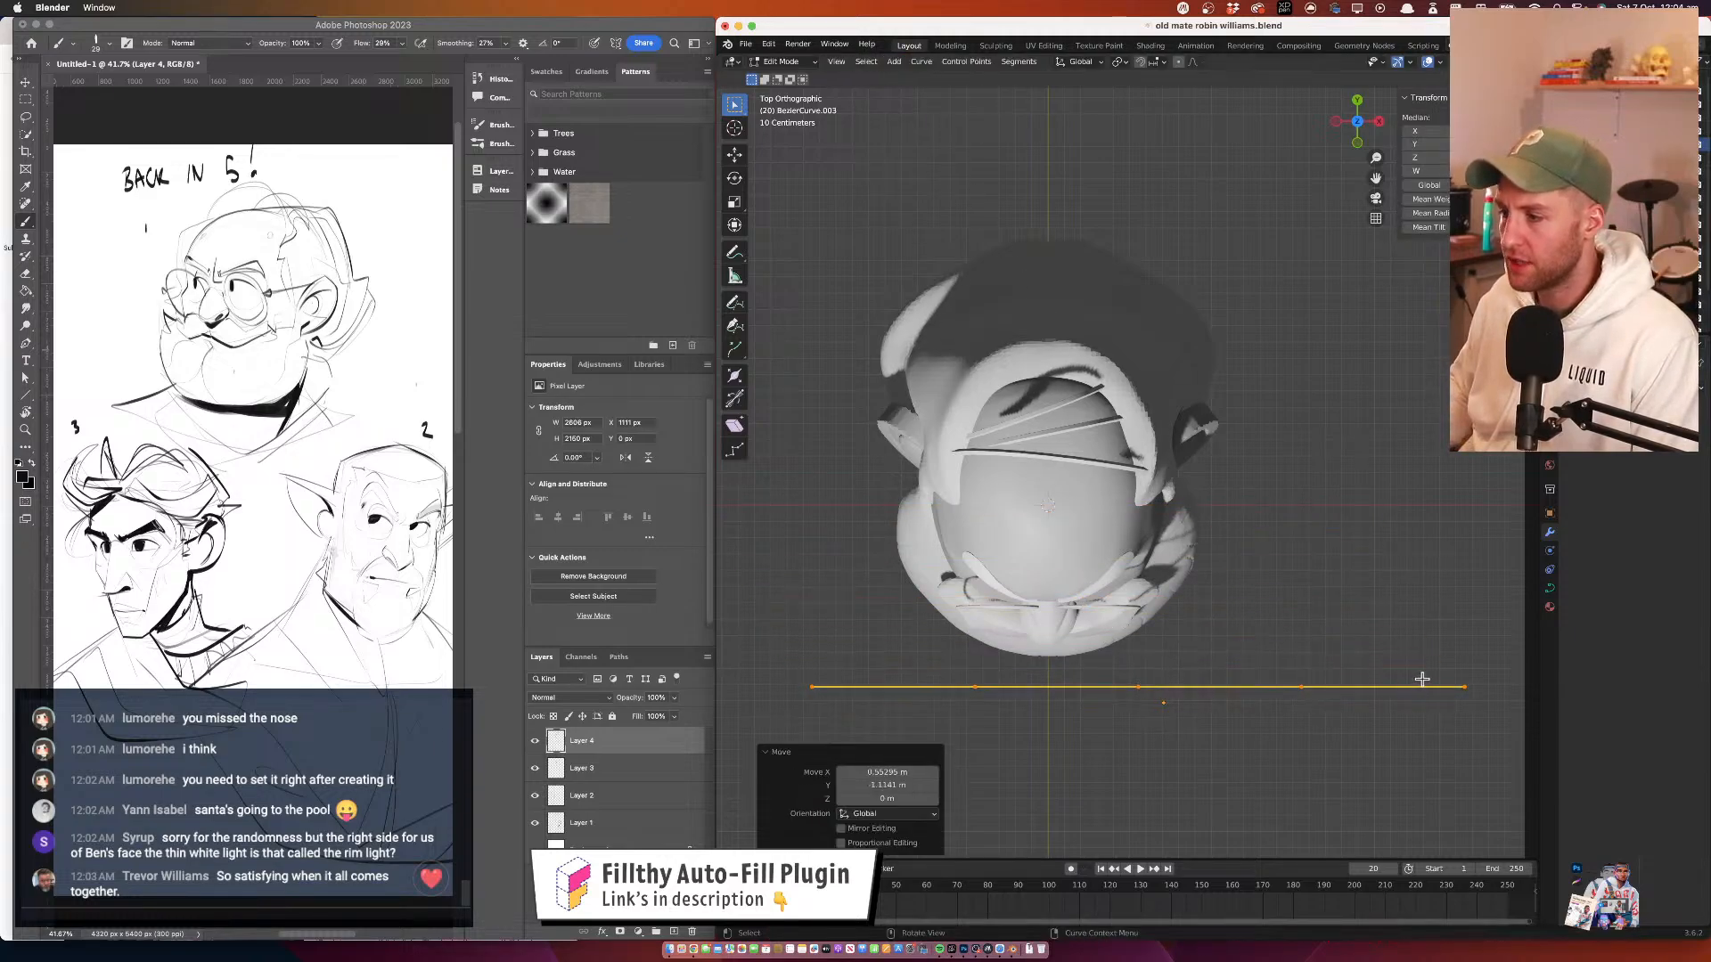
# Rotate the path about 81° in the top view and move it about 1.73 m back along the side of the head
pyautogui.press('r')
pyautogui.click(1147, 426)
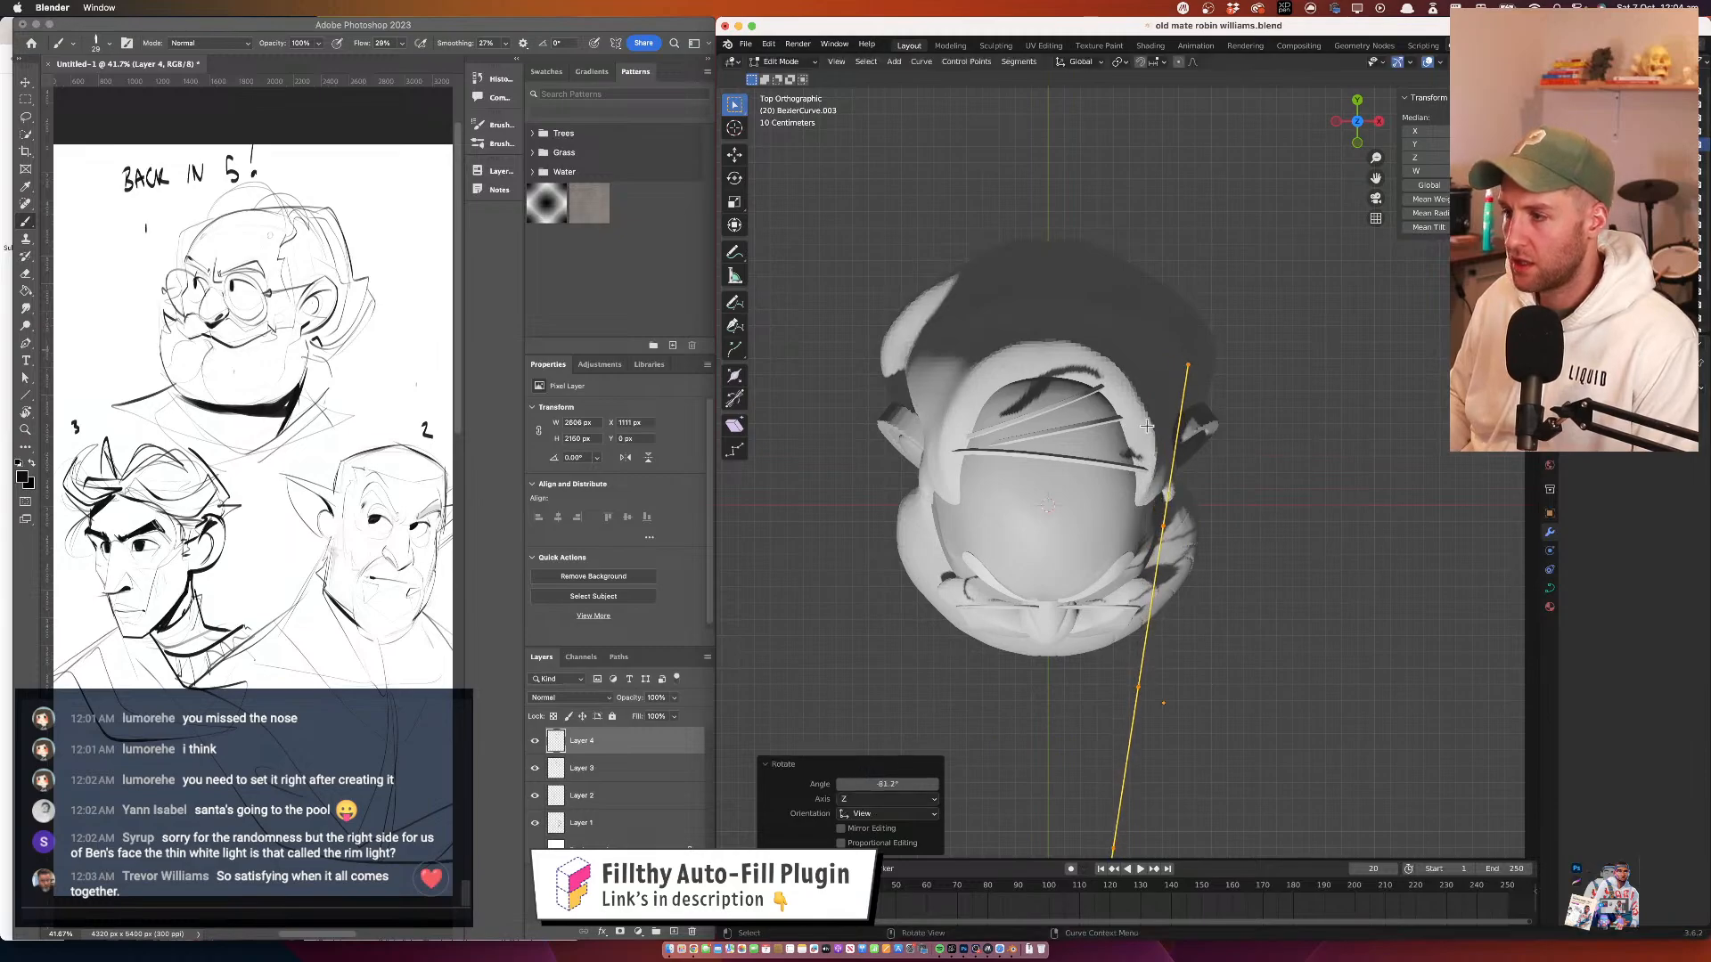
pyautogui.press('g')
pyautogui.click(1262, 385)
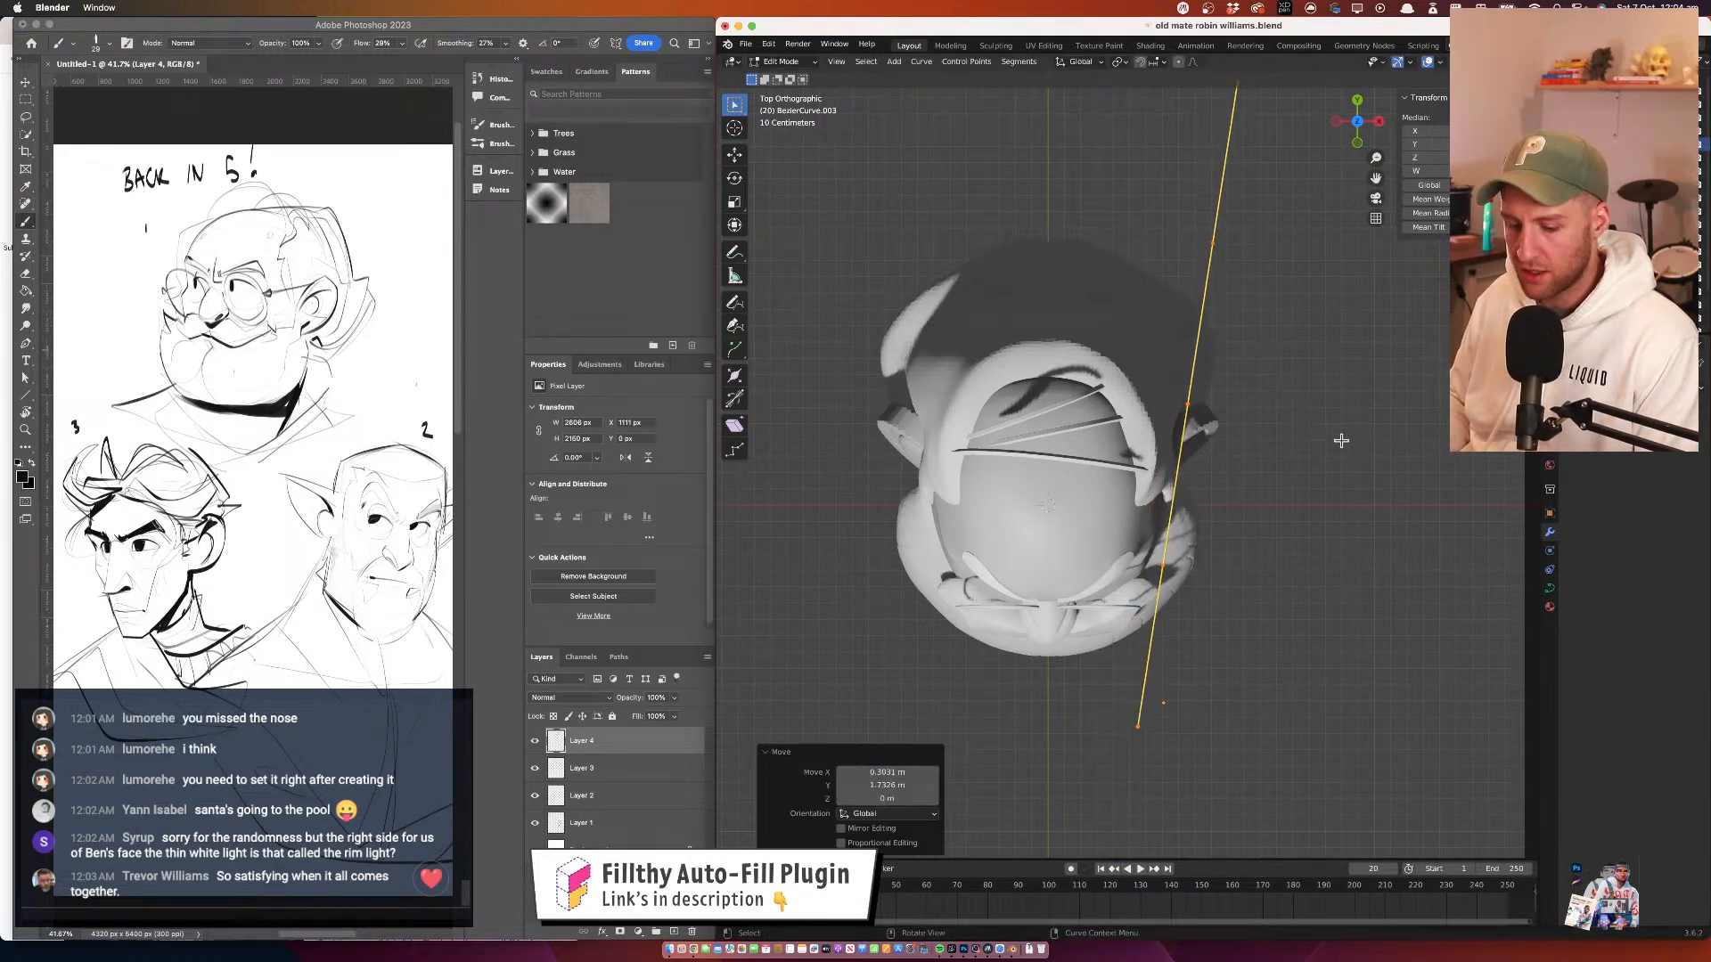
# Scale the path by about 0.253 and again by about 1.33, and position it to run from the glasses frame to the ear
pyautogui.press('s')
pyautogui.click(1230, 420)
pyautogui.press('g')
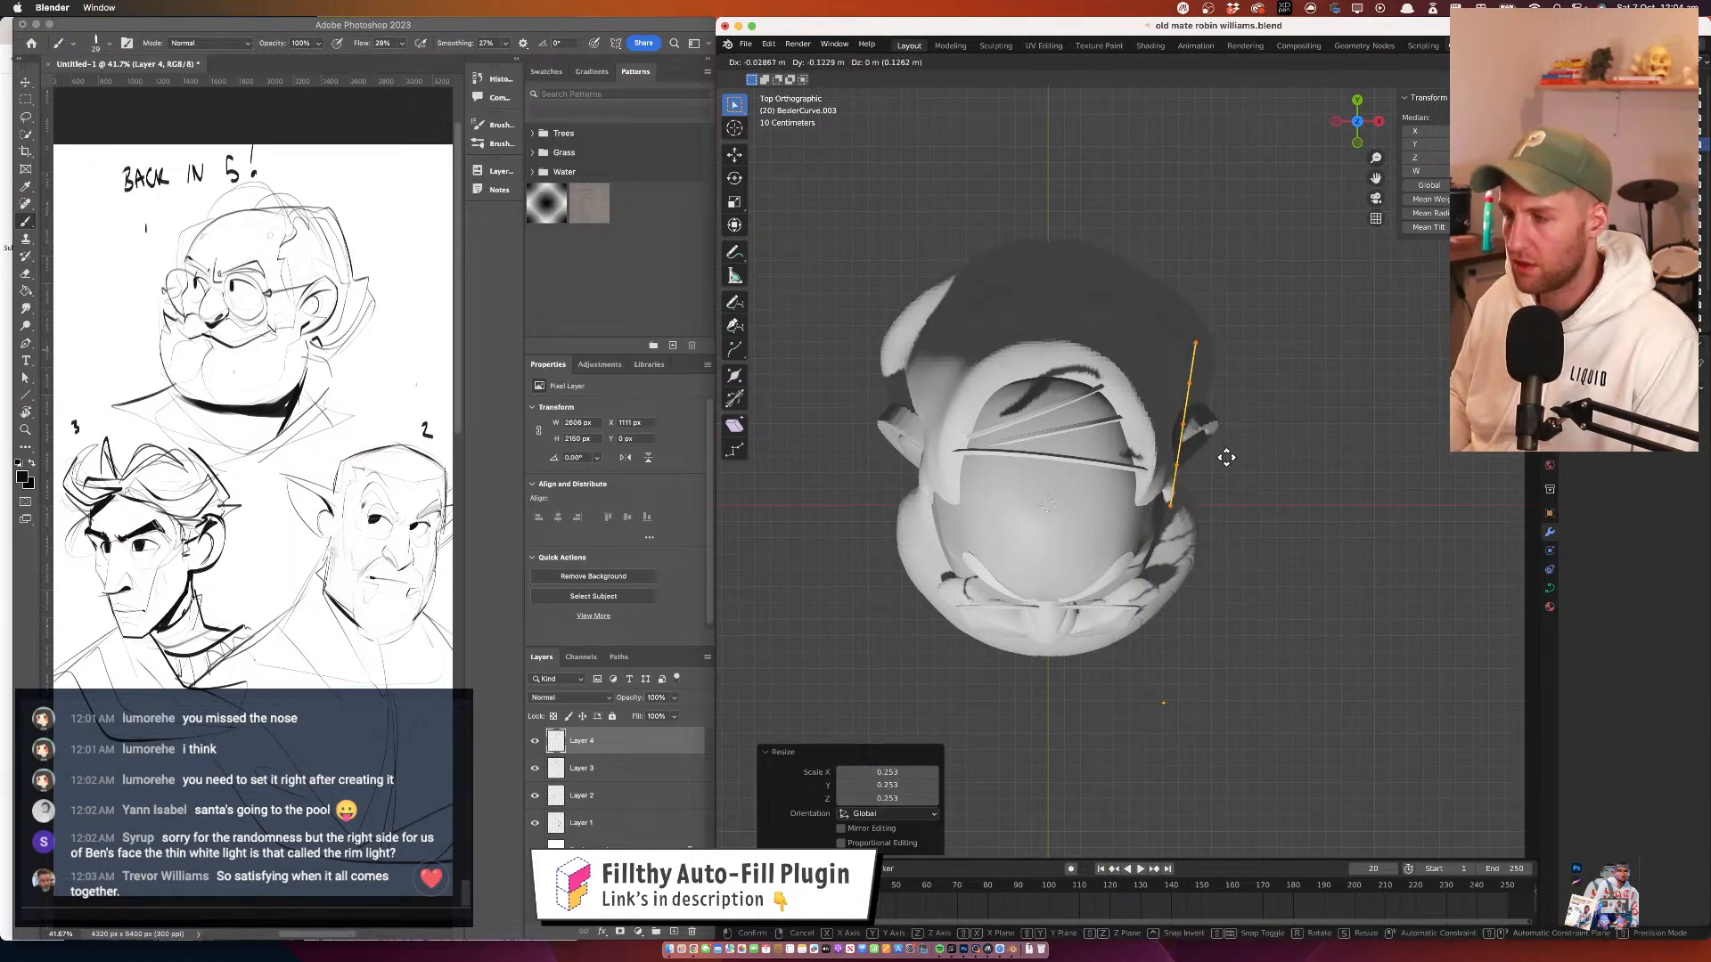
pyautogui.click(1205, 539)
pyautogui.press('s')
pyautogui.click(1247, 528)
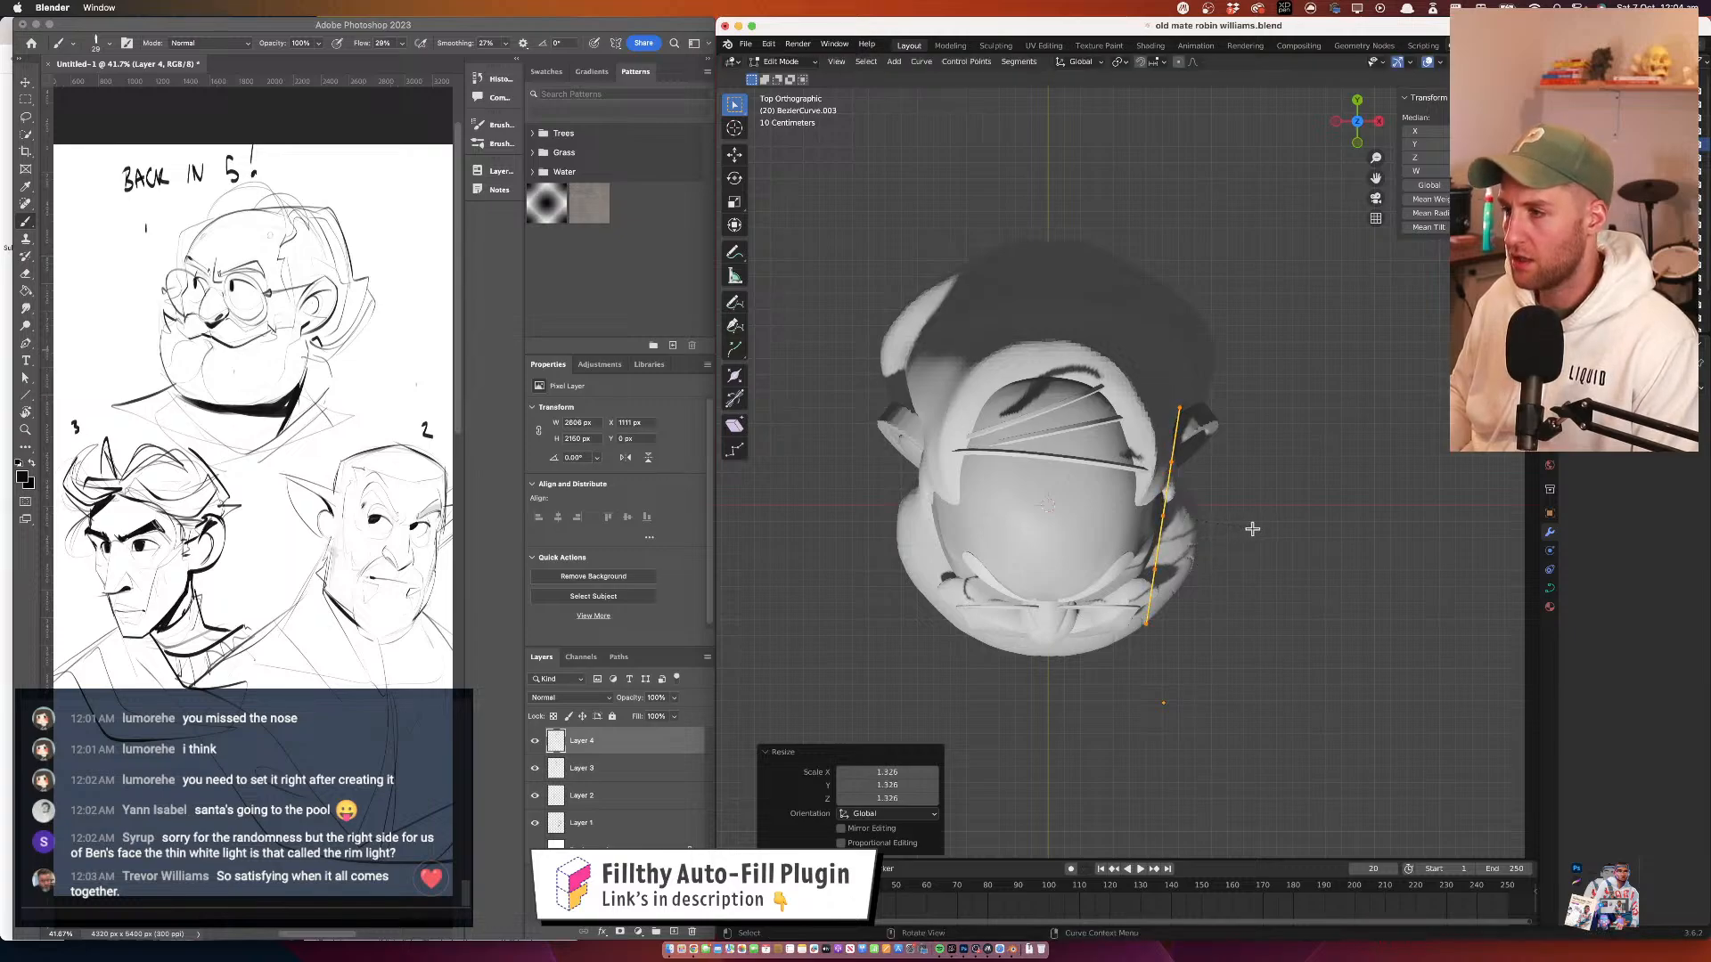
pyautogui.press('g')
pyautogui.click(1257, 498)
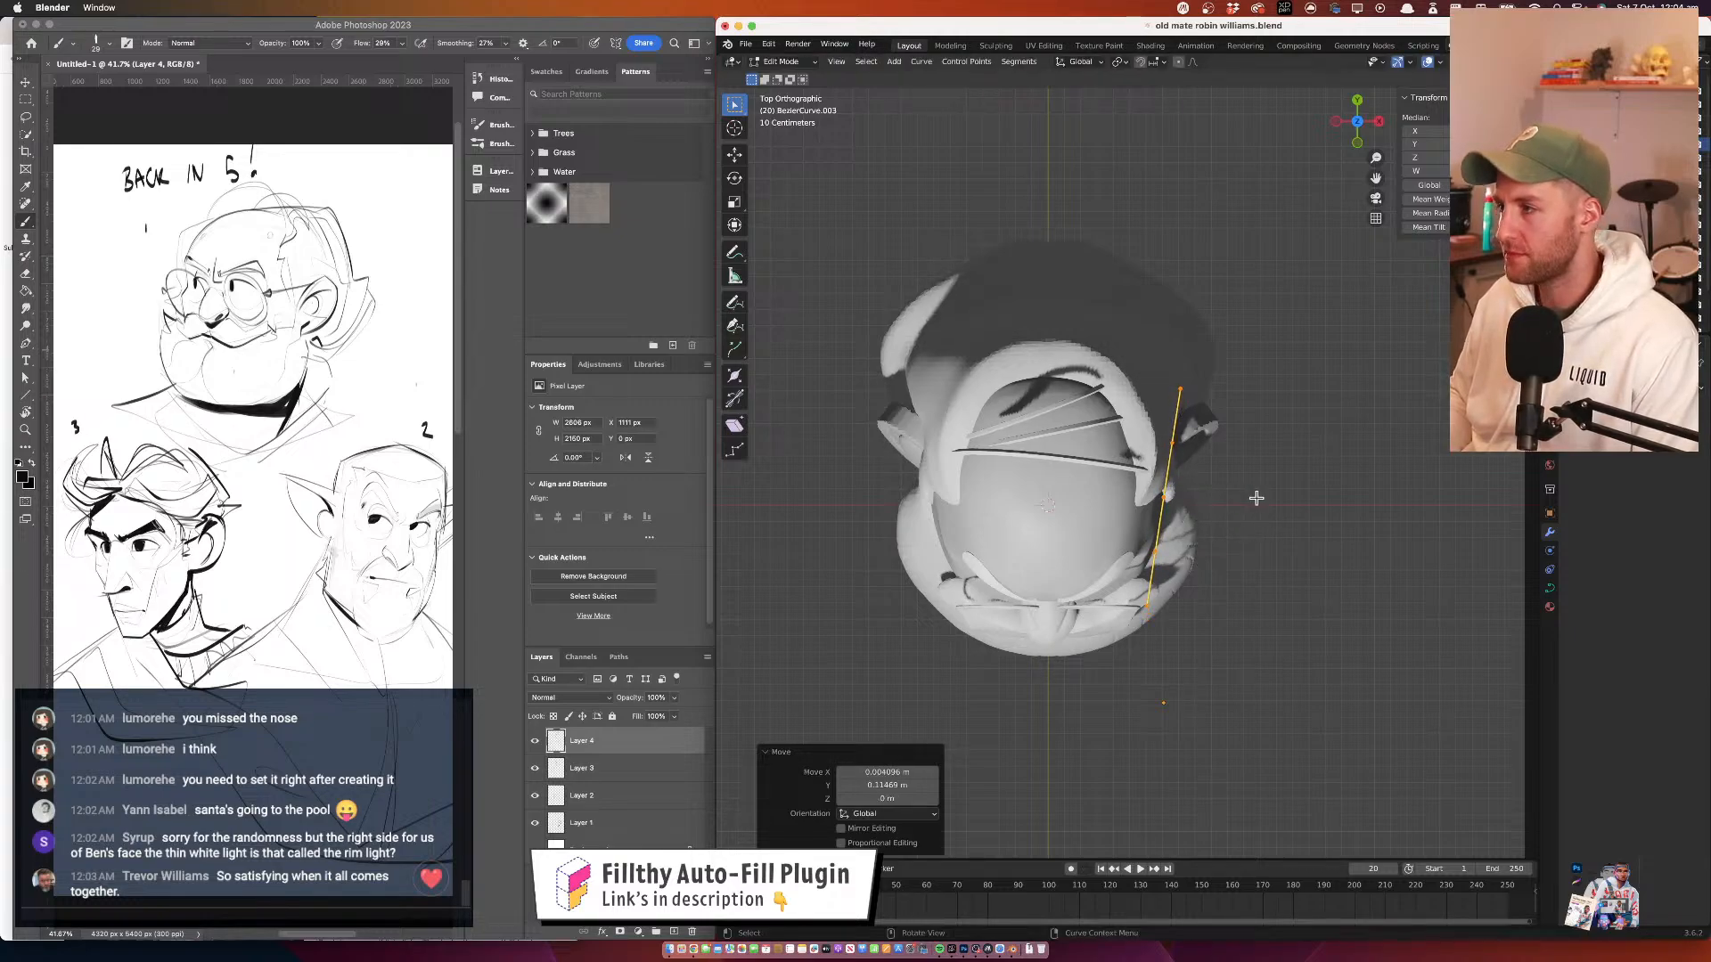
# Give the temple arm path a round bevel with a depth of 0.02 m and filled caps
pyautogui.click(1550, 588)
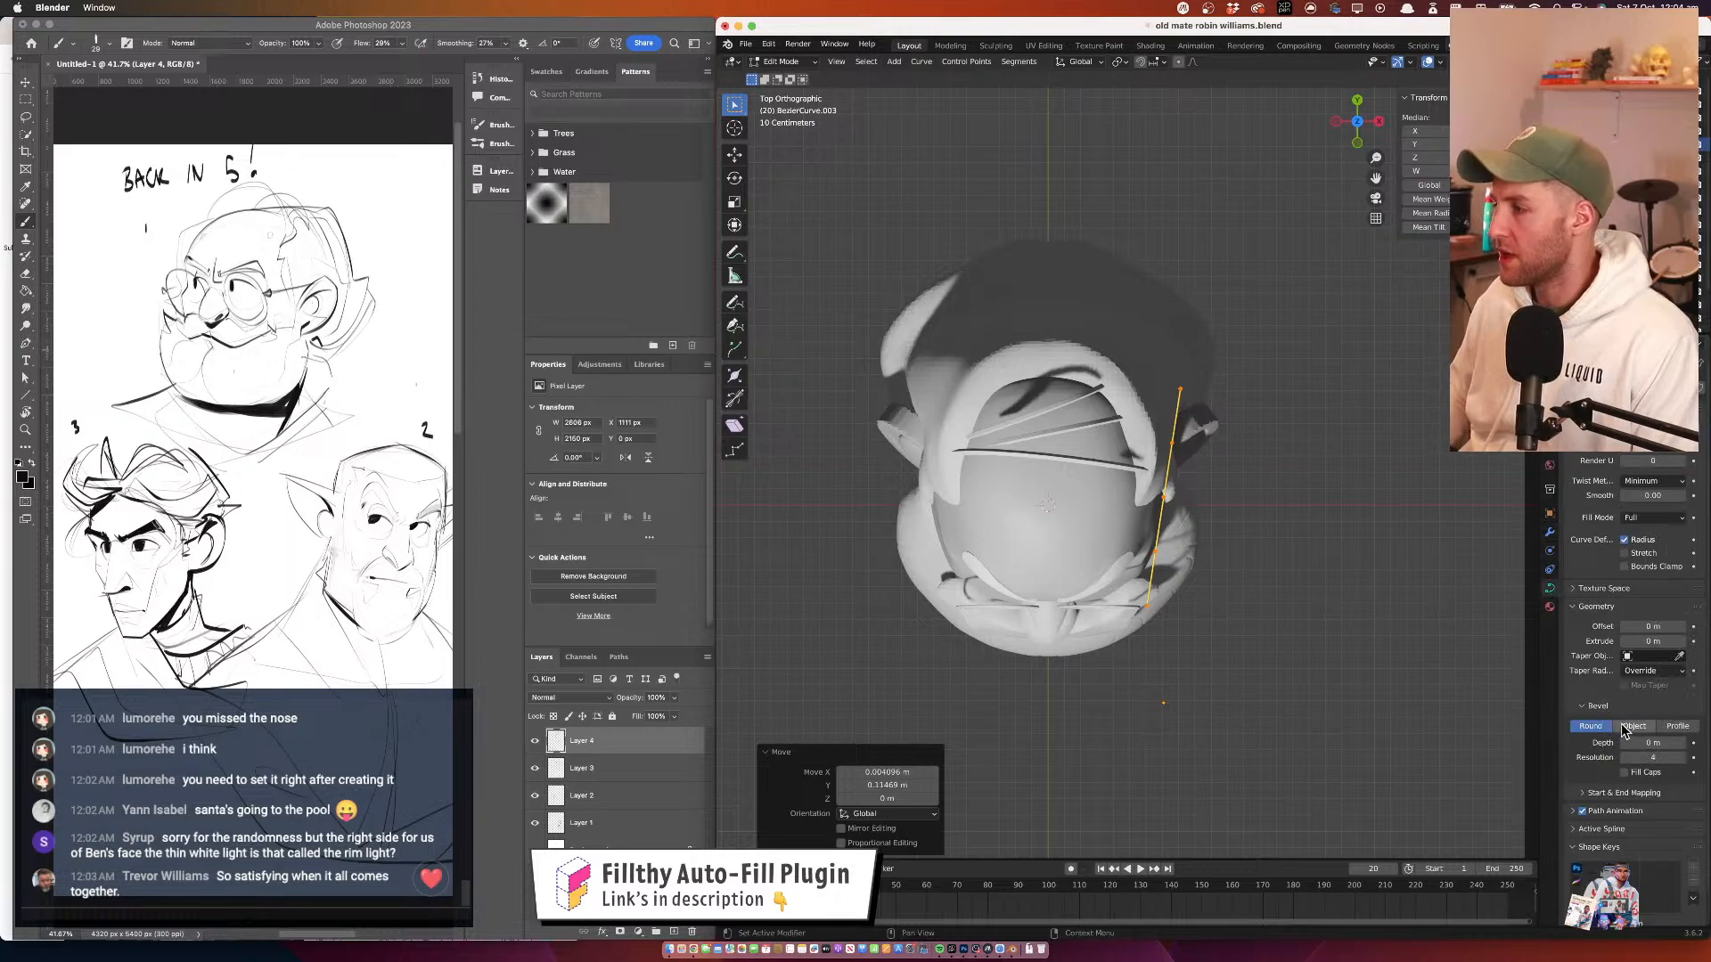
pyautogui.moveTo(1639, 743); pyautogui.dragTo(1641, 742)
pyautogui.moveTo(1232, 553); pyautogui.dragTo(1203, 355)
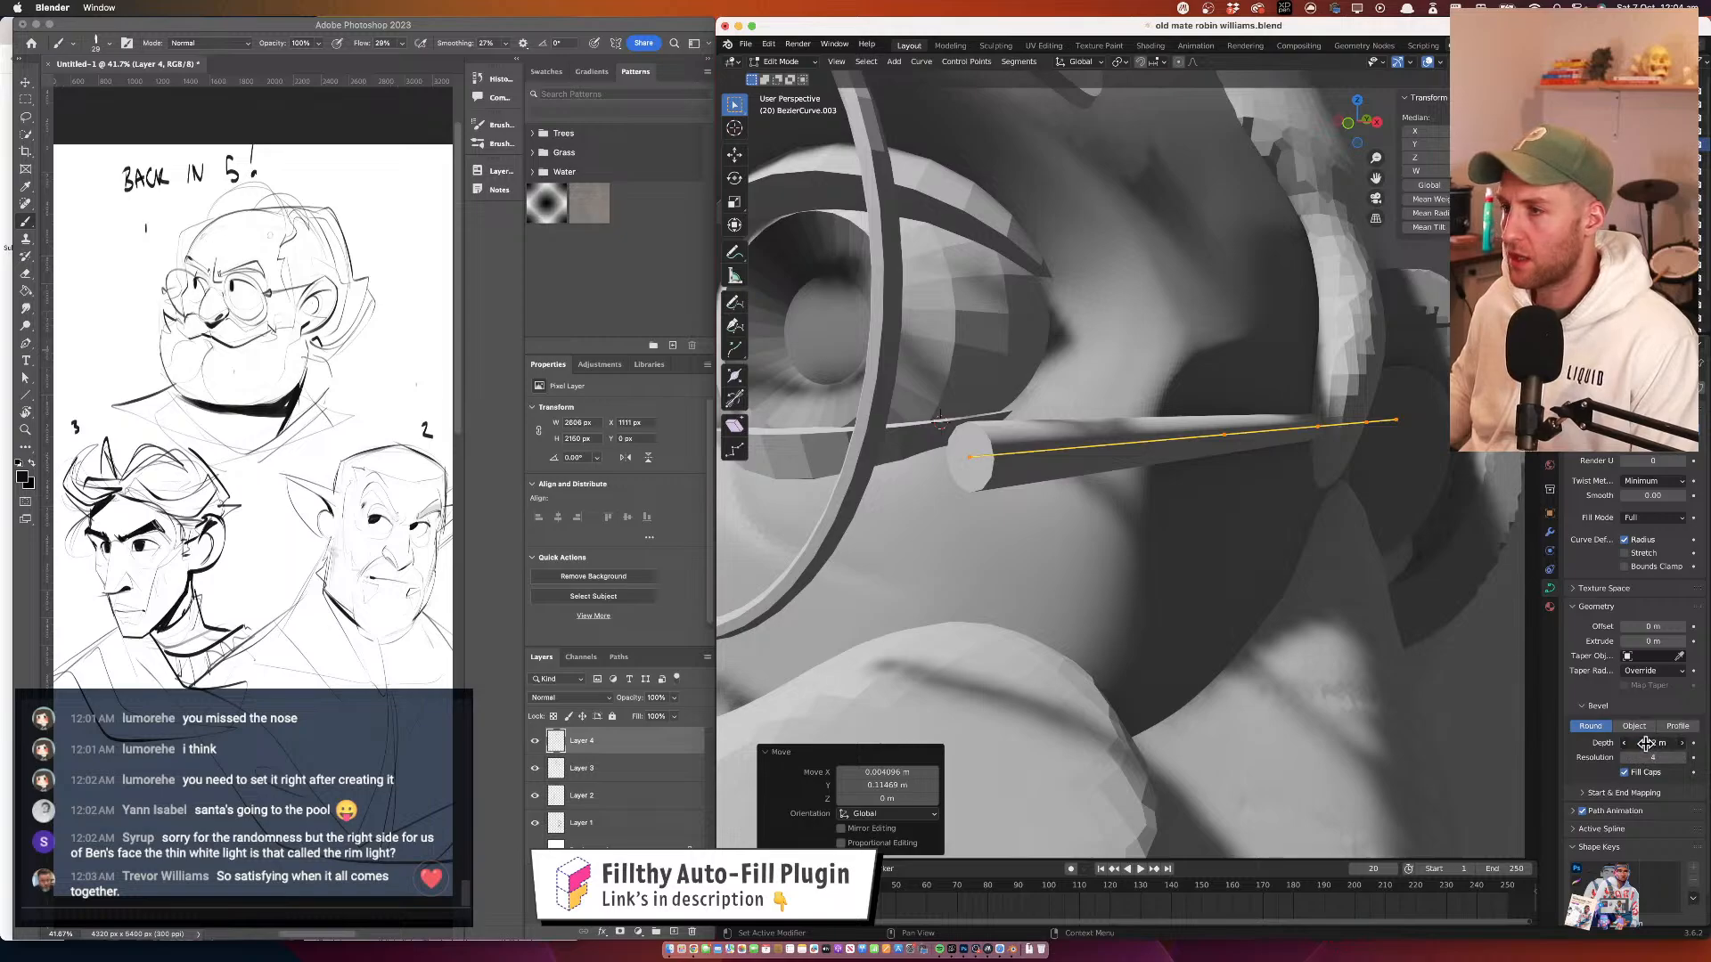
pyautogui.moveTo(1646, 743); pyautogui.dragTo(1644, 746)
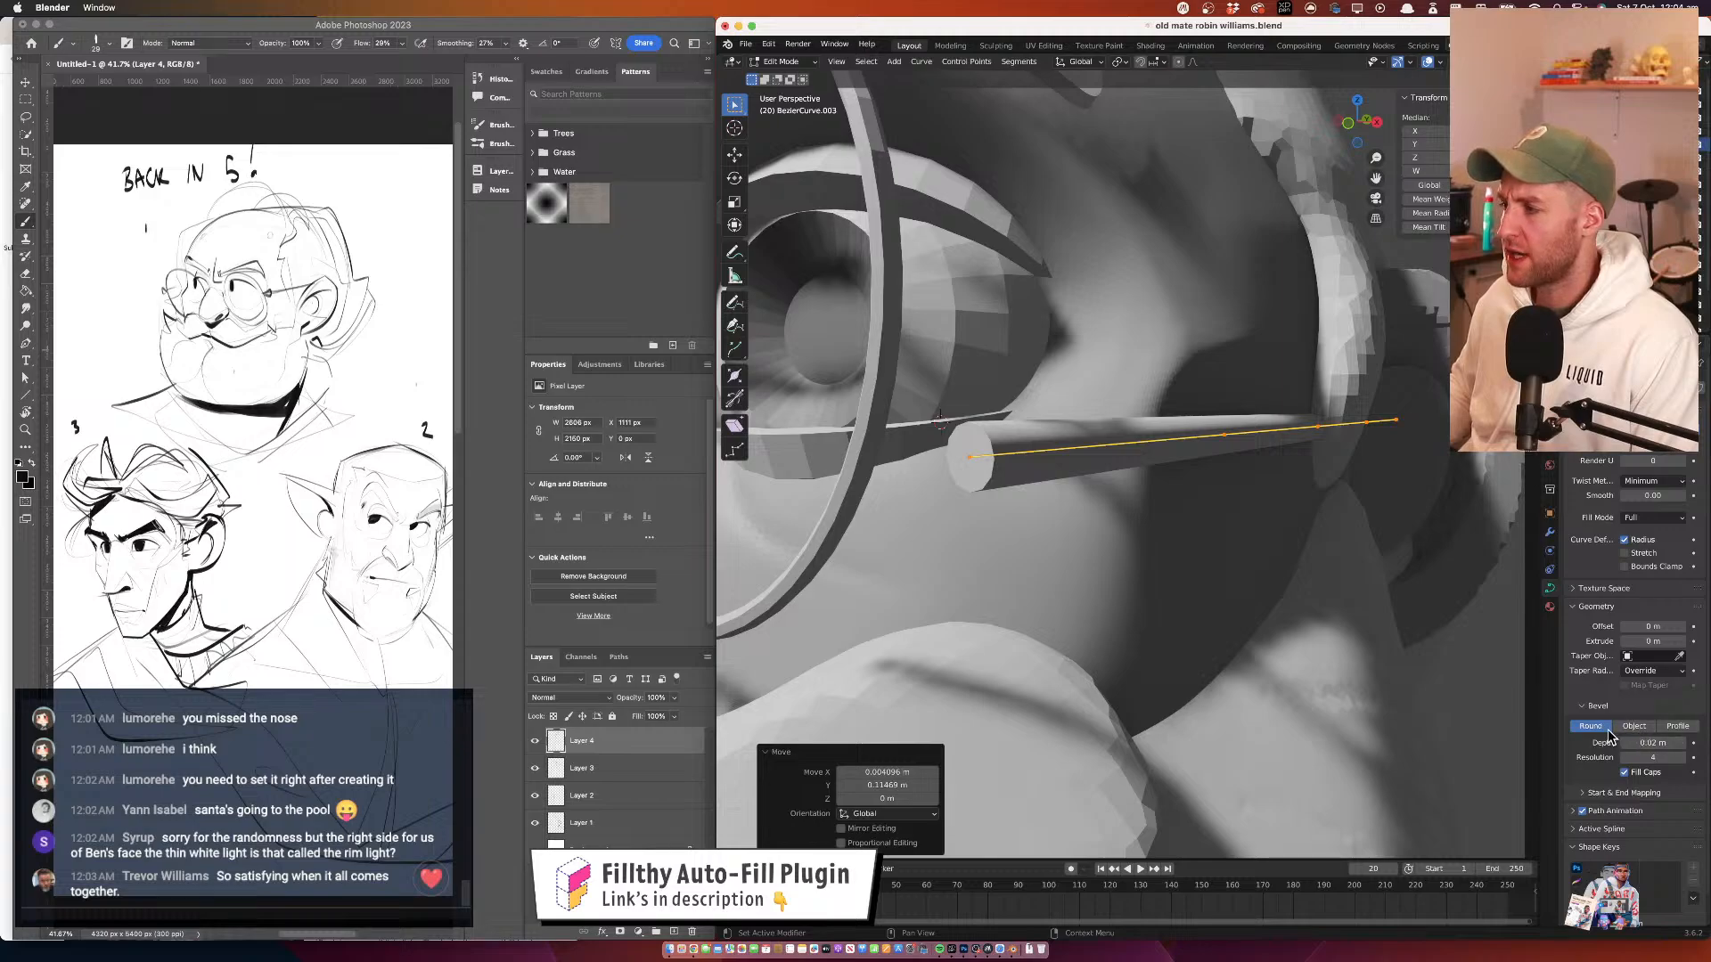
# Try a 0.04 m extrude on the temple arm, and replace it with 0 m extrude and an offset of about 0.022 m
pyautogui.moveTo(1639, 641); pyautogui.dragTo(1640, 641)
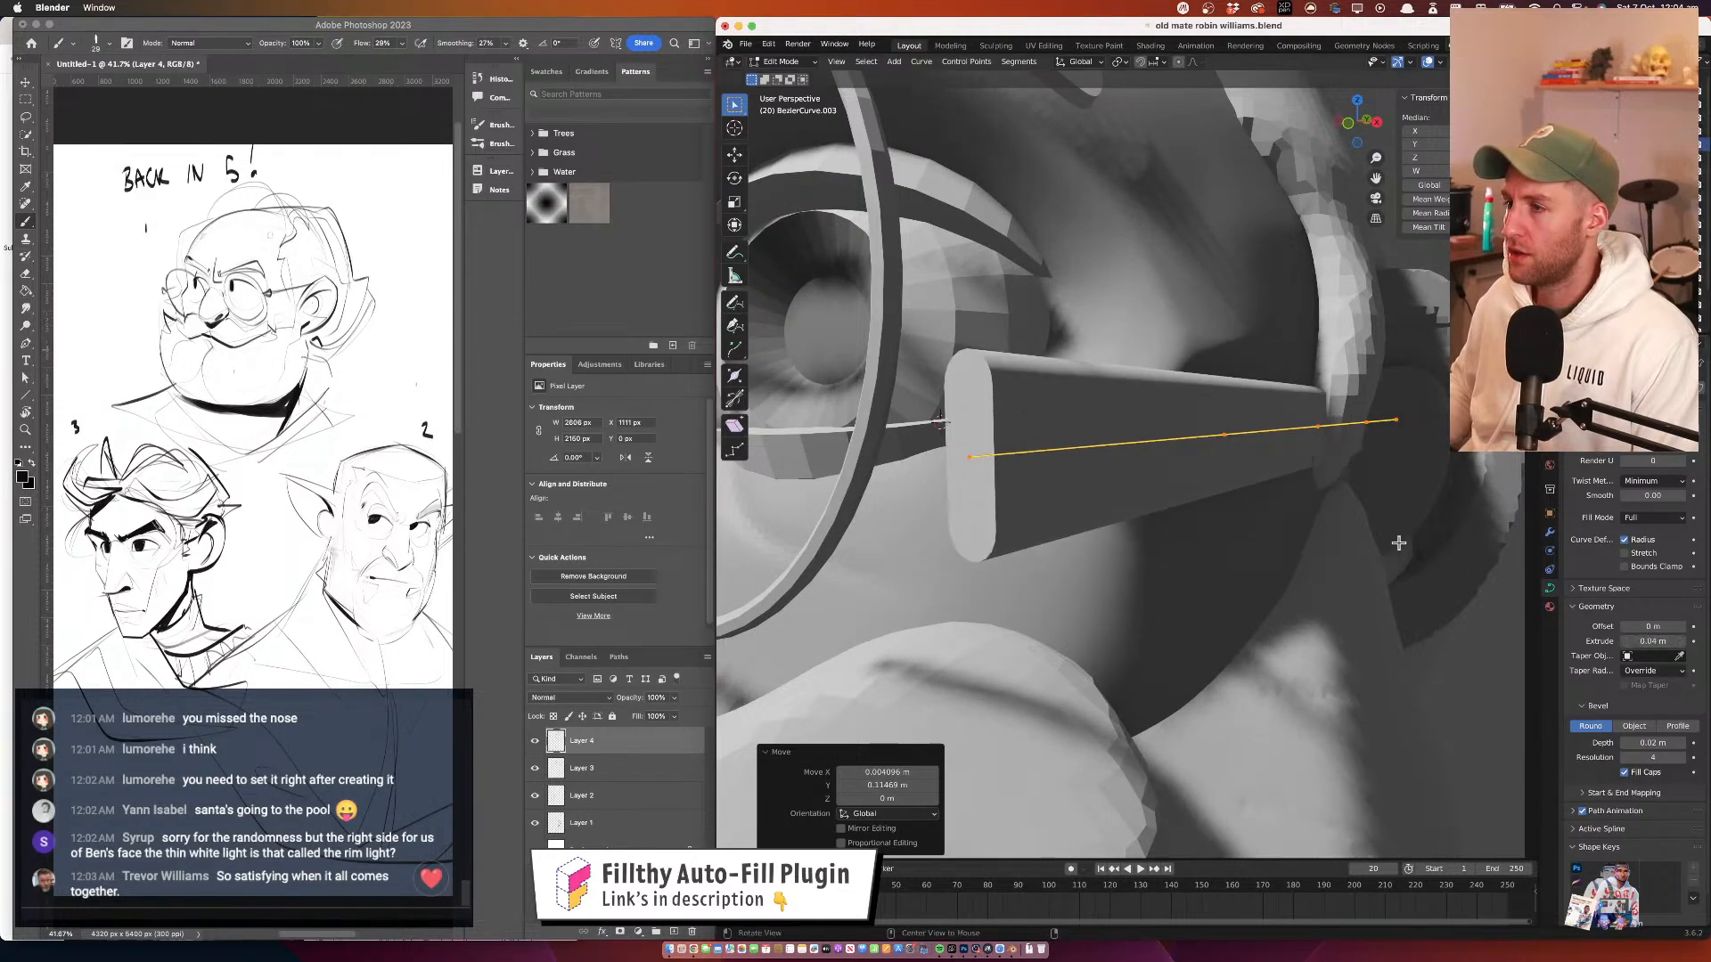
pyautogui.moveTo(1399, 542); pyautogui.dragTo(1191, 455)
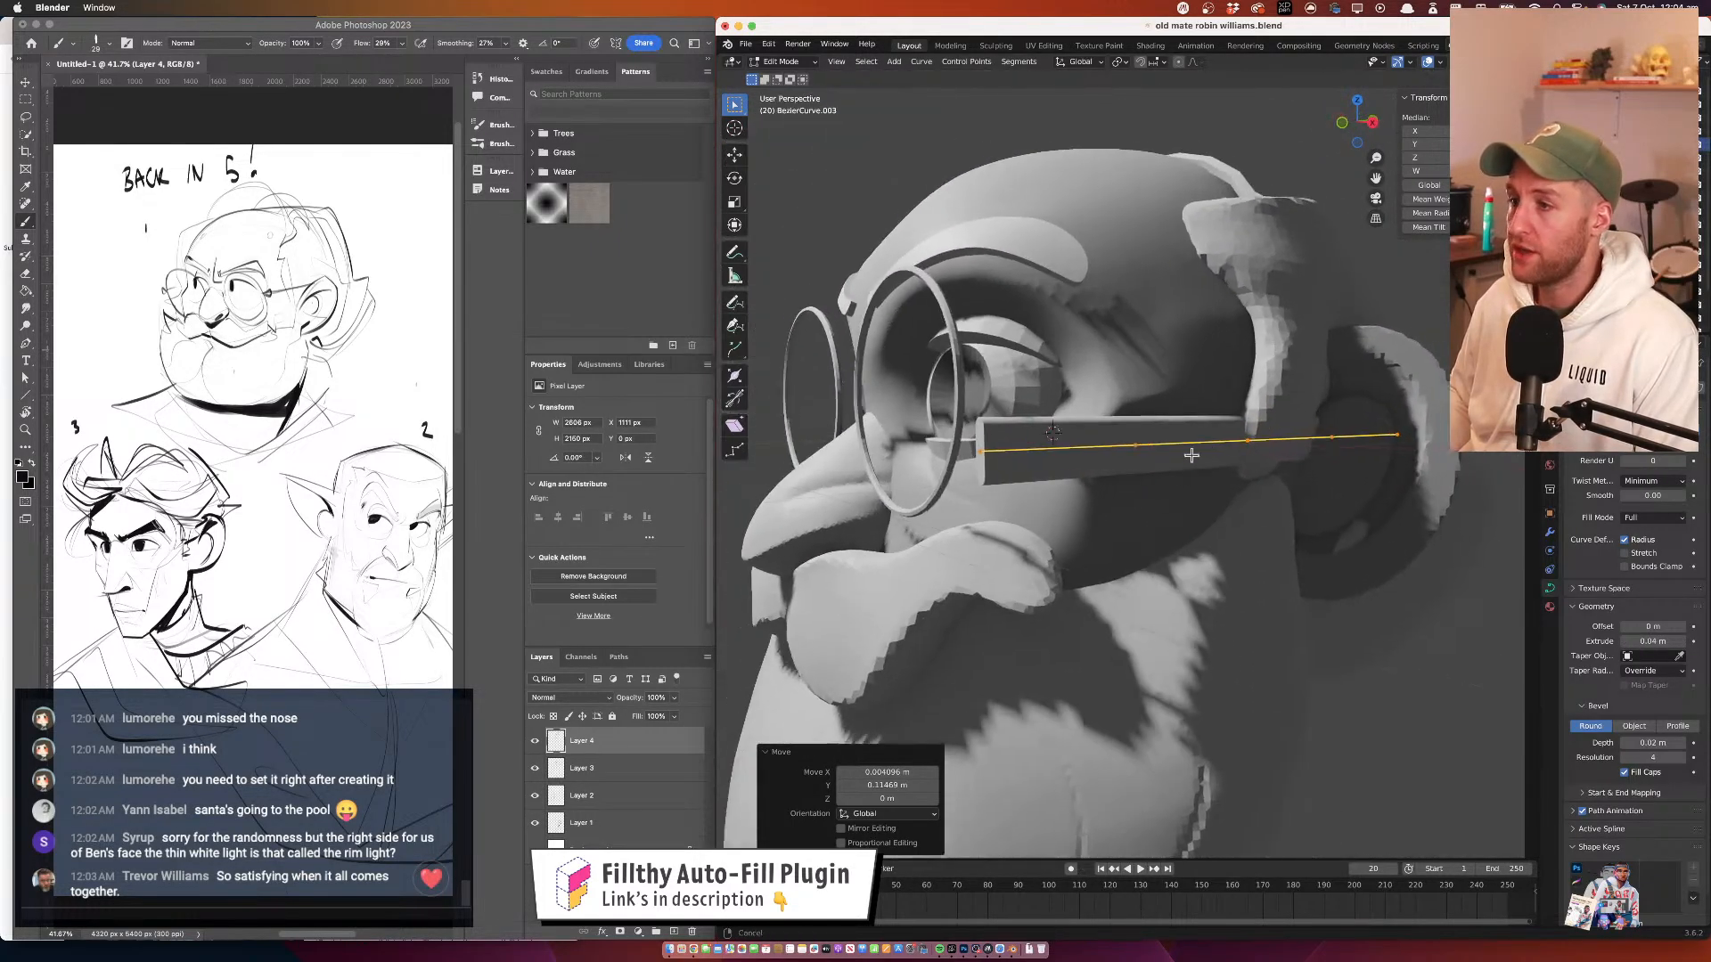
pyautogui.scroll(3, 1192, 455)
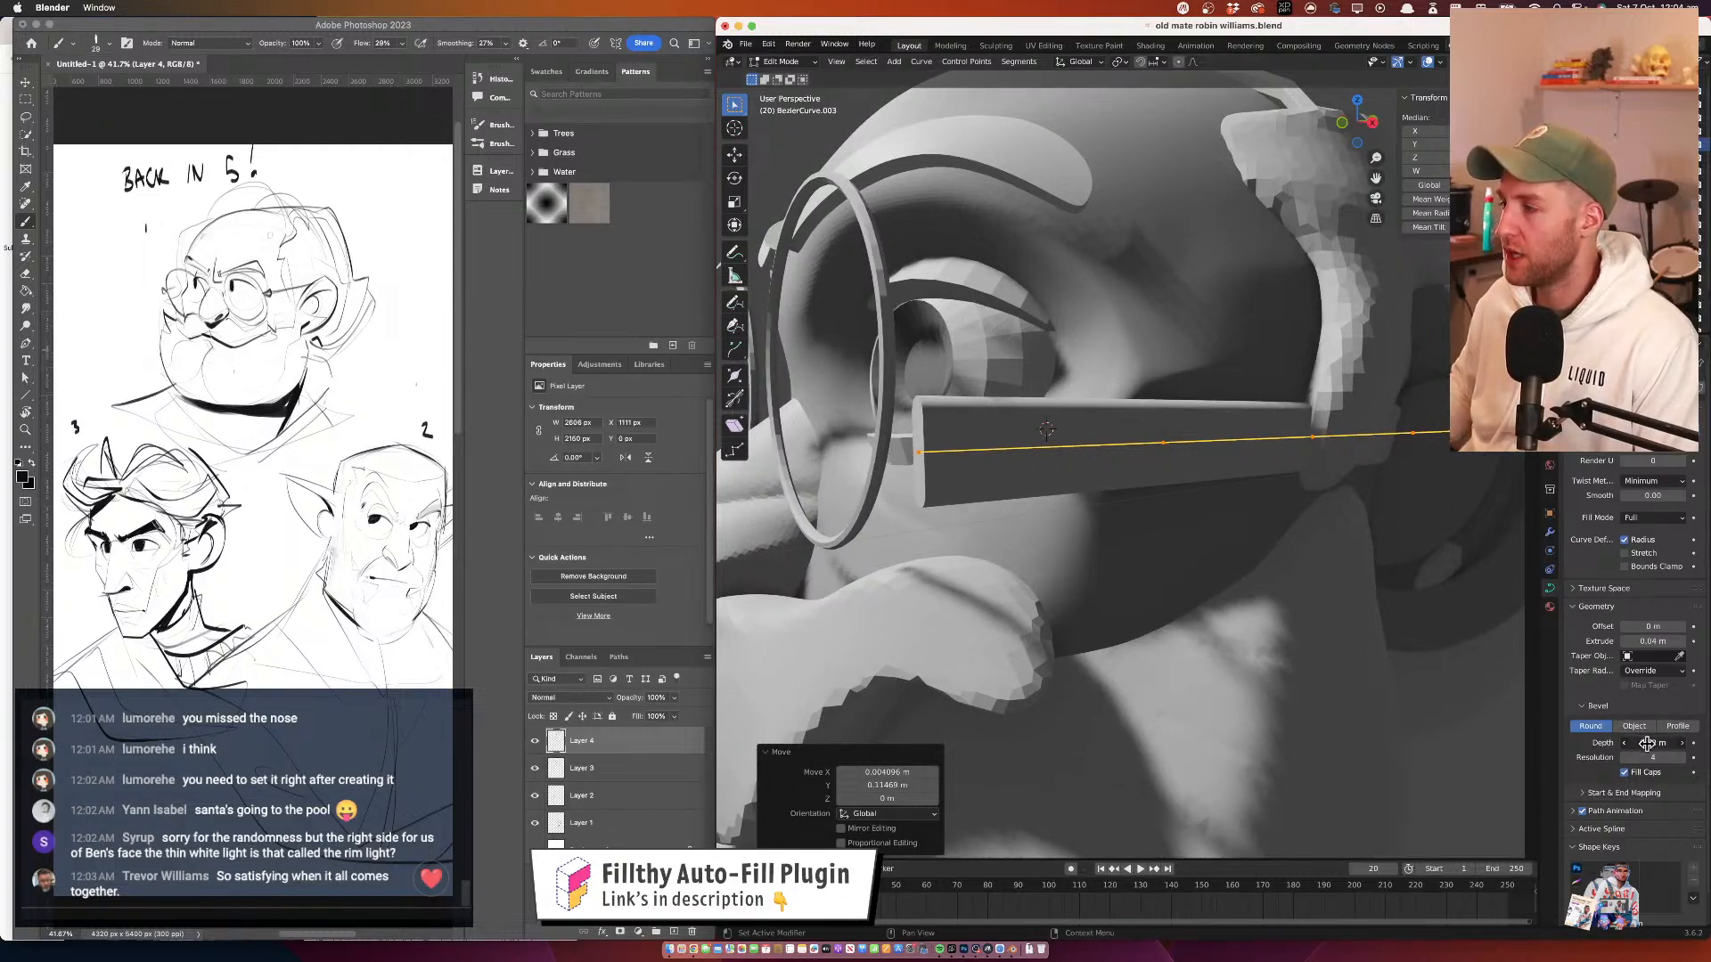
pyautogui.moveTo(1647, 743); pyautogui.dragTo(1643, 740)
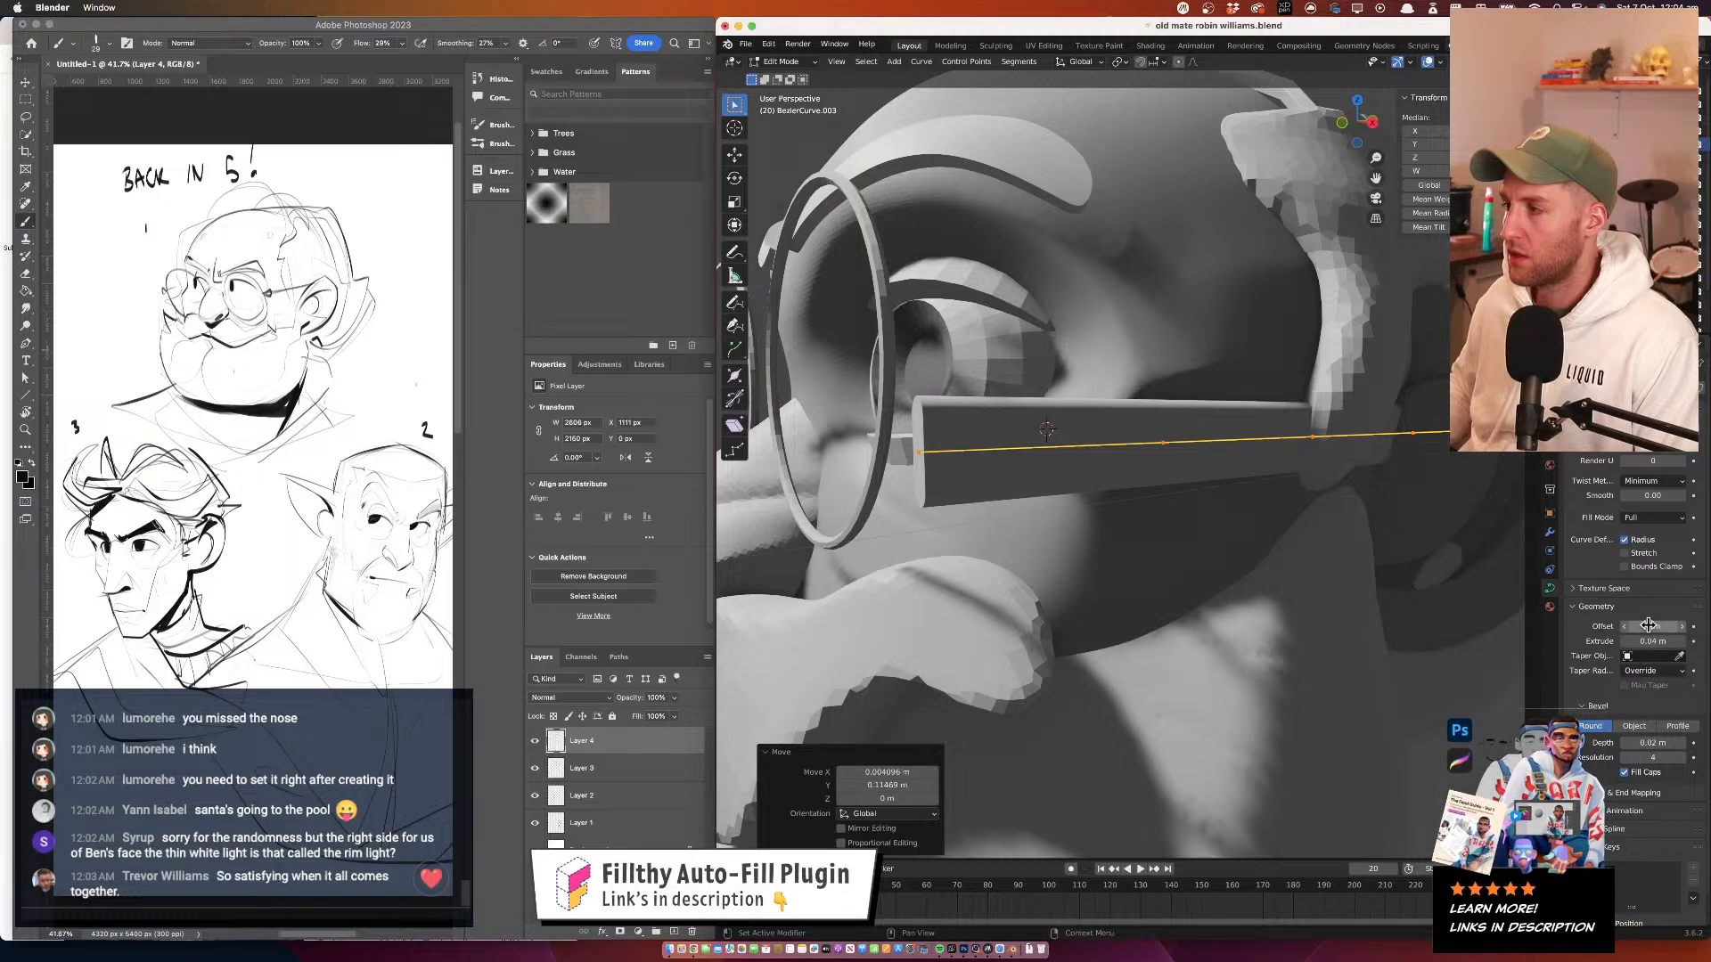
pyautogui.moveTo(1642, 625); pyautogui.dragTo(1629, 629)
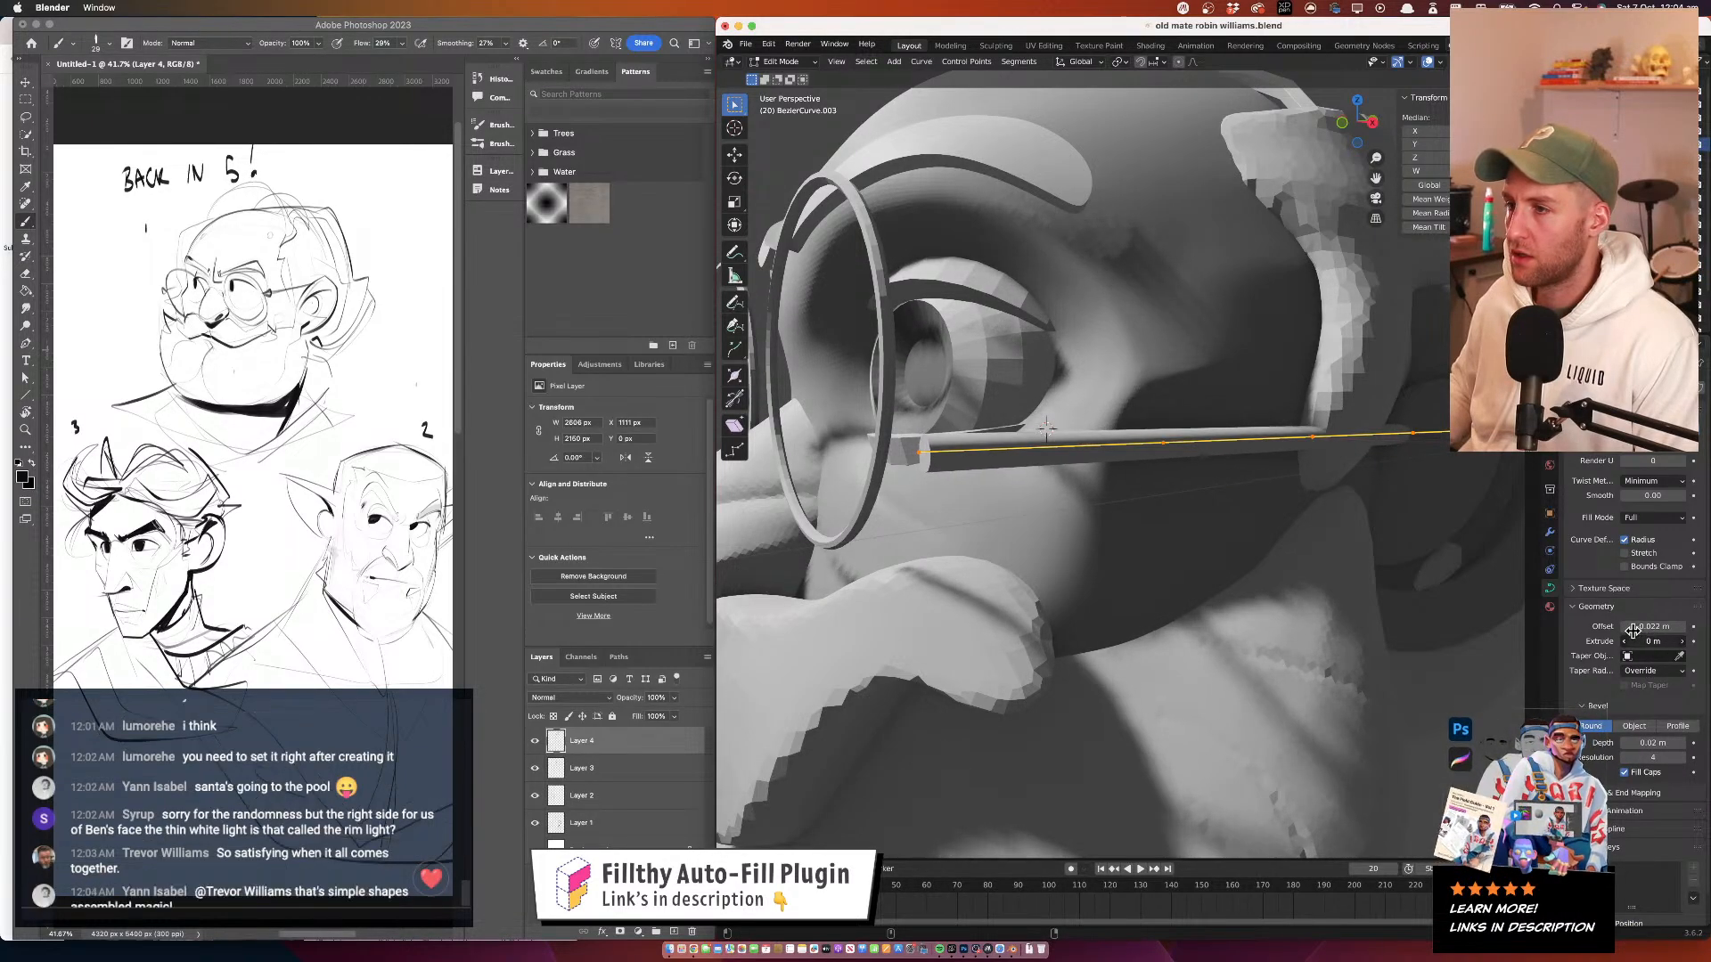
# Move the temple arm in small amounts so its front end meets the outer edge of the glasses ring
pyautogui.scroll(-10, 1334, 508)
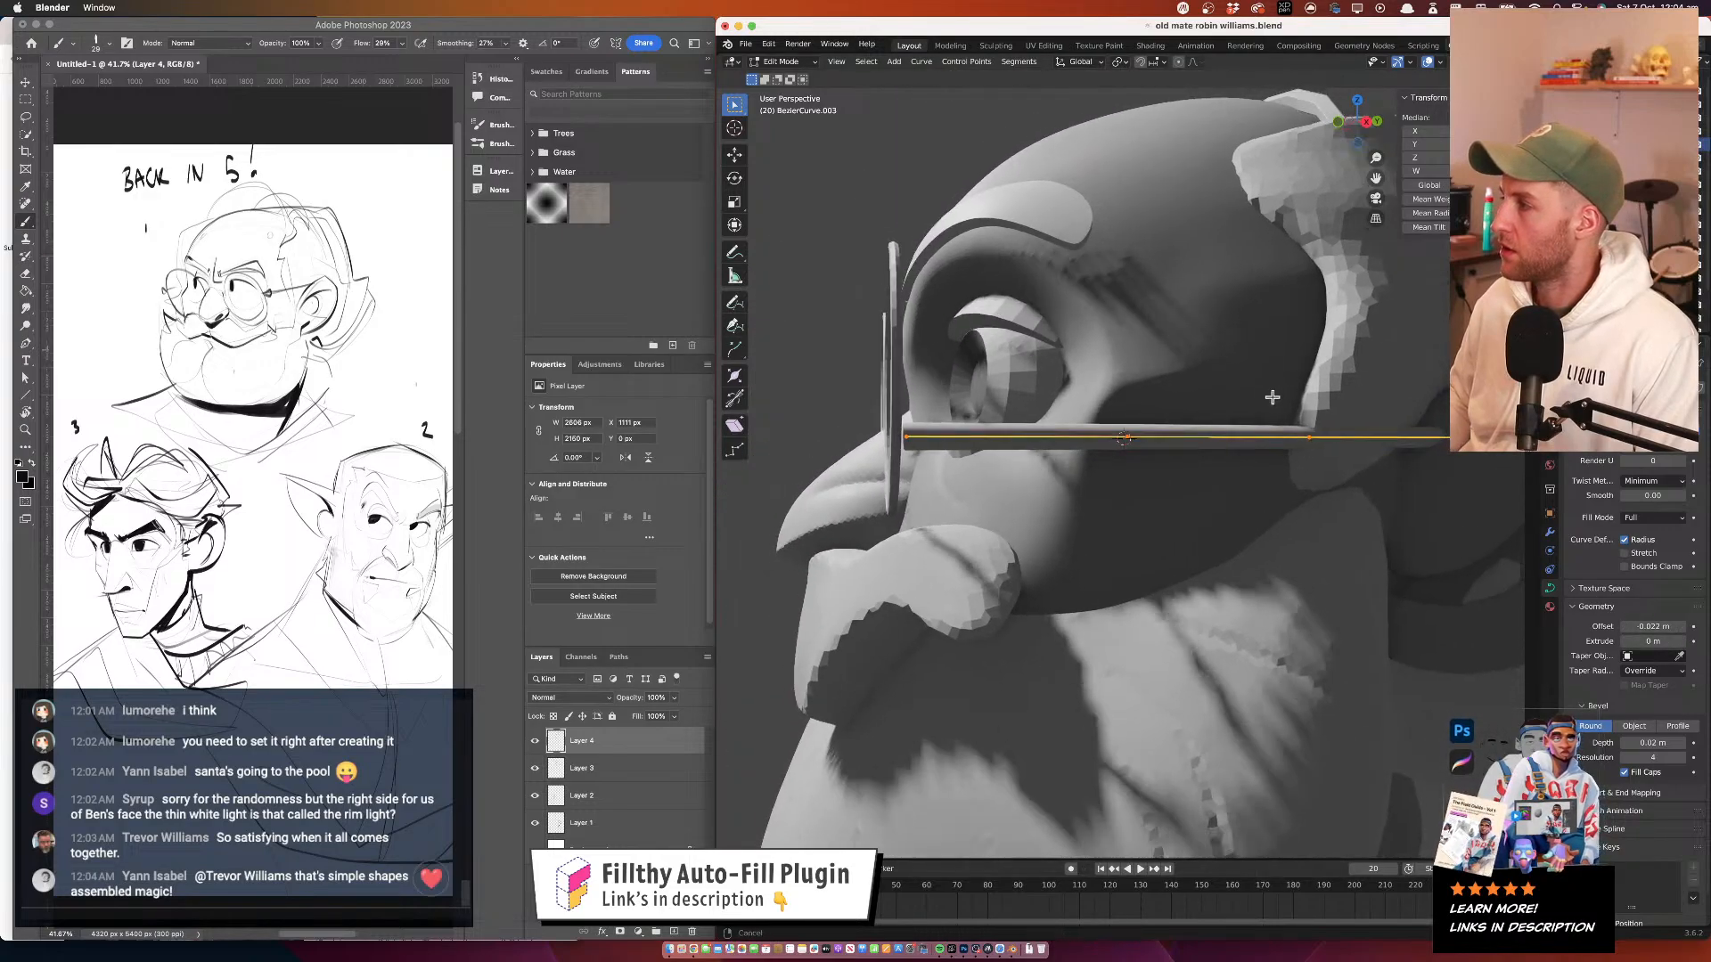
pyautogui.moveTo(1334, 508); pyautogui.dragTo(1371, 588)
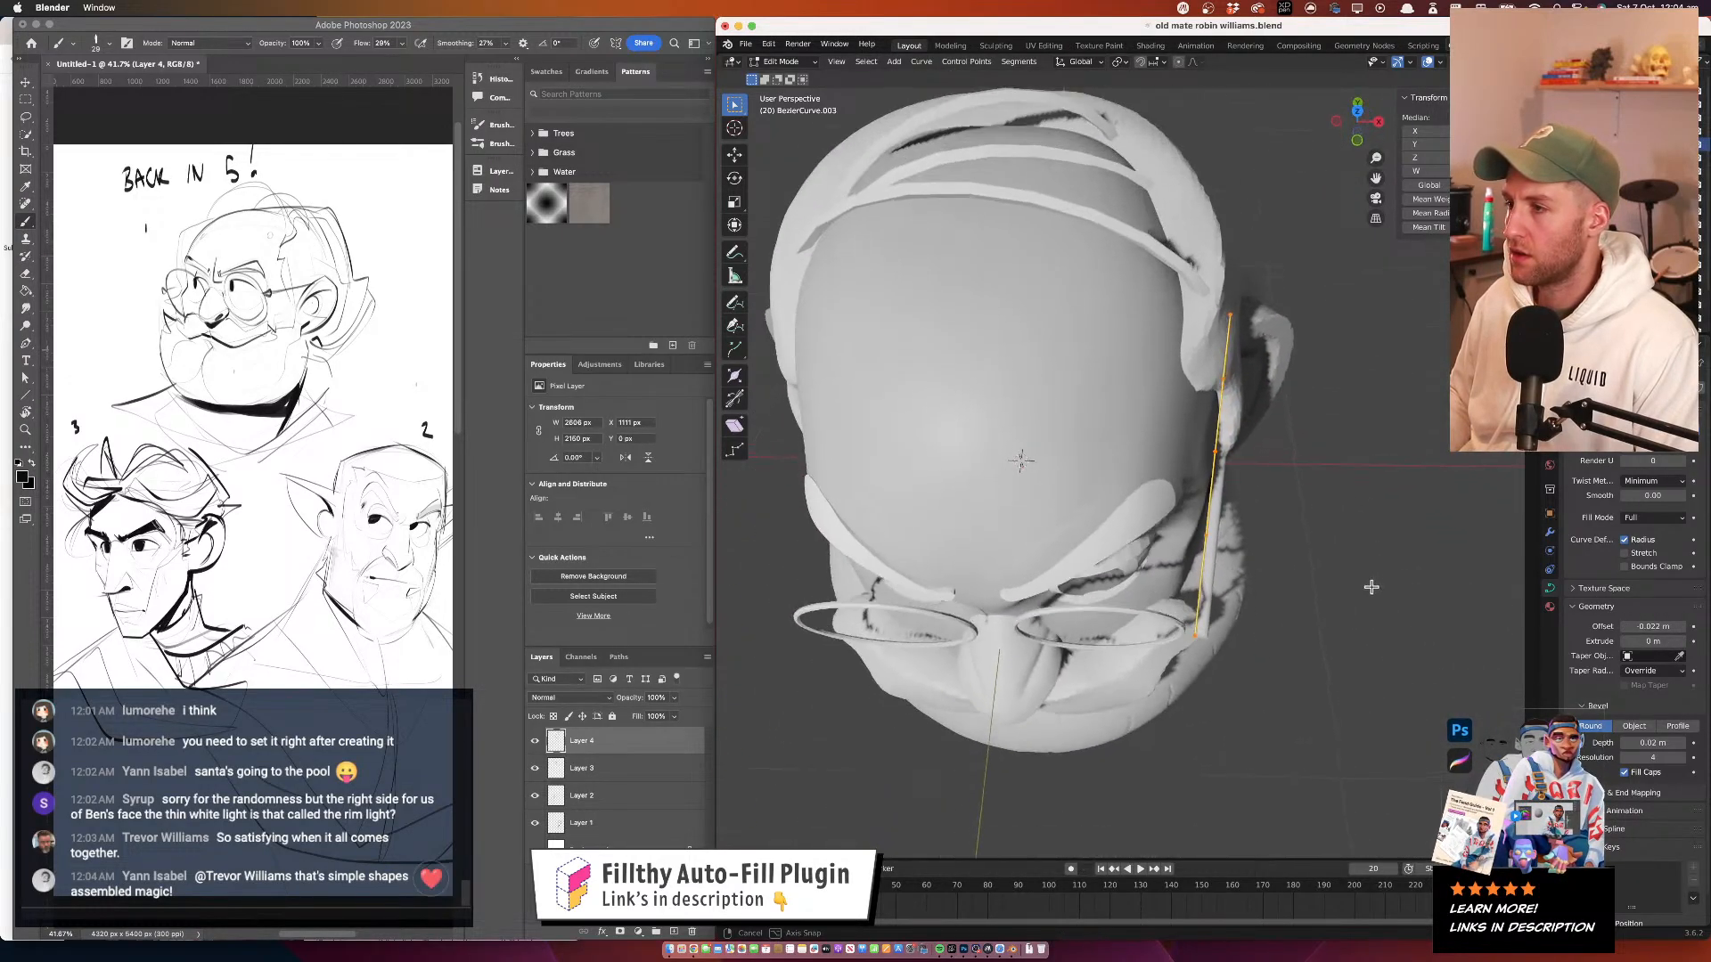
pyautogui.press('g')
pyautogui.click(1274, 514)
pyautogui.moveTo(1298, 501)
pyautogui.mouseDown()
pyautogui.moveTo(1230, 454)
pyautogui.moveTo(1289, 488)
pyautogui.mouseUp()
pyautogui.press('g')
pyautogui.click(1214, 466)
pyautogui.scroll(2, 1289, 489)
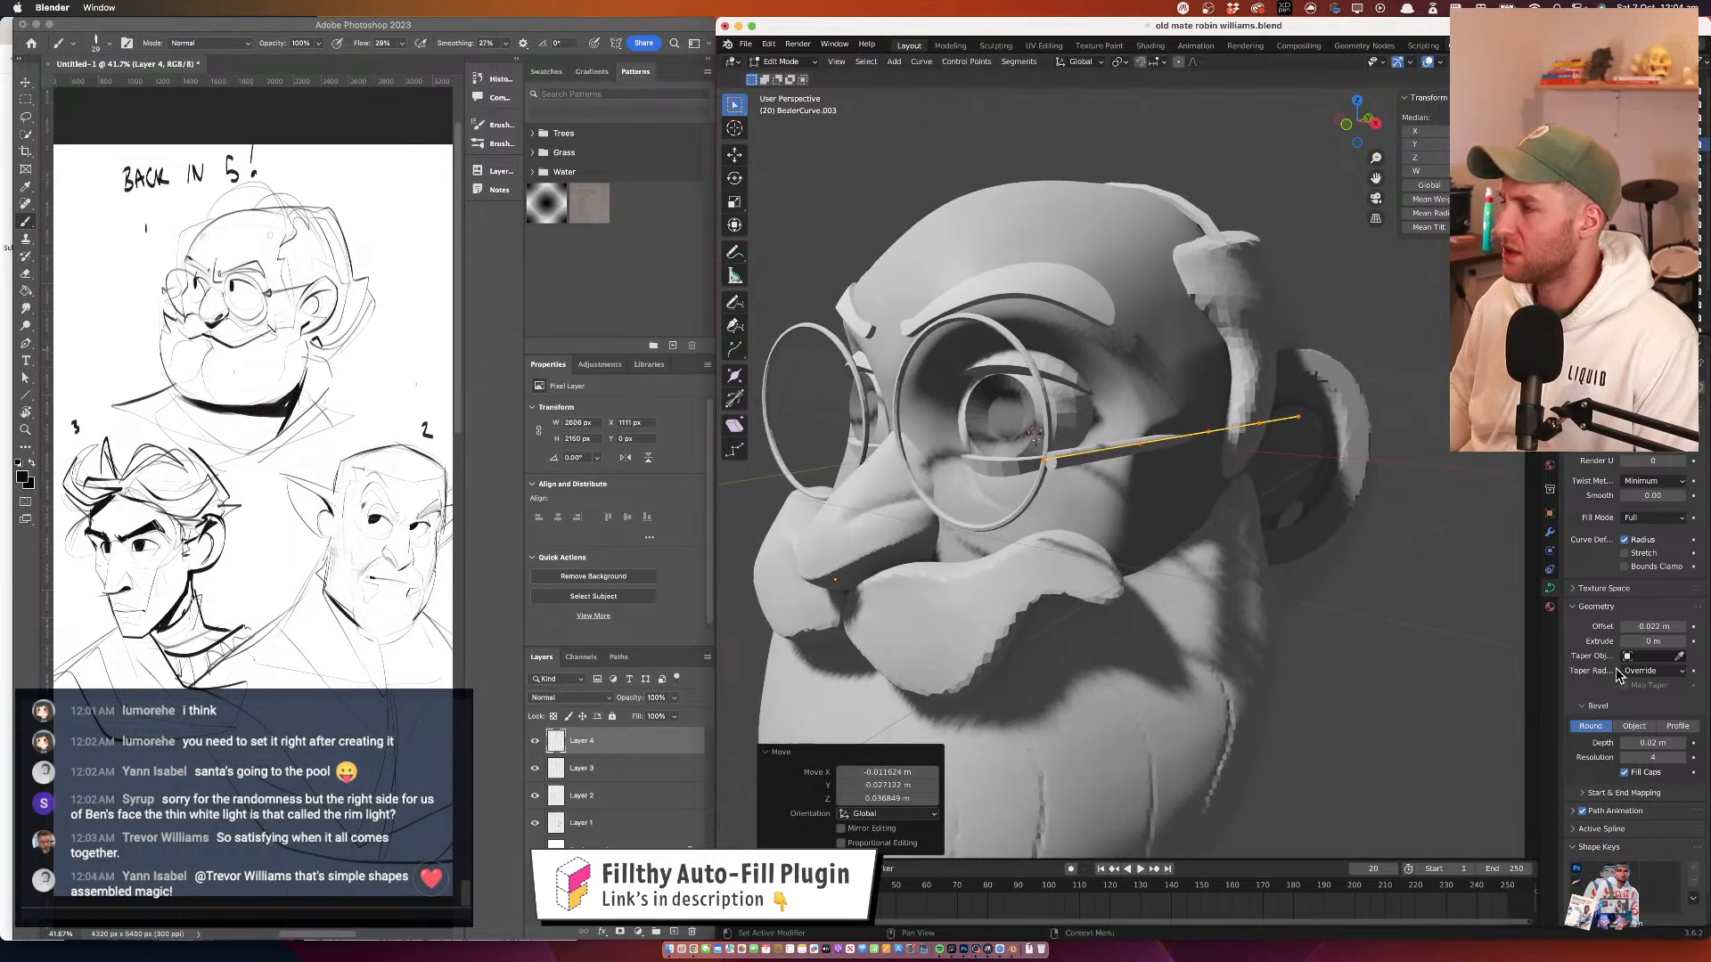
# Try an offset of 0.398 m with a 0.07 m extrude on the temple arm, and reset the offset to 0
pyautogui.moveTo(1647, 624); pyautogui.dragTo(1659, 626)
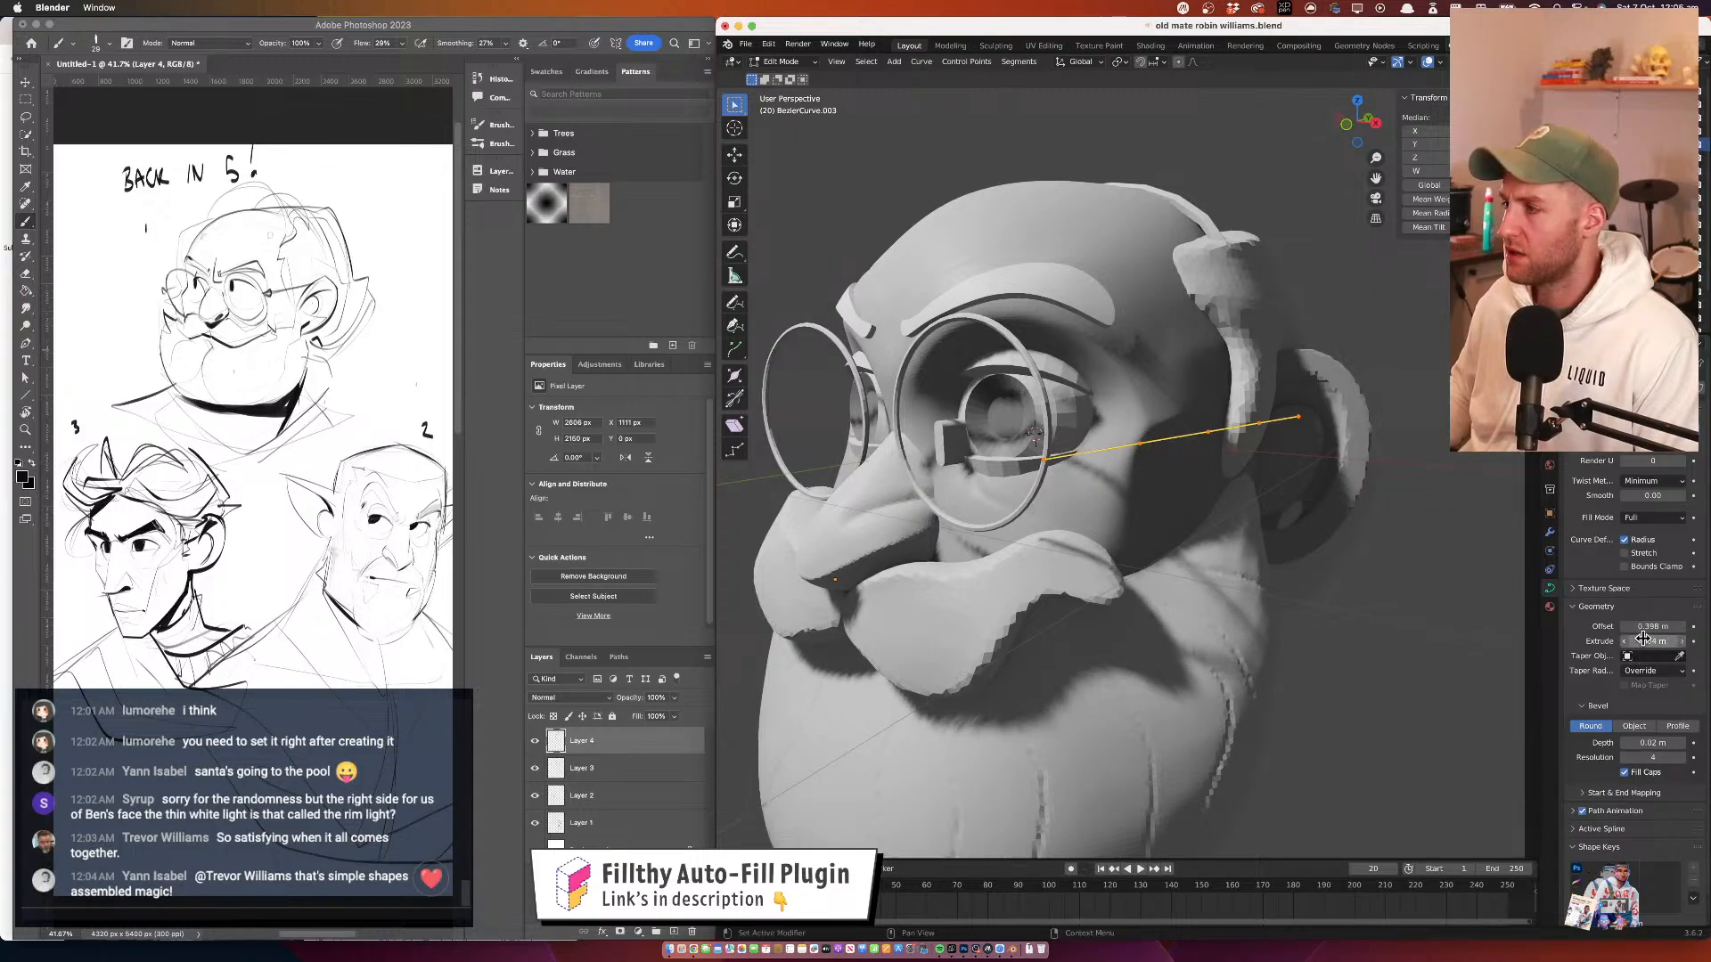
pyautogui.moveTo(1641, 639); pyautogui.dragTo(1661, 640)
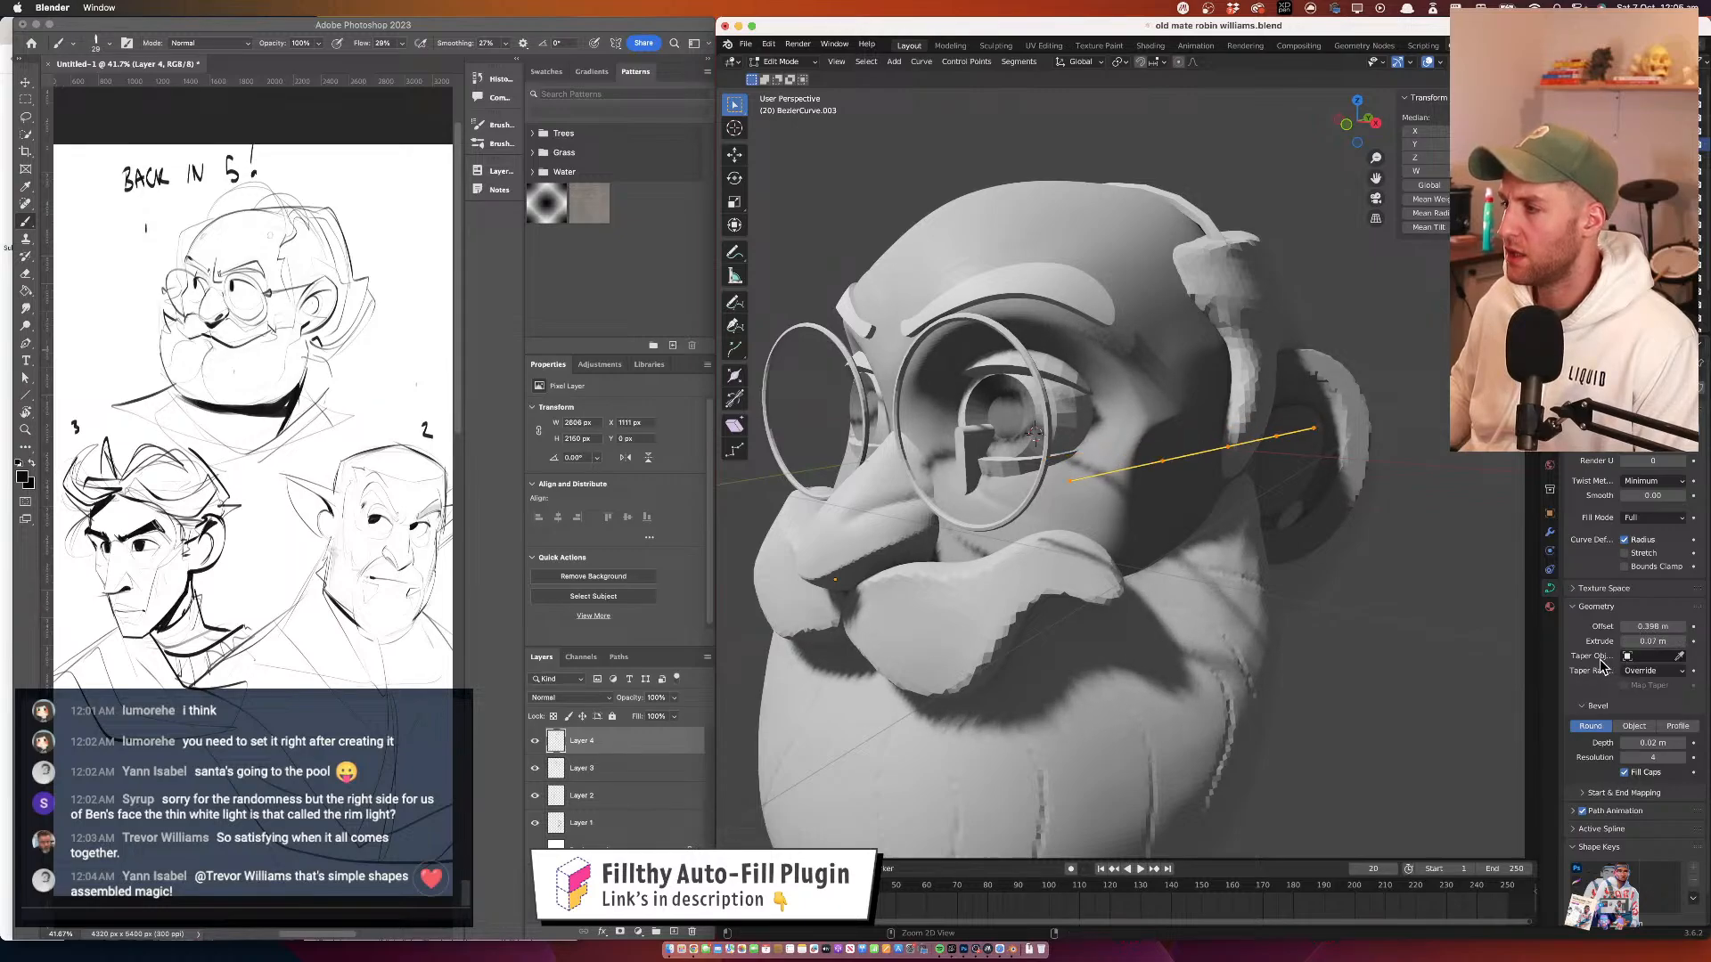
pyautogui.press('super+z')
pyautogui.write('0')
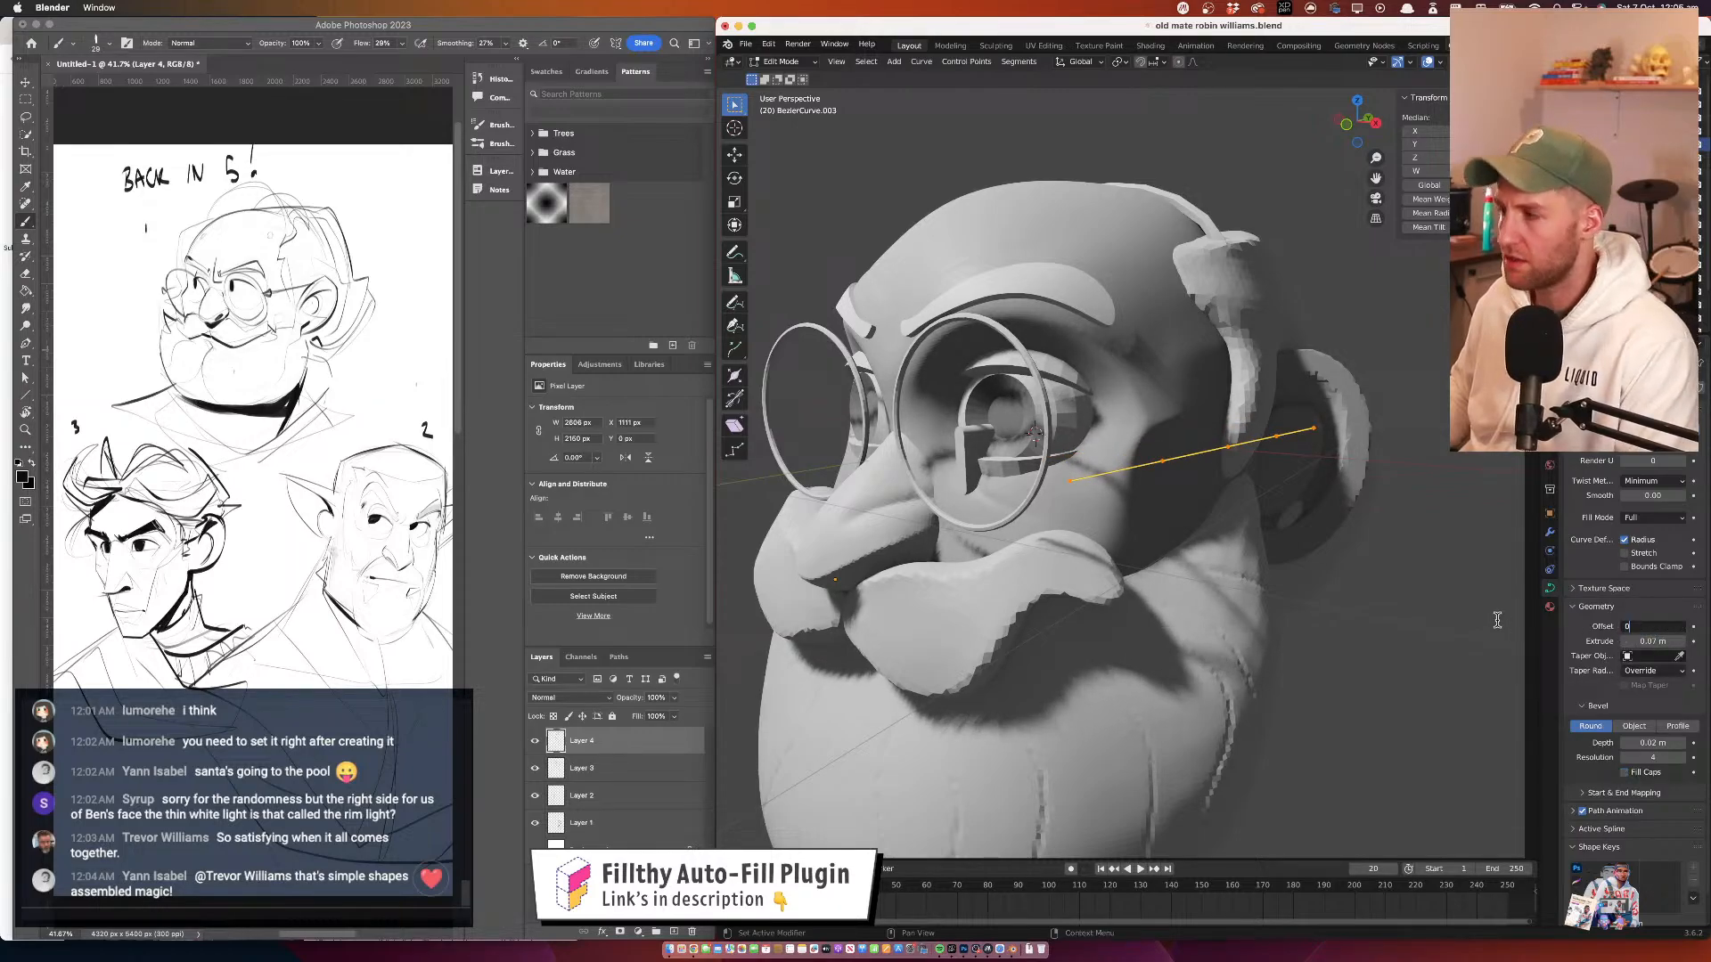
pyautogui.press('Return')
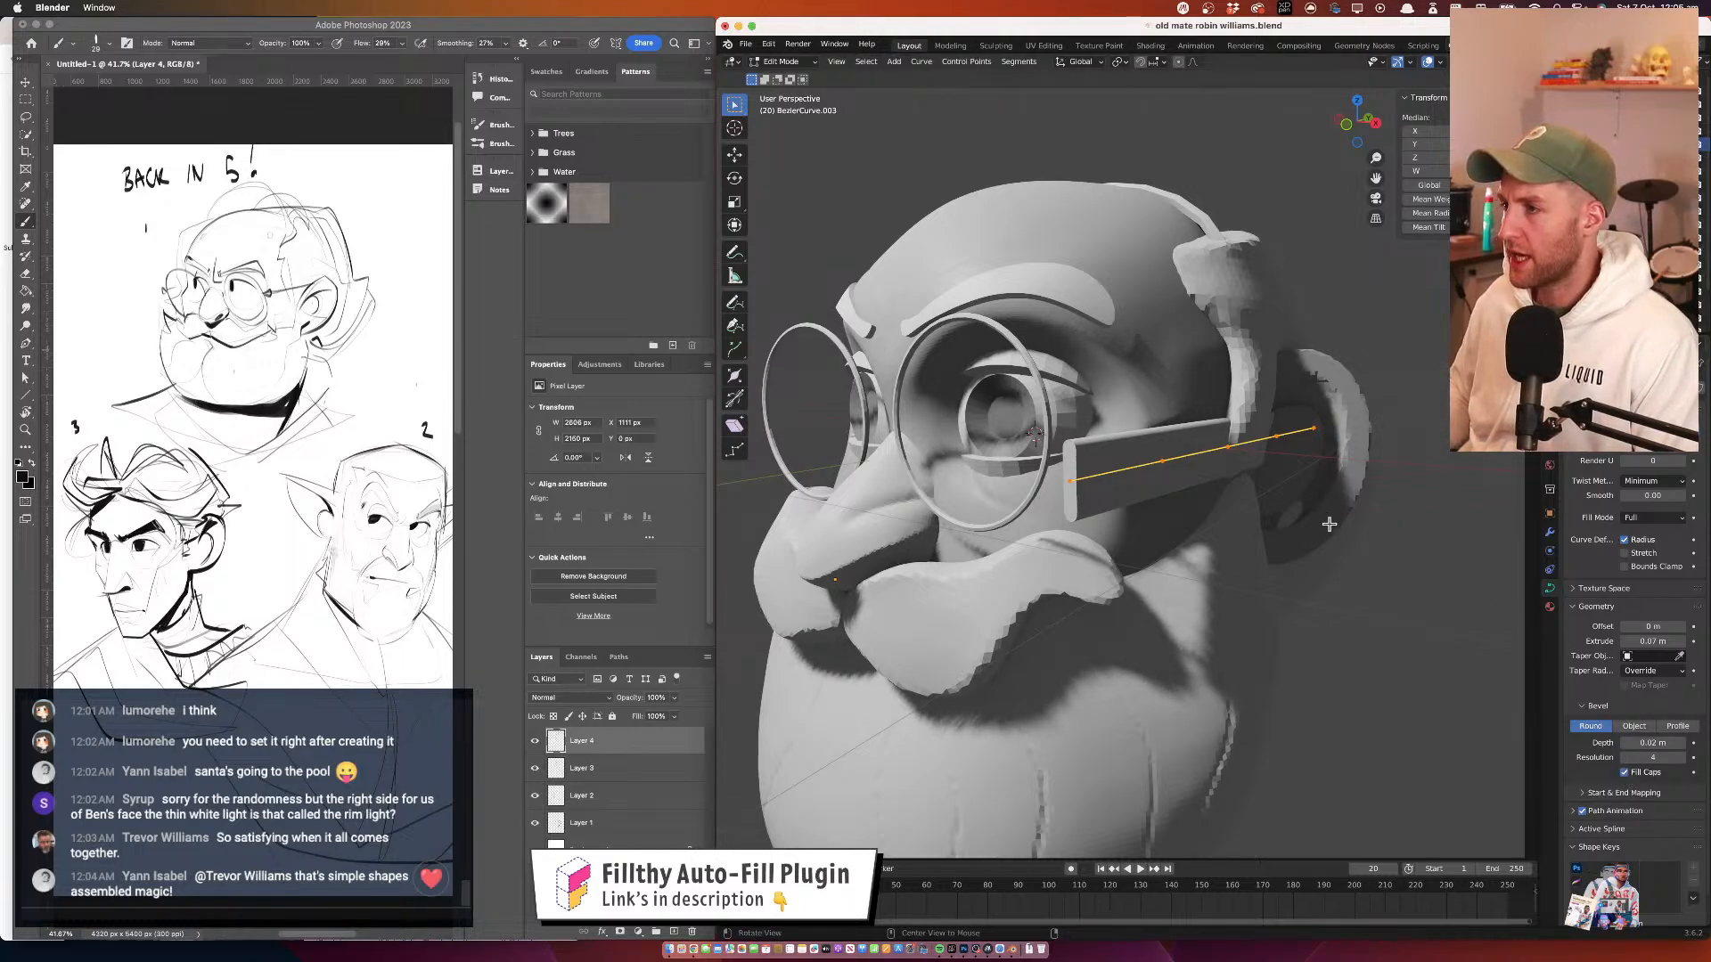
# Slim the temple arm to a bevel depth of 0.008 m and an extrude of 0.006 m
pyautogui.moveTo(1328, 524); pyautogui.dragTo(1469, 548)
pyautogui.moveTo(1648, 640); pyautogui.dragTo(1614, 628)
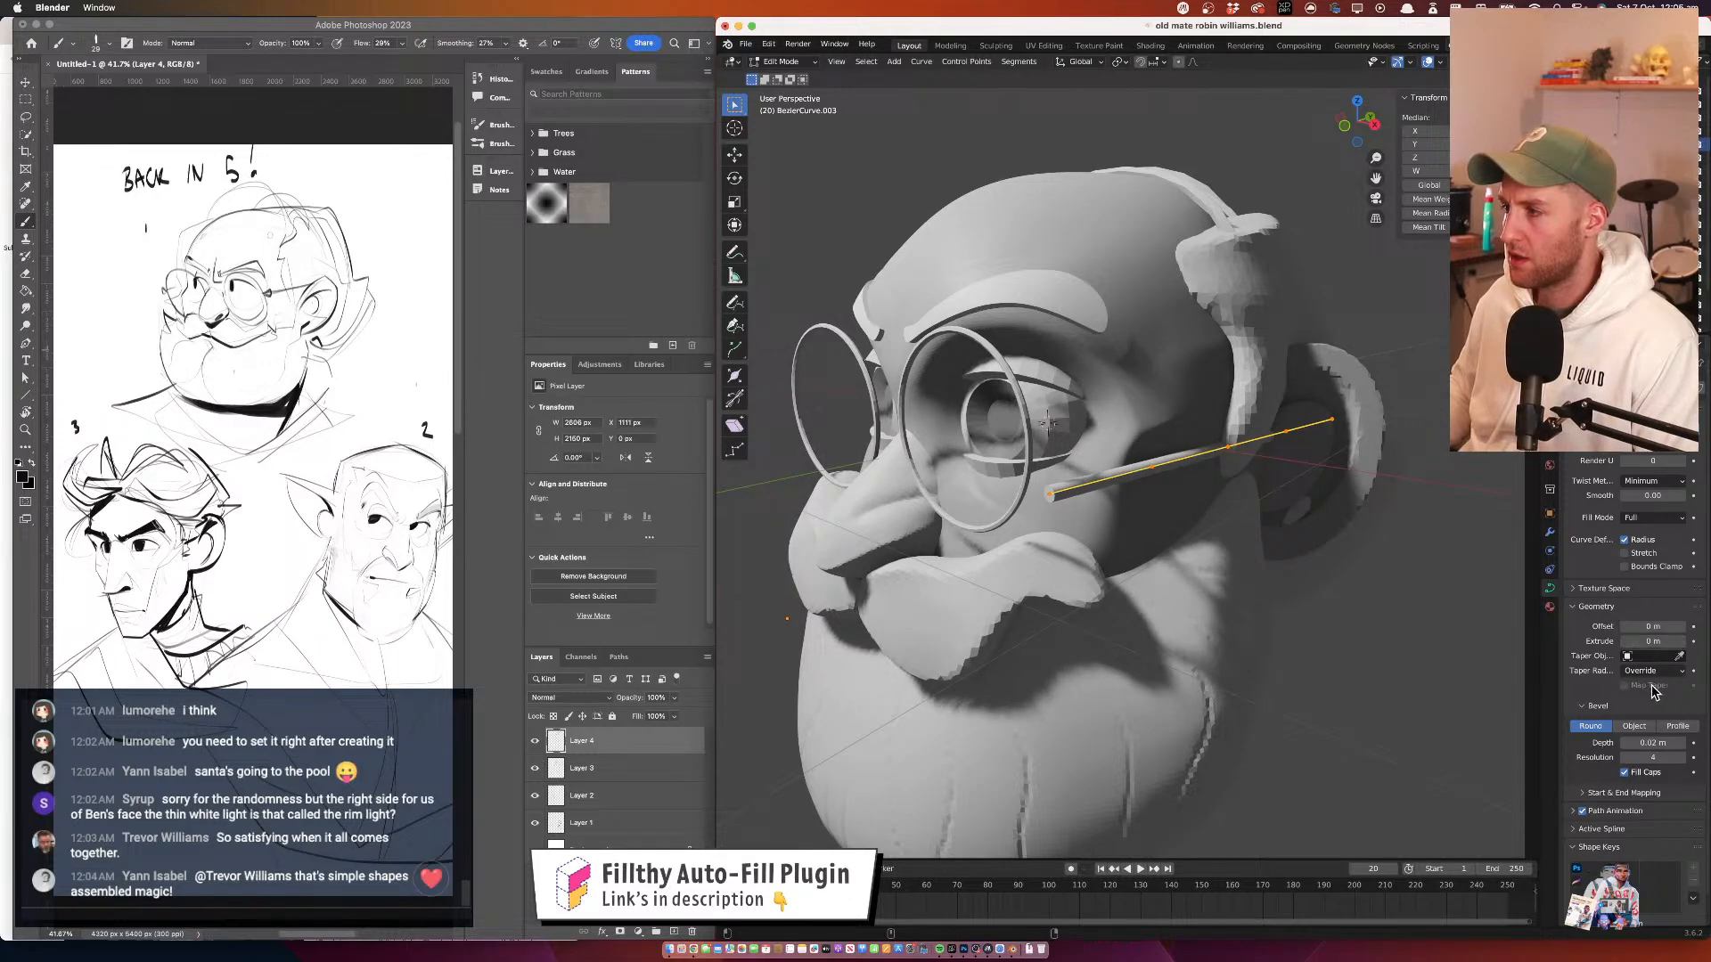
pyautogui.moveTo(1648, 745); pyautogui.dragTo(1631, 745)
pyautogui.moveTo(1308, 528); pyautogui.dragTo(1371, 510)
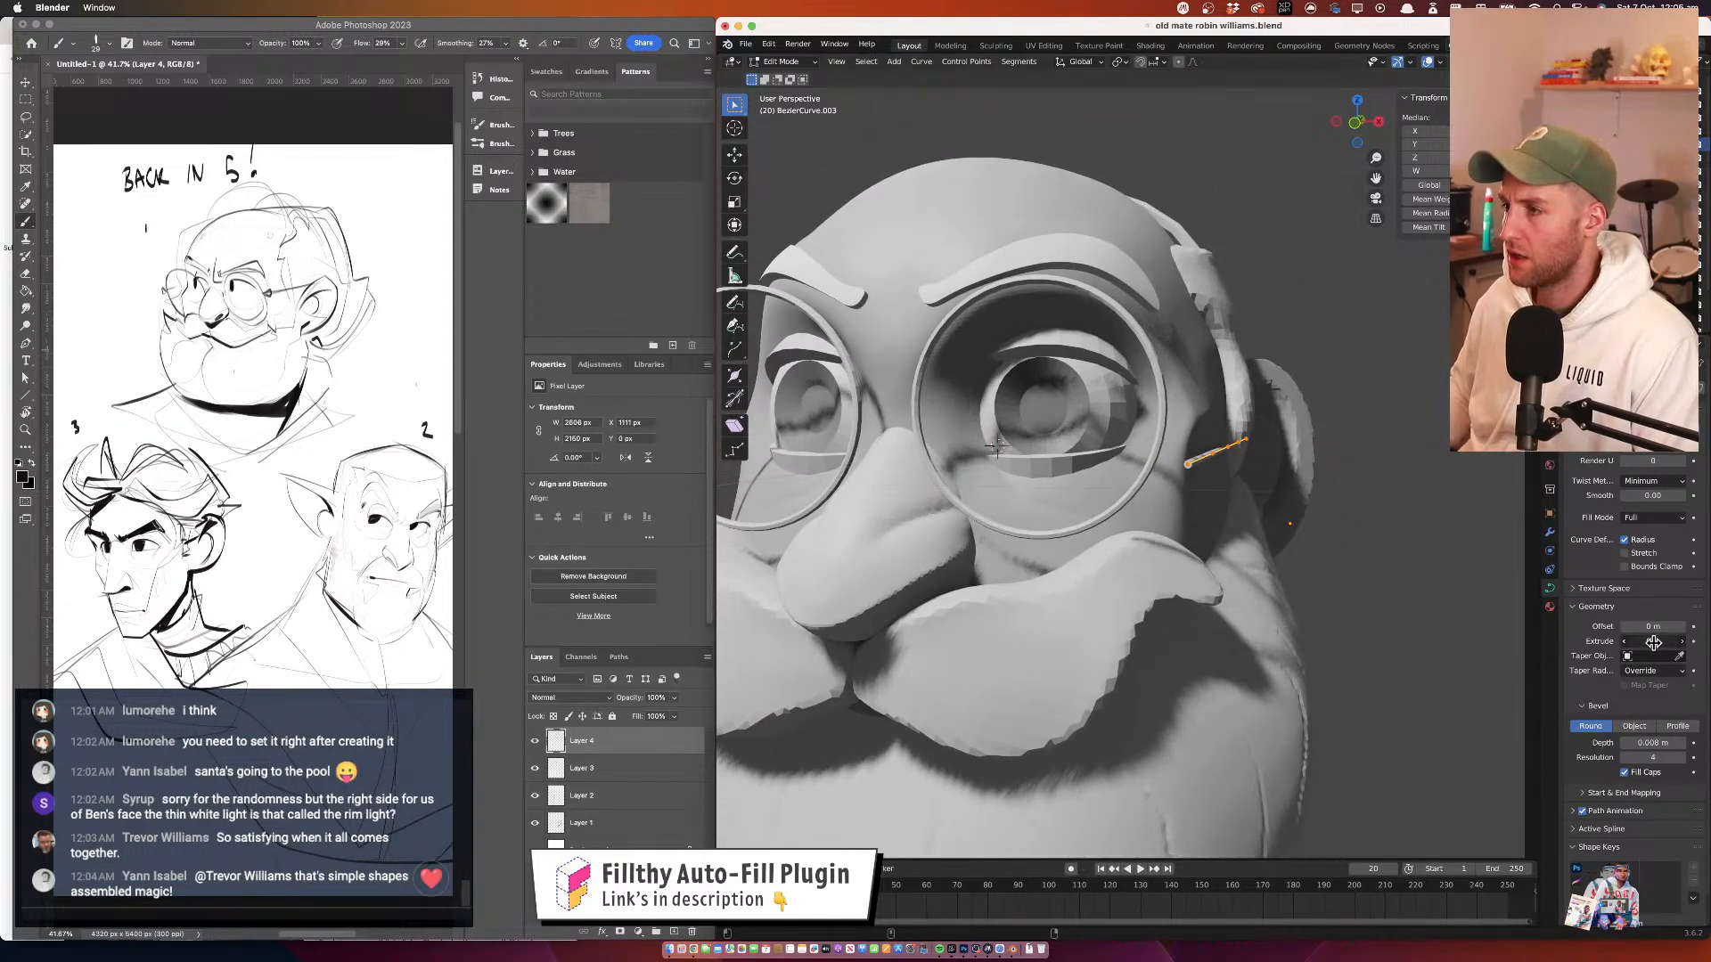
pyautogui.moveTo(1653, 642); pyautogui.dragTo(1657, 642)
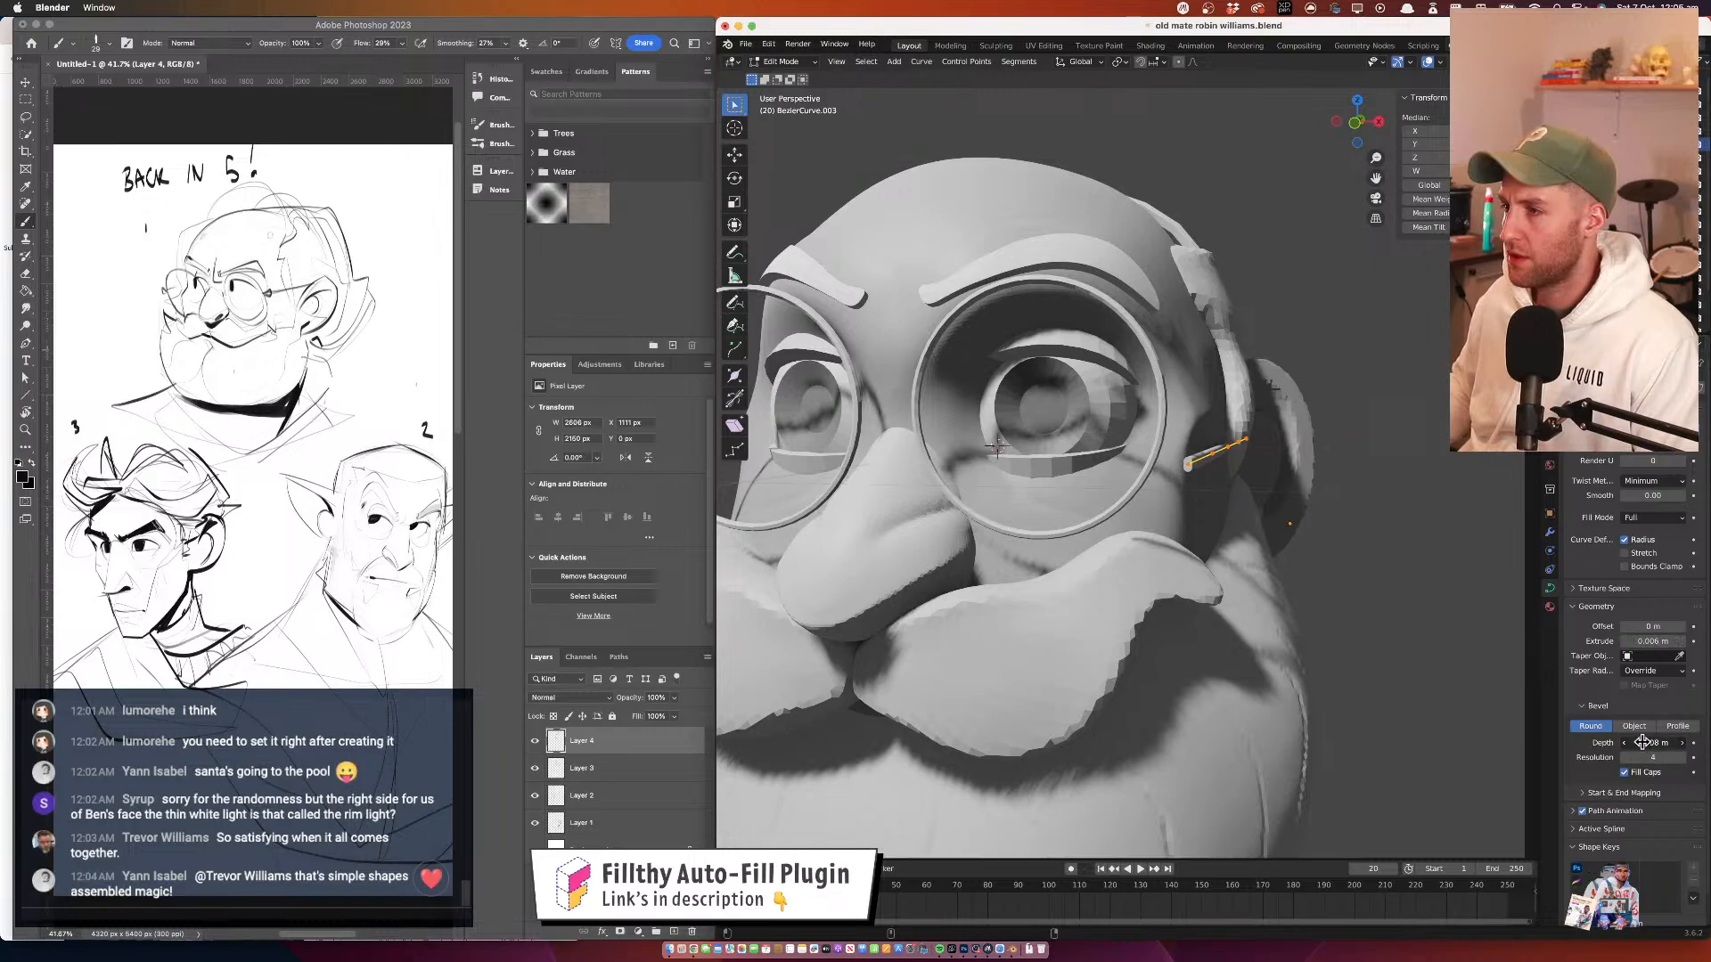
# Move the temple arm forward to the outer edge of the glasses ring and raise it above the ear
pyautogui.moveTo(1397, 471); pyautogui.dragTo(1291, 470)
pyautogui.press('g')
pyautogui.click(1268, 425)
pyautogui.press('g')
pyautogui.click(1344, 448)
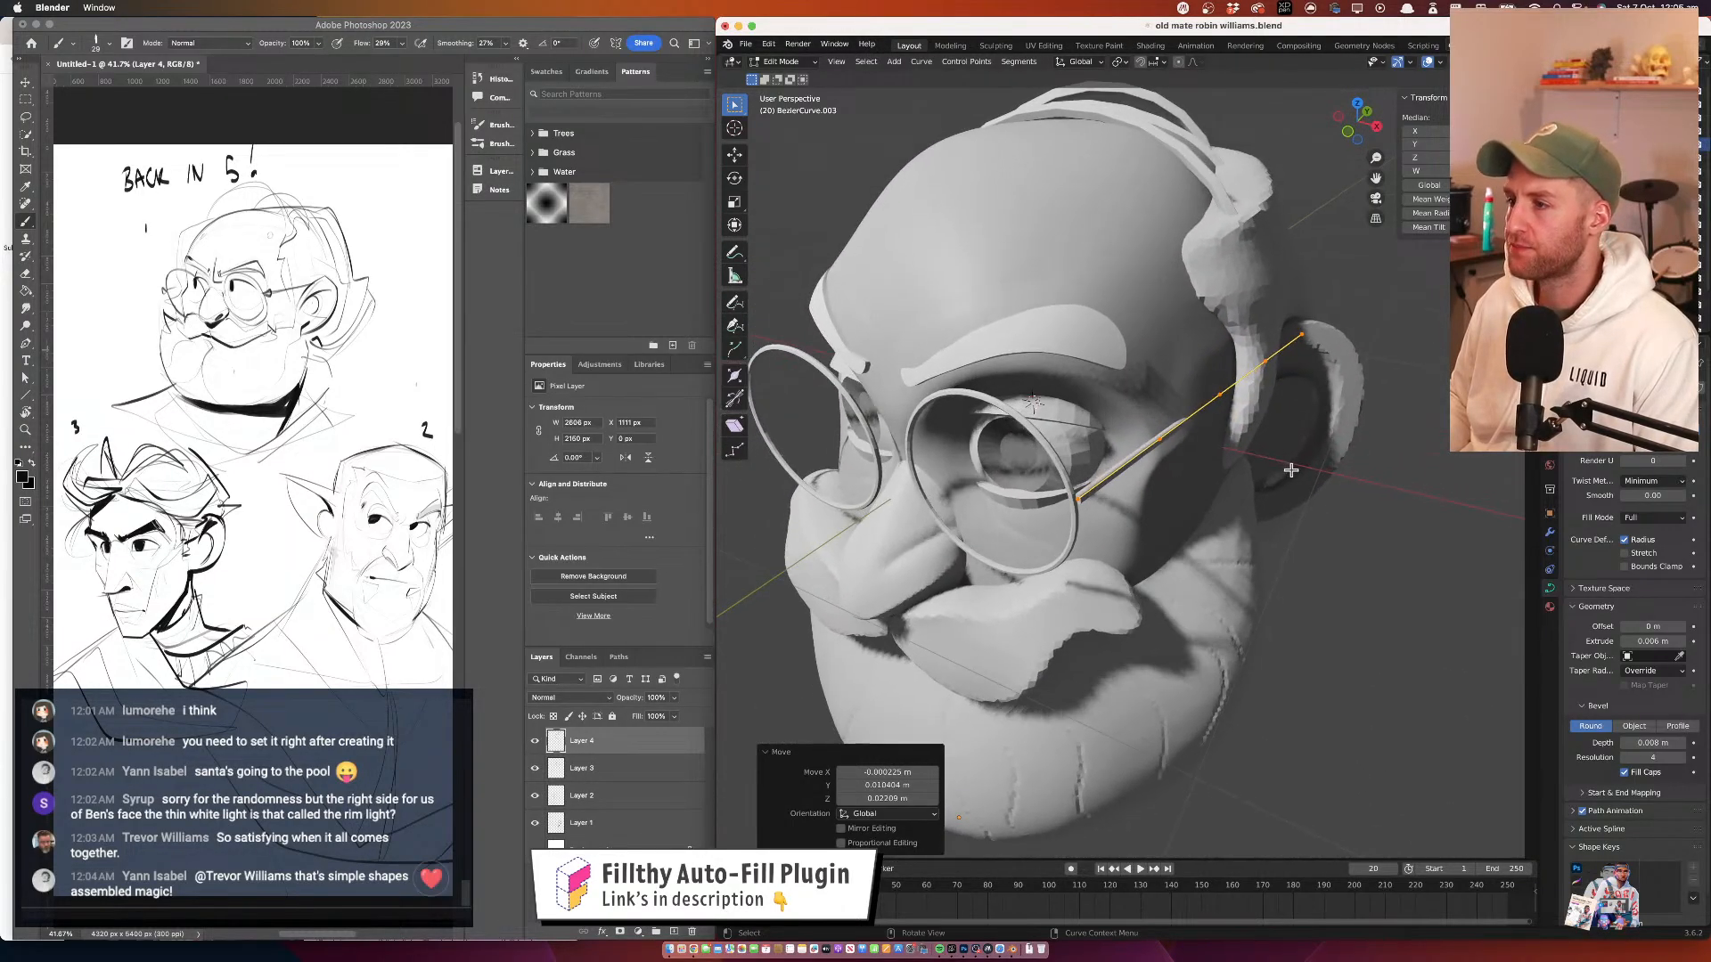
pyautogui.moveTo(1355, 375); pyautogui.dragTo(1269, 344)
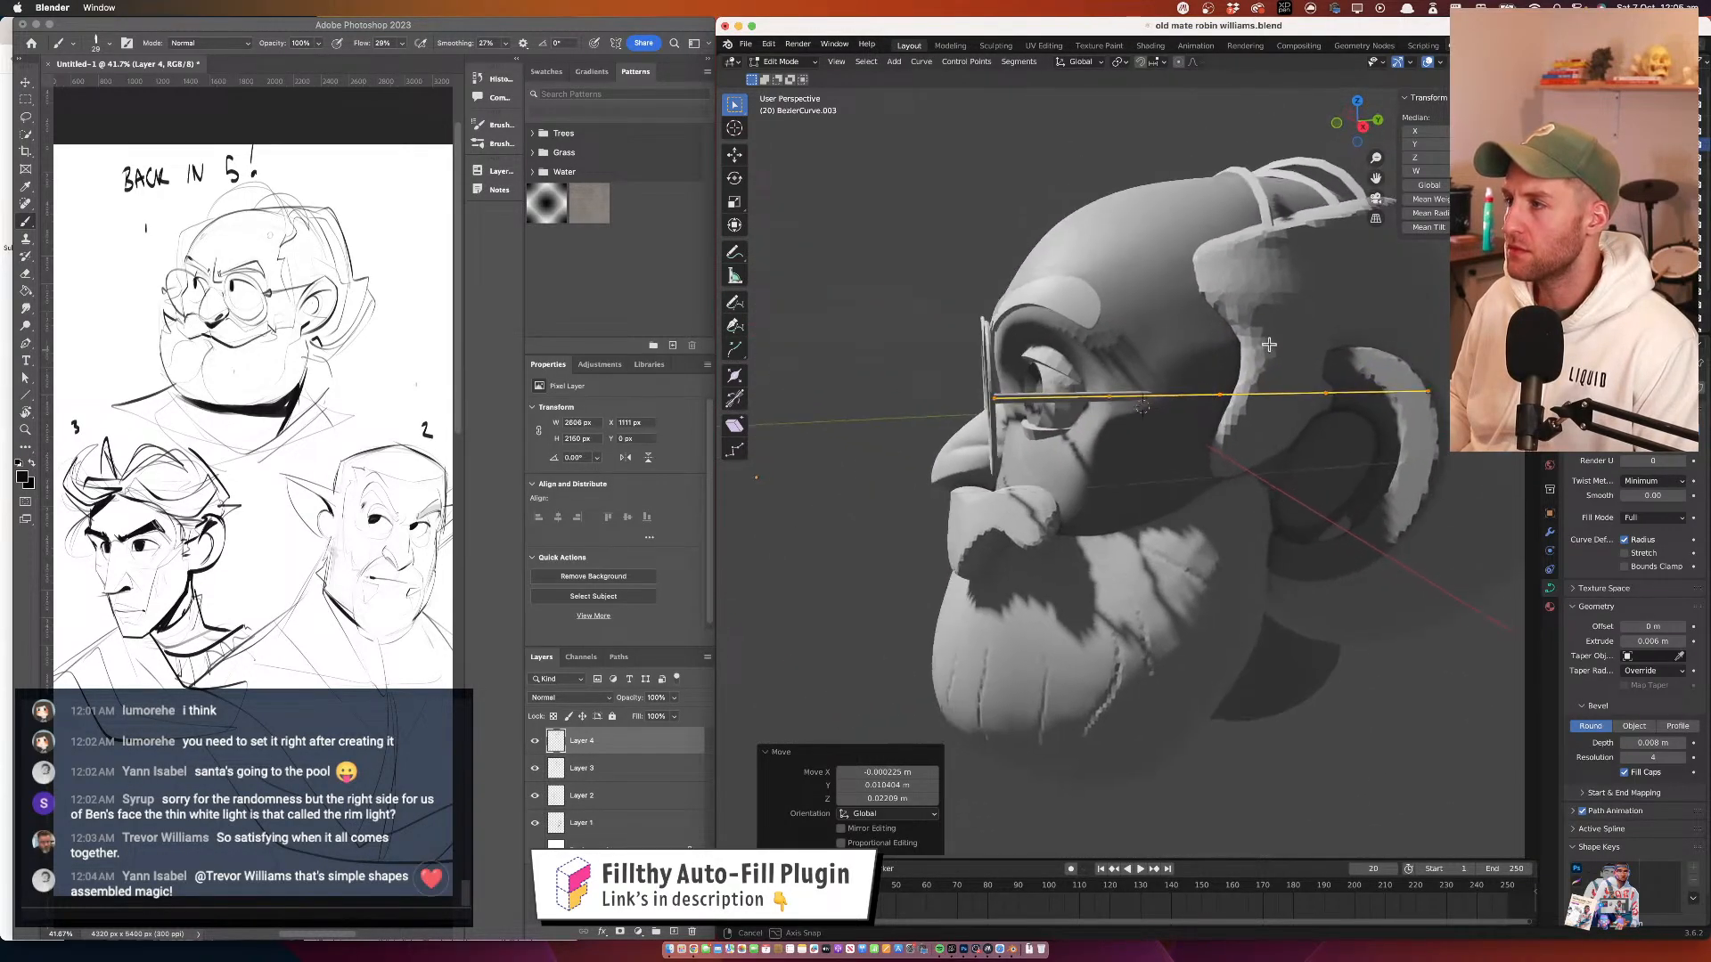
pyautogui.press('g')
pyautogui.click(1355, 390)
# Rotate the temple arm by about 6.27° in the side view so it rises toward the ear
pyautogui.moveTo(1350, 376); pyautogui.dragTo(1426, 396)
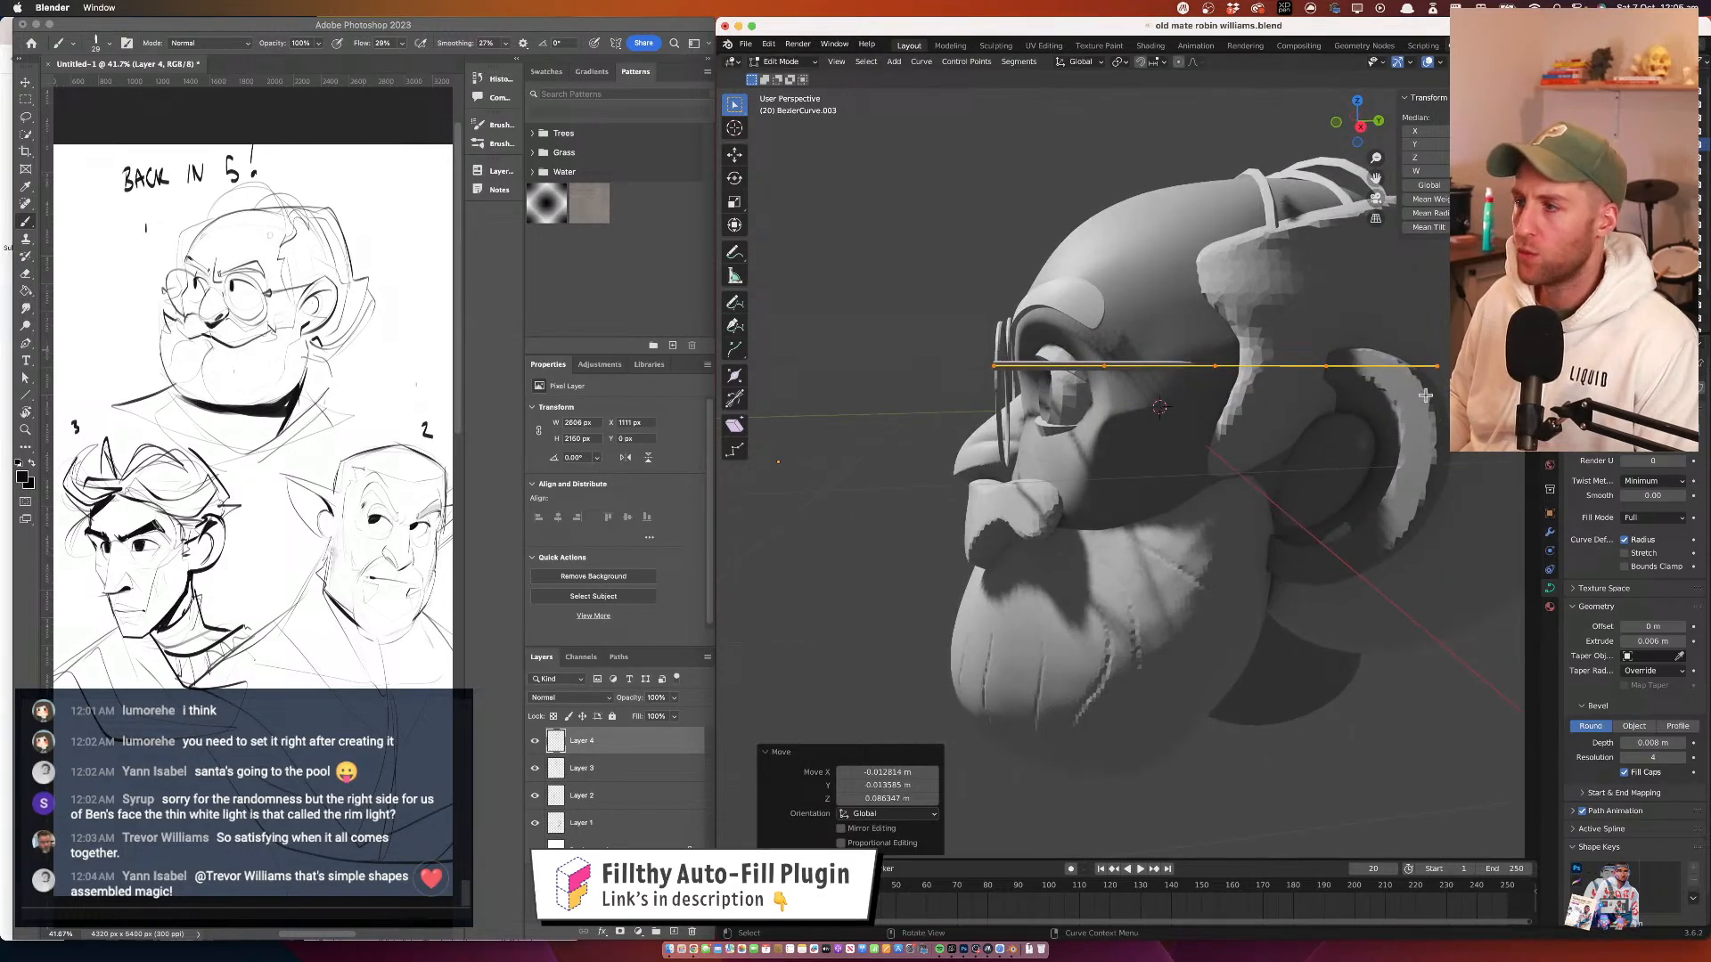
pyautogui.press('r')
pyautogui.click(1445, 419)
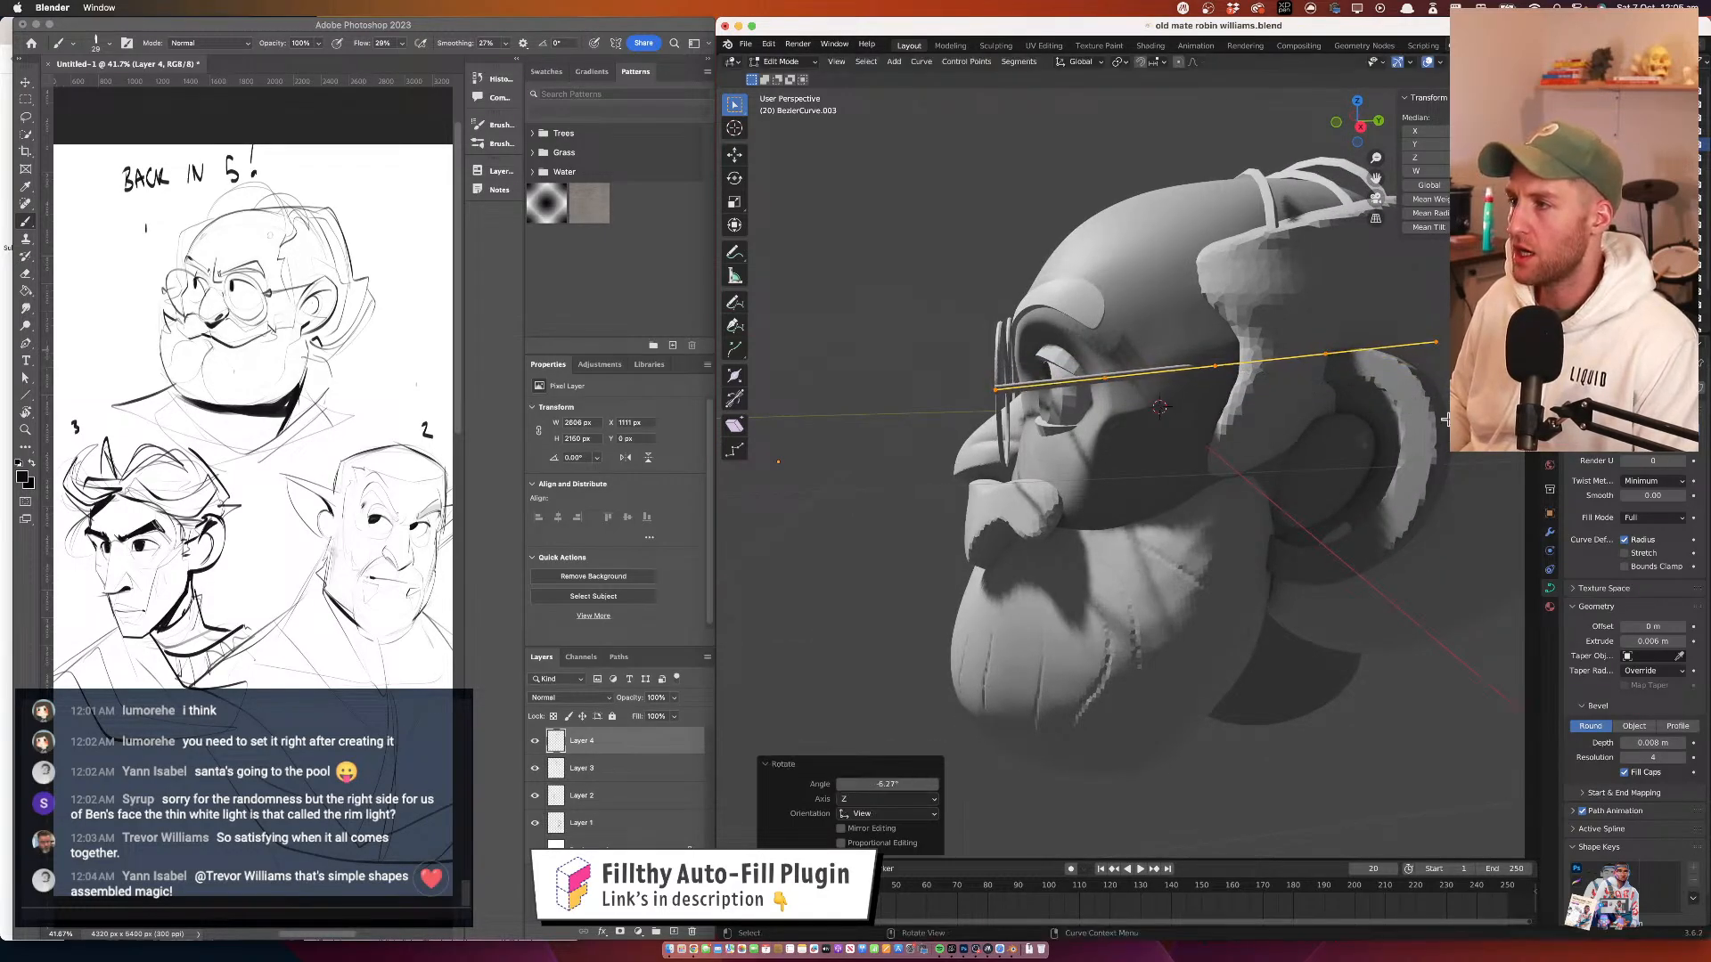
pyautogui.click(1391, 595)
# Select the whole temple arm curve, rotate it slightly from above and move it about 0.04 m outward from the head
pyautogui.moveTo(1310, 501); pyautogui.dragTo(1349, 539)
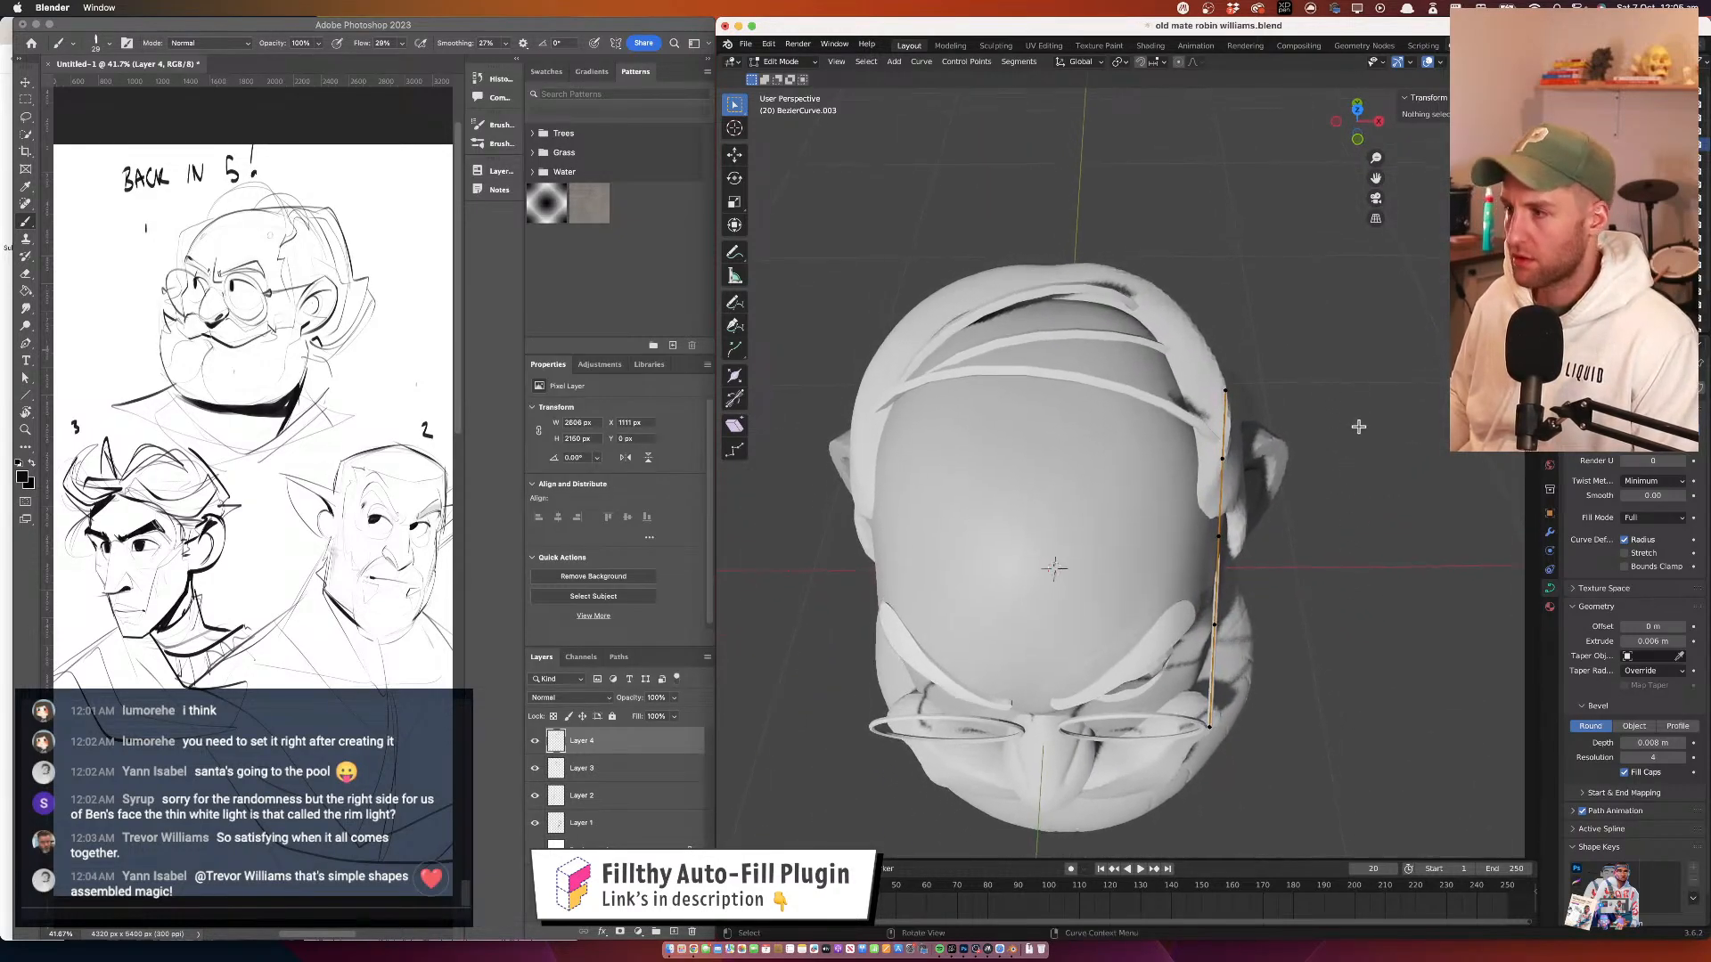
pyautogui.moveTo(1359, 427); pyautogui.dragTo(1226, 329)
pyautogui.moveTo(1120, 271); pyautogui.dragTo(1242, 584)
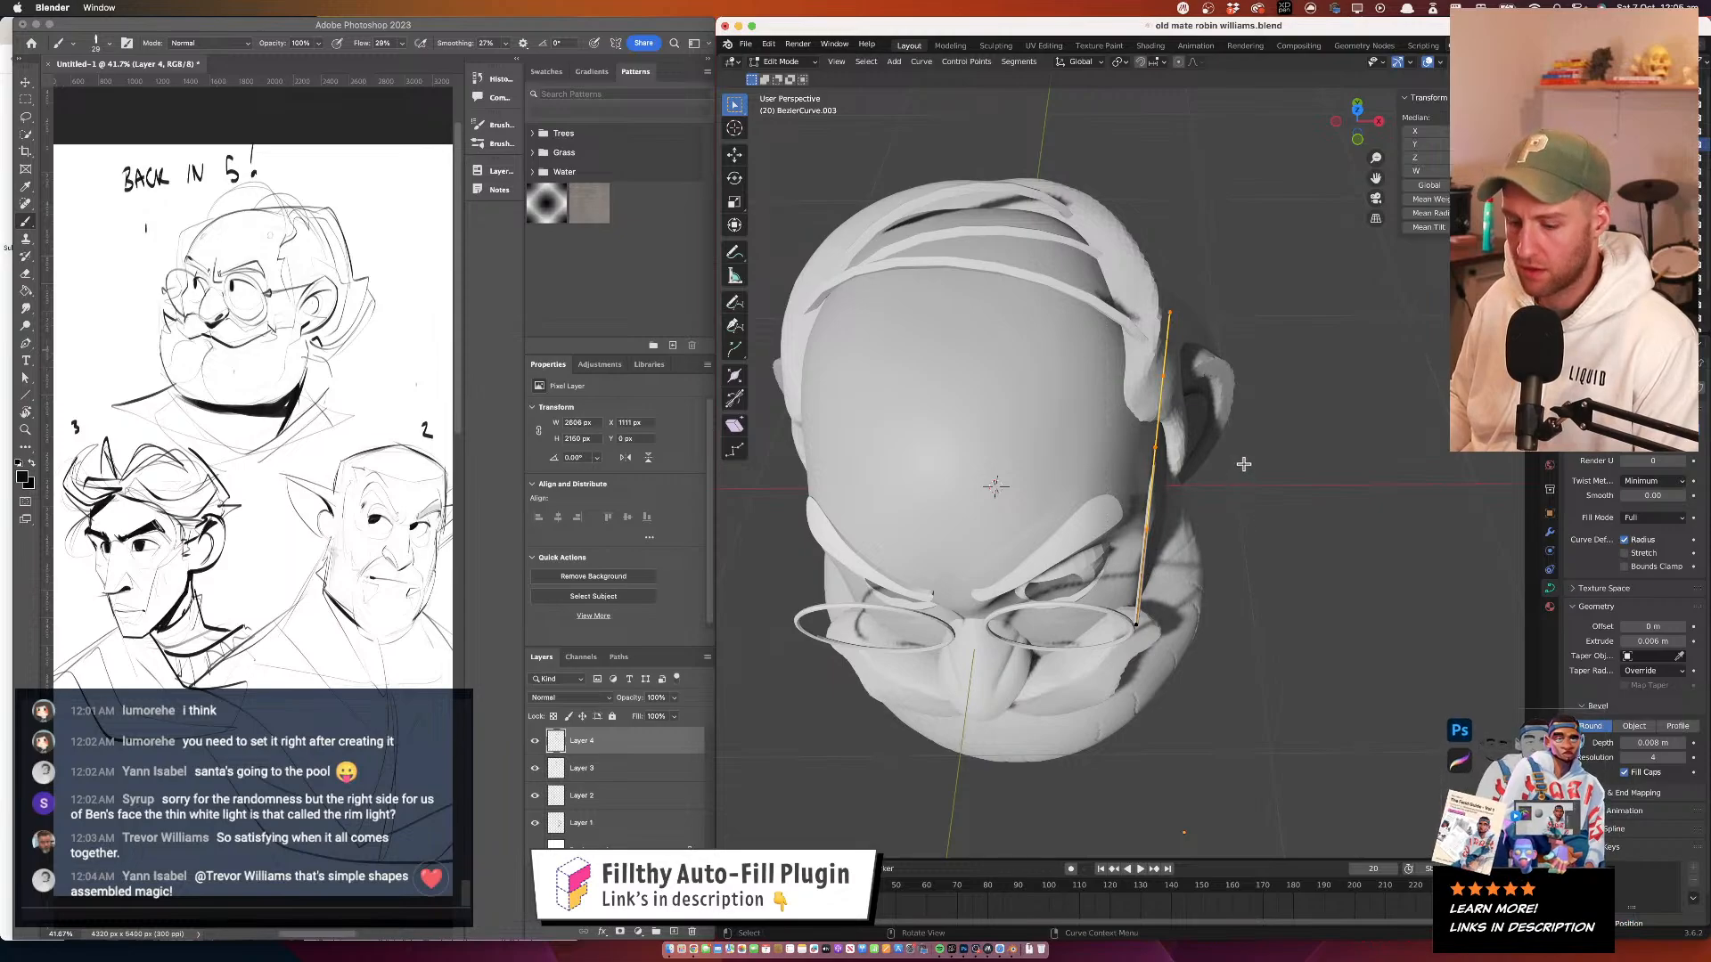
pyautogui.press('g')
pyautogui.press('Escape')
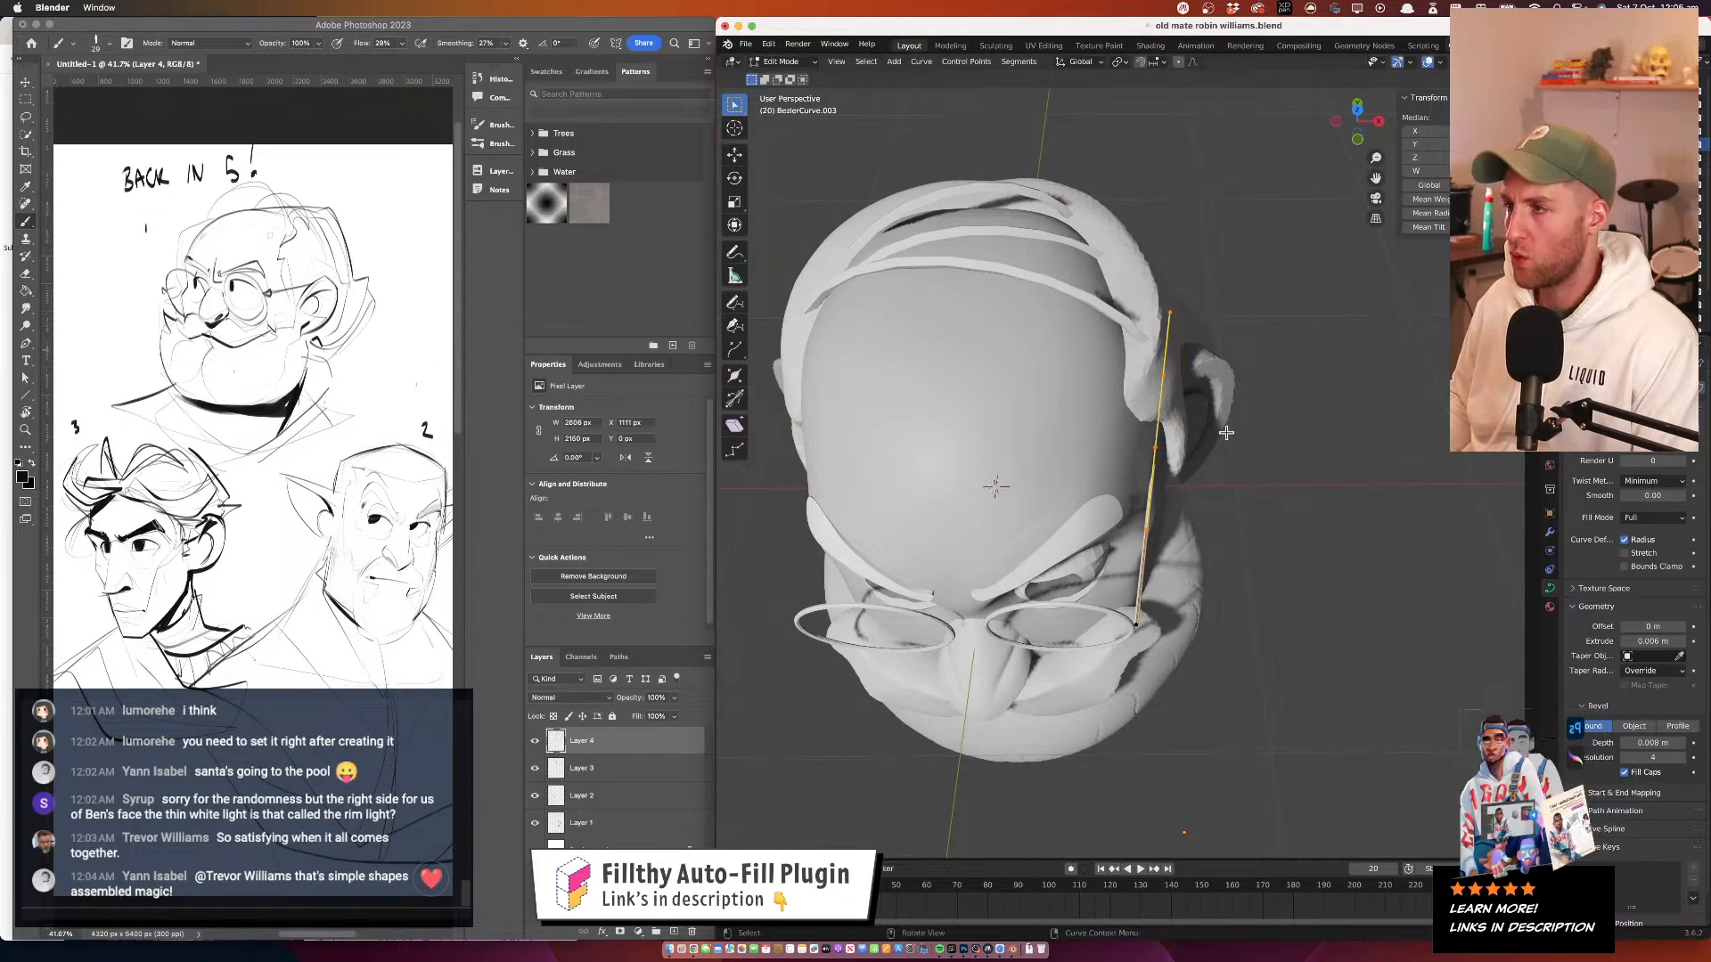
pyautogui.press('r')
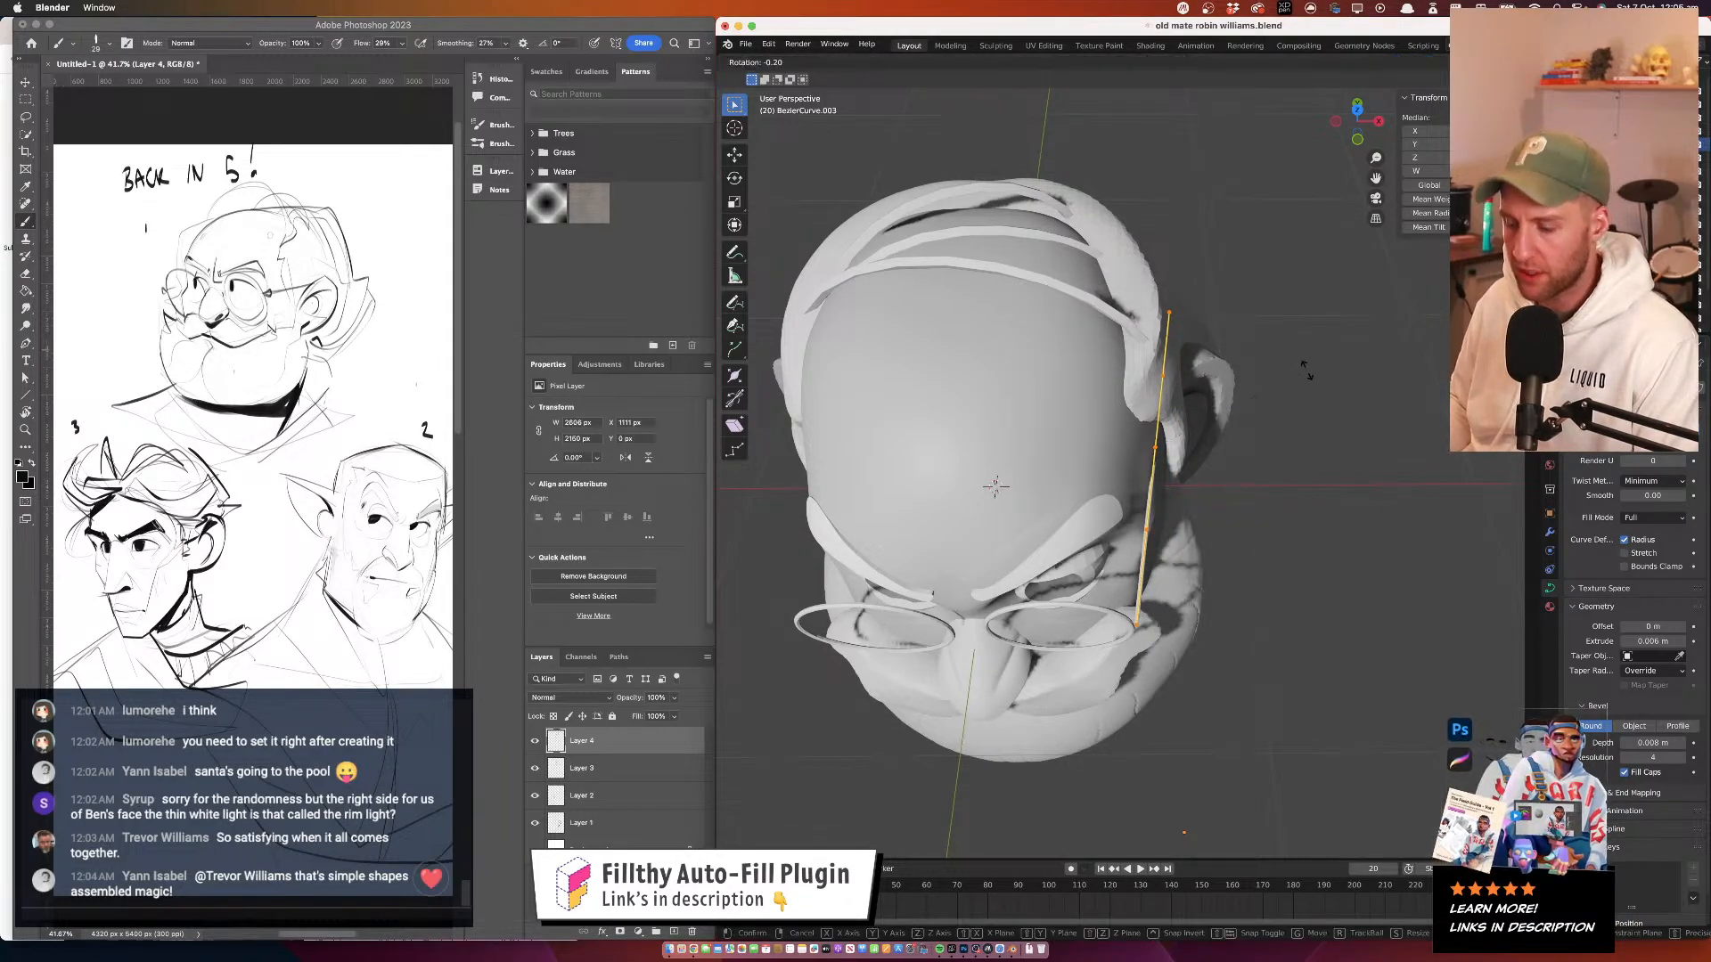
pyautogui.click(1311, 380)
pyautogui.press('g')
pyautogui.click(1308, 391)
pyautogui.moveTo(1308, 391); pyautogui.dragTo(1372, 229)
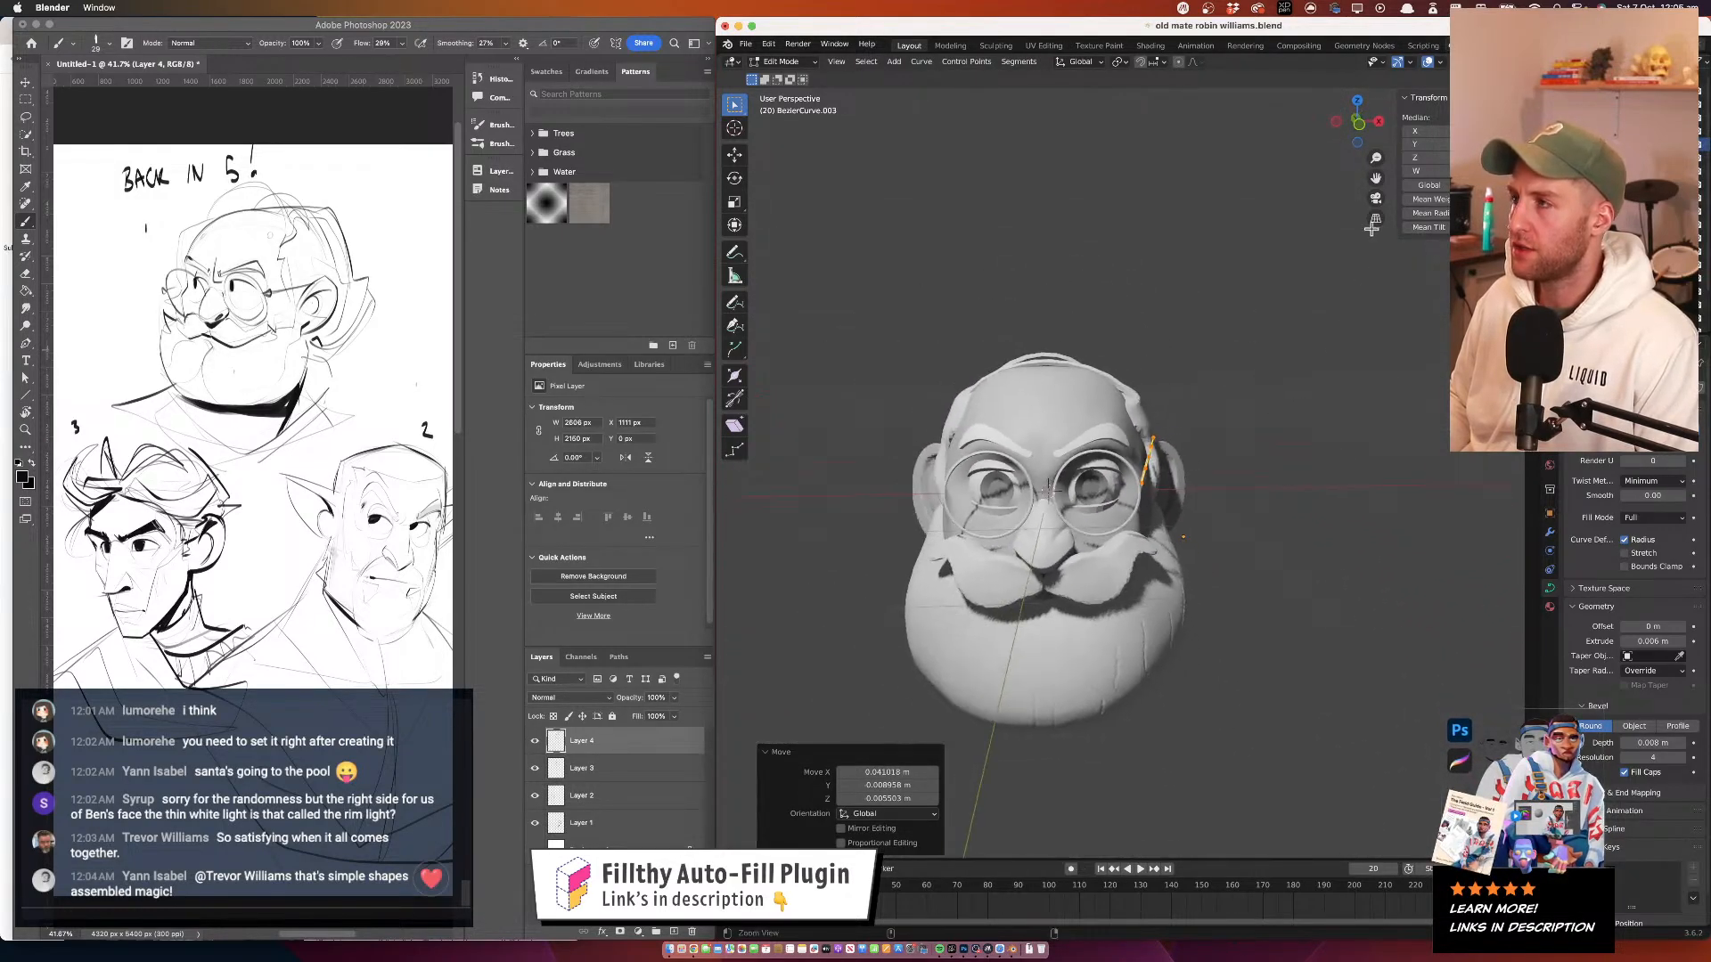
# Add a Mirror modifier to the temple arm with the head (Cube) as mirror object, and return to Object Mode
pyautogui.click(1357, 100)
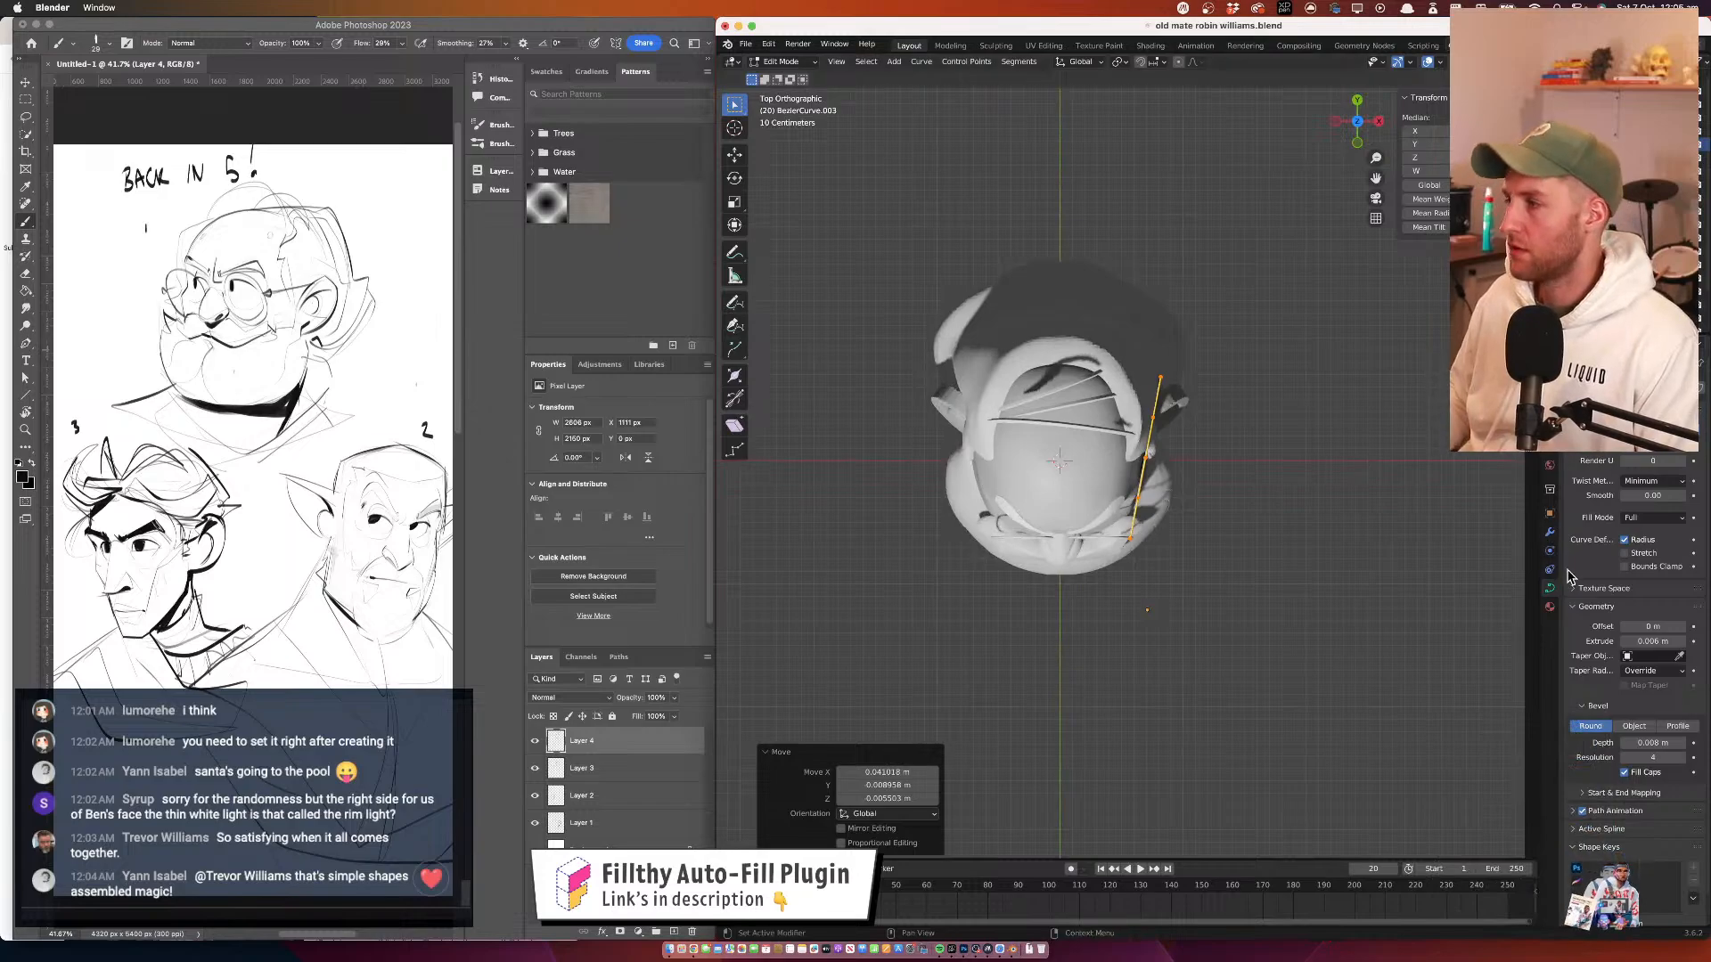
pyautogui.click(1550, 533)
pyautogui.click(1497, 447)
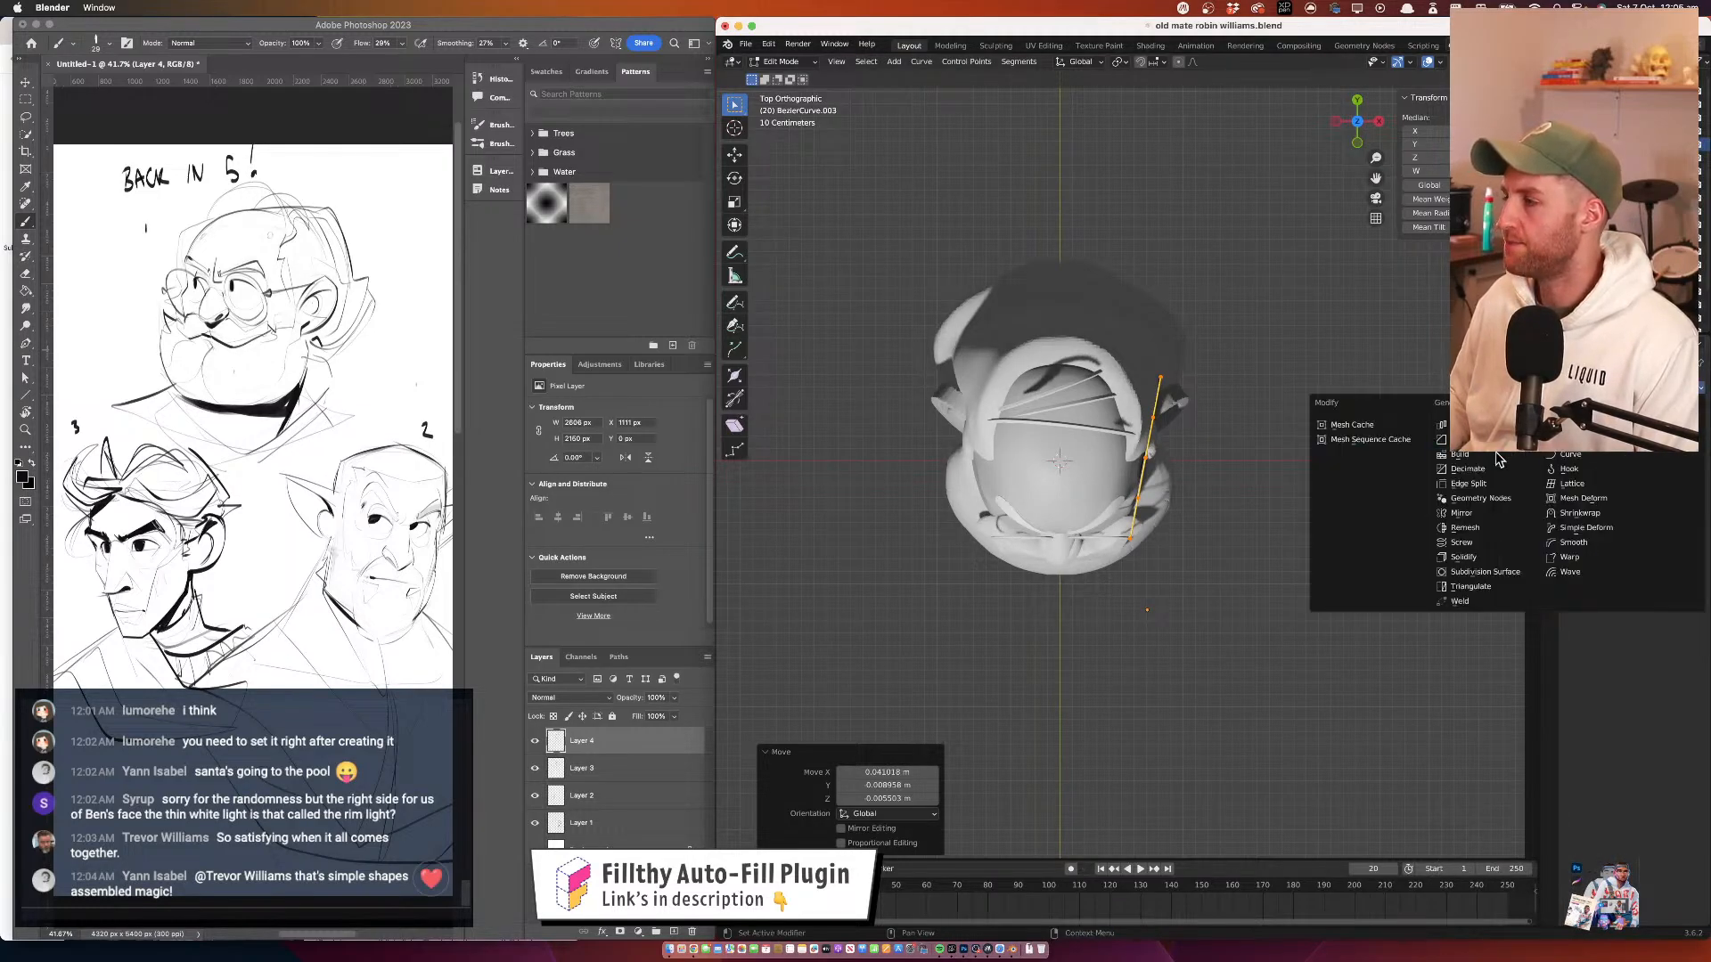
pyautogui.click(1468, 515)
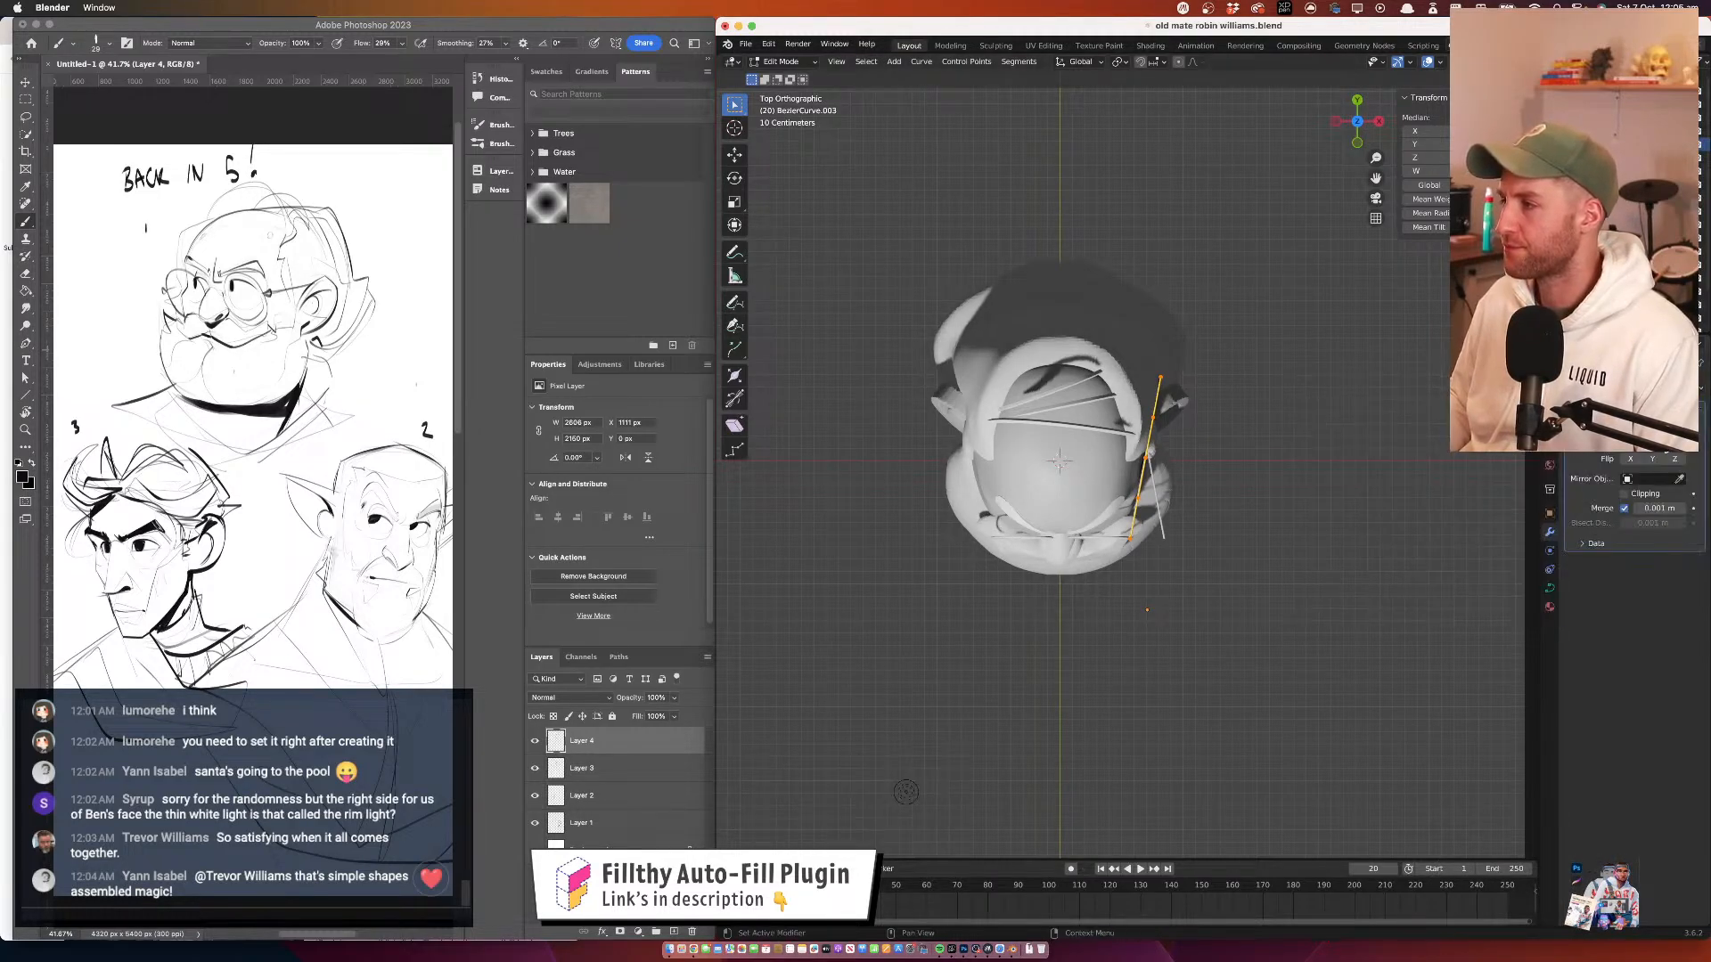
pyautogui.click(1091, 464)
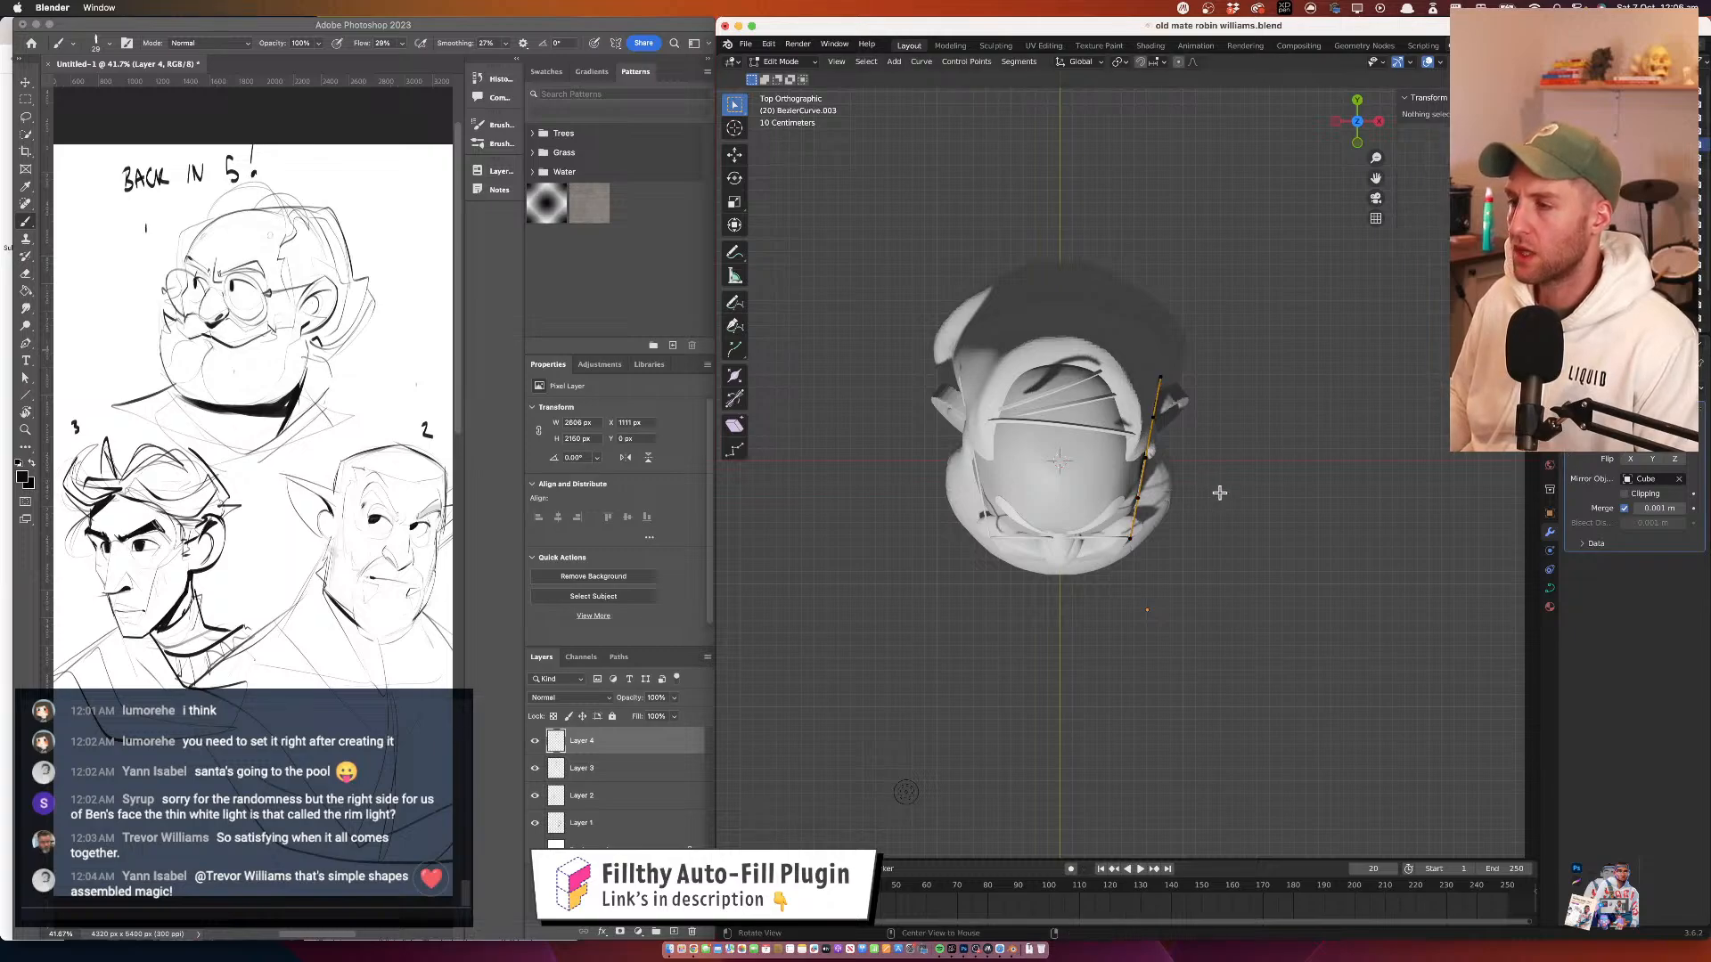
pyautogui.moveTo(1220, 493); pyautogui.dragTo(1125, 313)
pyautogui.click(784, 63)
pyautogui.click(792, 77)
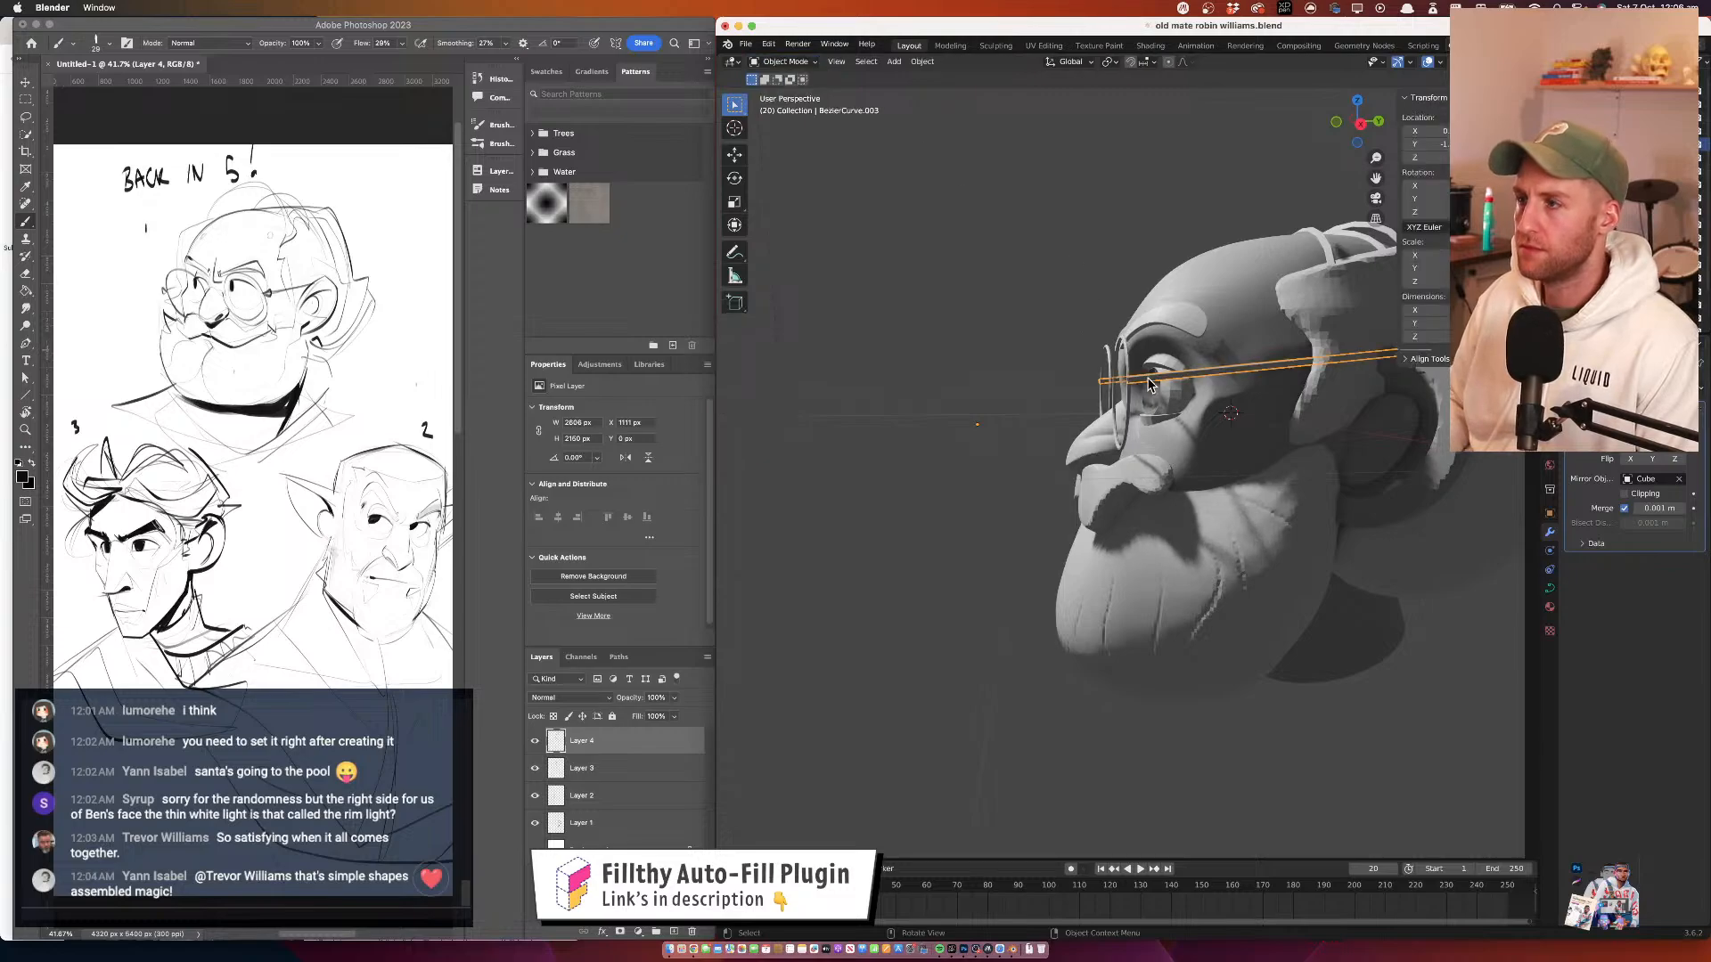
# Select the glasses ring and tilt it about 10° in the side view
pyautogui.click(1130, 363)
pyautogui.press('ctrl+KP_3')
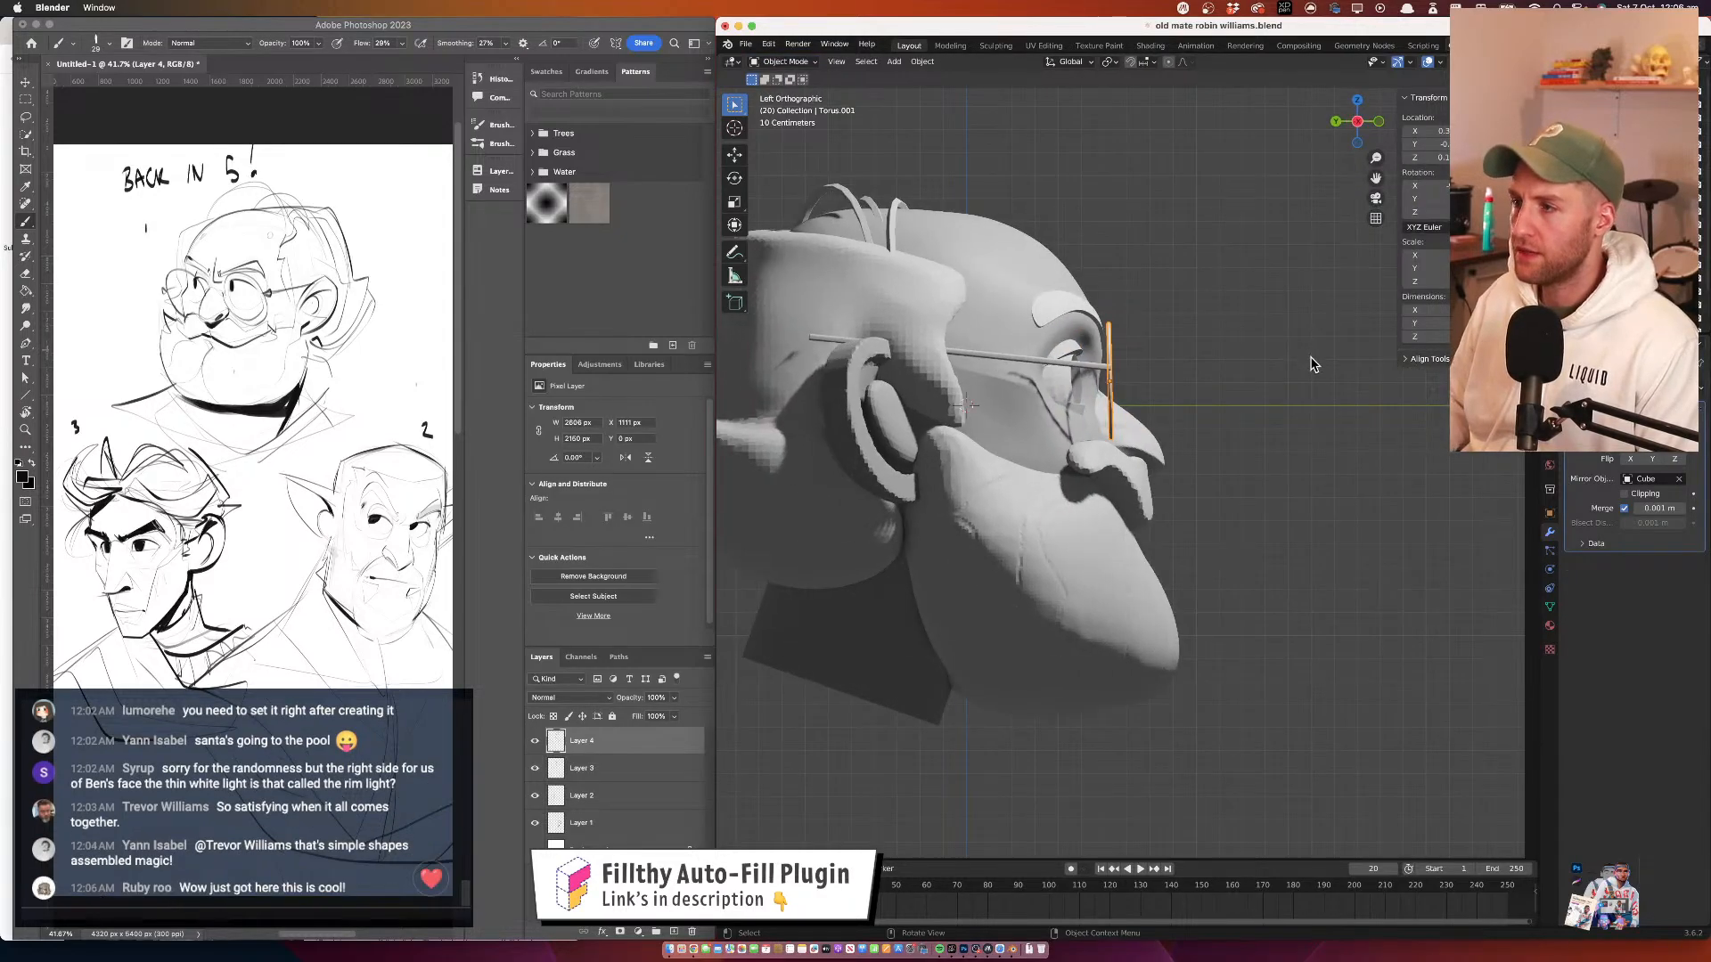
pyautogui.press('r')
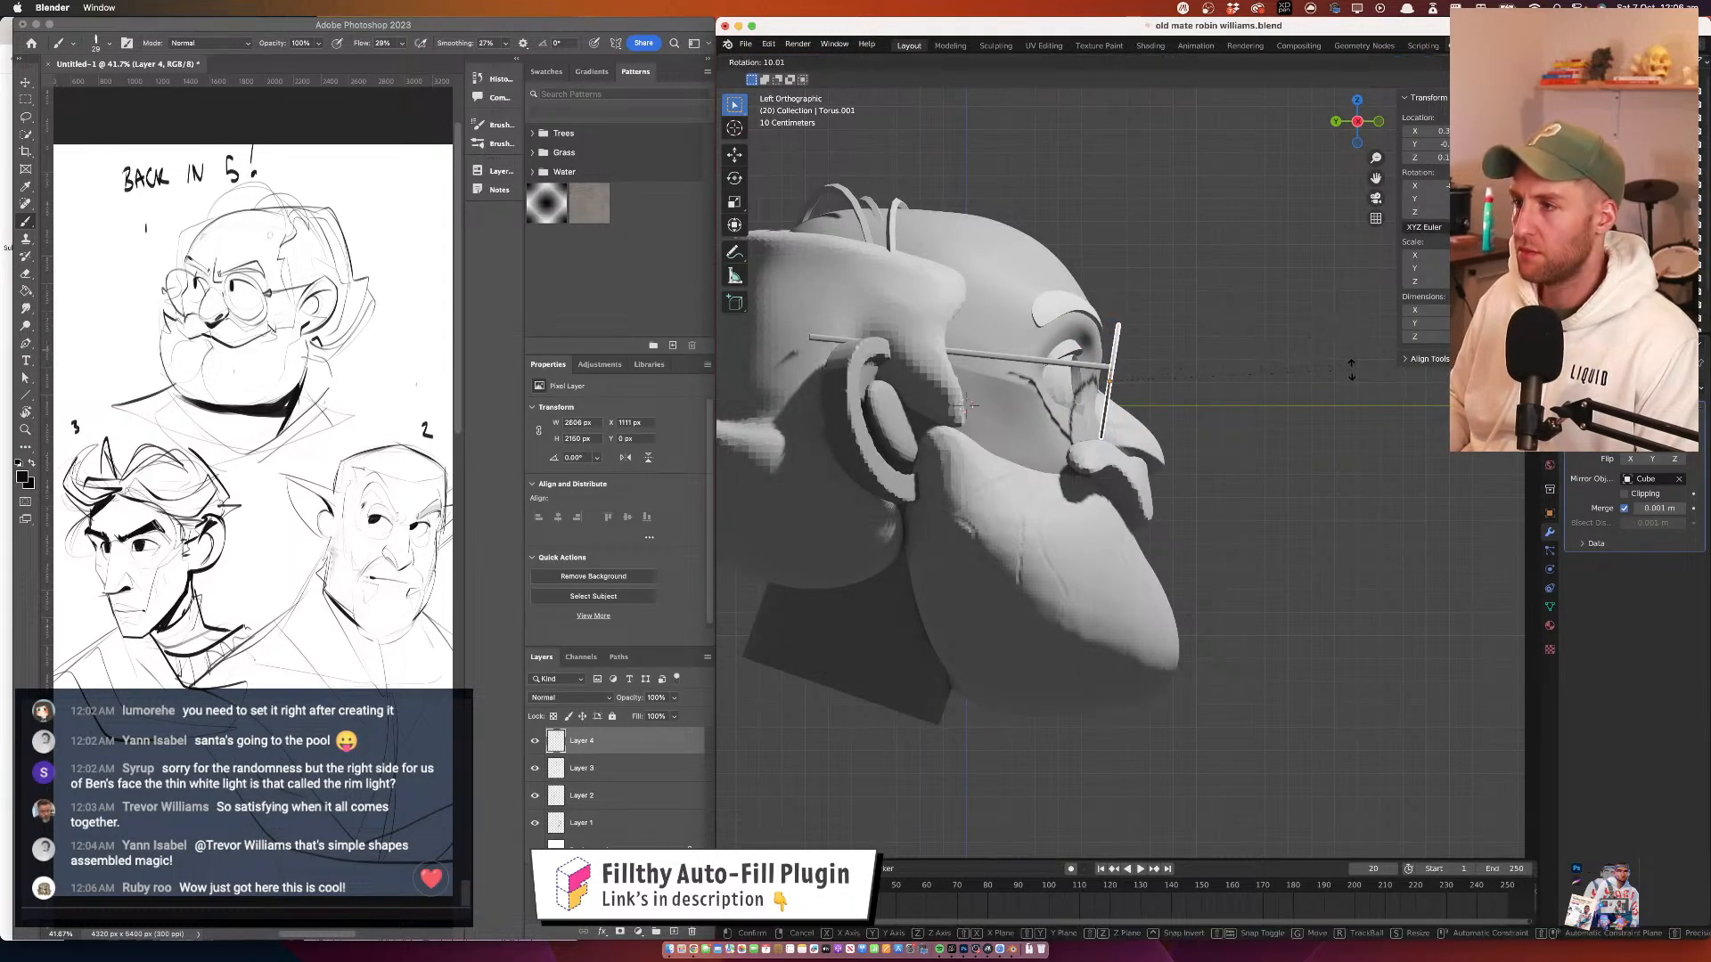
pyautogui.click(1352, 372)
pyautogui.click(1350, 375)
# Select the light above the head and move it about 2 m in X, 0.45 m in Y and -0.72 m in Z
pyautogui.moveTo(1333, 382); pyautogui.dragTo(1083, 393)
pyautogui.scroll(3, 1083, 393)
pyautogui.moveTo(1189, 389); pyautogui.dragTo(1214, 428)
pyautogui.click(1093, 190)
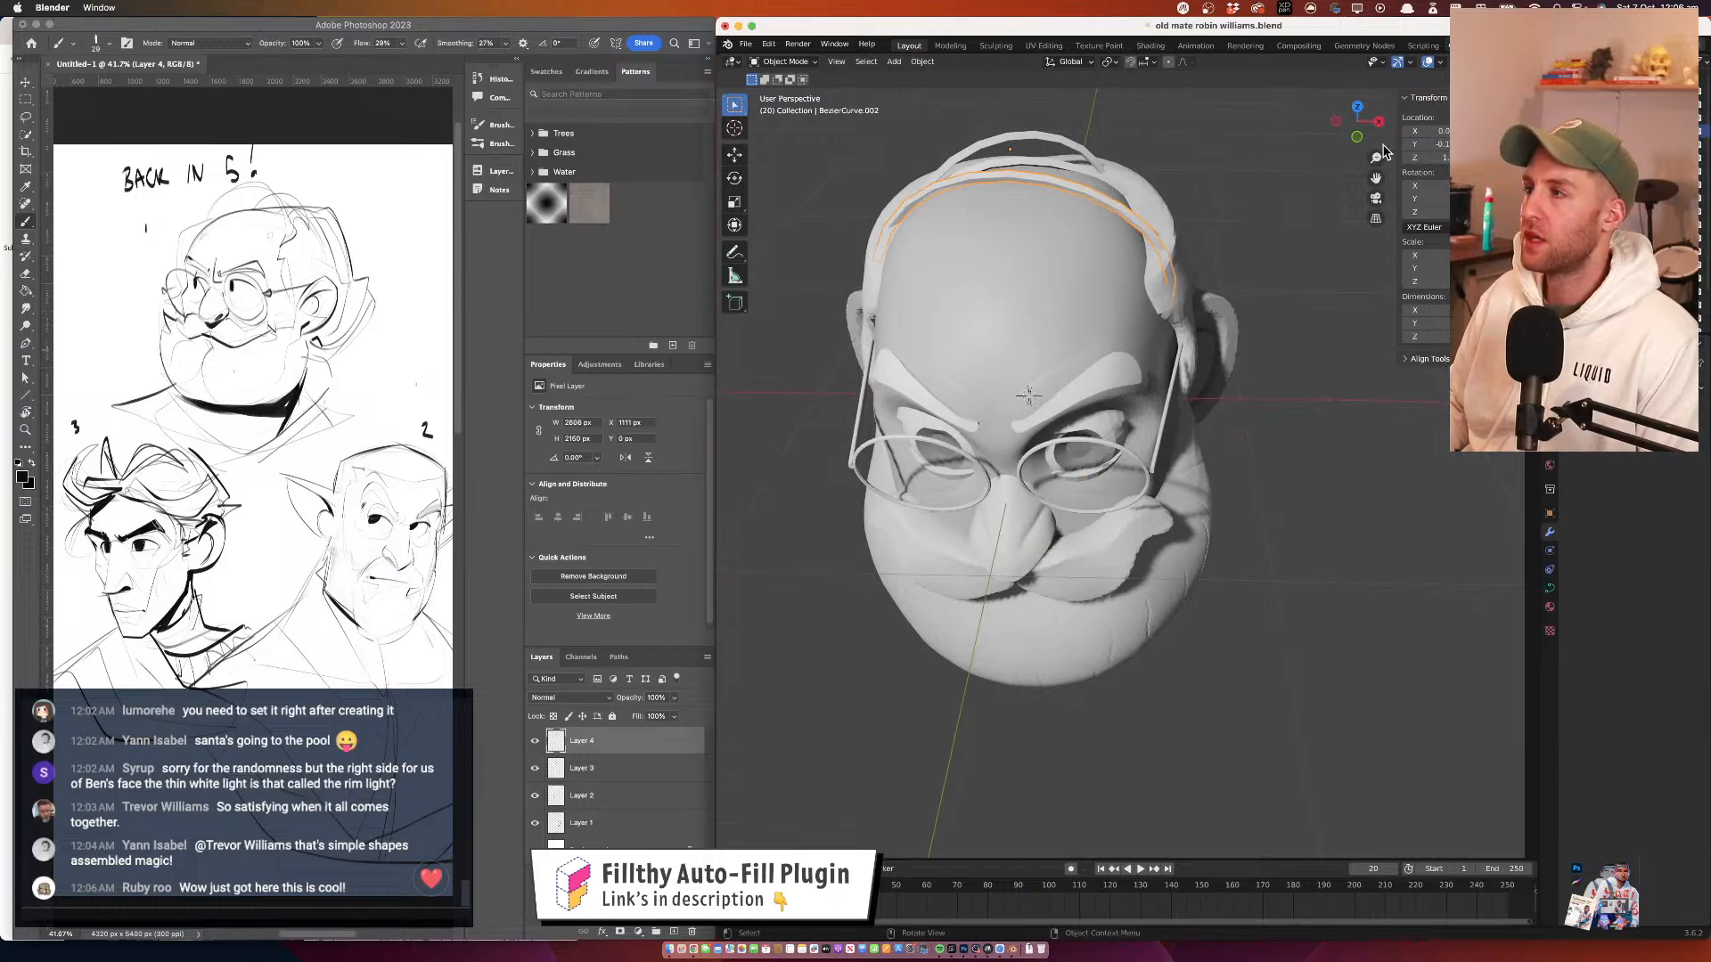
pyautogui.moveTo(1328, 201); pyautogui.dragTo(1213, 646)
pyautogui.click(1271, 496)
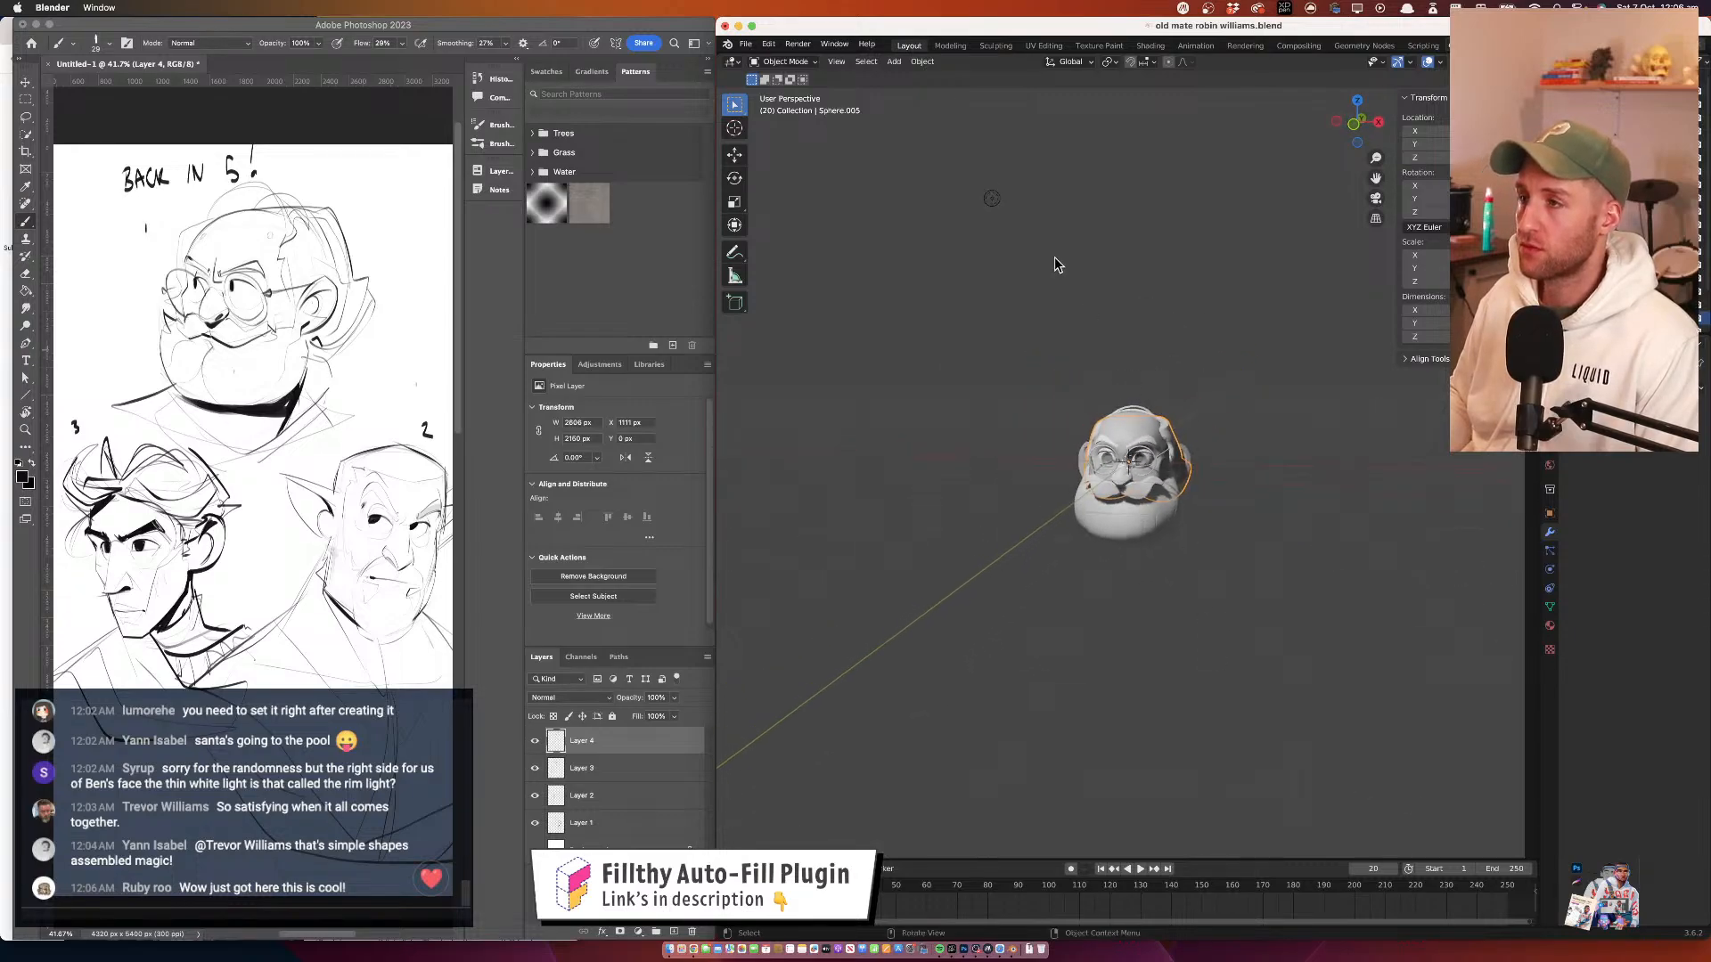
pyautogui.click(992, 198)
pyautogui.press('g')
pyautogui.click(1233, 305)
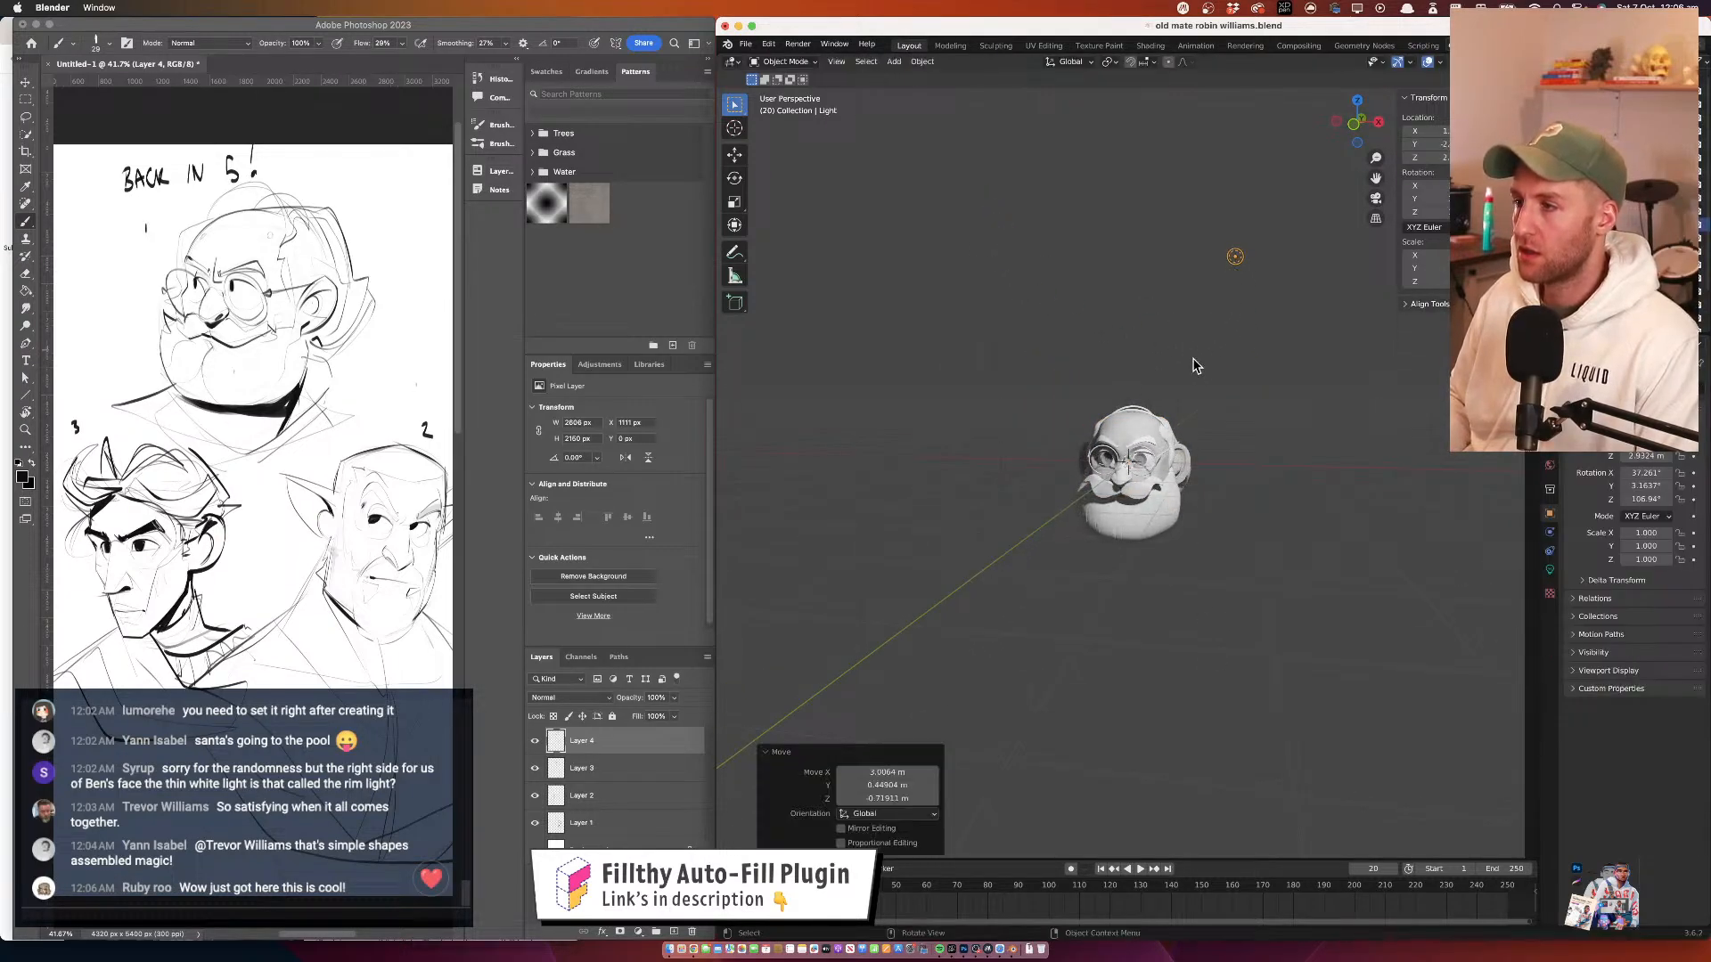
# Move the light again by about -2.08 m in X, -1.54 m in Y and -0.45 m in Z to light the face from the front
pyautogui.moveTo(1193, 360); pyautogui.dragTo(1250, 287)
pyautogui.press('g')
pyautogui.click(1031, 297)
pyautogui.moveTo(1231, 351); pyautogui.dragTo(996, 229)
pyautogui.moveTo(1052, 357); pyautogui.dragTo(1206, 389)
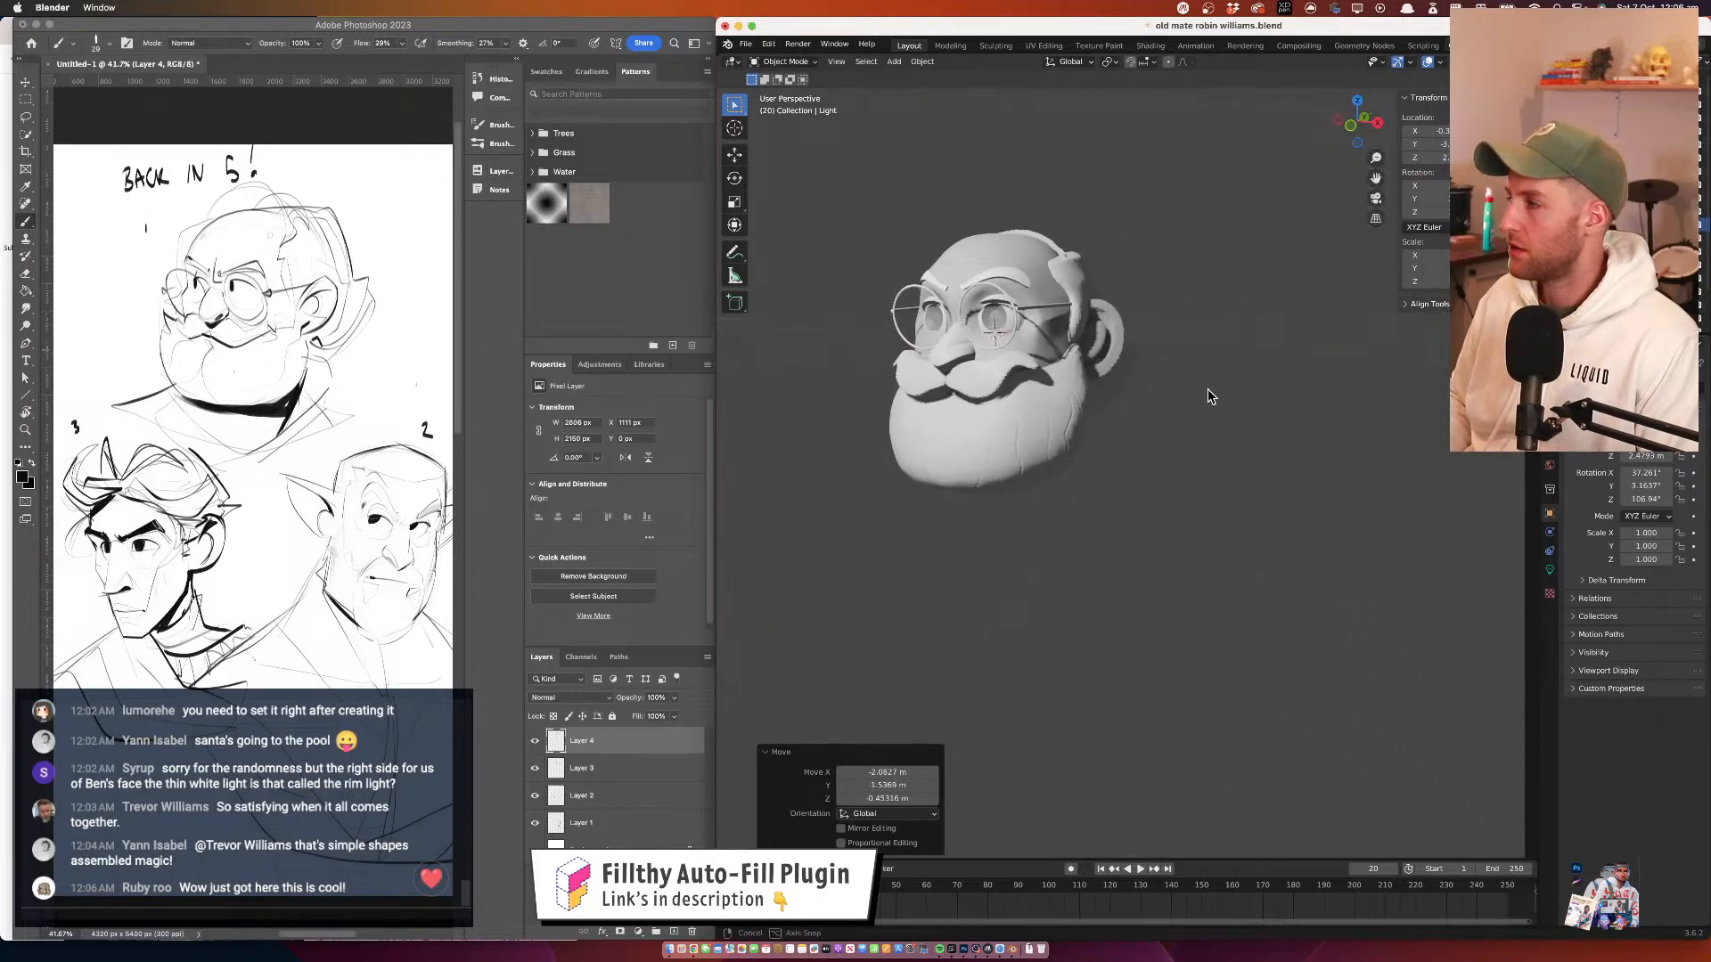
# Edit the thin hair strand on top of the head and raise its end handle by about 0.32 m so the strand arches higher
pyautogui.click(1028, 371)
pyautogui.moveTo(1030, 372); pyautogui.dragTo(1112, 346)
pyautogui.click(1001, 285)
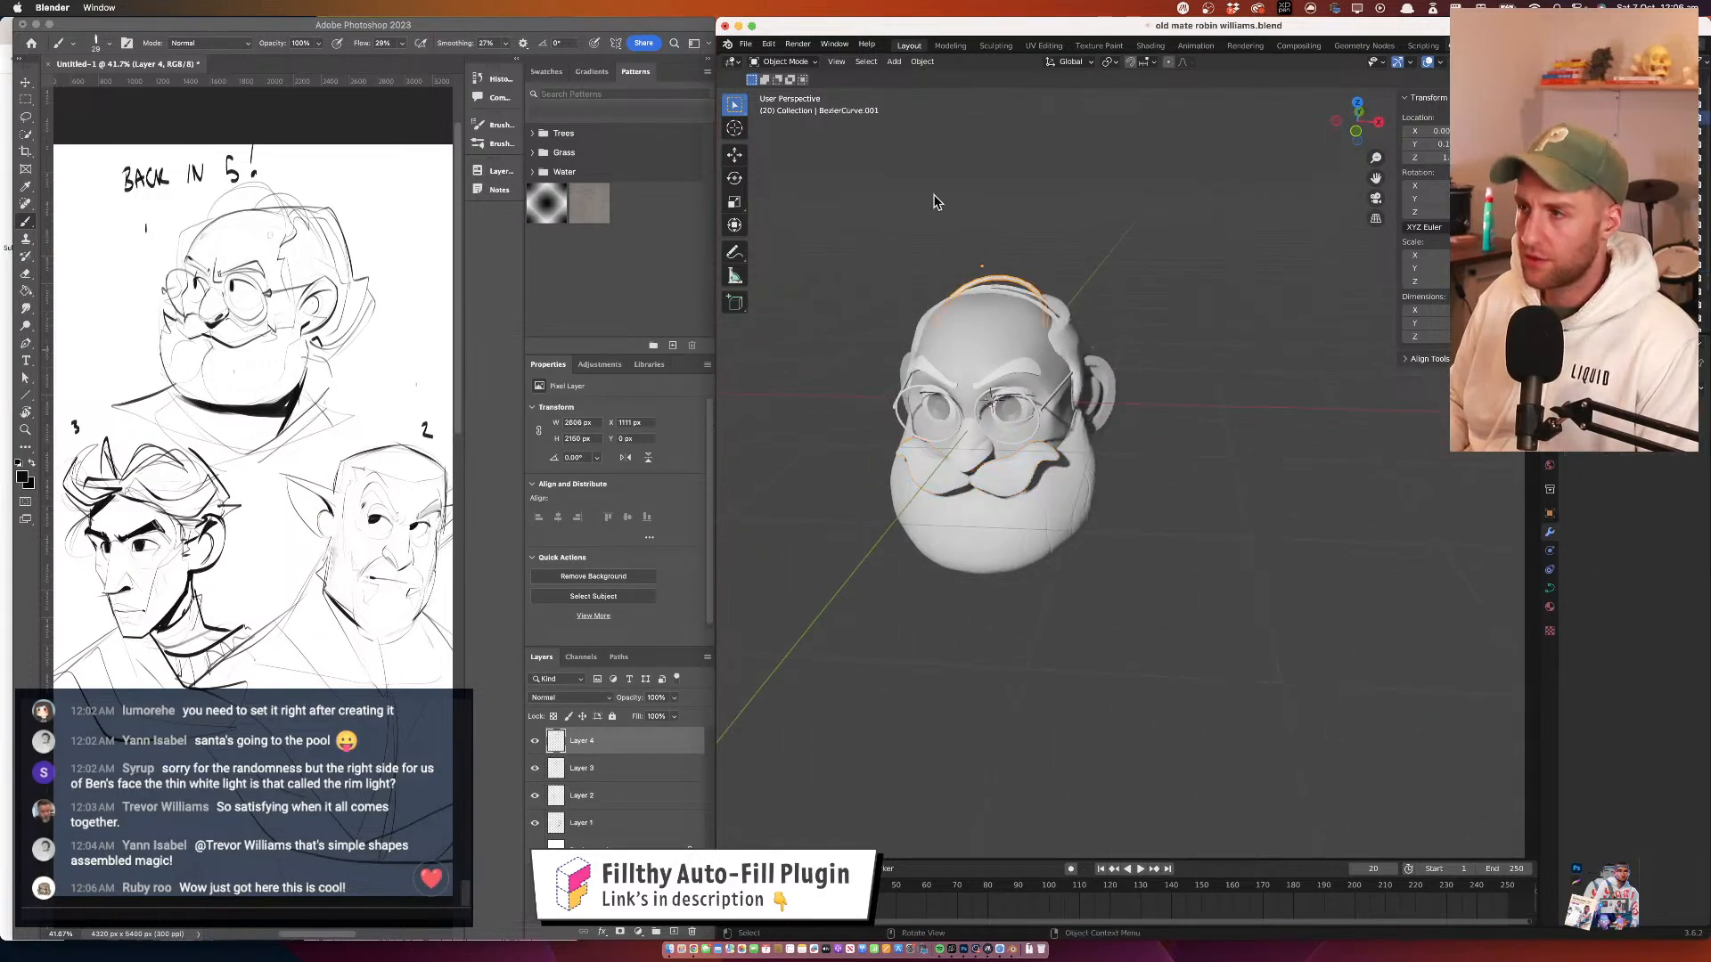
pyautogui.click(784, 62)
pyautogui.click(784, 92)
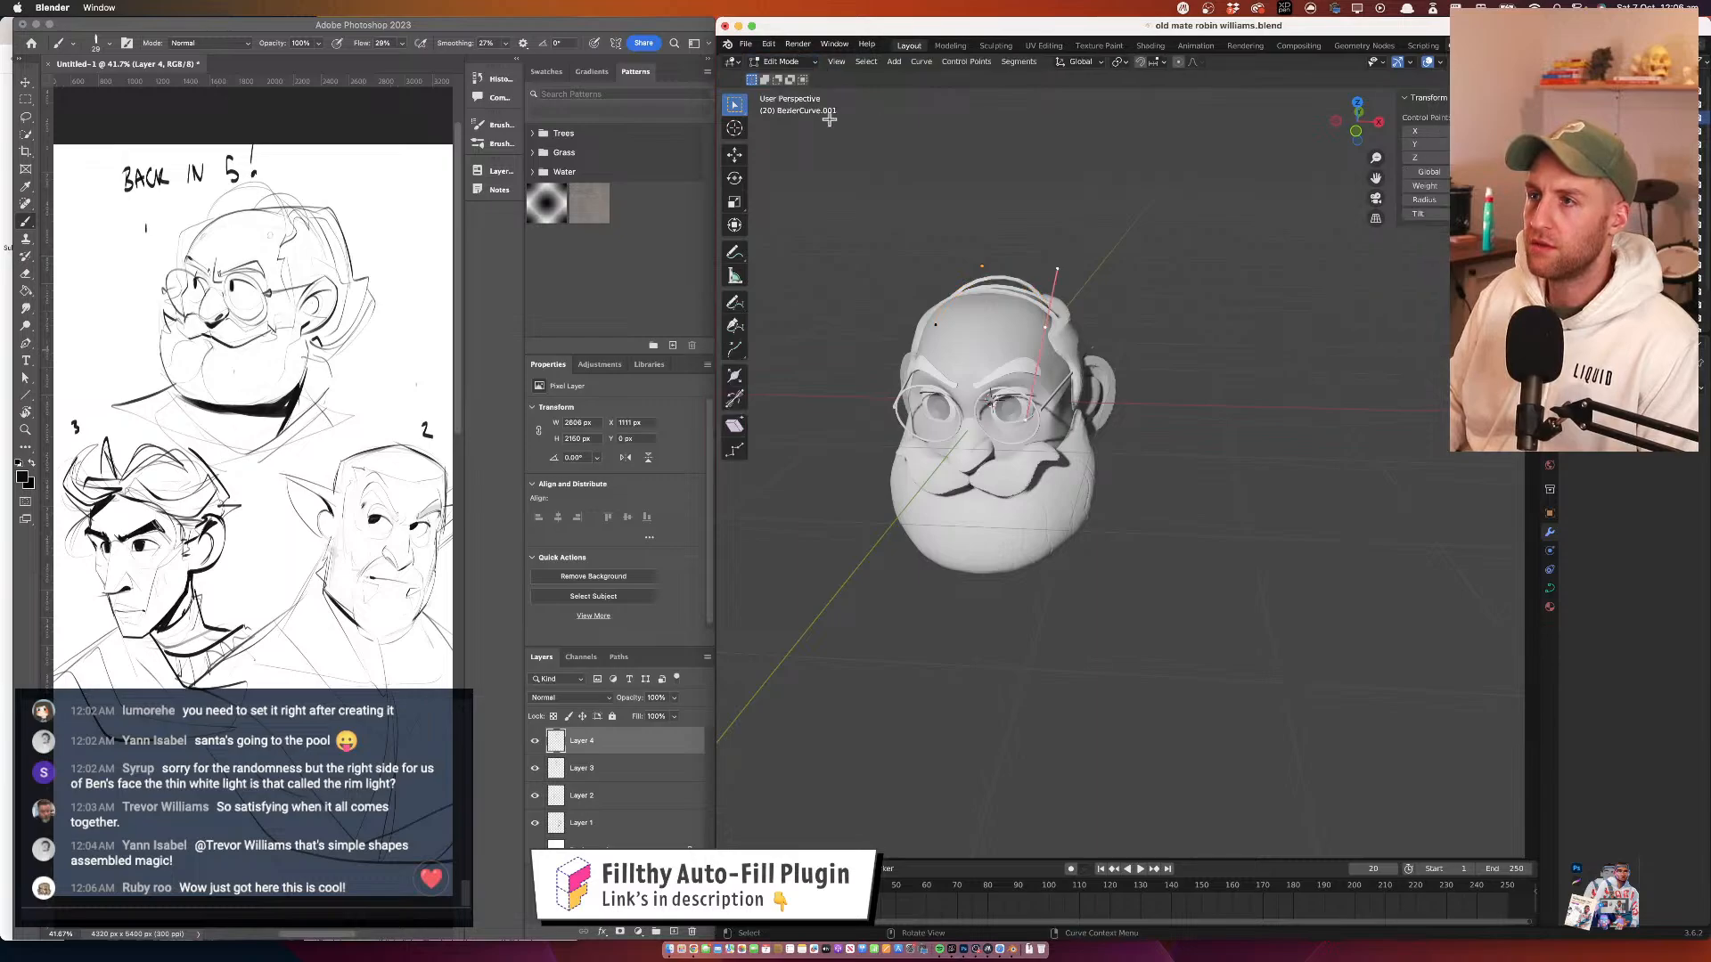
pyautogui.press('g')
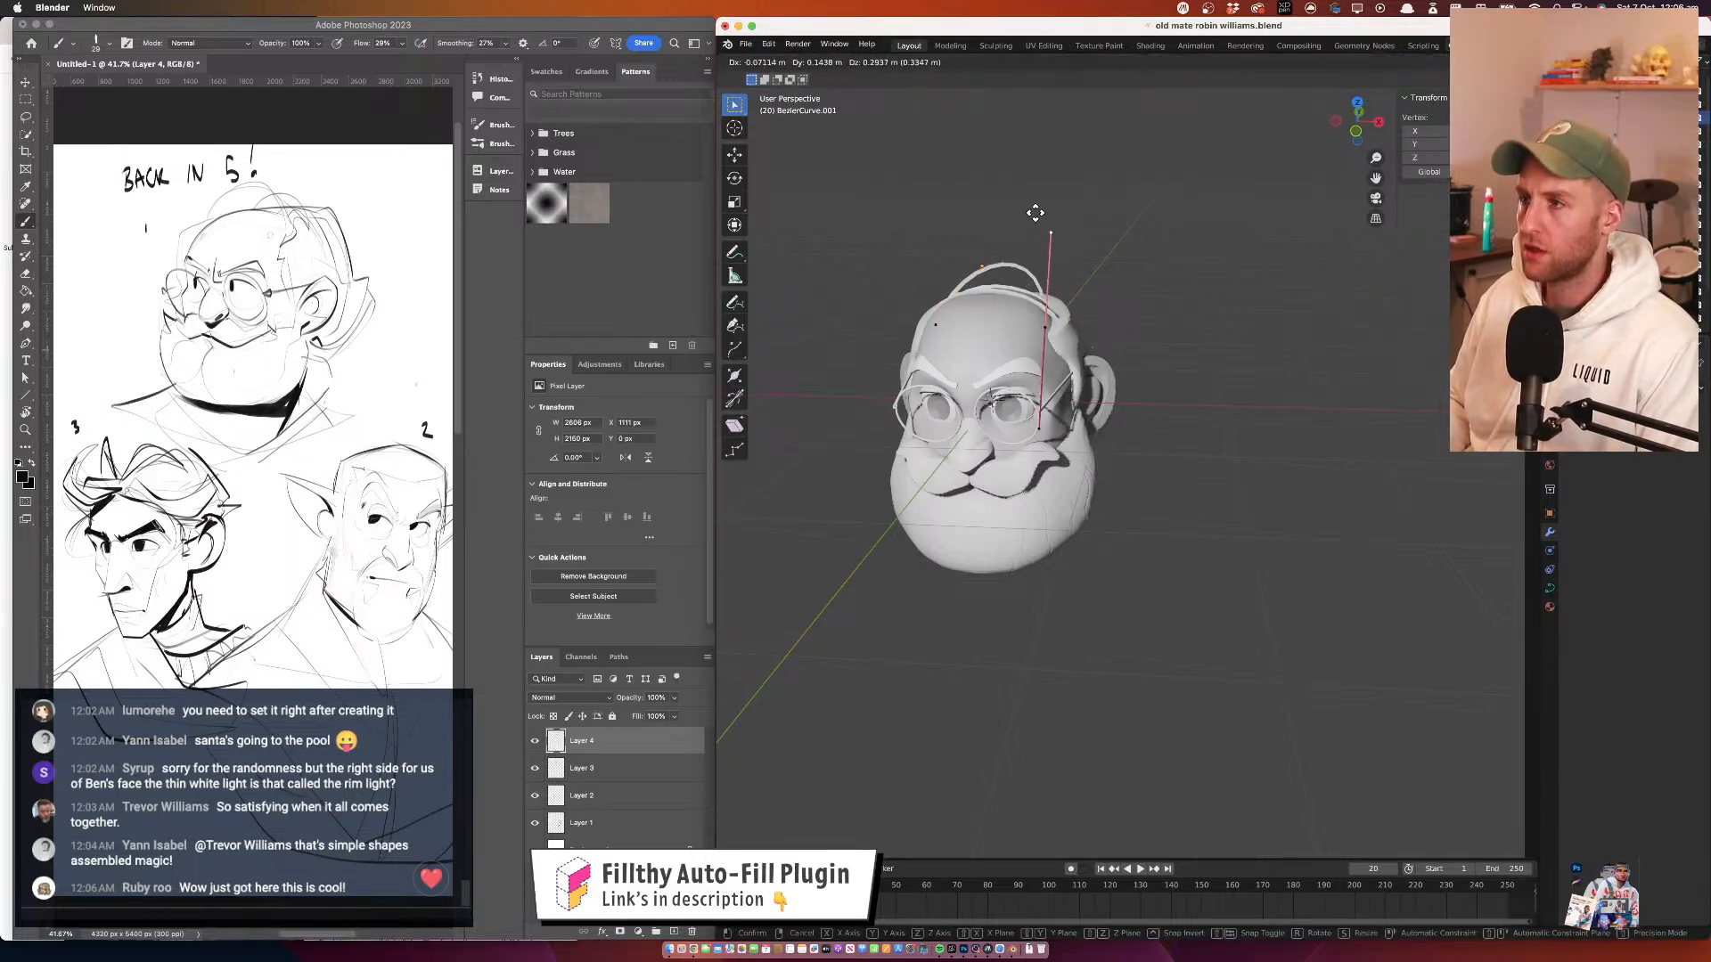
pyautogui.click(1051, 218)
# Raise the handle at the same strand's other end by about 0.2 m and return to Object Mode
pyautogui.moveTo(1051, 218); pyautogui.dragTo(997, 265)
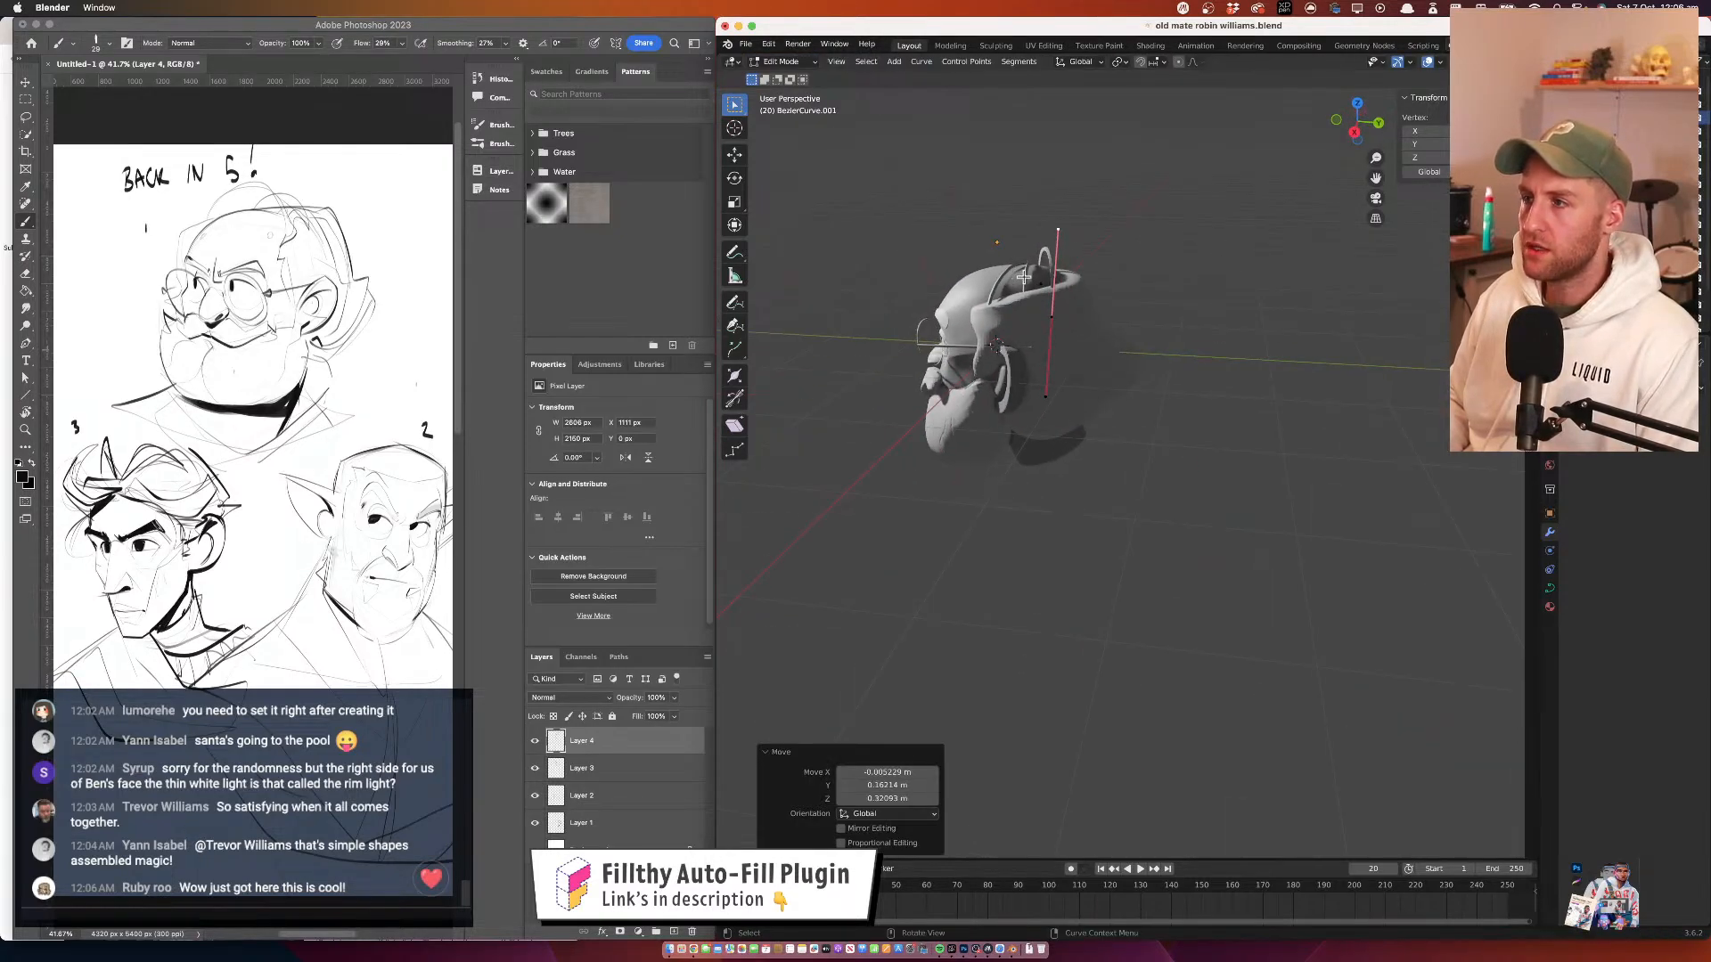
pyautogui.click(1031, 272)
pyautogui.click(1036, 238)
pyautogui.press('g')
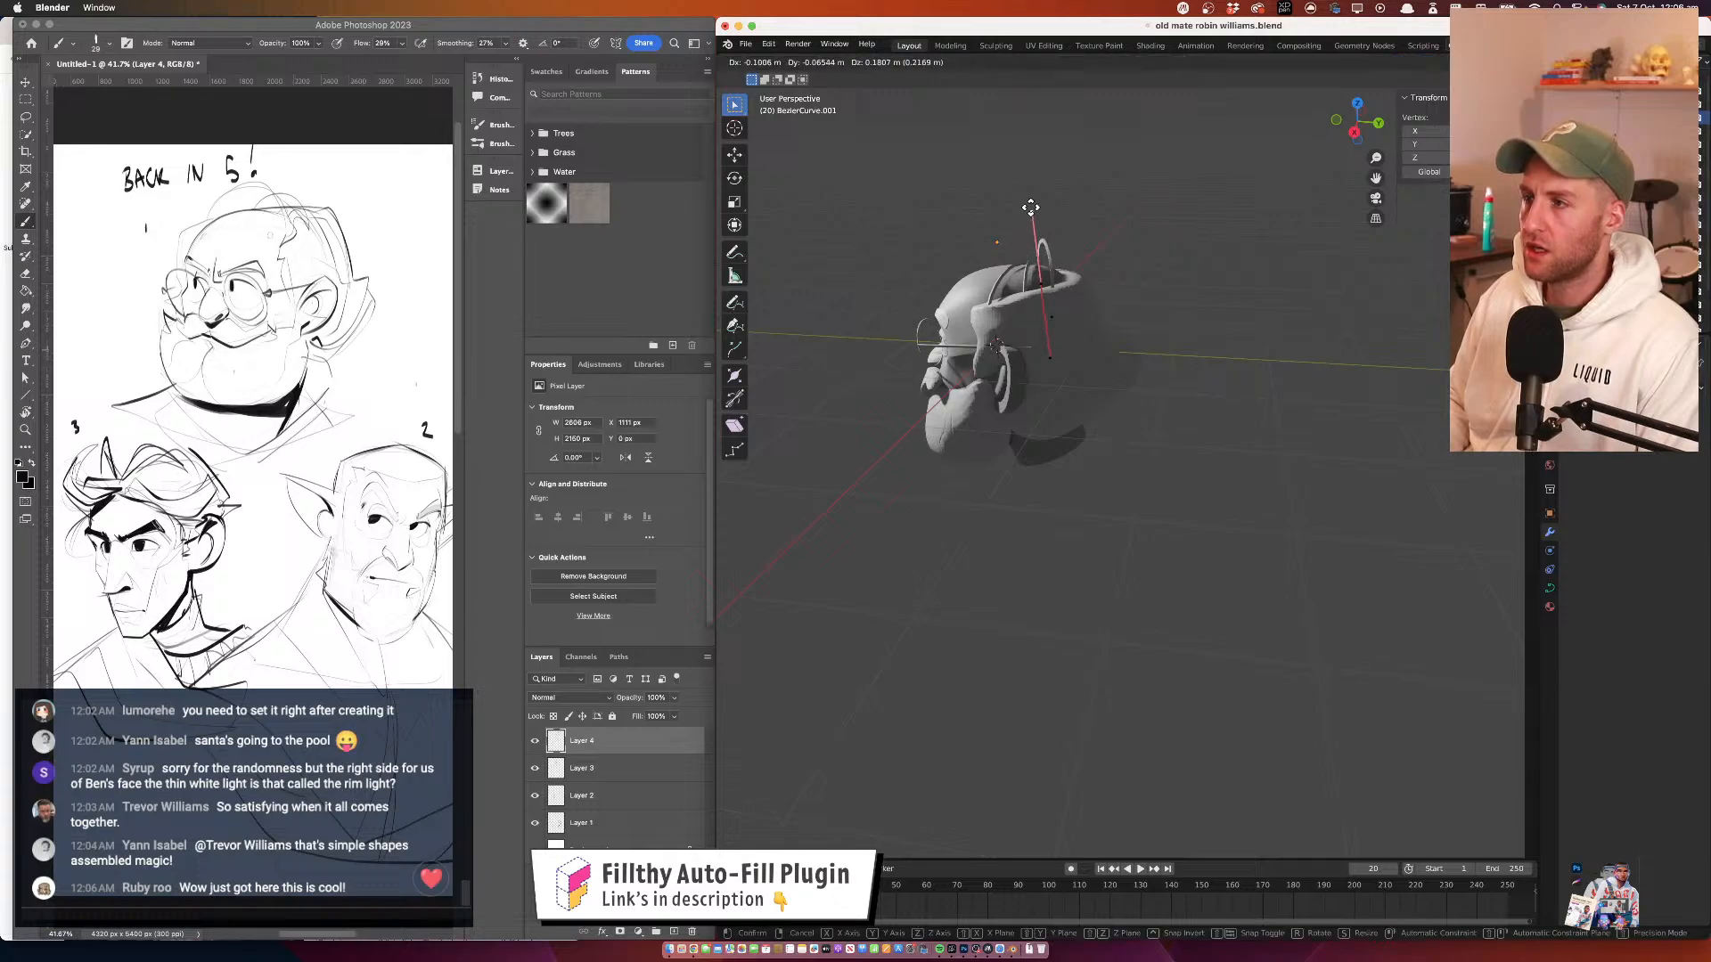
pyautogui.click(1030, 212)
pyautogui.click(1024, 284)
pyautogui.click(782, 62)
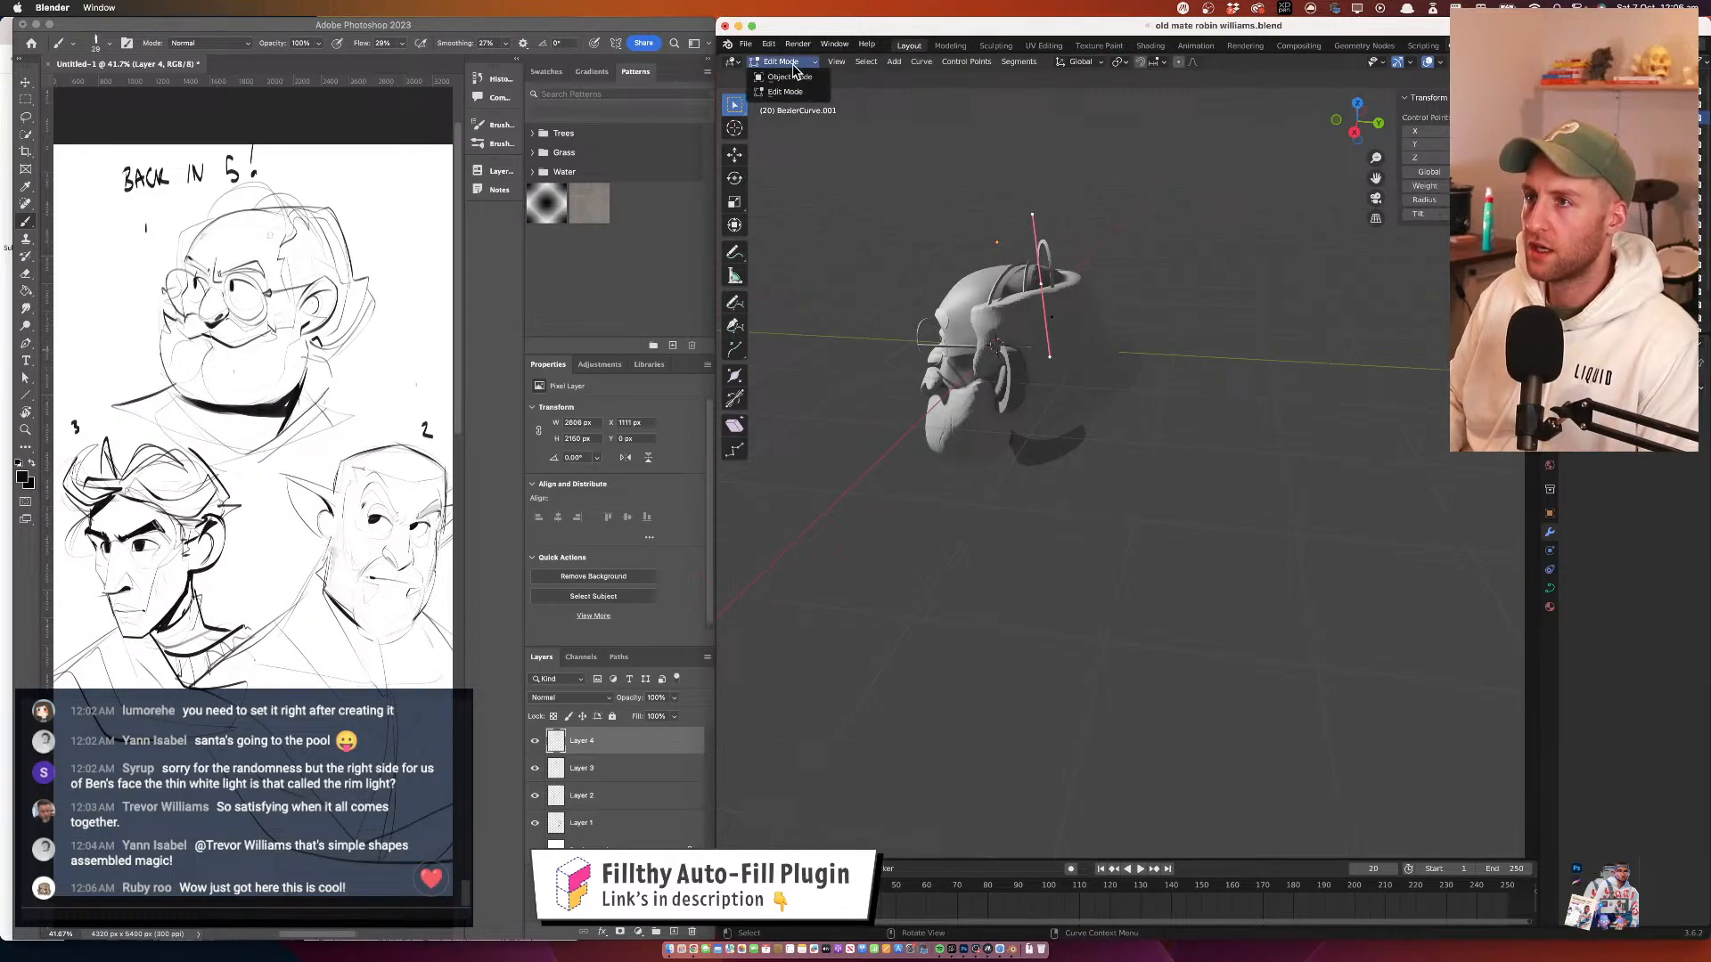
pyautogui.click(791, 79)
# Edit the neighbouring hair strand curve and pull its end handle about 1 m upward and forward into a tall arch
pyautogui.click(1031, 290)
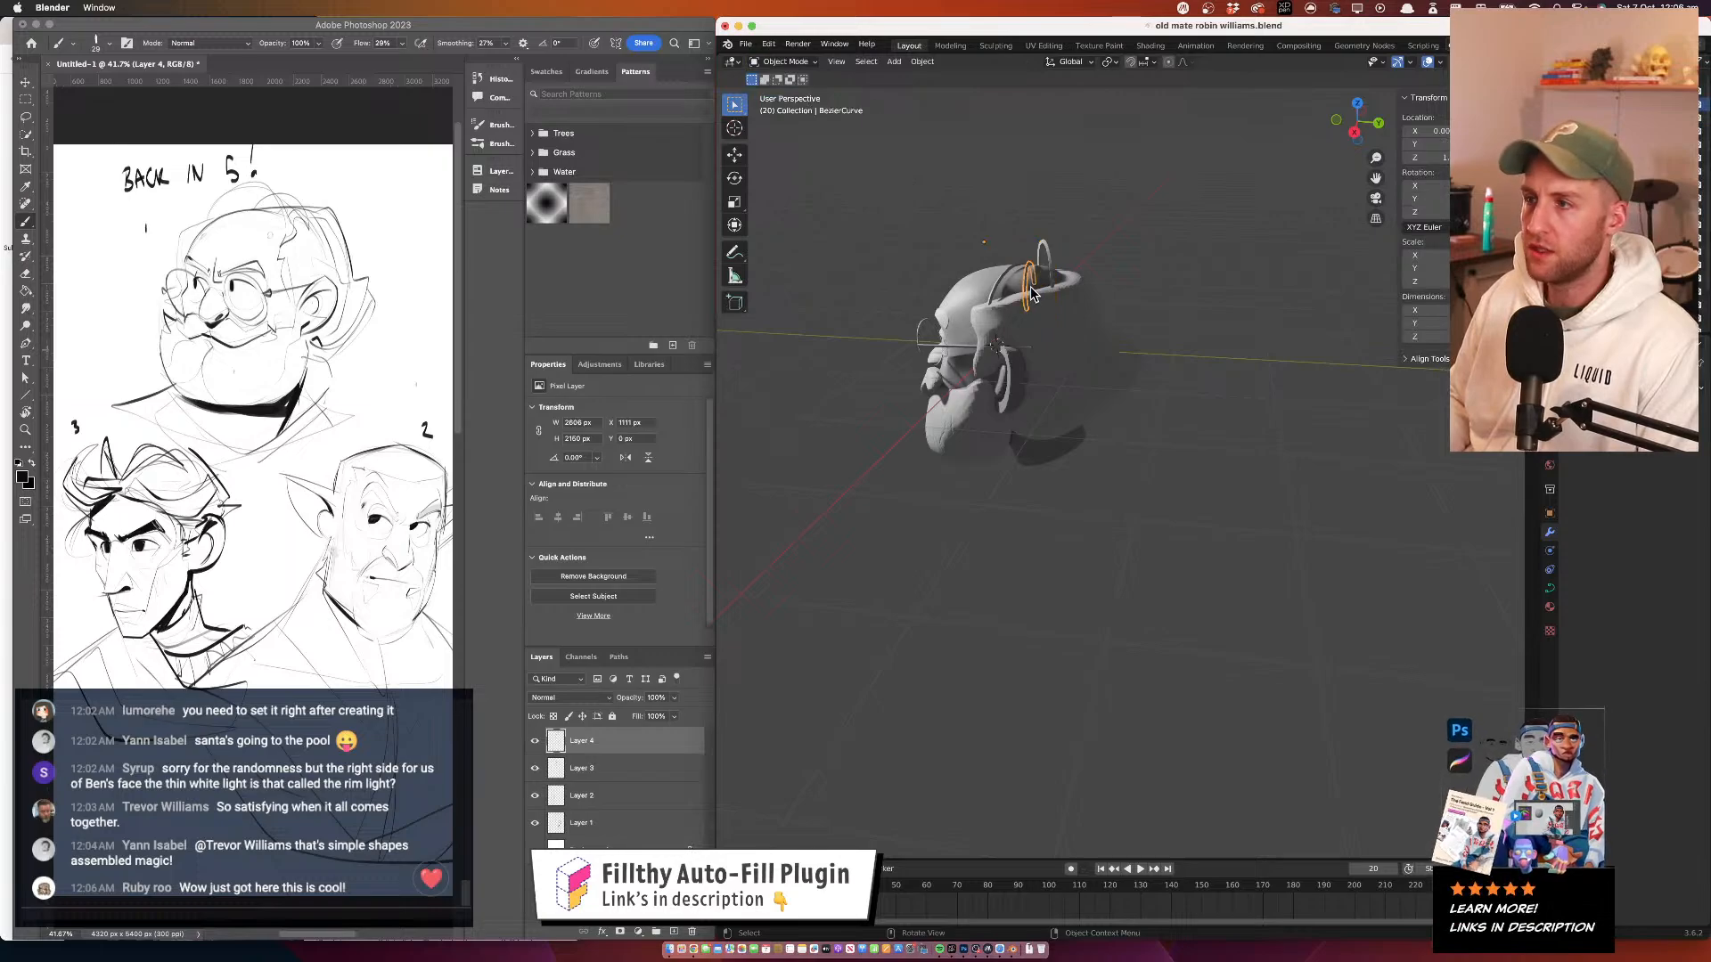
pyautogui.click(798, 63)
pyautogui.click(791, 93)
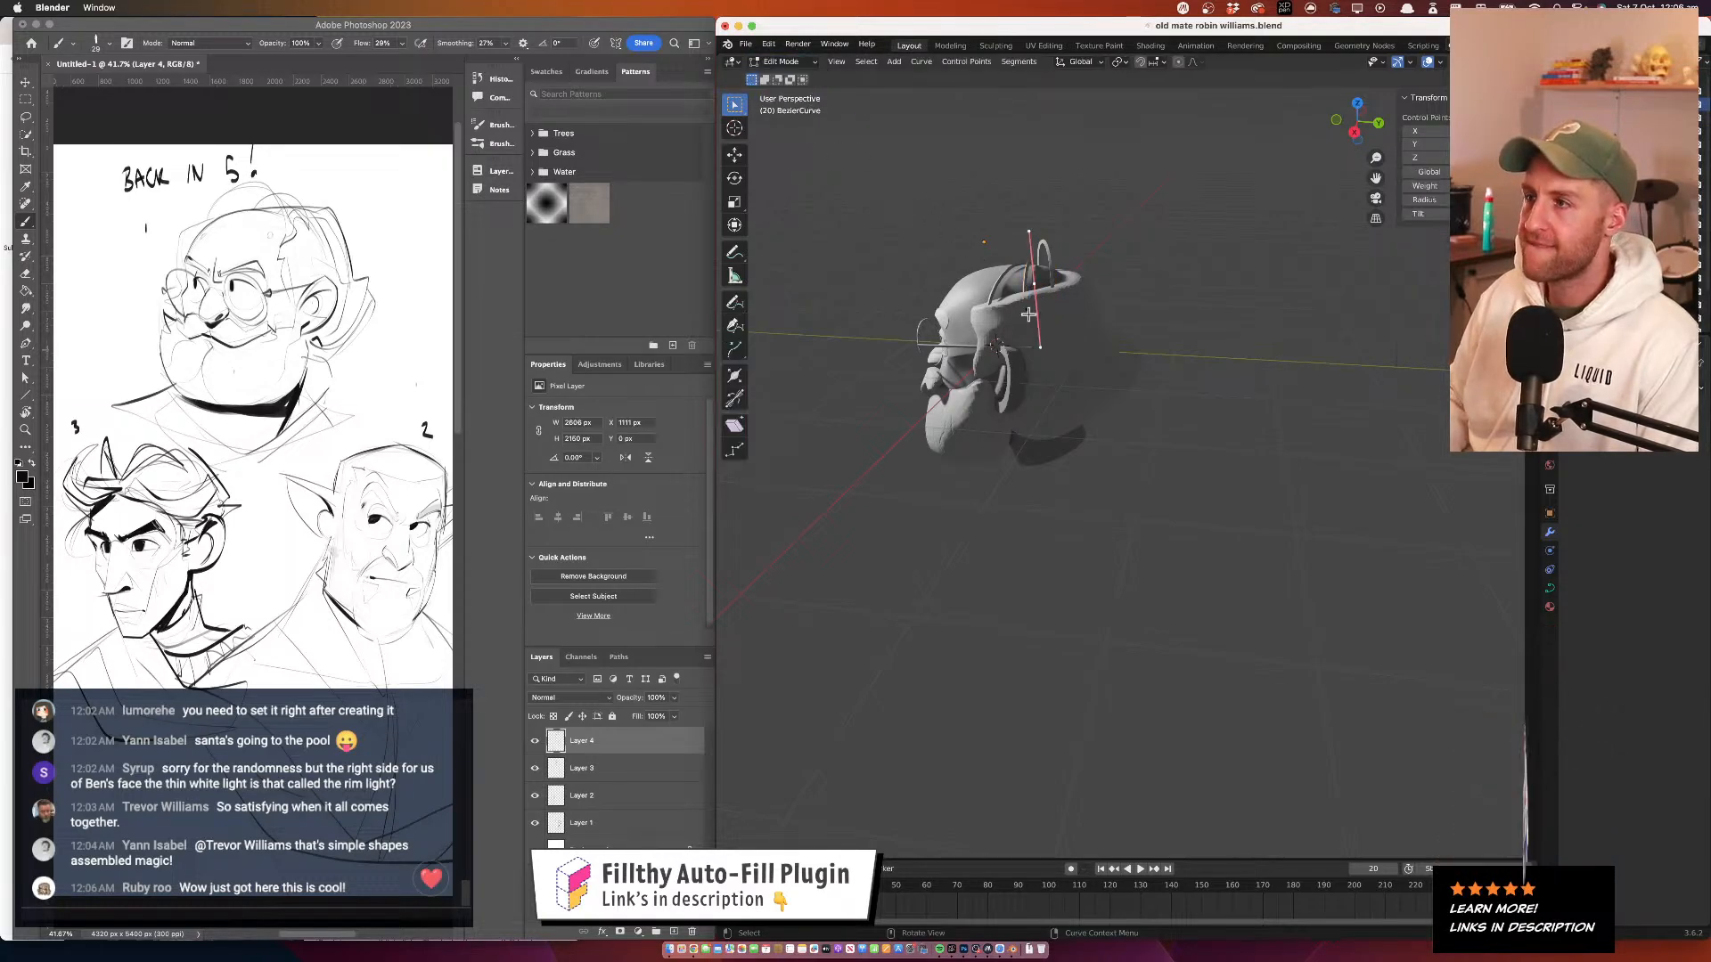
pyautogui.click(1031, 218)
pyautogui.press('g')
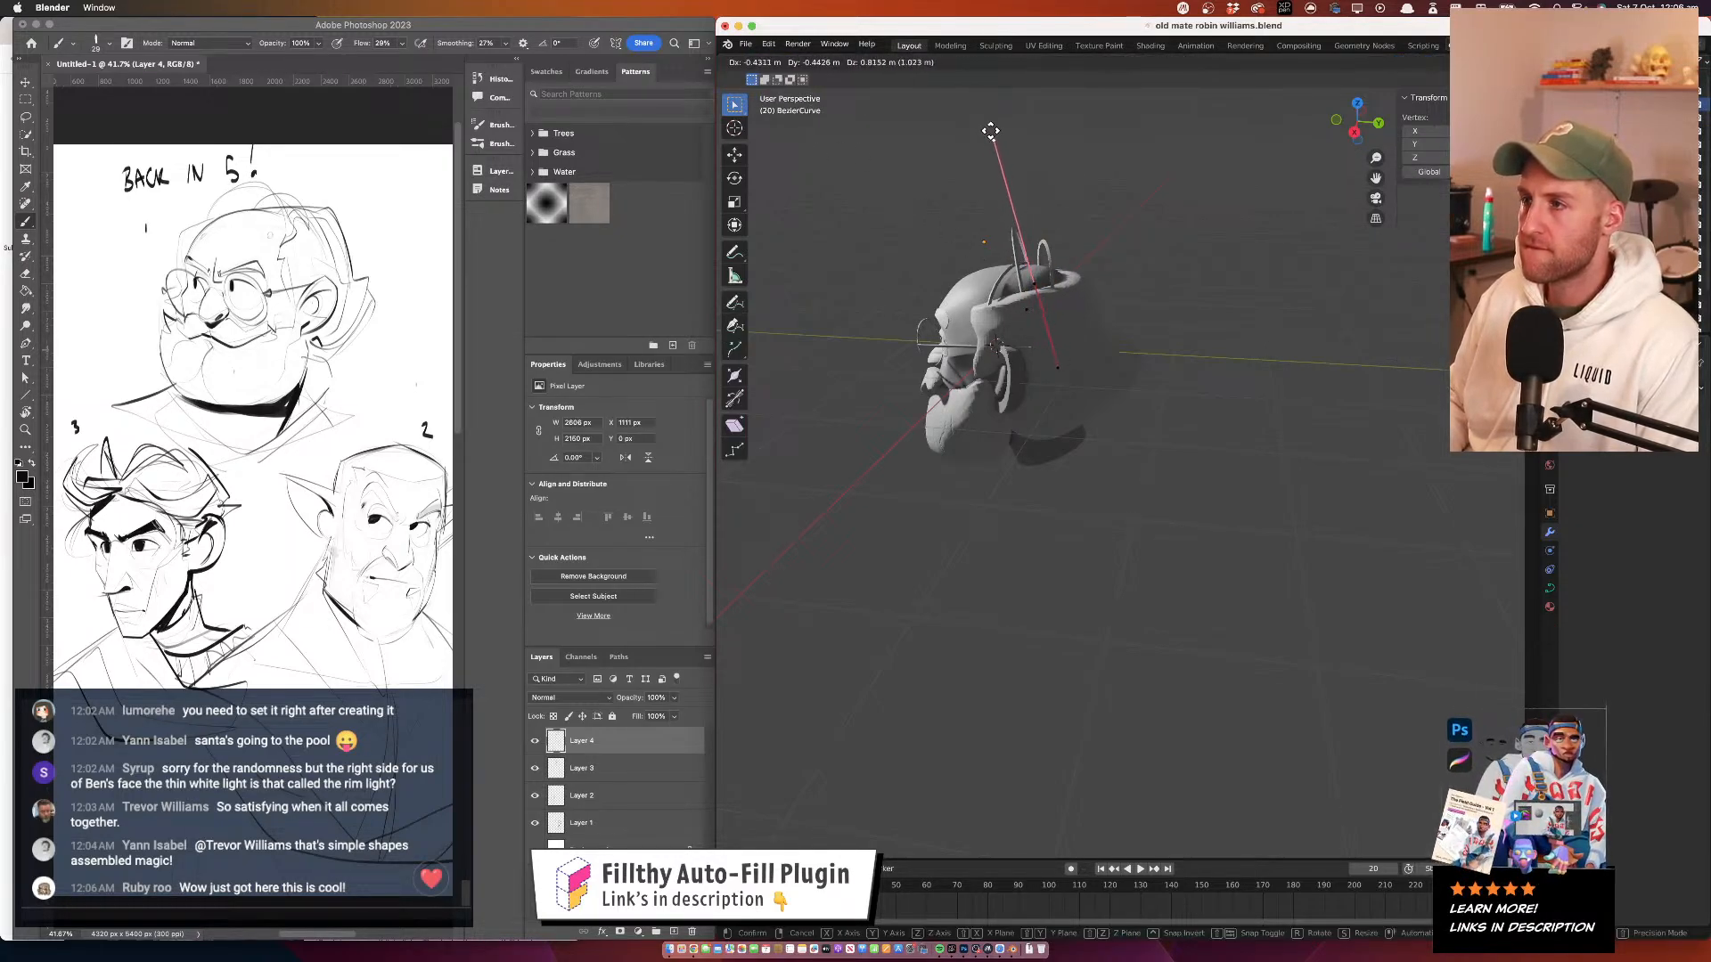
pyautogui.click(994, 123)
pyautogui.click(1115, 291)
pyautogui.moveTo(1116, 292)
pyautogui.mouseDown()
pyautogui.moveTo(1248, 256)
pyautogui.moveTo(1125, 301)
pyautogui.mouseUp()
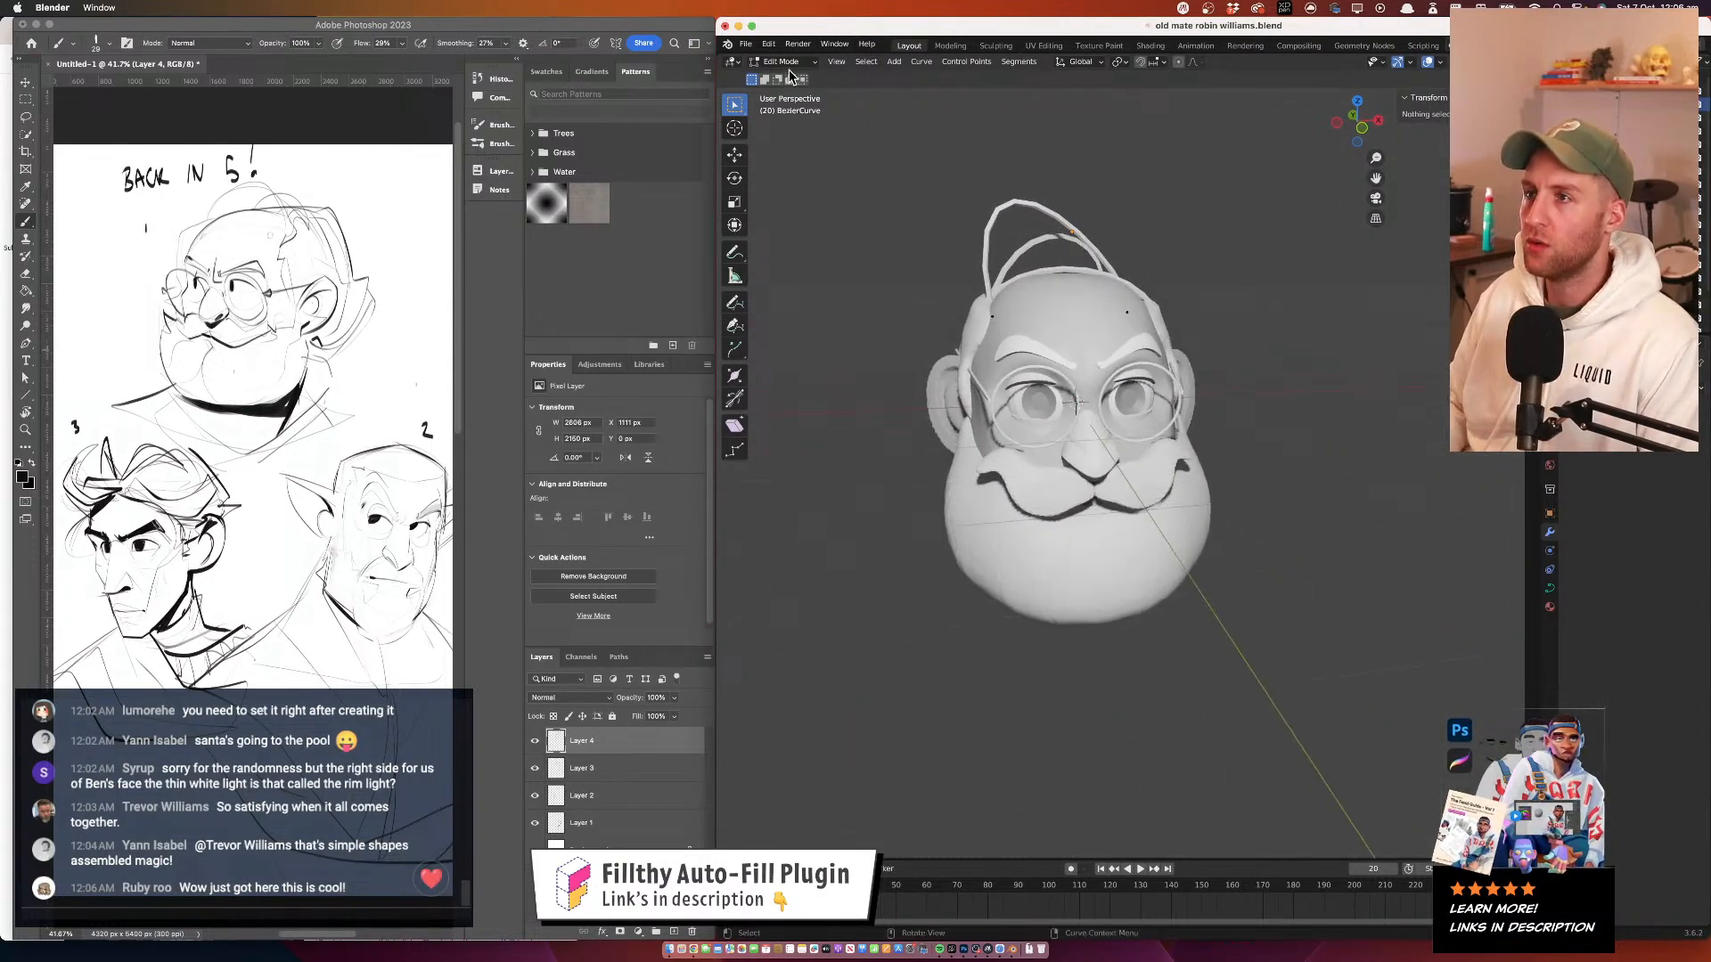
# Lower that tall strand's end handle by about 0.47 m to flatten the arch, and leave Edit Mode
pyautogui.click(792, 64)
pyautogui.click(793, 92)
pyautogui.click(985, 234)
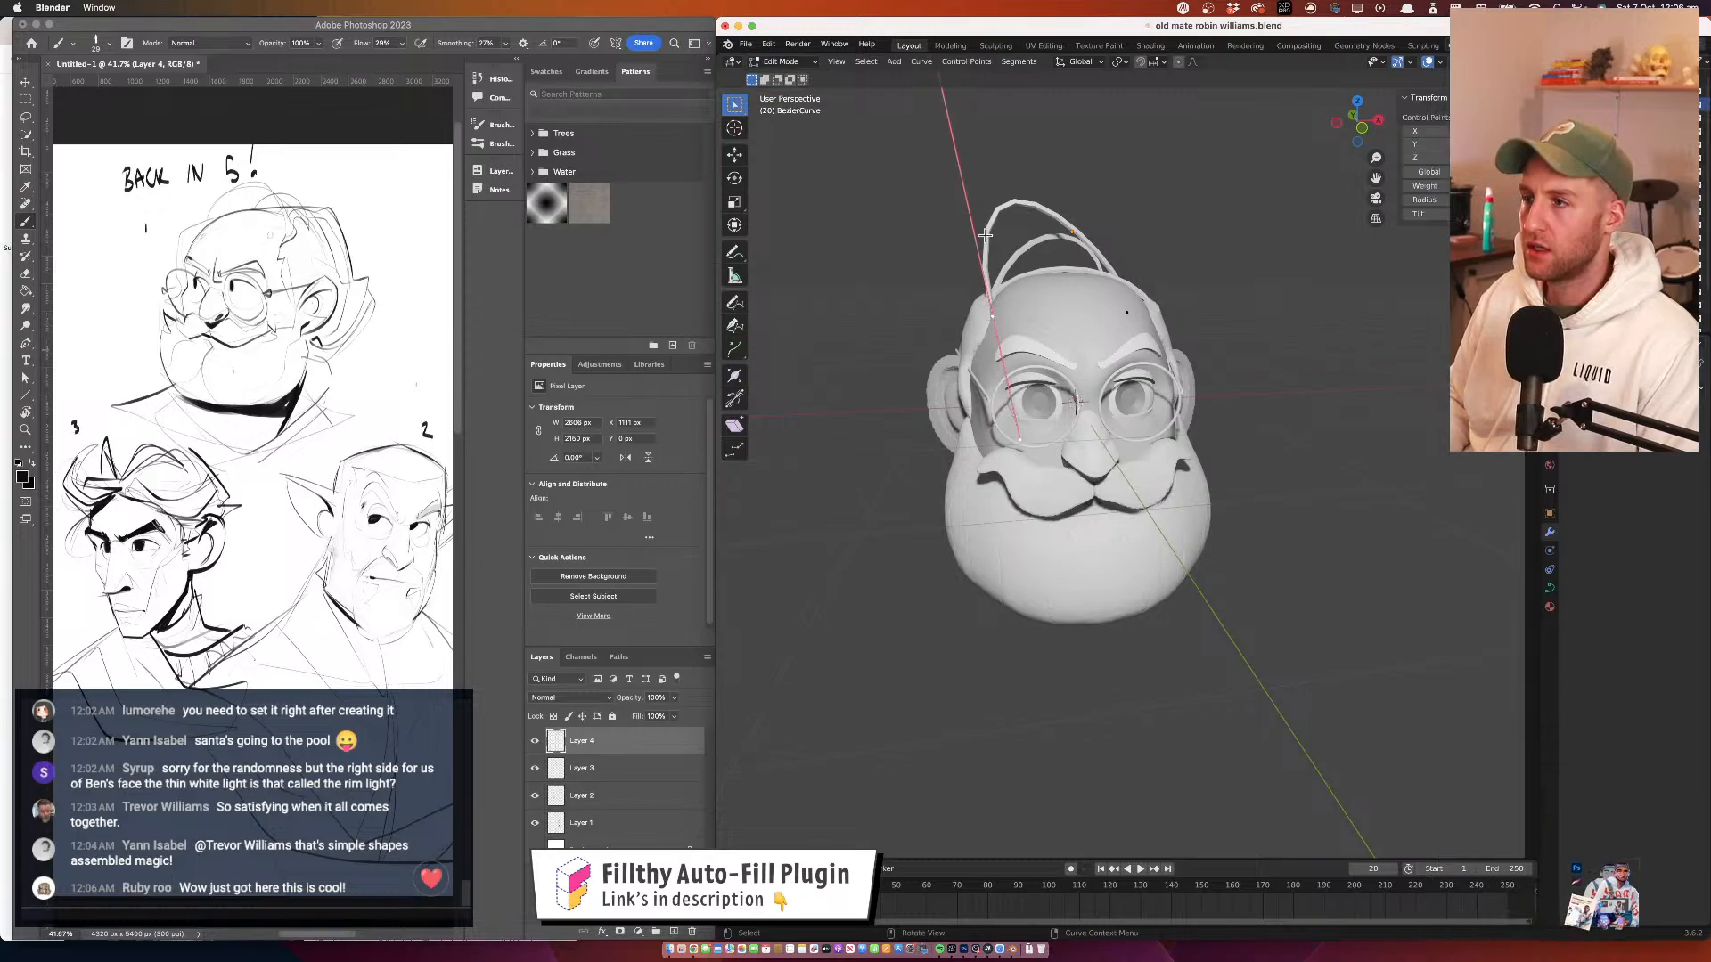
pyautogui.moveTo(944, 144); pyautogui.dragTo(962, 294)
pyautogui.press('g')
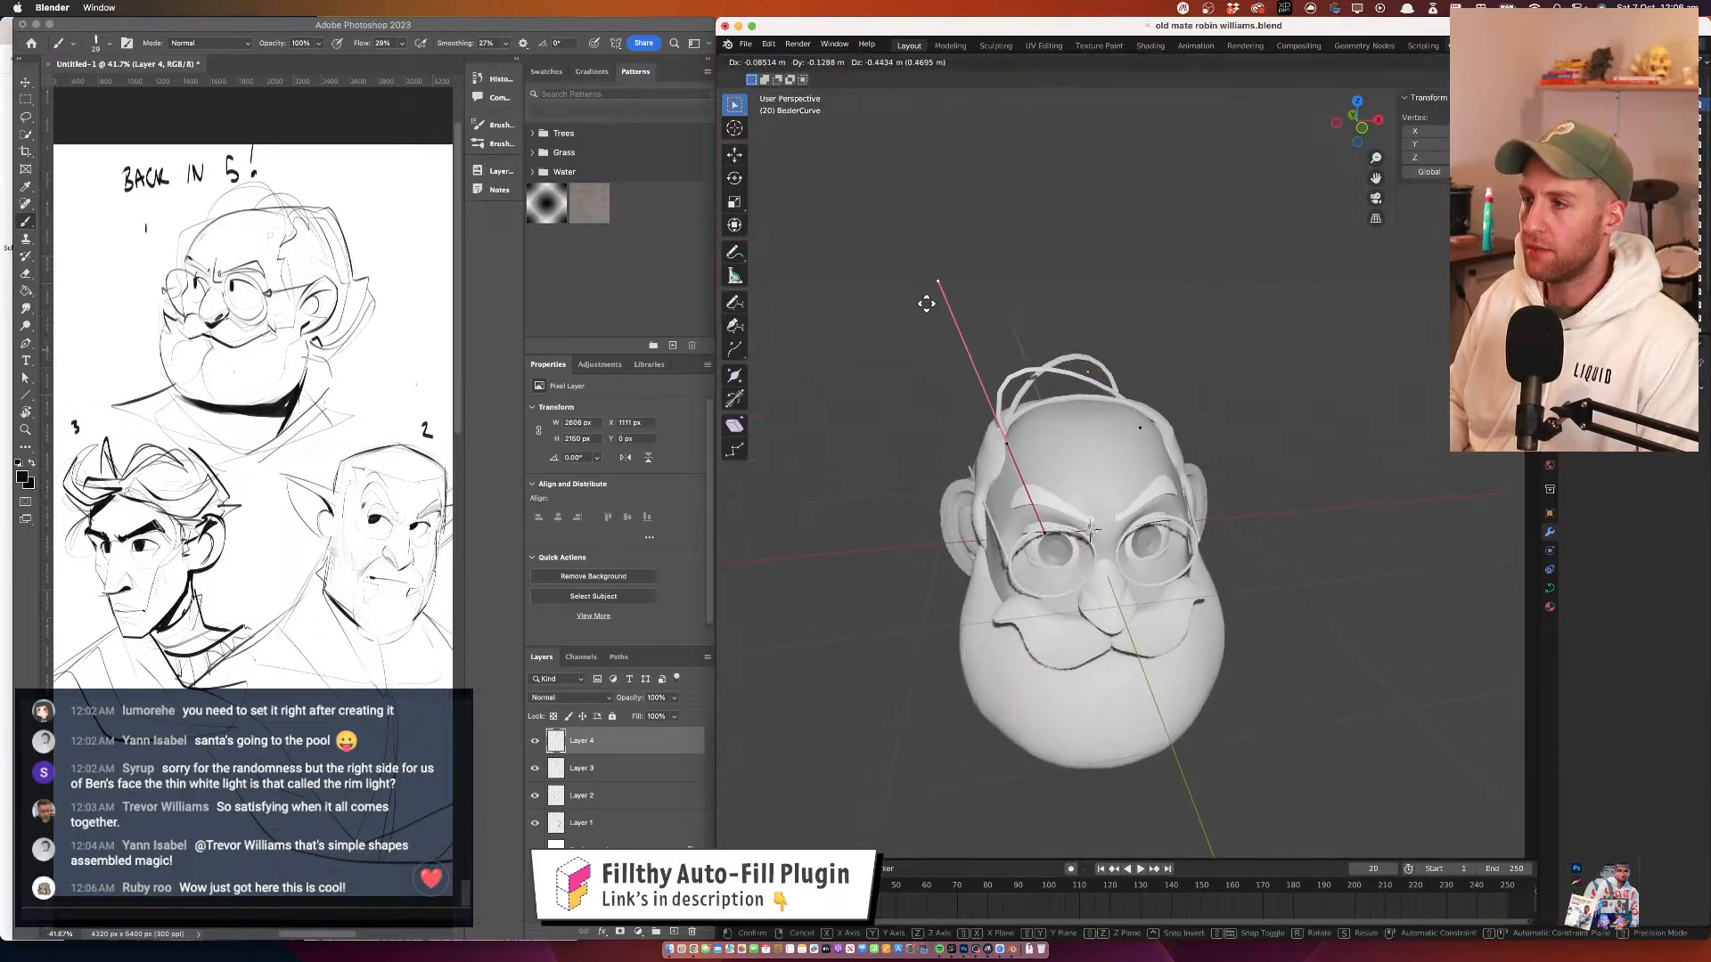
pyautogui.click(910, 282)
pyautogui.moveTo(1231, 342); pyautogui.dragTo(1169, 326)
pyautogui.click(1163, 331)
pyautogui.press('Tab')
# Edit the remaining hair strand lying on the scalp and raise the handle at the temple end of its curve
pyautogui.click(796, 63)
pyautogui.click(797, 91)
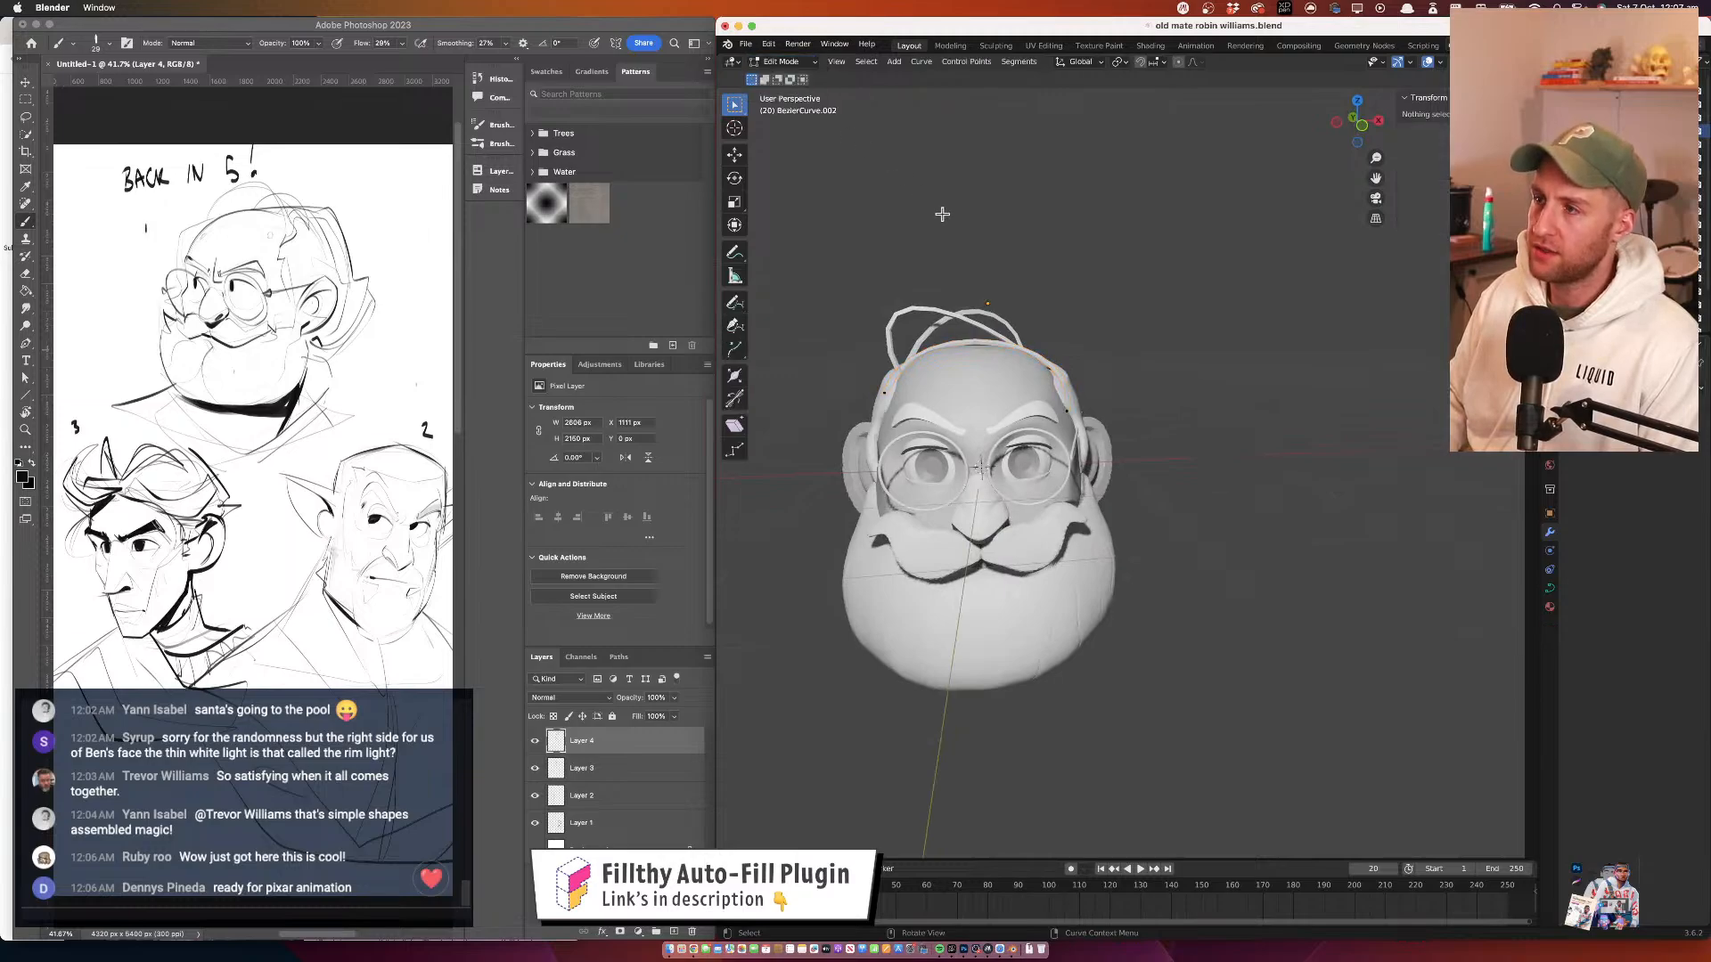
pyautogui.click(1067, 407)
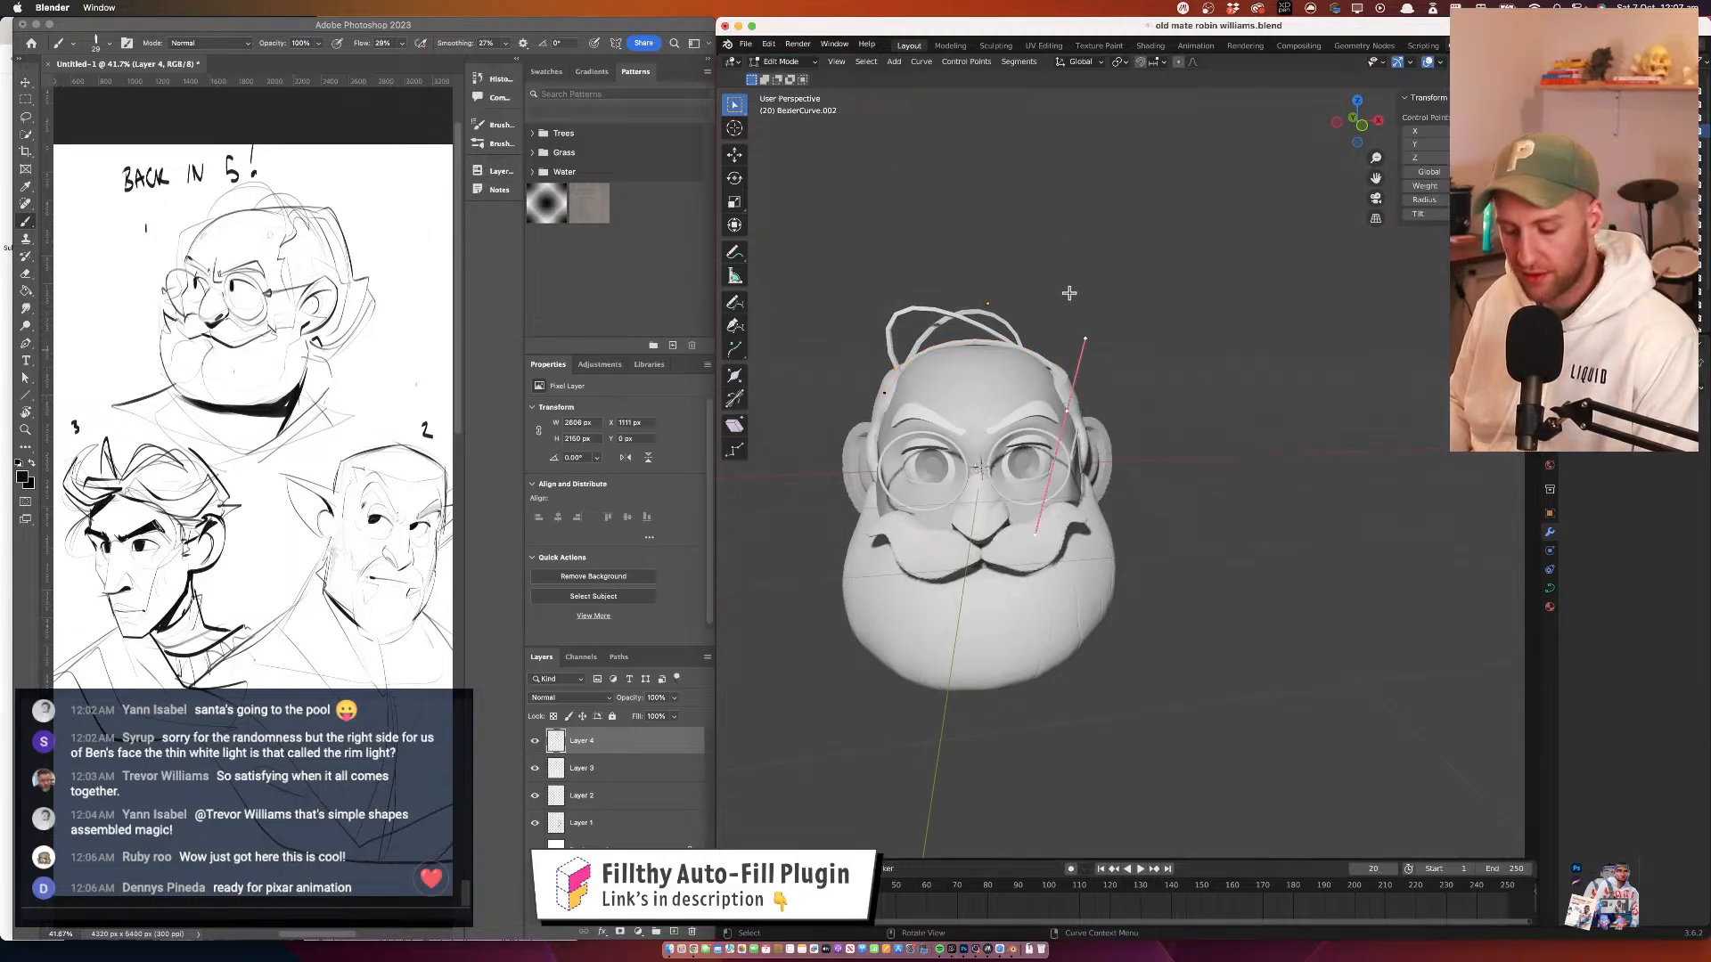
pyautogui.press('g')
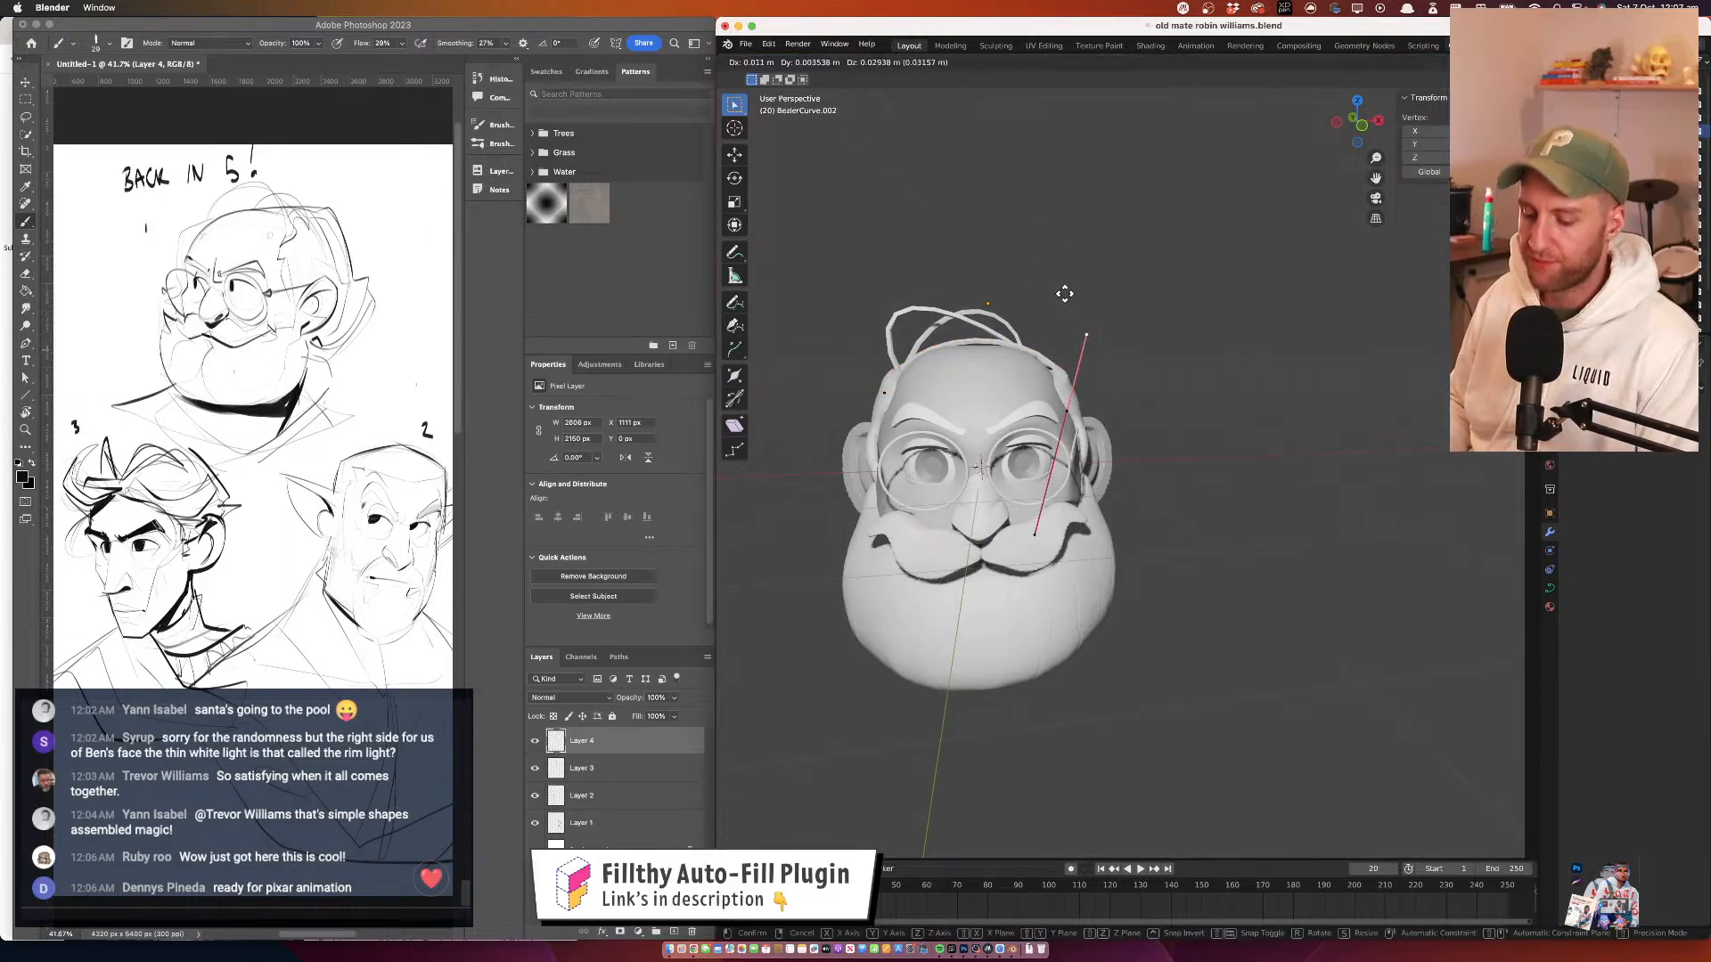
pyautogui.click(1093, 248)
# Shift the same handle inward over the head from a three-quarter view, and return to Object Mode
pyautogui.click(1217, 300)
pyautogui.moveTo(1219, 302); pyautogui.dragTo(1097, 376)
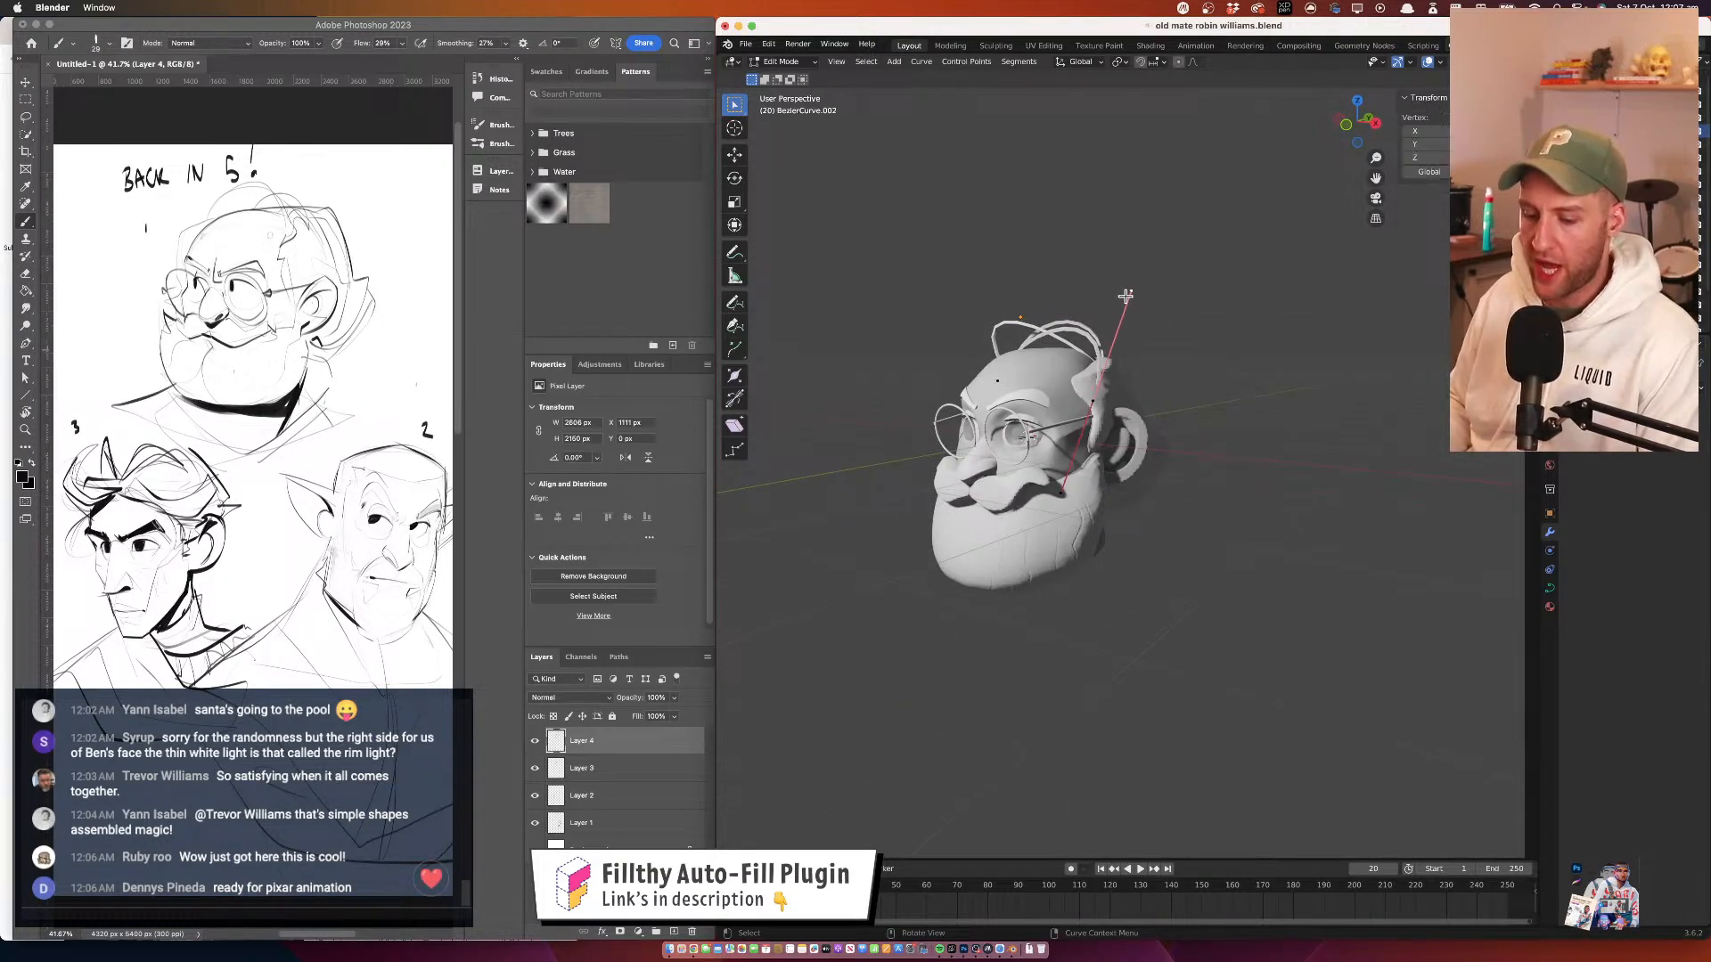
pyautogui.press('g')
pyautogui.click(1087, 282)
pyautogui.click(1226, 305)
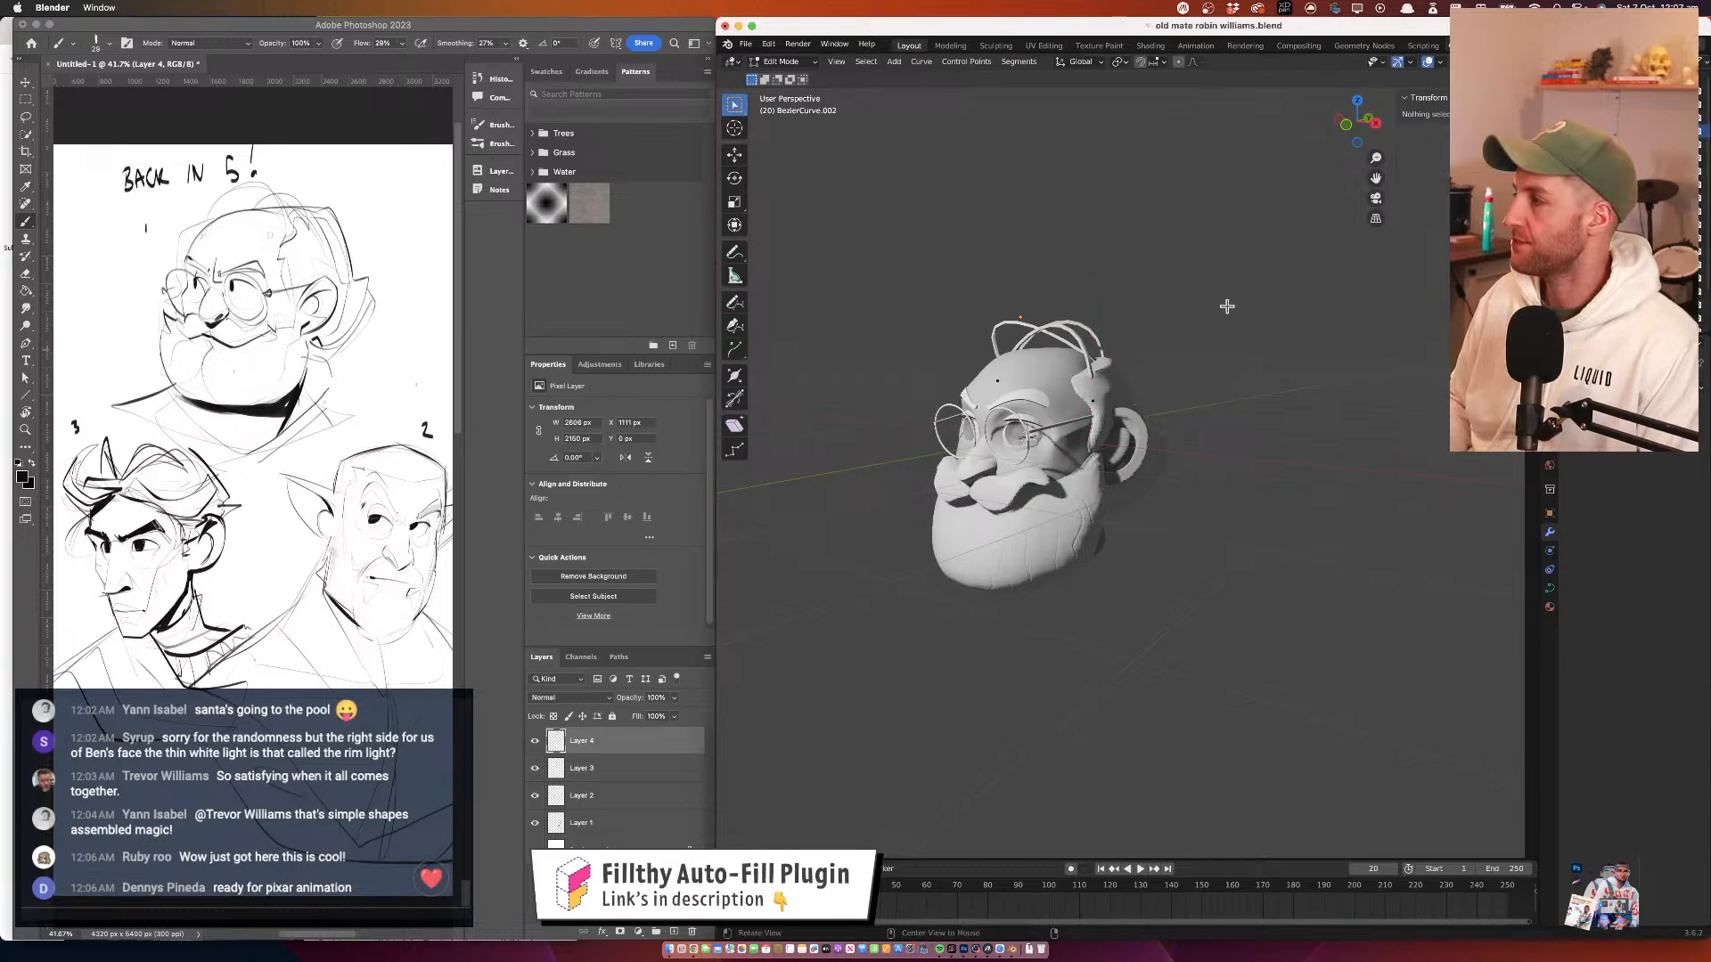
pyautogui.moveTo(1227, 306); pyautogui.dragTo(1191, 334)
pyautogui.moveTo(1172, 392); pyautogui.dragTo(1150, 338)
pyautogui.click(783, 61)
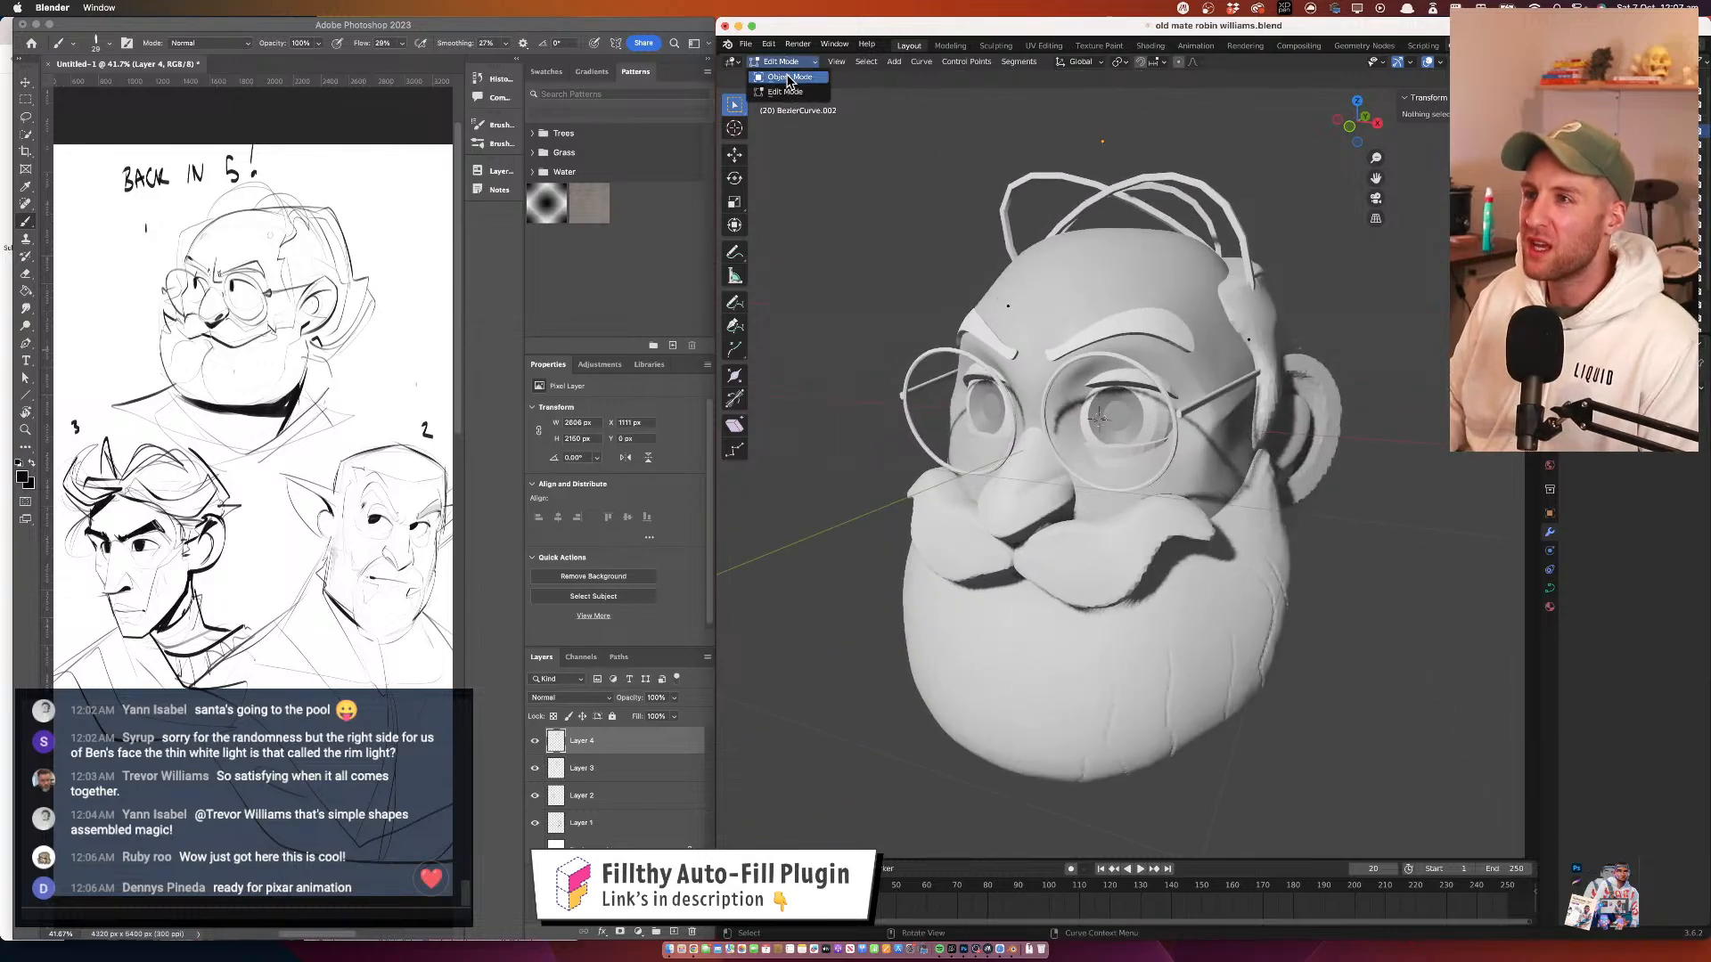
pyautogui.click(788, 77)
# Select the head mesh, switch it to Vertex Paint mode and show its object data properties
pyautogui.click(1125, 266)
pyautogui.moveTo(1221, 244); pyautogui.dragTo(1257, 269)
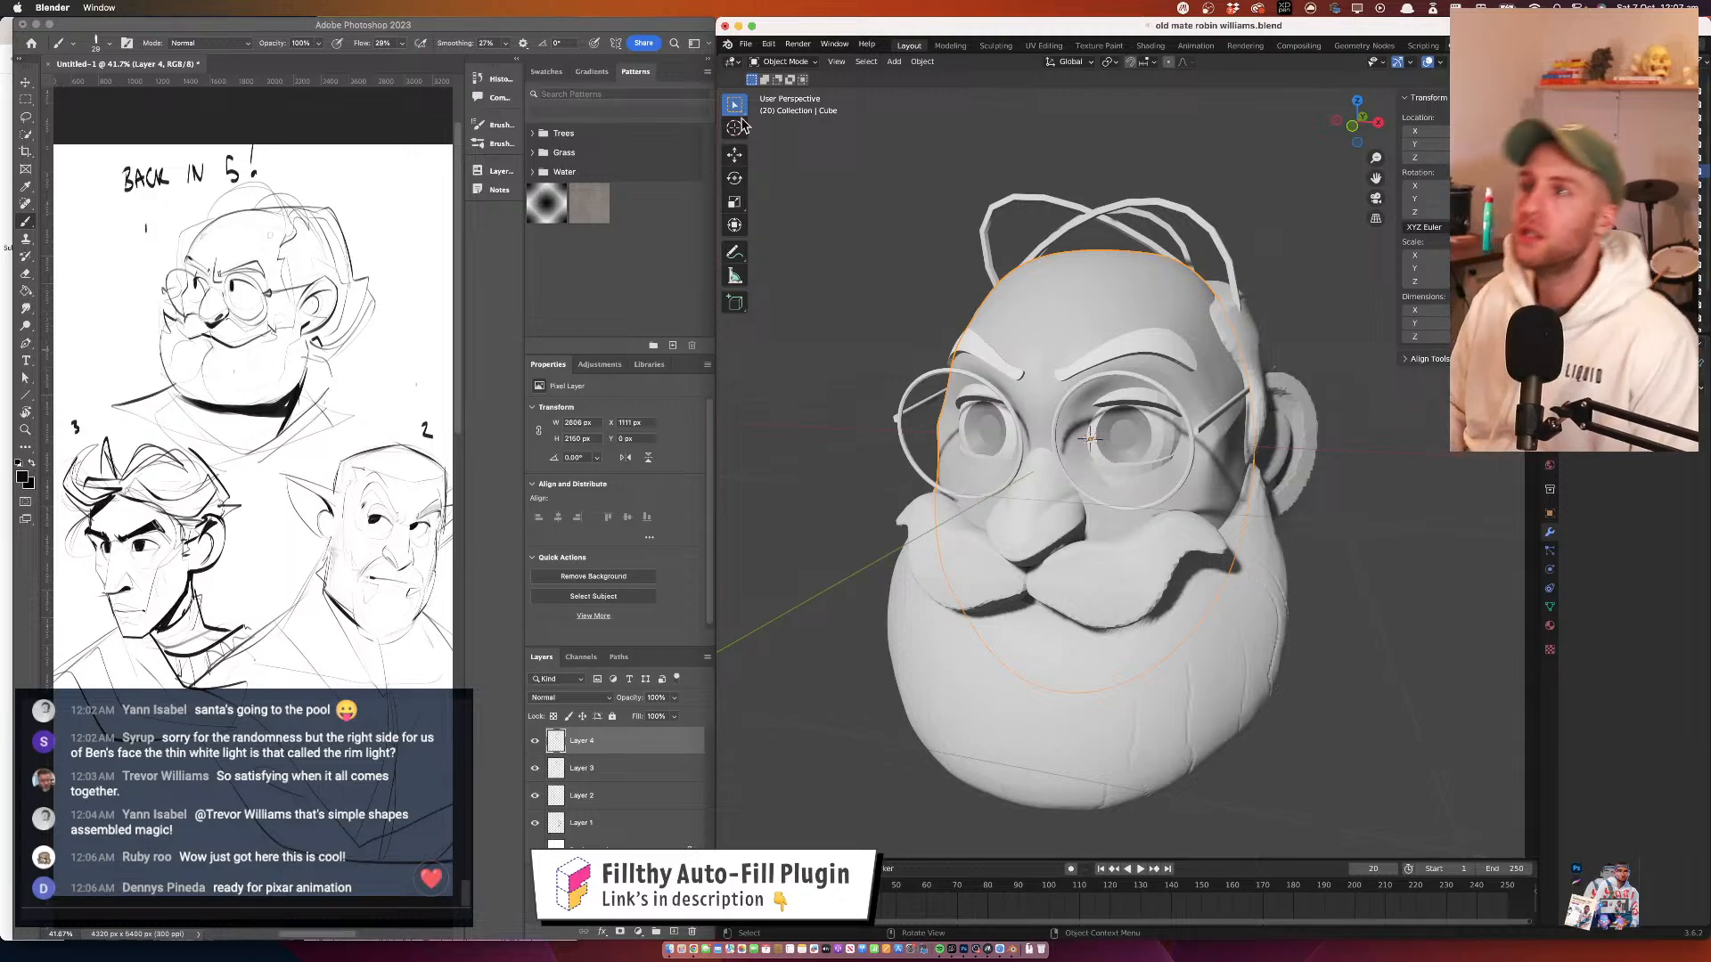
pyautogui.click(783, 62)
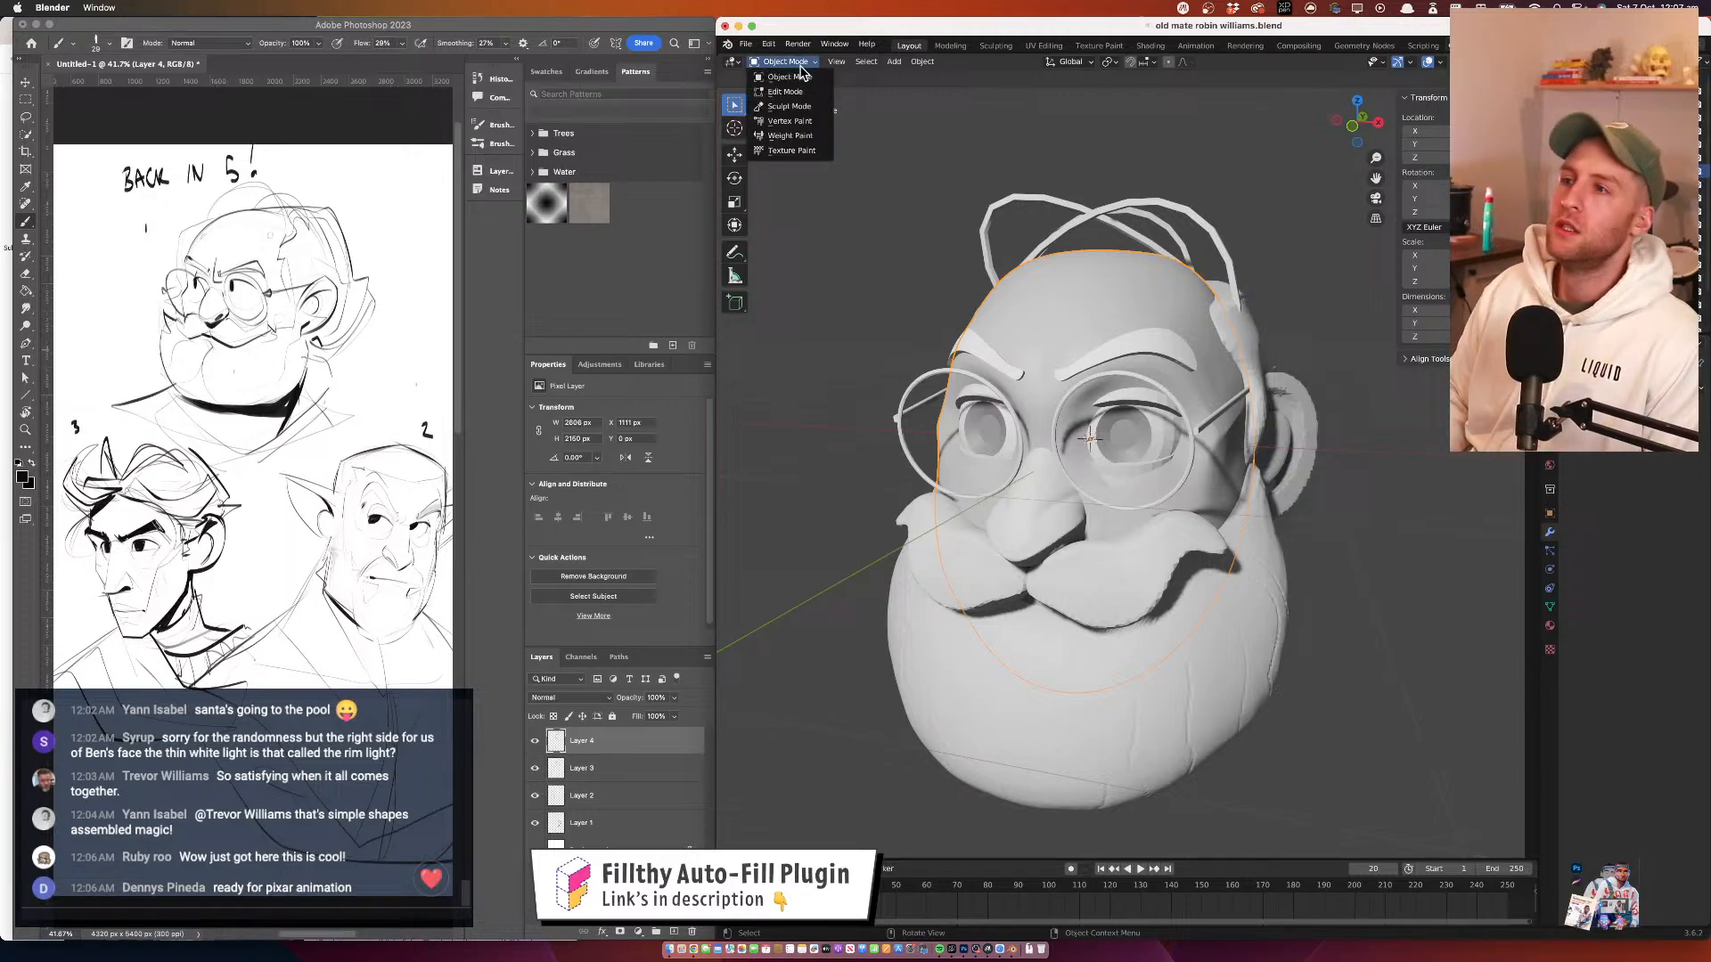
pyautogui.click(806, 121)
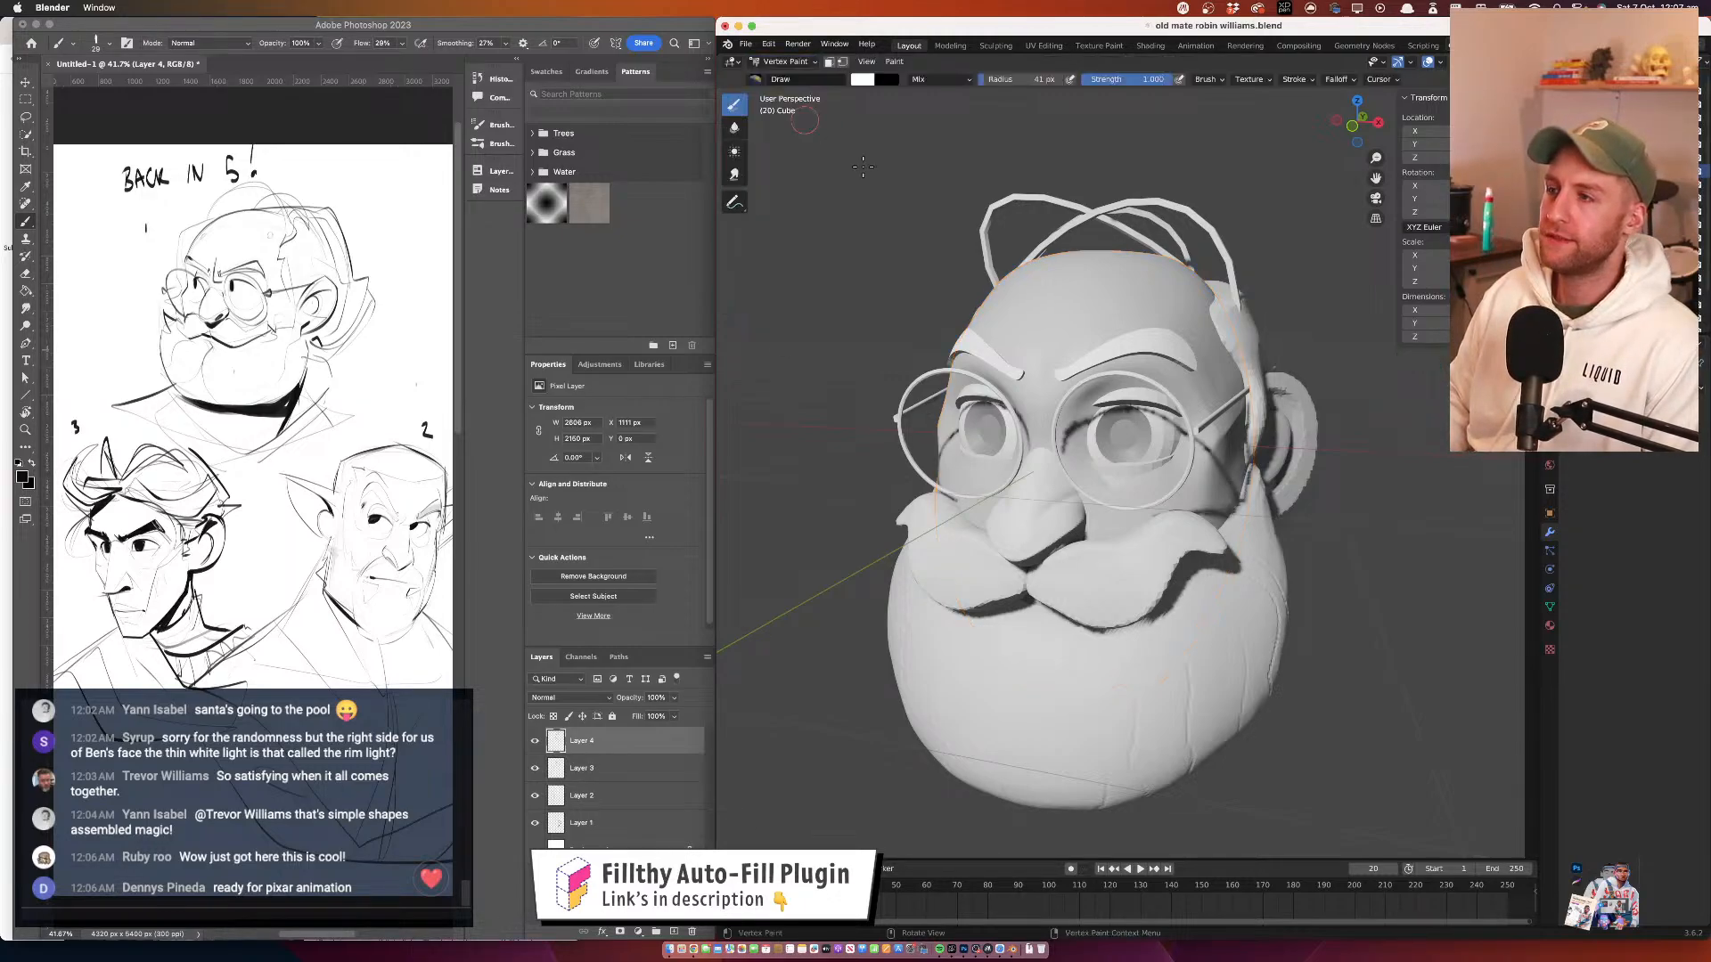
pyautogui.moveTo(1141, 287); pyautogui.dragTo(1096, 351)
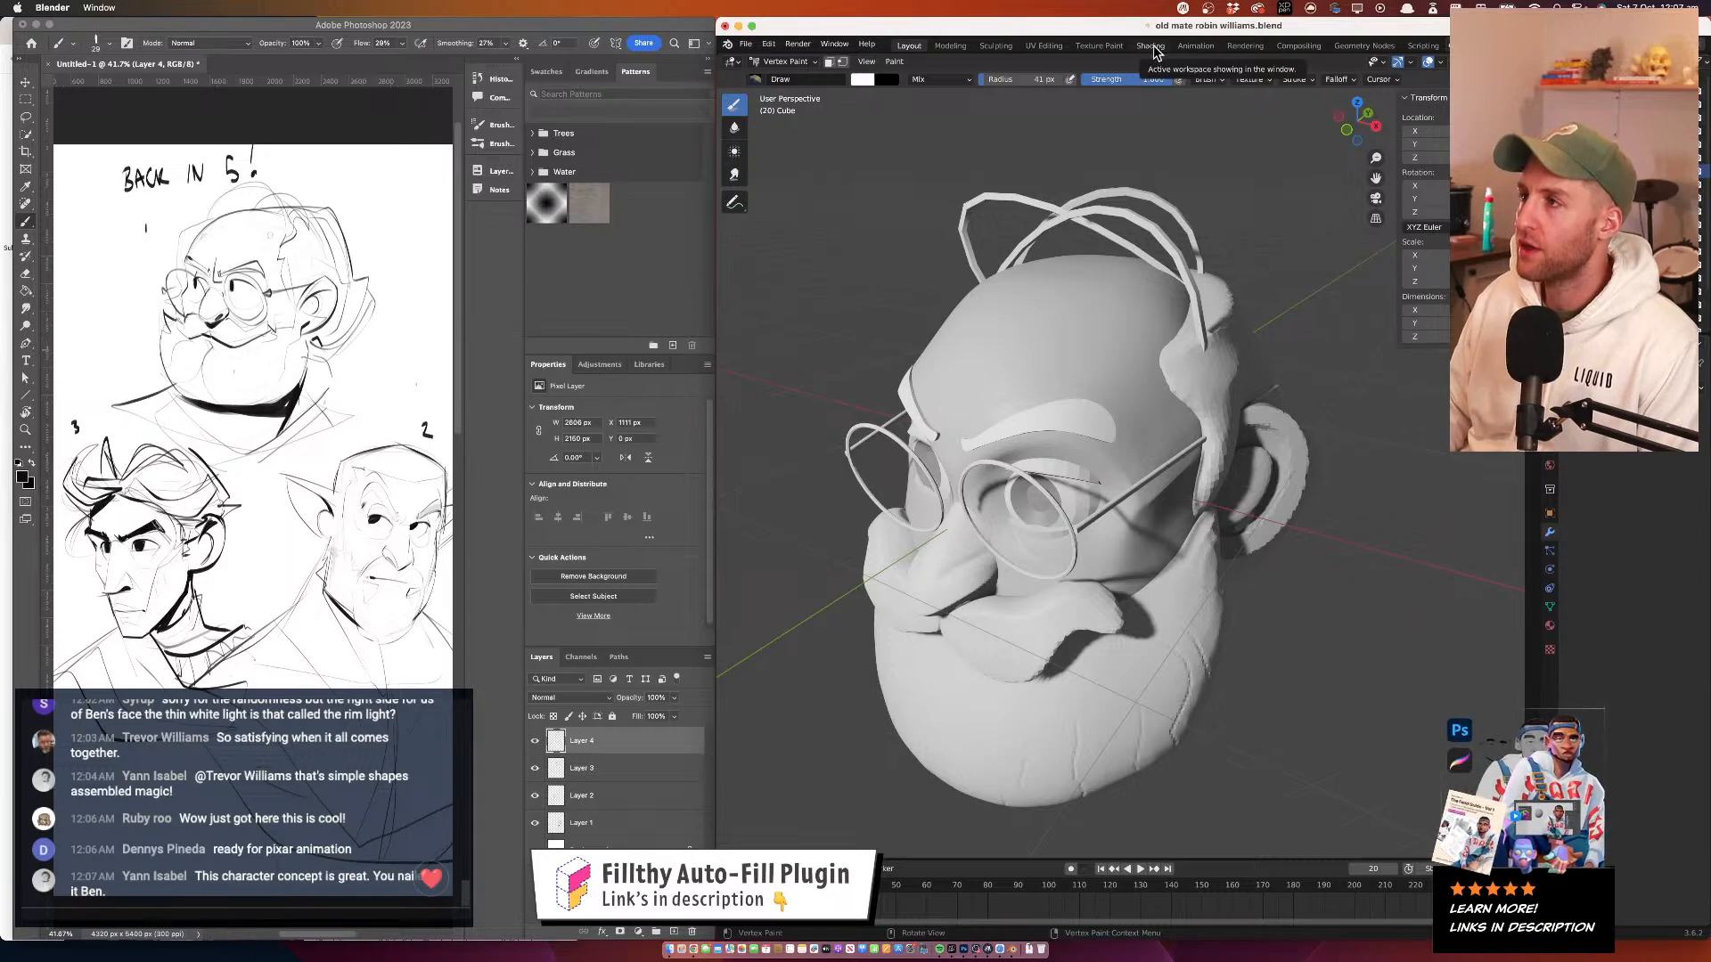
pyautogui.click(1550, 607)
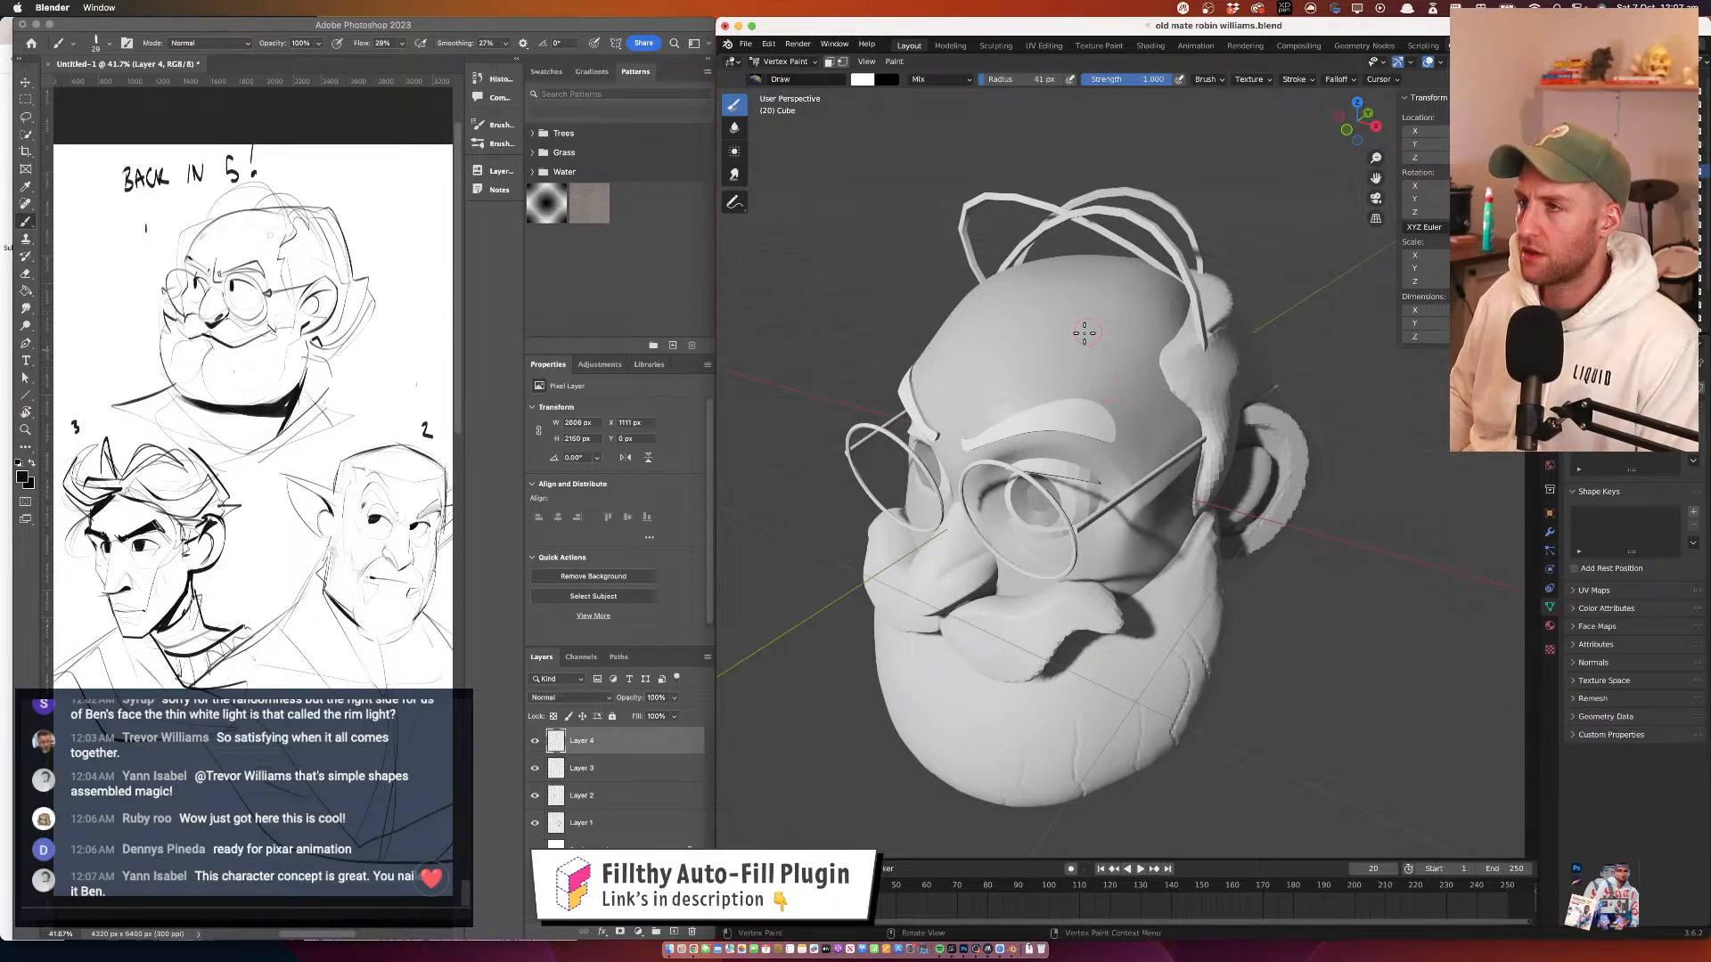
# Cycle the head through Sculpt Mode and Object Mode back to Vertex Paint mode
pyautogui.click(797, 63)
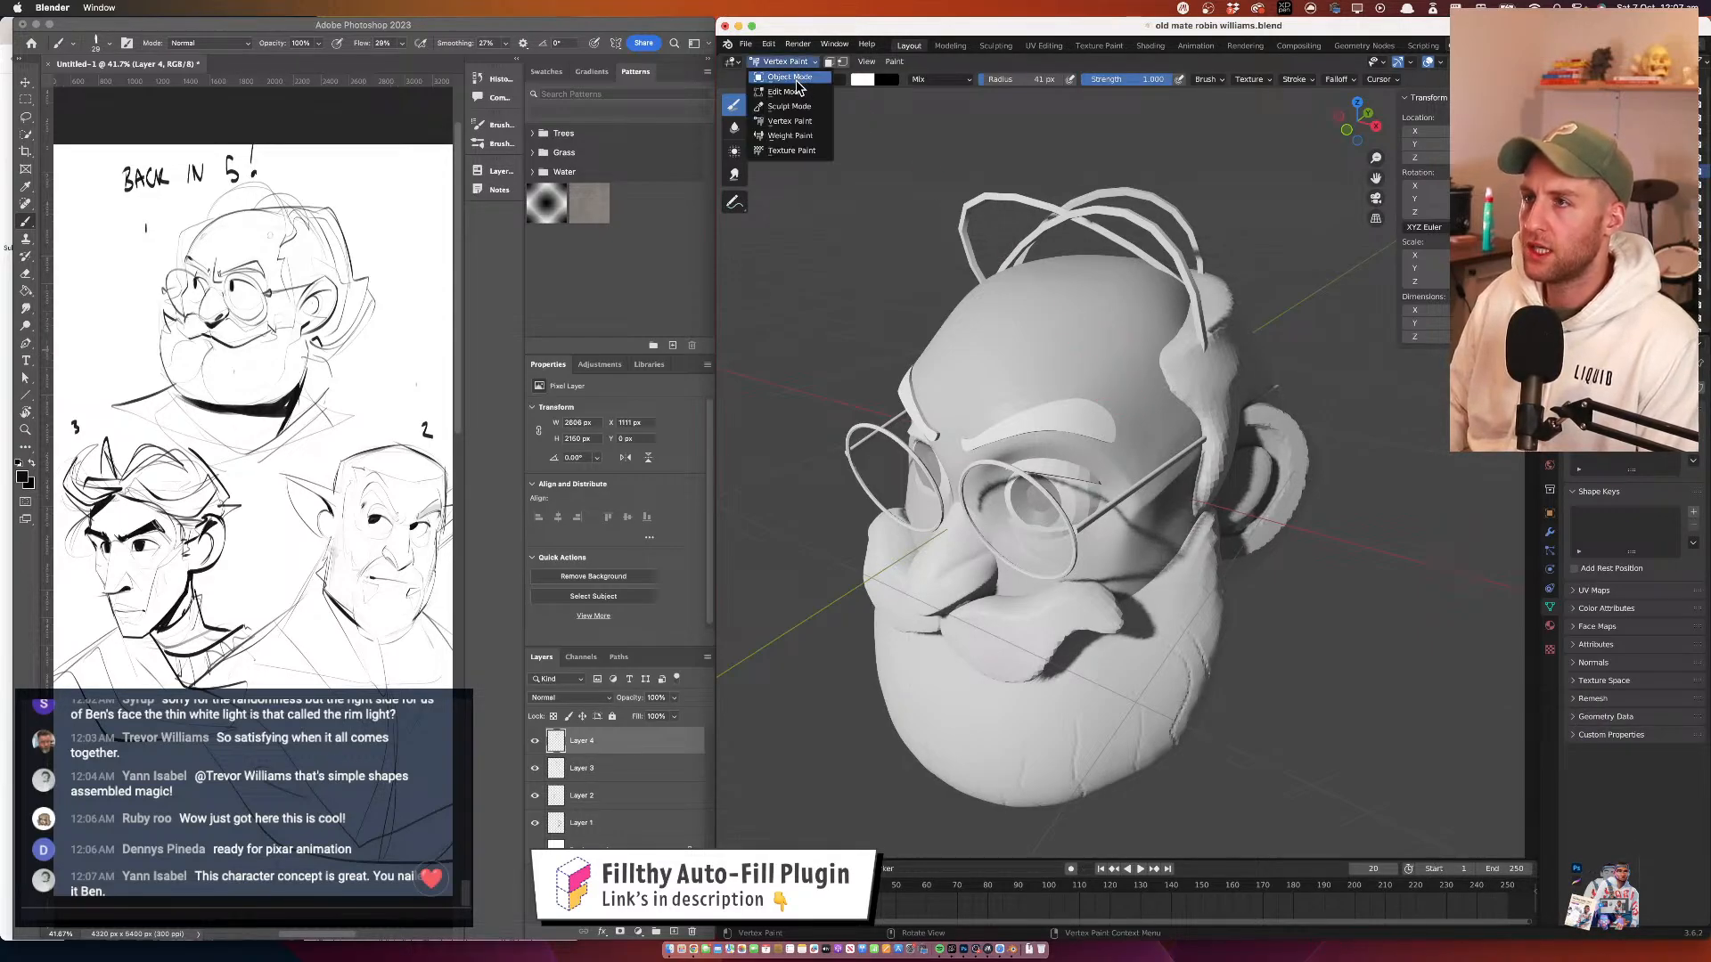
pyautogui.click(789, 106)
pyautogui.click(785, 62)
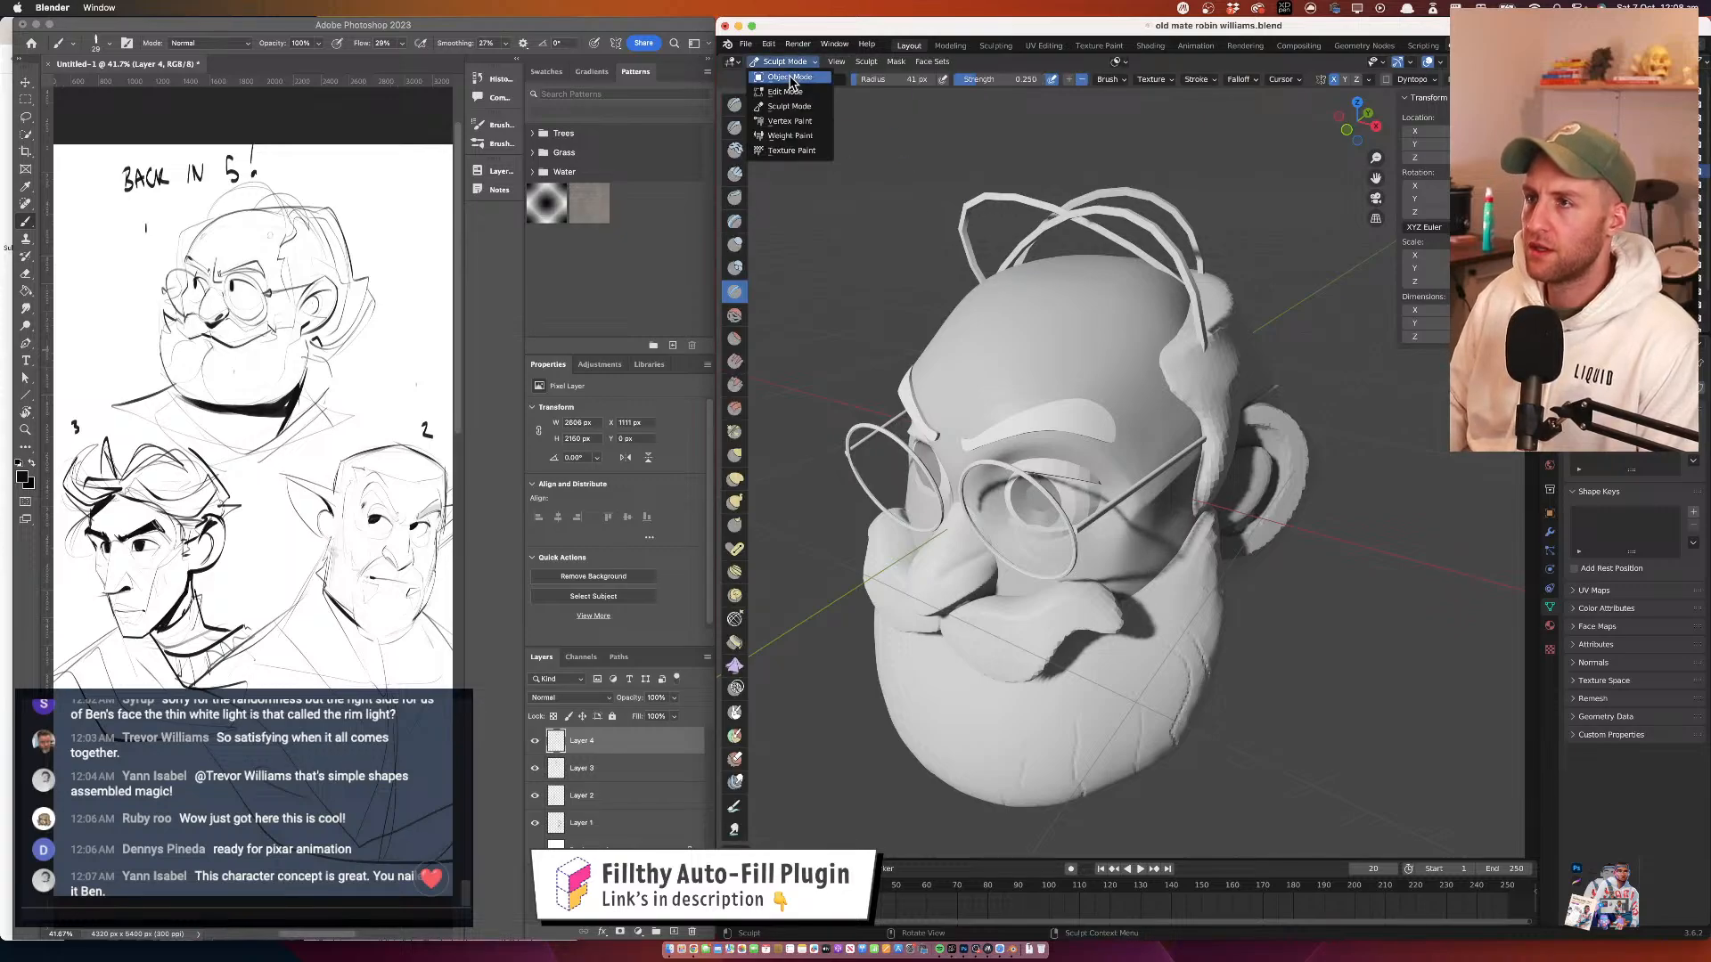
pyautogui.click(789, 76)
pyautogui.click(784, 61)
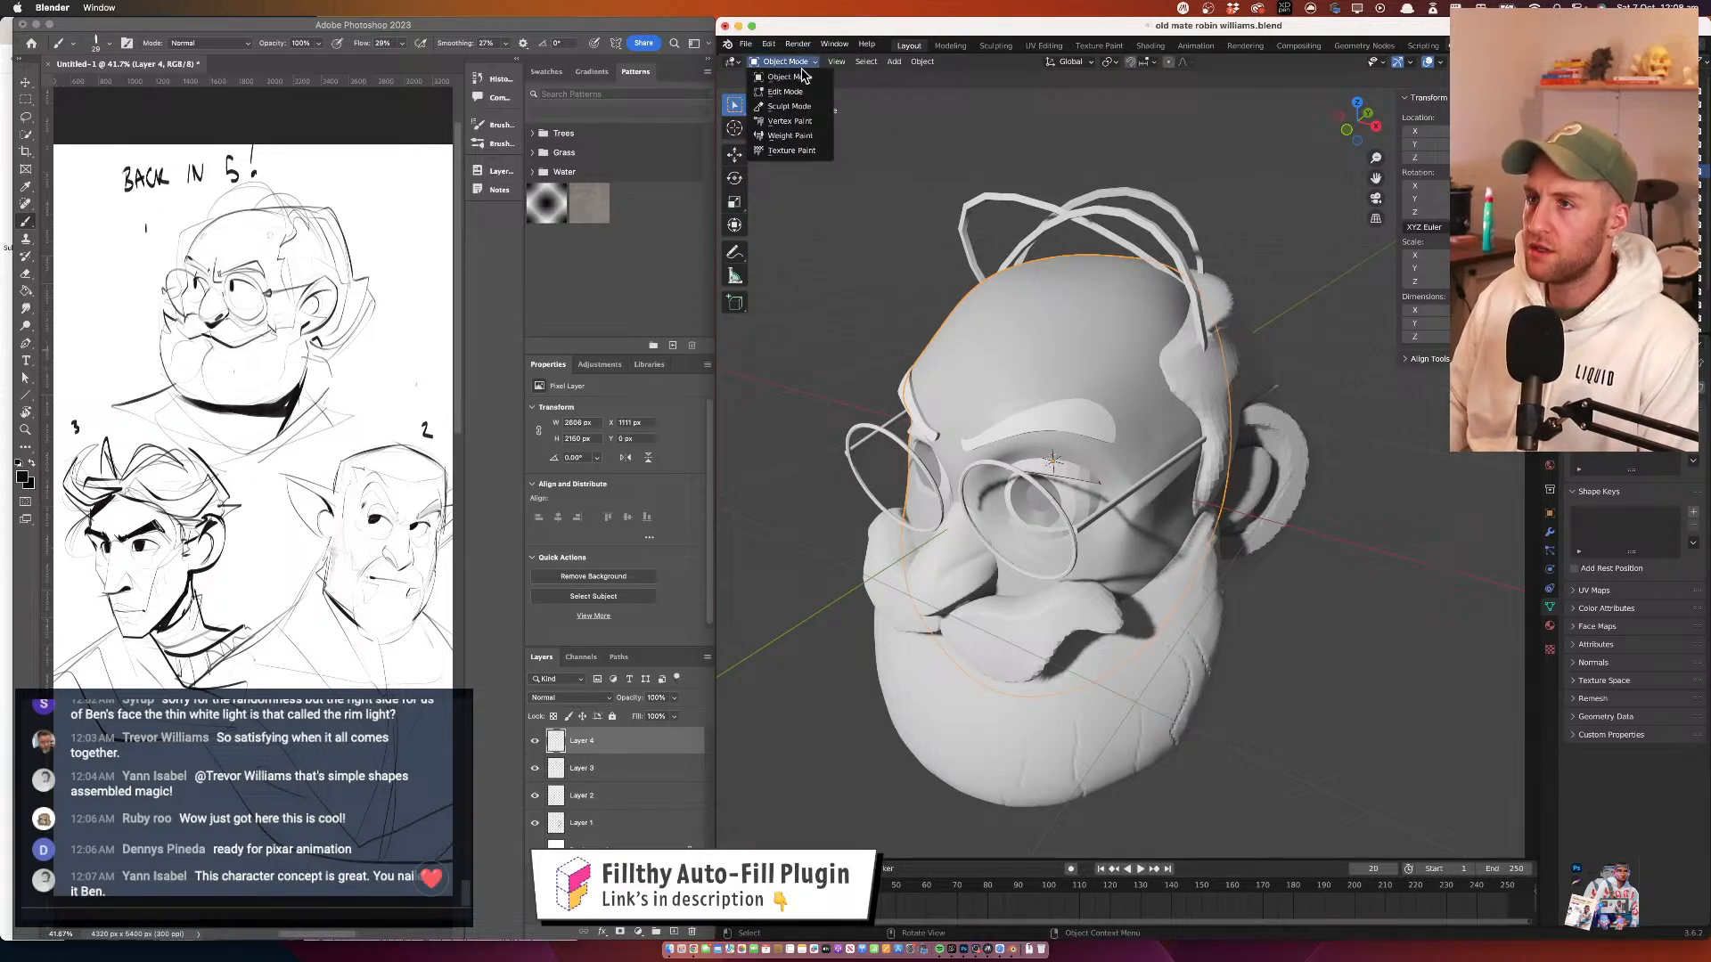
pyautogui.click(790, 121)
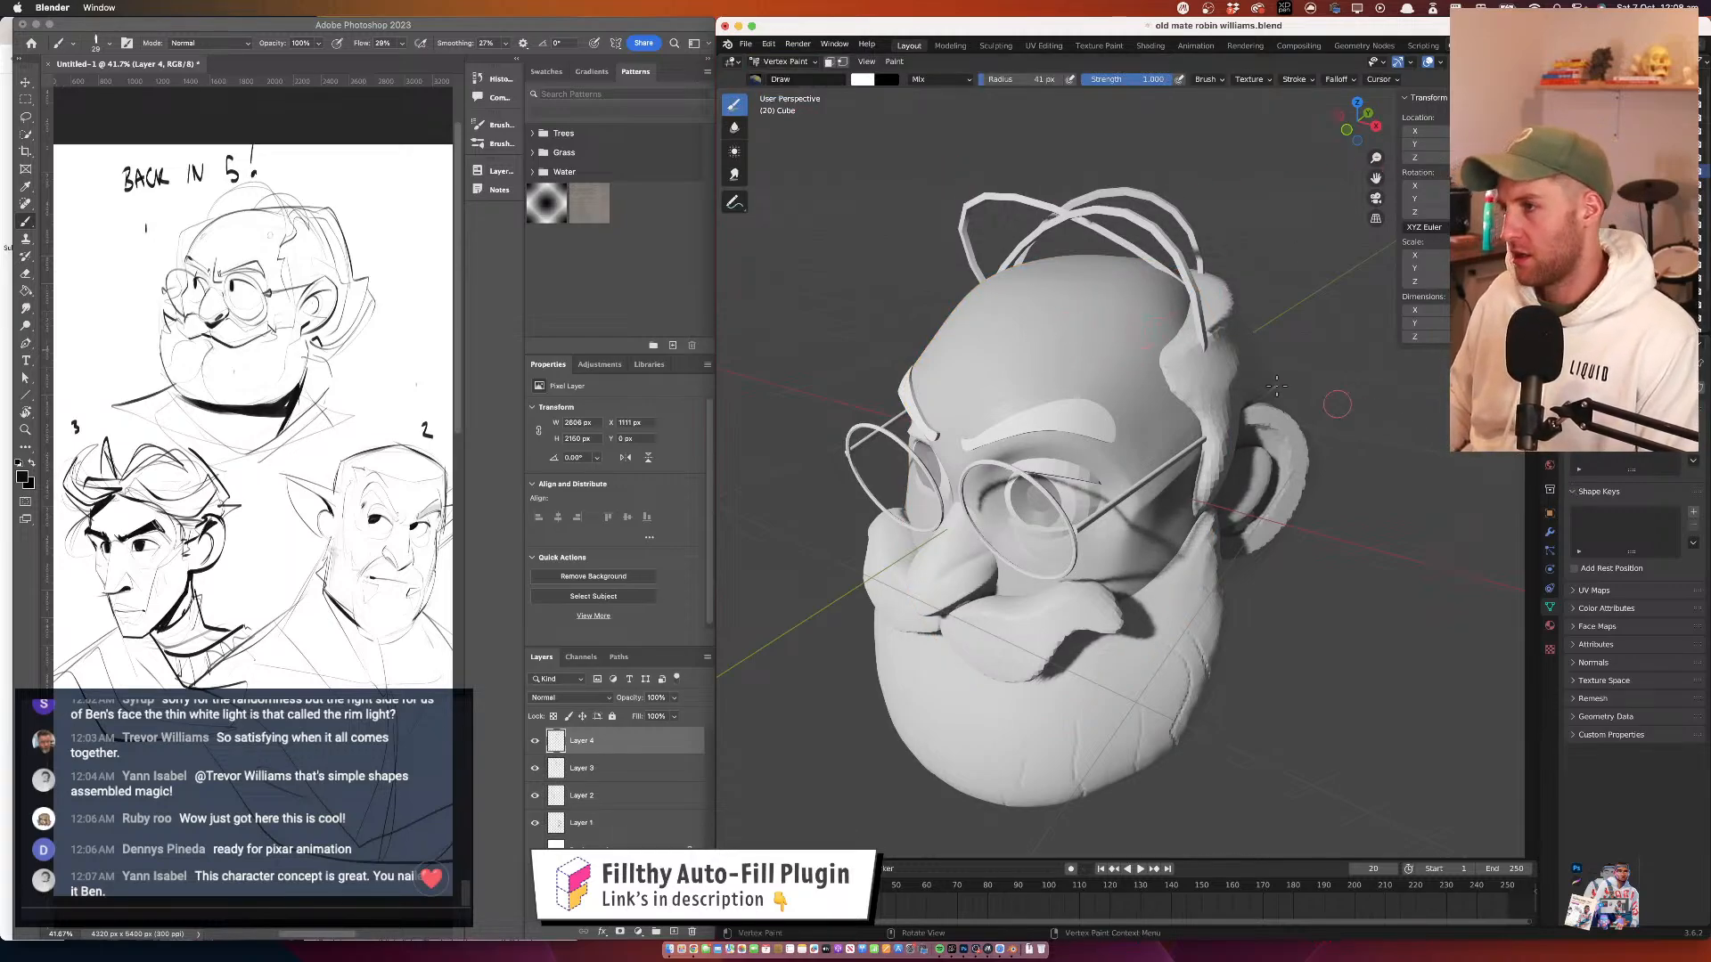
# Expand the head's Color Attributes and switch to the Shading workspace with the whole material node setup in view
pyautogui.moveTo(1064, 315); pyautogui.dragTo(1073, 339)
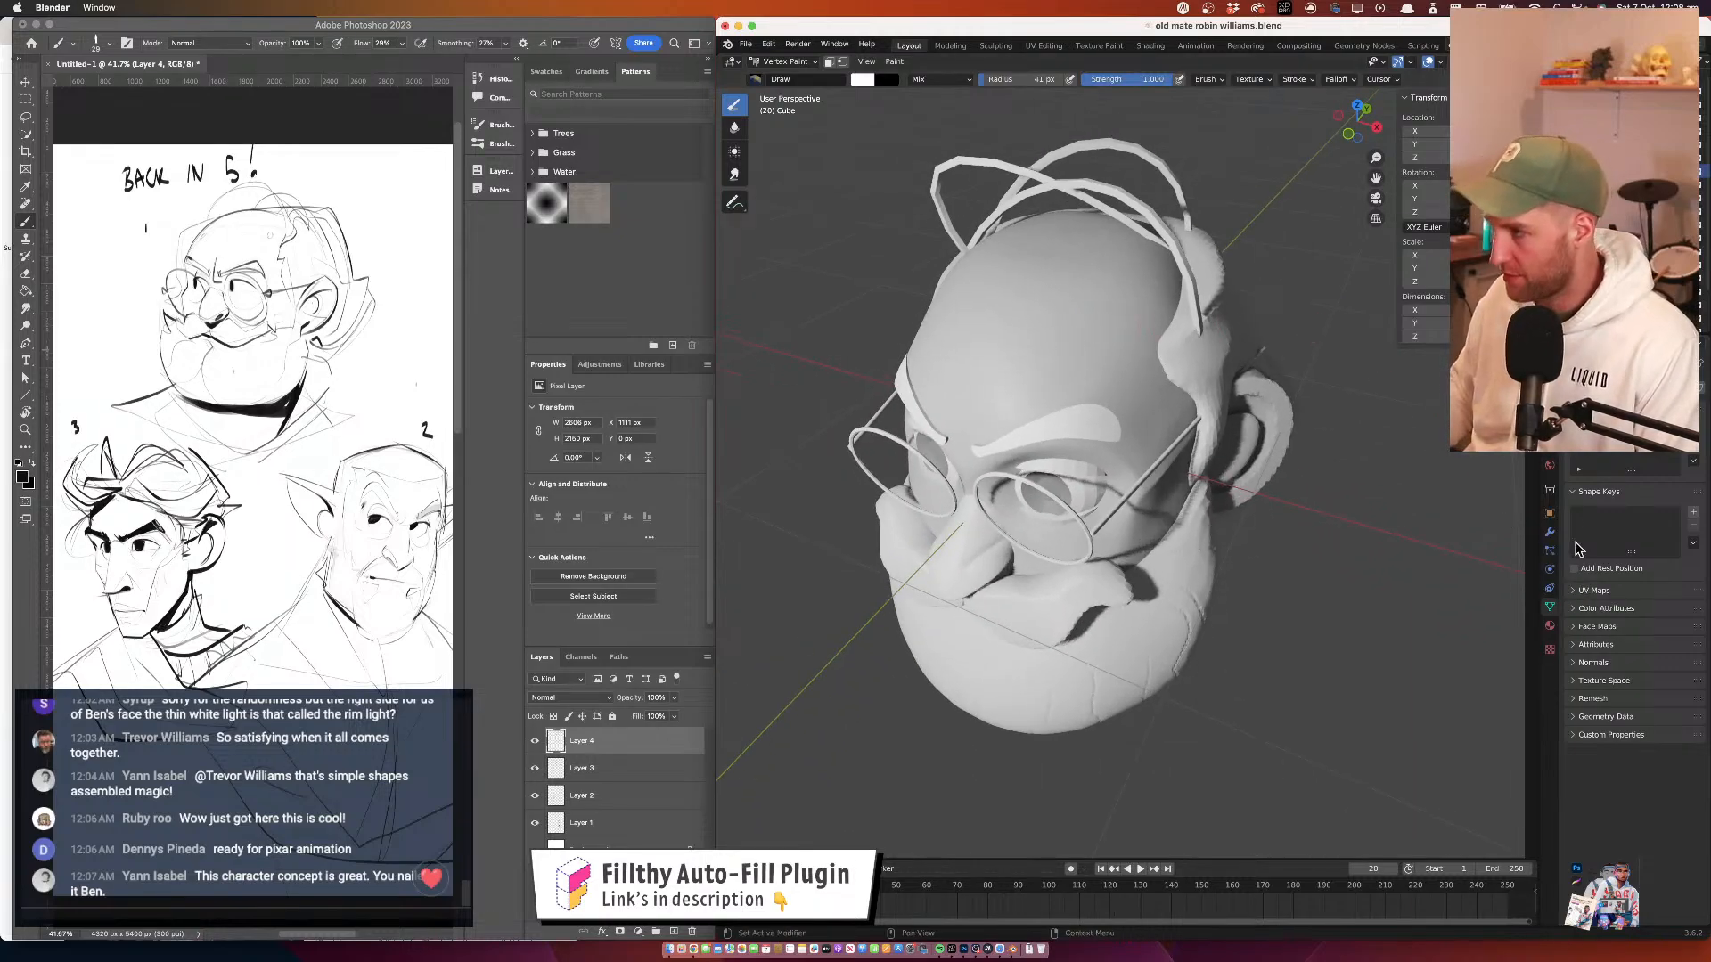
pyautogui.click(1574, 609)
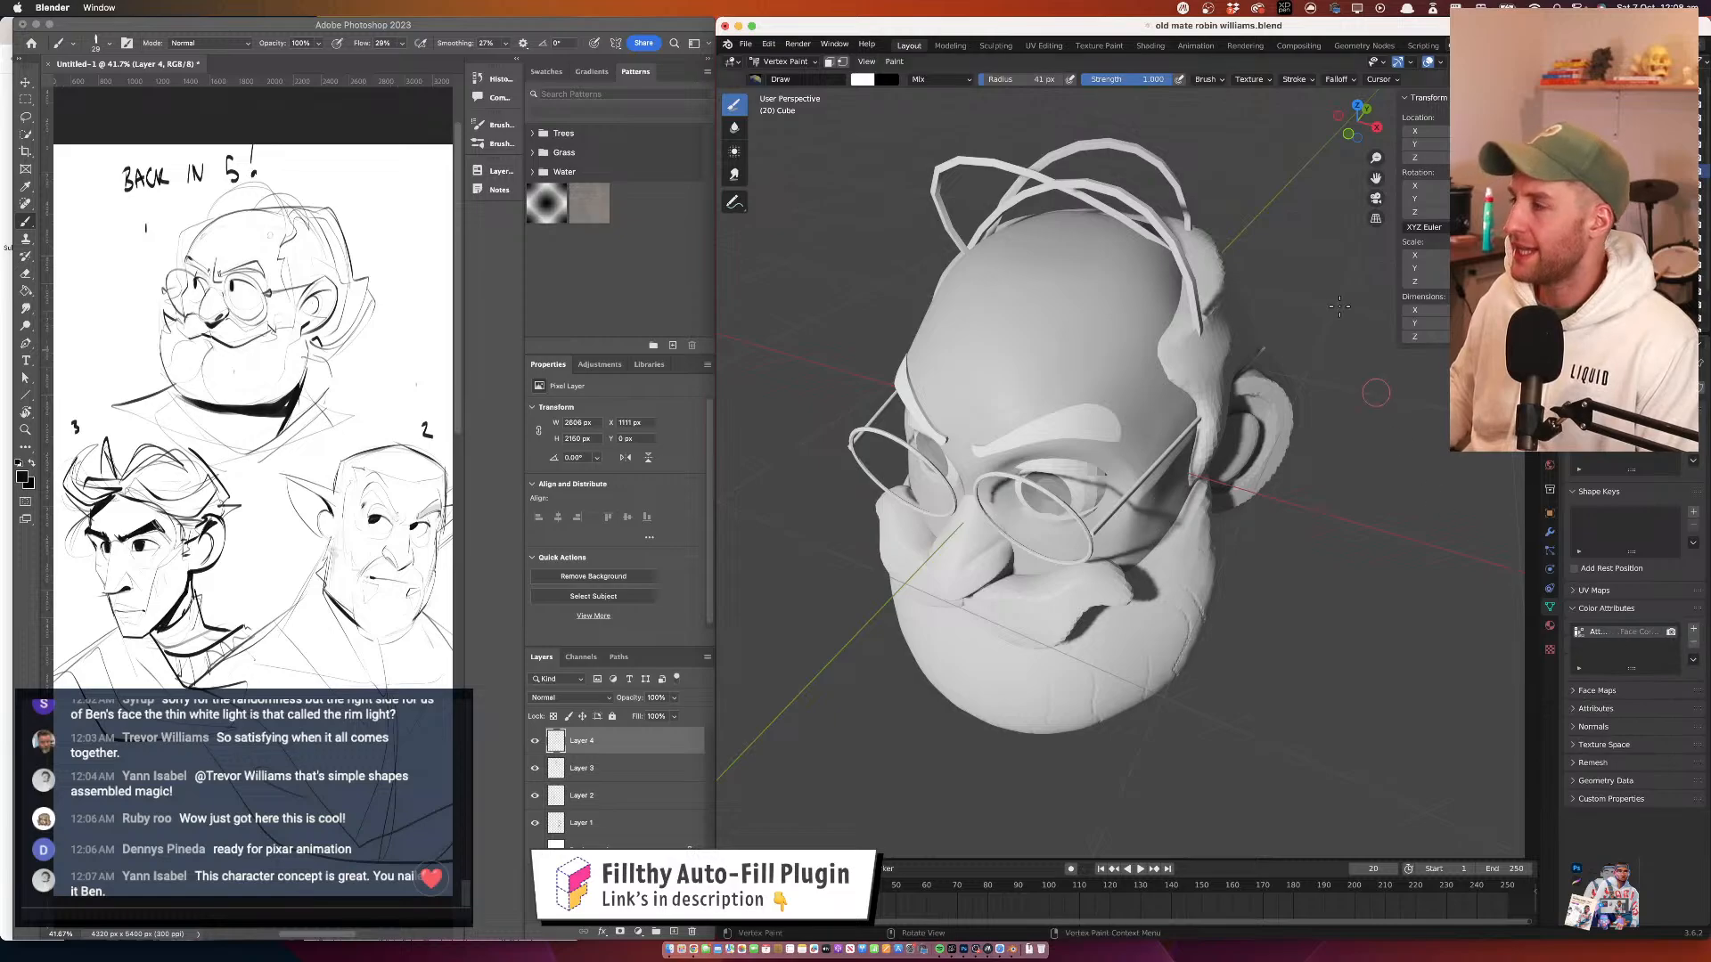
pyautogui.click(1151, 45)
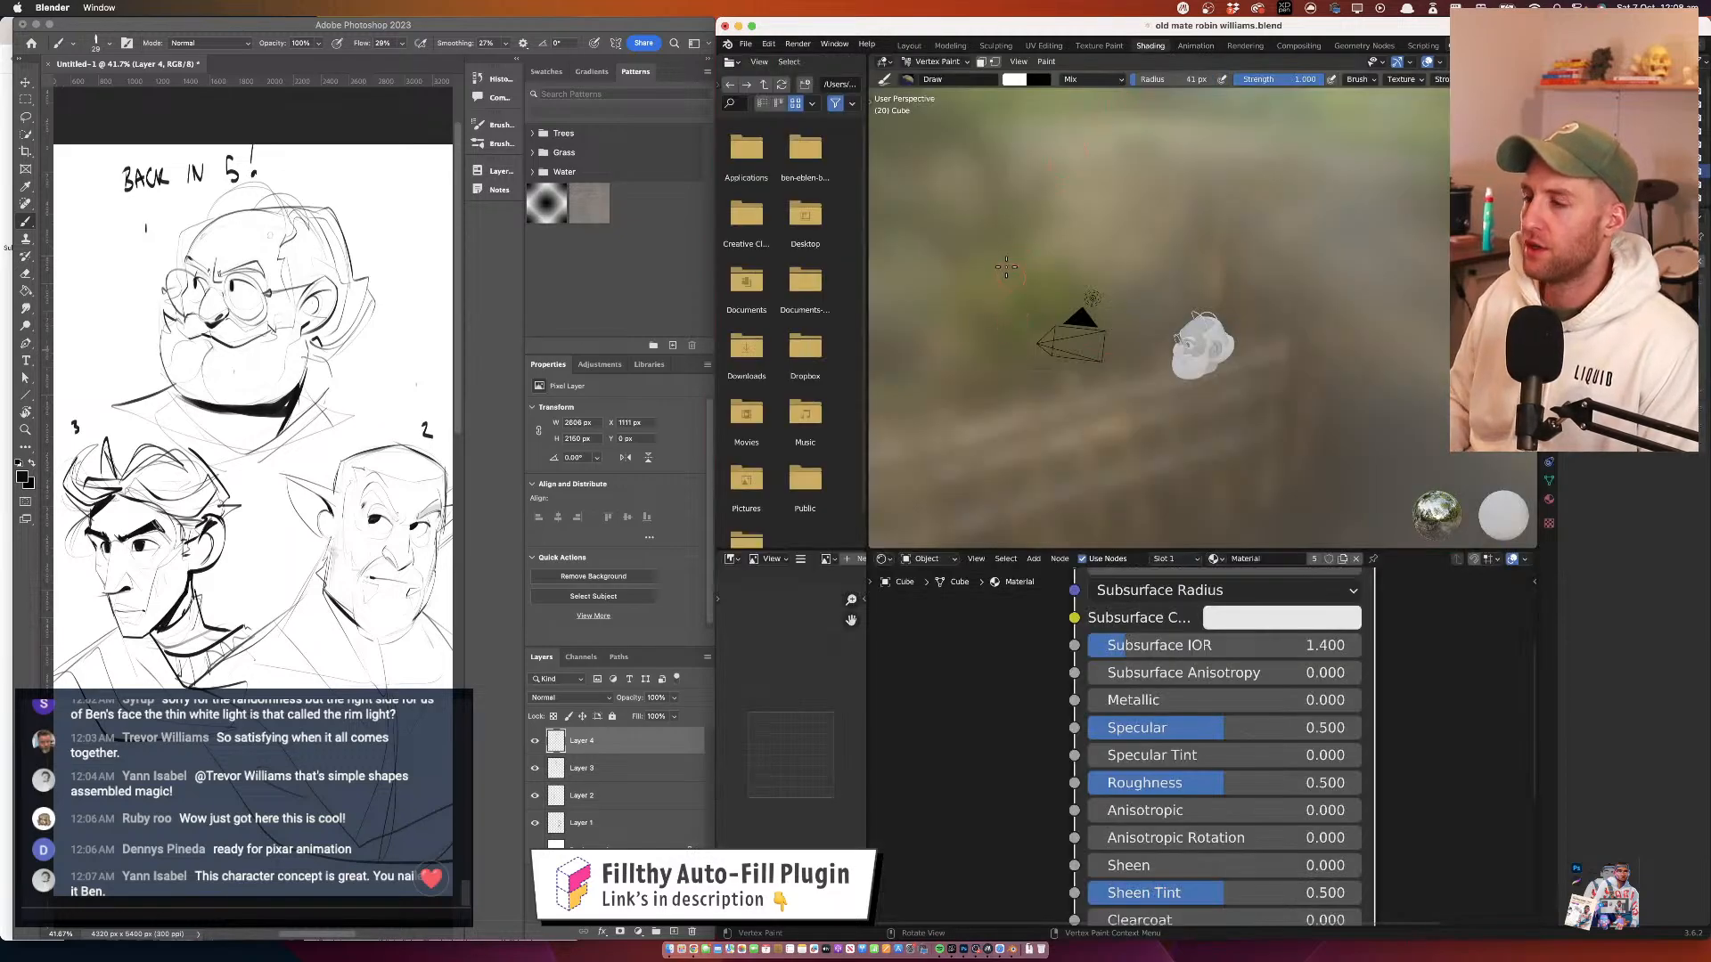
pyautogui.scroll(-6, 1053, 657)
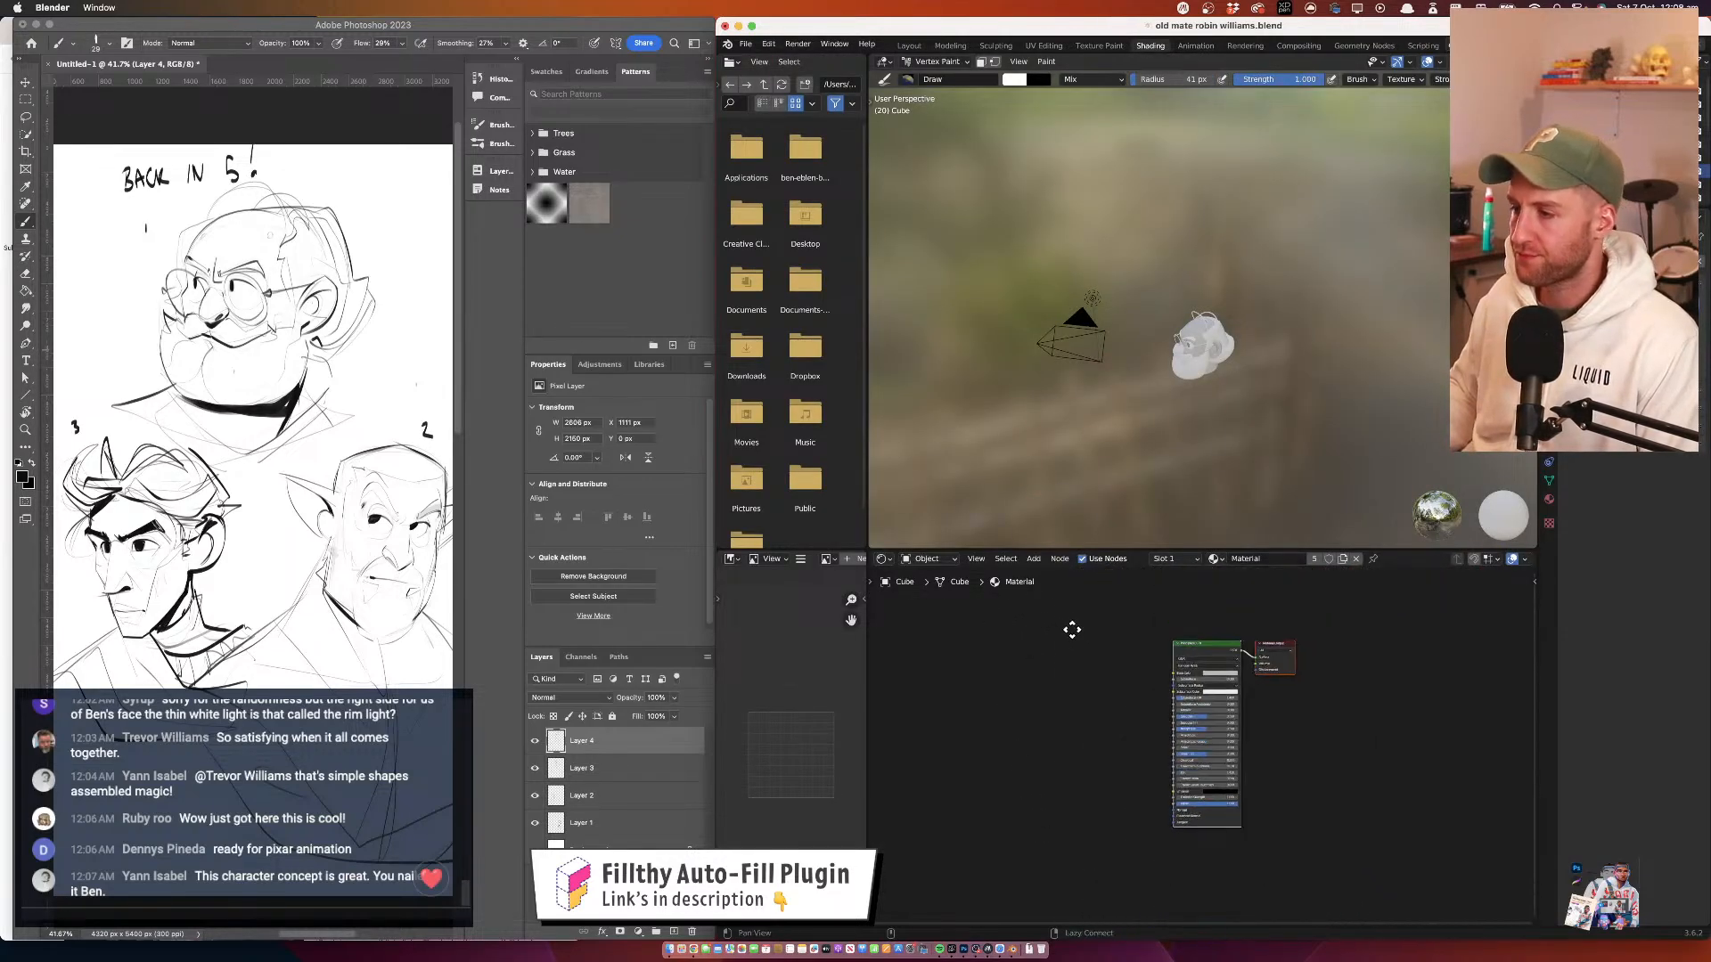
pyautogui.click(1034, 560)
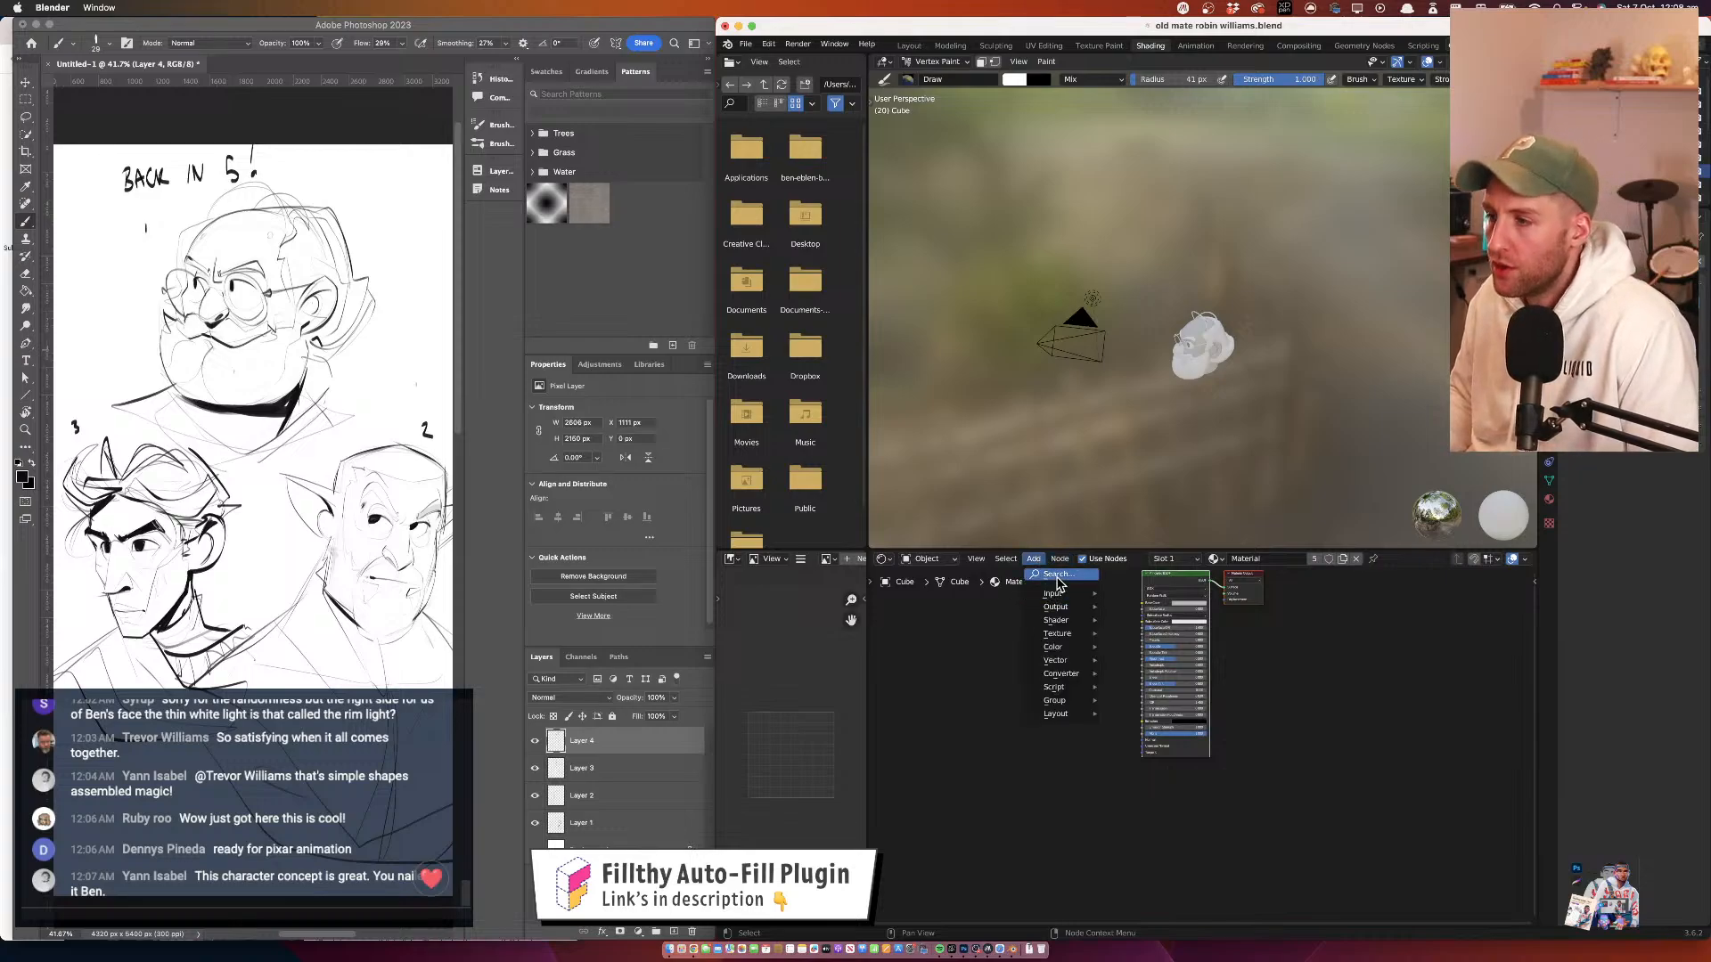
pyautogui.moveTo(1075, 596)
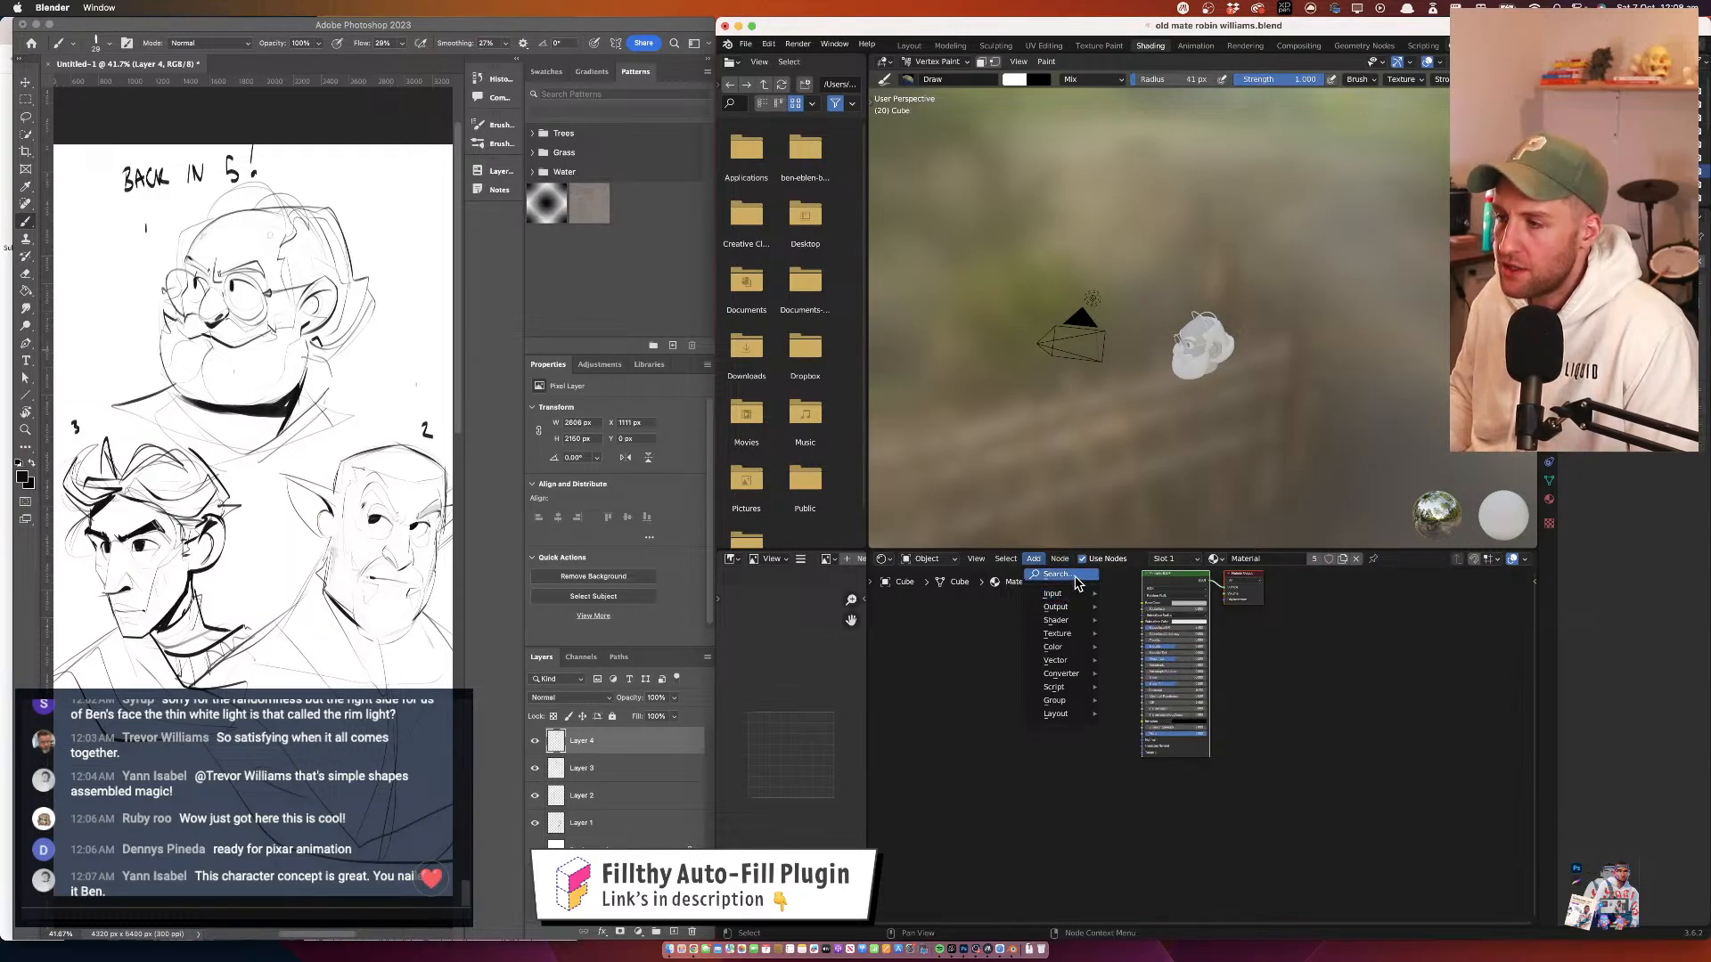
pyautogui.click(1076, 577)
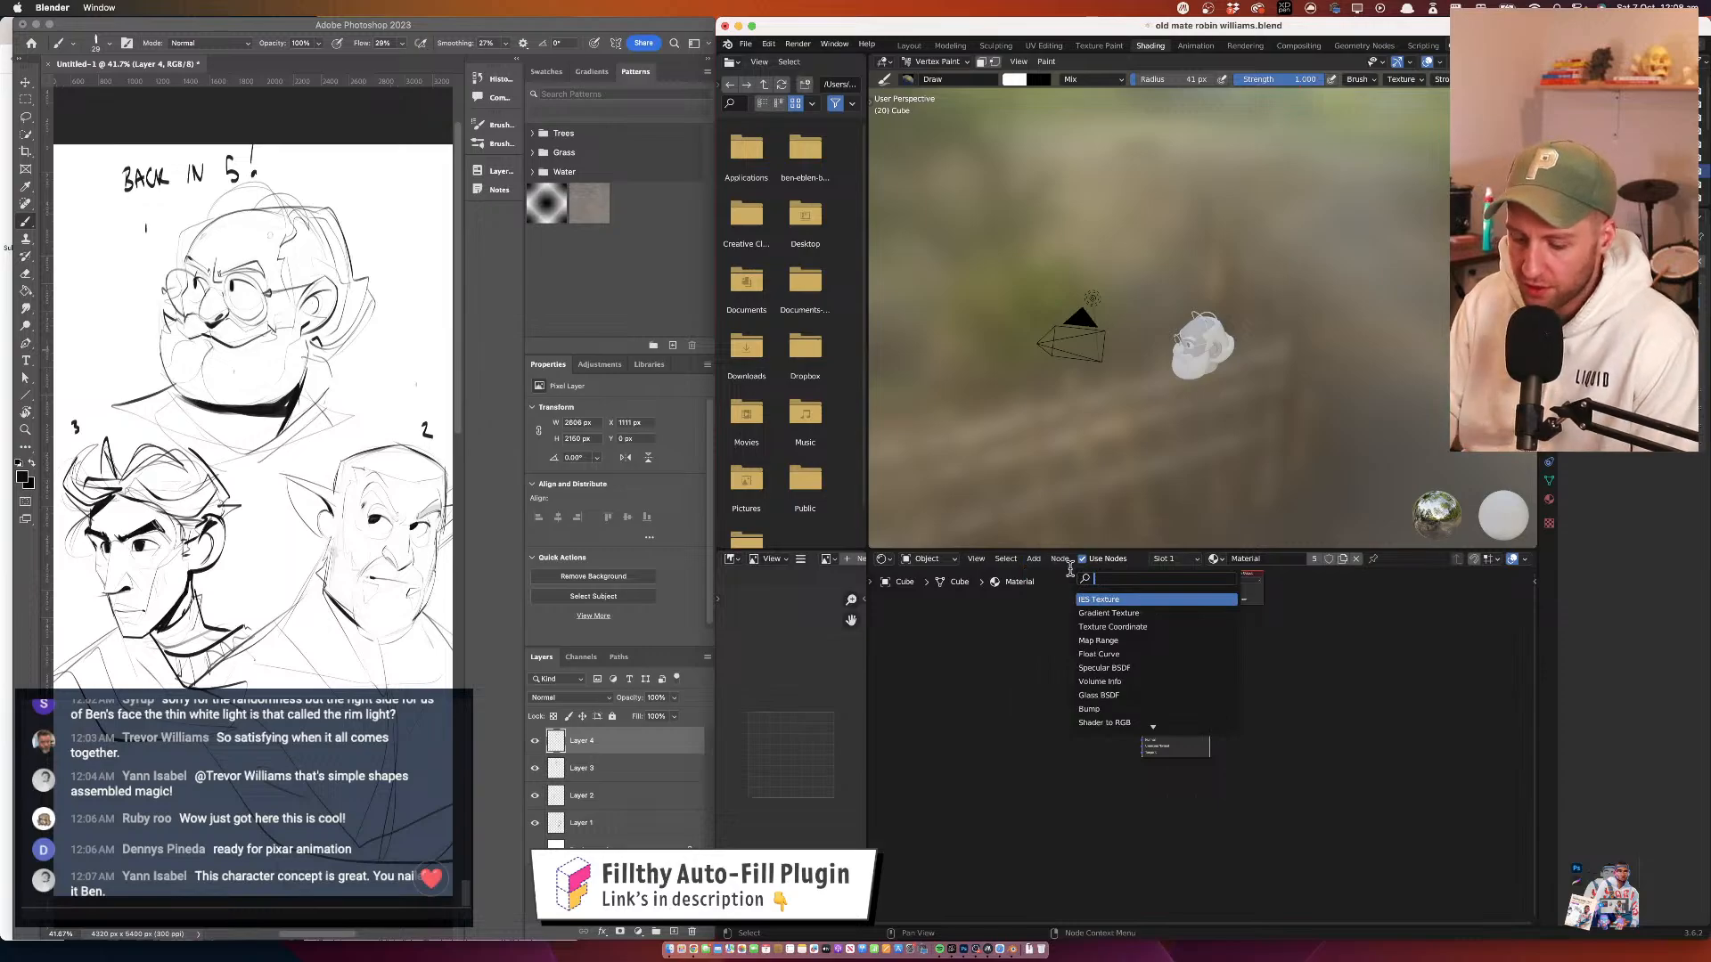
pyautogui.write('imag')
pyautogui.press('Return')
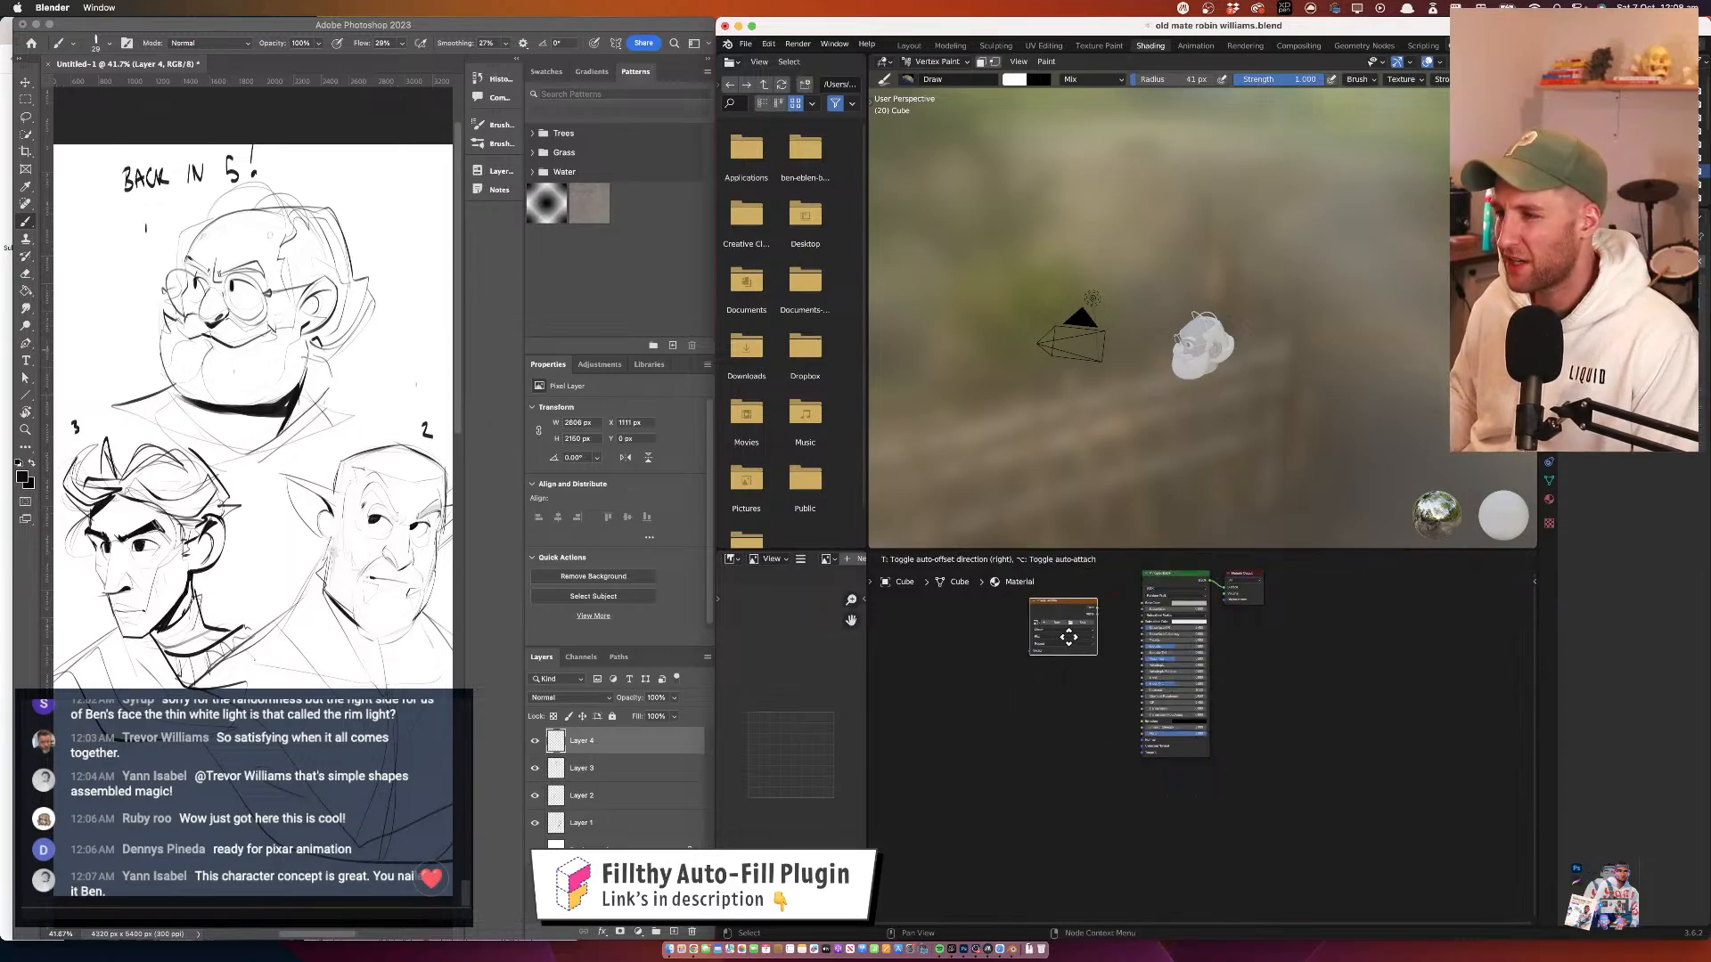
pyautogui.click(1117, 638)
pyautogui.moveTo(1095, 615); pyautogui.dragTo(1135, 633)
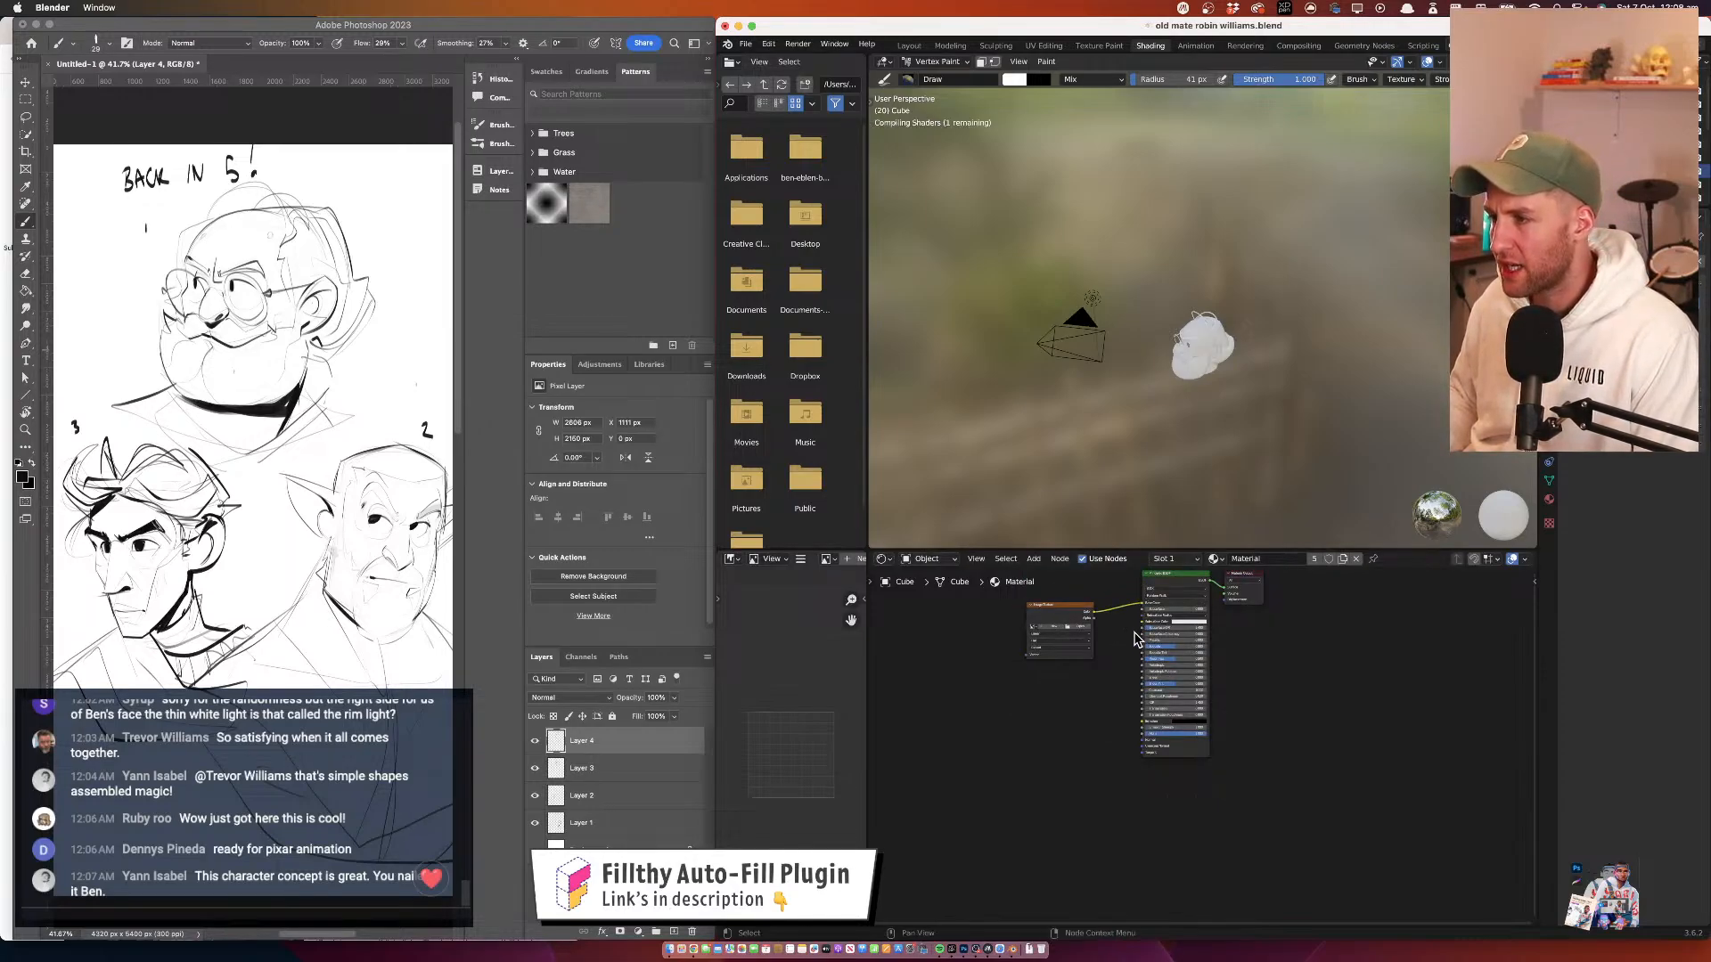
pyautogui.click(1035, 625)
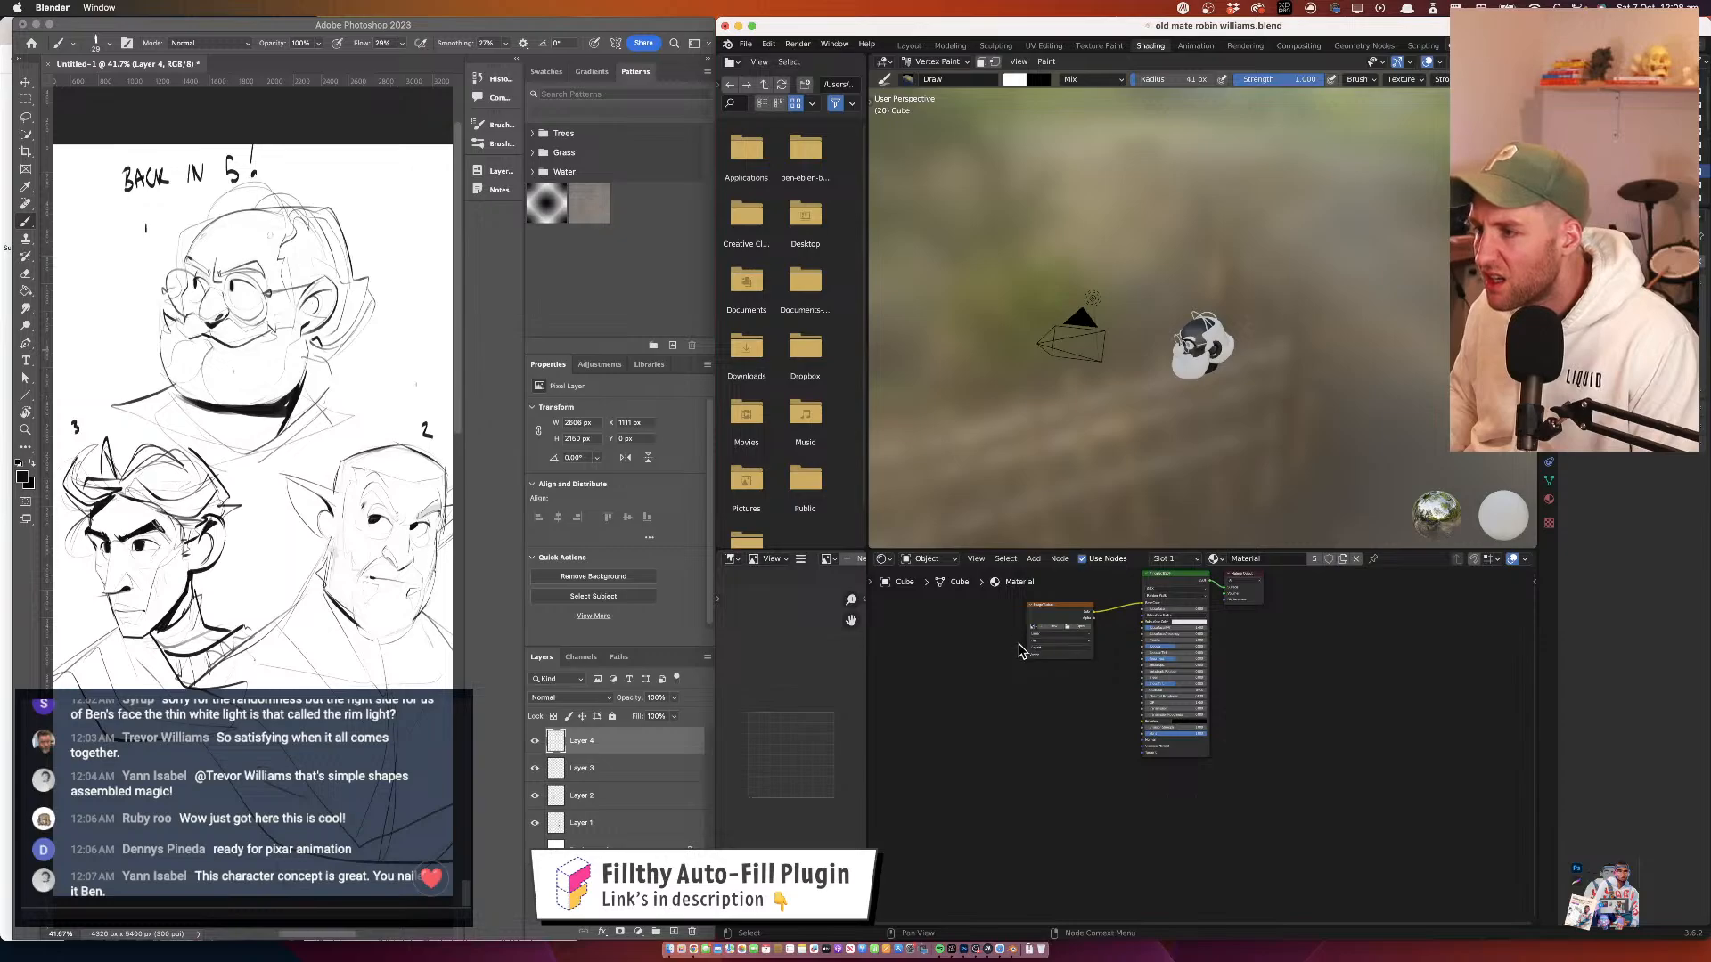
pyautogui.scroll(5, 995, 660)
pyautogui.scroll(5, 995, 659)
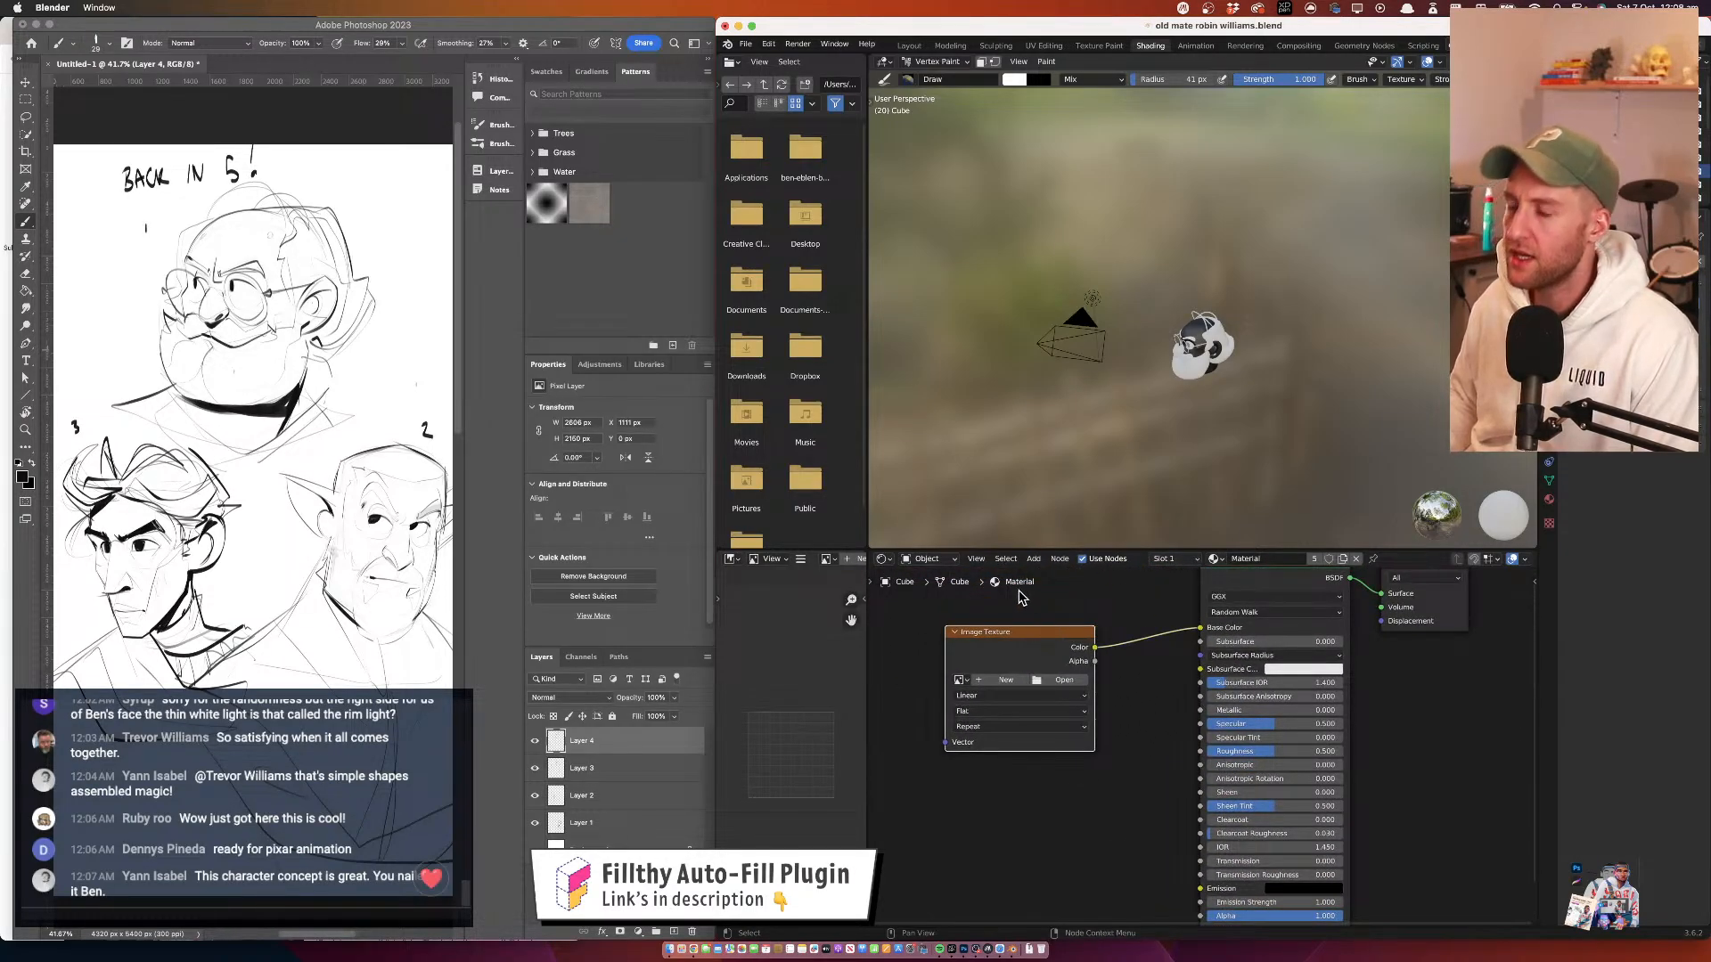
pyautogui.press('x')
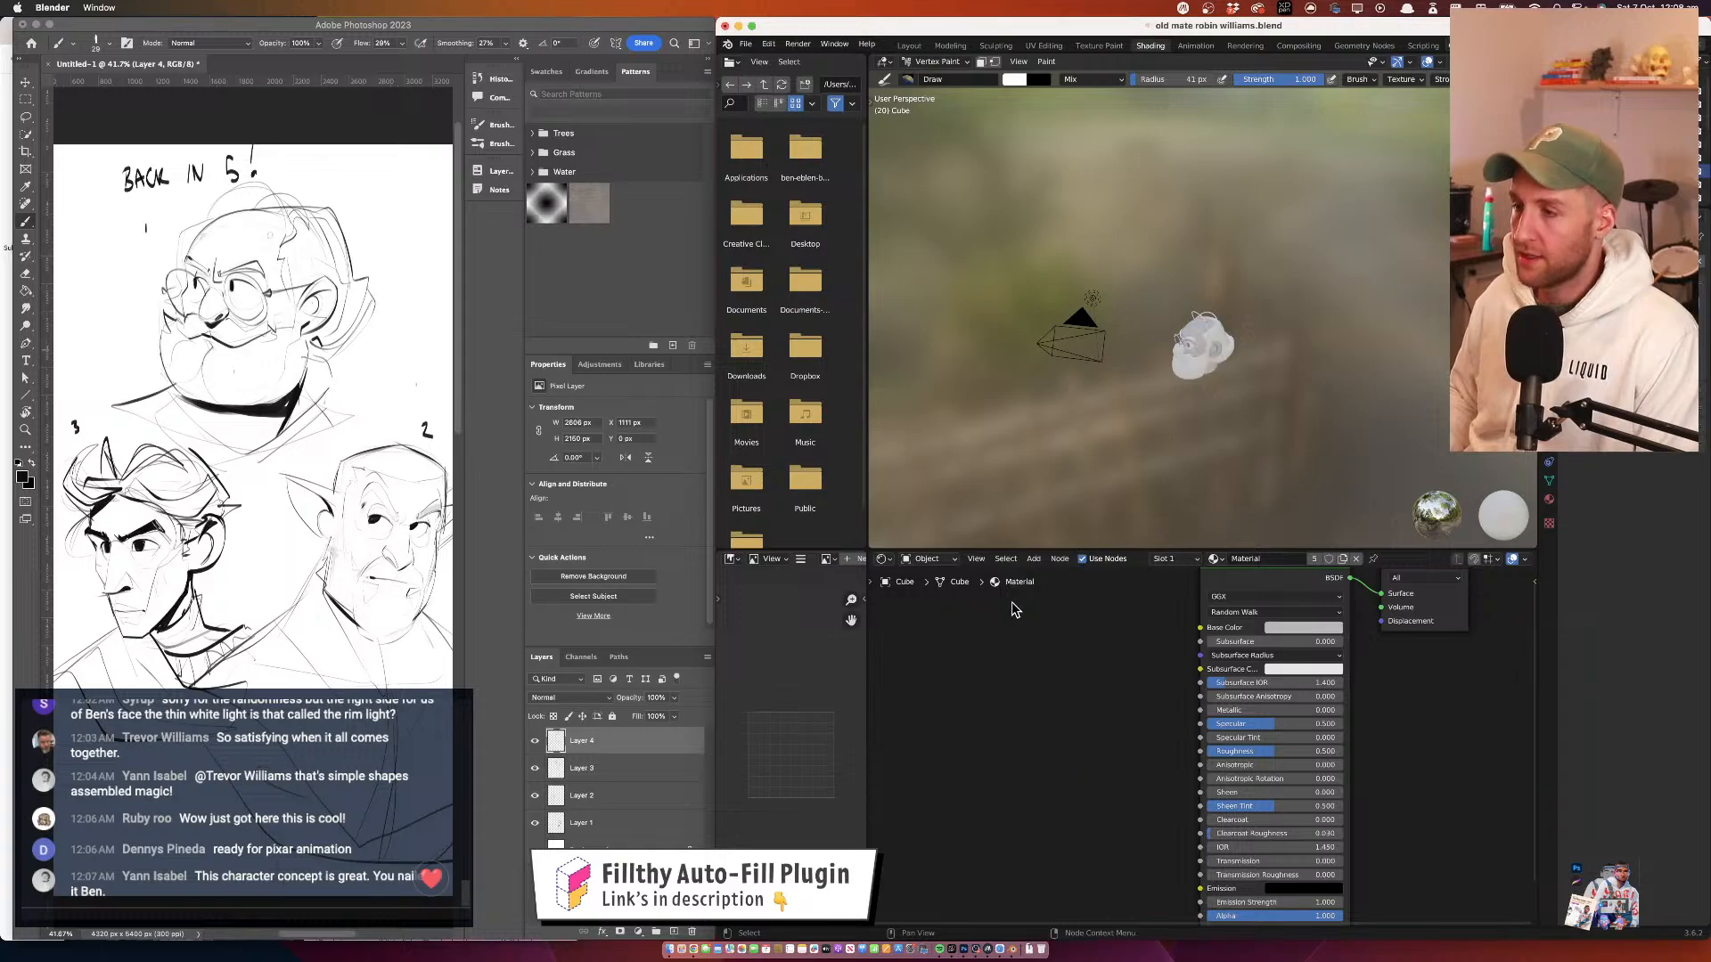
# Add a Color Attribute node, link its Color output to the shader's Base Color, and assign the existing attribute to it
pyautogui.click(1033, 560)
pyautogui.click(1050, 575)
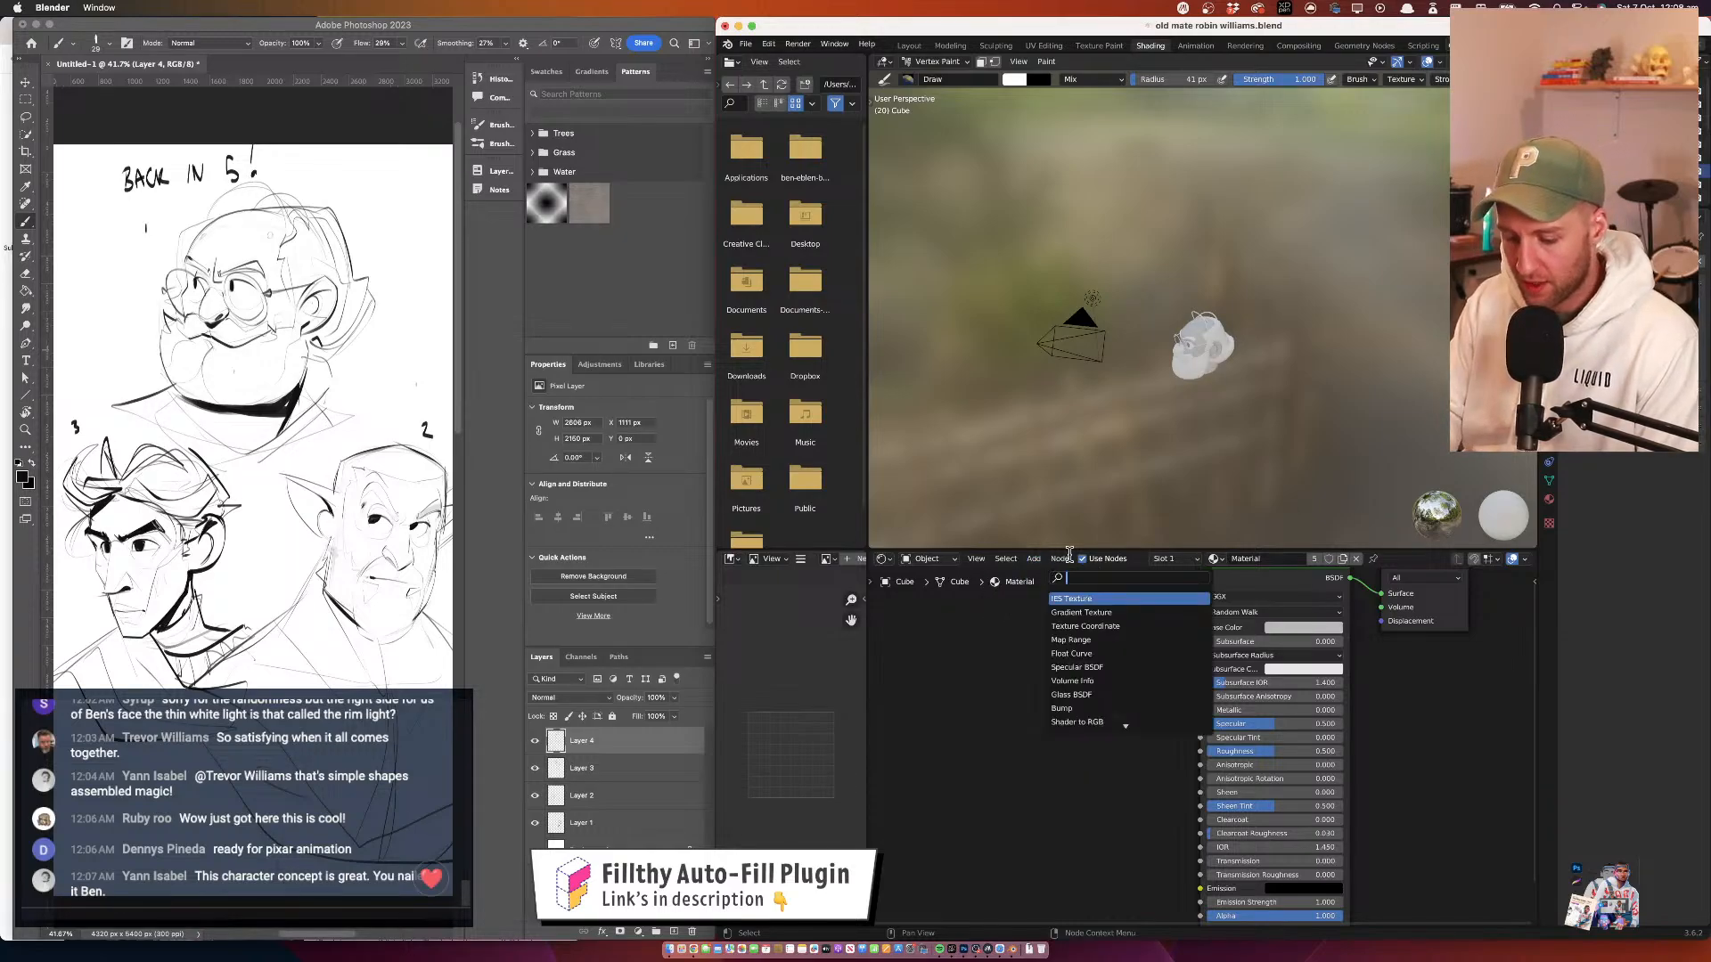
pyautogui.write('colo')
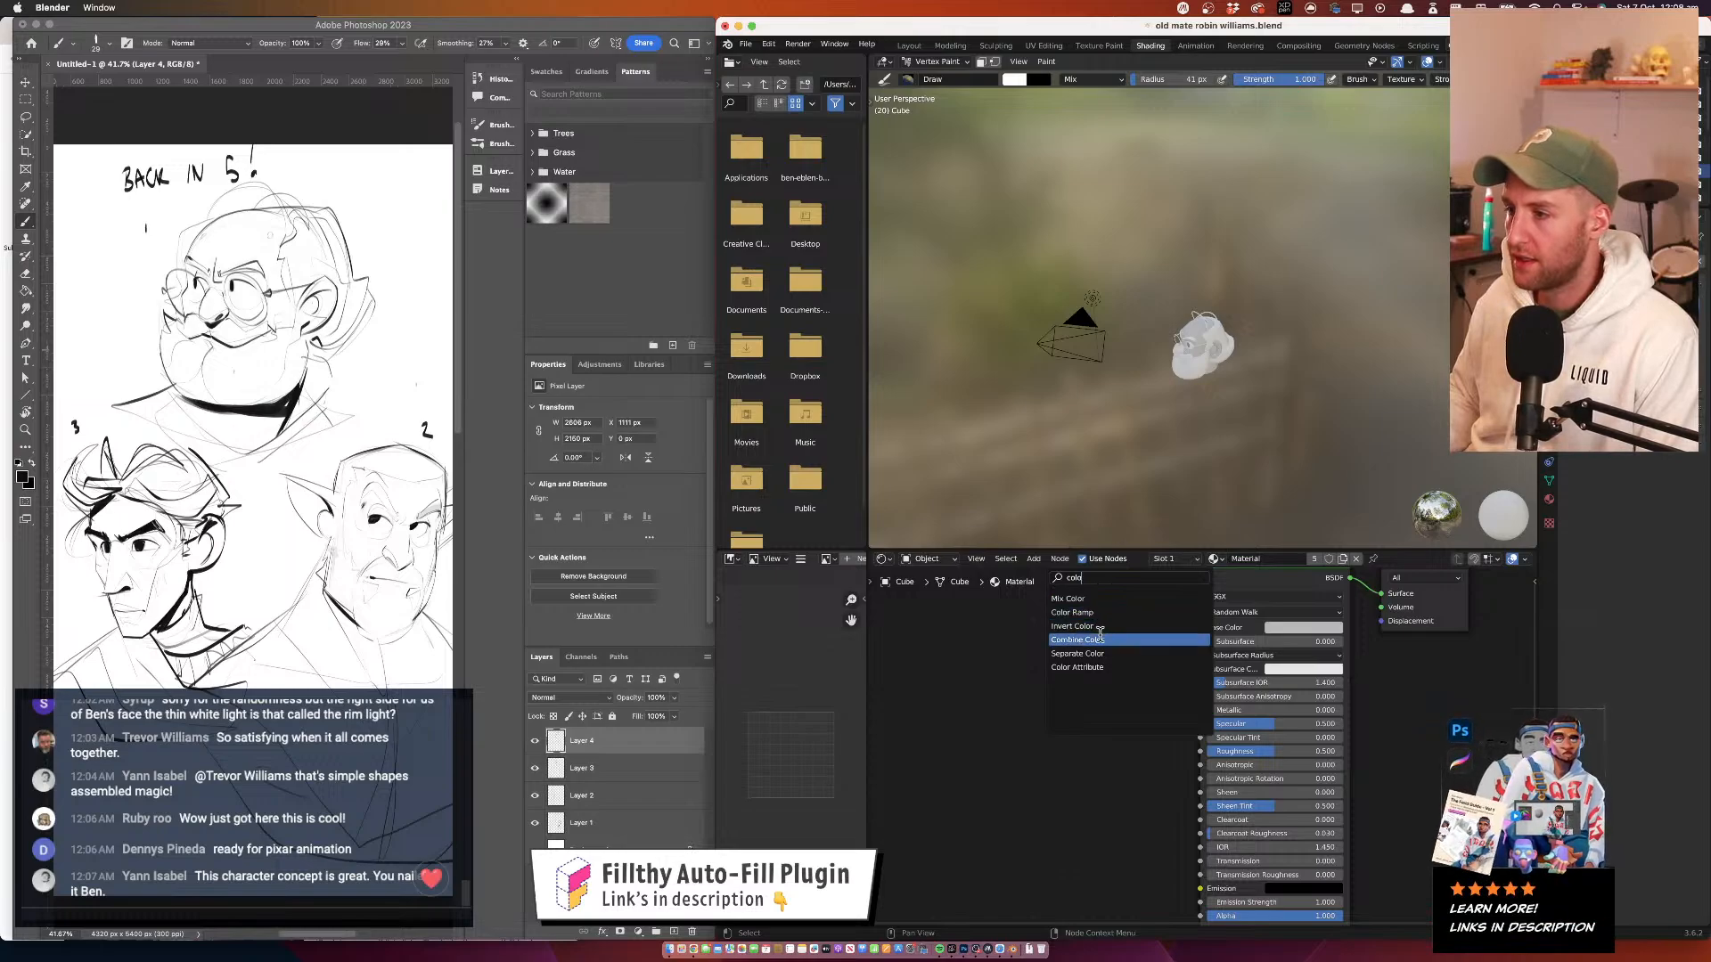
pyautogui.click(1096, 668)
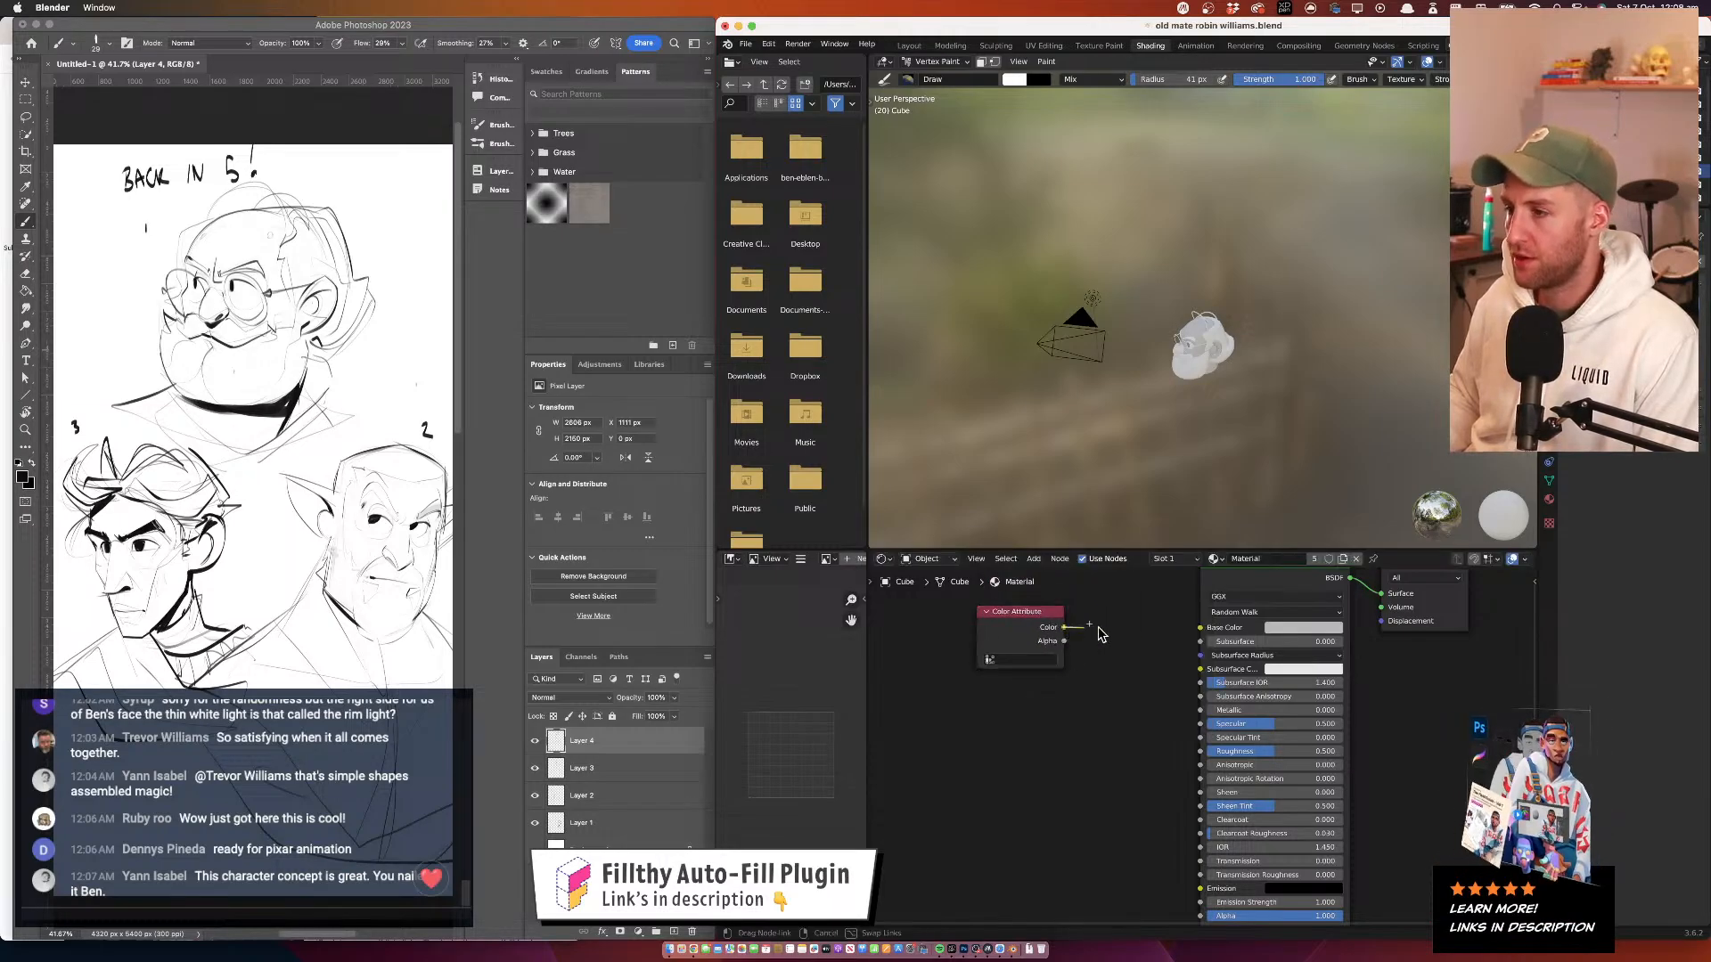
pyautogui.moveTo(1064, 627); pyautogui.dragTo(1200, 627)
pyautogui.click(1005, 662)
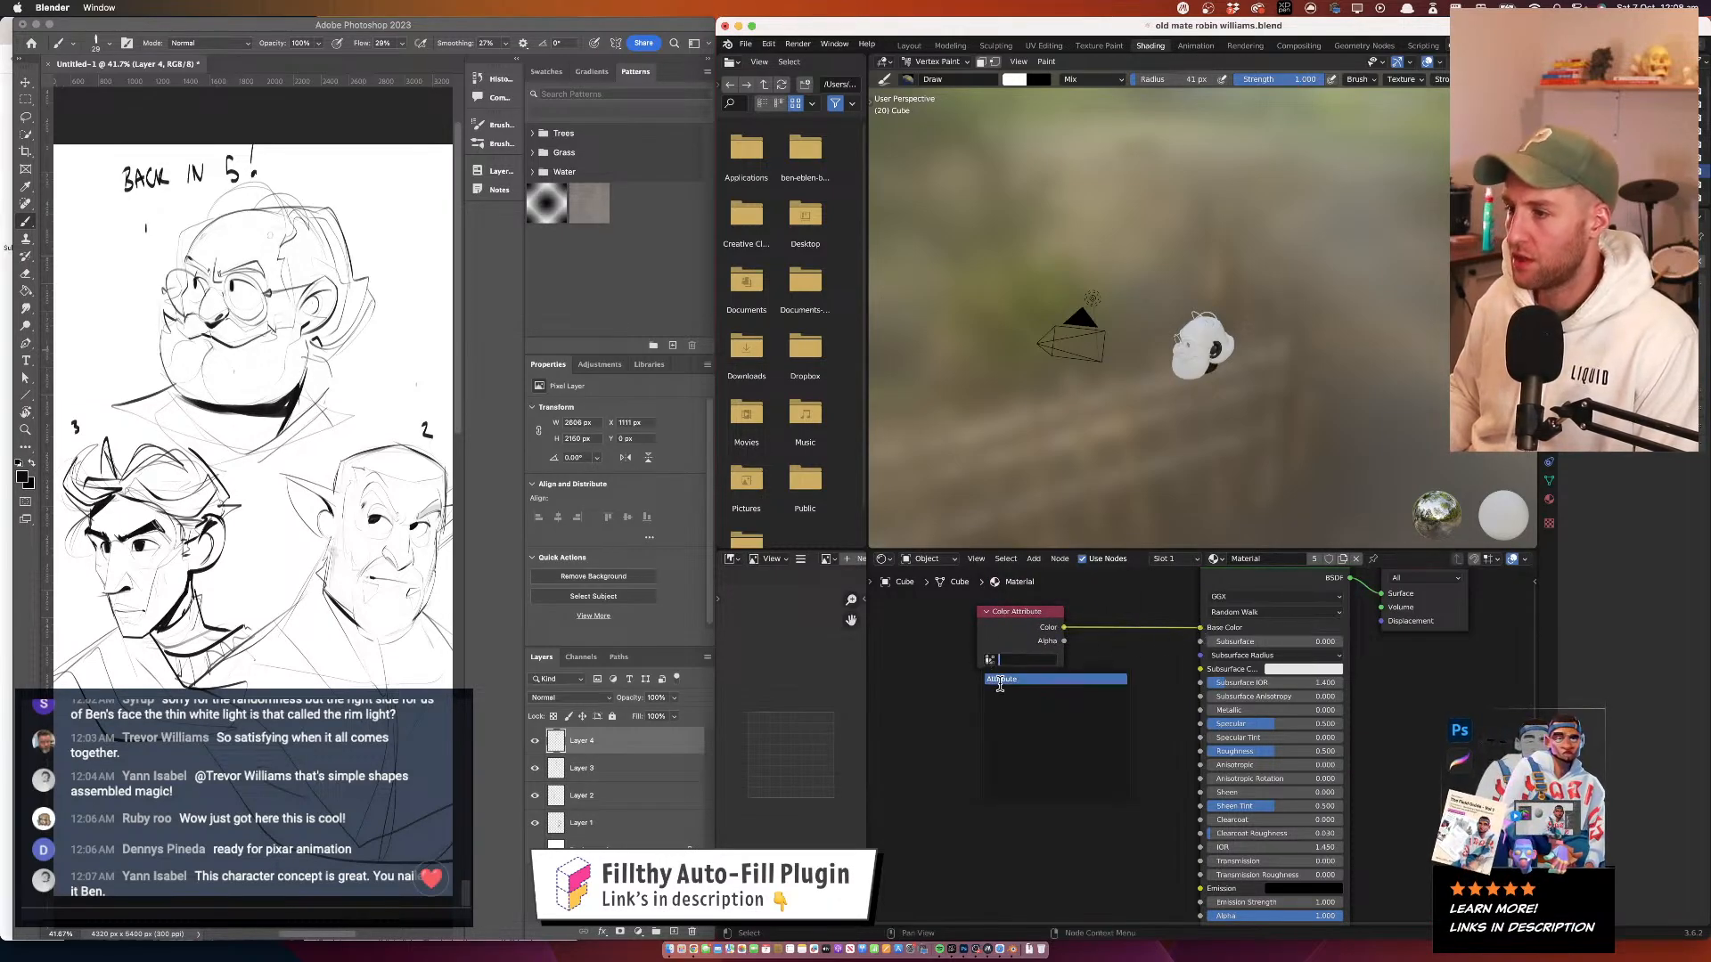
pyautogui.click(1017, 679)
# Switch the 3D viewport to solid shading with the bearded head viewed close up
pyautogui.moveTo(1136, 361); pyautogui.dragTo(1182, 312)
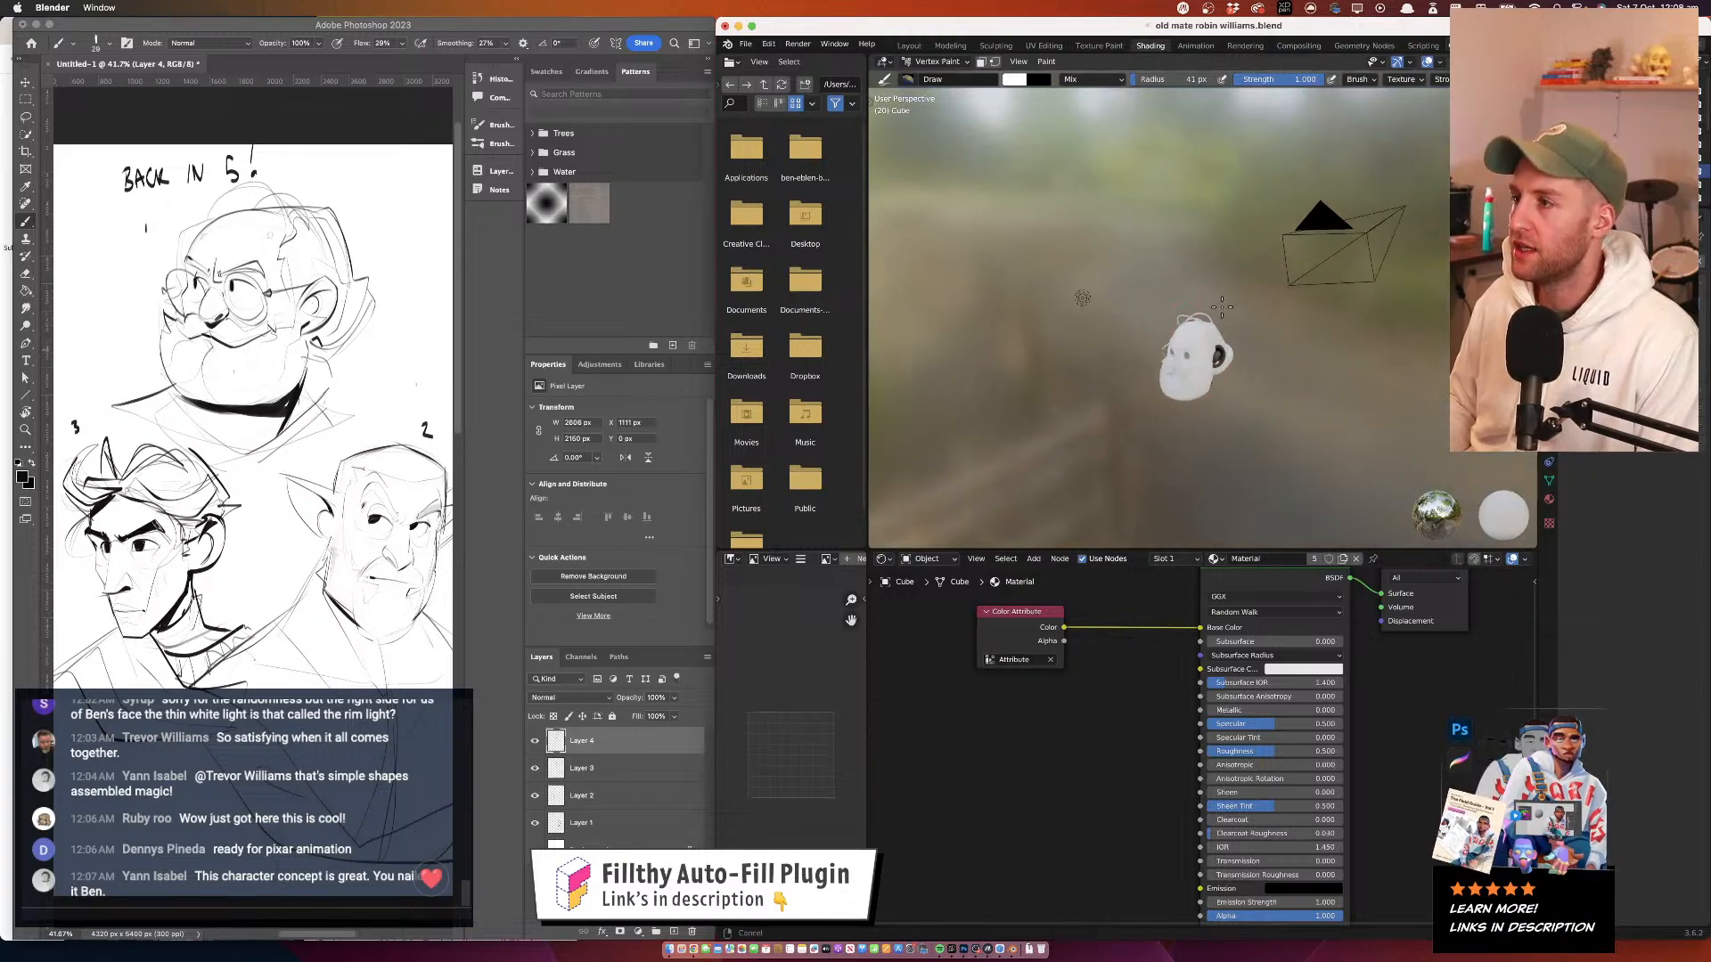
pyautogui.scroll(10, 1182, 312)
pyautogui.scroll(-8, 1184, 351)
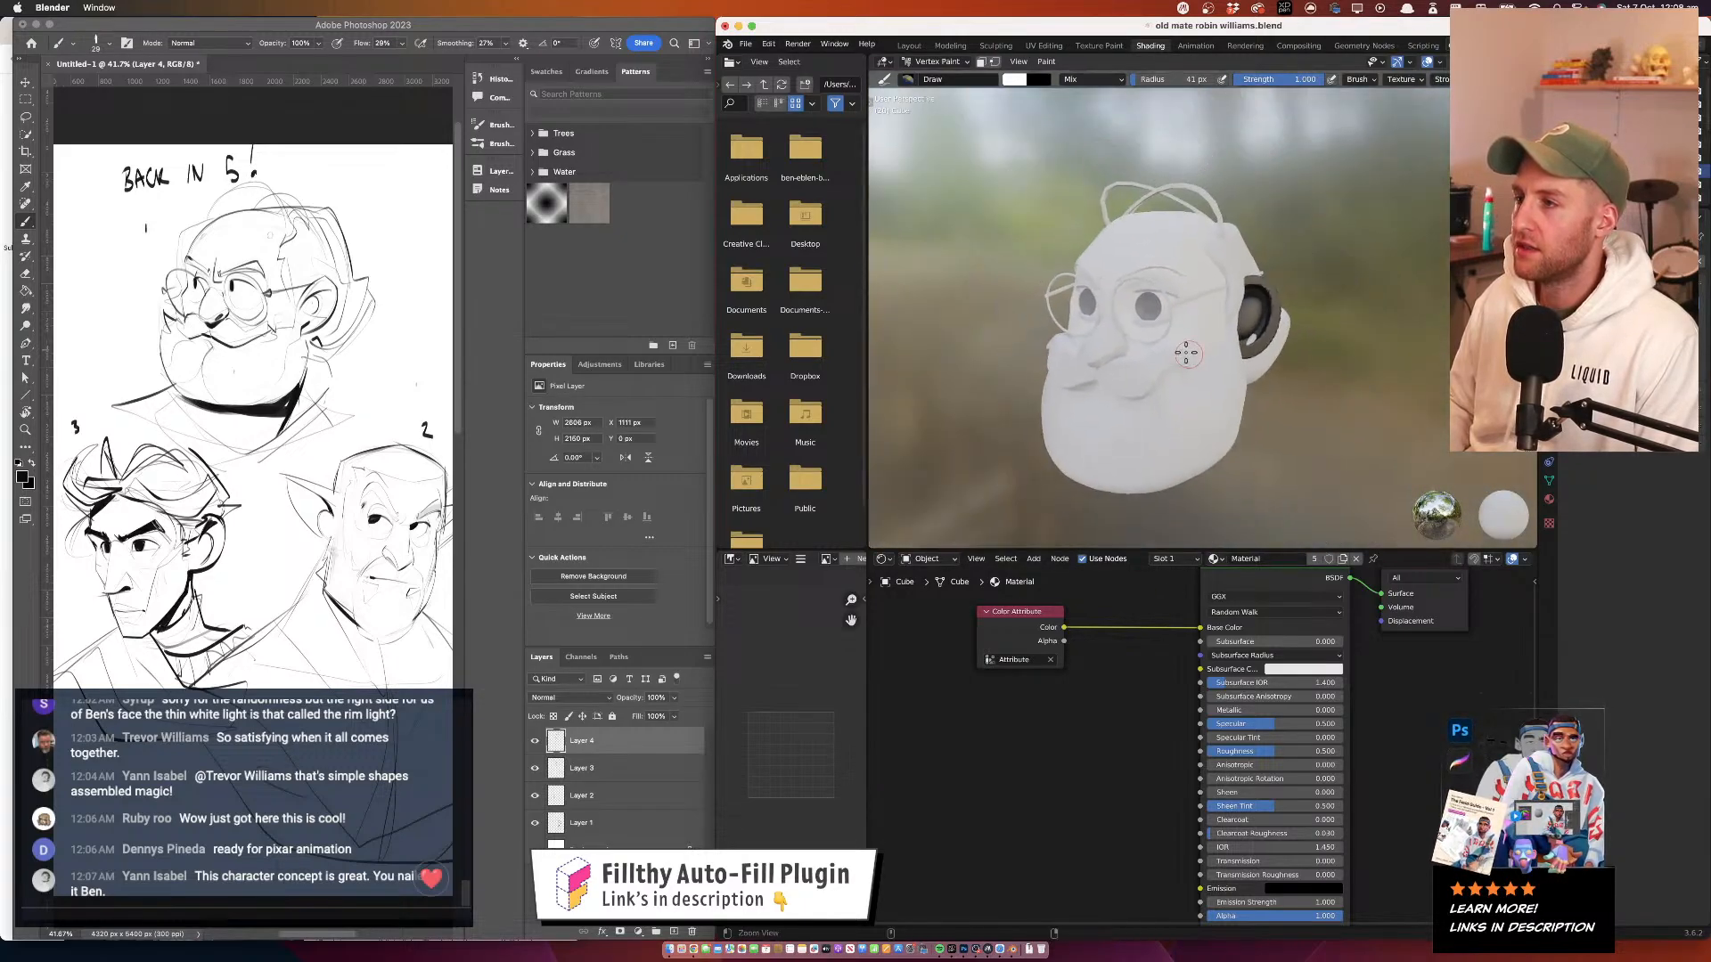
pyautogui.moveTo(1184, 351)
pyautogui.mouseDown()
pyautogui.moveTo(1134, 336)
pyautogui.moveTo(1163, 334)
pyautogui.mouseUp()
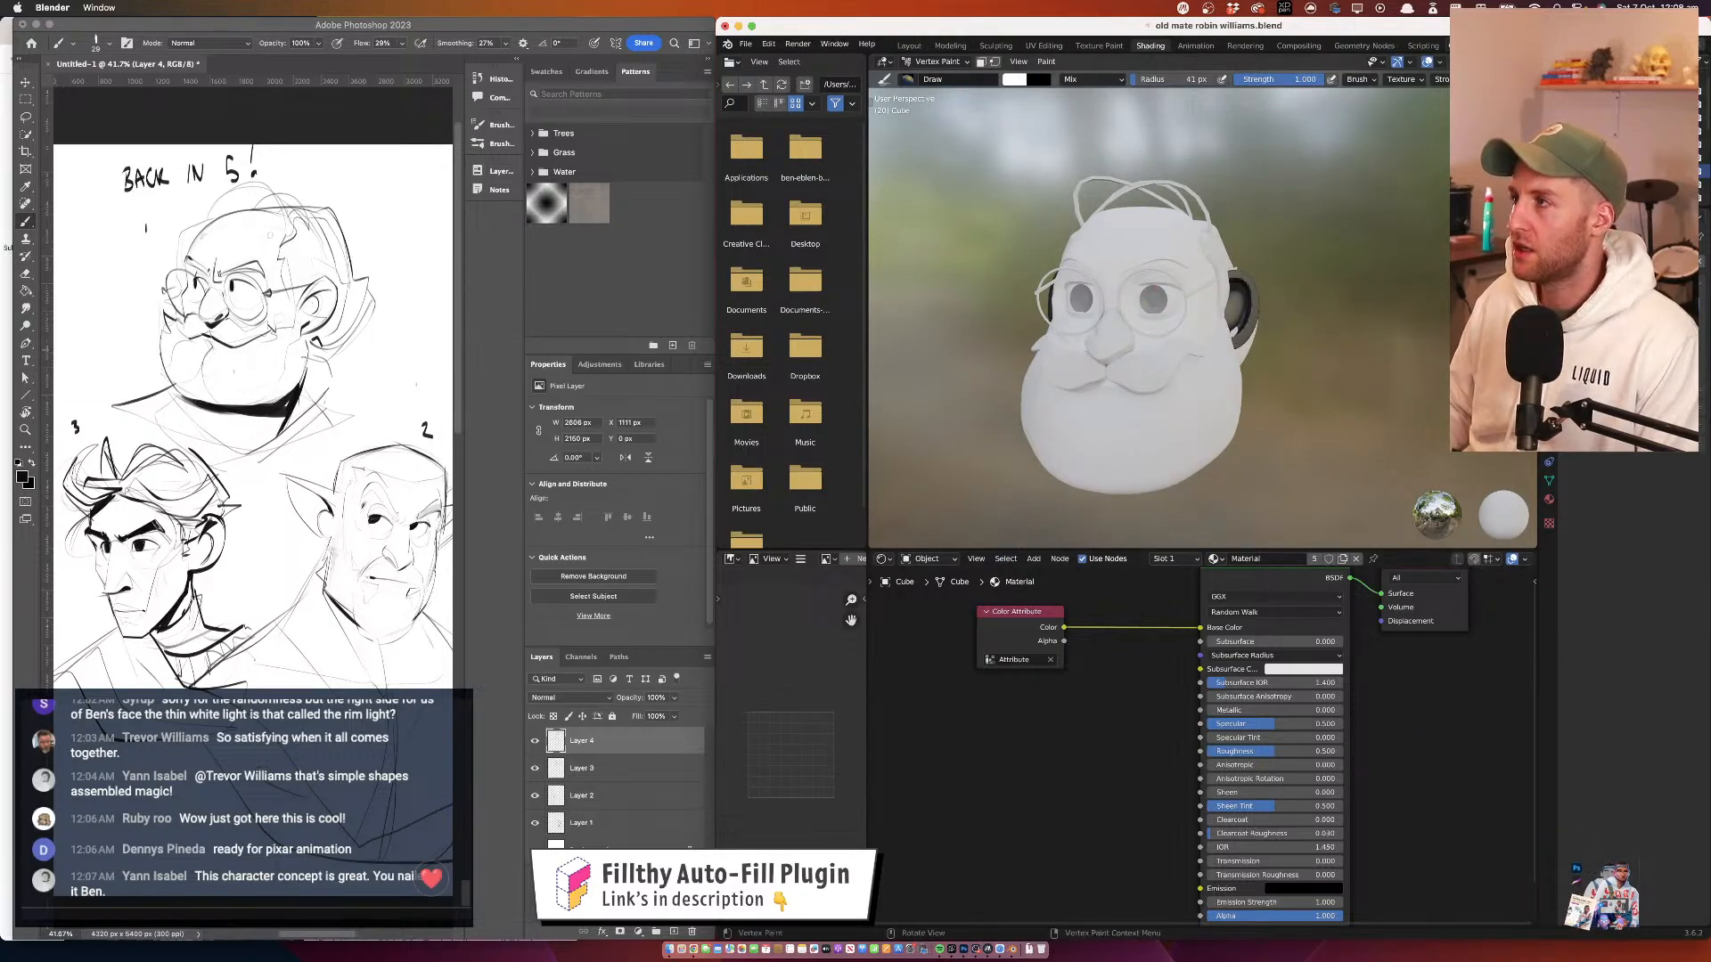
pyautogui.click(1511, 62)
pyautogui.scroll(10, 1208, 308)
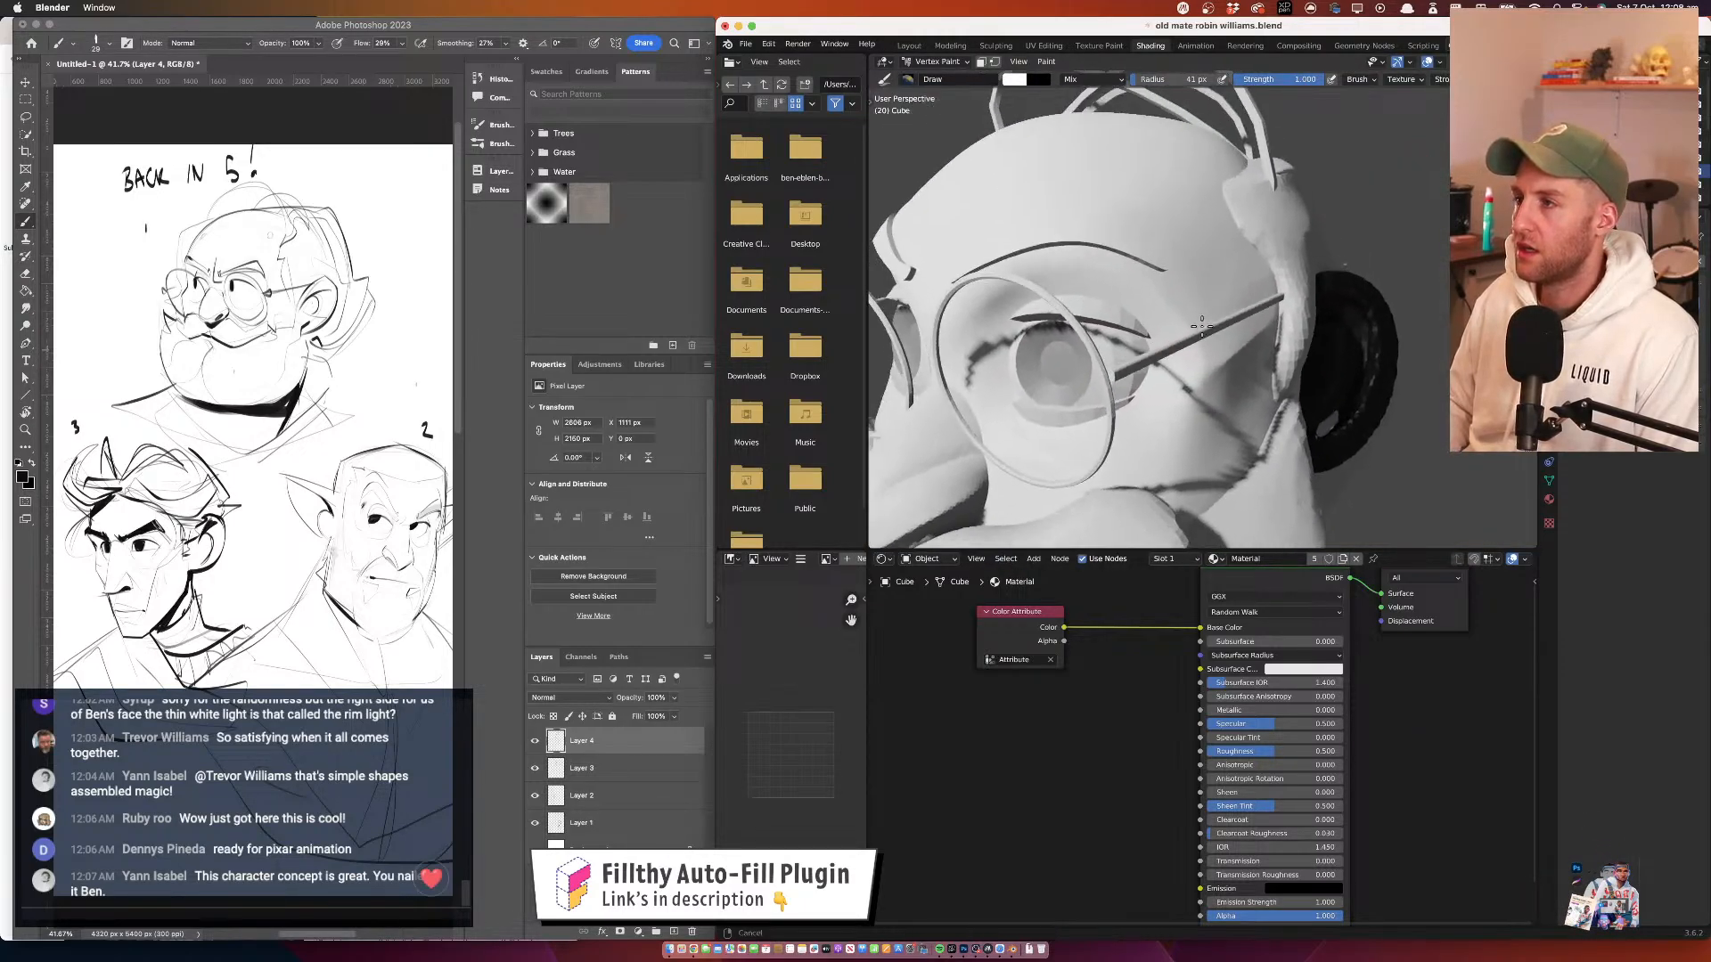
# Try a light grey brush colour on the forehead and undo the last change
pyautogui.click(1015, 80)
pyautogui.click(1117, 112)
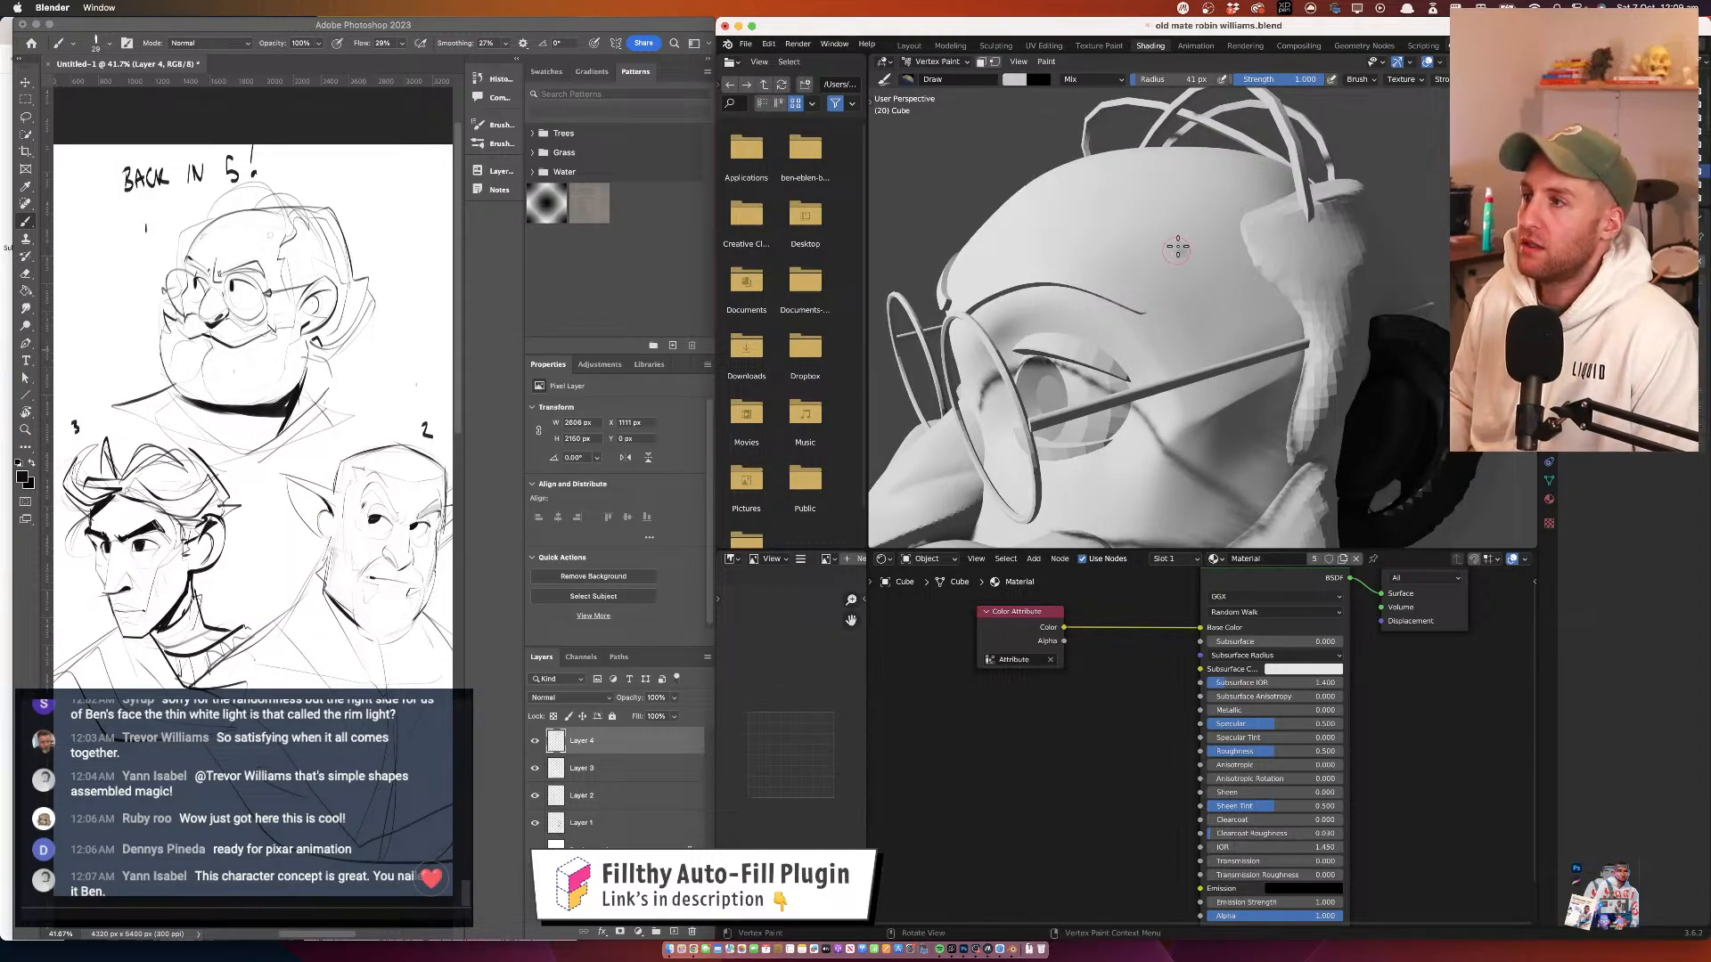
pyautogui.scroll(-5, 1172, 242)
pyautogui.moveTo(1078, 236)
pyautogui.mouseDown()
pyautogui.moveTo(1158, 276)
pyautogui.moveTo(1188, 259)
pyautogui.moveTo(1120, 208)
pyautogui.mouseUp()
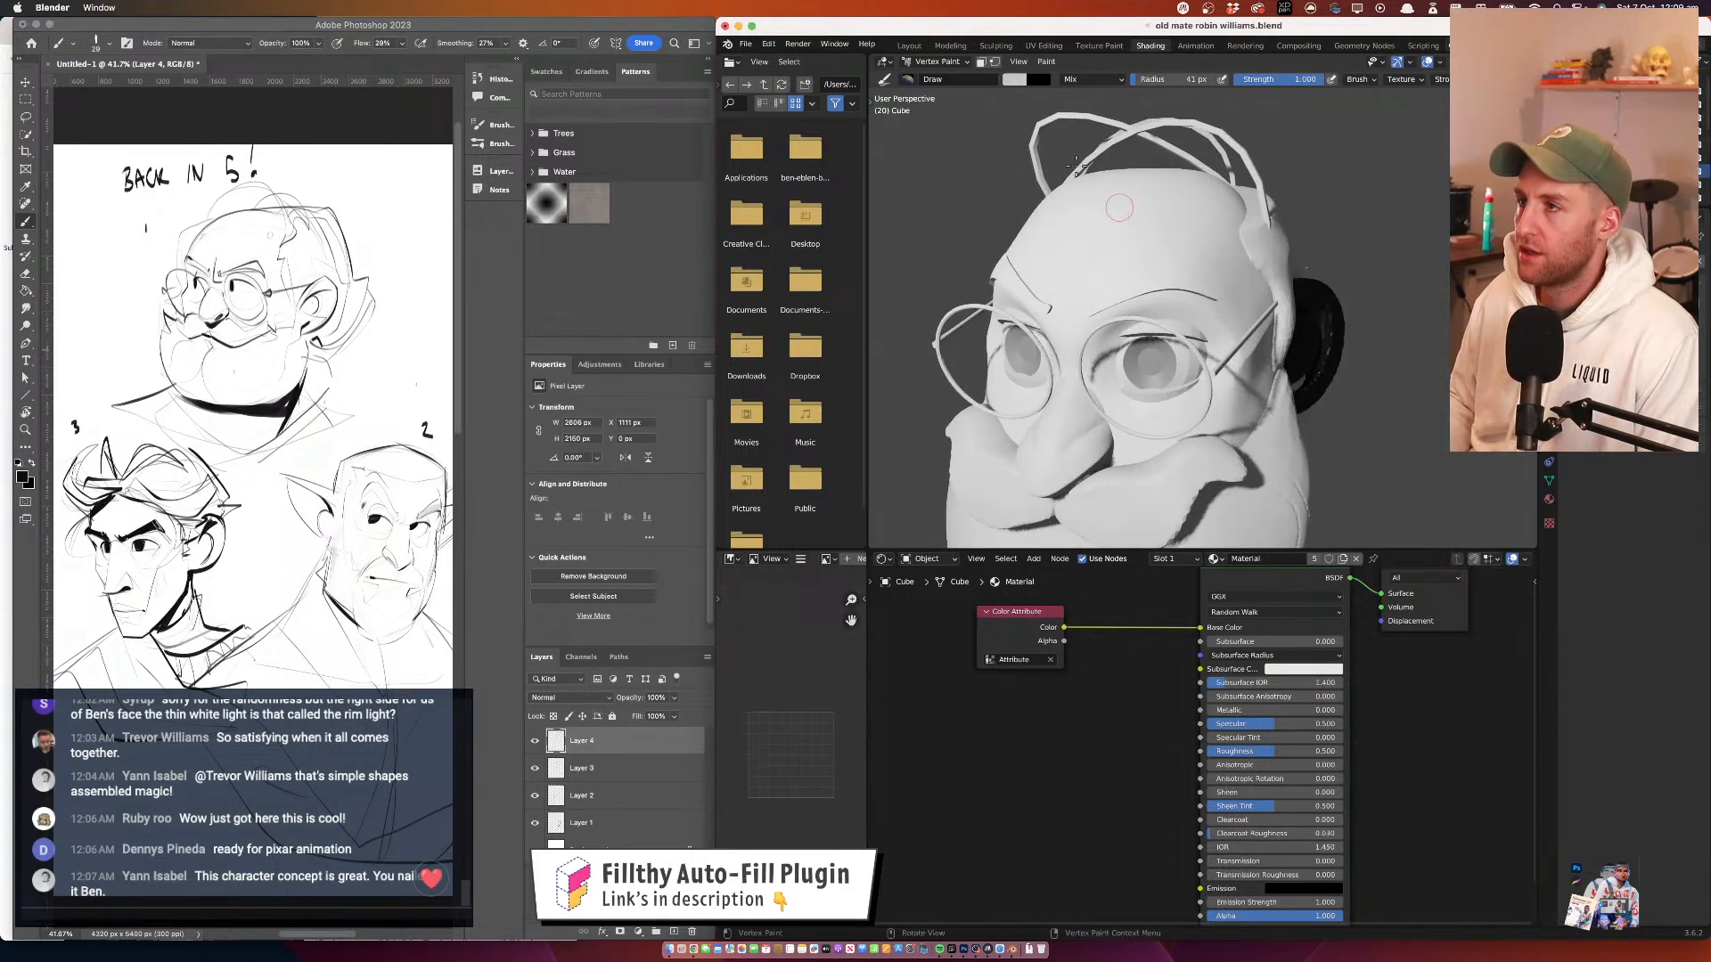
pyautogui.click(1014, 81)
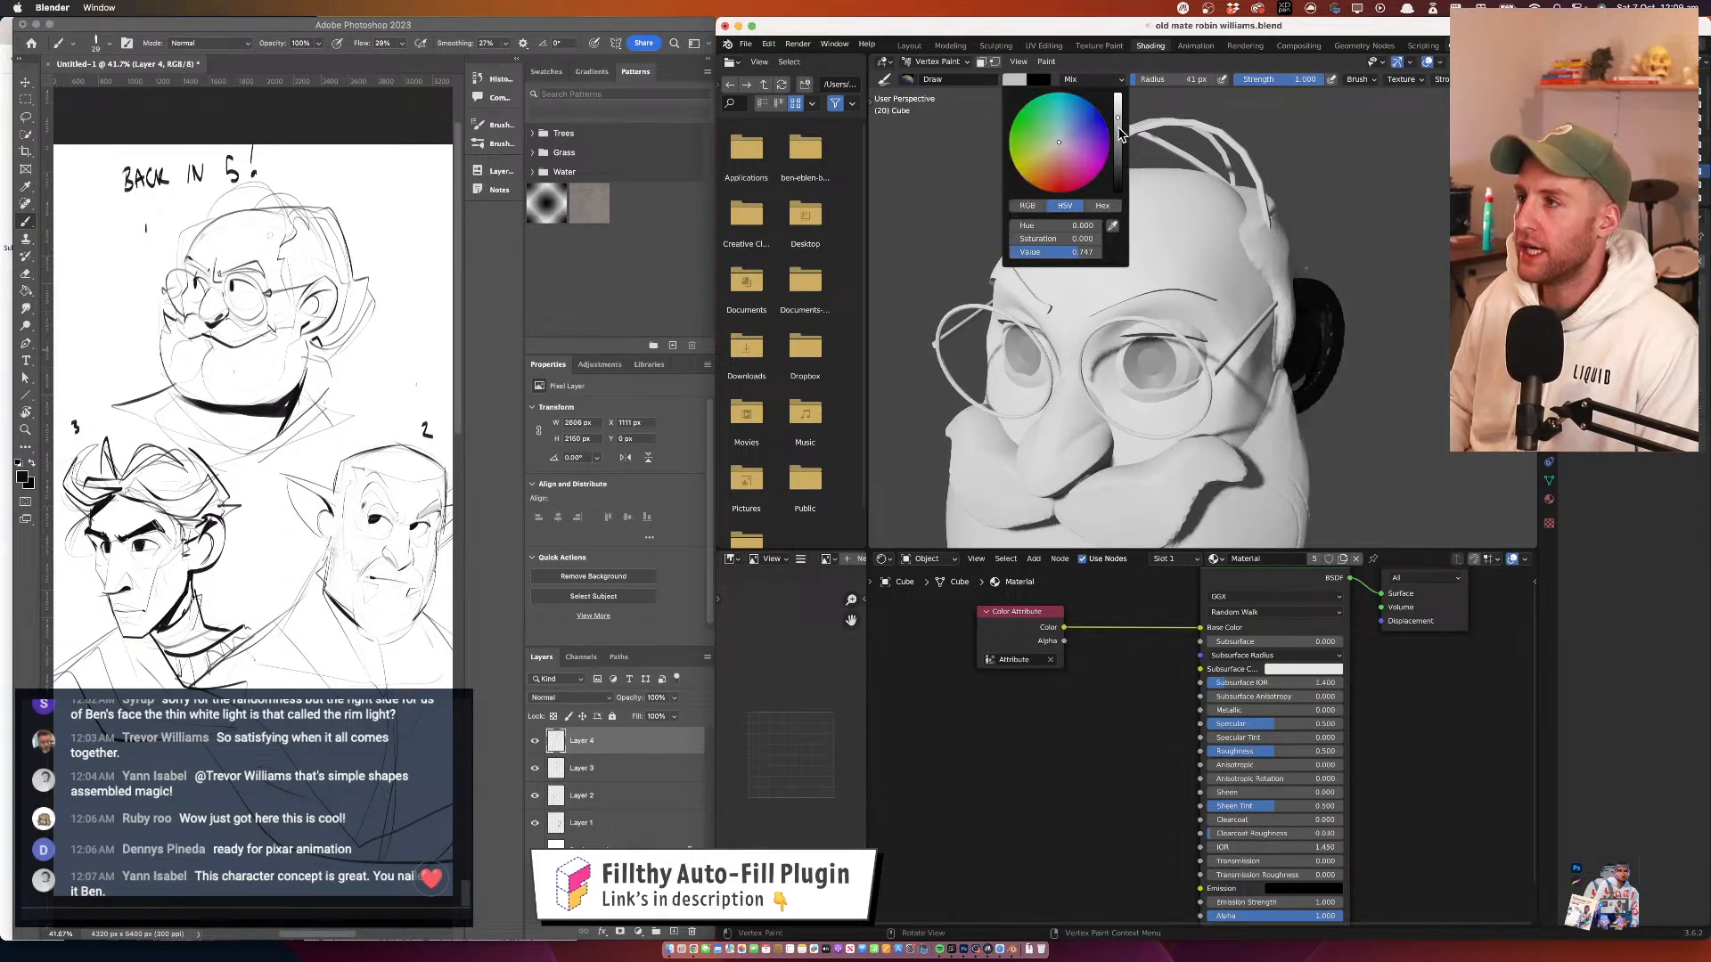
pyautogui.press('super+z')
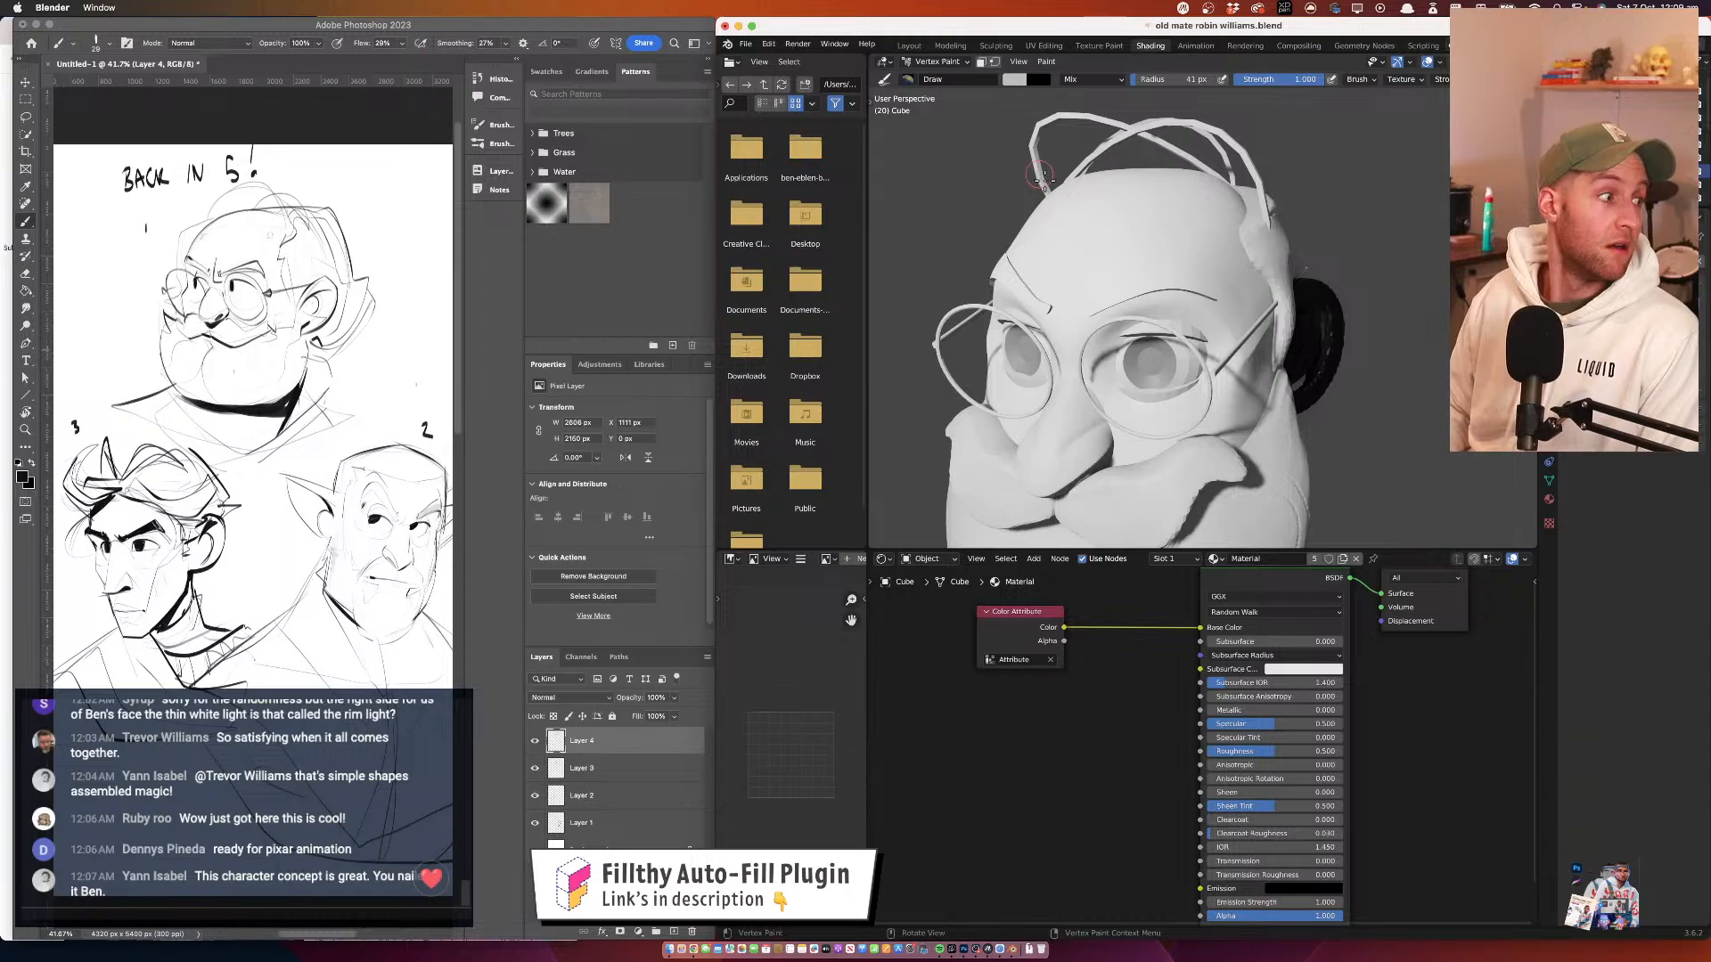
pyautogui.moveTo(1179, 228)
pyautogui.mouseDown()
pyautogui.moveTo(1153, 271)
pyautogui.moveTo(1167, 267)
pyautogui.moveTo(1123, 249)
pyautogui.mouseUp()
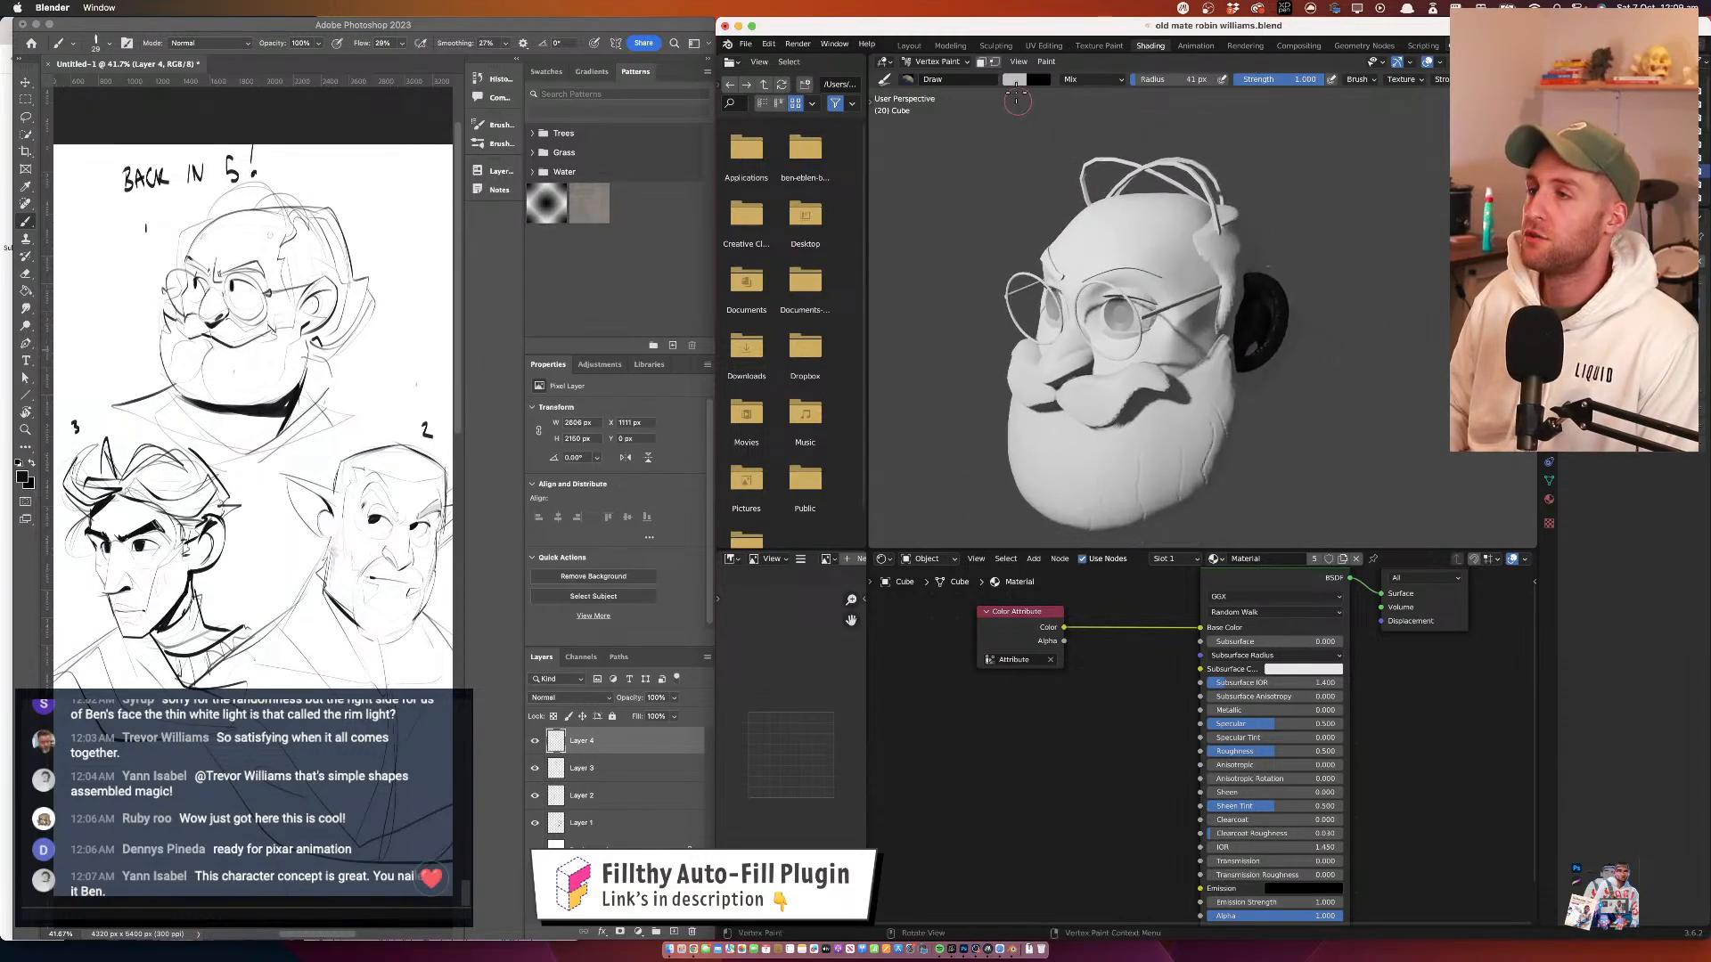
# Set a lighter grey brush colour, enlarge the brush radius to 289 px, and paint broadly over the head from several angles
pyautogui.click(1016, 81)
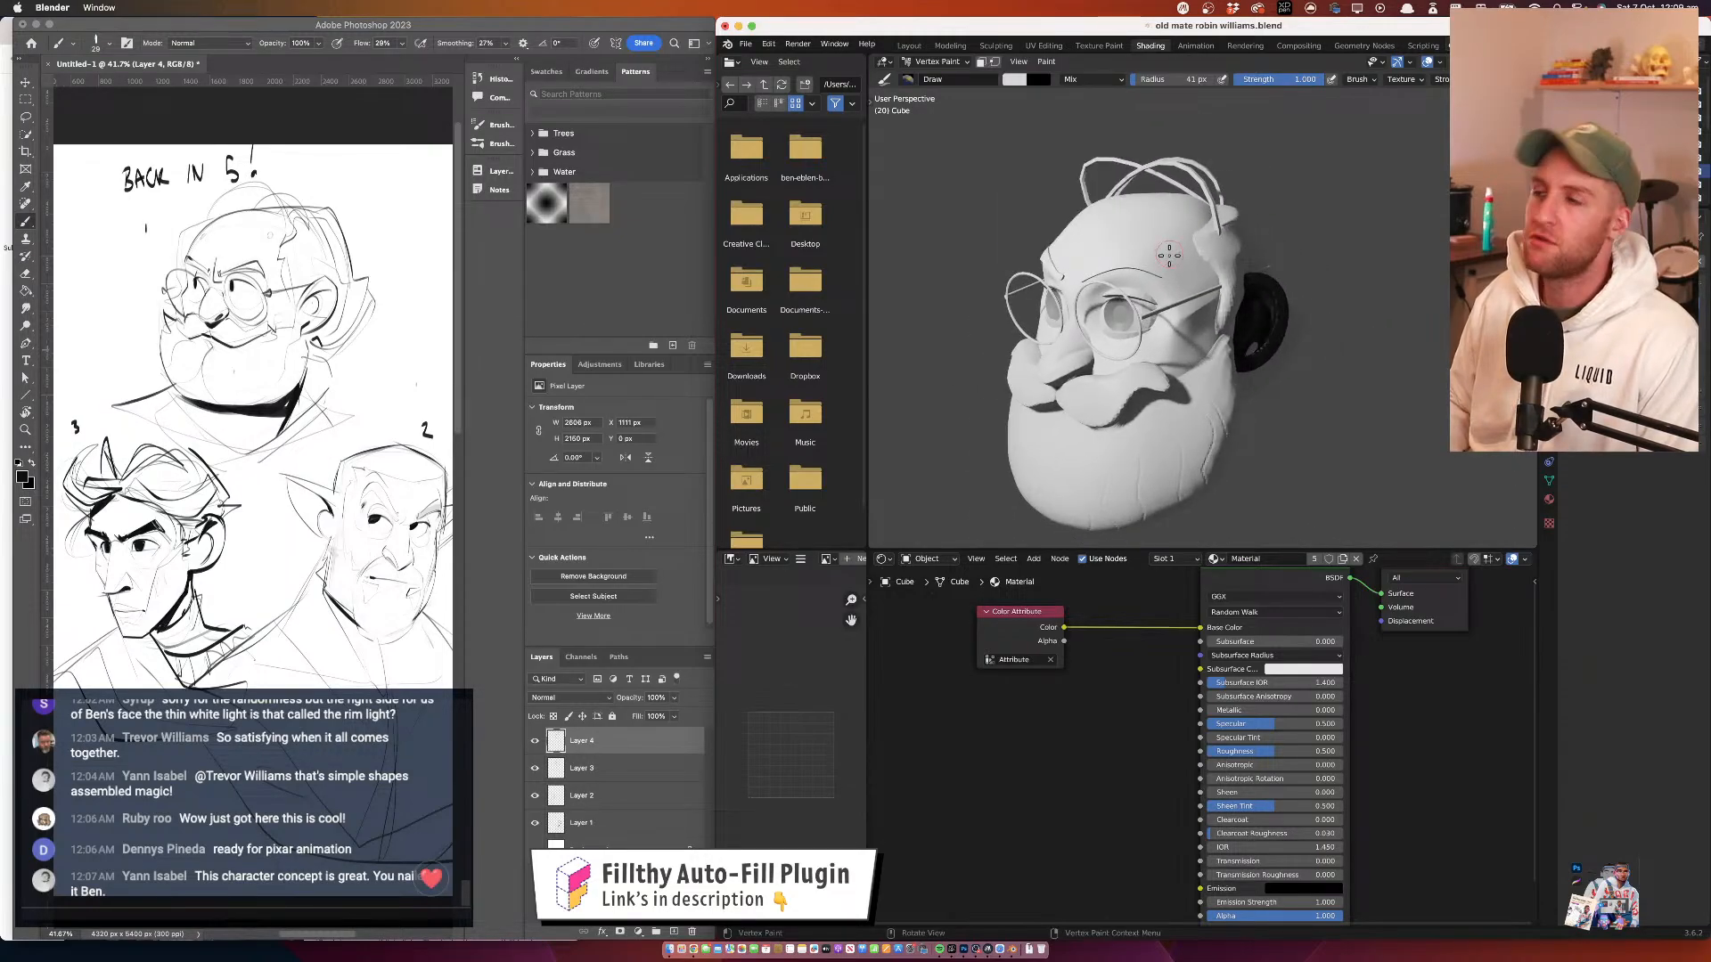
pyautogui.press('f')
pyautogui.click(1216, 259)
pyautogui.moveTo(1214, 260)
pyautogui.mouseDown()
pyautogui.moveTo(1148, 274)
pyautogui.moveTo(1181, 243)
pyautogui.moveTo(1065, 212)
pyautogui.moveTo(1134, 176)
pyautogui.mouseUp()
pyautogui.moveTo(1221, 285); pyautogui.dragTo(1154, 323)
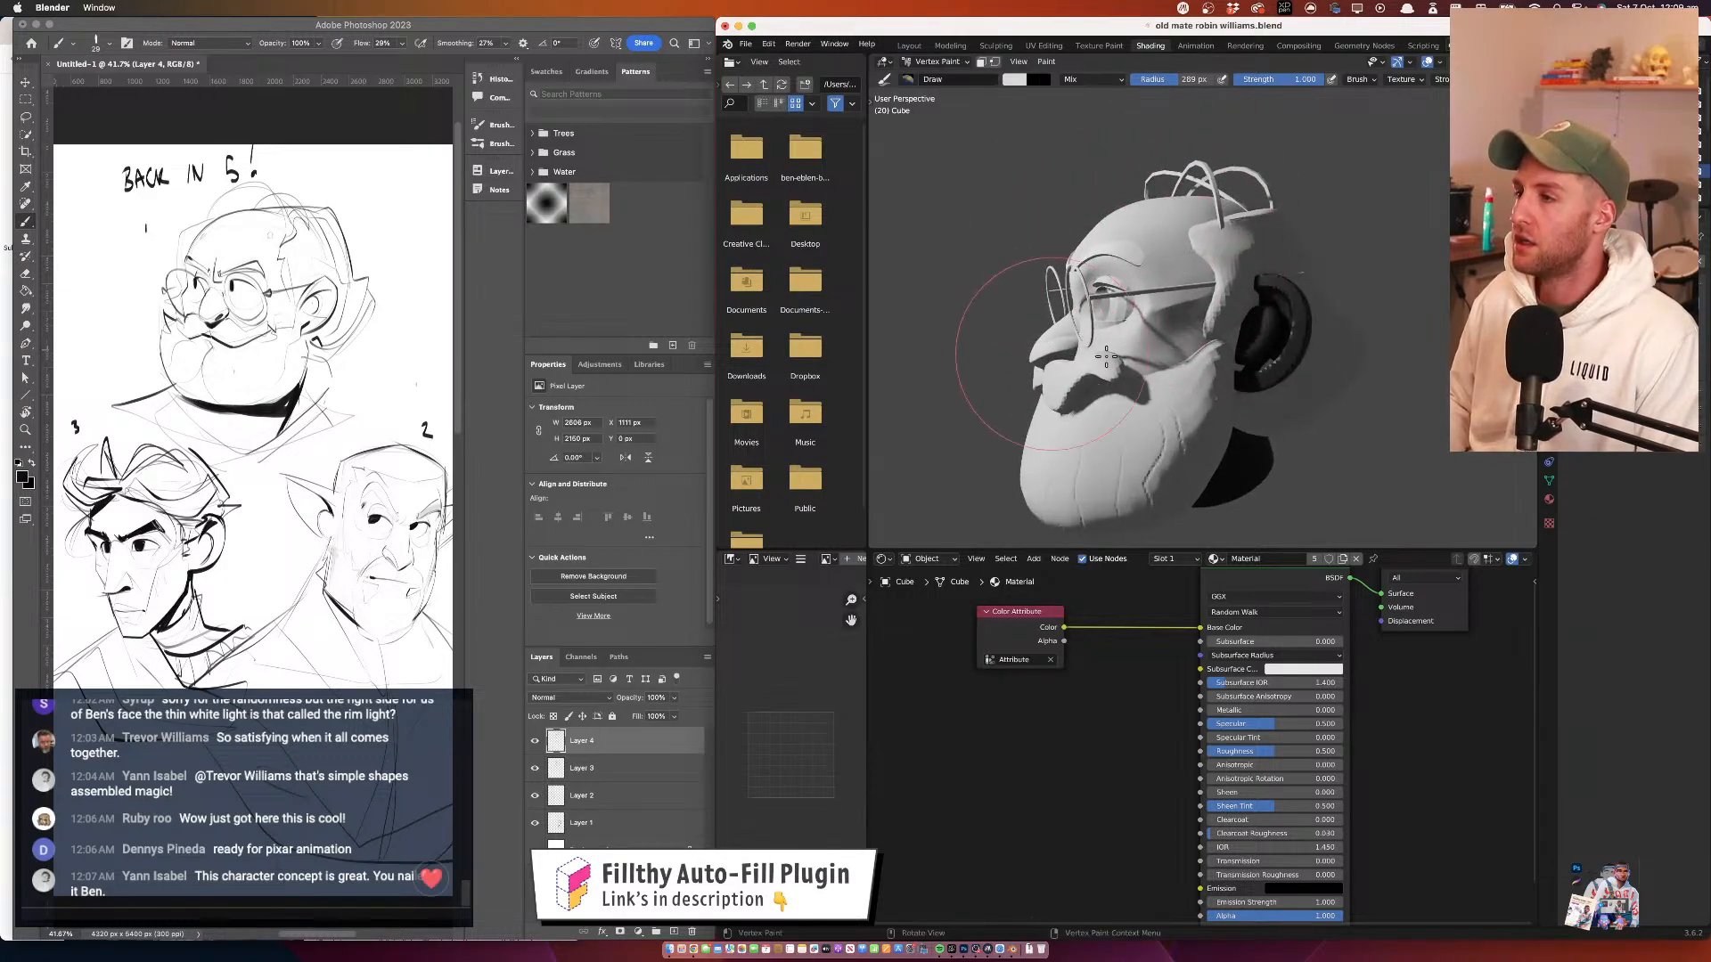
pyautogui.moveTo(1058, 355); pyautogui.dragTo(1181, 353)
pyautogui.moveTo(1221, 267); pyautogui.dragTo(1029, 307)
pyautogui.moveTo(1194, 224); pyautogui.dragTo(1080, 164)
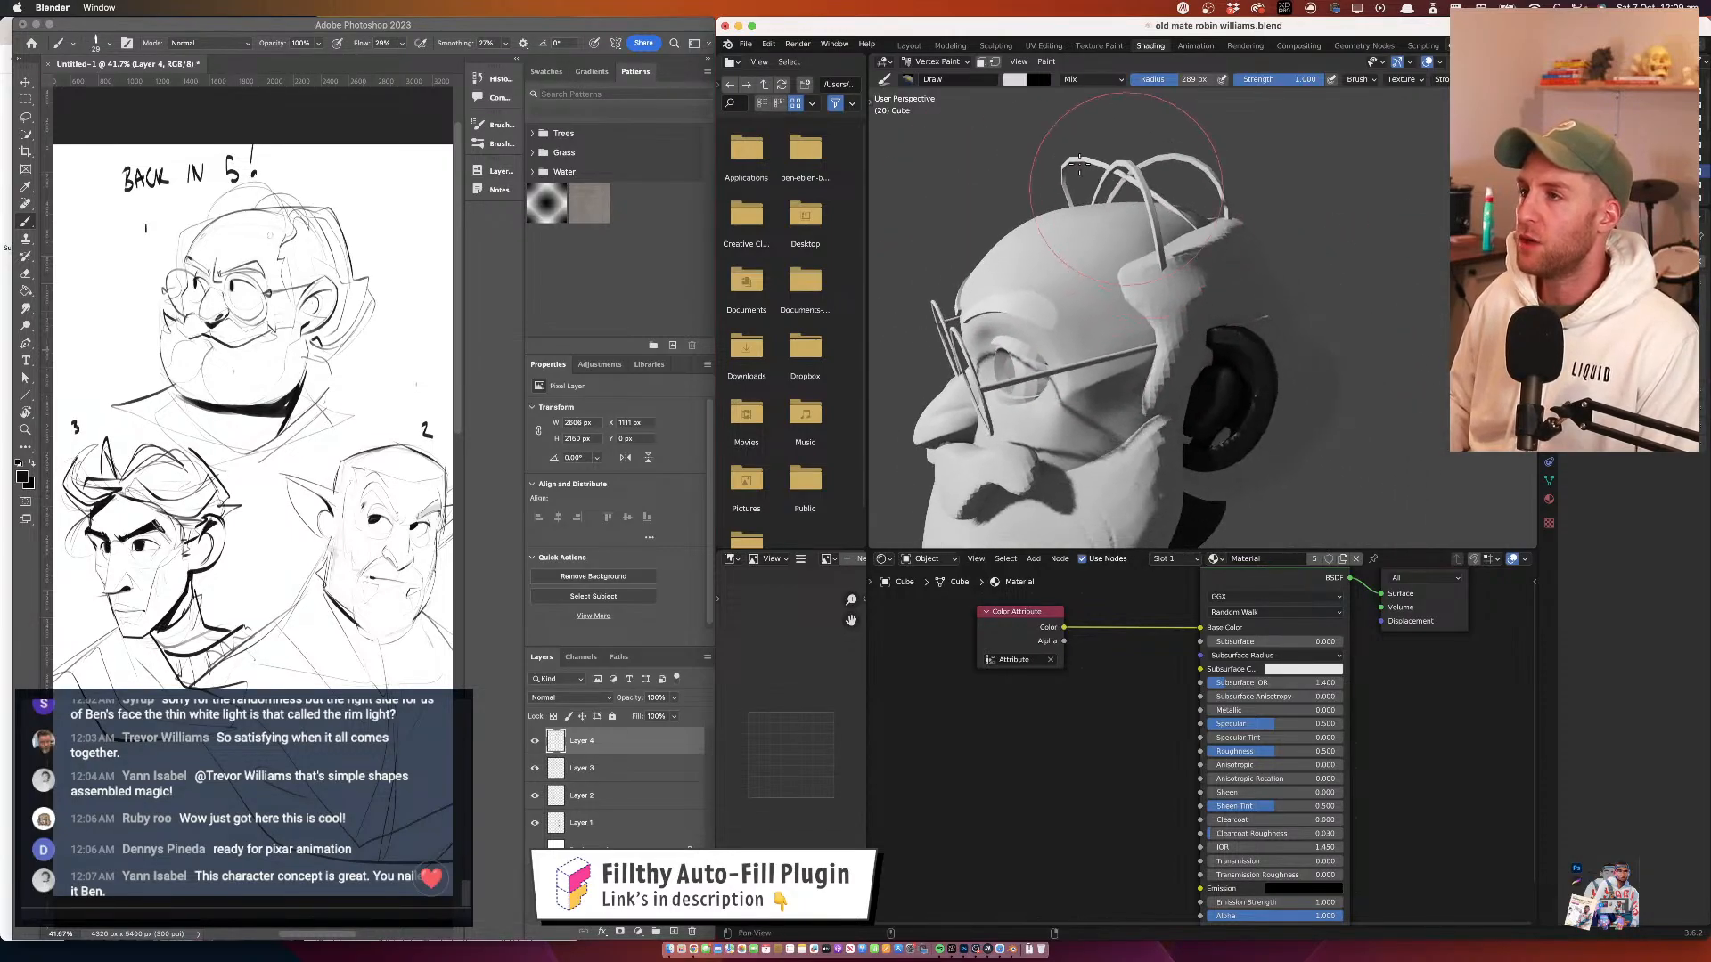
# Set the brush colour to a darker grey and reduce the brush radius to 29 px
pyautogui.click(1015, 79)
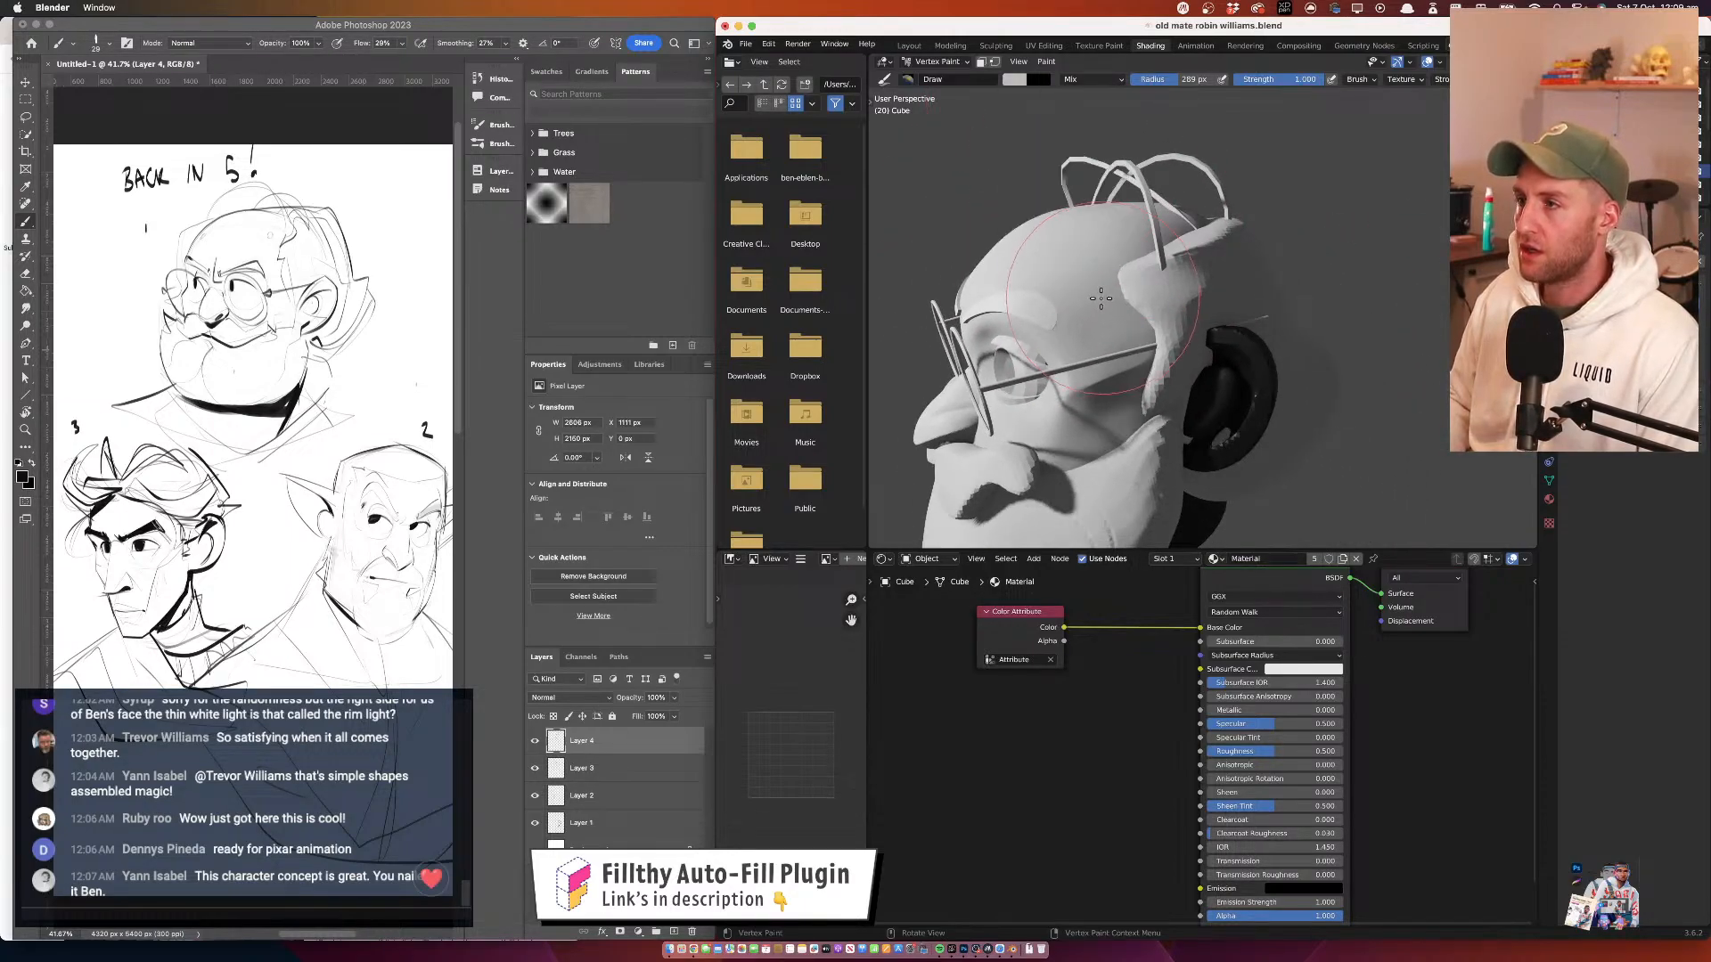
pyautogui.click(1018, 255)
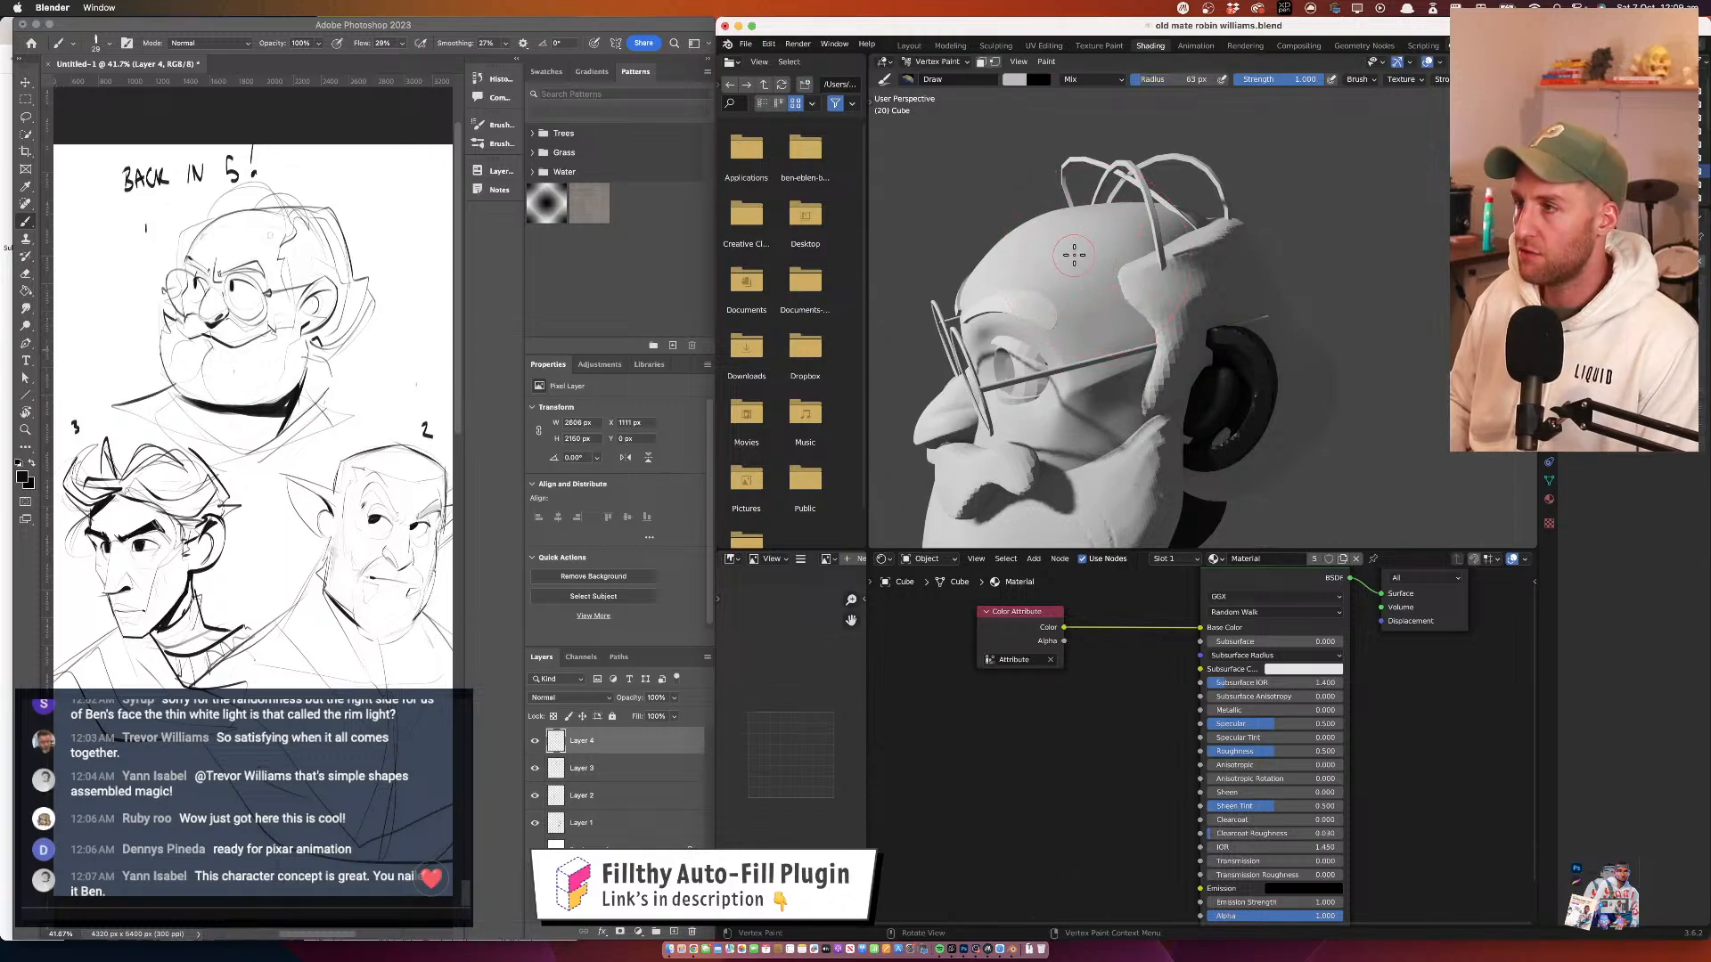
pyautogui.moveTo(1077, 249); pyautogui.dragTo(1075, 241)
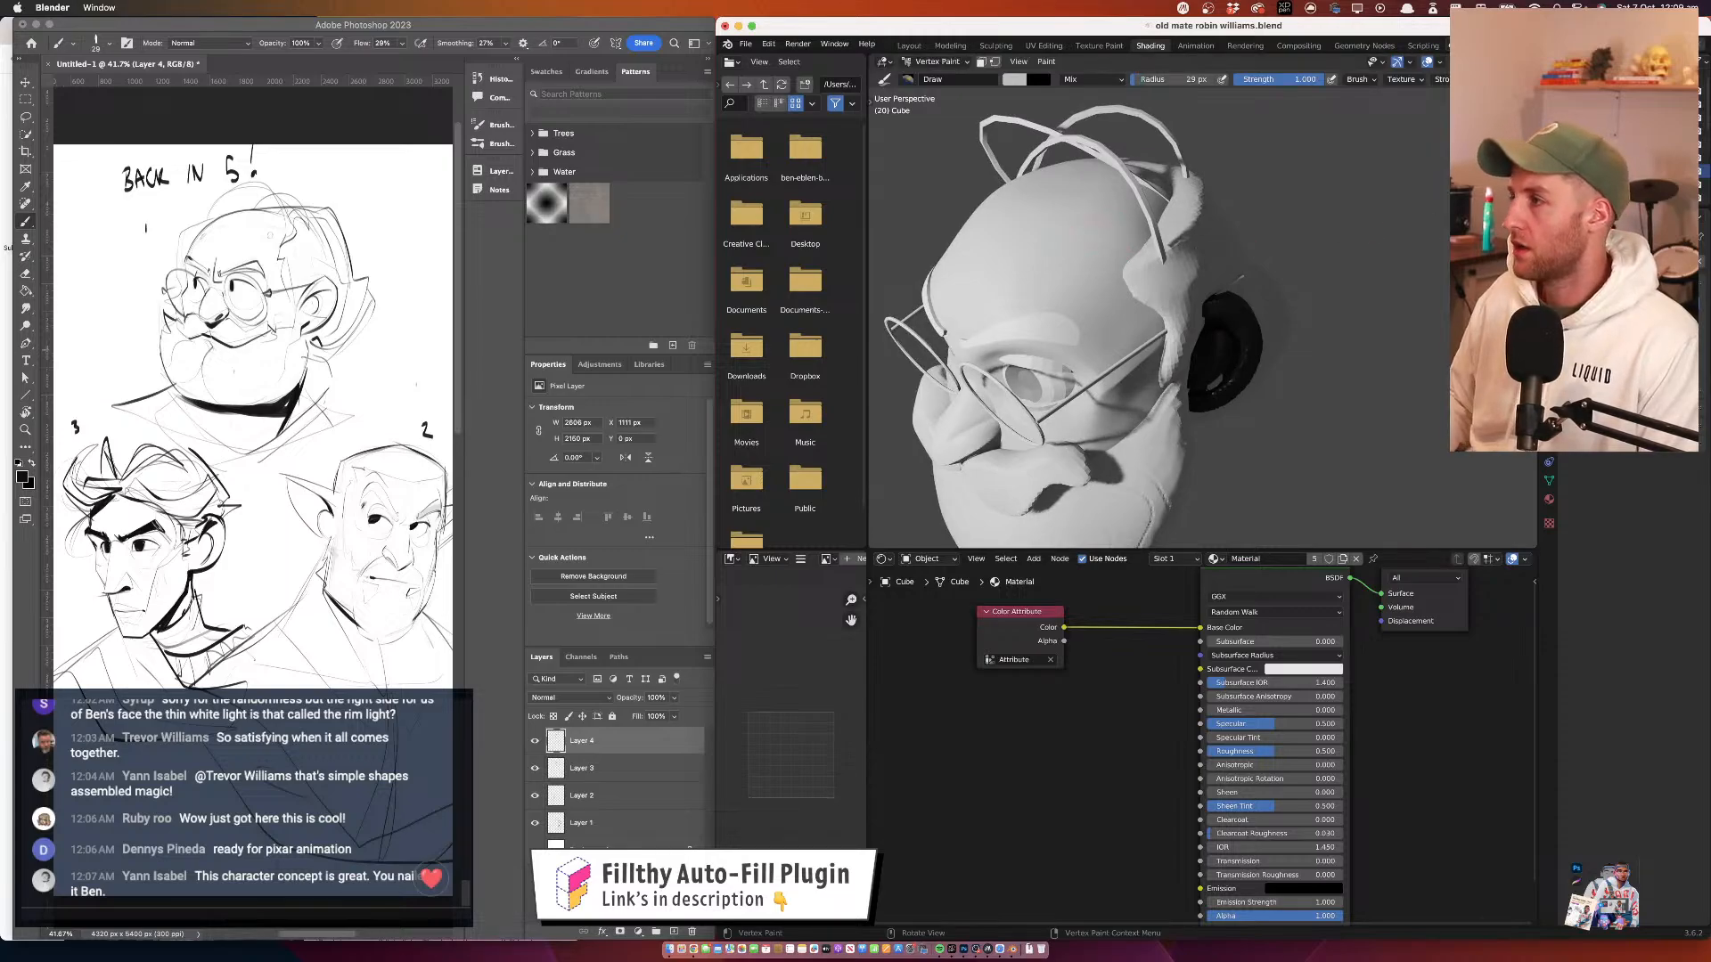
# Expand the brush's Falloff settings and test small grey dabs on the head, reducing the brush radius to 13 px
pyautogui.click(1548, 263)
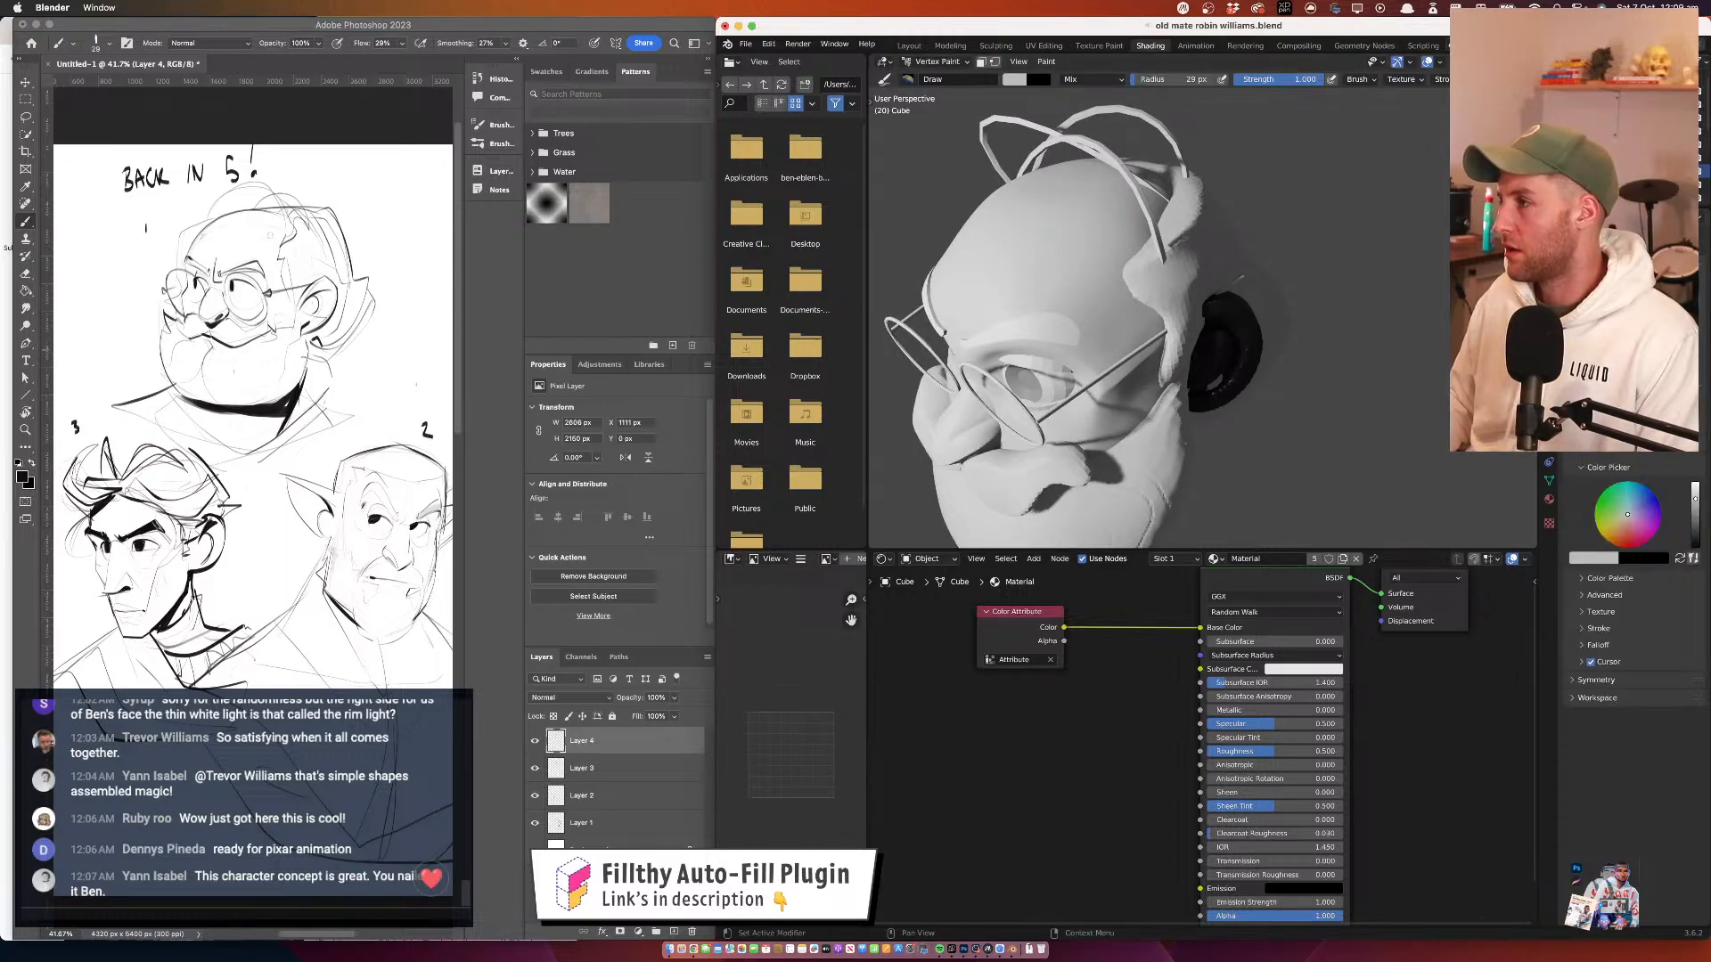
pyautogui.click(1583, 644)
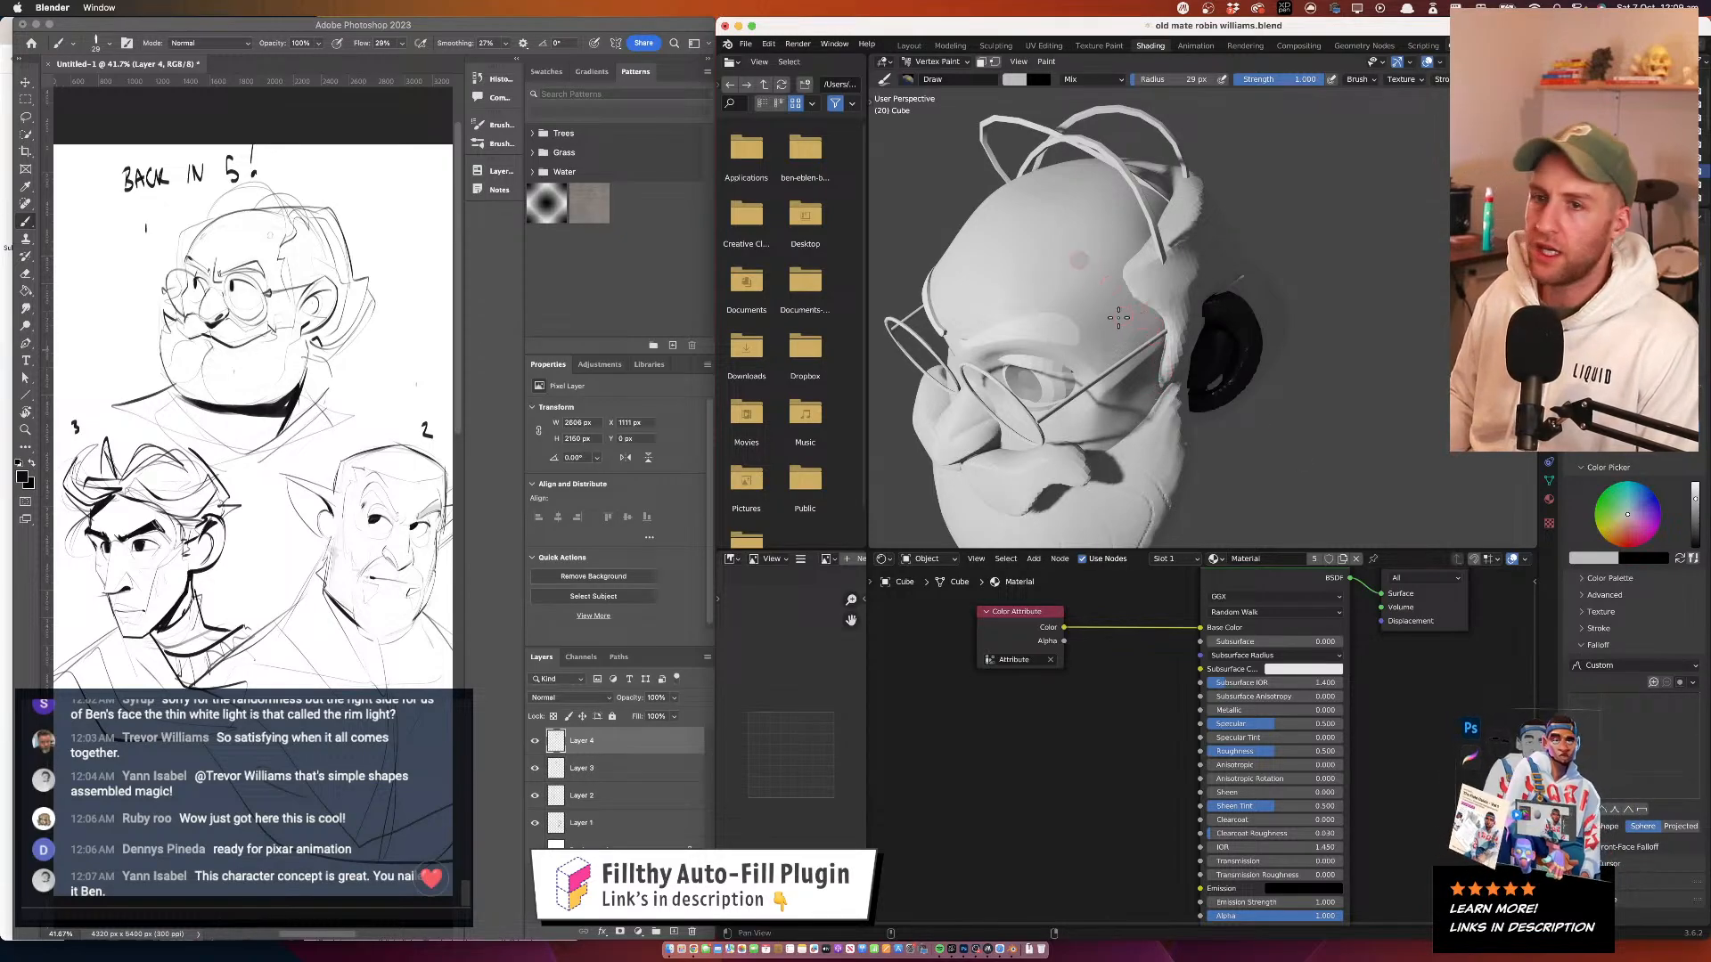
pyautogui.moveTo(1161, 385); pyautogui.dragTo(1099, 214)
pyautogui.press('f')
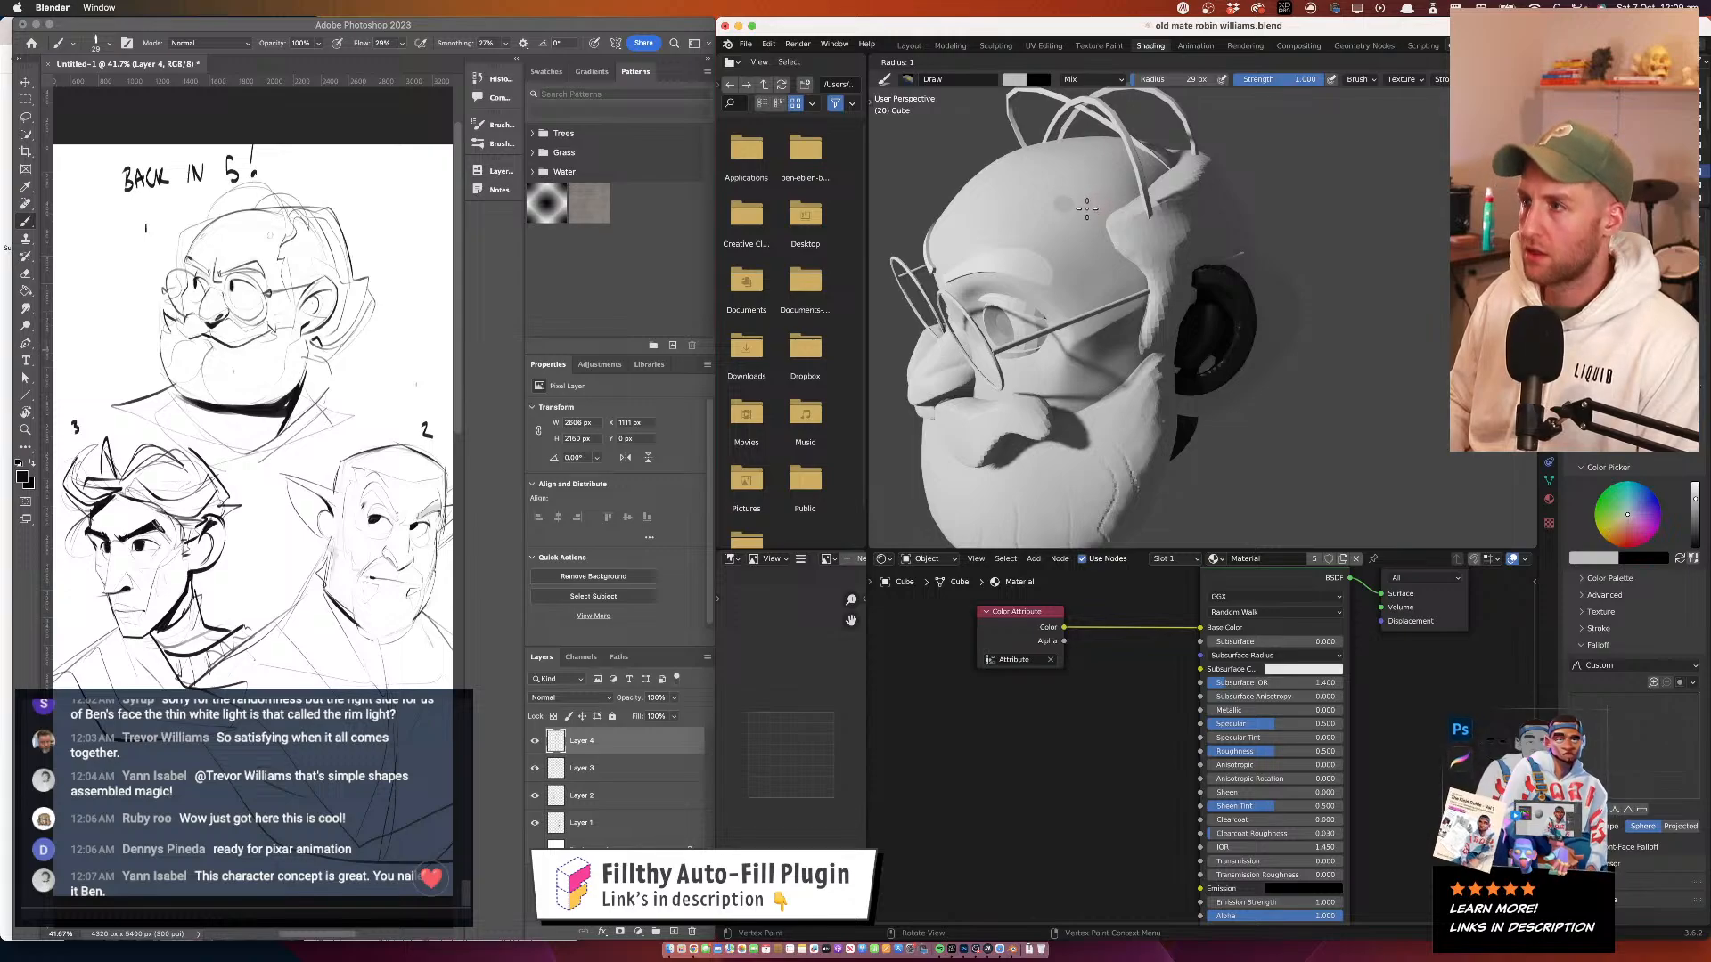
pyautogui.click(1103, 203)
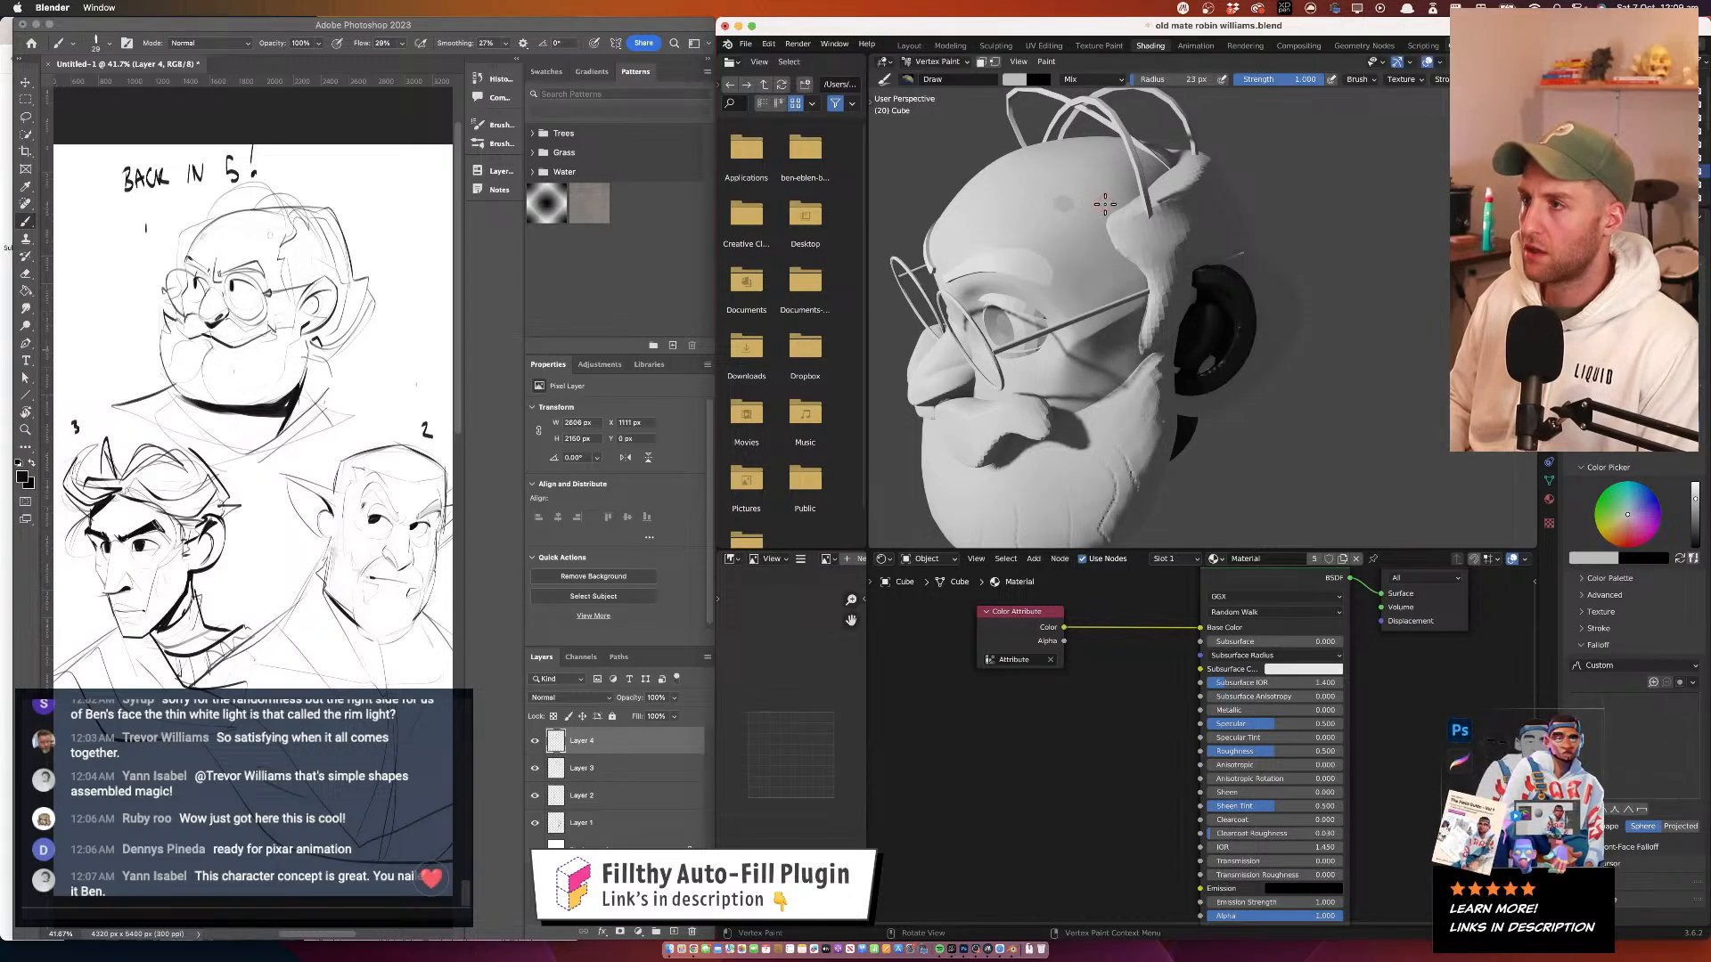
pyautogui.moveTo(1086, 273)
pyautogui.mouseDown()
pyautogui.moveTo(1135, 259)
pyautogui.moveTo(1064, 307)
pyautogui.moveTo(1103, 264)
pyautogui.moveTo(1204, 267)
pyautogui.moveTo(981, 267)
pyautogui.mouseUp()
pyautogui.press('f')
pyautogui.moveTo(1175, 308)
pyautogui.mouseDown()
pyautogui.moveTo(1176, 249)
pyautogui.moveTo(1153, 237)
pyautogui.moveTo(1187, 255)
pyautogui.moveTo(1179, 194)
pyautogui.mouseUp()
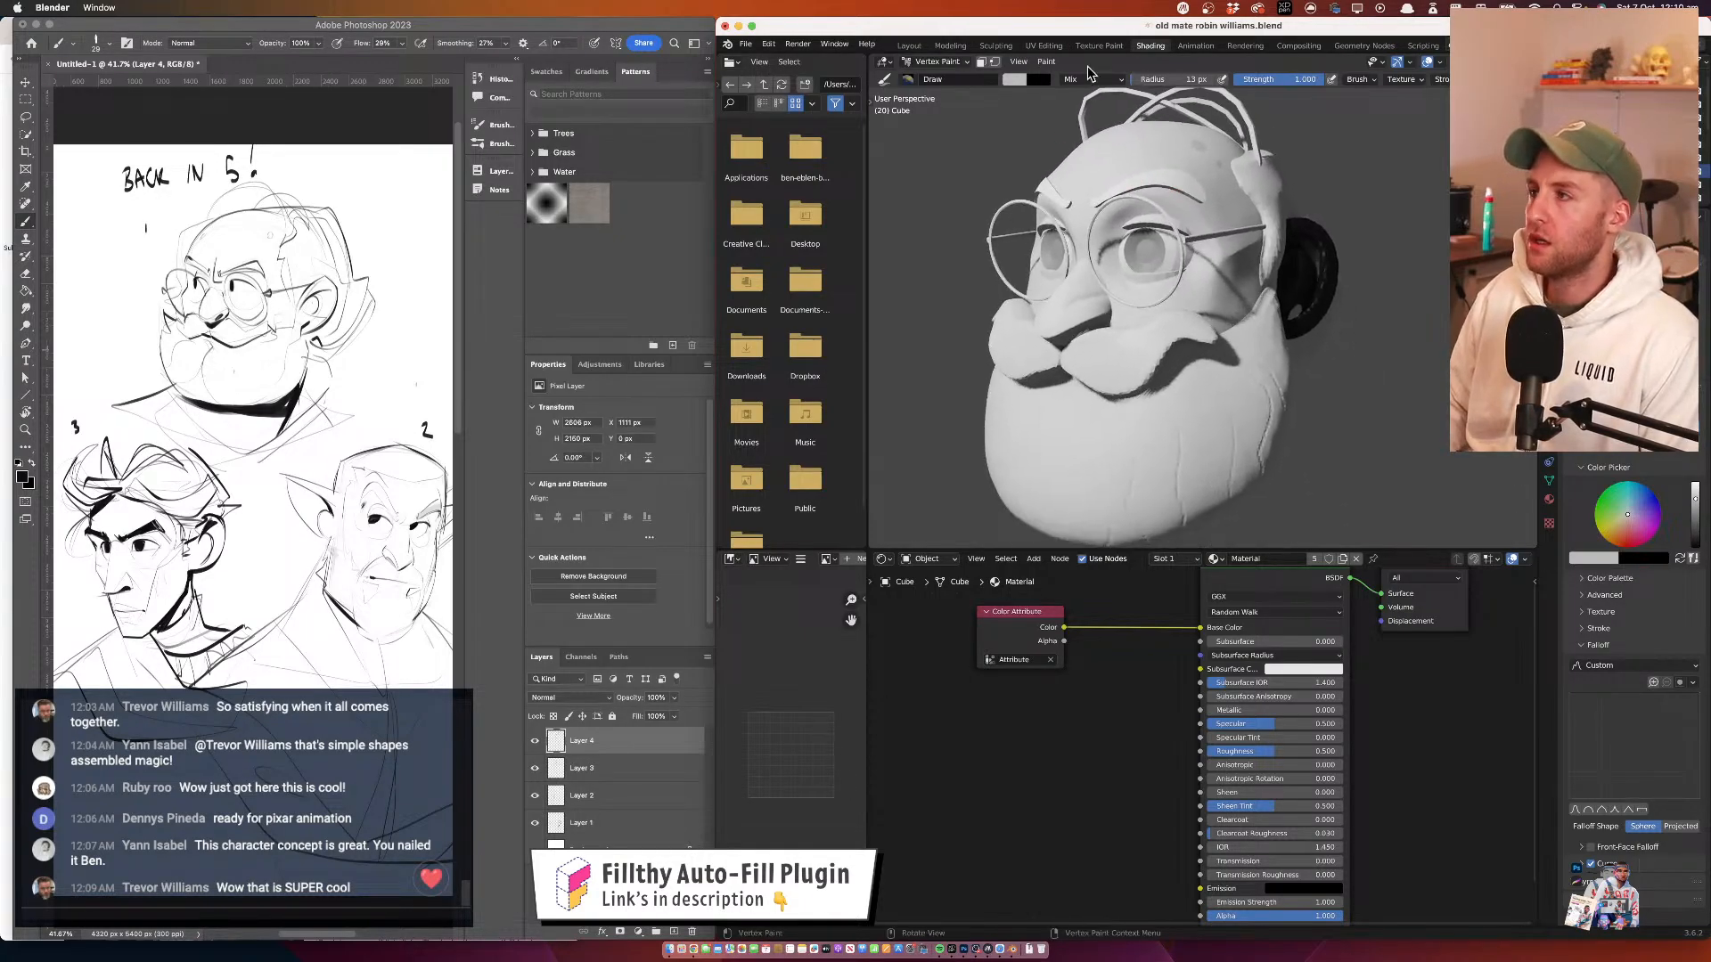
# Return to Object Mode, select the ear, and remove the material slot from it
pyautogui.click(956, 70)
pyautogui.click(936, 89)
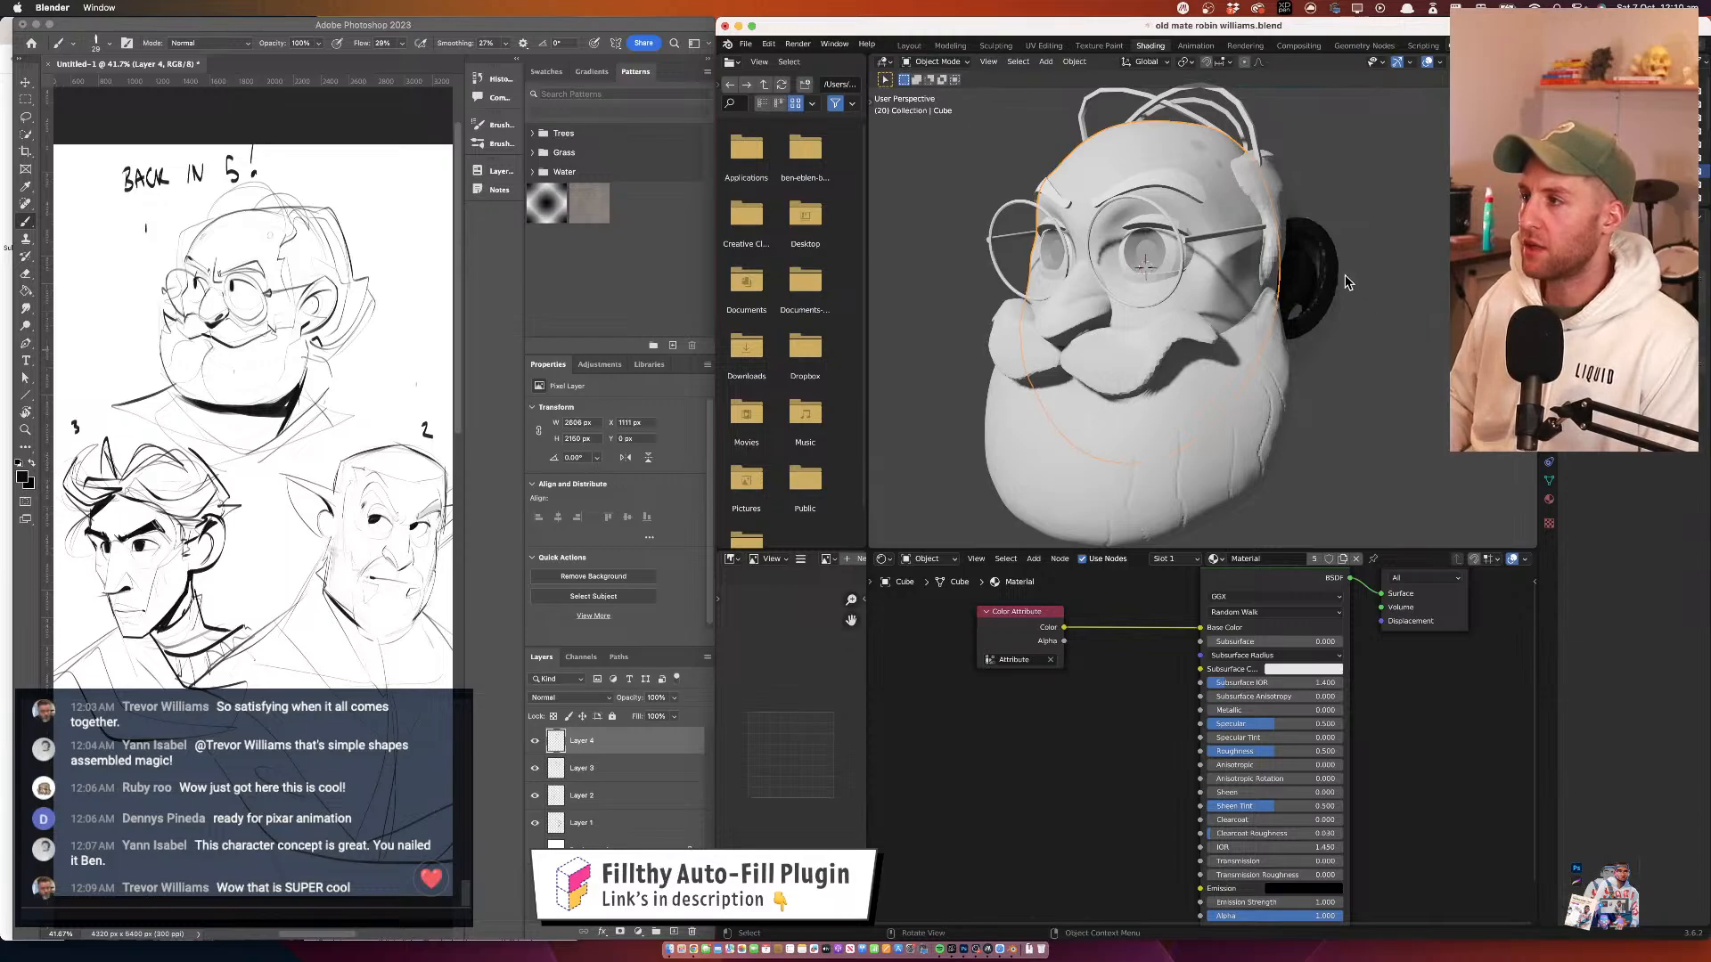
pyautogui.click(1317, 276)
pyautogui.moveTo(1379, 301); pyautogui.dragTo(1329, 289)
pyautogui.click(1550, 501)
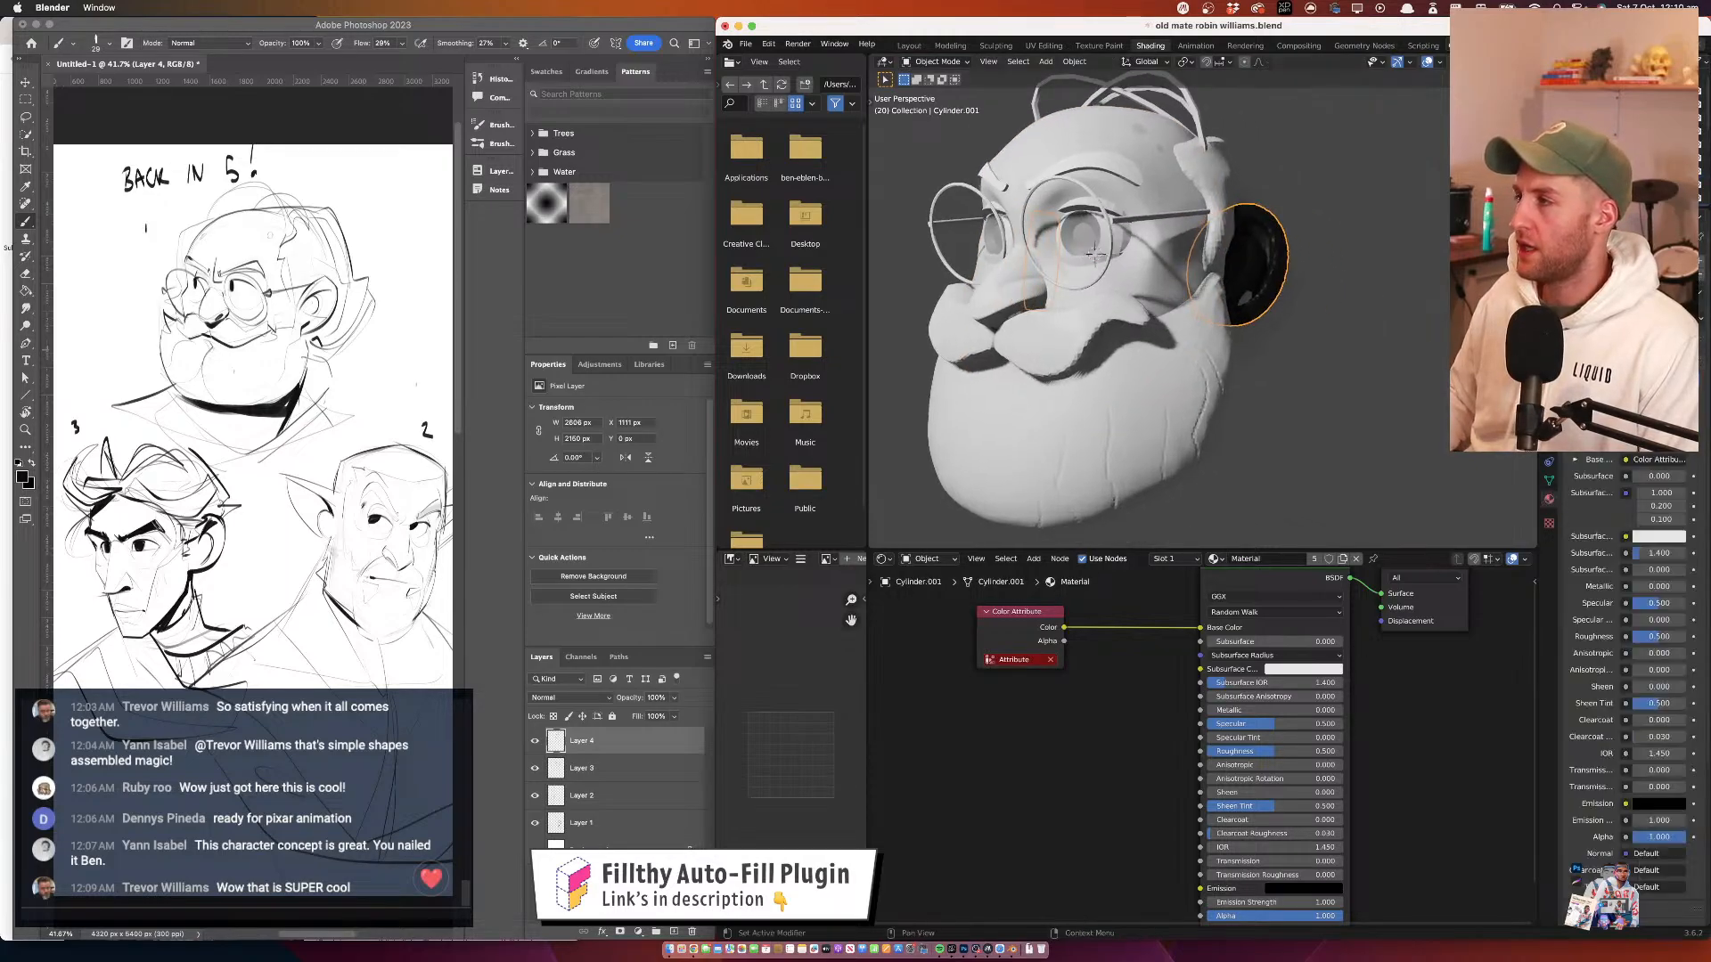
pyautogui.click(1700, 289)
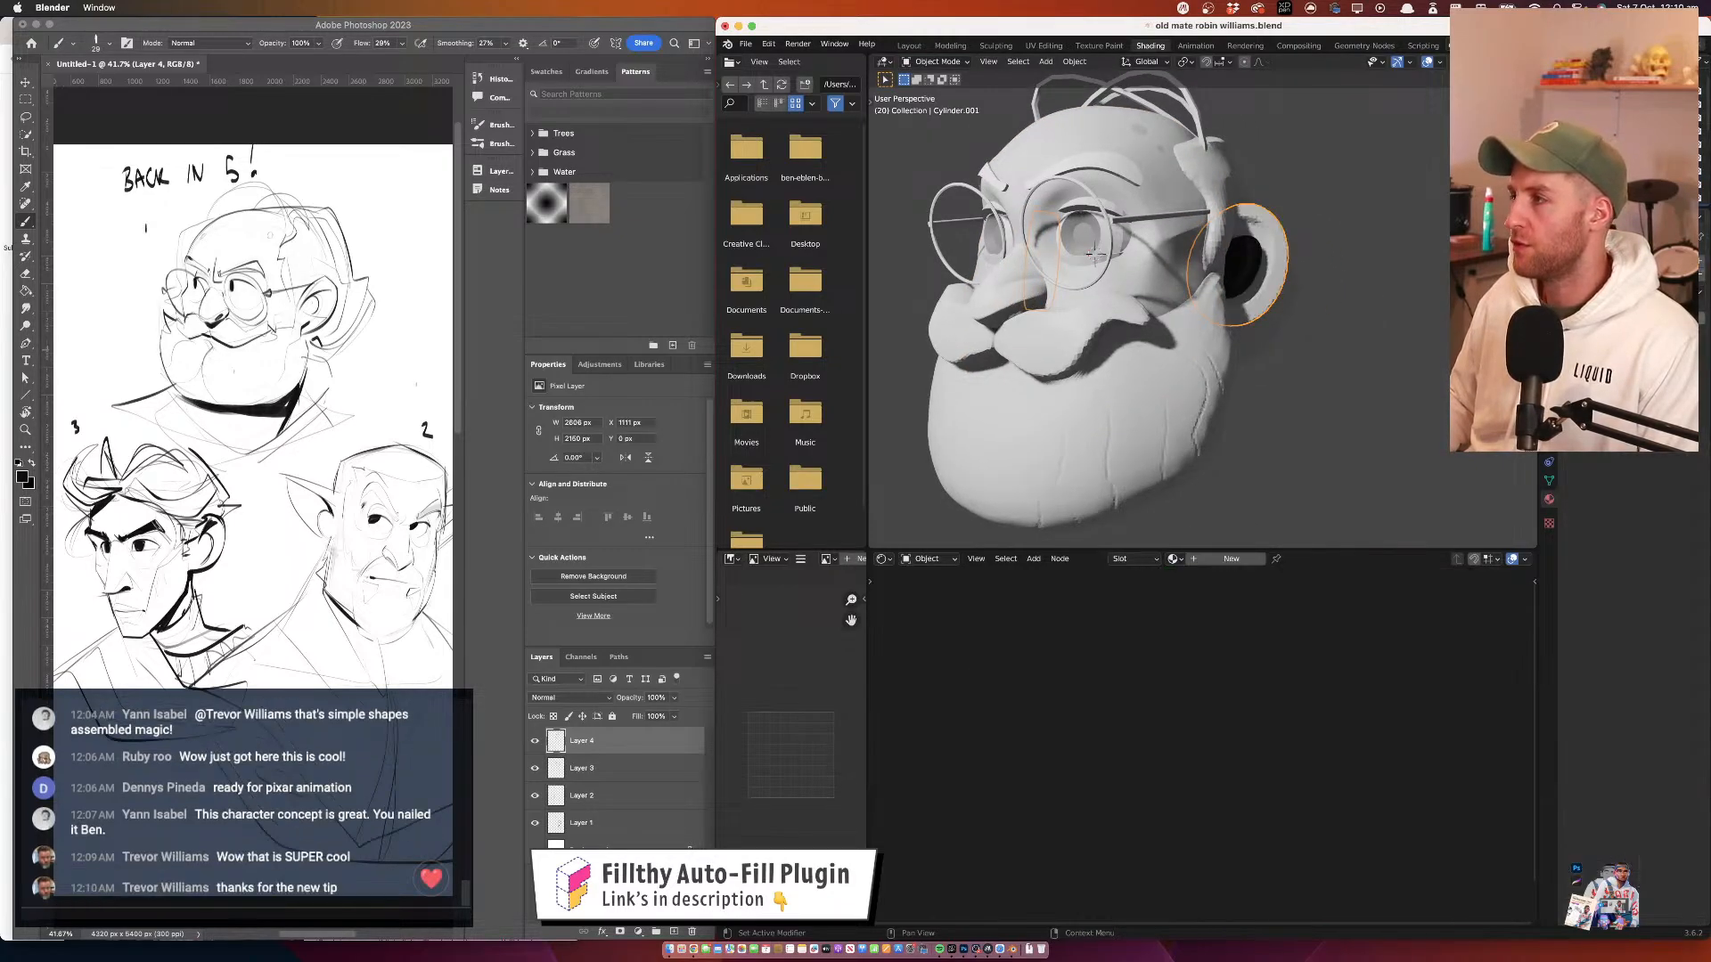
# Undo the removal of the ear's material slot and deselect the ear
pyautogui.hotkey('ctrl', 'z')
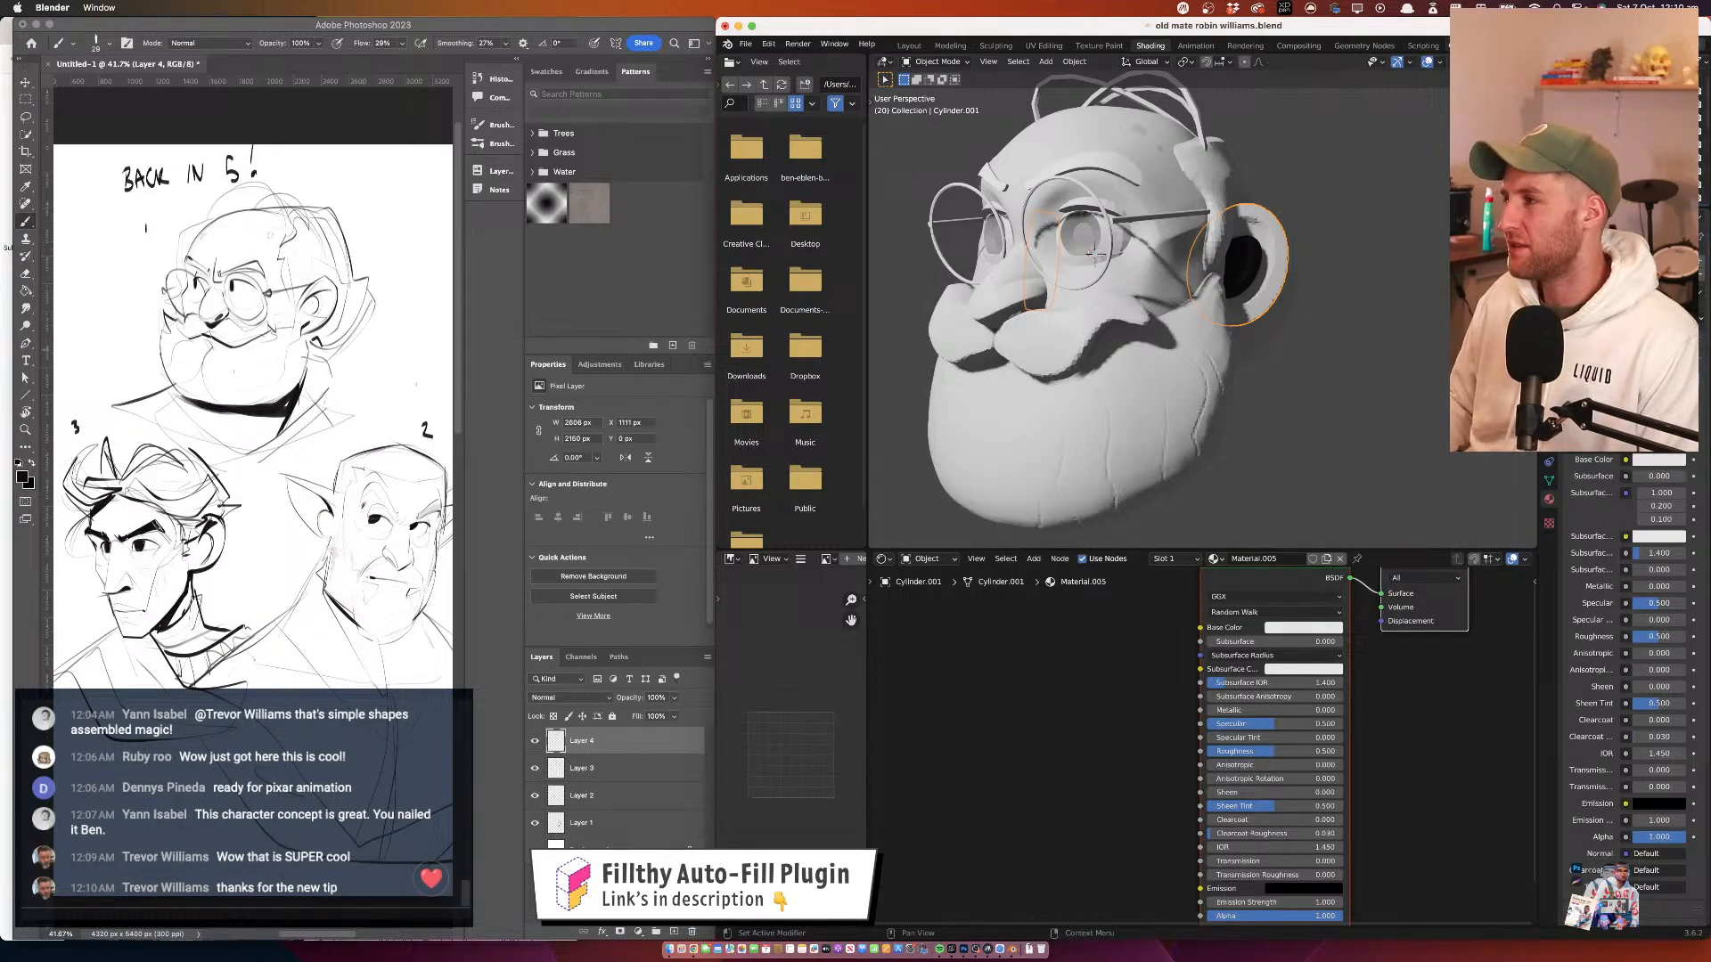
pyautogui.click(1372, 347)
pyautogui.scroll(-2, 1372, 348)
pyautogui.moveTo(1381, 350); pyautogui.dragTo(1324, 334)
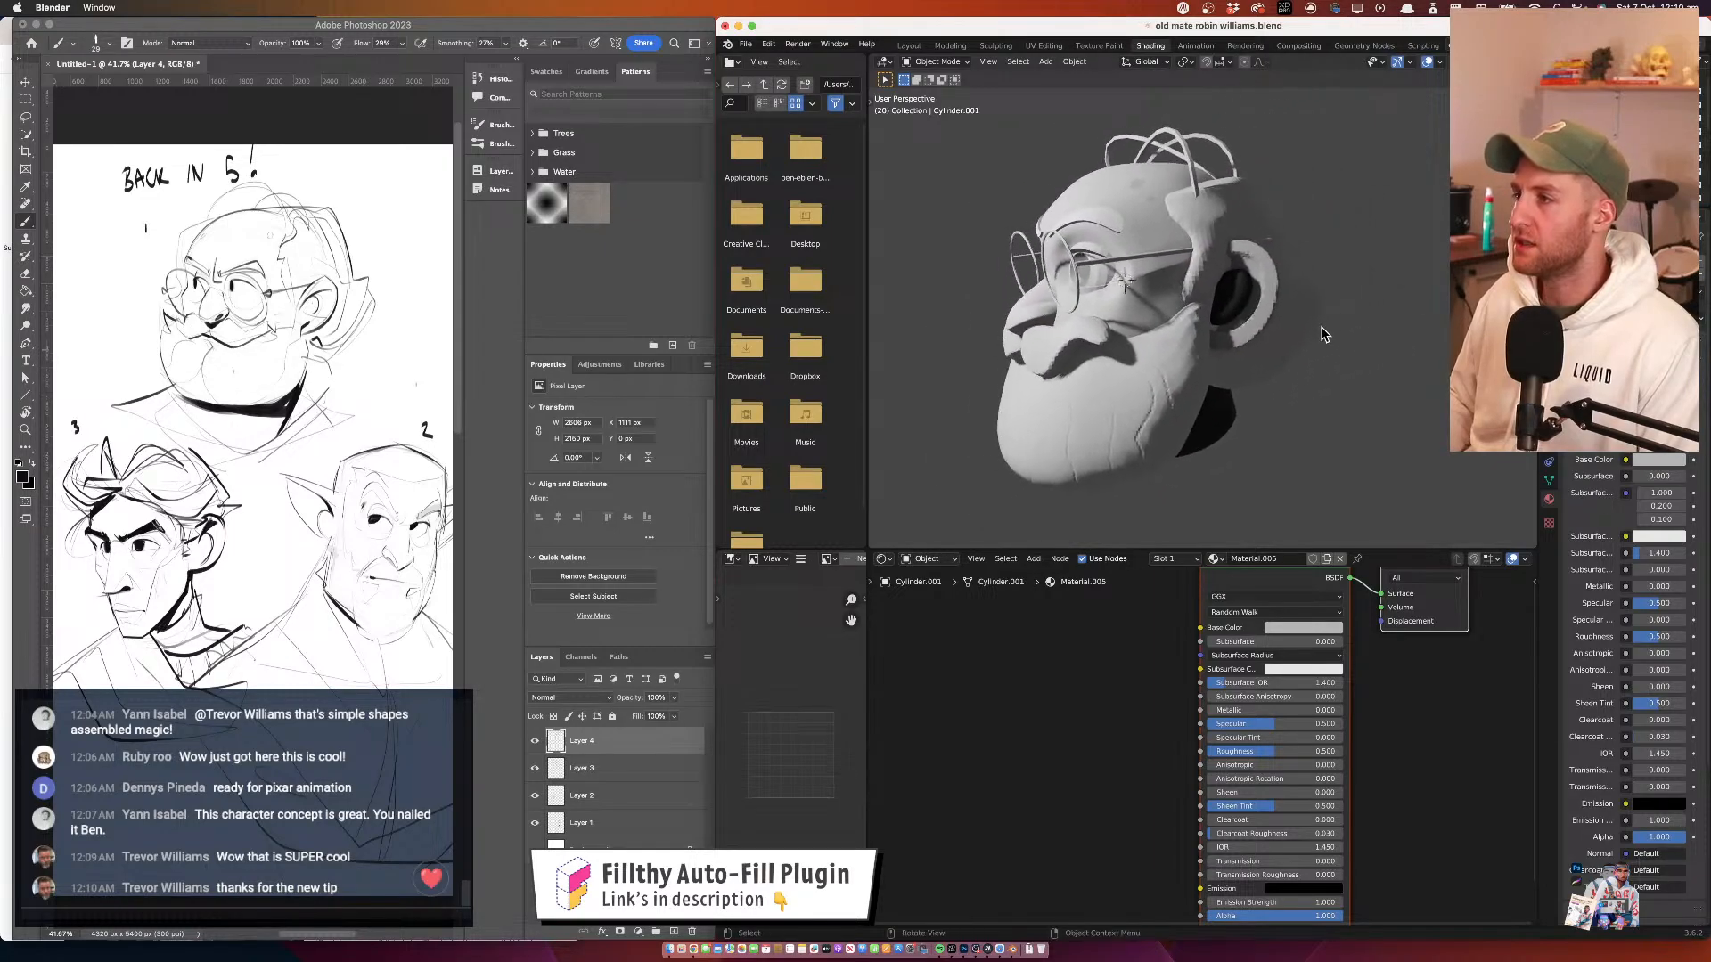
# Assign the existing Material.005 to the inner ear and to the neck cylinder
pyautogui.click(1238, 298)
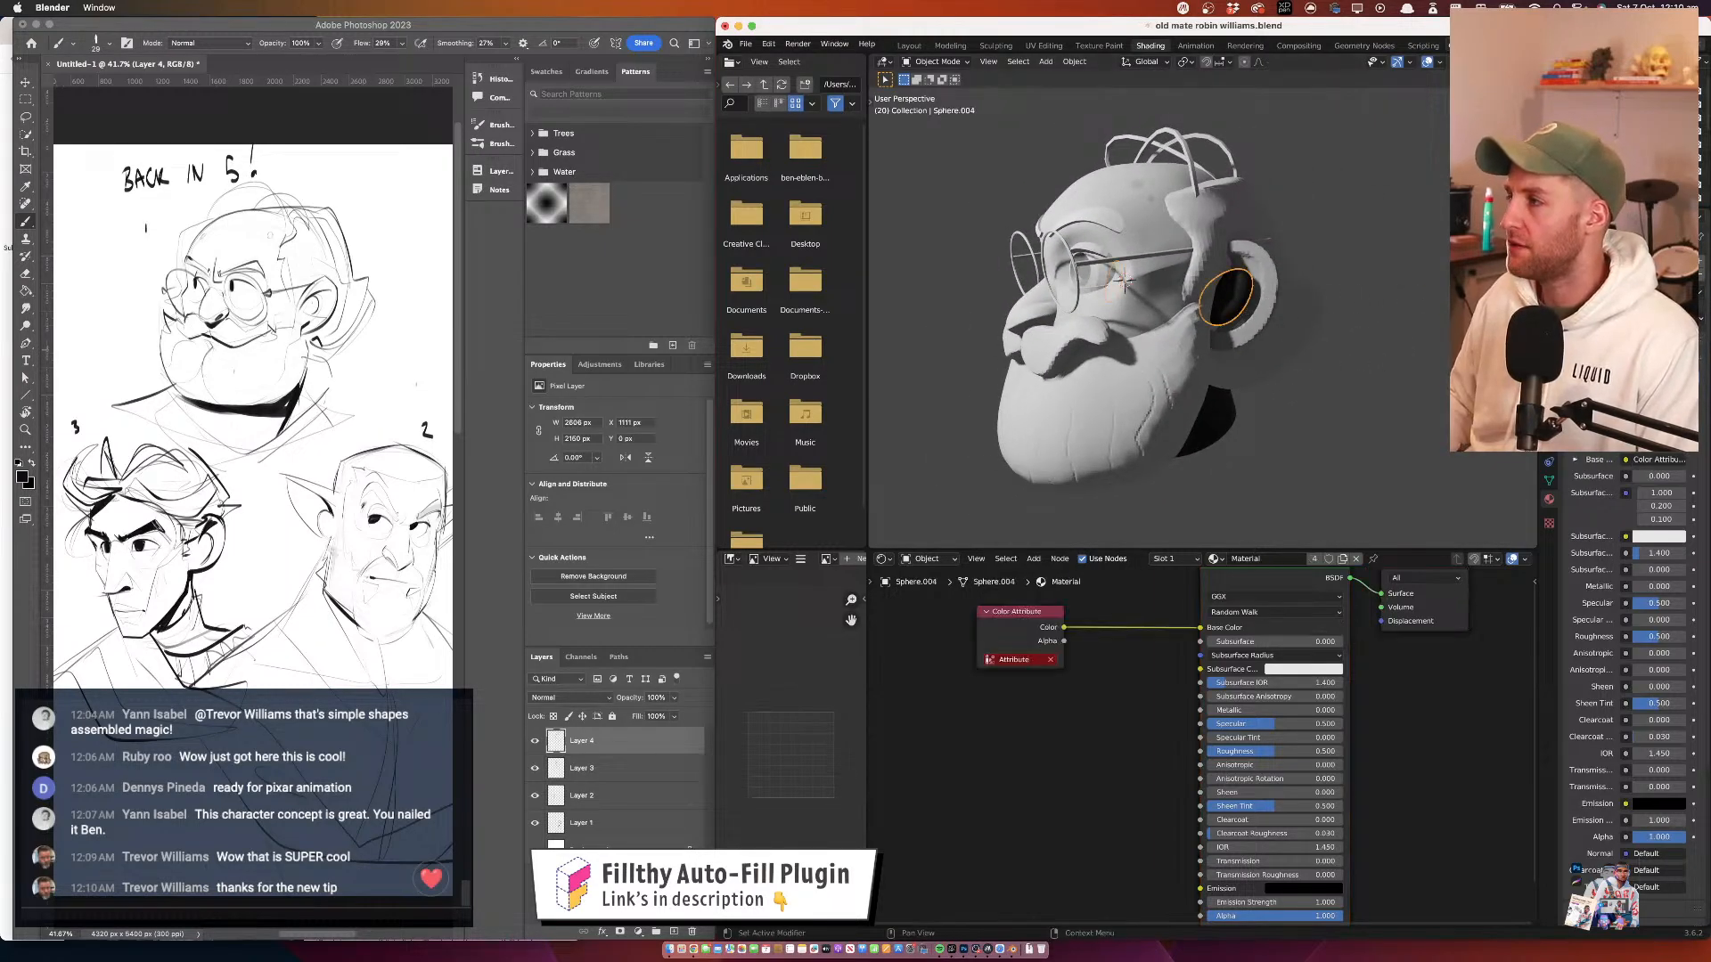
pyautogui.click(1575, 318)
pyautogui.click(1439, 390)
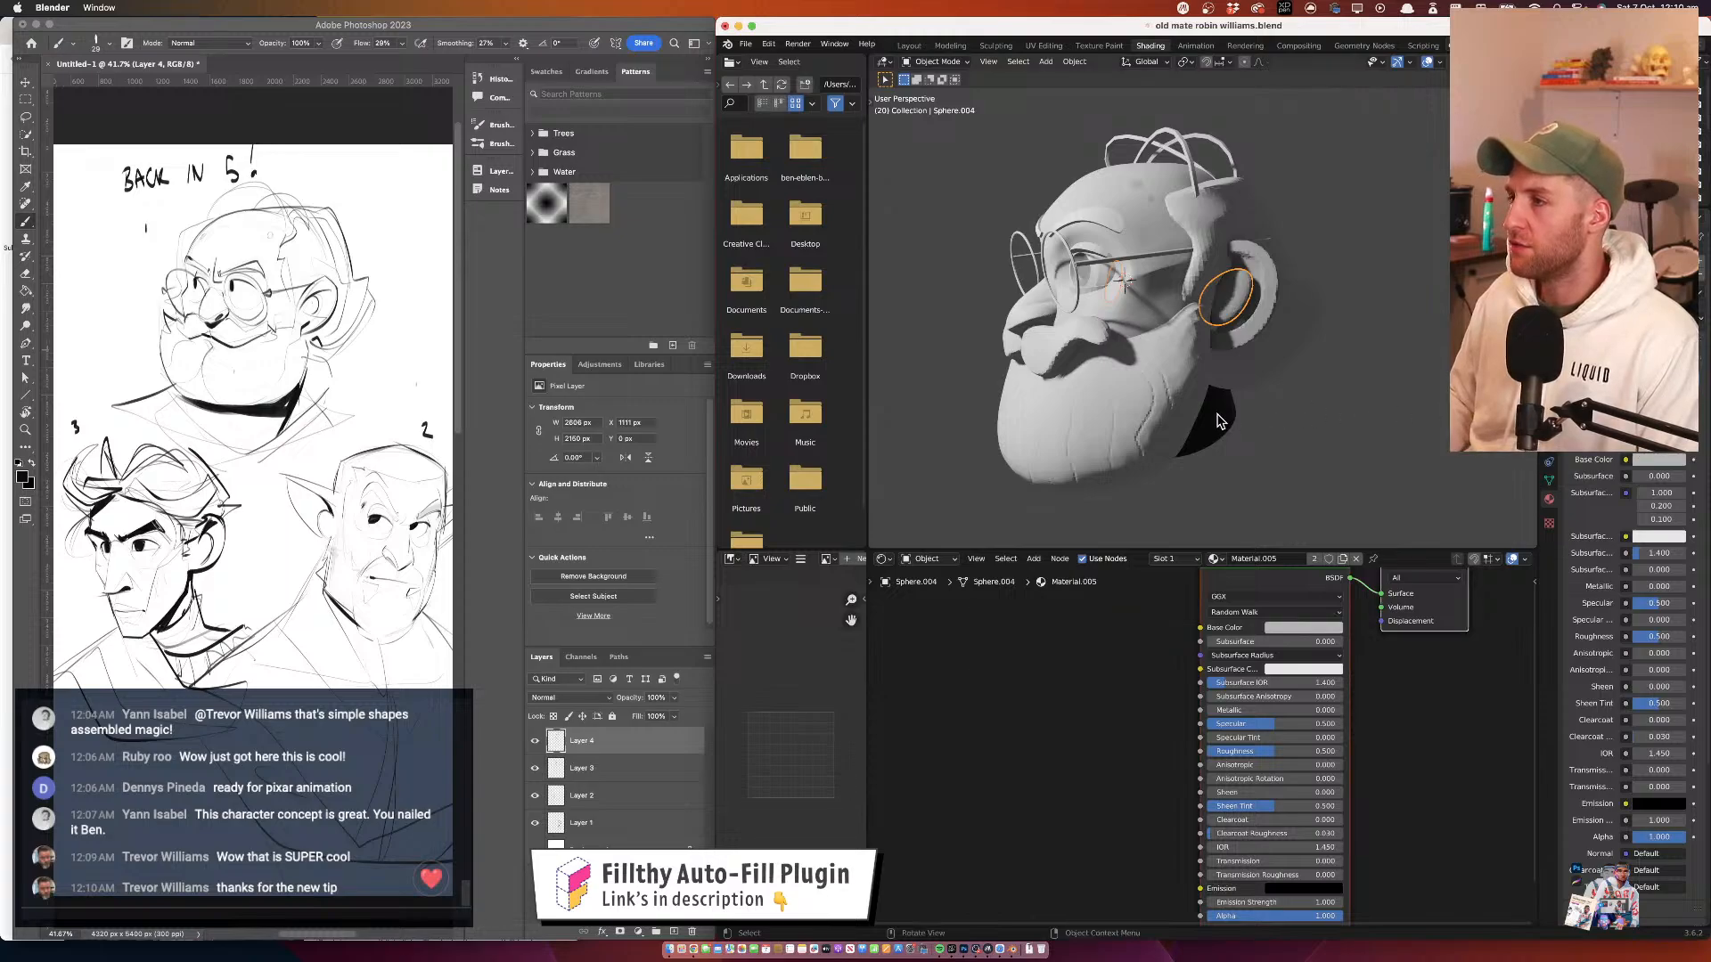
pyautogui.click(1219, 421)
pyautogui.click(1576, 318)
pyautogui.click(1462, 402)
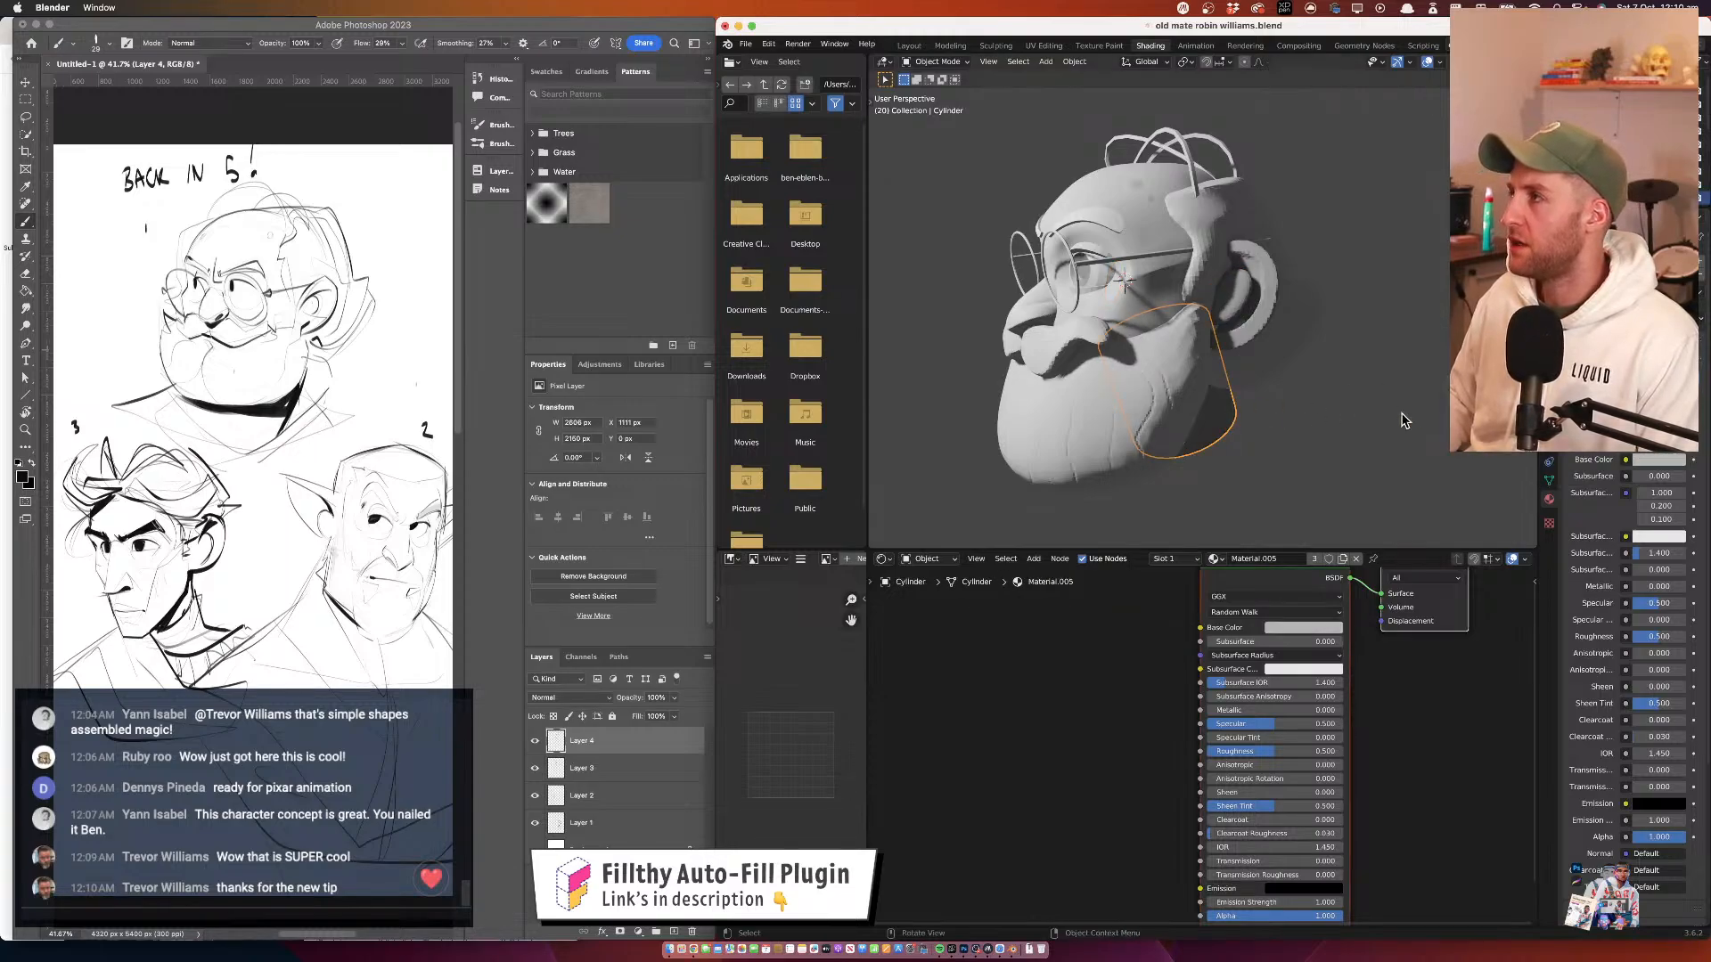
# Switch the scene's render engine to Cycles in the render properties
pyautogui.moveTo(1402, 419); pyautogui.dragTo(1335, 273)
pyautogui.click(1200, 436)
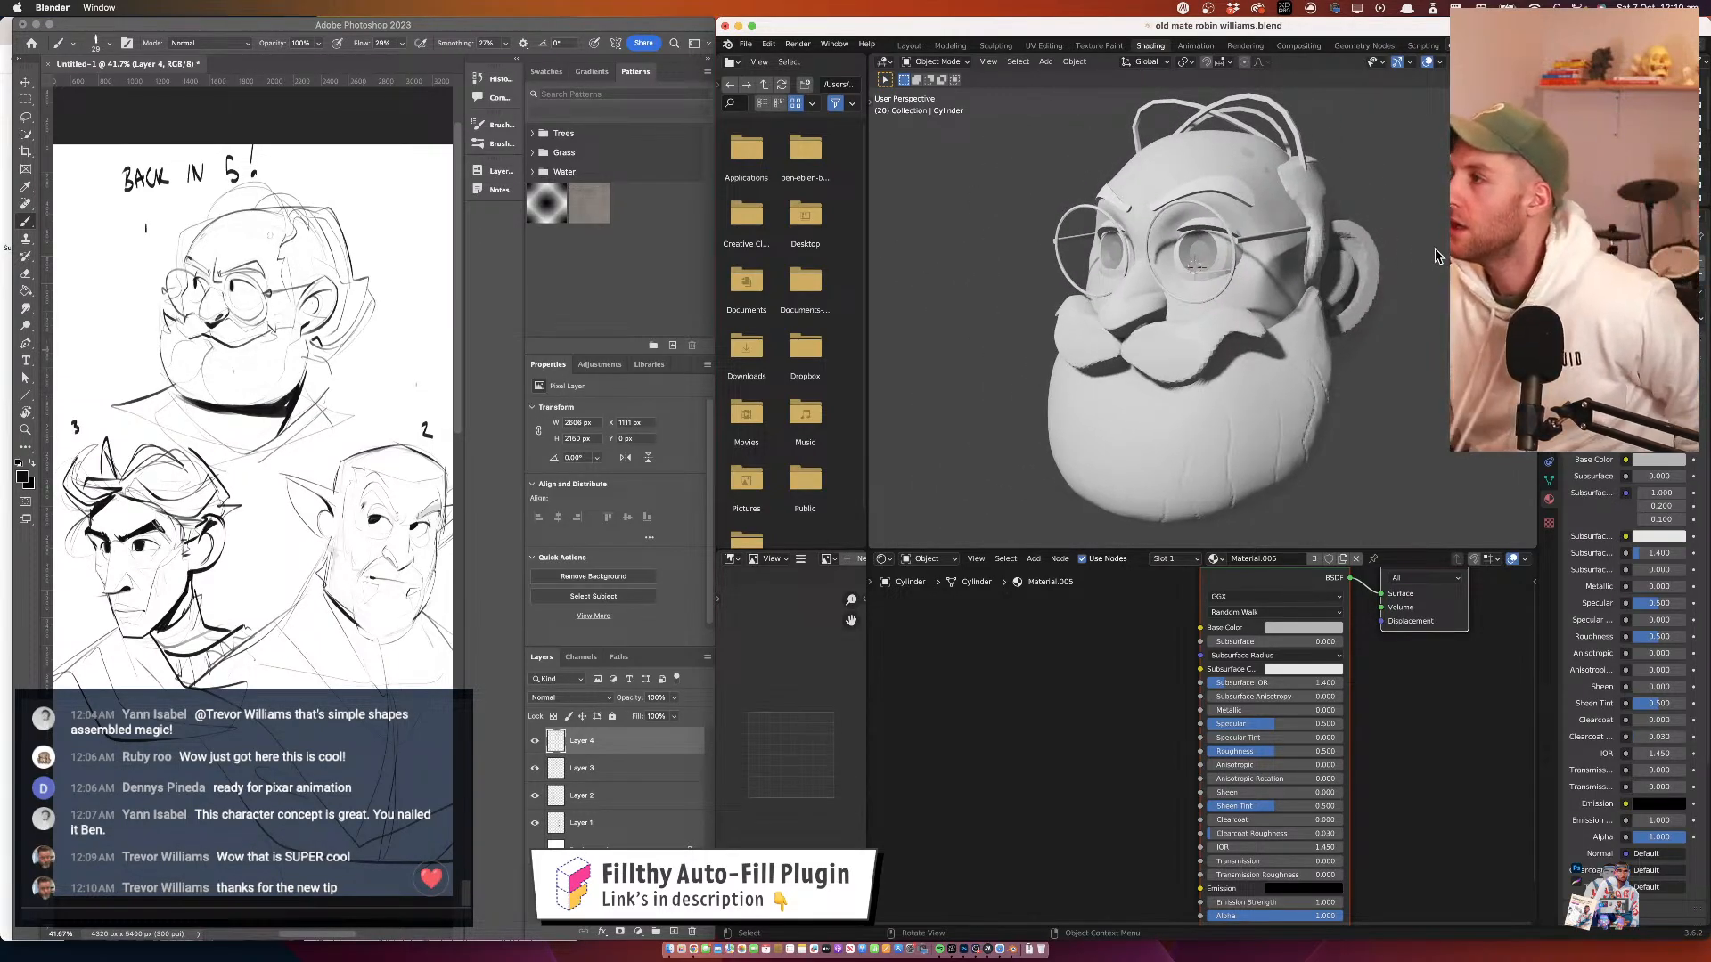
pyautogui.click(1549, 406)
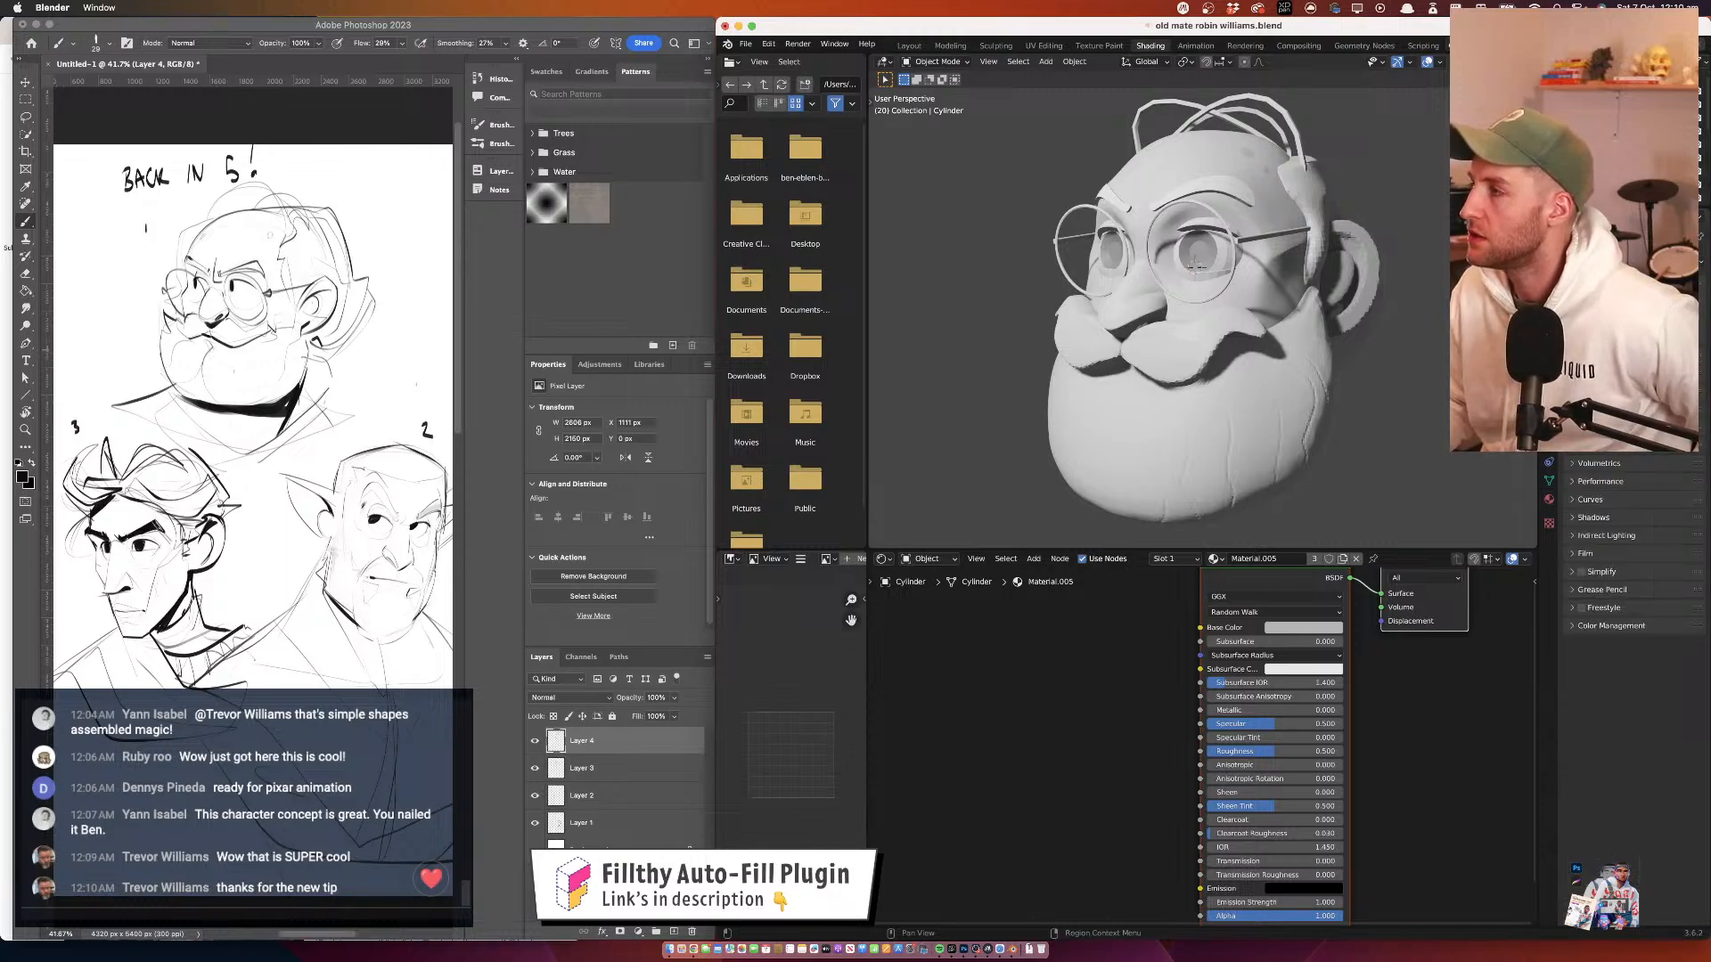
pyautogui.click(1648, 305)
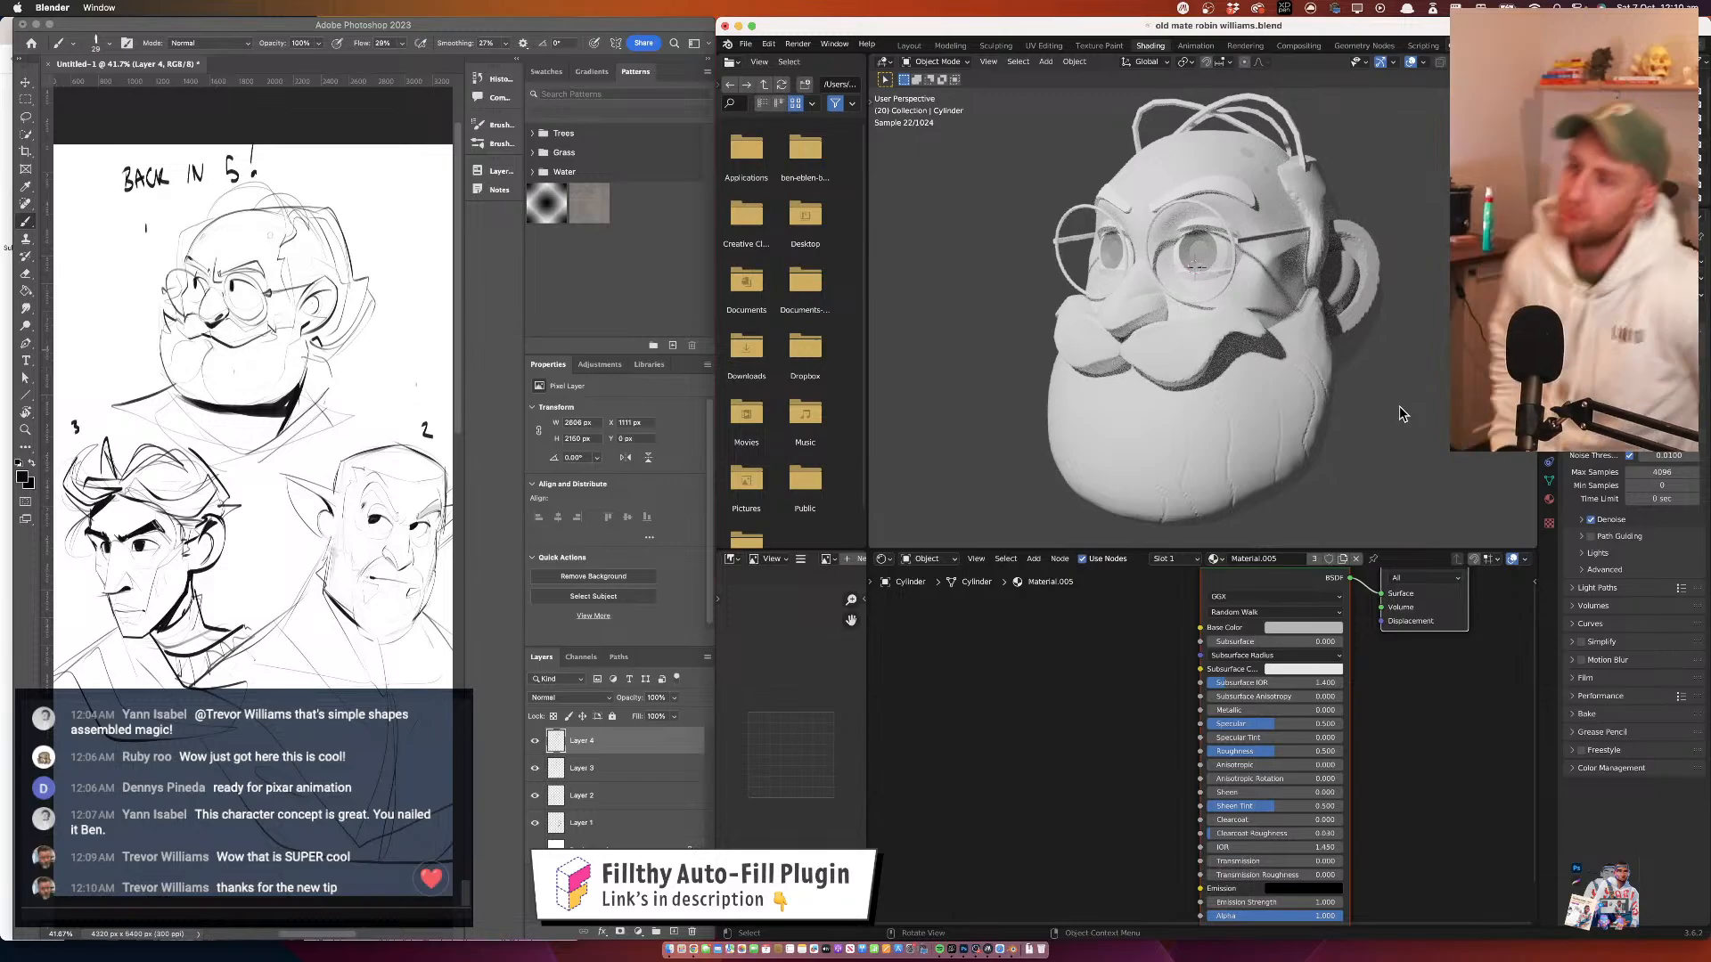
# Rotate the eyeballs by about -11° around the global Z axis to turn the character's gaze
pyautogui.moveTo(1157, 351); pyautogui.dragTo(1233, 307)
pyautogui.click(1174, 254)
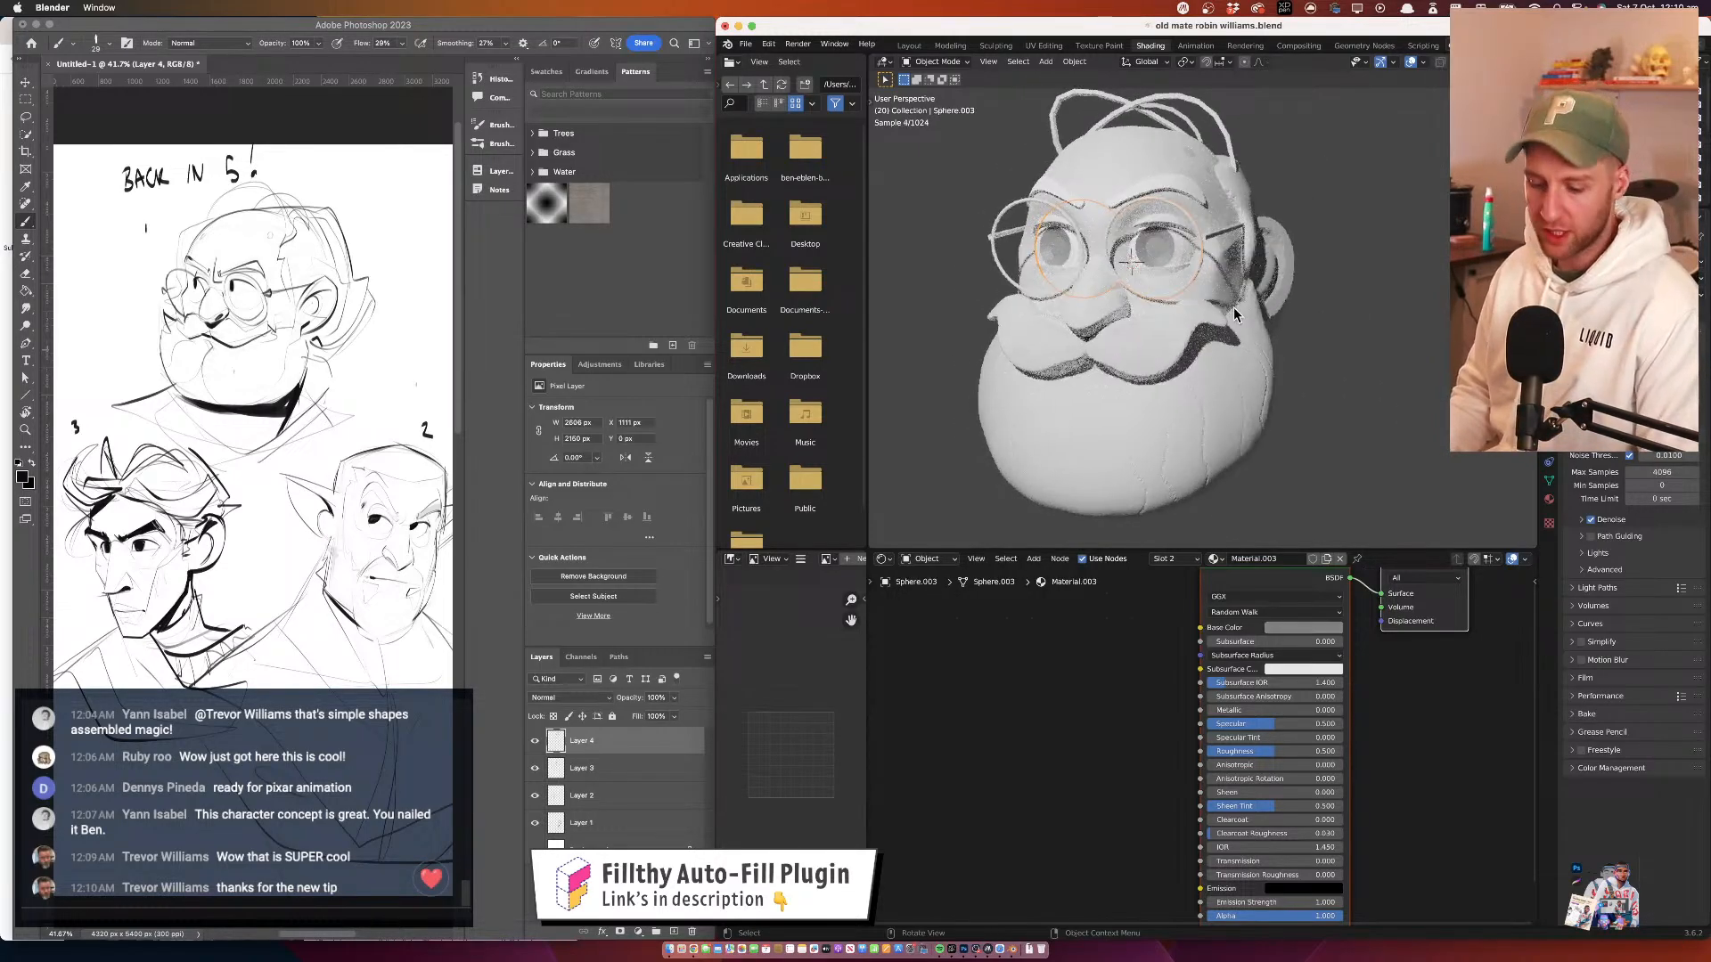
pyautogui.press('r')
pyautogui.press('z')
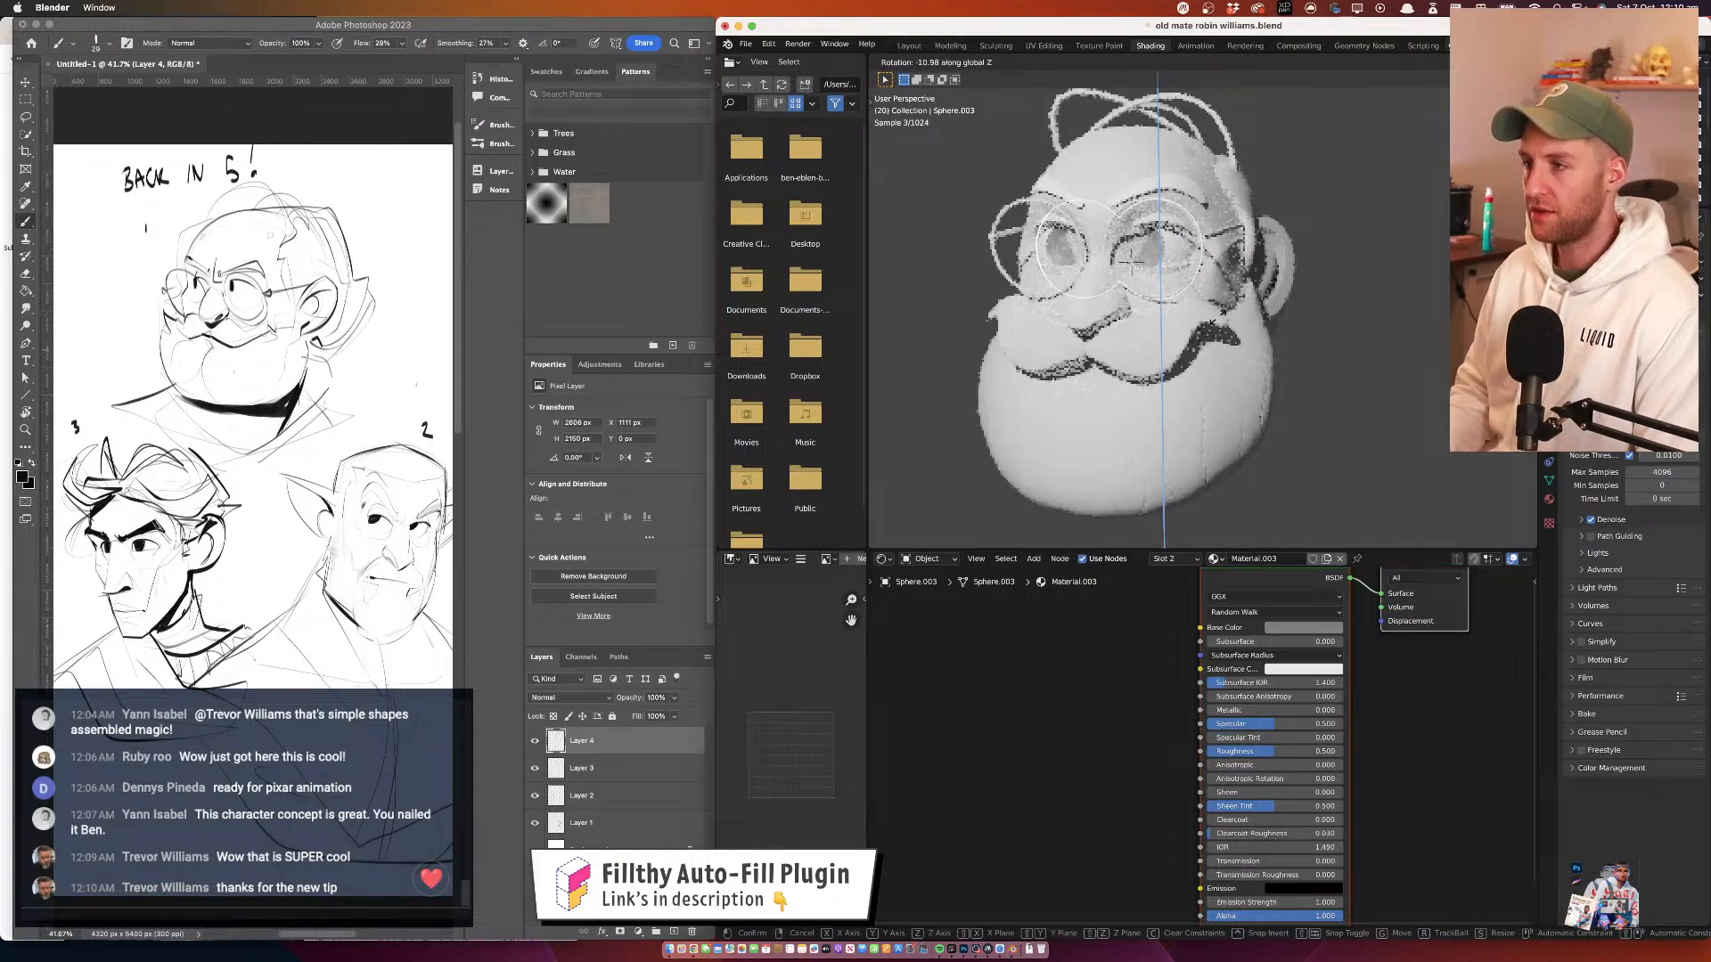
pyautogui.click(1221, 309)
pyautogui.moveTo(1328, 297); pyautogui.dragTo(1246, 305)
pyautogui.click(1310, 322)
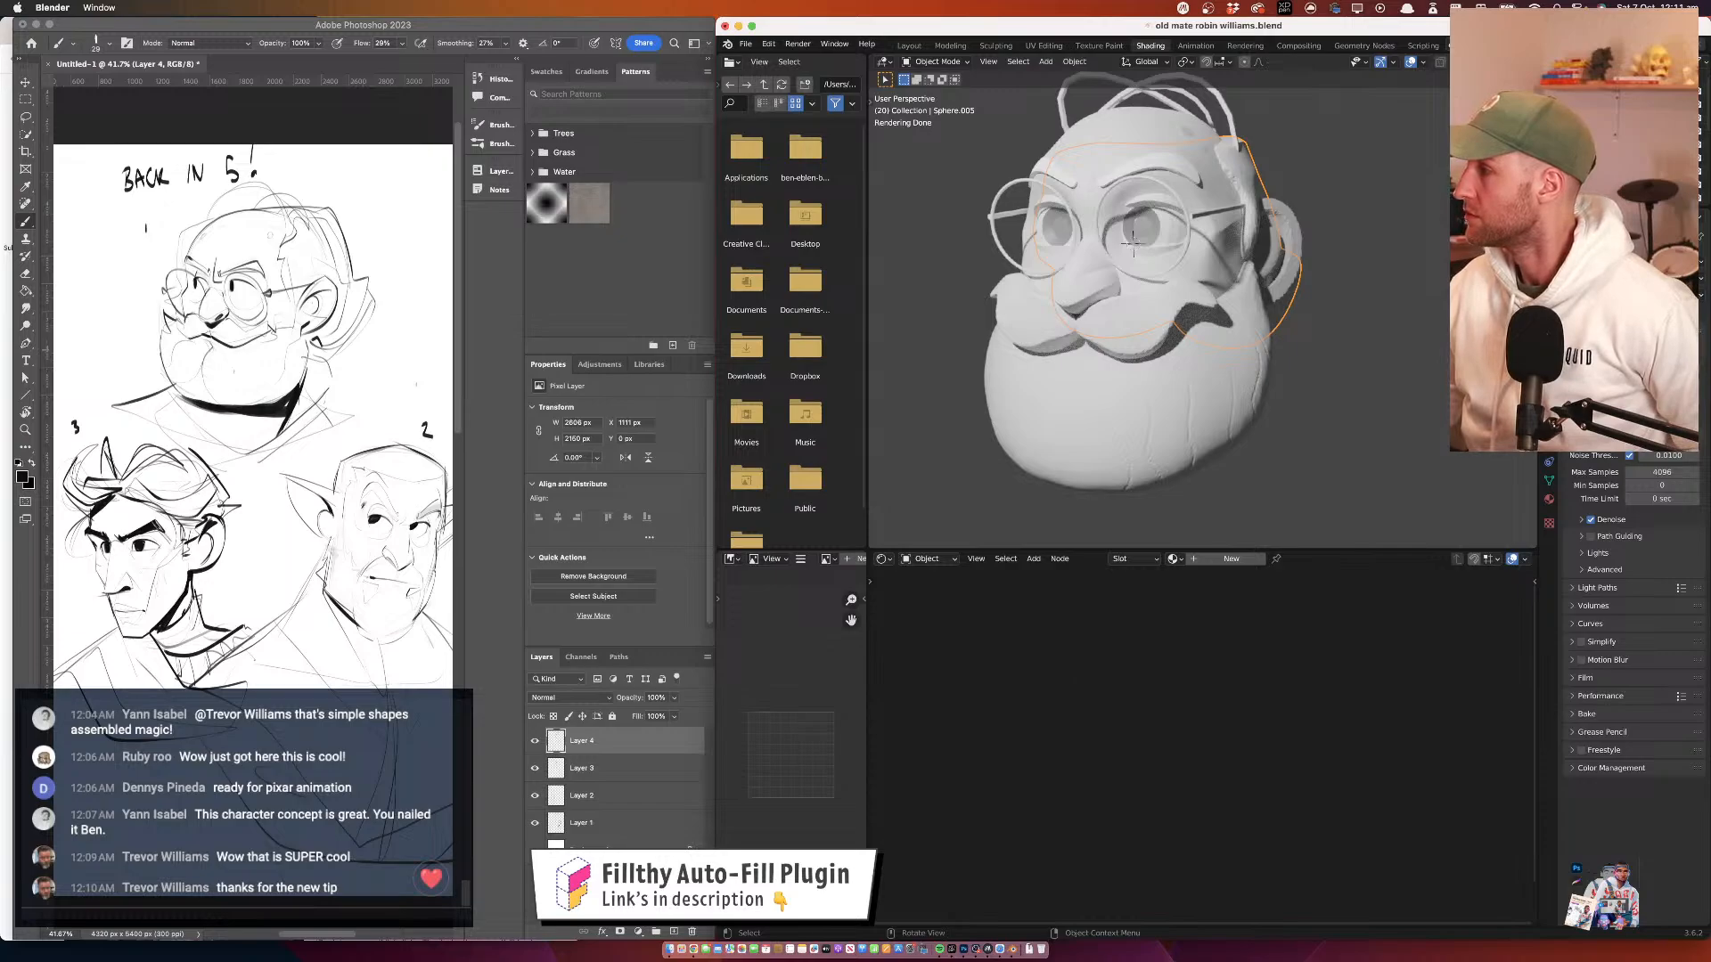
pyautogui.scroll(3, 270, 715)
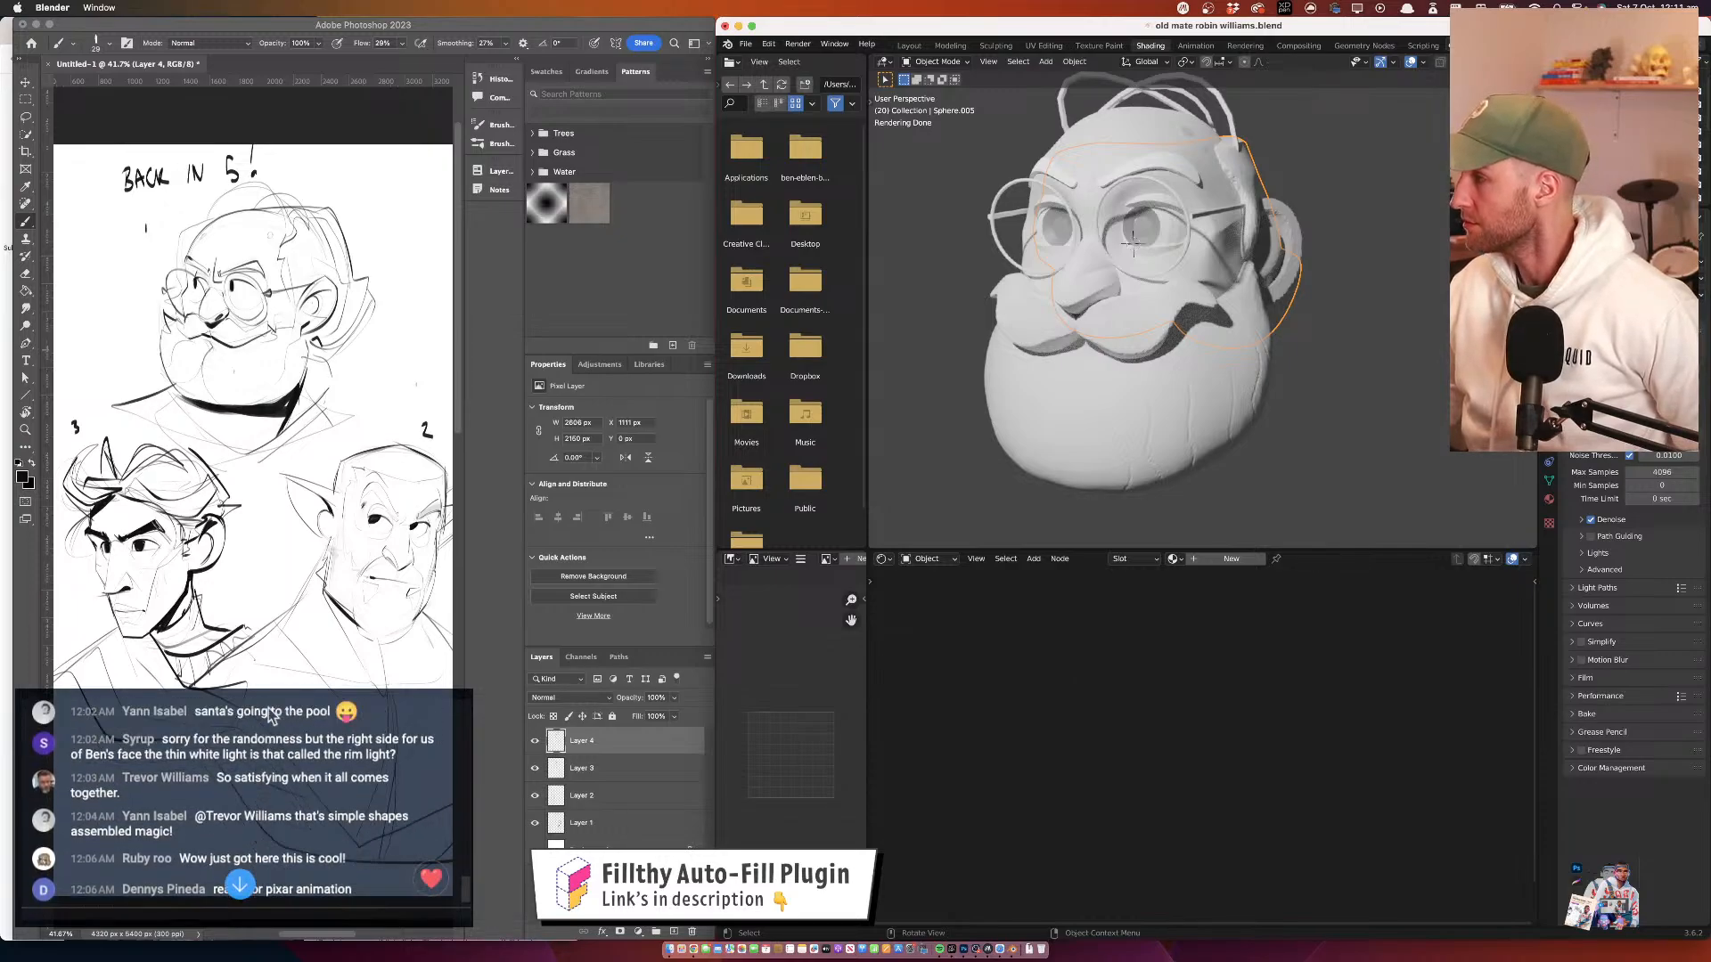
pyautogui.scroll(-1, 269, 714)
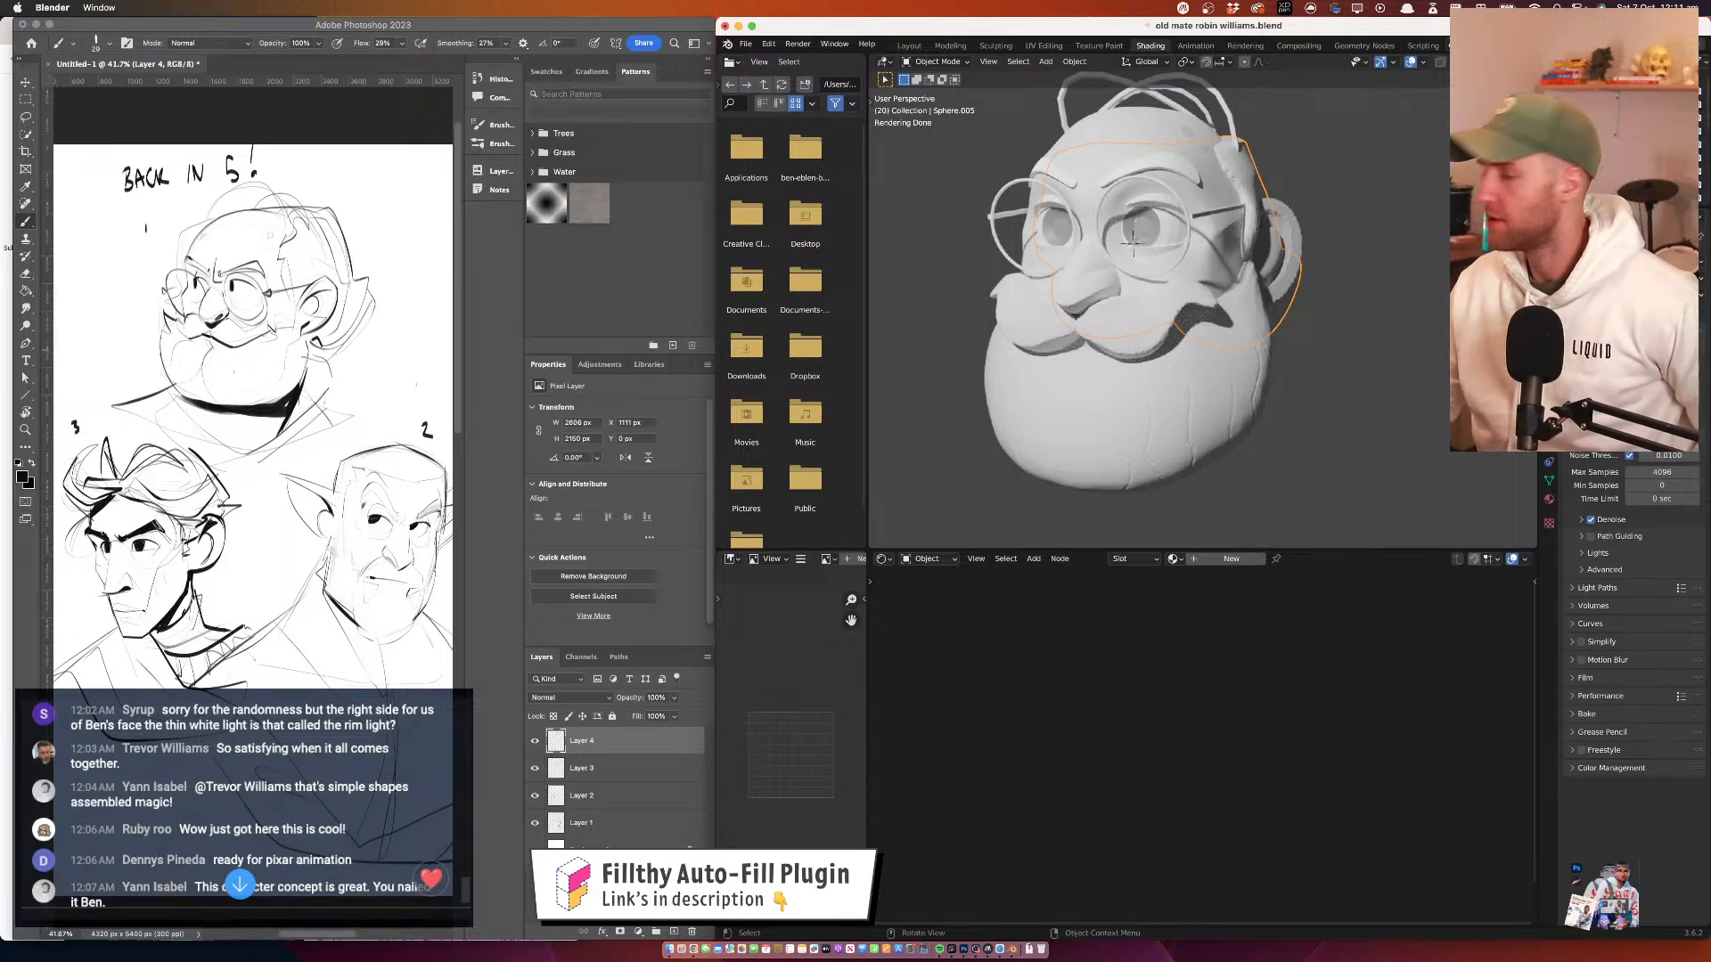
pyautogui.hotkey('ctrl', 'Up')
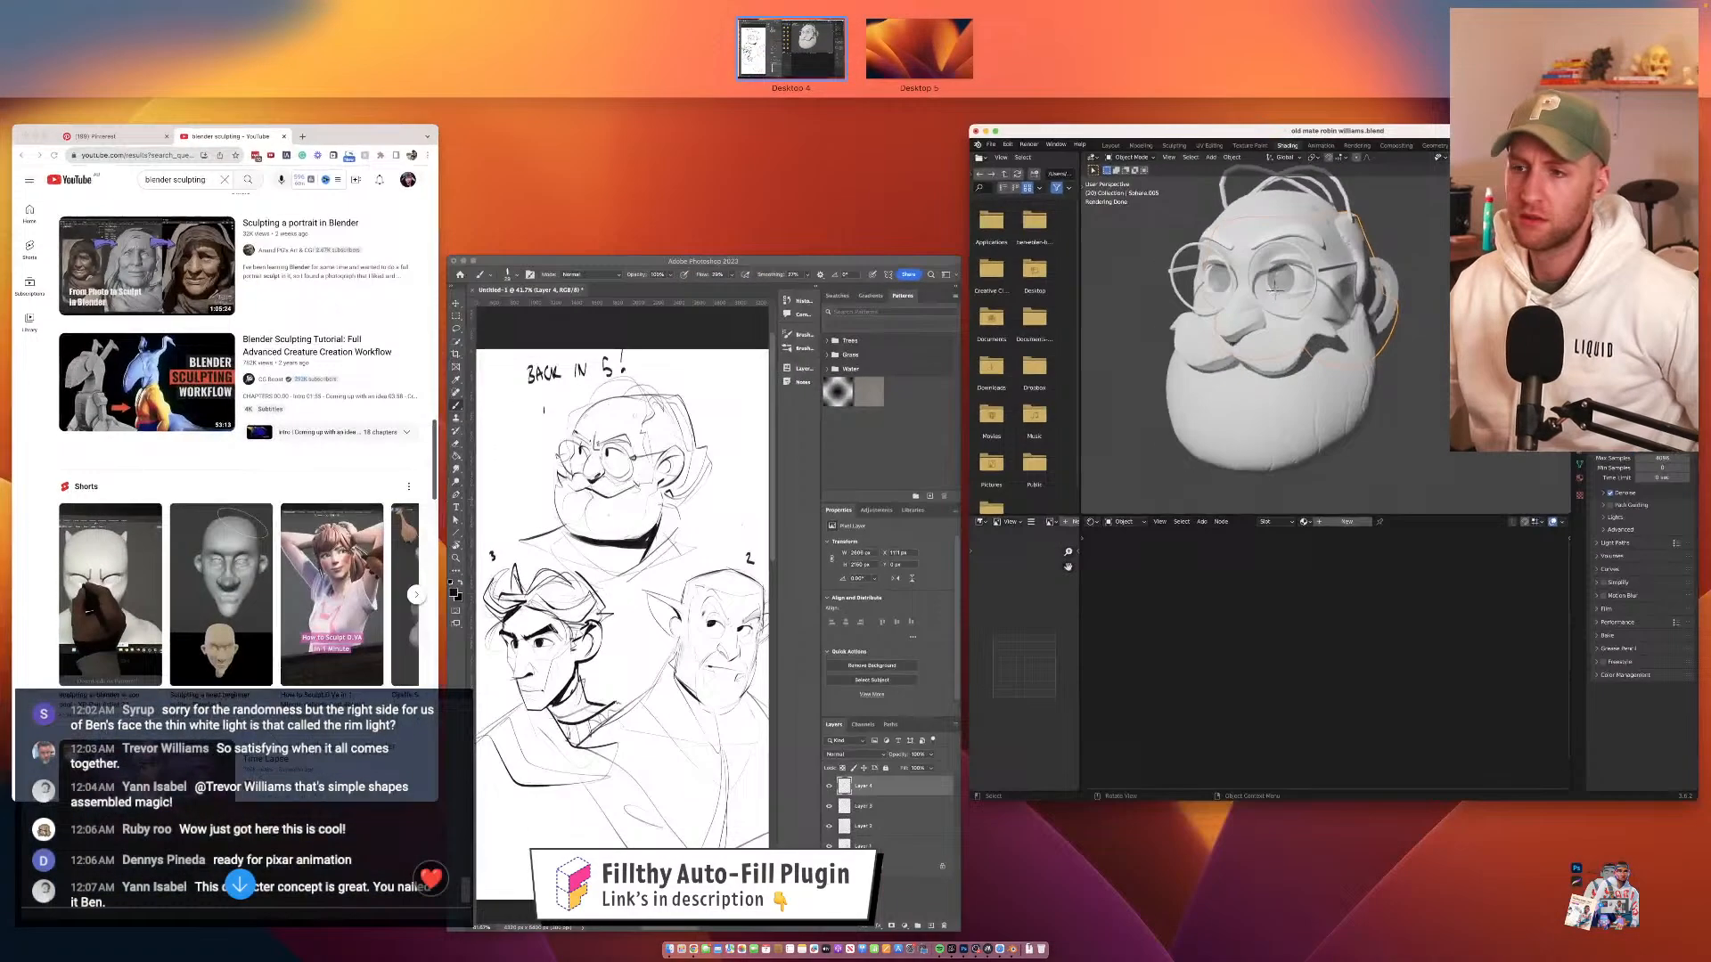
pyautogui.click(667, 833)
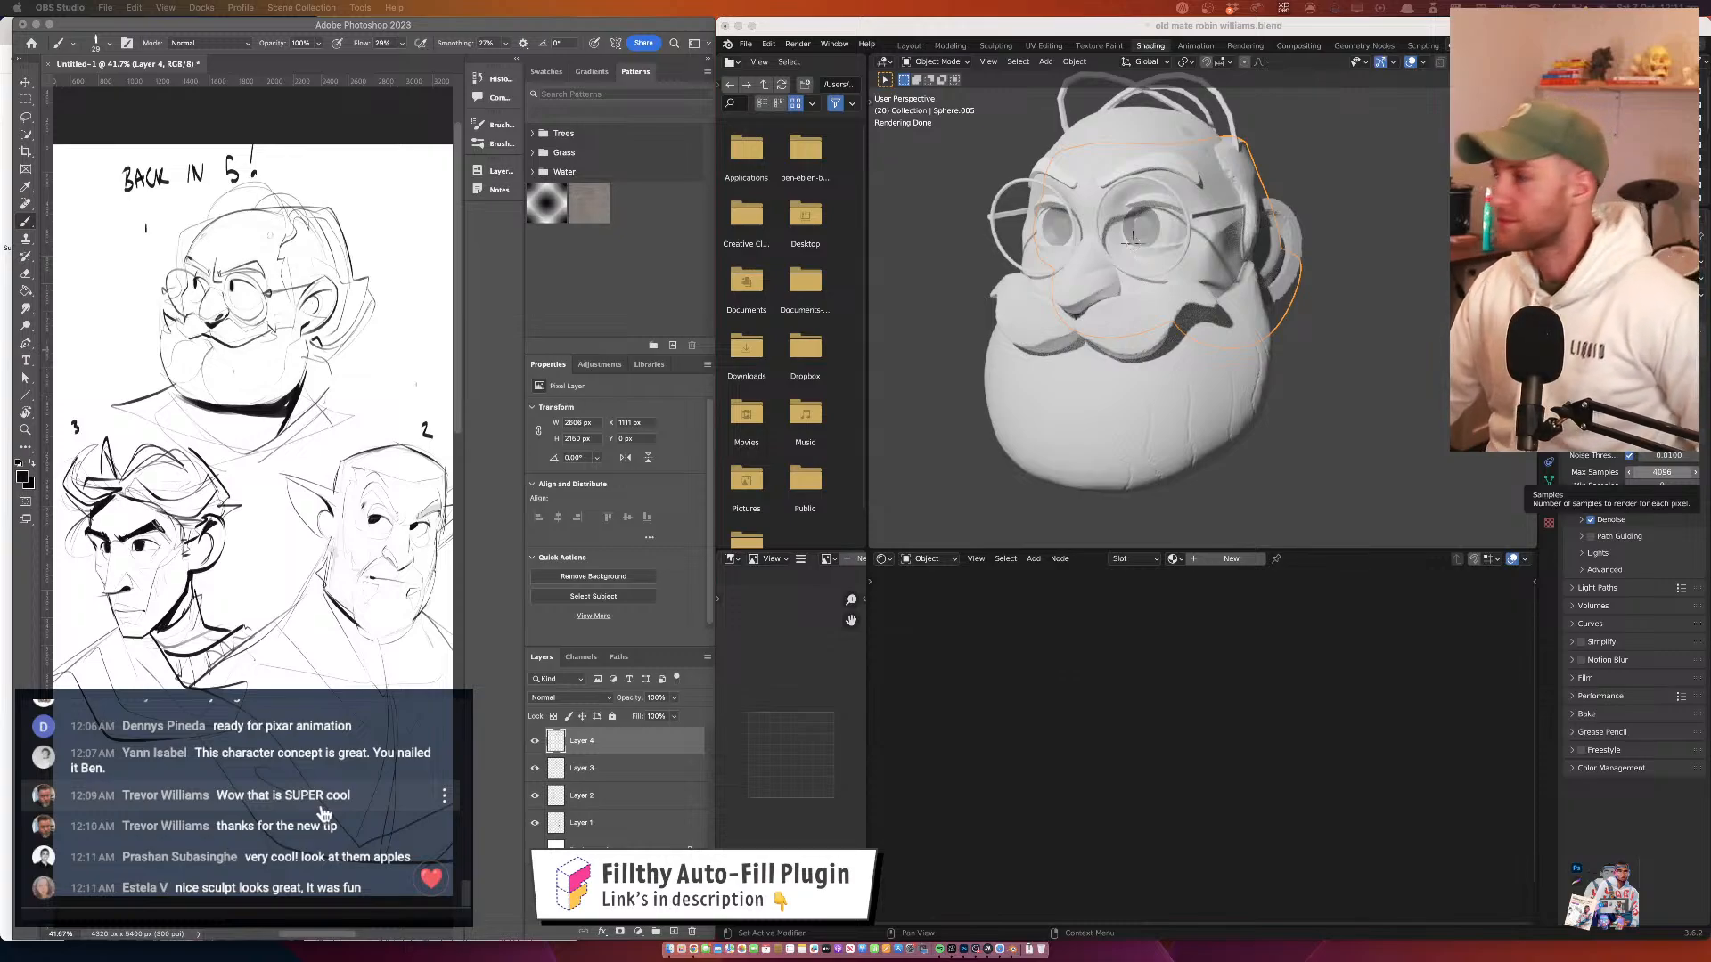
pyautogui.click(1319, 300)
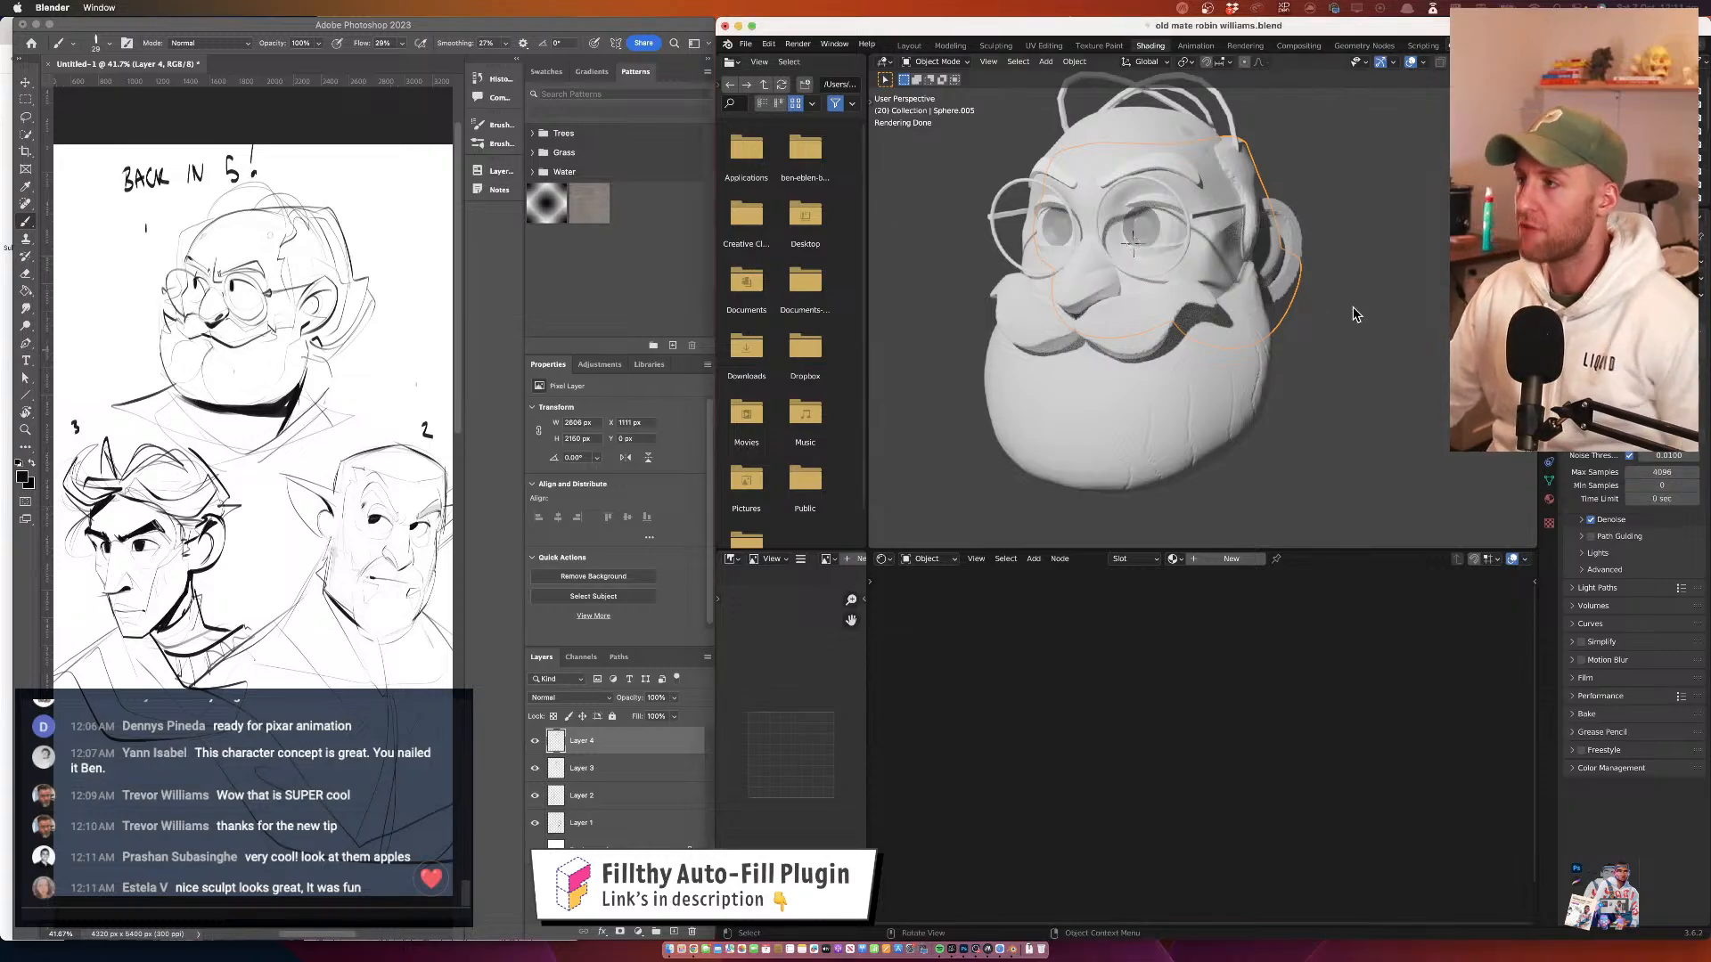
# Reduce the viewport's focal length slightly and examine the rendered head from several angles and distances
pyautogui.moveTo(1357, 293); pyautogui.dragTo(1303, 308)
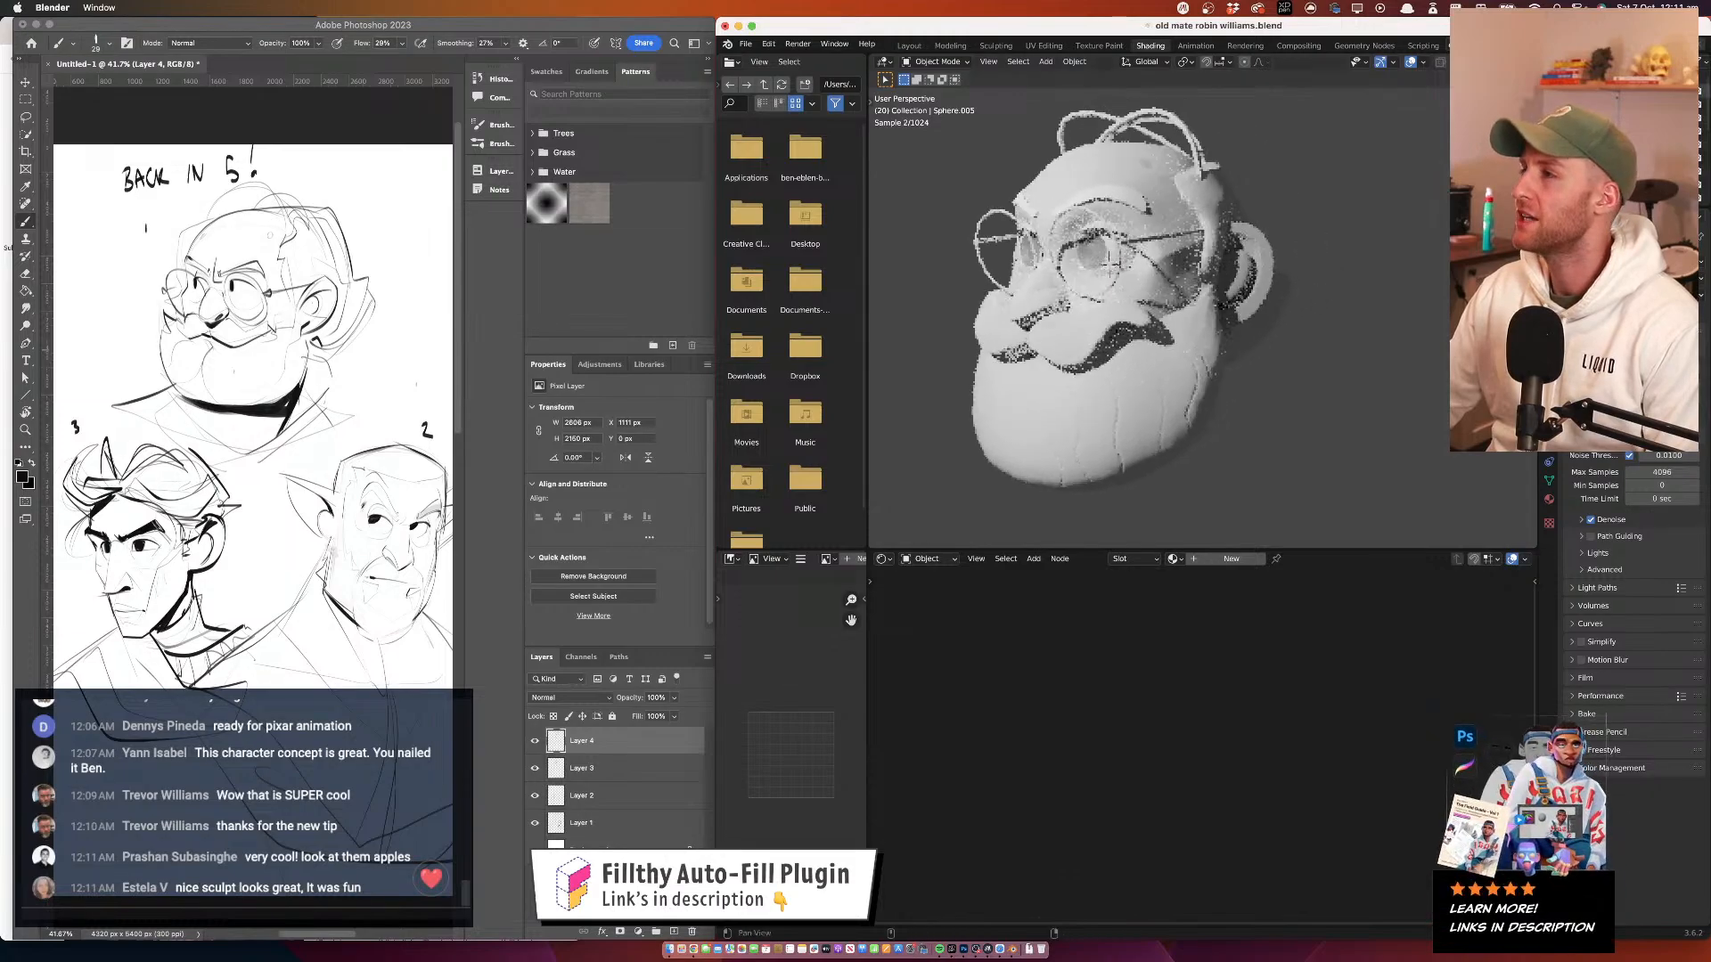
pyautogui.press('n')
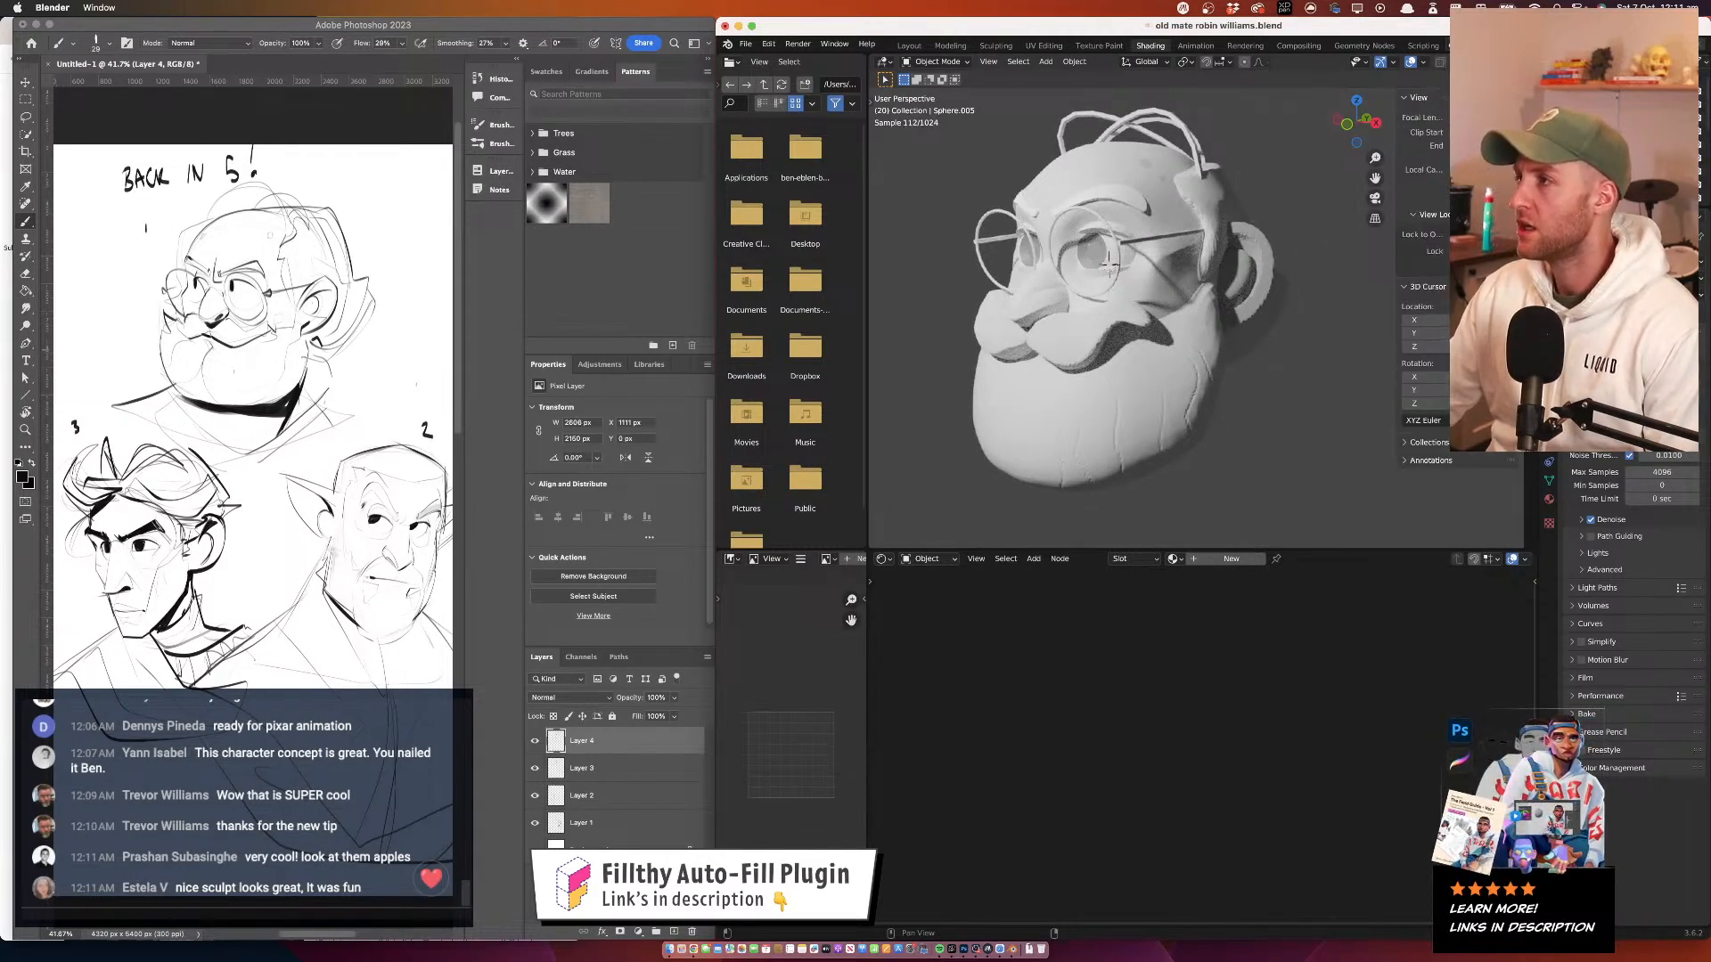
pyautogui.moveTo(1486, 118); pyautogui.dragTo(1470, 118)
pyautogui.scroll(4, 1114, 271)
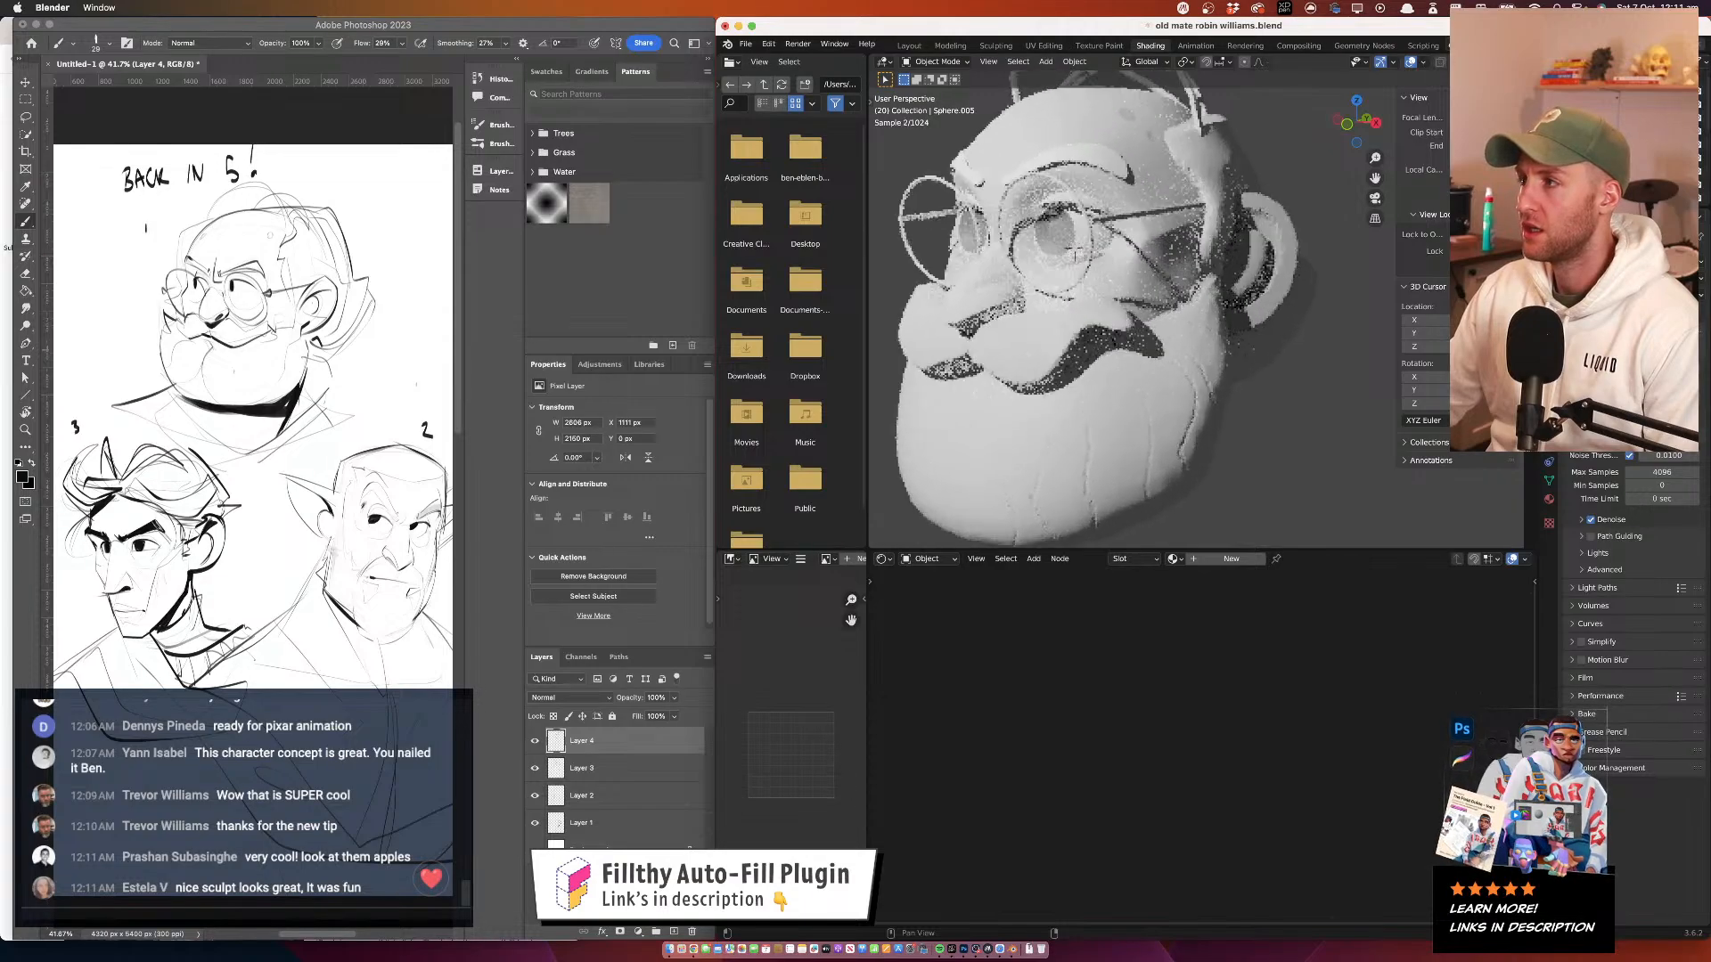
pyautogui.scroll(-5, 1029, 227)
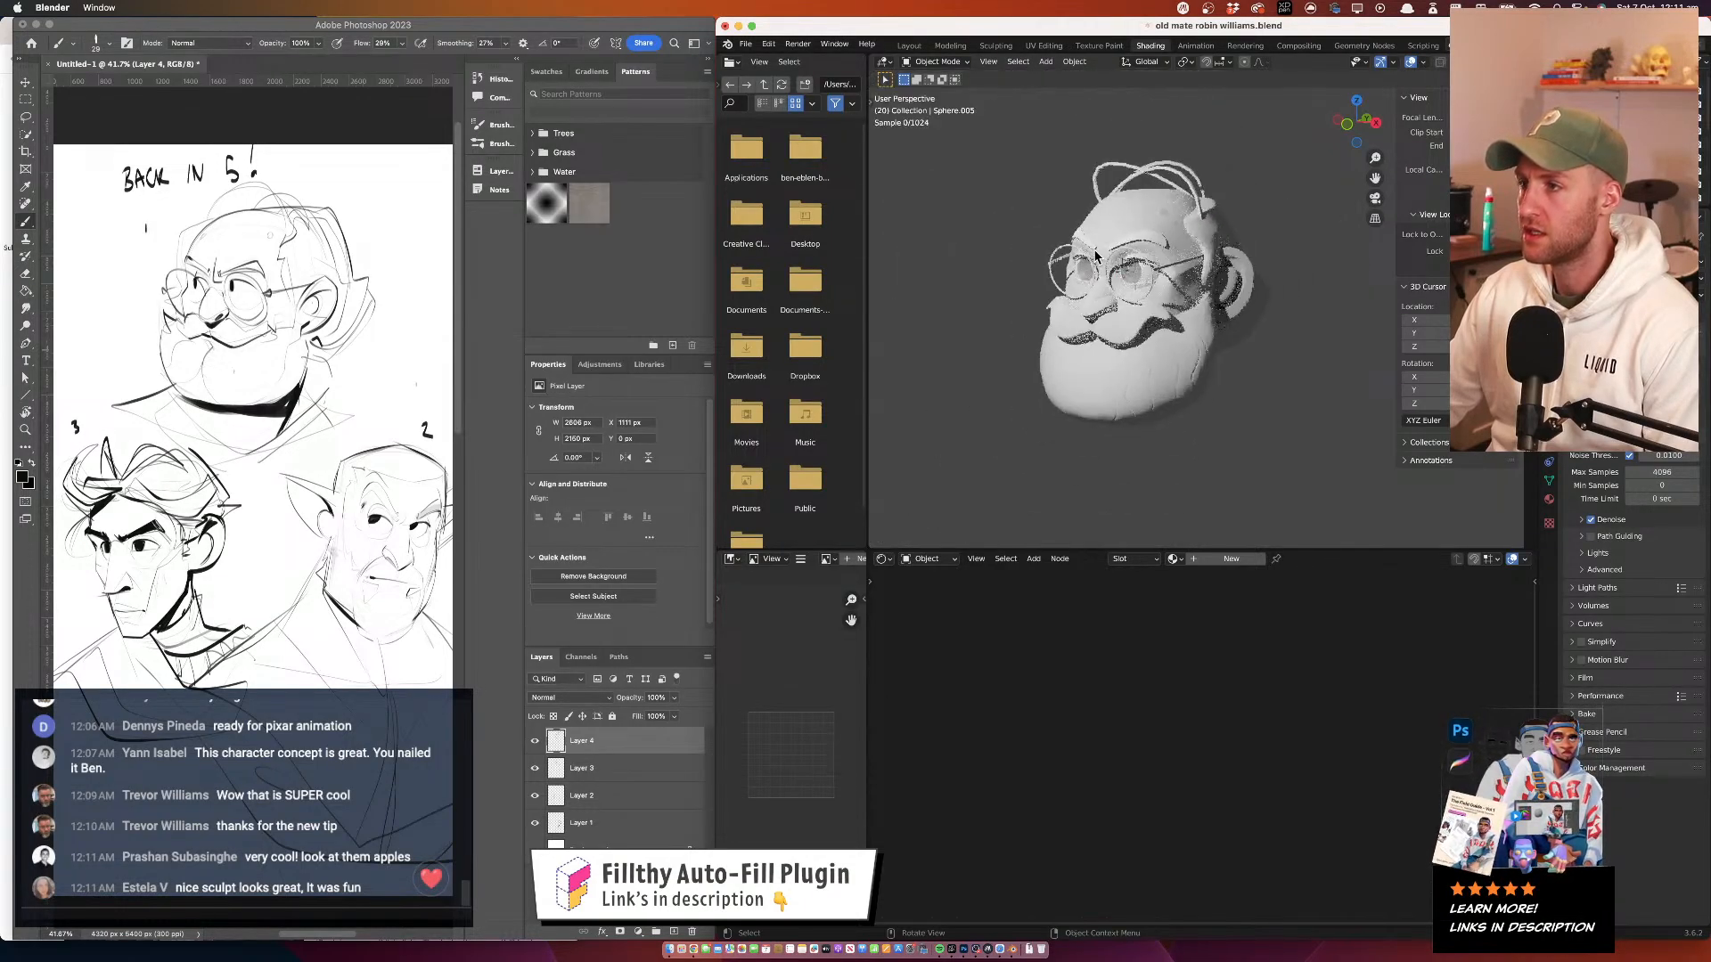
pyautogui.moveTo(1274, 243); pyautogui.dragTo(1244, 233)
pyautogui.scroll(1, 1262, 241)
pyautogui.scroll(2, 1178, 291)
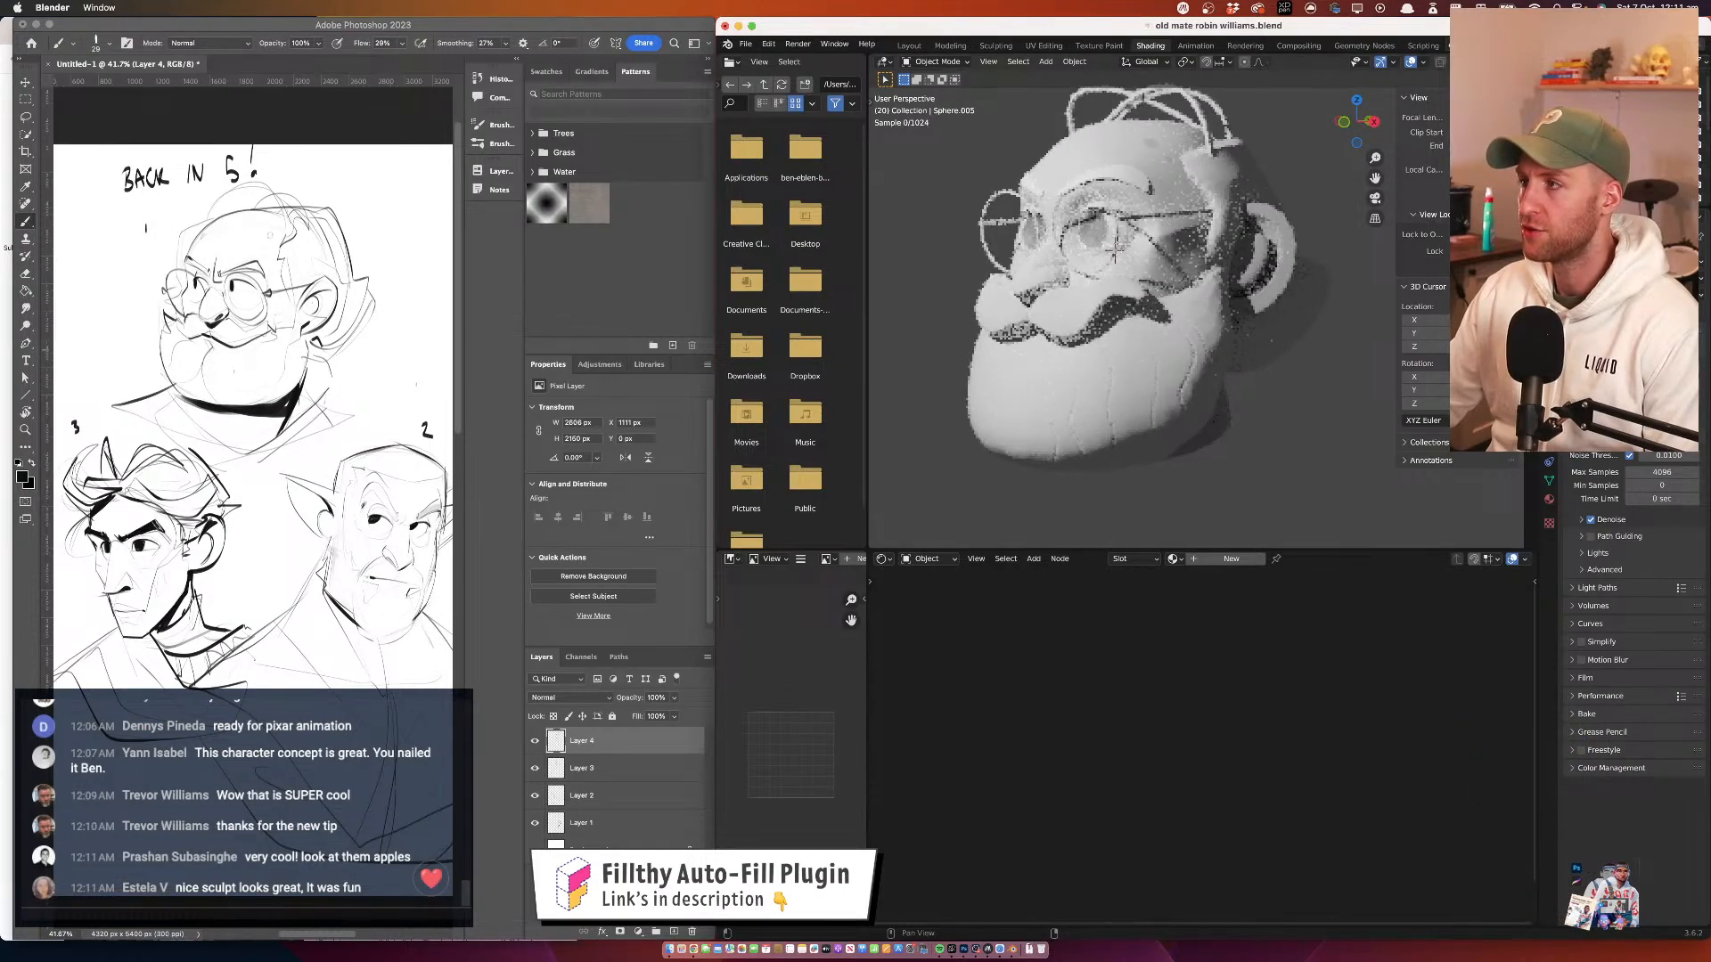
pyautogui.moveTo(1174, 292)
pyautogui.mouseDown()
pyautogui.moveTo(1215, 290)
pyautogui.moveTo(1177, 291)
pyautogui.moveTo(1192, 289)
pyautogui.mouseUp()
pyautogui.scroll(-2, 1198, 287)
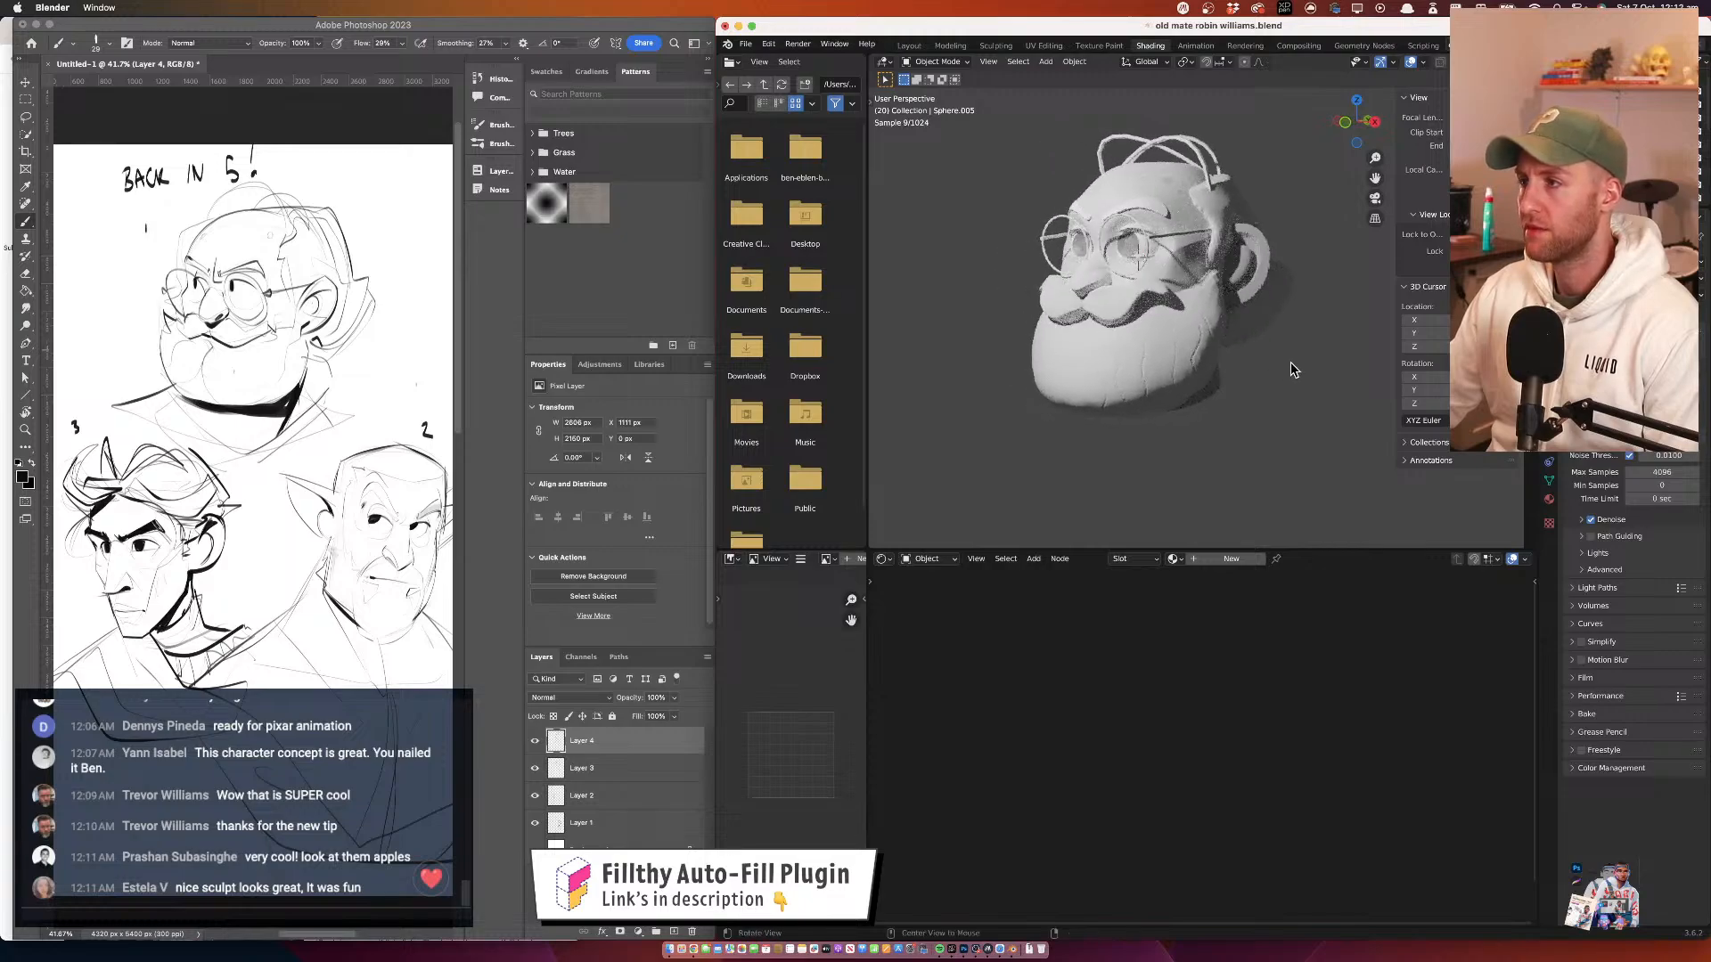
pyautogui.moveTo(1291, 362); pyautogui.dragTo(1248, 367)
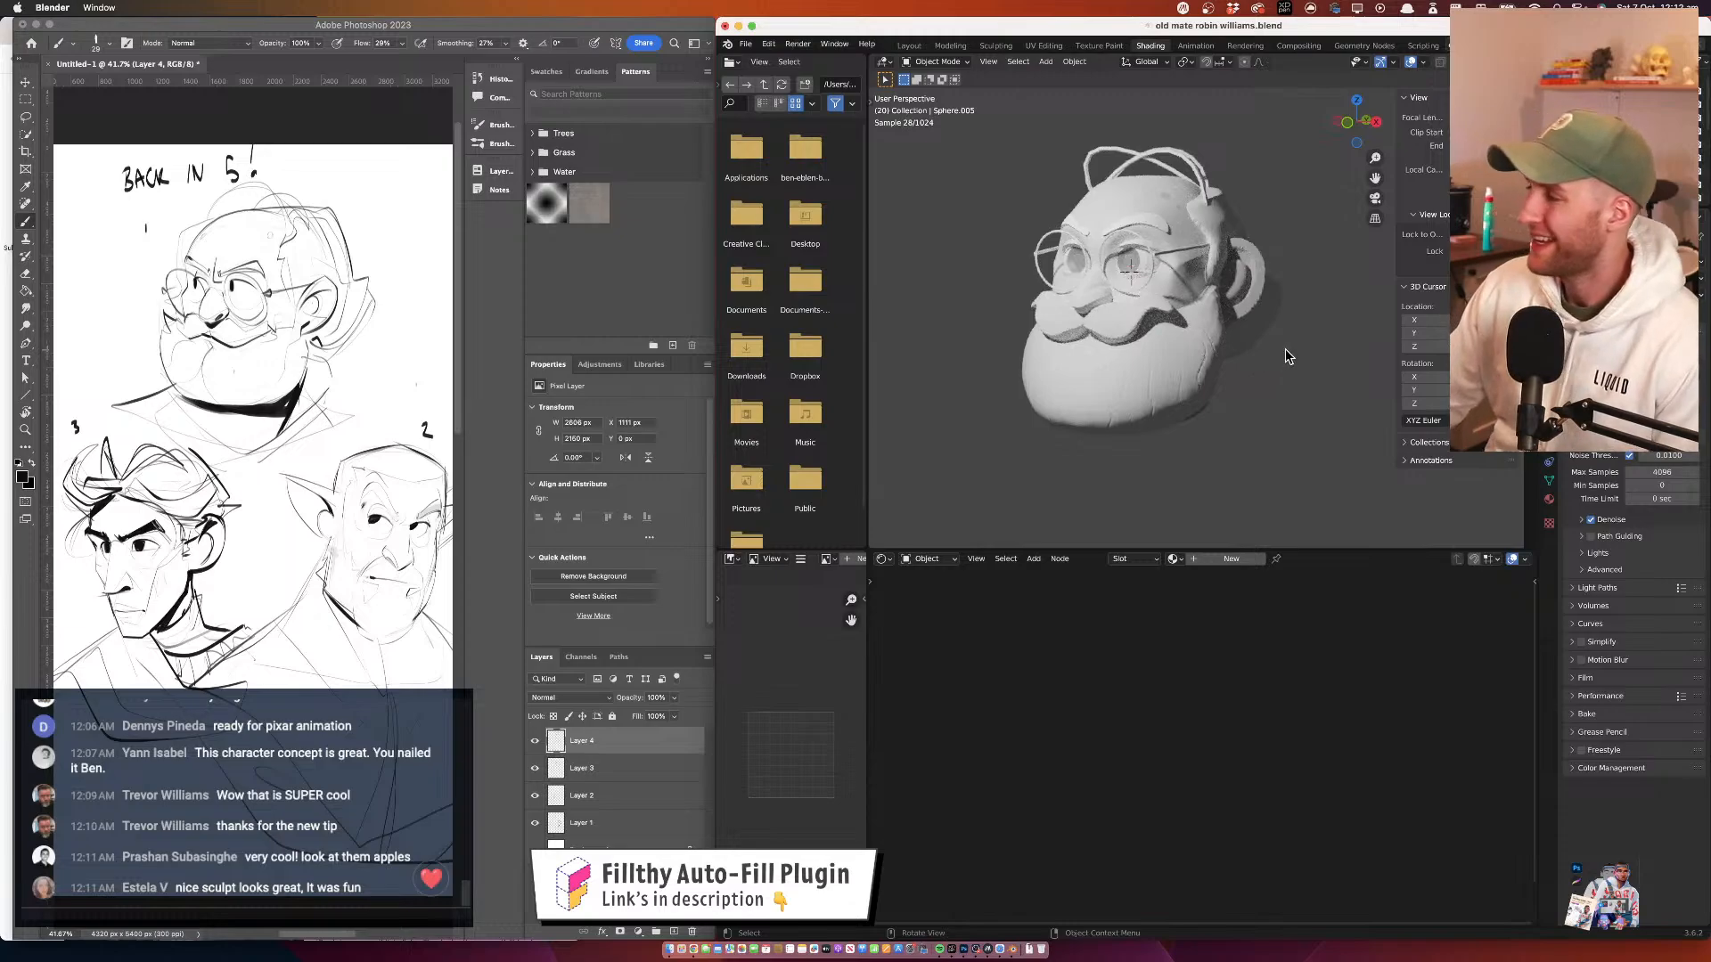
pyautogui.click(302, 760)
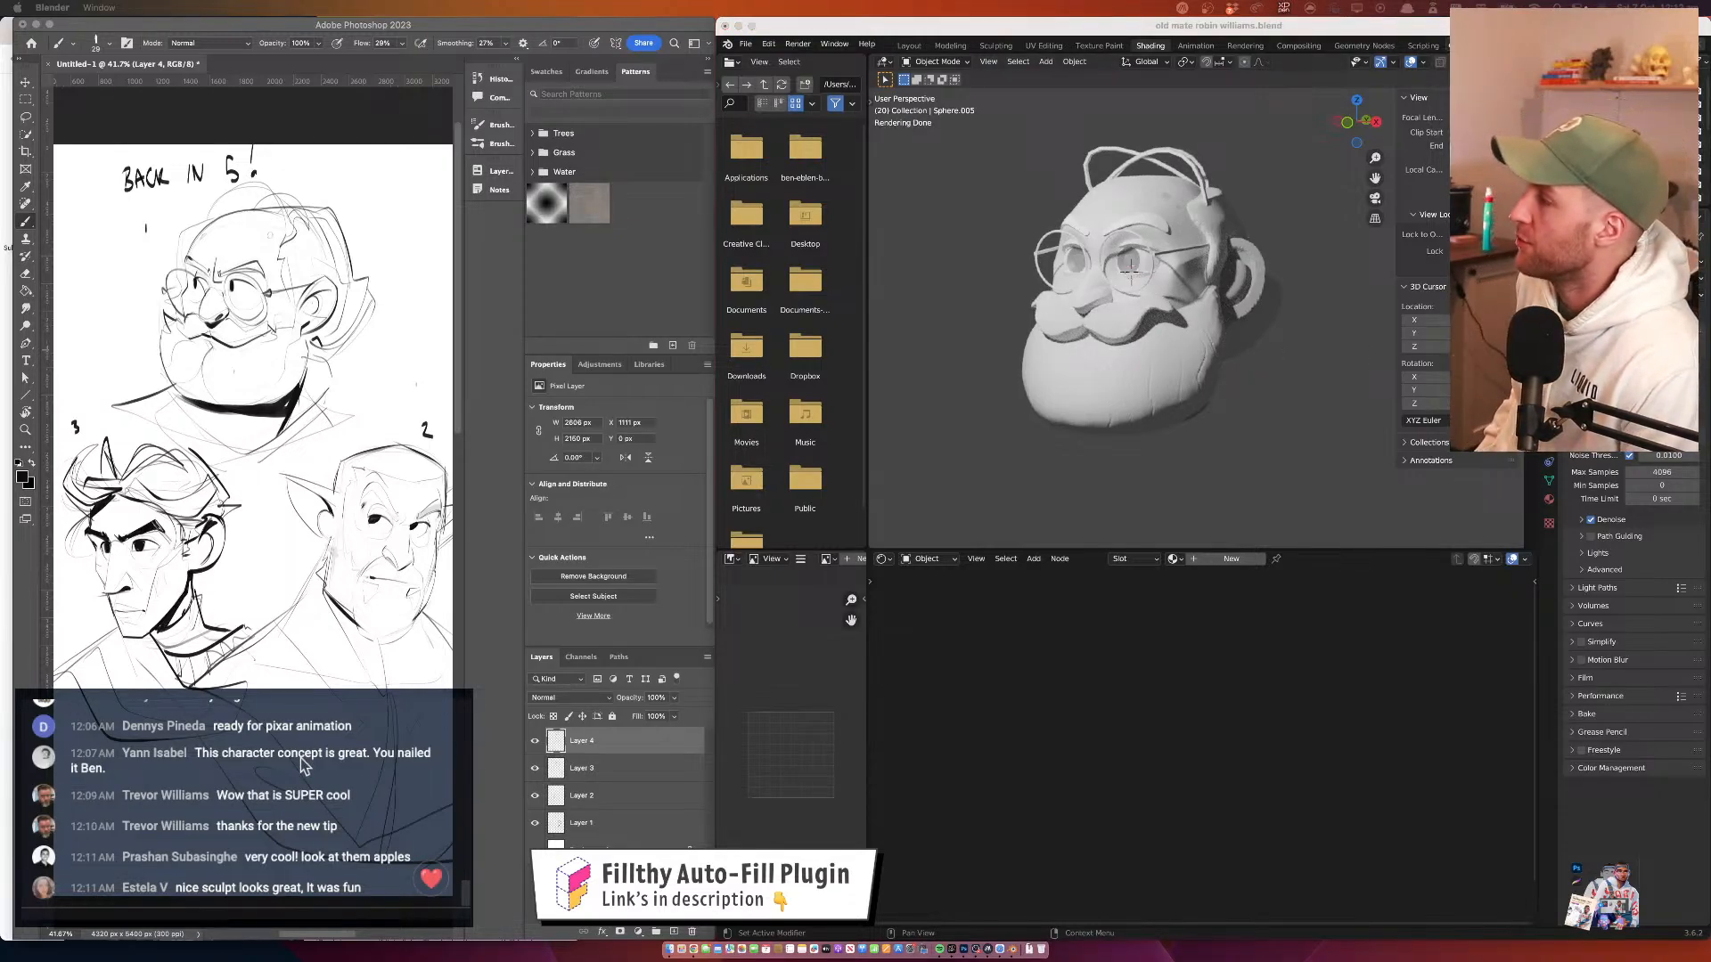
pyautogui.scroll(2, 285, 766)
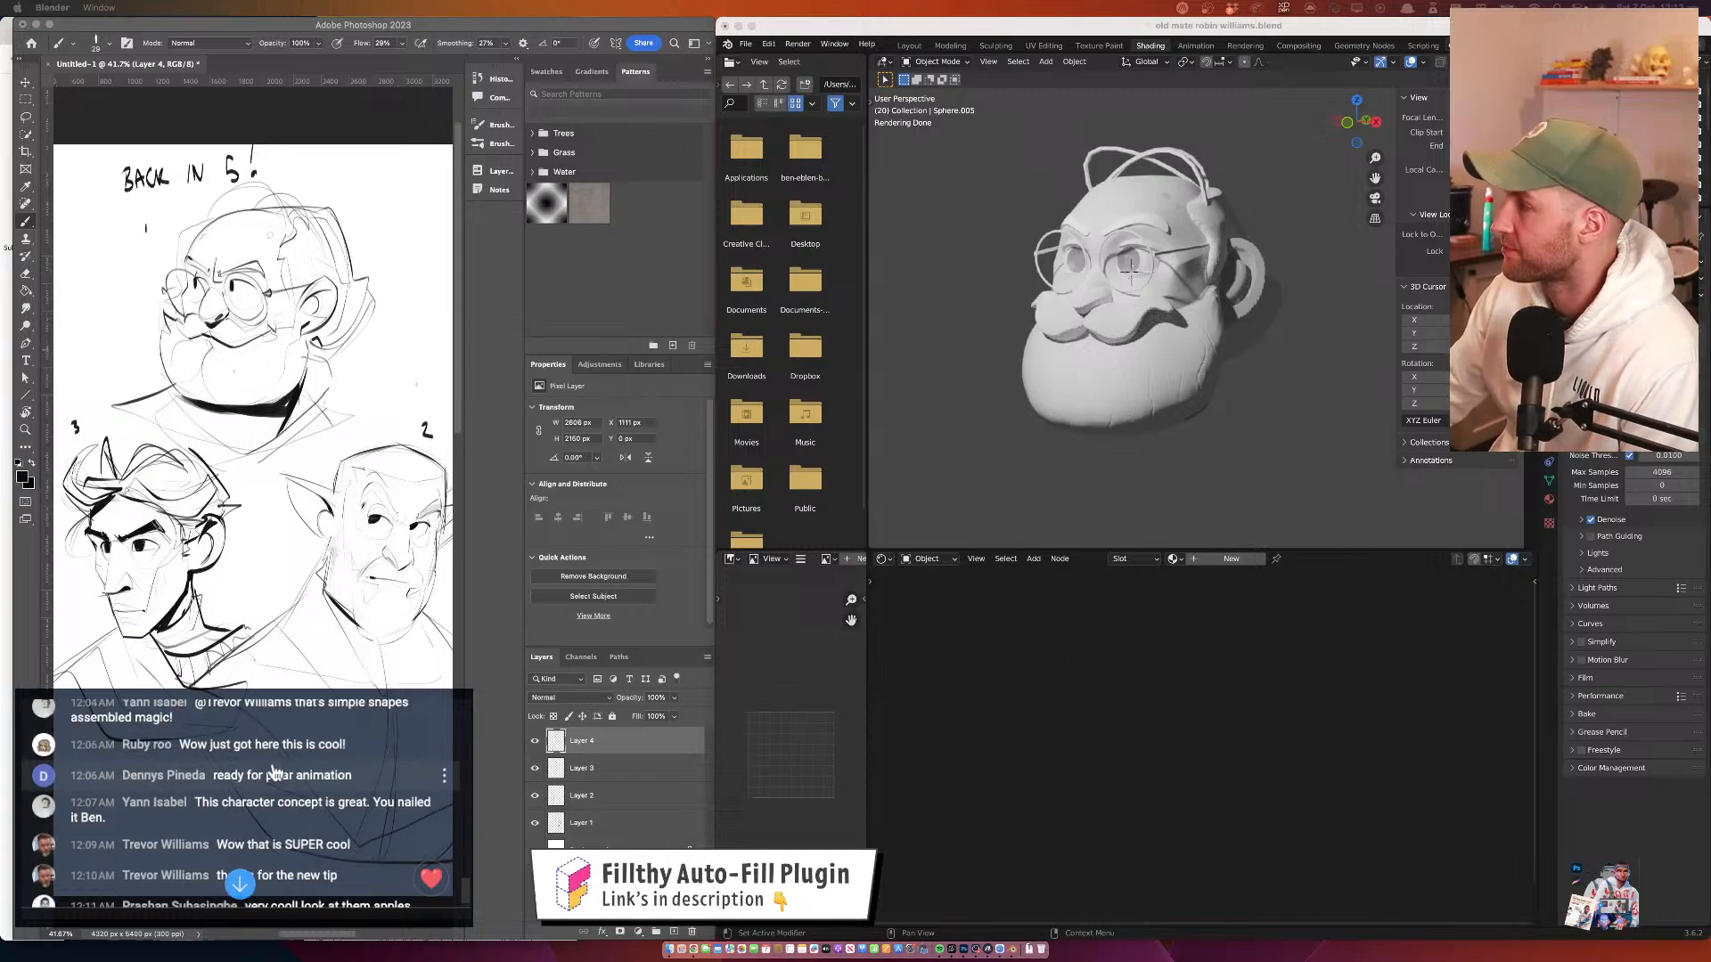
pyautogui.scroll(-2, 275, 773)
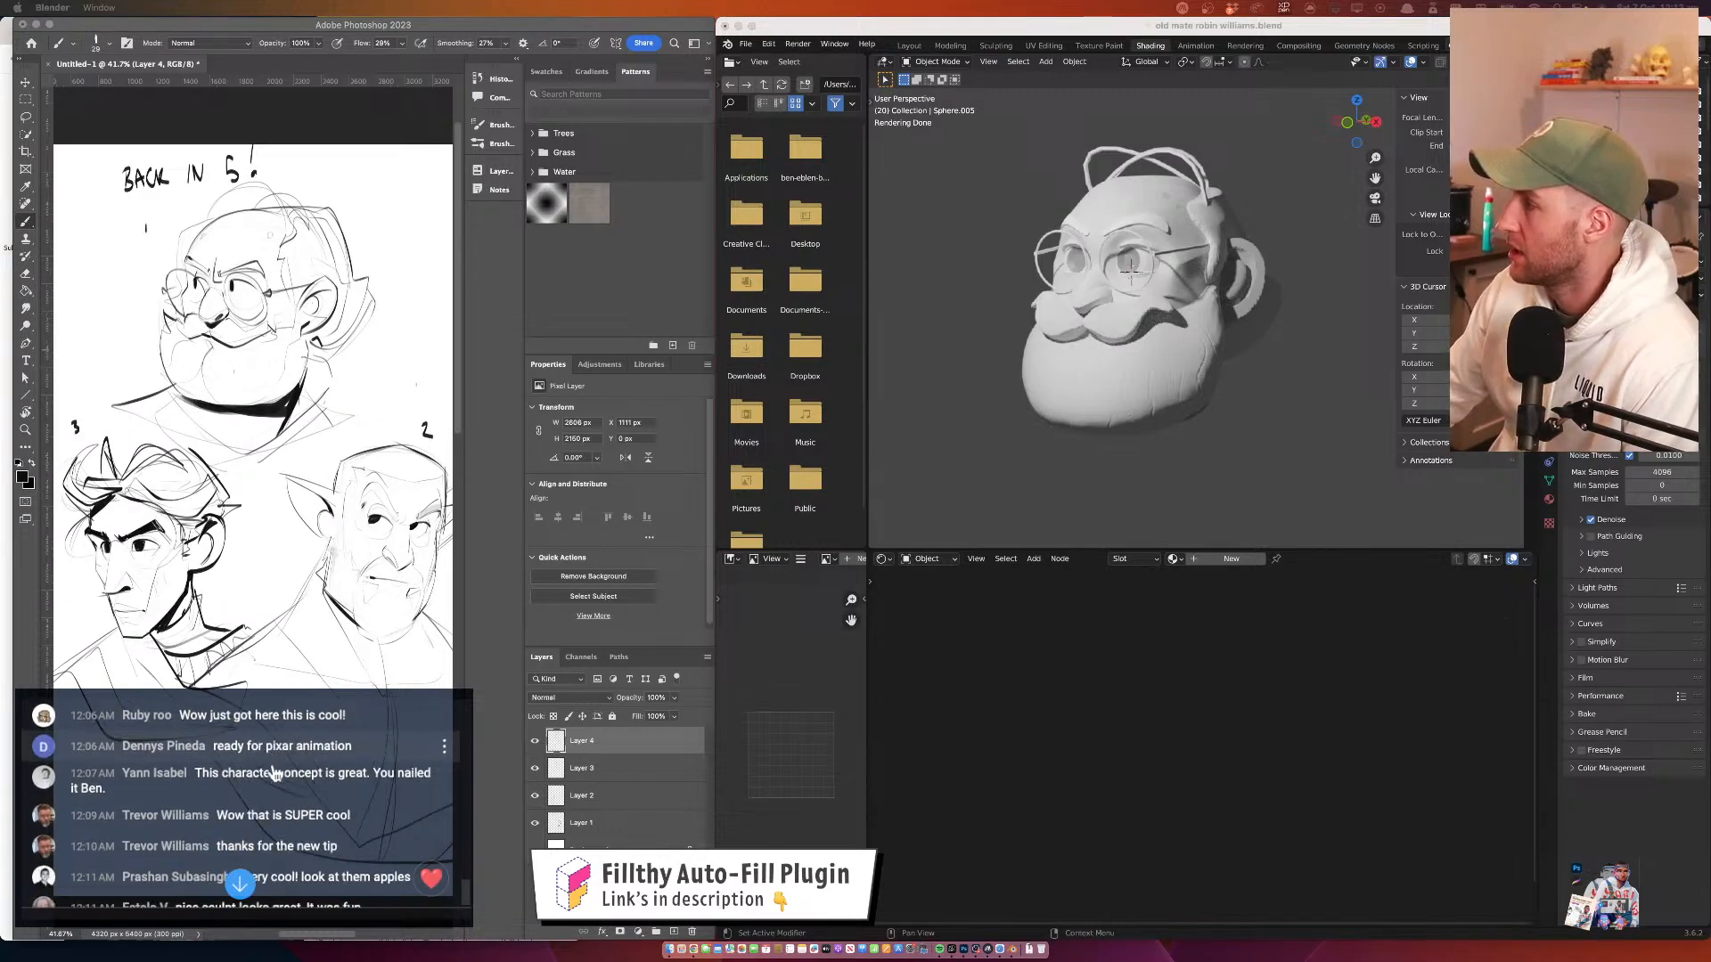
# Select the piece forming the back of the head and enter Sculpt Mode on it in the Layout workspace
pyautogui.click(1157, 376)
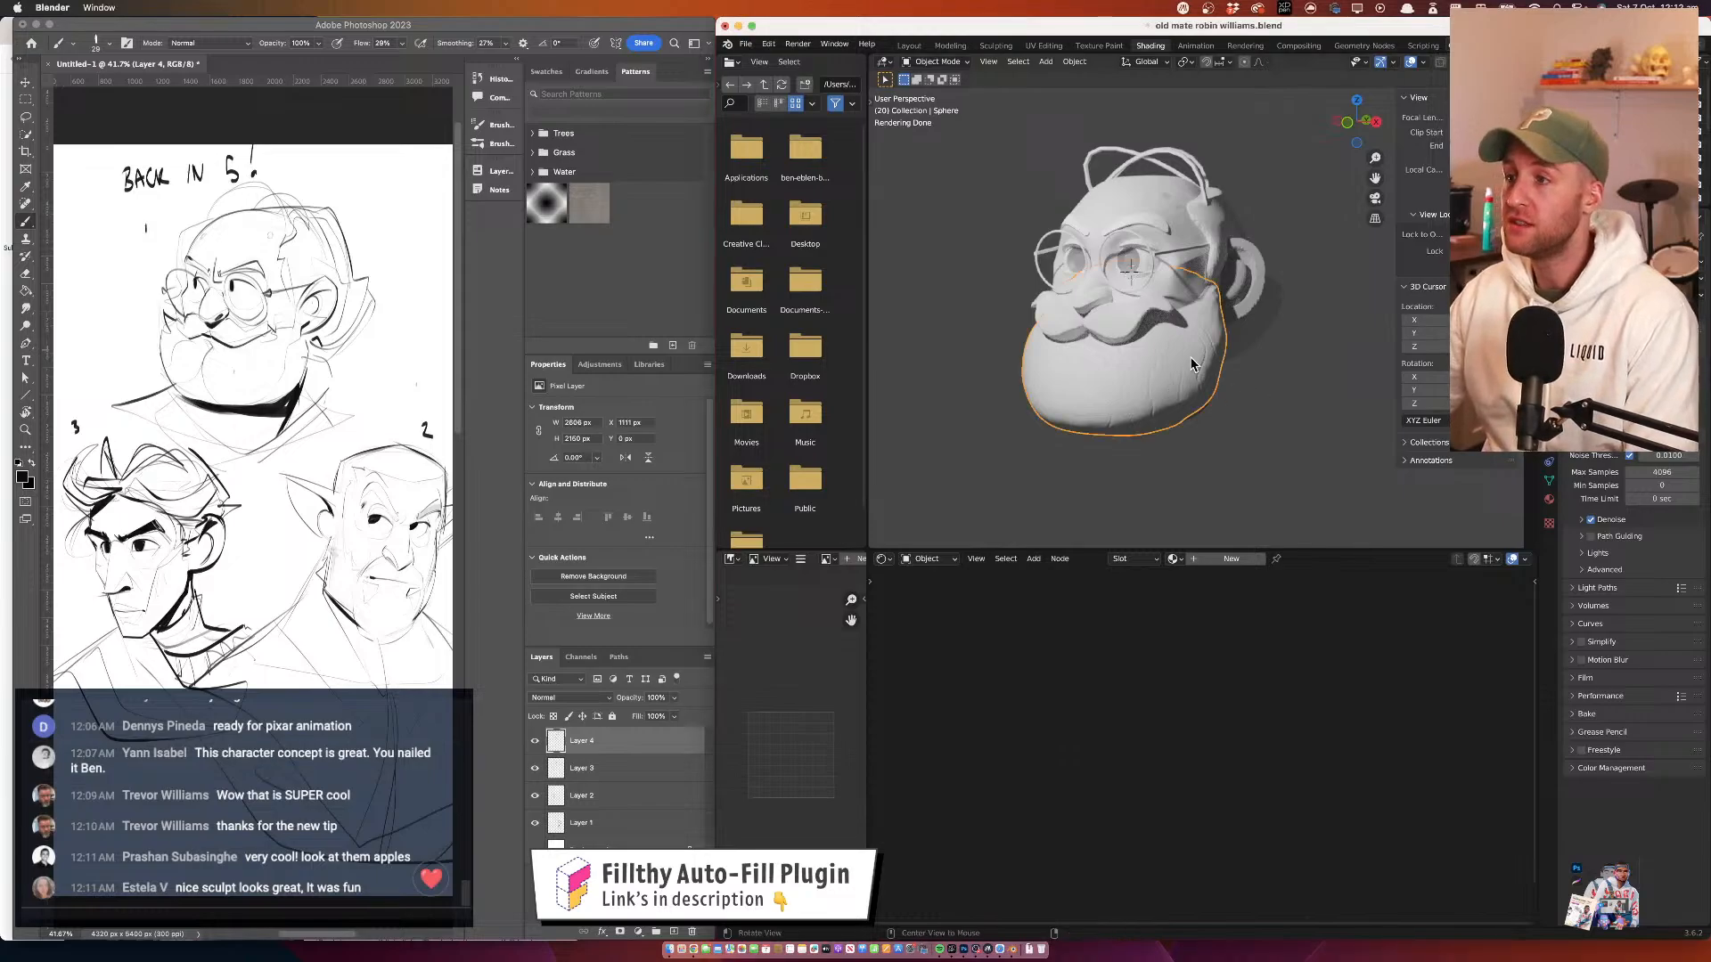
pyautogui.click(1269, 301)
pyautogui.click(1269, 302)
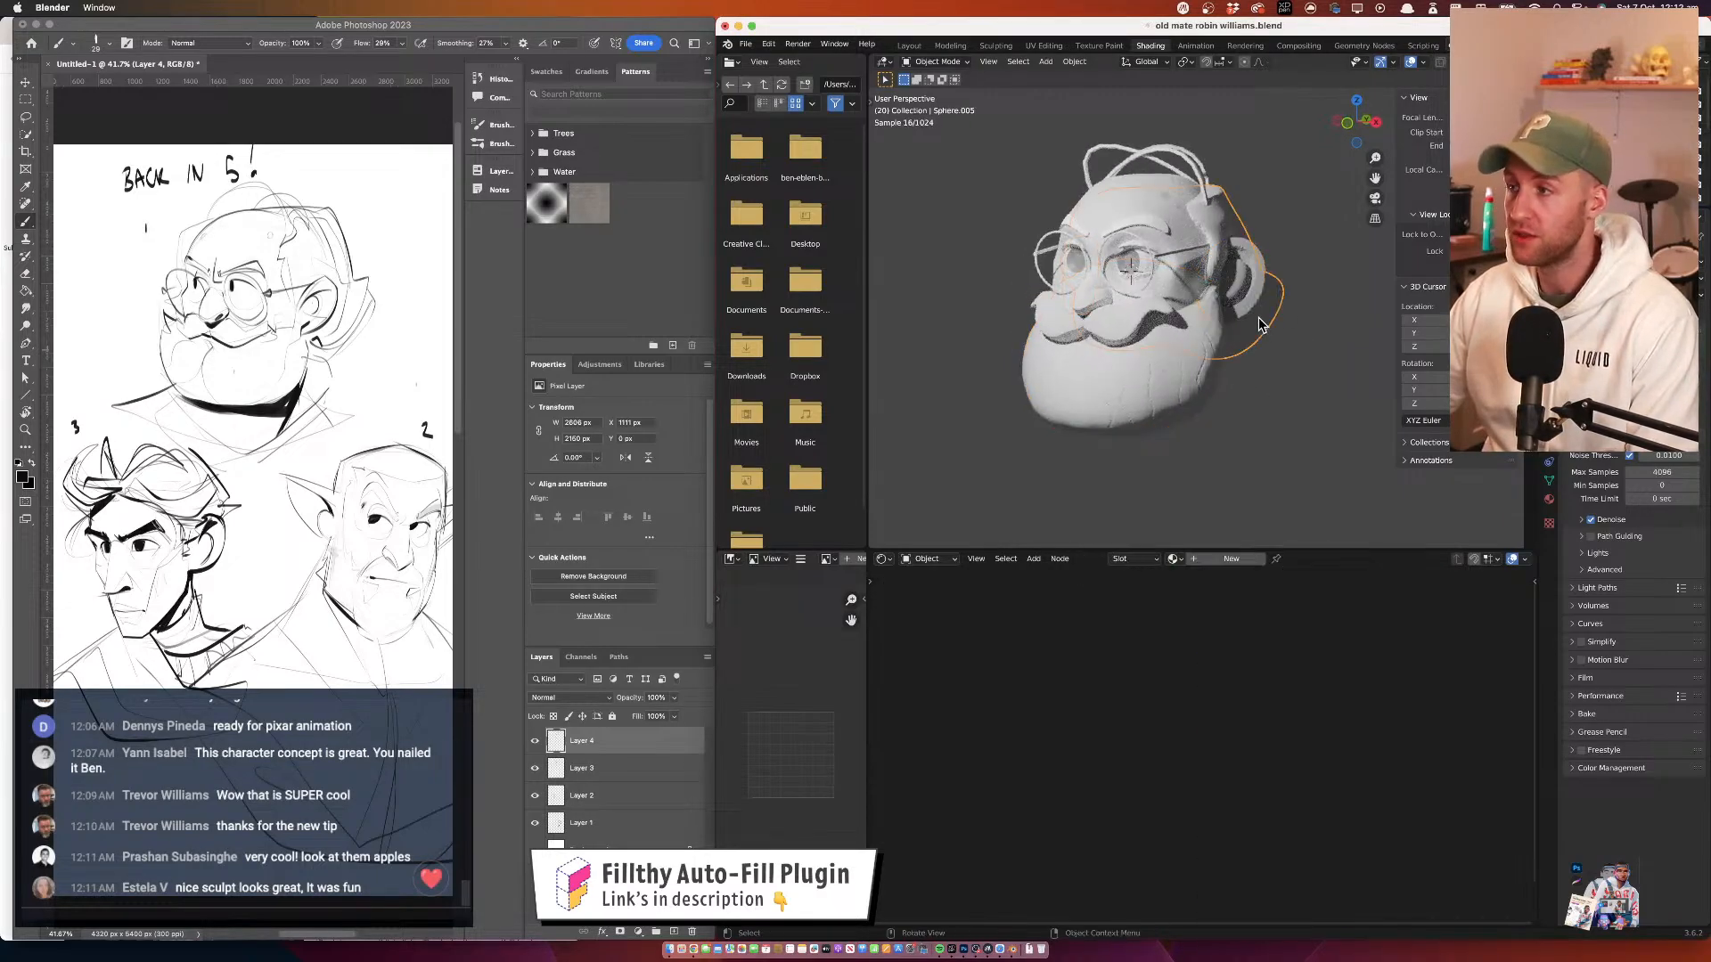
pyautogui.moveTo(1269, 301); pyautogui.dragTo(1197, 282)
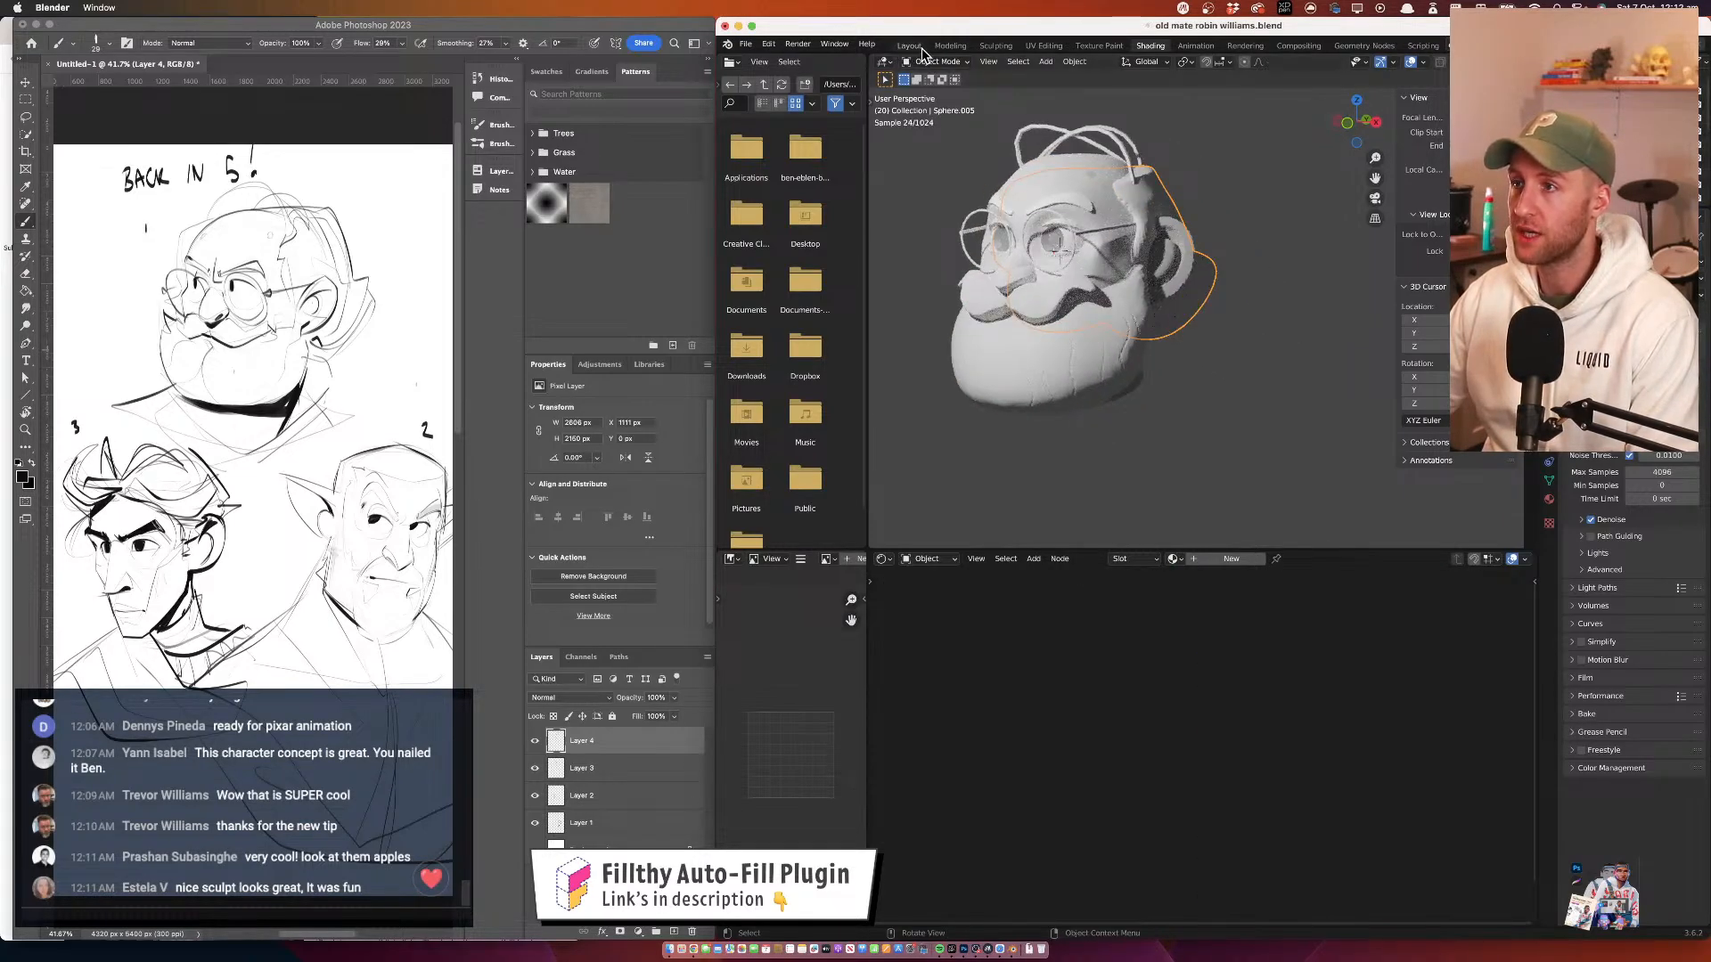
pyautogui.click(910, 46)
pyautogui.moveTo(1106, 415); pyautogui.dragTo(1069, 288)
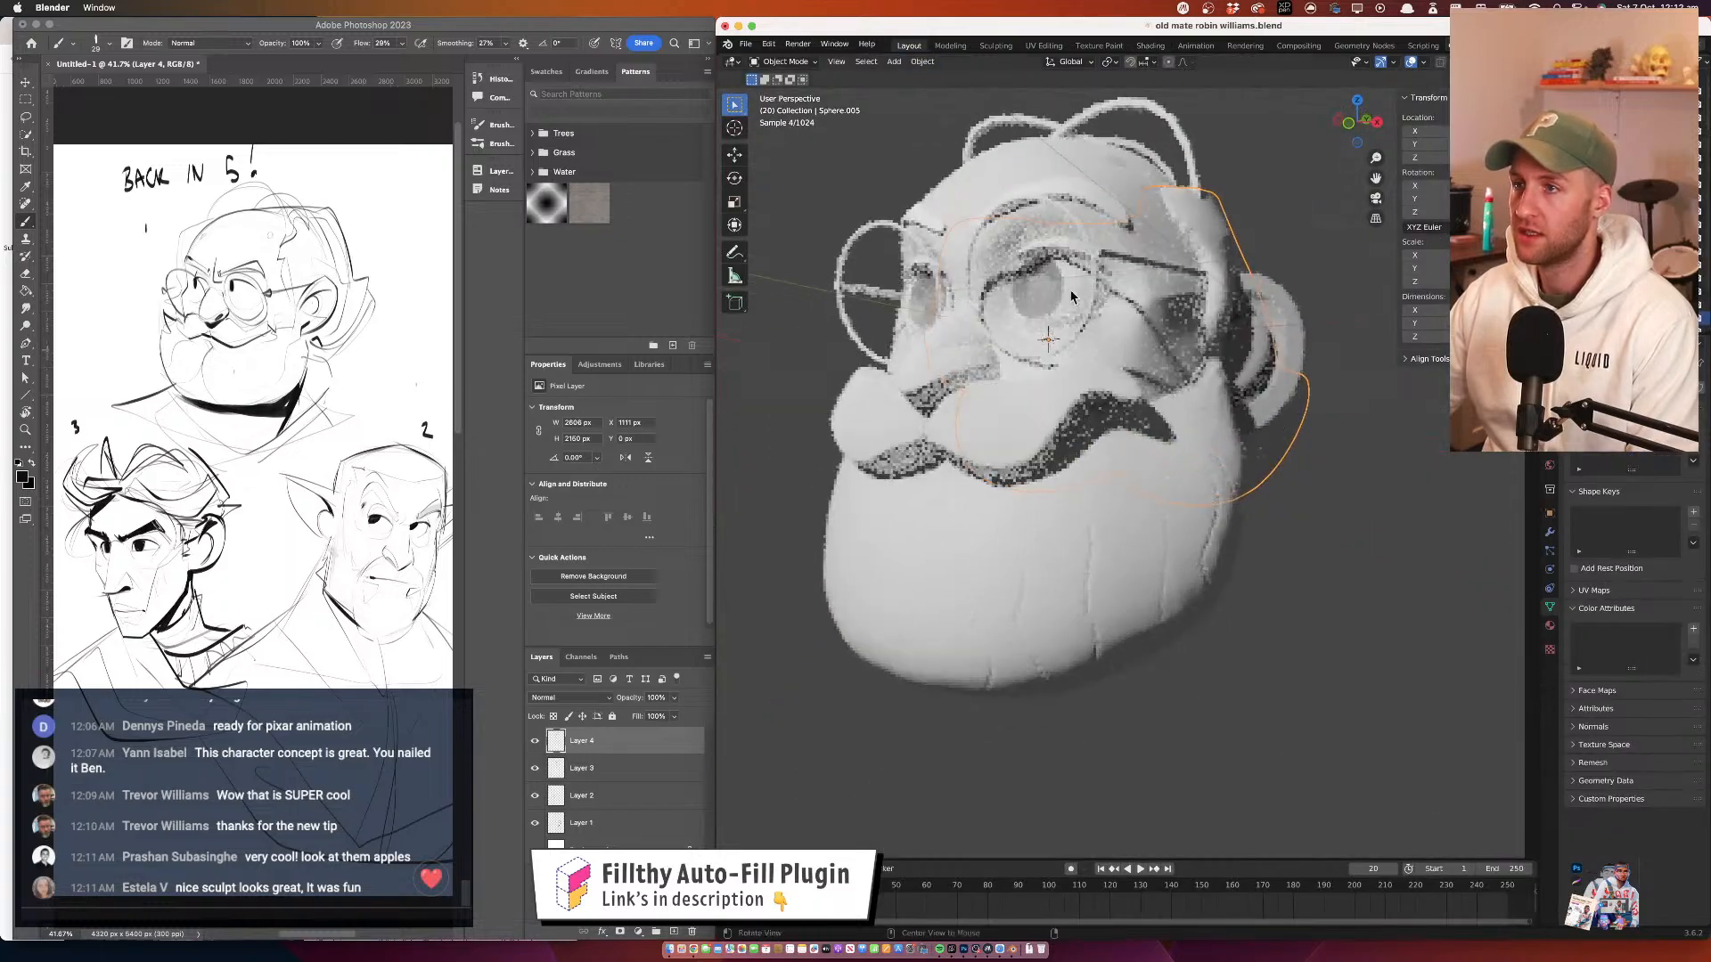
pyautogui.click(790, 62)
pyautogui.click(789, 107)
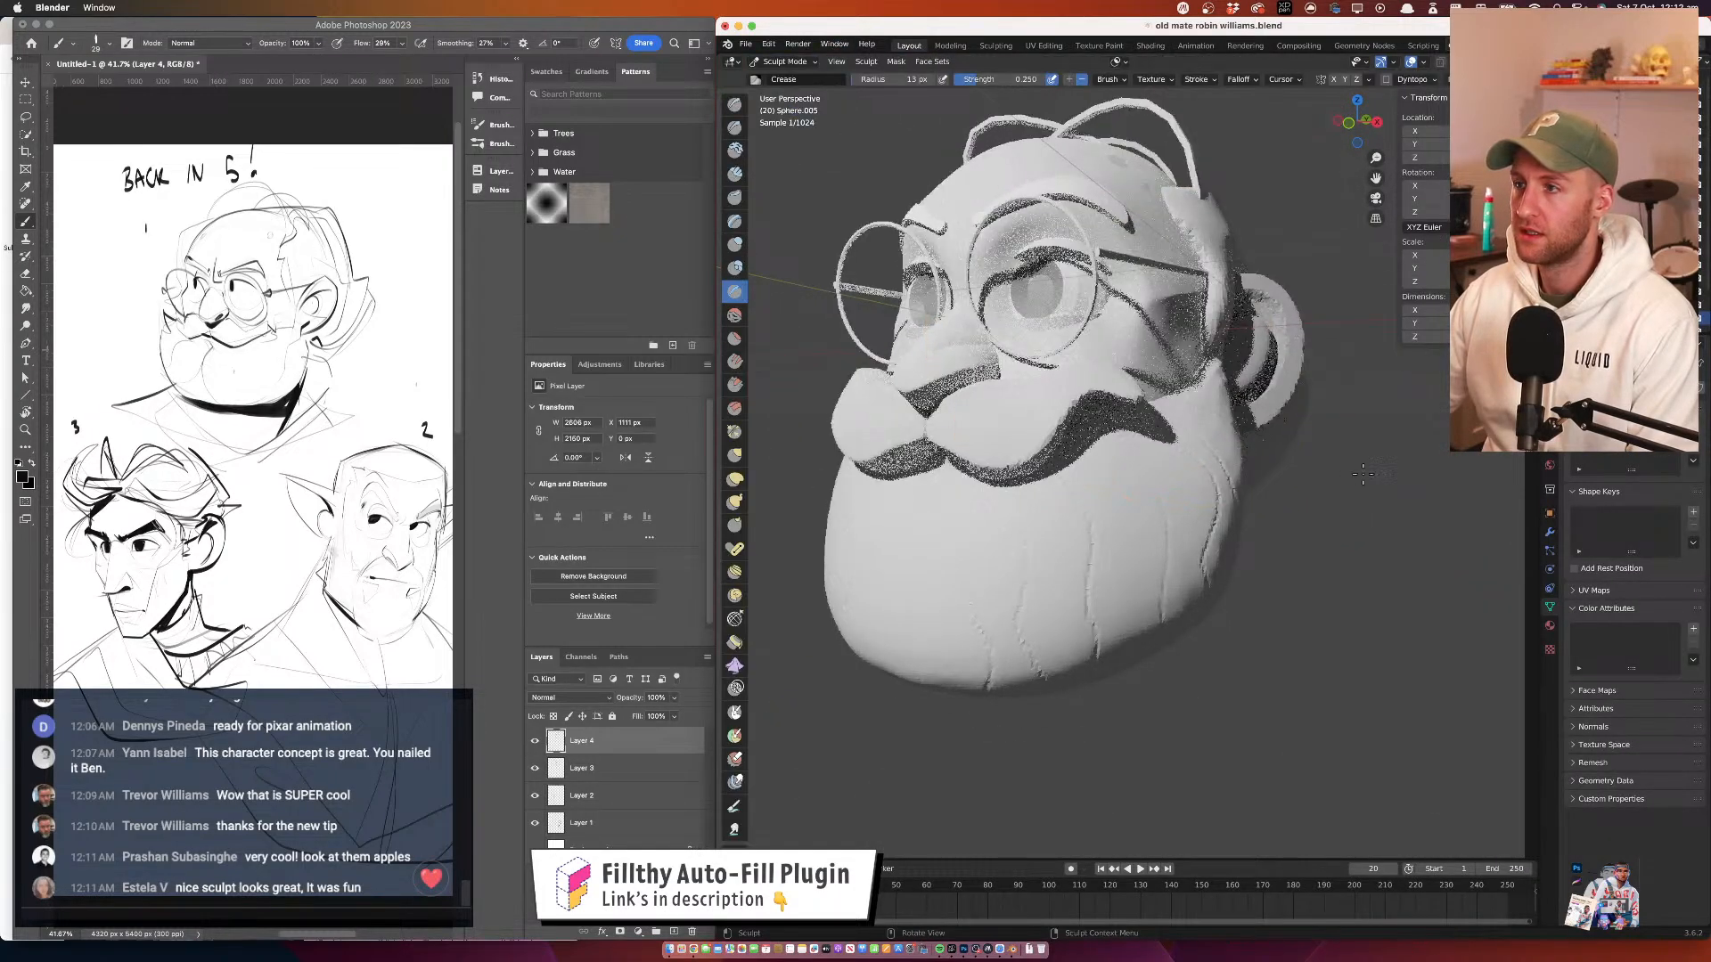
# In solid shading, pull the back of the head outward into a point with the Snake Hook brush at a 239 px radius
pyautogui.scroll(-4, 802, 312)
pyautogui.click(738, 458)
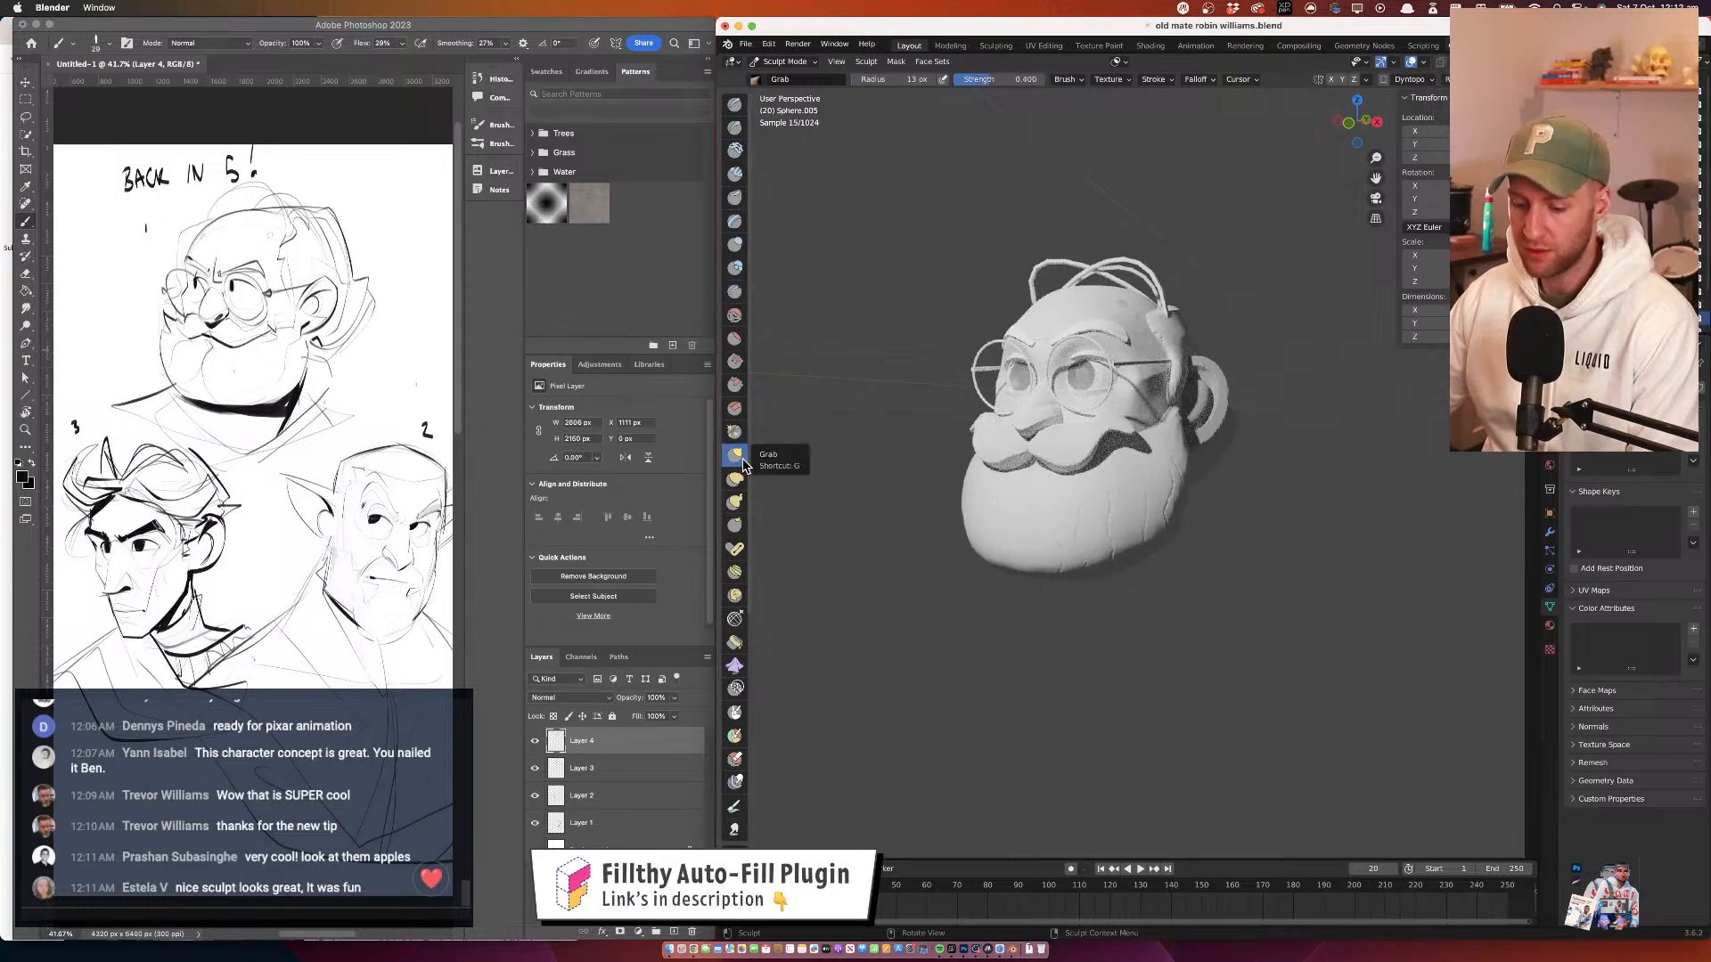
pyautogui.moveTo(1221, 526)
pyautogui.mouseDown()
pyautogui.moveTo(1158, 397)
pyautogui.moveTo(1195, 438)
pyautogui.moveTo(1152, 439)
pyautogui.moveTo(1141, 414)
pyautogui.moveTo(996, 497)
pyautogui.moveTo(1039, 482)
pyautogui.mouseUp()
pyautogui.click(735, 501)
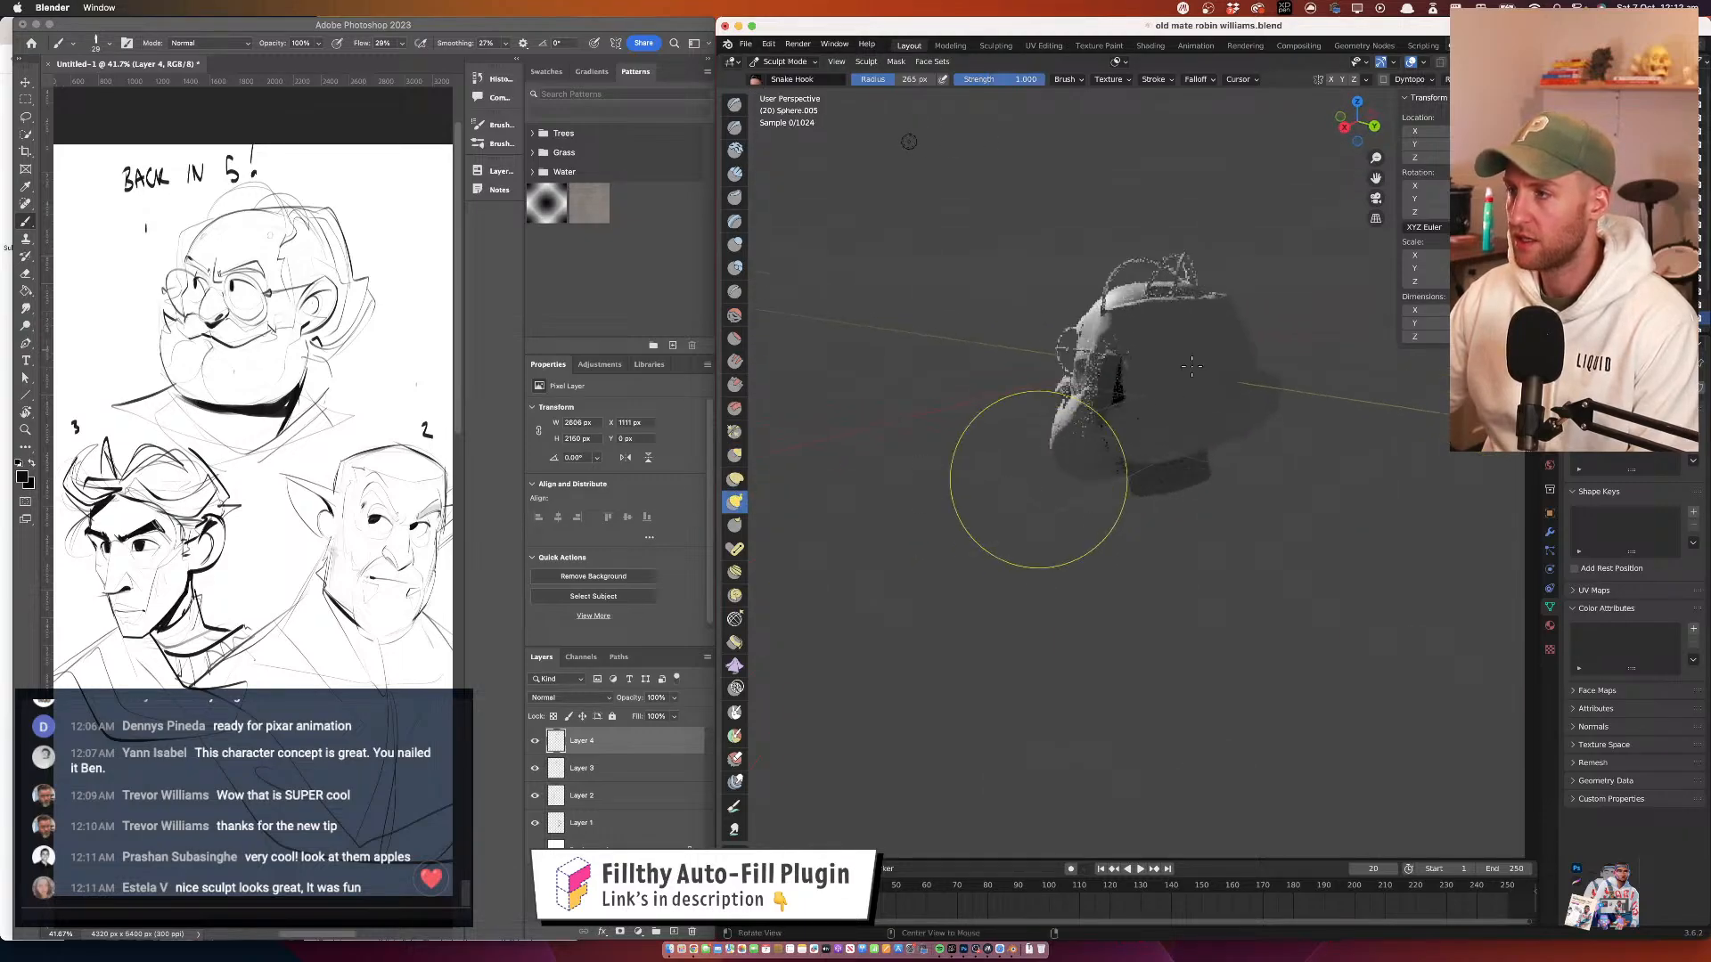
pyautogui.click(1472, 62)
pyautogui.moveTo(1219, 452)
pyautogui.mouseDown()
pyautogui.moveTo(1163, 453)
pyautogui.moveTo(1082, 408)
pyautogui.mouseUp()
pyautogui.press('f')
pyautogui.click(1086, 412)
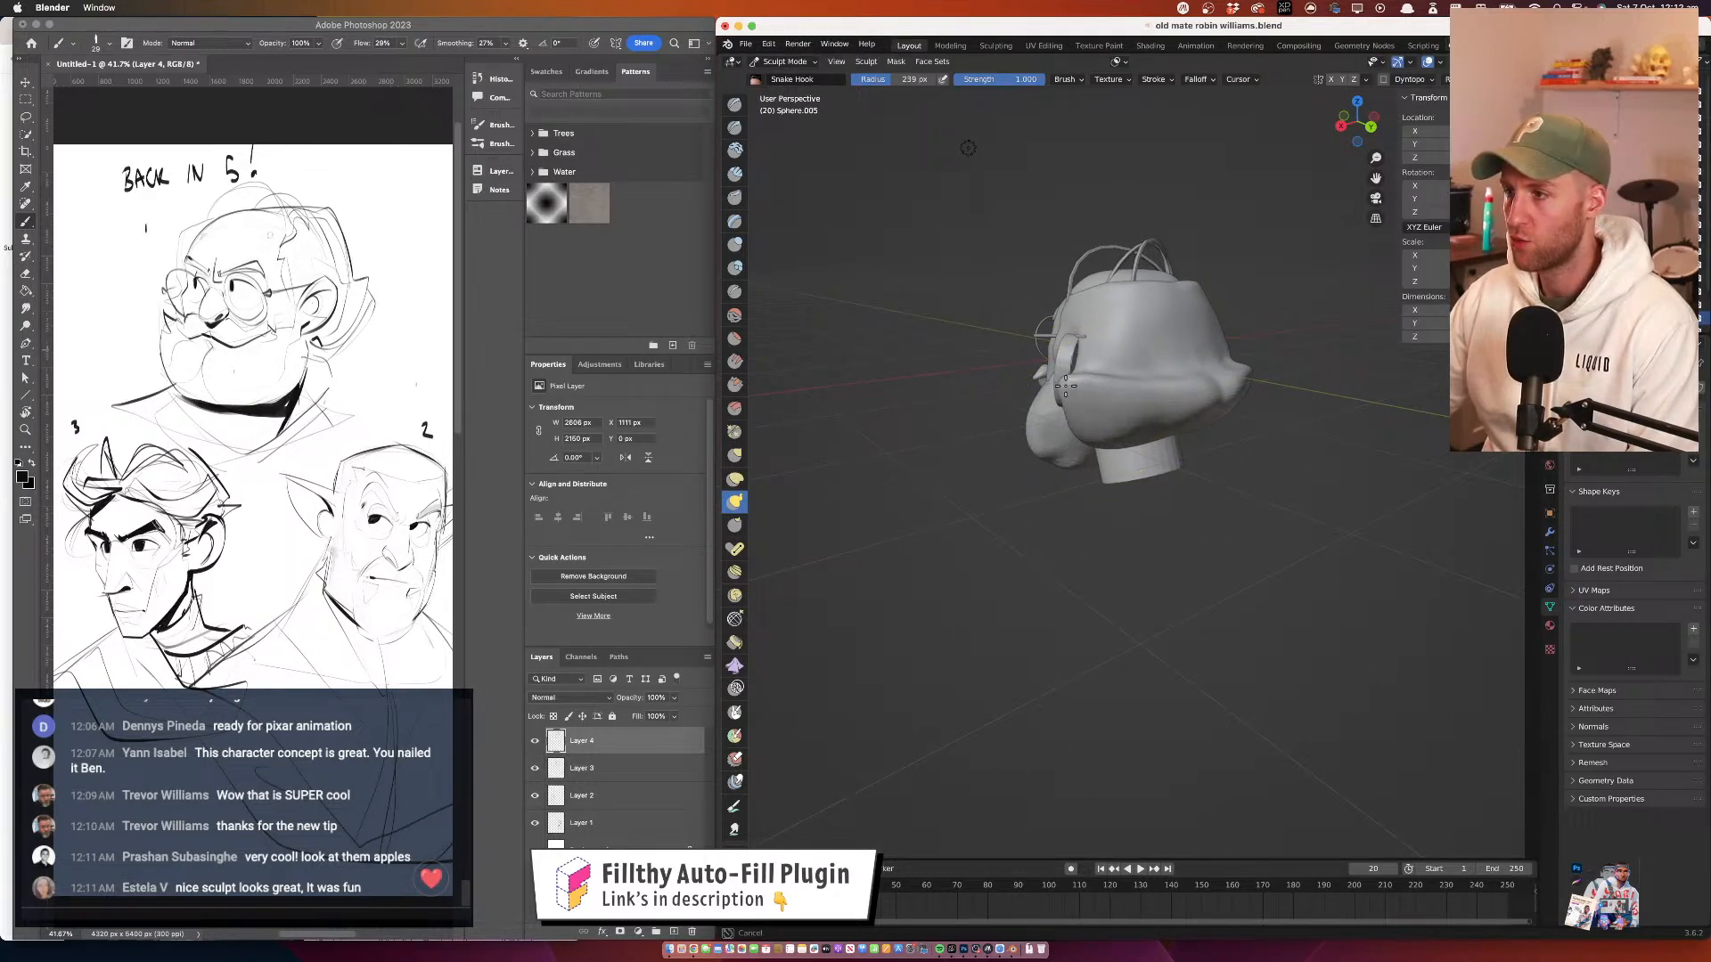
pyautogui.moveTo(1055, 384); pyautogui.dragTo(1325, 373)
pyautogui.moveTo(1221, 354)
pyautogui.mouseDown()
pyautogui.moveTo(1191, 428)
pyautogui.moveTo(1146, 426)
pyautogui.moveTo(1217, 435)
pyautogui.moveTo(1168, 417)
pyautogui.moveTo(1087, 414)
pyautogui.mouseUp()
# Reduce the Snake Hook radius to 155 px and pull the point behind the ear into an upturned tuft
pyautogui.press('f')
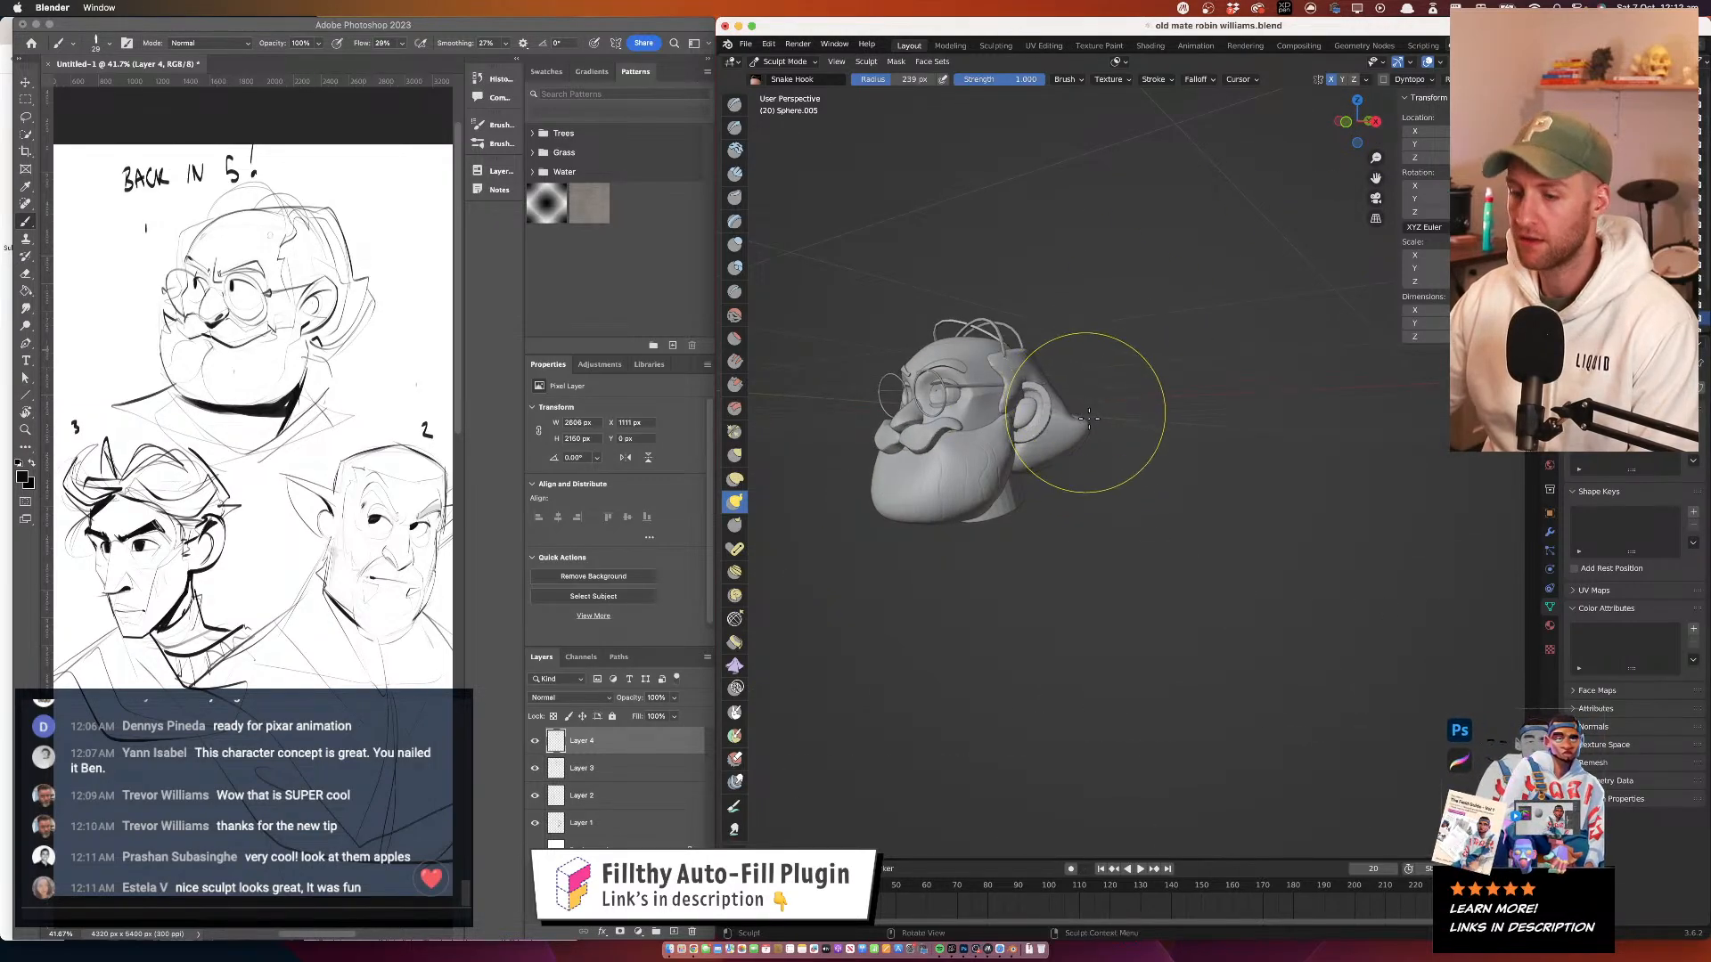
pyautogui.click(1079, 429)
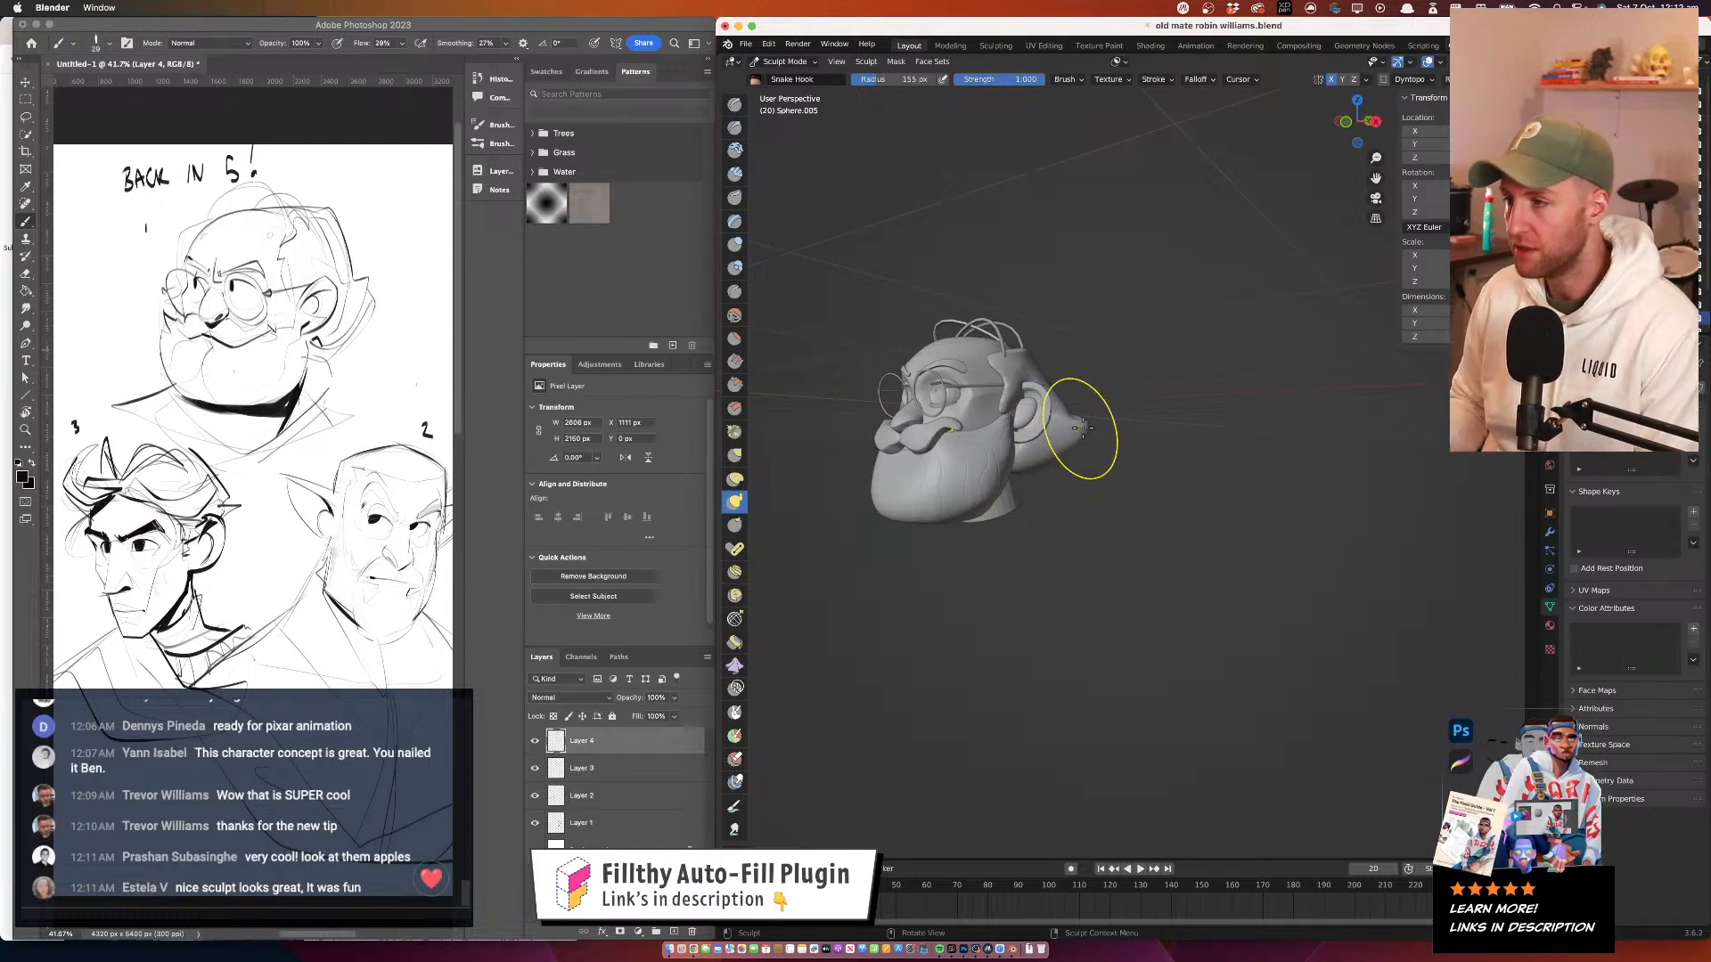
pyautogui.moveTo(1081, 420)
pyautogui.mouseDown()
pyautogui.moveTo(1144, 400)
pyautogui.moveTo(1144, 423)
pyautogui.moveTo(1090, 445)
pyautogui.moveTo(1057, 417)
pyautogui.moveTo(1069, 373)
pyautogui.moveTo(1045, 388)
pyautogui.moveTo(1161, 375)
pyautogui.moveTo(1060, 412)
pyautogui.moveTo(1012, 404)
pyautogui.mouseUp()
pyautogui.moveTo(1175, 372); pyautogui.dragTo(1205, 357)
pyautogui.moveTo(1204, 359); pyautogui.dragTo(1179, 358)
pyautogui.moveTo(1199, 354)
pyautogui.mouseDown()
pyautogui.moveTo(1259, 363)
pyautogui.moveTo(1200, 406)
pyautogui.moveTo(1233, 545)
pyautogui.moveTo(1155, 399)
pyautogui.moveTo(1062, 361)
pyautogui.moveTo(1096, 392)
pyautogui.moveTo(1116, 381)
pyautogui.mouseUp()
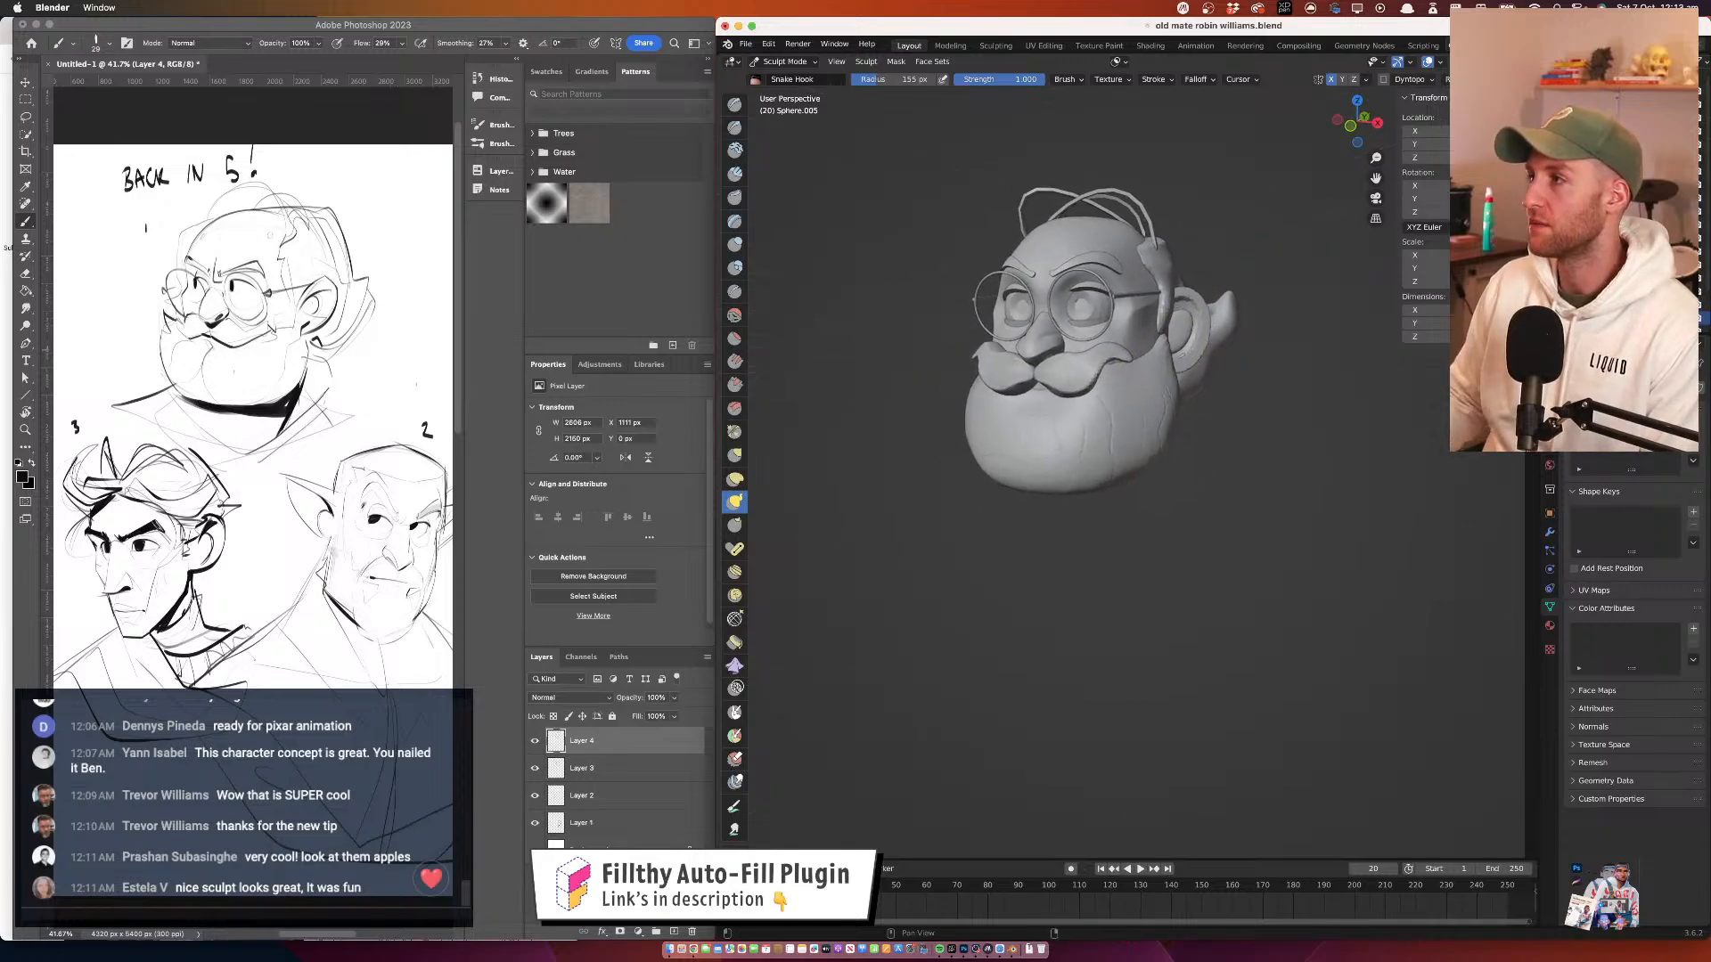
# Examine the head in rendered shading from several angles and switch to the browser window with the Blender sculpting videos
pyautogui.click(1518, 62)
pyautogui.moveTo(1265, 297); pyautogui.dragTo(1246, 348)
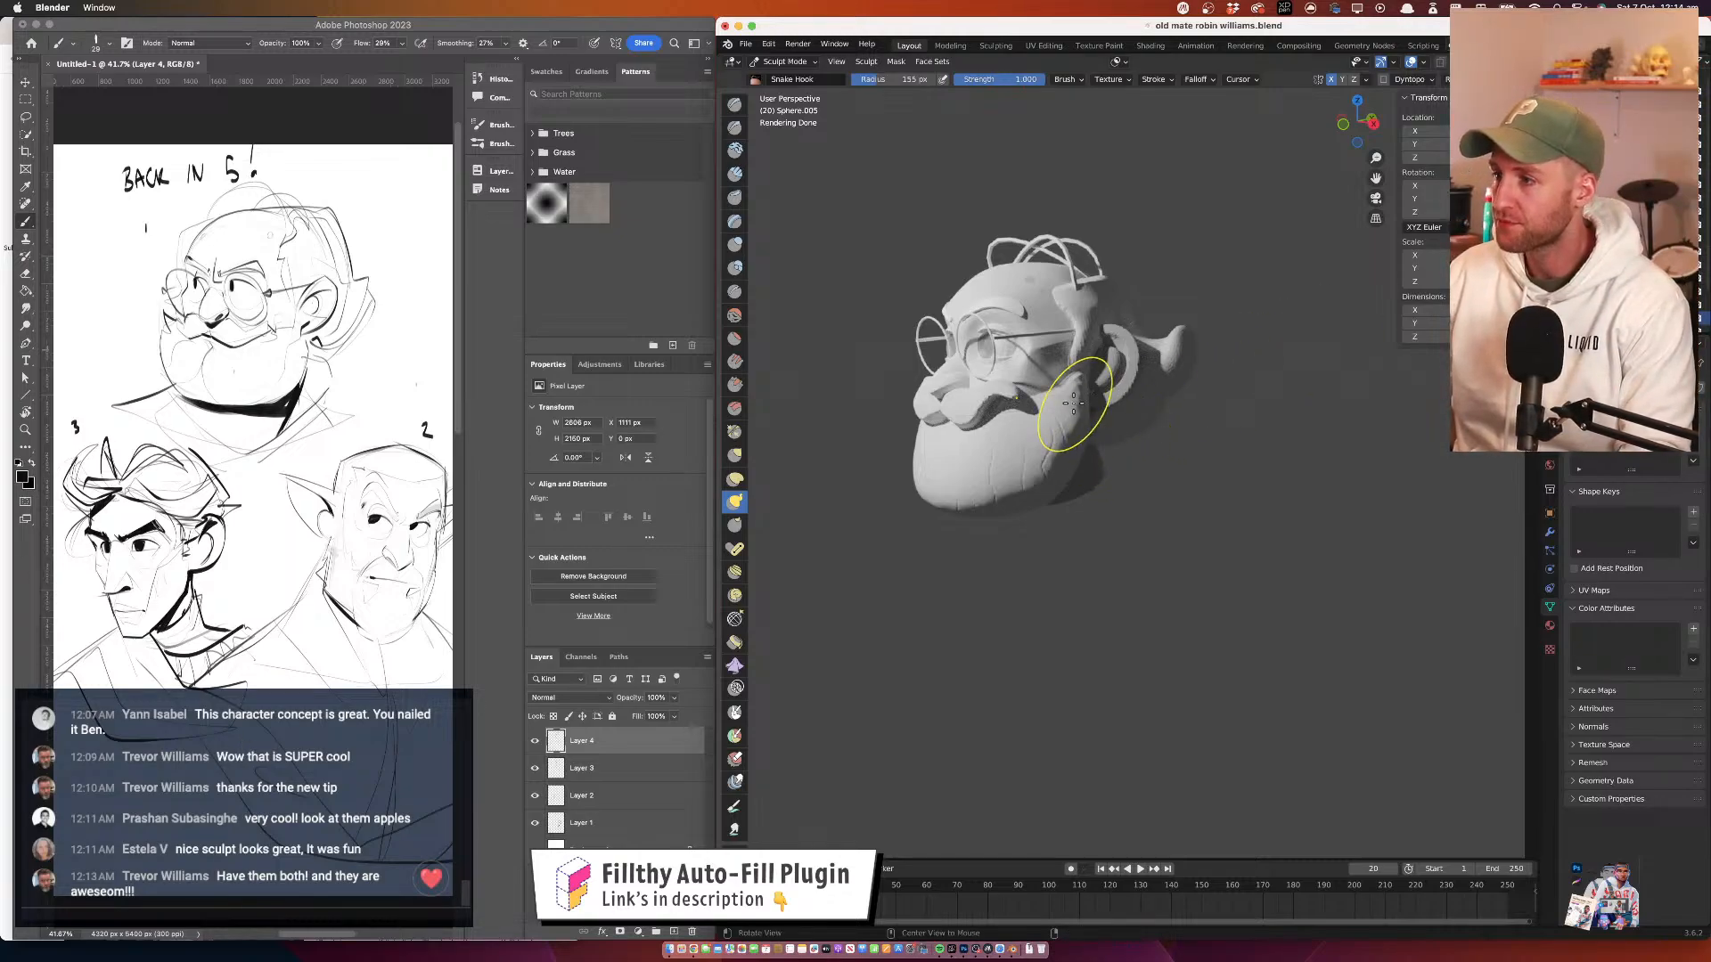
pyautogui.moveTo(1076, 414); pyautogui.dragTo(1123, 403)
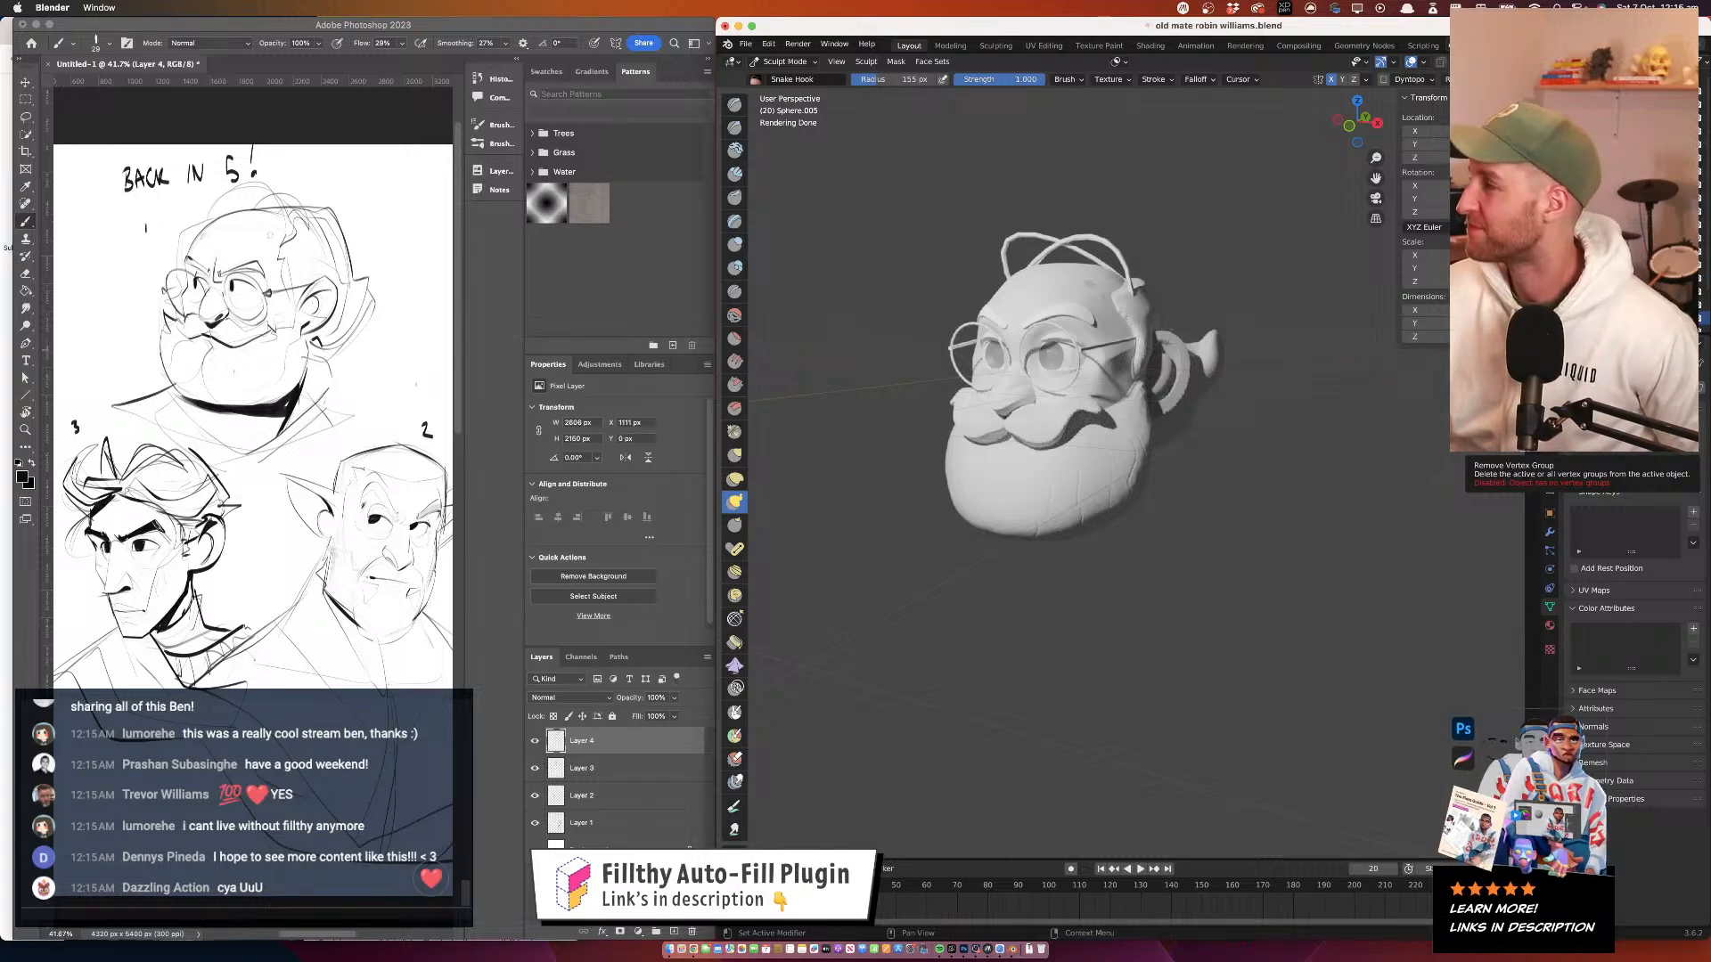
pyautogui.click(694, 952)
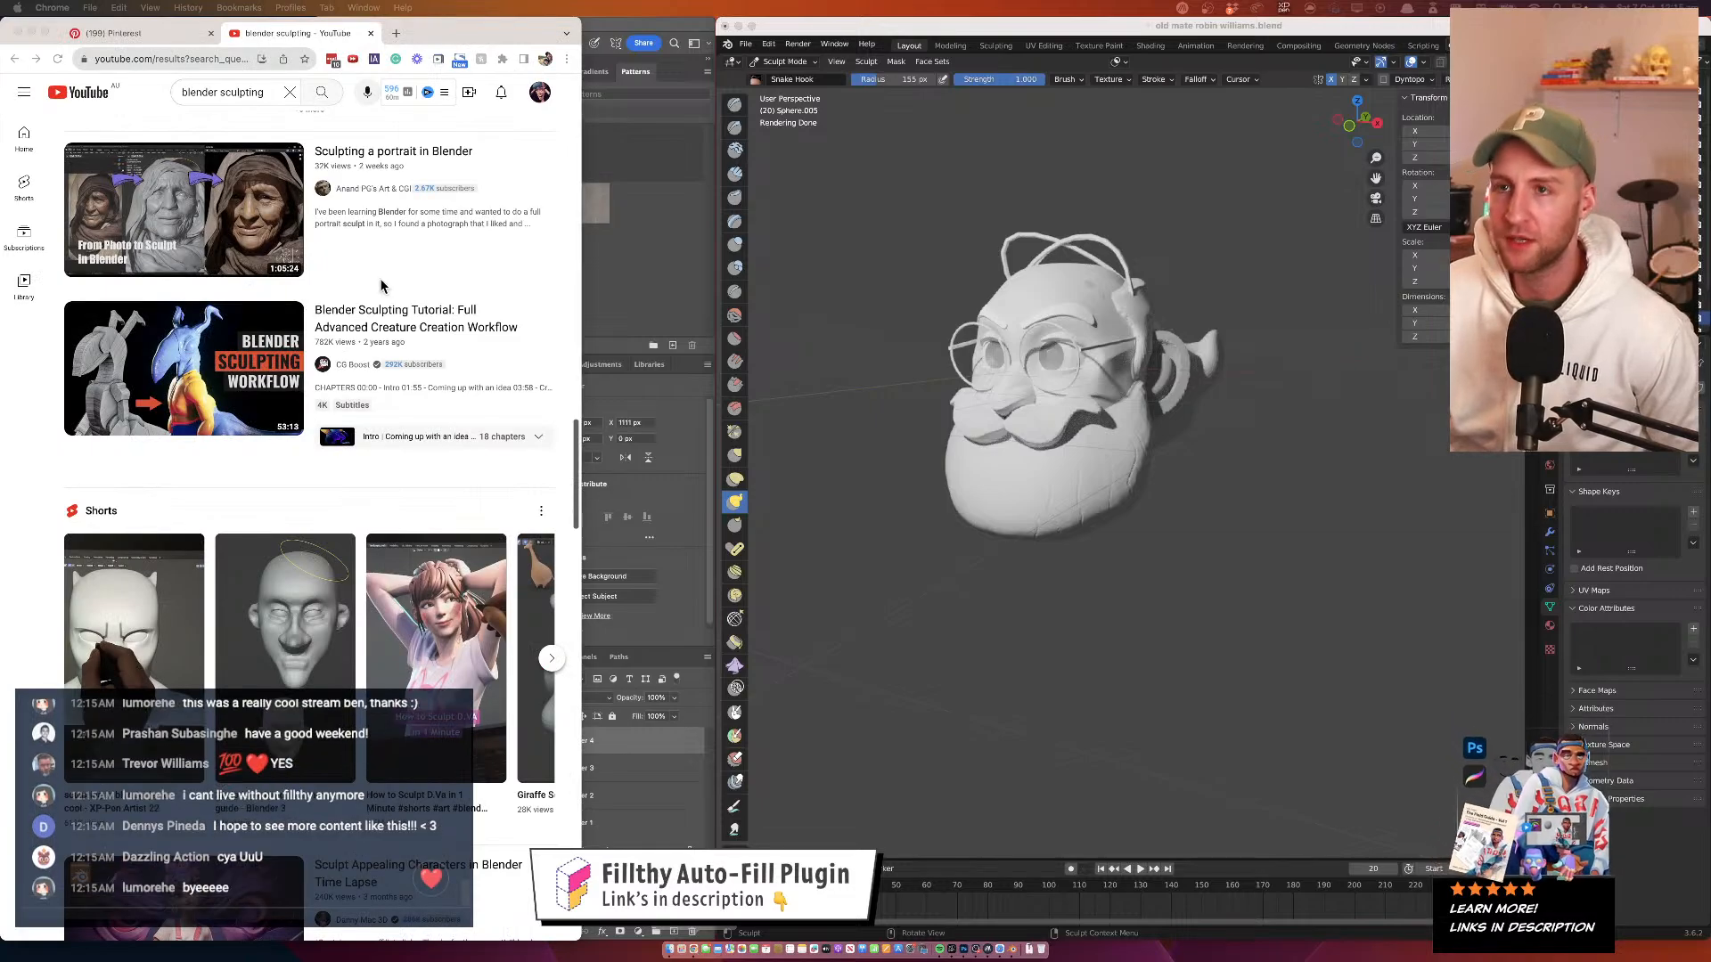